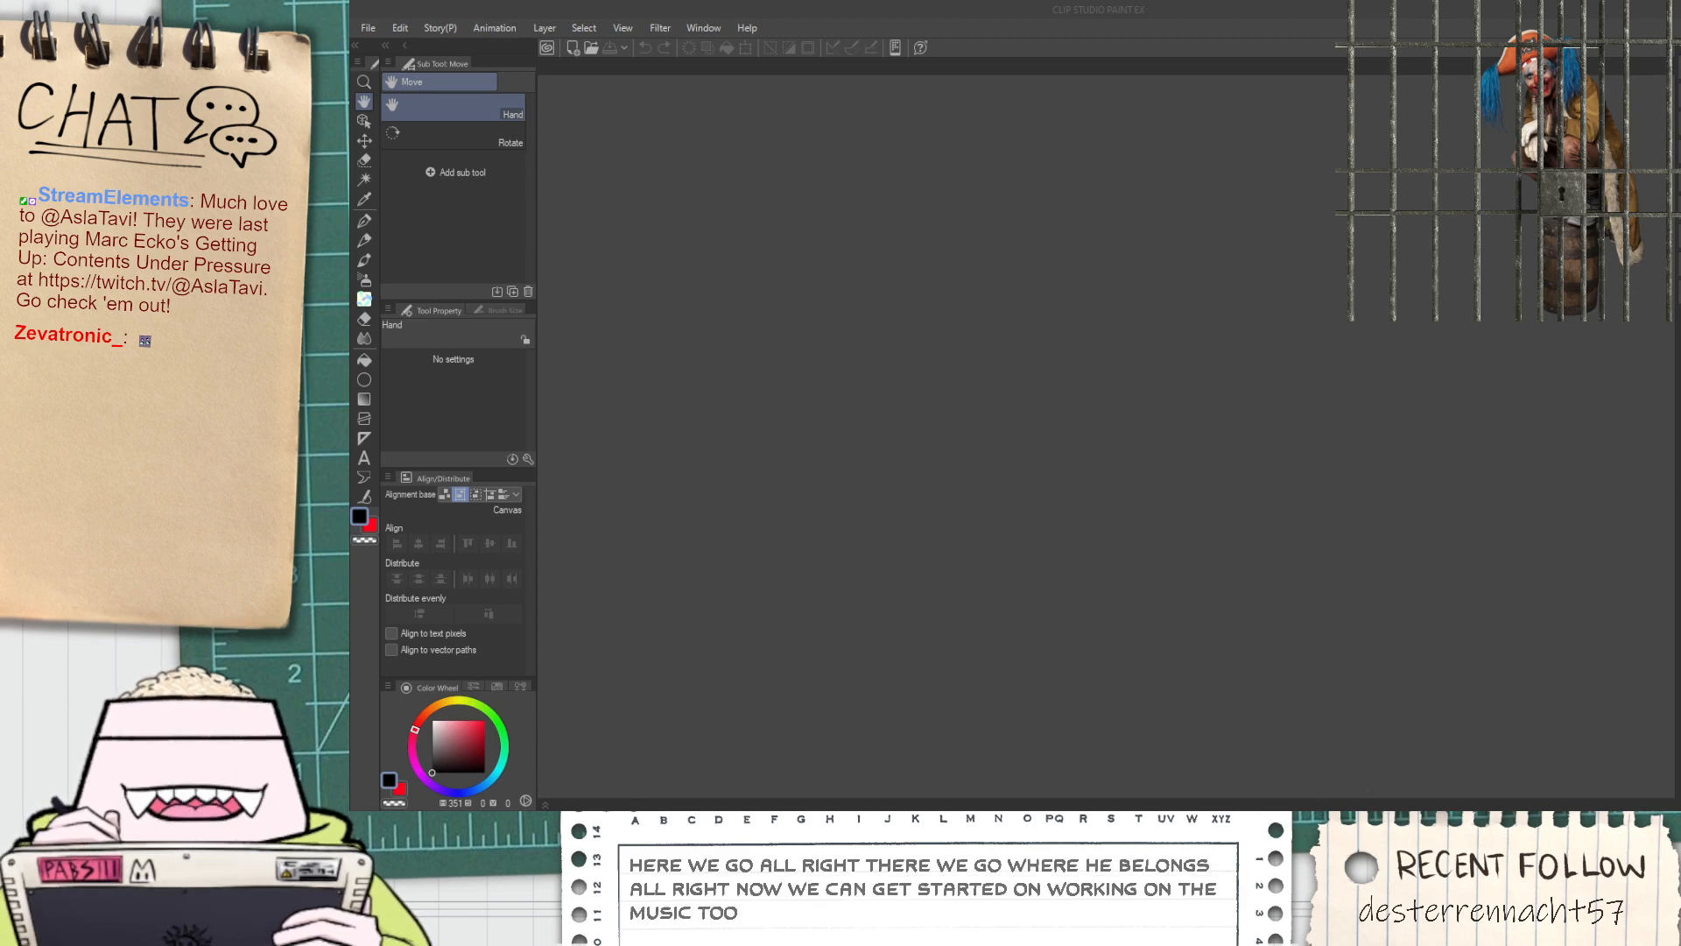
# Create a new 11 × 17 inch comic page at 600 dpi and add a frame border folder to it
pyautogui.click(1107, 121)
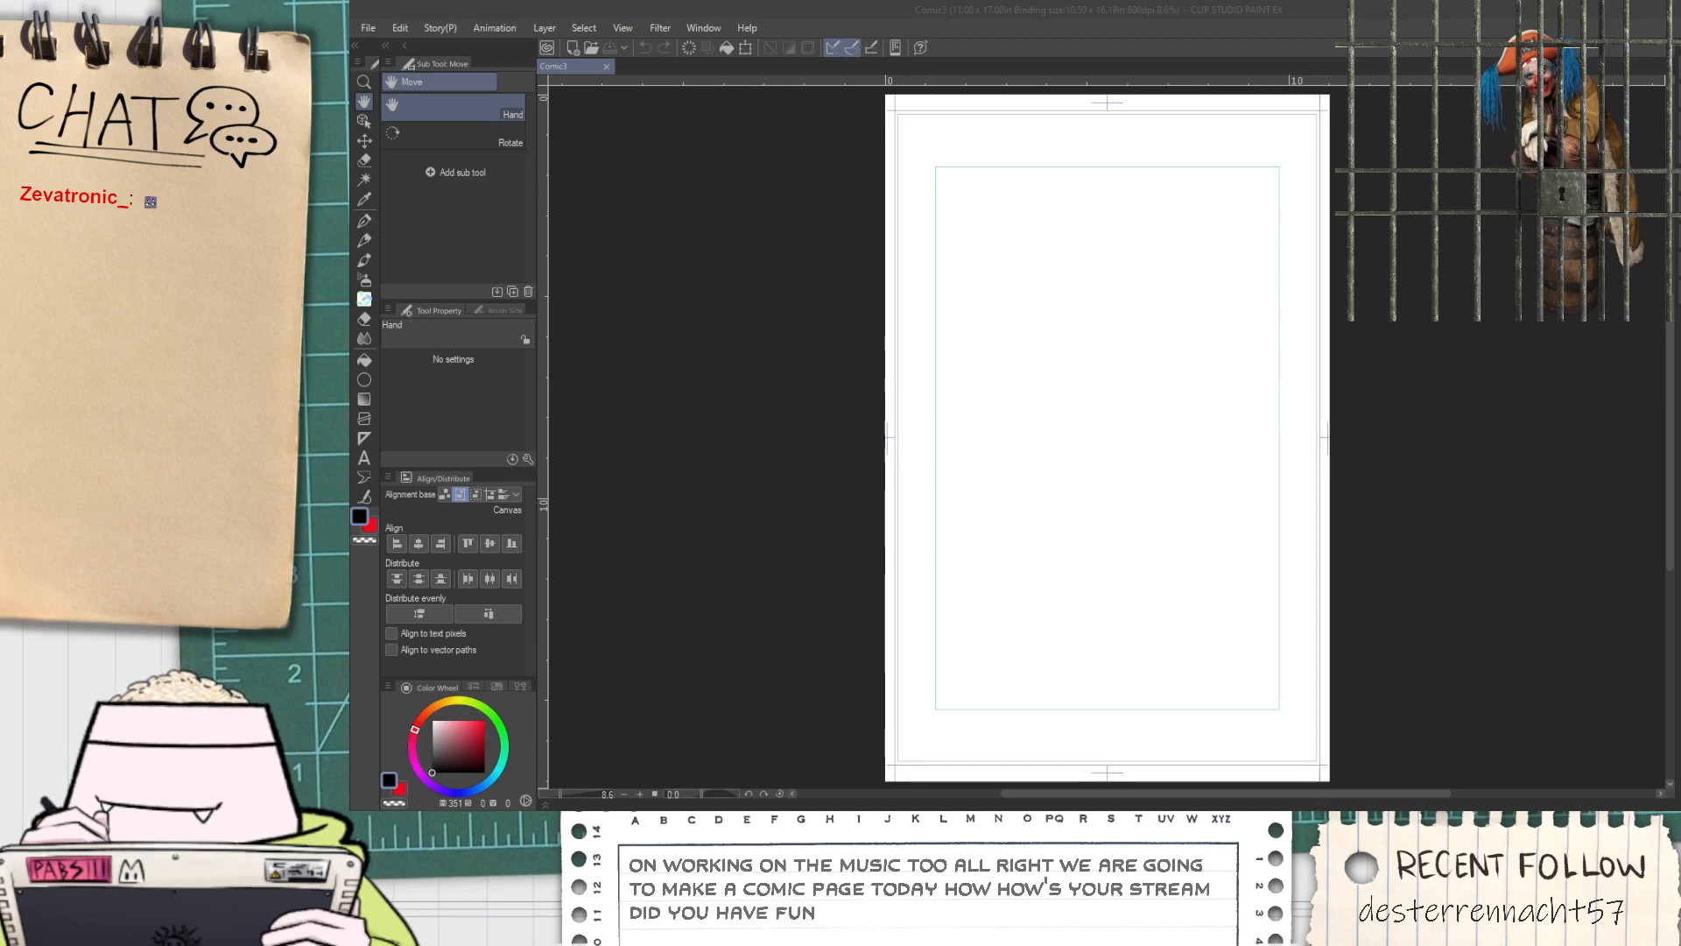
pyautogui.click(1094, 258)
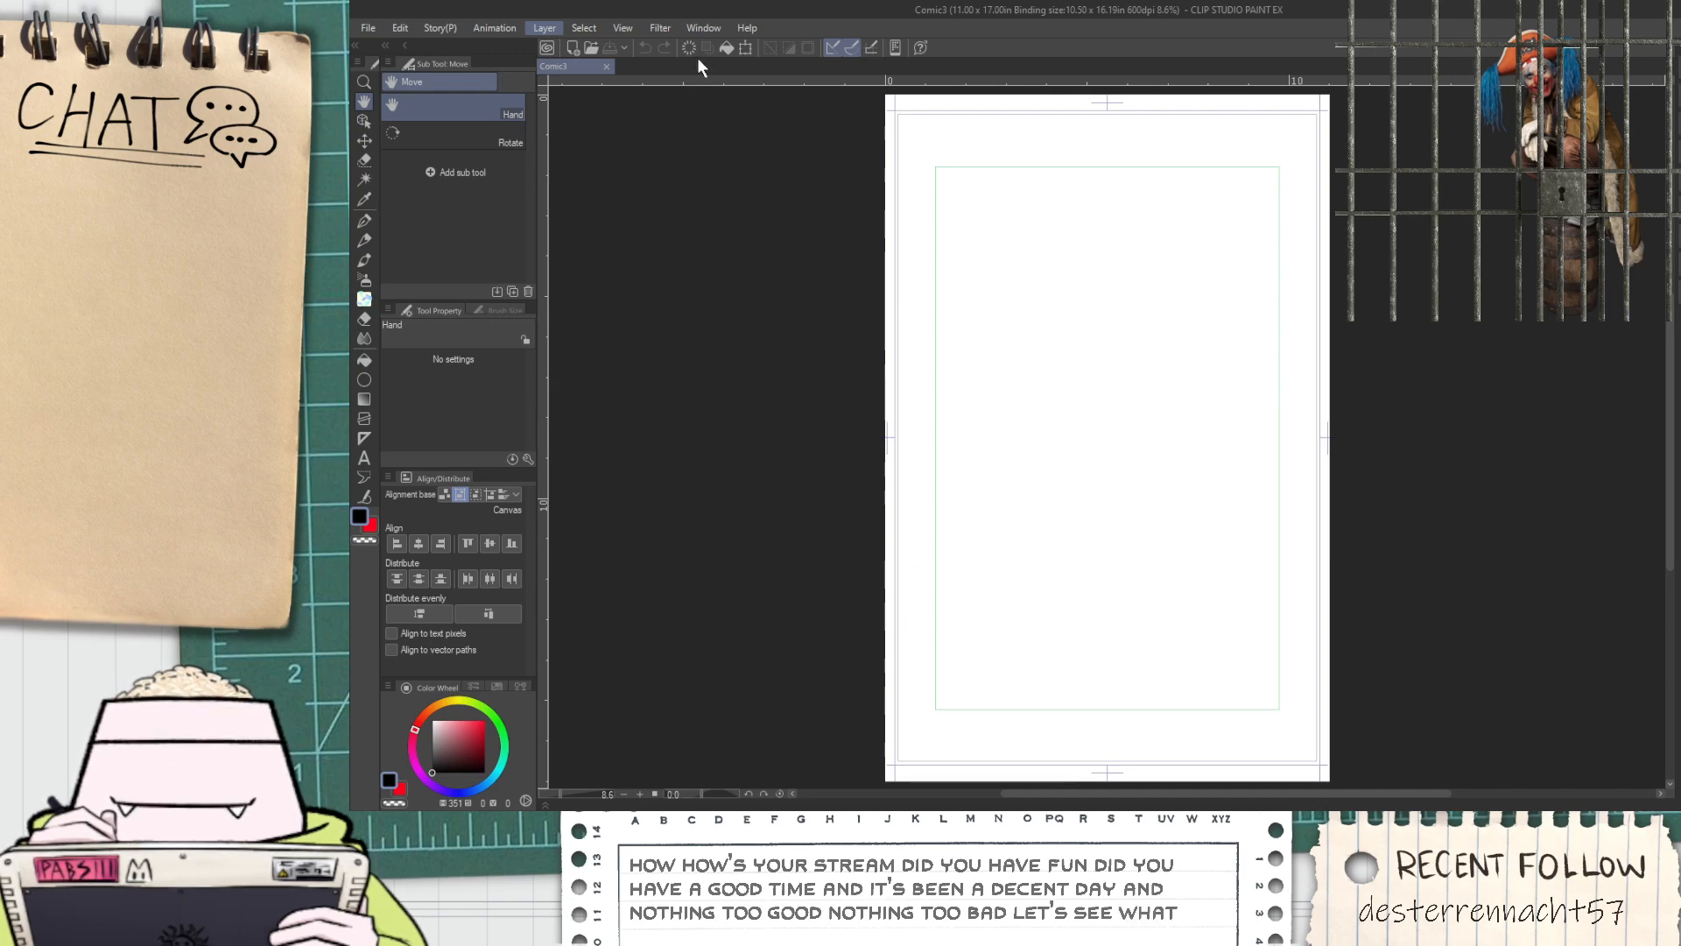
pyautogui.click(1238, 375)
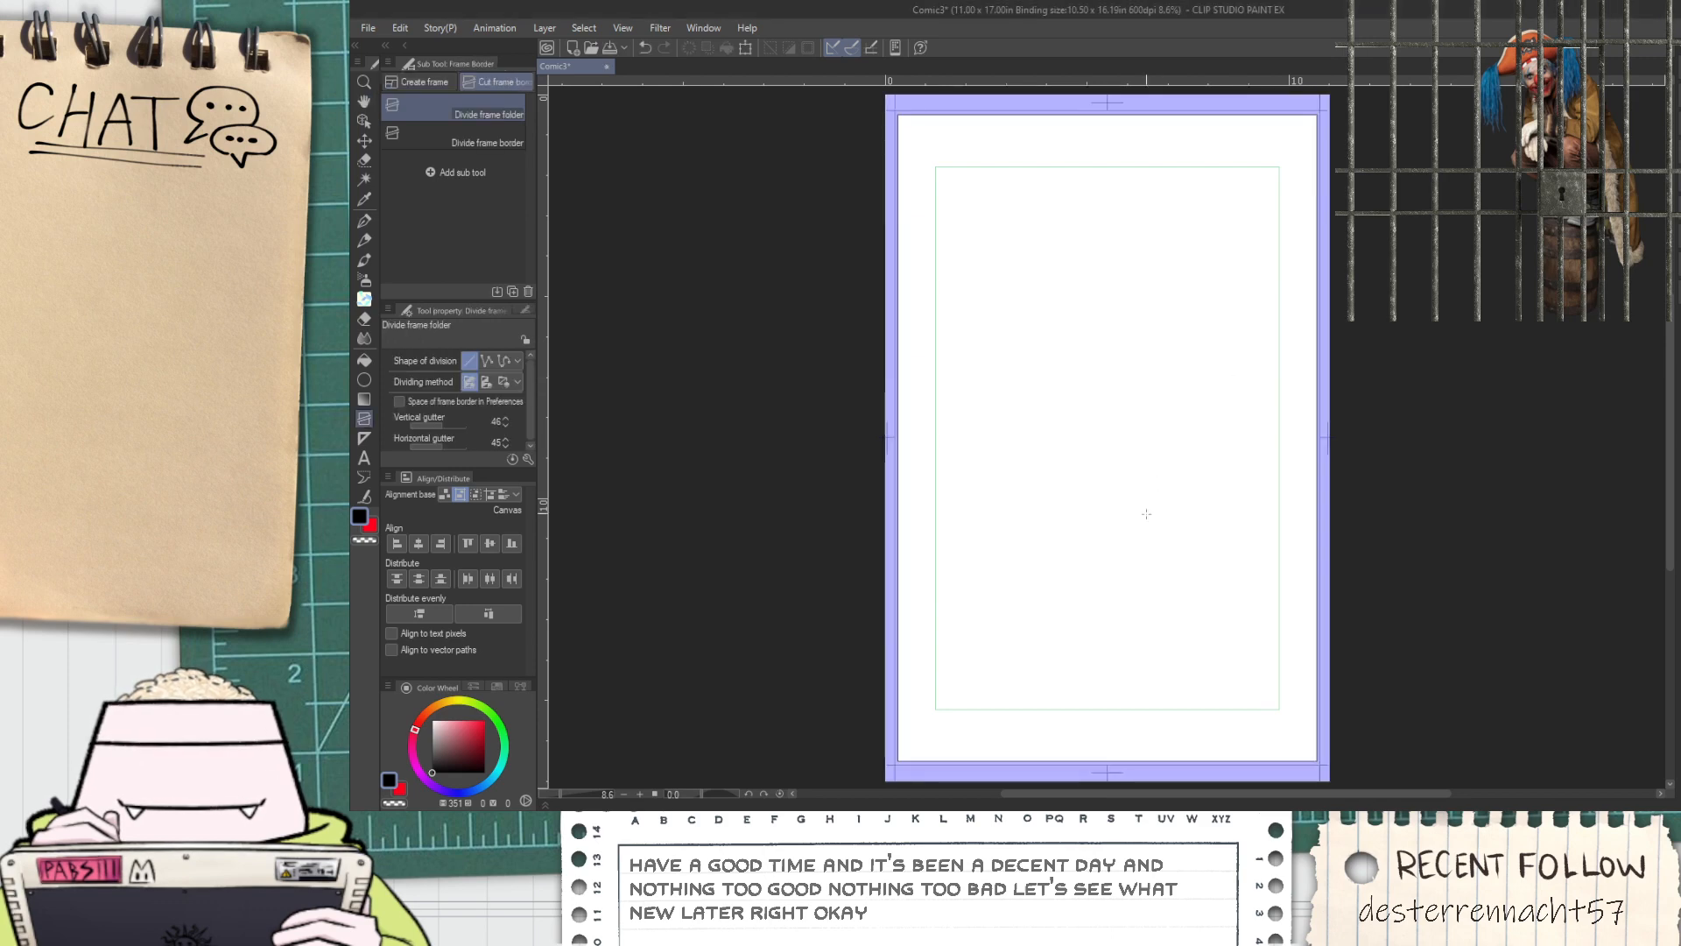
# Pull the frame border's bottom, right and left edges inward to the page's inner margin guides
pyautogui.press('o')
pyautogui.scroll(-3, 979, 700)
pyautogui.scroll(9, 964, 755)
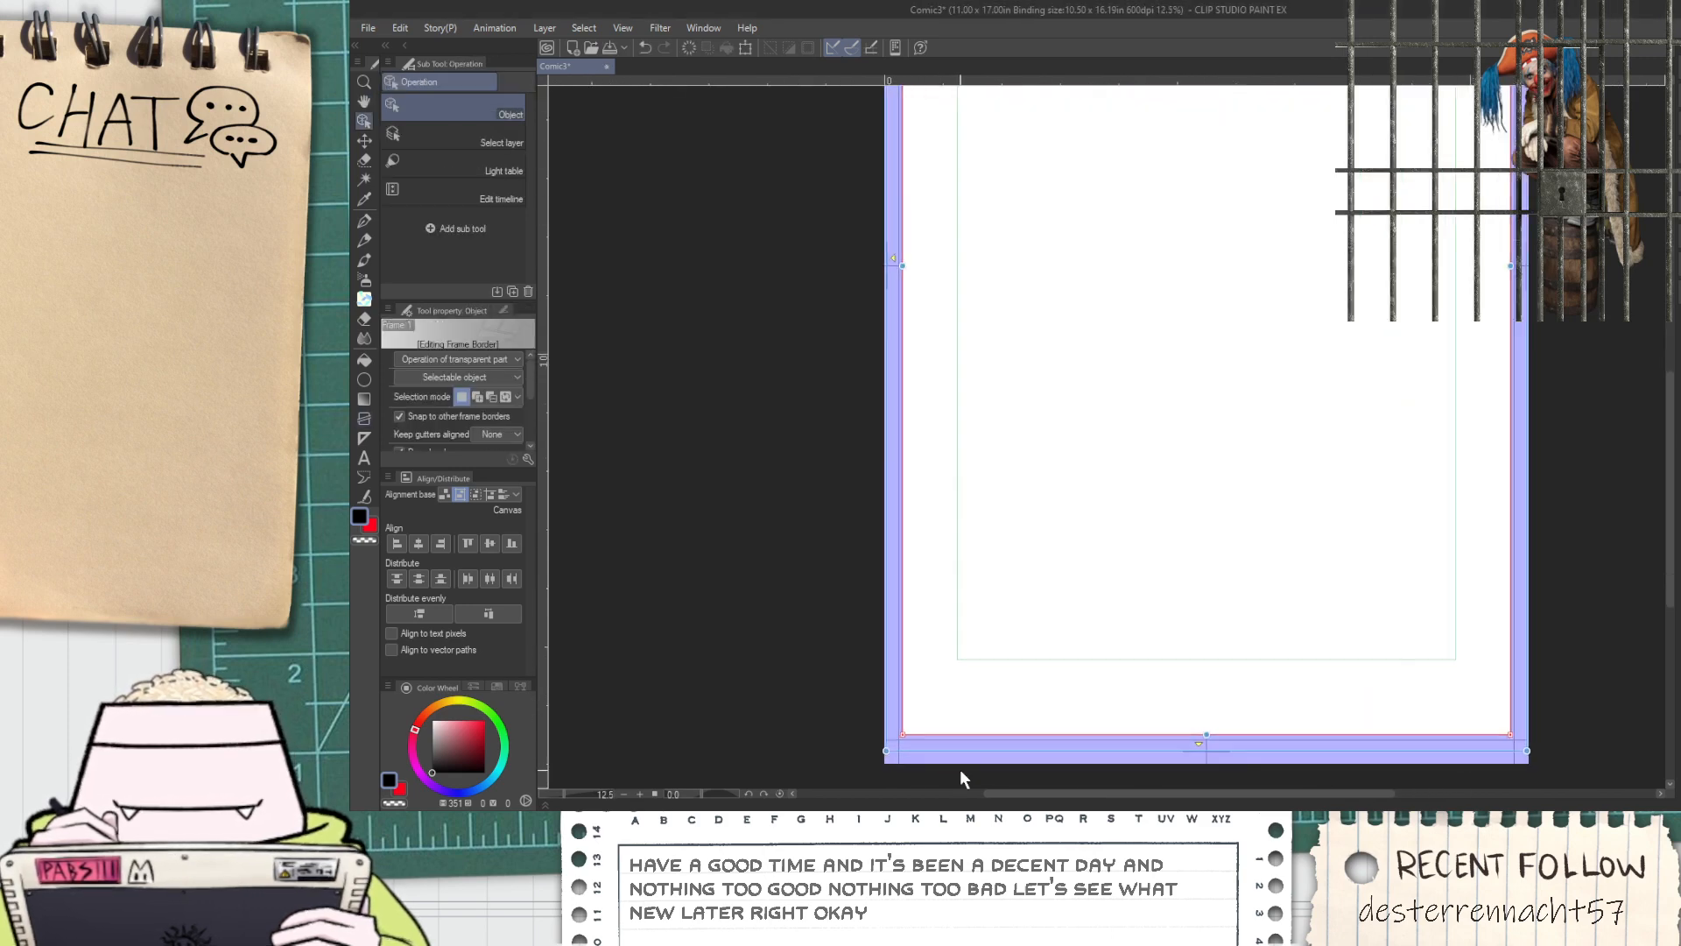
pyautogui.scroll(-2, 995, 668)
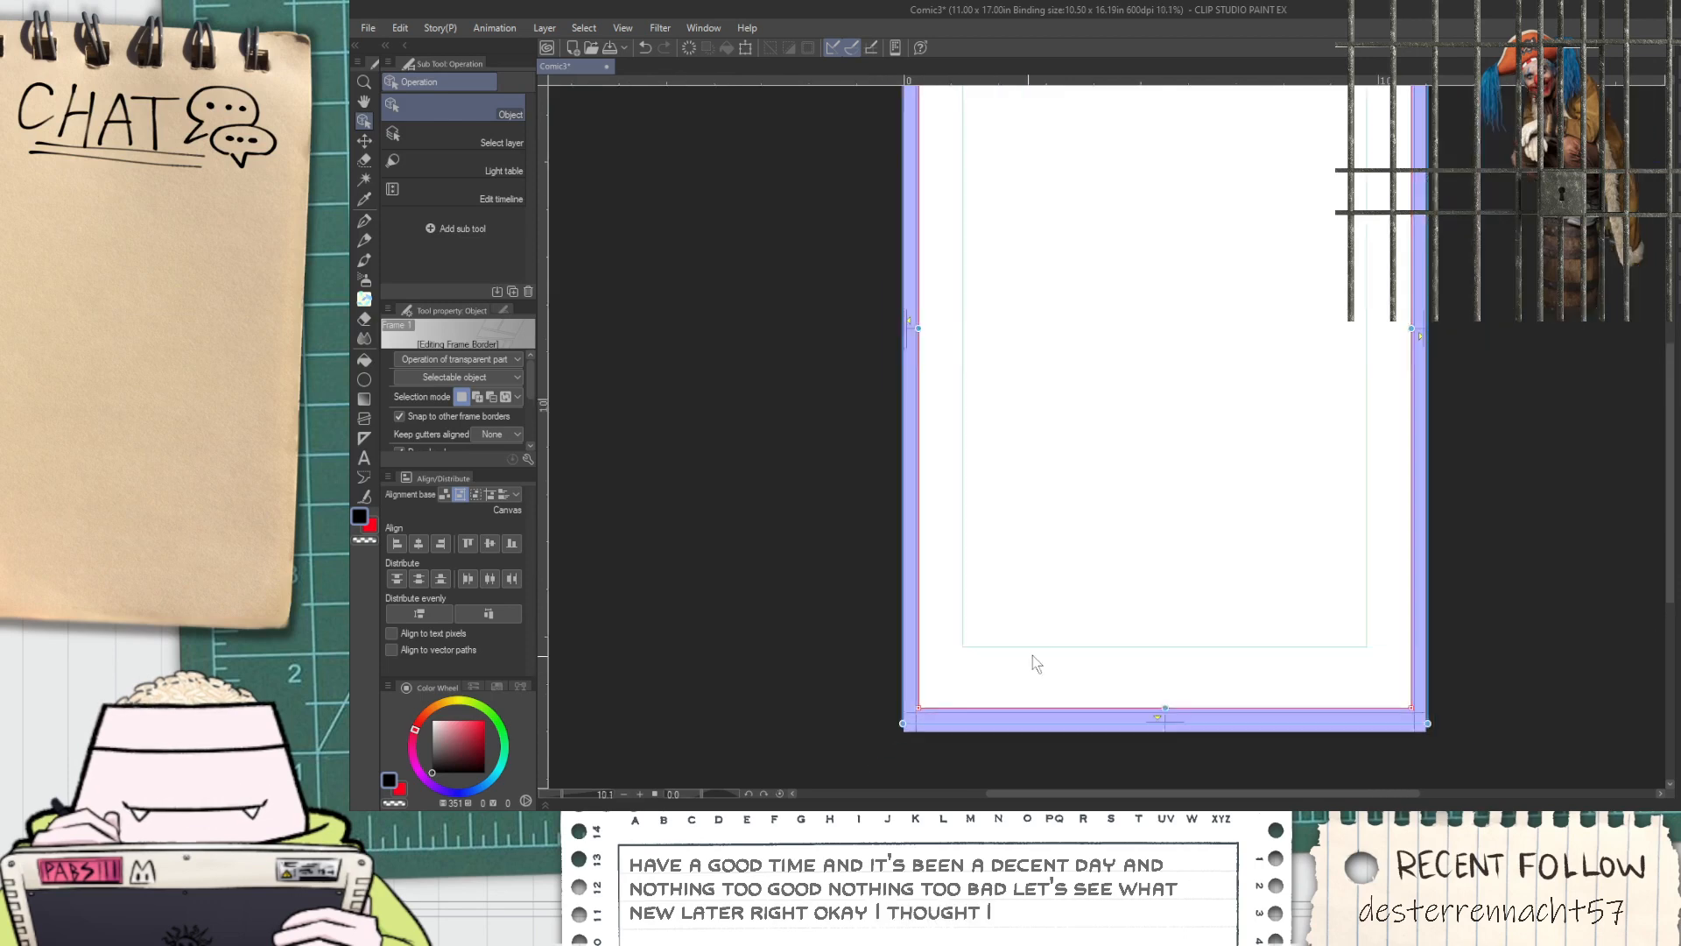
pyautogui.moveTo(1148, 698); pyautogui.dragTo(1164, 655)
pyautogui.scroll(2, 1363, 340)
pyautogui.moveTo(1346, 379); pyautogui.dragTo(1288, 384)
pyautogui.scroll(-1, 1269, 384)
pyautogui.scroll(3, 759, 358)
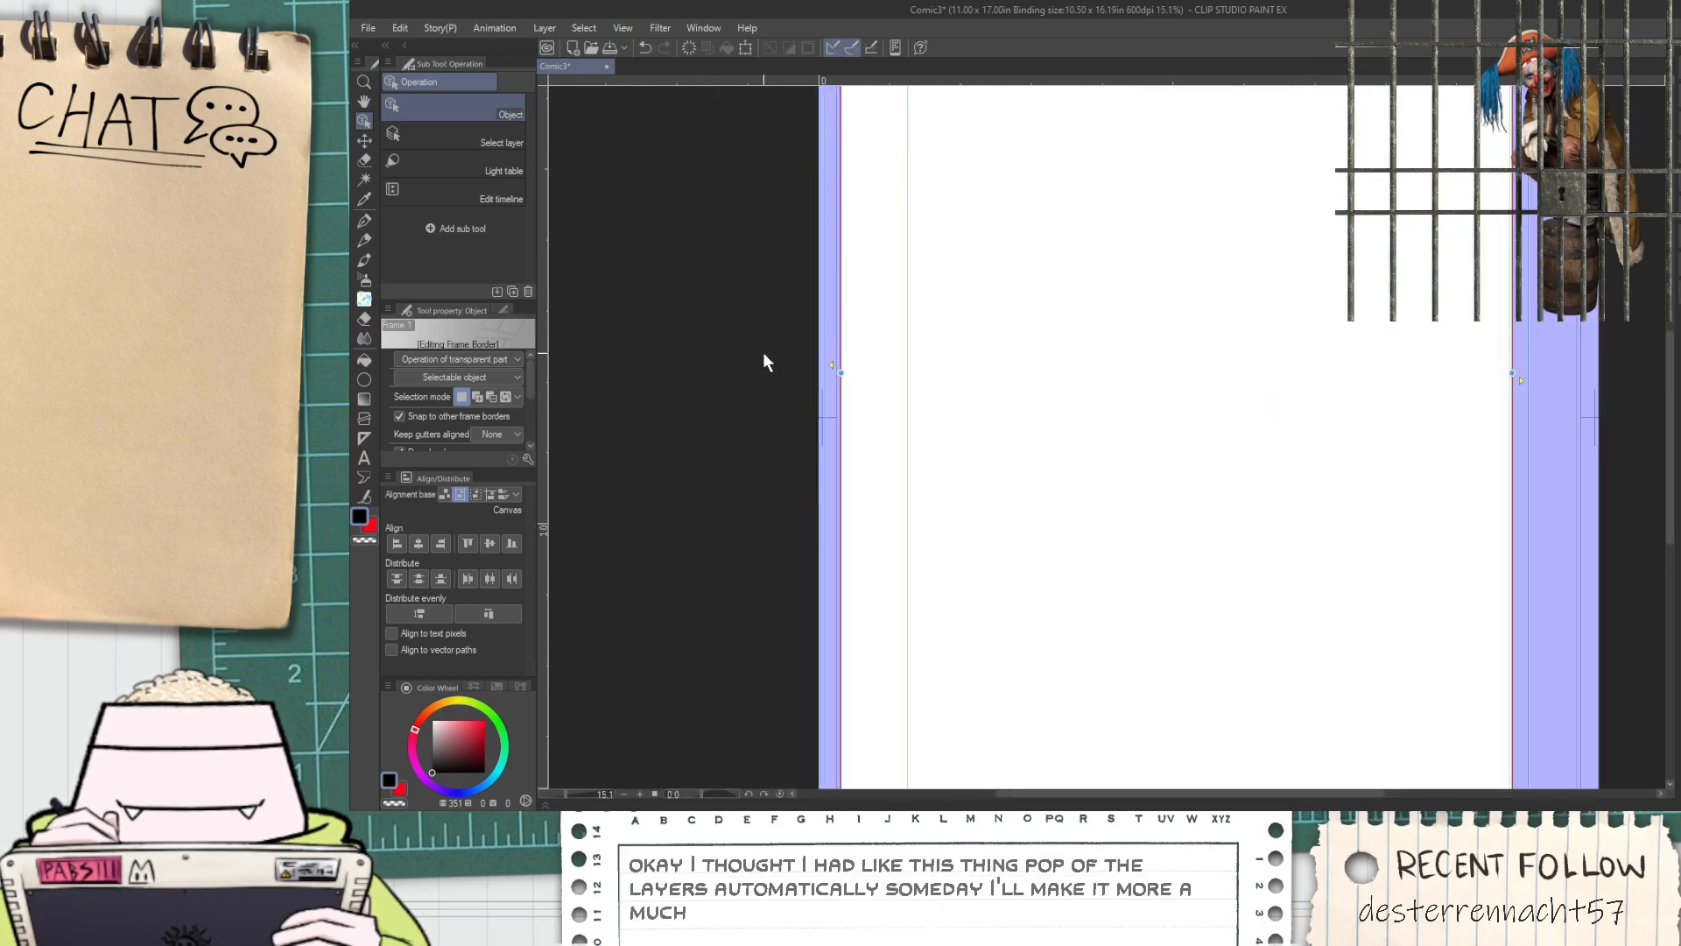
pyautogui.moveTo(863, 388); pyautogui.dragTo(960, 399)
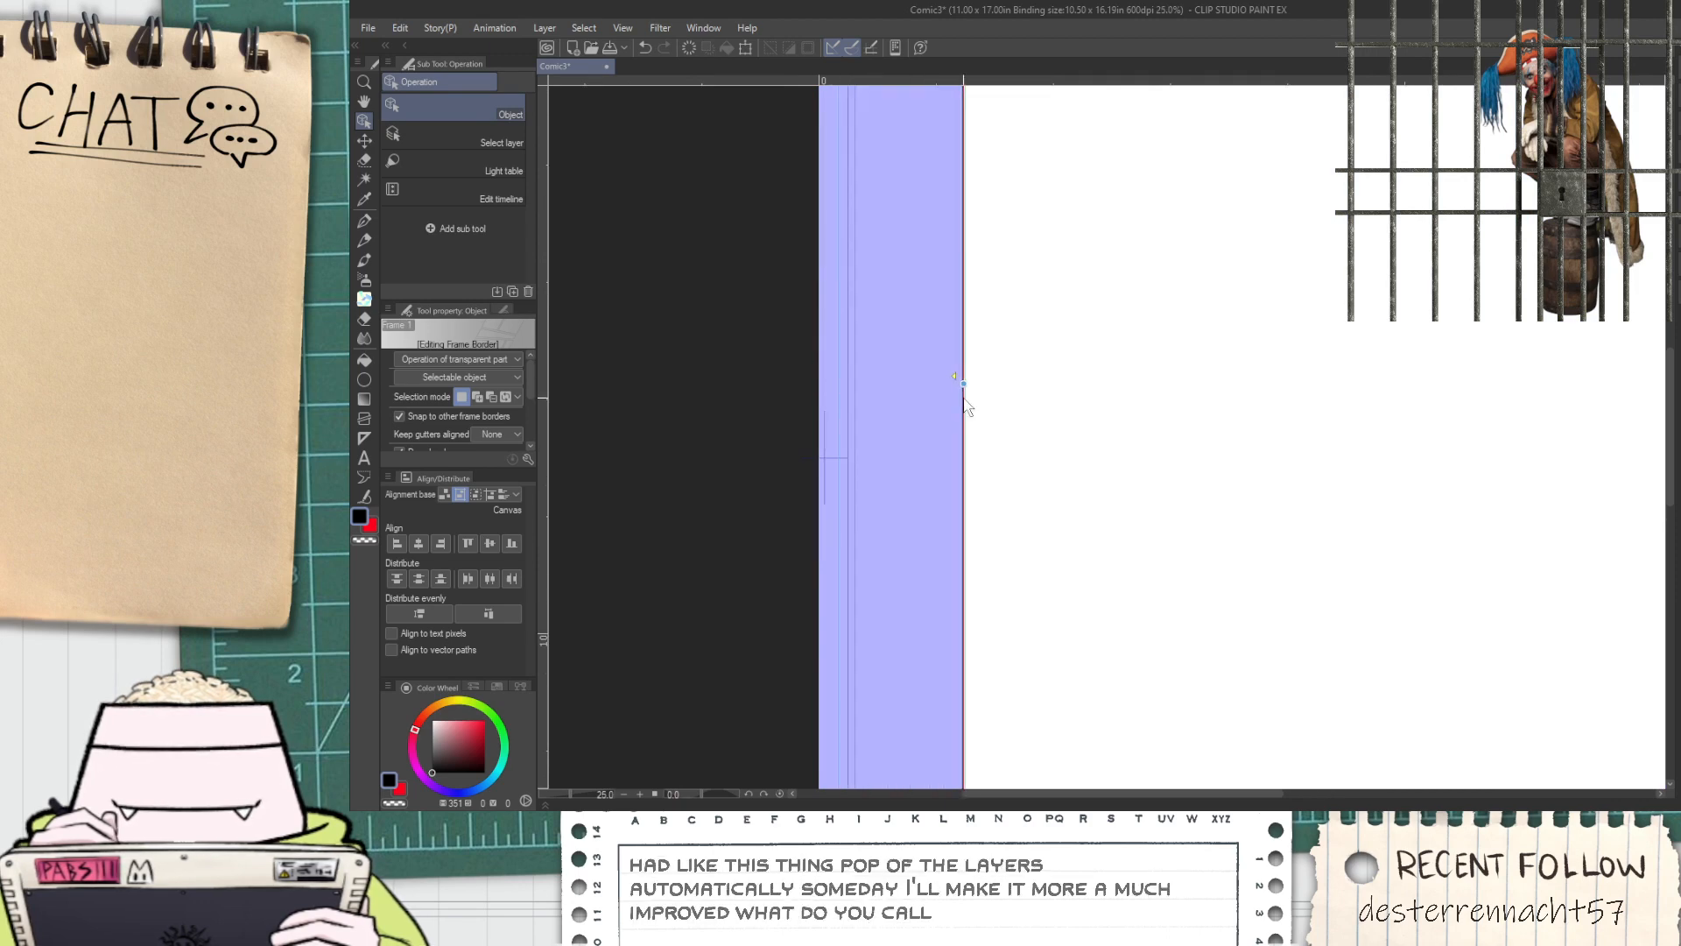
# Lower the frame border's top edge to the inner margin guide
pyautogui.scroll(-4, 1278, 279)
pyautogui.scroll(-1, 1285, 263)
pyautogui.scroll(4, 1296, 219)
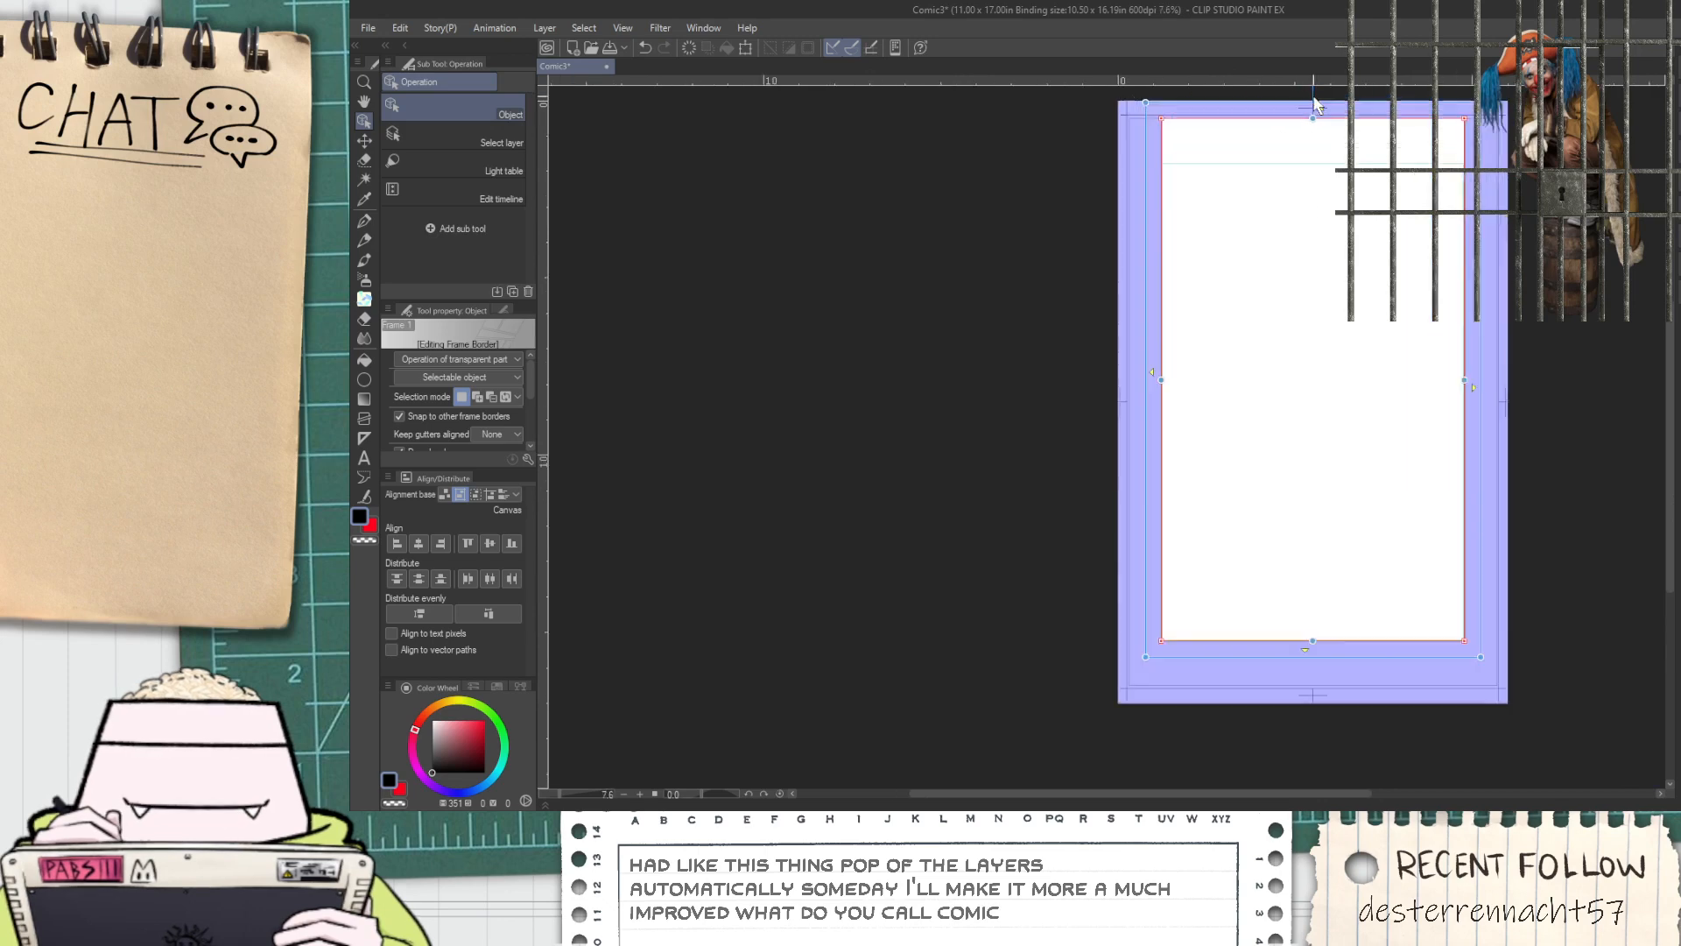
pyautogui.moveTo(1304, 113); pyautogui.dragTo(1316, 256)
pyautogui.scroll(-4, 1146, 352)
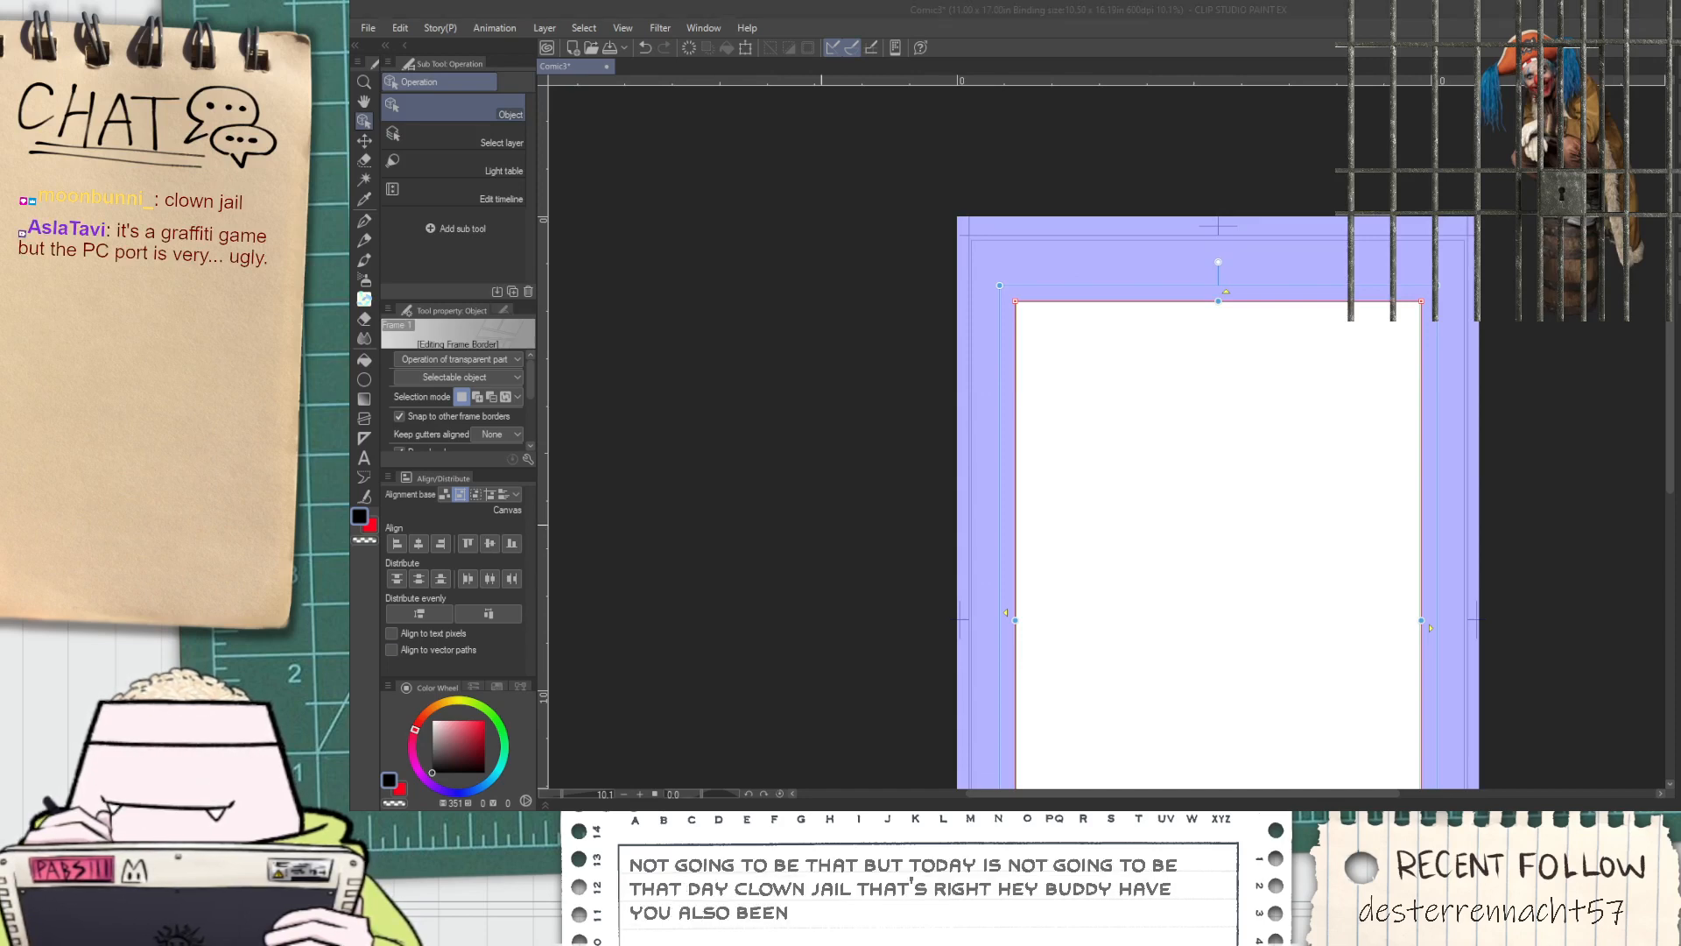
# Examine the Getting Up game cover and its original soundtrack cover as reference images
pyautogui.scroll(-2, 944, 489)
pyautogui.scroll(3, 1218, 569)
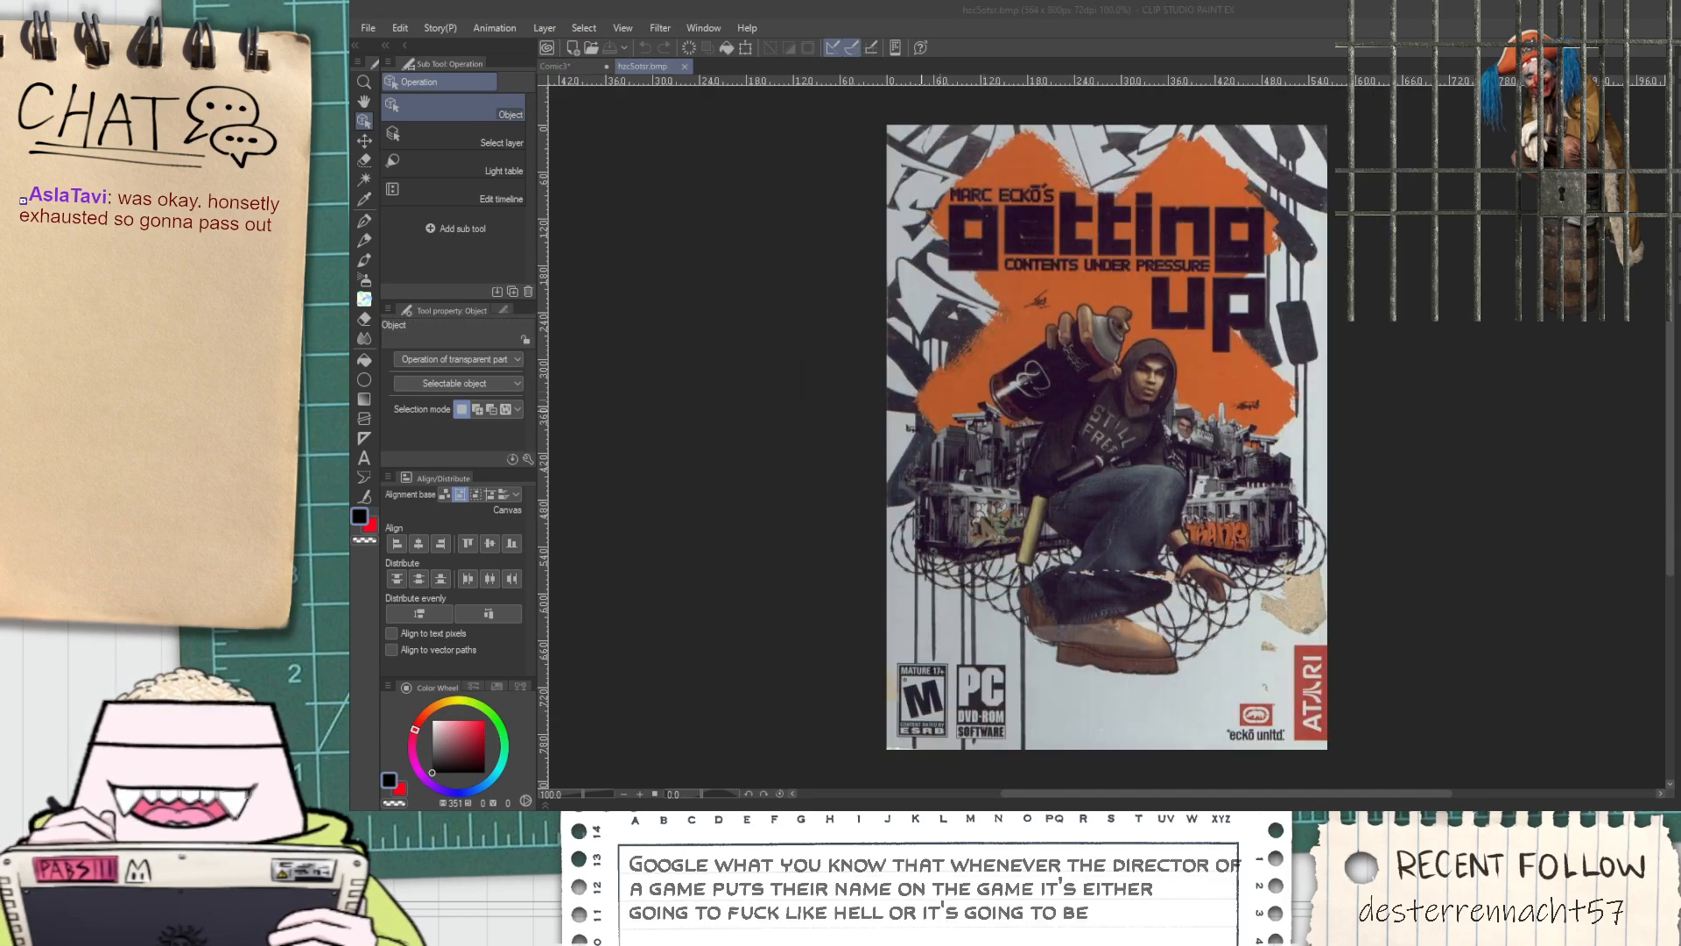
pyautogui.scroll(2, 1121, 343)
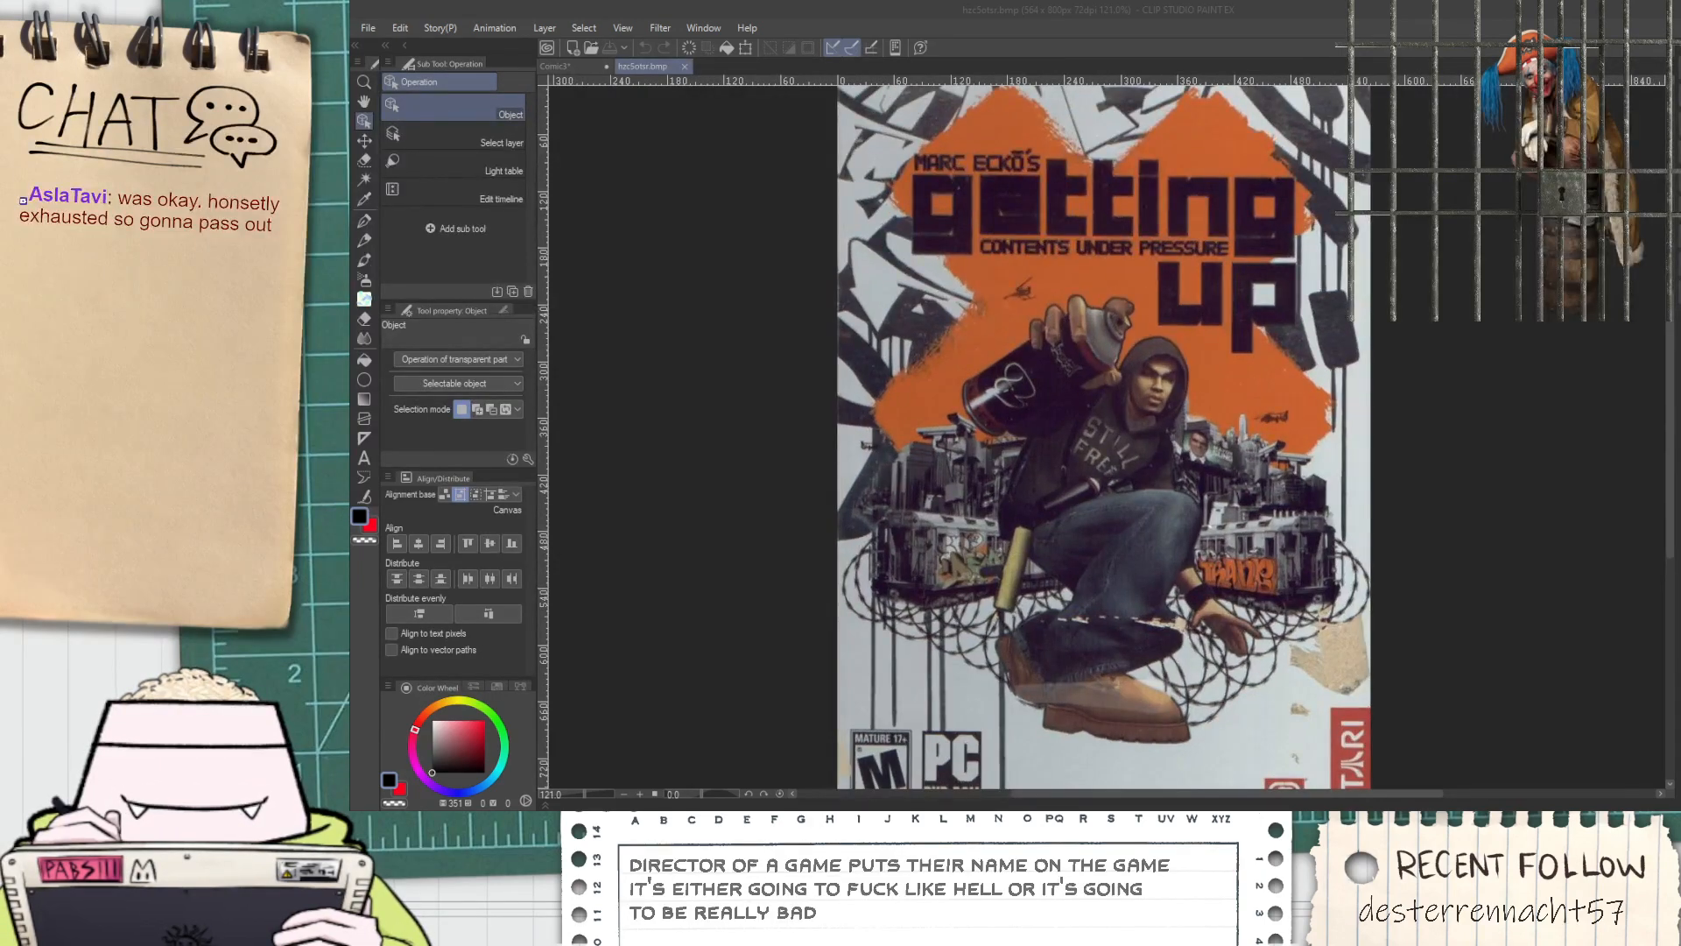
pyautogui.scroll(-2, 991, 436)
pyautogui.scroll(1, 1210, 639)
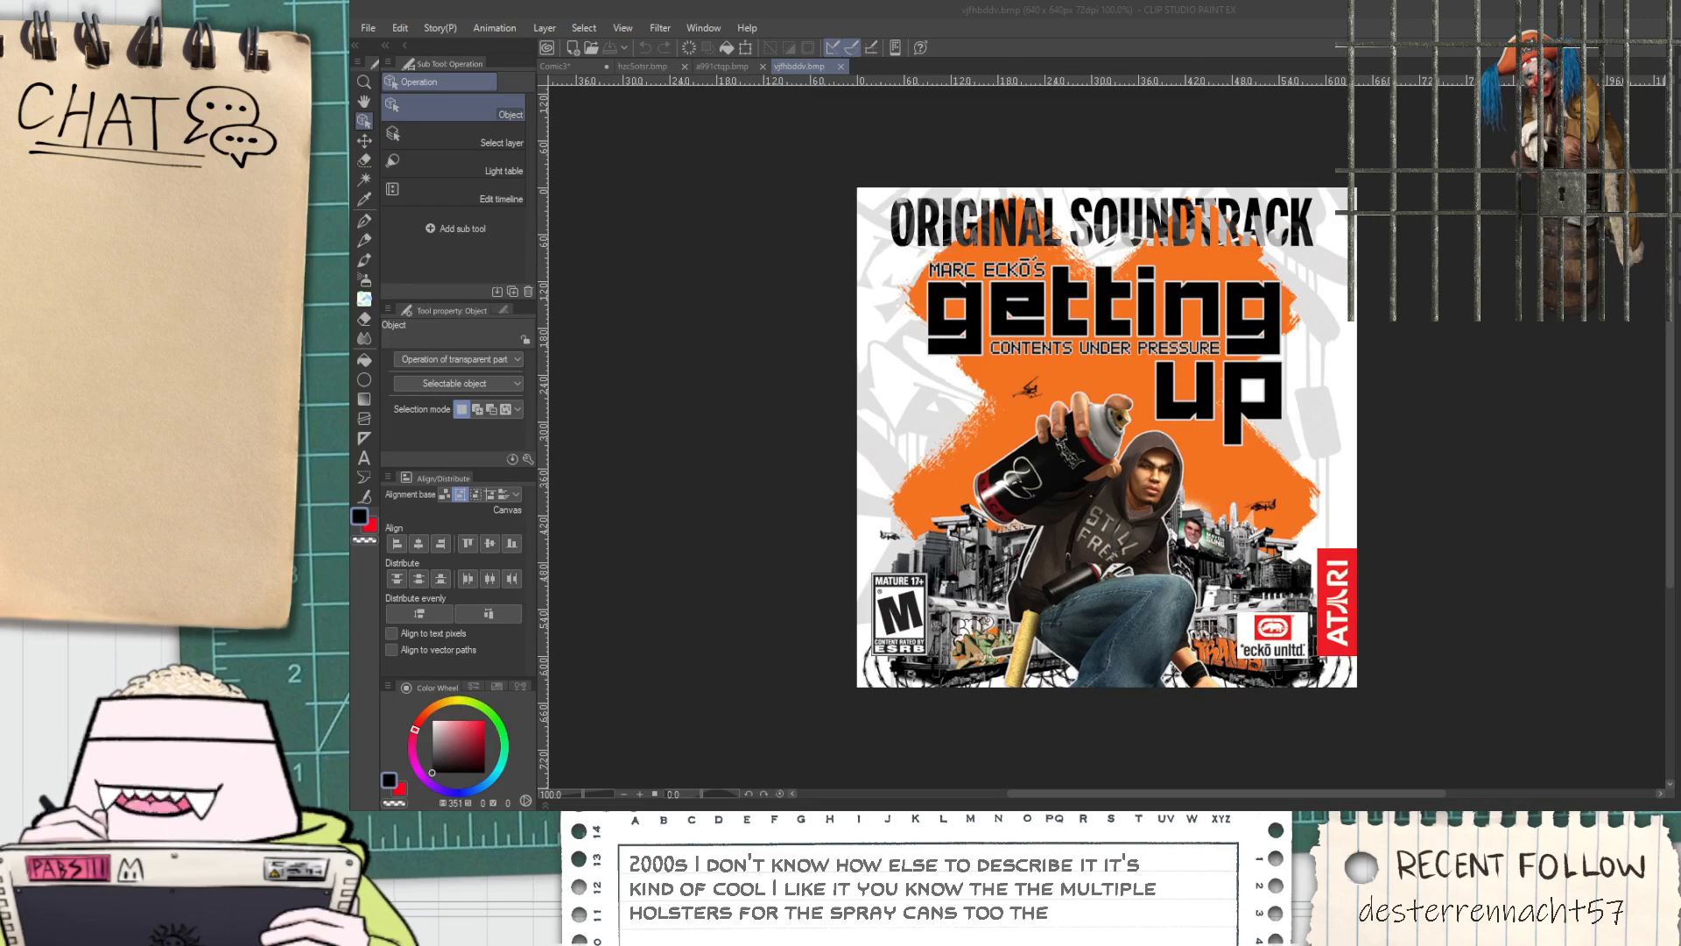
pyautogui.scroll(-1, 1355, 306)
pyautogui.scroll(1, 1354, 305)
pyautogui.scroll(3, 1355, 306)
pyautogui.scroll(3, 1051, 690)
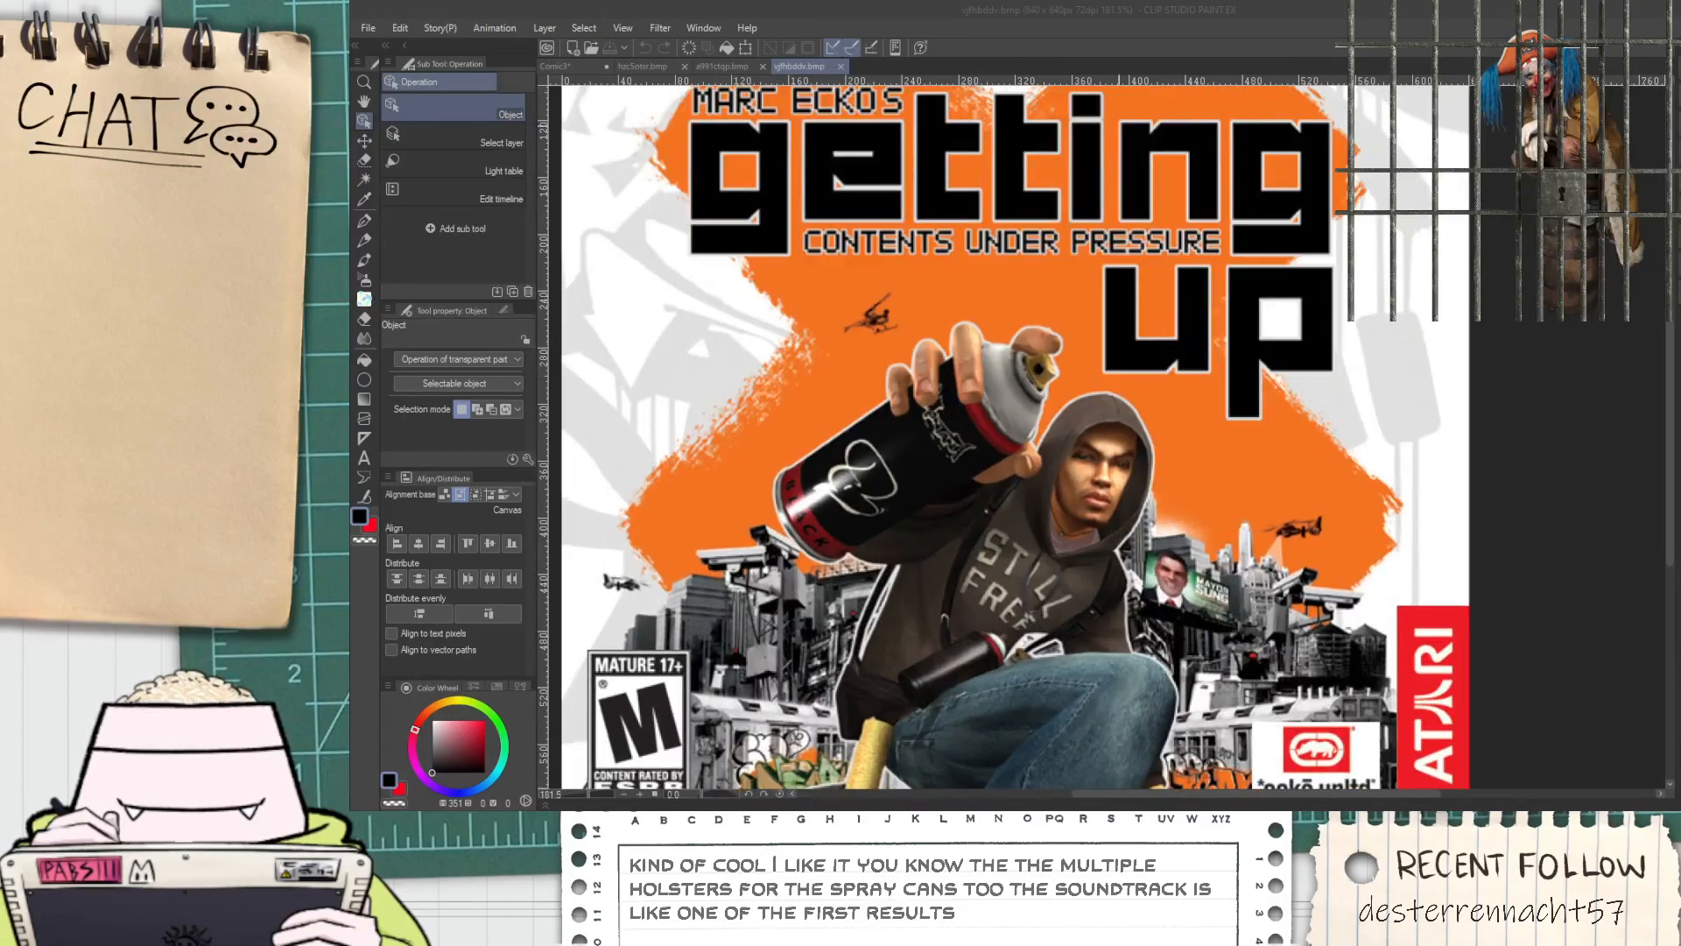
# Switch back to the Comic3 page and hide the frame folder's purple mask
pyautogui.click(604, 68)
pyautogui.scroll(-6, 1261, 521)
pyautogui.moveTo(1251, 520); pyautogui.dragTo(1212, 437)
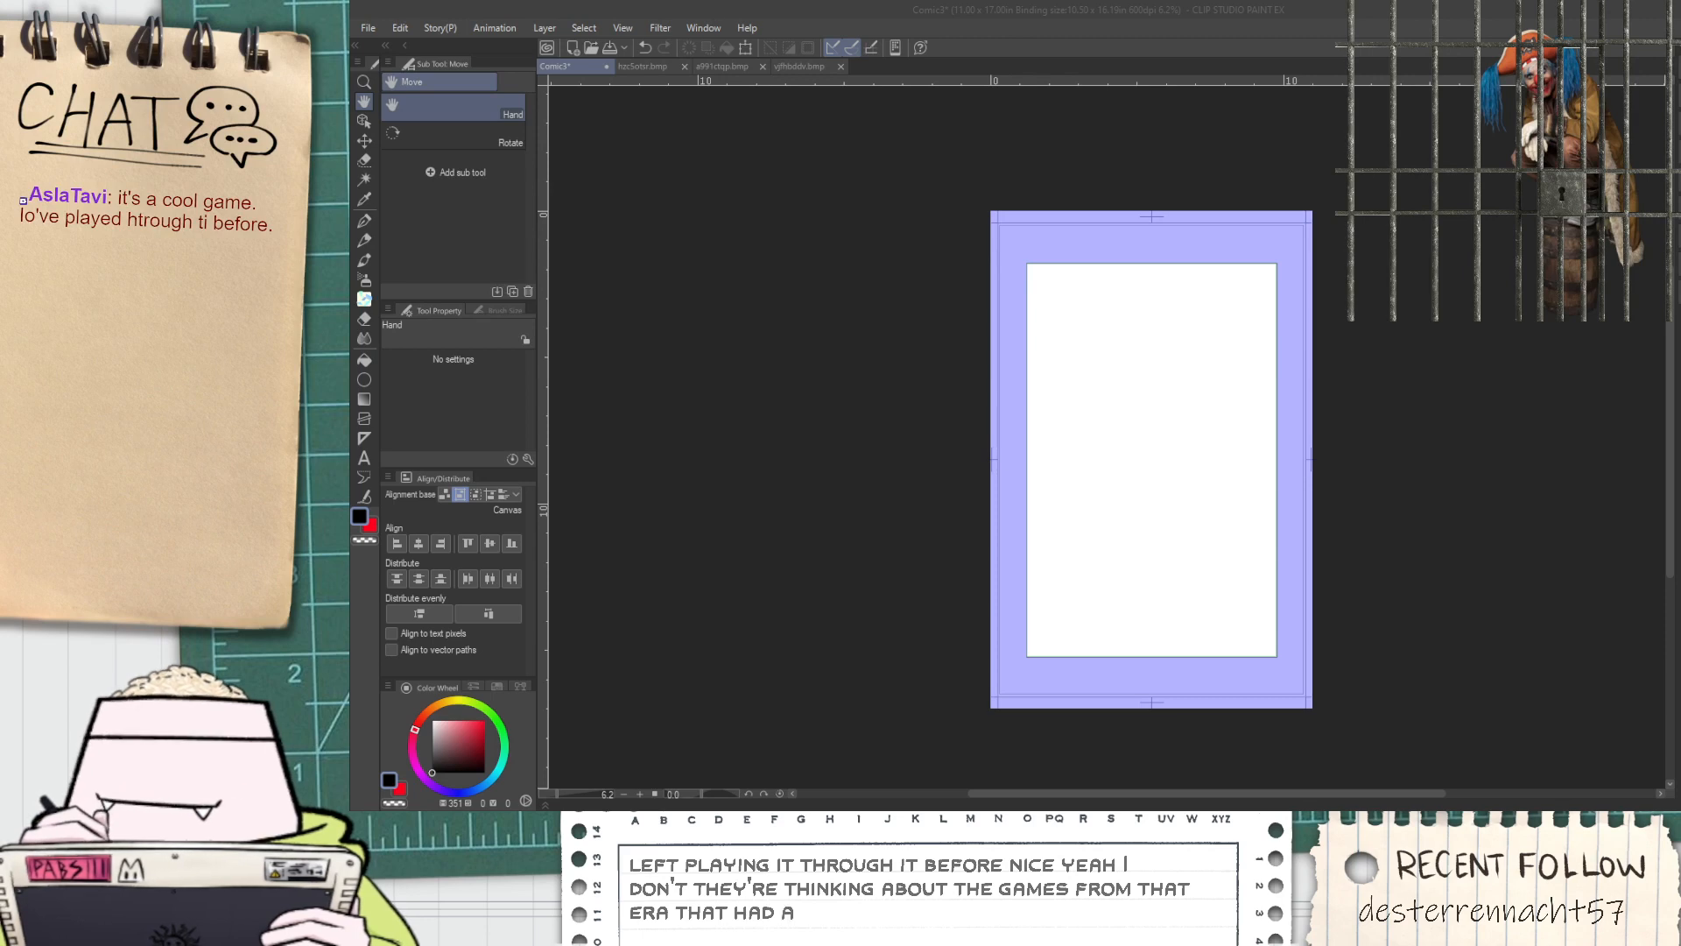
pyautogui.click(918, 34)
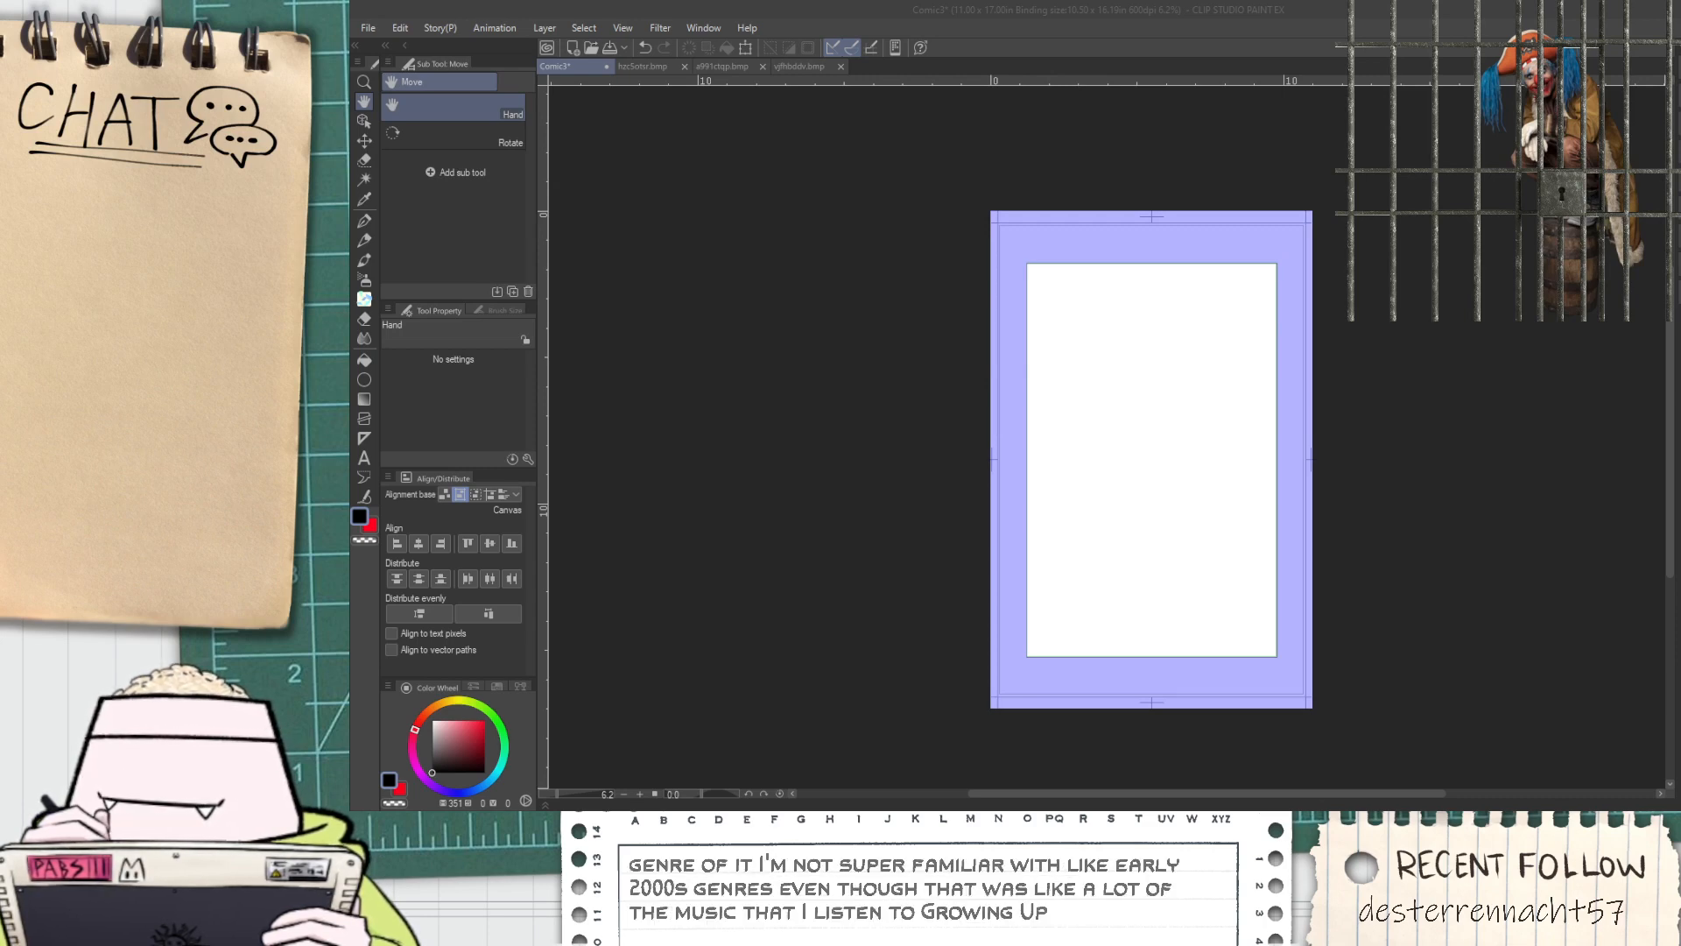
pyautogui.click(1386, 66)
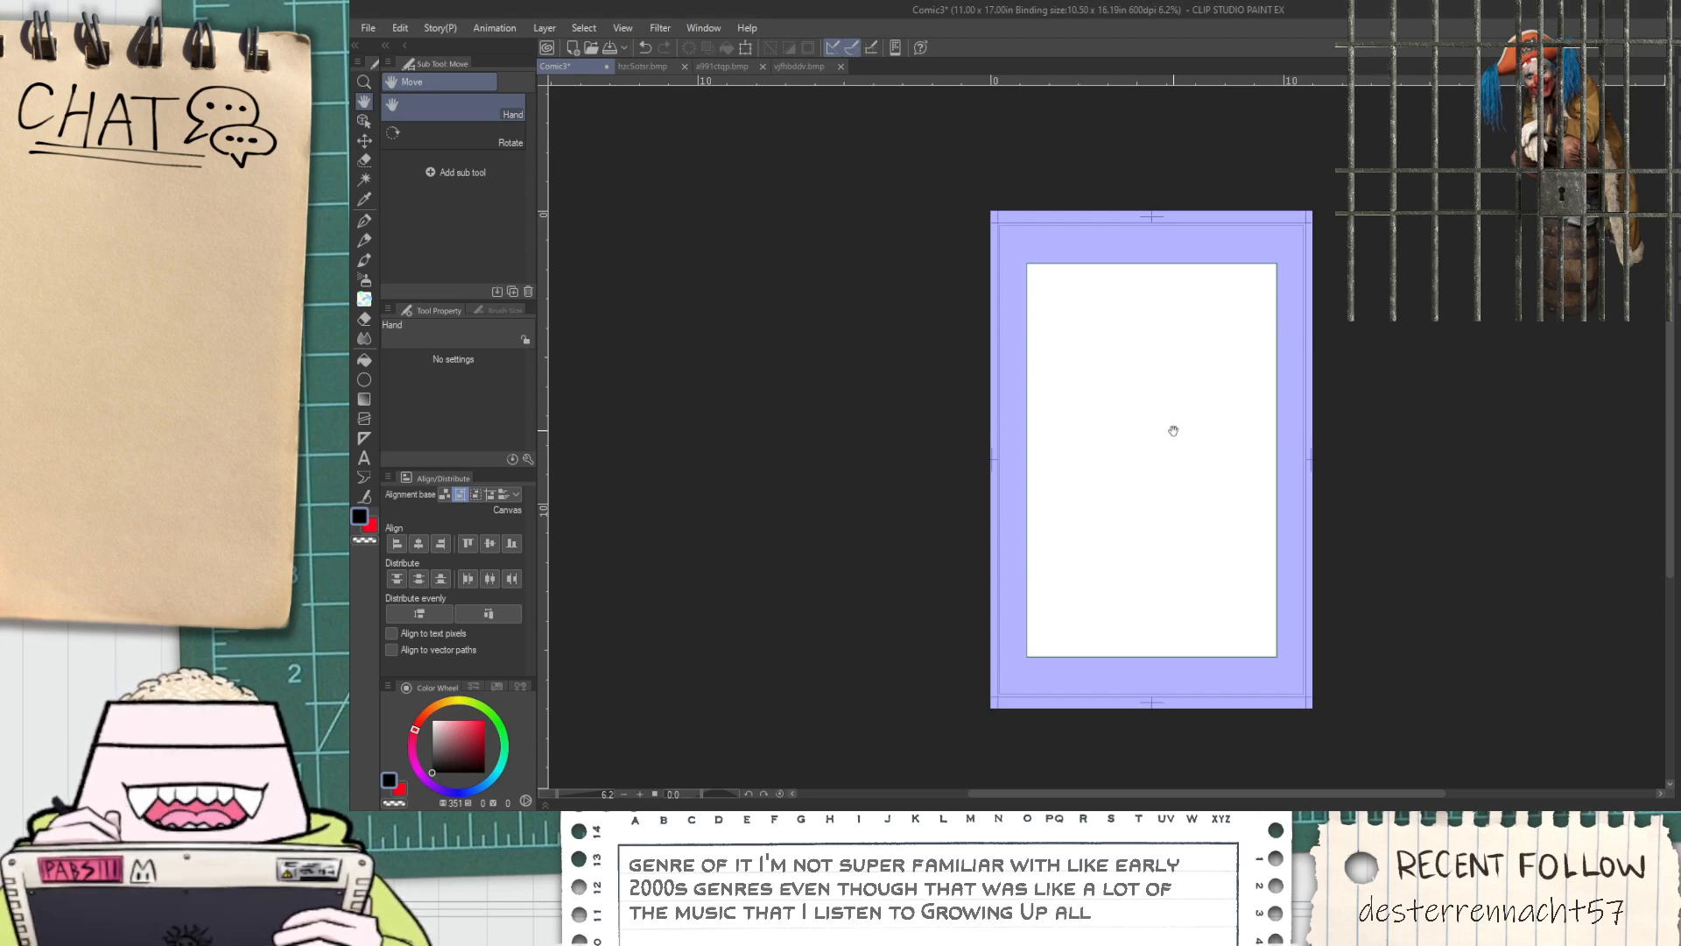
pyautogui.scroll(3, 1171, 424)
pyautogui.moveTo(1105, 317); pyautogui.dragTo(1092, 422)
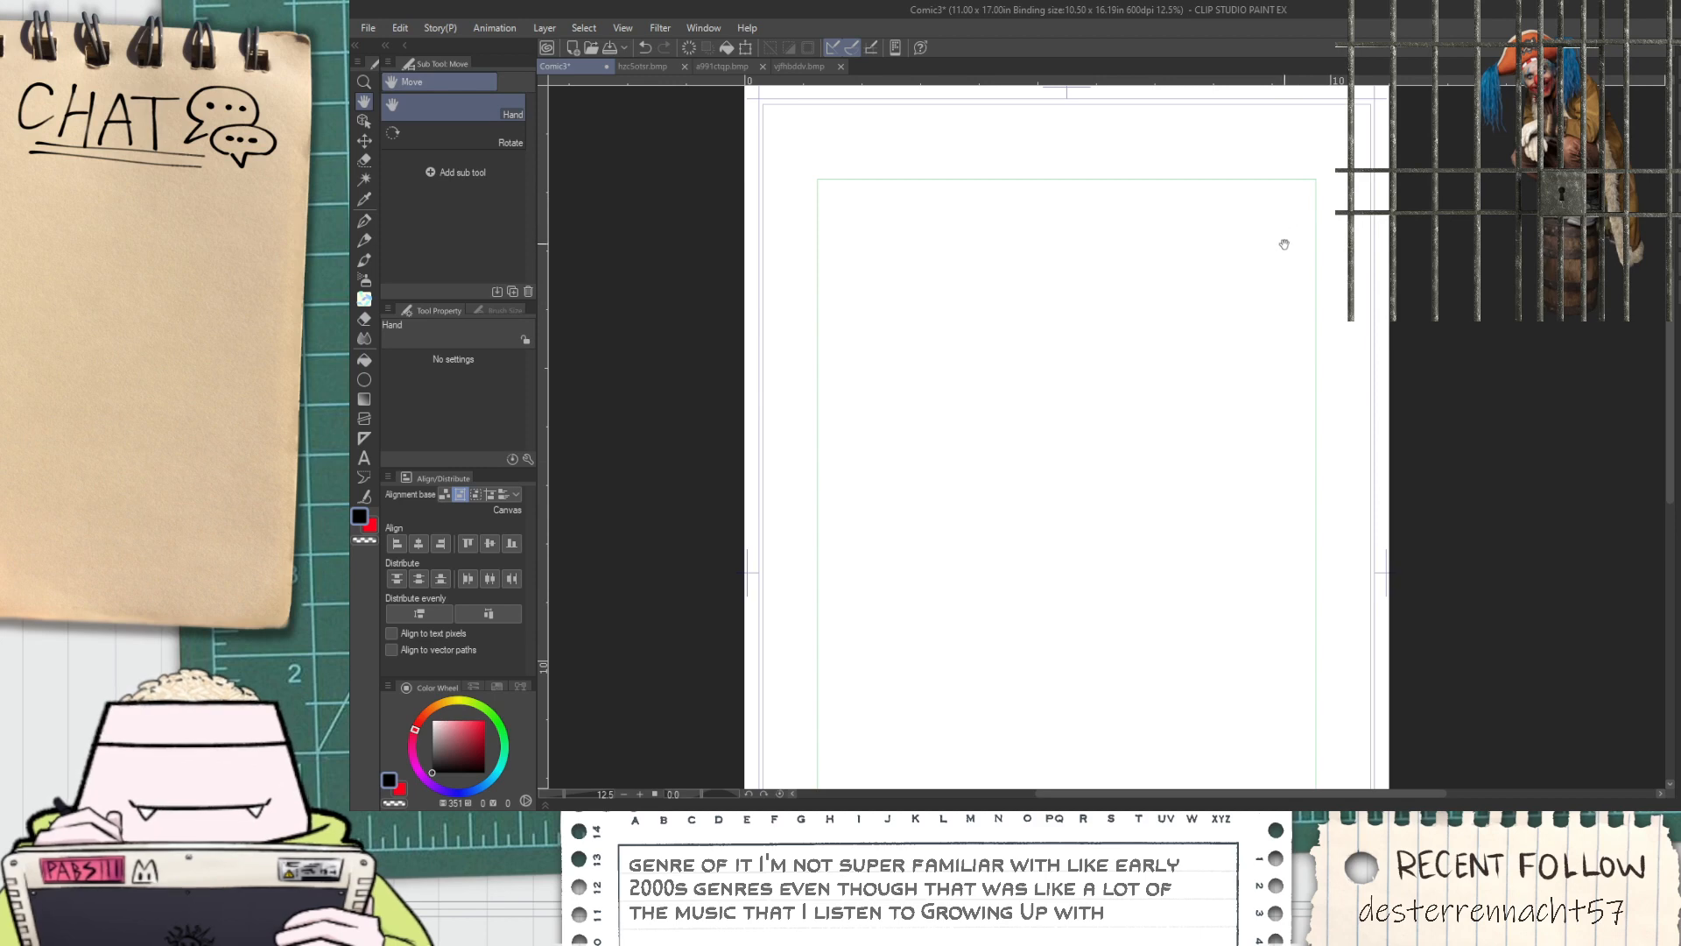
pyautogui.moveTo(1282, 230); pyautogui.dragTo(1288, 372)
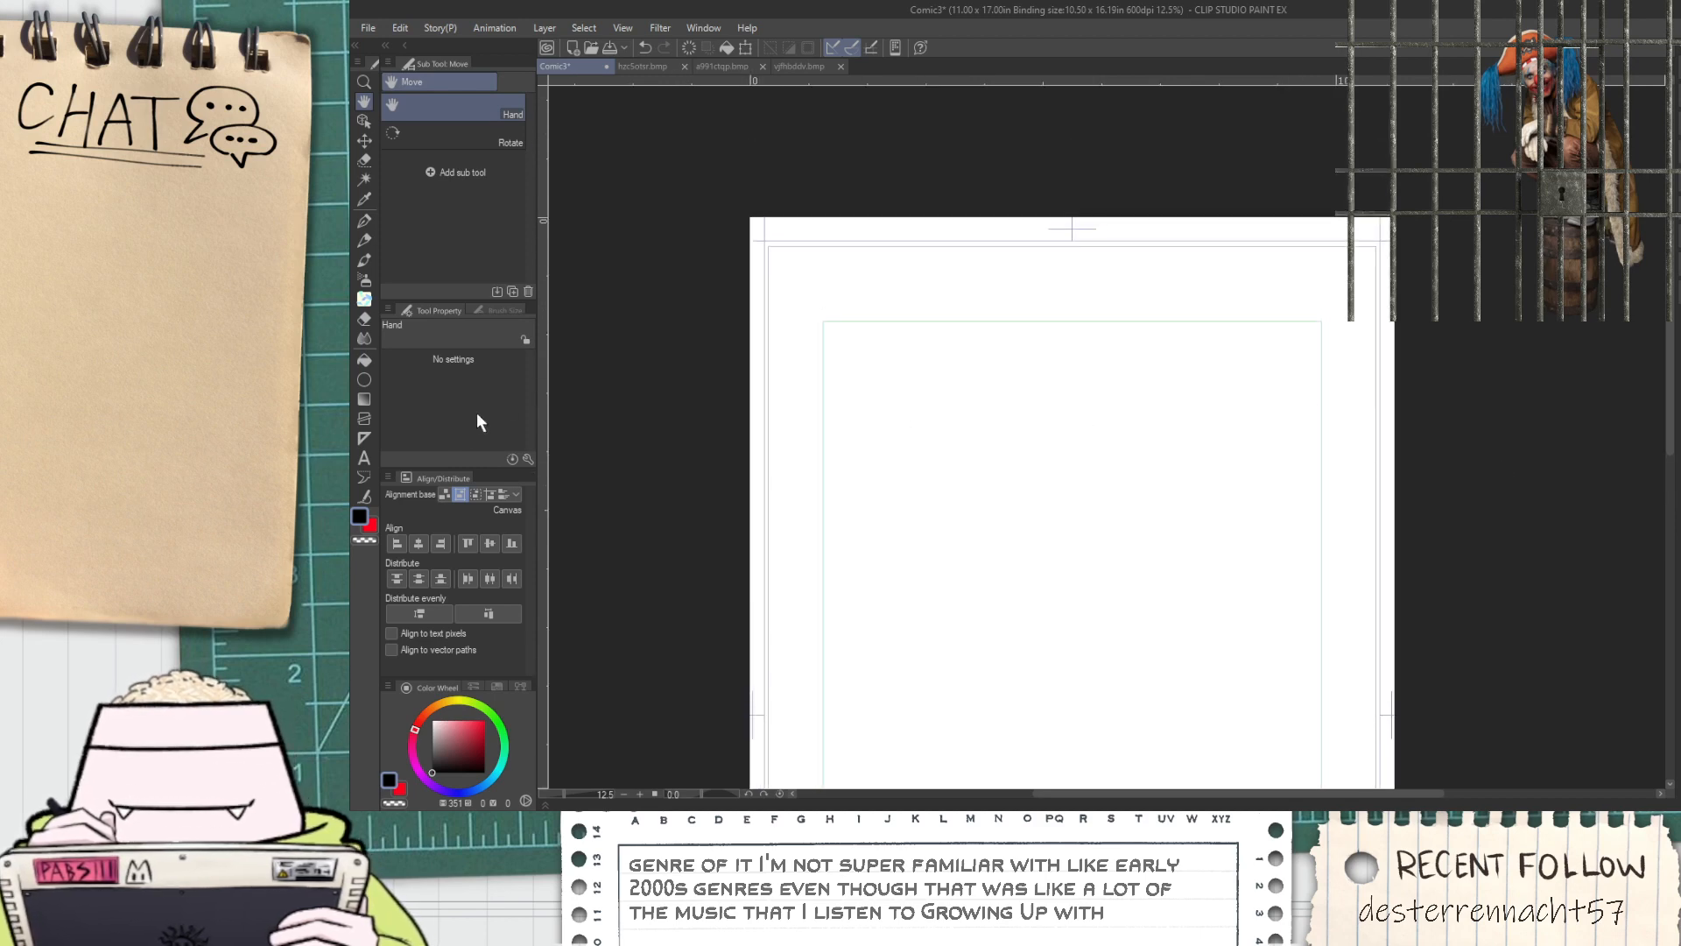
# Draw a light pink rectangle outline along the inner margin guides with the Rectangle figure tool
pyautogui.click(364, 379)
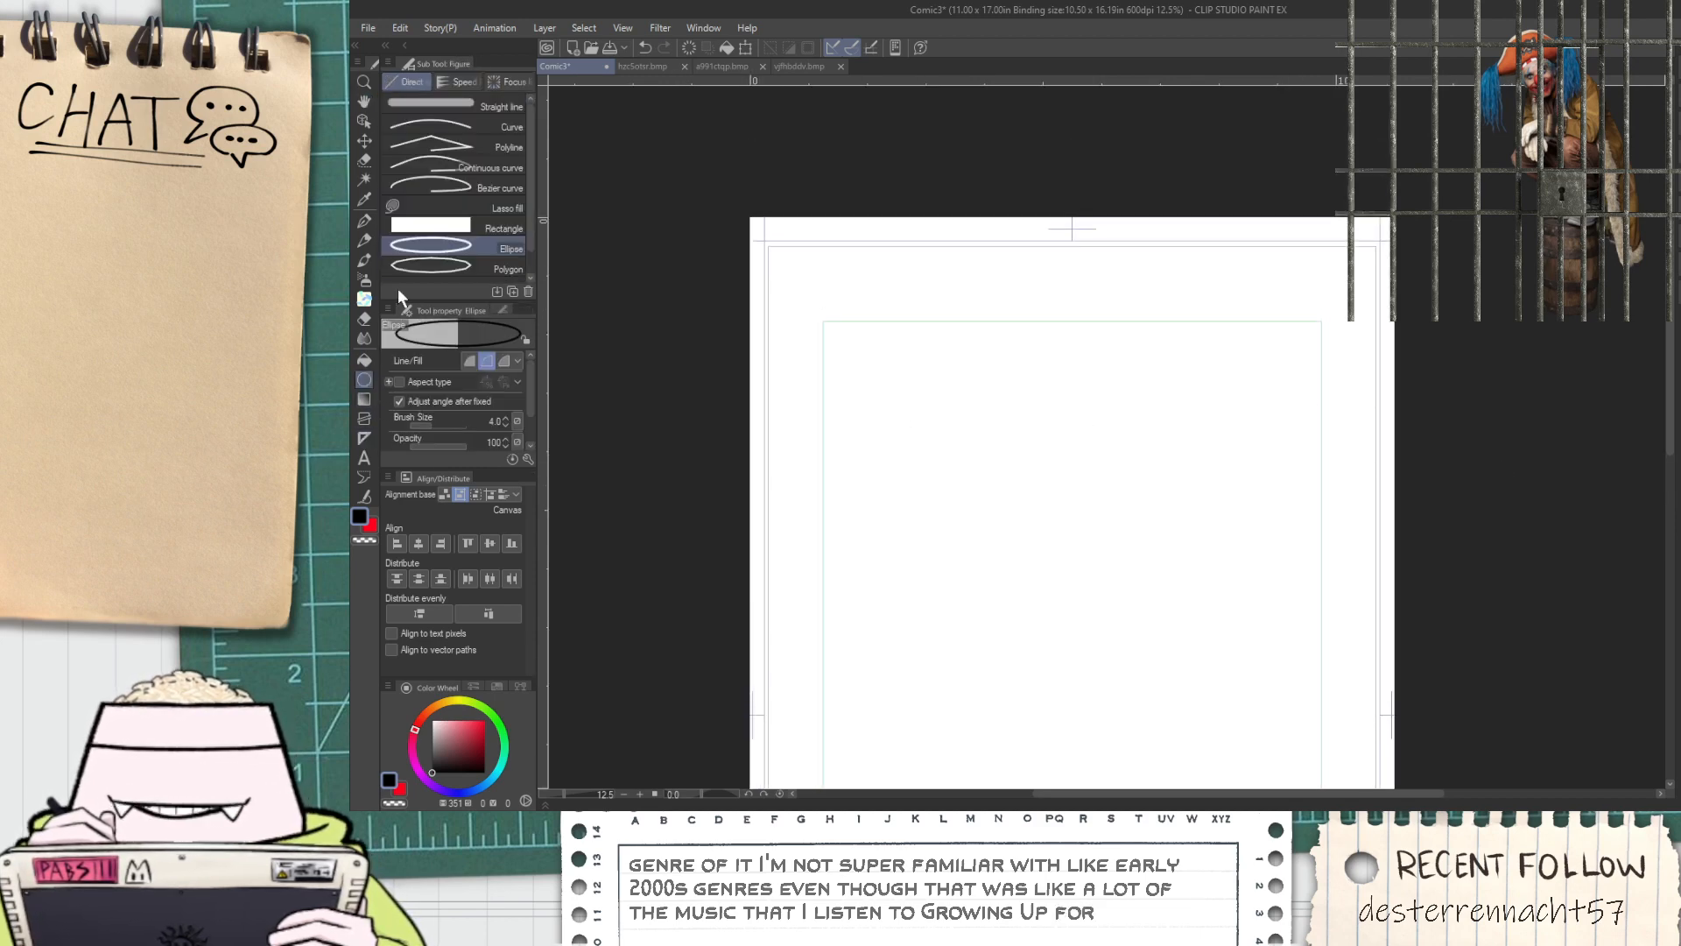
pyautogui.click(431, 227)
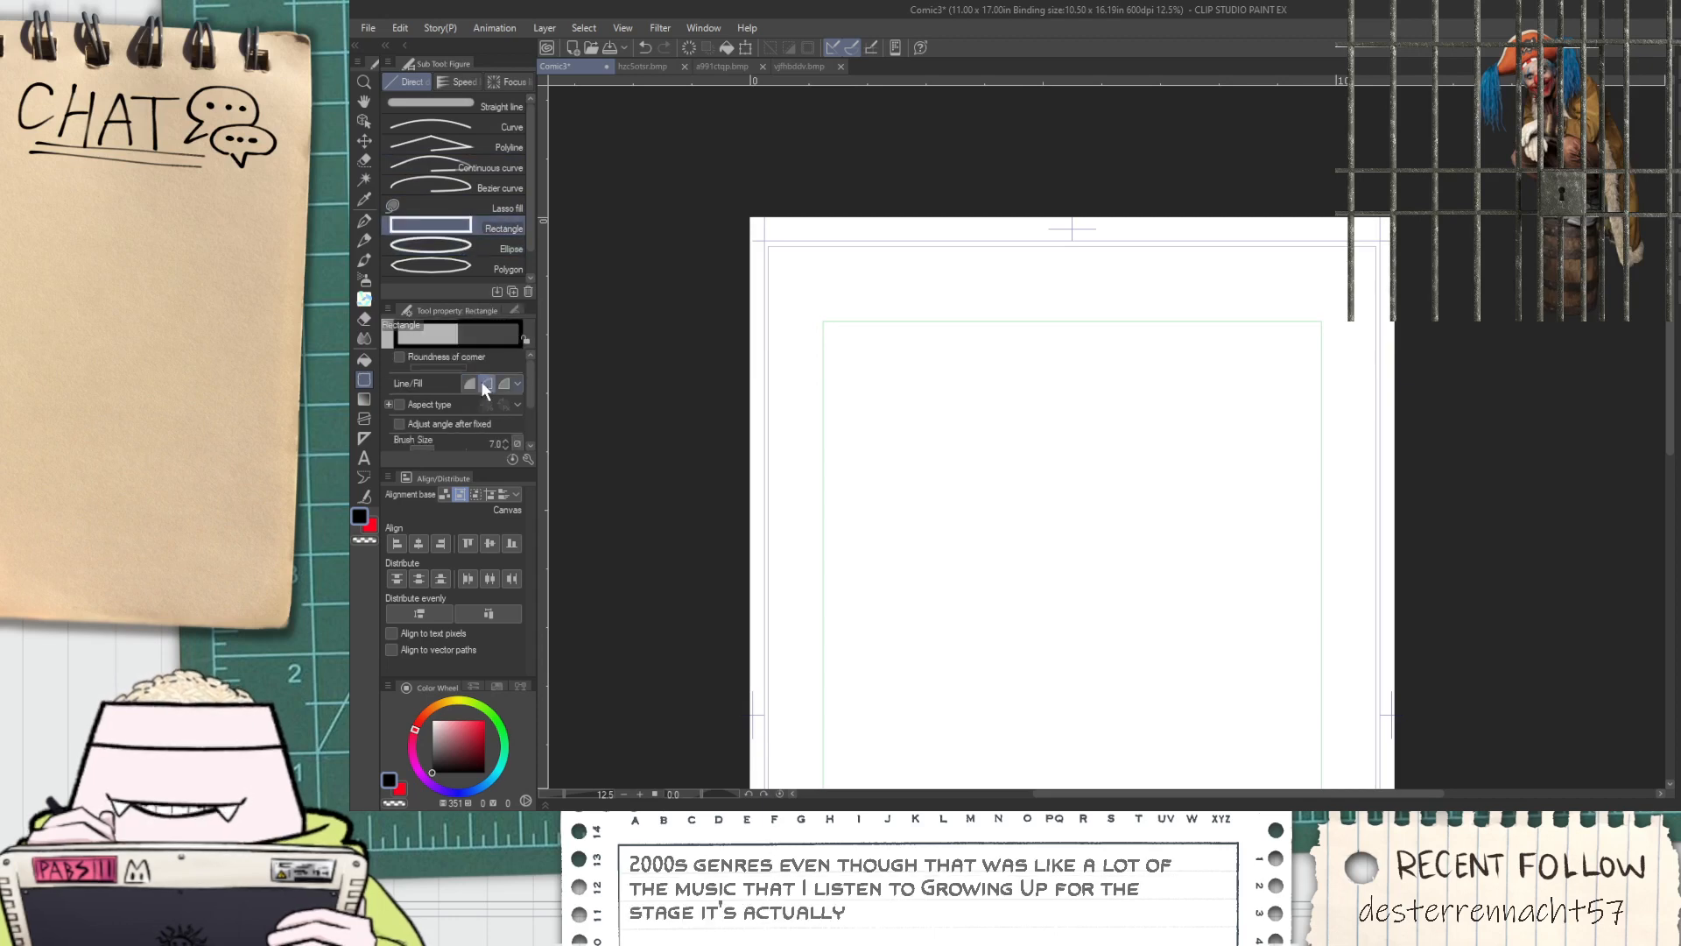
pyautogui.moveTo(464, 737)
pyautogui.mouseDown()
pyautogui.moveTo(445, 692)
pyautogui.moveTo(436, 720)
pyautogui.moveTo(468, 726)
pyautogui.moveTo(450, 725)
pyautogui.mouseUp()
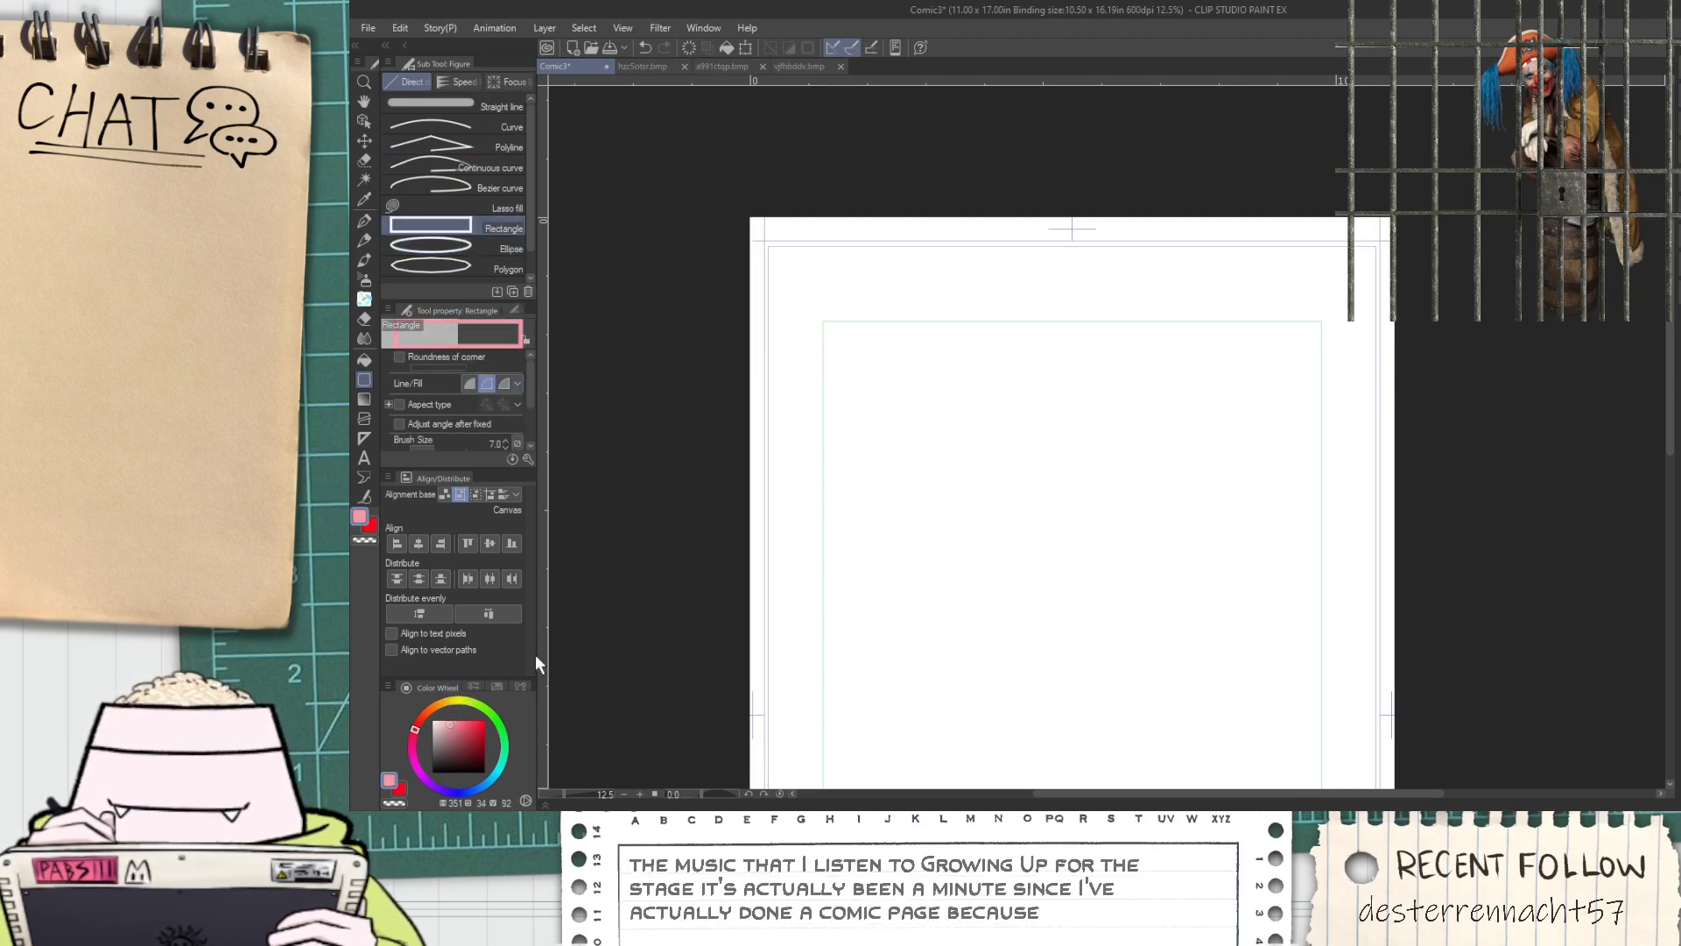
pyautogui.scroll(-2, 912, 345)
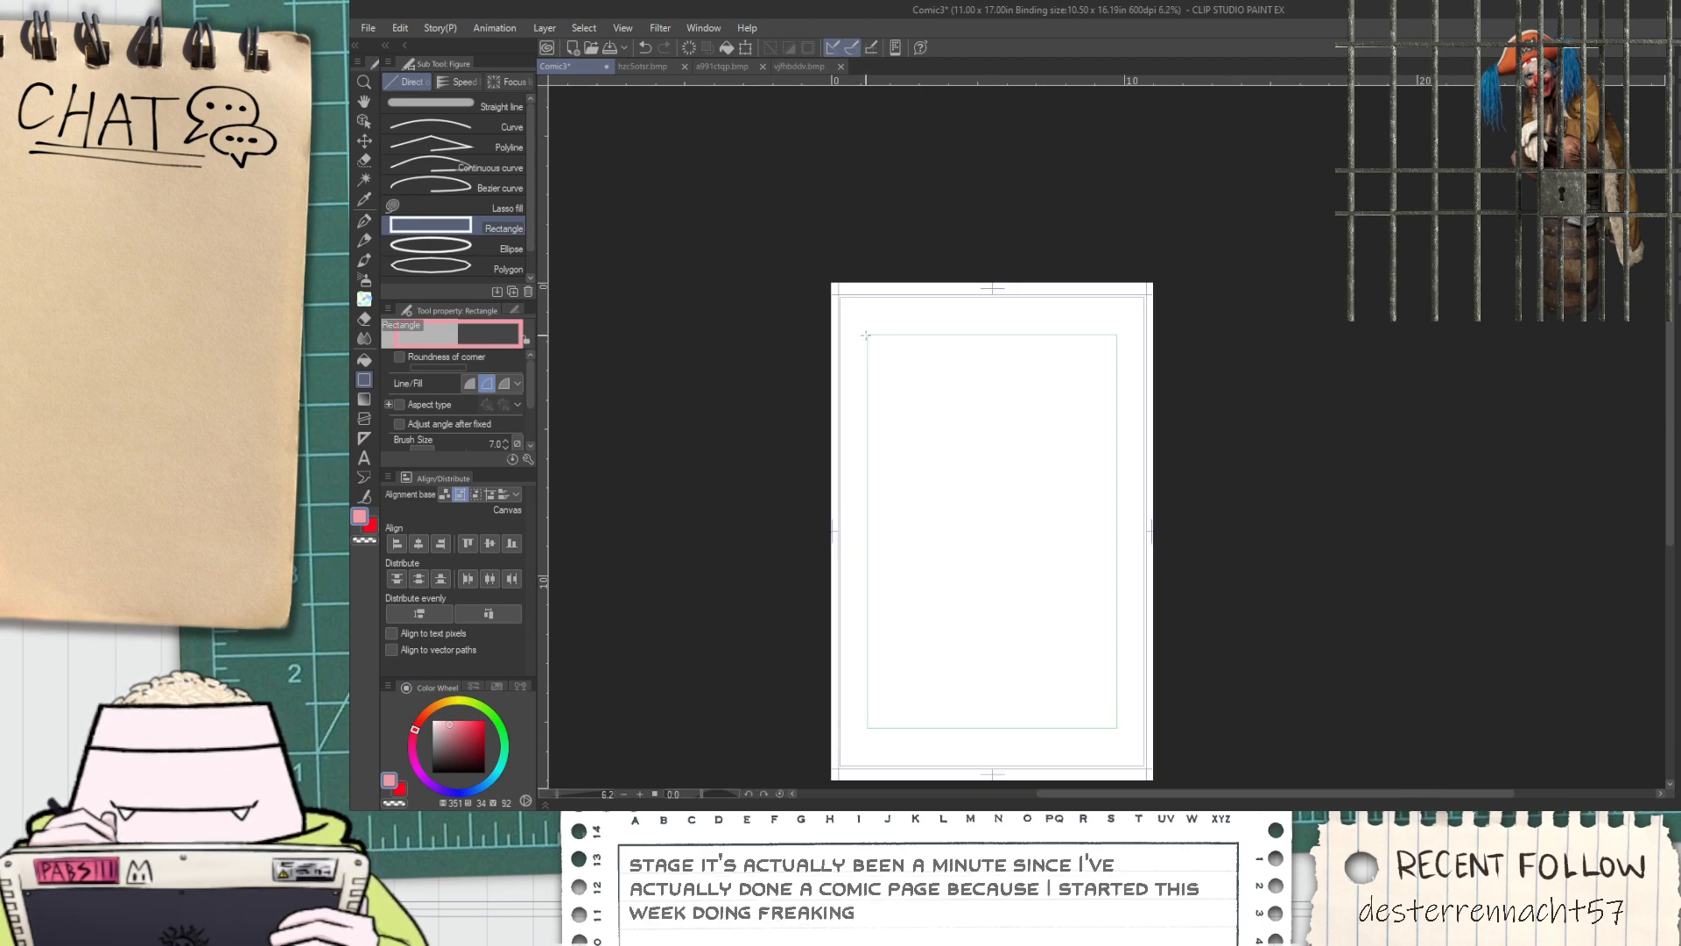
pyautogui.moveTo(983, 618); pyautogui.dragTo(1119, 728)
pyautogui.scroll(2, 963, 674)
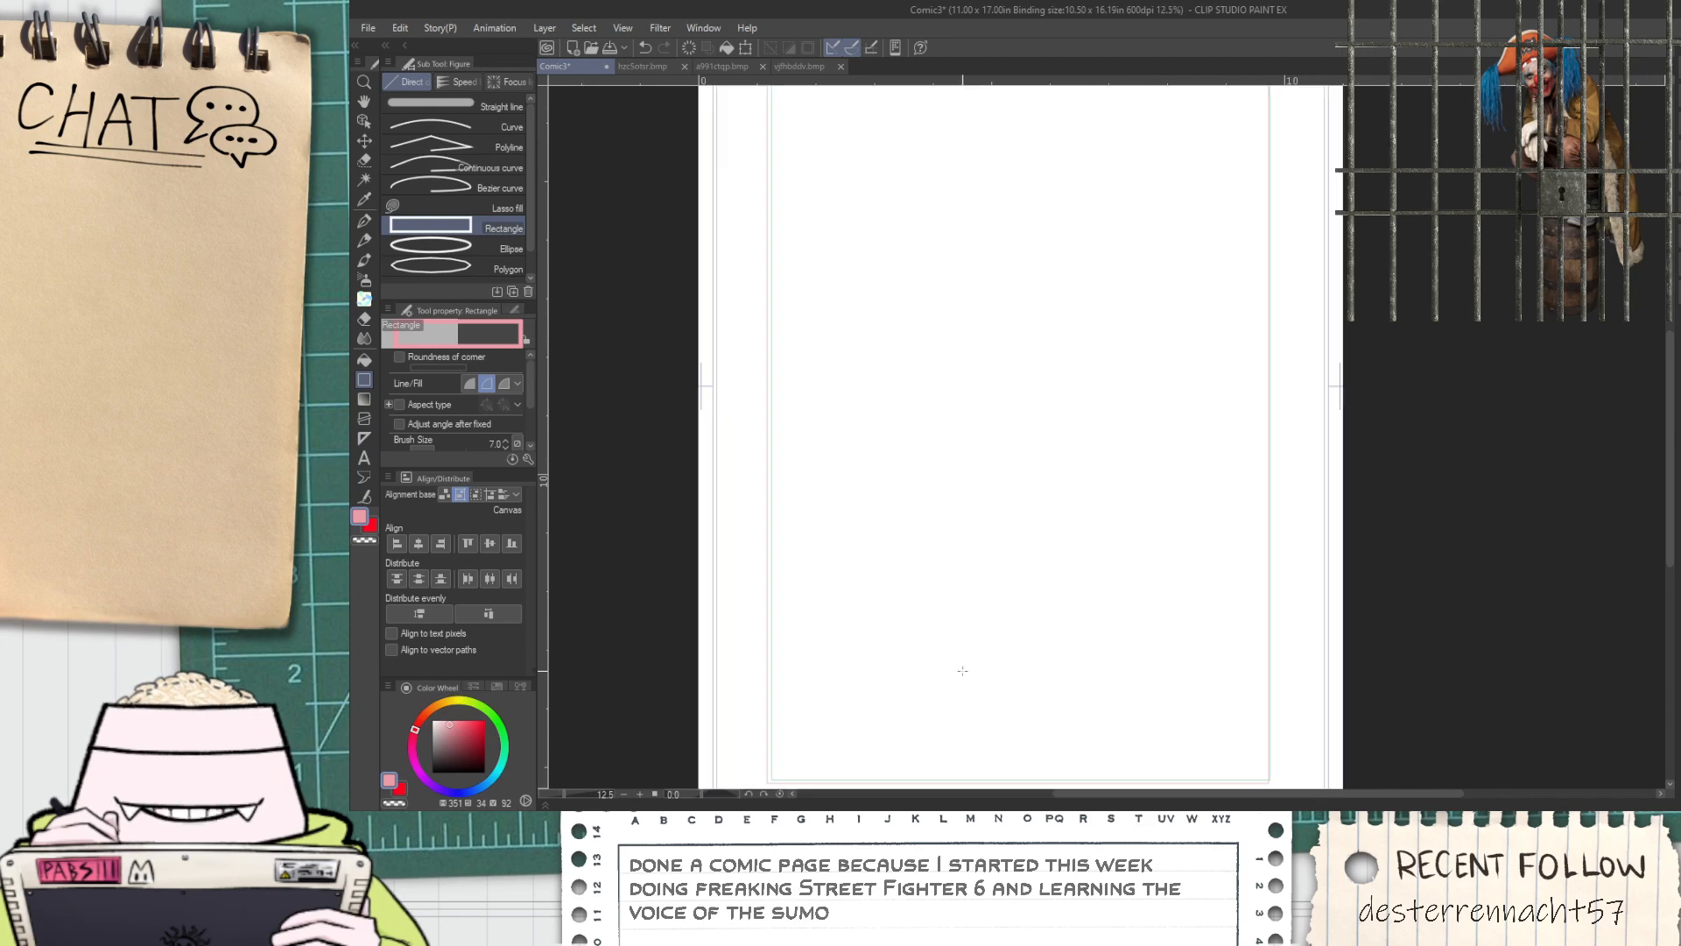
pyautogui.press('space')
pyautogui.moveTo(969, 473); pyautogui.dragTo(1015, 657)
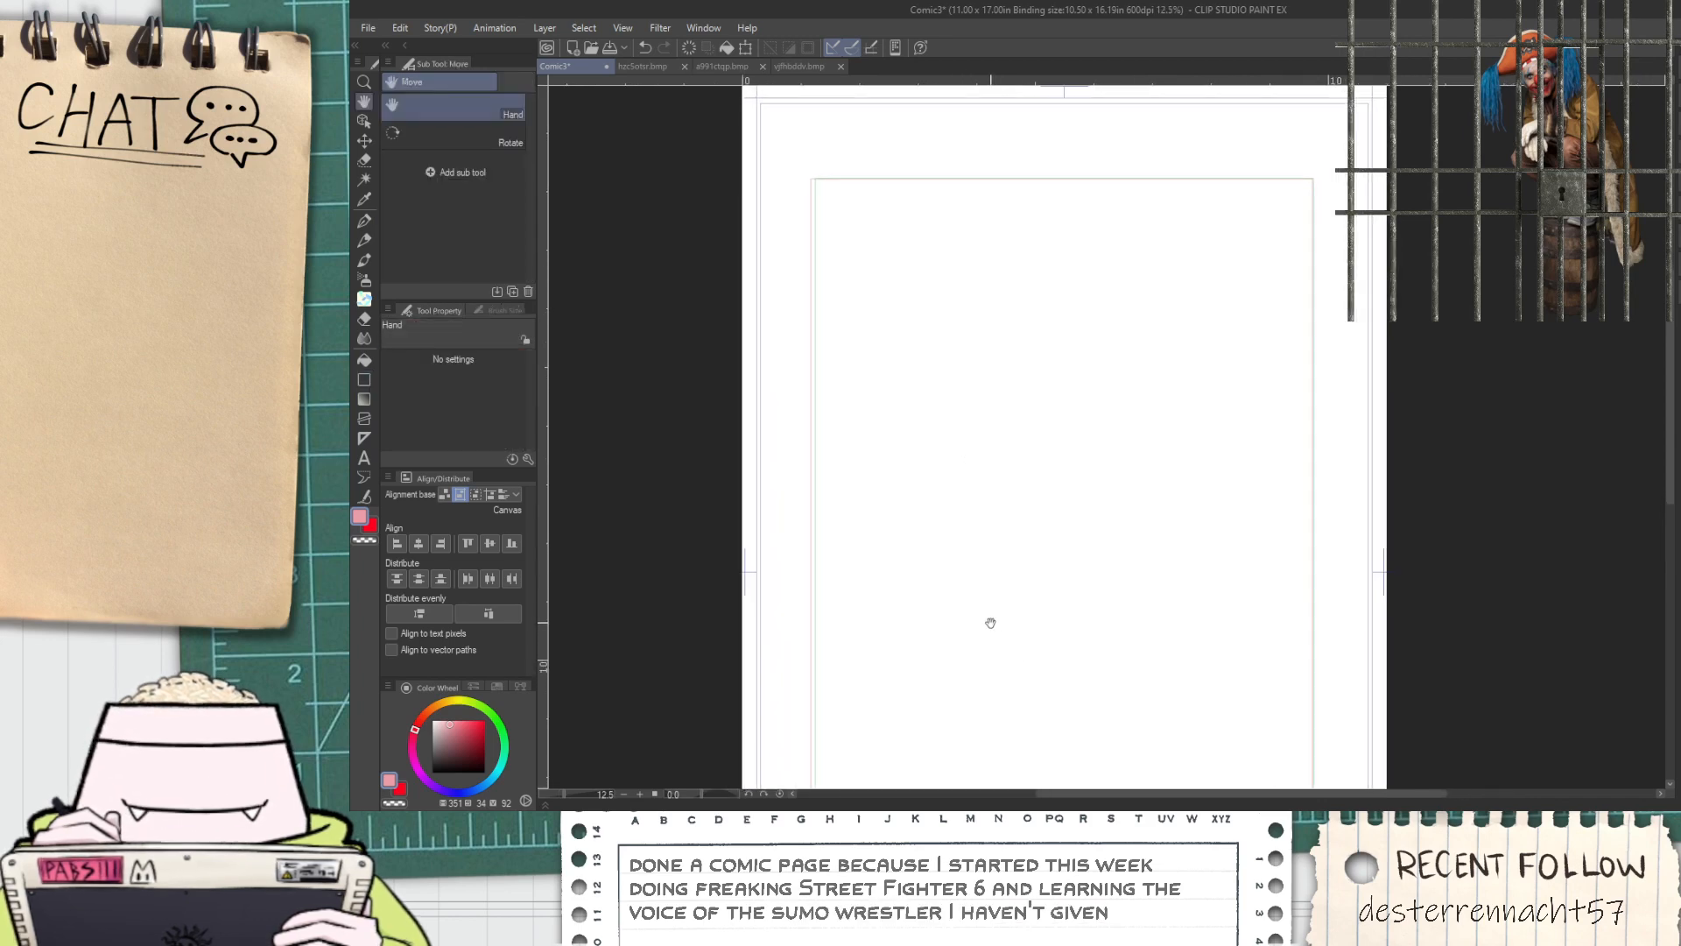
# Free-transform the pink rectangle to line it up with the inner margin guides
pyautogui.hotkey('ctrl', 't')
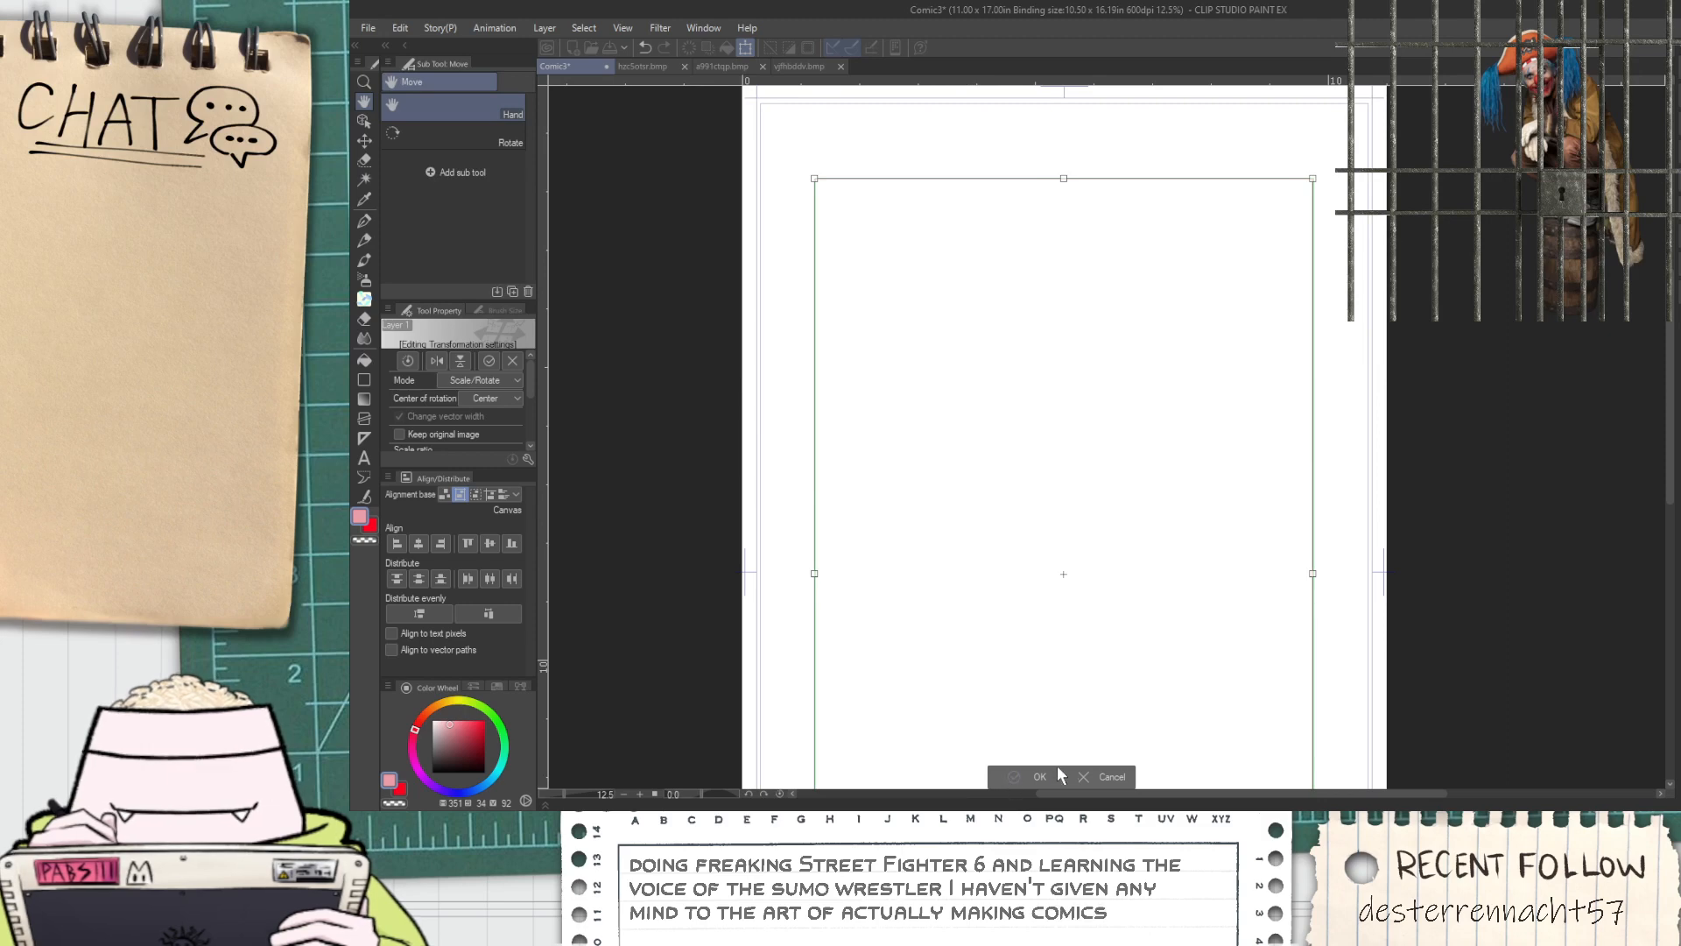
pyautogui.click(1009, 775)
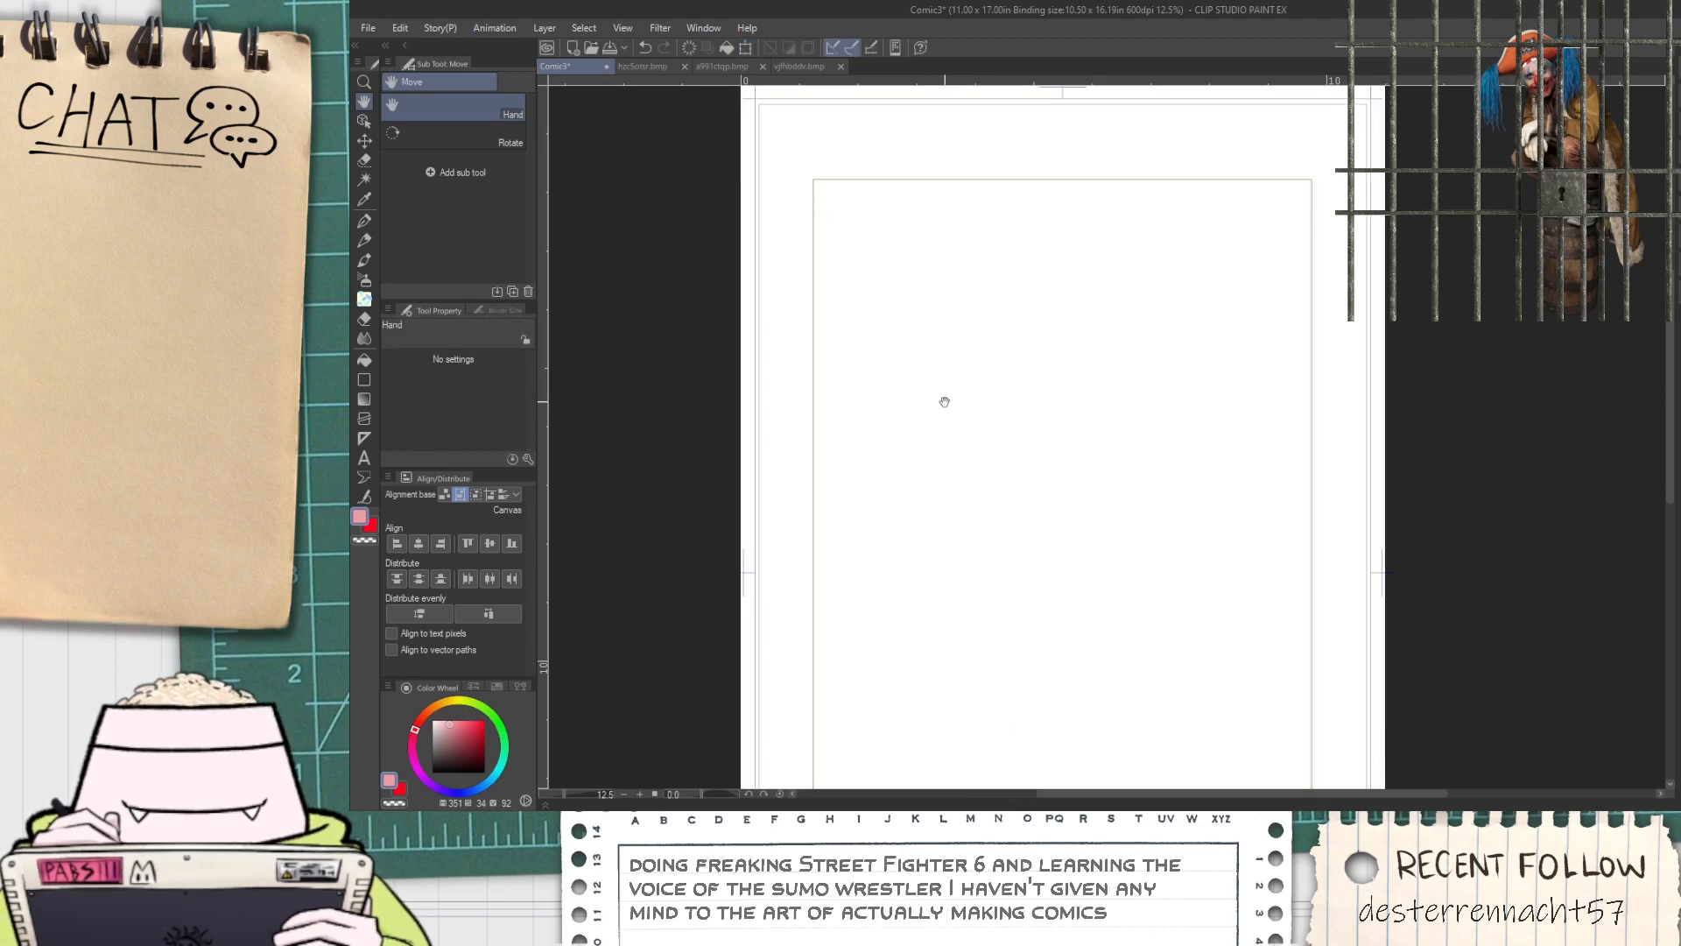
pyautogui.hotkey('ctrl', 't')
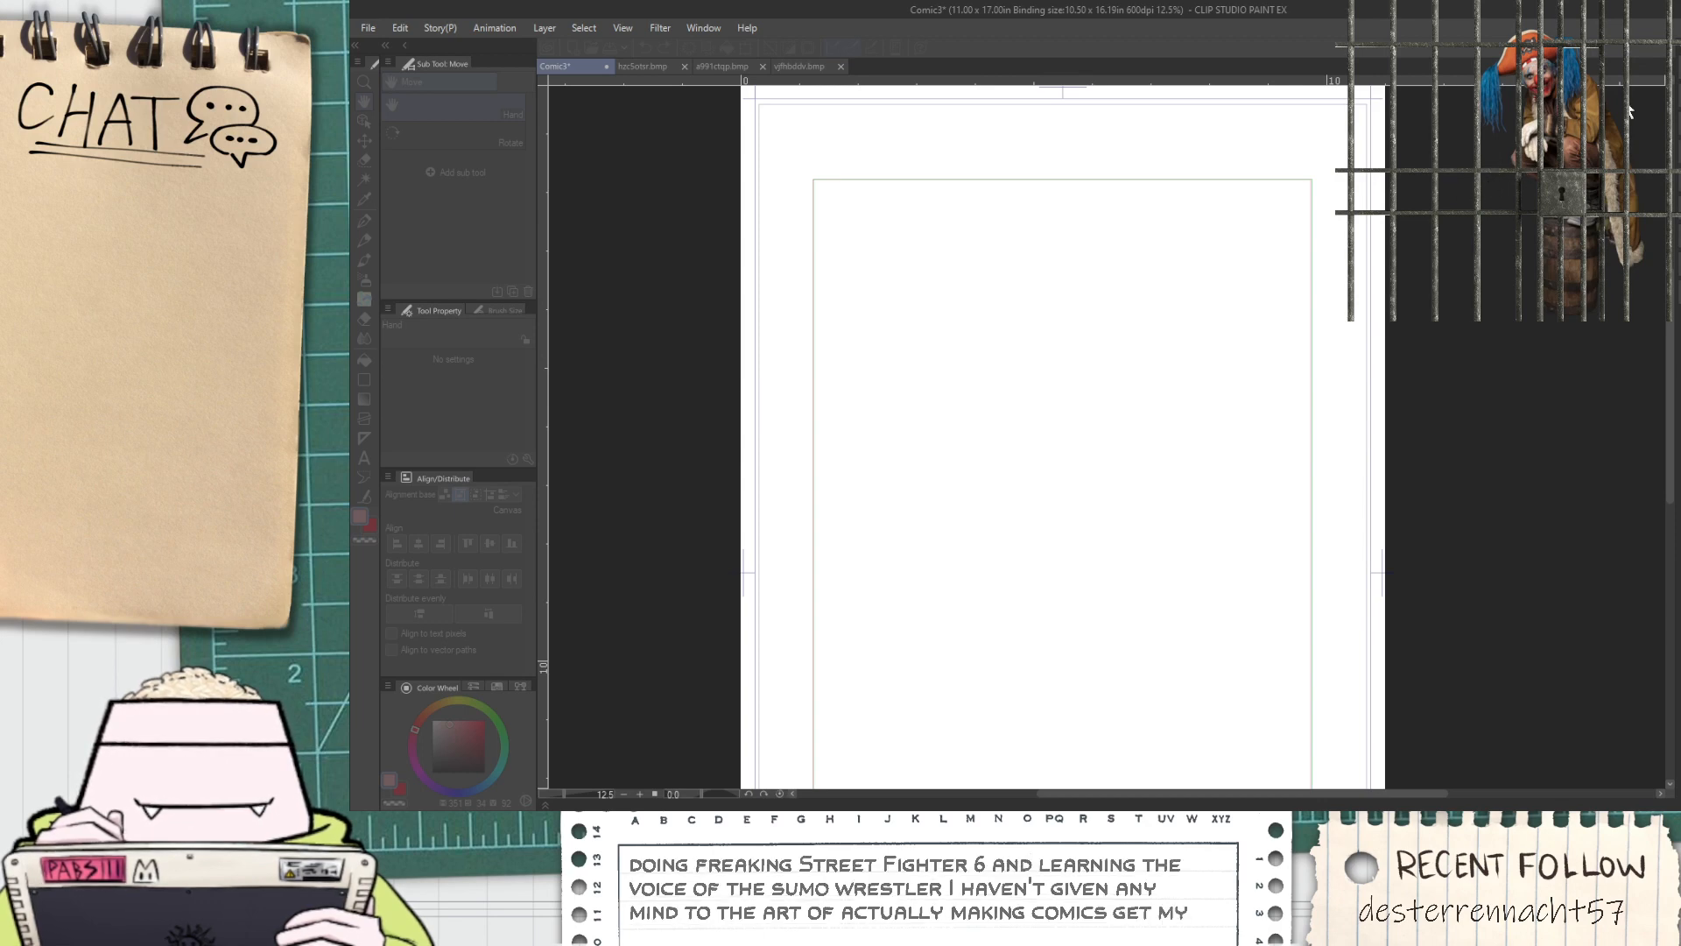
pyautogui.press('Return')
# Sample a brighter pink as the drawing color, with hue 352, saturation 42 and value 100
pyautogui.scroll(6, 1293, 142)
pyautogui.press('i')
pyautogui.scroll(4, 1061, 300)
pyautogui.click(1054, 285)
pyautogui.scroll(-2, 1053, 299)
pyautogui.scroll(-8, 1059, 315)
# Choose the Milli Pen for drawing on the upper part of the comic page
pyautogui.press('h')
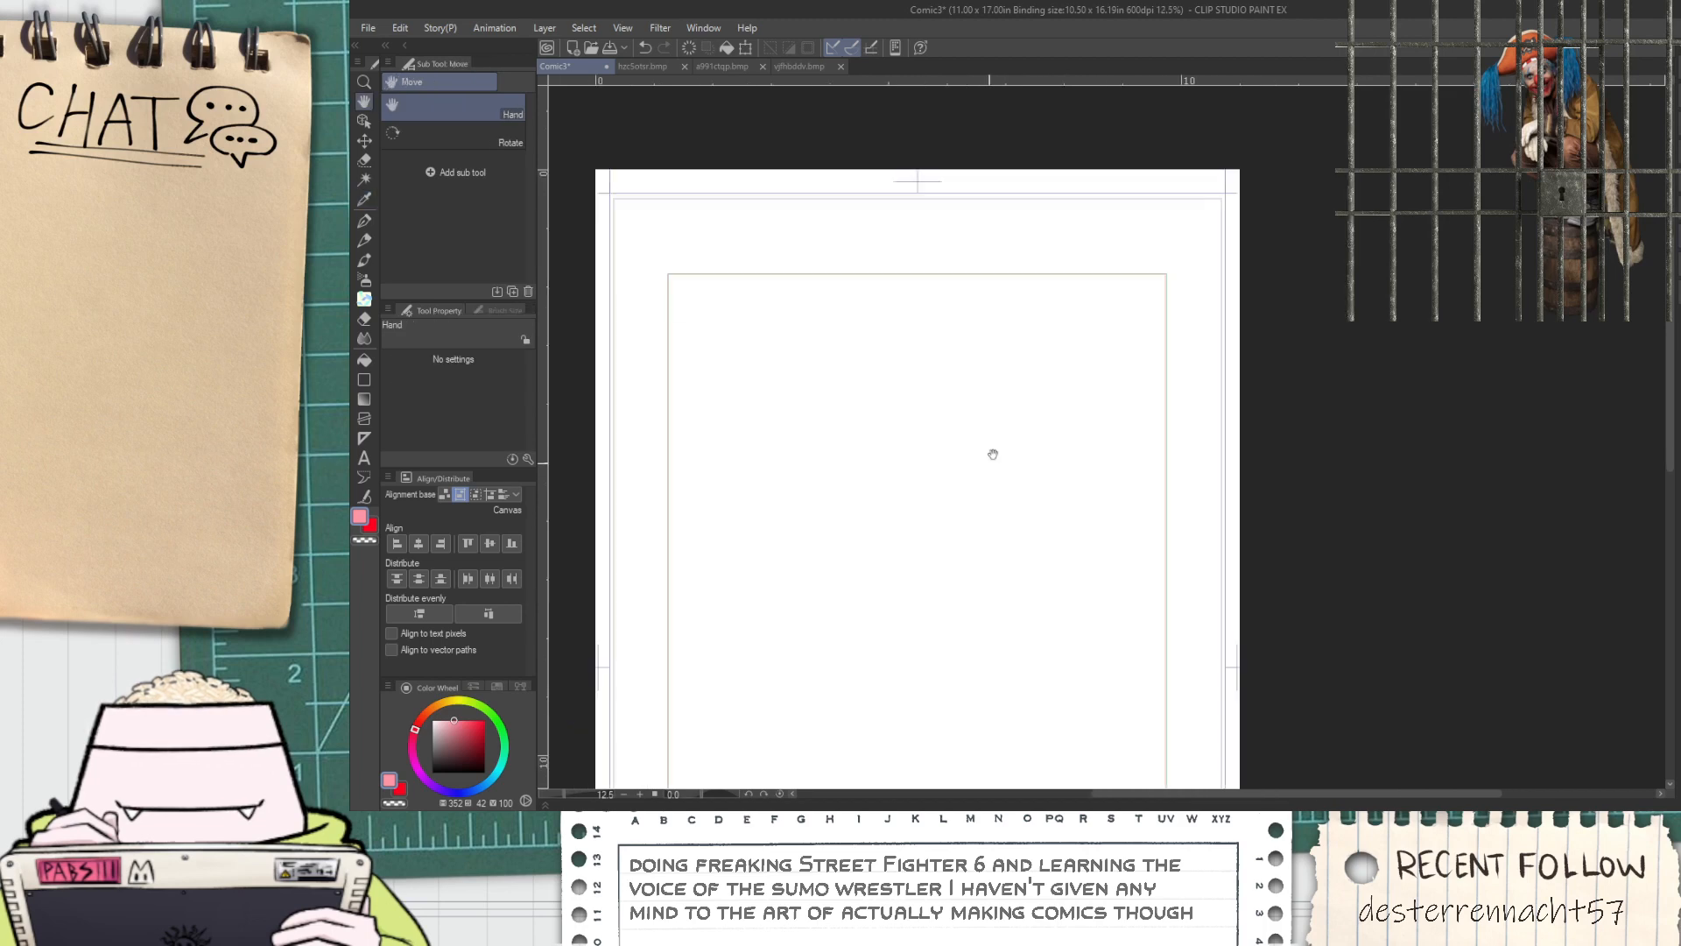
pyautogui.moveTo(1133, 360); pyautogui.dragTo(1105, 438)
pyautogui.press('p')
pyautogui.scroll(2, 858, 464)
pyautogui.scroll(-2, 681, 377)
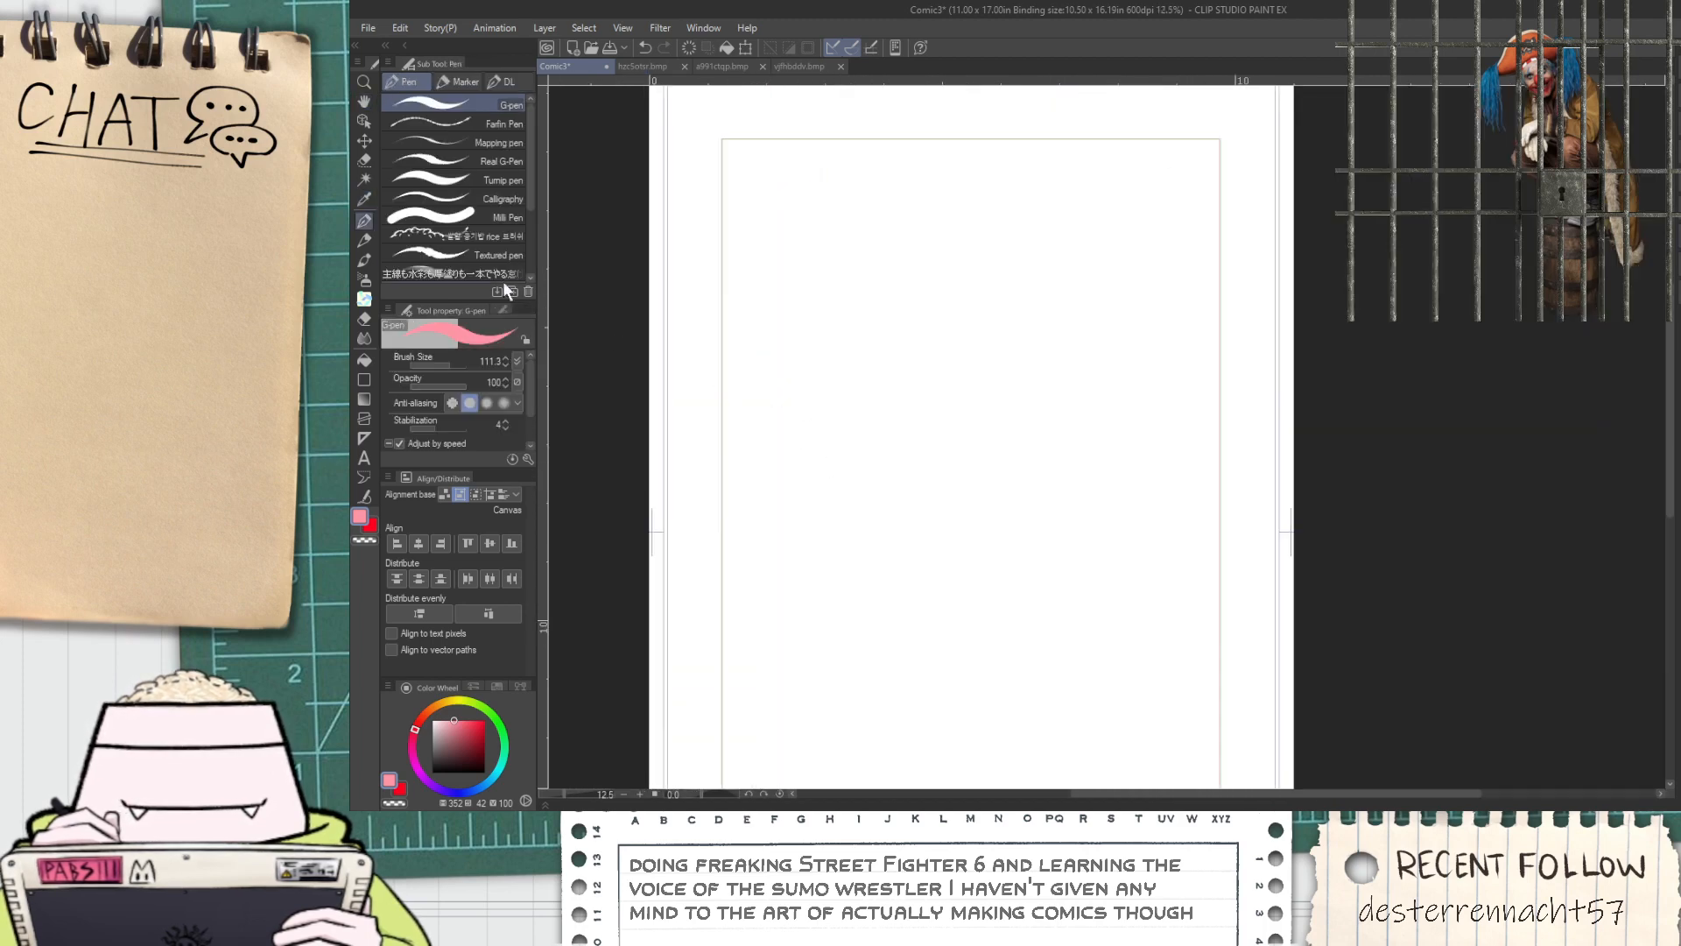
pyautogui.click(475, 218)
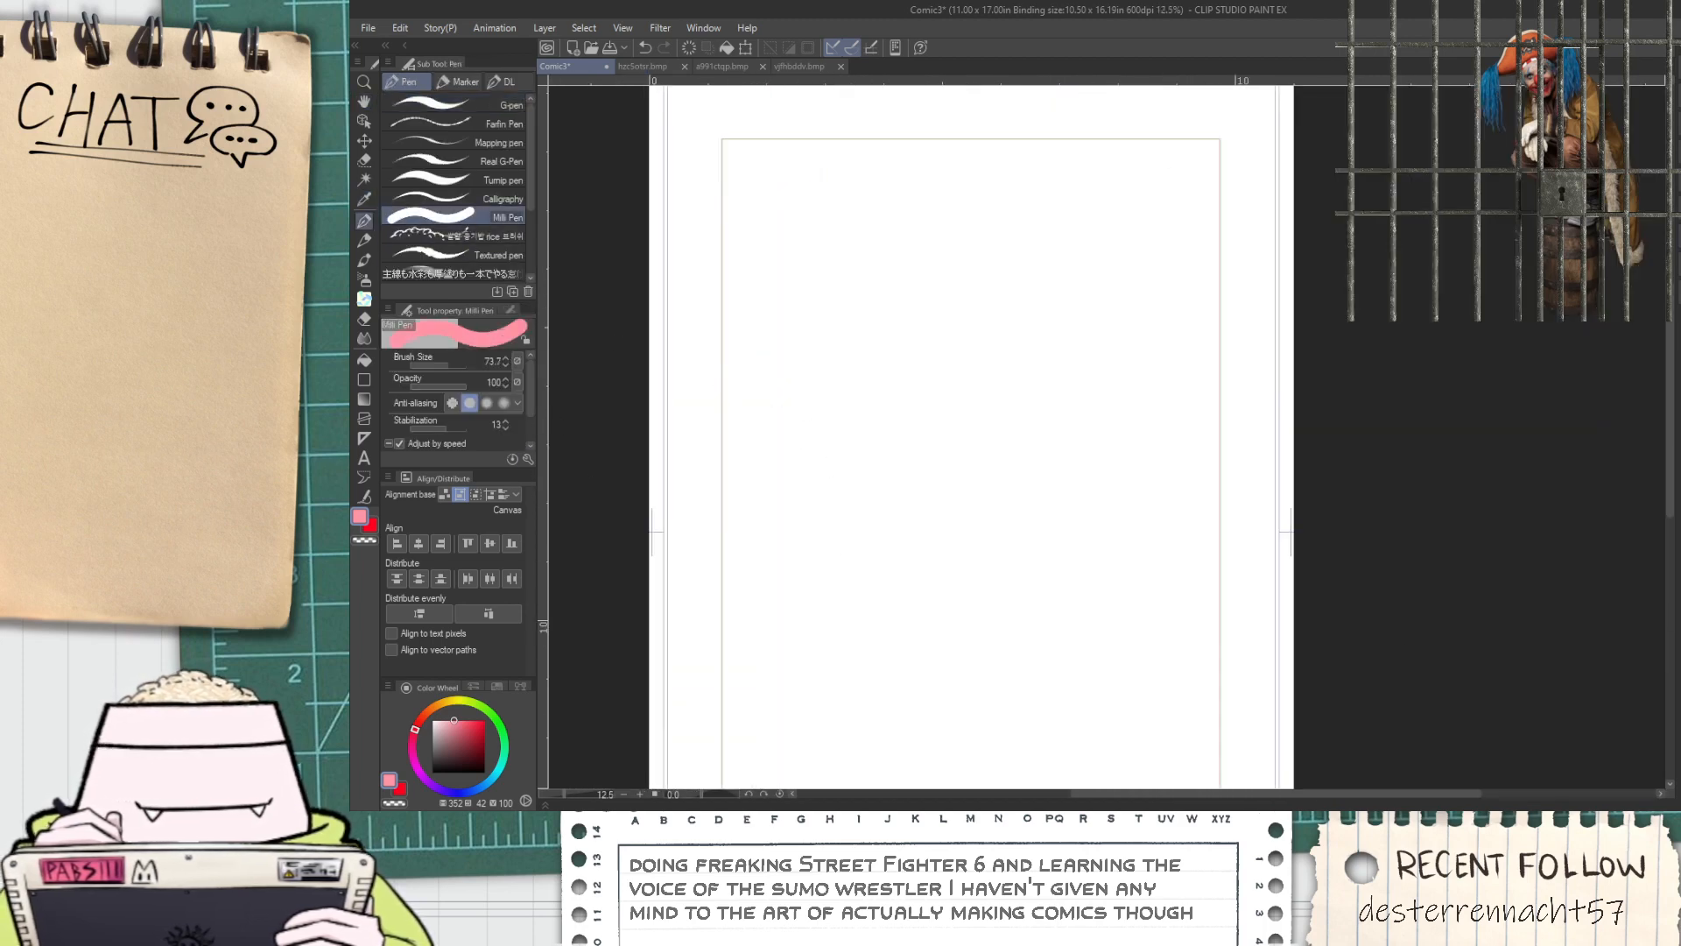
pyautogui.press('space')
pyautogui.moveTo(963, 376); pyautogui.dragTo(996, 458)
pyautogui.scroll(2, 751, 465)
pyautogui.scroll(-2, 741, 455)
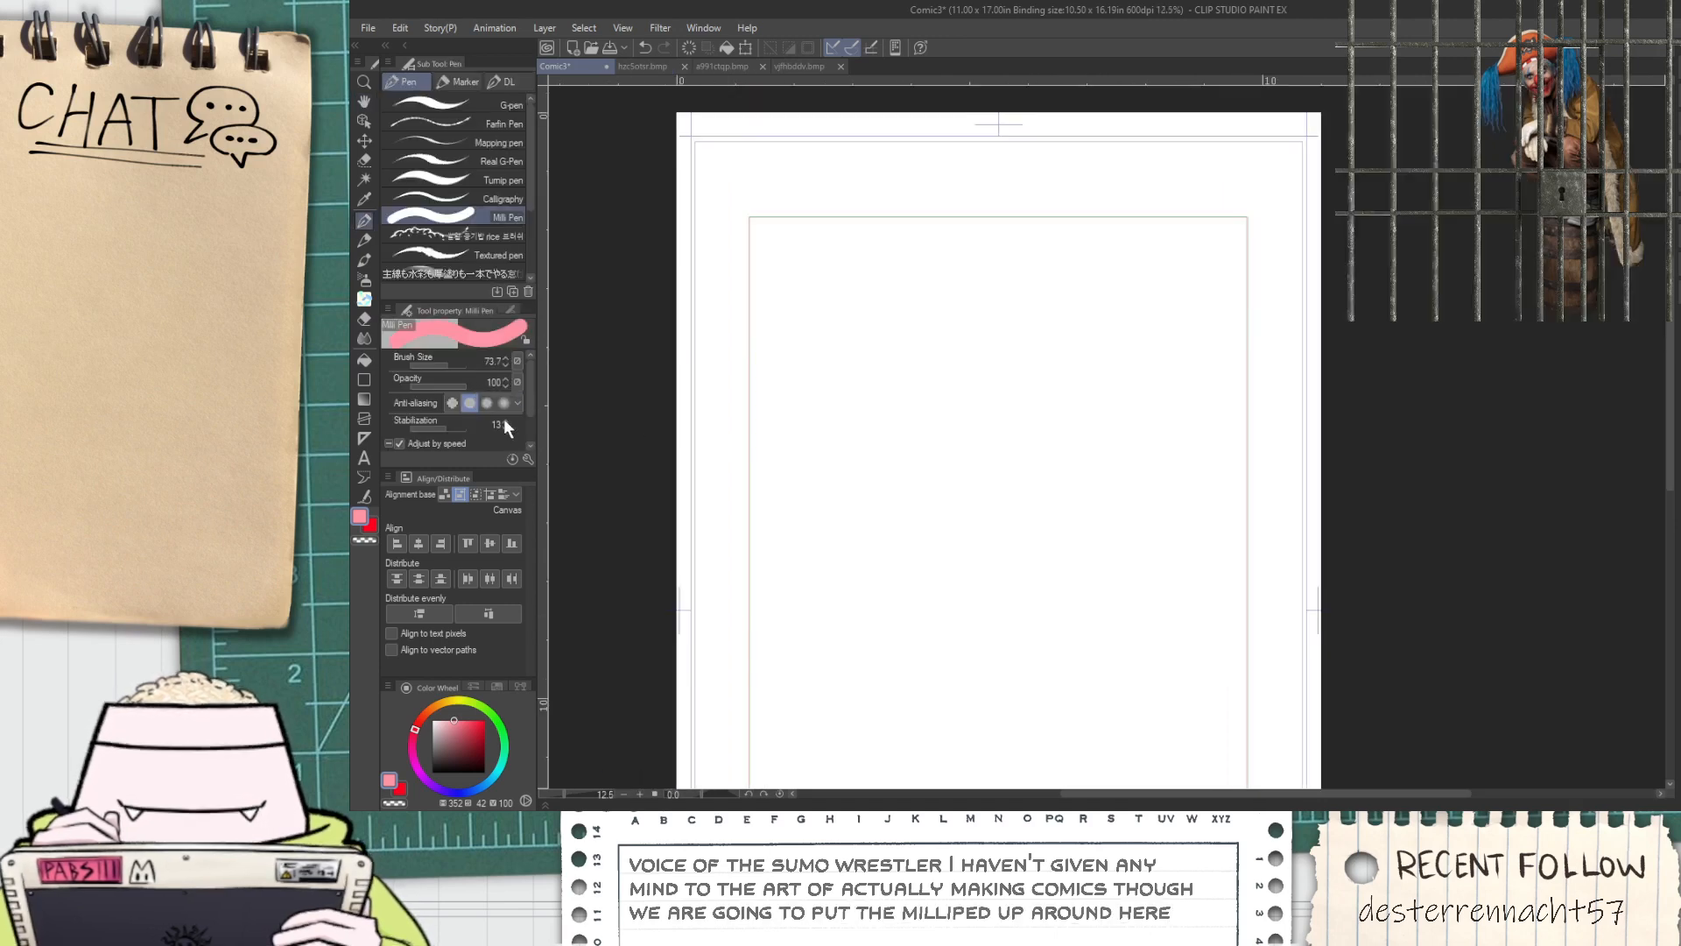
# Reduce the Milli Pen's brush size to 7.0
pyautogui.press('[')
pyautogui.press('[')
pyautogui.press('[')
pyautogui.press('[')
pyautogui.press('[')
pyautogui.press('[')
pyautogui.press('[')
pyautogui.press('[')
pyautogui.press('[')
pyautogui.press('[')
pyautogui.press('[')
pyautogui.press('[')
pyautogui.press('[')
pyautogui.press('[')
pyautogui.press('[')
pyautogui.press('[')
pyautogui.hotkey('ctrl', 'z')
pyautogui.click(505, 357)
pyautogui.click(505, 358)
pyautogui.click(505, 357)
# Draw a horizontal pink guide line about a third of the way down the rectangle, extending slightly past both sides
pyautogui.moveTo(727, 377); pyautogui.dragTo(1288, 387)
pyautogui.hotkey('ctrl', 'z')
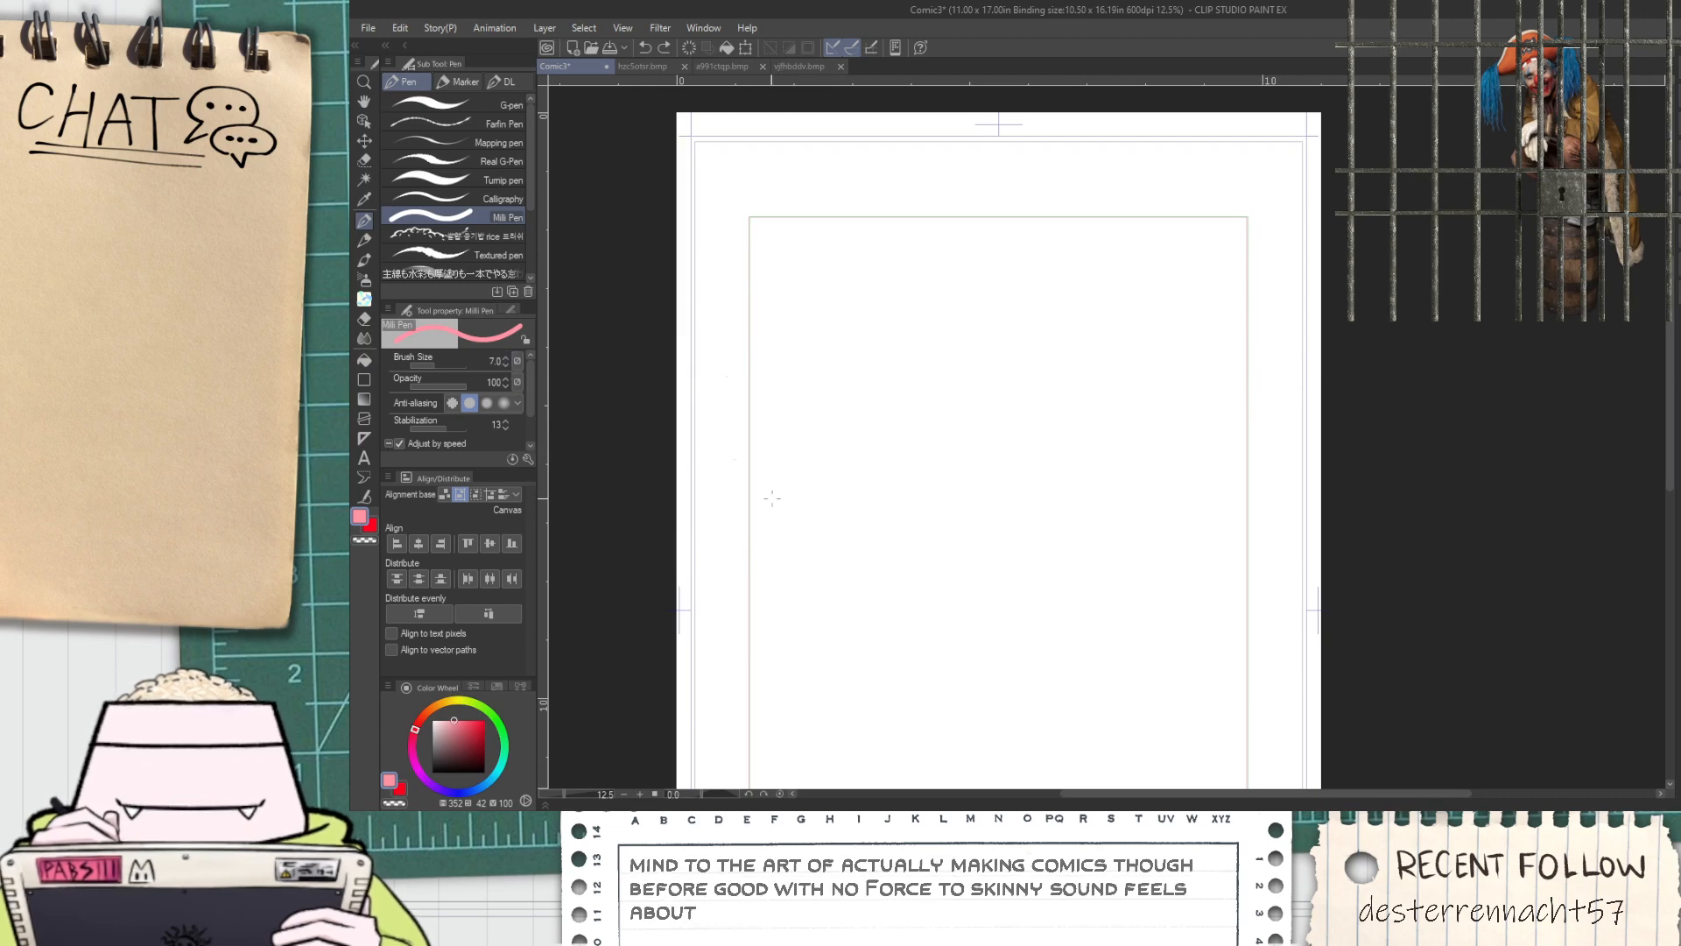
pyautogui.moveTo(740, 490); pyautogui.dragTo(1265, 490)
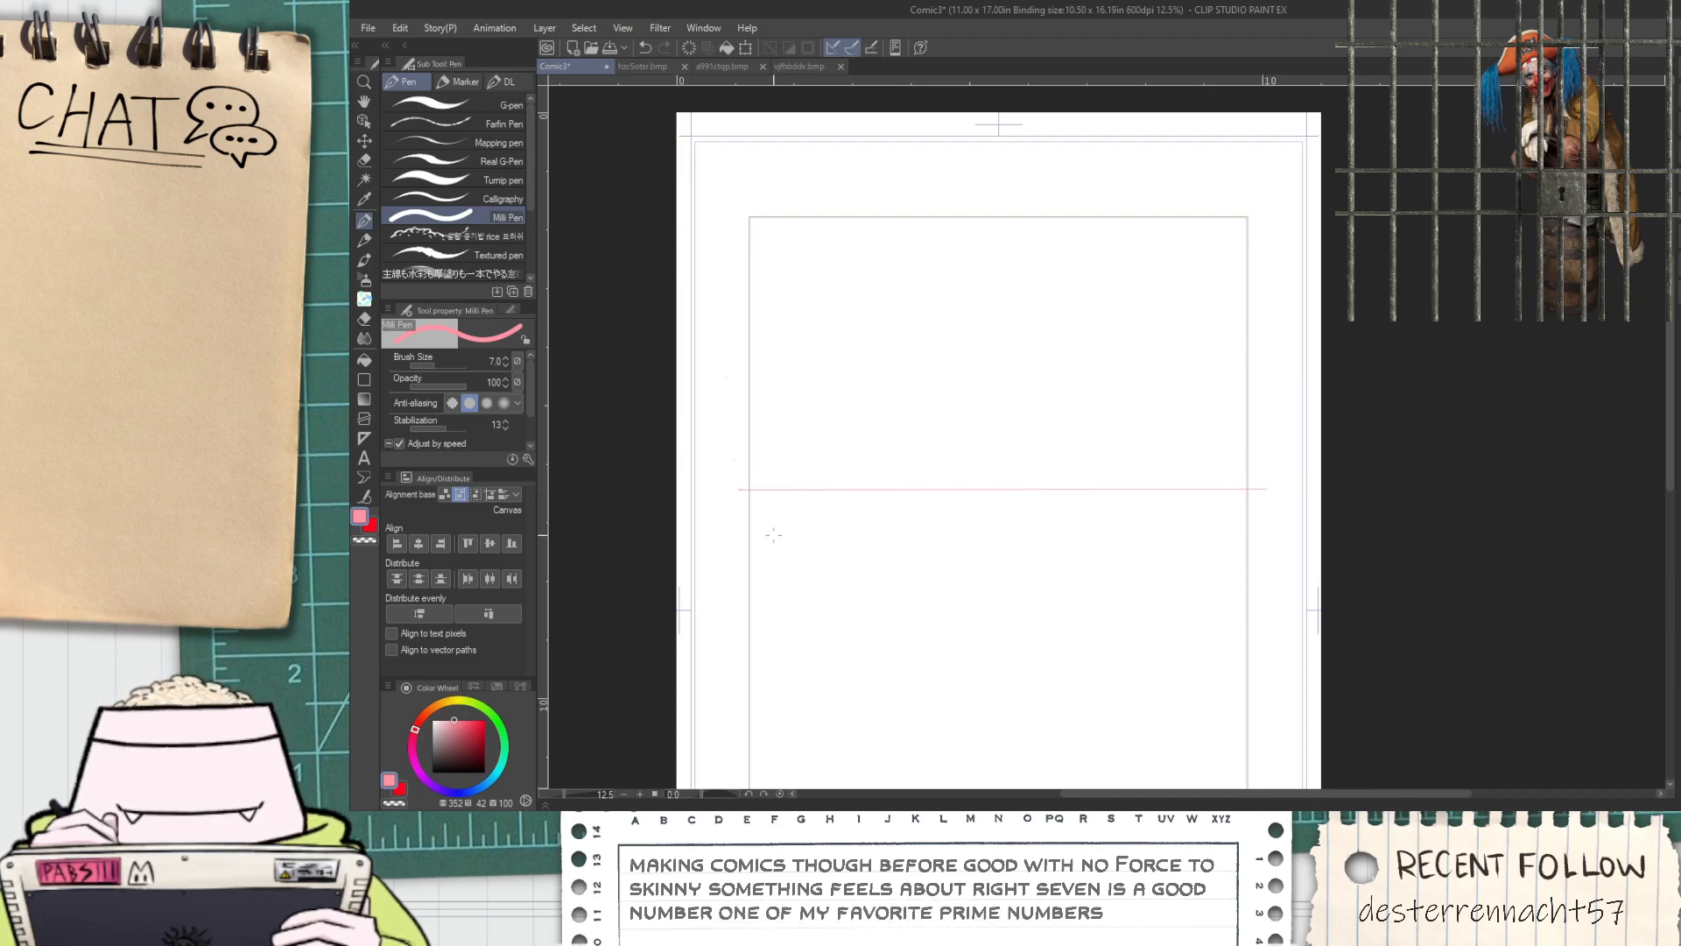
pyautogui.scroll(2, 799, 638)
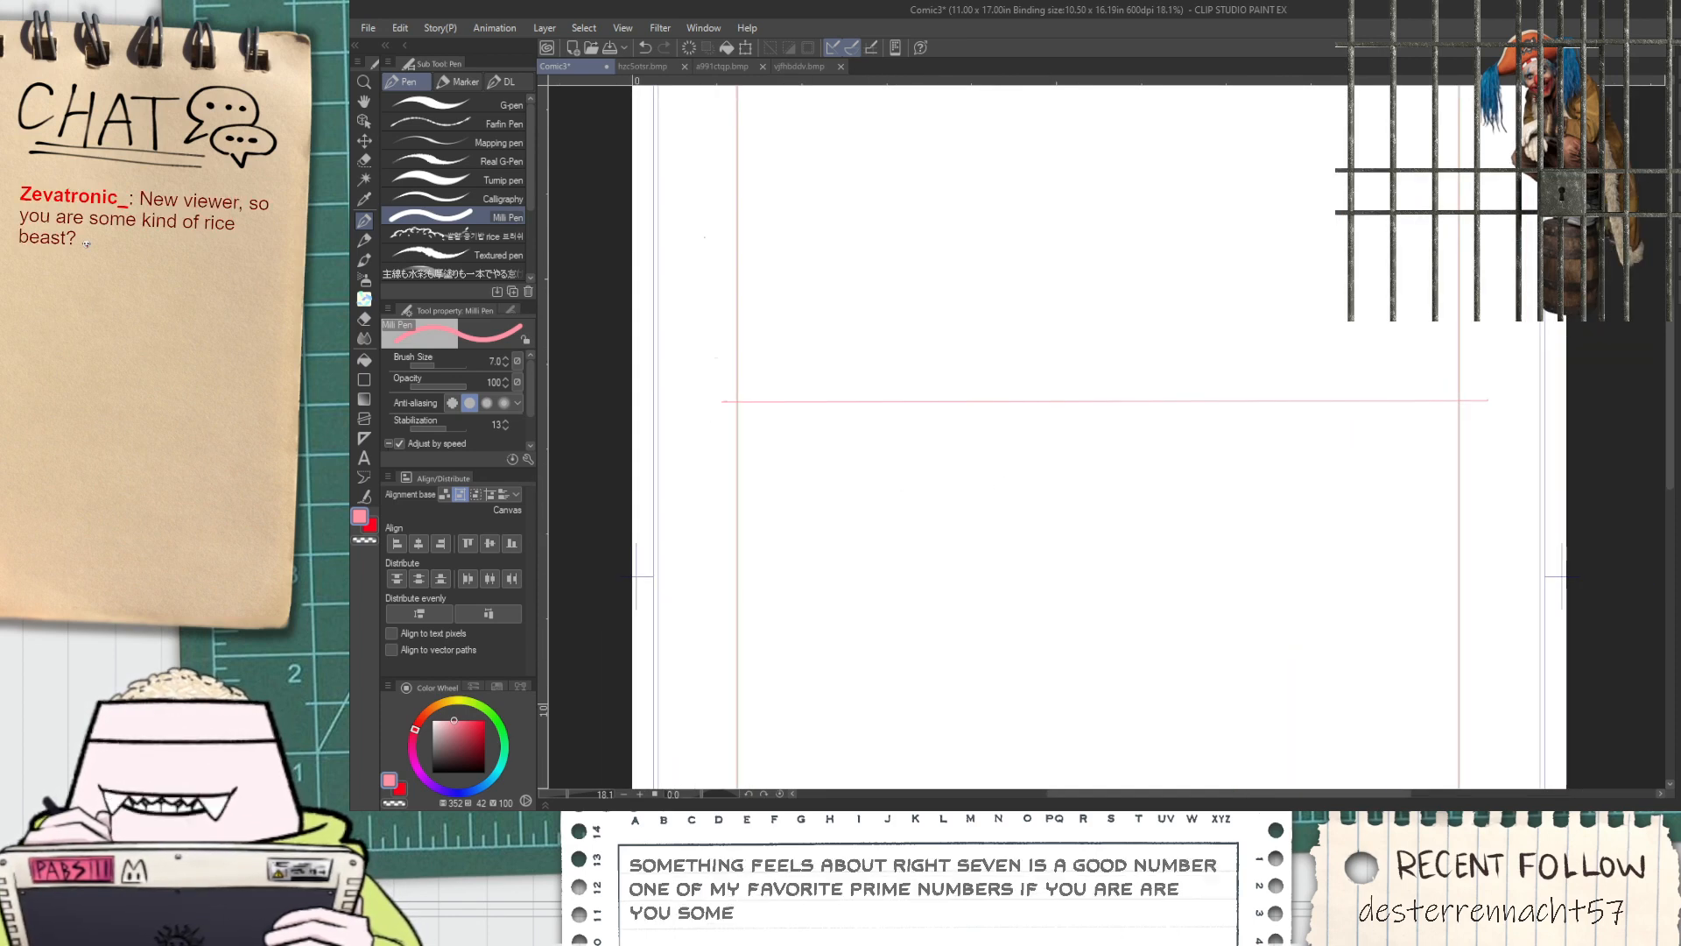
pyautogui.scroll(1, 653, 417)
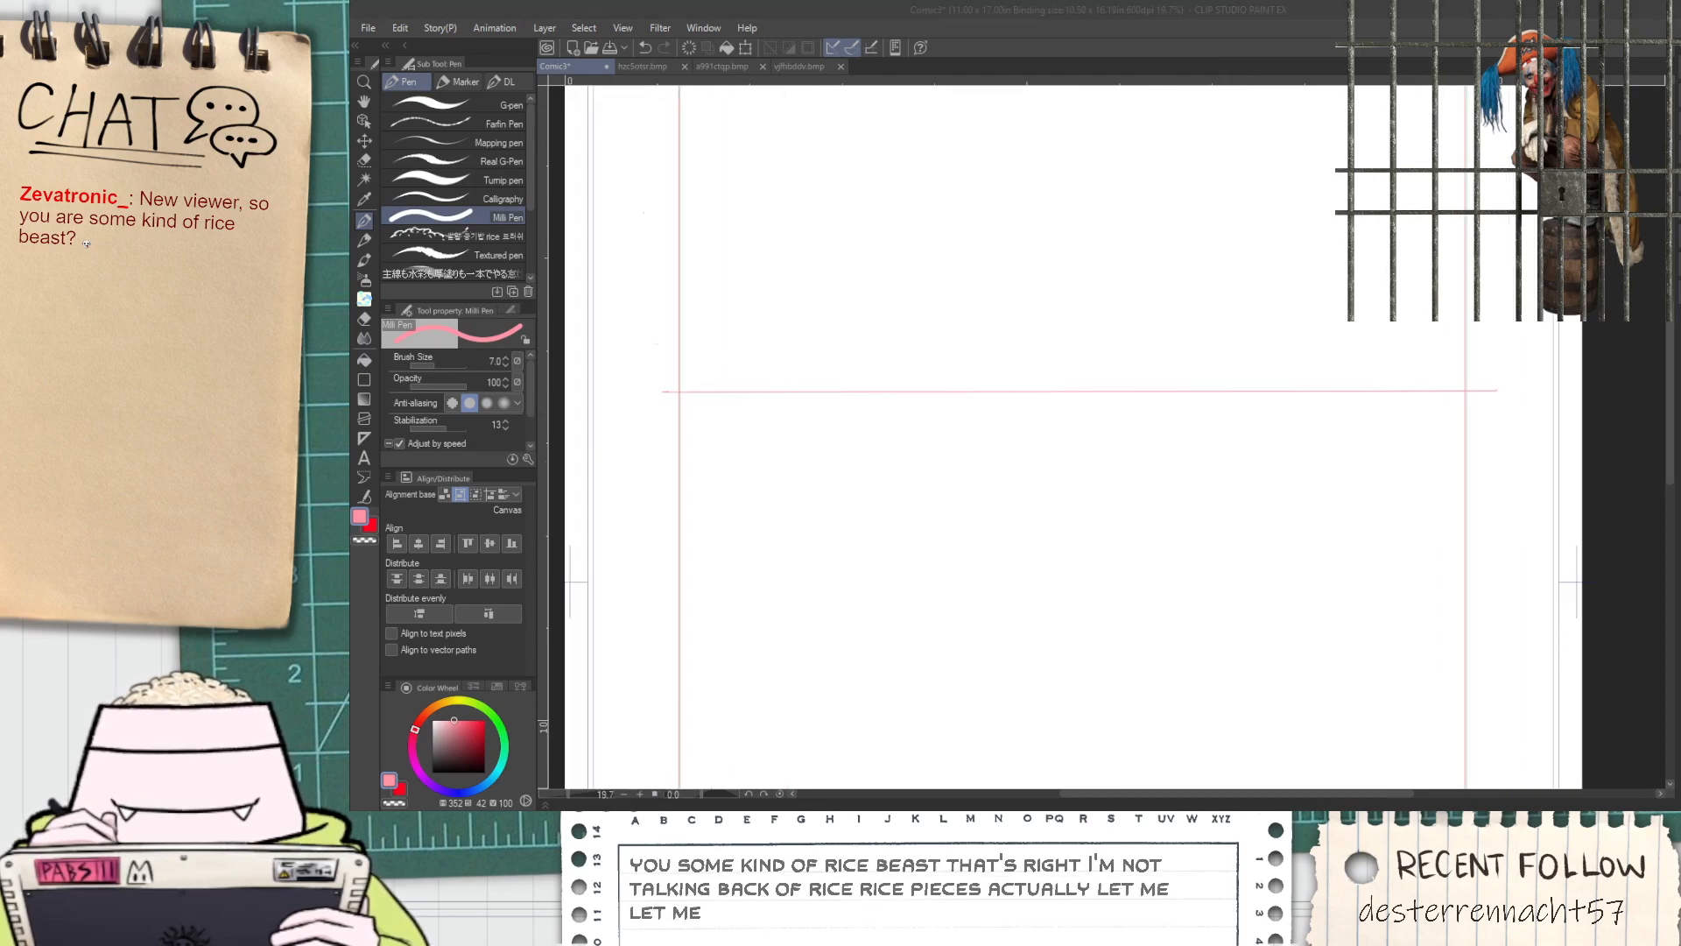
# Switch to the avatar software, load the RiceBeast_vts Live2D item into the scene and place it small on the avatar's head
pyautogui.click(112, 246)
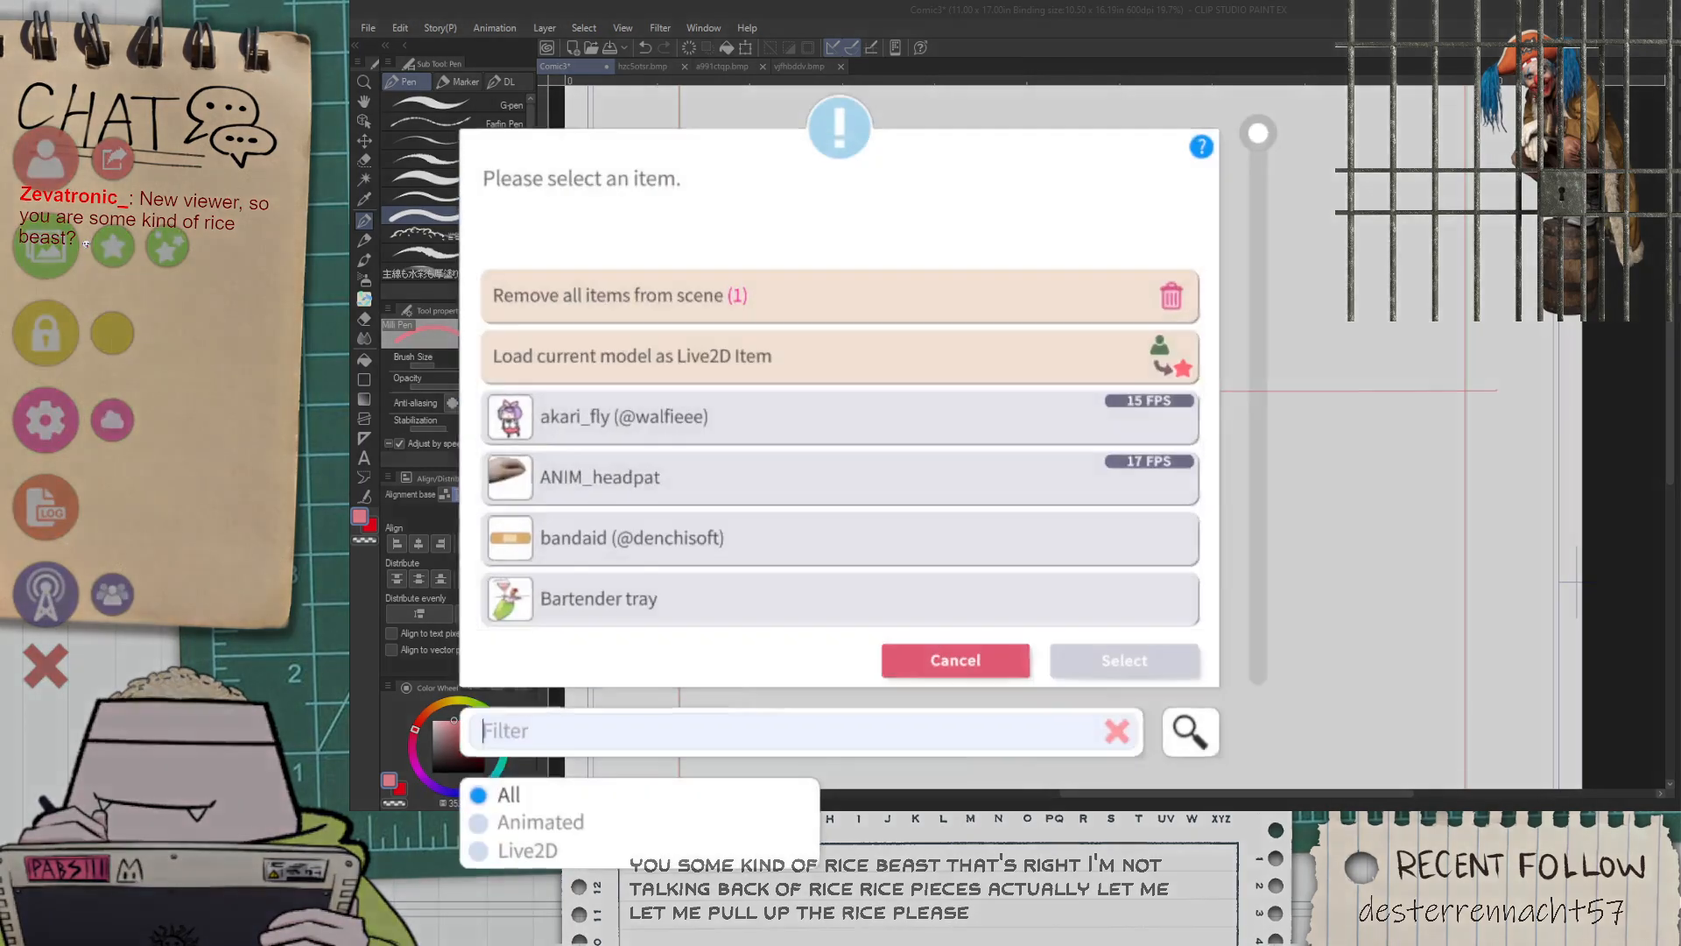
pyautogui.write('rice')
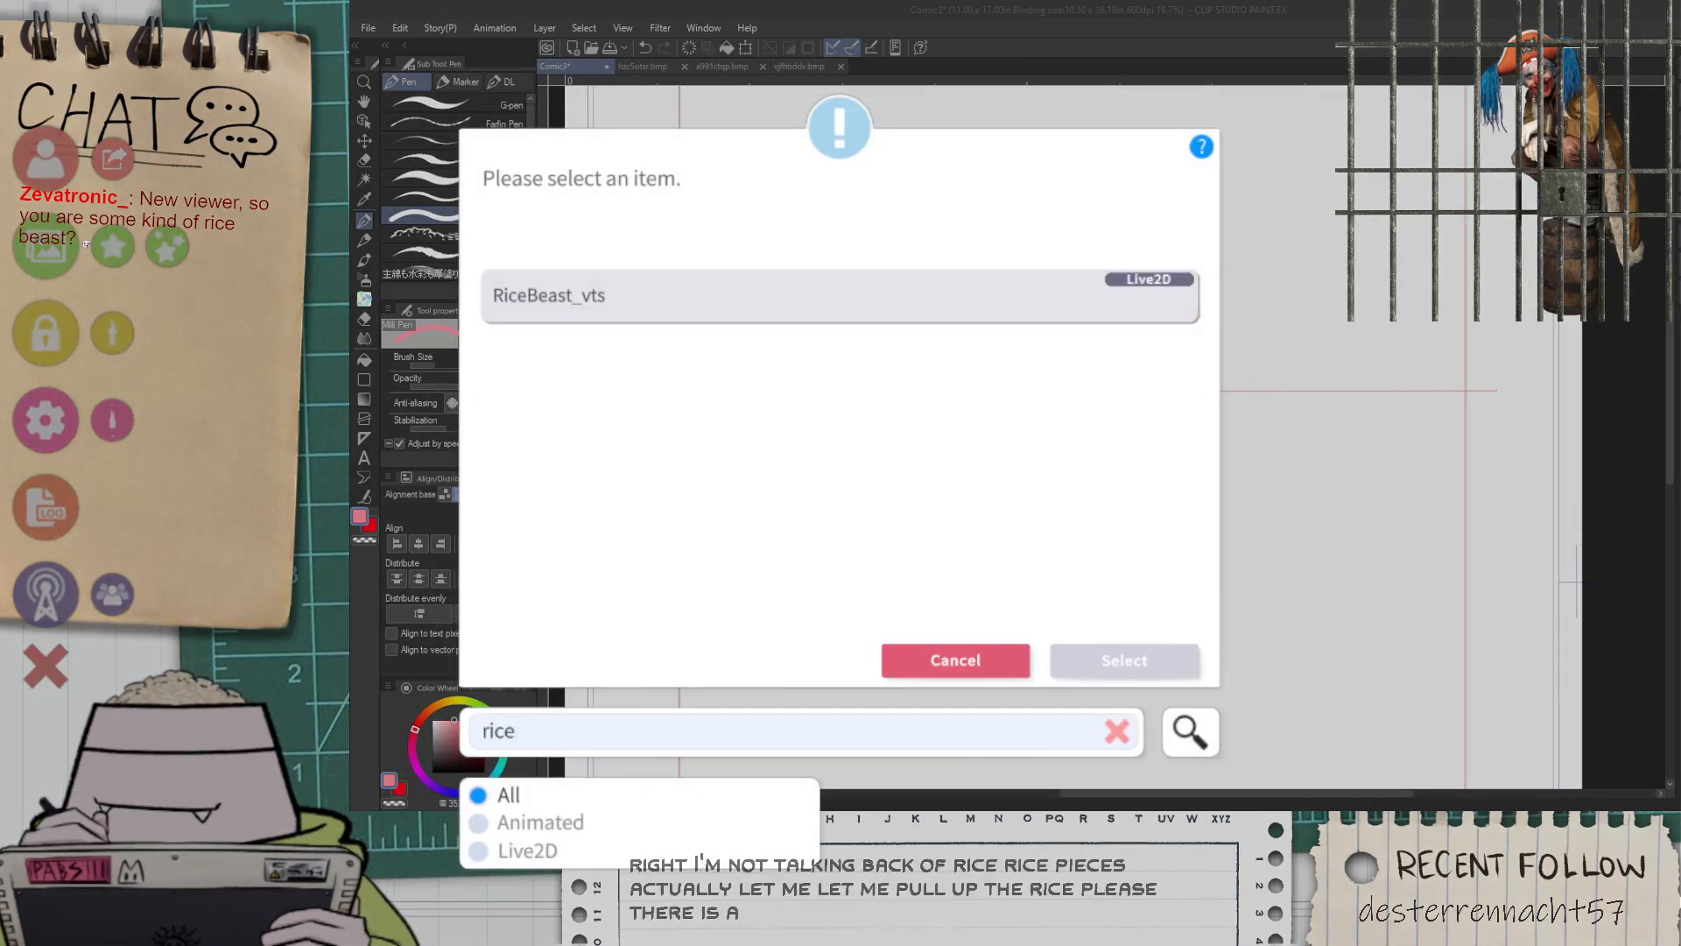
pyautogui.click(840, 296)
pyautogui.click(1125, 660)
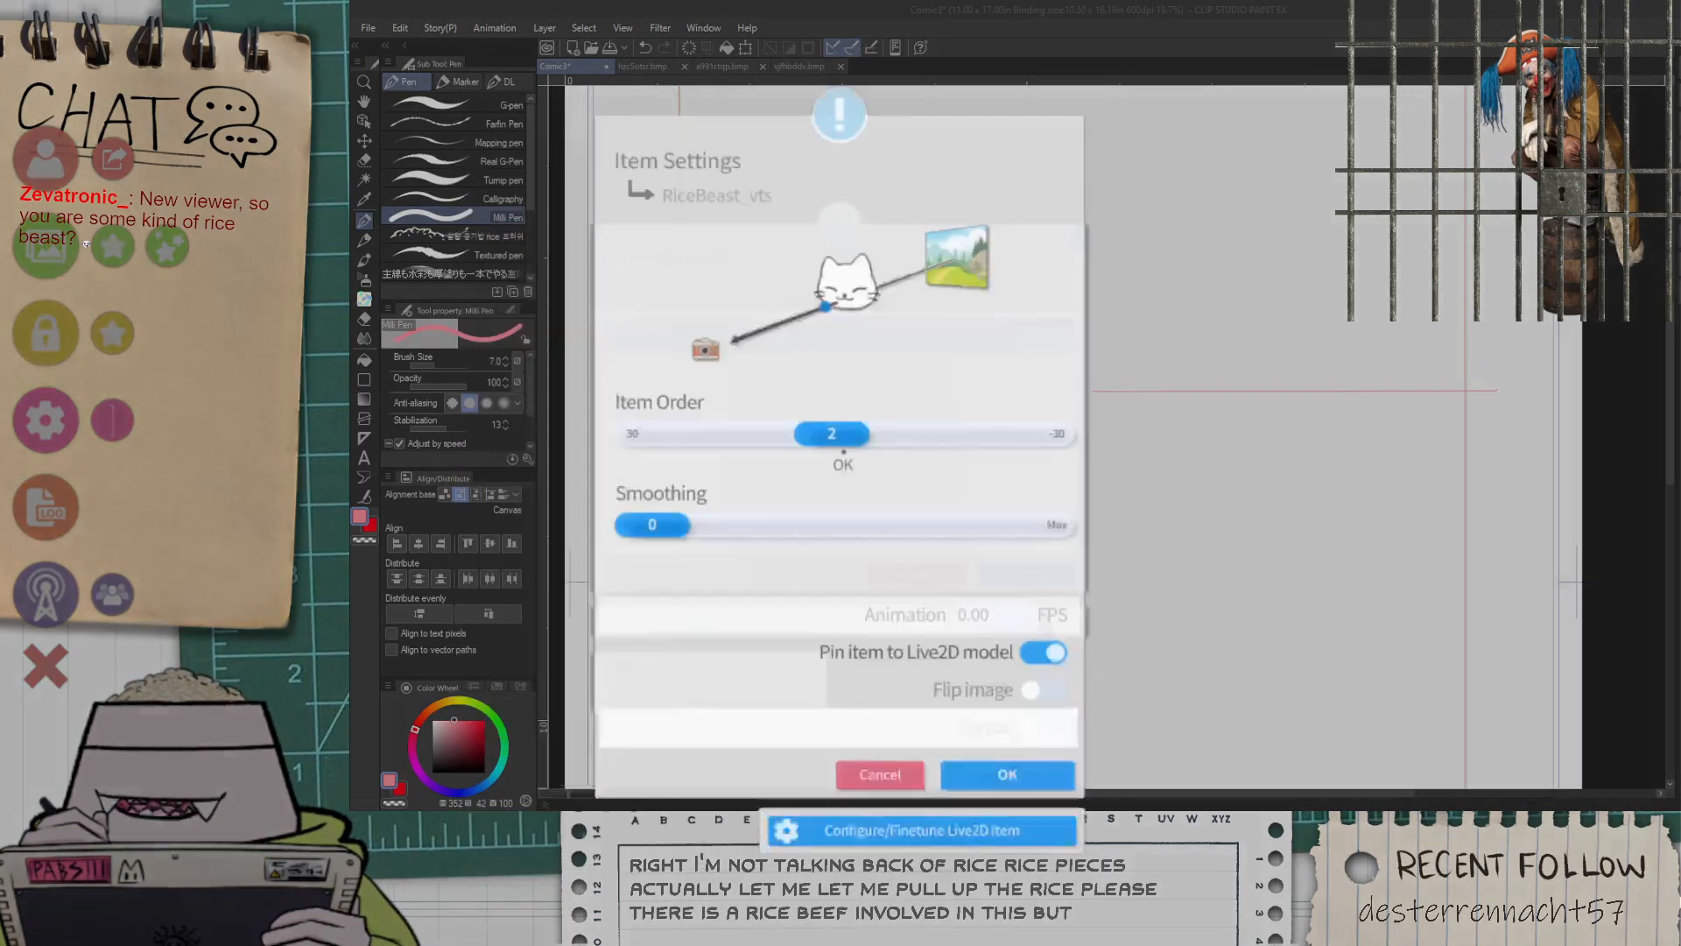
pyautogui.click(1042, 840)
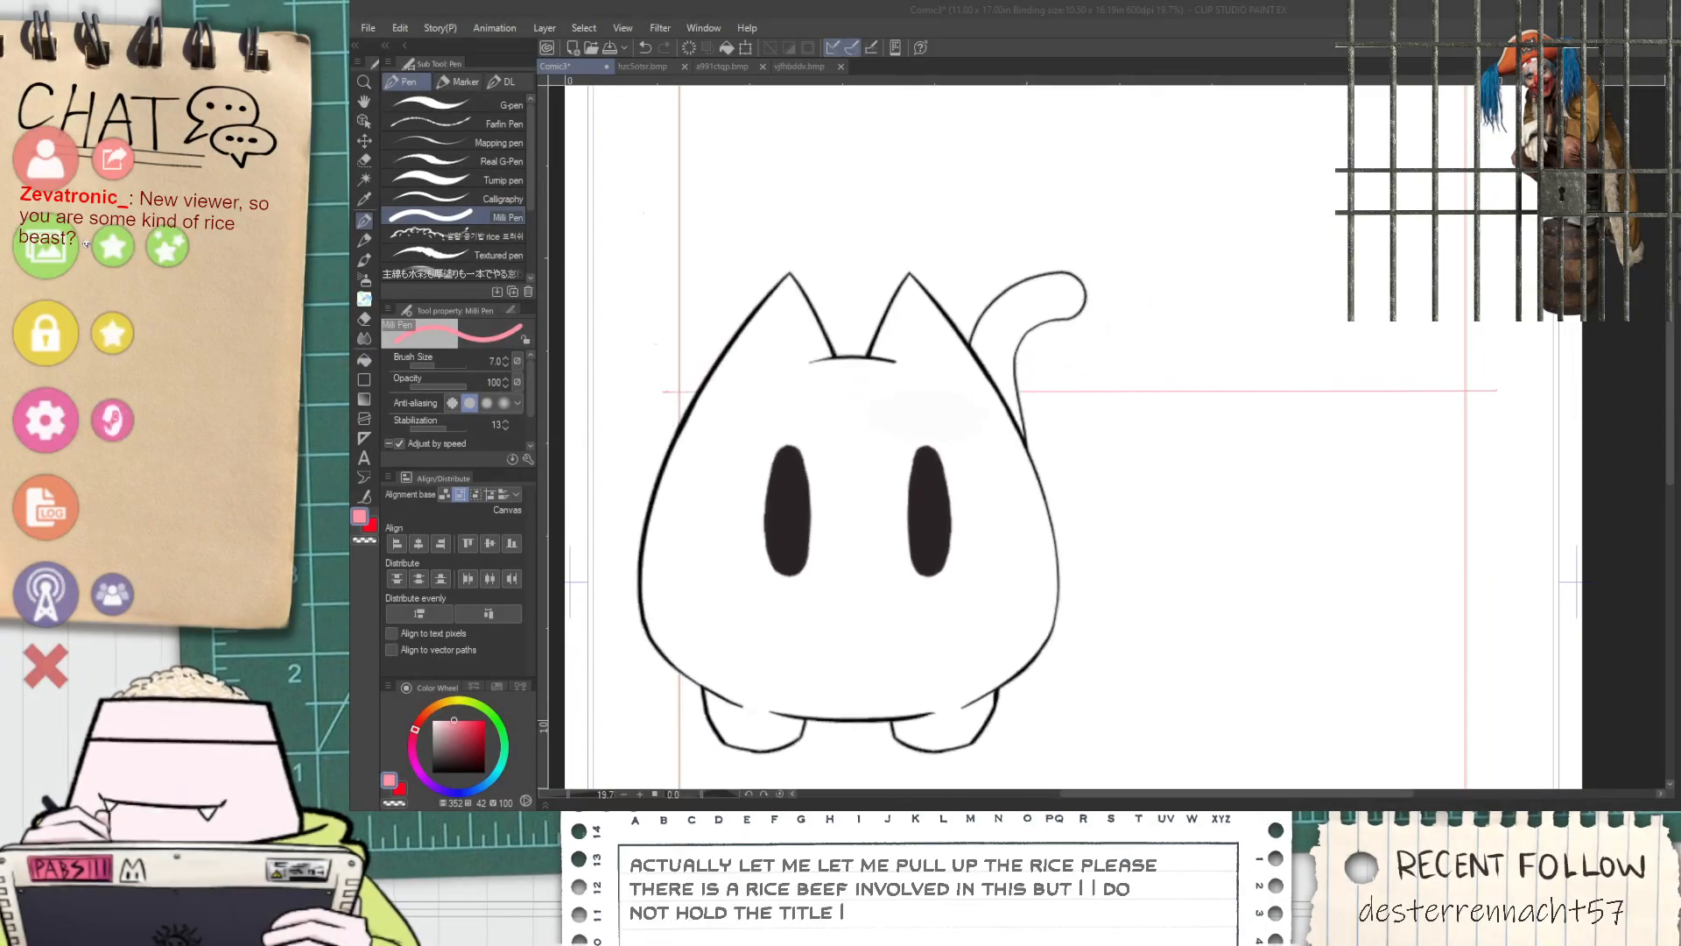
pyautogui.click(46, 666)
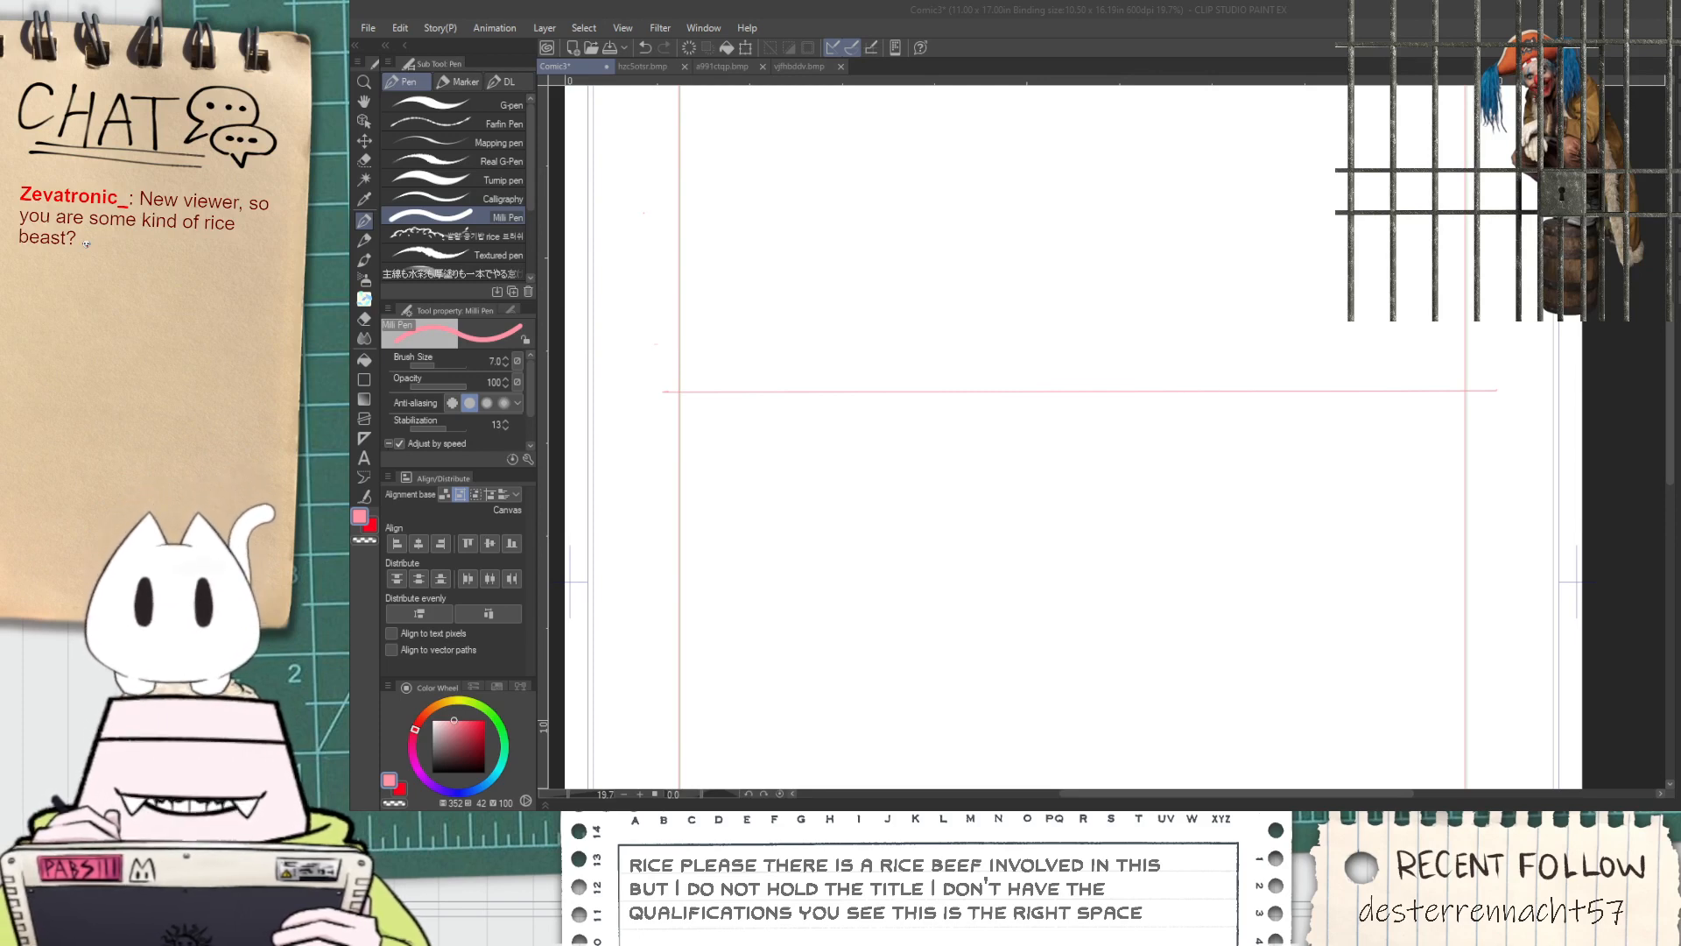
# Return to the comic page and draw a second horizontal pink guide line just below the first, extending past both sides of the rectangle
pyautogui.click(1039, 57)
pyautogui.hotkey('ctrl', '-')
pyautogui.hotkey('ctrl', '-')
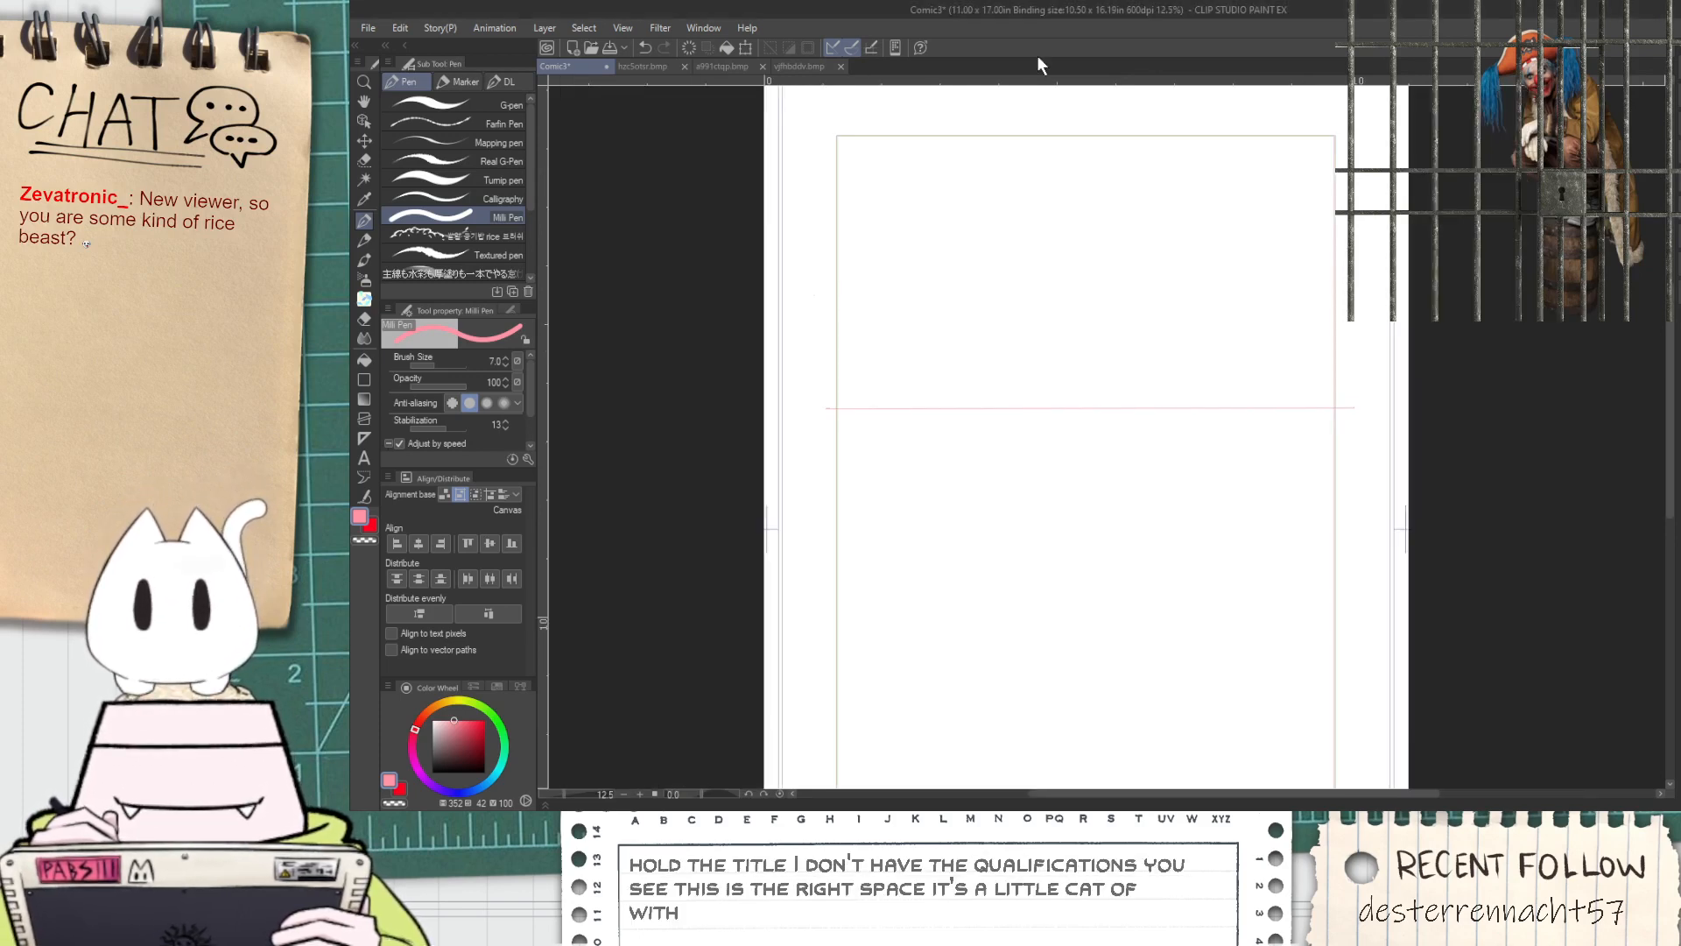
pyautogui.press('space')
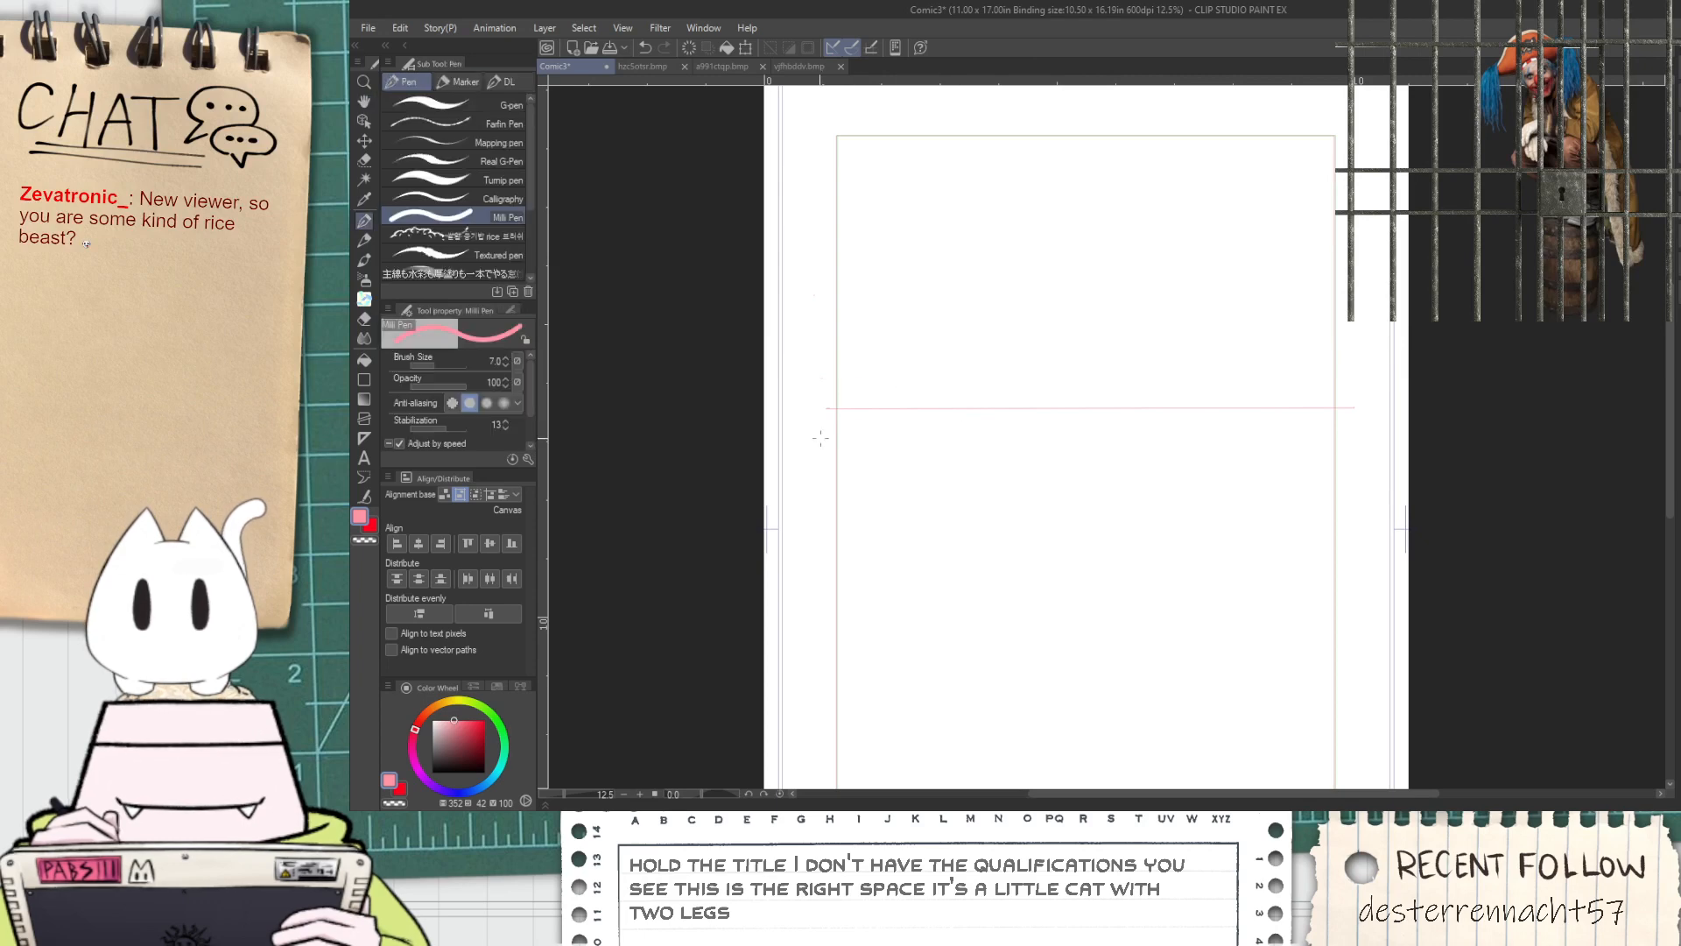
pyautogui.moveTo(828, 423); pyautogui.dragTo(1358, 425)
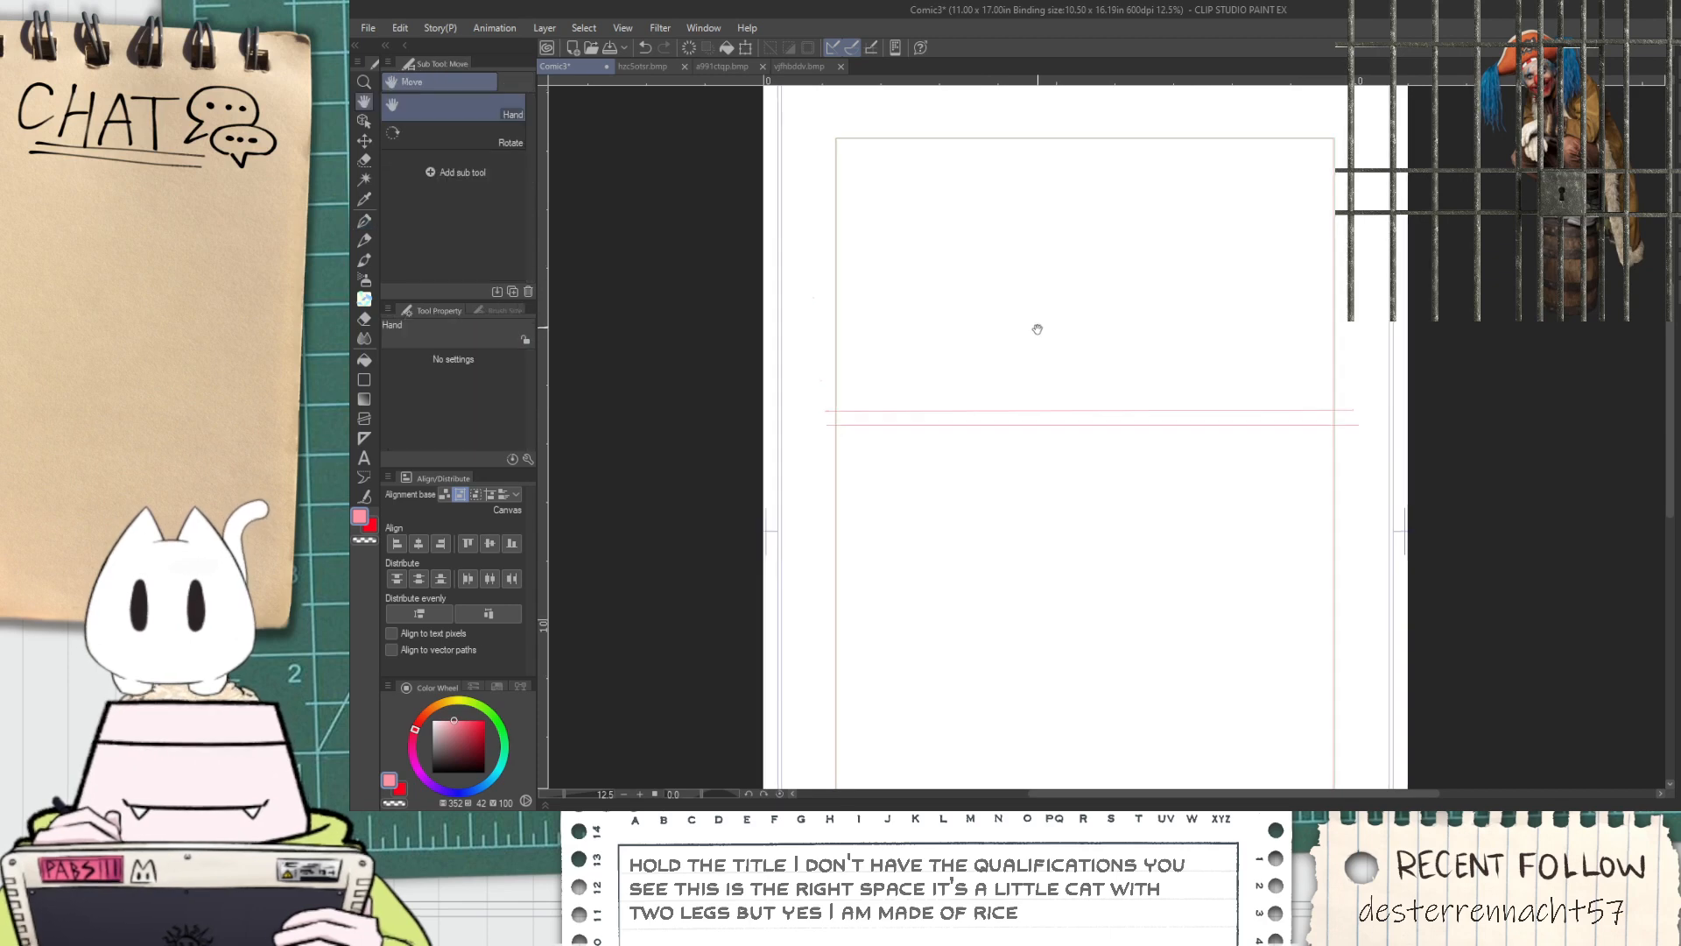
# Scale the two horizontal guide lines vertically with Free Transform so that the gutter between them becomes narrower
pyautogui.moveTo(1036, 323); pyautogui.dragTo(1002, 462)
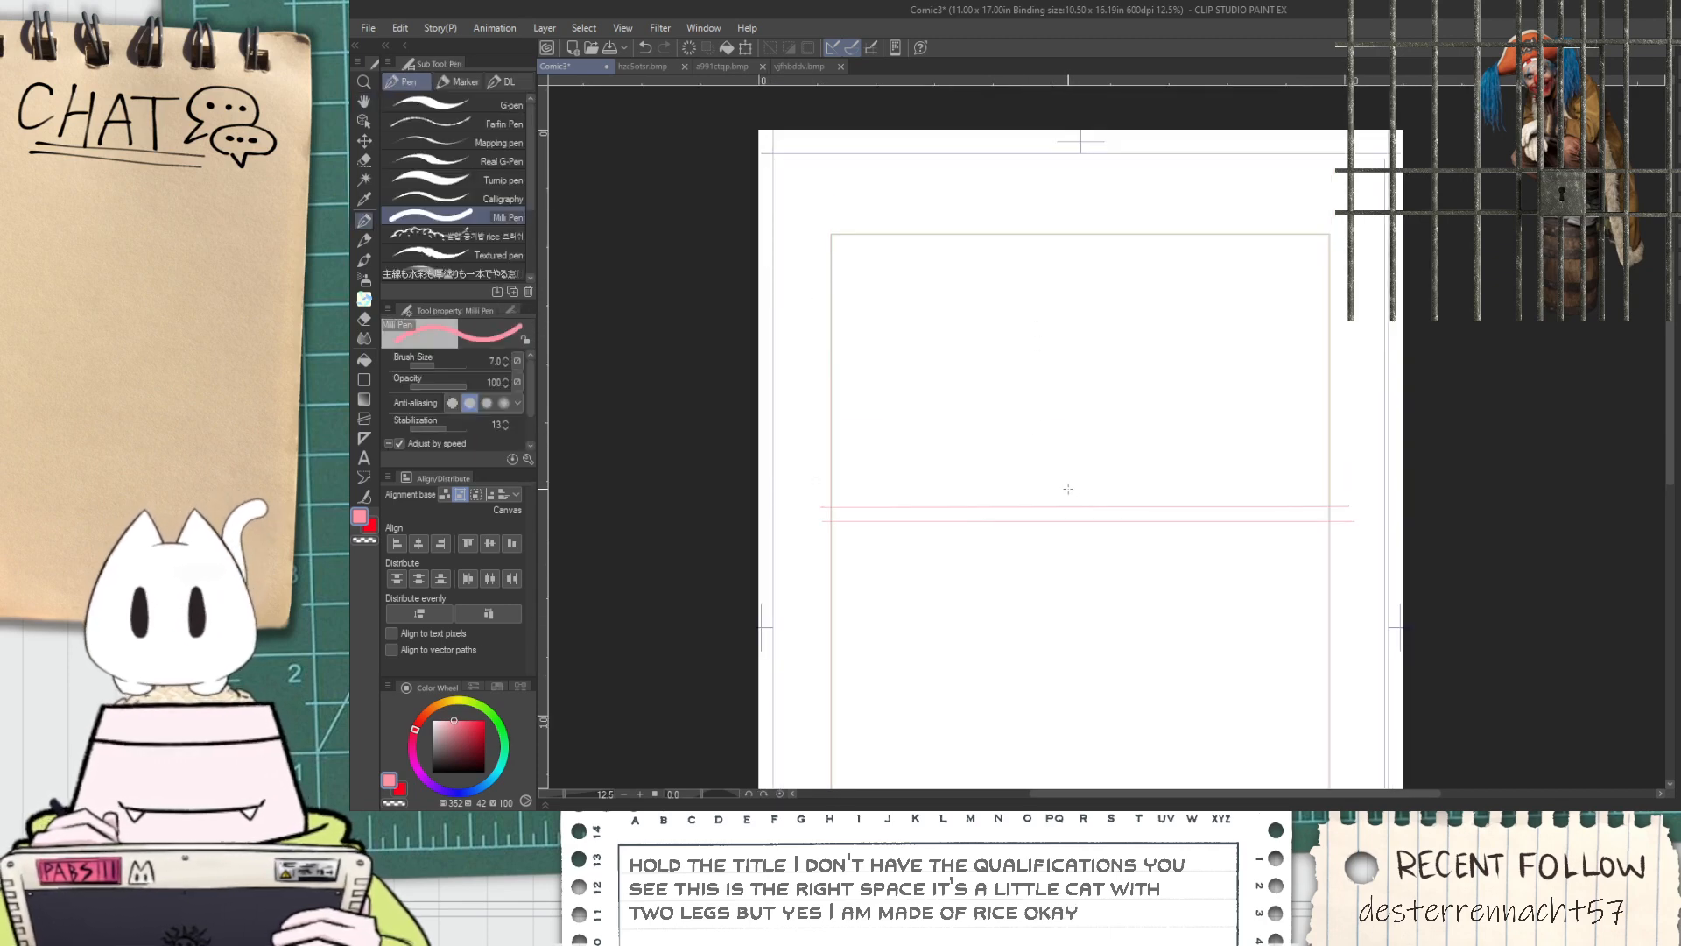
pyautogui.hotkey('ctrl', 't')
pyautogui.moveTo(1083, 395); pyautogui.dragTo(1083, 456)
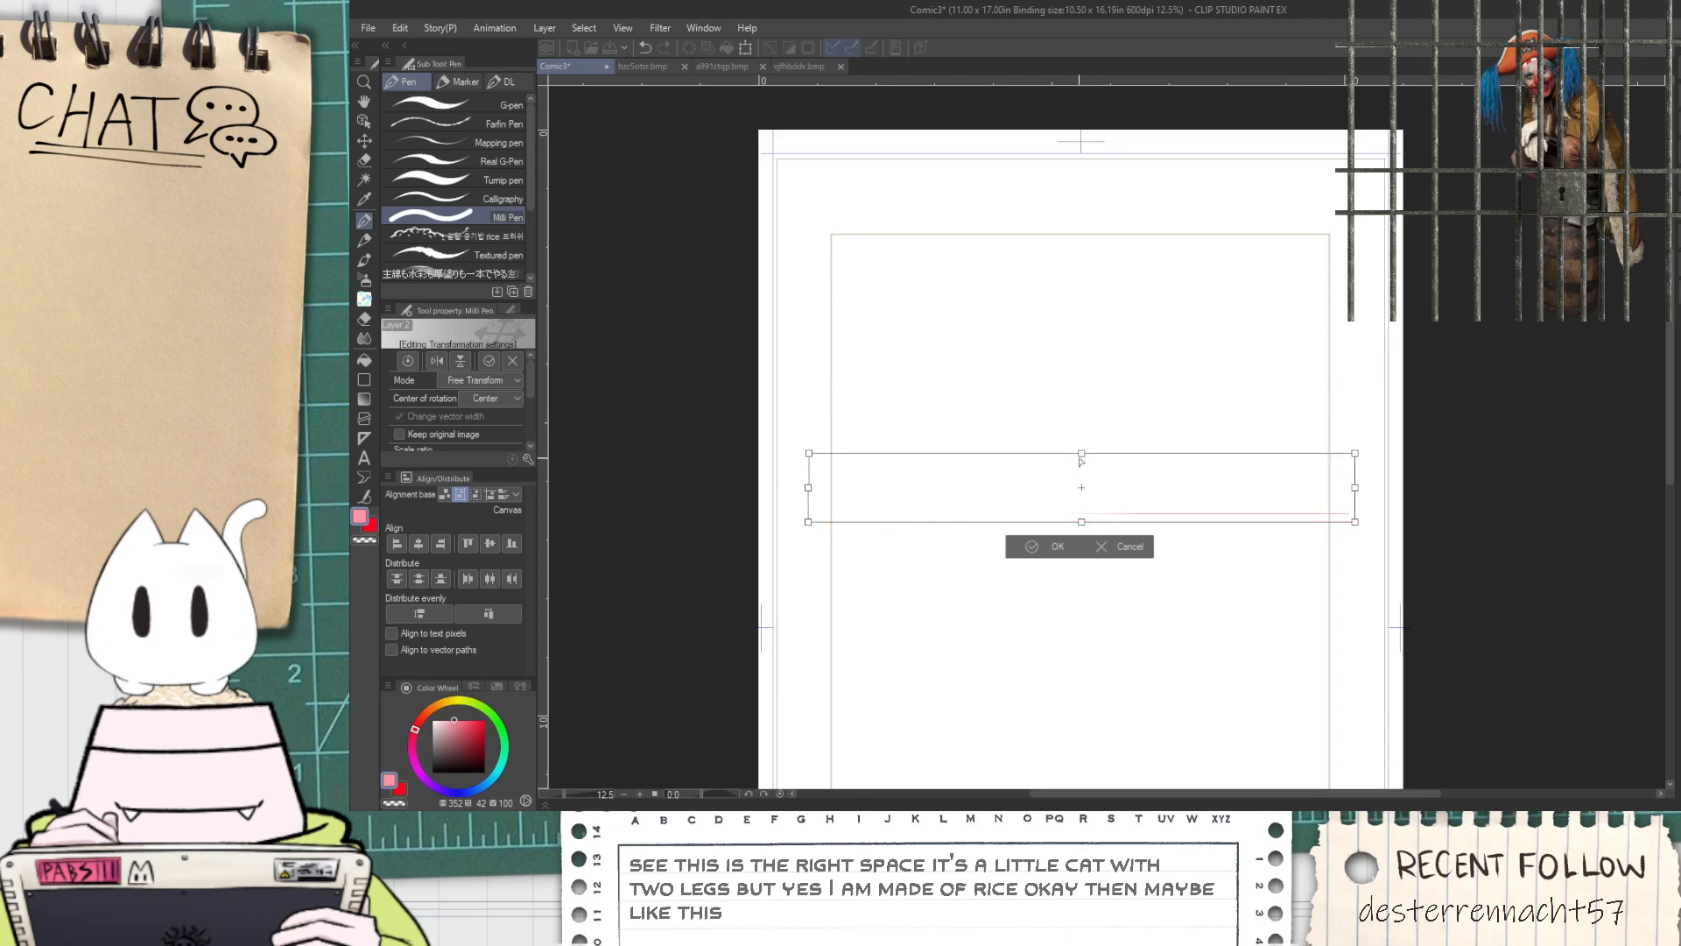
pyautogui.click(1048, 547)
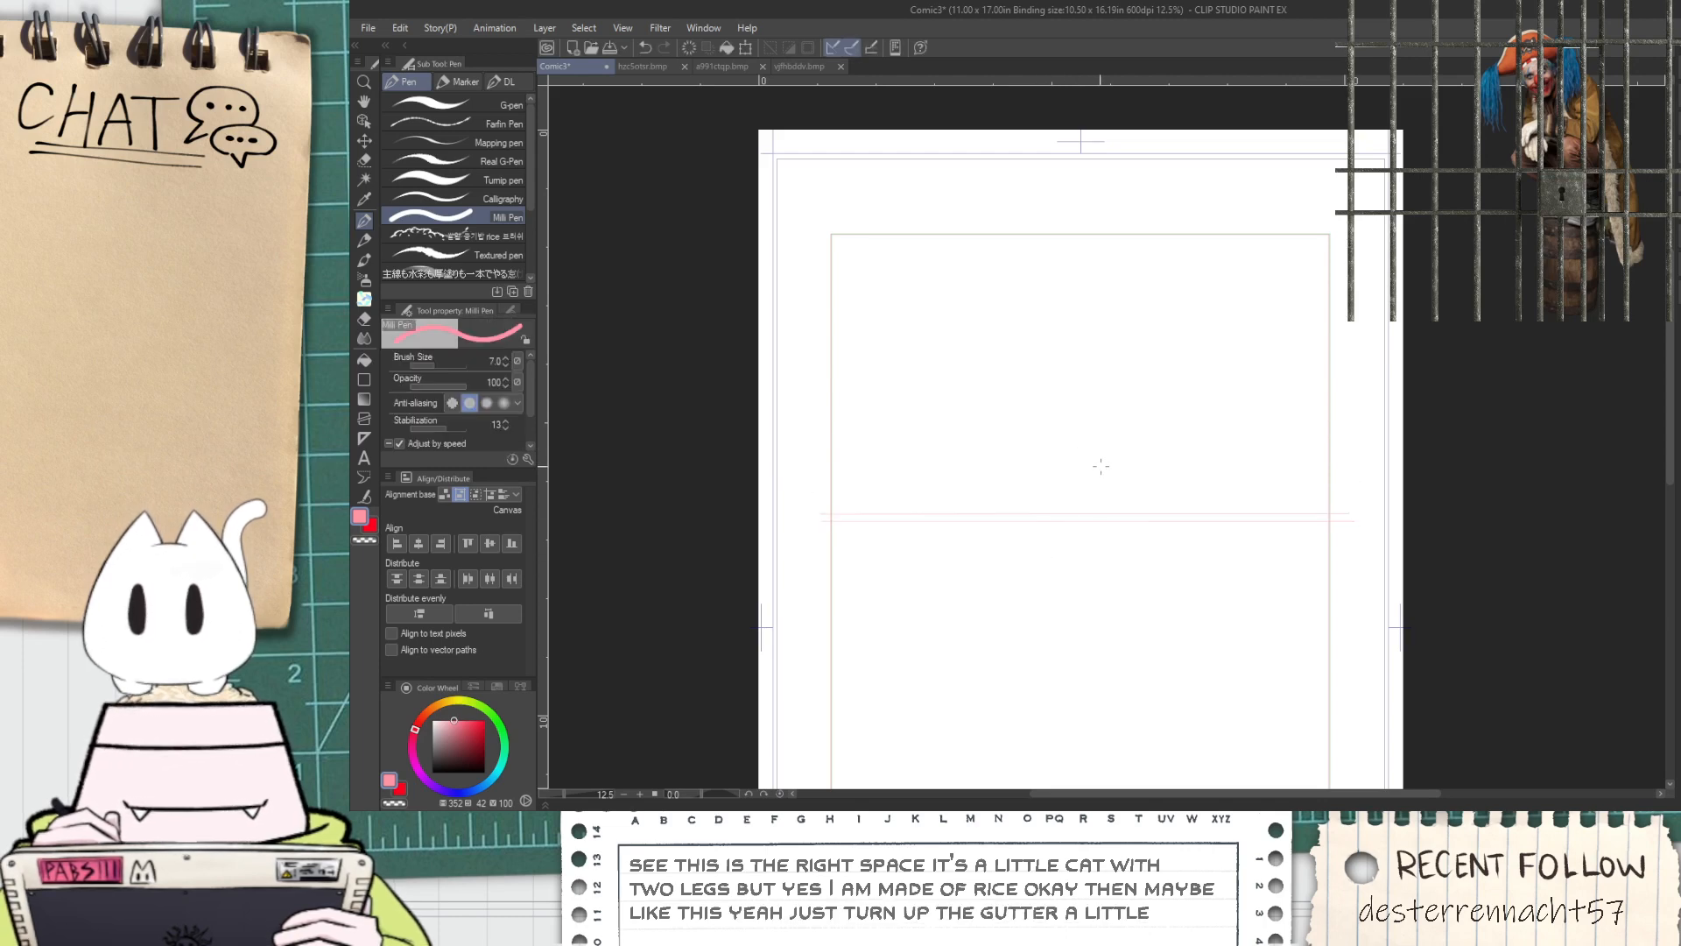
# Thicken both horizontal guide lines with Adjust line width, using a brush size of 876.2
pyautogui.scroll(2, 967, 594)
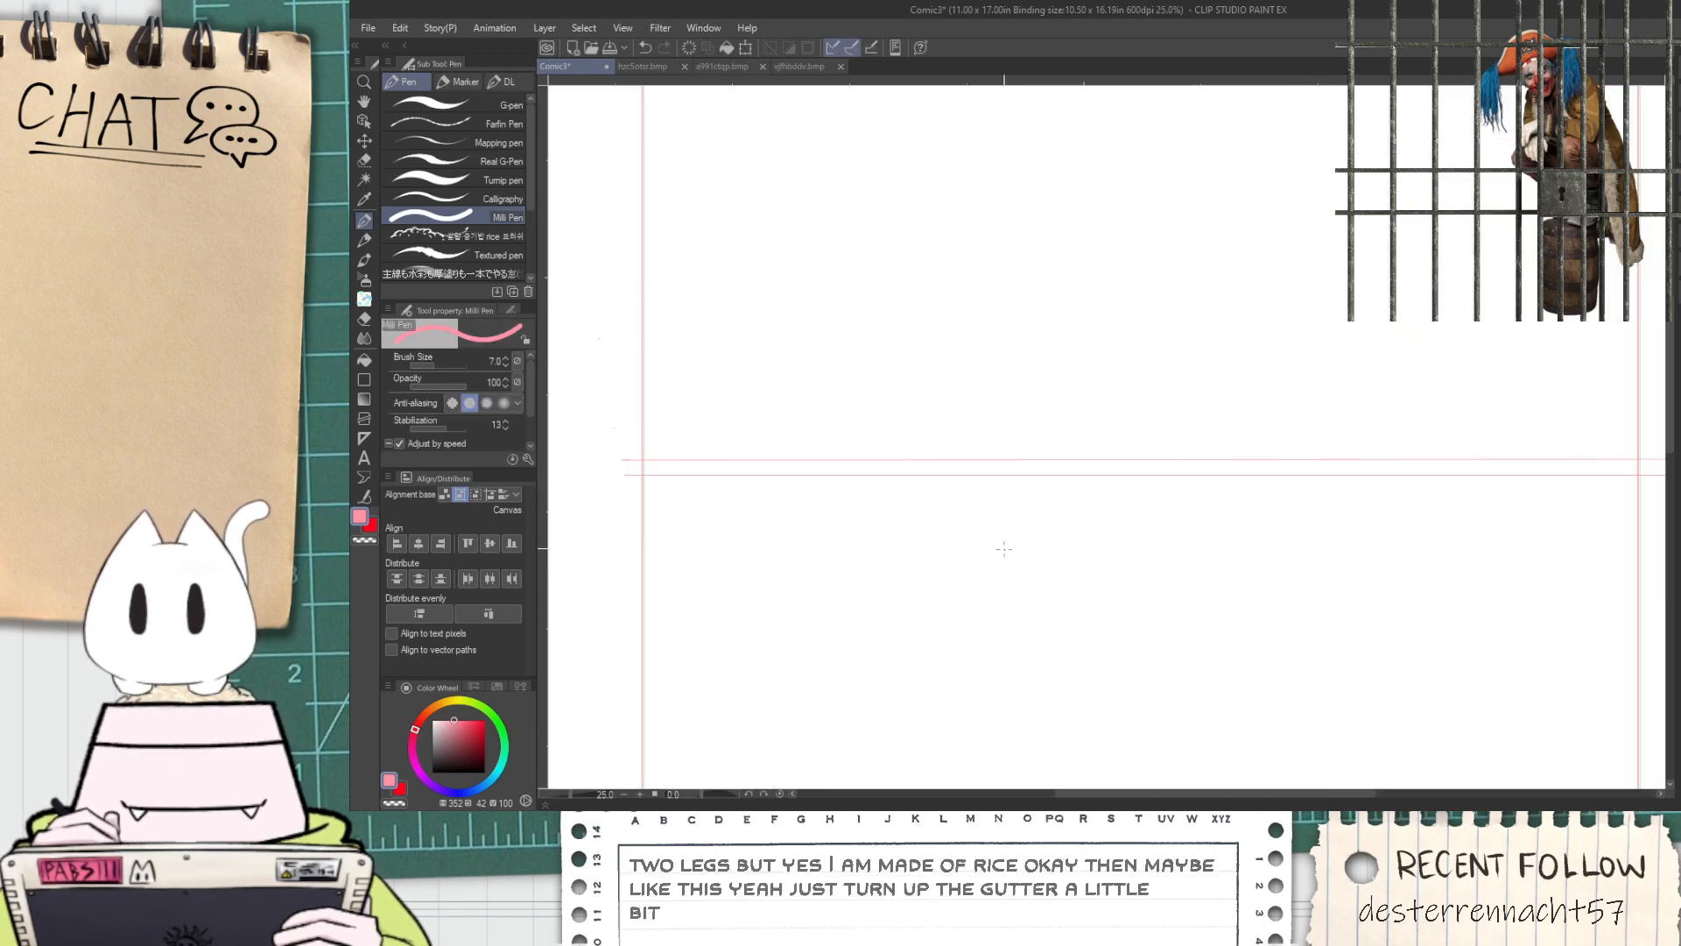
pyautogui.click(365, 496)
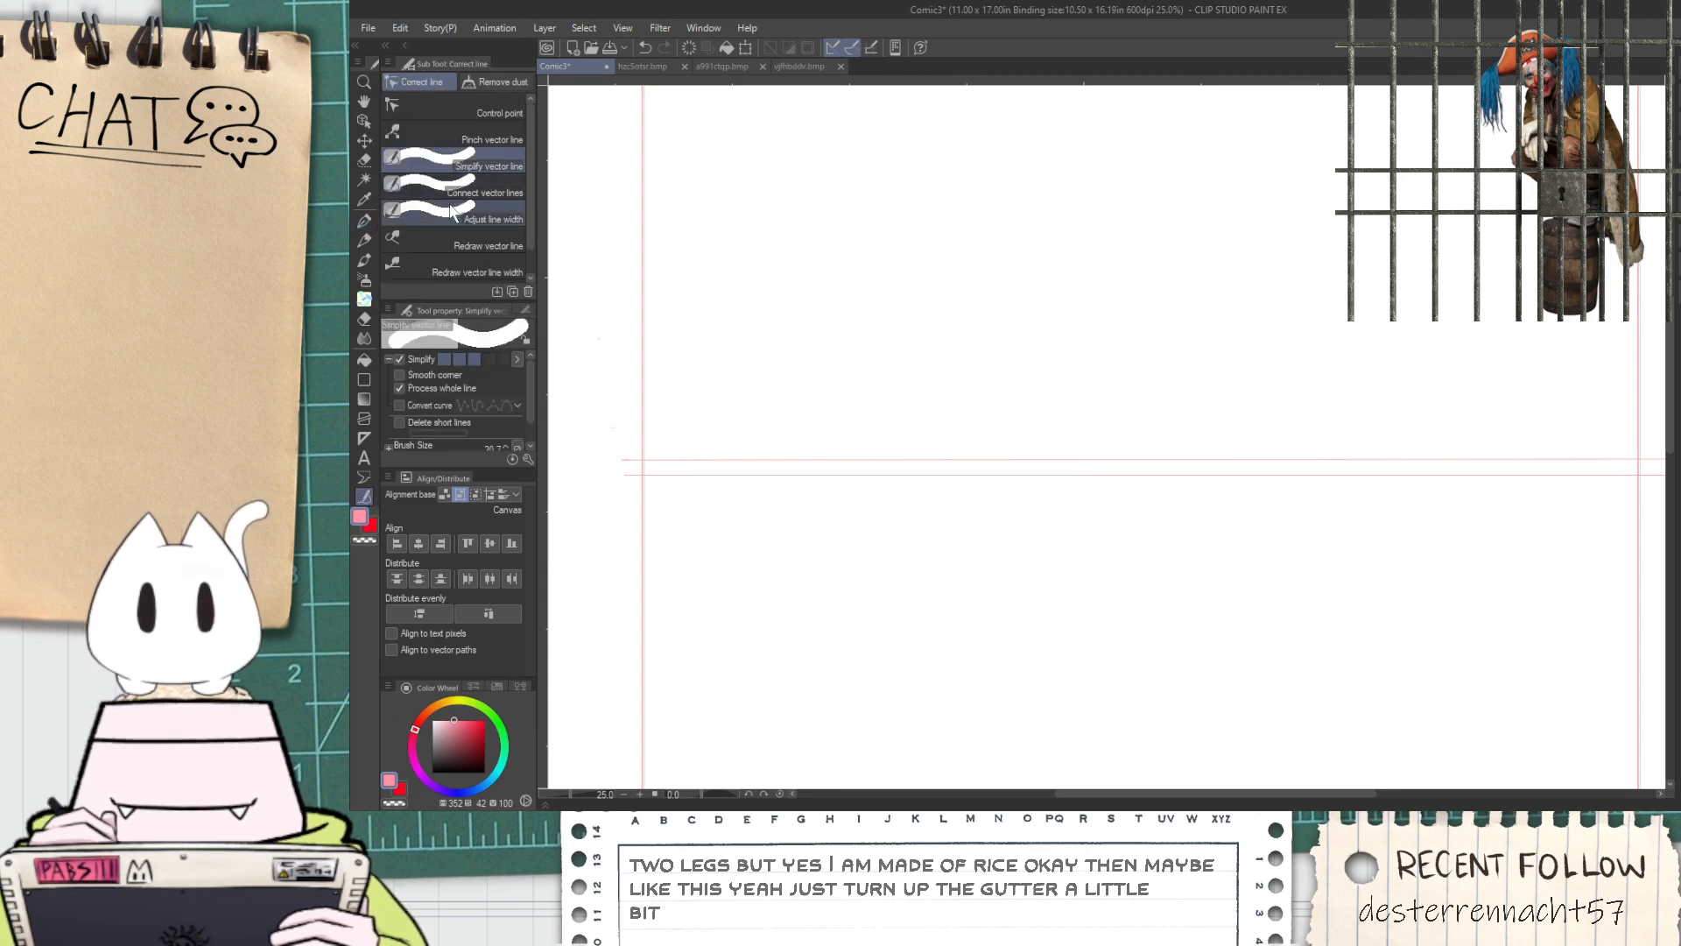
pyautogui.click(416, 361)
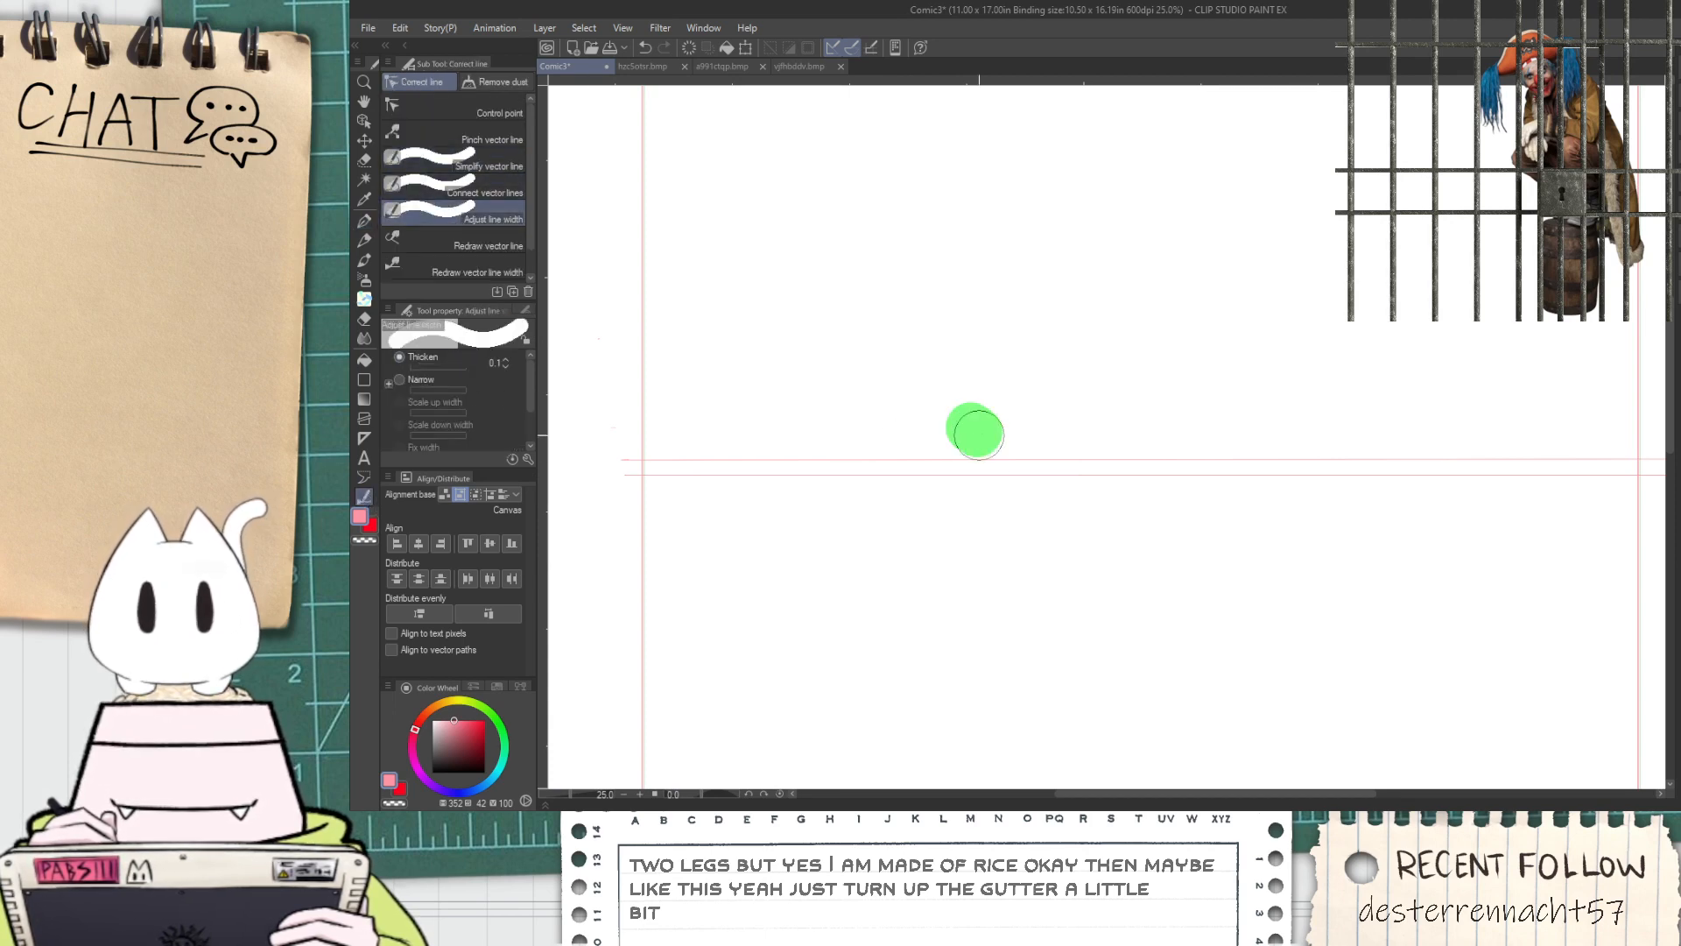
pyautogui.scroll(-2, 832, 510)
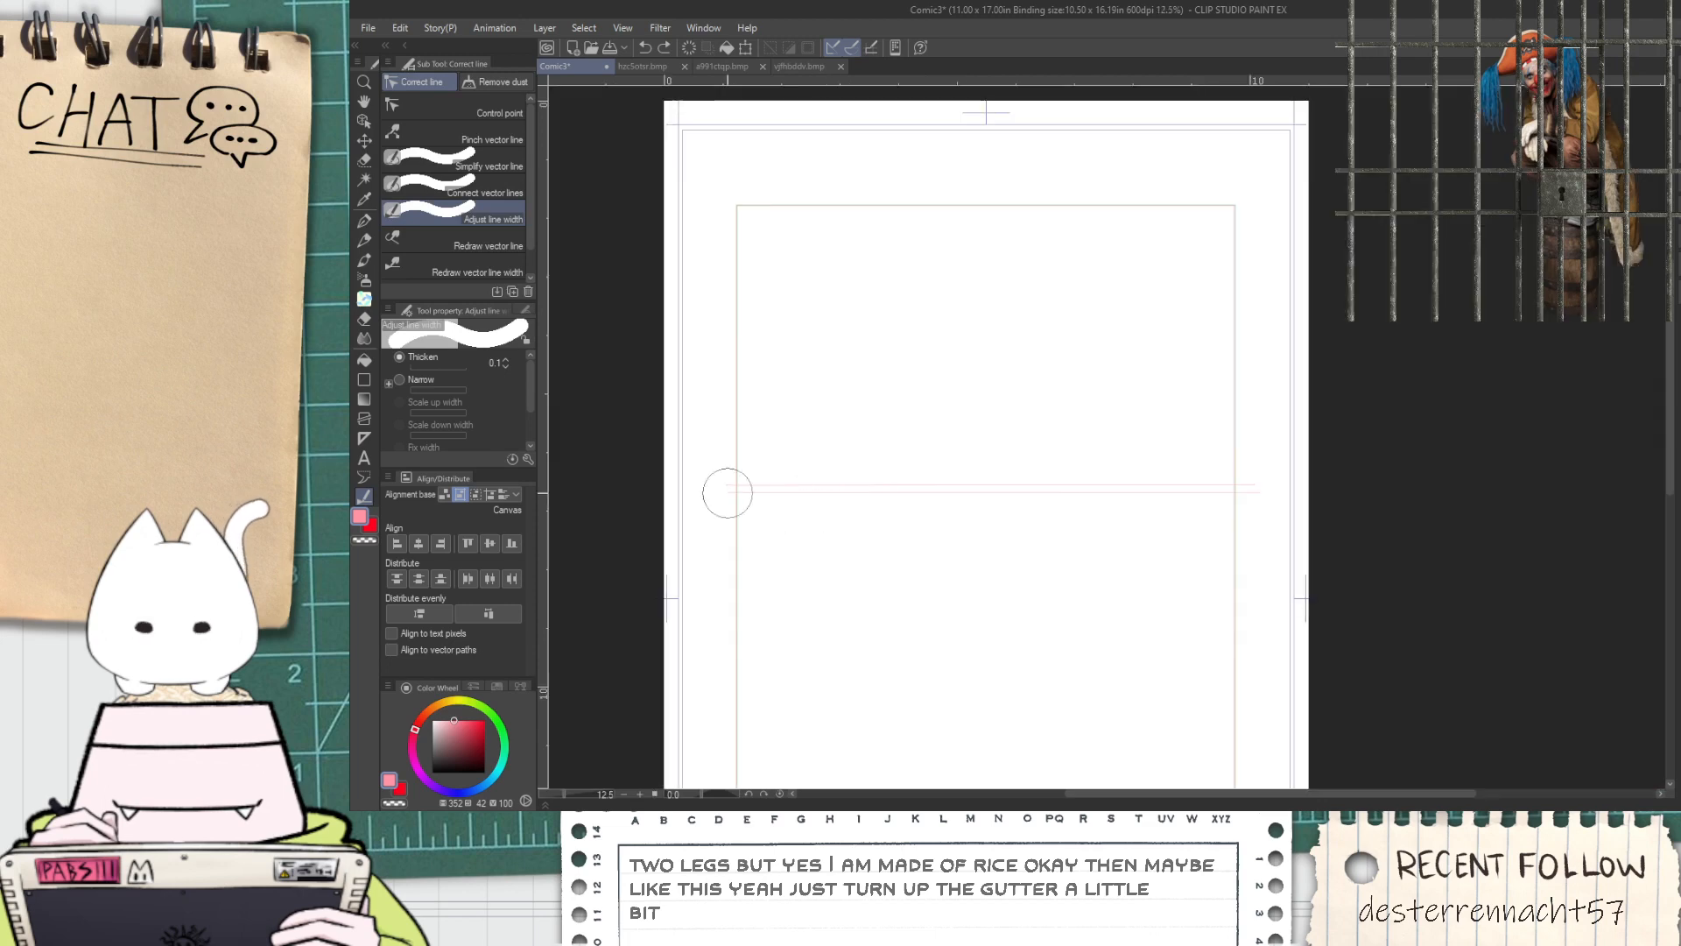
pyautogui.moveTo(529, 390)
pyautogui.mouseDown()
pyautogui.moveTo(533, 456)
pyautogui.moveTo(464, 441)
pyautogui.mouseUp()
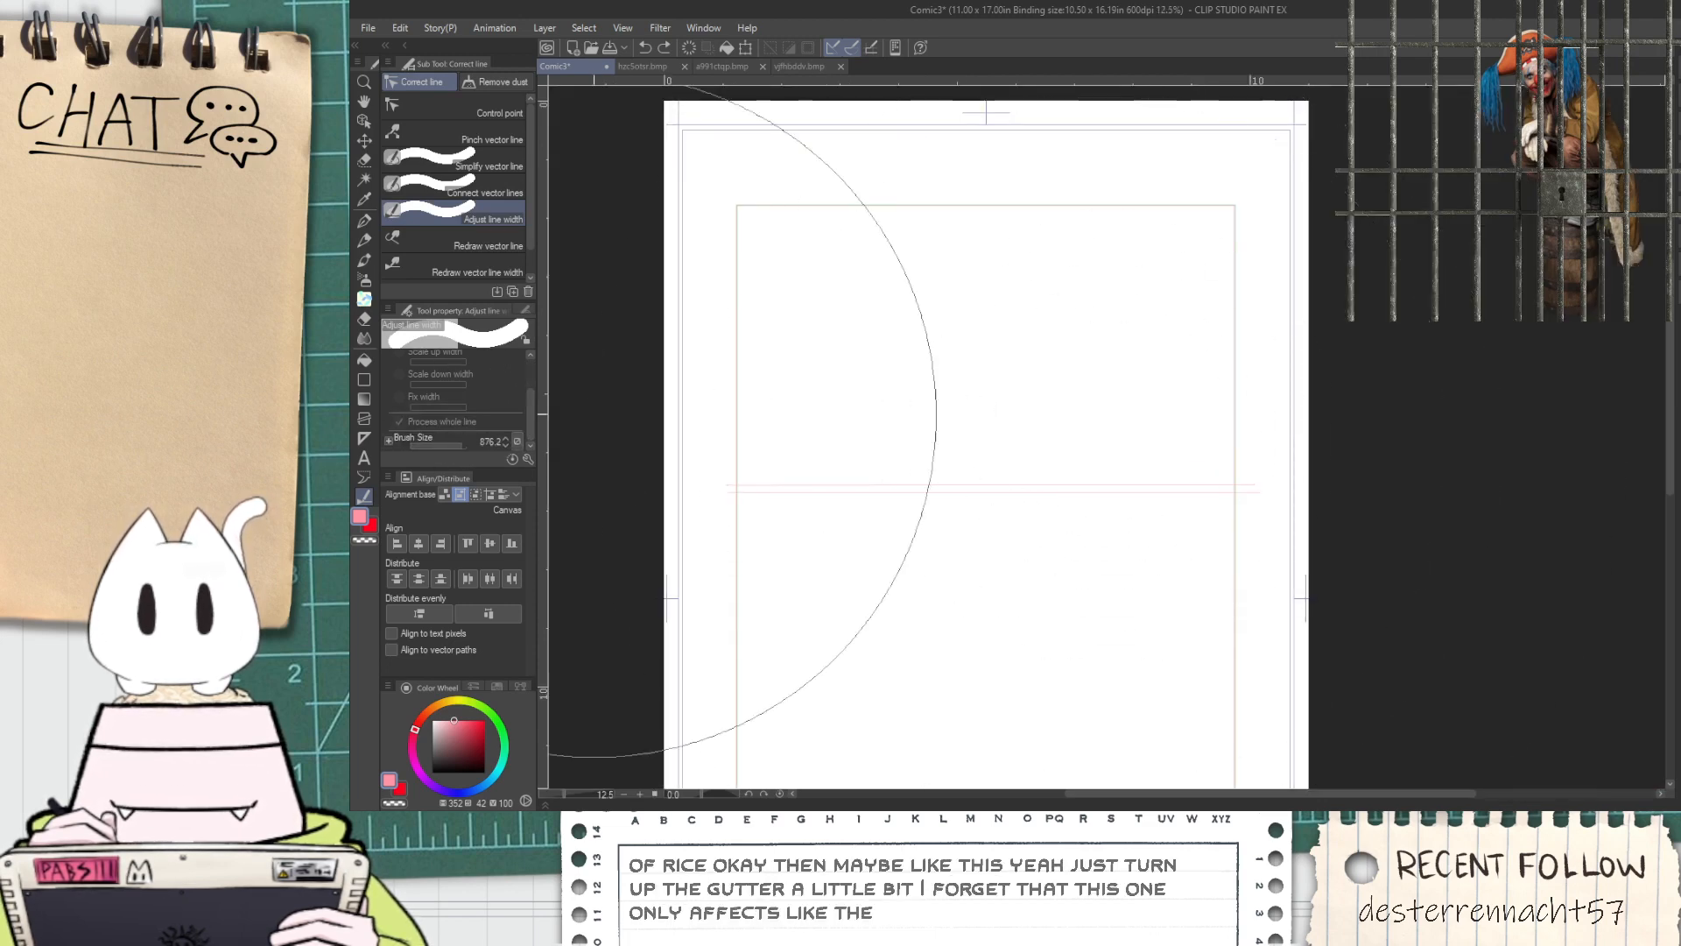
pyautogui.click(999, 482)
pyautogui.click(986, 474)
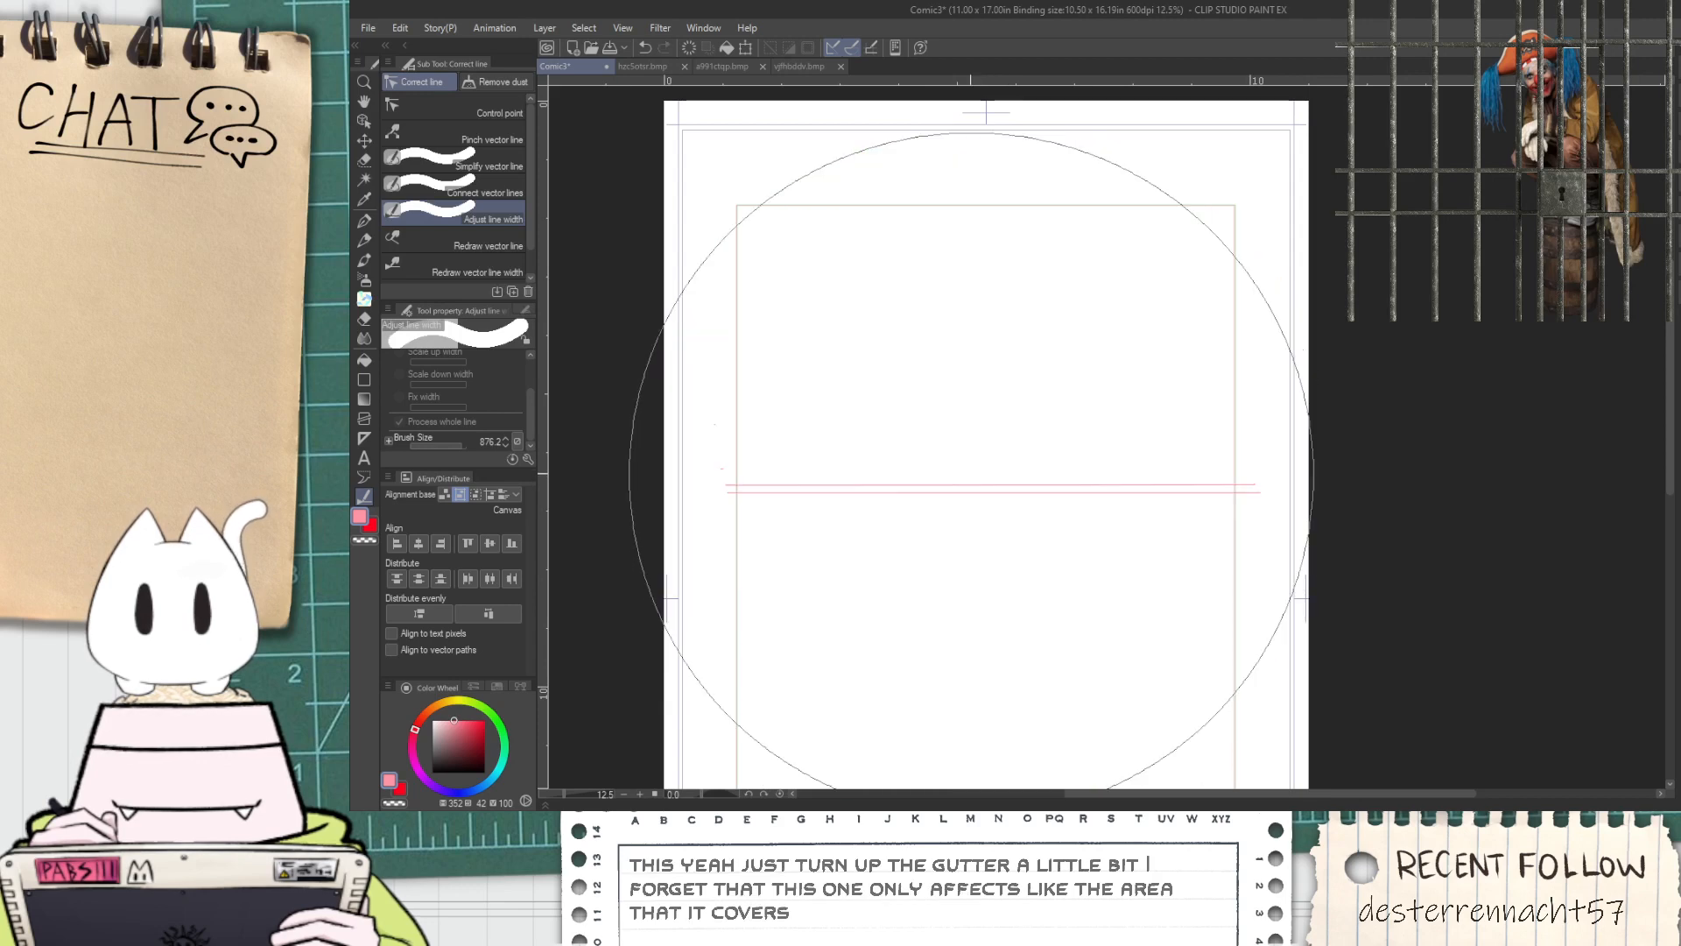
# Draw two close vertical guide lines with the Milli Pen down the middle of the upper section, splitting it into two panels
pyautogui.press('p')
pyautogui.scroll(2, 918, 402)
pyautogui.scroll(-2, 1025, 469)
pyautogui.press('space')
pyautogui.moveTo(1044, 437); pyautogui.dragTo(1048, 443)
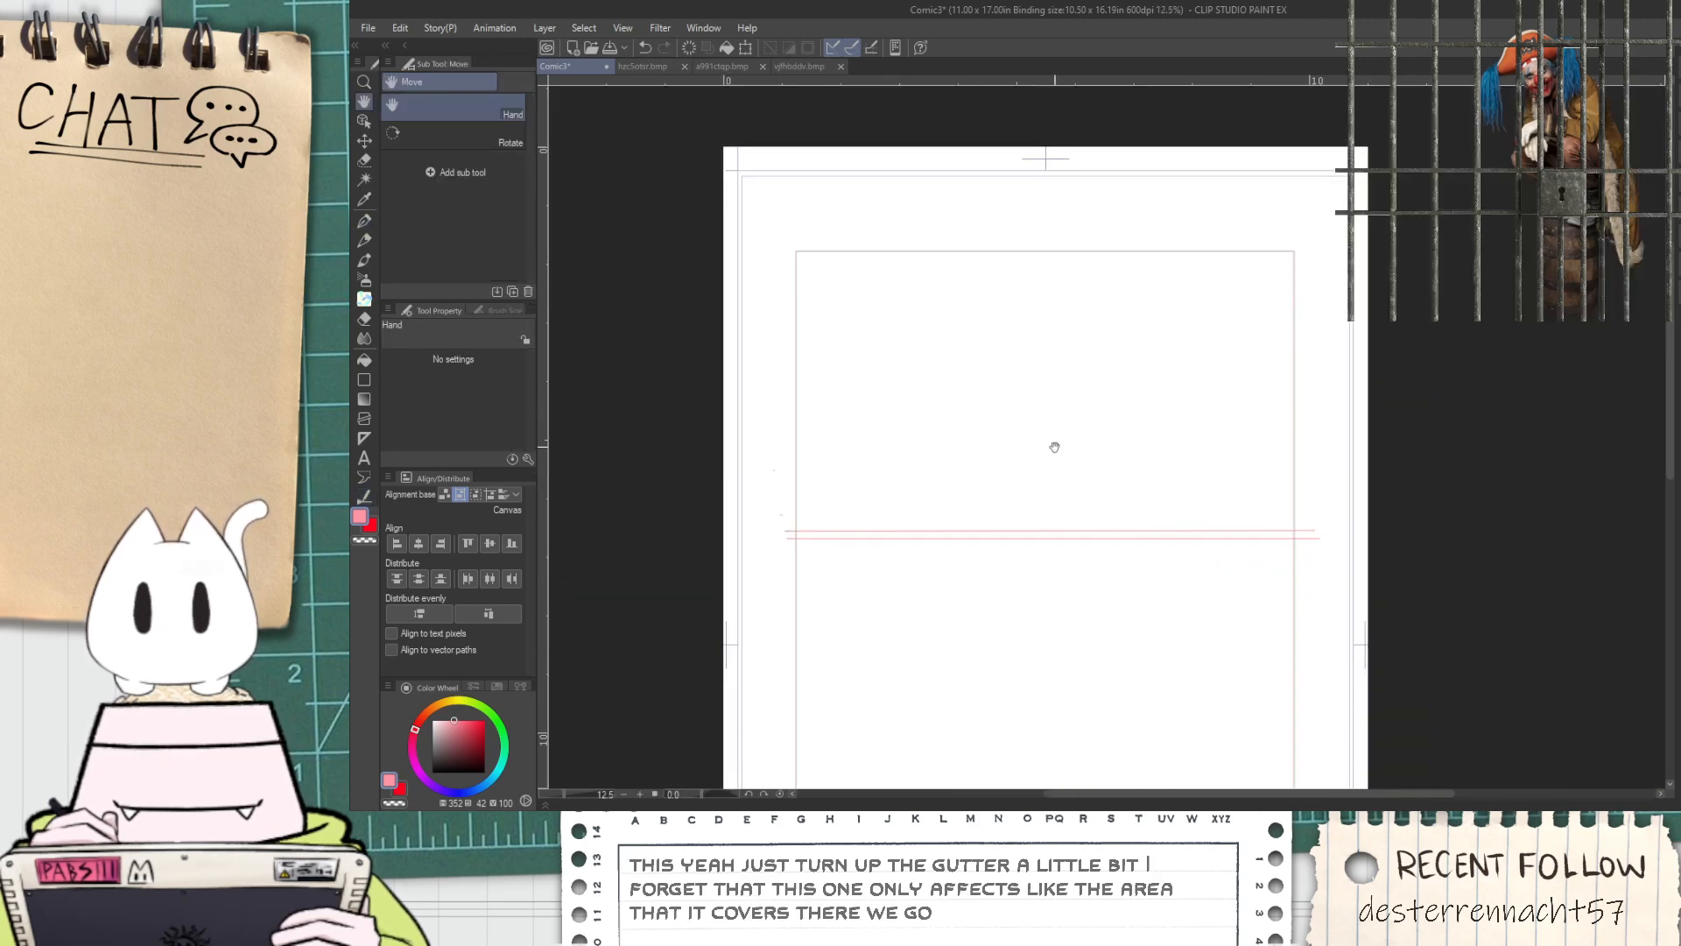
pyautogui.scroll(2, 1022, 529)
pyautogui.scroll(-2, 1011, 521)
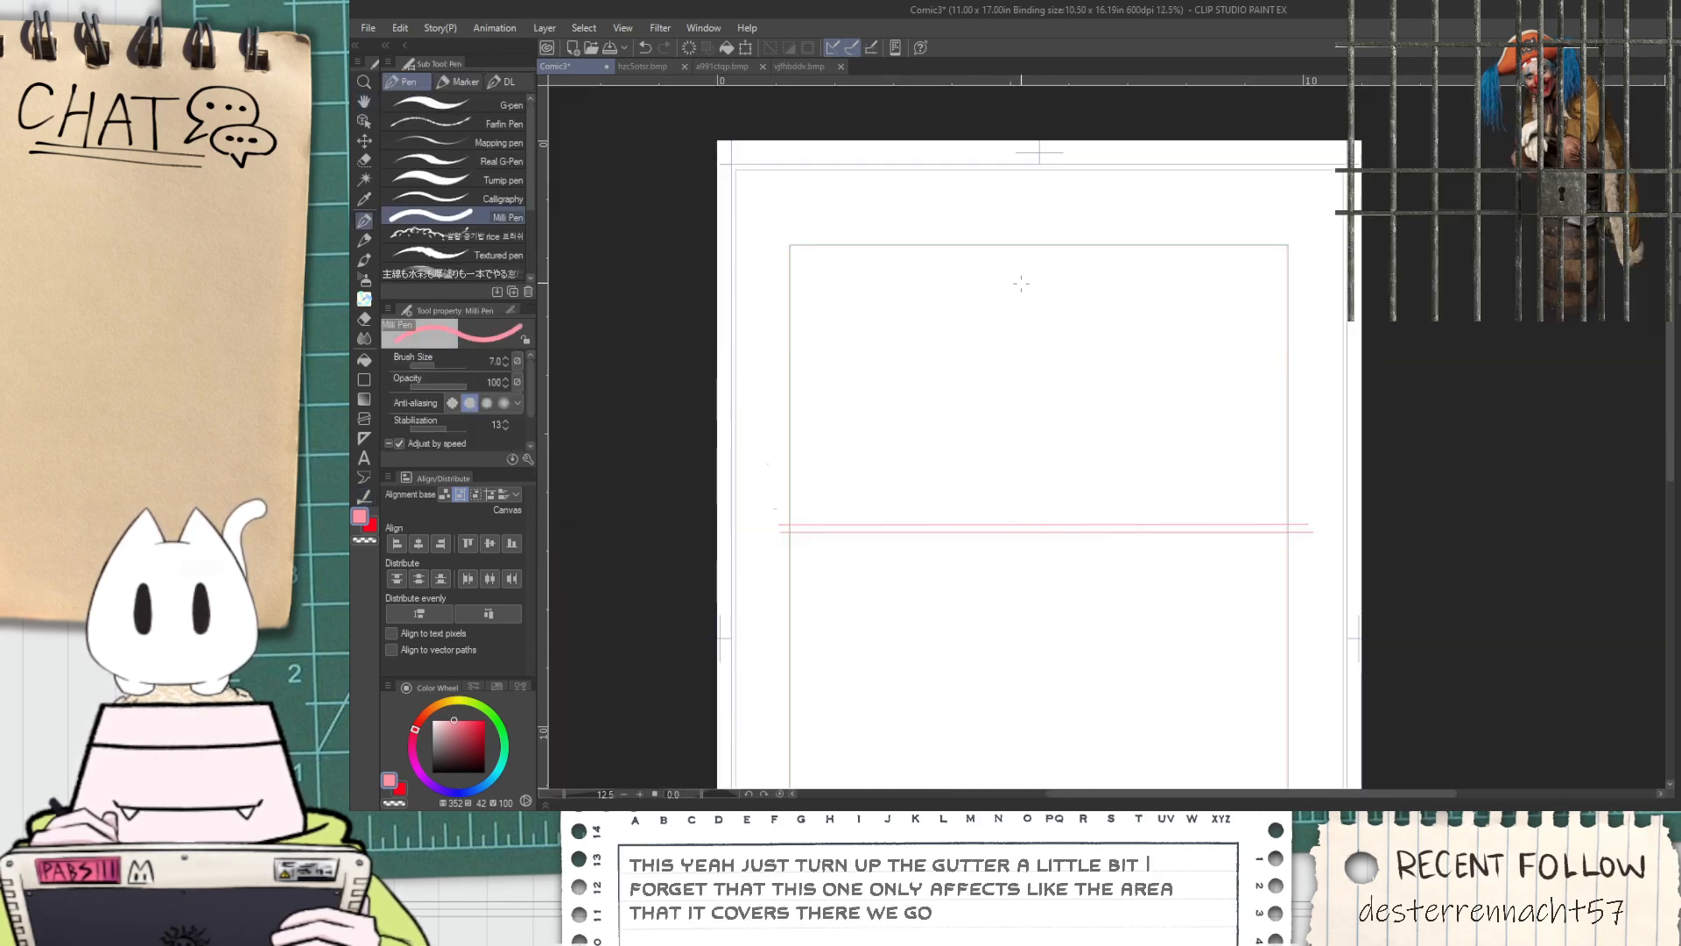
pyautogui.press('shift')
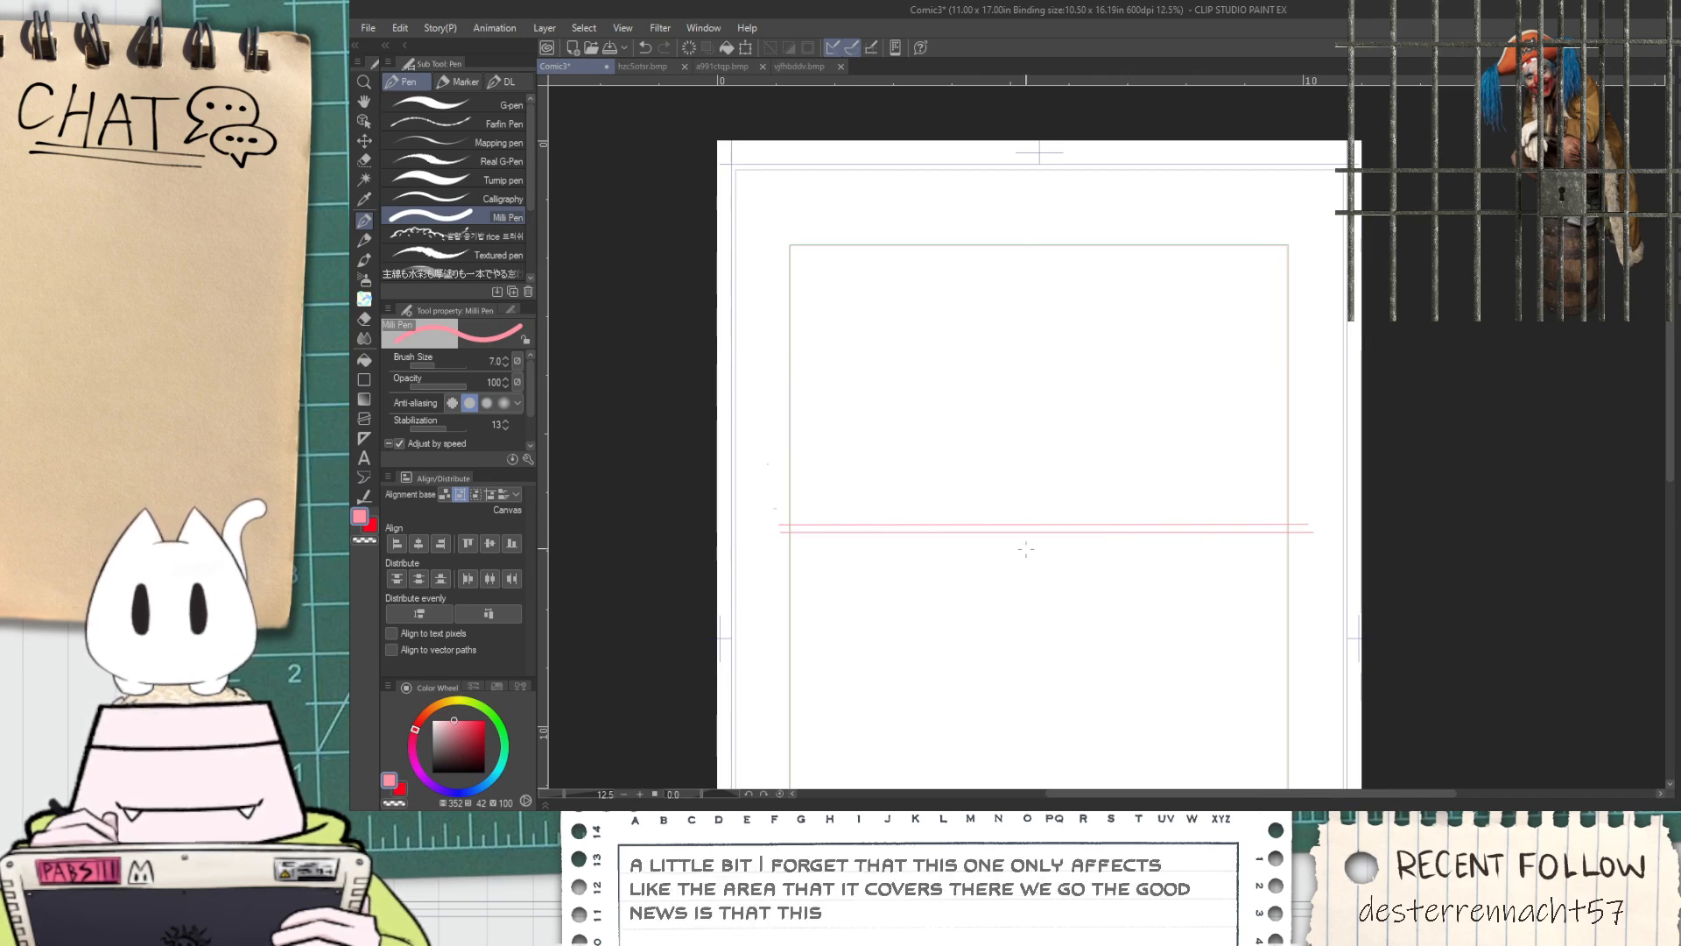
pyautogui.moveTo(1035, 524); pyautogui.dragTo(1031, 252)
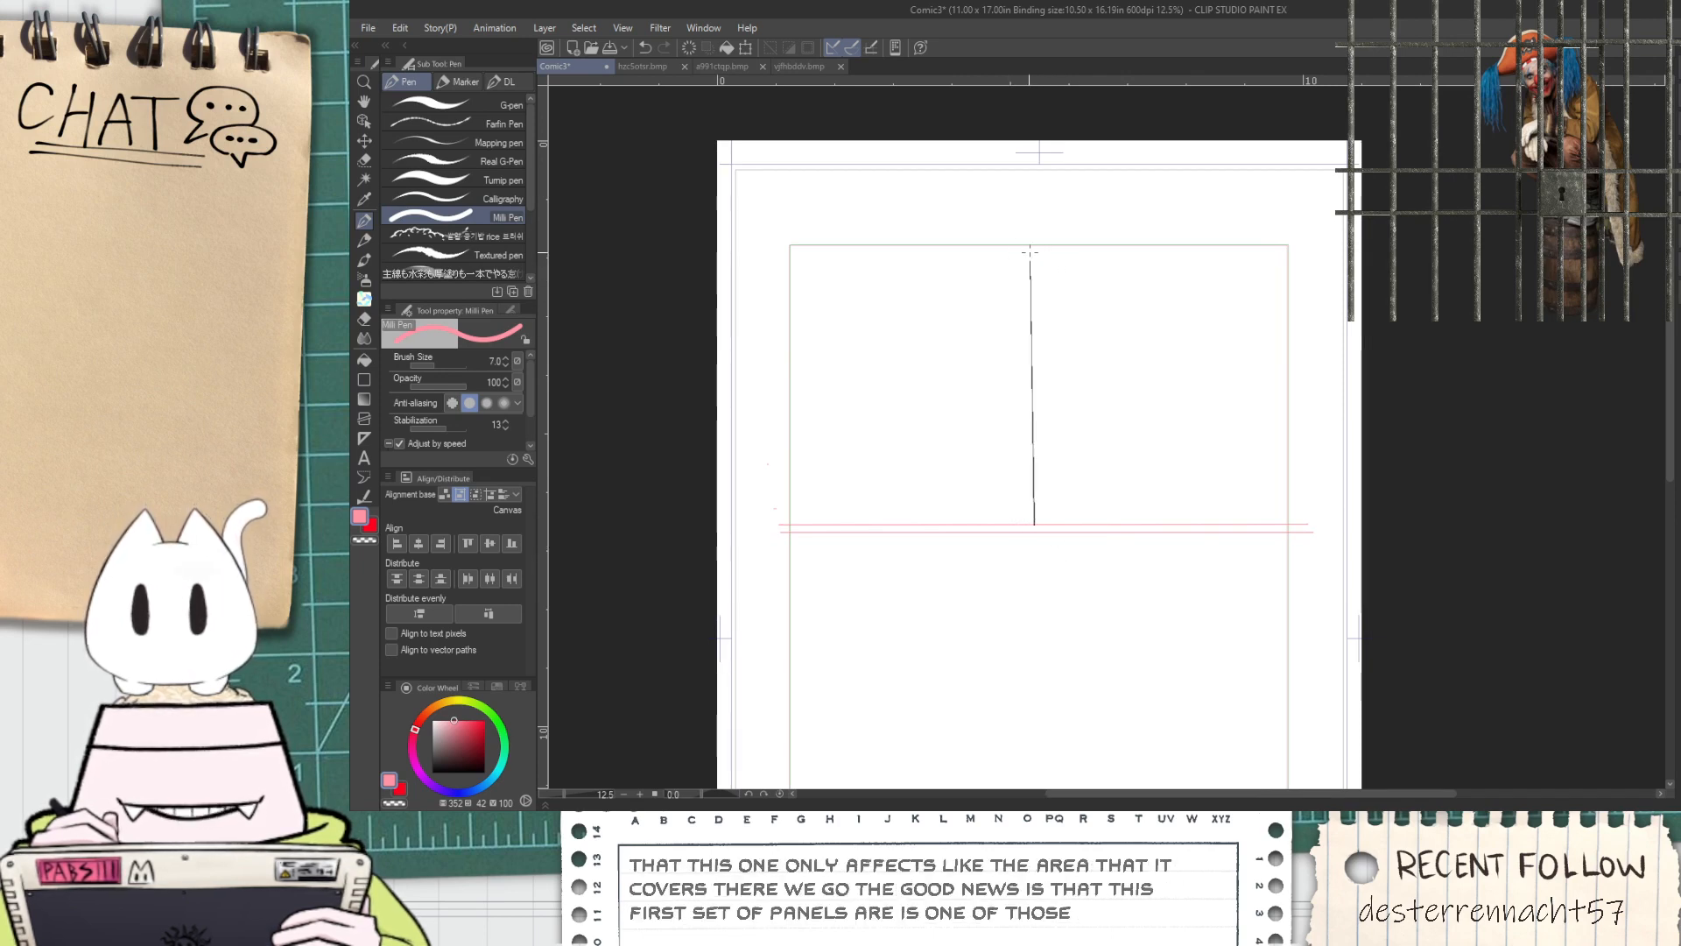
pyautogui.moveTo(1047, 520); pyautogui.dragTo(1041, 254)
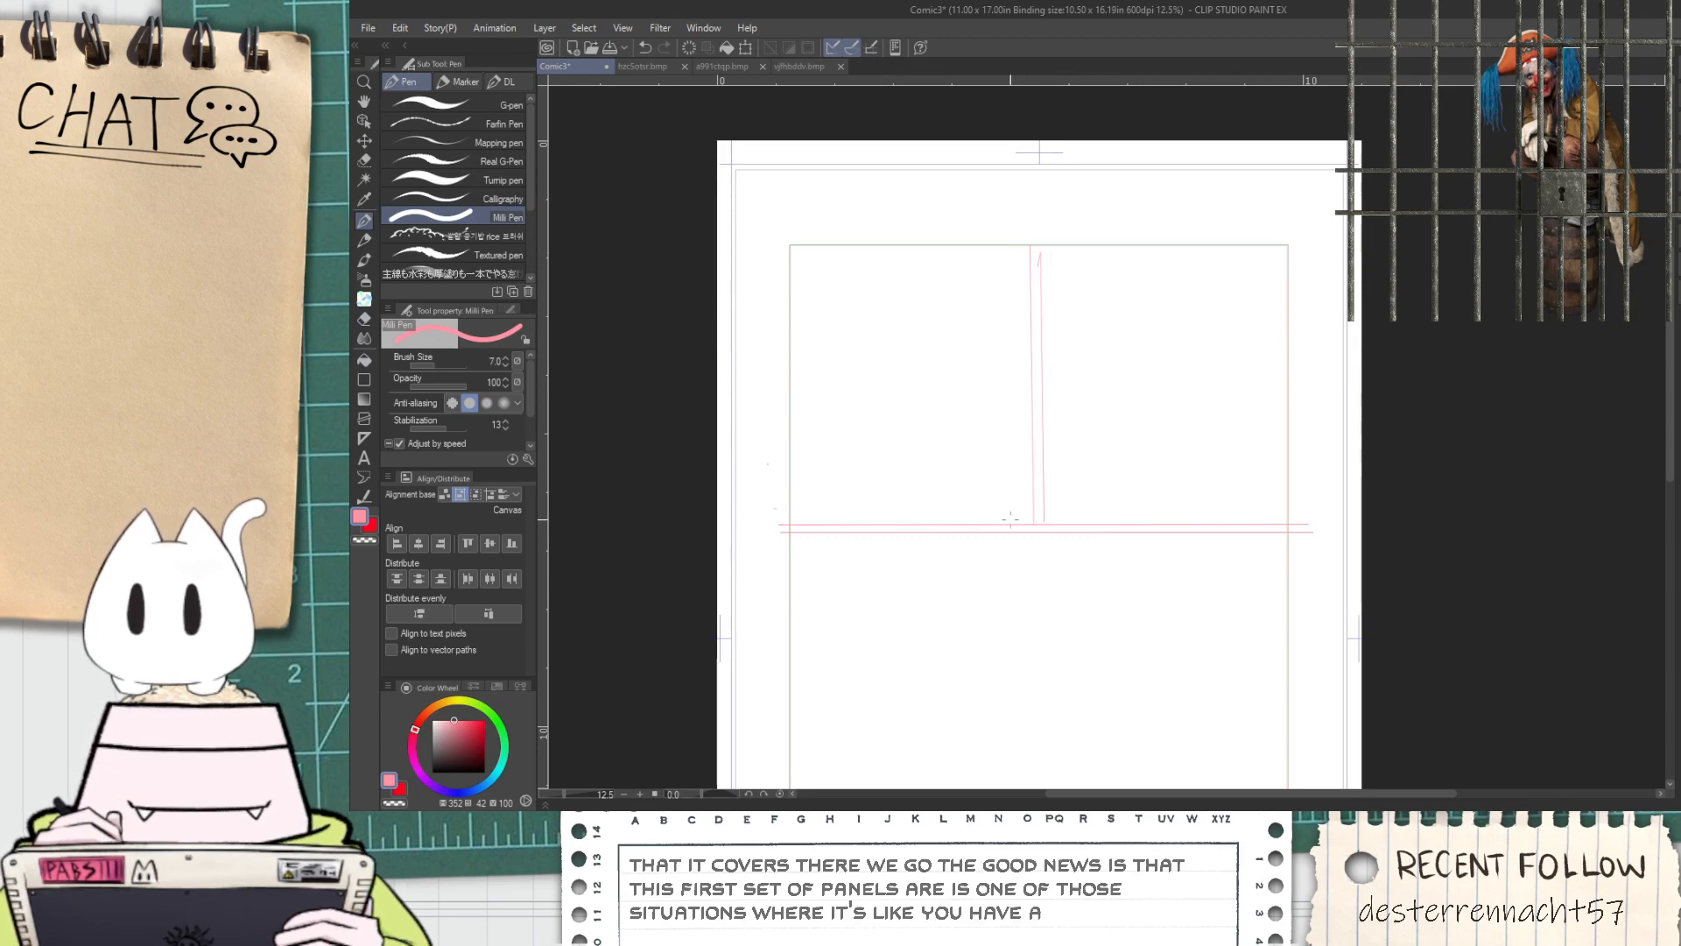
# Erase the ends of the horizontal guide lines that extend past the rectangle, using the Rough eraser
pyautogui.scroll(2, 1029, 437)
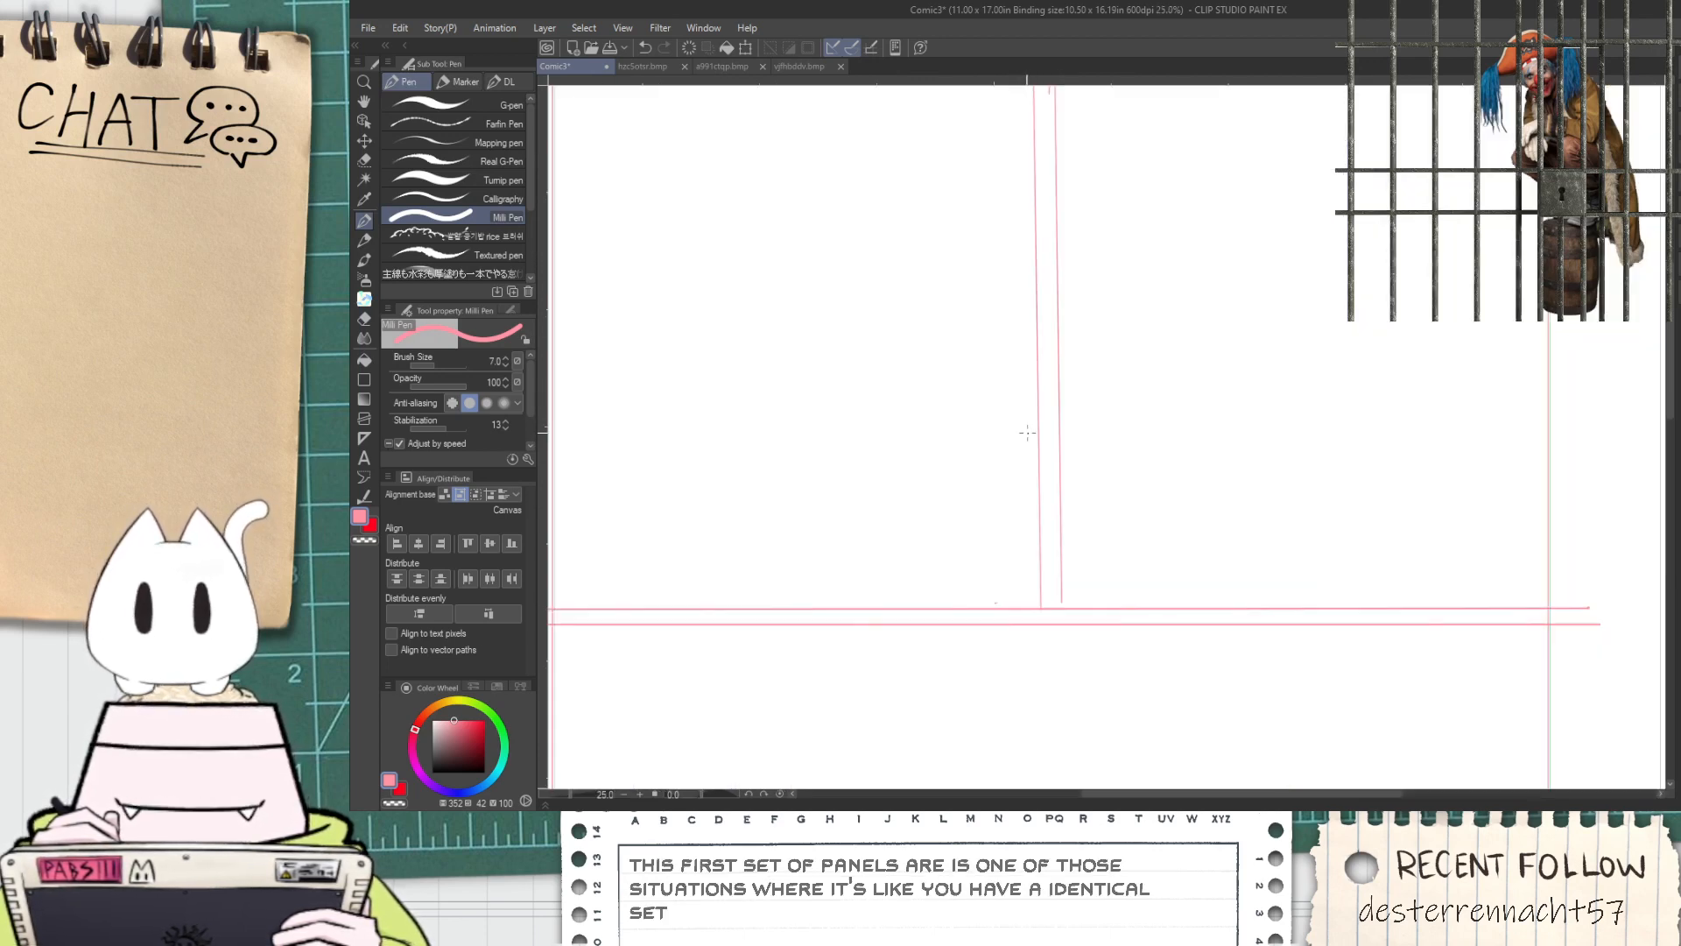
pyautogui.moveTo(1052, 430); pyautogui.dragTo(1283, 338)
pyautogui.press('e')
pyautogui.click(447, 186)
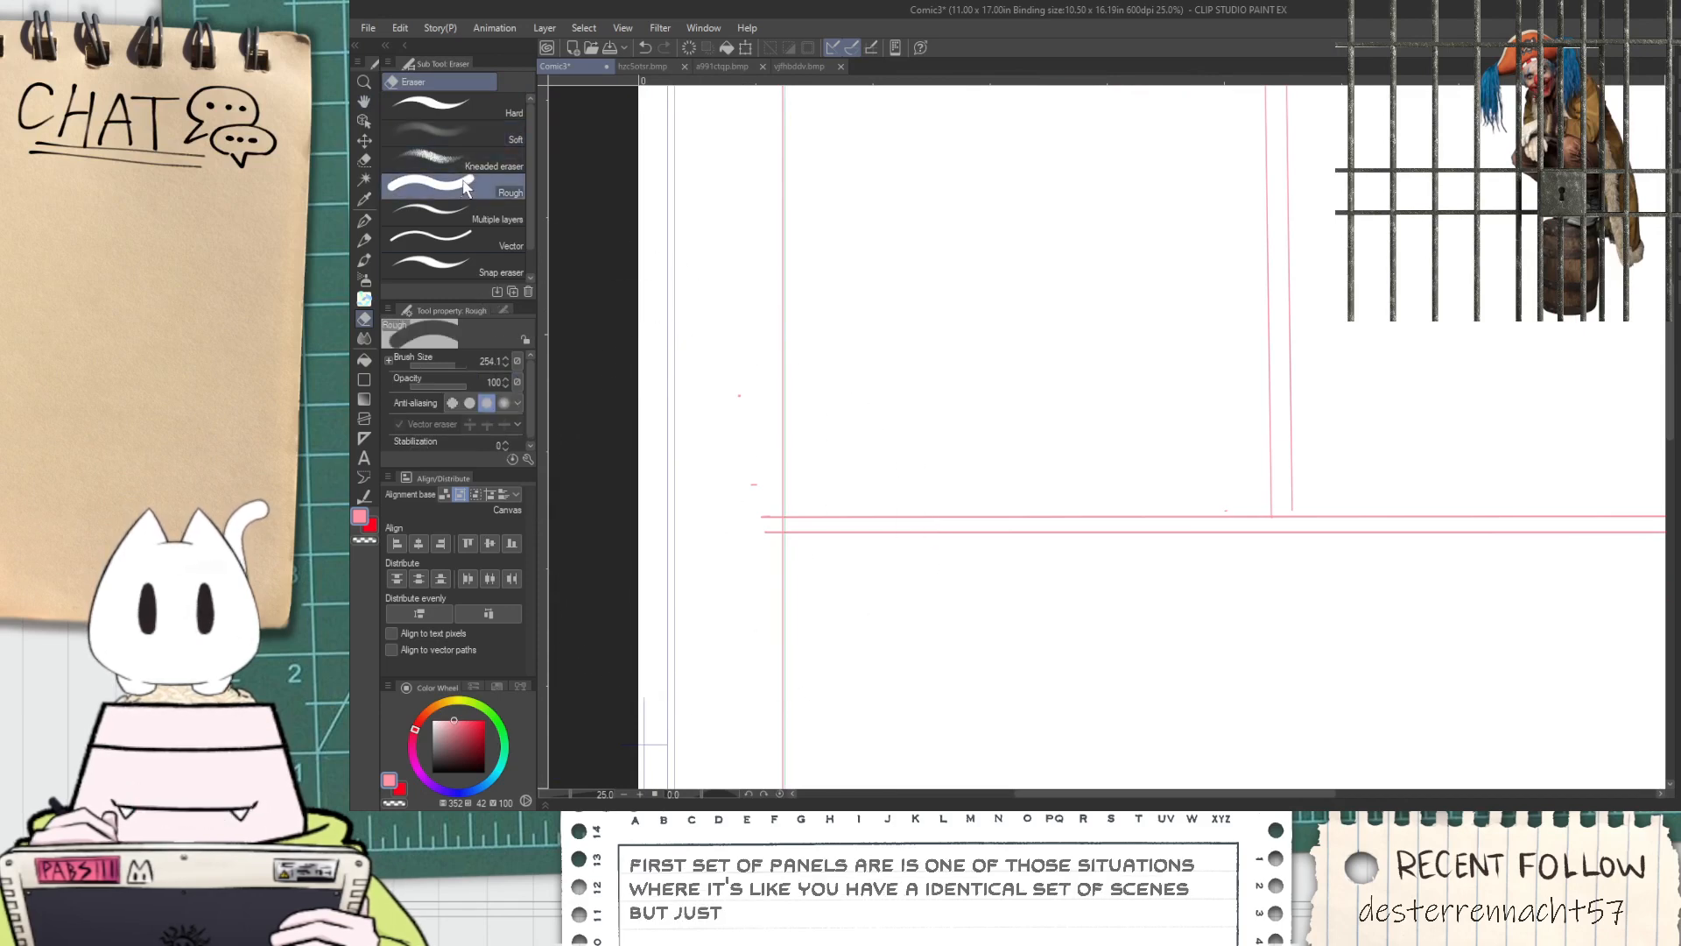
pyautogui.scroll(-5, 740, 493)
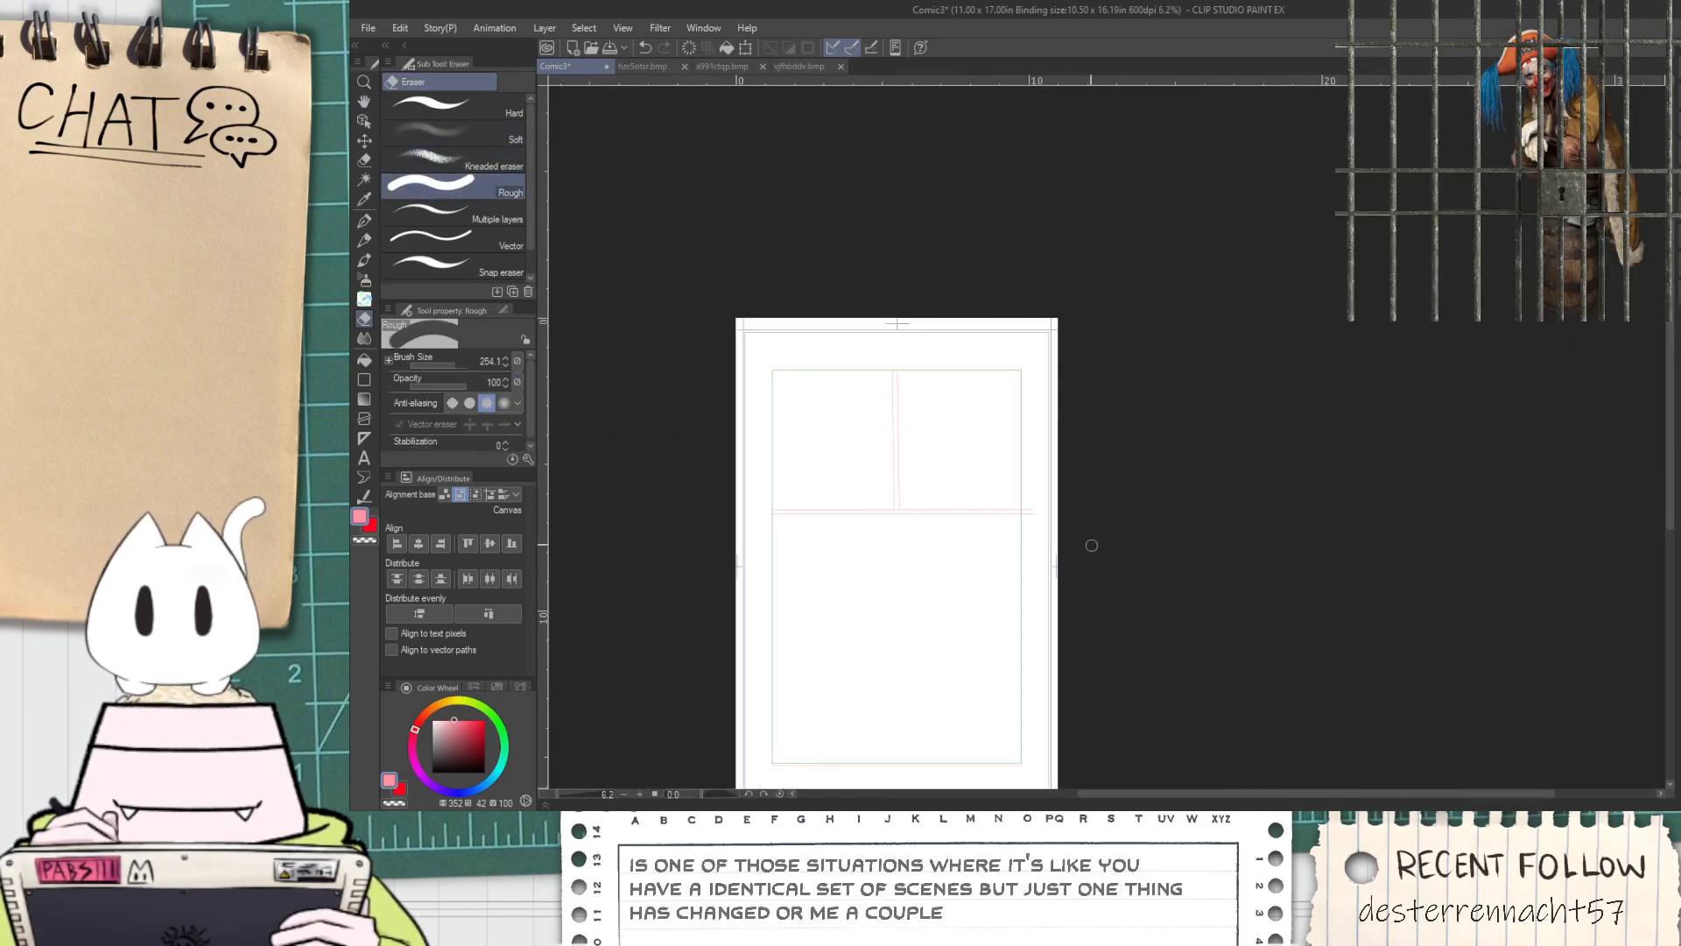
pyautogui.scroll(5, 1046, 490)
# Draw two parallel slanted guide lines with the Milli Pen across the lower section, rising from the left edge to the right edge
pyautogui.press('p')
pyautogui.scroll(-2, 867, 613)
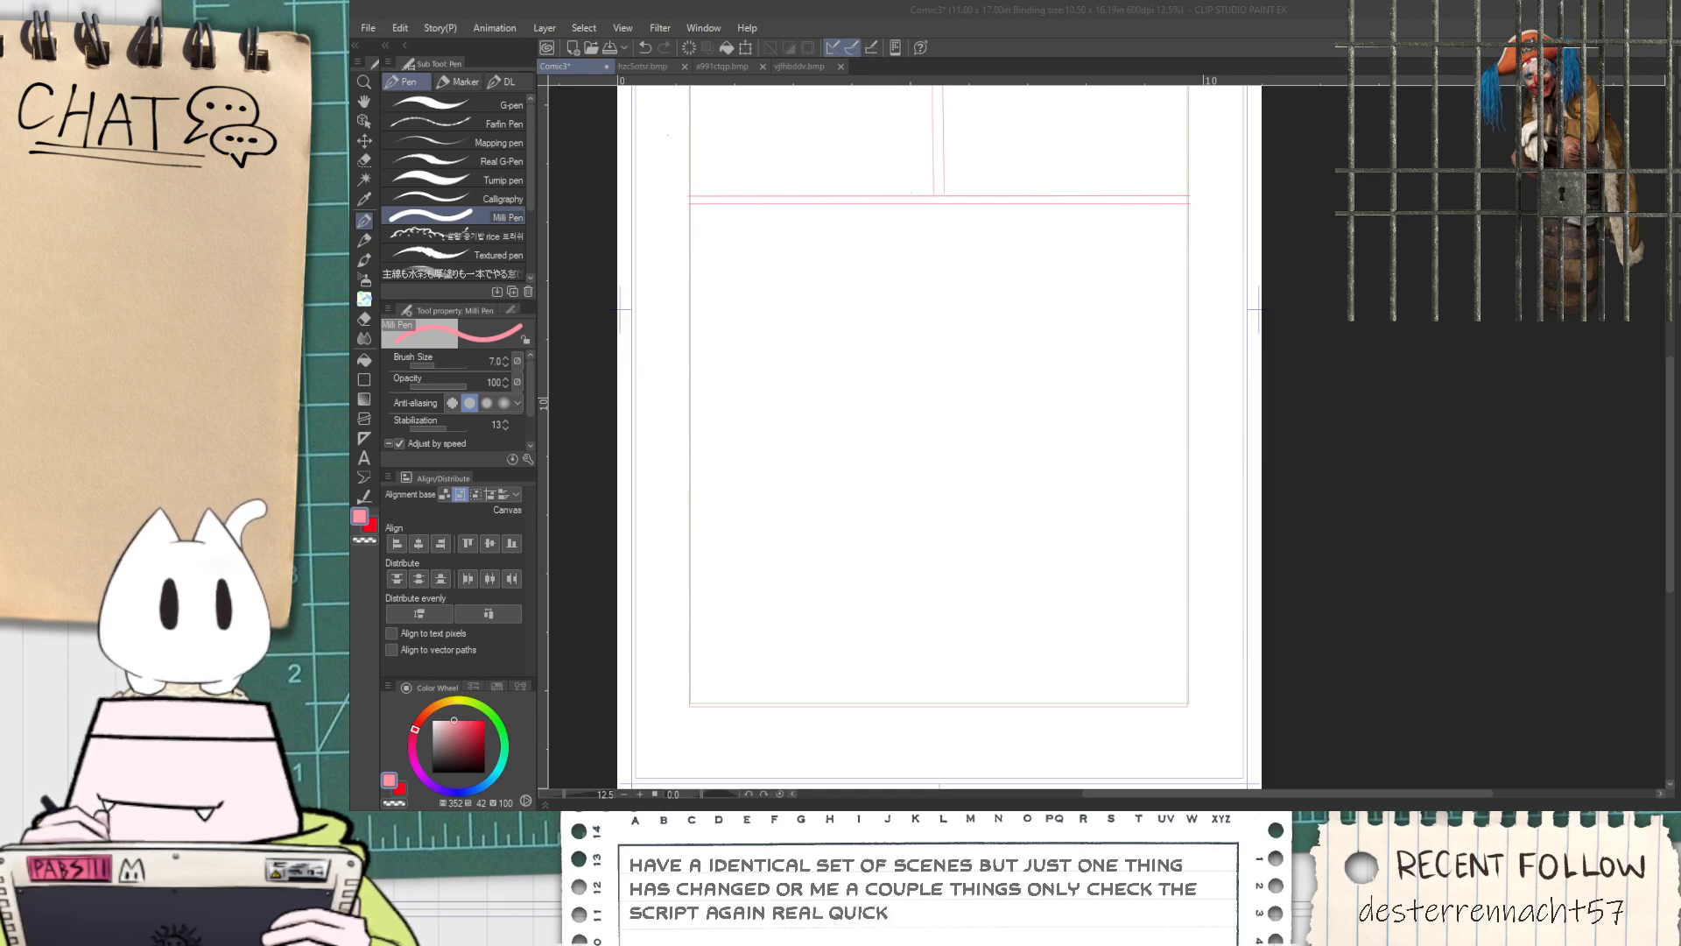
pyautogui.click(1235, 43)
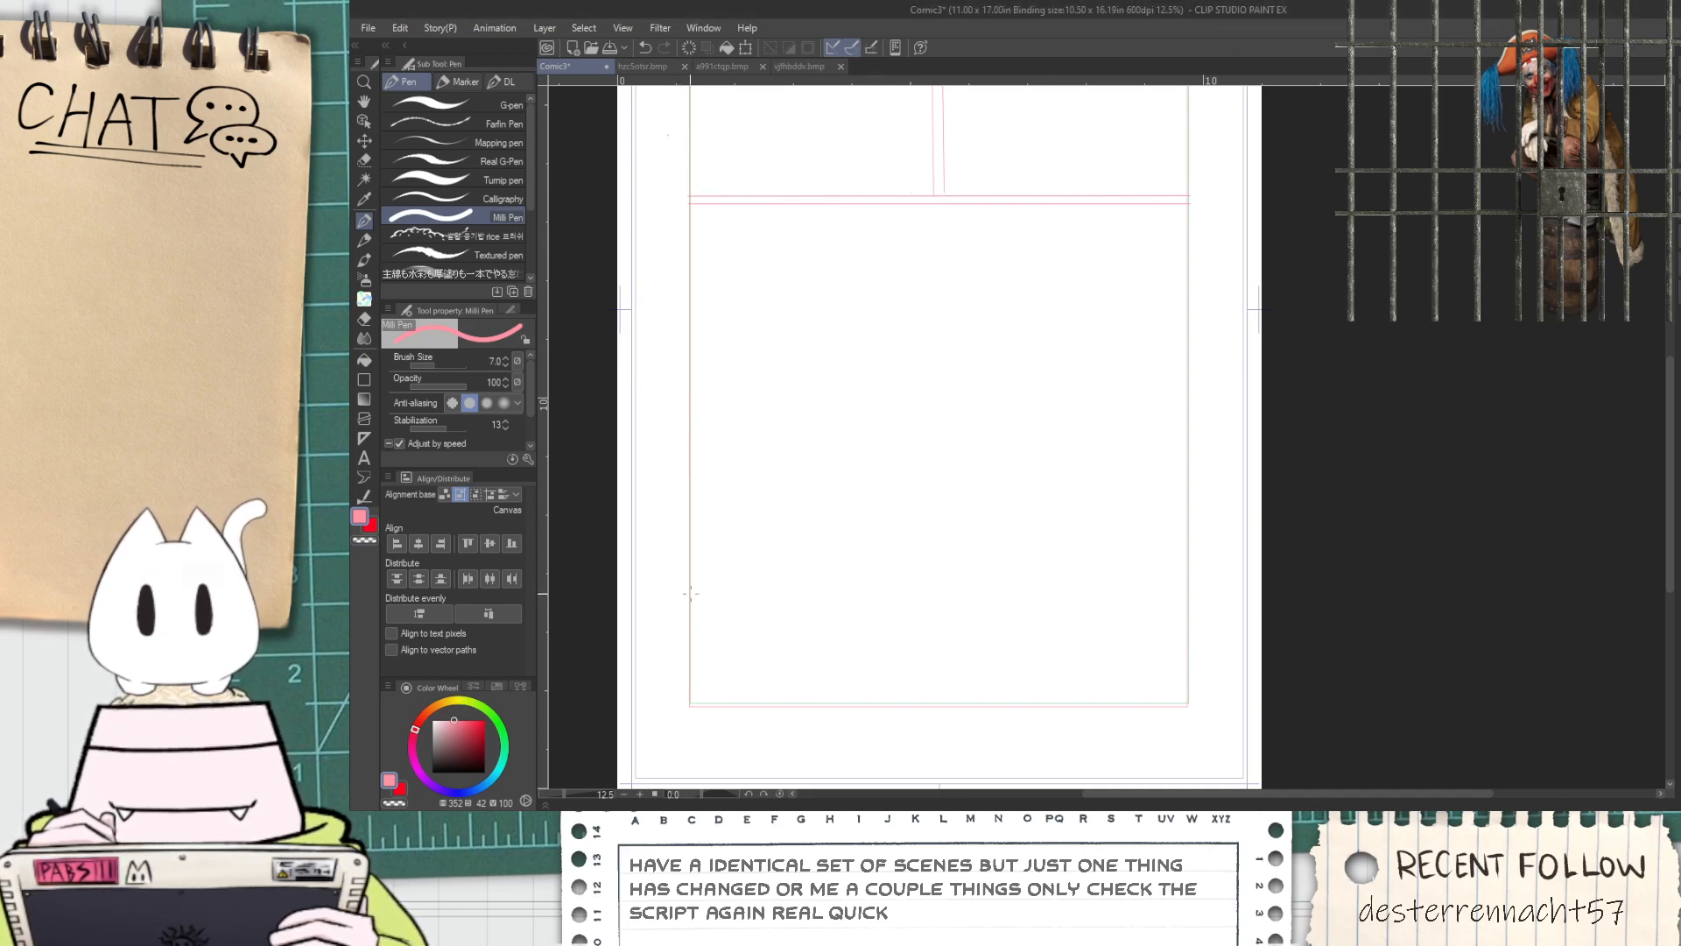
pyautogui.moveTo(689, 598); pyautogui.dragTo(1188, 490)
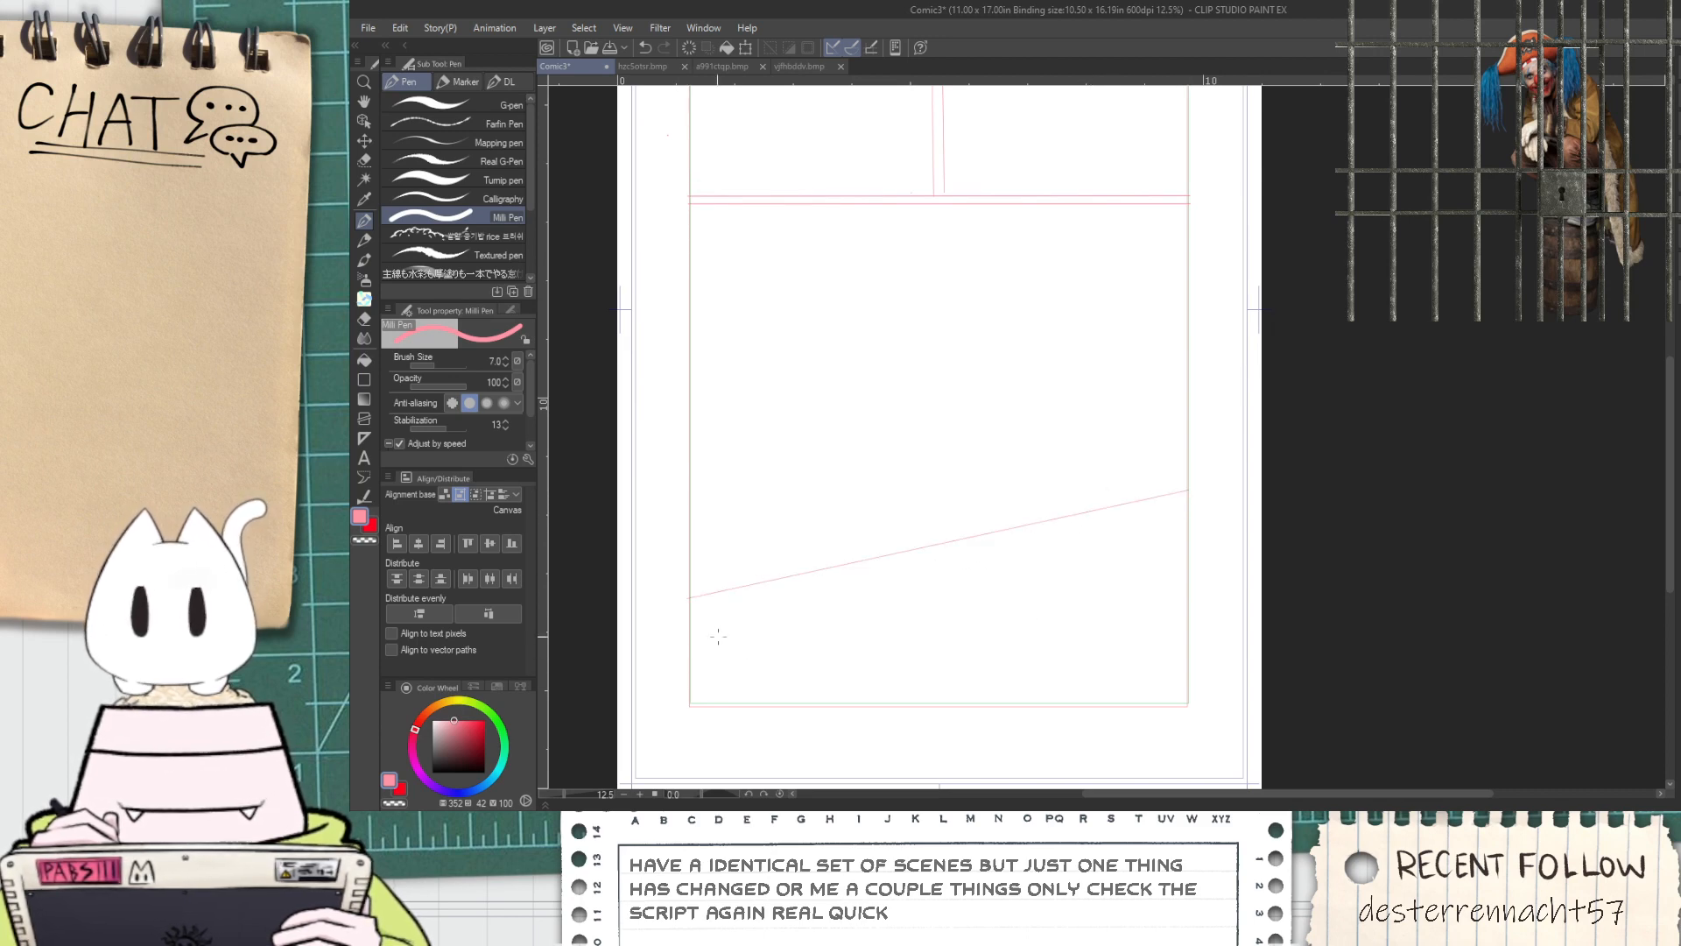
pyautogui.moveTo(688, 611); pyautogui.dragTo(1189, 500)
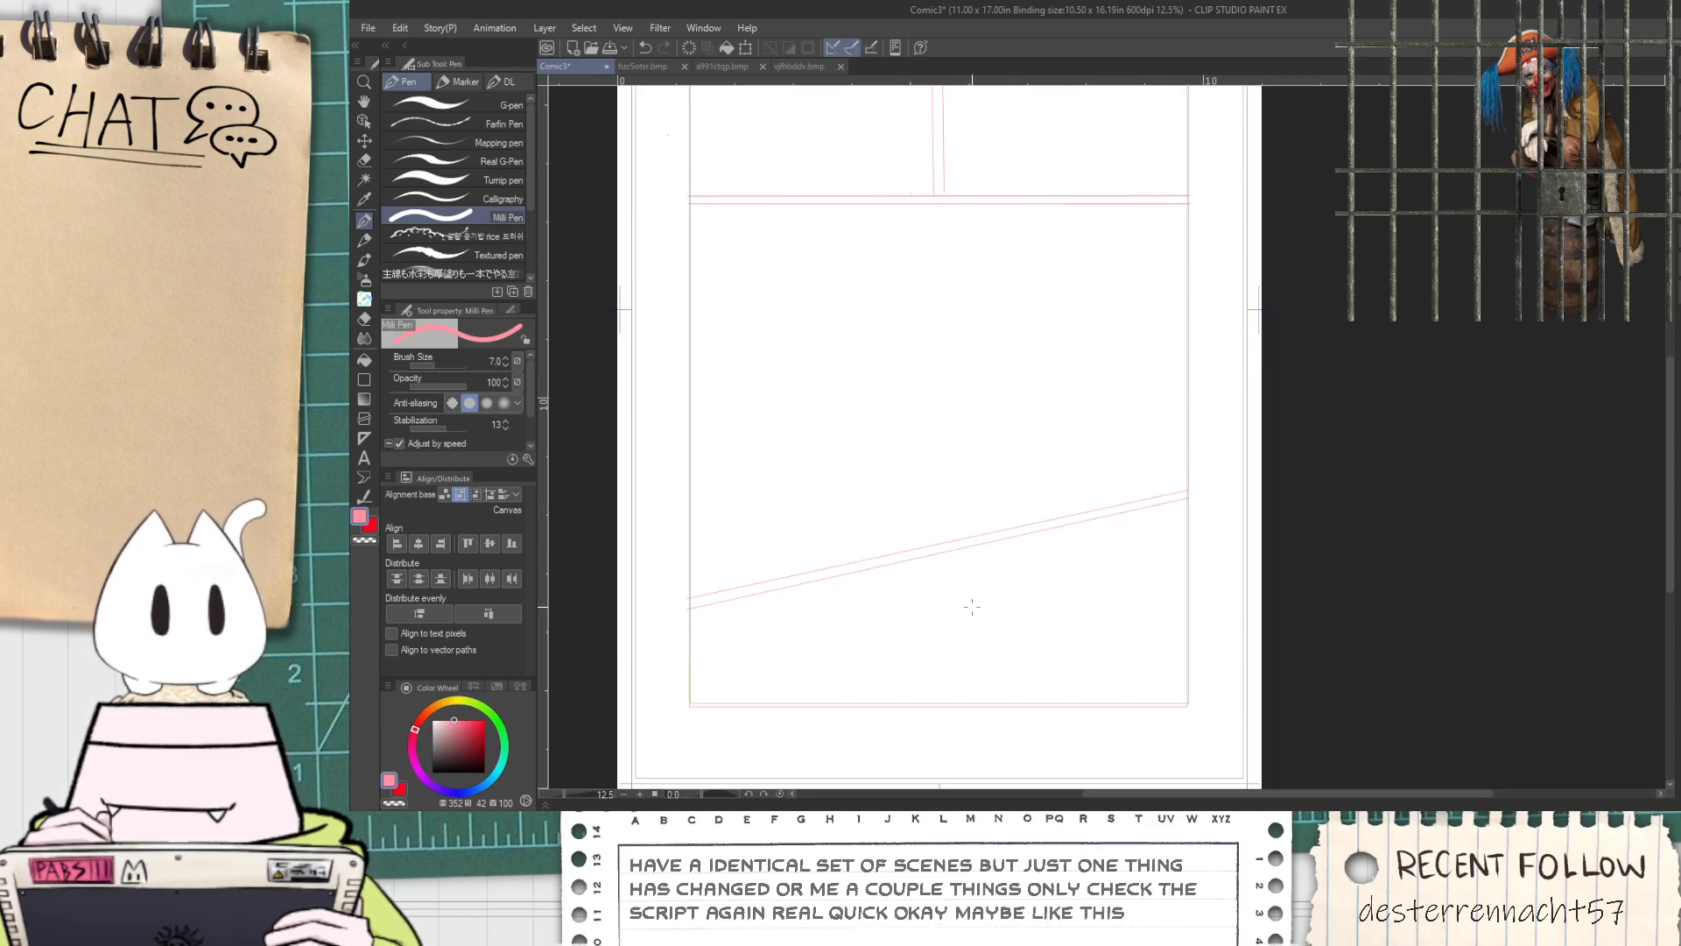
# Choose the G-pen for sketching in the upper panels of the page
pyautogui.press('space')
pyautogui.moveTo(886, 487); pyautogui.dragTo(887, 532)
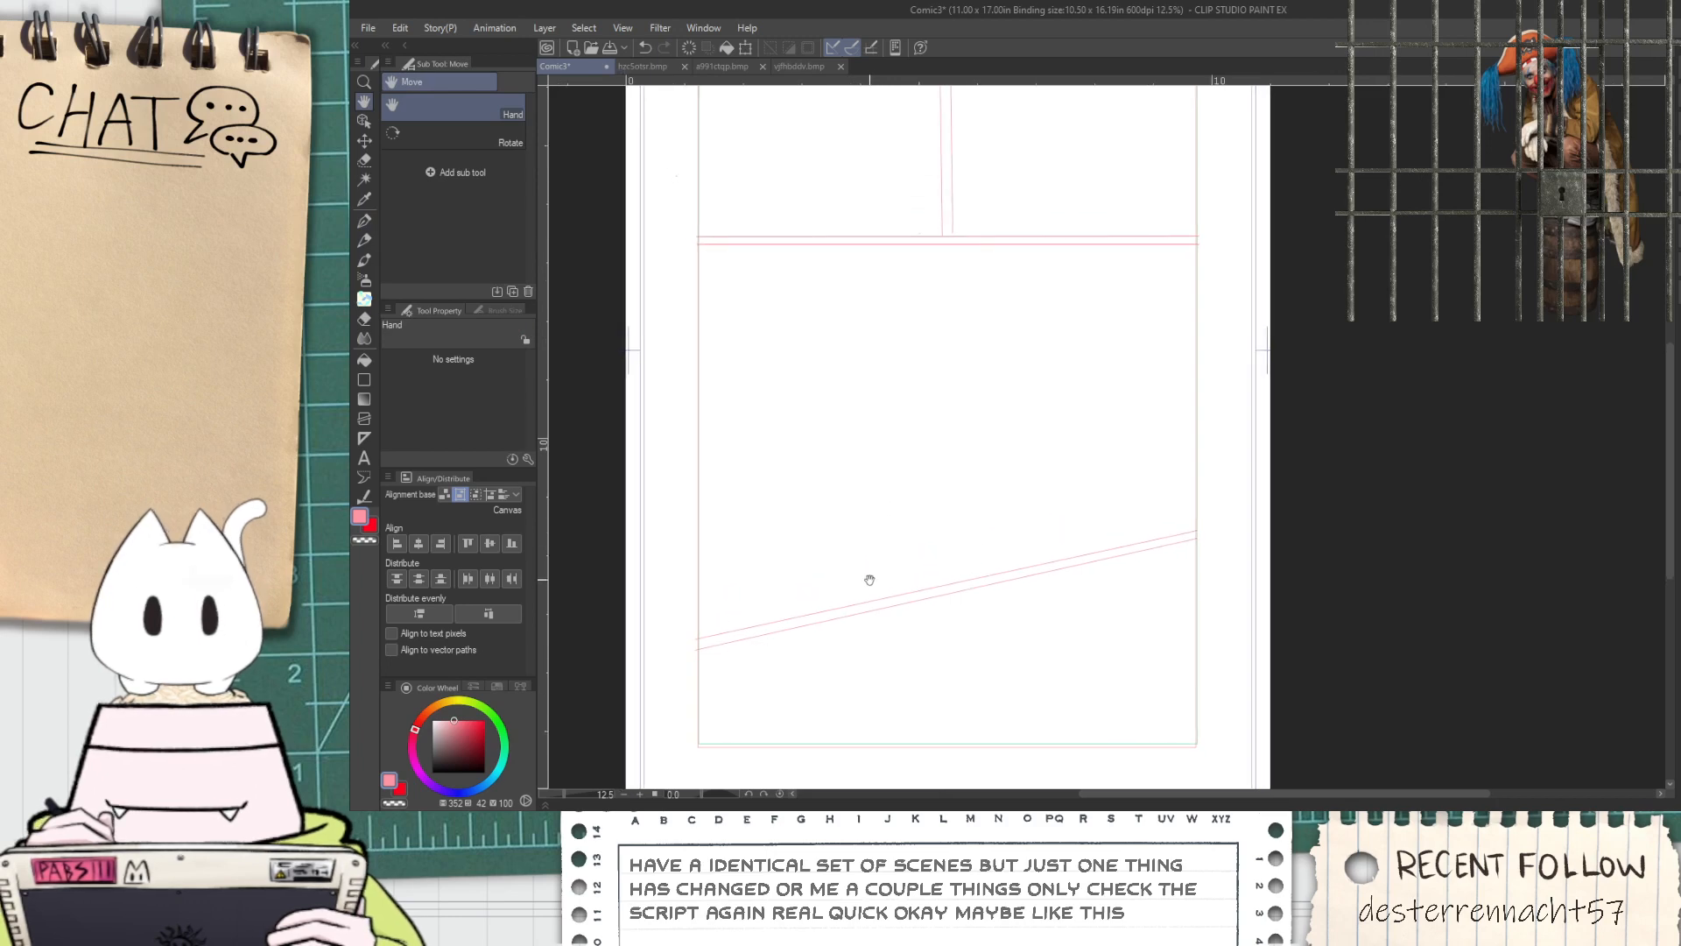
pyautogui.scroll(2, 865, 377)
pyautogui.scroll(-2, 882, 428)
pyautogui.moveTo(905, 379); pyautogui.dragTo(982, 637)
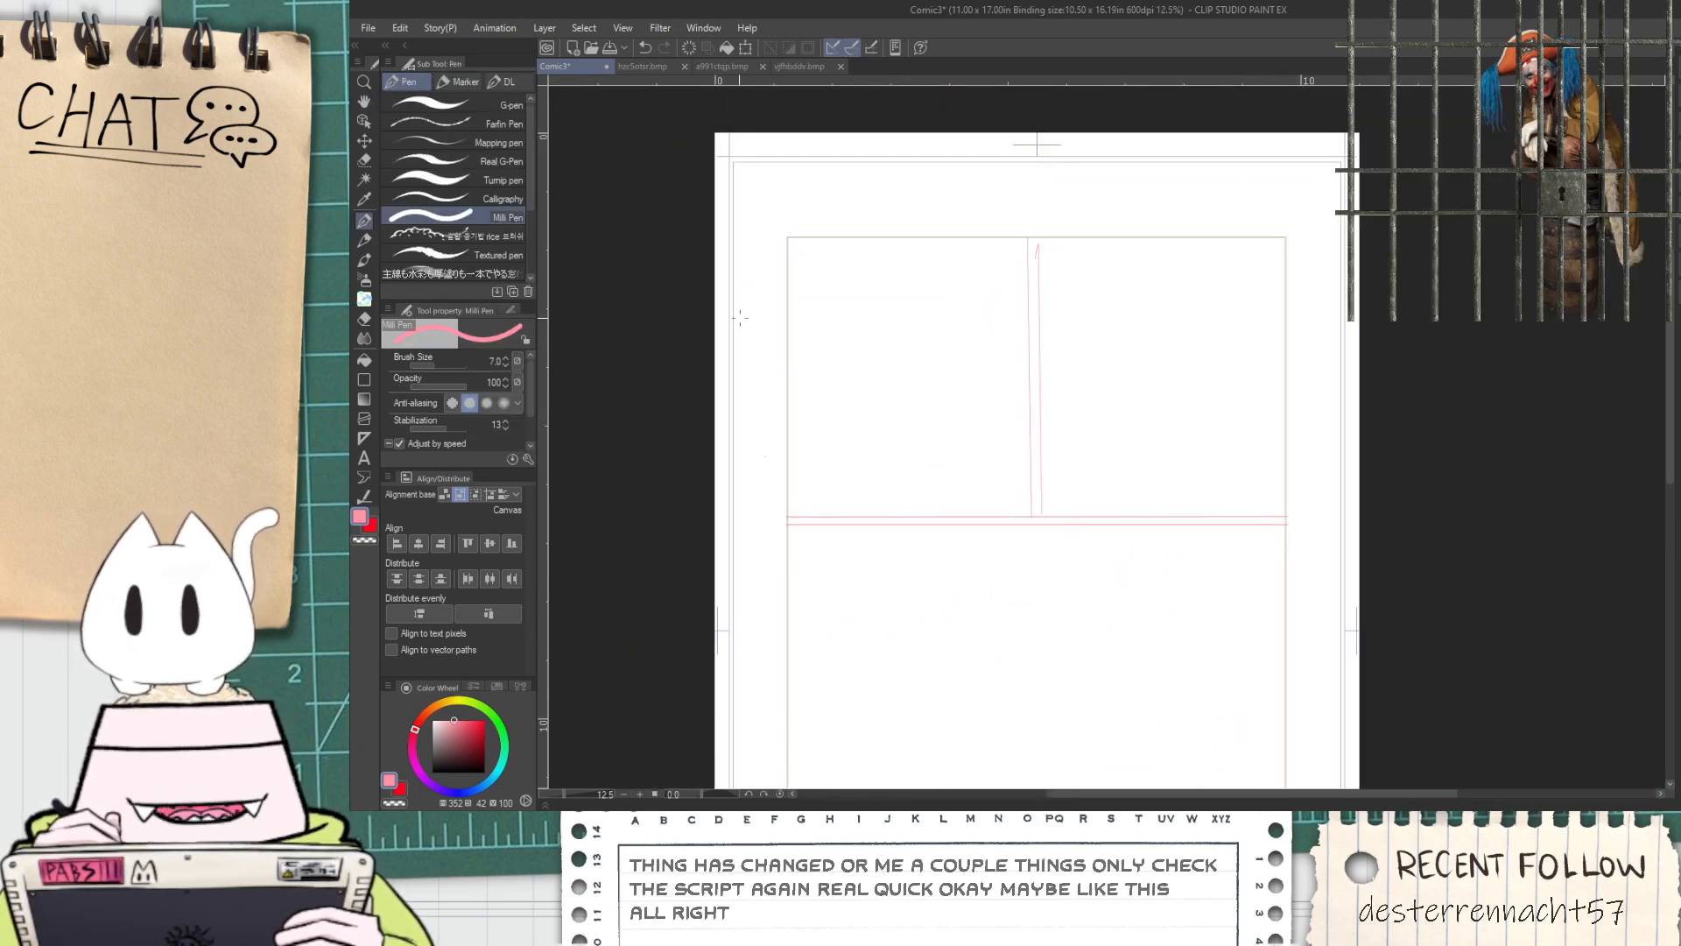
pyautogui.click(481, 103)
pyautogui.scroll(2, 869, 482)
pyautogui.moveTo(762, 414); pyautogui.dragTo(777, 638)
pyautogui.scroll(-2, 758, 489)
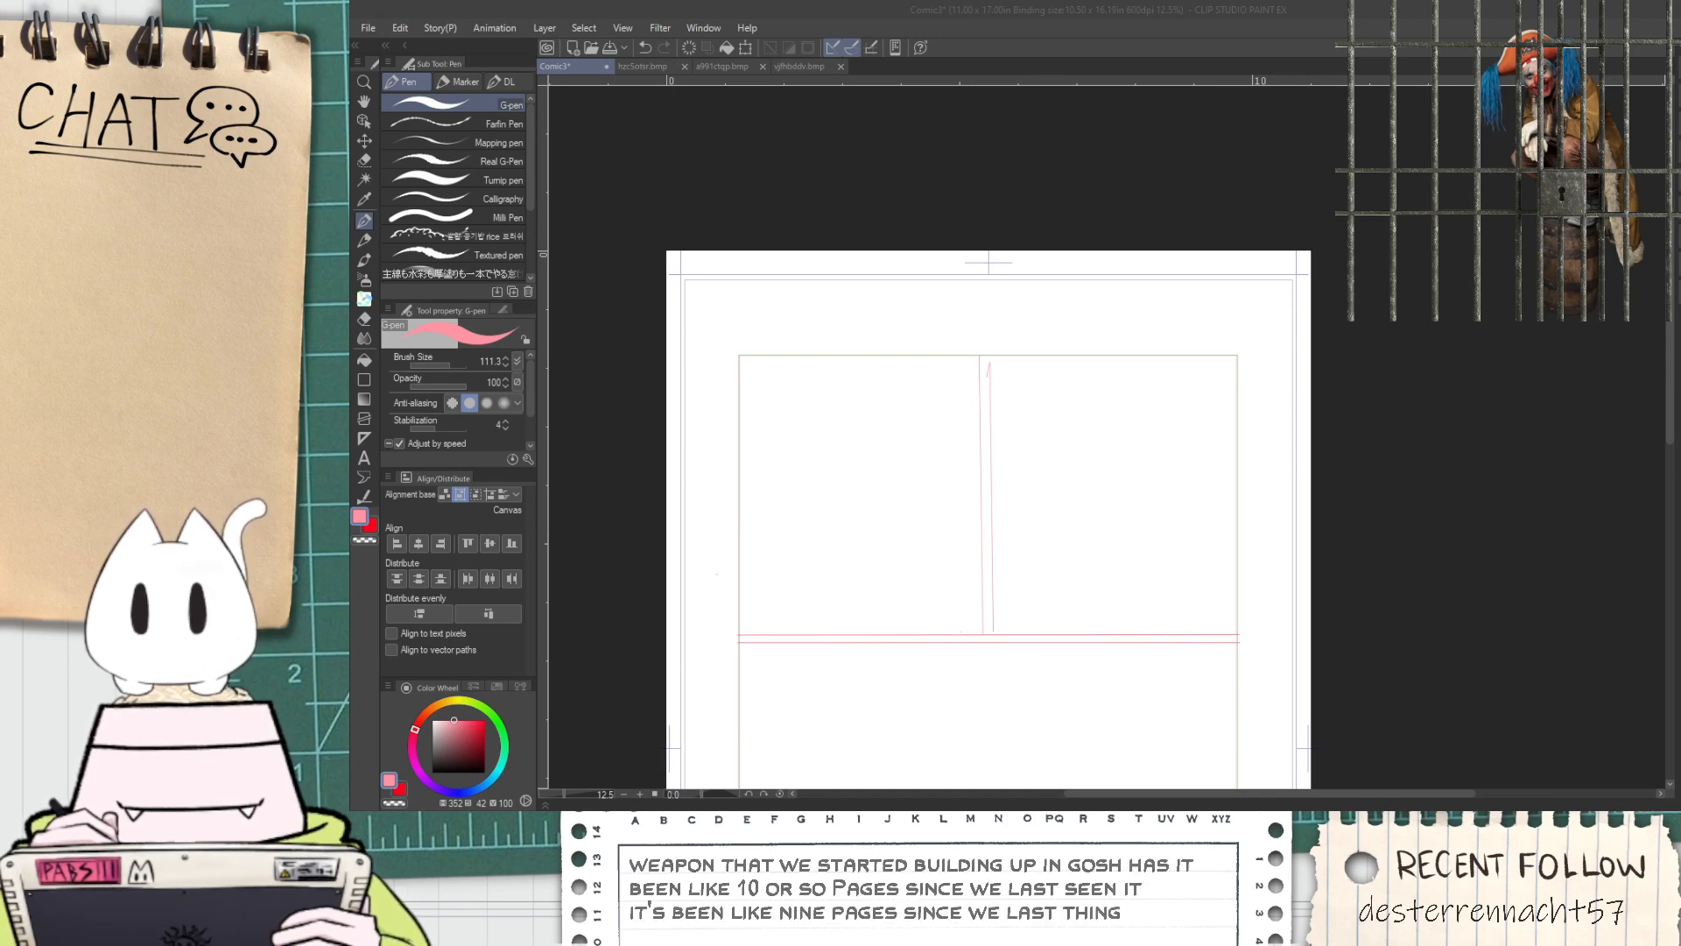
# Open the earlier comic file Page 3 and examine the blue cannon sketch in its middle panel
pyautogui.doubleClick(1064, 457)
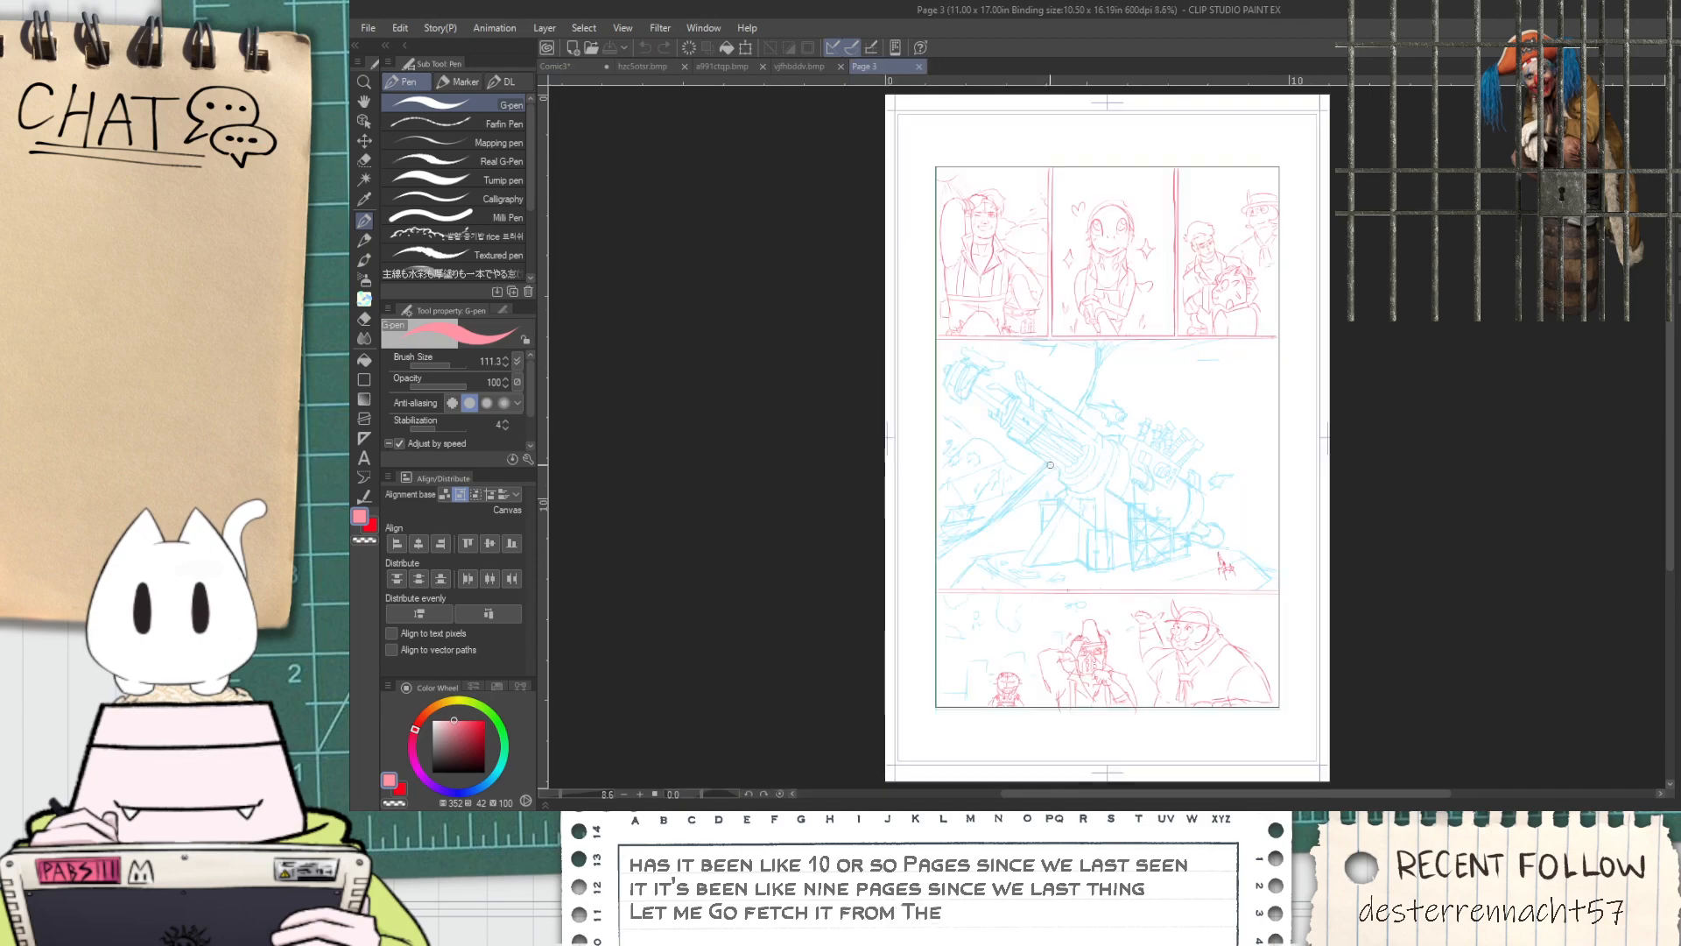
pyautogui.scroll(2, 1156, 520)
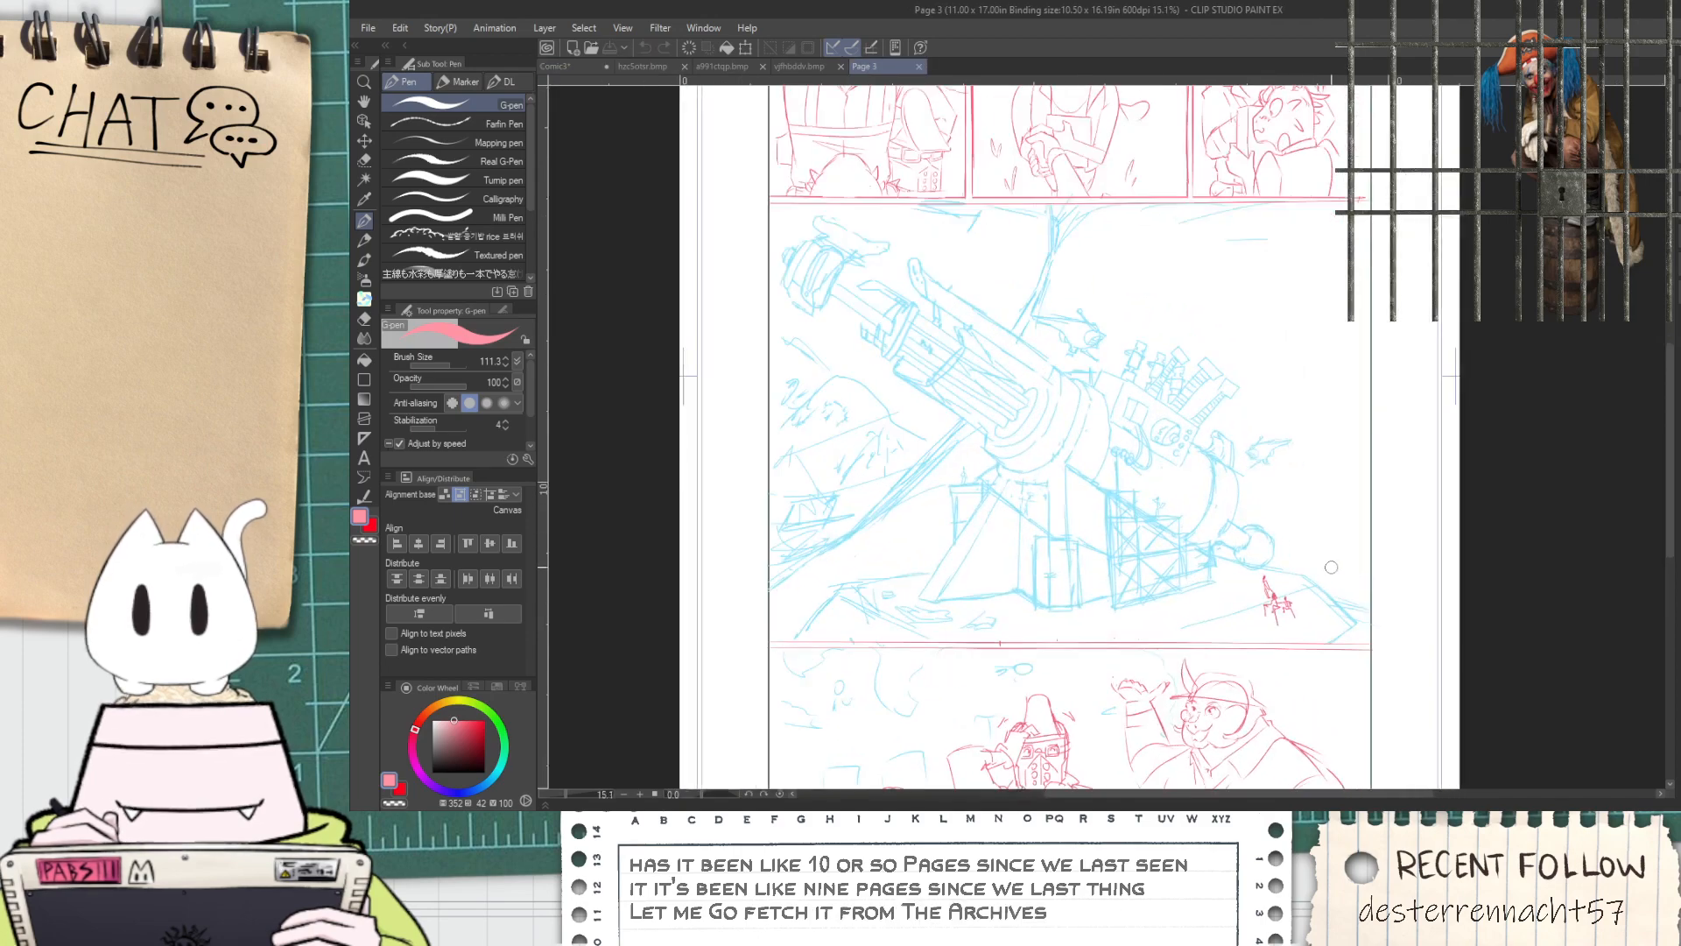
pyautogui.press('space')
pyautogui.moveTo(1269, 553); pyautogui.dragTo(1253, 514)
pyautogui.scroll(-3, 1189, 552)
pyautogui.scroll(2, 1145, 630)
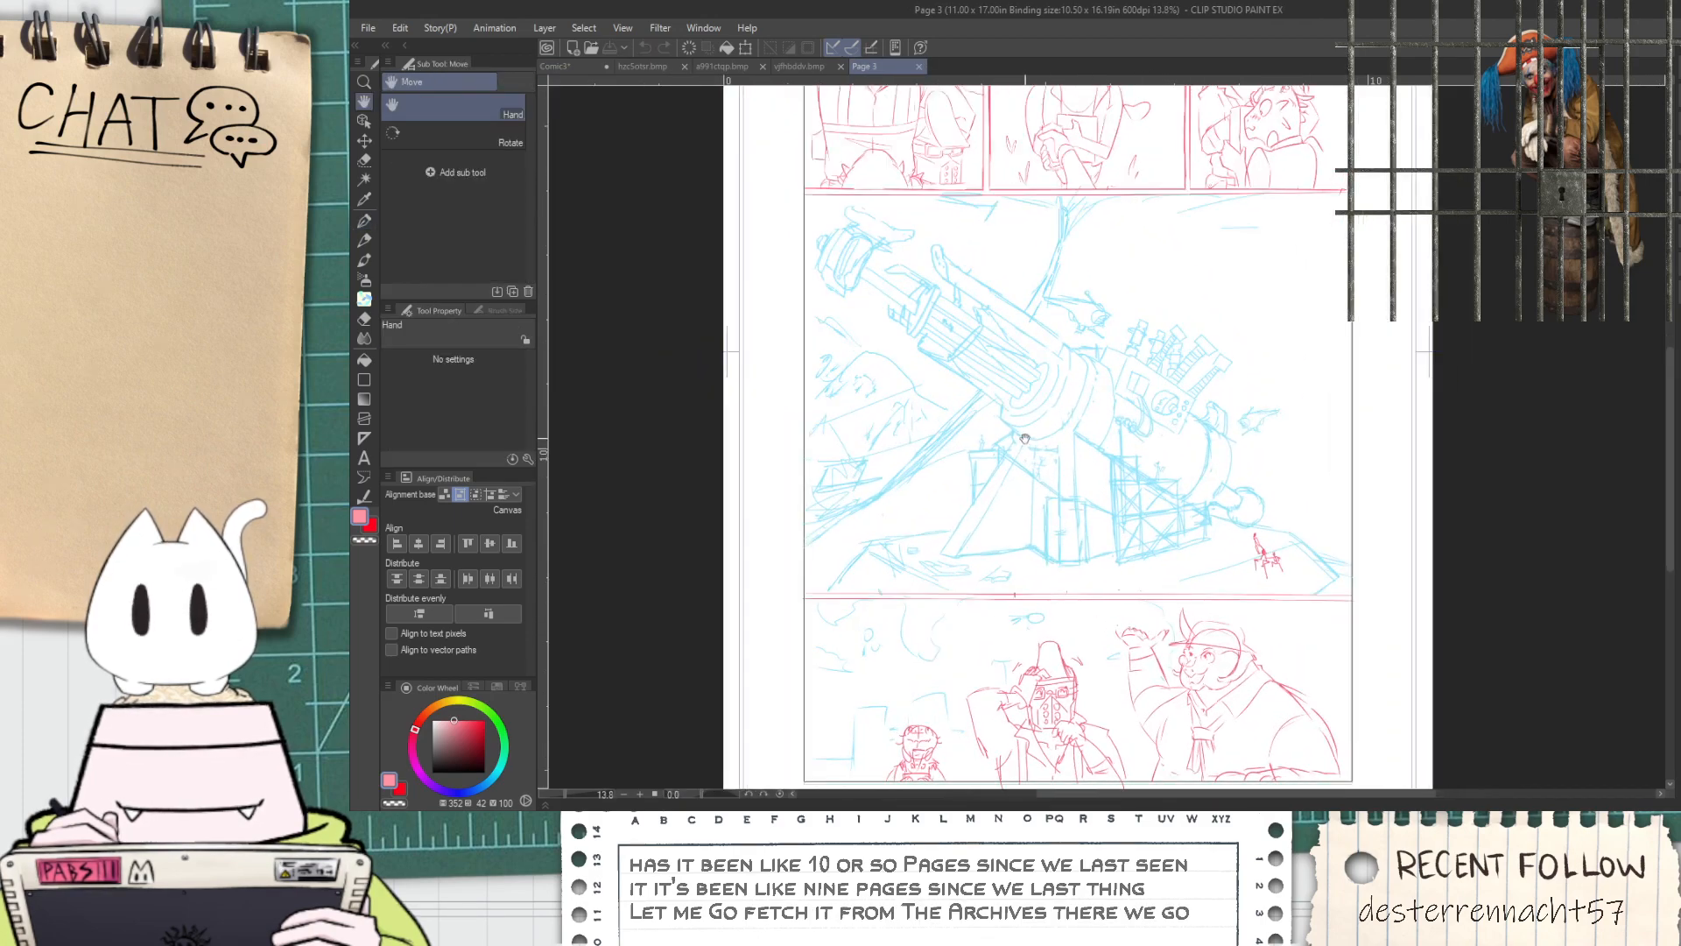
# Capture the blue cannon sketch from Page 3 and bring the image into the Comic3 page
pyautogui.scroll(2, 1024, 438)
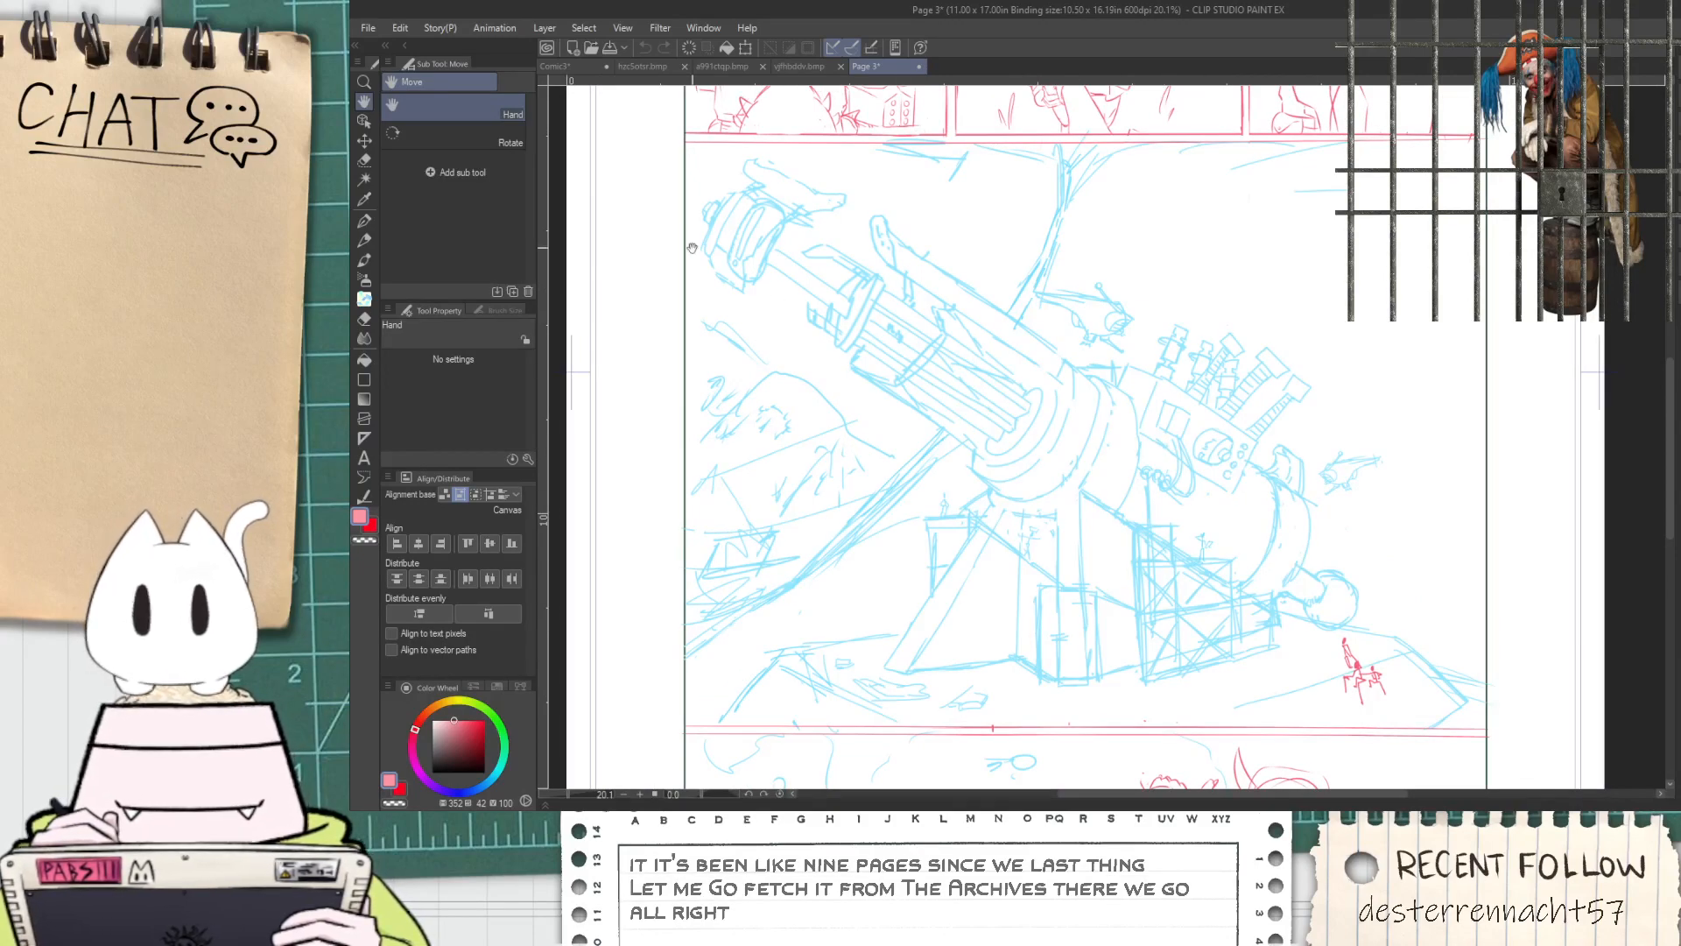
pyautogui.hotkey('alt', 'Tab')
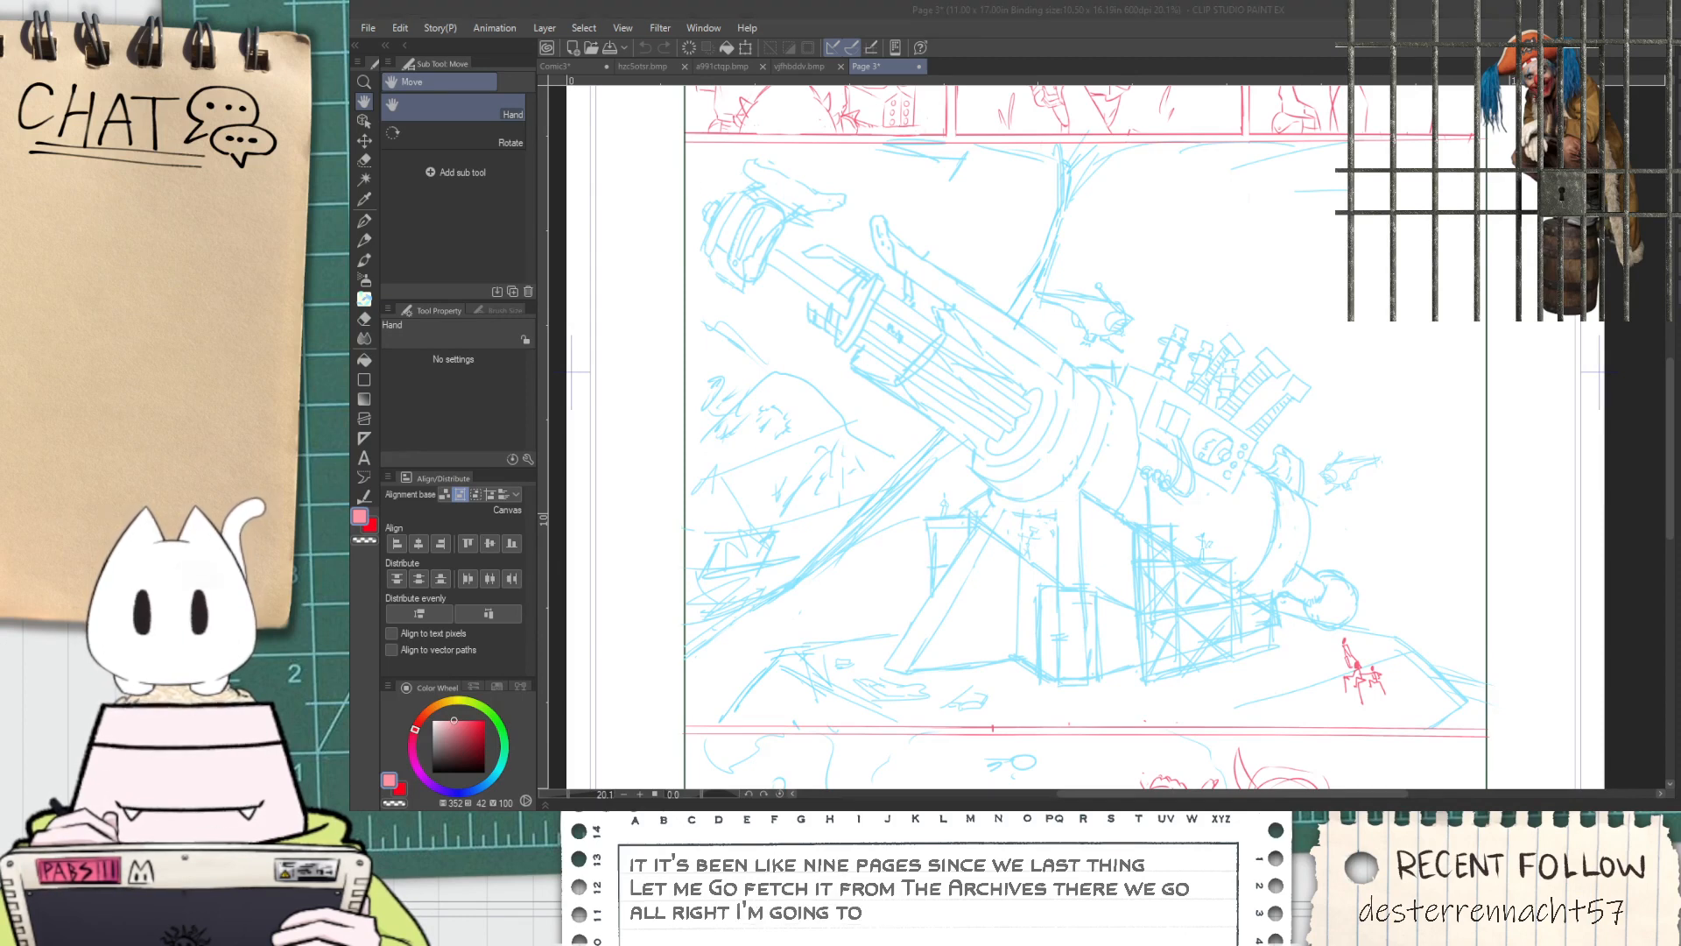
pyautogui.click(586, 67)
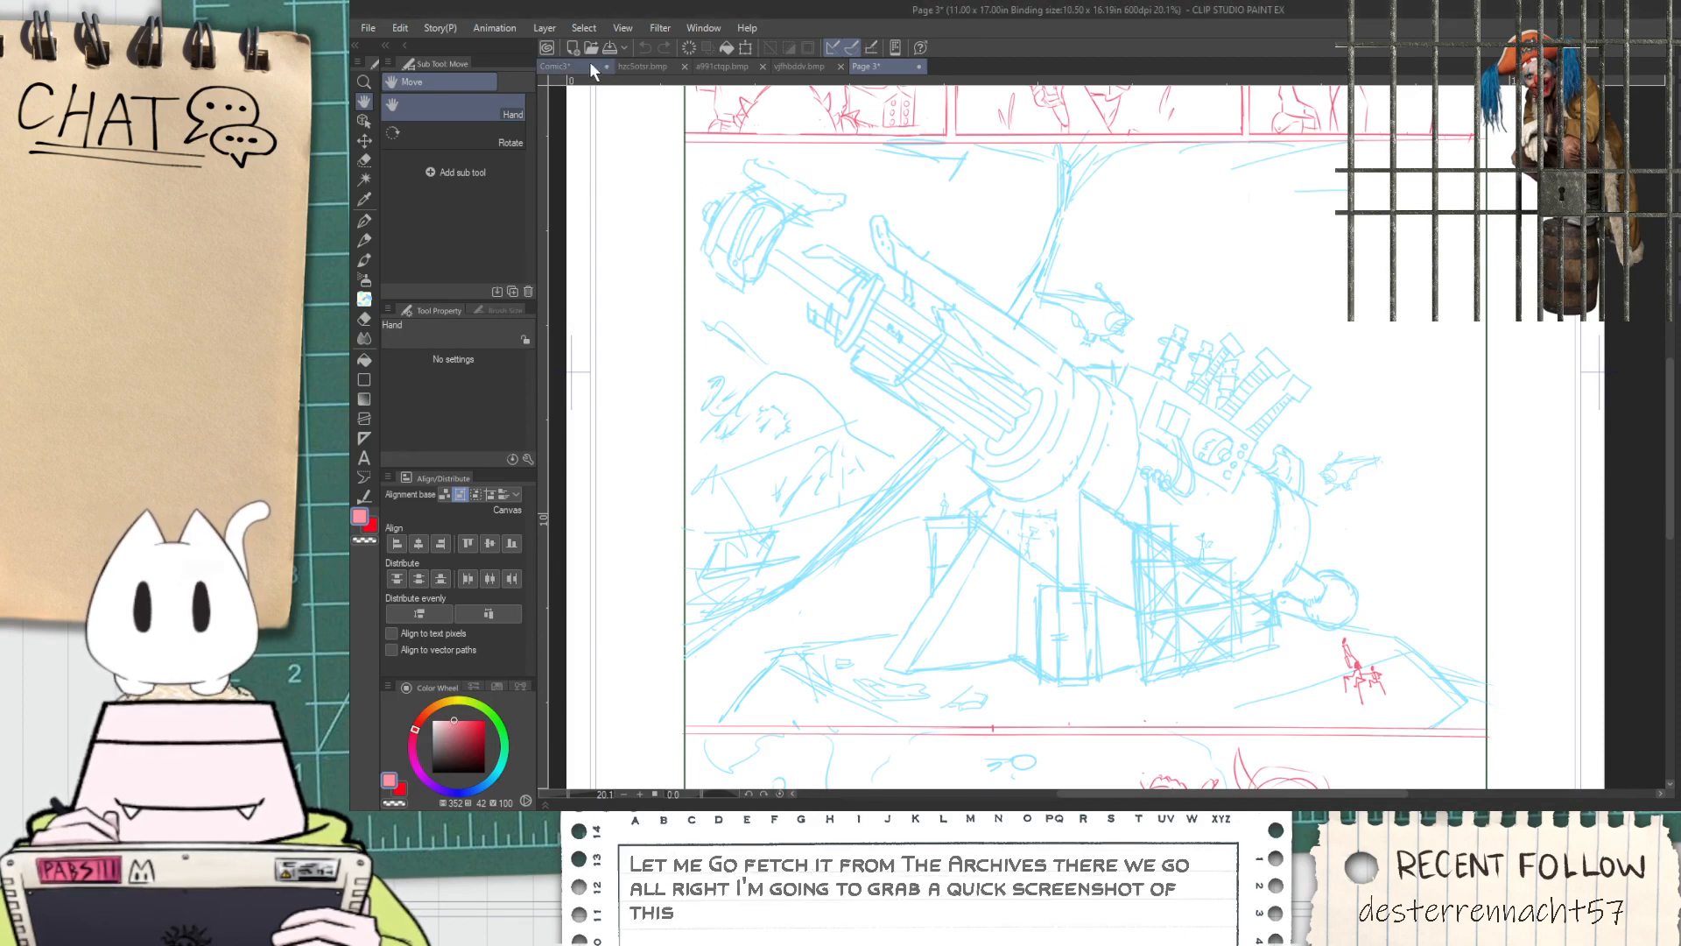
pyautogui.scroll(3, 777, 465)
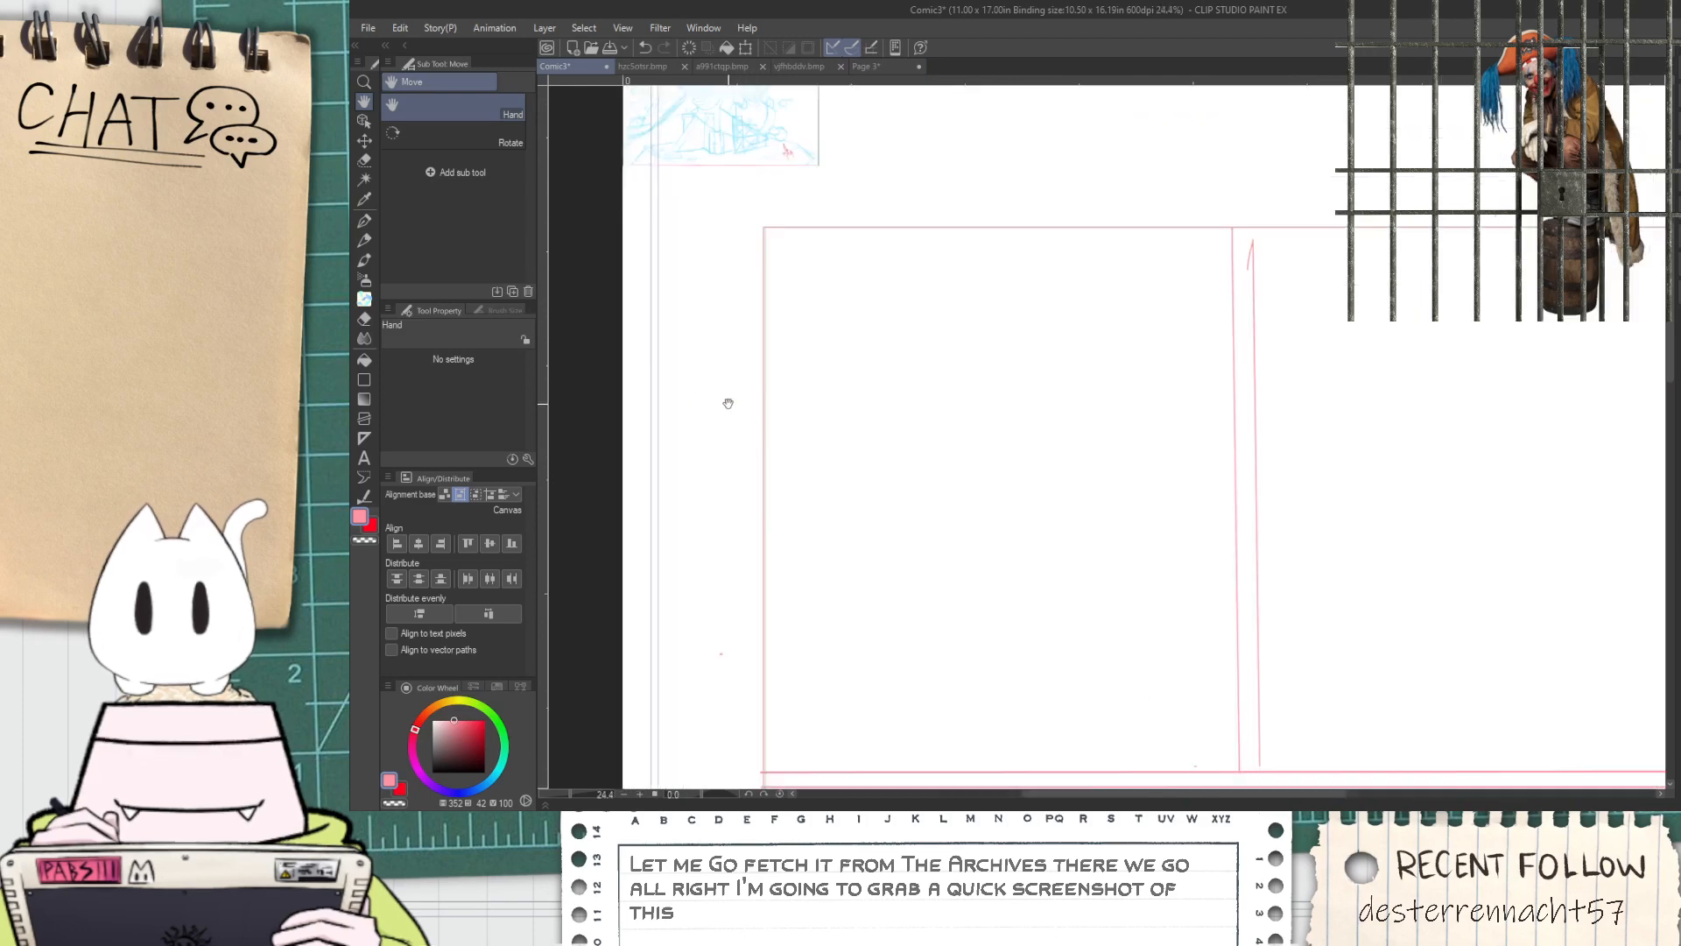
# Mirror the pasted cannon sketch horizontally, enlarge it and place it over the upper-right panel as a reference
pyautogui.scroll(-1, 733, 403)
pyautogui.press('k')
pyautogui.moveTo(790, 210)
pyautogui.mouseDown()
pyautogui.moveTo(1084, 429)
pyautogui.moveTo(874, 678)
pyautogui.moveTo(999, 583)
pyautogui.moveTo(1353, 441)
pyautogui.moveTo(1326, 422)
pyautogui.moveTo(1599, 626)
pyautogui.mouseUp()
pyautogui.hotkey('ctrl', 't')
pyautogui.click(436, 361)
pyautogui.click(1340, 655)
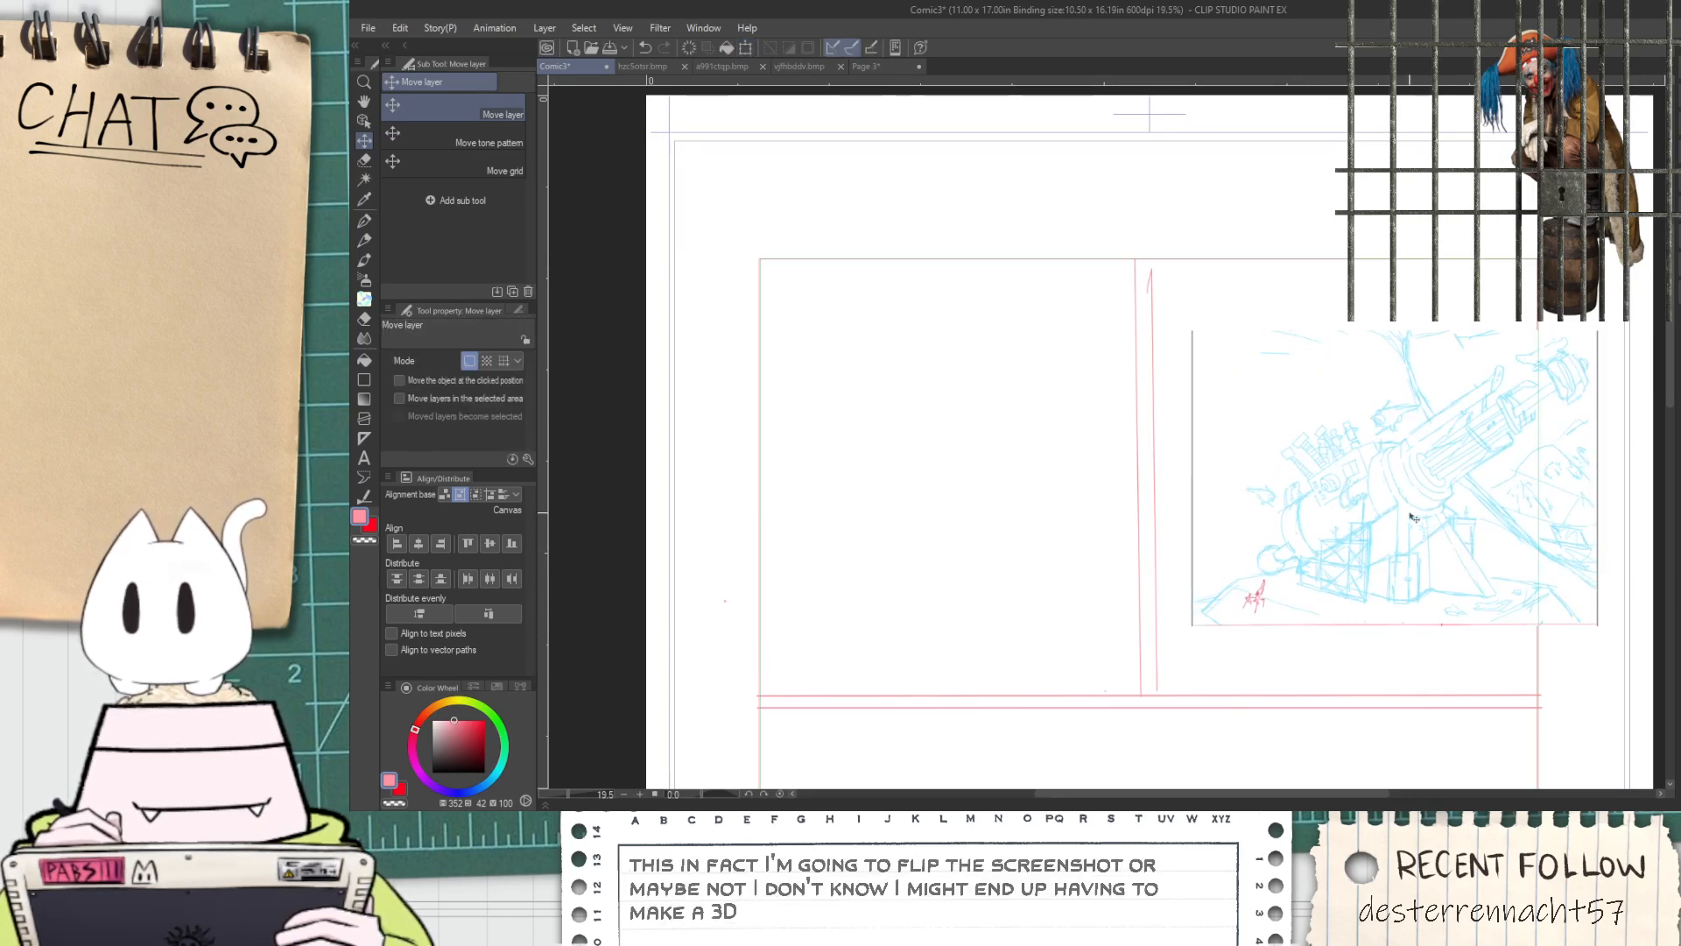
pyautogui.scroll(2, 1424, 522)
pyautogui.scroll(-2, 1349, 453)
pyautogui.scroll(1, 1464, 376)
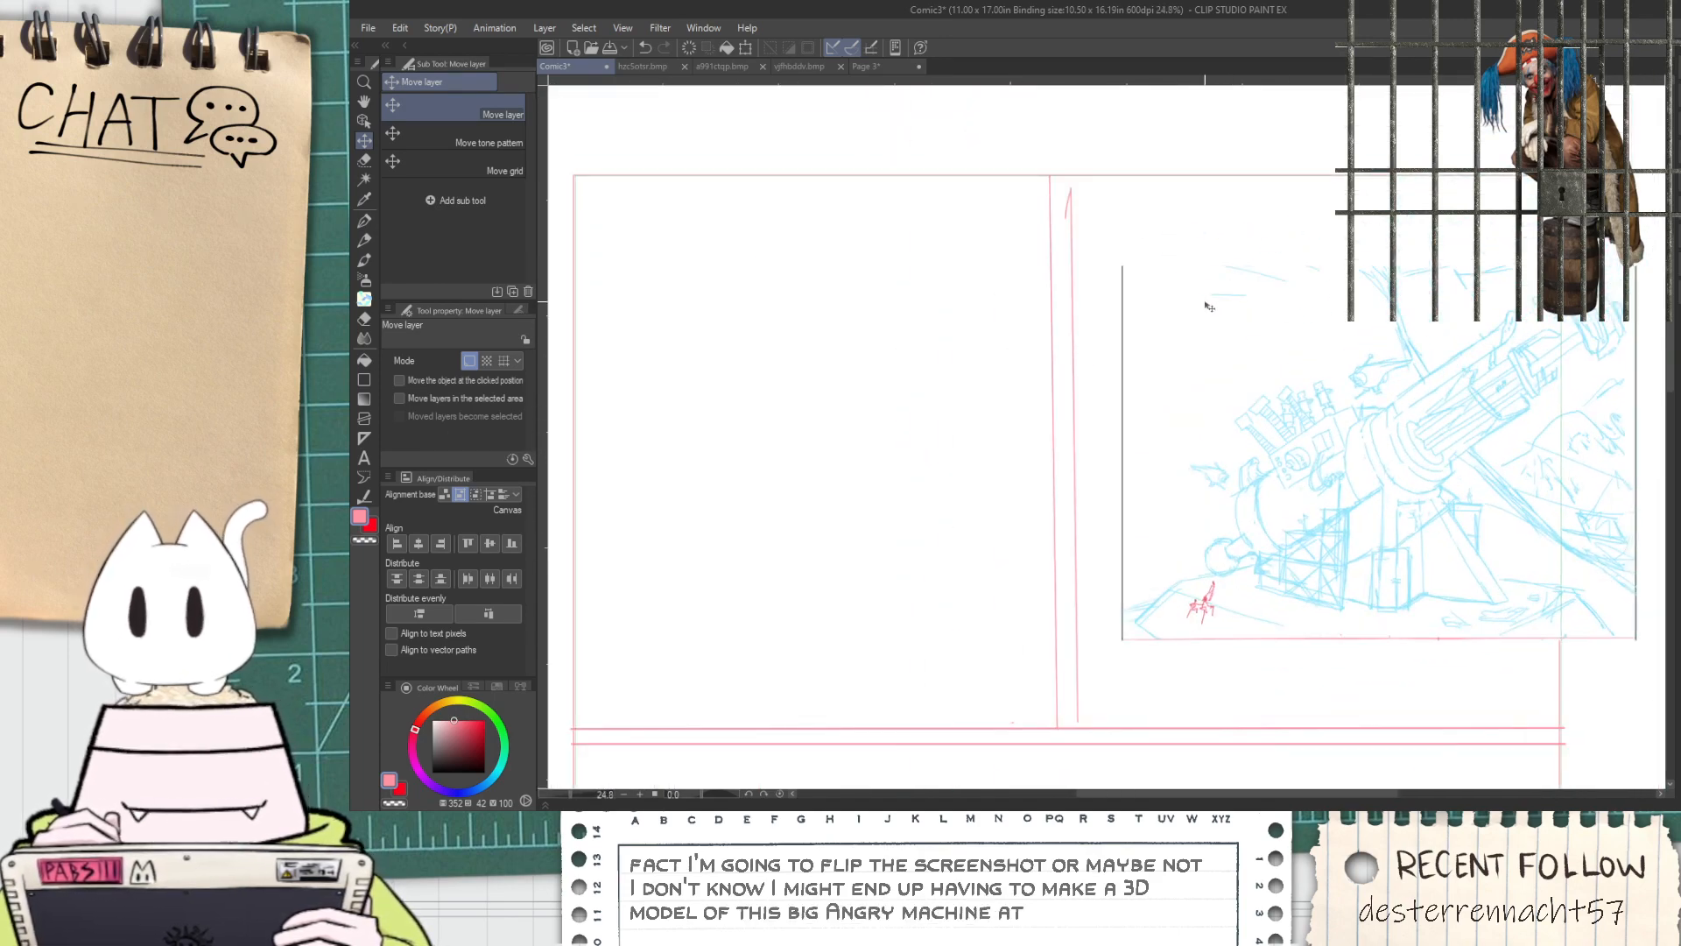
pyautogui.hotkey('ctrl', '-')
pyautogui.press('space')
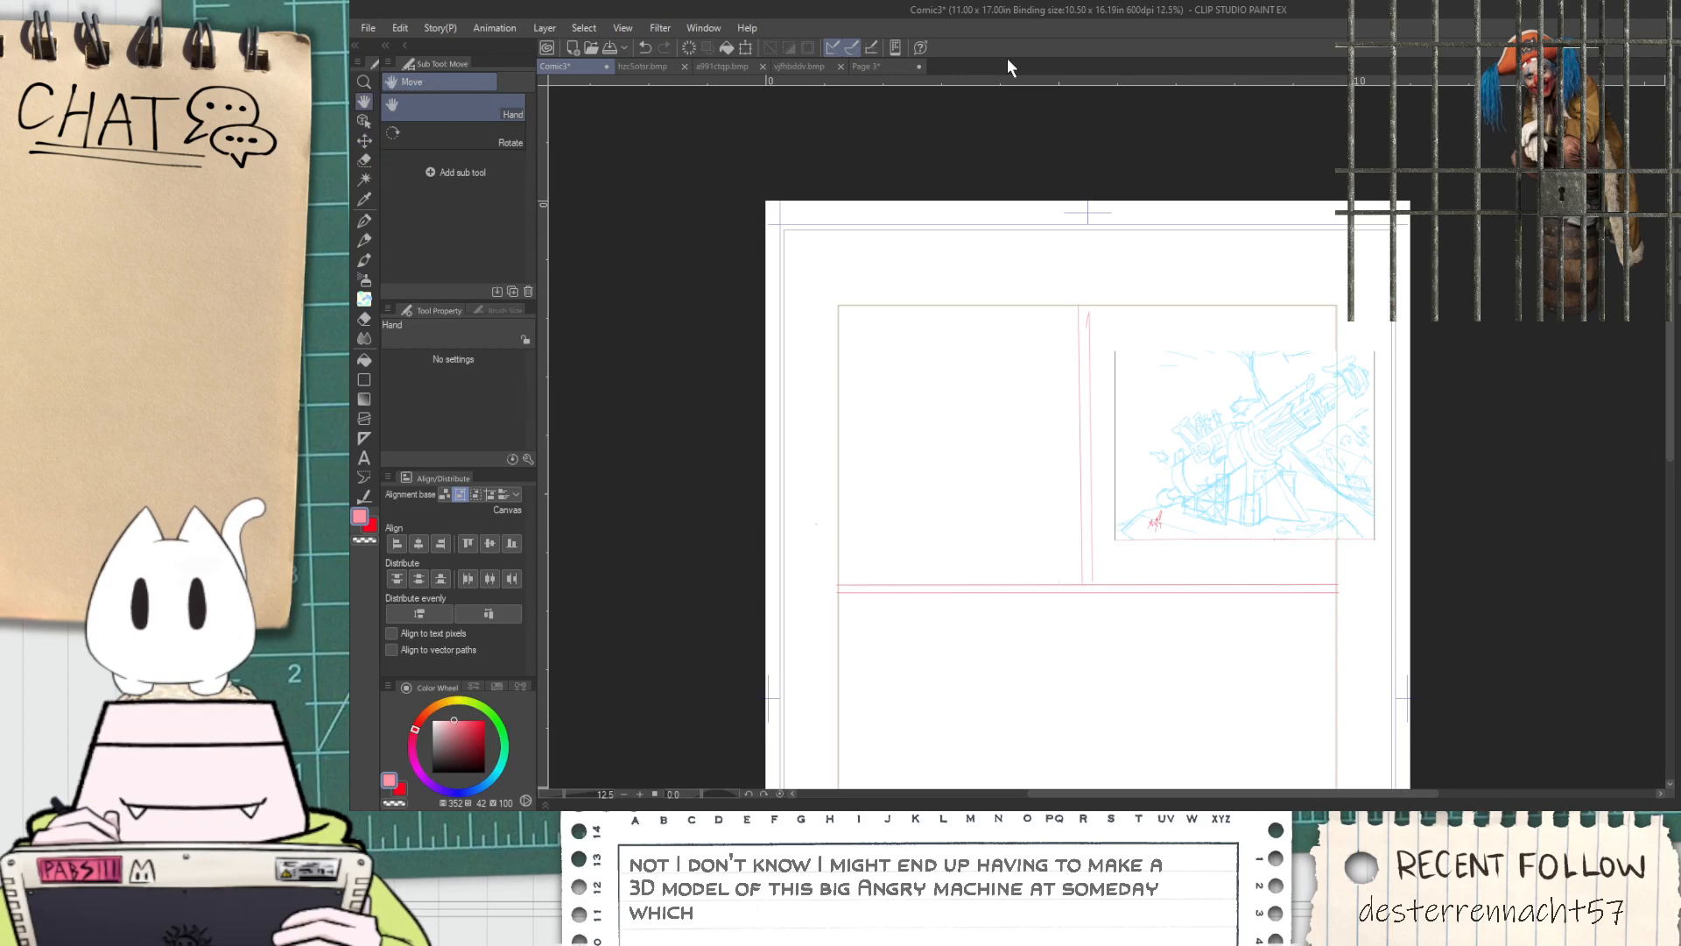
pyautogui.scroll(3, 920, 496)
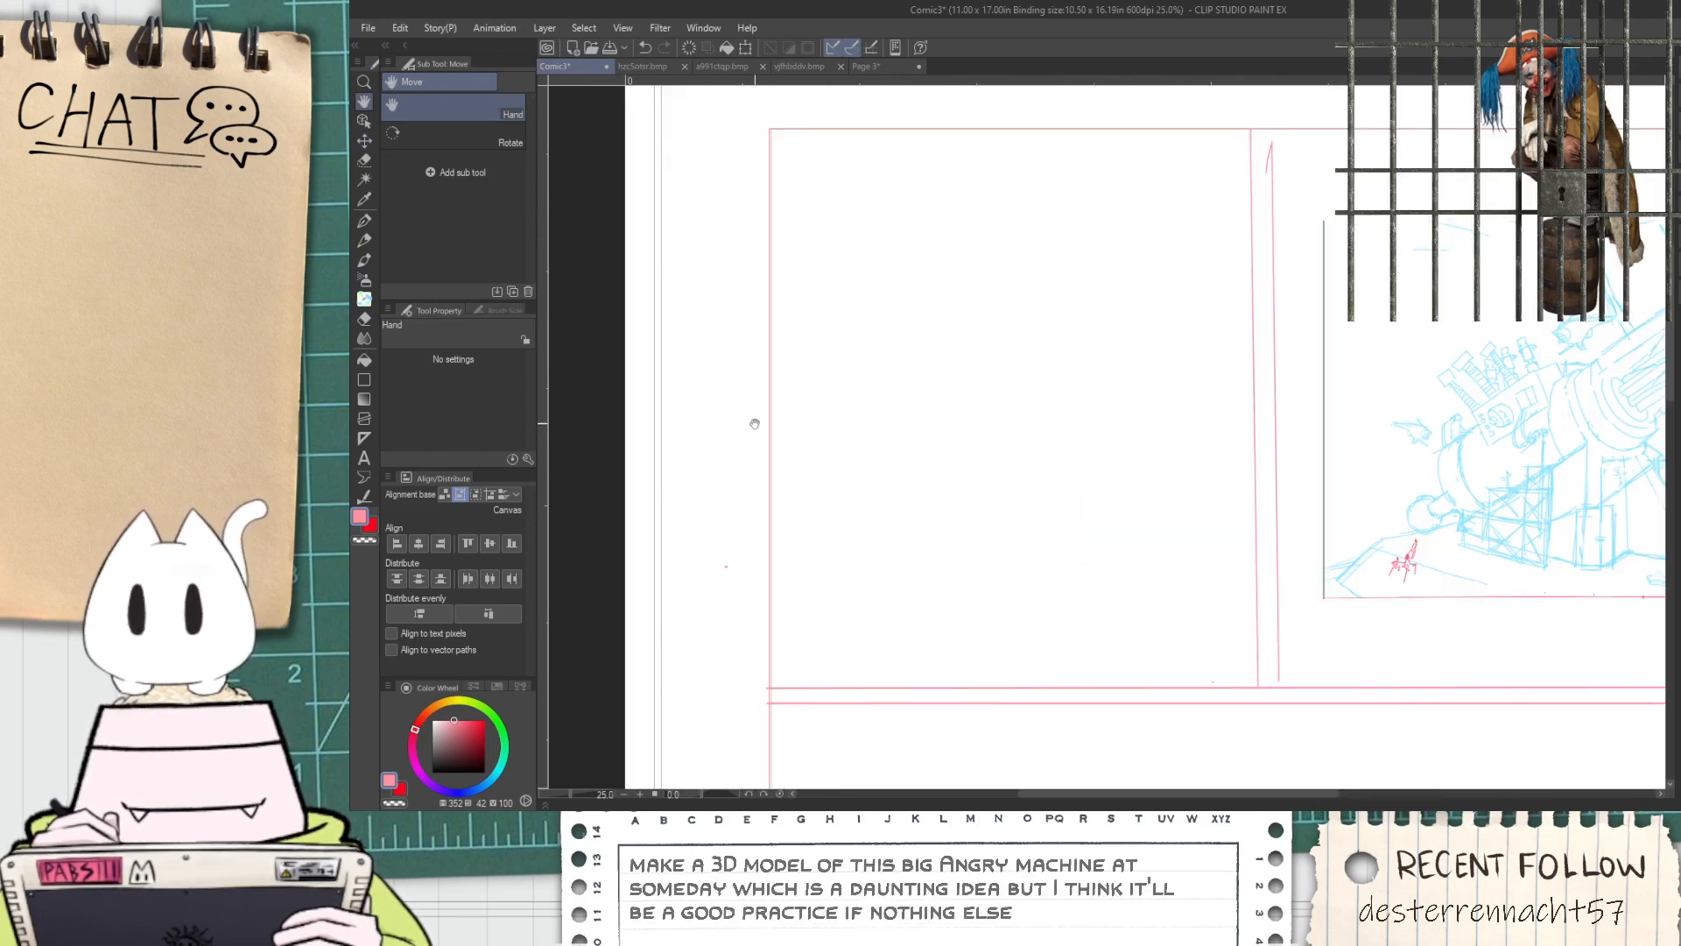
# Sample the light blue of the pasted cannon sketch as the main drawing colour
pyautogui.press('p')
pyautogui.click(375, 539)
pyautogui.click(361, 518)
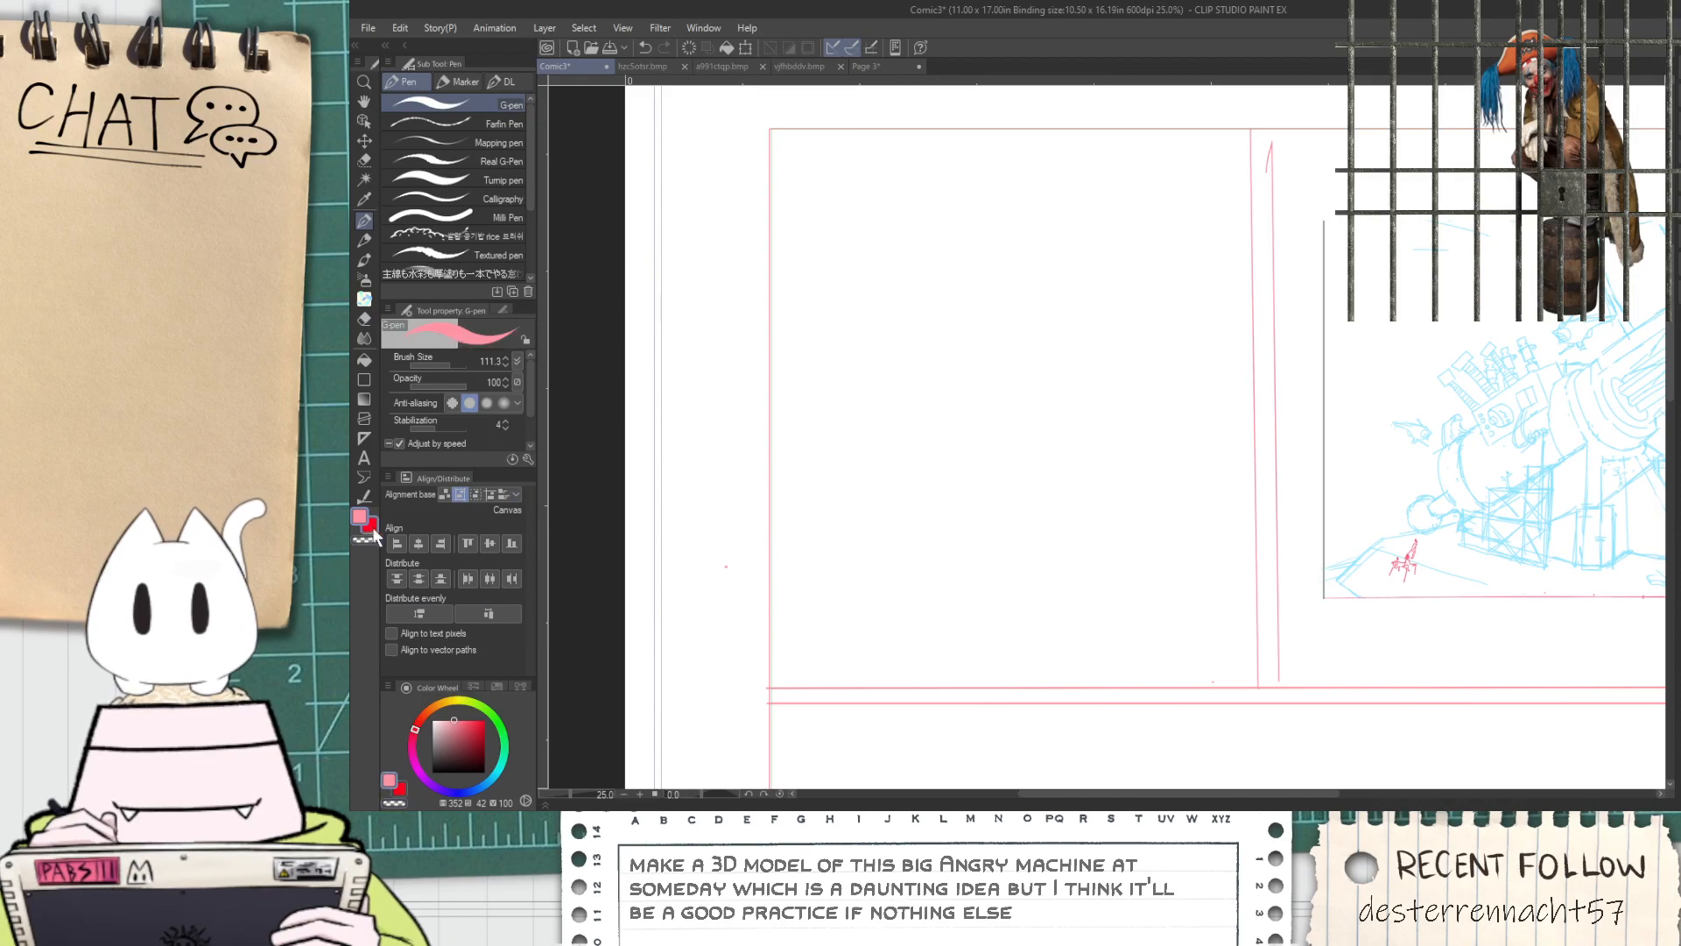
pyautogui.press('space')
pyautogui.moveTo(1088, 627); pyautogui.dragTo(673, 577)
pyautogui.moveTo(1245, 338); pyautogui.dragTo(1148, 369)
pyautogui.scroll(1, 1148, 369)
pyautogui.press('alt')
pyautogui.scroll(10, 1046, 475)
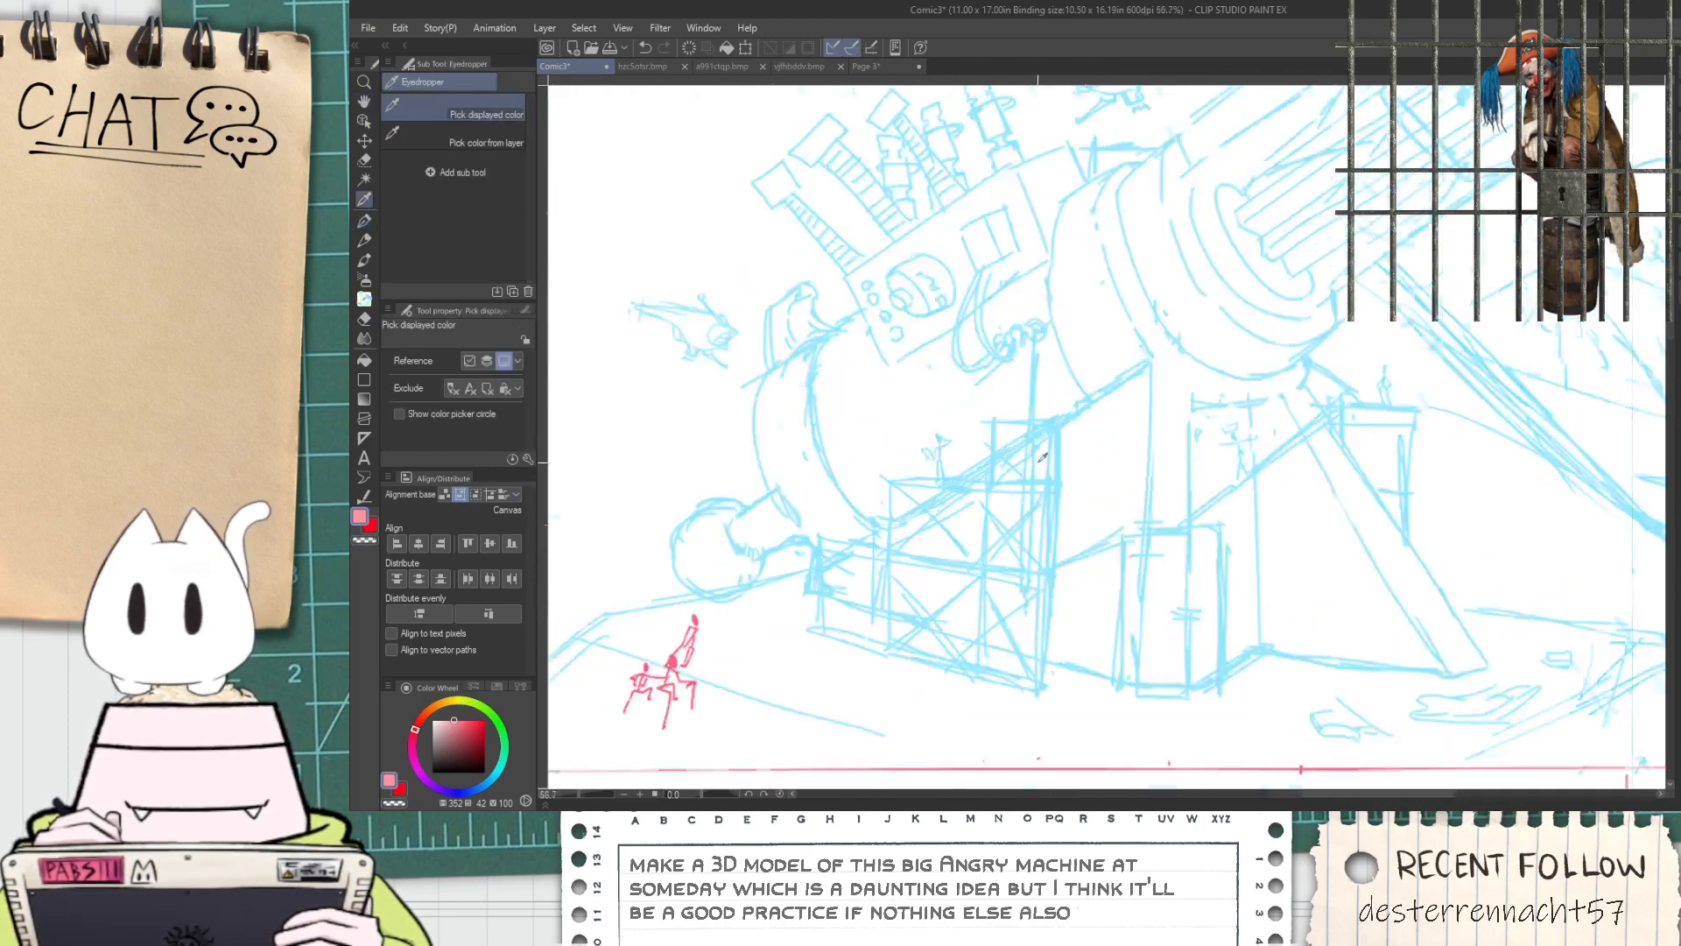
pyautogui.click(794, 370)
pyautogui.scroll(-9, 795, 370)
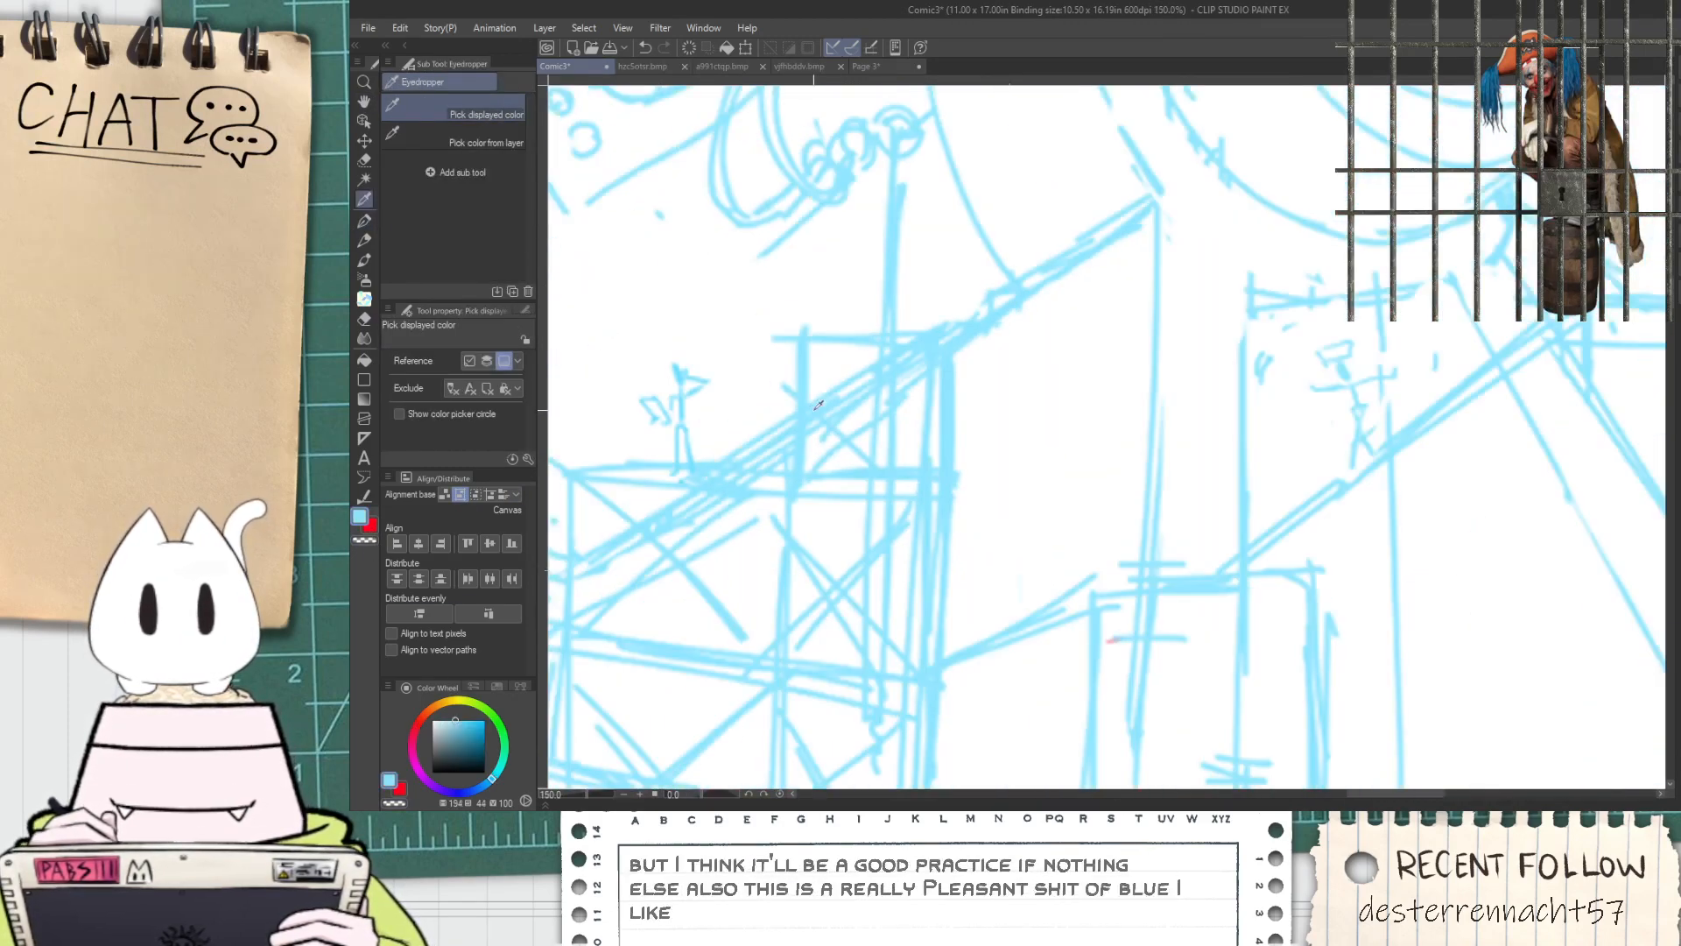
# Set the G-pen's brush size to 14.0 for sketching in the upper panels
pyautogui.press('space')
pyautogui.moveTo(562, 427)
pyautogui.mouseDown()
pyautogui.moveTo(969, 448)
pyautogui.moveTo(1049, 478)
pyautogui.mouseUp()
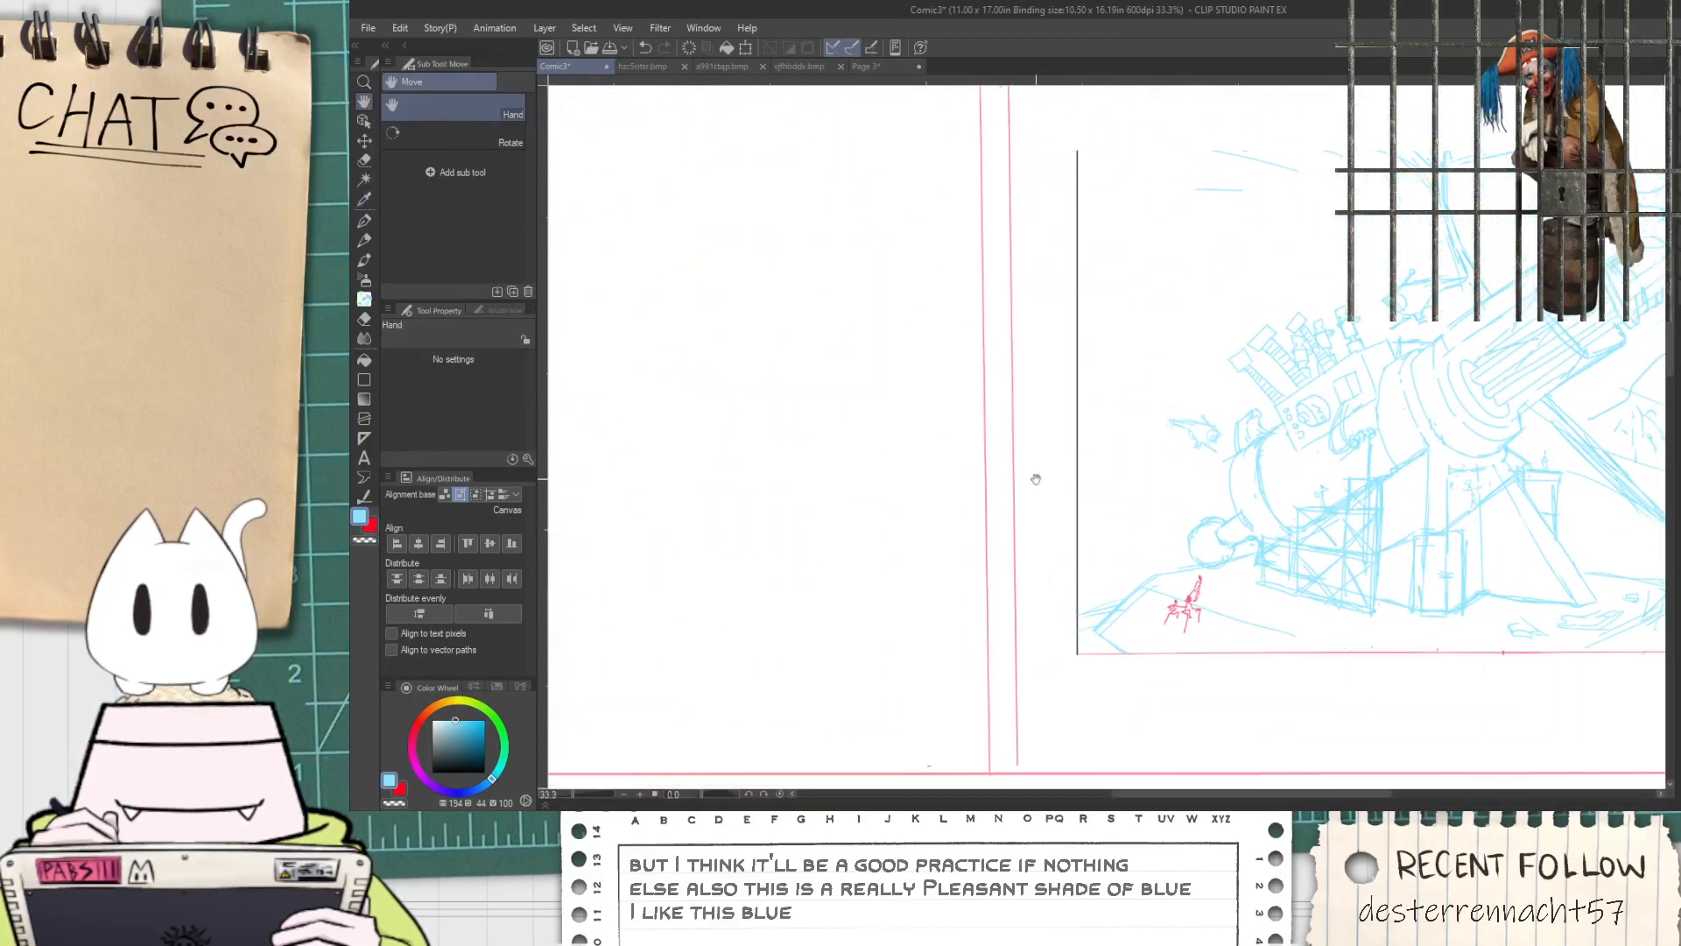
pyautogui.scroll(-1, 995, 462)
pyautogui.moveTo(899, 477); pyautogui.dragTo(1096, 507)
pyautogui.moveTo(852, 609); pyautogui.dragTo(844, 549)
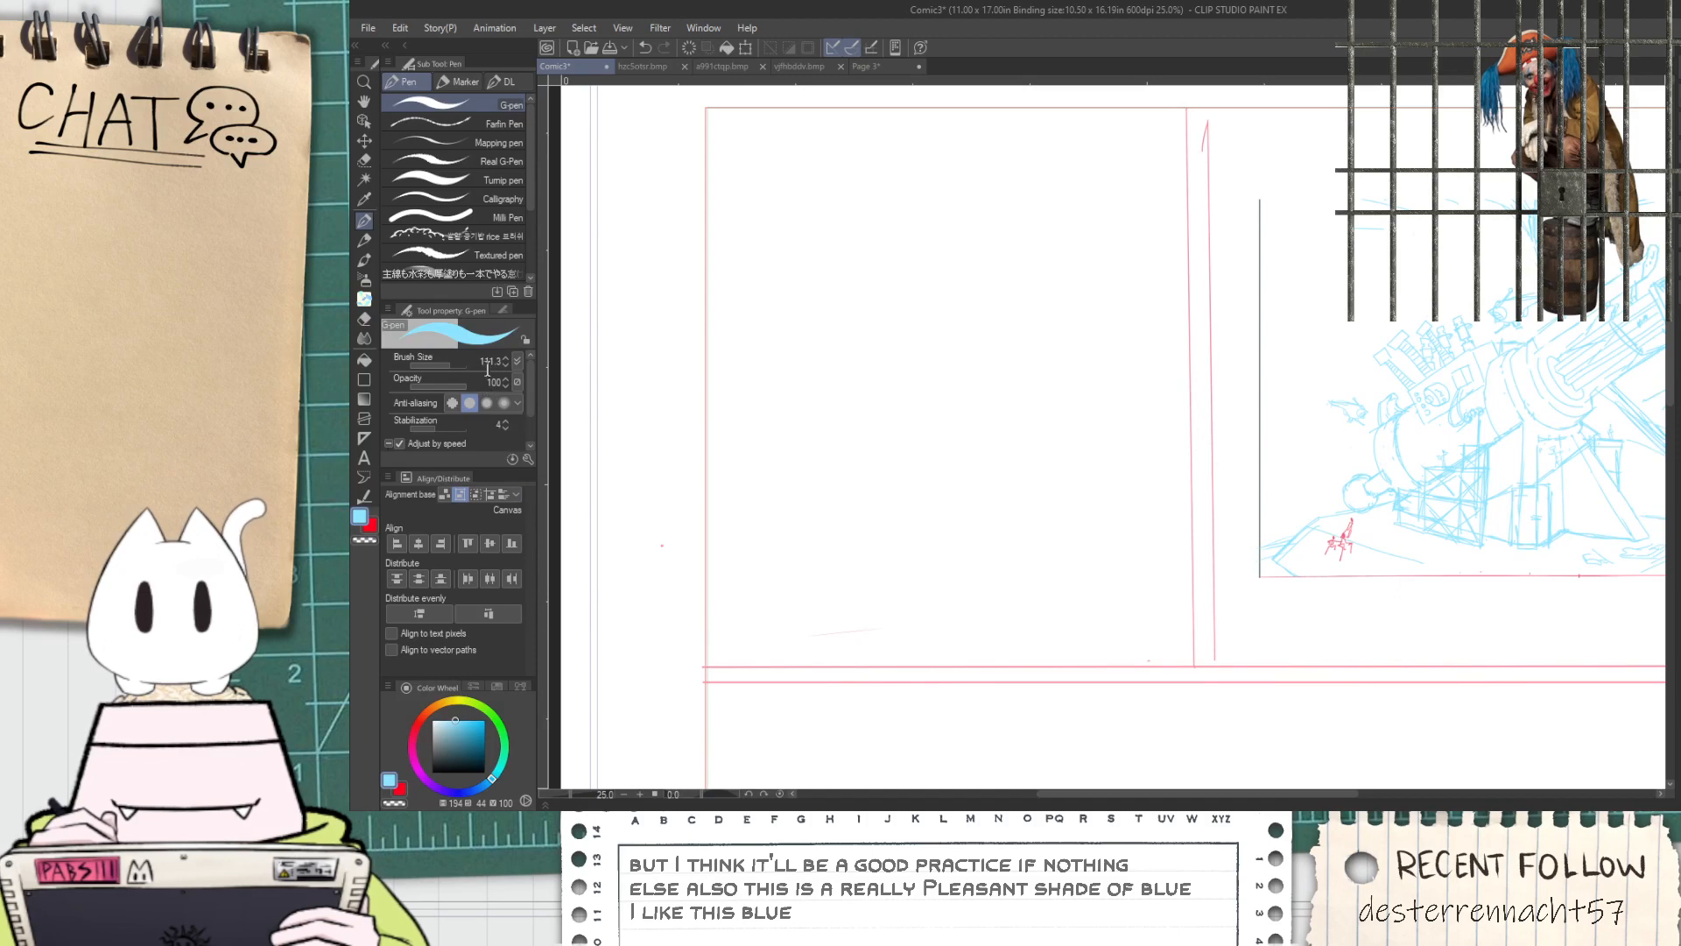
pyautogui.click(438, 365)
pyautogui.moveTo(969, 379); pyautogui.dragTo(746, 493)
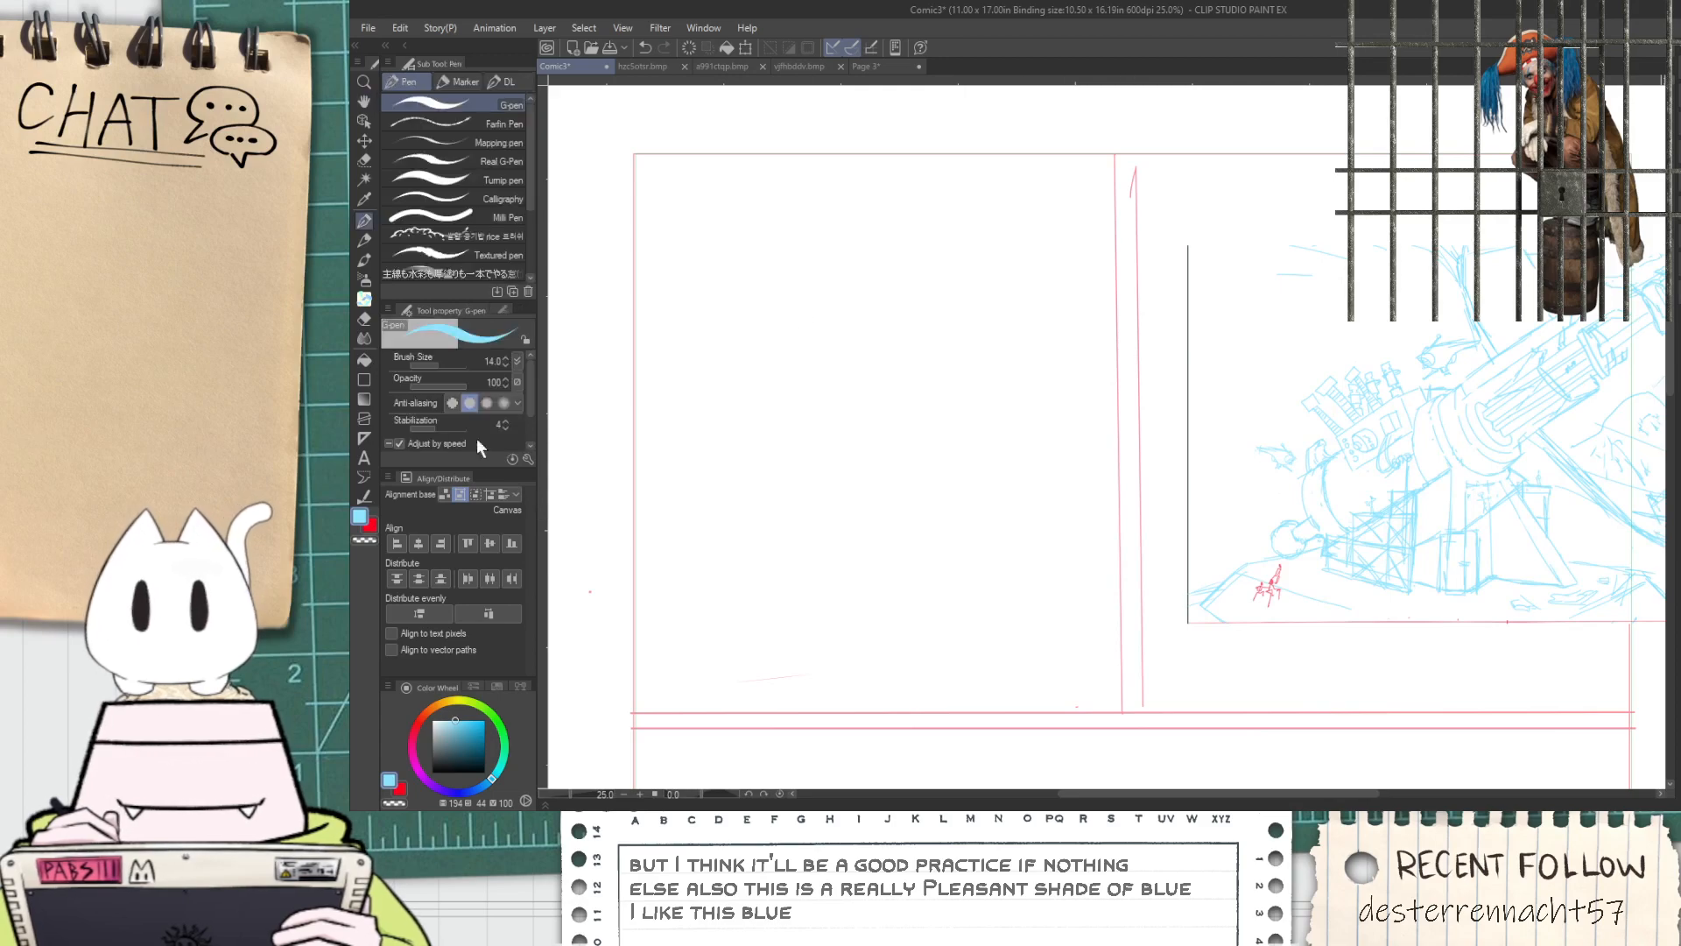
# Set the secondary colour to the pink sampled from the panel guide lines
pyautogui.click(371, 527)
pyautogui.scroll(5, 1060, 737)
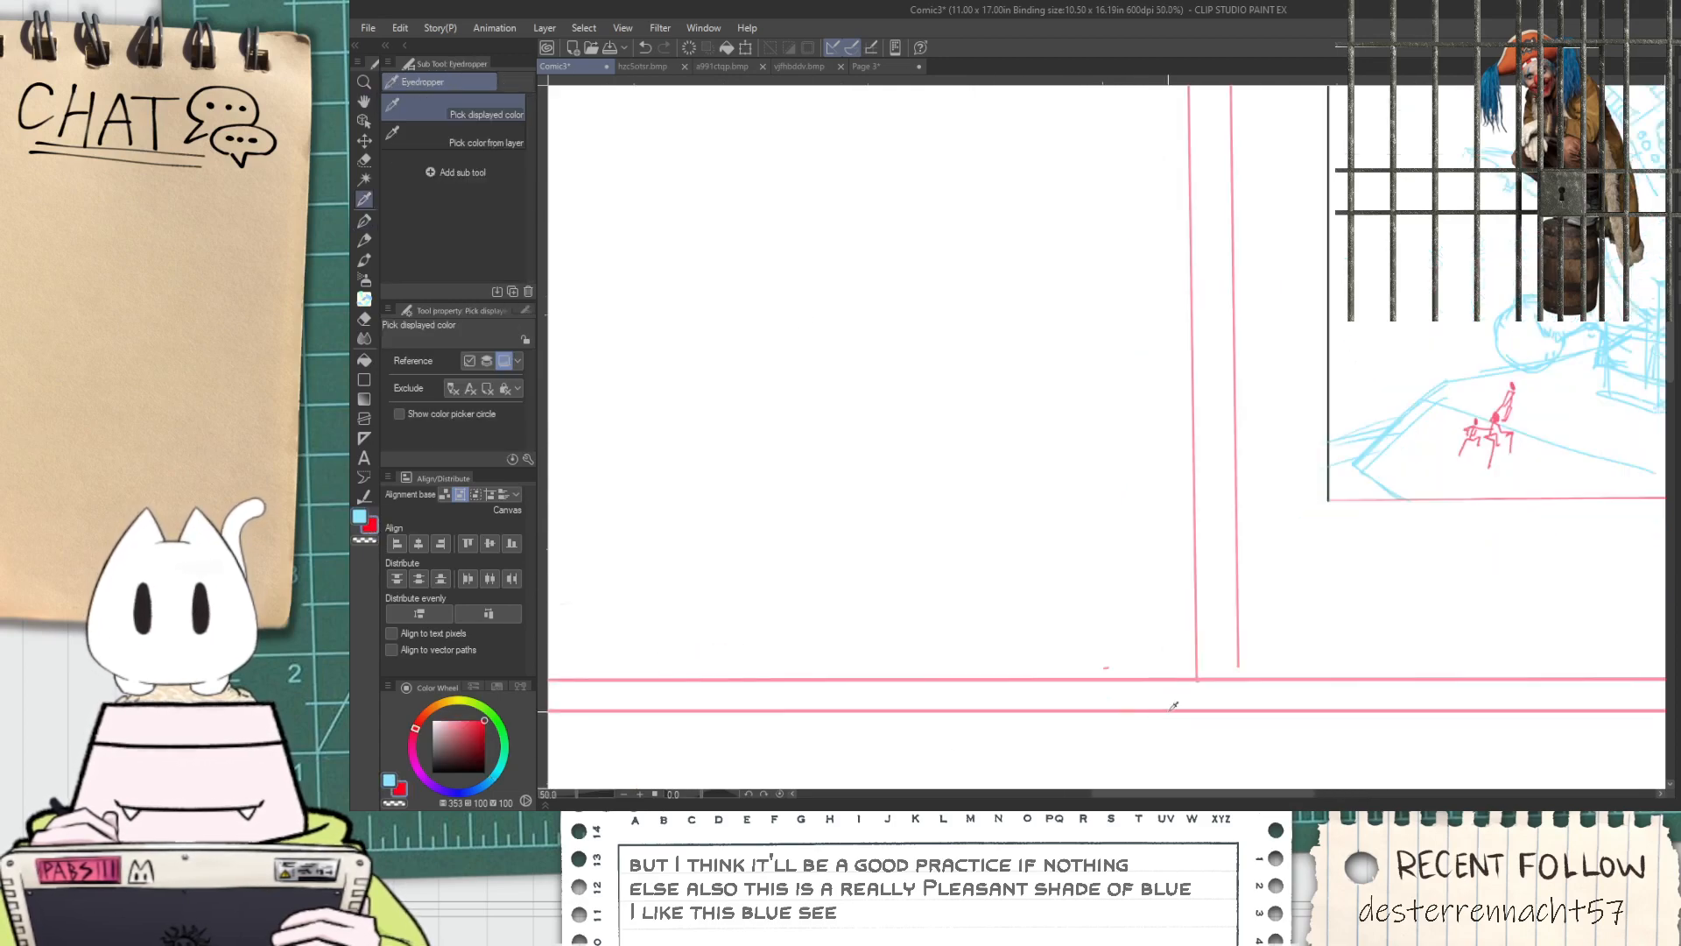
pyautogui.click(1179, 648)
pyautogui.scroll(-6, 1138, 595)
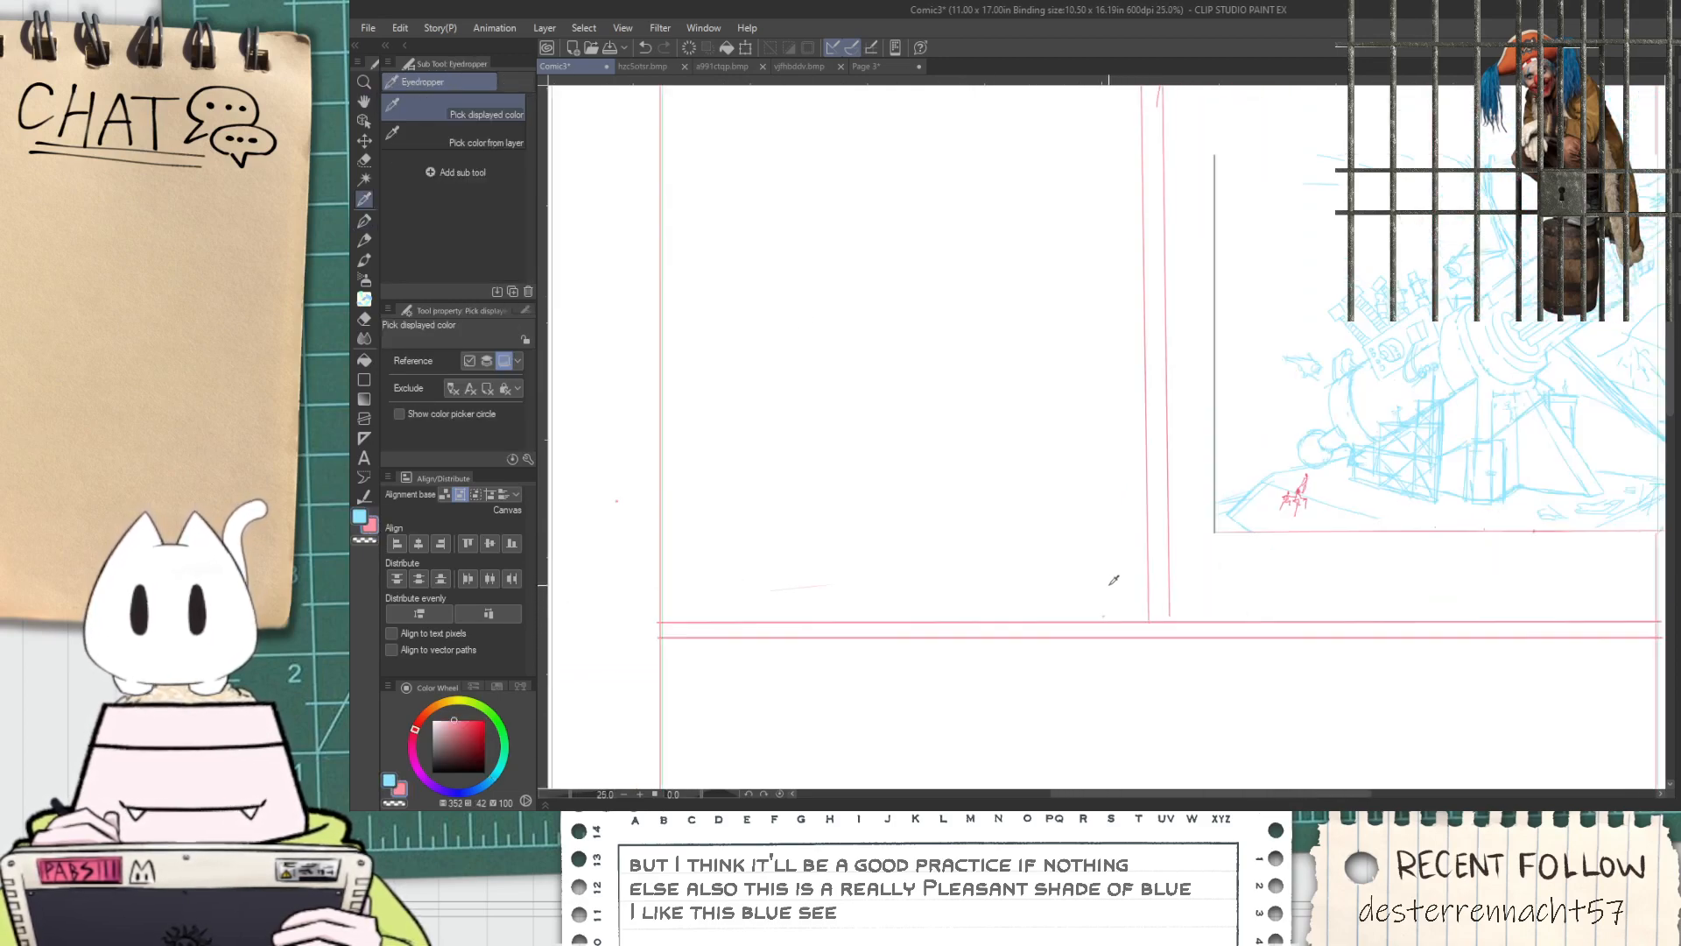
# Erase the hooked stroke at the upper end of the right vertical gutter line with the Hard eraser
pyautogui.moveTo(1087, 536); pyautogui.dragTo(1003, 779)
pyautogui.scroll(2, 1062, 328)
pyautogui.press('e')
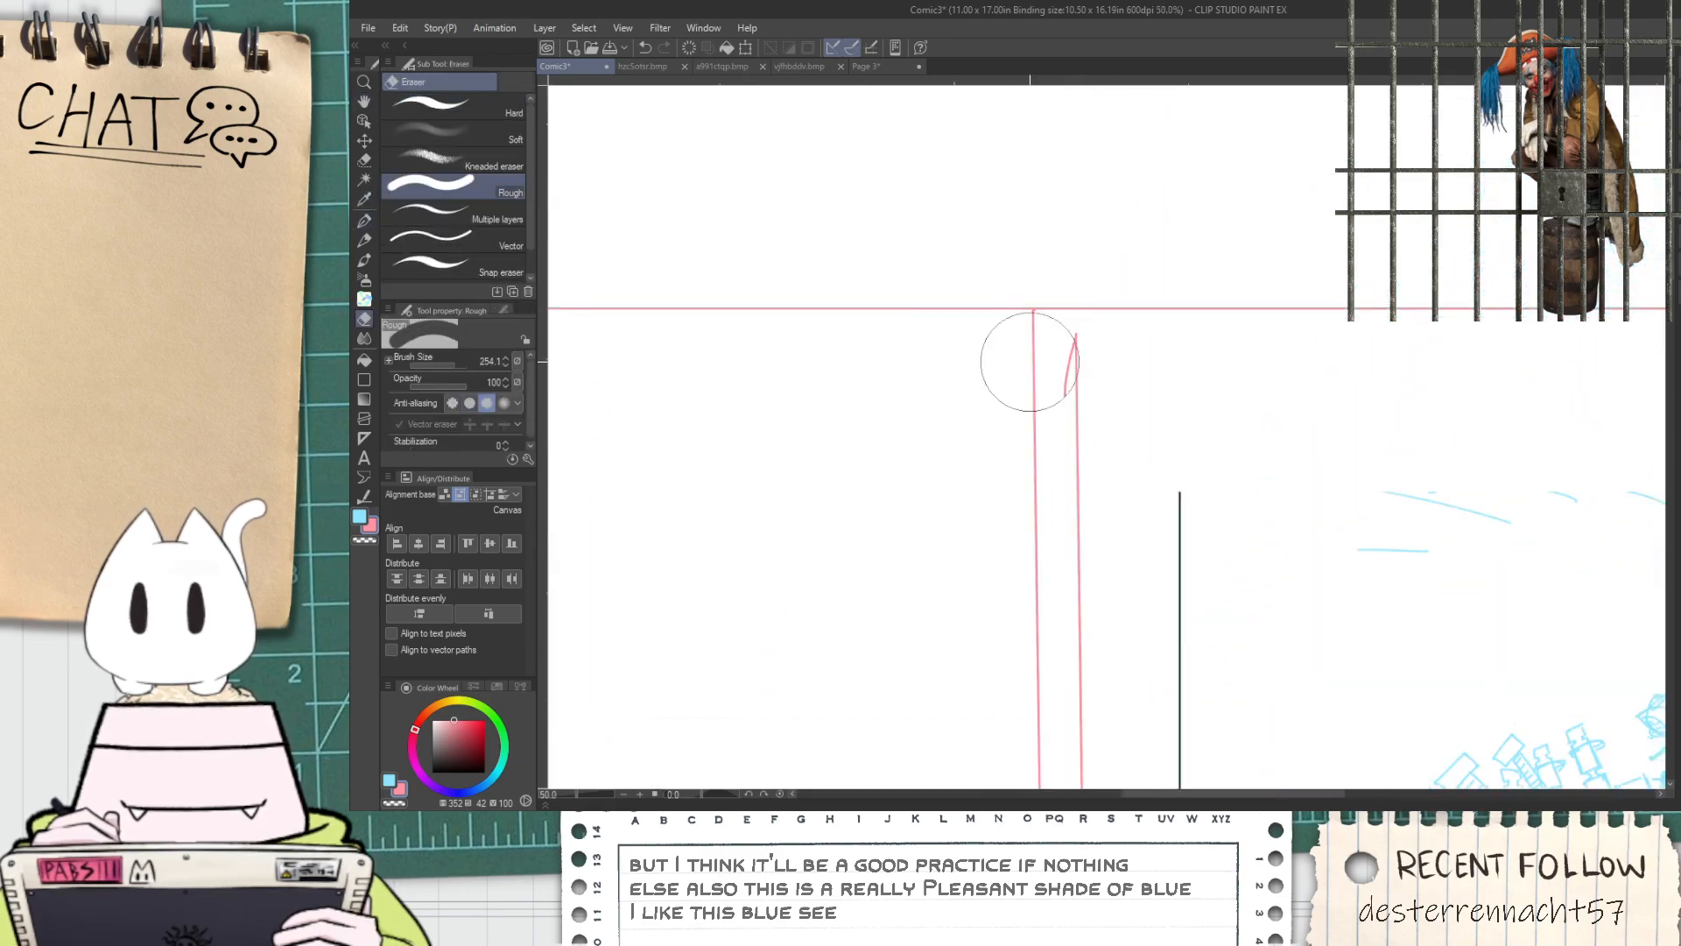
pyautogui.click(508, 111)
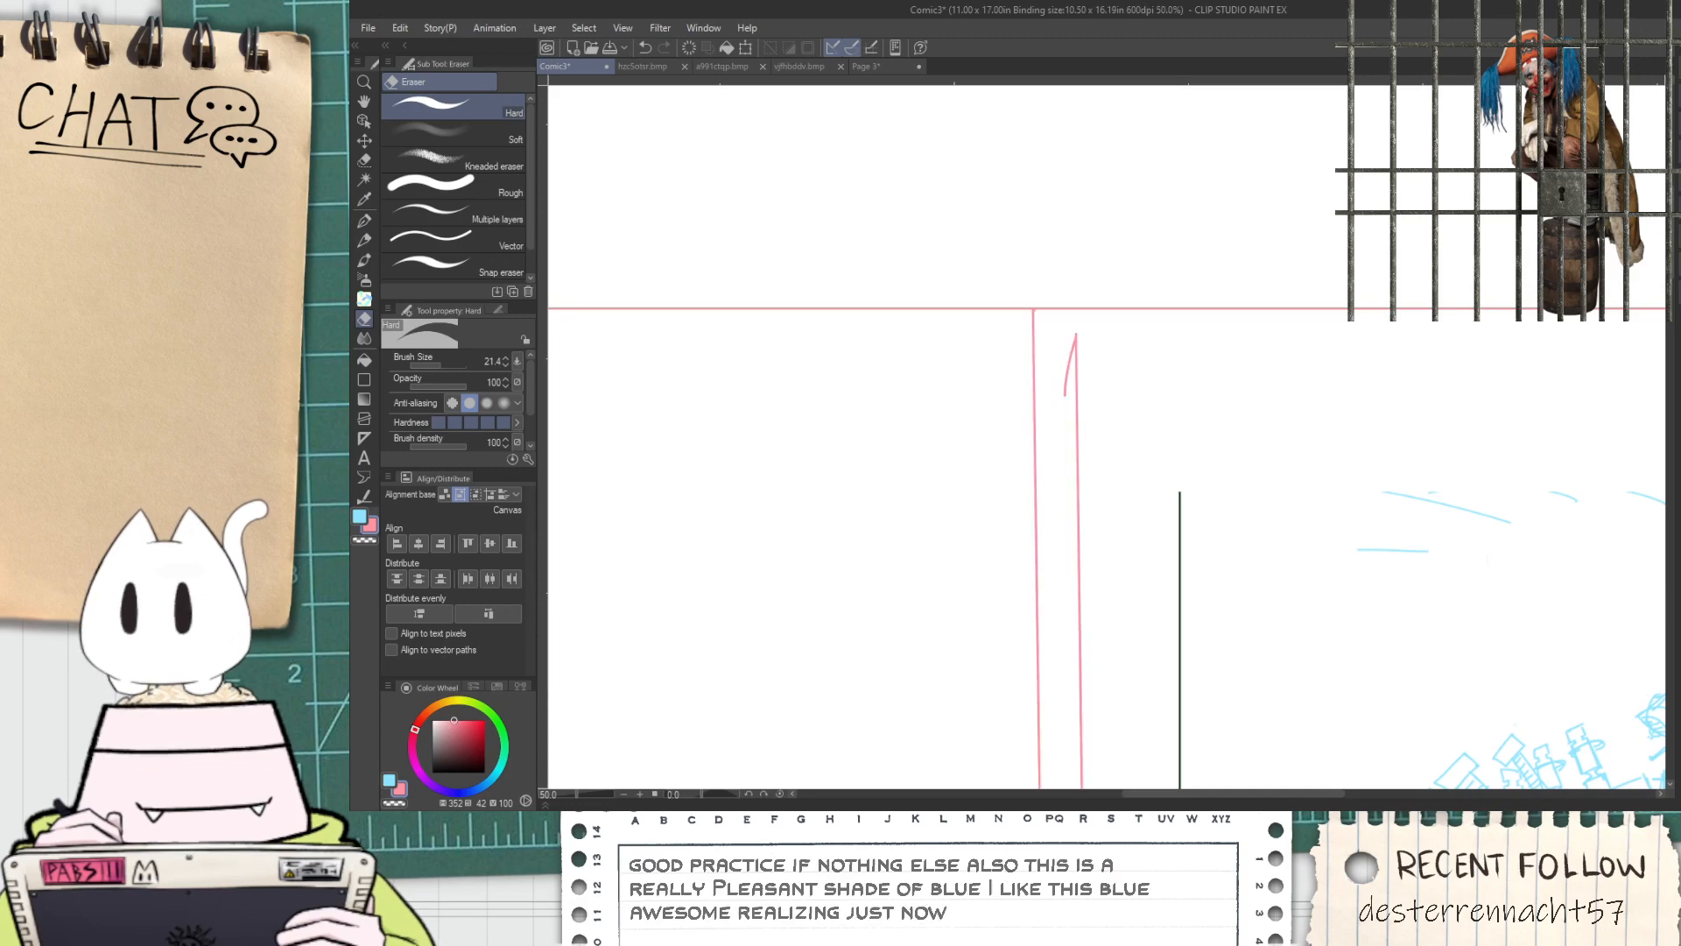
pyautogui.scroll(5, 1282, 481)
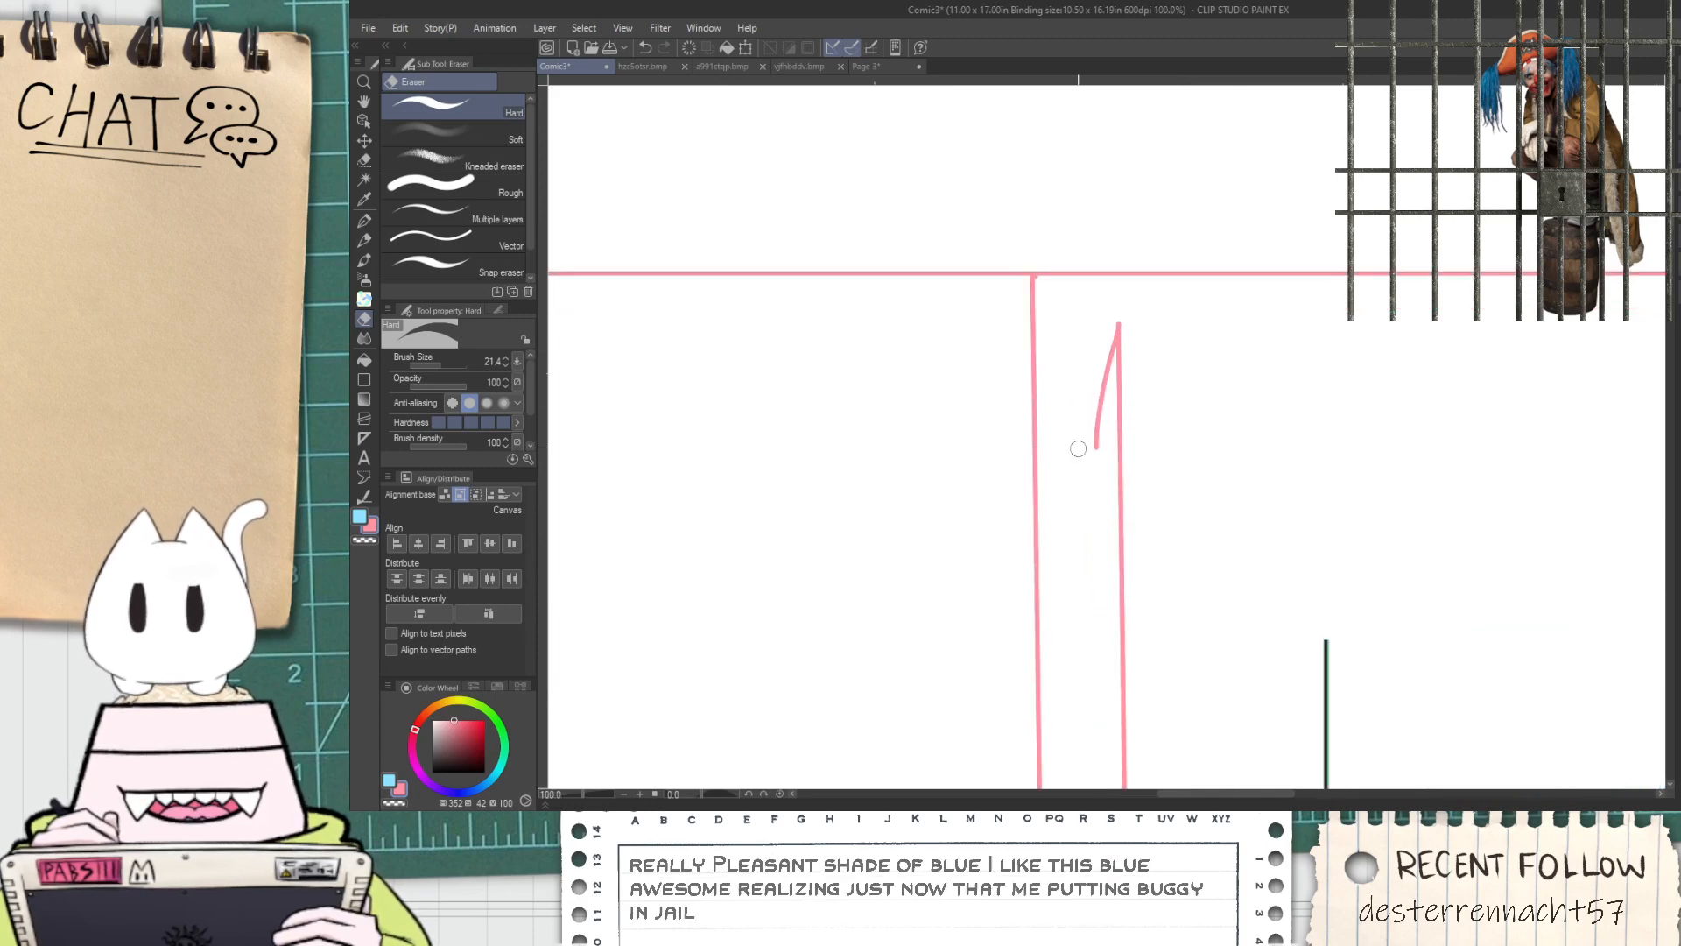
pyautogui.moveTo(1104, 313)
pyautogui.mouseDown()
pyautogui.moveTo(1119, 373)
pyautogui.moveTo(1118, 327)
pyautogui.mouseUp()
# Extend the right vertical gutter line up to the panels' top border in pink with the Milli Pen
pyautogui.press('p')
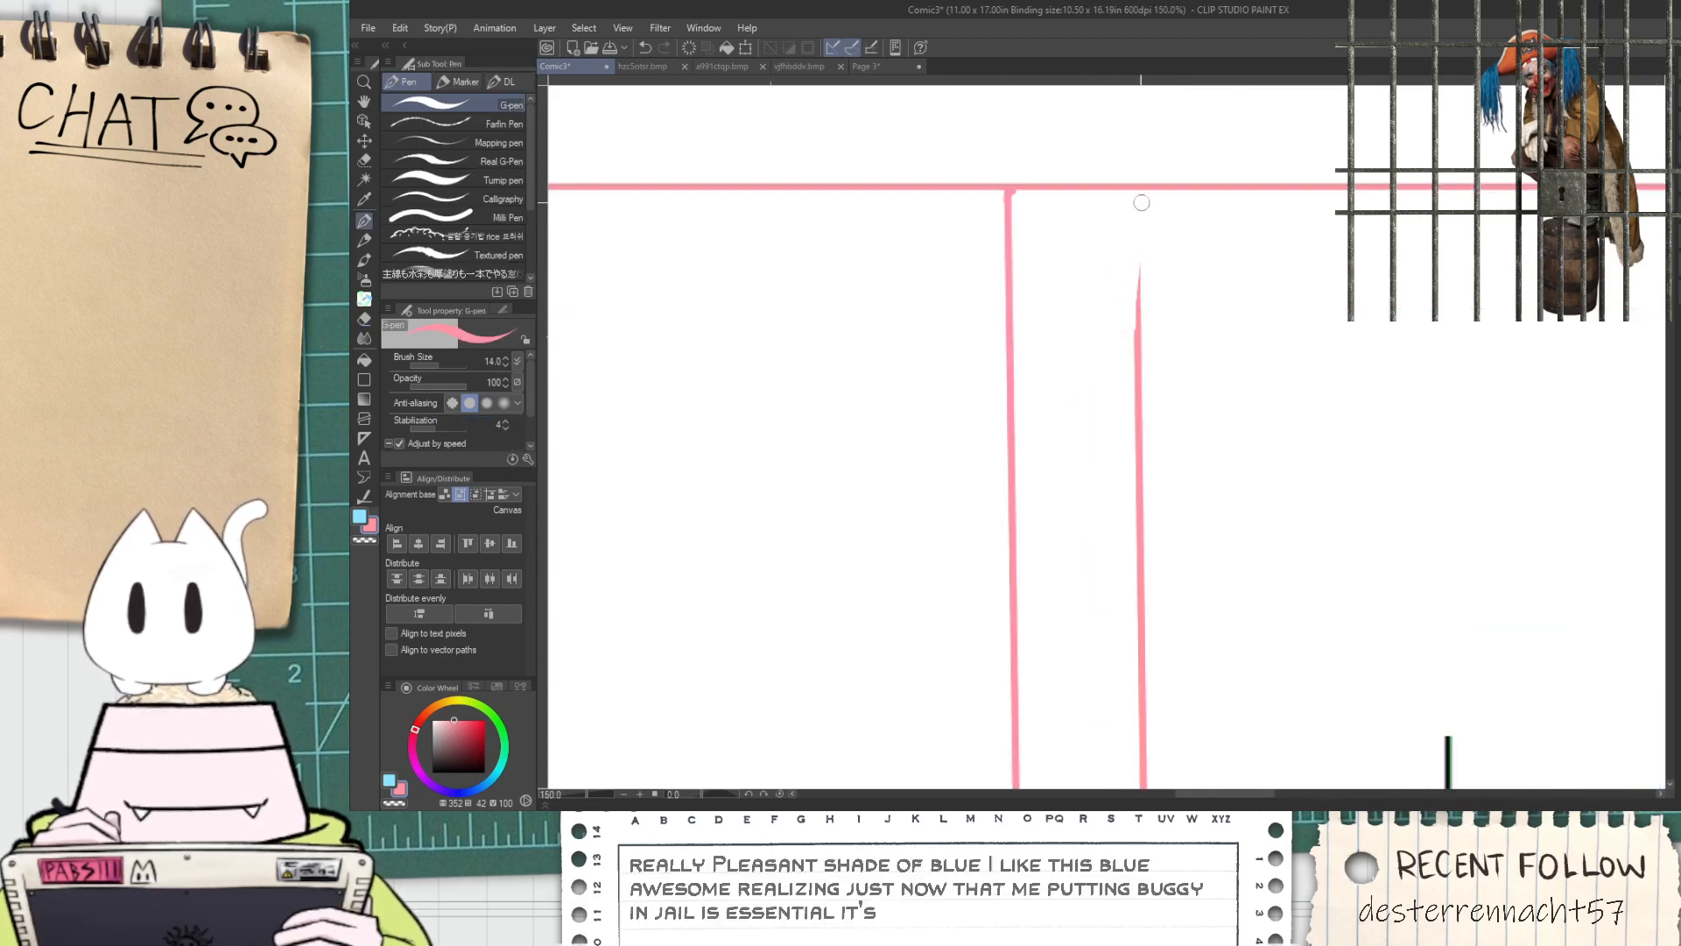
pyautogui.moveTo(1136, 199); pyautogui.dragTo(1139, 313)
pyautogui.hotkey('ctrl', 'z')
pyautogui.click(481, 217)
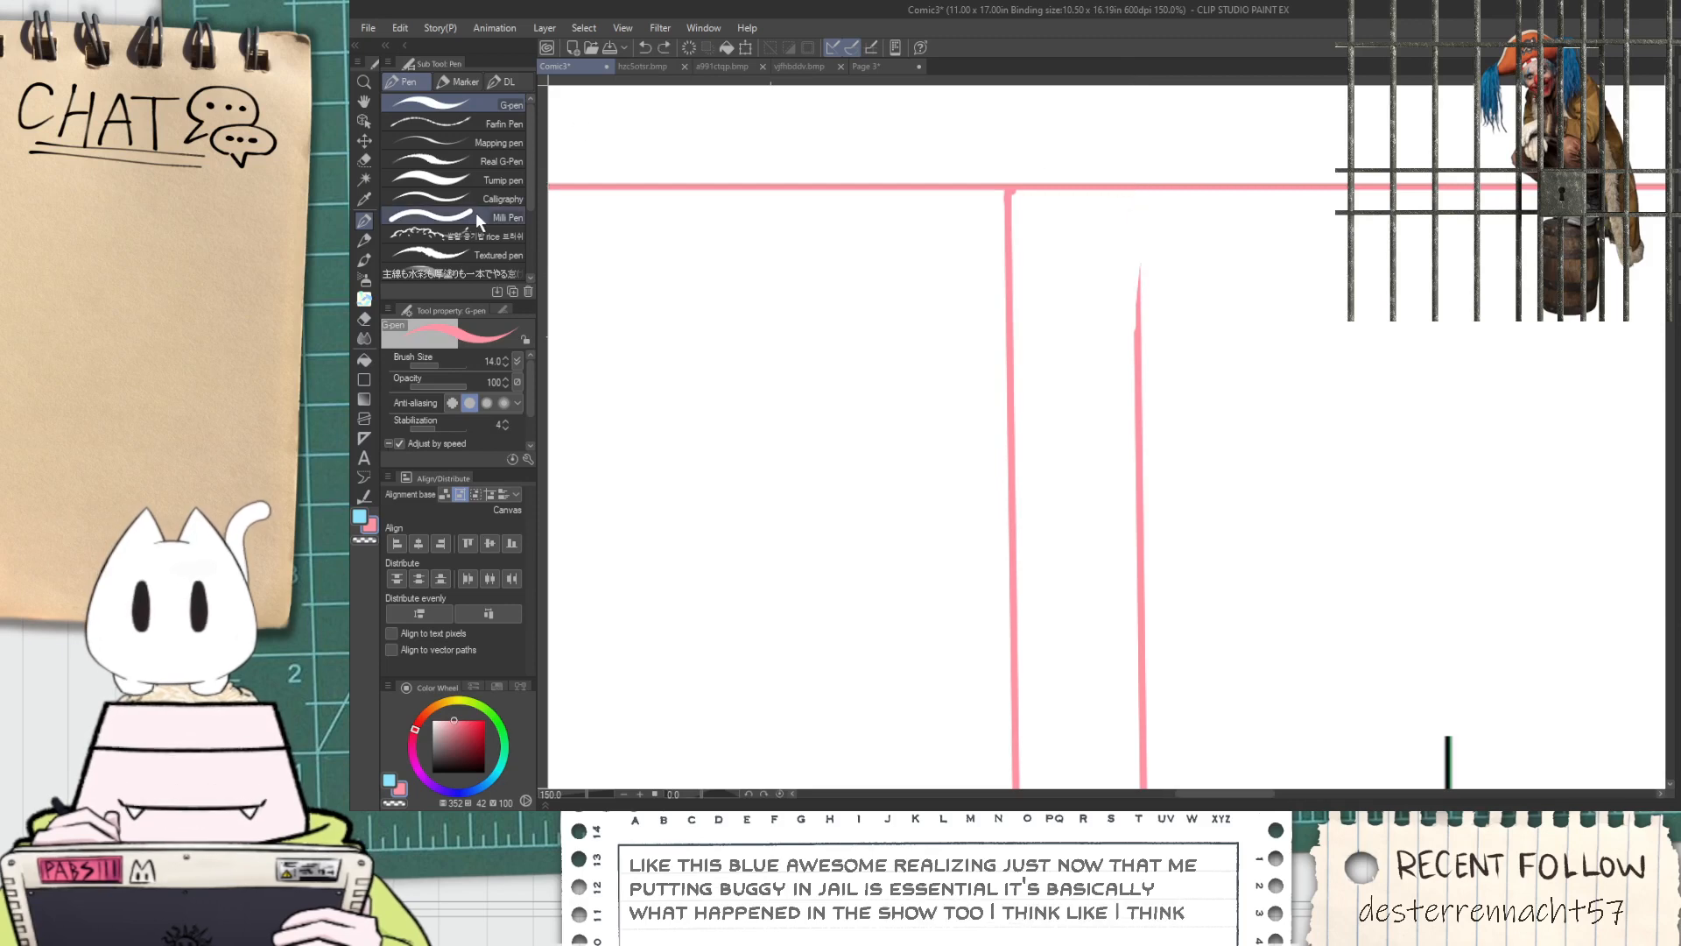
pyautogui.moveTo(1140, 189); pyautogui.dragTo(1140, 349)
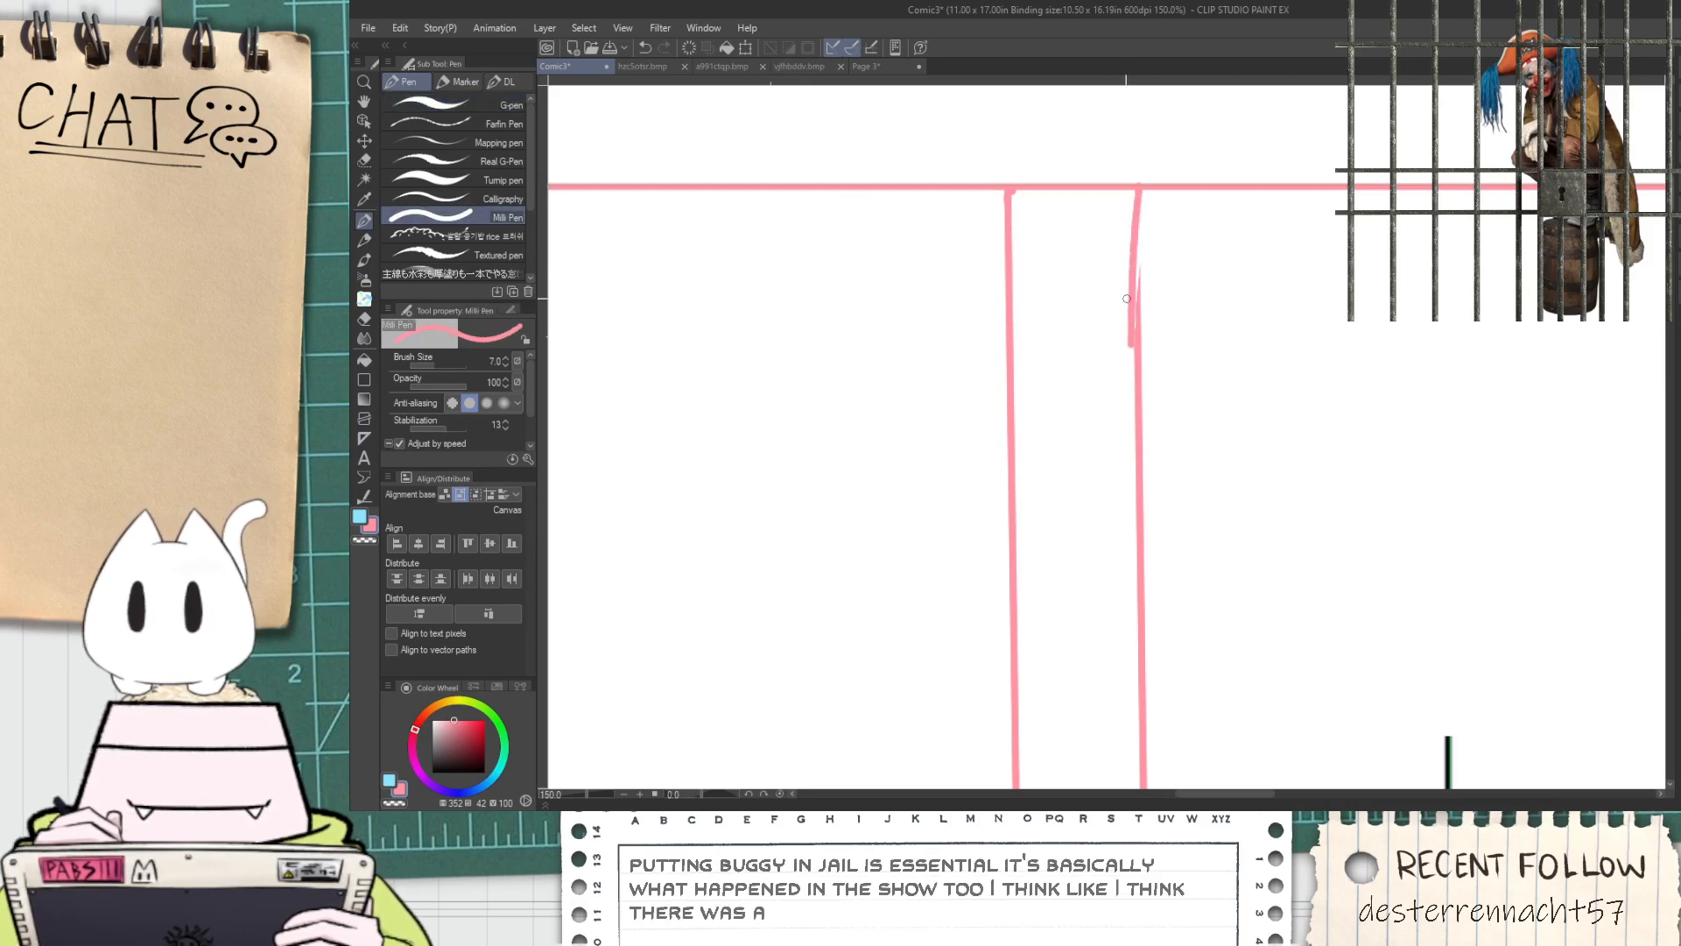
pyautogui.hotkey('ctrl', 'z')
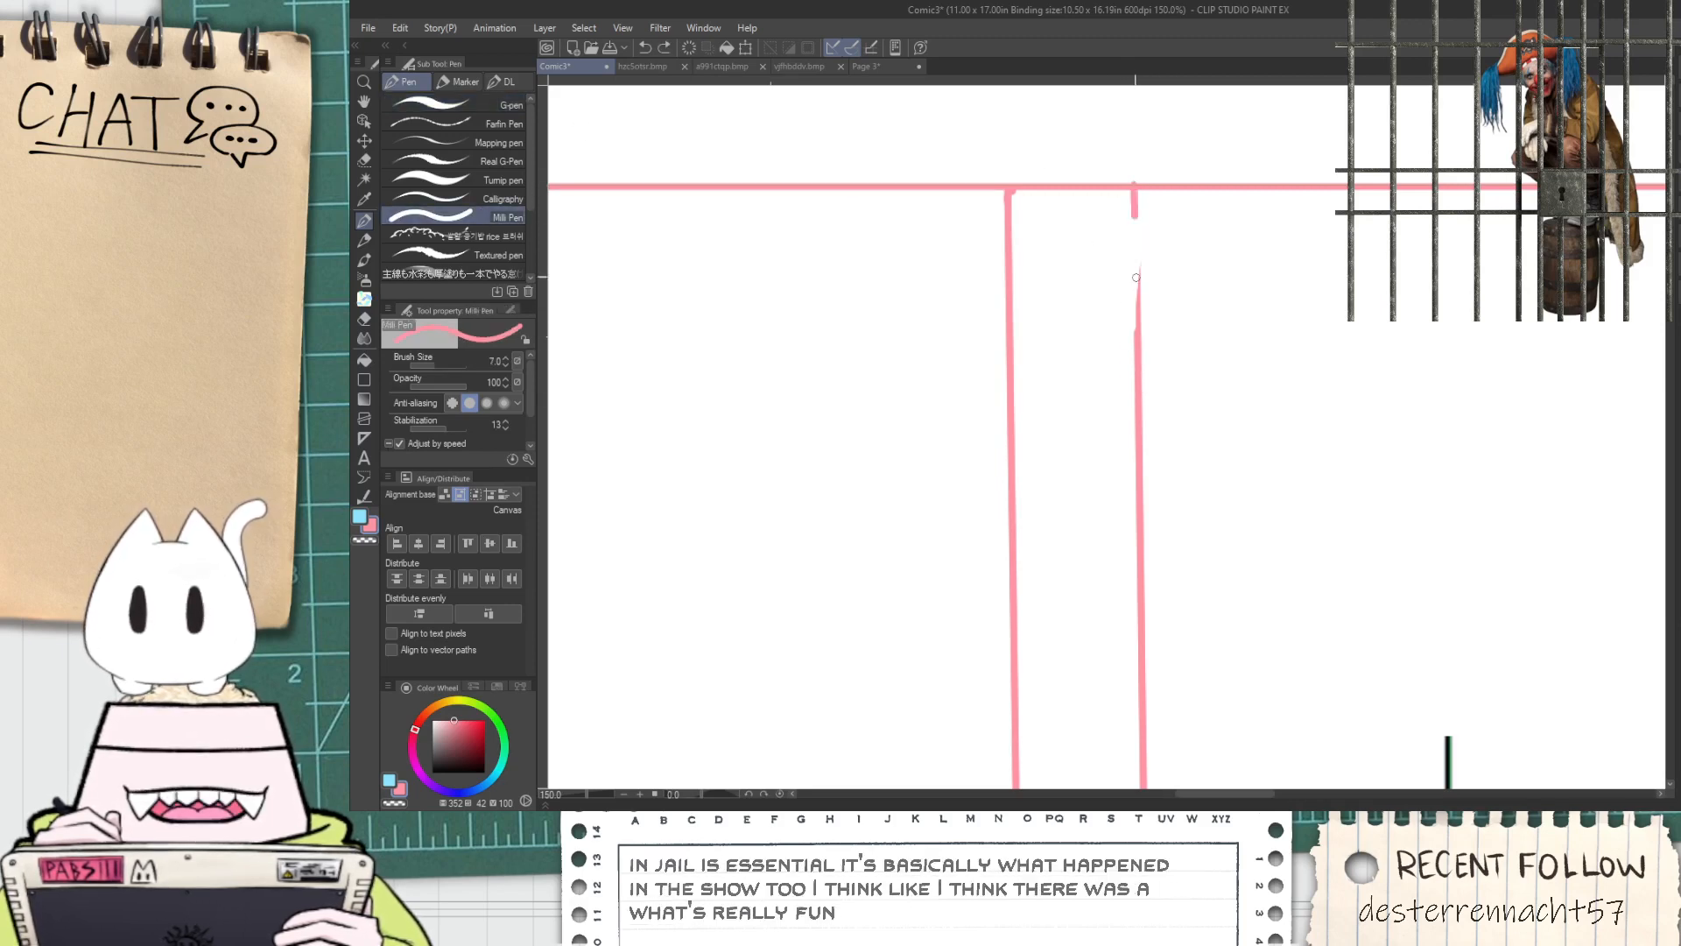
pyautogui.moveTo(1137, 219); pyautogui.dragTo(1135, 375)
pyautogui.scroll(-5, 1122, 359)
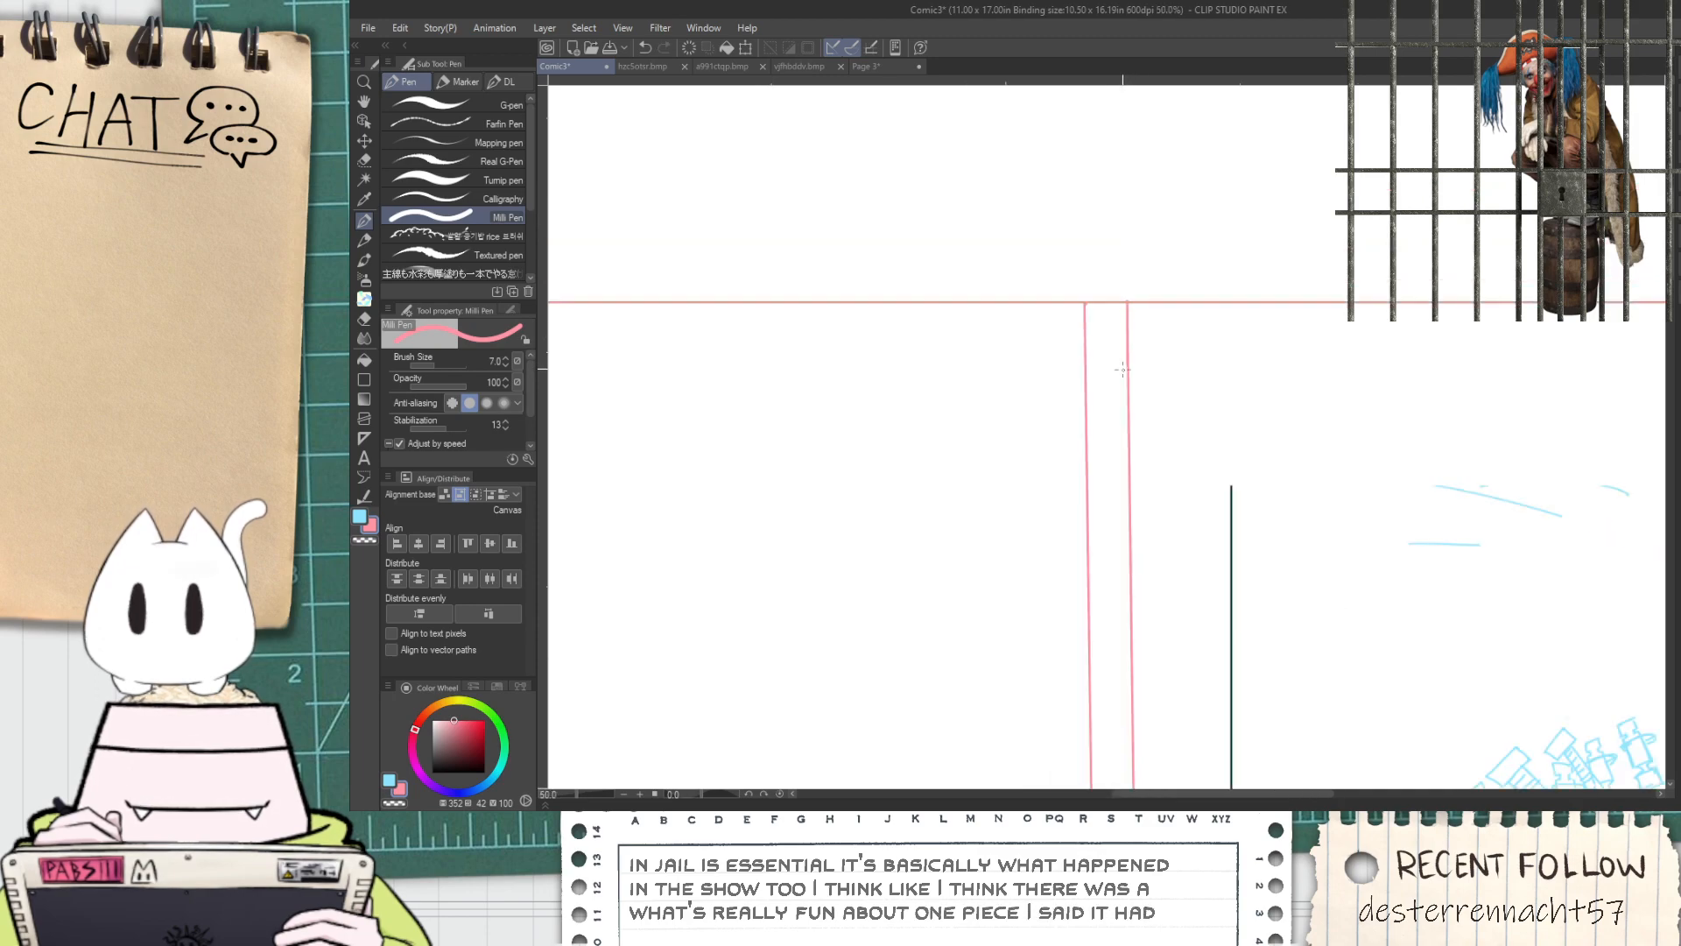
# Extend the lower end of the right vertical gutter line down to the upper horizontal guide line
pyautogui.moveTo(1072, 652)
pyautogui.mouseDown()
pyautogui.moveTo(1065, 369)
pyautogui.moveTo(1069, 426)
pyautogui.mouseUp()
pyautogui.scroll(8, 1126, 665)
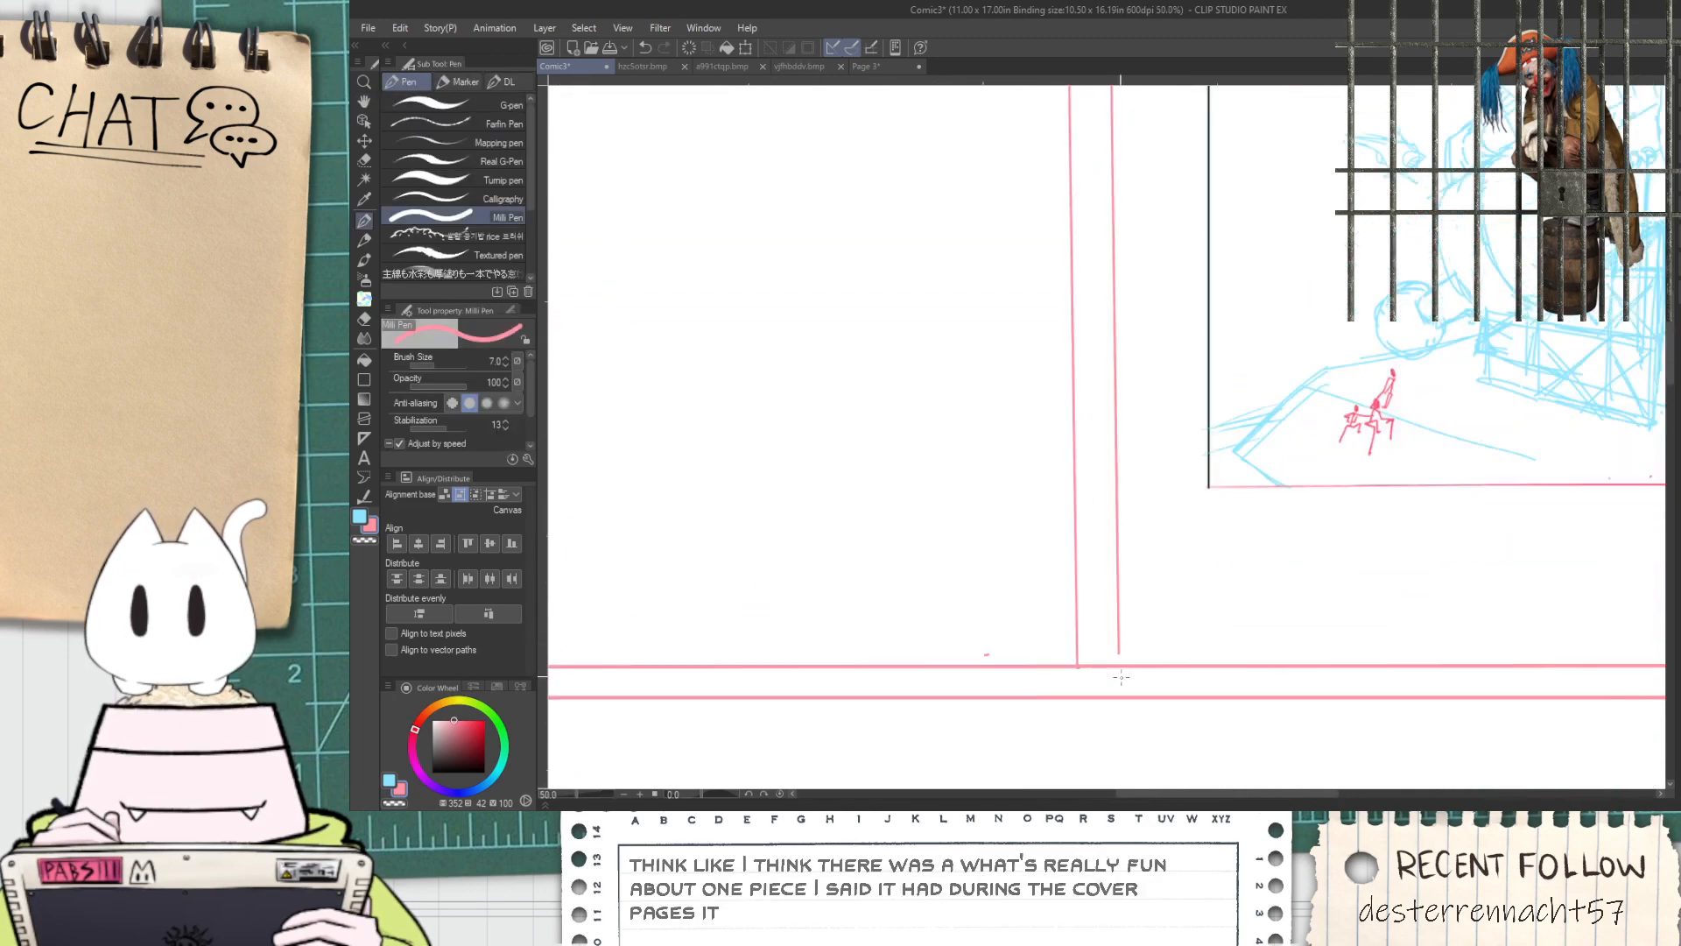
pyautogui.moveTo(1126, 665); pyautogui.dragTo(1132, 526)
pyautogui.hotkey('ctrl', 'z')
pyautogui.moveTo(1126, 662); pyautogui.dragTo(1130, 560)
pyautogui.hotkey('ctrl', 'z')
pyautogui.moveTo(1127, 678); pyautogui.dragTo(1116, 576)
pyautogui.scroll(-5, 1114, 595)
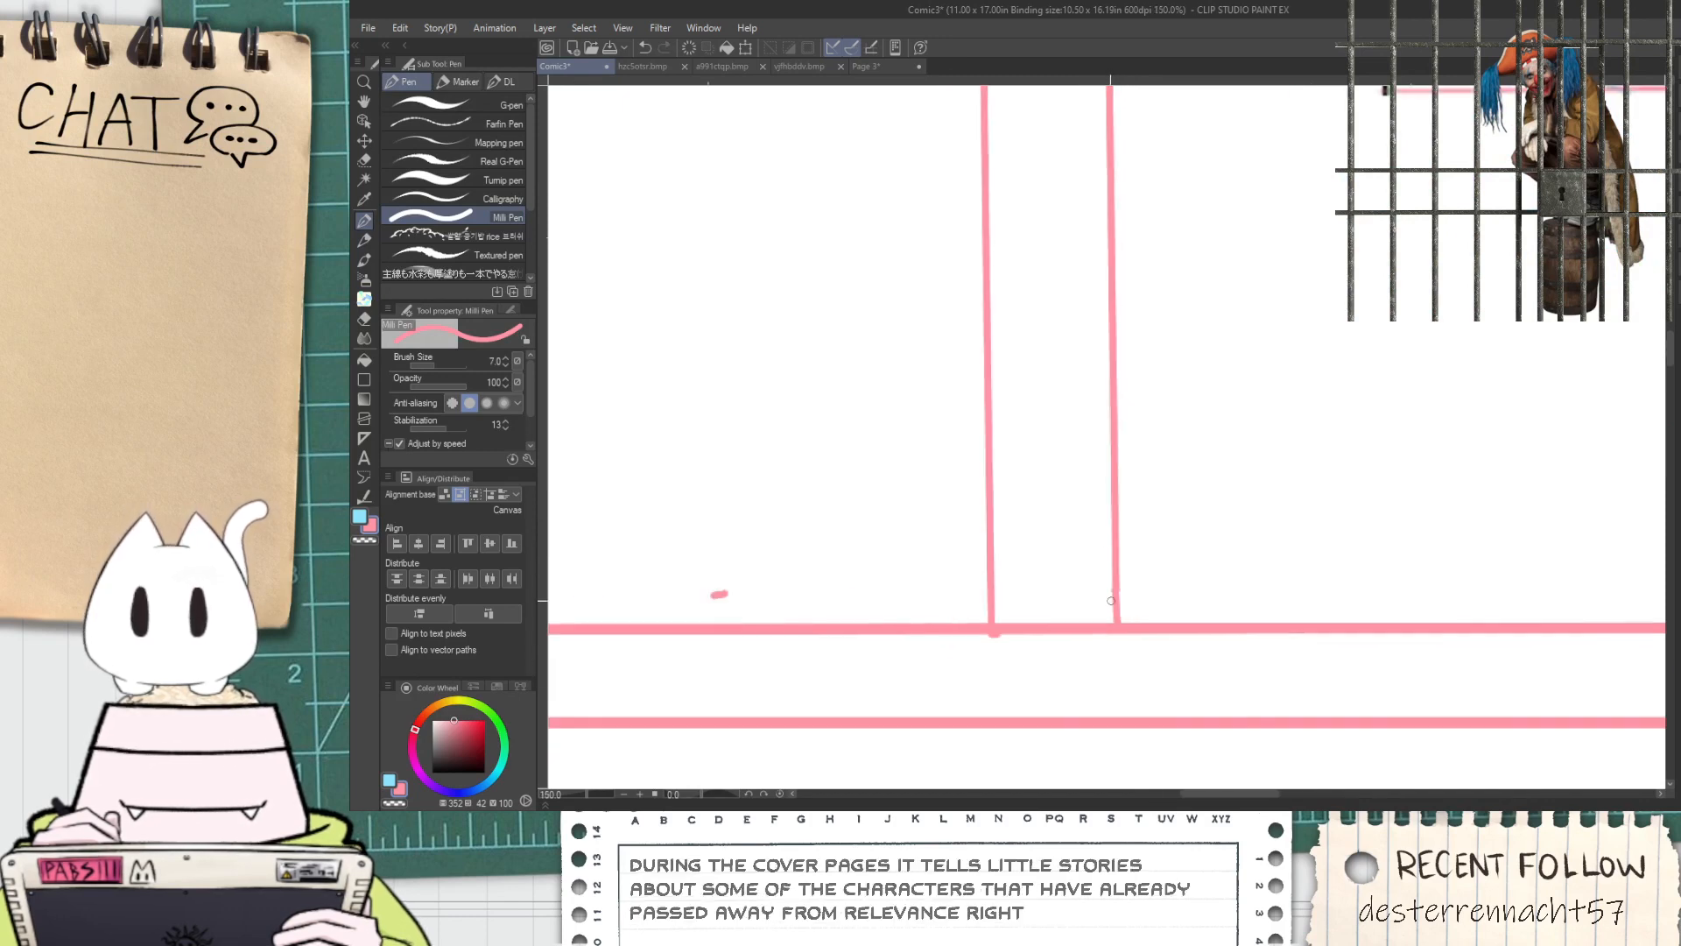
# Erase the stray pink mark just above the horizontal guide line in the upper-left panel
pyautogui.scroll(2, 972, 595)
pyautogui.press('e')
pyautogui.moveTo(893, 590); pyautogui.dragTo(908, 593)
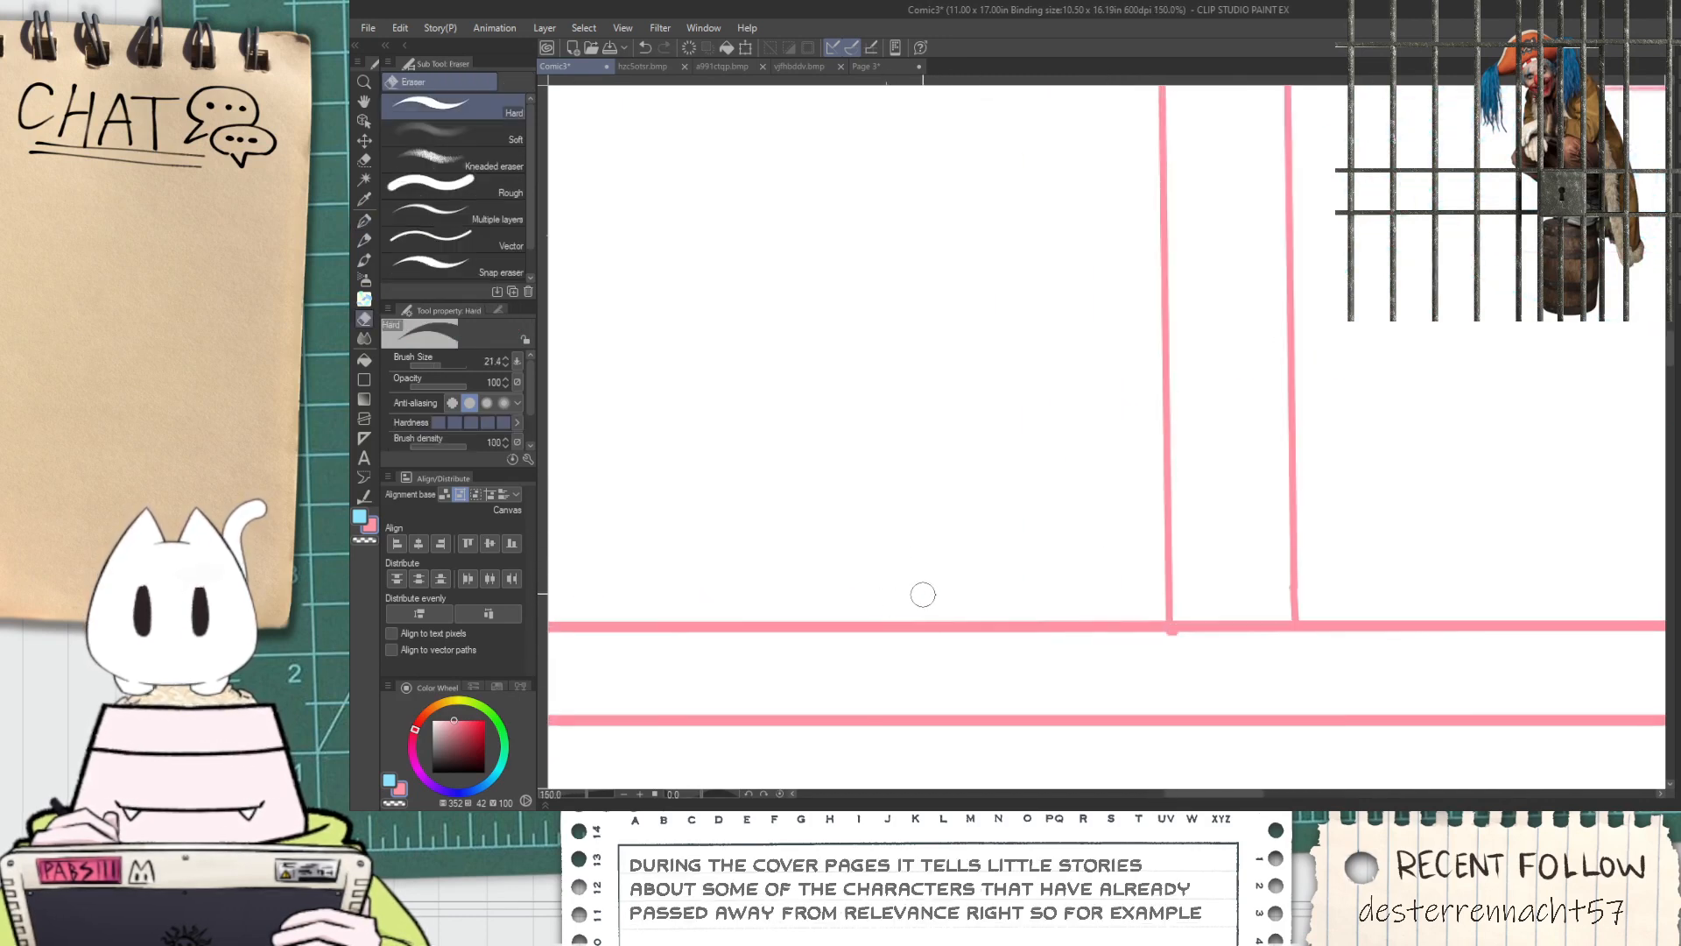
pyautogui.scroll(-7, 910, 591)
# Erase the piece of the upper horizontal guide line between the two vertical lines to open the gutter
pyautogui.scroll(7, 972, 595)
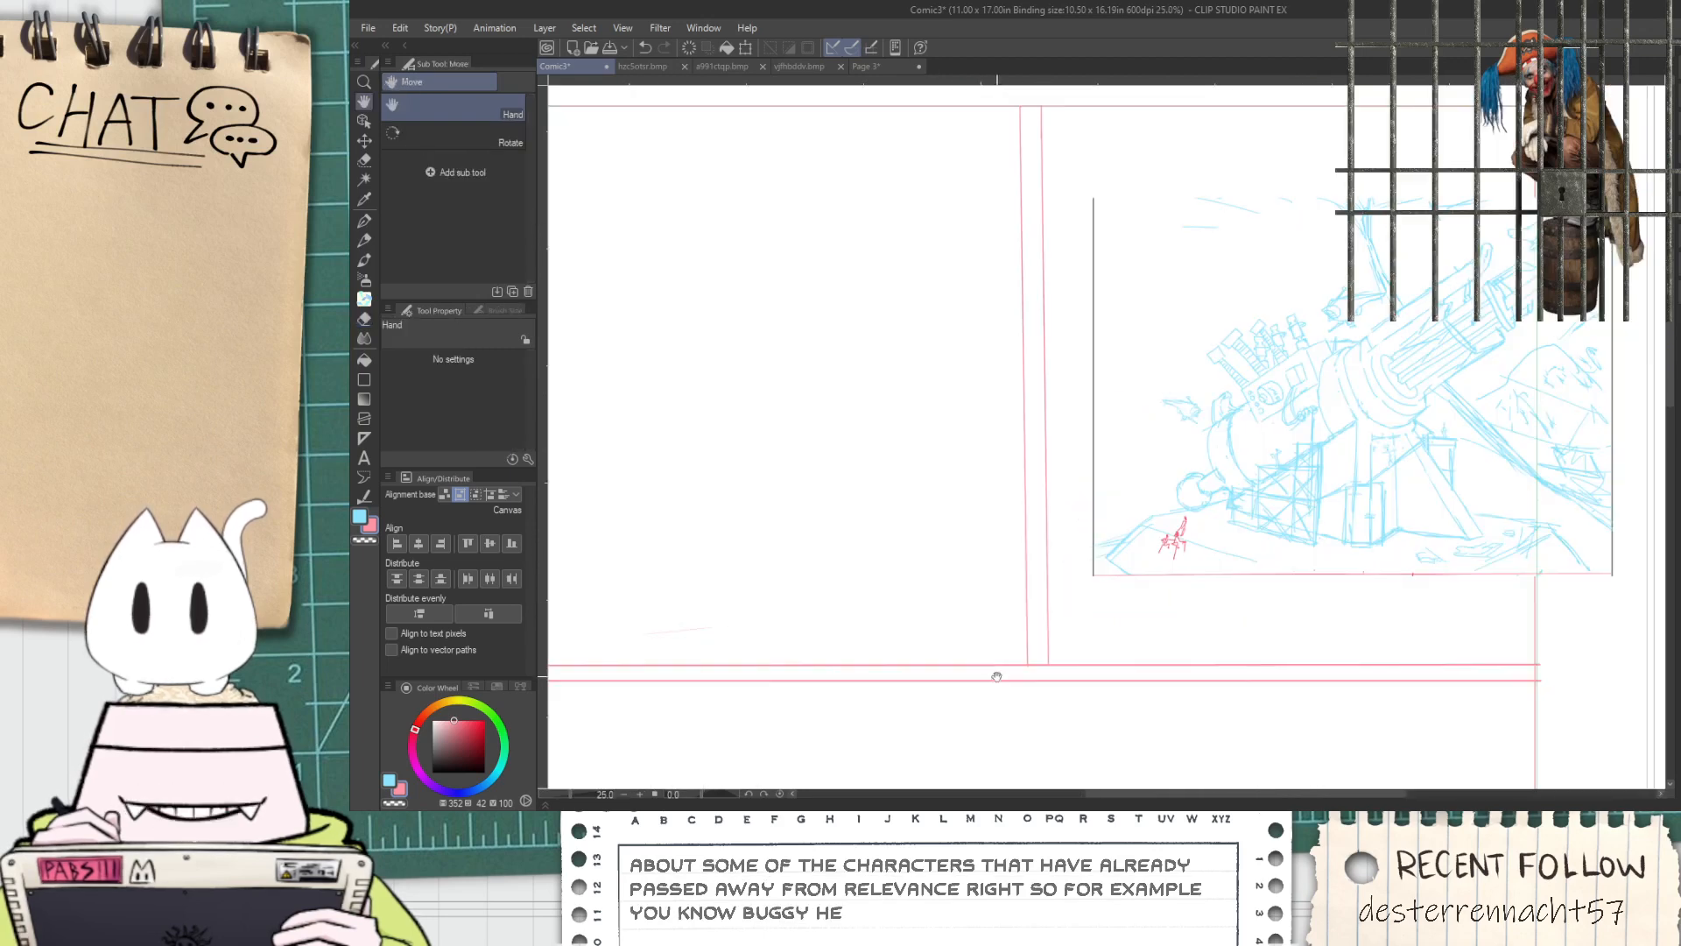
pyautogui.scroll(1, 1037, 649)
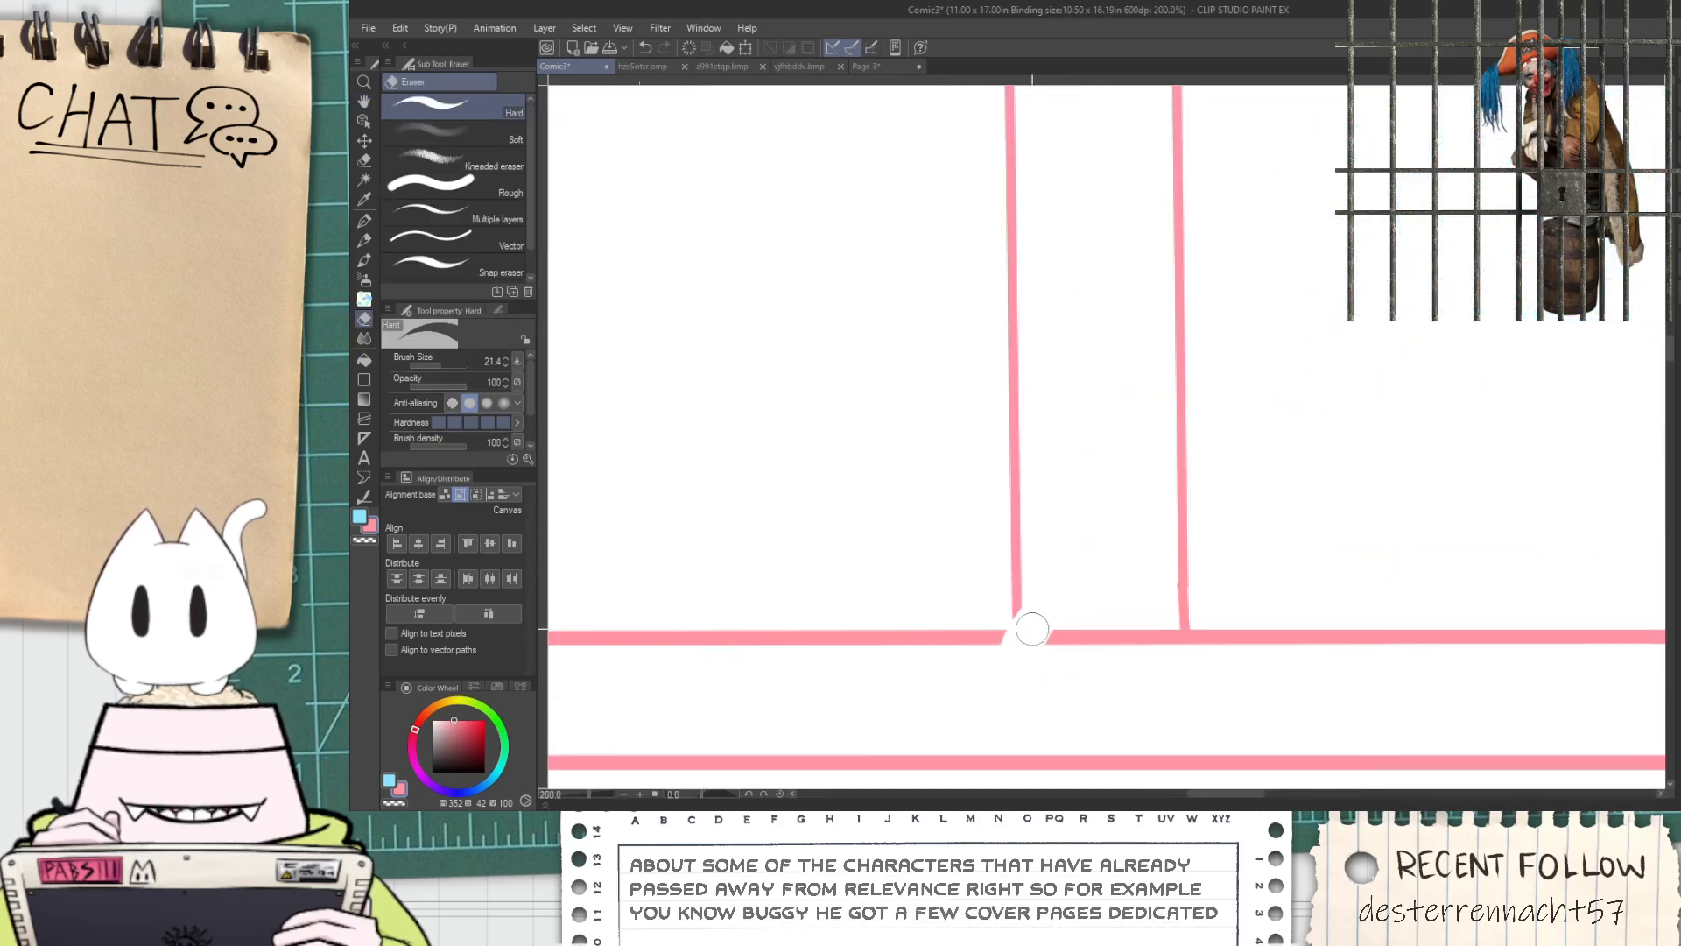
pyautogui.moveTo(1051, 614)
pyautogui.mouseDown()
pyautogui.moveTo(1051, 653)
pyautogui.moveTo(1094, 660)
pyautogui.moveTo(1115, 637)
pyautogui.moveTo(1145, 638)
pyautogui.moveTo(1157, 605)
pyautogui.moveTo(1175, 653)
pyautogui.moveTo(1142, 620)
pyautogui.mouseUp()
pyautogui.scroll(-8, 1120, 611)
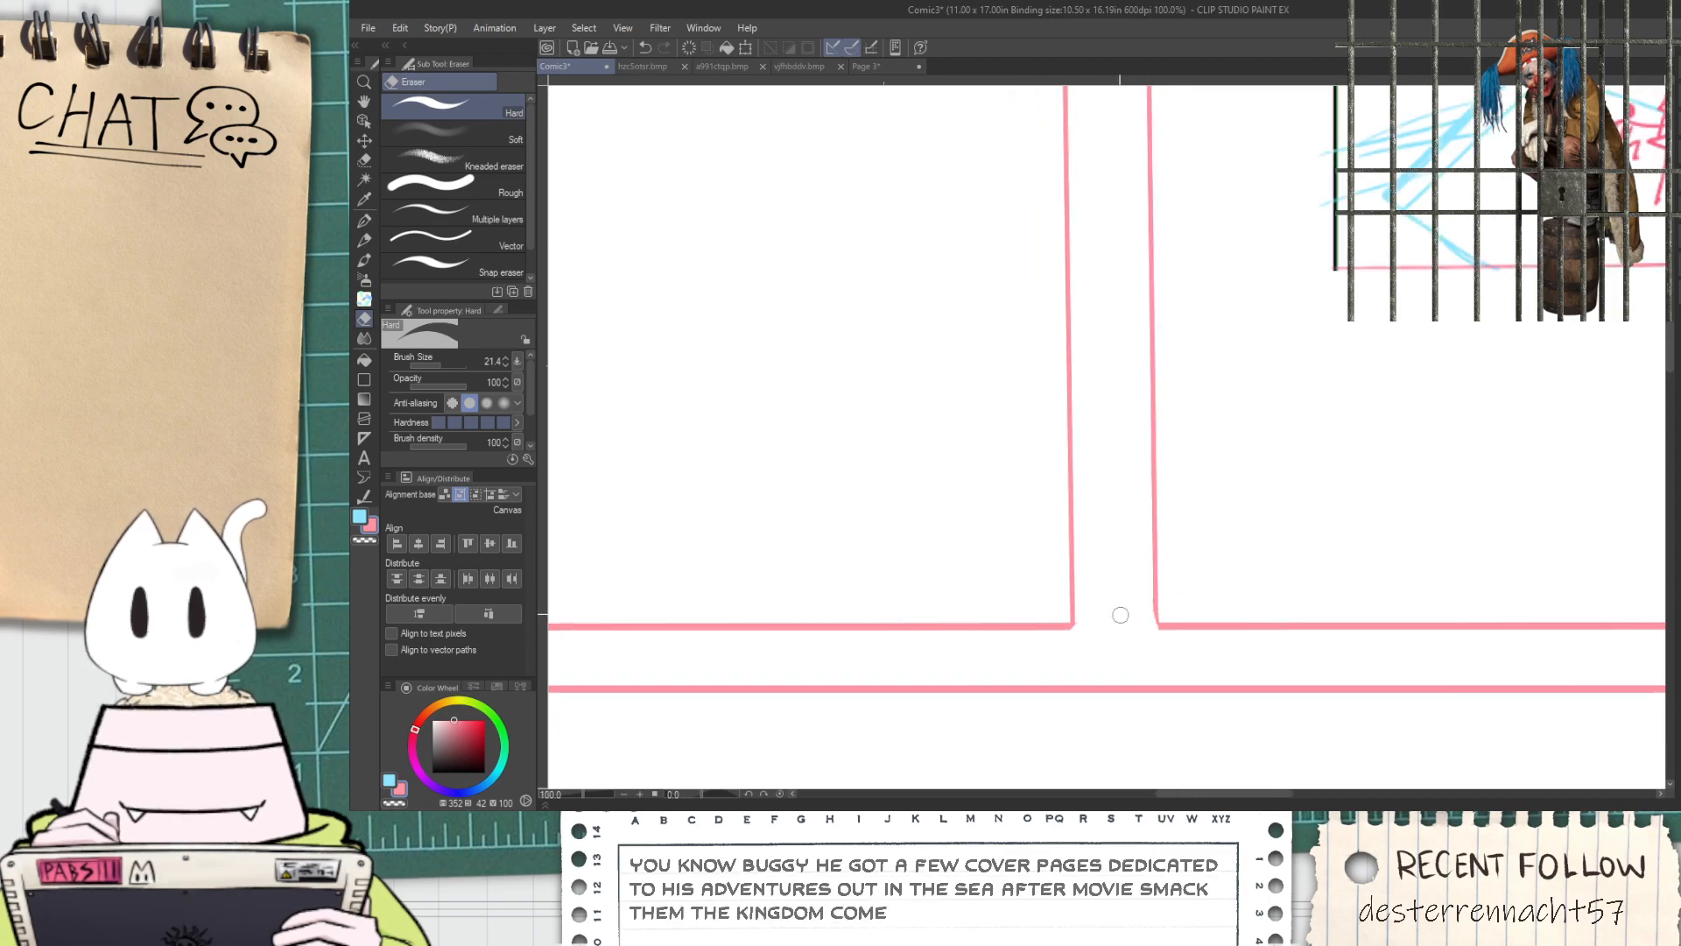
pyautogui.press('space')
pyautogui.moveTo(1095, 499); pyautogui.dragTo(1081, 513)
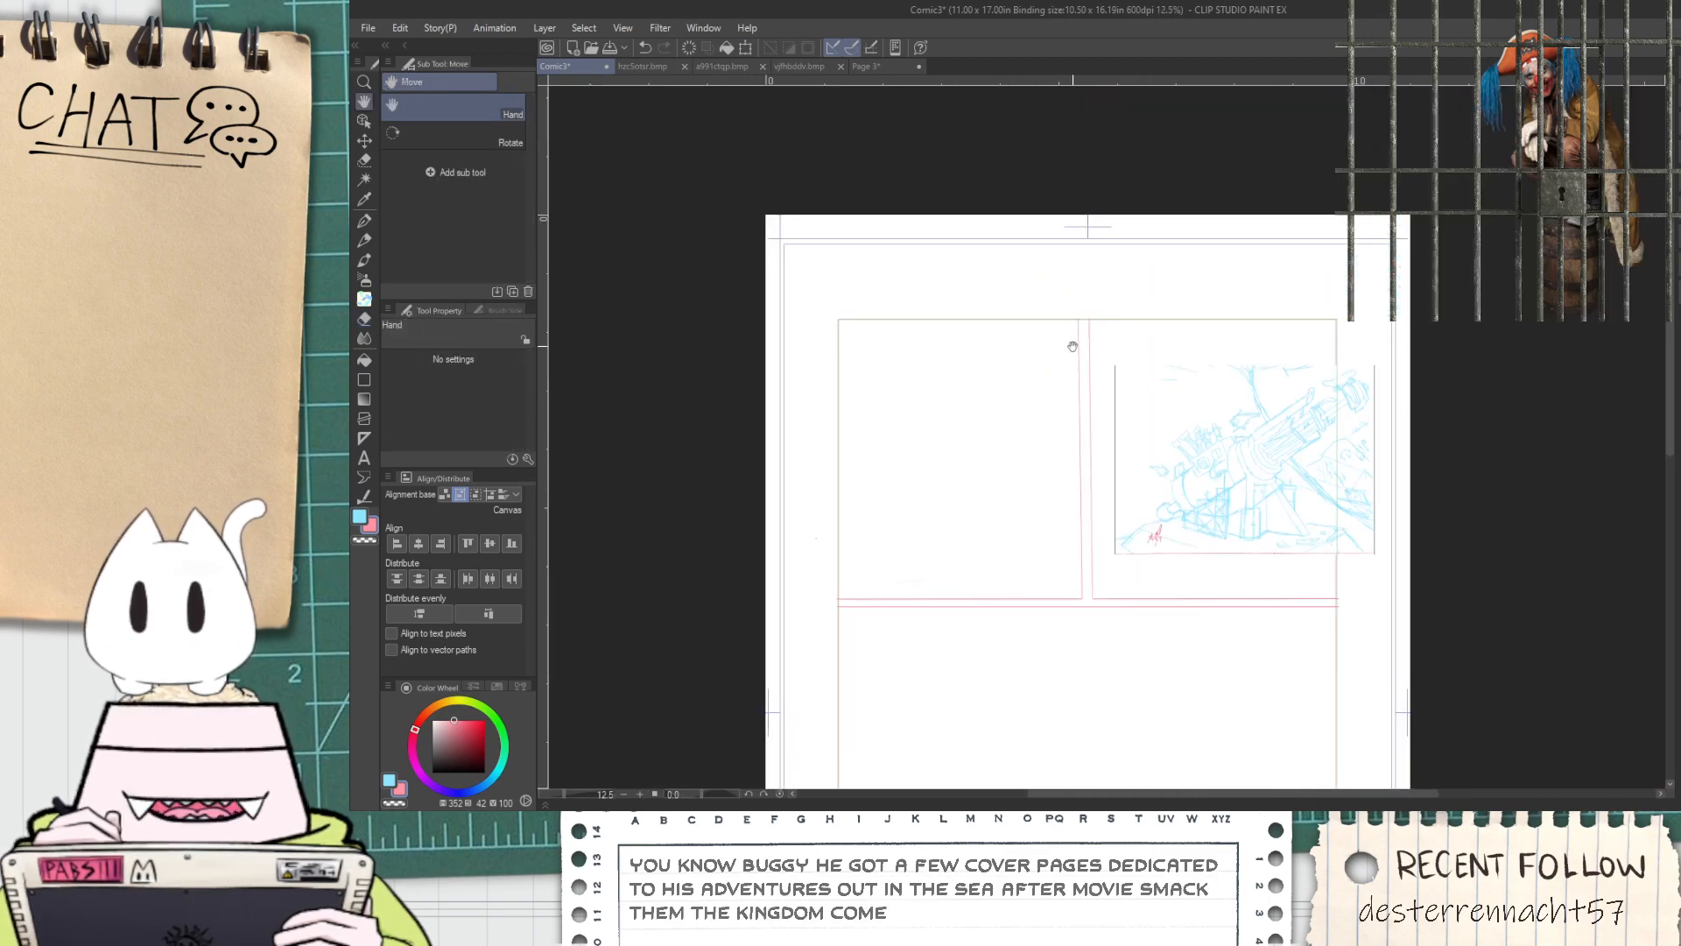
pyautogui.scroll(4, 1058, 496)
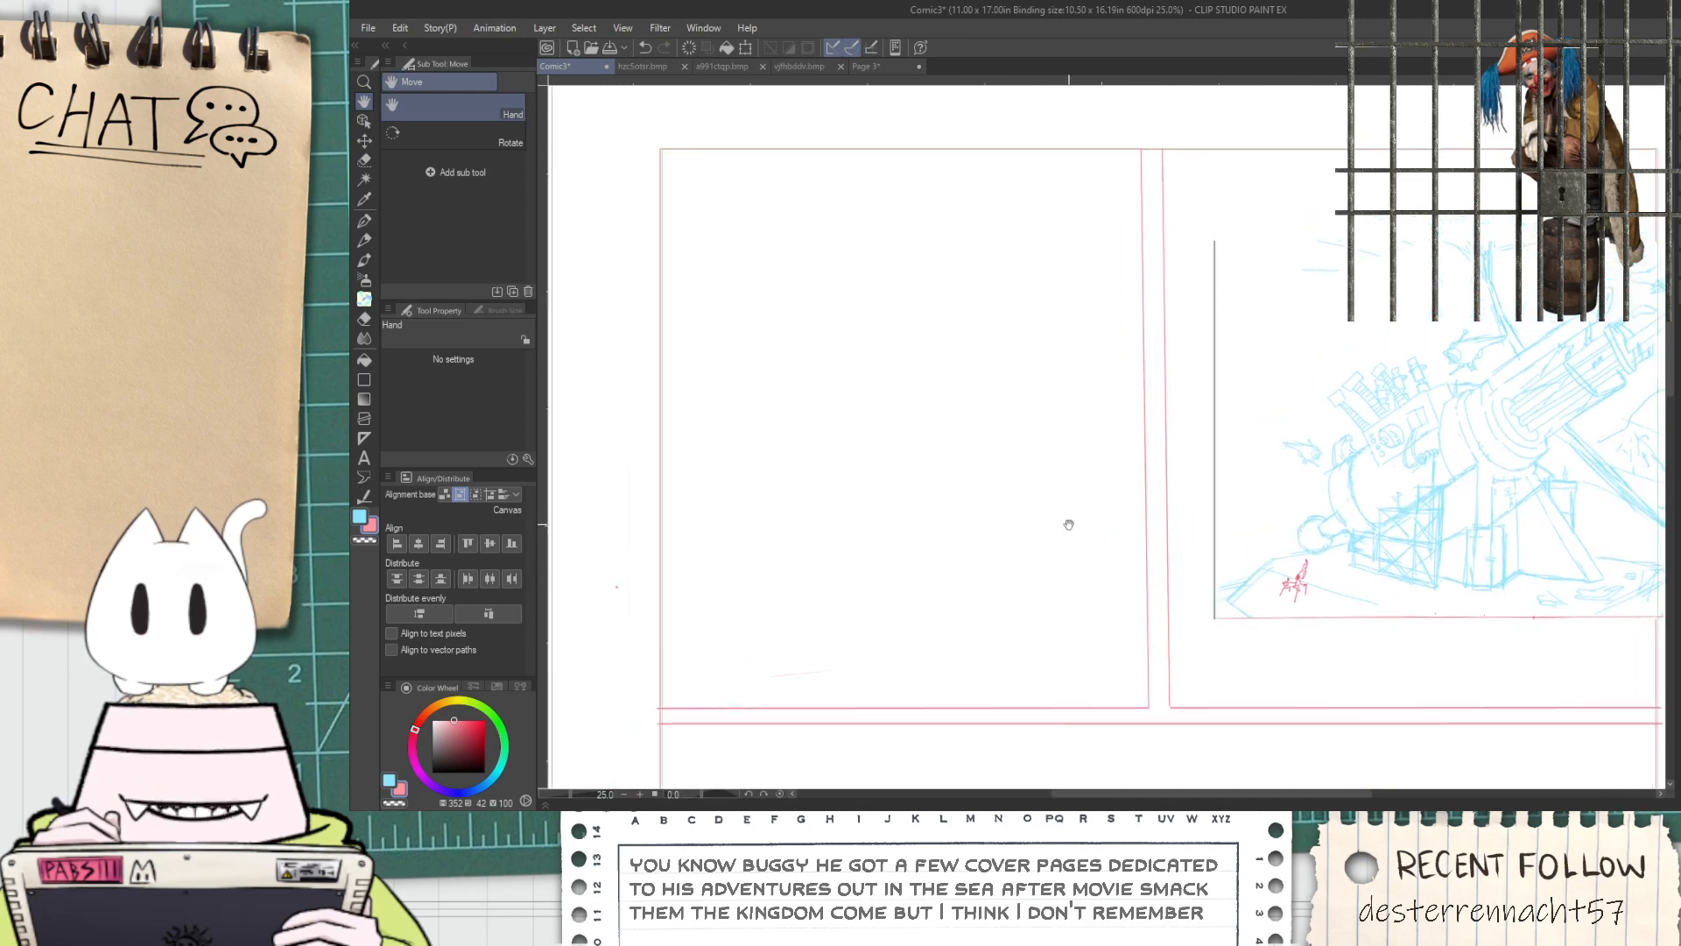
# Choose the G-pen for sketching in the upper-left panel
pyautogui.press('p')
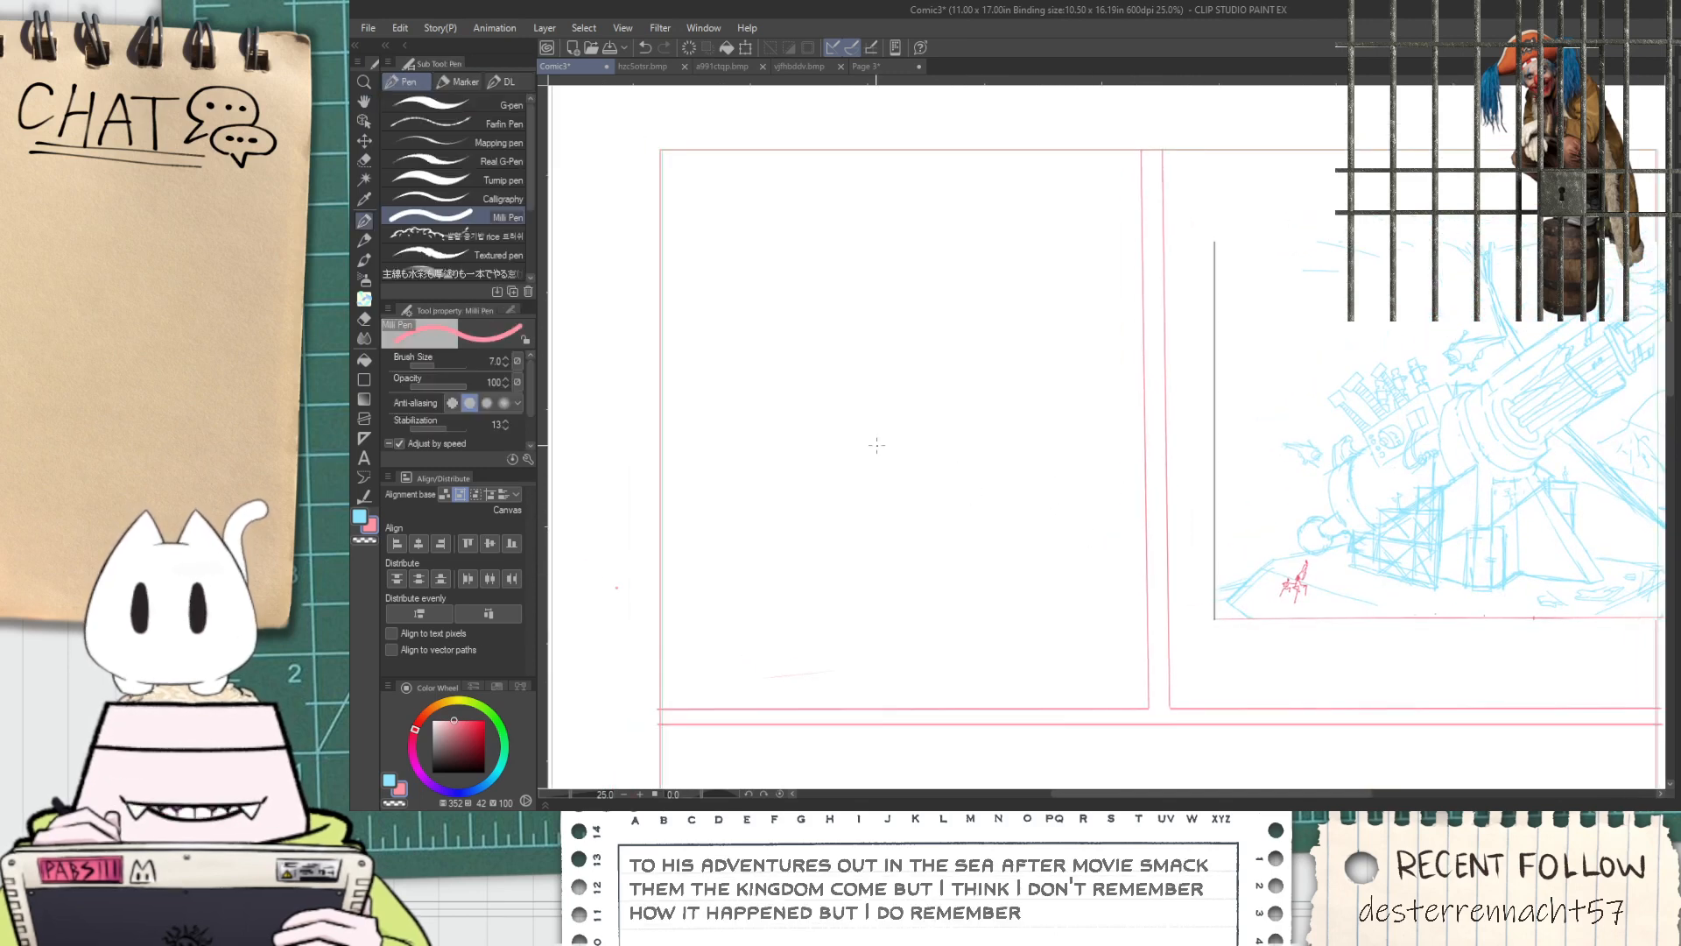
pyautogui.click(492, 107)
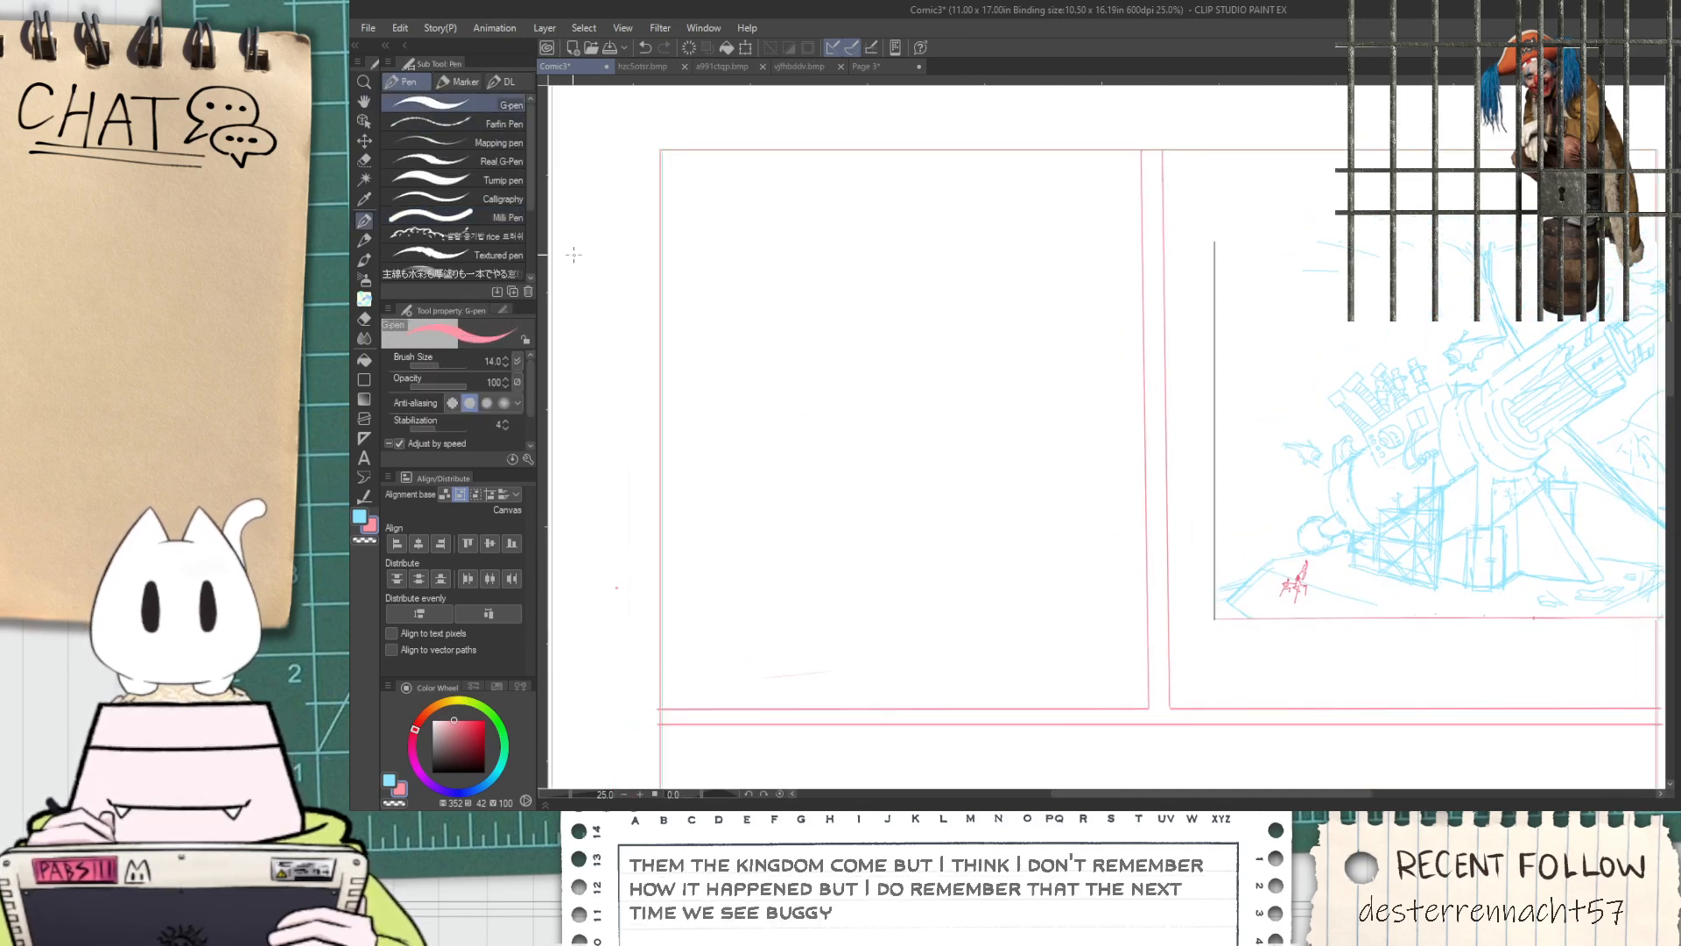
pyautogui.press('h')
pyautogui.moveTo(861, 590); pyautogui.dragTo(856, 578)
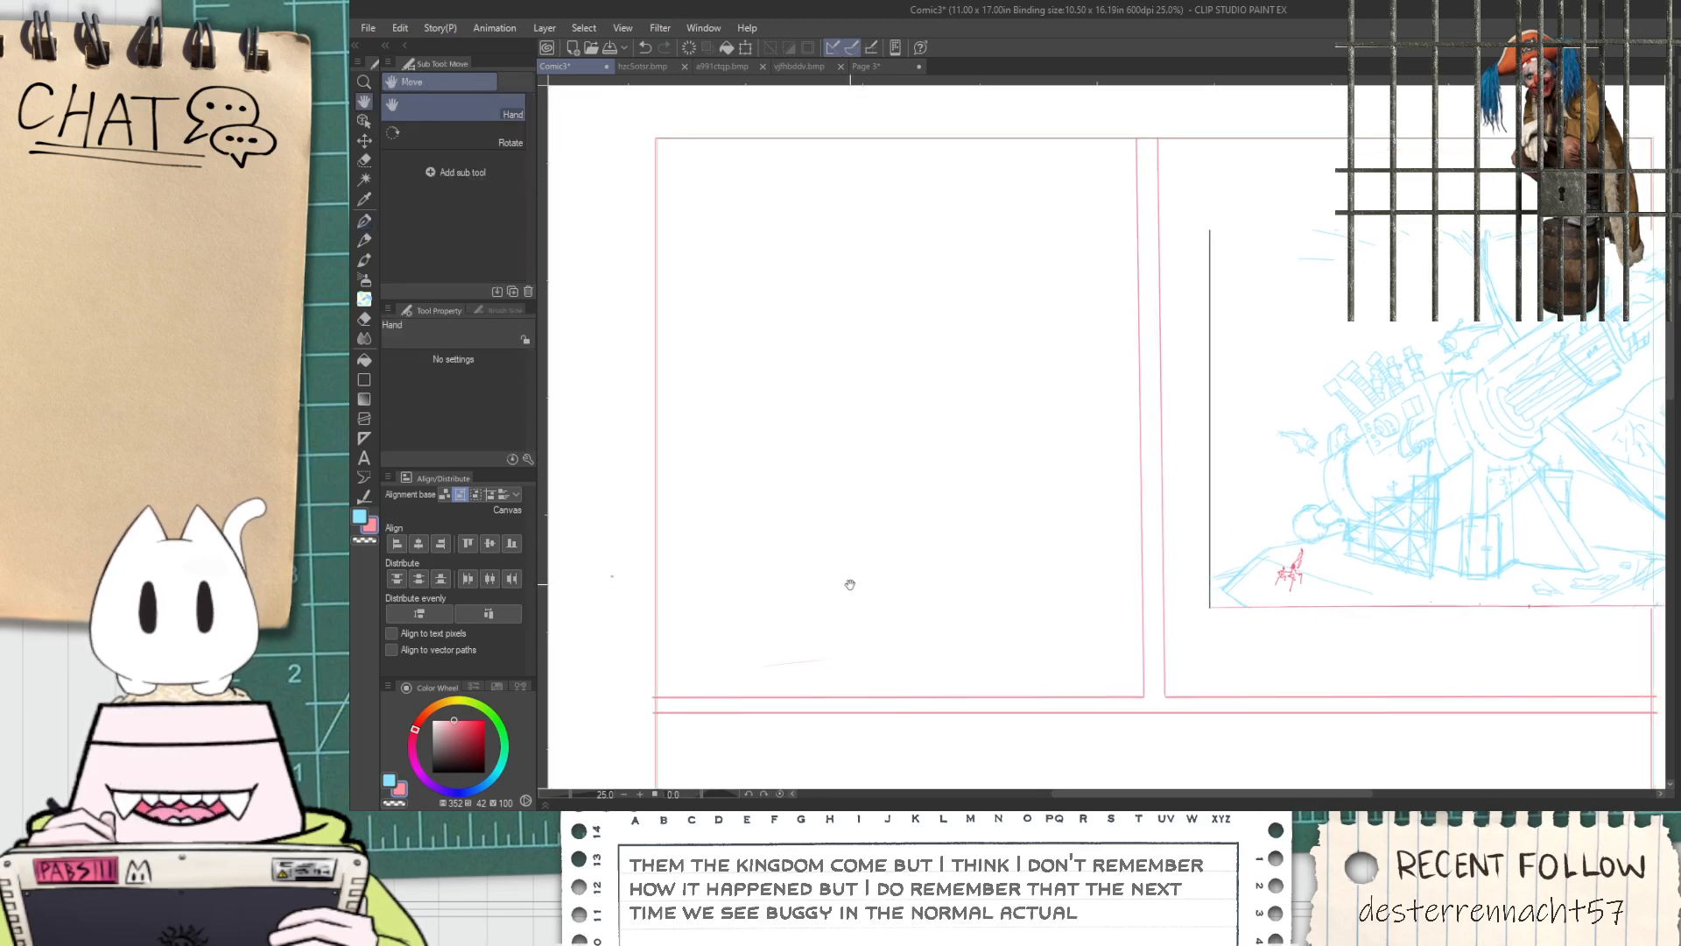
# Erase the stray pink dot outside the left page border with the Rough eraser
pyautogui.moveTo(640, 733); pyautogui.dragTo(811, 576)
pyautogui.scroll(3, 798, 607)
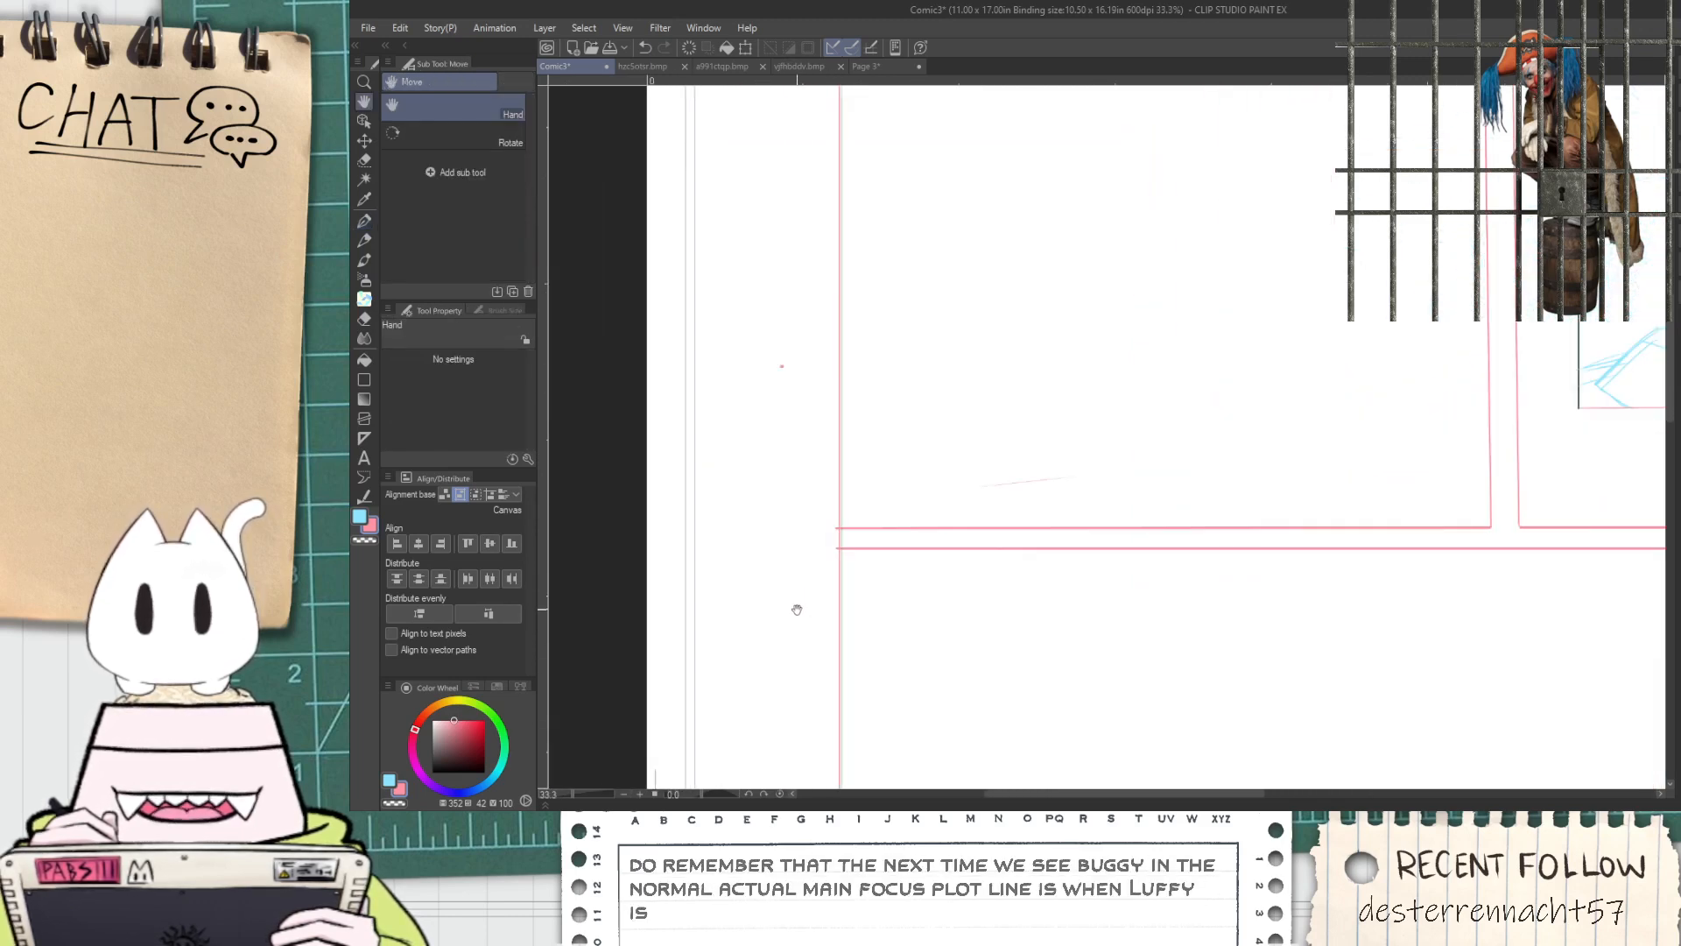
pyautogui.press('e')
pyautogui.click(476, 184)
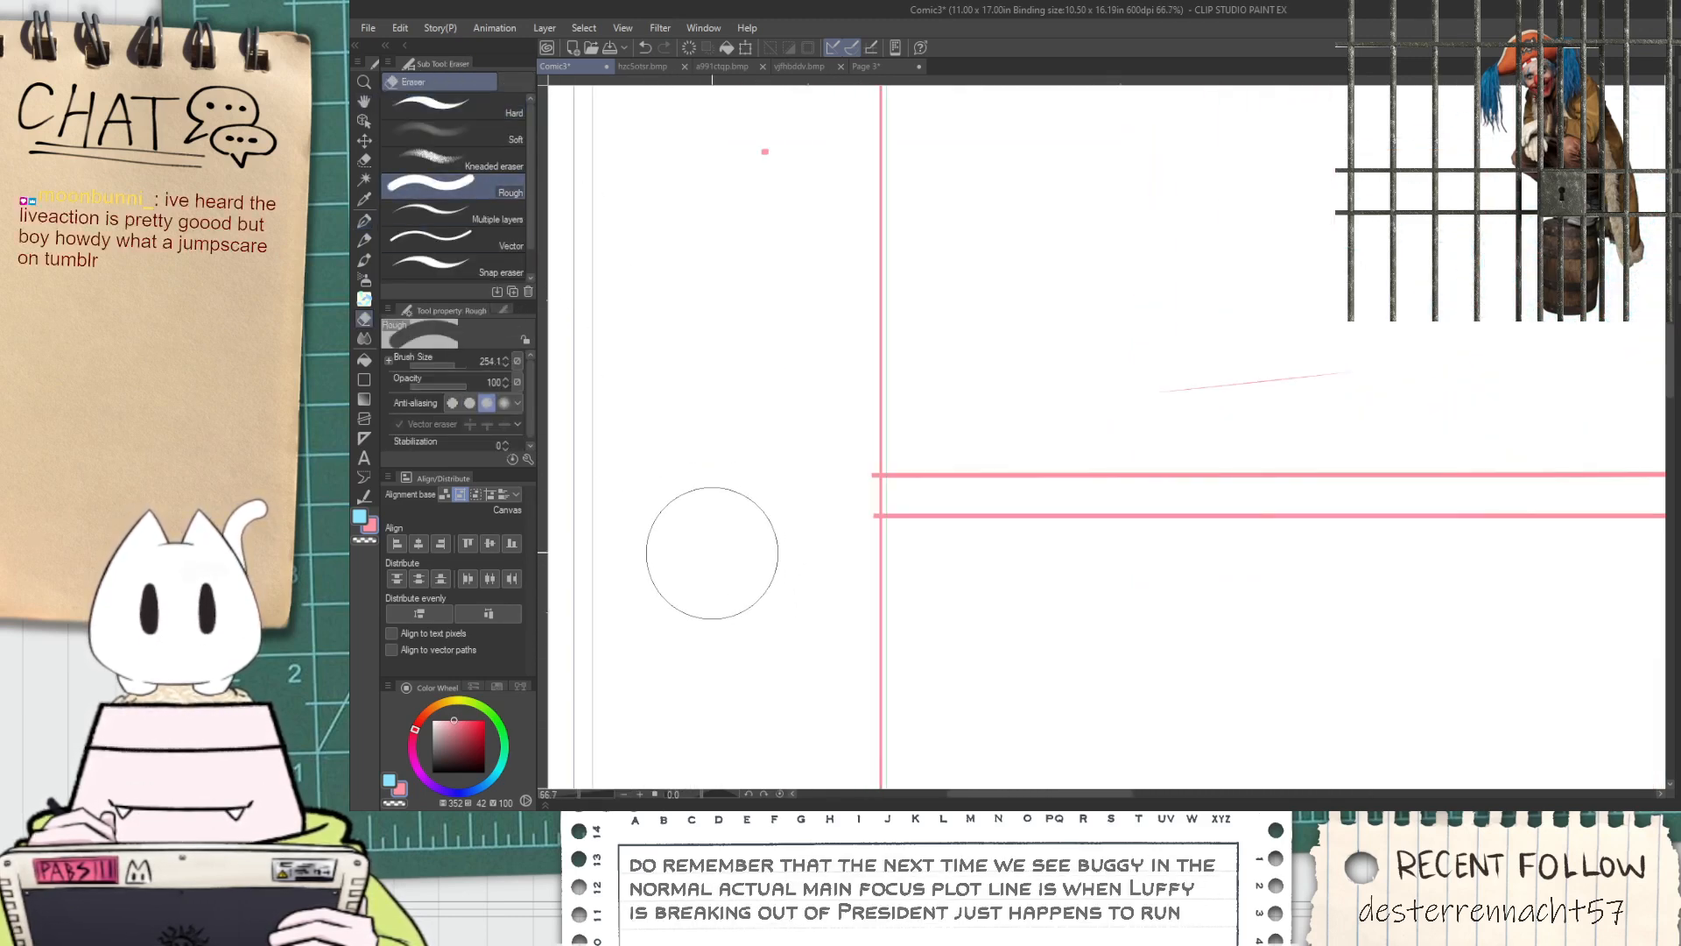
pyautogui.click(728, 196)
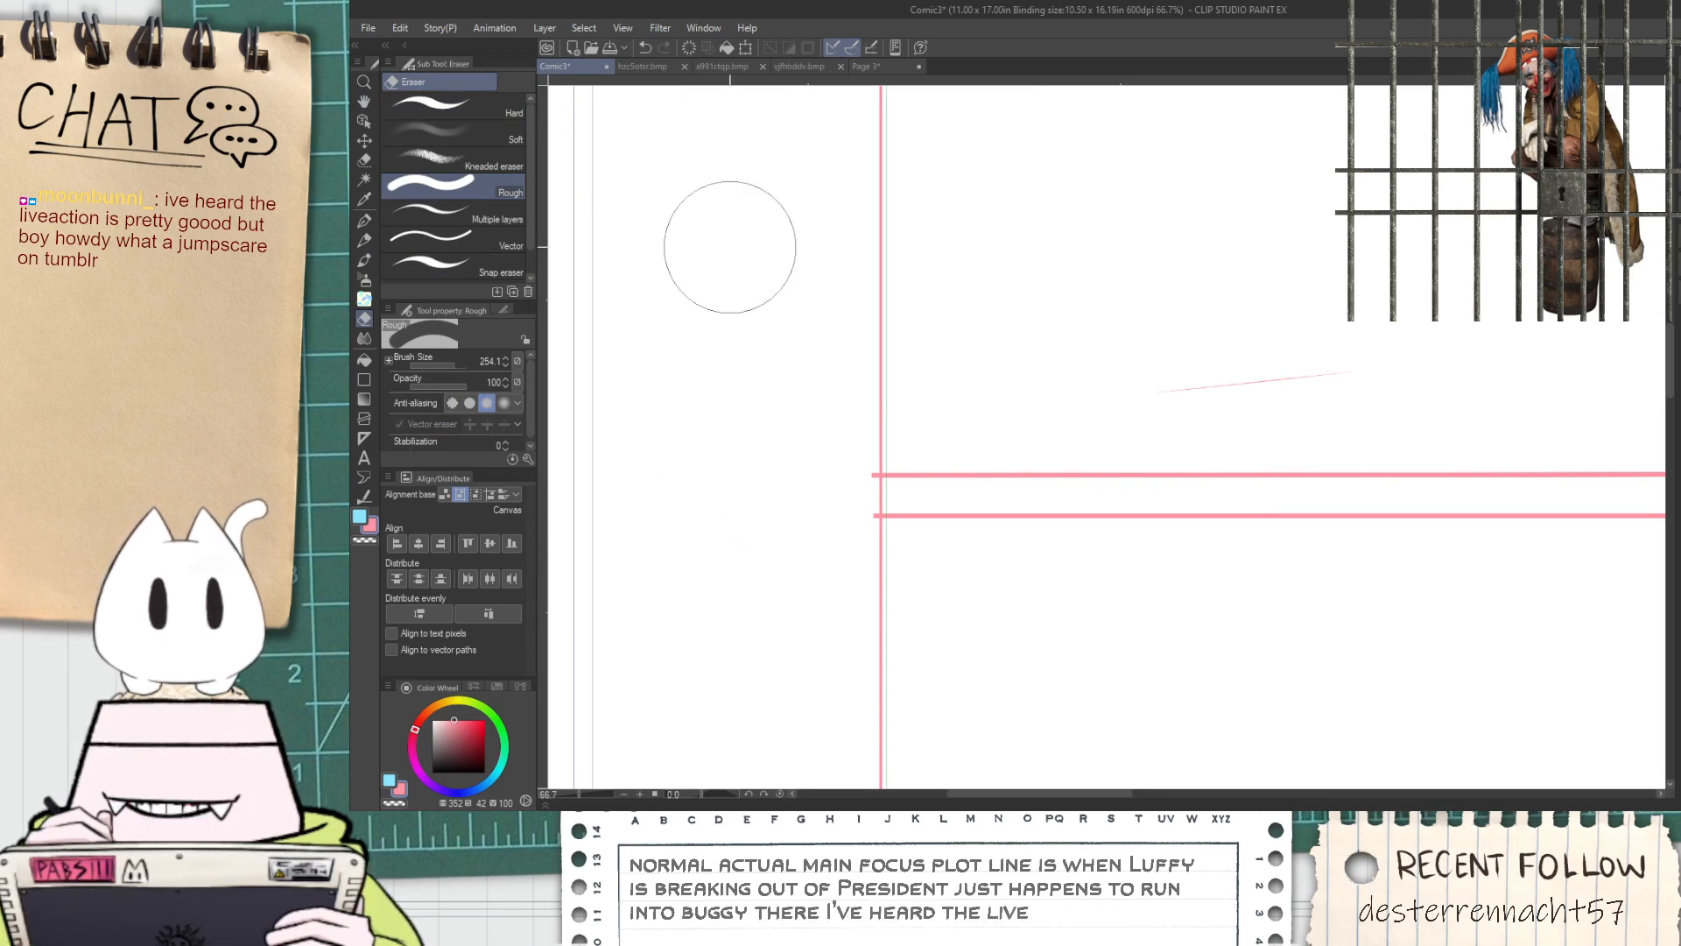
# Trim the overshooting ends of the two horizontal guide lines at the page's side borders
pyautogui.moveTo(800, 518)
pyautogui.mouseDown()
pyautogui.moveTo(806, 472)
pyautogui.moveTo(811, 506)
pyautogui.mouseUp()
pyautogui.scroll(-5, 804, 487)
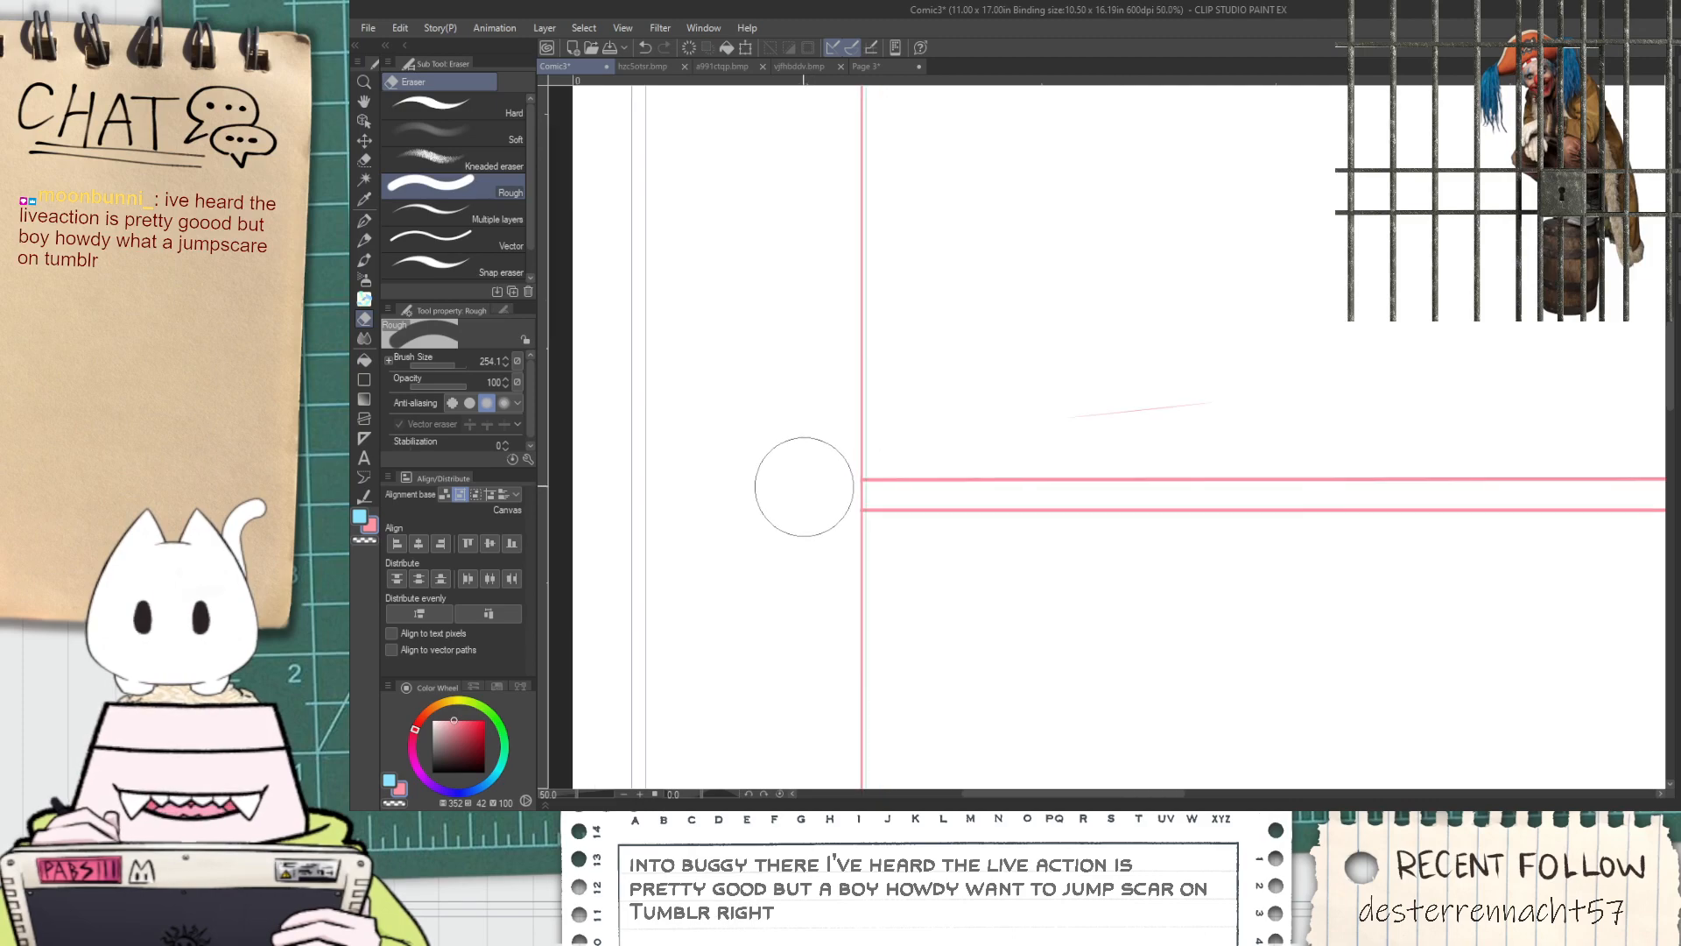
pyautogui.press('space')
pyautogui.moveTo(1189, 520); pyautogui.dragTo(1063, 531)
pyautogui.scroll(2, 1062, 531)
pyautogui.scroll(4, 1399, 462)
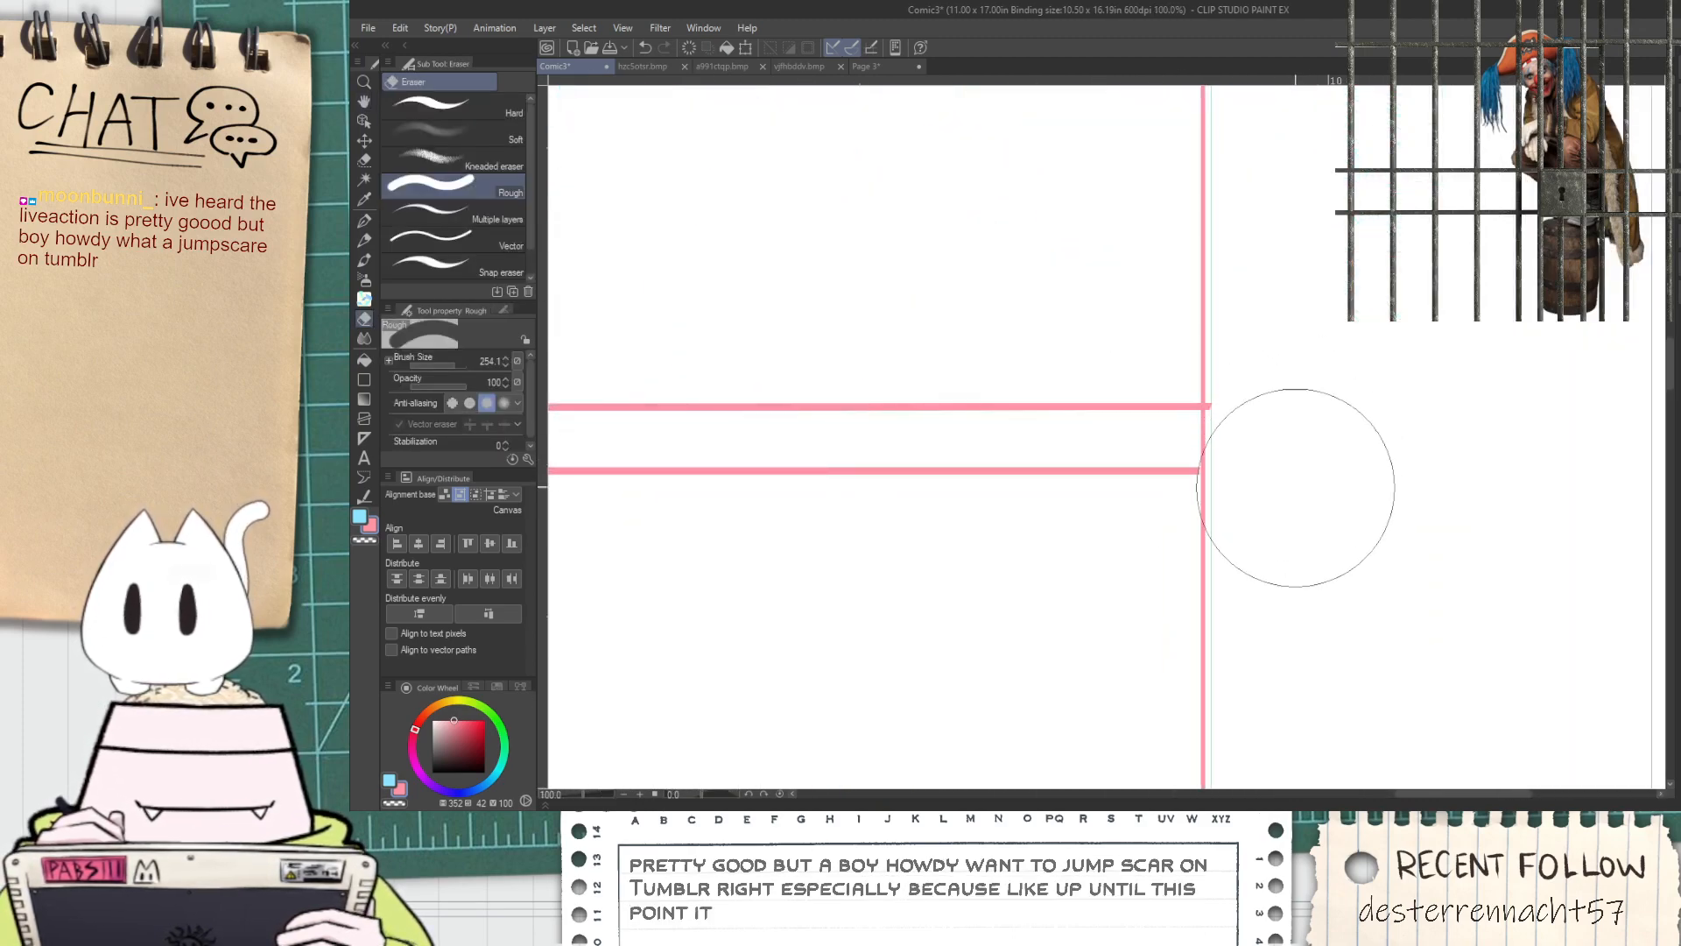
pyautogui.scroll(-1, 1289, 449)
pyautogui.scroll(-3, 1230, 450)
pyautogui.press('space')
pyautogui.moveTo(838, 120); pyautogui.dragTo(1104, 581)
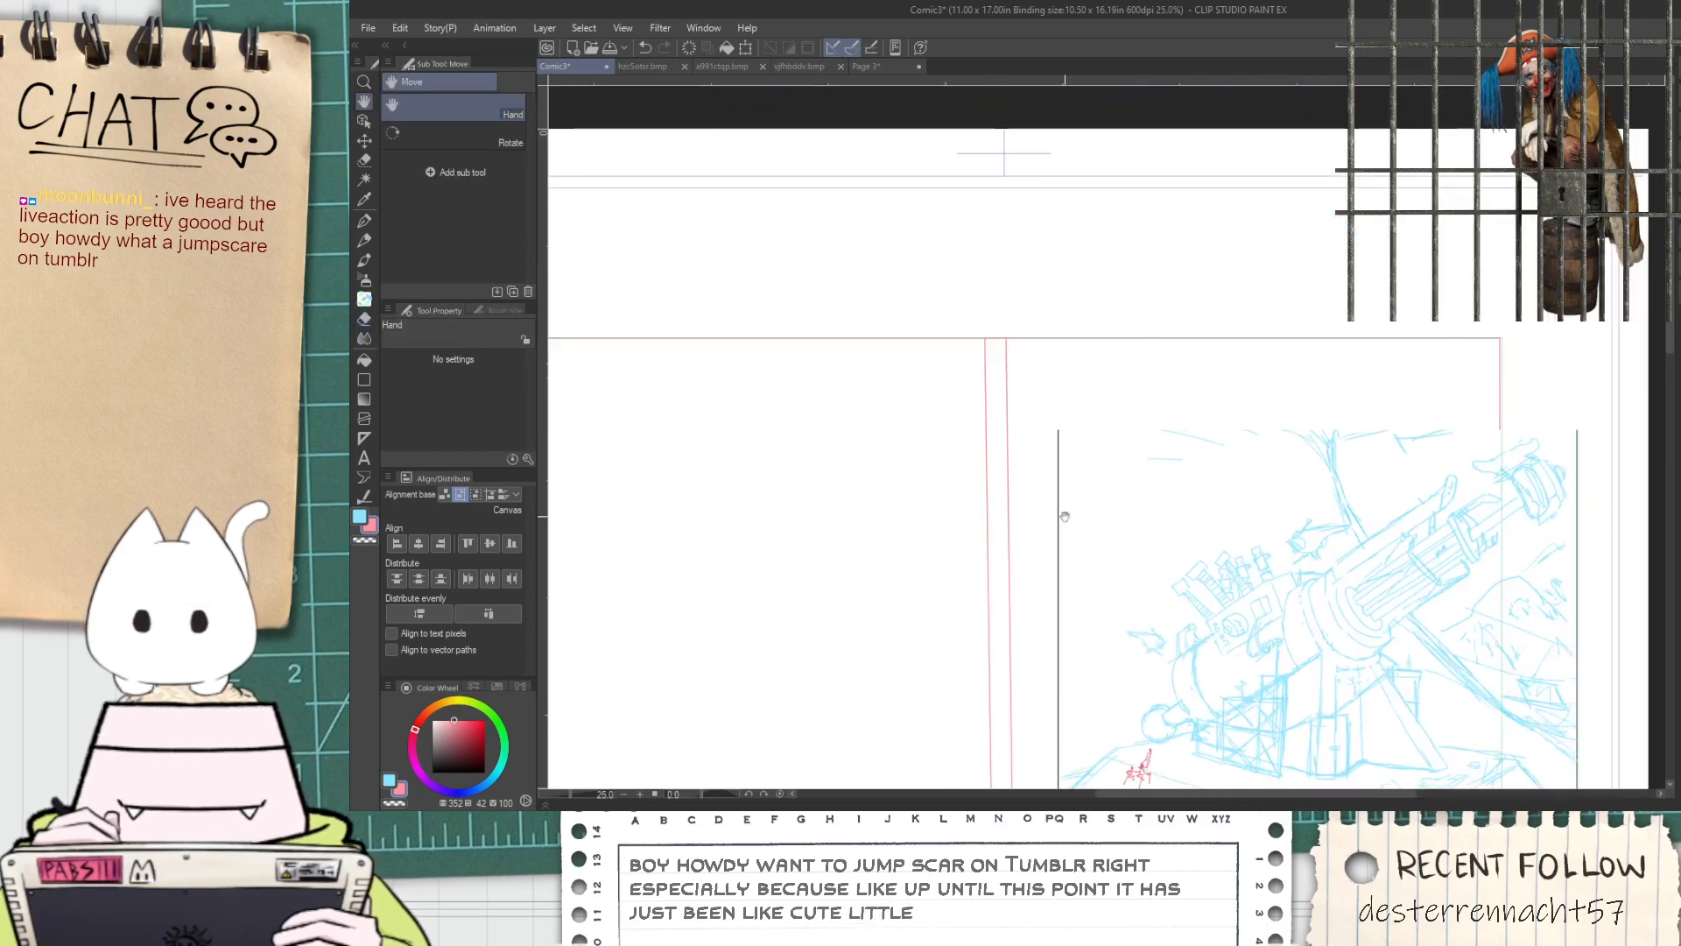
# Sketch a curve with the G-pen from the upper-left panel's top, sweeping down toward the panel's right side
pyautogui.scroll(2, 998, 311)
pyautogui.scroll(-1, 1013, 360)
pyautogui.scroll(-3, 1012, 360)
pyautogui.moveTo(920, 469); pyautogui.dragTo(911, 364)
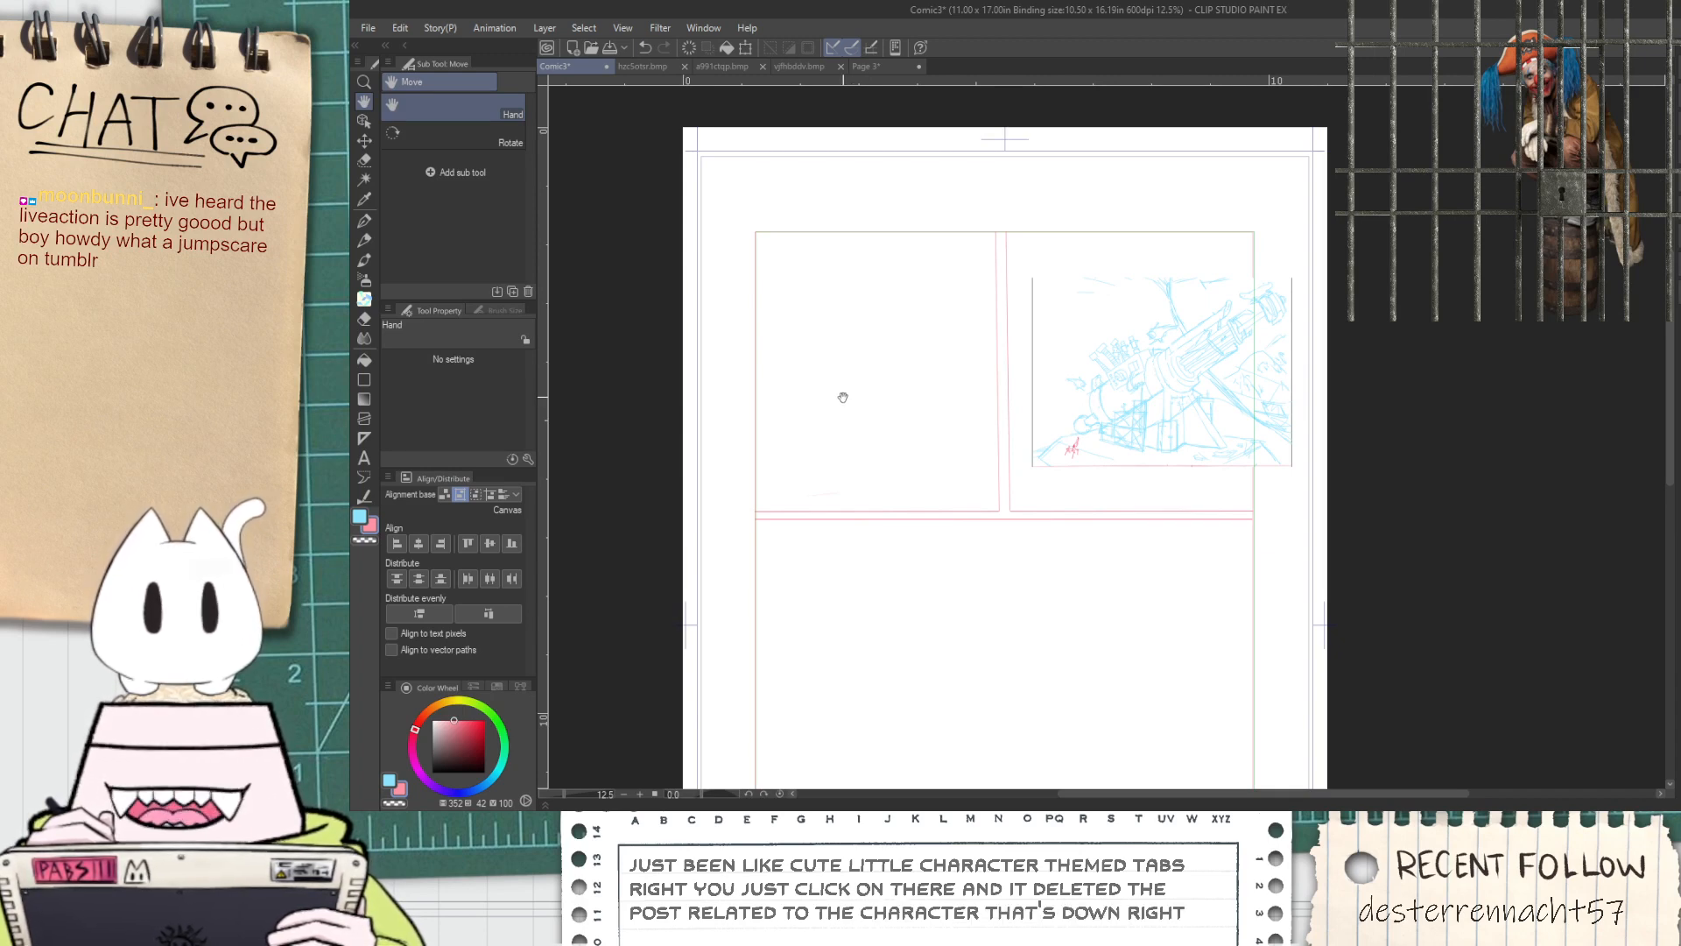
pyautogui.scroll(2, 823, 412)
pyautogui.moveTo(840, 455); pyautogui.dragTo(923, 576)
pyautogui.press('p')
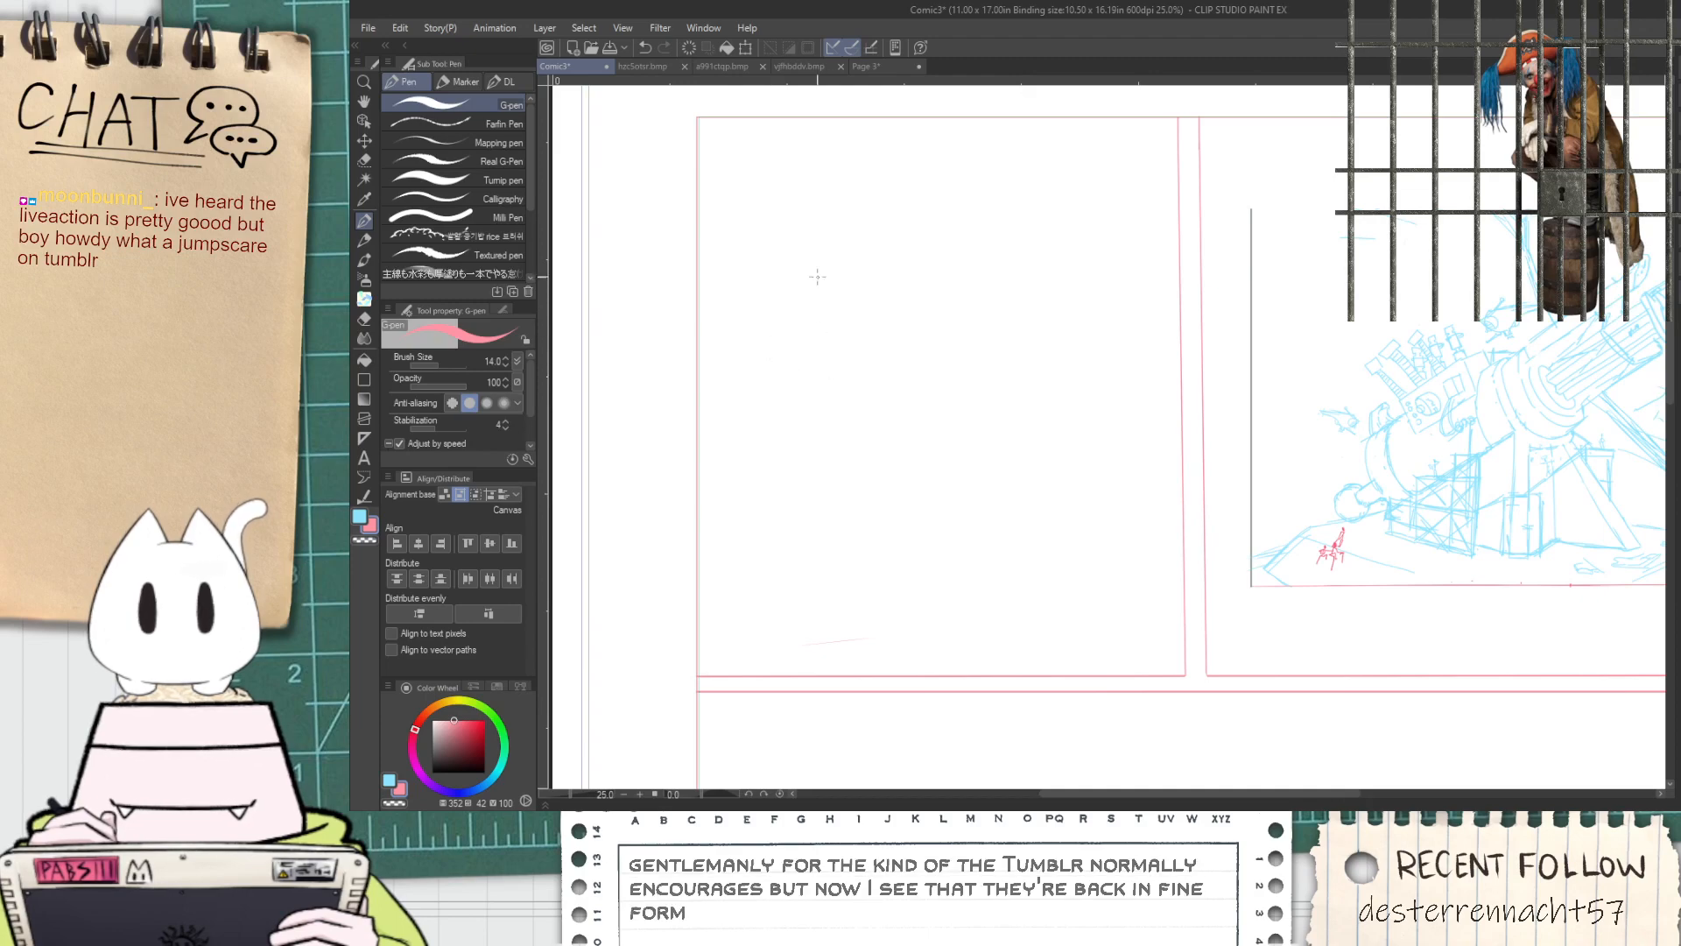
pyautogui.scroll(-2, 933, 379)
pyautogui.press('space')
pyautogui.moveTo(980, 397); pyautogui.dragTo(948, 391)
pyautogui.scroll(2, 949, 390)
pyautogui.moveTo(823, 294); pyautogui.dragTo(916, 274)
pyautogui.moveTo(774, 125)
pyautogui.mouseDown()
pyautogui.moveTo(833, 334)
pyautogui.moveTo(878, 377)
pyautogui.mouseUp()
pyautogui.hotkey('ctrl', 'z')
pyautogui.moveTo(886, 119); pyautogui.dragTo(933, 228)
pyautogui.hotkey('ctrl', 'z')
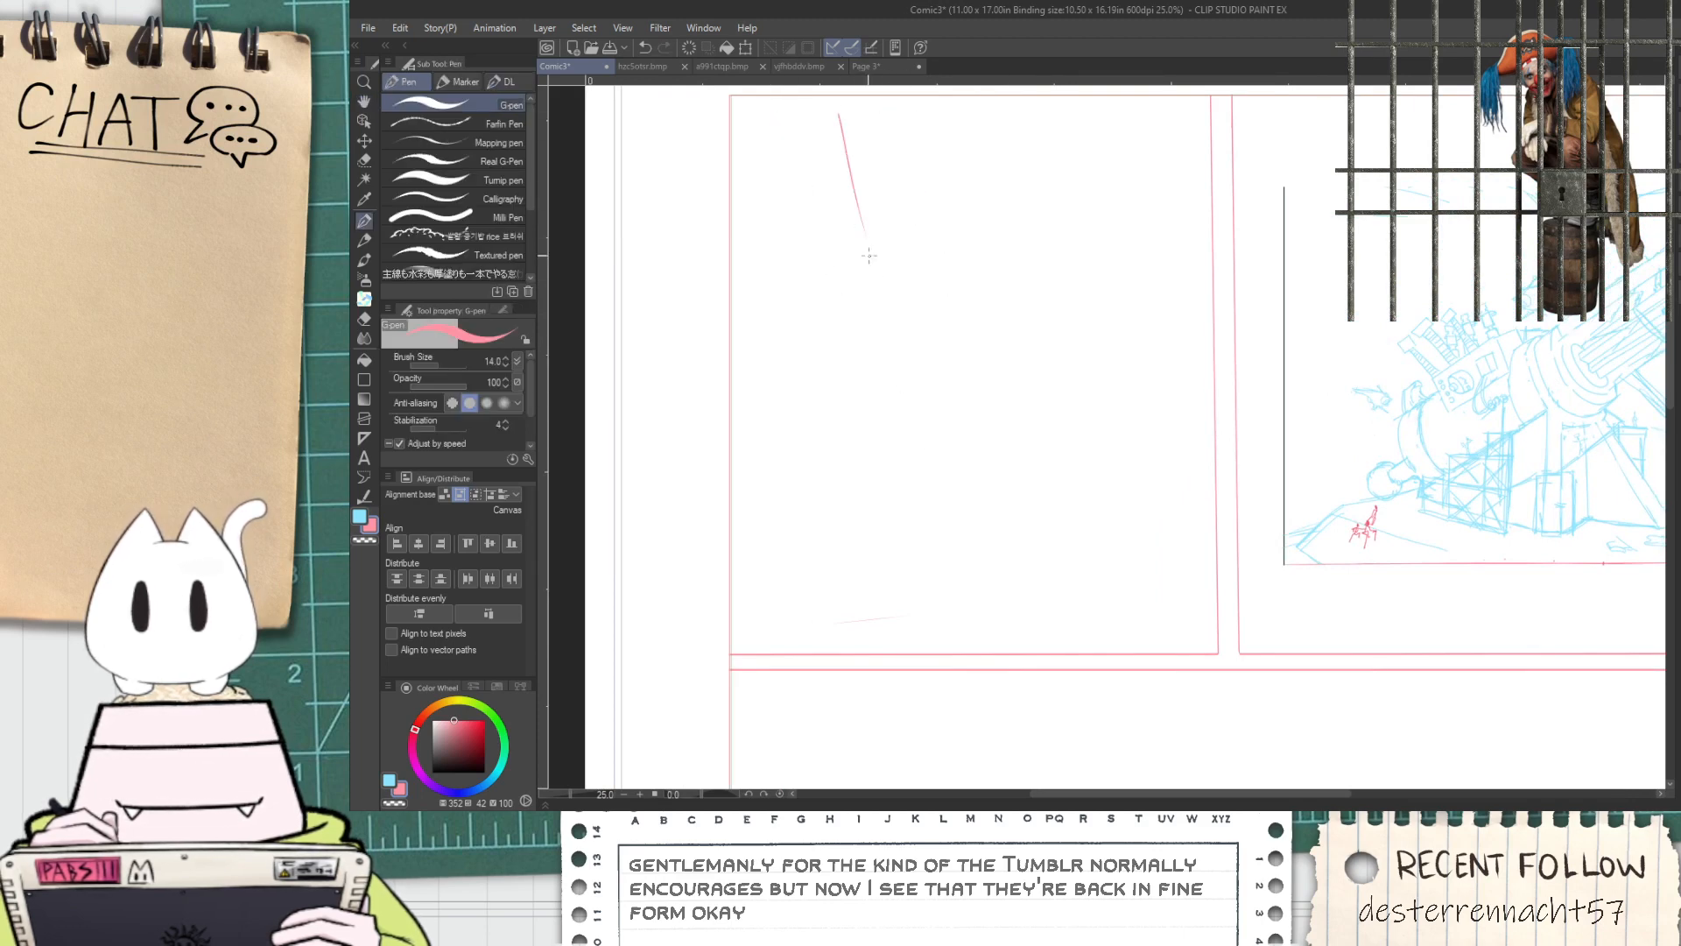
pyautogui.moveTo(1020, 400); pyautogui.dragTo(1071, 395)
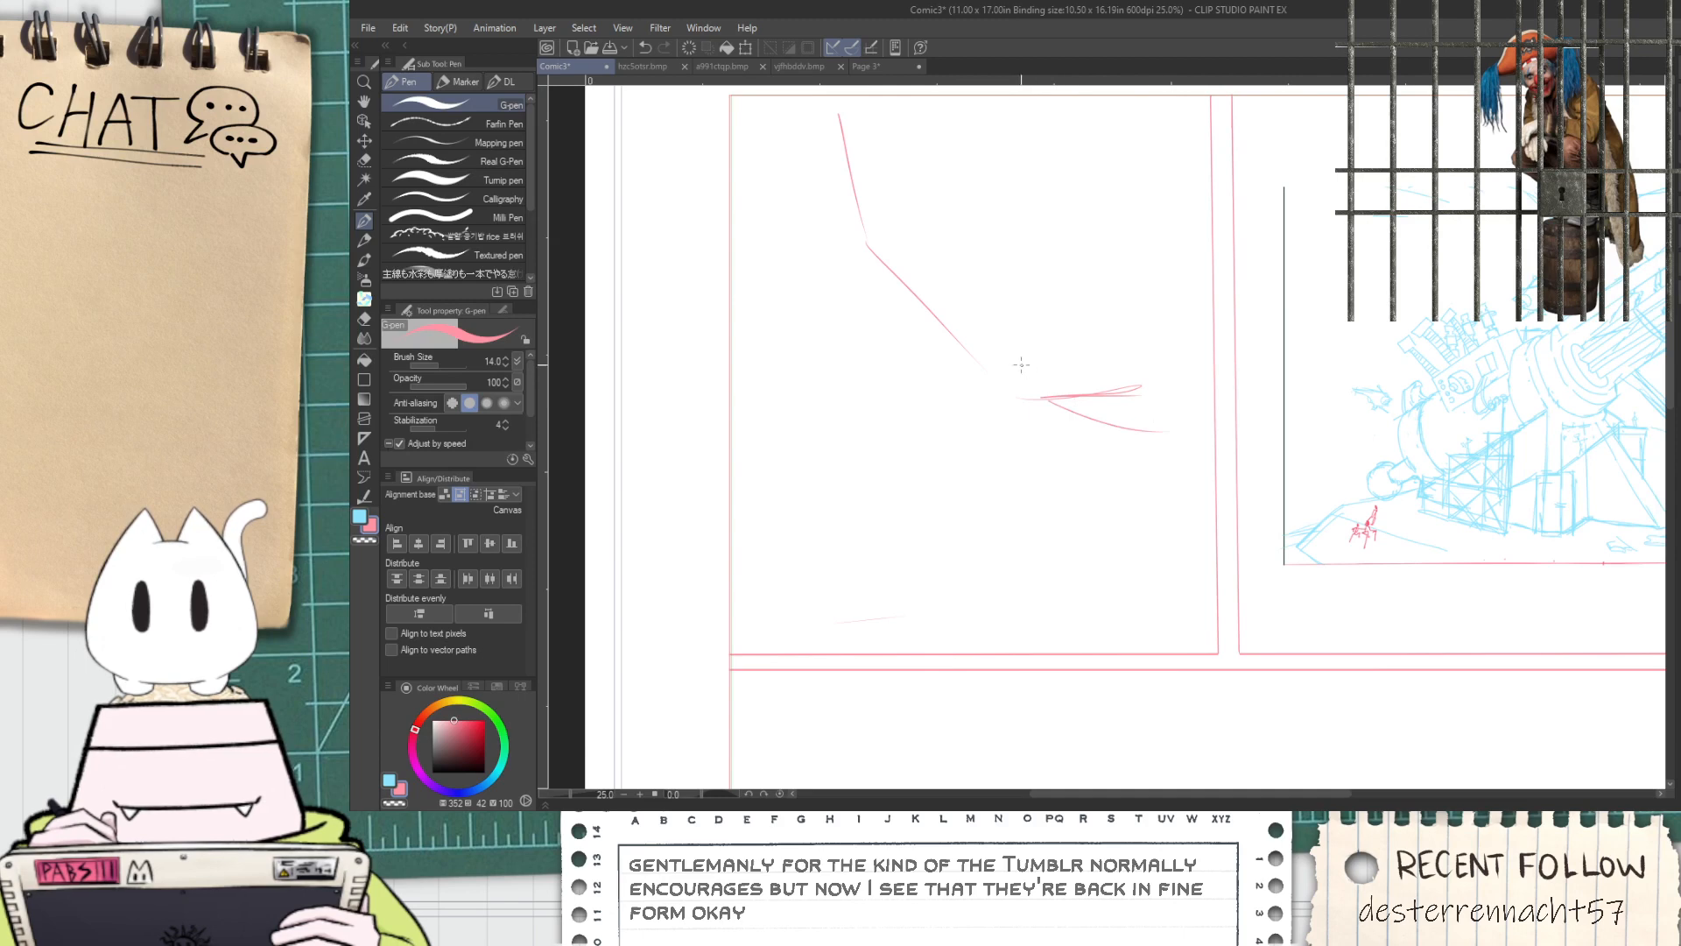
pyautogui.moveTo(1163, 428)
pyautogui.mouseDown()
pyautogui.moveTo(1064, 370)
pyautogui.moveTo(1131, 390)
pyautogui.moveTo(1074, 349)
pyautogui.mouseUp()
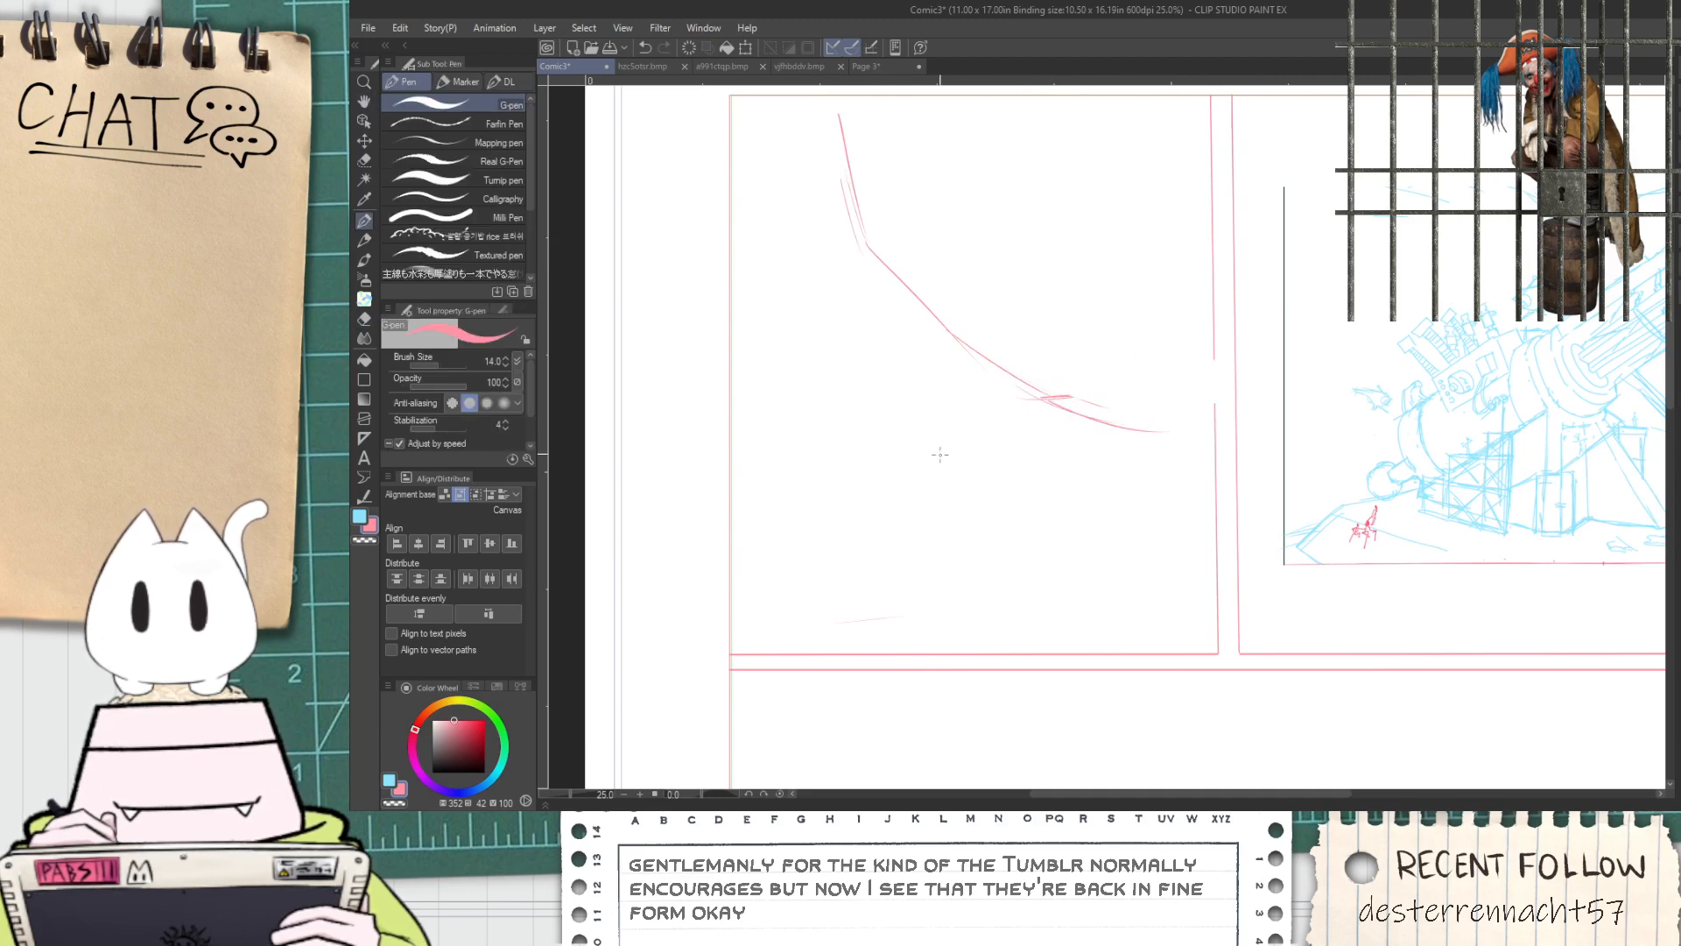
# Sketch a diagonal cannon barrel across the curve, with two parallel edges and a rounded tip
pyautogui.moveTo(792, 551); pyautogui.dragTo(818, 469)
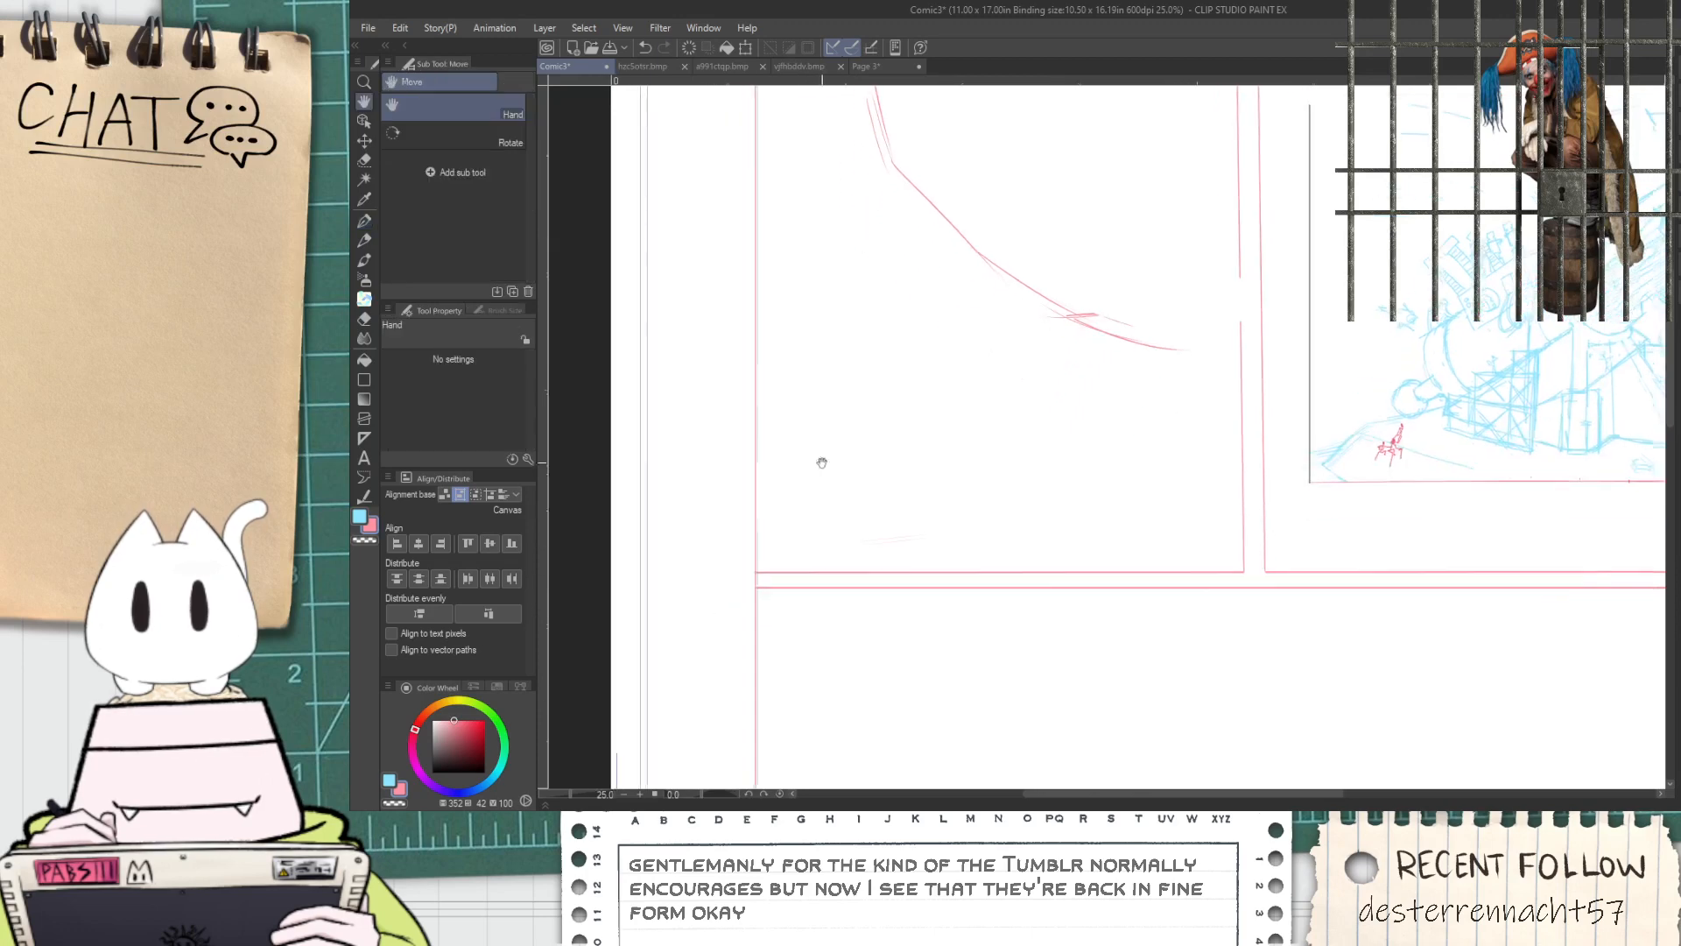
pyautogui.moveTo(850, 315)
pyautogui.mouseDown()
pyautogui.moveTo(870, 398)
pyautogui.moveTo(1042, 227)
pyautogui.mouseUp()
pyautogui.hotkey('ctrl', 'z')
pyautogui.moveTo(760, 410)
pyautogui.mouseDown()
pyautogui.moveTo(1064, 141)
pyautogui.moveTo(895, 258)
pyautogui.mouseUp()
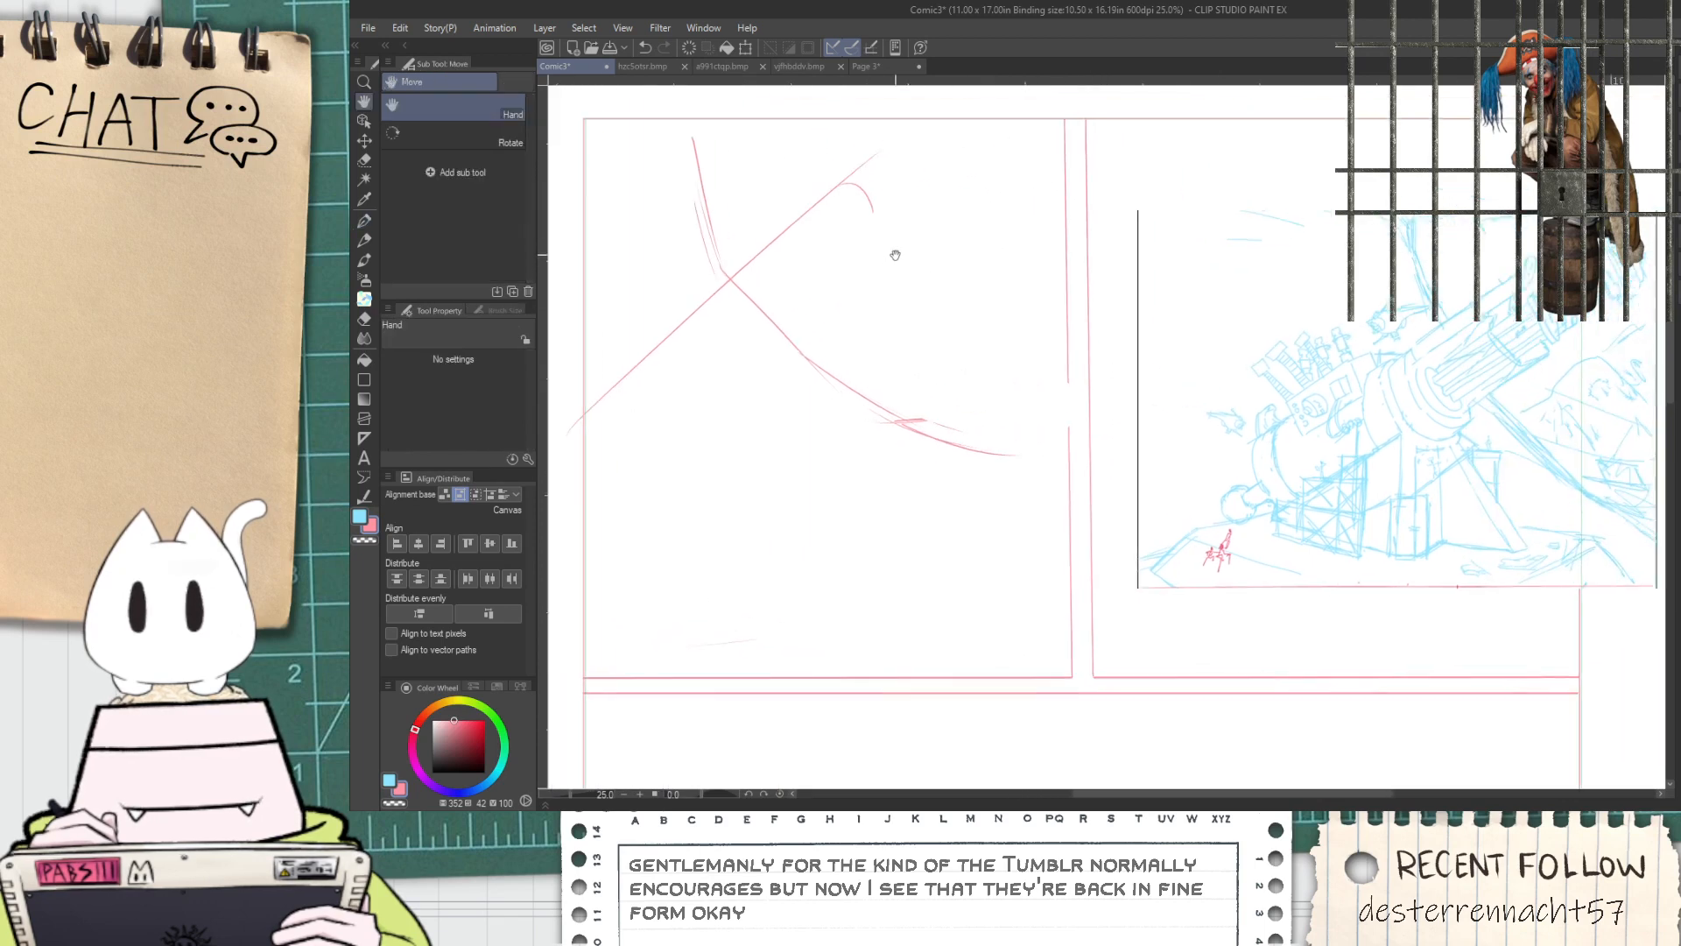
pyautogui.moveTo(780, 226); pyautogui.dragTo(930, 263)
pyautogui.hotkey('ctrl', 'z')
pyautogui.moveTo(781, 225)
pyautogui.mouseDown()
pyautogui.moveTo(889, 256)
pyautogui.moveTo(717, 413)
pyautogui.mouseUp()
pyautogui.moveTo(879, 252); pyautogui.dragTo(632, 501)
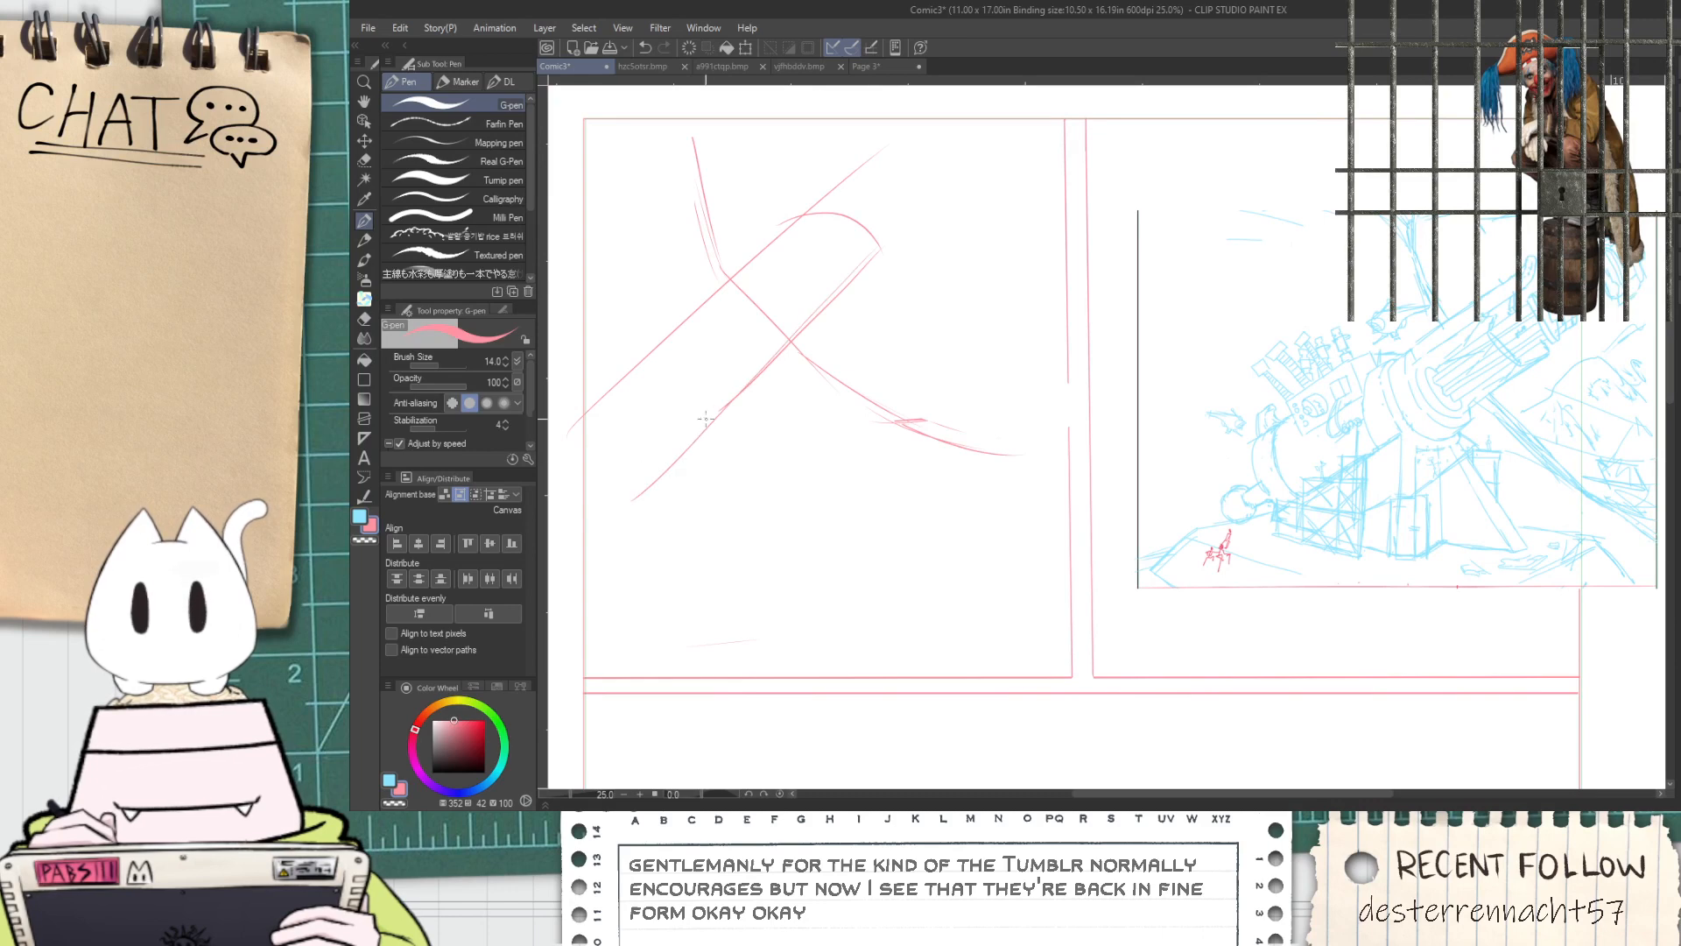
# Redraw the narrow pair of parallel lines extending from the barrel's rounded tip toward the panel's upper right
pyautogui.press('space')
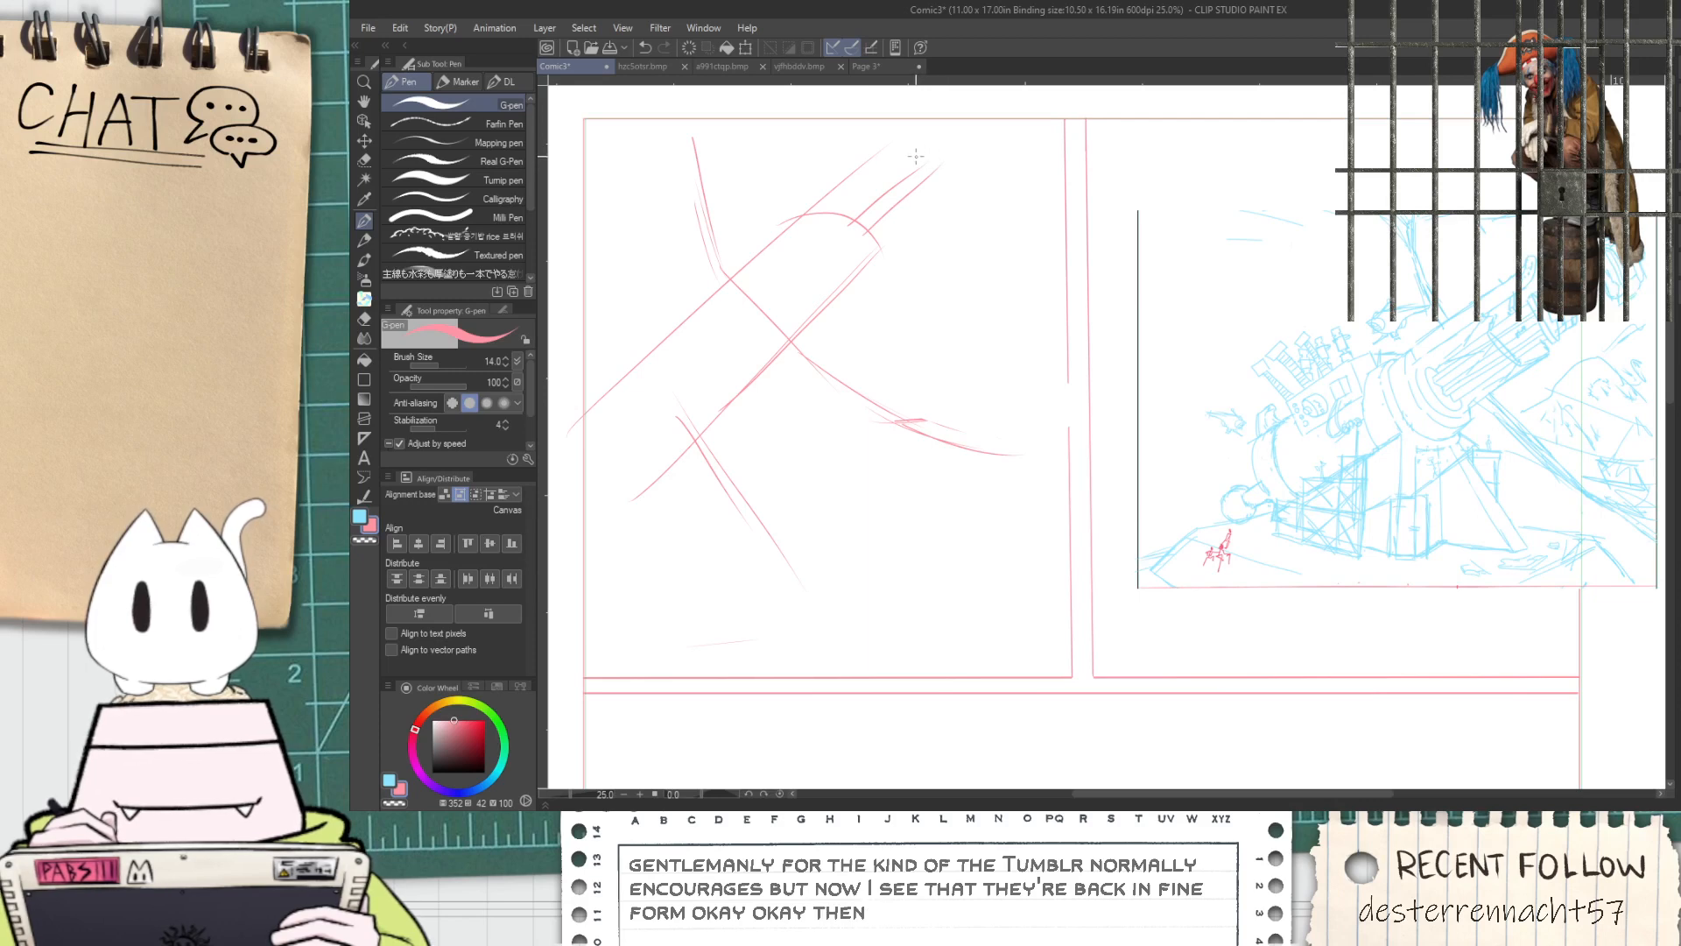
pyautogui.hotkey('ctrl', 'z')
pyautogui.hotkey('ctrl', 'z')
pyautogui.hotkey('ctrl', 'z')
pyautogui.moveTo(846, 215)
pyautogui.mouseDown()
pyautogui.moveTo(931, 142)
pyautogui.moveTo(946, 153)
pyautogui.mouseUp()
pyautogui.hotkey('ctrl', 'z')
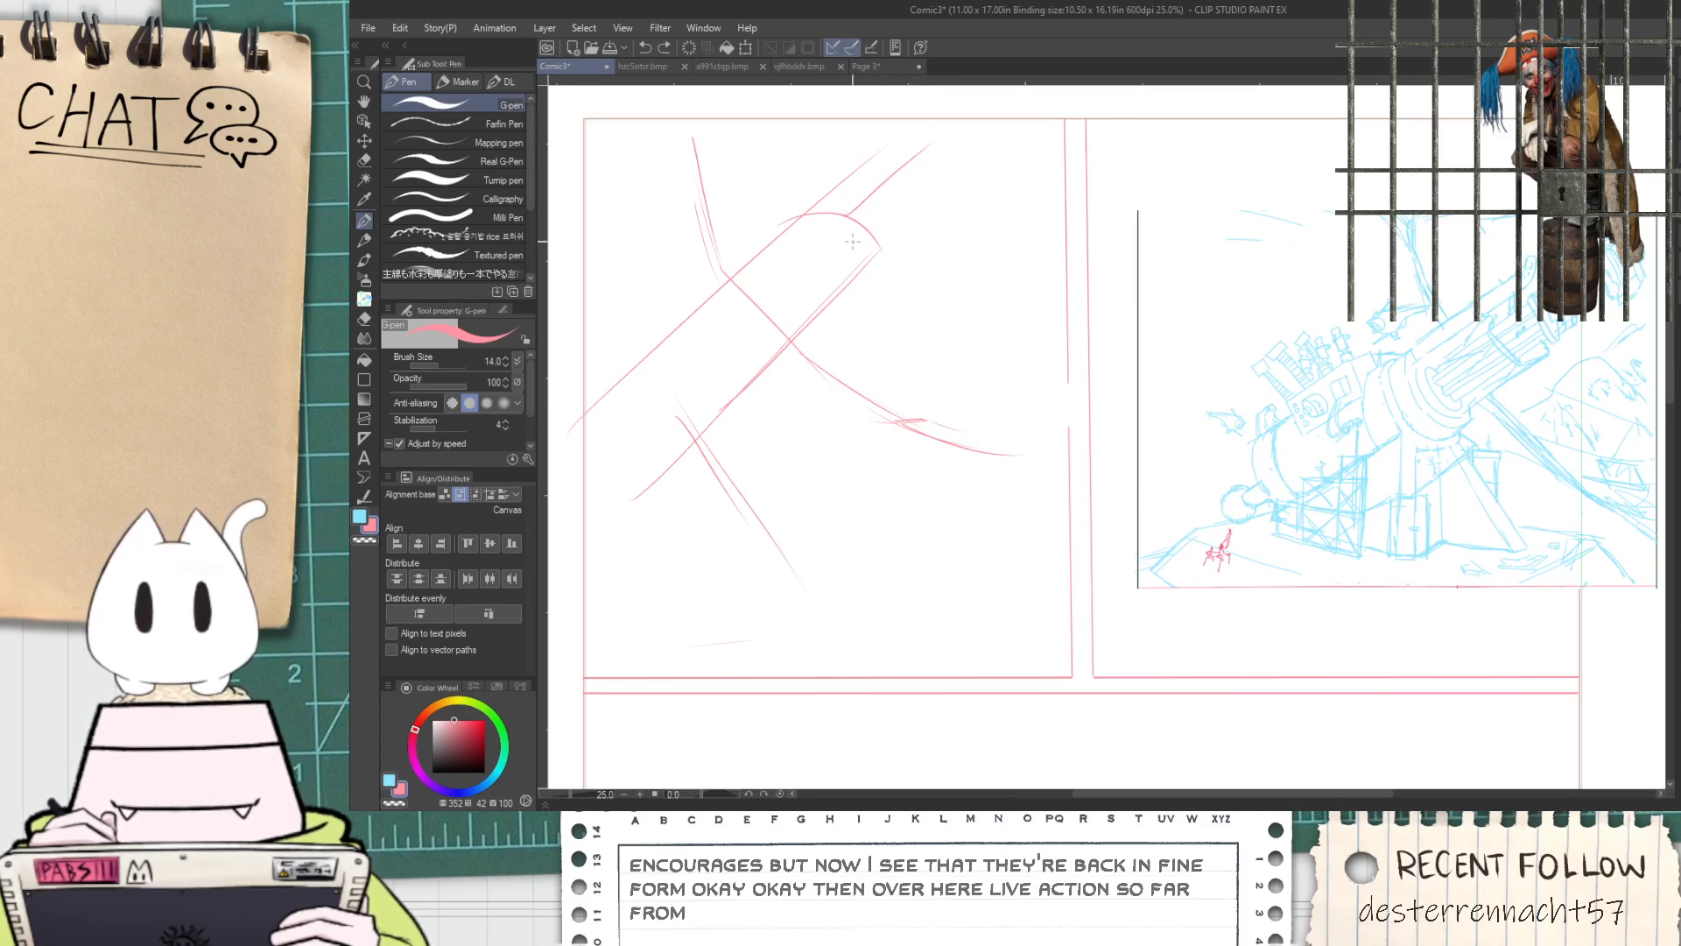
# Erase the part of the barrel's upper edge that overshoots the rounded tip
pyautogui.press('e')
pyautogui.scroll(2, 828, 230)
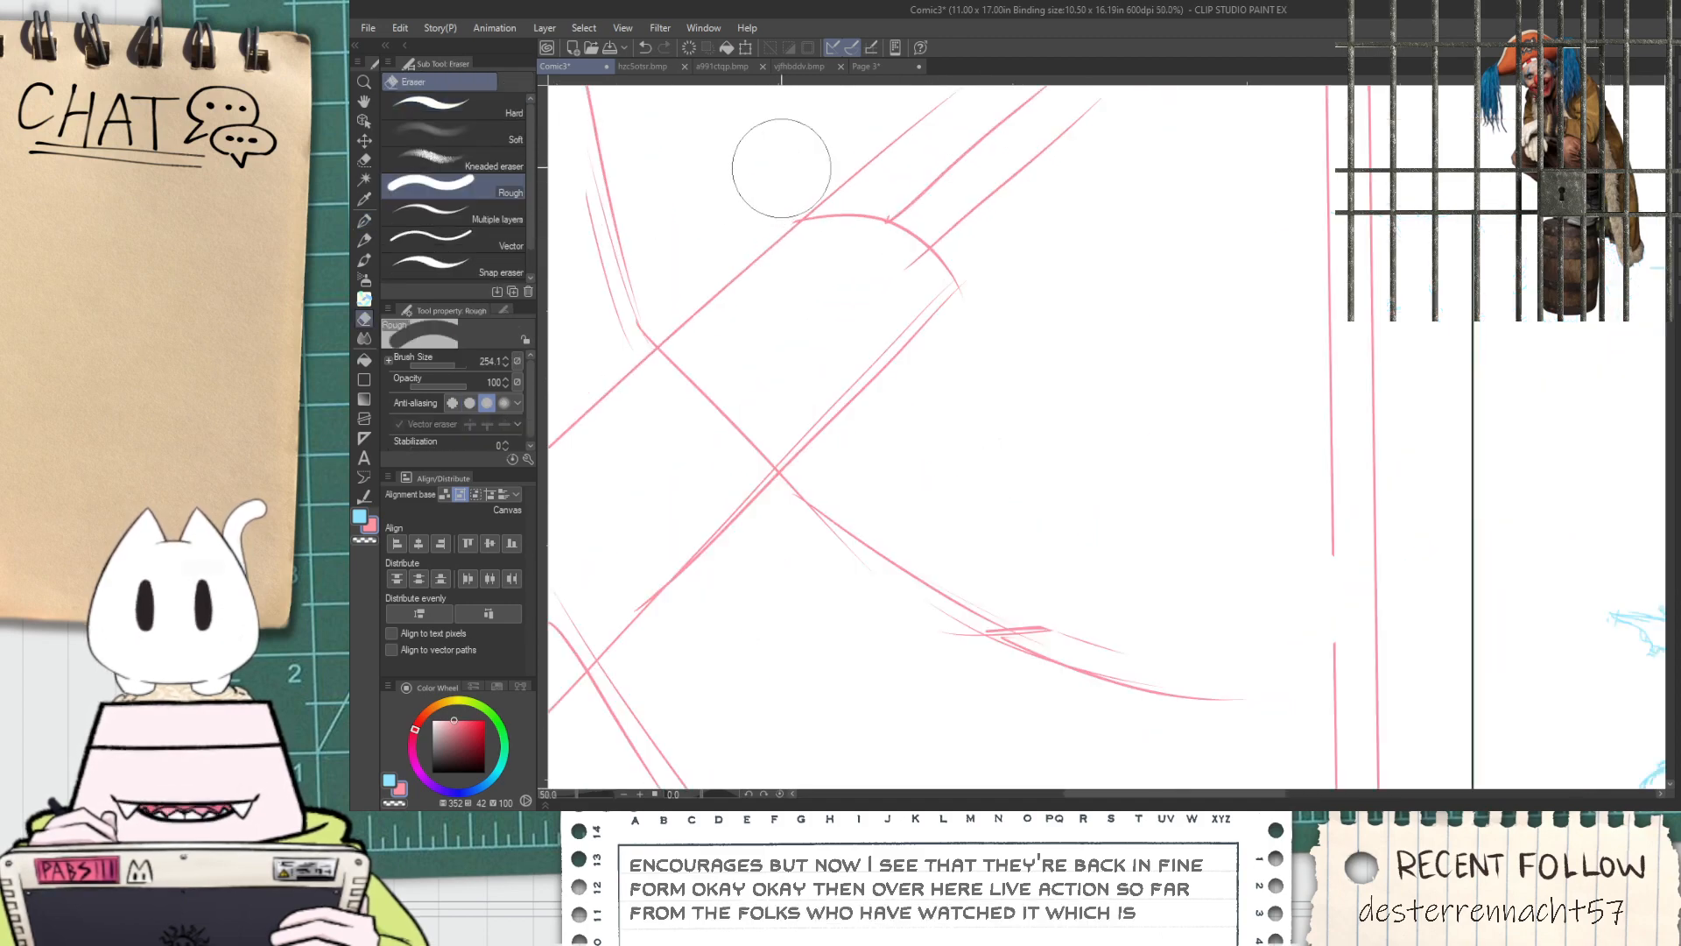
pyautogui.moveTo(889, 108); pyautogui.dragTo(922, 98)
pyautogui.press('space')
pyautogui.moveTo(879, 260); pyautogui.dragTo(861, 430)
# Redraw the lower side of the rounded tip so it bends smoothly into the barrel's lower edge
pyautogui.press('p')
pyautogui.scroll(1, 915, 308)
pyautogui.hotkey('ctrl', 'z')
pyautogui.moveTo(917, 308); pyautogui.dragTo(818, 485)
pyautogui.press('e')
pyautogui.moveTo(947, 378)
pyautogui.mouseDown()
pyautogui.moveTo(957, 396)
pyautogui.moveTo(1005, 347)
pyautogui.moveTo(998, 364)
pyautogui.mouseUp()
pyautogui.hotkey('ctrl', 'z')
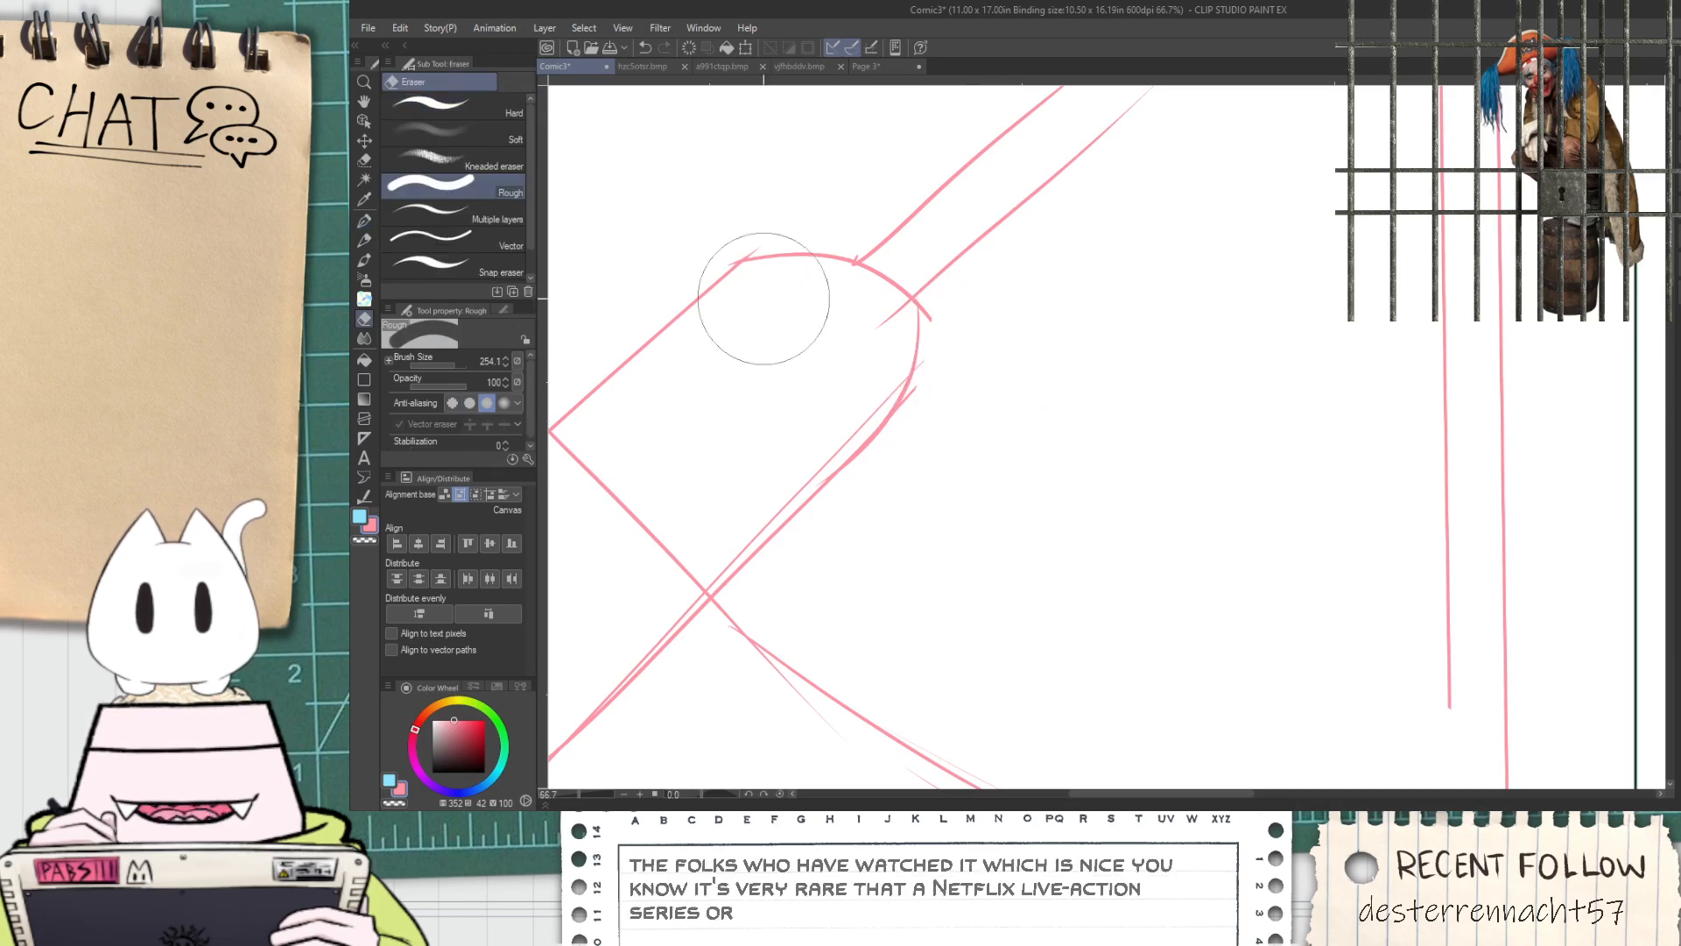
# Erase the overlap where the upper edge meets the tip and the part of the long curve crossing the barrel
pyautogui.press('p')
pyautogui.scroll(3, 696, 279)
pyautogui.press('e')
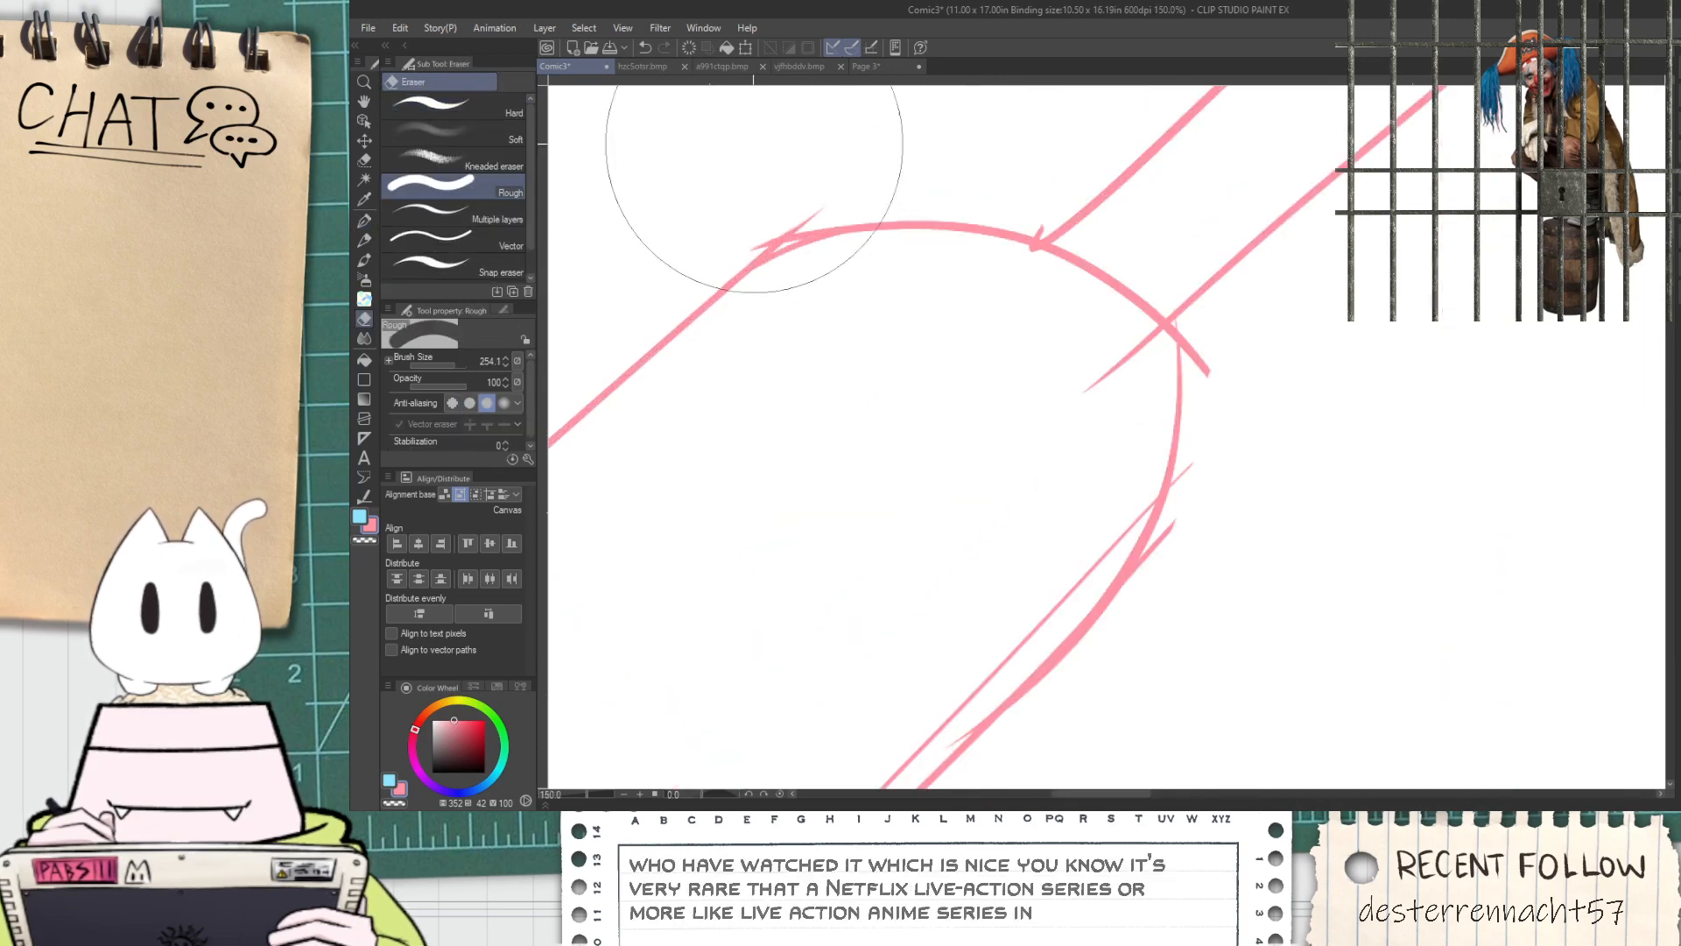
pyautogui.scroll(-5, 745, 140)
pyautogui.press('space')
pyautogui.scroll(2, 791, 268)
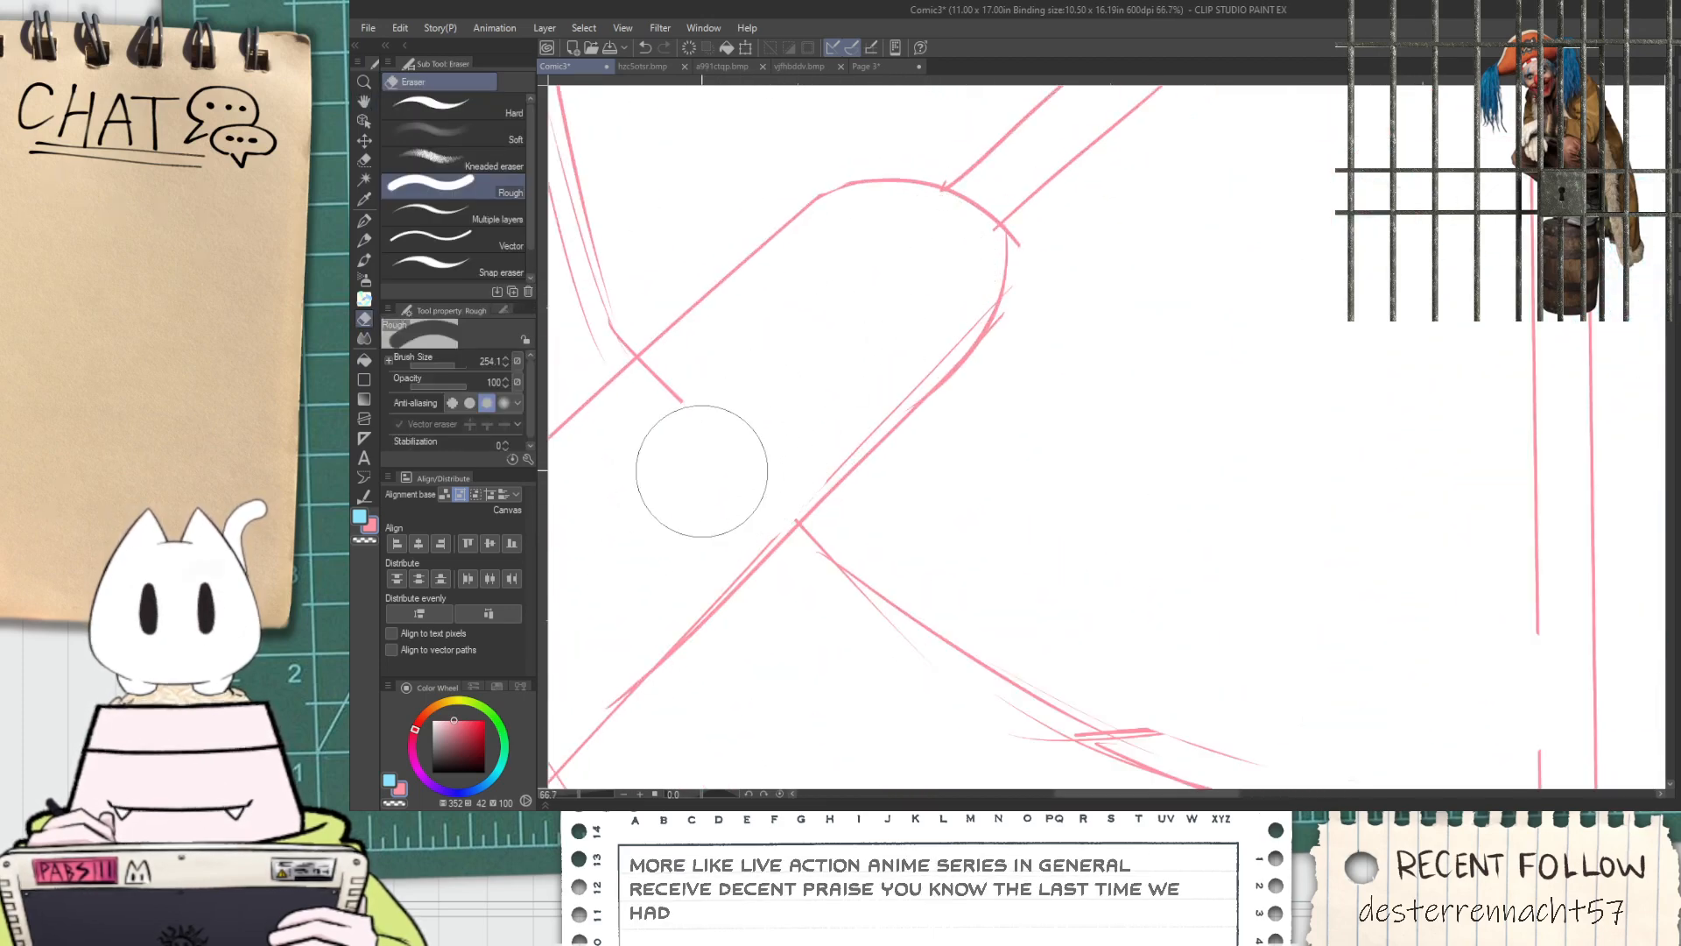
# Sketch a tighter curve along the right side of the barrel's rounded tip
pyautogui.press('p')
pyautogui.press('space')
pyautogui.moveTo(829, 304); pyautogui.dragTo(783, 443)
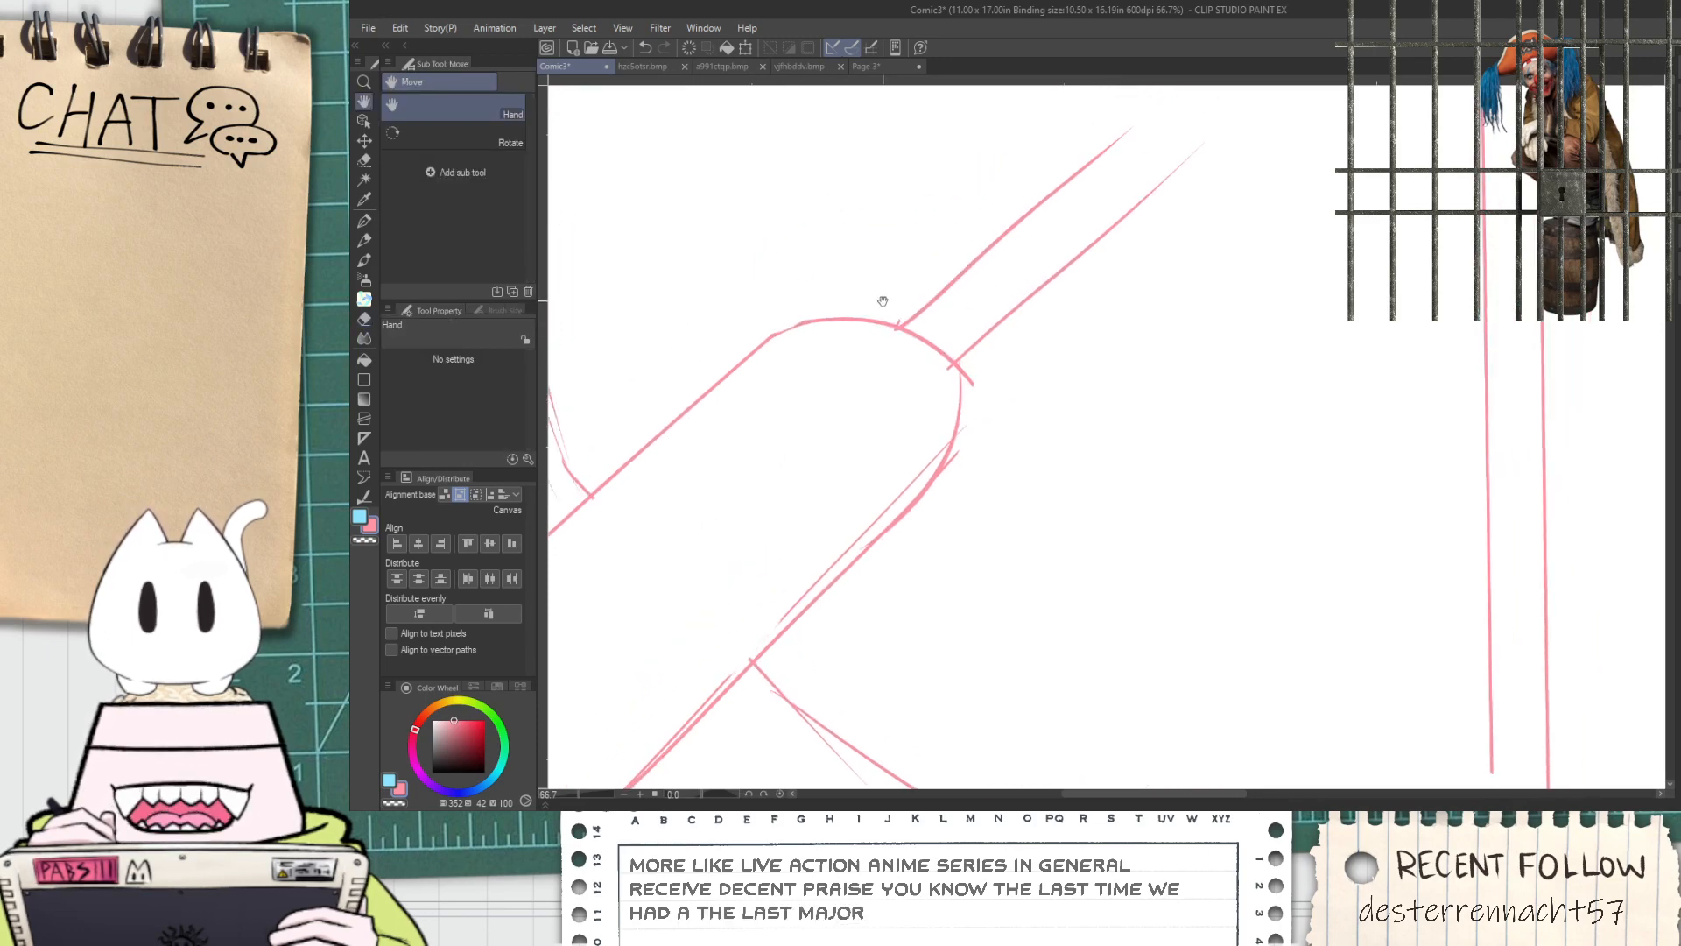
pyautogui.moveTo(908, 326); pyautogui.dragTo(956, 449)
pyautogui.hotkey('ctrl', 'z')
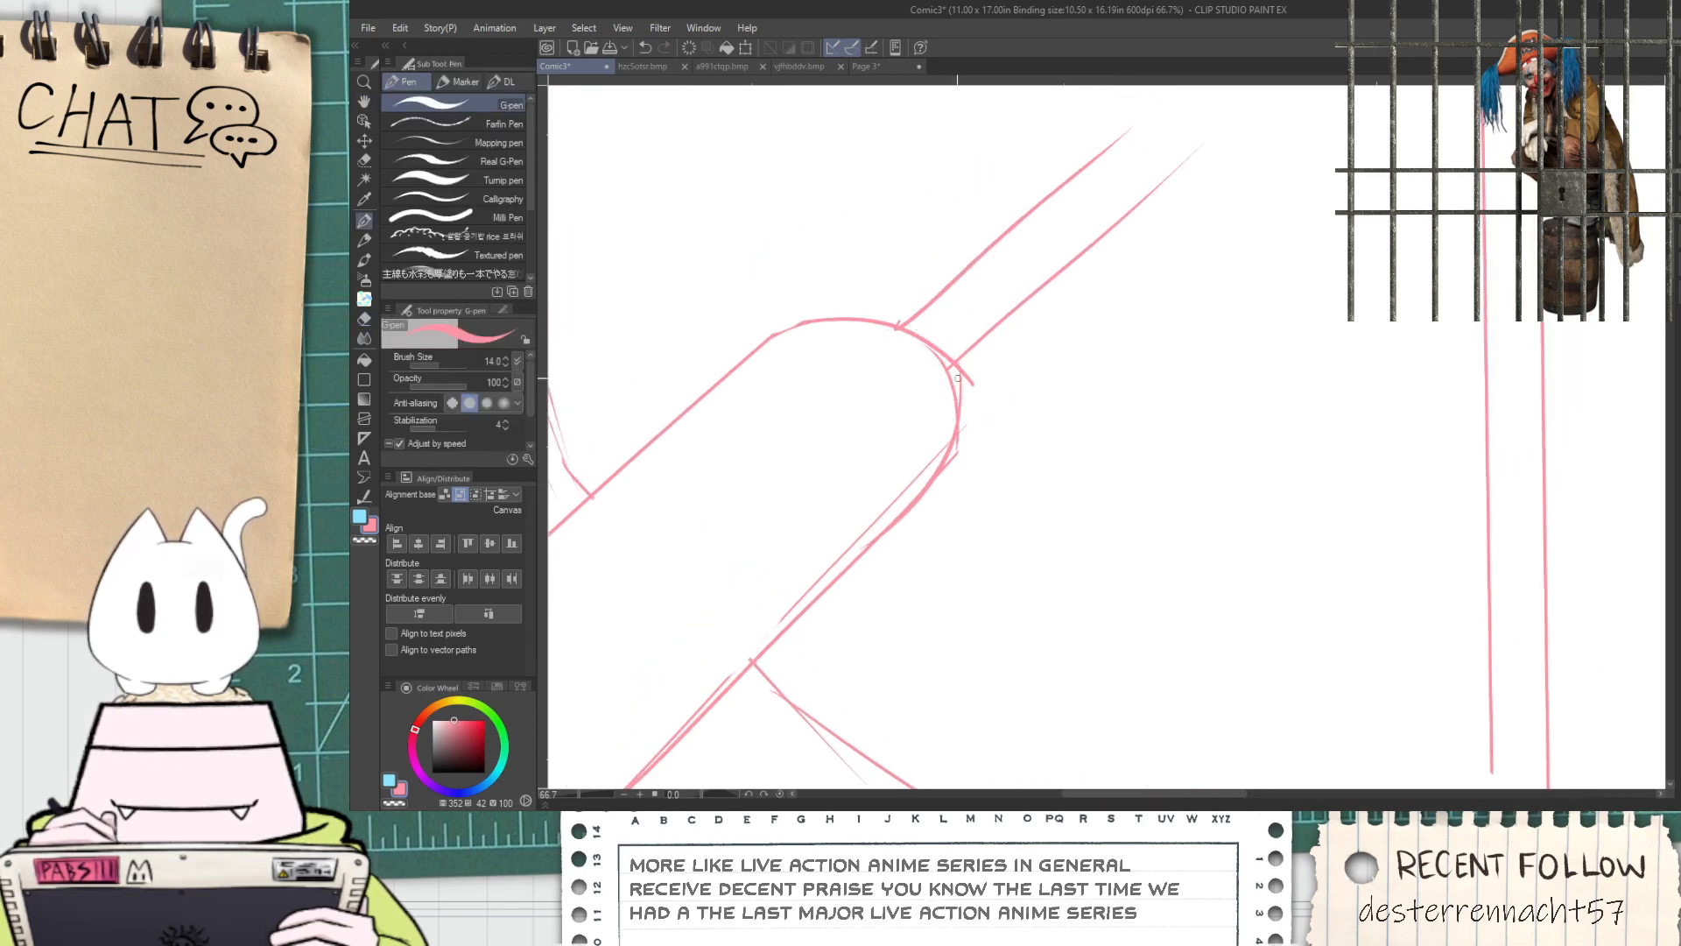
# Clean the overlapping line ends around the rounded tip with the Hard eraser
pyautogui.press('e')
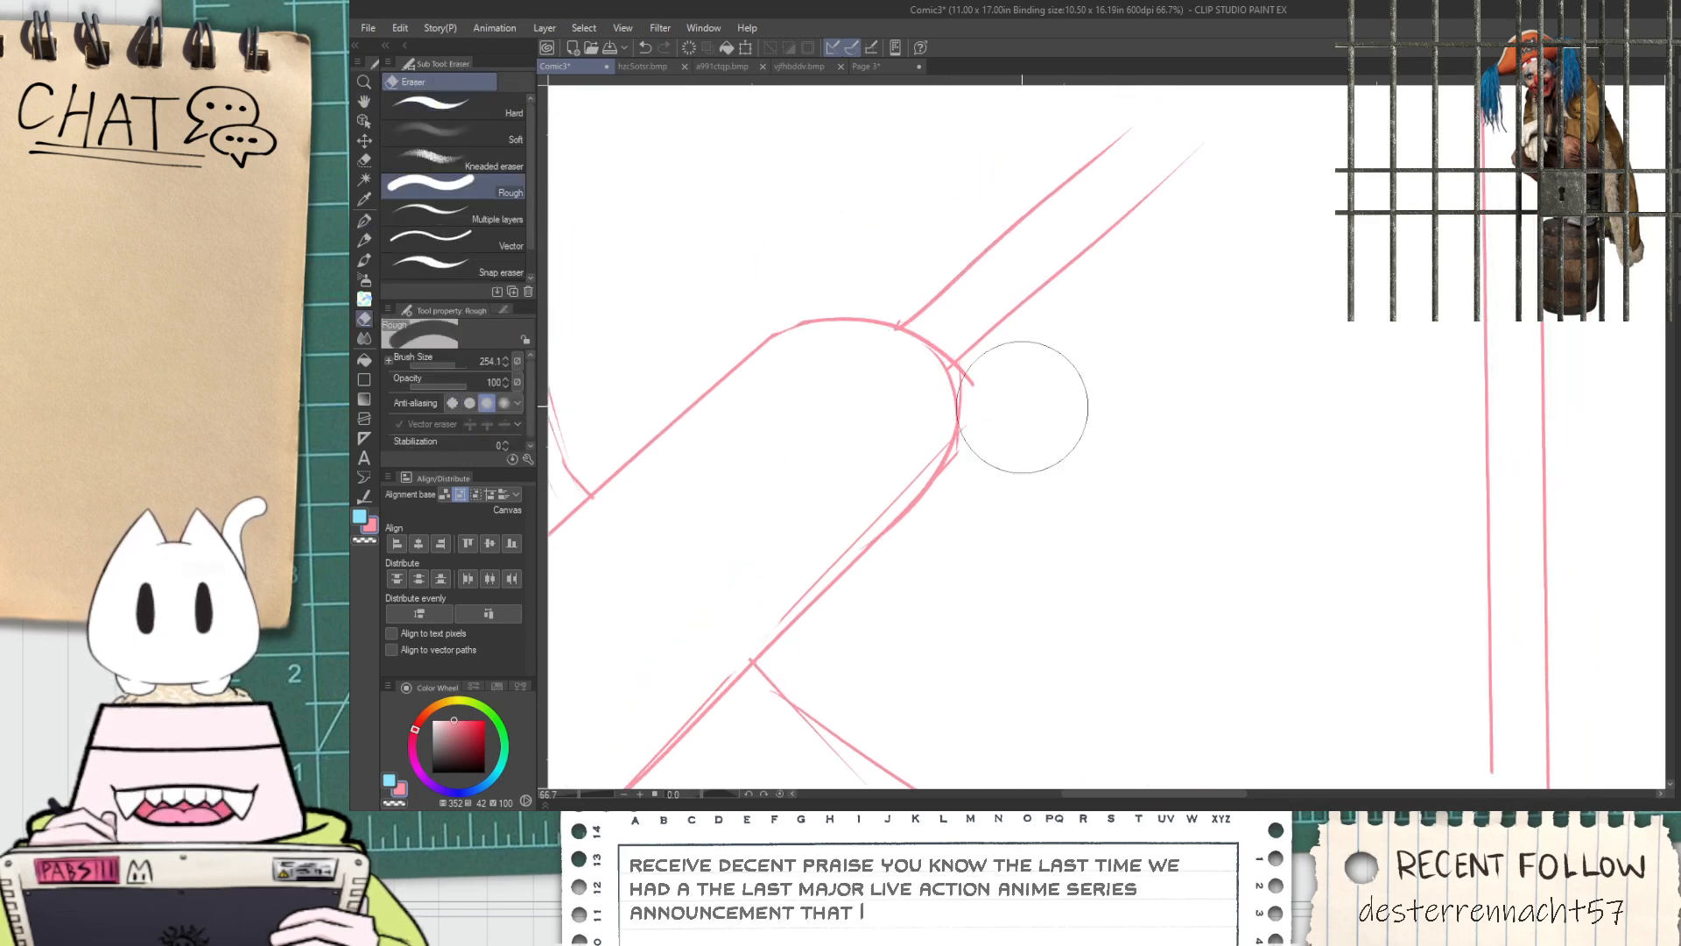
pyautogui.click(498, 112)
pyautogui.scroll(4, 1033, 488)
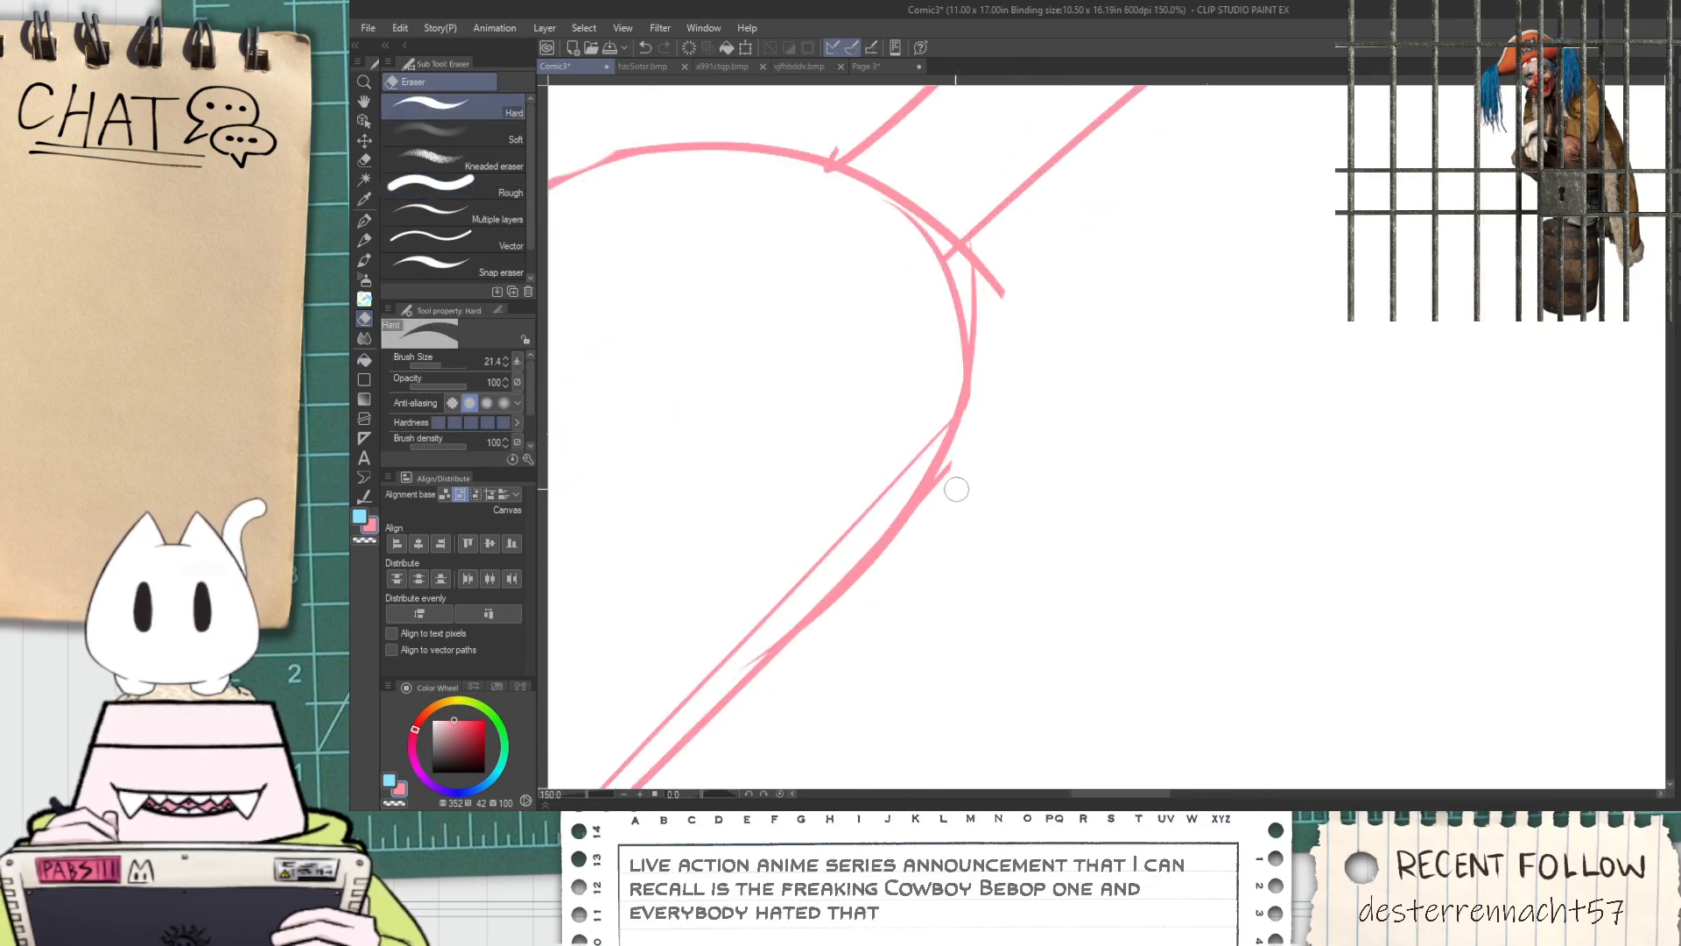
pyautogui.moveTo(978, 286)
pyautogui.mouseDown()
pyautogui.moveTo(994, 267)
pyautogui.moveTo(973, 259)
pyautogui.moveTo(996, 289)
pyautogui.mouseUp()
pyautogui.press('space')
pyautogui.moveTo(941, 231); pyautogui.dragTo(998, 422)
pyautogui.scroll(1, 997, 421)
pyautogui.moveTo(878, 343)
pyautogui.mouseDown()
pyautogui.moveTo(1026, 400)
pyautogui.moveTo(998, 406)
pyautogui.mouseUp()
# Redraw the tip's outline with the G-pen between the two narrow parallel lines
pyautogui.press('p')
pyautogui.moveTo(867, 332); pyautogui.dragTo(995, 449)
pyautogui.moveTo(852, 316); pyautogui.dragTo(975, 419)
pyautogui.scroll(-5, 900, 350)
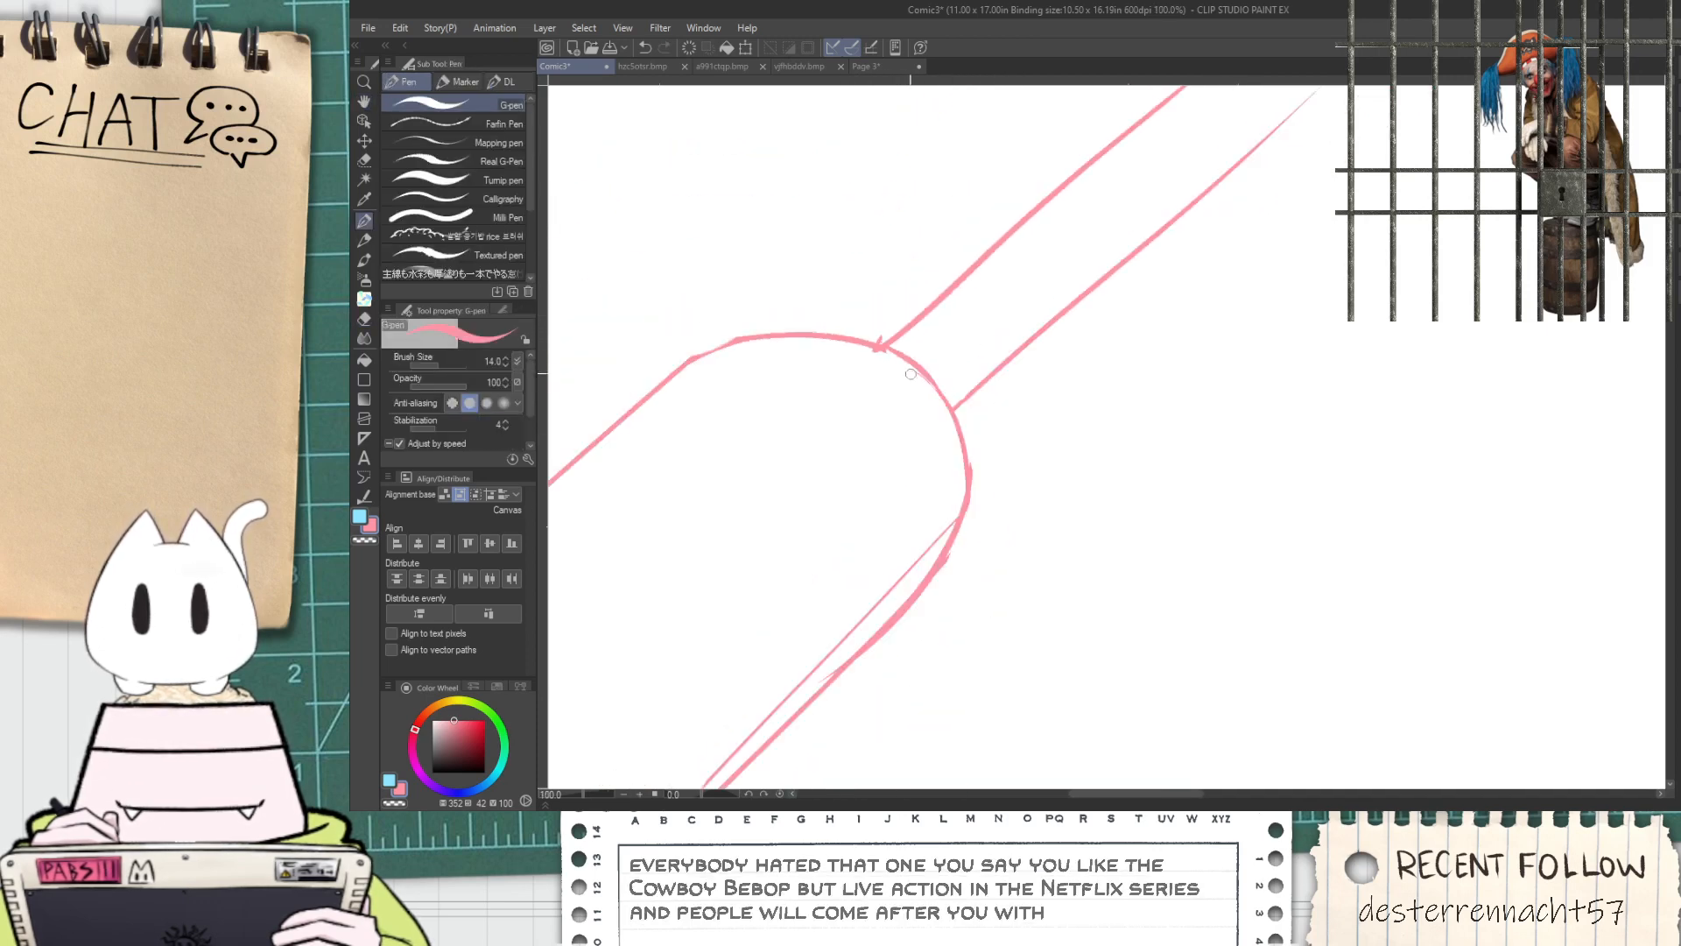
pyautogui.press('space')
pyautogui.moveTo(809, 523); pyautogui.dragTo(957, 360)
# Erase the strut lines inside the barrel and the doubled stroke along its lower edge with the Rough eraser
pyautogui.press('e')
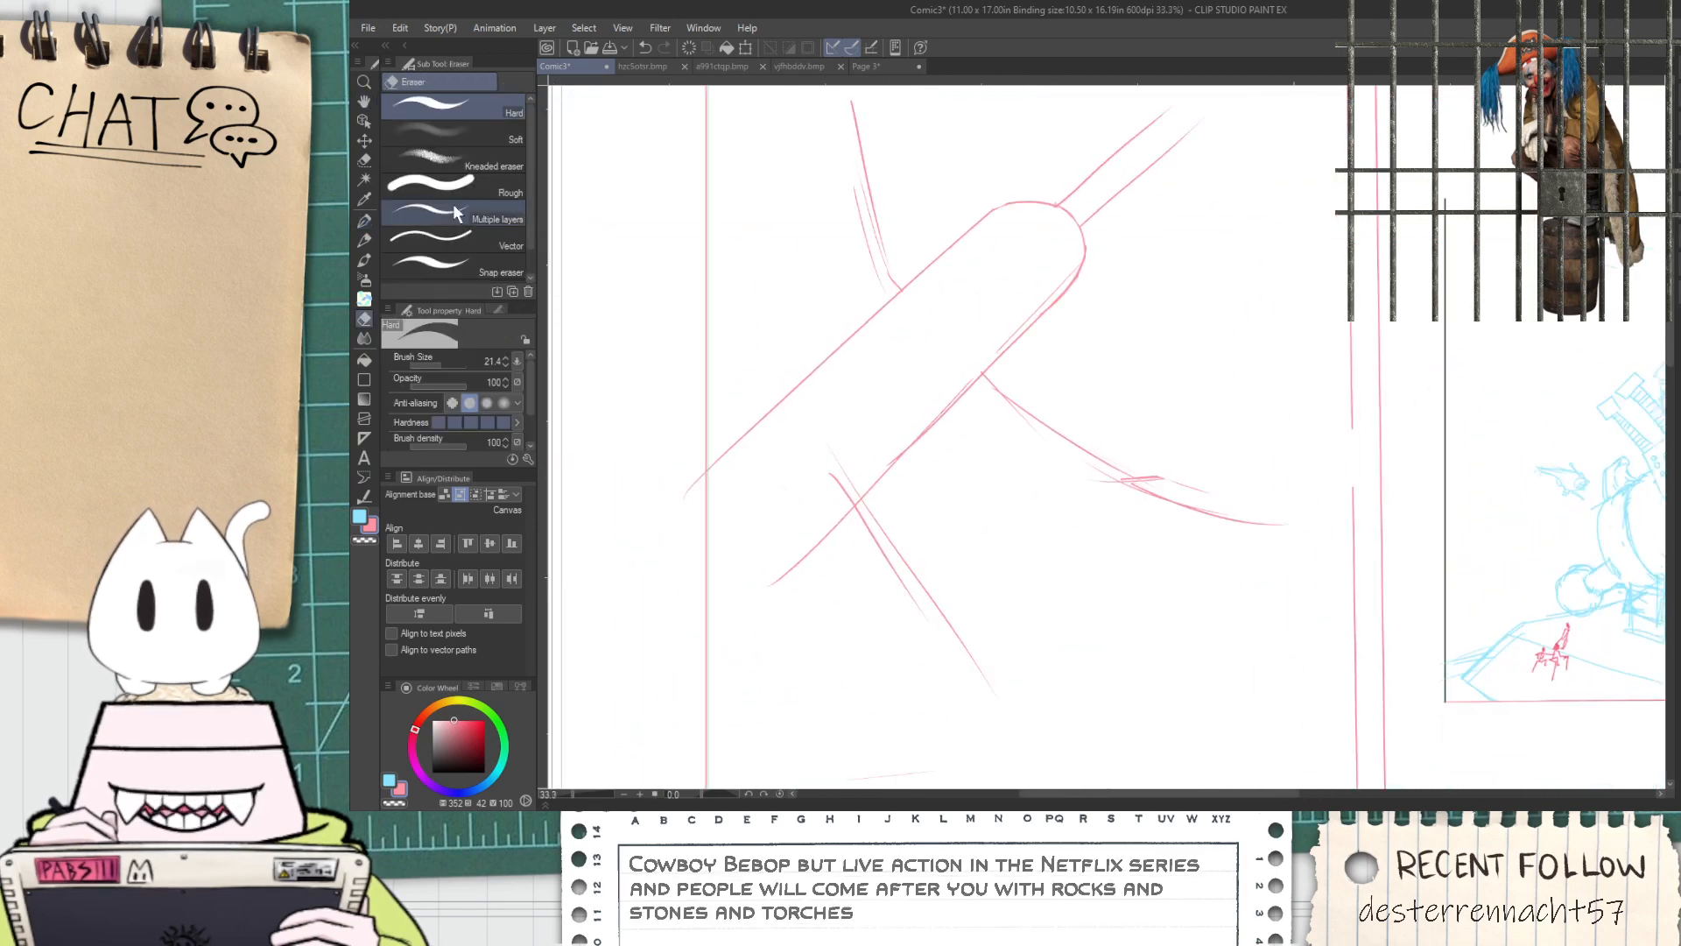
pyautogui.moveTo(865, 434); pyautogui.dragTo(854, 459)
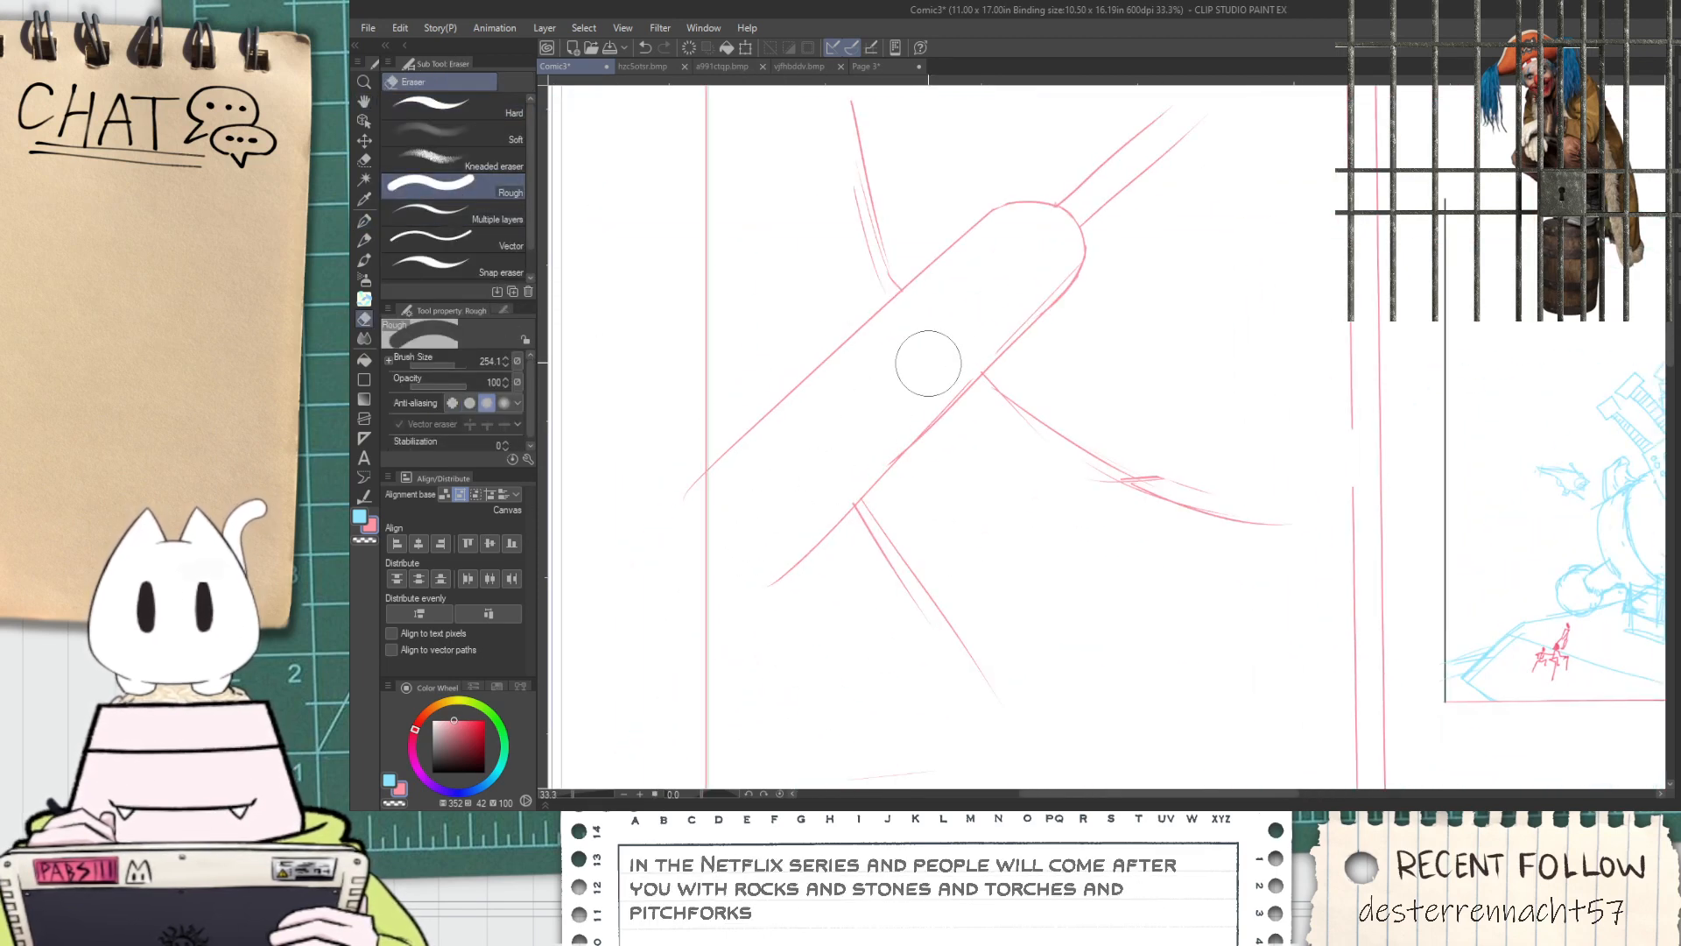
pyautogui.moveTo(995, 310); pyautogui.dragTo(1032, 269)
pyautogui.press('space')
pyautogui.moveTo(963, 374); pyautogui.dragTo(880, 359)
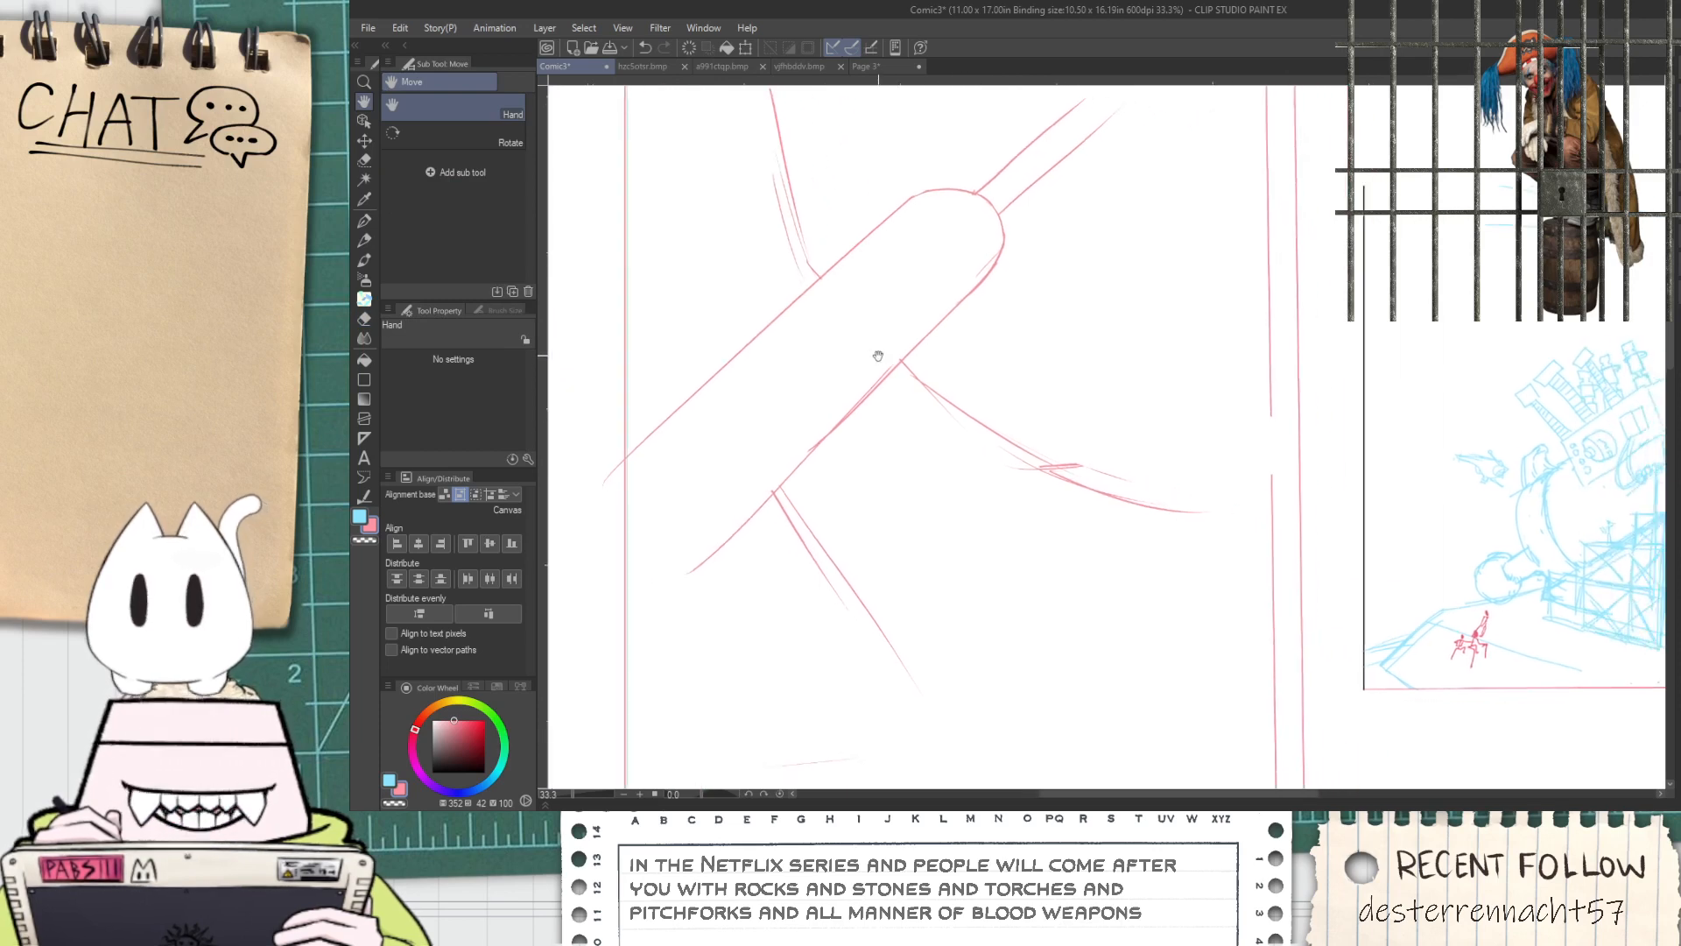
pyautogui.scroll(-1, 888, 359)
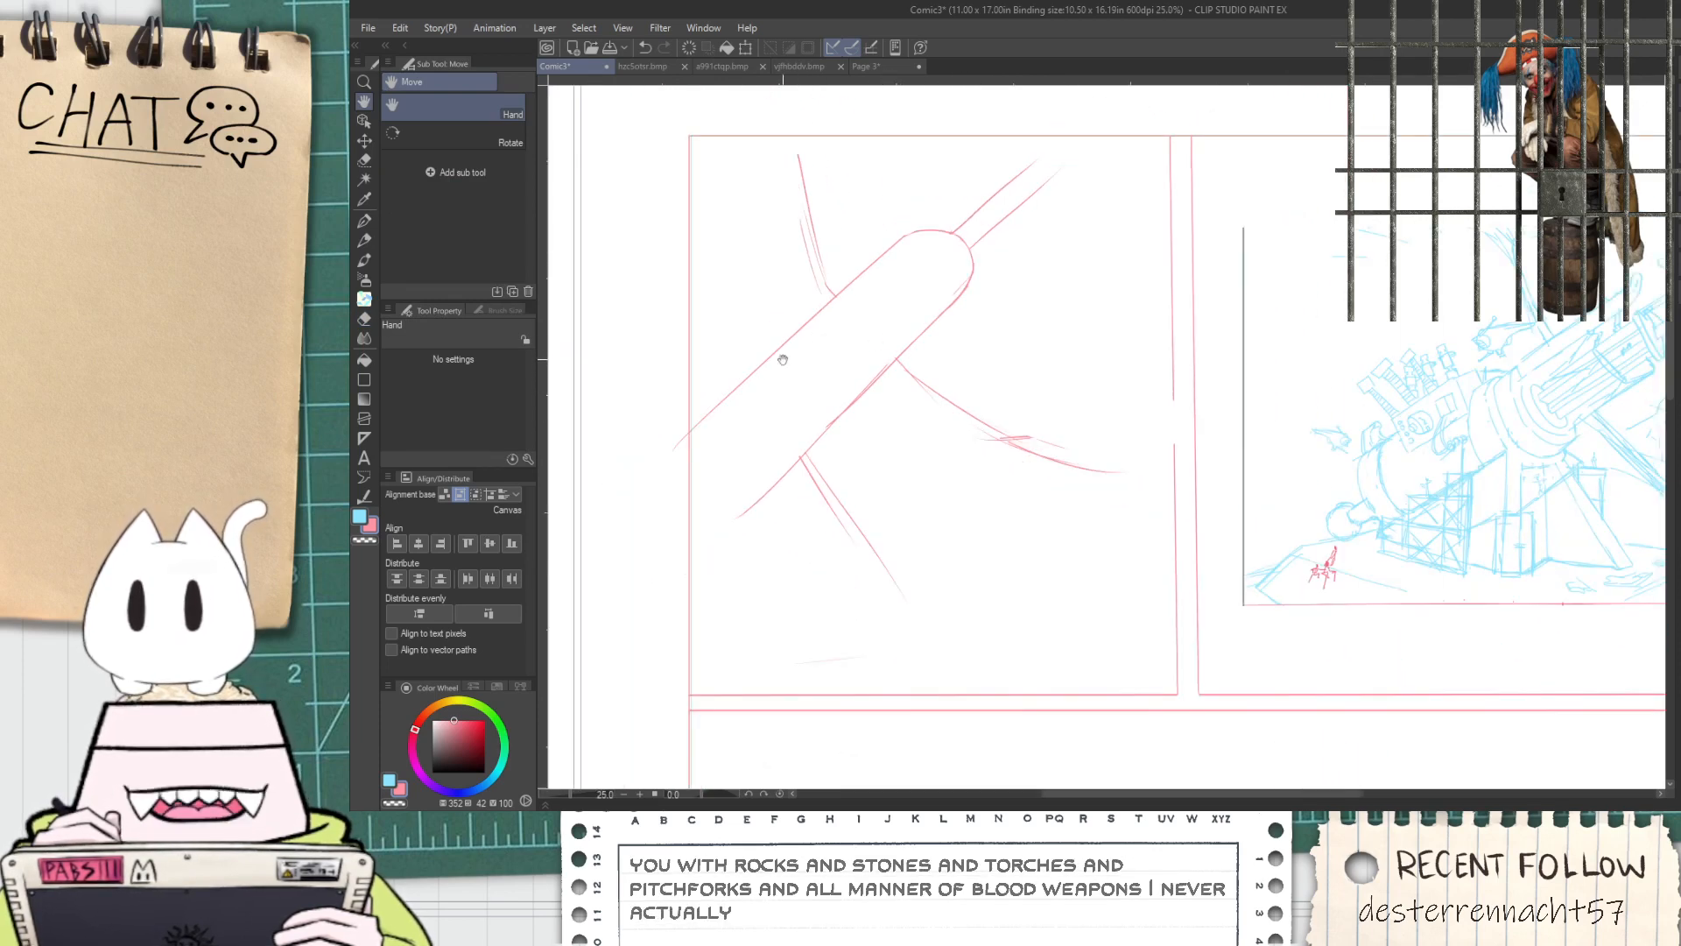
# Sketch a long diagonal line above the barrel, parallel to its upper edge
pyautogui.press('p')
pyautogui.moveTo(691, 377); pyautogui.dragTo(815, 278)
pyautogui.hotkey('ctrl', 'z')
pyautogui.moveTo(672, 385); pyautogui.dragTo(884, 223)
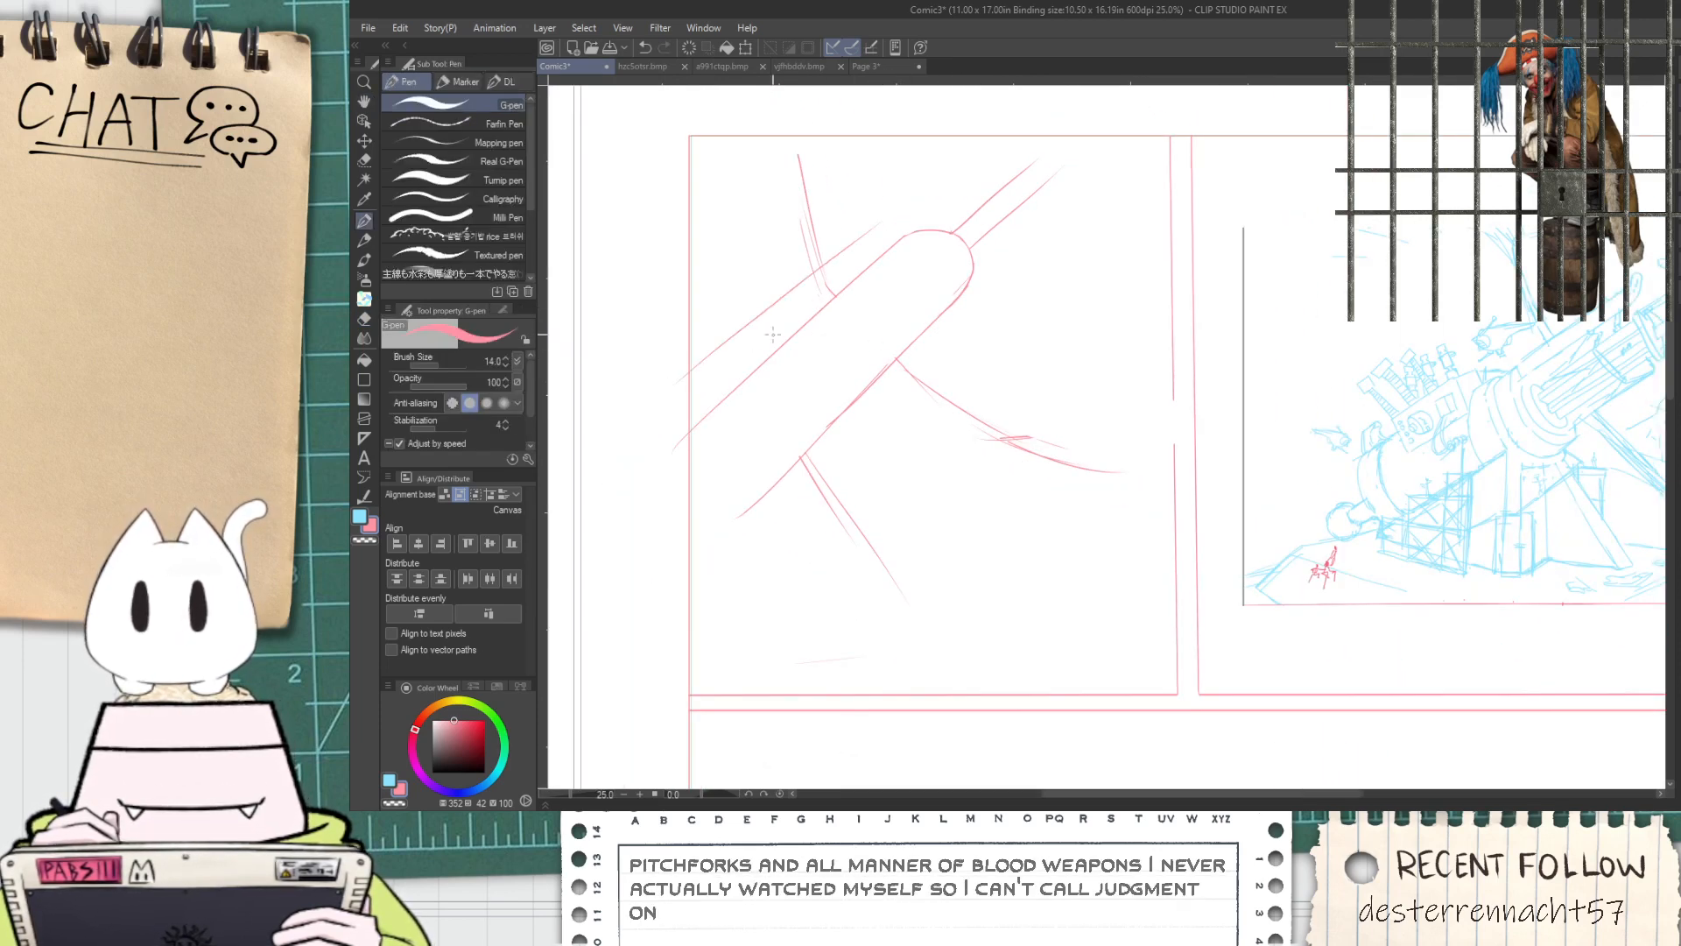
pyautogui.moveTo(683, 403); pyautogui.dragTo(918, 193)
pyautogui.hotkey('ctrl', 'z')
pyautogui.moveTo(686, 413); pyautogui.dragTo(886, 224)
pyautogui.hotkey('ctrl', 'z')
pyautogui.moveTo(696, 403)
pyautogui.mouseDown()
pyautogui.moveTo(889, 241)
pyautogui.moveTo(719, 387)
pyautogui.moveTo(870, 254)
pyautogui.moveTo(790, 306)
pyautogui.mouseUp()
pyautogui.hotkey('ctrl', 'z')
pyautogui.hotkey('ctrl', 'z')
# Add a second parallel line between the outer diagonal line and the barrel's upper edge
pyautogui.press('space')
pyautogui.scroll(2, 751, 277)
pyautogui.scroll(-1, 783, 287)
pyautogui.moveTo(975, 207); pyautogui.dragTo(774, 254)
pyautogui.moveTo(896, 275); pyautogui.dragTo(748, 266)
pyautogui.moveTo(650, 324); pyautogui.dragTo(678, 257)
pyautogui.moveTo(577, 345); pyautogui.dragTo(846, 266)
pyautogui.scroll(-1, 846, 265)
pyautogui.scroll(4, 781, 211)
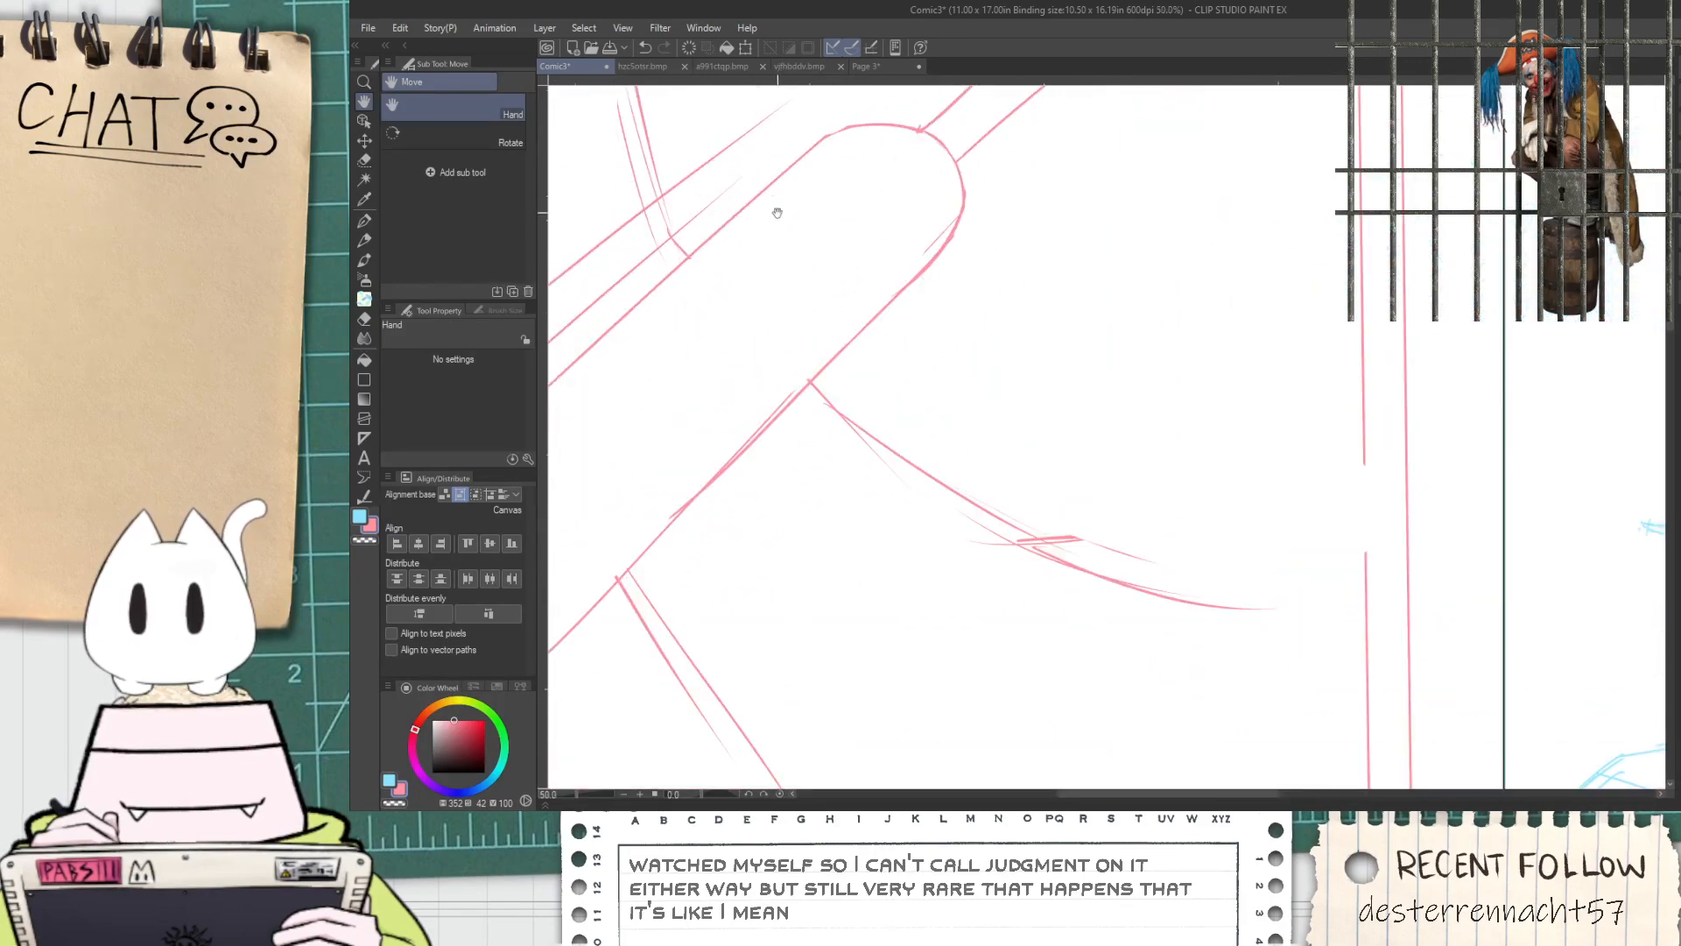
# Sketch a curved arc across the barrel, set back from the rounded tip, joining its upper and lower edges
pyautogui.press('p')
pyautogui.moveTo(849, 153); pyautogui.dragTo(1007, 356)
pyautogui.hotkey('ctrl', 'z')
pyautogui.moveTo(873, 147)
pyautogui.mouseDown()
pyautogui.moveTo(814, 375)
pyautogui.moveTo(959, 548)
pyautogui.mouseUp()
pyautogui.hotkey('ctrl', 'z')
pyautogui.moveTo(751, 346); pyautogui.dragTo(953, 624)
pyautogui.hotkey('ctrl', 'z')
pyautogui.moveTo(764, 350); pyautogui.dragTo(980, 588)
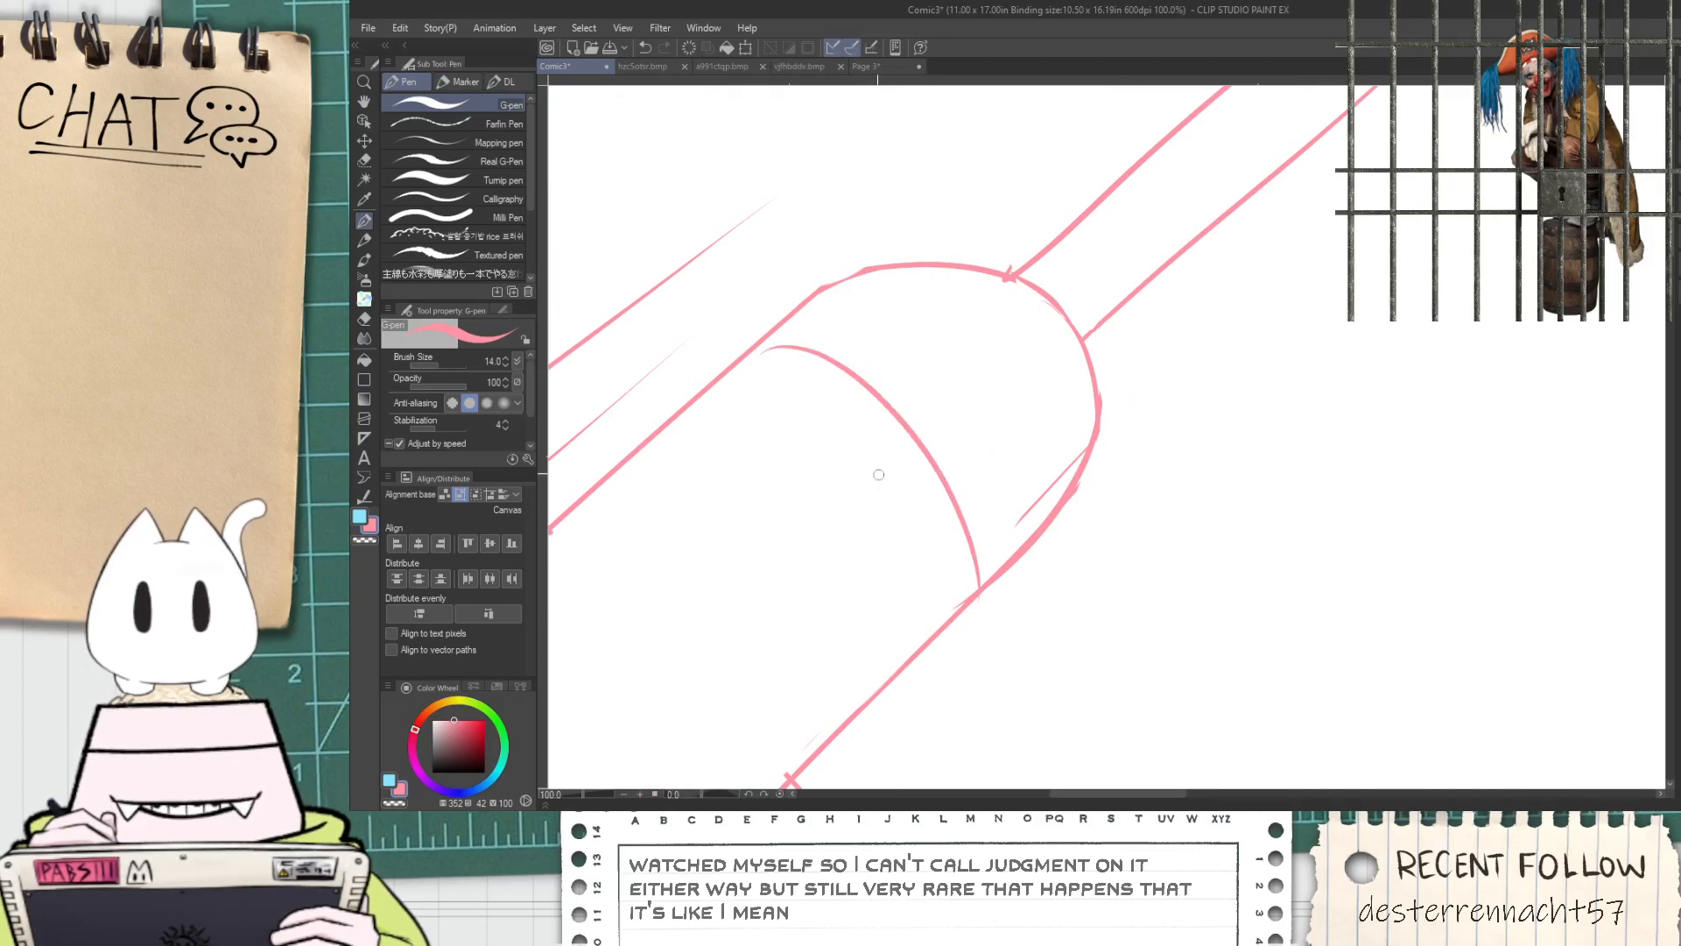
# Erase the old rounded tip and the barrel edges beyond the new arc
pyautogui.press('e')
pyautogui.moveTo(853, 272); pyautogui.dragTo(849, 272)
pyautogui.hotkey('ctrl', 'z')
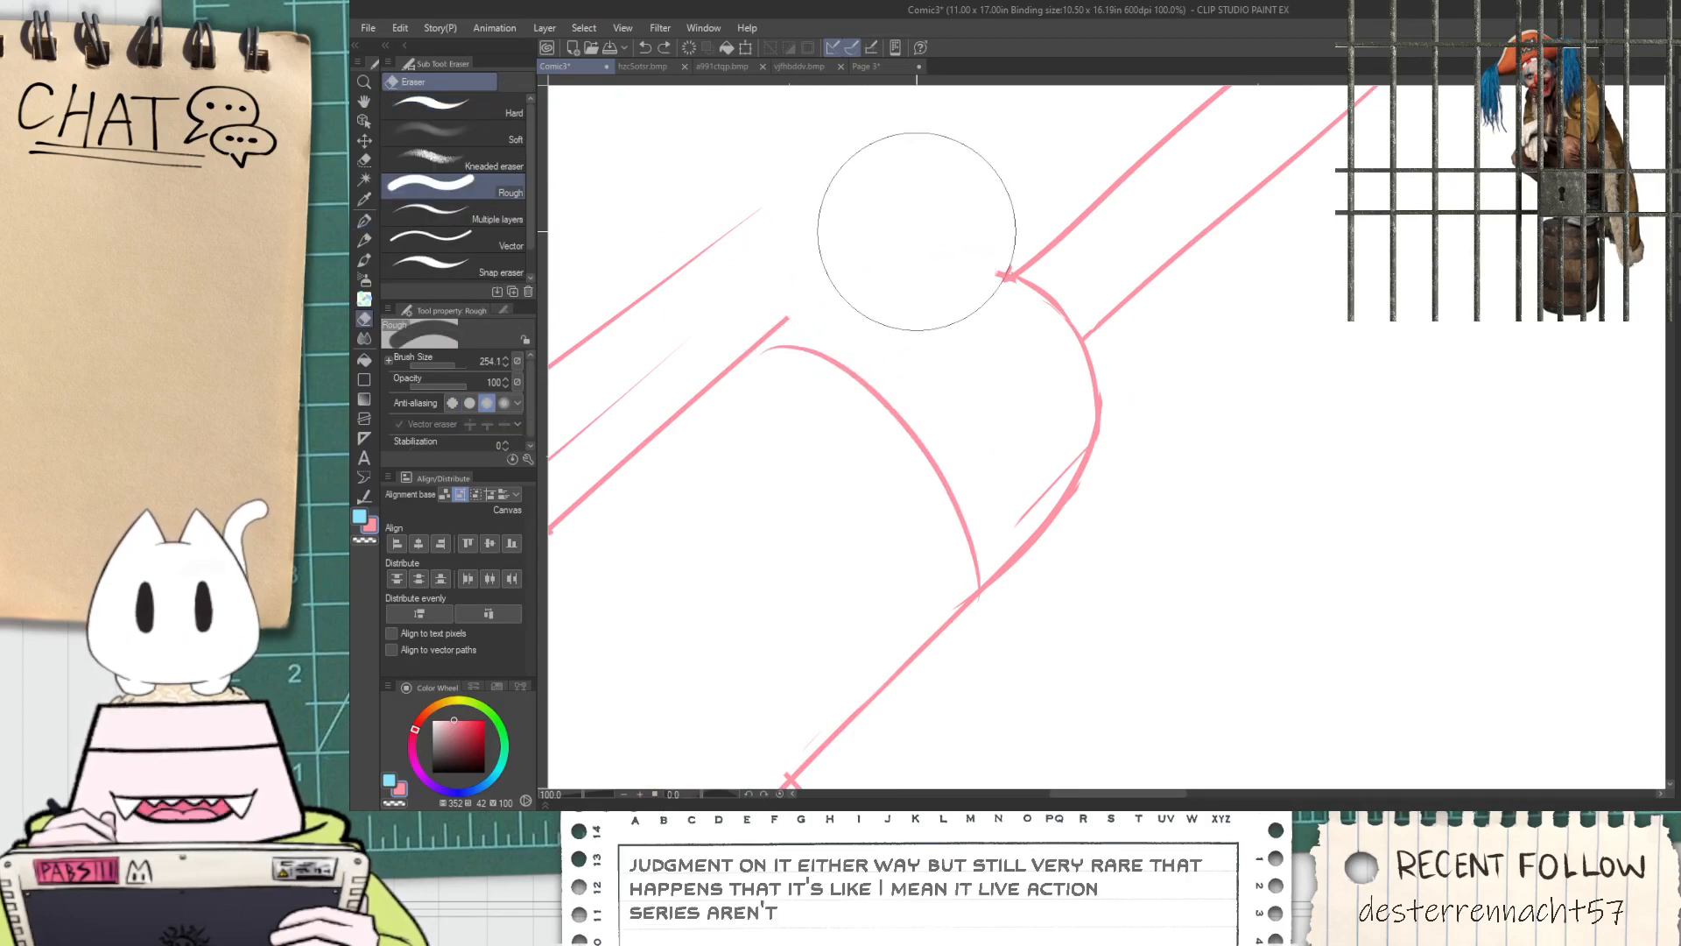
pyautogui.moveTo(1030, 359)
pyautogui.mouseDown()
pyautogui.moveTo(1044, 498)
pyautogui.moveTo(1083, 567)
pyautogui.moveTo(1081, 428)
pyautogui.moveTo(960, 283)
pyautogui.mouseUp()
# Sketch a second arc just outside the barrel's end arc, with a small curve closing under the barrel's lower corner
pyautogui.press('p')
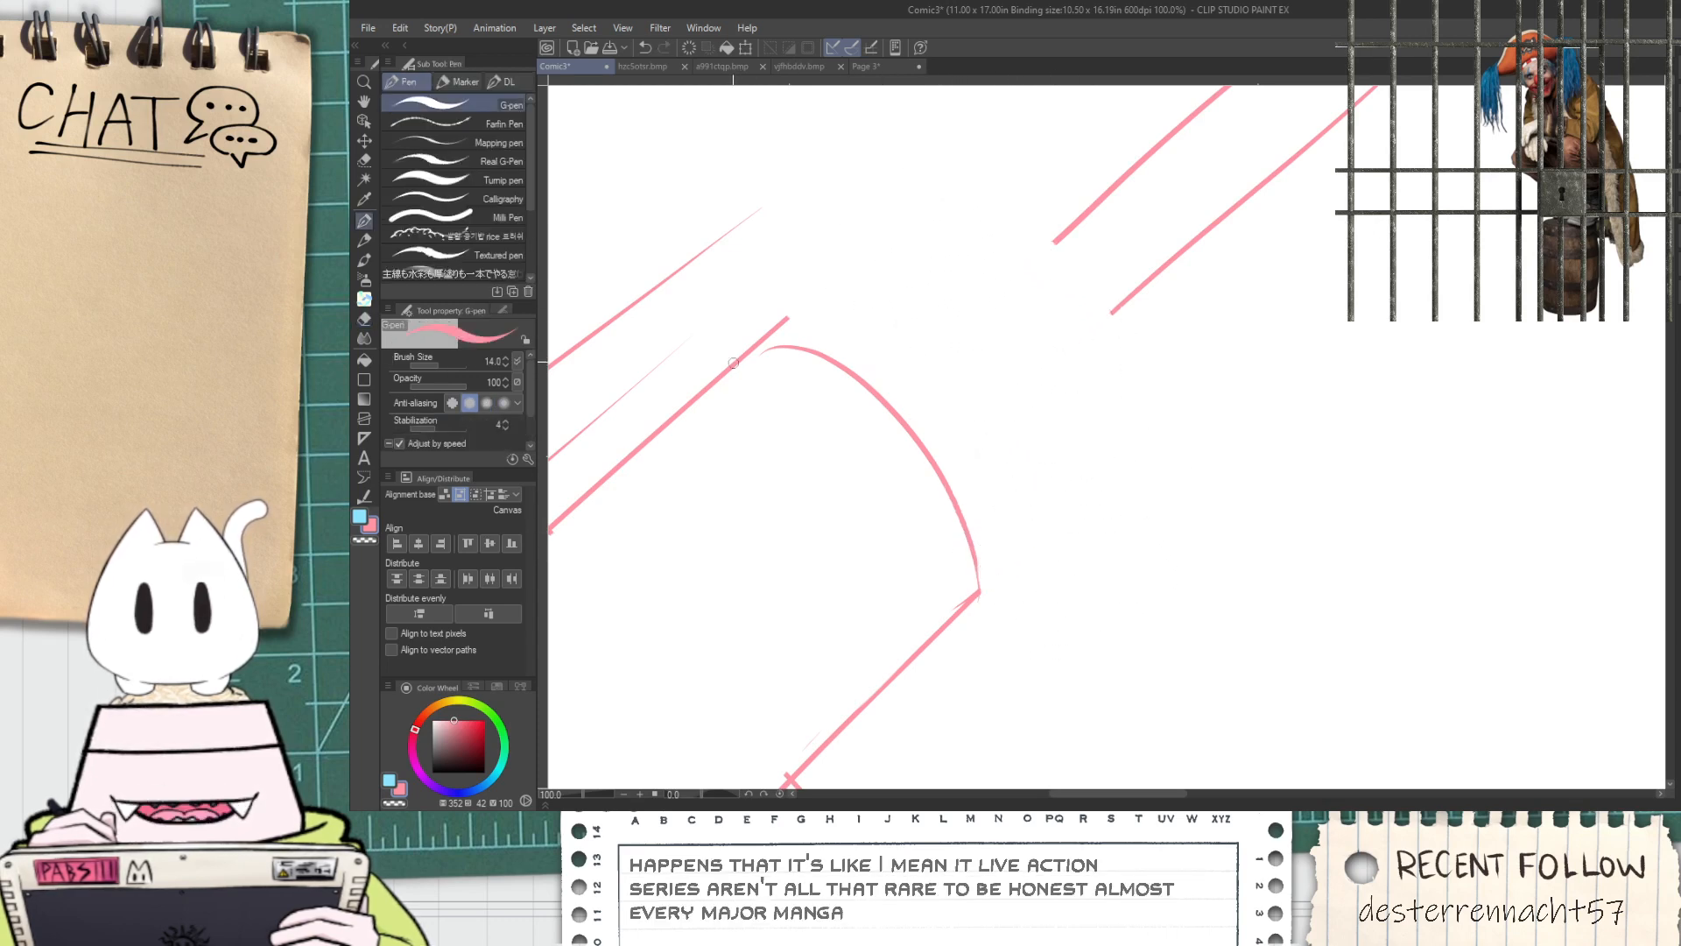
pyautogui.hotkey('ctrl', 'z')
pyautogui.moveTo(711, 373)
pyautogui.mouseDown()
pyautogui.moveTo(722, 328)
pyautogui.moveTo(779, 326)
pyautogui.mouseUp()
pyautogui.hotkey('ctrl', 'z')
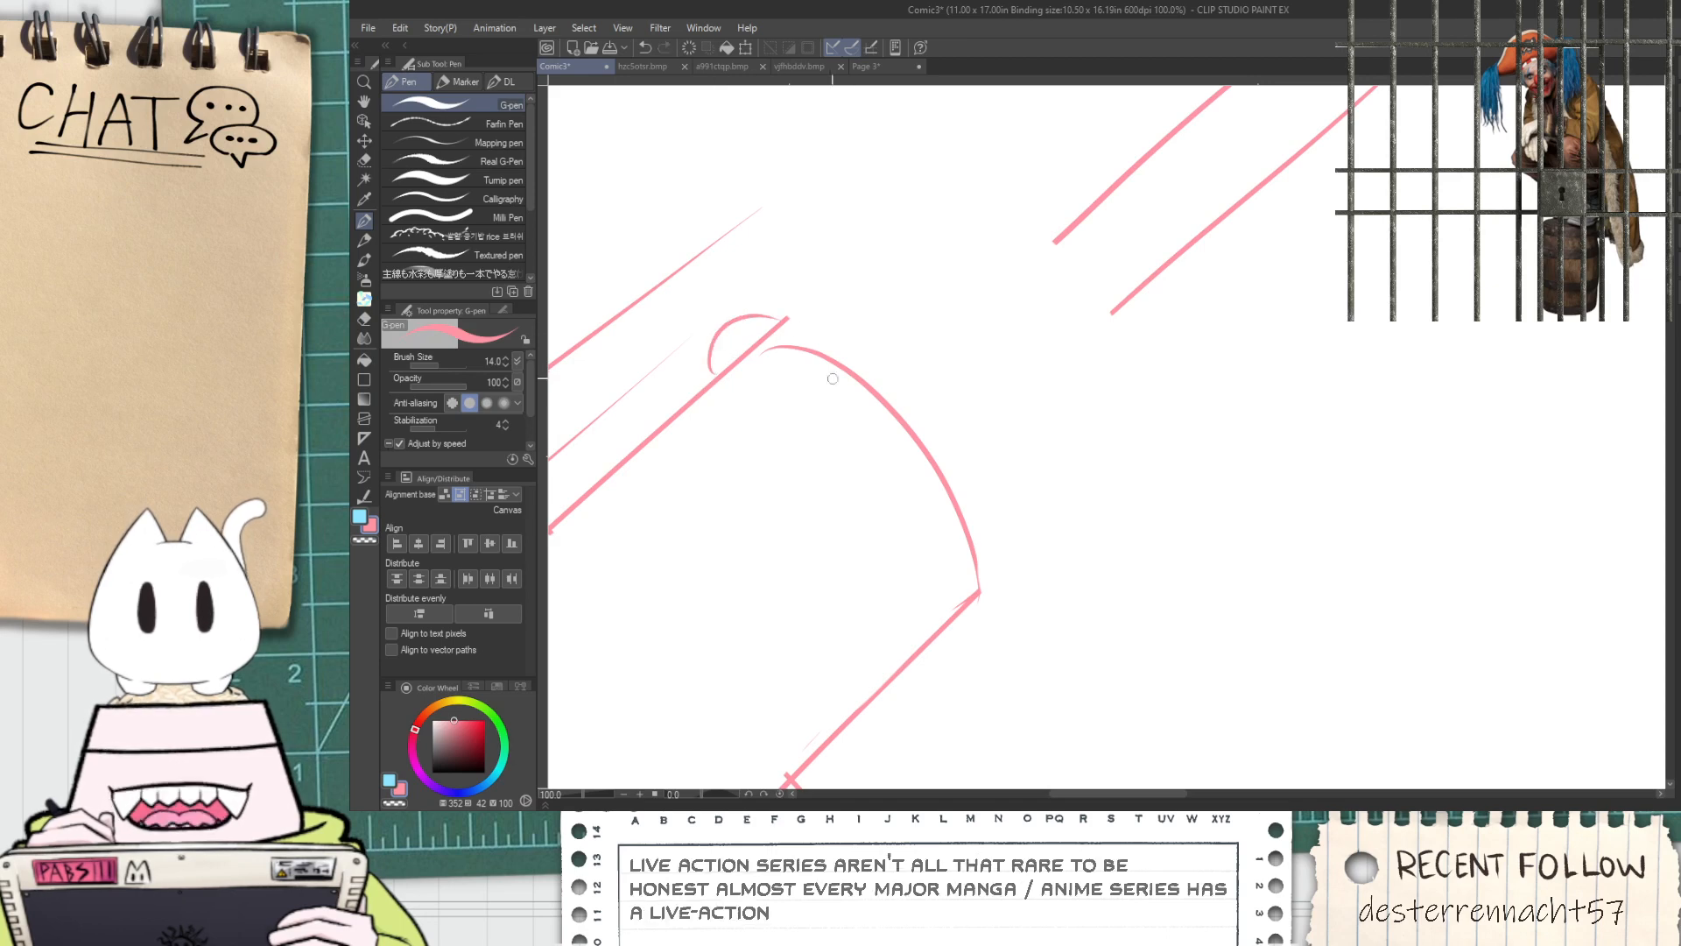
pyautogui.hotkey('ctrl', 'z')
pyautogui.moveTo(710, 373)
pyautogui.mouseDown()
pyautogui.moveTo(819, 313)
pyautogui.moveTo(964, 448)
pyautogui.moveTo(1004, 589)
pyautogui.moveTo(995, 629)
pyautogui.moveTo(1037, 571)
pyautogui.mouseUp()
pyautogui.hotkey('ctrl', 'z')
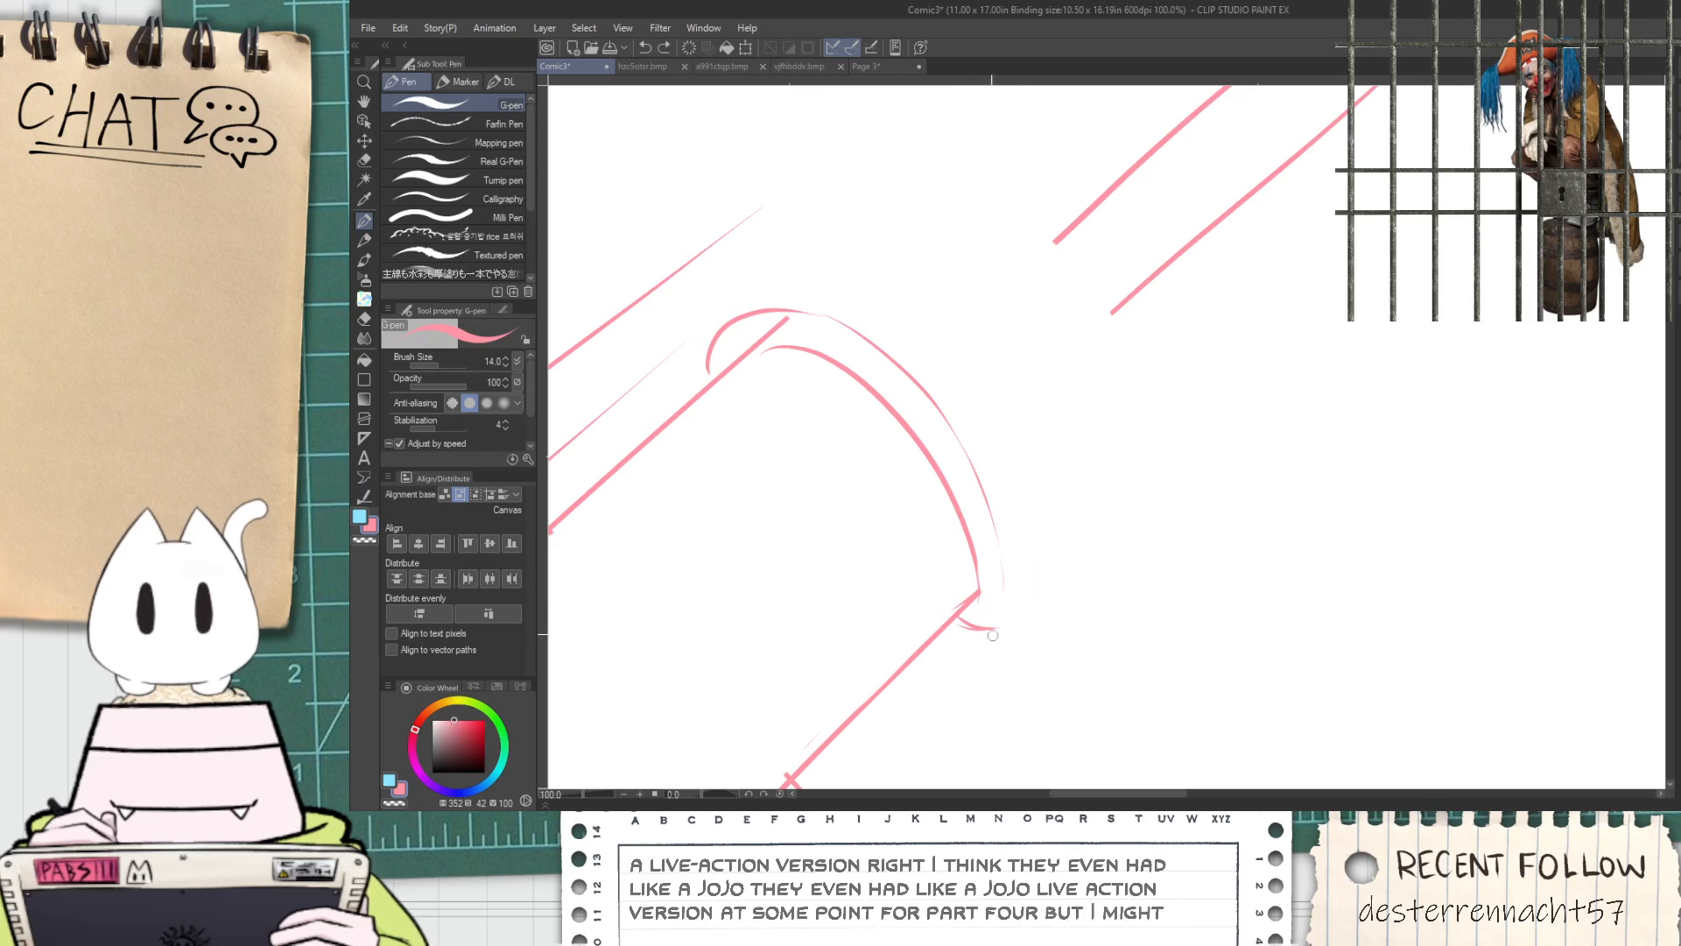
# Add short diagonal edge lines projecting forward from the upper and lower ends of the outer collar arc
pyautogui.moveTo(993, 630); pyautogui.dragTo(1074, 557)
pyautogui.moveTo(717, 334); pyautogui.dragTo(796, 281)
pyautogui.hotkey('ctrl', 'z')
pyautogui.moveTo(715, 336); pyautogui.dragTo(798, 264)
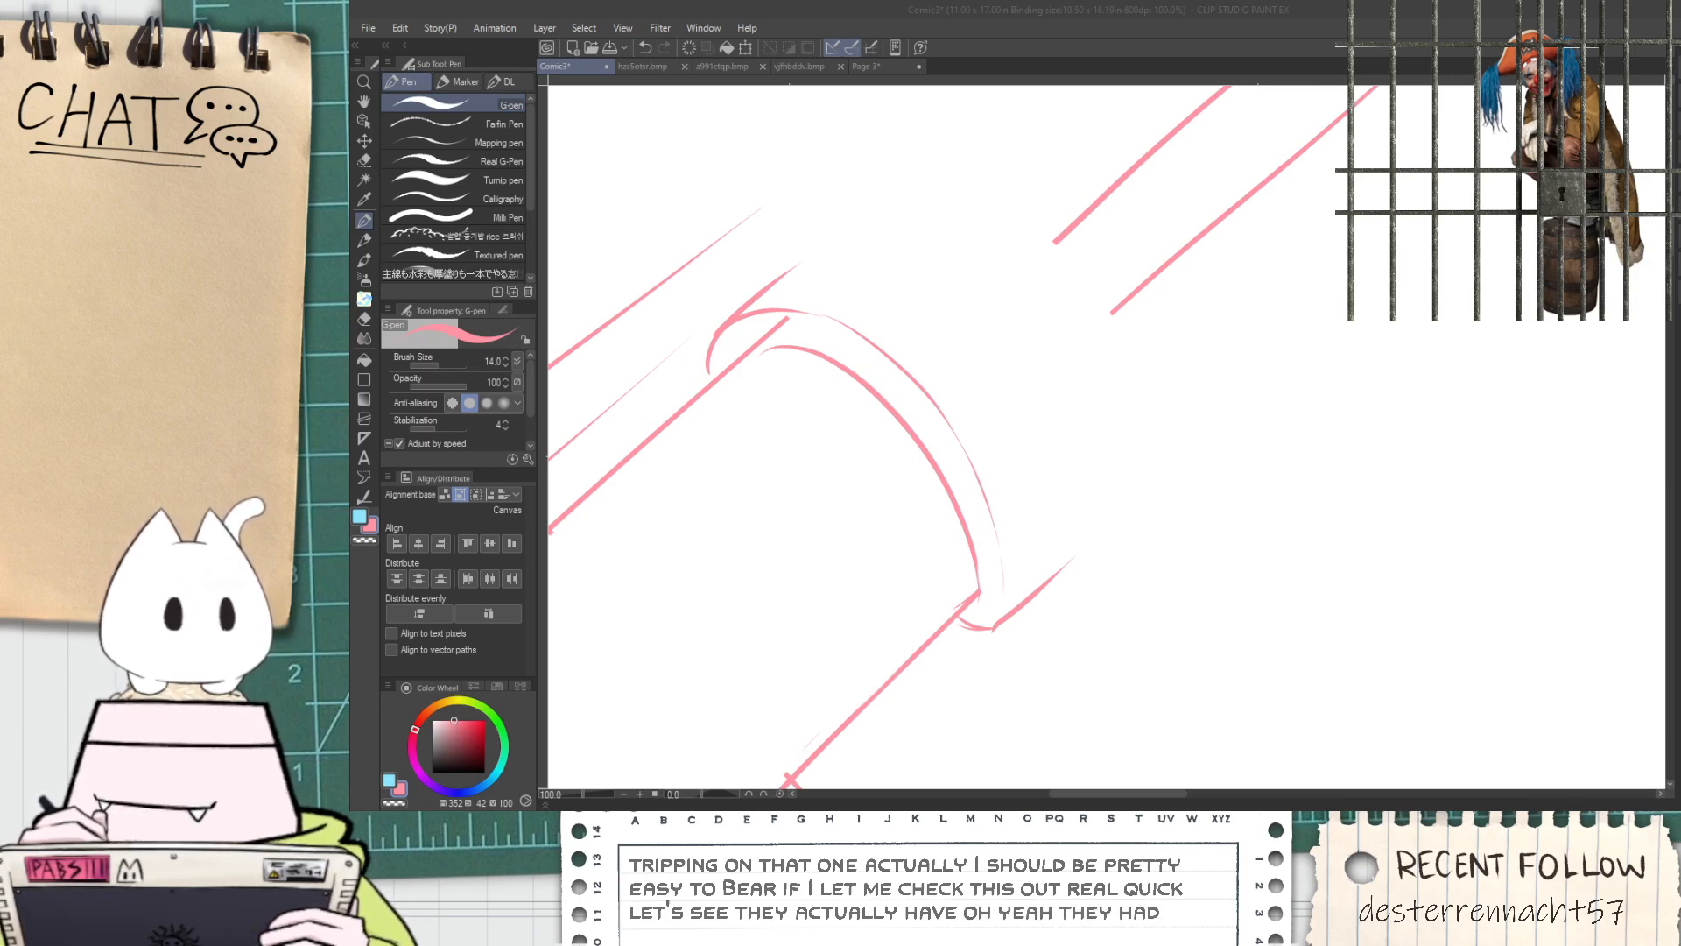
# Close the movie poster image and return to the Comic3 page
pyautogui.scroll(5, 1090, 479)
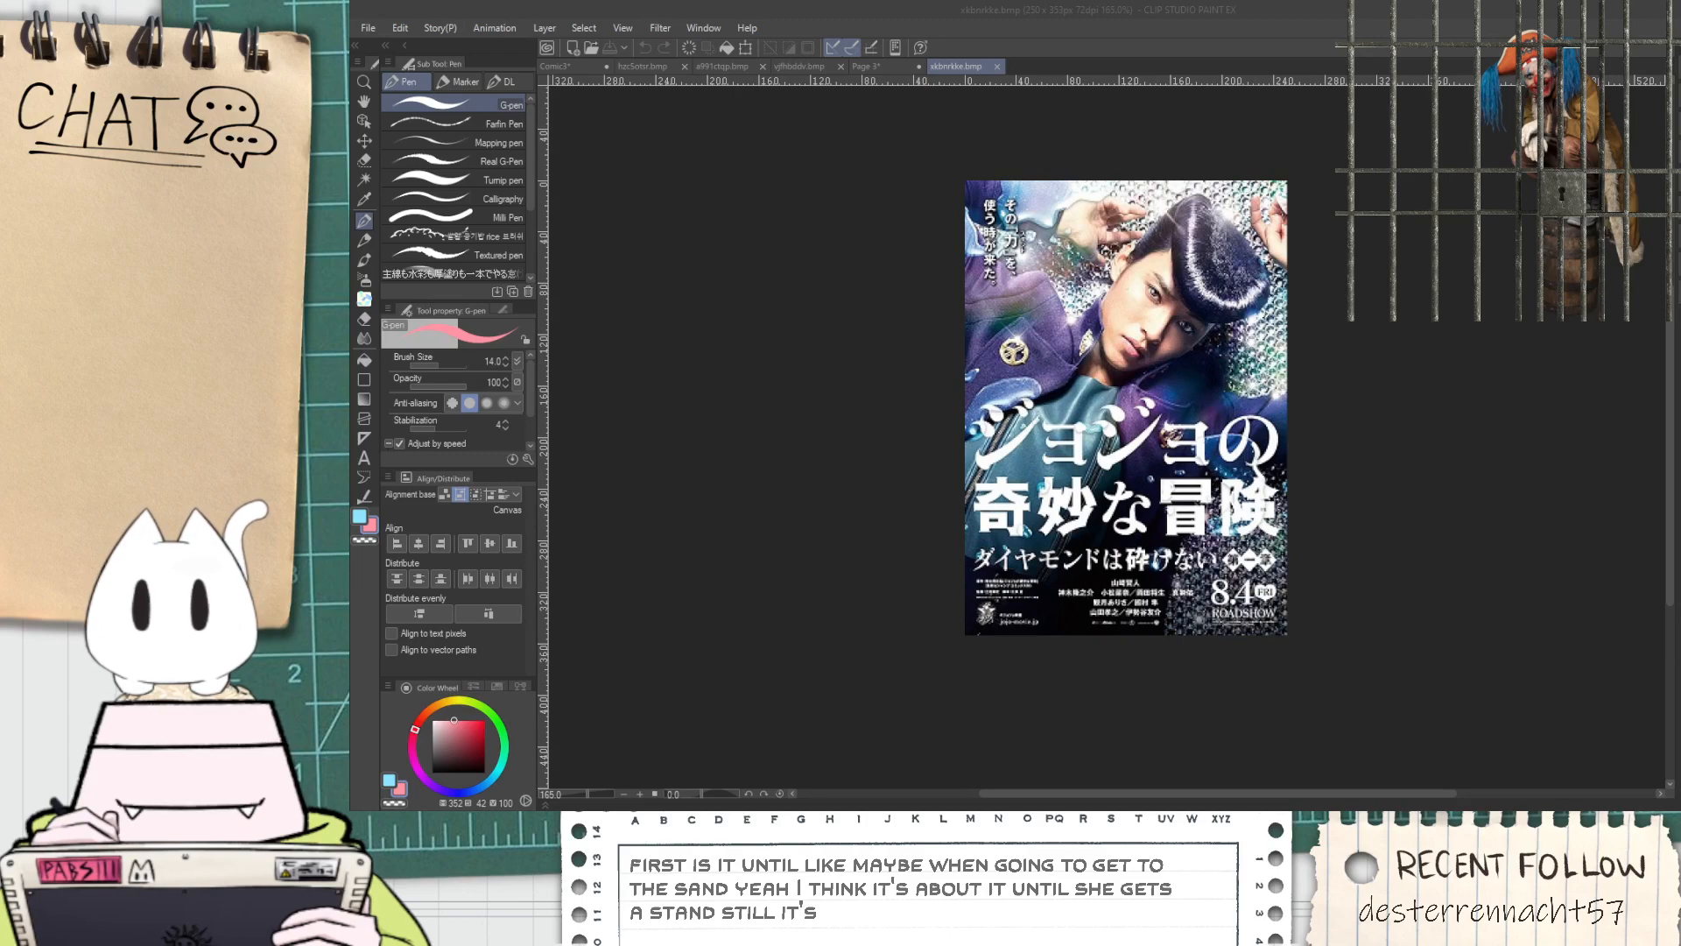
pyautogui.click(997, 66)
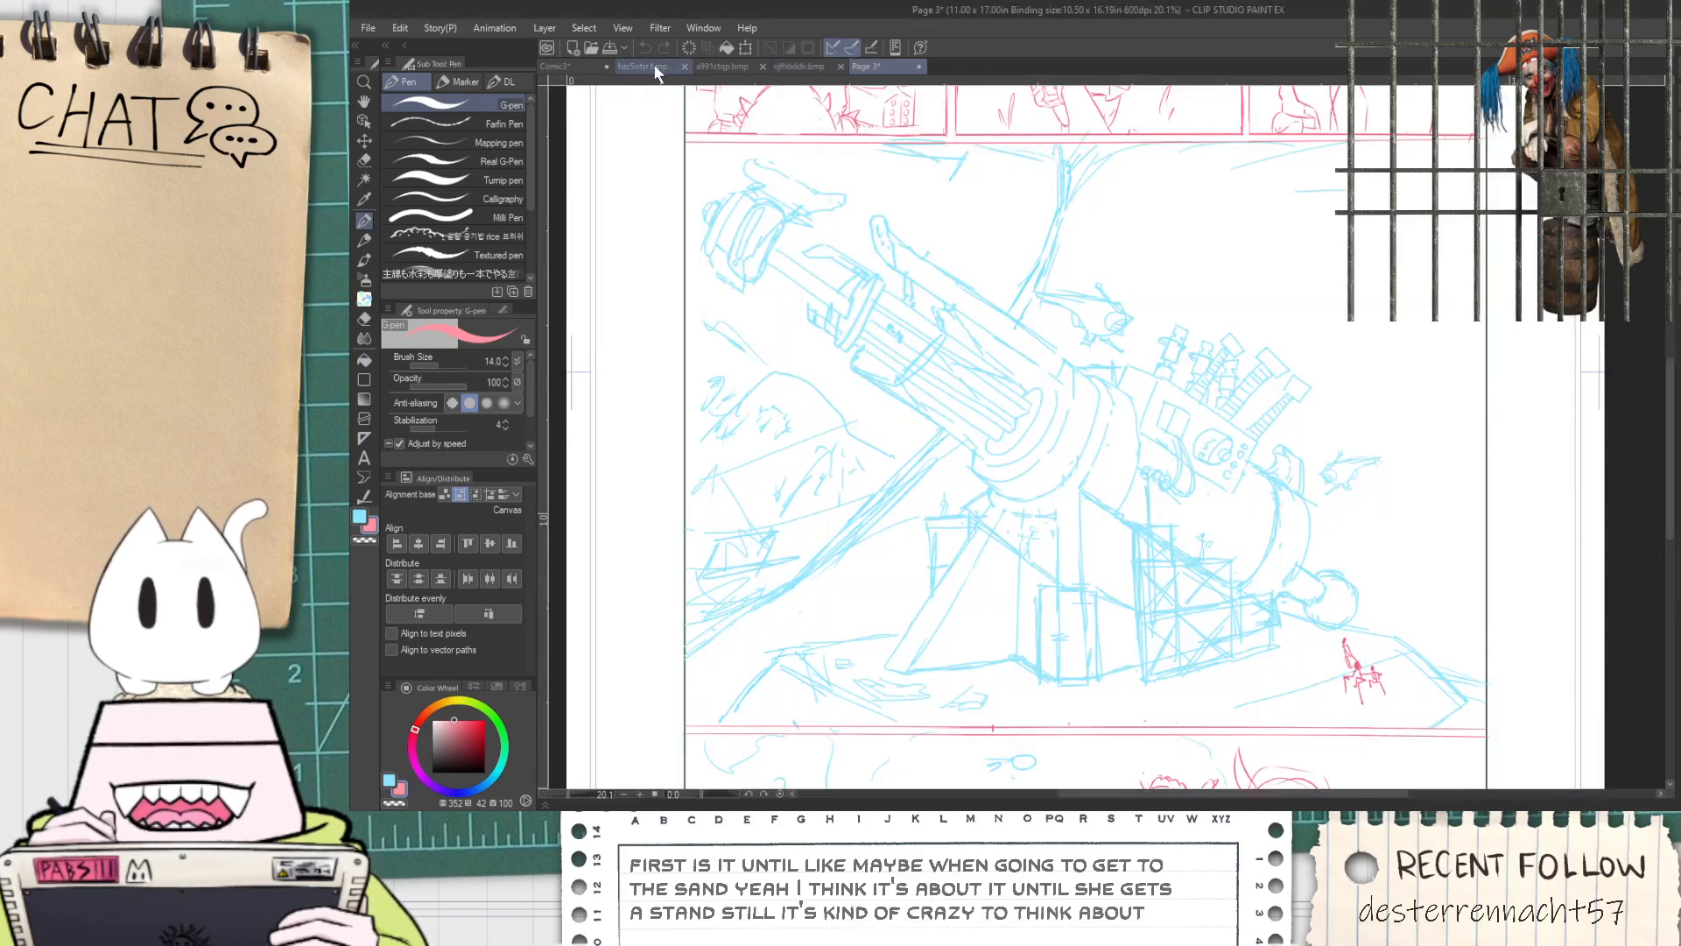
pyautogui.click(587, 69)
pyautogui.scroll(-1, 1091, 300)
pyautogui.press('space')
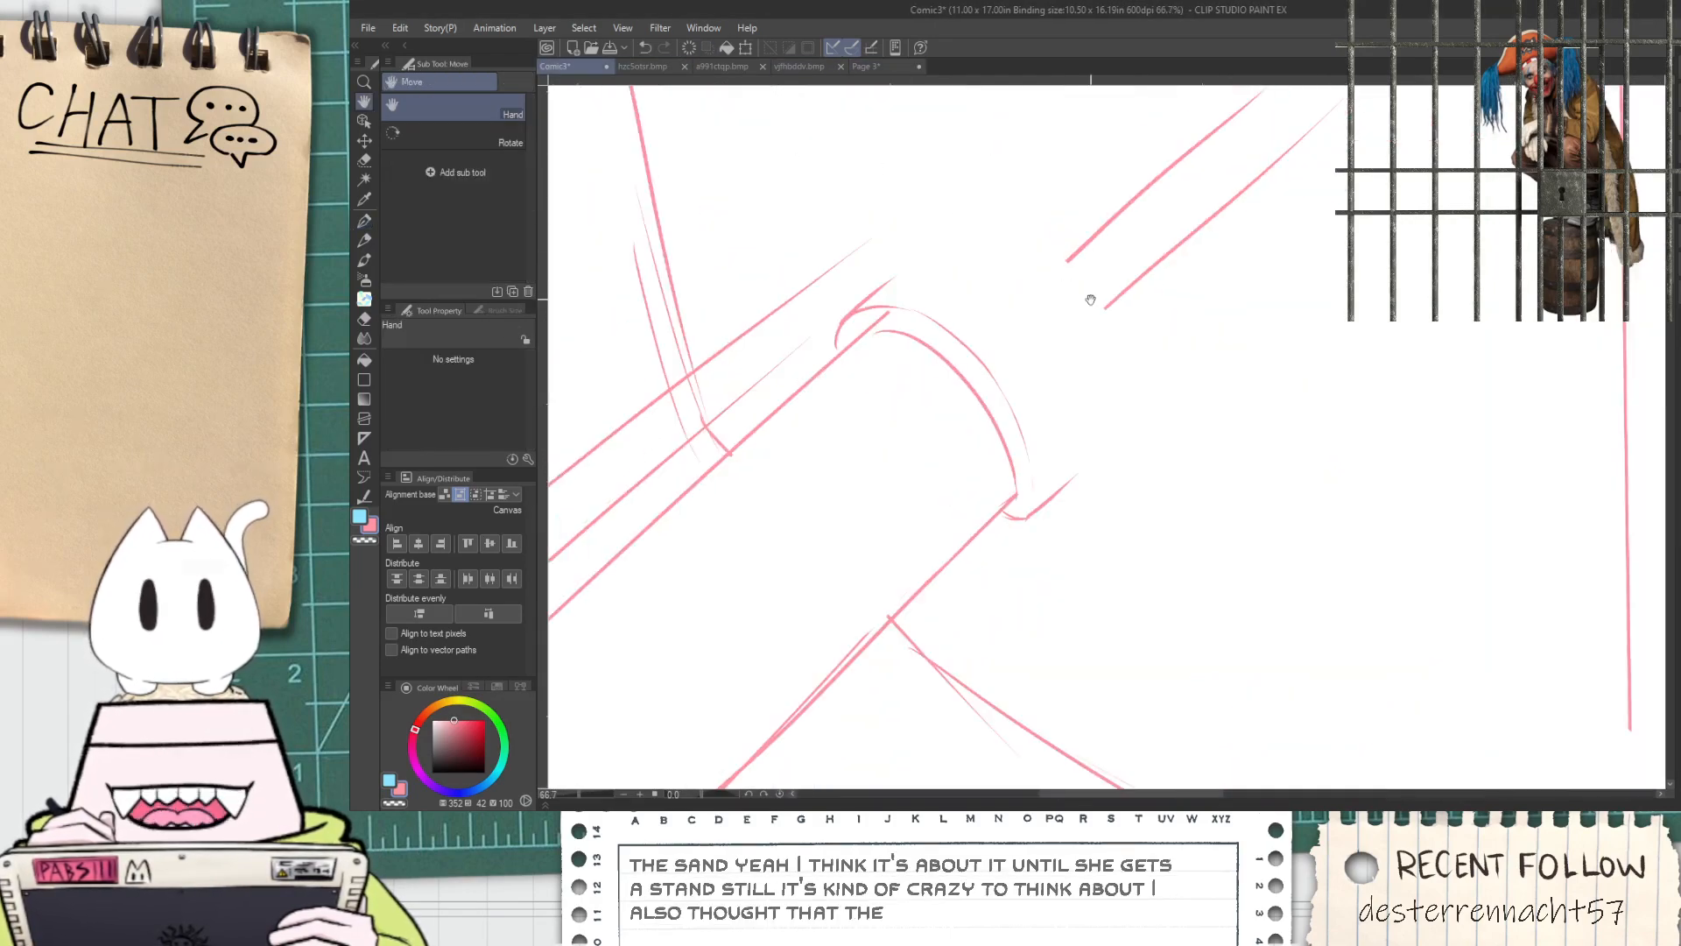
# Clean up the barrel's upper corner so its edge ends at the inner arc and joins it smoothly
pyautogui.scroll(1, 844, 271)
pyautogui.click(480, 102)
pyautogui.scroll(2, 917, 403)
pyautogui.moveTo(879, 265)
pyautogui.mouseDown()
pyautogui.moveTo(833, 308)
pyautogui.moveTo(849, 327)
pyautogui.mouseUp()
pyautogui.scroll(2, 848, 326)
pyautogui.press('p')
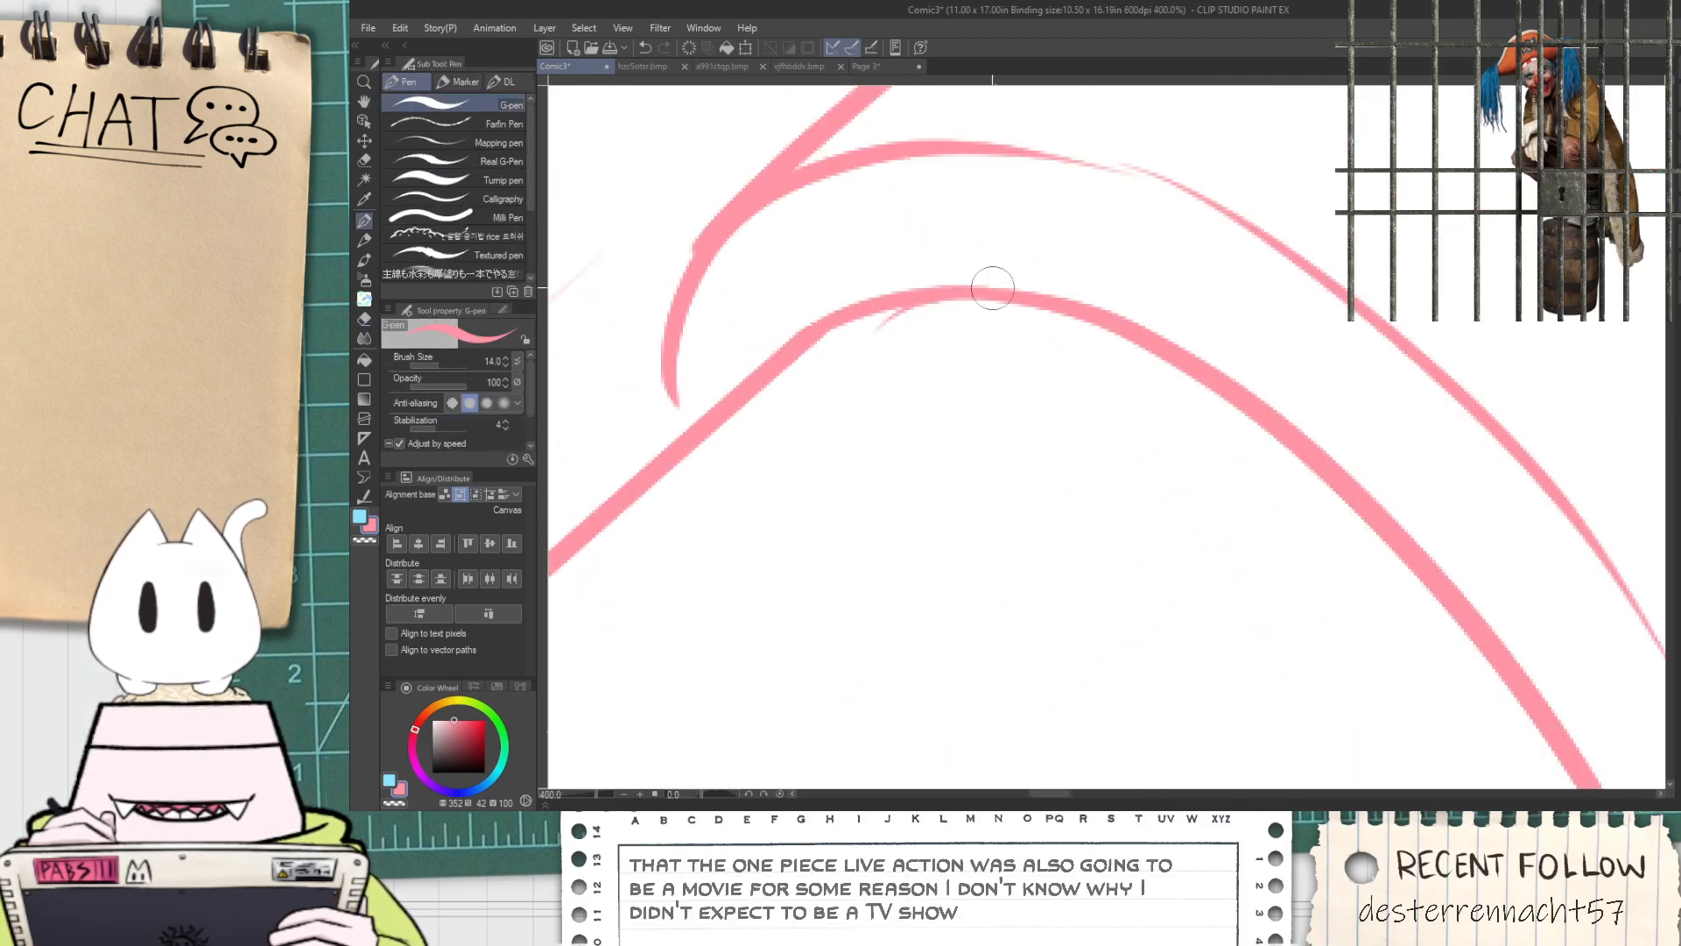
# Sketch the collar's wide front arc between its two short edge lines and erase the overshooting line ends
pyautogui.scroll(-3, 963, 274)
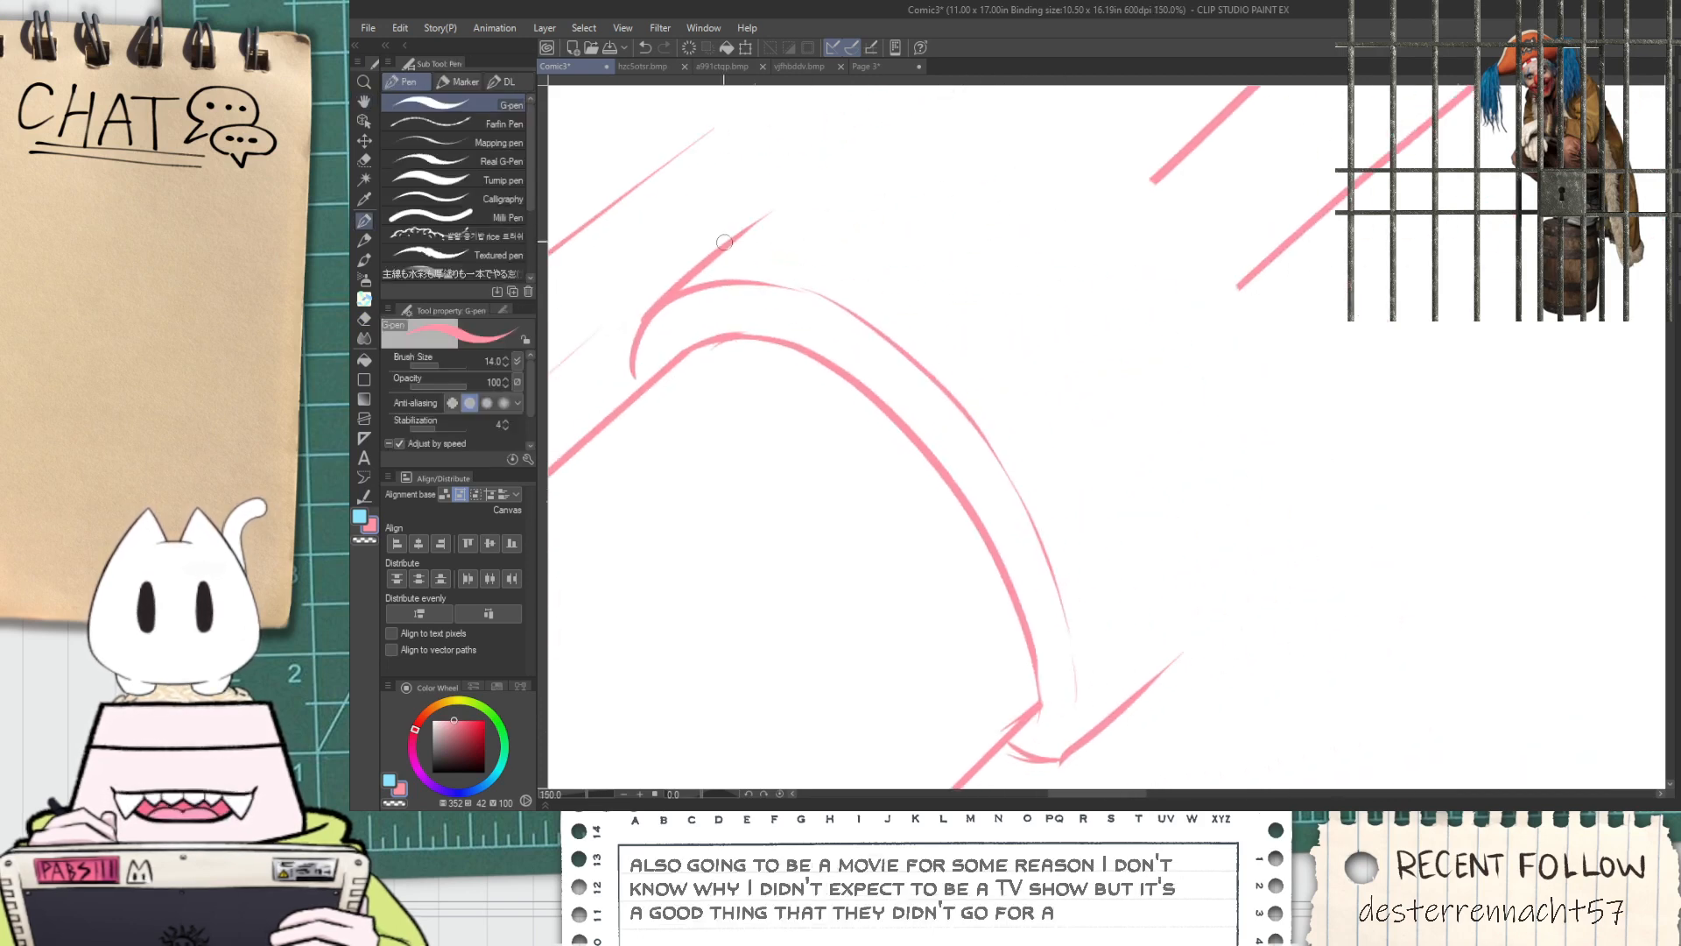
pyautogui.moveTo(736, 230); pyautogui.dragTo(1137, 583)
pyautogui.hotkey('ctrl', 'z')
pyautogui.moveTo(735, 230); pyautogui.dragTo(1138, 626)
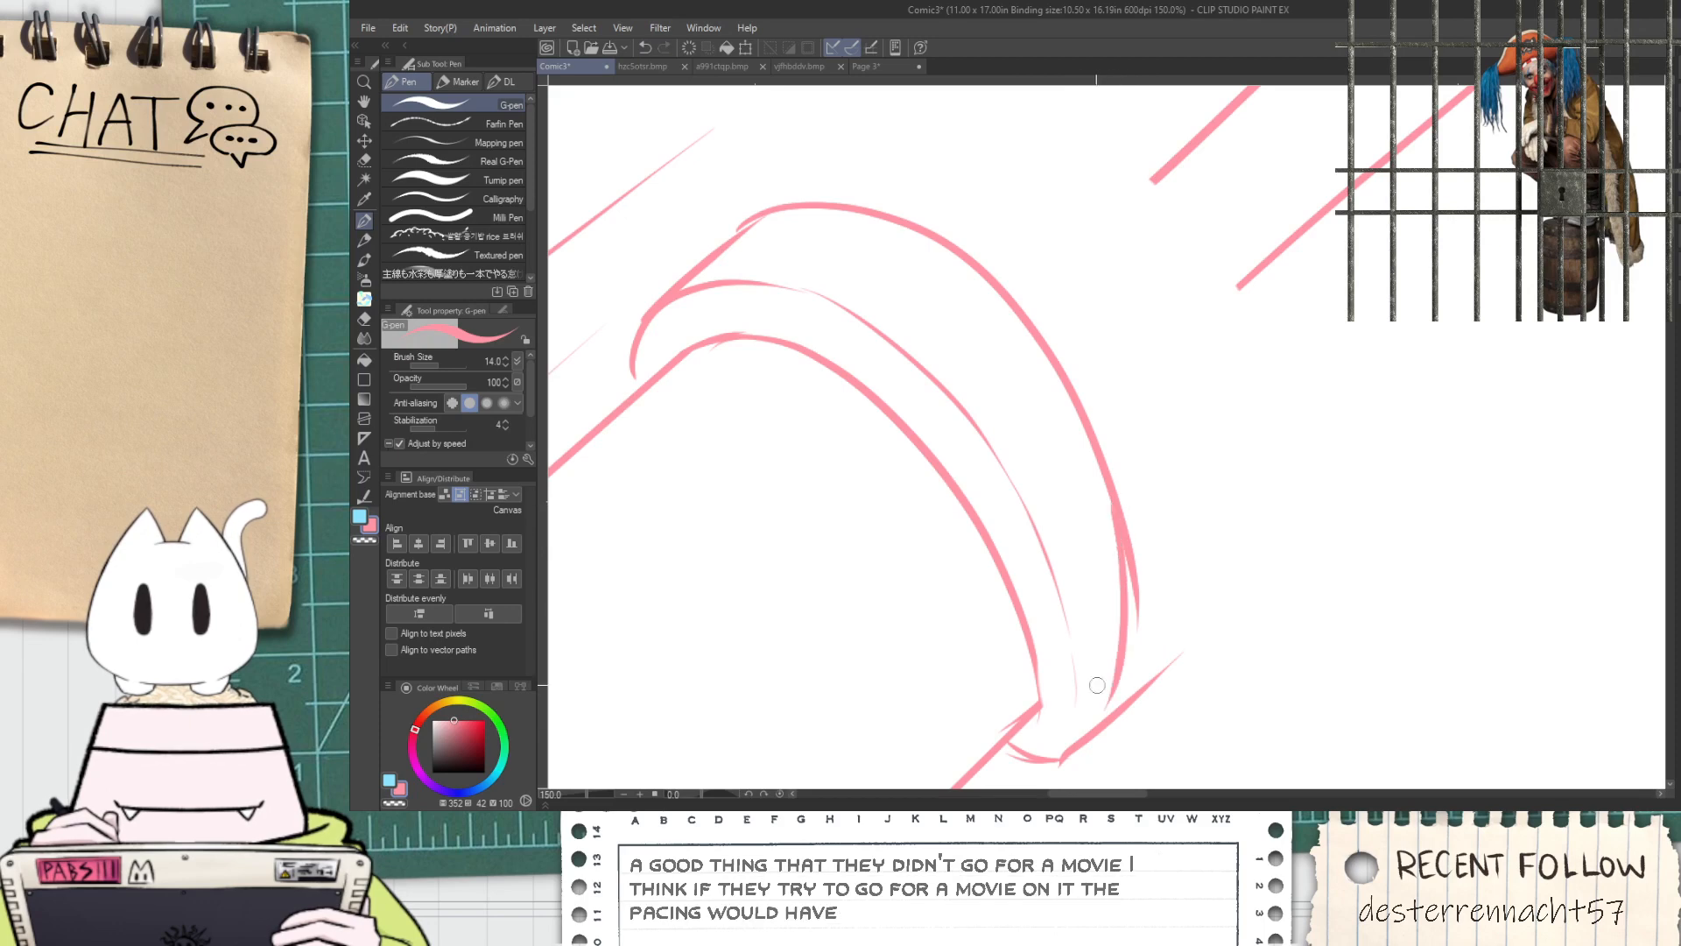
pyautogui.moveTo(1130, 529)
pyautogui.mouseDown()
pyautogui.moveTo(1136, 692)
pyautogui.moveTo(1164, 661)
pyautogui.moveTo(1152, 692)
pyautogui.mouseUp()
pyautogui.press('e')
pyautogui.scroll(-3, 1150, 698)
pyautogui.press('space')
pyautogui.moveTo(1162, 571); pyautogui.dragTo(1039, 449)
pyautogui.scroll(1, 1039, 449)
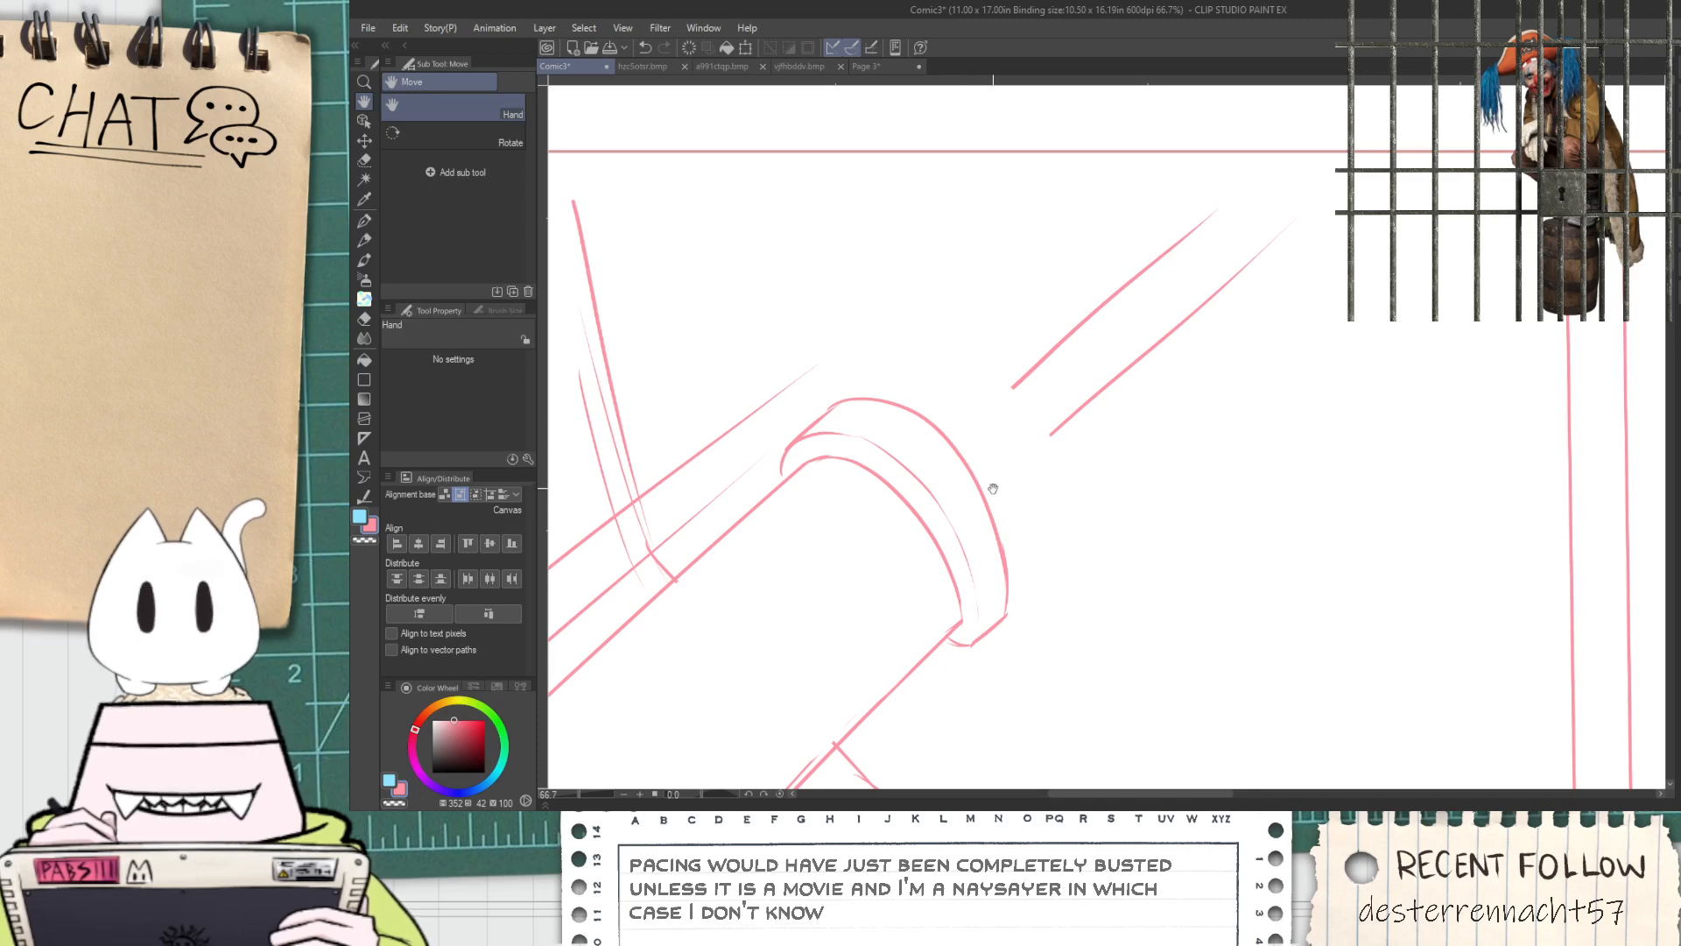
pyautogui.scroll(1, 1009, 521)
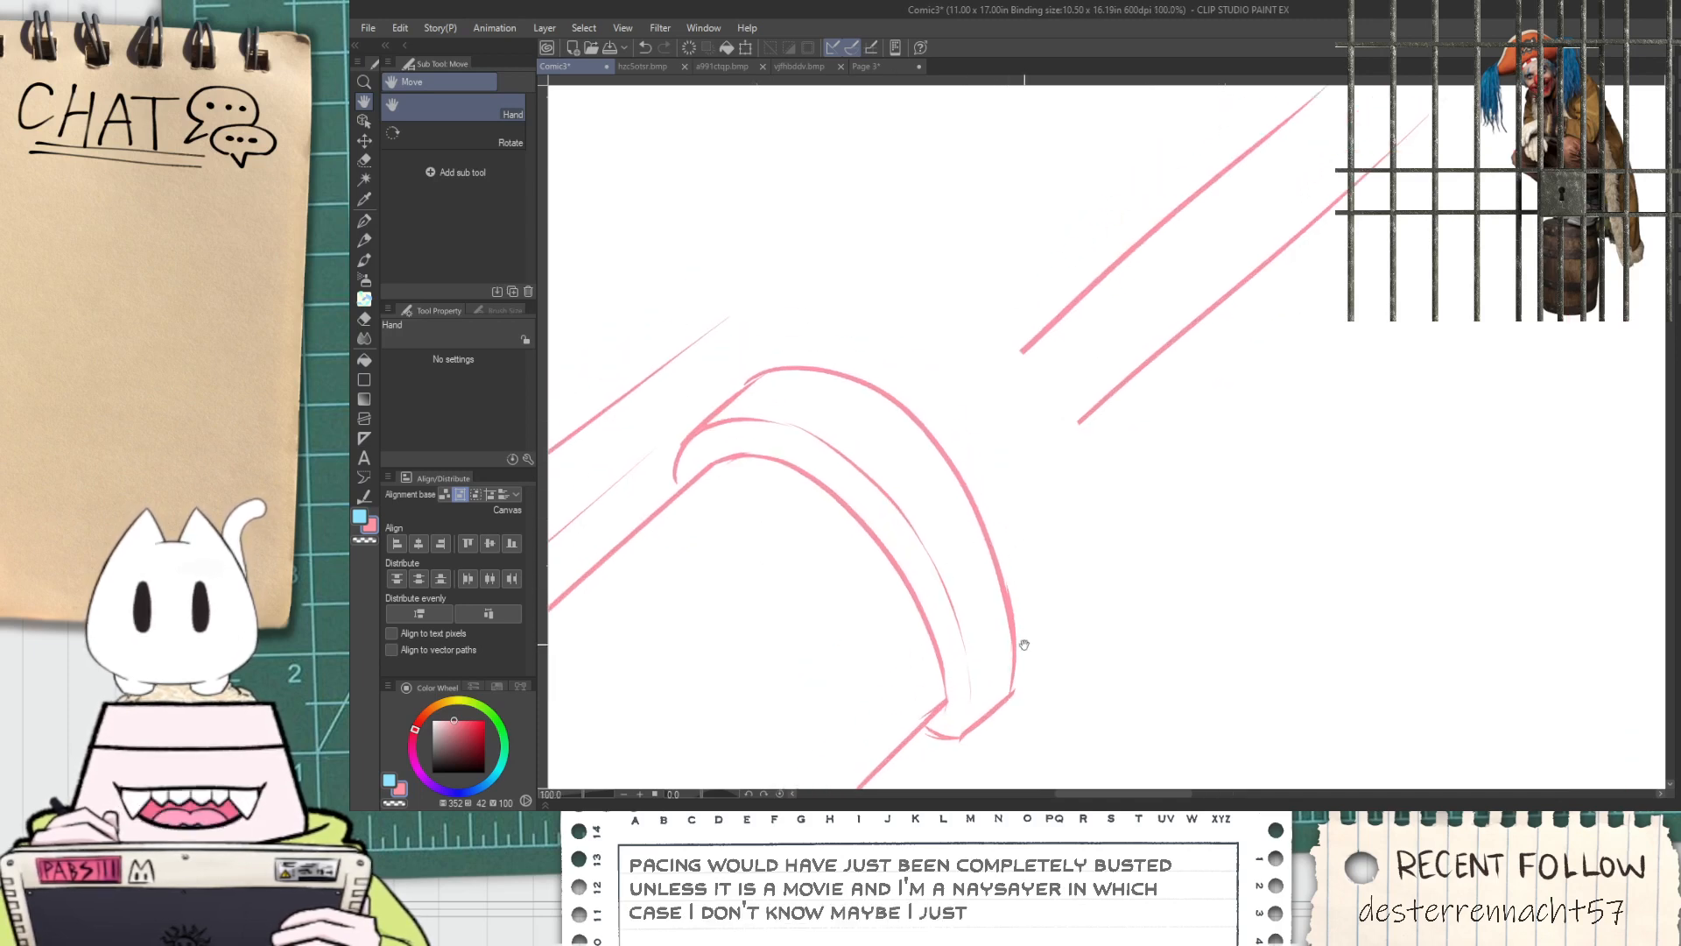
# Extend the two parallel diagonal tube lines down to the collar's front arc
pyautogui.moveTo(1023, 350); pyautogui.dragTo(918, 437)
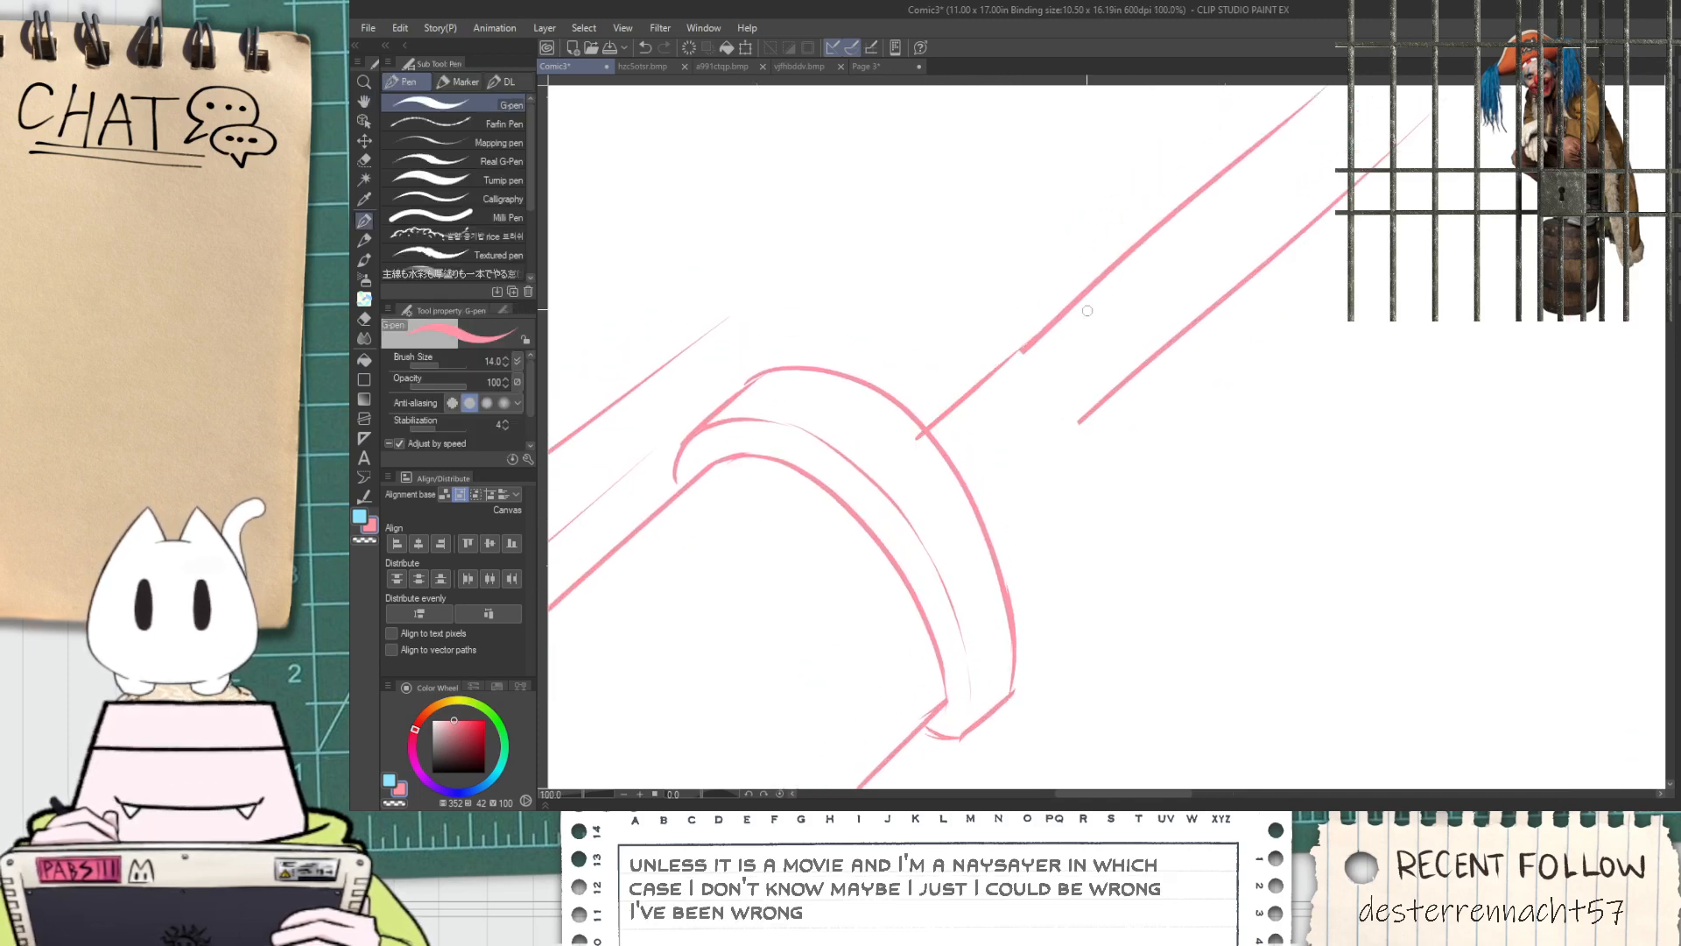
pyautogui.moveTo(975, 499)
pyautogui.mouseDown()
pyautogui.moveTo(1131, 368)
pyautogui.moveTo(1097, 404)
pyautogui.mouseUp()
pyautogui.hotkey('ctrl', 'z')
pyautogui.scroll(-6, 1096, 408)
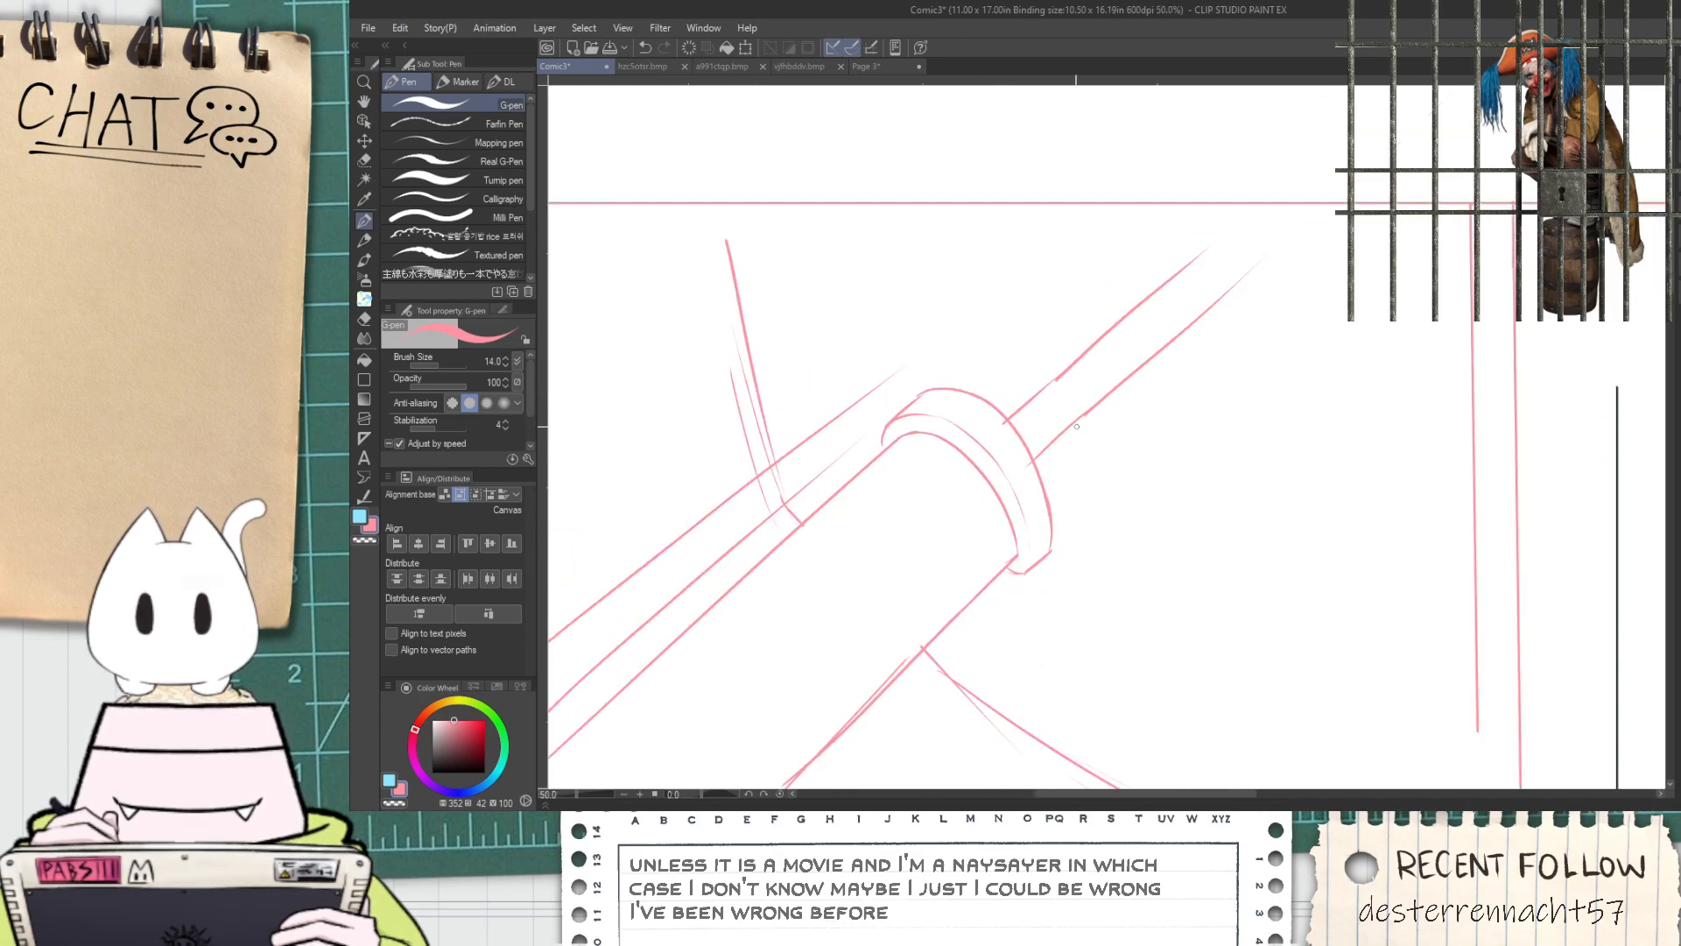
# Sketch a long bracket edge rising from the collar above the tube, and cap it with a short line angled toward the tube
pyautogui.scroll(3, 972, 519)
pyautogui.moveTo(1051, 455)
pyautogui.mouseDown()
pyautogui.moveTo(1005, 286)
pyautogui.moveTo(1089, 450)
pyautogui.moveTo(963, 411)
pyautogui.moveTo(901, 511)
pyautogui.moveTo(899, 493)
pyautogui.moveTo(1288, 142)
pyautogui.mouseUp()
pyautogui.scroll(7, 884, 517)
pyautogui.press('p')
pyautogui.hotkey('ctrl', 'z')
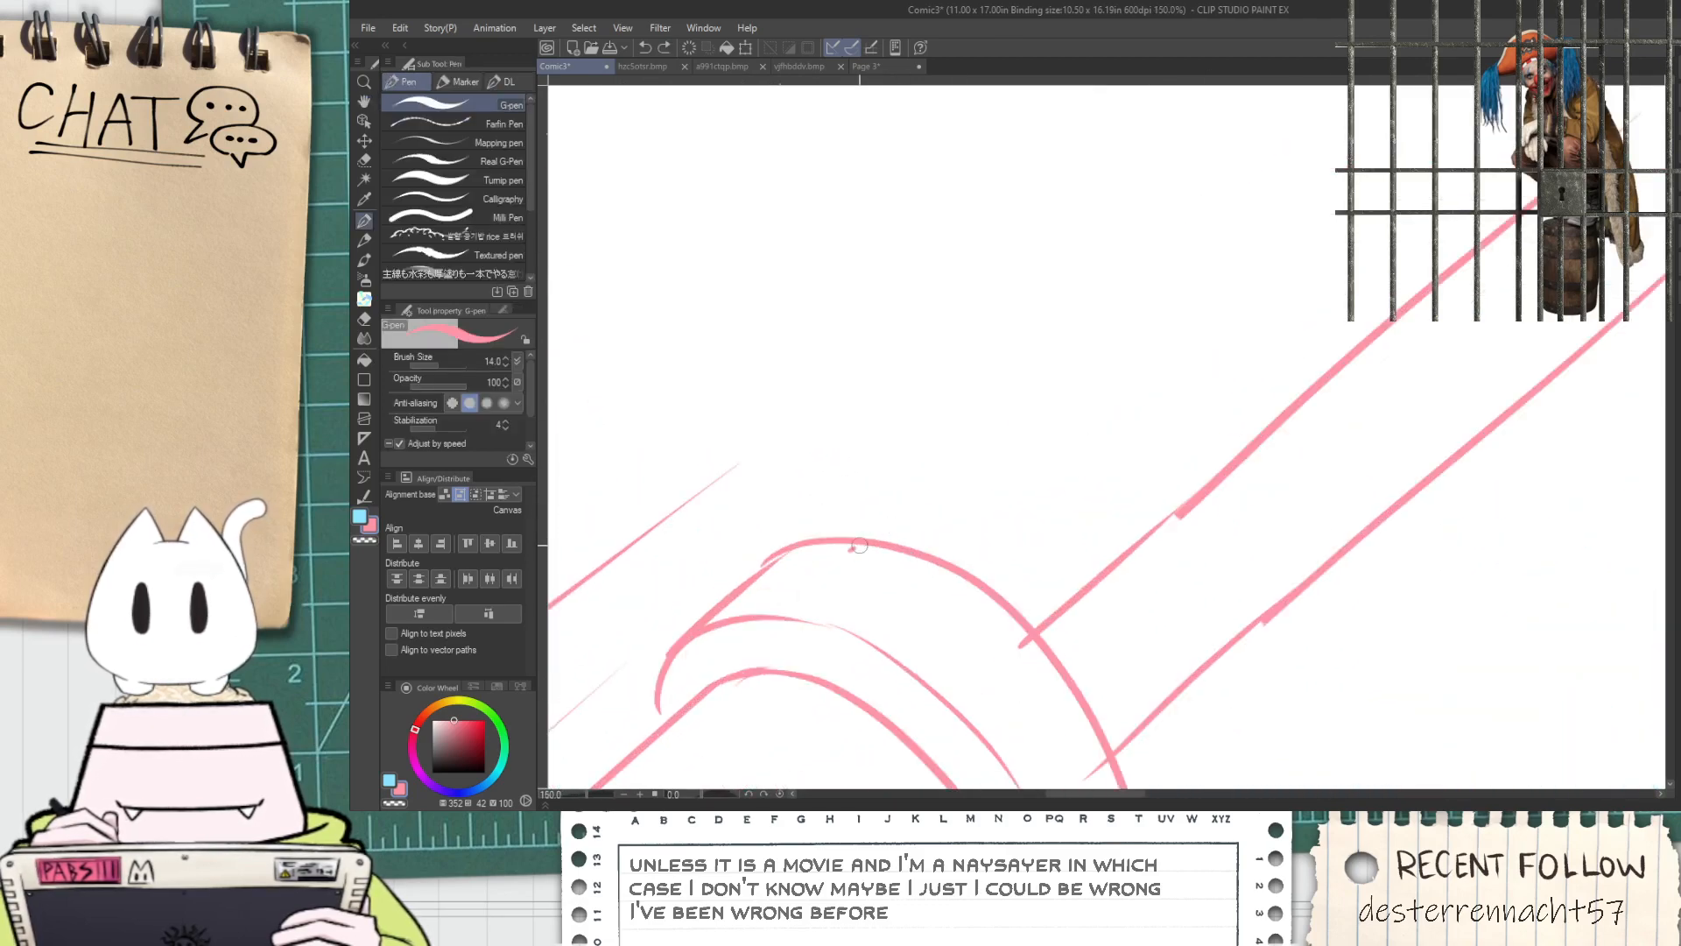
pyautogui.moveTo(849, 551); pyautogui.dragTo(1301, 175)
pyautogui.moveTo(1234, 221); pyautogui.dragTo(1384, 279)
pyautogui.hotkey('ctrl', 'z')
pyautogui.moveTo(1222, 223); pyautogui.dragTo(1399, 281)
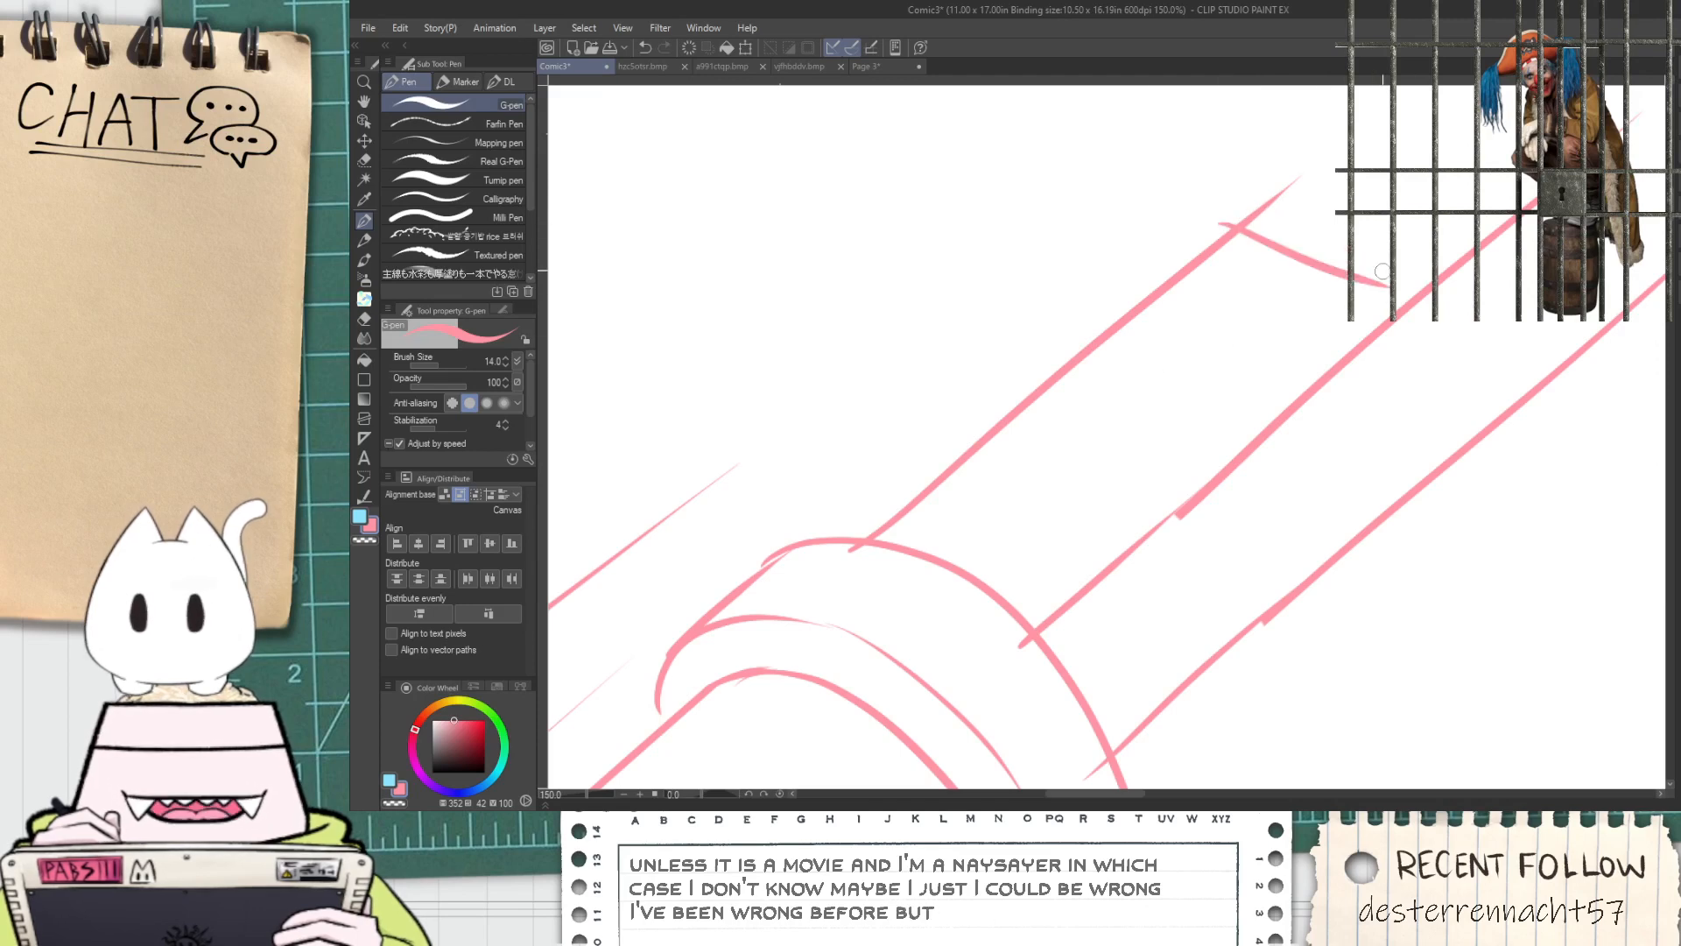
# Add two inner parallel lines and a lower cap line to the bracket, and extend its upper cap to the tube
pyautogui.moveTo(991, 604); pyautogui.dragTo(1313, 287)
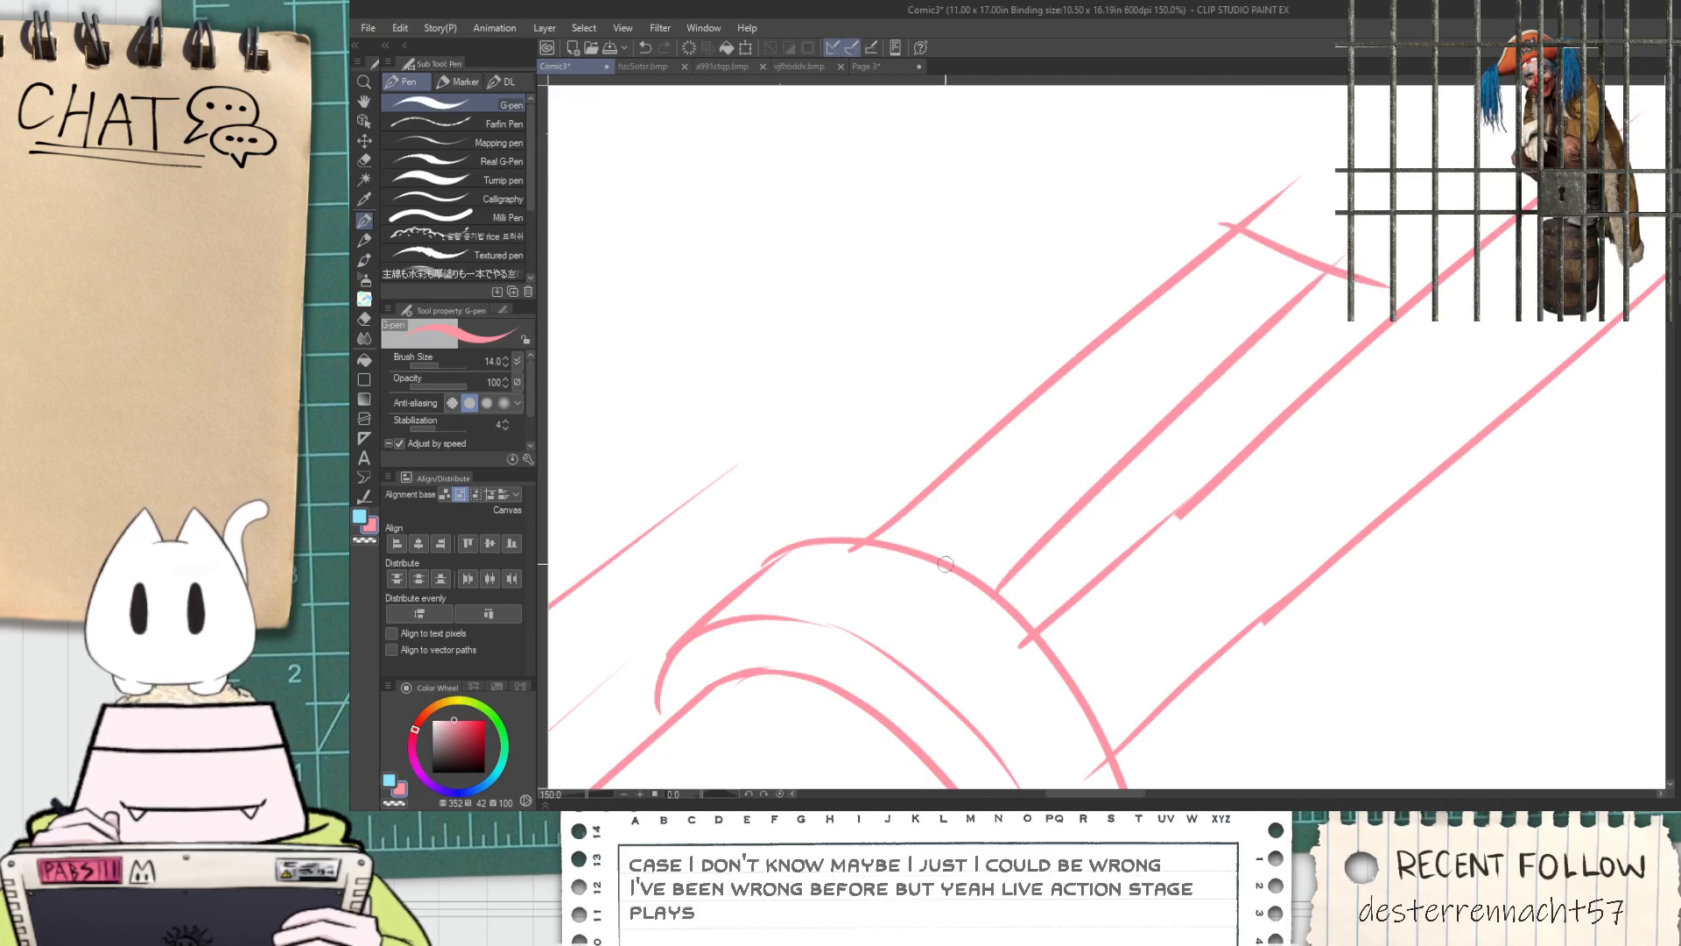
pyautogui.moveTo(956, 563); pyautogui.dragTo(1283, 239)
pyautogui.hotkey('ctrl', 'z')
pyautogui.moveTo(1288, 307); pyautogui.dragTo(1400, 346)
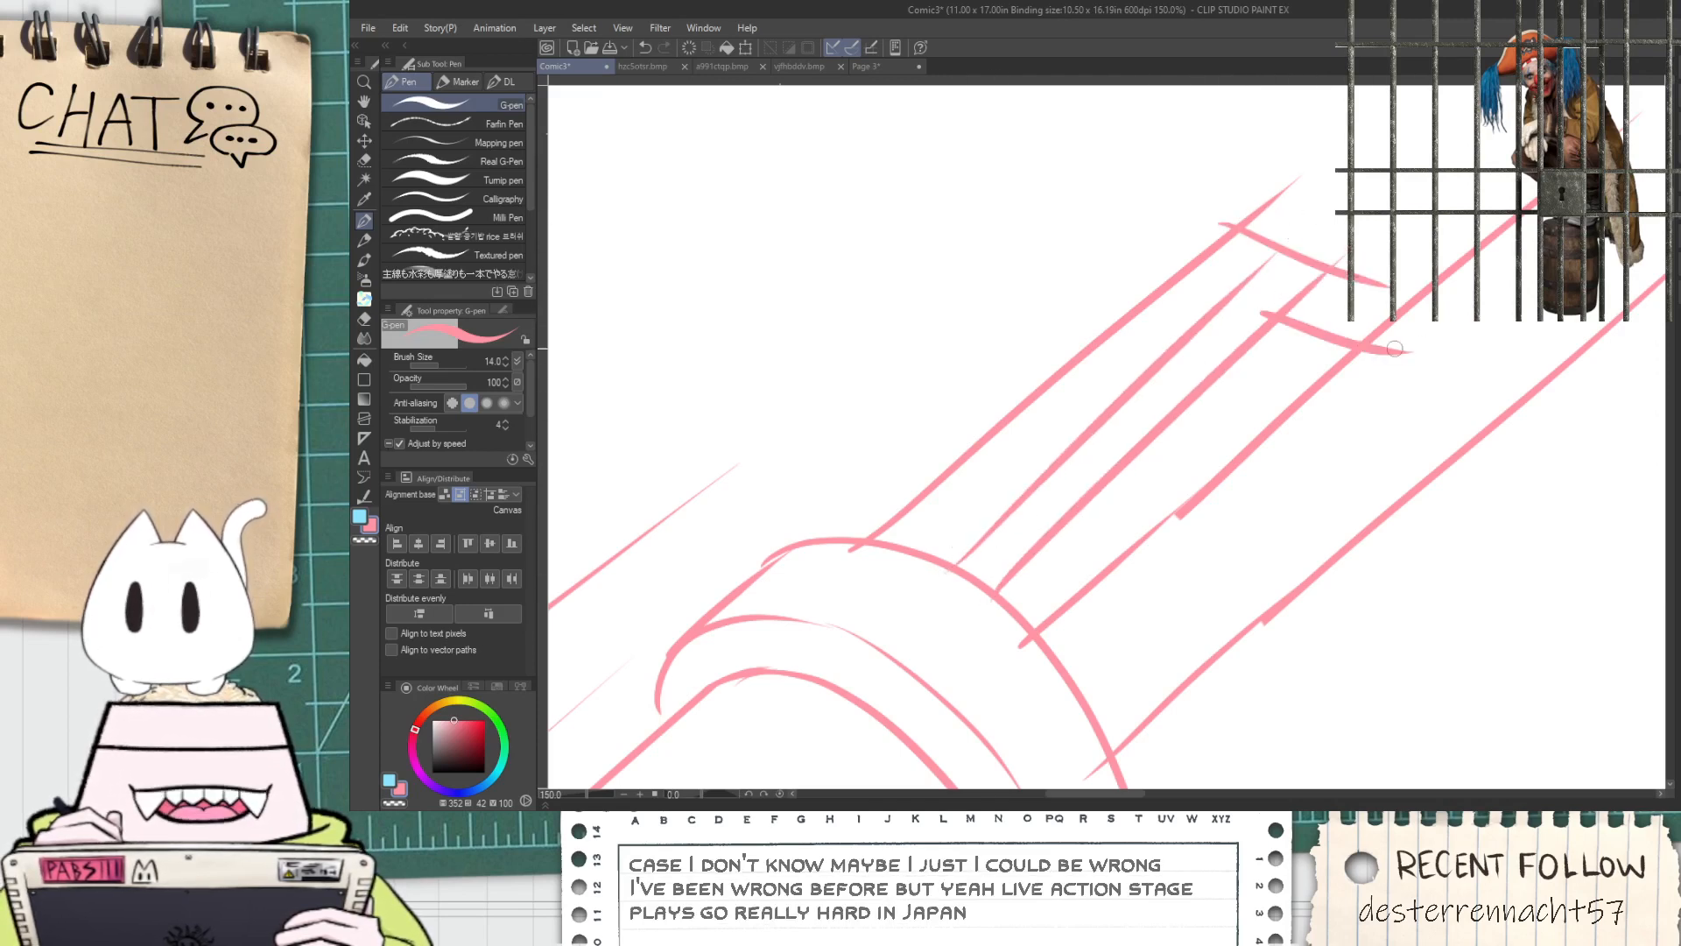
pyautogui.moveTo(1355, 279); pyautogui.dragTo(1443, 324)
pyautogui.hotkey('ctrl', 'z')
pyautogui.moveTo(1356, 280); pyautogui.dragTo(1445, 323)
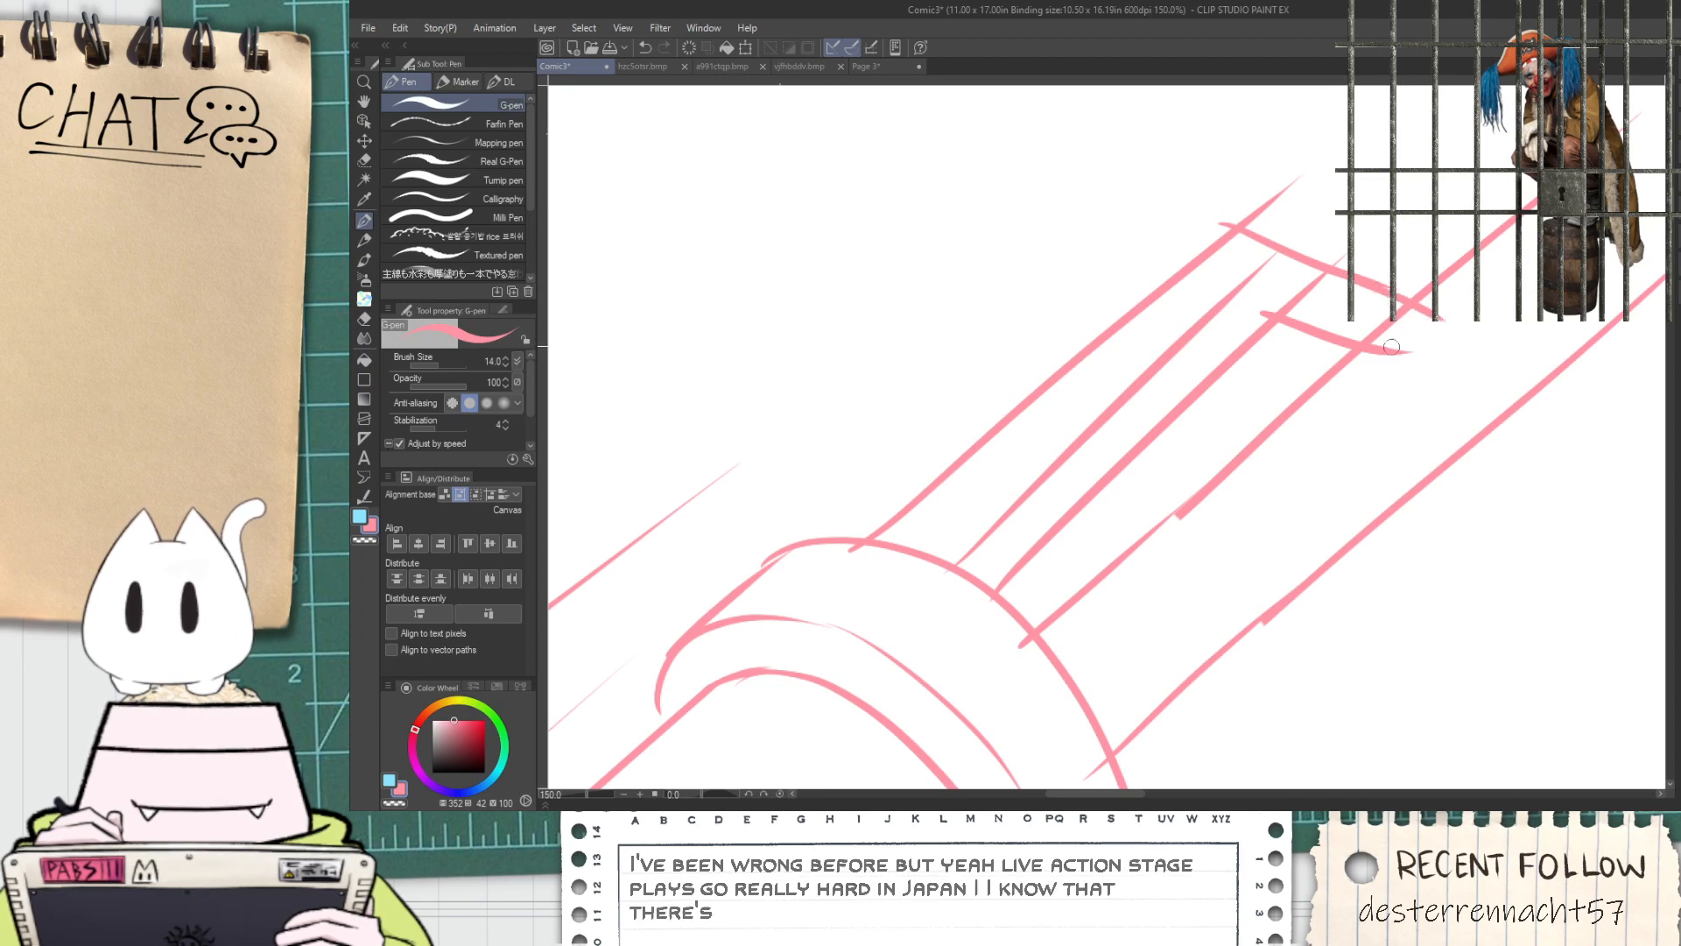
# Erase the overshooting line ends and the tube edge crossing the bracket's hooked tip
pyautogui.press('e')
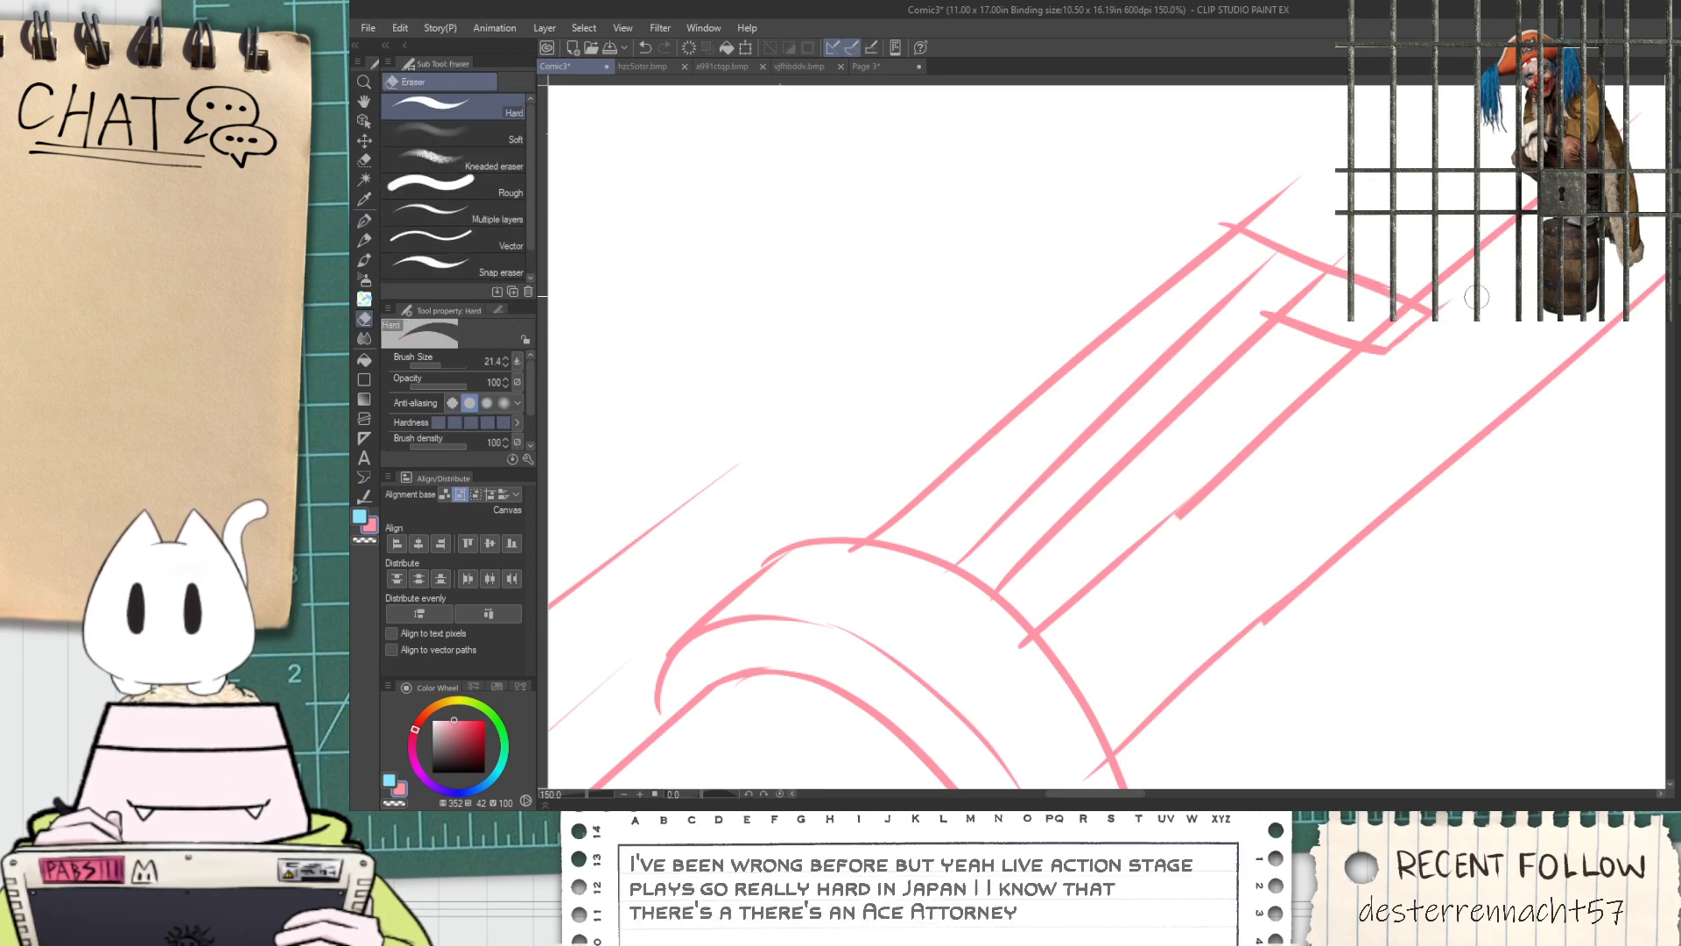
pyautogui.moveTo(1385, 335)
pyautogui.mouseDown()
pyautogui.moveTo(1371, 338)
pyautogui.moveTo(1402, 314)
pyautogui.mouseUp()
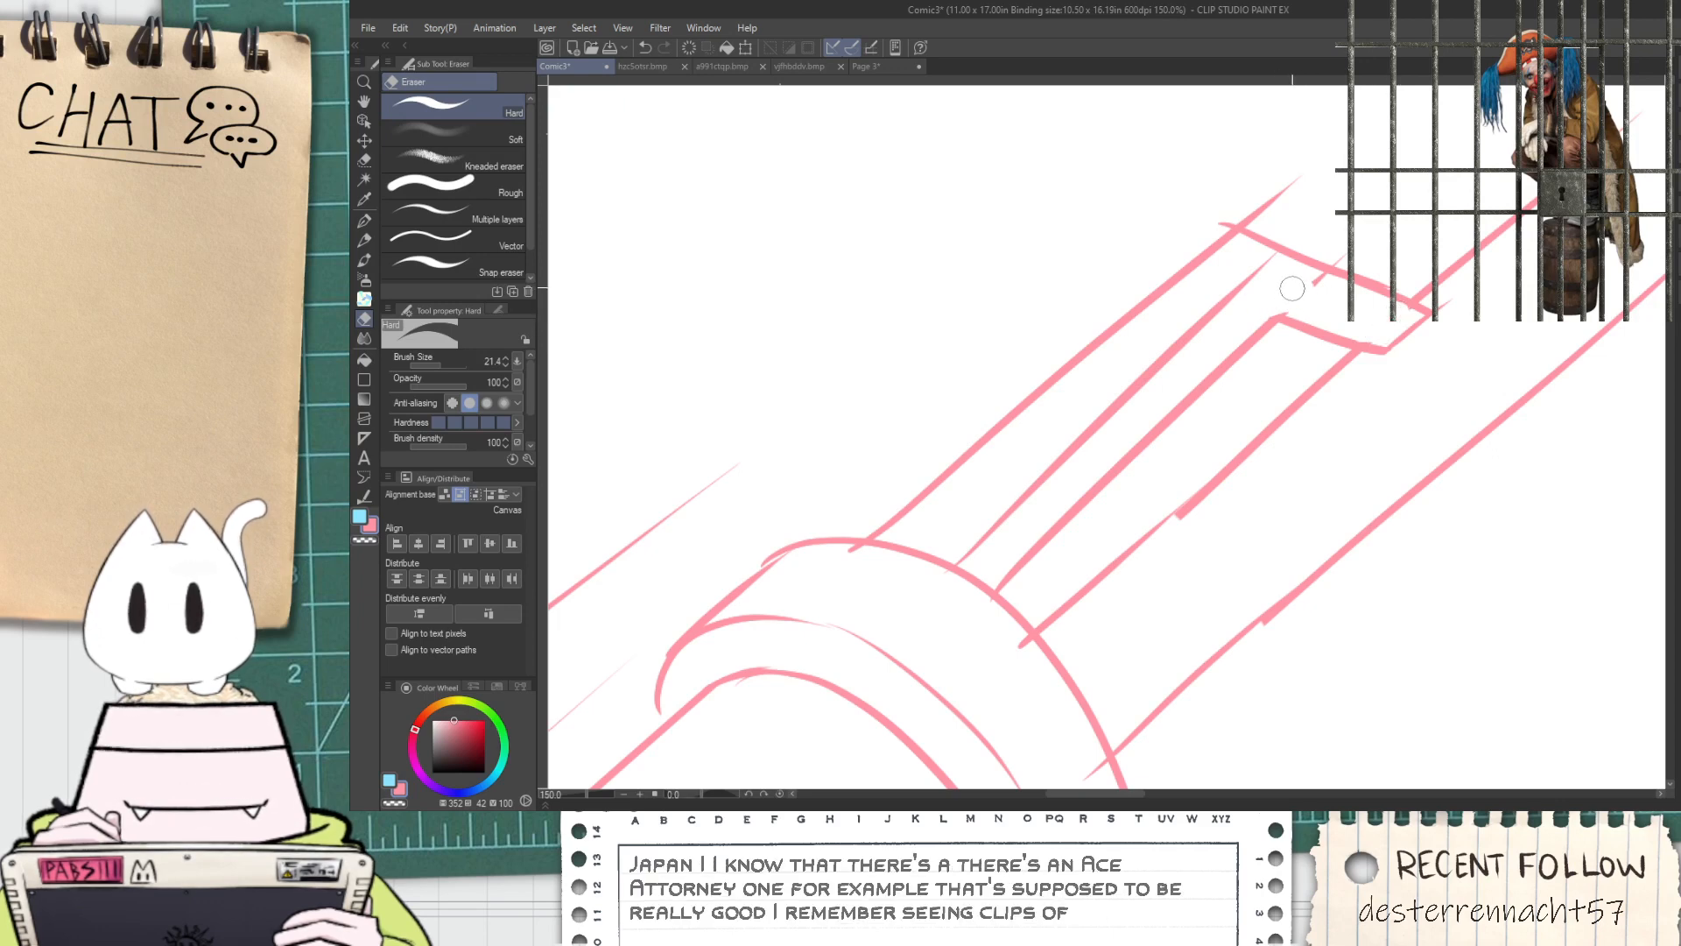
pyautogui.moveTo(1253, 209); pyautogui.dragTo(1264, 195)
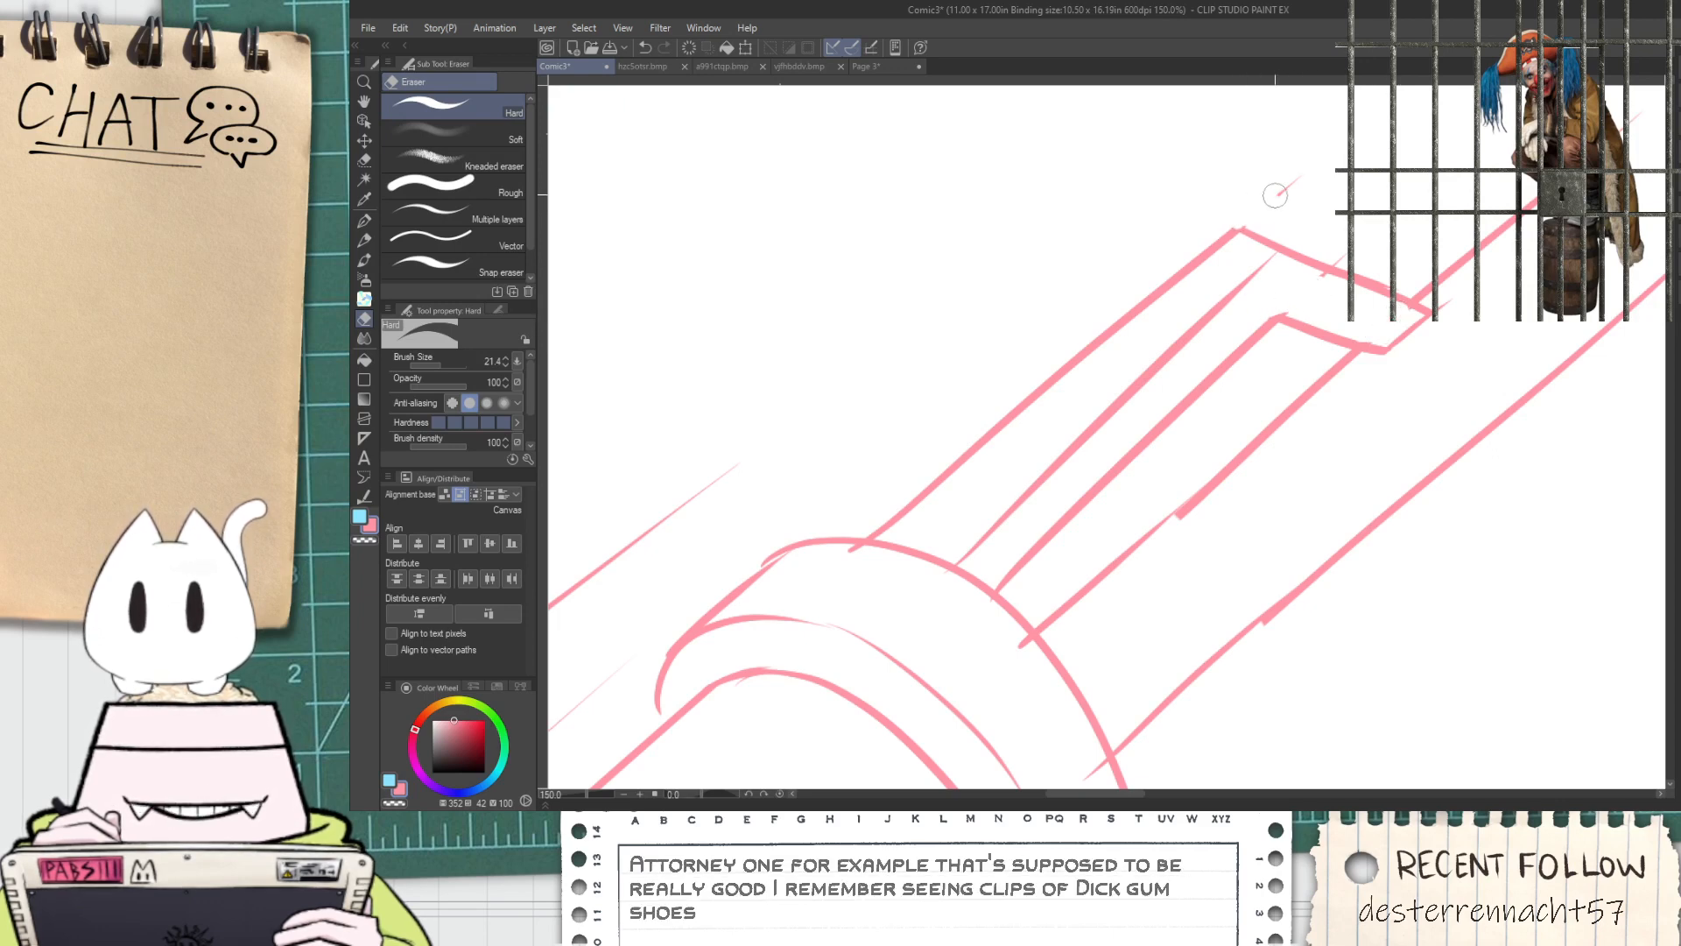
pyautogui.scroll(-4, 1226, 368)
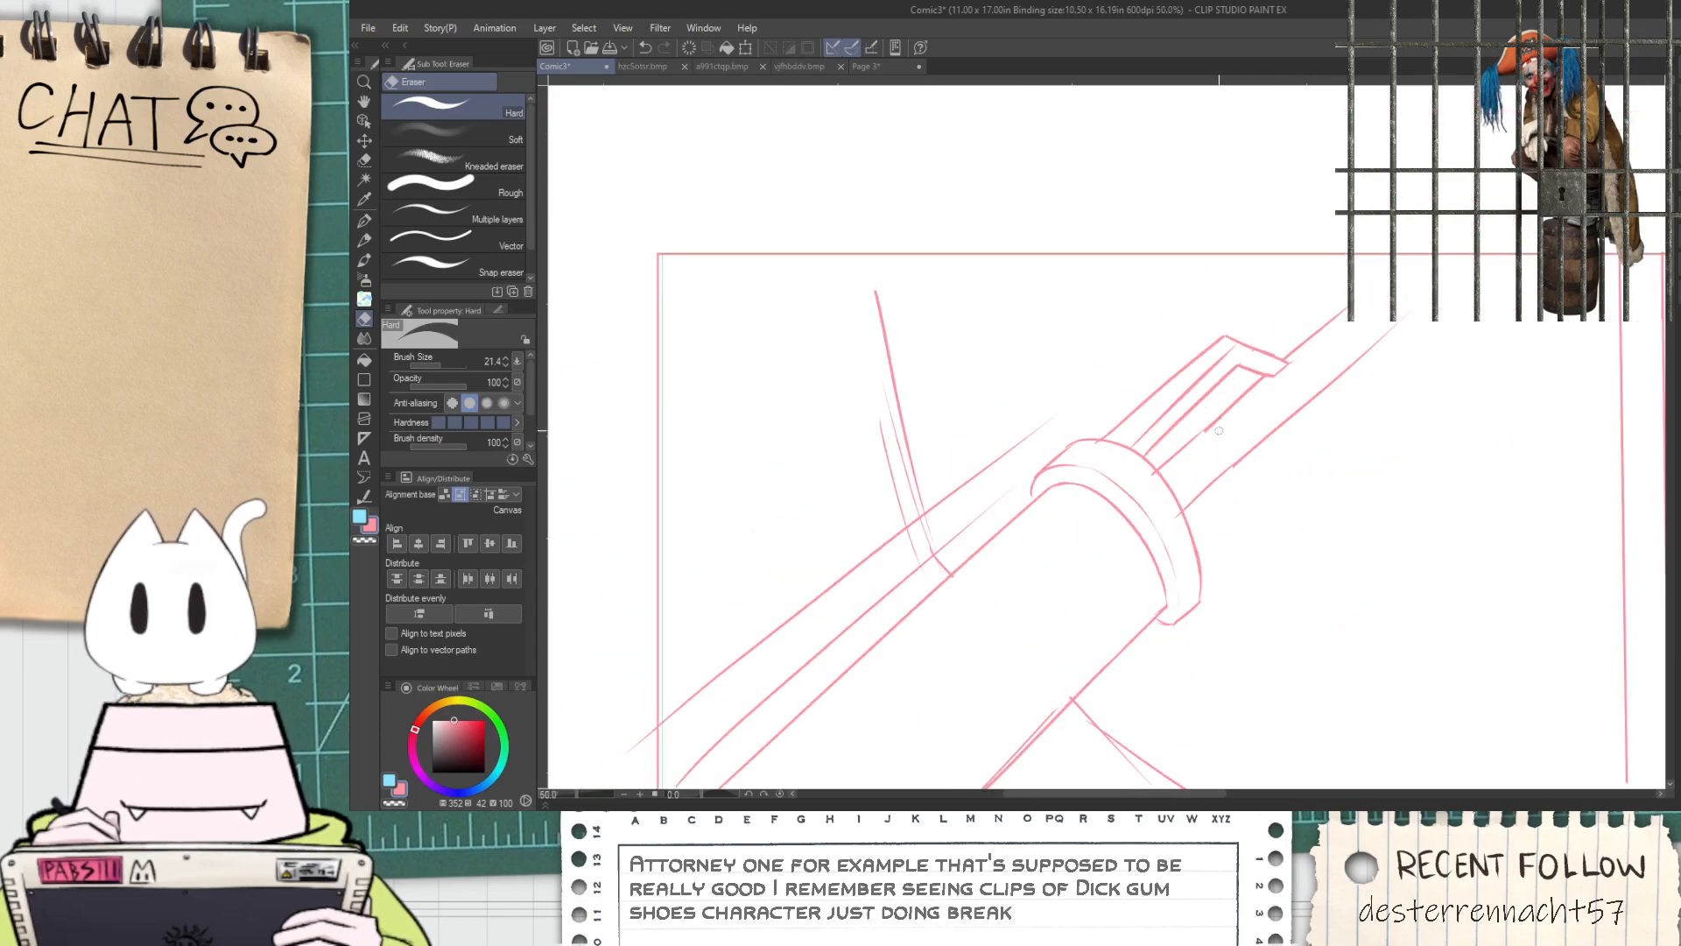
# Redraw the collar's lower corner and the lower part of its front arc with a fuller, rounder curve
pyautogui.press('space')
pyautogui.moveTo(1258, 514); pyautogui.dragTo(1118, 544)
pyautogui.scroll(2, 1119, 544)
pyautogui.press('p')
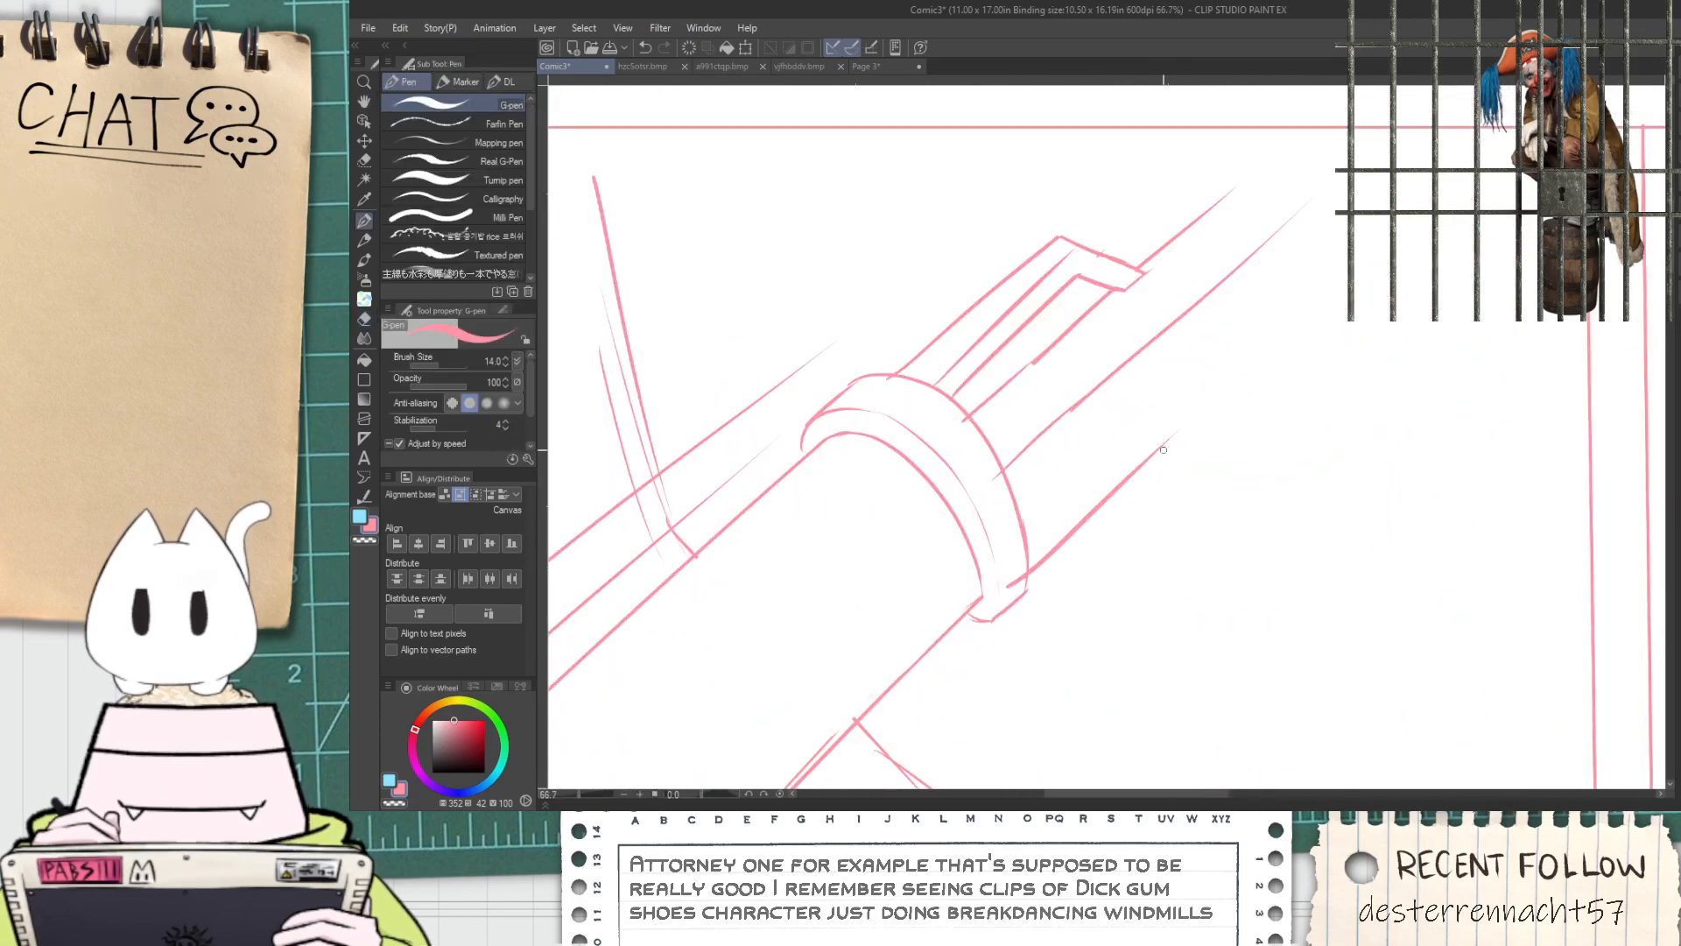
pyautogui.scroll(2, 1007, 560)
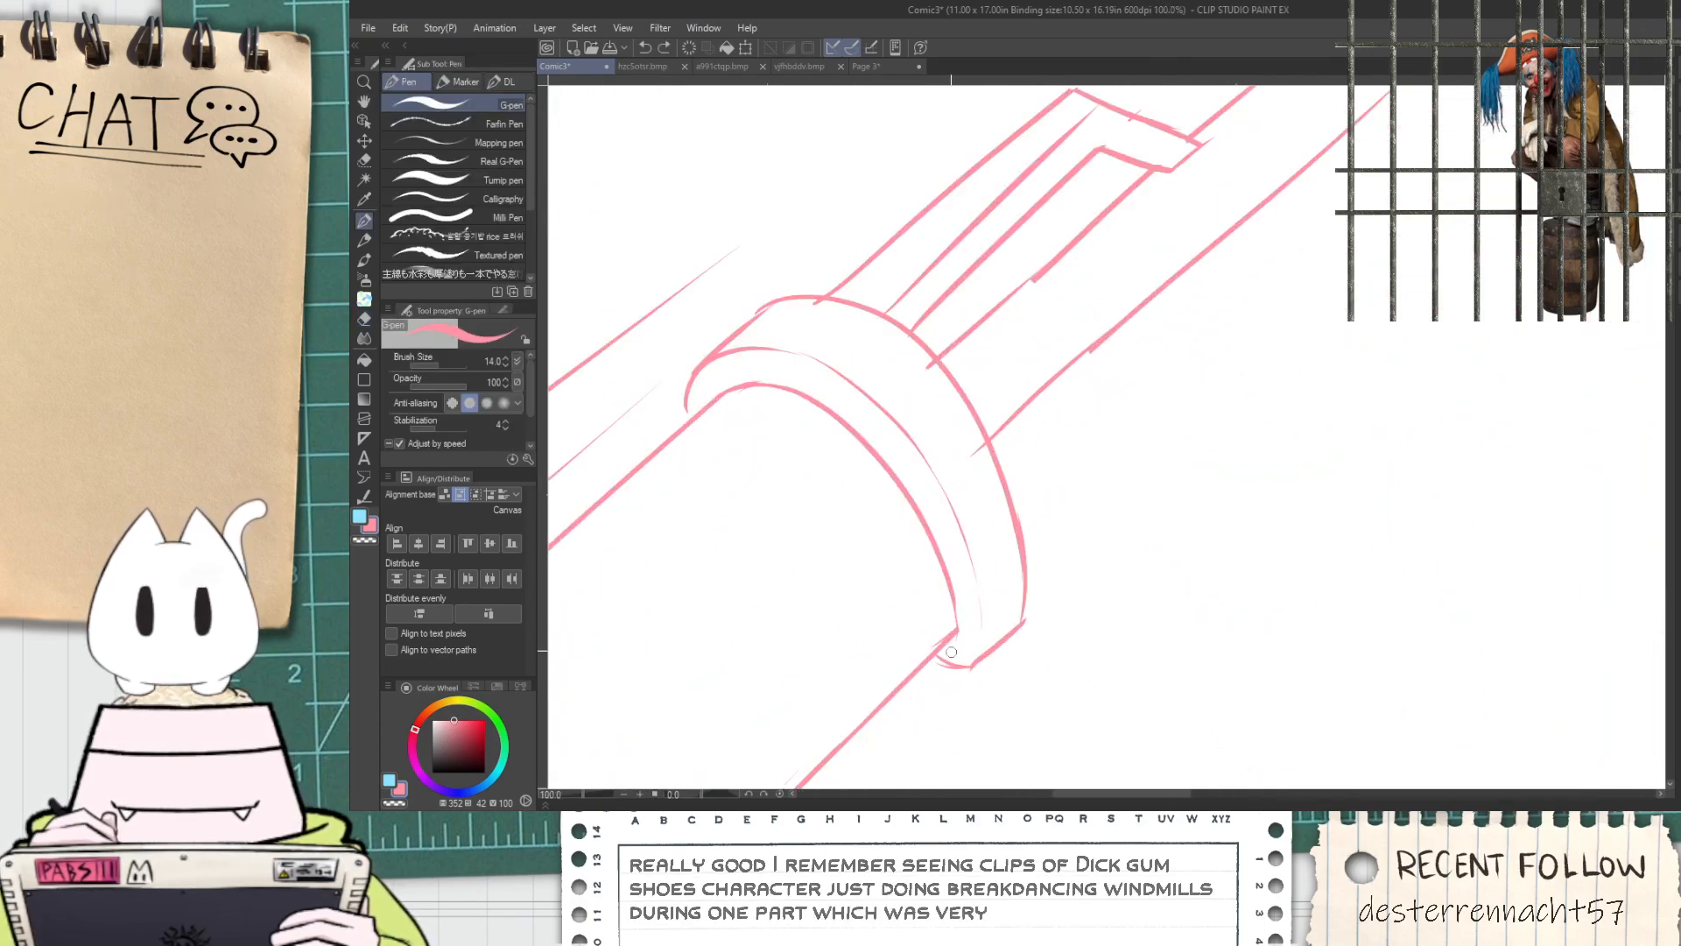
pyautogui.scroll(1, 1010, 623)
pyautogui.moveTo(998, 655)
pyautogui.mouseDown()
pyautogui.moveTo(1094, 547)
pyautogui.moveTo(990, 296)
pyautogui.mouseUp()
pyautogui.hotkey('ctrl', 'z')
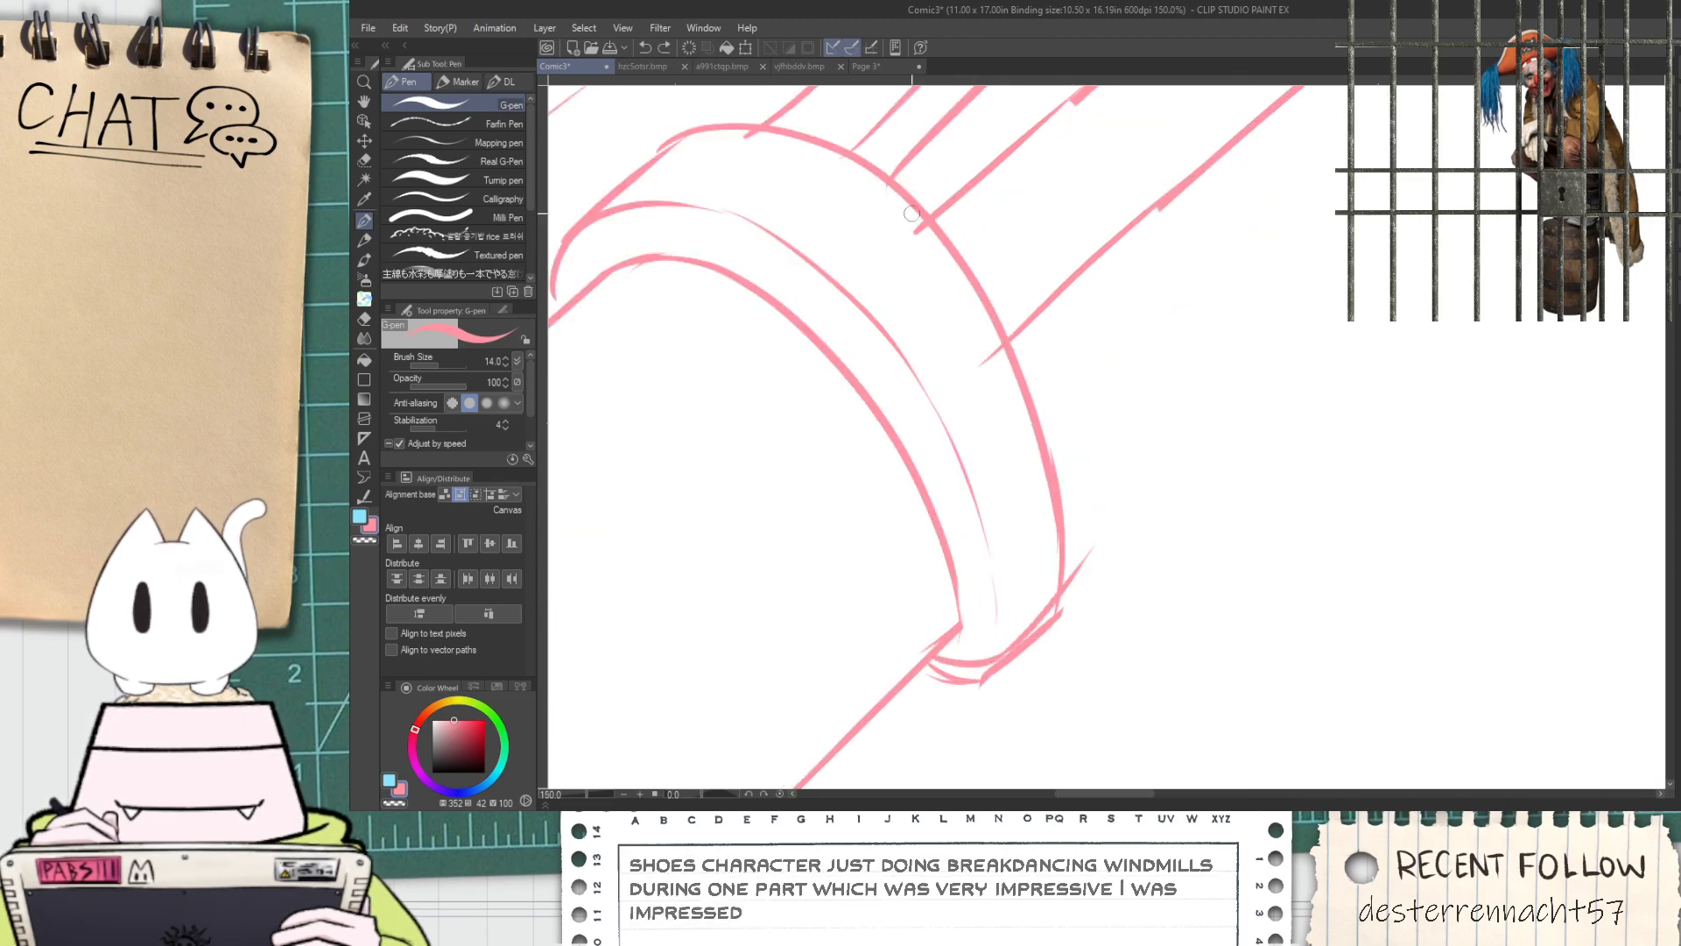
pyautogui.moveTo(916, 221); pyautogui.dragTo(1050, 605)
# Erase the leftover old lines along the collar's front arc and tidy its lower corner
pyautogui.press('e')
pyautogui.moveTo(974, 272); pyautogui.dragTo(1039, 499)
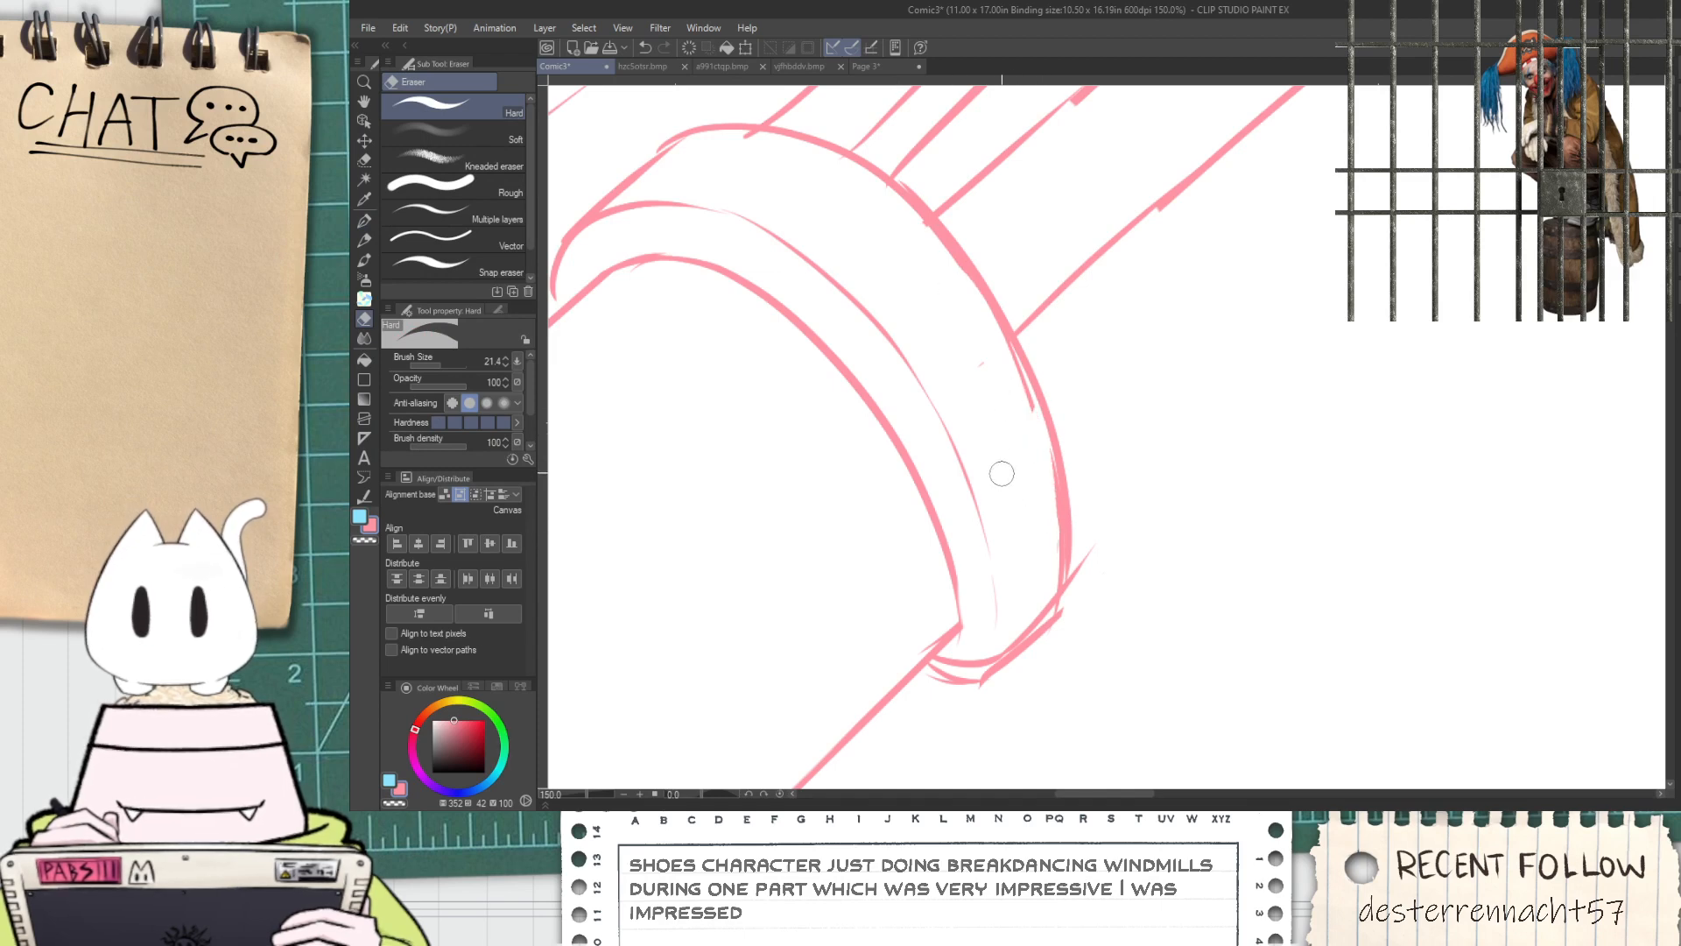
pyautogui.moveTo(982, 320)
pyautogui.mouseDown()
pyautogui.moveTo(1037, 455)
pyautogui.moveTo(1037, 432)
pyautogui.moveTo(1048, 516)
pyautogui.mouseUp()
pyautogui.moveTo(925, 674)
pyautogui.mouseDown()
pyautogui.moveTo(964, 685)
pyautogui.moveTo(1026, 652)
pyautogui.moveTo(1058, 585)
pyautogui.mouseUp()
pyautogui.press('p')
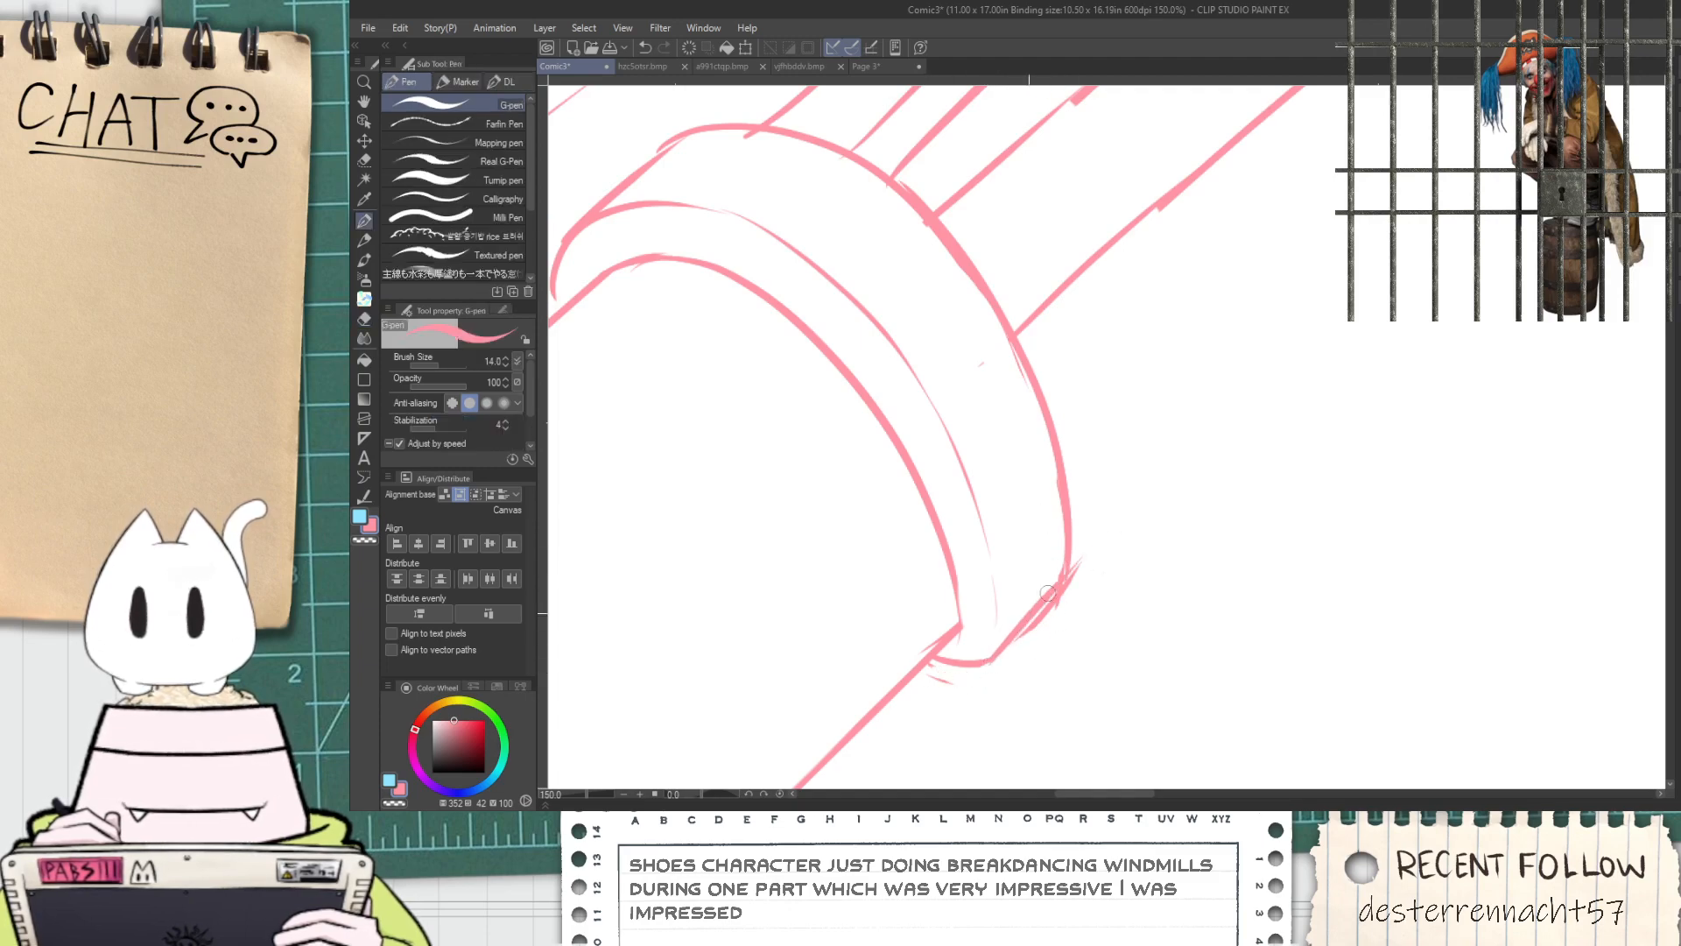
# Sketch a short tapered prong projecting from the collar's front arc, below the tube
pyautogui.scroll(-5, 1079, 550)
pyautogui.press('space')
pyautogui.moveTo(1173, 542); pyautogui.dragTo(917, 355)
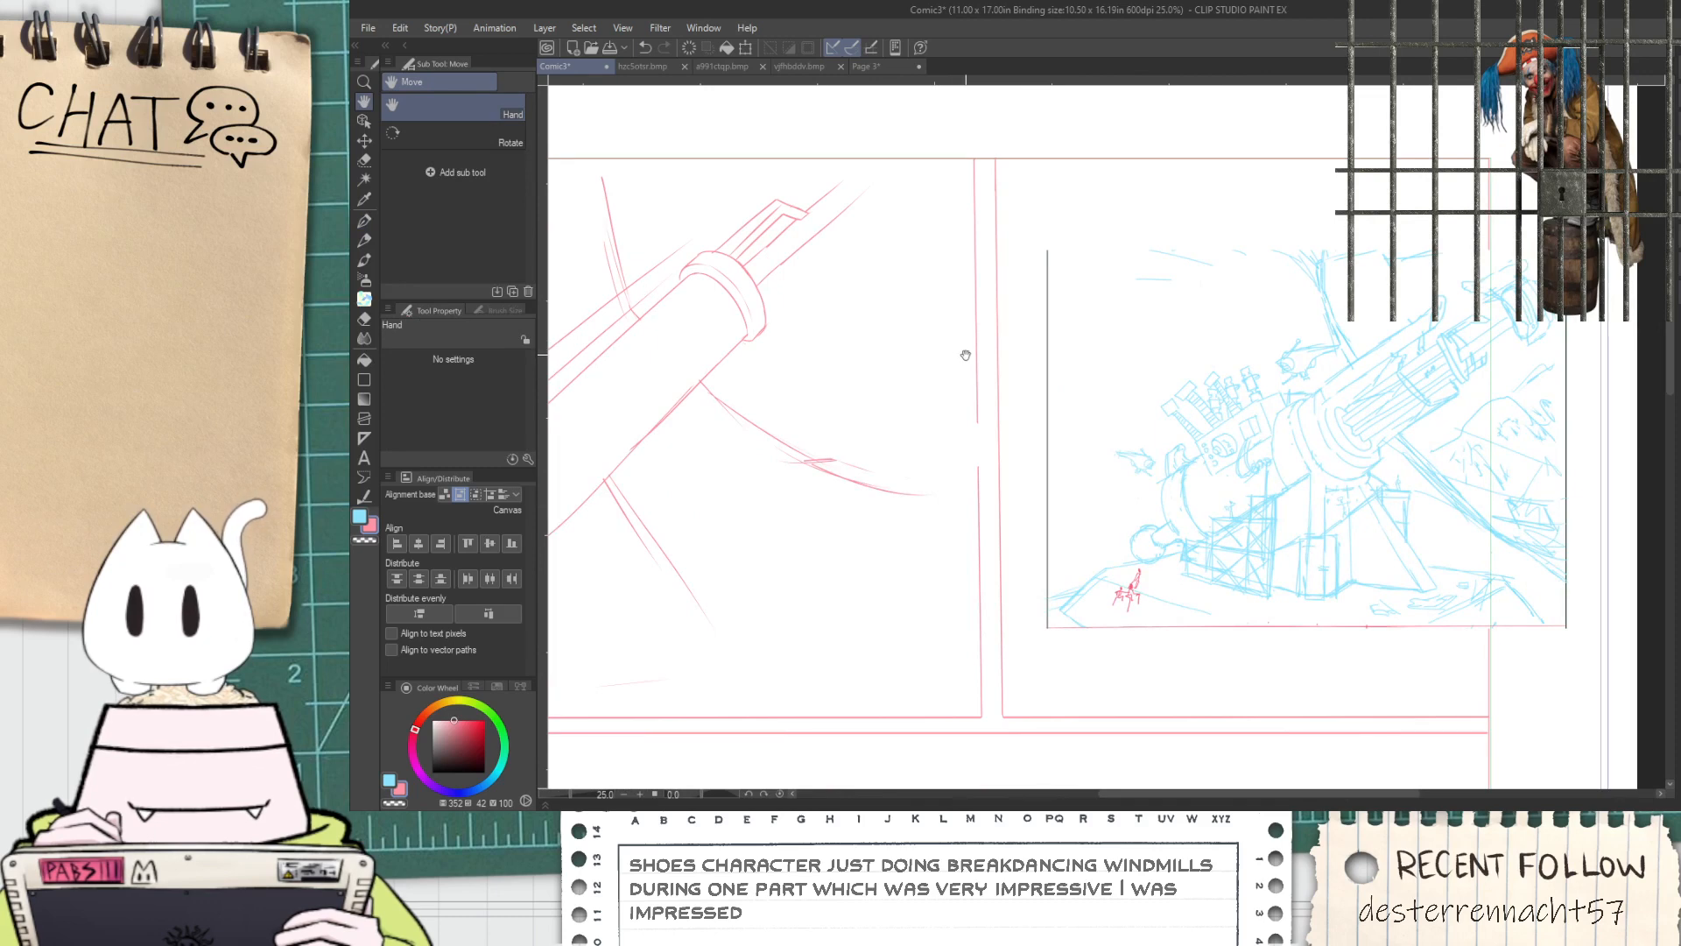
pyautogui.moveTo(948, 283); pyautogui.dragTo(946, 347)
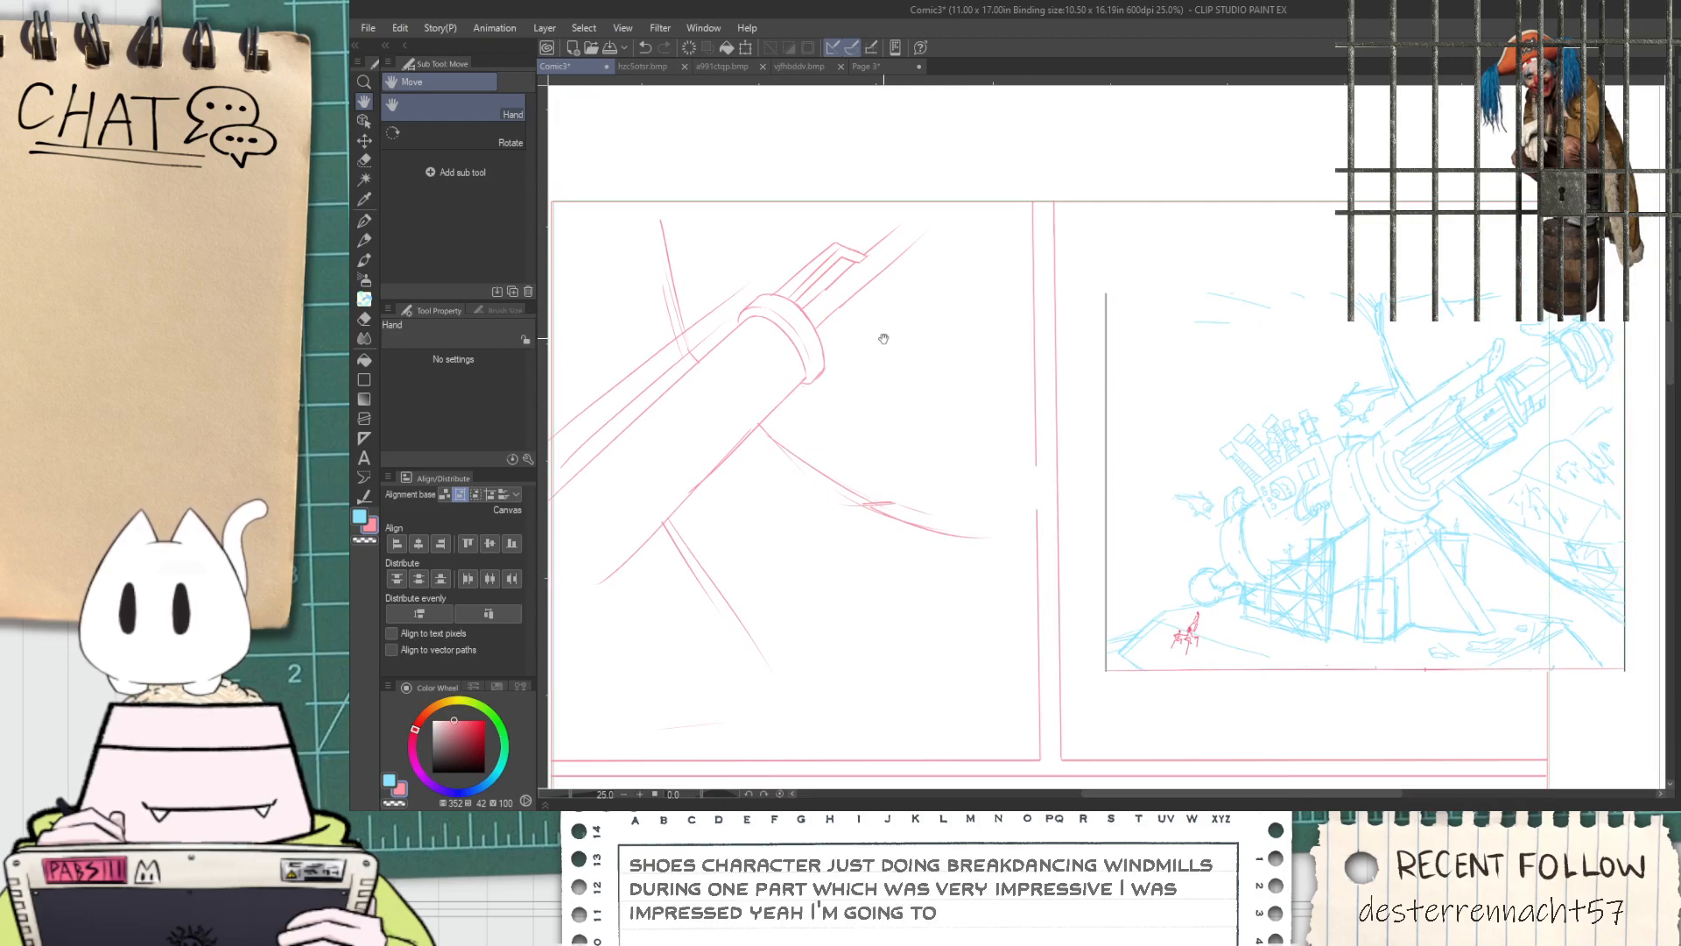
pyautogui.scroll(3, 880, 342)
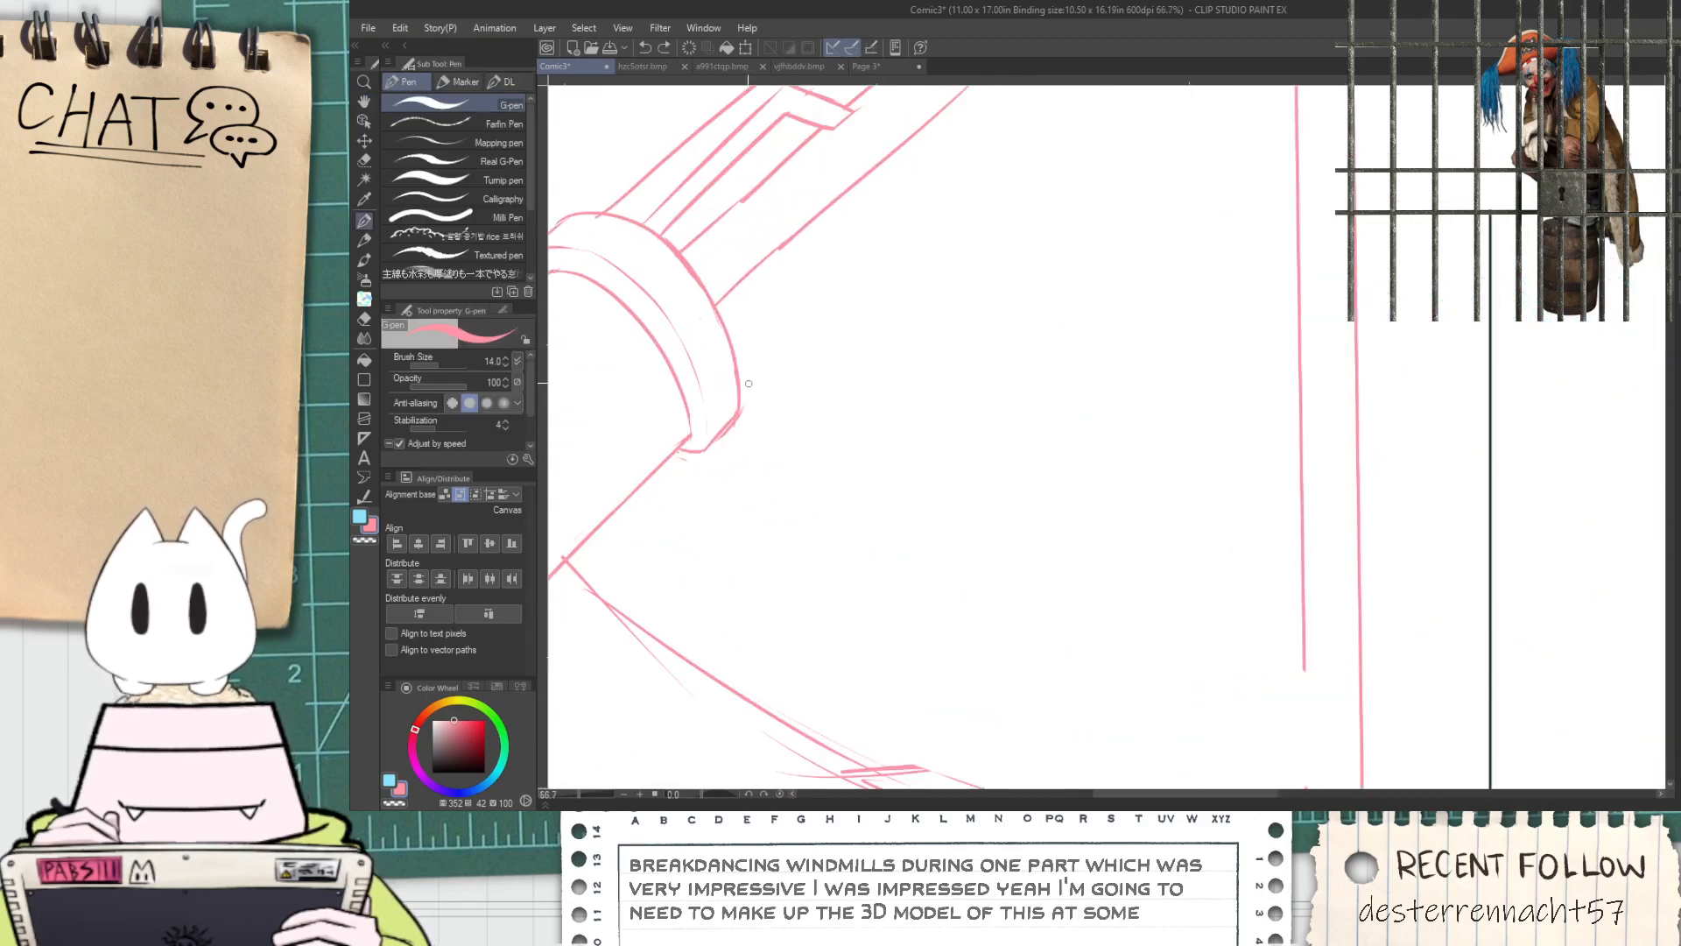
pyautogui.scroll(2, 746, 368)
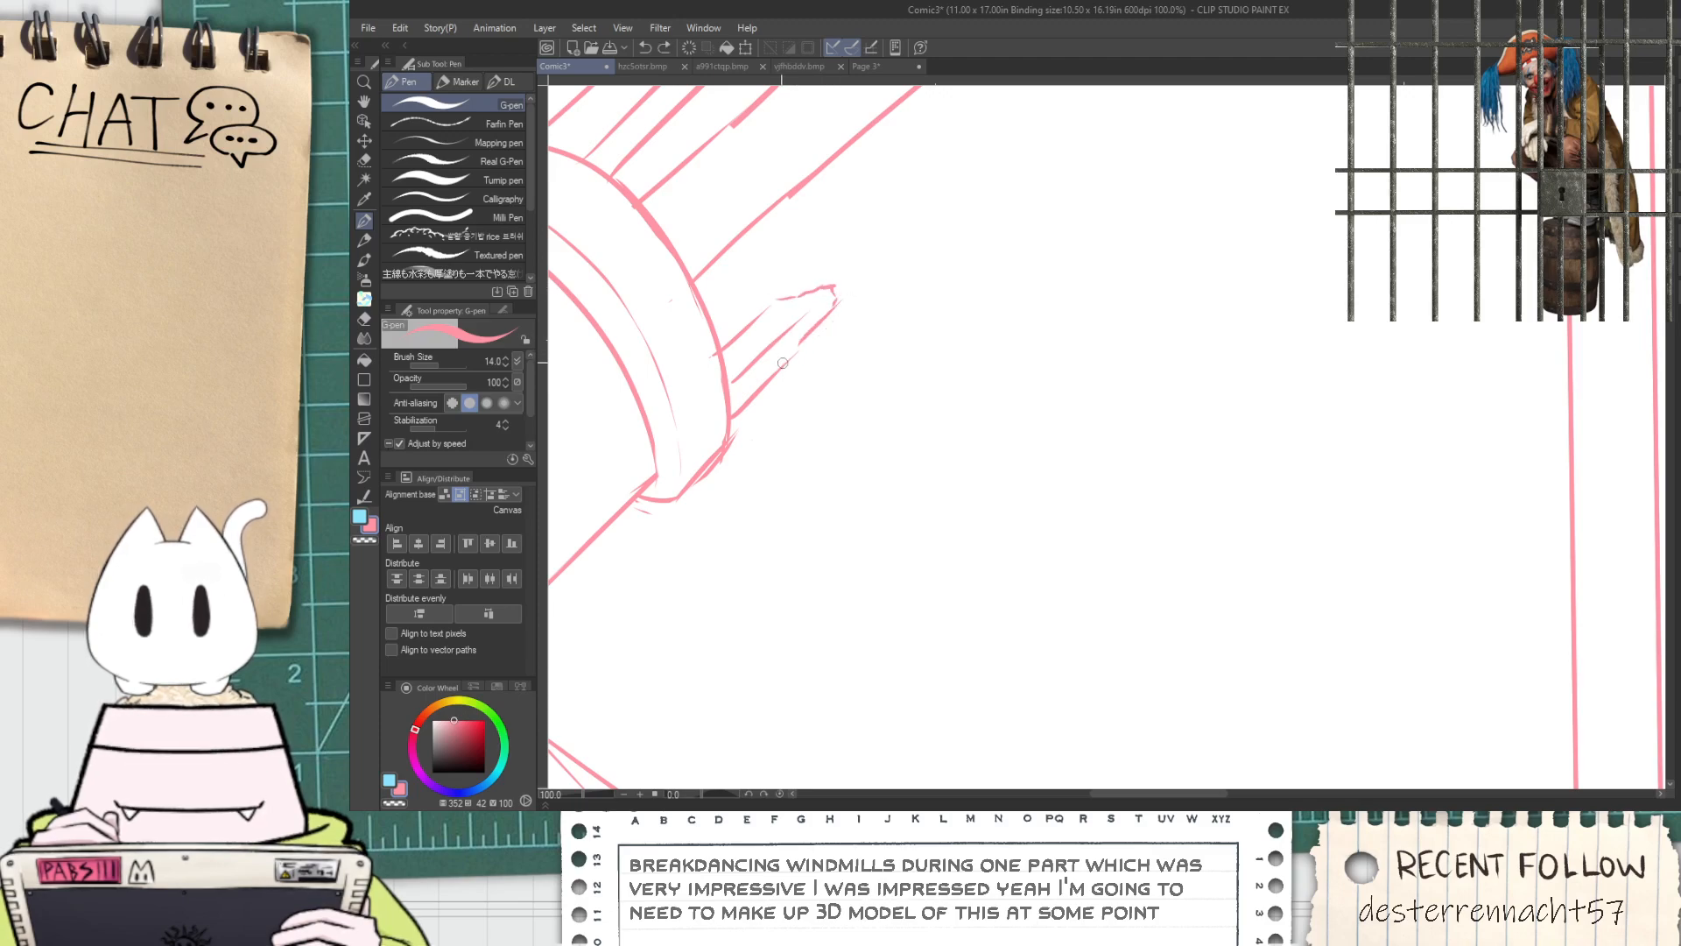
pyautogui.scroll(-4, 783, 360)
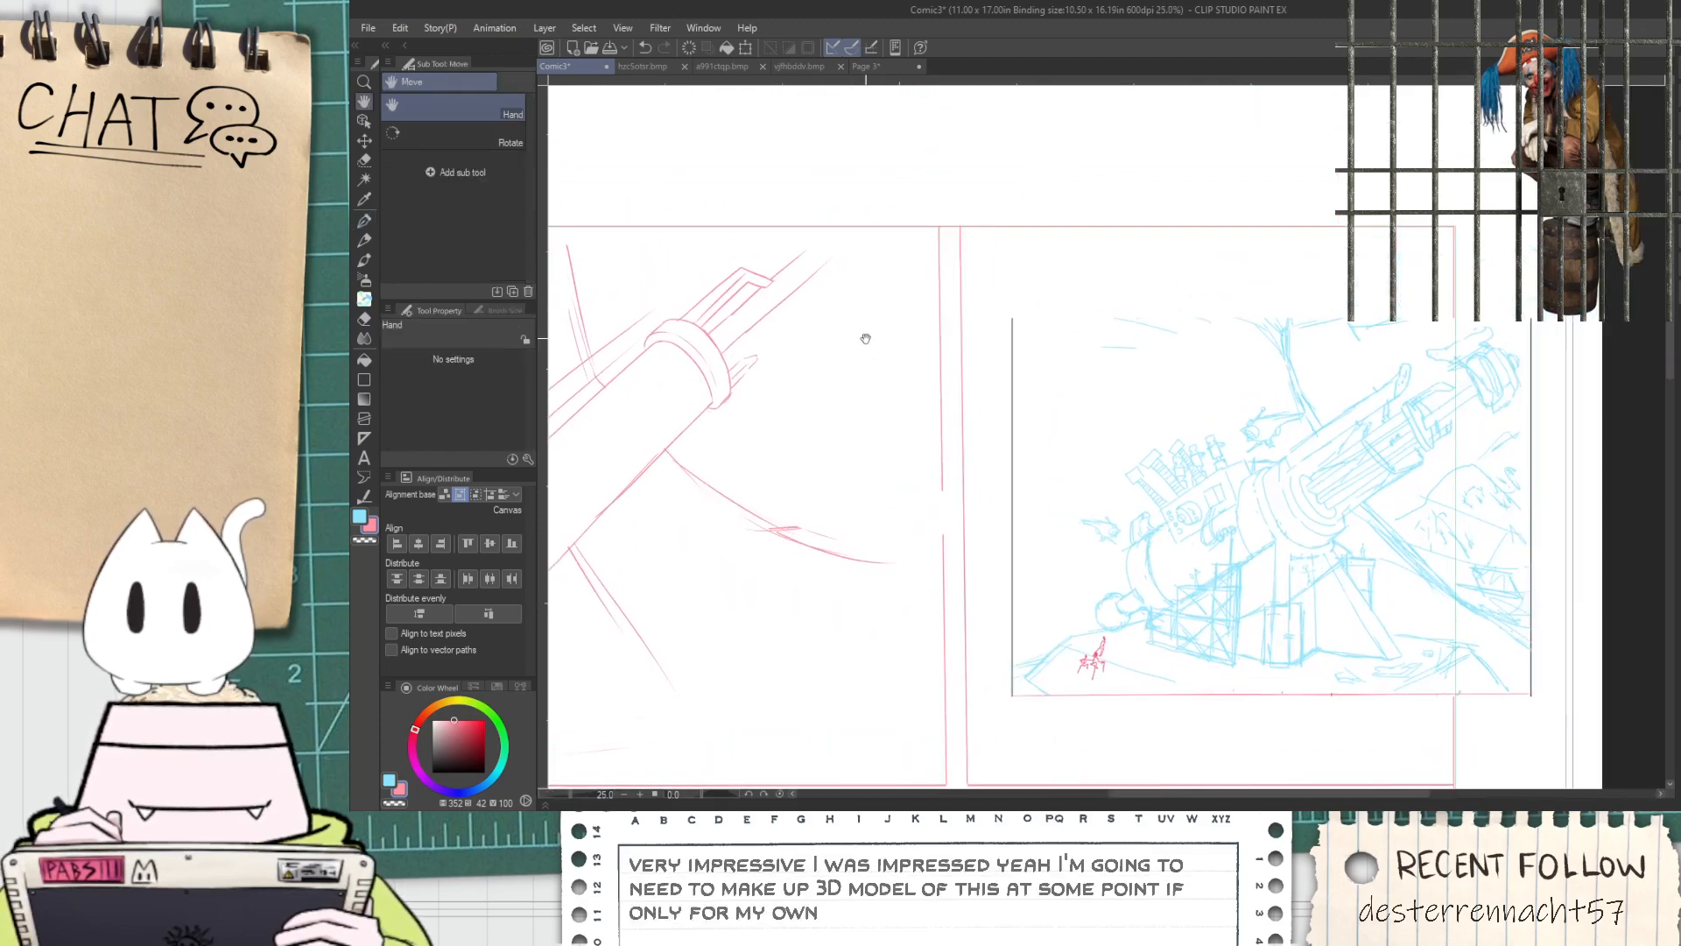
# Sketch a large round ball around the muzzle end of the thin tube and erase the stroke ends crossing the panel's upper border
pyautogui.moveTo(860, 319); pyautogui.dragTo(901, 405)
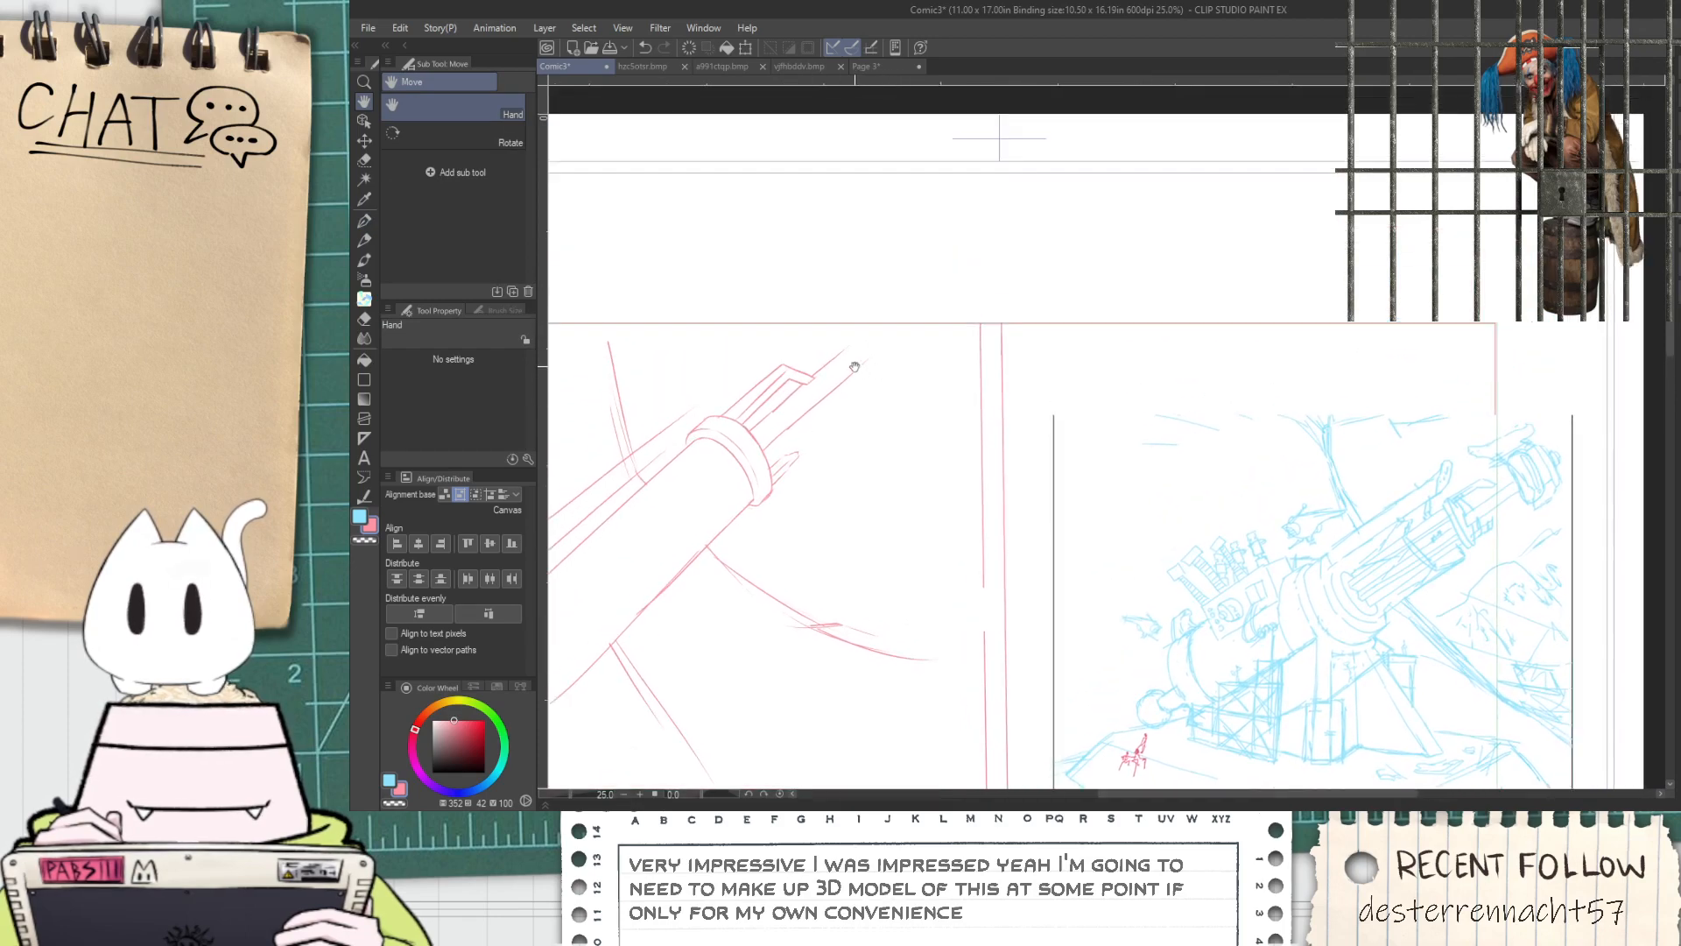
pyautogui.scroll(3, 841, 350)
pyautogui.press('p')
pyautogui.moveTo(834, 283)
pyautogui.mouseDown()
pyautogui.moveTo(804, 396)
pyautogui.moveTo(819, 293)
pyautogui.mouseUp()
pyautogui.hotkey('ctrl', 'z')
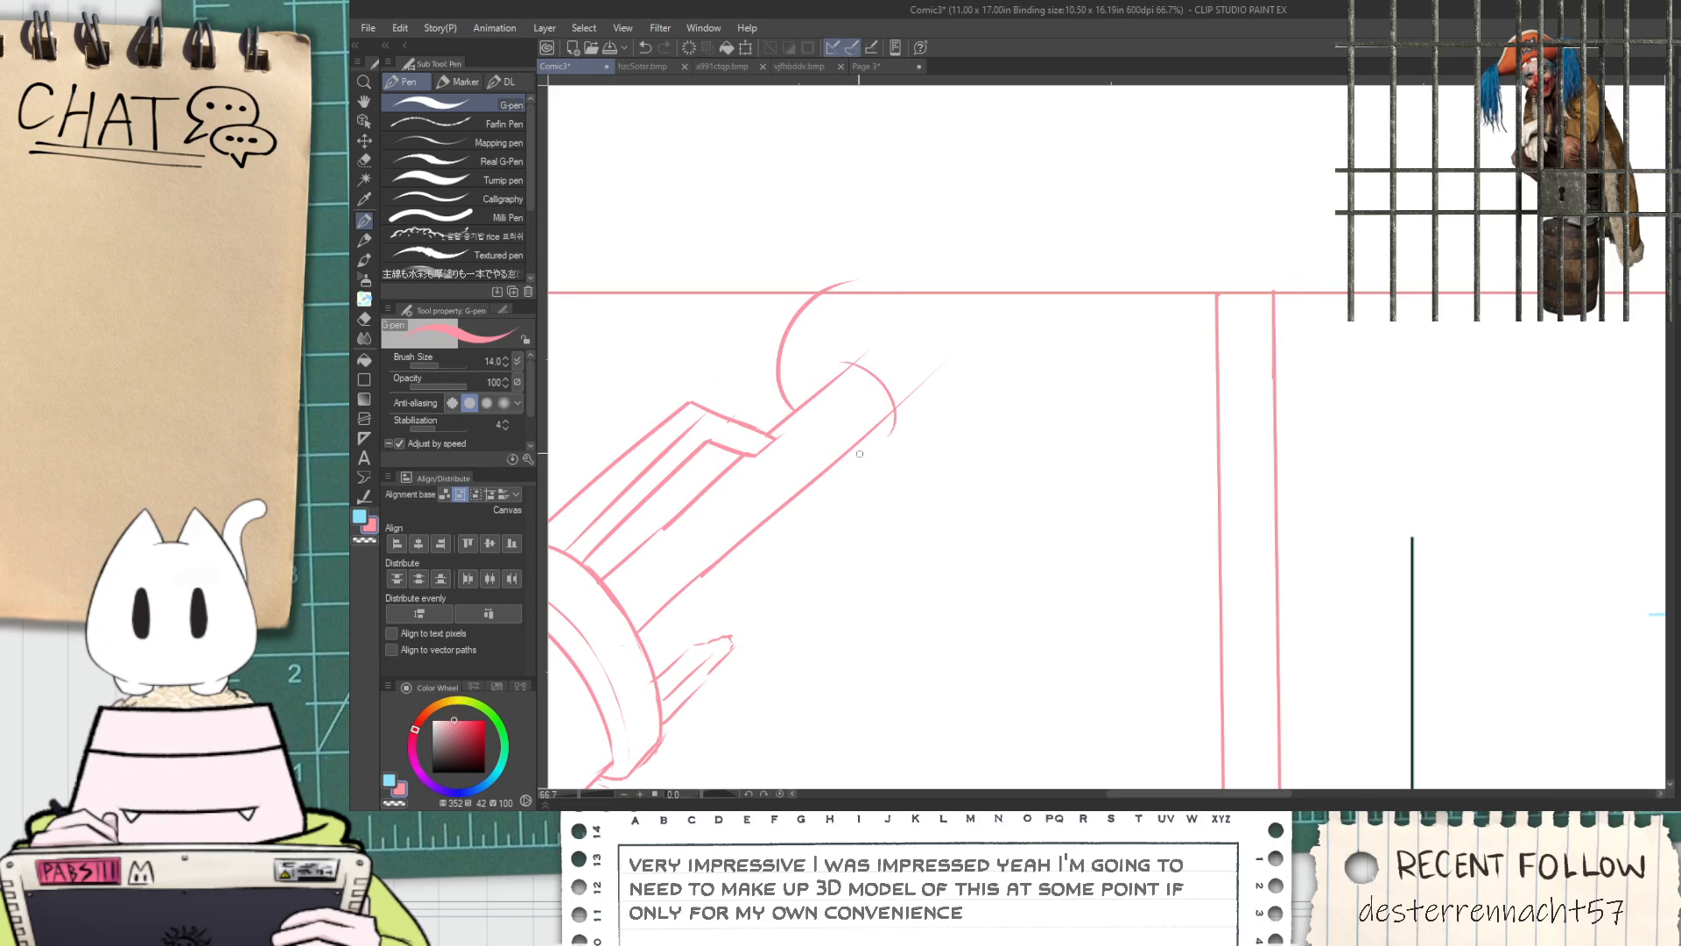
pyautogui.moveTo(832, 459)
pyautogui.mouseDown()
pyautogui.moveTo(1016, 390)
pyautogui.moveTo(992, 261)
pyautogui.moveTo(1011, 393)
pyautogui.mouseUp()
pyautogui.hotkey('ctrl', 'z')
# Sketch two curved arcs across the rear of the barrel to form a wide band
pyautogui.hotkey('ctrl', 'z')
pyautogui.moveTo(972, 284); pyautogui.dragTo(1017, 390)
pyautogui.press('e')
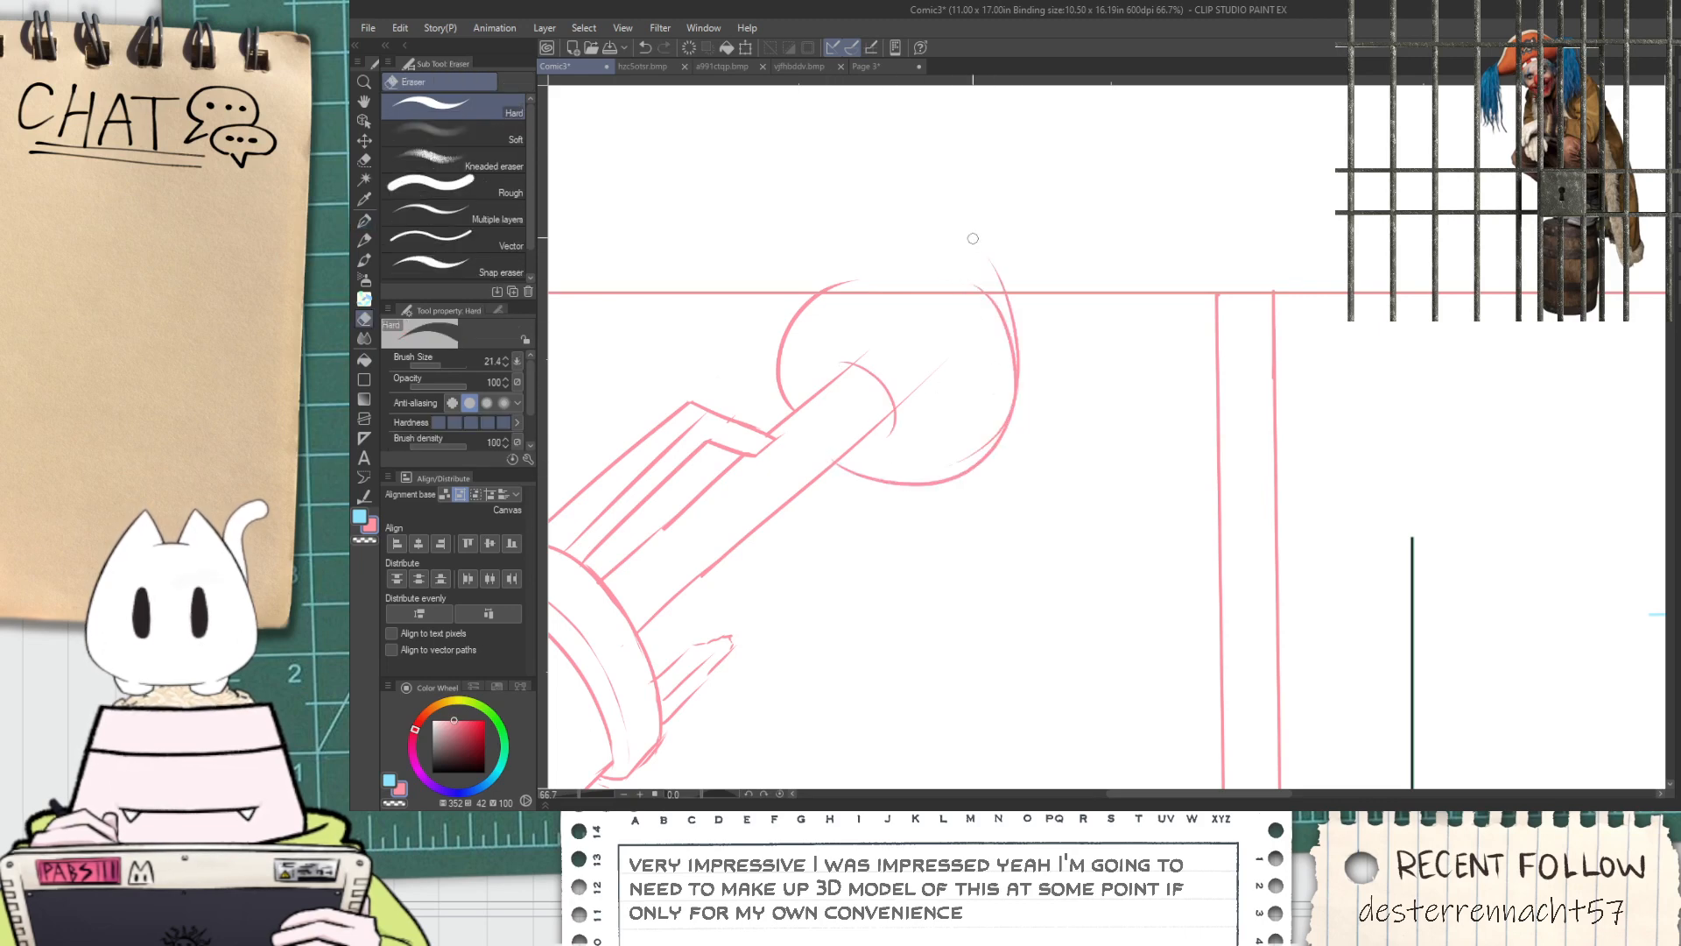
pyautogui.moveTo(847, 286); pyautogui.dragTo(824, 285)
pyautogui.scroll(-7, 871, 293)
pyautogui.scroll(4, 878, 346)
pyautogui.press('space')
pyautogui.moveTo(718, 494); pyautogui.dragTo(753, 469)
pyautogui.moveTo(631, 453)
pyautogui.mouseDown()
pyautogui.moveTo(657, 434)
pyautogui.moveTo(745, 592)
pyautogui.mouseUp()
pyautogui.press('p')
pyautogui.hotkey('ctrl', 'z')
pyautogui.hotkey('ctrl', 'z')
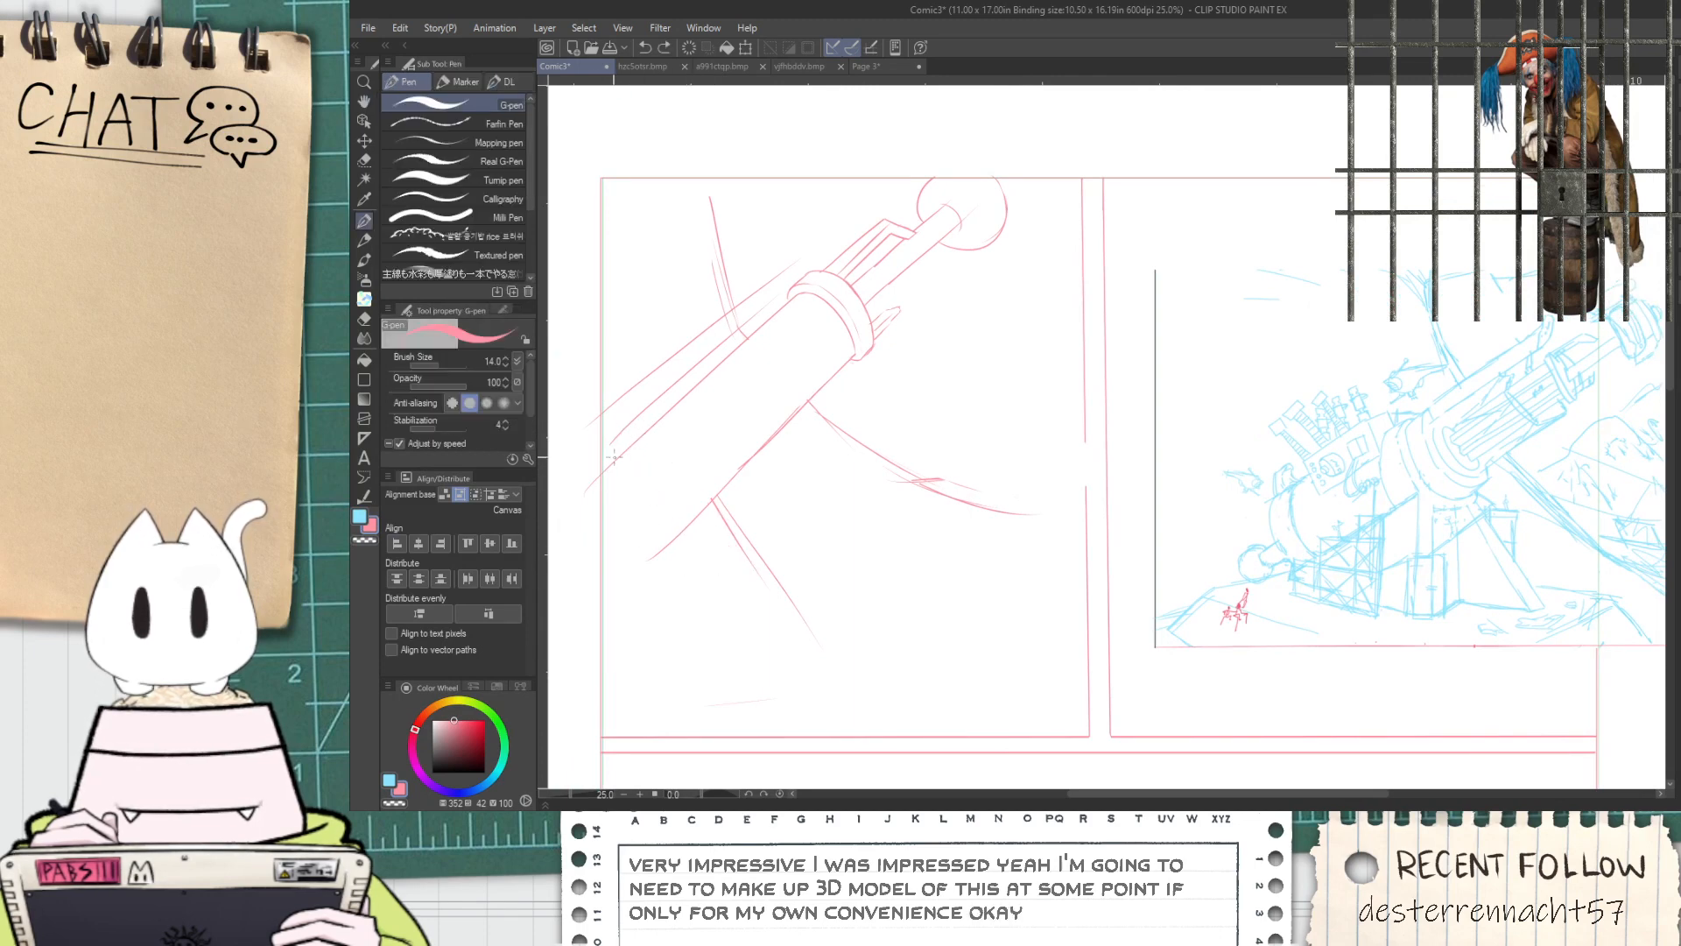
pyautogui.moveTo(626, 401); pyautogui.dragTo(754, 538)
pyautogui.hotkey('ctrl', 'z')
pyautogui.moveTo(631, 390); pyautogui.dragTo(763, 521)
pyautogui.hotkey('ctrl', 'z')
pyautogui.moveTo(620, 395)
pyautogui.mouseDown()
pyautogui.moveTo(751, 536)
pyautogui.moveTo(683, 530)
pyautogui.mouseUp()
pyautogui.press('space')
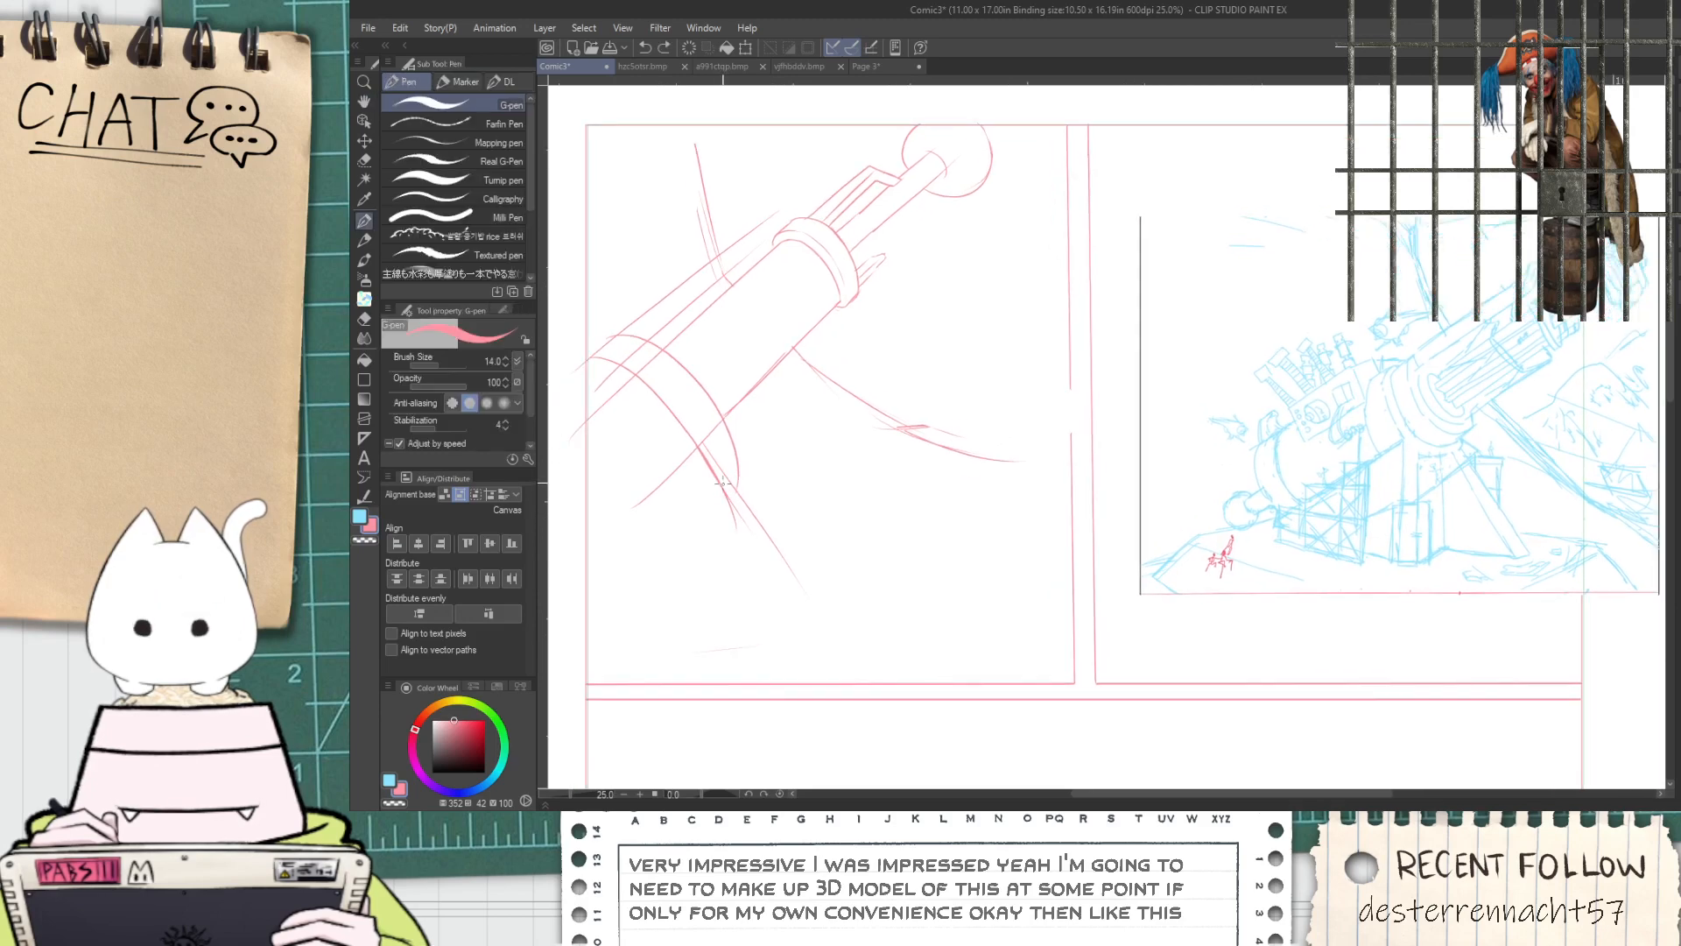
# Close the rear band's lower corner and redraw the edge of the support leg running down from it
pyautogui.press('e')
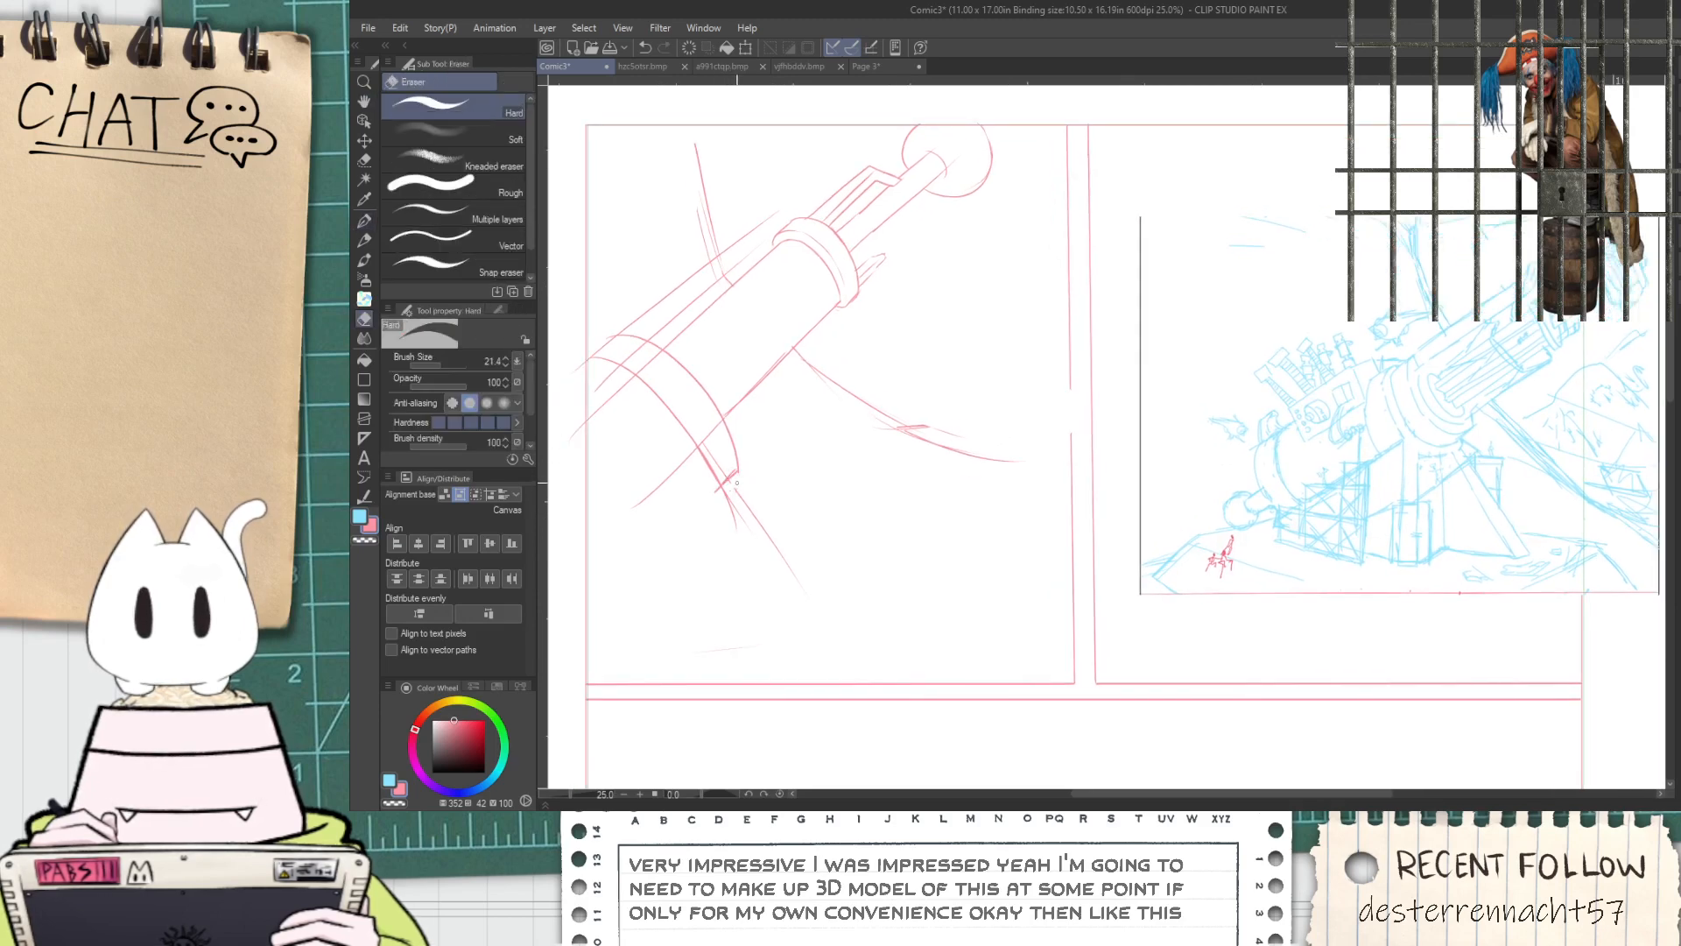
pyautogui.press('p')
pyautogui.moveTo(728, 493); pyautogui.dragTo(838, 662)
pyautogui.hotkey('ctrl', 'z')
pyautogui.moveTo(727, 486); pyautogui.dragTo(796, 594)
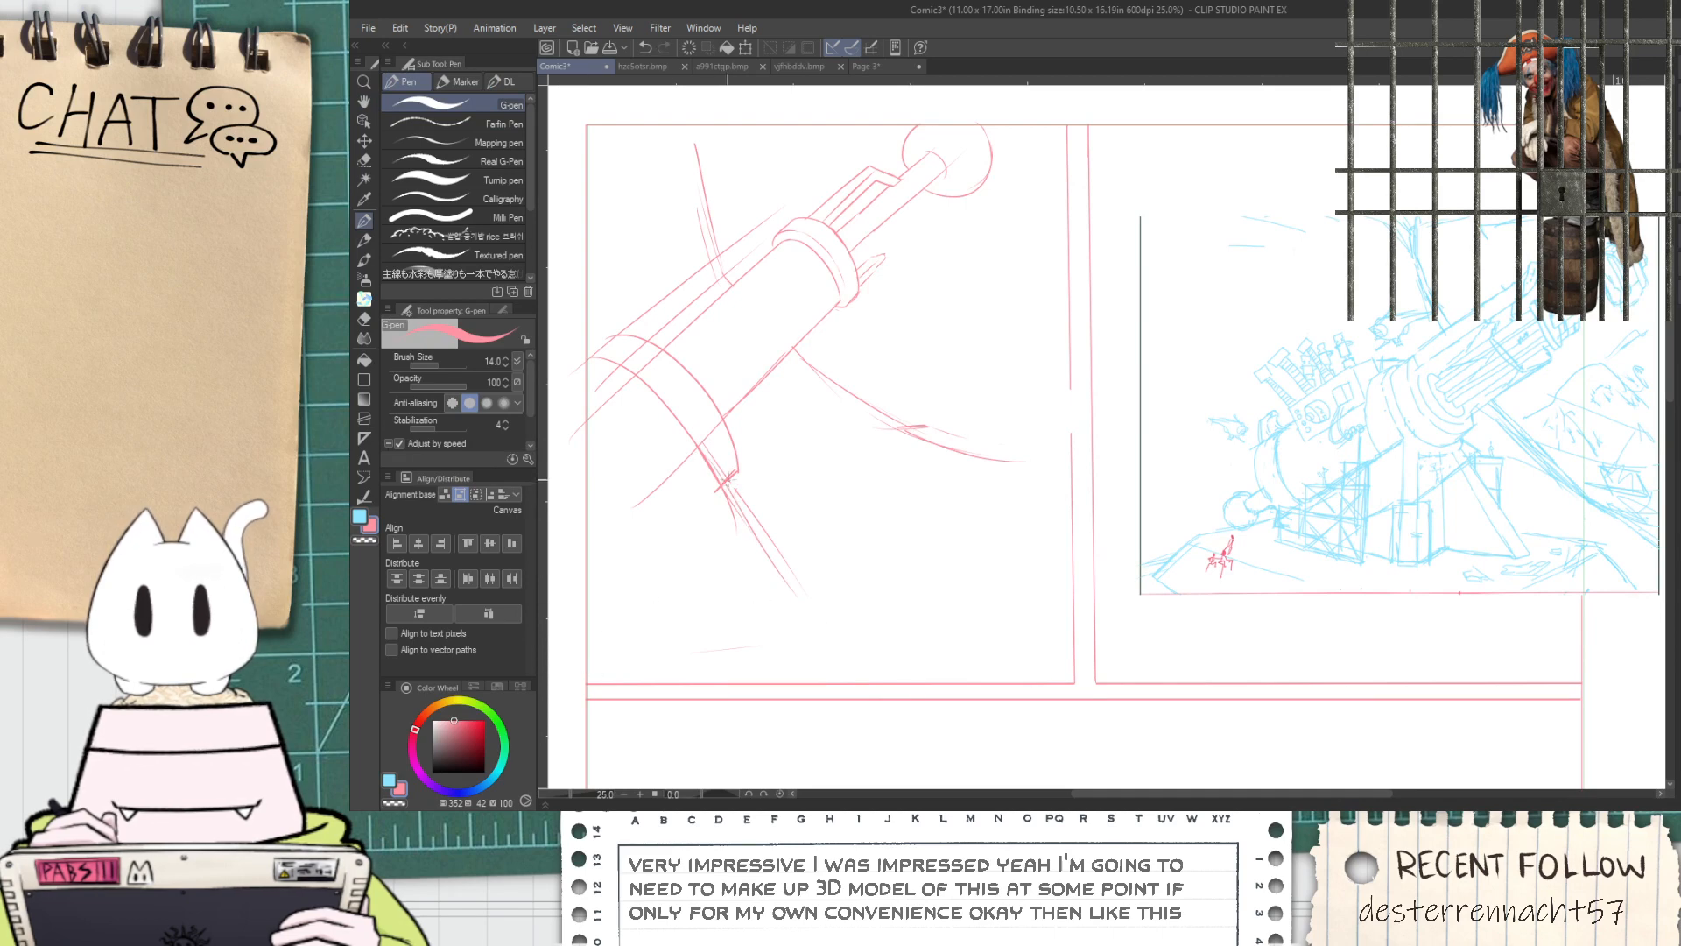
# Sketch an oval opening on the barrel between the rear band and the collar, with a second arc for its inner rim
pyautogui.press('space')
pyautogui.moveTo(975, 292); pyautogui.dragTo(904, 326)
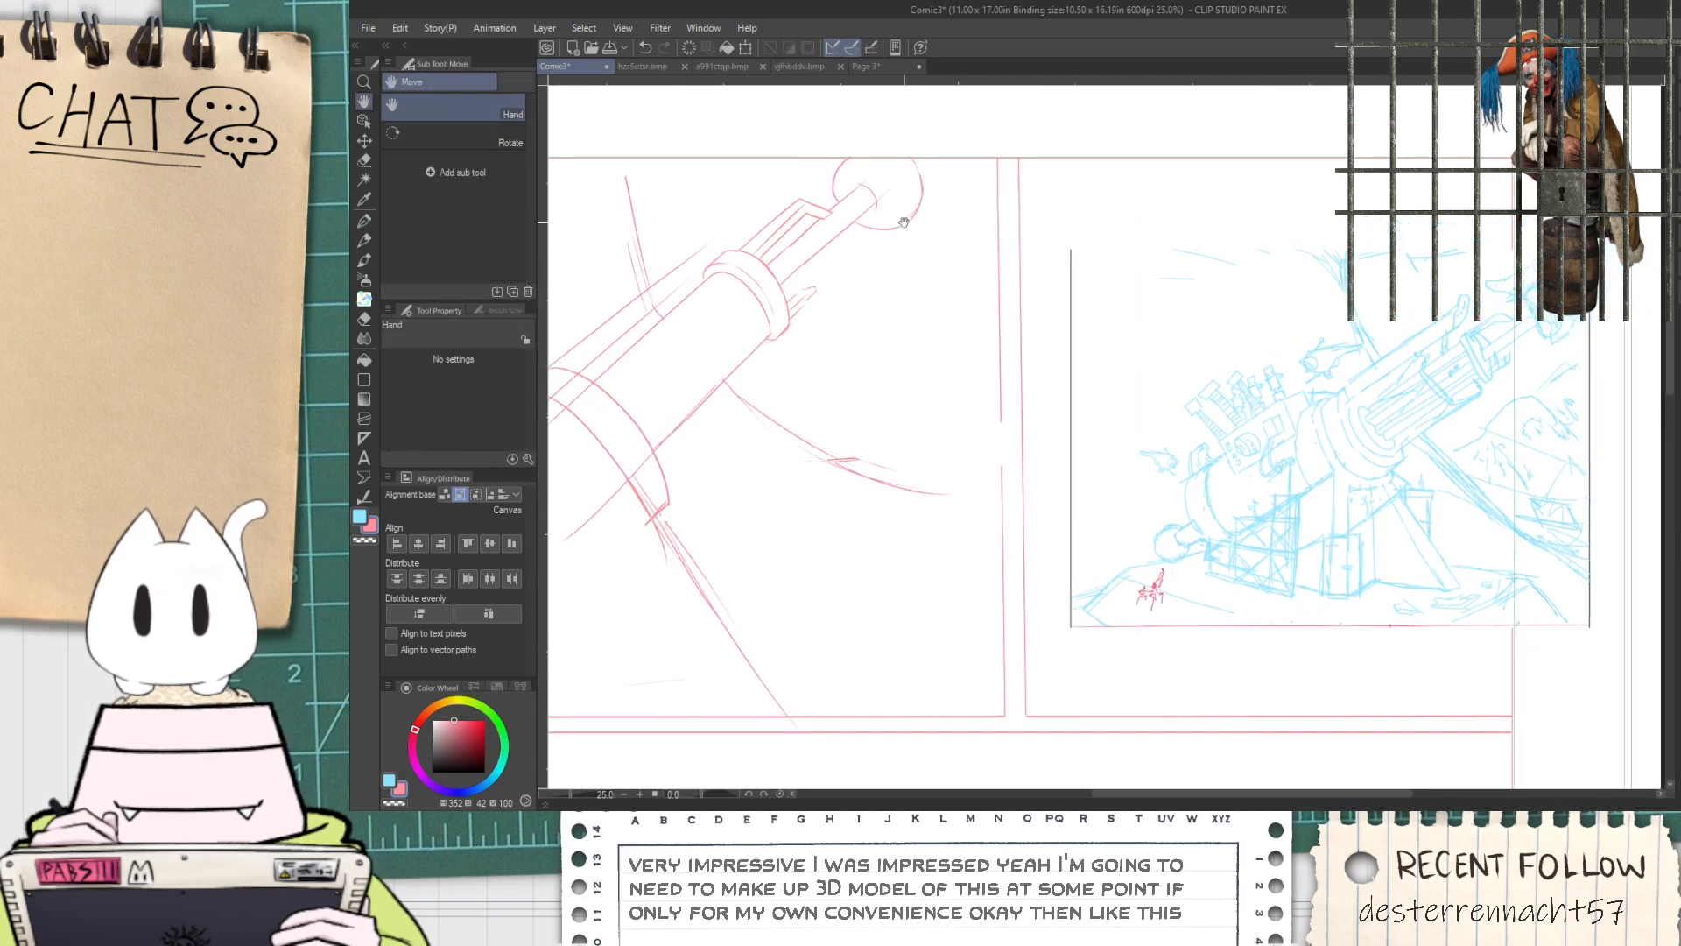
pyautogui.press('space')
pyautogui.moveTo(672, 375); pyautogui.dragTo(851, 331)
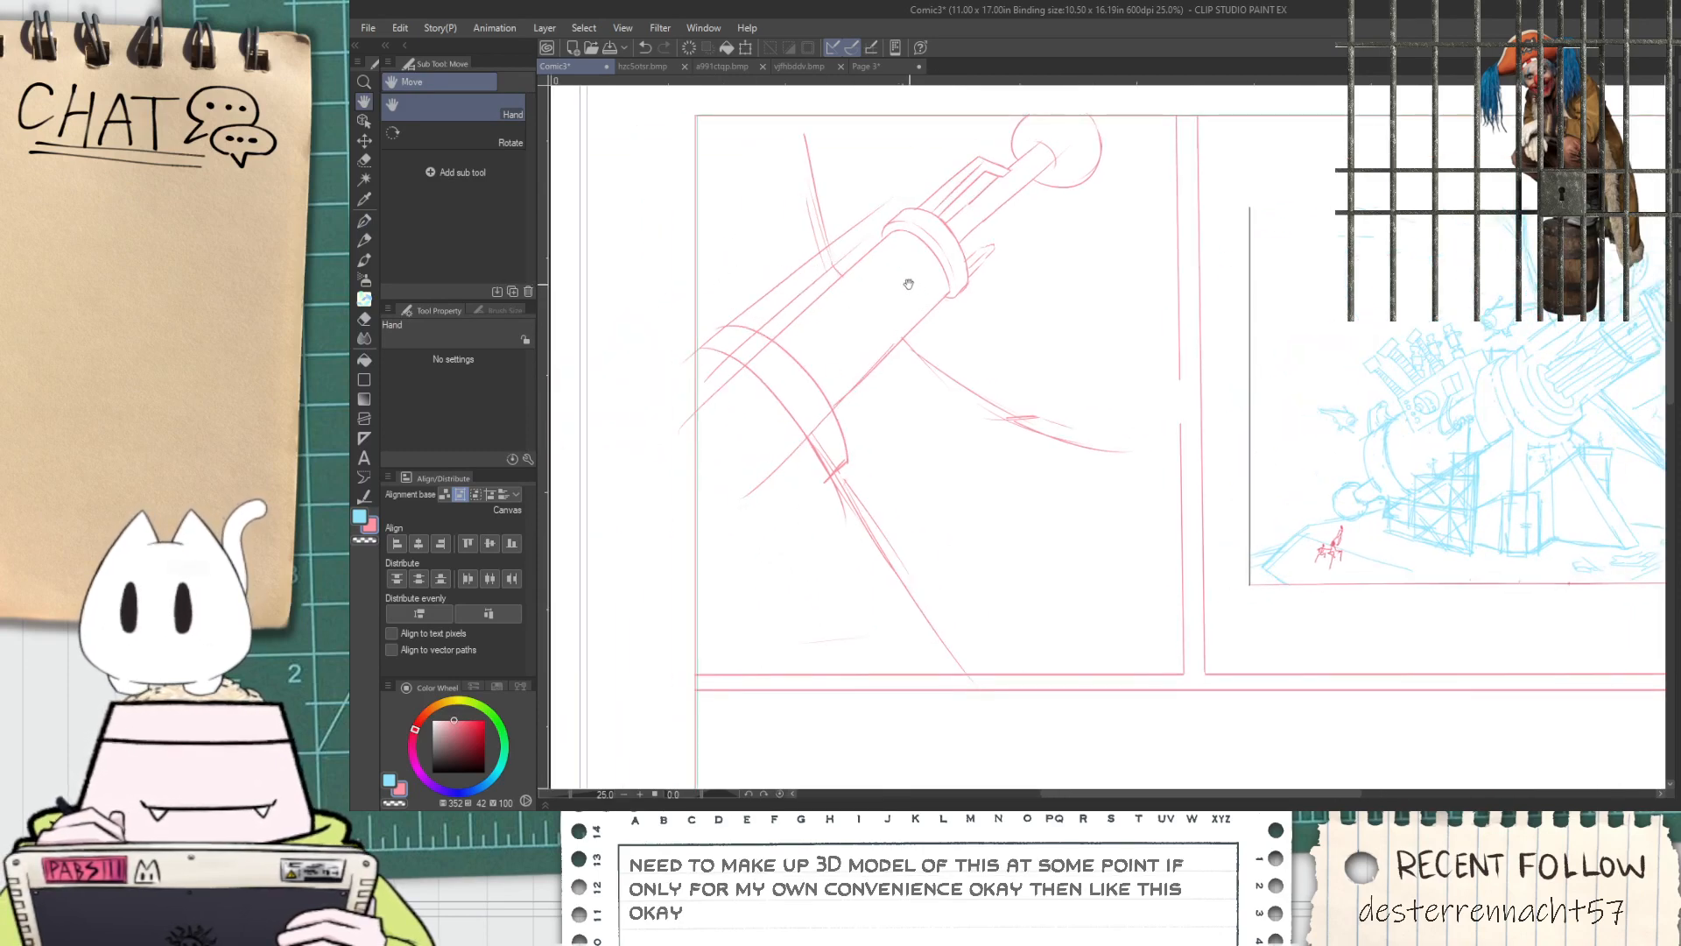
pyautogui.scroll(2, 928, 303)
pyautogui.moveTo(833, 404)
pyautogui.mouseDown()
pyautogui.moveTo(868, 411)
pyautogui.moveTo(817, 414)
pyautogui.moveTo(929, 447)
pyautogui.mouseUp()
pyautogui.scroll(1, 814, 339)
pyautogui.hotkey('ctrl', 'z')
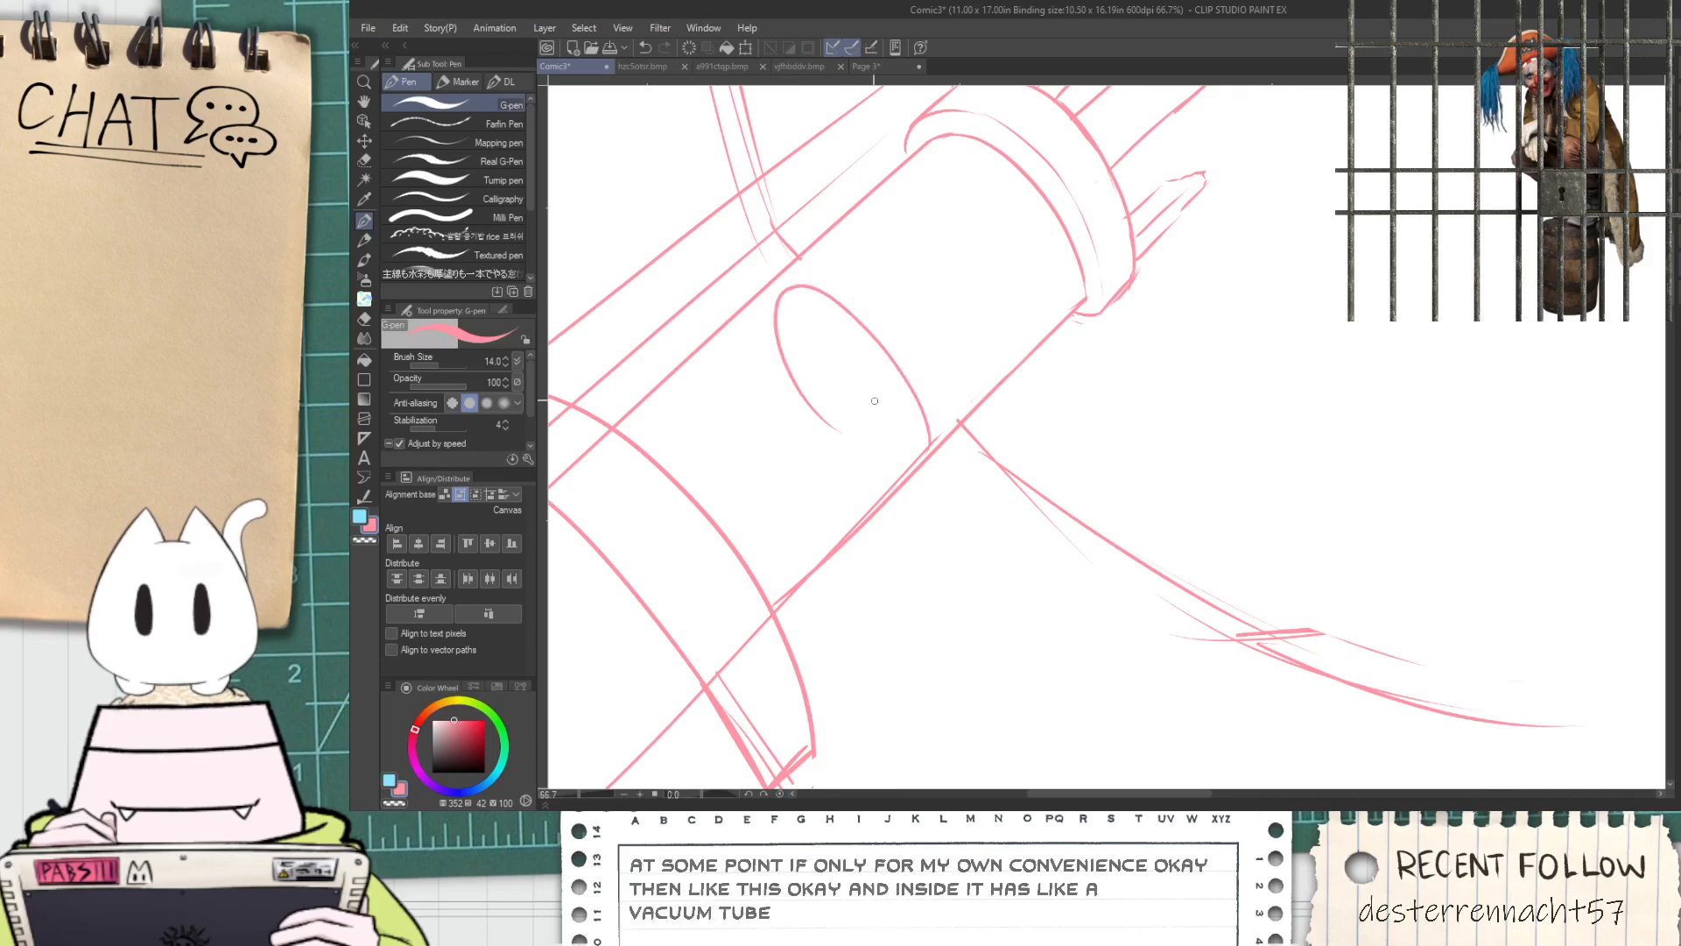
pyautogui.moveTo(798, 298); pyautogui.dragTo(899, 448)
pyautogui.scroll(1, 806, 392)
pyautogui.scroll(-1, 809, 411)
# Sketch the parallel edges of three pipes running from the rear band into the oval opening
pyautogui.moveTo(700, 501); pyautogui.dragTo(842, 369)
pyautogui.hotkey('ctrl', 'z')
pyautogui.moveTo(733, 529); pyautogui.dragTo(863, 410)
pyautogui.moveTo(668, 470); pyautogui.dragTo(785, 372)
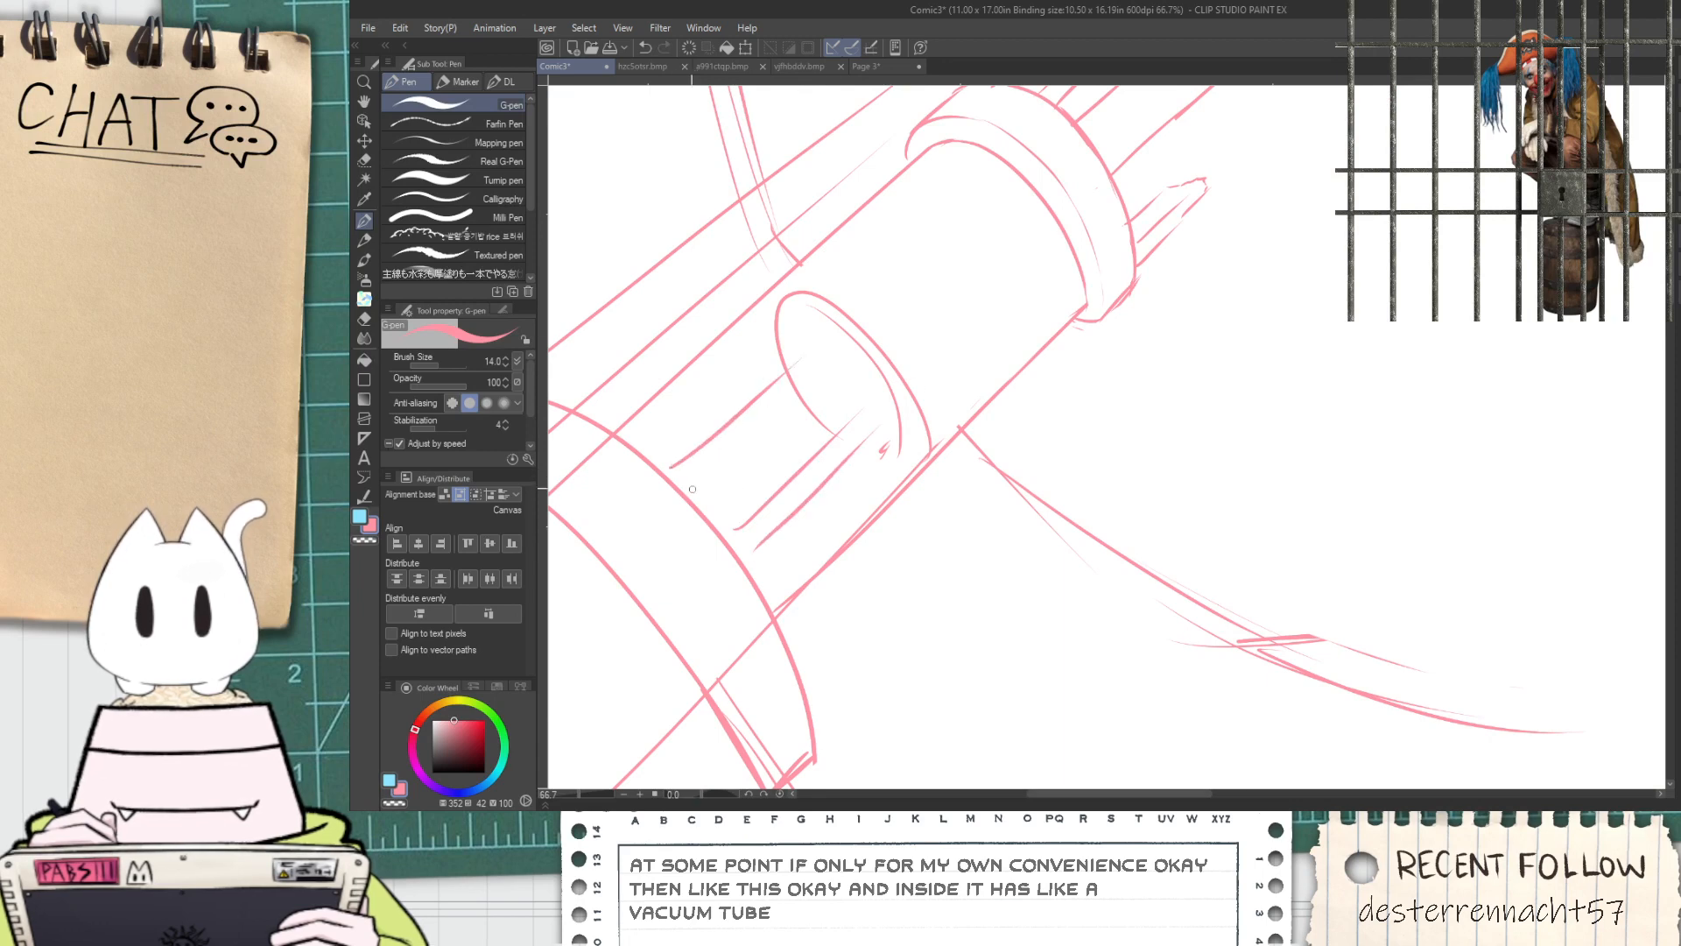
pyautogui.hotkey('ctrl', 'z')
pyautogui.moveTo(717, 515)
pyautogui.mouseDown()
pyautogui.moveTo(833, 395)
pyautogui.moveTo(829, 367)
pyautogui.mouseUp()
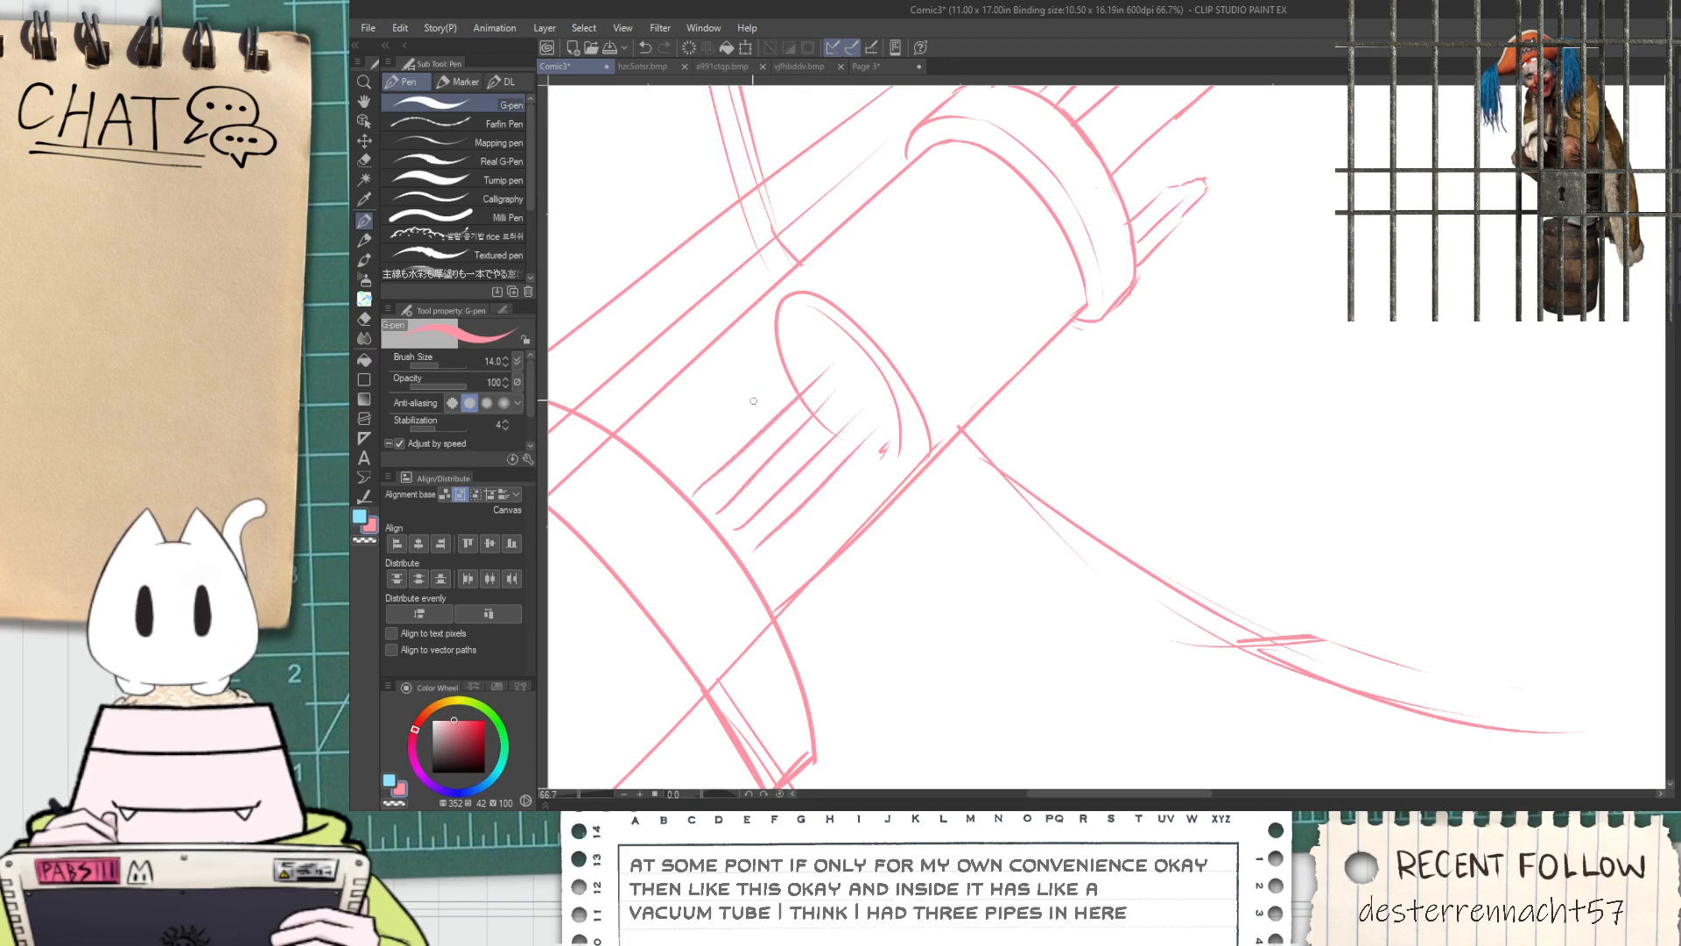
pyautogui.moveTo(649, 464); pyautogui.dragTo(819, 311)
pyautogui.moveTo(675, 482)
pyautogui.mouseDown()
pyautogui.moveTo(810, 359)
pyautogui.moveTo(851, 368)
pyautogui.mouseUp()
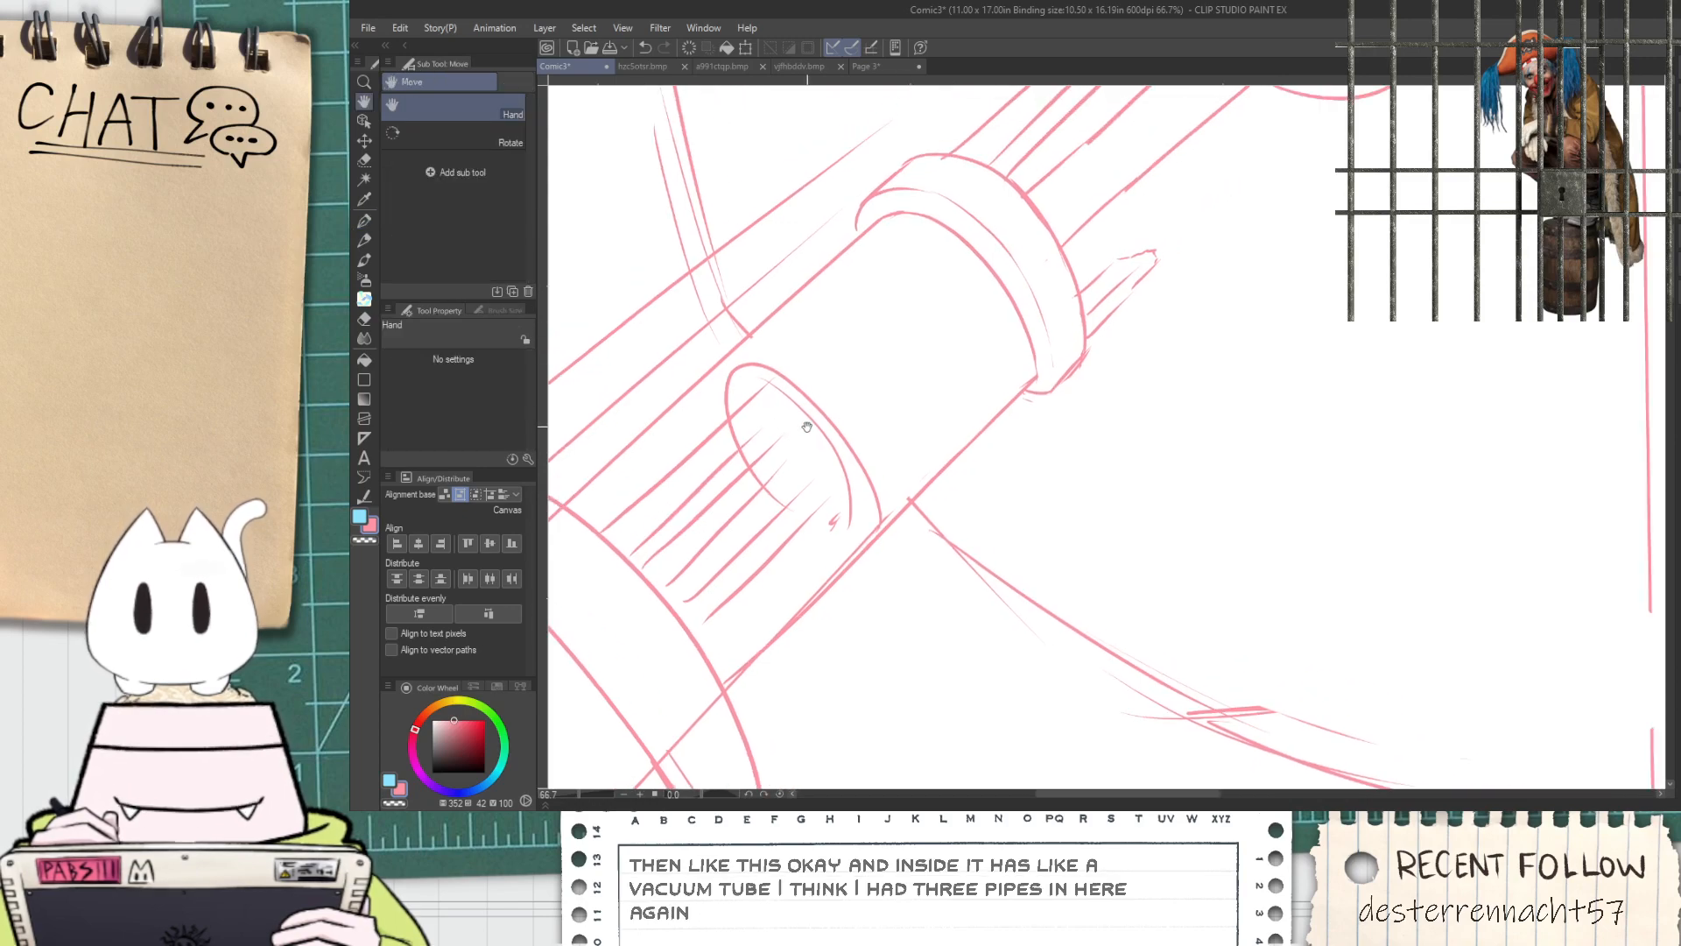
# Draw rounded end caps on the three pipes inside the oval opening
pyautogui.scroll(2, 744, 403)
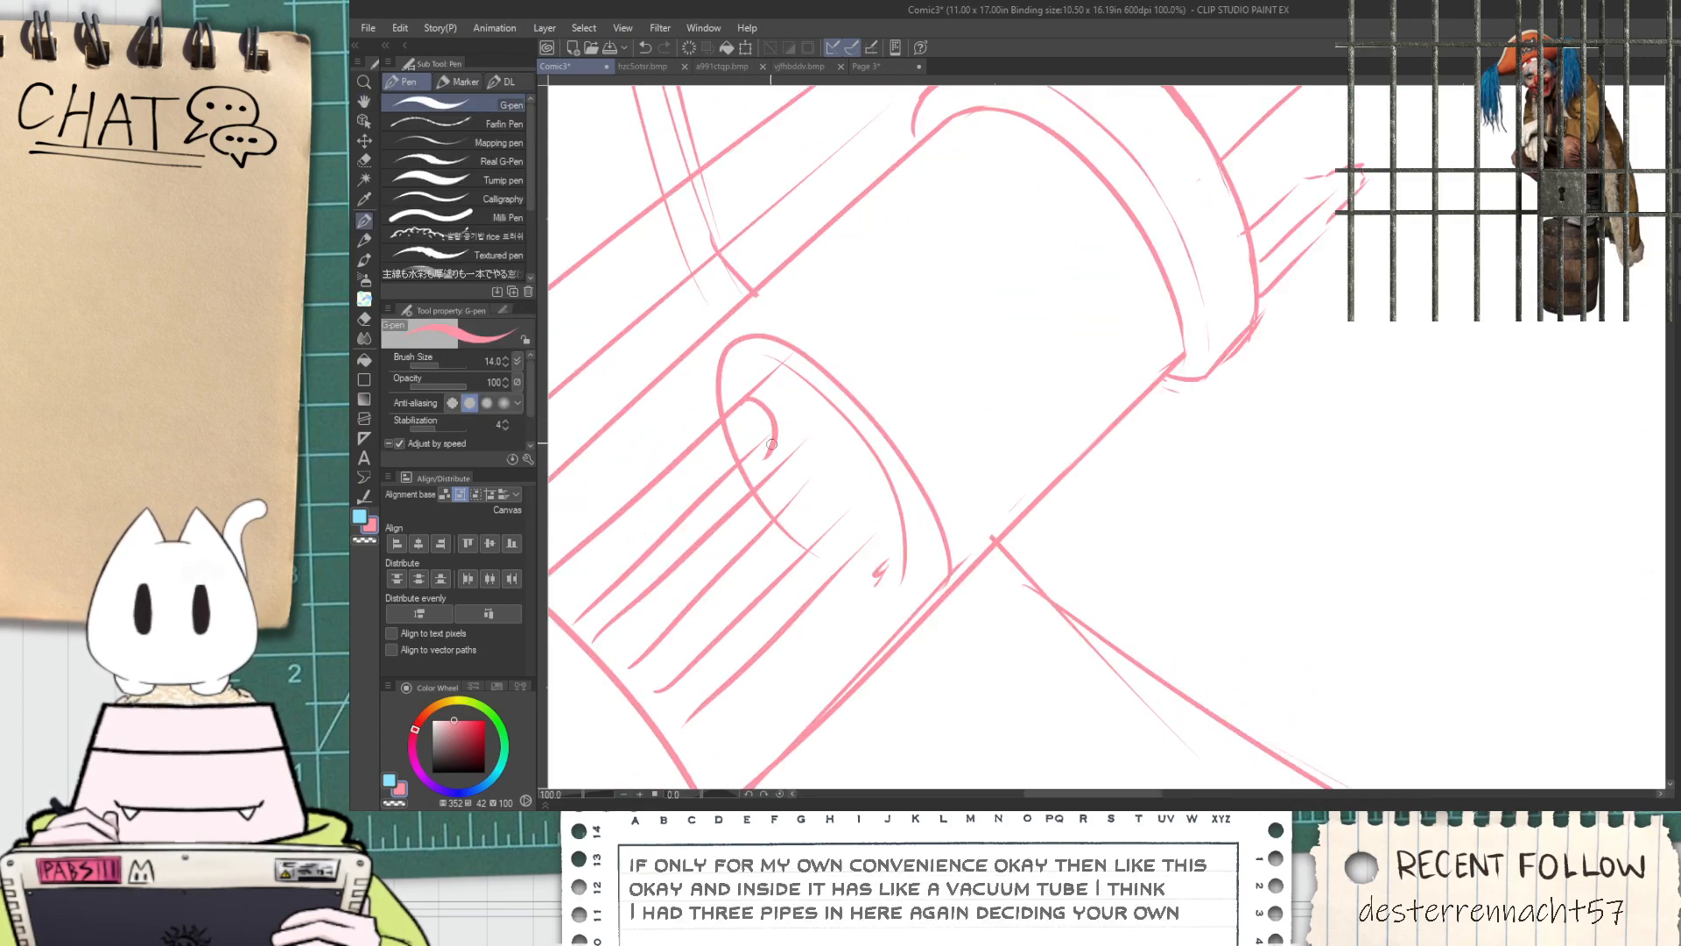
pyautogui.scroll(1, 749, 402)
pyautogui.moveTo(751, 386)
pyautogui.mouseDown()
pyautogui.moveTo(784, 452)
pyautogui.moveTo(930, 605)
pyautogui.mouseUp()
pyautogui.scroll(-3, 902, 587)
pyautogui.press('h')
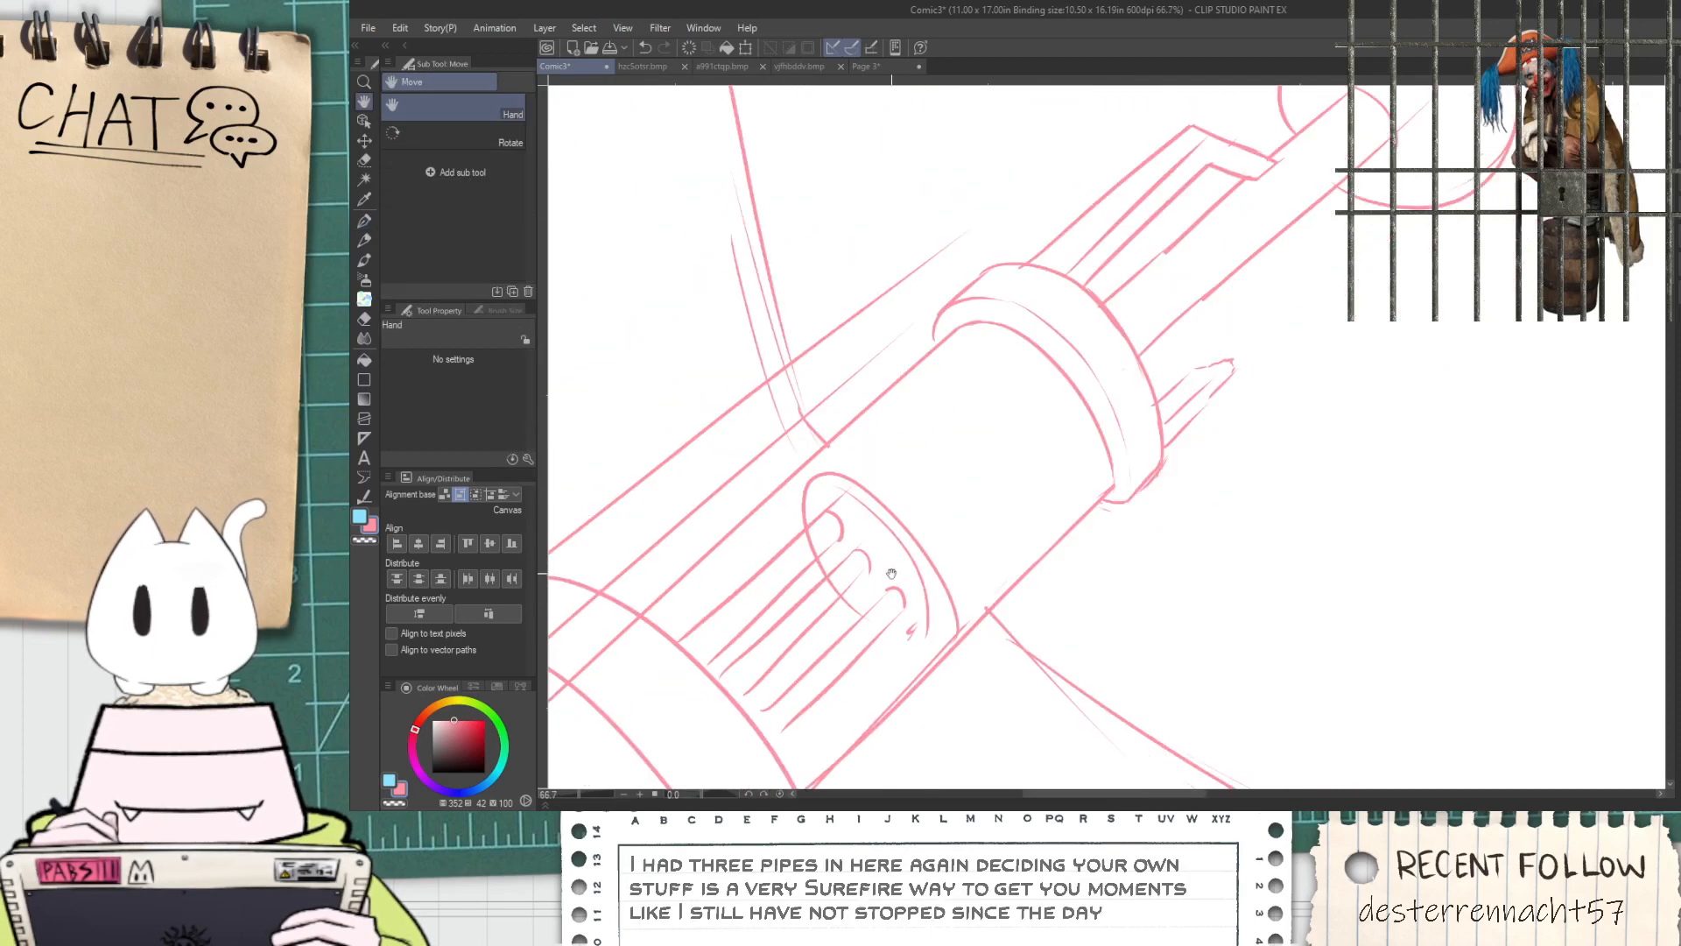
pyautogui.scroll(2, 876, 579)
pyautogui.press('p')
pyautogui.scroll(3, 789, 563)
pyautogui.moveTo(781, 537)
pyautogui.mouseDown()
pyautogui.moveTo(853, 599)
pyautogui.moveTo(842, 587)
pyautogui.moveTo(836, 616)
pyautogui.moveTo(872, 649)
pyautogui.mouseUp()
pyautogui.hotkey('ctrl', 'z')
pyautogui.hotkey('ctrl', 'z')
# Erase the oval opening's outline where it crosses the upper and middle pipes
pyautogui.press('e')
pyautogui.moveTo(849, 508)
pyautogui.mouseDown()
pyautogui.moveTo(890, 420)
pyautogui.moveTo(849, 481)
pyautogui.moveTo(949, 548)
pyautogui.moveTo(911, 563)
pyautogui.moveTo(987, 540)
pyautogui.moveTo(938, 447)
pyautogui.mouseUp()
pyautogui.scroll(-2, 942, 552)
pyautogui.press('space')
pyautogui.moveTo(911, 517); pyautogui.dragTo(1009, 514)
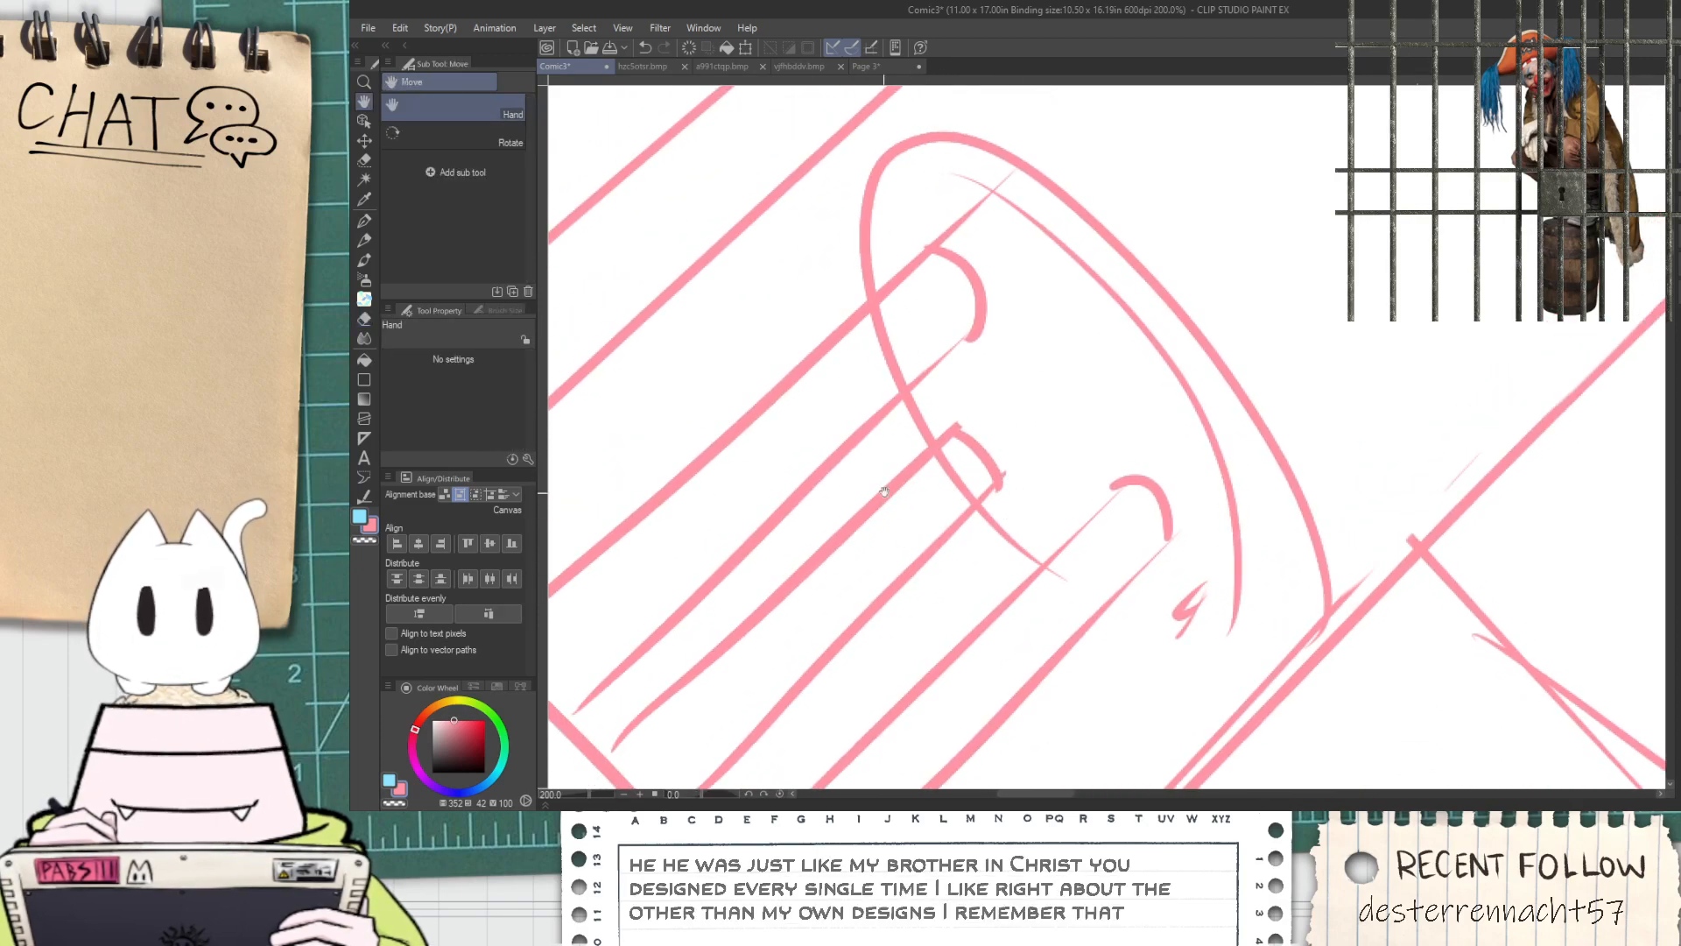
pyautogui.scroll(2, 876, 368)
pyautogui.moveTo(863, 374)
pyautogui.mouseDown()
pyautogui.moveTo(874, 405)
pyautogui.moveTo(863, 330)
pyautogui.moveTo(883, 281)
pyautogui.moveTo(848, 306)
pyautogui.mouseUp()
pyautogui.scroll(-2, 895, 276)
pyautogui.press('space')
pyautogui.scroll(4, 870, 286)
pyautogui.moveTo(942, 177)
pyautogui.mouseDown()
pyautogui.moveTo(870, 286)
pyautogui.moveTo(864, 315)
pyautogui.moveTo(898, 335)
pyautogui.mouseUp()
# Erase the pipe edge overshooting the upper cap and trim the opening's outline where it meets the lowest pipe
pyautogui.scroll(-2, 957, 277)
pyautogui.moveTo(967, 259); pyautogui.dragTo(1044, 185)
pyautogui.scroll(-2, 1054, 206)
pyautogui.press('space')
pyautogui.moveTo(1009, 513)
pyautogui.mouseDown()
pyautogui.moveTo(864, 447)
pyautogui.moveTo(833, 394)
pyautogui.moveTo(885, 421)
pyautogui.mouseUp()
pyautogui.scroll(2, 864, 447)
pyautogui.scroll(-2, 885, 421)
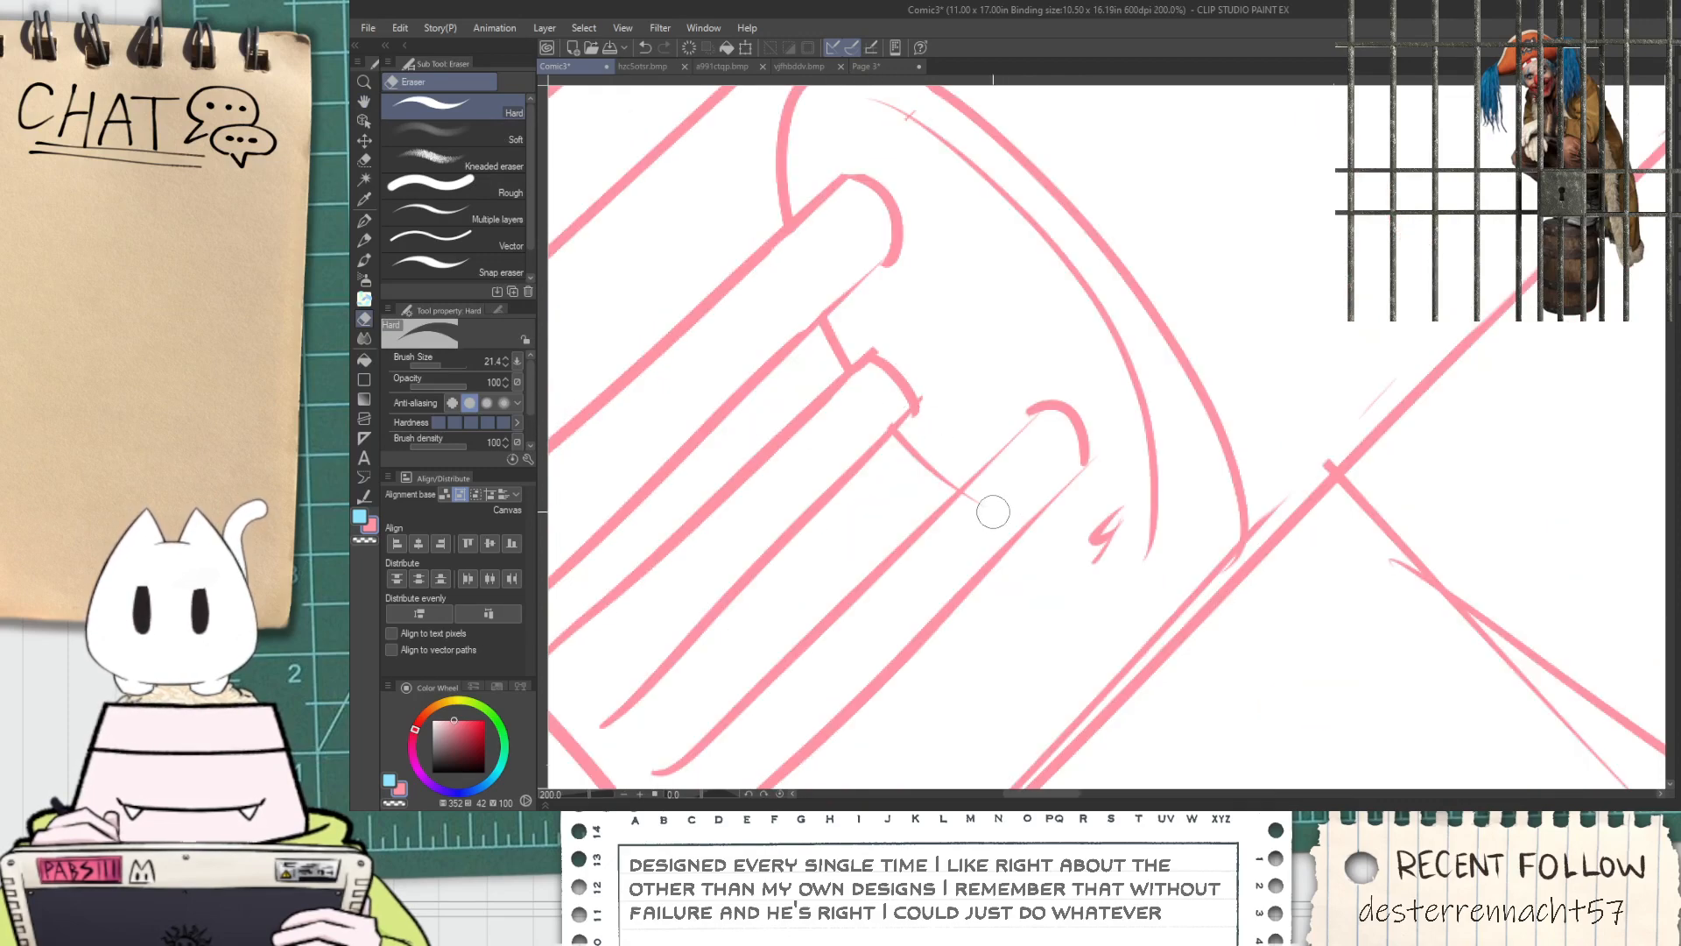
pyautogui.scroll(-2, 973, 506)
# Lasso the upper pipe with its cap, enlarge it slightly and shift it toward the opening's far rim
pyautogui.press('space')
pyautogui.moveTo(955, 442); pyautogui.dragTo(918, 396)
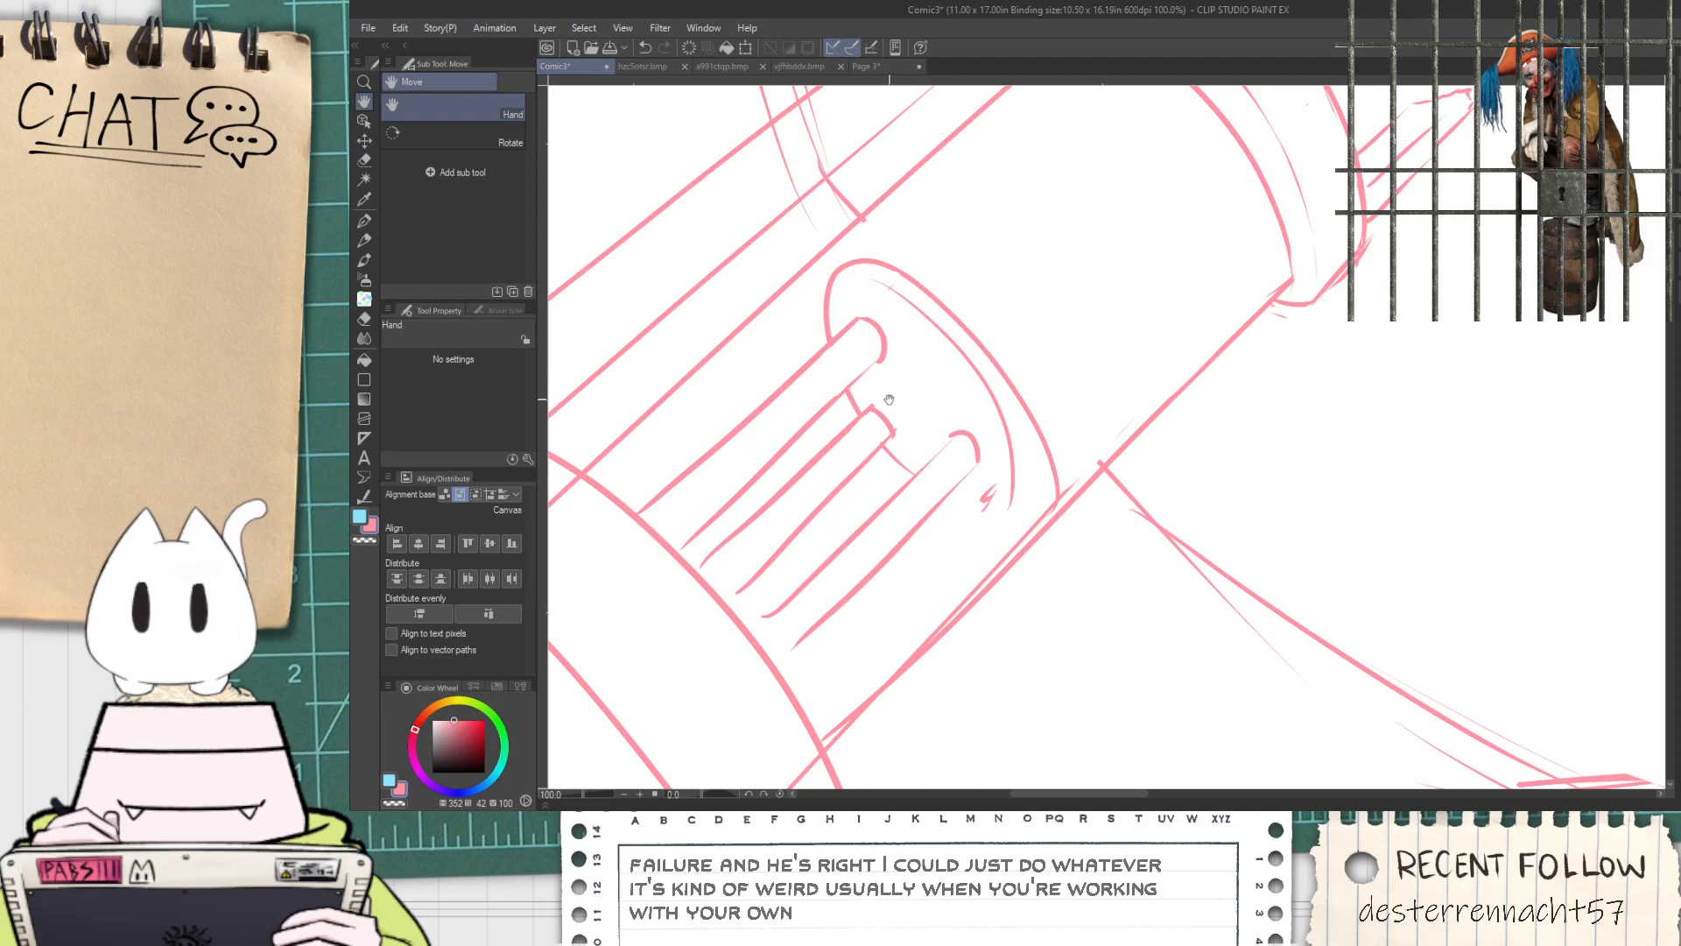
pyautogui.scroll(1, 772, 458)
pyautogui.scroll(1, 823, 448)
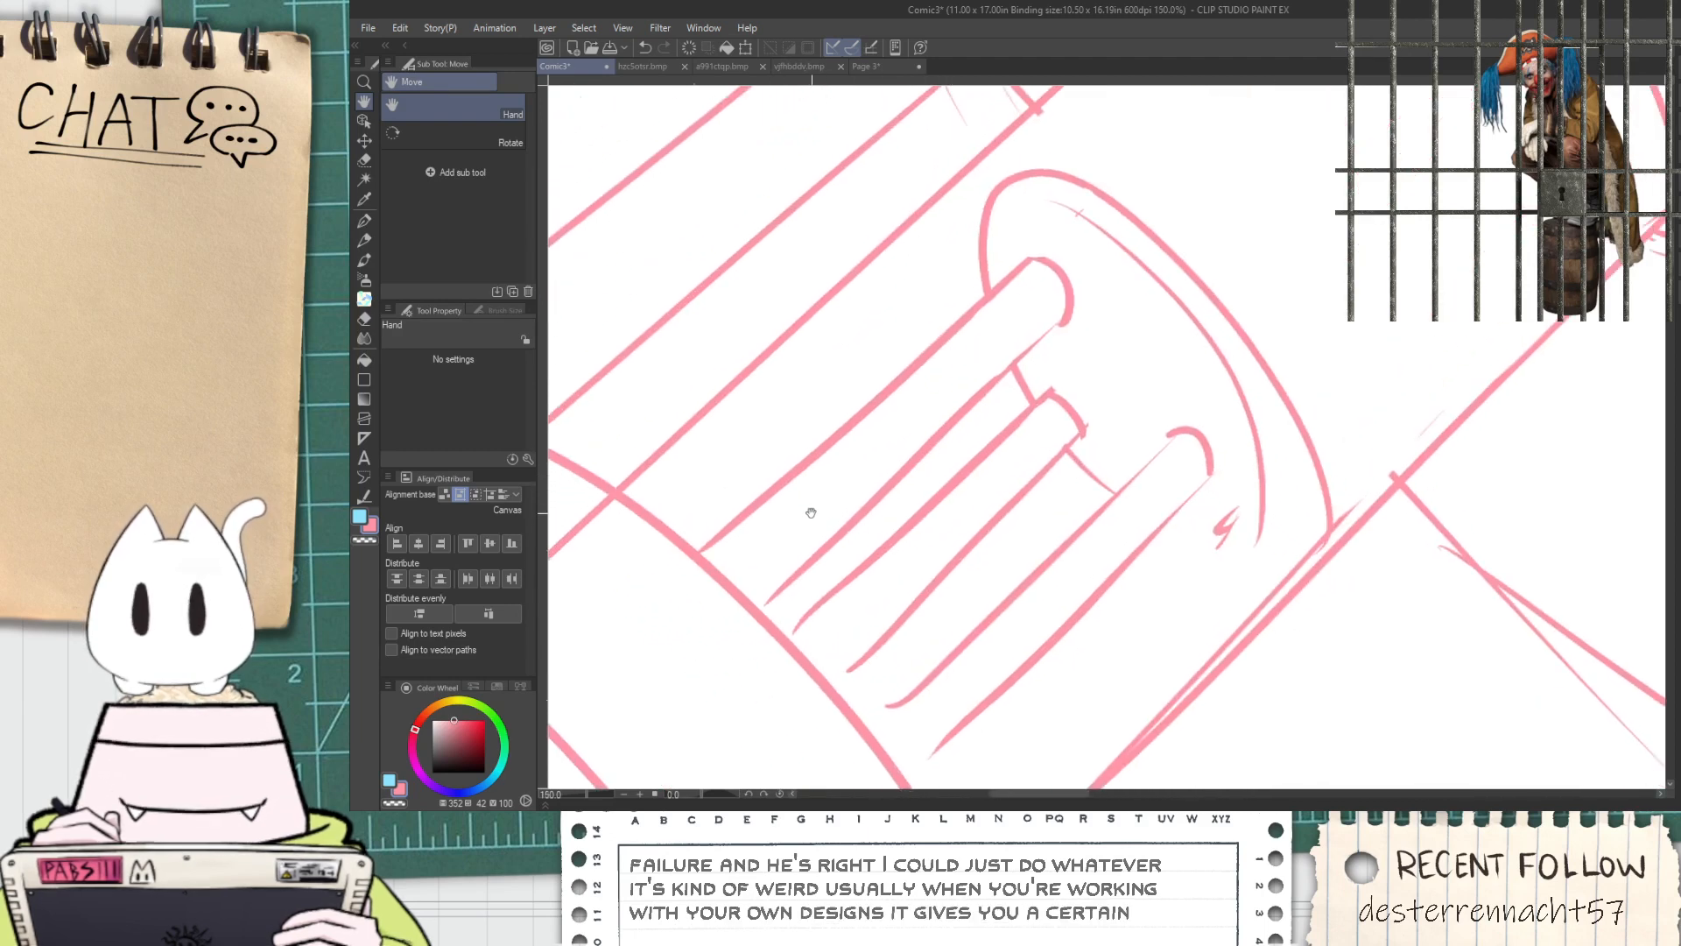
pyautogui.press('m')
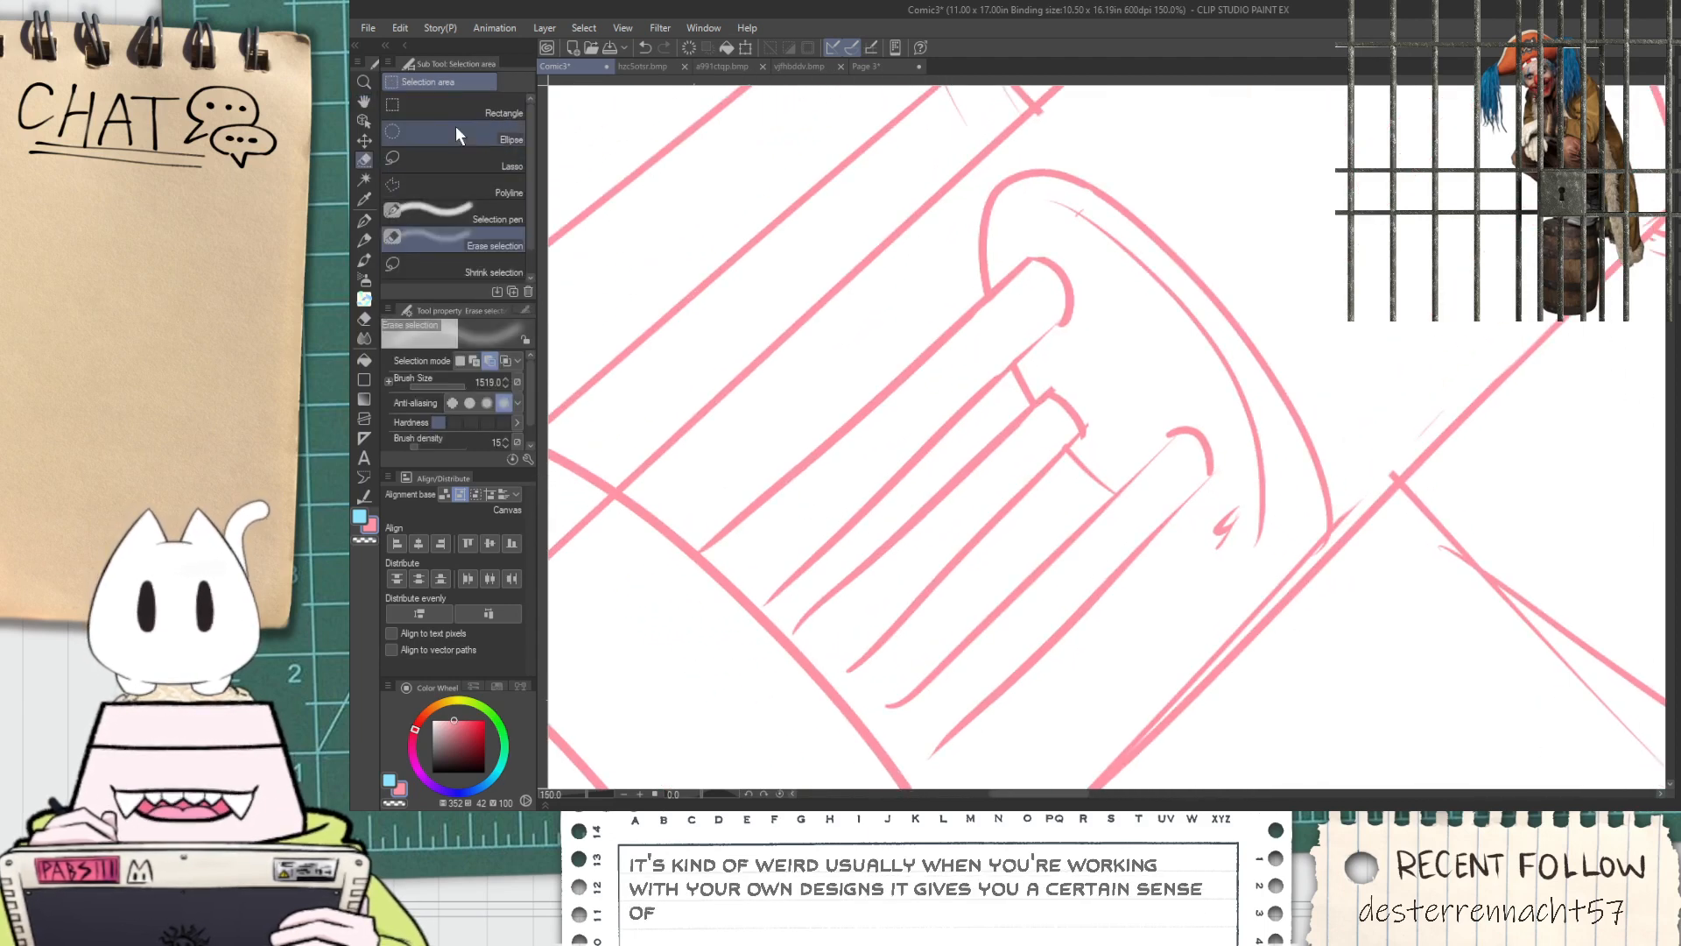
pyautogui.click(457, 165)
pyautogui.moveTo(689, 546)
pyautogui.mouseDown()
pyautogui.moveTo(762, 595)
pyautogui.moveTo(819, 553)
pyautogui.moveTo(1038, 337)
pyautogui.moveTo(1078, 258)
pyautogui.moveTo(827, 394)
pyautogui.moveTo(714, 507)
pyautogui.mouseUp()
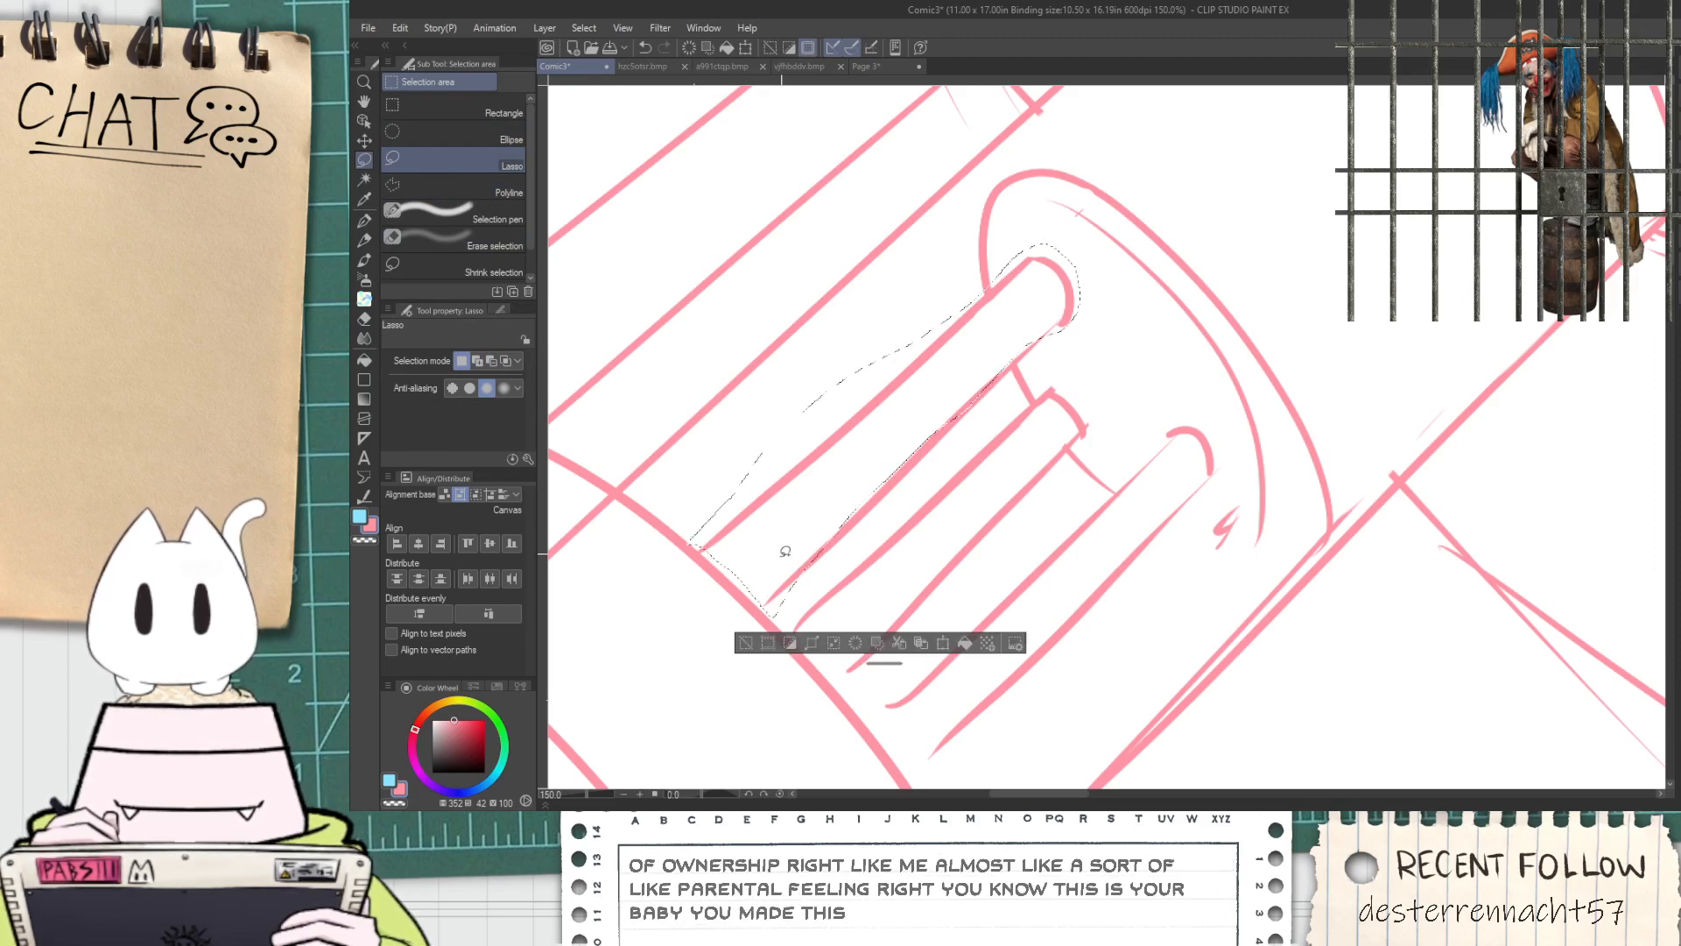
pyautogui.moveTo(881, 516); pyautogui.dragTo(1016, 360)
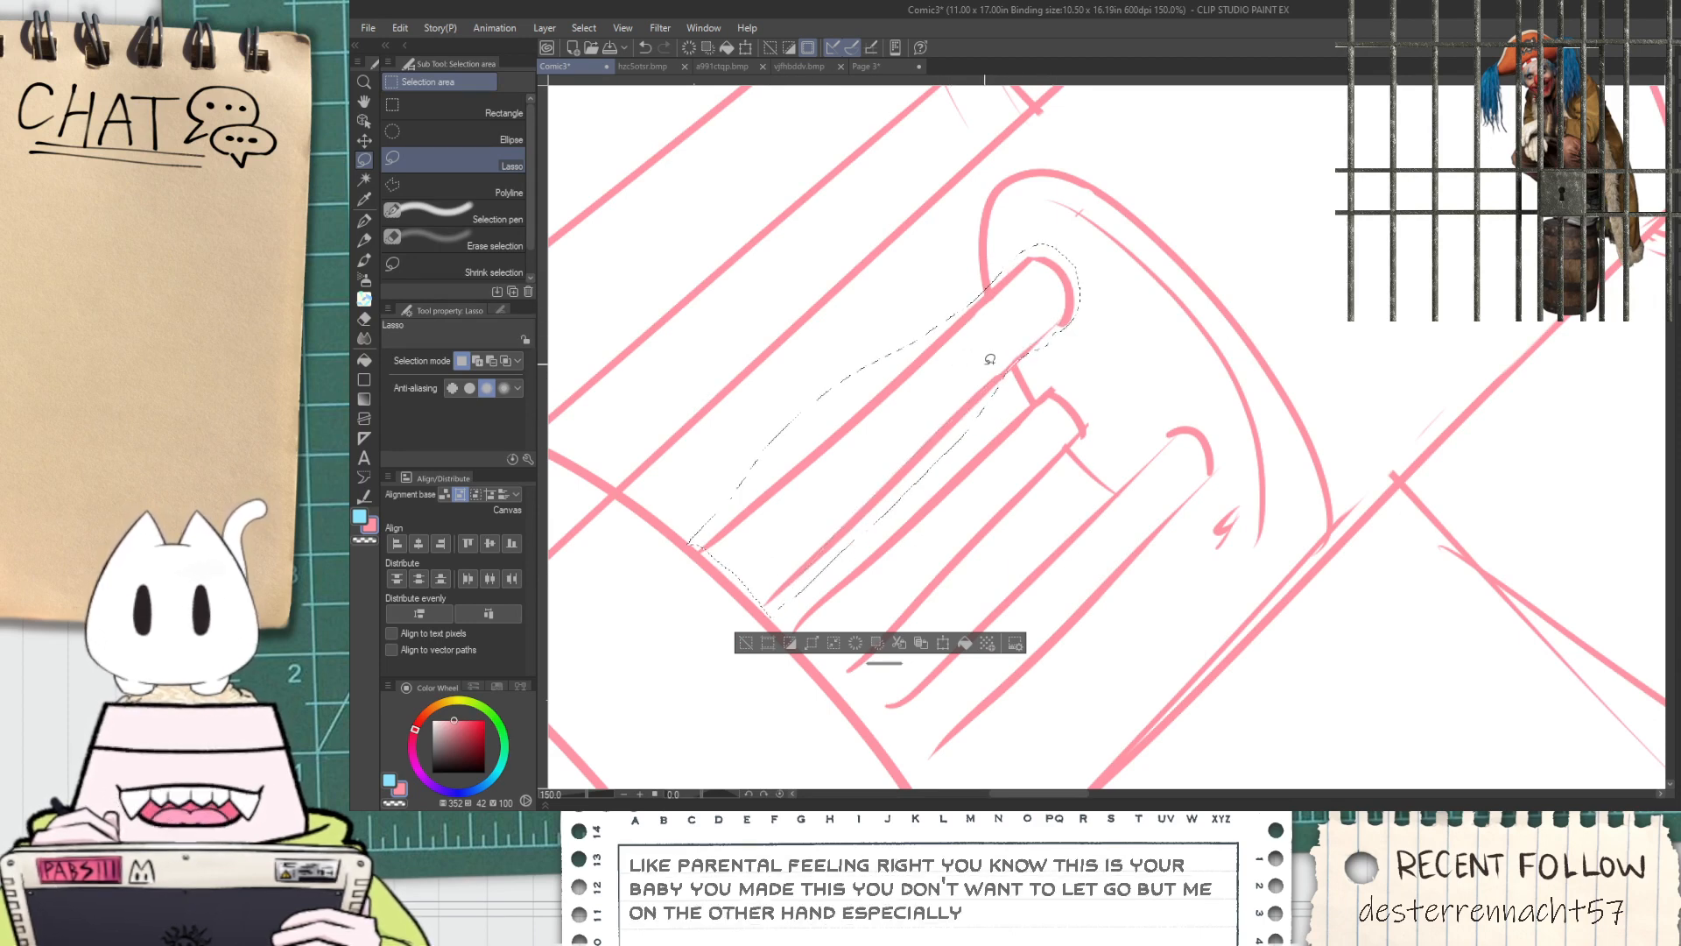
pyautogui.hotkey('ctrl', 't')
pyautogui.moveTo(1082, 247); pyautogui.dragTo(1120, 219)
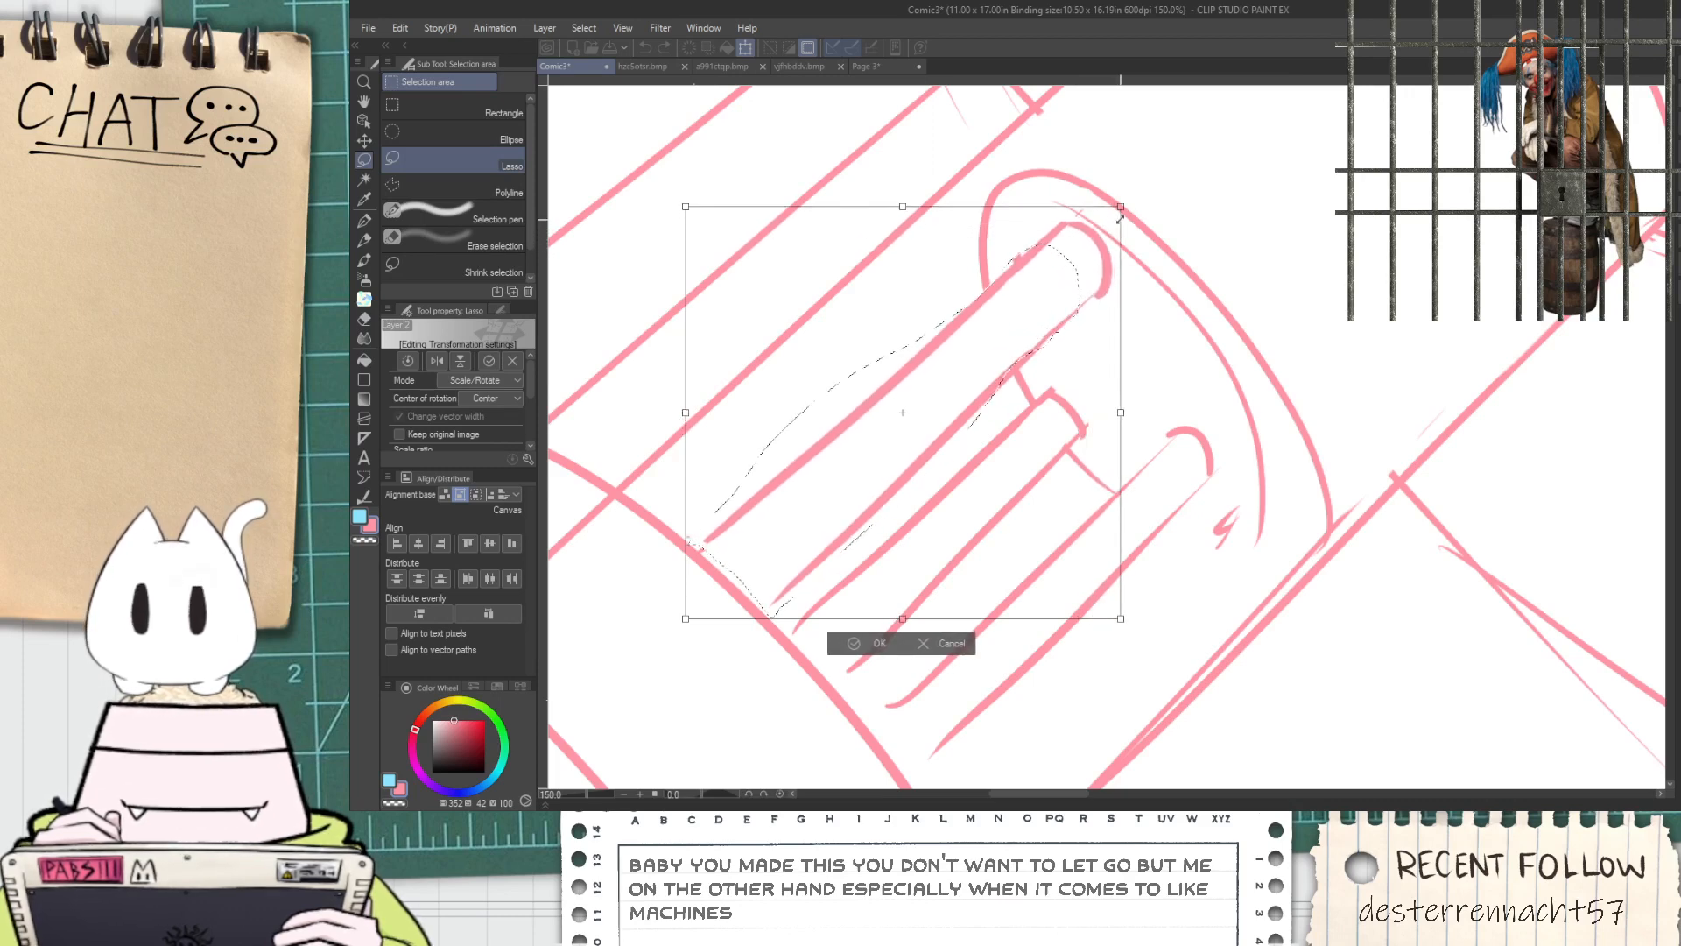
pyautogui.moveTo(1053, 311); pyautogui.dragTo(1061, 328)
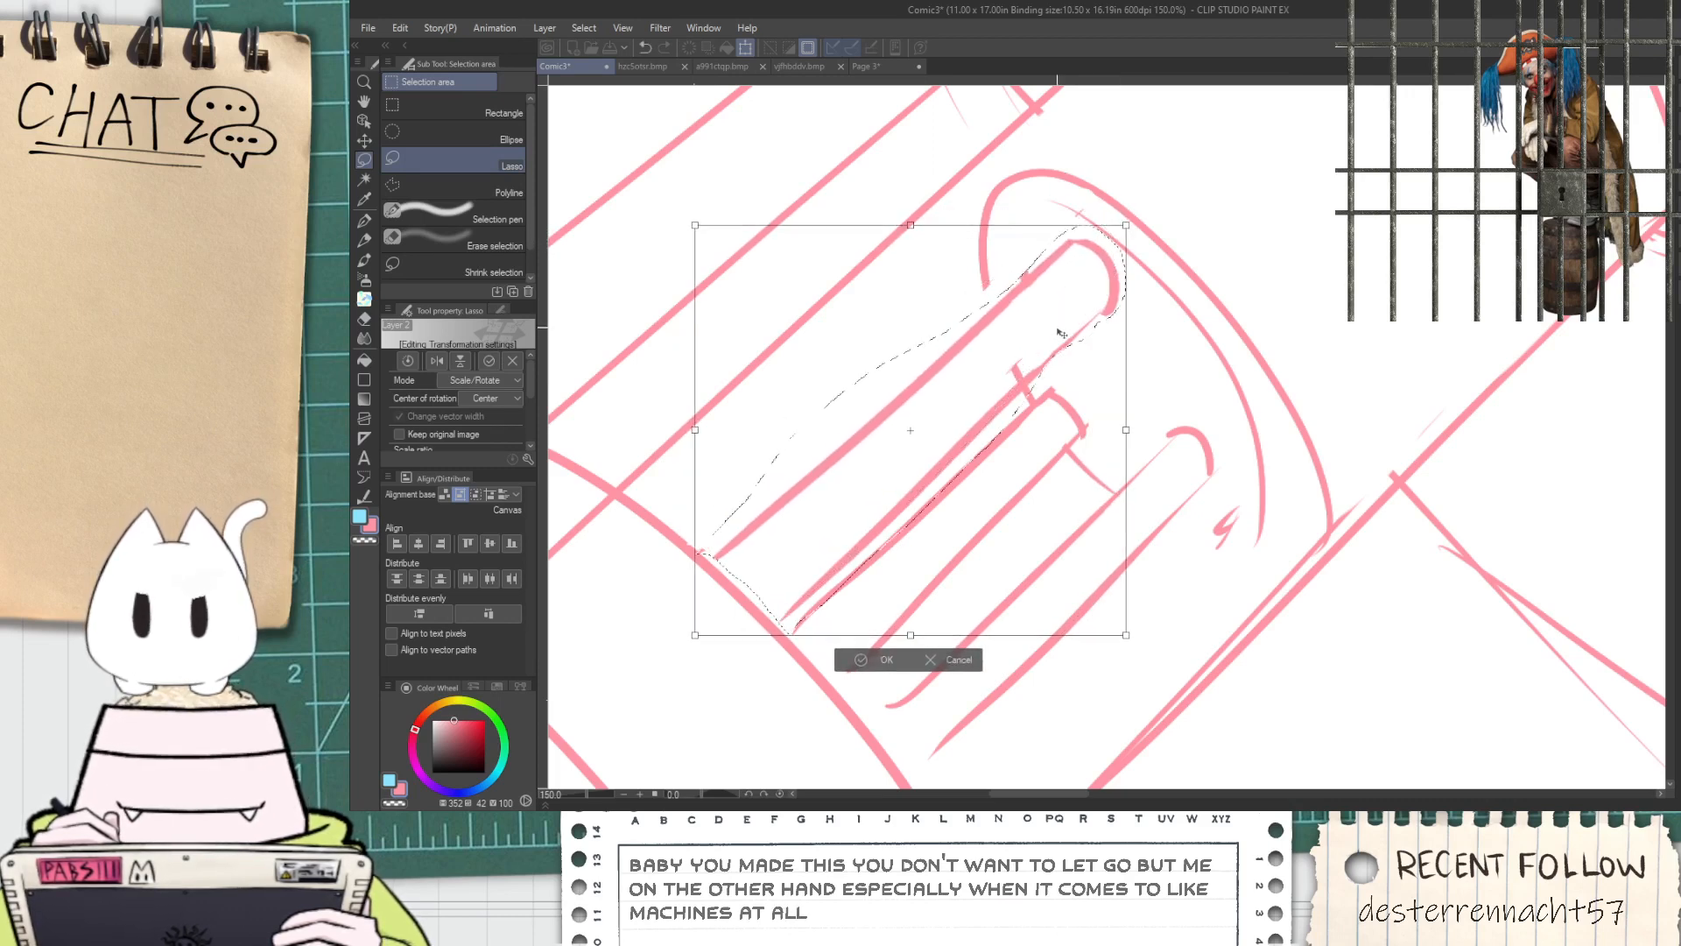
pyautogui.click(863, 662)
pyautogui.click(774, 661)
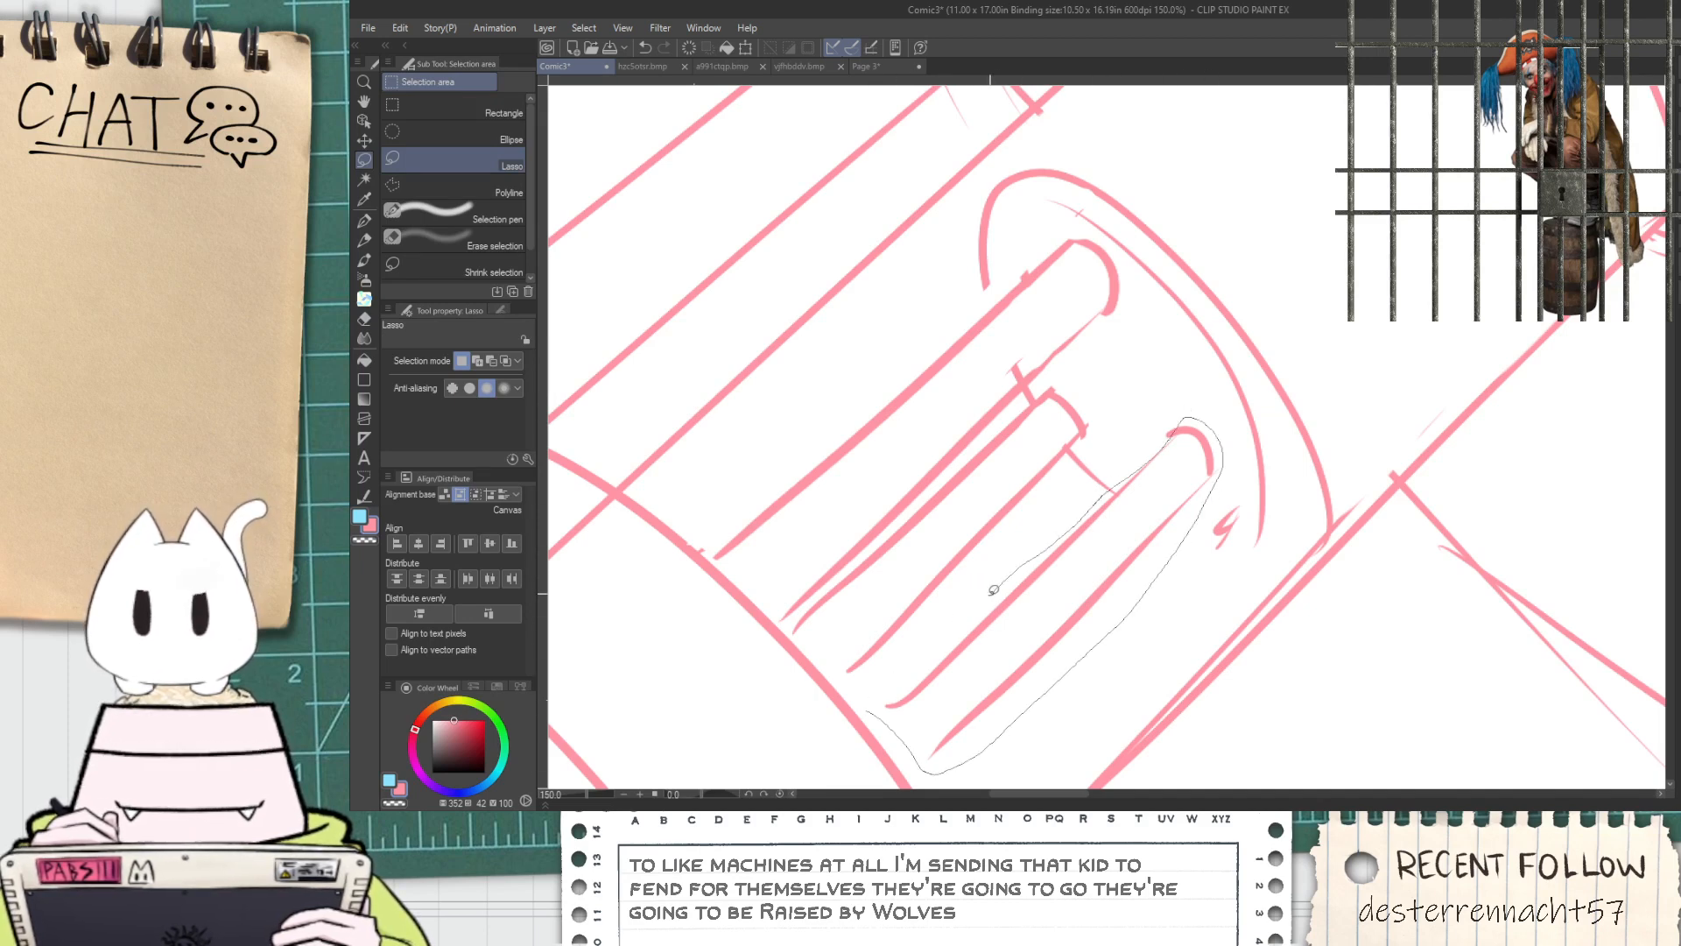
# Lasso the lowest pipe with its cap, enlarge it and move it closer to the middle pipe
pyautogui.moveTo(999, 584); pyautogui.dragTo(989, 583)
pyautogui.hotkey('ctrl', 't')
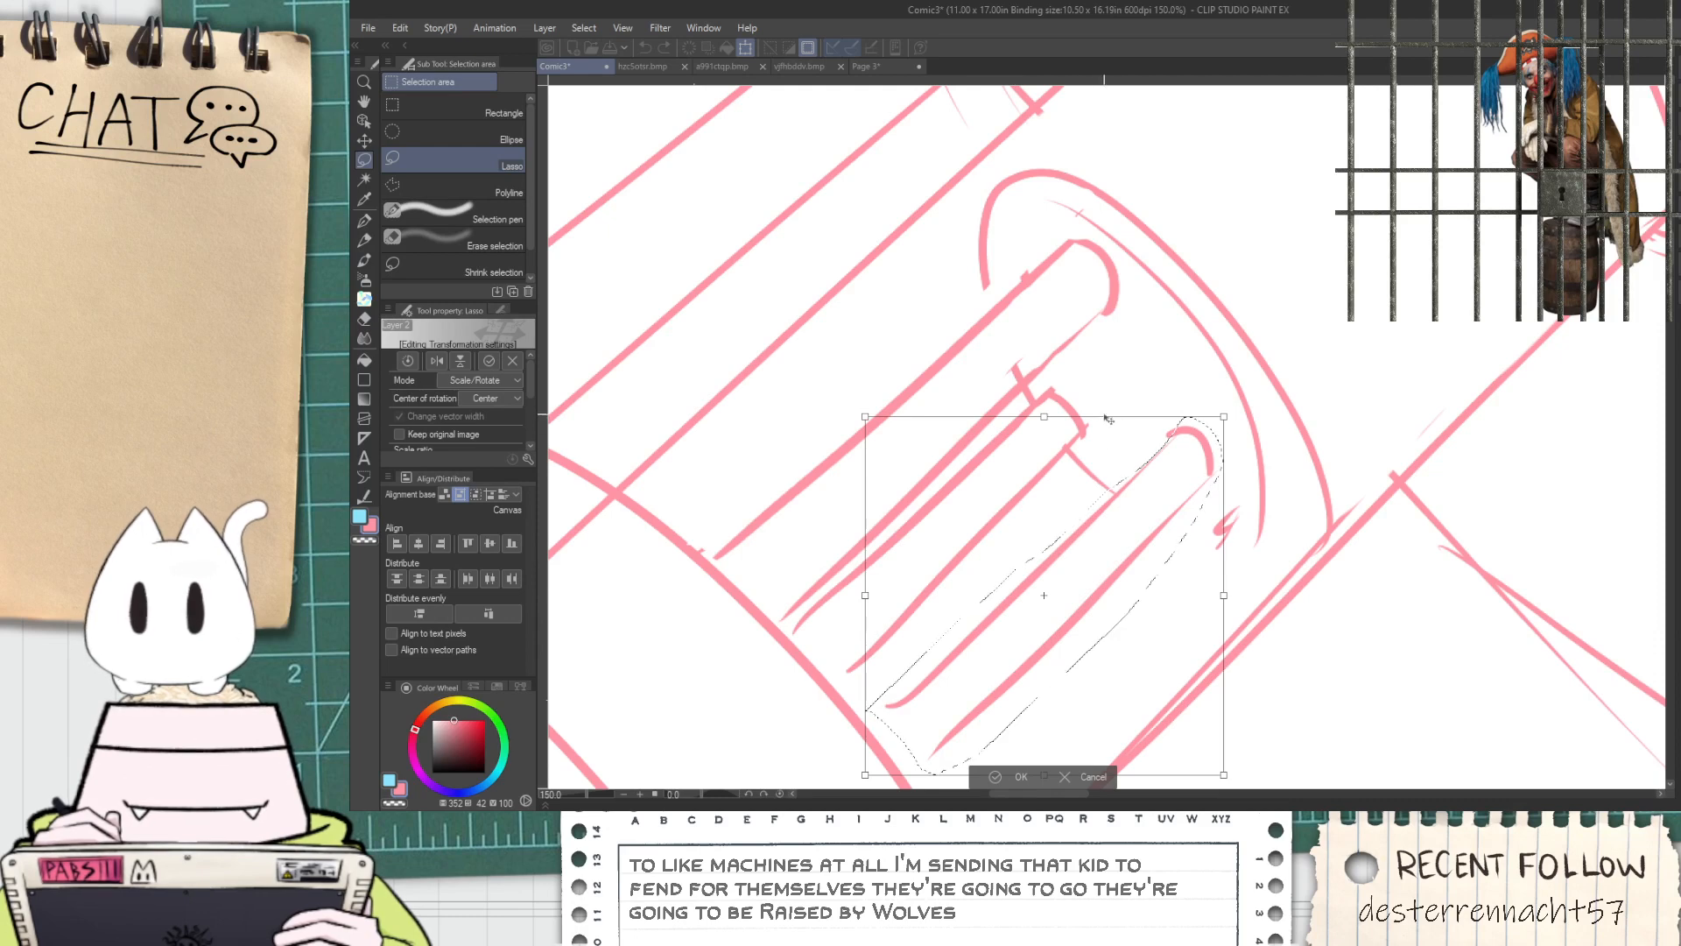
pyautogui.moveTo(1227, 414); pyautogui.dragTo(1290, 349)
pyautogui.moveTo(1157, 477); pyautogui.dragTo(1094, 486)
pyautogui.click(956, 776)
pyautogui.hotkey('ctrl', 'd')
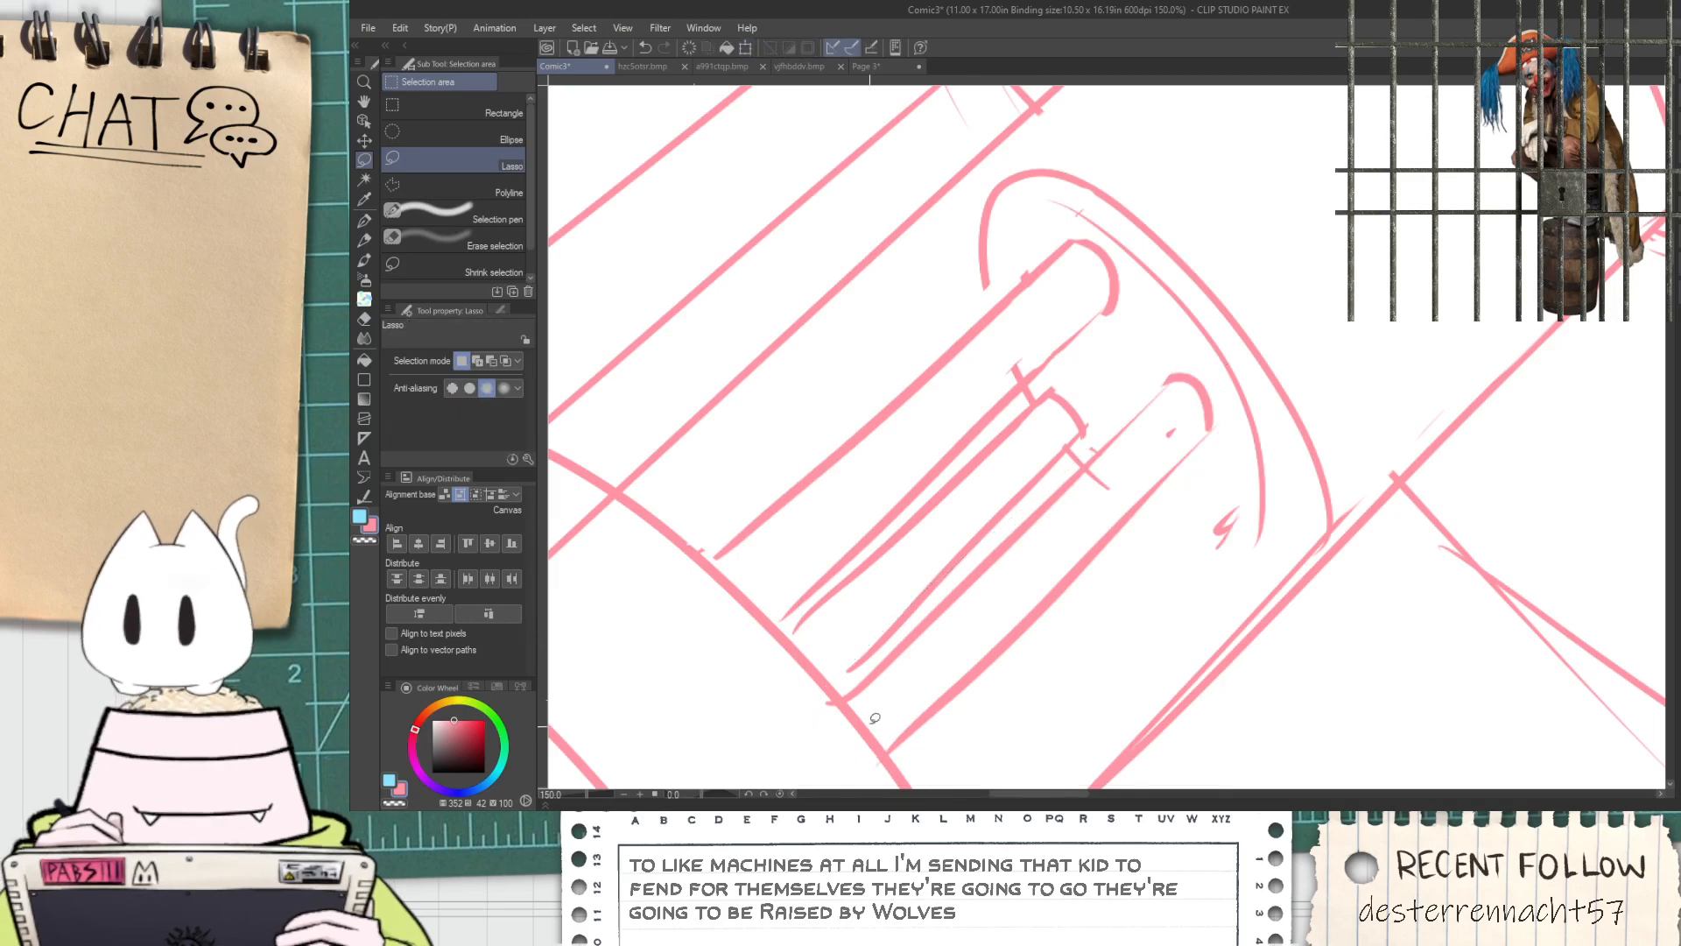
# Close the inner rim's lower end with a curve, redraw the outer rim closer to it and erase the old outer line
pyautogui.press('p')
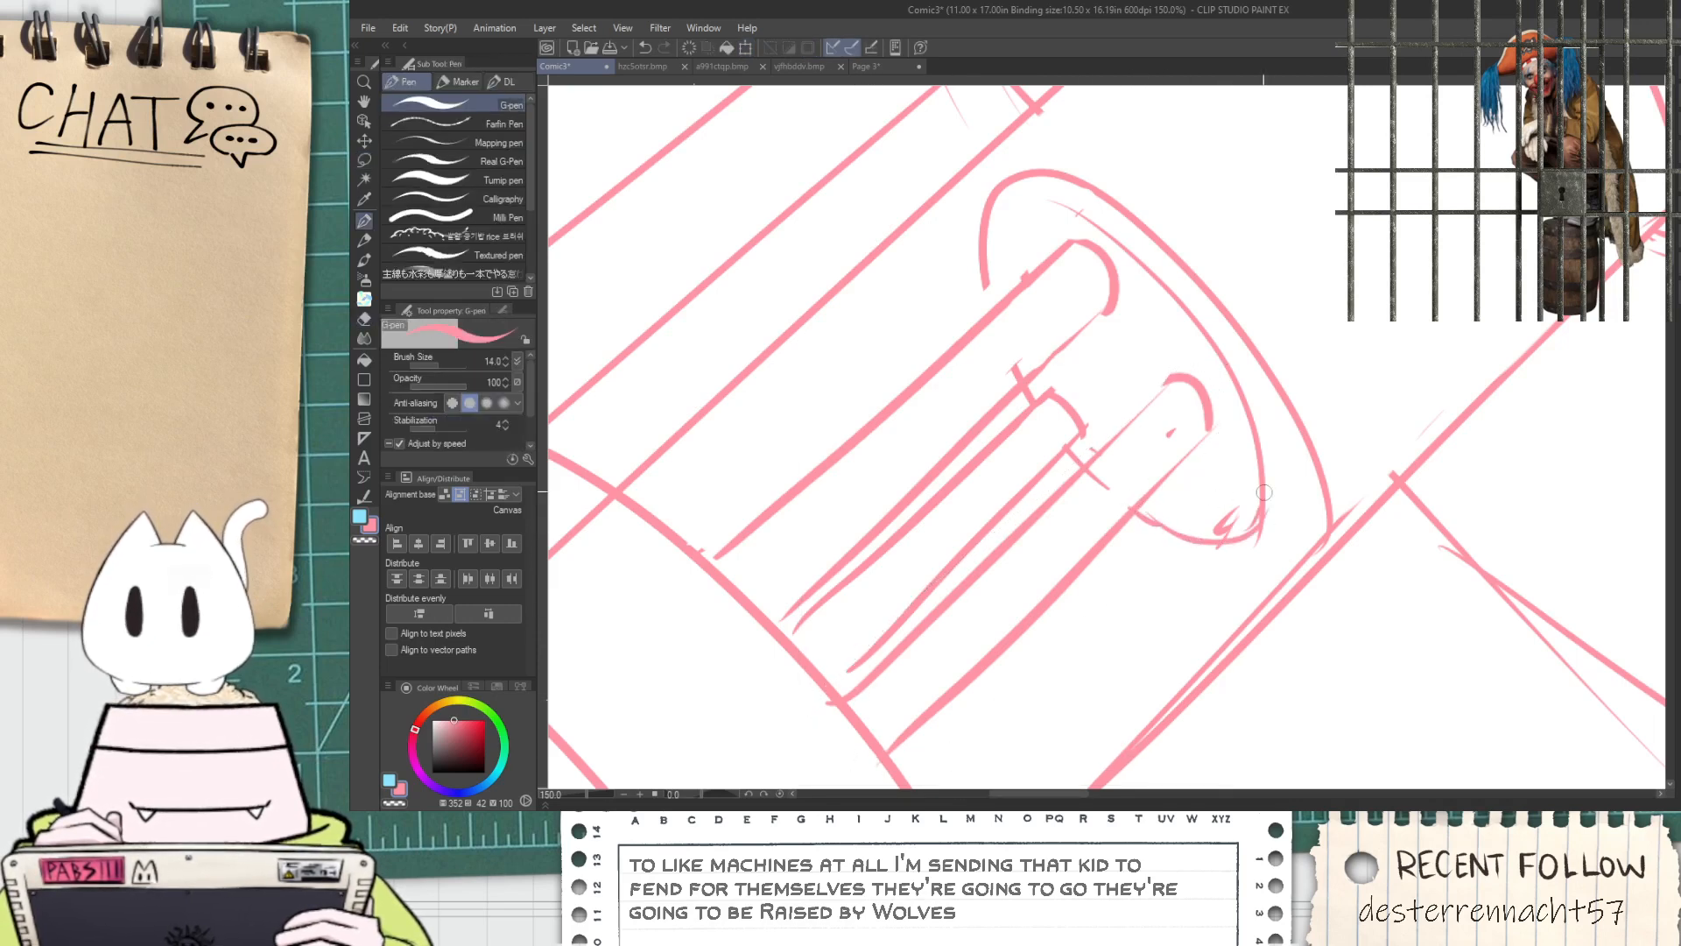
pyautogui.moveTo(1208, 296); pyautogui.dragTo(1273, 479)
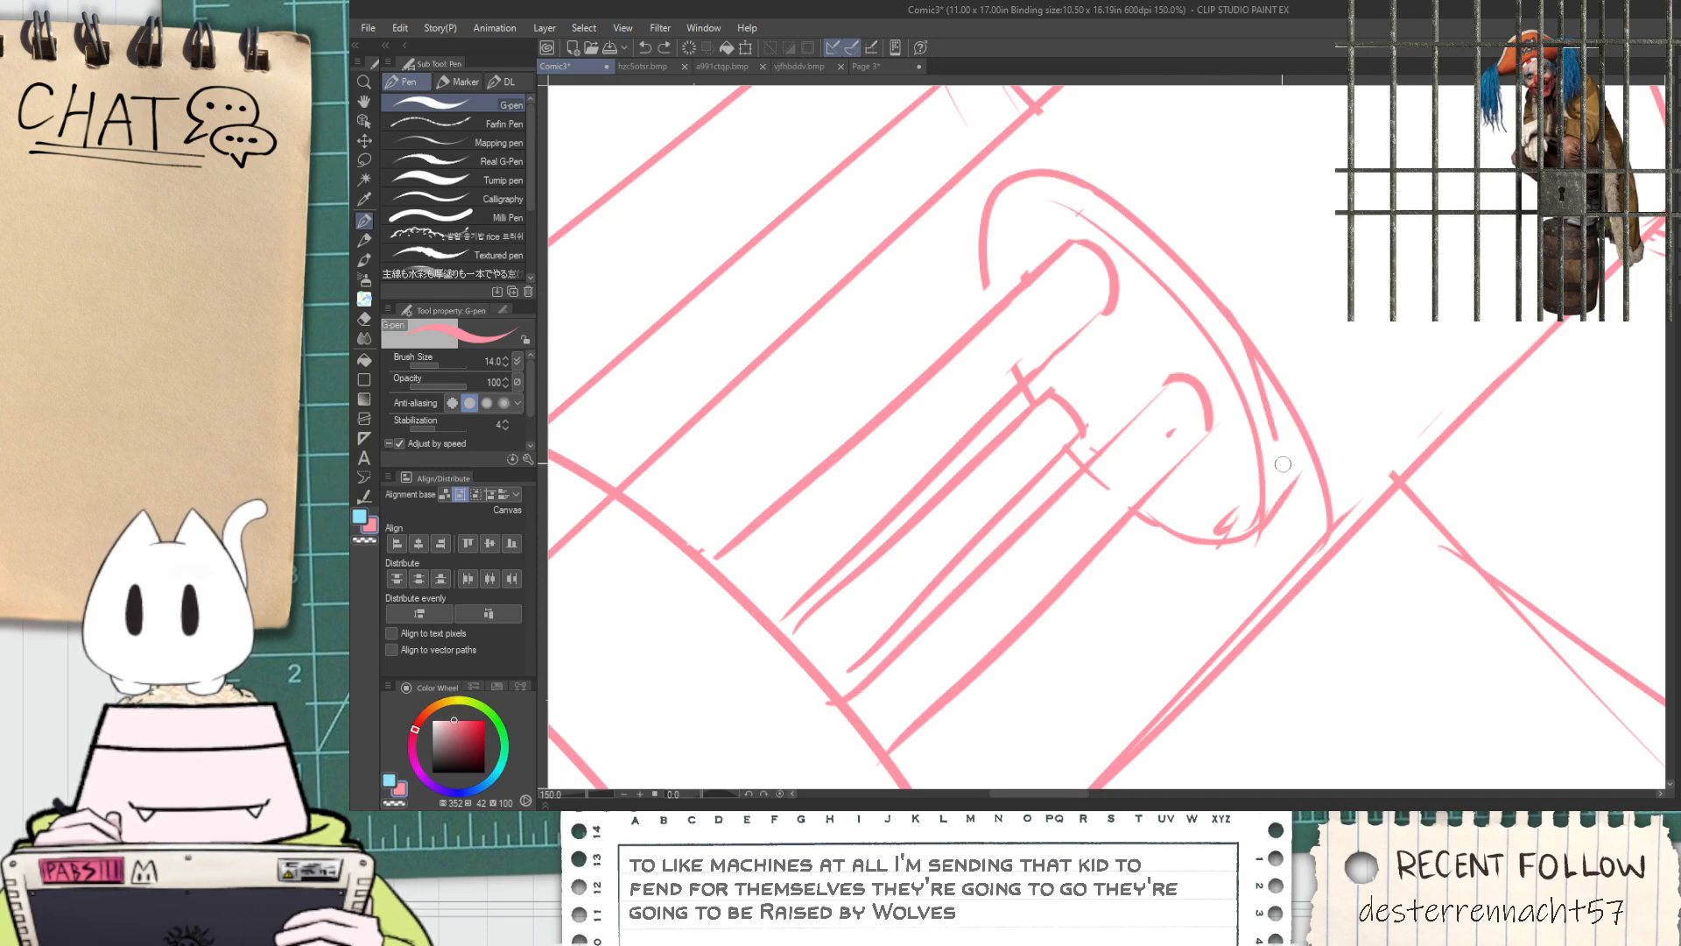
pyautogui.hotkey('ctrl', 'z')
pyautogui.moveTo(1222, 311); pyautogui.dragTo(1271, 492)
pyautogui.moveTo(1271, 412); pyautogui.dragTo(1286, 480)
pyautogui.hotkey('ctrl', 'z')
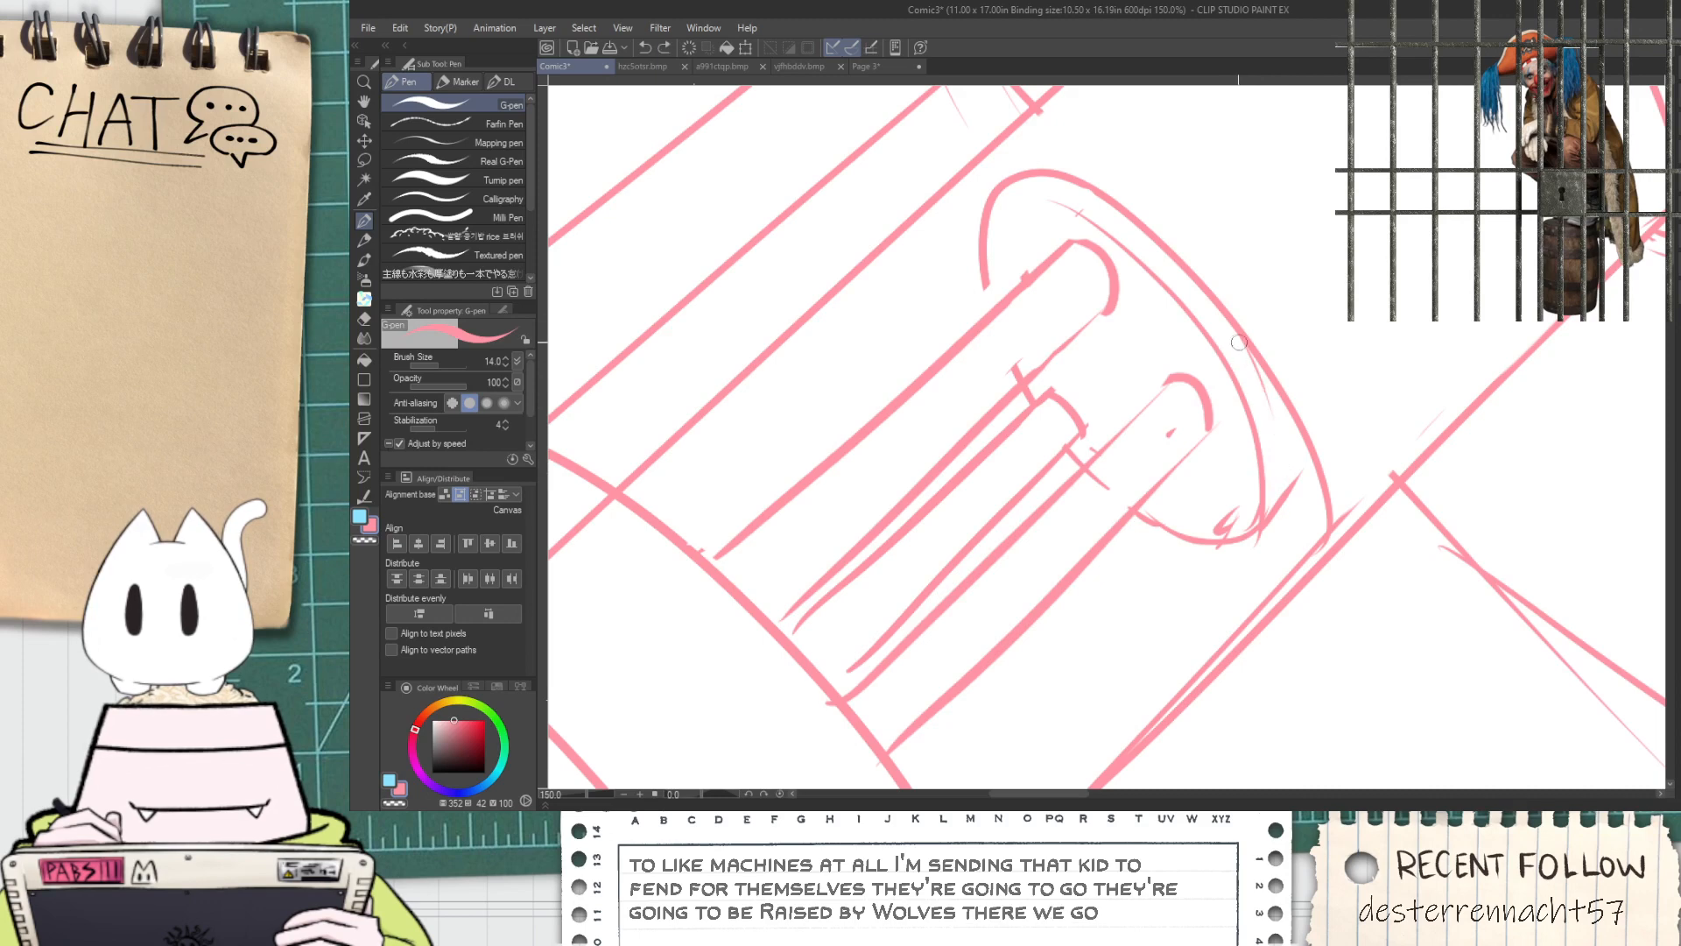
pyautogui.press('e')
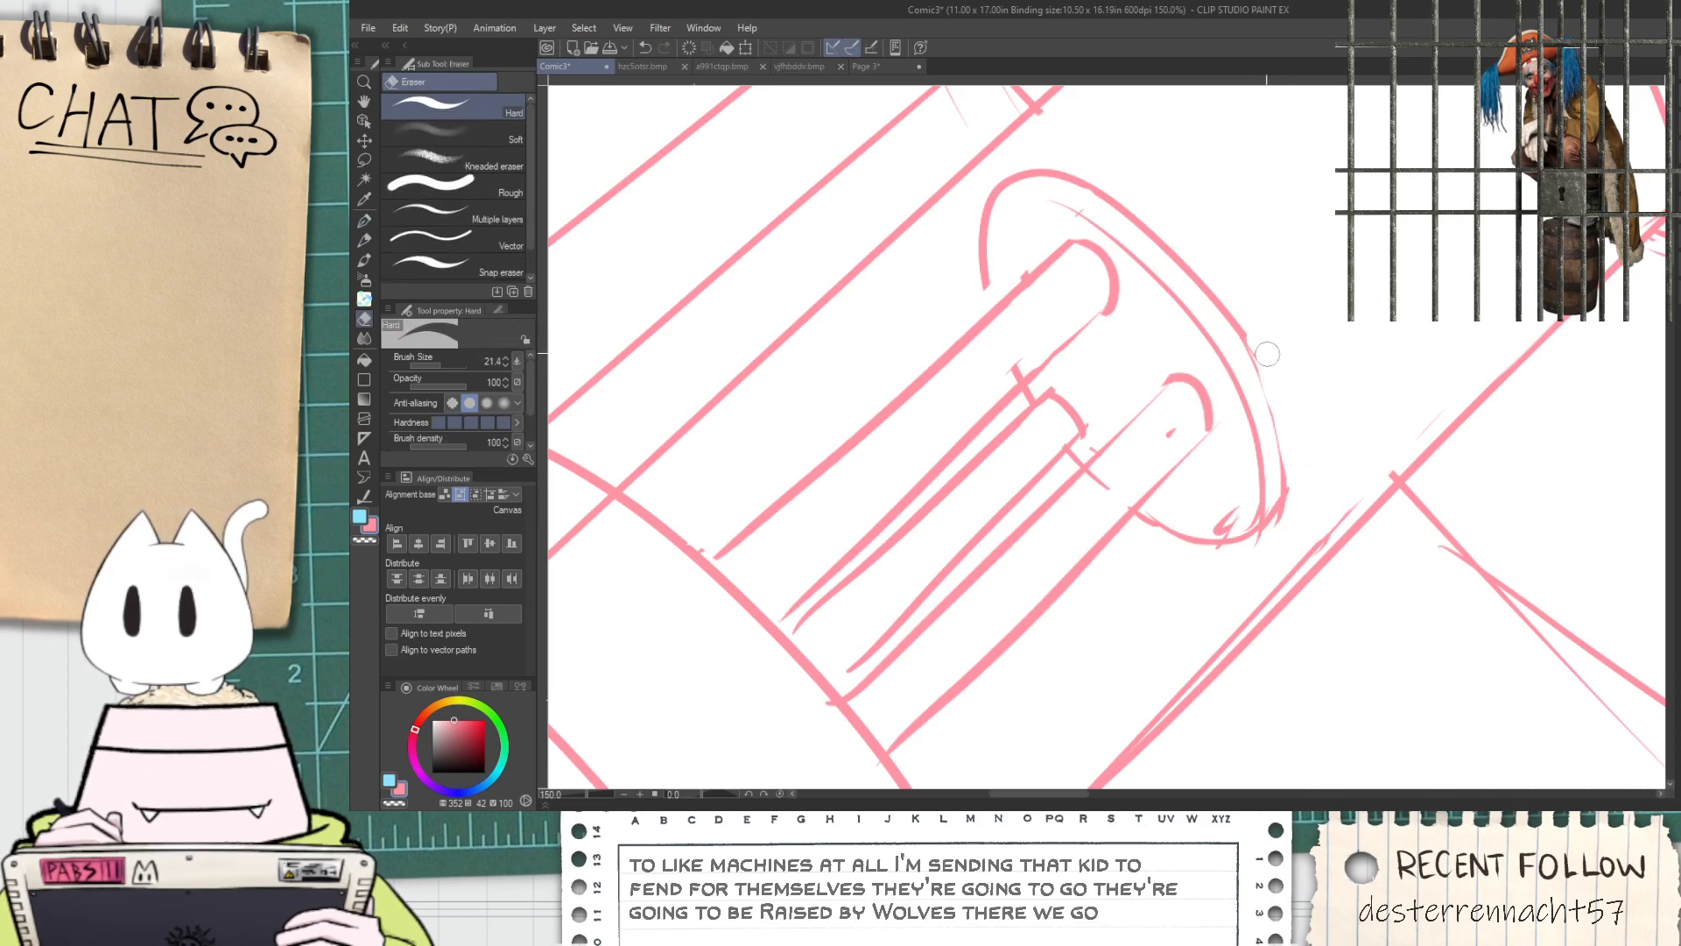
# Retrace the outer rim's lower stretch so it joins the upper part of the rim smoothly
pyautogui.press('p')
pyautogui.scroll(1, 1238, 344)
pyautogui.moveTo(1248, 340); pyautogui.dragTo(1273, 512)
pyautogui.hotkey('ctrl', 'z')
pyautogui.scroll(2, 1236, 349)
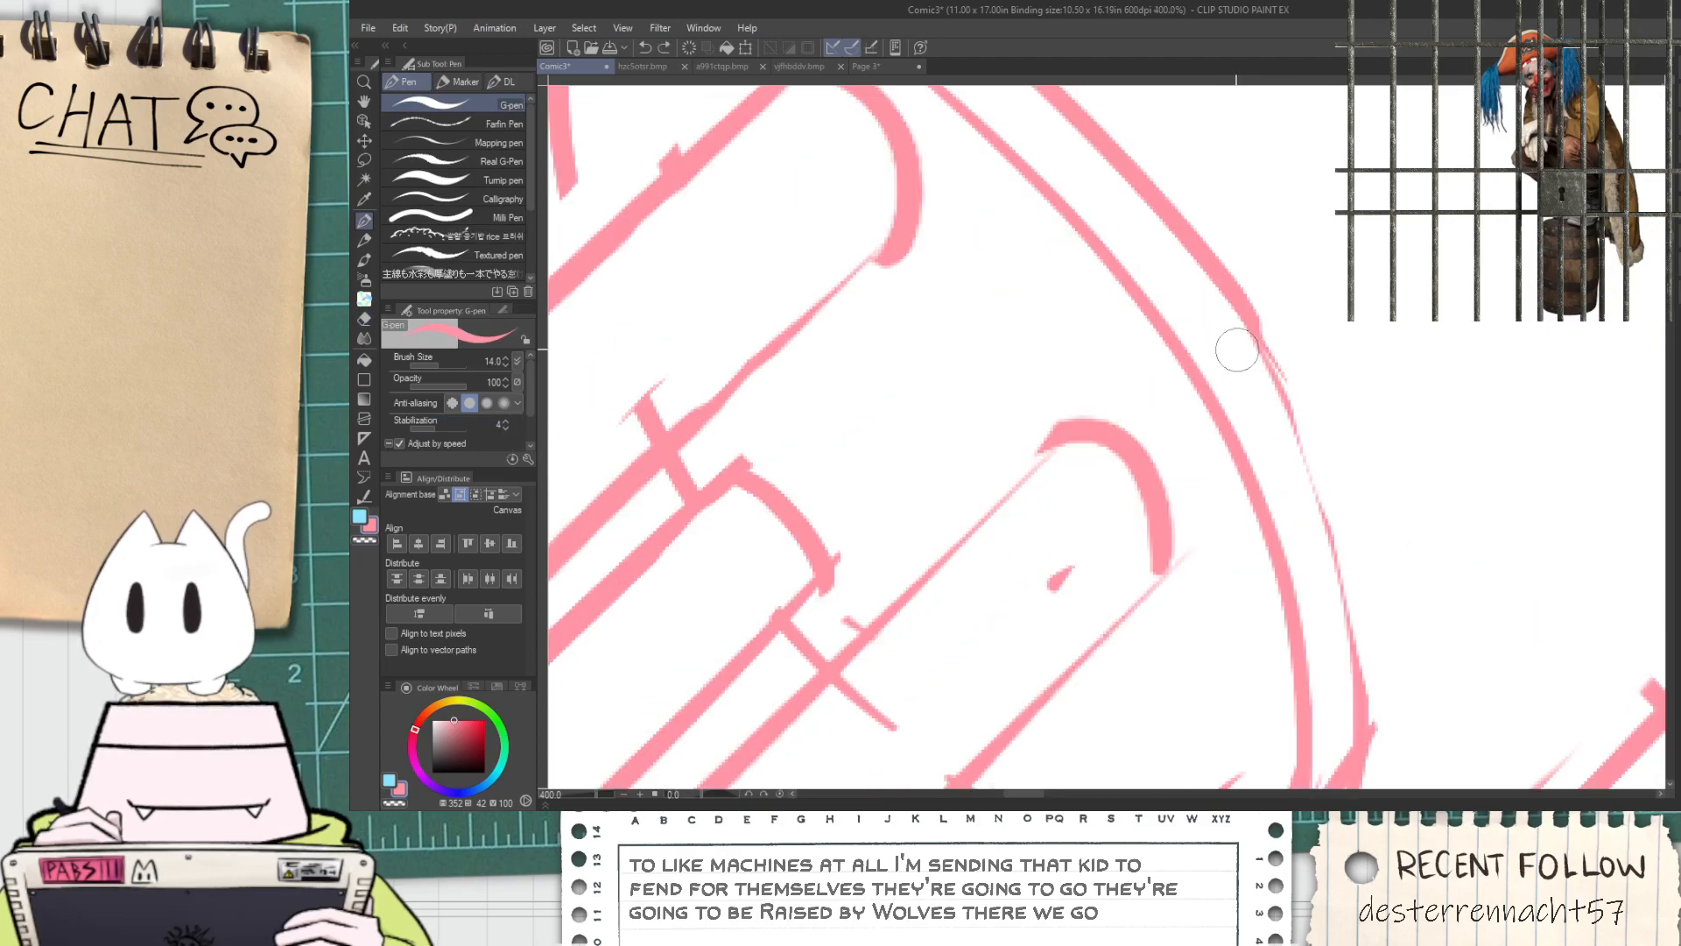
pyautogui.moveTo(1265, 374); pyautogui.dragTo(1312, 578)
pyautogui.scroll(-2, 1268, 444)
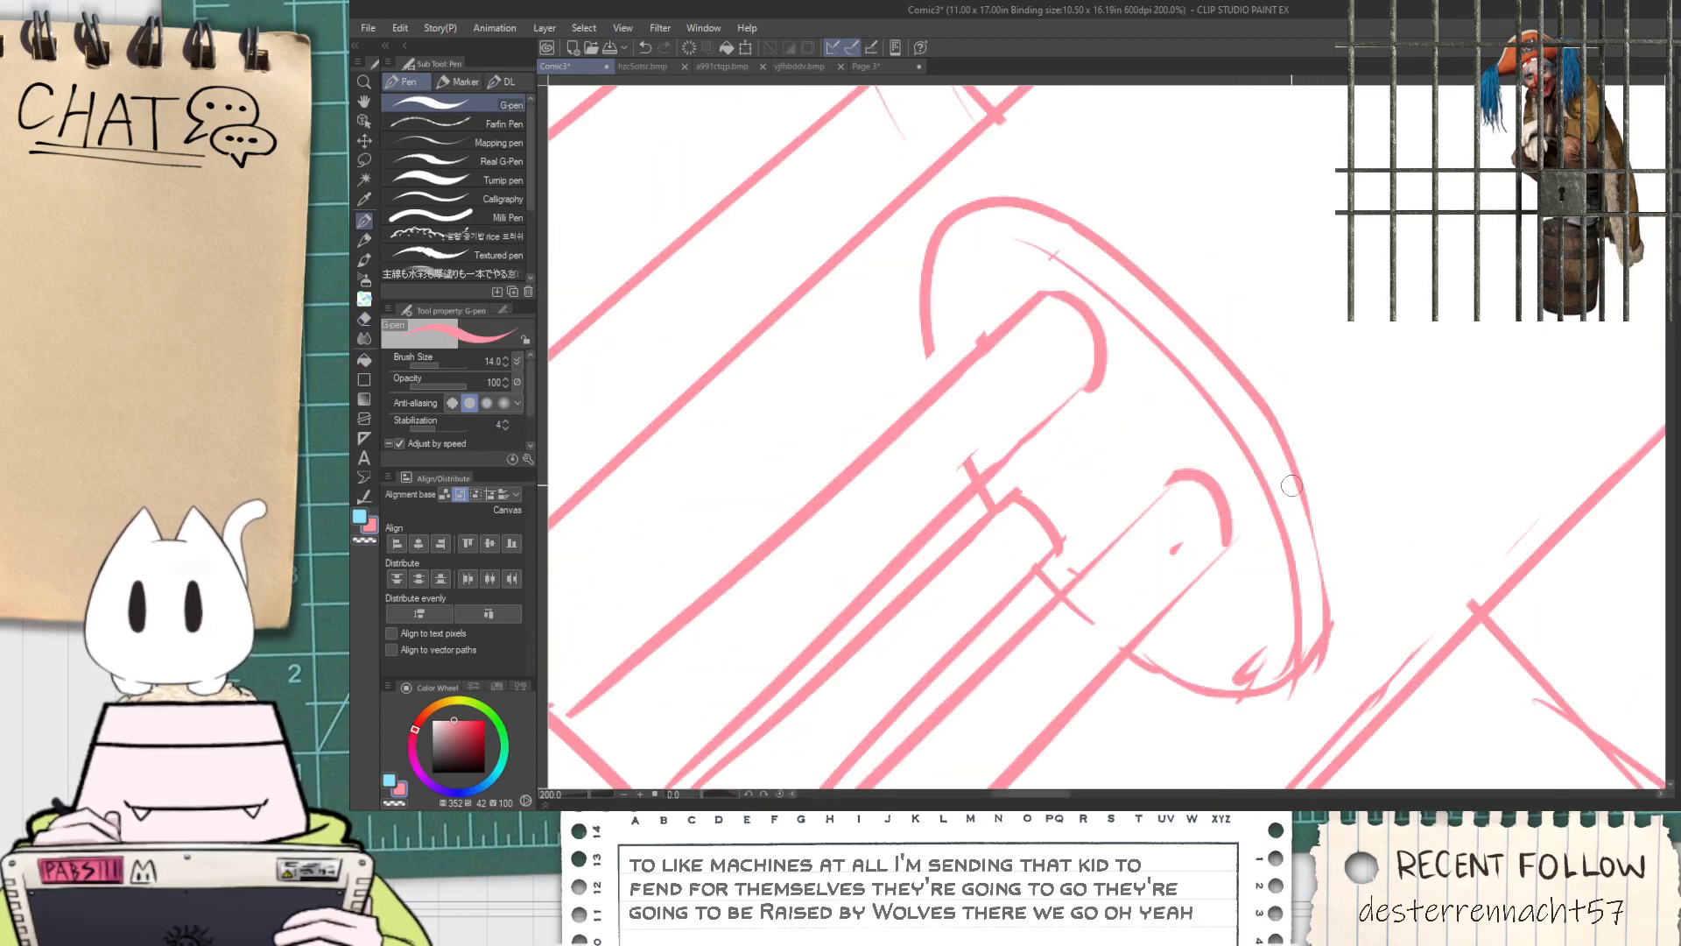
# Draw a small oval between the upper and lowest pipes inside the barrel's opening
pyautogui.scroll(-2, 1259, 502)
pyautogui.press('space')
pyautogui.moveTo(1276, 429); pyautogui.dragTo(1013, 523)
pyautogui.scroll(4, 907, 571)
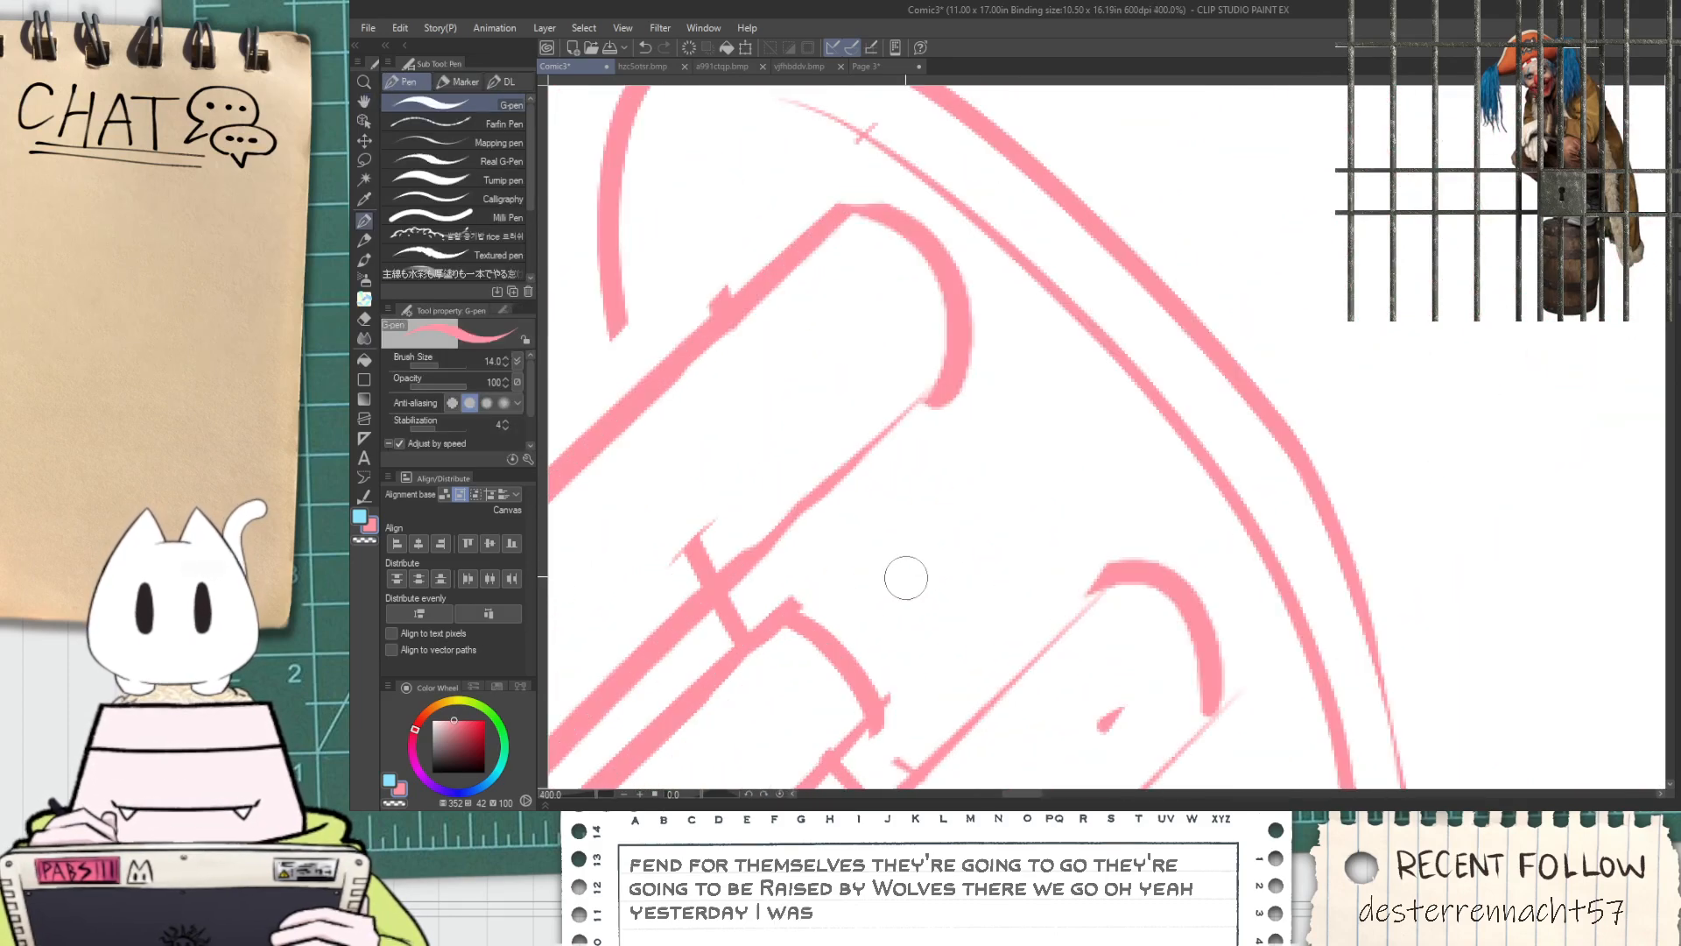
pyautogui.moveTo(917, 562)
pyautogui.mouseDown()
pyautogui.moveTo(853, 464)
pyautogui.moveTo(838, 493)
pyautogui.mouseUp()
pyautogui.scroll(-3, 867, 550)
pyautogui.press('space')
pyautogui.scroll(1, 839, 469)
# Erase the overshooting lines around the middle pipe's end and the stray dot inside the lowest pipe
pyautogui.press('e')
pyautogui.scroll(2, 837, 469)
pyautogui.scroll(-3, 863, 504)
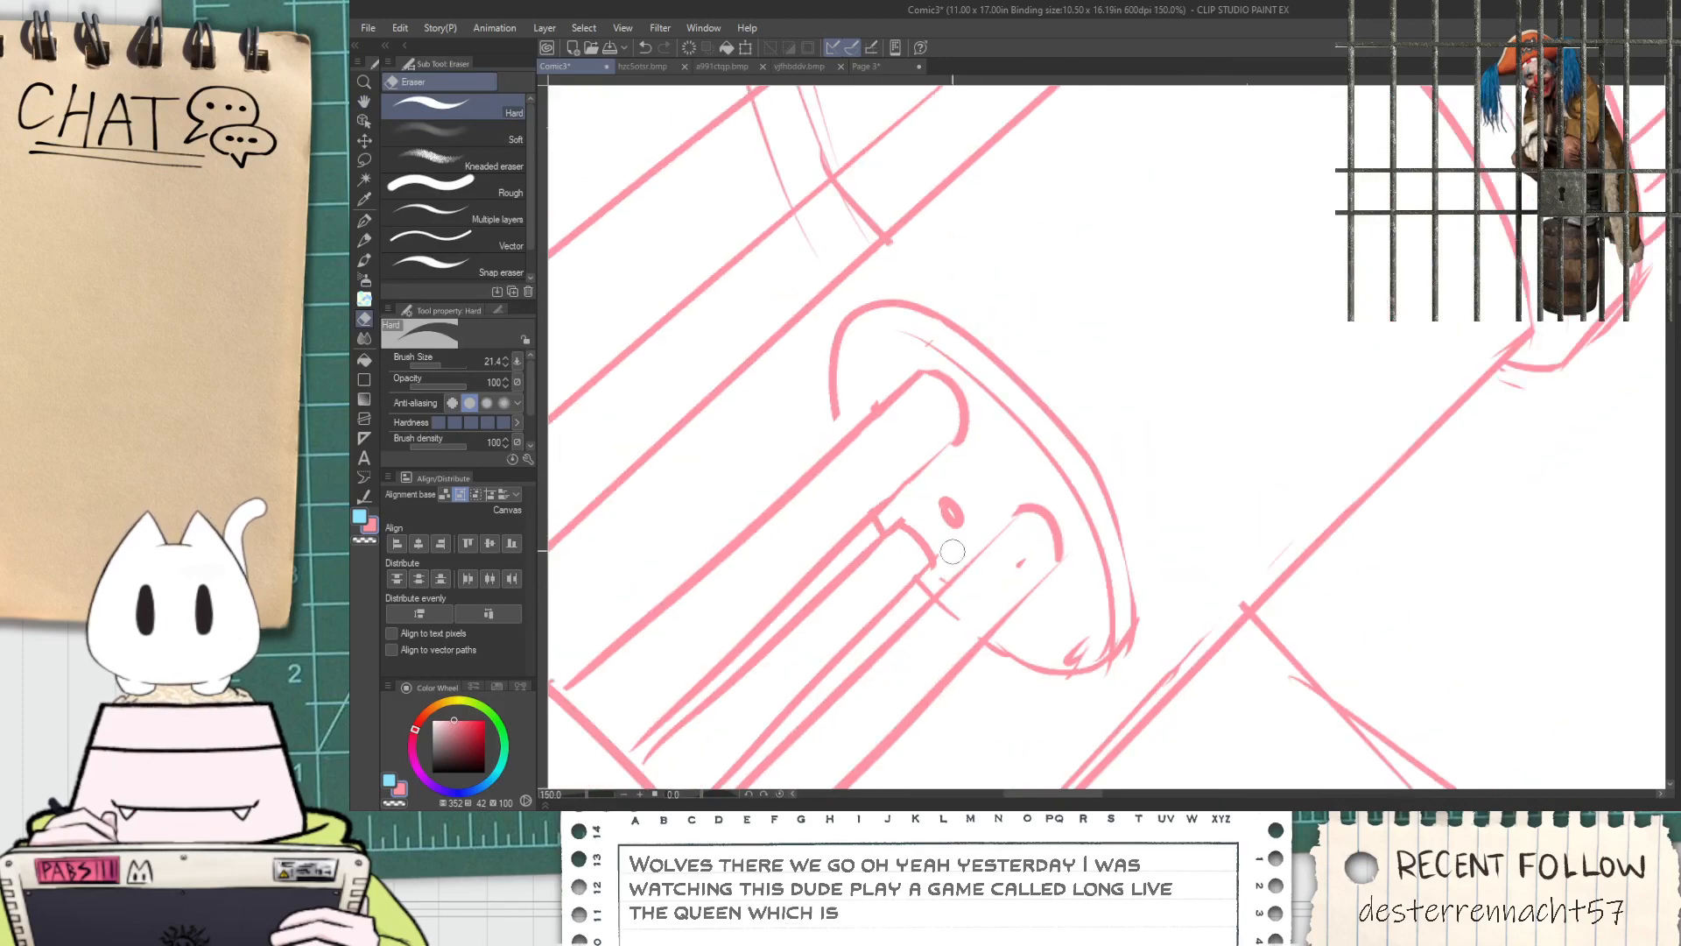
pyautogui.press('space')
pyautogui.scroll(3, 952, 618)
pyautogui.moveTo(963, 622)
pyautogui.mouseDown()
pyautogui.moveTo(989, 585)
pyautogui.moveTo(945, 582)
pyautogui.mouseUp()
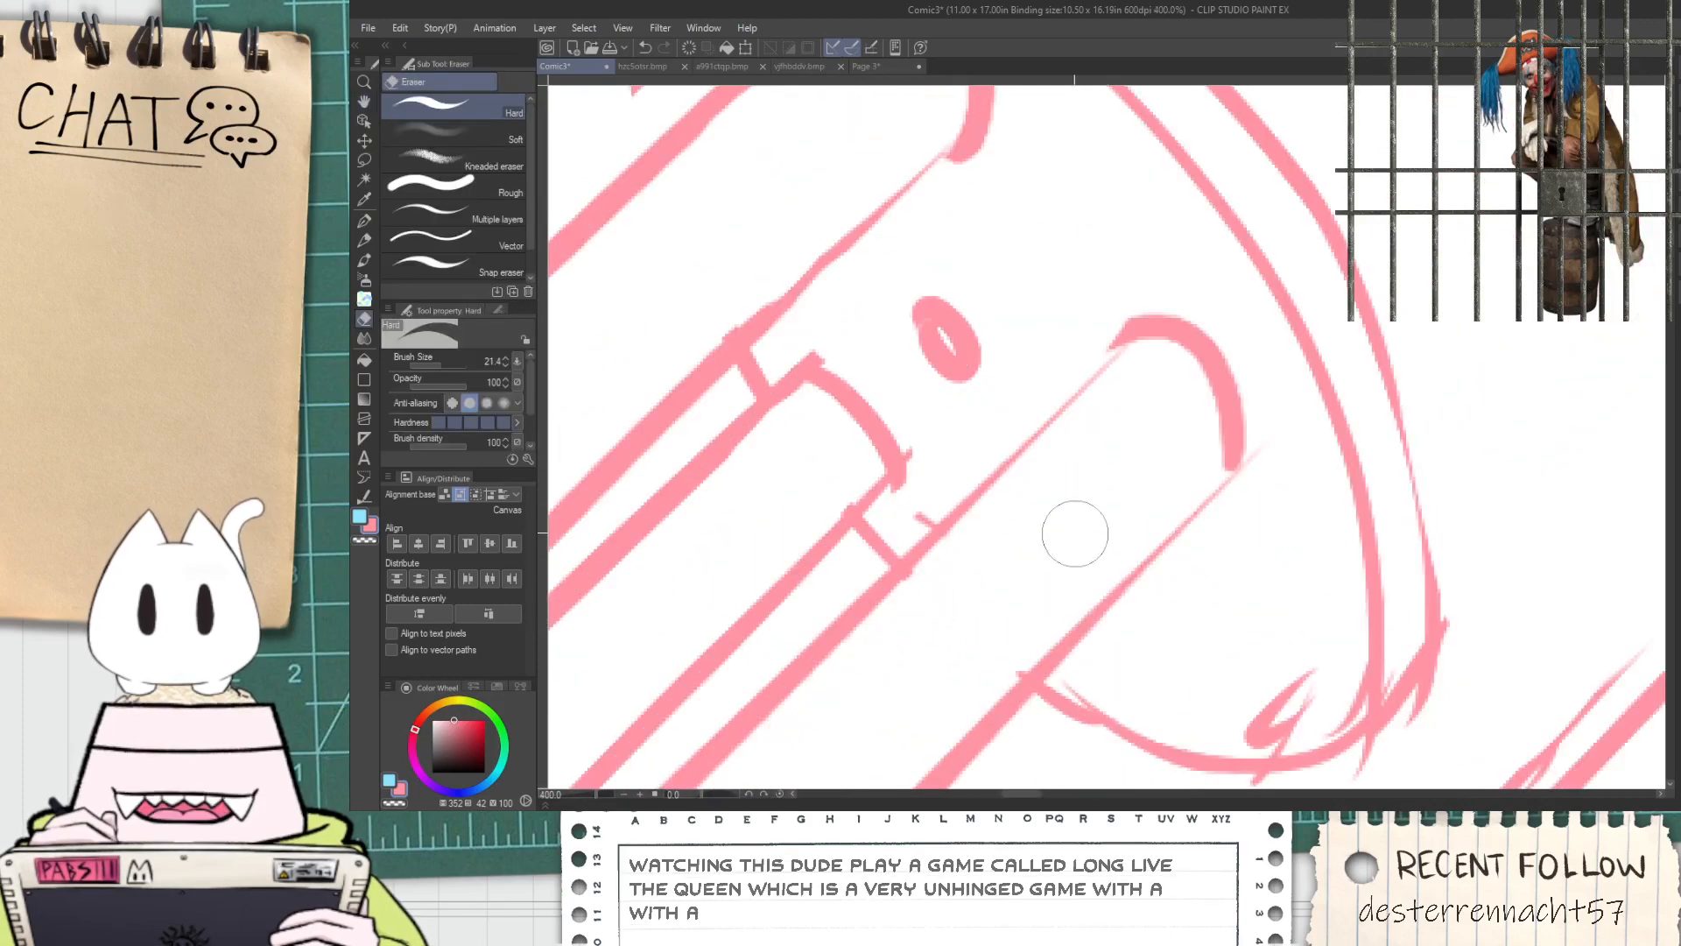
# Compare the pink barrel opening with the blue cannon reference in the neighbouring panel
pyautogui.scroll(-5, 1006, 632)
pyautogui.press('space')
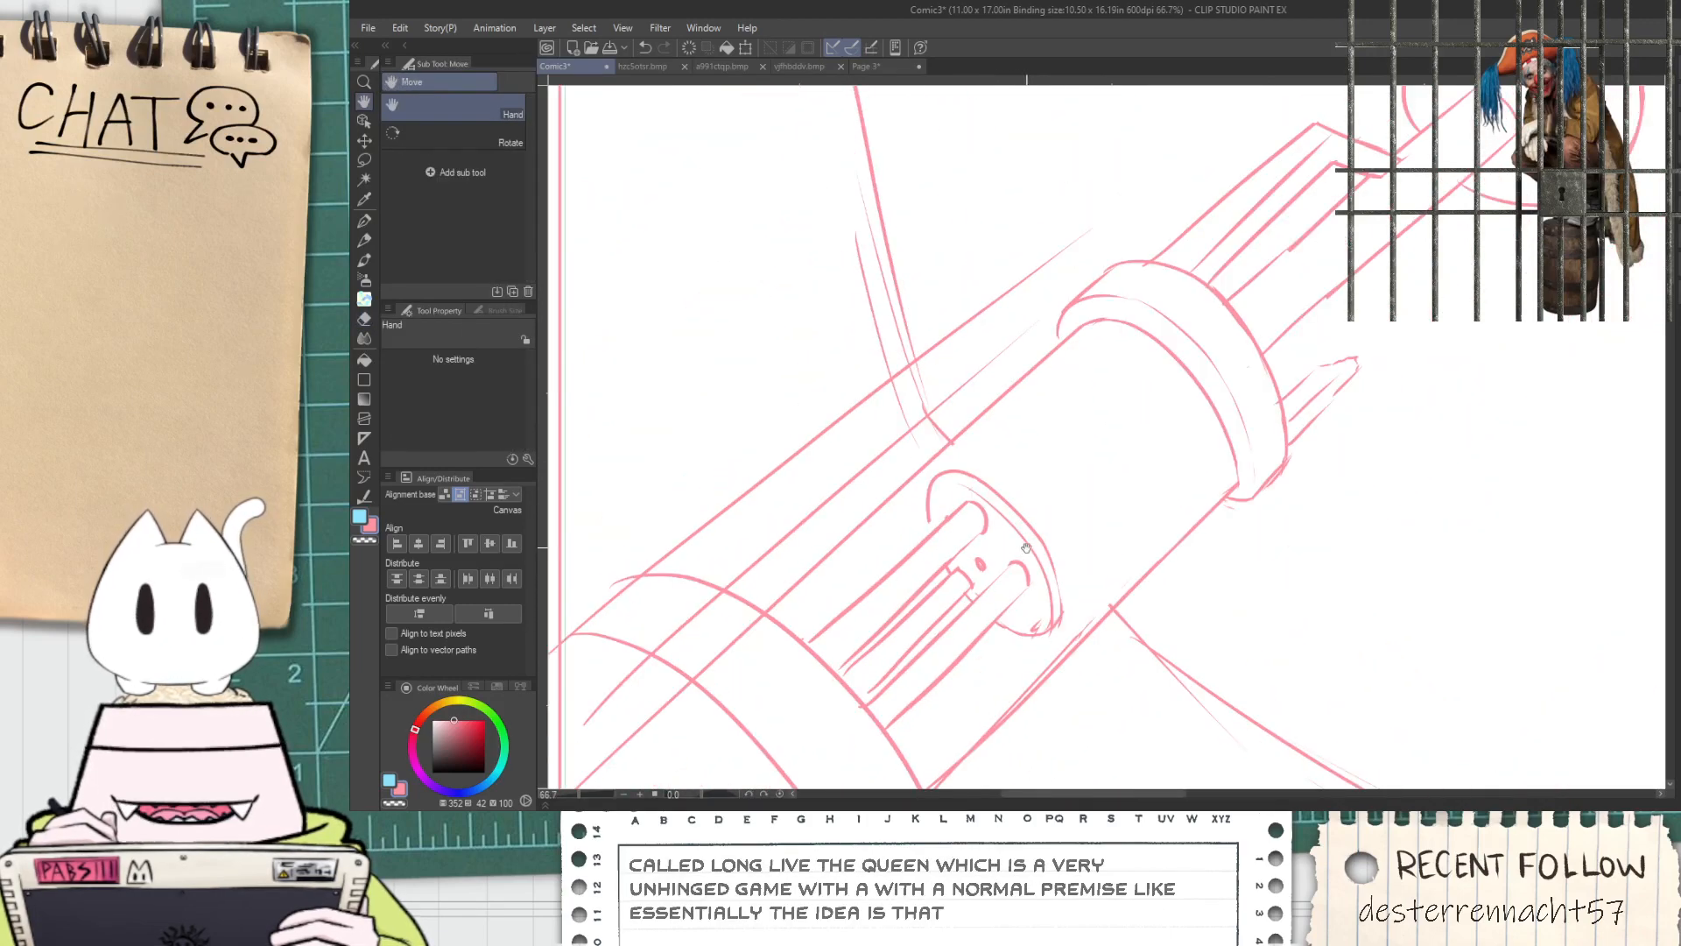
pyautogui.moveTo(1032, 454); pyautogui.dragTo(927, 484)
pyautogui.scroll(1, 928, 485)
pyautogui.scroll(-5, 945, 569)
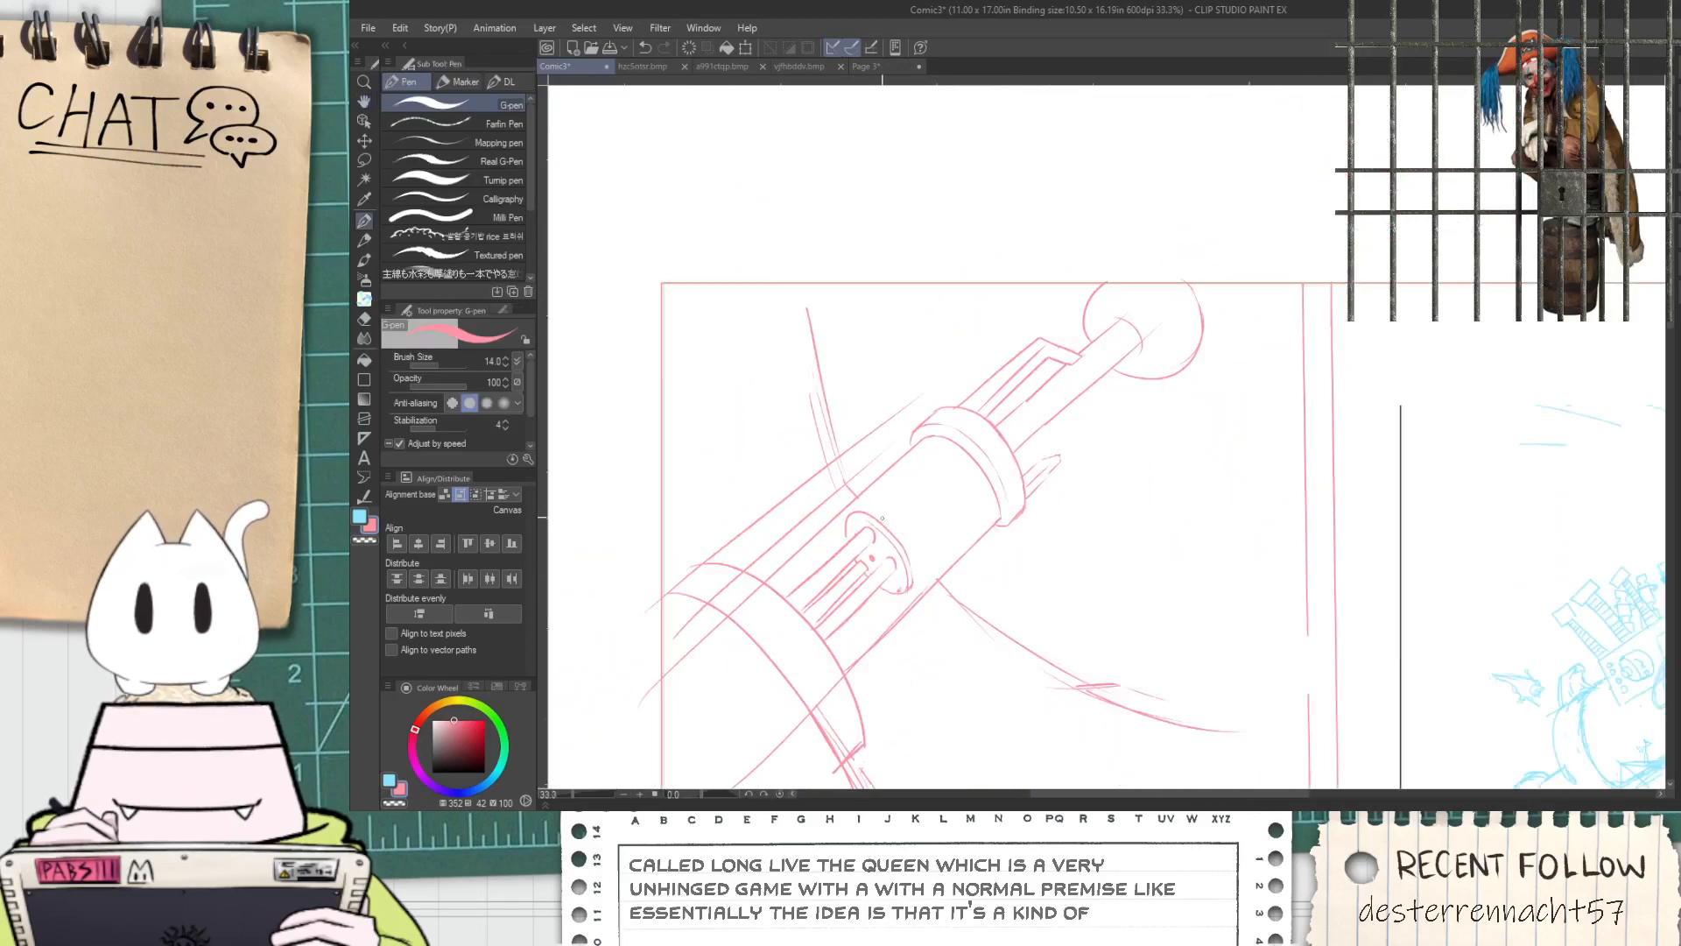
pyautogui.press('space')
pyautogui.scroll(4, 946, 569)
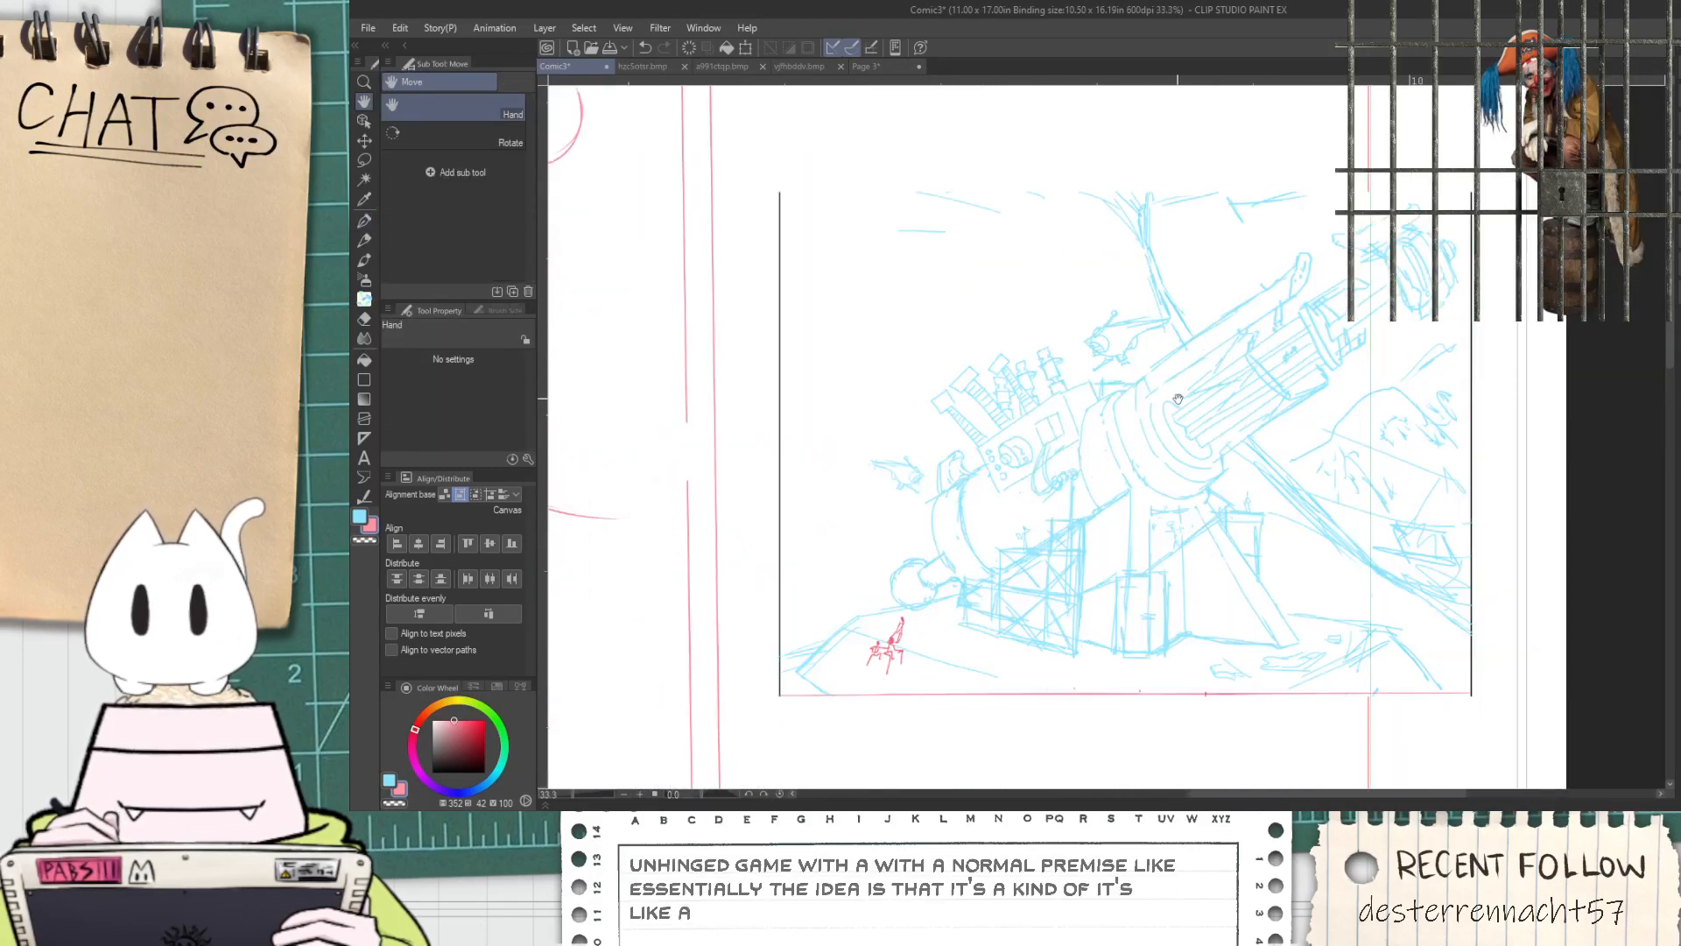
pyautogui.moveTo(779, 437); pyautogui.dragTo(964, 490)
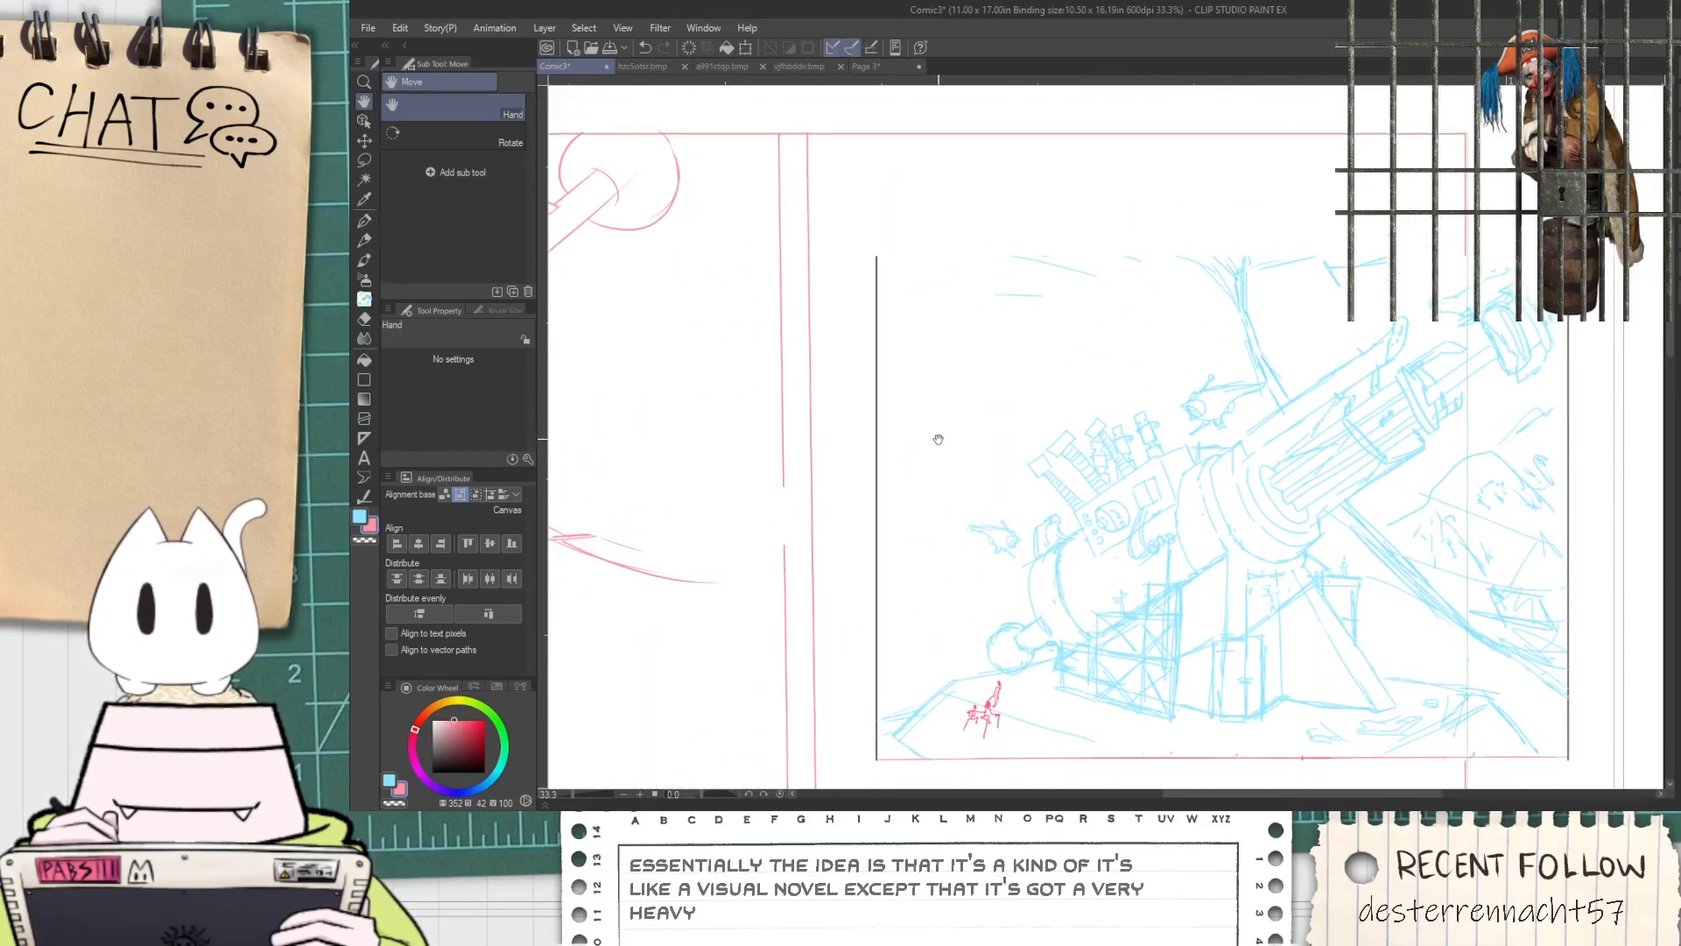
pyautogui.moveTo(808, 422); pyautogui.dragTo(1106, 650)
pyautogui.scroll(4, 788, 490)
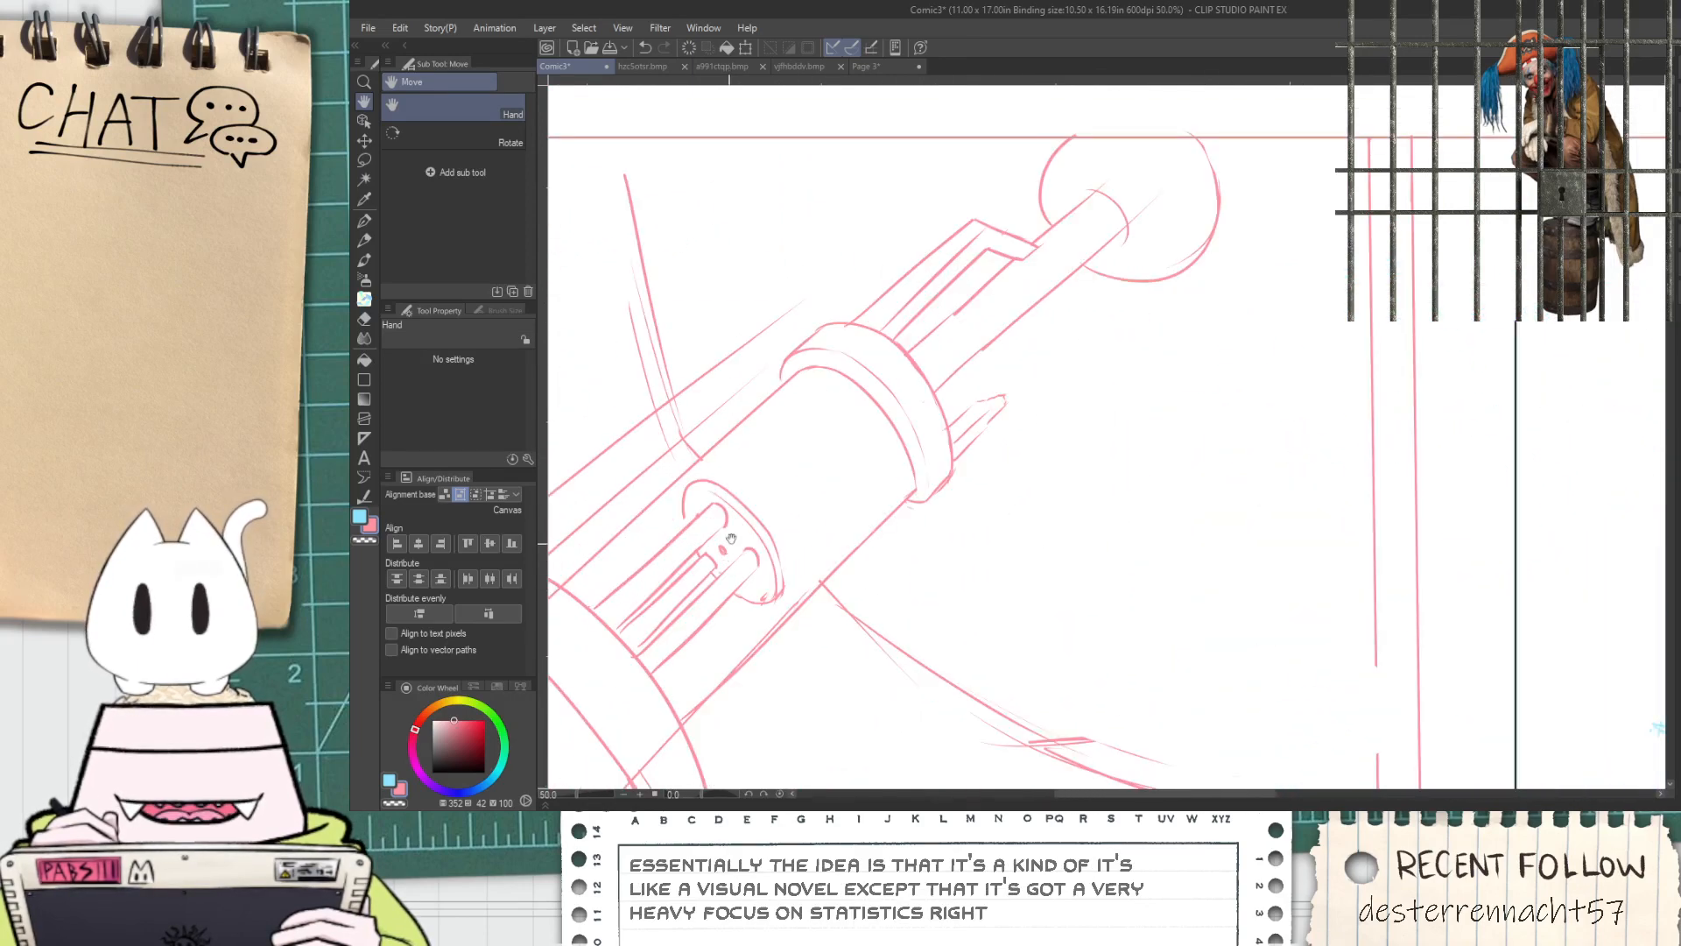
pyautogui.moveTo(712, 480); pyautogui.dragTo(921, 318)
pyautogui.hotkey('ctrl', 'z')
pyautogui.moveTo(705, 472); pyautogui.dragTo(887, 321)
pyautogui.hotkey('ctrl', 'z')
pyautogui.moveTo(702, 467); pyautogui.dragTo(908, 282)
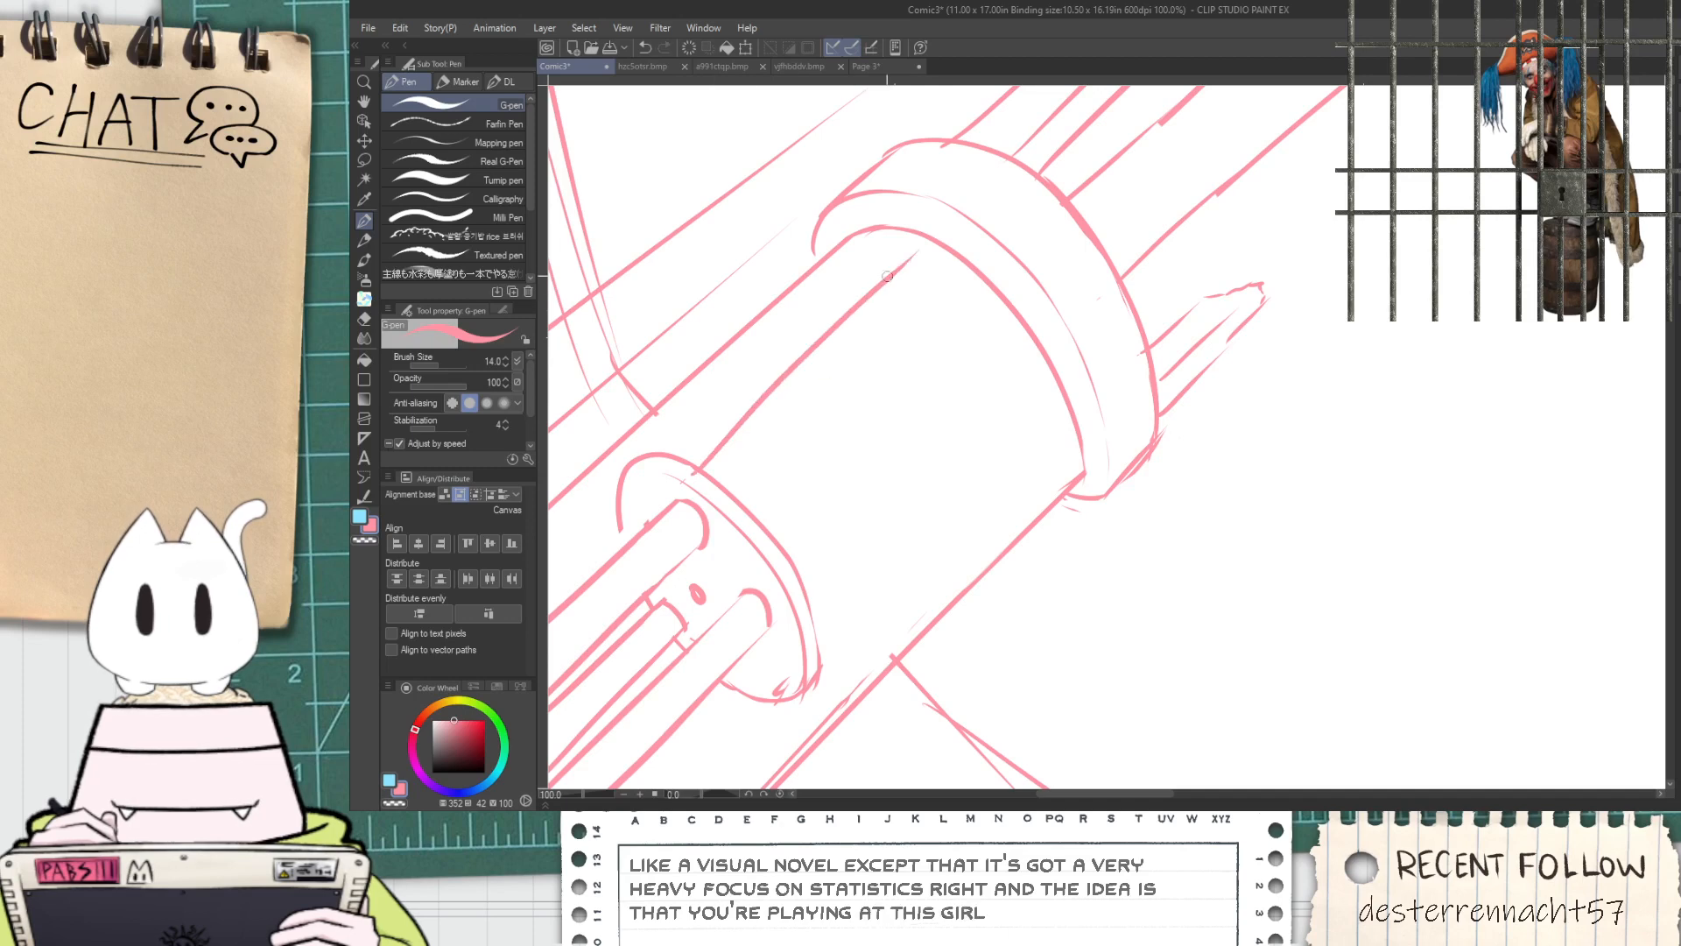
# Draw a long slot from the opening's rim toward the collar, with two parallel edges and a curved far end
pyautogui.moveTo(701, 469); pyautogui.dragTo(875, 311)
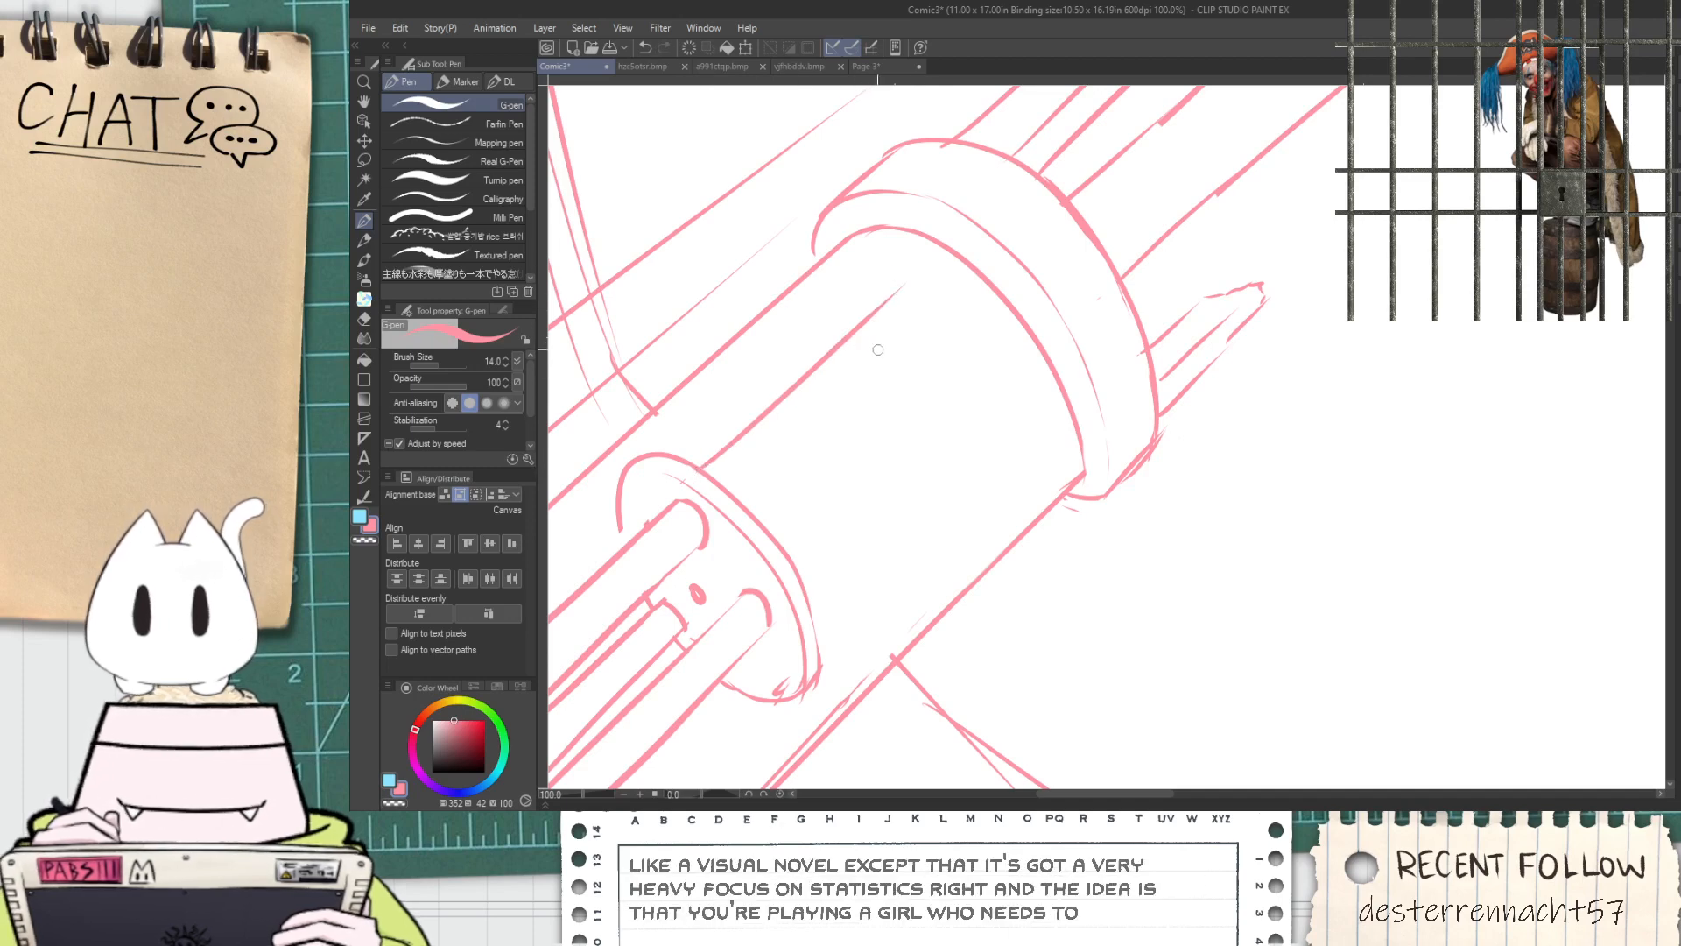
pyautogui.moveTo(736, 497)
pyautogui.mouseDown()
pyautogui.moveTo(947, 302)
pyautogui.moveTo(956, 348)
pyautogui.mouseUp()
pyautogui.scroll(2, 918, 284)
pyautogui.hotkey('ctrl', 'z')
pyautogui.moveTo(911, 272); pyautogui.dragTo(999, 370)
pyautogui.moveTo(863, 517); pyautogui.dragTo(849, 326)
pyautogui.scroll(-1, 832, 350)
pyautogui.moveTo(811, 383); pyautogui.dragTo(902, 447)
# Draw a second, lower slot from the opening's rim, close its far end and erase the overshooting lines
pyautogui.moveTo(840, 494); pyautogui.dragTo(1110, 269)
pyautogui.hotkey('ctrl', 'z')
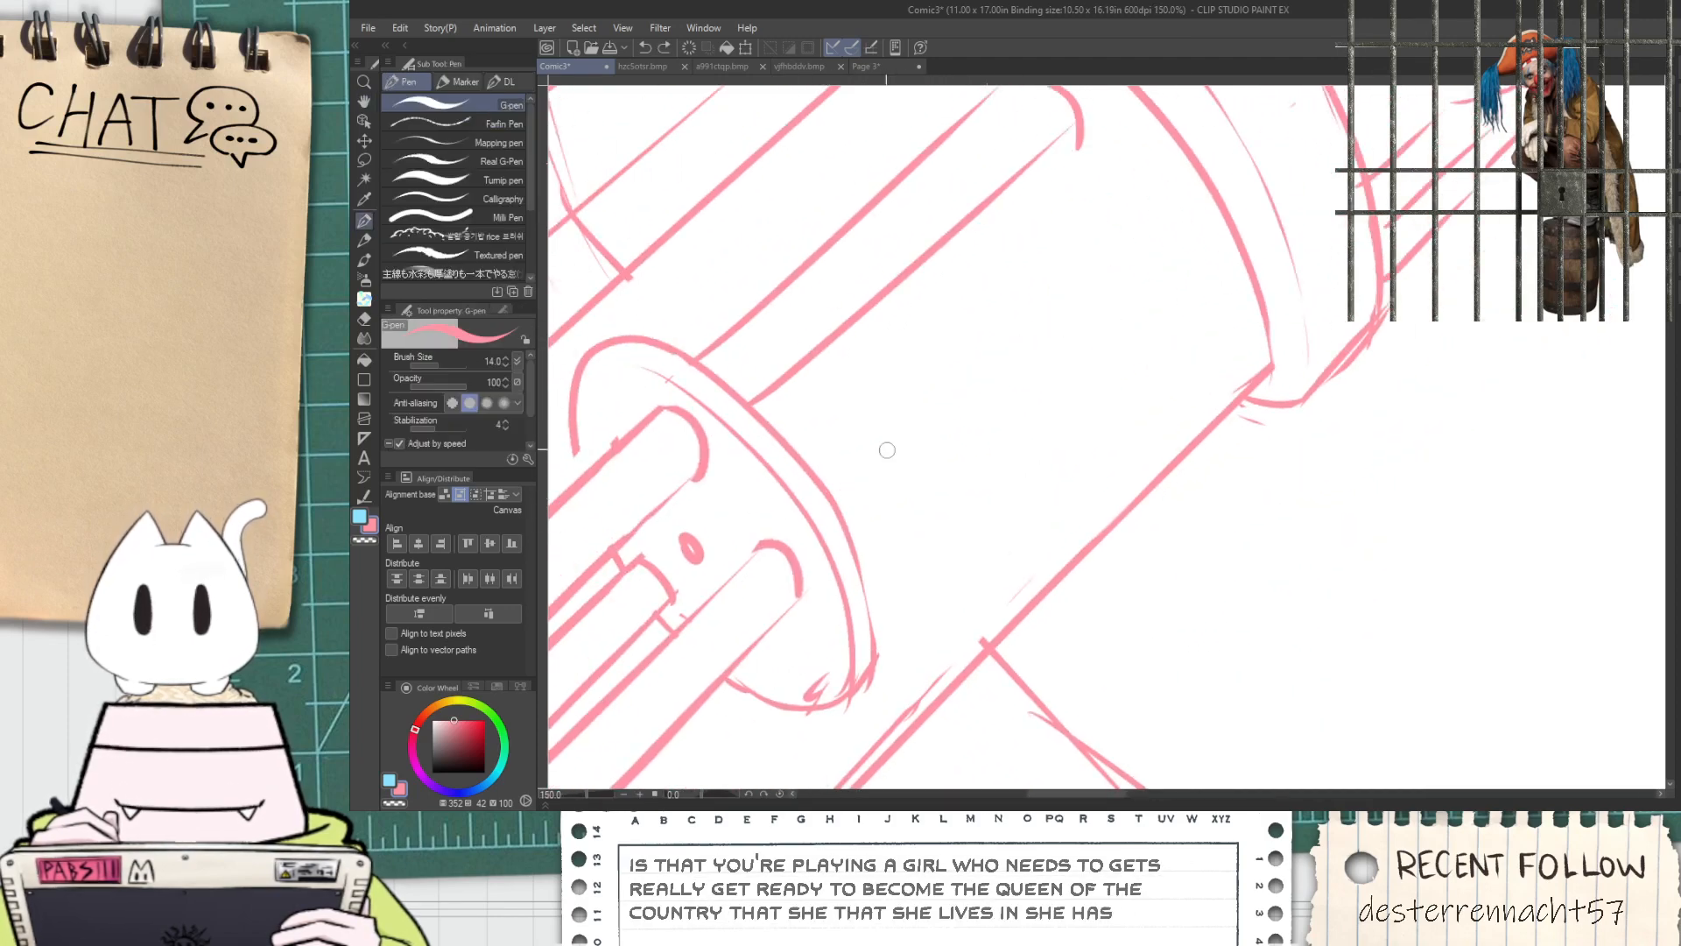
pyautogui.moveTo(830, 488); pyautogui.dragTo(1191, 163)
pyautogui.moveTo(860, 557); pyautogui.dragTo(1154, 217)
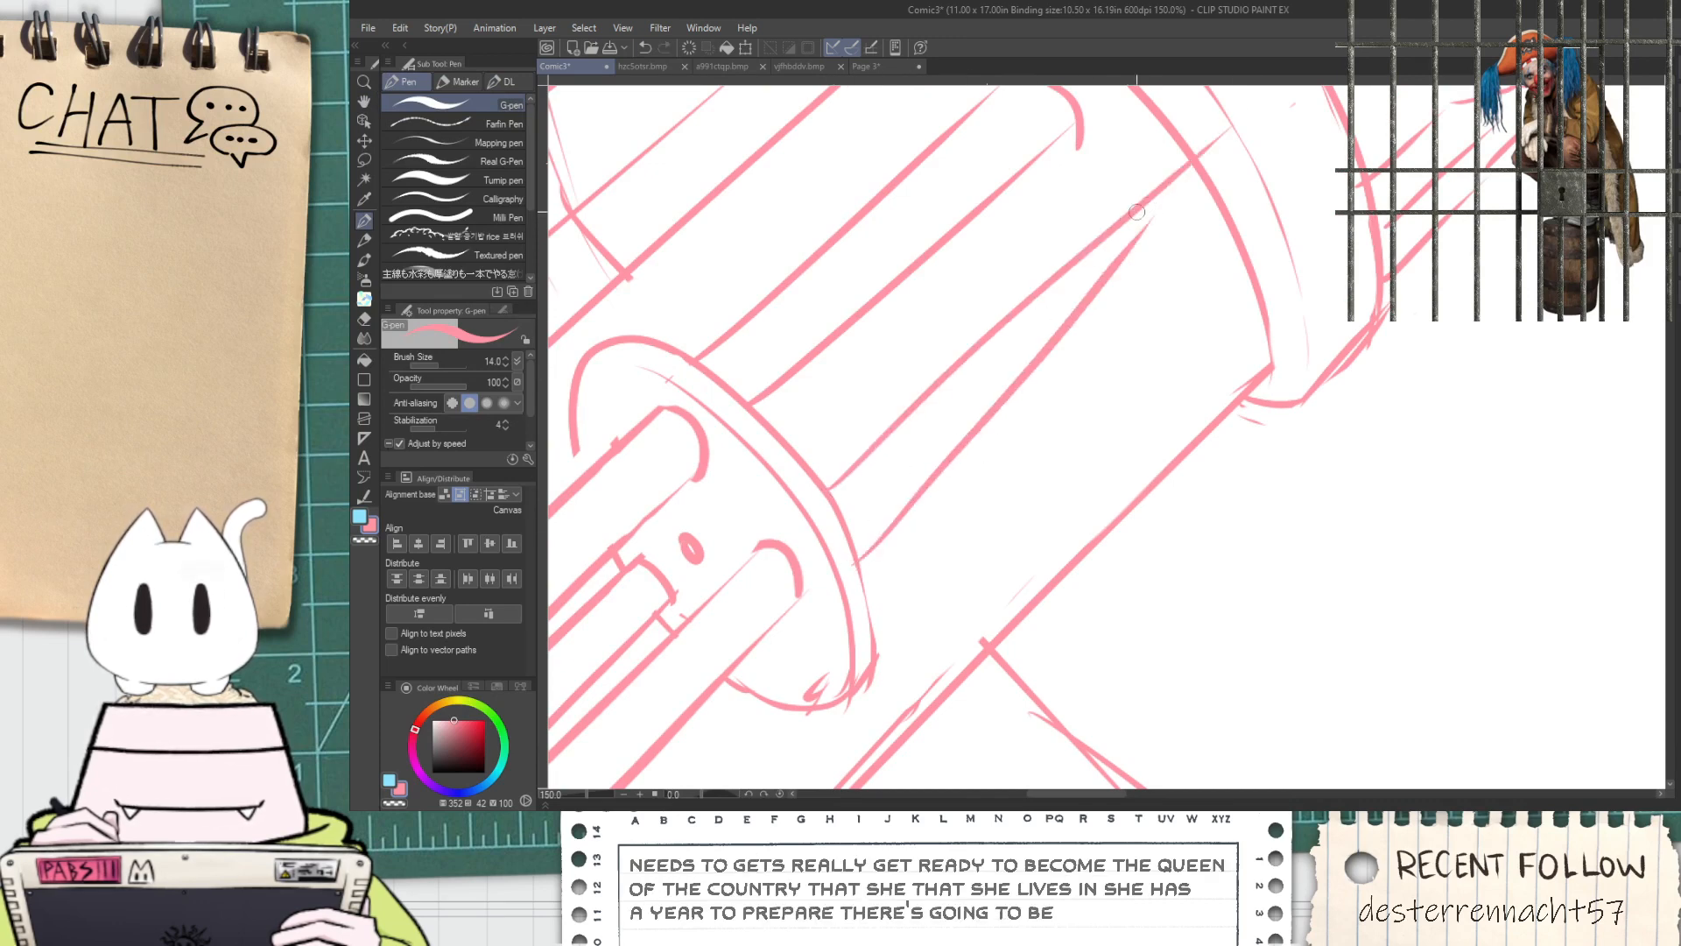
pyautogui.hotkey('ctrl', 'z')
pyautogui.moveTo(851, 560)
pyautogui.mouseDown()
pyautogui.moveTo(1153, 216)
pyautogui.moveTo(1040, 402)
pyautogui.mouseUp()
pyautogui.press('e')
pyautogui.moveTo(1040, 329)
pyautogui.mouseDown()
pyautogui.moveTo(1080, 387)
pyautogui.moveTo(1075, 299)
pyautogui.mouseUp()
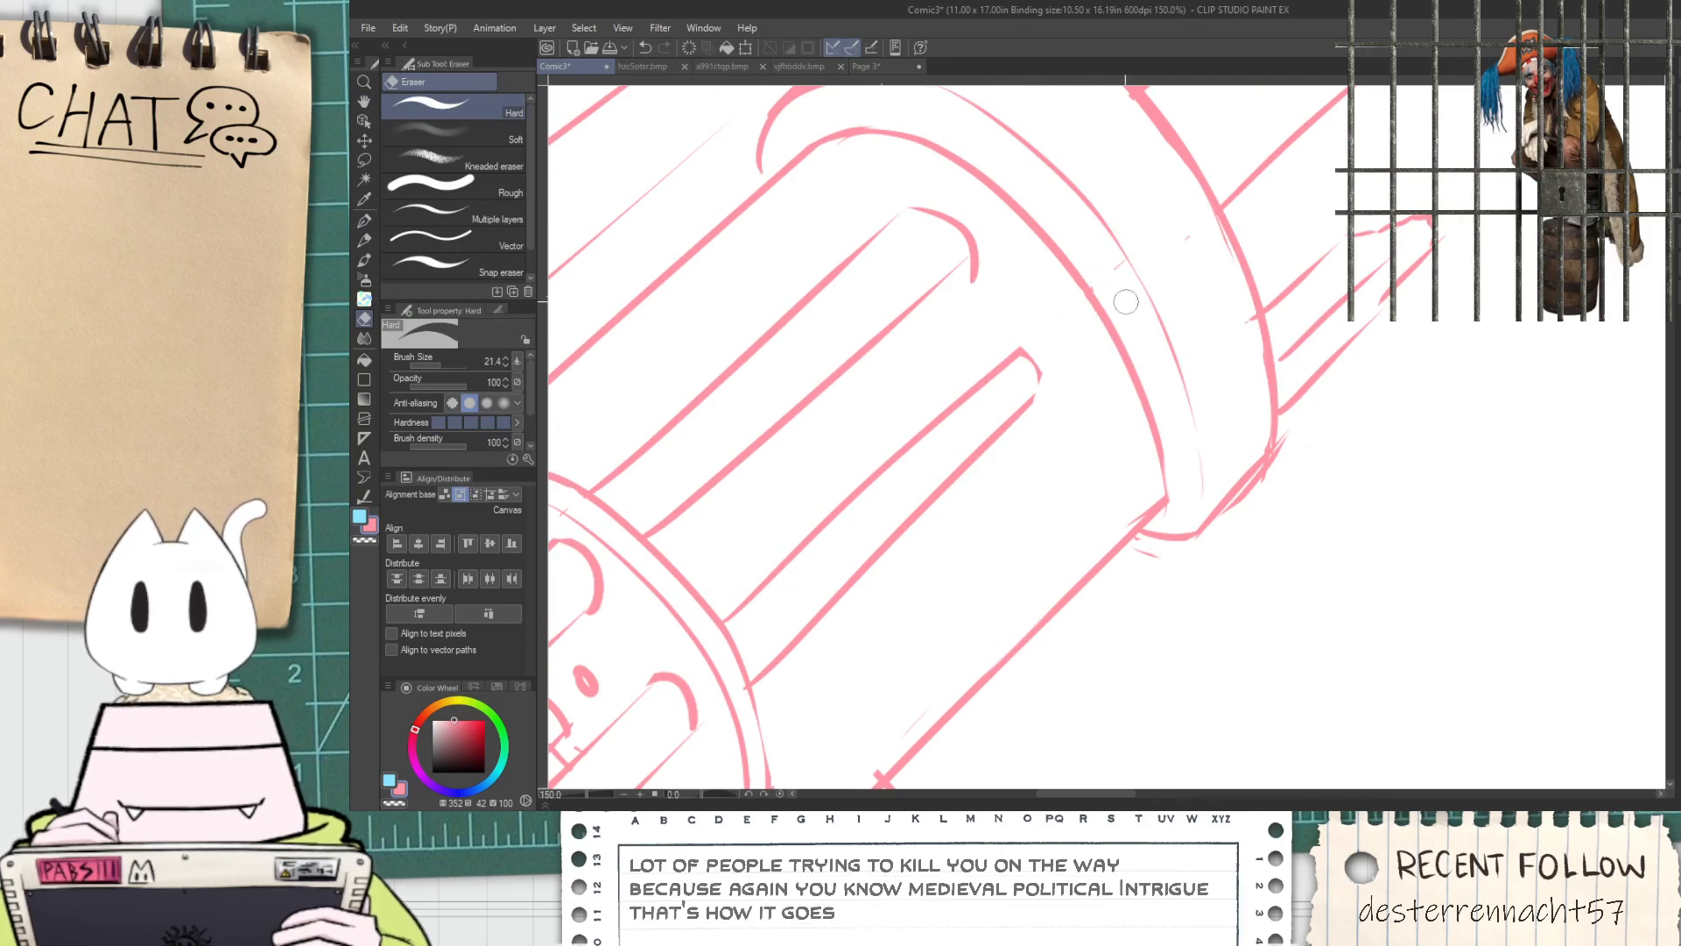
# Examine the barrel grooves on the blue cannon reference and compare them with the new slots
pyautogui.scroll(-7, 992, 351)
pyautogui.moveTo(1322, 434); pyautogui.dragTo(1179, 449)
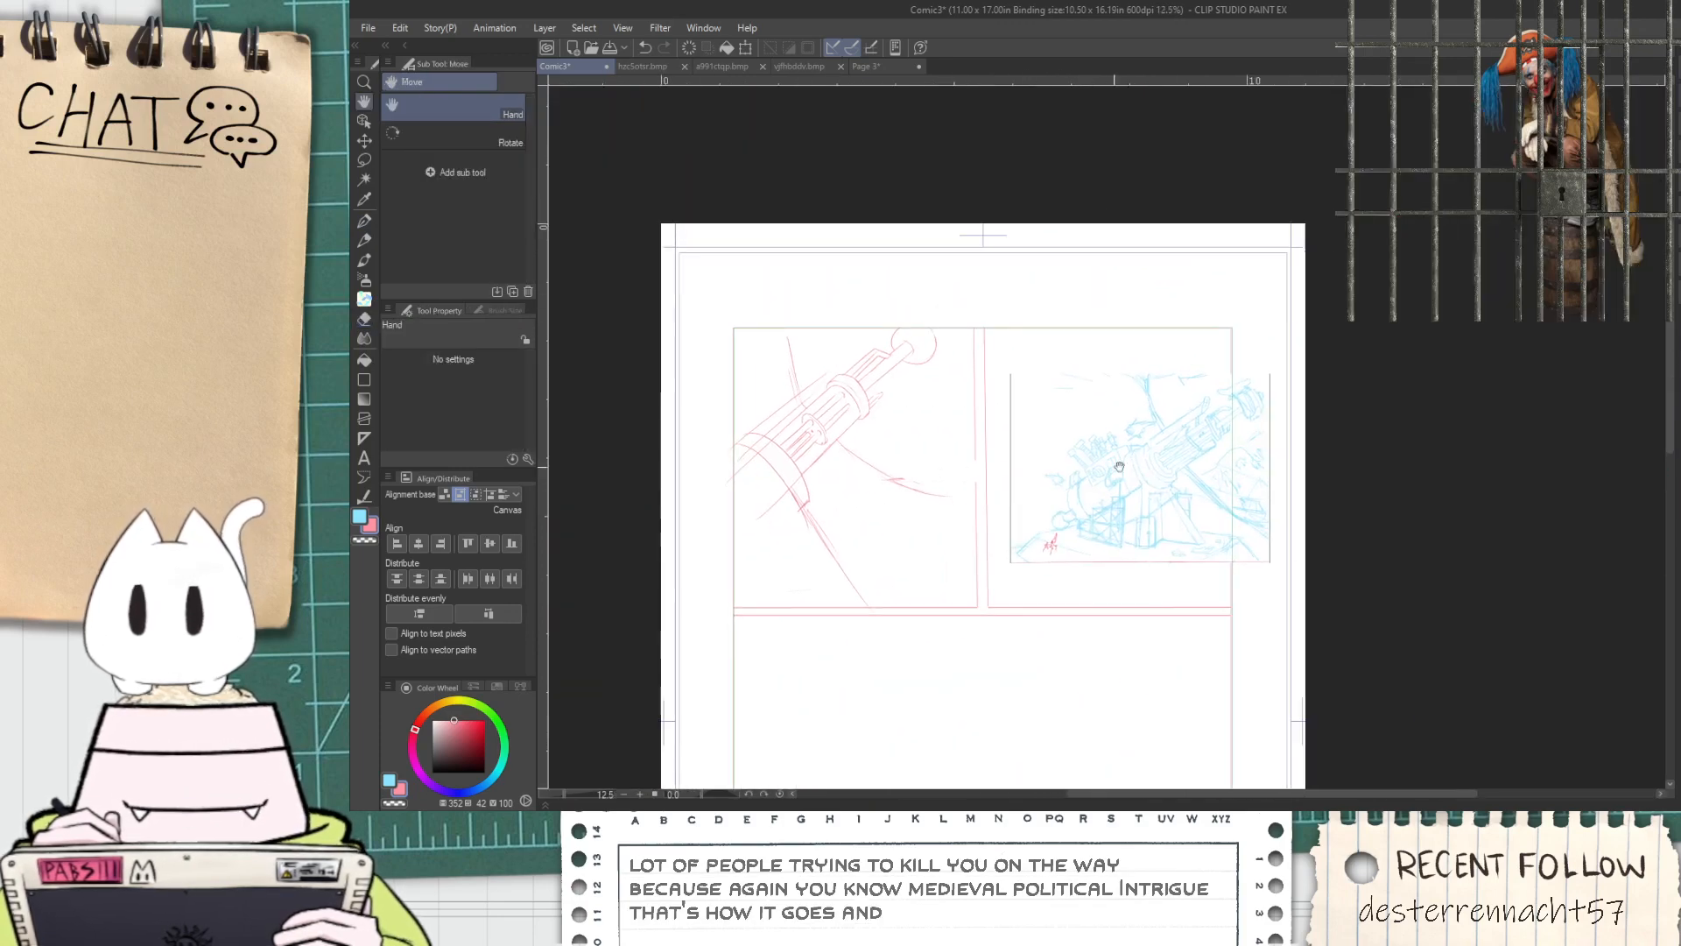
pyautogui.scroll(3, 1179, 448)
pyautogui.scroll(1, 1179, 449)
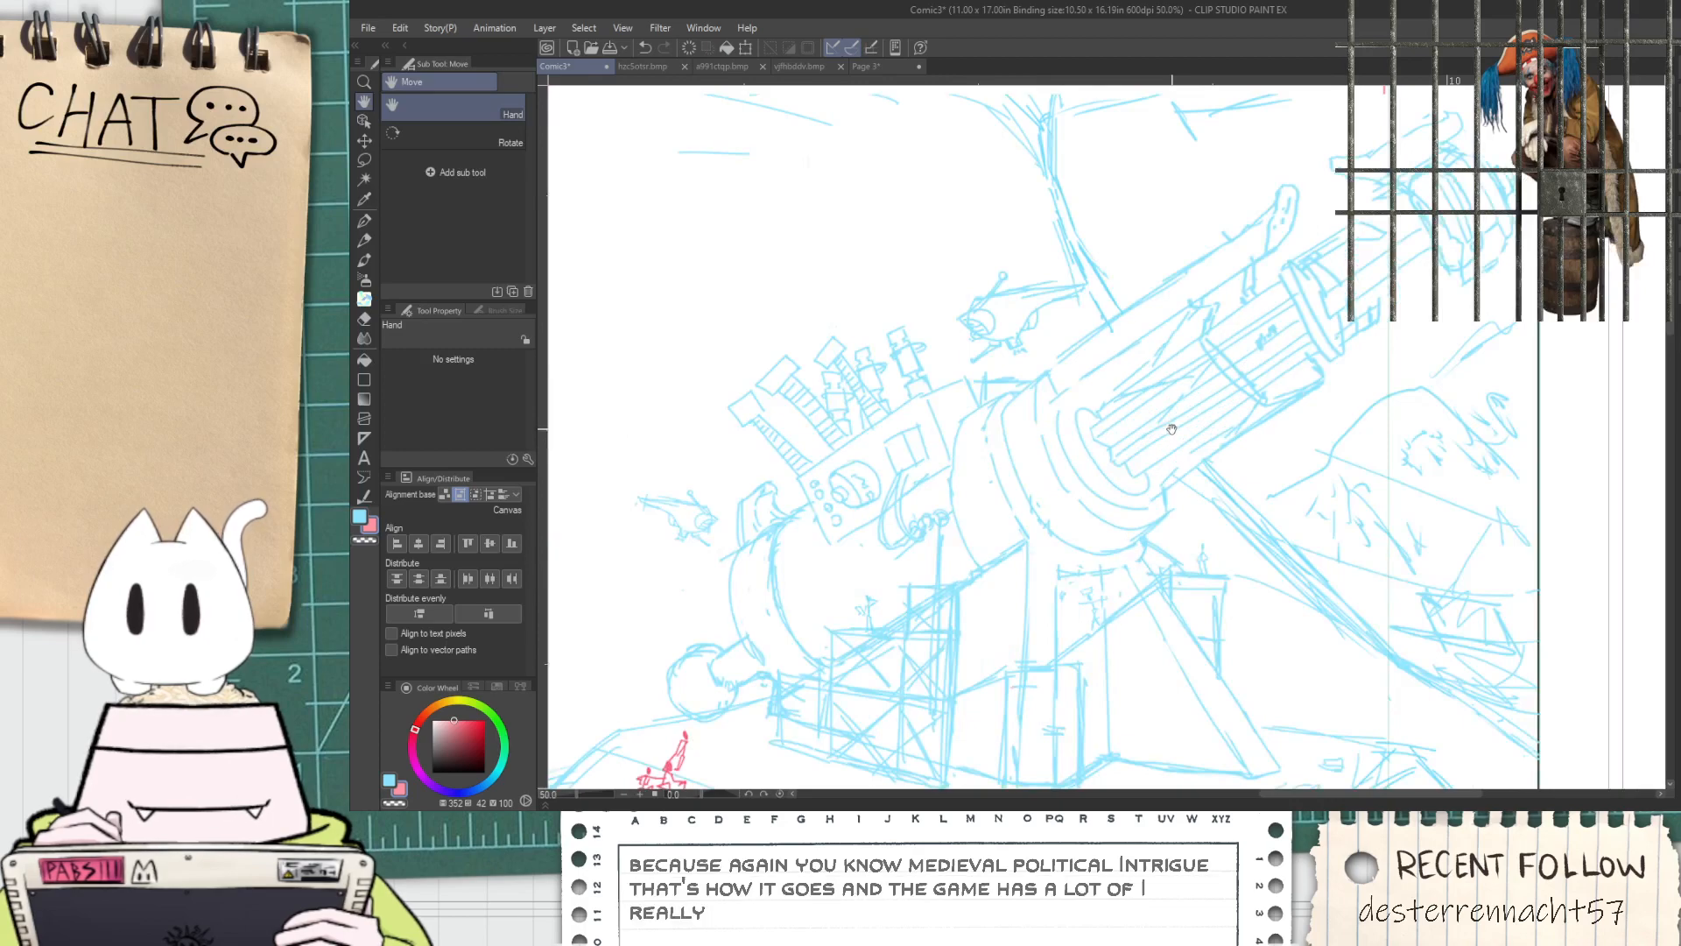
pyautogui.scroll(-1, 1163, 423)
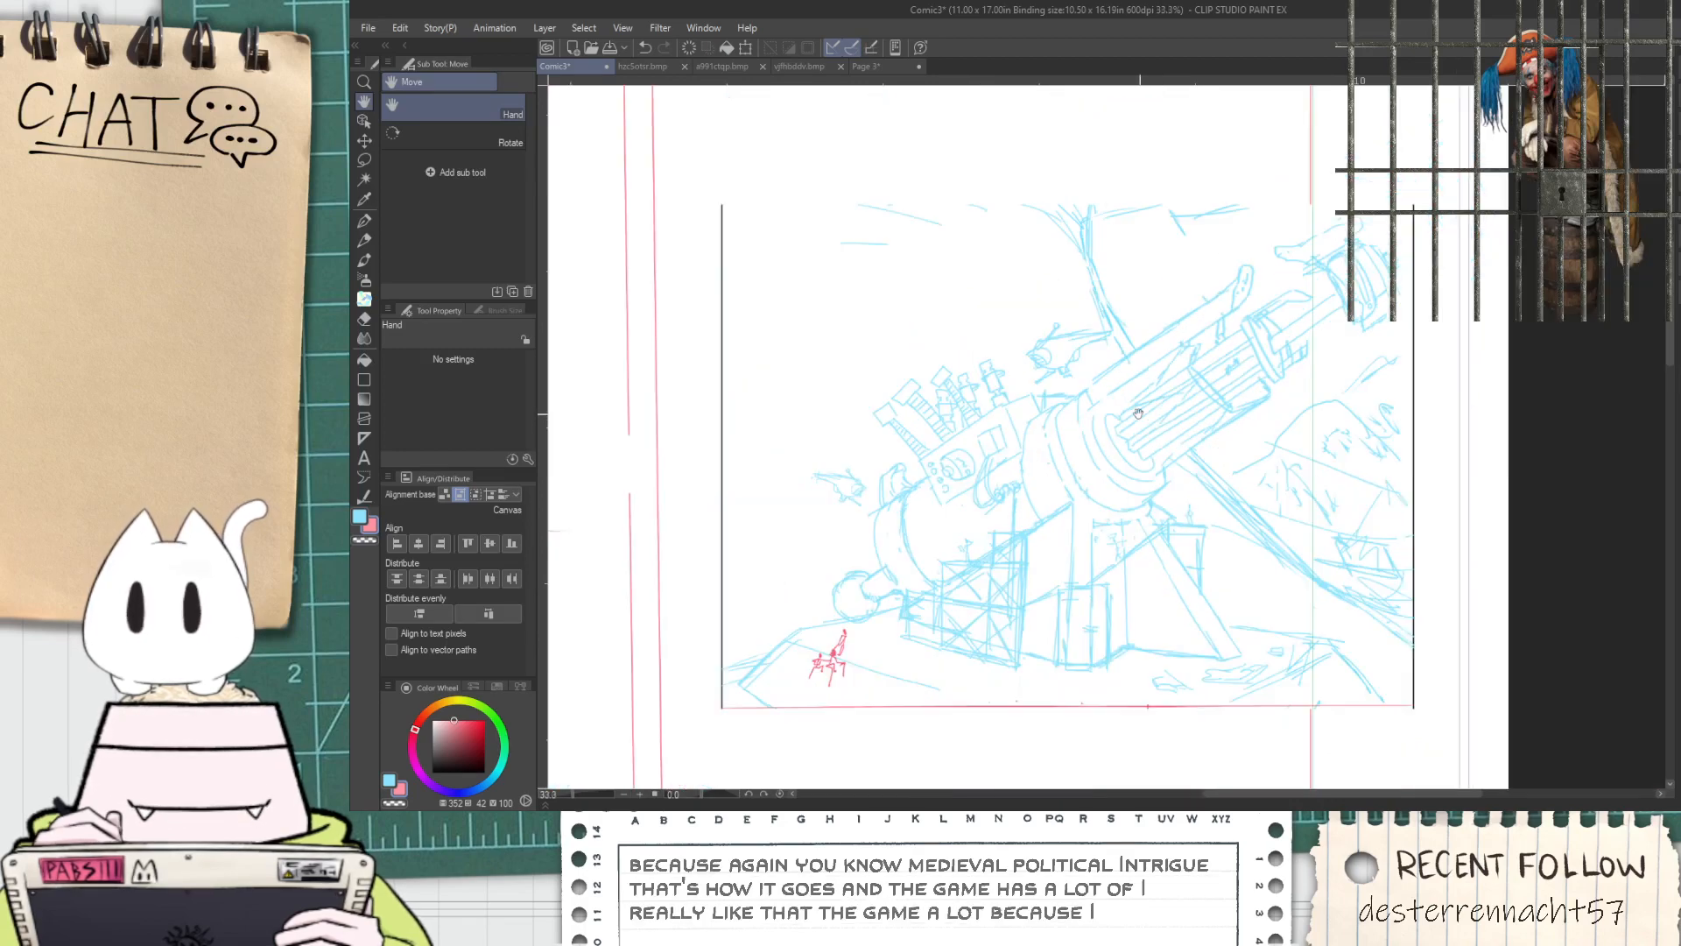
pyautogui.moveTo(842, 393); pyautogui.dragTo(1090, 494)
pyautogui.moveTo(725, 388); pyautogui.dragTo(1011, 438)
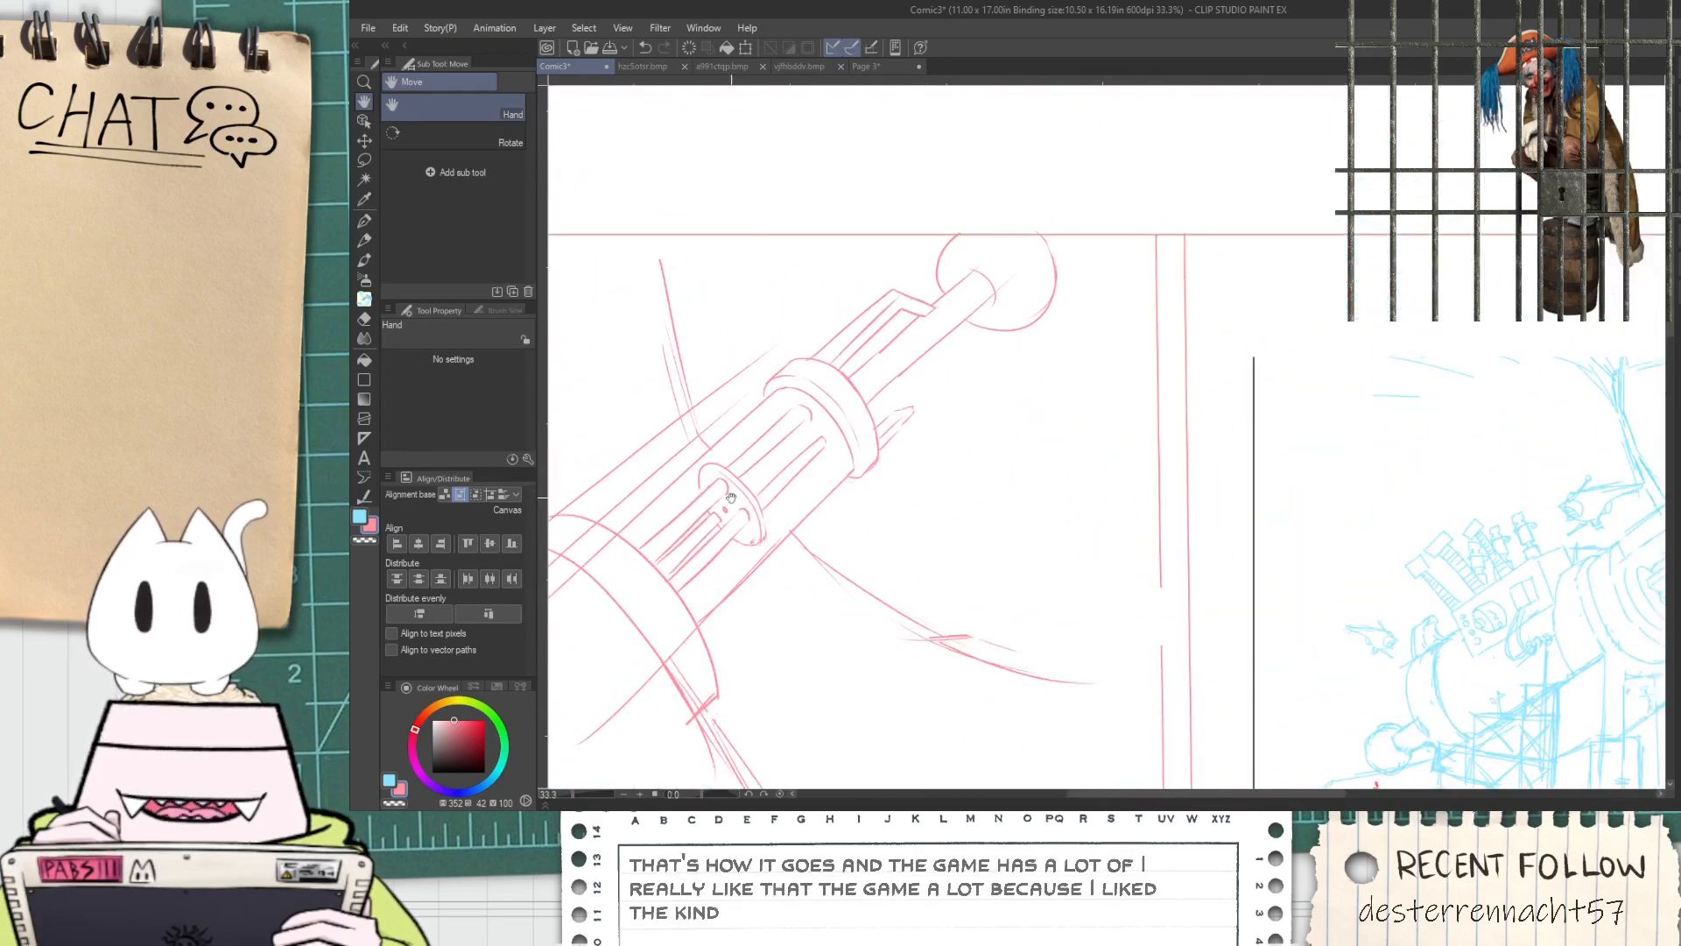
# Draw a narrow slot with a rounded far end between the two existing barrel slots
pyautogui.press('p')
pyautogui.scroll(5, 744, 490)
pyautogui.moveTo(755, 493); pyautogui.dragTo(981, 284)
pyautogui.hotkey('ctrl', 'z')
pyautogui.moveTo(751, 510); pyautogui.dragTo(982, 296)
pyautogui.moveTo(711, 465)
pyautogui.mouseDown()
pyautogui.moveTo(946, 271)
pyautogui.moveTo(887, 330)
pyautogui.moveTo(931, 287)
pyautogui.moveTo(967, 283)
pyautogui.mouseUp()
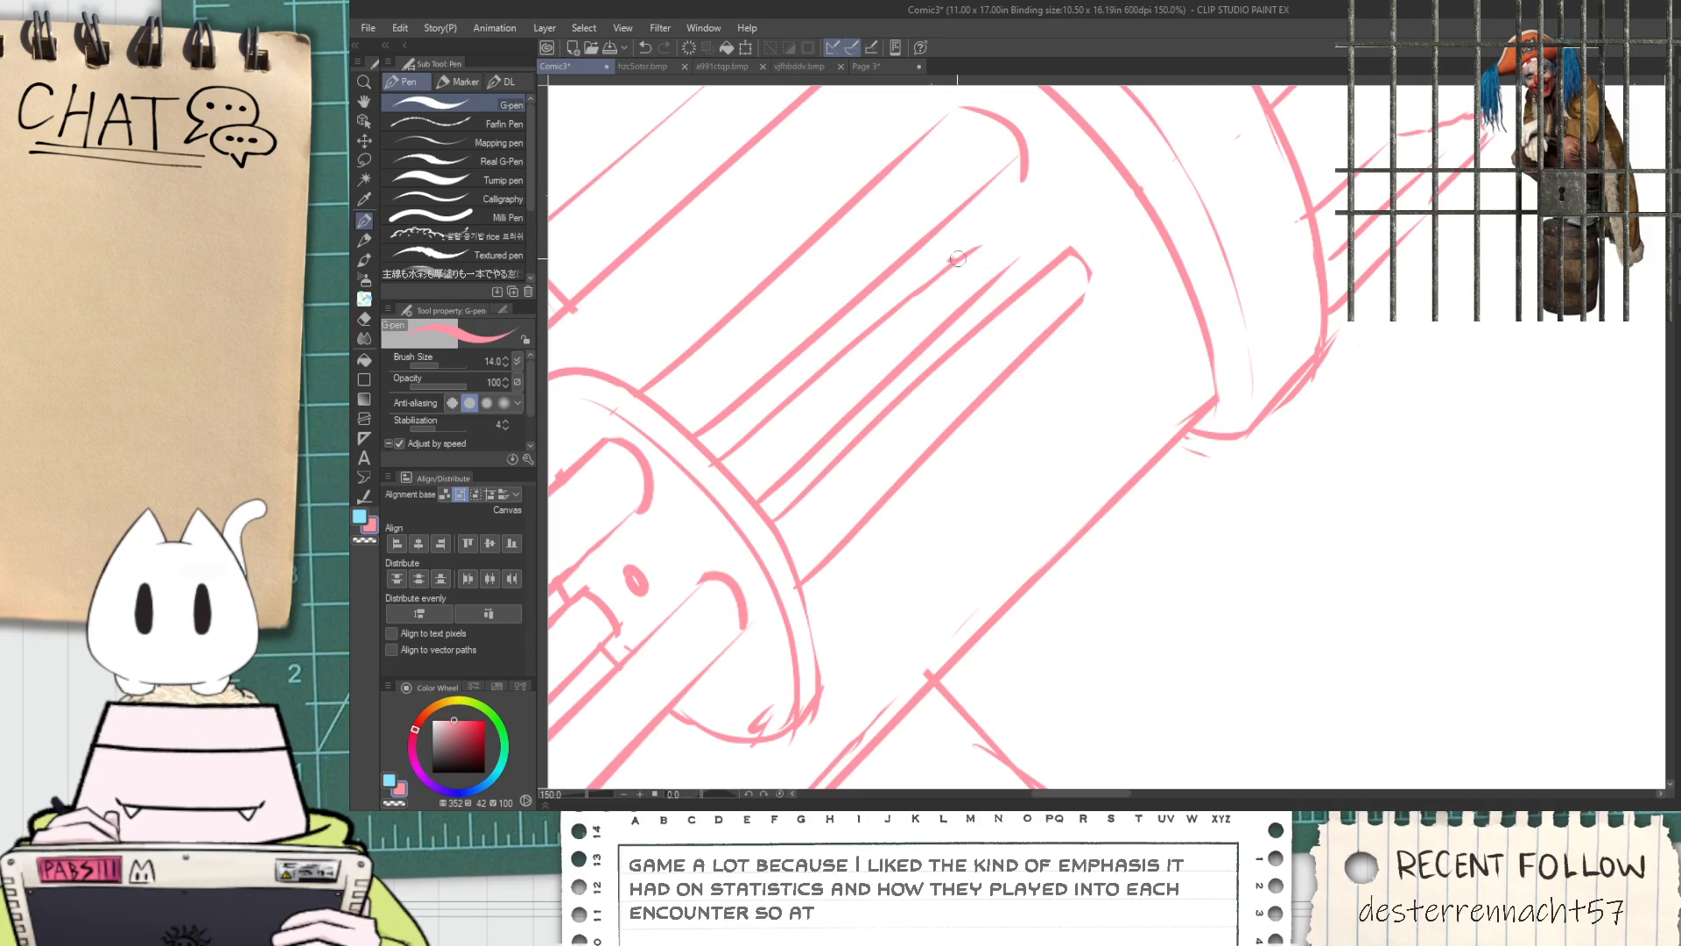
pyautogui.hotkey('ctrl', 'z')
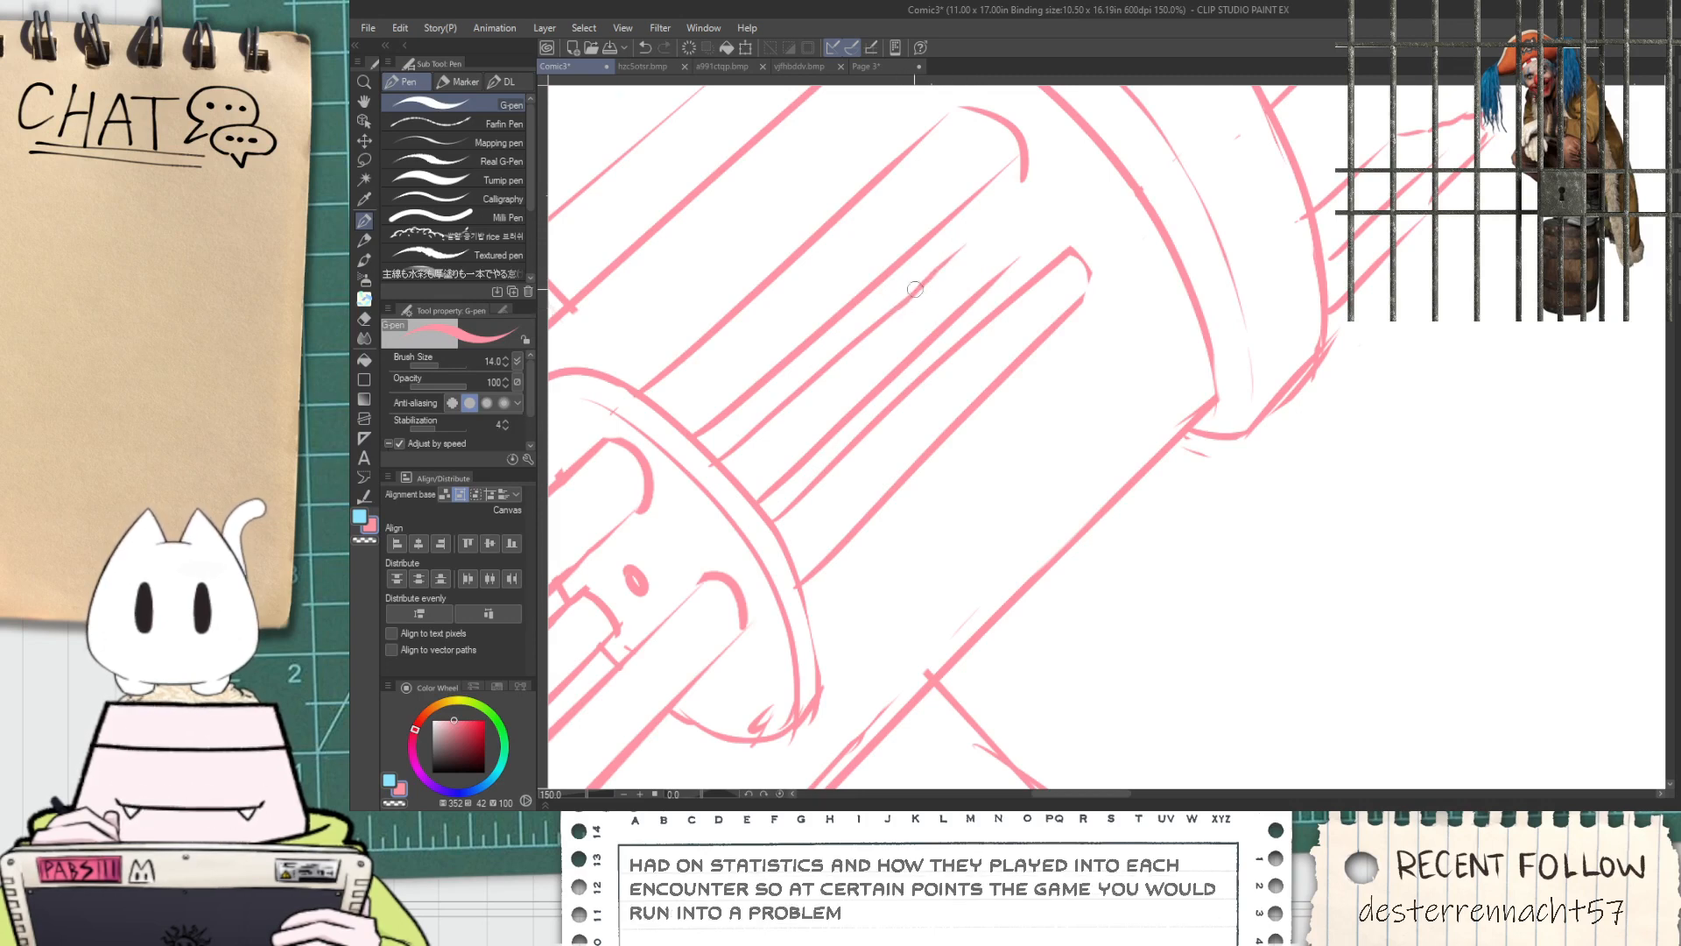
pyautogui.hotkey('ctrl', 'z')
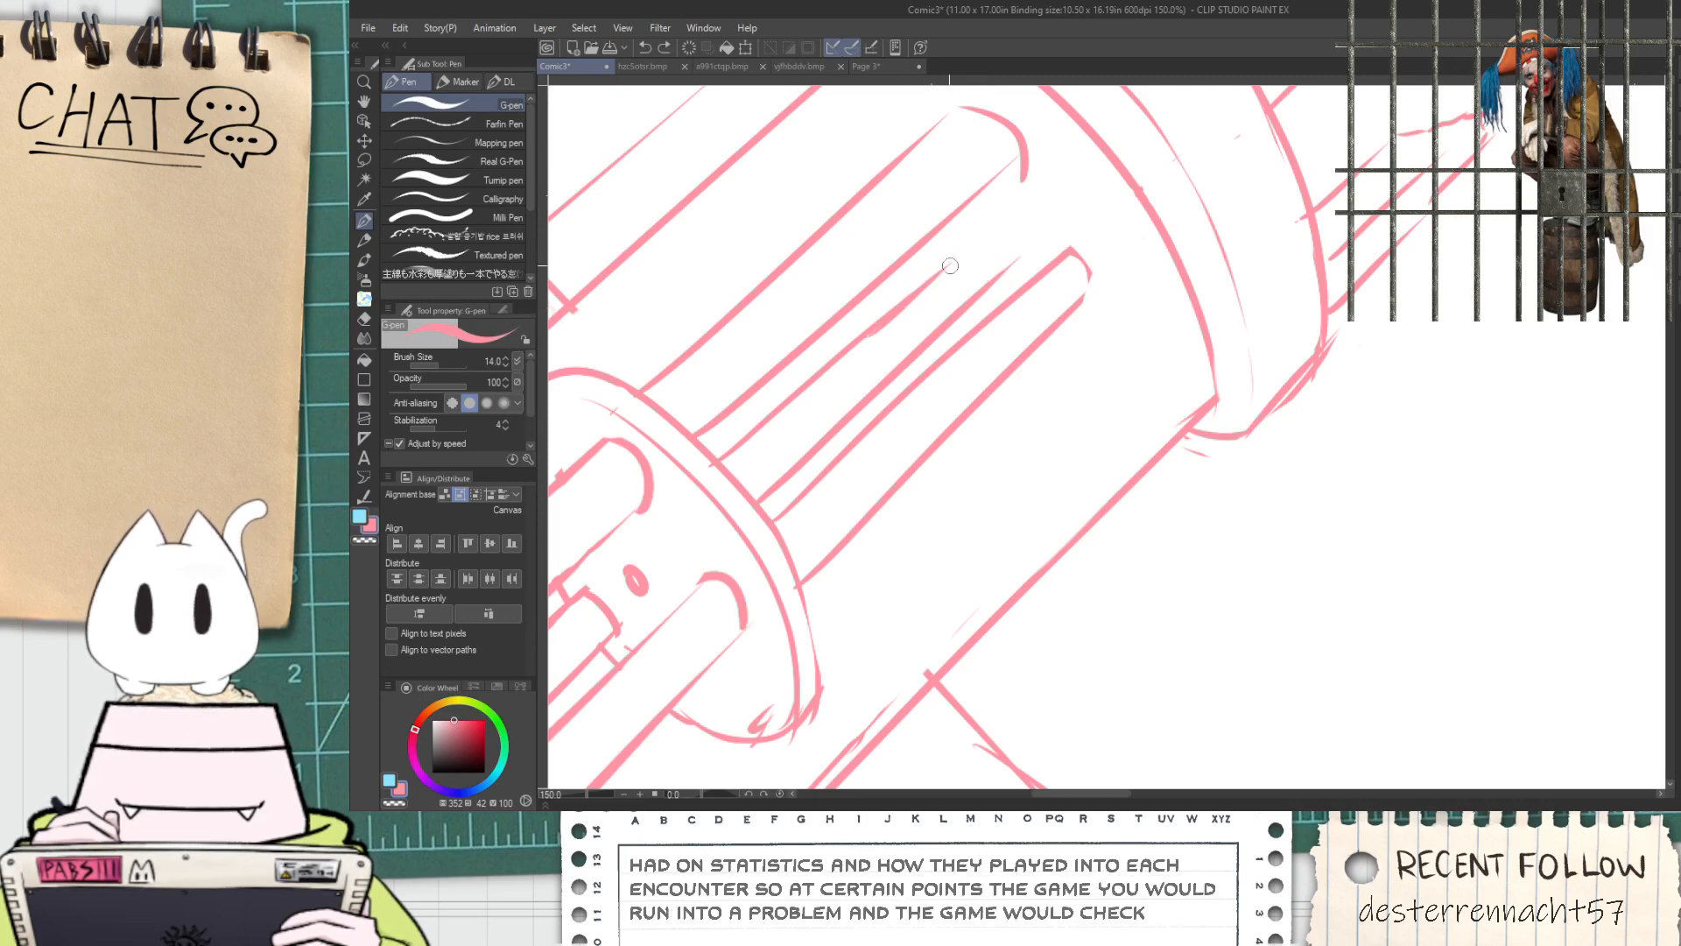
pyautogui.hotkey('ctrl', 'z')
pyautogui.press('e')
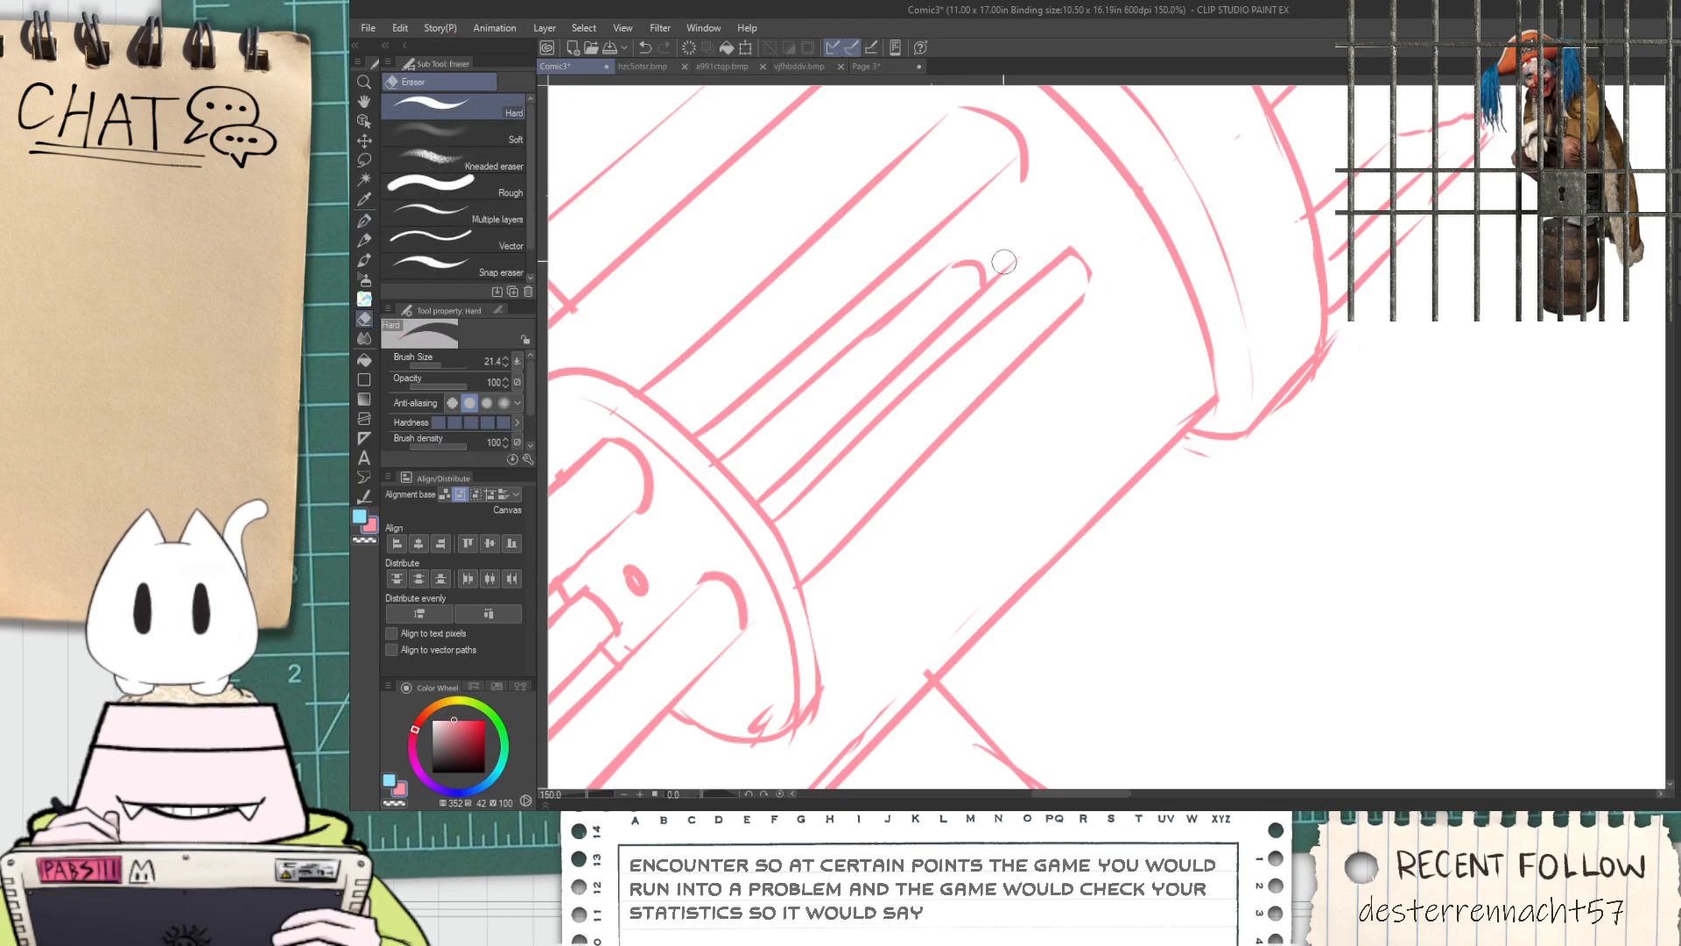
# Inspect the whole cannon sketch and the lower ends of the pipes at the wide barrel ring
pyautogui.scroll(-5, 1009, 263)
pyautogui.press('space')
pyautogui.moveTo(901, 374); pyautogui.dragTo(892, 412)
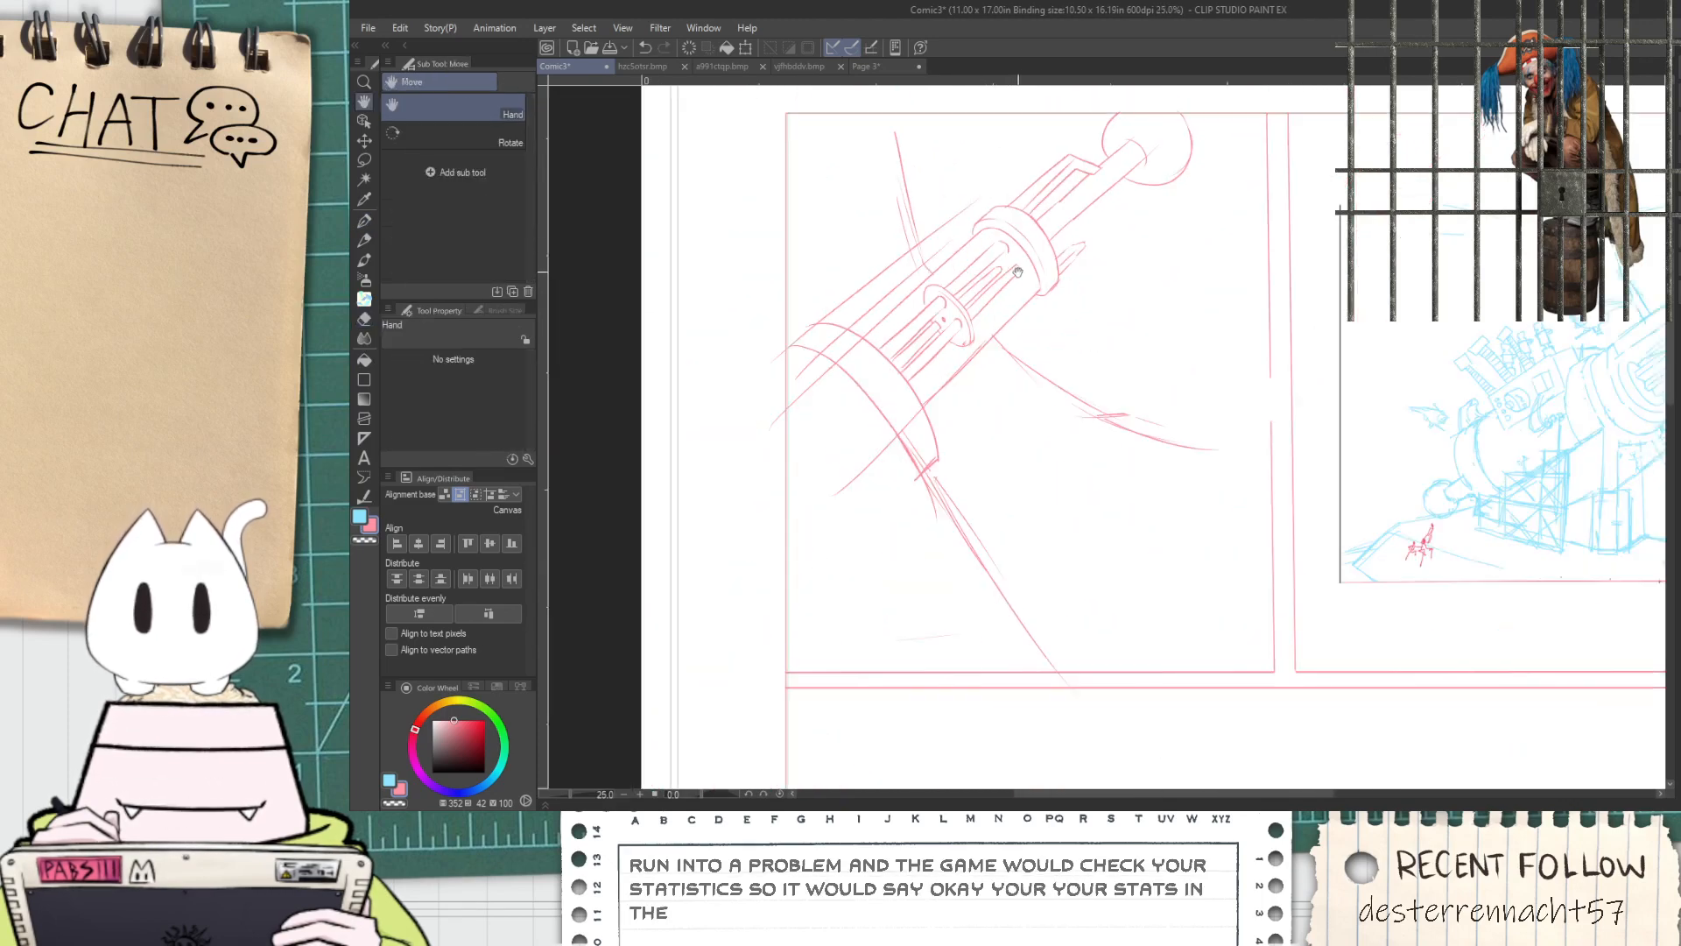
pyautogui.scroll(2, 892, 412)
pyautogui.scroll(3, 892, 411)
pyautogui.press('p')
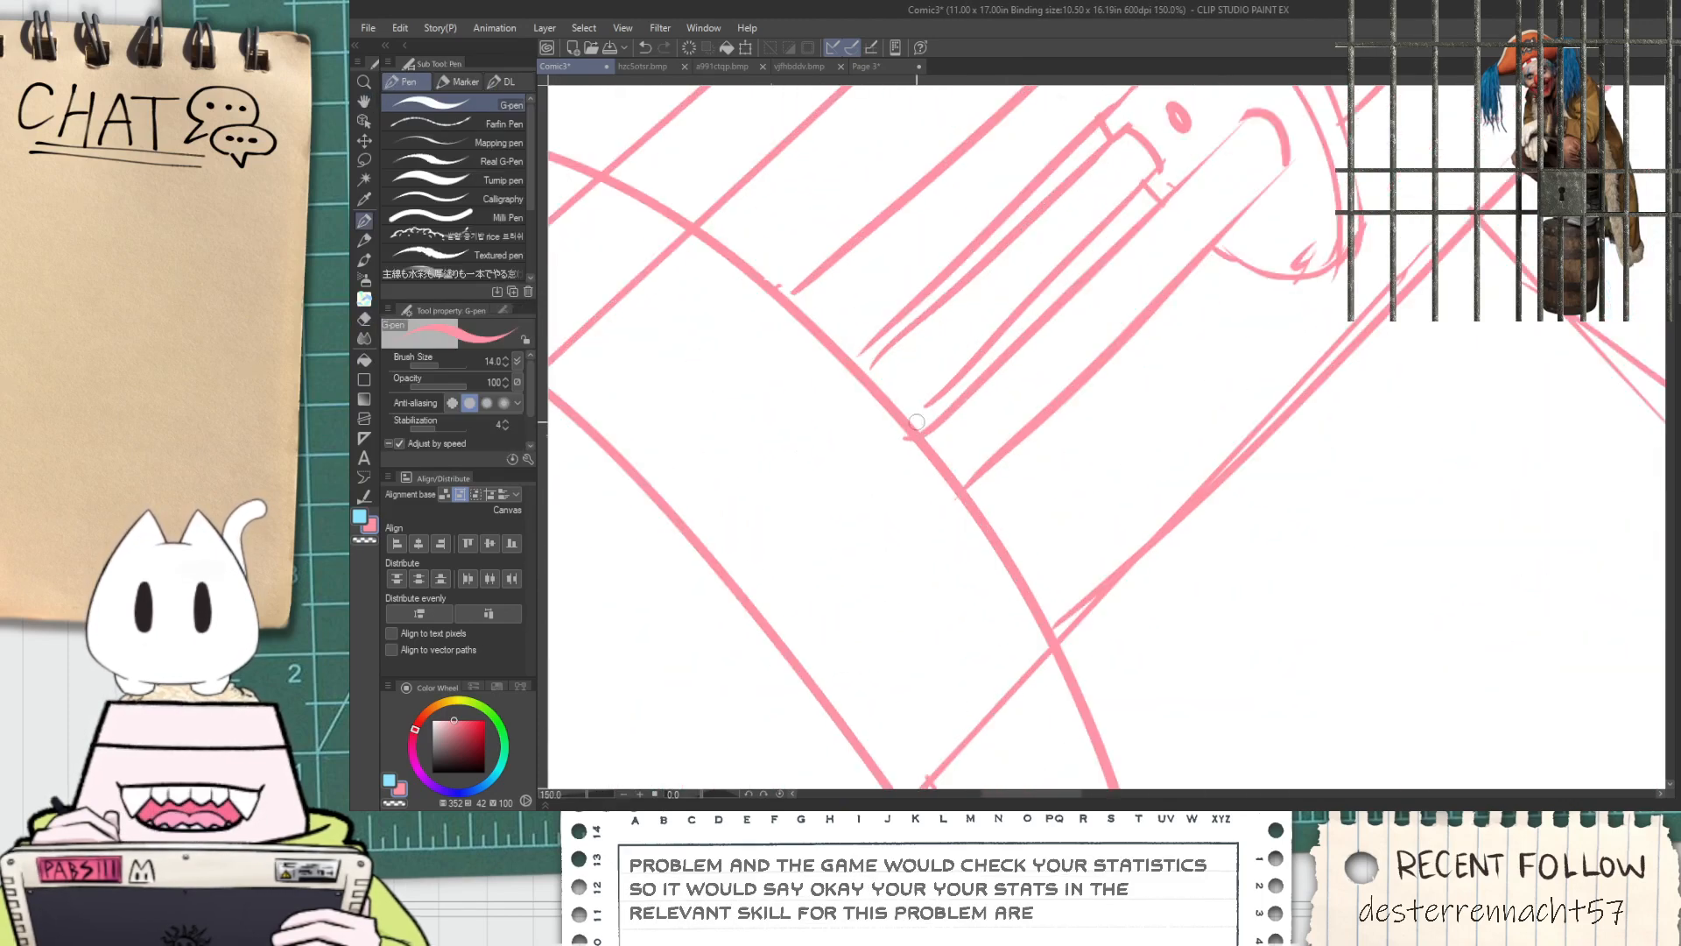
pyautogui.scroll(-4, 852, 377)
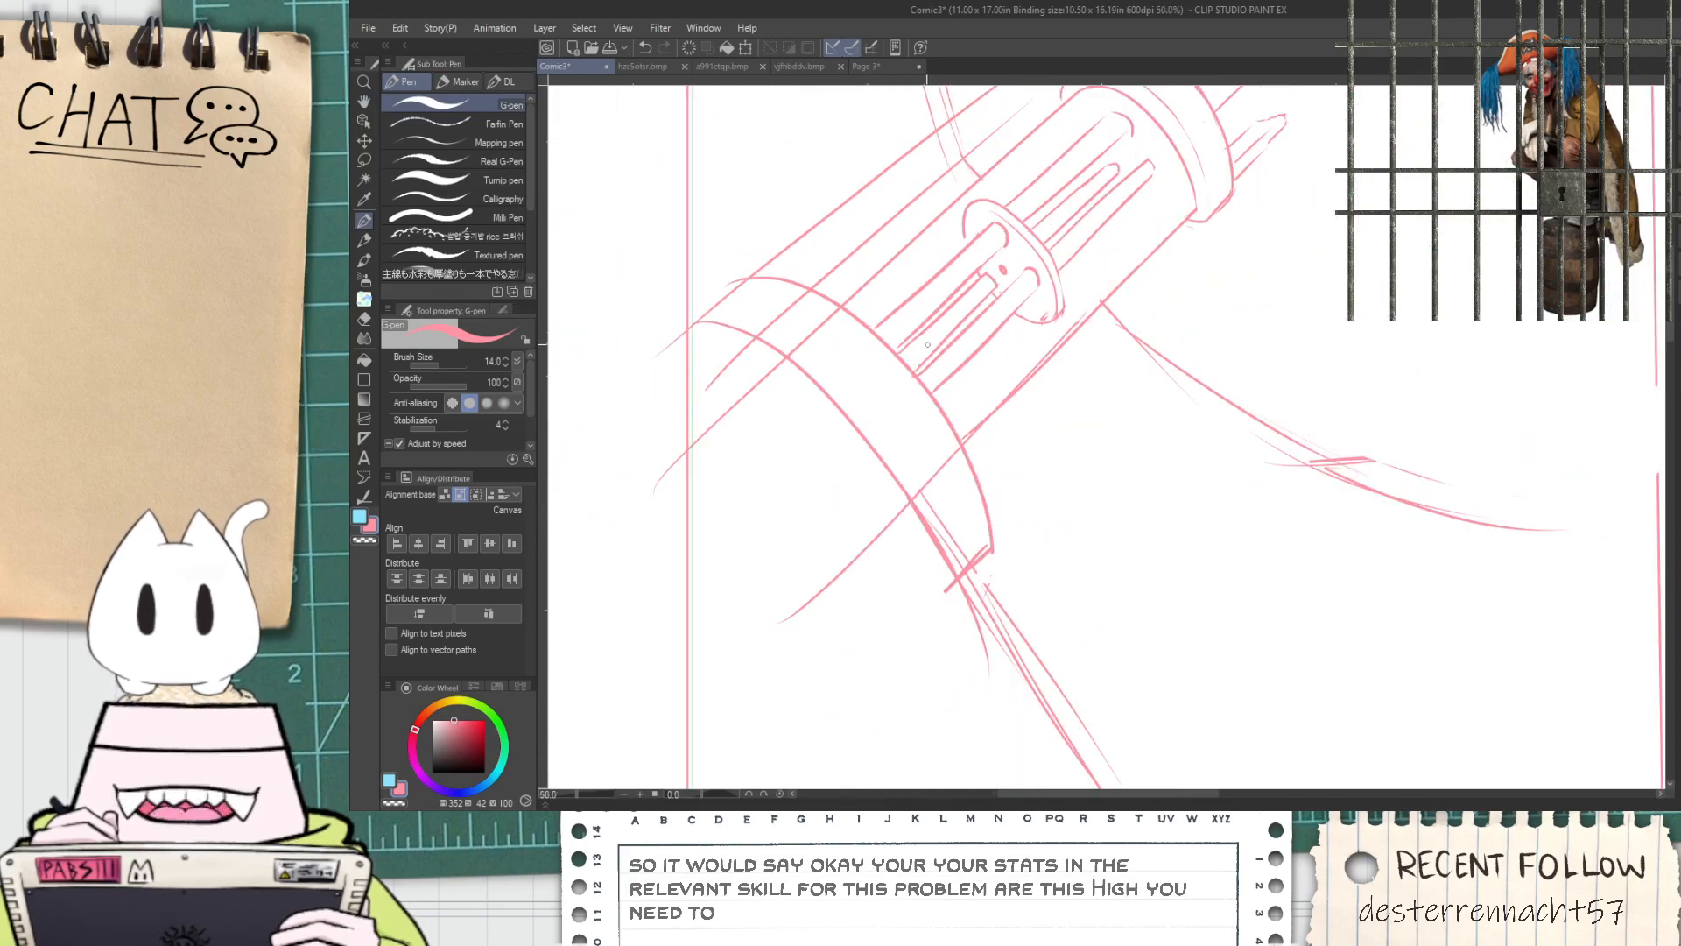
pyautogui.press('space')
pyautogui.moveTo(915, 413); pyautogui.dragTo(884, 447)
# Join the upper slot's lower edge to its curved far end with a clean corner
pyautogui.scroll(5, 883, 446)
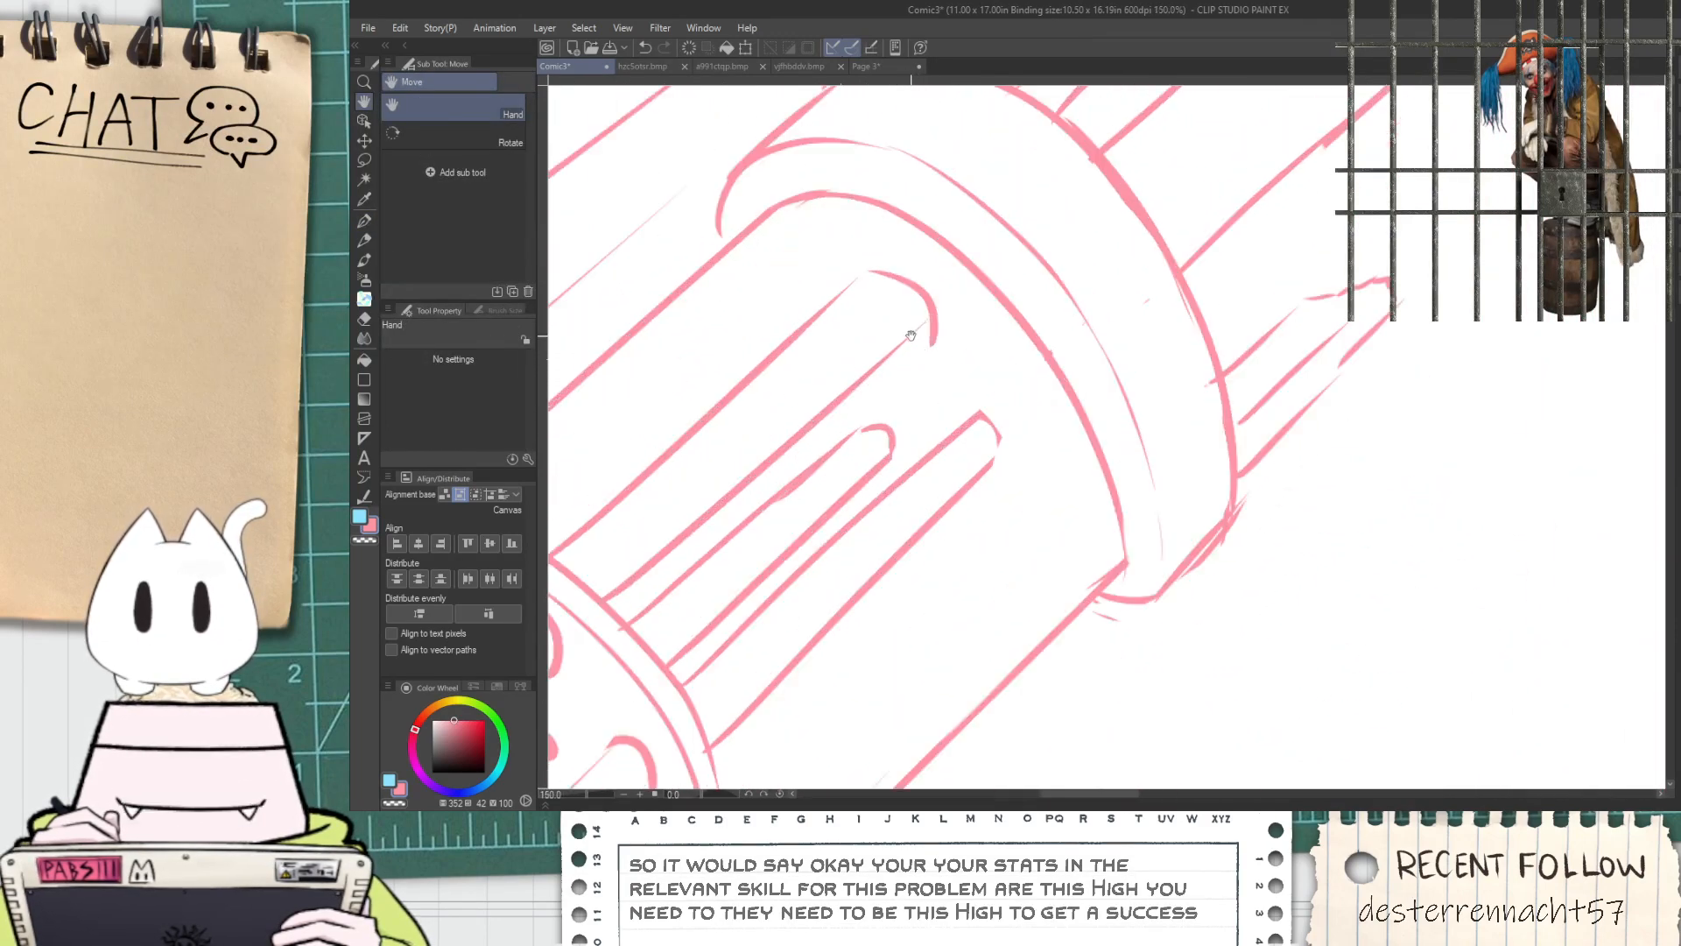
pyautogui.press('e')
pyautogui.press('p')
pyautogui.moveTo(941, 306); pyautogui.dragTo(902, 337)
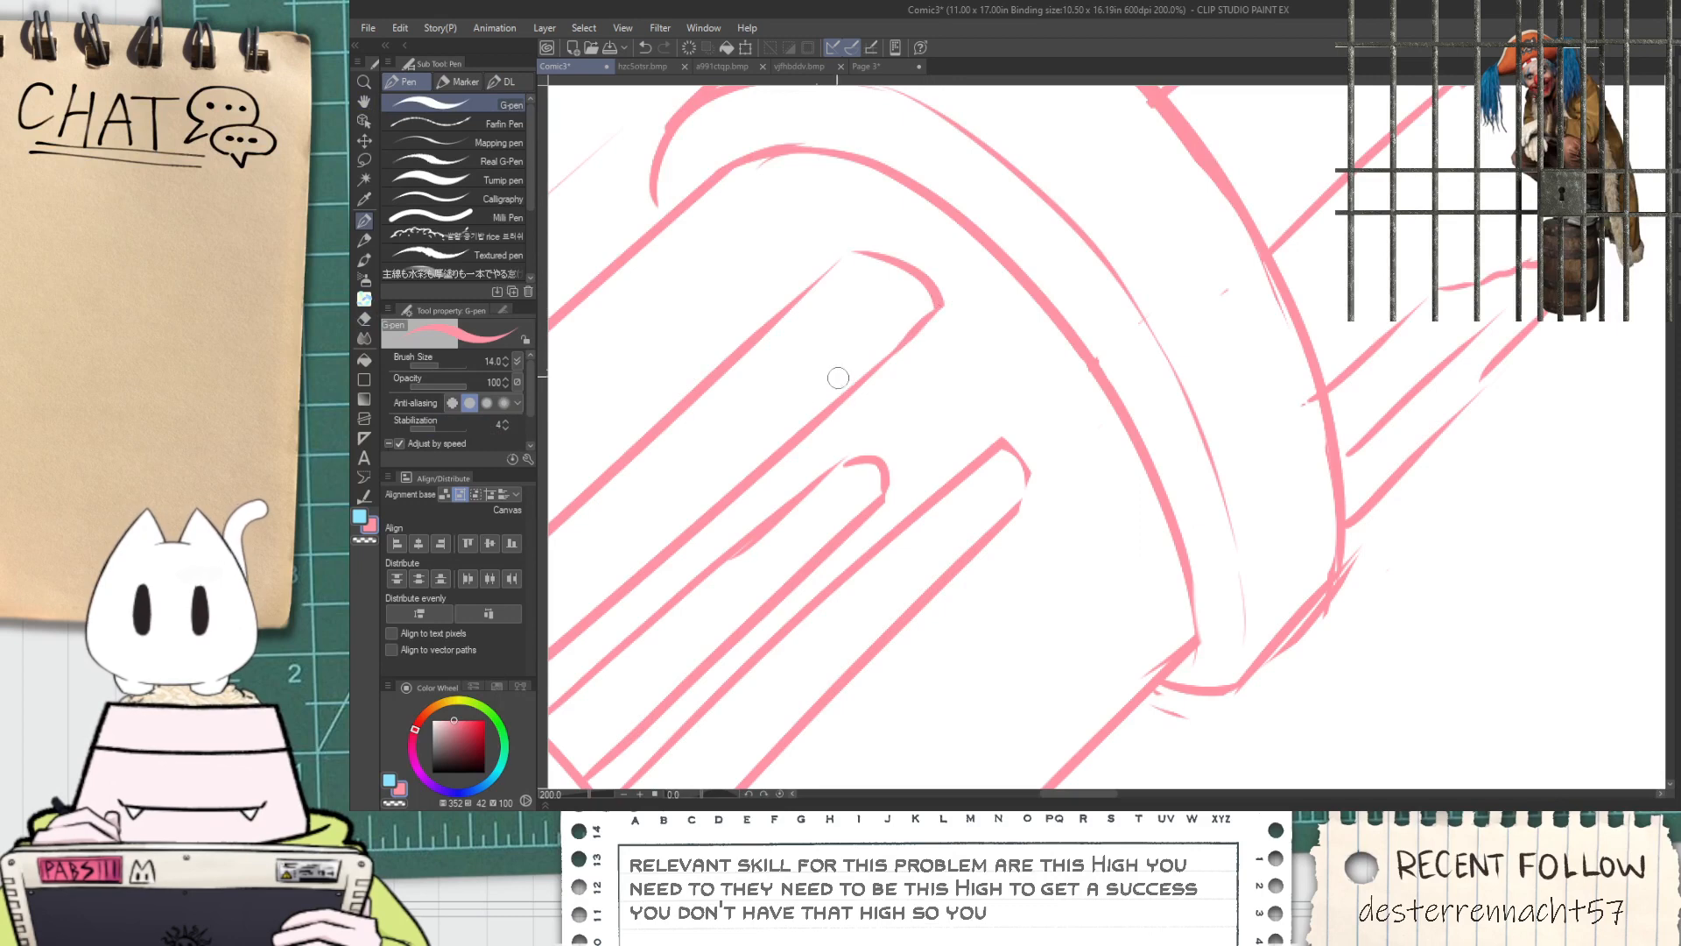
pyautogui.moveTo(731, 367); pyautogui.dragTo(858, 266)
pyautogui.hotkey('ctrl', 'z')
pyautogui.moveTo(679, 414); pyautogui.dragTo(860, 273)
pyautogui.hotkey('ctrl', 'z')
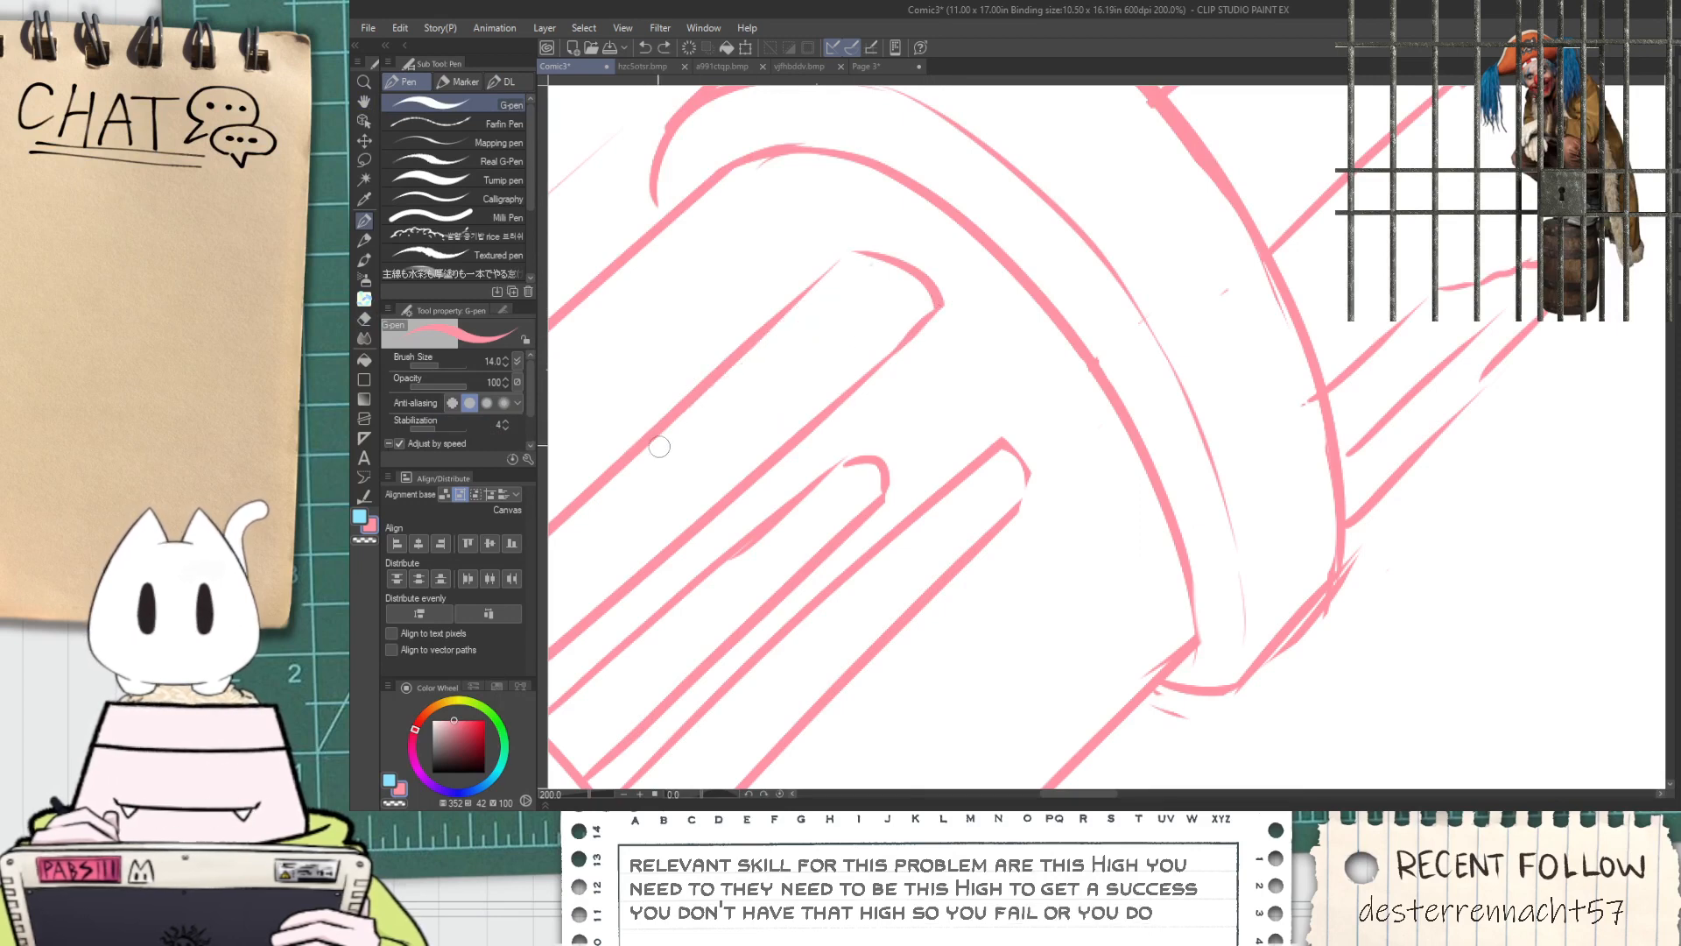
pyautogui.moveTo(731, 368); pyautogui.dragTo(840, 263)
pyautogui.hotkey('ctrl', 'z')
# Redraw the upper slot's upper edge so it meets the end curve and erase the doubled old line
pyautogui.moveTo(679, 415); pyautogui.dragTo(838, 281)
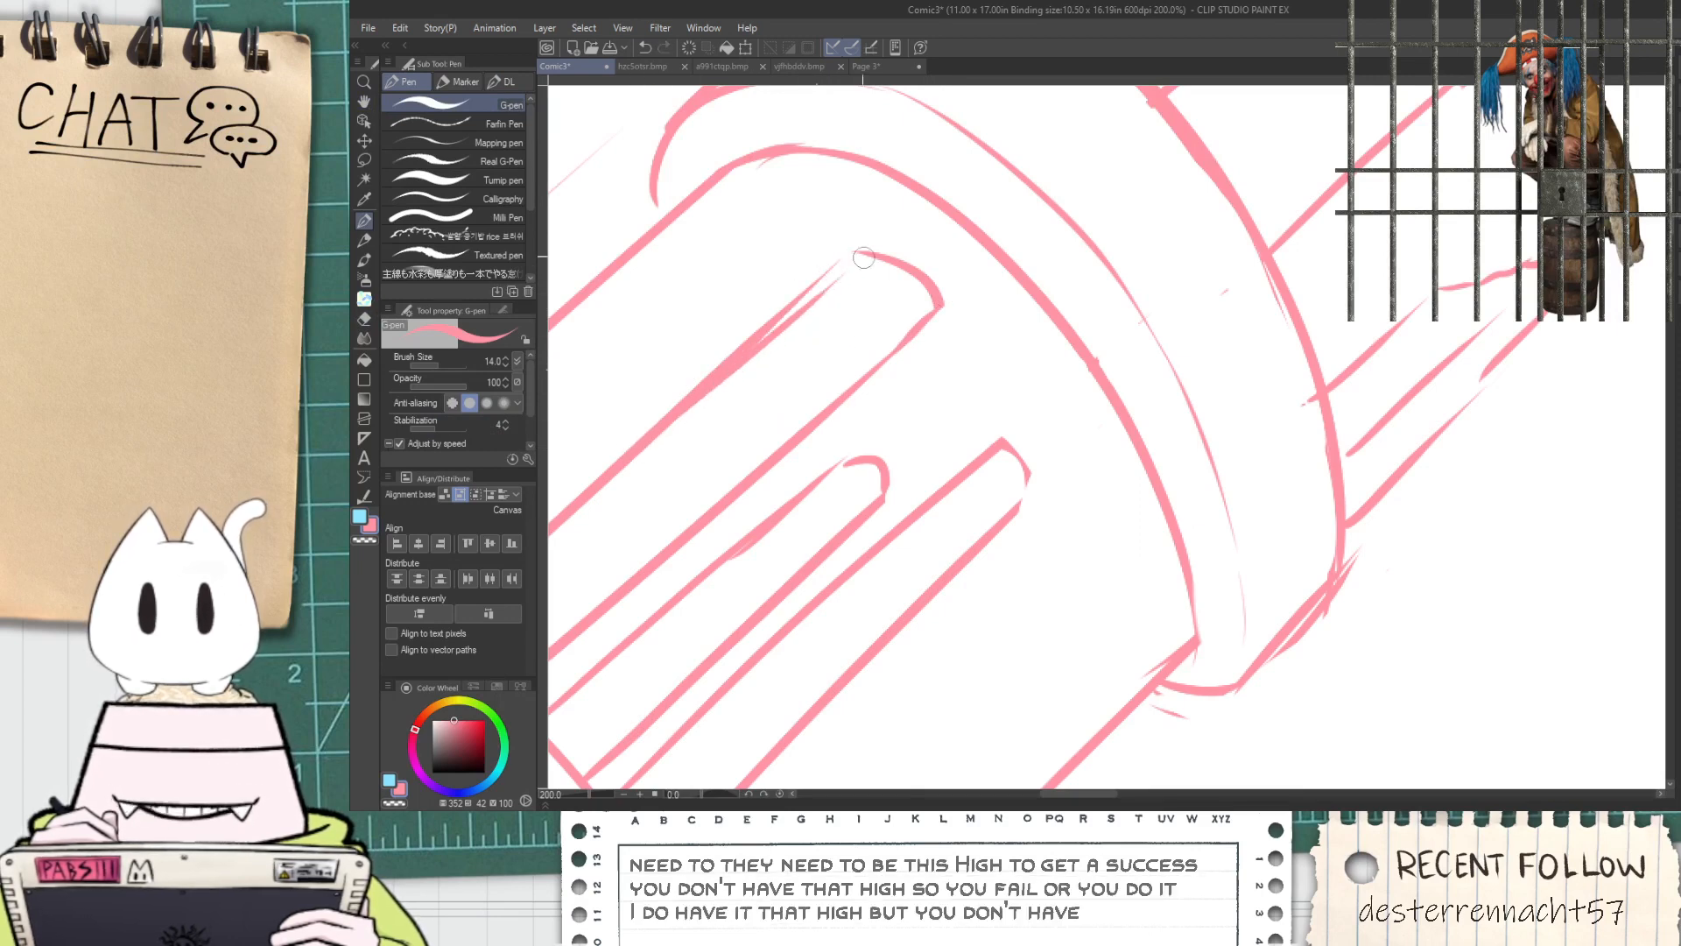
pyautogui.moveTo(600, 481); pyautogui.dragTo(871, 245)
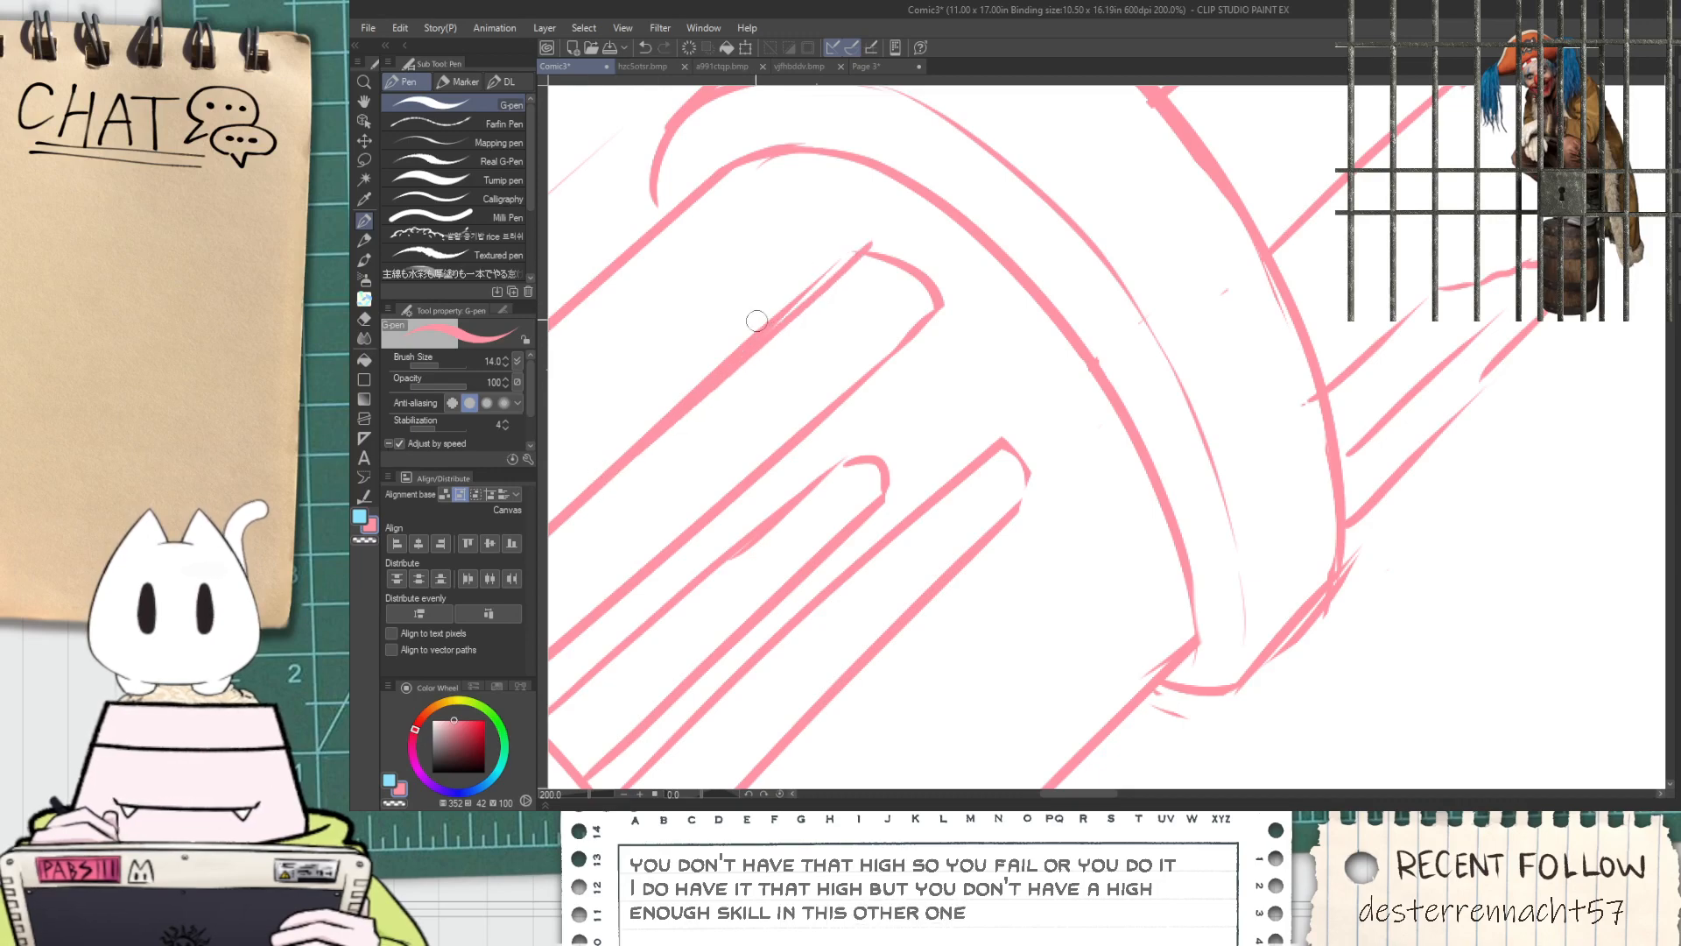
pyautogui.press('e')
pyautogui.moveTo(754, 326); pyautogui.dragTo(801, 291)
pyautogui.moveTo(645, 417); pyautogui.dragTo(761, 314)
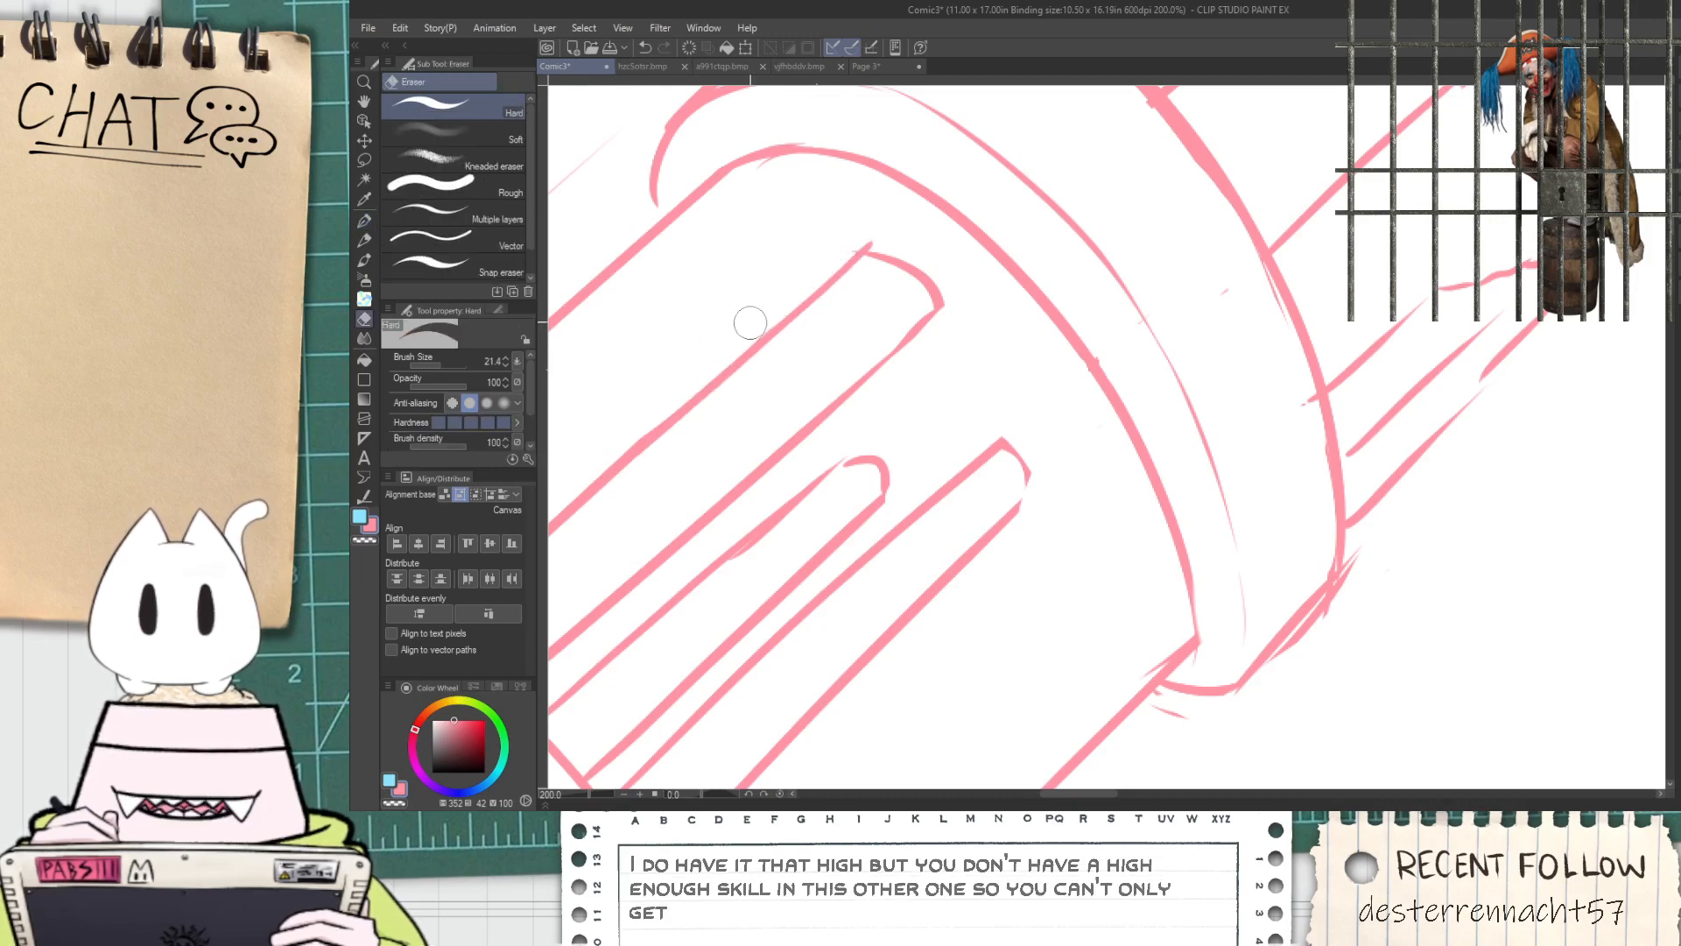
# Check the slotted barrel section up close and compare the cannon with the blue reference
pyautogui.scroll(-6, 751, 339)
pyautogui.press('space')
pyautogui.moveTo(818, 401)
pyautogui.mouseDown()
pyautogui.moveTo(757, 375)
pyautogui.moveTo(796, 402)
pyautogui.moveTo(759, 420)
pyautogui.mouseUp()
pyautogui.scroll(2, 794, 417)
pyautogui.press('p')
pyautogui.scroll(2, 930, 410)
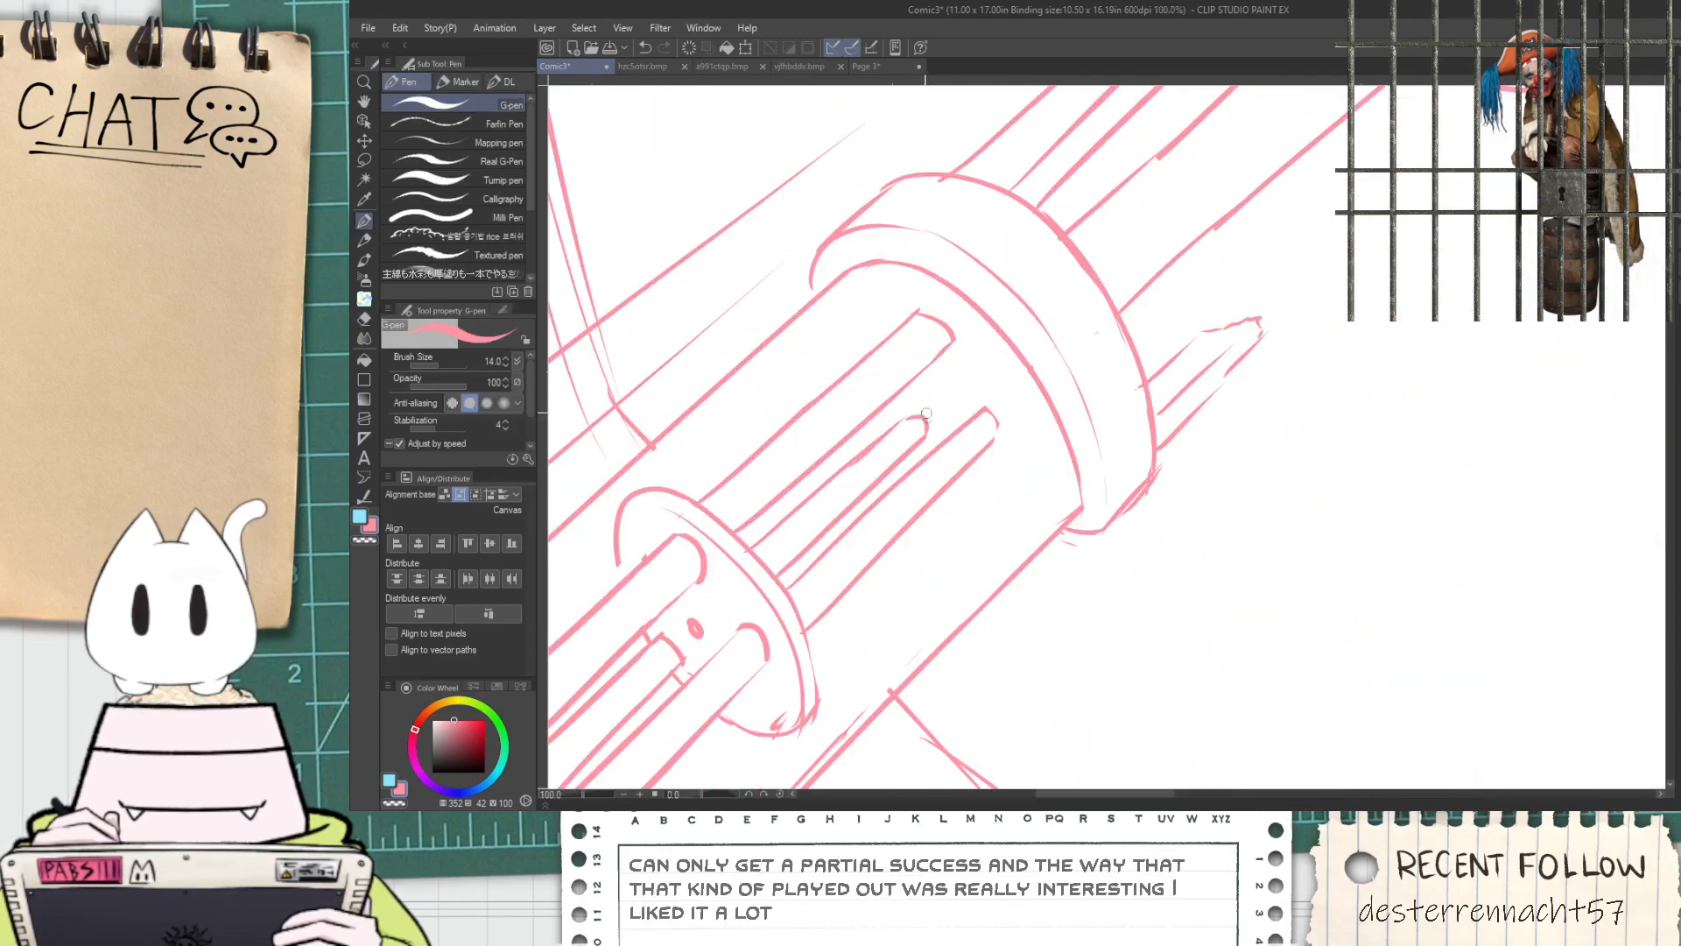
pyautogui.scroll(-4, 964, 493)
pyautogui.press('space')
pyautogui.moveTo(1032, 593); pyautogui.dragTo(808, 441)
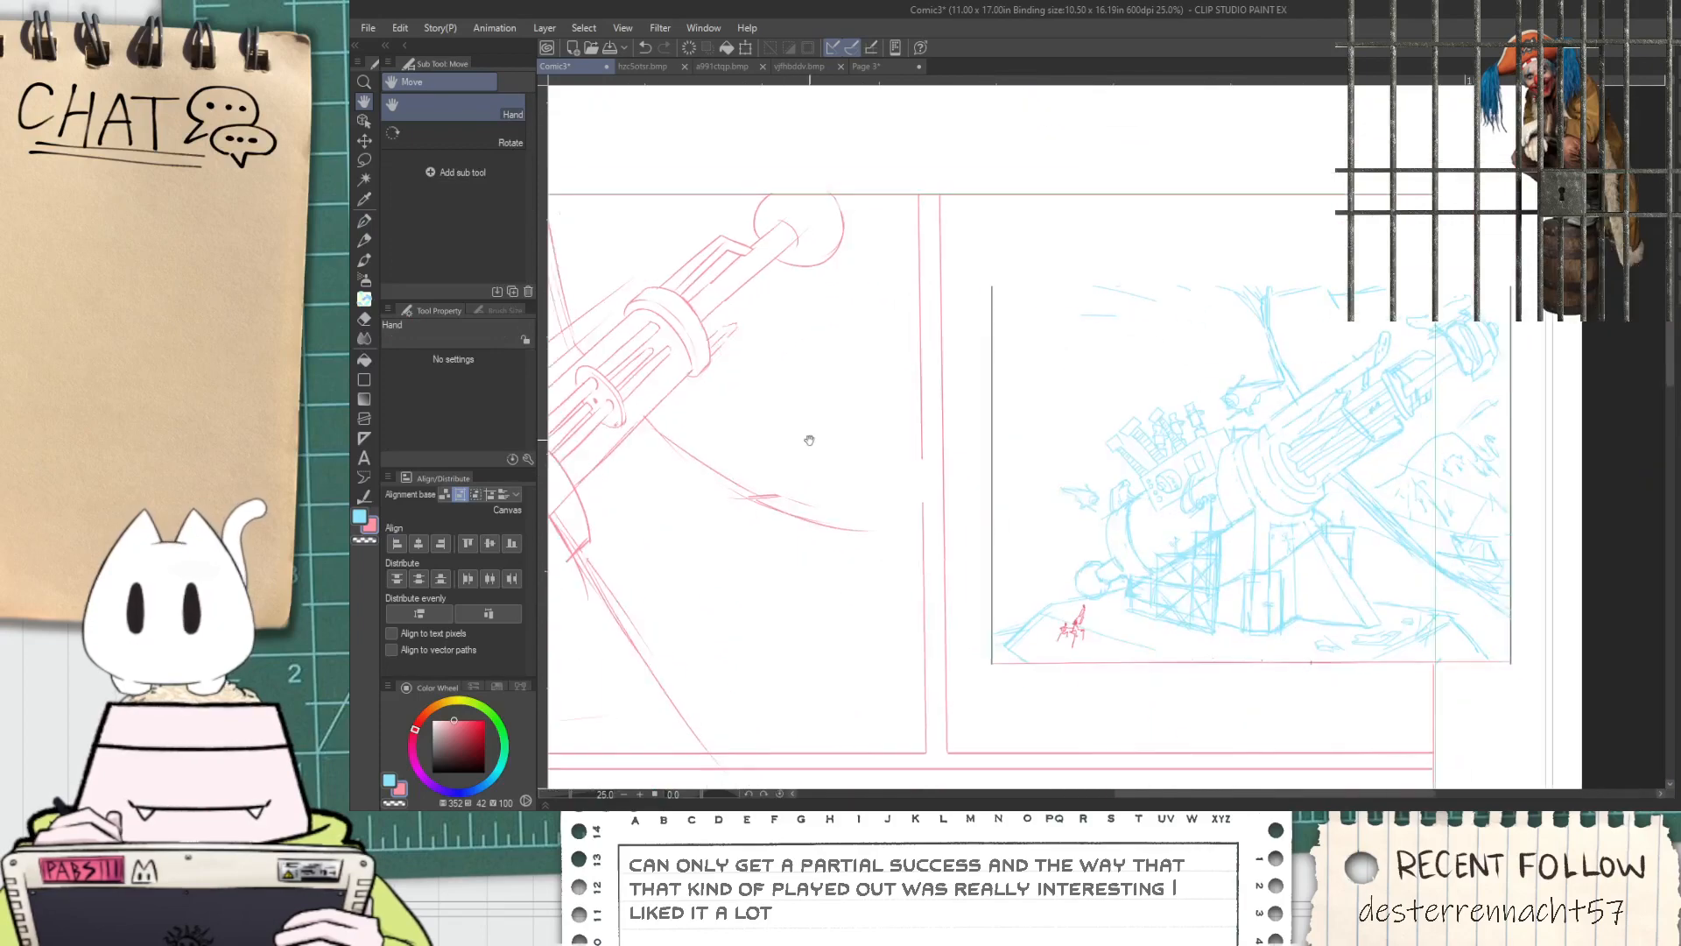
# Lasso the round ball at the cannon's muzzle, scale it down and reposition it on the rod below the panel border
pyautogui.scroll(6, 805, 380)
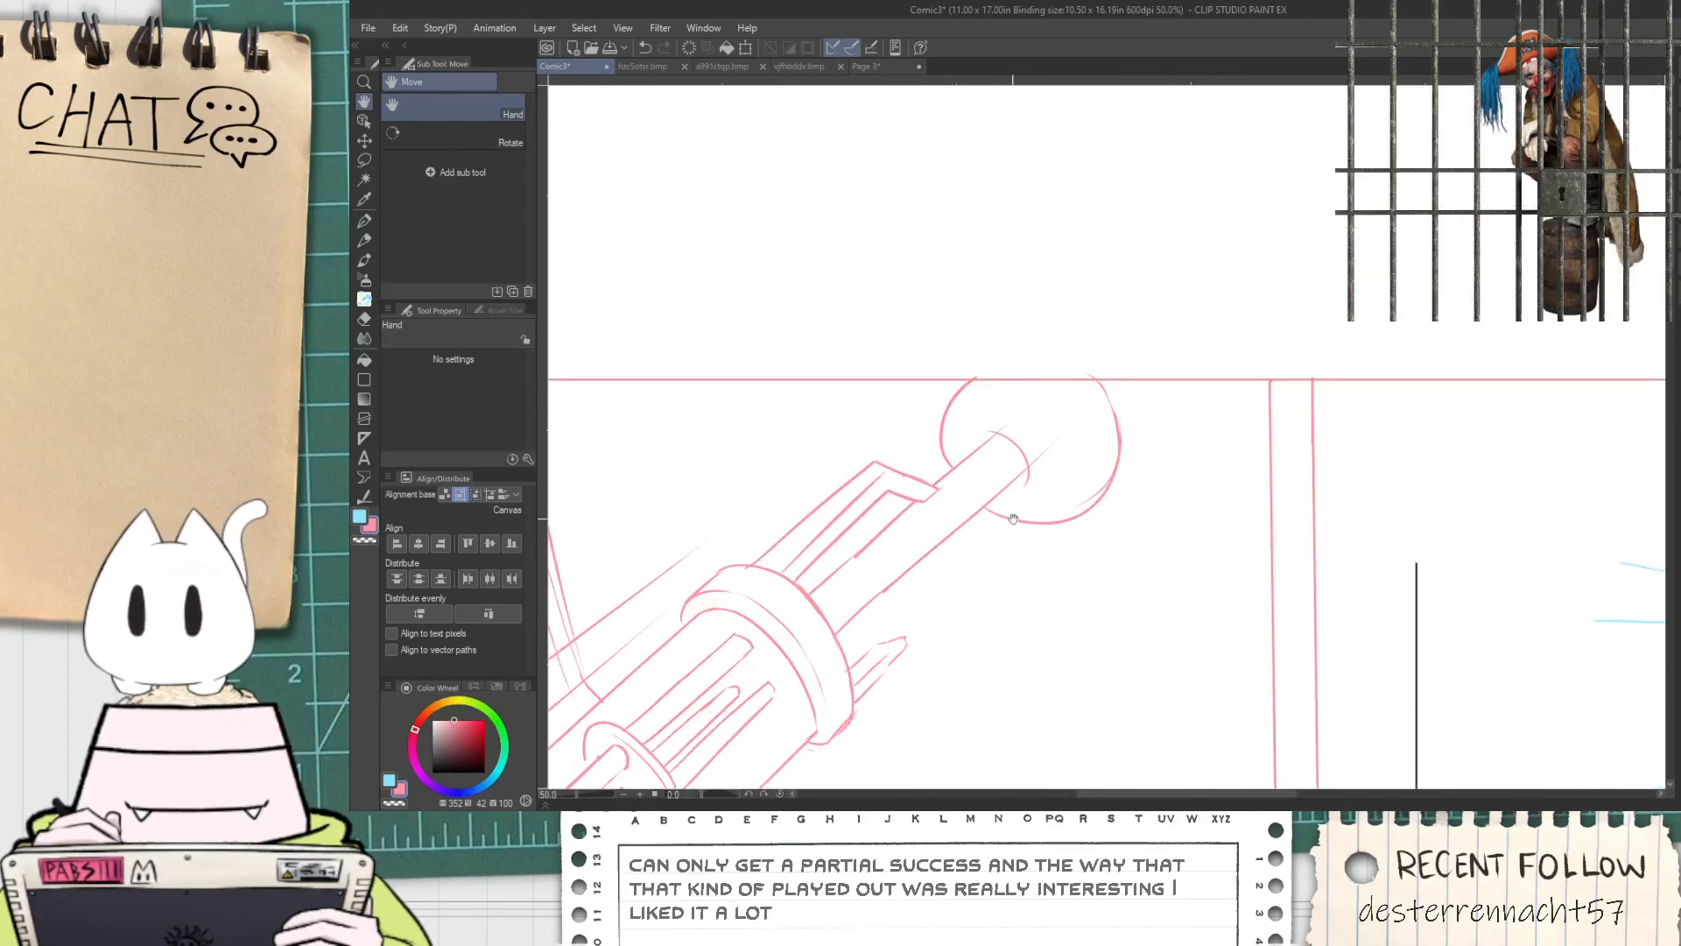
pyautogui.scroll(-1, 1006, 481)
pyautogui.moveTo(1006, 481); pyautogui.dragTo(1013, 552)
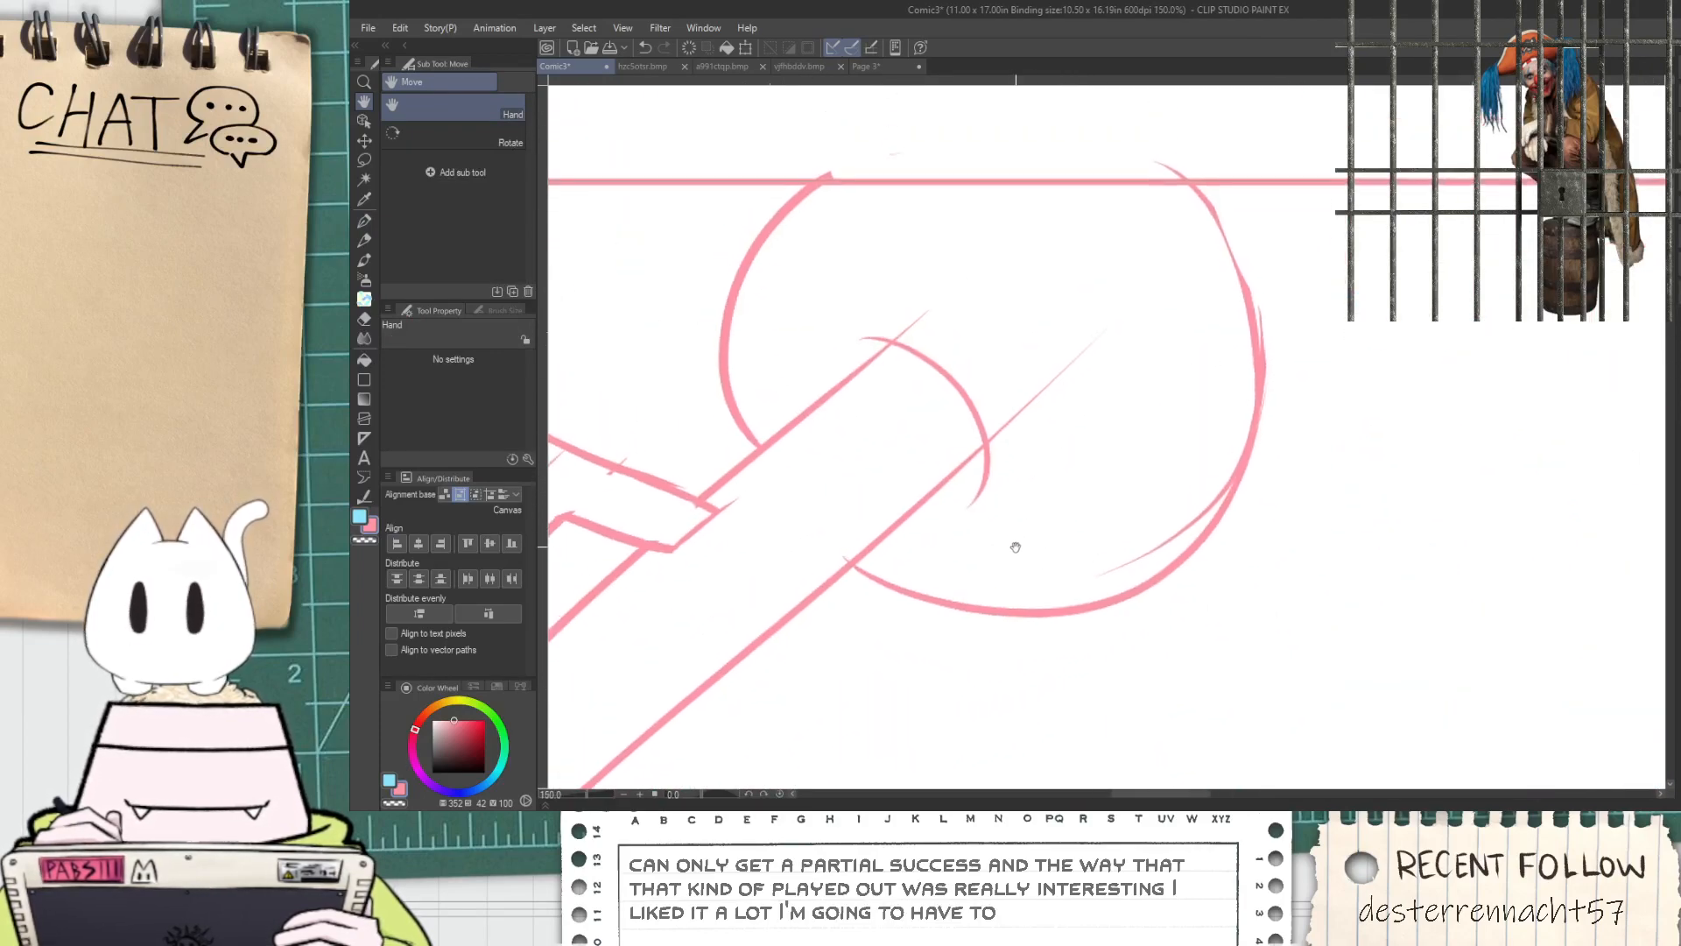
pyautogui.press('m')
pyautogui.moveTo(838, 606); pyautogui.dragTo(847, 574)
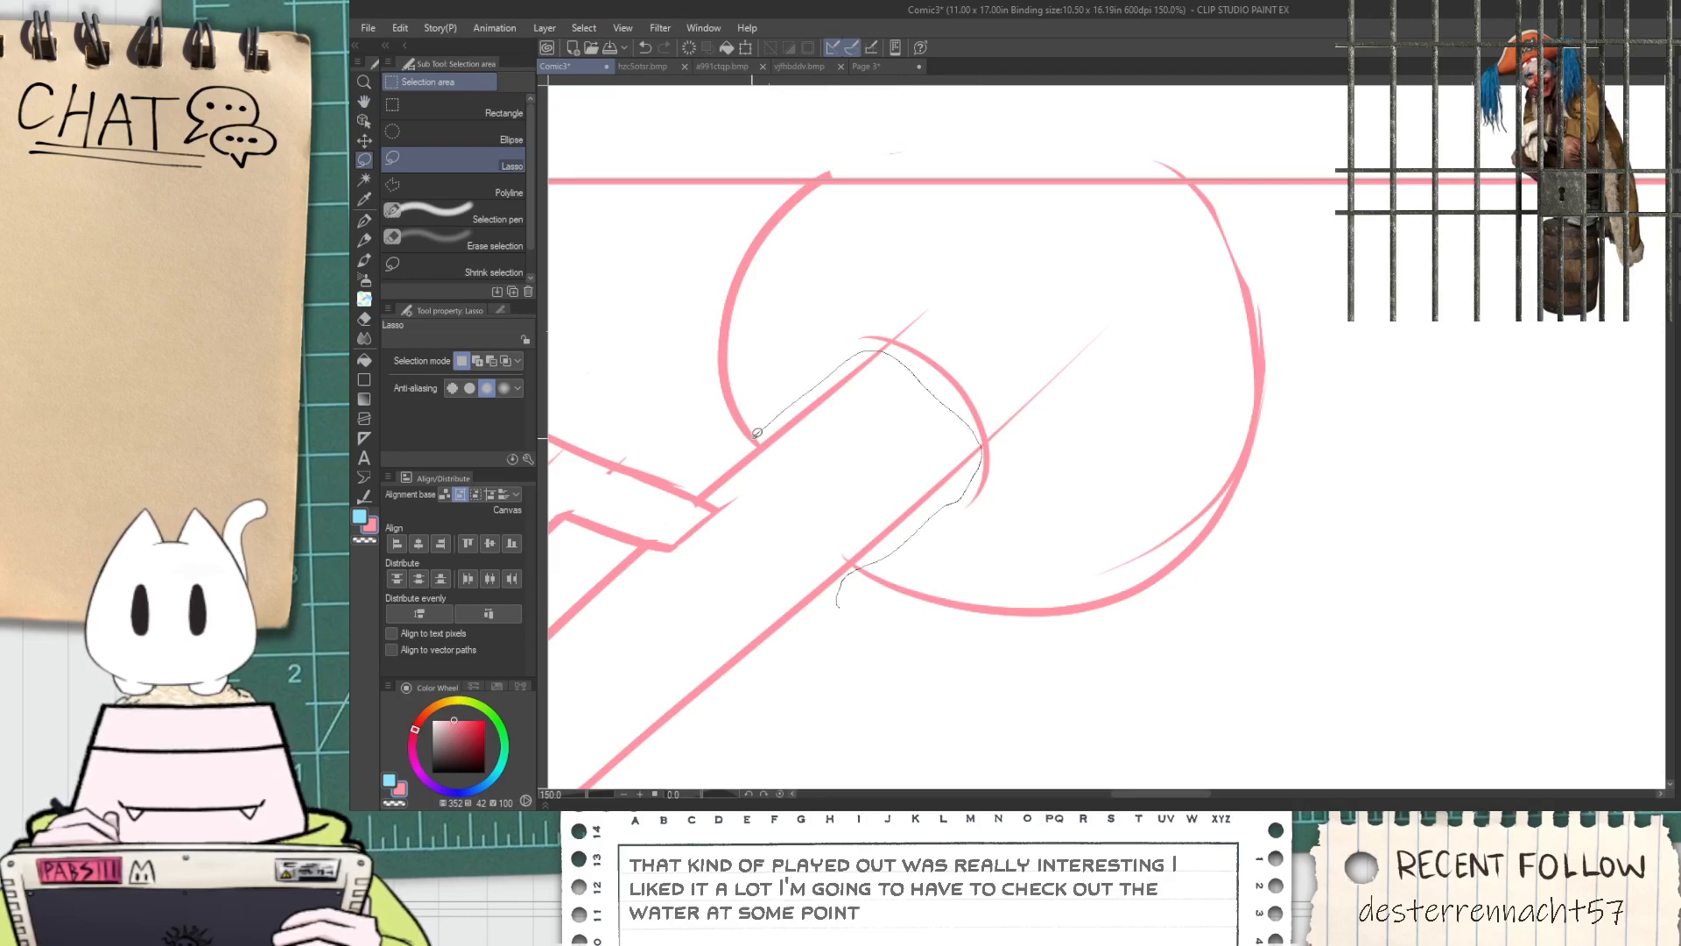
pyautogui.moveTo(687, 200)
pyautogui.mouseDown()
pyautogui.moveTo(1306, 410)
pyautogui.moveTo(831, 648)
pyautogui.mouseUp()
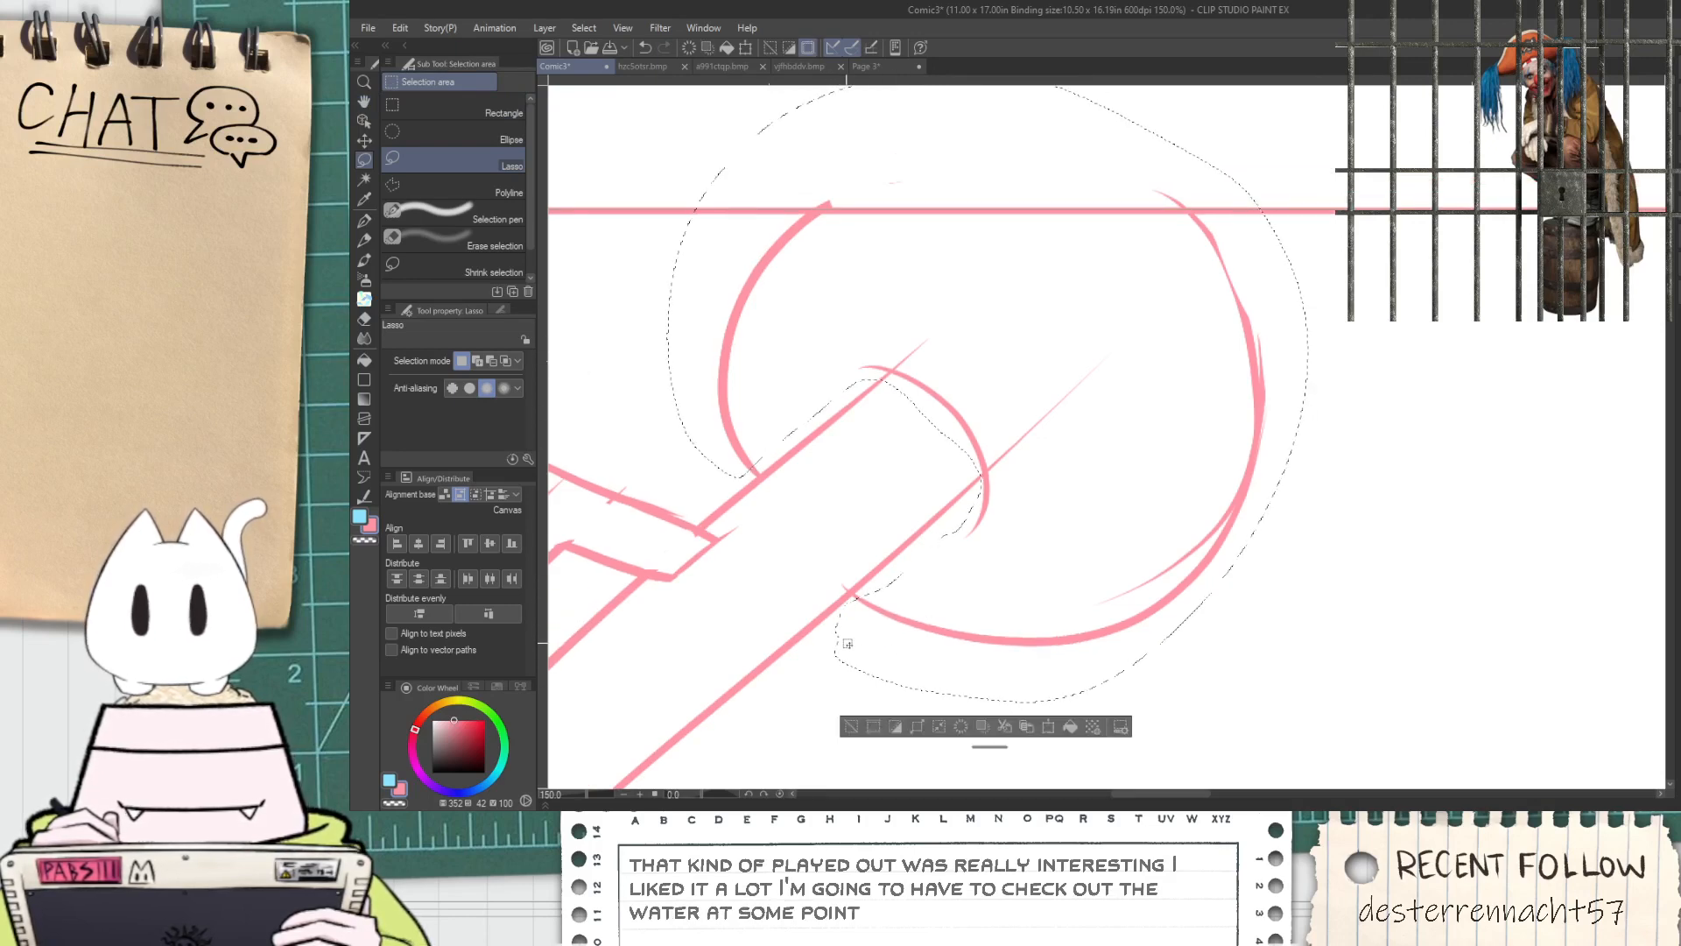
pyautogui.hotkey('ctrl', 't')
pyautogui.moveTo(1311, 701)
pyautogui.mouseDown()
pyautogui.moveTo(1222, 667)
pyautogui.moveTo(1147, 603)
pyautogui.moveTo(1175, 502)
pyautogui.mouseUp()
pyautogui.moveTo(1081, 392)
pyautogui.mouseDown()
pyautogui.moveTo(1120, 518)
pyautogui.moveTo(1084, 513)
pyautogui.moveTo(1140, 450)
pyautogui.mouseUp()
pyautogui.moveTo(653, 694)
pyautogui.mouseDown()
pyautogui.moveTo(667, 644)
pyautogui.moveTo(697, 701)
pyautogui.moveTo(694, 683)
pyautogui.mouseUp()
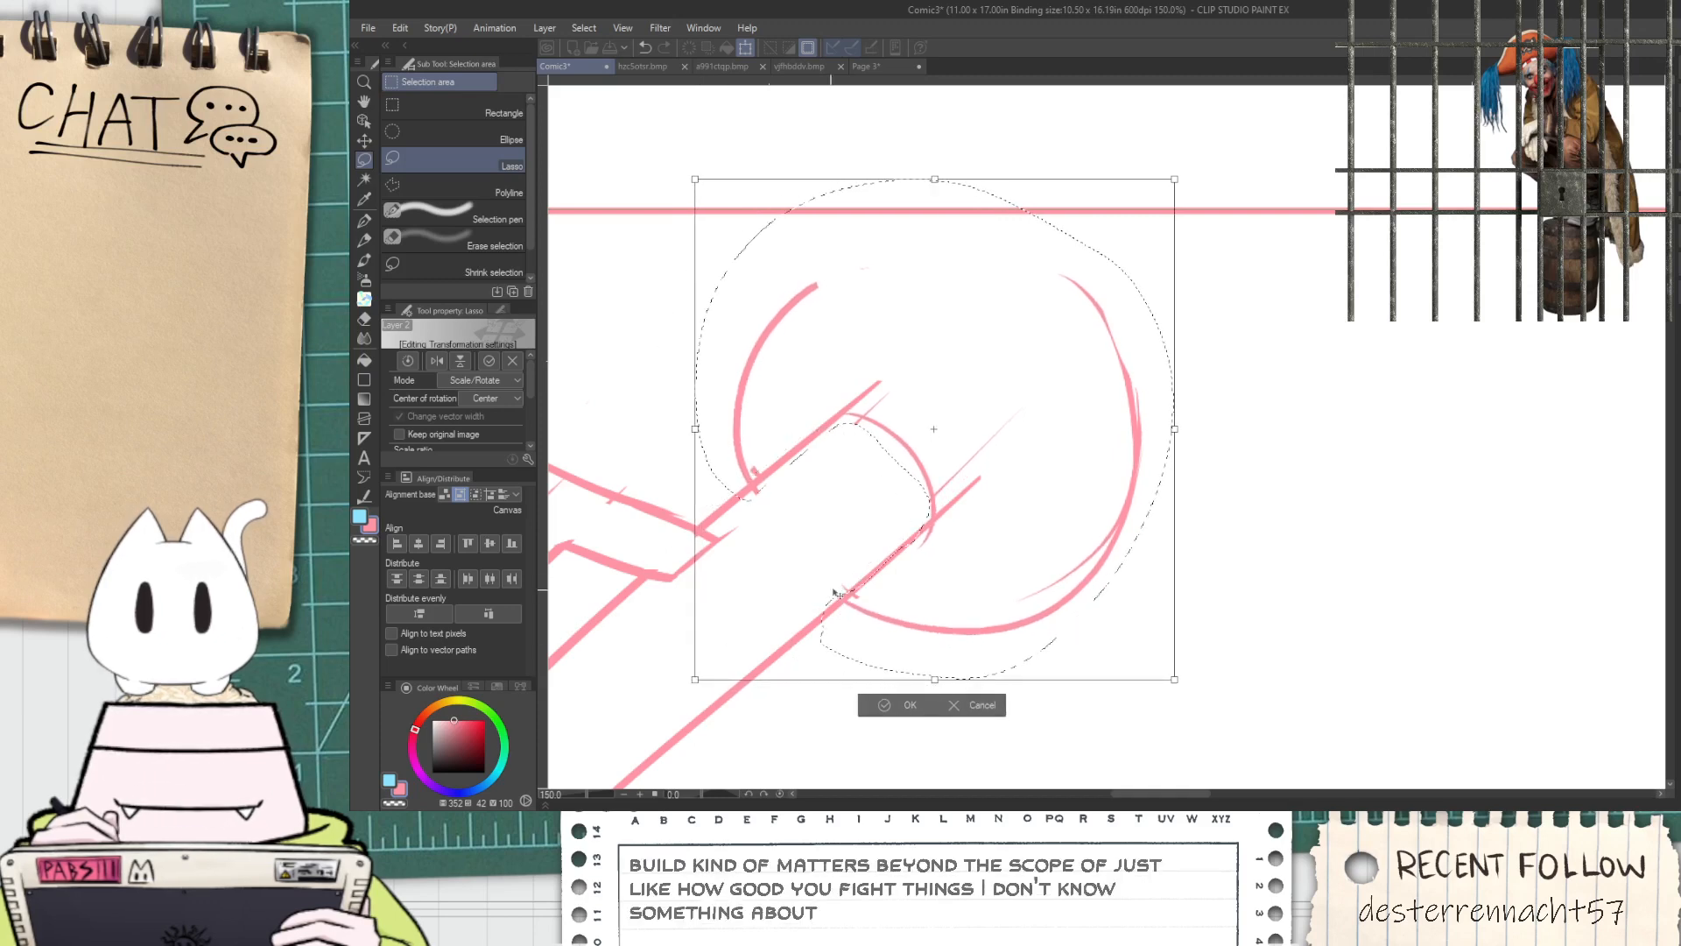
pyautogui.moveTo(816, 602); pyautogui.dragTo(792, 607)
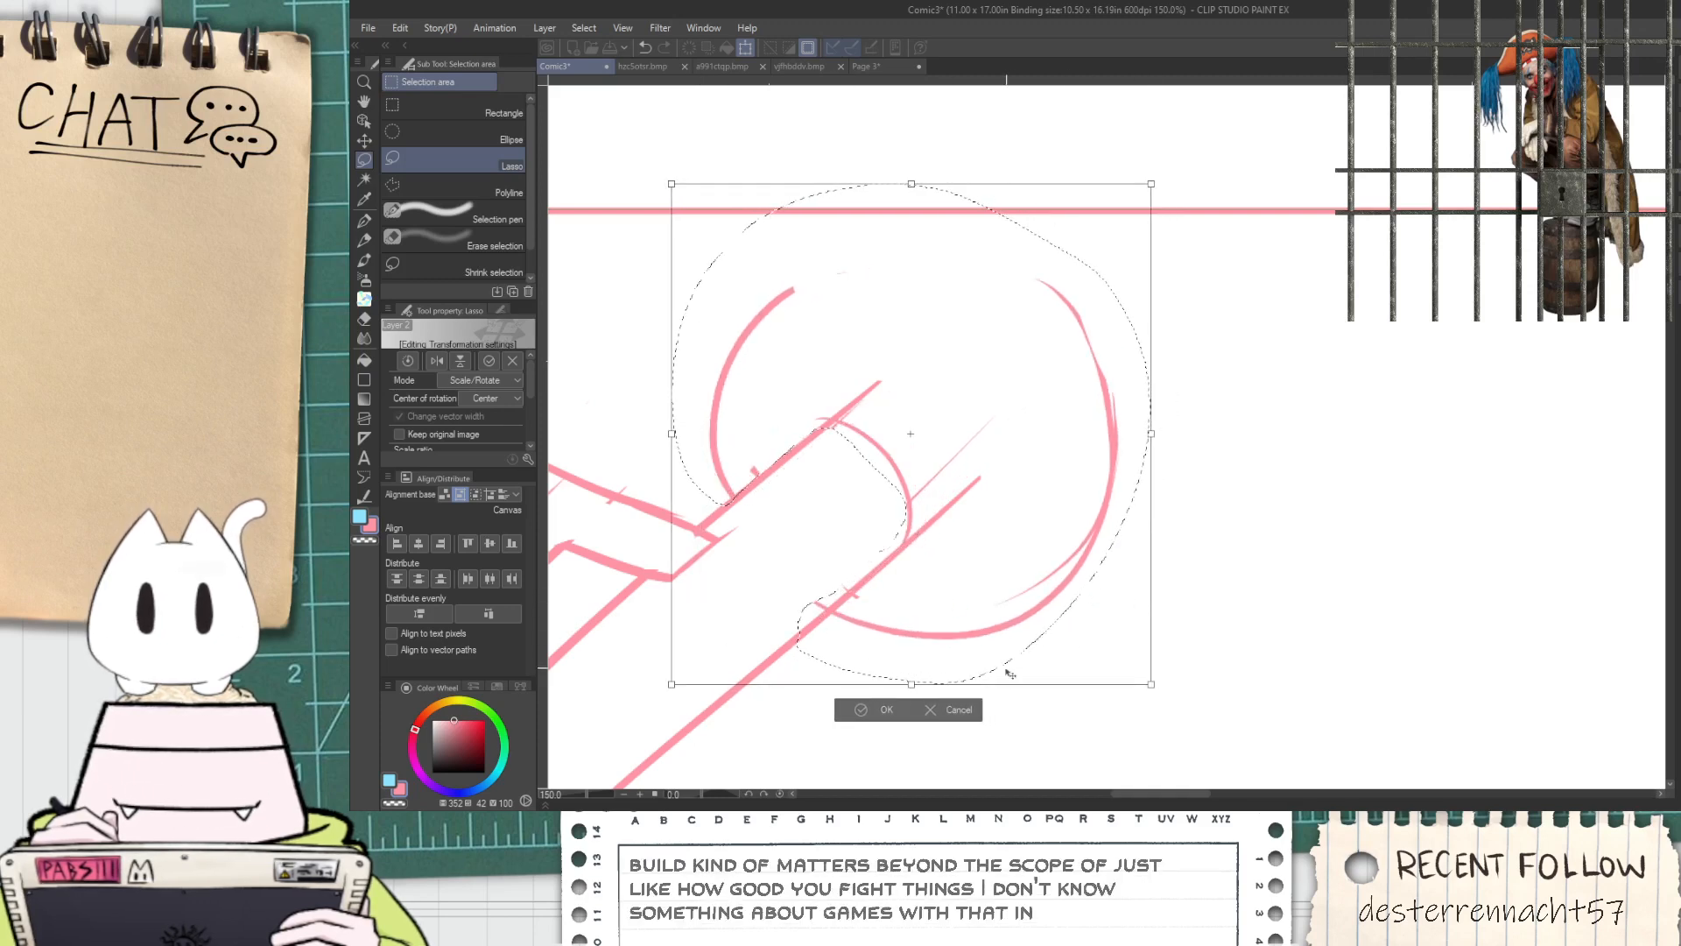
pyautogui.moveTo(671, 686); pyautogui.dragTo(690, 676)
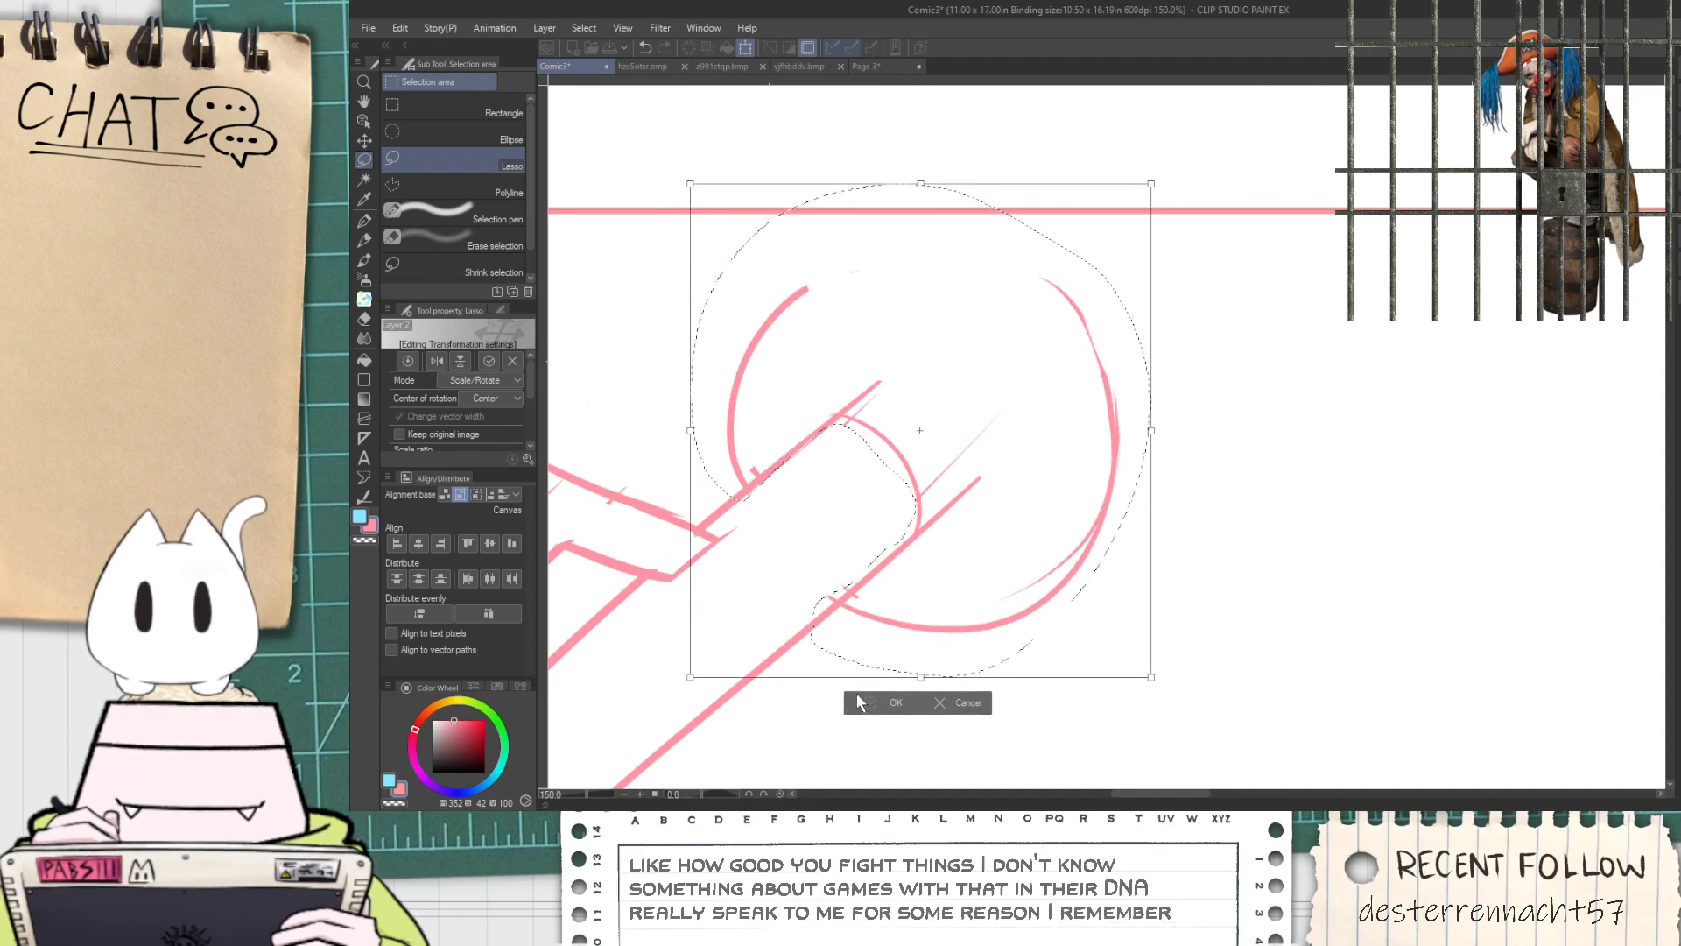
pyautogui.press('Return')
pyautogui.hotkey('ctrl', 'd')
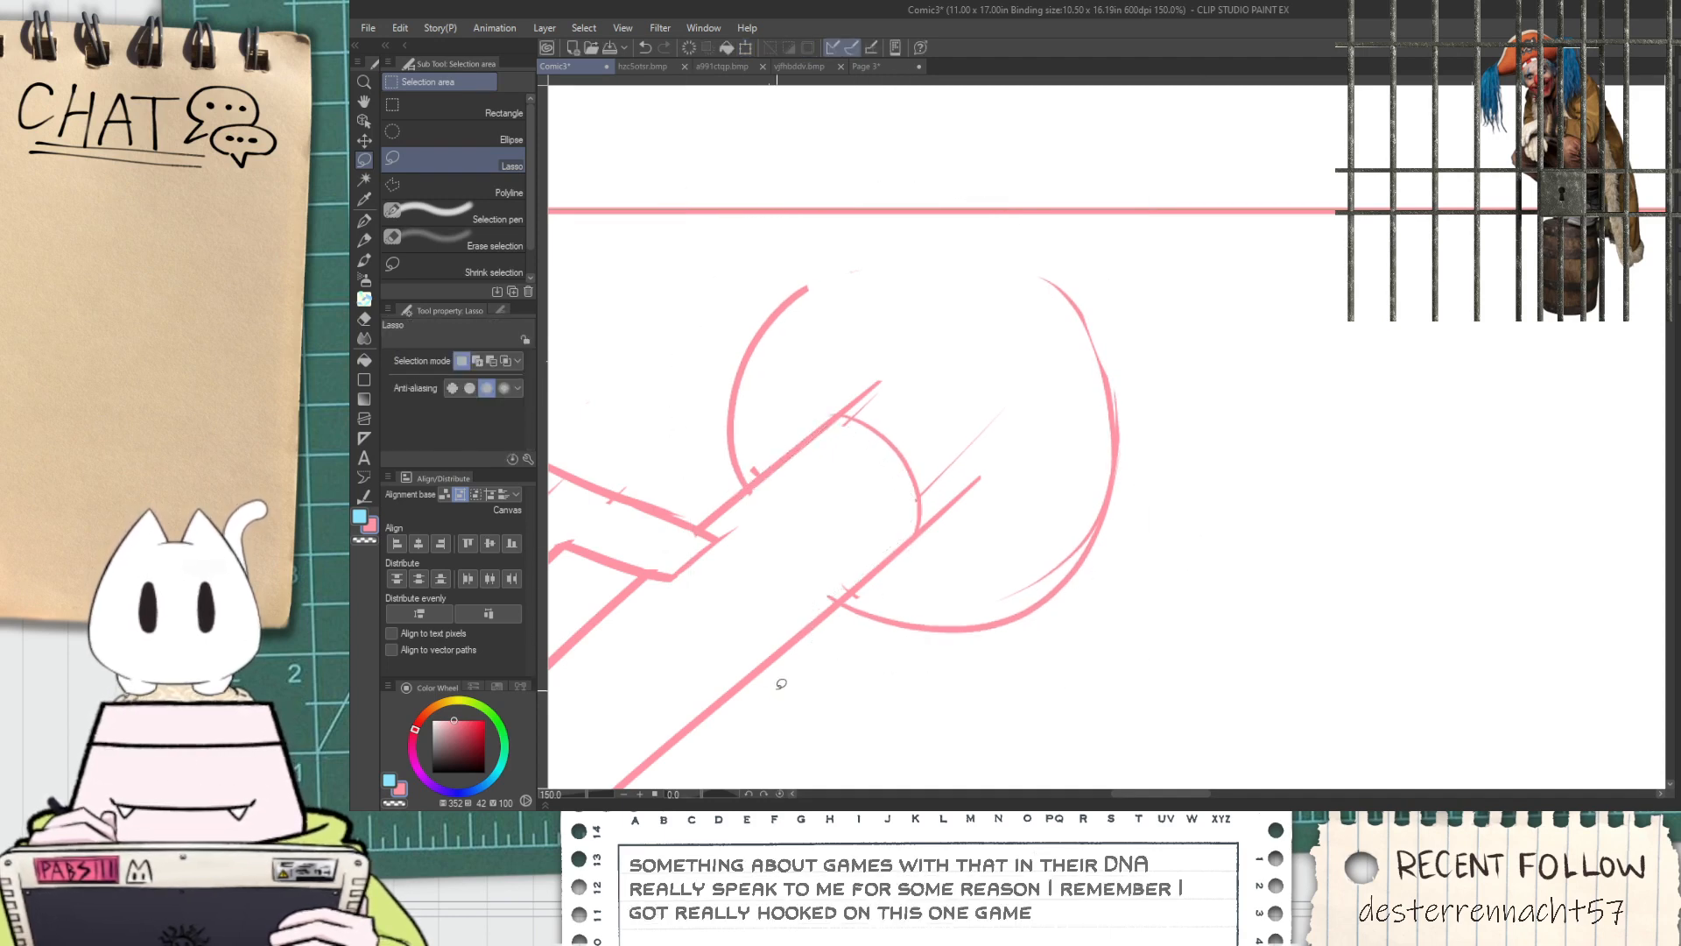
# Erase the rod edges that overshoot its rounded end inside the muzzle ball
pyautogui.press('e')
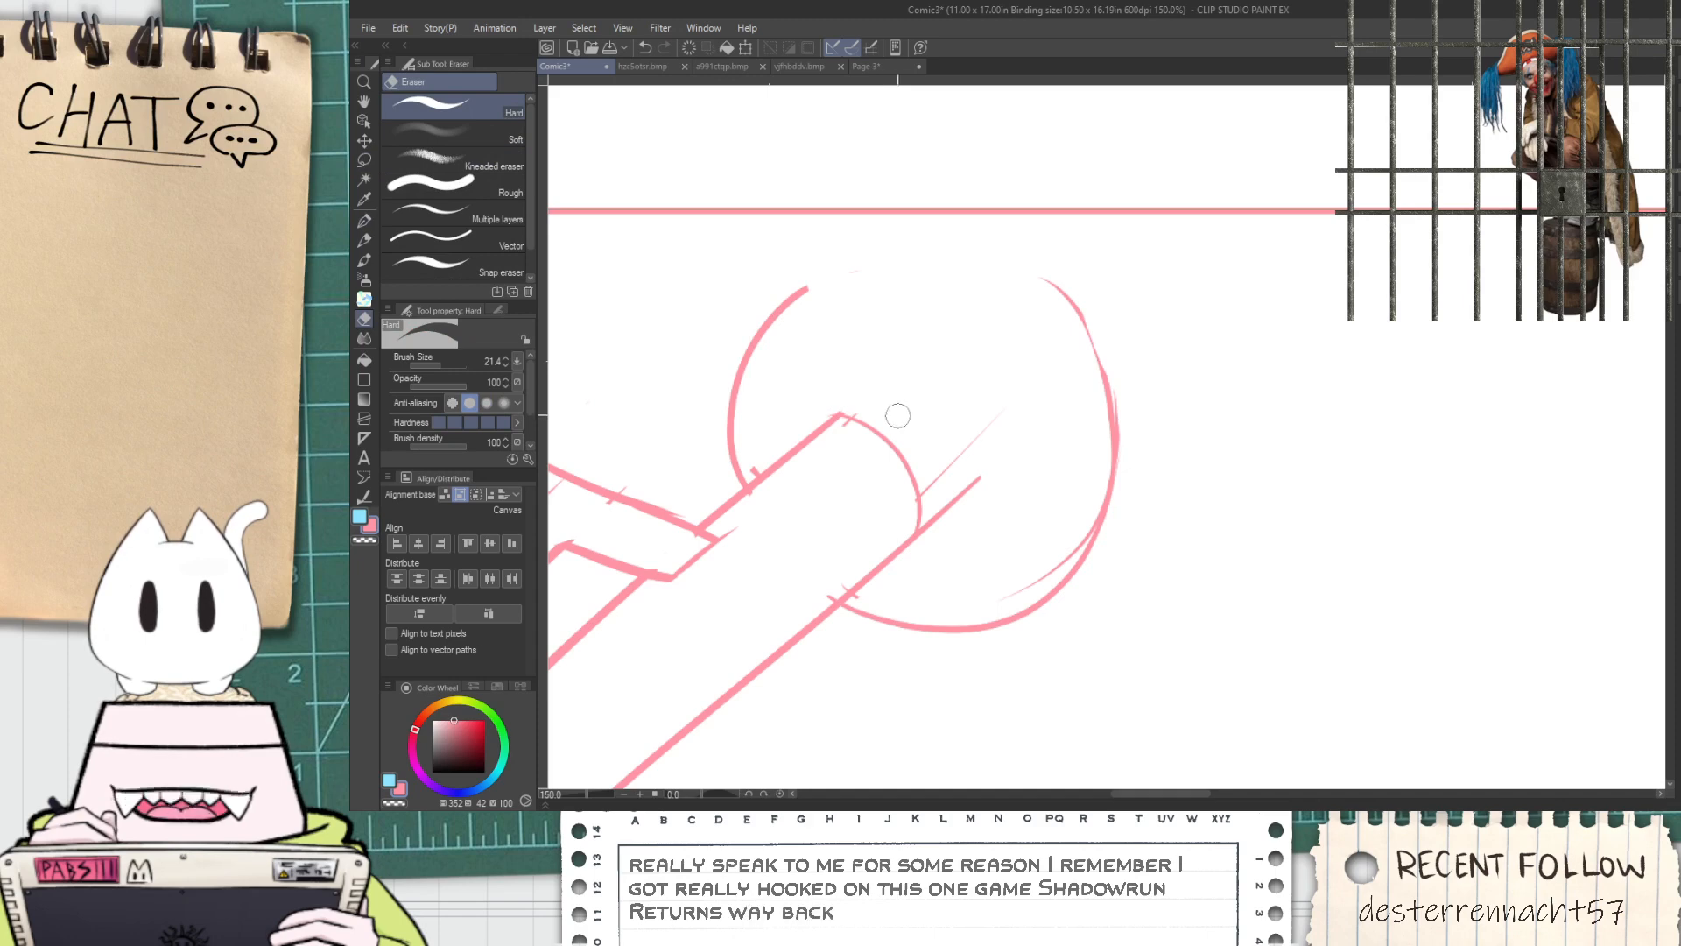
pyautogui.moveTo(955, 460); pyautogui.dragTo(960, 467)
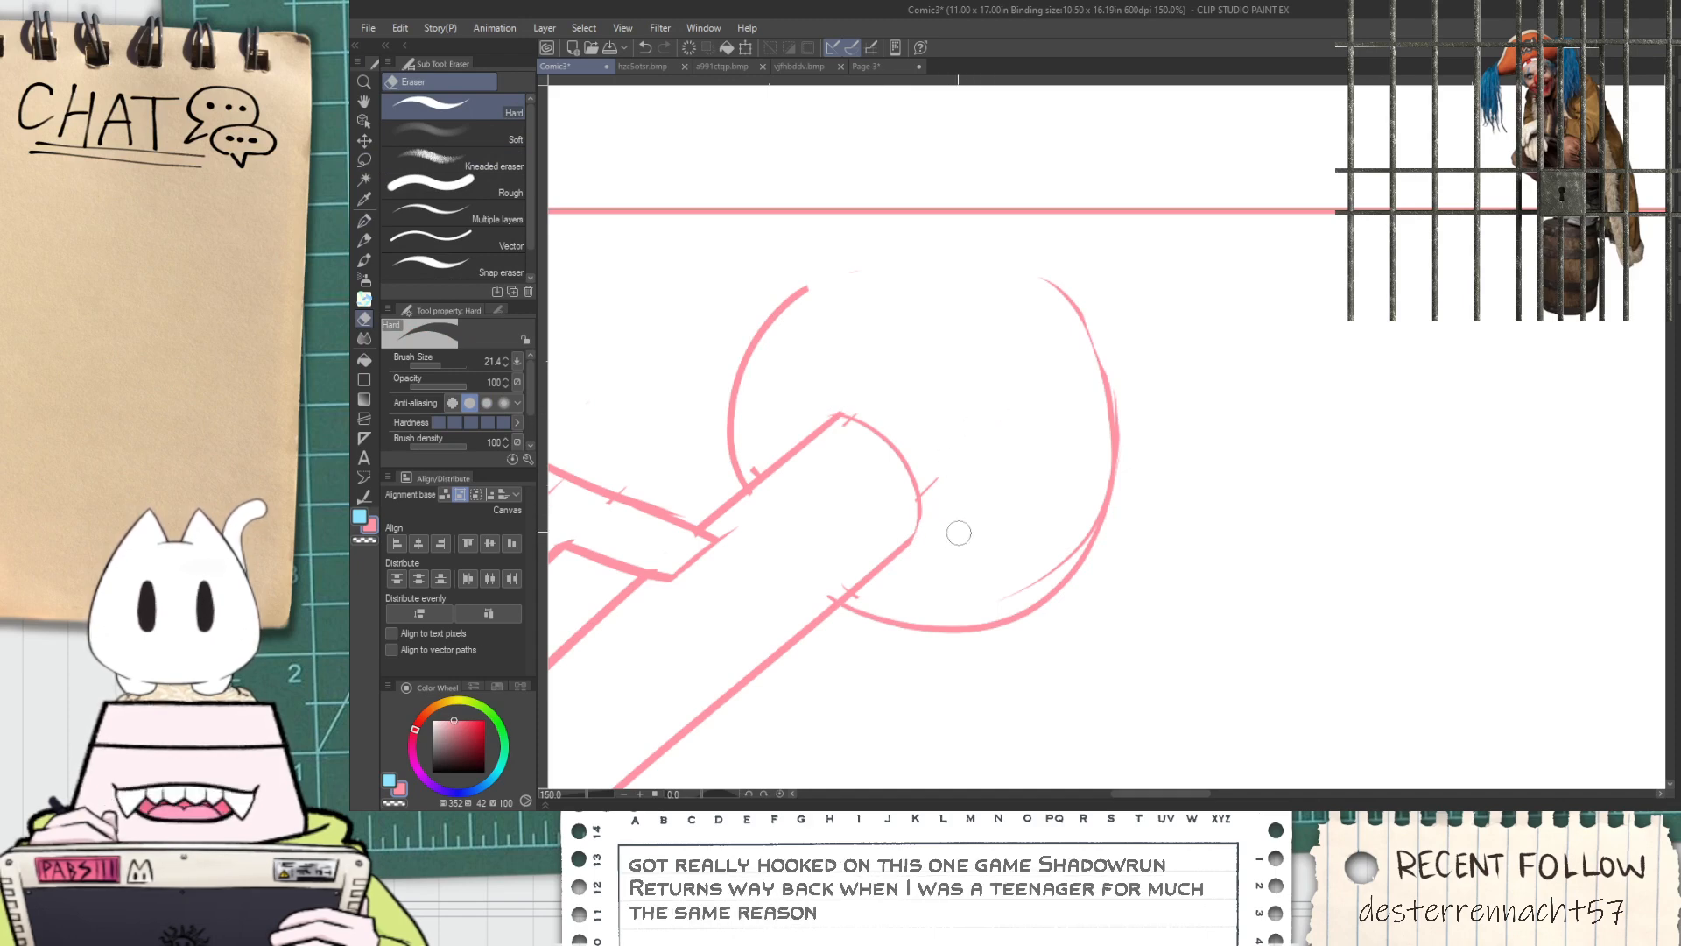
pyautogui.scroll(3, 832, 587)
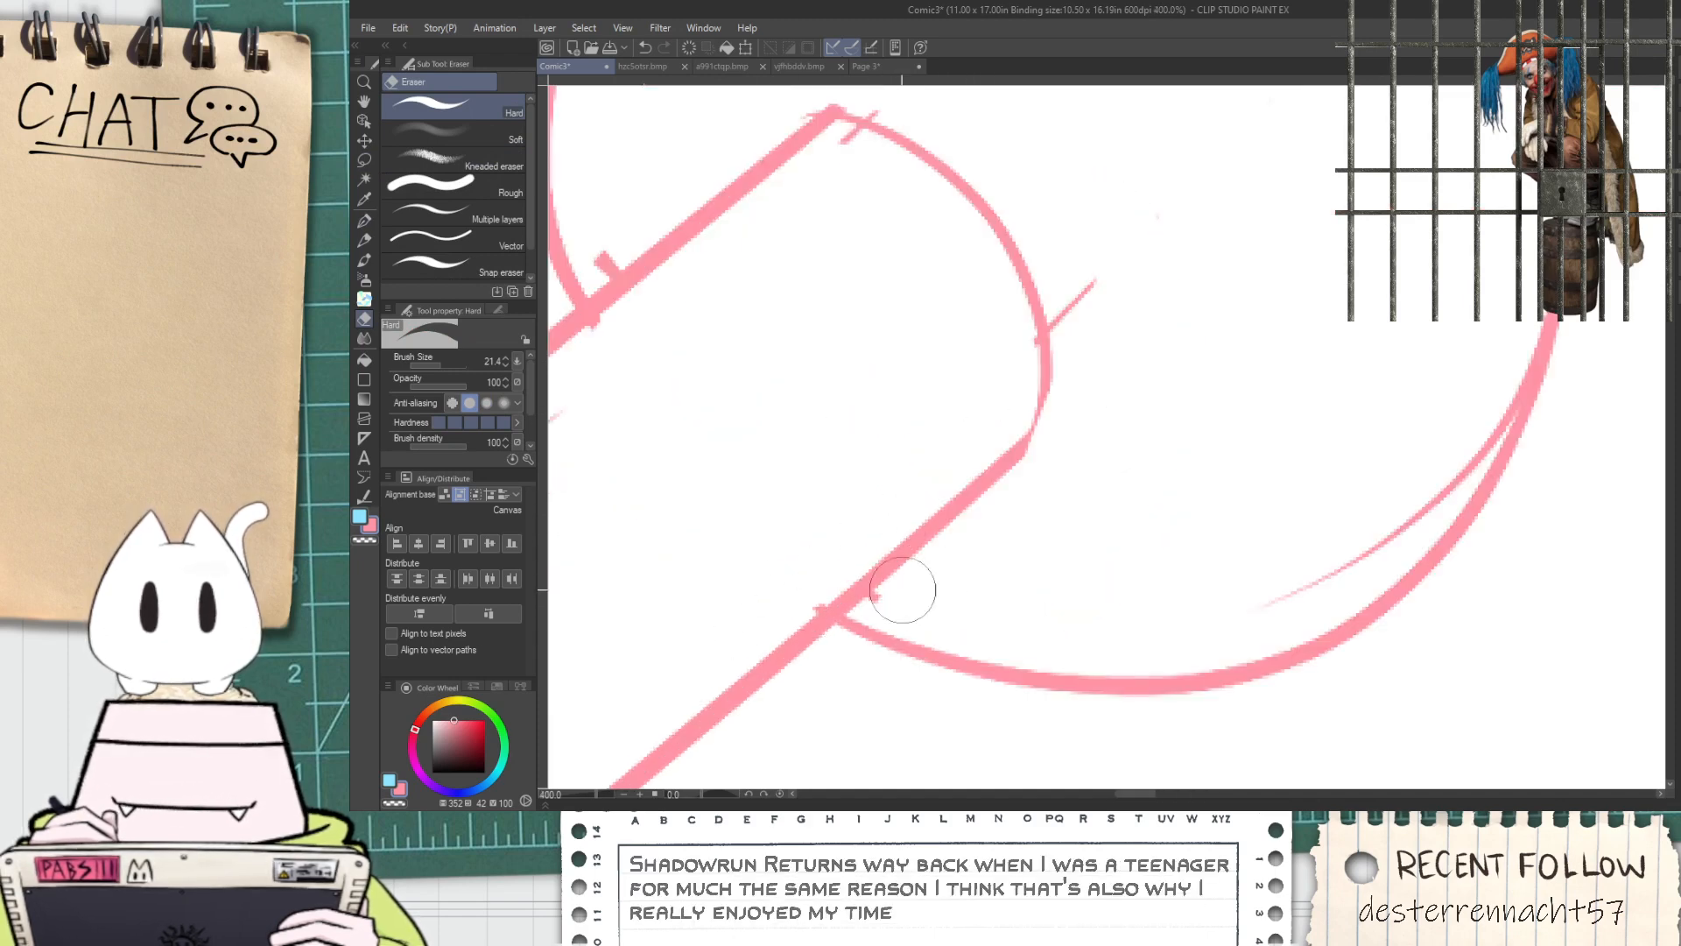
# Redraw the rod's rounded end with a bolder curve and erase the doubled old line
pyautogui.scroll(-2, 884, 592)
pyautogui.press('space')
pyautogui.moveTo(866, 532); pyautogui.dragTo(875, 627)
pyautogui.scroll(2, 848, 491)
pyautogui.press('p')
pyautogui.moveTo(850, 450)
pyautogui.mouseDown()
pyautogui.moveTo(880, 450)
pyautogui.moveTo(1077, 622)
pyautogui.moveTo(1088, 665)
pyautogui.mouseUp()
pyautogui.hotkey('ctrl', 'z')
pyautogui.hotkey('ctrl', 'z')
pyautogui.moveTo(886, 446); pyautogui.dragTo(1101, 664)
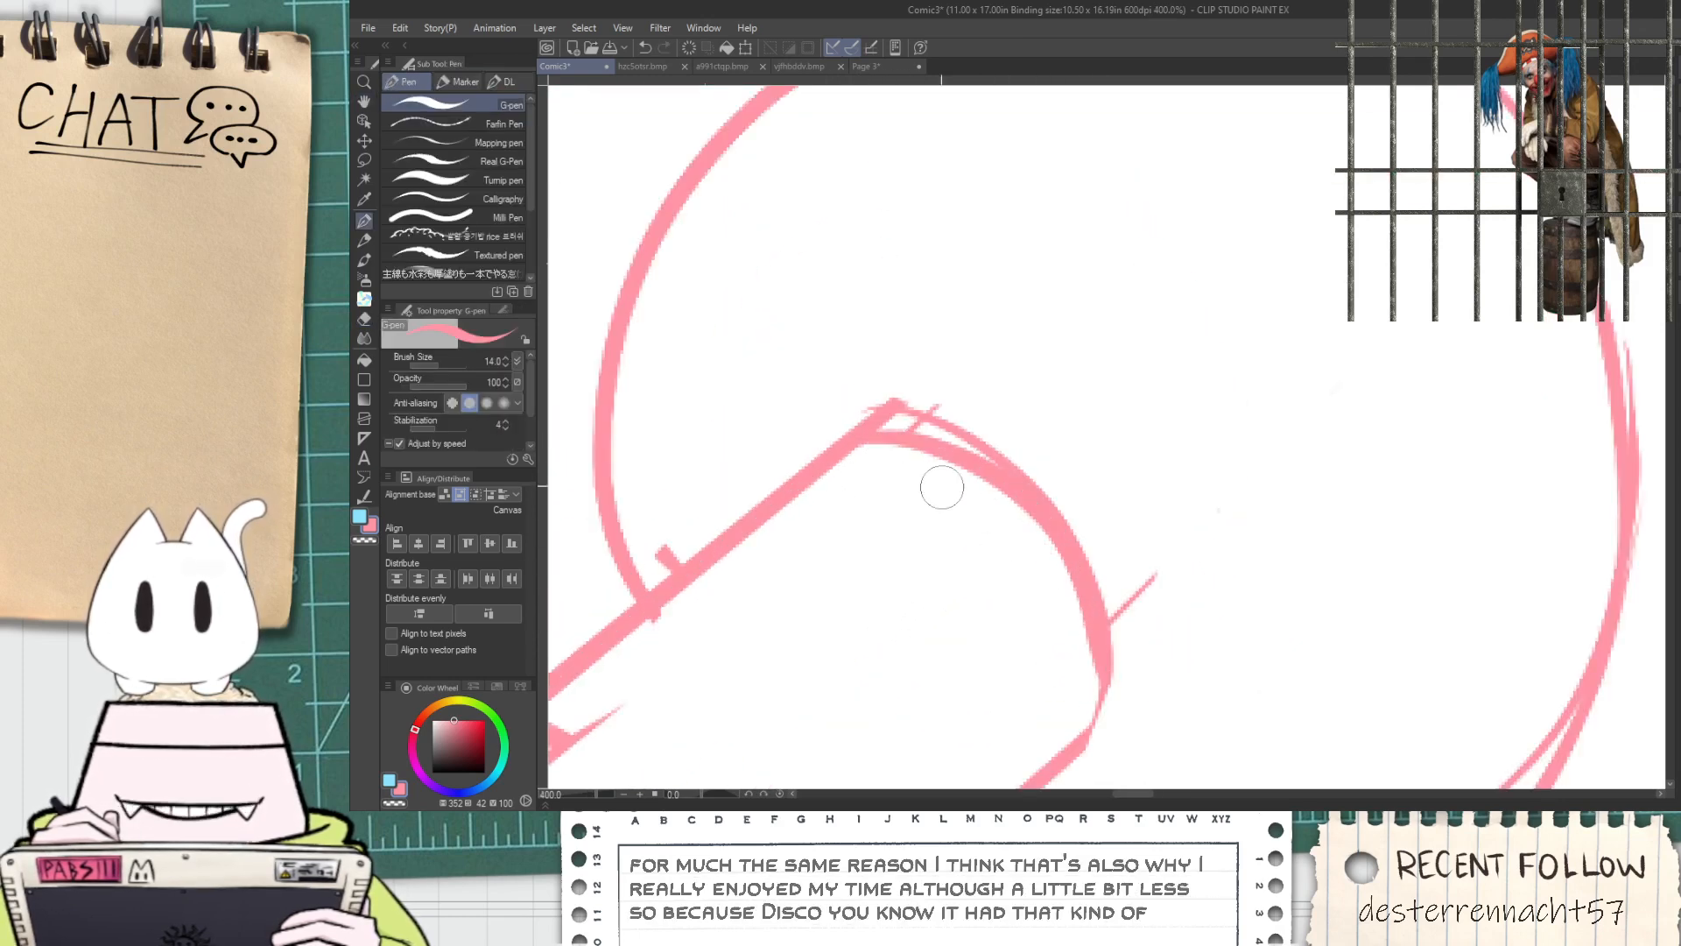
pyautogui.press('e')
pyautogui.moveTo(878, 392); pyautogui.dragTo(1058, 474)
pyautogui.hotkey('ctrl', 'z')
pyautogui.scroll(-3, 1072, 519)
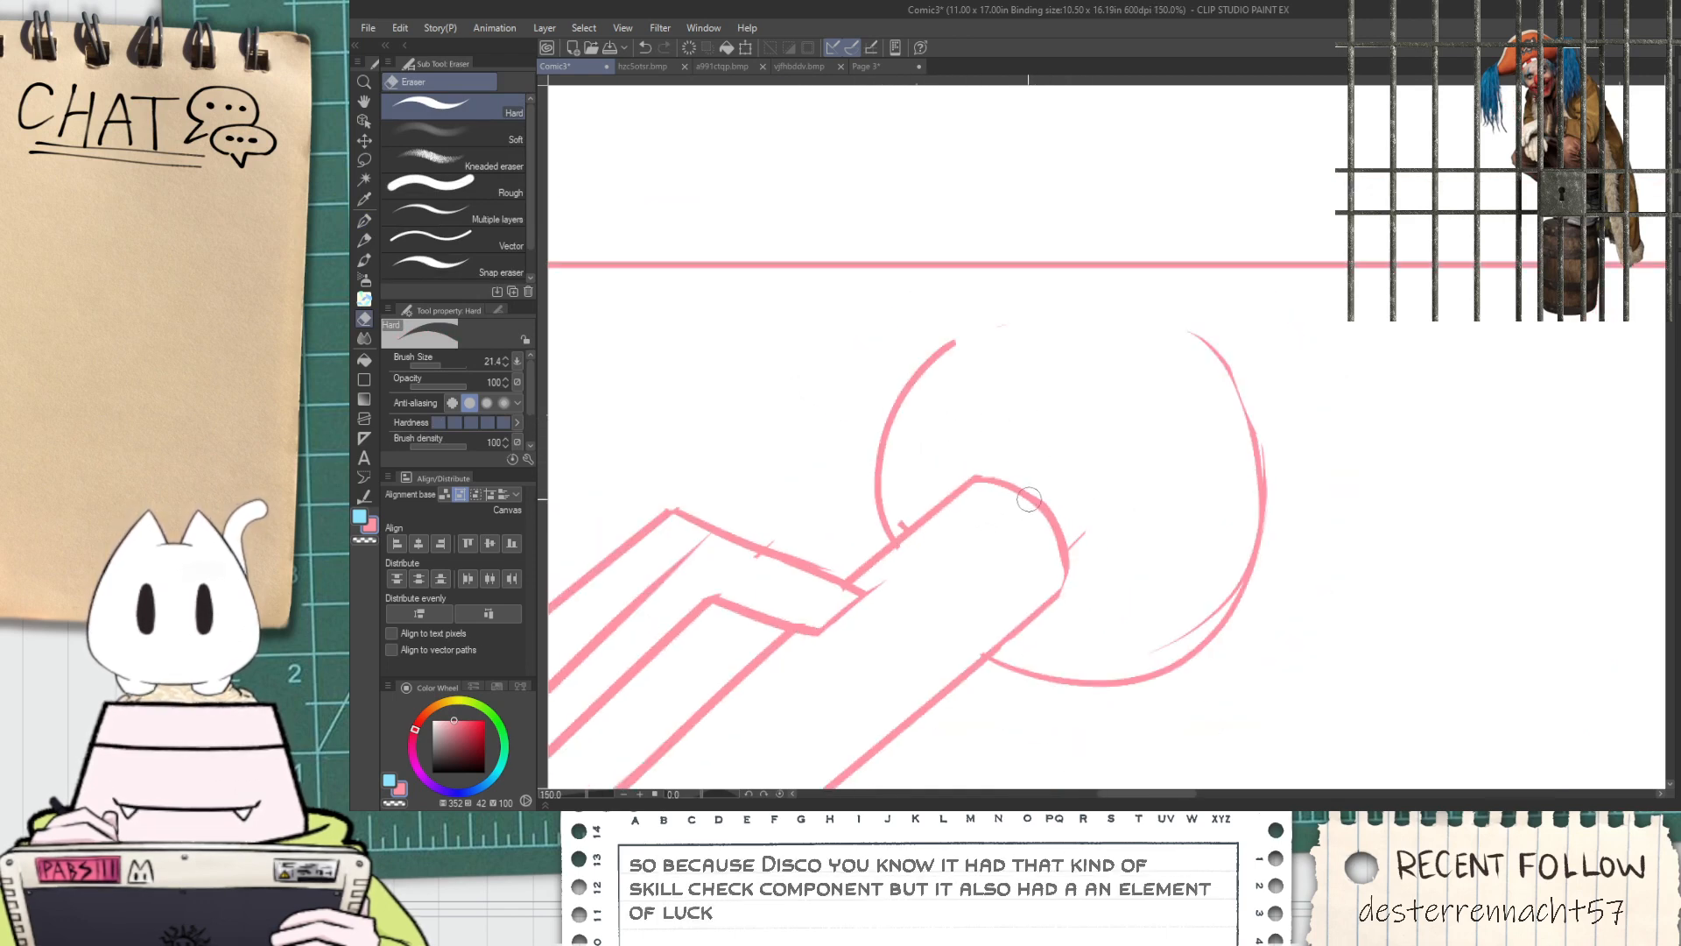
# Add small rim arcs on both sides of the rod's rounded end inside the ball
pyautogui.scroll(3, 1015, 506)
pyautogui.press('p')
pyautogui.moveTo(847, 544)
pyautogui.mouseDown()
pyautogui.moveTo(921, 451)
pyautogui.moveTo(975, 453)
pyautogui.mouseUp()
pyautogui.scroll(-2, 972, 476)
pyautogui.scroll(2, 1008, 511)
pyautogui.moveTo(920, 718)
pyautogui.mouseDown()
pyautogui.moveTo(974, 711)
pyautogui.moveTo(1023, 673)
pyautogui.mouseUp()
pyautogui.hotkey('ctrl', 'z')
pyautogui.hotkey('ctrl', 'z')
pyautogui.moveTo(900, 698)
pyautogui.mouseDown()
pyautogui.moveTo(1023, 666)
pyautogui.moveTo(979, 426)
pyautogui.mouseUp()
pyautogui.scroll(-4, 934, 442)
pyautogui.moveTo(876, 363); pyautogui.dragTo(796, 376)
pyautogui.scroll(2, 796, 375)
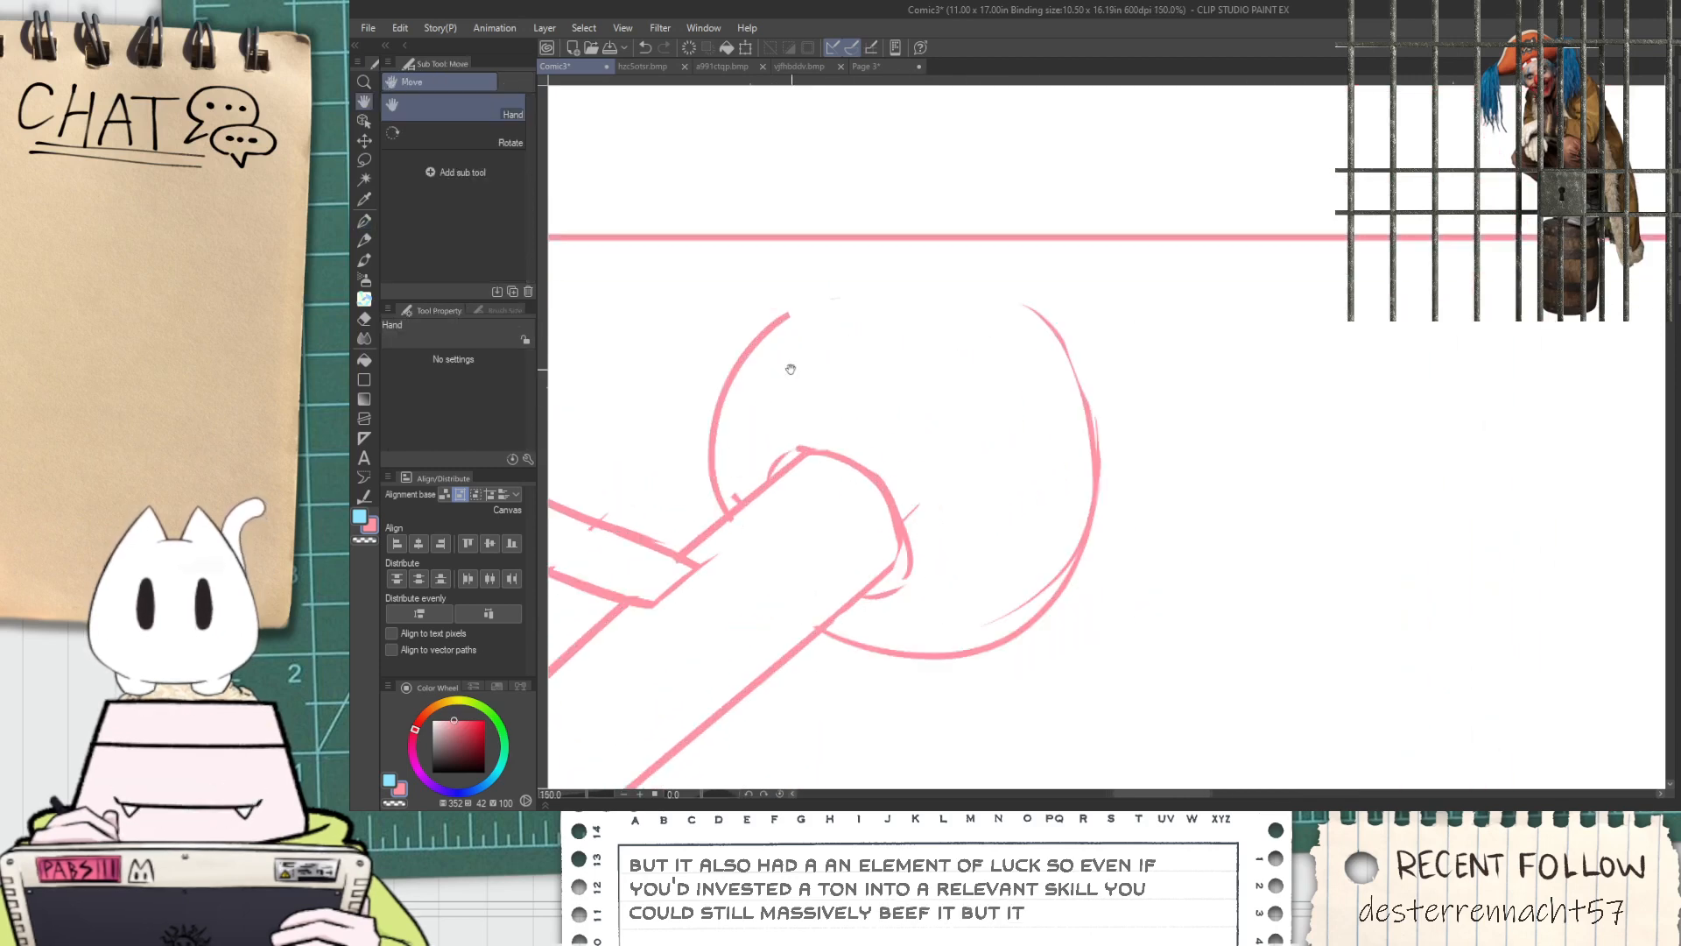
pyautogui.moveTo(780, 302); pyautogui.dragTo(983, 349)
pyautogui.hotkey('ctrl', 'z')
pyautogui.moveTo(778, 300); pyautogui.dragTo(1076, 501)
pyautogui.hotkey('ctrl', 'z')
pyautogui.moveTo(781, 300); pyautogui.dragTo(1032, 368)
pyautogui.hotkey('ctrl', 'z')
pyautogui.moveTo(779, 302); pyautogui.dragTo(1040, 442)
pyautogui.hotkey('ctrl', 'z')
pyautogui.moveTo(776, 300); pyautogui.dragTo(1208, 412)
pyautogui.hotkey('ctrl', 'z')
pyautogui.moveTo(755, 308)
pyautogui.mouseDown()
pyautogui.moveTo(1028, 338)
pyautogui.moveTo(1116, 438)
pyautogui.moveTo(912, 304)
pyautogui.moveTo(1118, 483)
pyautogui.moveTo(1040, 491)
pyautogui.mouseUp()
pyautogui.hotkey('ctrl', 'z')
pyautogui.hotkey('ctrl', 'z')
# Lasso the ball's left arc, enlarge and rotate it, and set its lower end against the rod
pyautogui.scroll(-1, 1012, 423)
pyautogui.scroll(-2, 1012, 423)
pyautogui.press('space')
pyautogui.scroll(3, 1040, 491)
pyautogui.moveTo(855, 500)
pyautogui.mouseDown()
pyautogui.moveTo(809, 436)
pyautogui.moveTo(1008, 486)
pyautogui.mouseUp()
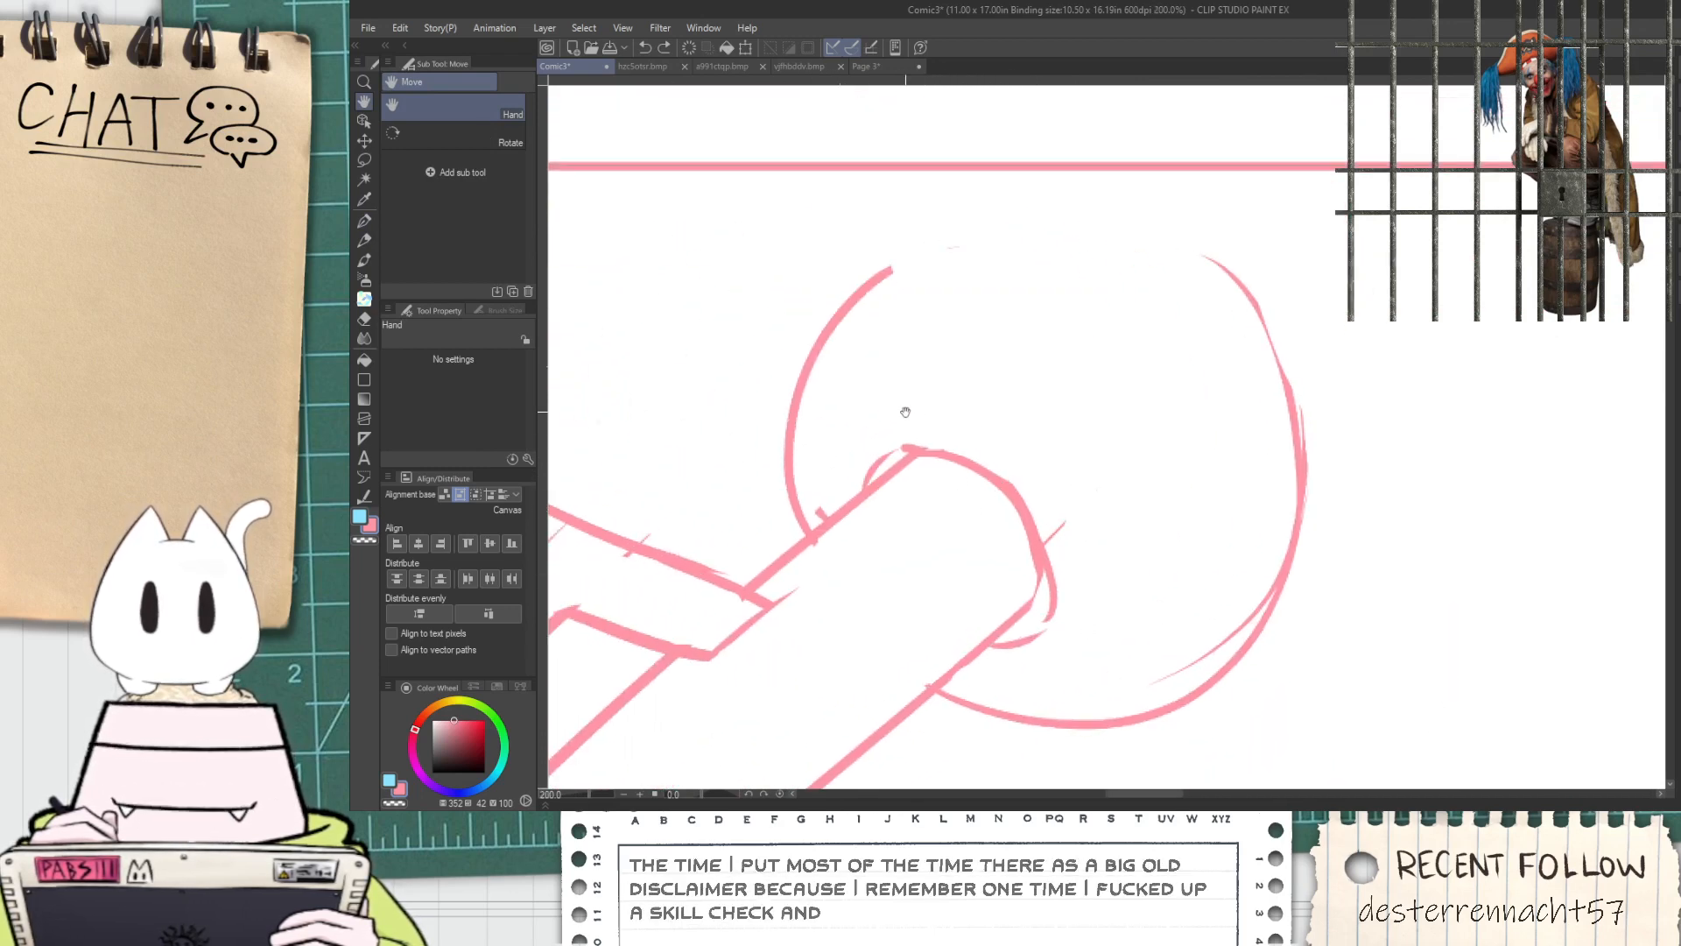
pyautogui.press('m')
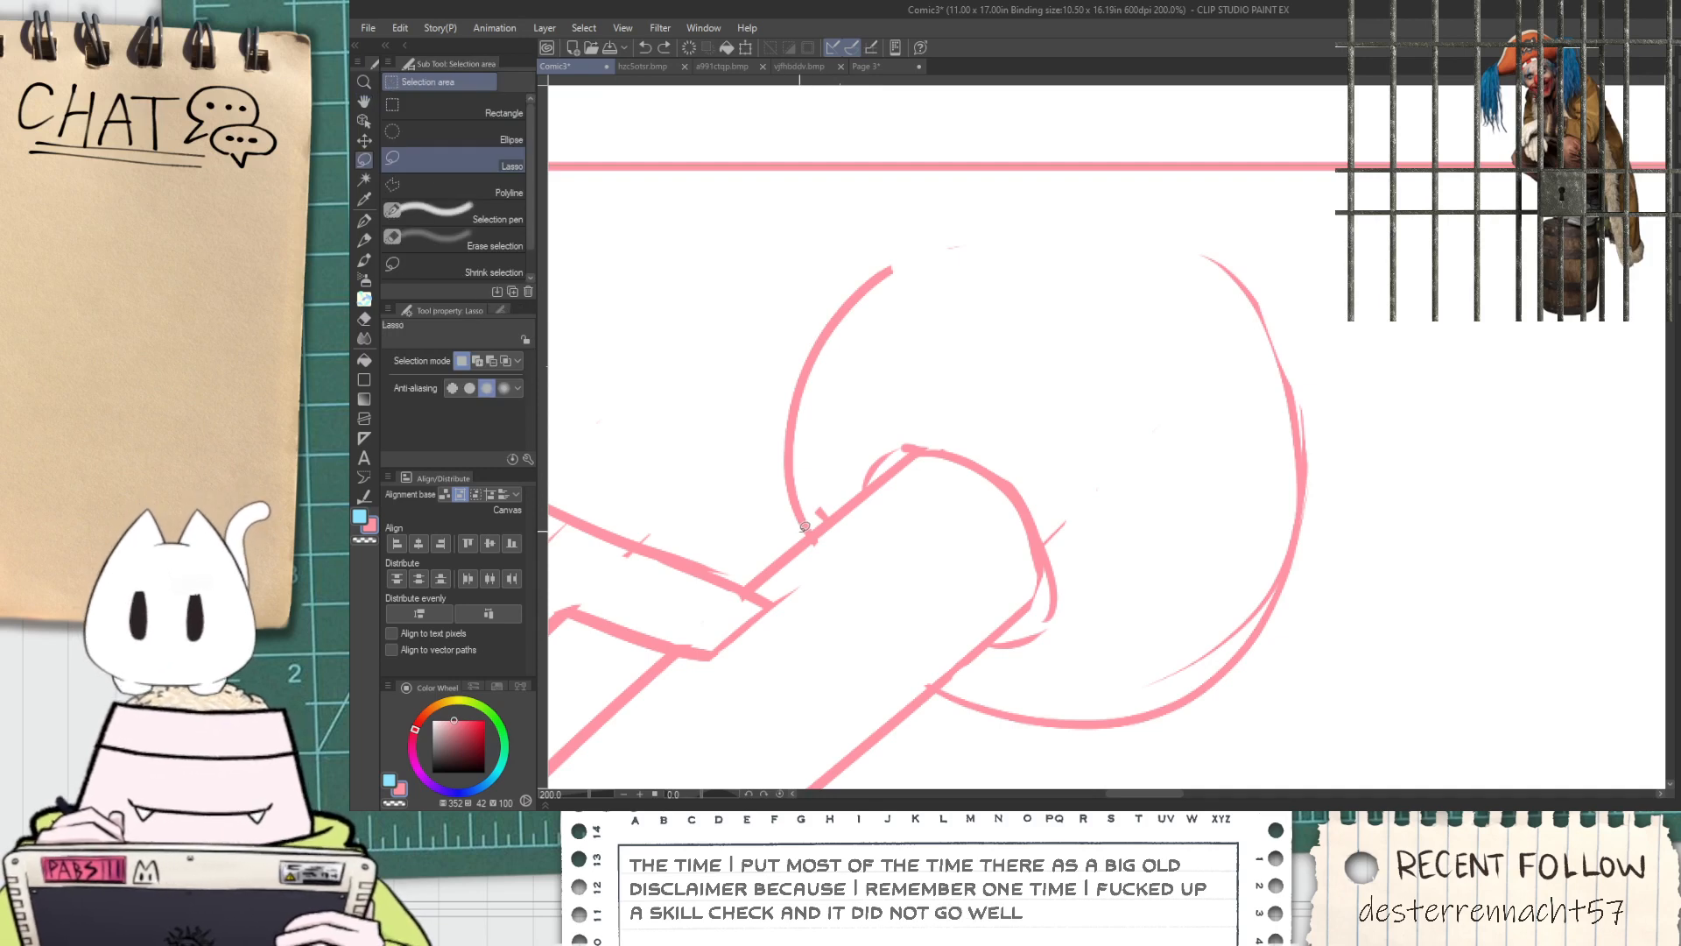
pyautogui.moveTo(831, 513); pyautogui.dragTo(807, 529)
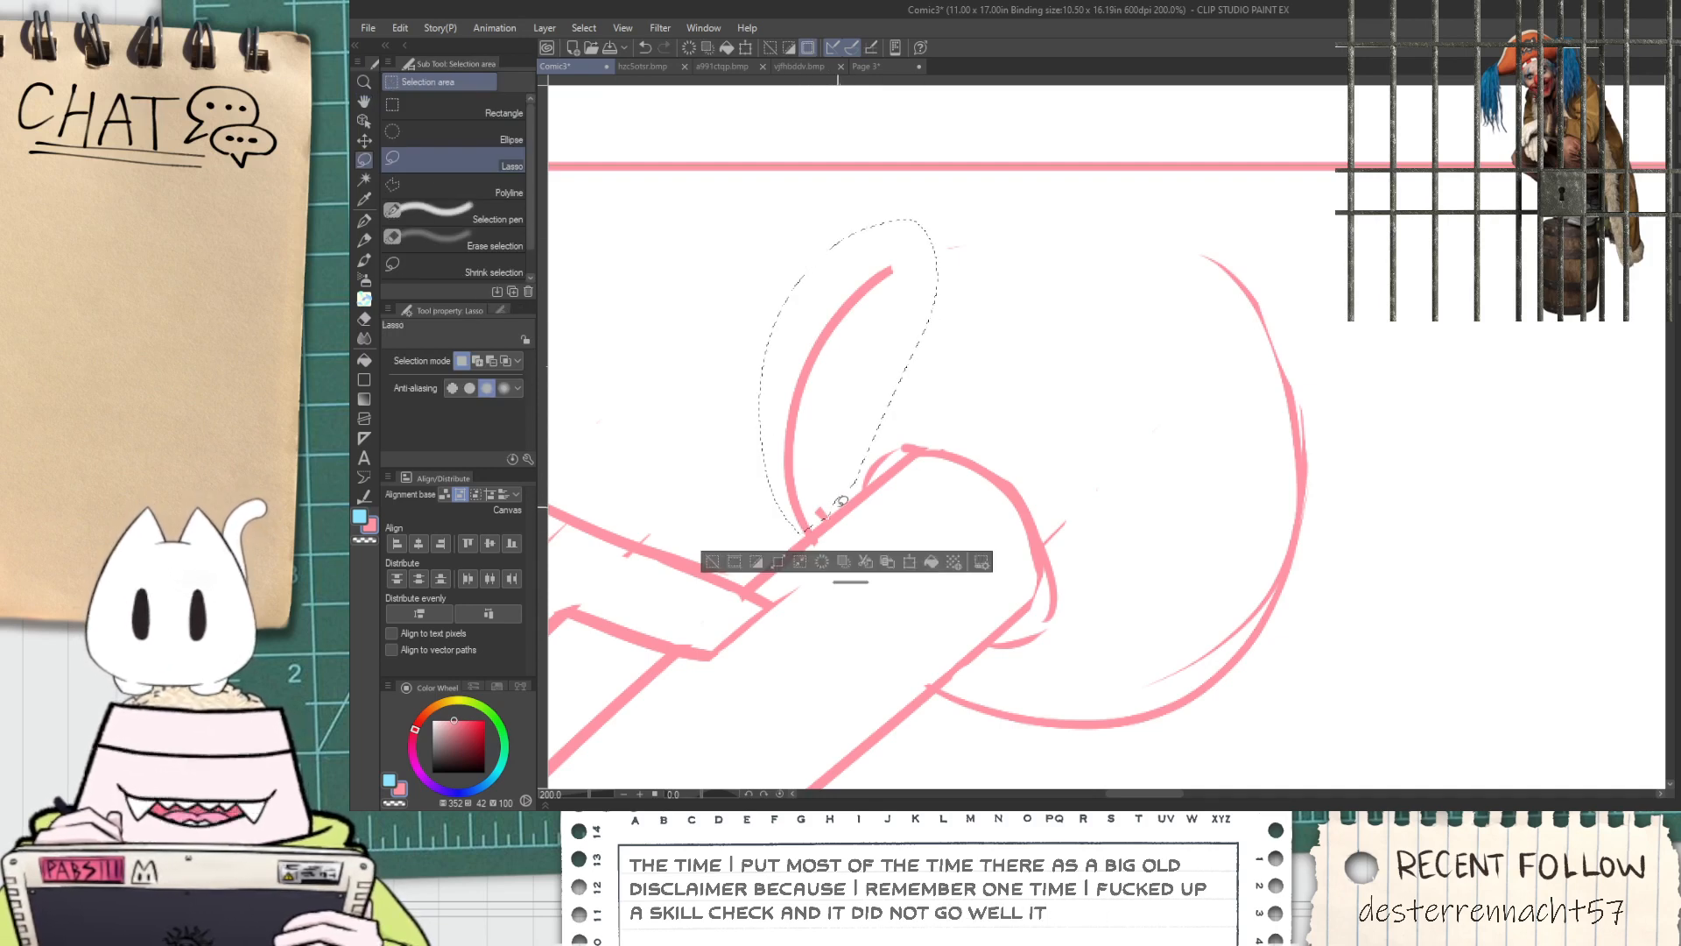
pyautogui.hotkey('ctrl', 't')
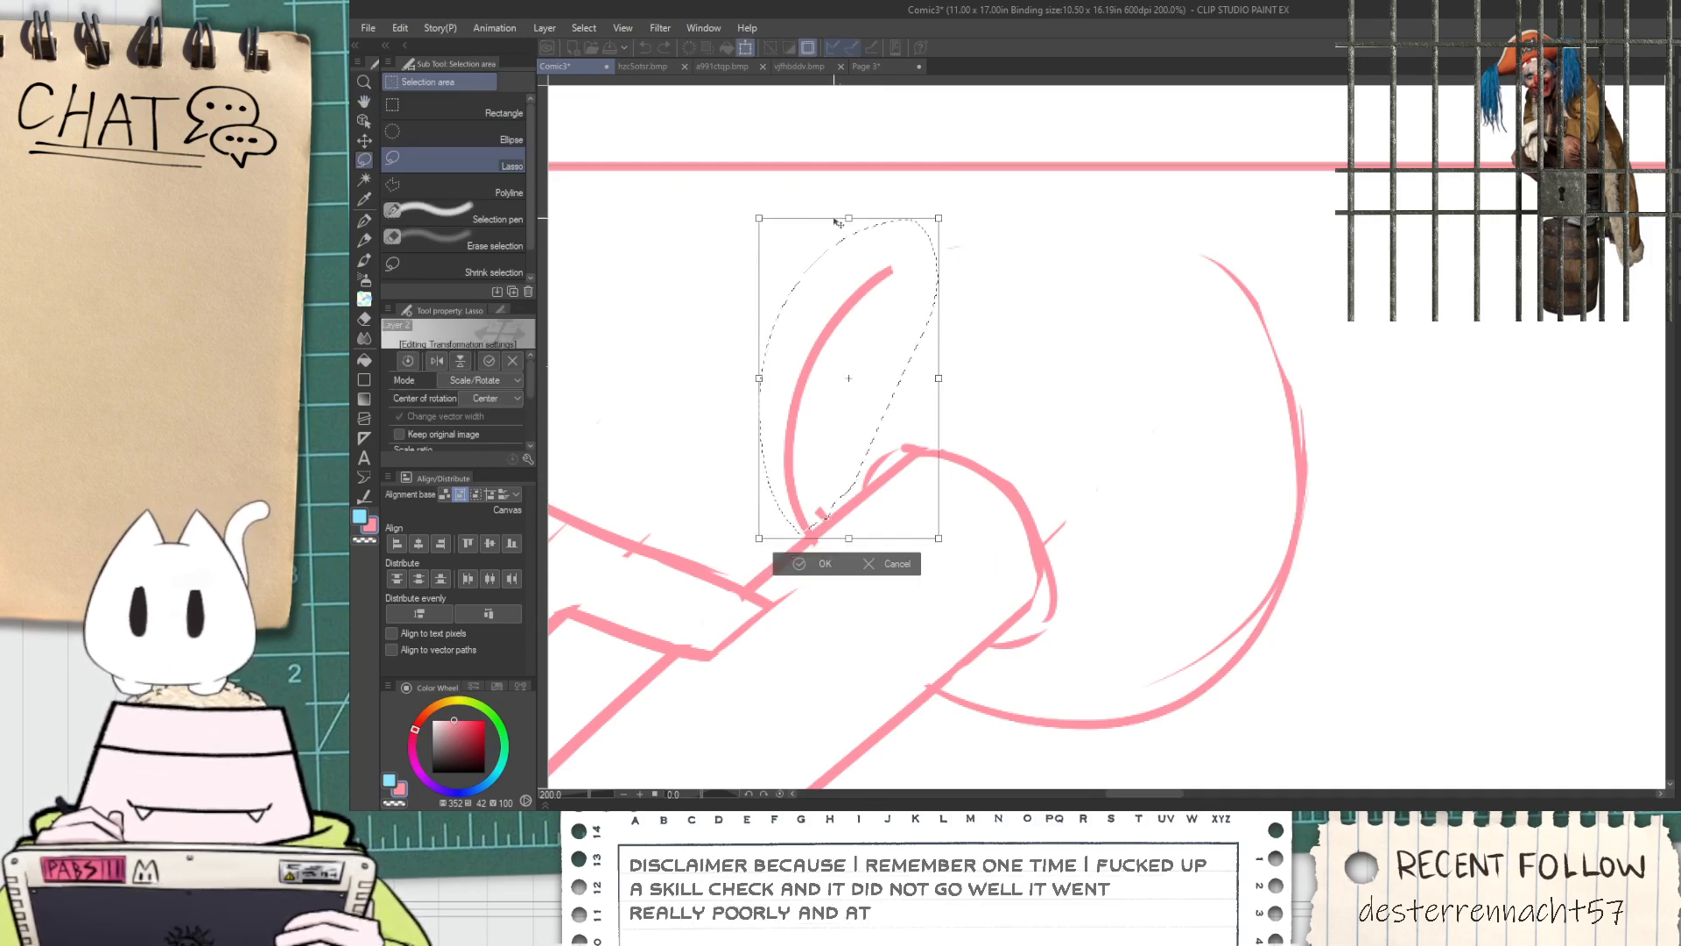
pyautogui.moveTo(759, 218)
pyautogui.mouseDown()
pyautogui.moveTo(701, 167)
pyautogui.moveTo(698, 210)
pyautogui.moveTo(671, 161)
pyautogui.mouseUp()
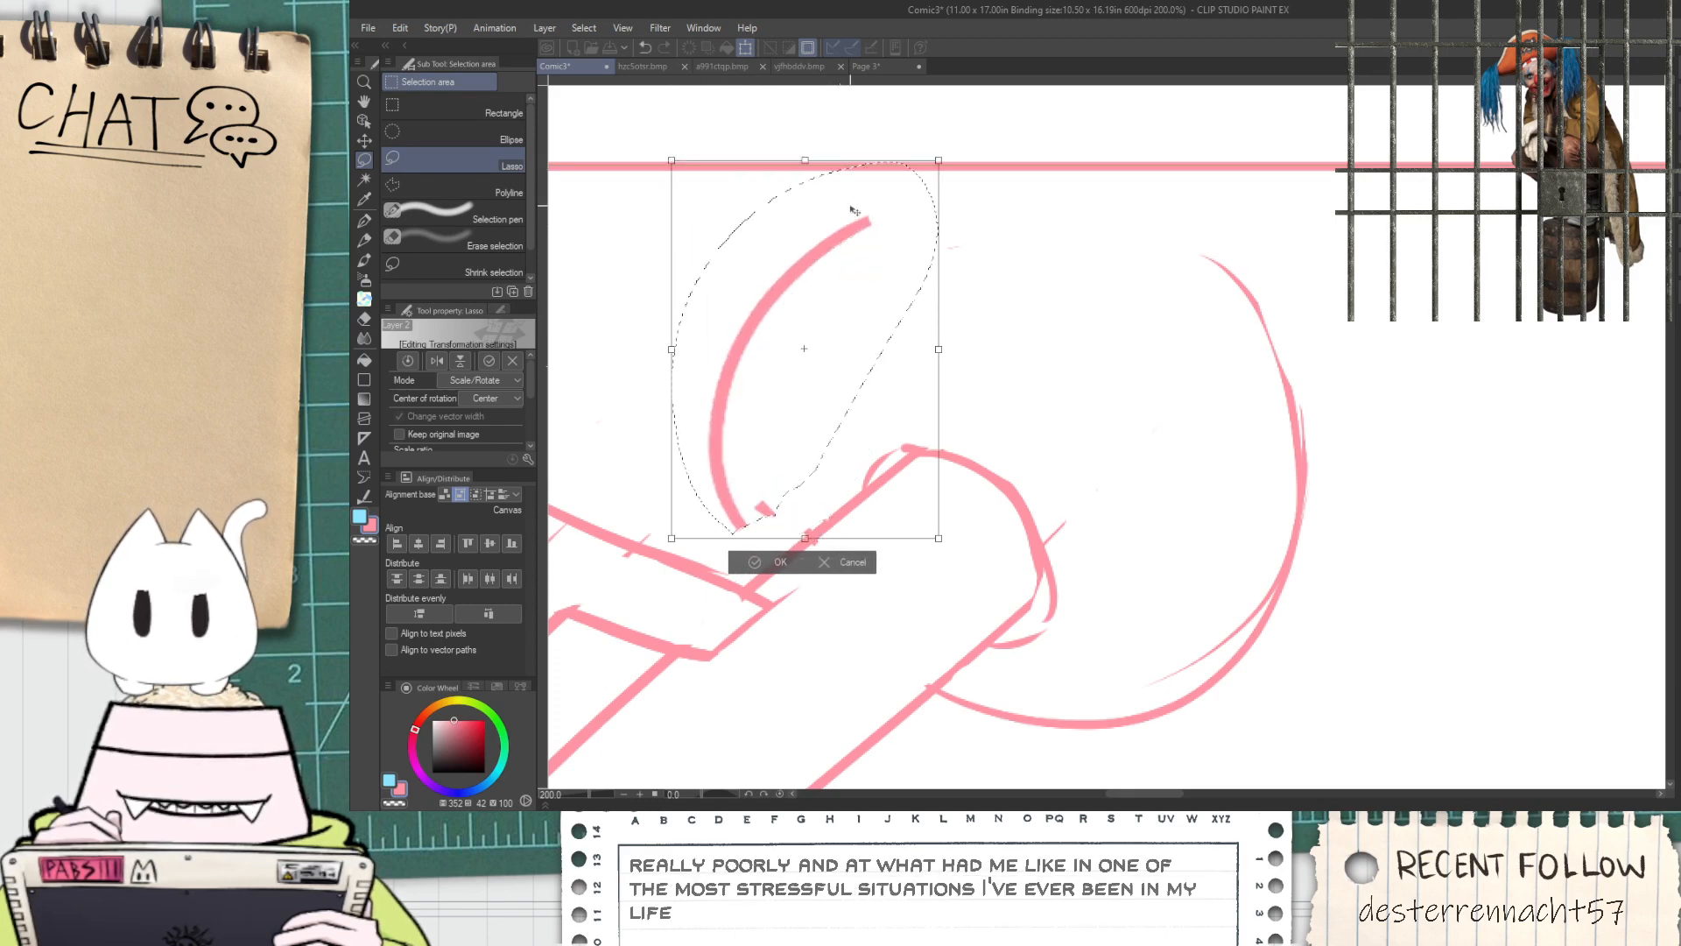
pyautogui.moveTo(954, 334)
pyautogui.mouseDown()
pyautogui.moveTo(939, 282)
pyautogui.moveTo(916, 418)
pyautogui.moveTo(934, 454)
pyautogui.mouseUp()
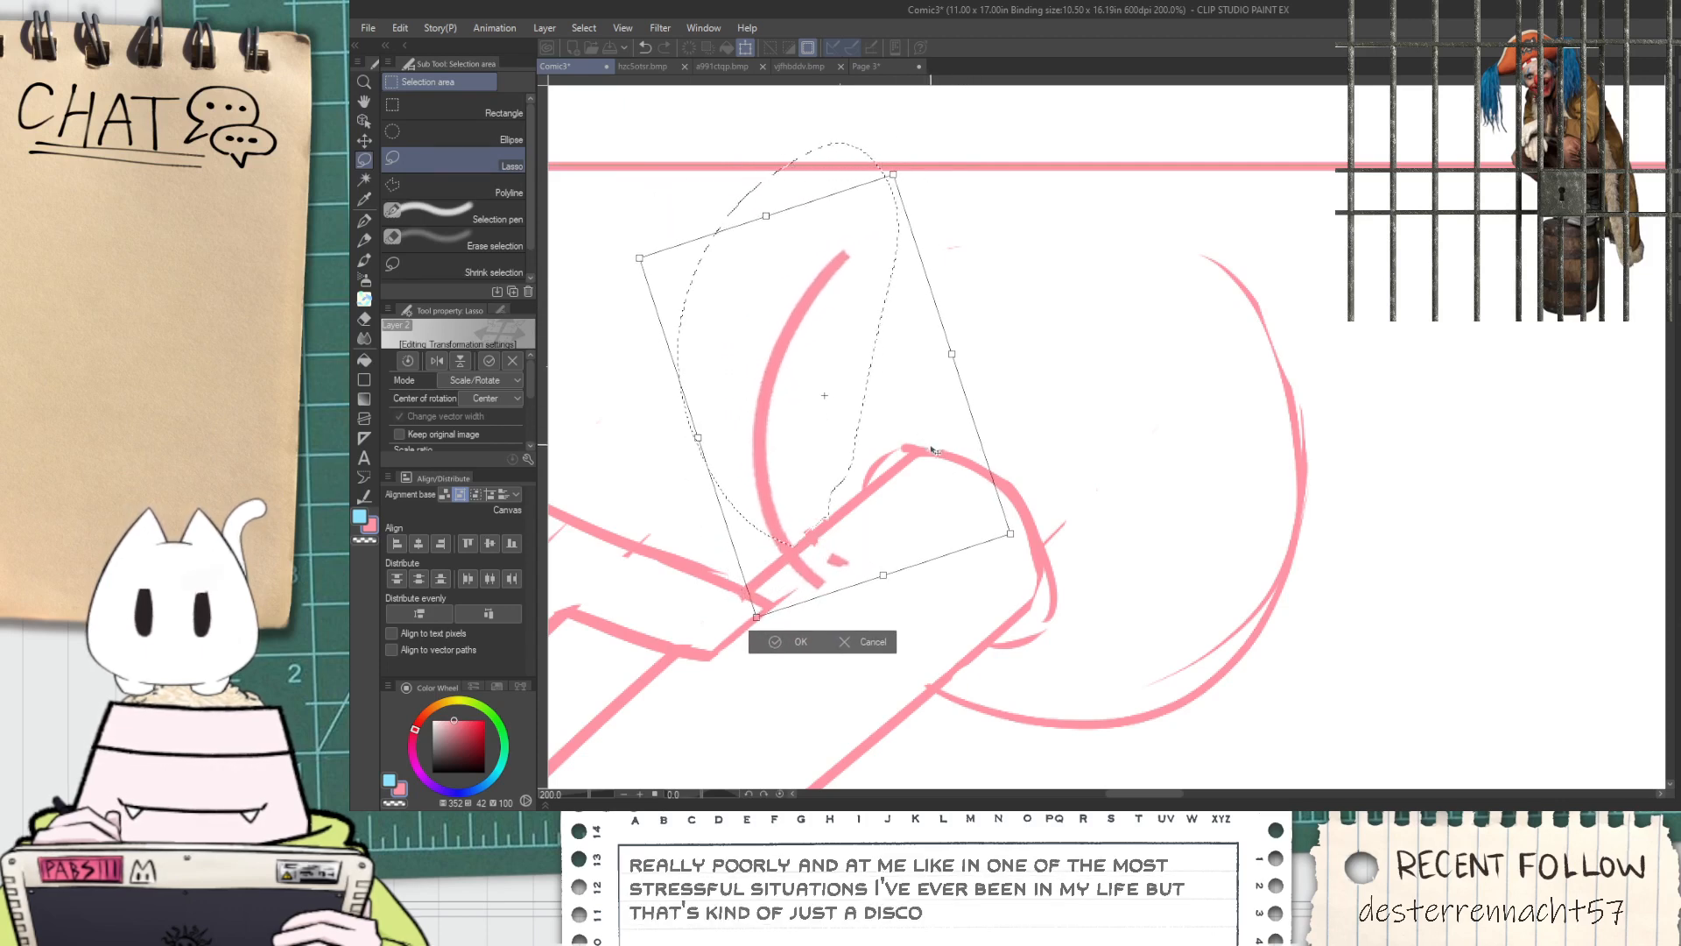
pyautogui.click(791, 644)
pyautogui.hotkey('ctrl', 'd')
# Erase the part of the ball's left arc that crosses over the rod's upper edge
pyautogui.press('e')
pyautogui.scroll(2, 814, 598)
pyautogui.moveTo(796, 599)
pyautogui.mouseDown()
pyautogui.moveTo(769, 609)
pyautogui.moveTo(770, 555)
pyautogui.mouseUp()
pyautogui.scroll(-2, 796, 526)
# Close the ball's open top with one curve from the left arc to the right side
pyautogui.press('p')
pyautogui.moveTo(777, 256); pyautogui.dragTo(1025, 257)
pyautogui.hotkey('ctrl', 'z')
pyautogui.moveTo(776, 261); pyautogui.dragTo(1105, 324)
pyautogui.hotkey('ctrl', 'z')
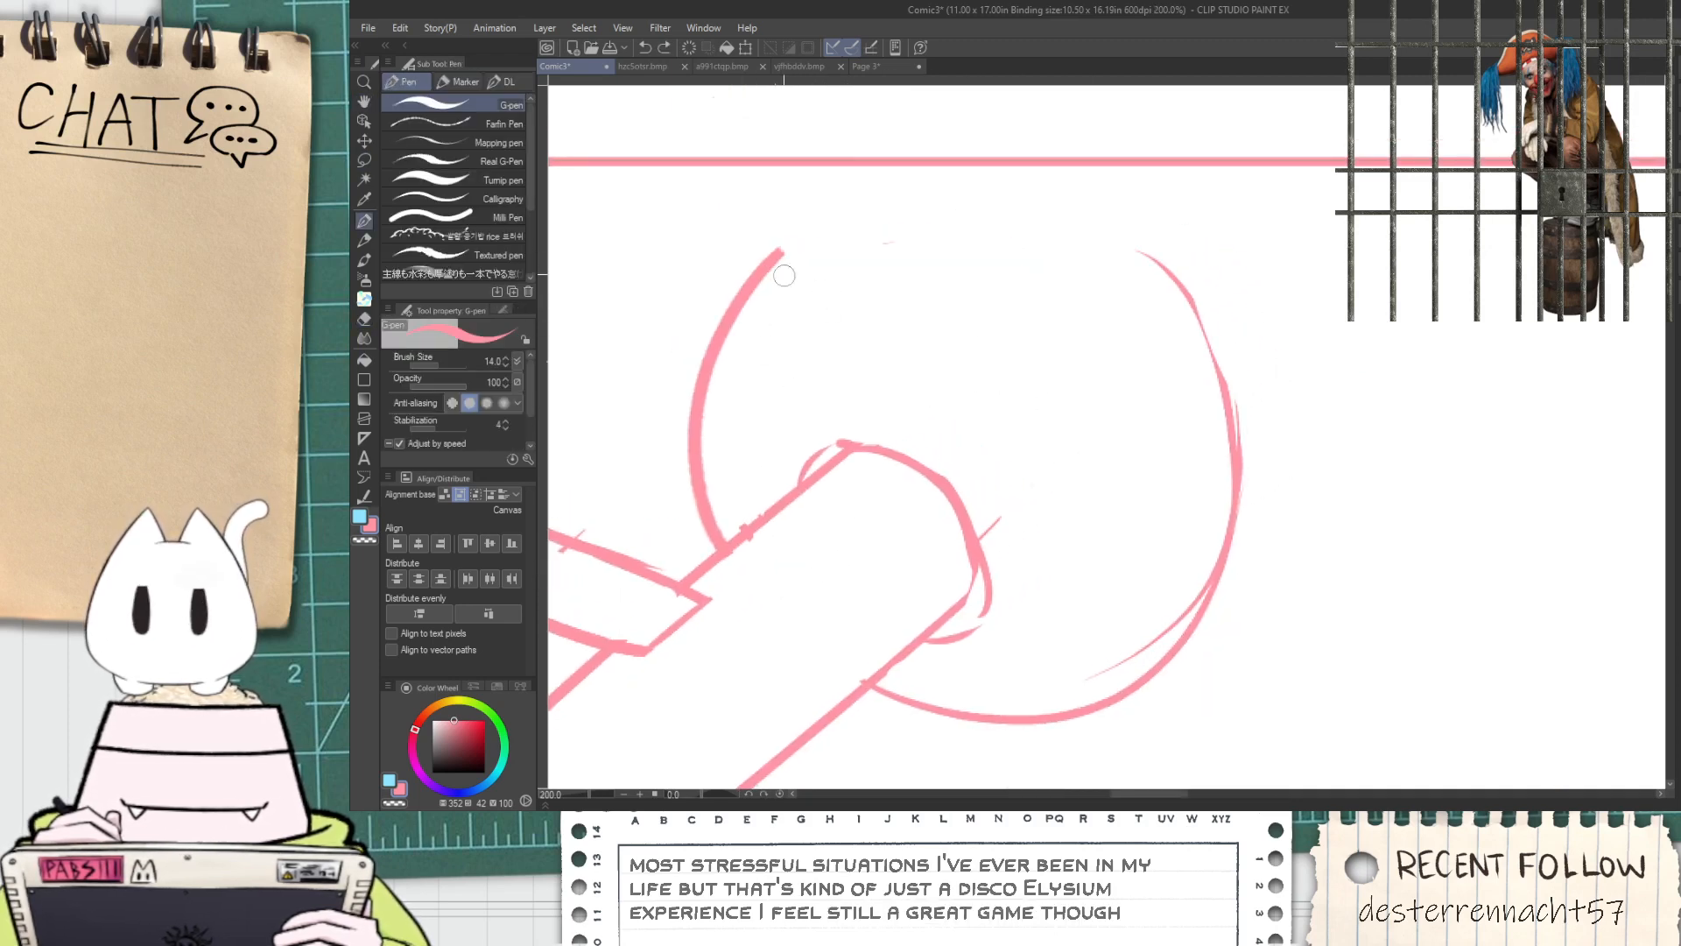
pyautogui.moveTo(748, 262); pyautogui.dragTo(1107, 302)
pyautogui.hotkey('ctrl', 'z')
pyautogui.moveTo(770, 256)
pyautogui.mouseDown()
pyautogui.moveTo(1051, 229)
pyautogui.moveTo(1196, 323)
pyautogui.mouseUp()
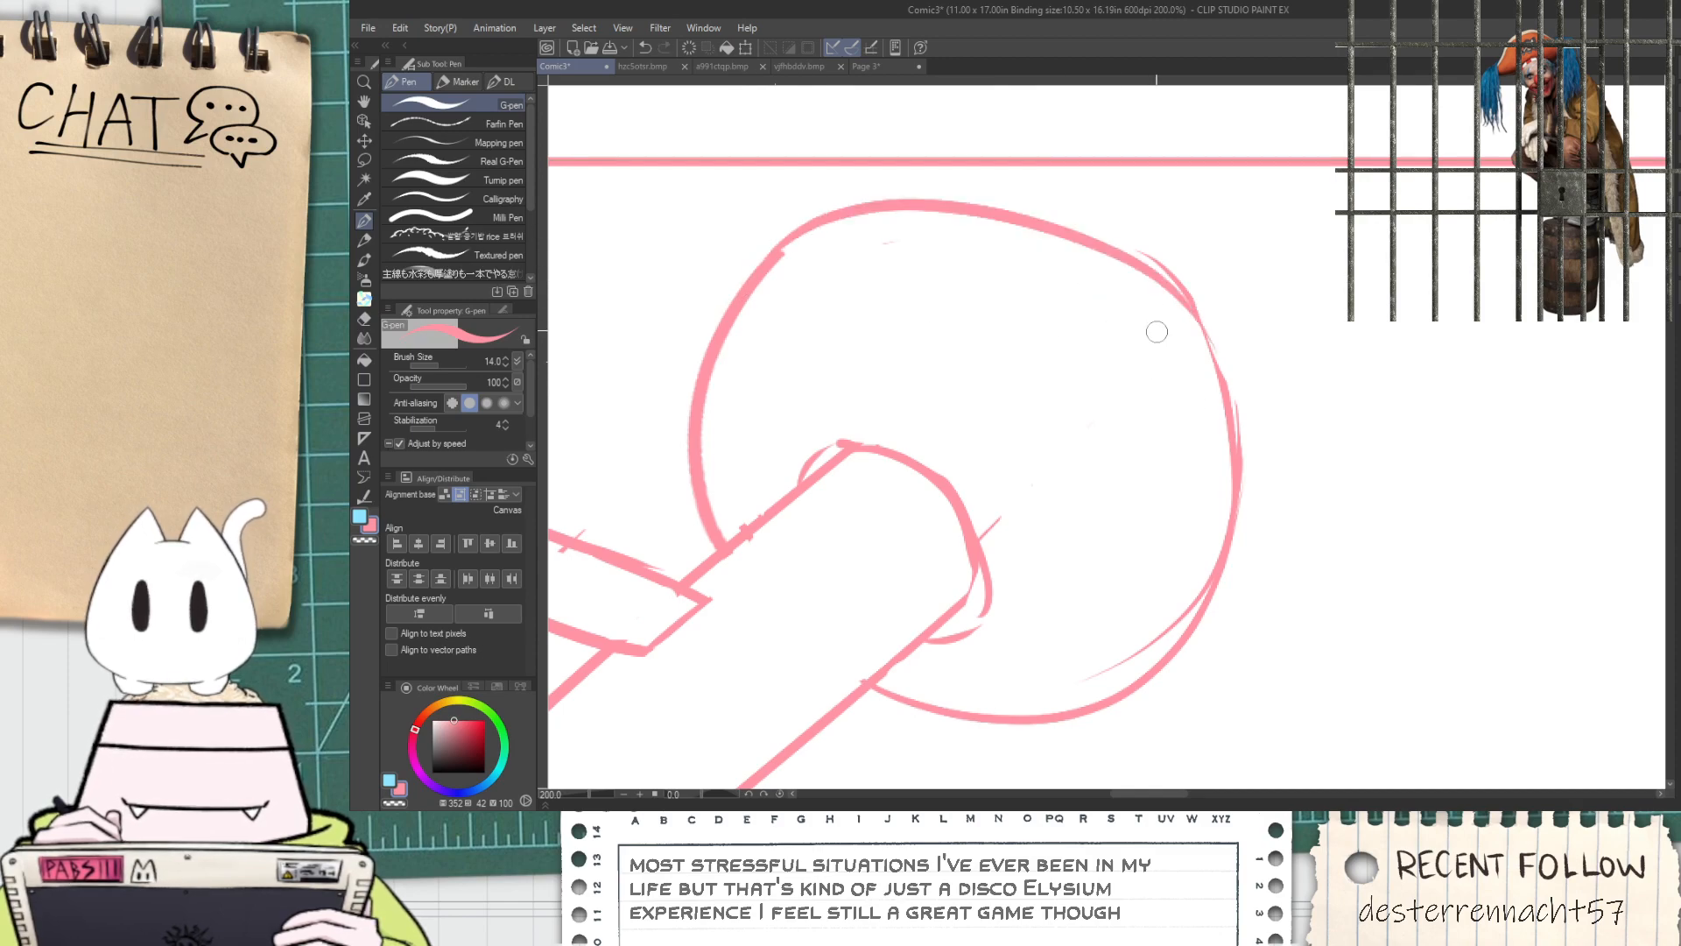
pyautogui.scroll(-4, 1224, 459)
# Redraw the rod's lower edge closer to its upper edge, meeting the rounded end, and erase the old line
pyautogui.moveTo(1098, 422); pyautogui.dragTo(928, 462)
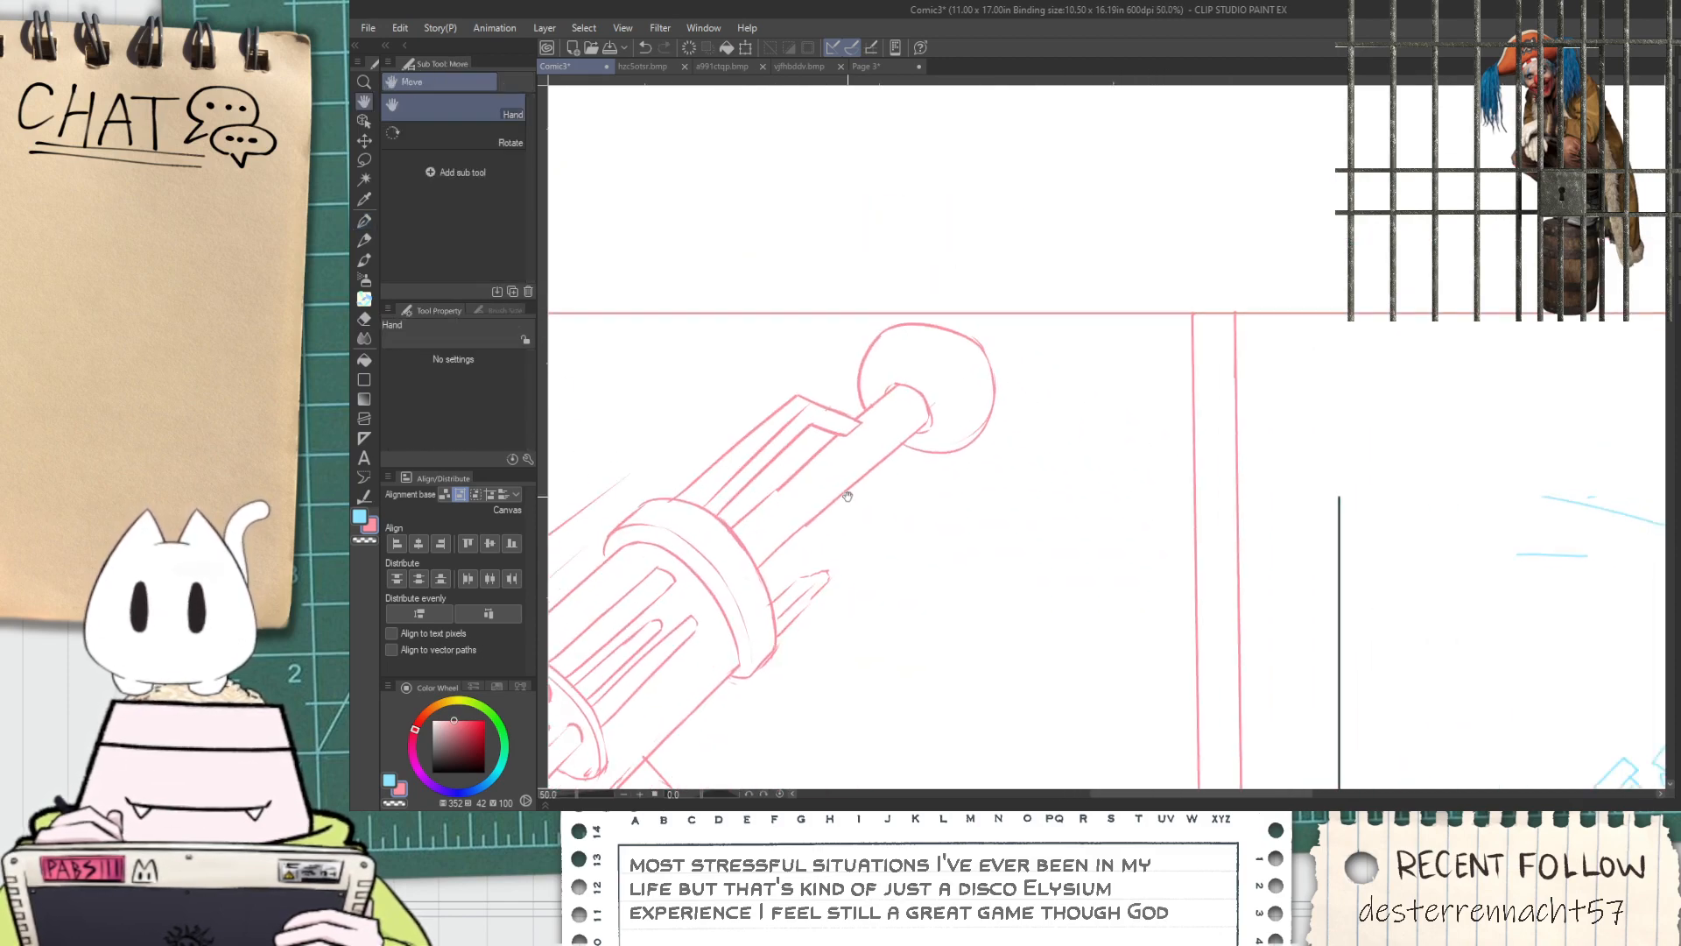
pyautogui.scroll(4, 848, 498)
pyautogui.press('e')
pyautogui.moveTo(724, 630)
pyautogui.mouseDown()
pyautogui.moveTo(898, 481)
pyautogui.moveTo(715, 646)
pyautogui.mouseUp()
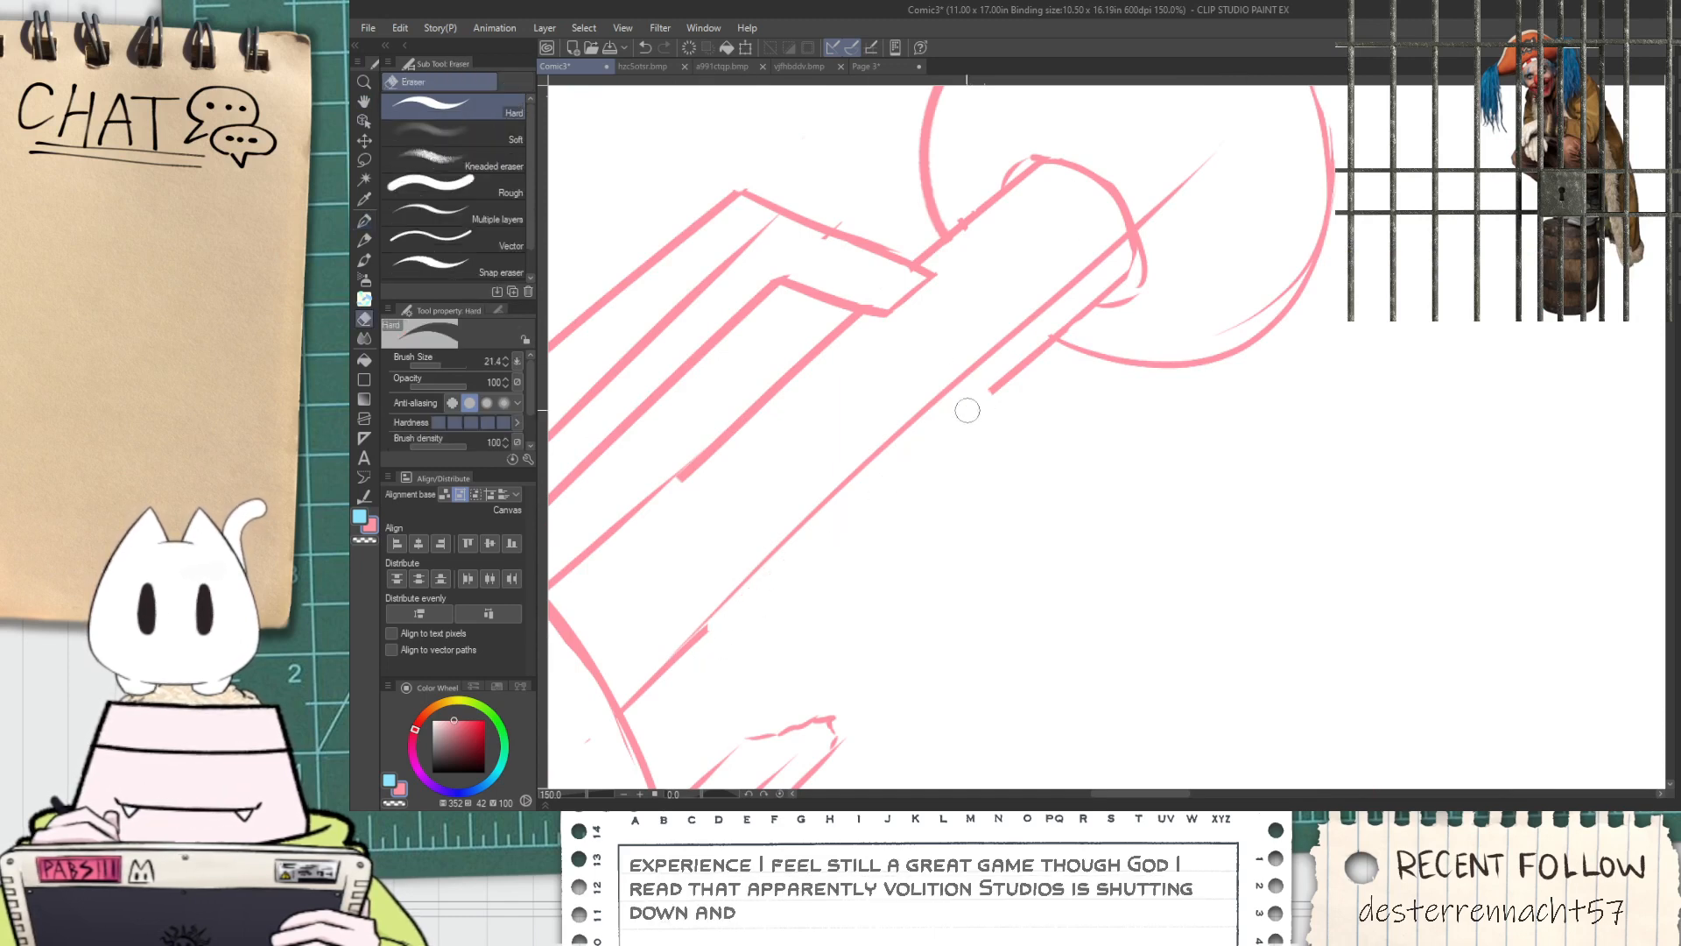
pyautogui.moveTo(1025, 355)
pyautogui.mouseDown()
pyautogui.moveTo(1151, 254)
pyautogui.moveTo(1150, 209)
pyautogui.moveTo(1153, 264)
pyautogui.moveTo(1187, 205)
pyautogui.moveTo(1128, 280)
pyautogui.mouseUp()
pyautogui.scroll(1, 1131, 250)
pyautogui.press('p')
pyautogui.hotkey('ctrl', 'z')
pyautogui.moveTo(1131, 211)
pyautogui.mouseDown()
pyautogui.moveTo(1132, 256)
pyautogui.moveTo(1125, 204)
pyautogui.moveTo(1095, 264)
pyautogui.mouseUp()
pyautogui.hotkey('ctrl', 'z')
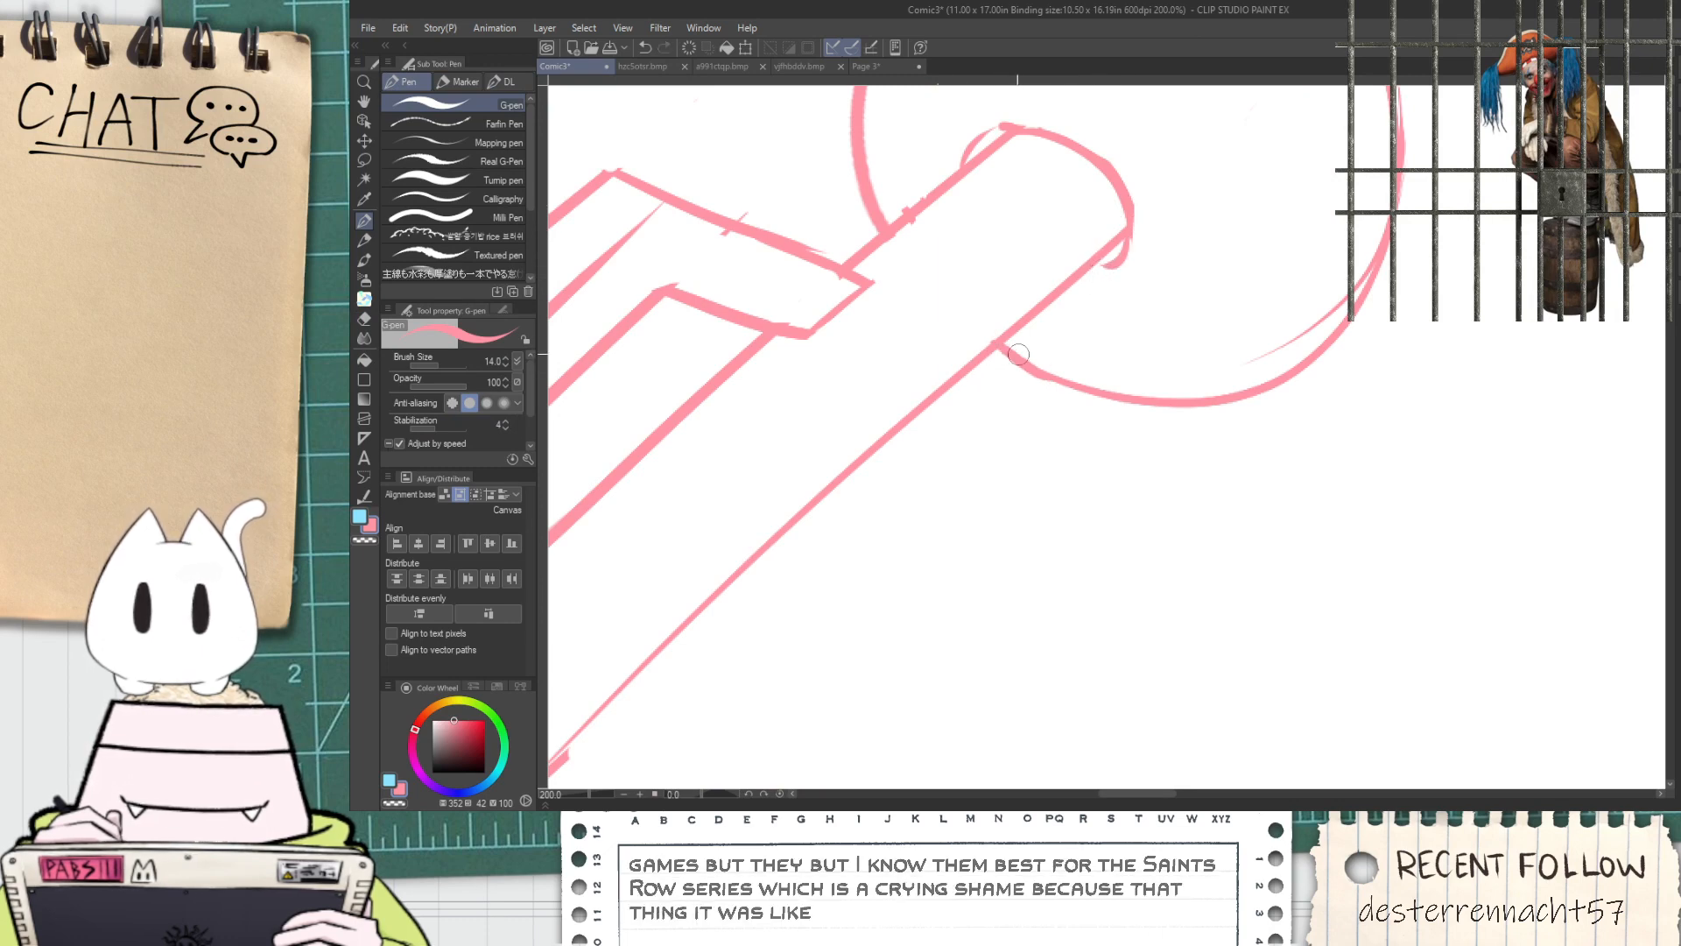
# Examine the muzzle ball, rod and wide barrel ring up close and within the whole cannon sketch
pyautogui.scroll(-1, 942, 406)
pyautogui.press('space')
pyautogui.moveTo(784, 527); pyautogui.dragTo(1008, 420)
pyautogui.moveTo(894, 434)
pyautogui.mouseDown()
pyautogui.moveTo(933, 505)
pyautogui.moveTo(1021, 368)
pyautogui.mouseUp()
pyautogui.scroll(-2, 1016, 394)
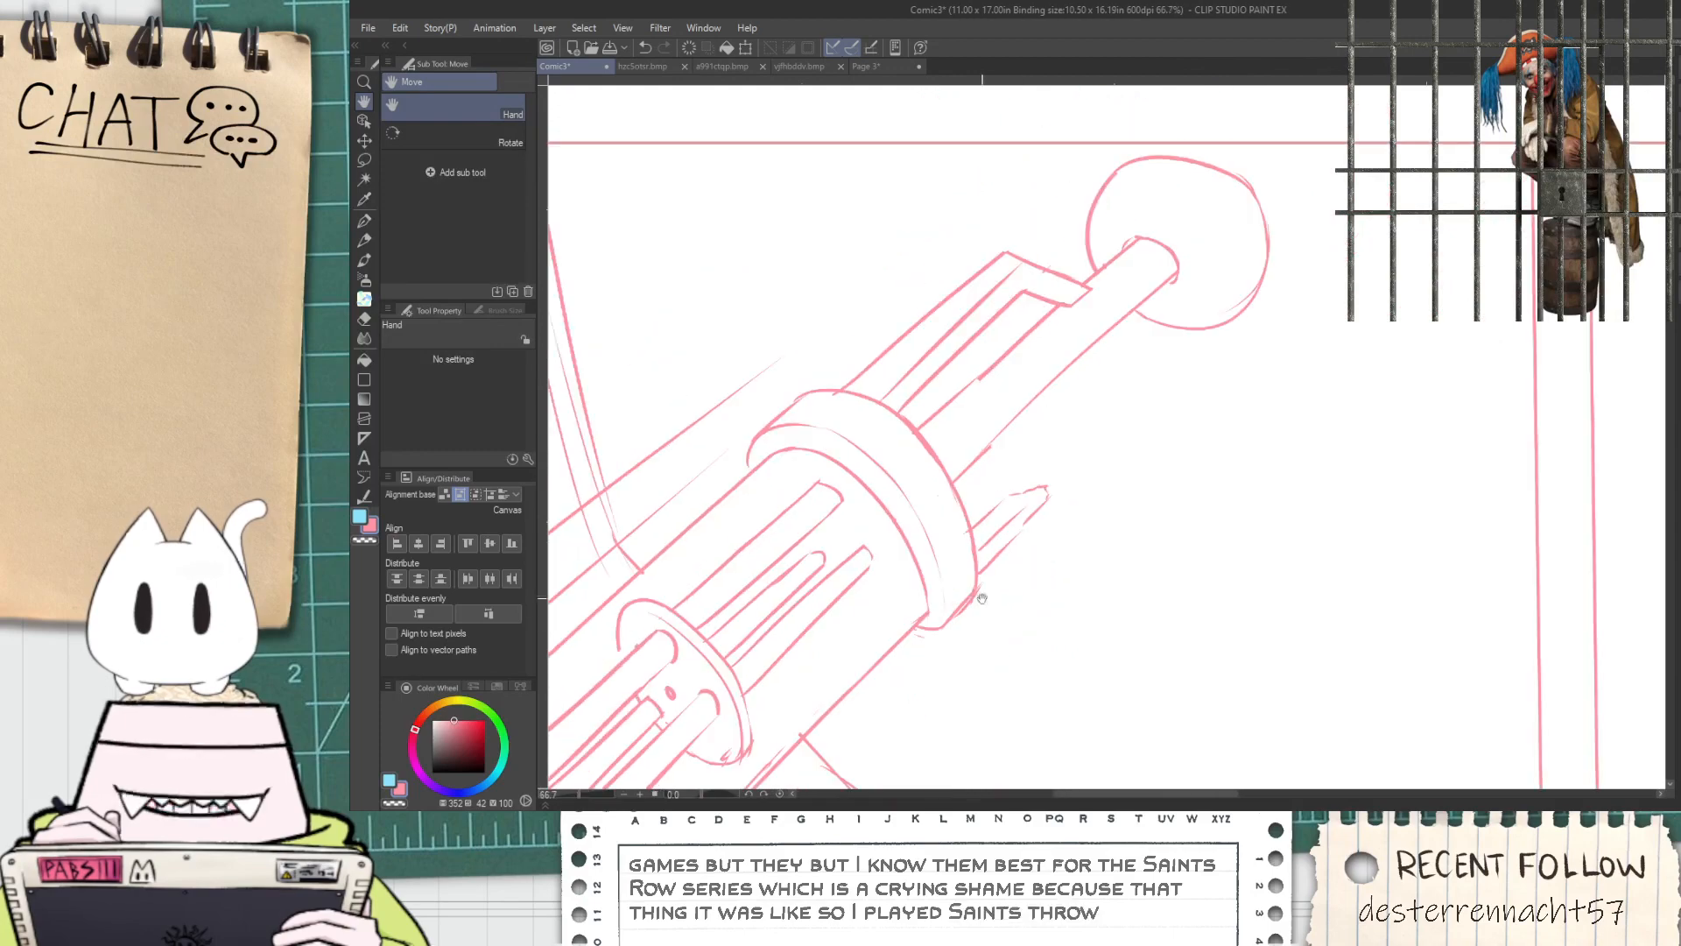
pyautogui.scroll(2, 968, 526)
pyautogui.press('e')
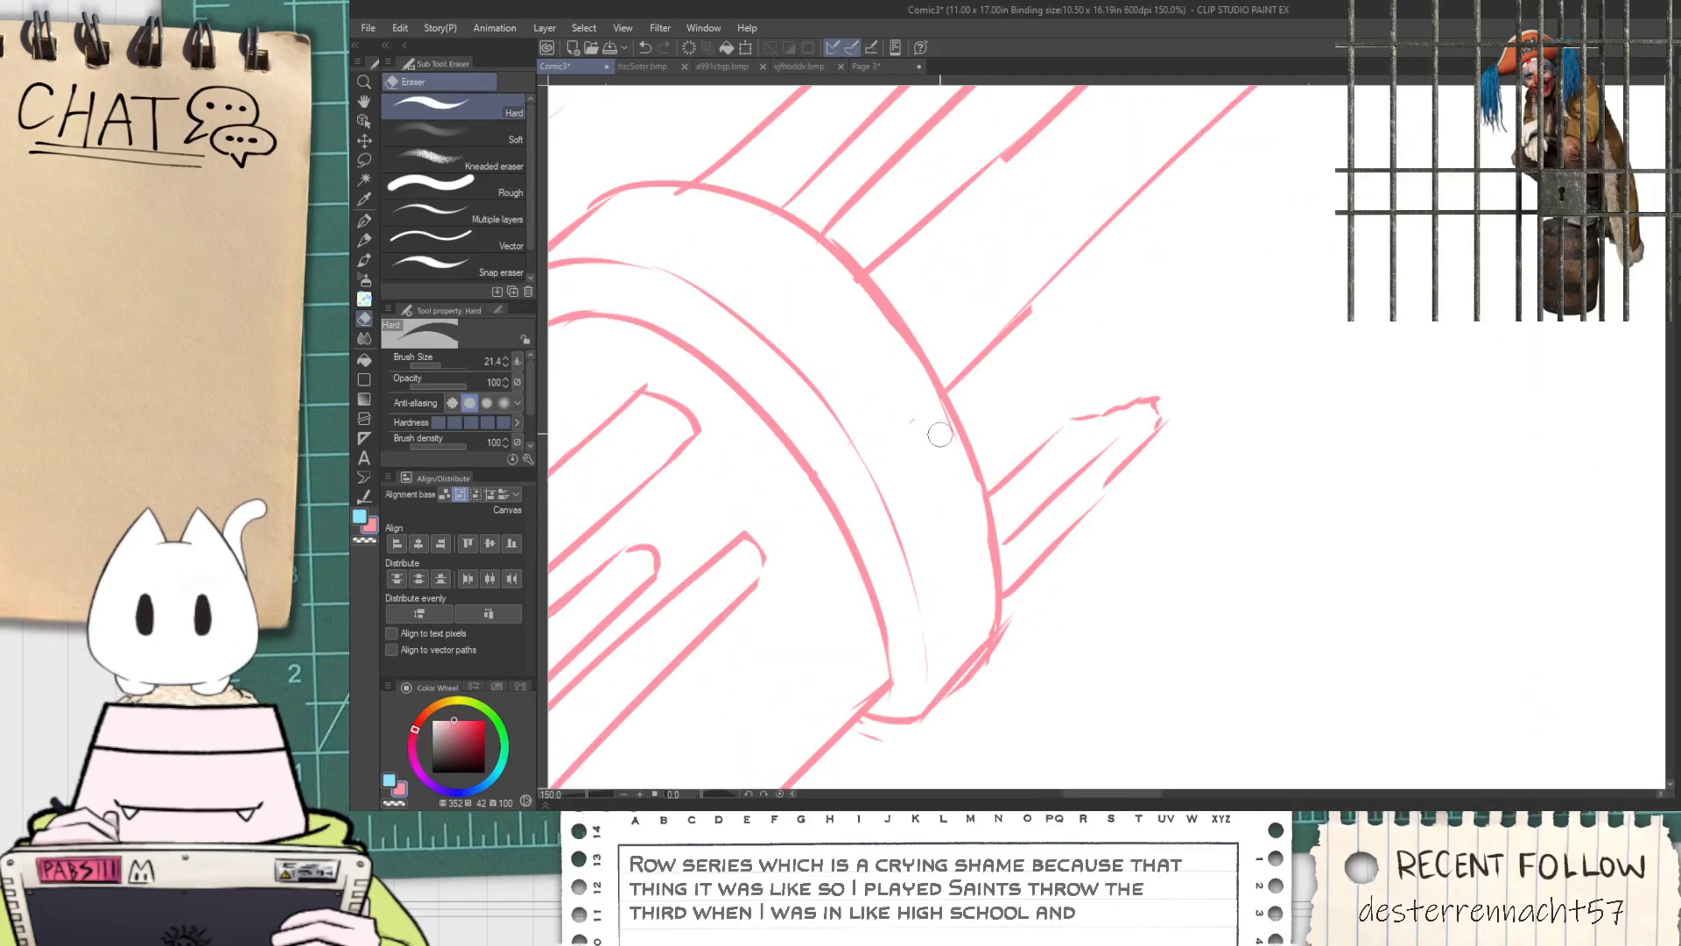
pyautogui.scroll(-4, 941, 451)
pyautogui.press('space')
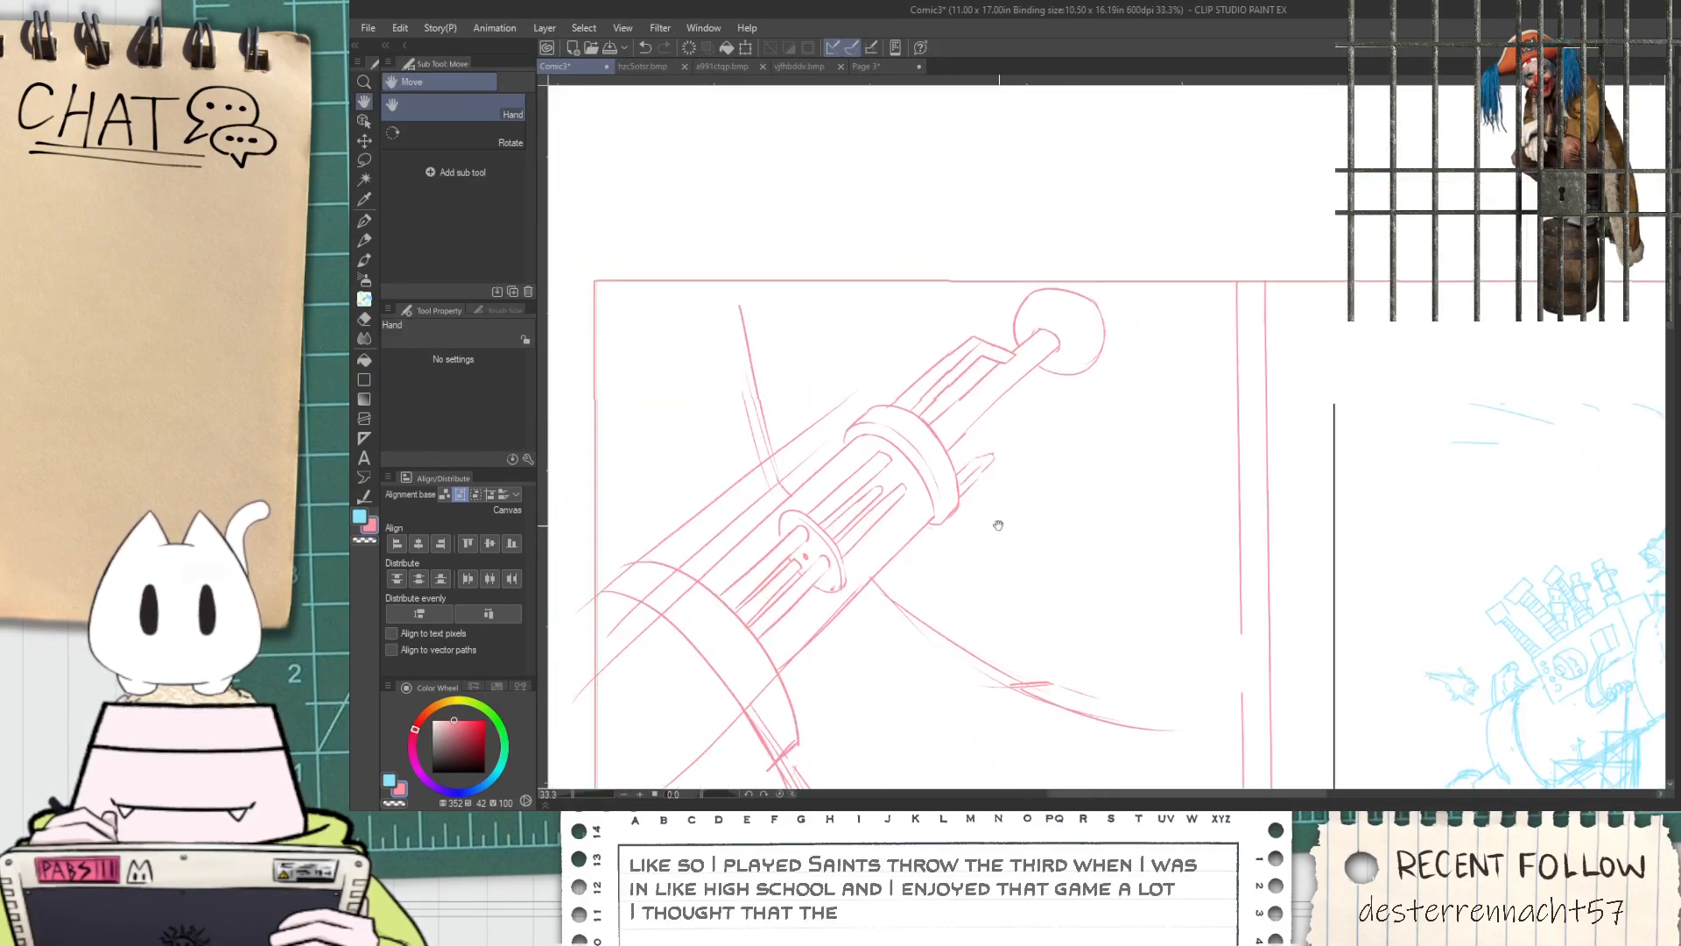
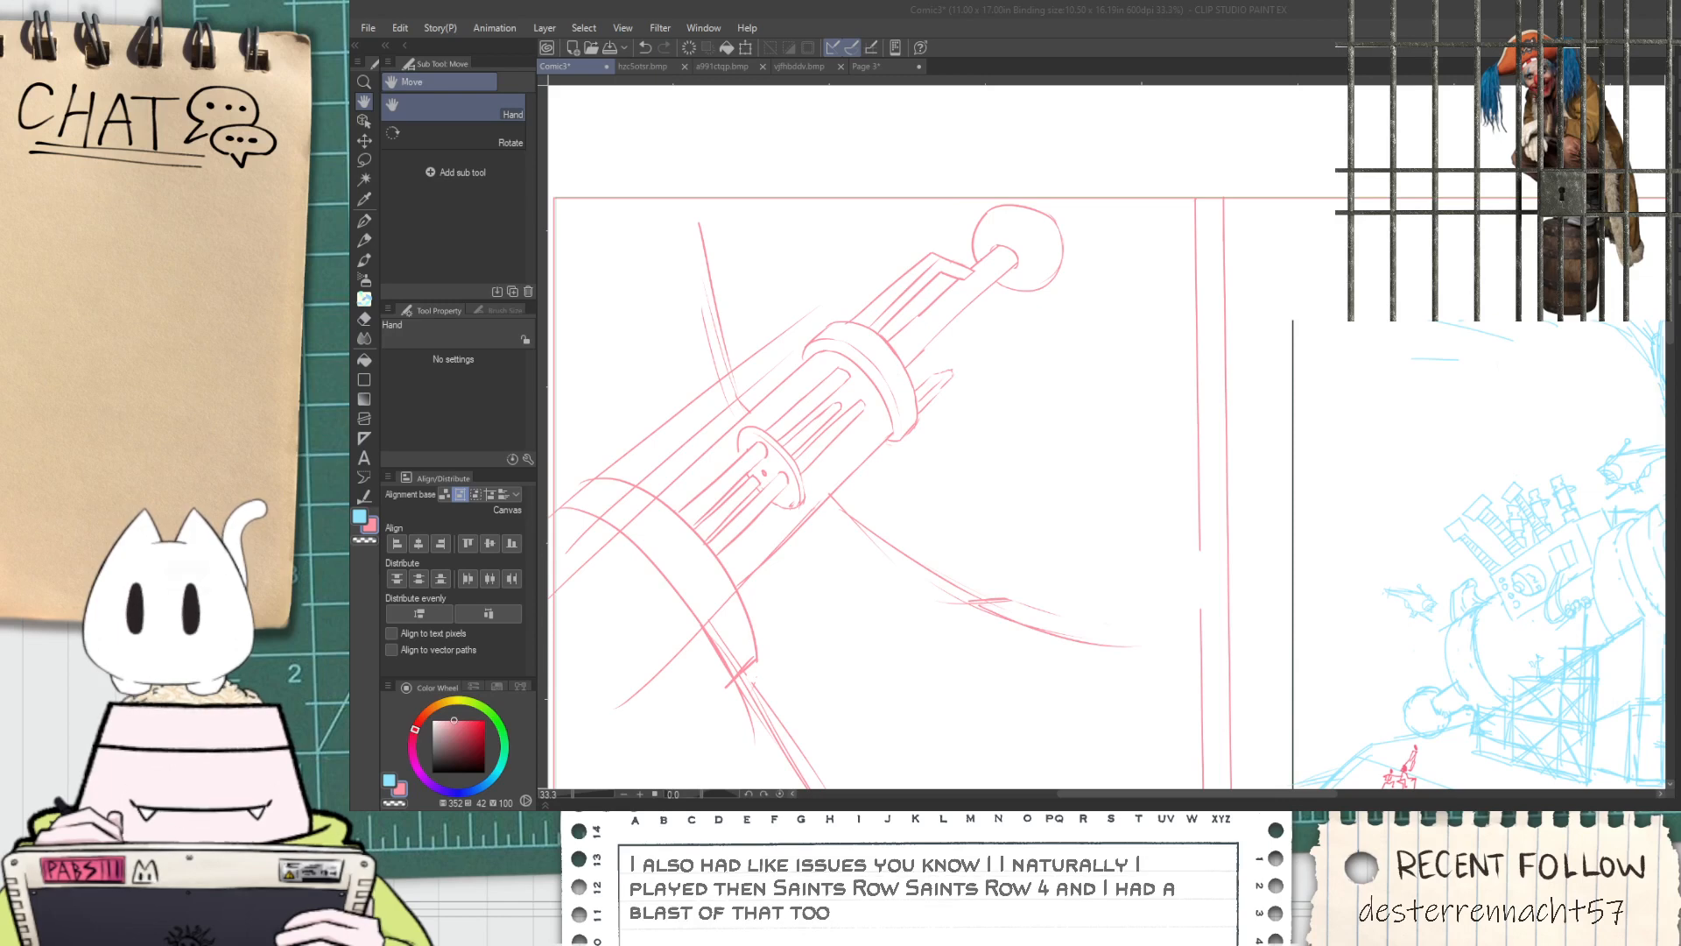
# Erase the stray barrel construction lines that extend past the wide base ring's outer arc
pyautogui.click(1231, 66)
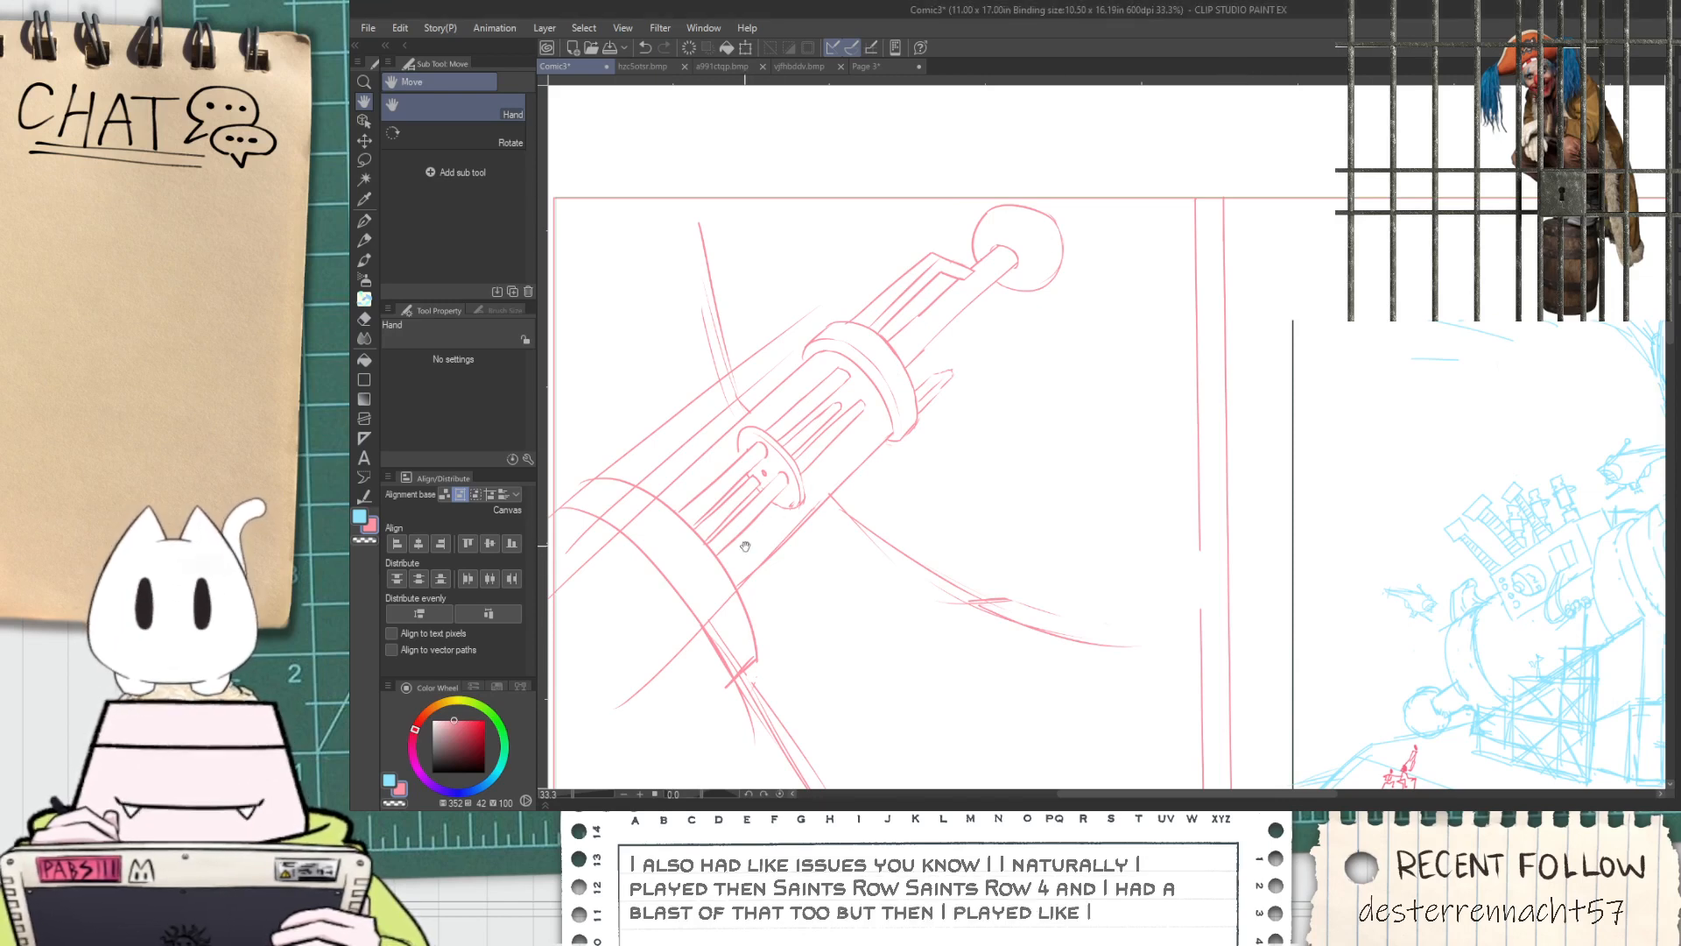
pyautogui.moveTo(741, 542); pyautogui.dragTo(967, 469)
pyautogui.scroll(1, 774, 547)
pyautogui.press('e')
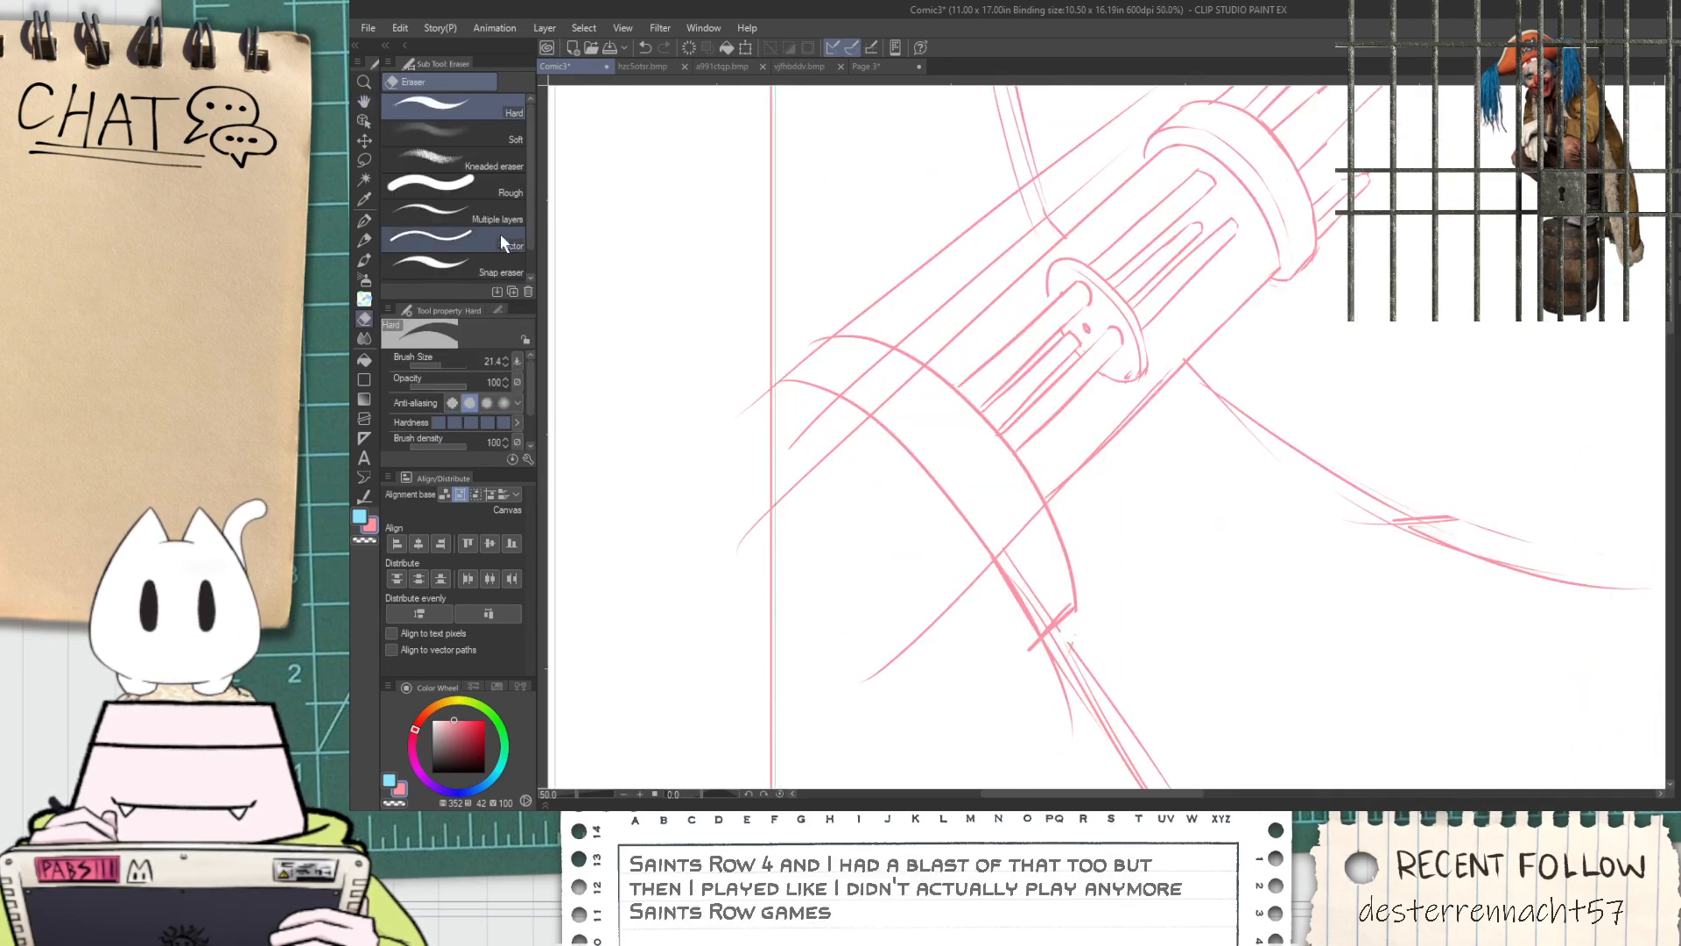
pyautogui.moveTo(740, 533)
pyautogui.mouseDown()
pyautogui.moveTo(790, 507)
pyautogui.moveTo(809, 458)
pyautogui.moveTo(837, 469)
pyautogui.moveTo(917, 648)
pyautogui.moveTo(881, 654)
pyautogui.moveTo(938, 640)
pyautogui.mouseUp()
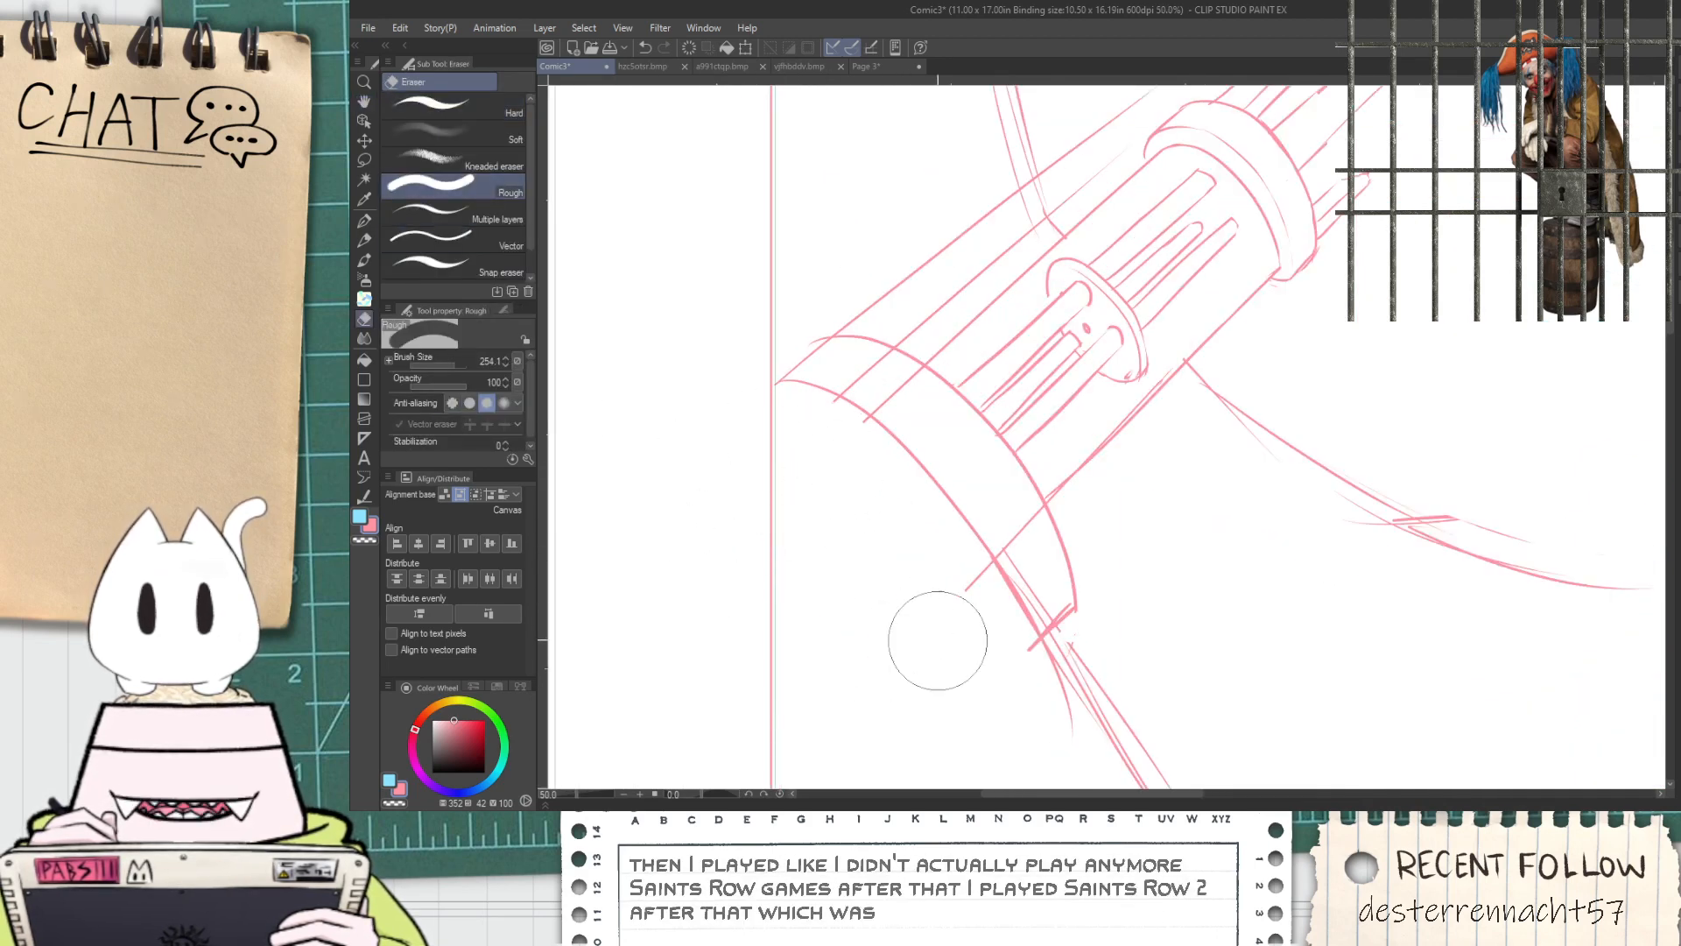
# Erase the leftover barrel lines crossing the inside of the wide base ring with the Hard eraser
pyautogui.click(431, 109)
pyautogui.scroll(1, 906, 383)
pyautogui.scroll(1, 905, 384)
pyautogui.moveTo(441, 371); pyautogui.dragTo(447, 362)
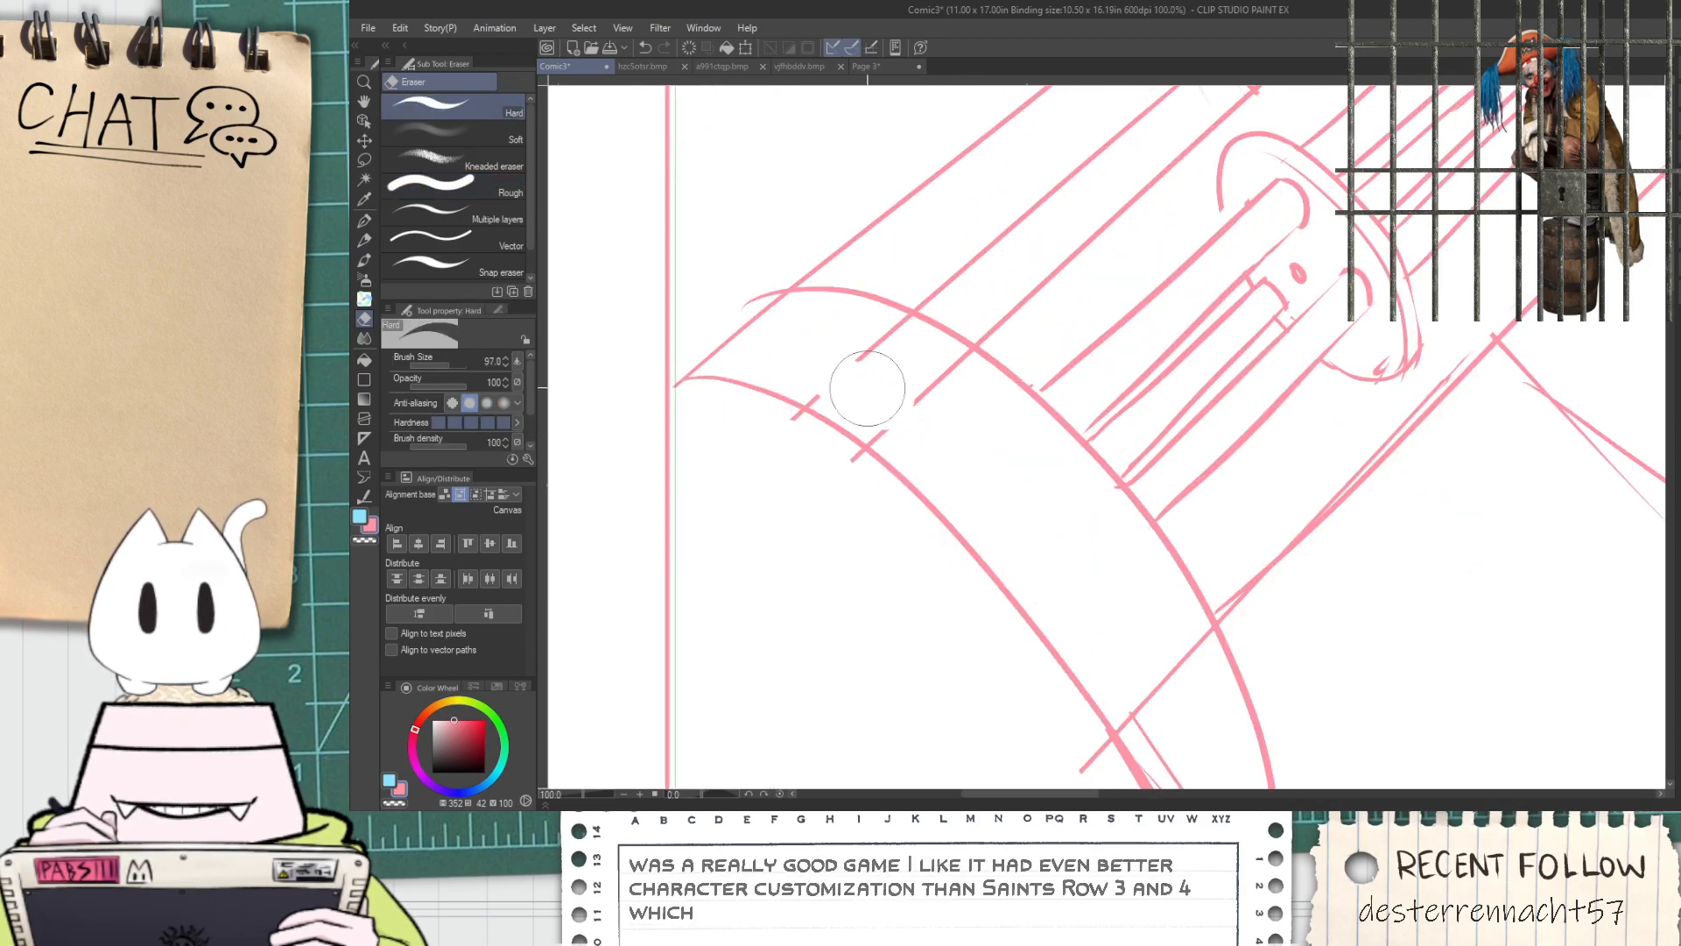
pyautogui.moveTo(874, 419); pyautogui.dragTo(825, 371)
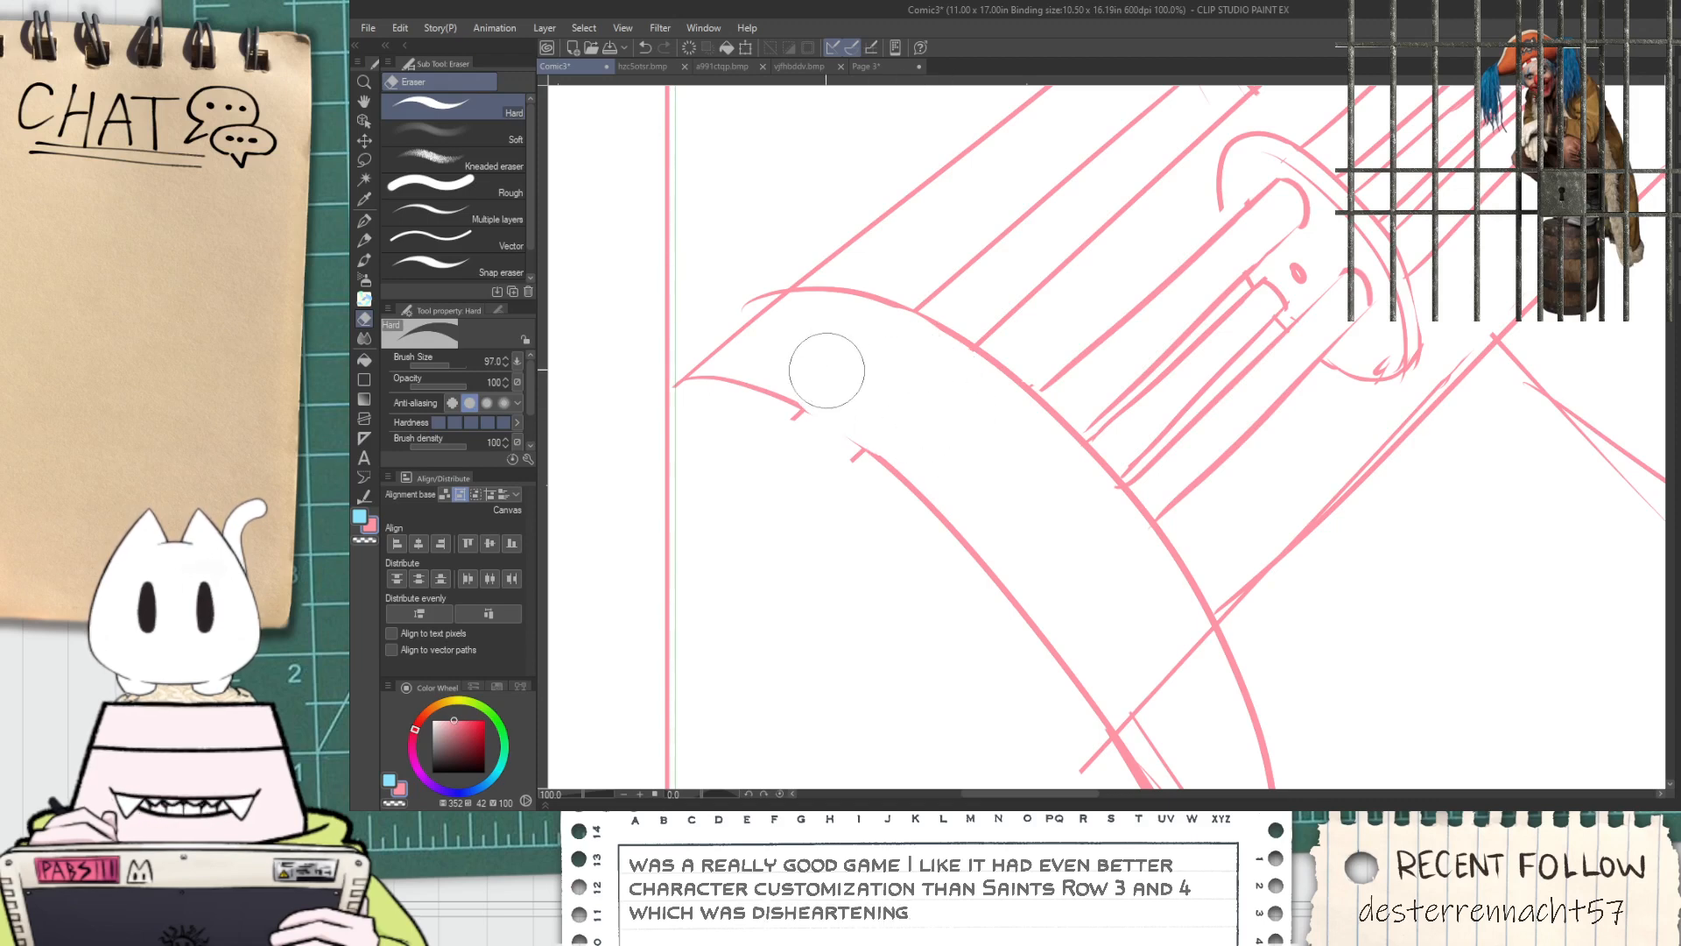
pyautogui.moveTo(1113, 646)
pyautogui.mouseDown()
pyautogui.moveTo(933, 414)
pyautogui.moveTo(968, 477)
pyautogui.moveTo(961, 424)
pyautogui.moveTo(998, 435)
pyautogui.moveTo(901, 533)
pyautogui.moveTo(912, 507)
pyautogui.mouseUp()
# Clean up the gap in the base ring's outer arc and redraw the missing curve to join both ends
pyautogui.scroll(-1, 937, 578)
pyautogui.scroll(-2, 959, 625)
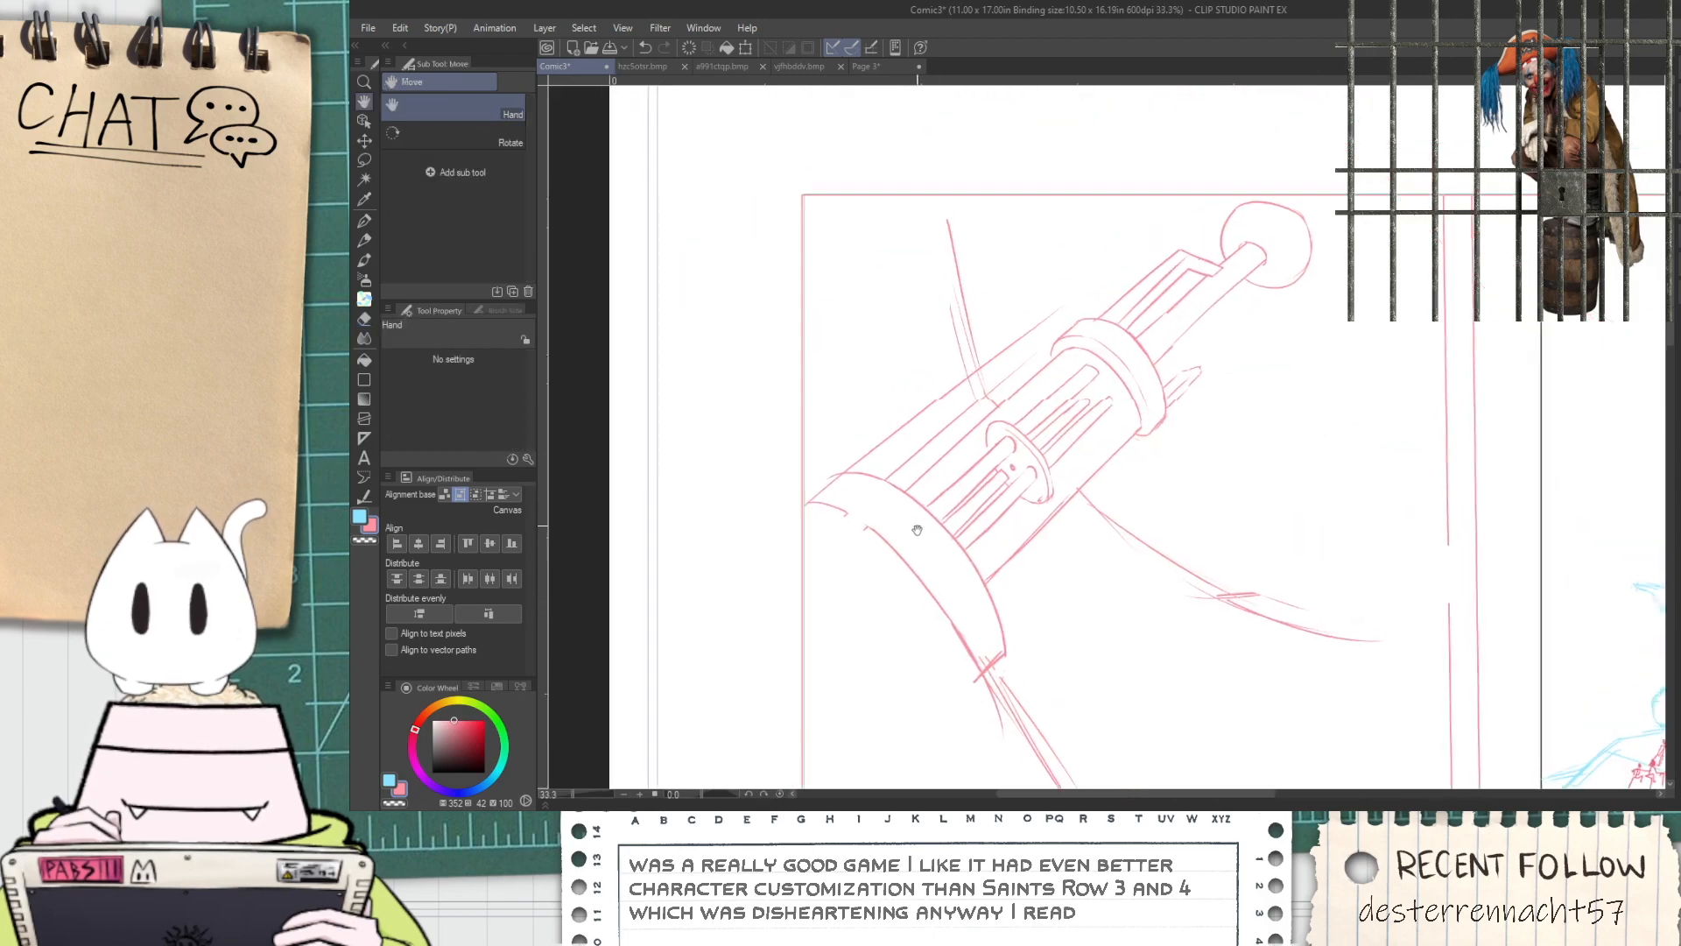
pyautogui.scroll(1, 914, 477)
pyautogui.press('p')
pyautogui.scroll(3, 809, 510)
pyautogui.press('e')
pyautogui.moveTo(809, 510)
pyautogui.mouseDown()
pyautogui.moveTo(836, 590)
pyautogui.moveTo(832, 572)
pyautogui.moveTo(890, 620)
pyautogui.moveTo(845, 574)
pyautogui.moveTo(878, 600)
pyautogui.mouseUp()
pyautogui.press('p')
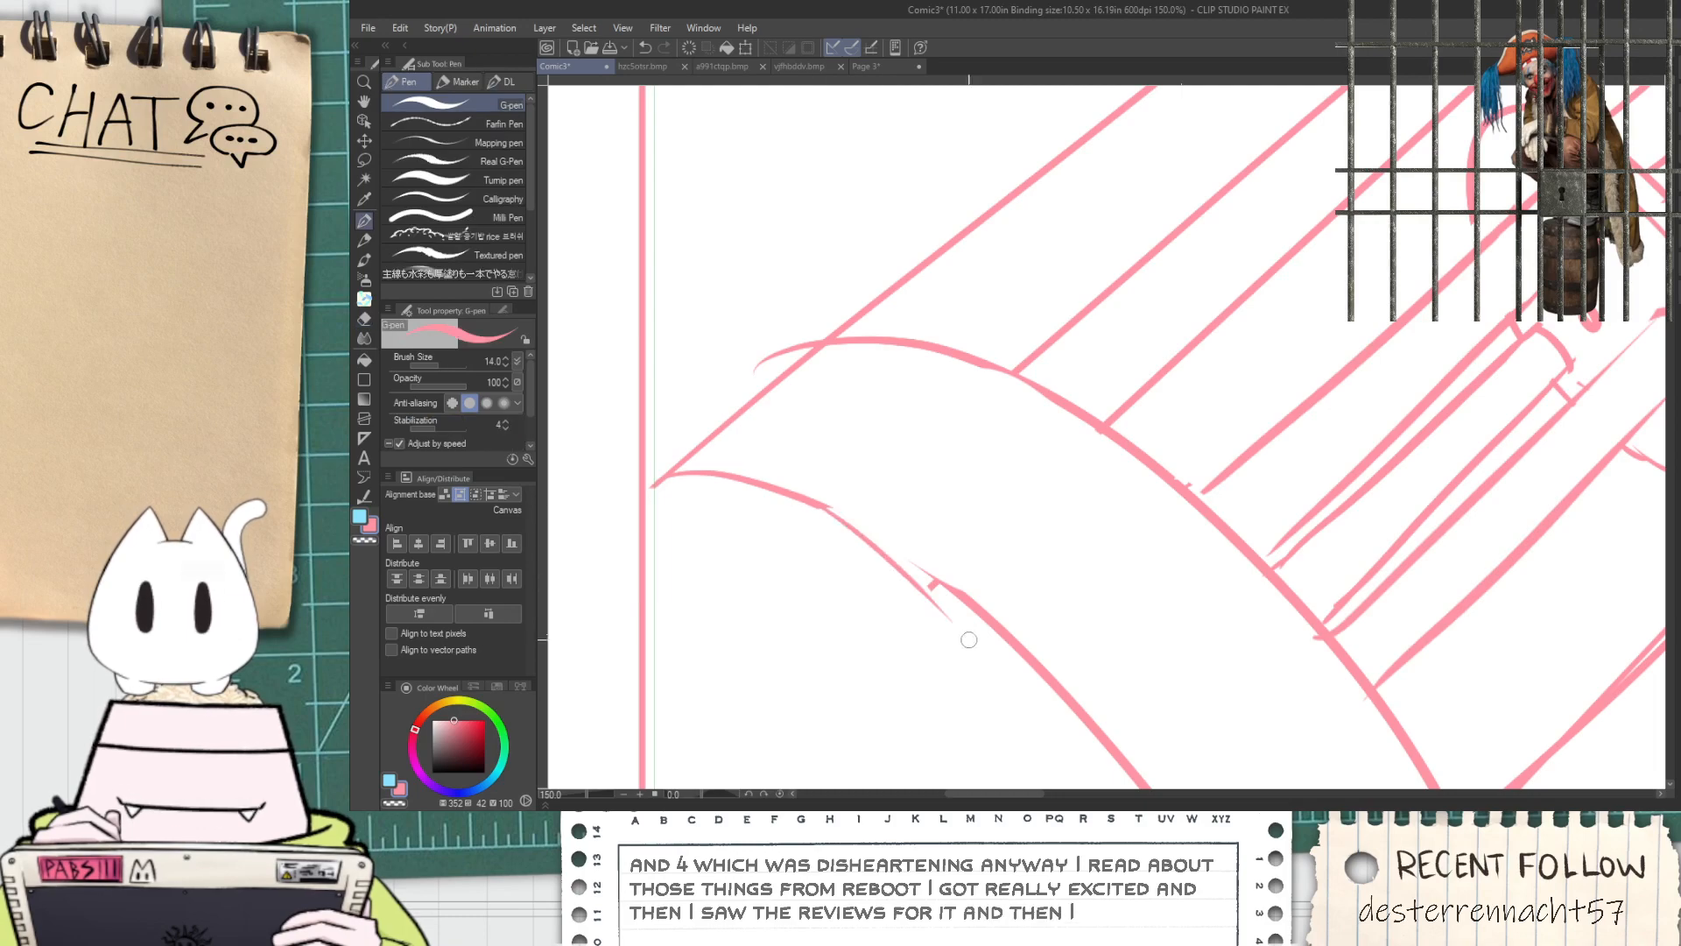
pyautogui.moveTo(822, 506); pyautogui.dragTo(985, 647)
pyautogui.hotkey('ctrl', 'z')
pyautogui.moveTo(820, 506); pyautogui.dragTo(994, 652)
# Sketch a jagged, pointed broken end on the upper outer tube, just before the barrel's wide muzzle-side ring
pyautogui.scroll(-1, 873, 554)
pyautogui.scroll(-2, 872, 554)
pyautogui.press('space')
pyautogui.moveTo(937, 494); pyautogui.dragTo(922, 534)
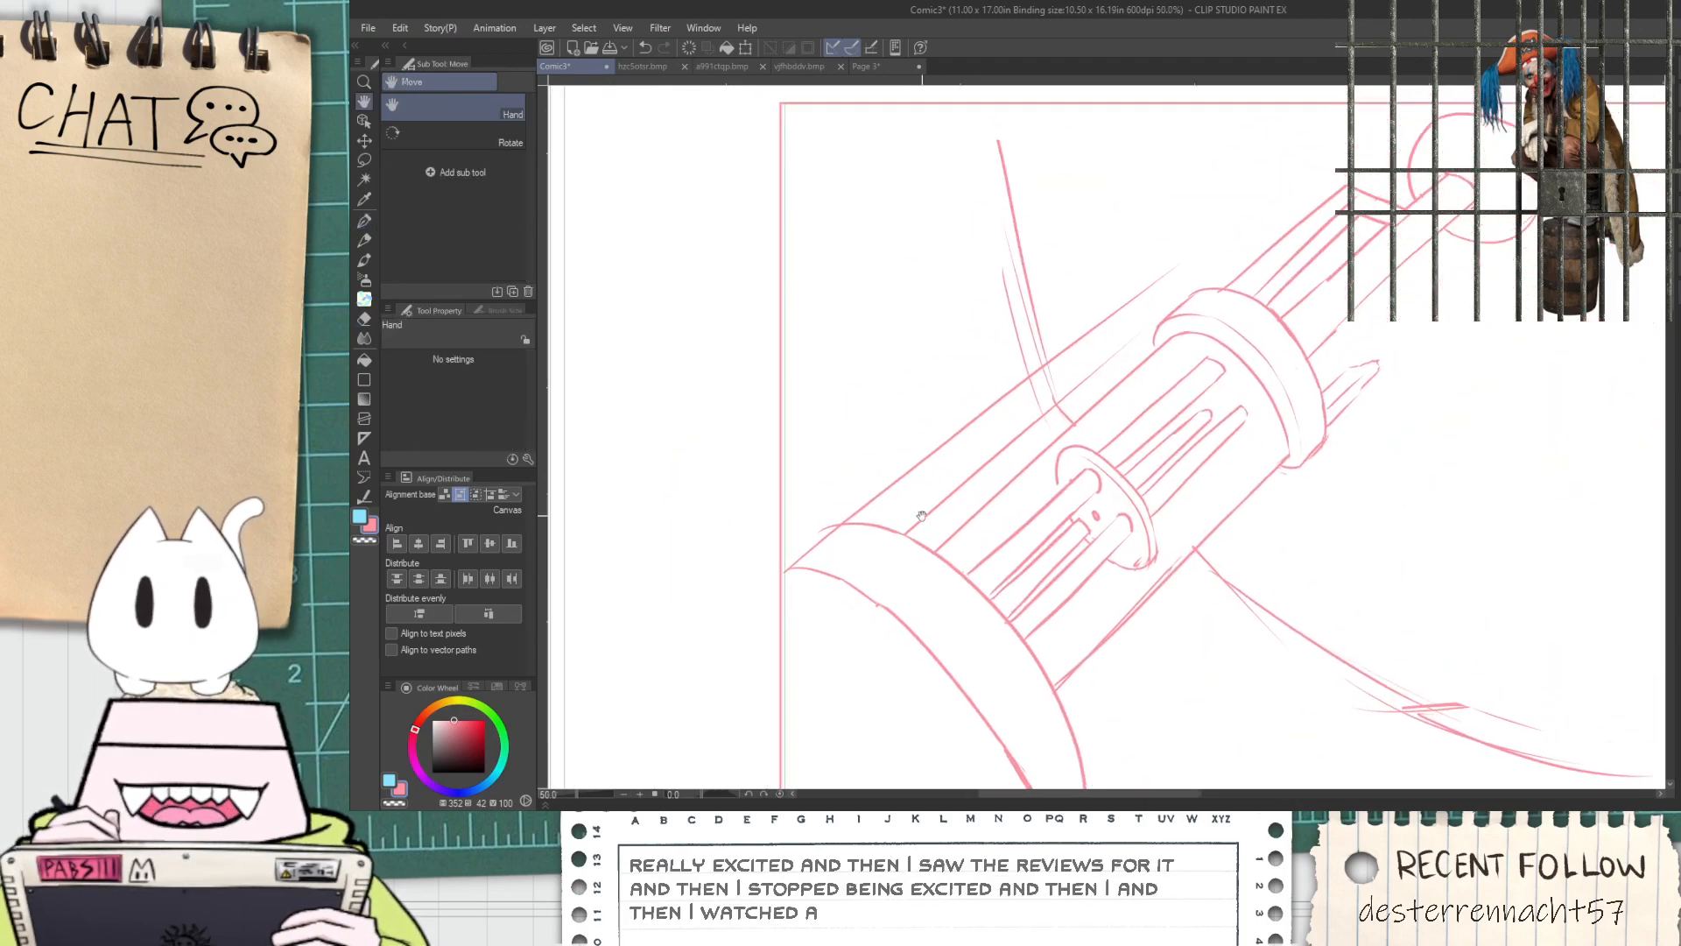
pyautogui.moveTo(1133, 403); pyautogui.dragTo(1172, 398)
pyautogui.scroll(-2, 1167, 400)
pyautogui.moveTo(1289, 469); pyautogui.dragTo(828, 473)
pyautogui.moveTo(1160, 458)
pyautogui.mouseDown()
pyautogui.moveTo(1037, 426)
pyautogui.moveTo(1148, 391)
pyautogui.mouseUp()
pyautogui.scroll(4, 829, 319)
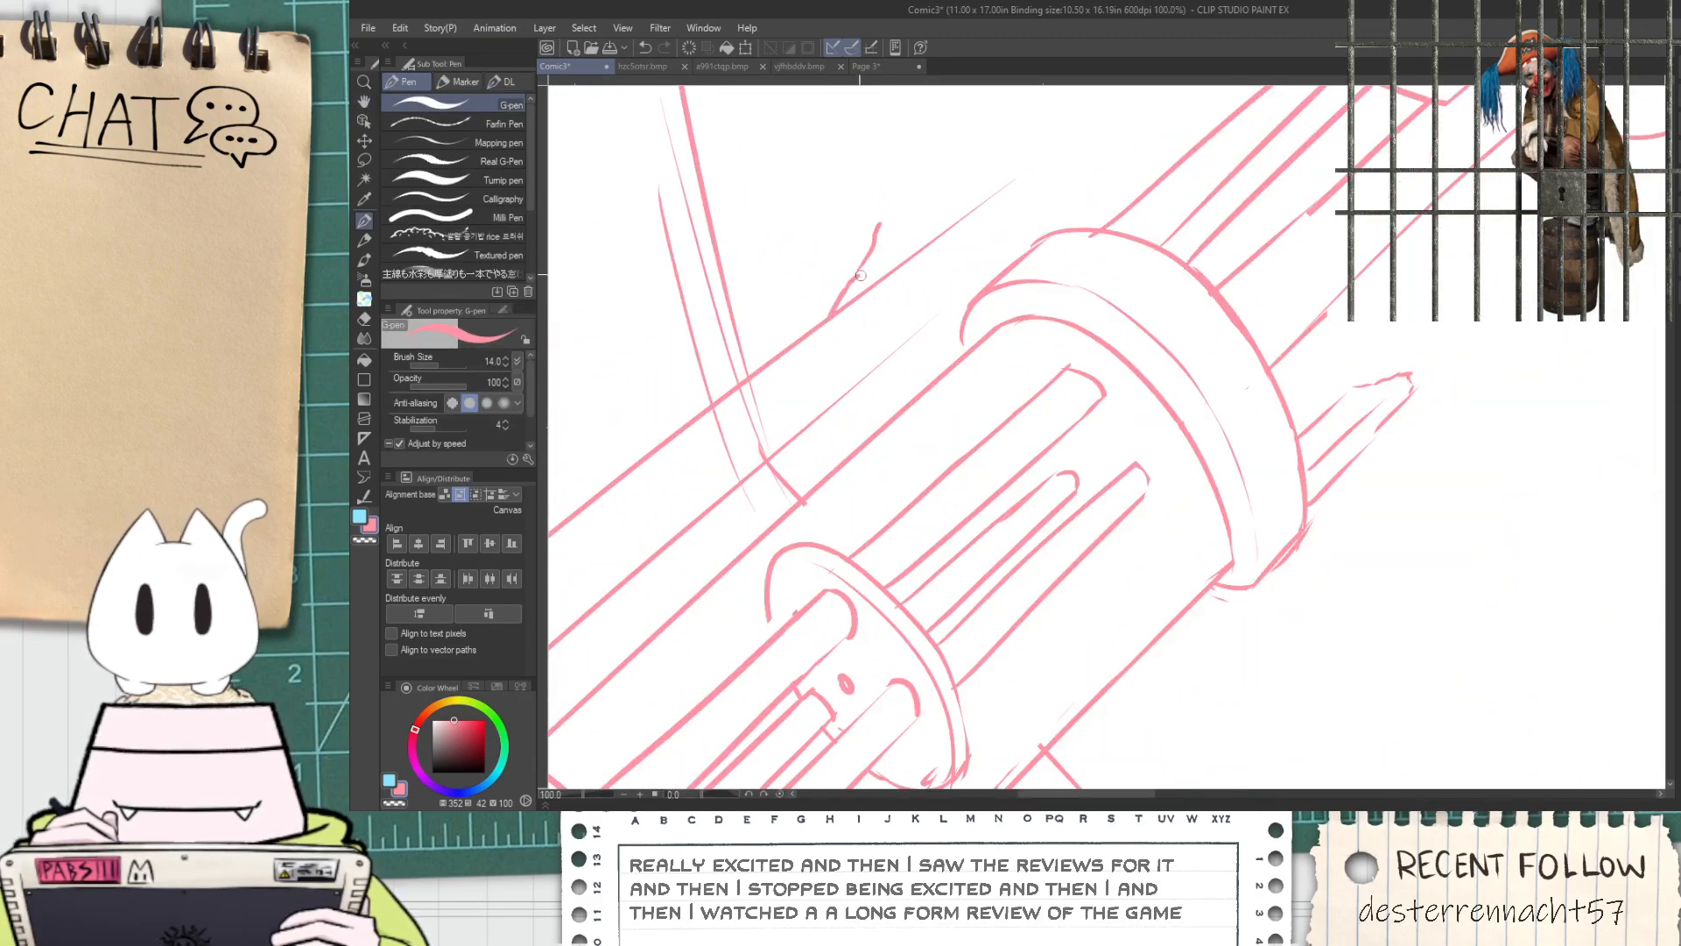
pyautogui.moveTo(863, 253); pyautogui.dragTo(882, 211)
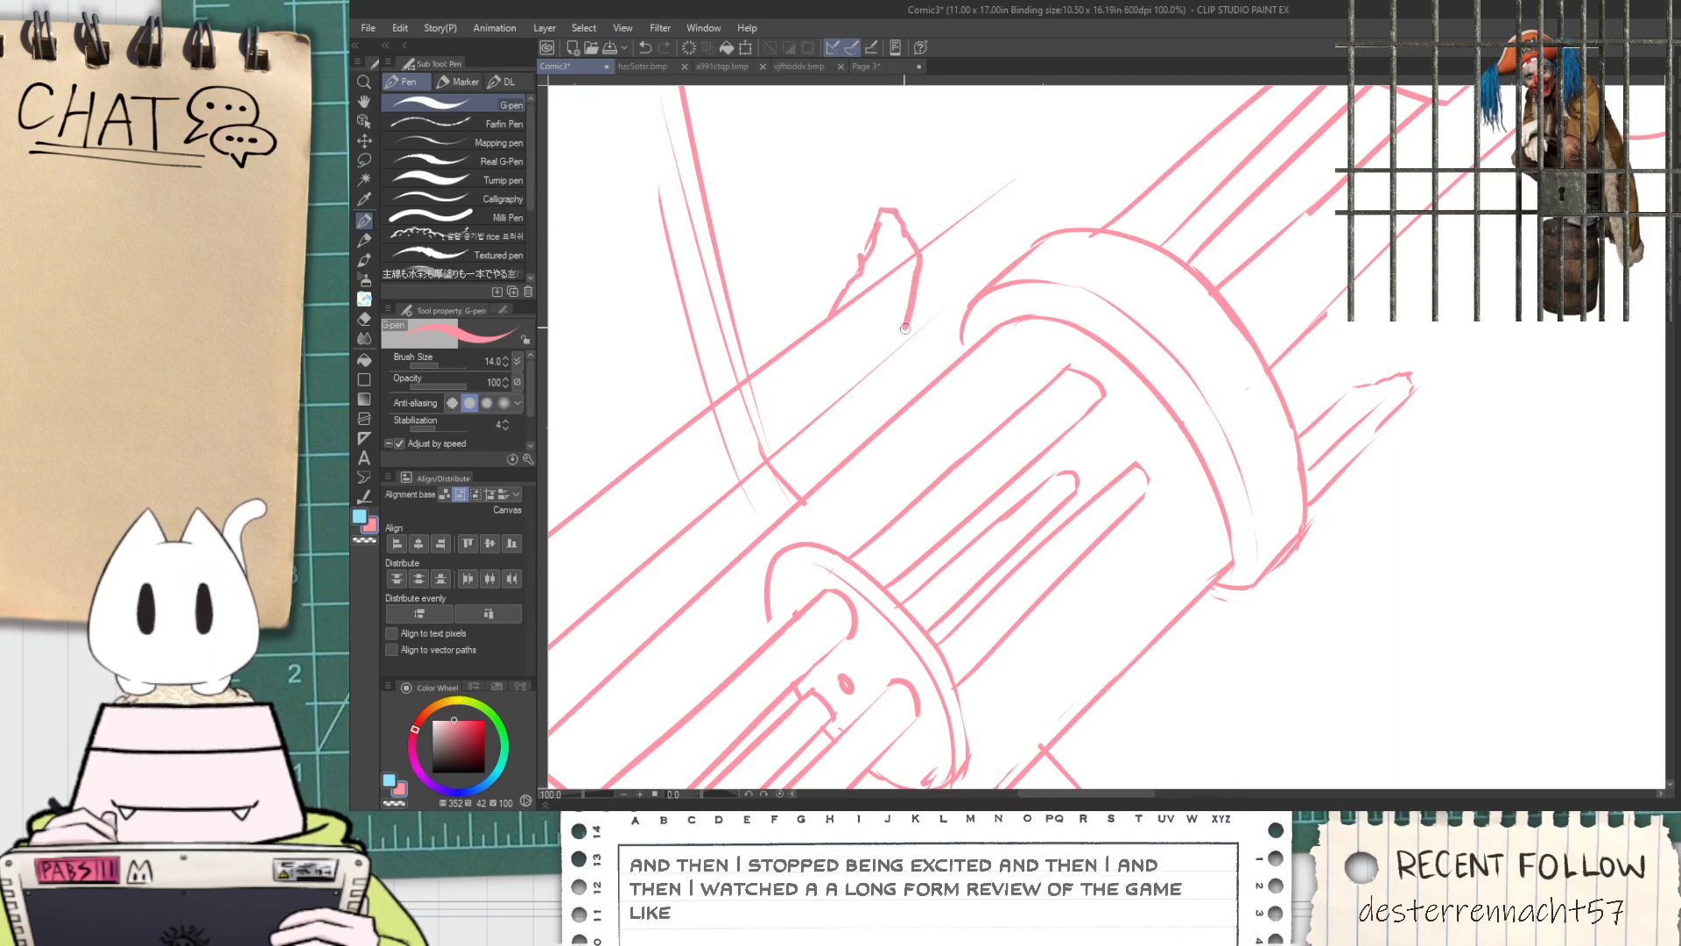
pyautogui.moveTo(901, 346); pyautogui.dragTo(867, 377)
# Erase the tube's old upper edge running through the jagged end and add an inner crease line to the broken piece
pyautogui.press('e')
pyautogui.scroll(1, 854, 320)
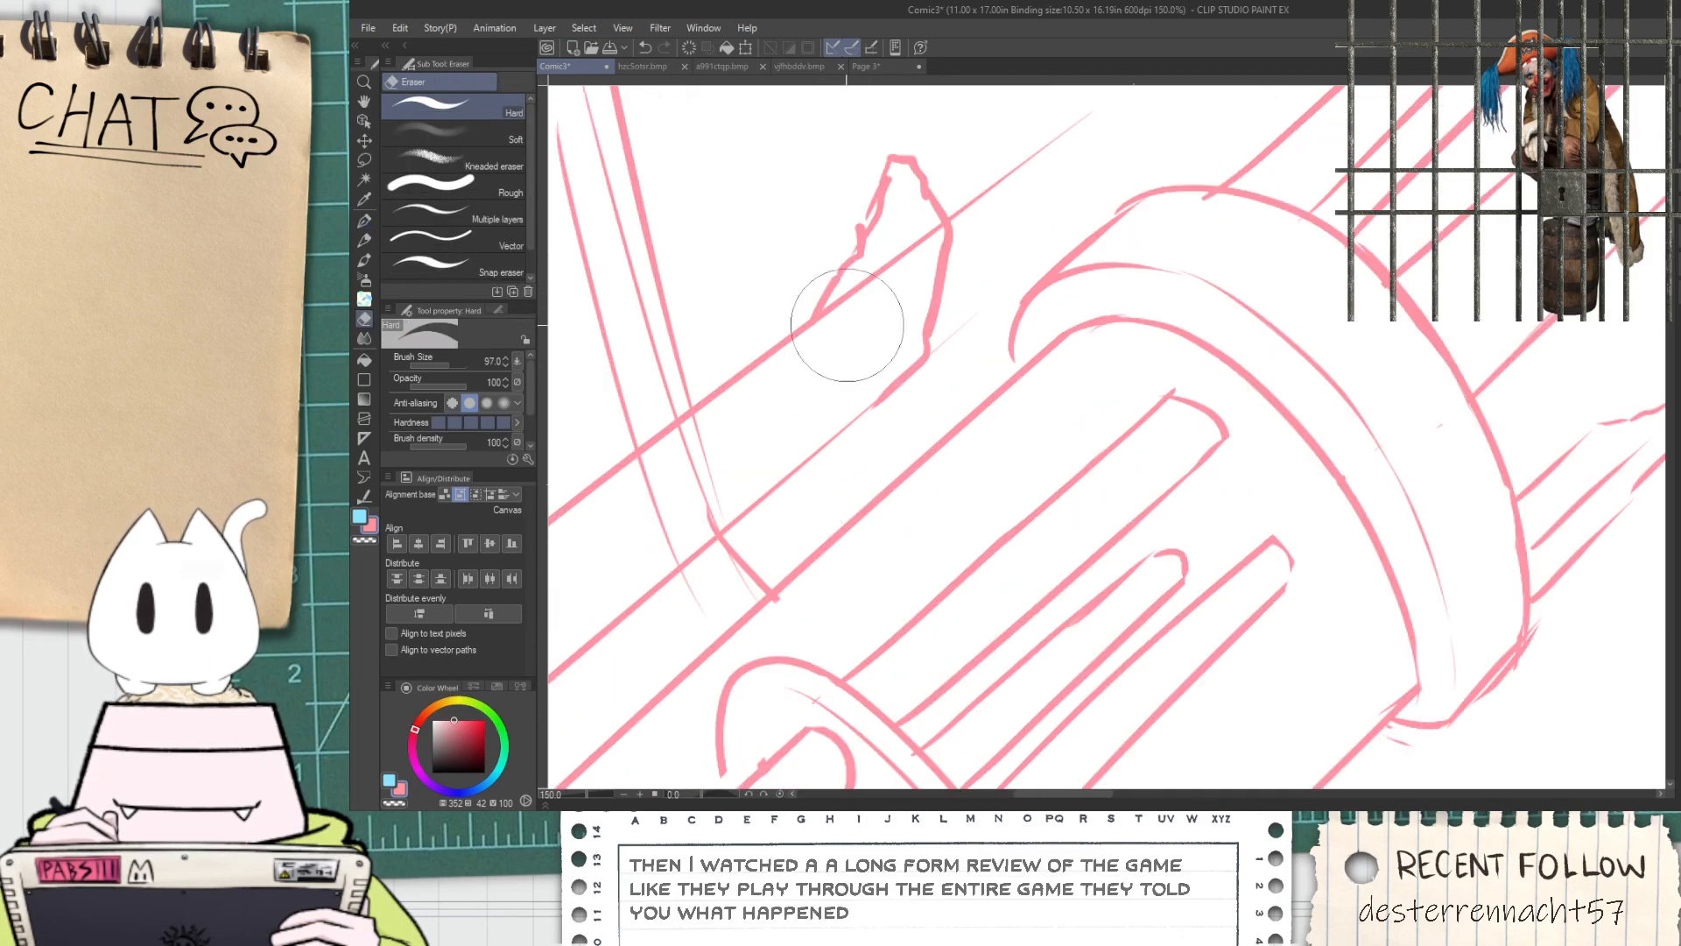
pyautogui.moveTo(849, 315)
pyautogui.mouseDown()
pyautogui.moveTo(886, 267)
pyautogui.moveTo(890, 289)
pyautogui.moveTo(939, 204)
pyautogui.moveTo(984, 190)
pyautogui.moveTo(1092, 106)
pyautogui.mouseUp()
pyautogui.press('p')
pyautogui.moveTo(920, 180); pyautogui.dragTo(893, 278)
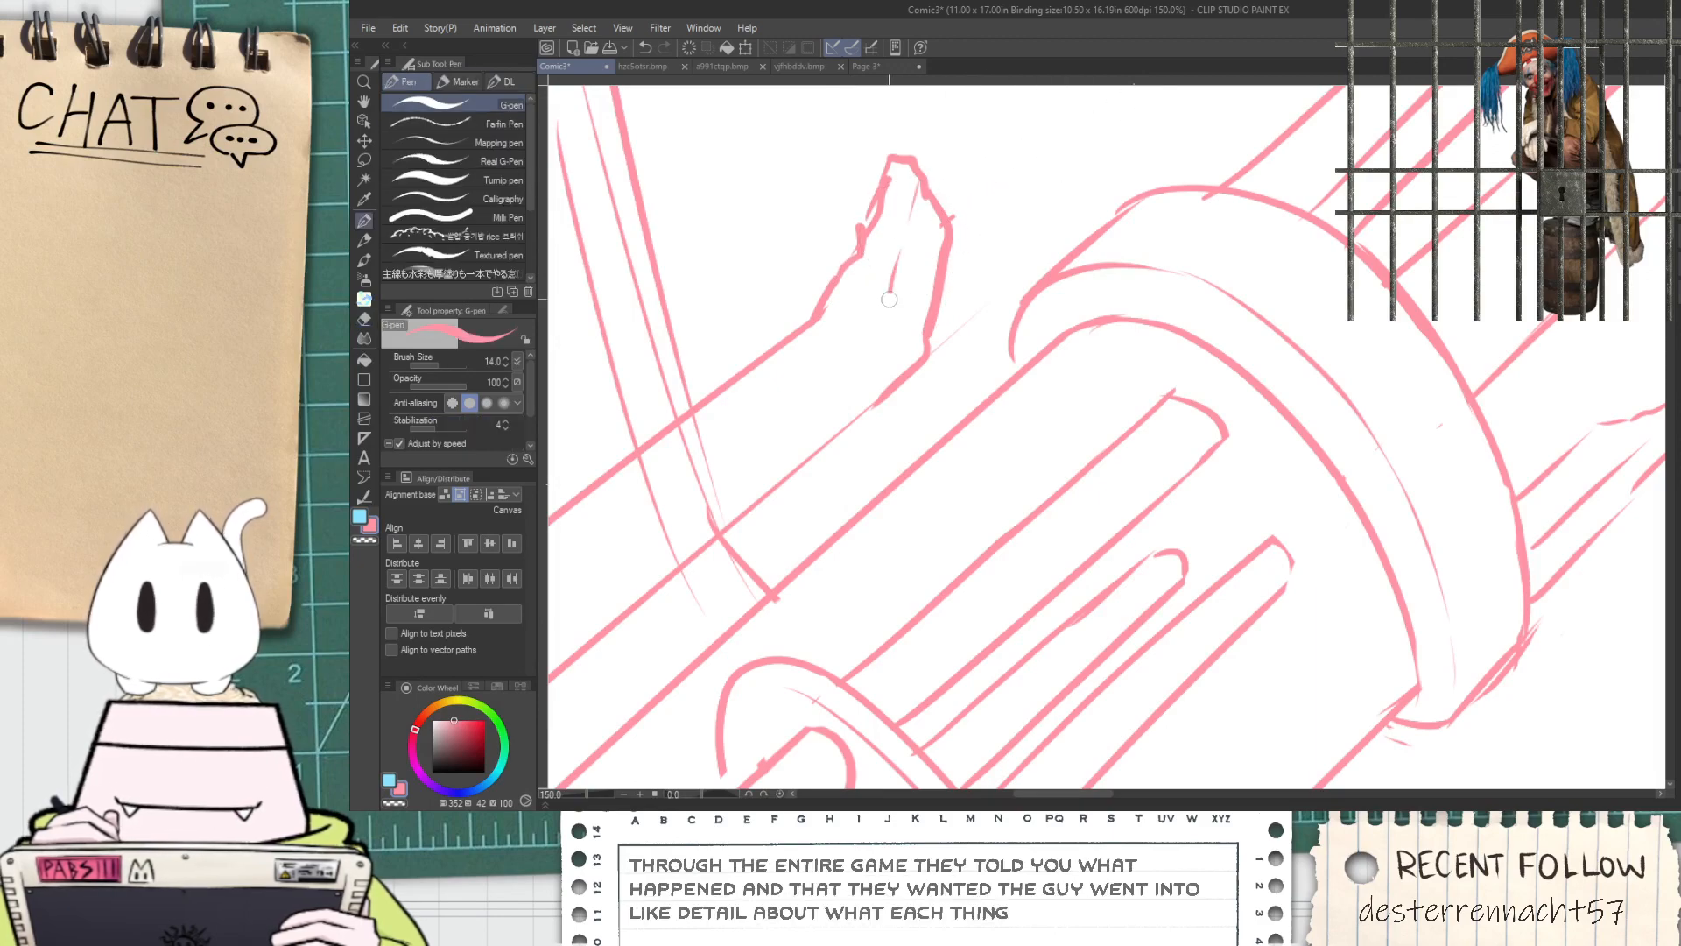
pyautogui.moveTo(867, 378); pyautogui.dragTo(843, 413)
pyautogui.scroll(-4, 766, 462)
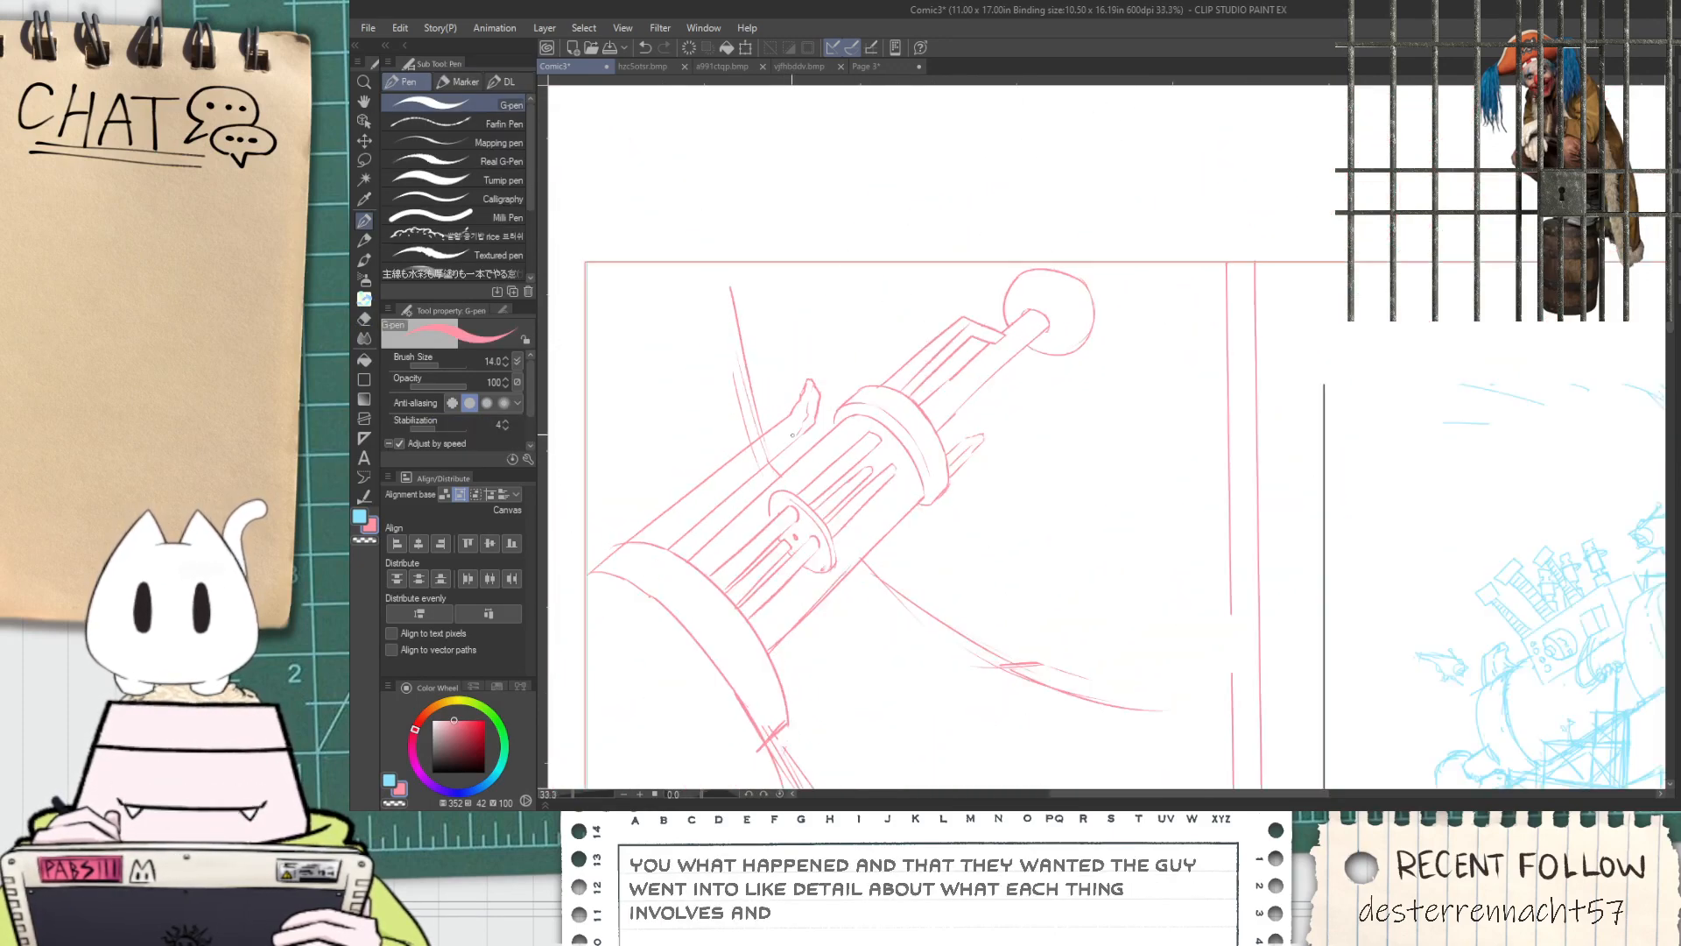
# Erase the parts of the upper support lines that cross over the broken outer tube
pyautogui.moveTo(764, 469); pyautogui.dragTo(830, 399)
pyautogui.scroll(1, 830, 399)
pyautogui.press('e')
pyautogui.scroll(3, 830, 400)
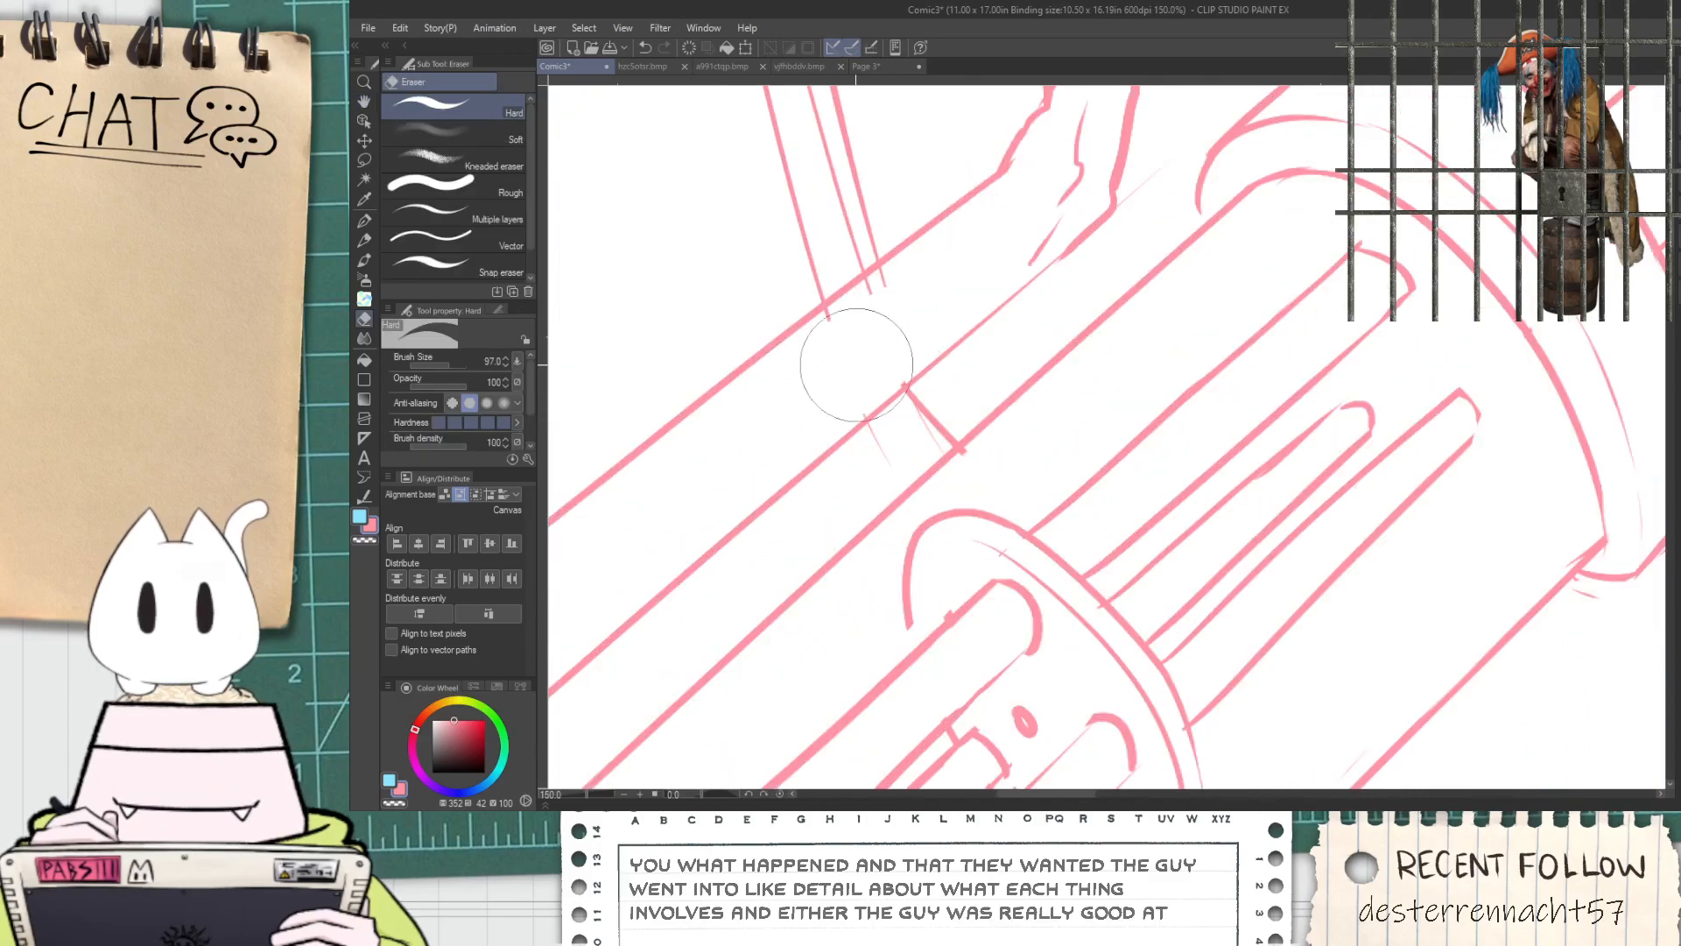
pyautogui.scroll(-4, 925, 281)
pyautogui.press('h')
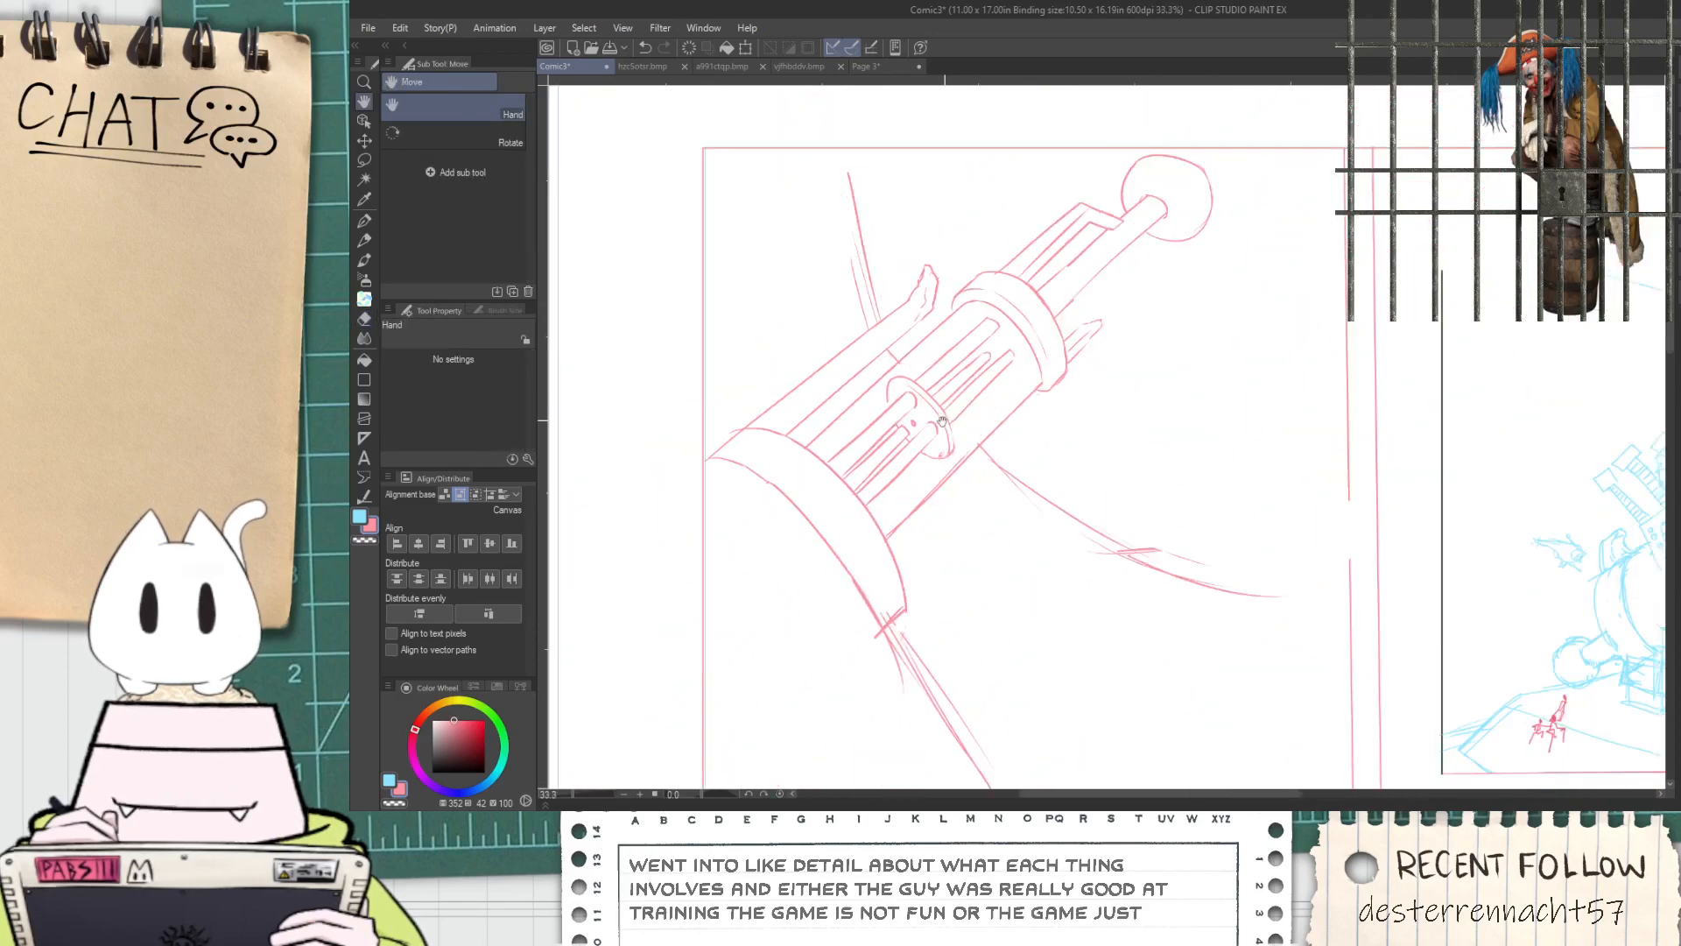
# Add a line parallel to the broken tube's upper edge and rework where it meets the jagged end
pyautogui.moveTo(837, 453); pyautogui.dragTo(766, 449)
pyautogui.scroll(2, 767, 450)
pyautogui.press('p')
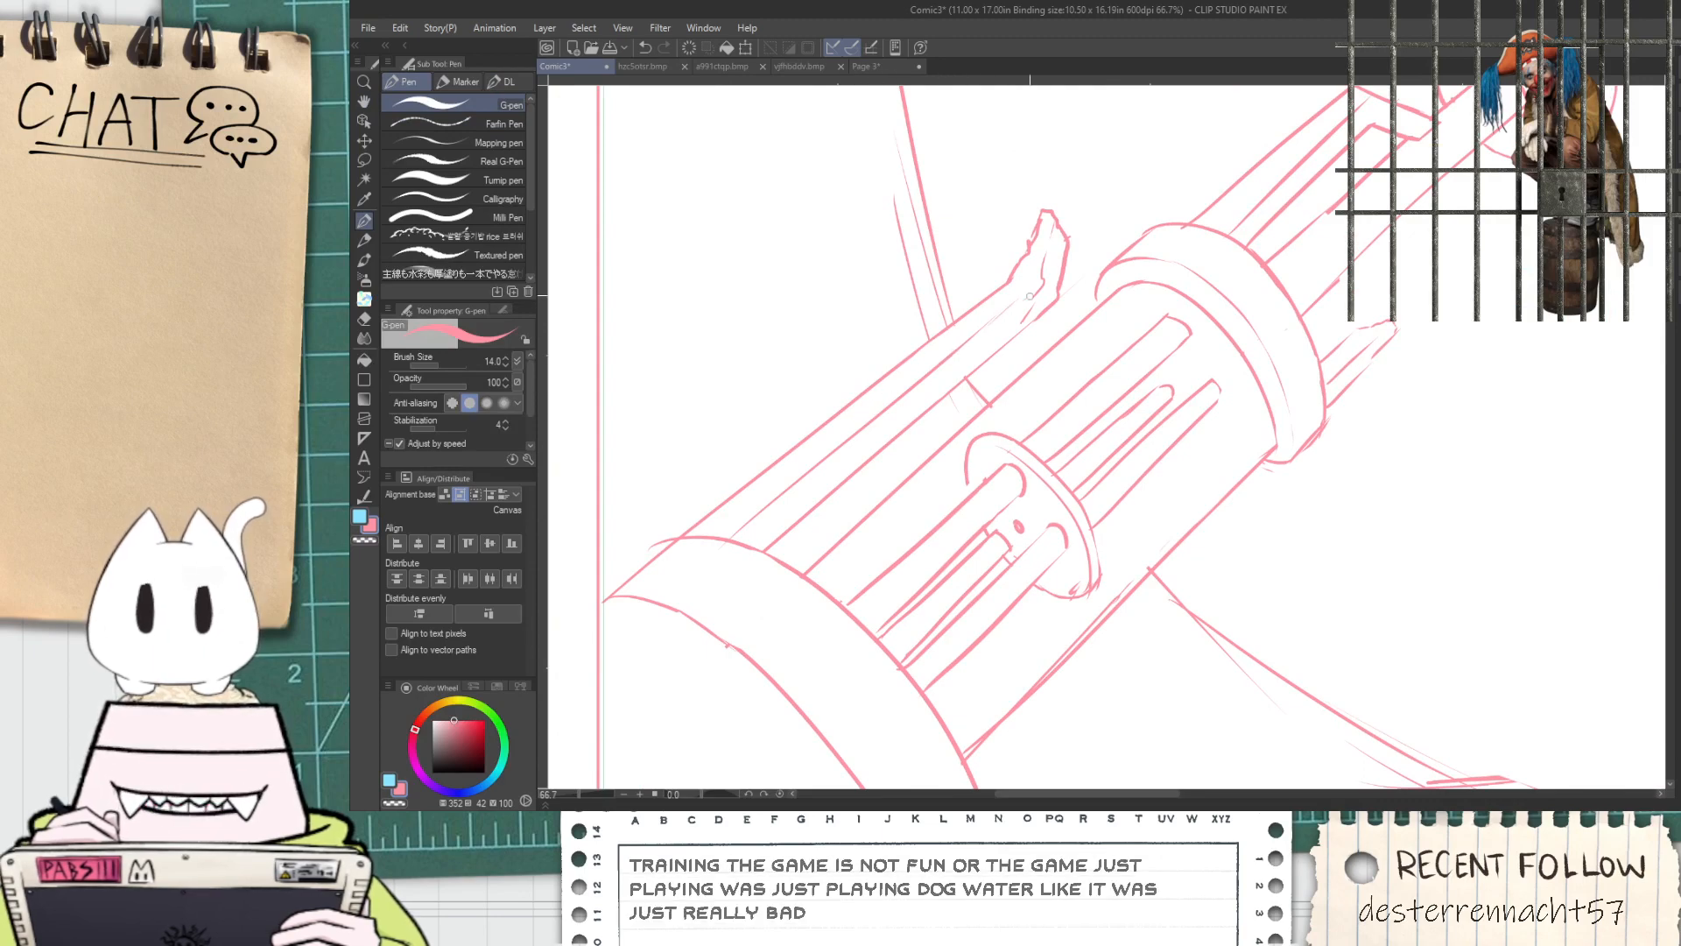
pyautogui.press('e')
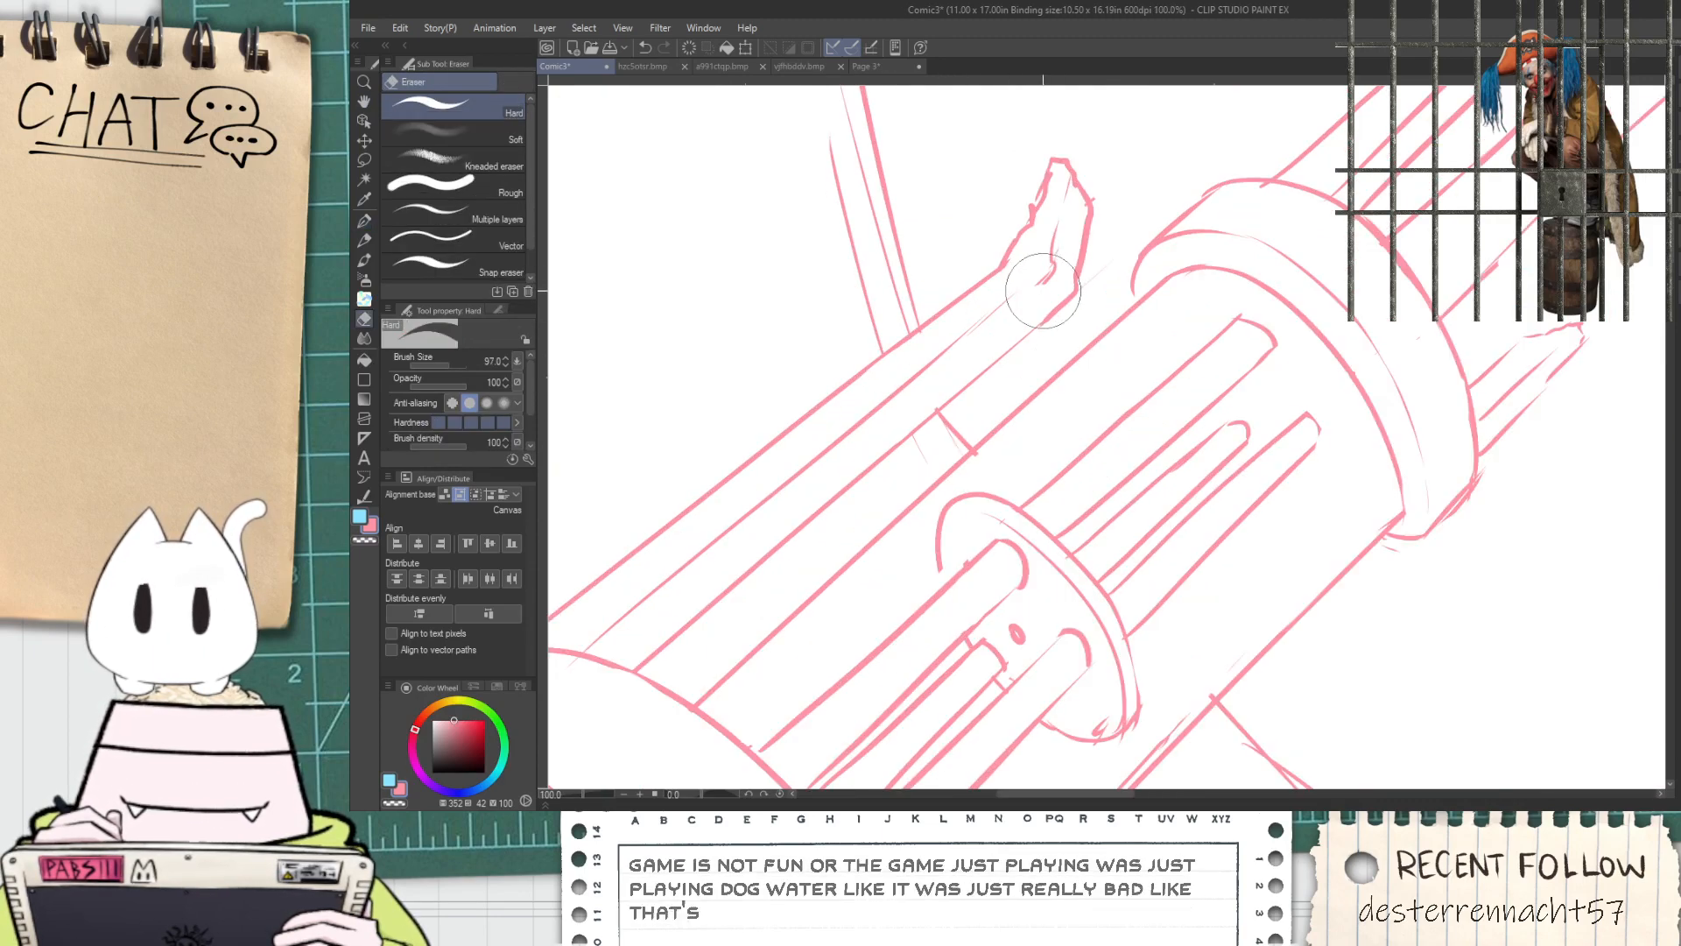
pyautogui.scroll(1, 1041, 296)
pyautogui.press('p')
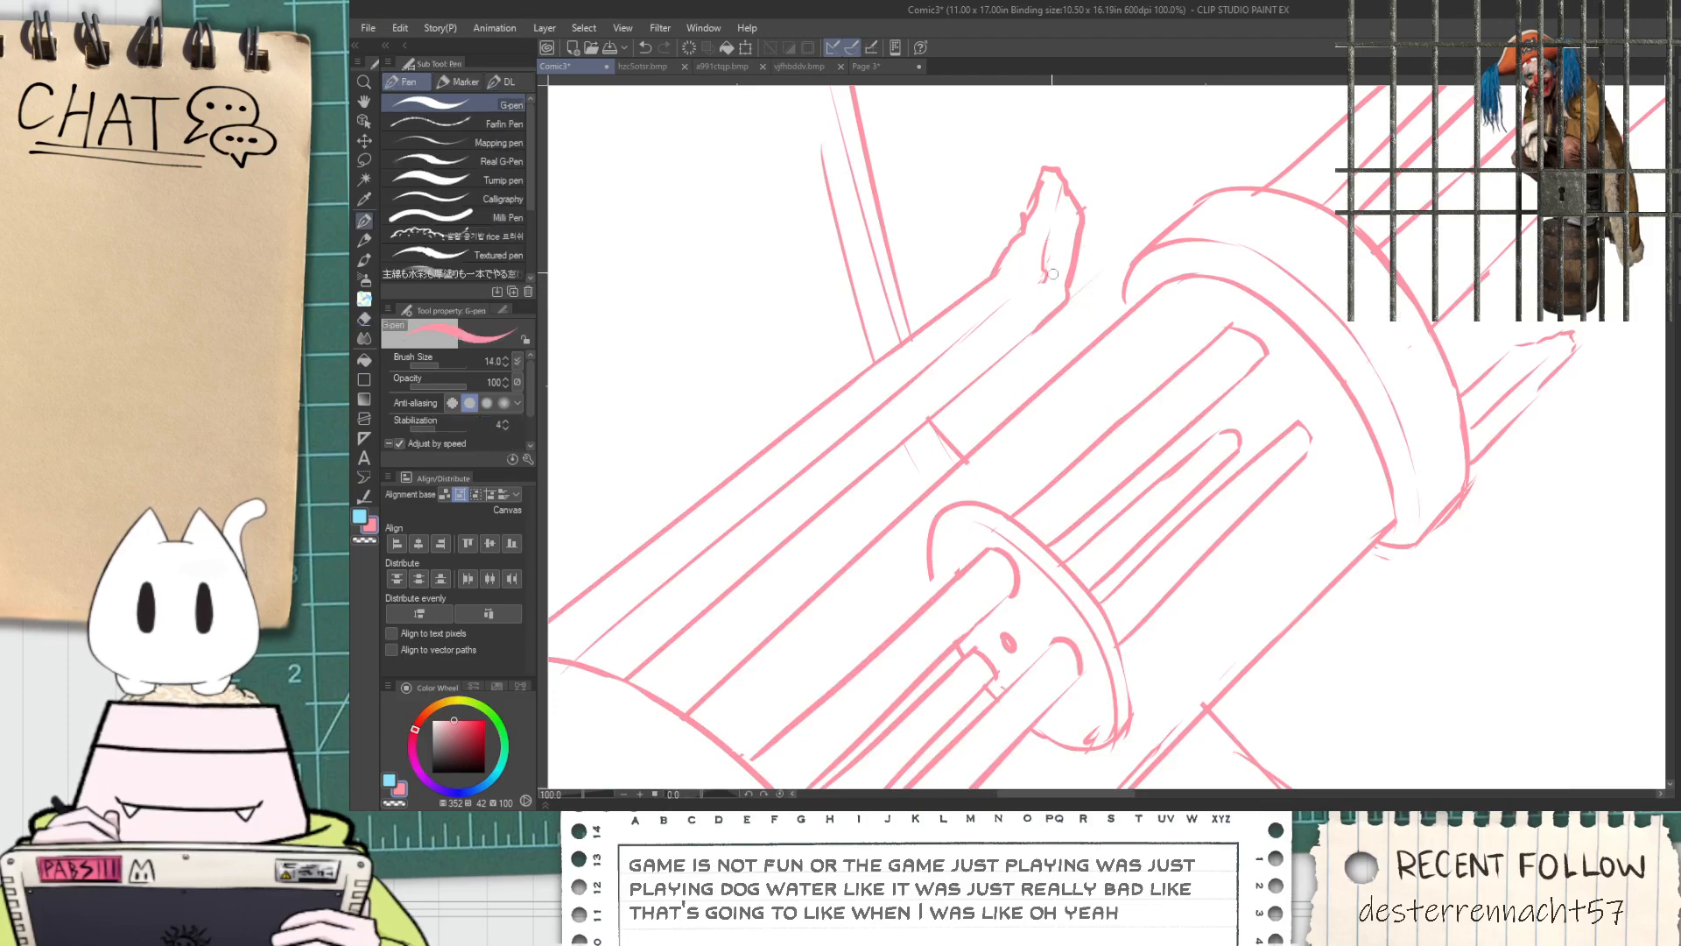
pyautogui.scroll(-1, 1054, 295)
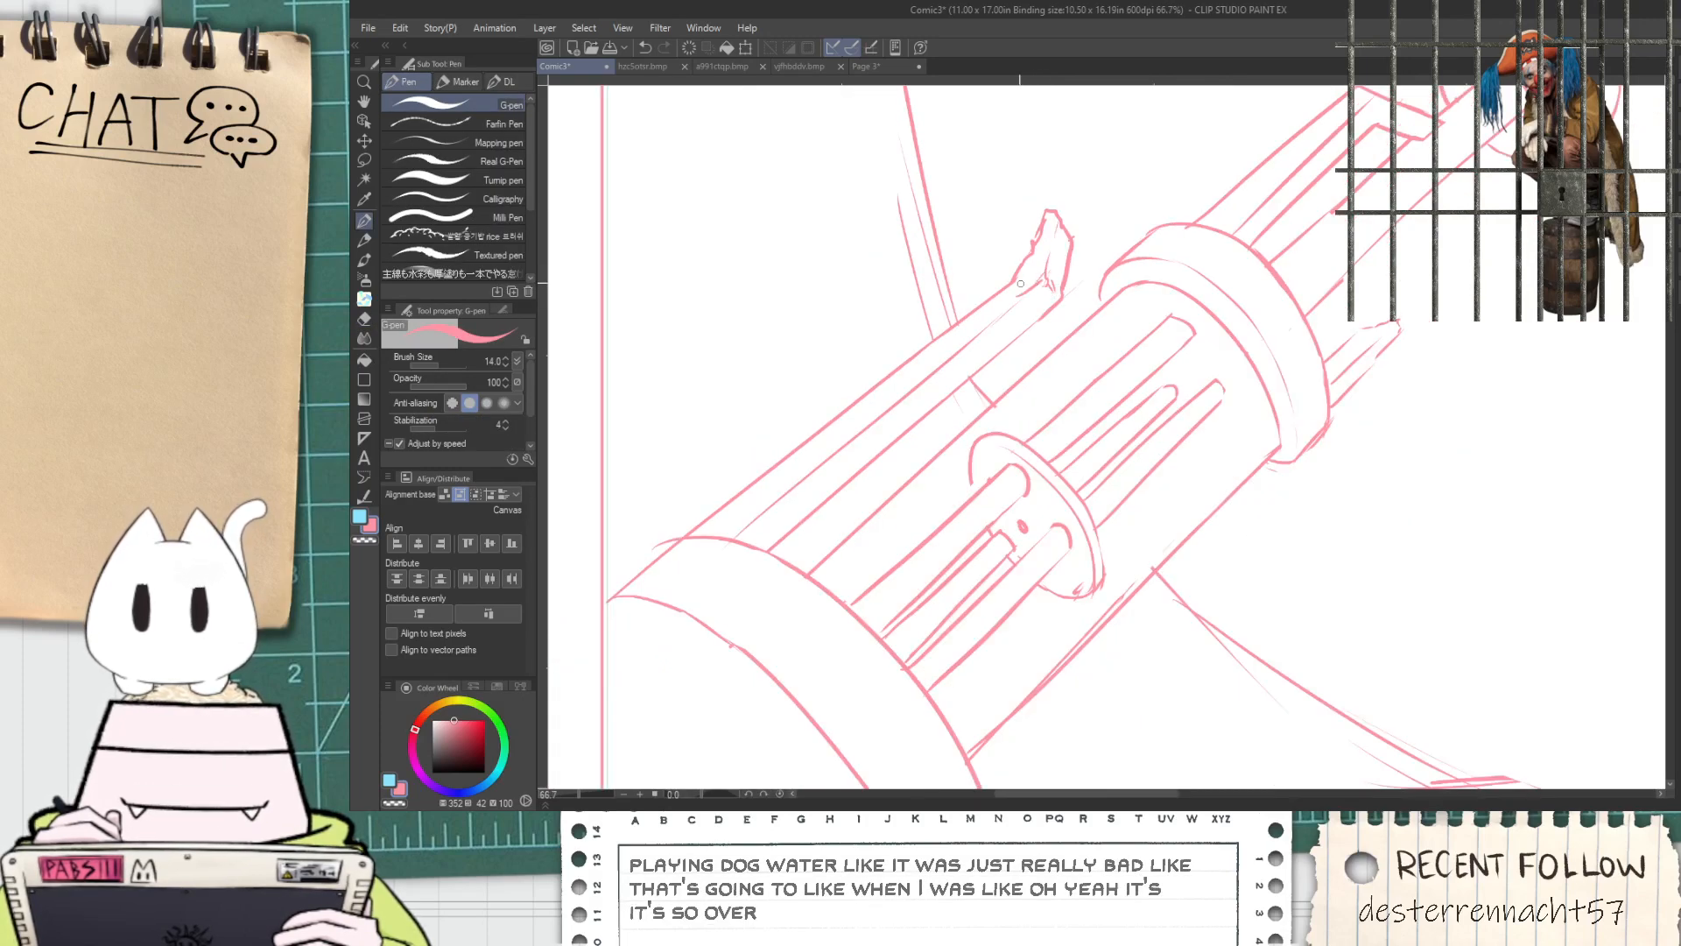
# Examine the blue reference cannon's barrel and compare it with the pink cannon sketch
pyautogui.scroll(-3, 1019, 283)
pyautogui.press('h')
pyautogui.moveTo(1143, 557)
pyautogui.mouseDown()
pyautogui.moveTo(961, 417)
pyautogui.moveTo(929, 448)
pyautogui.mouseUp()
pyautogui.moveTo(893, 368)
pyautogui.mouseDown()
pyautogui.moveTo(919, 405)
pyautogui.moveTo(964, 421)
pyautogui.moveTo(884, 386)
pyautogui.mouseUp()
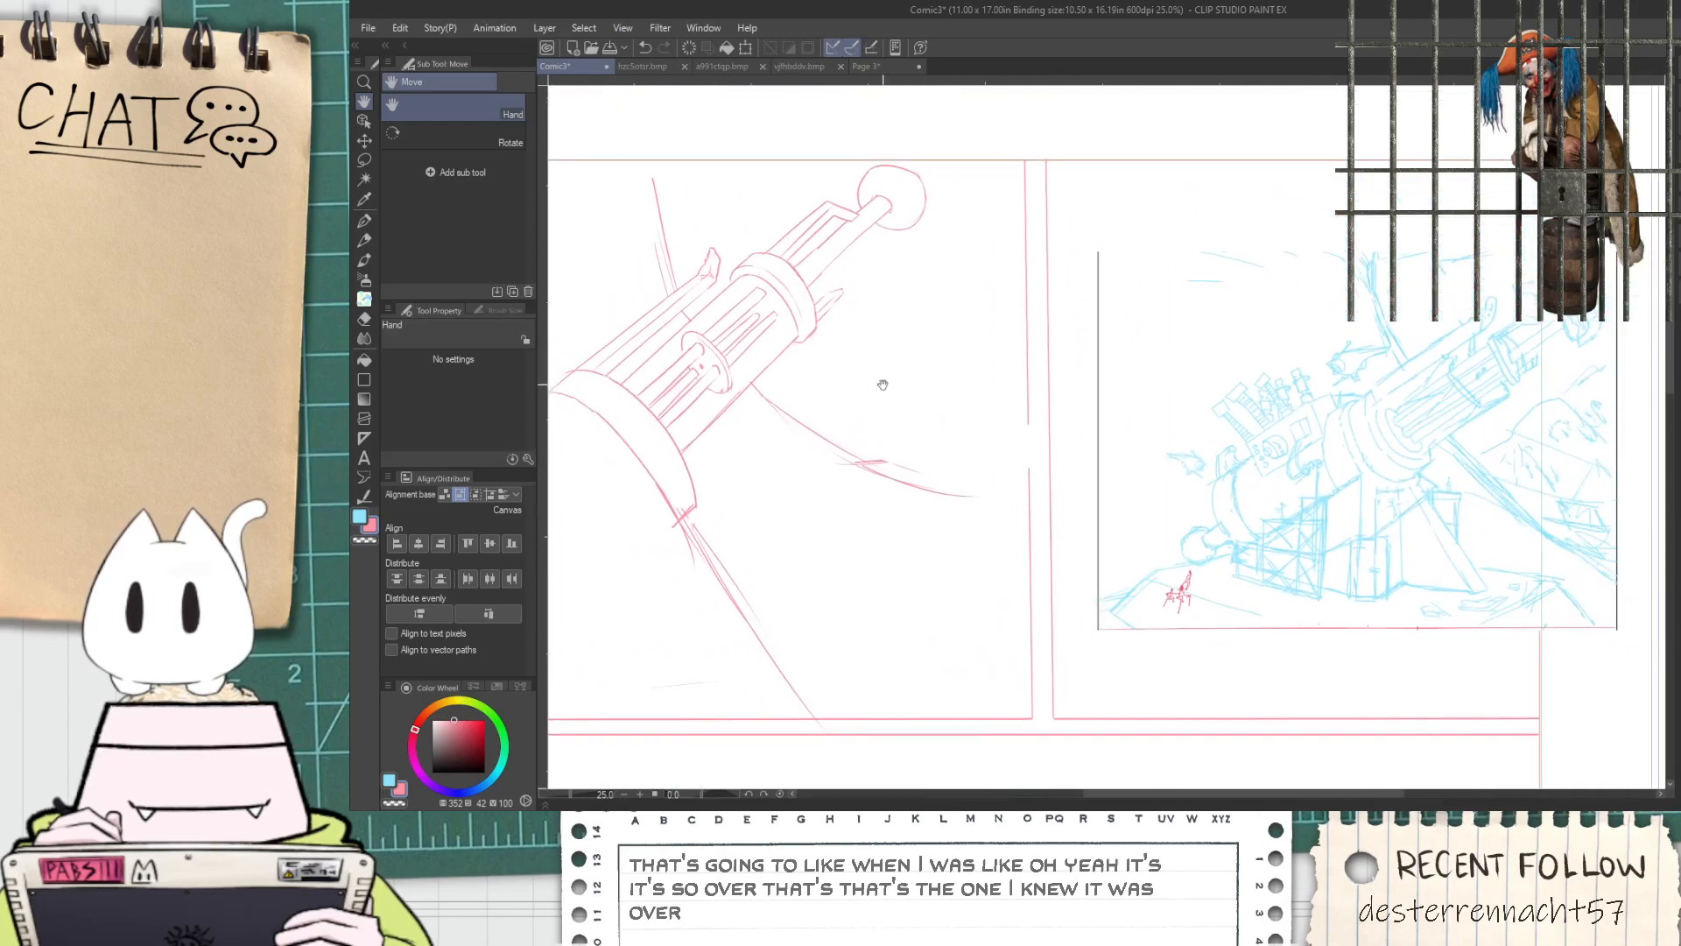
pyautogui.scroll(2, 1425, 383)
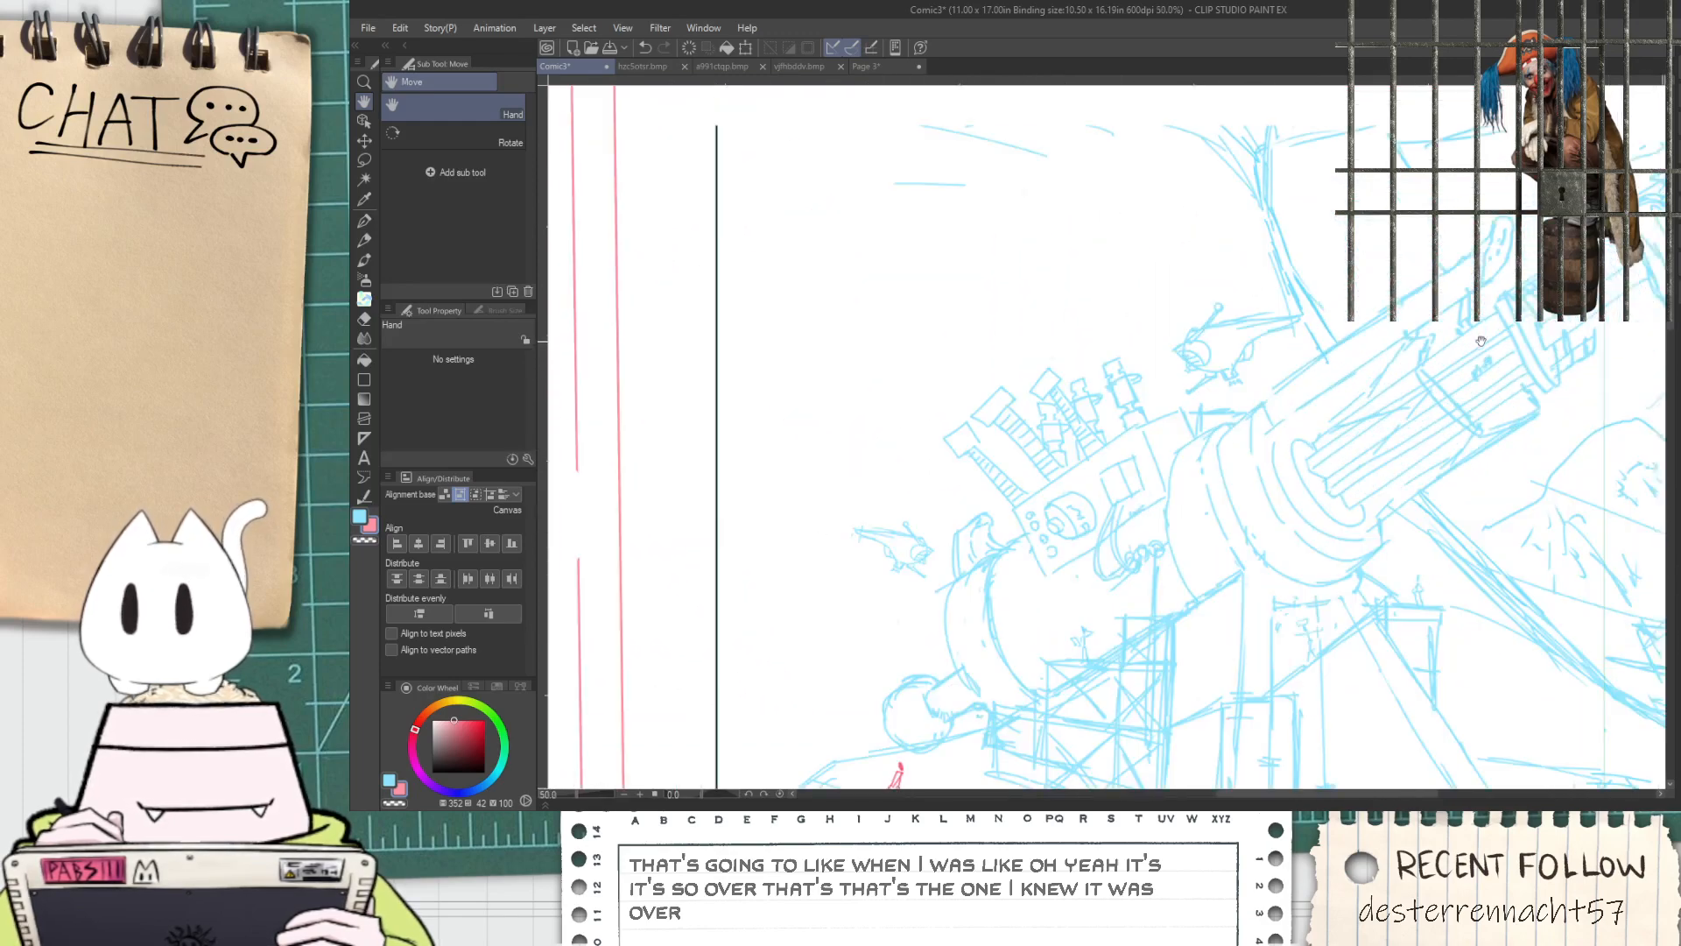
pyautogui.scroll(-1, 1473, 320)
pyautogui.moveTo(938, 307); pyautogui.dragTo(1354, 404)
pyautogui.scroll(1, 882, 421)
# Sketch a broken casing edge across the small disc and along the barrel's lower side to the end of the inner tubes
pyautogui.press('p')
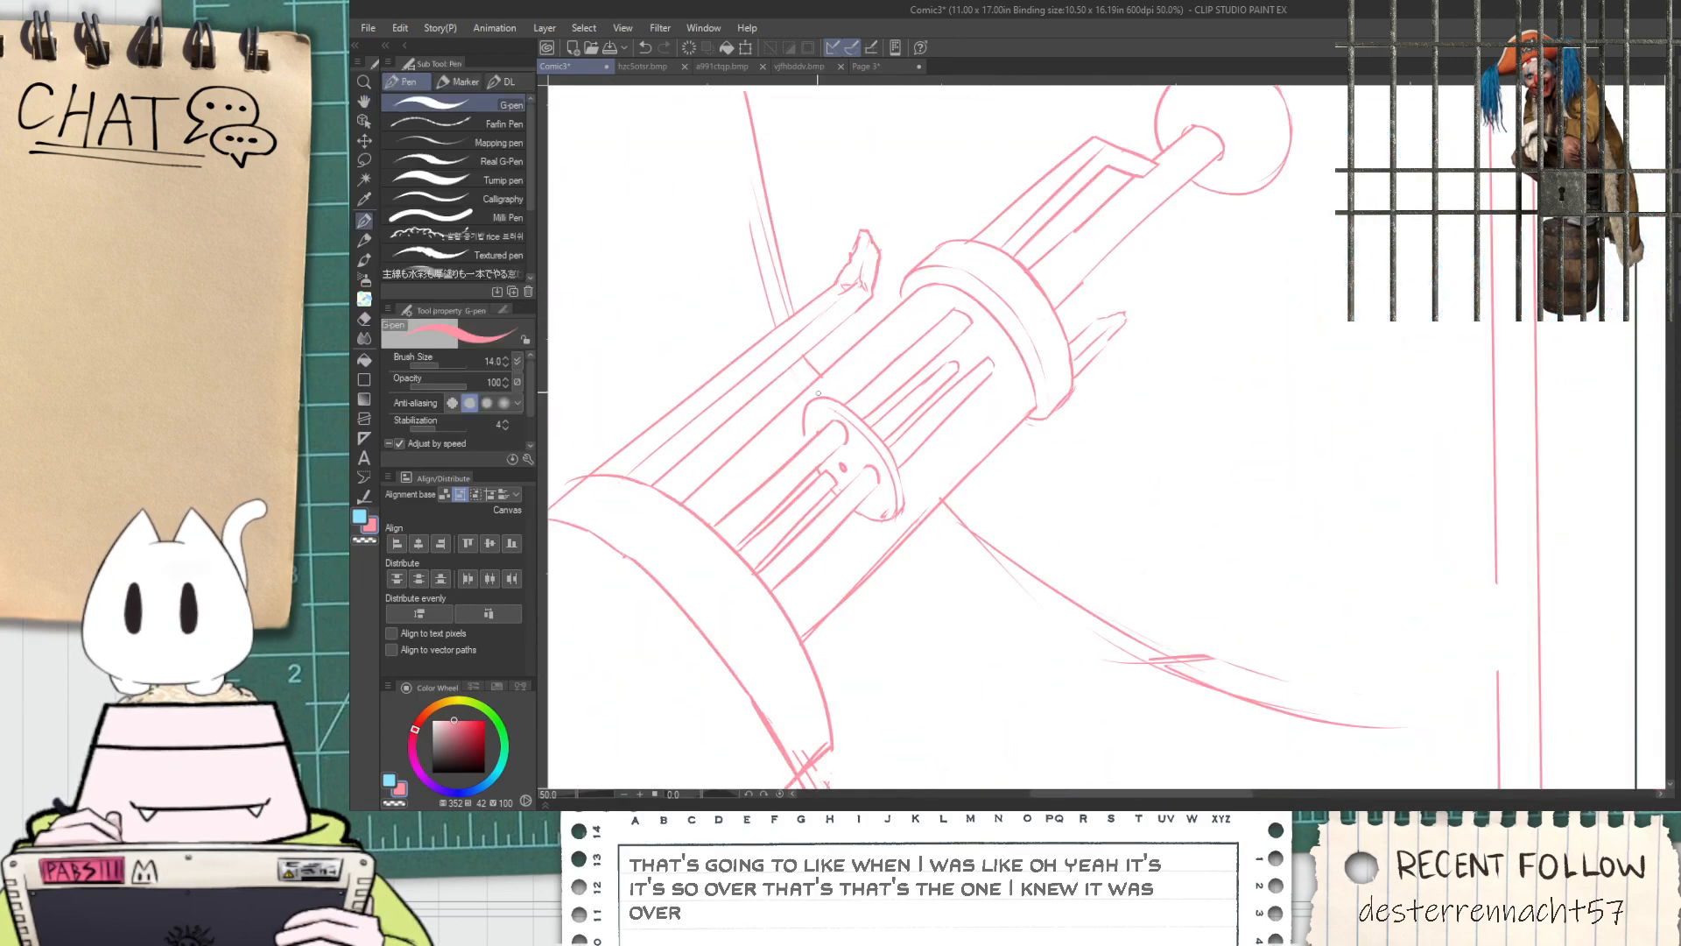
pyautogui.scroll(1, 839, 377)
pyautogui.moveTo(800, 347); pyautogui.dragTo(825, 375)
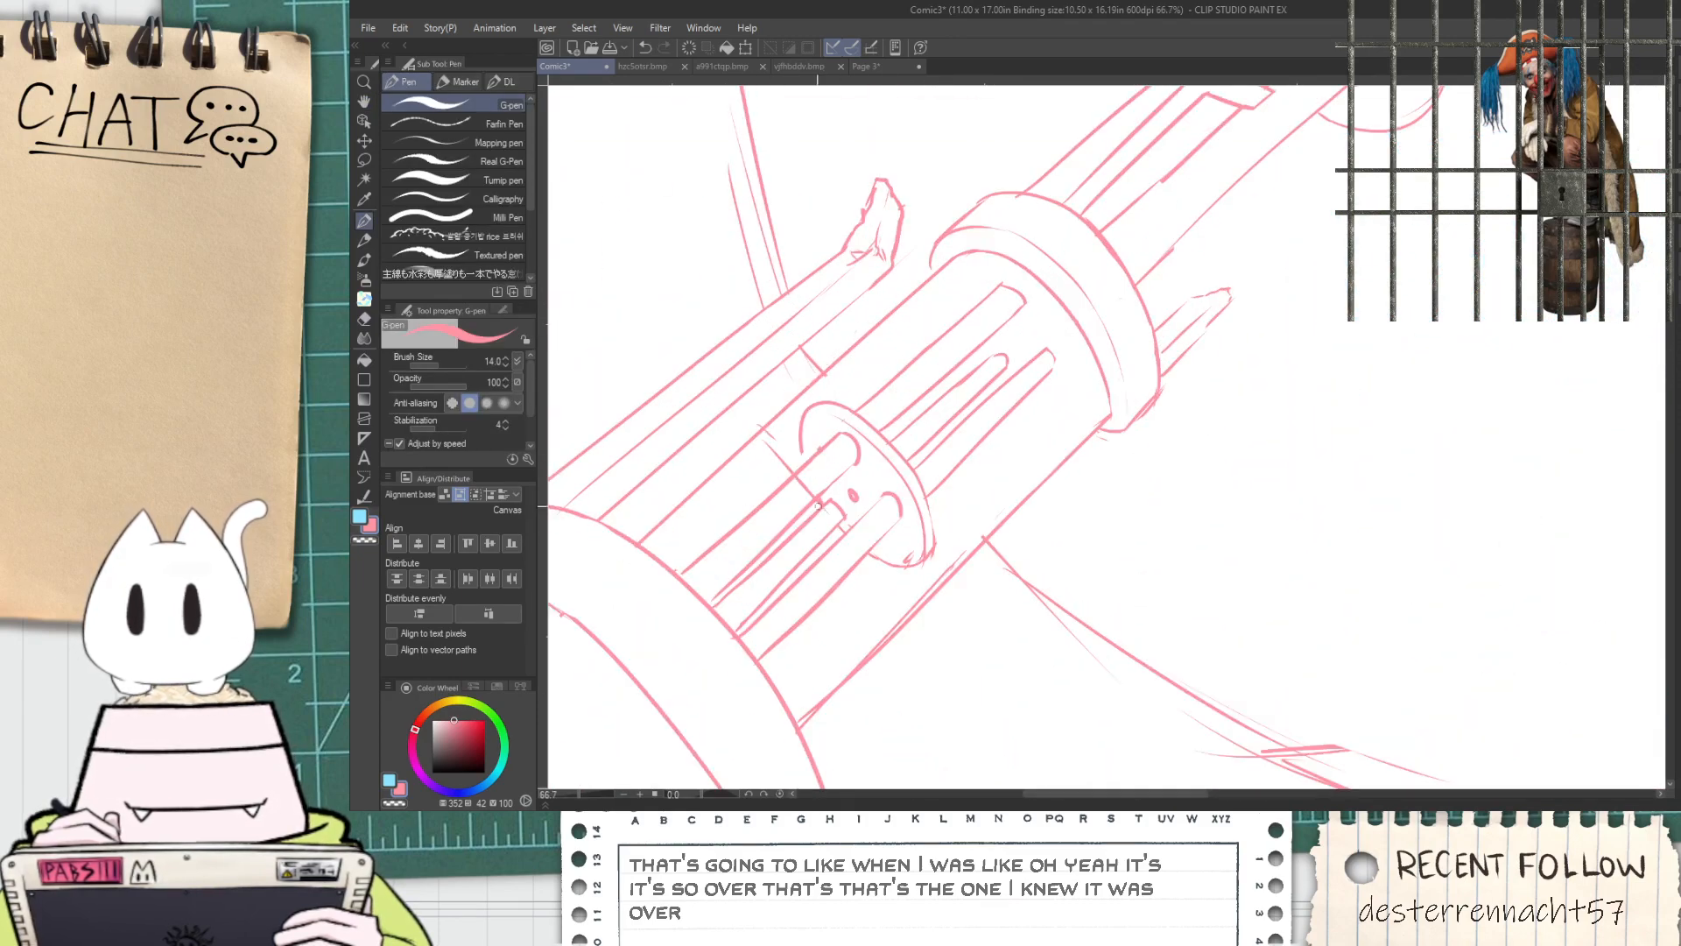
pyautogui.hotkey('ctrl', 'z')
pyautogui.moveTo(746, 464); pyautogui.dragTo(879, 544)
pyautogui.hotkey('ctrl', 'z')
pyautogui.moveTo(755, 437)
pyautogui.mouseDown()
pyautogui.moveTo(949, 558)
pyautogui.moveTo(897, 529)
pyautogui.moveTo(987, 514)
pyautogui.moveTo(889, 528)
pyautogui.moveTo(909, 559)
pyautogui.mouseUp()
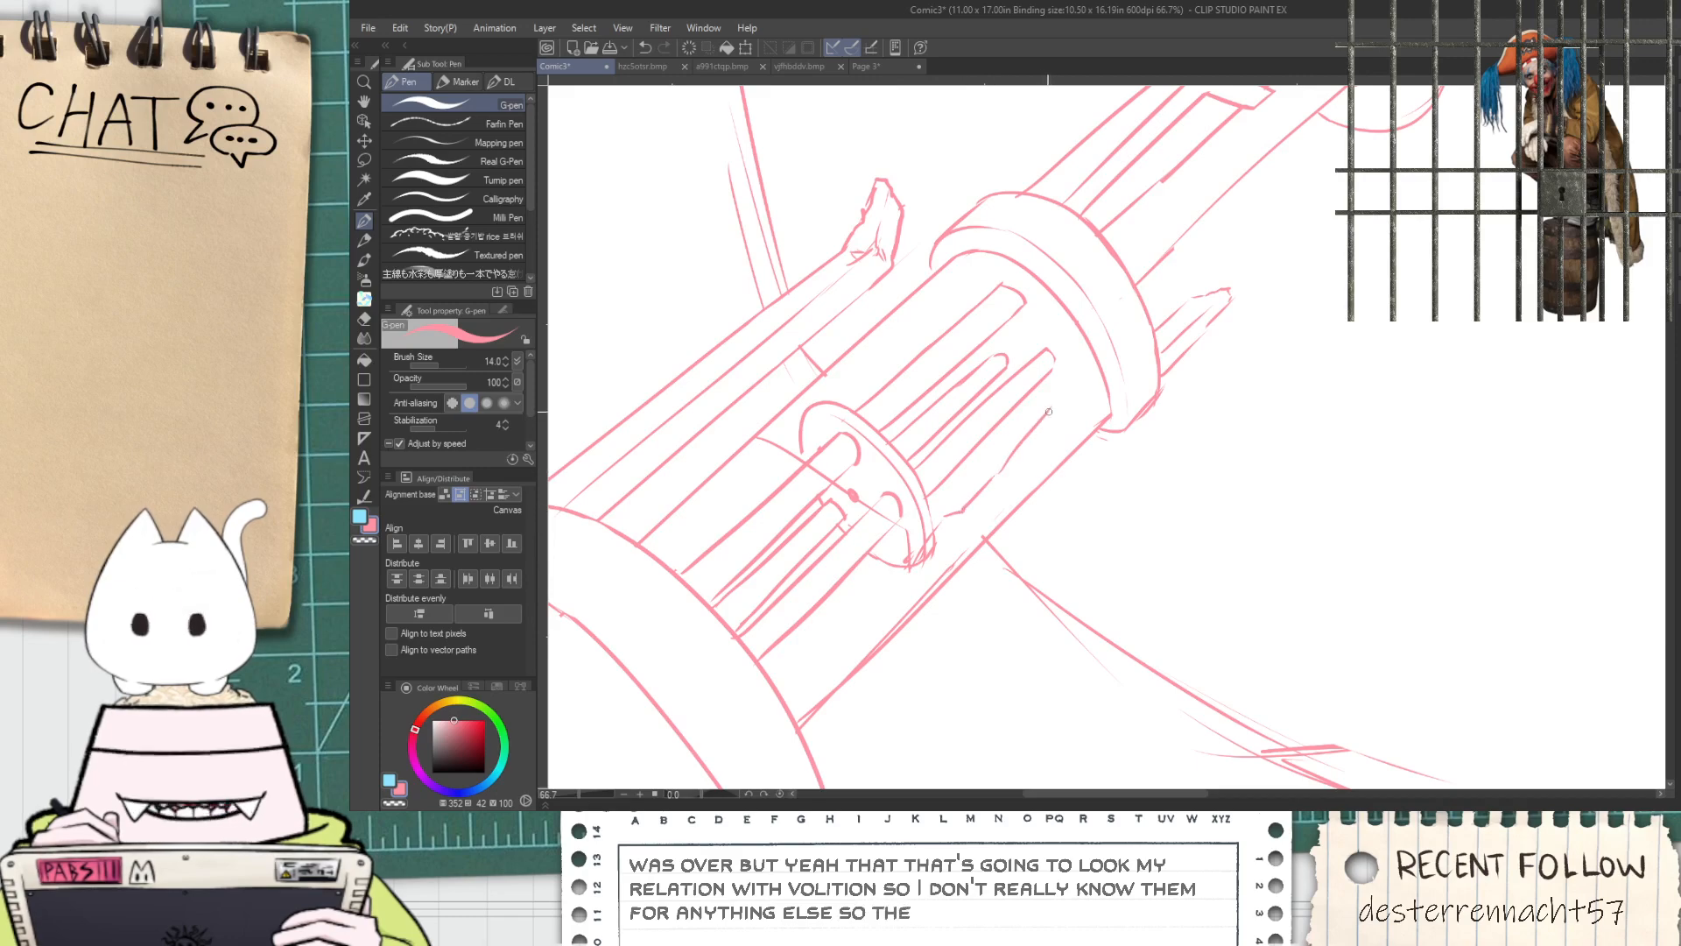
pyautogui.moveTo(1051, 399); pyautogui.dragTo(1067, 340)
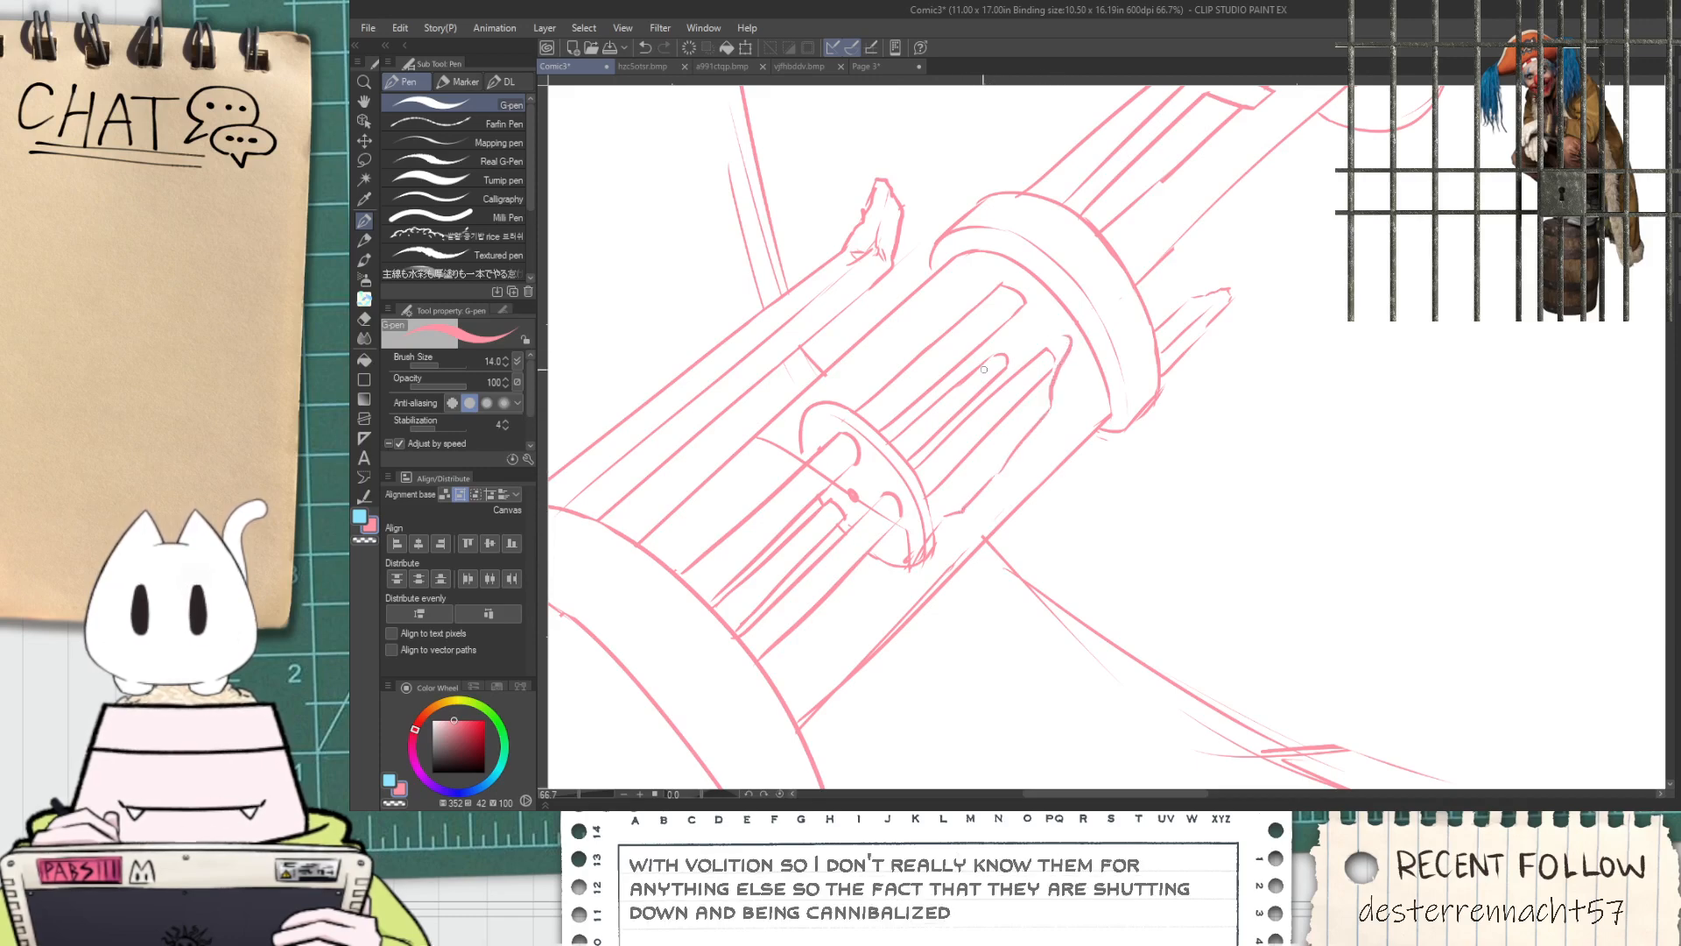
# Erase the old straight casing line between the small disc and the wide muzzle-side ring
pyautogui.press('e')
pyautogui.scroll(2, 843, 344)
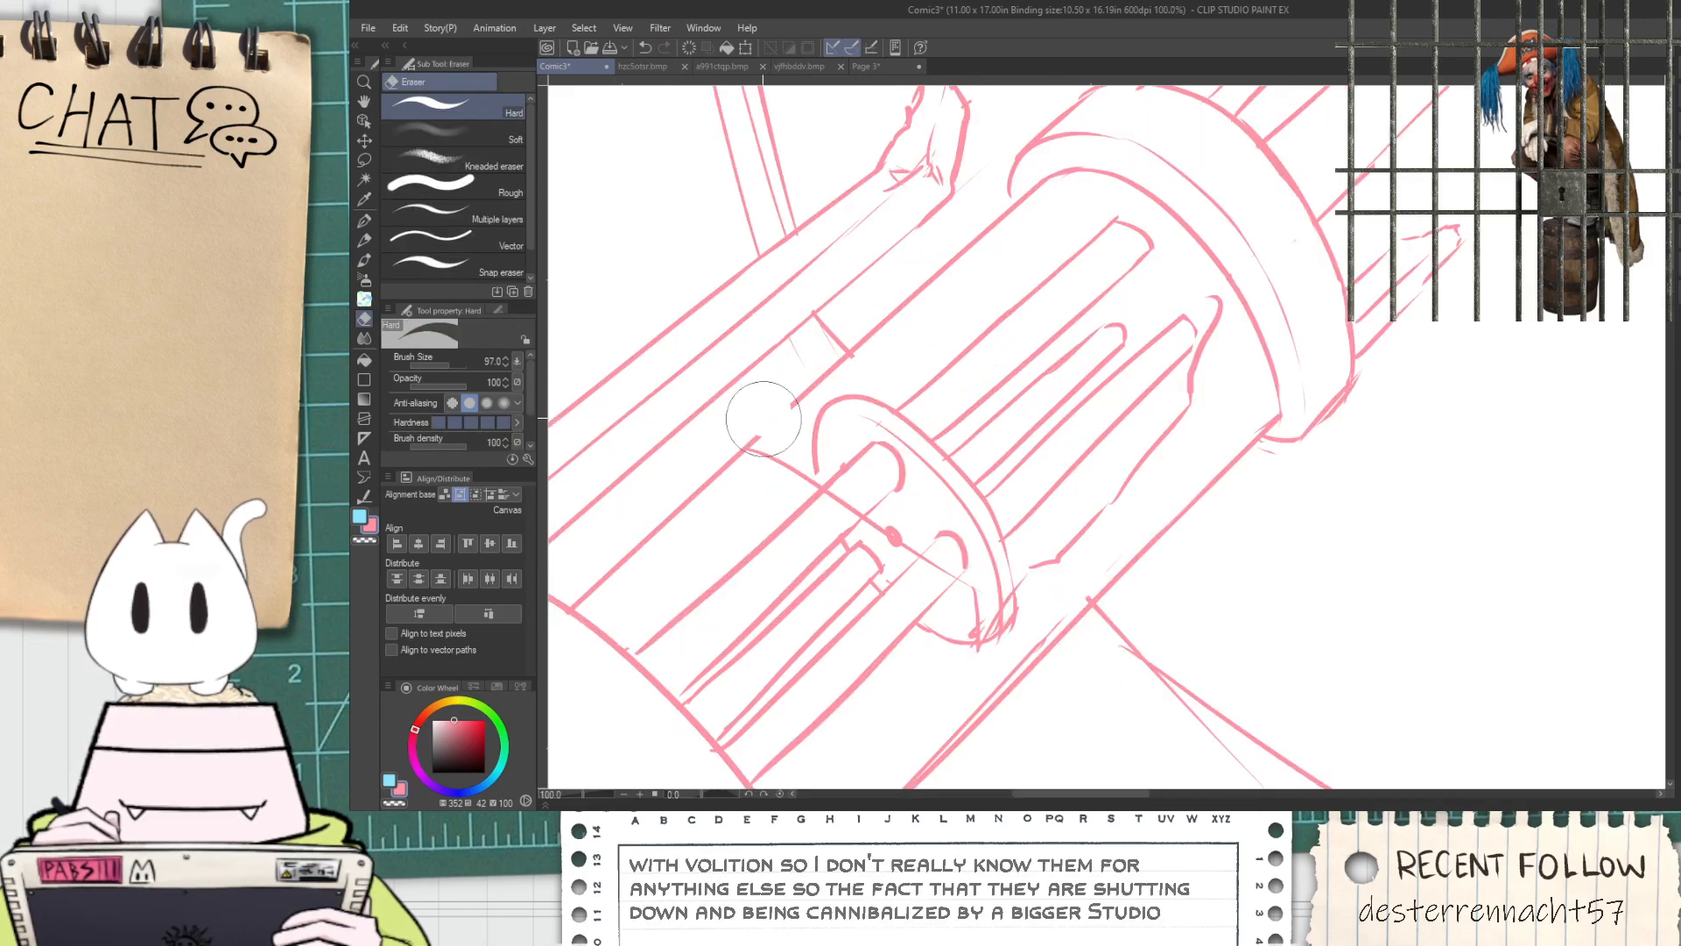
pyautogui.moveTo(818, 378); pyautogui.dragTo(1016, 210)
pyautogui.press('p')
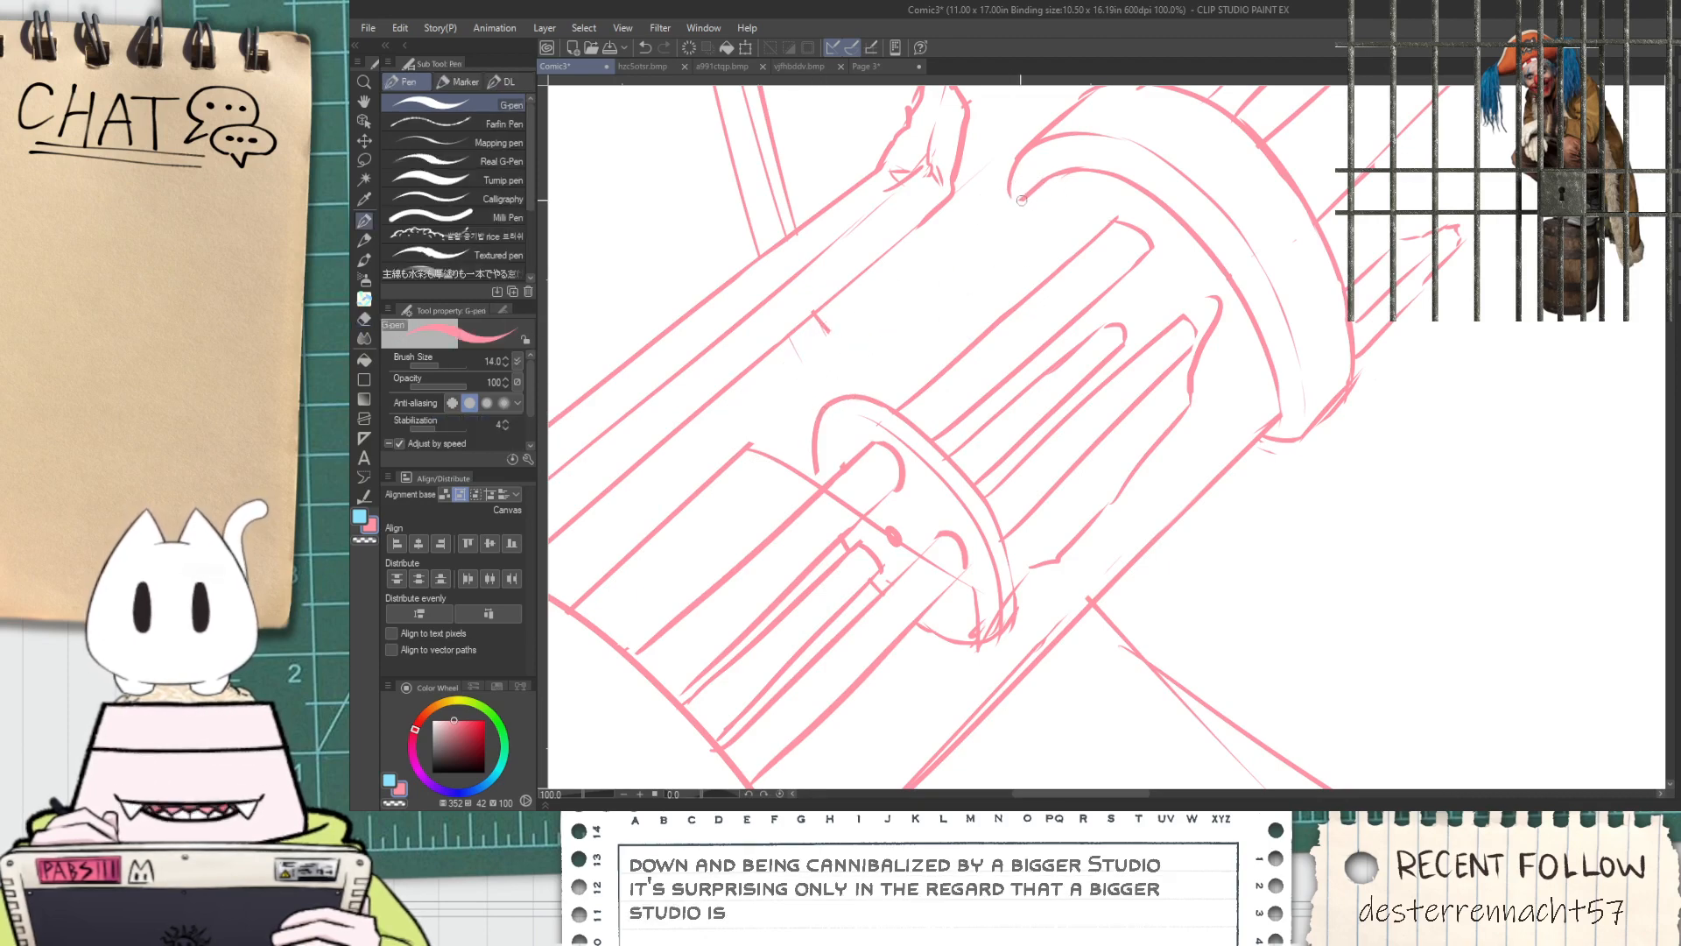
# Connect the jagged casing edge to the small disc and trace a second line along it for thickness
pyautogui.scroll(-2, 1029, 238)
pyautogui.press('h')
pyautogui.scroll(-1, 1029, 237)
pyautogui.moveTo(1030, 480); pyautogui.dragTo(978, 517)
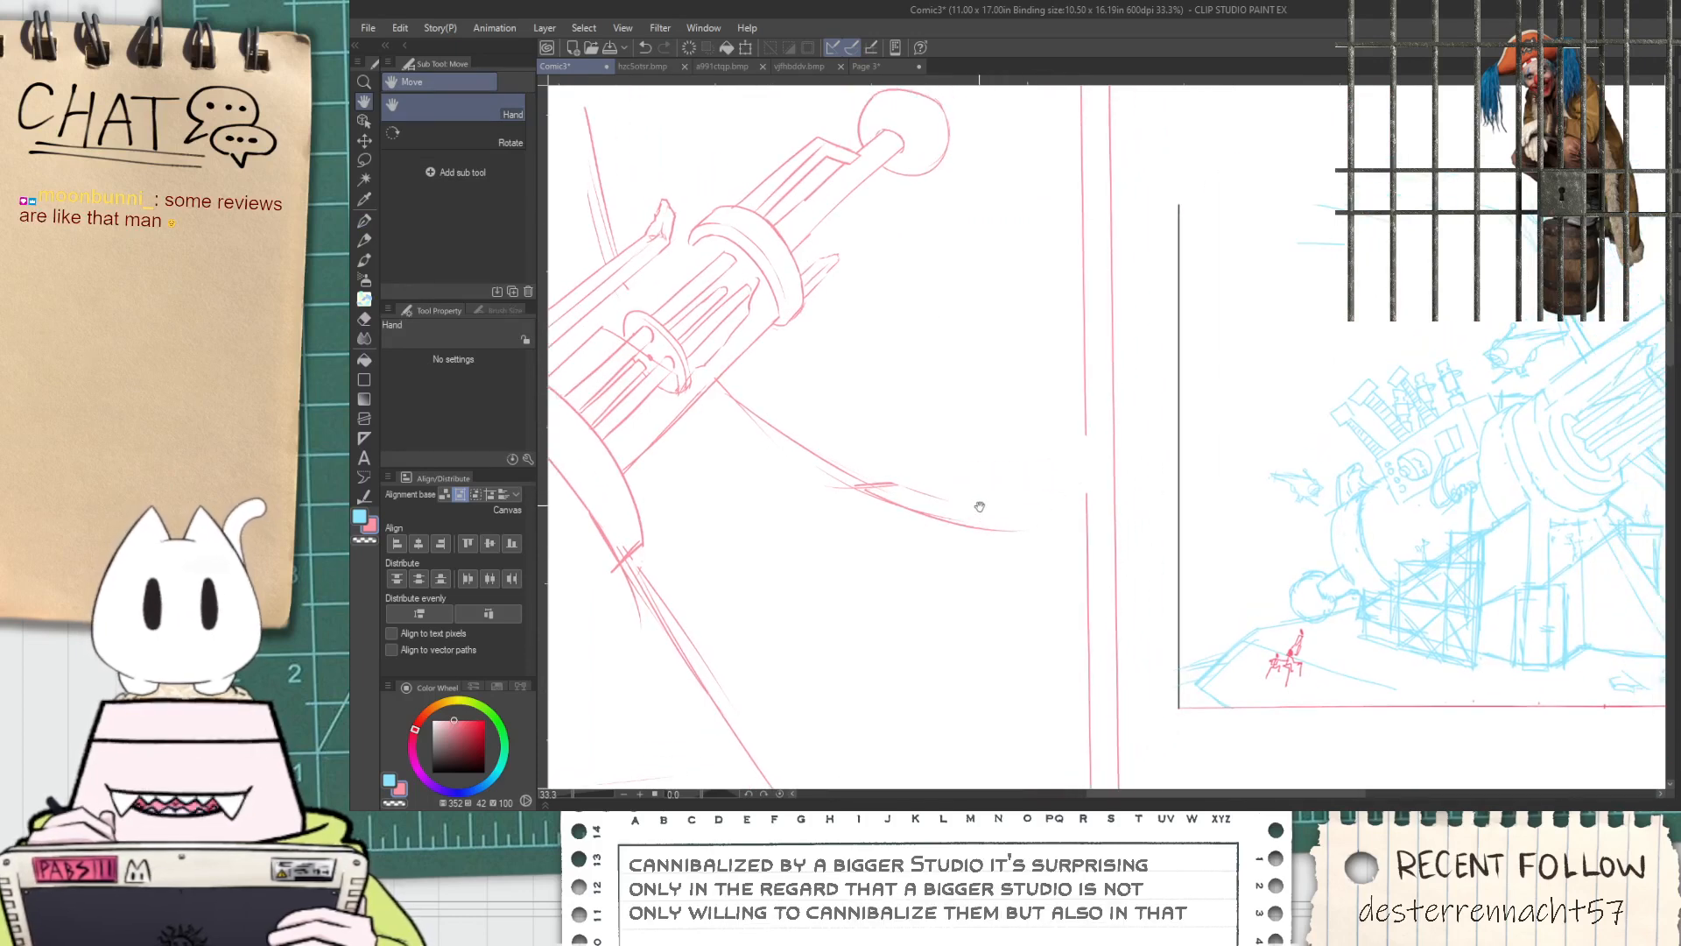
pyautogui.scroll(4, 942, 508)
pyautogui.press('p')
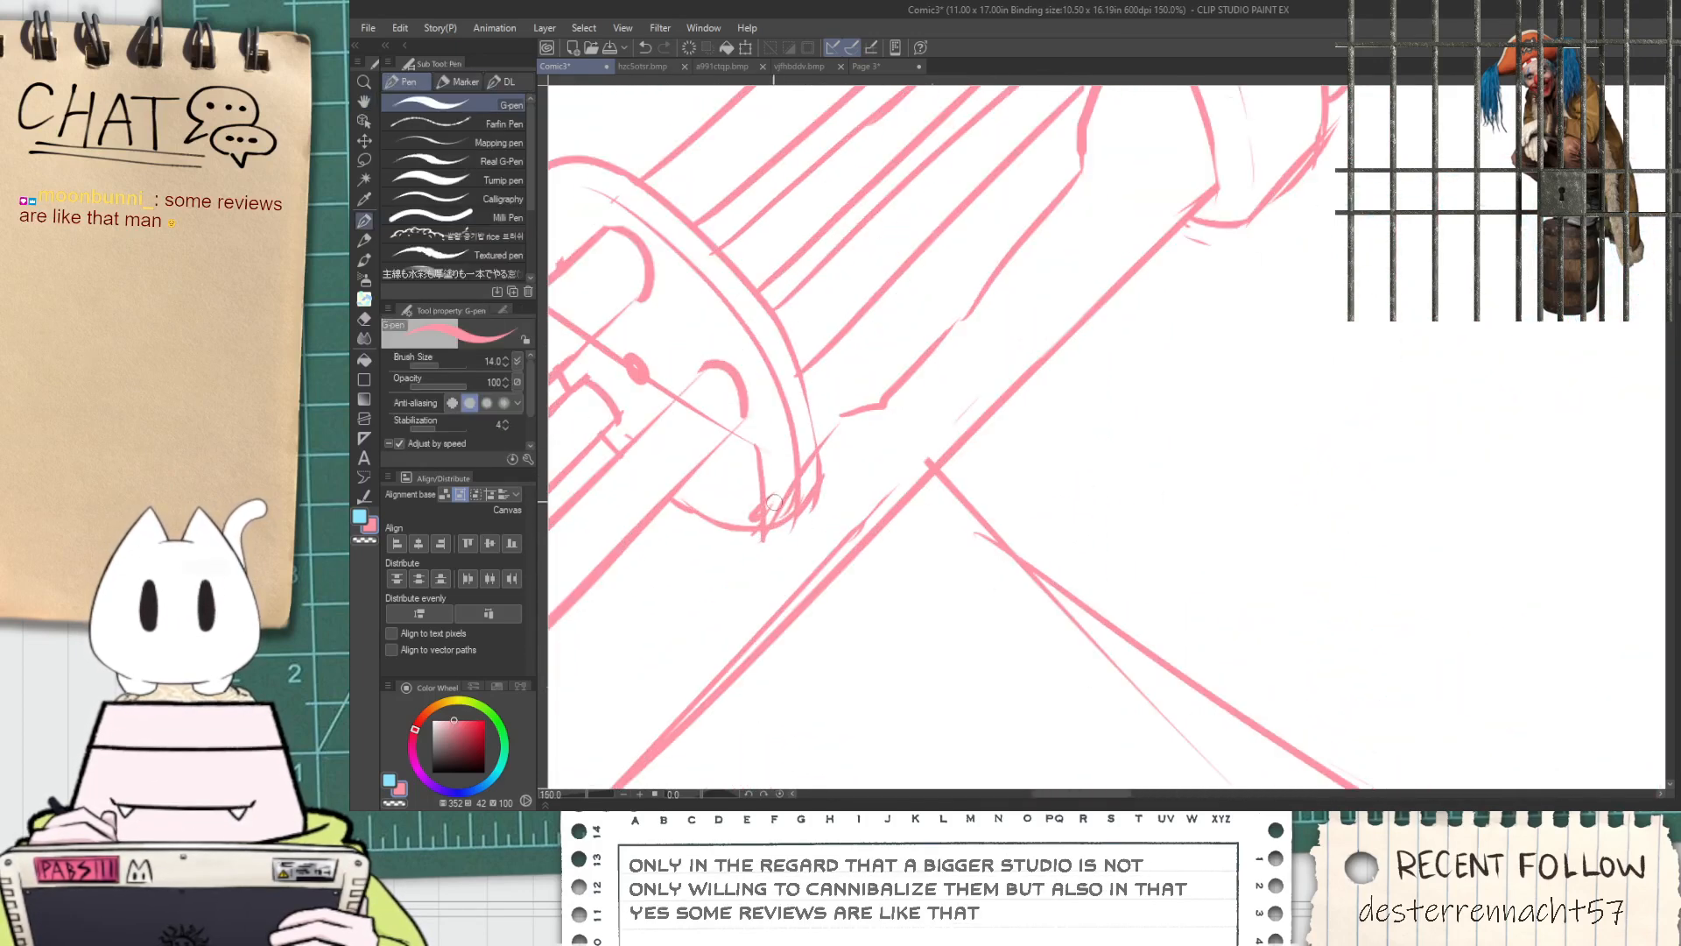
pyautogui.moveTo(855, 416); pyautogui.dragTo(799, 497)
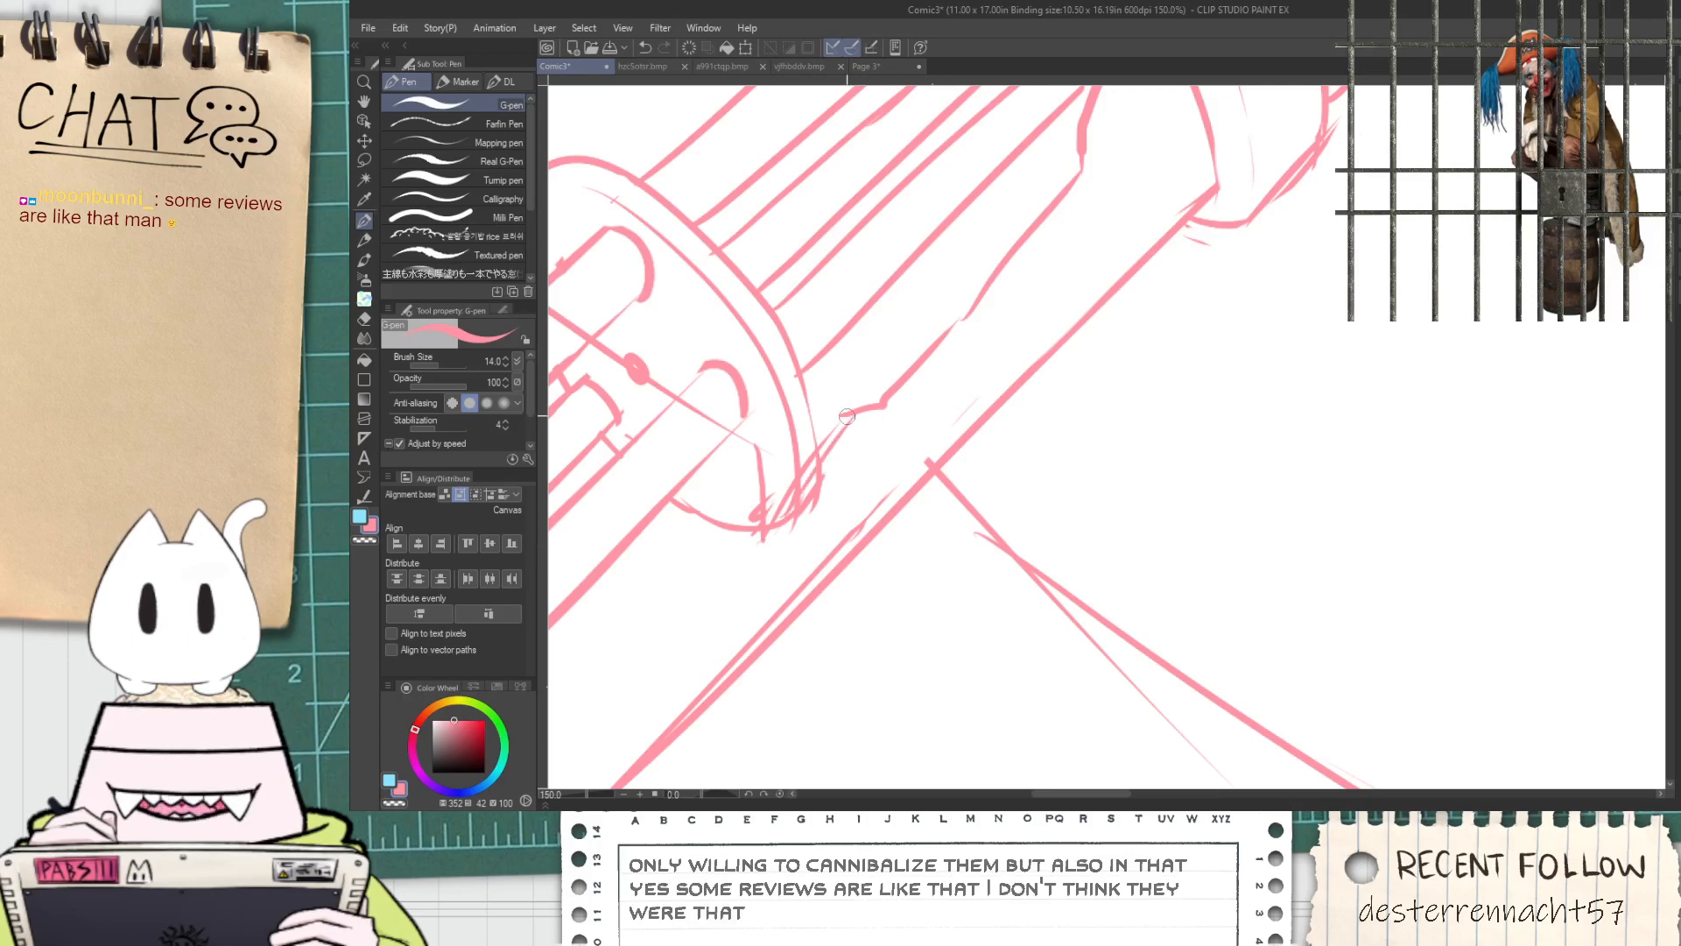
pyautogui.moveTo(880, 410); pyautogui.dragTo(968, 322)
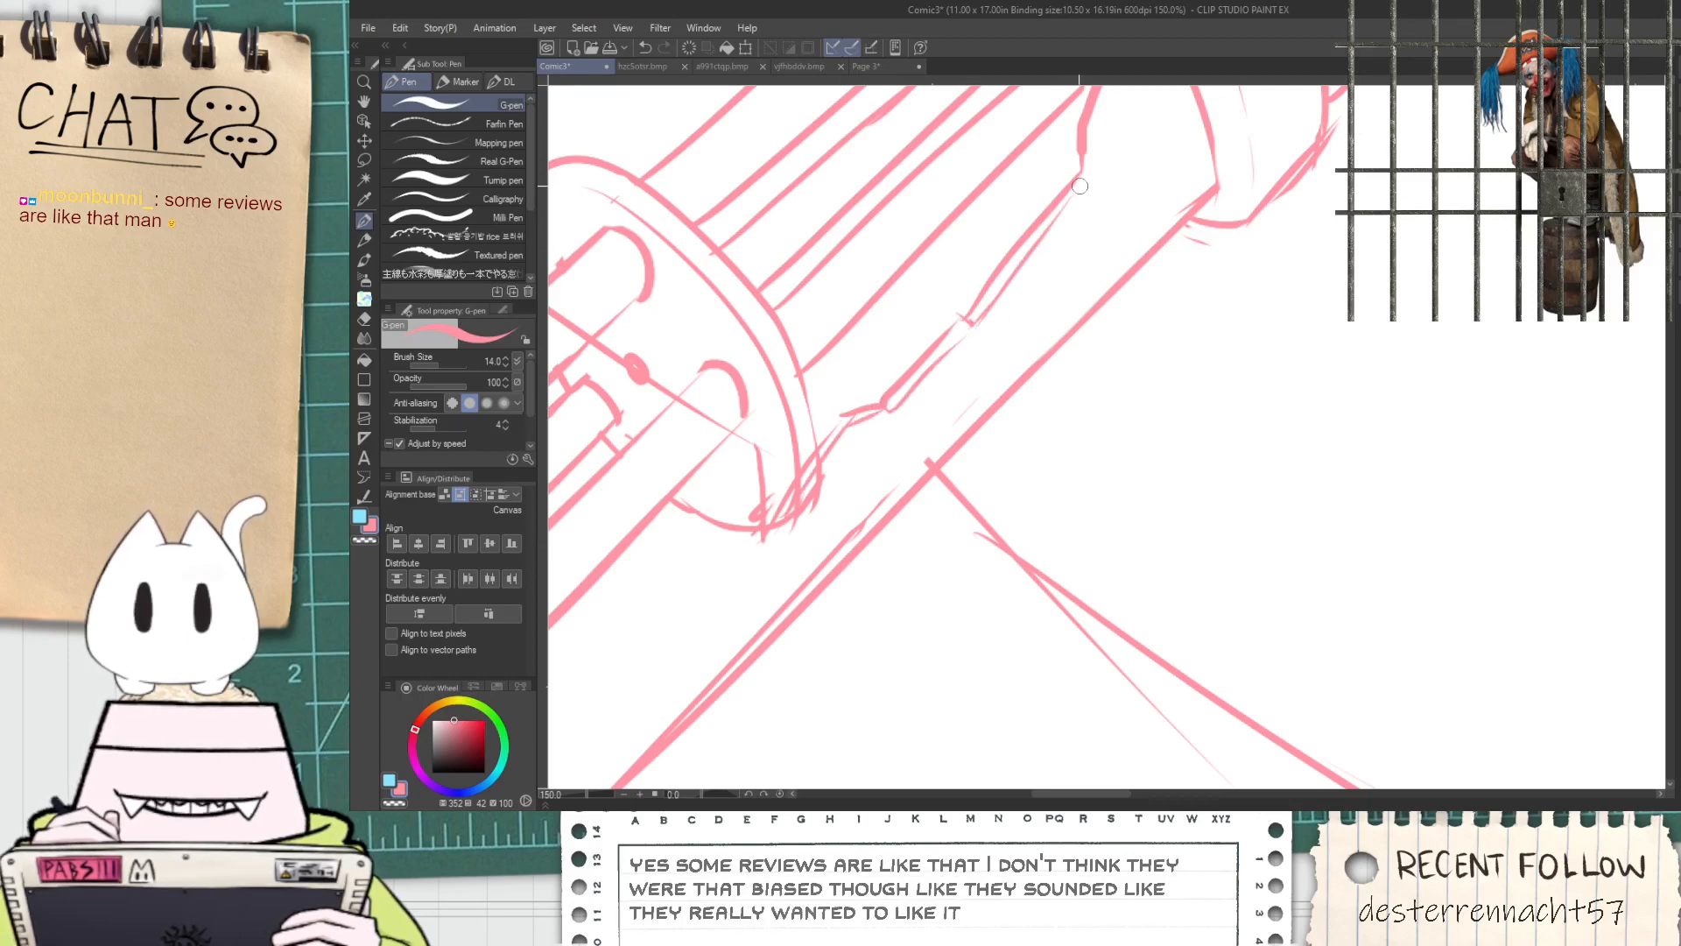
# Continue the jagged edge's thickness line up to its tip near the wide muzzle-side ring
pyautogui.scroll(-1, 1080, 187)
pyautogui.press('space')
pyautogui.moveTo(1083, 179)
pyautogui.mouseDown()
pyautogui.moveTo(1072, 296)
pyautogui.moveTo(1102, 211)
pyautogui.mouseUp()
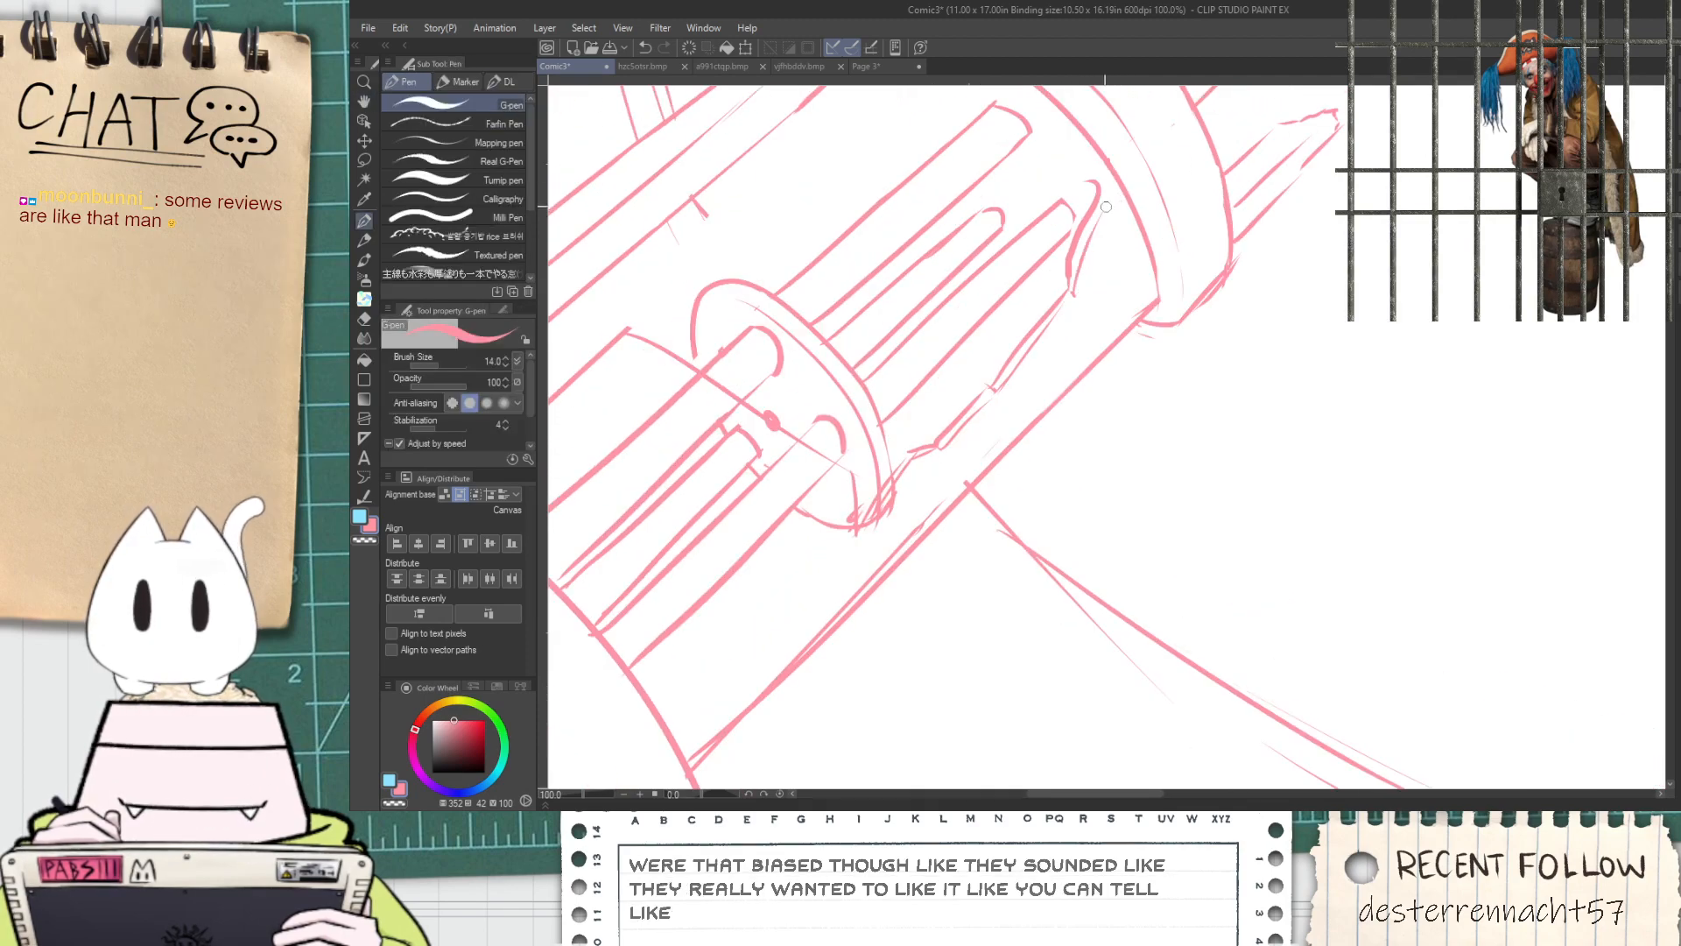
pyautogui.scroll(-1, 1095, 189)
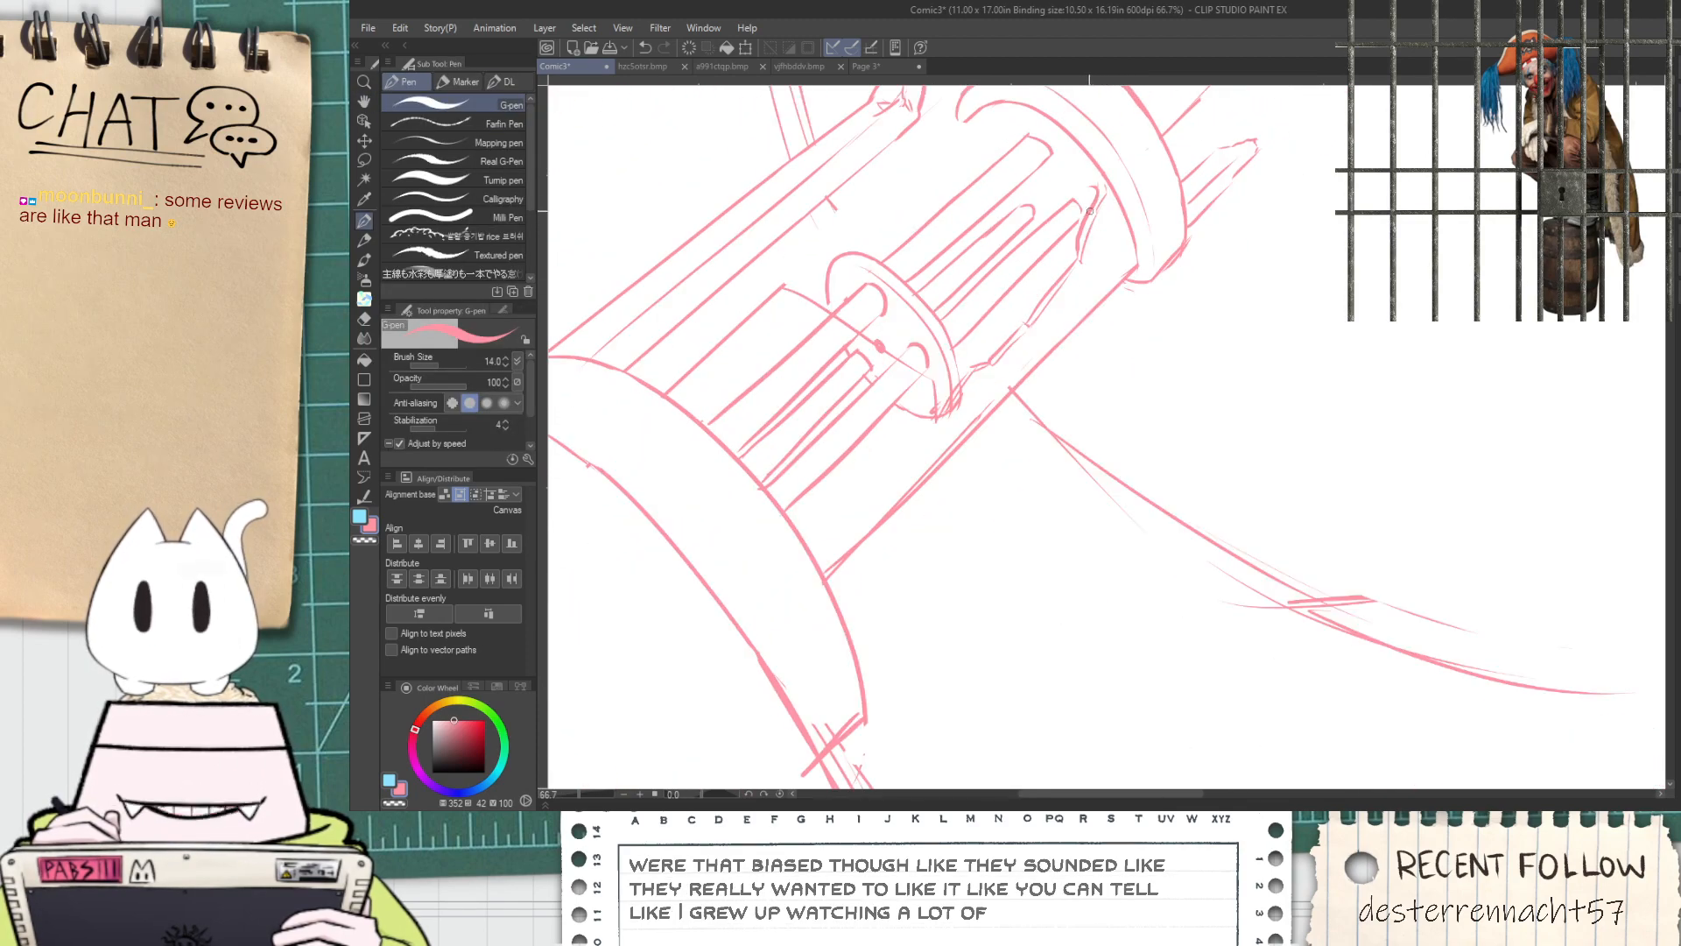
pyautogui.press('space')
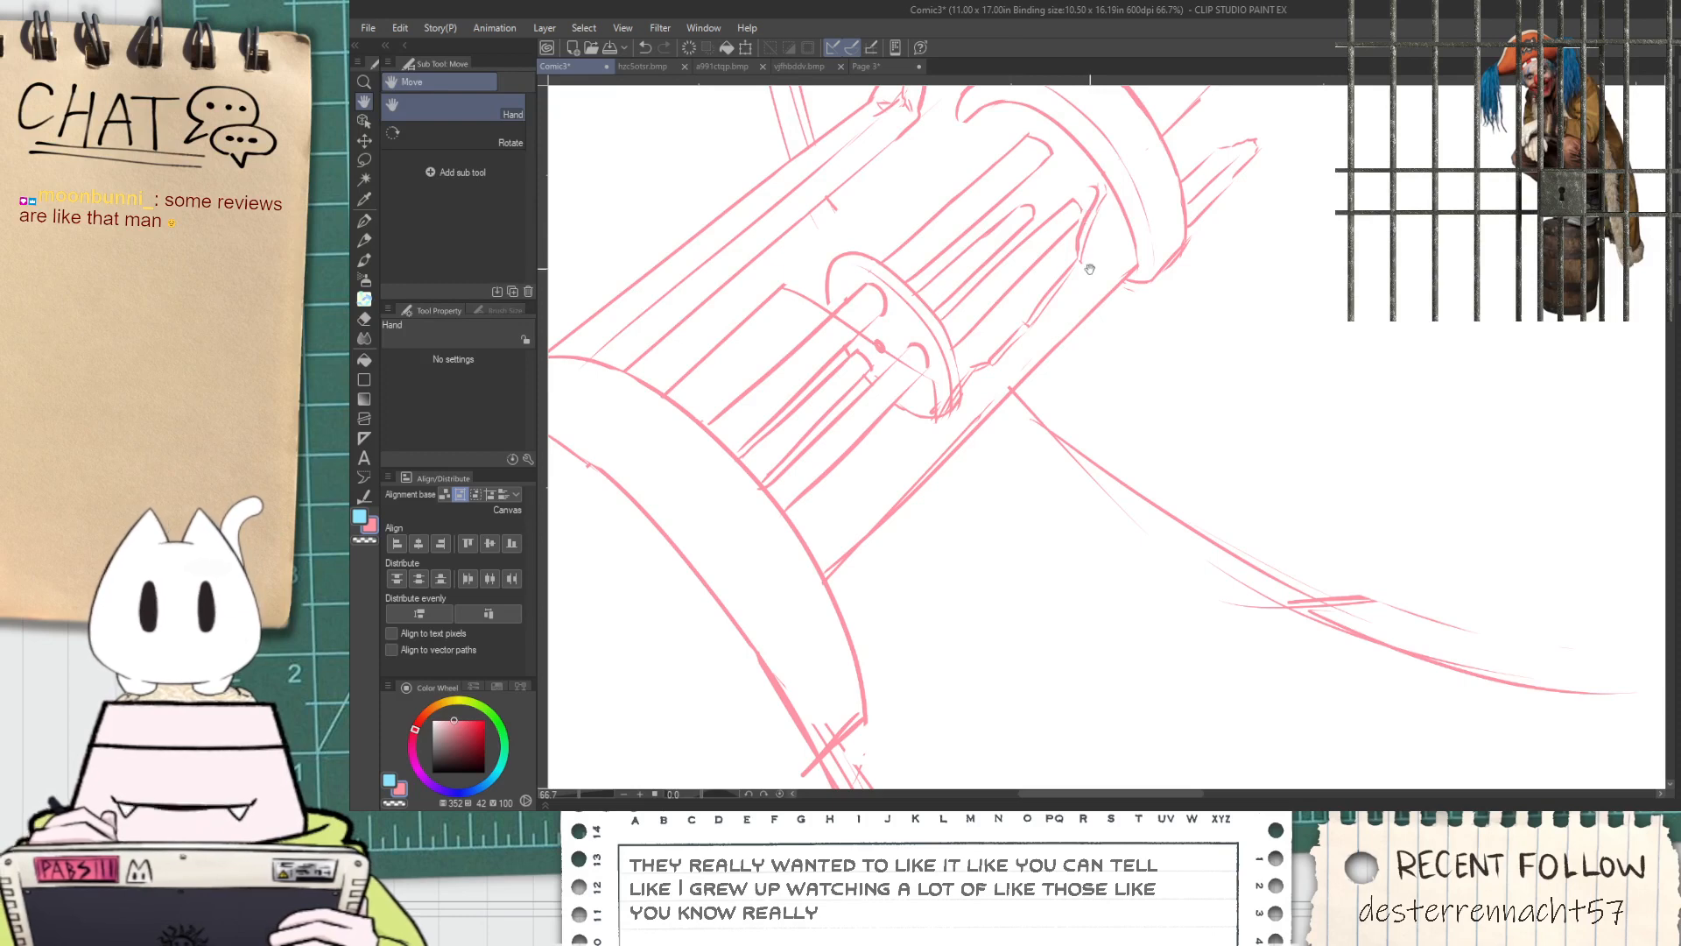
pyautogui.scroll(-1, 1090, 262)
pyautogui.moveTo(1085, 338); pyautogui.dragTo(1039, 349)
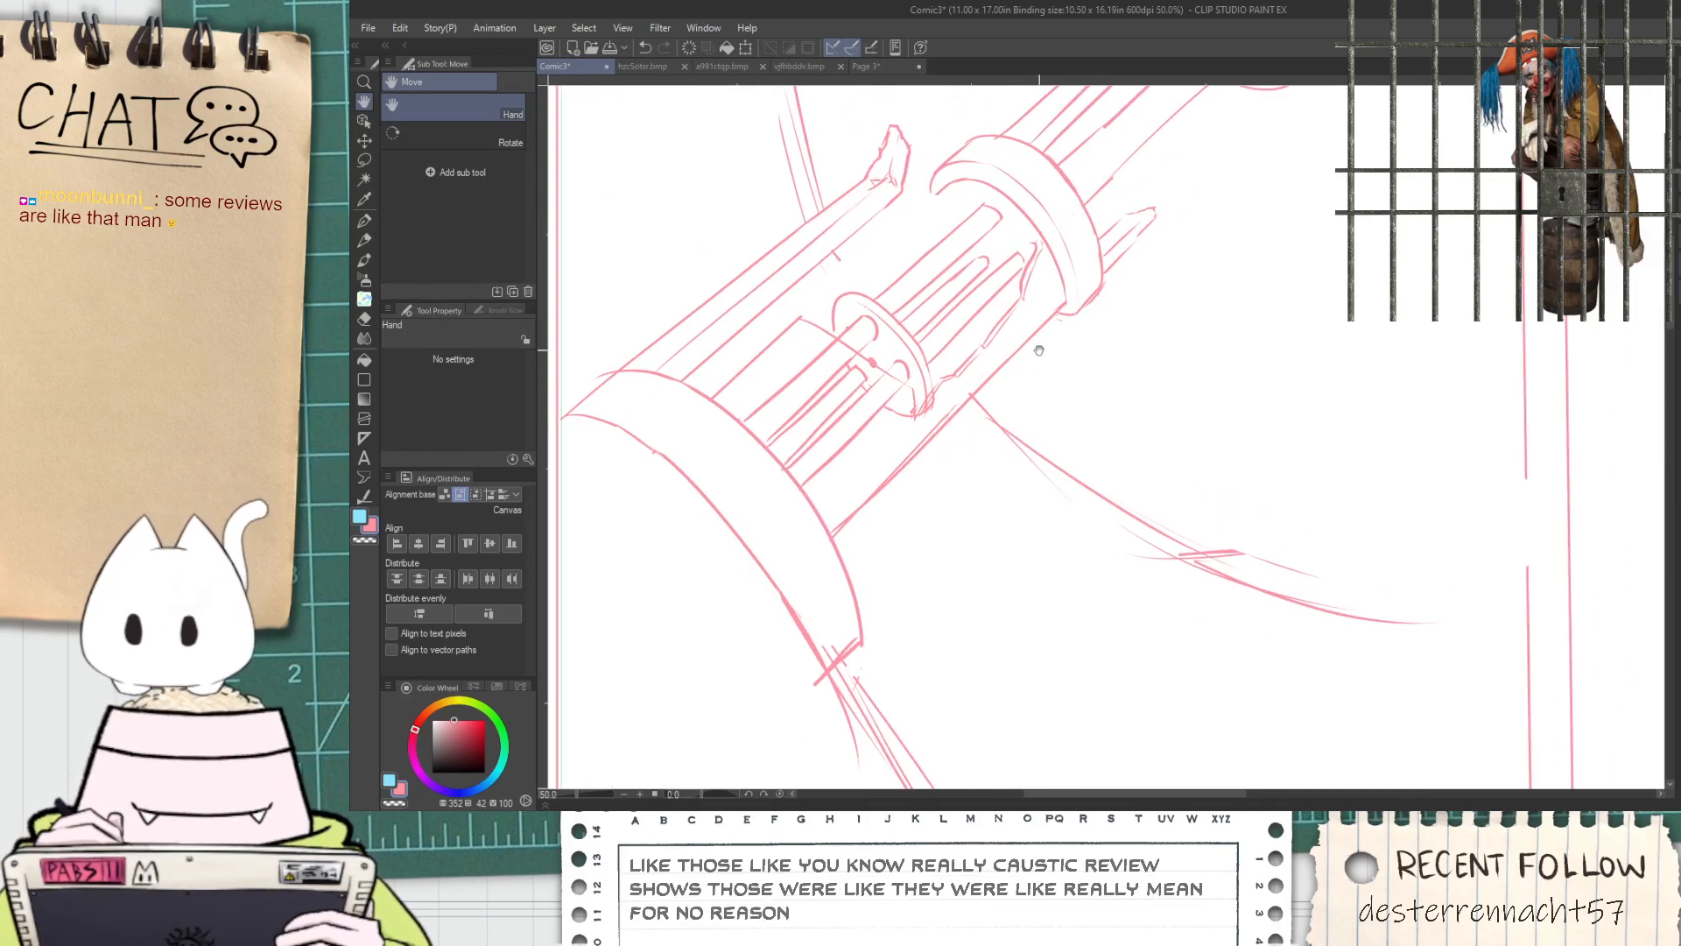
# Sketch the short broken casing edge as a double line from the upper casing corner to the small disc
pyautogui.scroll(5, 1038, 362)
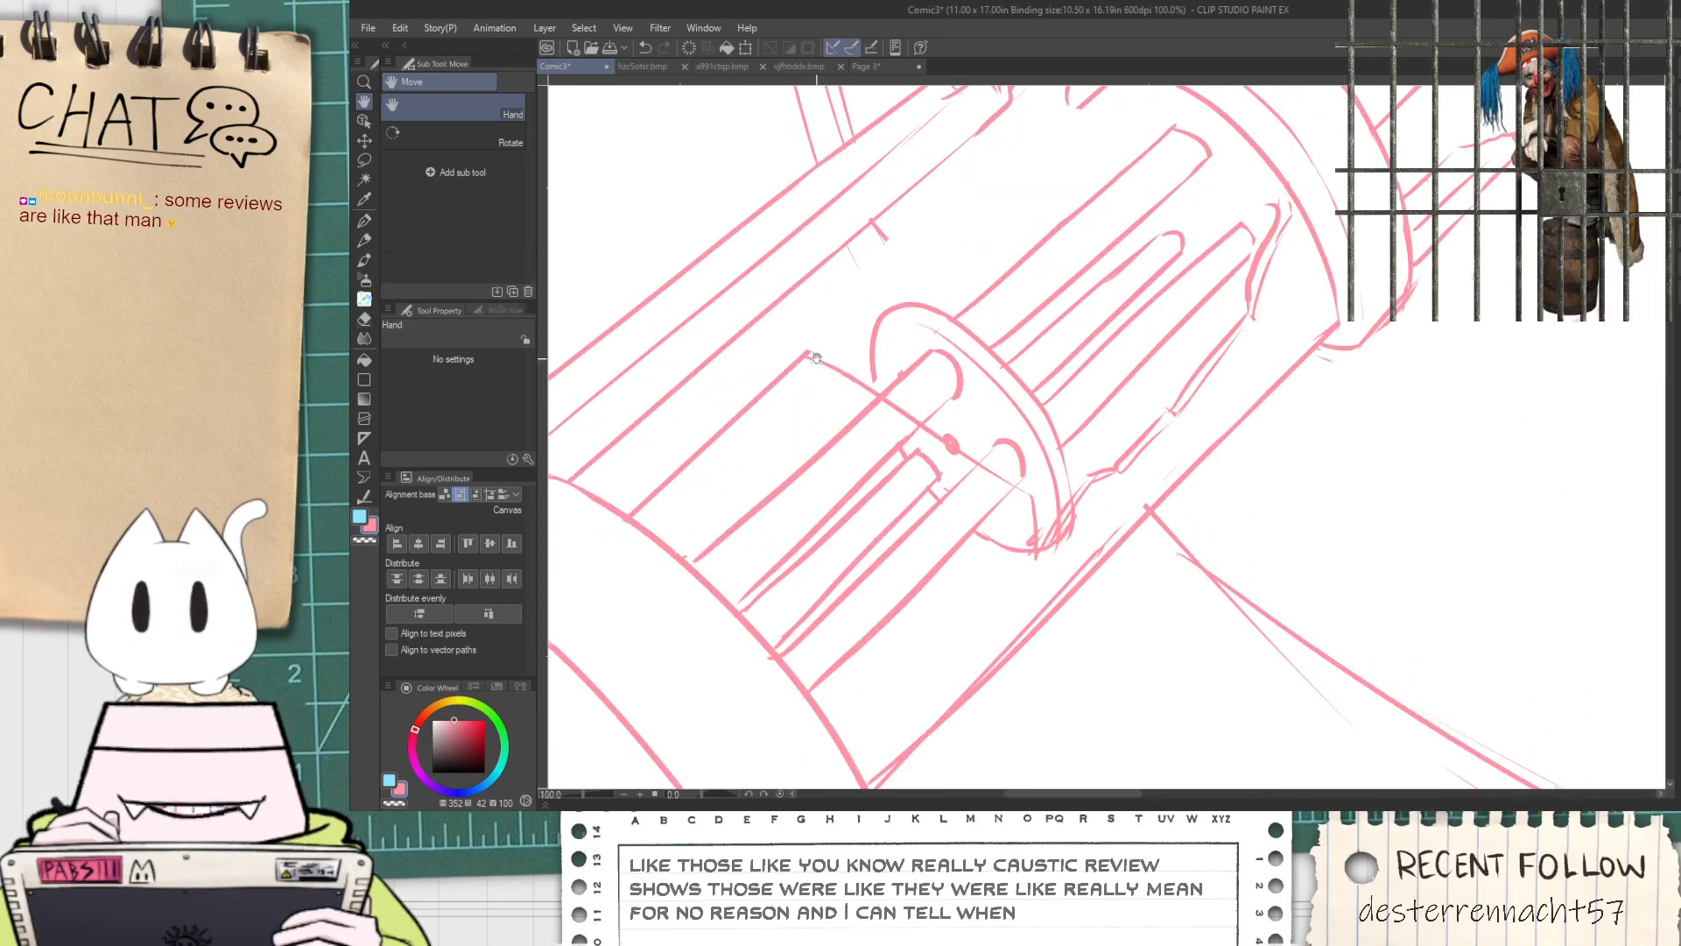
pyautogui.press('e')
pyautogui.moveTo(782, 340); pyautogui.dragTo(810, 351)
pyautogui.moveTo(810, 352)
pyautogui.mouseDown()
pyautogui.moveTo(800, 342)
pyautogui.moveTo(922, 354)
pyautogui.mouseUp()
pyautogui.hotkey('ctrl', 'z')
pyautogui.press('p')
pyautogui.hotkey('ctrl', 'z')
pyautogui.moveTo(806, 367); pyautogui.dragTo(913, 386)
pyautogui.hotkey('ctrl', 'z')
pyautogui.moveTo(797, 363); pyautogui.dragTo(923, 373)
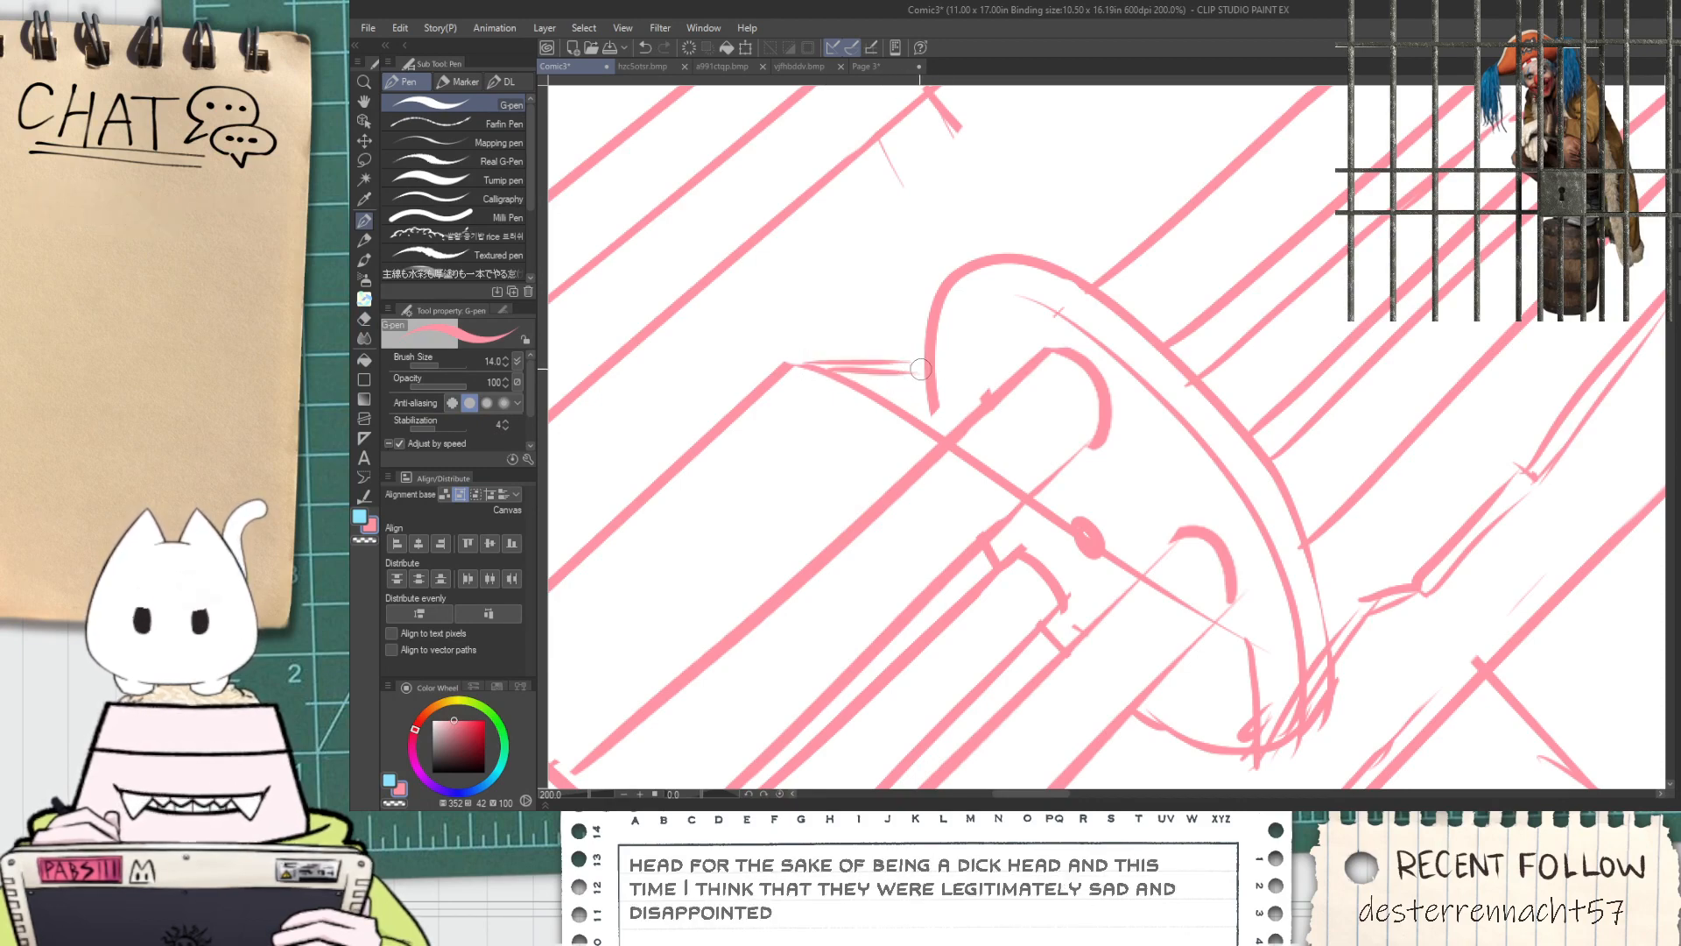
# Sketch a jagged double-line casing edge rising from the small disc and bending over to meet the uppermost inner tube
pyautogui.hotkey('ctrl', '-')
pyautogui.moveTo(1024, 308)
pyautogui.mouseDown()
pyautogui.moveTo(1096, 256)
pyautogui.moveTo(983, 367)
pyautogui.moveTo(1016, 236)
pyautogui.mouseUp()
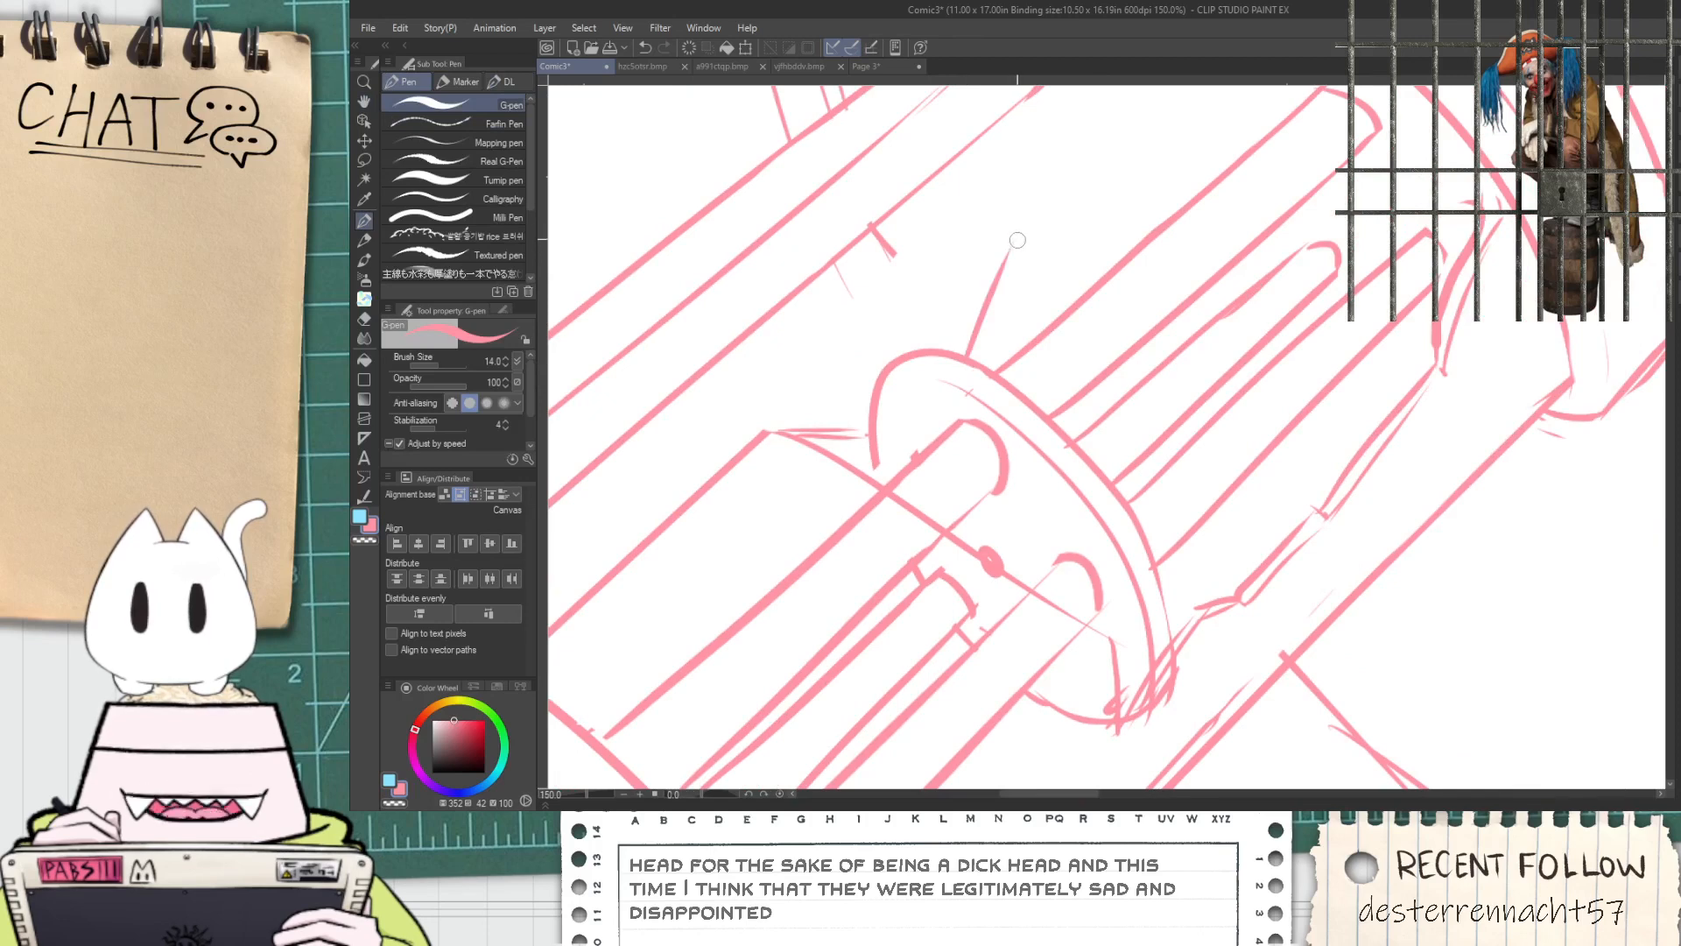
pyautogui.moveTo(976, 366); pyautogui.dragTo(1007, 278)
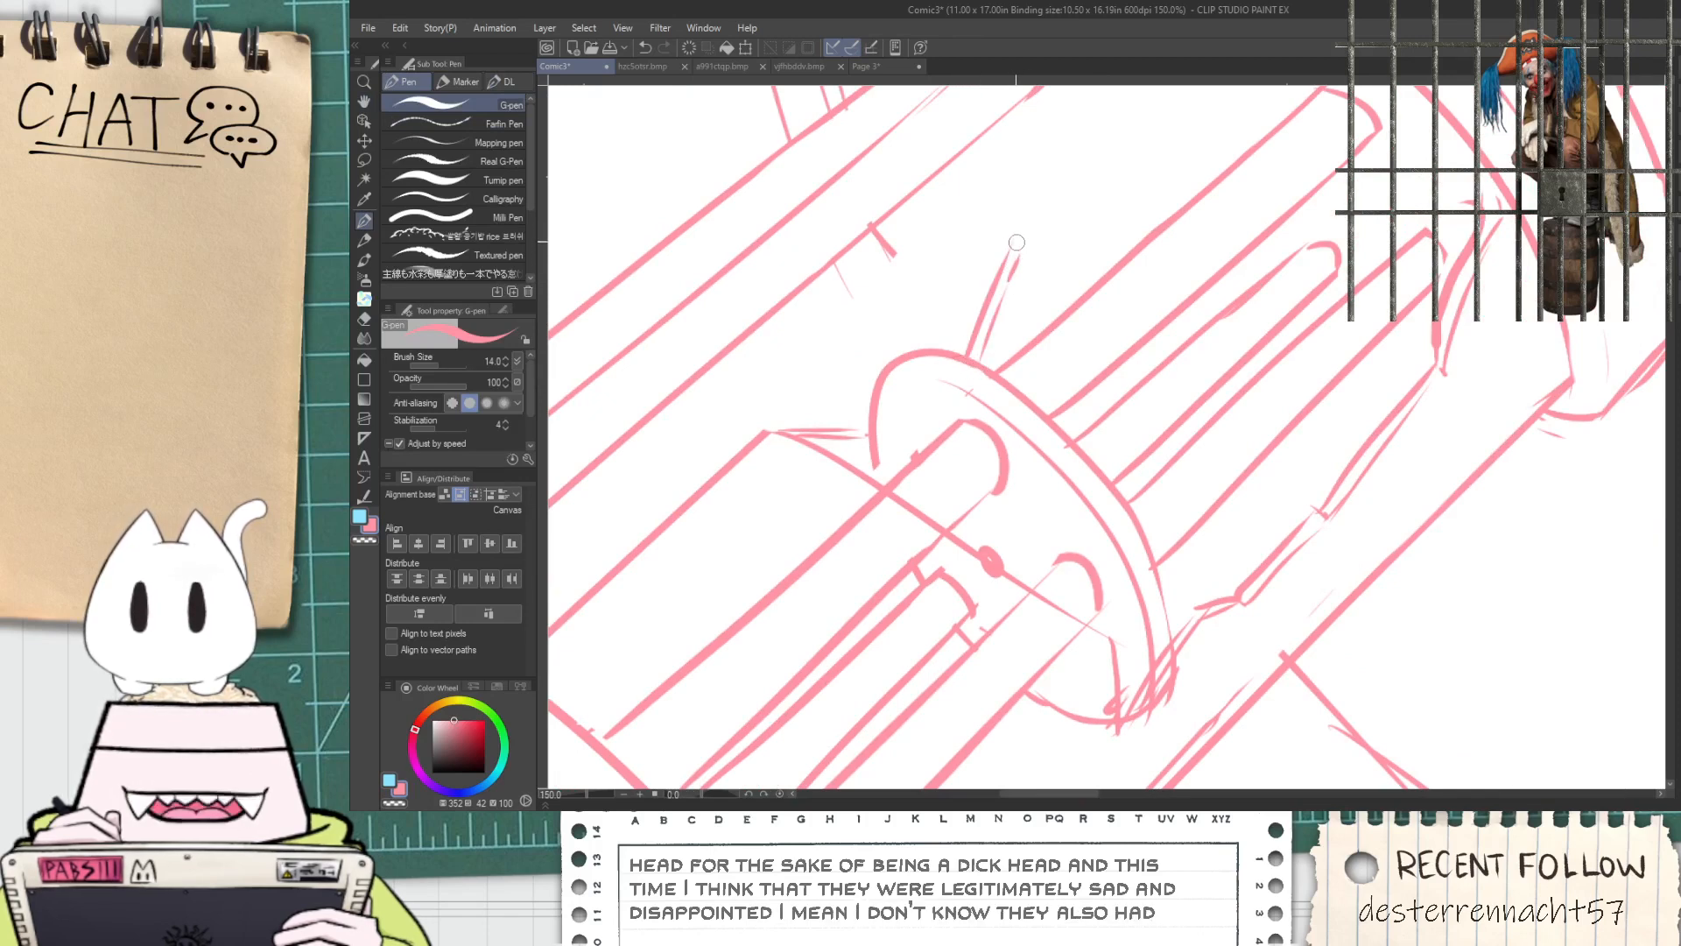
pyautogui.moveTo(1019, 249); pyautogui.dragTo(1121, 224)
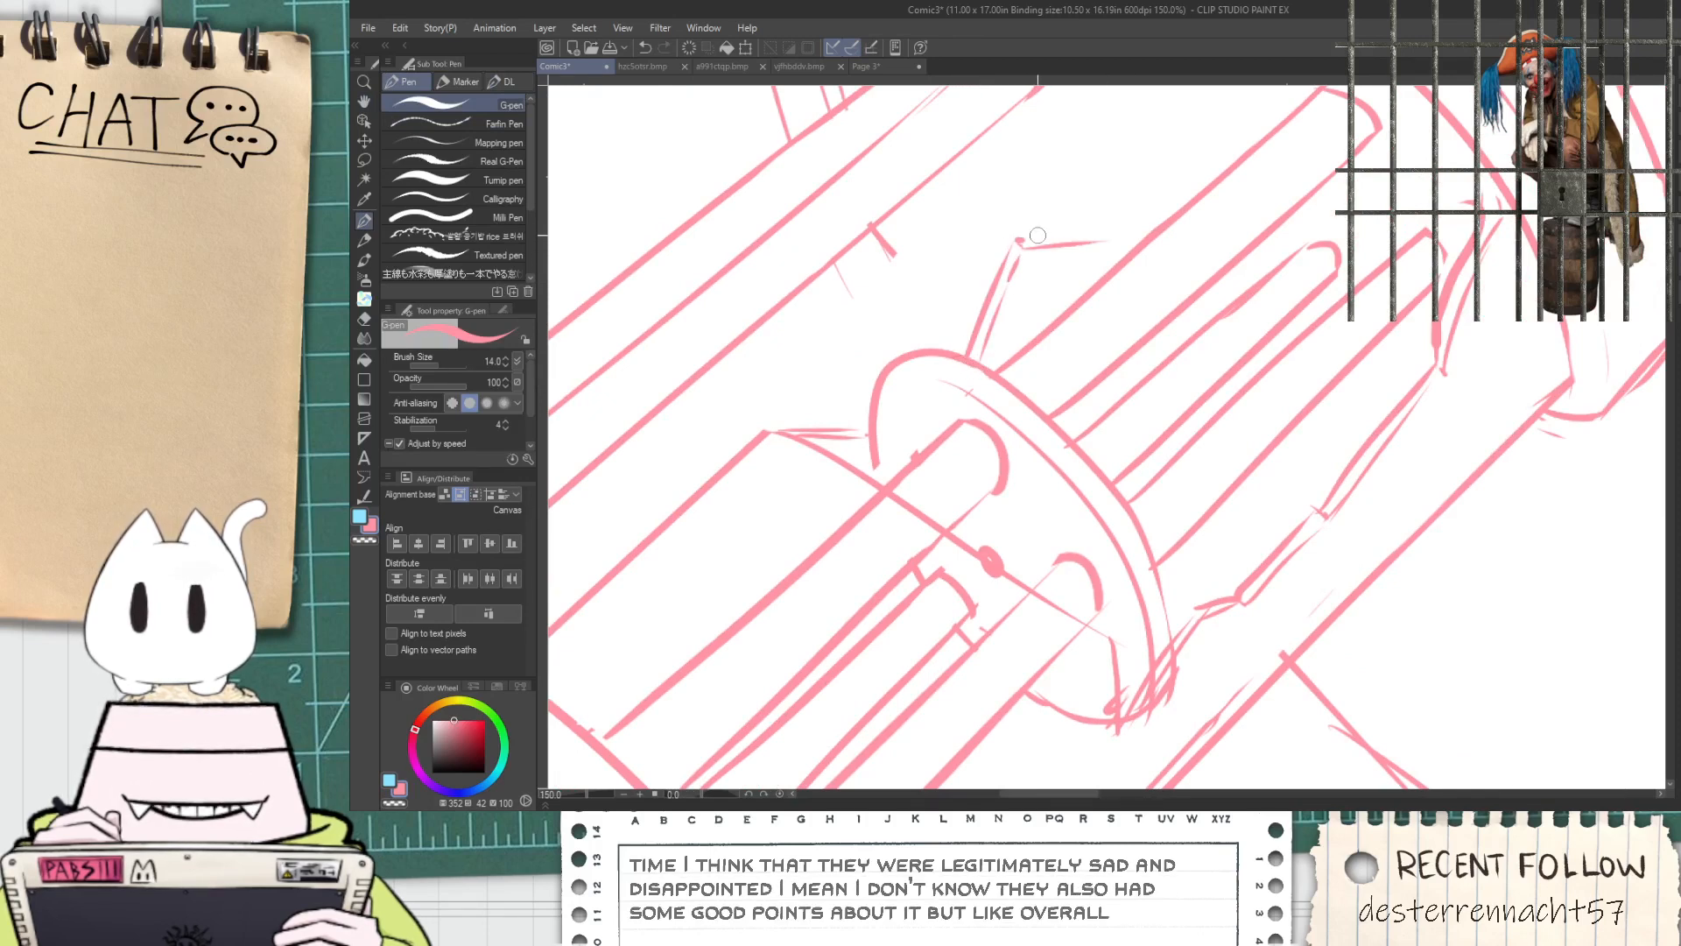
pyautogui.hotkey('ctrl', 'z')
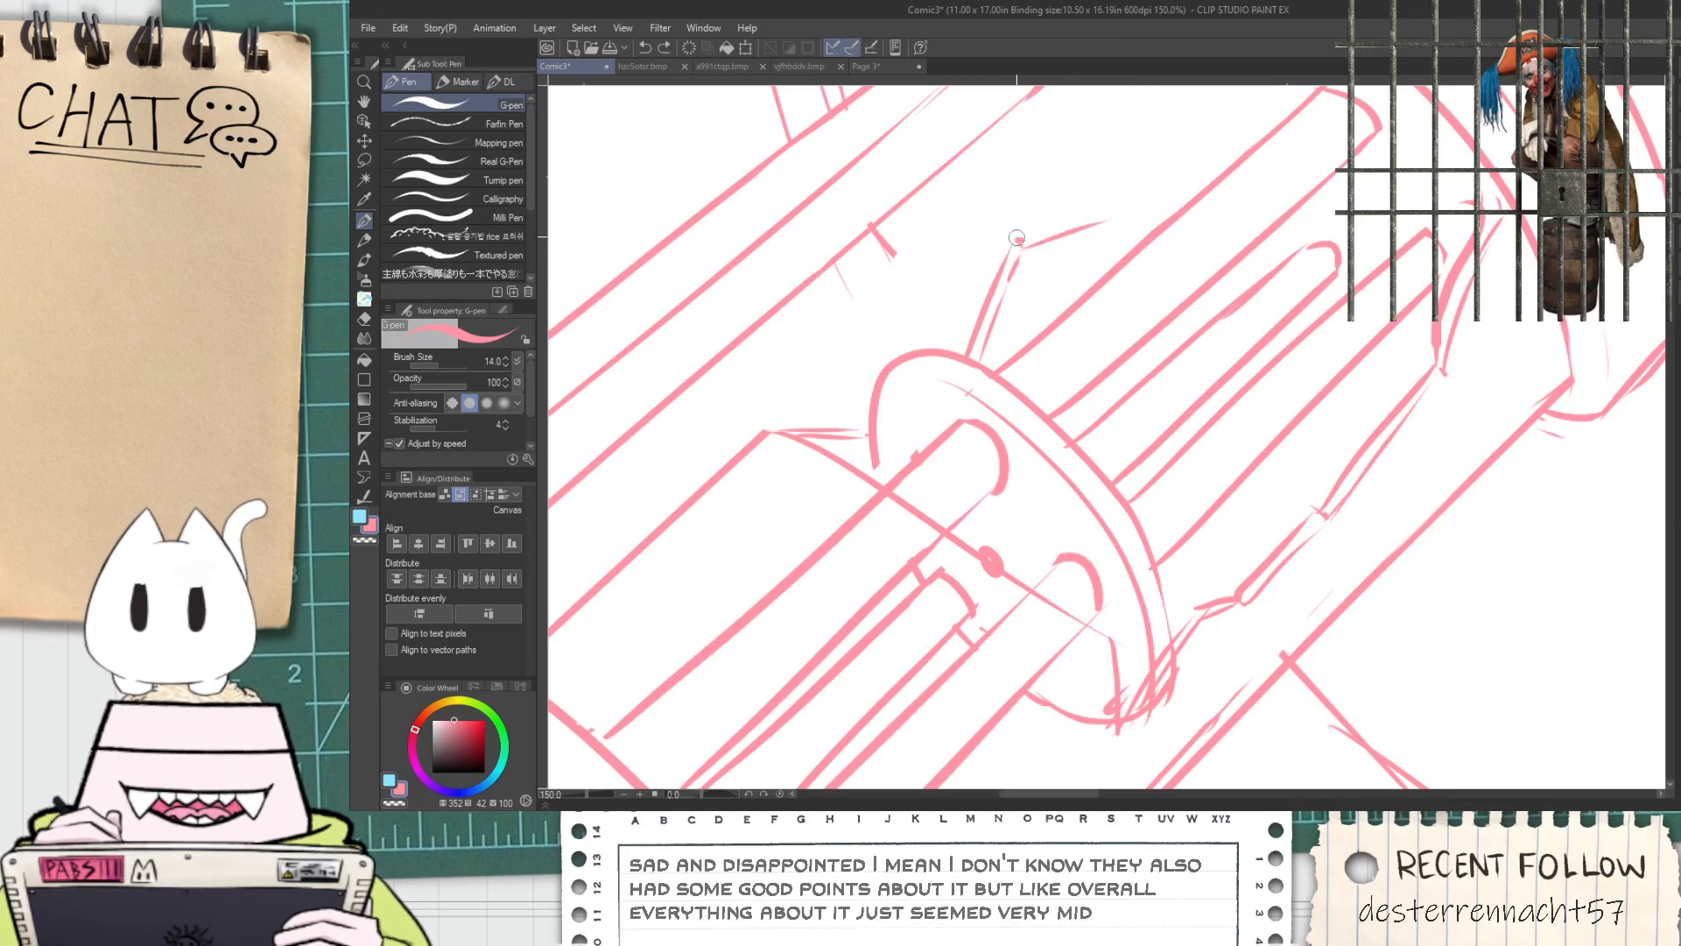
pyautogui.moveTo(1123, 205); pyautogui.dragTo(1090, 292)
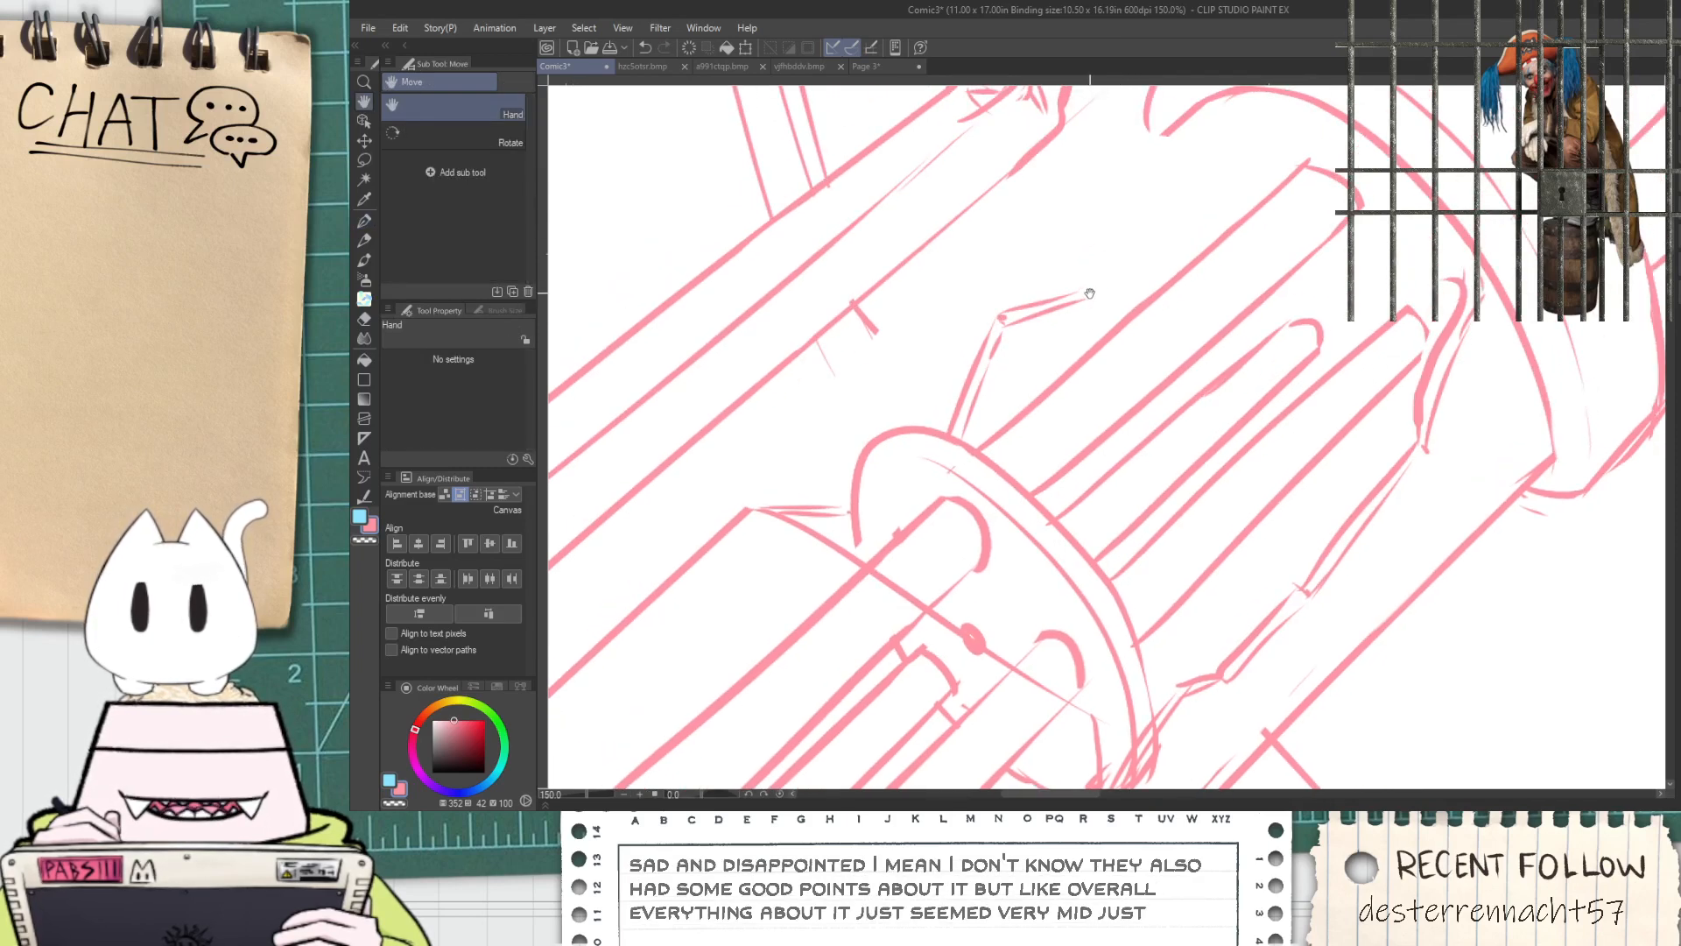
pyautogui.hotkey('ctrl', 'z')
pyautogui.moveTo(1124, 270); pyautogui.dragTo(1230, 143)
pyautogui.hotkey('ctrl', 'z')
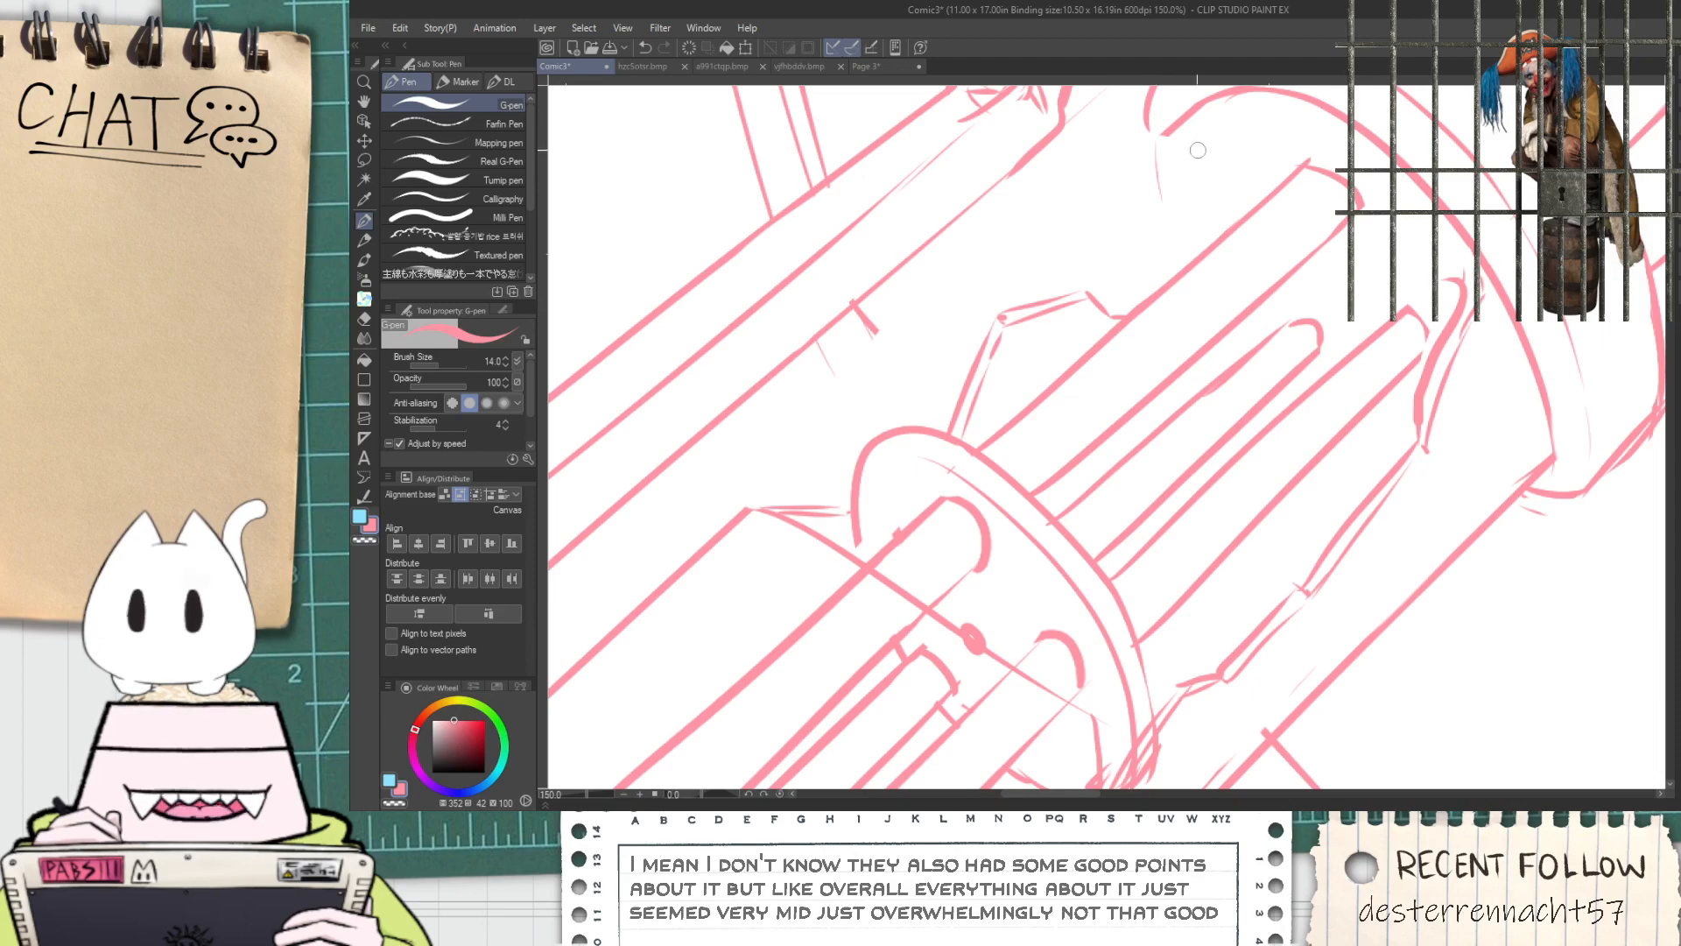
# Extend the muzzle-side ring's outer and inner curves down to the uppermost inner tube
pyautogui.press('space')
pyautogui.moveTo(1186, 173); pyautogui.dragTo(1098, 394)
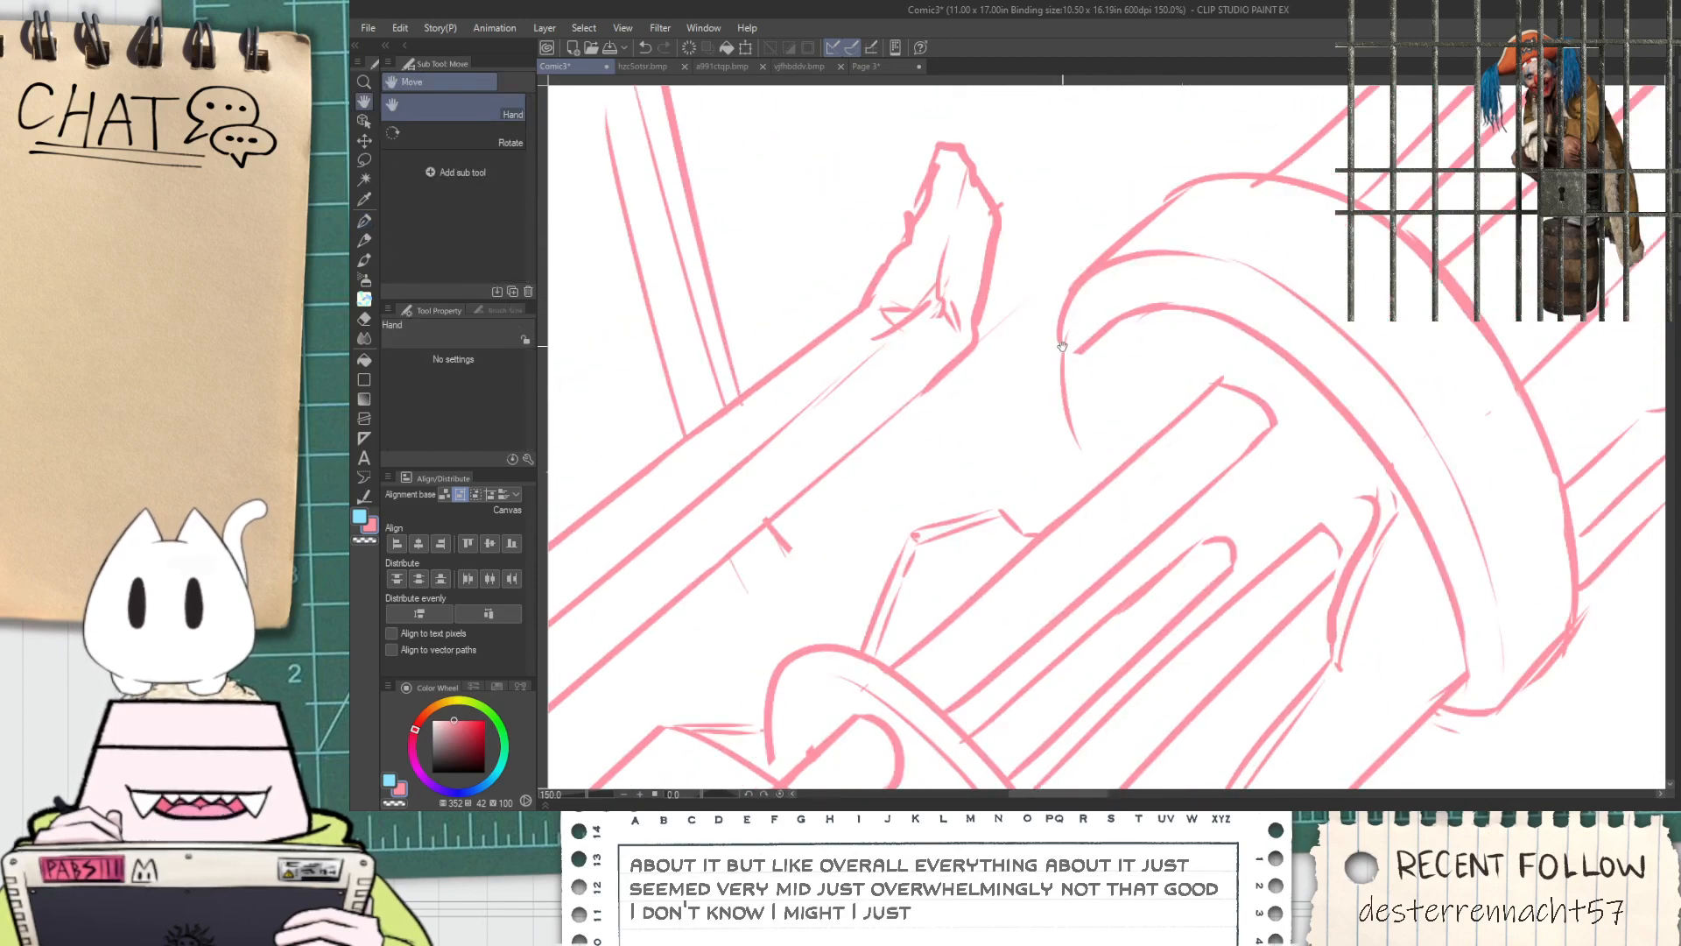
pyautogui.hotkey('ctrl', 'z')
pyautogui.moveTo(1061, 333); pyautogui.dragTo(1105, 475)
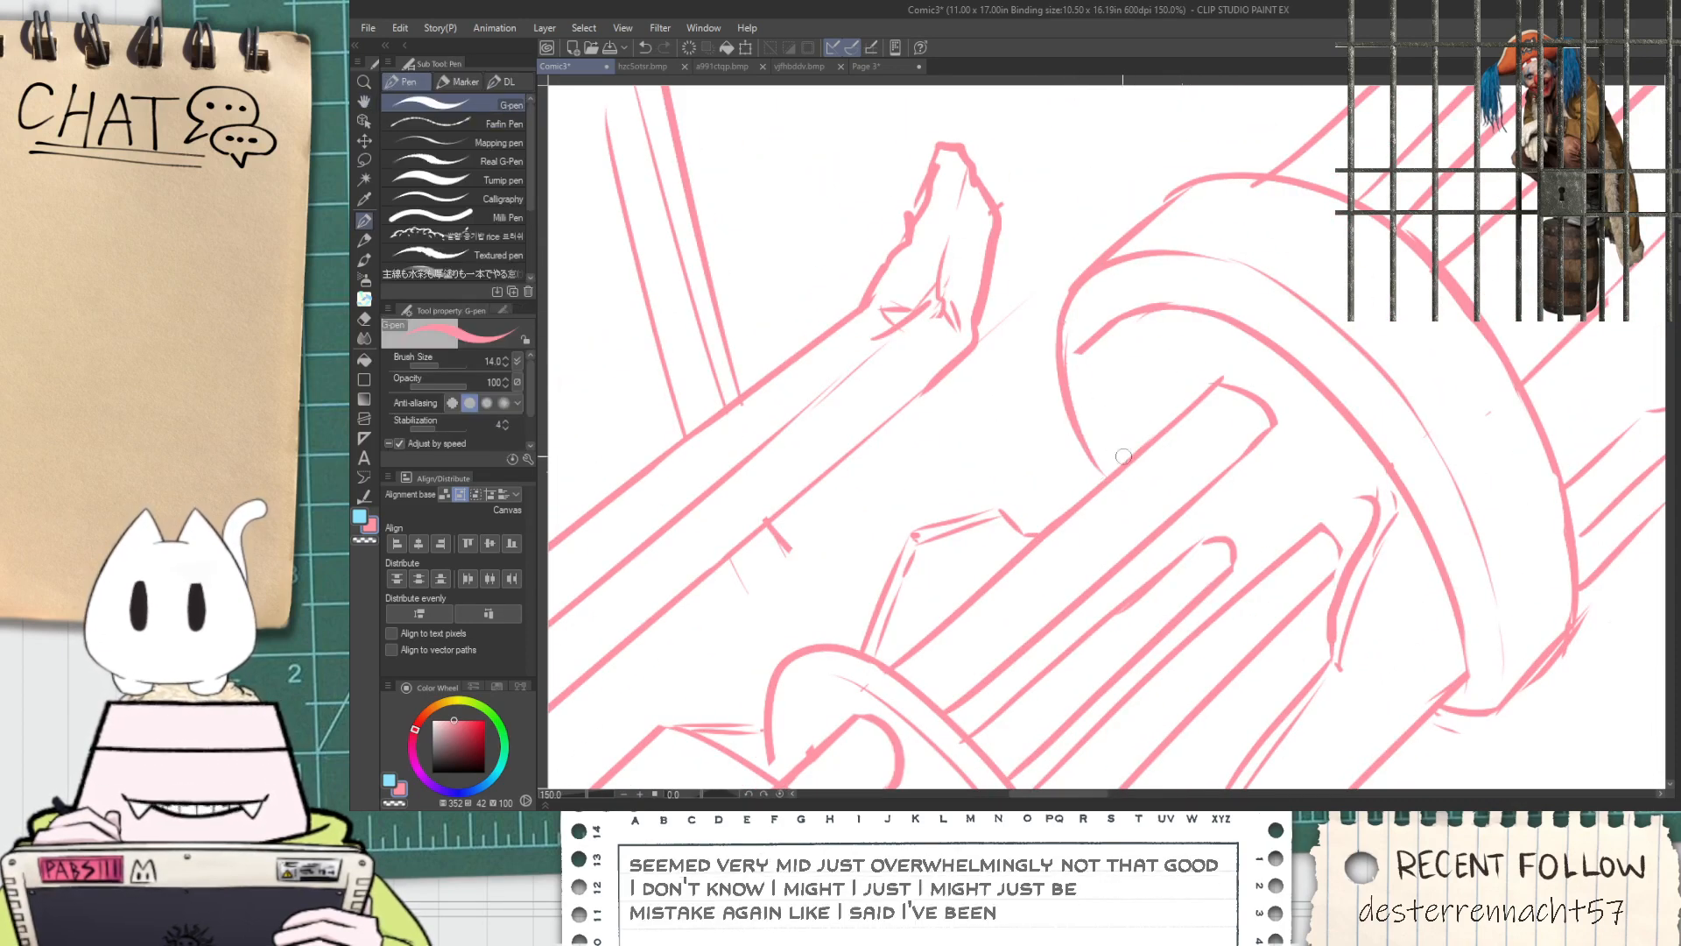
pyautogui.moveTo(1091, 346); pyautogui.dragTo(1126, 461)
pyautogui.hotkey('ctrl', 'z')
pyautogui.moveTo(1121, 322); pyautogui.dragTo(1115, 432)
pyautogui.hotkey('ctrl', 'z')
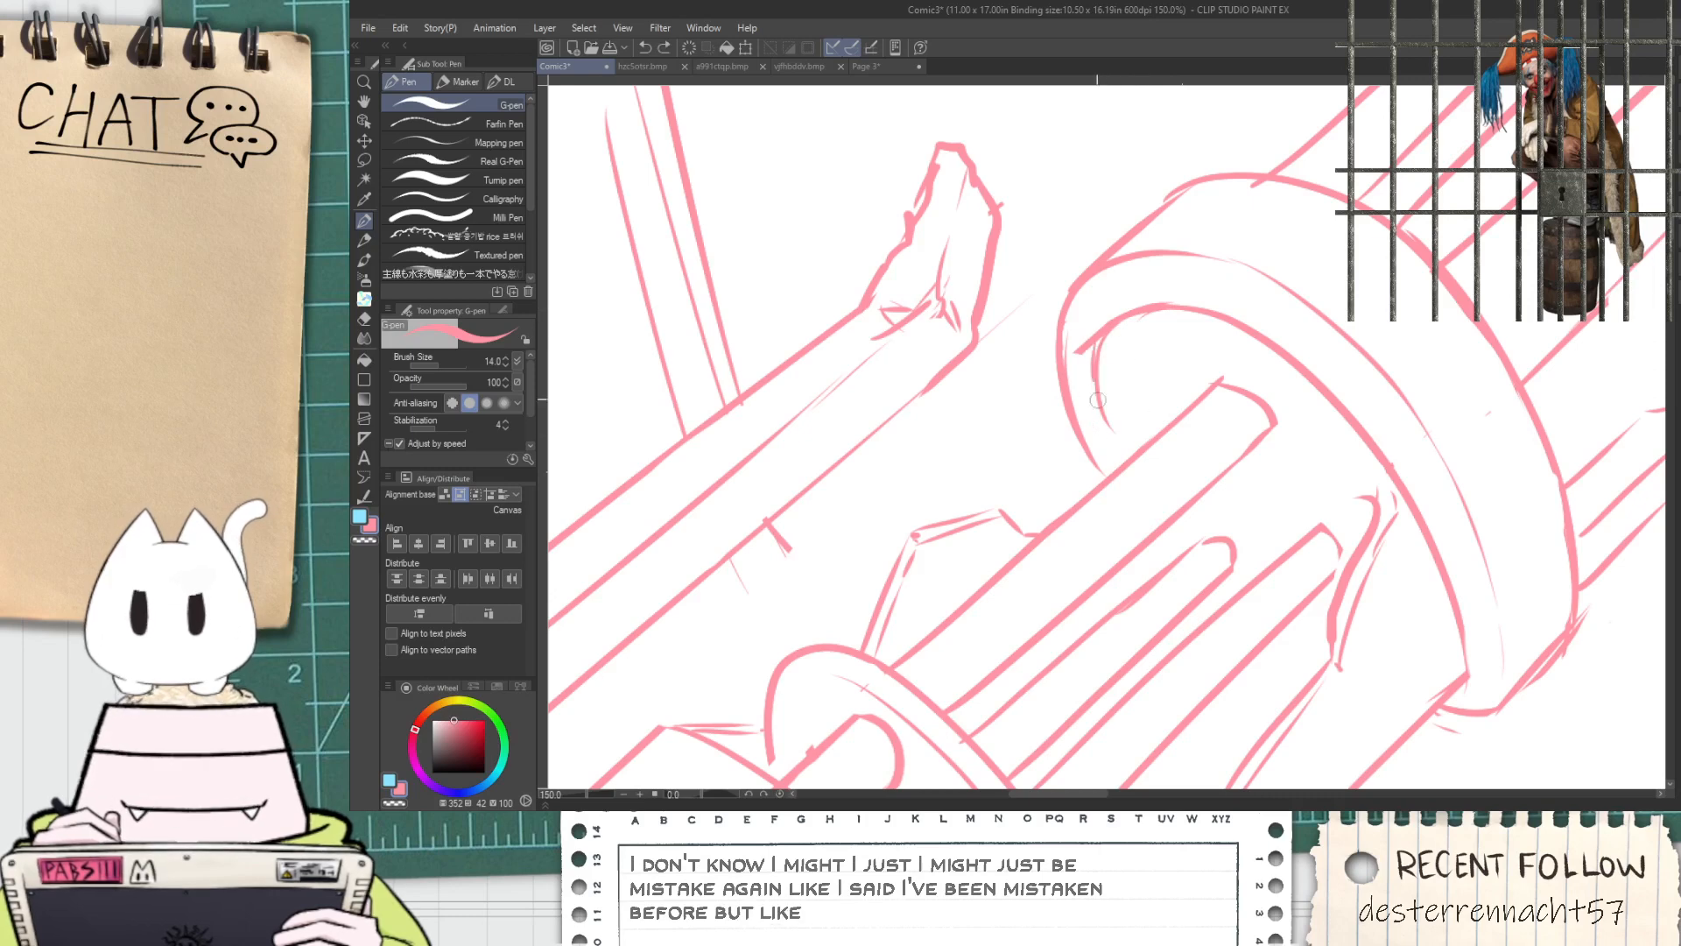
pyautogui.moveTo(1098, 341); pyautogui.dragTo(1129, 456)
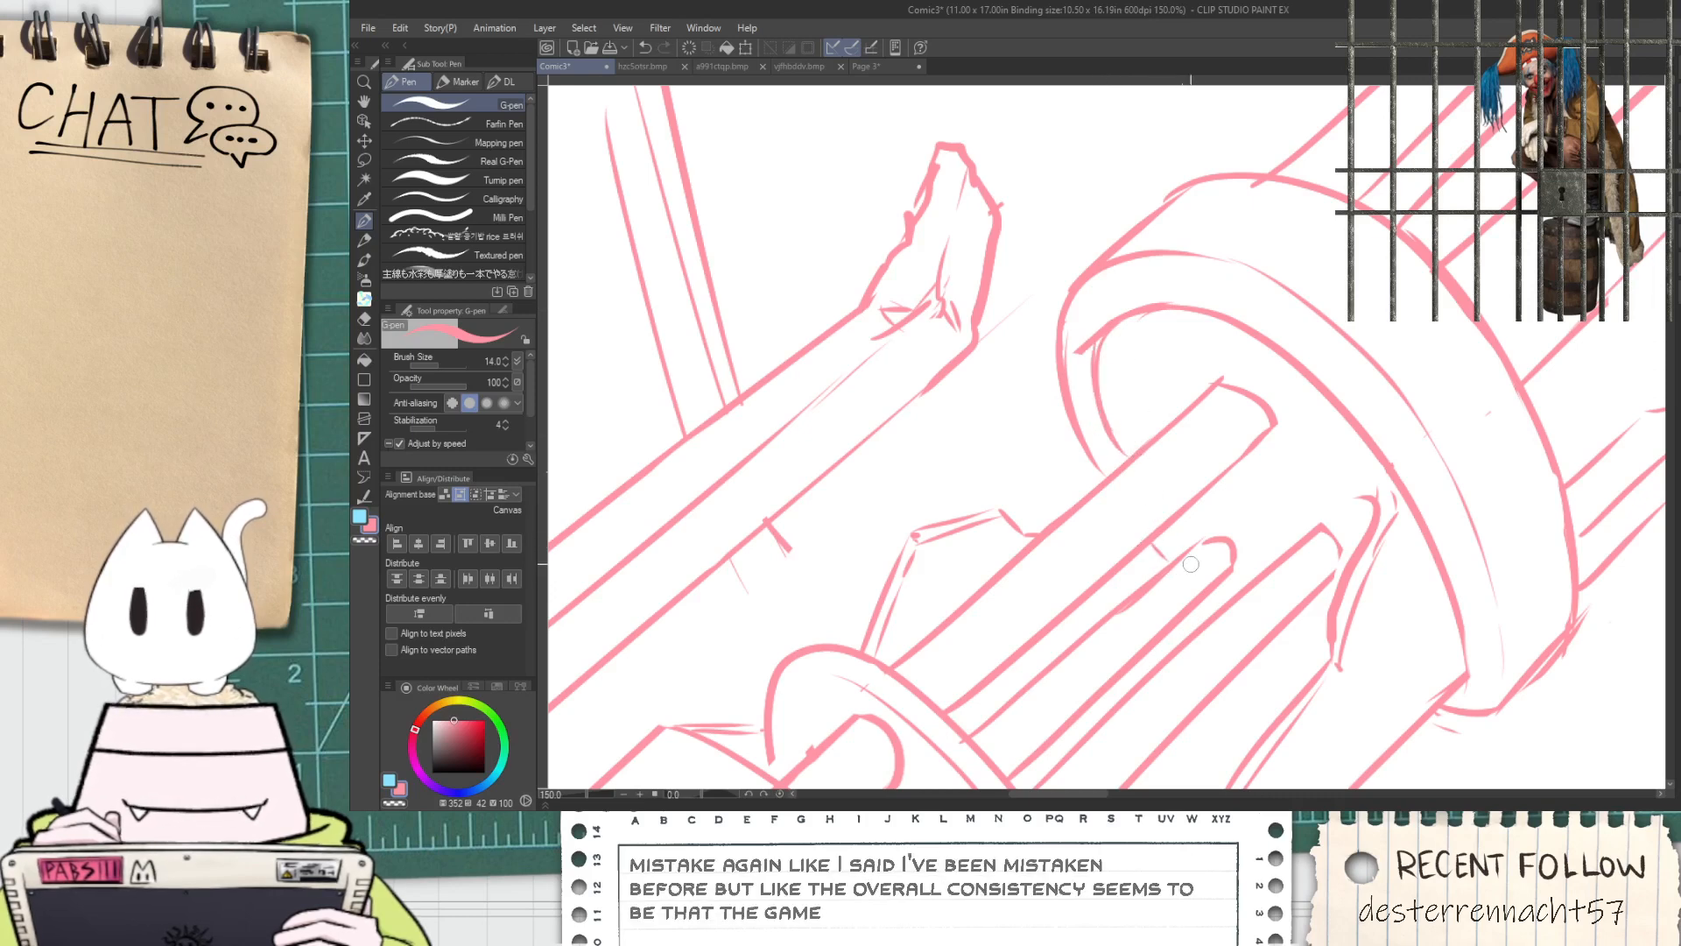
# Add short connecting bands between the inner tubes, then lengthen the middle tube with a rounded end and erase its old one
pyautogui.moveTo(1167, 527); pyautogui.dragTo(1201, 546)
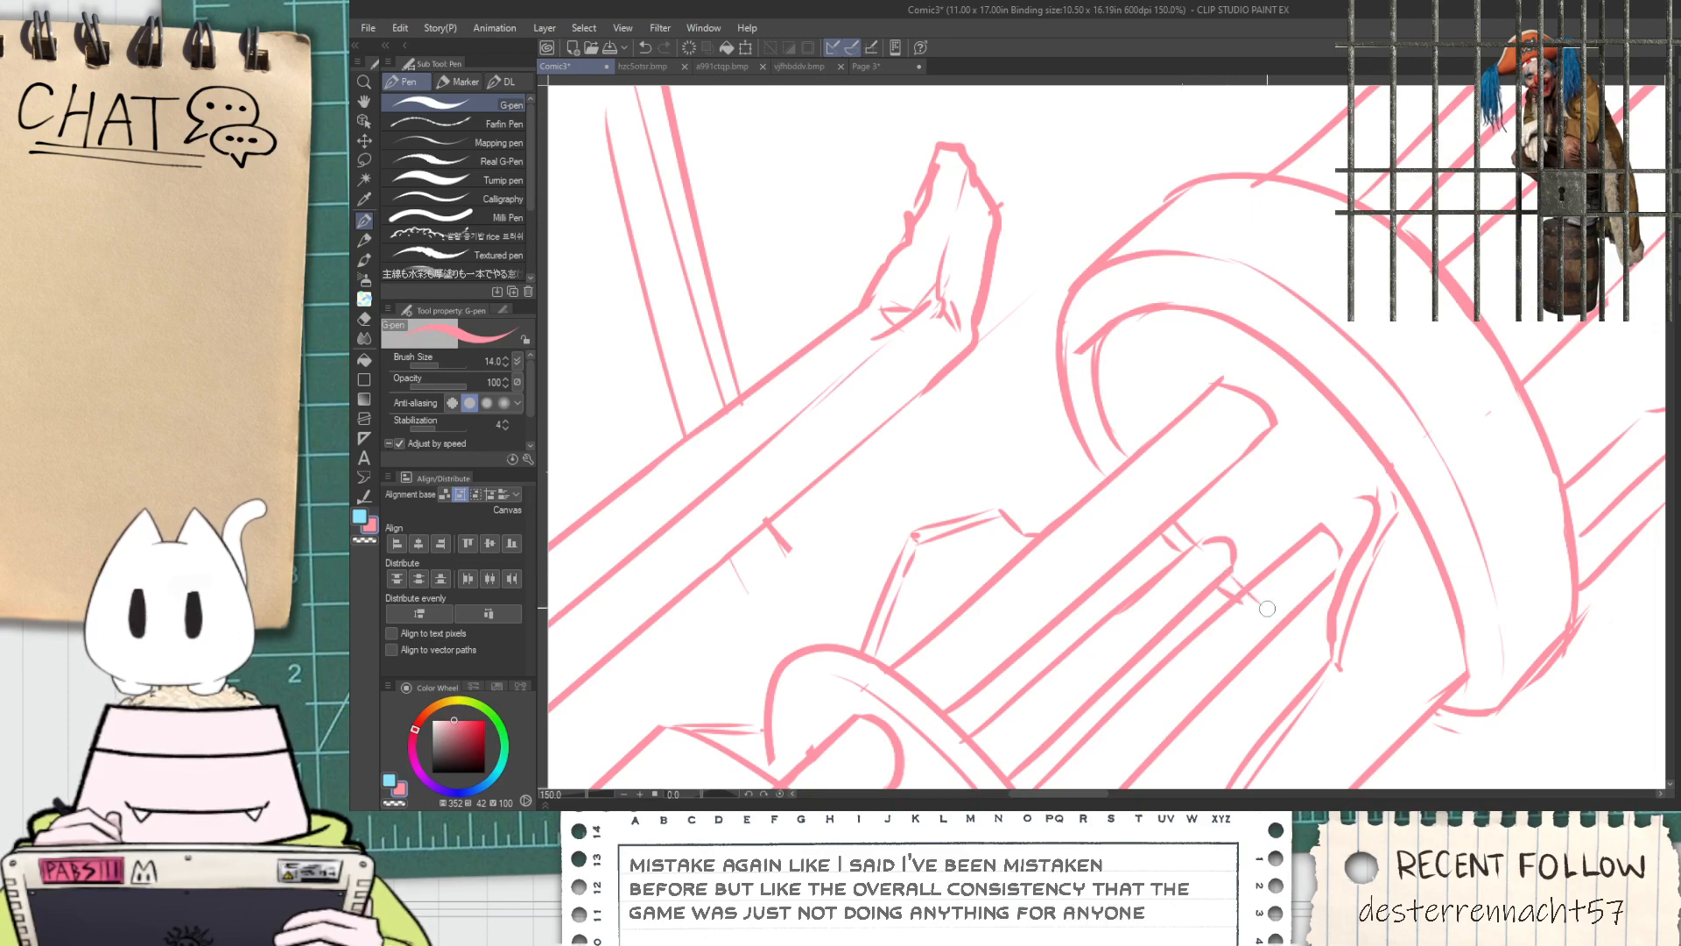
pyautogui.scroll(4, 1271, 610)
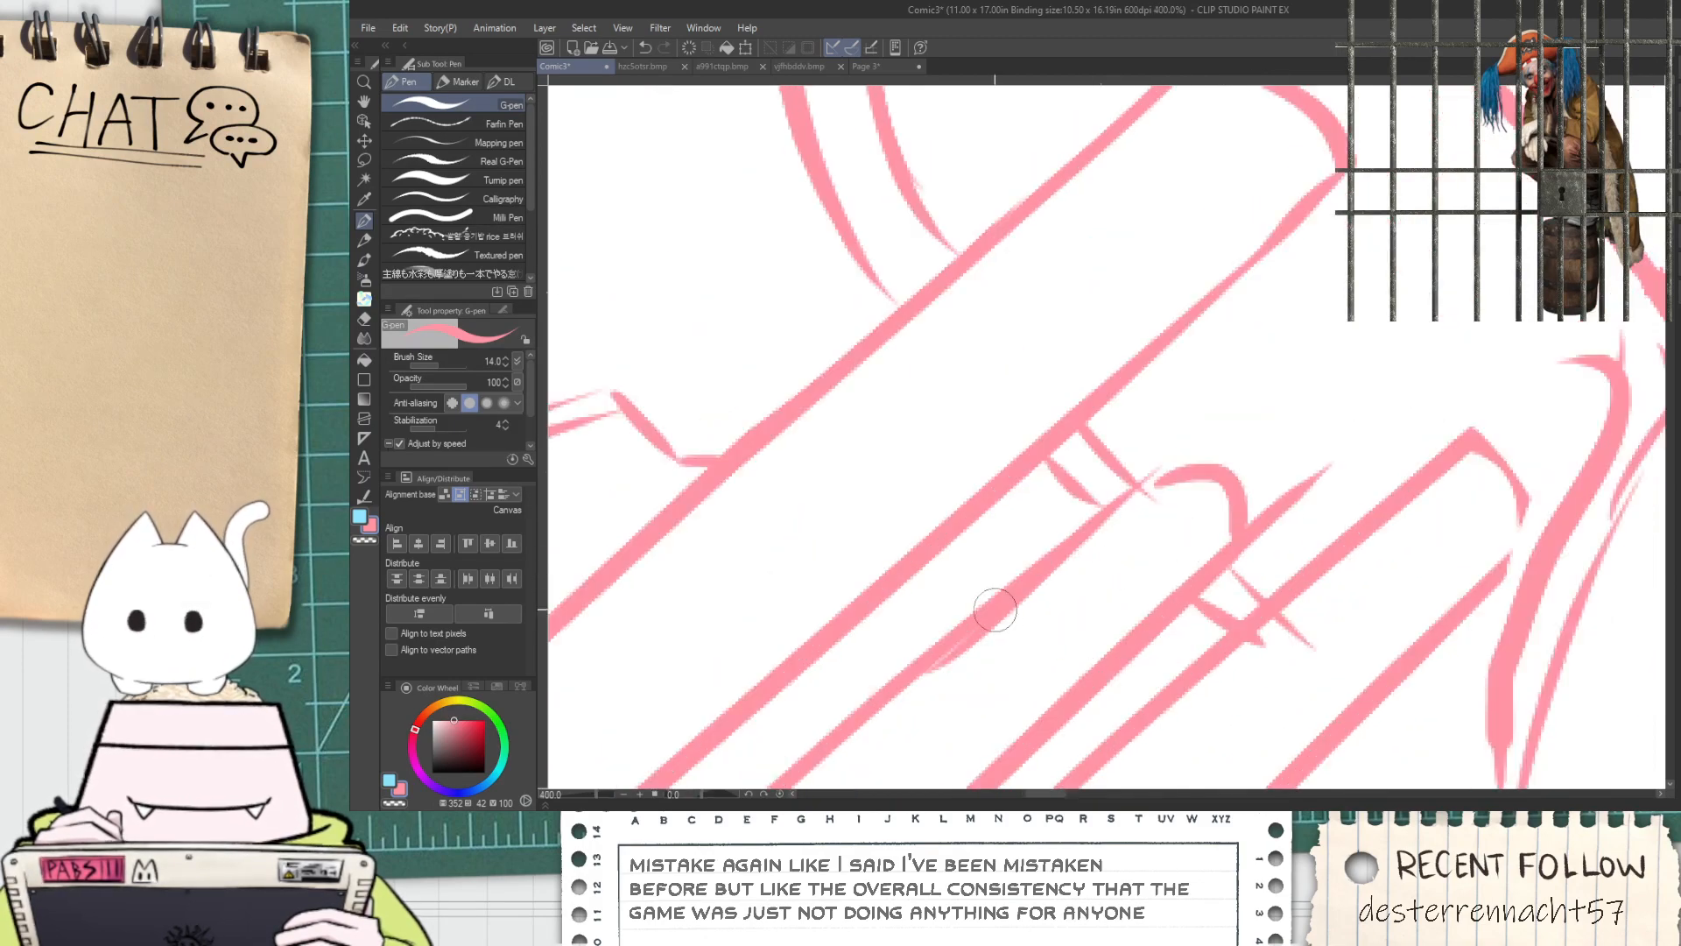
pyautogui.moveTo(995, 610); pyautogui.dragTo(1311, 354)
pyautogui.moveTo(1236, 411)
pyautogui.mouseDown()
pyautogui.moveTo(1298, 429)
pyautogui.moveTo(1308, 481)
pyautogui.mouseUp()
pyautogui.press('e')
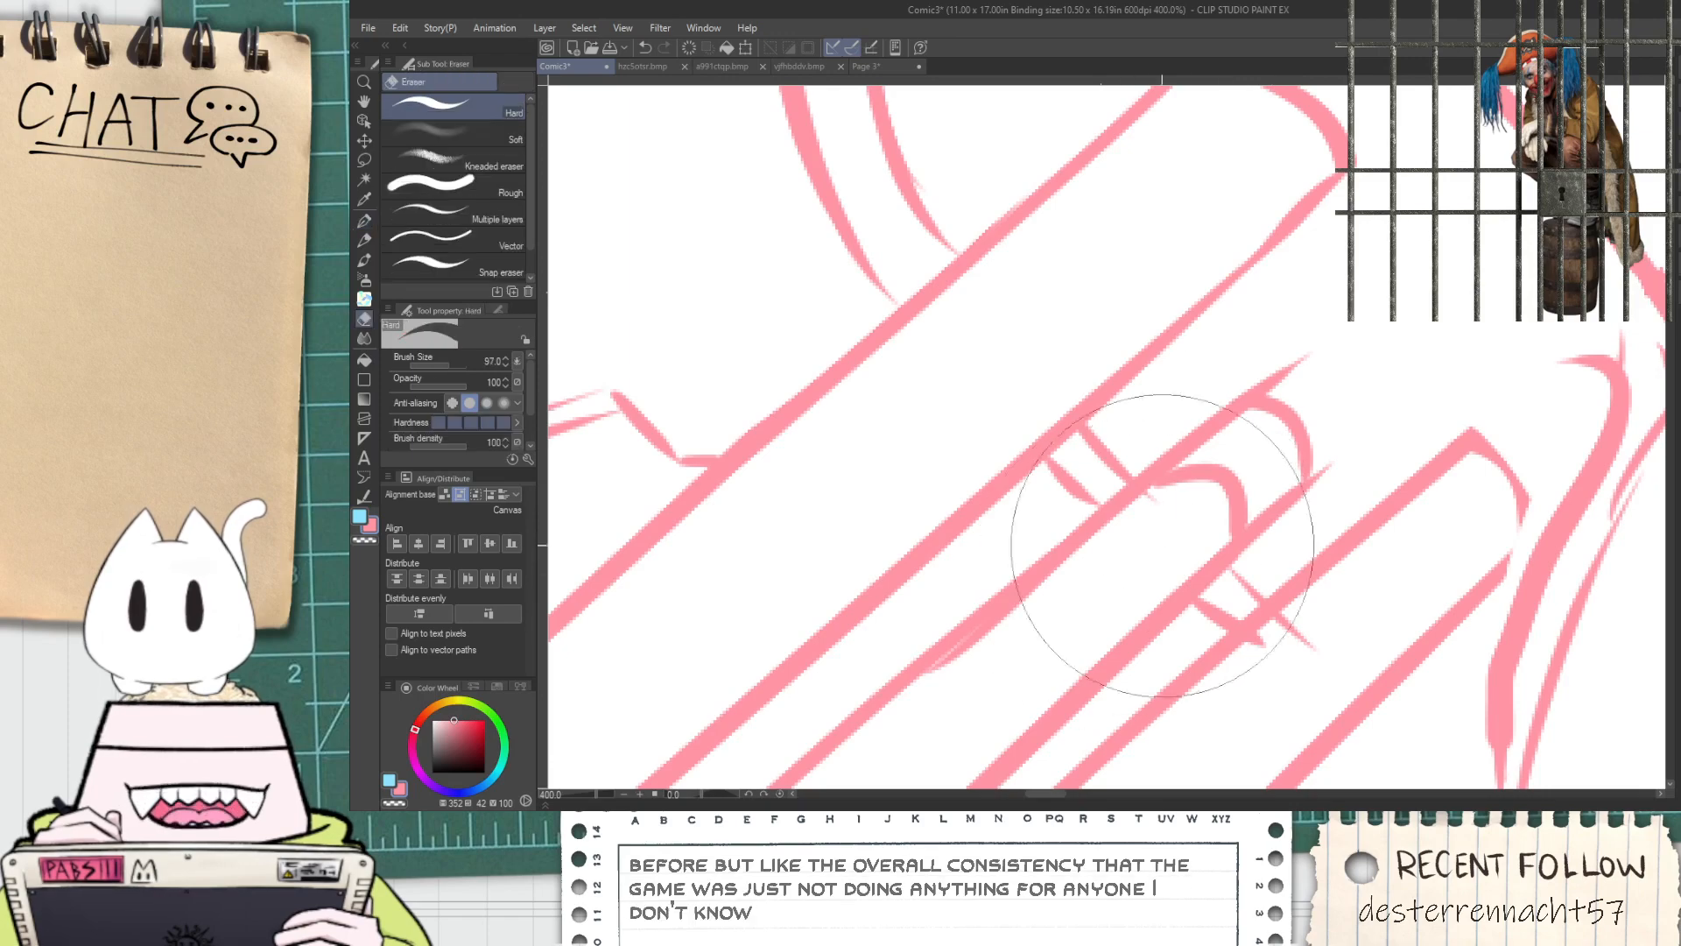
pyautogui.moveTo(1143, 542); pyautogui.dragTo(1205, 497)
pyautogui.moveTo(1144, 548); pyautogui.dragTo(1288, 447)
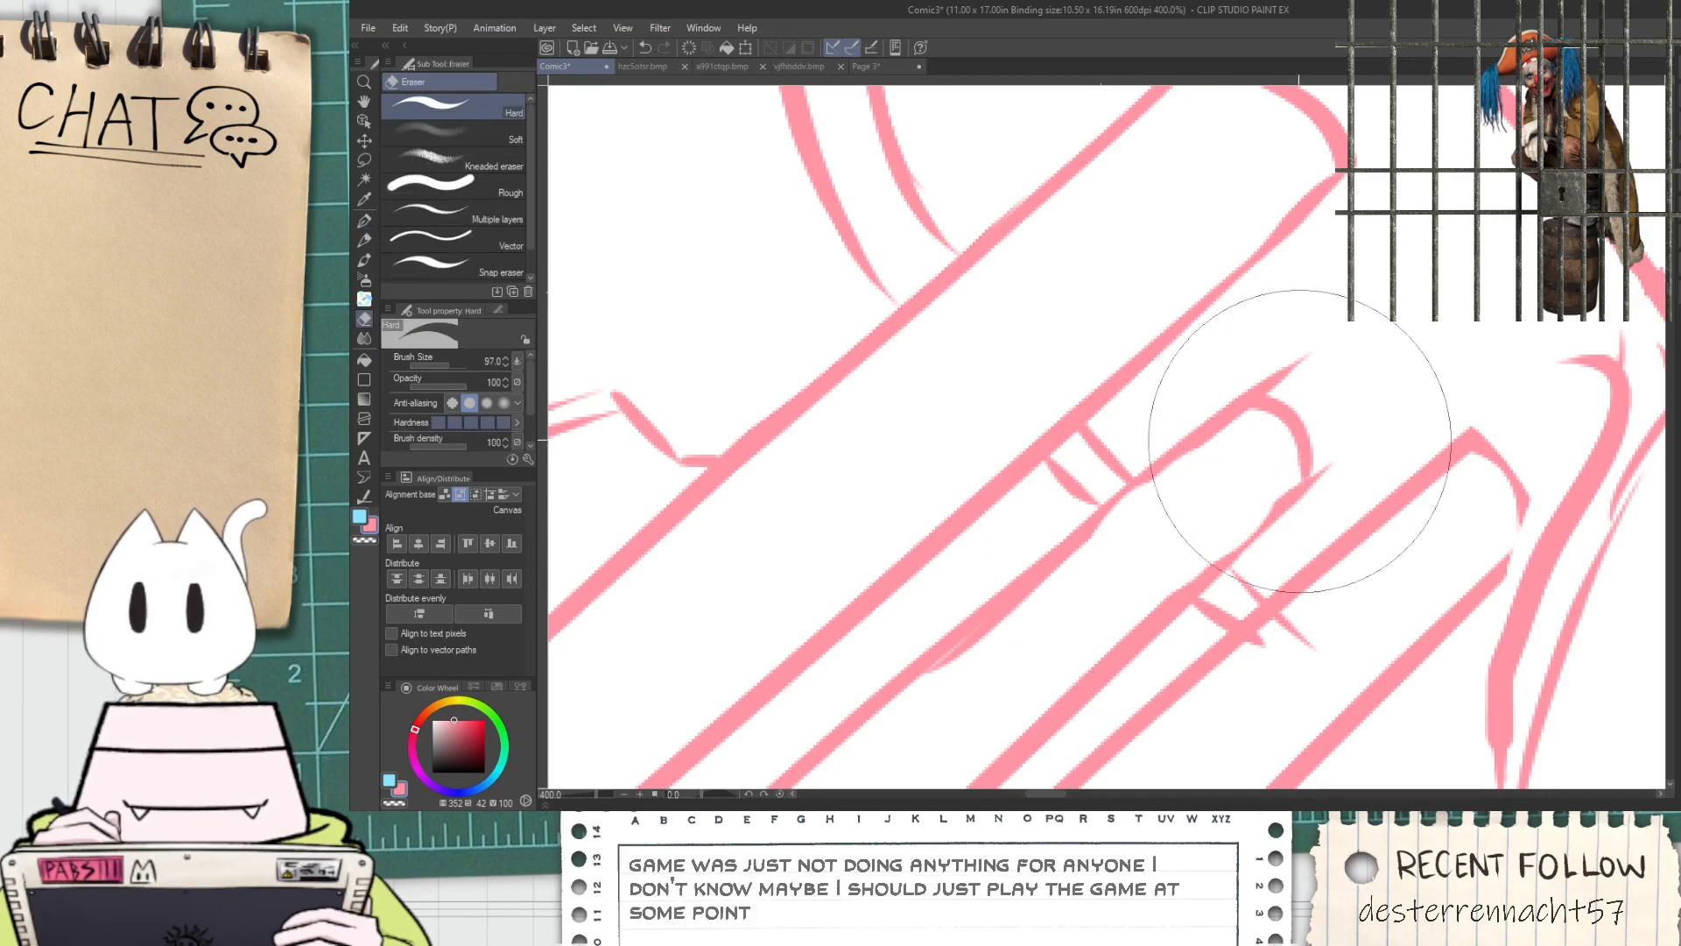
# Erase the rounded tip of the middle inner tube, leaving its side lines open
pyautogui.scroll(-6, 1205, 514)
pyautogui.press('space')
pyautogui.moveTo(1223, 506); pyautogui.dragTo(1122, 518)
pyautogui.scroll(6, 1122, 517)
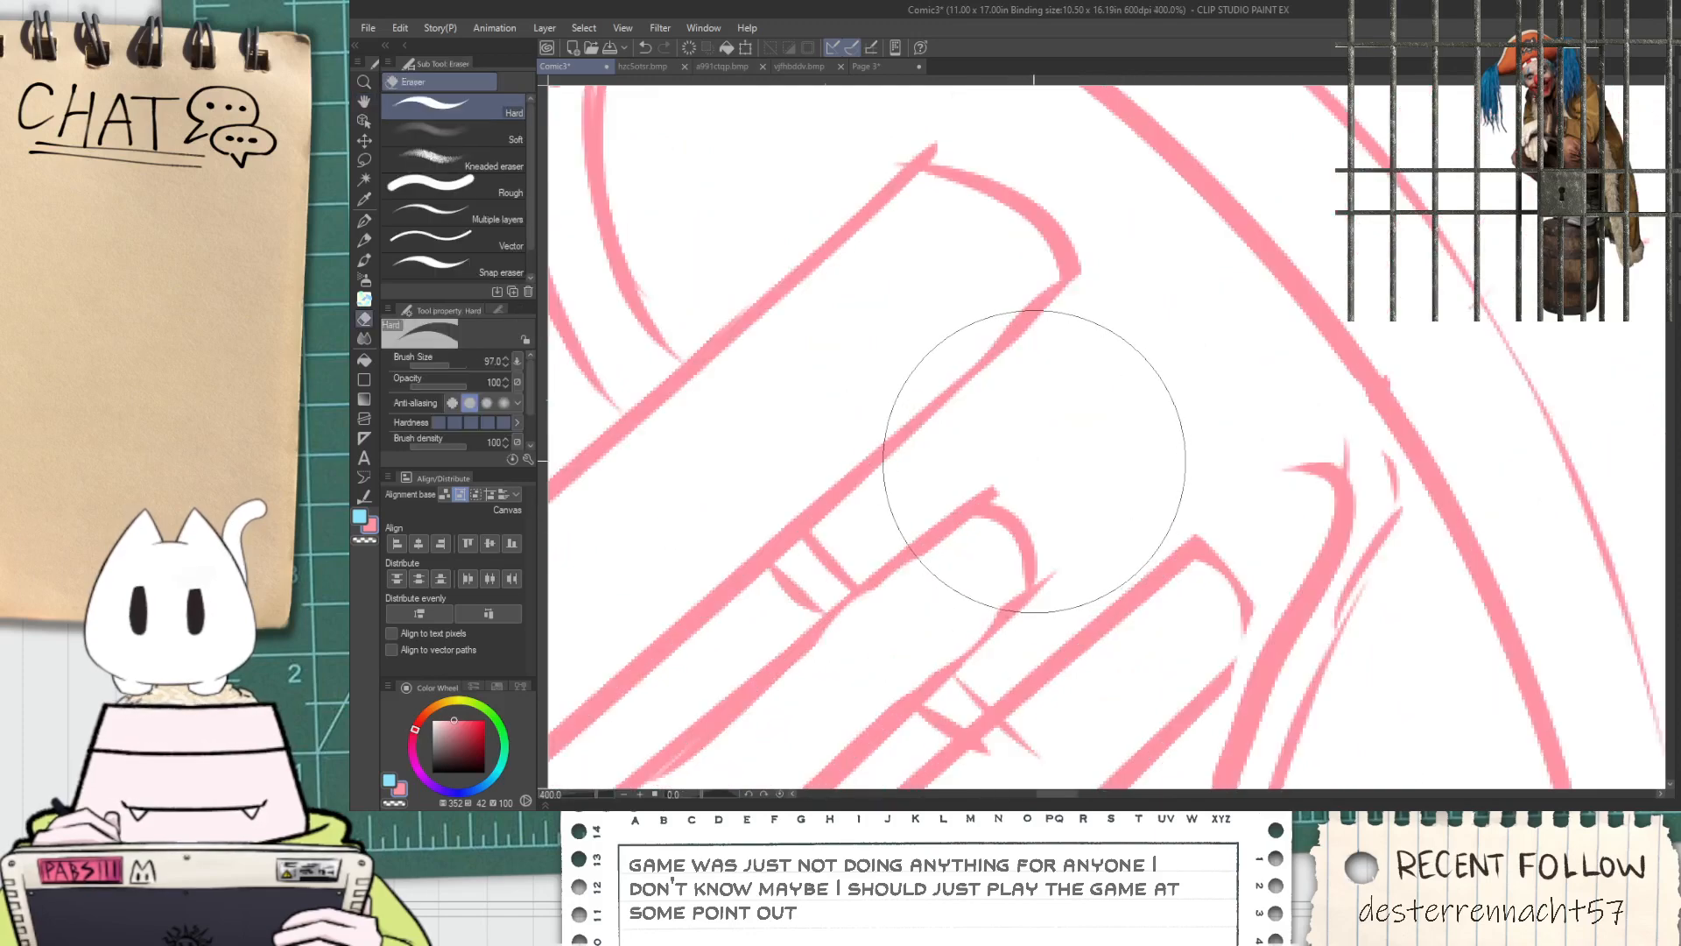
pyautogui.press('p')
pyautogui.scroll(-3, 981, 554)
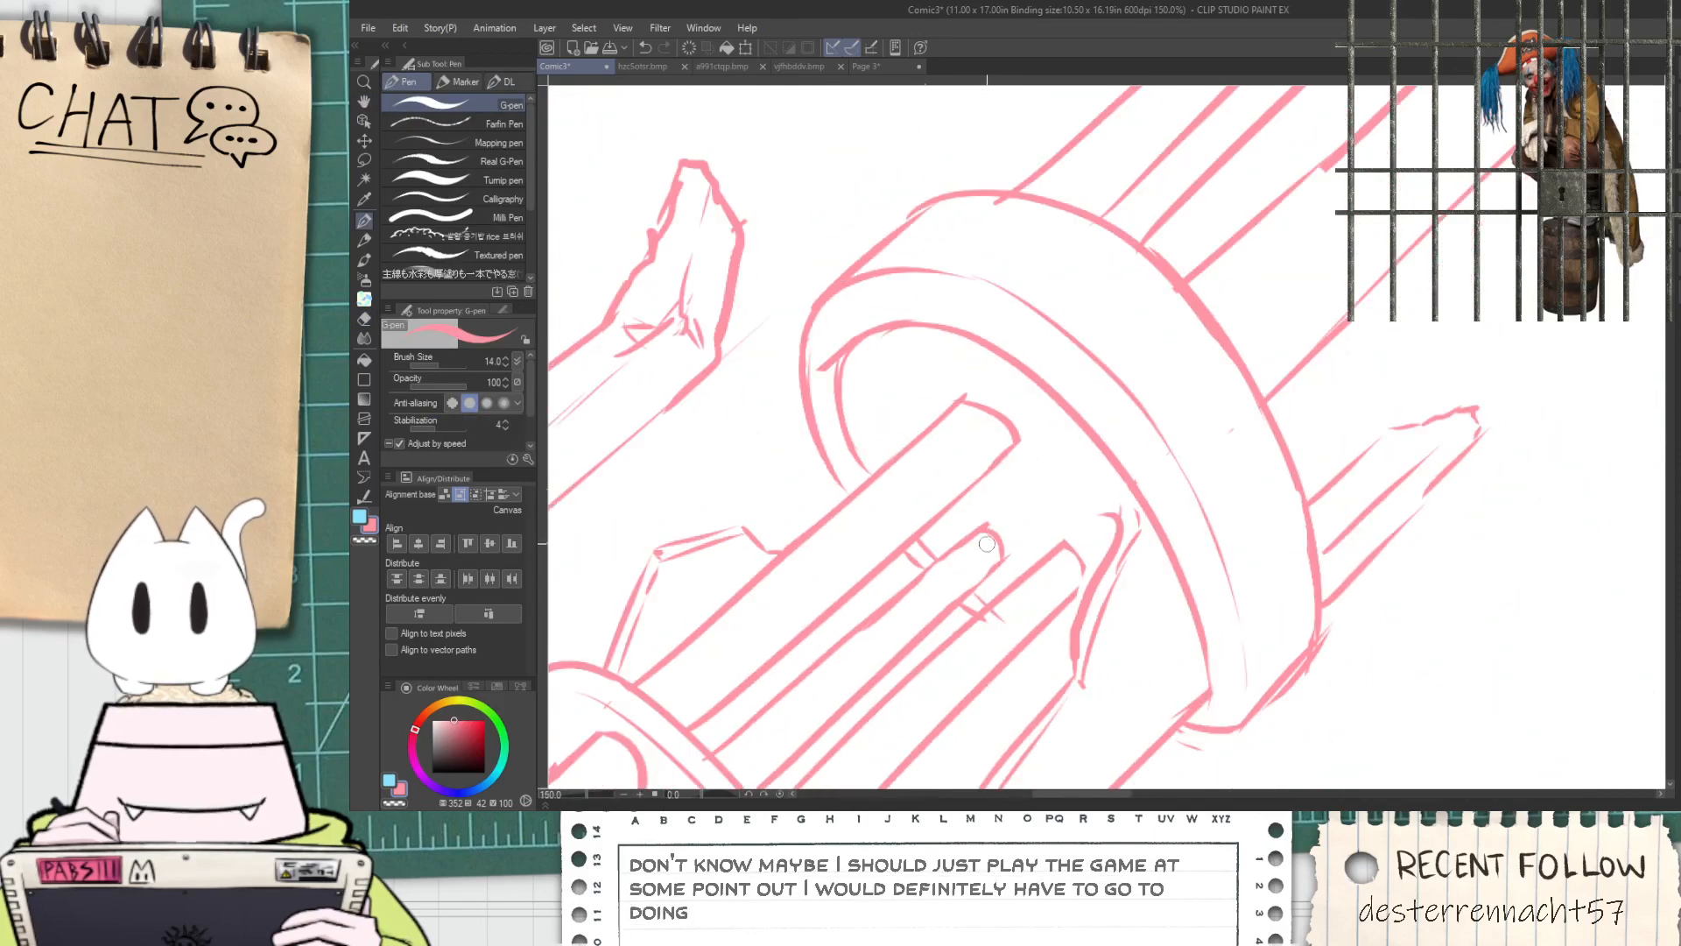
pyautogui.scroll(3, 971, 565)
pyautogui.press('e')
pyautogui.moveTo(1014, 510); pyautogui.dragTo(1112, 442)
pyautogui.press('p')
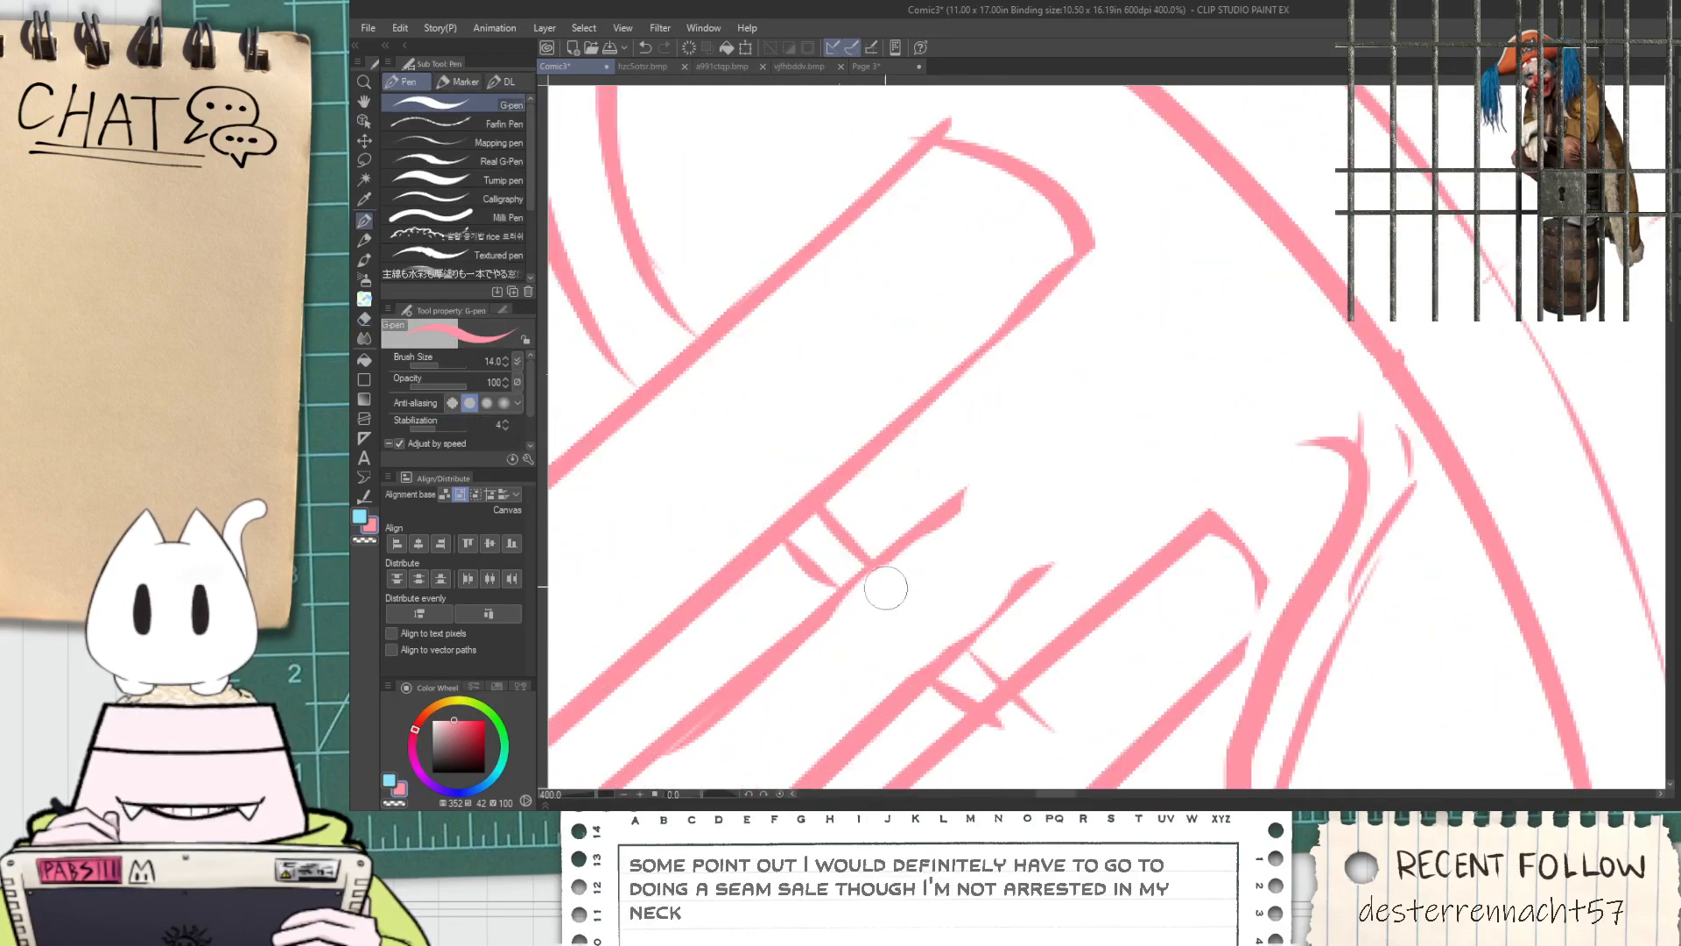
# Redraw the middle inner tube's sides and rounded end inside the muzzle-side ring
pyautogui.moveTo(920, 507)
pyautogui.mouseDown()
pyautogui.moveTo(1028, 442)
pyautogui.moveTo(1084, 520)
pyautogui.mouseUp()
pyautogui.moveTo(1009, 597)
pyautogui.mouseDown()
pyautogui.moveTo(1086, 522)
pyautogui.moveTo(1086, 440)
pyautogui.mouseUp()
pyautogui.scroll(-5, 1100, 501)
pyautogui.moveTo(1016, 524); pyautogui.dragTo(1082, 374)
pyautogui.moveTo(1275, 213); pyautogui.dragTo(1204, 388)
# Sketch tall vertical support lines beneath the cannon's large curved base ring, reaching almost to the panel's bottom border
pyautogui.scroll(-5, 1204, 388)
pyautogui.scroll(2, 1241, 484)
pyautogui.moveTo(1058, 458); pyautogui.dragTo(892, 460)
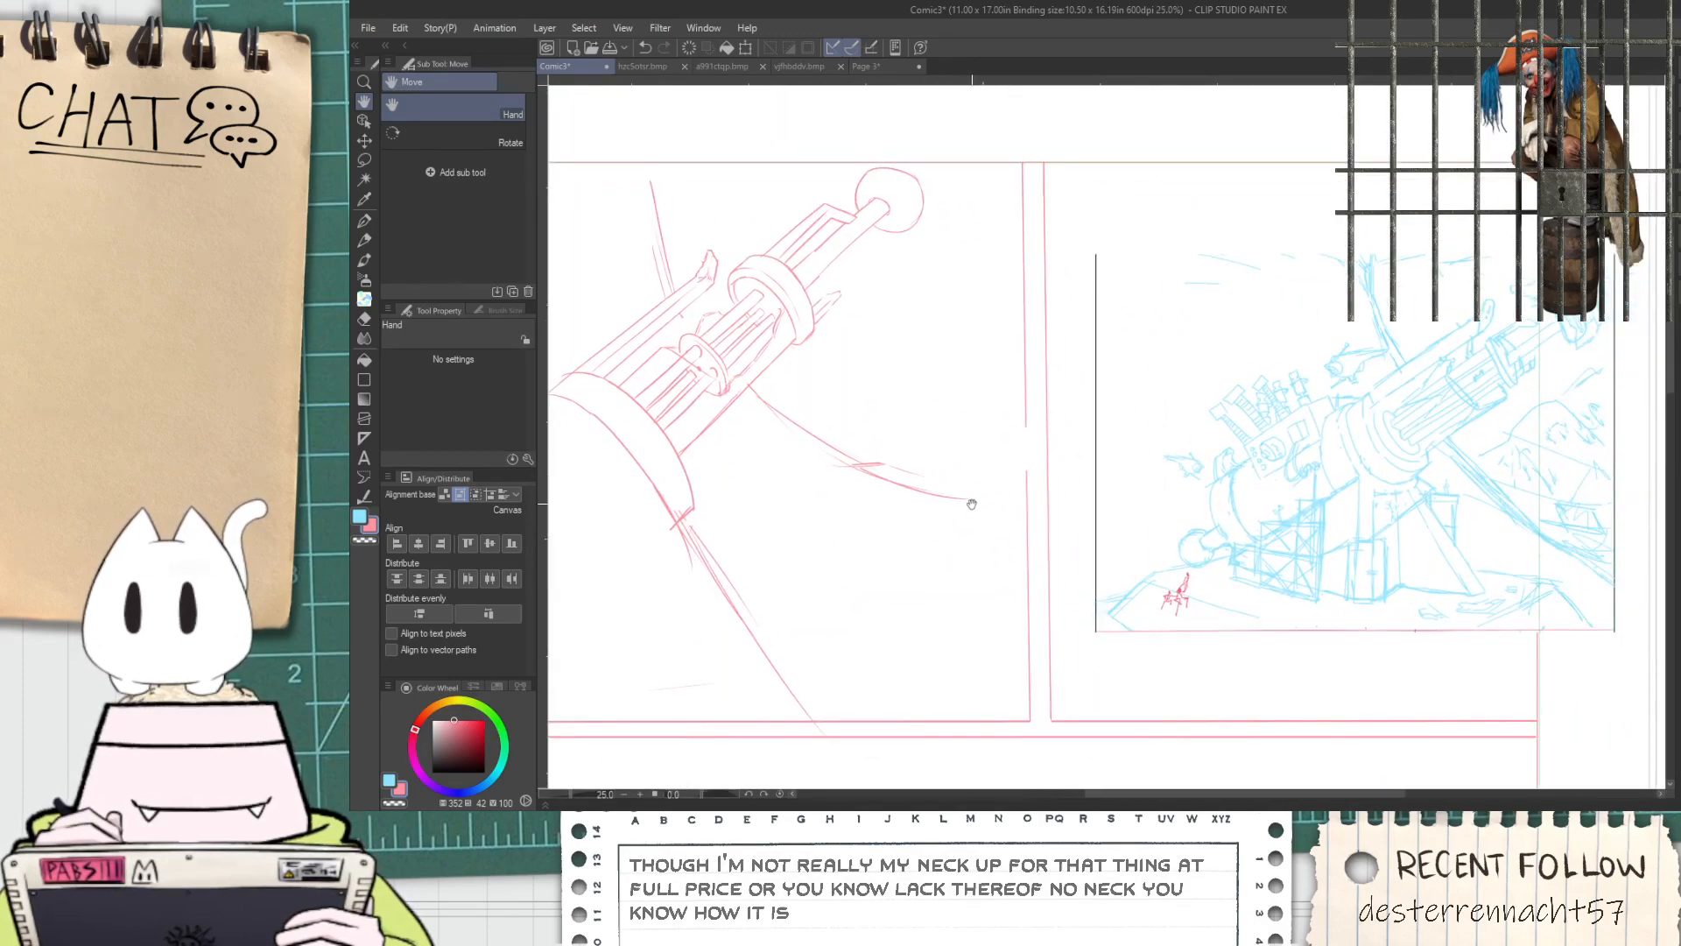
pyautogui.moveTo(894, 592); pyautogui.dragTo(926, 451)
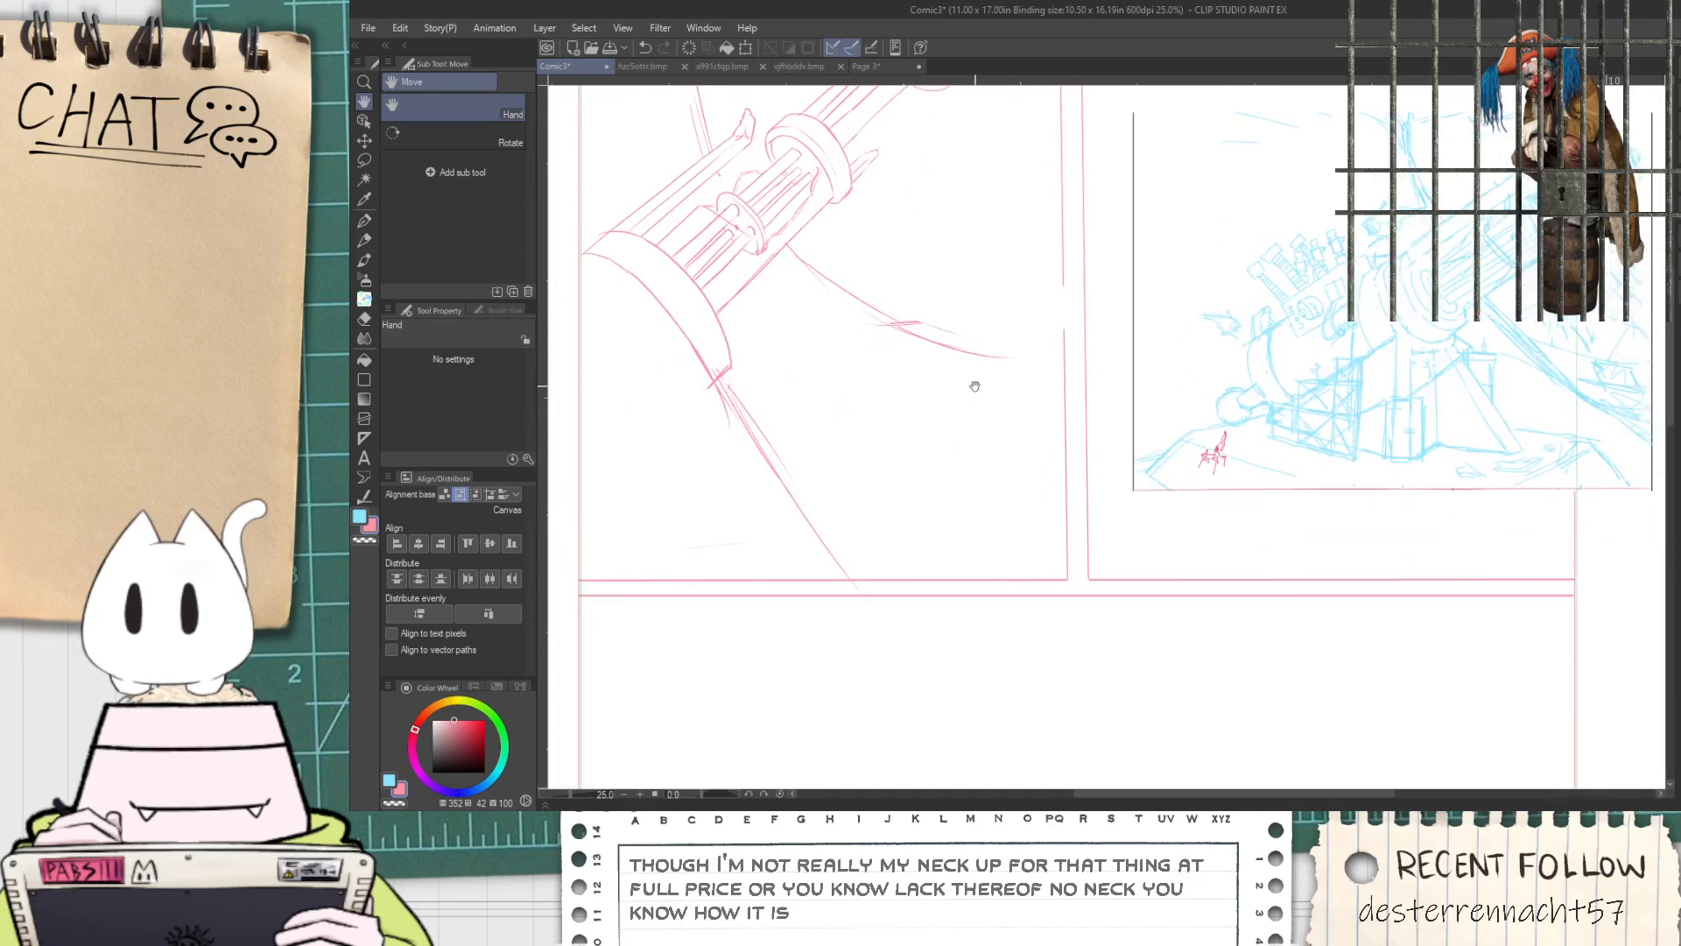
pyautogui.moveTo(976, 386); pyautogui.dragTo(1004, 434)
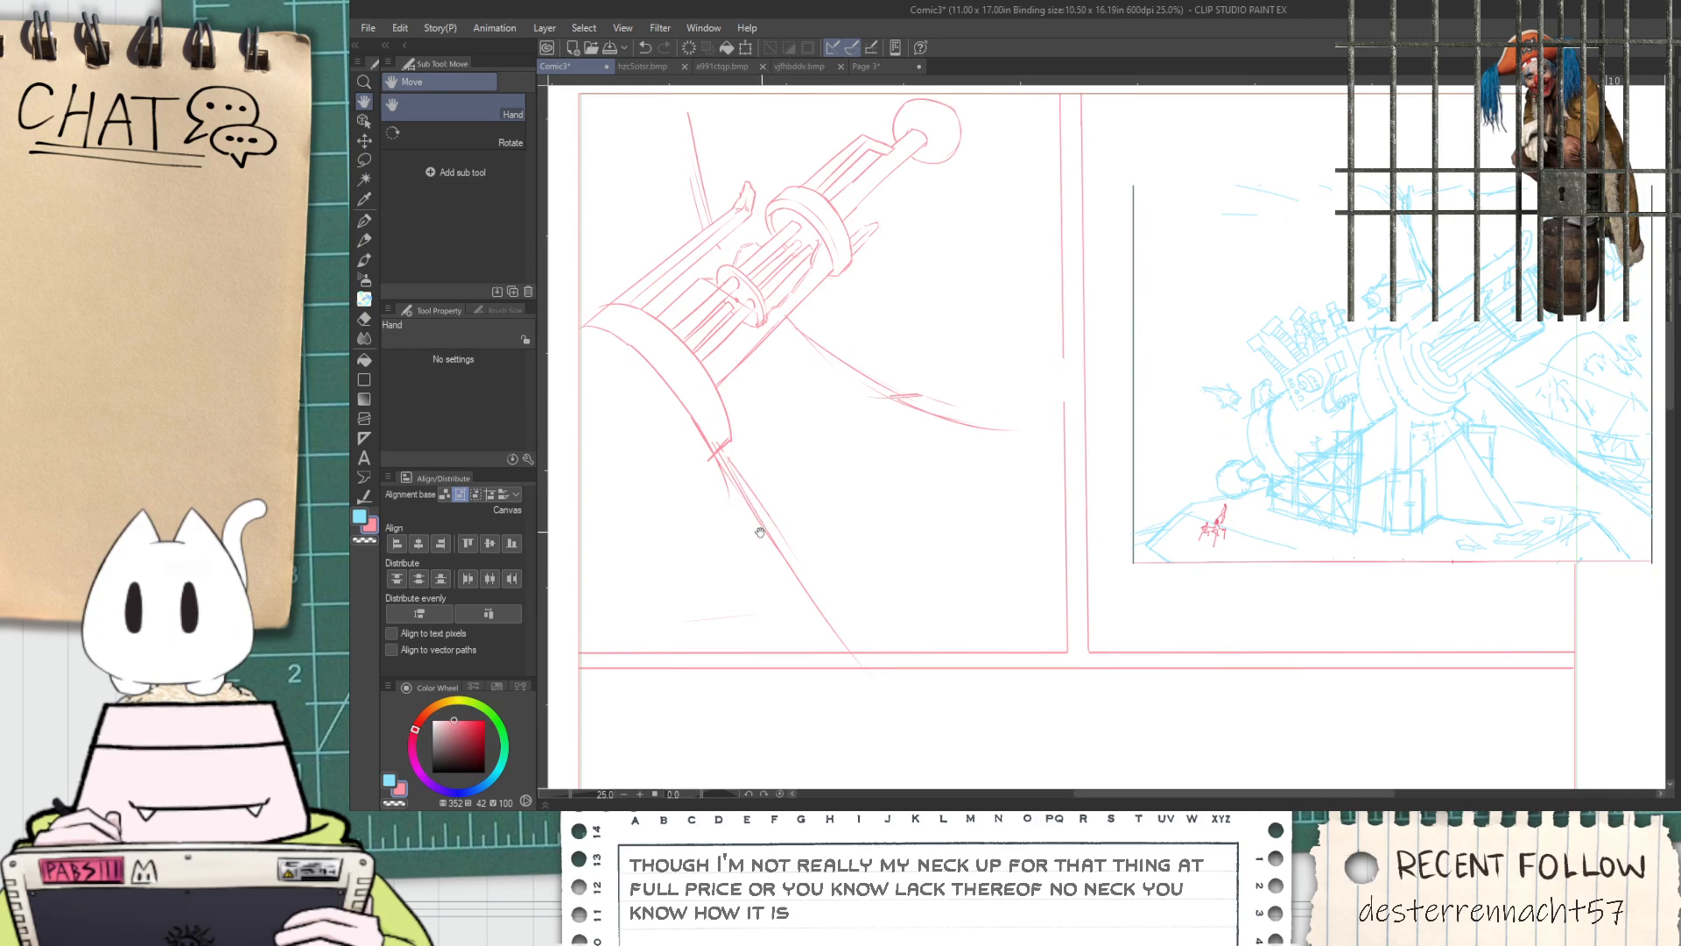
pyautogui.press('p')
pyautogui.moveTo(624, 434); pyautogui.dragTo(623, 618)
pyautogui.hotkey('ctrl', 'z')
pyautogui.moveTo(622, 403); pyautogui.dragTo(623, 617)
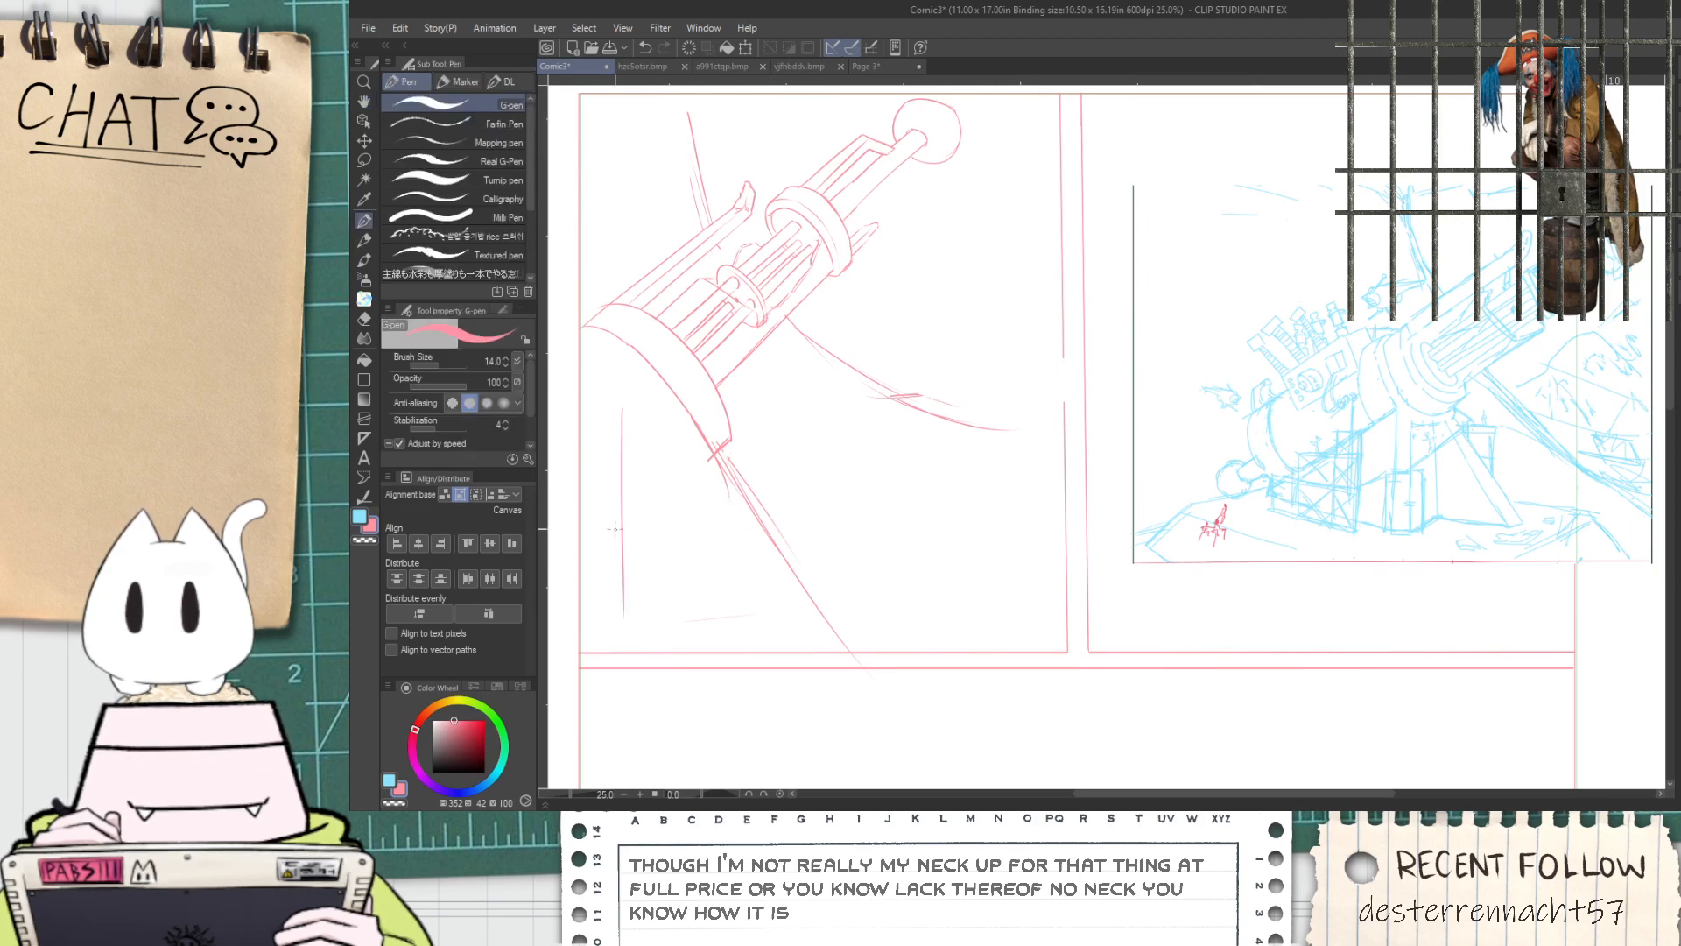
pyautogui.moveTo(648, 407); pyautogui.dragTo(654, 633)
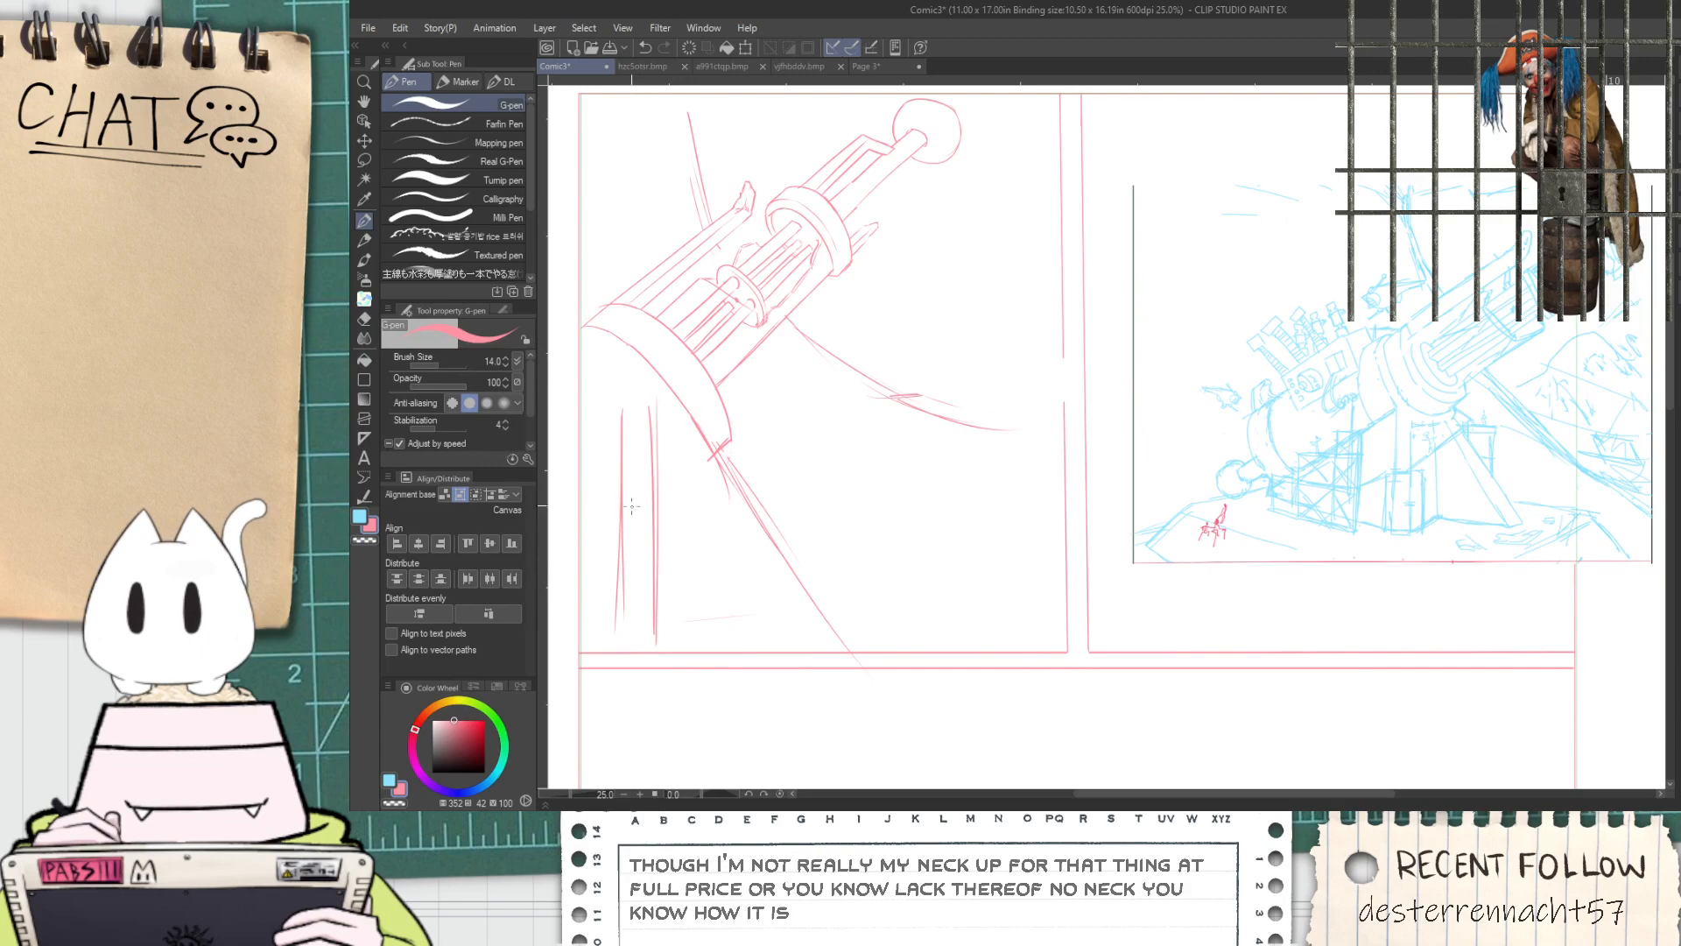
# Sketch a short curved edge beside the ball at the muzzle tip, and add small crossbars between the vertical support lines
pyautogui.press('h')
pyautogui.moveTo(727, 361); pyautogui.dragTo(735, 440)
pyautogui.moveTo(980, 220); pyautogui.dragTo(902, 231)
pyautogui.scroll(2, 864, 201)
pyautogui.press('p')
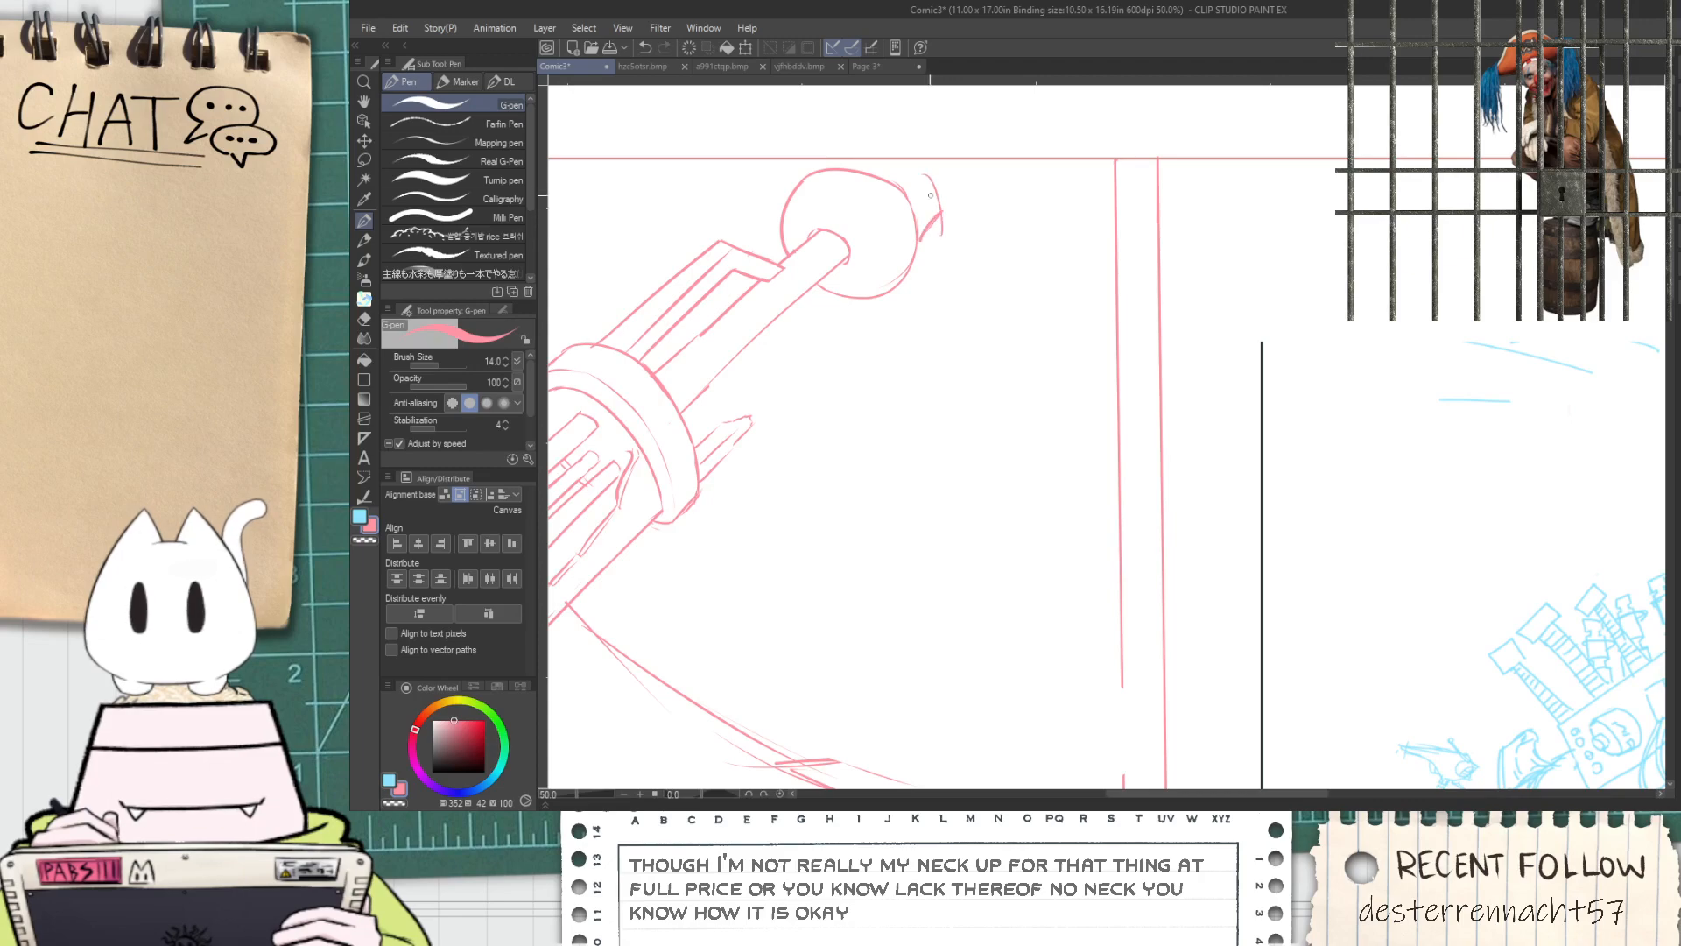
pyautogui.scroll(-2, 858, 164)
pyautogui.press('h')
pyautogui.moveTo(817, 364); pyautogui.dragTo(1016, 367)
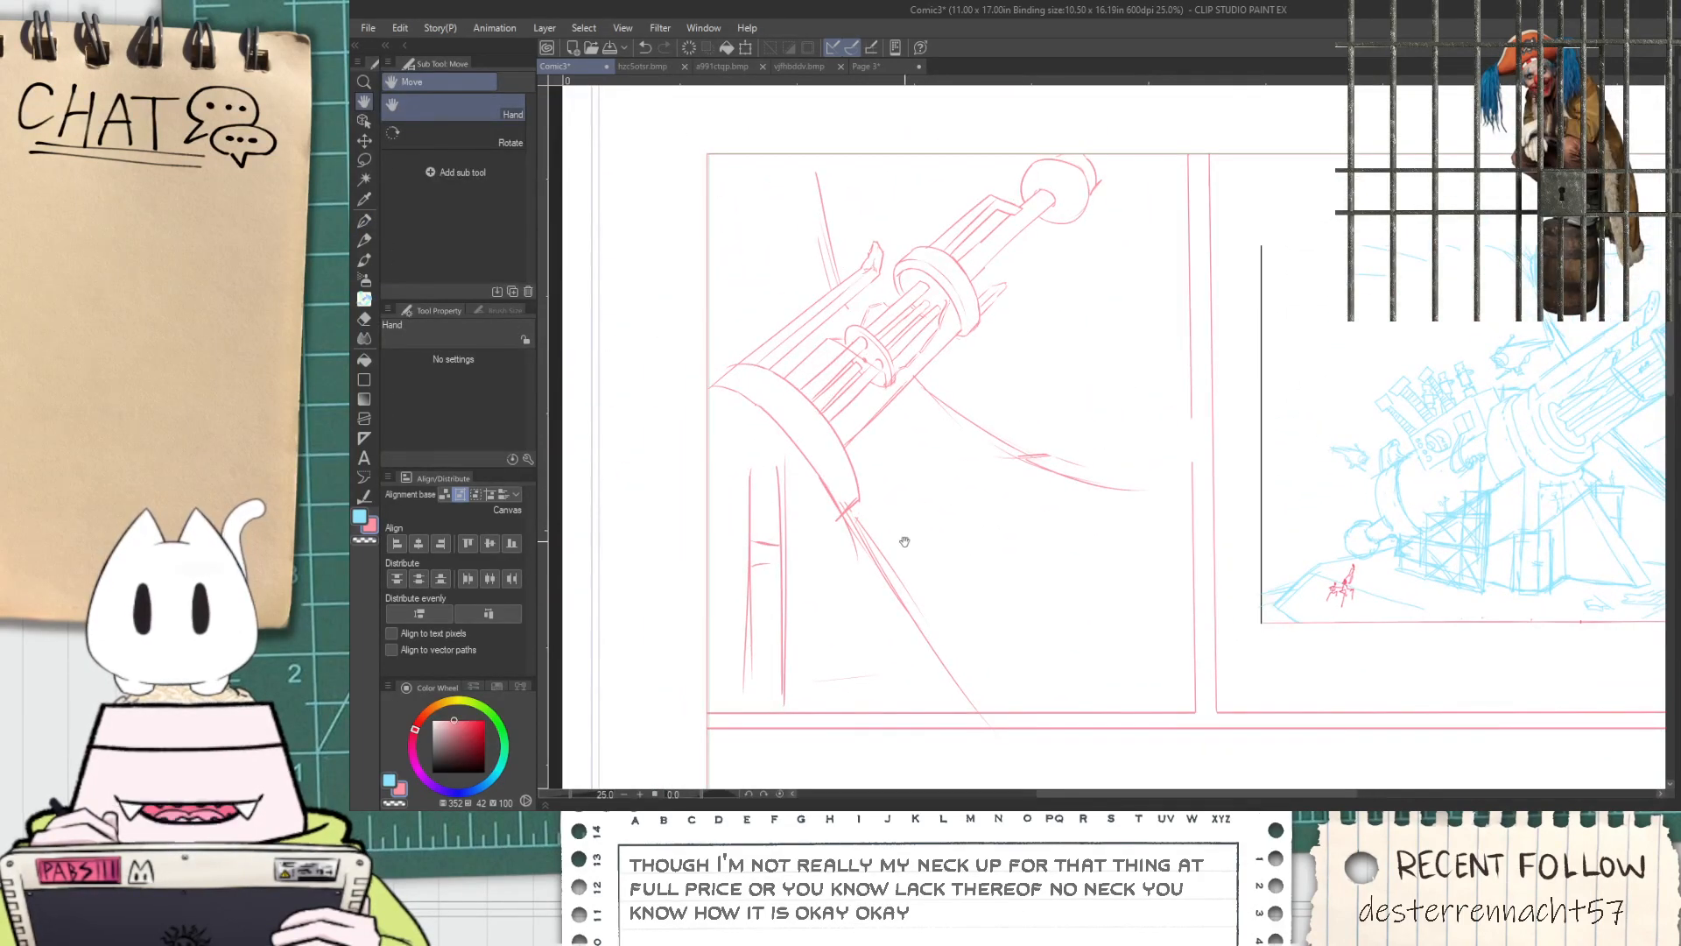
# Select the upper-left panel's cannon sketch with a rectangle, remove it from the panel, and deselect
pyautogui.hotkey('ctrl', 't')
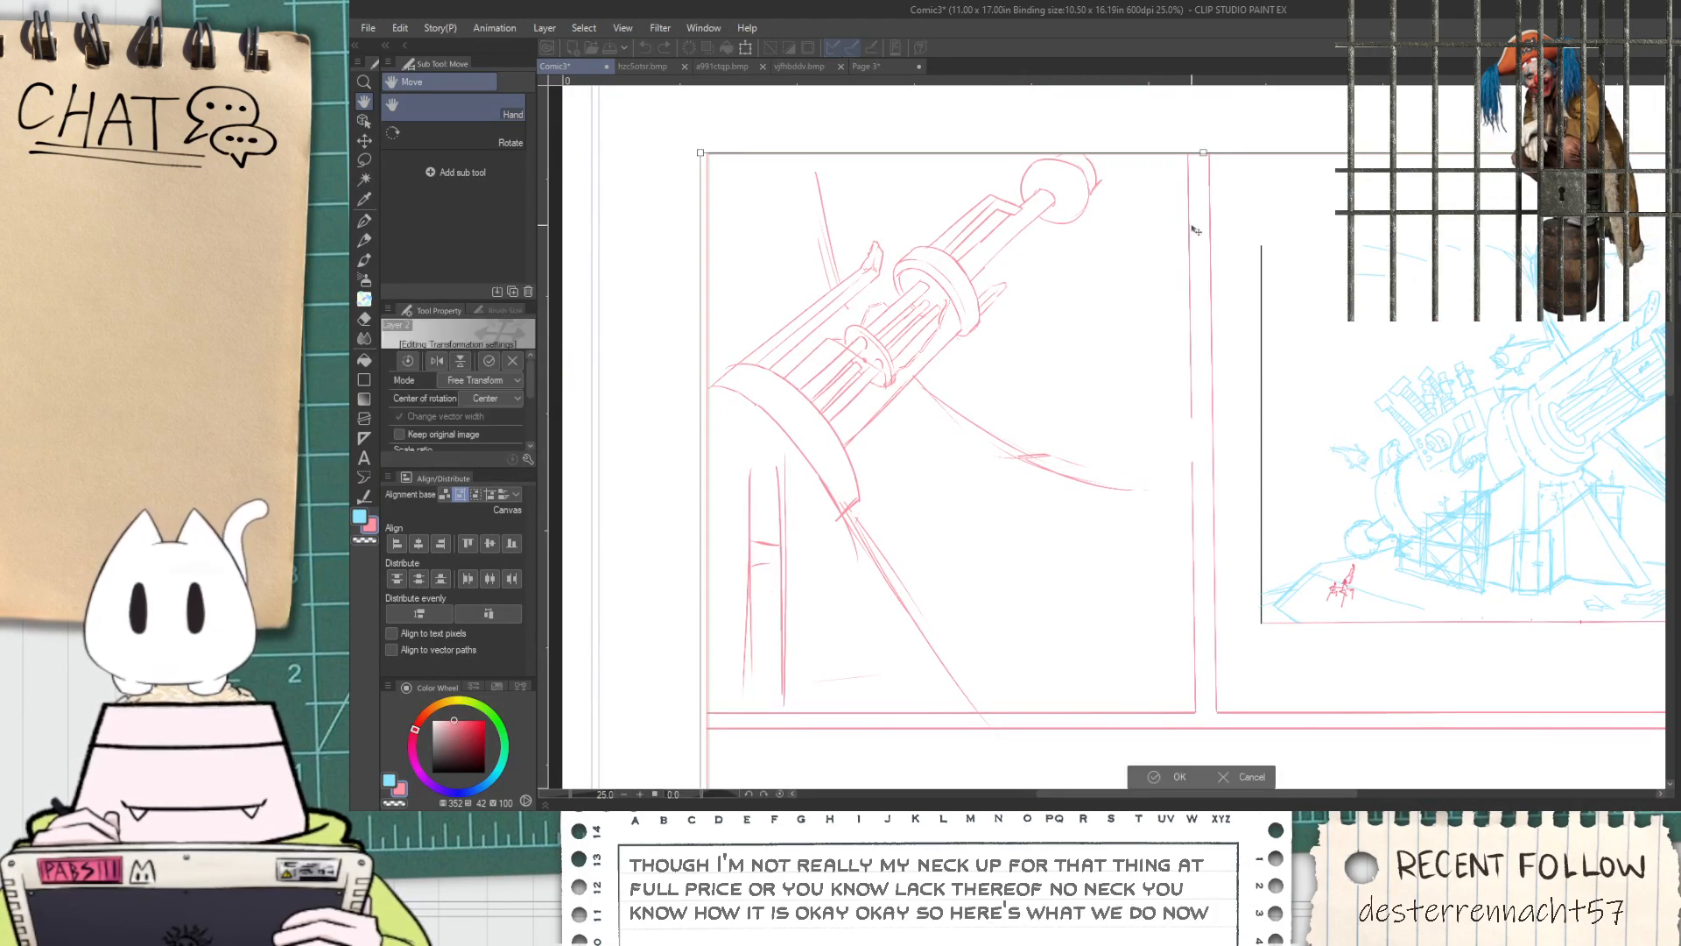
pyautogui.press('Return')
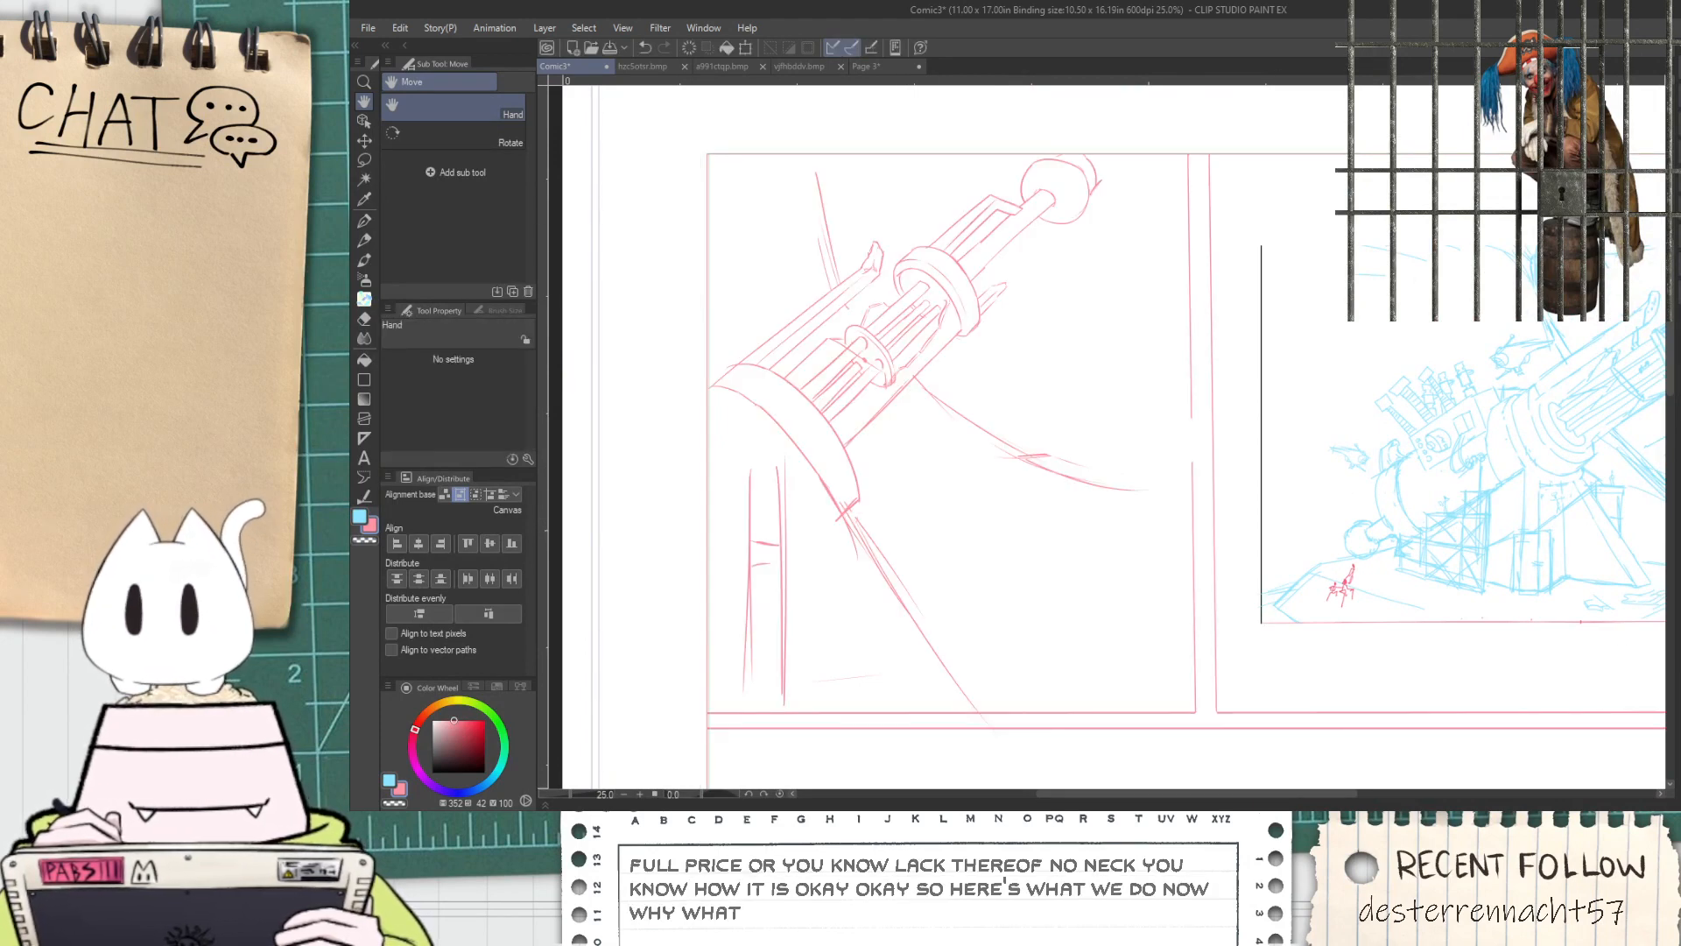
pyautogui.press('m')
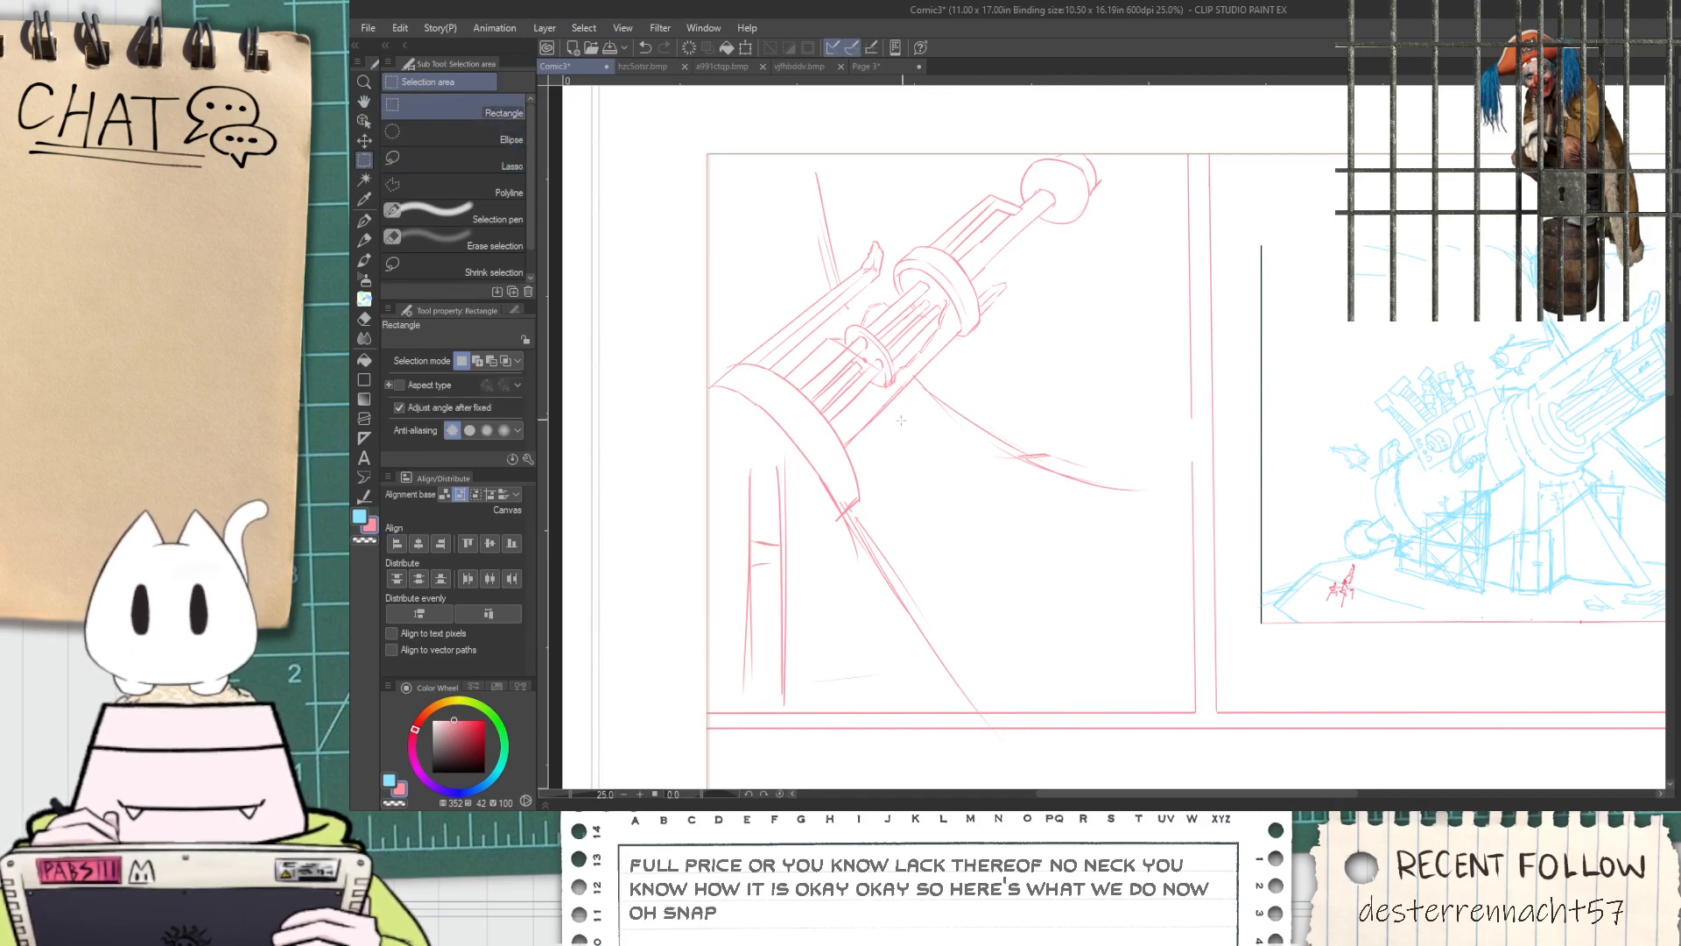
pyautogui.moveTo(694, 119); pyautogui.dragTo(1195, 713)
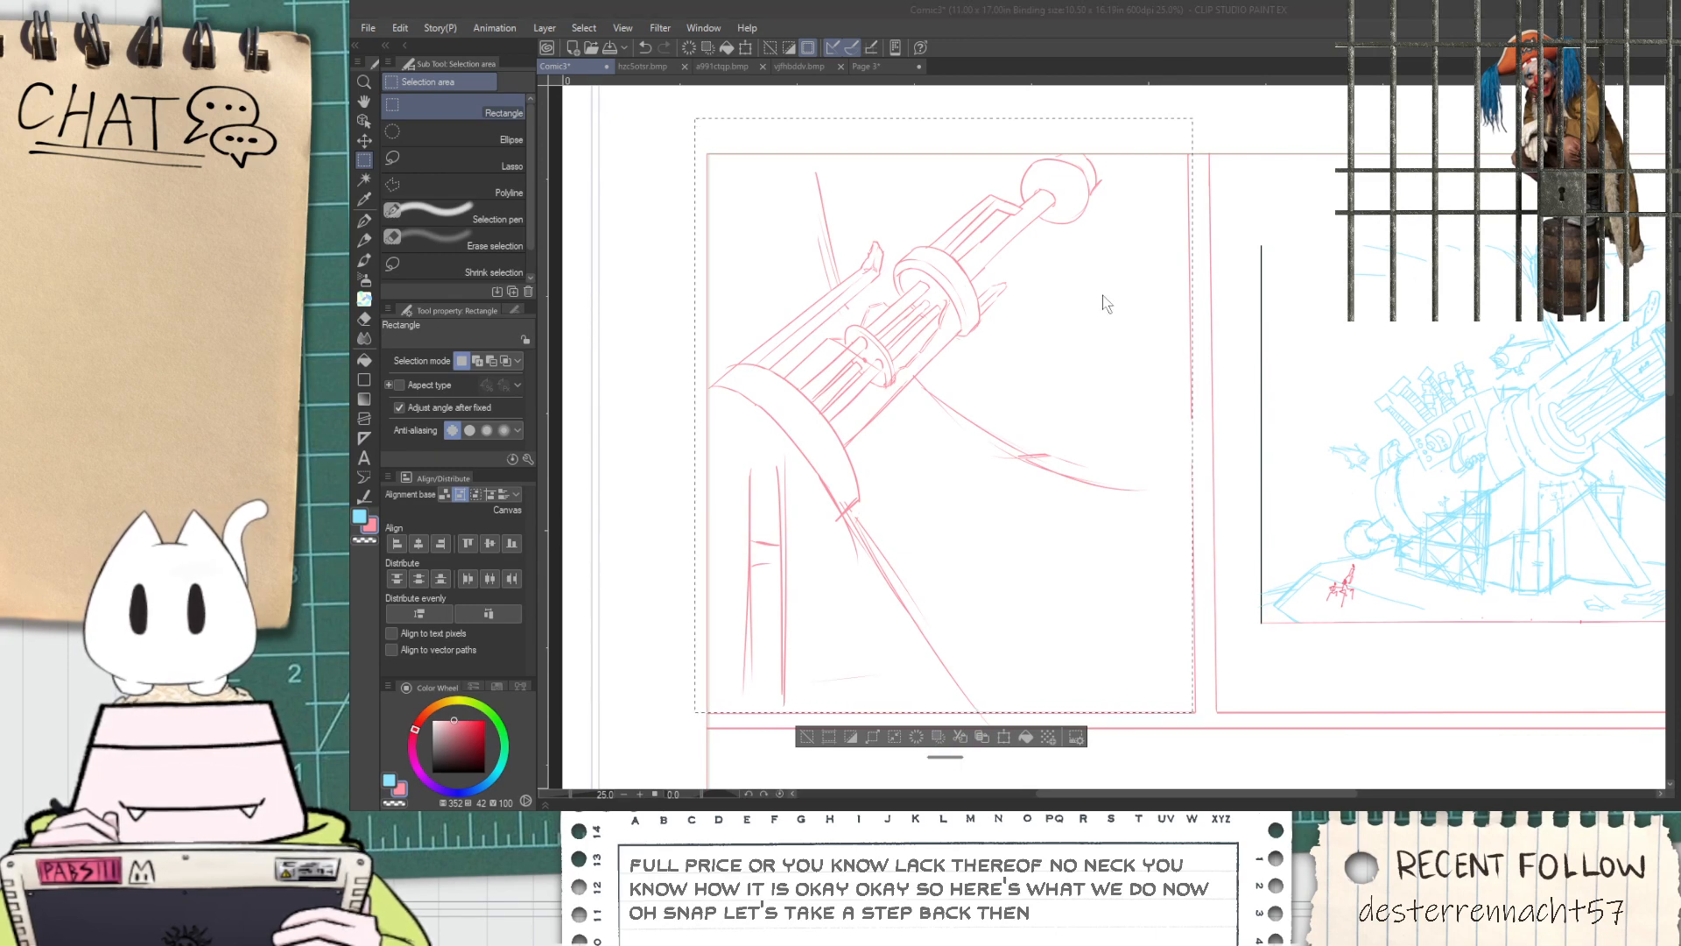
pyautogui.click(1123, 322)
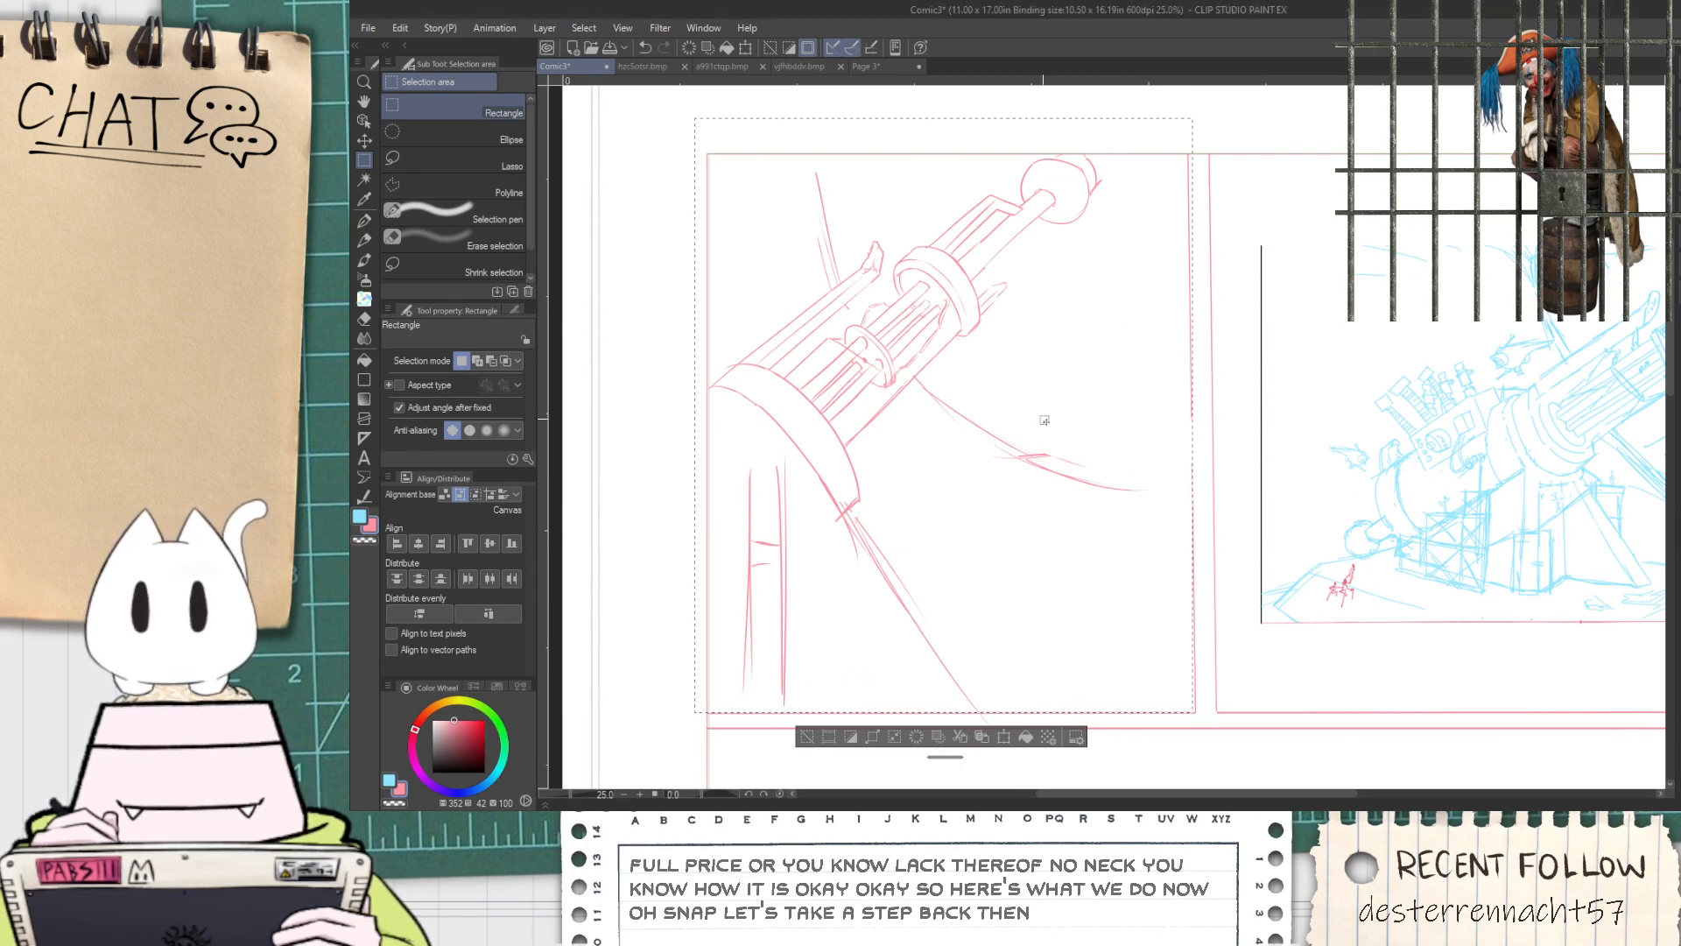
pyautogui.click(808, 738)
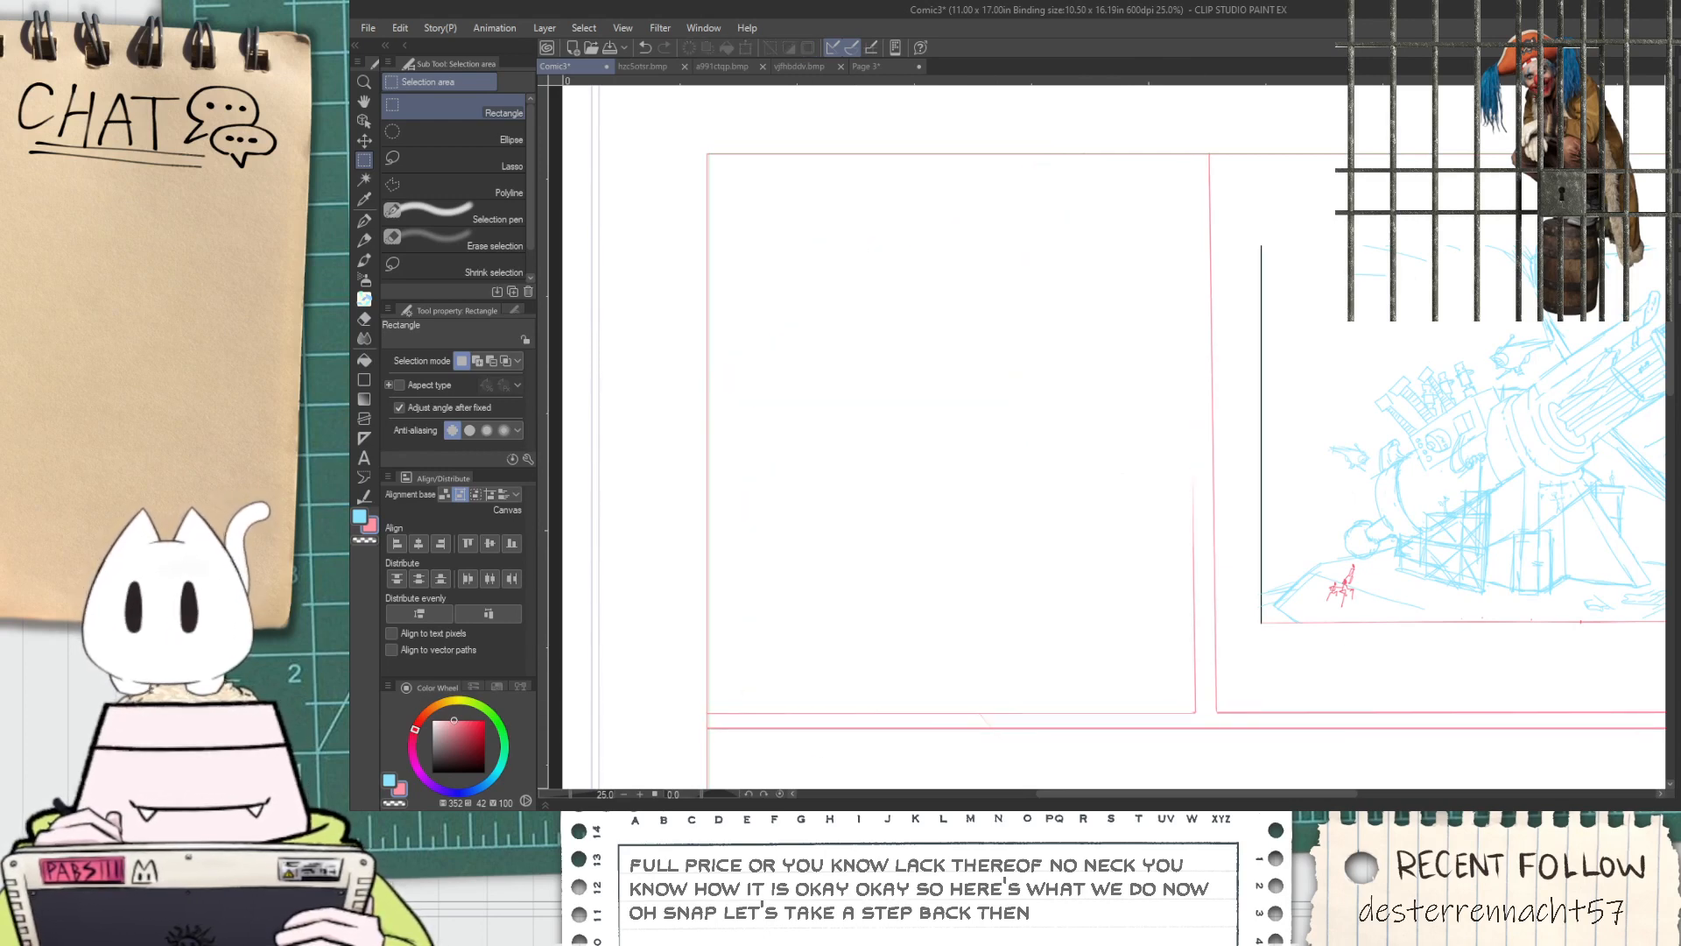
# Inspect the upper-left panel's bottom border and gutter for leftover sketch strokes and trimmed border lines
pyautogui.scroll(5, 1145, 659)
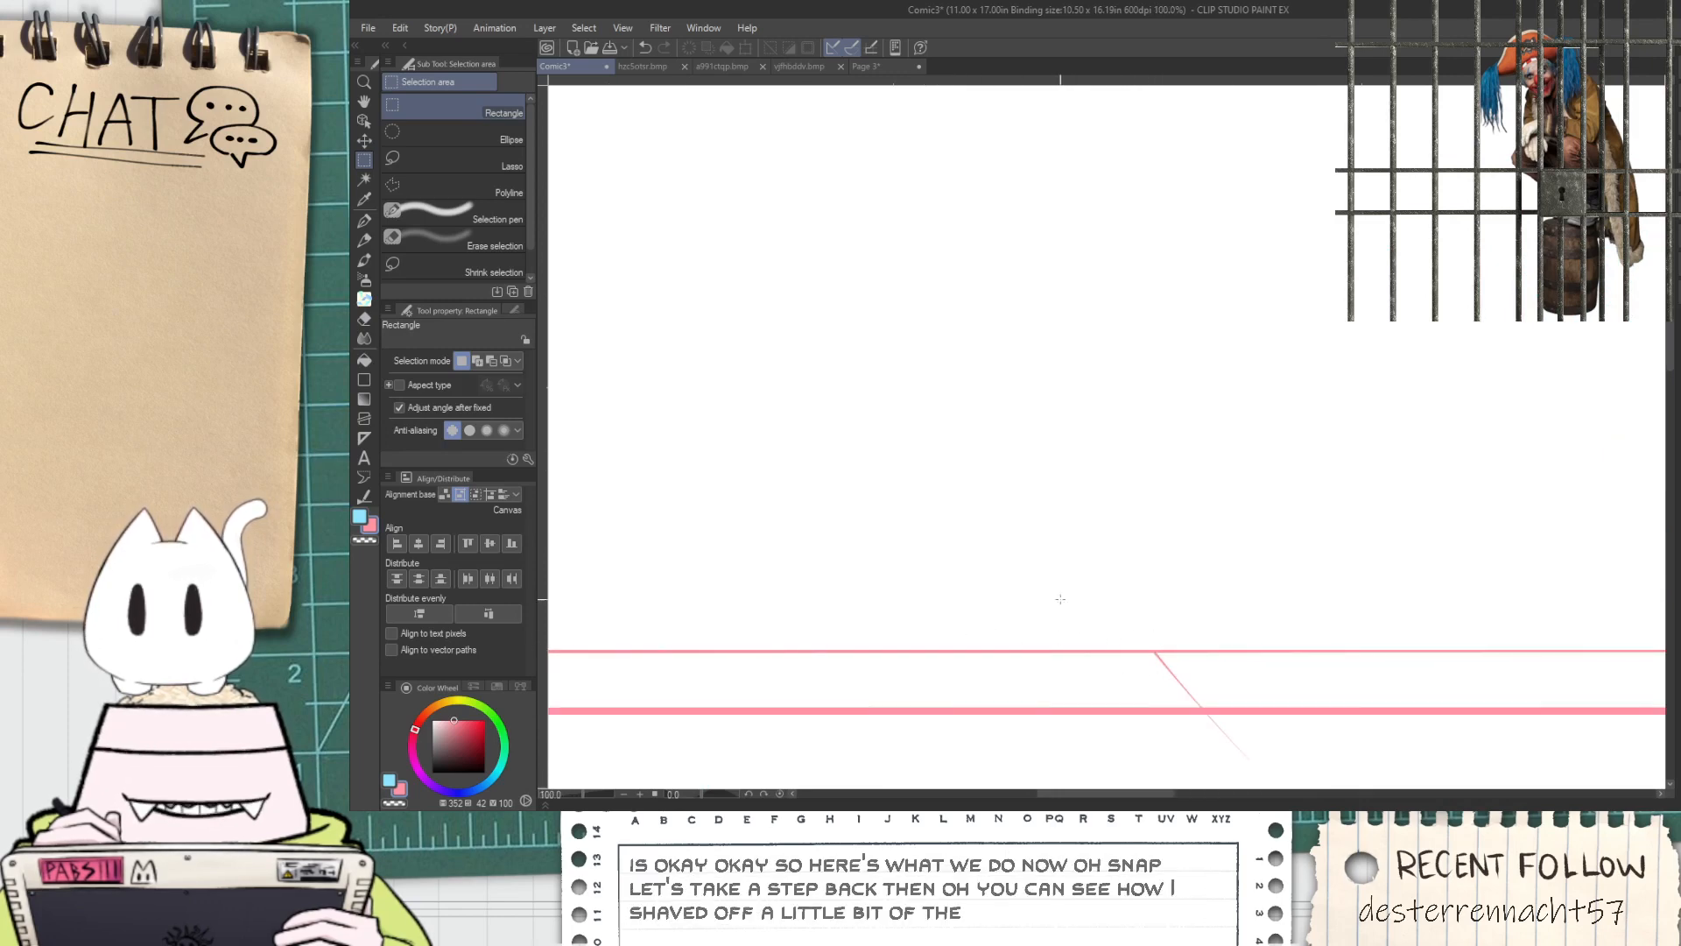
pyautogui.press('space')
pyautogui.moveTo(1030, 639); pyautogui.dragTo(975, 450)
pyautogui.scroll(2, 998, 499)
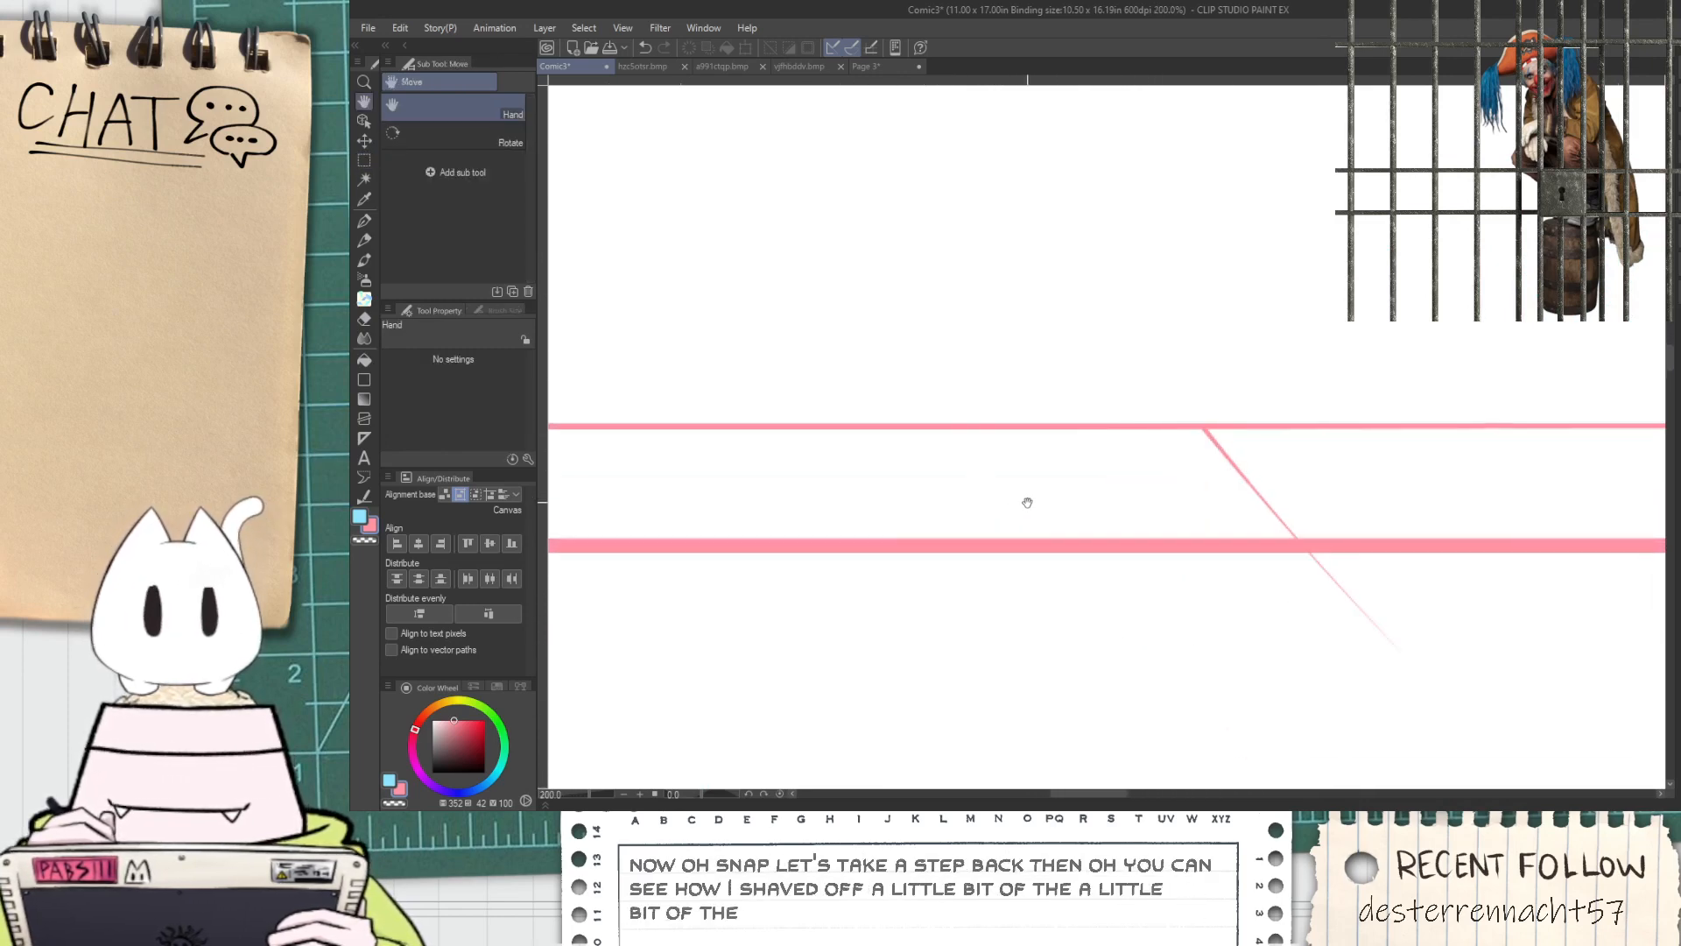
pyautogui.scroll(-5, 1067, 507)
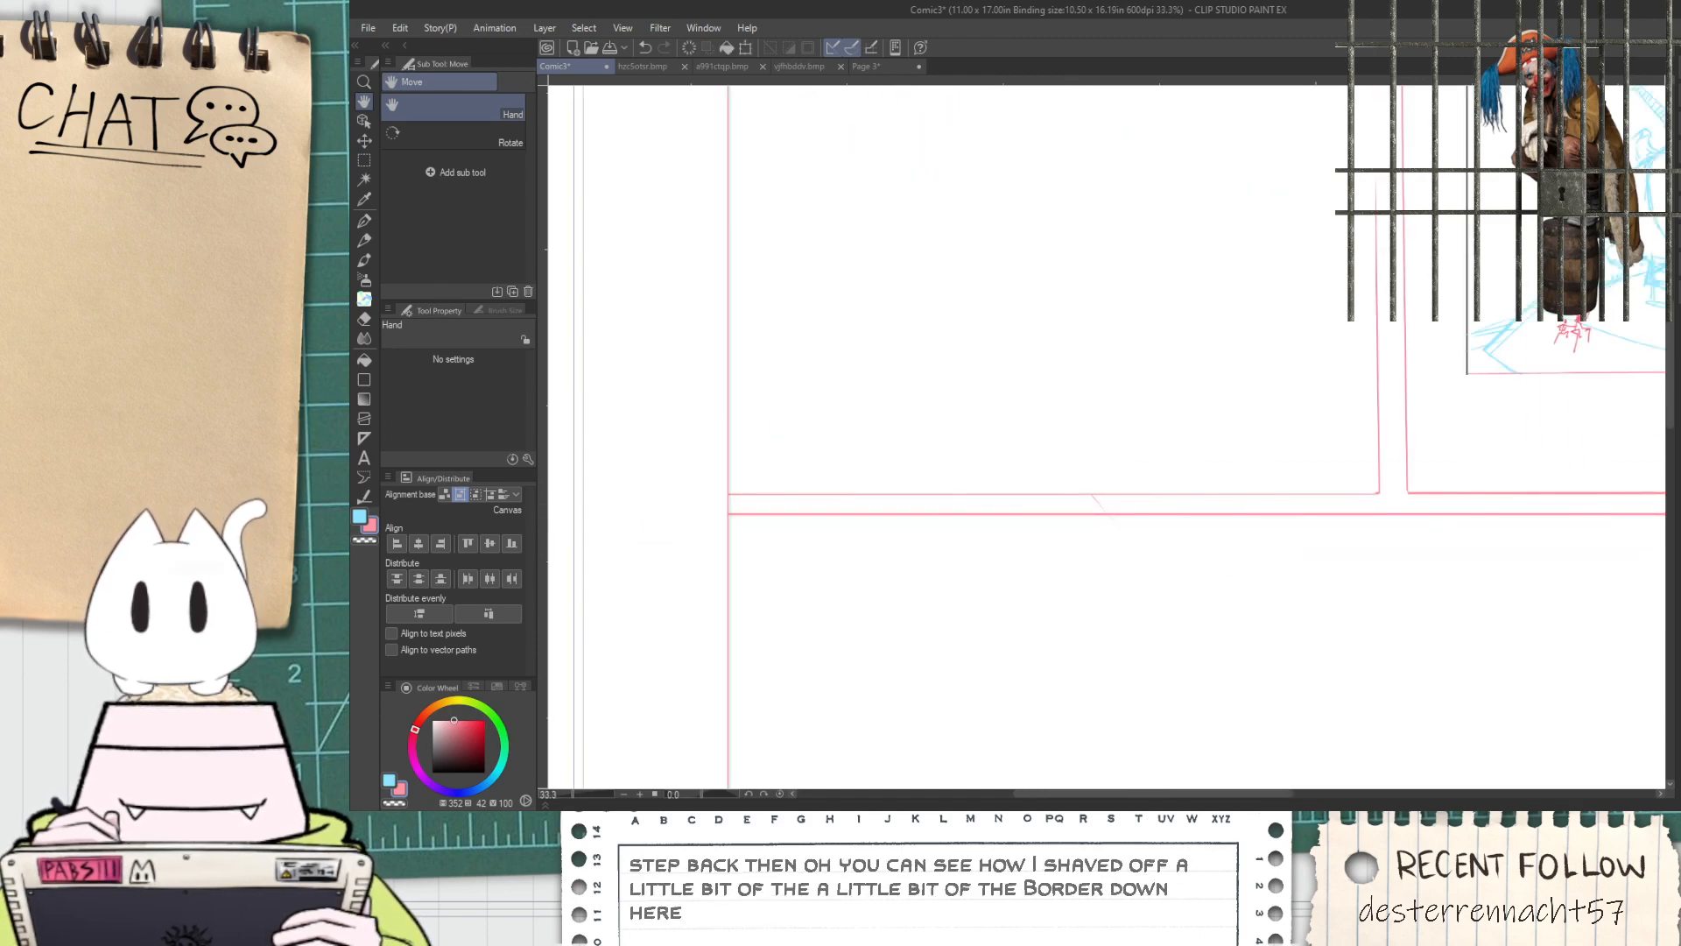
# Distort the cannon sketch copy with Free Transform, pulling its upper-right corner inward and down to foreshorten the barrel
pyautogui.scroll(-1, 1164, 675)
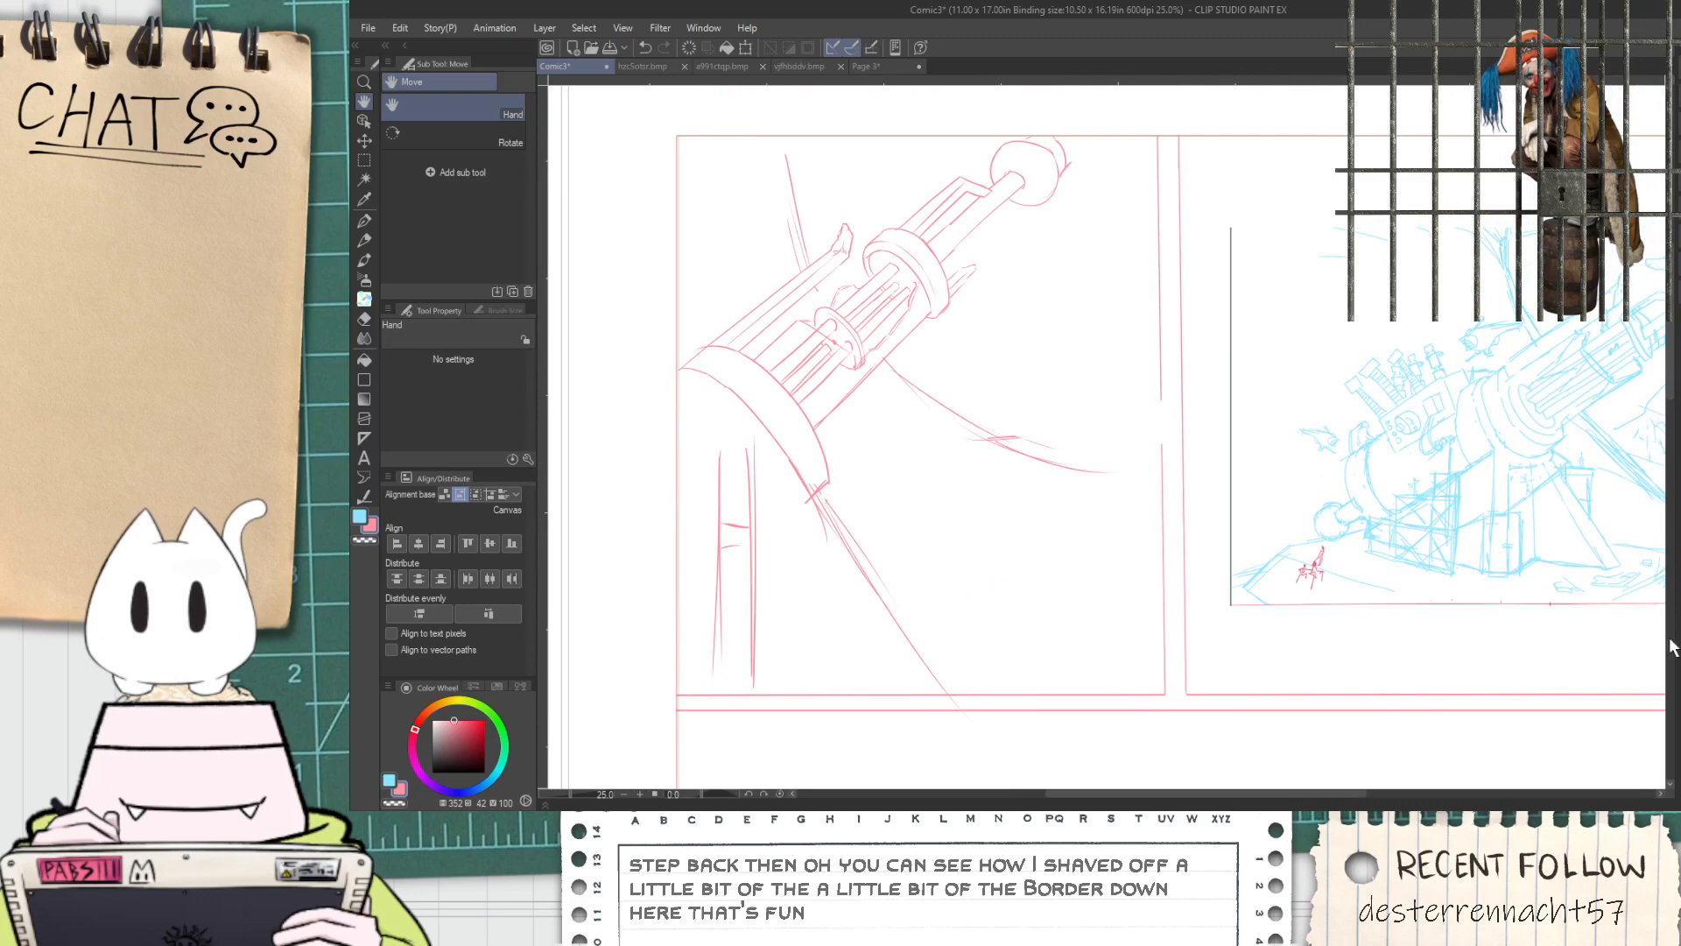
pyautogui.hotkey('ctrl', 'shift', 't')
pyautogui.moveTo(1163, 136)
pyautogui.mouseDown()
pyautogui.moveTo(1102, 221)
pyautogui.moveTo(1105, 344)
pyautogui.mouseUp()
pyautogui.press('Escape')
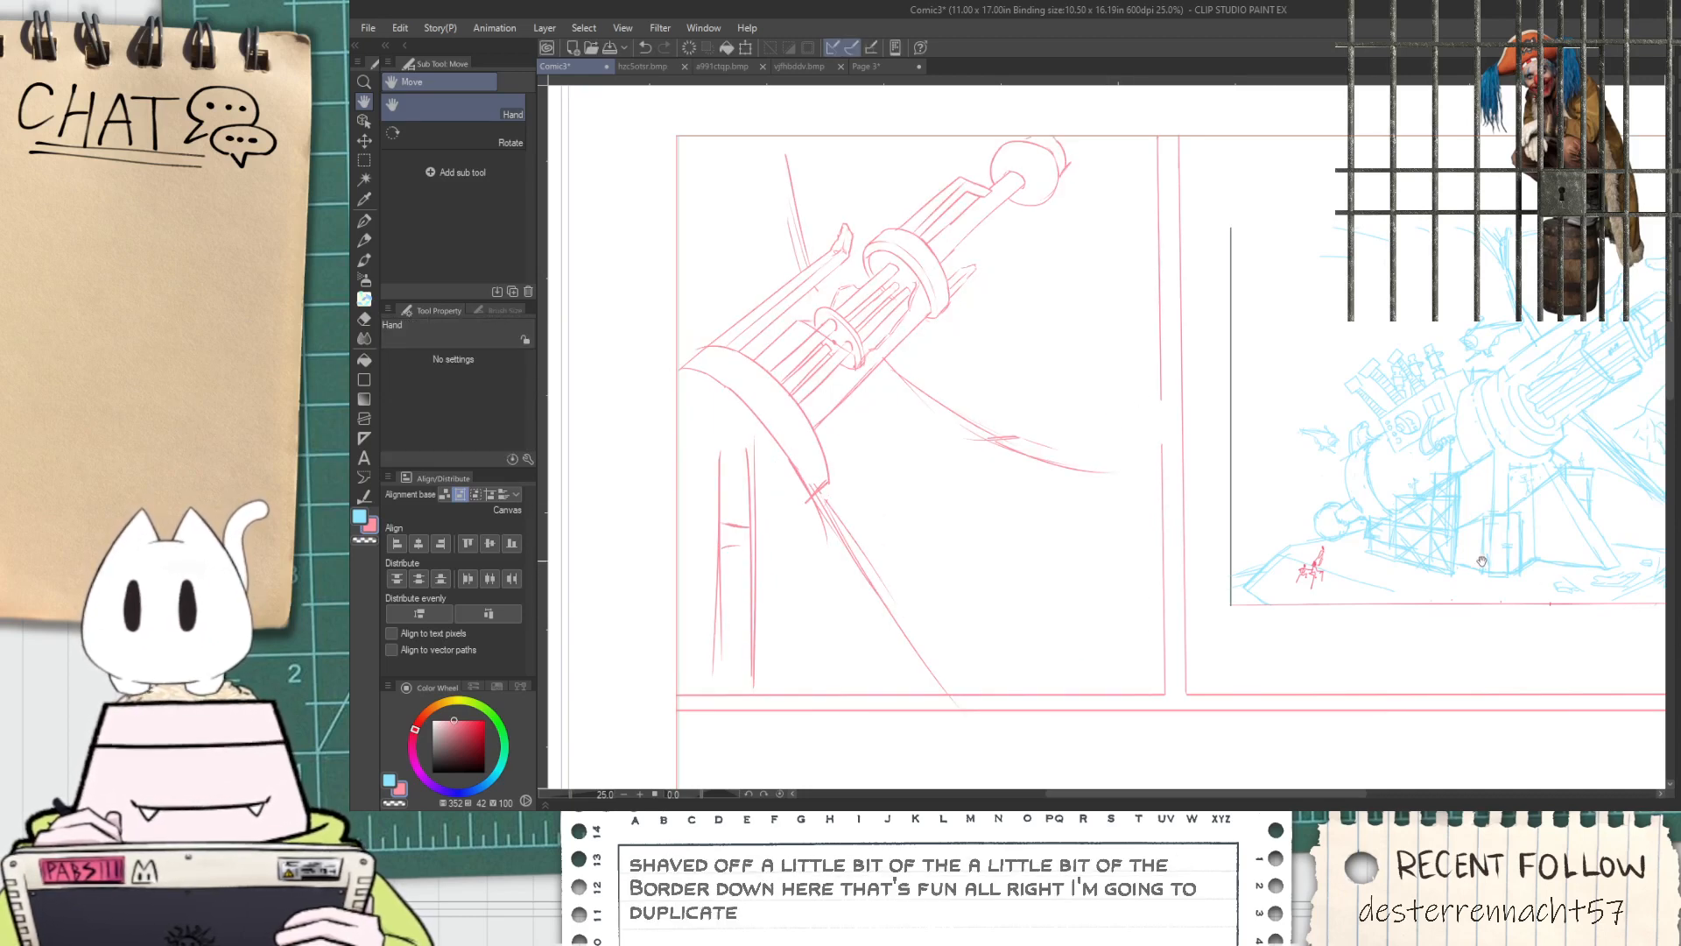
pyautogui.hotkey('ctrl', 'shift', 't')
pyautogui.moveTo(1162, 134)
pyautogui.mouseDown()
pyautogui.moveTo(1130, 219)
pyautogui.moveTo(1049, 316)
pyautogui.mouseUp()
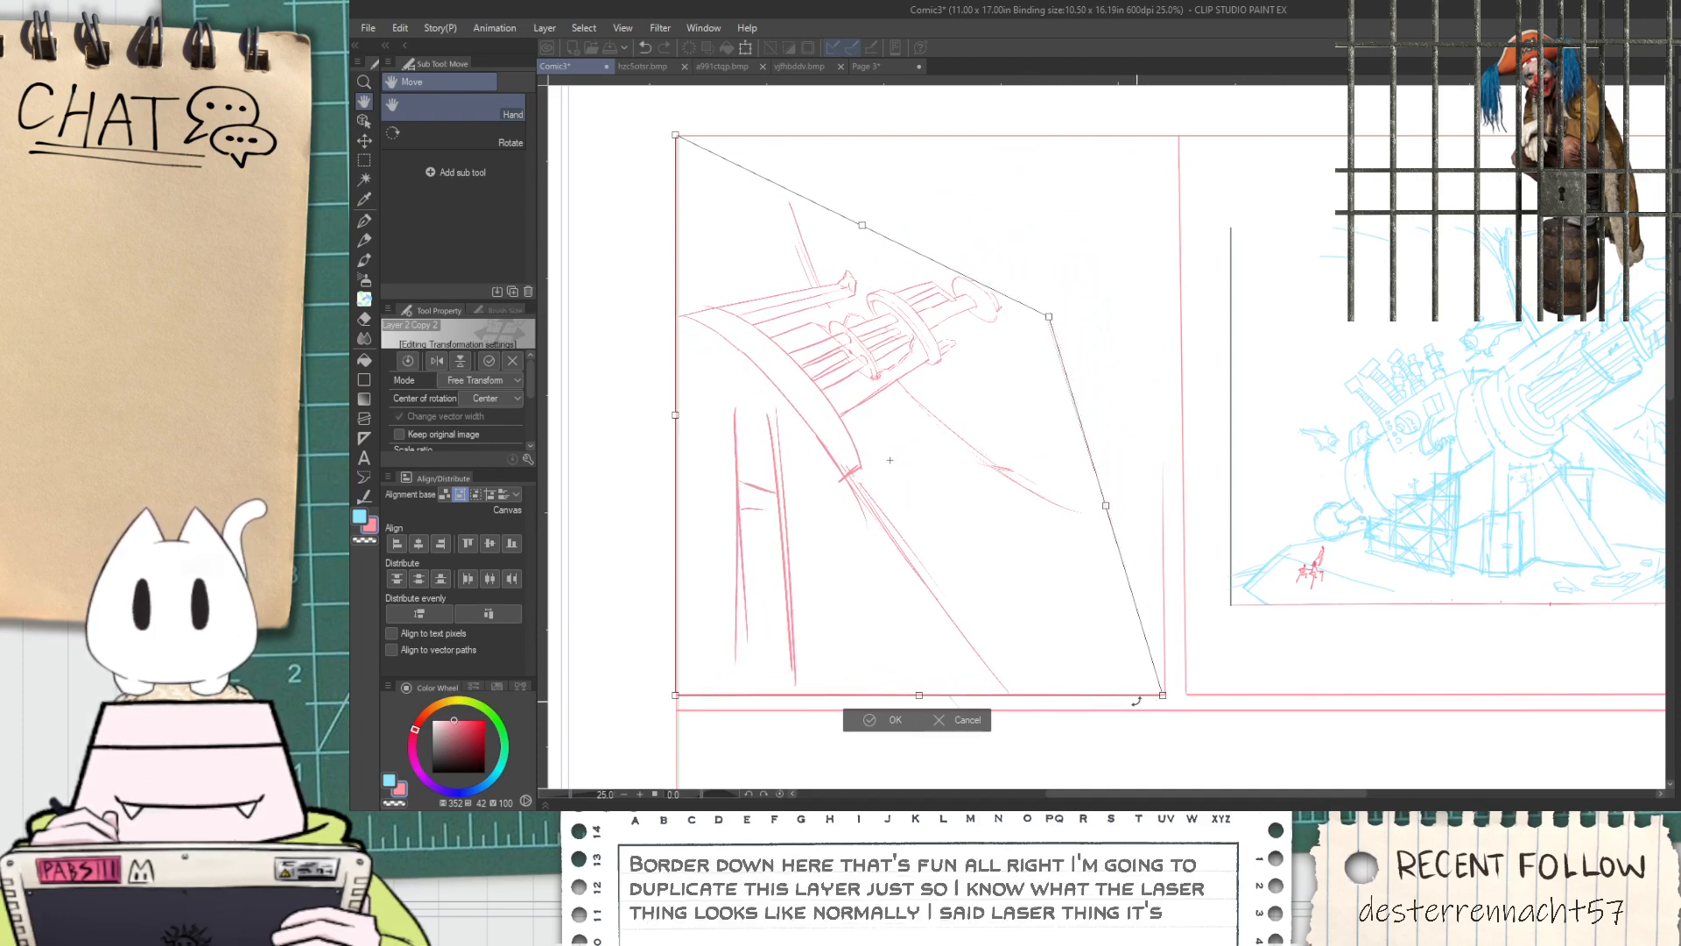
pyautogui.click(863, 723)
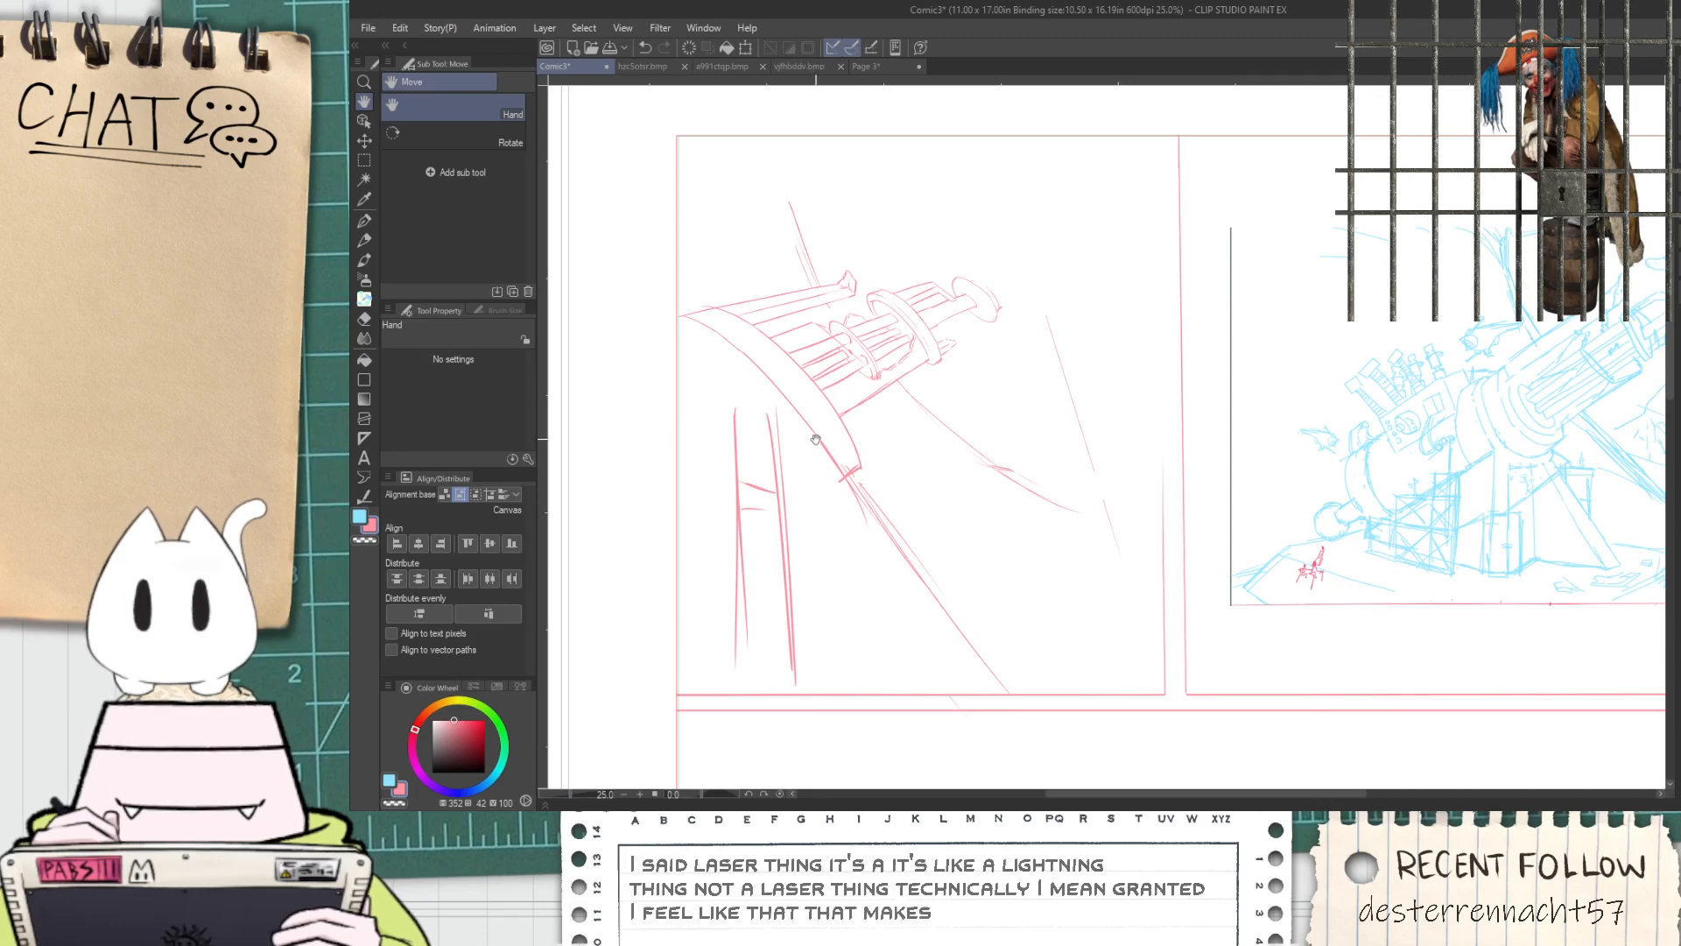
# Lasso the cannon's barrel and base ring and free-transform them, raising the muzzle end and pulling it slightly inward
pyautogui.press('m')
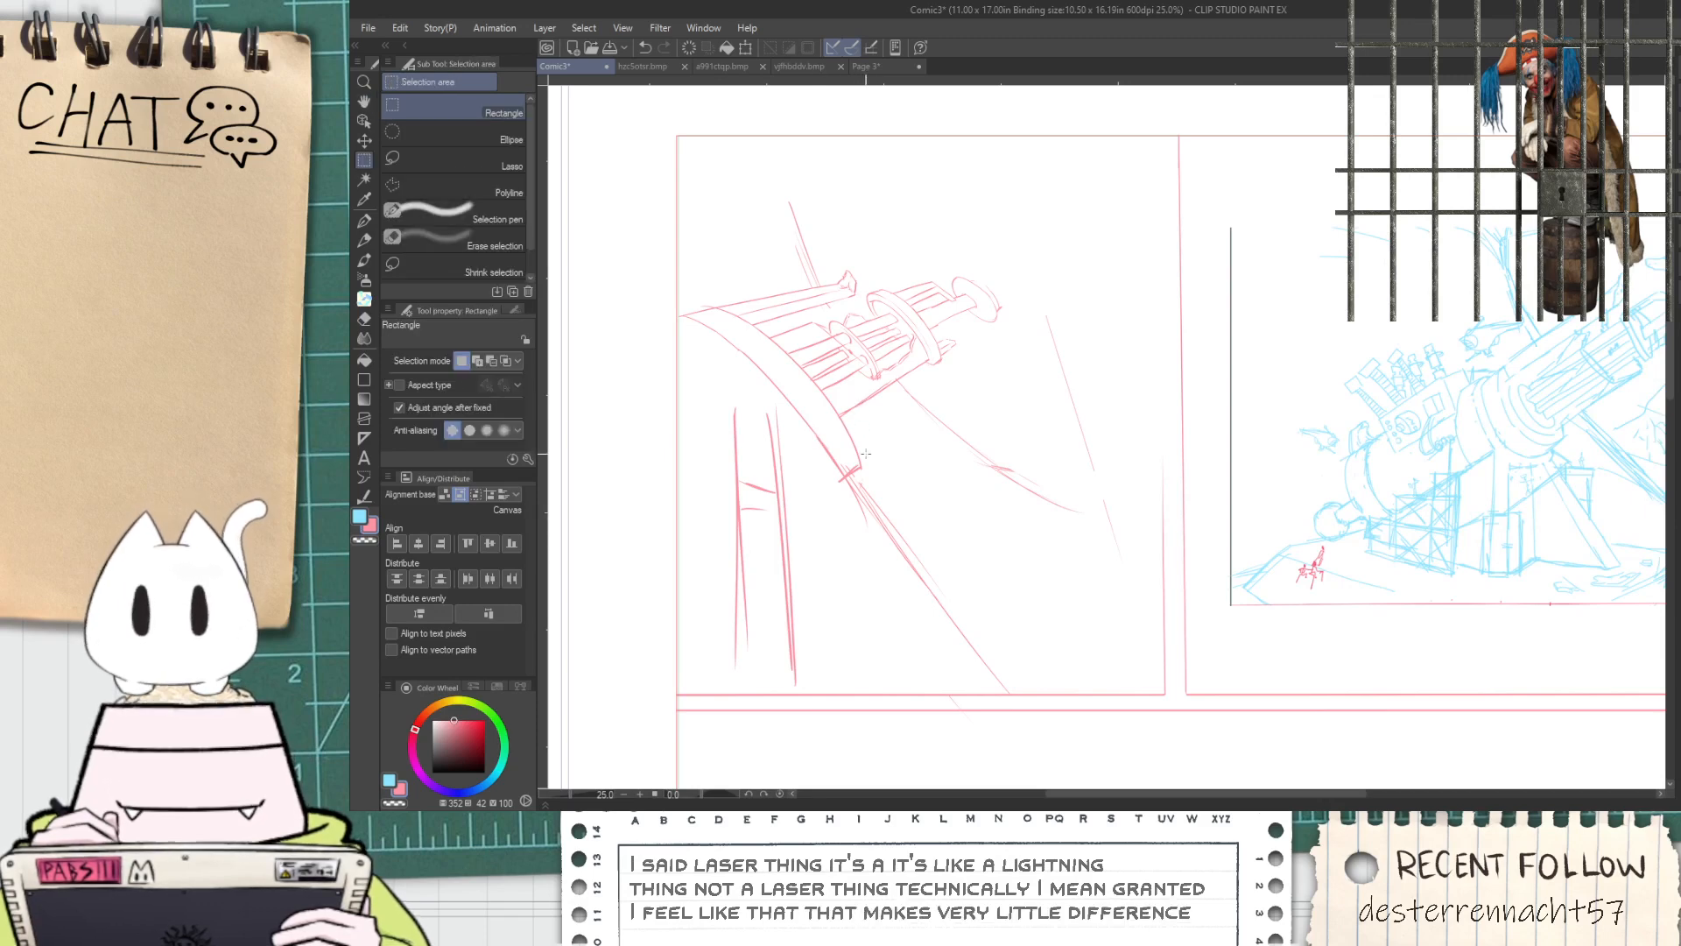
pyautogui.click(485, 162)
pyautogui.moveTo(795, 280)
pyautogui.mouseDown()
pyautogui.moveTo(873, 254)
pyautogui.moveTo(978, 251)
pyautogui.moveTo(1006, 319)
pyautogui.moveTo(892, 388)
pyautogui.moveTo(852, 472)
pyautogui.moveTo(839, 433)
pyautogui.moveTo(692, 322)
pyautogui.mouseUp()
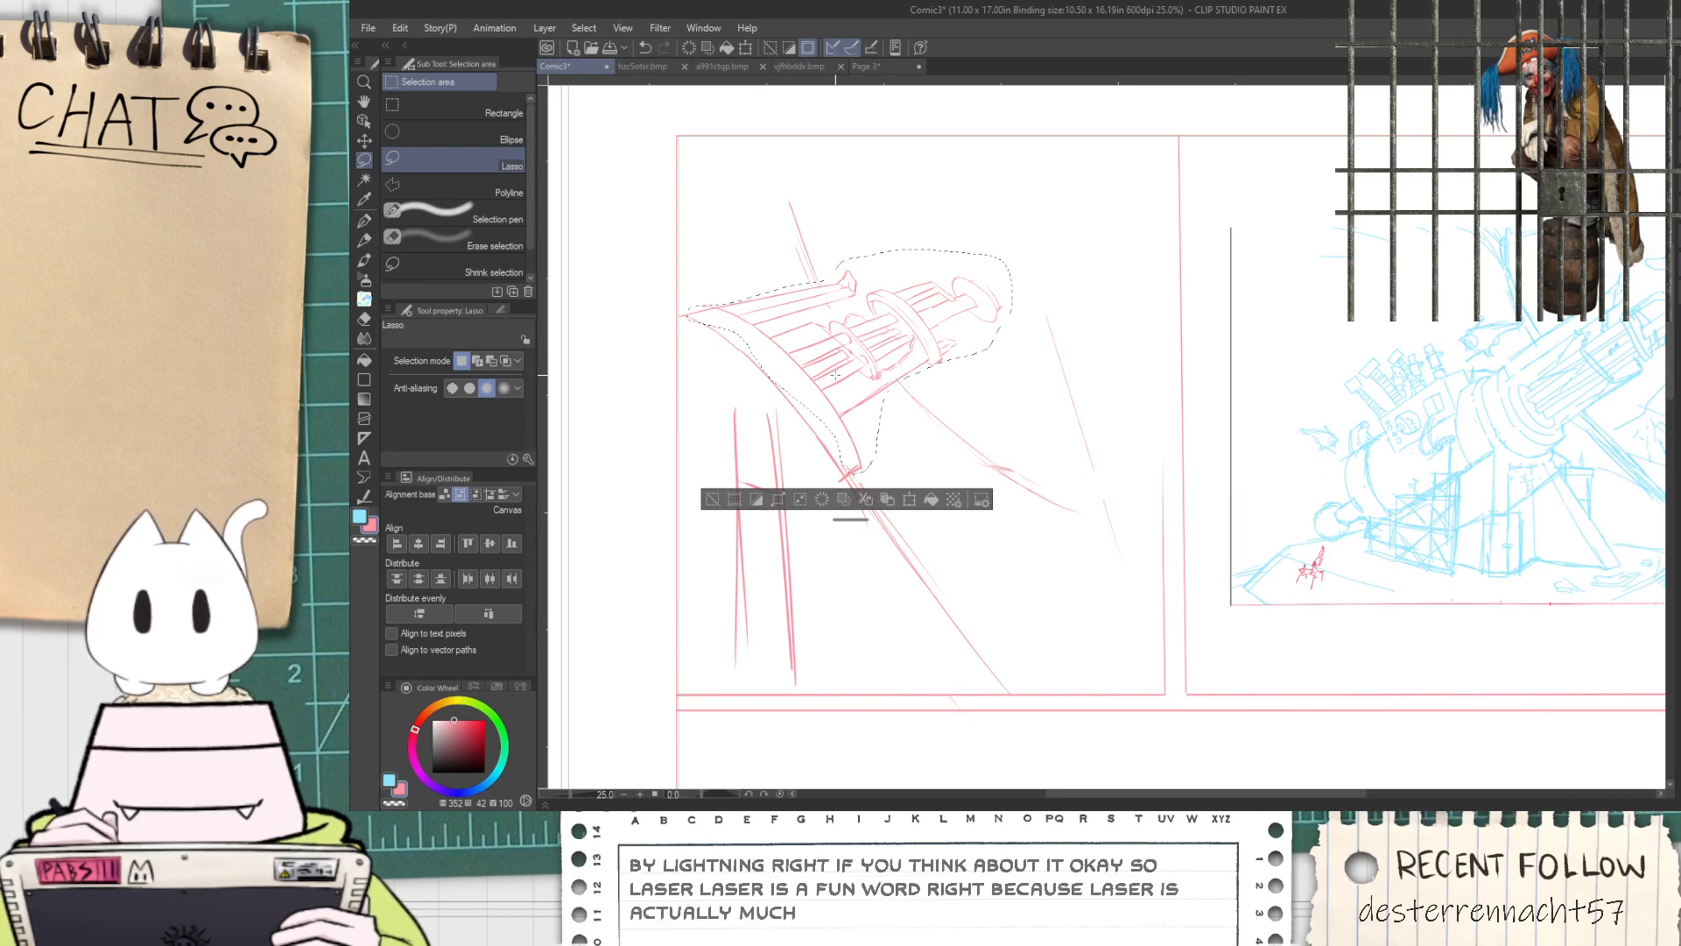
pyautogui.hotkey('ctrl', 't')
pyautogui.moveTo(1016, 310); pyautogui.dragTo(1080, 319)
pyautogui.moveTo(1080, 430); pyautogui.dragTo(1043, 466)
pyautogui.moveTo(1025, 302)
pyautogui.mouseDown()
pyautogui.moveTo(1001, 339)
pyautogui.moveTo(1015, 368)
pyautogui.moveTo(982, 339)
pyautogui.mouseUp()
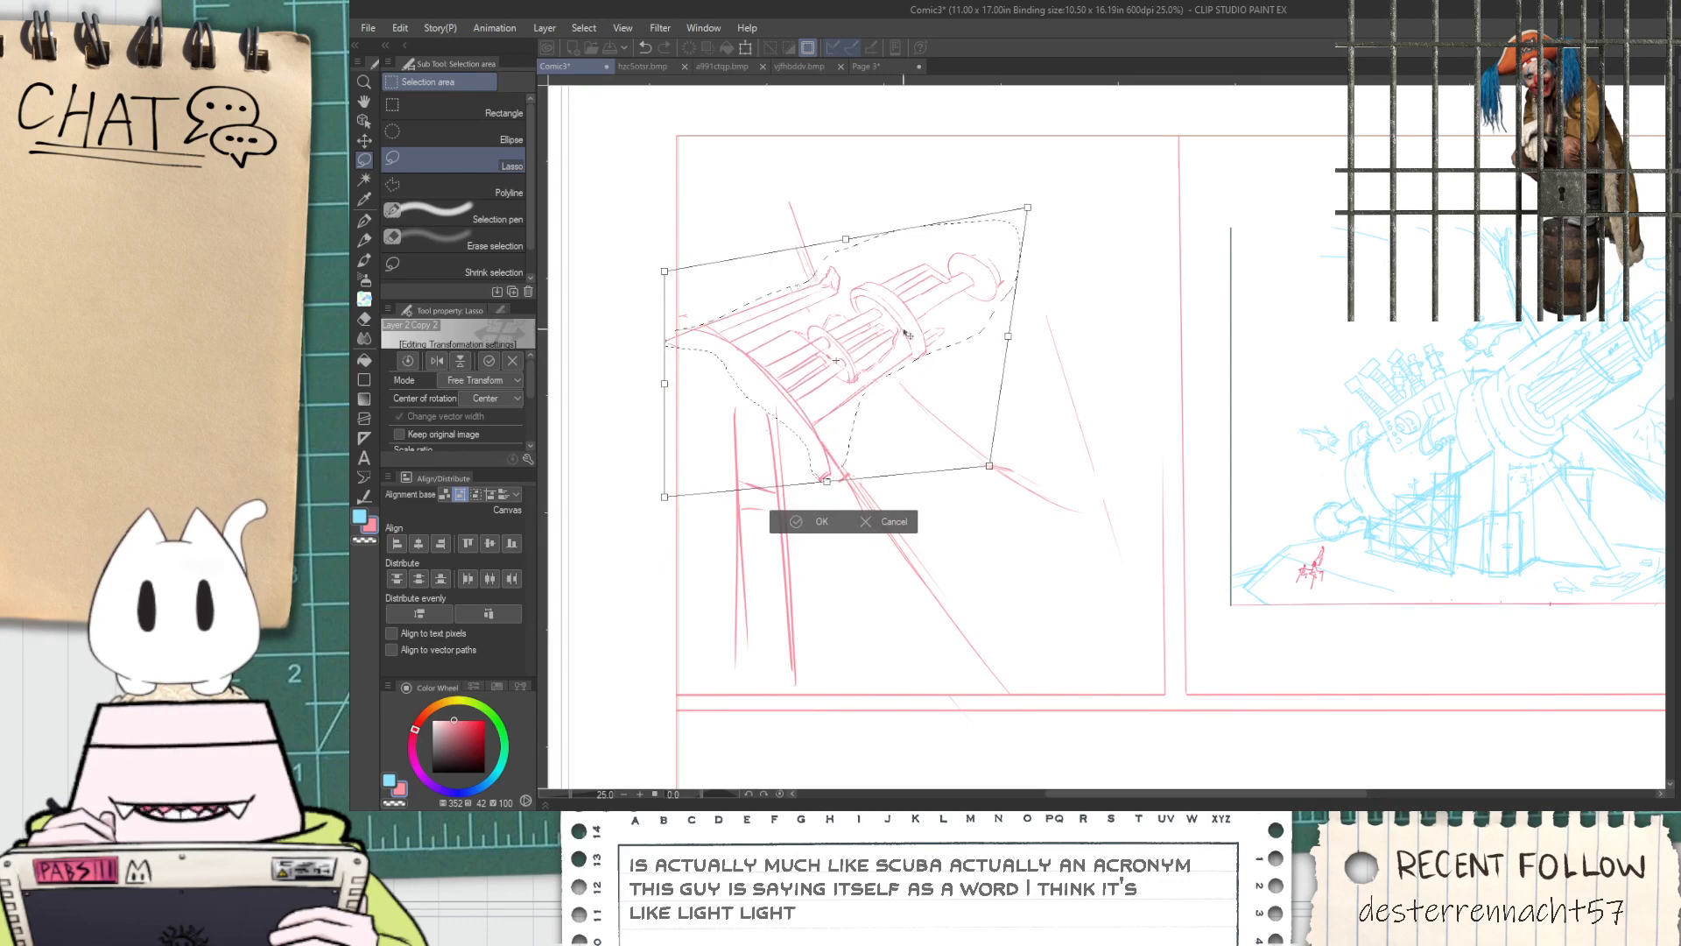
pyautogui.moveTo(884, 310); pyautogui.dragTo(894, 311)
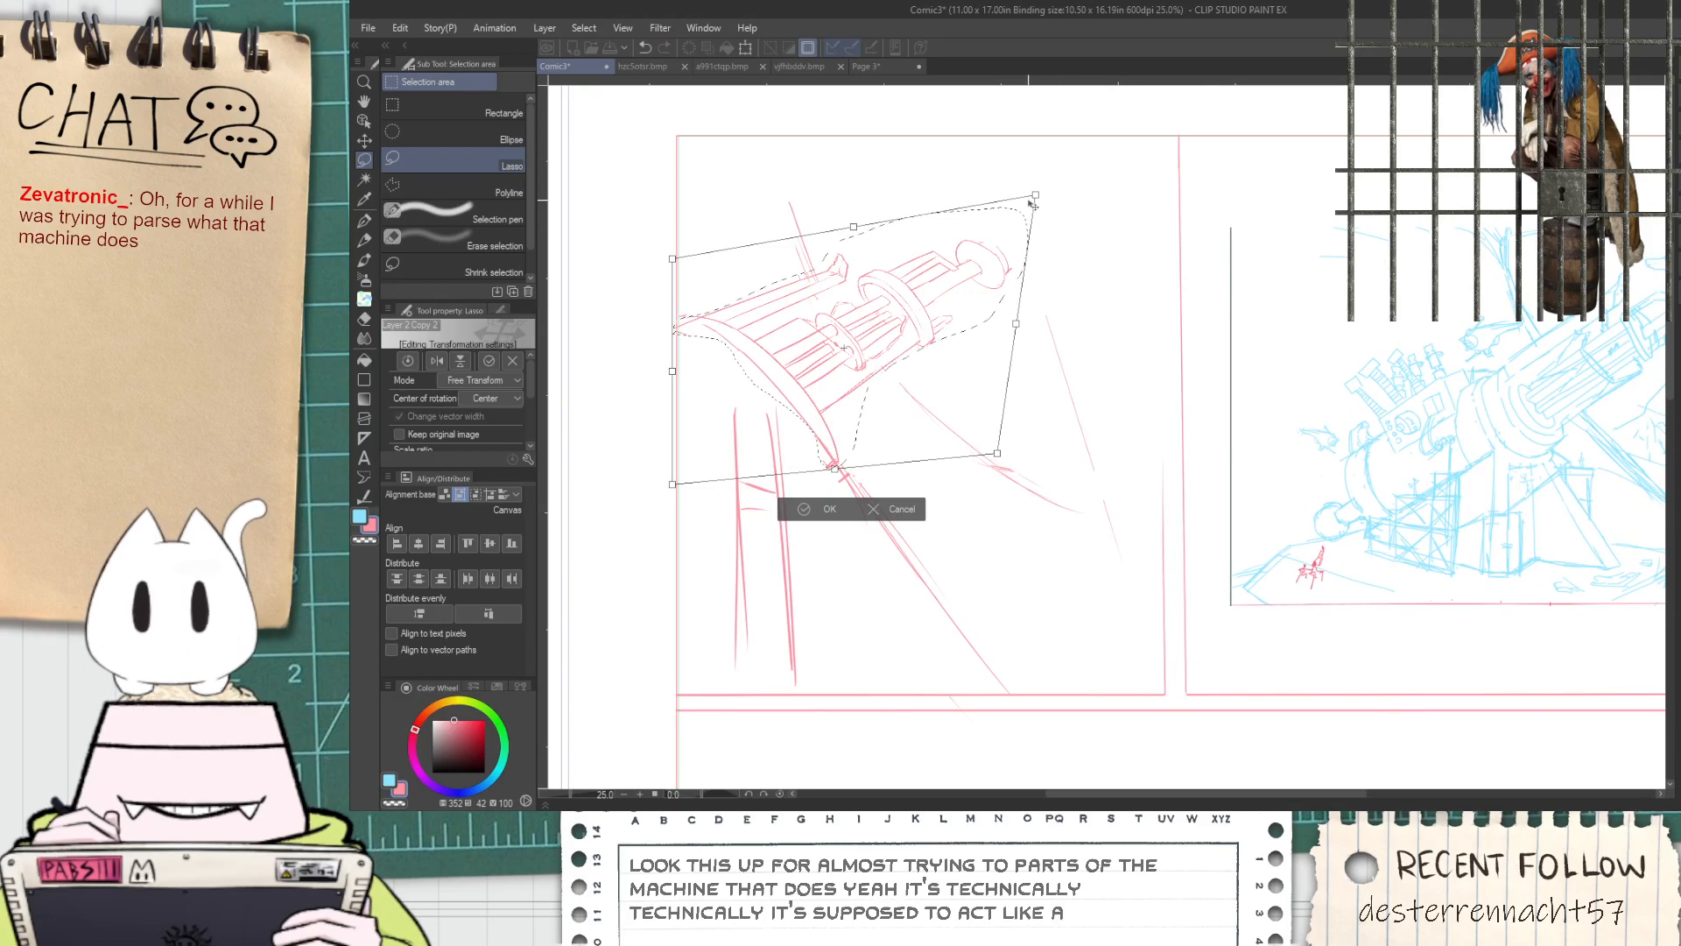
pyautogui.moveTo(1034, 202); pyautogui.dragTo(993, 188)
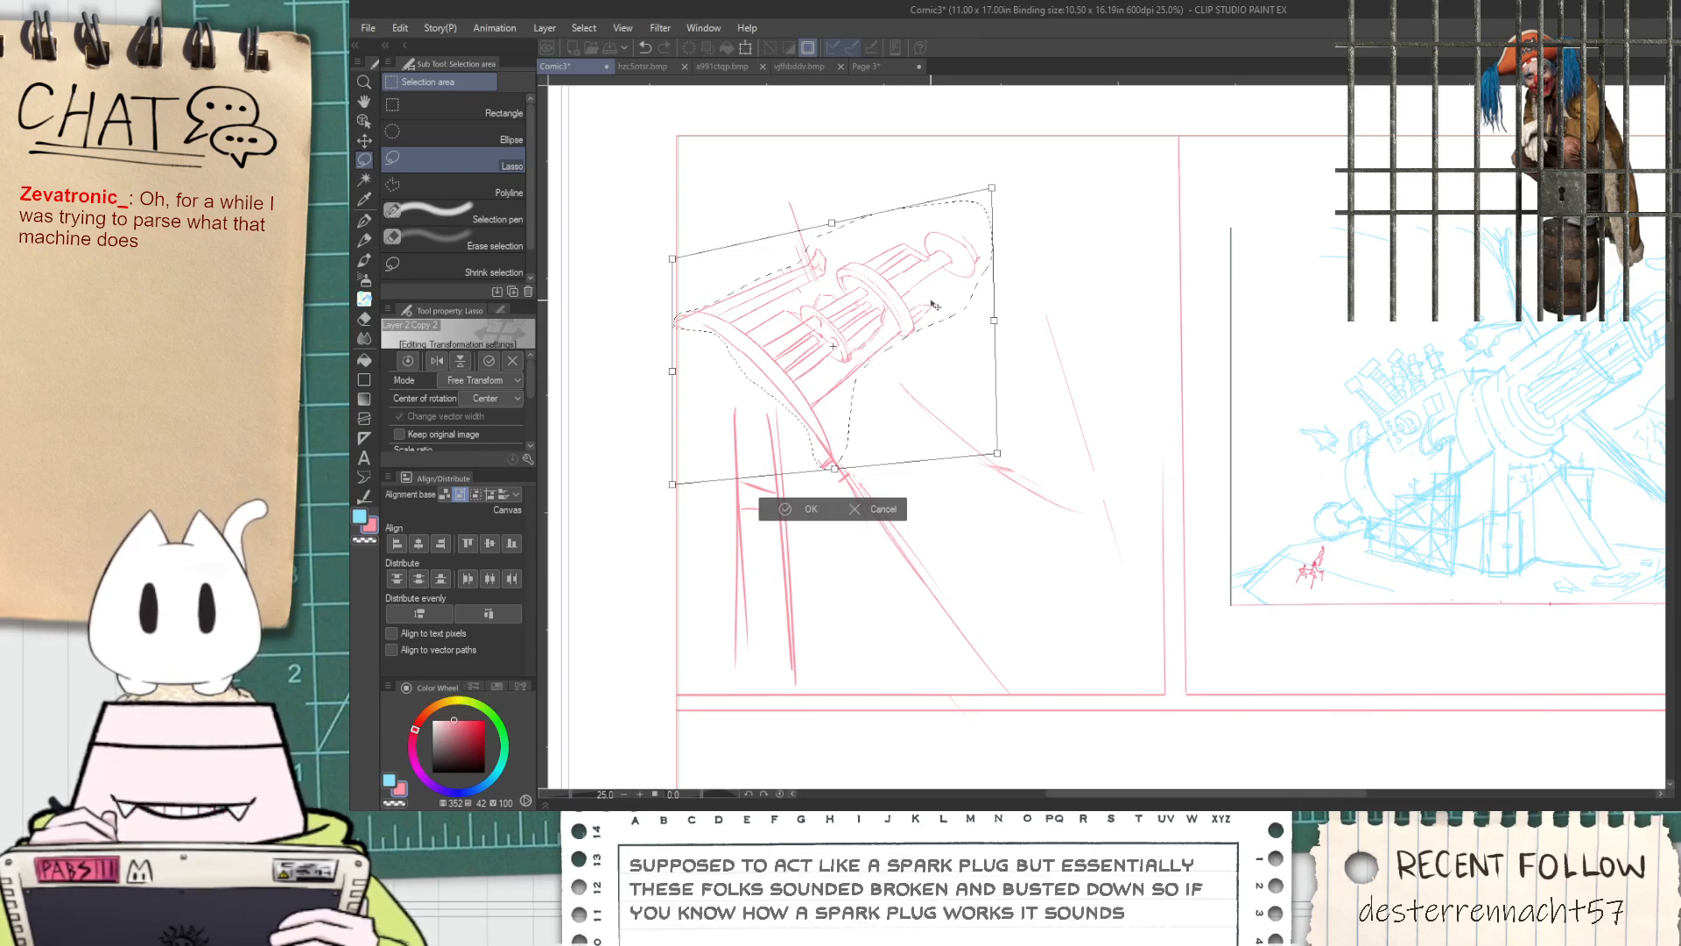
pyautogui.click(781, 520)
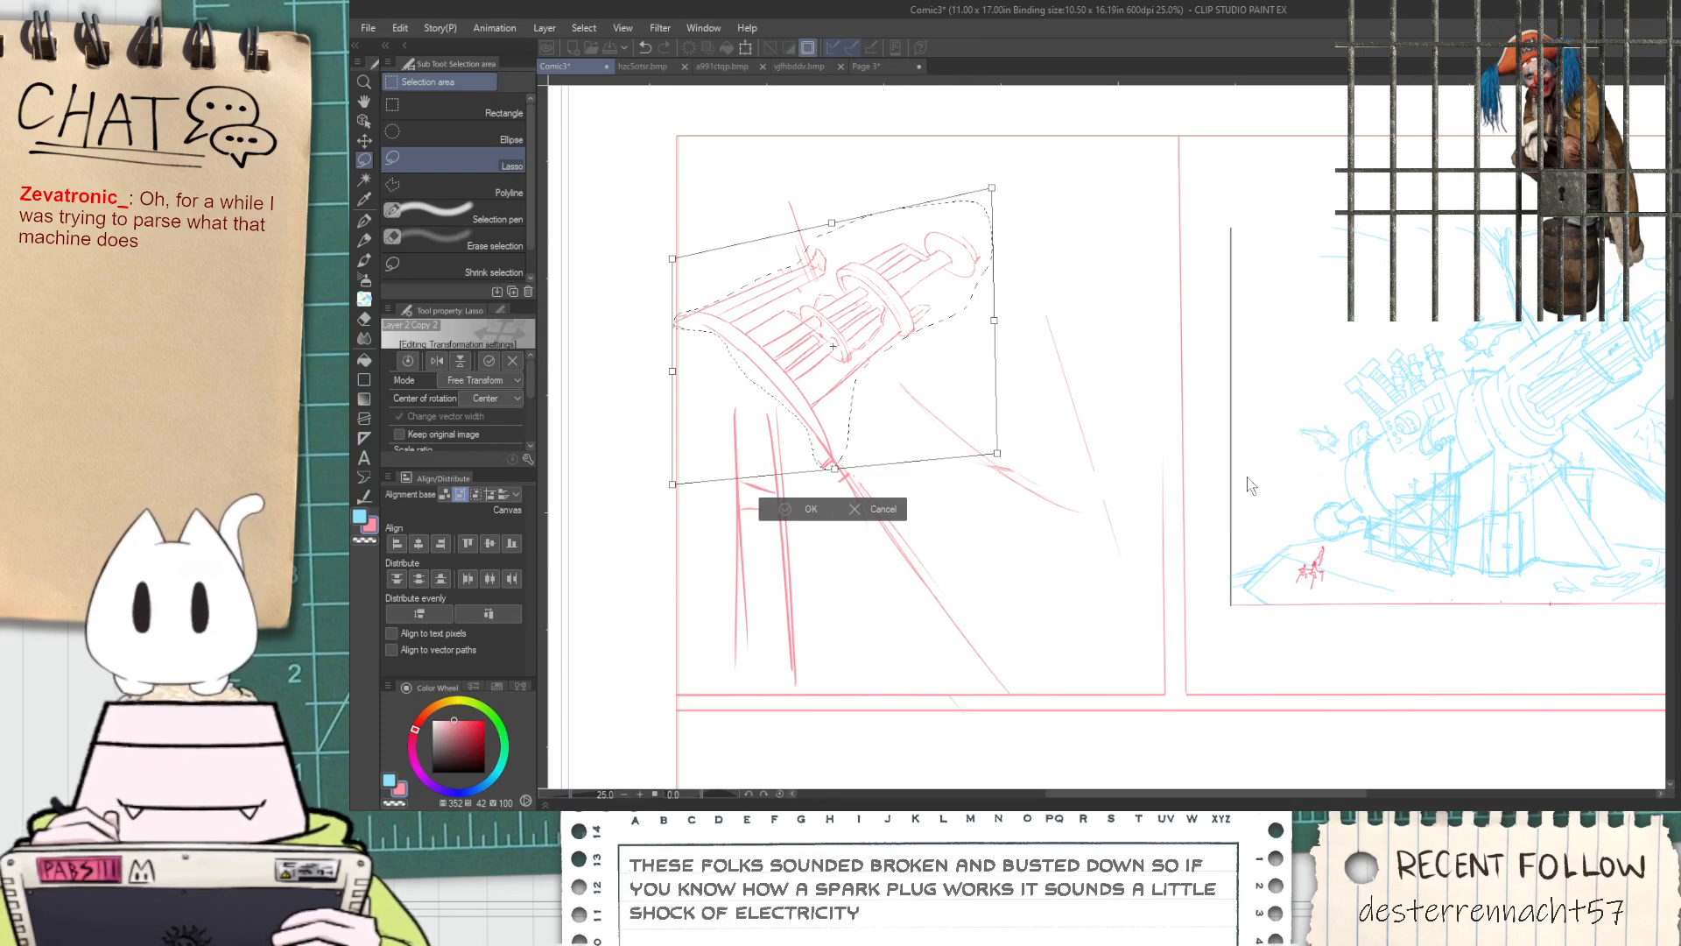
# Examine the blue reference cannon's barrel and muzzle against the reshaped sketch, and clear the selection
pyautogui.press('space')
pyautogui.moveTo(1253, 477); pyautogui.dragTo(849, 510)
pyautogui.scroll(1, 1369, 350)
pyautogui.scroll(1, 1323, 306)
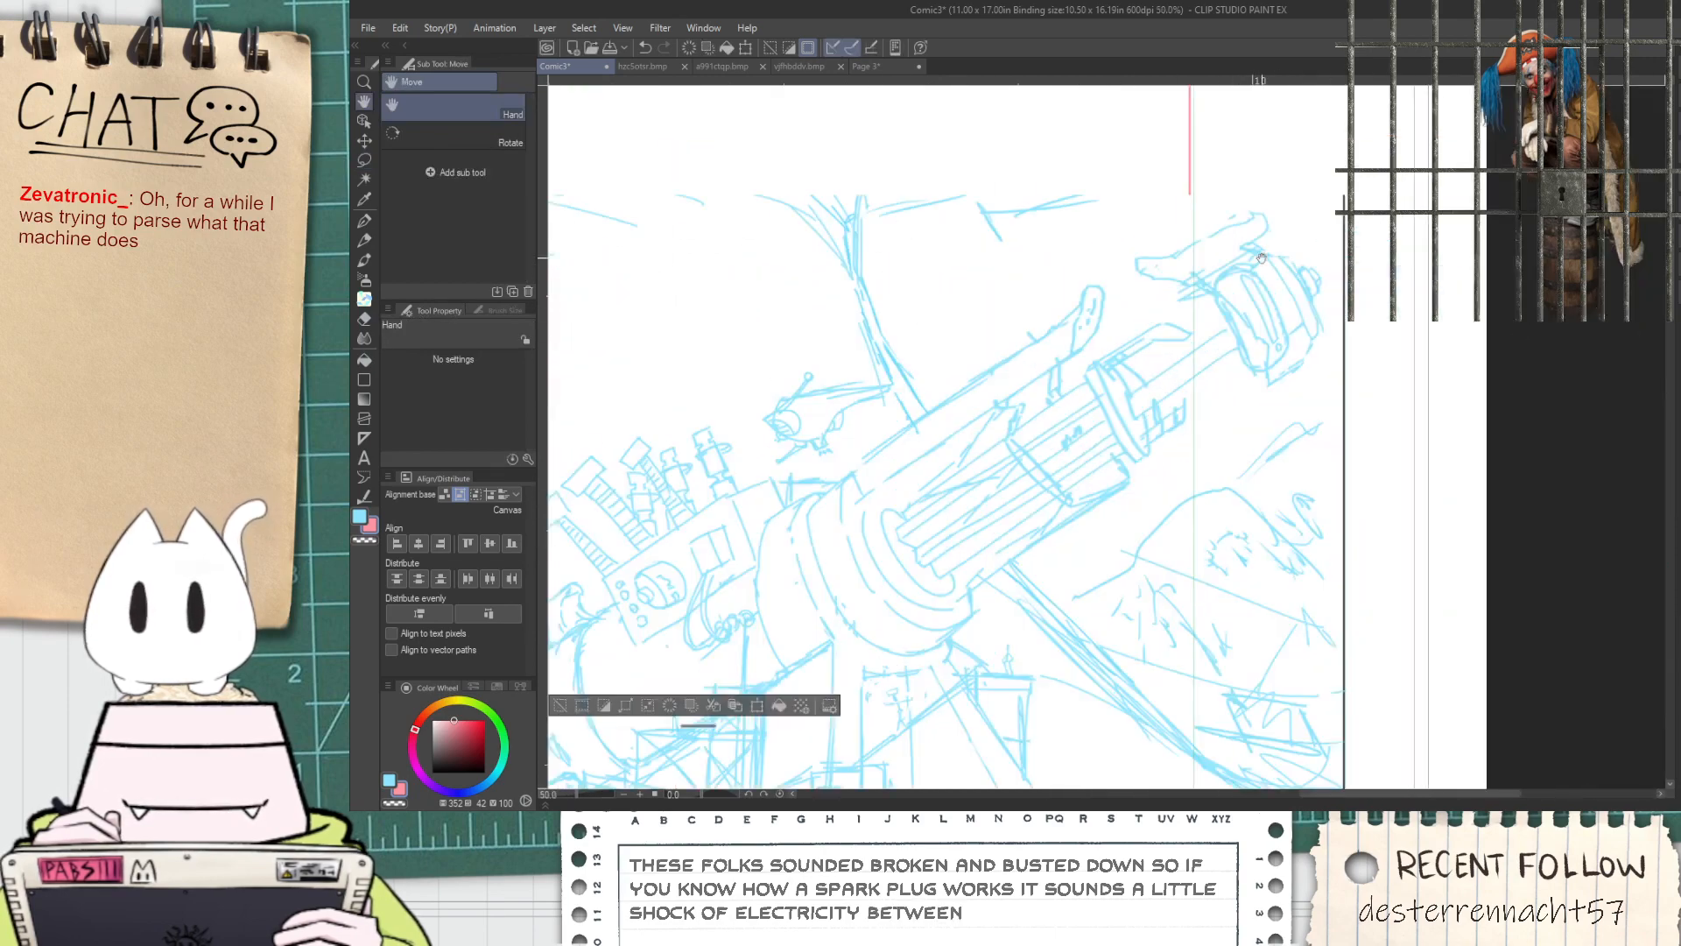
pyautogui.scroll(-1, 1262, 259)
pyautogui.moveTo(1061, 386); pyautogui.dragTo(1463, 529)
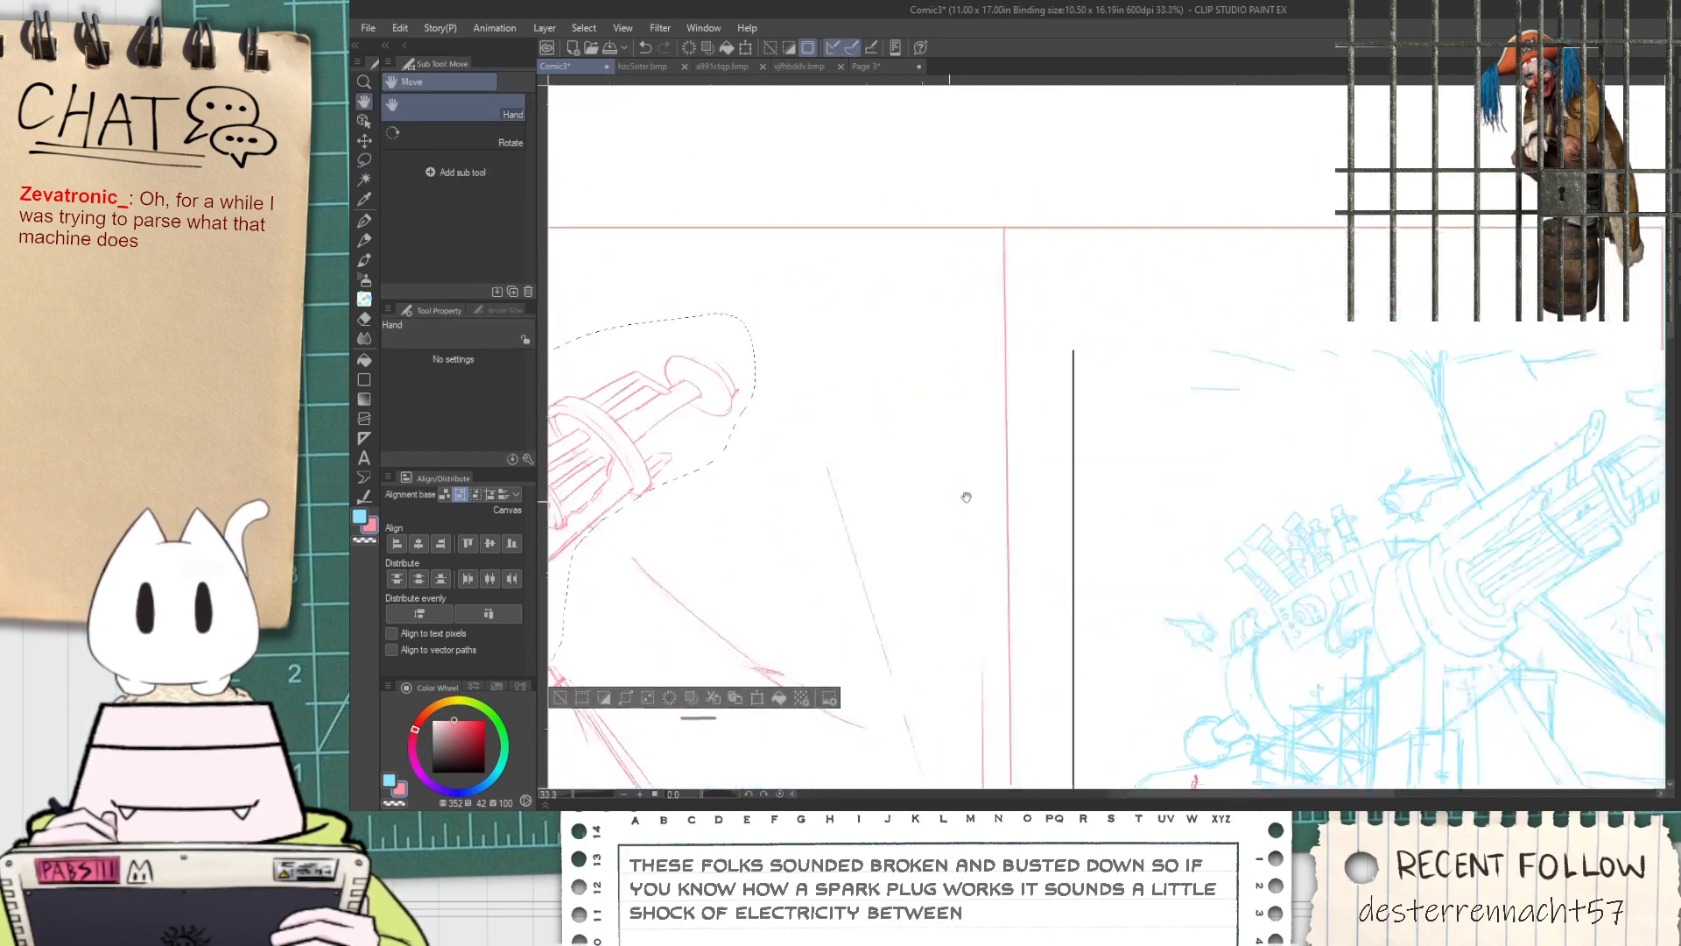
pyautogui.moveTo(904, 507); pyautogui.dragTo(1293, 396)
pyautogui.click(744, 593)
# Sketch a small spark plug diagram in the empty area beside the cannon and circle its electrode gap
pyautogui.moveTo(1235, 456); pyautogui.dragTo(1106, 450)
pyautogui.scroll(1, 1086, 455)
pyautogui.moveTo(1011, 536); pyautogui.dragTo(1009, 400)
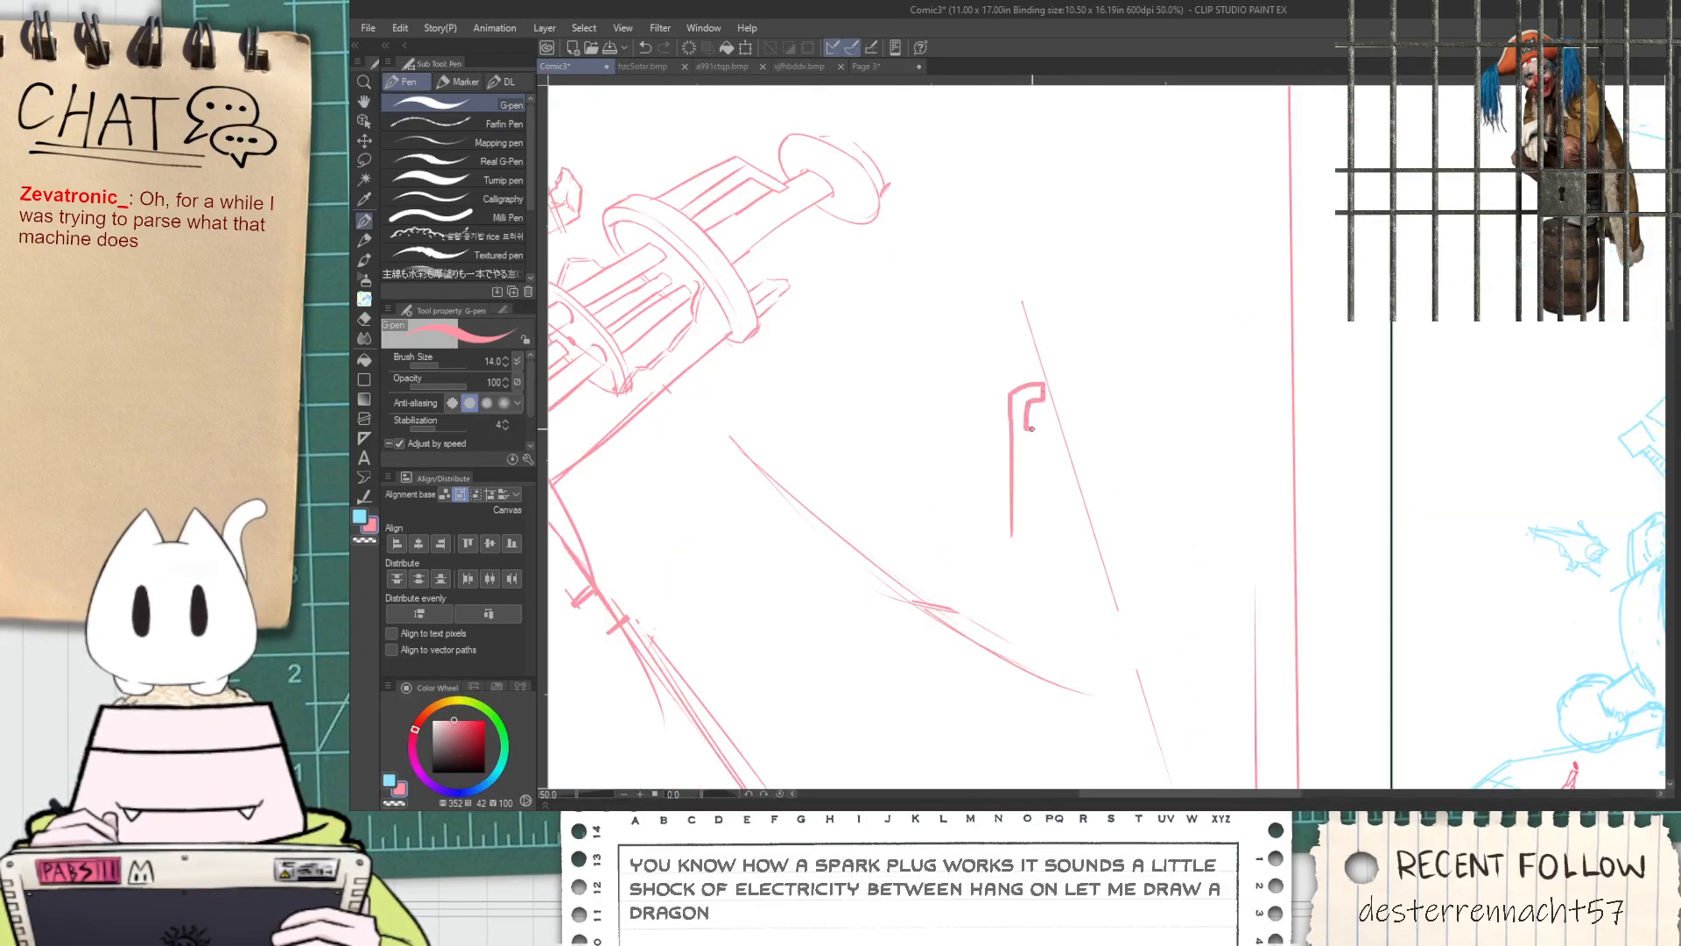
pyautogui.moveTo(1056, 465)
pyautogui.mouseDown()
pyautogui.moveTo(1004, 567)
pyautogui.moveTo(1017, 619)
pyautogui.mouseUp()
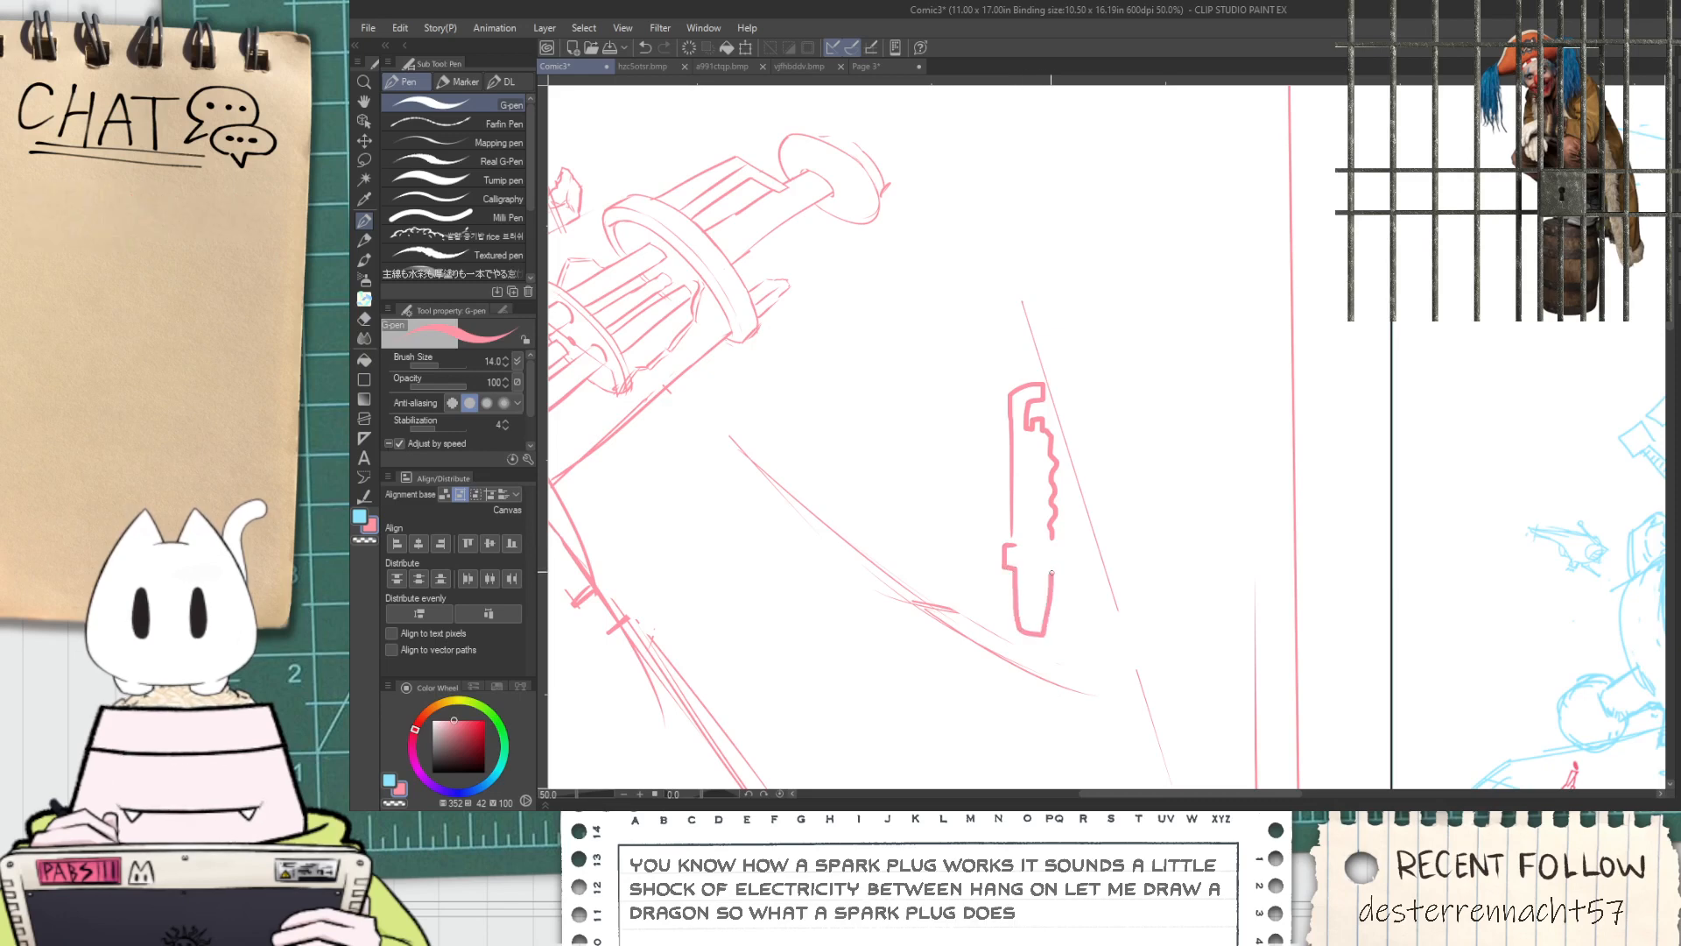
pyautogui.scroll(4, 1041, 438)
pyautogui.scroll(-3, 1041, 429)
pyautogui.moveTo(1036, 417)
pyautogui.mouseDown()
pyautogui.moveTo(1022, 434)
pyautogui.moveTo(1045, 442)
pyautogui.moveTo(1046, 413)
pyautogui.moveTo(980, 435)
pyautogui.mouseUp()
pyautogui.hotkey('ctrl', 'z')
pyautogui.hotkey('ctrl', 'z')
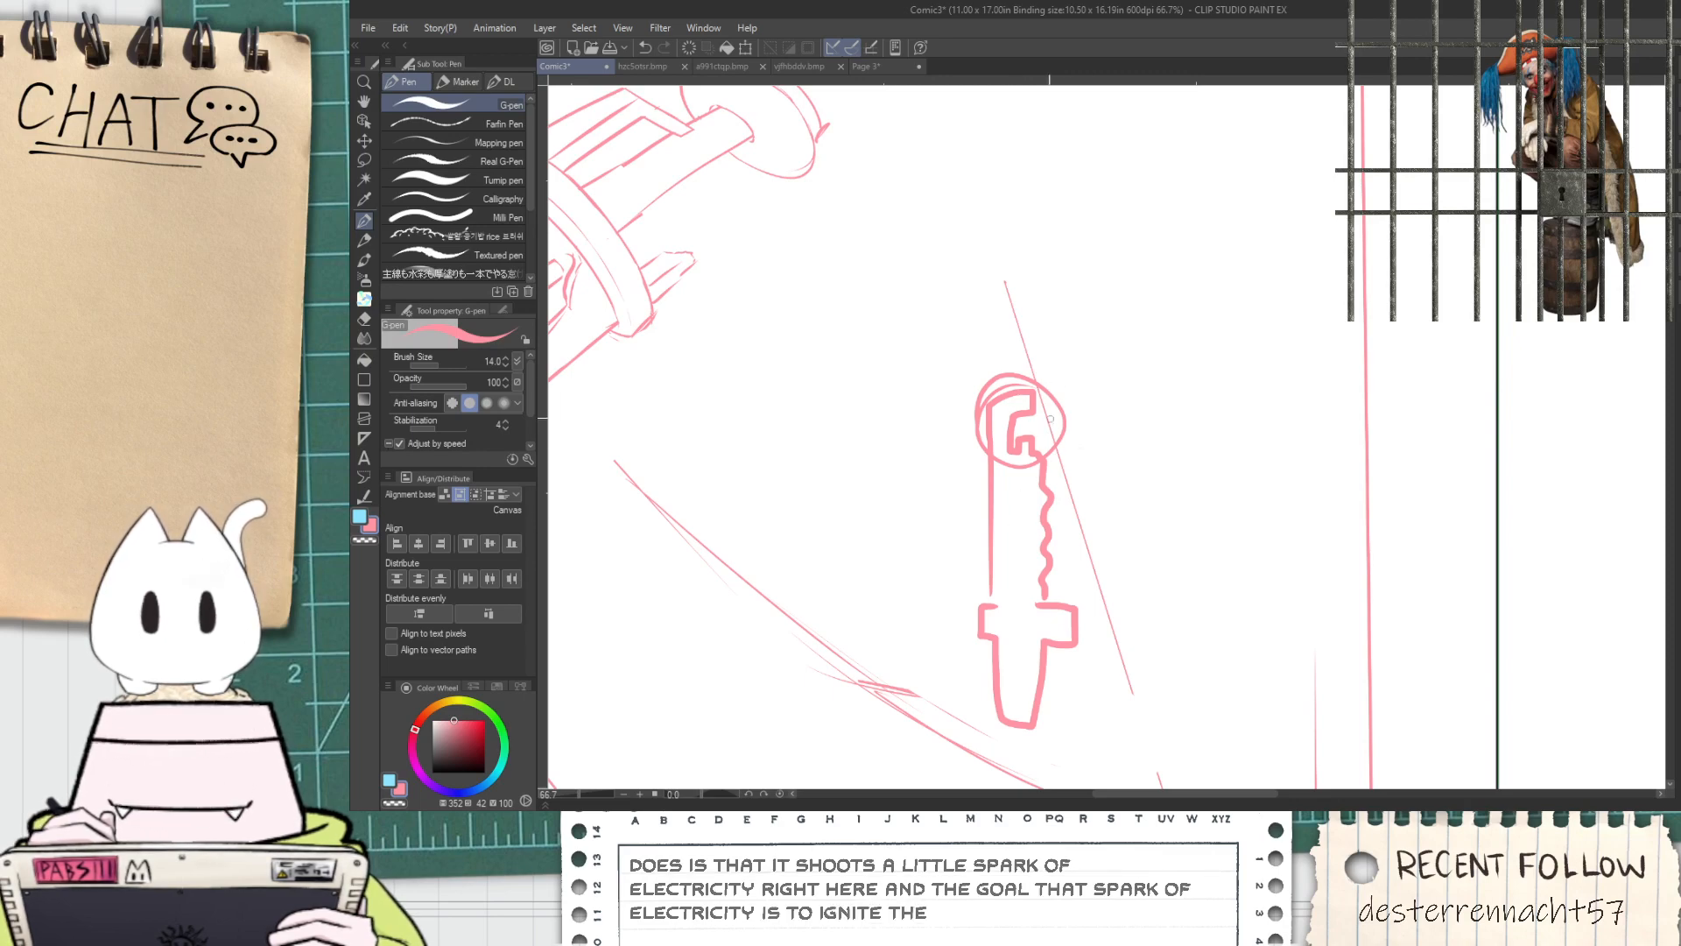
# Remove the spark plug doodle from the upper-left panel
pyautogui.hotkey('ctrl', '-')
pyautogui.hotkey('ctrl', '-')
pyautogui.press('e')
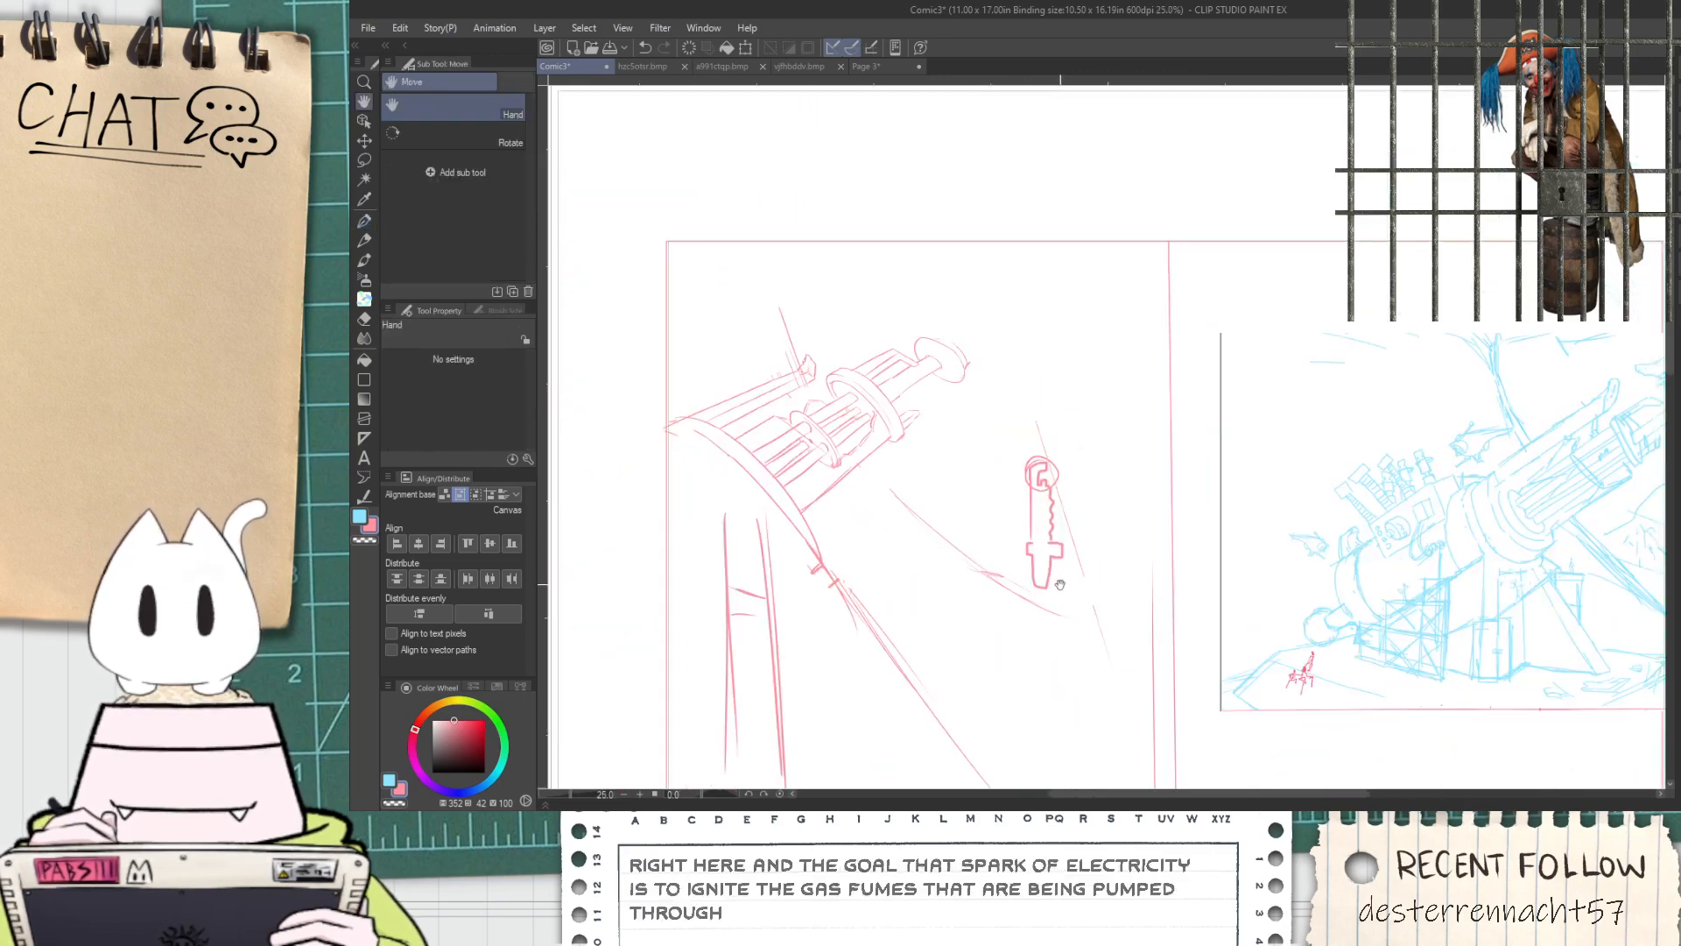
pyautogui.moveTo(1035, 501)
pyautogui.mouseDown()
pyautogui.moveTo(1031, 377)
pyautogui.moveTo(1048, 389)
pyautogui.moveTo(1073, 552)
pyautogui.mouseUp()
pyautogui.scroll(-1, 1073, 552)
pyautogui.press('space')
pyautogui.moveTo(964, 544); pyautogui.dragTo(1074, 560)
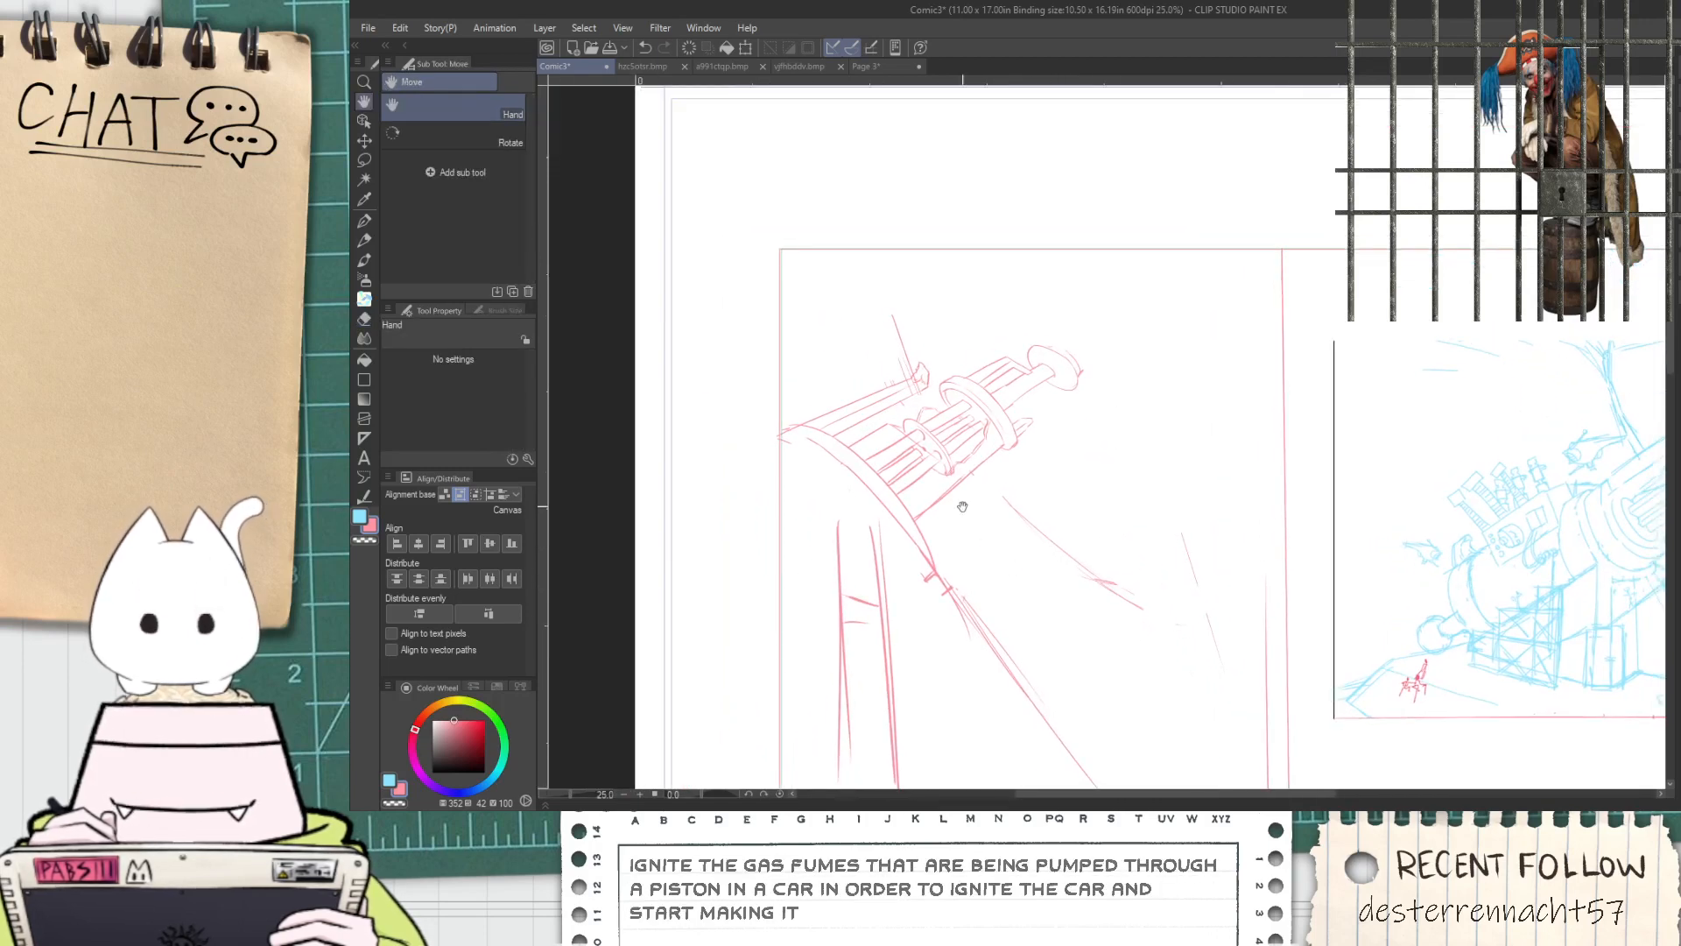
pyautogui.moveTo(1264, 546); pyautogui.dragTo(1143, 482)
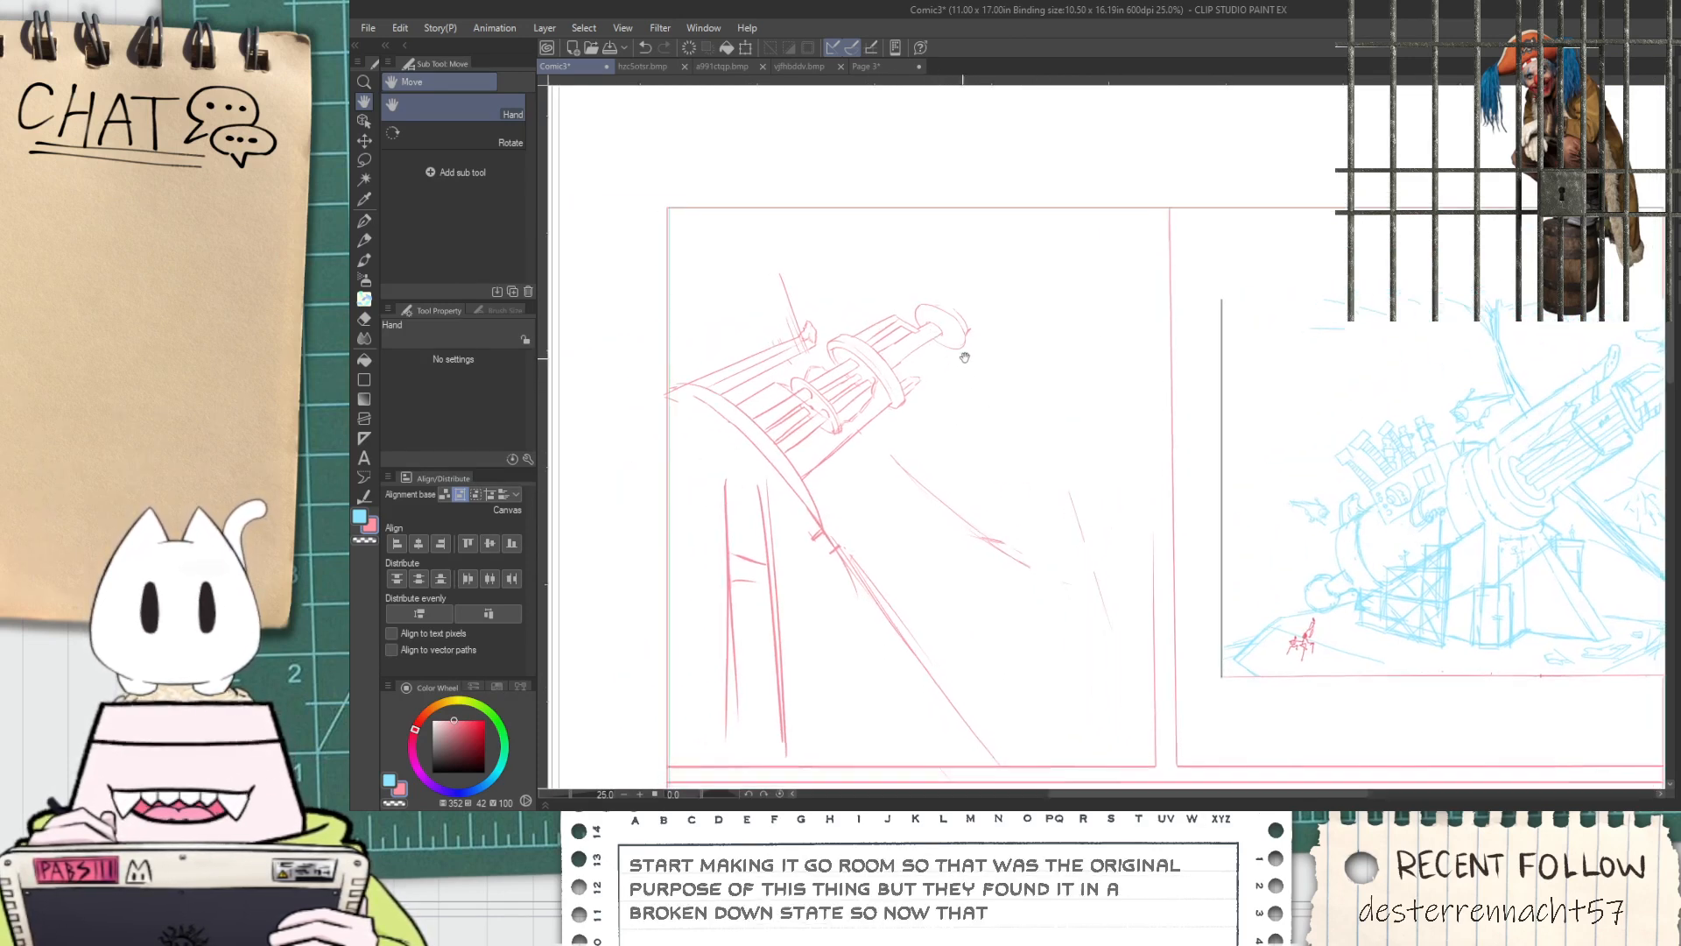
pyautogui.moveTo(942, 377); pyautogui.dragTo(1047, 348)
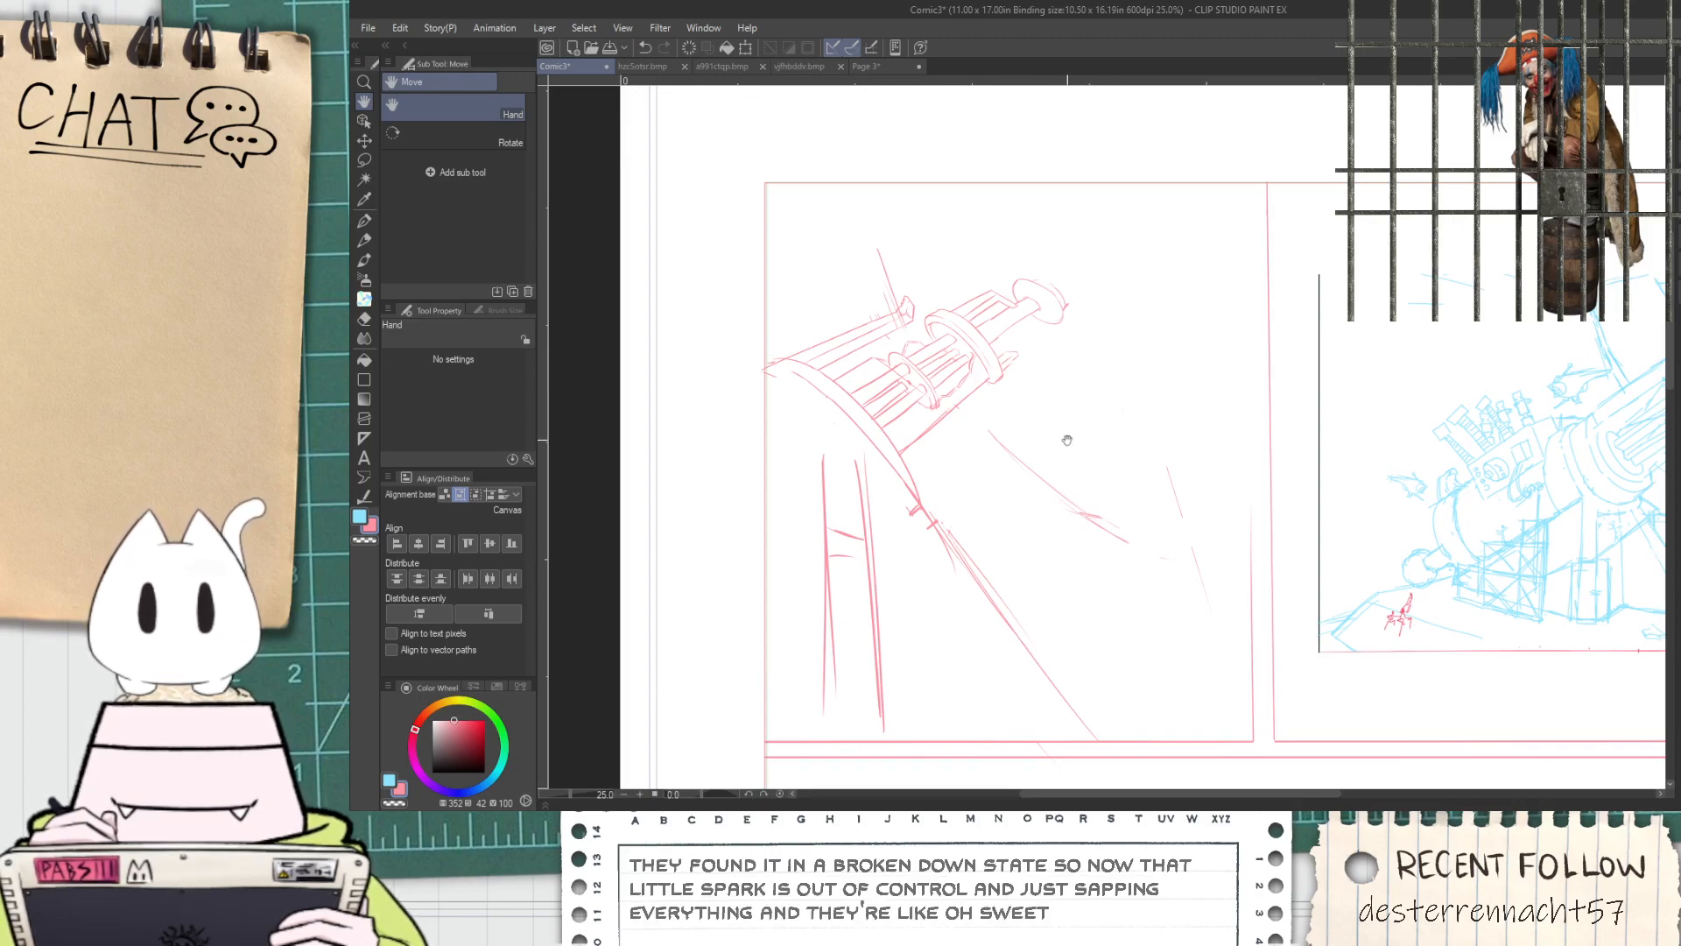
pyautogui.moveTo(1159, 550); pyautogui.dragTo(943, 454)
pyautogui.moveTo(828, 385); pyautogui.dragTo(1092, 462)
pyautogui.scroll(2, 1047, 339)
pyautogui.scroll(1, 1109, 357)
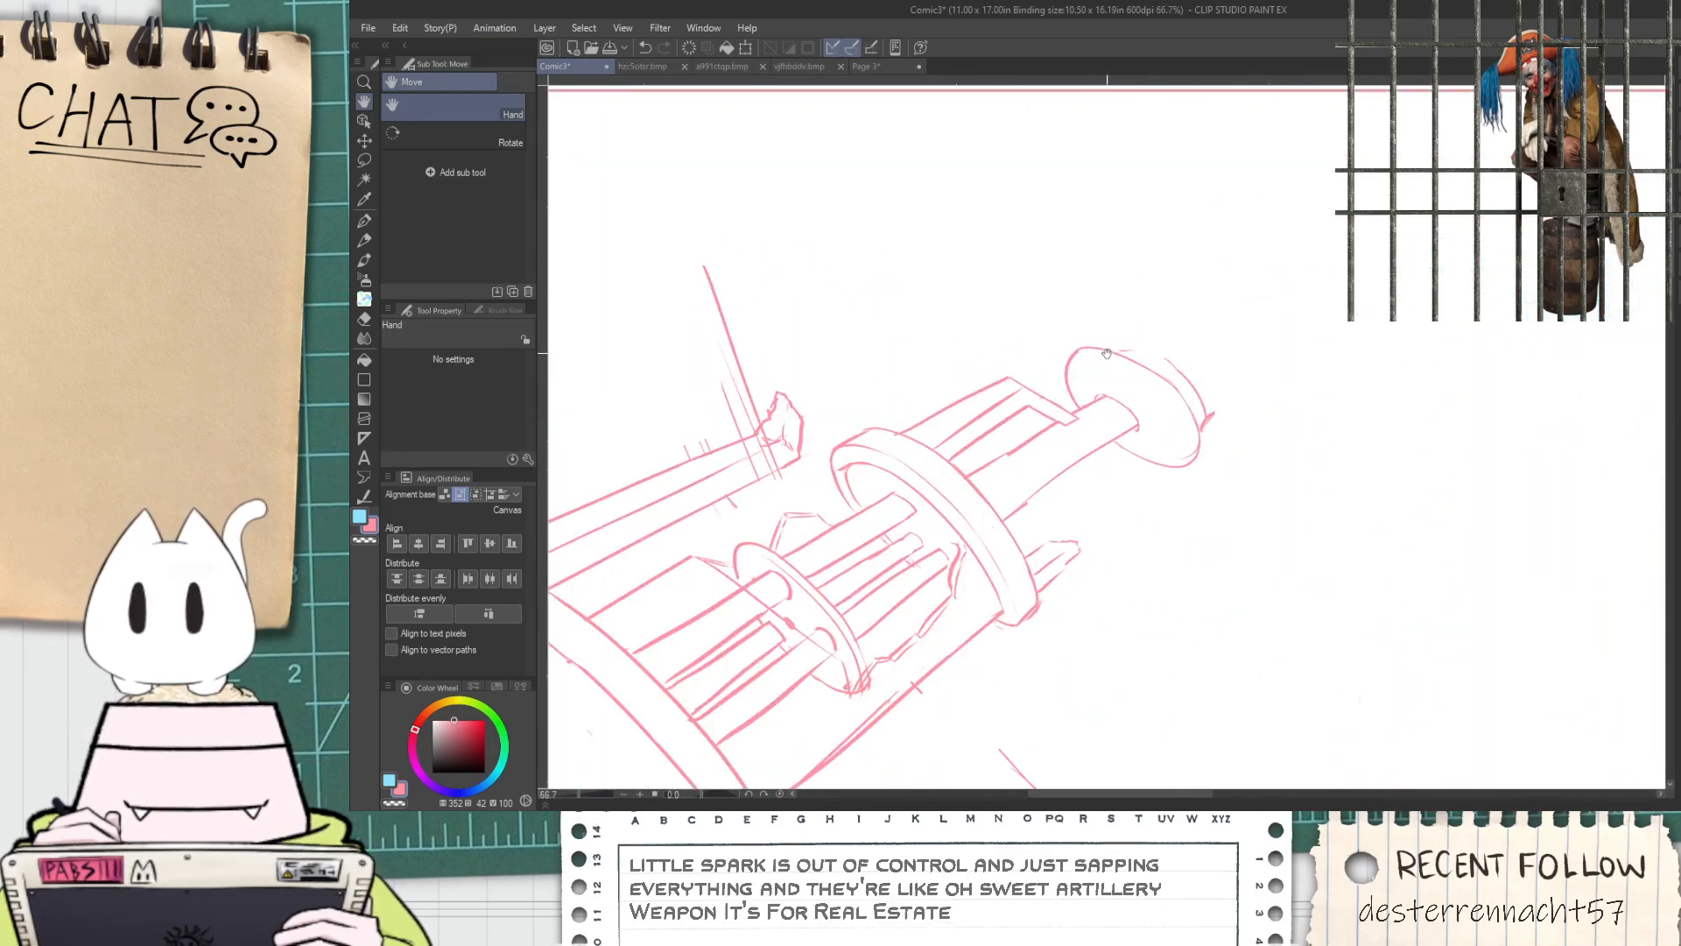
pyautogui.scroll(-2, 1081, 462)
pyautogui.scroll(1, 963, 491)
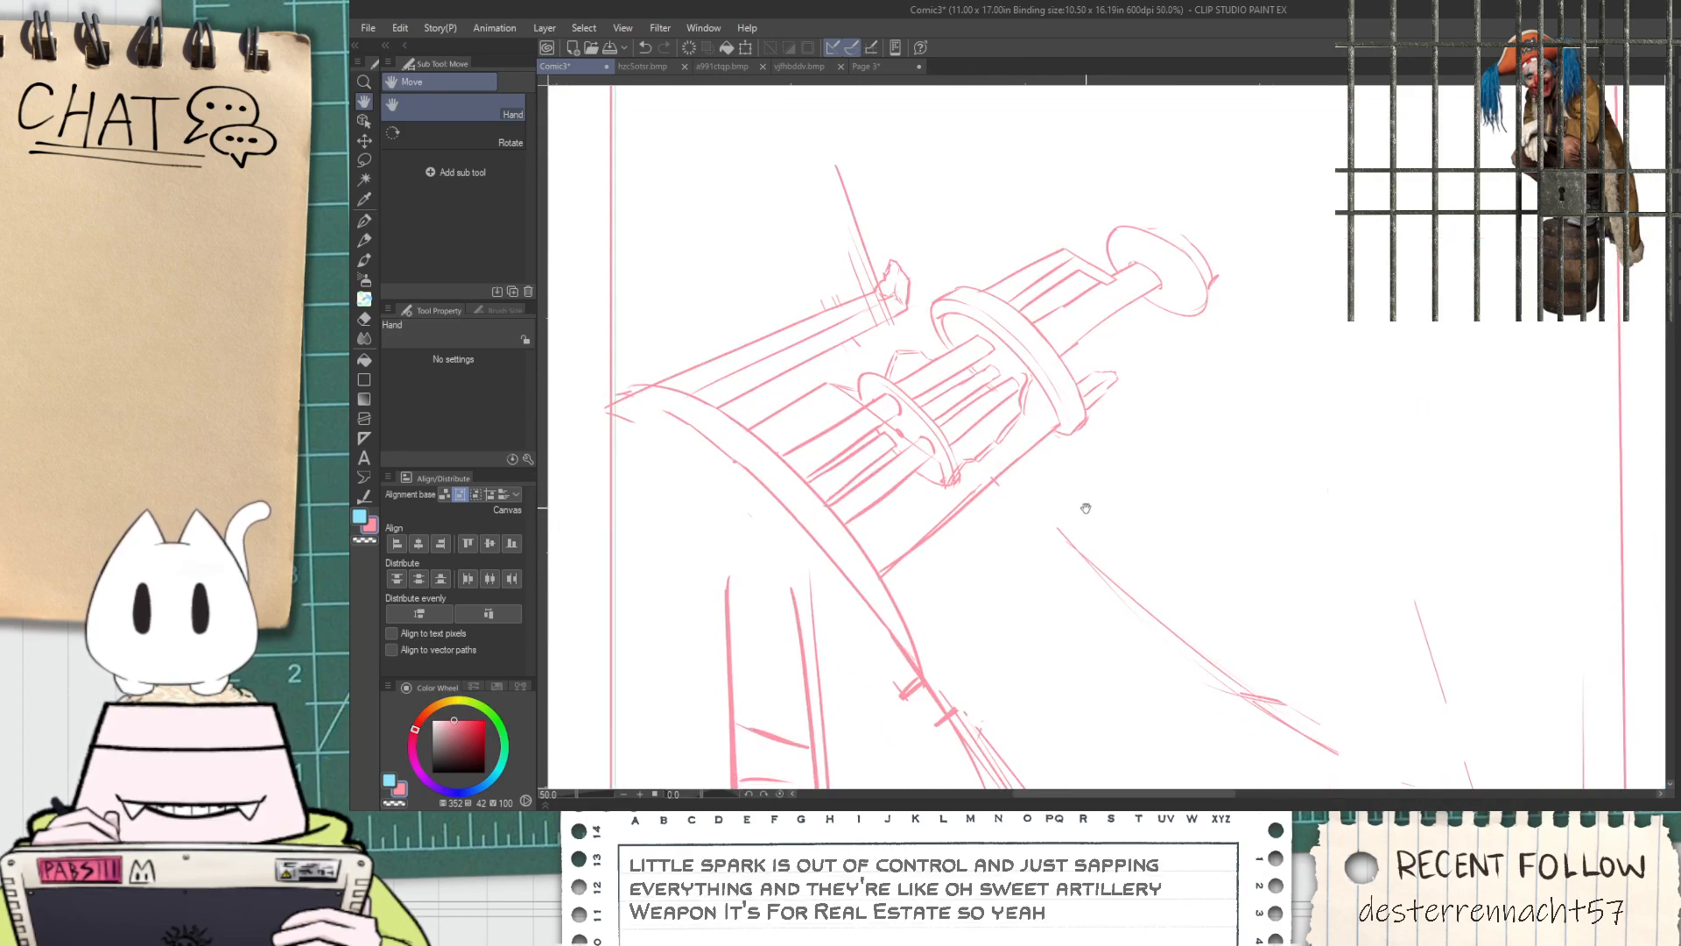
# Lasso the cannon sketch together with its support lines and diagonal leg
pyautogui.scroll(-2, 1046, 607)
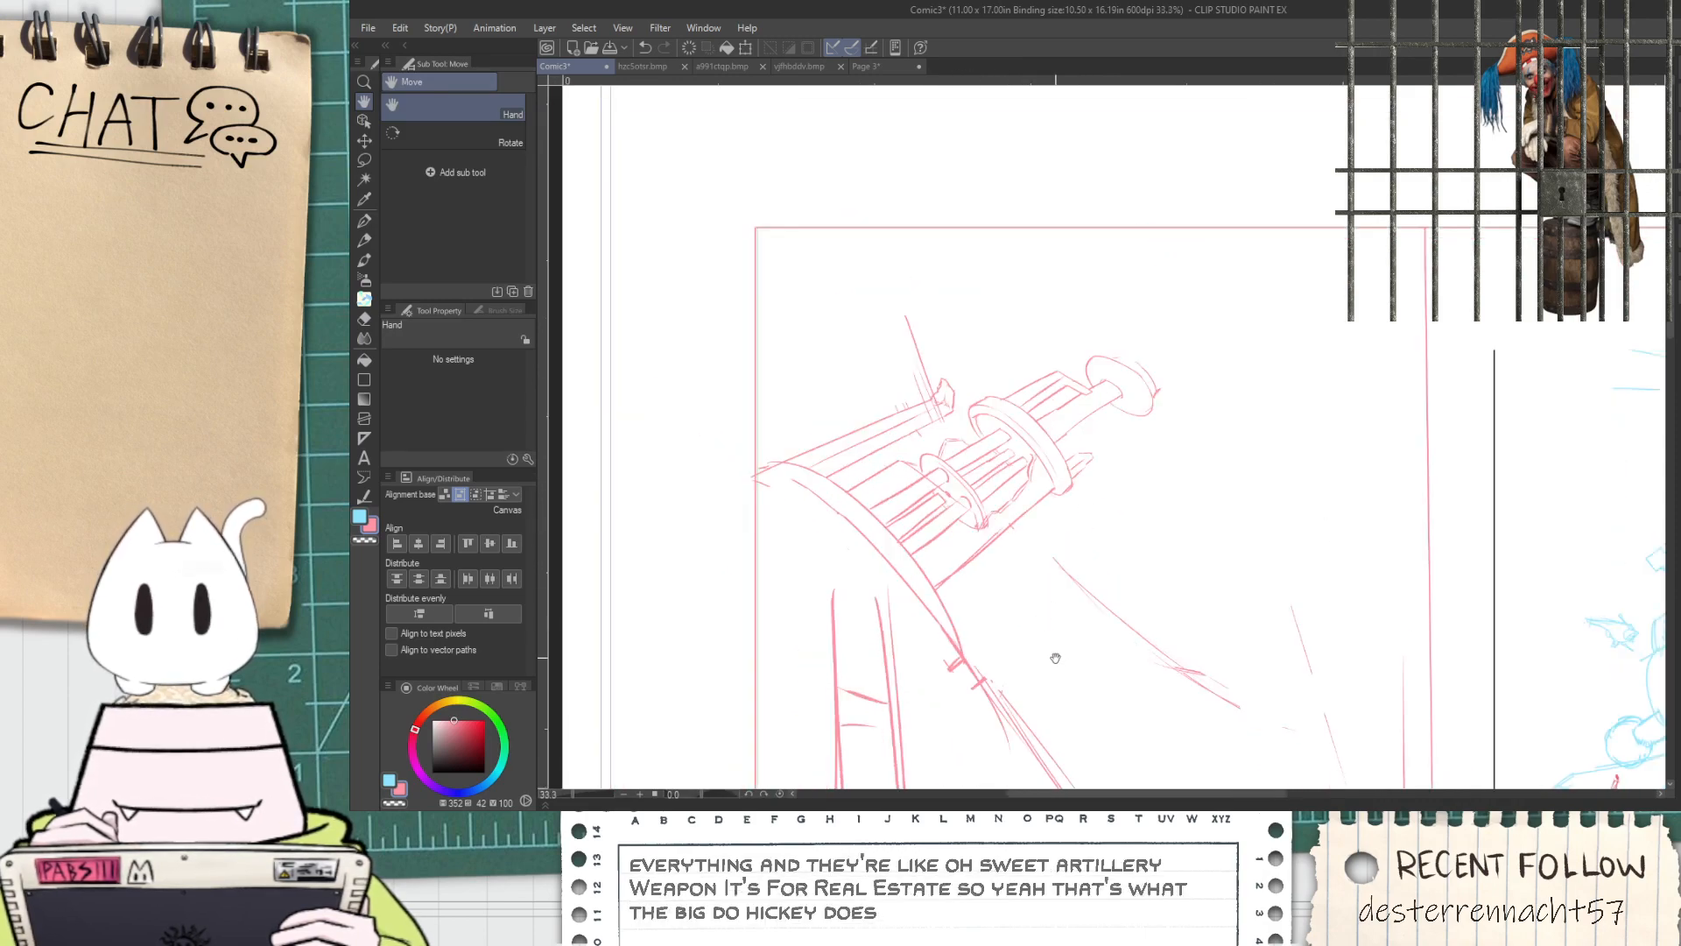
pyautogui.press('m')
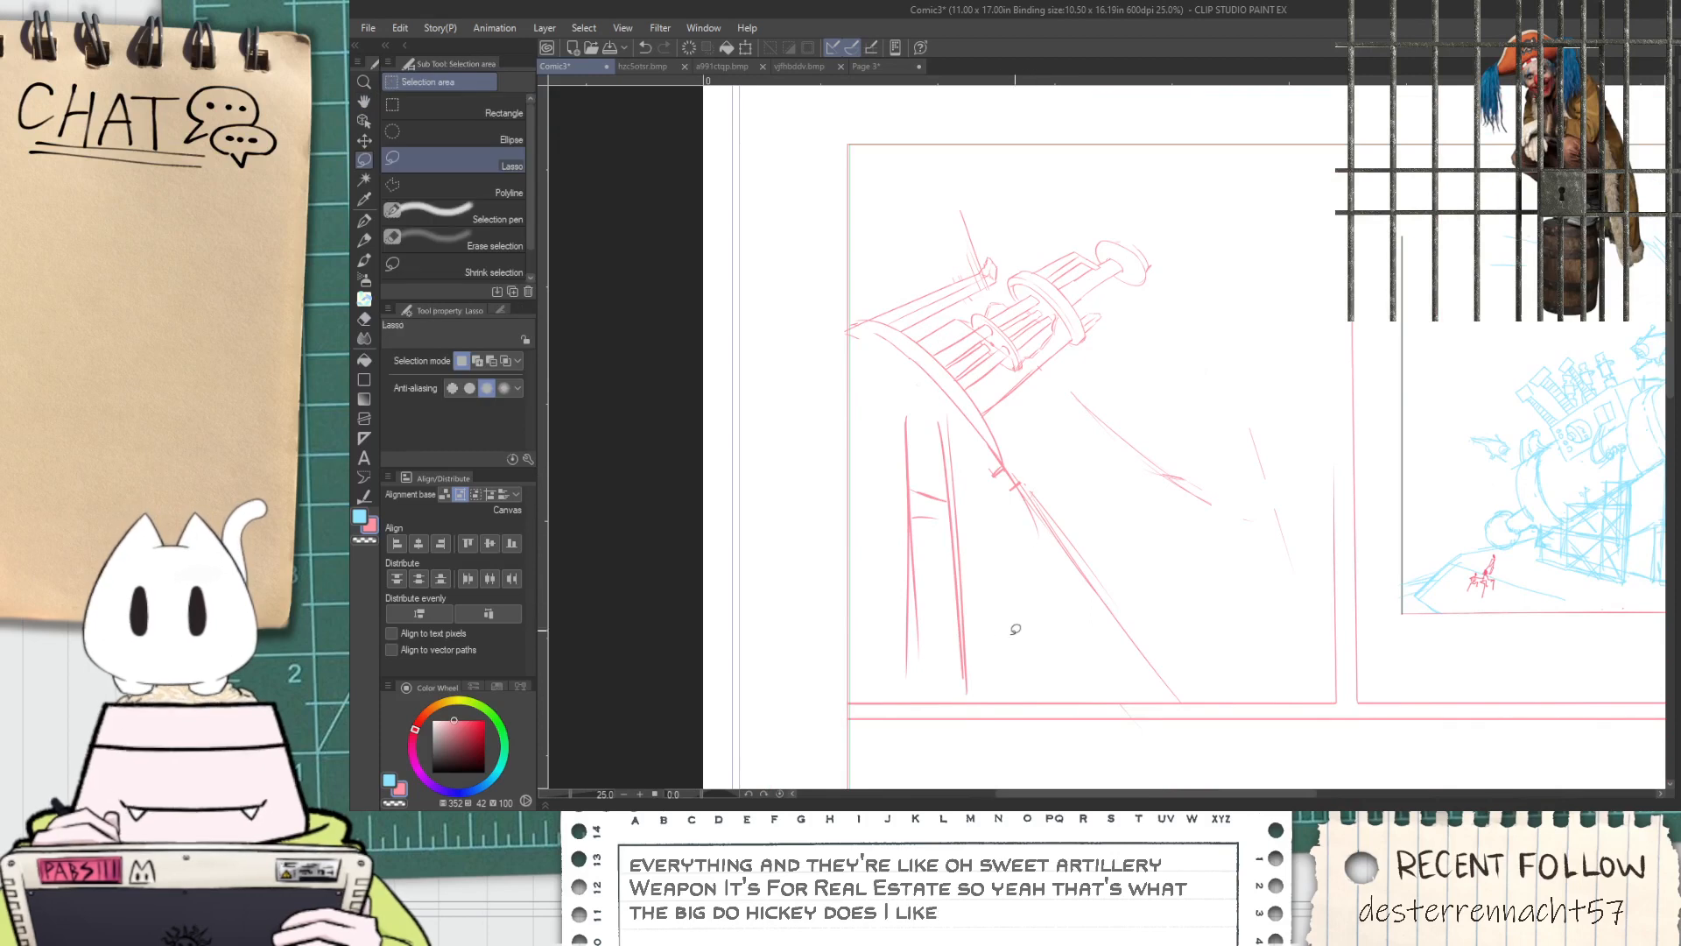
pyautogui.moveTo(1086, 478)
pyautogui.mouseDown()
pyautogui.moveTo(1100, 393)
pyautogui.moveTo(1172, 255)
pyautogui.moveTo(1071, 218)
pyautogui.moveTo(946, 272)
pyautogui.moveTo(867, 350)
pyautogui.mouseUp()
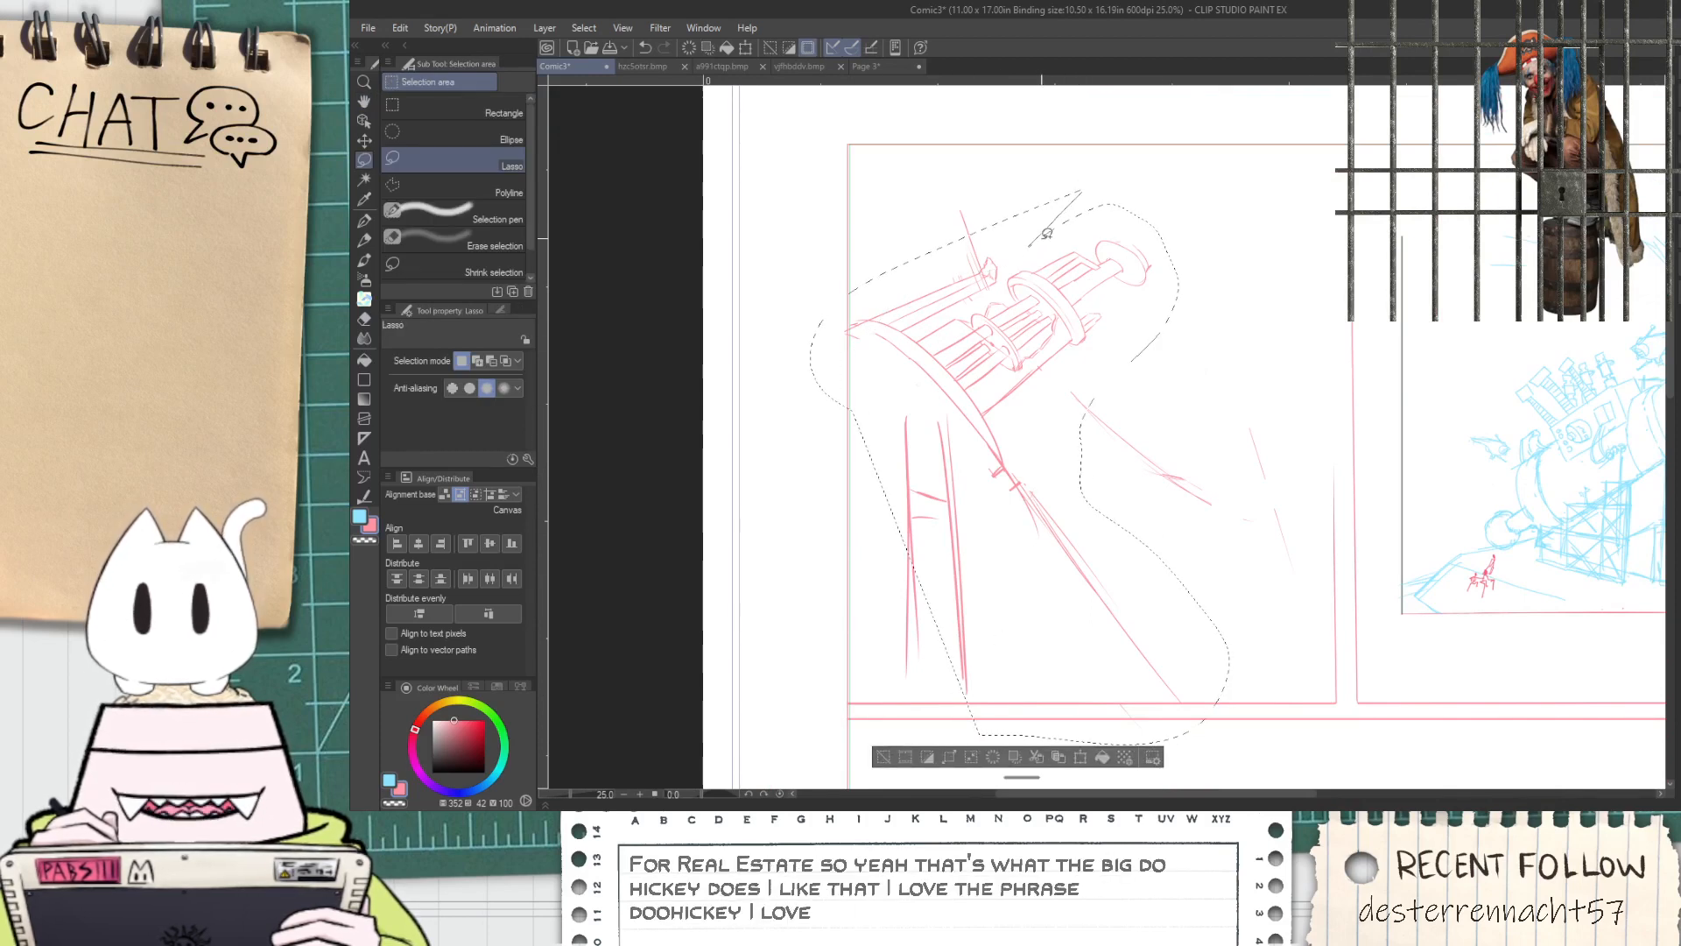
pyautogui.hotkey('ctrl', 't')
pyautogui.moveTo(1230, 466)
pyautogui.mouseDown()
pyautogui.moveTo(1195, 416)
pyautogui.moveTo(1174, 415)
pyautogui.mouseUp()
pyautogui.moveTo(1017, 577); pyautogui.dragTo(1029, 598)
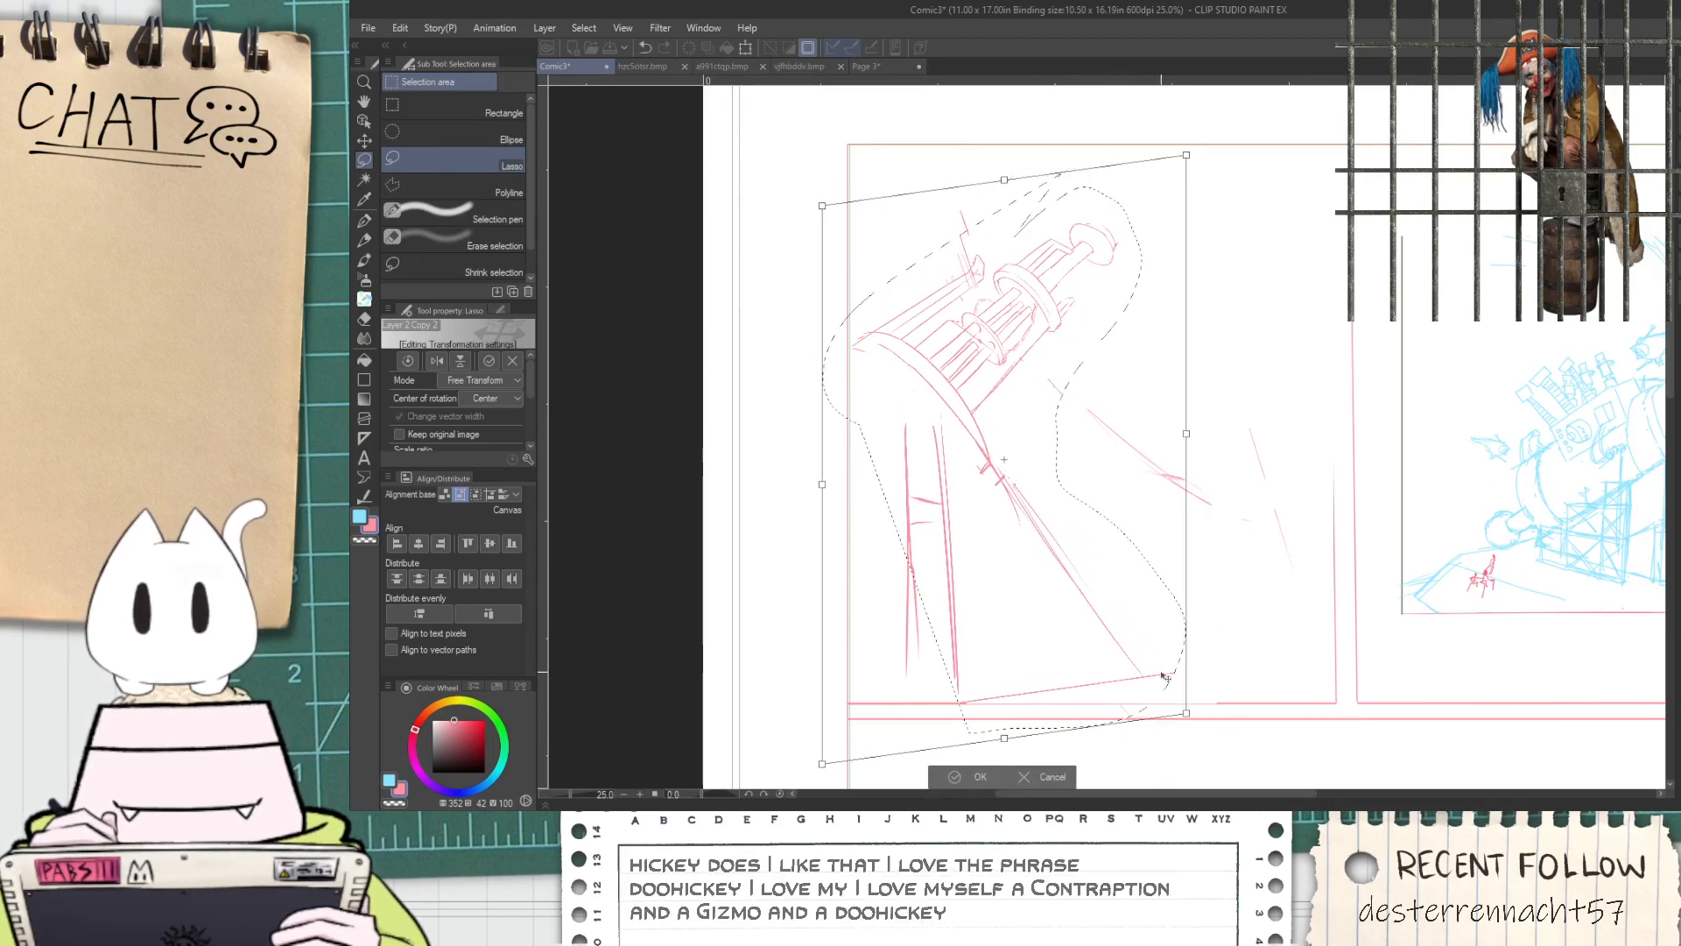
pyautogui.moveTo(1187, 433); pyautogui.dragTo(1159, 419)
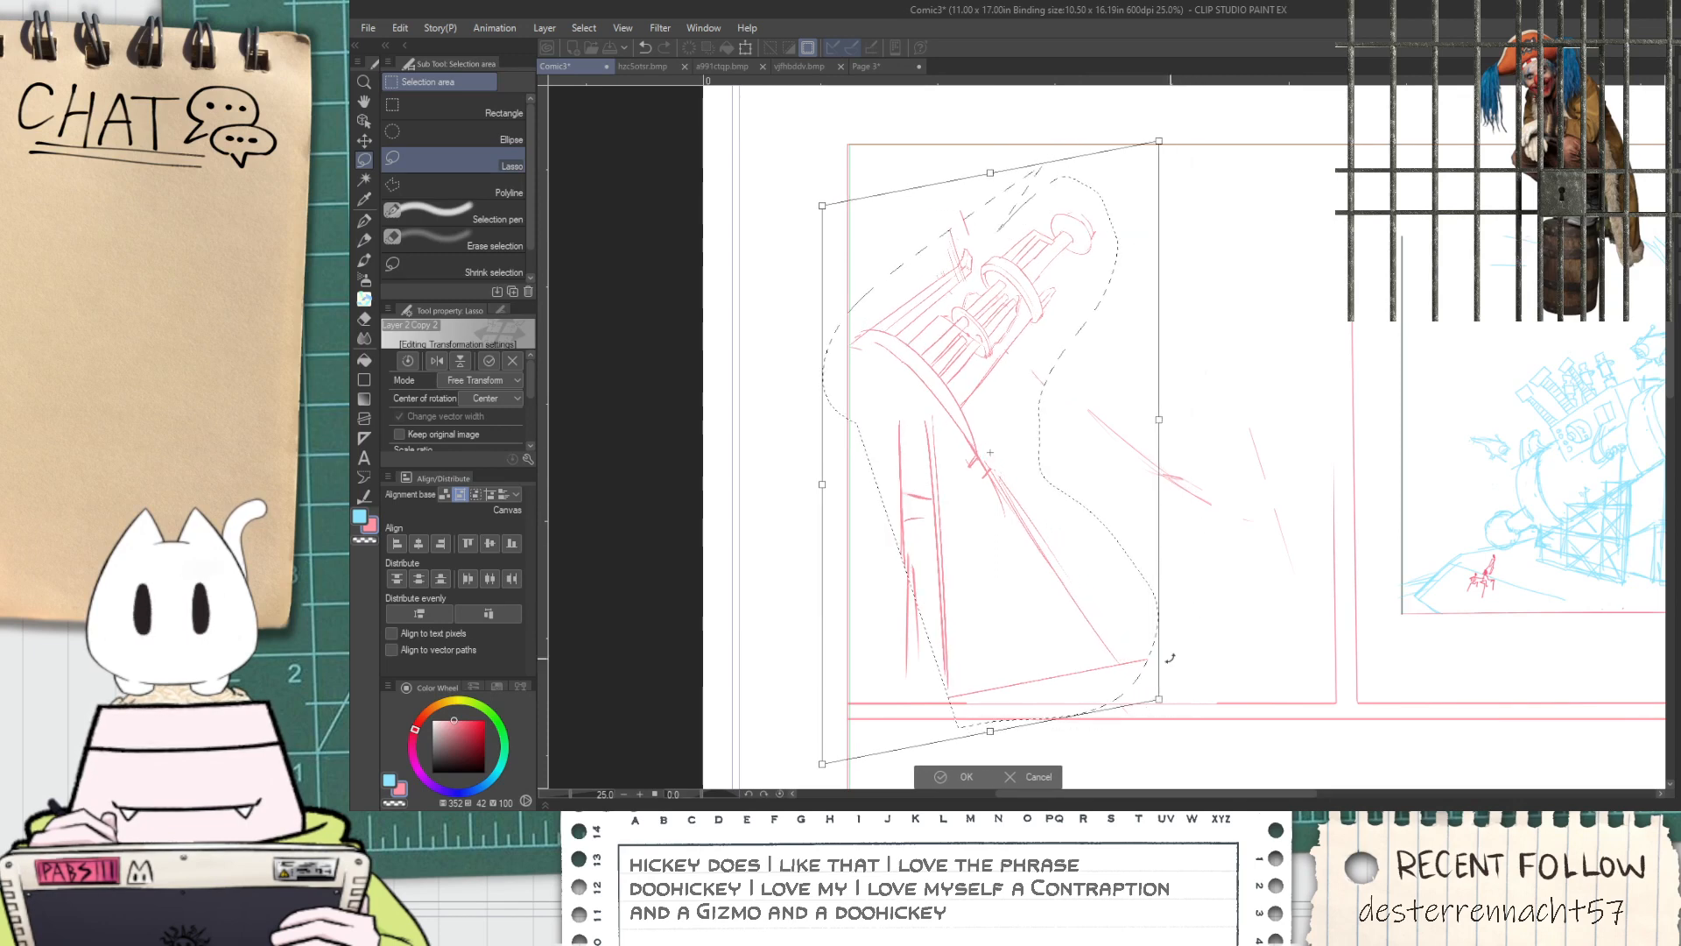
pyautogui.moveTo(1162, 712)
pyautogui.mouseDown()
pyautogui.moveTo(1084, 752)
pyautogui.moveTo(1185, 720)
pyautogui.mouseUp()
pyautogui.press('Return')
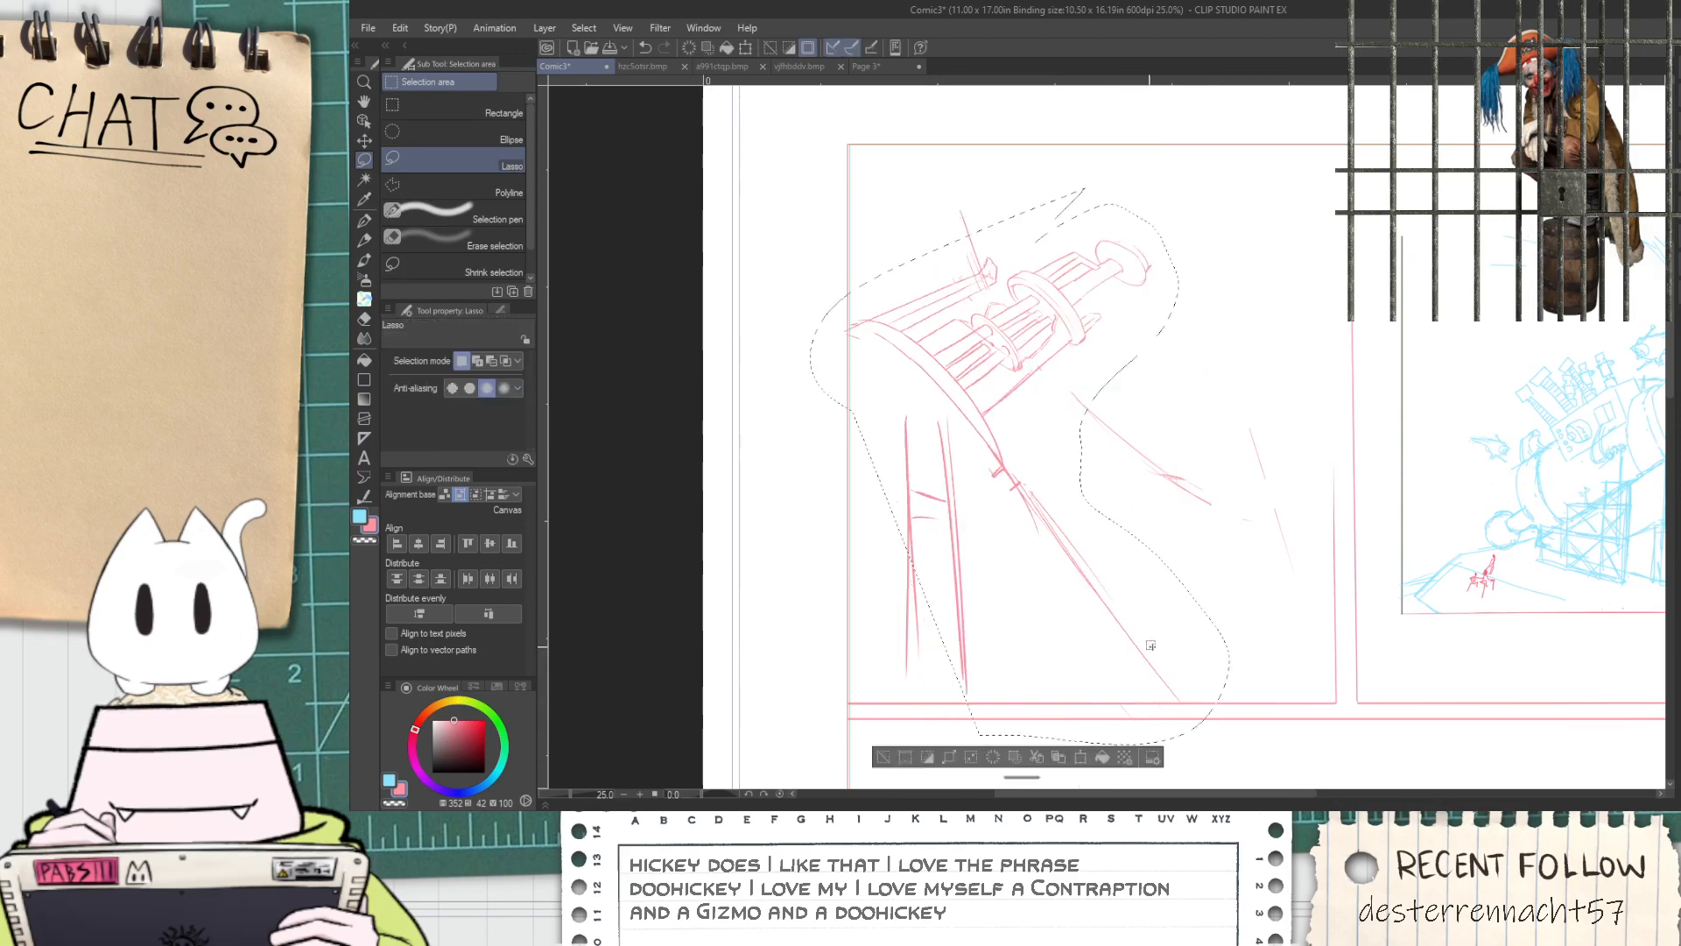
# Free-transform the selected cannon so its barrel points more steeply upward and its legs extend past the panel's bottom border, and deselect
pyautogui.hotkey('ctrl', 'shift', 't')
pyautogui.moveTo(1020, 184); pyautogui.dragTo(963, 116)
pyautogui.moveTo(1172, 114); pyautogui.dragTo(1118, 58)
pyautogui.moveTo(979, 458)
pyautogui.mouseDown()
pyautogui.moveTo(1038, 523)
pyautogui.moveTo(1024, 519)
pyautogui.mouseUp()
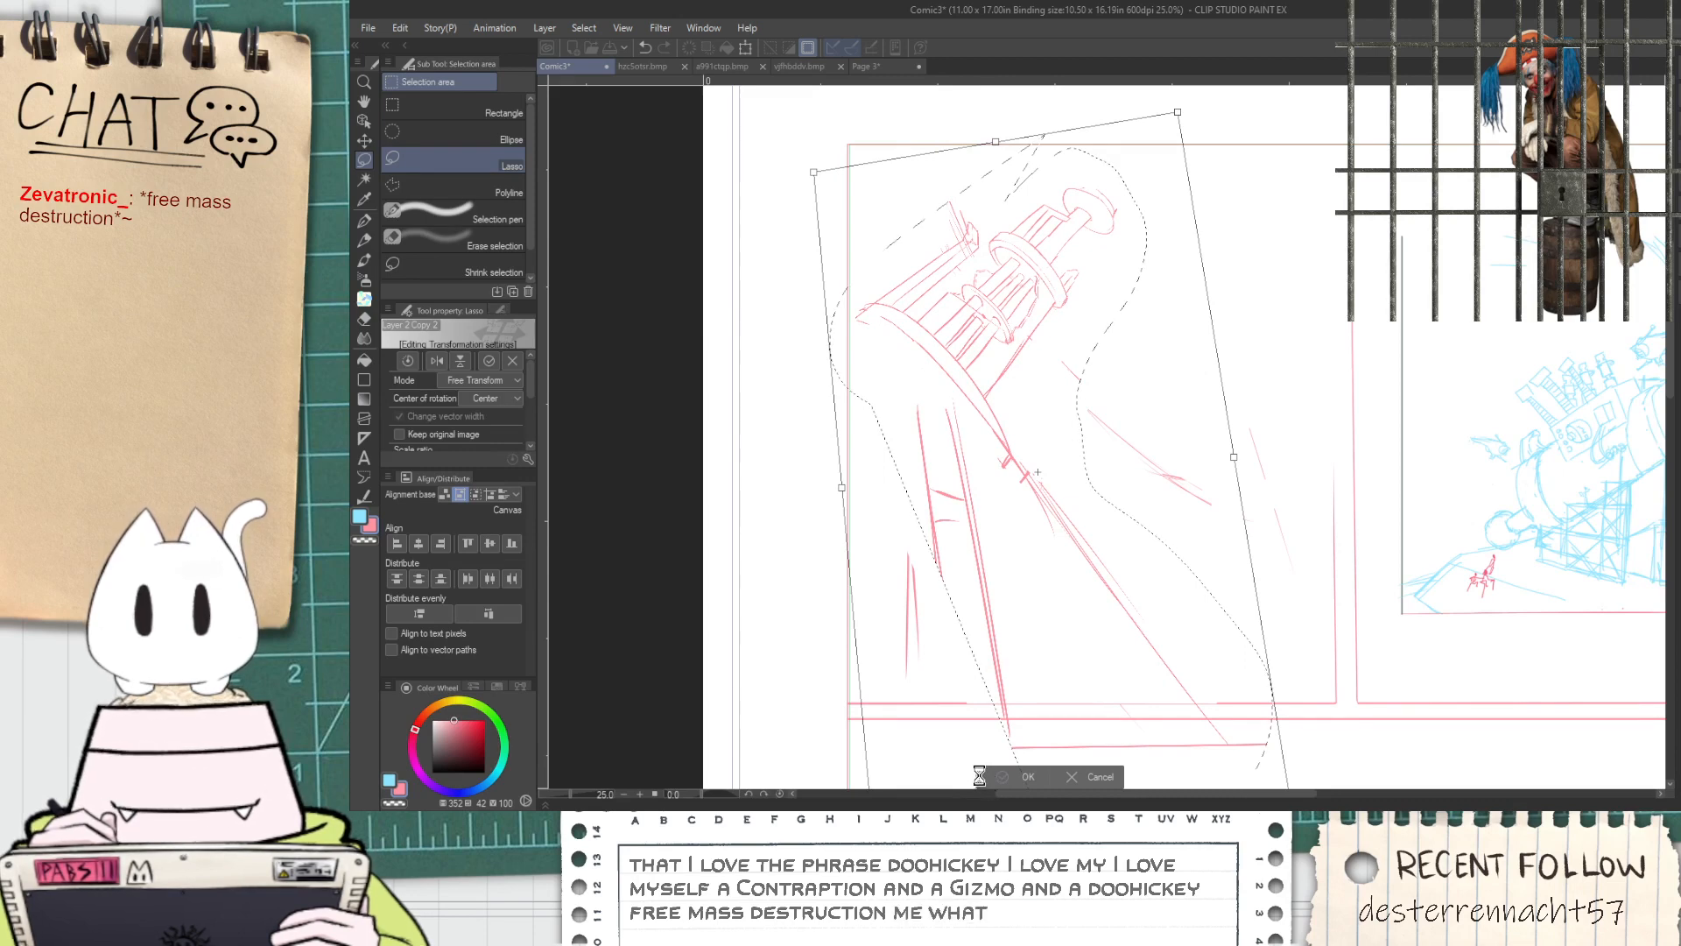
pyautogui.click(983, 772)
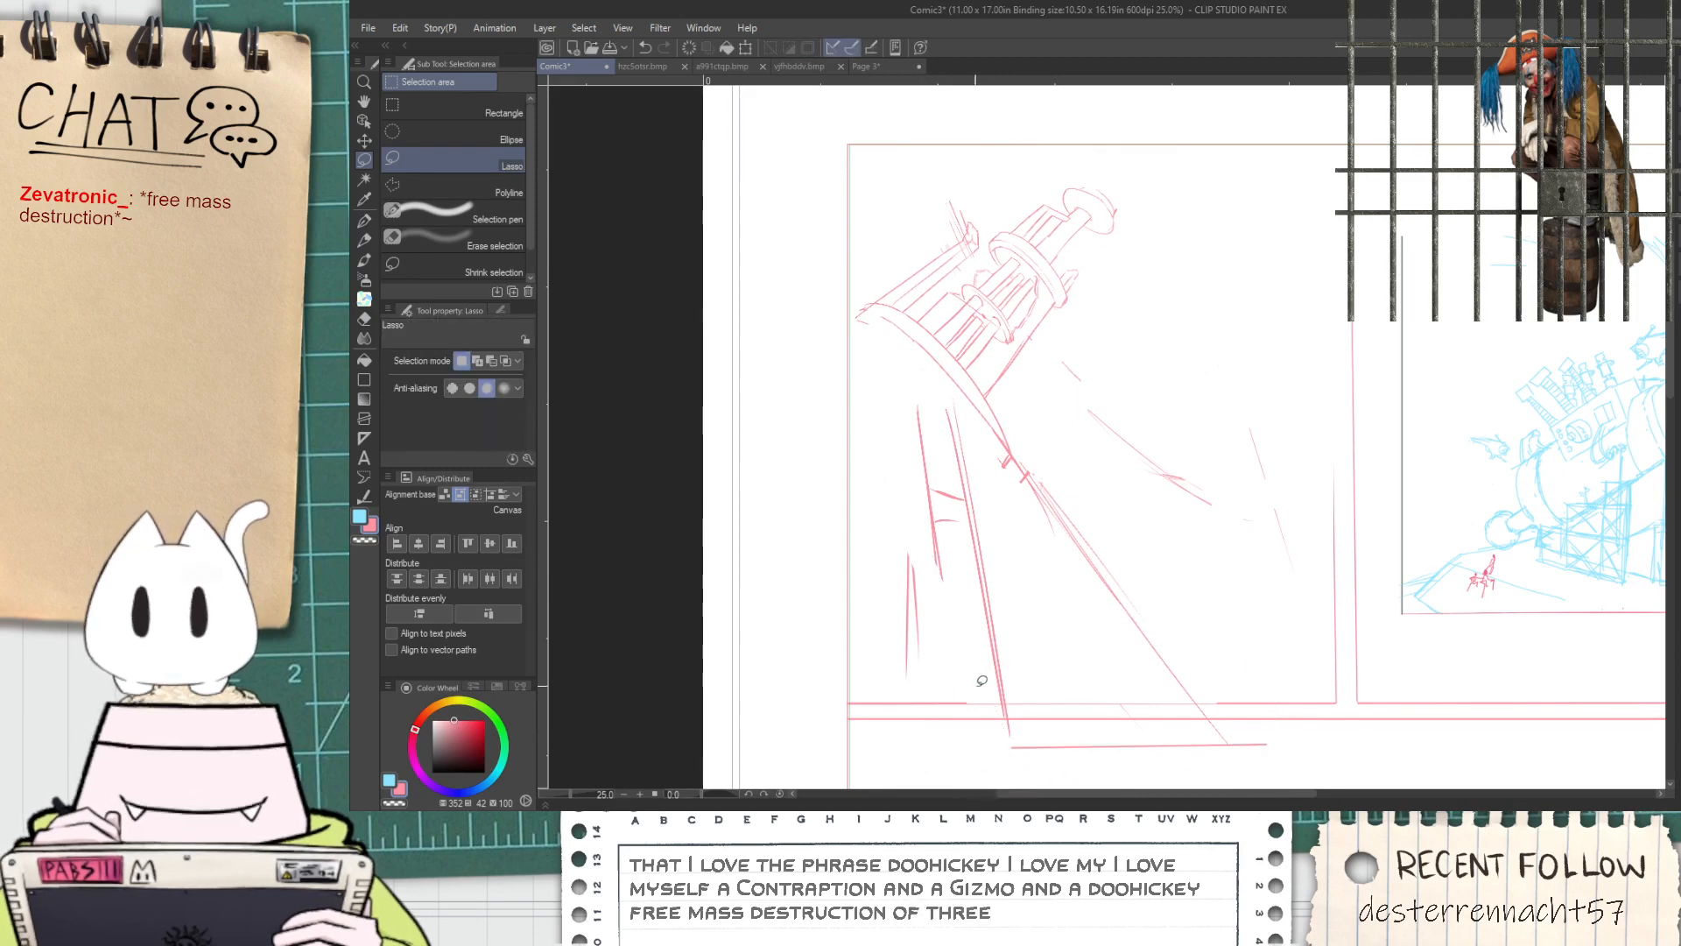
# Erase the support lines beneath the base ring and the strokes overhanging the panel's bottom border with the Rough eraser
pyautogui.press('space')
pyautogui.moveTo(984, 708); pyautogui.dragTo(953, 635)
pyautogui.press('e')
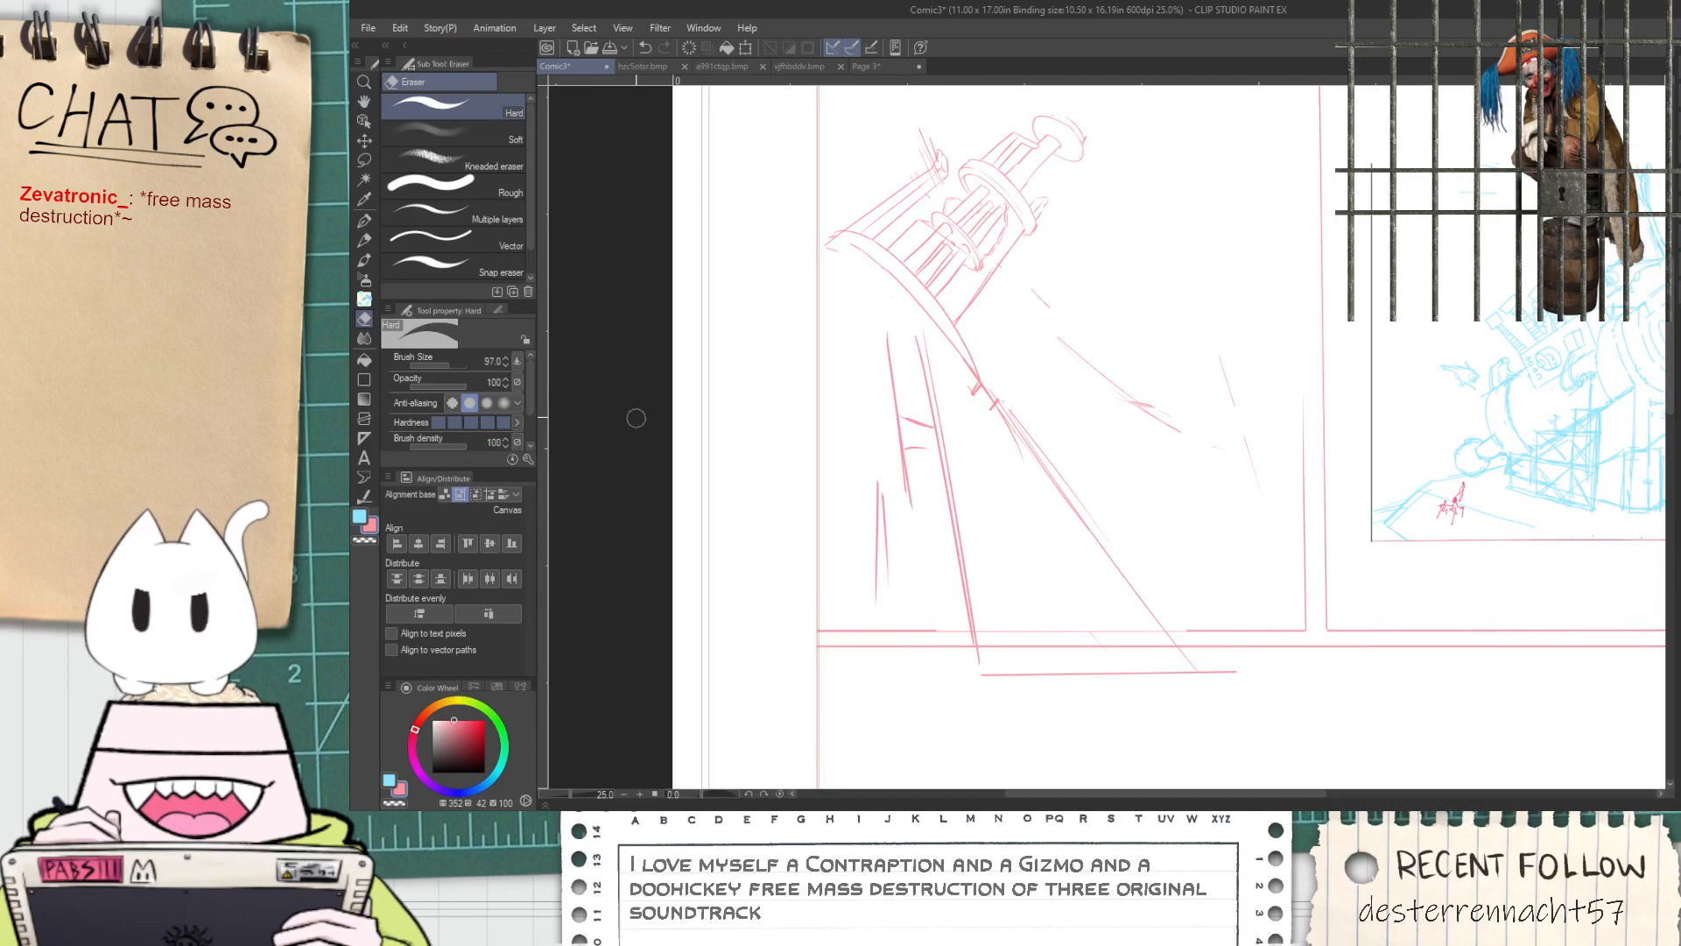
pyautogui.click(480, 195)
pyautogui.moveTo(968, 694)
pyautogui.mouseDown()
pyautogui.moveTo(968, 661)
pyautogui.moveTo(1062, 686)
pyautogui.moveTo(1221, 677)
pyautogui.moveTo(938, 646)
pyautogui.moveTo(873, 452)
pyautogui.moveTo(882, 330)
pyautogui.moveTo(931, 533)
pyautogui.mouseUp()
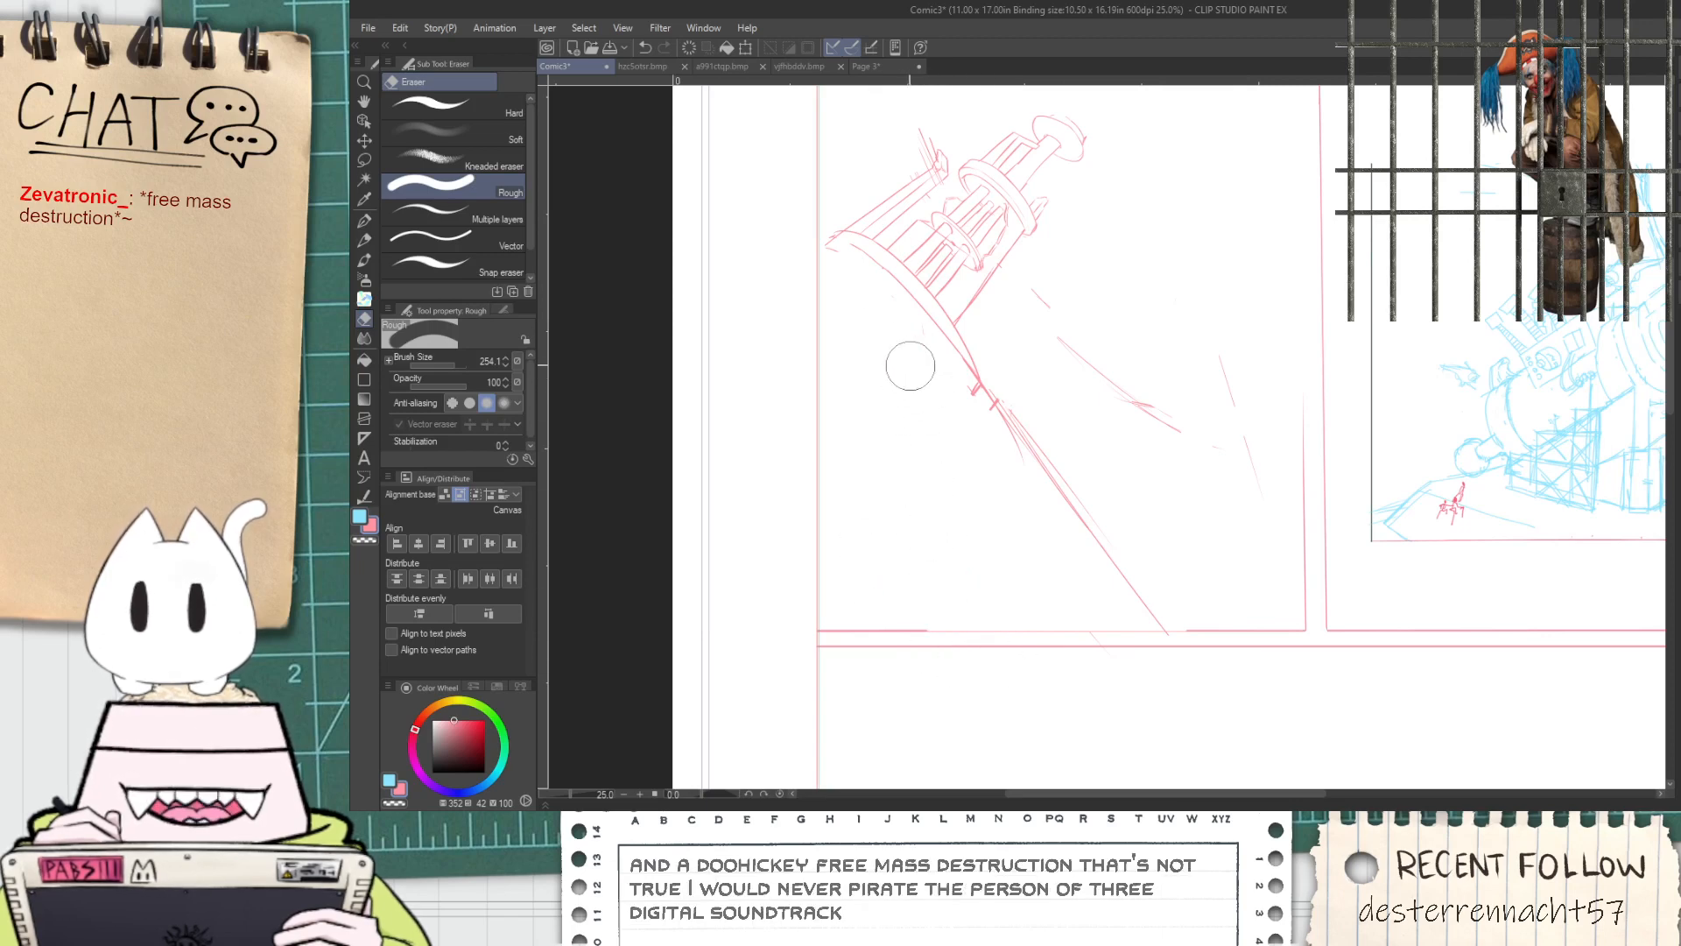
# Lasso the cannon barrel in the upper-left panel and start a mesh transformation with 2 horizontal and 2 vertical lattice points
pyautogui.press('space')
pyautogui.moveTo(881, 343); pyautogui.dragTo(831, 458)
pyautogui.scroll(1, 868, 360)
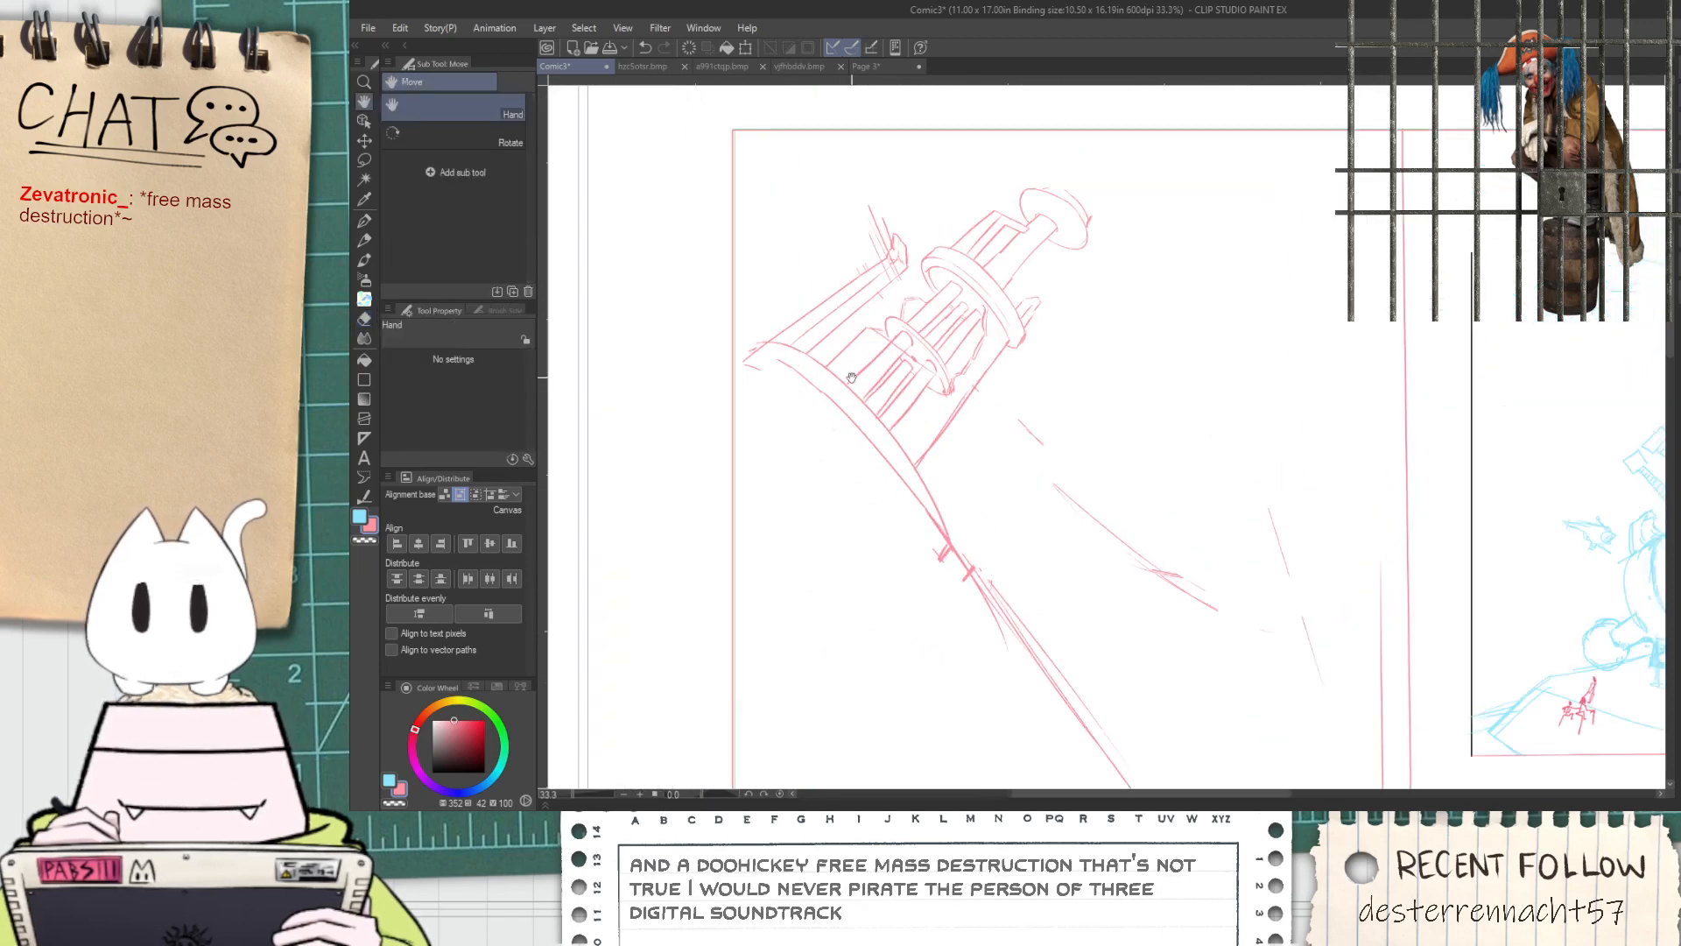
pyautogui.press('m')
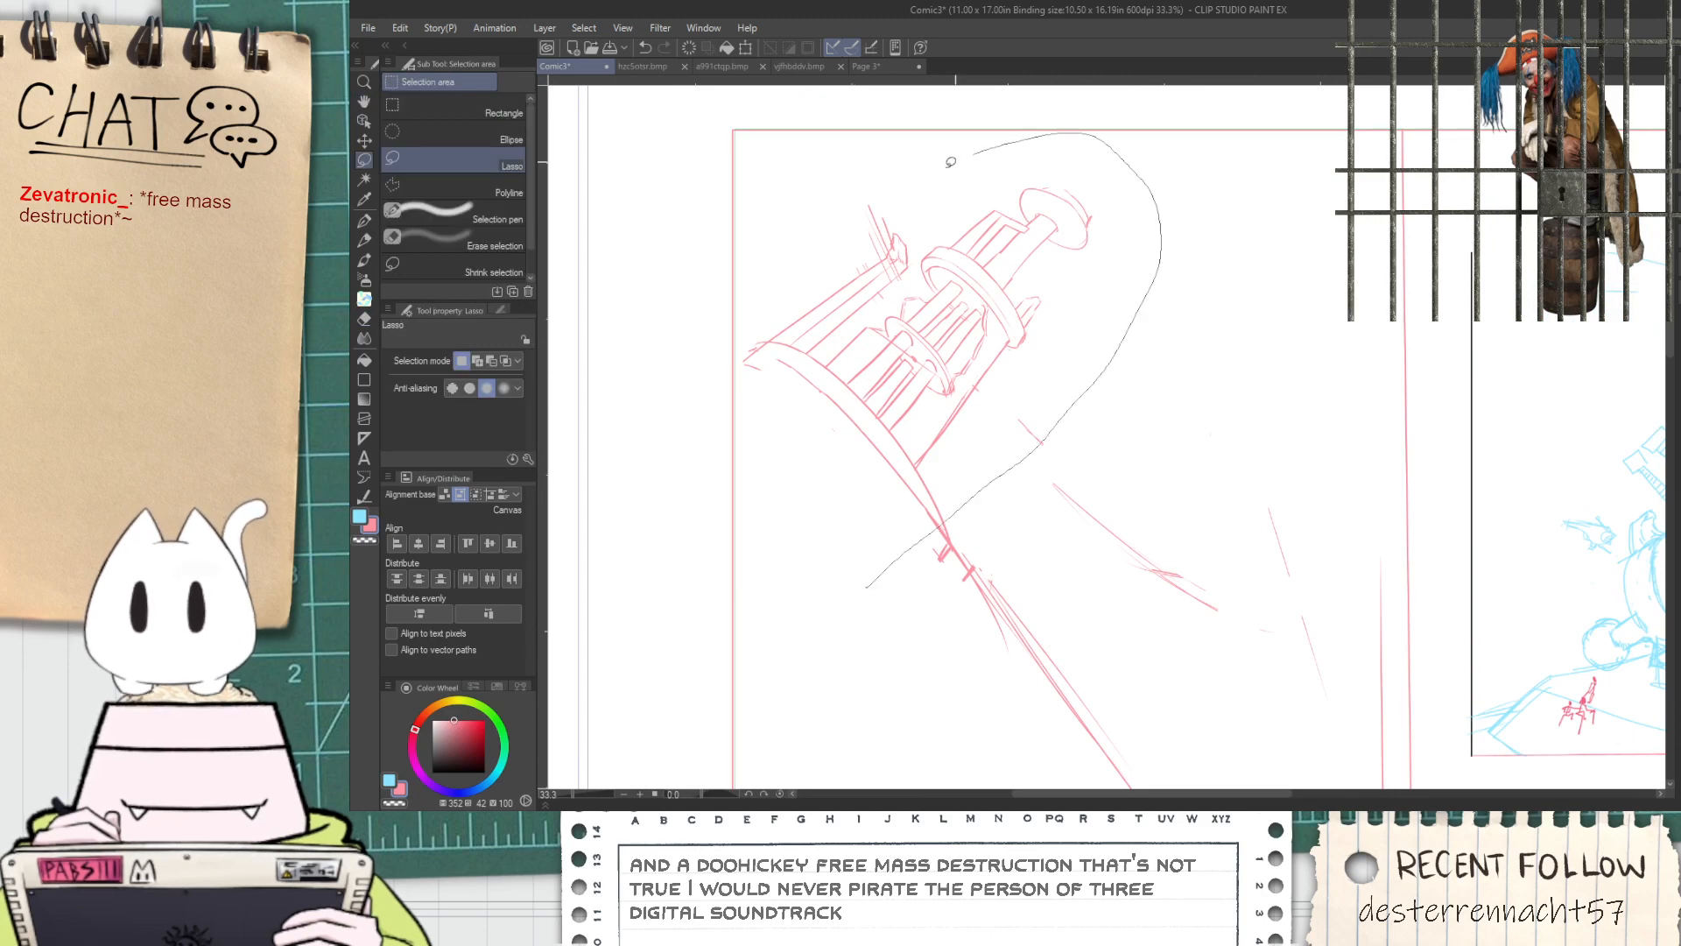
pyautogui.moveTo(674, 431); pyautogui.dragTo(672, 430)
pyautogui.hotkey('ctrl', 't')
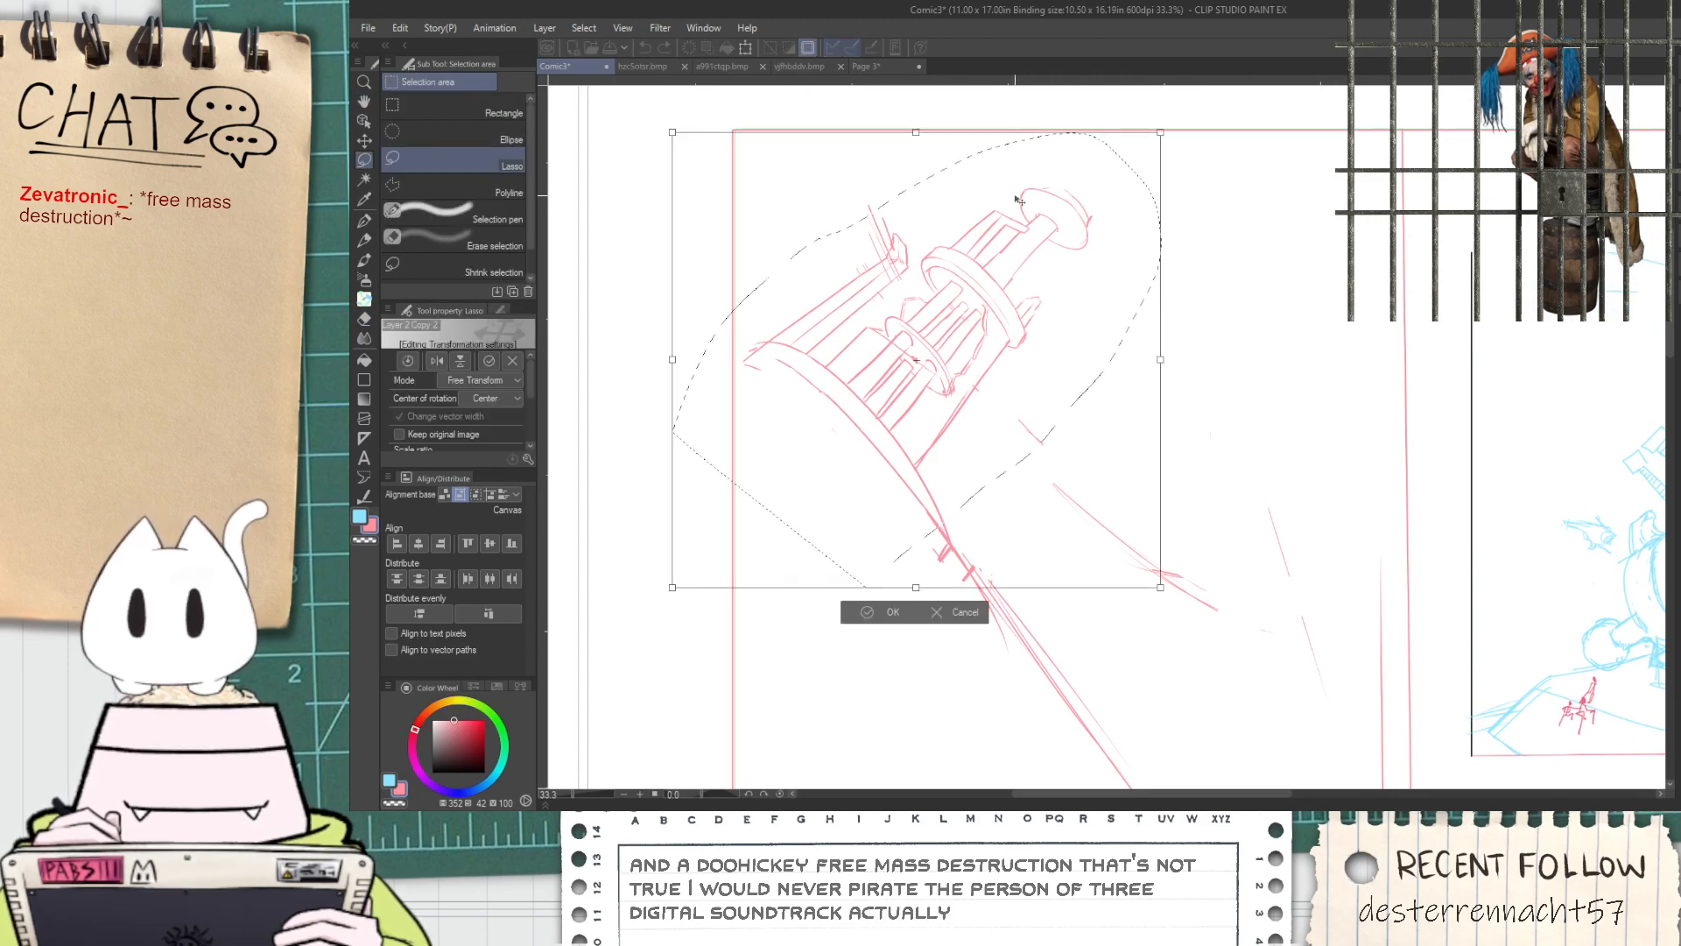
pyautogui.press('Return')
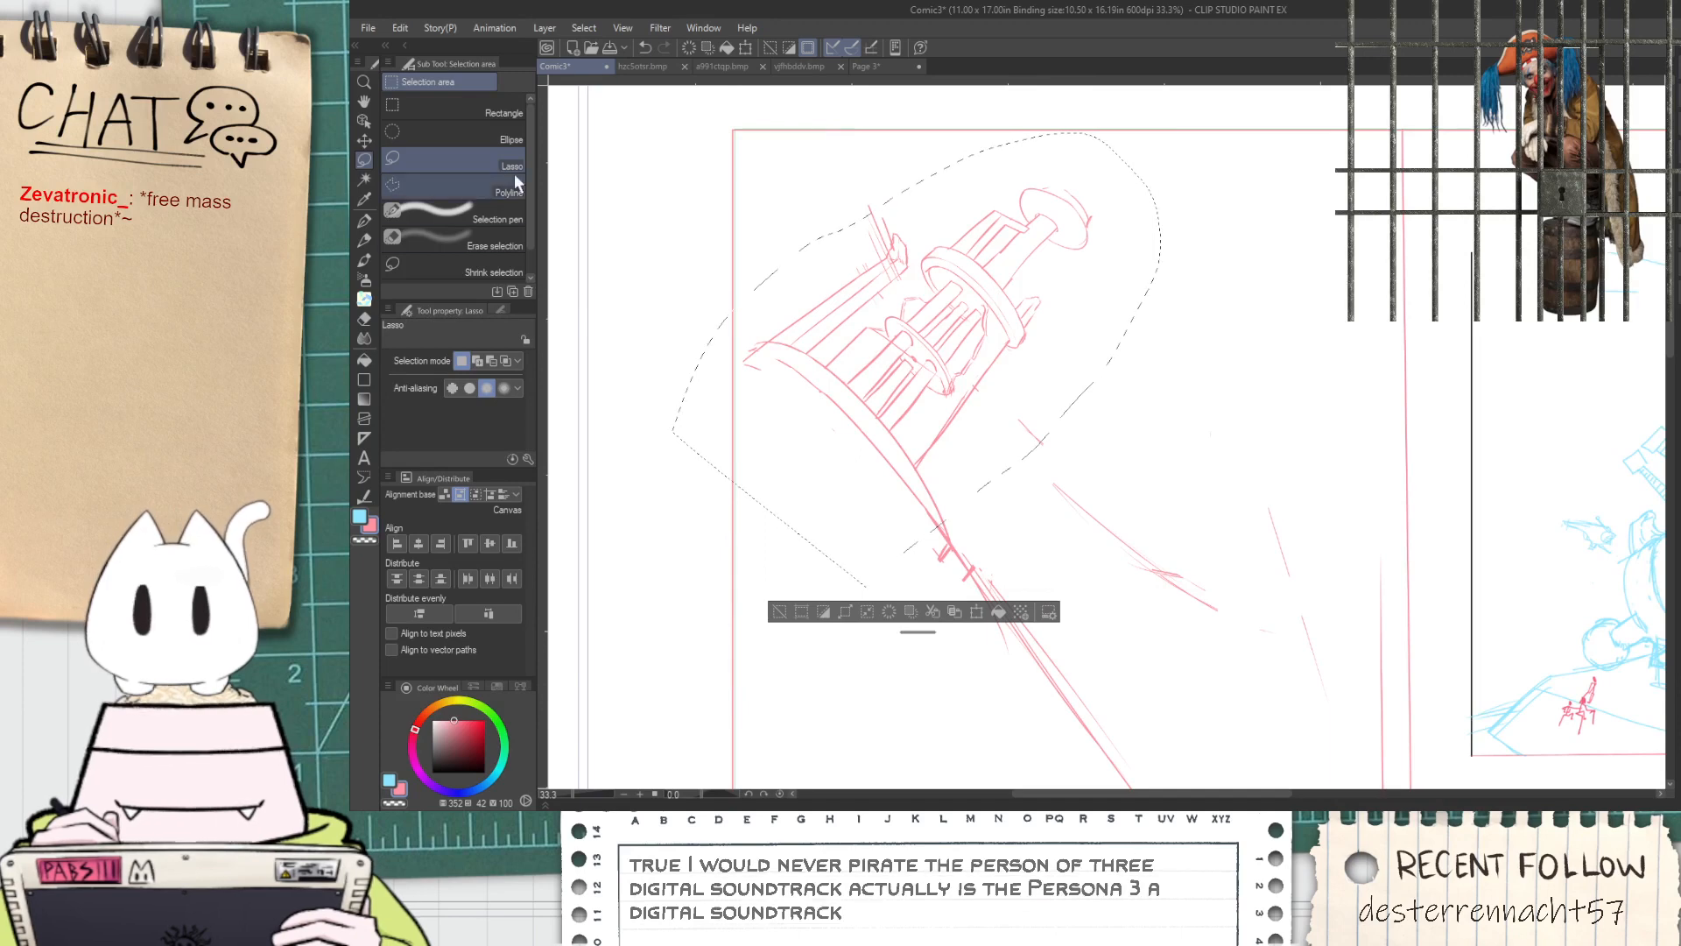
pyautogui.click(405, 28)
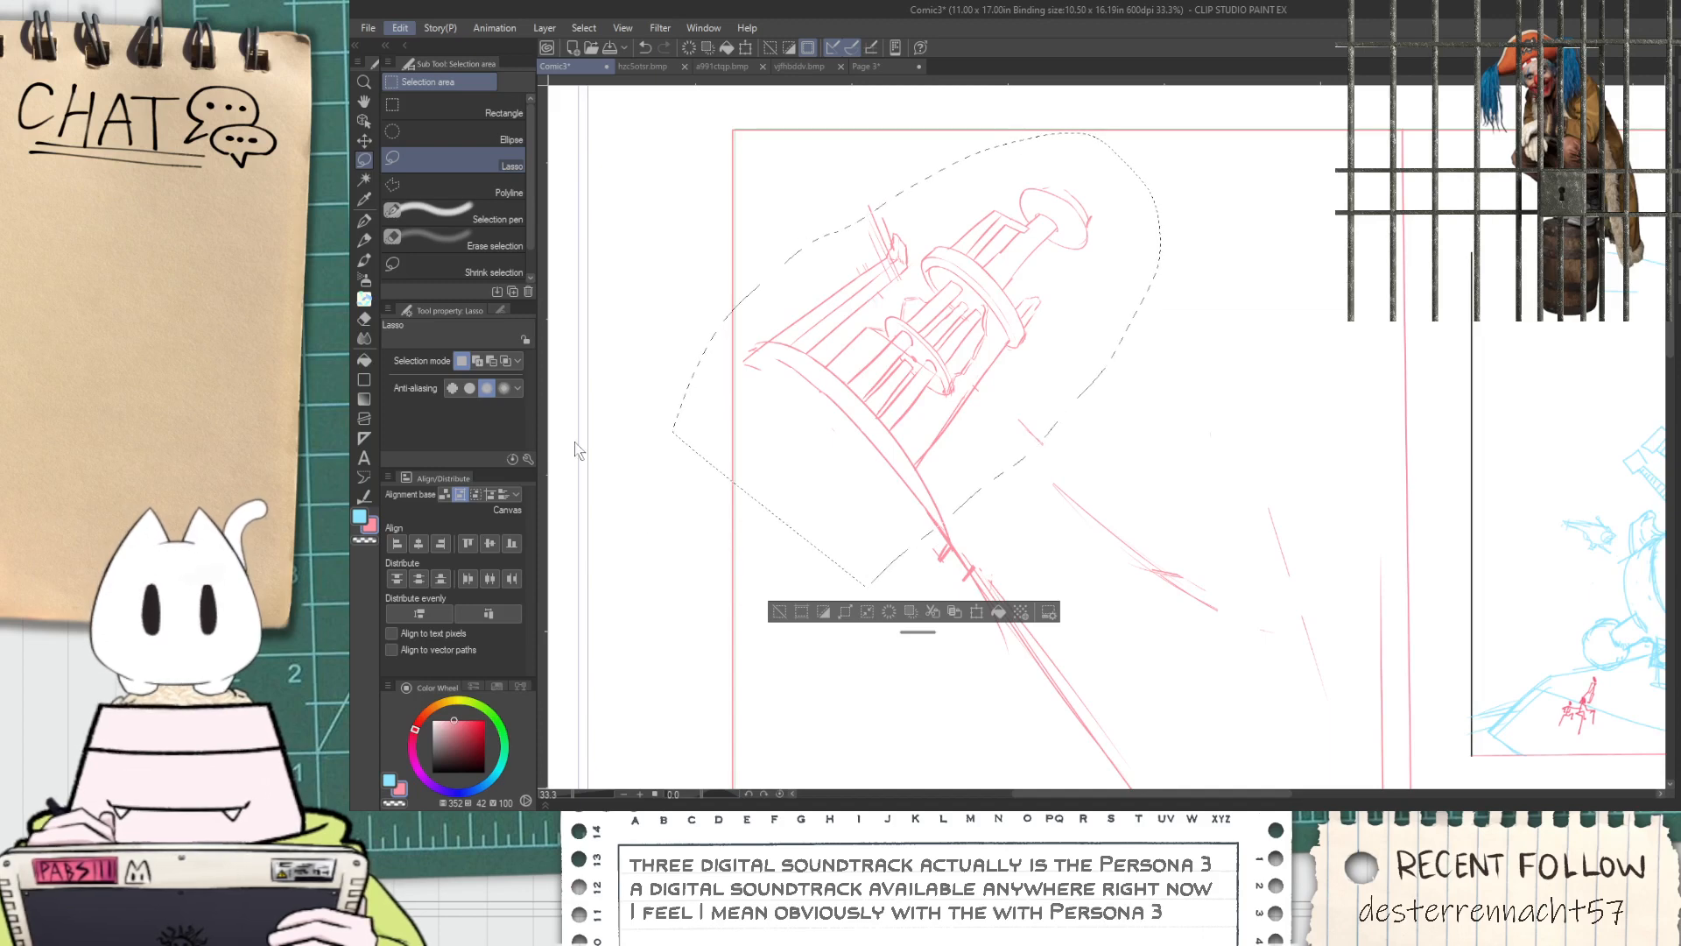
pyautogui.click(718, 635)
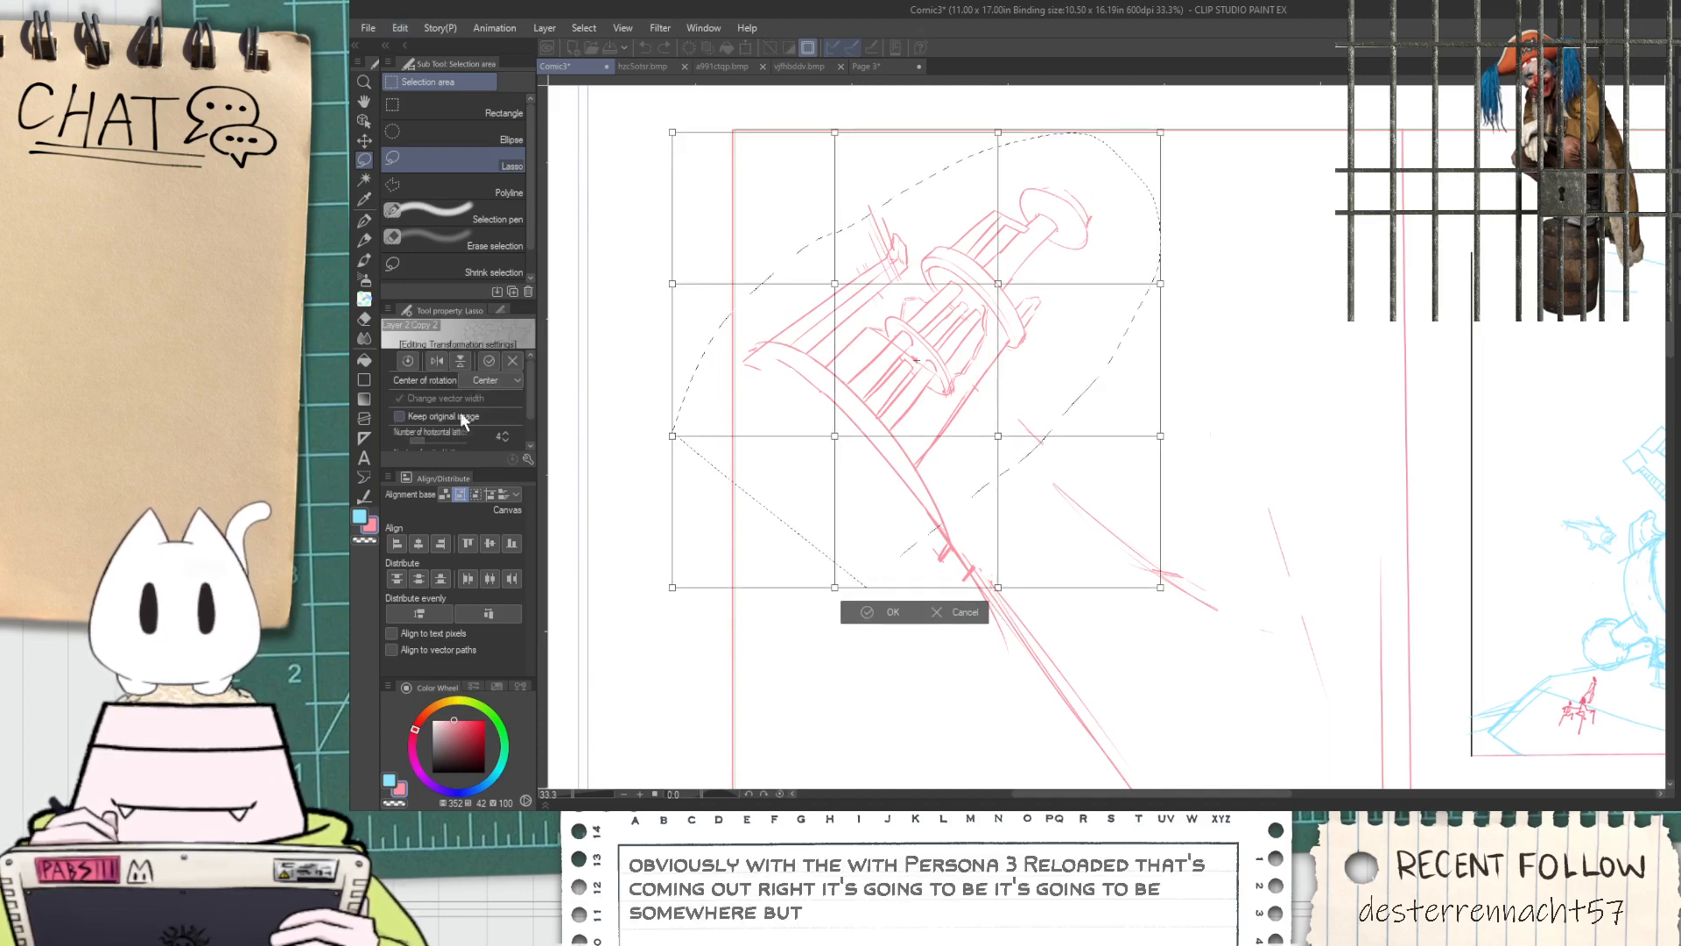
pyautogui.moveTo(528, 403); pyautogui.dragTo(525, 424)
pyautogui.click(505, 406)
pyautogui.click(507, 427)
pyautogui.click(505, 406)
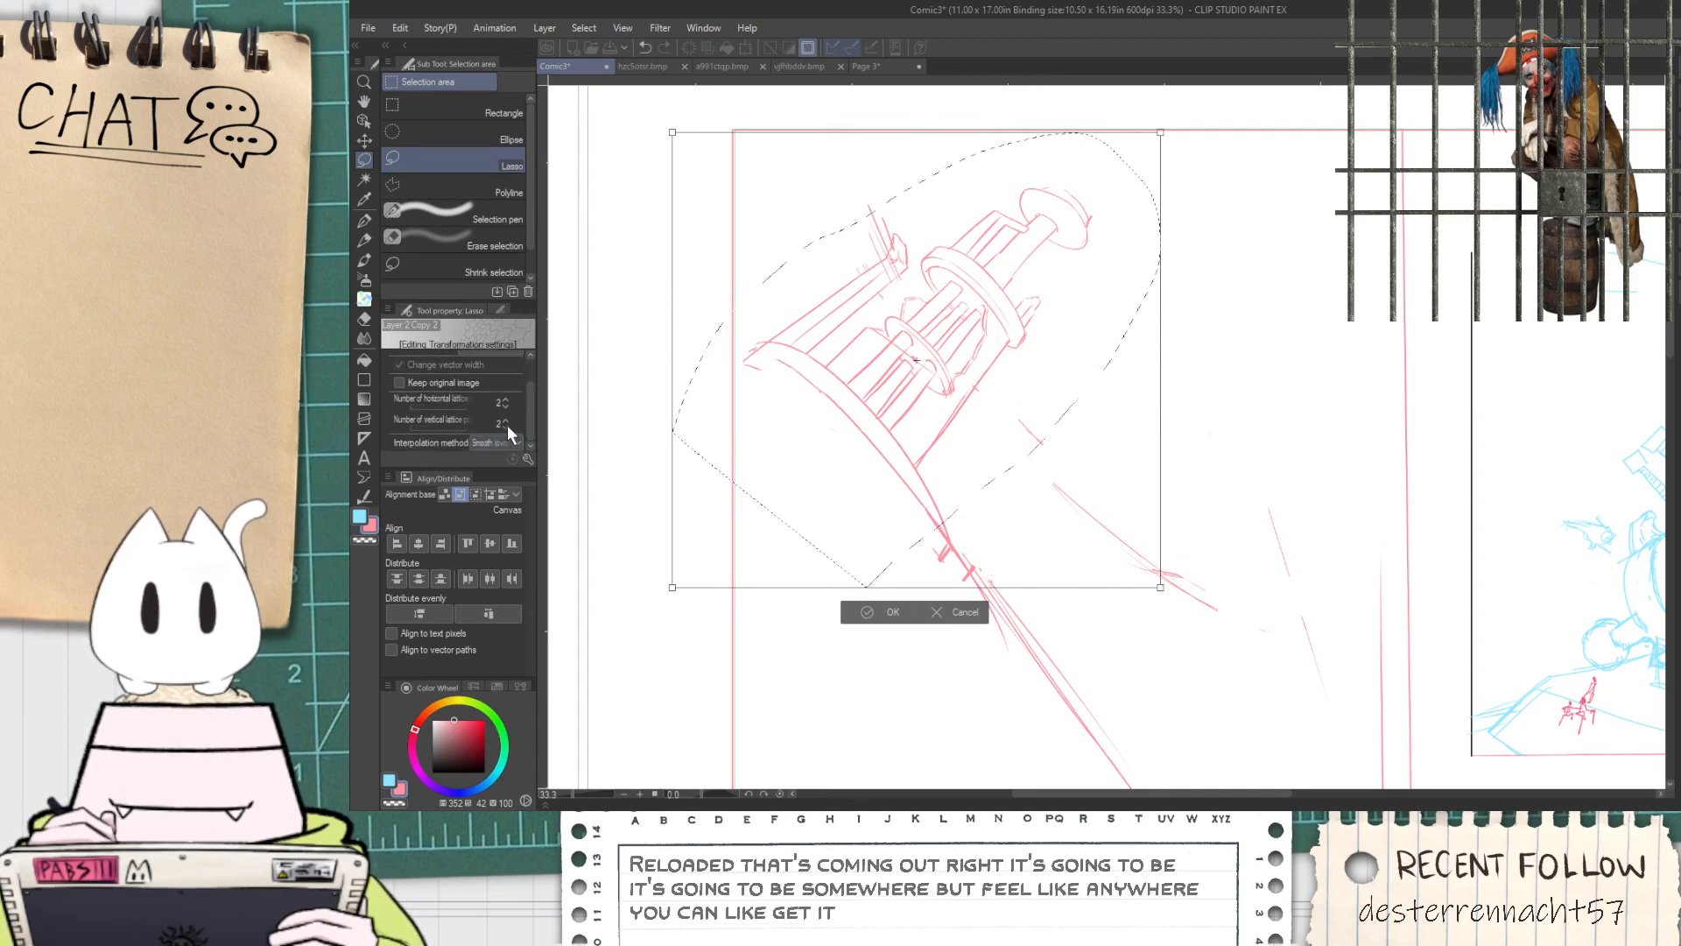
# Pull the mesh corners so the cannon barrel narrows and points more steeply upward, and apply the transformation
pyautogui.moveTo(1160, 132); pyautogui.dragTo(1110, 96)
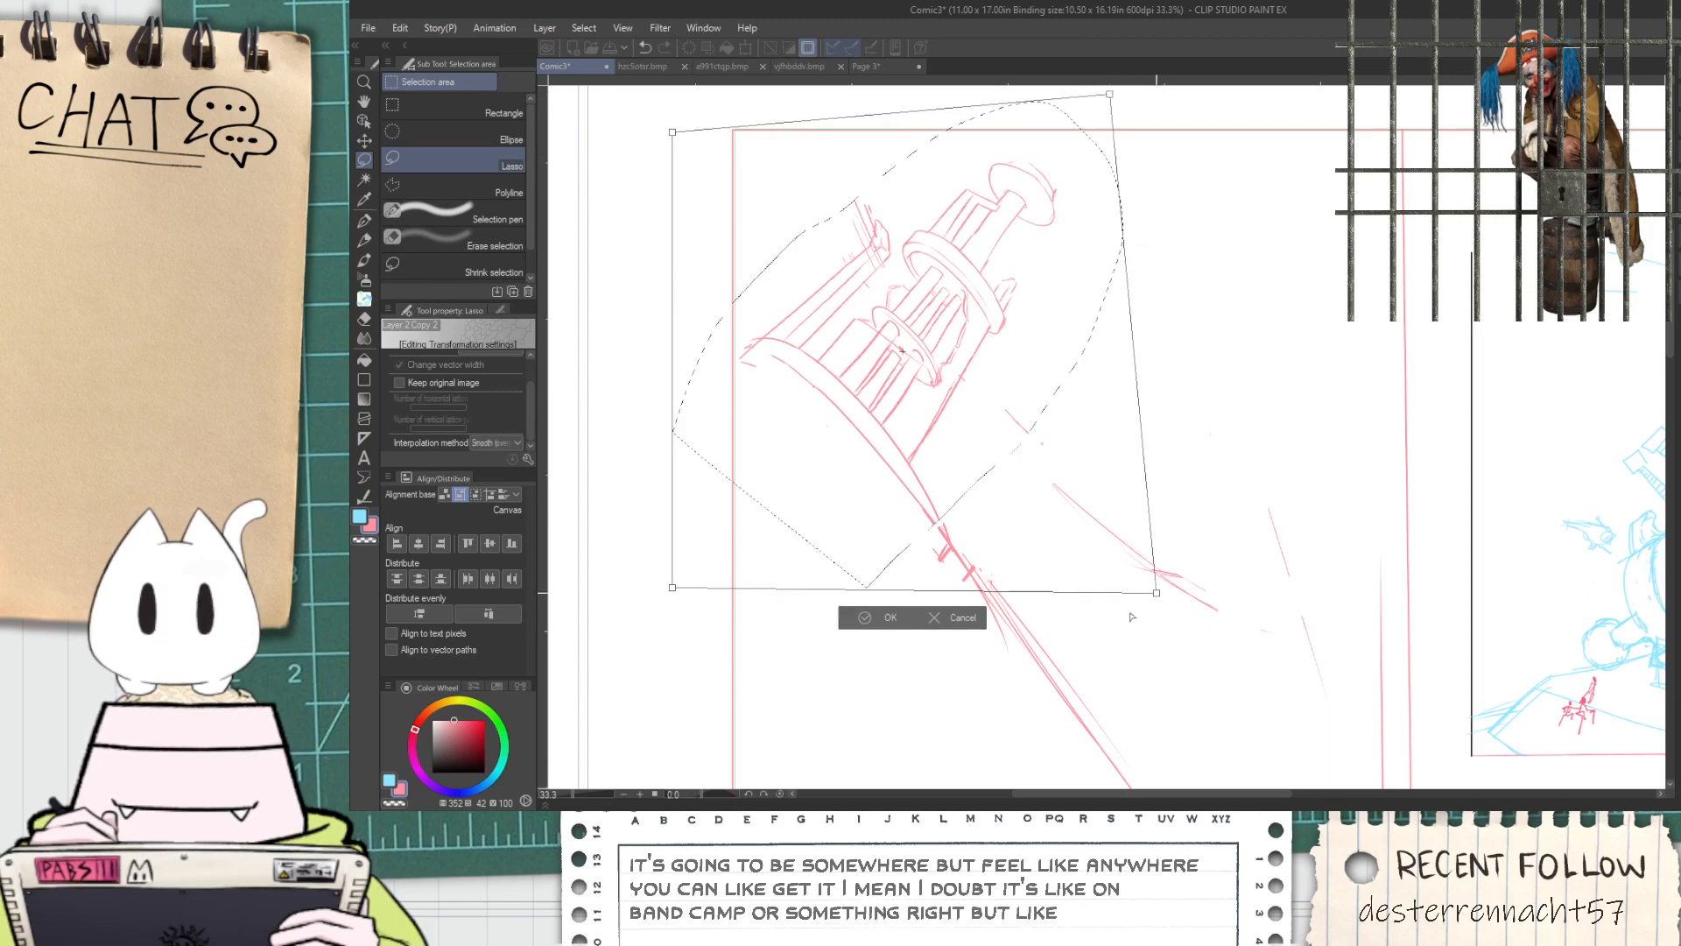
pyautogui.moveTo(1160, 587); pyautogui.dragTo(1071, 647)
pyautogui.moveTo(1103, 158); pyautogui.dragTo(1050, 149)
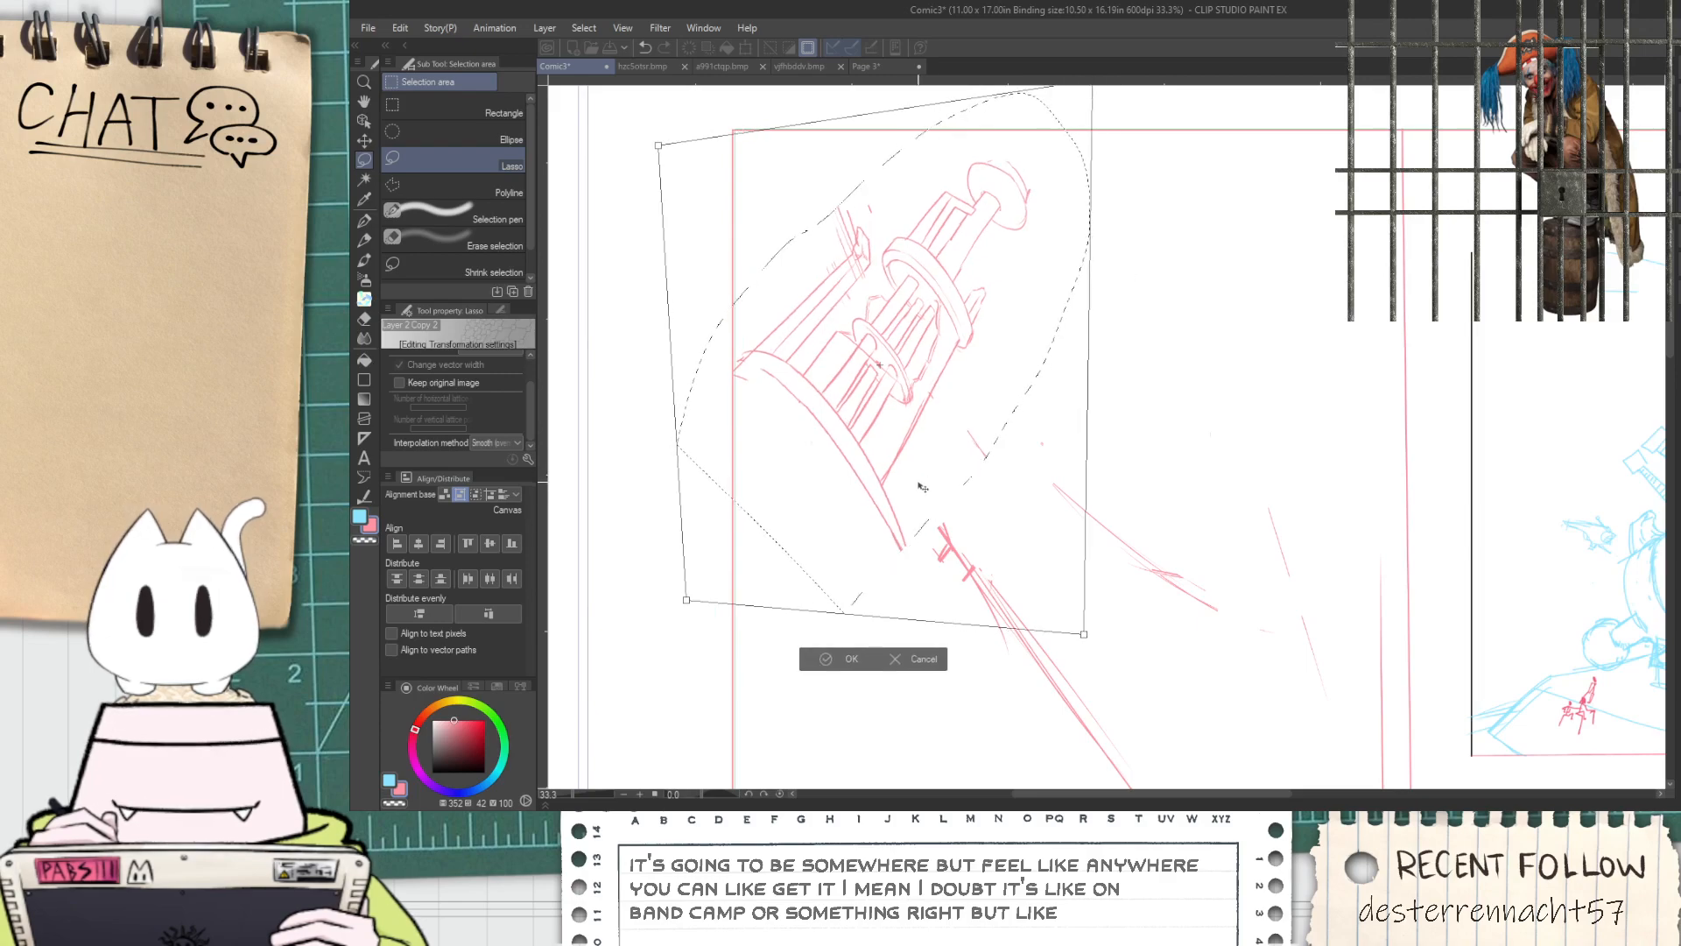
pyautogui.scroll(-4, 913, 463)
pyautogui.moveTo(986, 308); pyautogui.dragTo(969, 349)
pyautogui.click(865, 545)
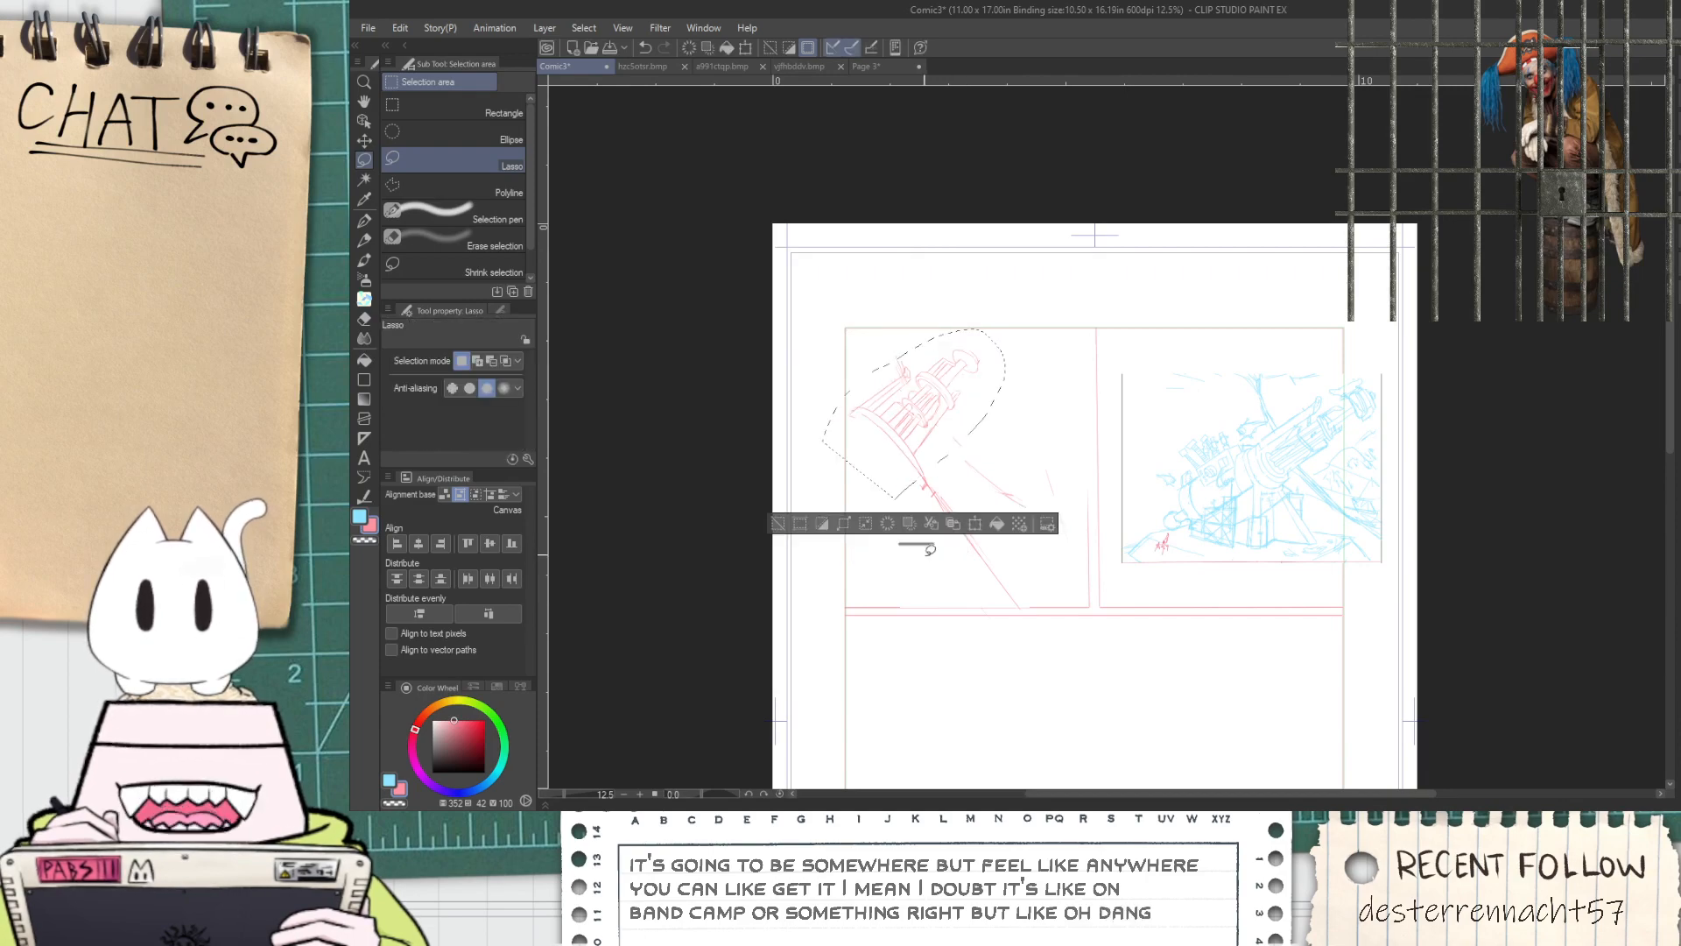
# Deselect and clear the cannon sketch from the upper-left panel, keeping the panel borders and the blue reference
pyautogui.scroll(2, 918, 550)
pyautogui.click(776, 466)
pyautogui.scroll(-2, 773, 469)
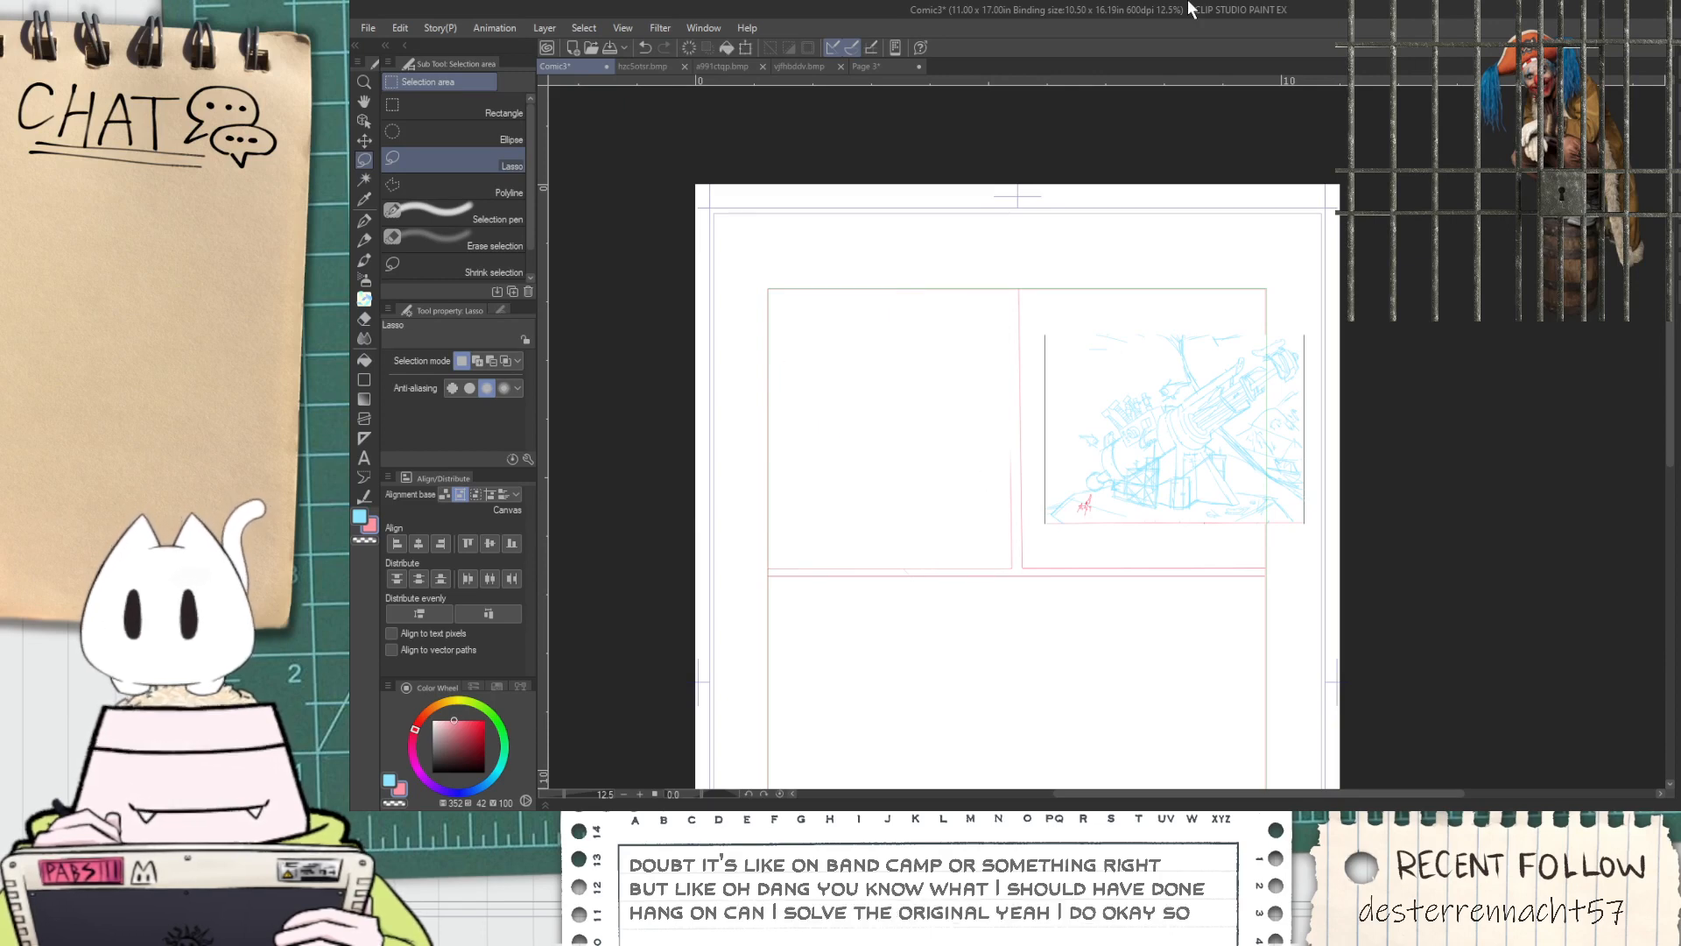
# Search the entire-body pose materials for "run" and add the Running right front 3D figure to the page
pyautogui.press('space')
pyautogui.moveTo(1117, 536); pyautogui.dragTo(1294, 529)
pyautogui.scroll(2, 1295, 530)
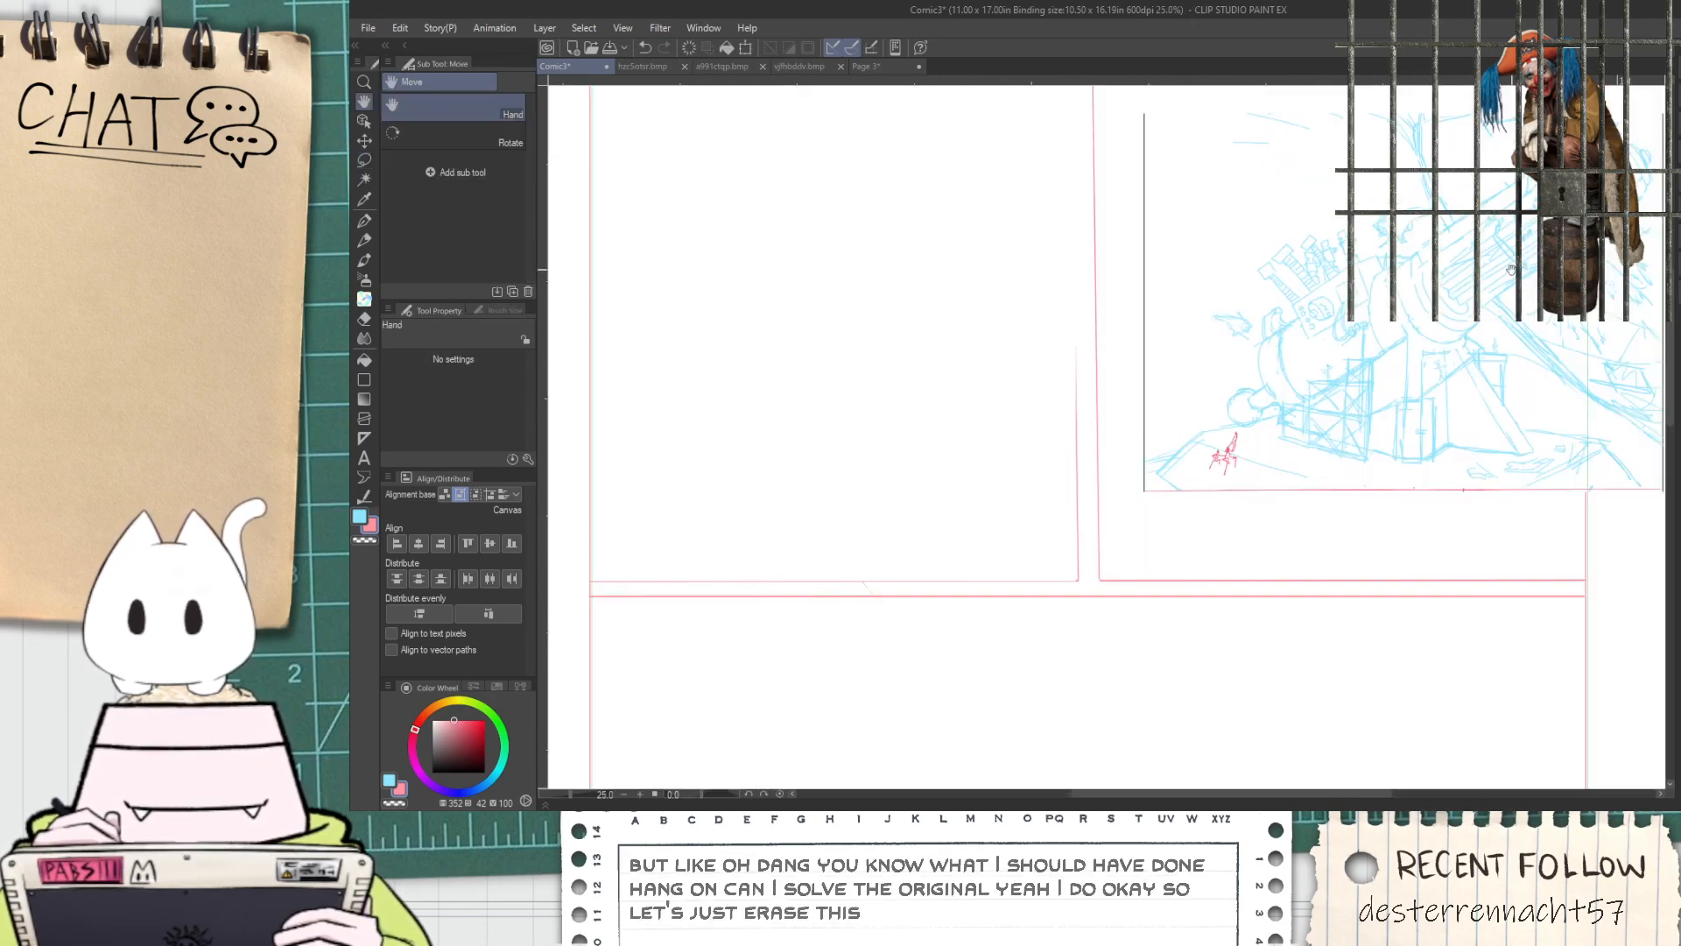
pyautogui.click(1675, 190)
pyautogui.click(1674, 113)
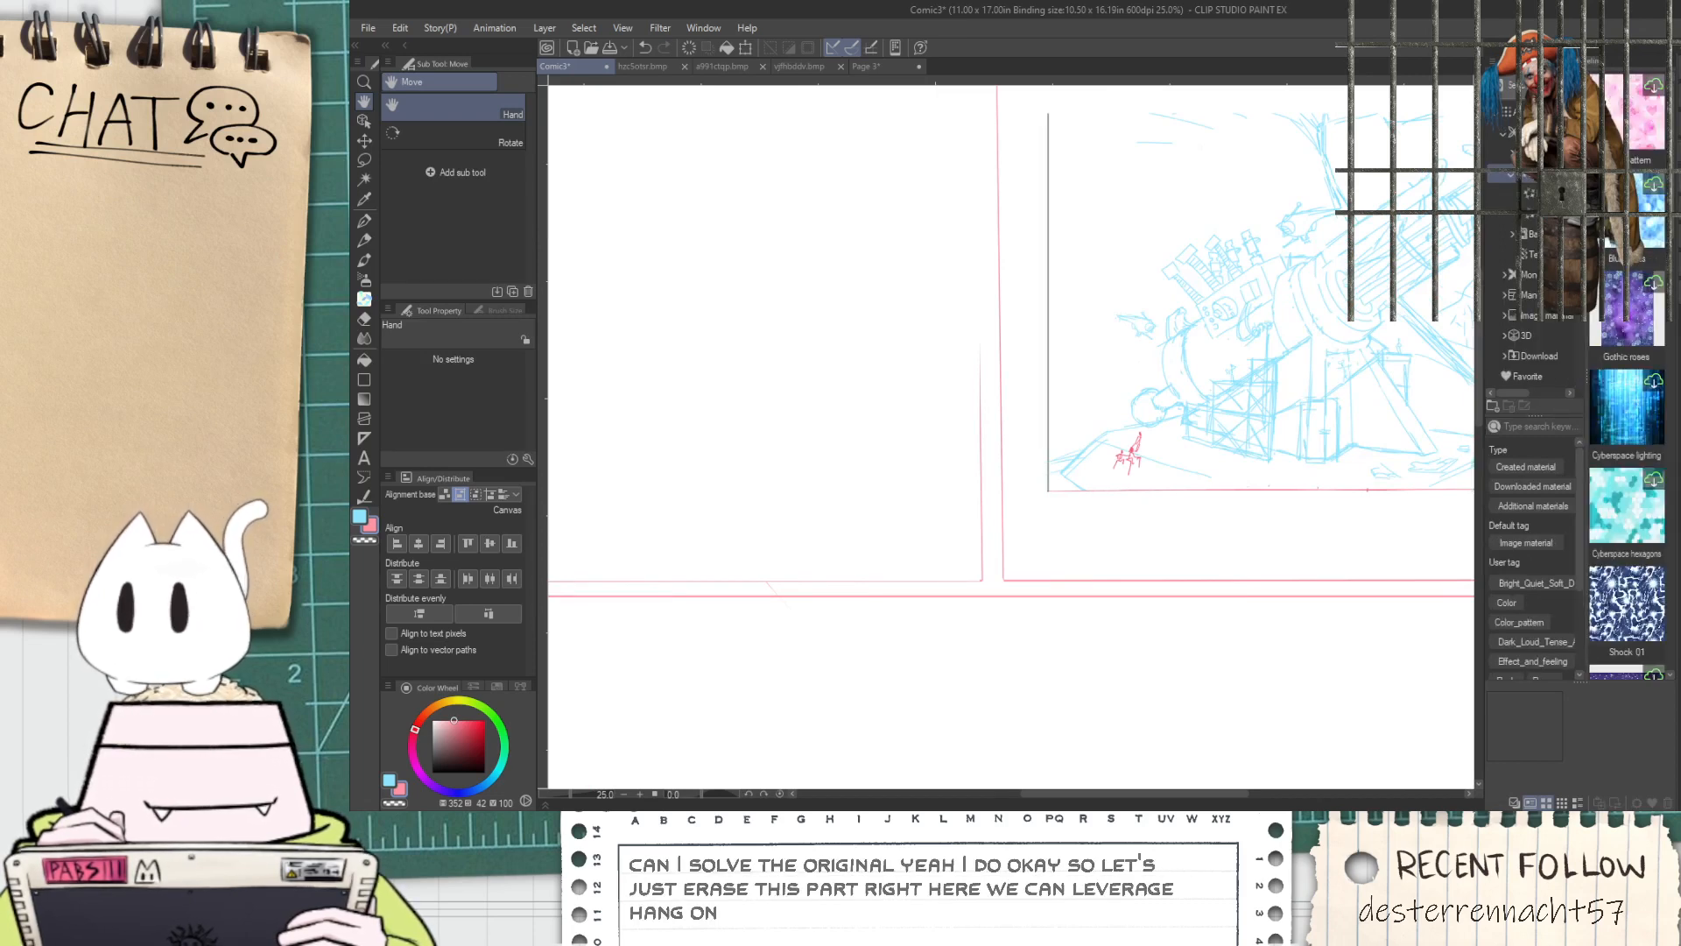
pyautogui.click(1566, 335)
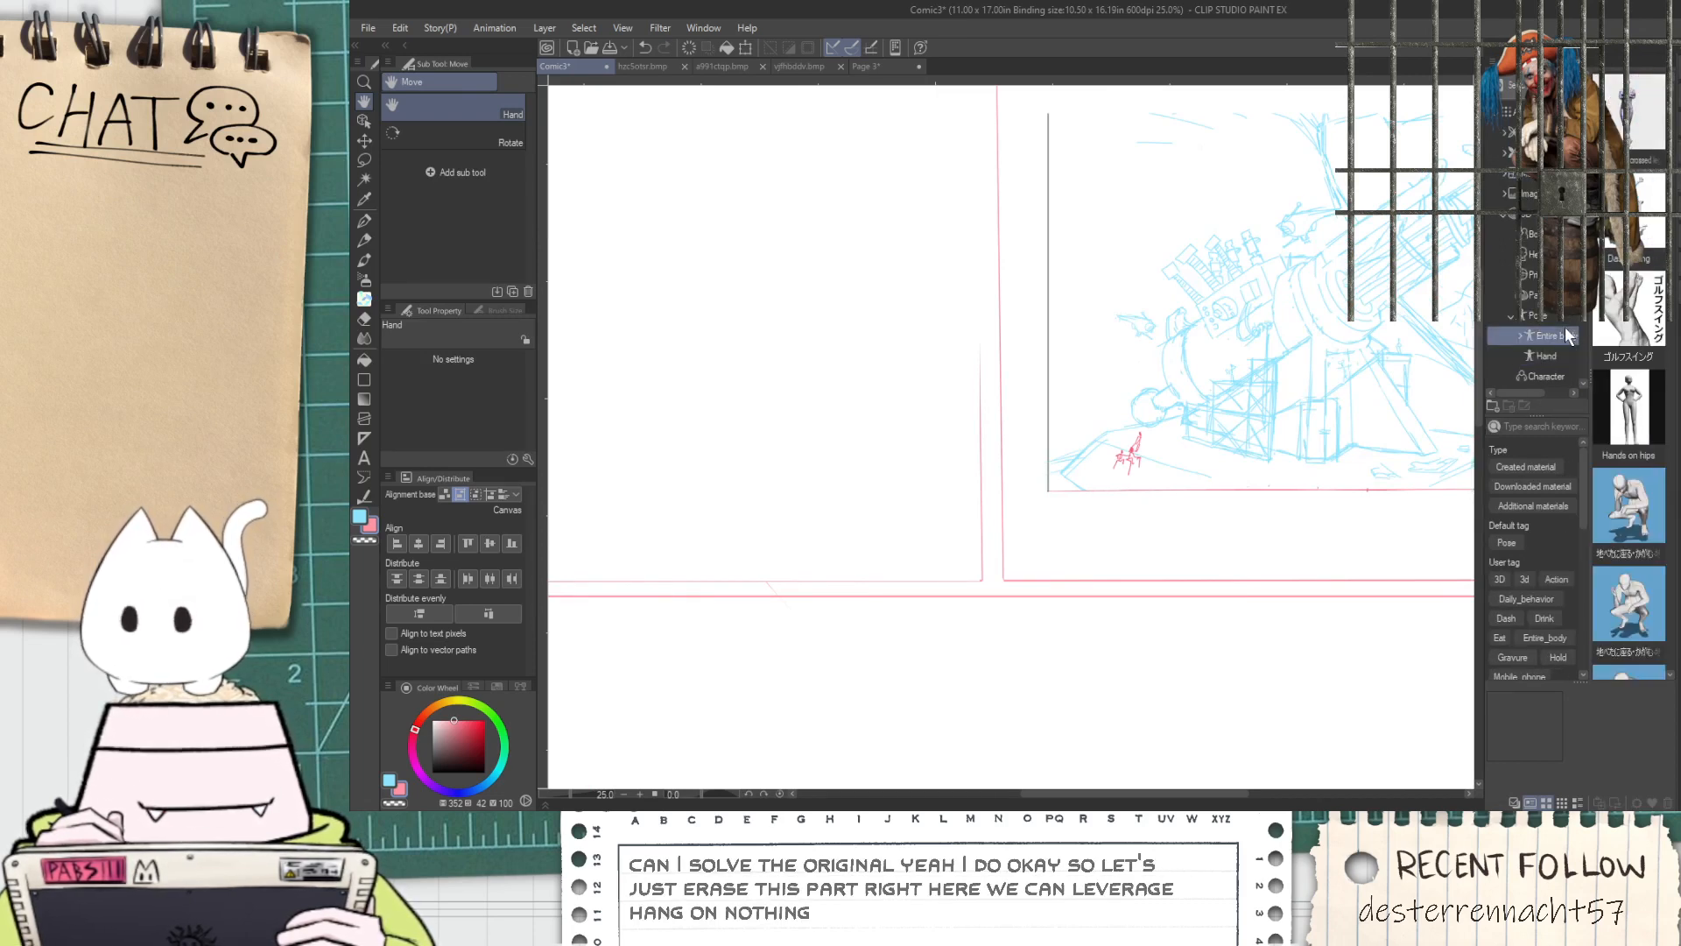
pyautogui.scroll(-3, 1629, 263)
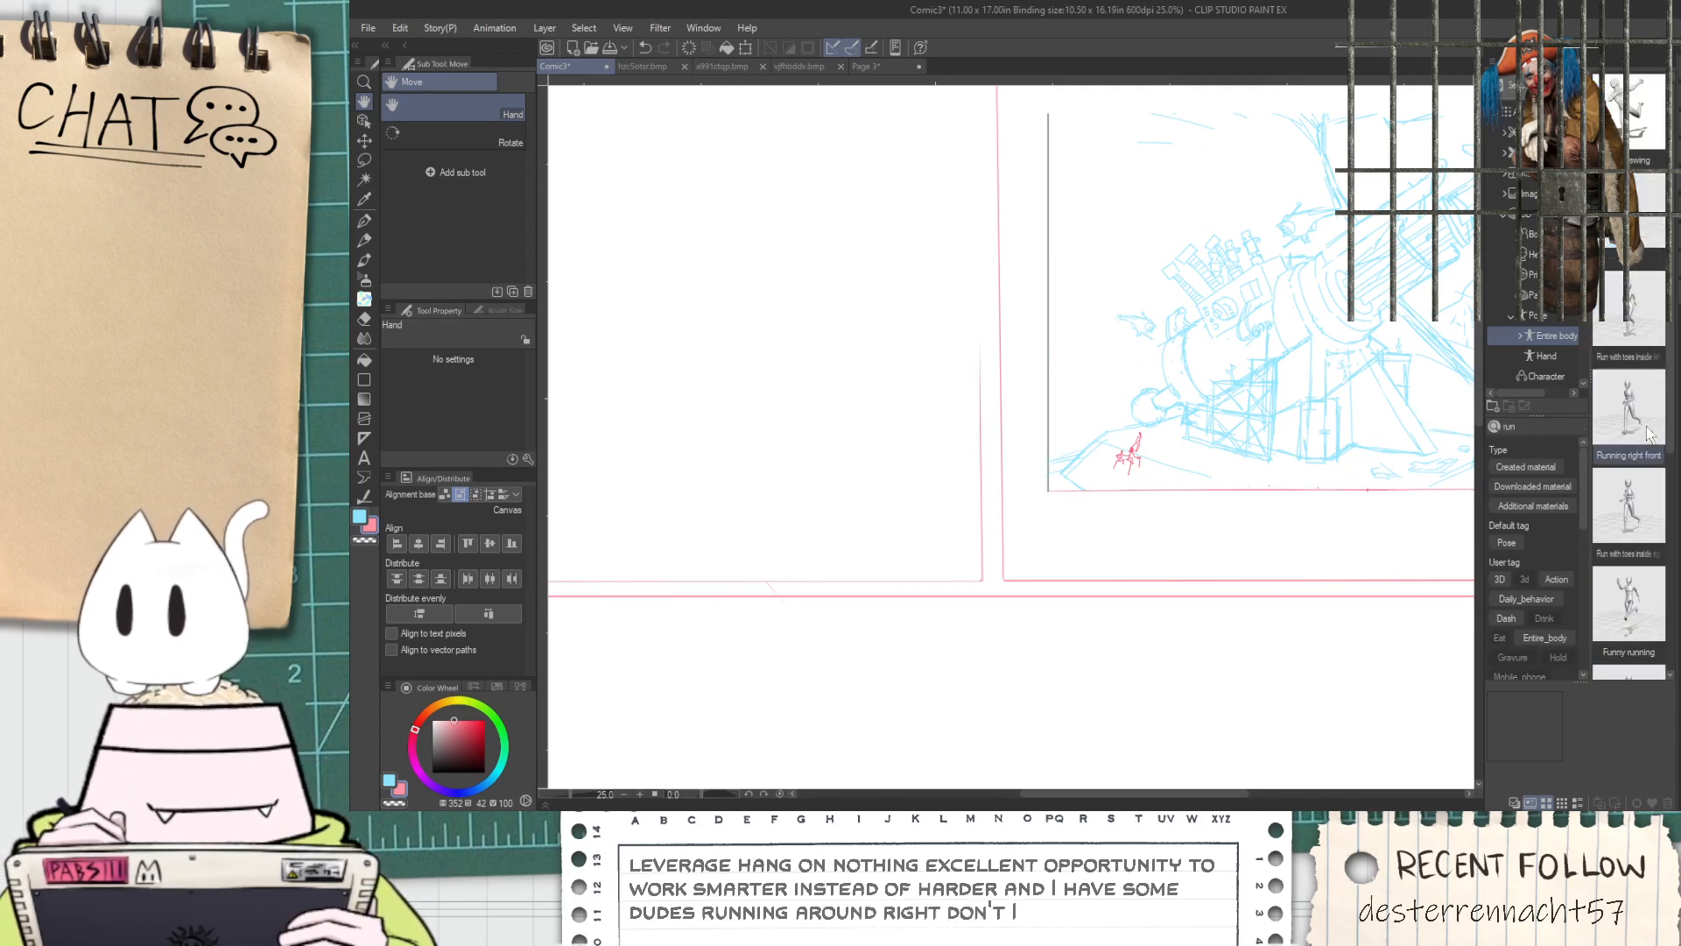
pyautogui.click(1616, 420)
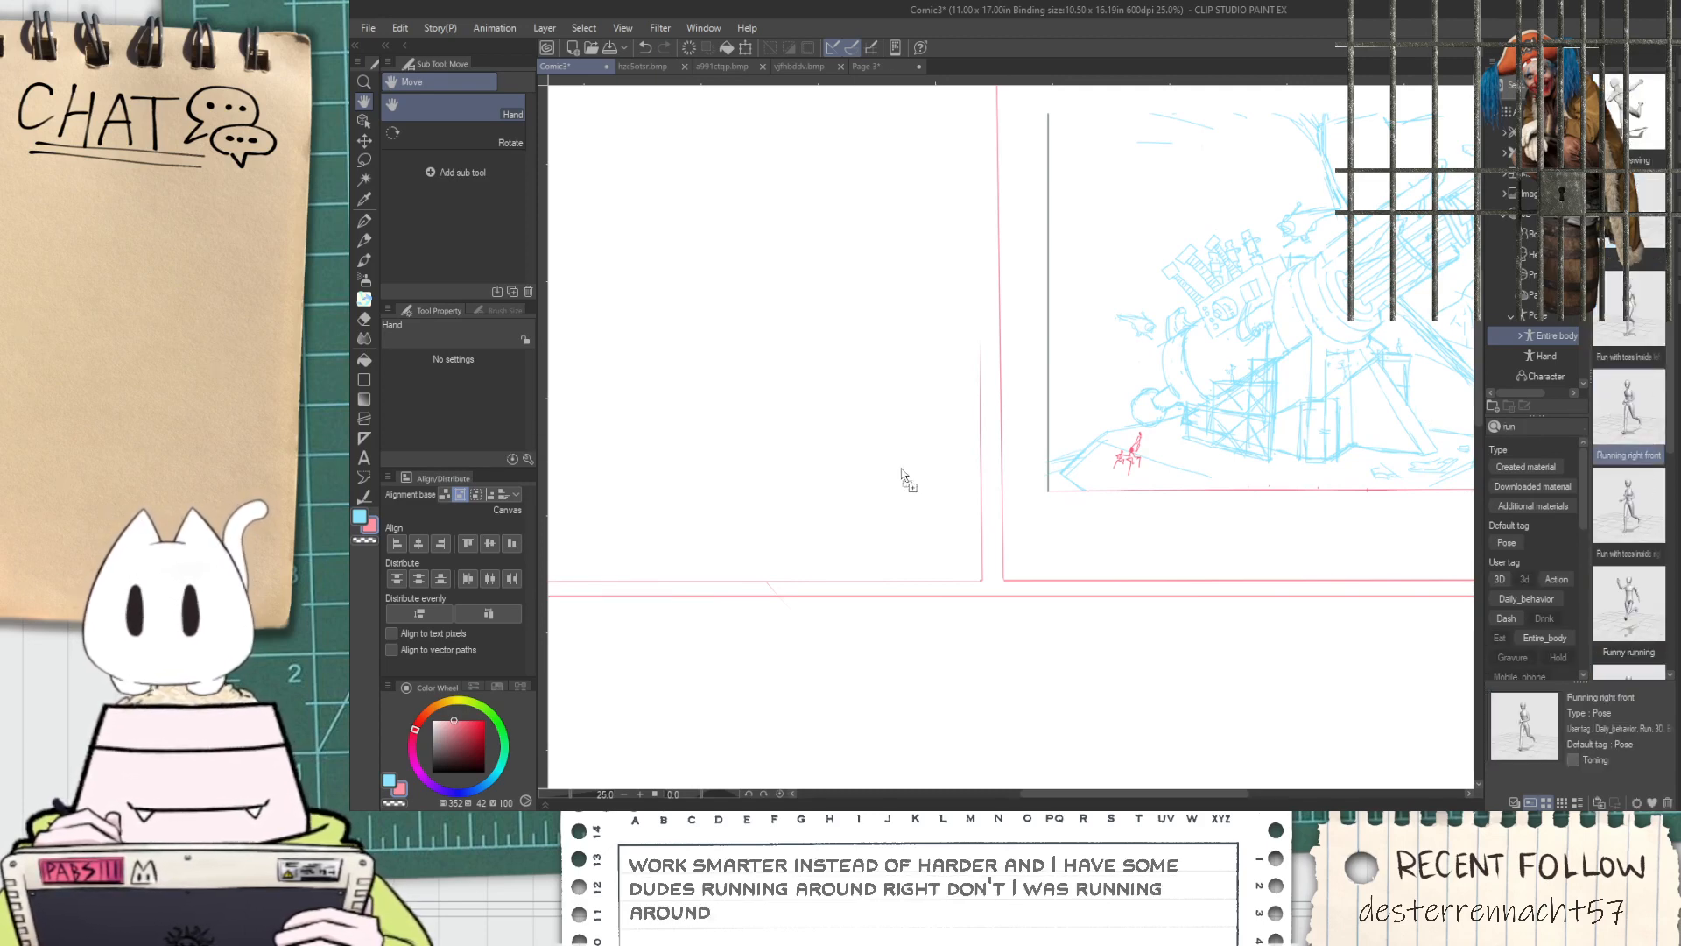
pyautogui.moveTo(905, 467); pyautogui.dragTo(908, 463)
pyautogui.scroll(-2, 880, 221)
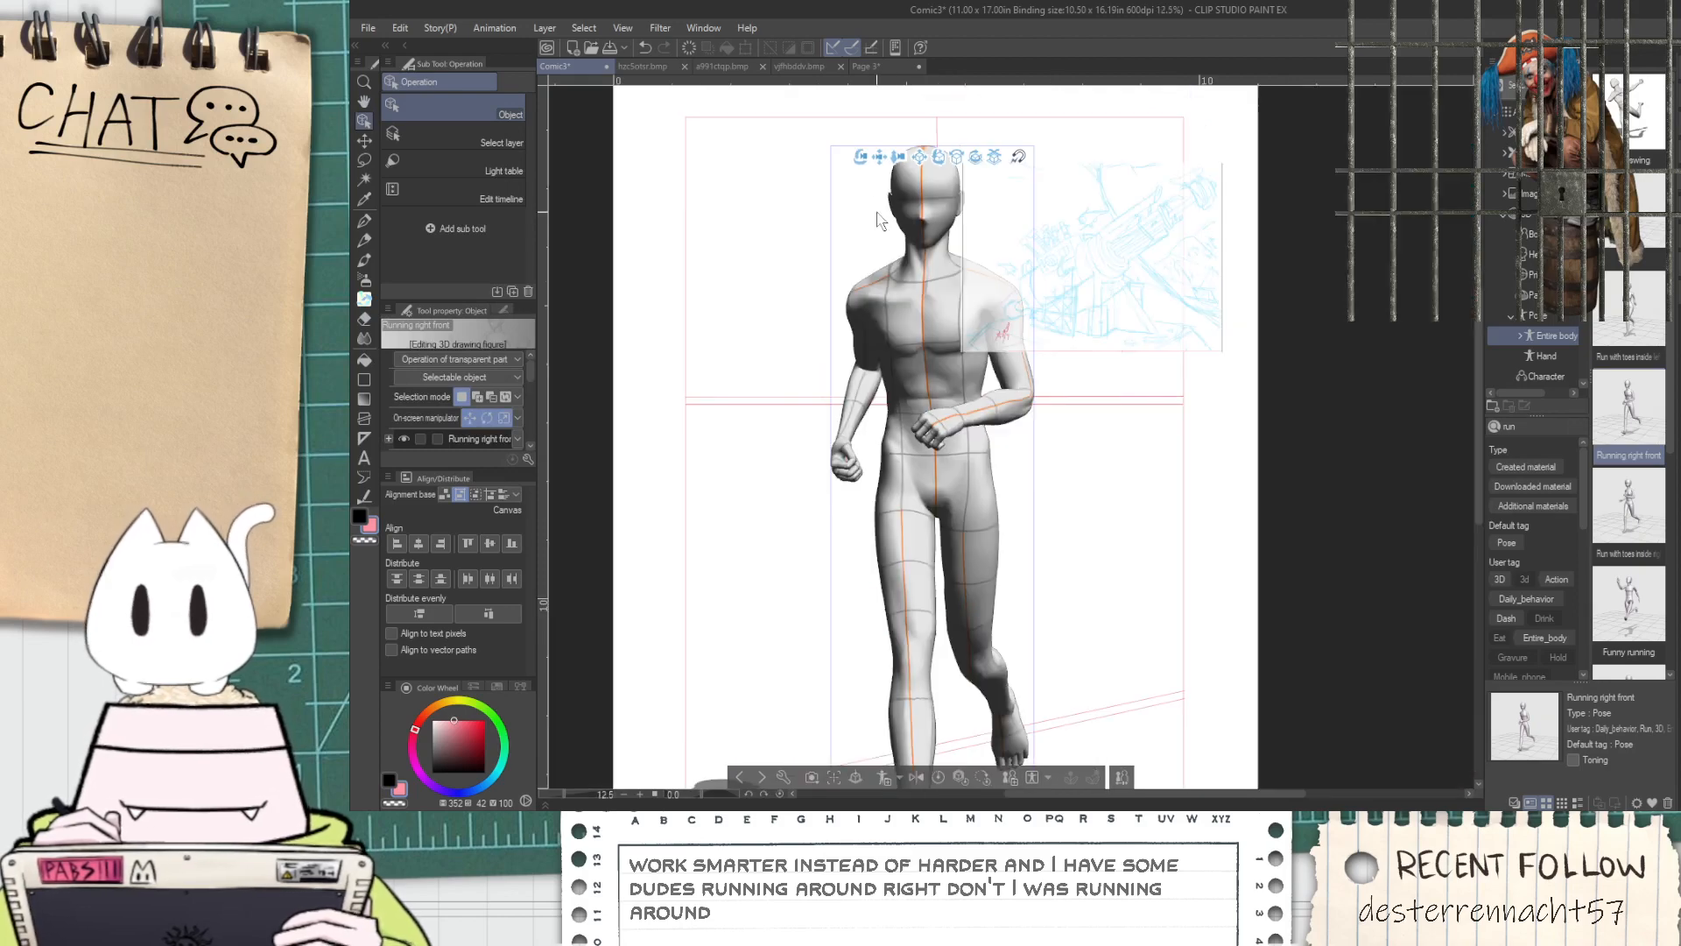
# Reframe the 3D view so the running figure appears small and stands near the upper-left panel's lower right corner
pyautogui.moveTo(898, 159); pyautogui.dragTo(779, 2)
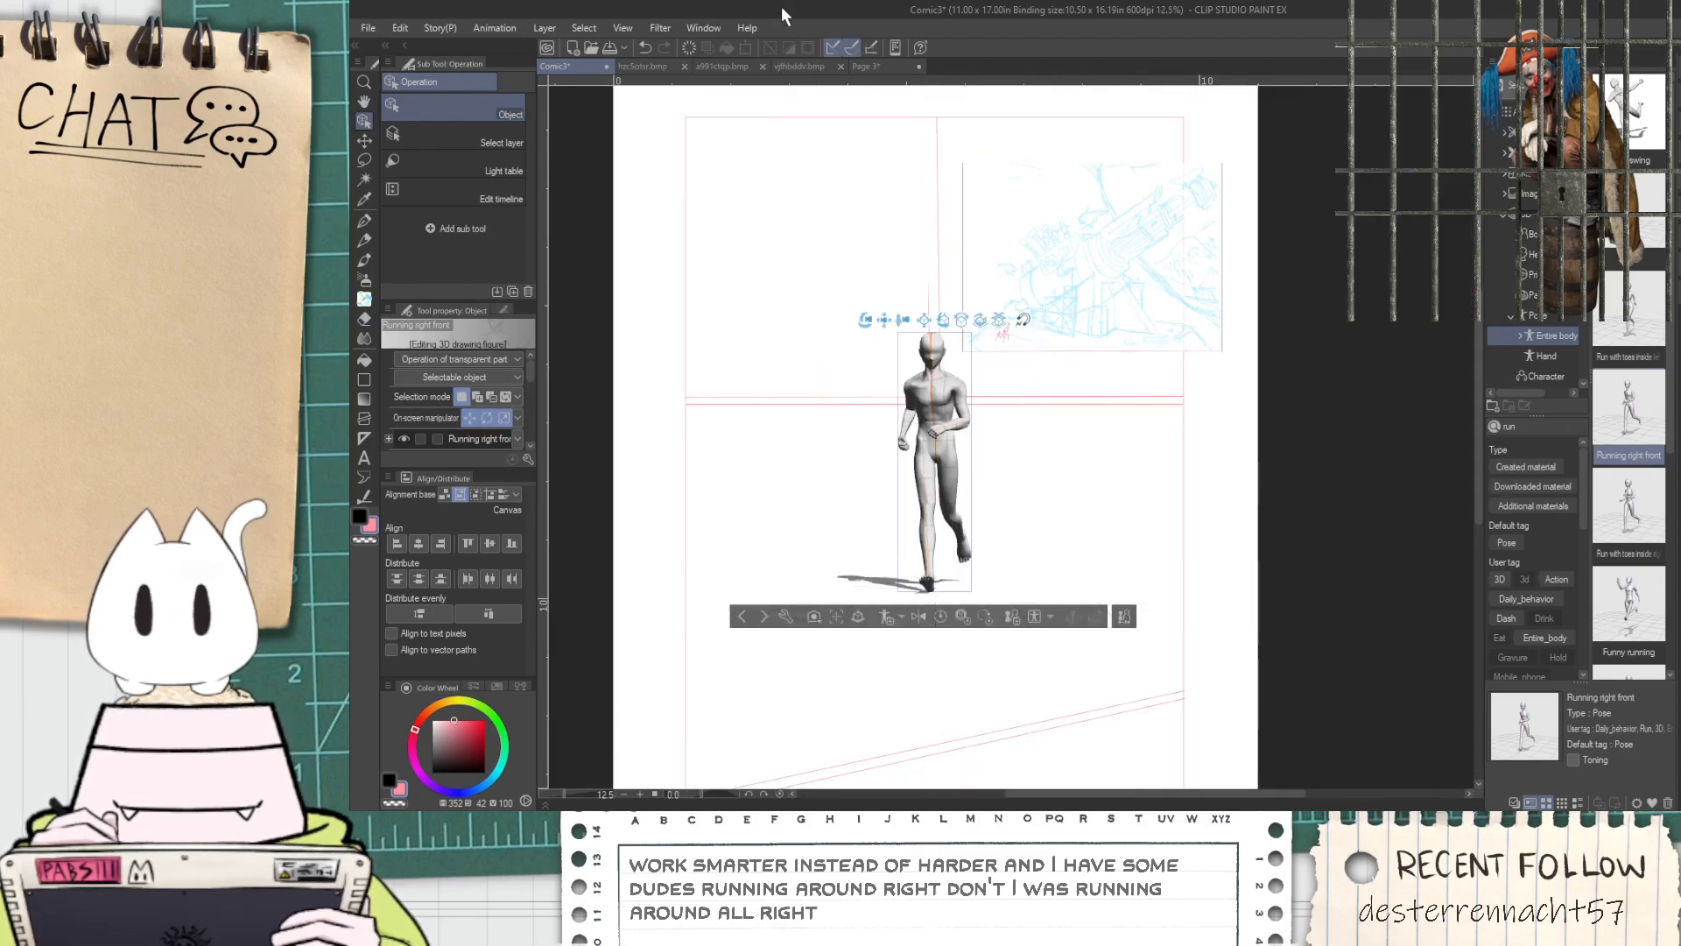
pyautogui.moveTo(884, 326); pyautogui.dragTo(787, 112)
pyautogui.scroll(2, 833, 315)
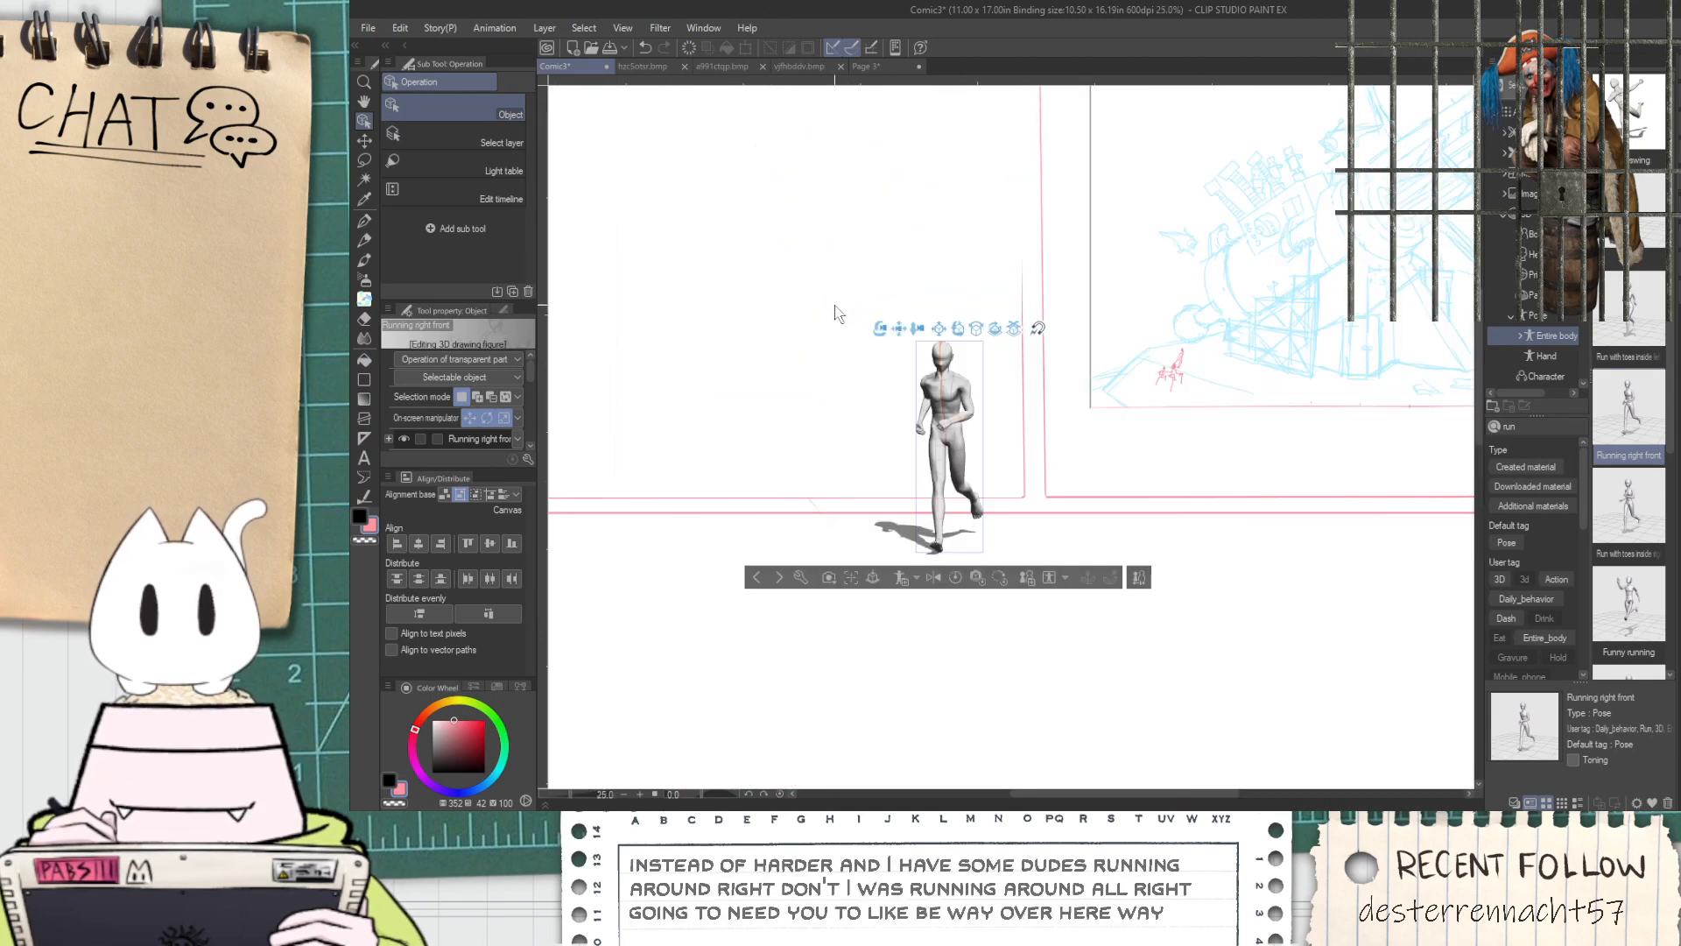
pyautogui.moveTo(885, 336); pyautogui.dragTo(976, 267)
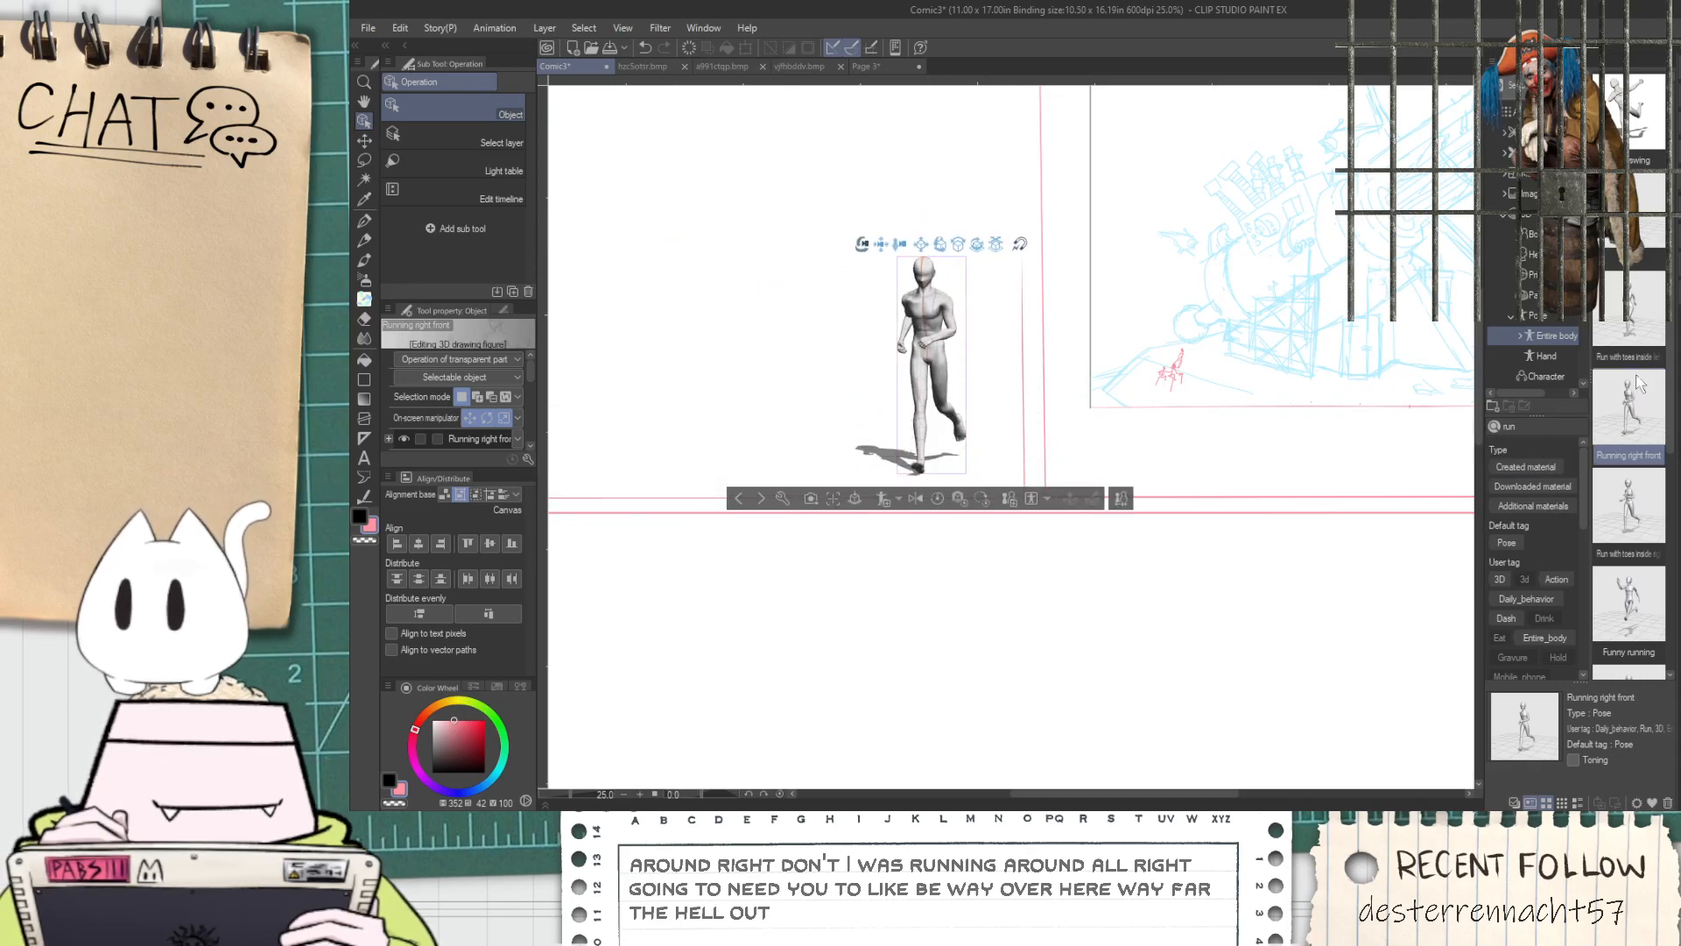
# Add the Funny running 3D figure to the scene and place it close beside the first runner, on the left
pyautogui.moveTo(1628, 604); pyautogui.dragTo(787, 378)
pyautogui.moveTo(840, 202); pyautogui.dragTo(656, 256)
pyautogui.scroll(-3, 656, 267)
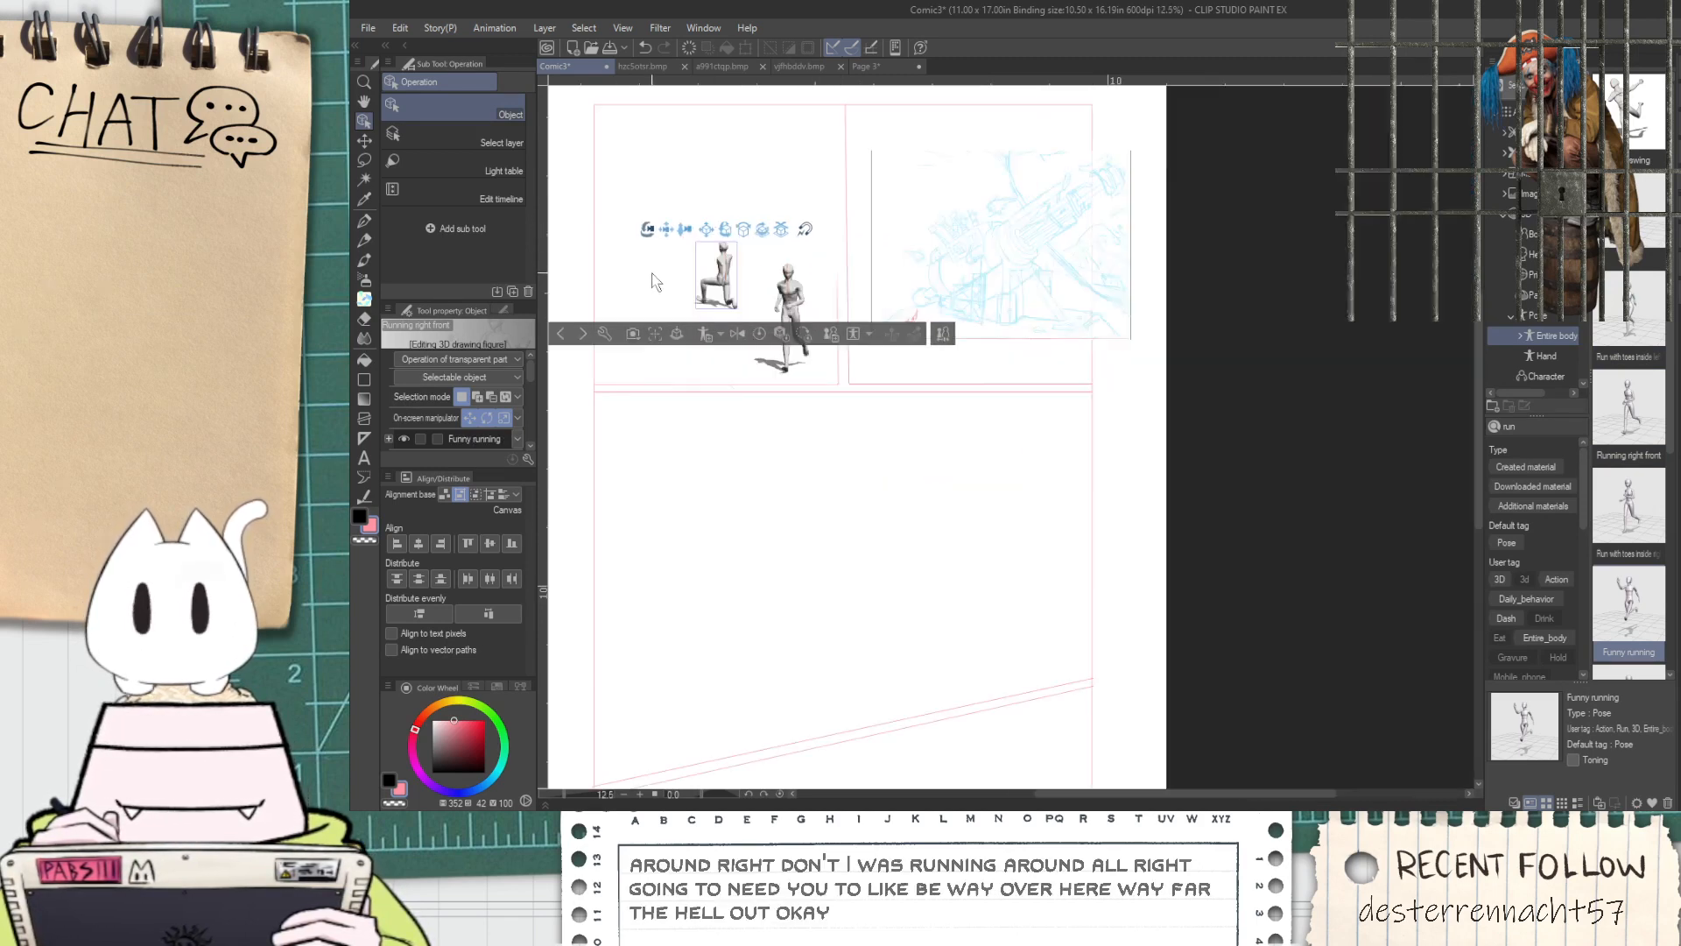
pyautogui.scroll(3, 626, 265)
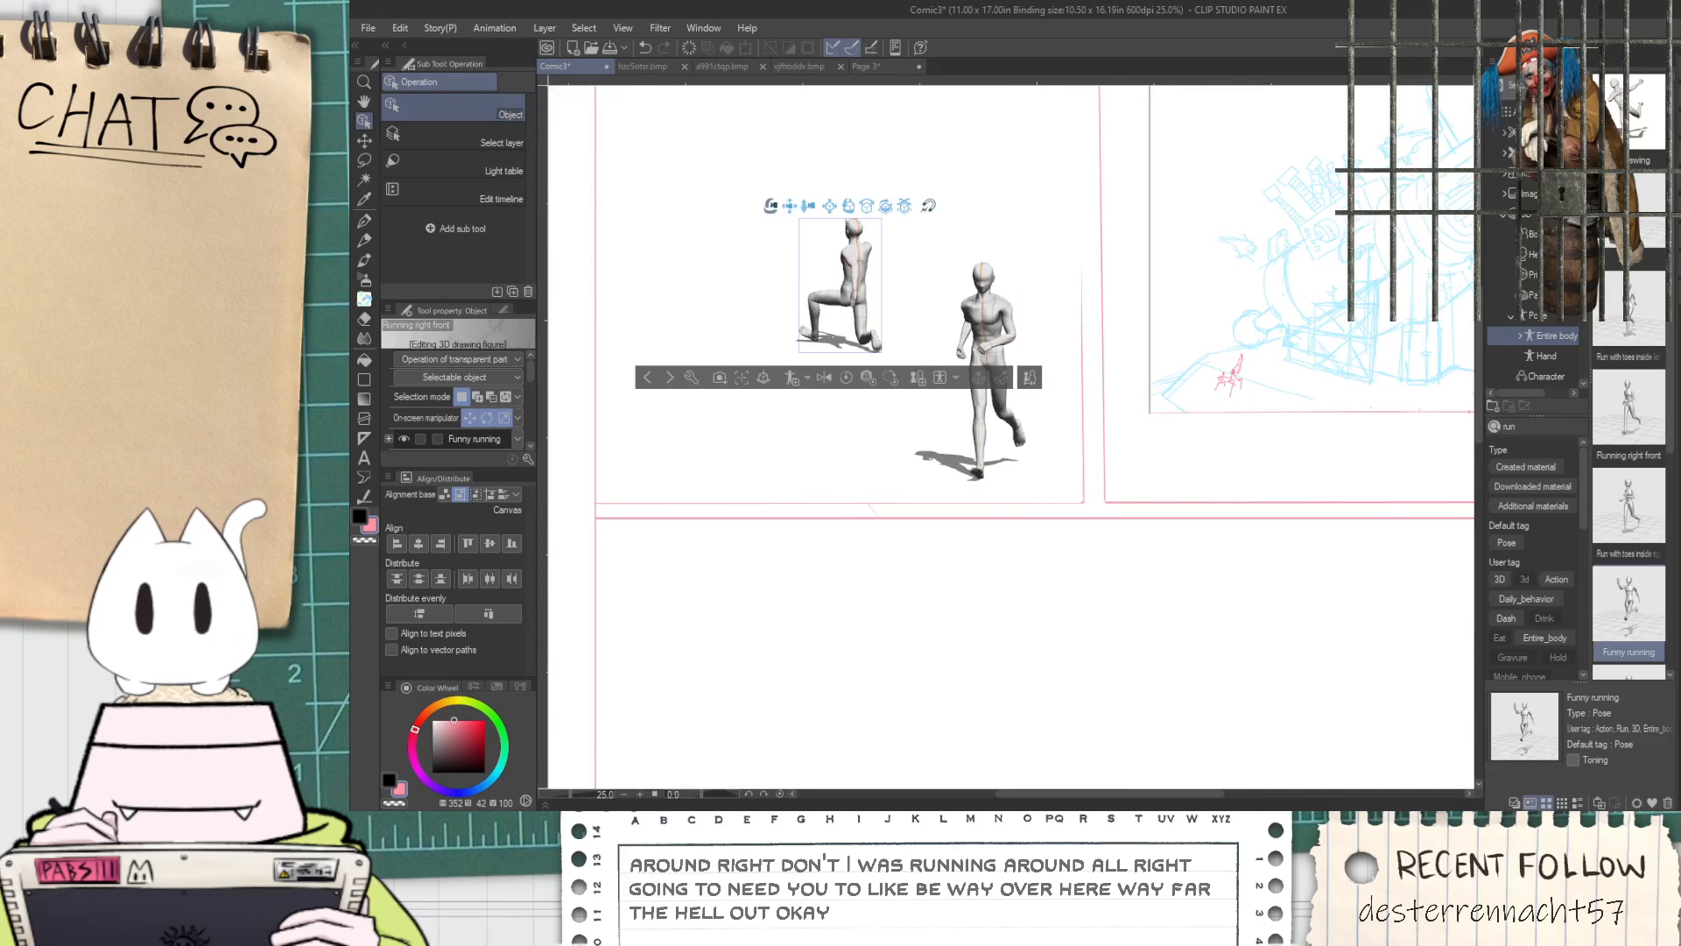
pyautogui.moveTo(767, 208); pyautogui.dragTo(767, 173)
pyautogui.moveTo(847, 386); pyautogui.dragTo(852, 432)
pyautogui.moveTo(1014, 144); pyautogui.dragTo(1245, 436)
# Find the Prism among the 3D primitive materials and place it to the left of the two figures
pyautogui.click(1528, 234)
pyautogui.click(1528, 274)
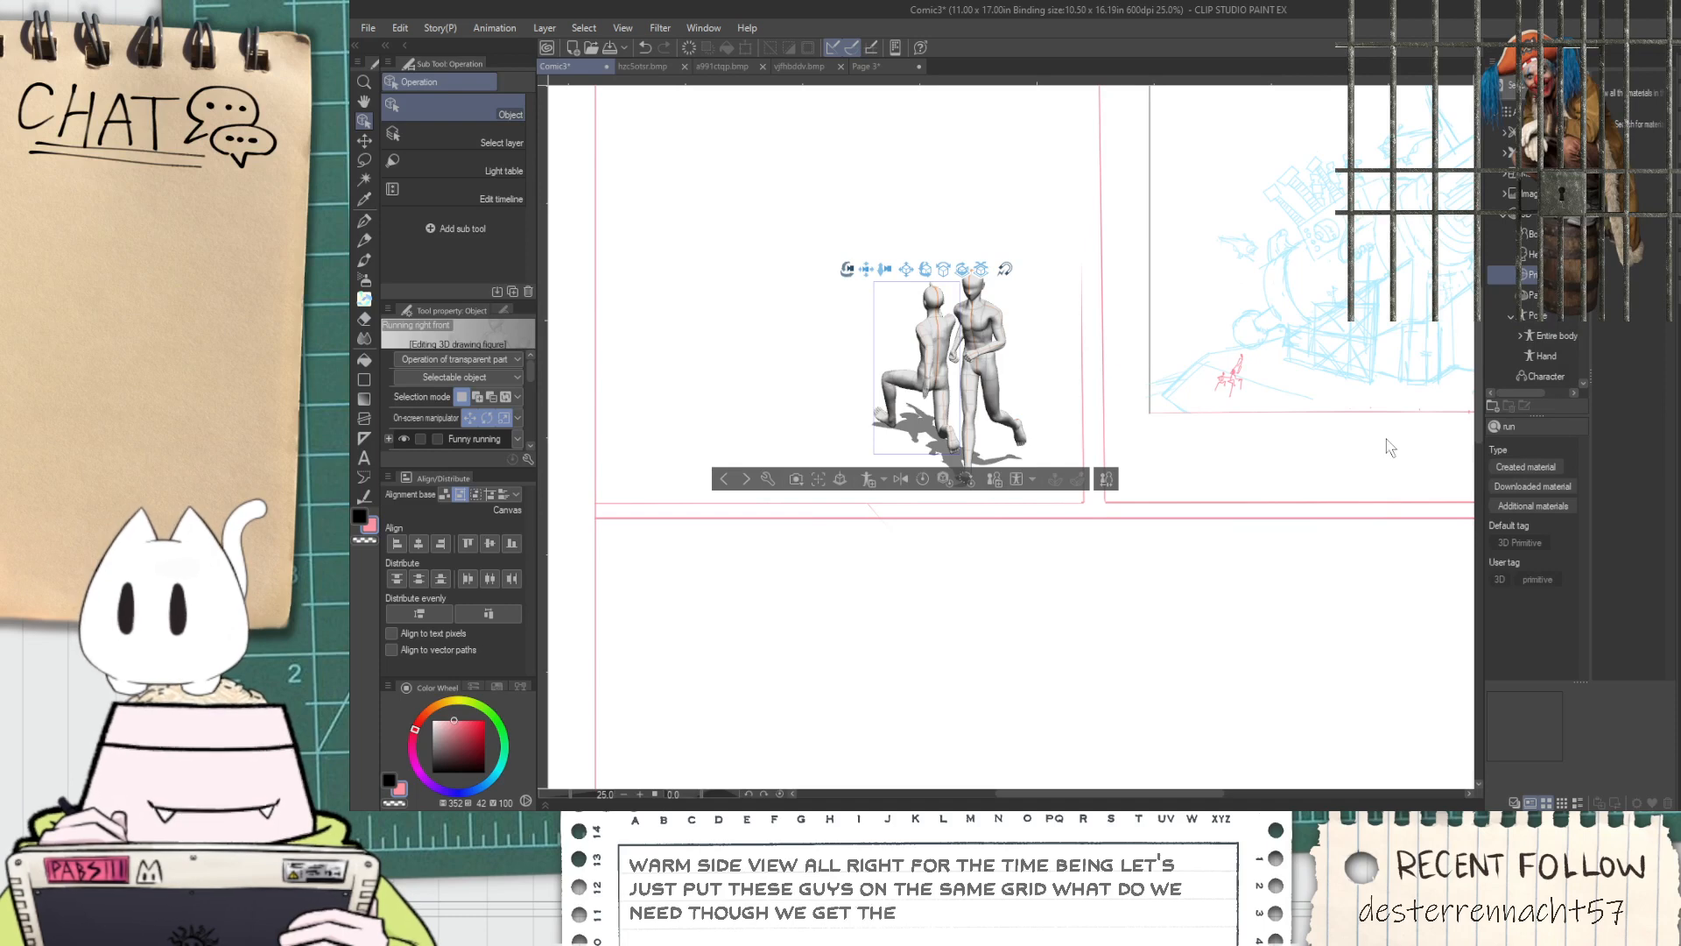
pyautogui.click(1631, 446)
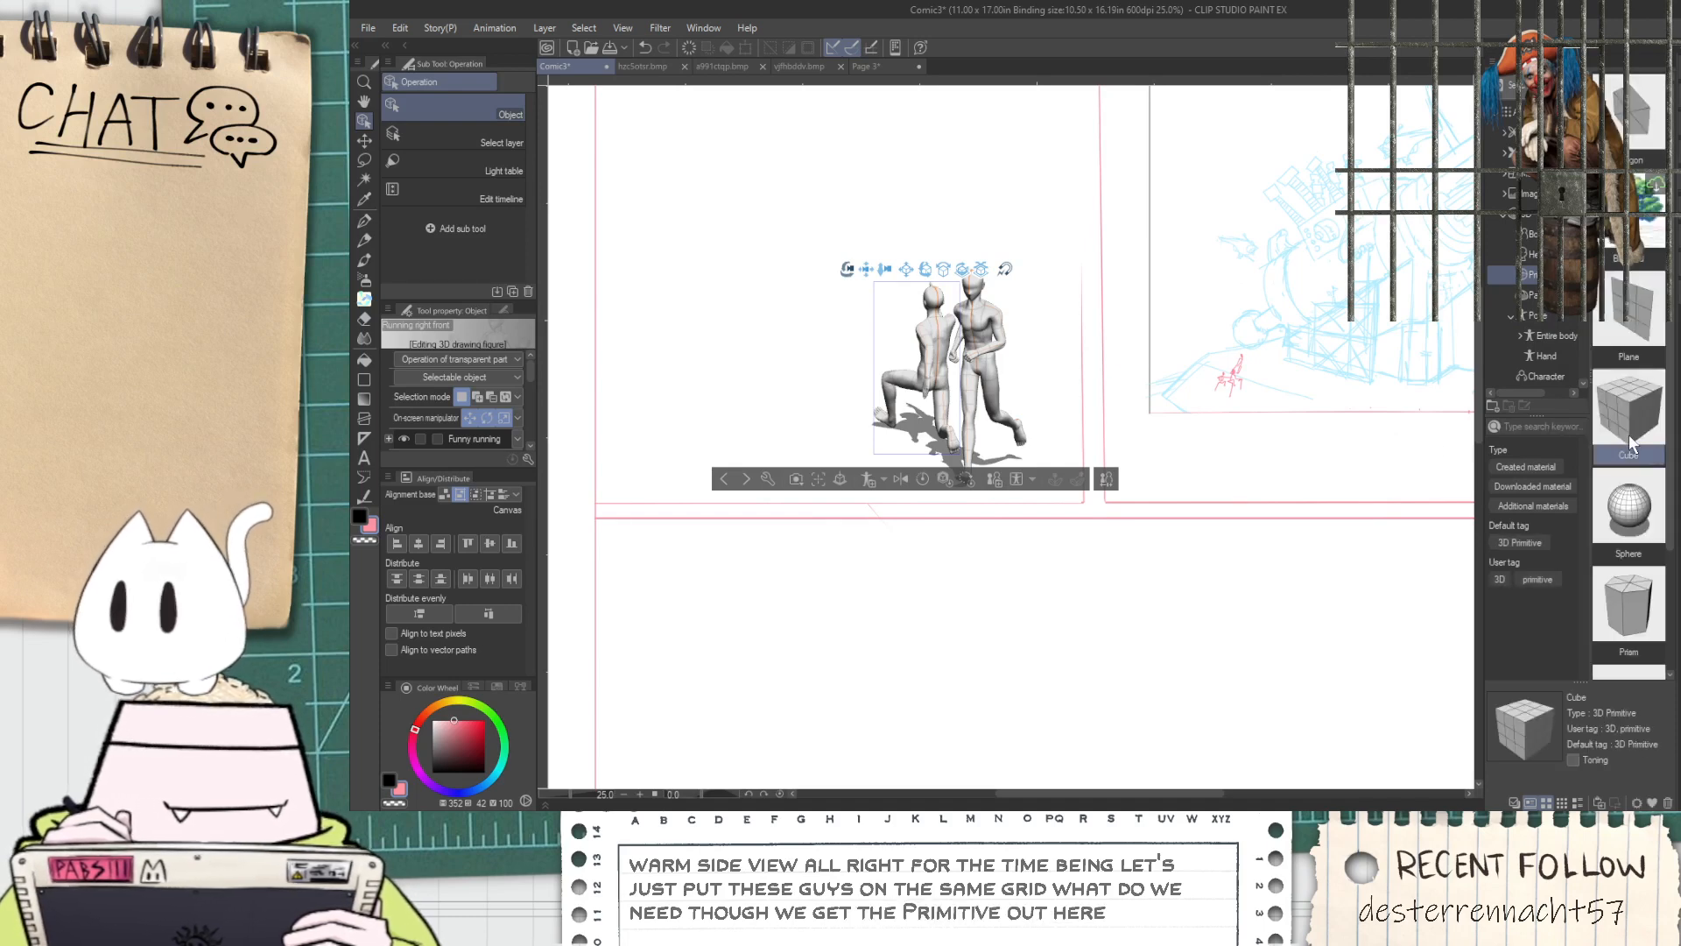
pyautogui.scroll(-1, 1624, 523)
pyautogui.click(1624, 523)
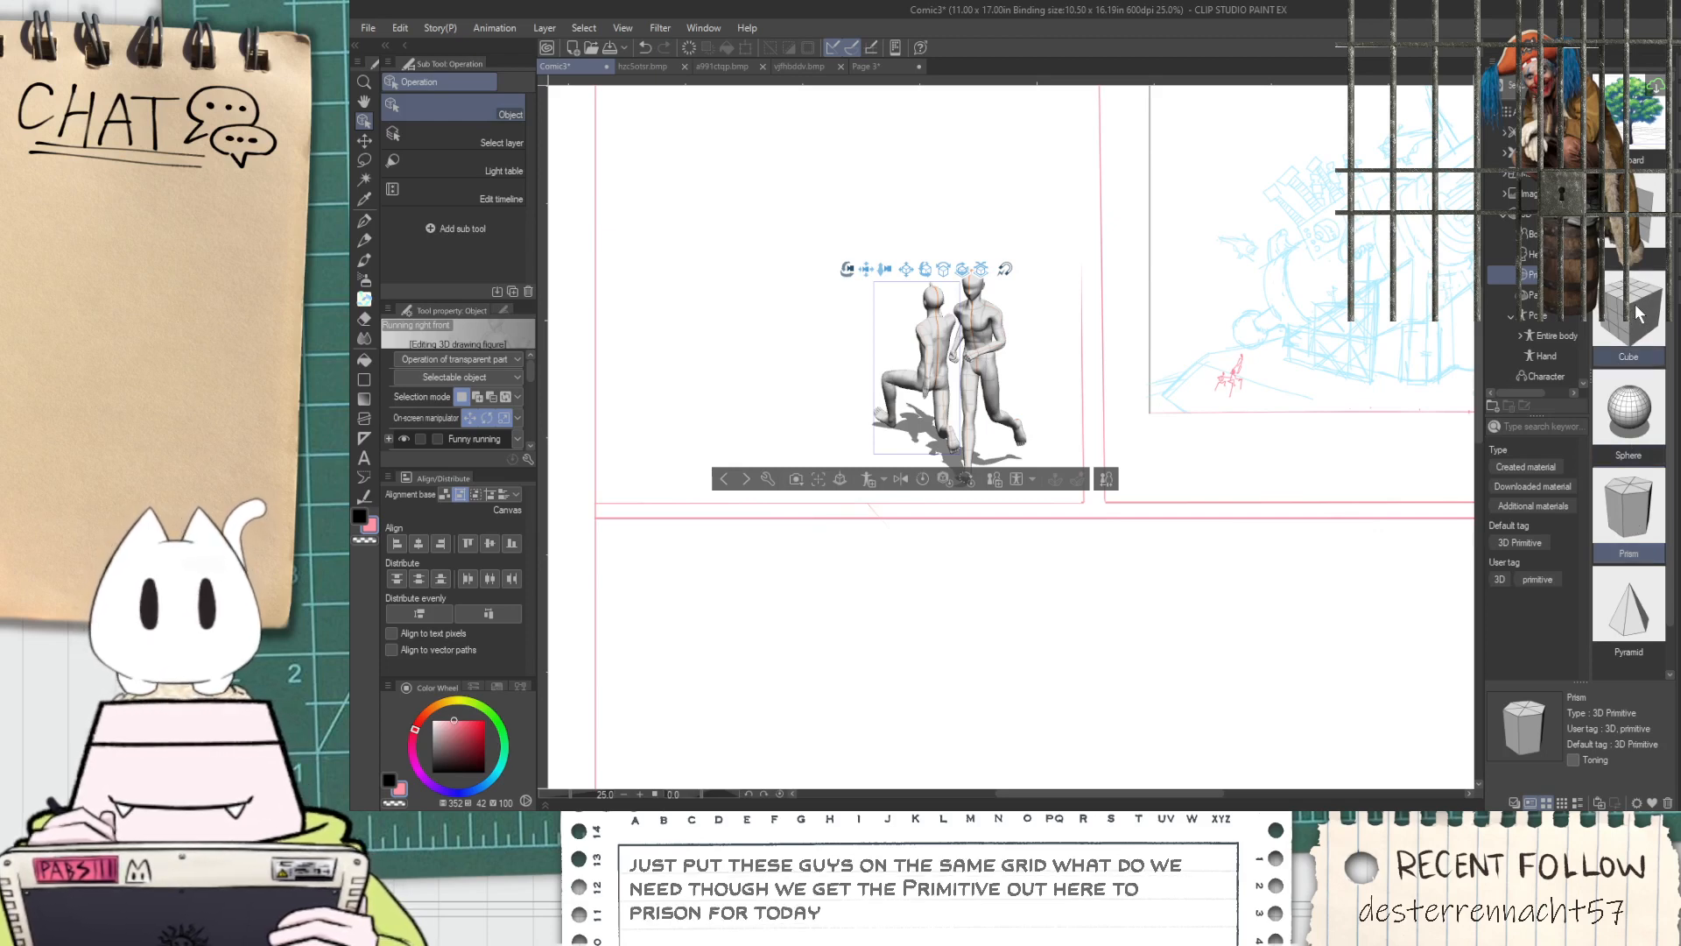
pyautogui.scroll(-1, 1664, 368)
pyautogui.scroll(2, 1640, 402)
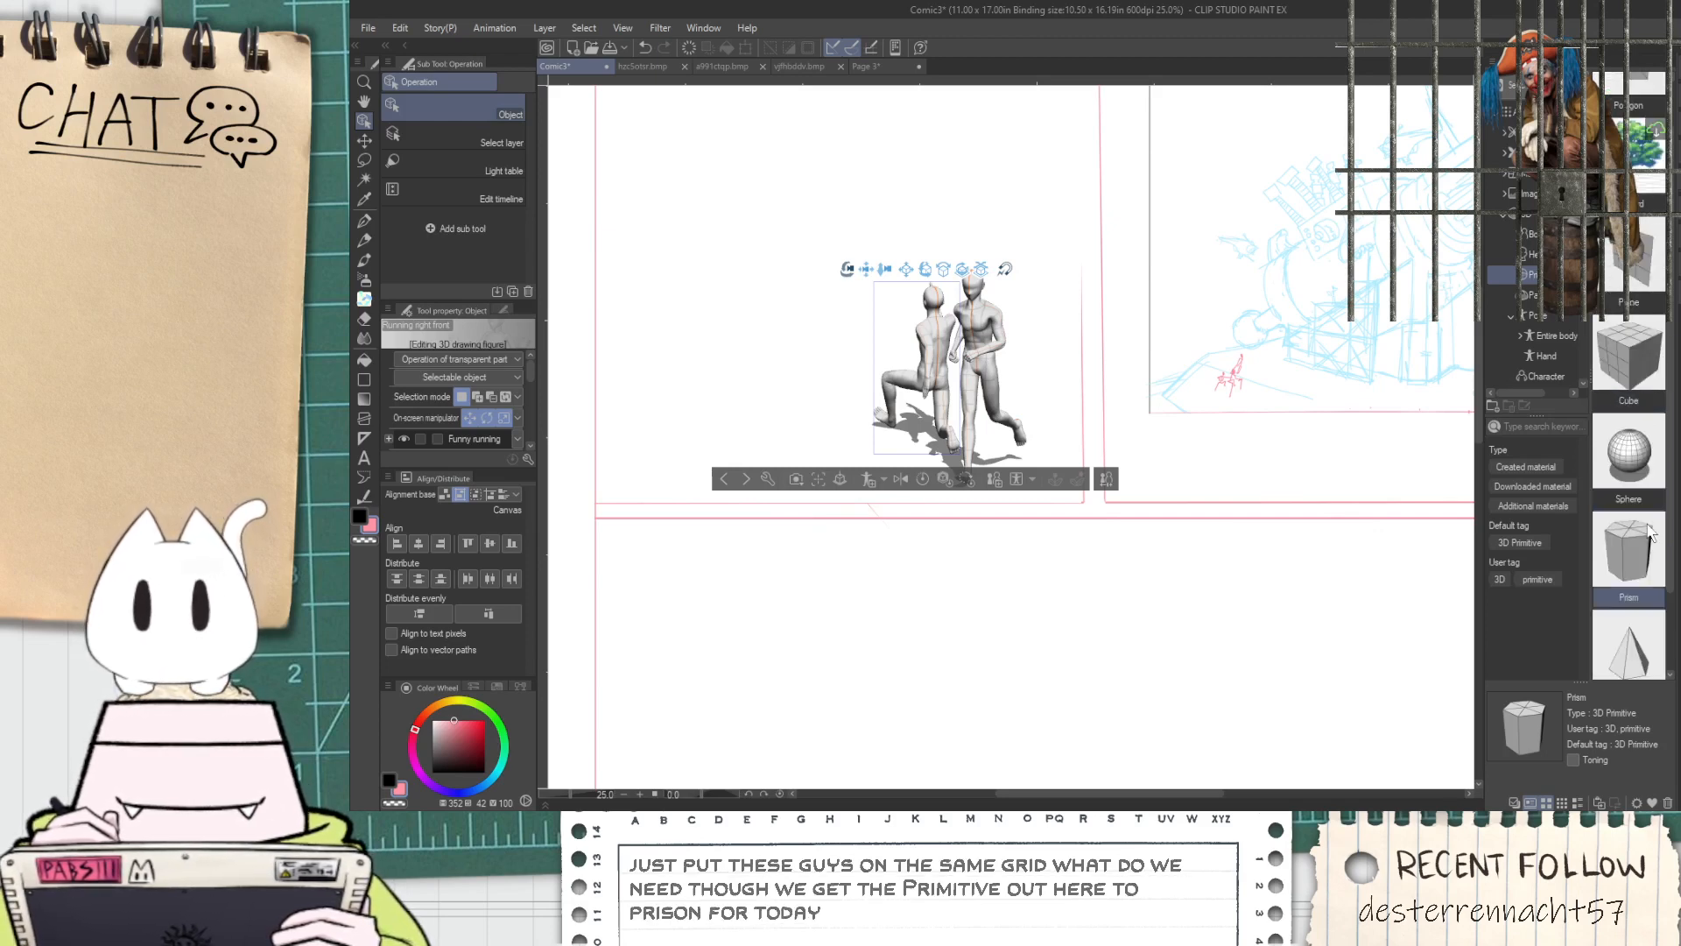
pyautogui.moveTo(423, 405); pyautogui.dragTo(774, 385)
pyautogui.click(773, 305)
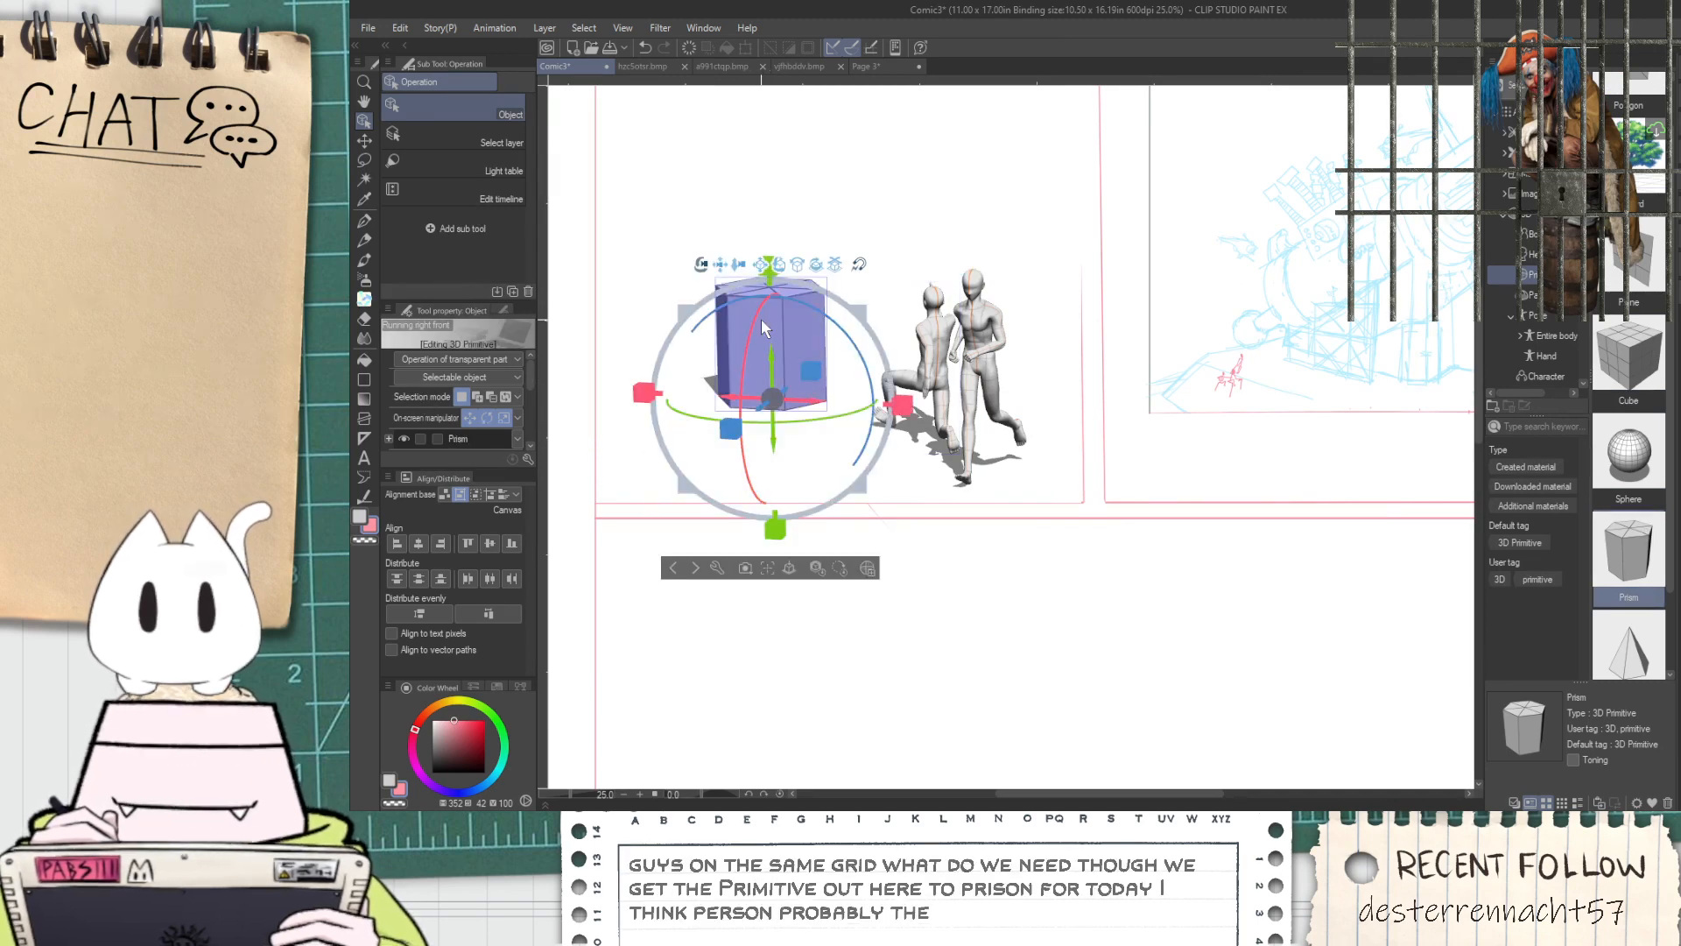
# Stretch the prism into a long column and rotate it so it slants up to the right like a cannon barrel
pyautogui.moveTo(770, 272); pyautogui.dragTo(672, 7)
pyautogui.moveTo(853, 403); pyautogui.dragTo(928, 147)
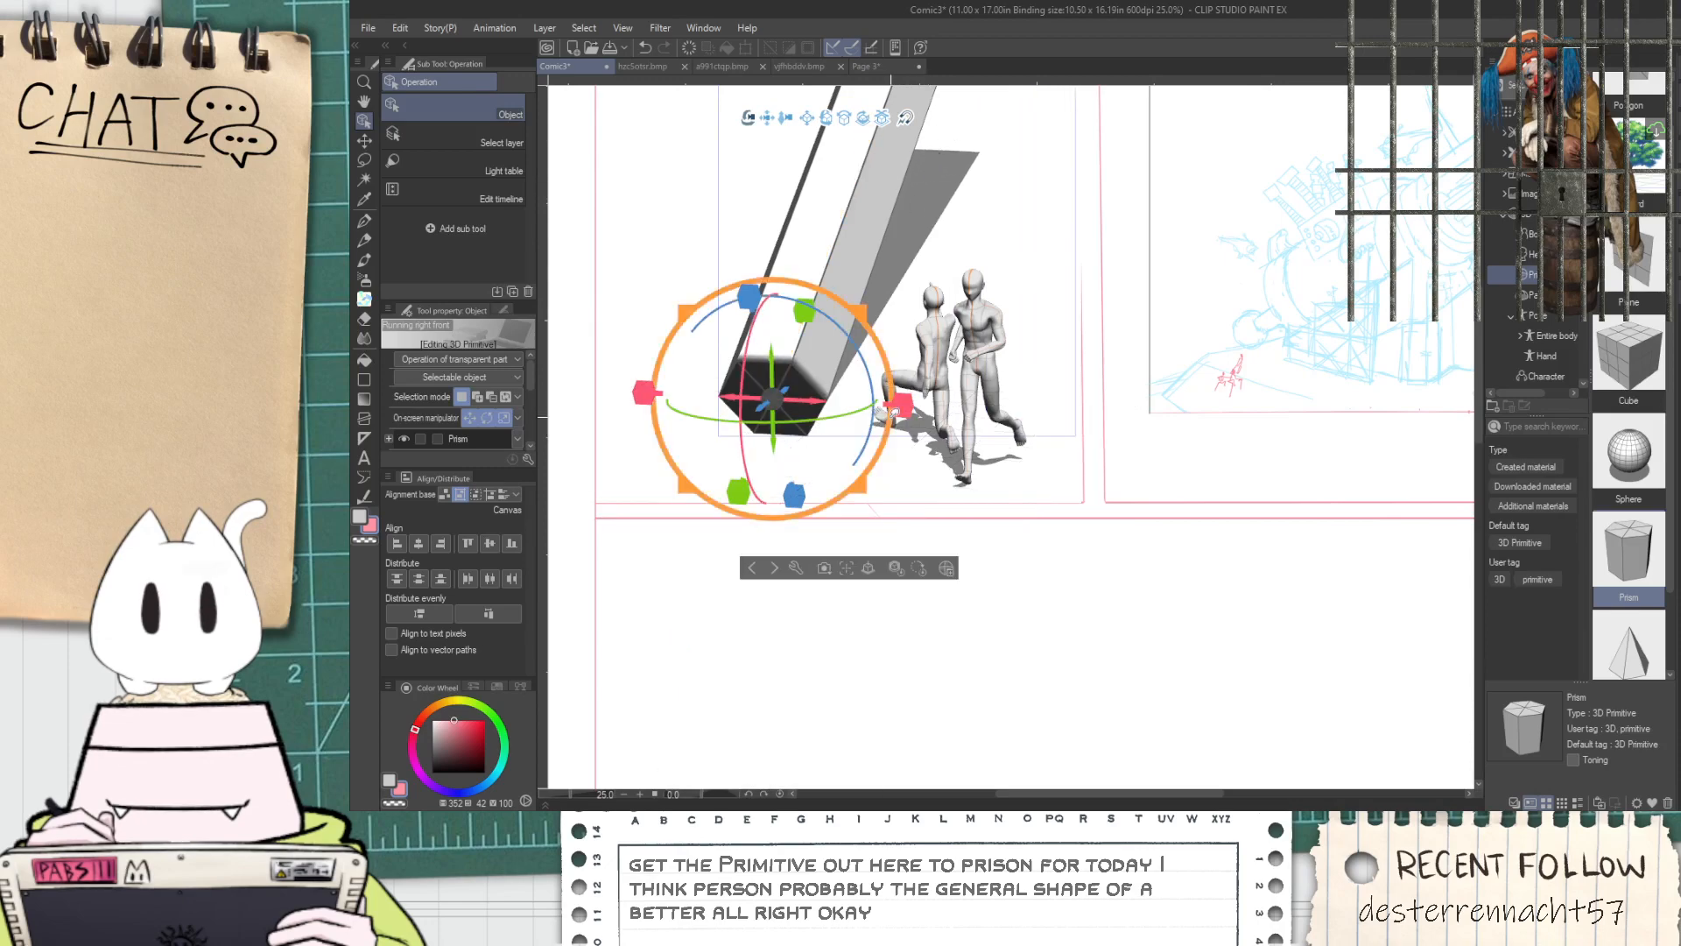
pyautogui.moveTo(854, 413); pyautogui.dragTo(848, 457)
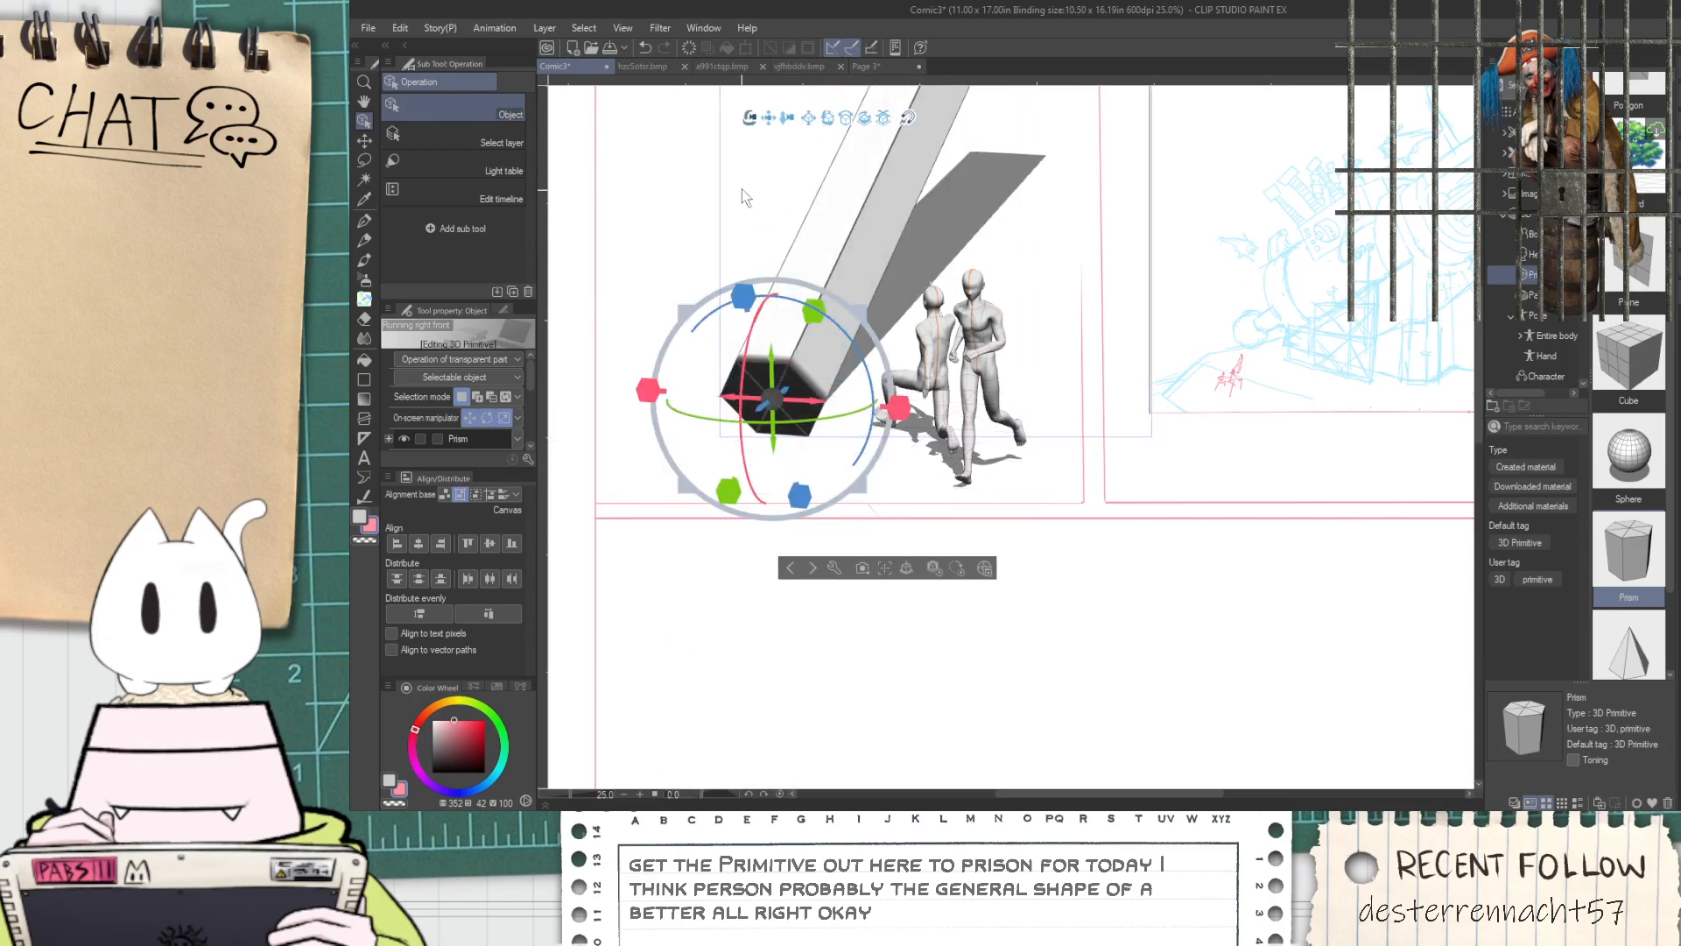
# Adjust the 3D camera so the prism's base and both figures sit lower on the page, and nudge the prism
pyautogui.moveTo(754, 125); pyautogui.dragTo(756, 93)
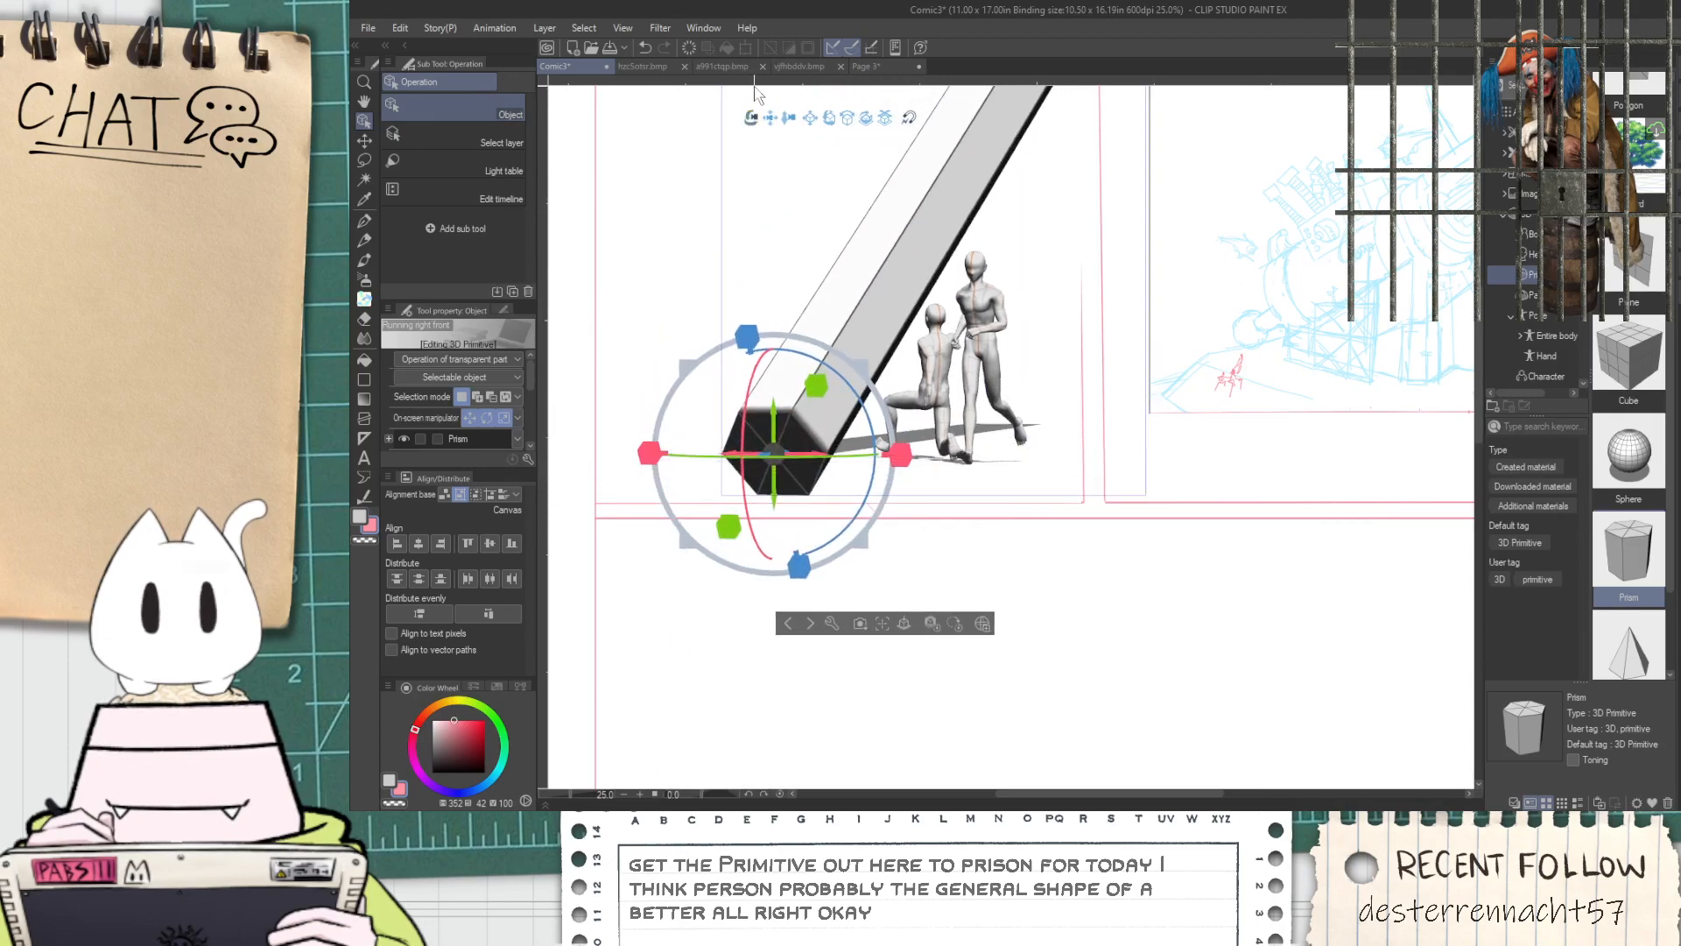
pyautogui.scroll(-5, 780, 127)
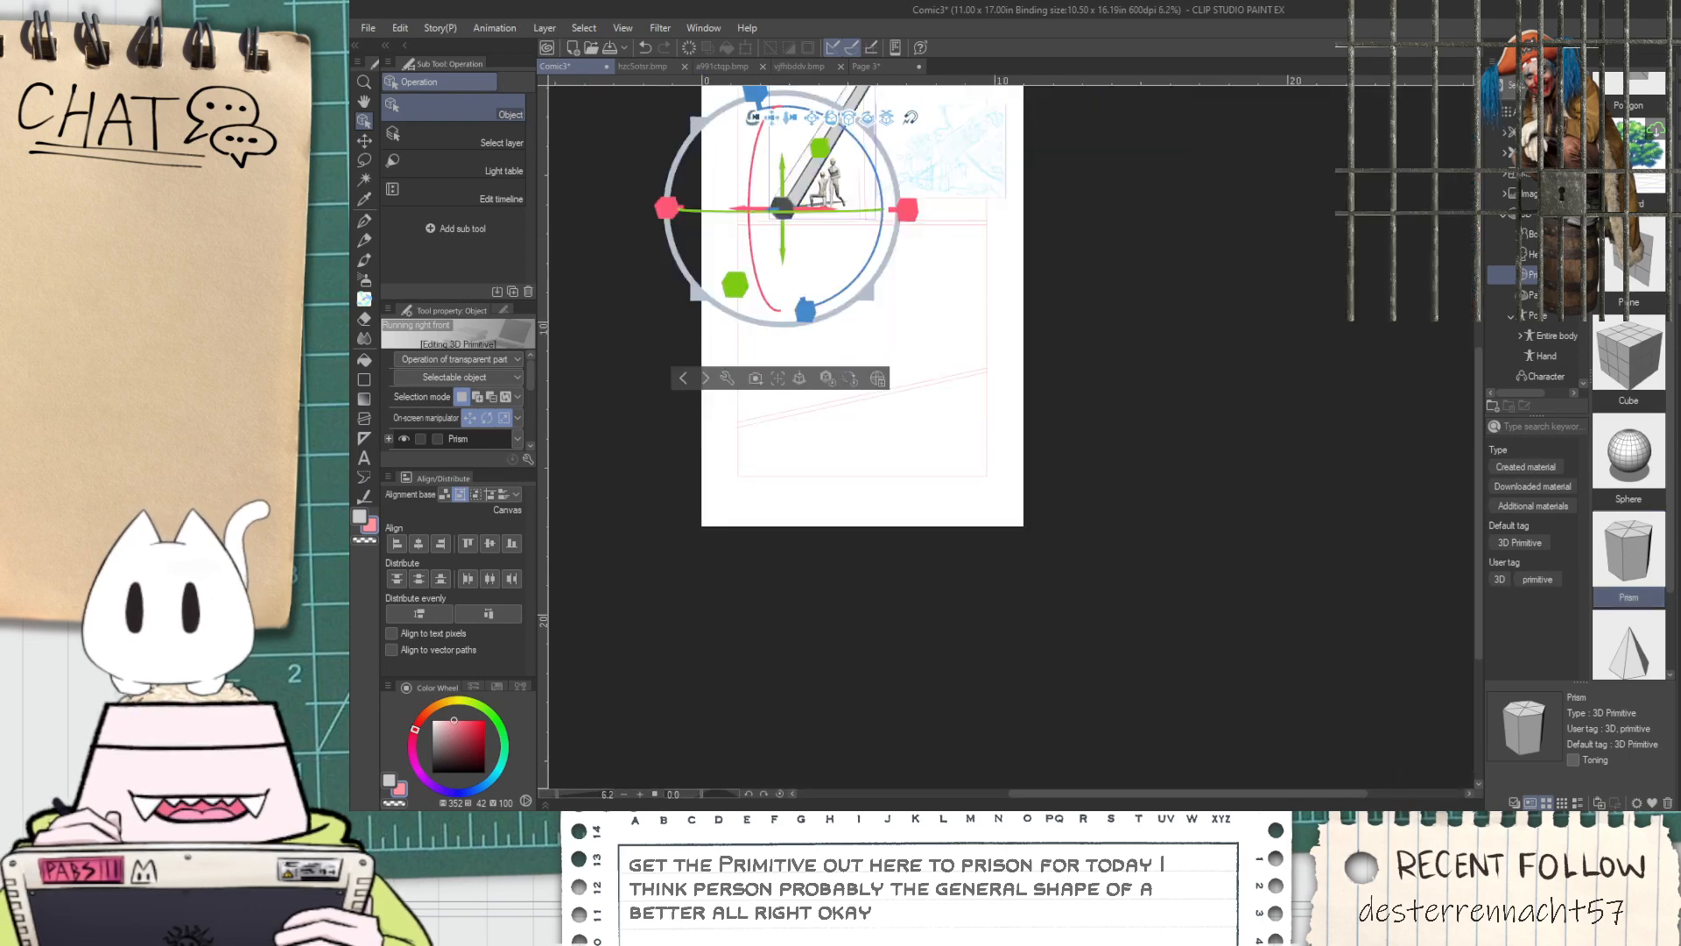
pyautogui.moveTo(789, 118); pyautogui.dragTo(858, 241)
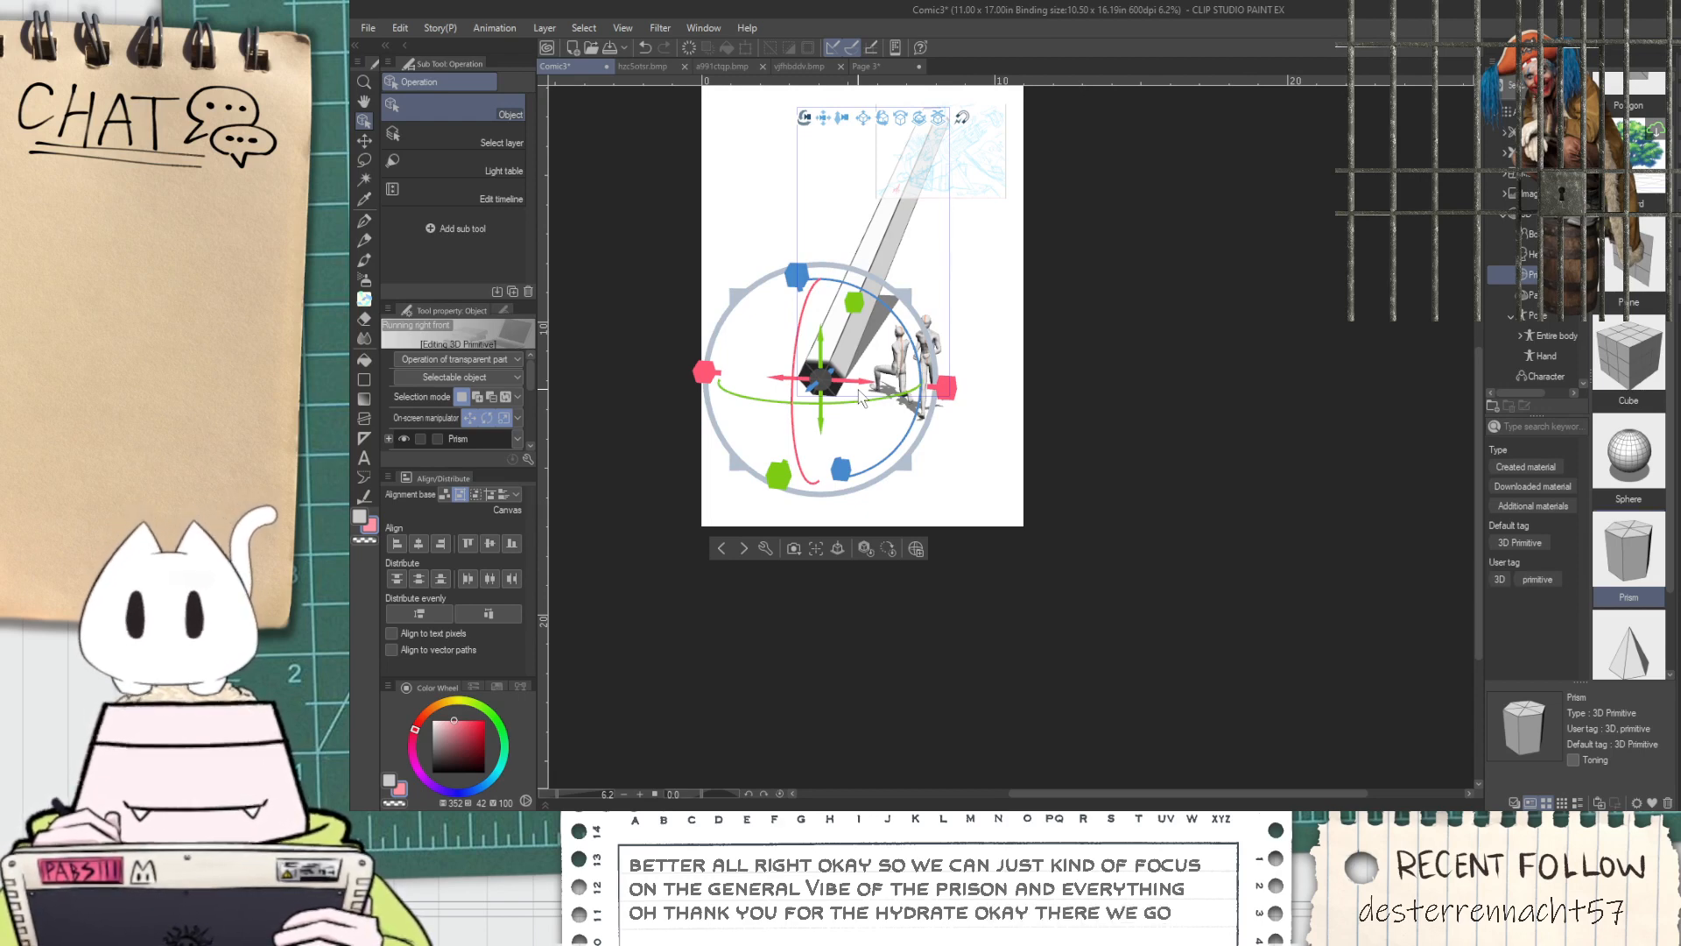
pyautogui.scroll(2, 749, 198)
pyautogui.scroll(-1, 839, 366)
pyautogui.moveTo(946, 625); pyautogui.dragTo(910, 603)
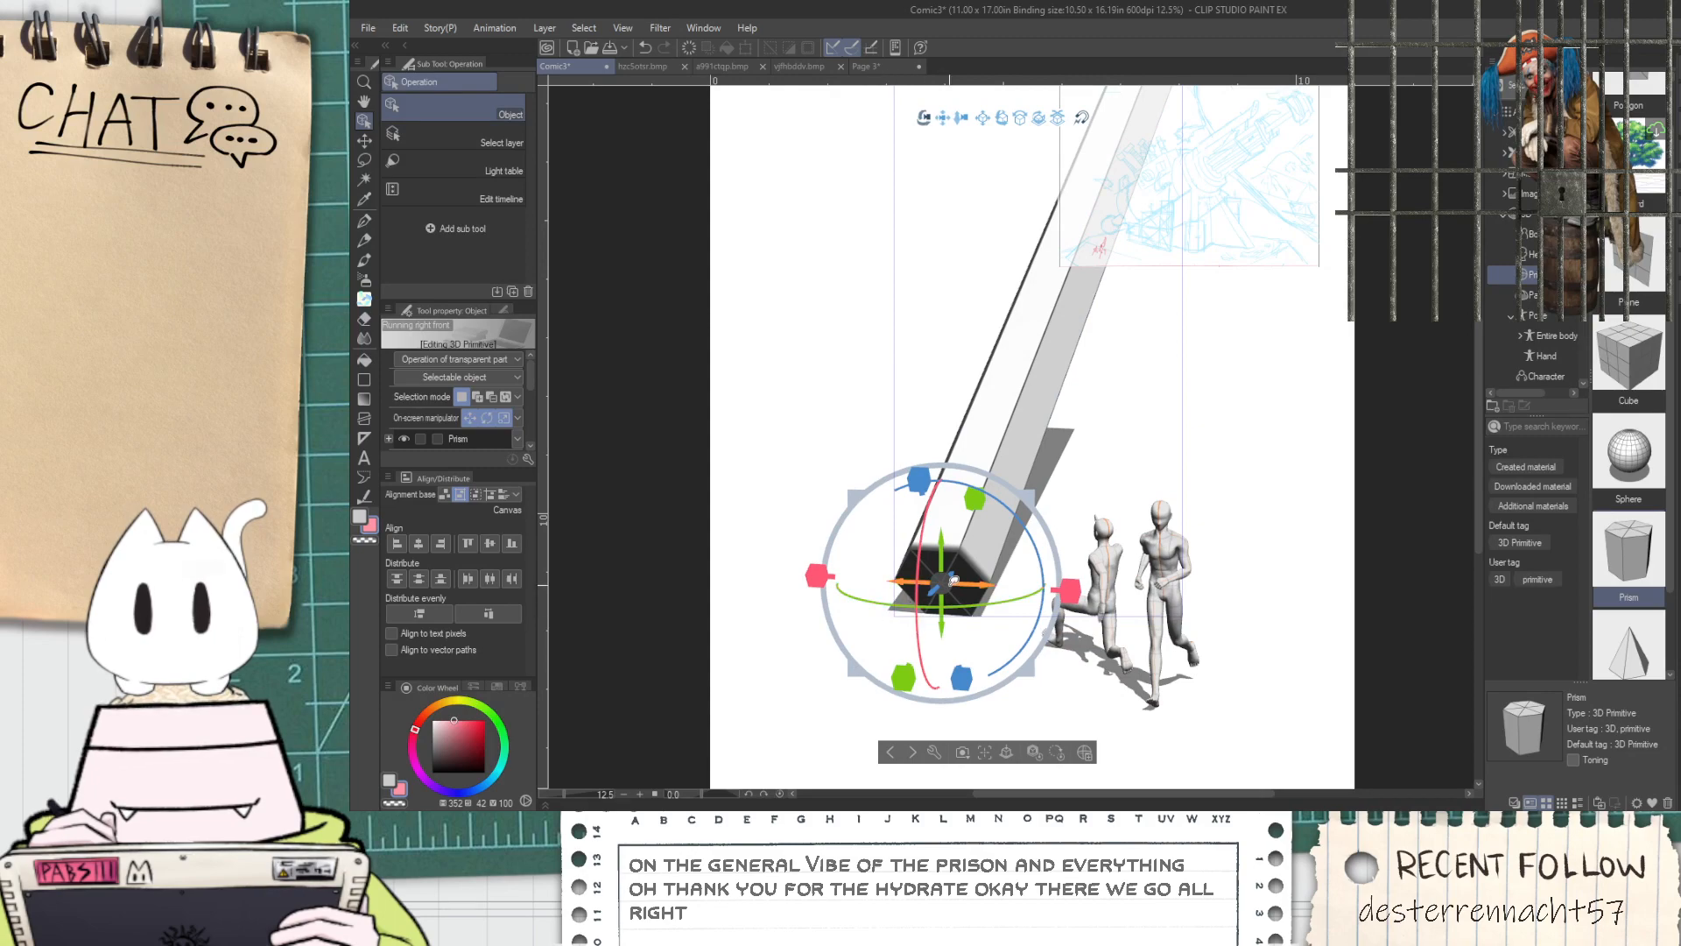
# Enlarge the prism into a massive barrel towering over the figures and shift its base up and to the left
pyautogui.moveTo(856, 494); pyautogui.dragTo(643, 259)
pyautogui.moveTo(949, 574); pyautogui.dragTo(838, 466)
pyautogui.moveTo(931, 748)
pyautogui.mouseDown()
pyautogui.moveTo(788, 696)
pyautogui.moveTo(877, 735)
pyautogui.moveTo(921, 663)
pyautogui.moveTo(961, 716)
pyautogui.moveTo(907, 745)
pyautogui.mouseUp()
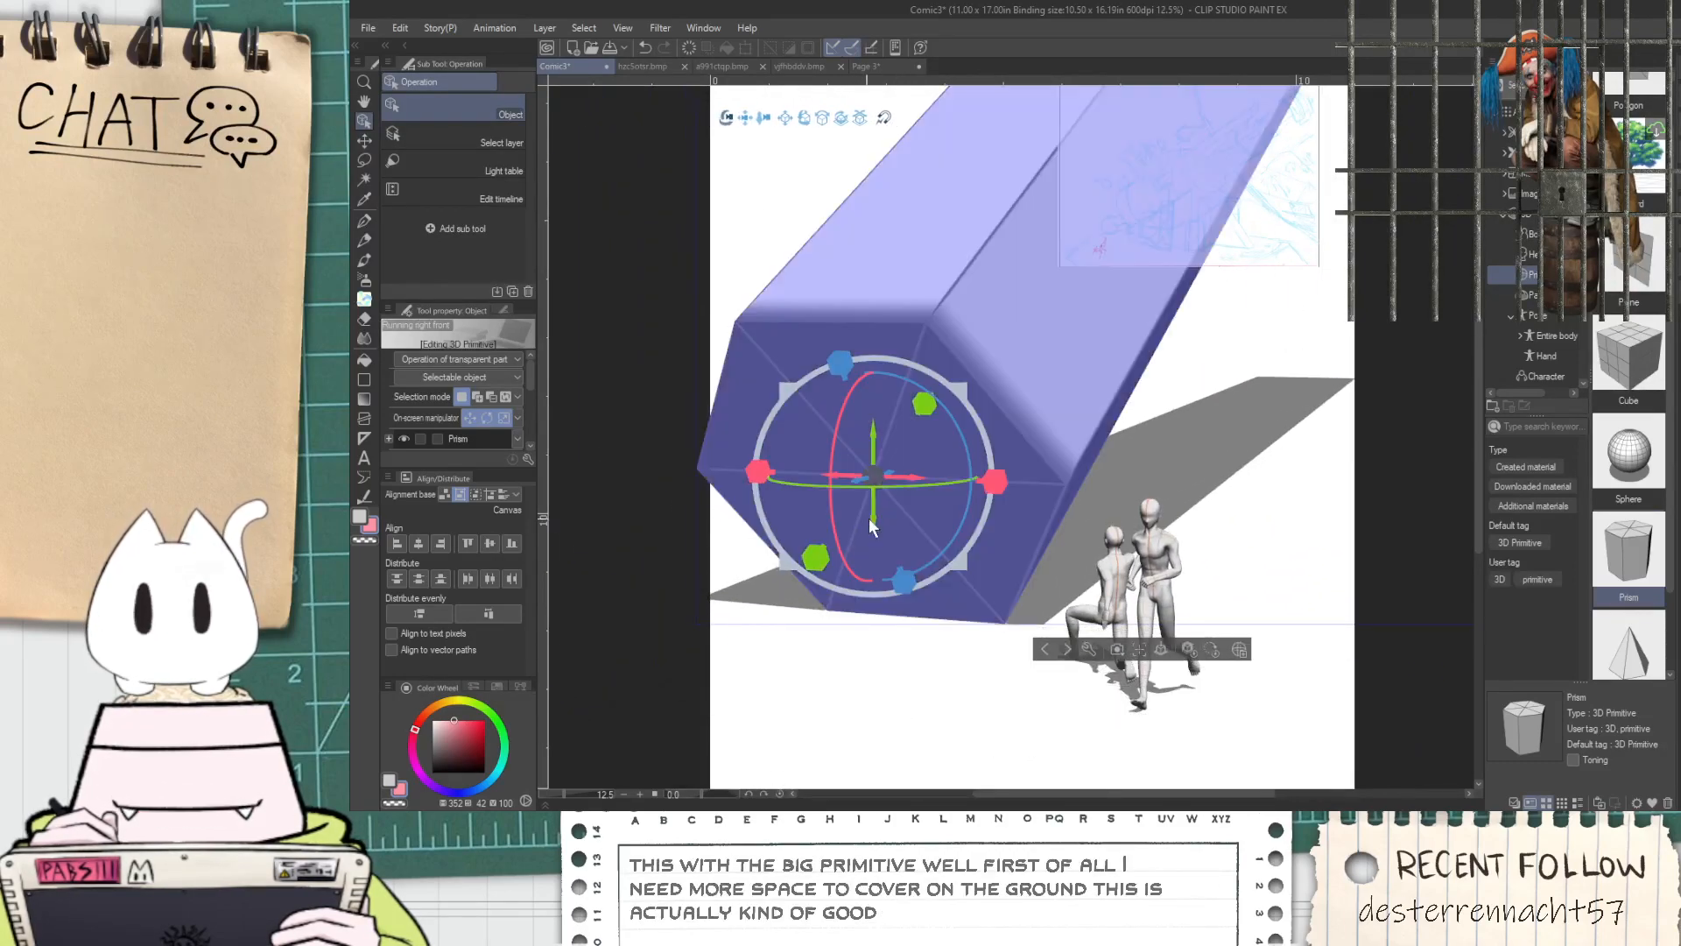
# Step back and forth through the latest 3D scene changes with undo and redo
pyautogui.hotkey('ctrl', 'z')
pyautogui.hotkey('ctrl', 'z')
pyautogui.hotkey('ctrl', 'z')
pyautogui.hotkey('ctrl', 'z')
pyautogui.hotkey('ctrl', 'y')
pyautogui.hotkey('ctrl', 'z')
pyautogui.hotkey('ctrl', 'z')
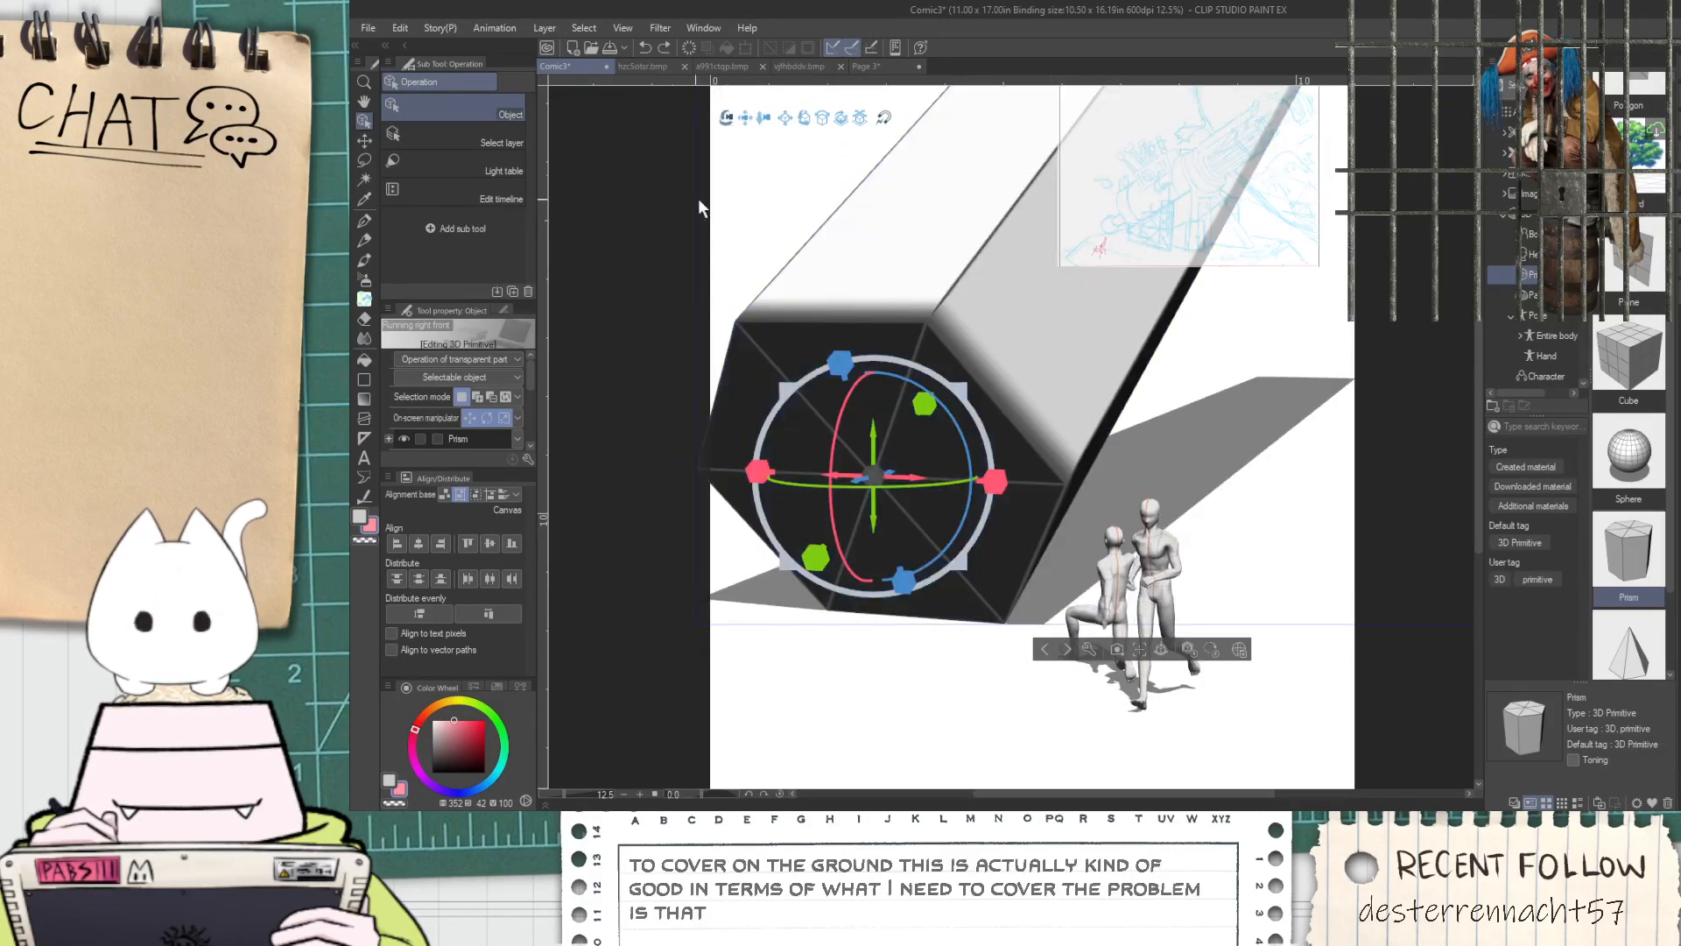
# Pull the 3D camera back and reframe the scene so both figures stand mid-page with the huge barrel beyond the page's upper left
pyautogui.moveTo(766, 125); pyautogui.dragTo(749, 7)
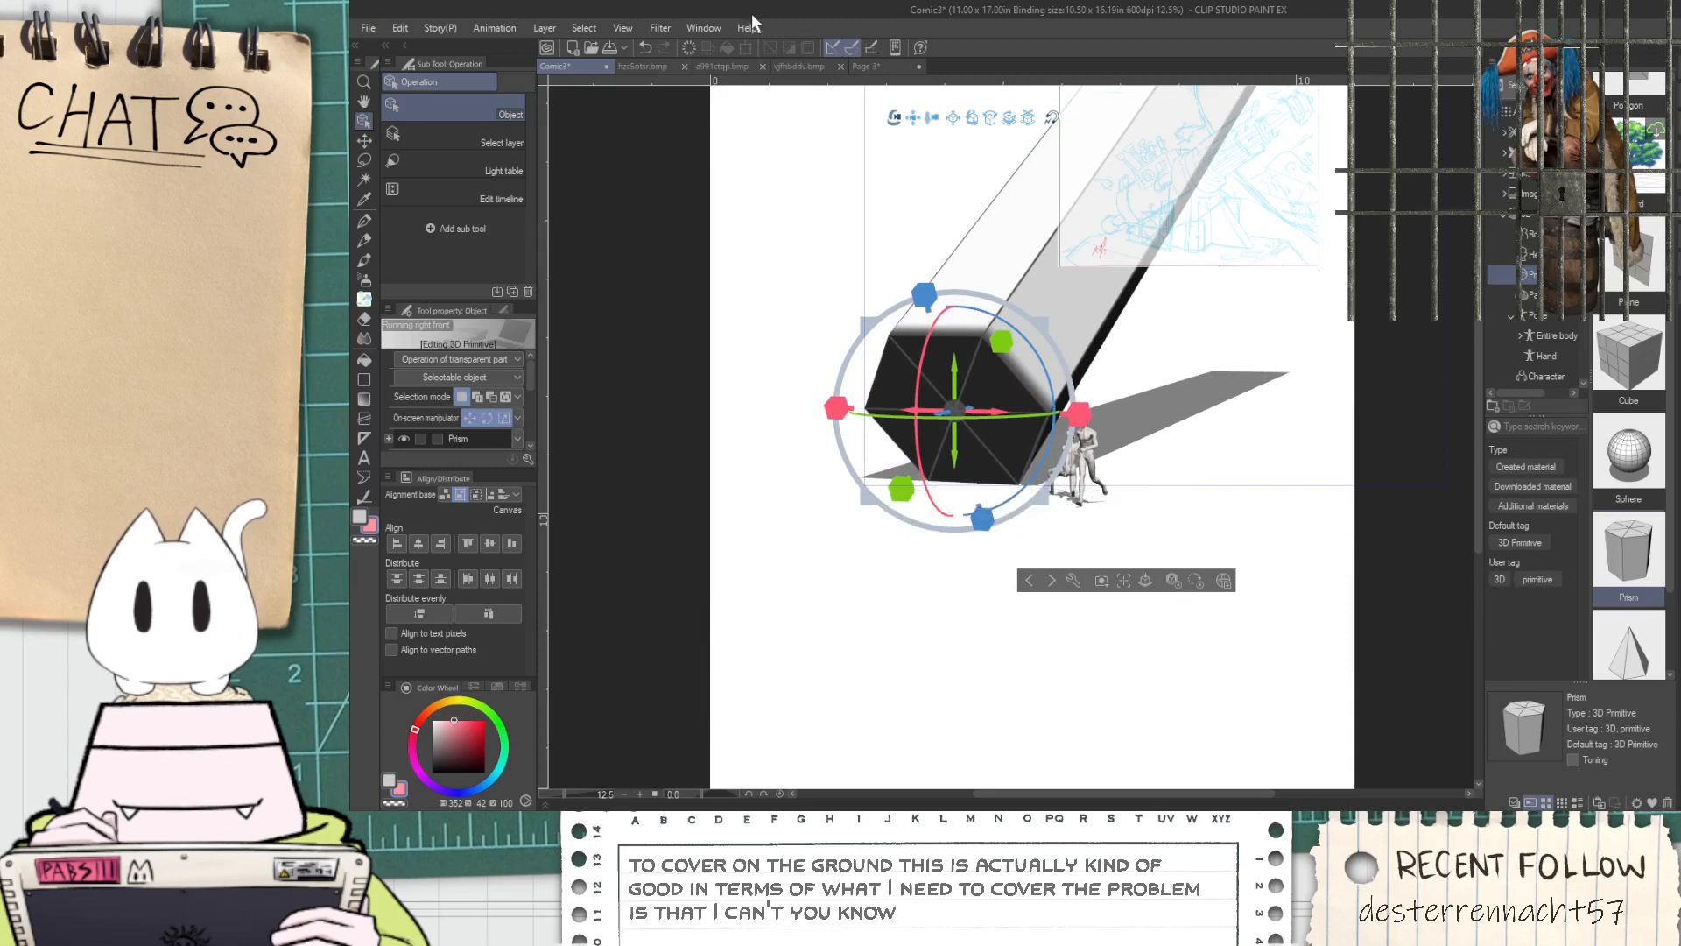
pyautogui.moveTo(912, 122); pyautogui.dragTo(801, 11)
pyautogui.moveTo(830, 117); pyautogui.dragTo(809, 227)
pyautogui.moveTo(599, 117); pyautogui.dragTo(885, 380)
pyautogui.scroll(-3, 755, 412)
pyautogui.moveTo(744, 388); pyautogui.dragTo(692, 403)
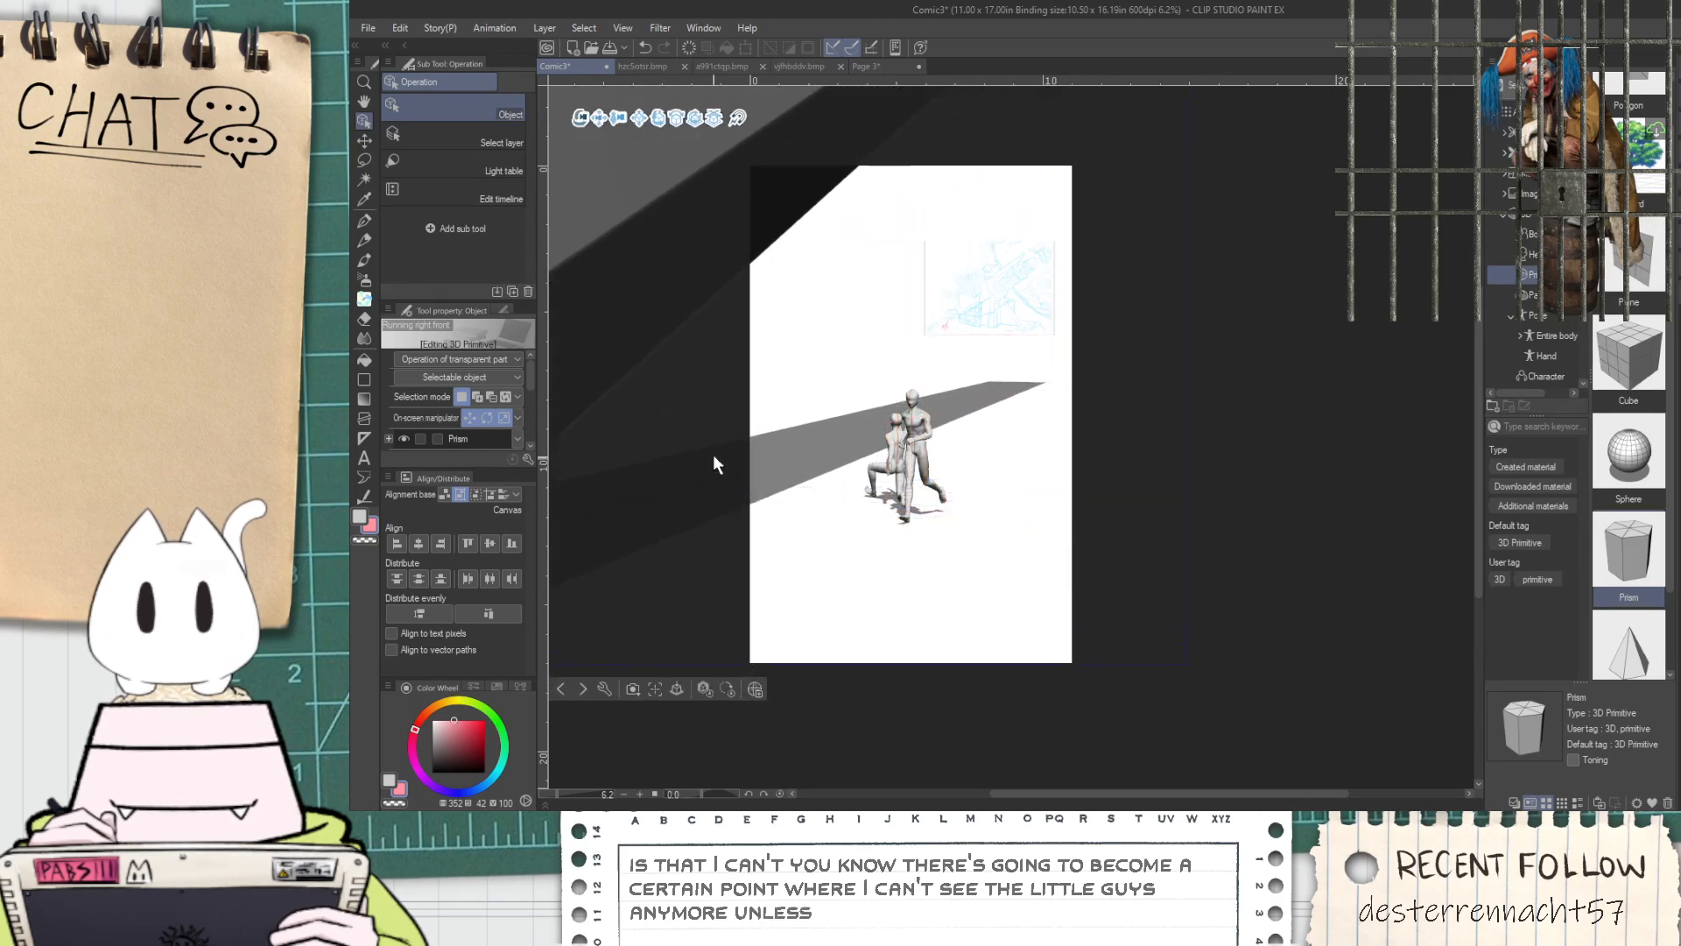
# Orbit the 3D camera around the scene until the prism's base comes into view beyond the right side of the page
pyautogui.moveTo(580, 117); pyautogui.dragTo(573, 40)
pyautogui.scroll(-3, 746, 214)
pyautogui.moveTo(645, 181); pyautogui.dragTo(596, 129)
pyautogui.scroll(3, 594, 129)
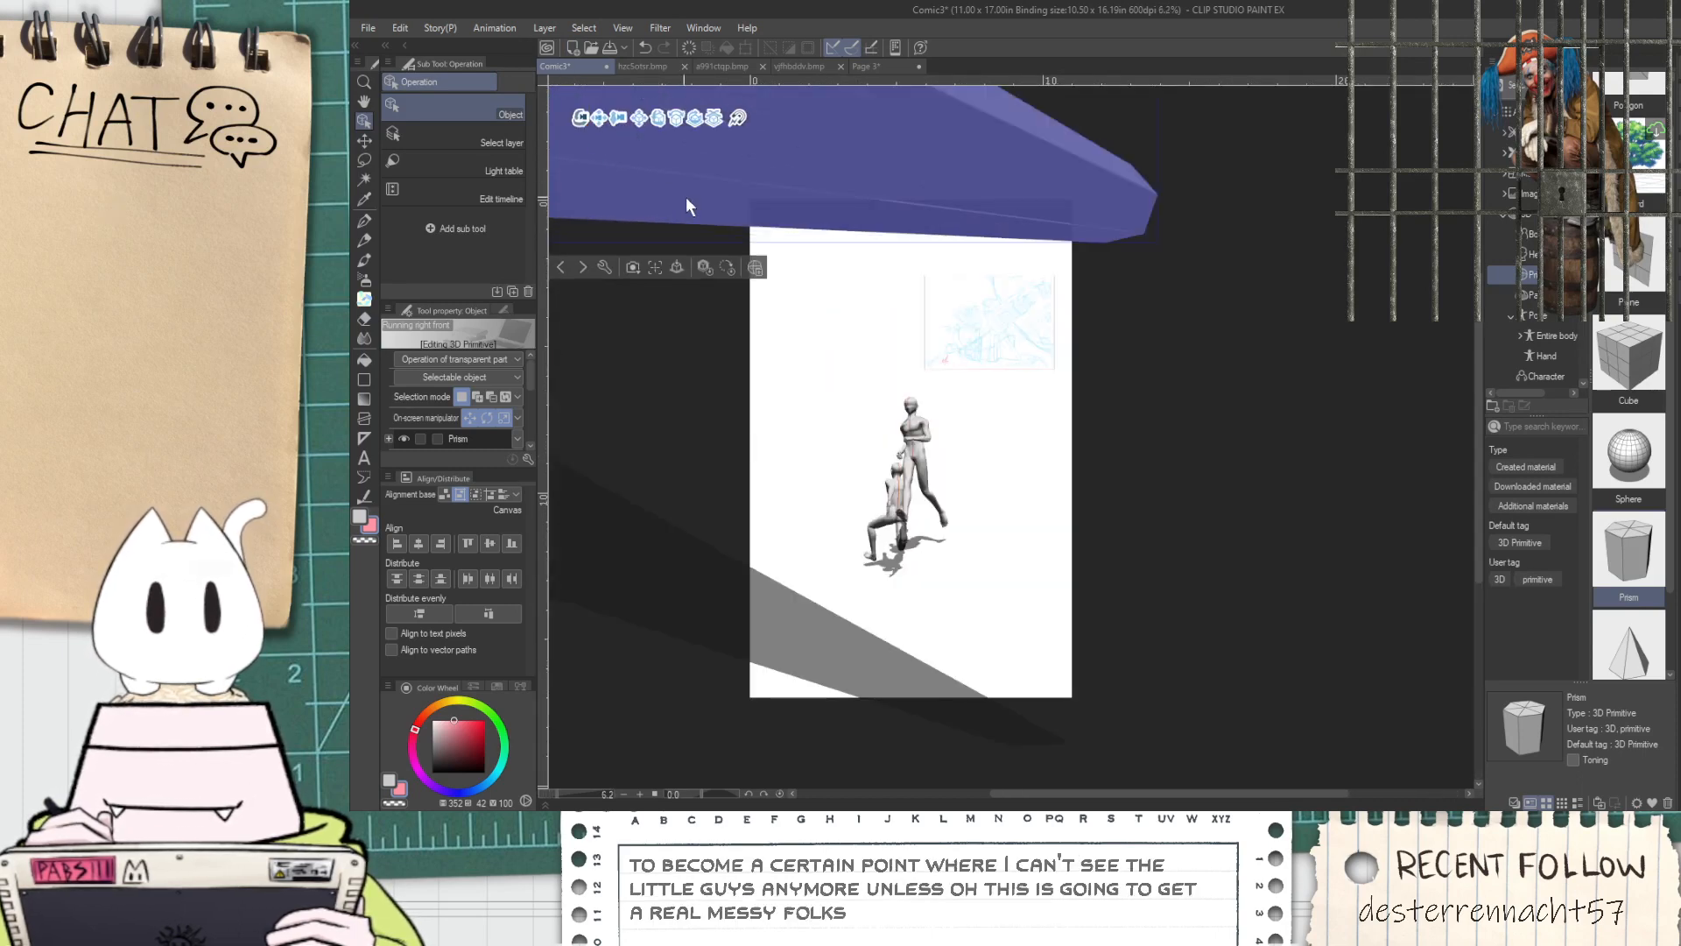
pyautogui.moveTo(644, 124); pyautogui.dragTo(953, 340)
pyautogui.scroll(-2, 953, 341)
pyautogui.scroll(1, 1033, 372)
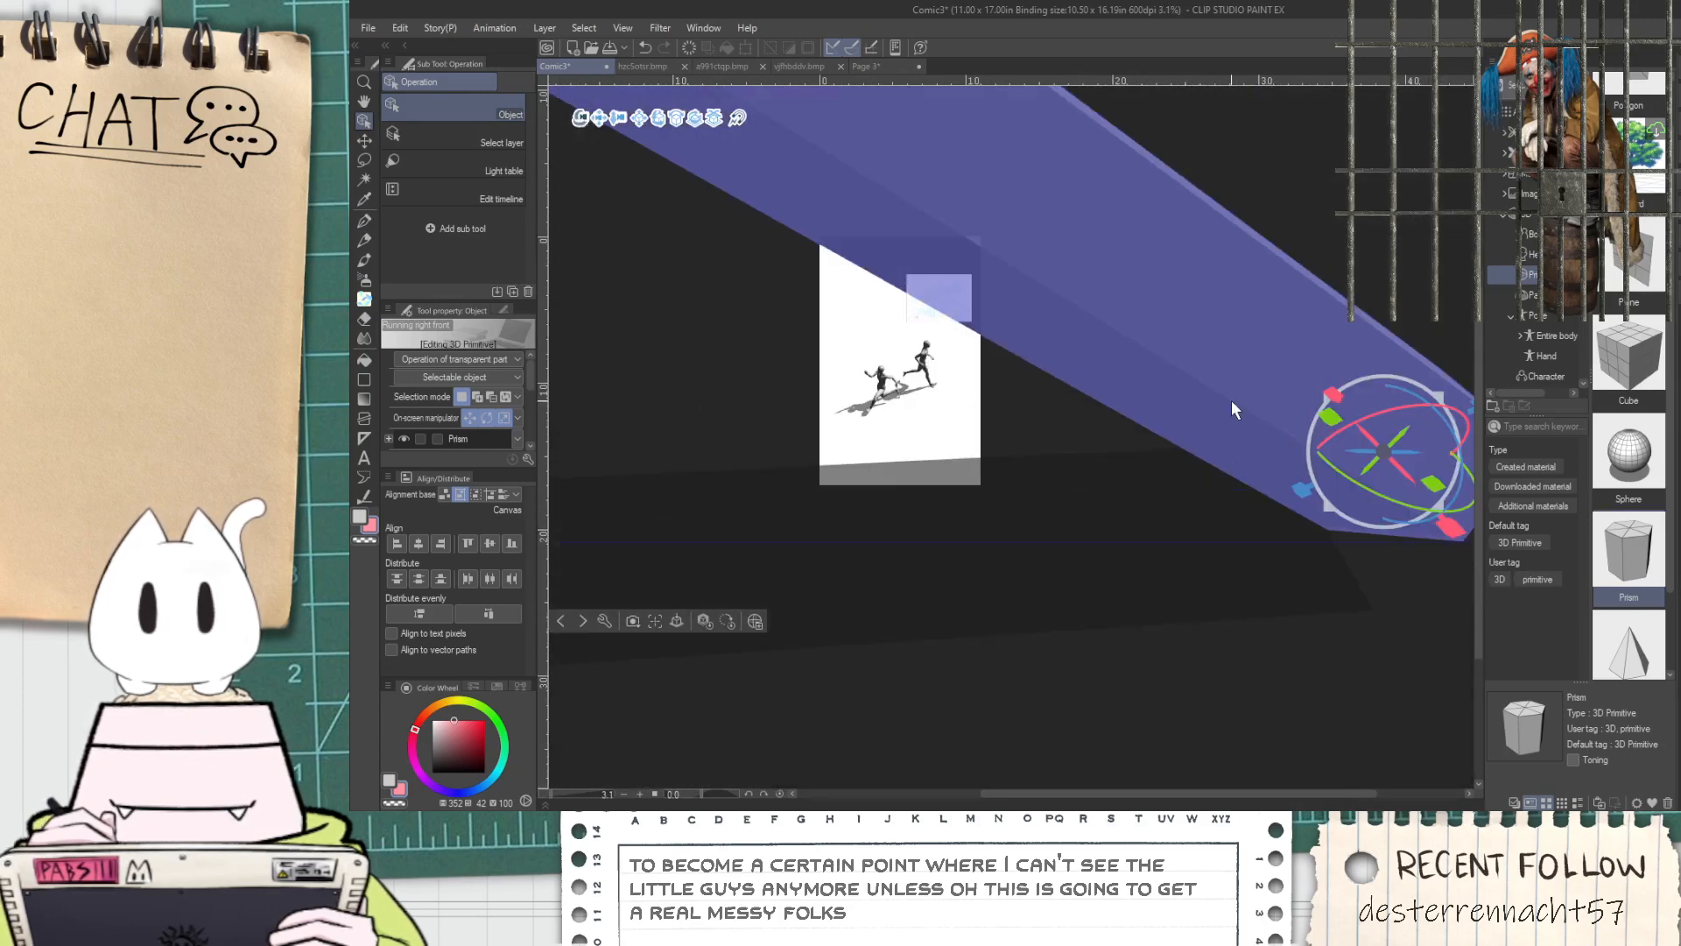
pyautogui.scroll(-1, 1230, 404)
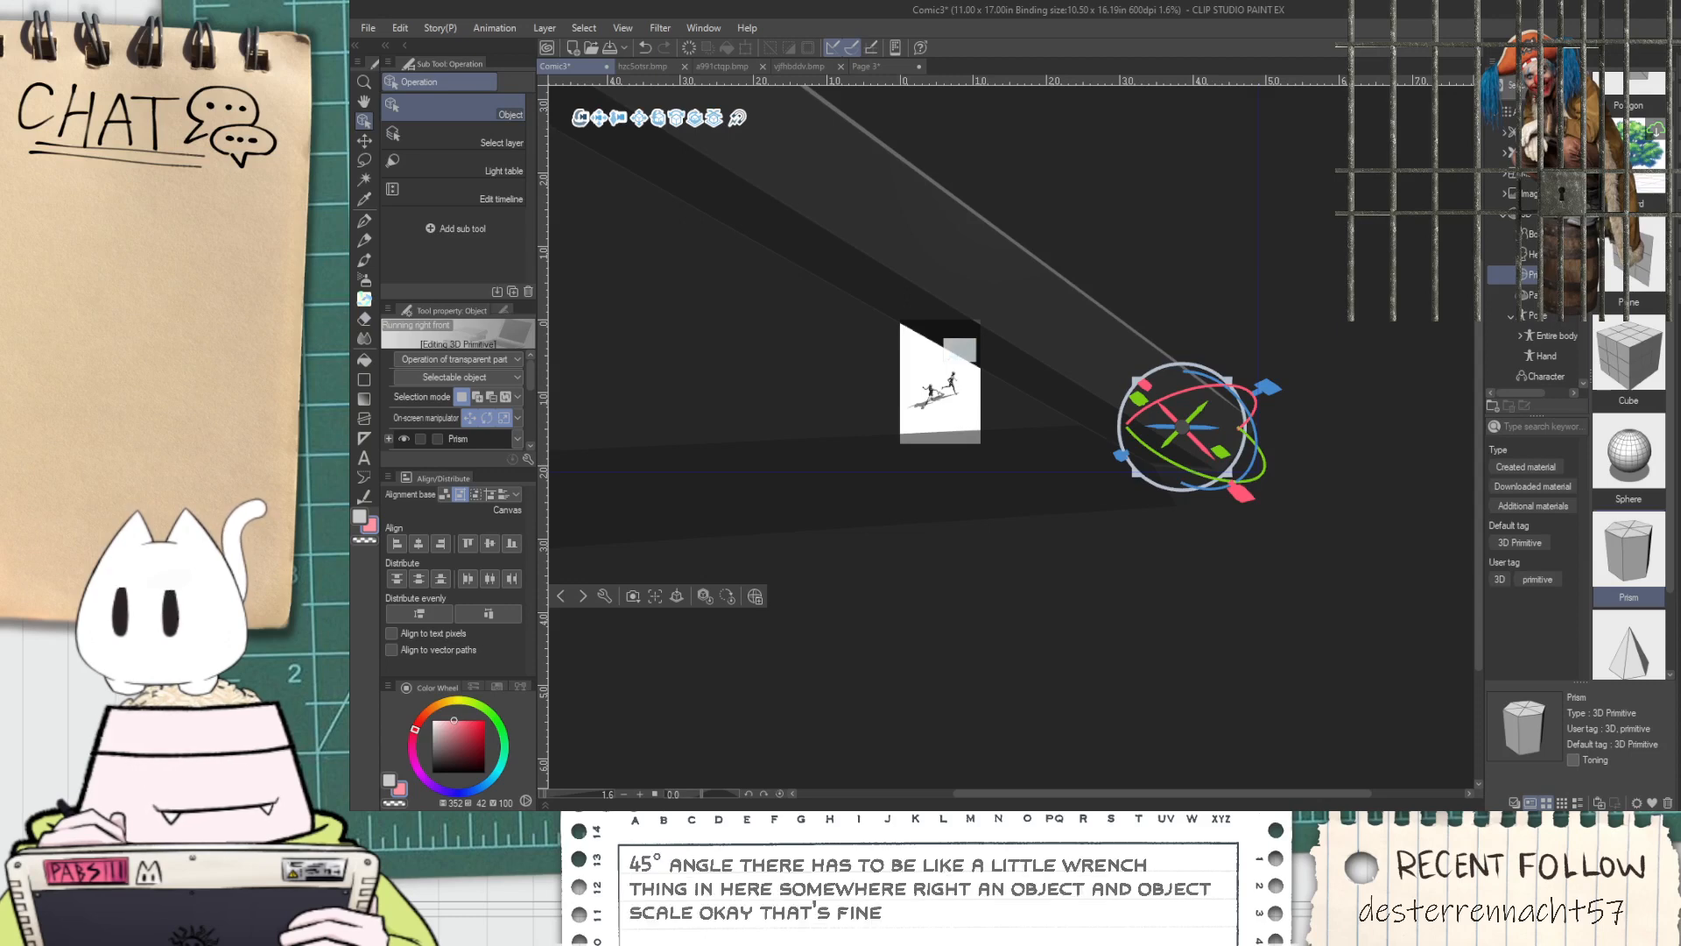
# Try changing the prism's position, undo that change, and rotate the whole prism so the barrel slants up to the right
pyautogui.moveTo(1631, 559)
pyautogui.mouseDown()
pyautogui.moveTo(1646, 559)
pyautogui.moveTo(1616, 559)
pyautogui.mouseUp()
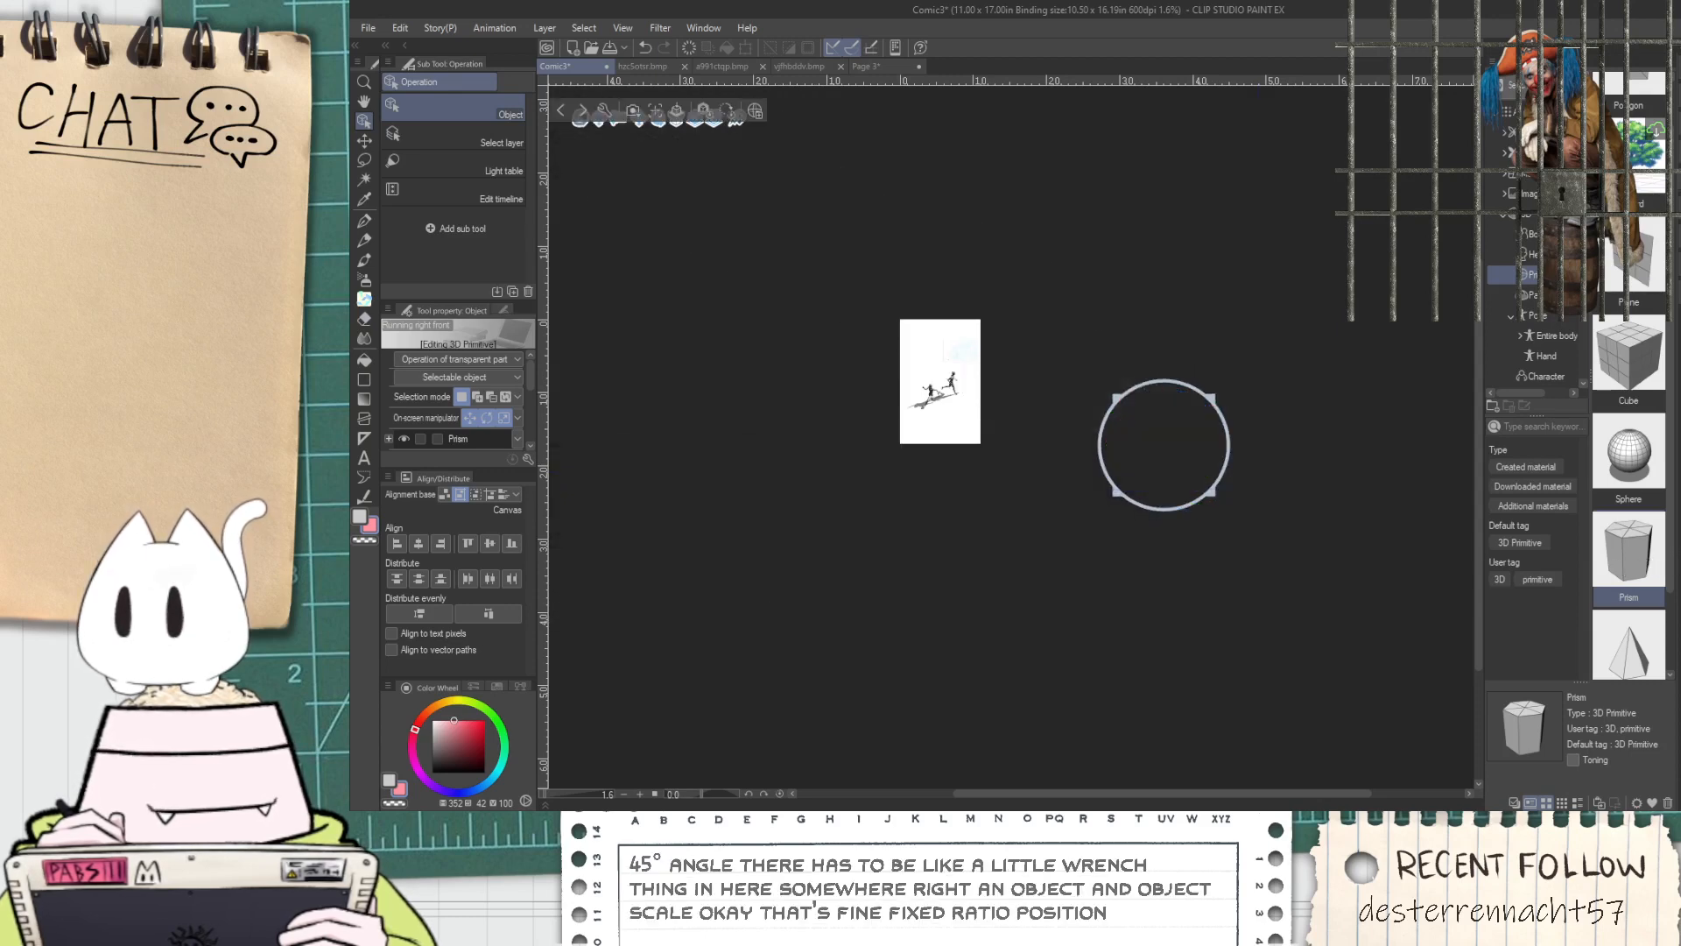
pyautogui.hotkey('ctrl', 'z')
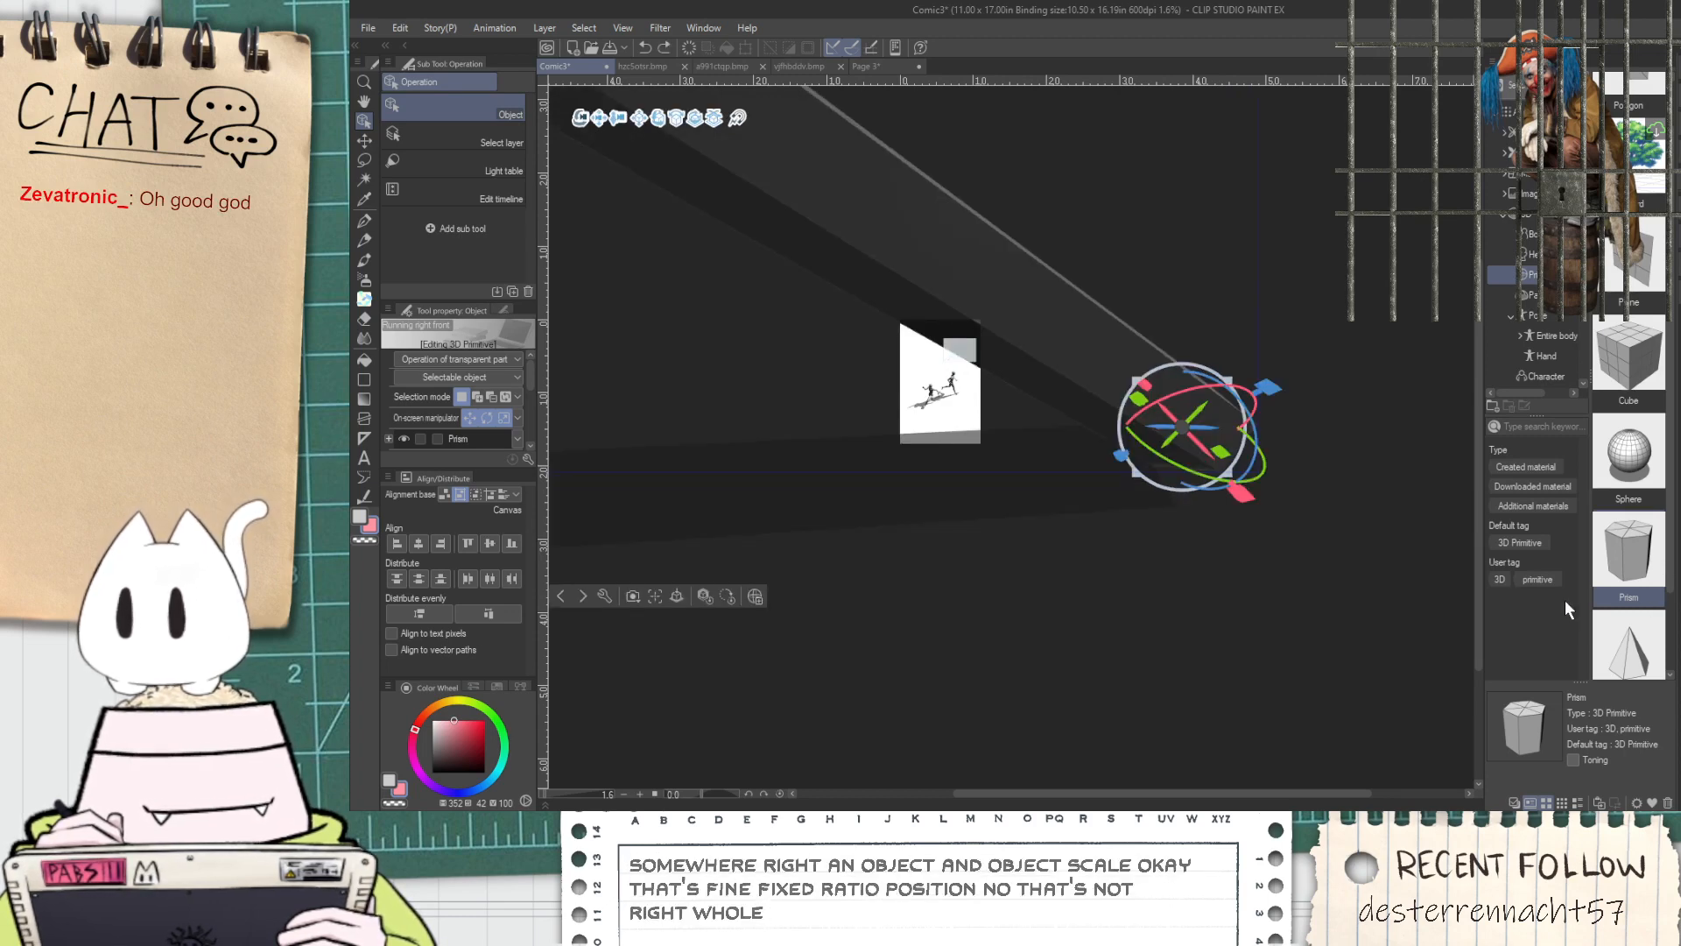
pyautogui.moveTo(1573, 628)
pyautogui.mouseDown()
pyautogui.moveTo(1556, 623)
pyautogui.moveTo(1592, 644)
pyautogui.moveTo(1579, 629)
pyautogui.moveTo(1600, 640)
pyautogui.moveTo(1595, 614)
pyautogui.moveTo(1616, 613)
pyautogui.moveTo(1448, 602)
pyautogui.moveTo(1603, 613)
pyautogui.mouseUp()
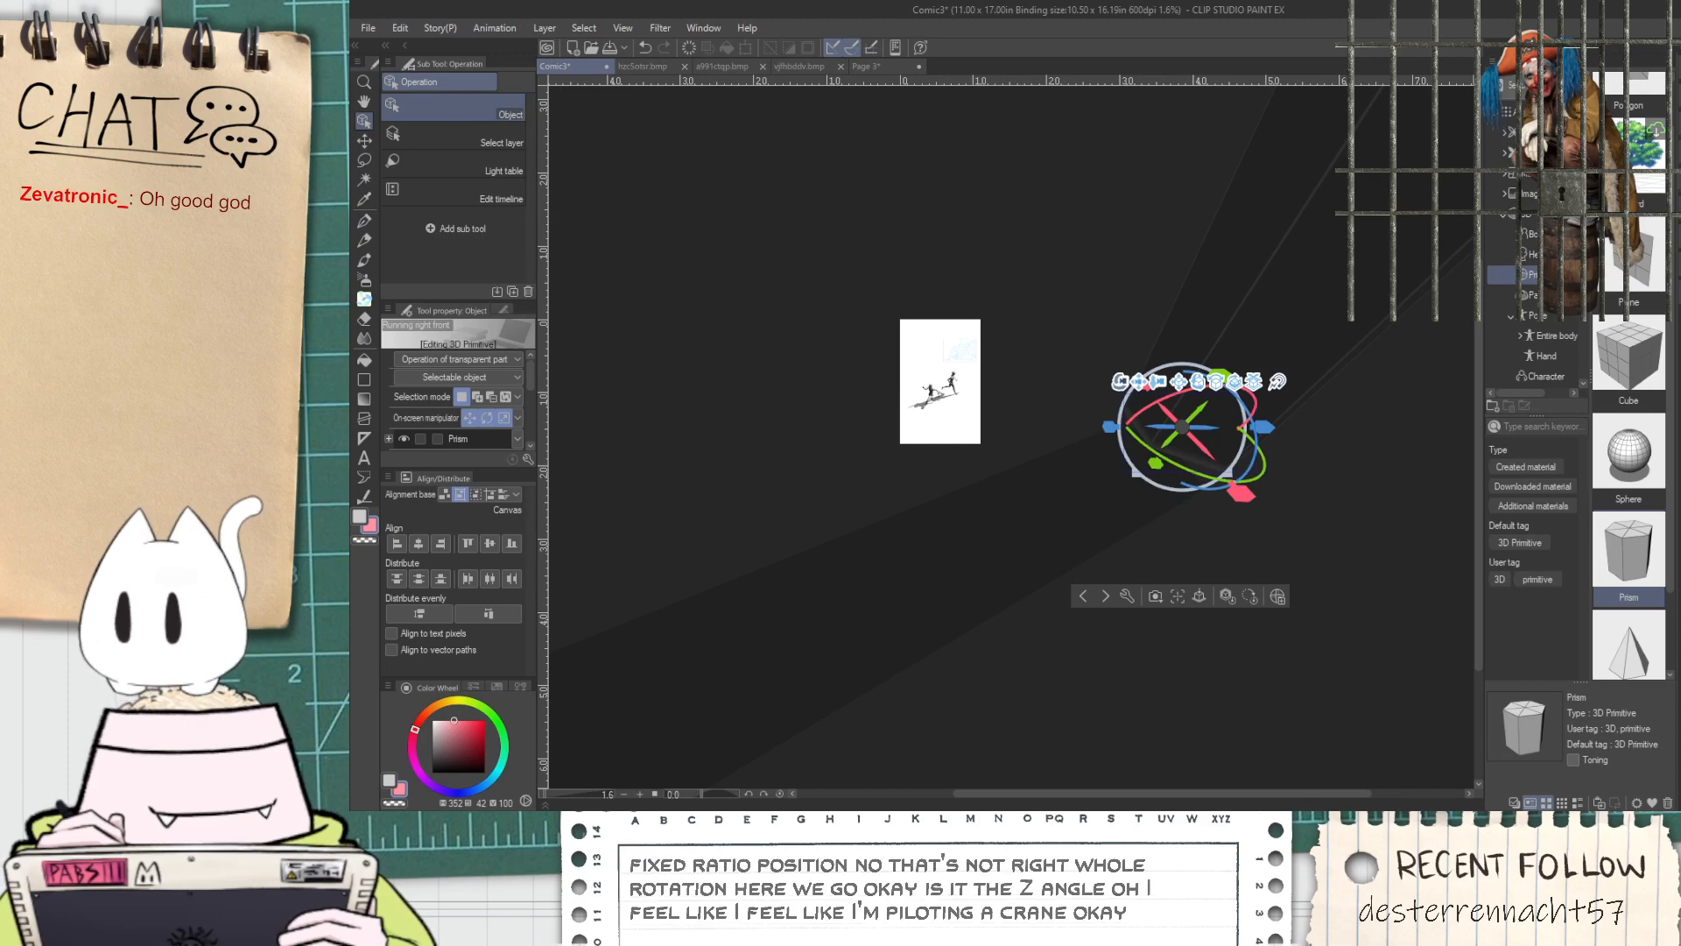
pyautogui.moveTo(1253, 395); pyautogui.dragTo(1253, 397)
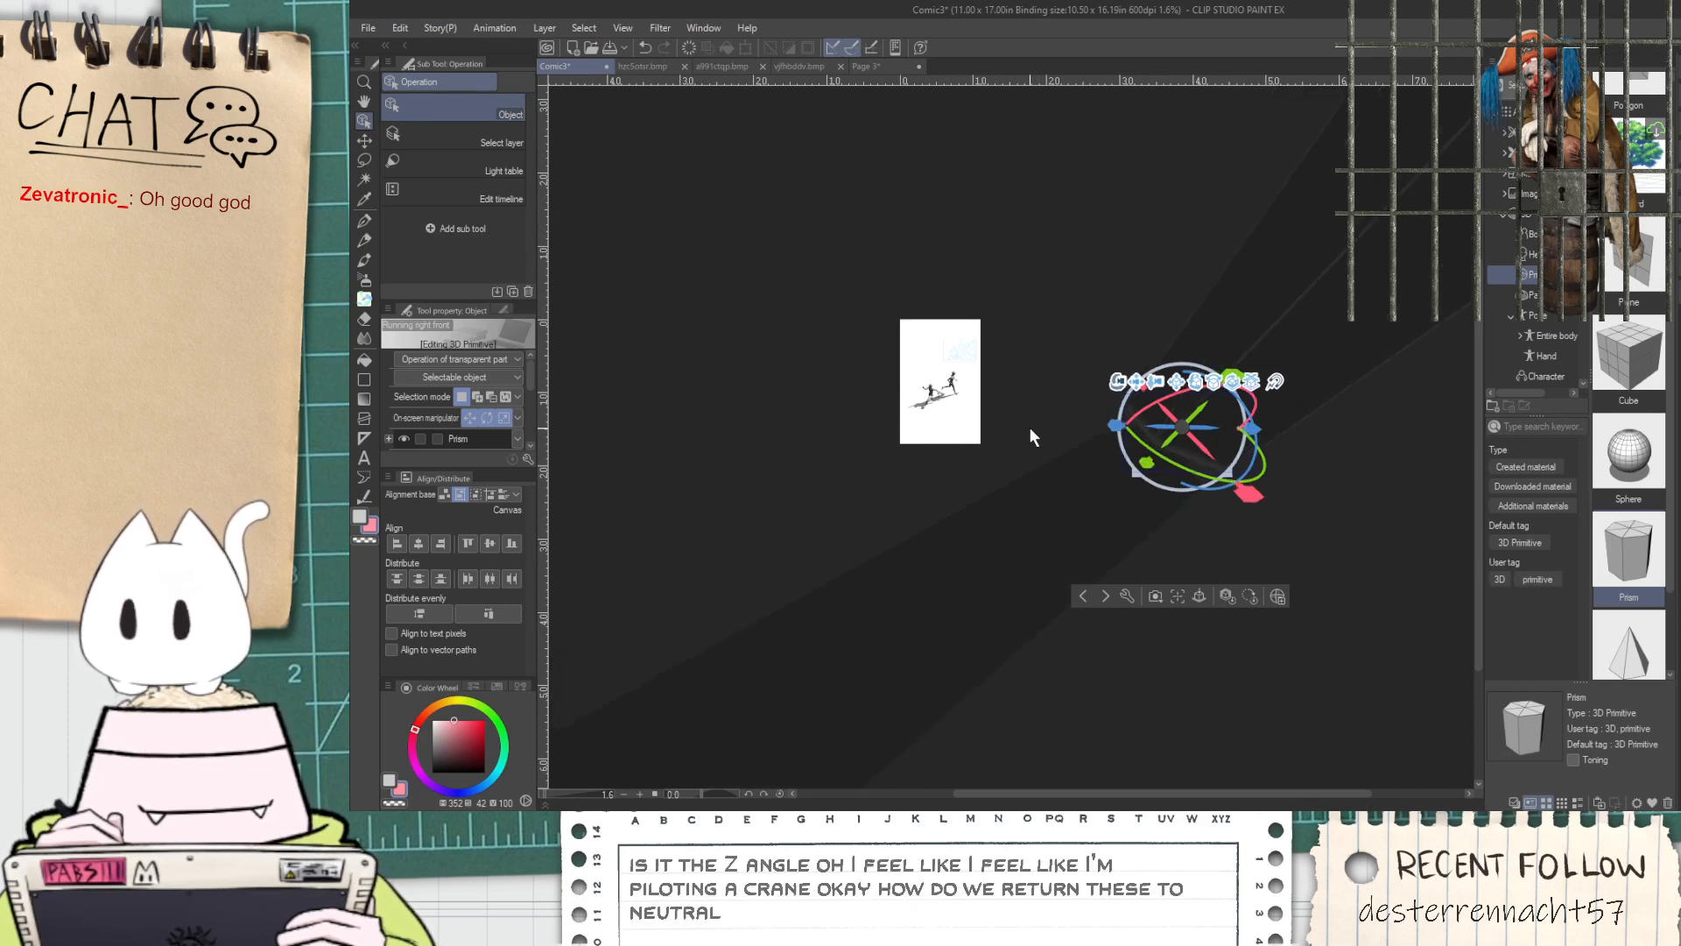
# Orbit the 3D camera to a ground-level side view with both figures in profile and the barrel's base left of the page
pyautogui.click(1114, 385)
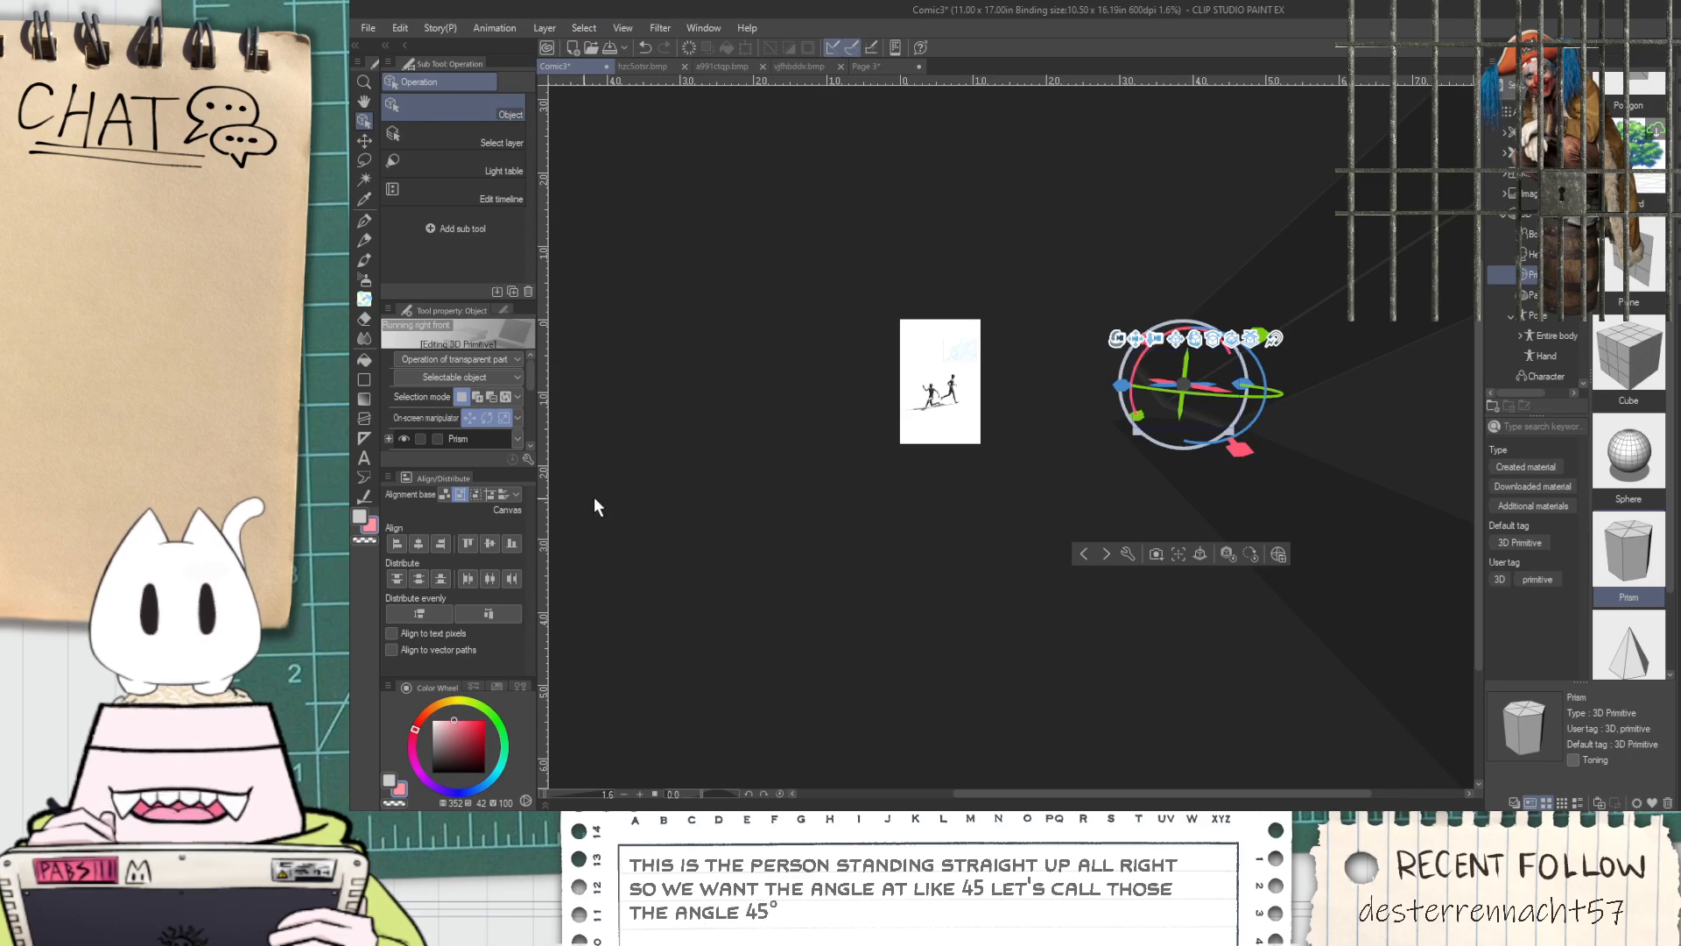
pyautogui.moveTo(899, 543); pyautogui.dragTo(1438, 500)
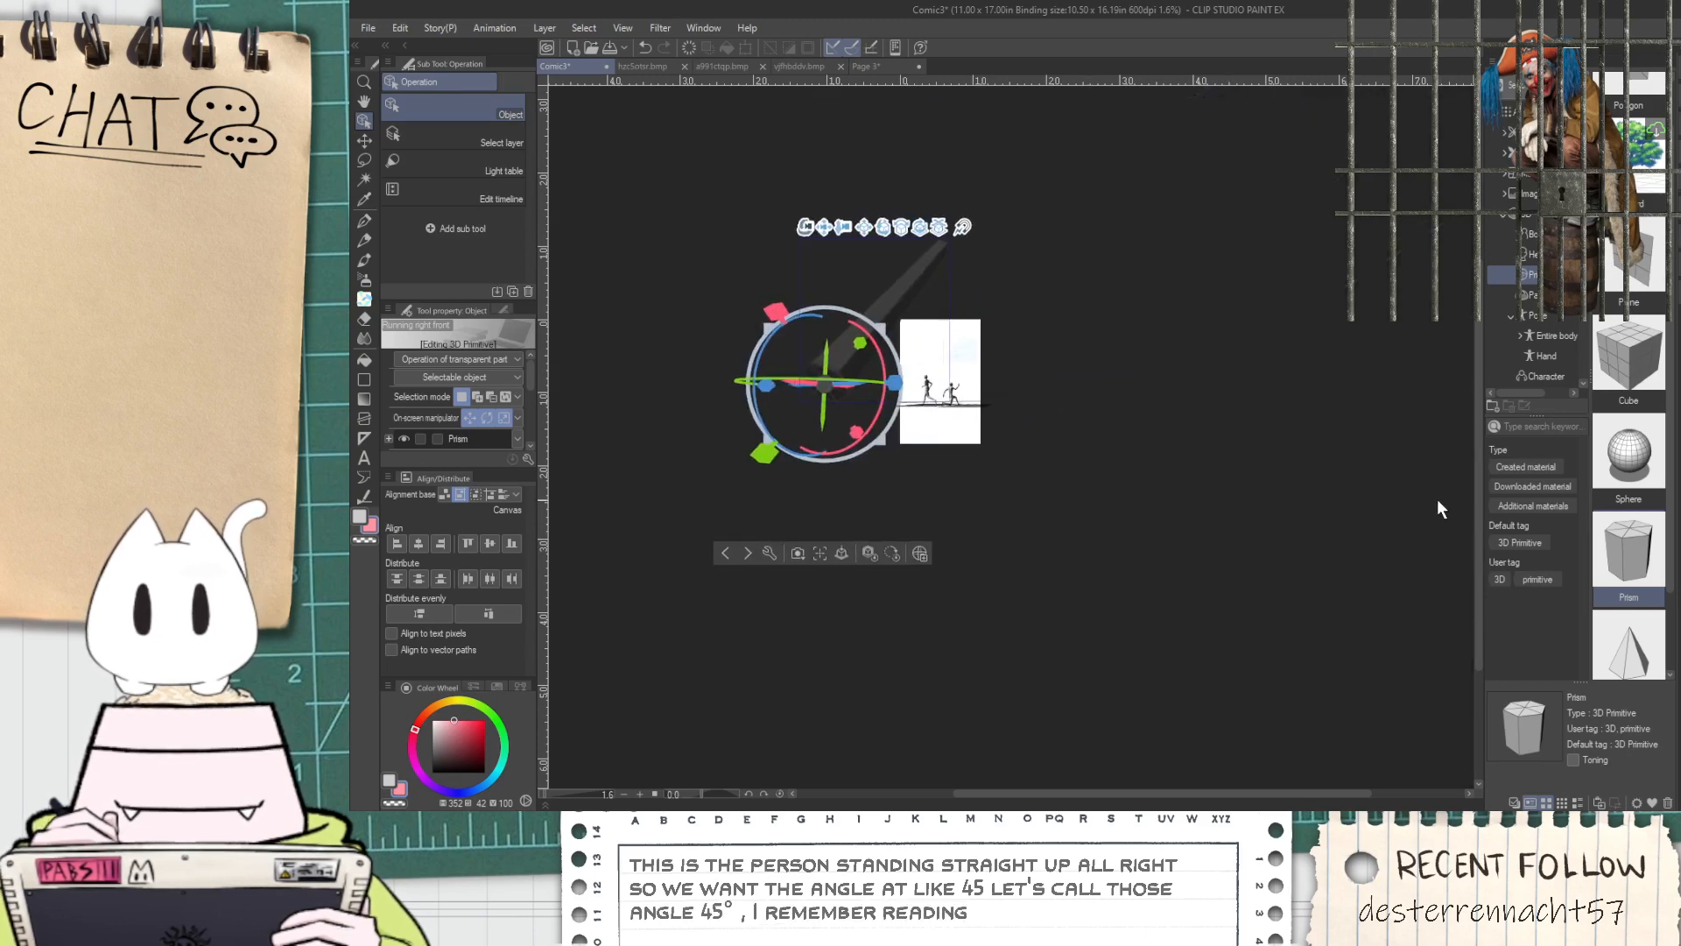
pyautogui.scroll(5, 893, 430)
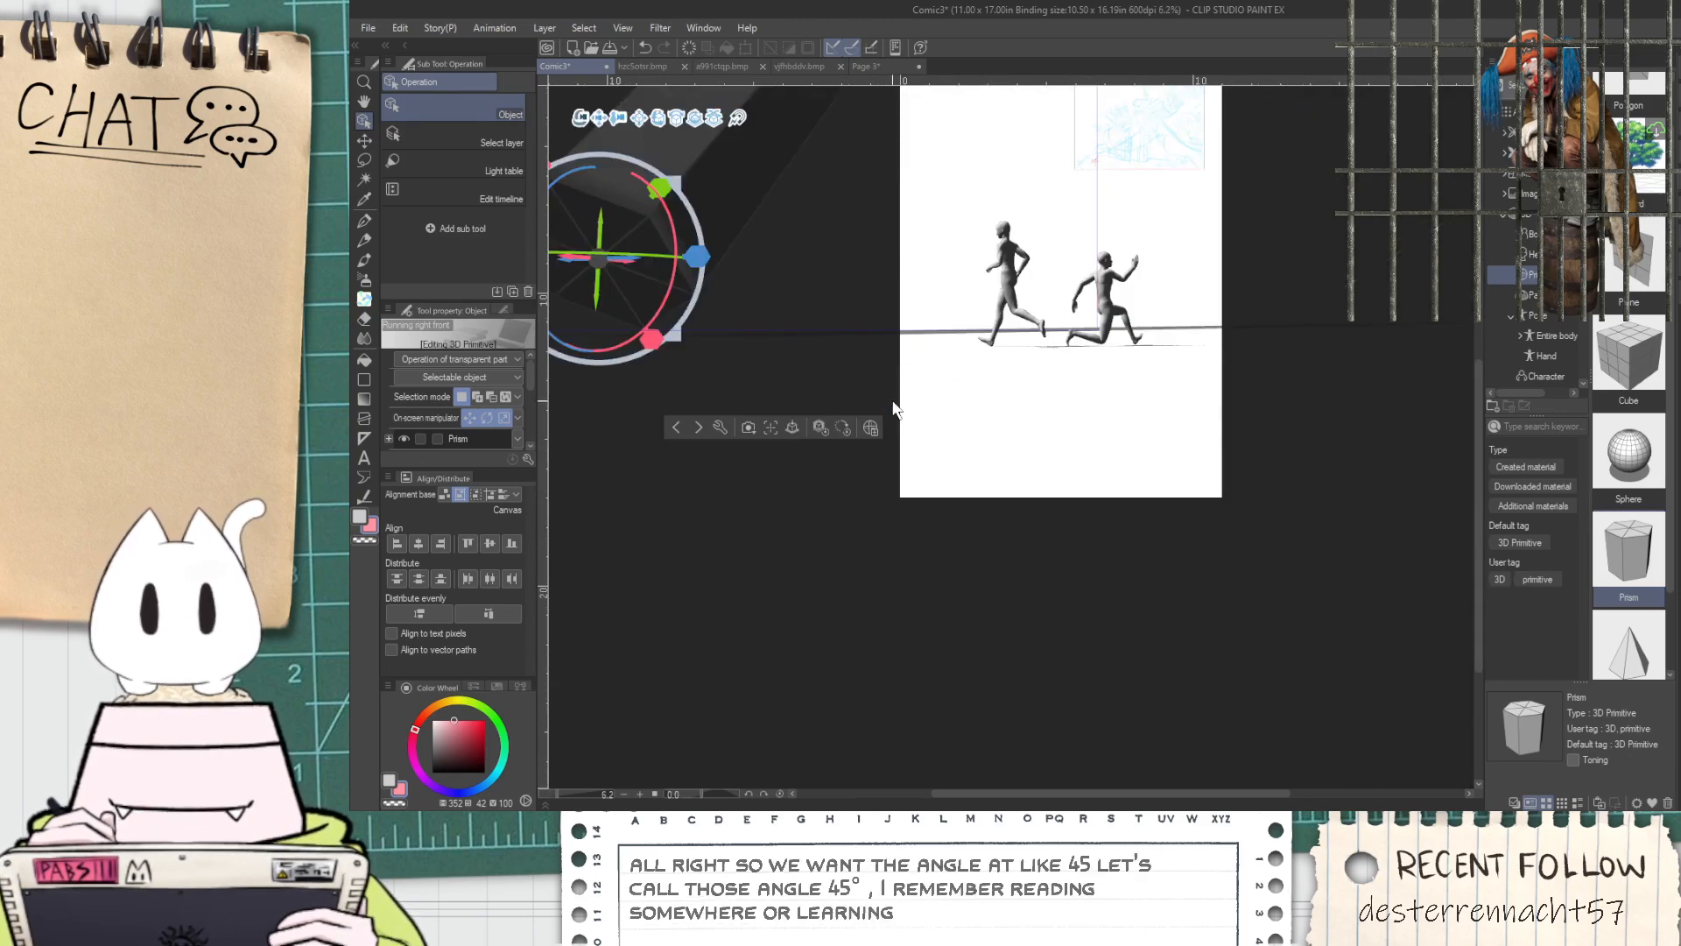
pyautogui.scroll(-2, 933, 439)
pyautogui.press('space')
pyautogui.scroll(2, 979, 197)
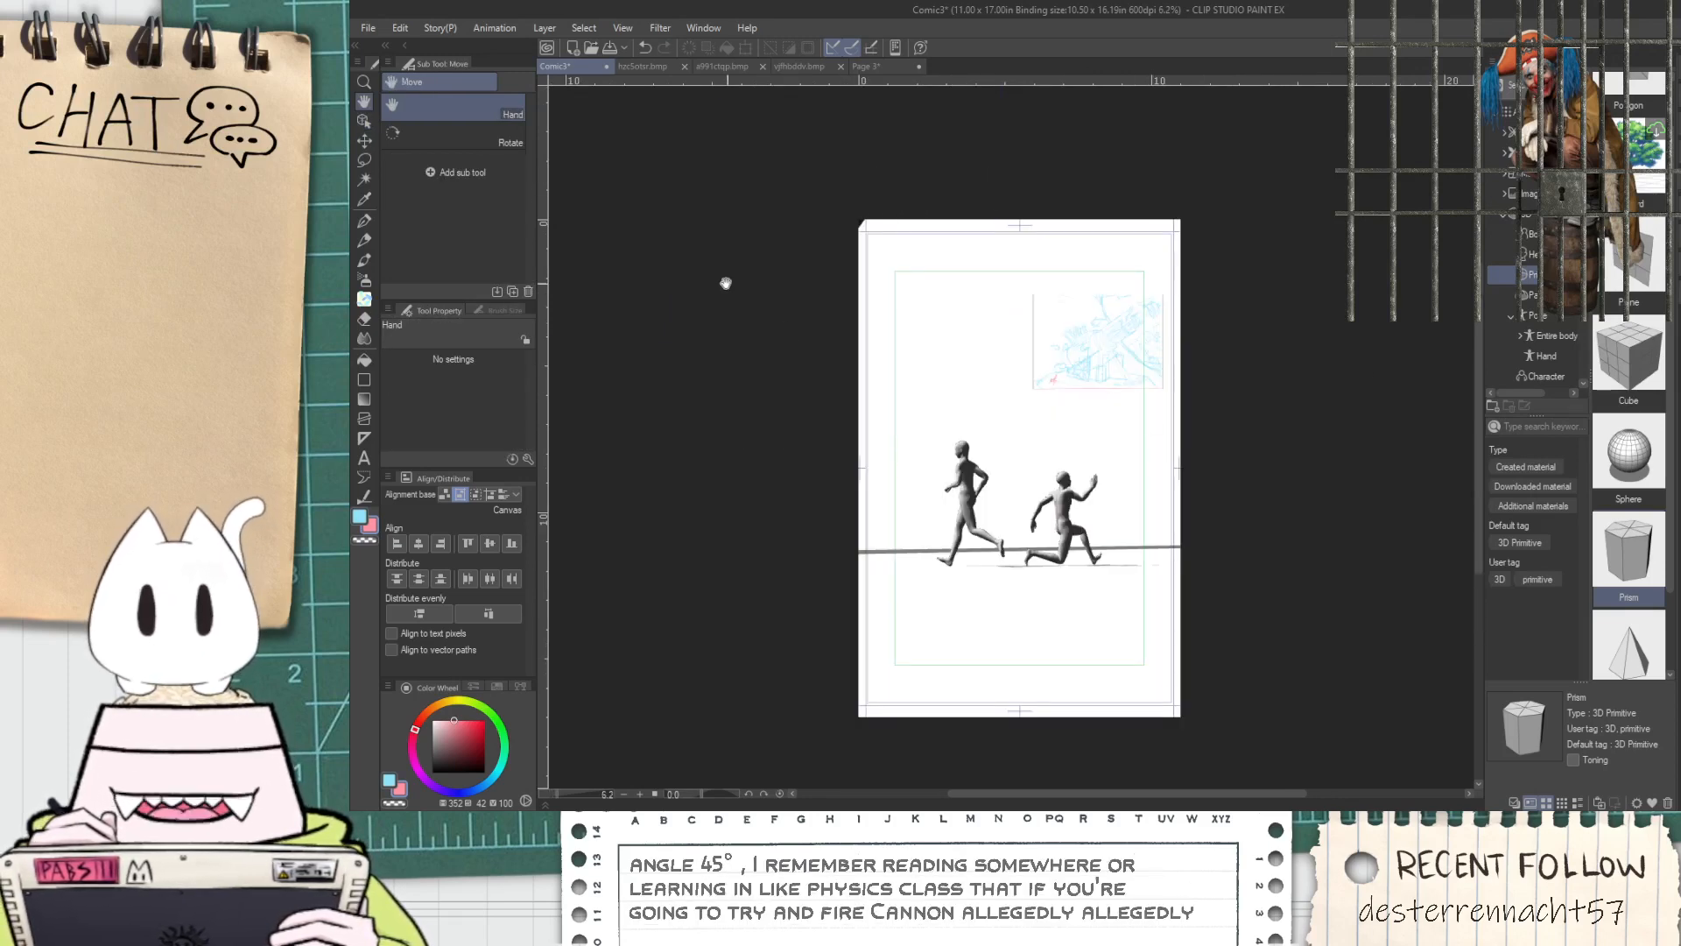
pyautogui.click(358, 124)
pyautogui.scroll(-1, 1010, 440)
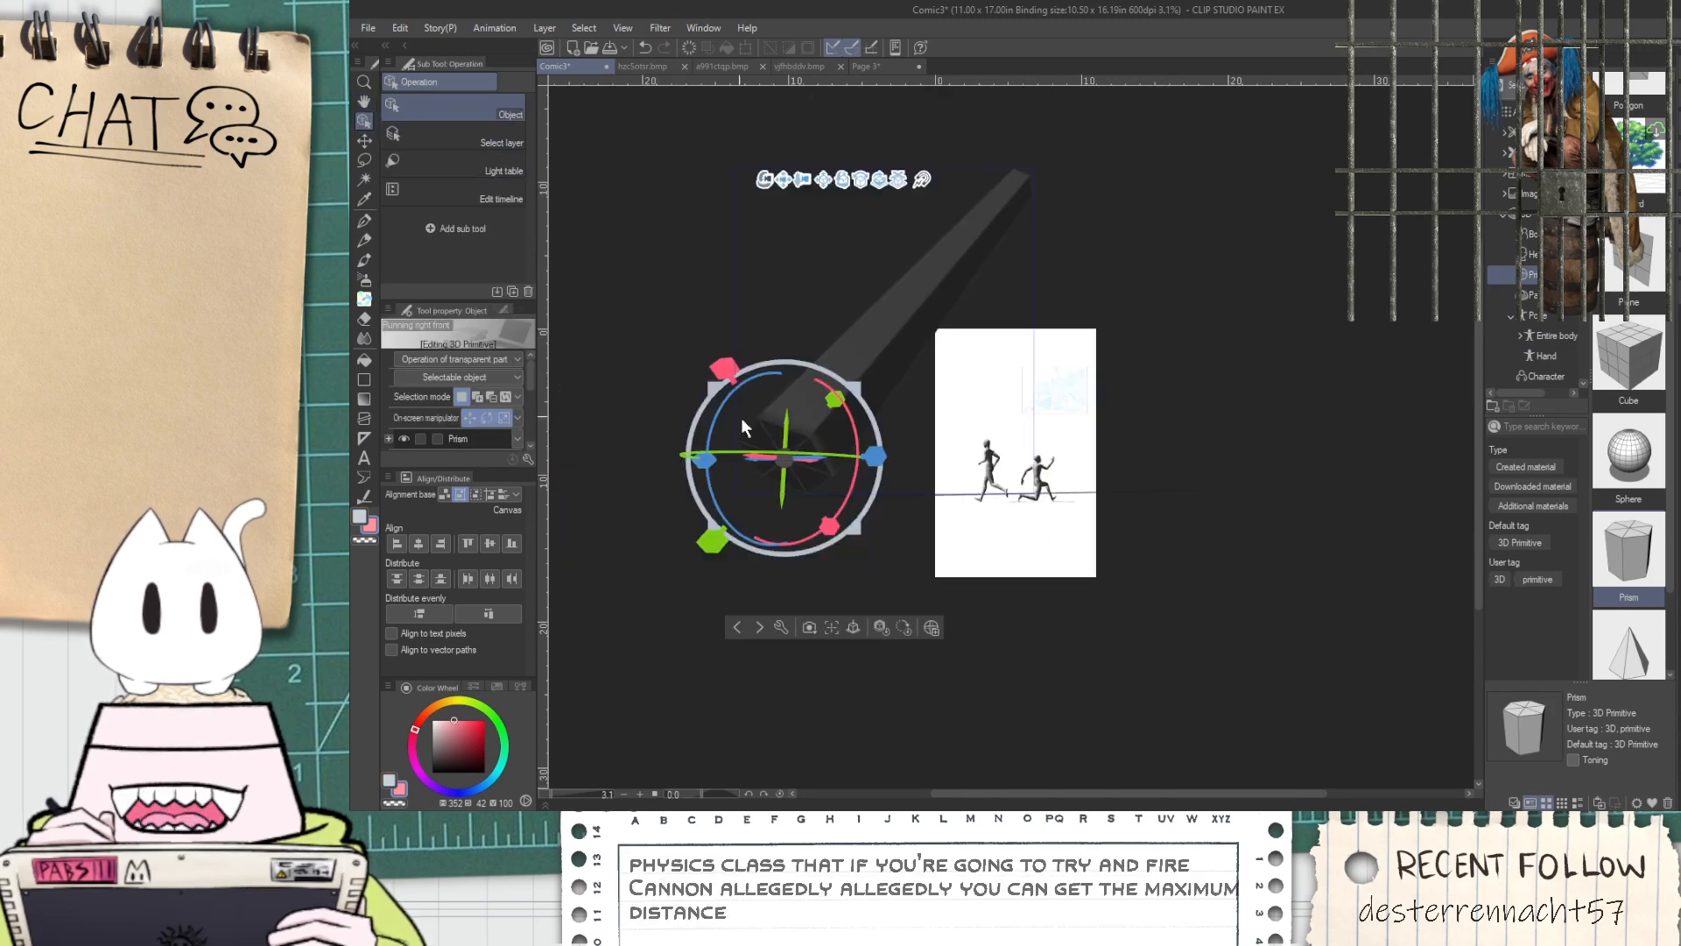
pyautogui.scroll(1, 936, 428)
pyautogui.scroll(-1, 748, 424)
pyautogui.scroll(1, 744, 424)
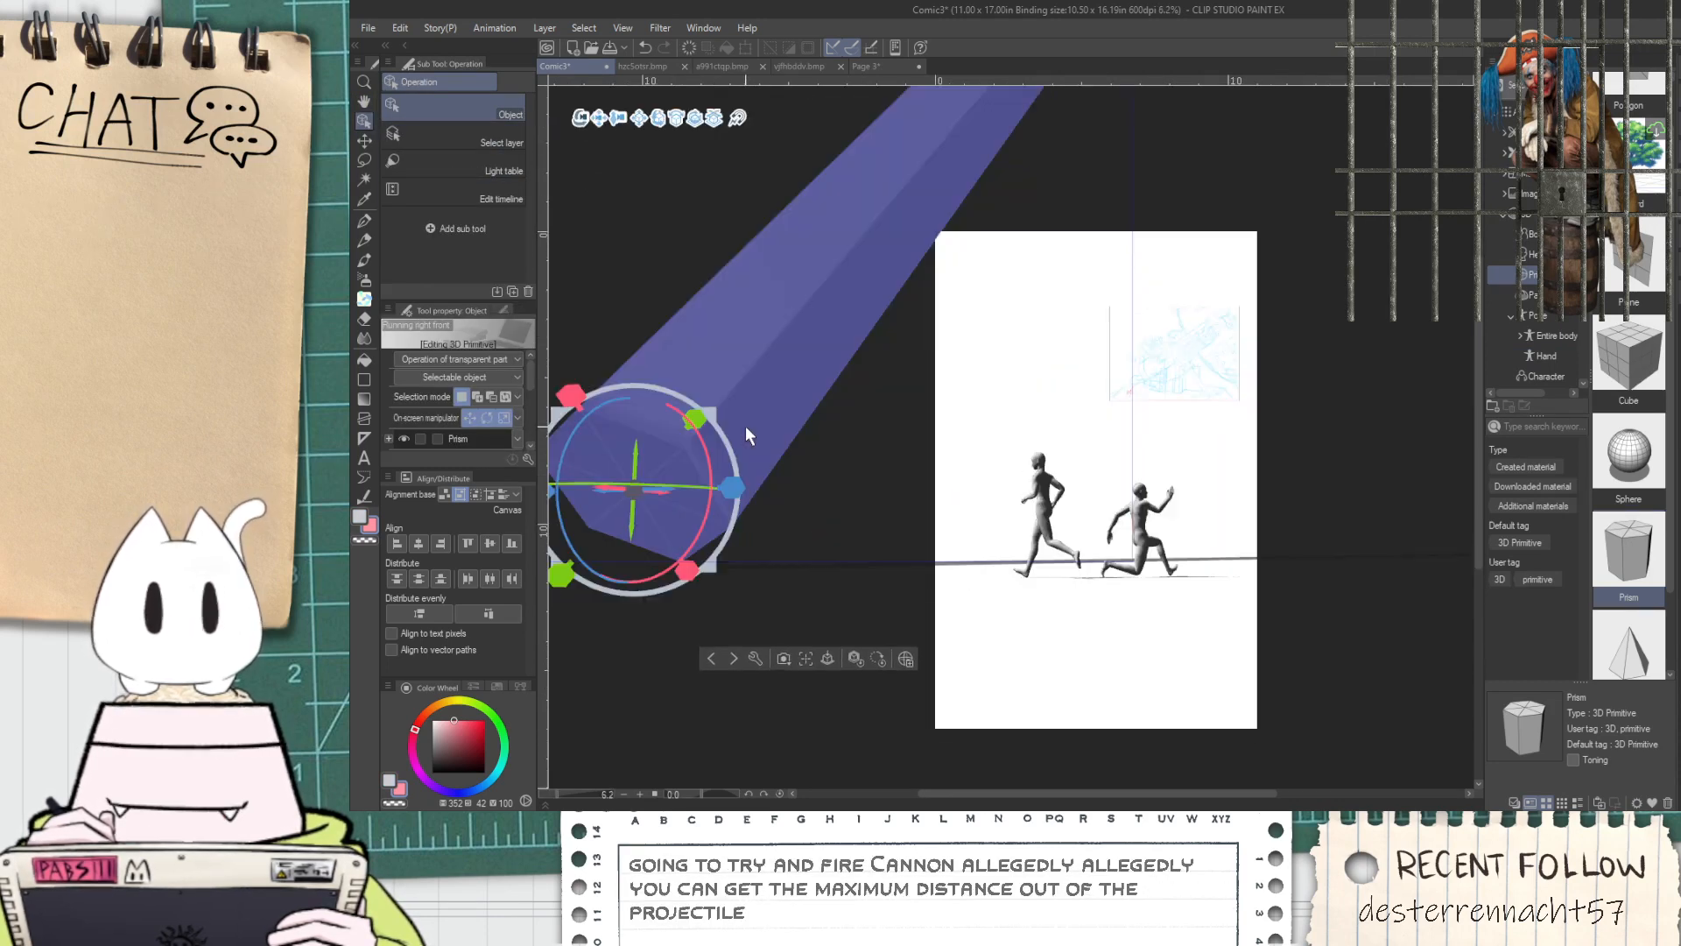
# Increase the prism's number of divisions for a rounder barrel and tilt it so its tip reaches over the top of the page
pyautogui.moveTo(856, 437); pyautogui.dragTo(764, 476)
pyautogui.moveTo(1158, 712); pyautogui.dragTo(1105, 634)
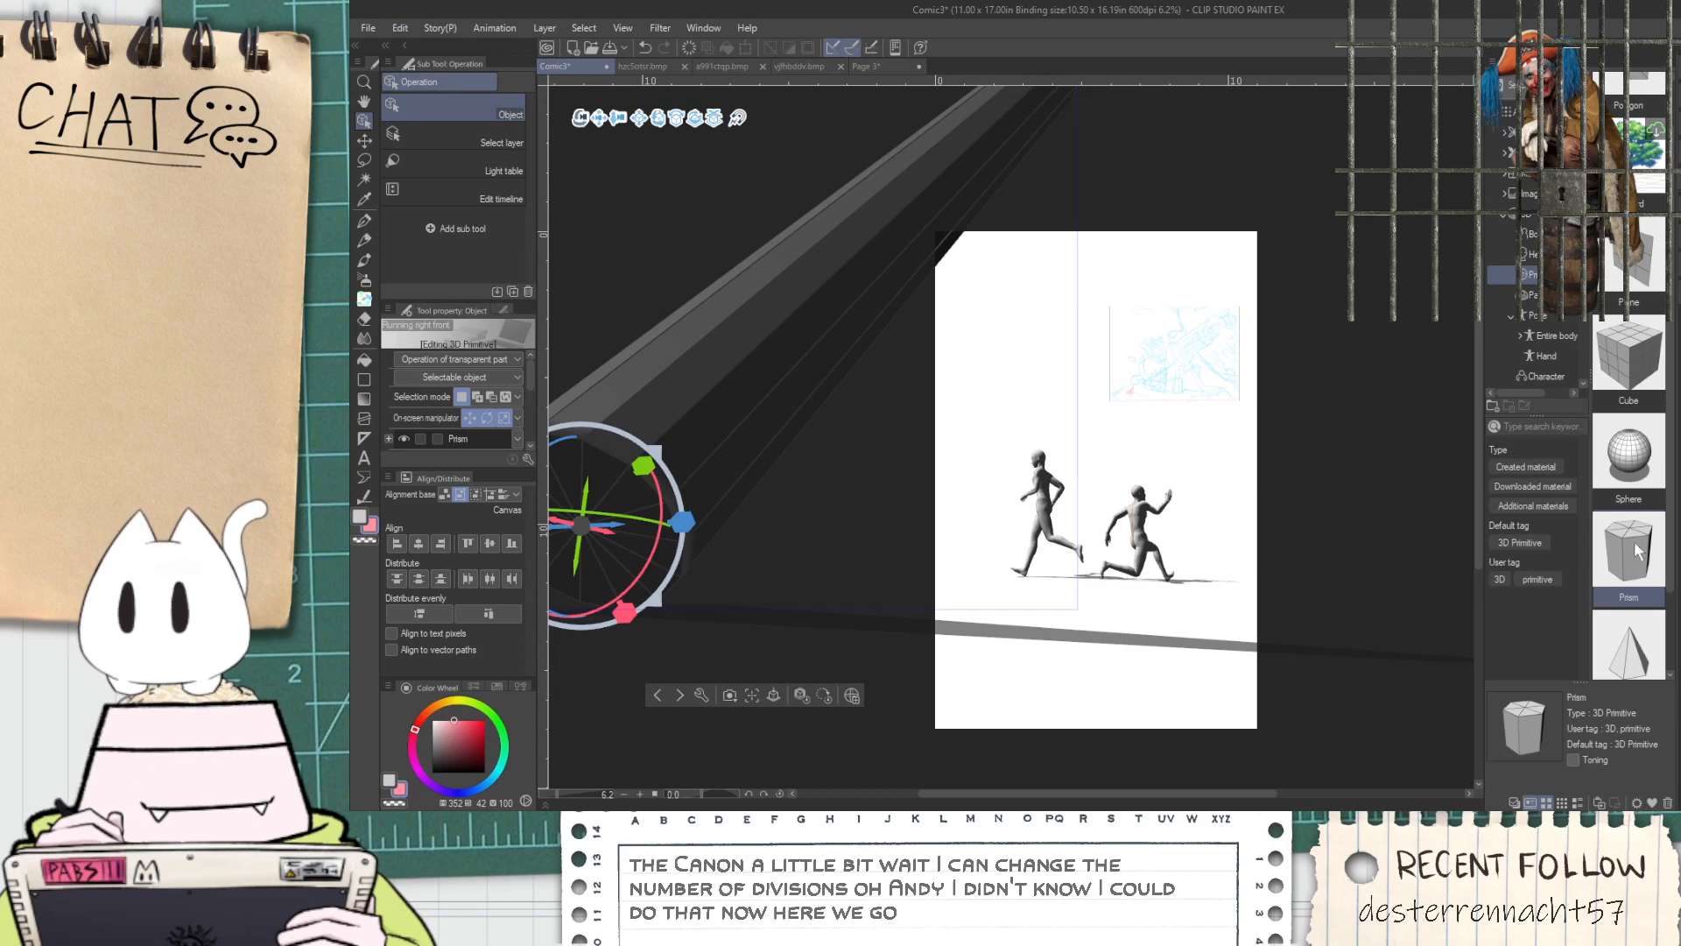
pyautogui.moveTo(1634, 637); pyautogui.dragTo(1650, 640)
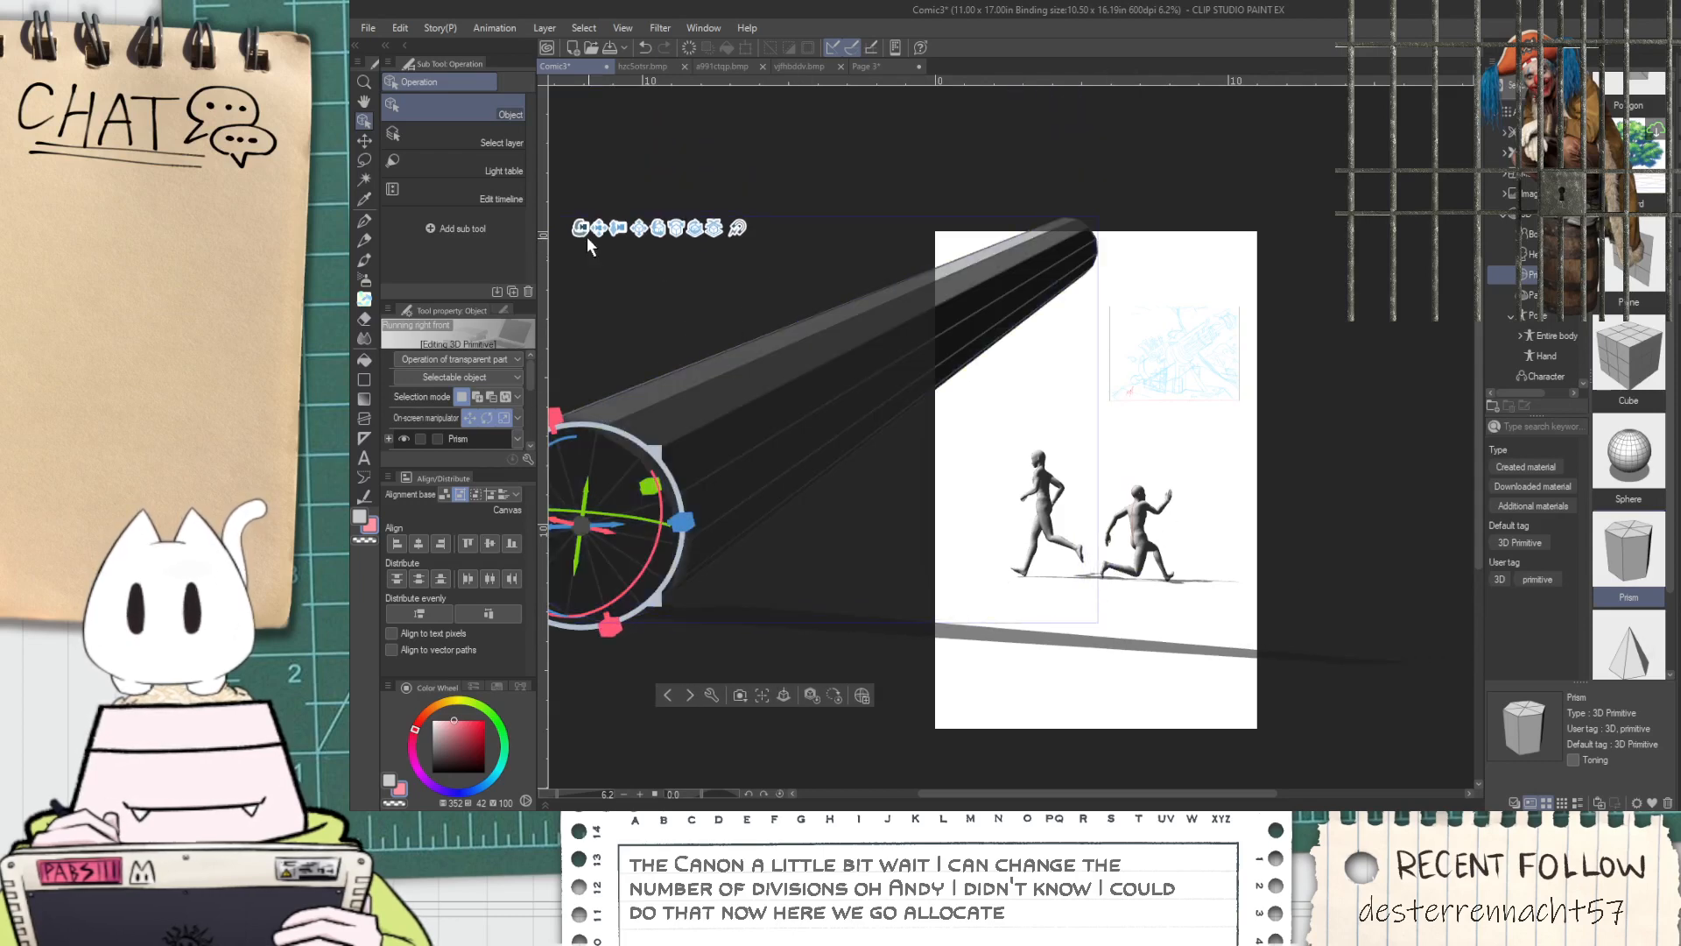
# Bring the 3D camera closer so the figures stand larger at the page's lower edge, and tilt the barrel more steeply
pyautogui.moveTo(618, 228); pyautogui.dragTo(669, 284)
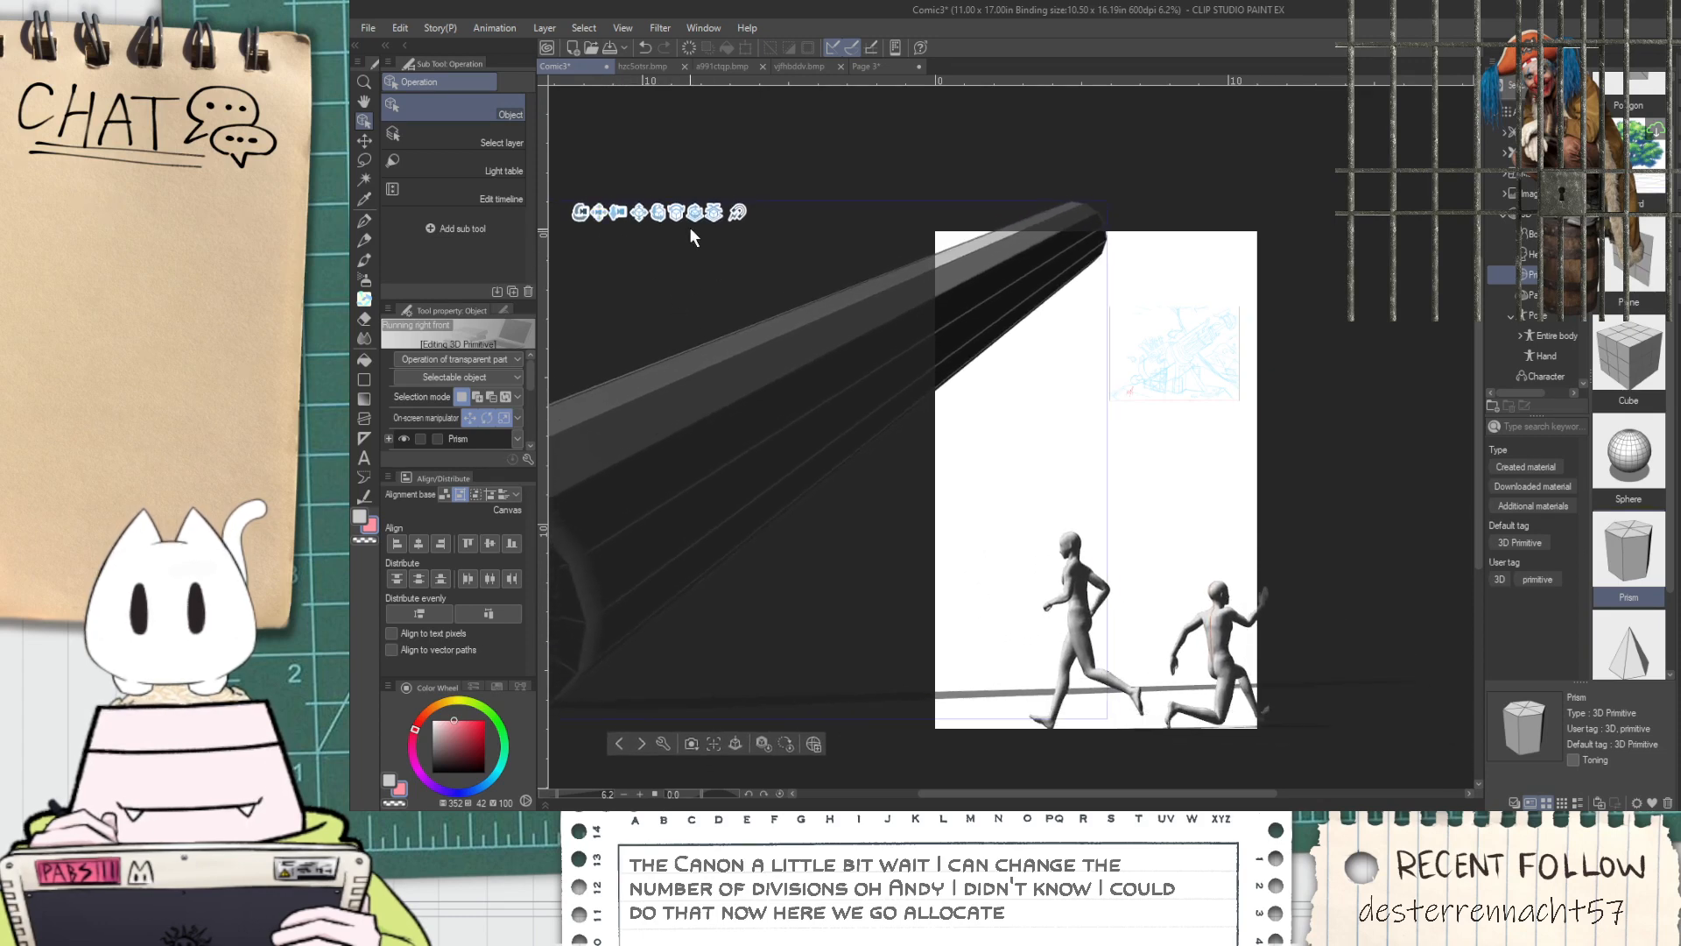
pyautogui.moveTo(672, 312); pyautogui.dragTo(732, 367)
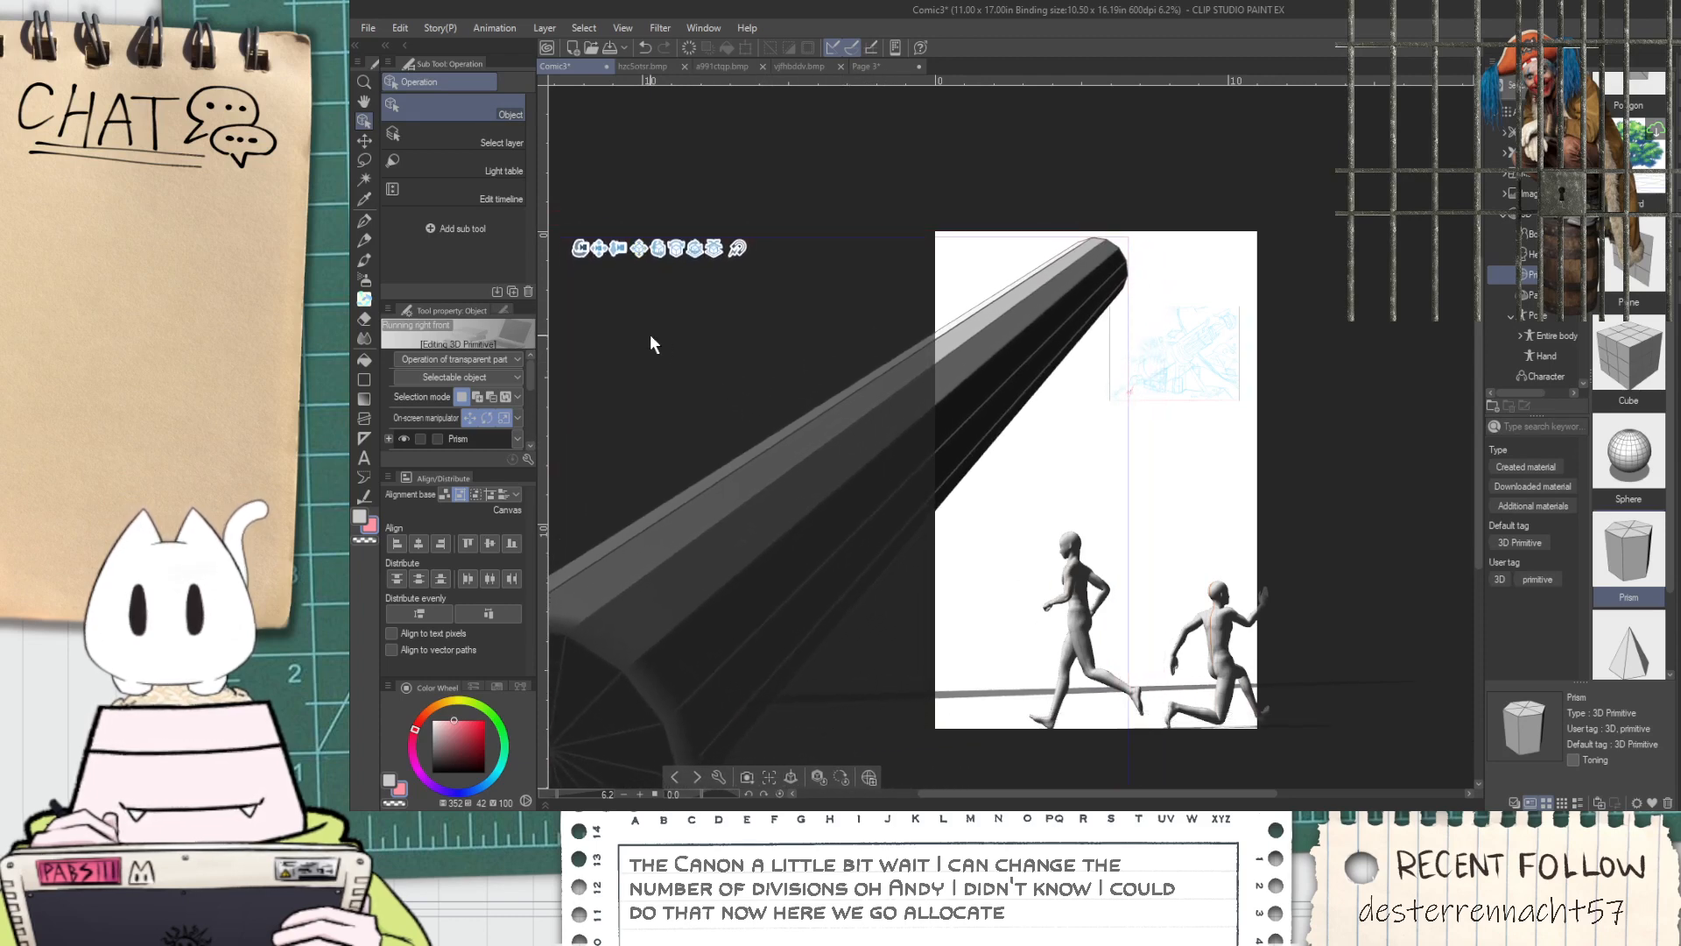
pyautogui.click(811, 502)
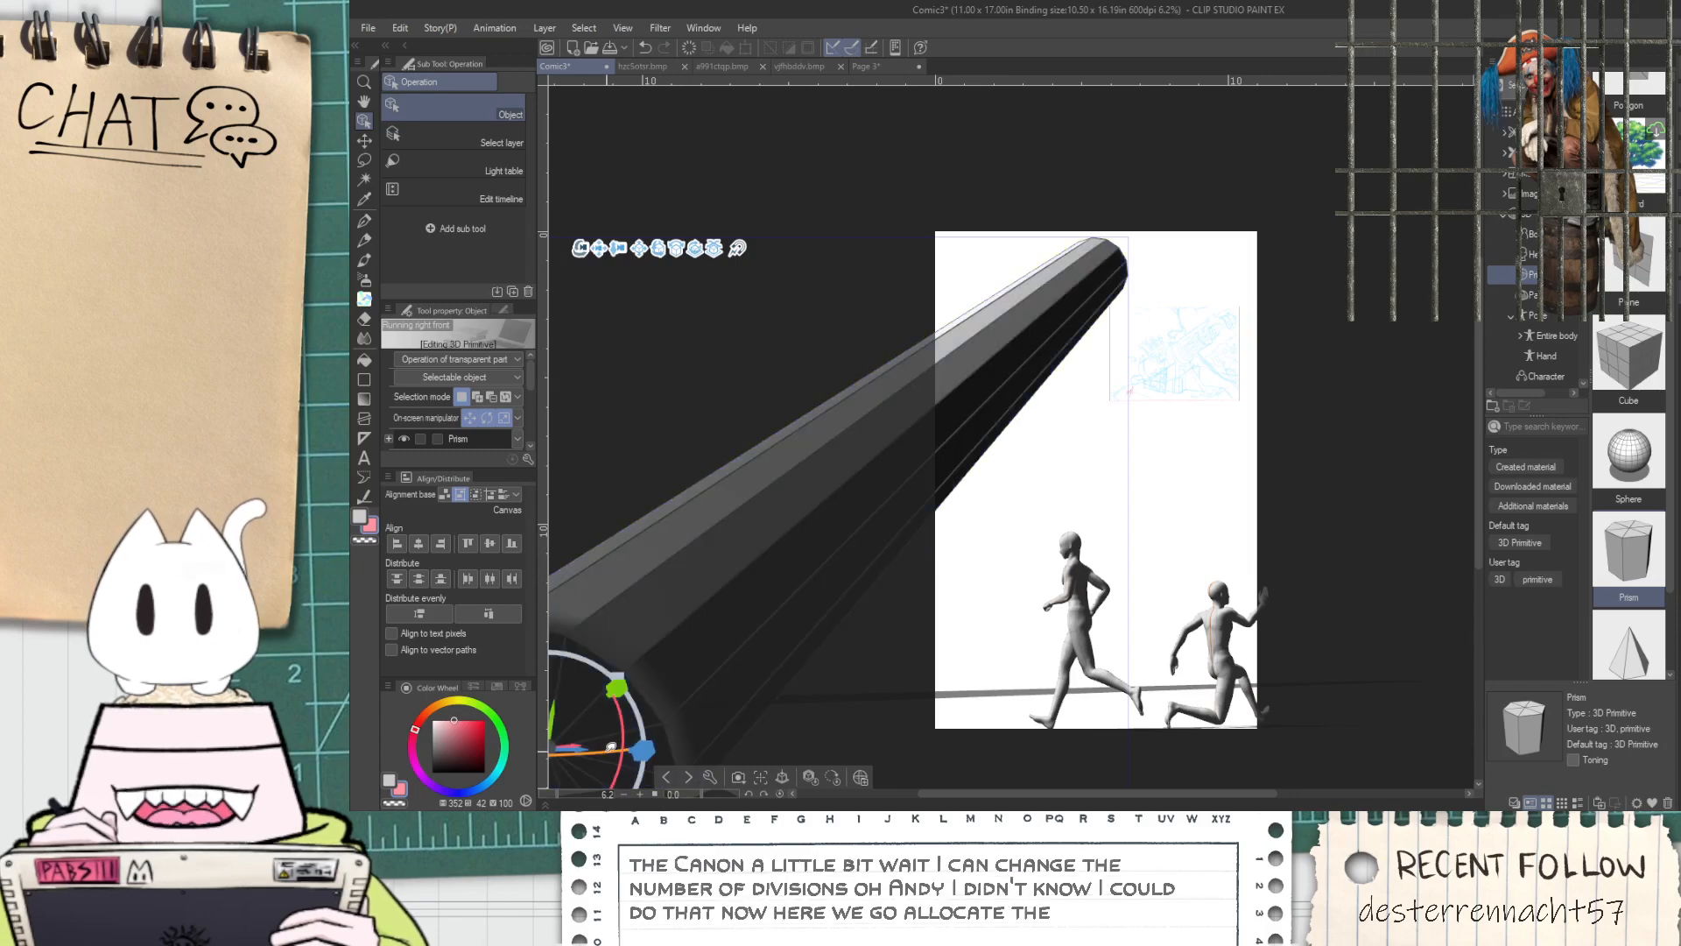
# Turn the prism slightly and snap its base to the ground
pyautogui.moveTo(599, 751); pyautogui.dragTo(563, 744)
pyautogui.scroll(-1, 726, 340)
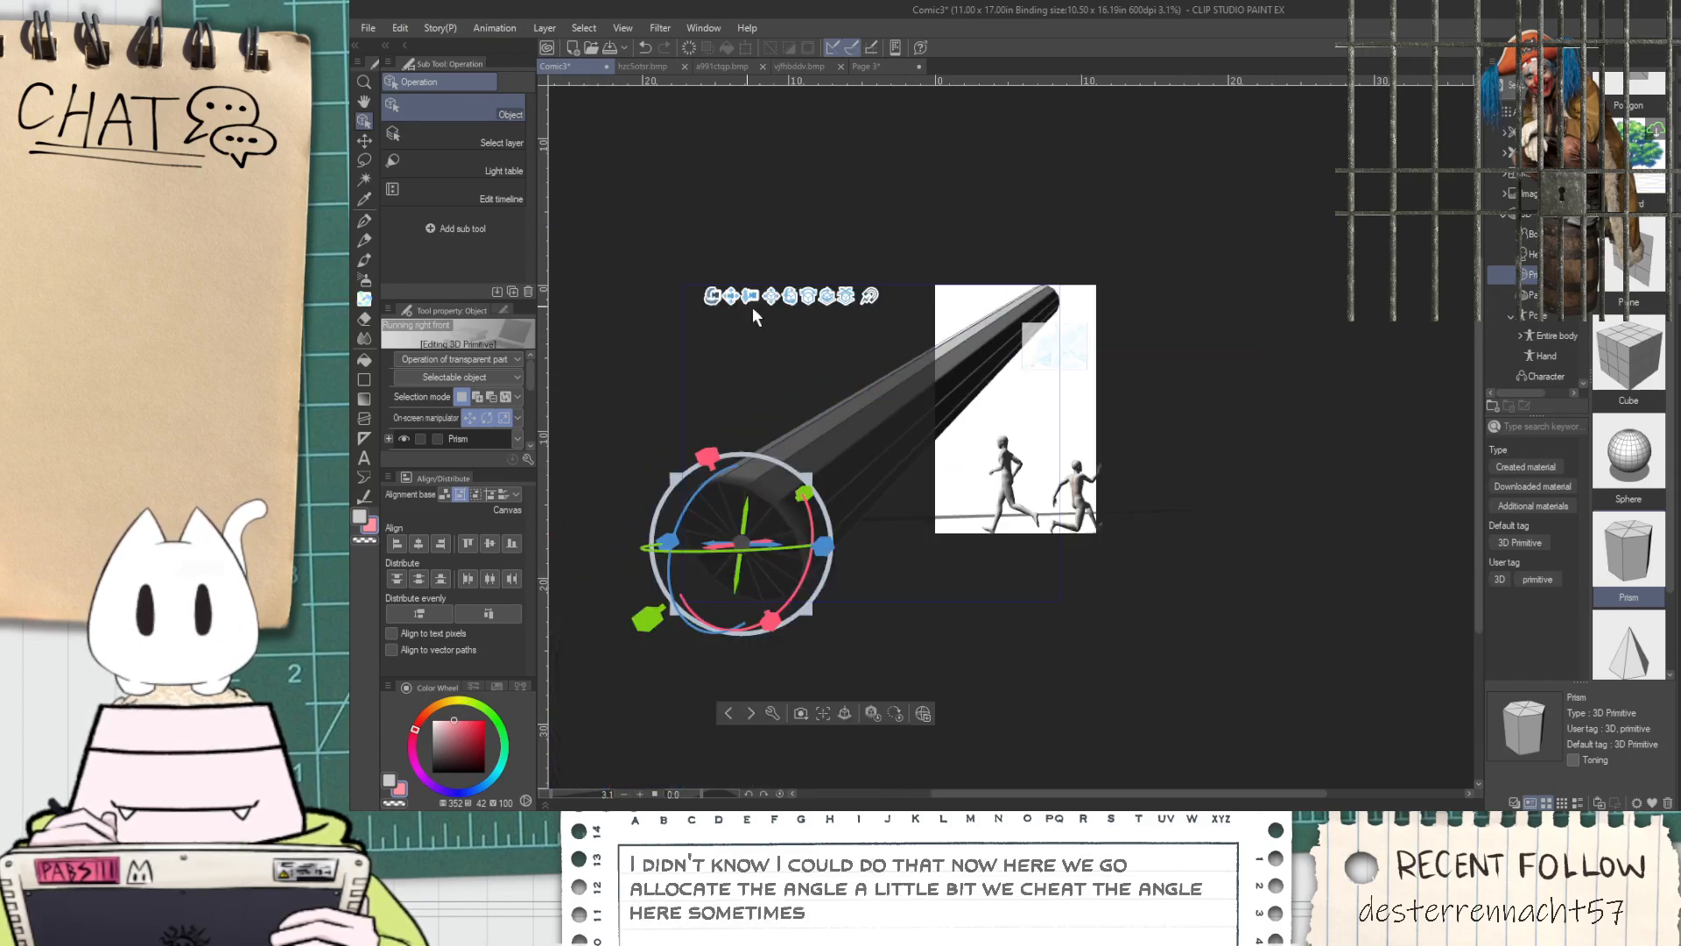
pyautogui.click(842, 712)
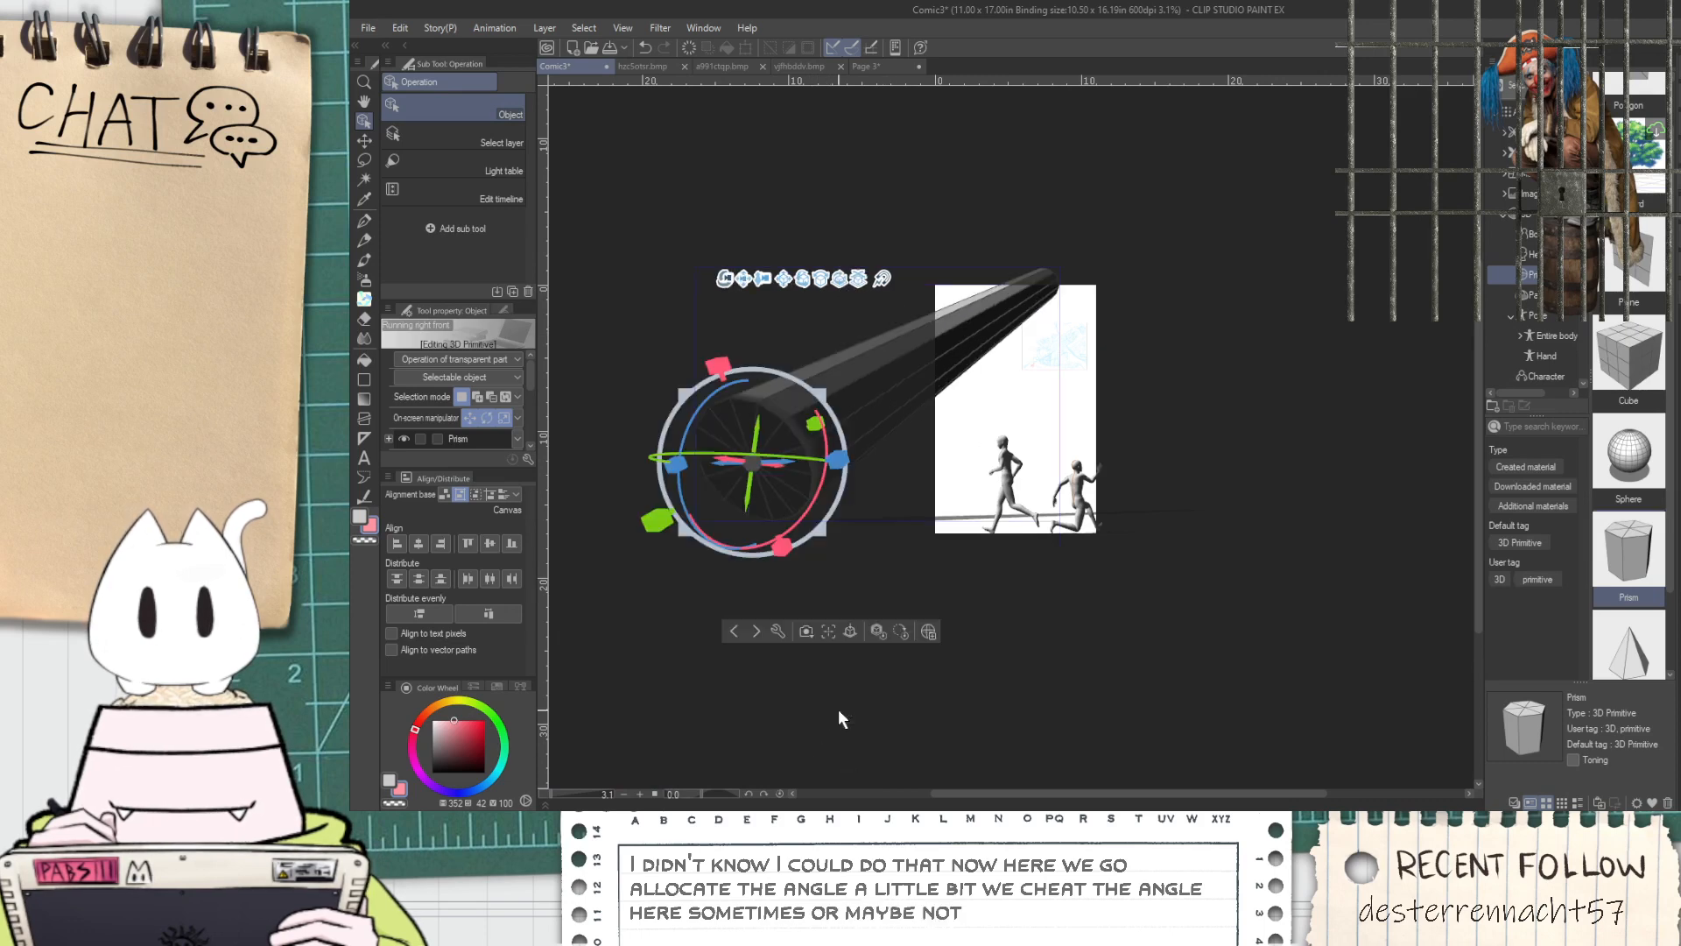
# Readjust the 3D camera's angle and distance so the barrel's tip sits near the page top and the figures along its lower edge
pyautogui.moveTo(763, 279); pyautogui.dragTo(805, 140)
pyautogui.scroll(2, 806, 187)
pyautogui.scroll(-1, 897, 300)
pyautogui.moveTo(776, 334); pyautogui.dragTo(756, 303)
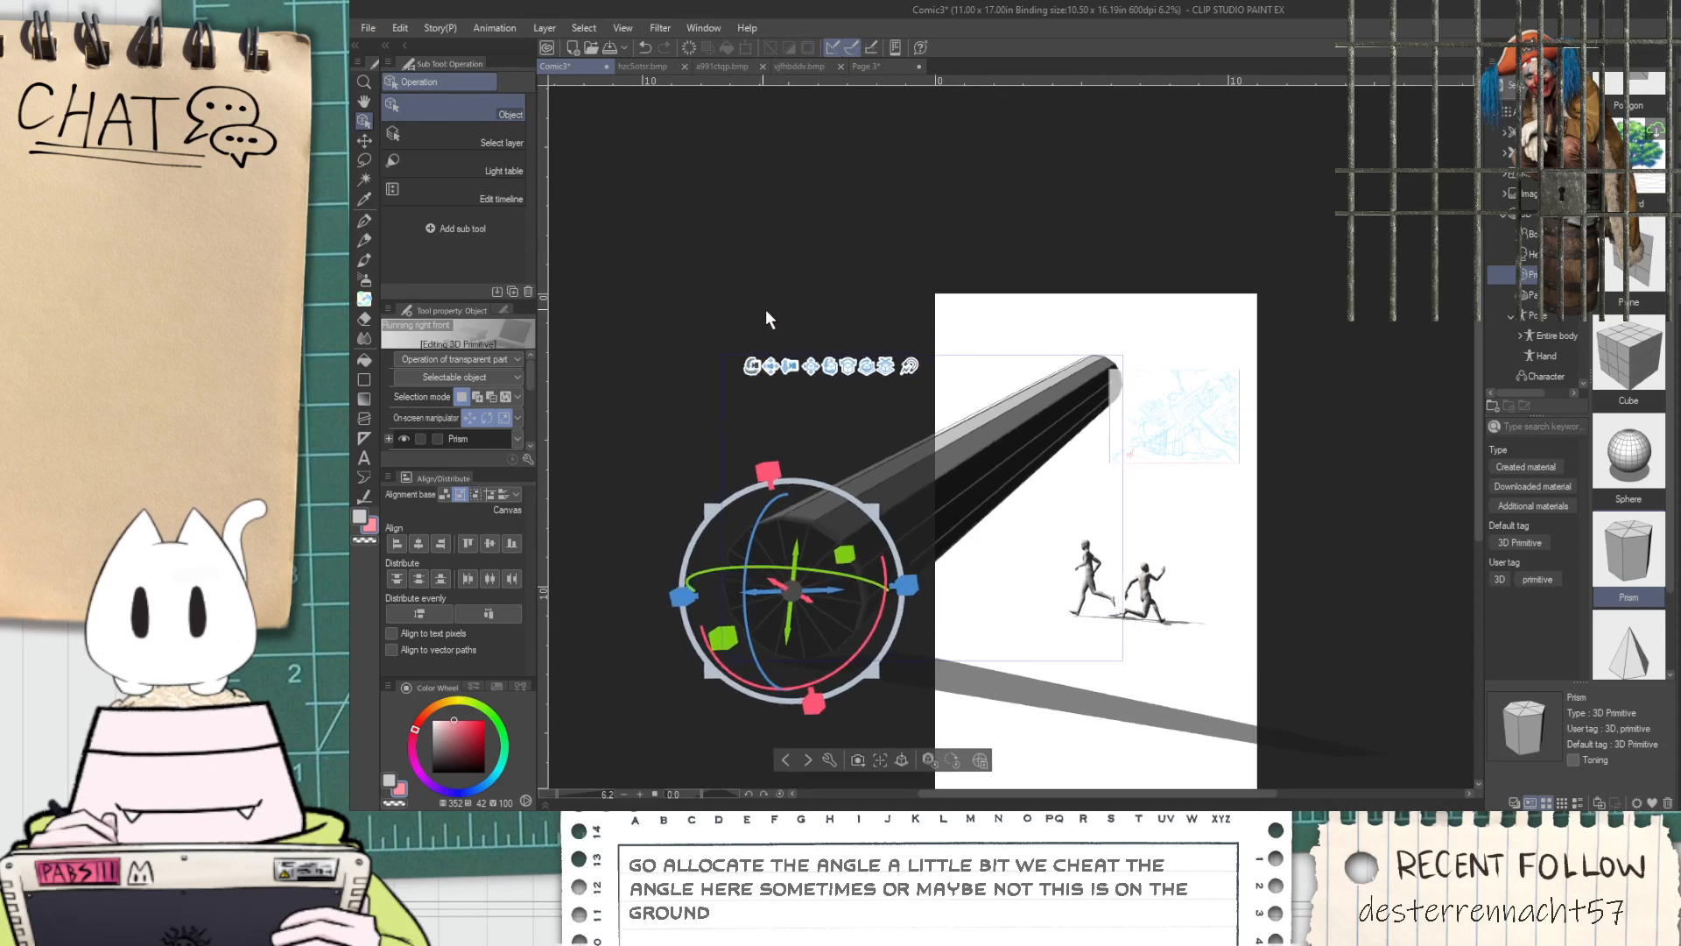
pyautogui.moveTo(777, 368); pyautogui.dragTo(775, 490)
pyautogui.scroll(-2, 775, 487)
pyautogui.scroll(2, 837, 585)
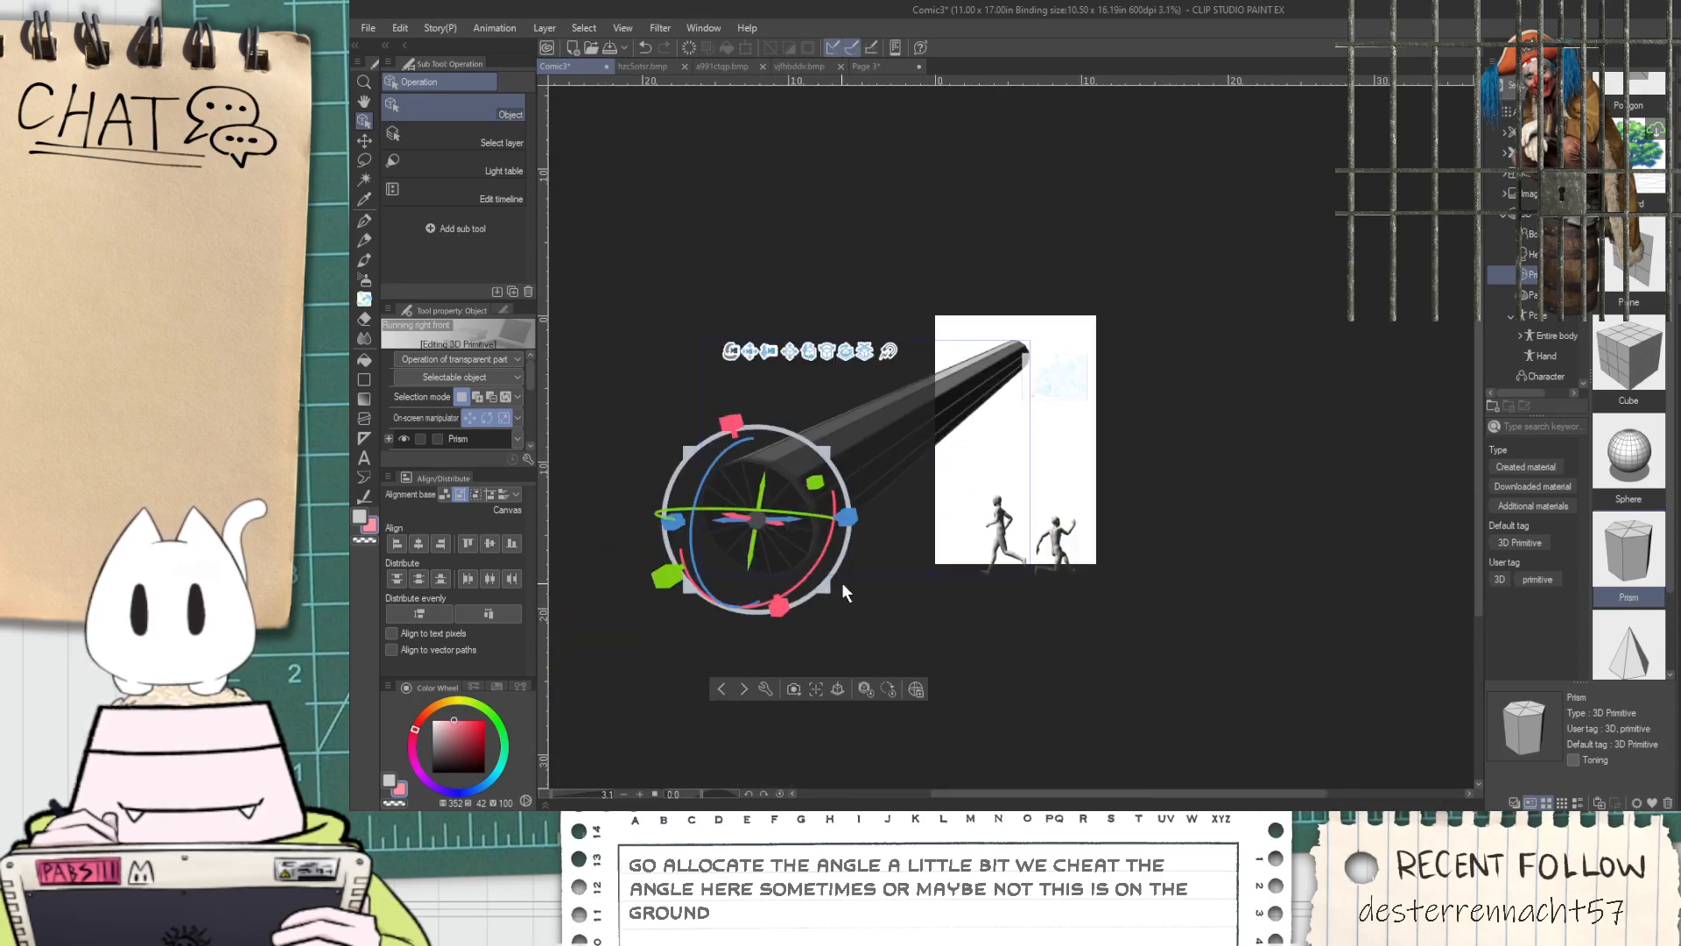
# Select the prism and orbit the 3D camera through high and low viewpoints, settling on a near-ground view looking up at the barrel
pyautogui.click(1183, 534)
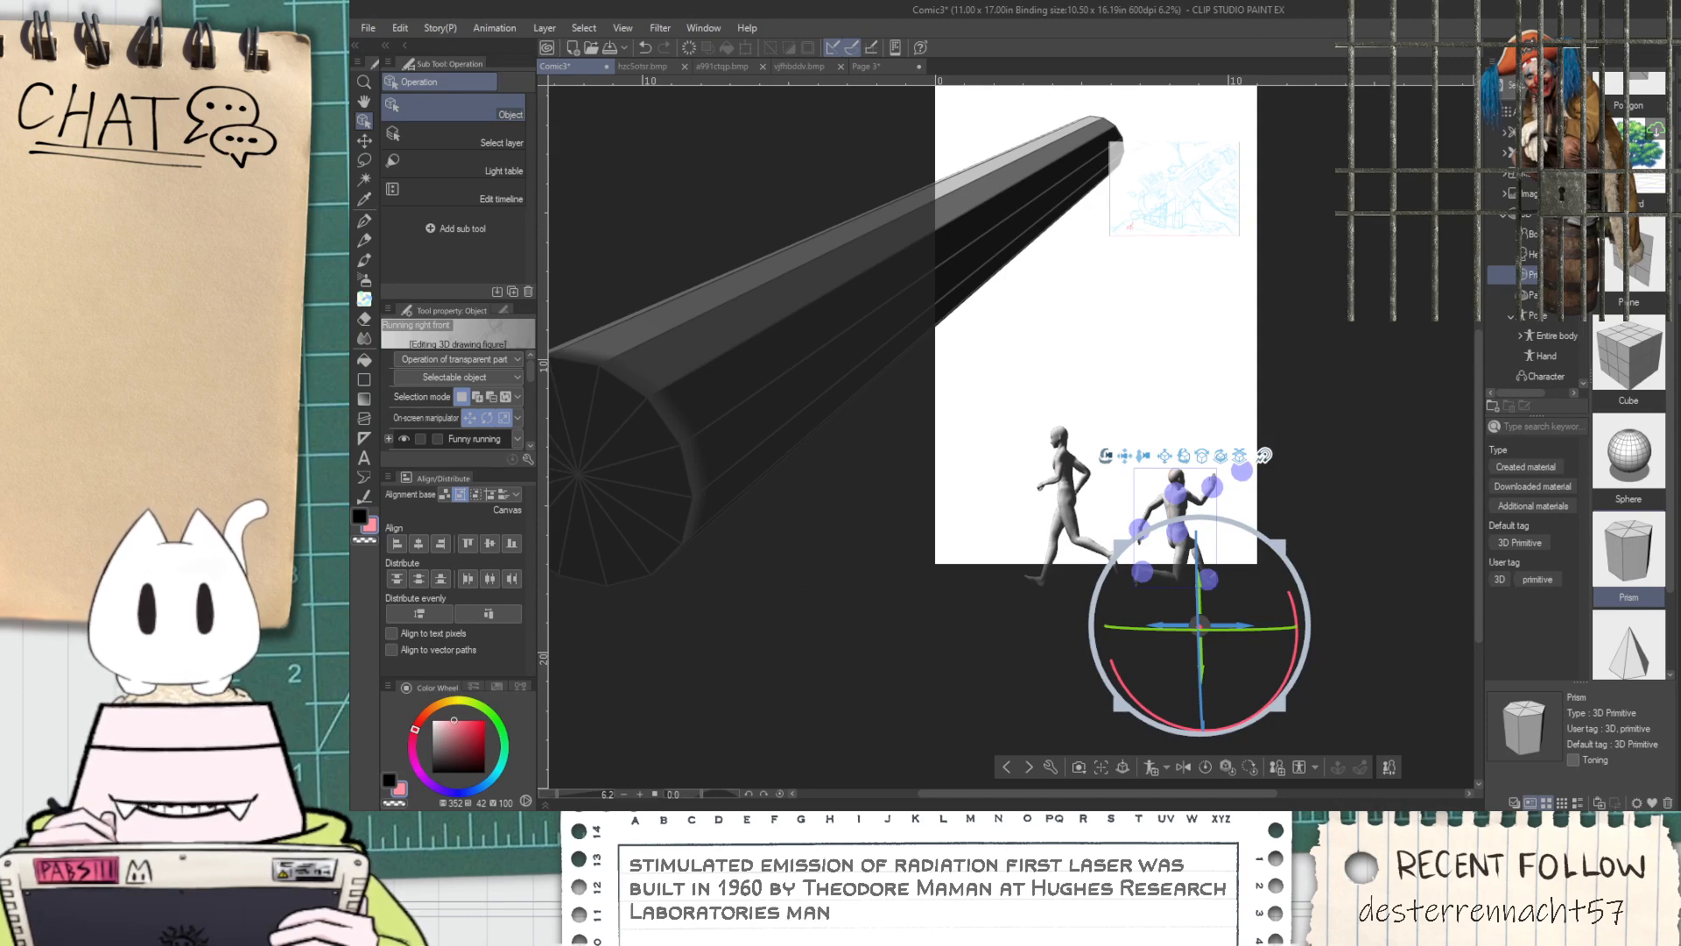
pyautogui.click(785, 379)
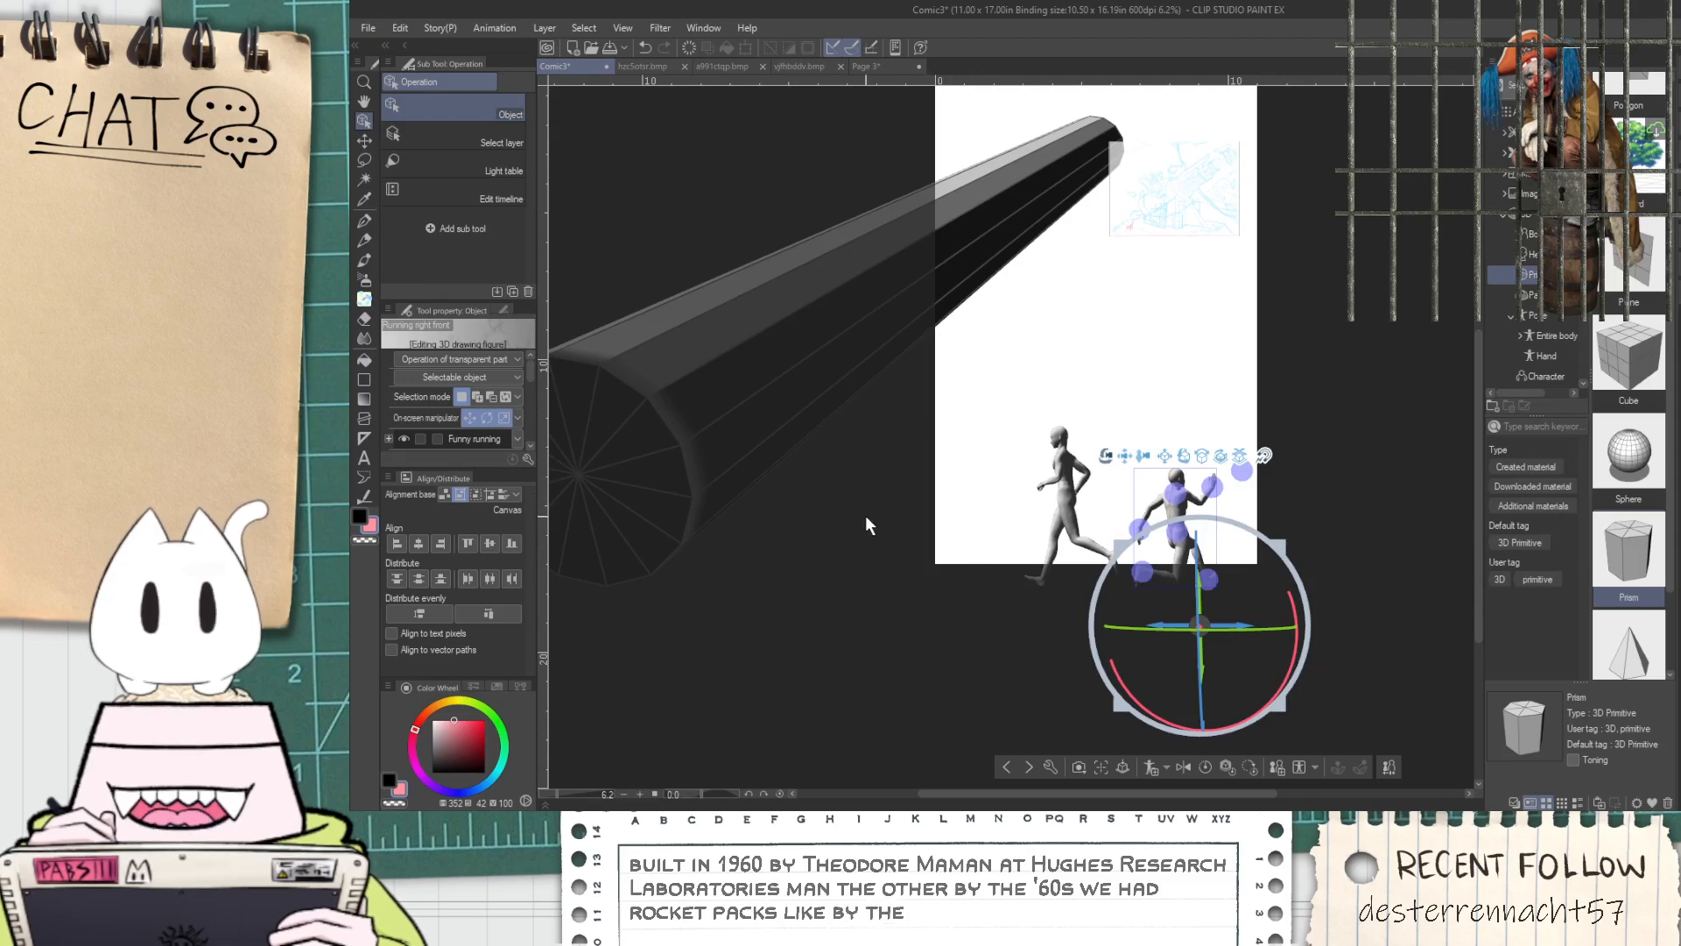
pyautogui.click(835, 308)
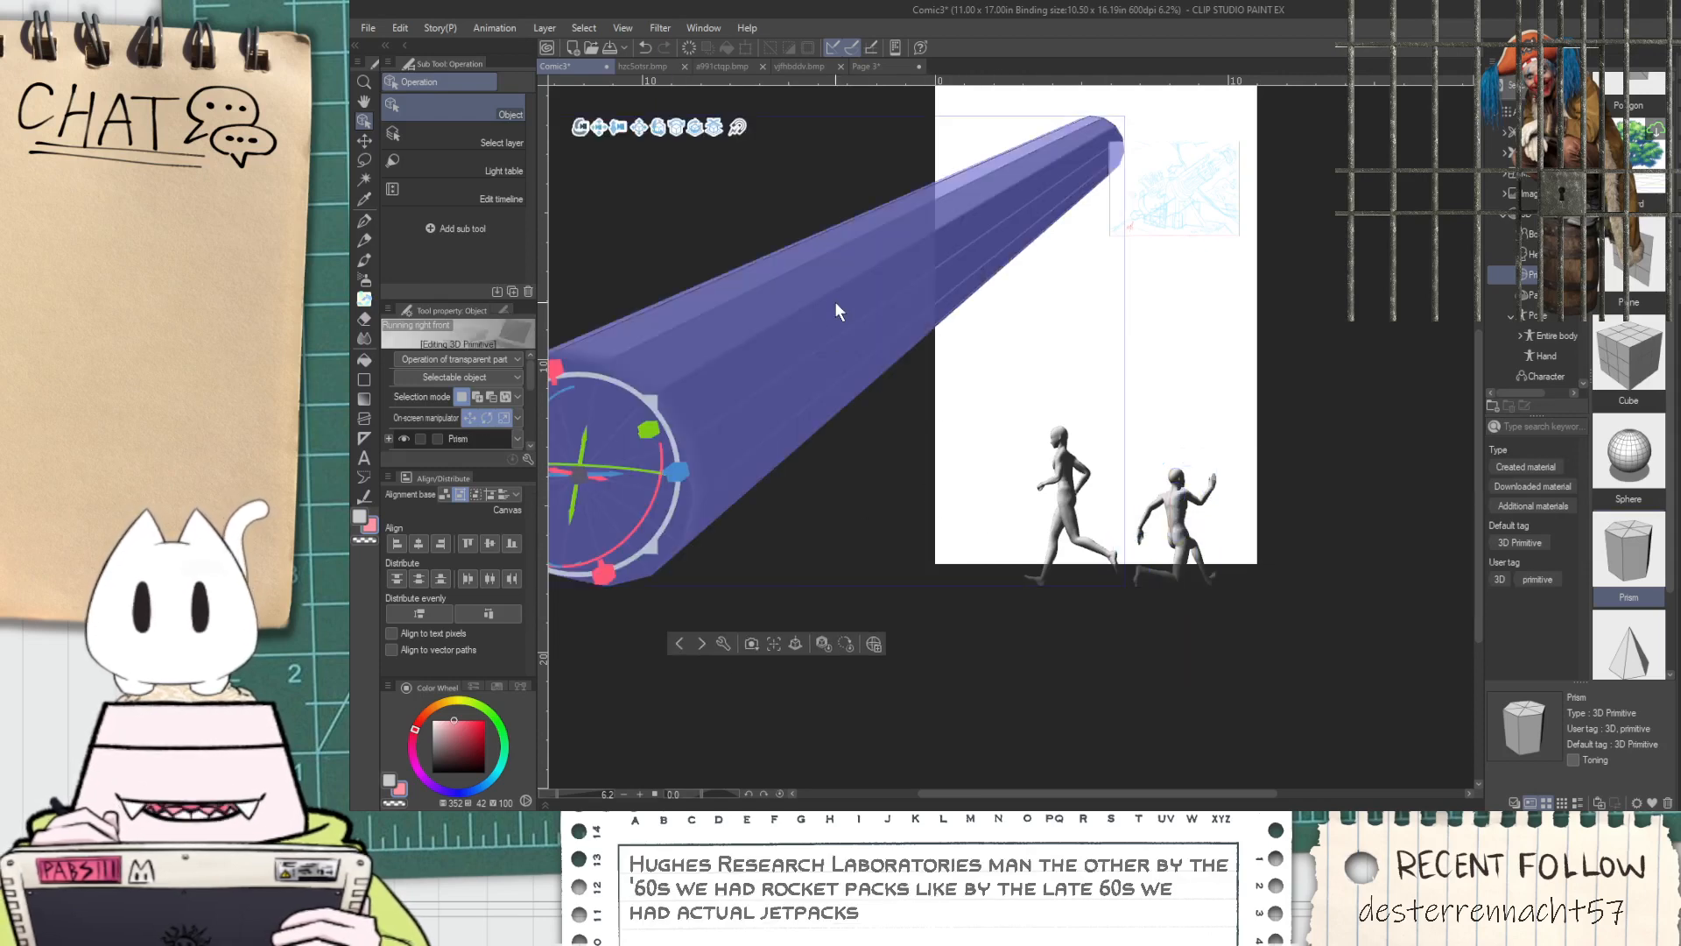
pyautogui.moveTo(627, 565)
pyautogui.mouseDown()
pyautogui.moveTo(549, 387)
pyautogui.moveTo(569, 361)
pyautogui.moveTo(562, 406)
pyautogui.moveTo(559, 359)
pyautogui.moveTo(561, 487)
pyautogui.moveTo(565, 473)
pyautogui.mouseUp()
pyautogui.moveTo(575, 327); pyautogui.dragTo(502, 396)
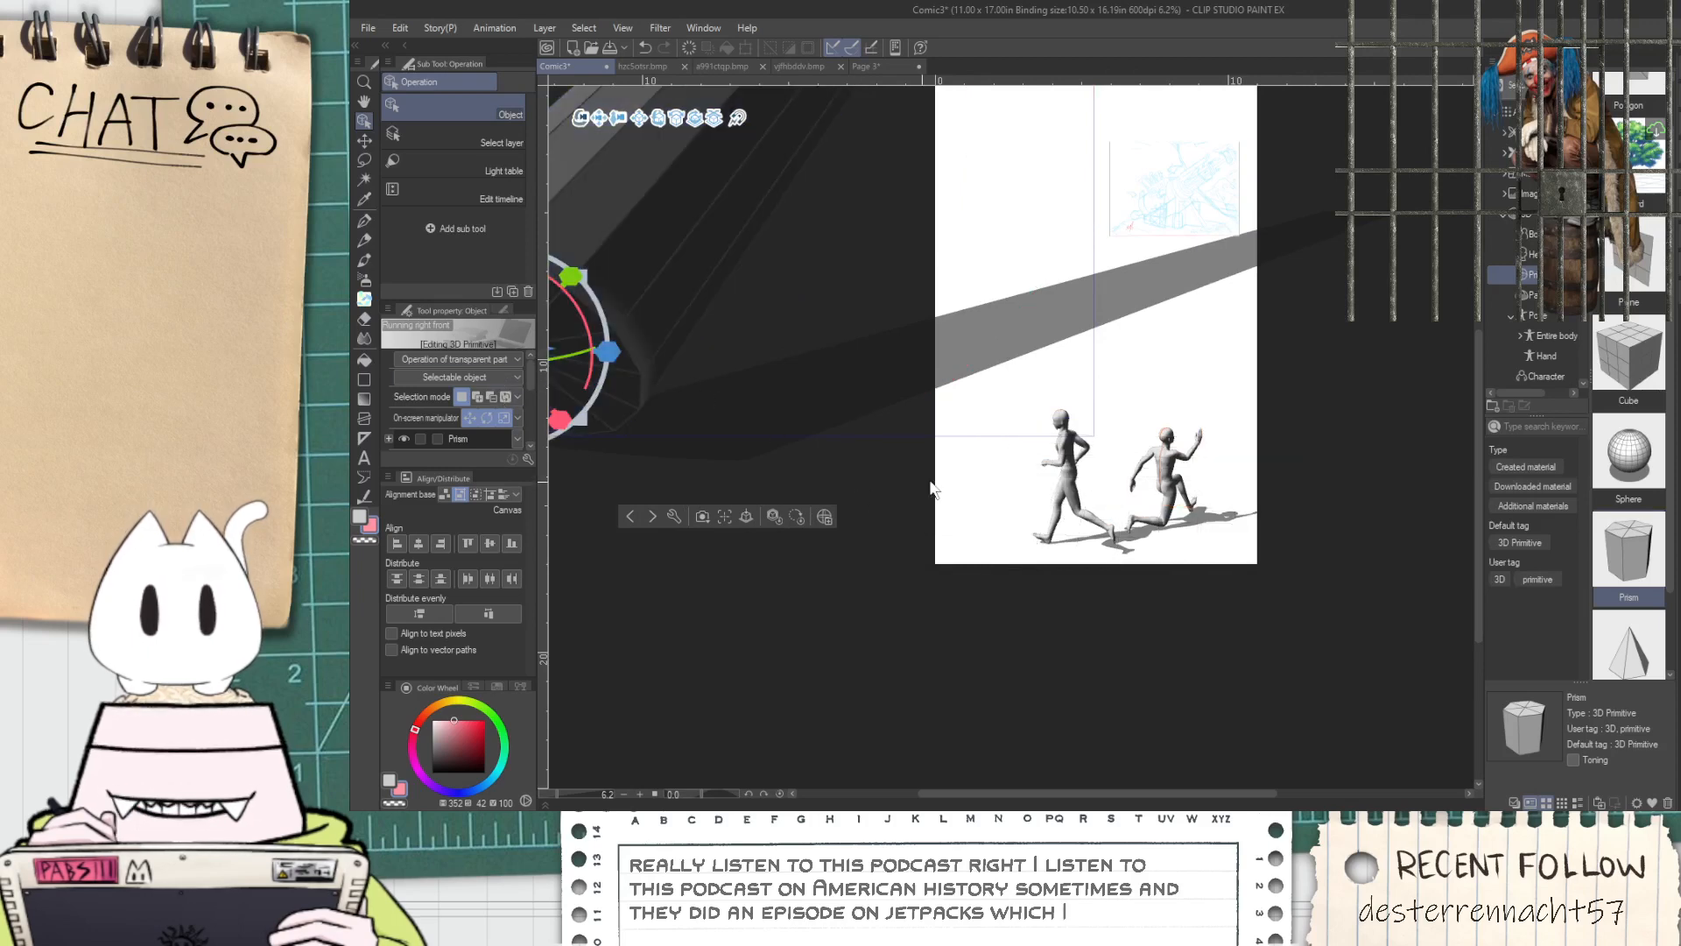
pyautogui.moveTo(1062, 656); pyautogui.dragTo(1006, 613)
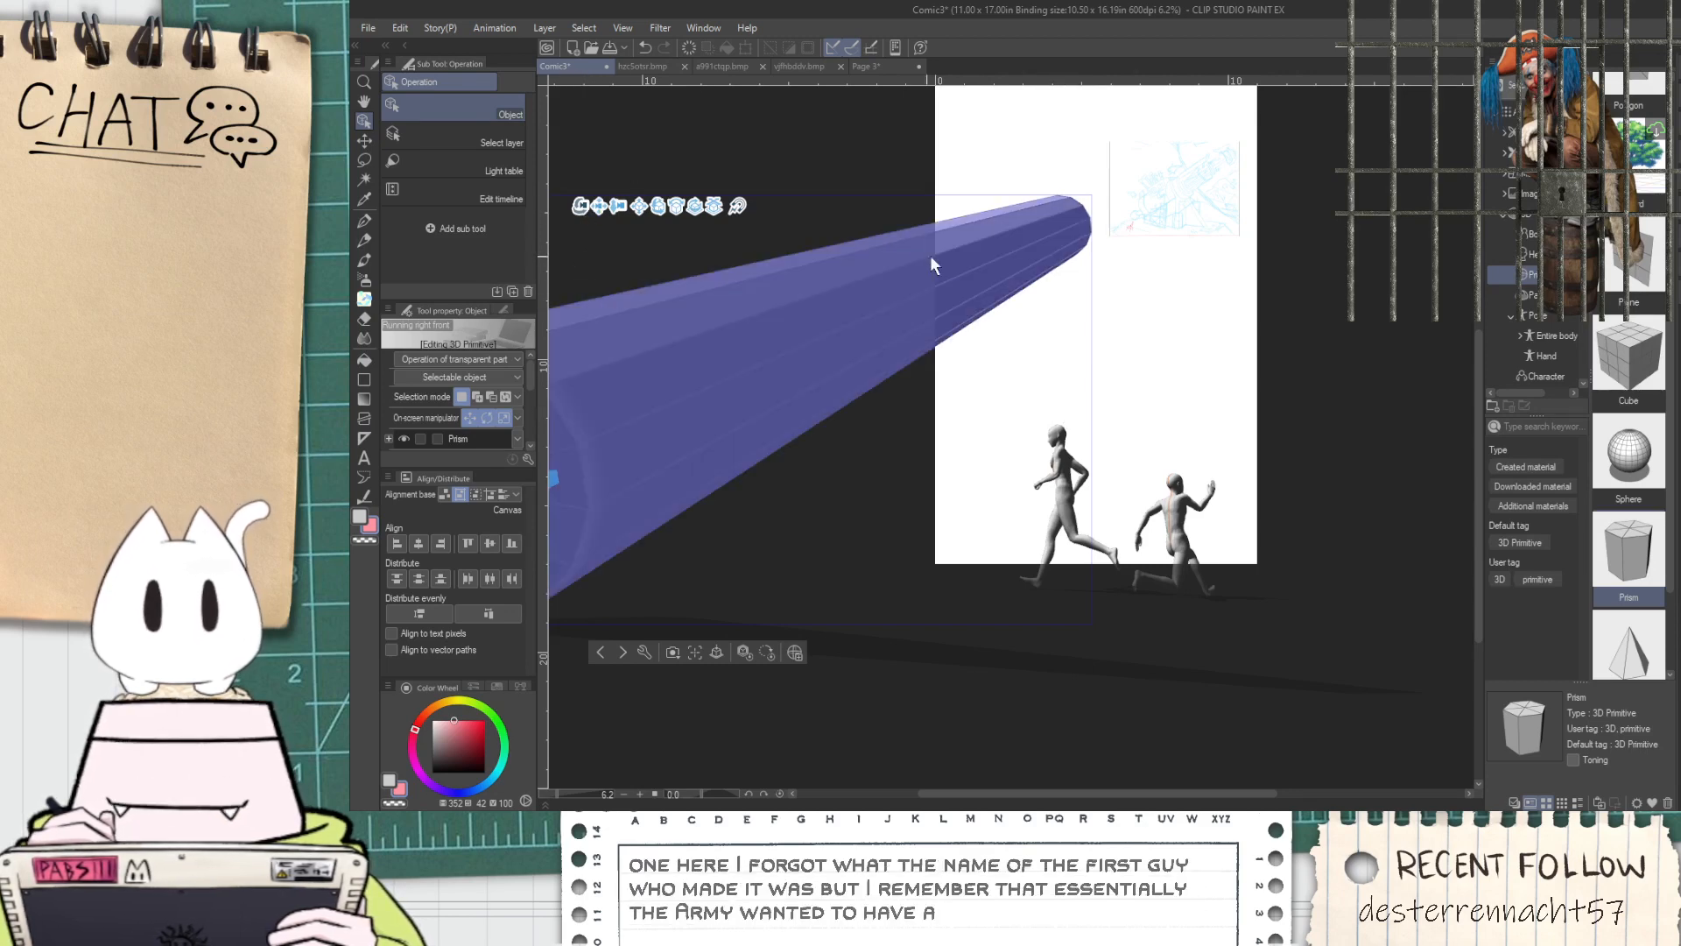
pyautogui.moveTo(1119, 334); pyautogui.dragTo(1106, 412)
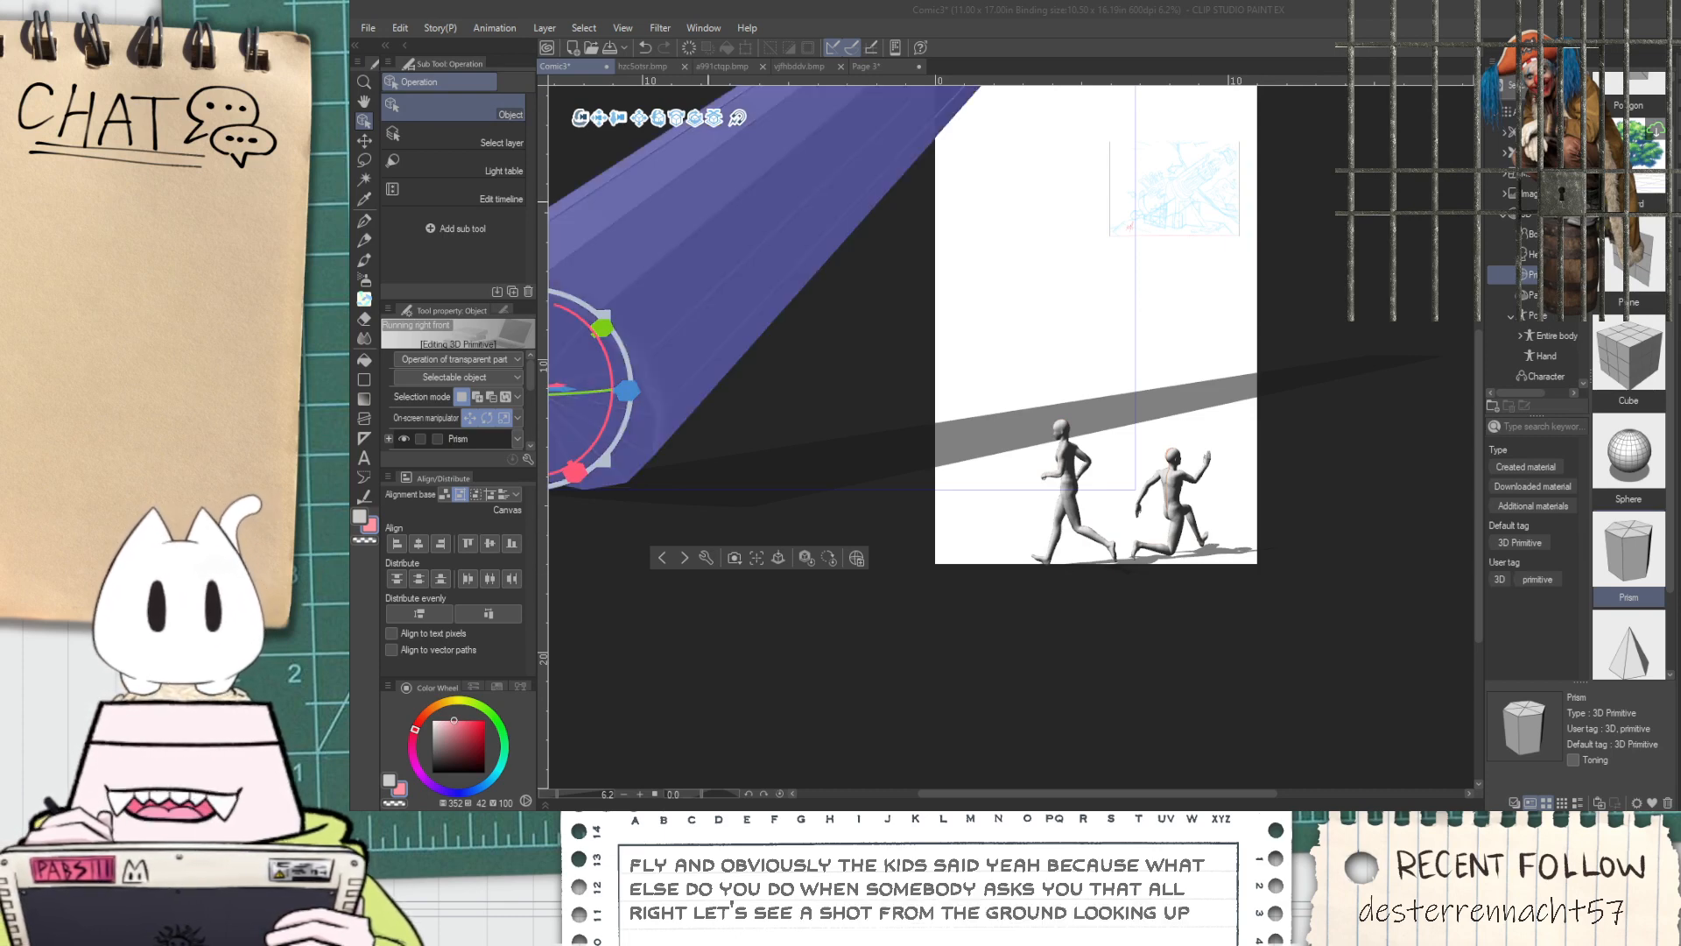
pyautogui.moveTo(580, 117); pyautogui.dragTo(572, 69)
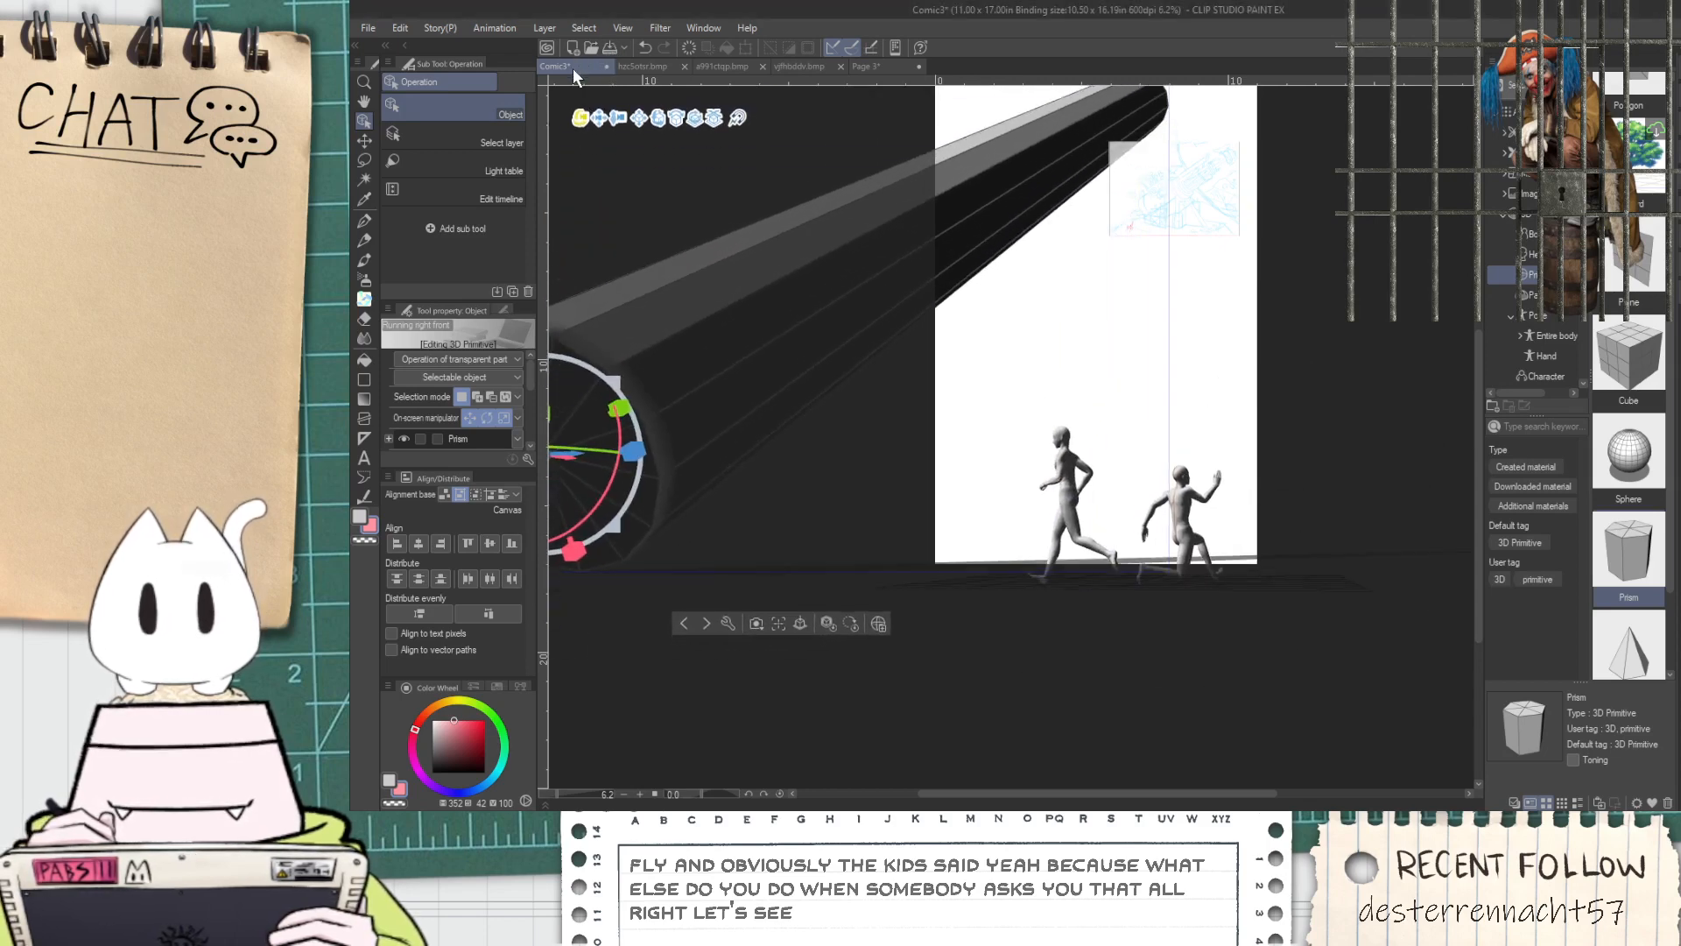
# From a raised camera view, move the lunging figure farther from the upright runner and up the page, and return the camera to ground level
pyautogui.click(1070, 518)
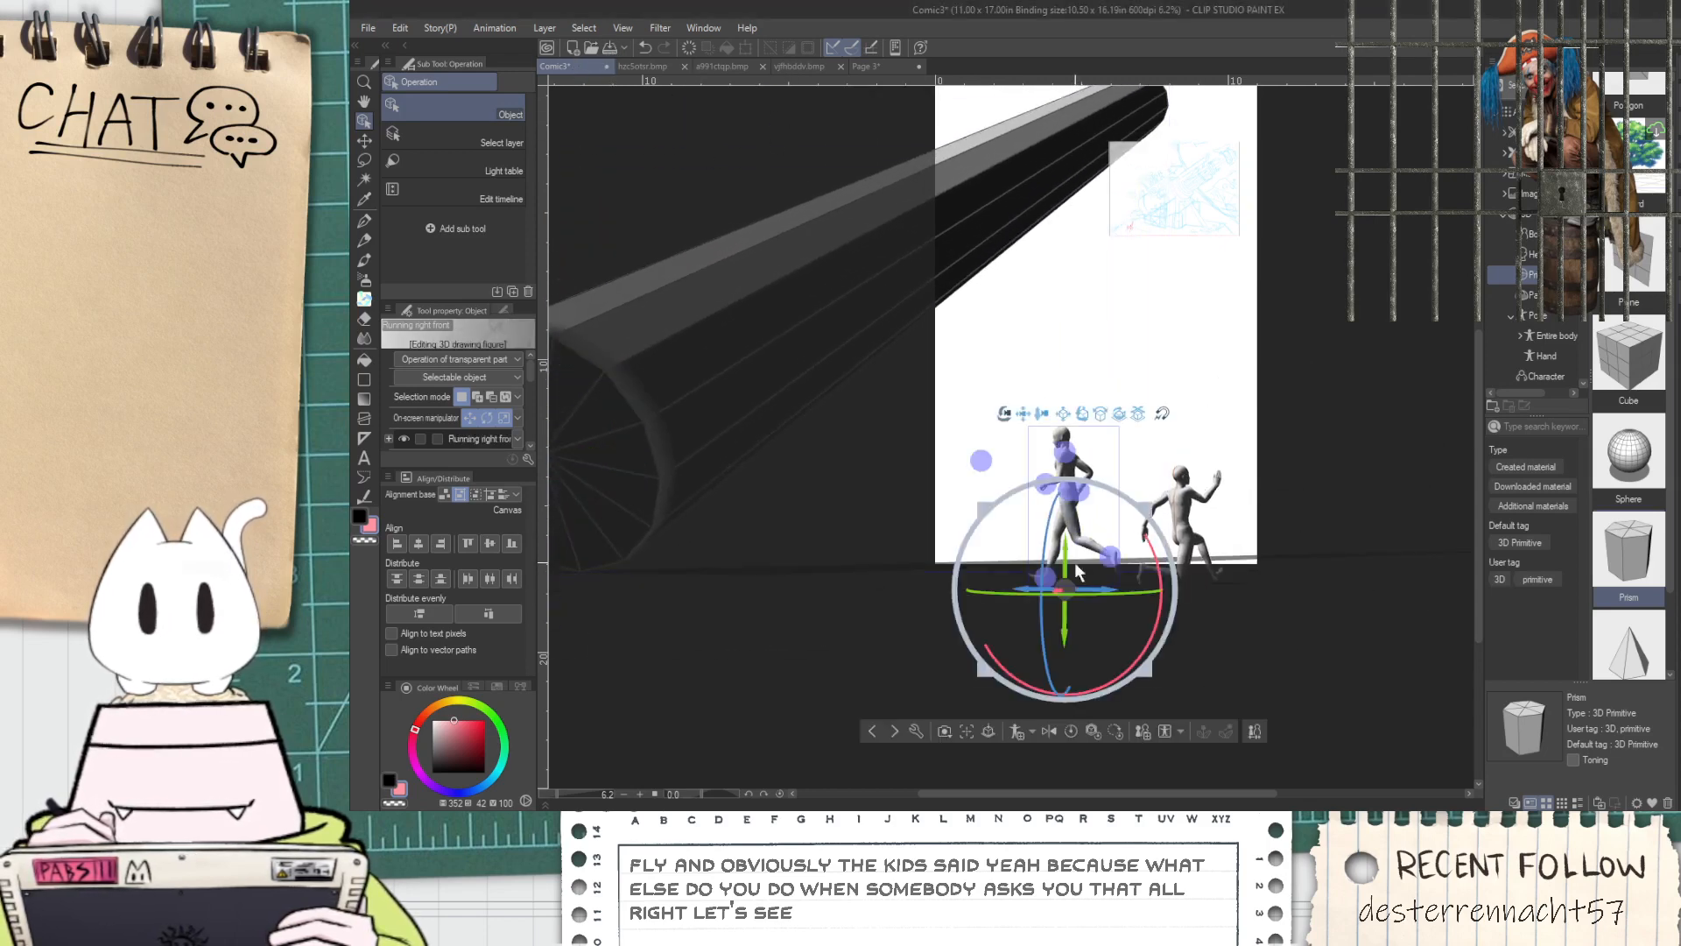
pyautogui.moveTo(972, 303); pyautogui.dragTo(1162, 412)
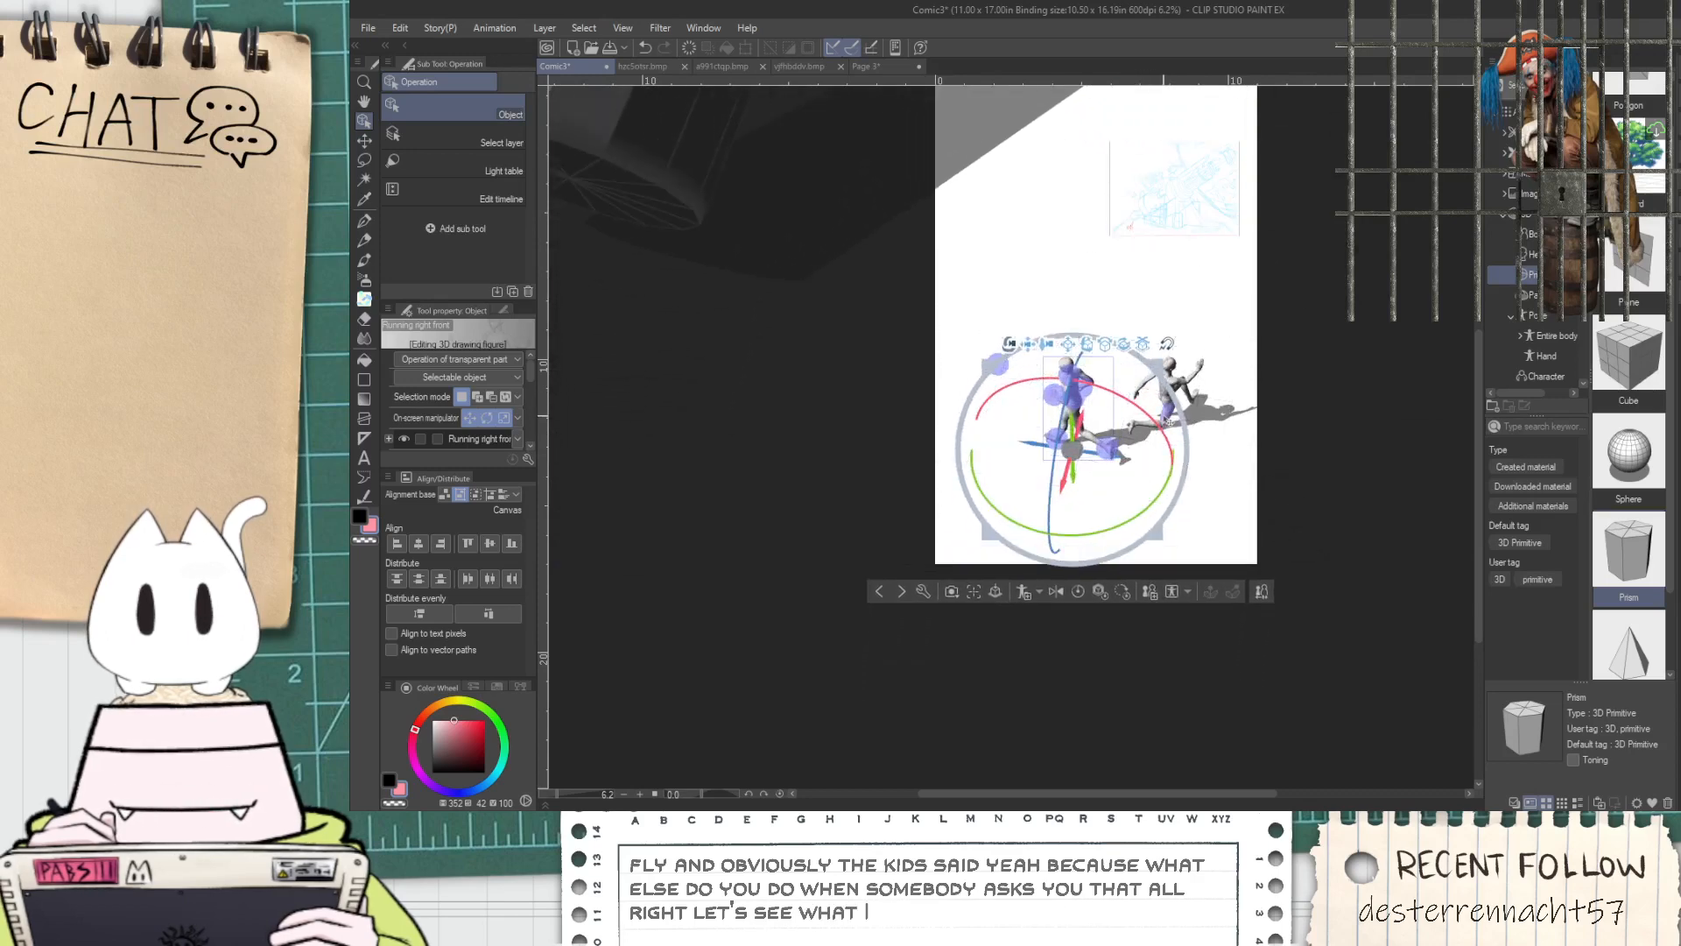
pyautogui.click(1171, 395)
pyautogui.moveTo(1226, 352); pyautogui.dragTo(1128, 121)
pyautogui.moveTo(1174, 512); pyautogui.dragTo(1130, 292)
pyautogui.click(1129, 292)
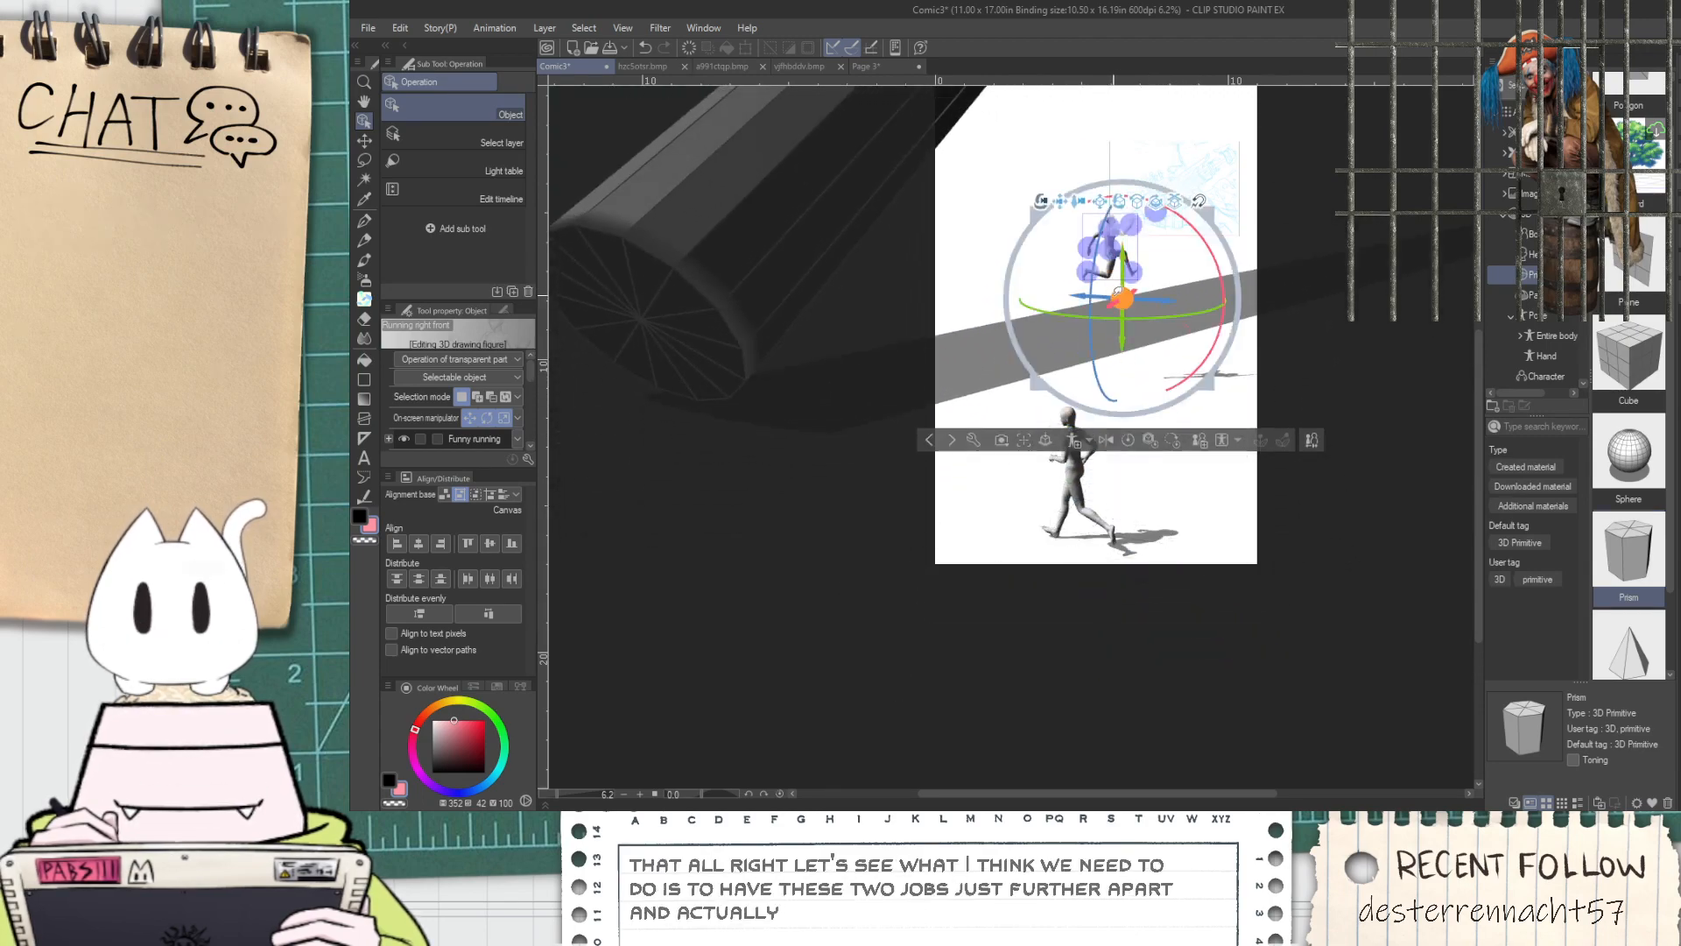
pyautogui.moveTo(1114, 317); pyautogui.dragTo(1147, 322)
pyautogui.moveTo(1170, 481); pyautogui.dragTo(1175, 396)
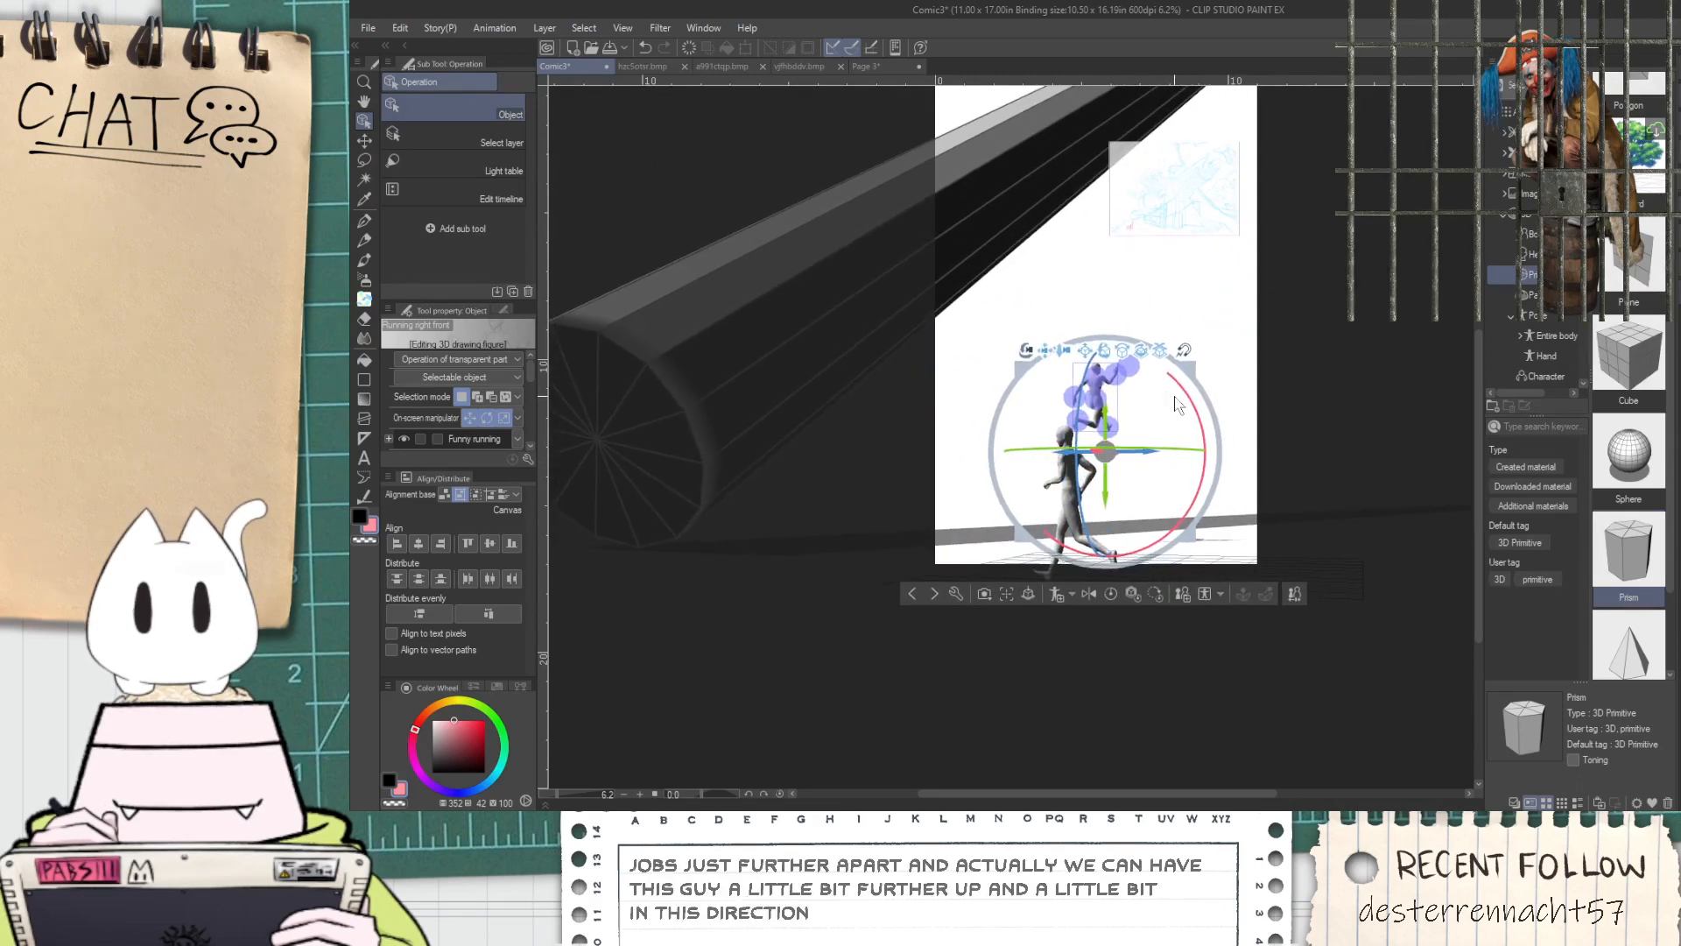
# Move the upright runner toward the page's left edge and lower the 3D camera so the barrel and both figures fit the page
pyautogui.click(1074, 495)
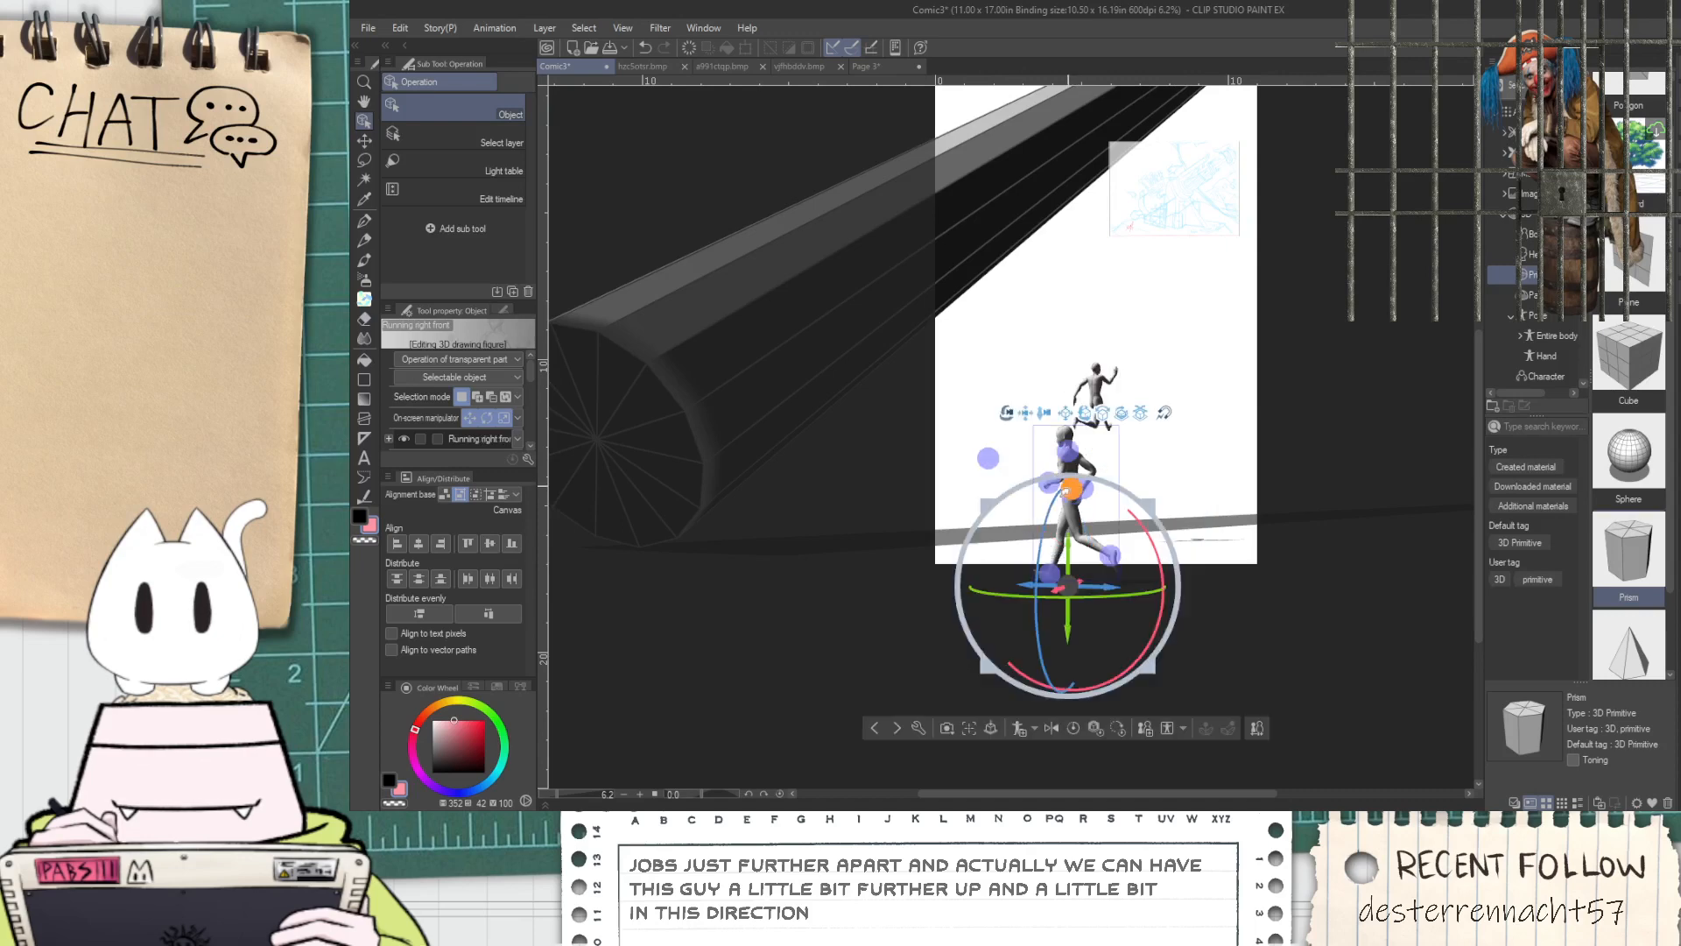
pyautogui.moveTo(1039, 580); pyautogui.dragTo(987, 567)
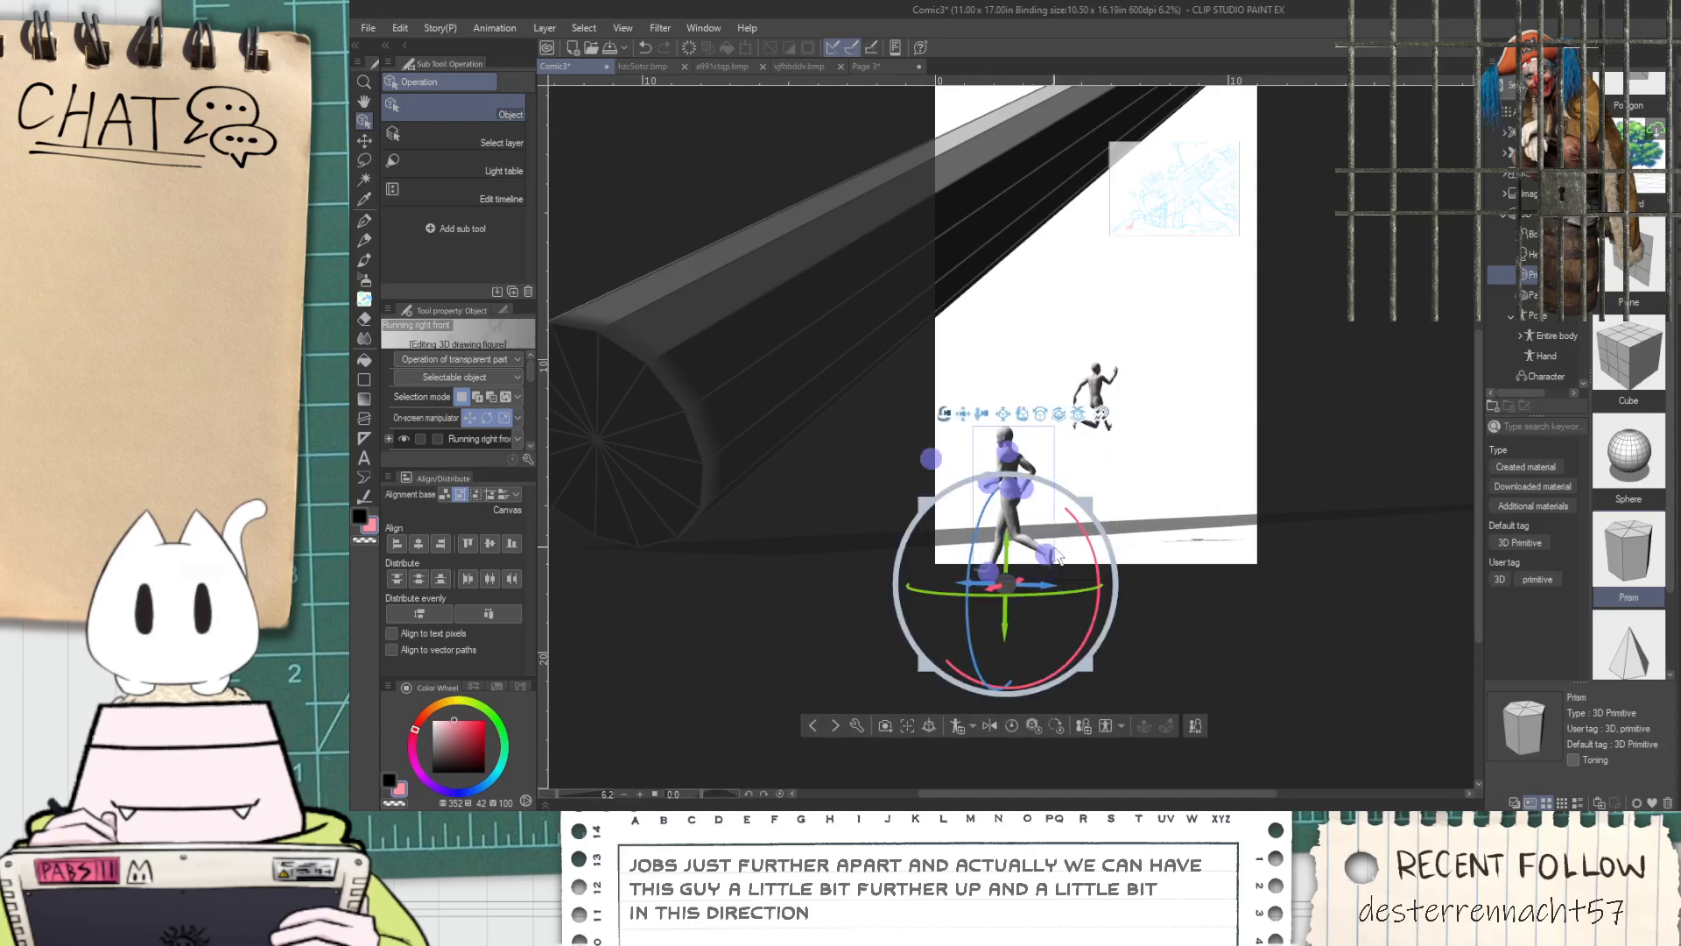
pyautogui.moveTo(1180, 468); pyautogui.dragTo(1209, 425)
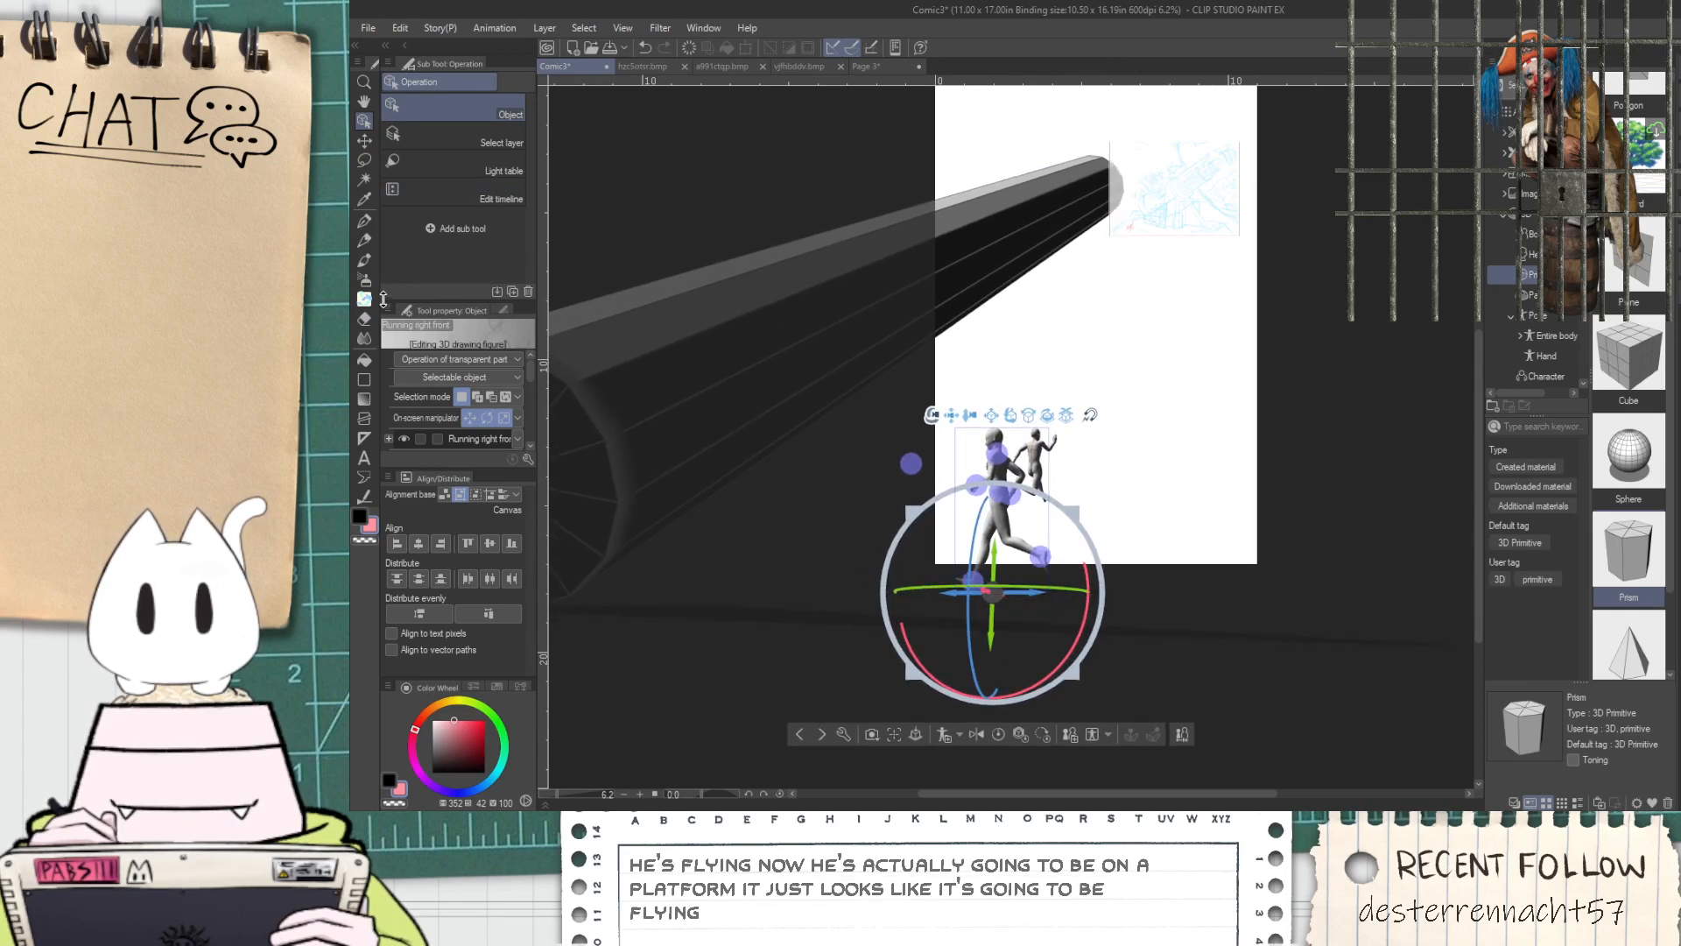
pyautogui.click(364, 298)
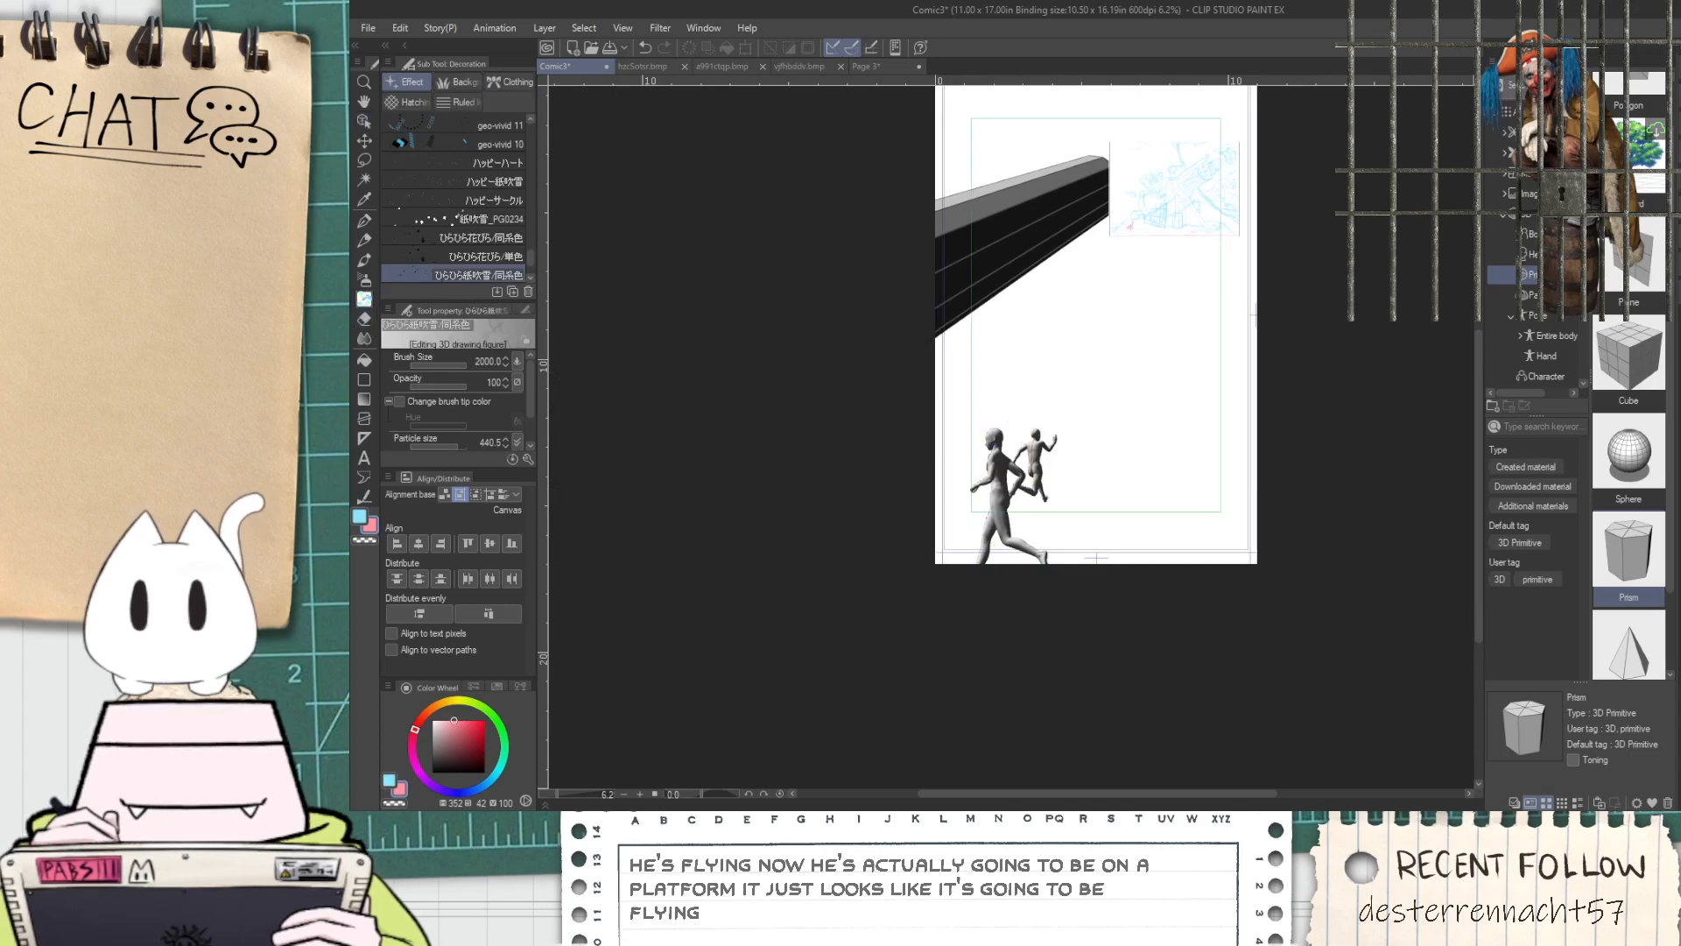
# Browse the full-body and hand pose materials for a pointing pose for a third figure
pyautogui.click(1548, 335)
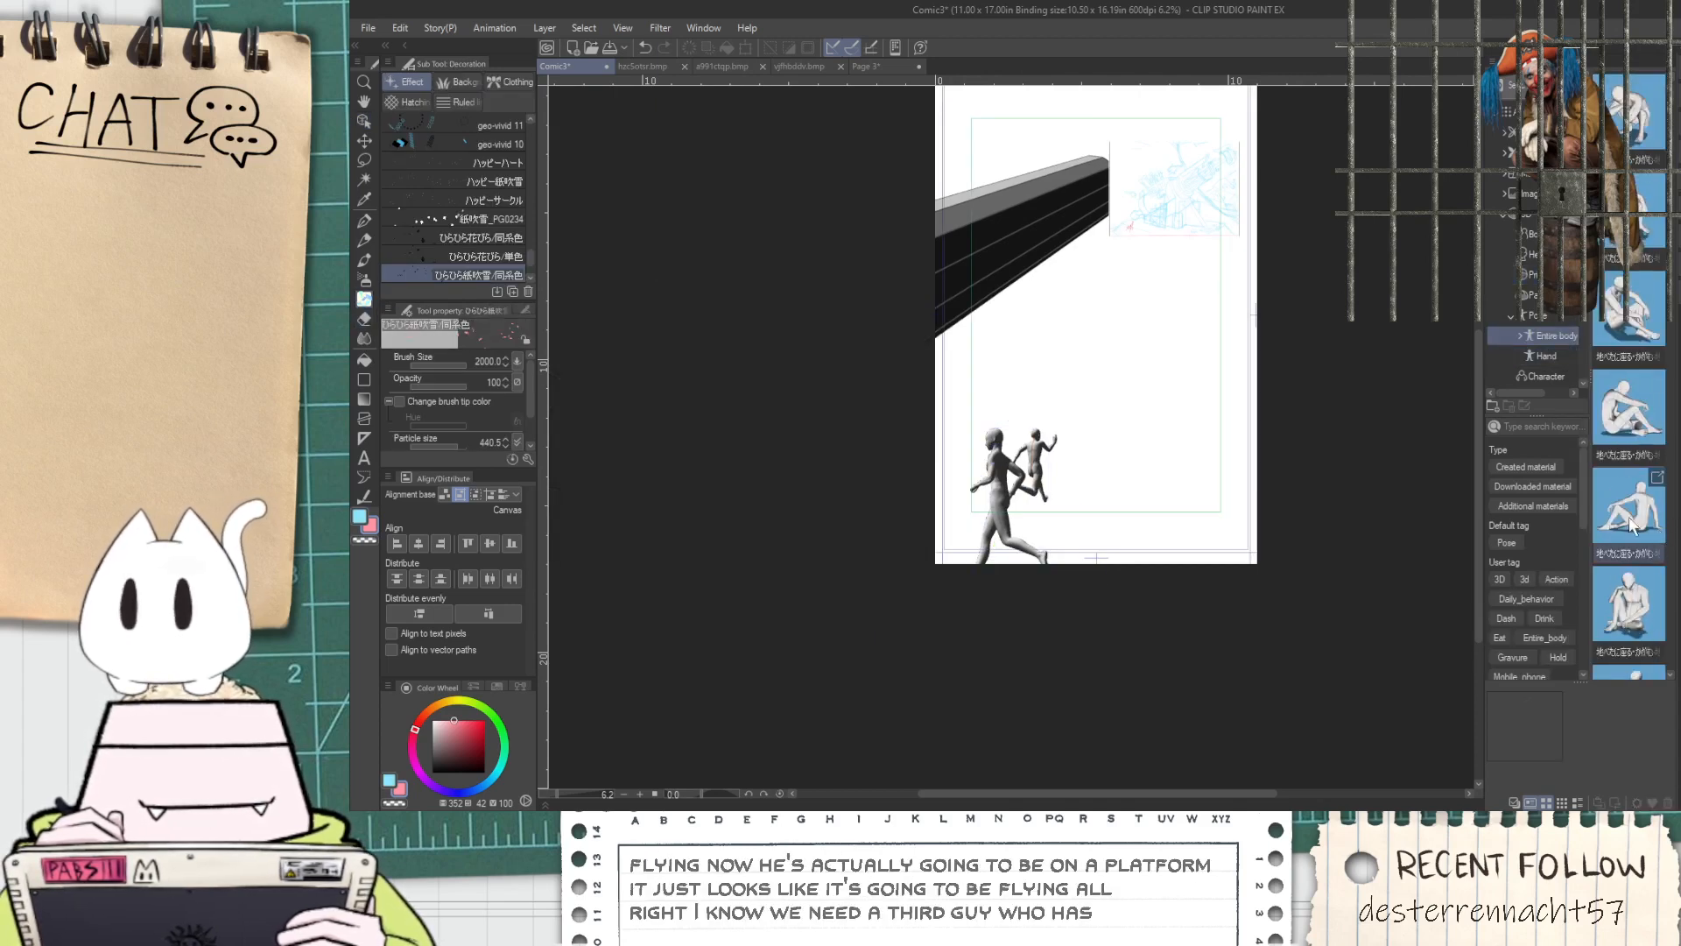
pyautogui.click(1543, 357)
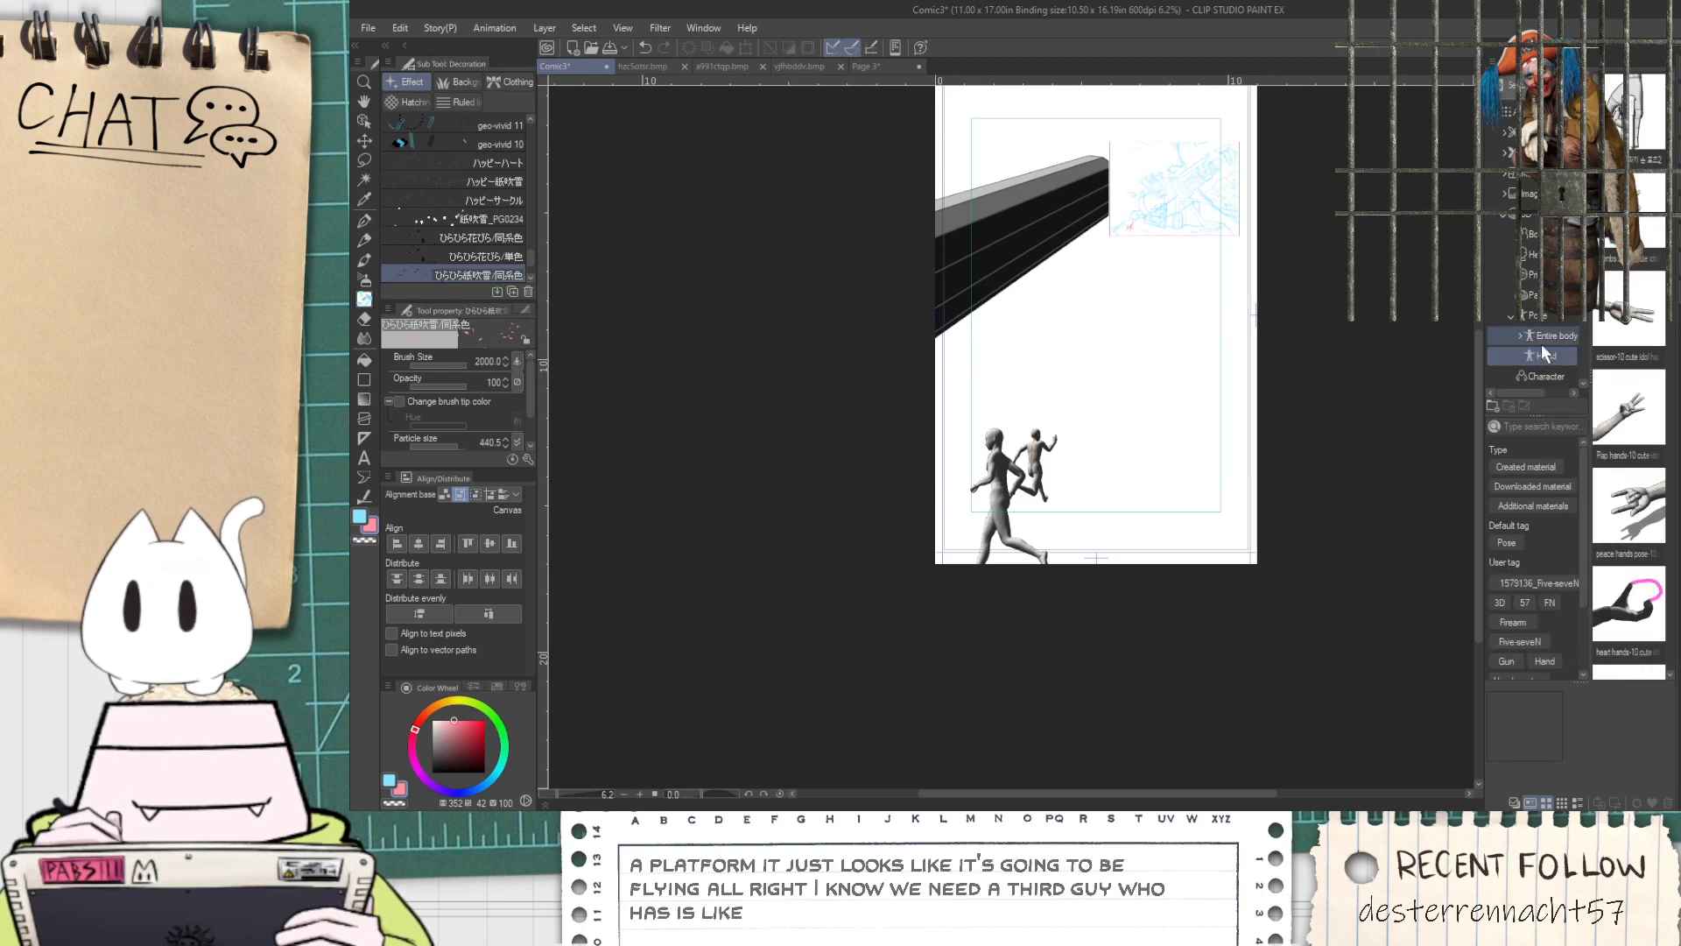
pyautogui.click(1543, 338)
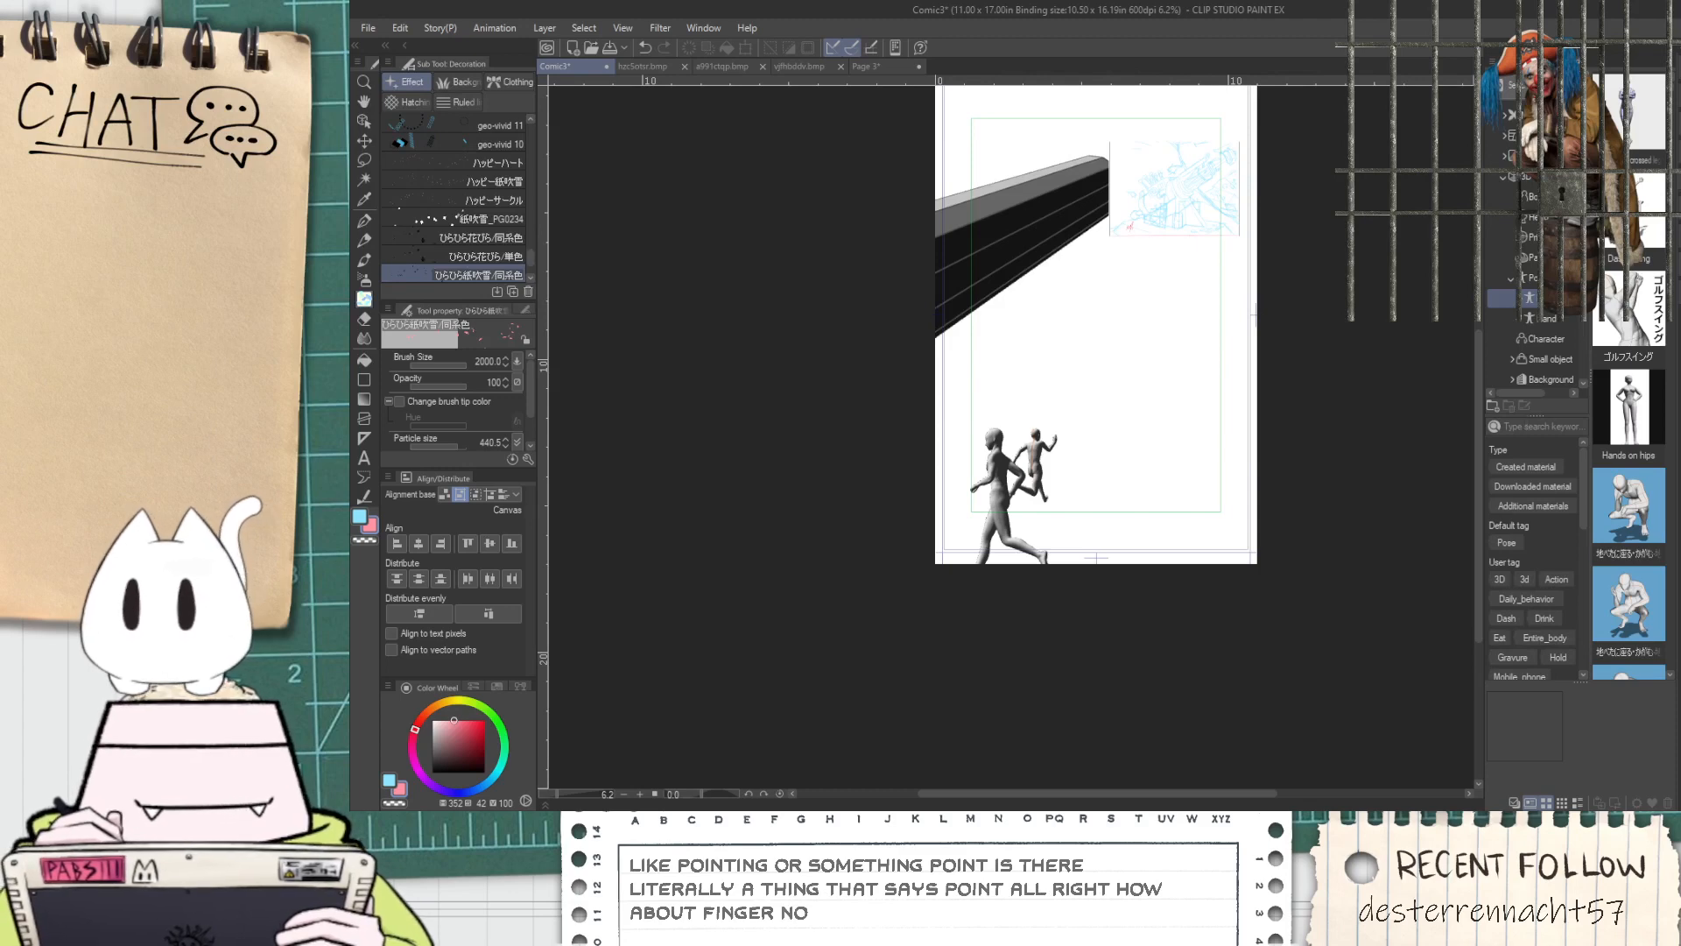
pyautogui.scroll(-12, 1630, 524)
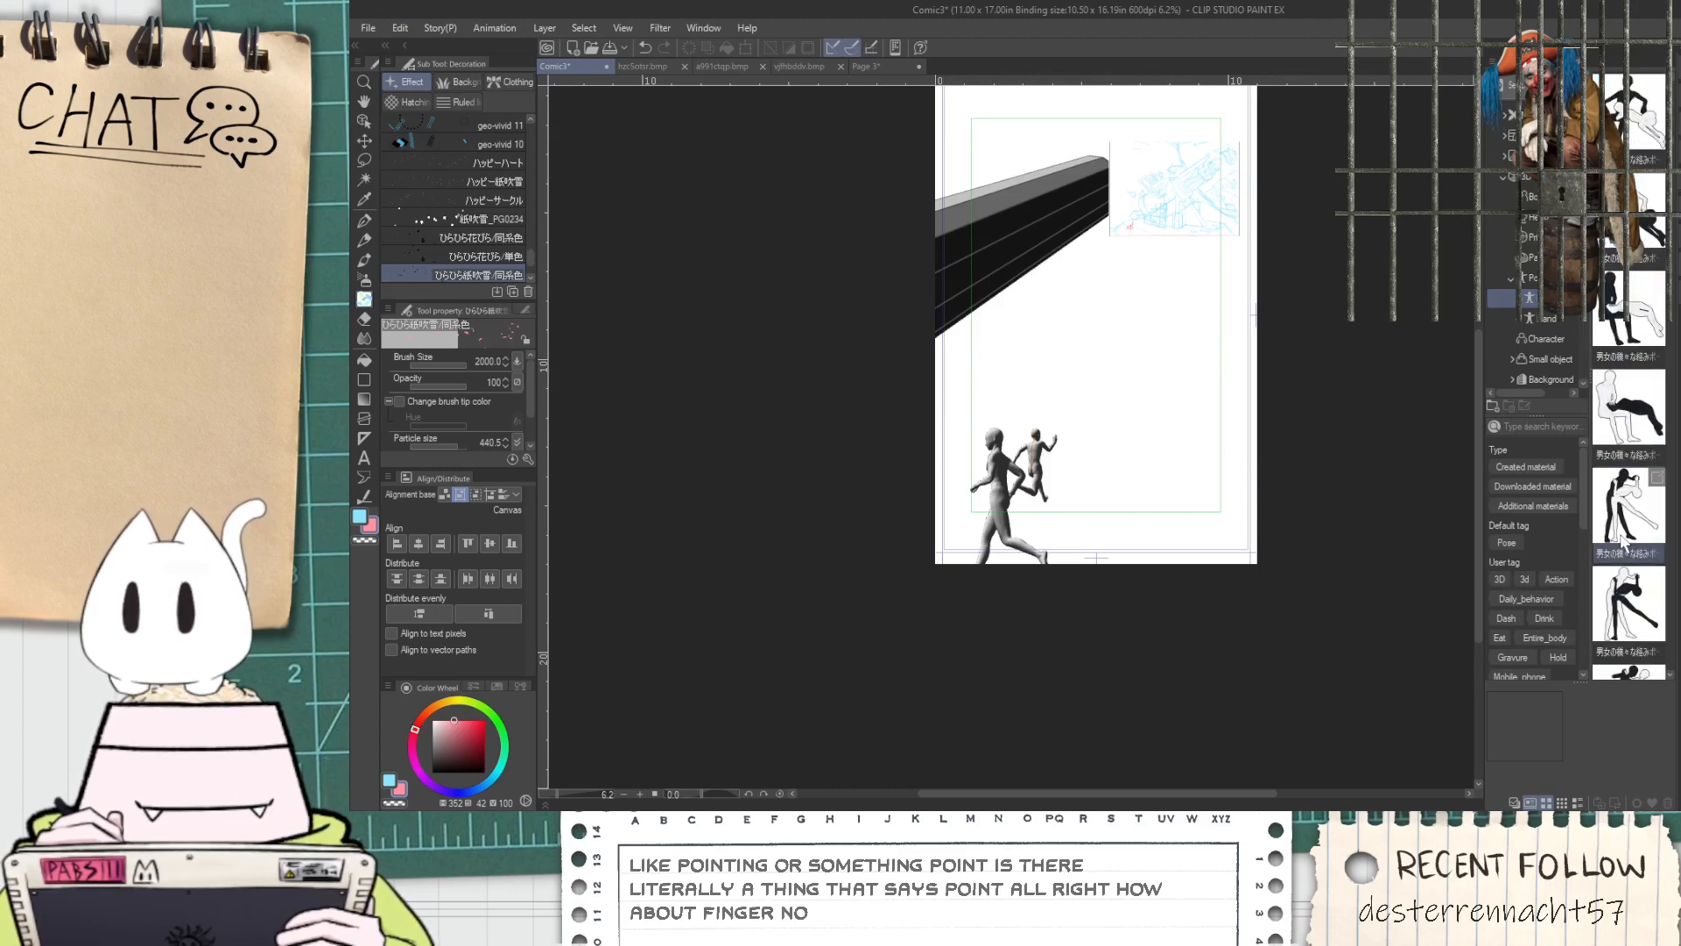
pyautogui.scroll(-4, 1635, 523)
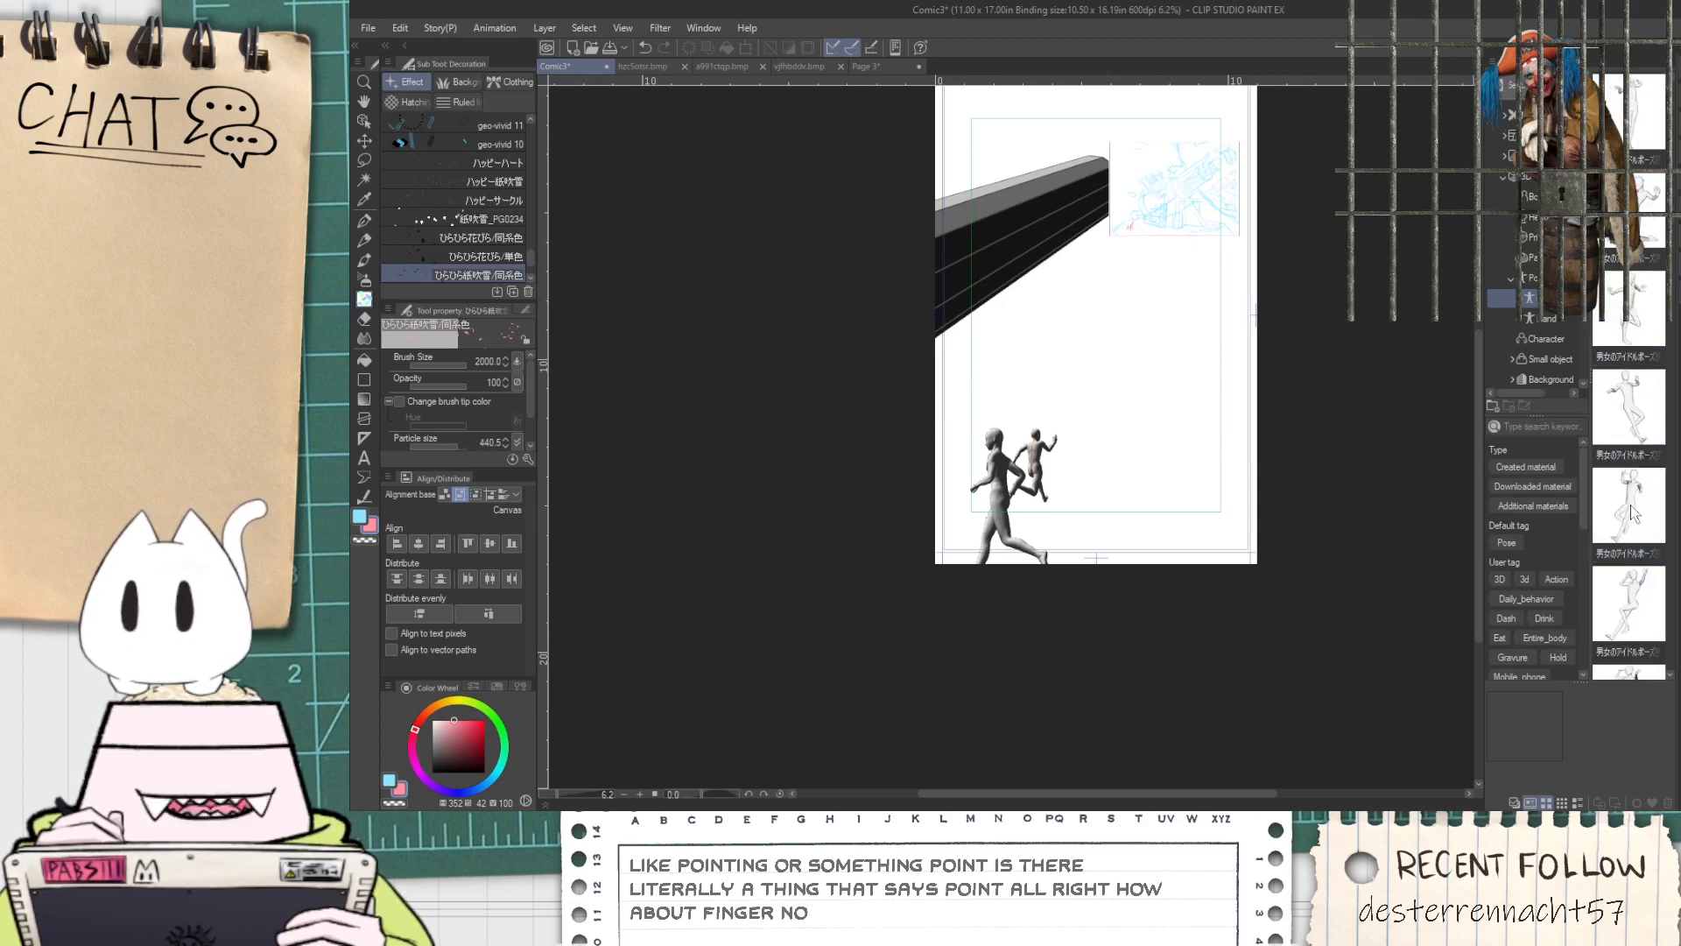
# Bring the "Keep fingers out of cage" sign photo in as a separate document
pyautogui.click(548, 53)
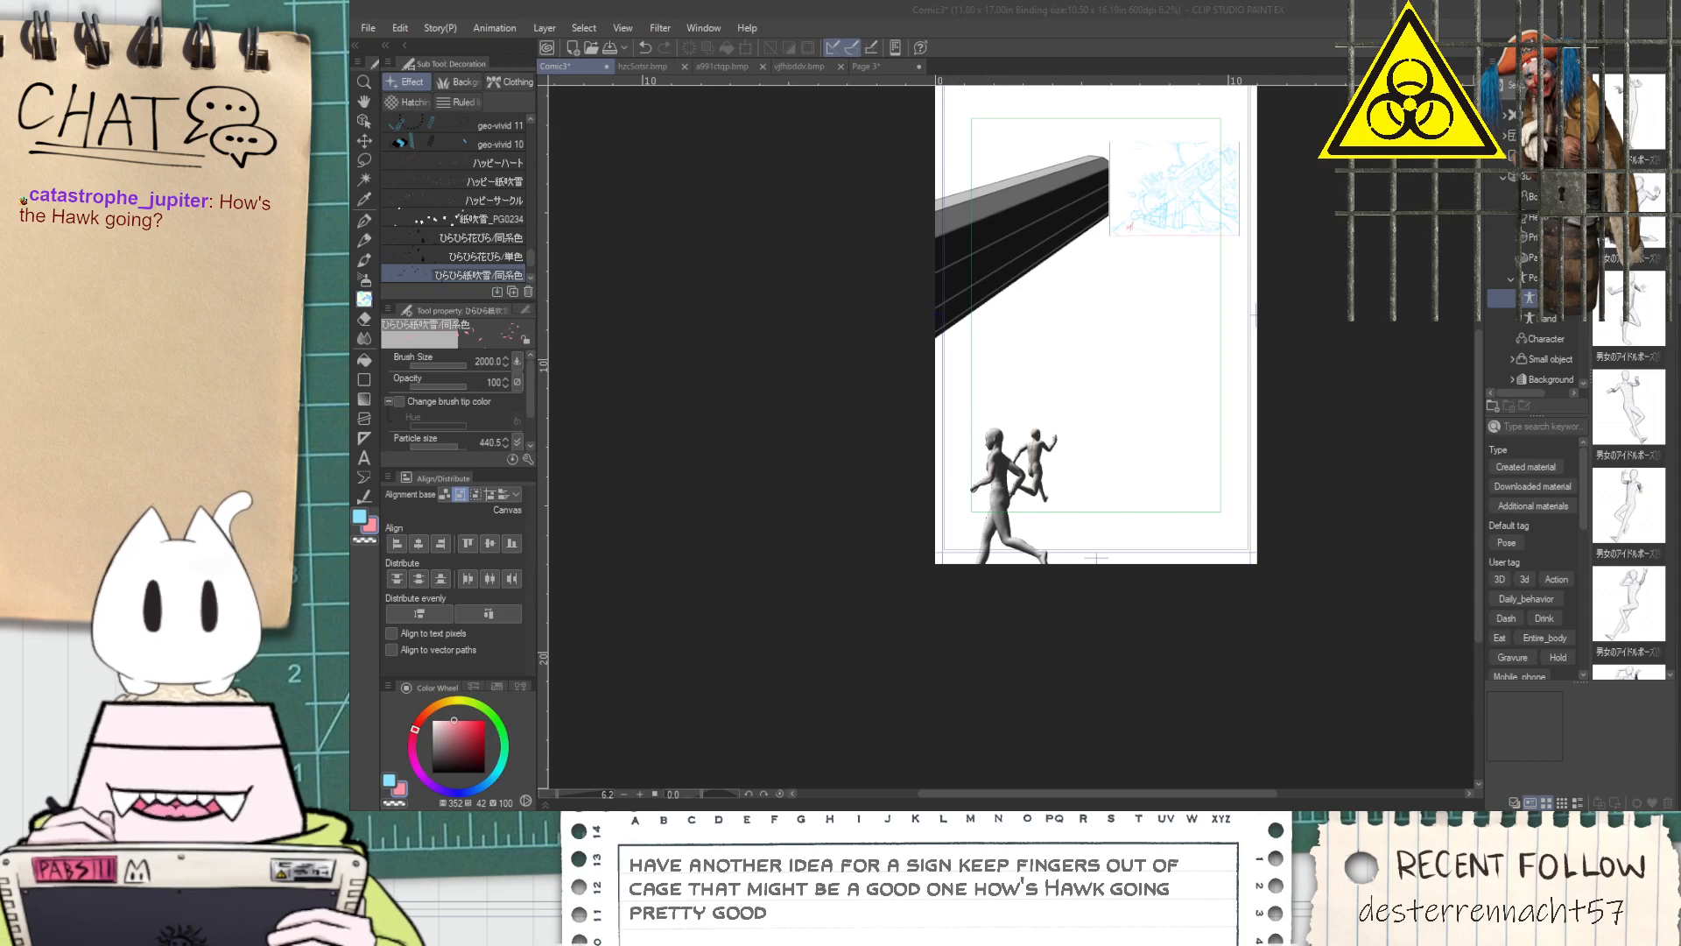
pyautogui.press('alt')
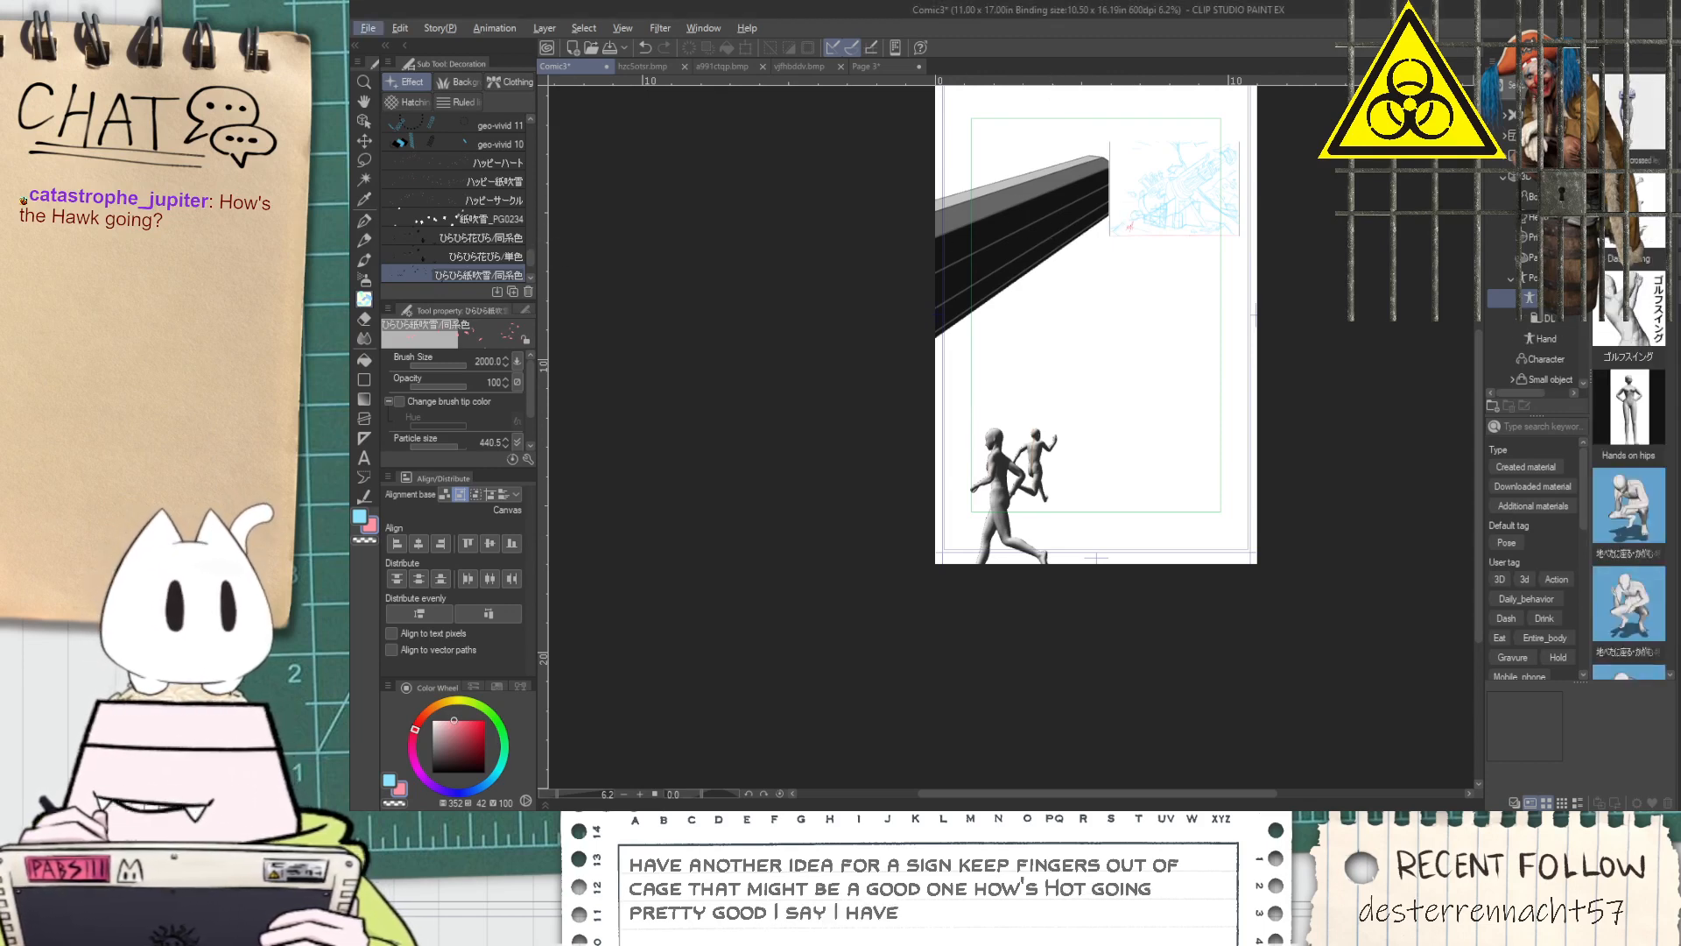
pyautogui.hotkey('alt', 'Tab')
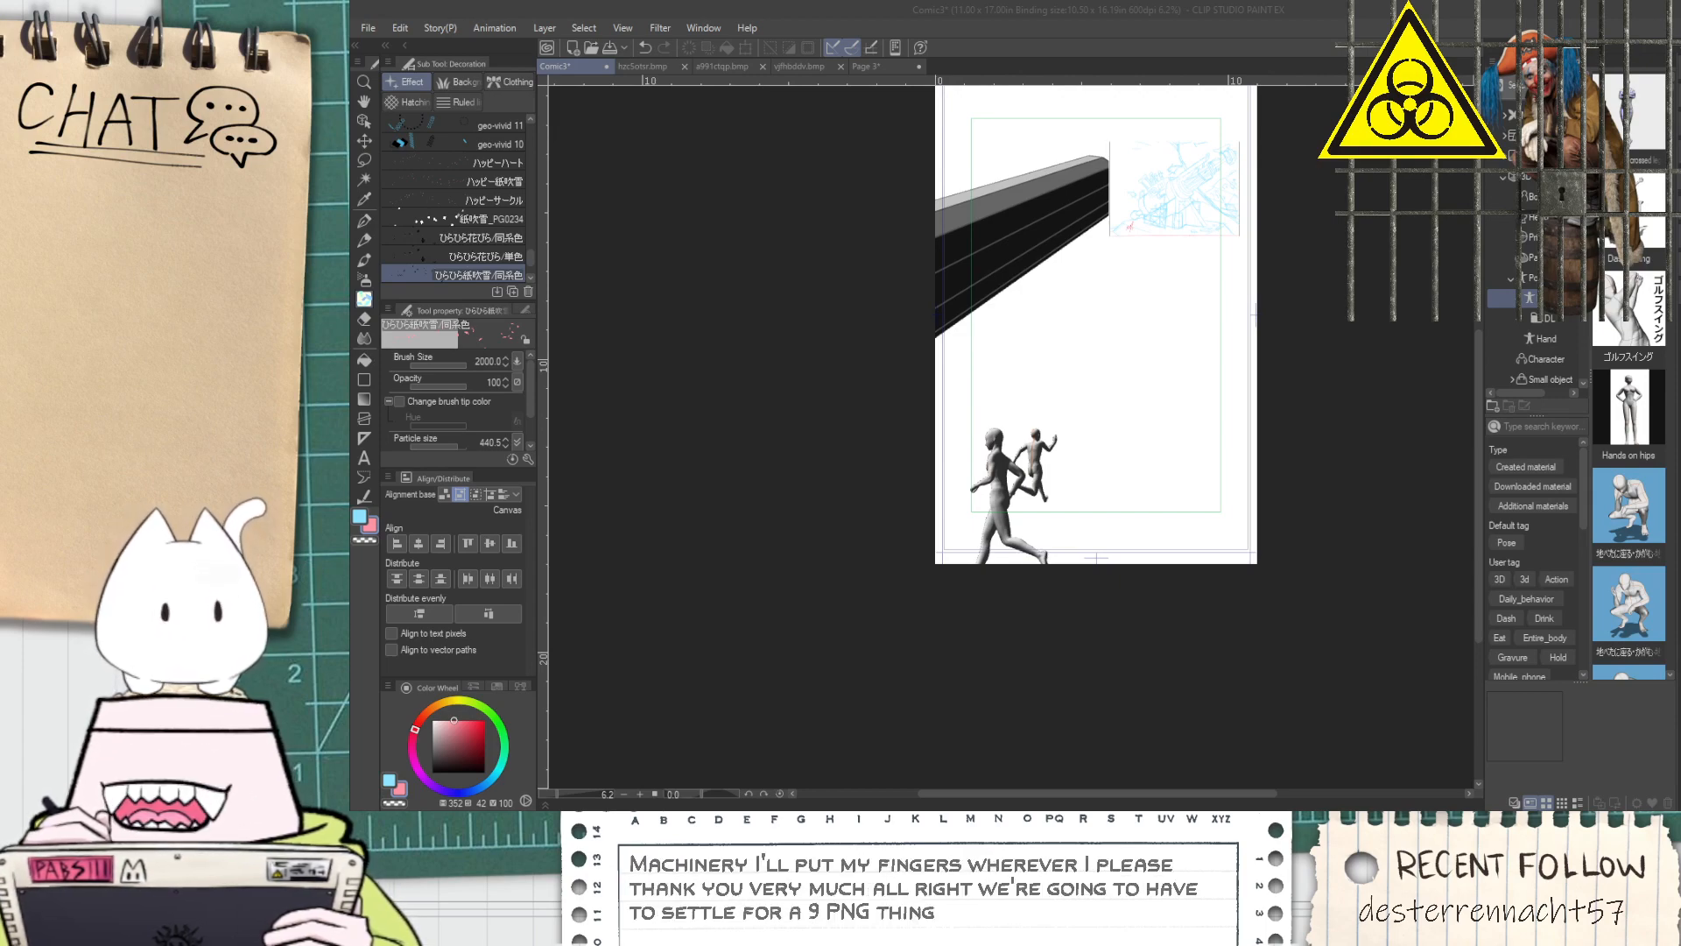
pyautogui.scroll(6, 893, 518)
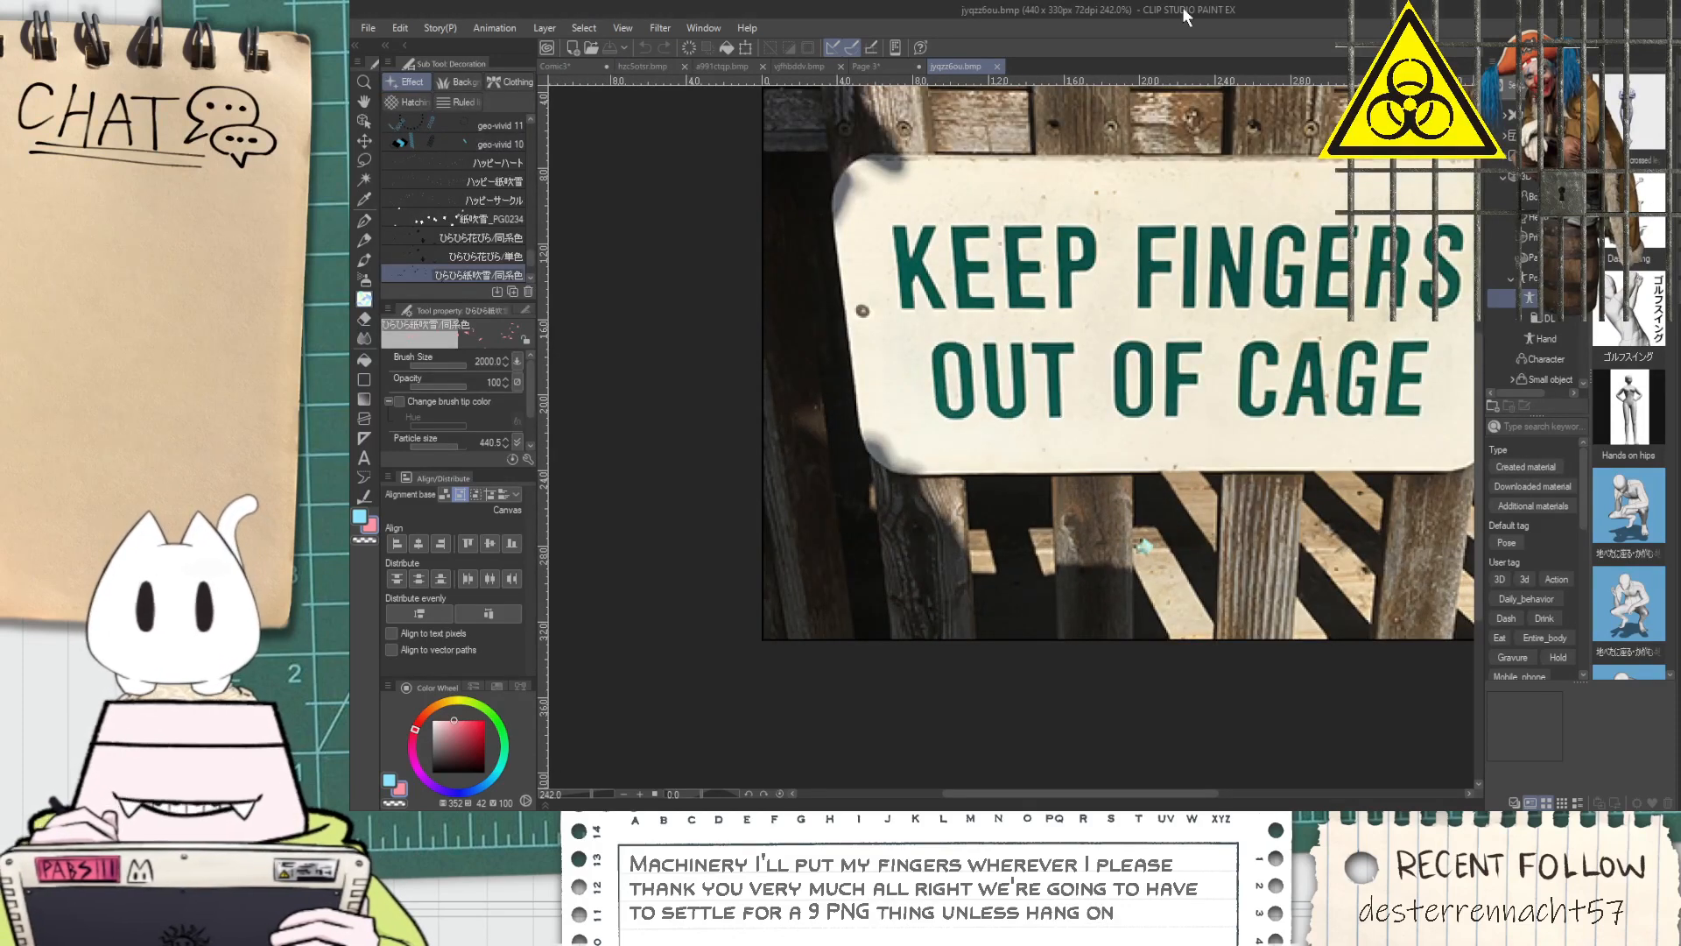
# Sample the sign's cream colour and paint over the shadow on its lower-left corner with the pen
pyautogui.press('i')
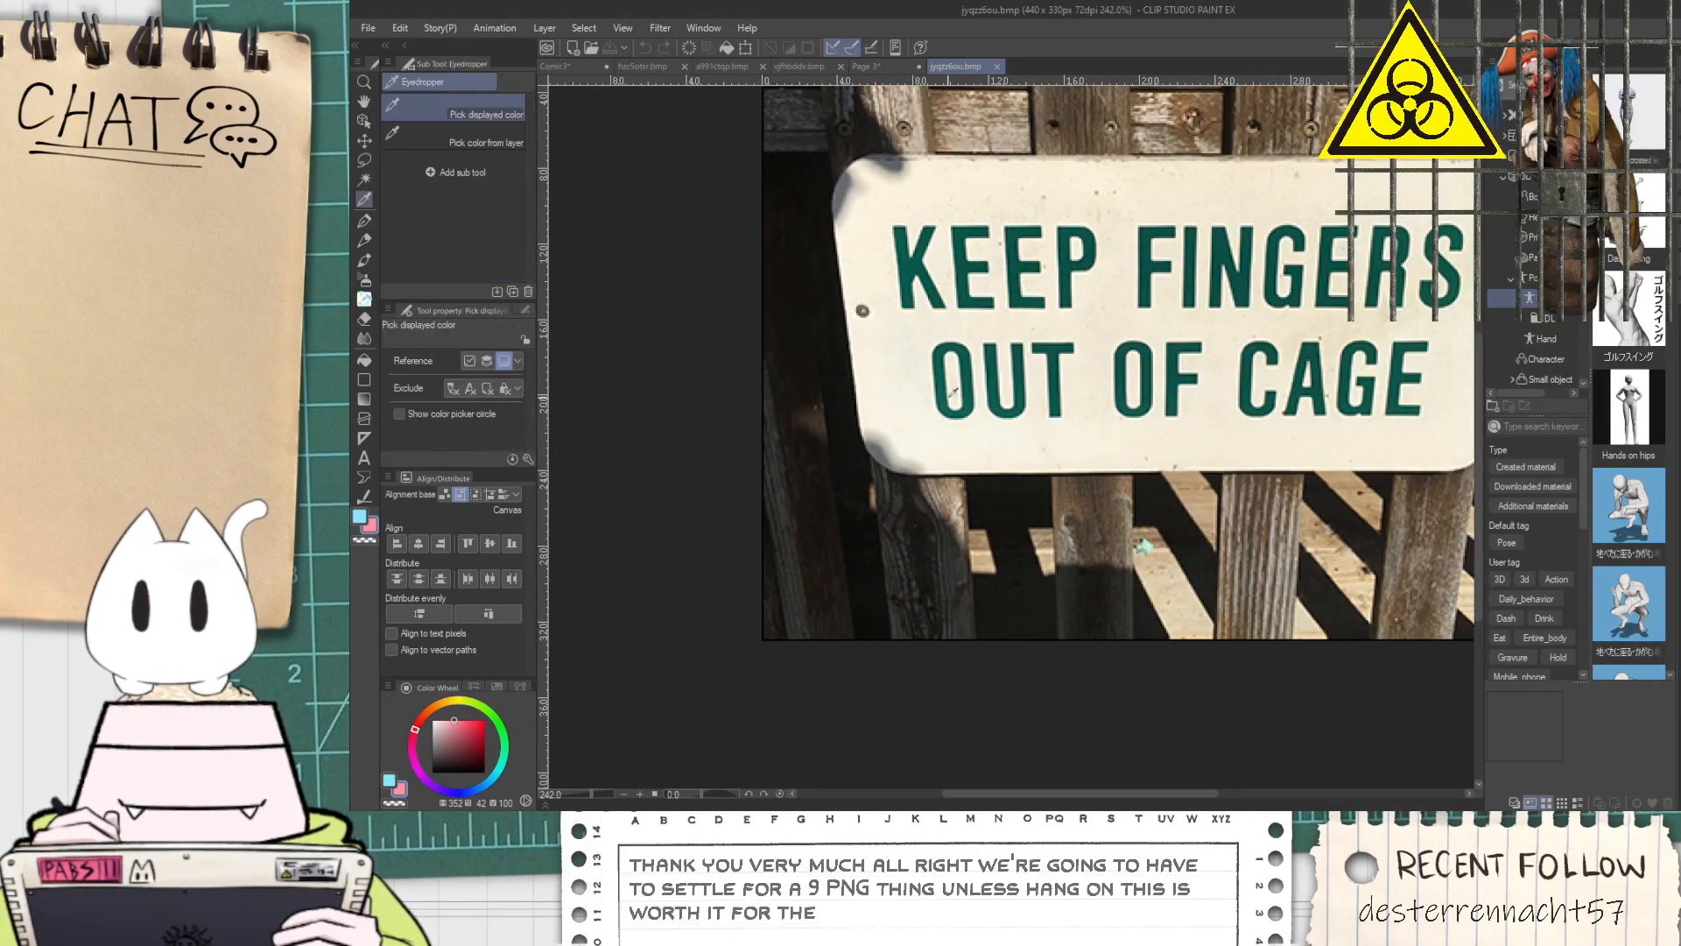
pyautogui.scroll(5, 875, 446)
pyautogui.scroll(2, 906, 429)
pyautogui.click(1020, 353)
pyautogui.press('p')
pyautogui.moveTo(876, 302)
pyautogui.mouseDown()
pyautogui.moveTo(1041, 440)
pyautogui.moveTo(893, 314)
pyautogui.moveTo(1170, 511)
pyautogui.mouseUp()
pyautogui.moveTo(1013, 458)
pyautogui.mouseDown()
pyautogui.moveTo(1085, 517)
pyautogui.moveTo(1229, 515)
pyautogui.mouseUp()
pyautogui.scroll(-6, 1168, 511)
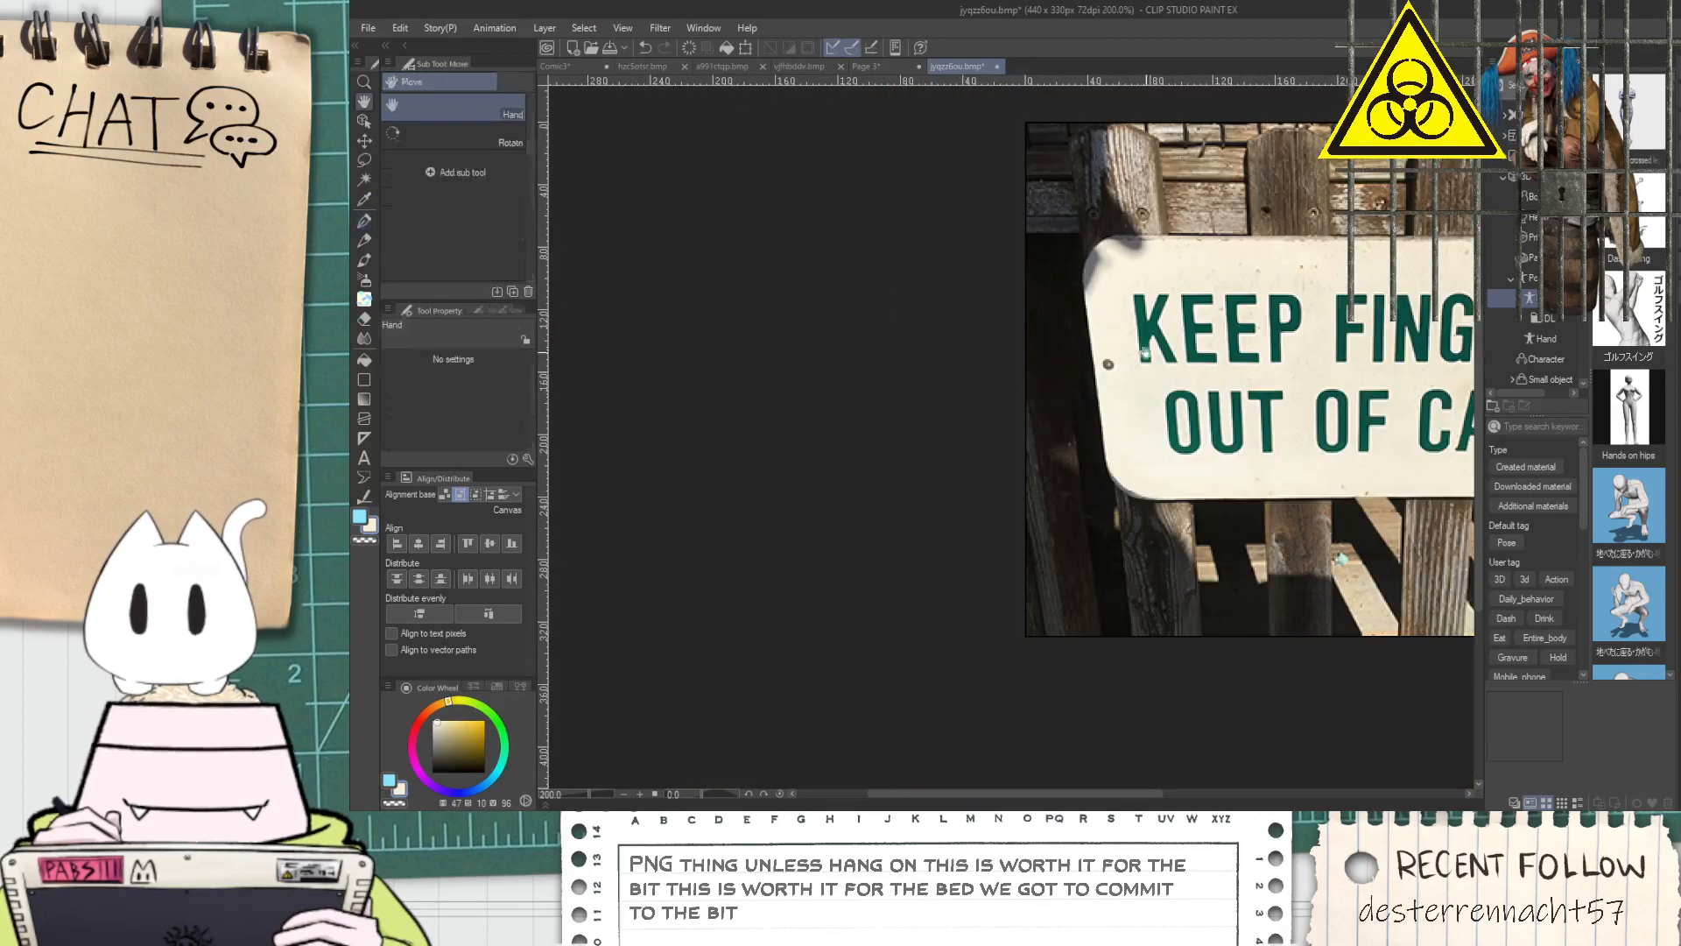
# Resample the cream colour and cover the shadow on the sign's upper-left corner with the G-pen at size 14
pyautogui.scroll(4, 1125, 306)
pyautogui.press('space')
pyautogui.moveTo(1125, 307); pyautogui.dragTo(987, 341)
pyautogui.scroll(2, 971, 306)
pyautogui.scroll(-2, 918, 275)
pyautogui.press('space')
pyautogui.press('i')
pyautogui.click(925, 458)
pyautogui.moveTo(907, 255)
pyautogui.mouseDown()
pyautogui.moveTo(926, 458)
pyautogui.moveTo(901, 326)
pyautogui.mouseUp()
pyautogui.press('p')
pyautogui.moveTo(872, 506)
pyautogui.mouseDown()
pyautogui.moveTo(884, 334)
pyautogui.moveTo(975, 349)
pyautogui.moveTo(876, 369)
pyautogui.moveTo(1024, 325)
pyautogui.mouseUp()
pyautogui.moveTo(904, 320)
pyautogui.mouseDown()
pyautogui.moveTo(1112, 276)
pyautogui.moveTo(865, 361)
pyautogui.mouseUp()
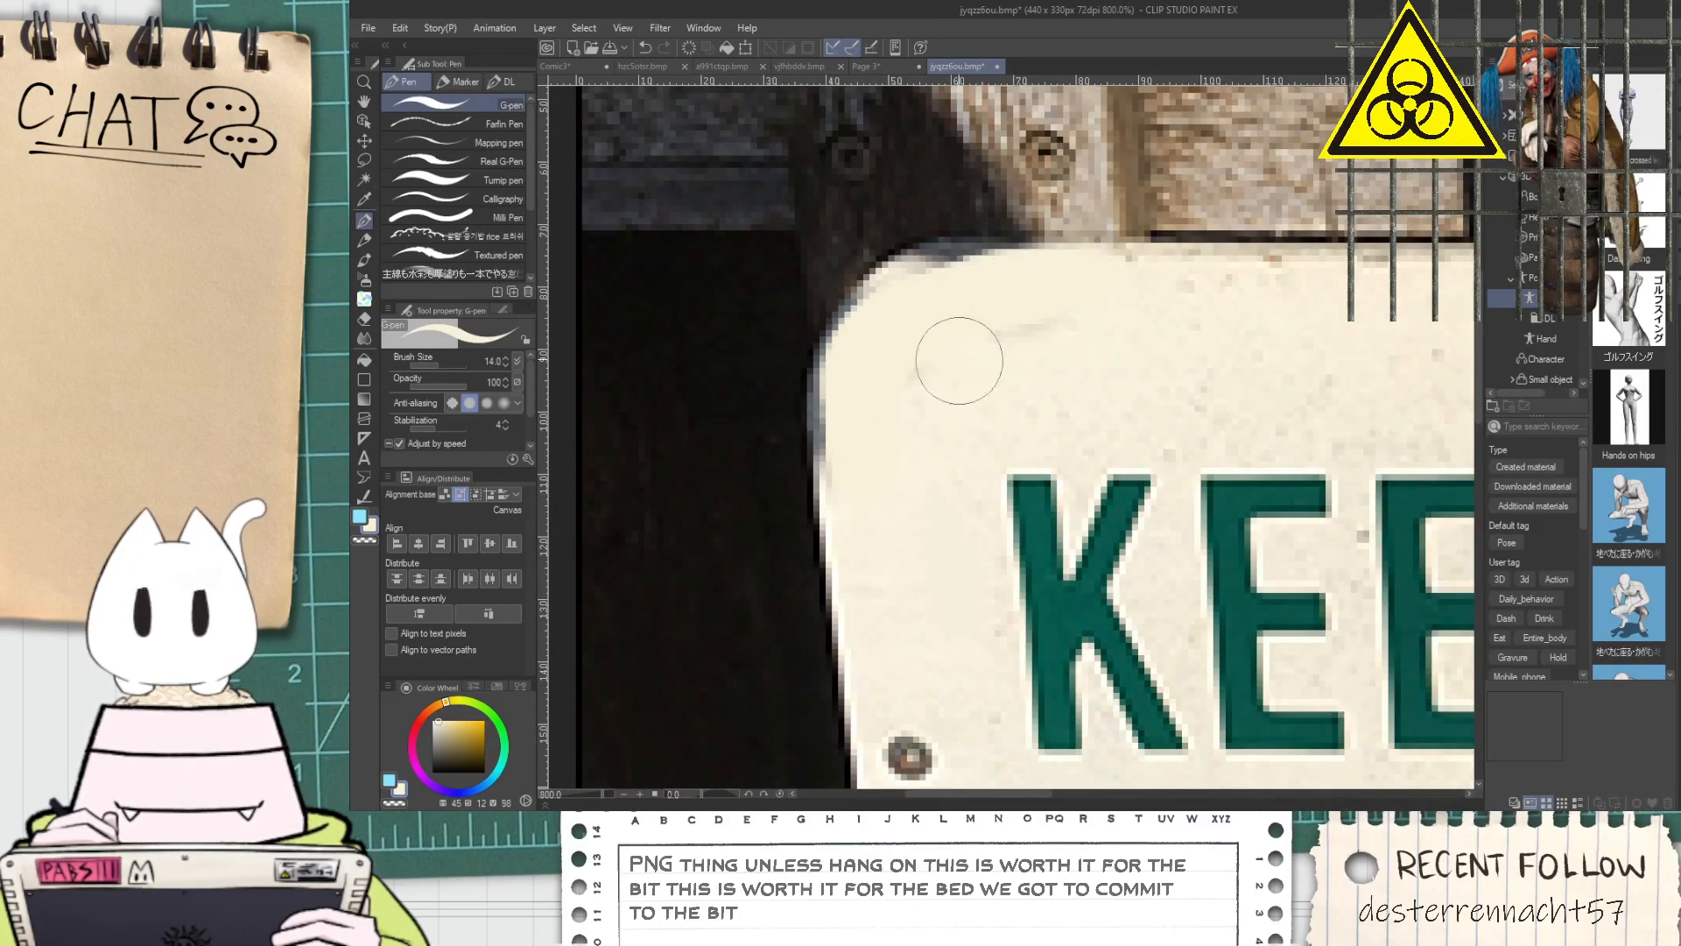
# Free-transform the sign photo, stretching it downward and spreading its lower corners outward to square up the sign
pyautogui.scroll(-2, 1038, 333)
pyautogui.scroll(-3, 1057, 324)
pyautogui.press('space')
pyautogui.scroll(3, 974, 420)
pyautogui.moveTo(1175, 418); pyautogui.dragTo(933, 441)
pyautogui.scroll(-2, 933, 442)
pyautogui.hotkey('ctrl', 't')
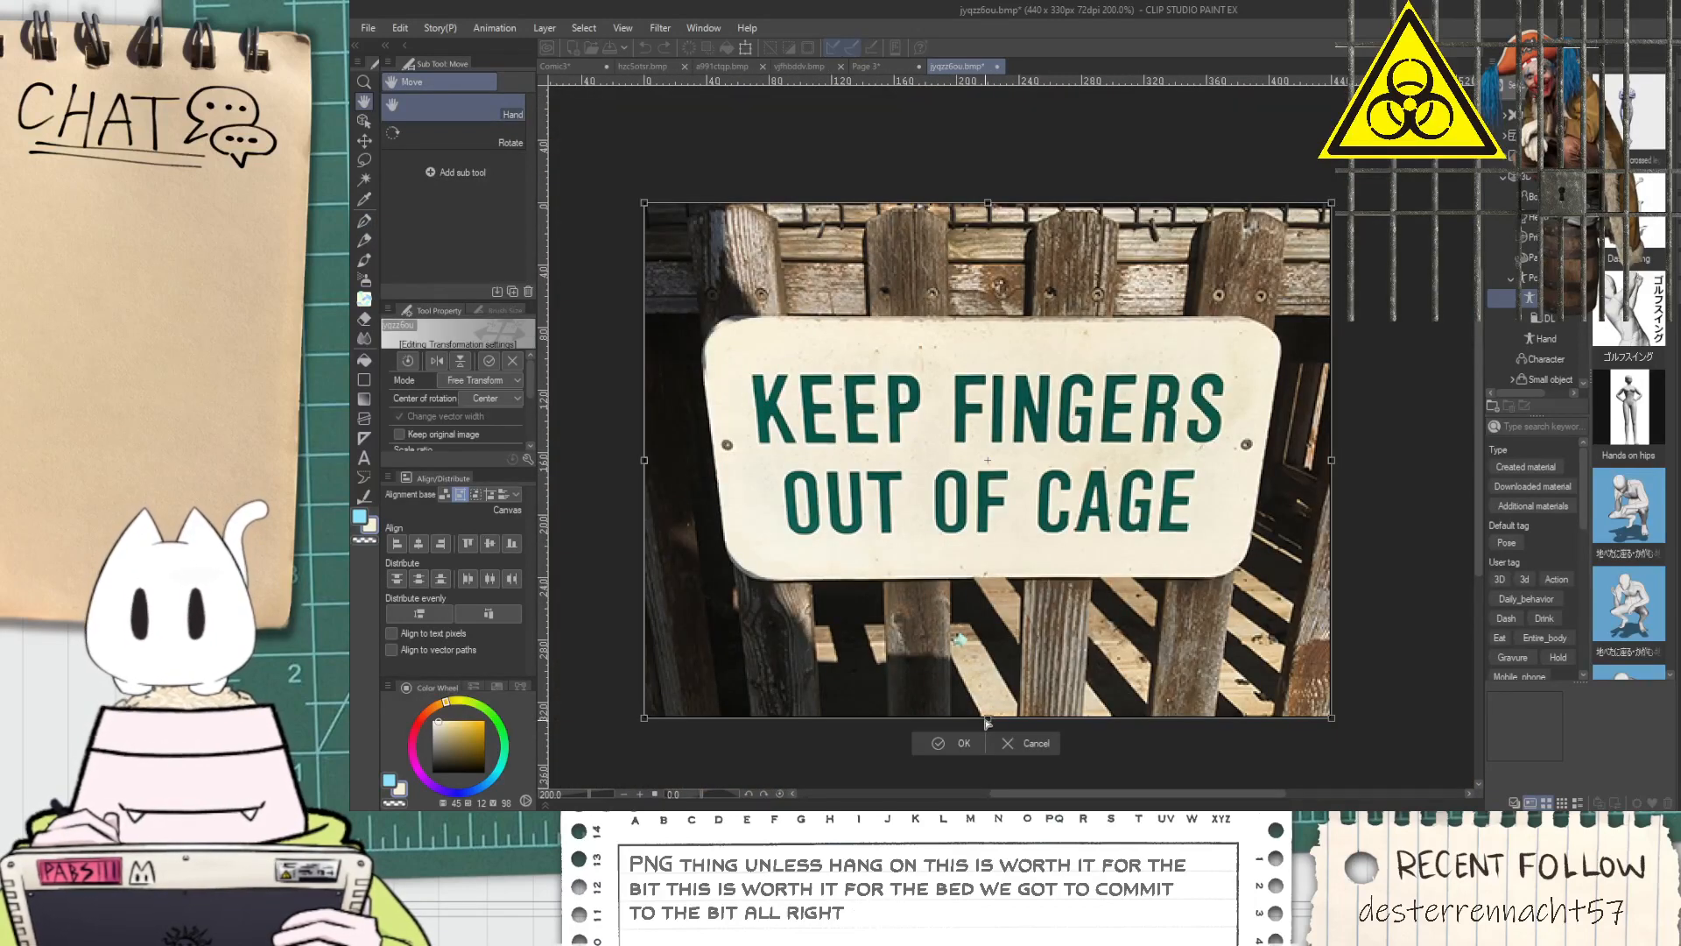
pyautogui.moveTo(988, 717); pyautogui.dragTo(983, 763)
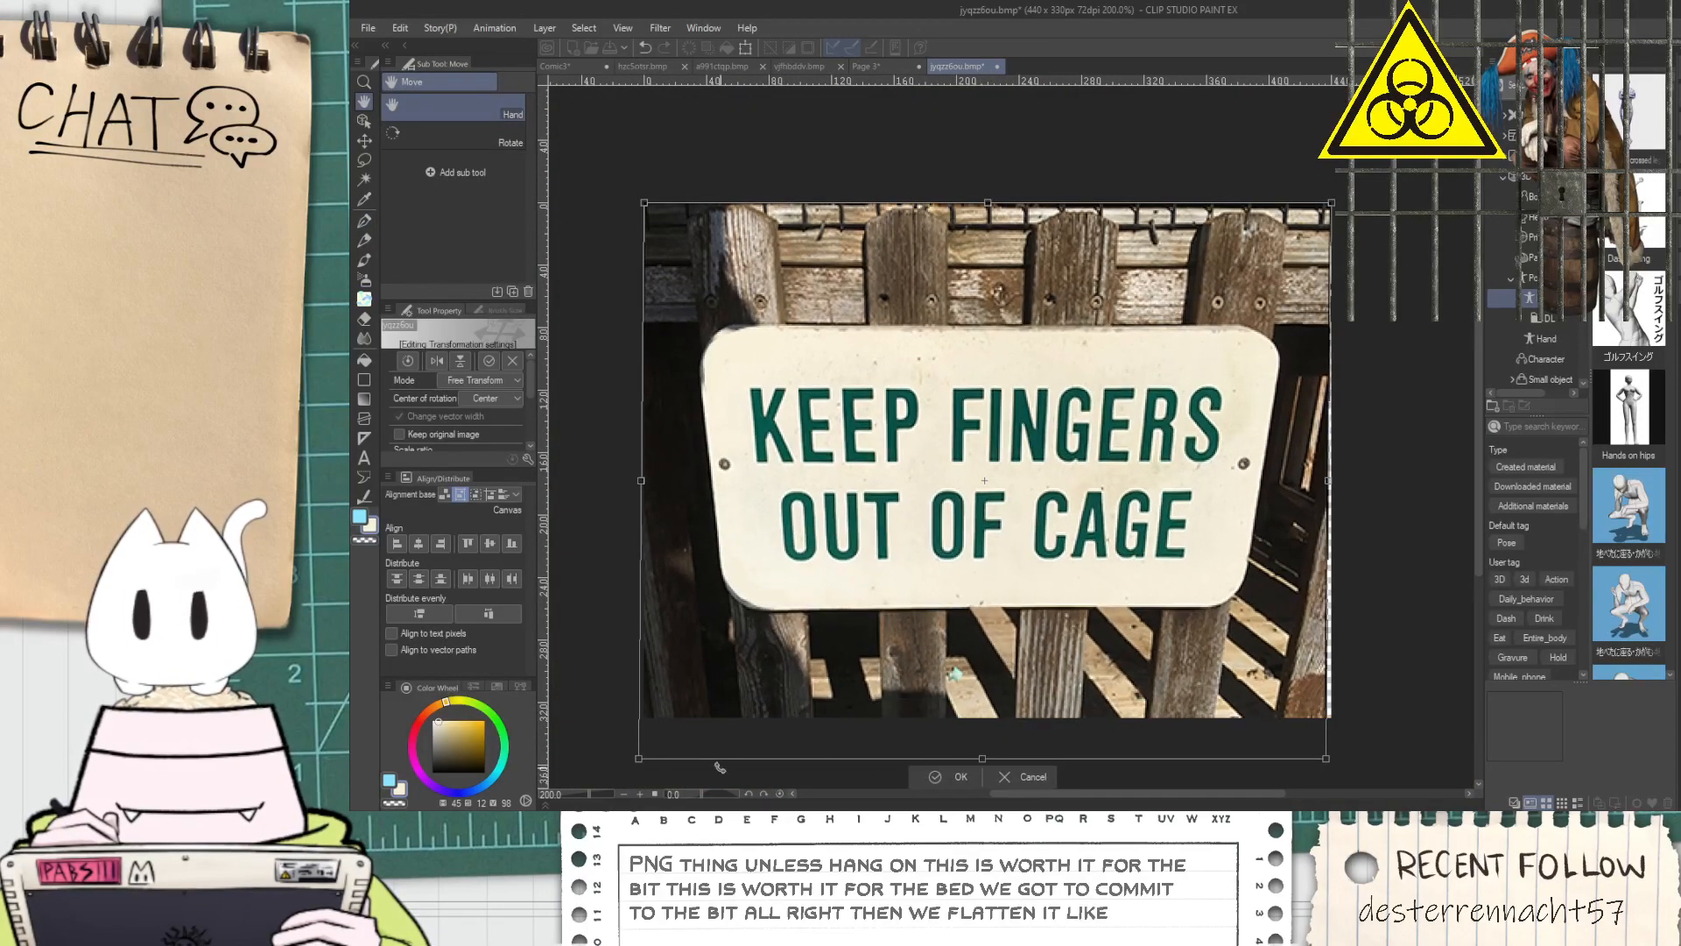
pyautogui.moveTo(638, 766); pyautogui.dragTo(614, 768)
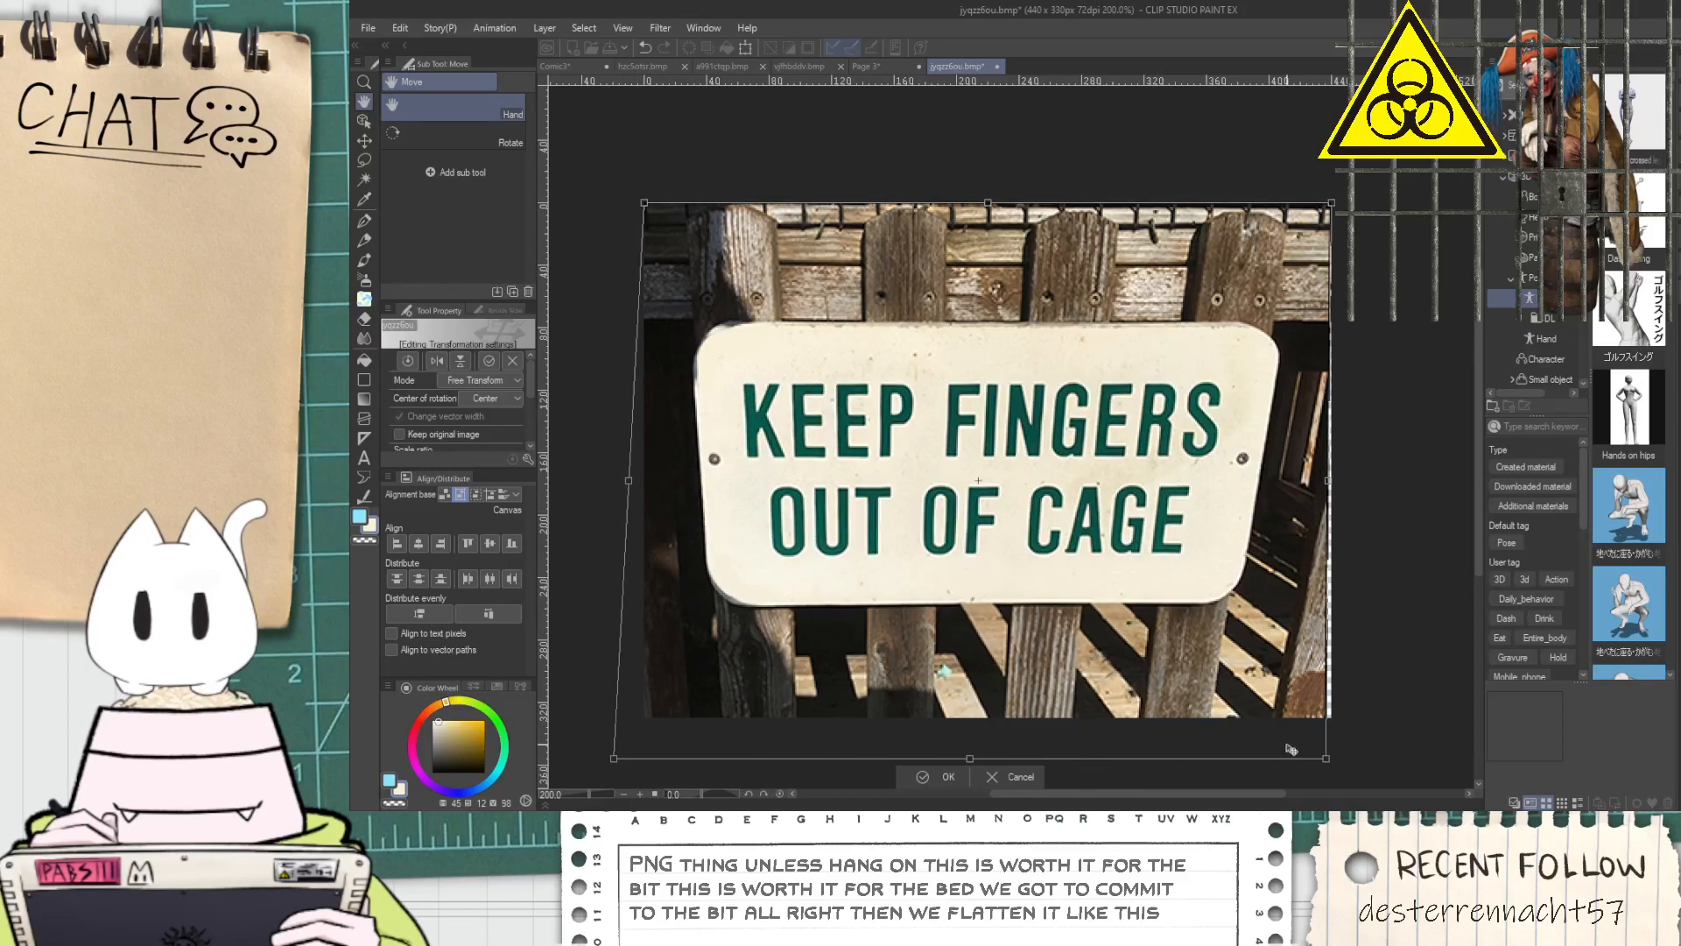
pyautogui.moveTo(1325, 761); pyautogui.dragTo(1390, 759)
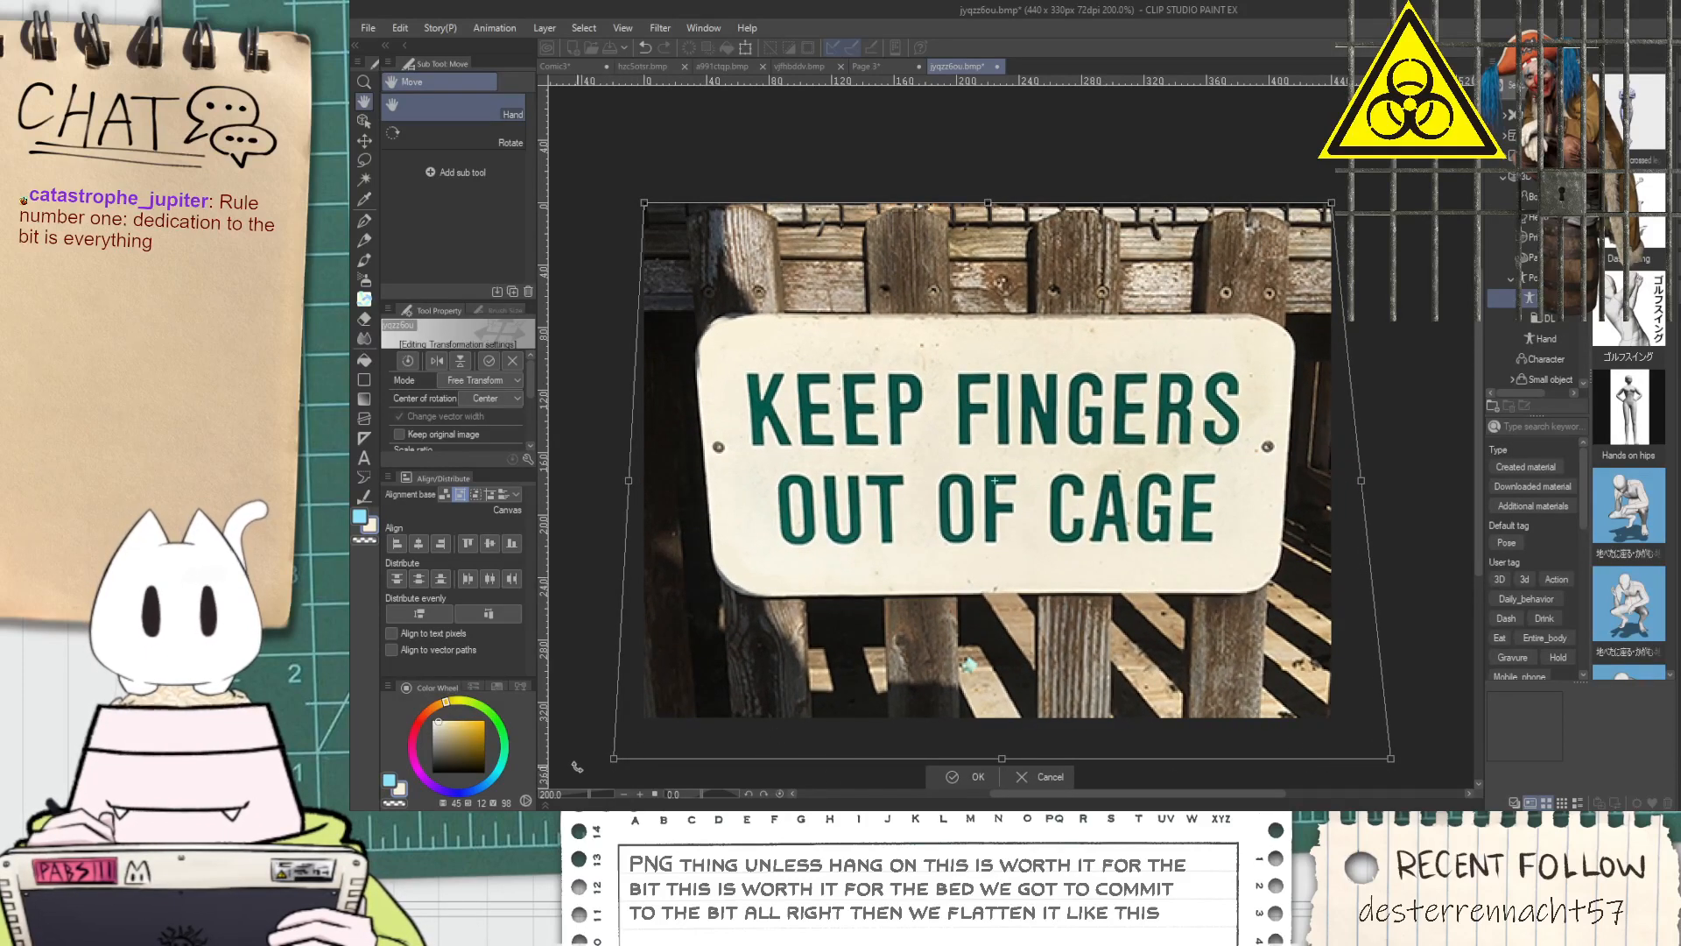
pyautogui.moveTo(614, 765); pyautogui.dragTo(584, 765)
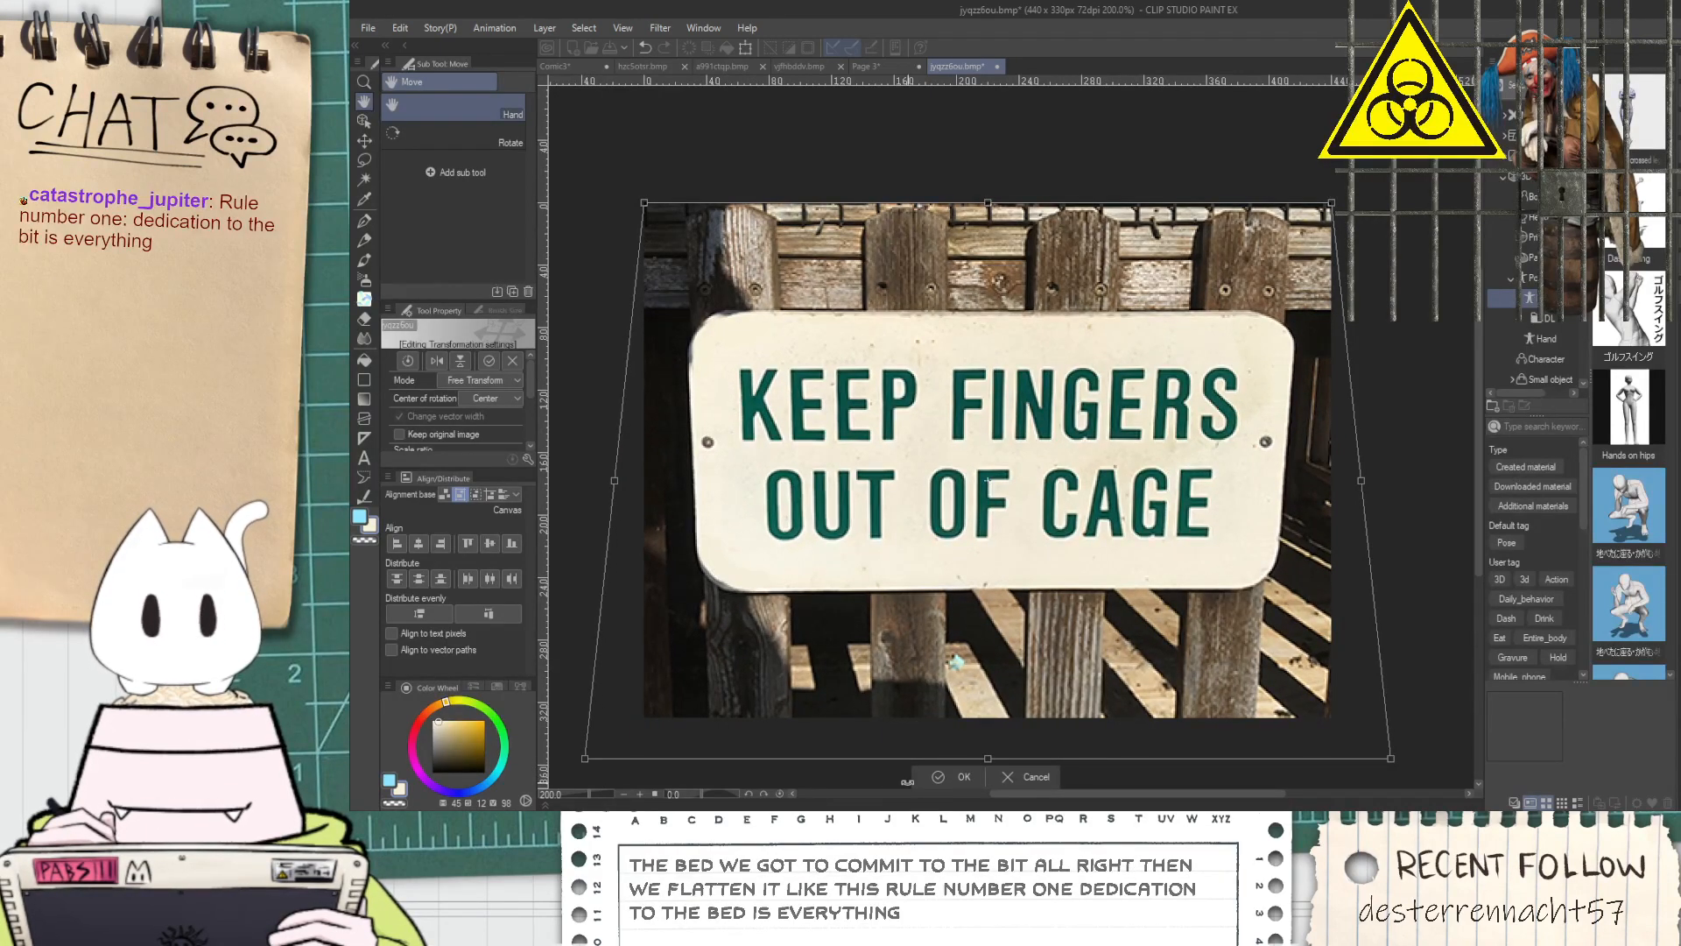
pyautogui.click(925, 779)
# Blend cream over the sign's lower-left corner with the Round watercolor brush at size 37
pyautogui.press('e')
pyautogui.scroll(2, 710, 599)
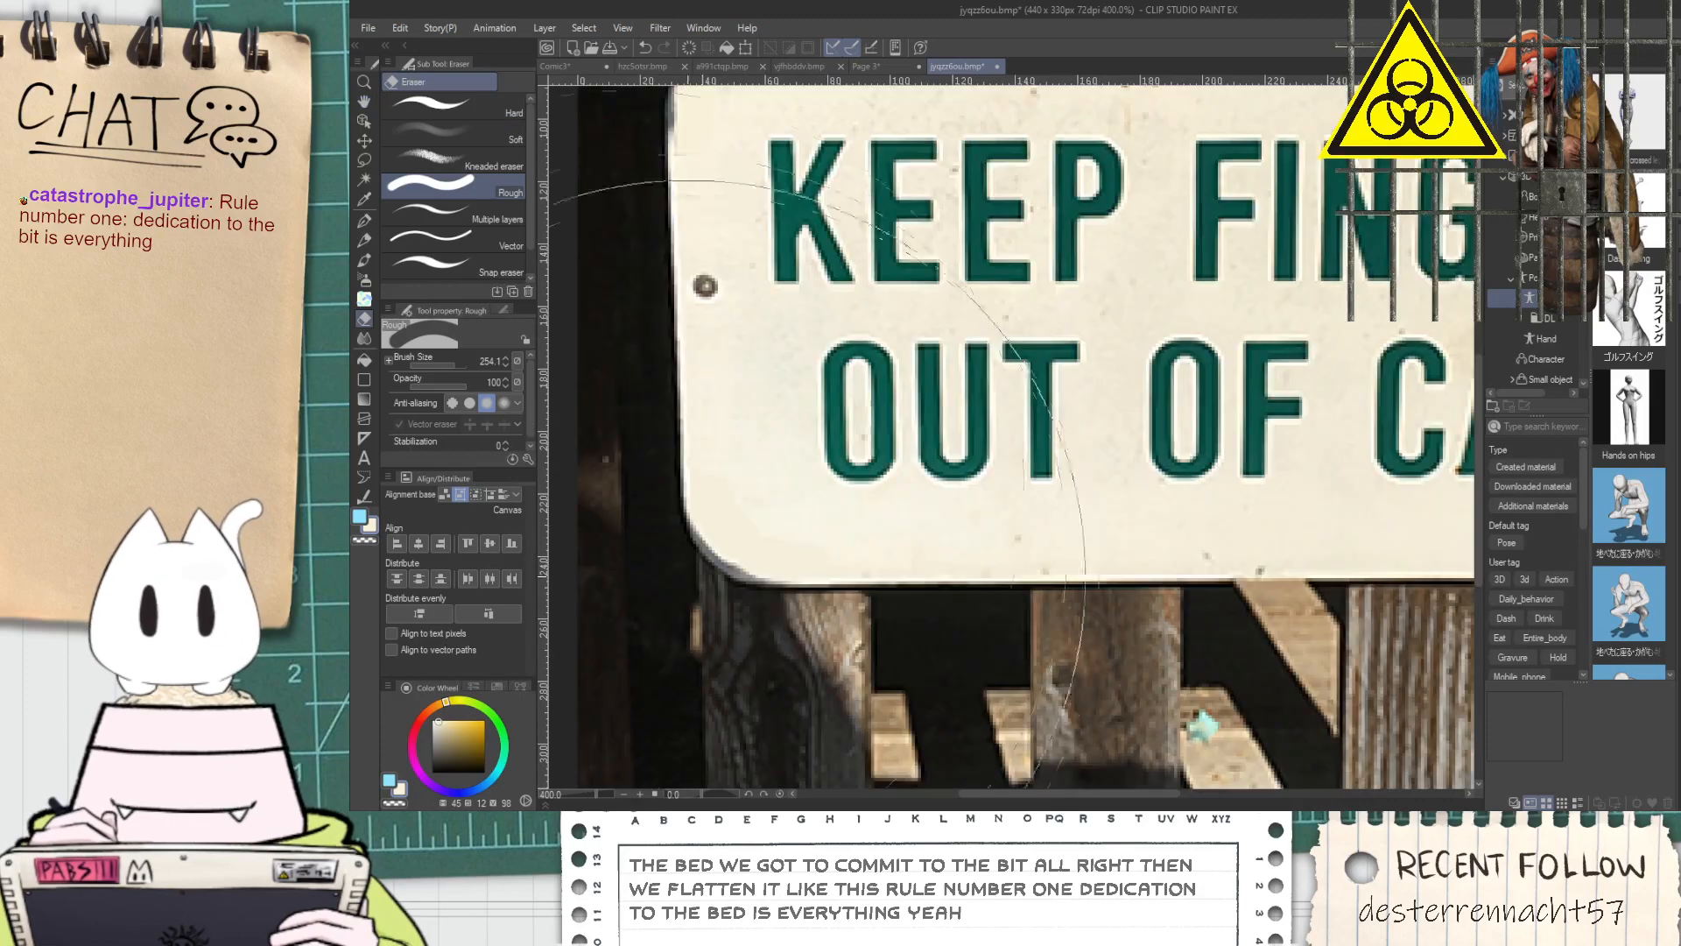
pyautogui.scroll(2, 613, 462)
pyautogui.click(365, 260)
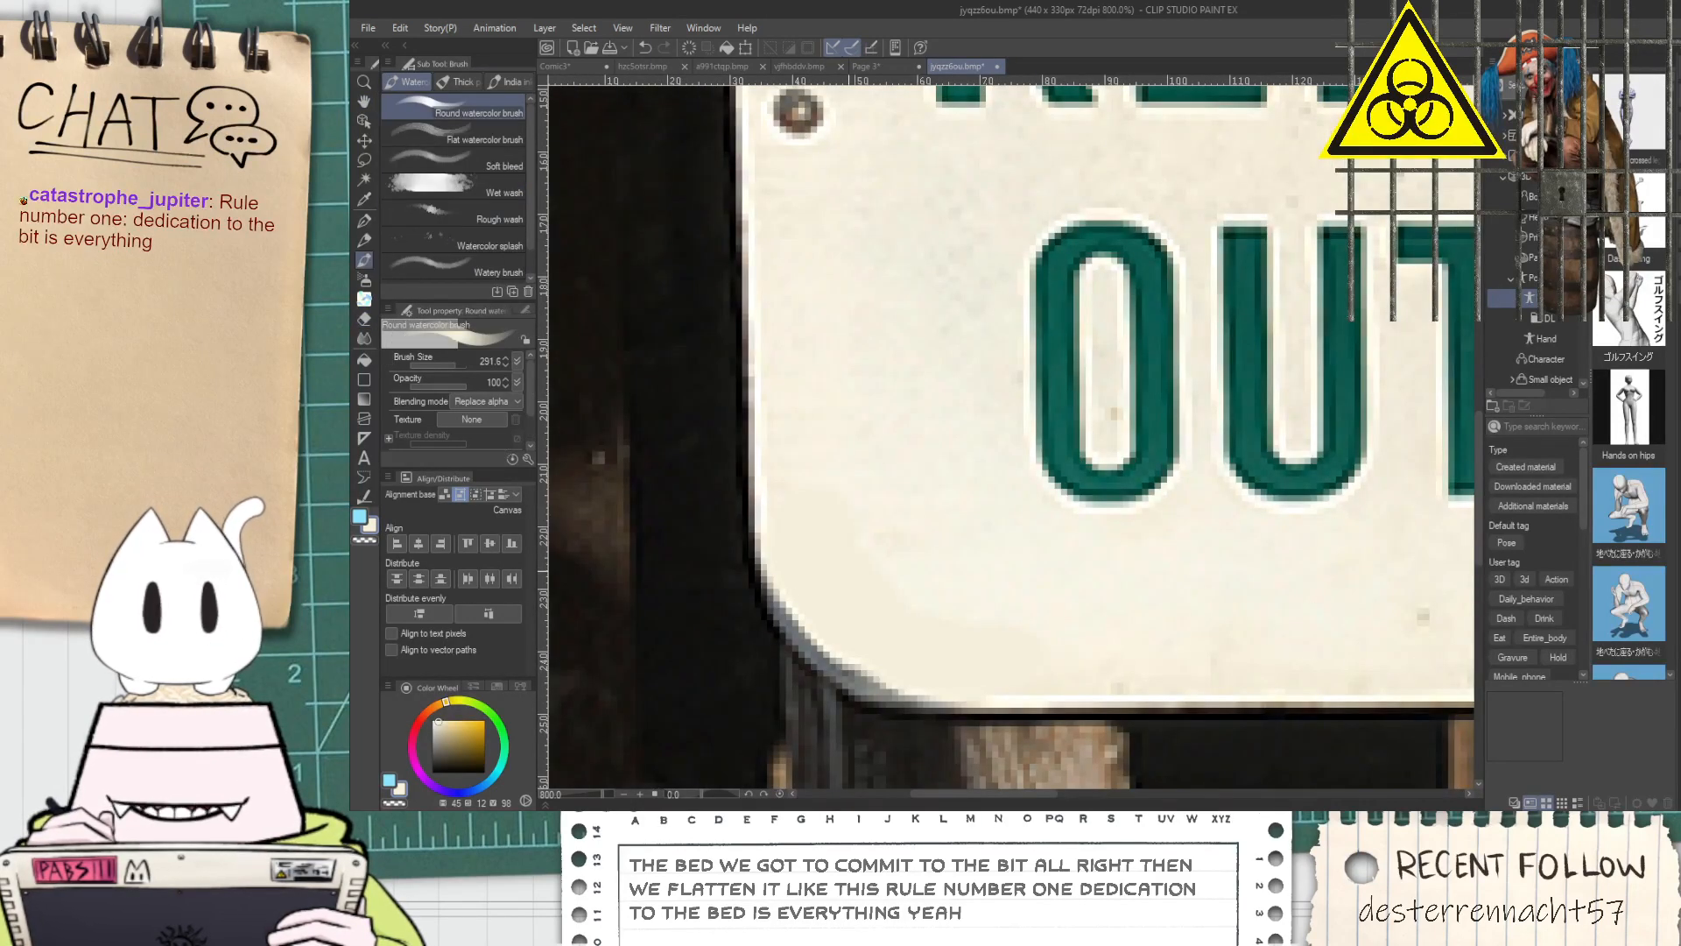
pyautogui.moveTo(452, 361); pyautogui.dragTo(440, 361)
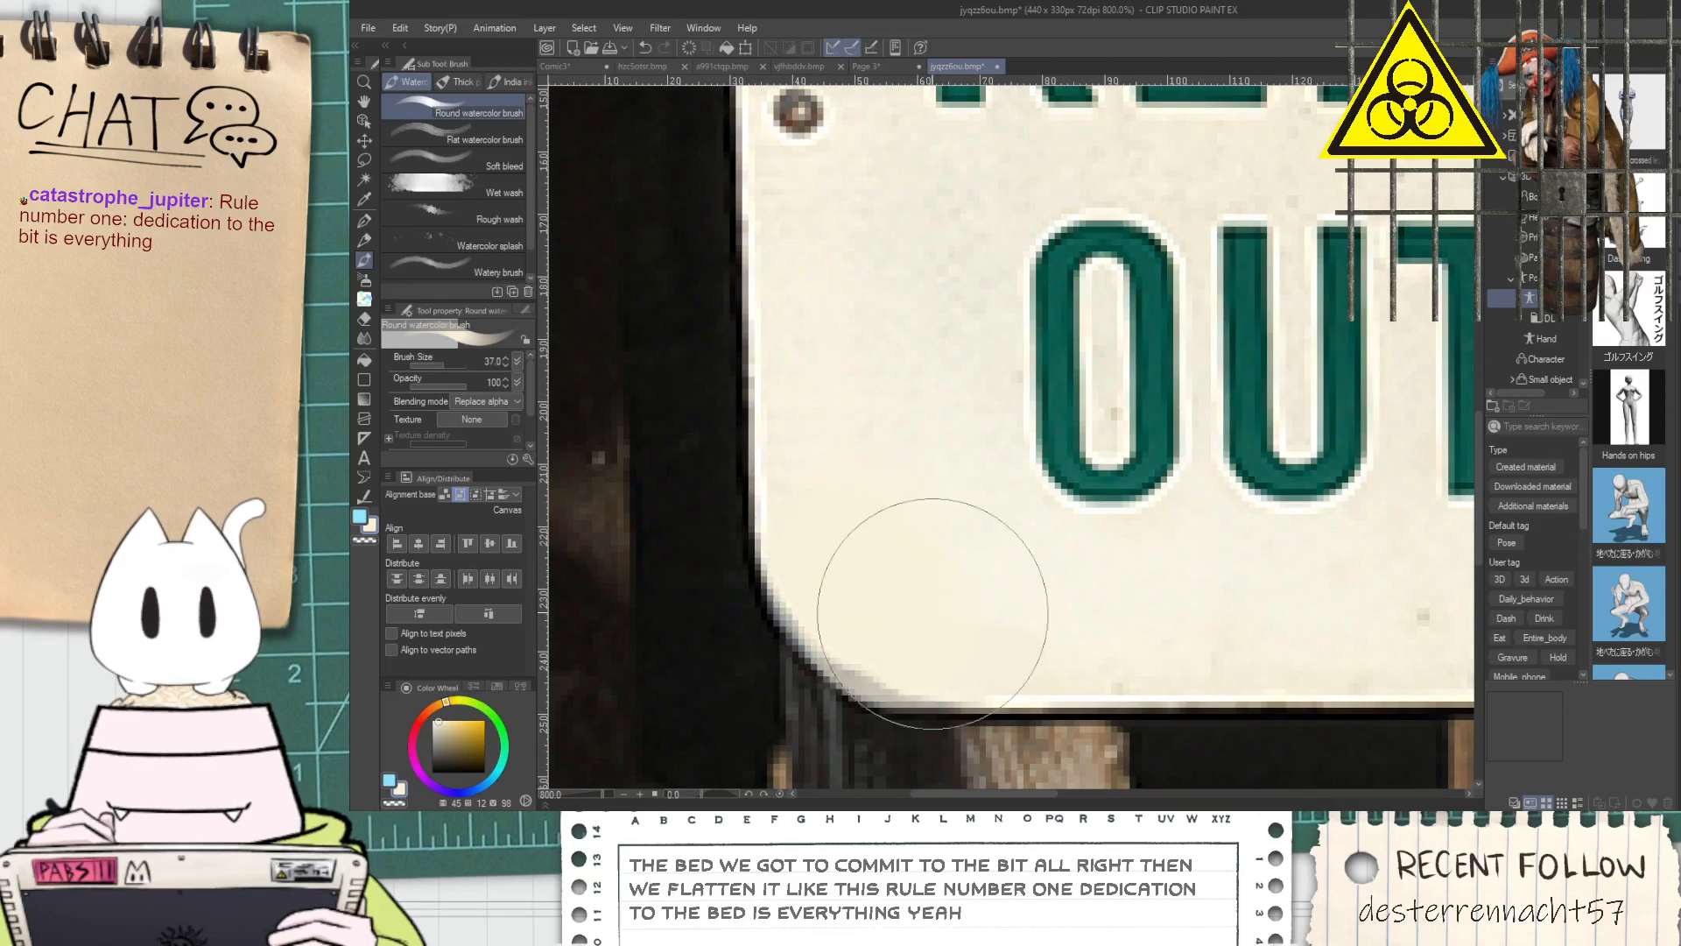
# Smooth the remaining shading along the sign's upper-left corner with soft cream watercolor strokes
pyautogui.scroll(-2, 1018, 483)
pyautogui.moveTo(1018, 483); pyautogui.dragTo(986, 711)
pyautogui.scroll(2, 908, 359)
pyautogui.moveTo(880, 424)
pyautogui.mouseDown()
pyautogui.moveTo(874, 439)
pyautogui.moveTo(875, 347)
pyautogui.mouseUp()
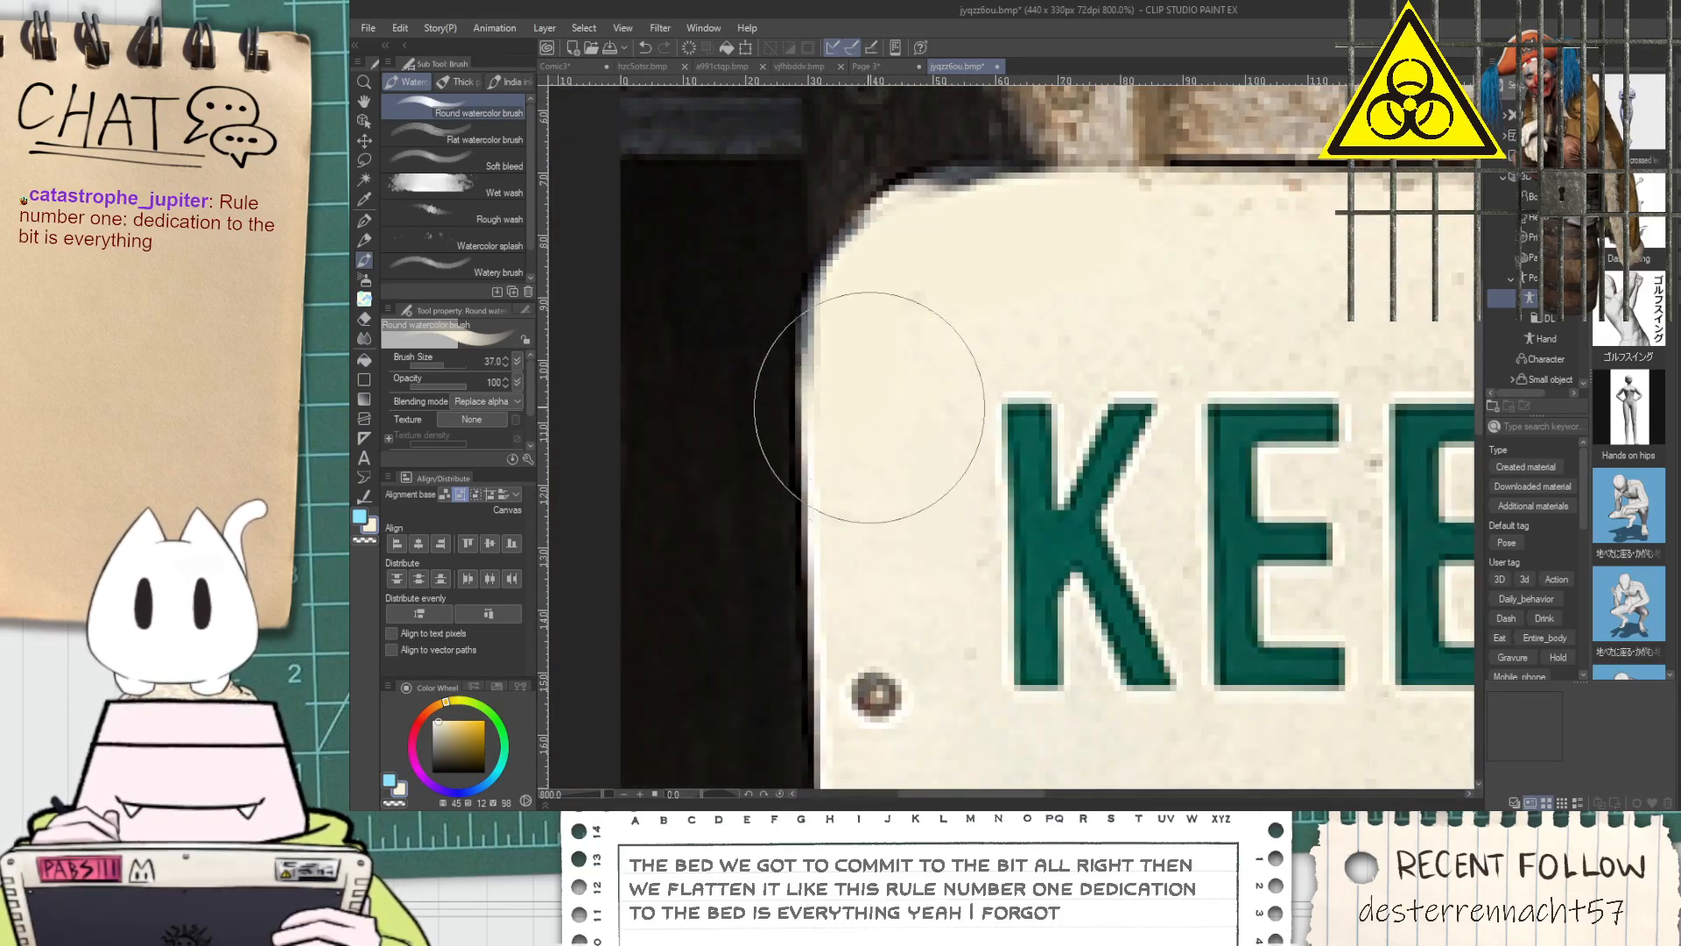
pyautogui.moveTo(939, 249); pyautogui.dragTo(1032, 252)
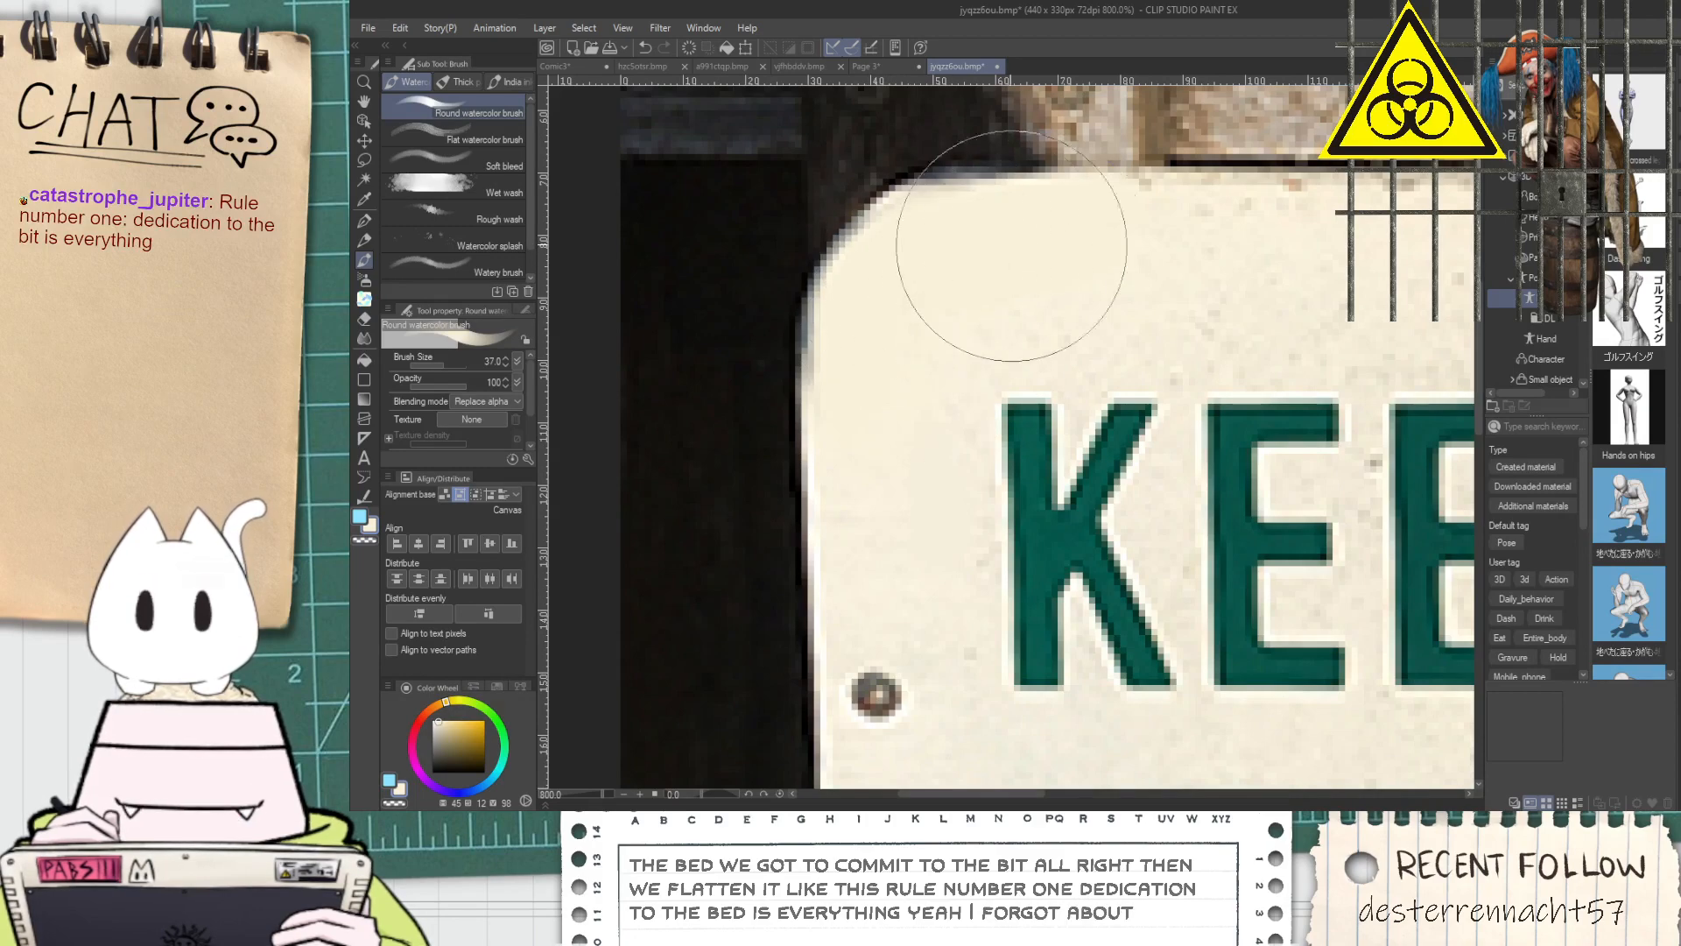
# Make a rectangular selection closely around the whole sign
pyautogui.scroll(-3, 992, 258)
pyautogui.moveTo(1102, 381); pyautogui.dragTo(1046, 420)
pyautogui.scroll(2, 1046, 420)
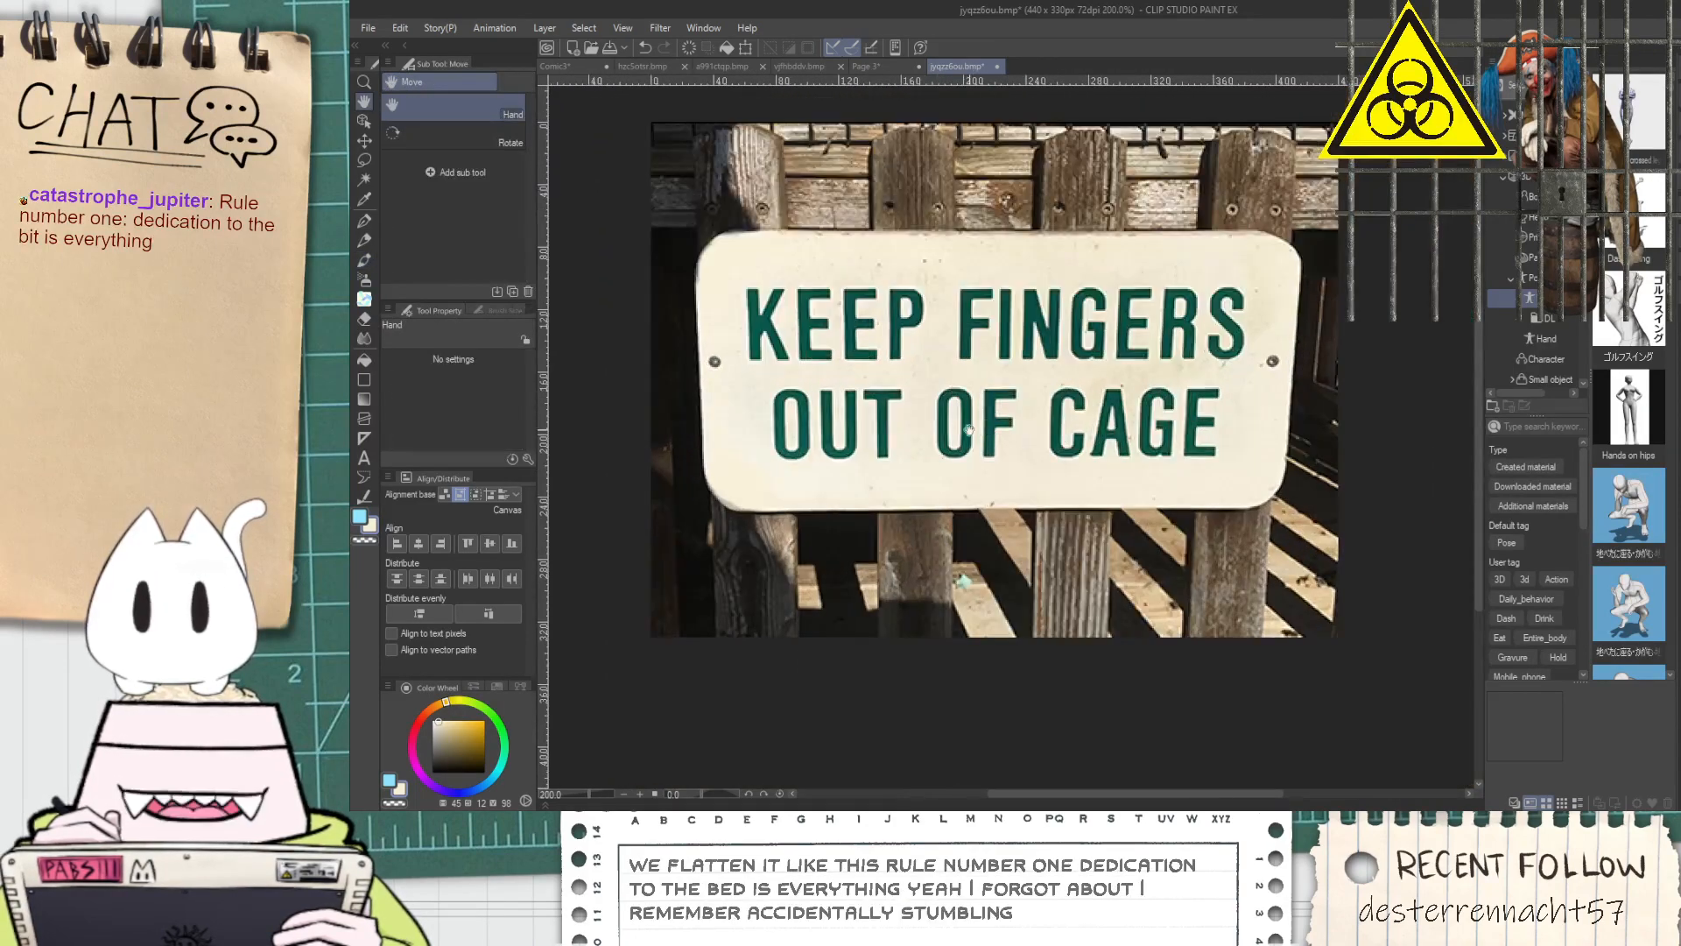
pyautogui.moveTo(845, 415); pyautogui.dragTo(881, 454)
pyautogui.press('m')
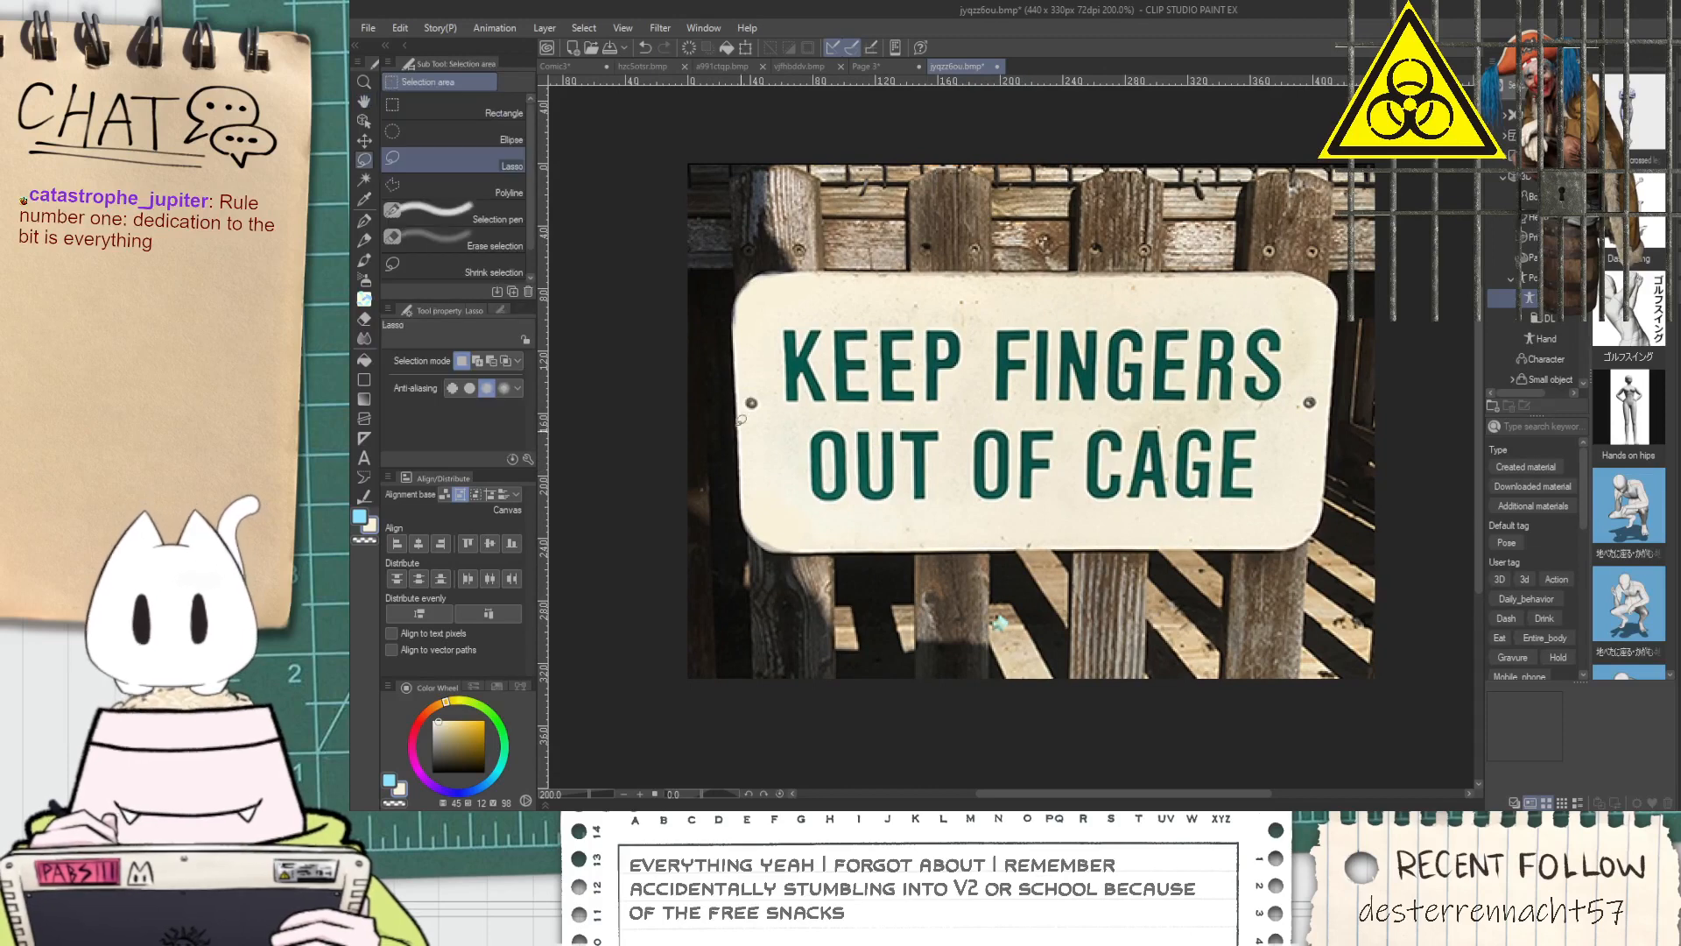
pyautogui.click(462, 110)
pyautogui.moveTo(719, 270); pyautogui.dragTo(1349, 553)
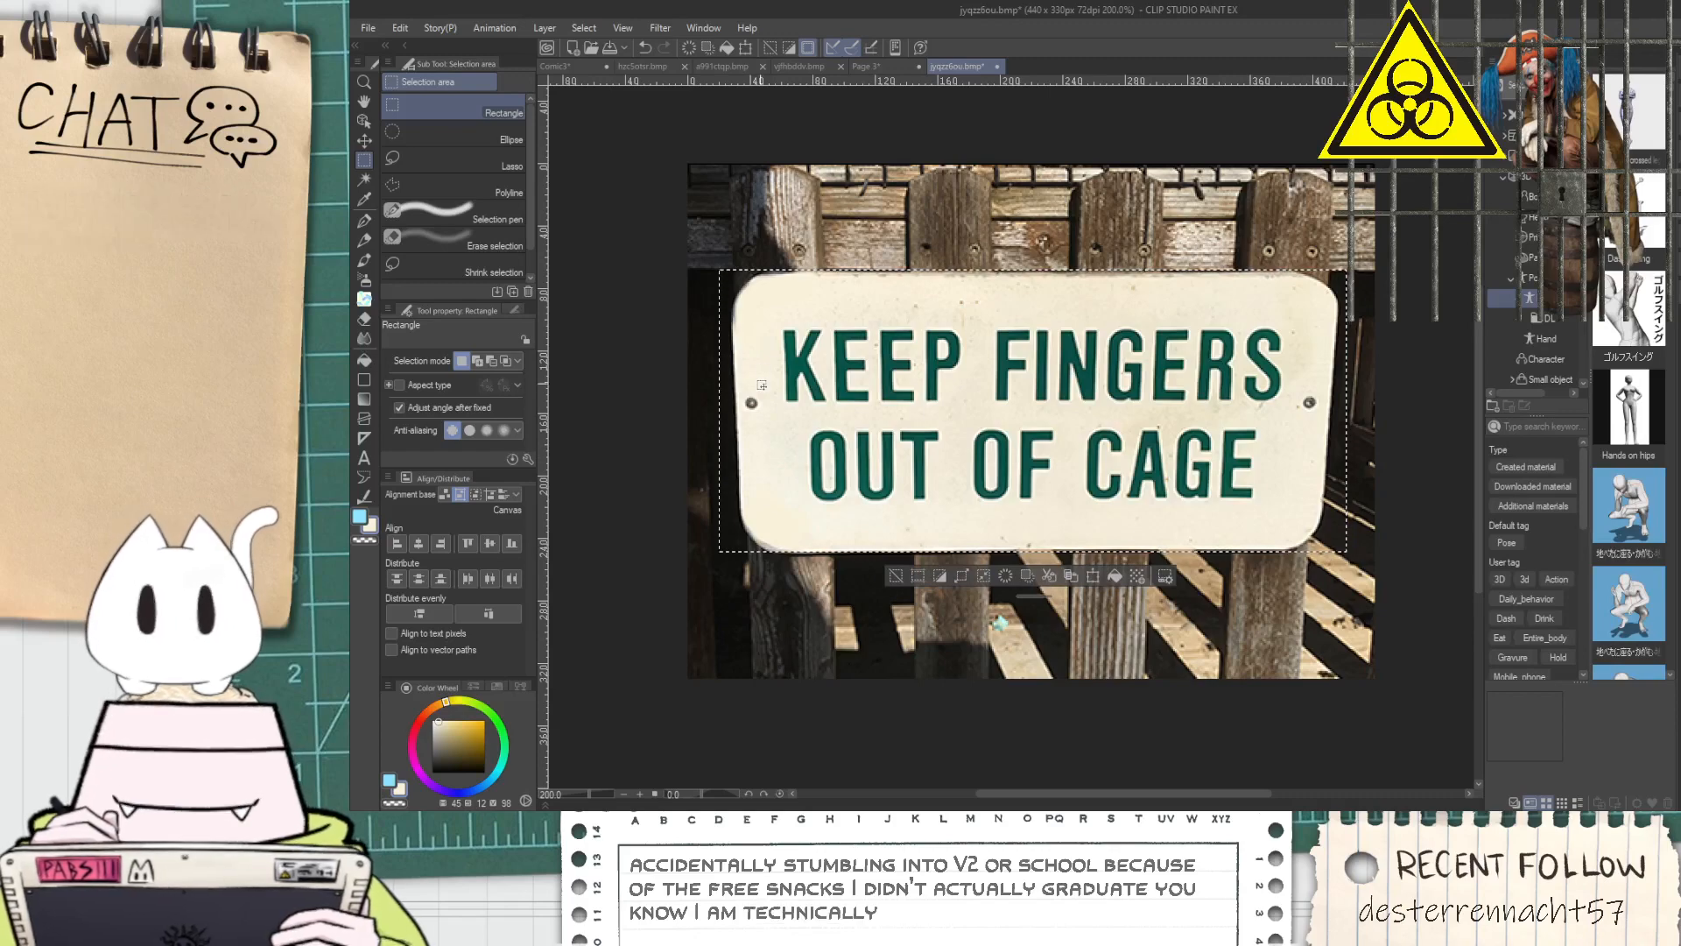
# Trim the rectangular selection with the Lasso so it follows the sign's left edge and rounded left corners
pyautogui.scroll(2, 729, 419)
pyautogui.press('space')
pyautogui.moveTo(782, 454); pyautogui.dragTo(801, 494)
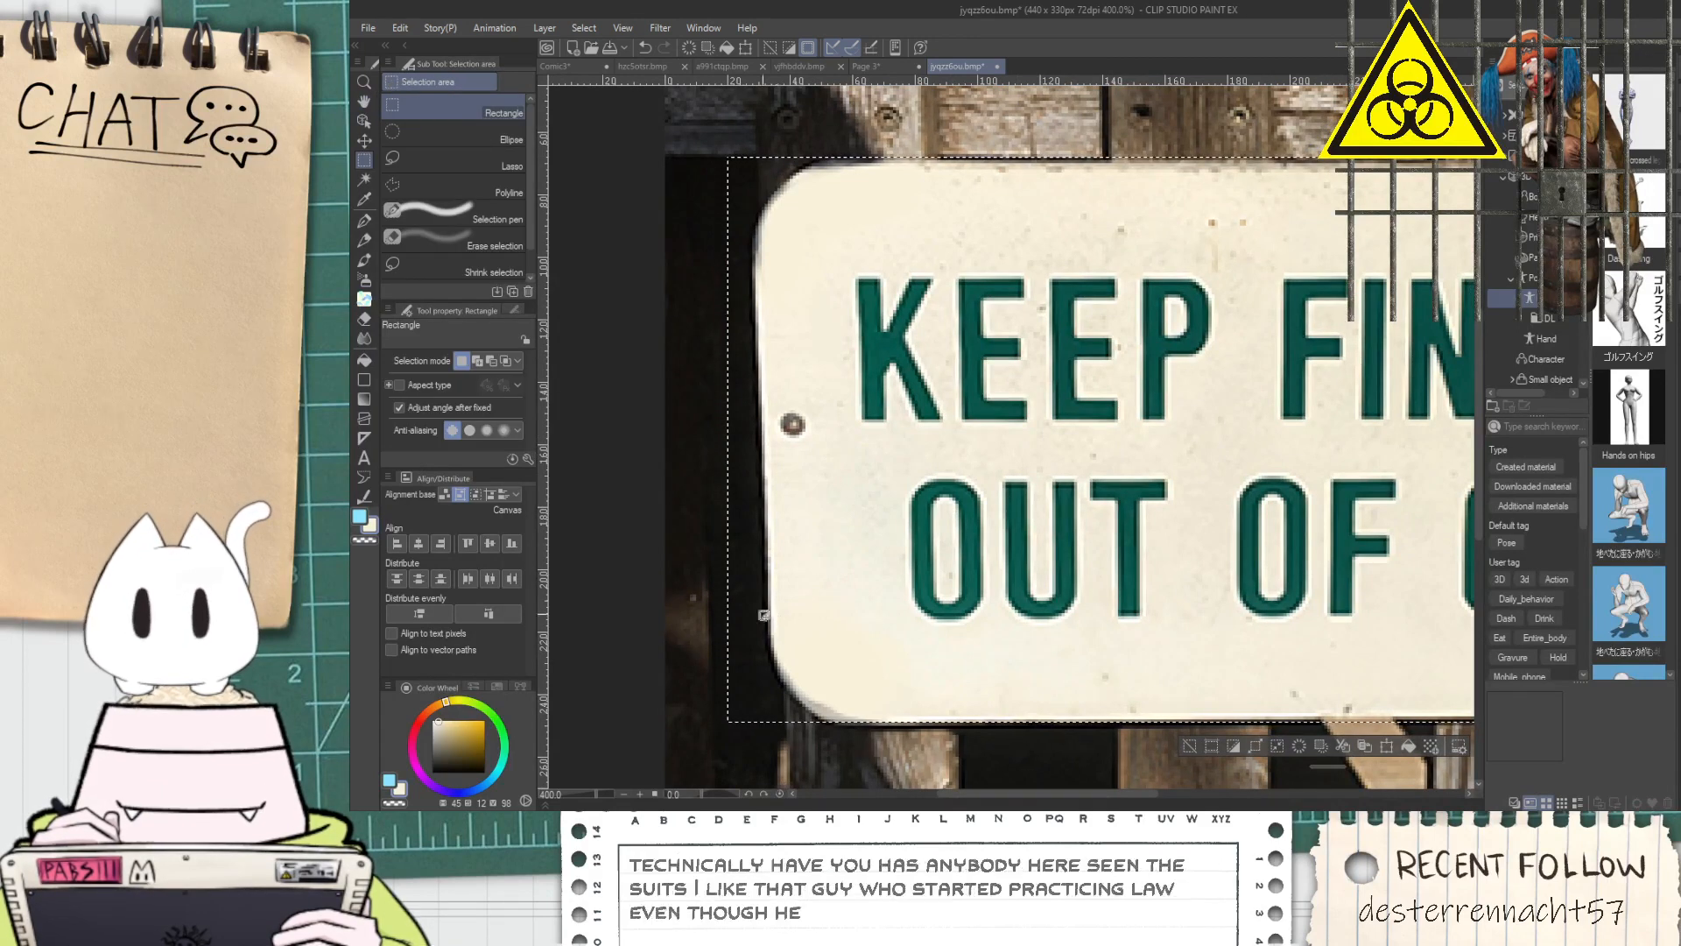
pyautogui.click(496, 168)
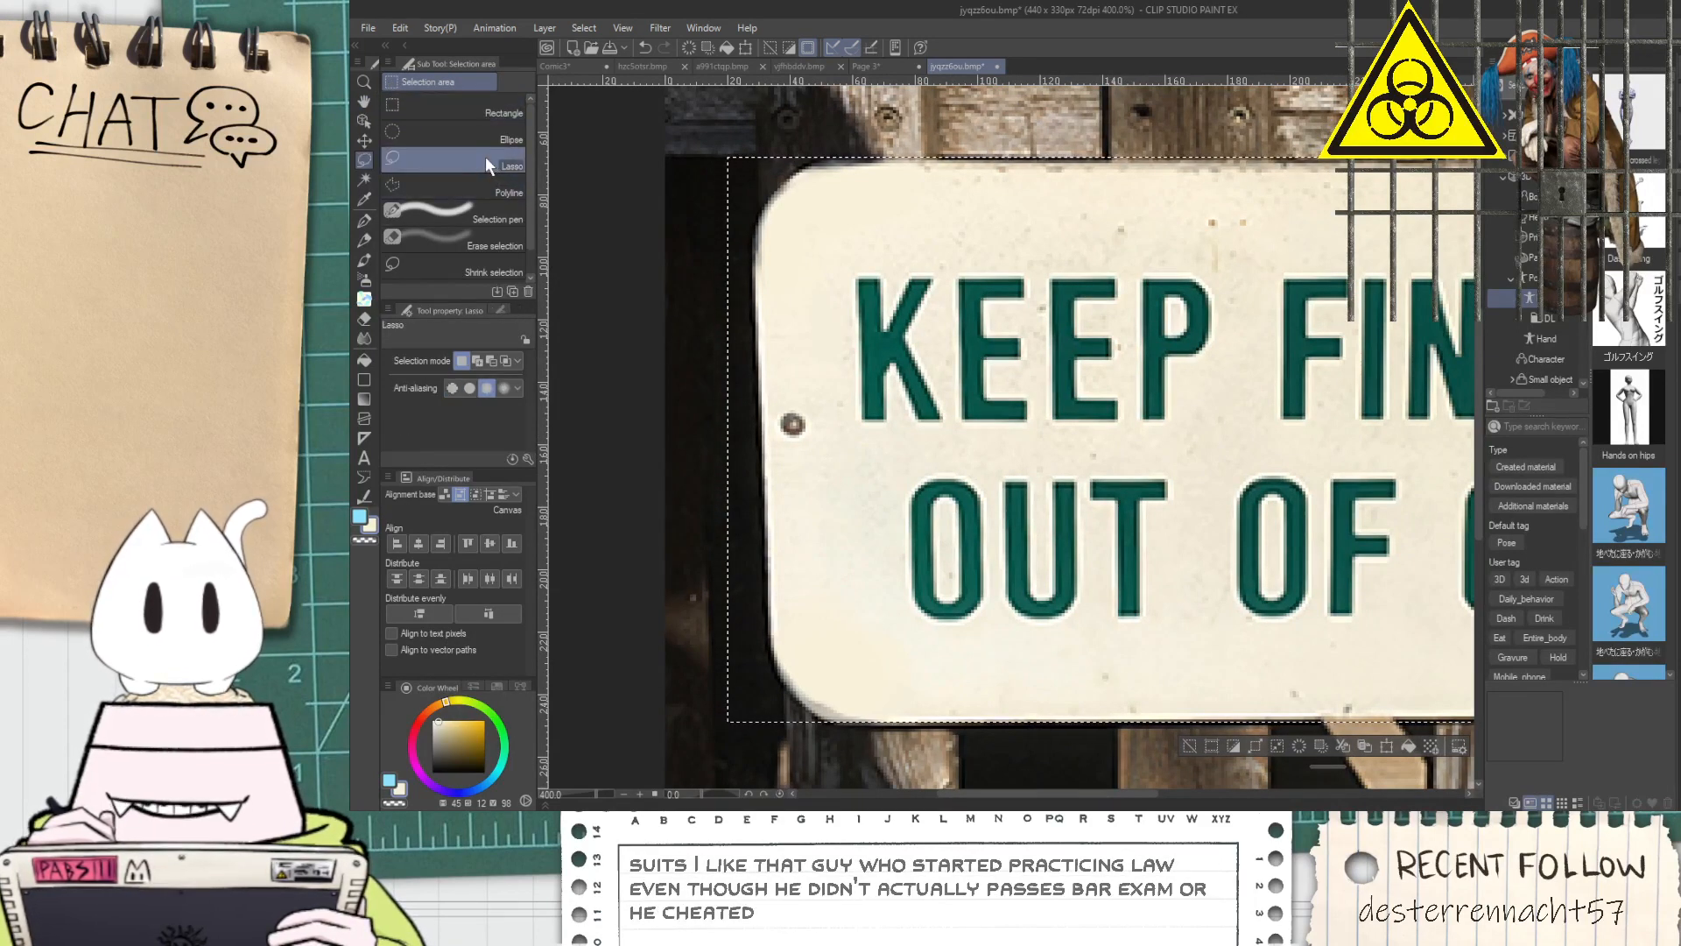
pyautogui.moveTo(792, 682)
pyautogui.mouseDown()
pyautogui.moveTo(828, 724)
pyautogui.moveTo(747, 771)
pyautogui.moveTo(751, 632)
pyautogui.moveTo(772, 645)
pyautogui.moveTo(696, 613)
pyautogui.moveTo(666, 412)
pyautogui.moveTo(700, 193)
pyautogui.moveTo(758, 164)
pyautogui.mouseUp()
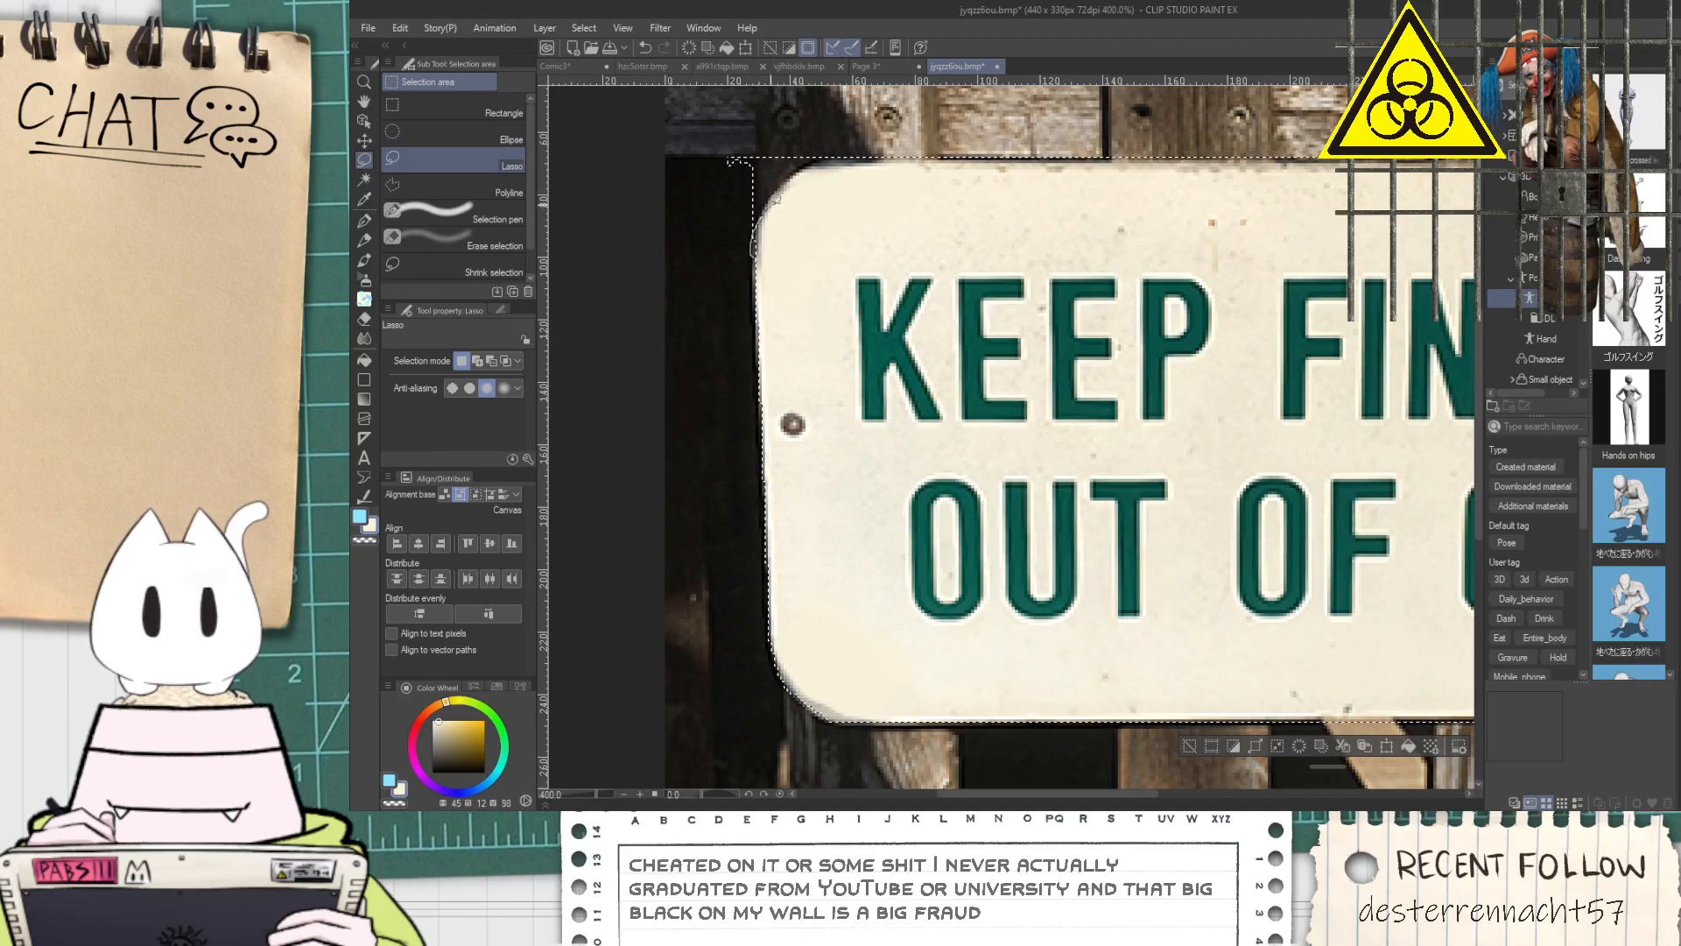
pyautogui.hotkey('ctrl', 'z')
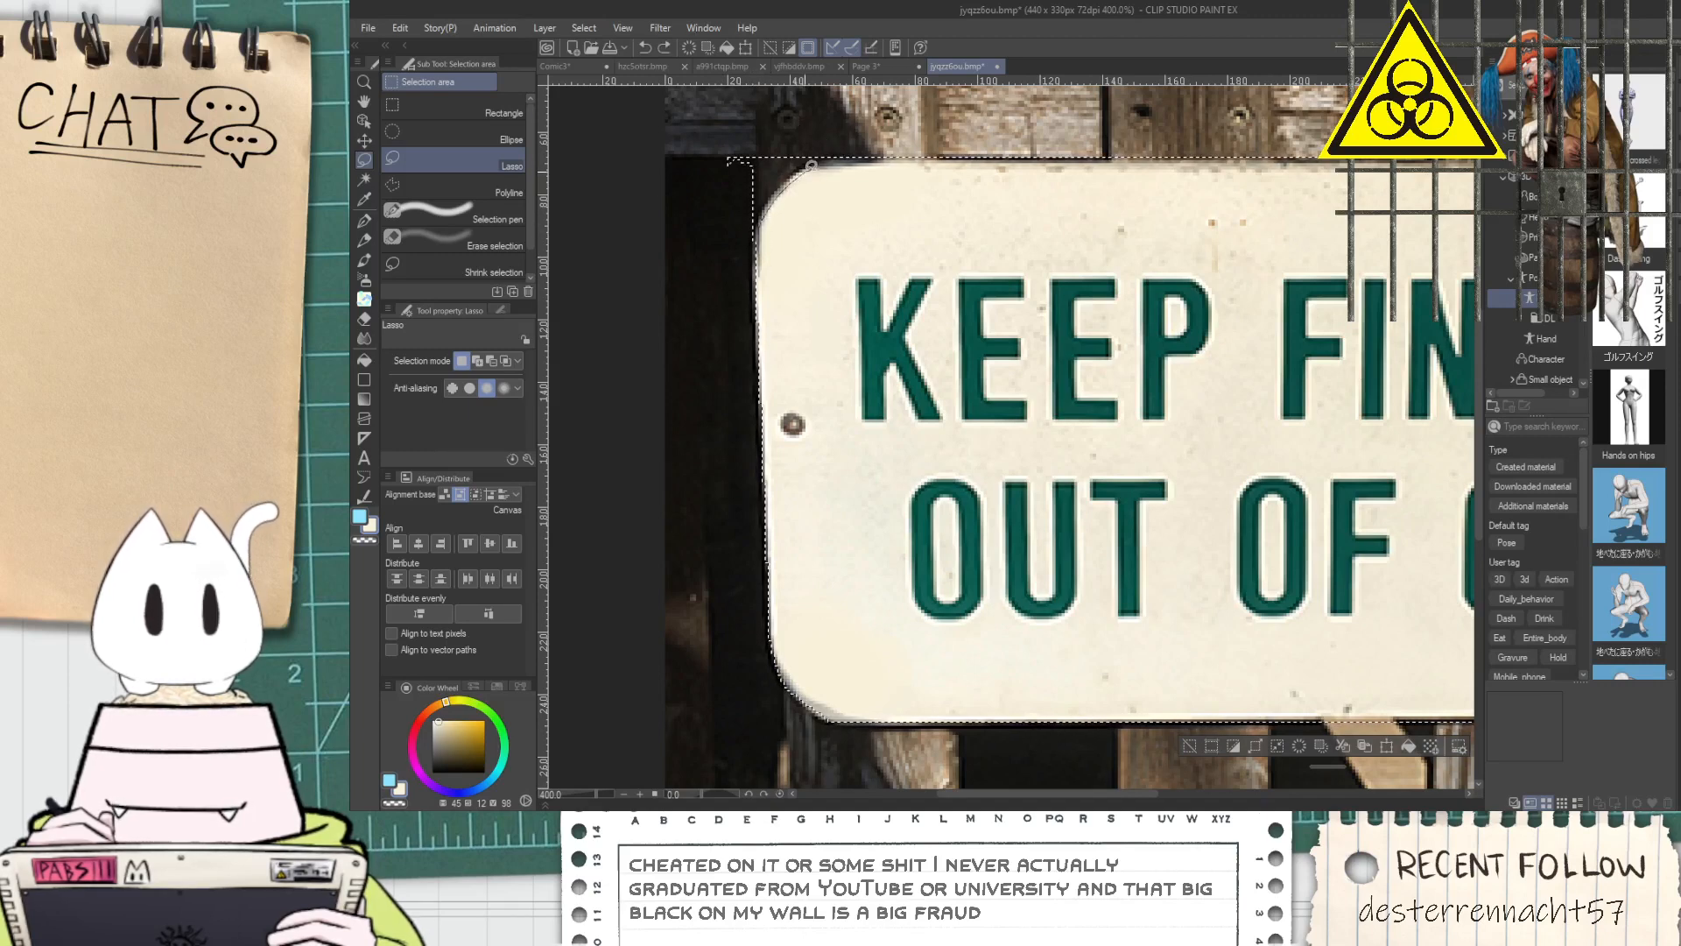
pyautogui.moveTo(708, 305); pyautogui.dragTo(711, 301)
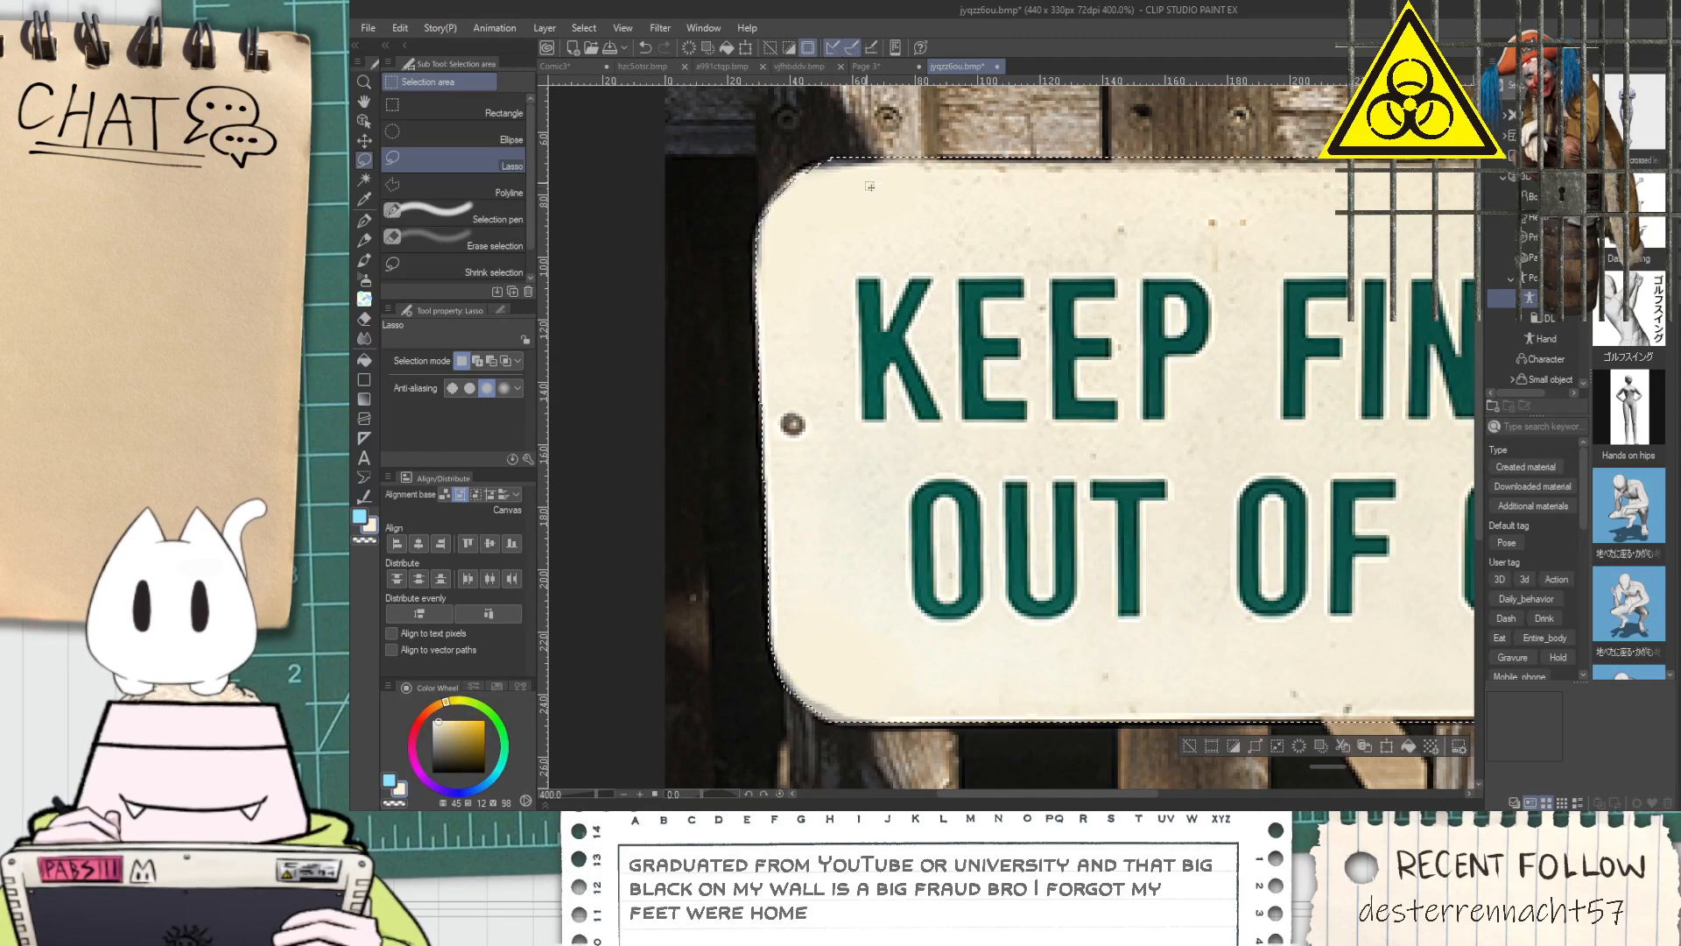
# Trim the selection with the Lasso so it follows the sign's right edge and both rounded right corners
pyautogui.scroll(-4, 999, 222)
pyautogui.scroll(4, 1235, 280)
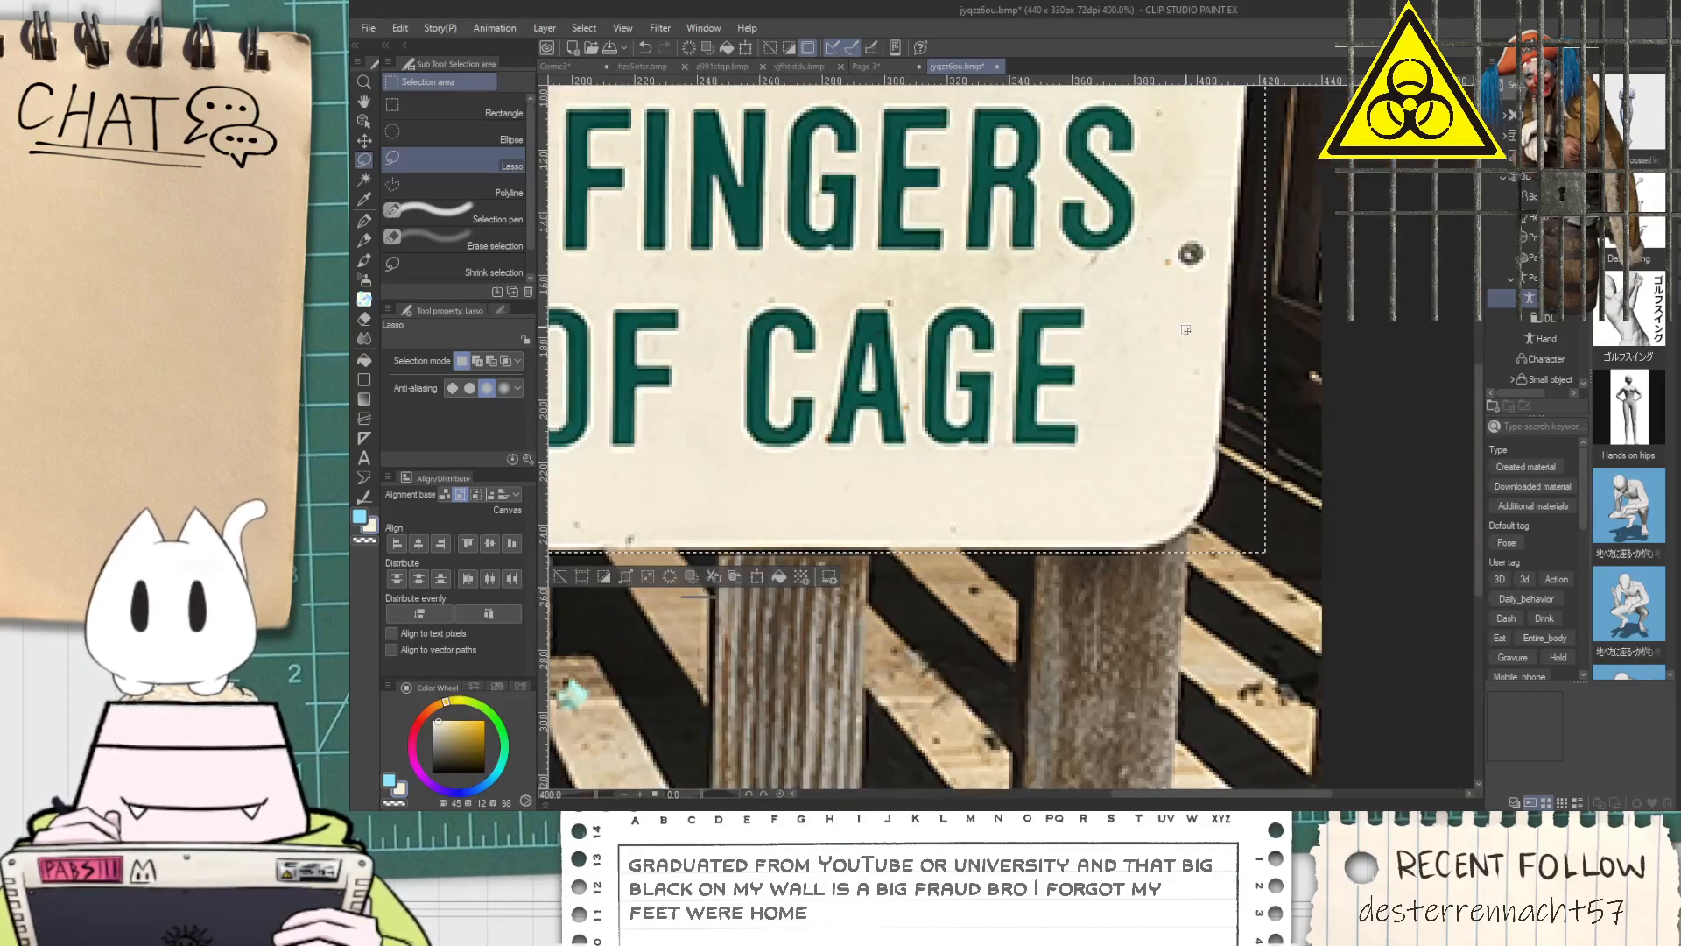
pyautogui.scroll(-4, 1190, 323)
pyautogui.scroll(4, 1093, 458)
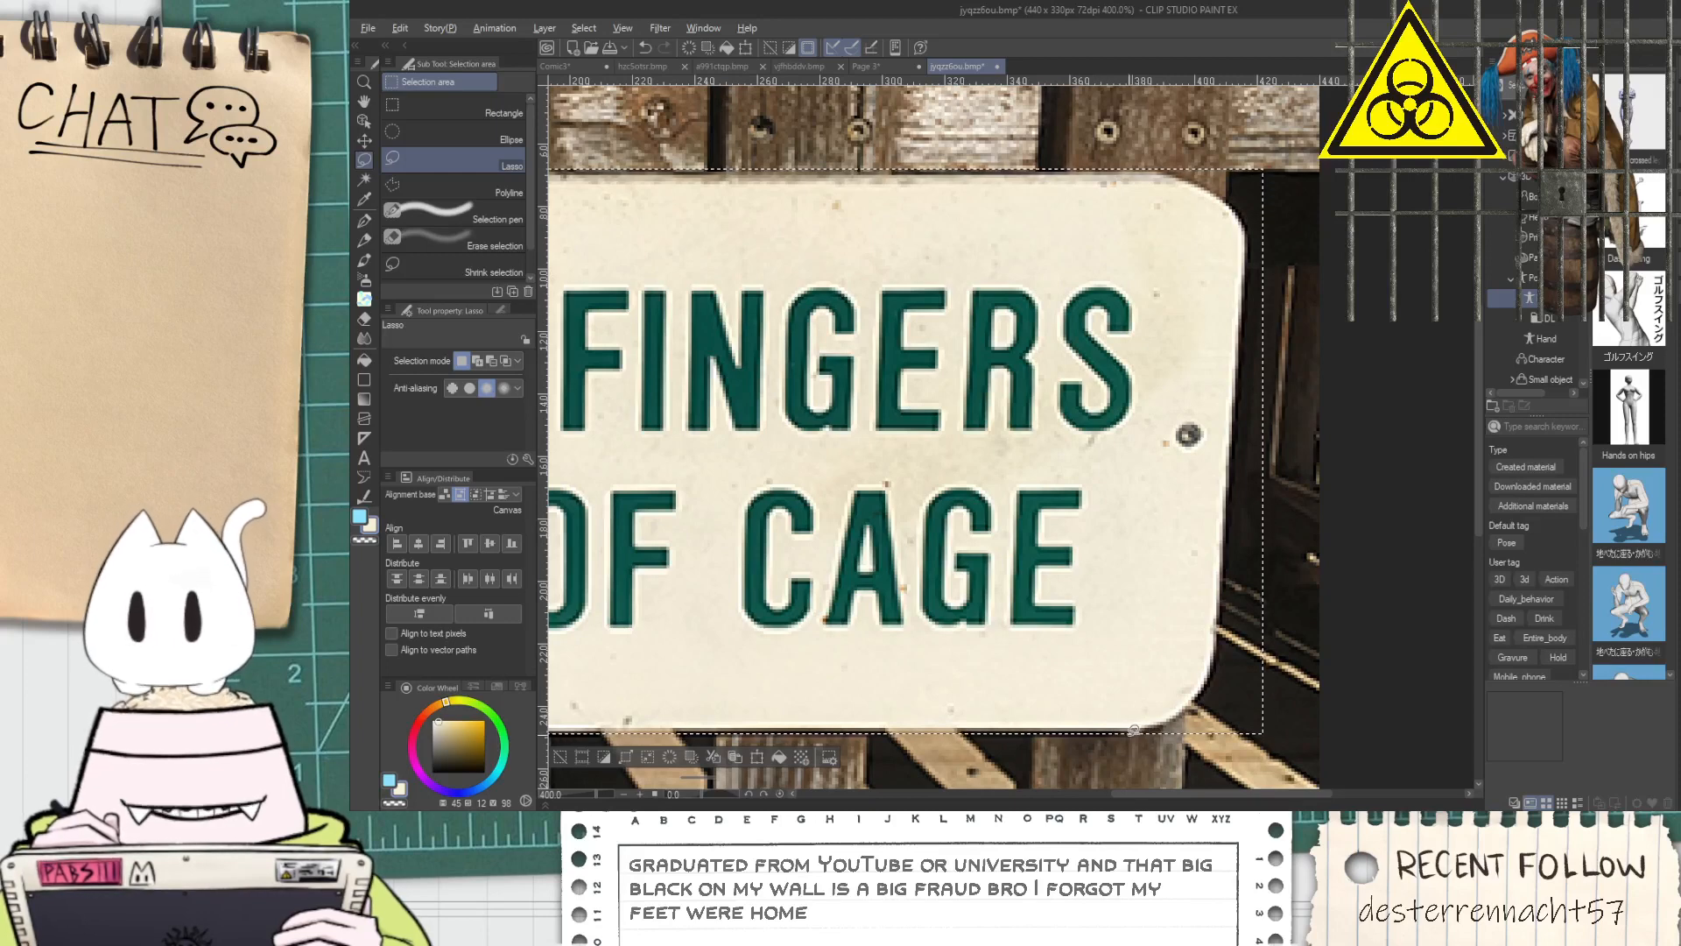
pyautogui.moveTo(1215, 689)
pyautogui.mouseDown()
pyautogui.moveTo(1257, 578)
pyautogui.moveTo(1309, 722)
pyautogui.moveTo(1244, 753)
pyautogui.mouseUp()
pyautogui.scroll(-1, 1235, 666)
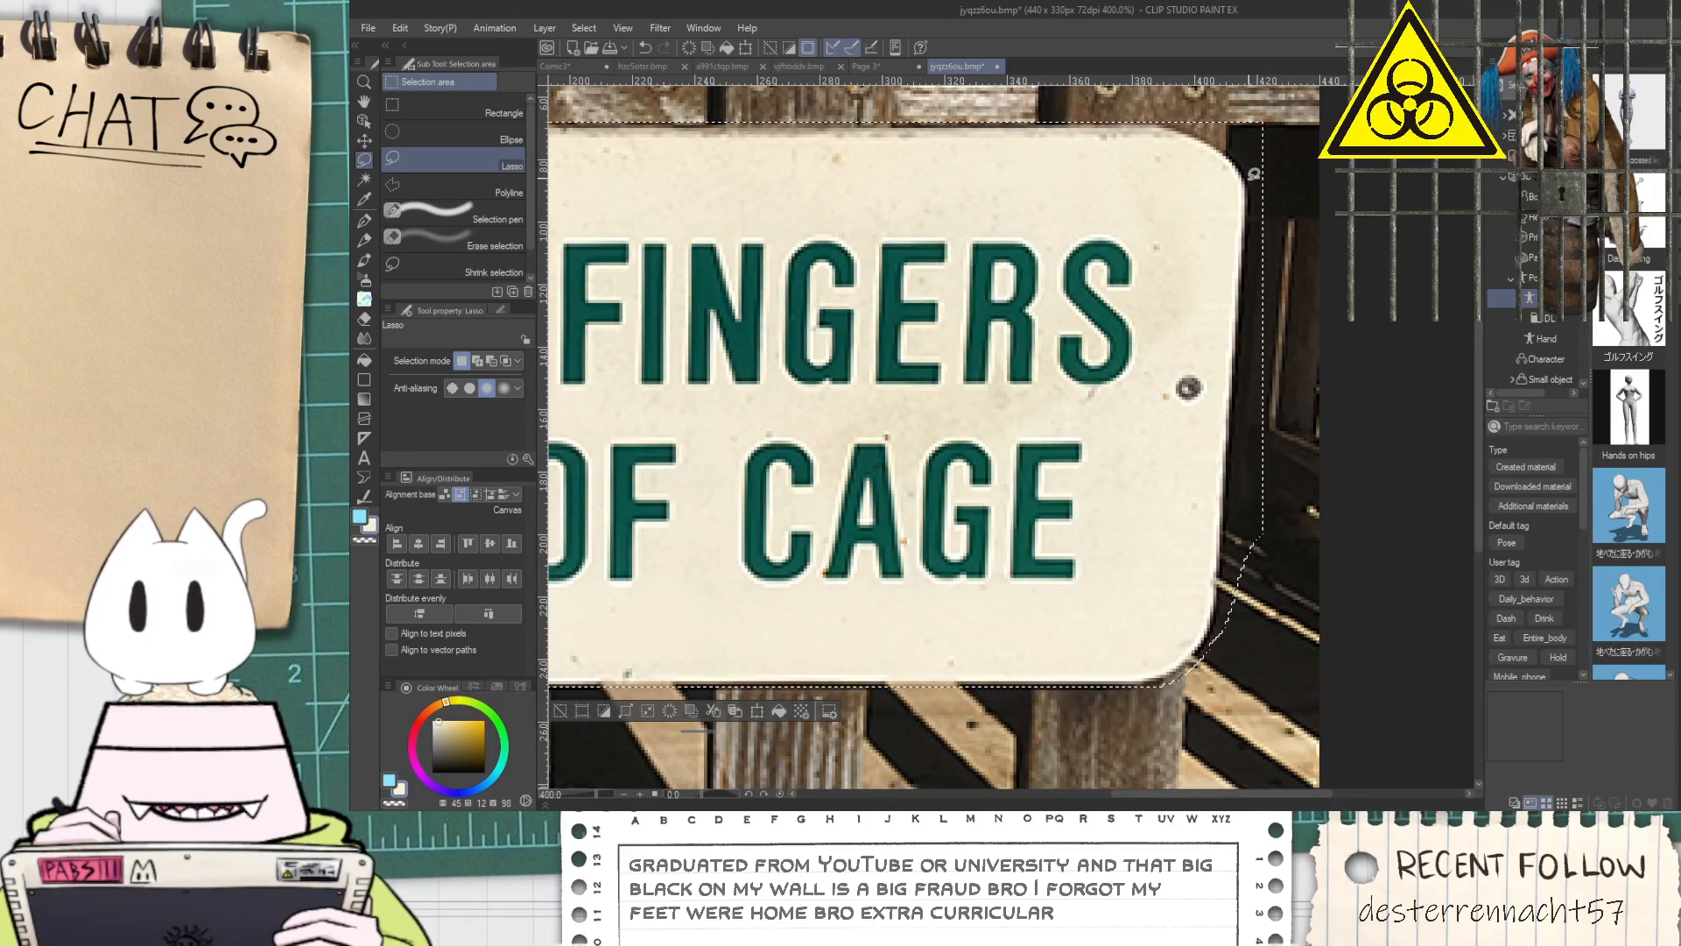
pyautogui.moveTo(1263, 142)
pyautogui.mouseDown()
pyautogui.moveTo(1315, 147)
pyautogui.moveTo(1312, 458)
pyautogui.moveTo(1271, 615)
pyautogui.moveTo(1215, 644)
pyautogui.mouseUp()
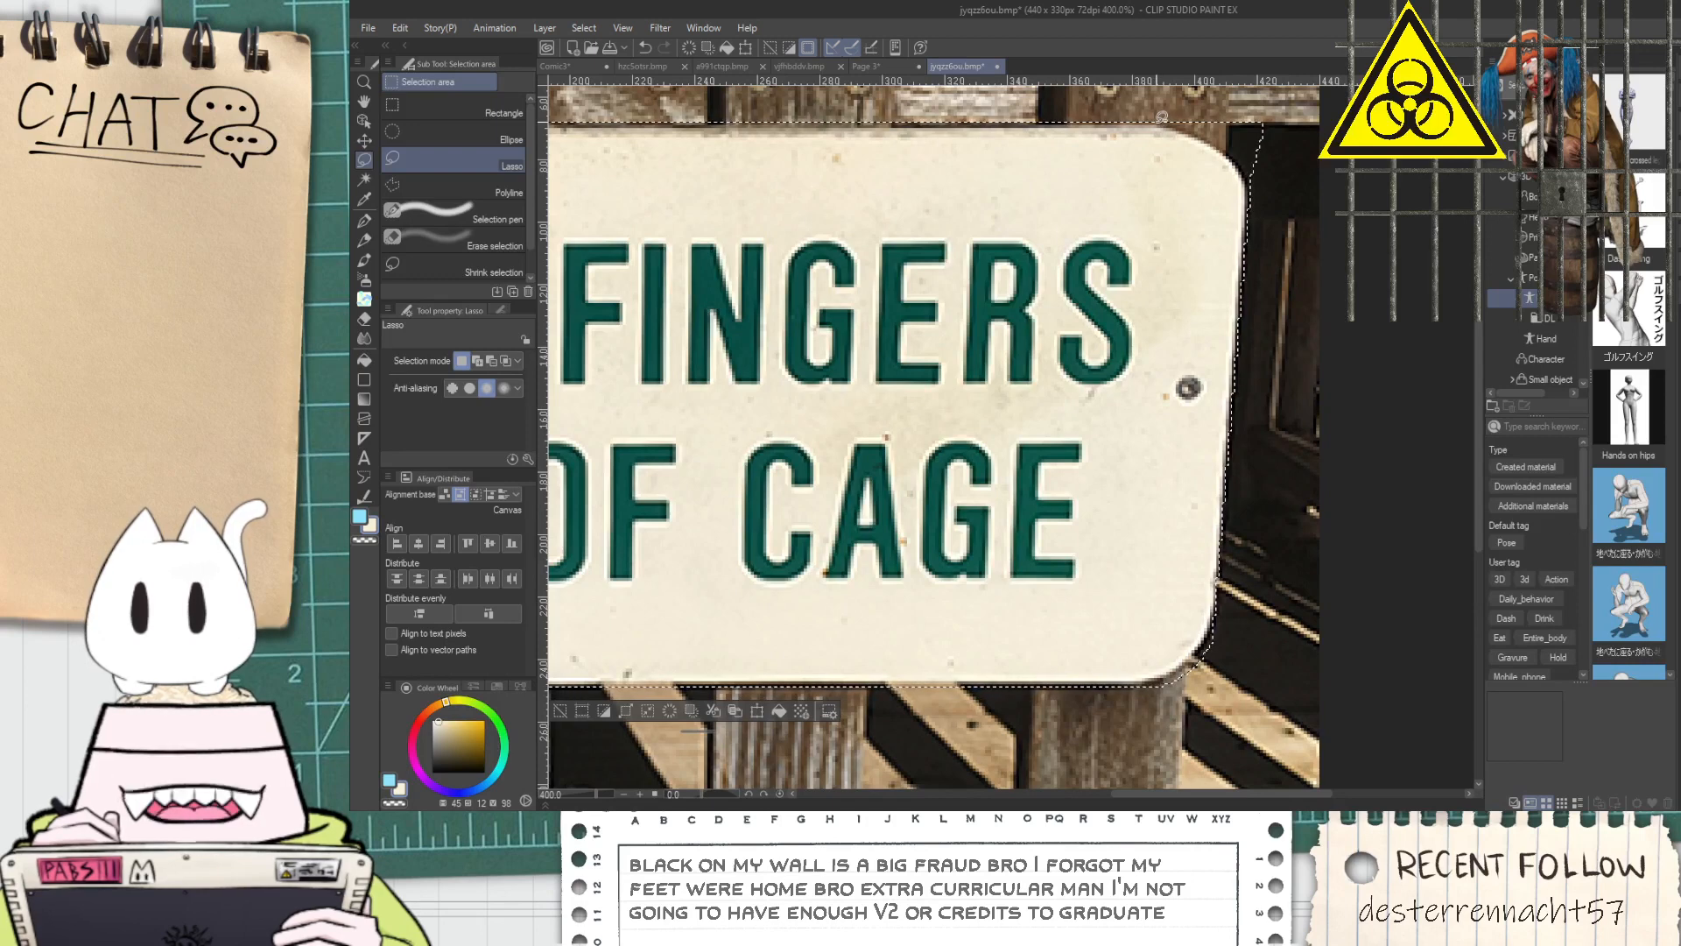
pyautogui.moveTo(1163, 121)
pyautogui.mouseDown()
pyautogui.moveTo(1228, 147)
pyautogui.moveTo(1283, 141)
pyautogui.moveTo(1175, 93)
pyautogui.mouseUp()
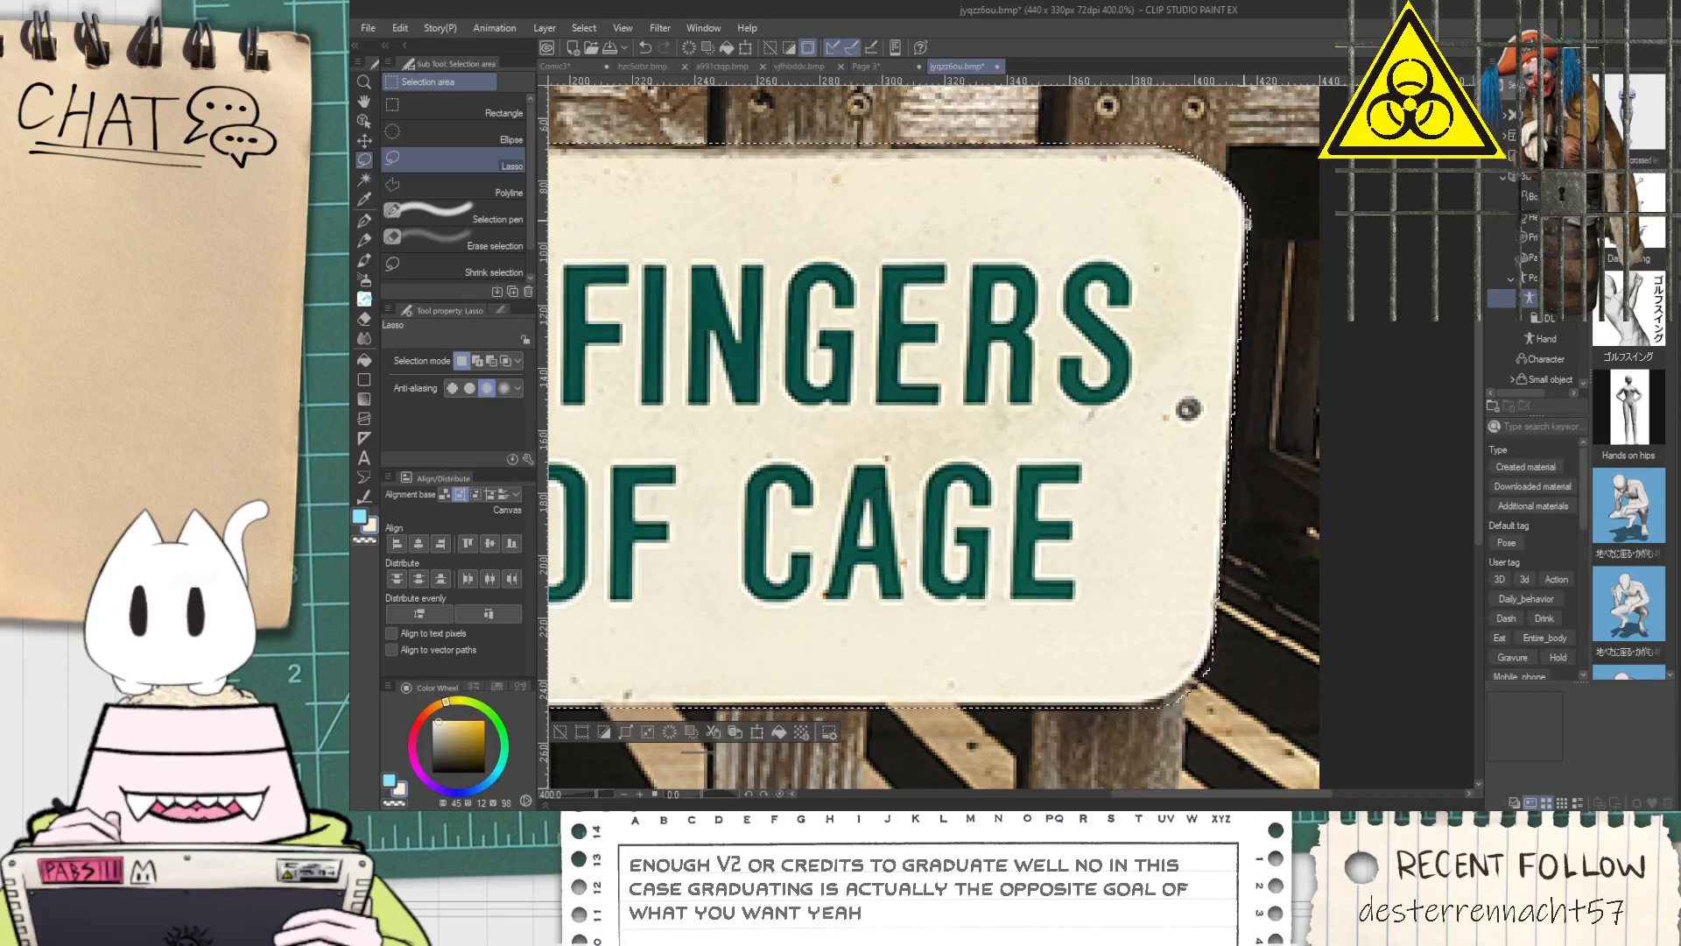
pyautogui.moveTo(1245, 198)
pyautogui.mouseDown()
pyautogui.moveTo(1272, 300)
pyautogui.moveTo(1217, 636)
pyautogui.mouseUp()
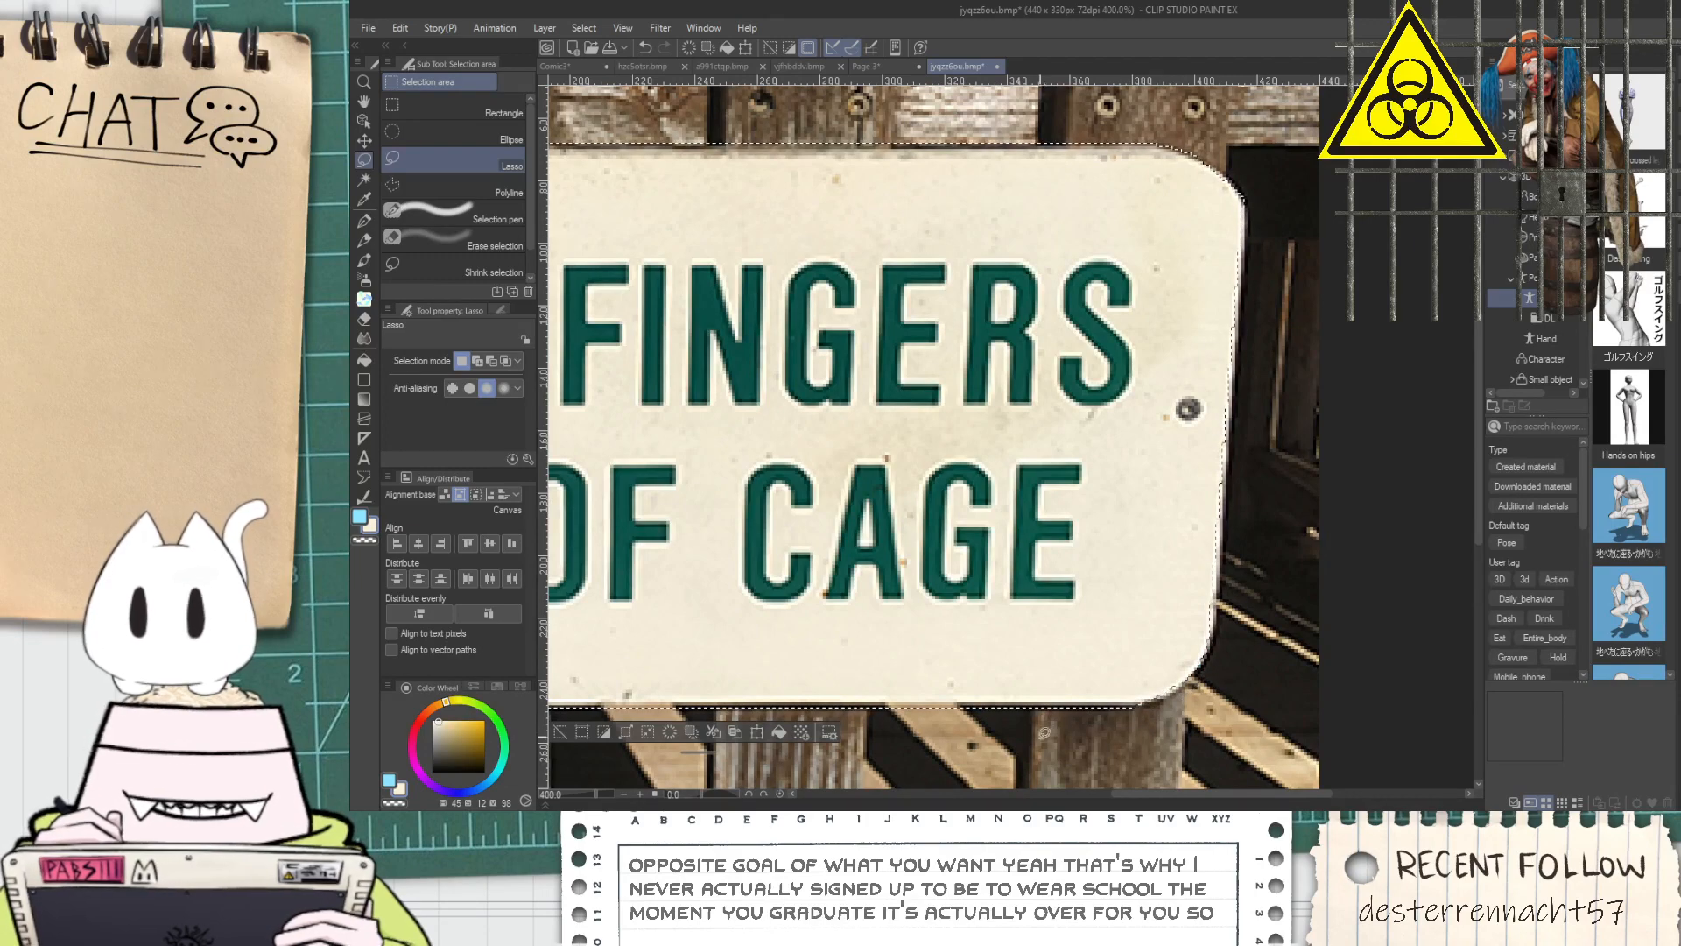
# Trim the selection along the sign's upper edge with the Rectangle selection tool
pyautogui.scroll(-2, 1041, 696)
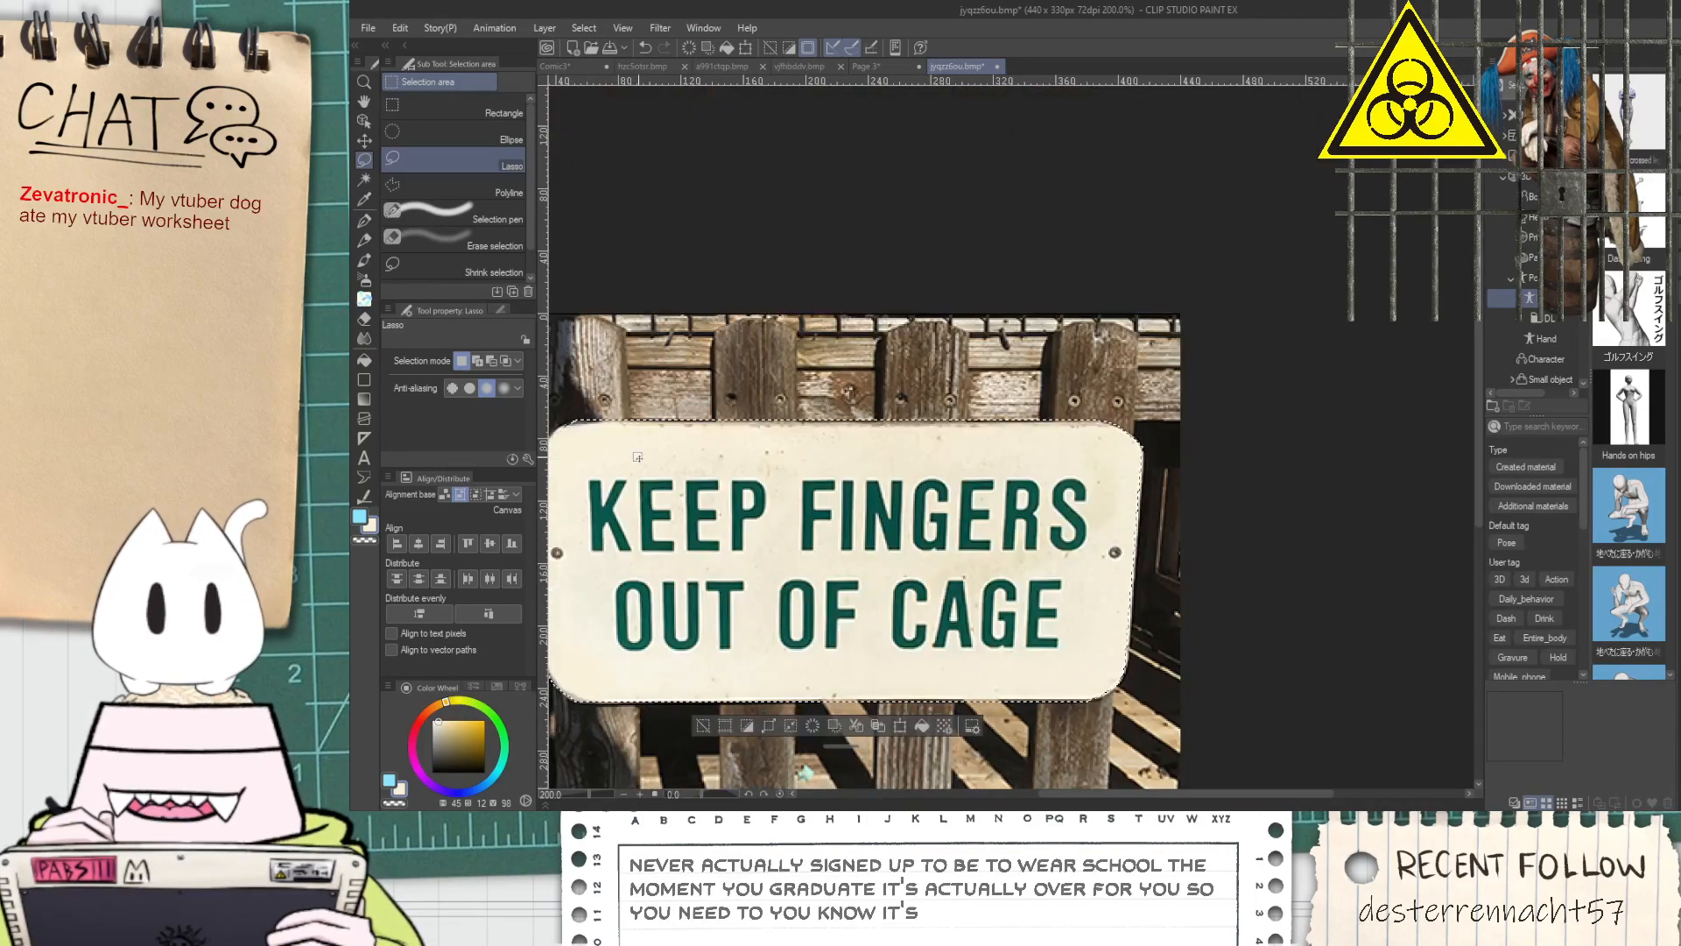
pyautogui.scroll(1, 643, 495)
pyautogui.scroll(-1, 770, 510)
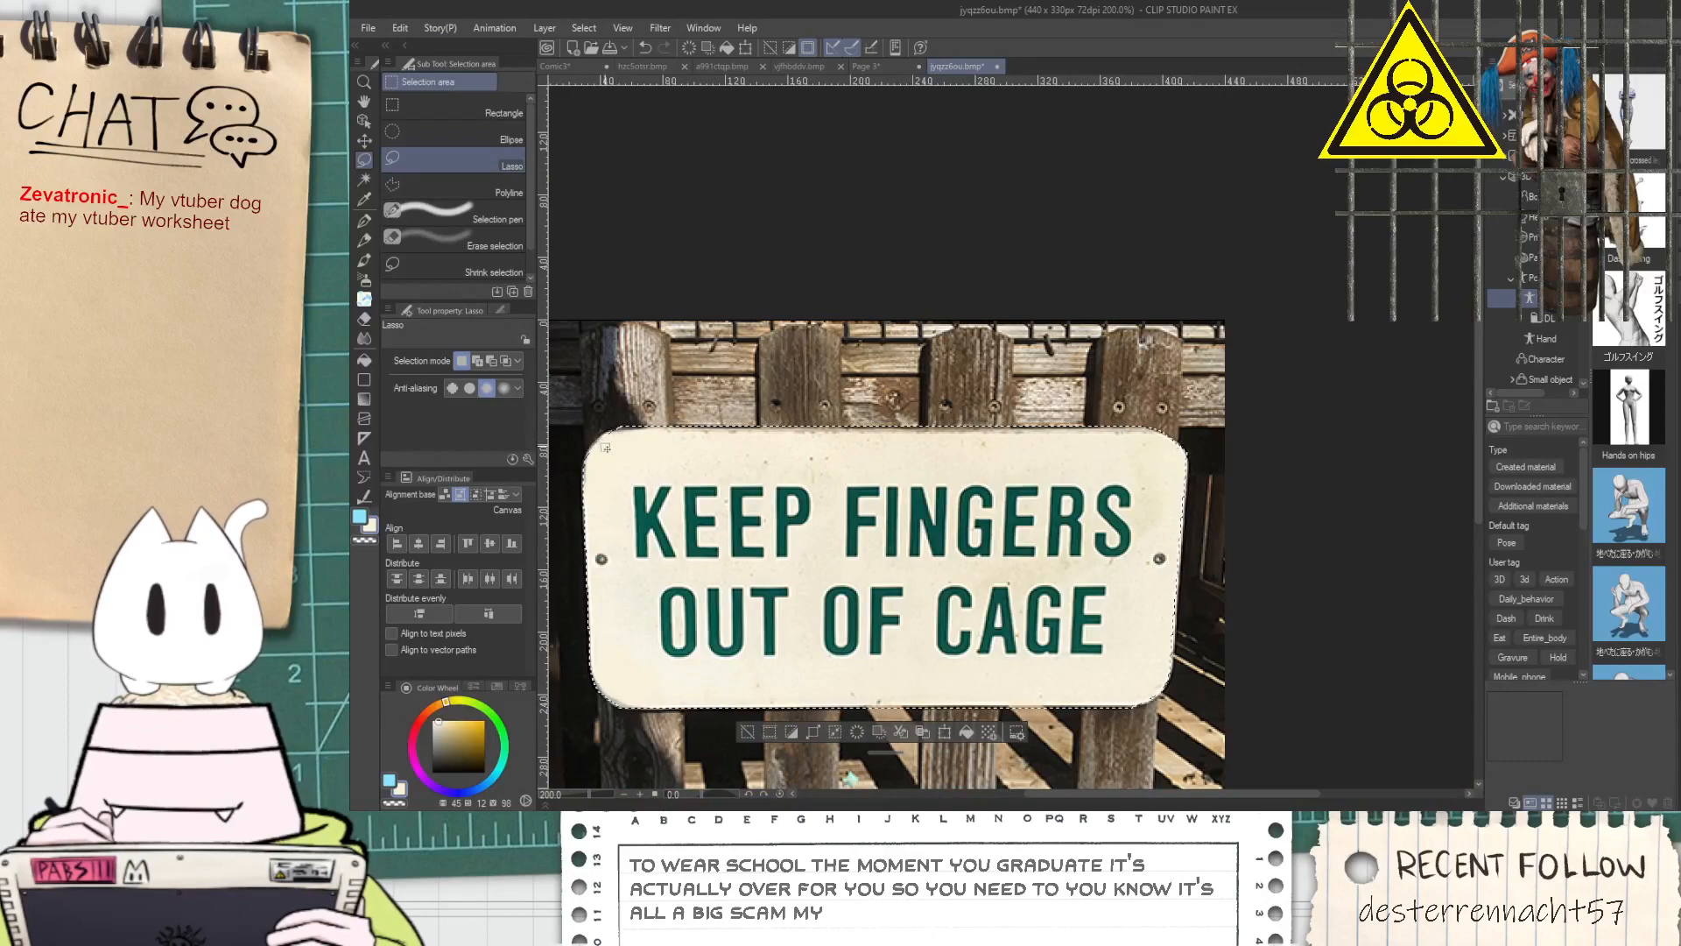
pyautogui.scroll(1, 618, 434)
pyautogui.scroll(-1, 690, 427)
pyautogui.scroll(1, 754, 433)
pyautogui.press('space')
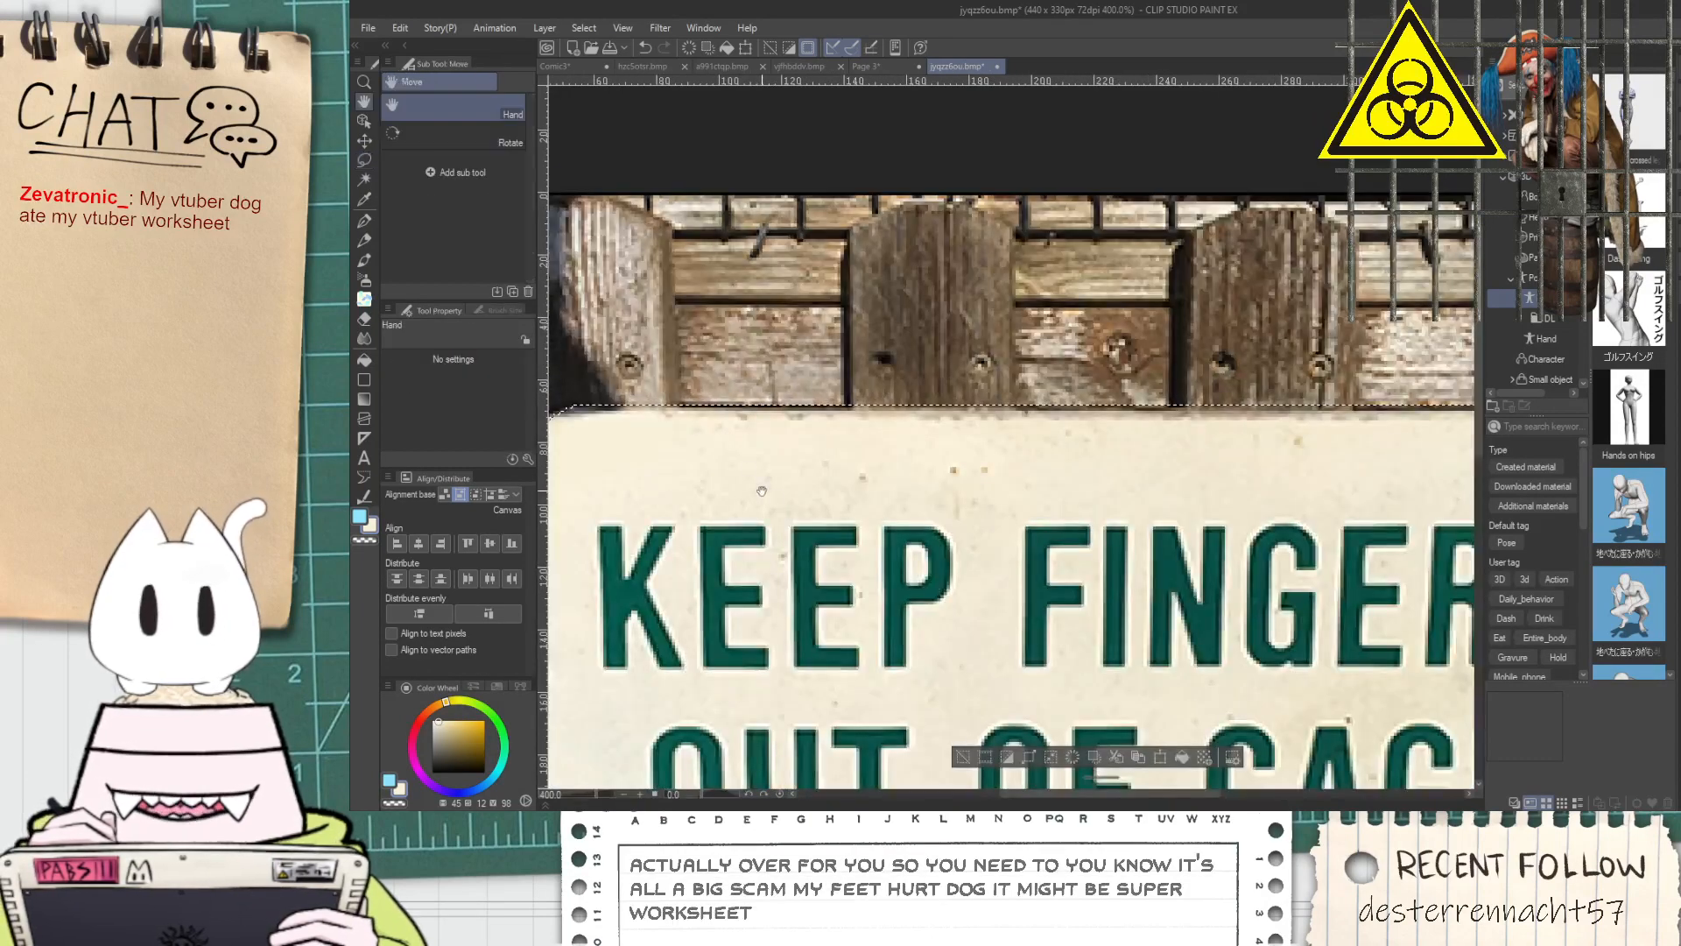
pyautogui.moveTo(757, 432); pyautogui.dragTo(839, 395)
pyautogui.scroll(-1, 840, 447)
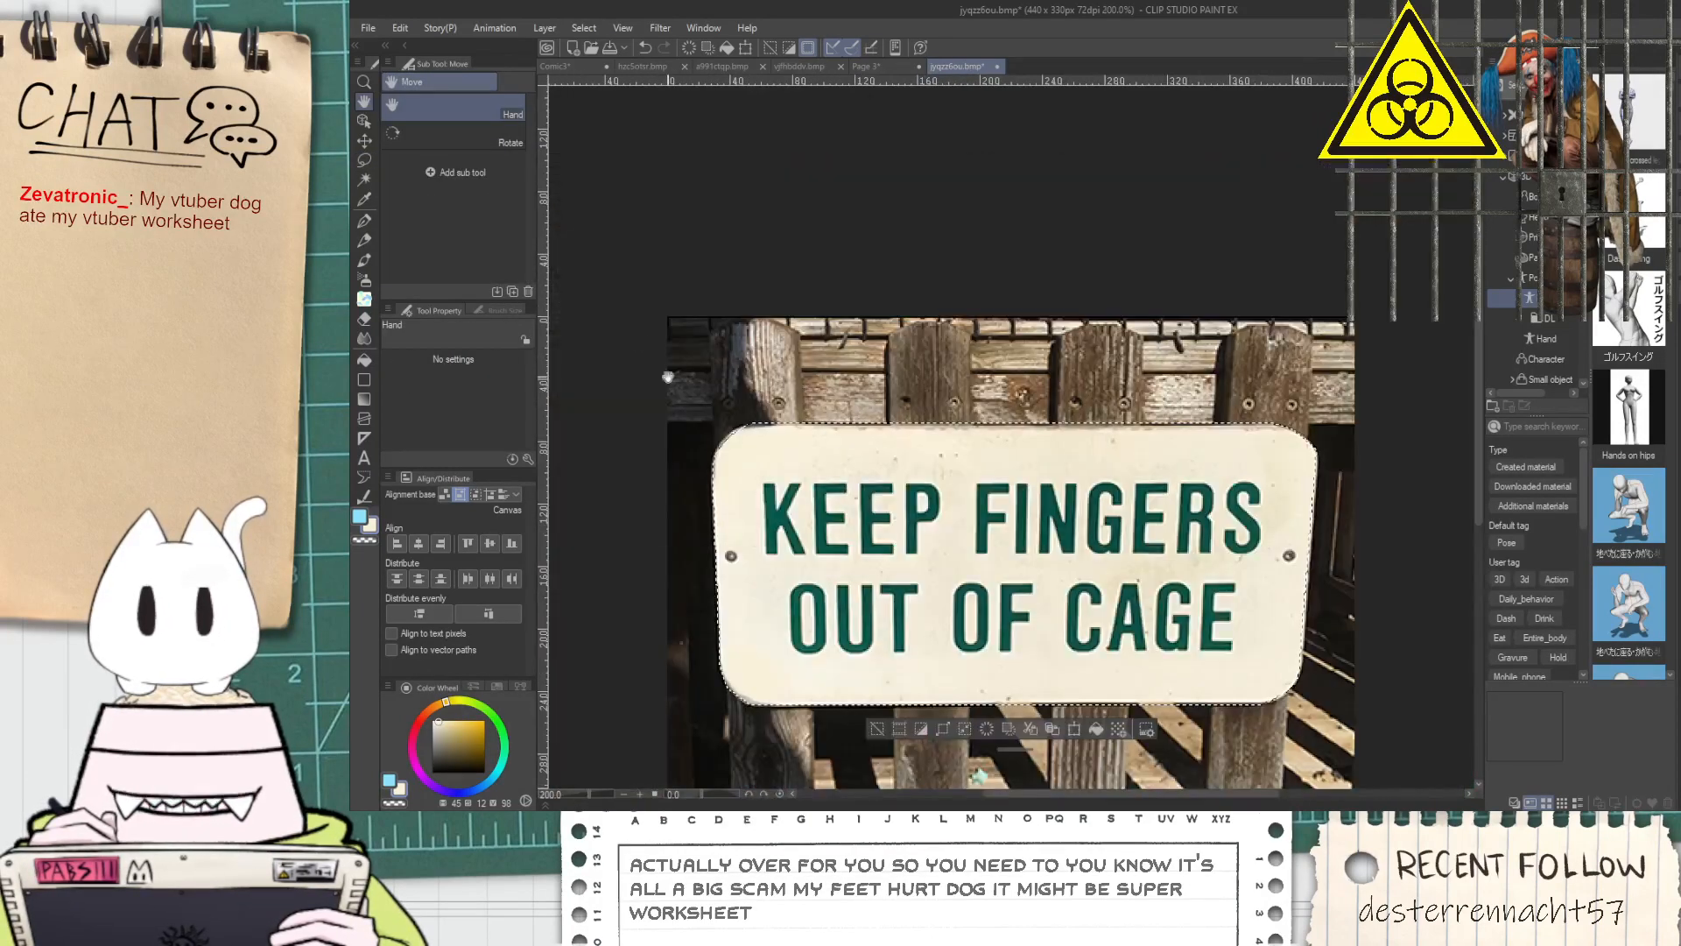
pyautogui.click(359, 382)
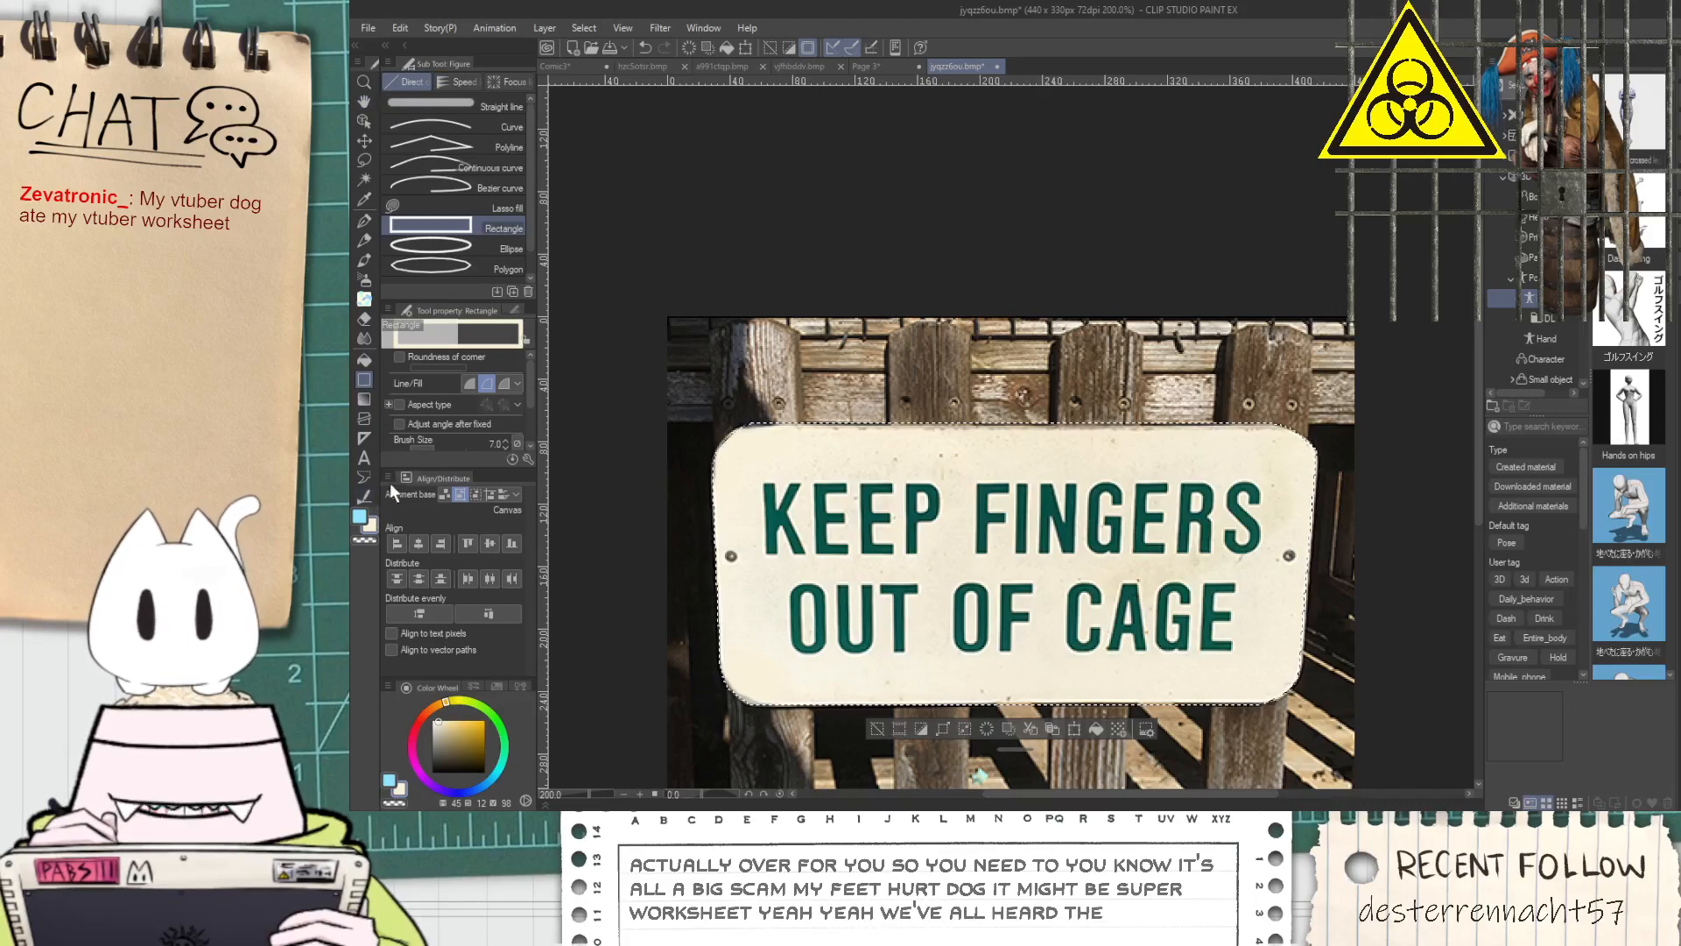
pyautogui.press('m')
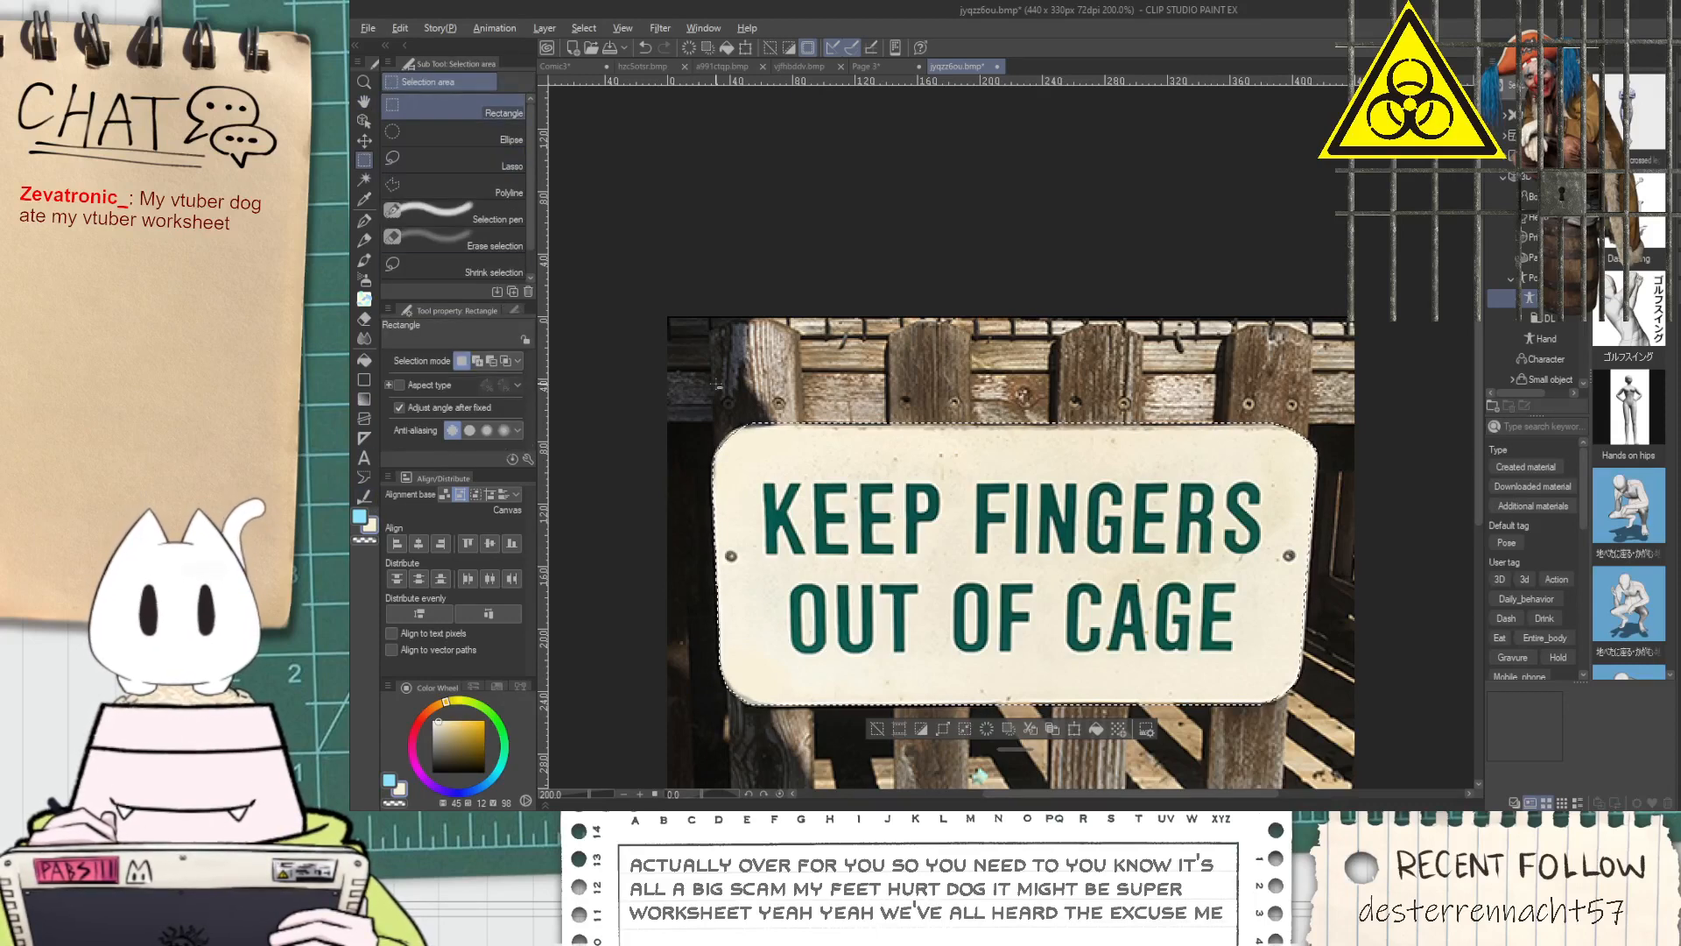
pyautogui.moveTo(899, 434); pyautogui.dragTo(1237, 424)
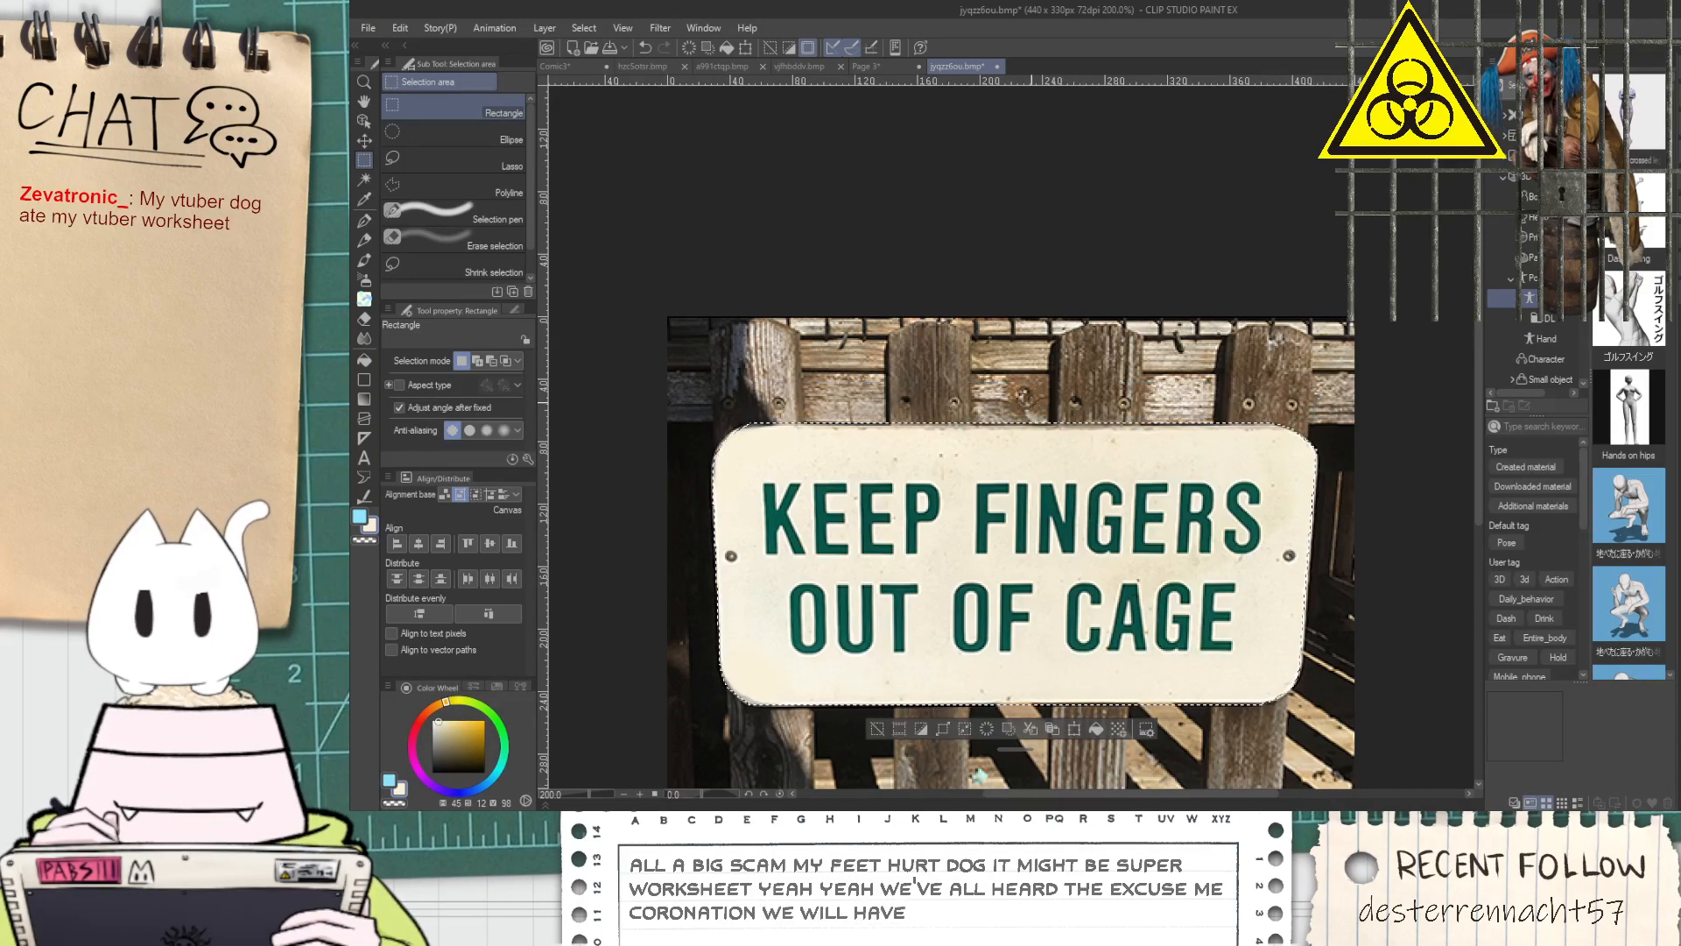
pyautogui.scroll(2, 1016, 395)
pyautogui.scroll(-2, 913, 436)
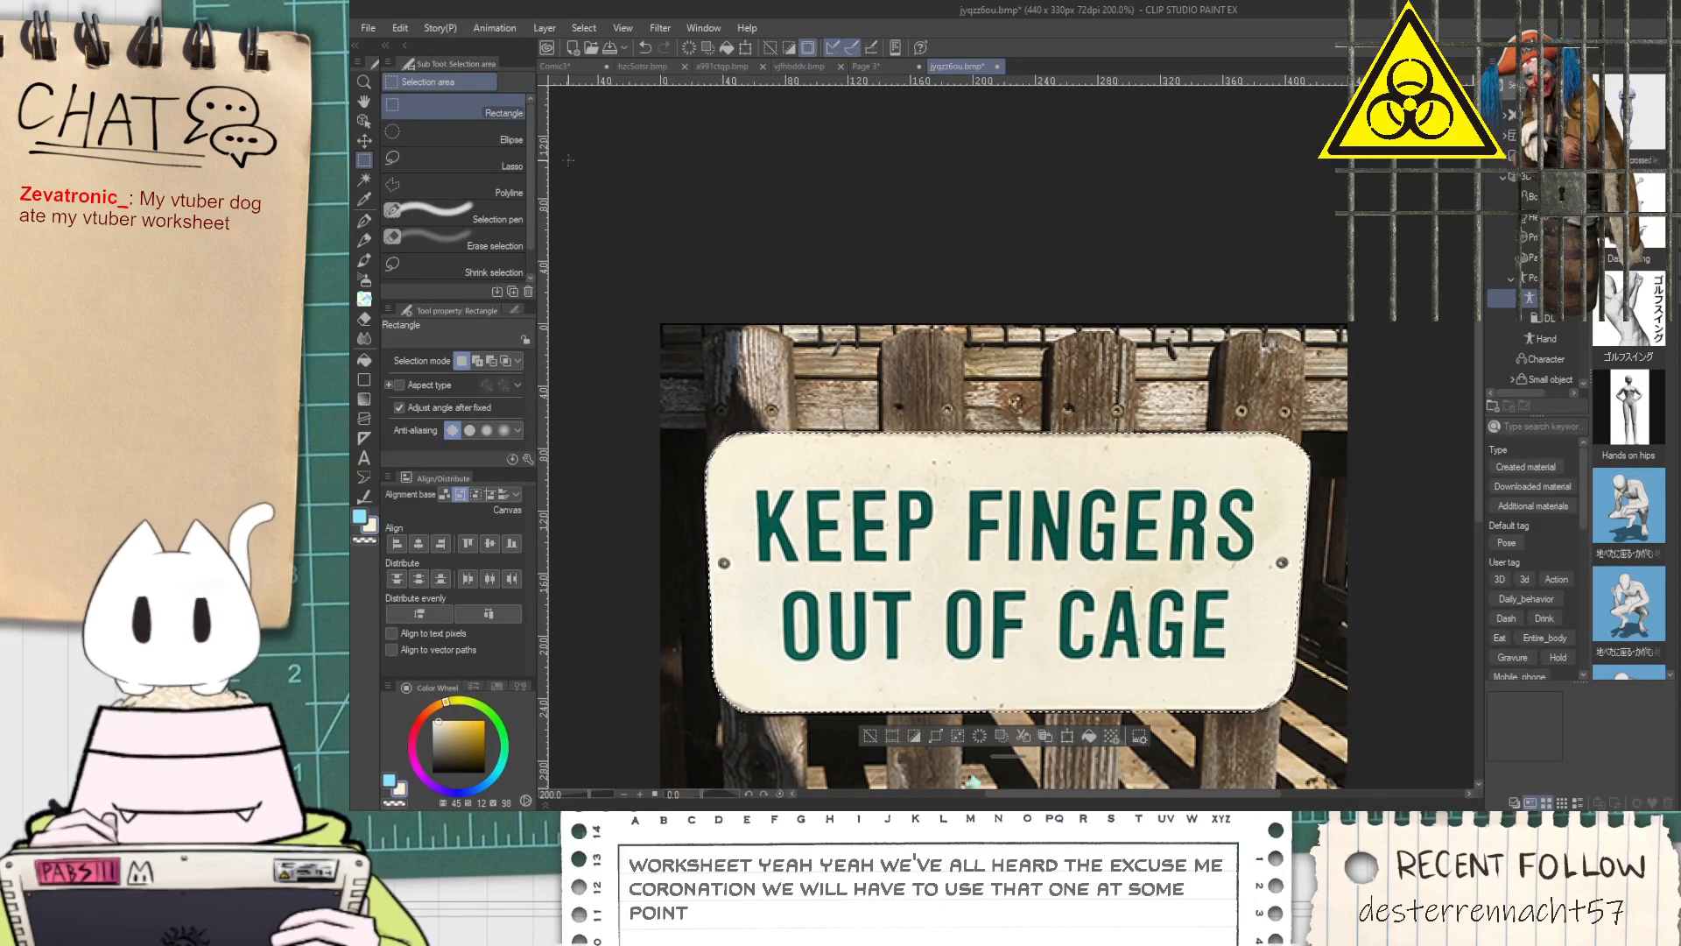
# Refine the selection around the sign's lower-left corner with the Lasso
pyautogui.click(464, 159)
pyautogui.scroll(6, 666, 507)
pyautogui.moveTo(795, 498)
pyautogui.mouseDown()
pyautogui.moveTo(785, 539)
pyautogui.moveTo(819, 354)
pyautogui.moveTo(955, 203)
pyautogui.moveTo(1169, 429)
pyautogui.moveTo(902, 583)
pyautogui.moveTo(964, 614)
pyautogui.mouseUp()
pyautogui.scroll(-7, 863, 490)
pyautogui.scroll(6, 962, 613)
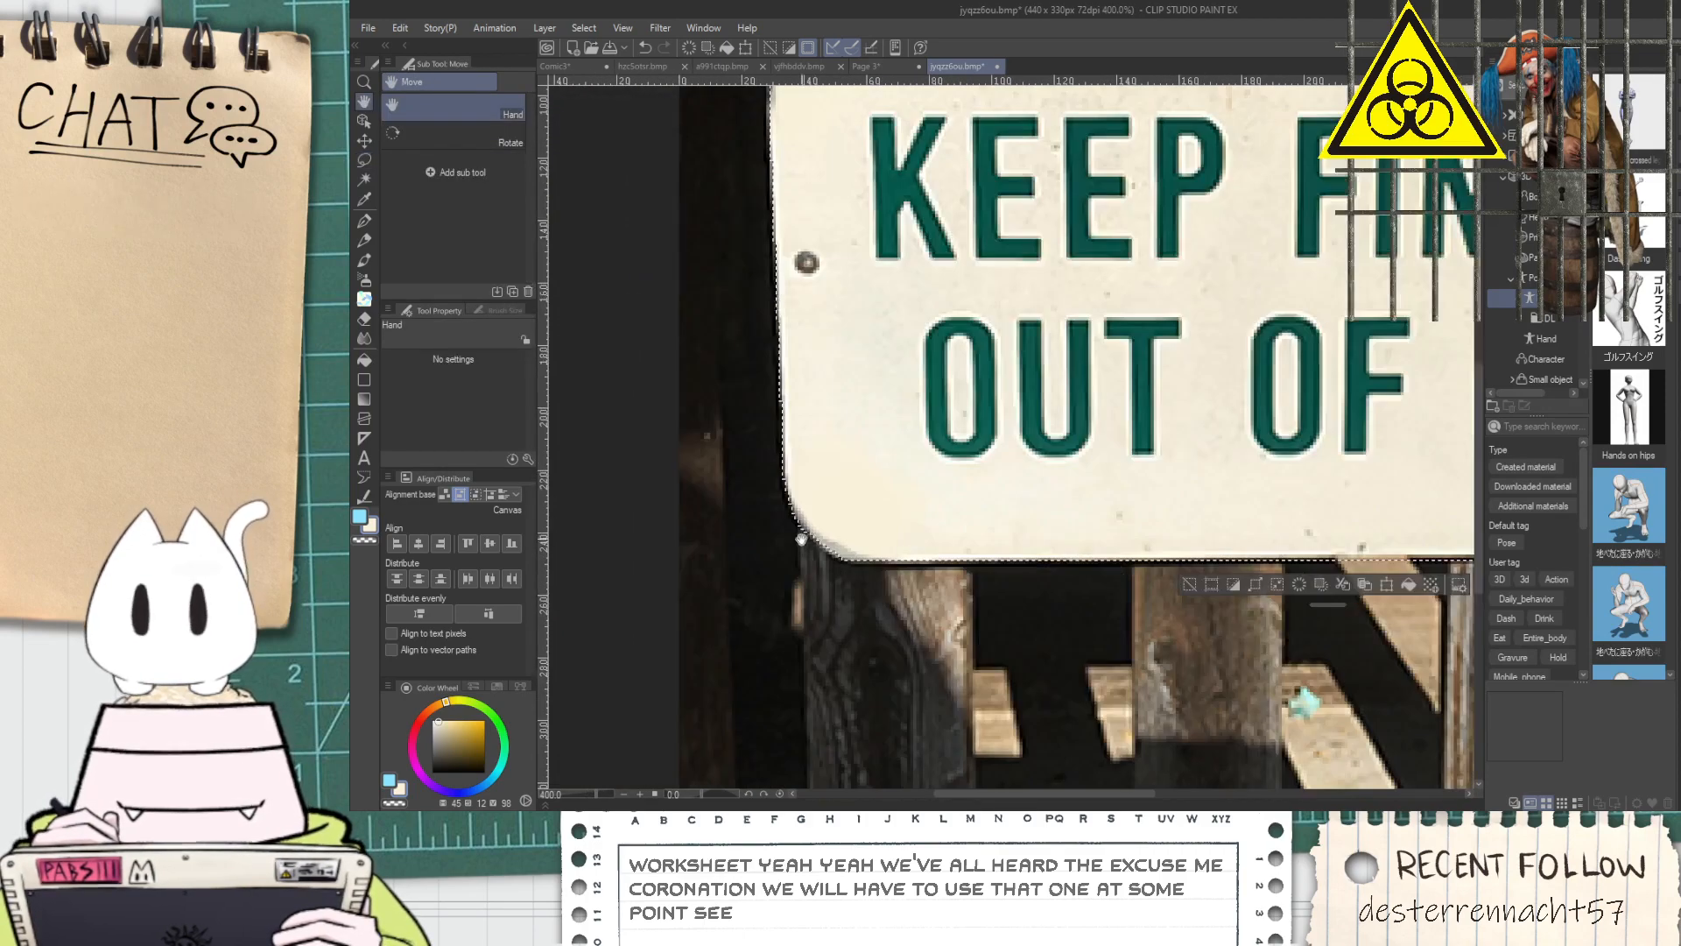
# Invert the selection, delete the wooden fence around the sign, and deselect
pyautogui.scroll(-6, 875, 560)
pyautogui.moveTo(911, 509); pyautogui.dragTo(935, 507)
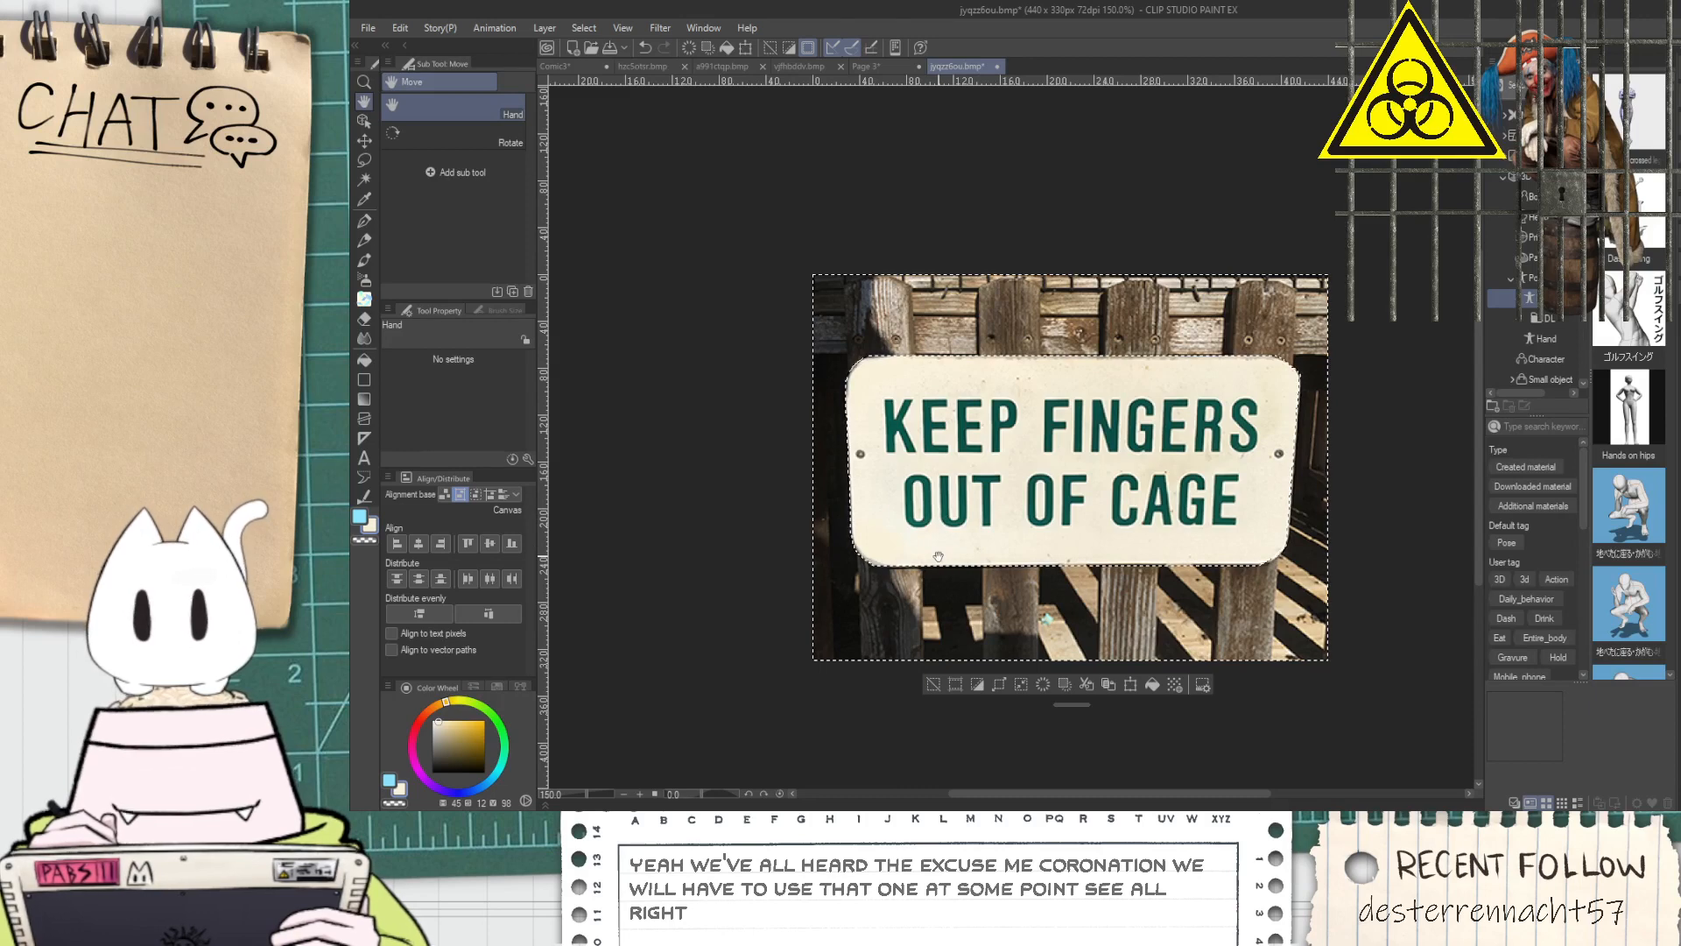
pyautogui.press('Delete')
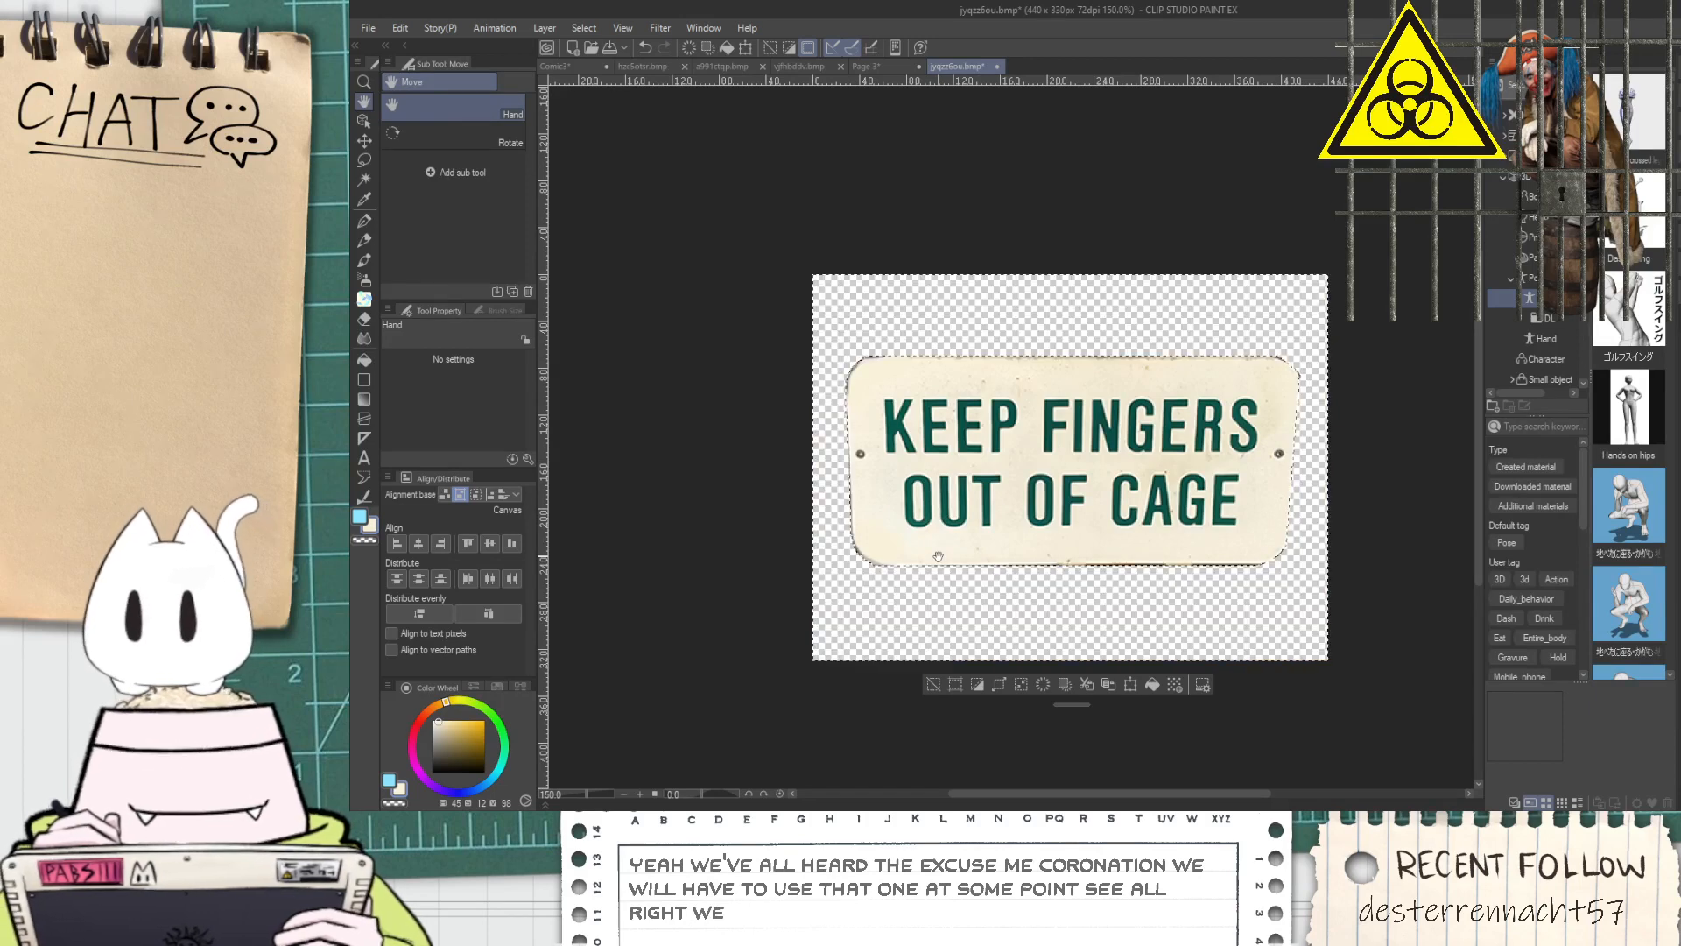
pyautogui.click(934, 684)
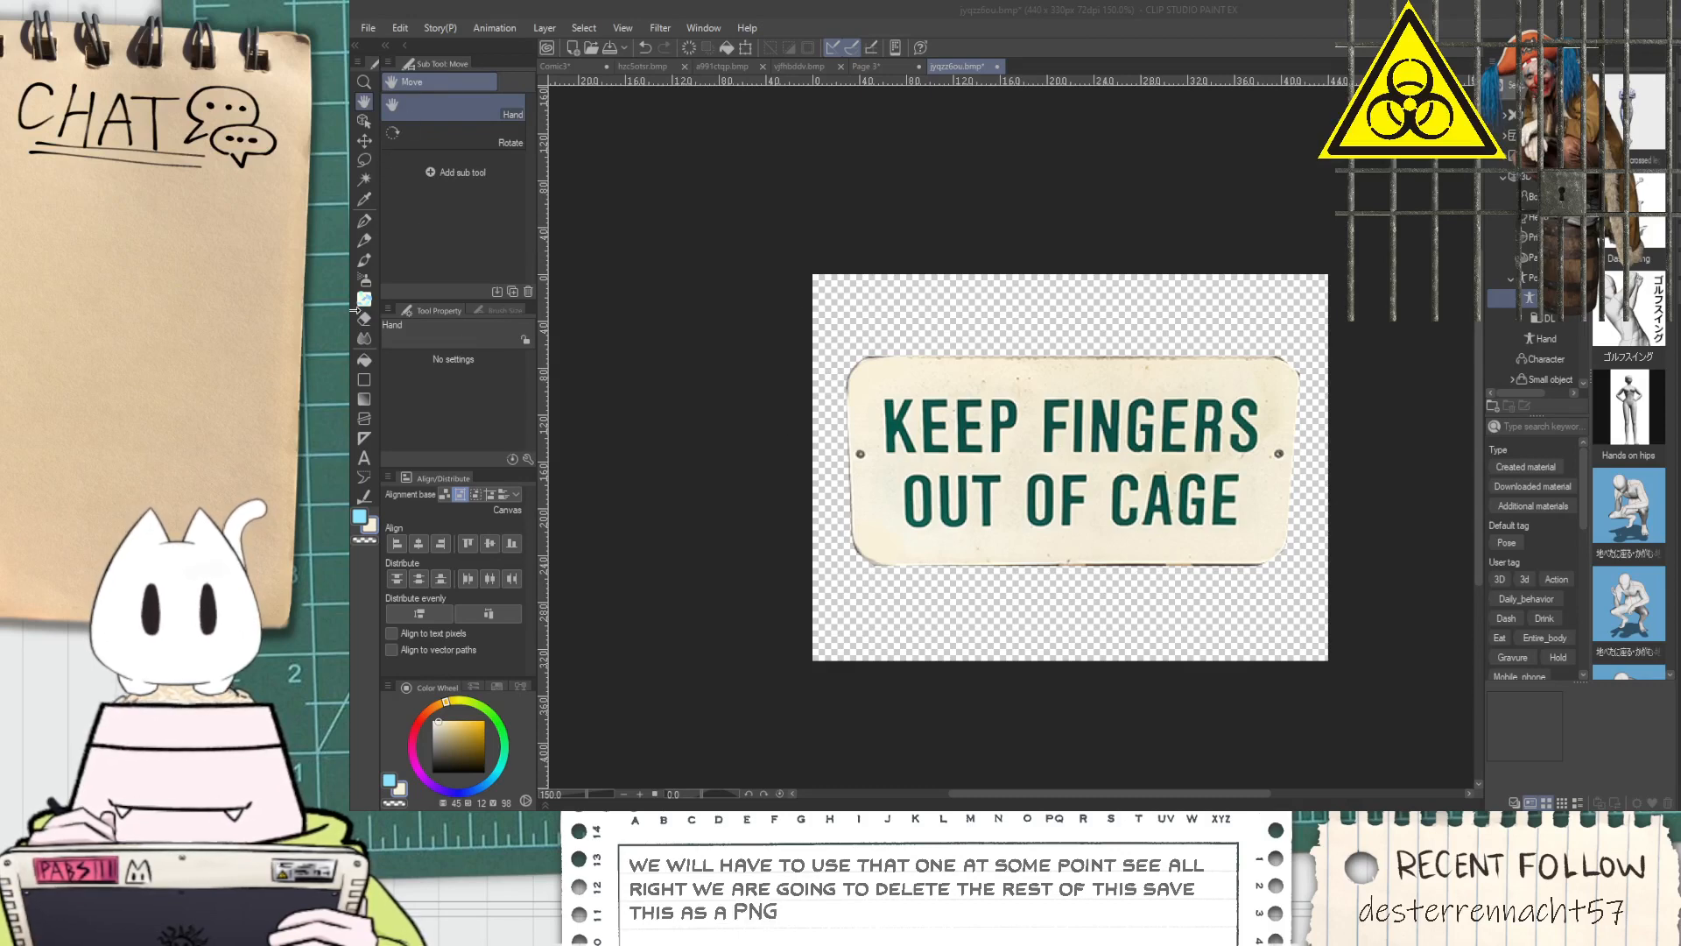
# Save the cut-out sign as fingers sign.png and close the image
pyautogui.click(1138, 315)
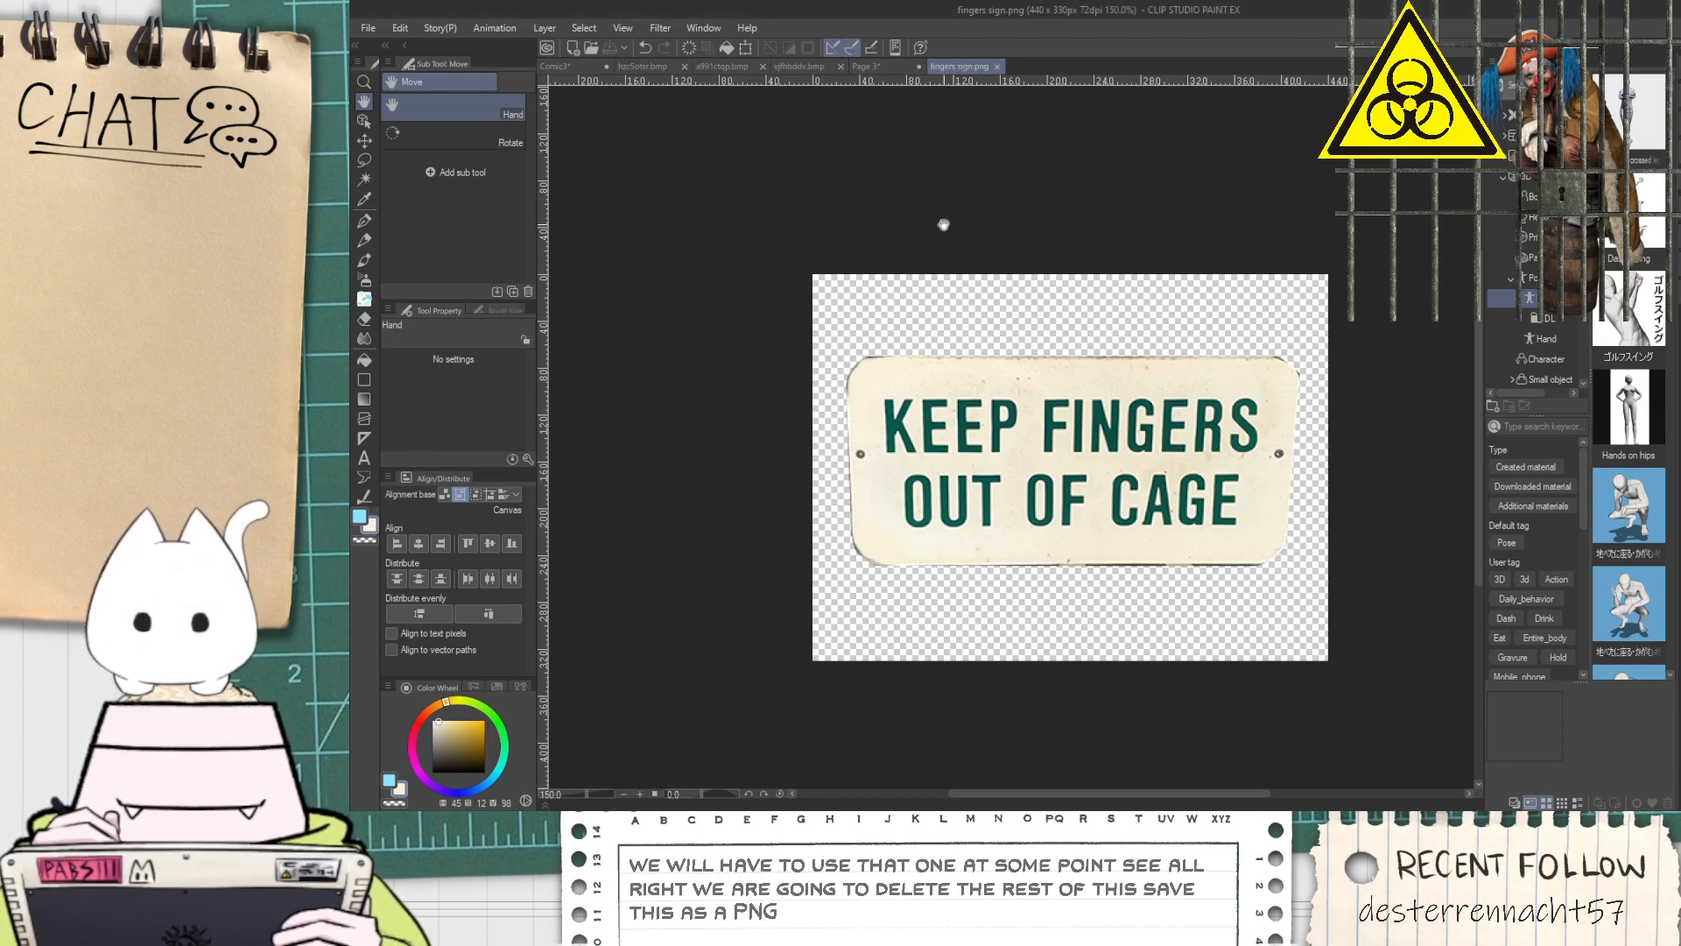
pyautogui.click(998, 68)
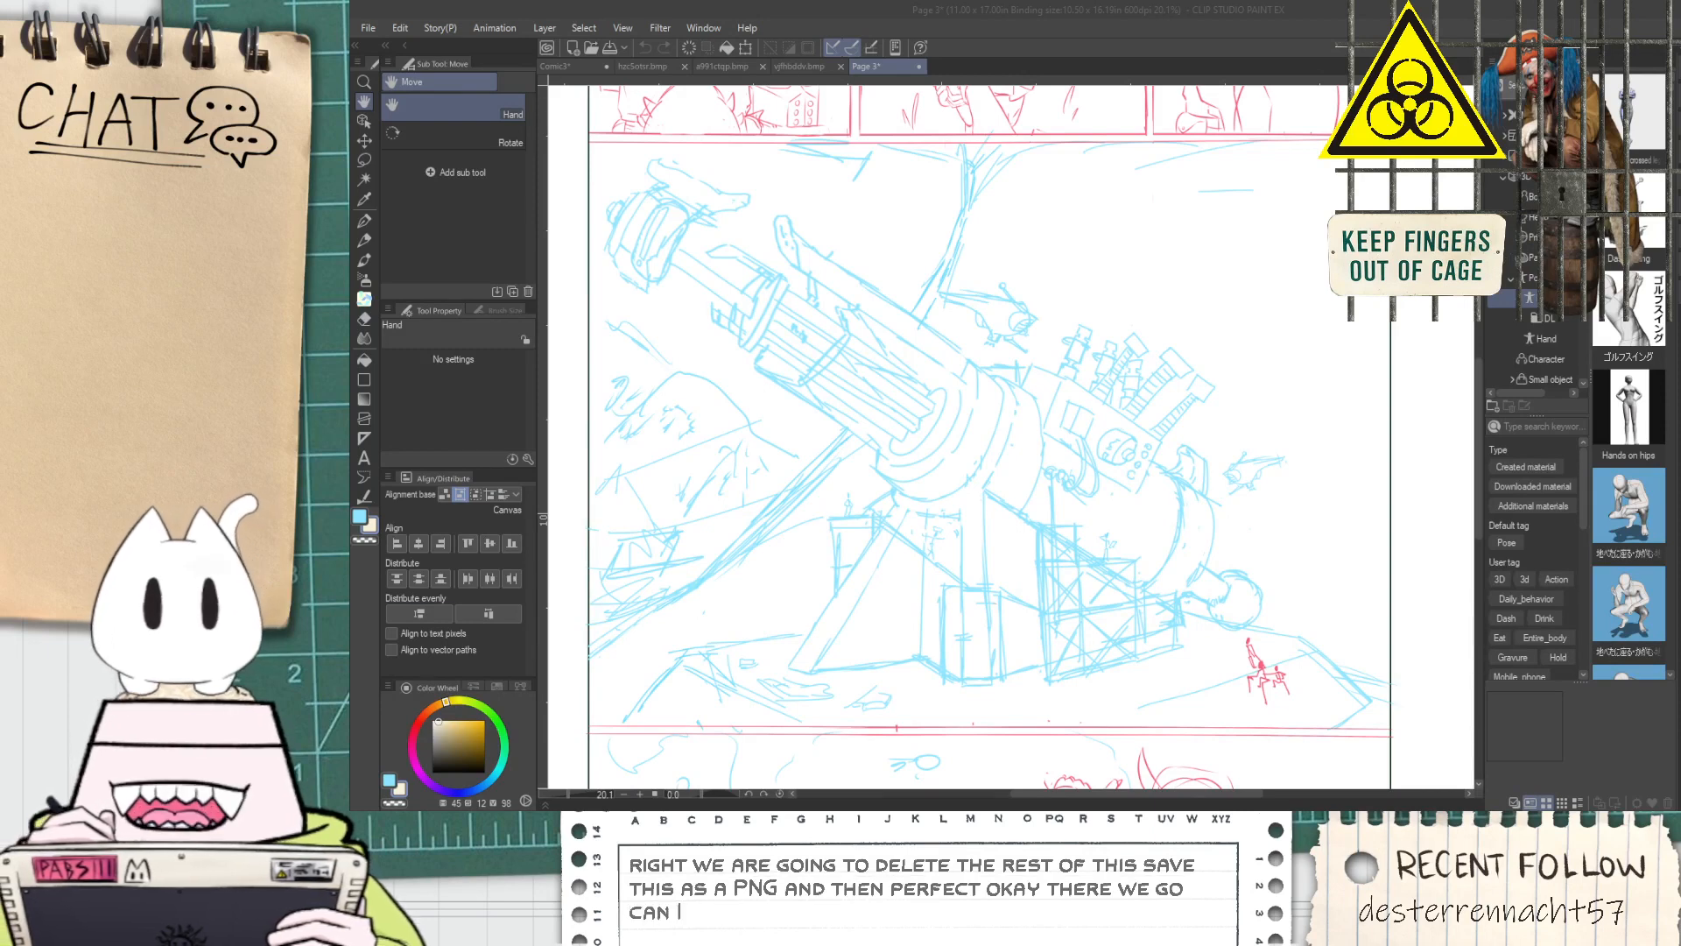
# Return to the Comic3 page and browse the Download materials for a pose
pyautogui.click(1154, 23)
pyautogui.moveTo(1097, 405); pyautogui.dragTo(1049, 447)
pyautogui.click(583, 66)
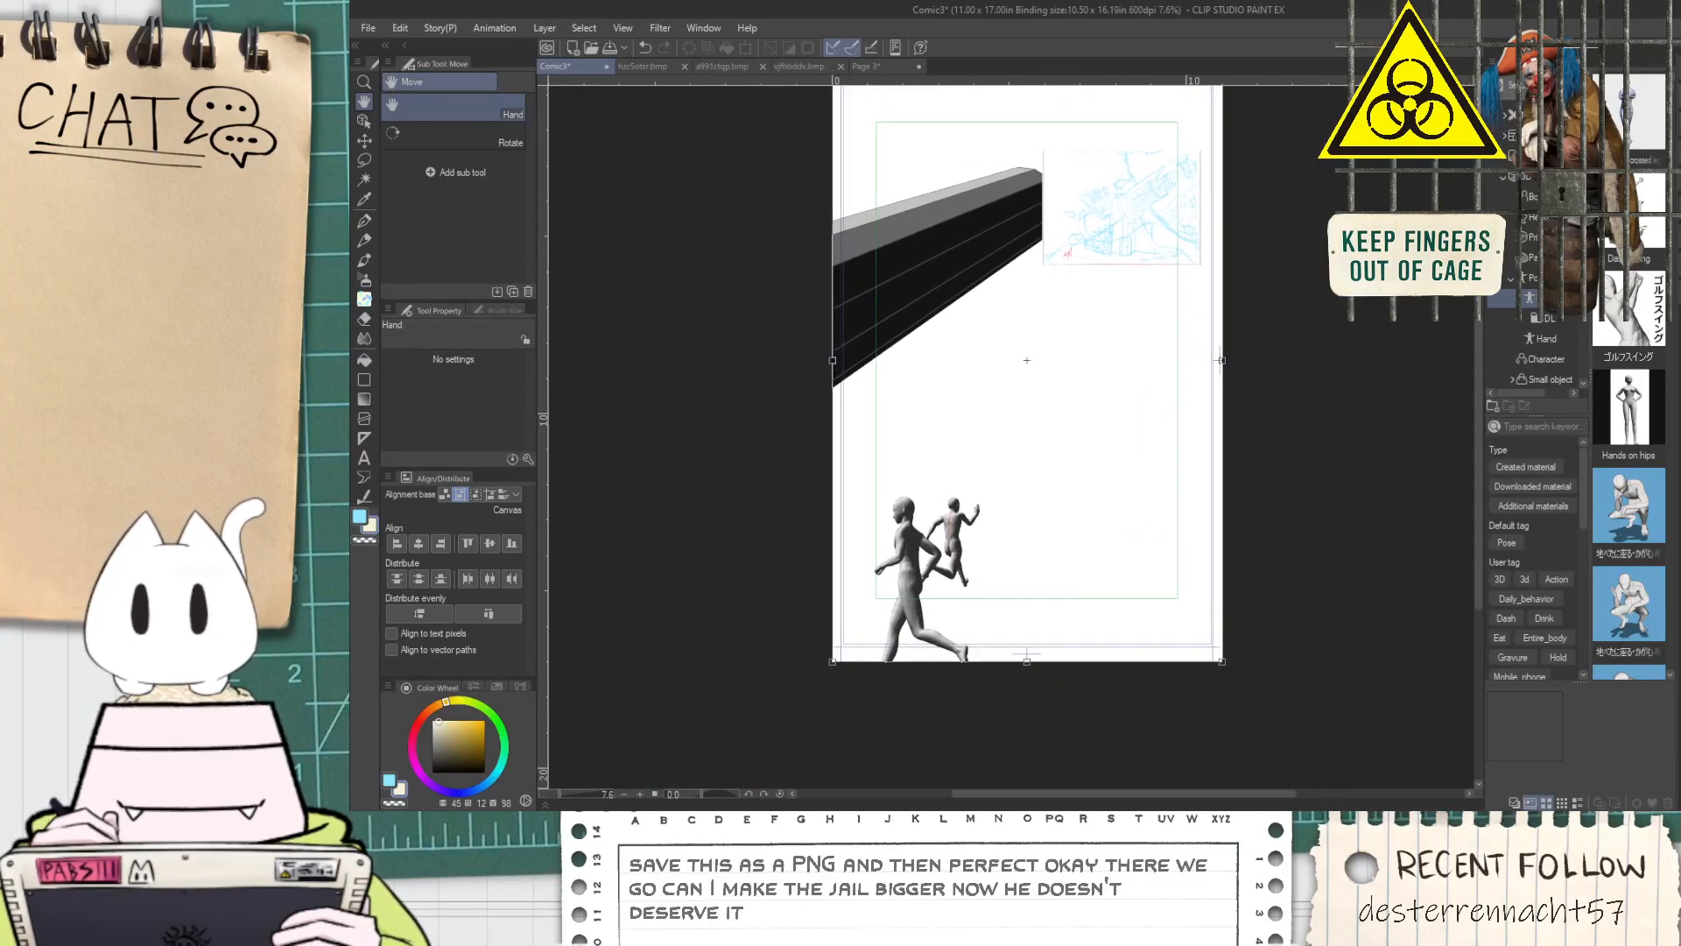
pyautogui.click(1541, 323)
pyautogui.scroll(-3, 1540, 335)
pyautogui.click(1533, 359)
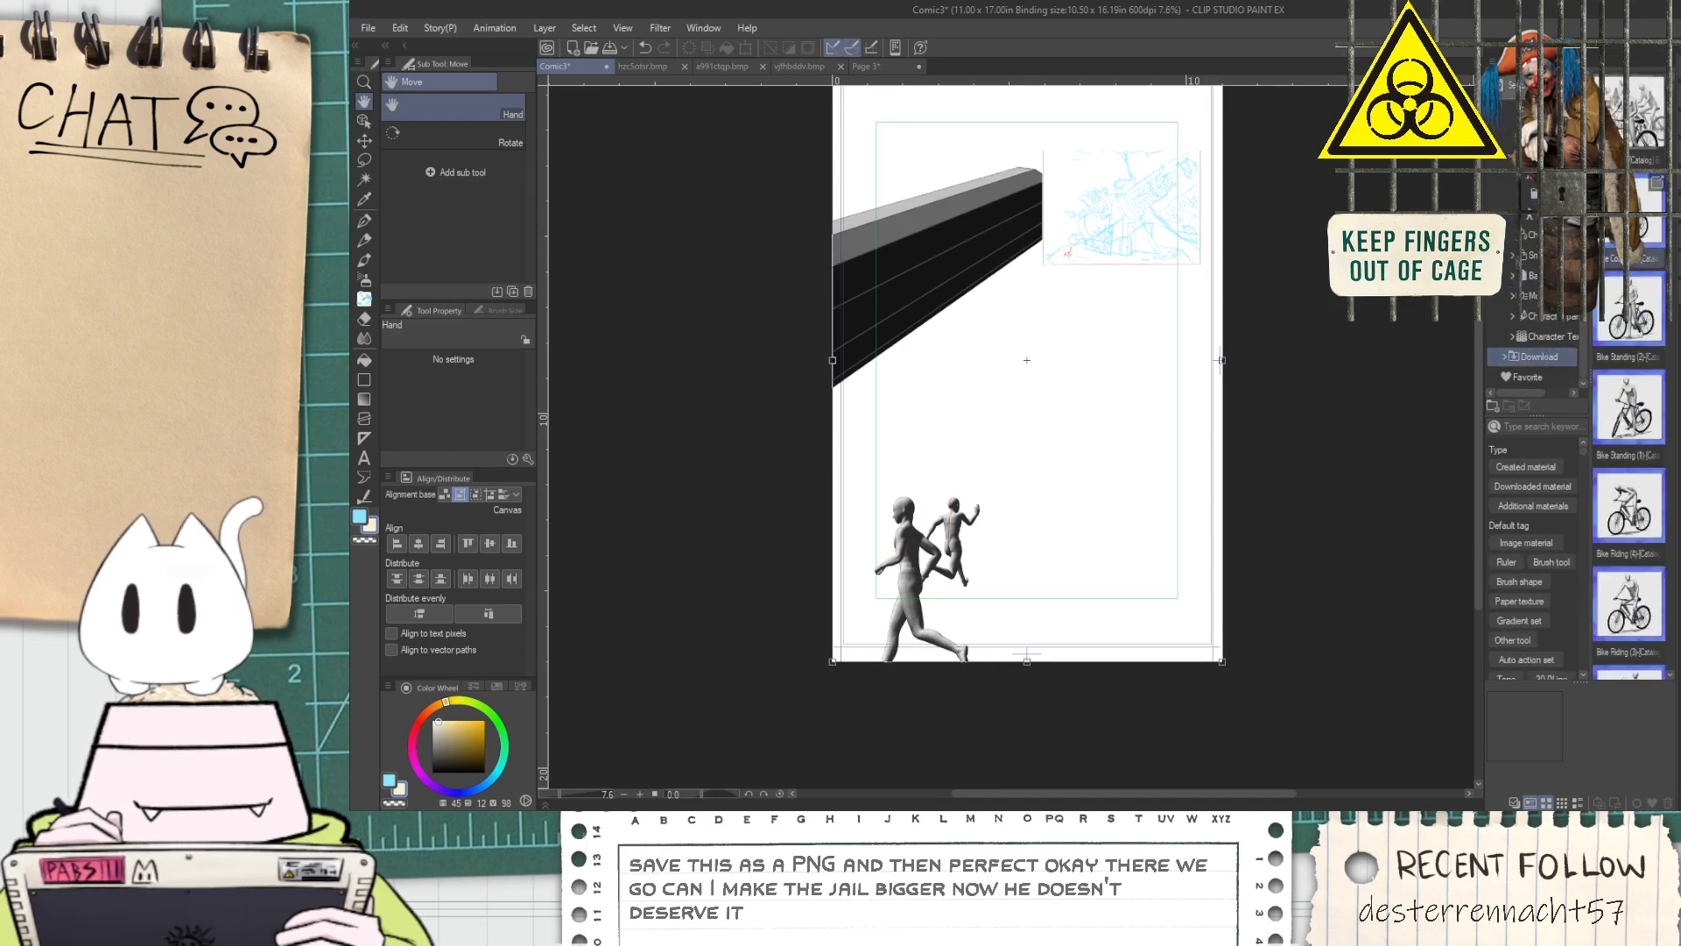
pyautogui.scroll(-8, 1618, 341)
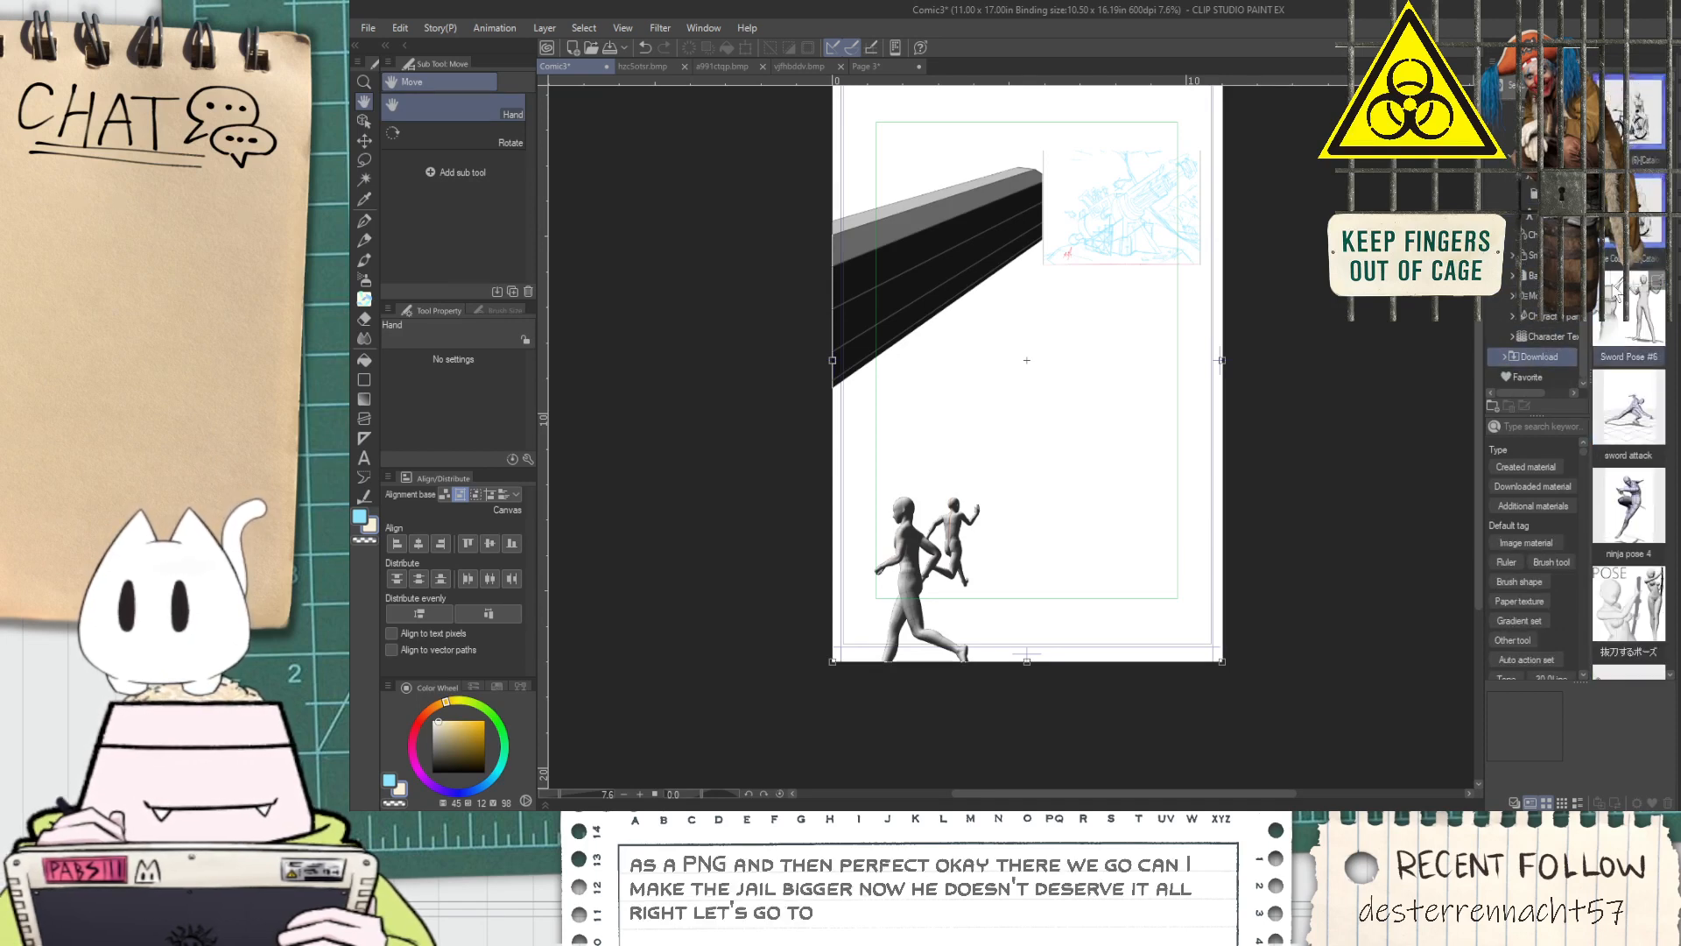
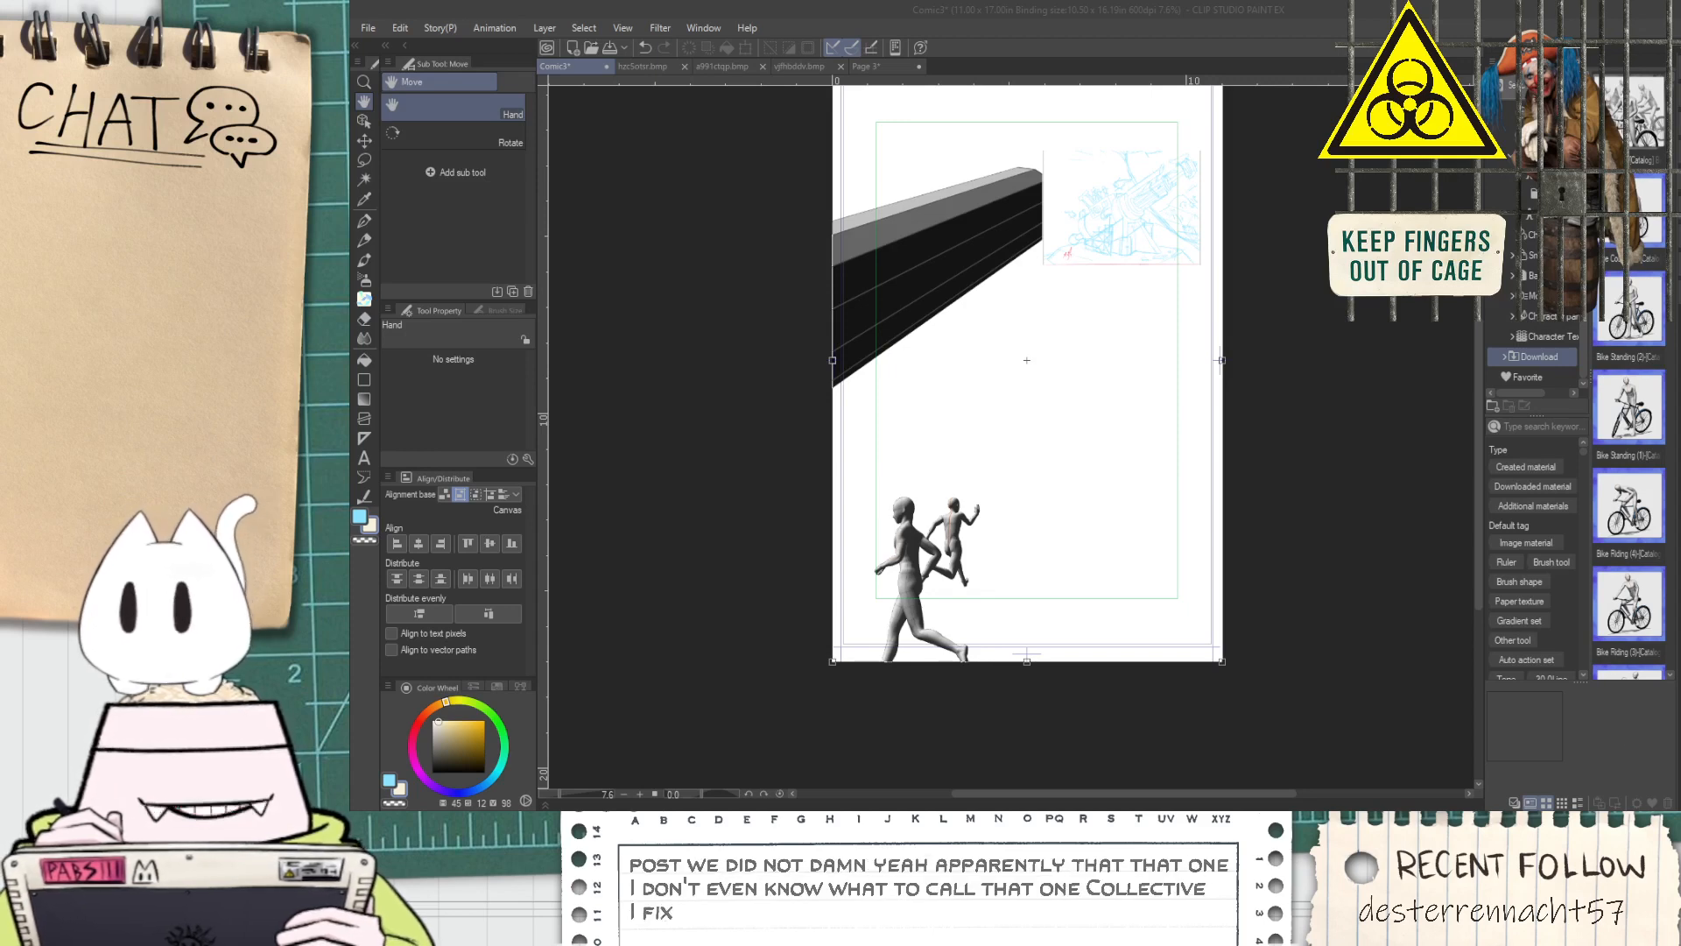
# Add the downloaded pointing-pose figure to the scene and place it beside the two runners at the page's lower edge
pyautogui.hotkey('alt', 'Tab')
pyautogui.moveTo(1633, 128); pyautogui.dragTo(1306, 413)
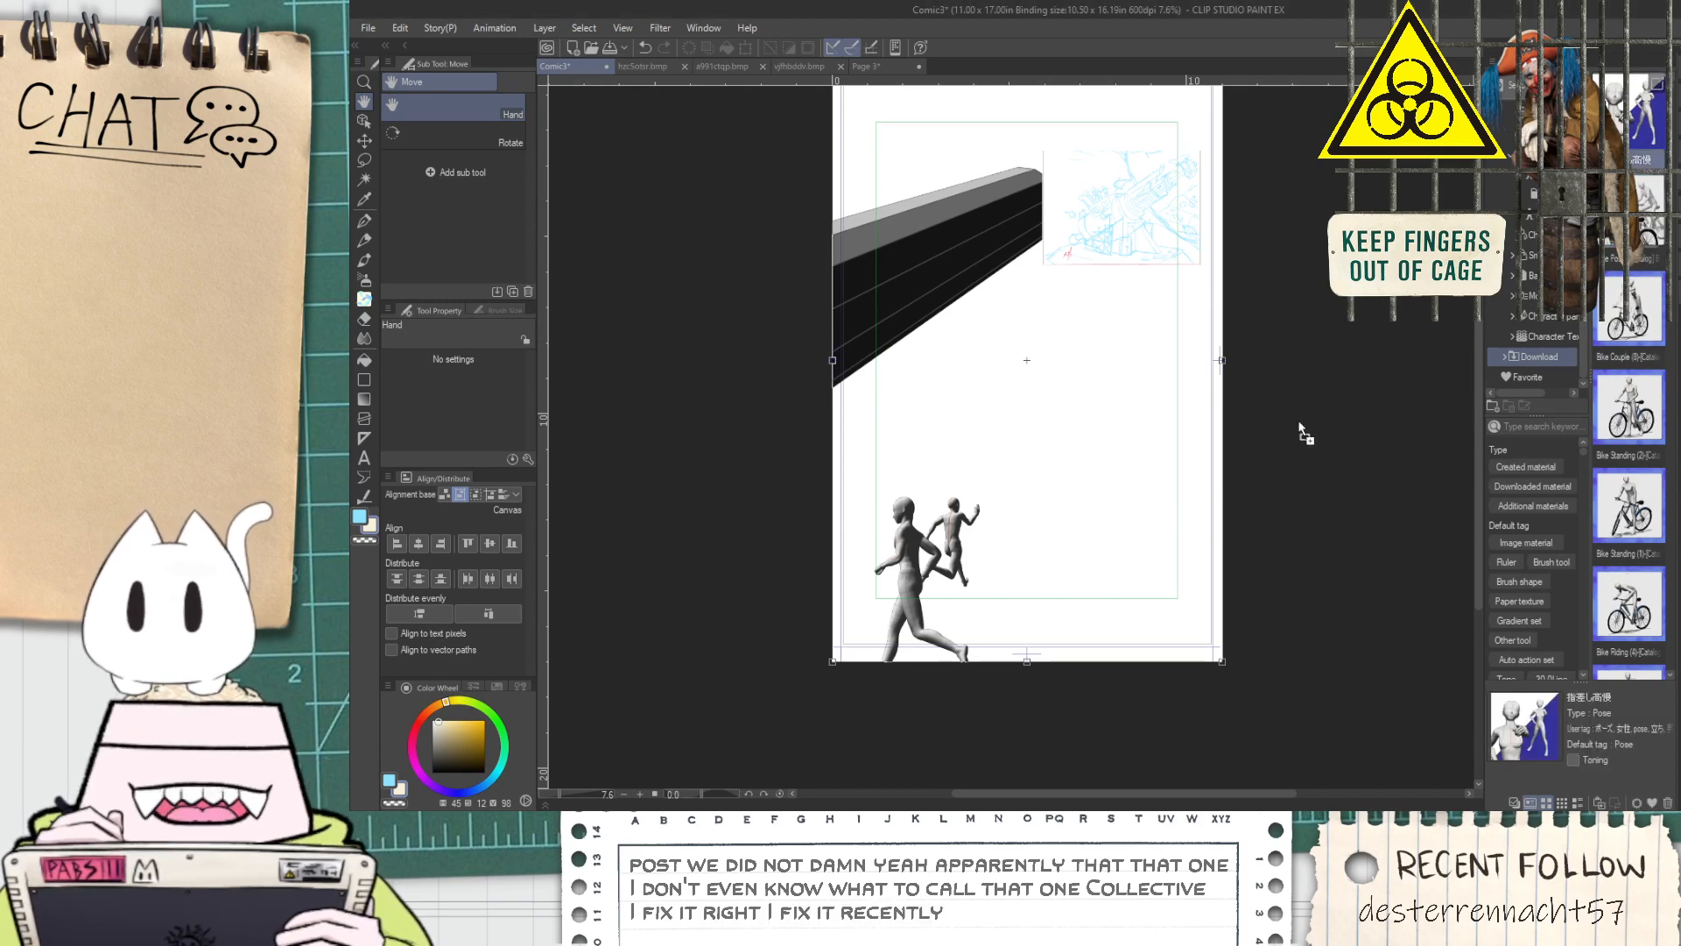
pyautogui.moveTo(1029, 470); pyautogui.dragTo(1108, 622)
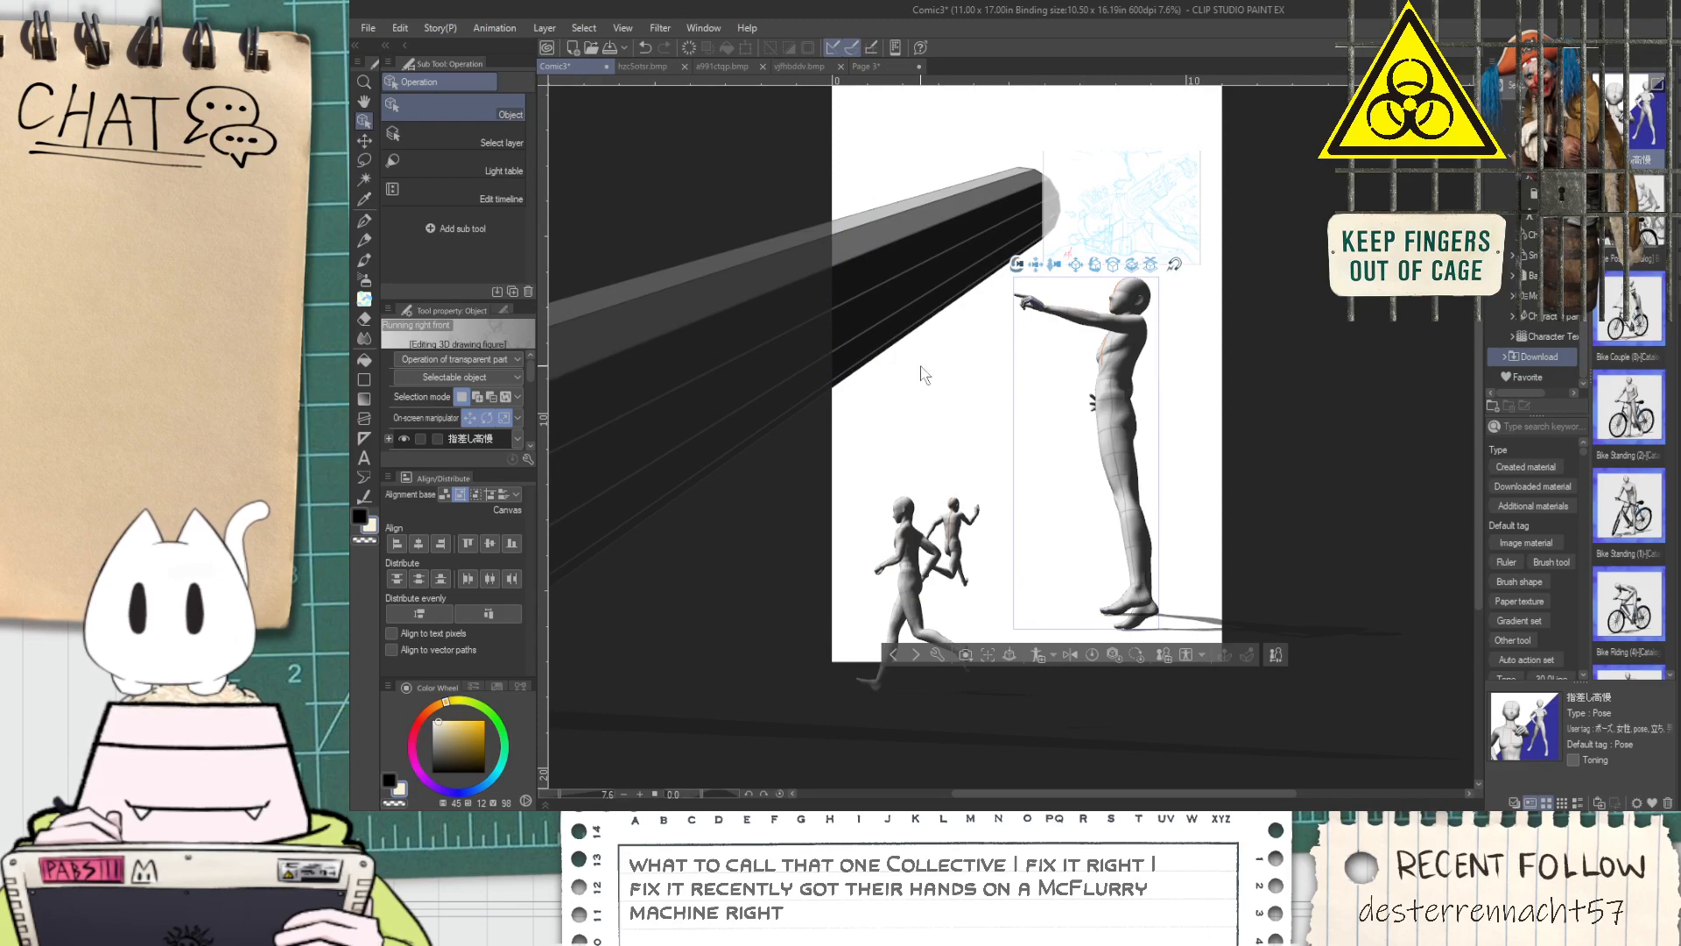
pyautogui.hotkey('ctrl', 'z')
pyautogui.moveTo(1004, 461); pyautogui.dragTo(1038, 523)
pyautogui.hotkey('ctrl', 'z')
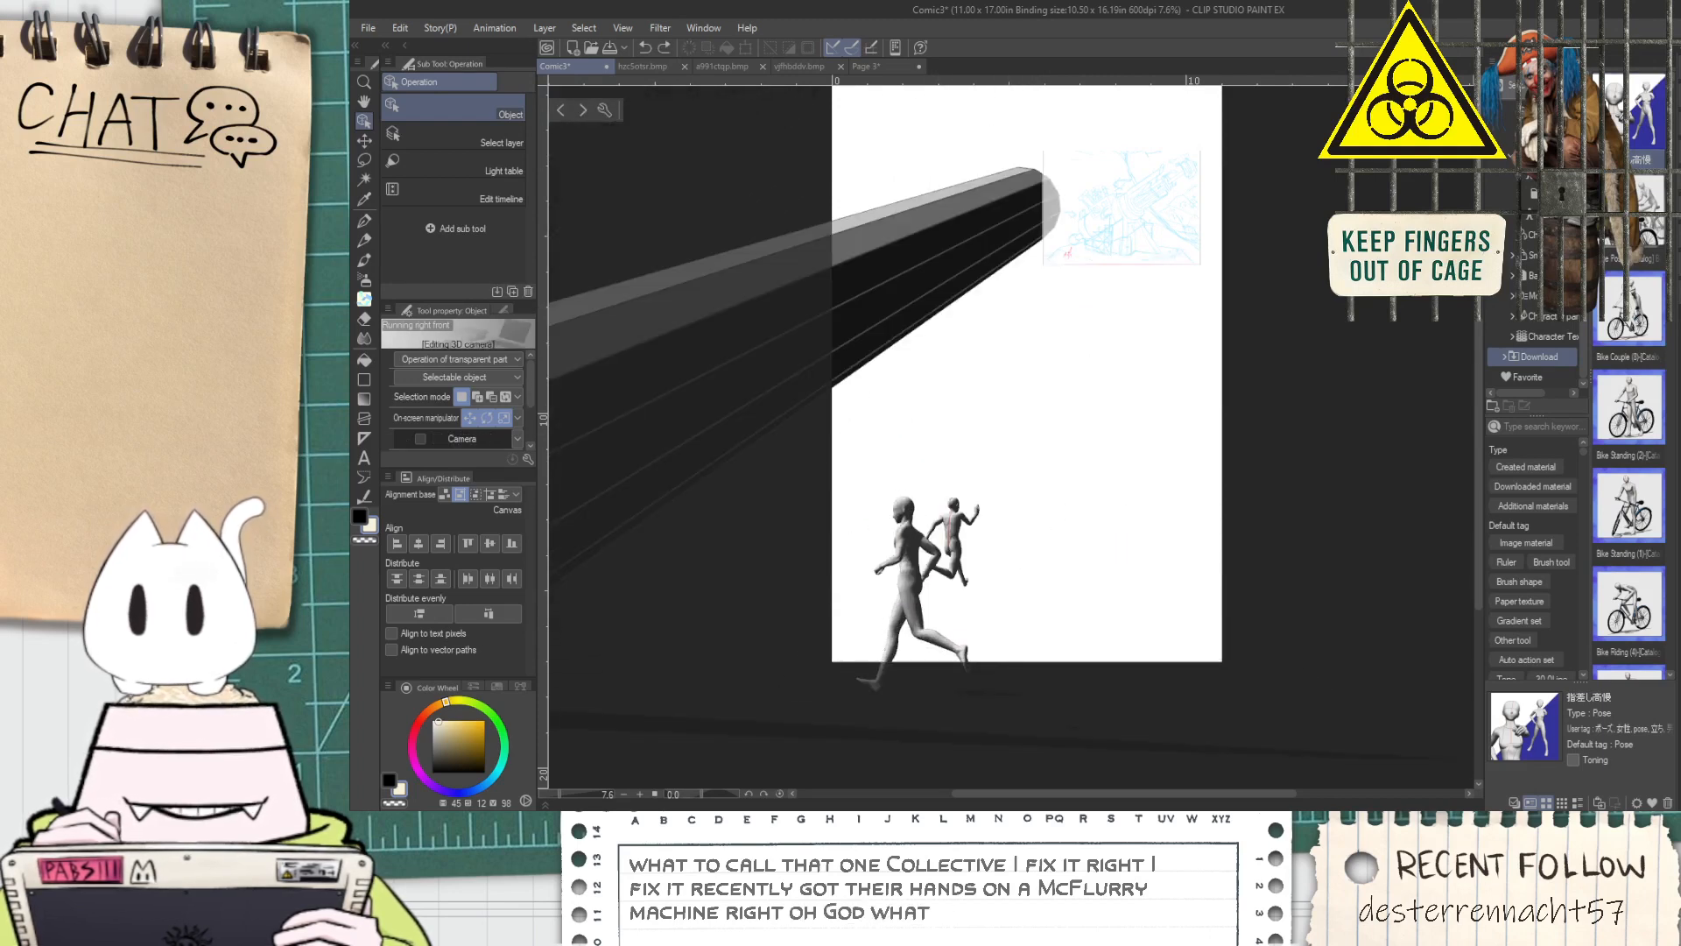
pyautogui.hotkey('ctrl', 'y')
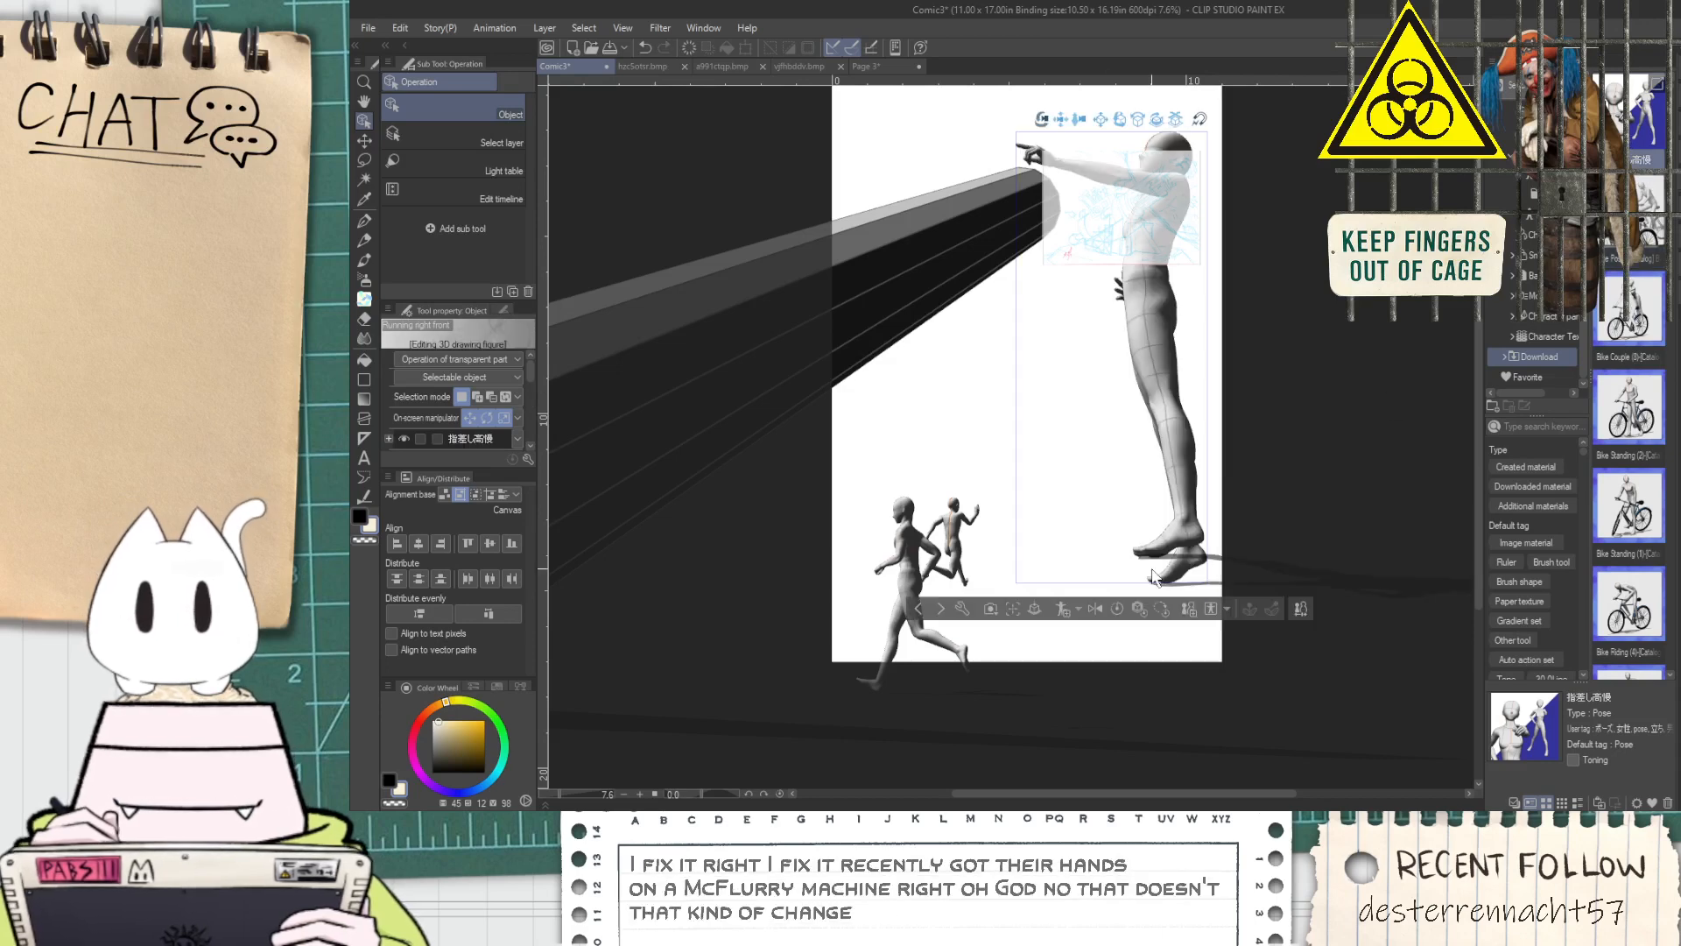
pyautogui.moveTo(1170, 127); pyautogui.dragTo(1061, 681)
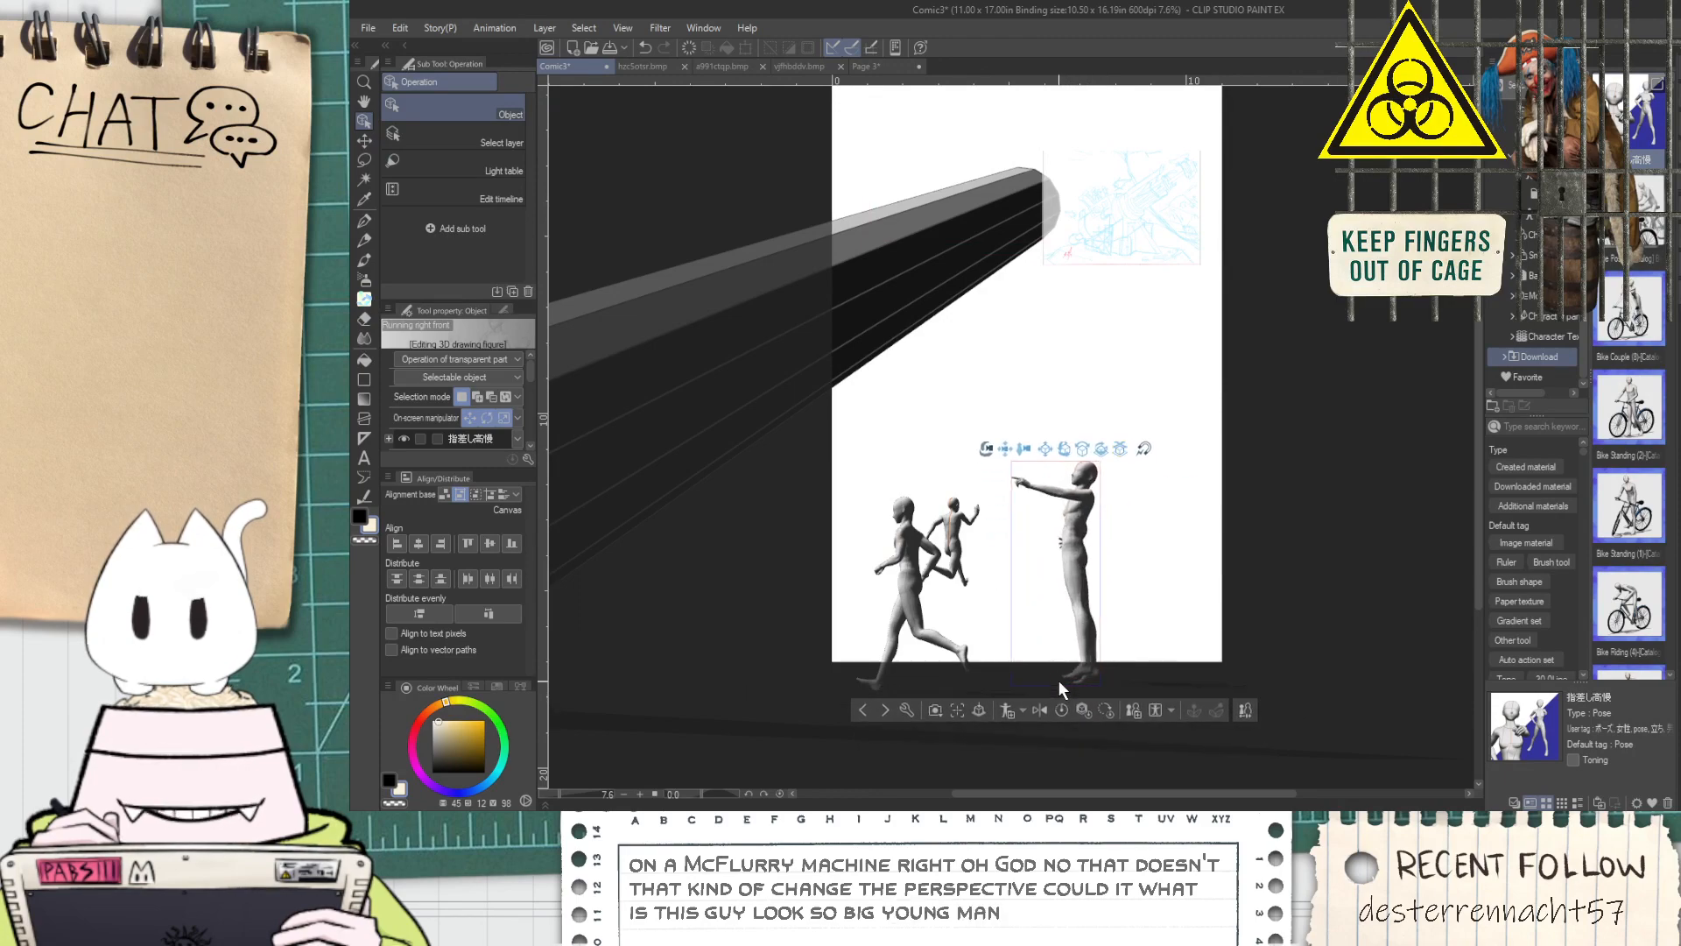
# Turn the pointing figure to face away from the runners and bring it larger into the foreground
pyautogui.moveTo(1056, 244); pyautogui.dragTo(1025, 342)
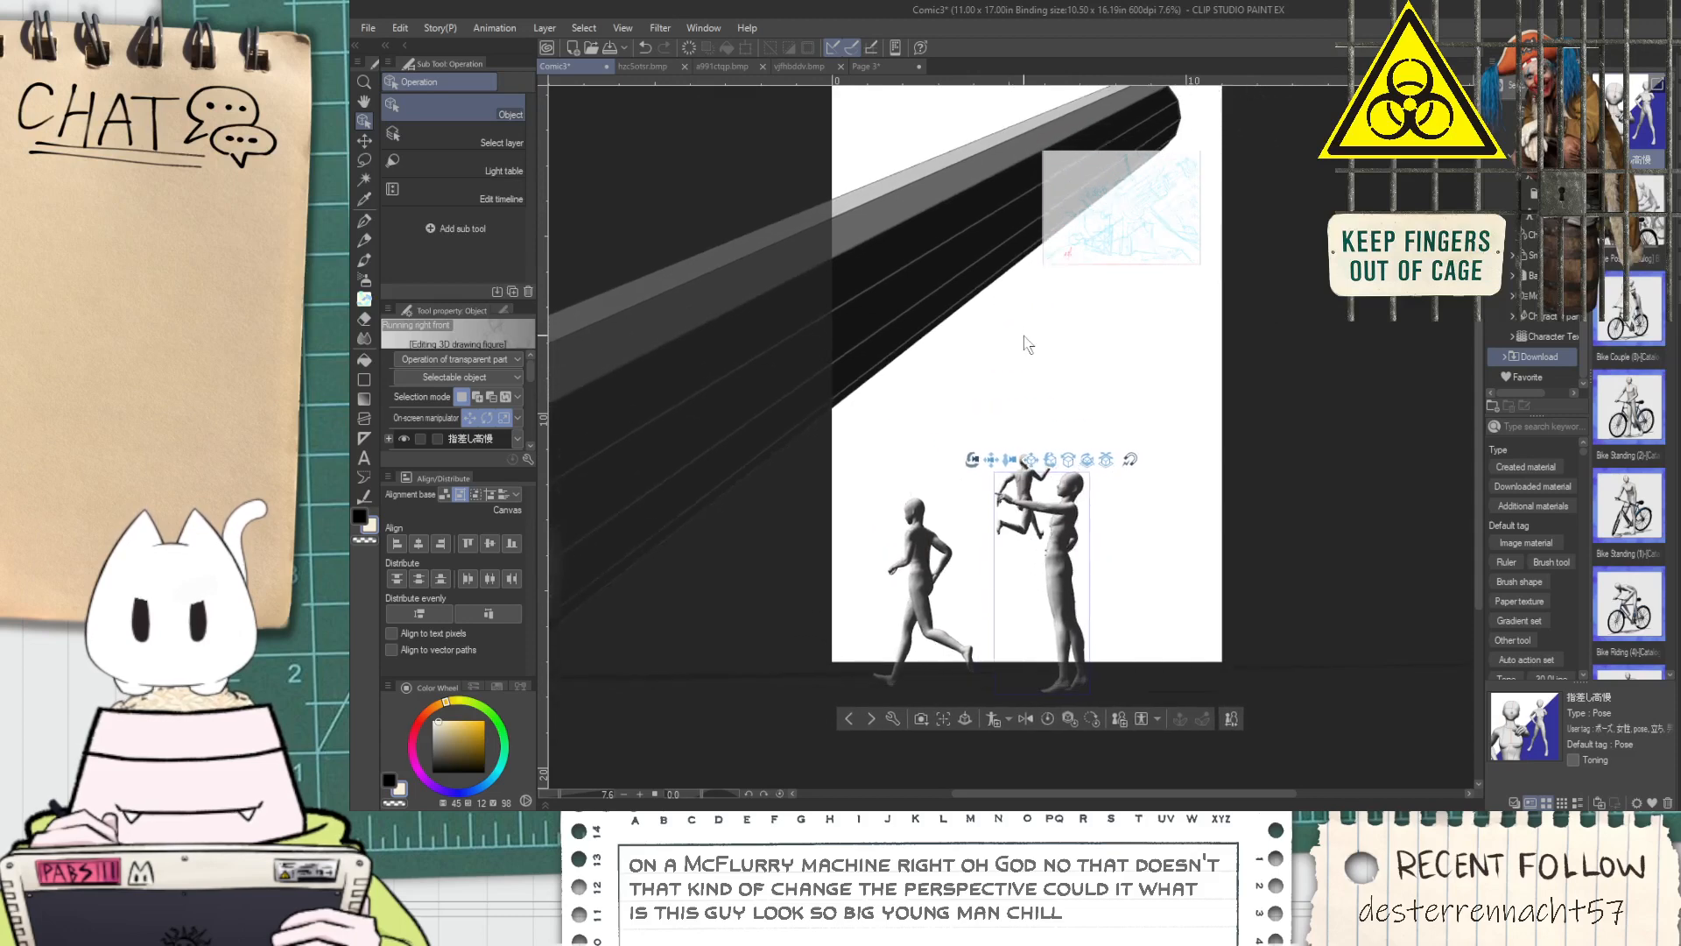
pyautogui.moveTo(1100, 692); pyautogui.dragTo(355, 683)
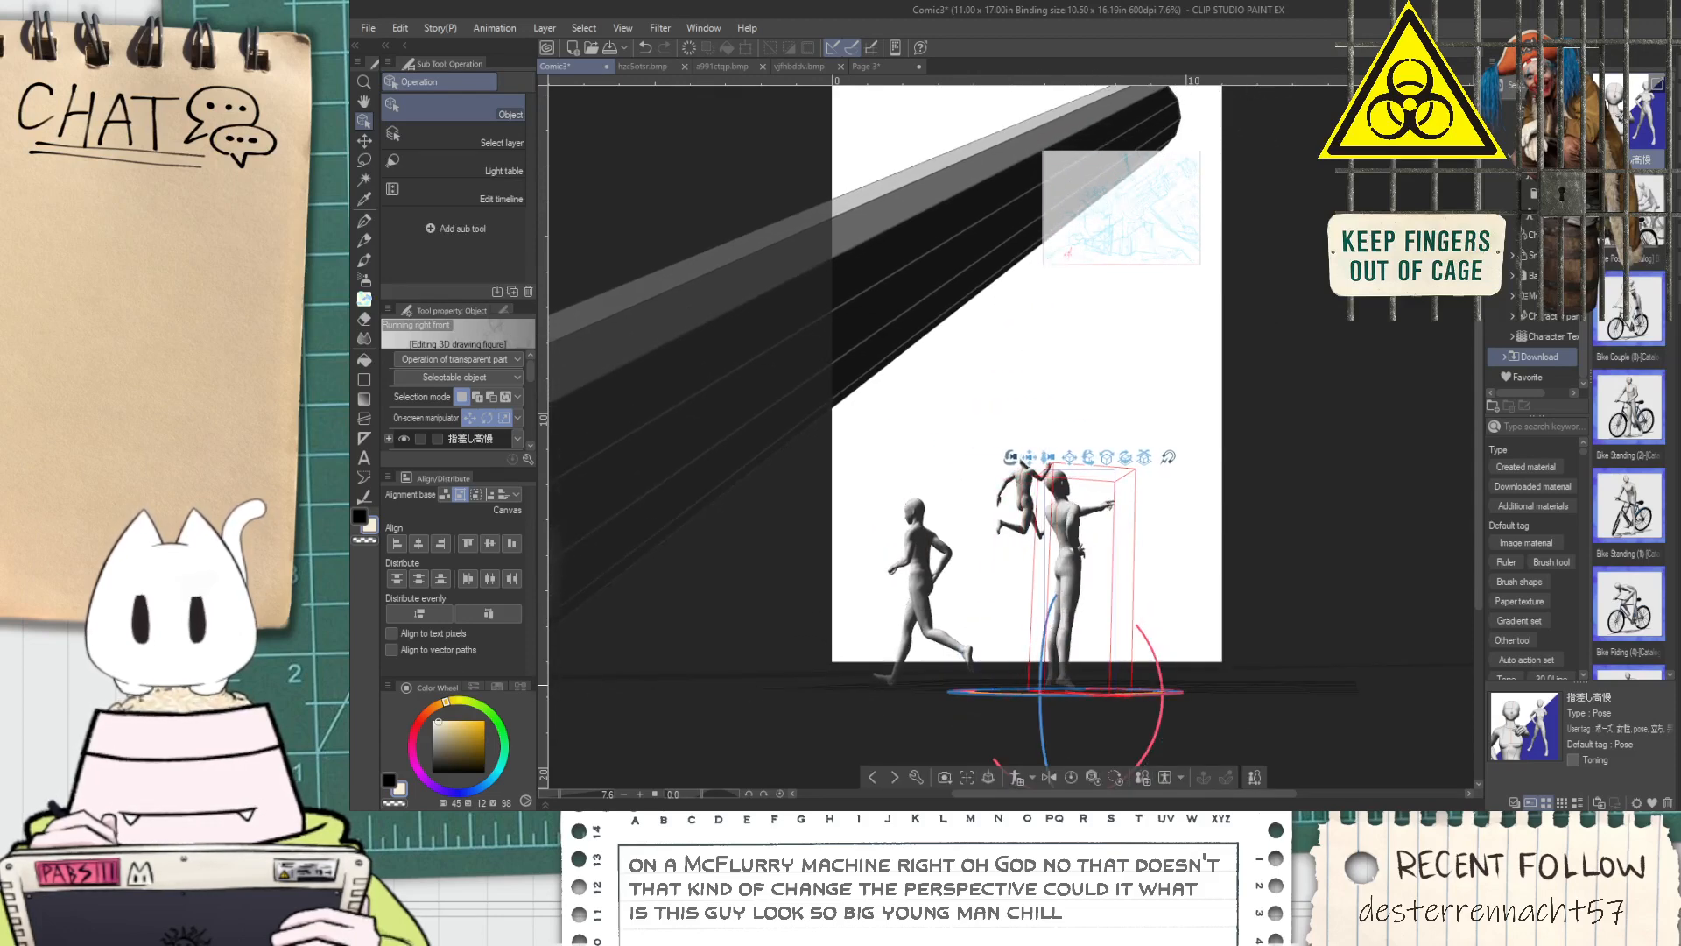
pyautogui.moveTo(989, 613); pyautogui.dragTo(975, 597)
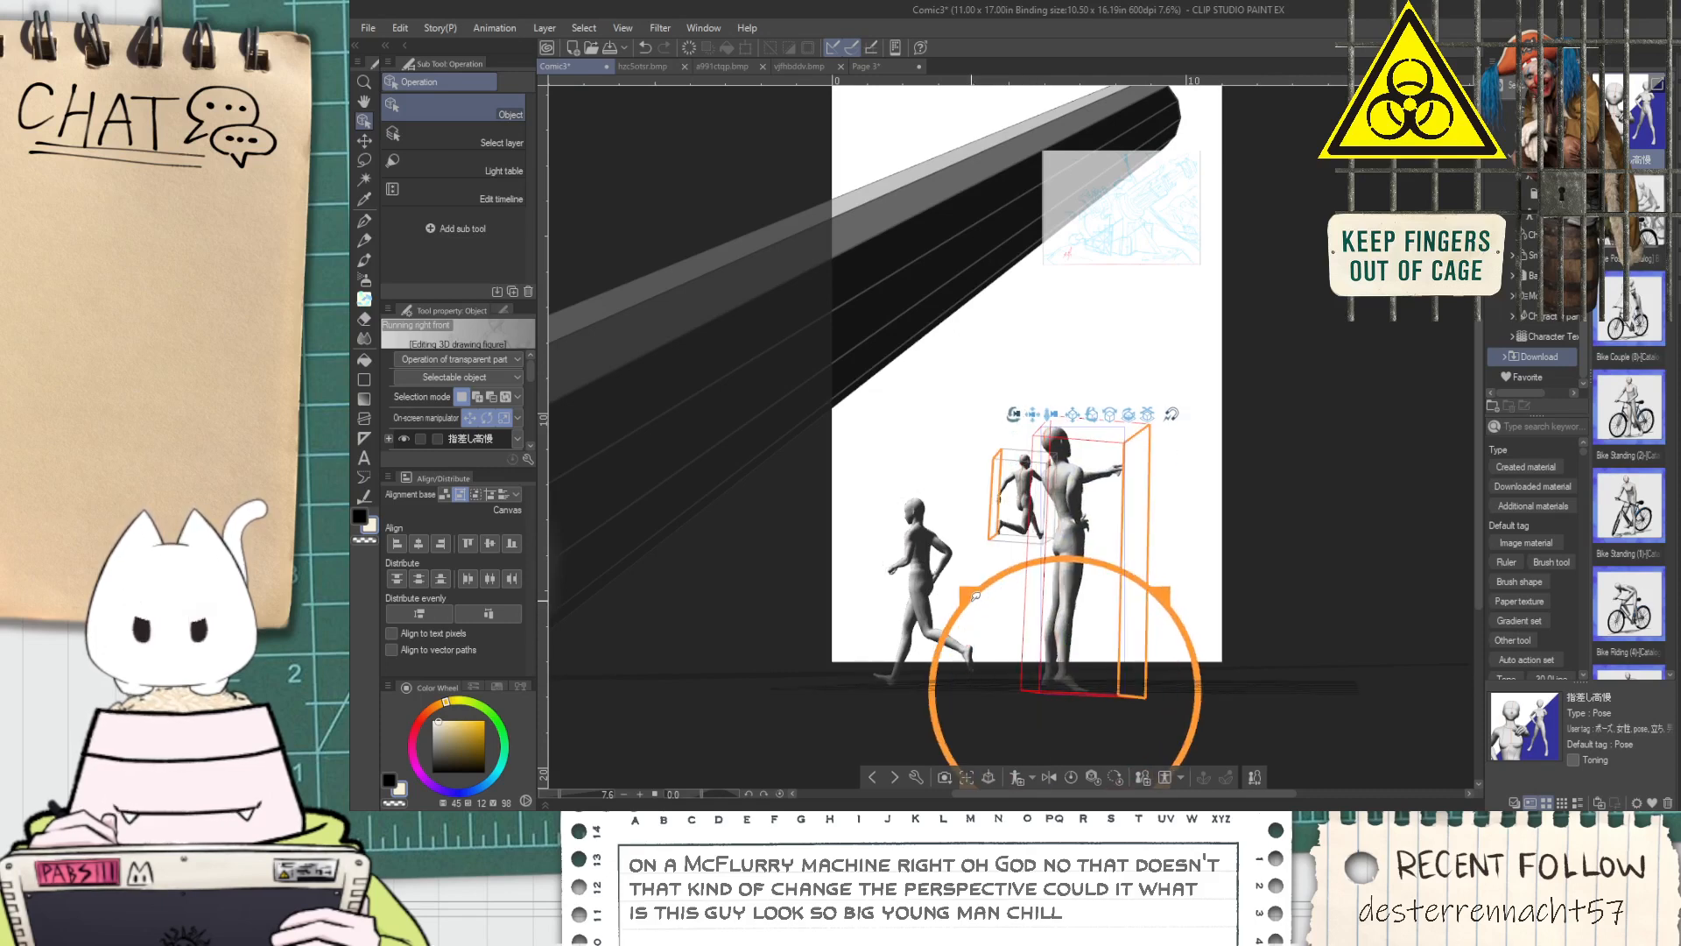
pyautogui.moveTo(1148, 416); pyautogui.dragTo(1117, 702)
pyautogui.moveTo(839, 455); pyautogui.dragTo(911, 474)
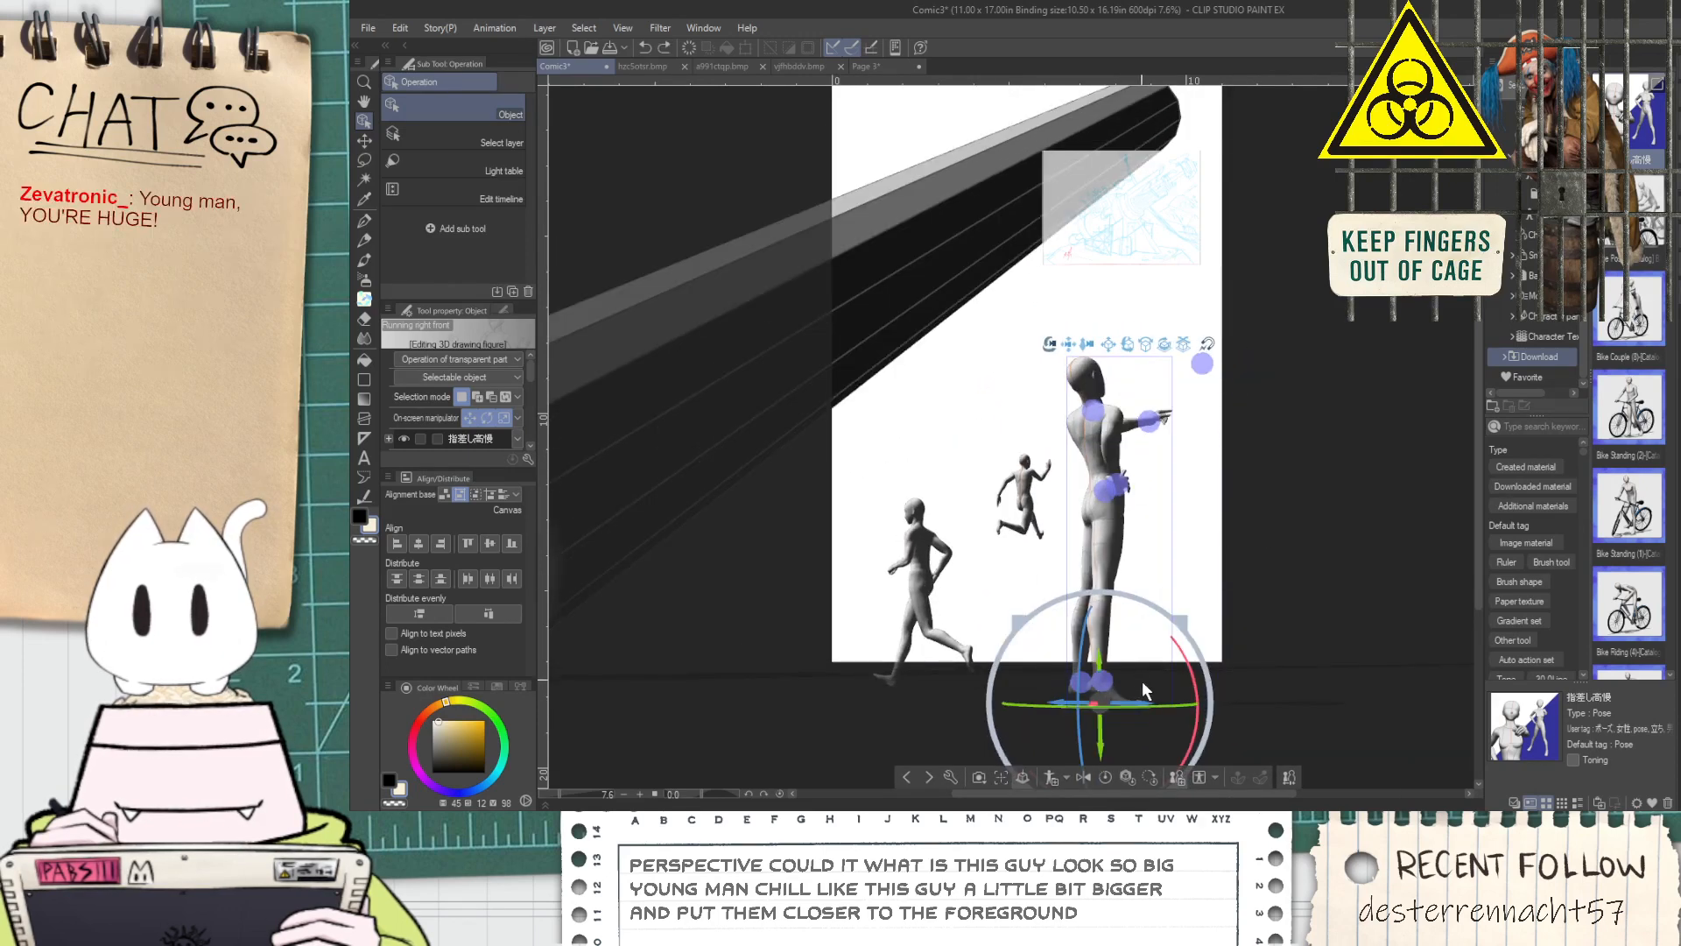
pyautogui.moveTo(1157, 703); pyautogui.dragTo(1010, 731)
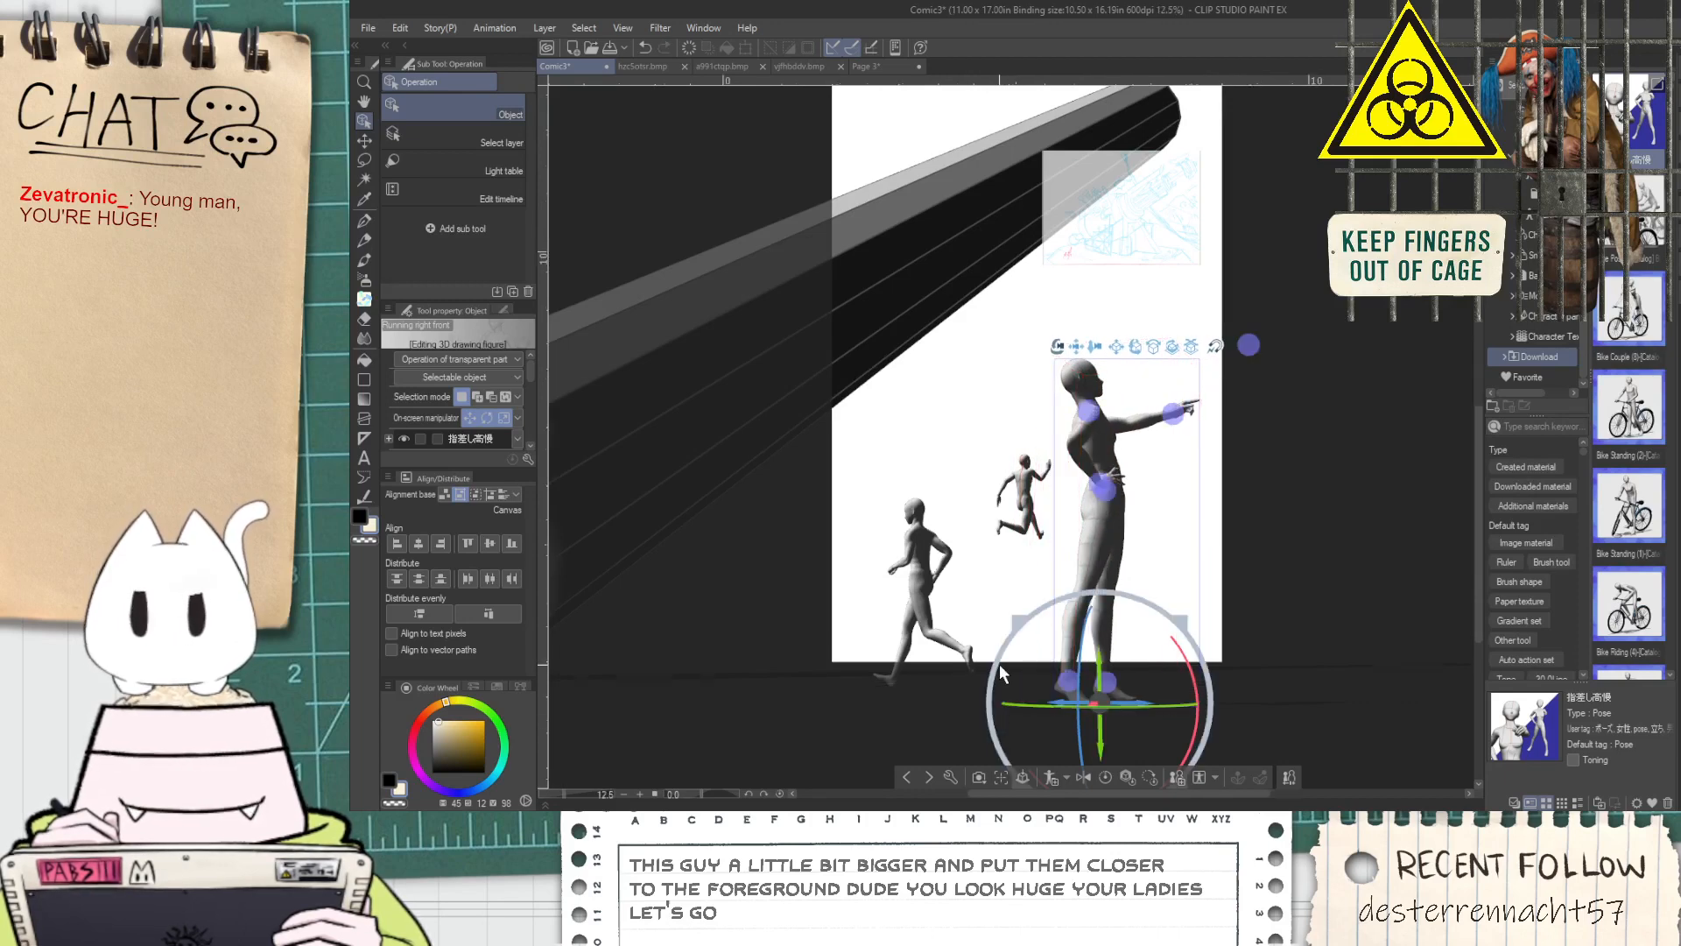
# Shift the pointing figure slightly toward the runners
pyautogui.scroll(3, 1003, 674)
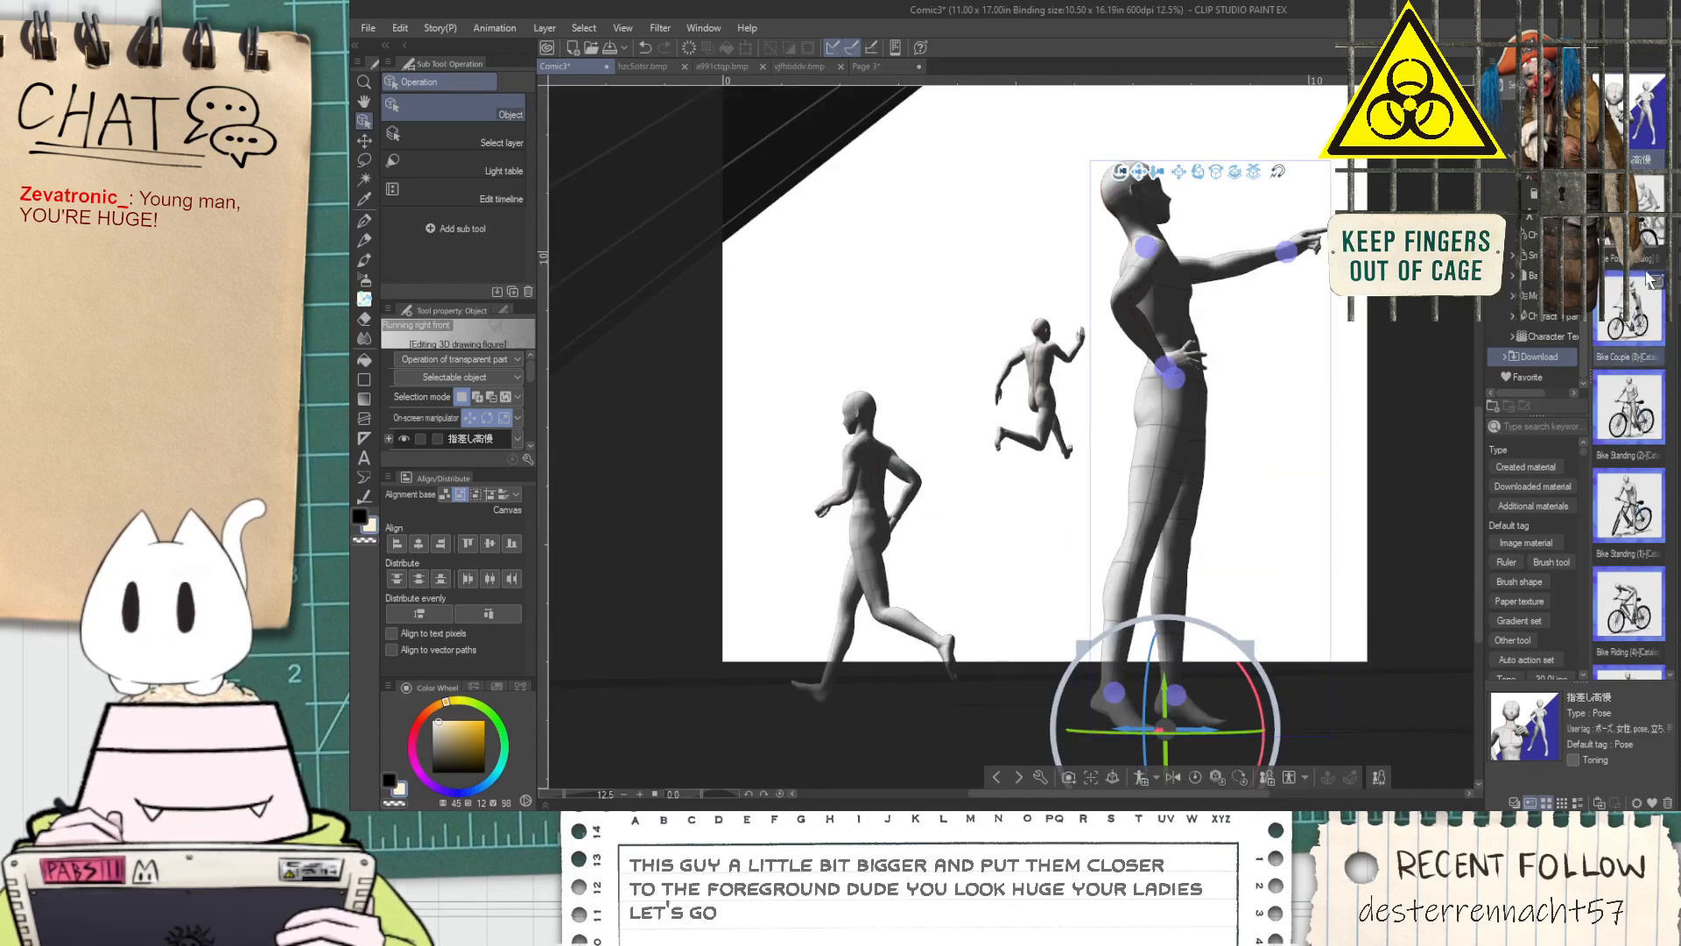
pyautogui.click(1531, 275)
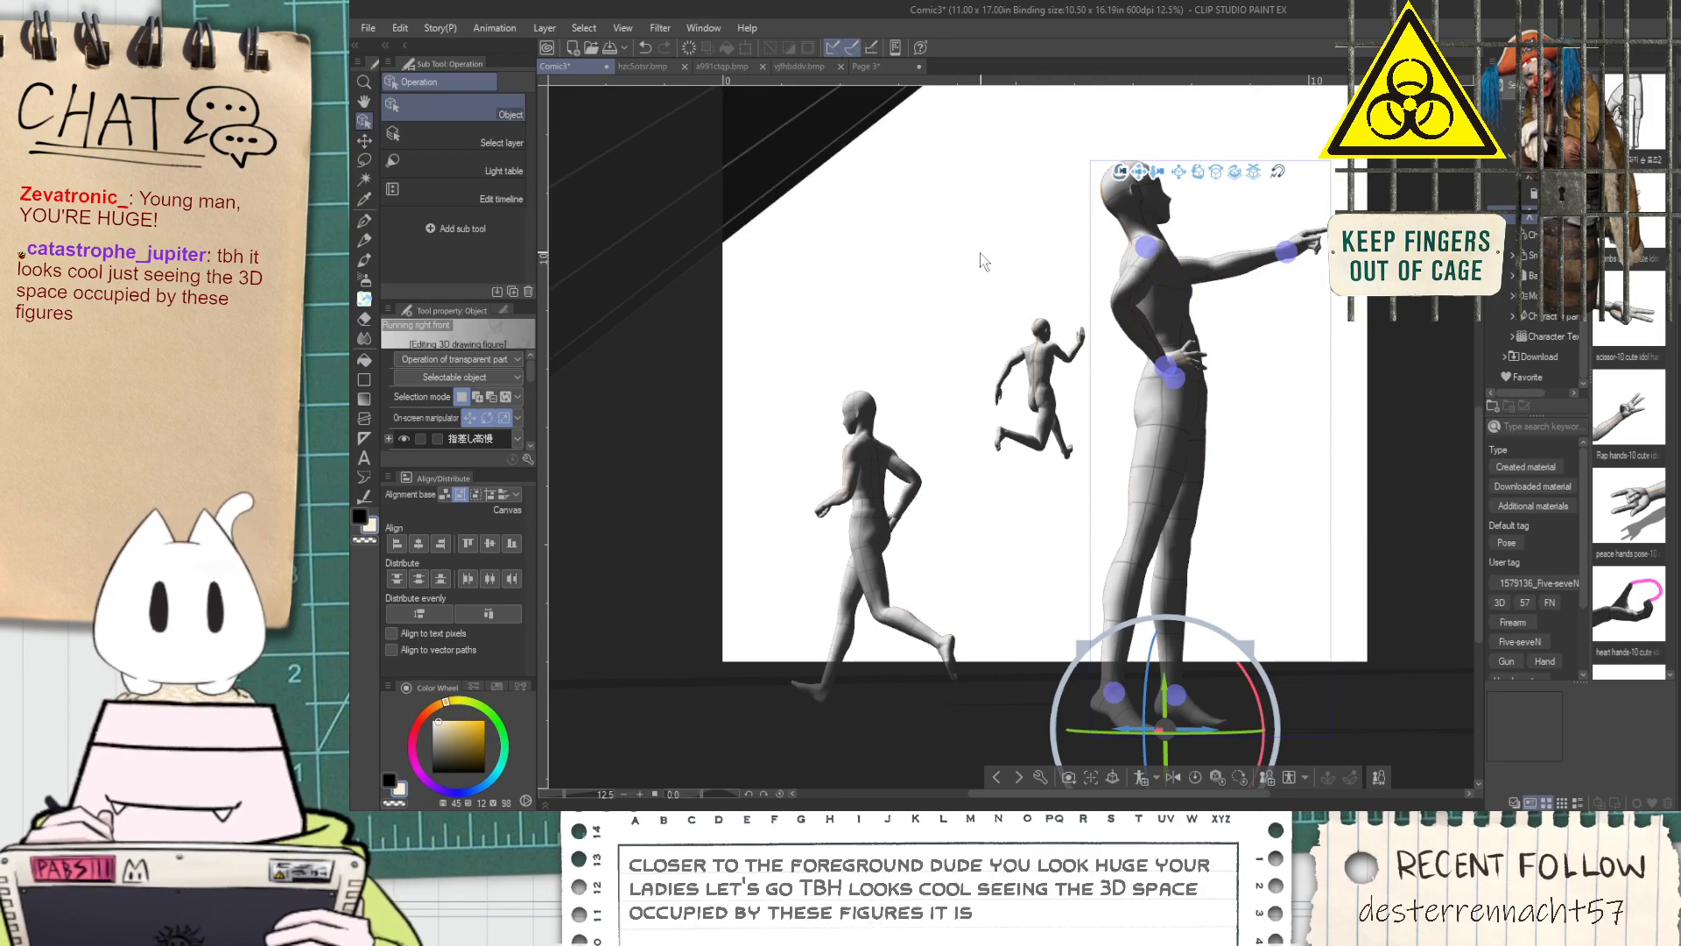
pyautogui.scroll(-6, 990, 339)
pyautogui.moveTo(1104, 368); pyautogui.dragTo(889, 410)
pyautogui.moveTo(973, 385); pyautogui.dragTo(974, 298)
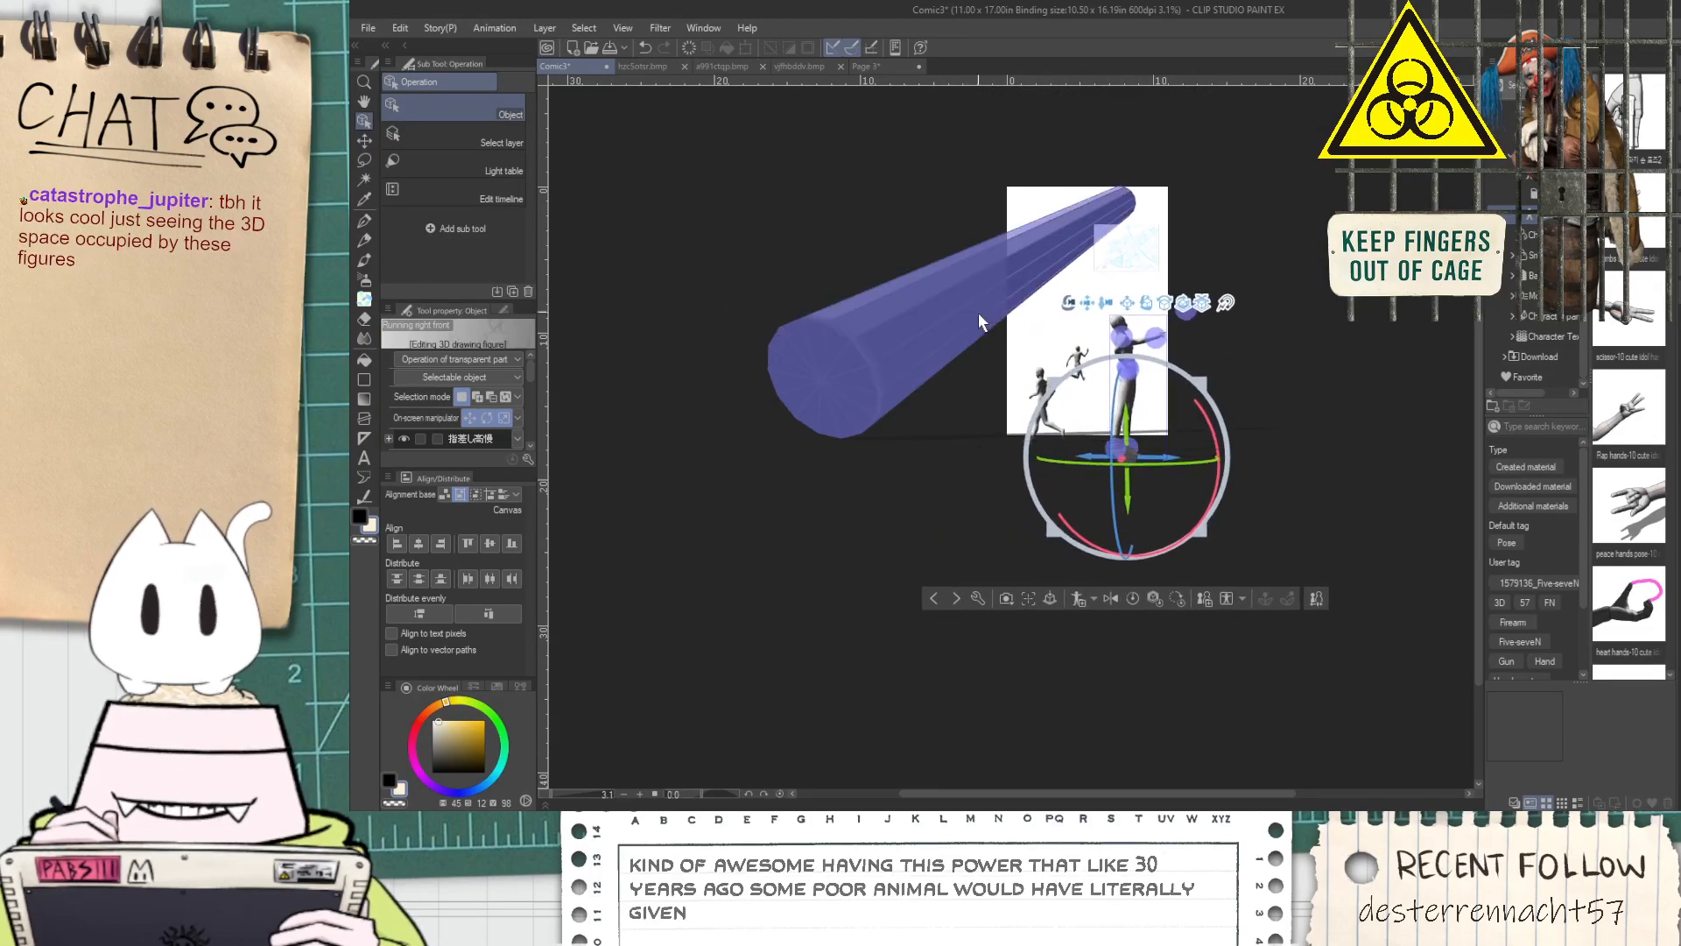
pyautogui.scroll(2, 1168, 262)
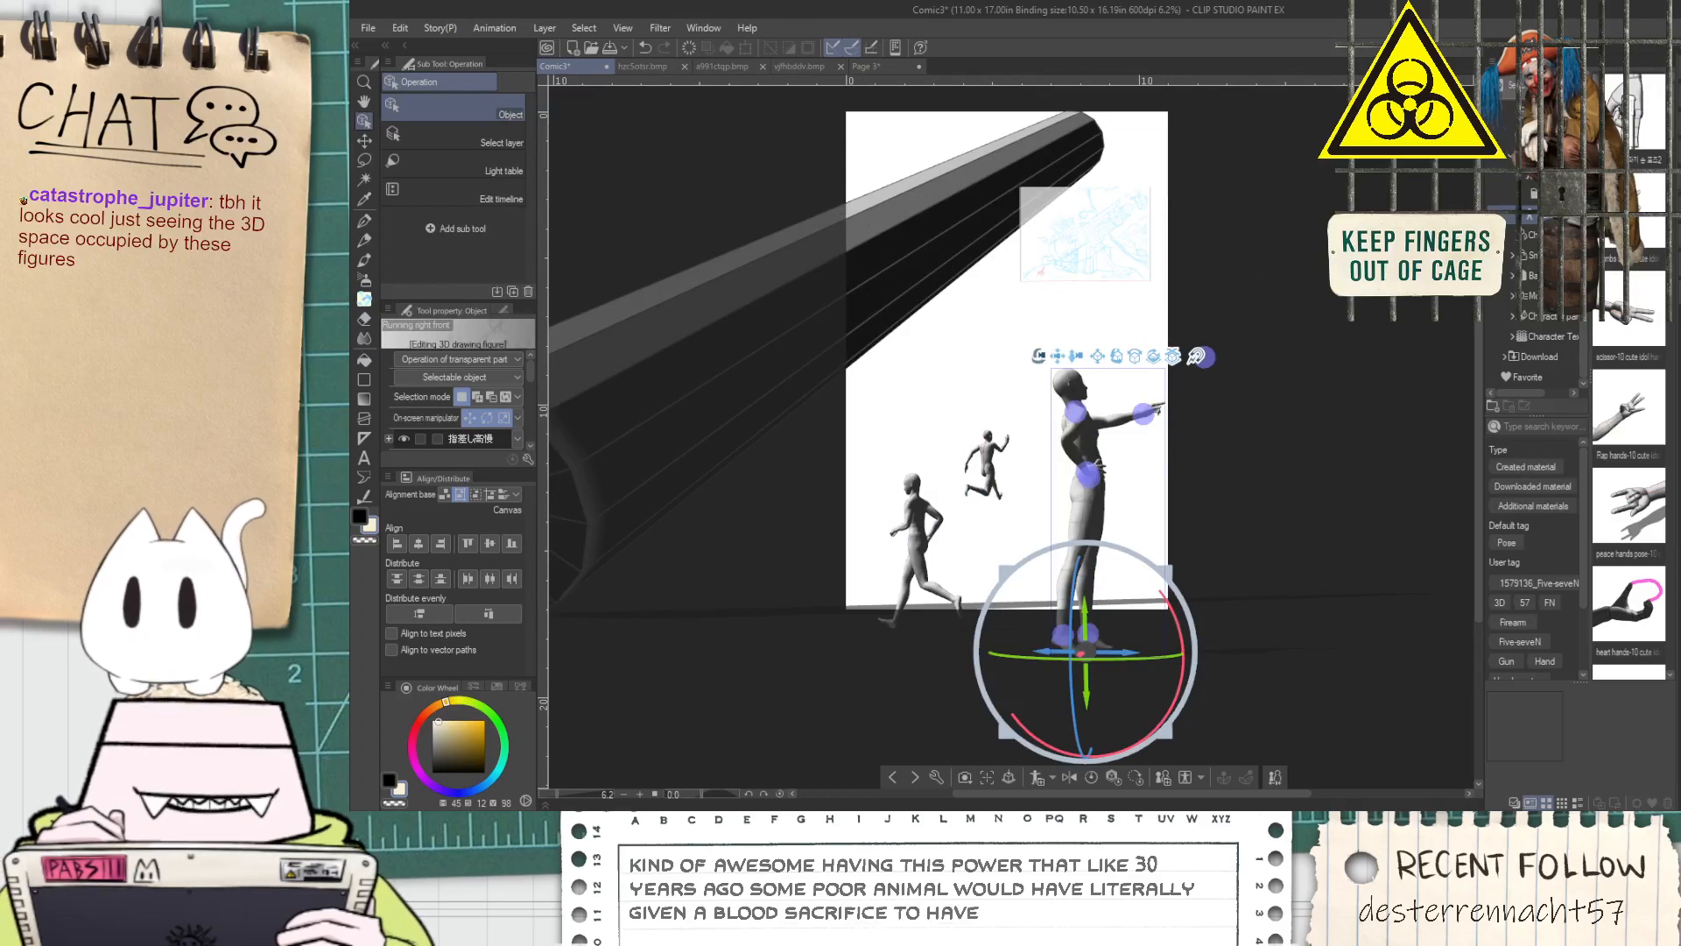
pyautogui.click(1528, 154)
pyautogui.scroll(2, 1528, 188)
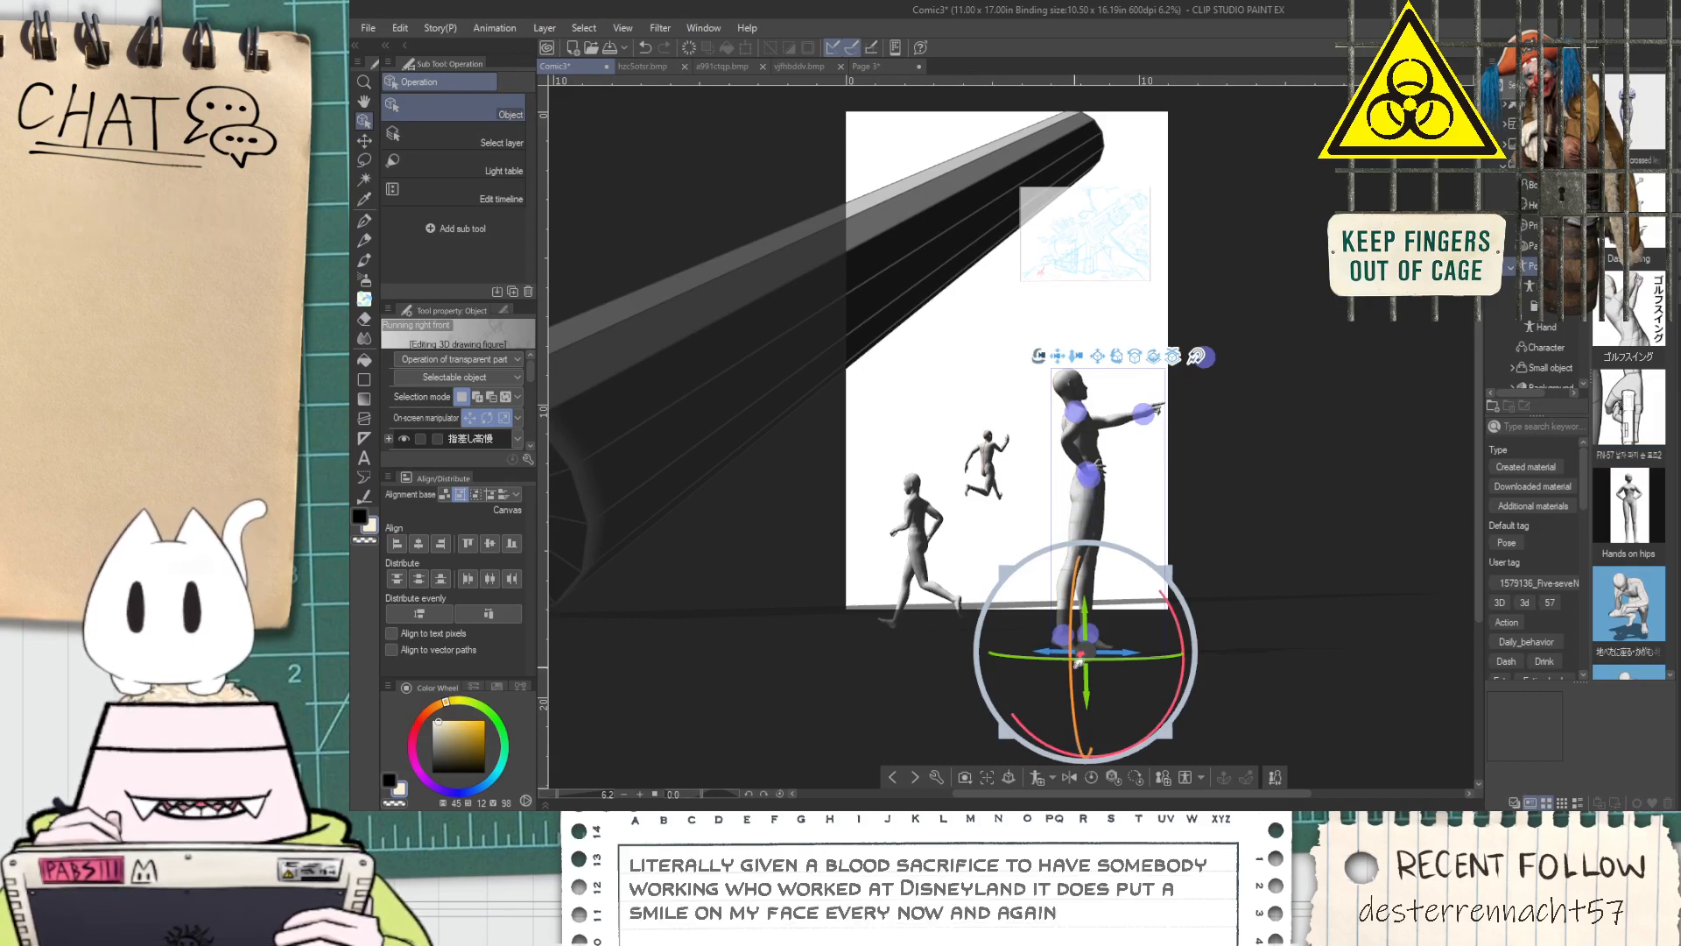
pyautogui.moveTo(1058, 654); pyautogui.dragTo(1021, 657)
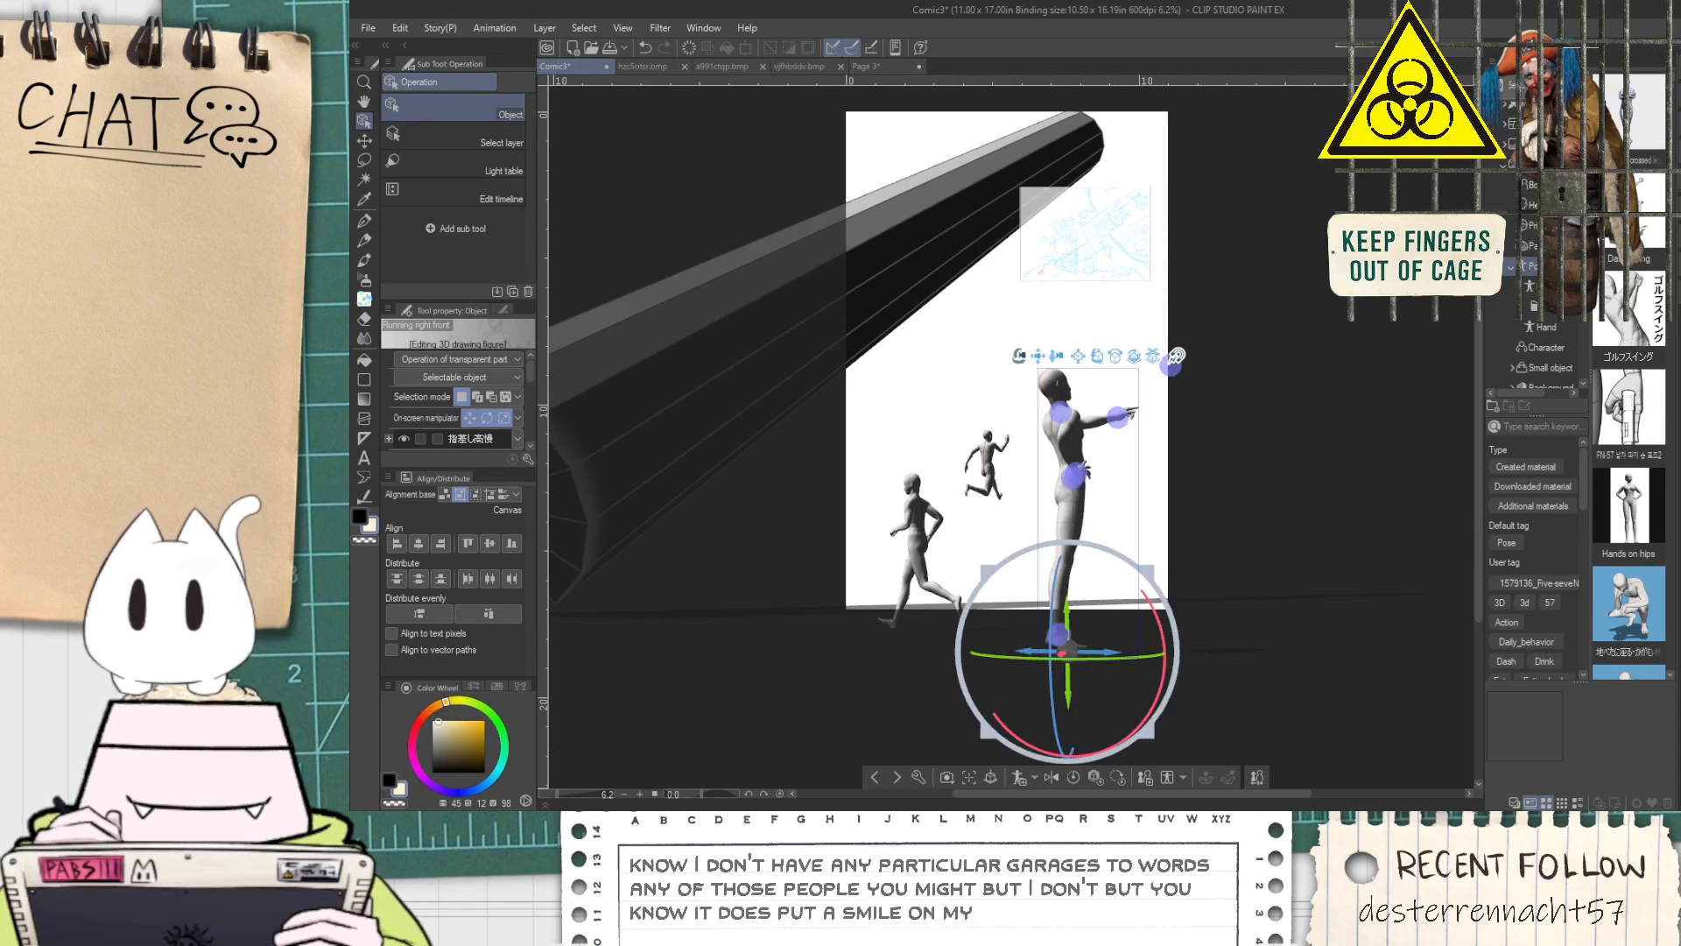
# Browse the pose, Download and Favorite materials for a hunched-over pose
pyautogui.click(1540, 318)
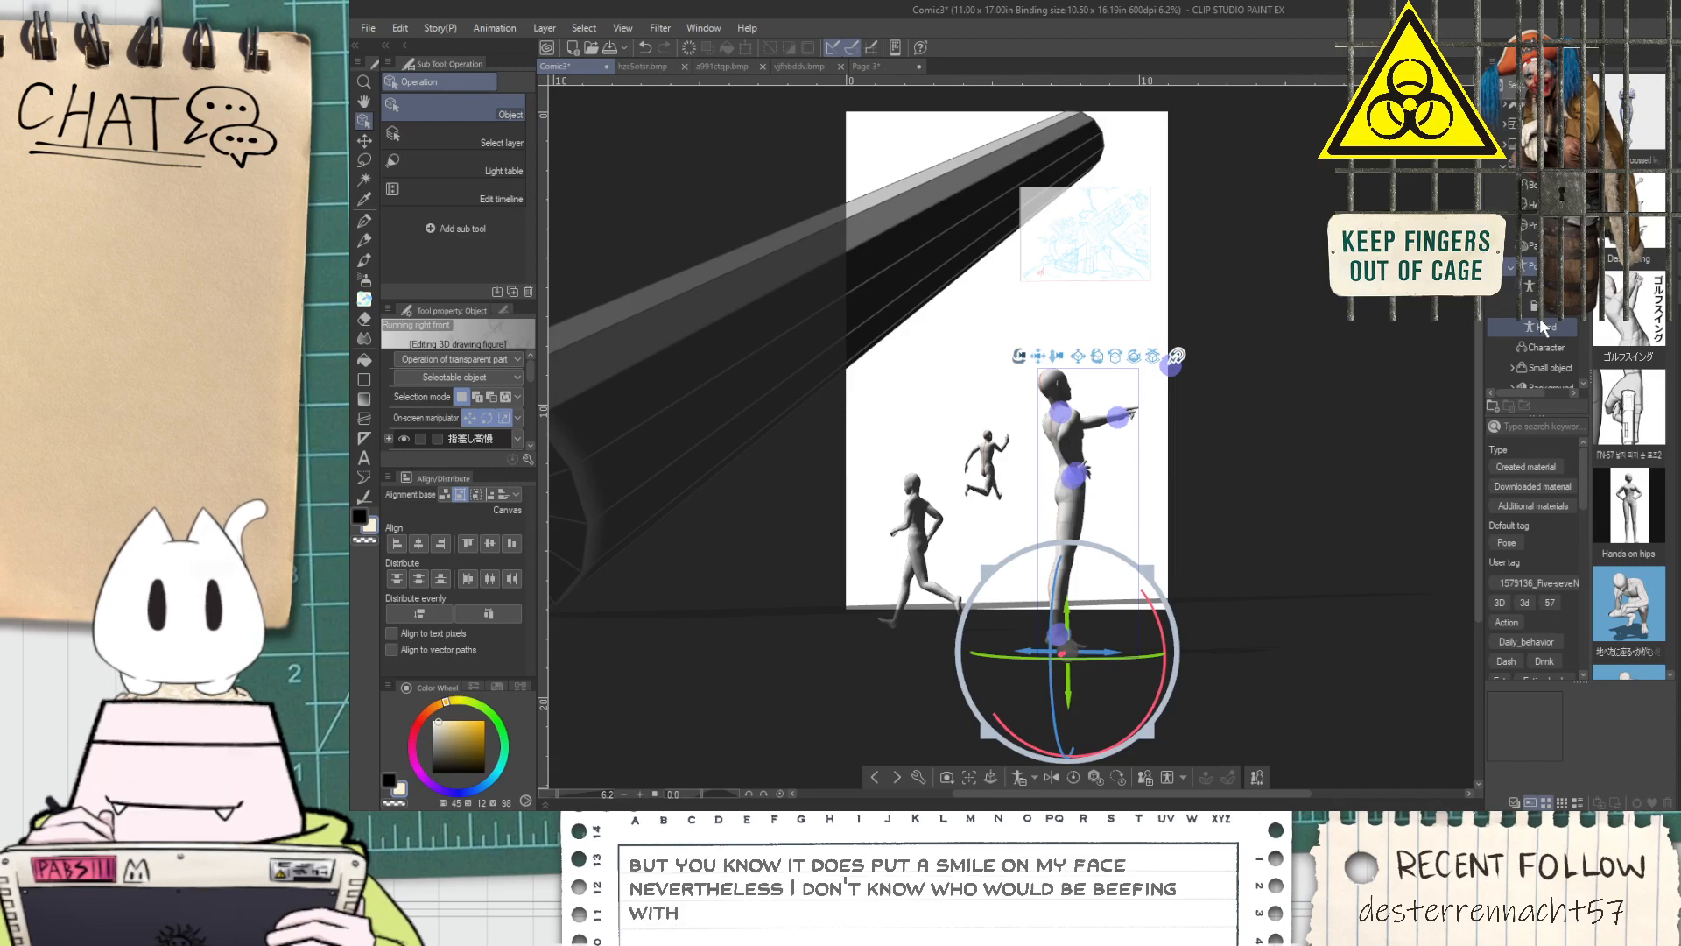
pyautogui.click(1532, 306)
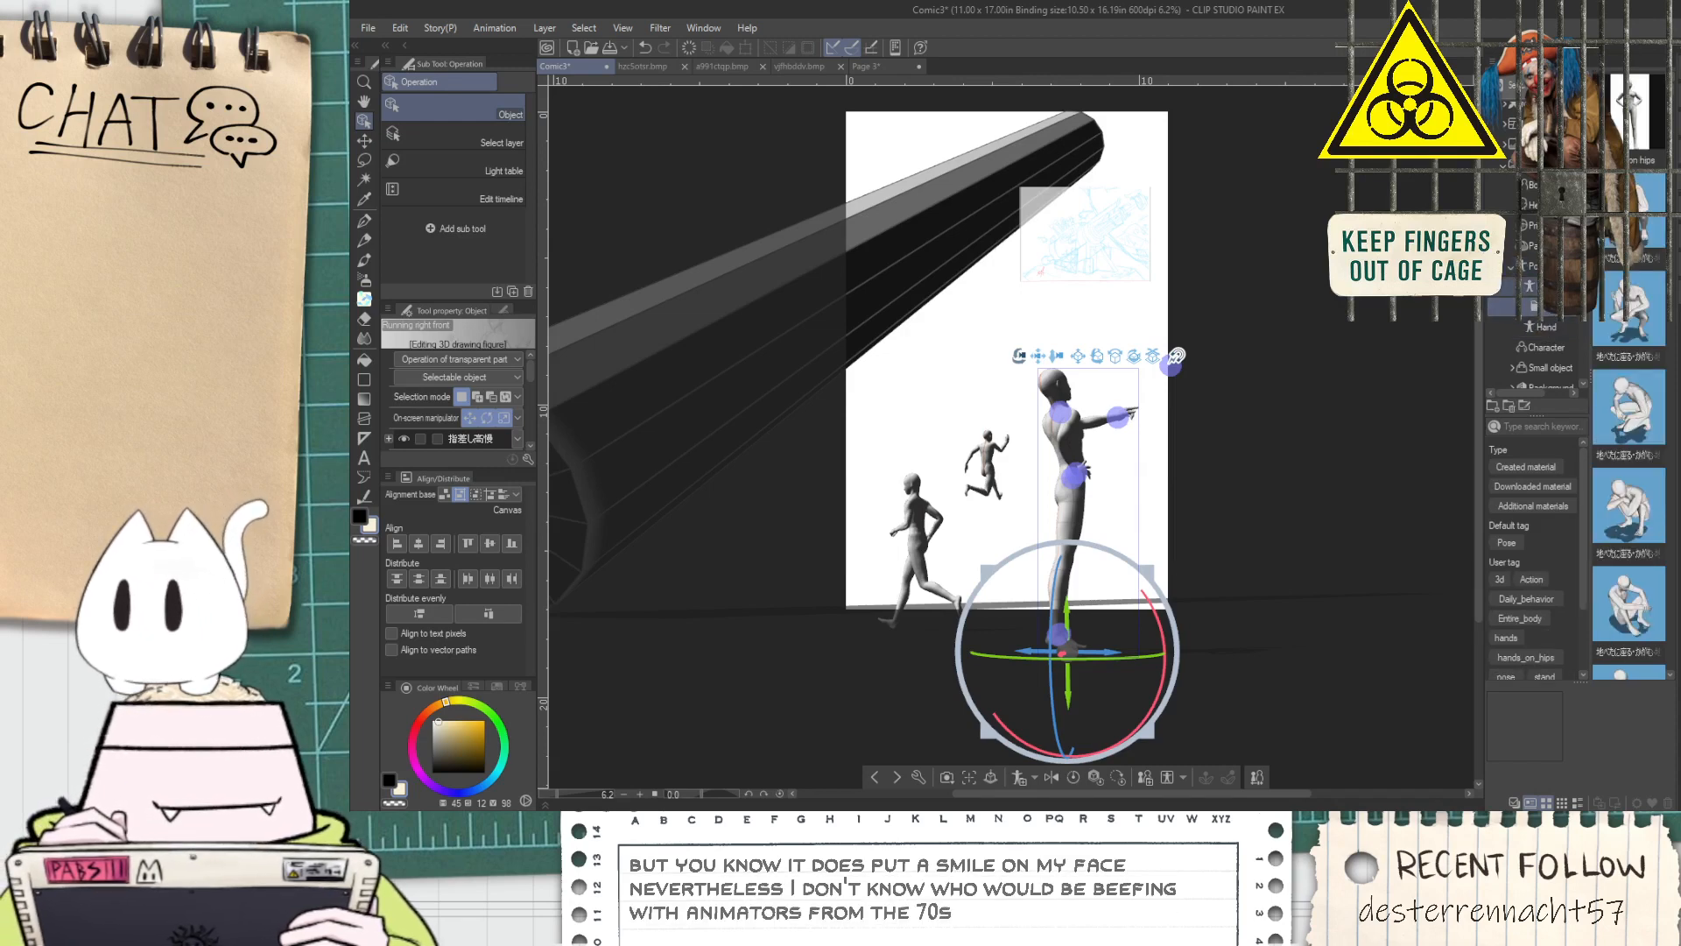
pyautogui.click(1532, 266)
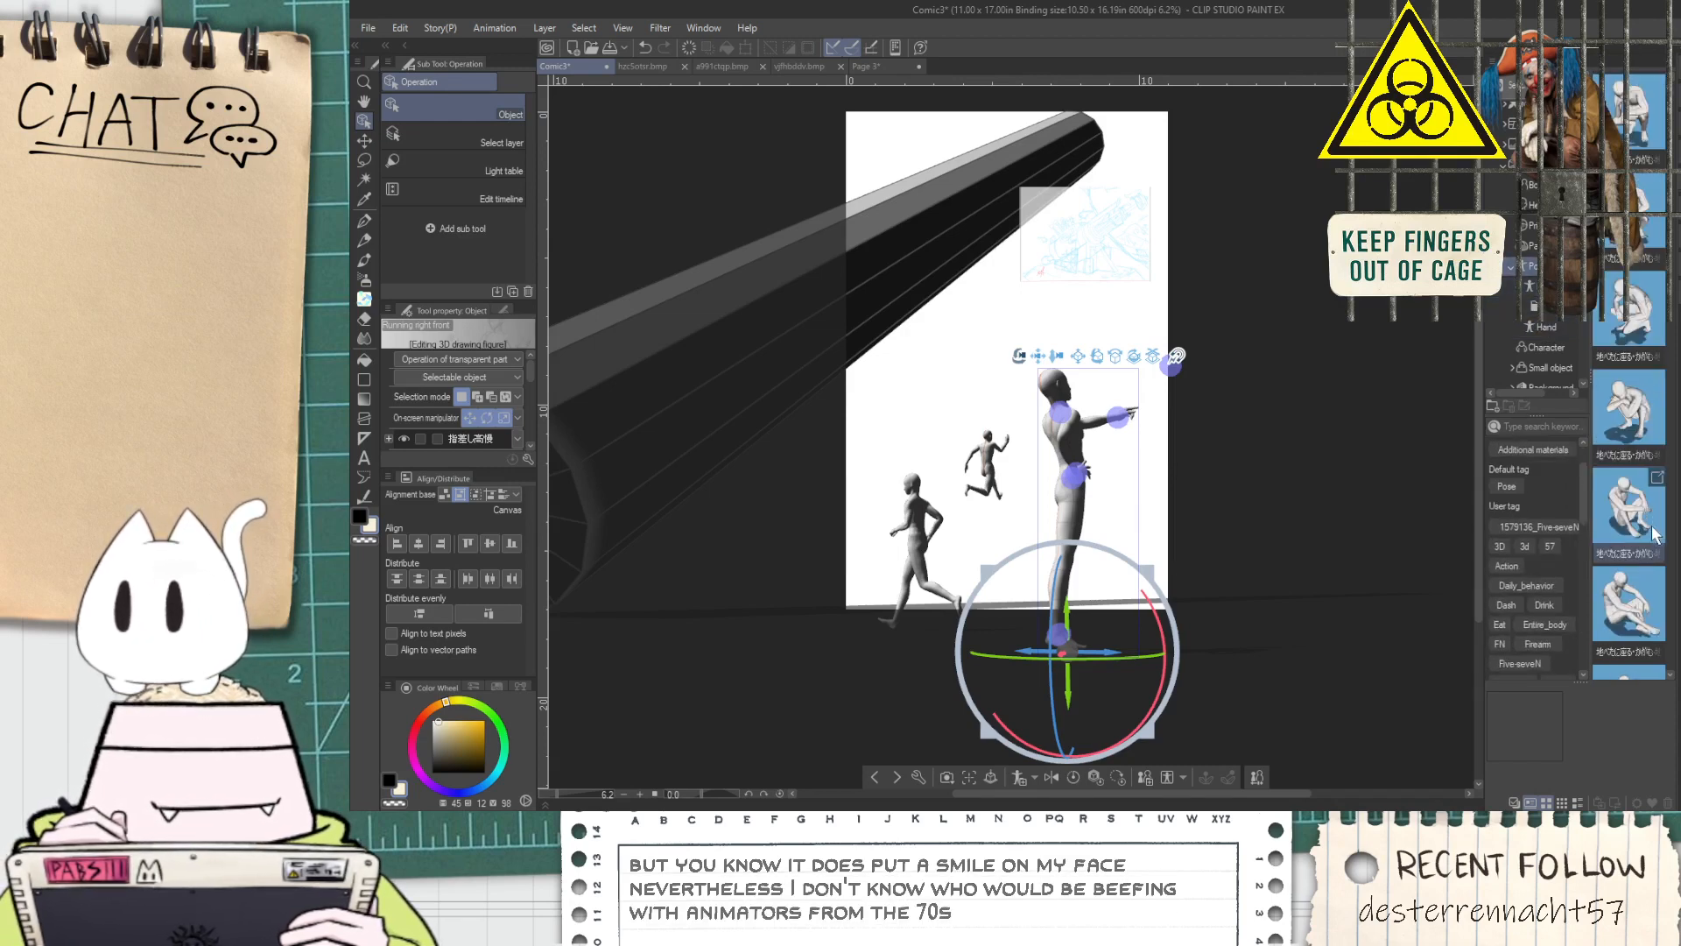
pyautogui.scroll(-5, 1650, 552)
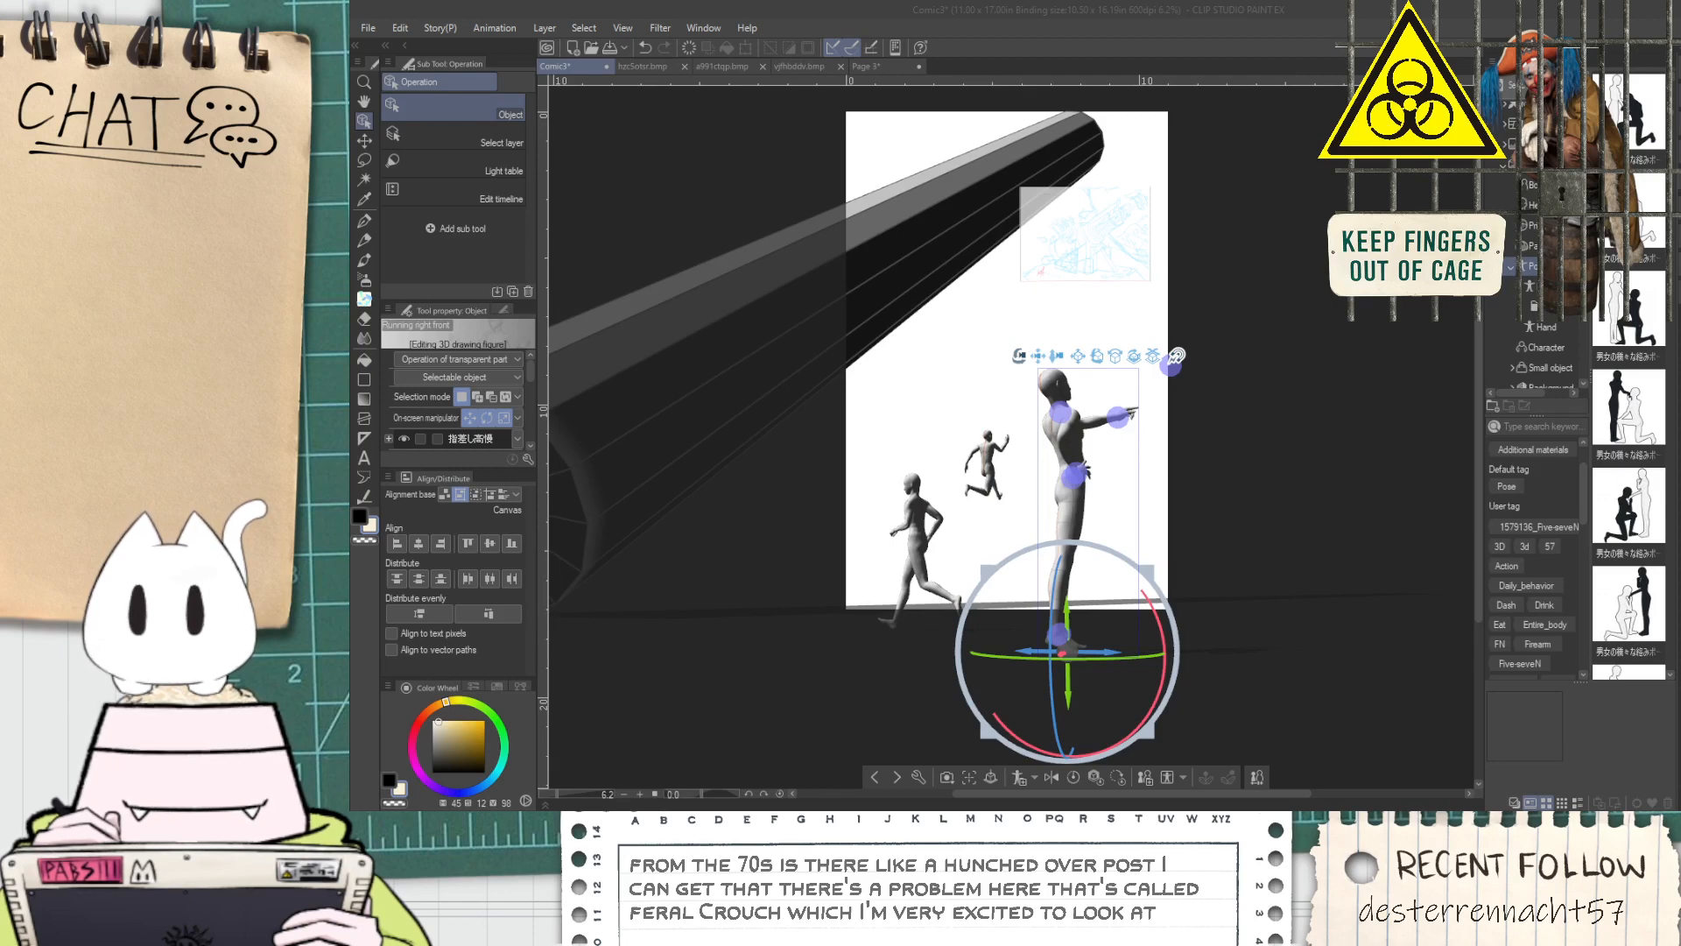
pyautogui.click(1532, 246)
pyautogui.scroll(-3, 1537, 358)
pyautogui.click(1548, 352)
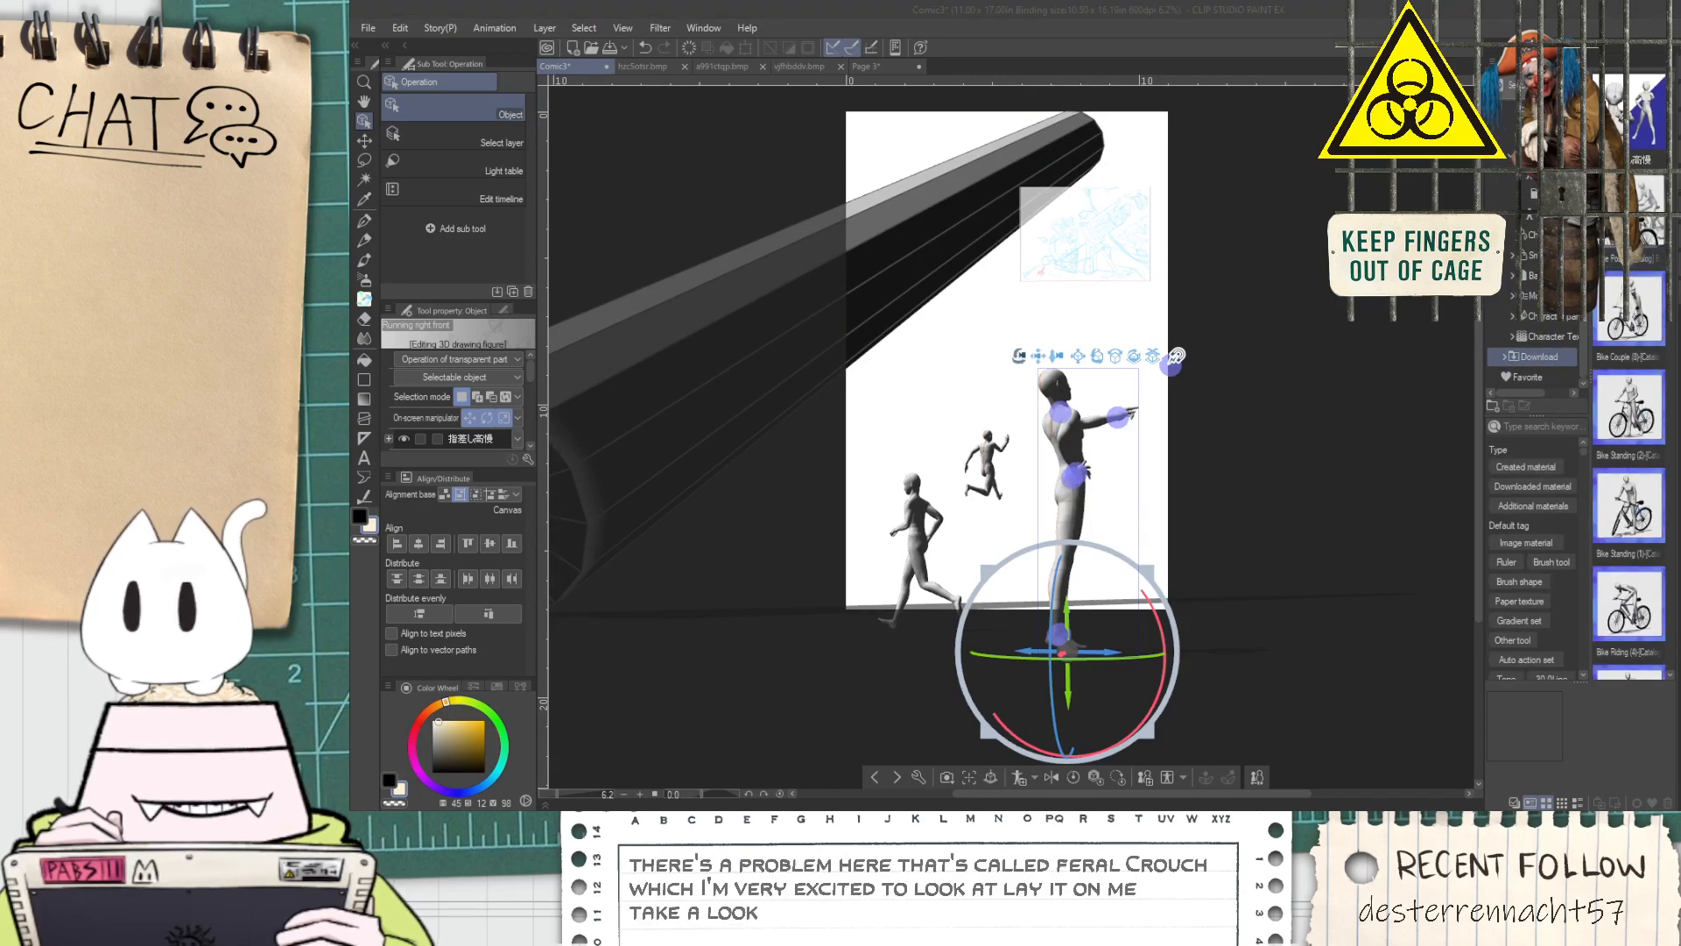
pyautogui.click(1547, 337)
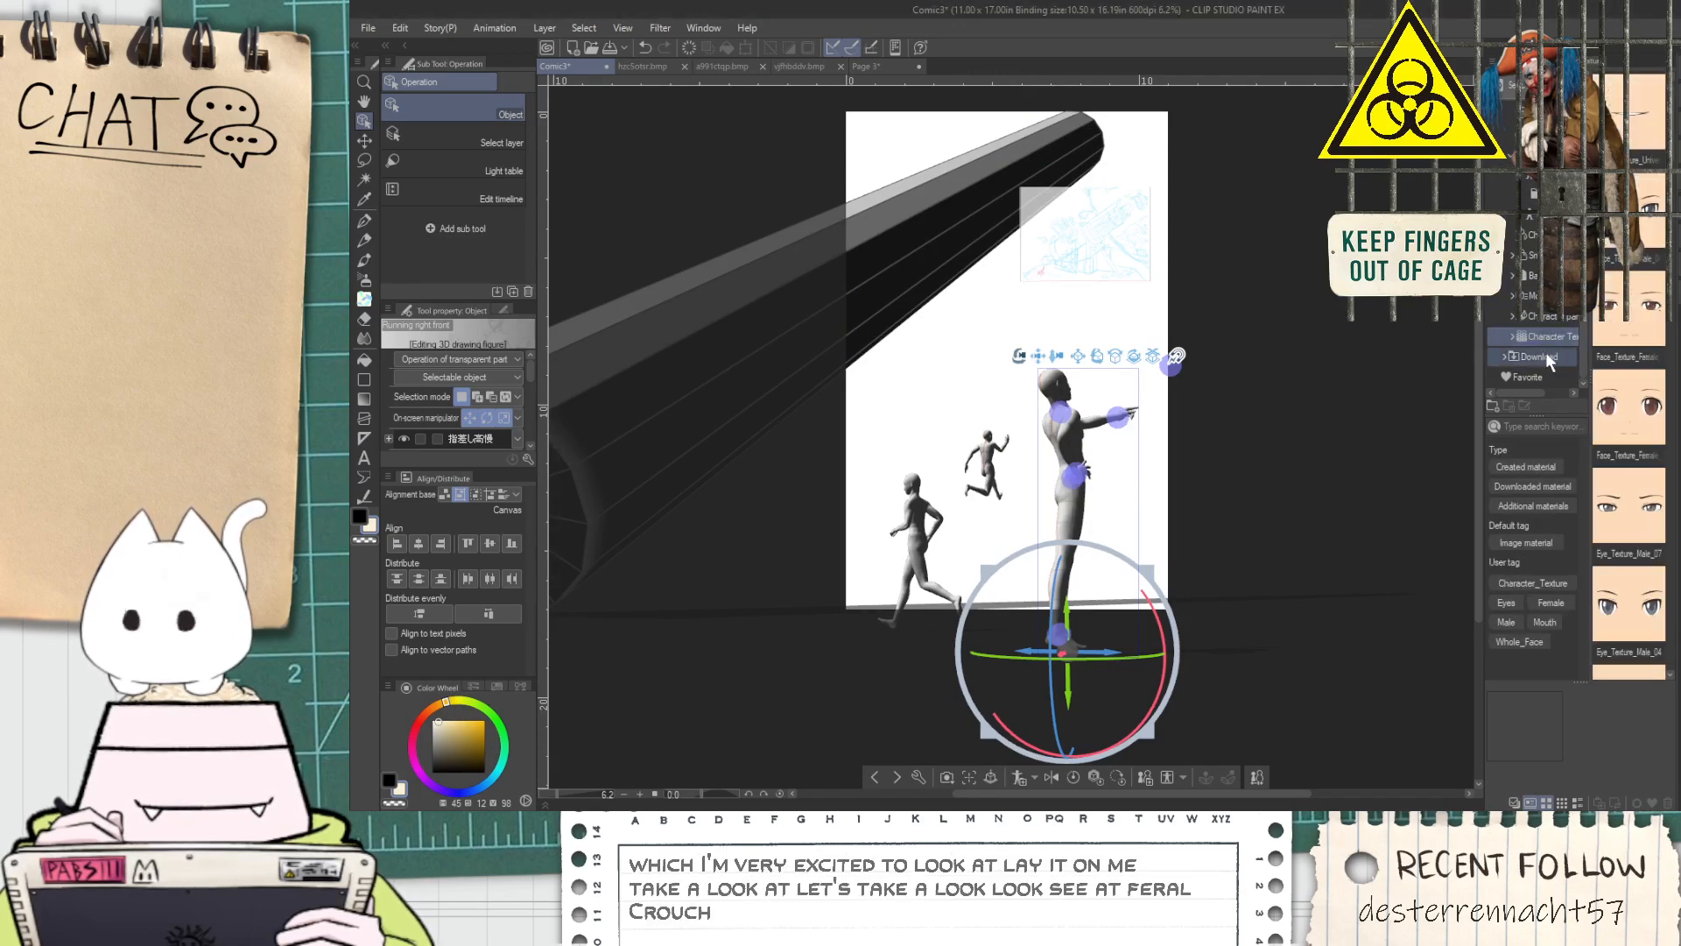
pyautogui.click(1547, 355)
pyautogui.click(1557, 376)
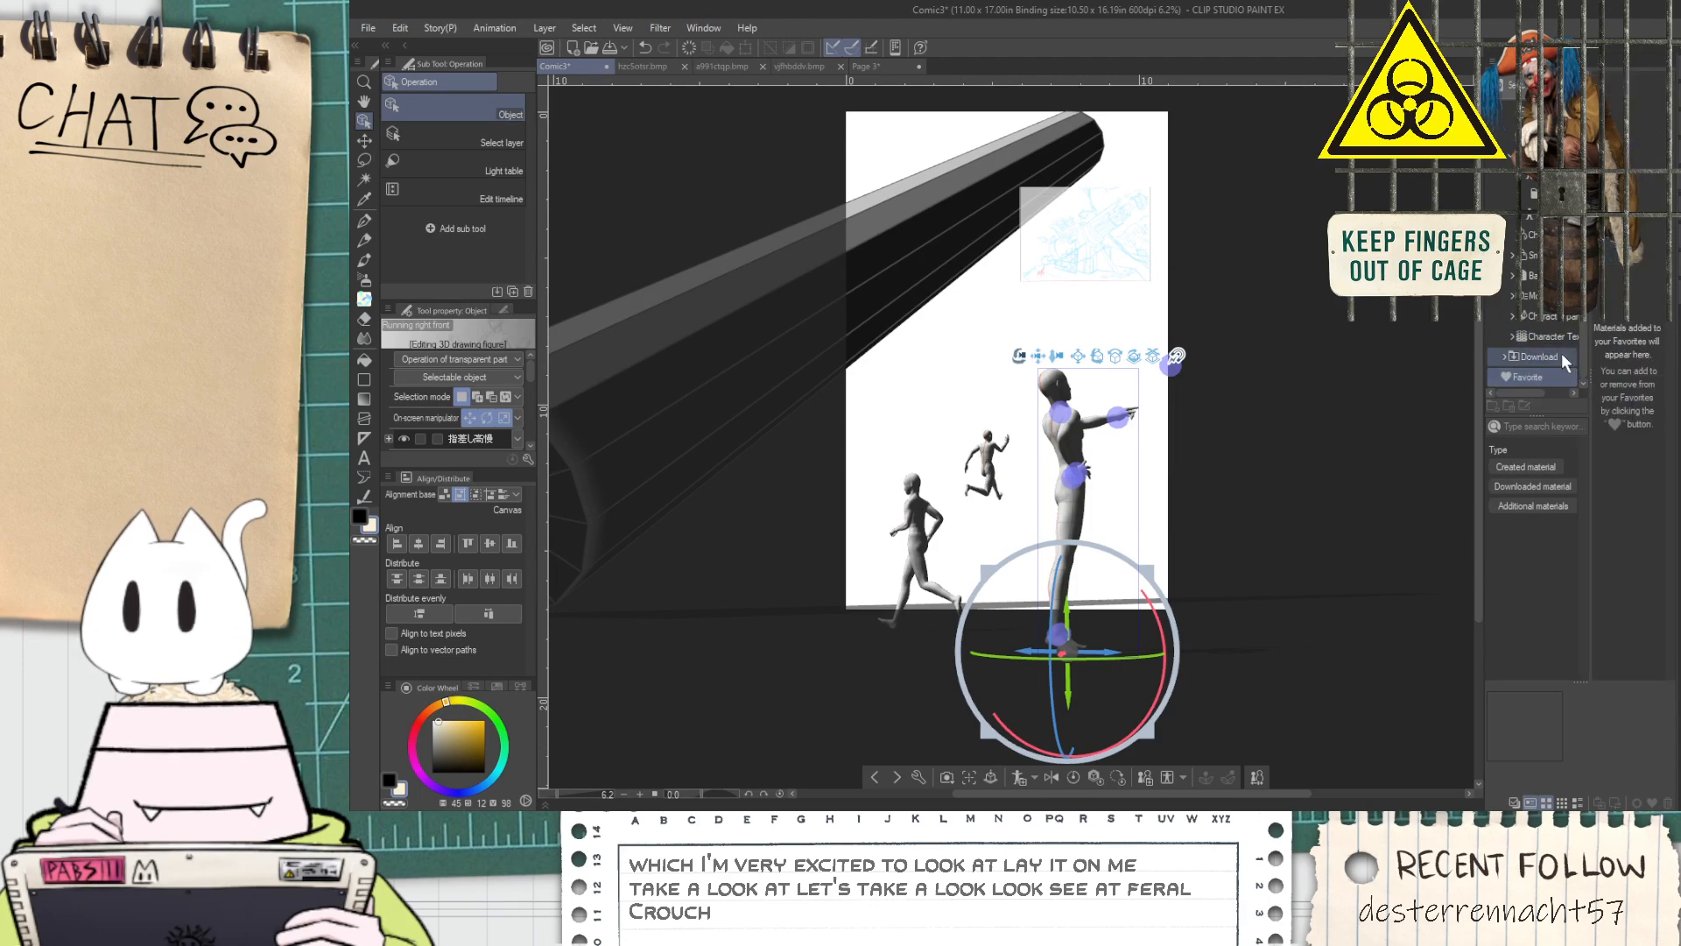
pyautogui.click(1562, 355)
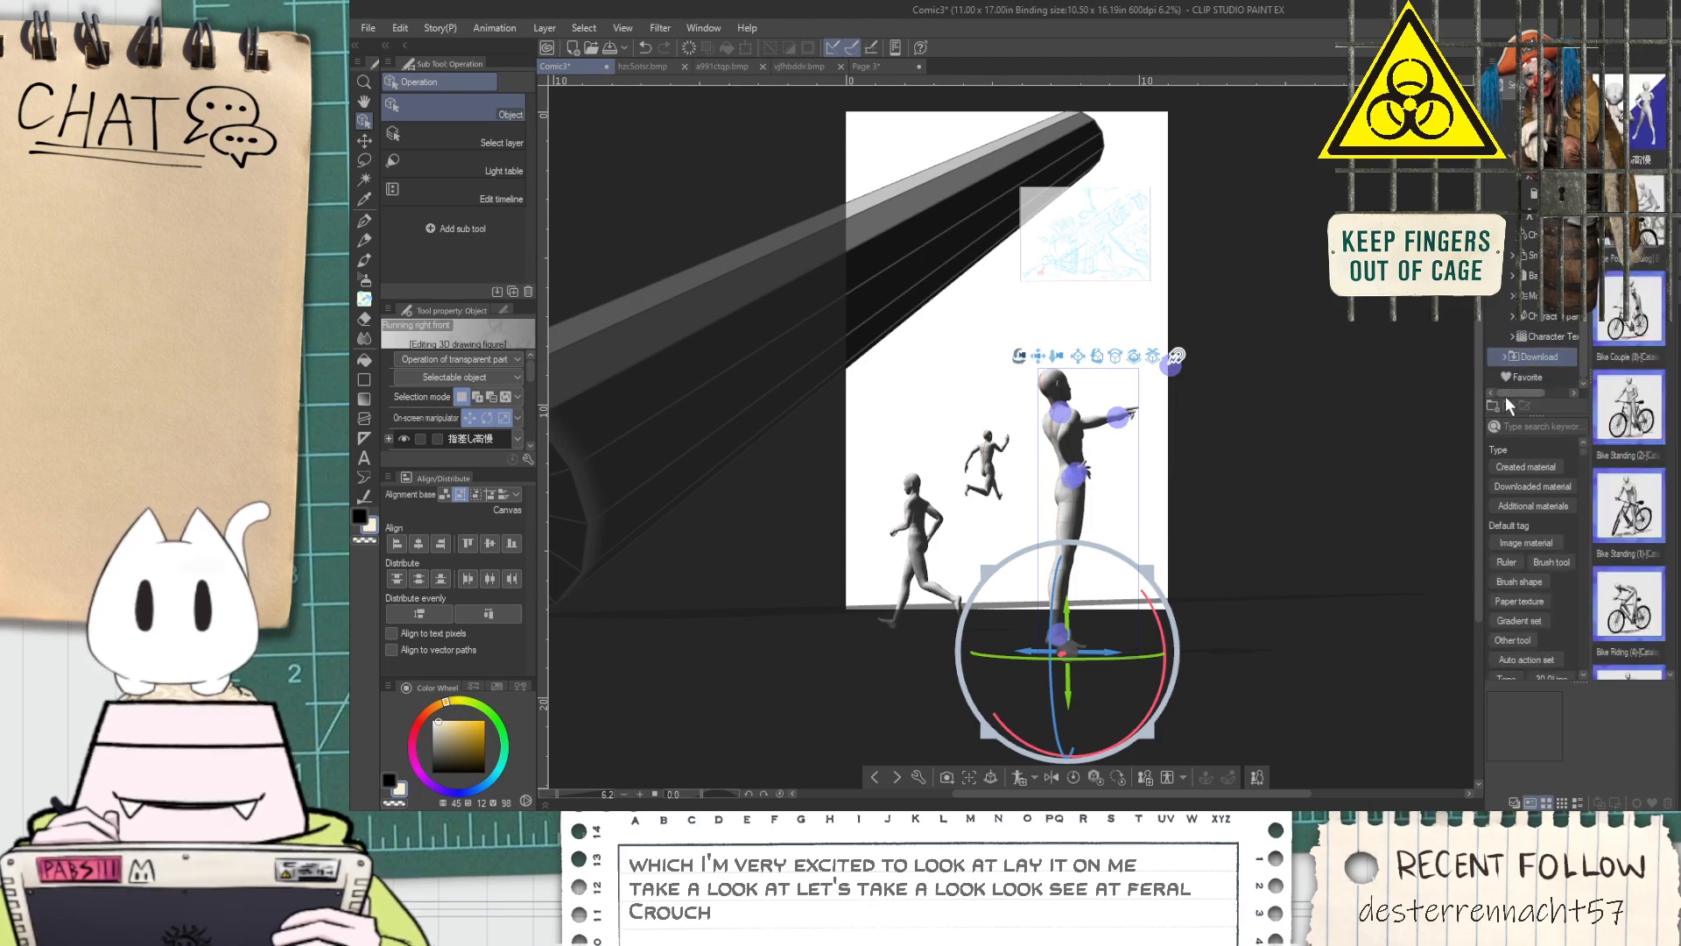
pyautogui.click(1529, 376)
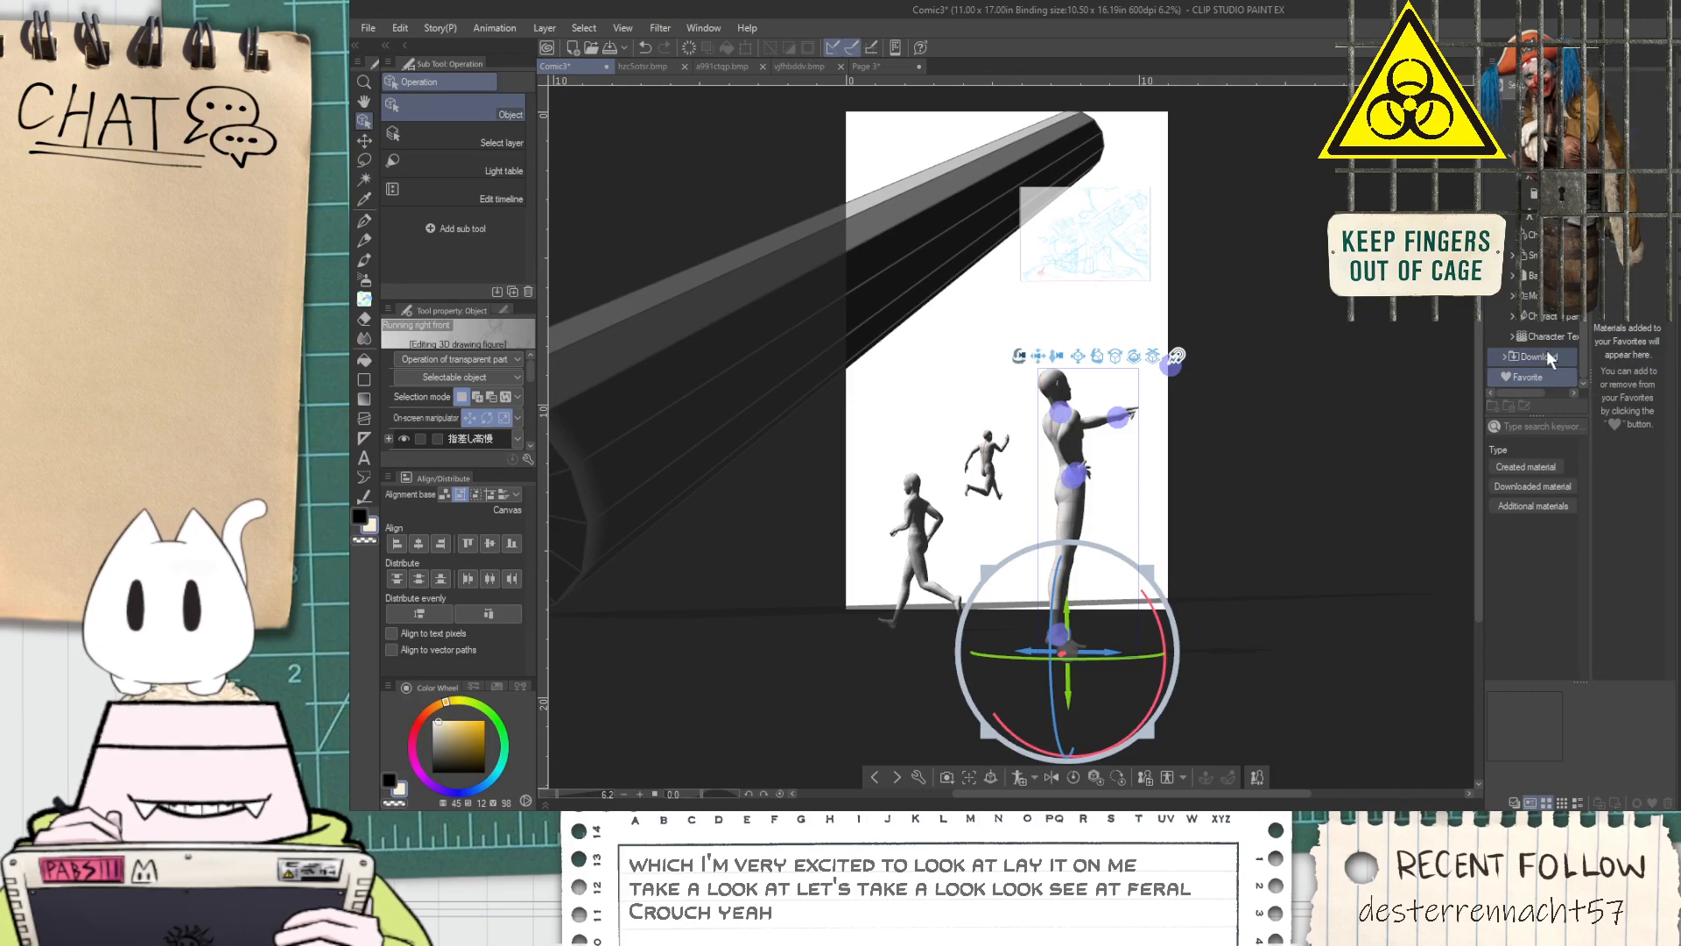
pyautogui.click(1546, 352)
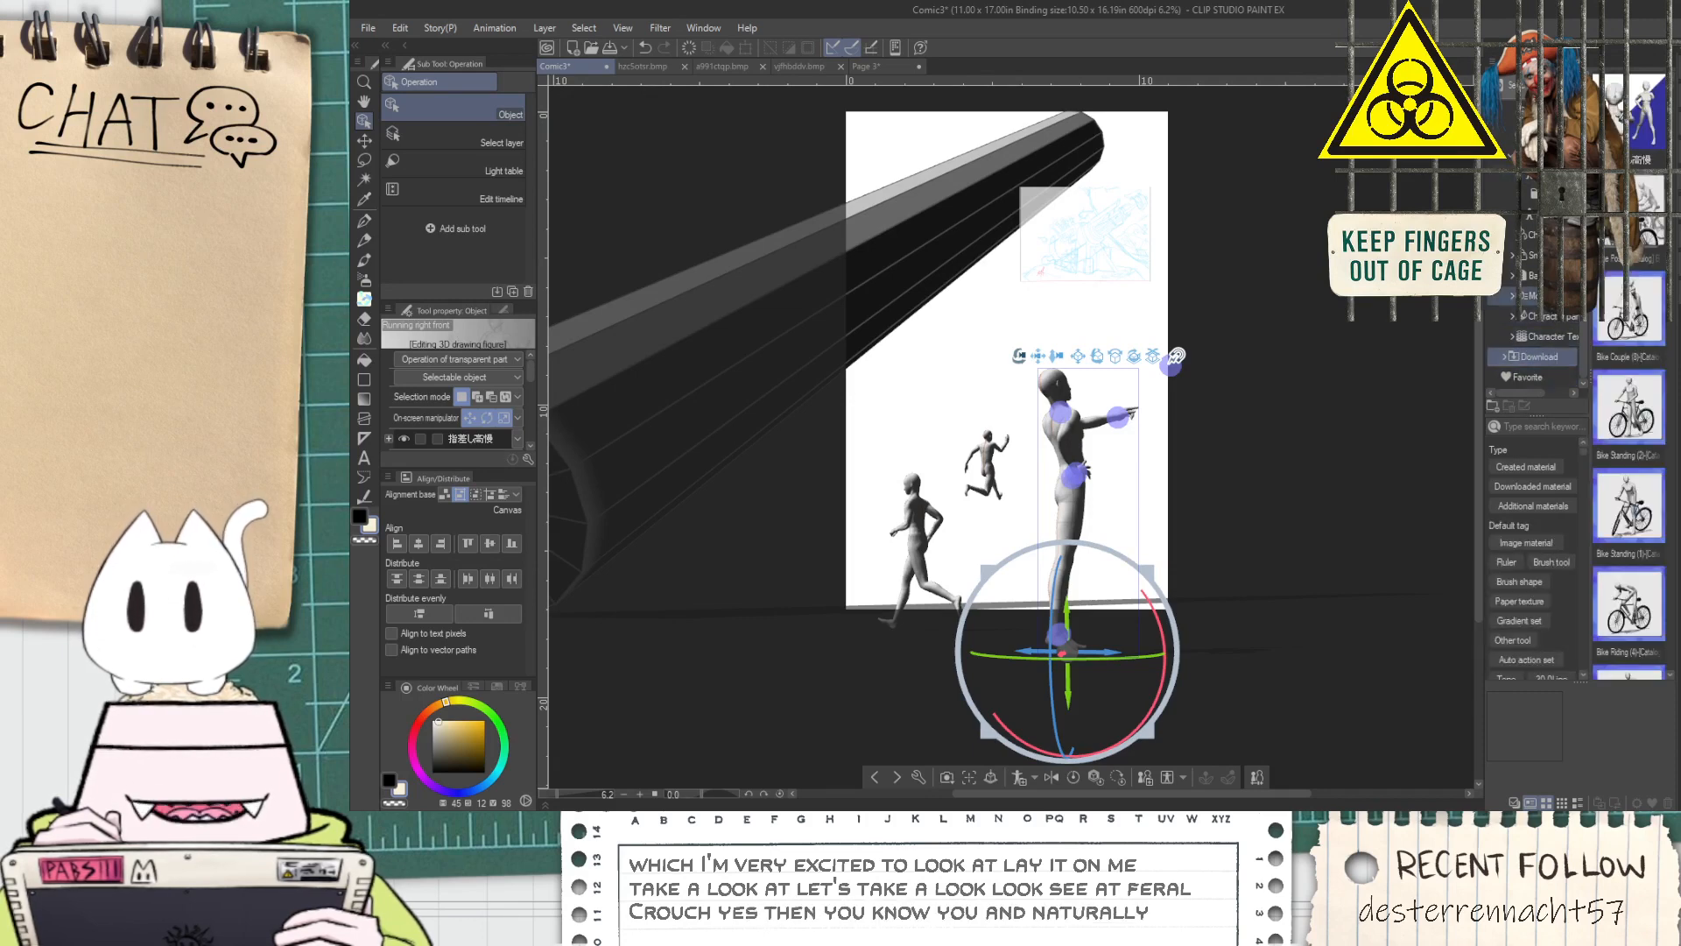
# Reload the Download materials and add the Feral Crouch pose as a new figure between the runner and the pointing figure
pyautogui.scroll(2, 1532, 203)
pyautogui.scroll(-2, 1533, 202)
pyautogui.click(1554, 336)
pyautogui.click(1549, 360)
pyautogui.click(1635, 113)
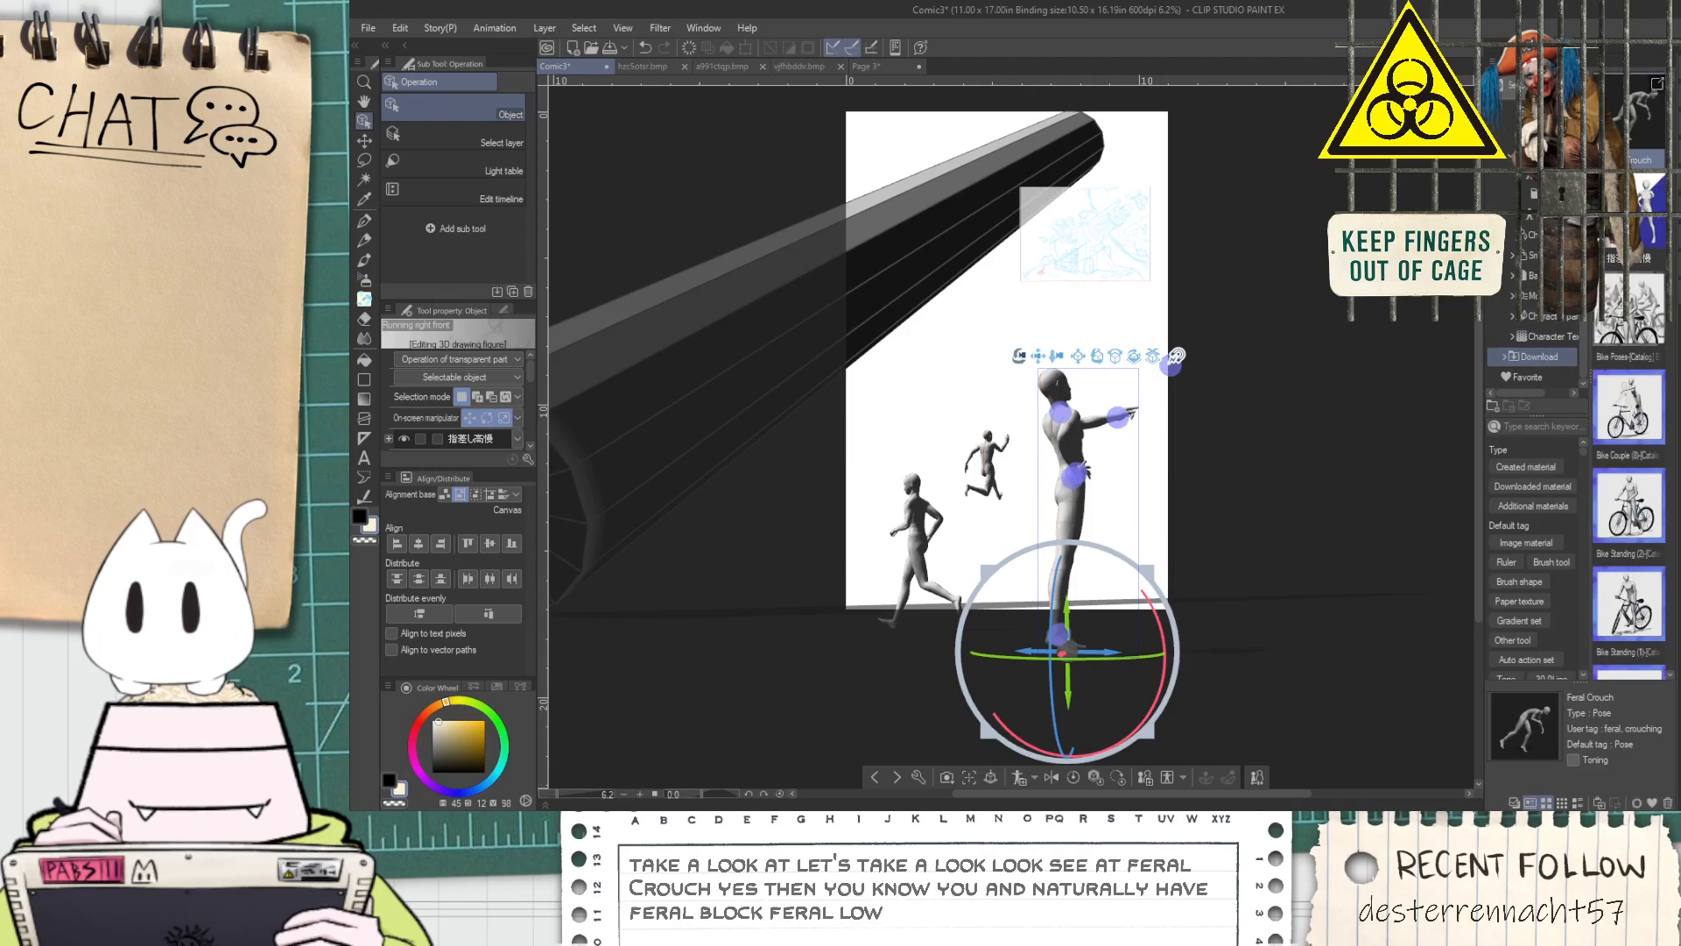
pyautogui.moveTo(985, 576); pyautogui.dragTo(988, 560)
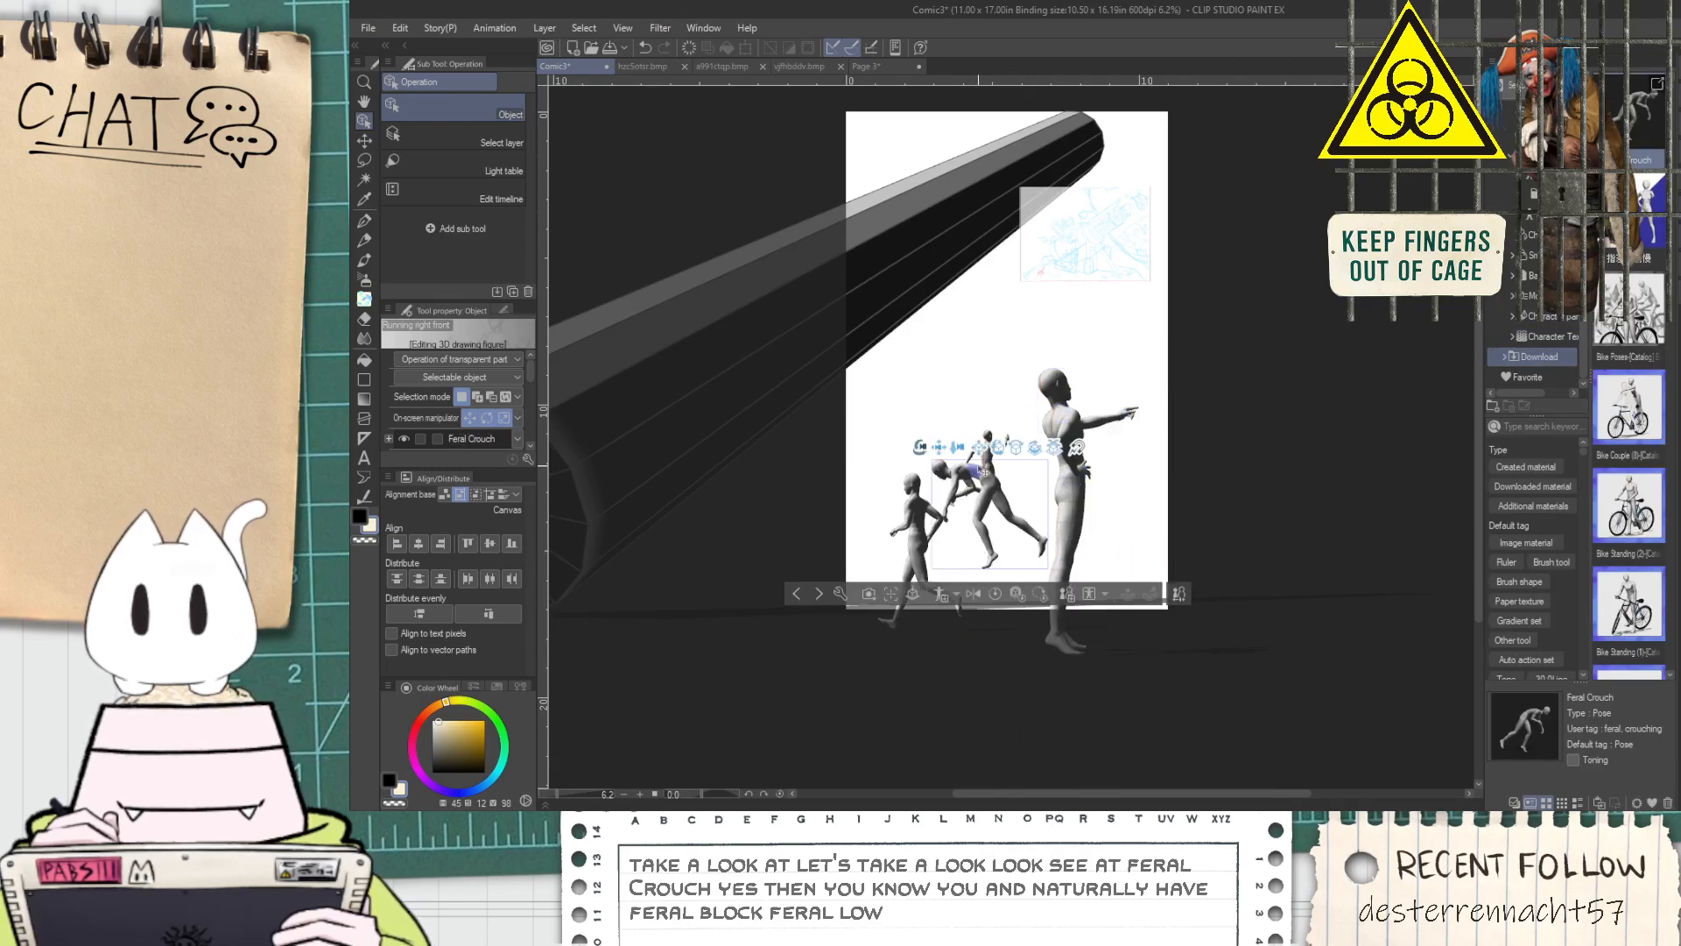
pyautogui.moveTo(1042, 279); pyautogui.dragTo(1182, 312)
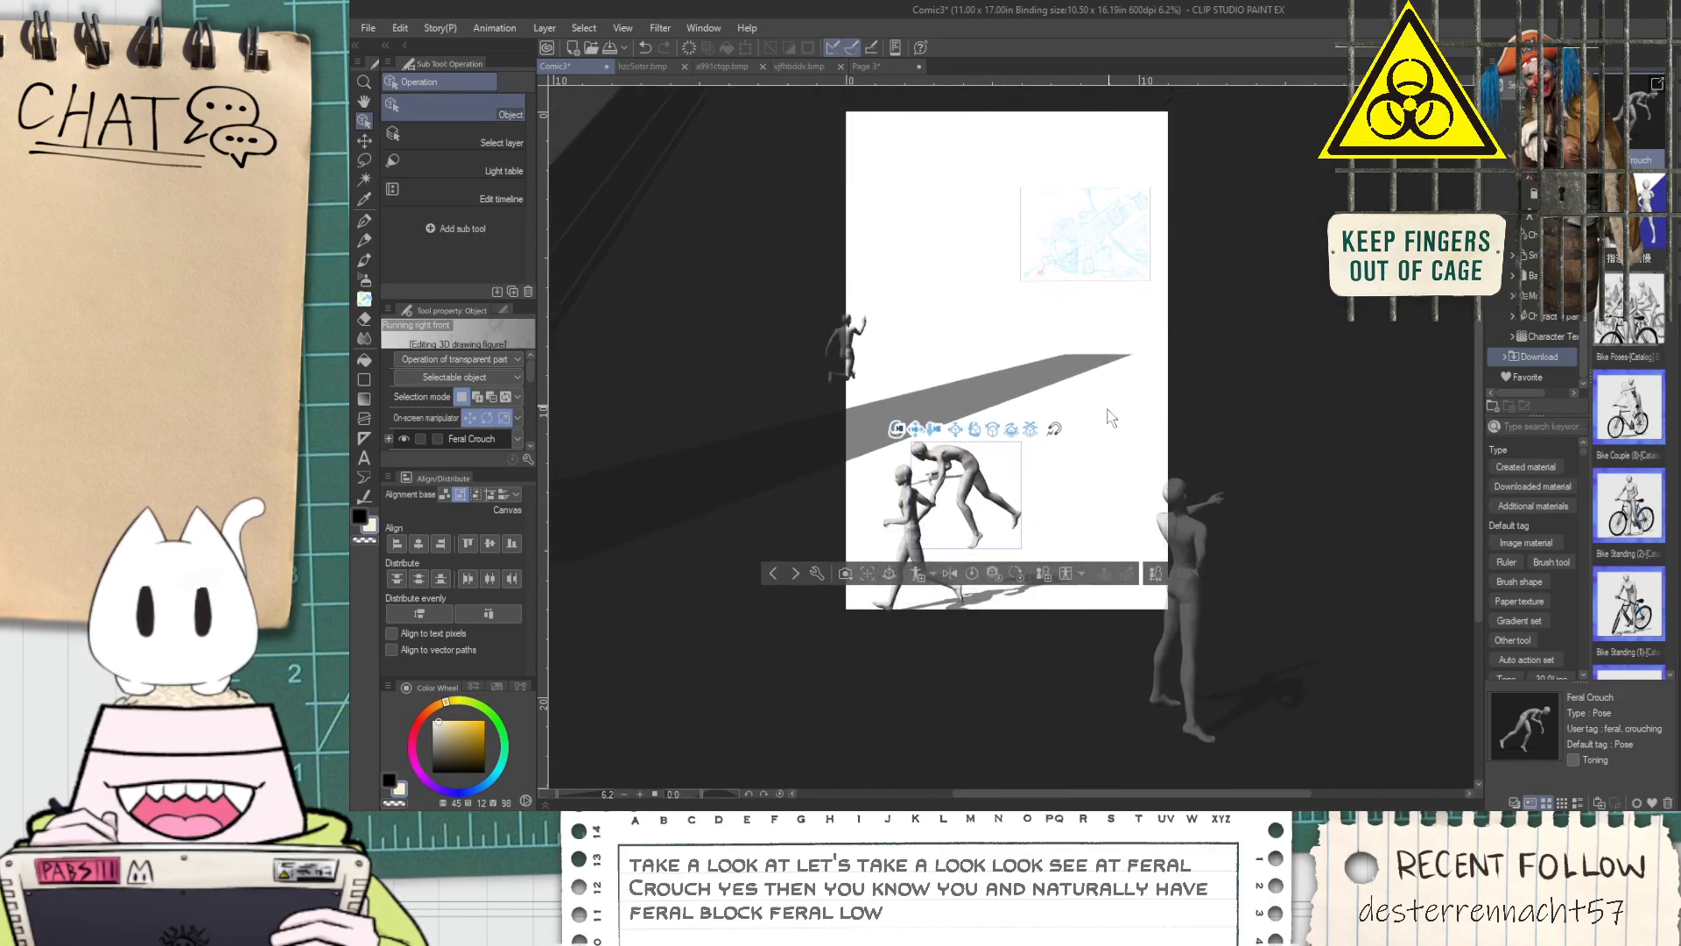
pyautogui.moveTo(1075, 444); pyautogui.dragTo(1034, 406)
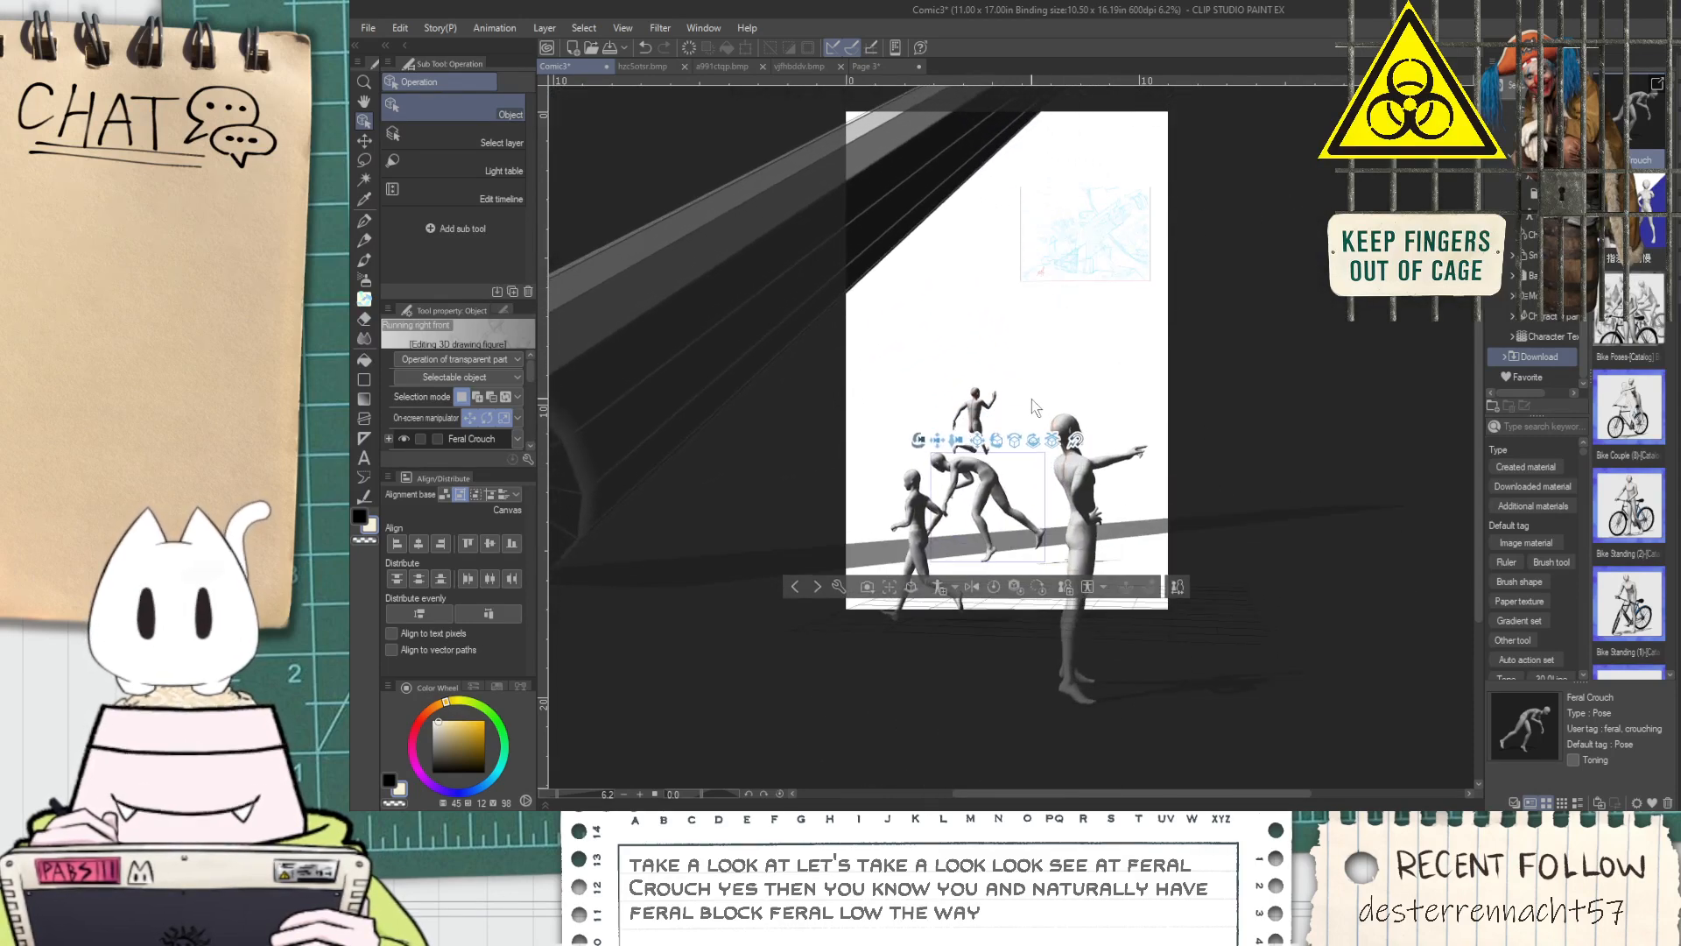
pyautogui.hotkey('ctrl', 'z')
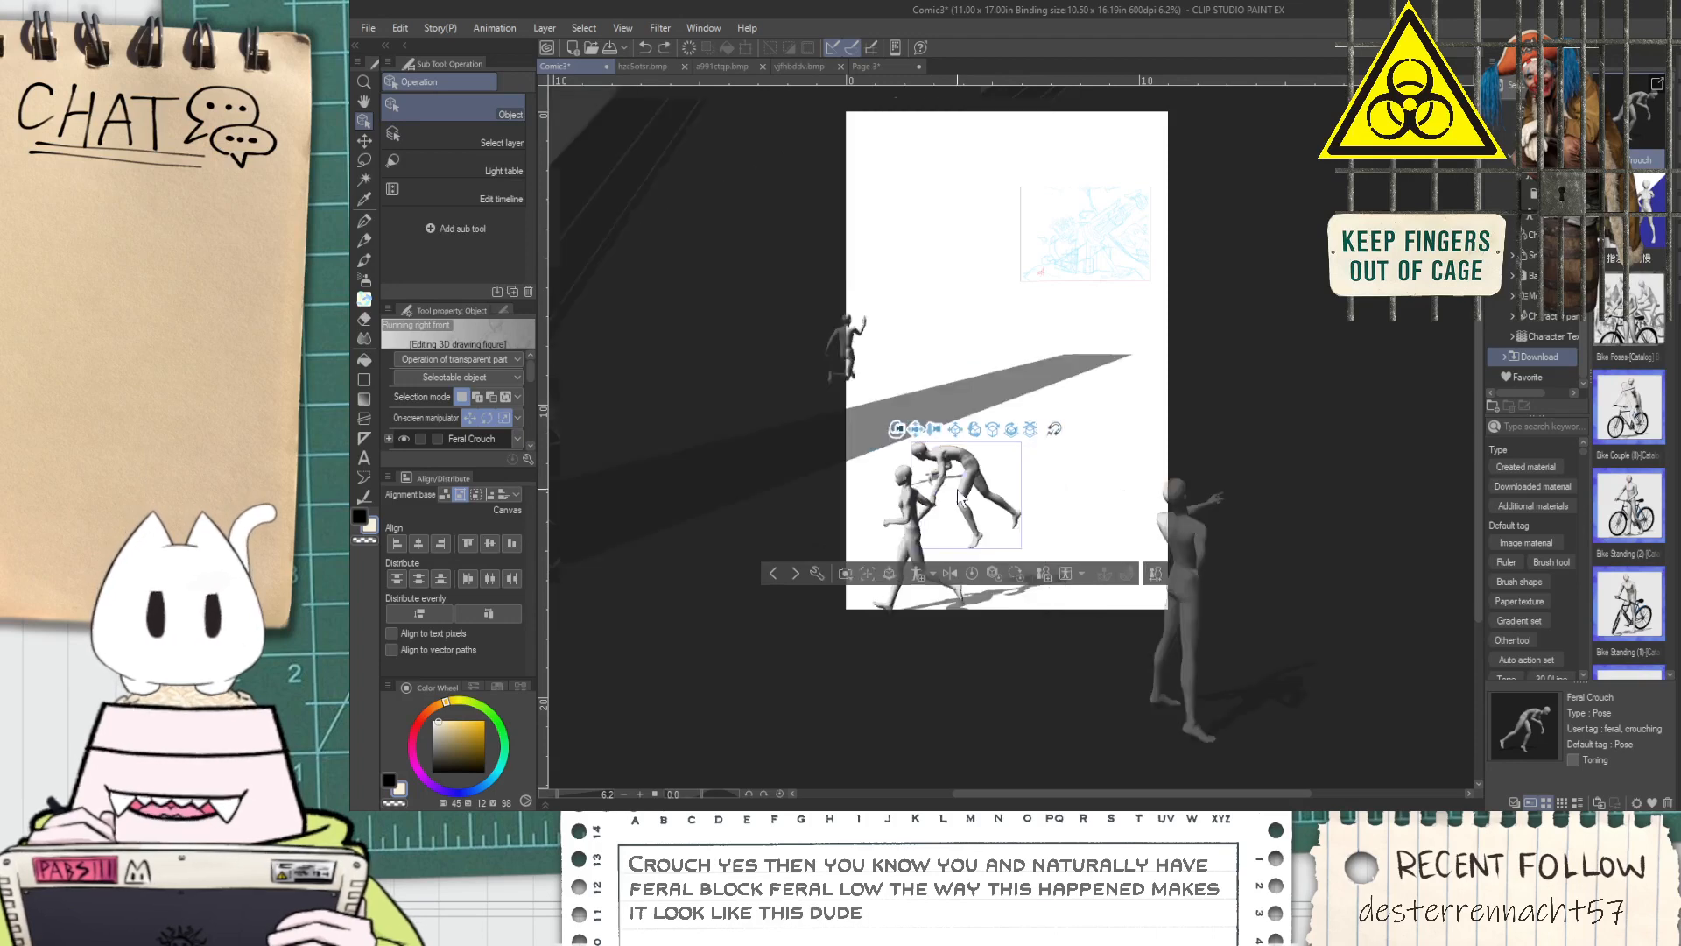
pyautogui.hotkey('ctrl', 'y')
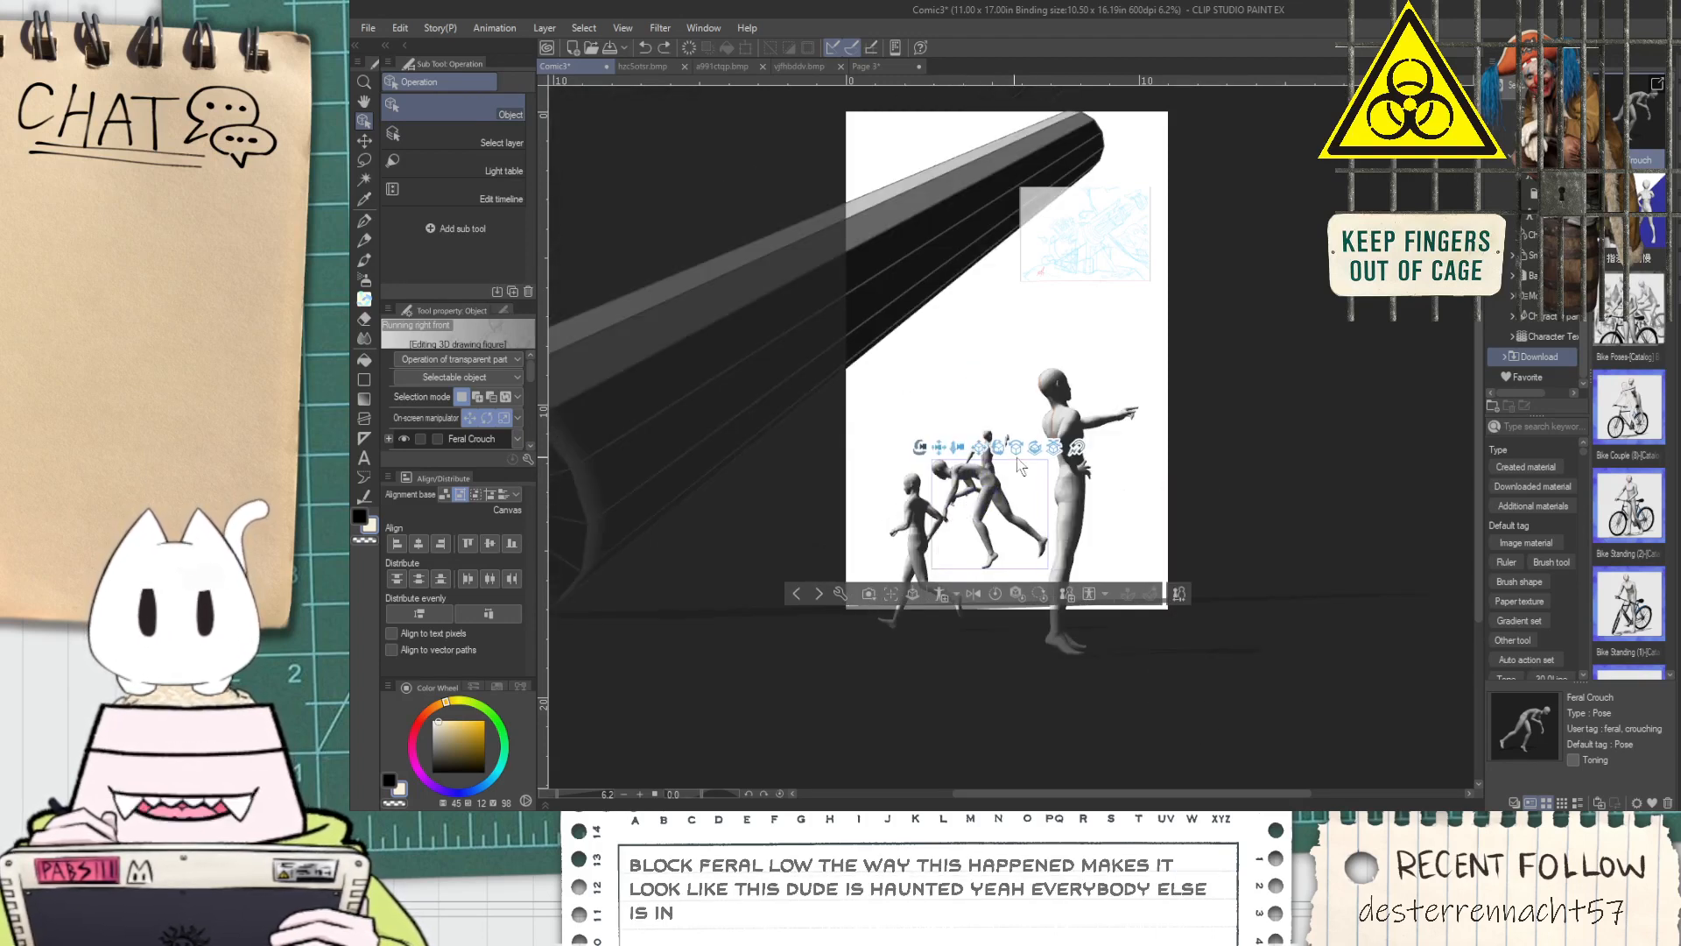
# Move the Feral Crouch figure up above the runners, clear of the other figures
pyautogui.moveTo(1056, 449); pyautogui.dragTo(944, 425)
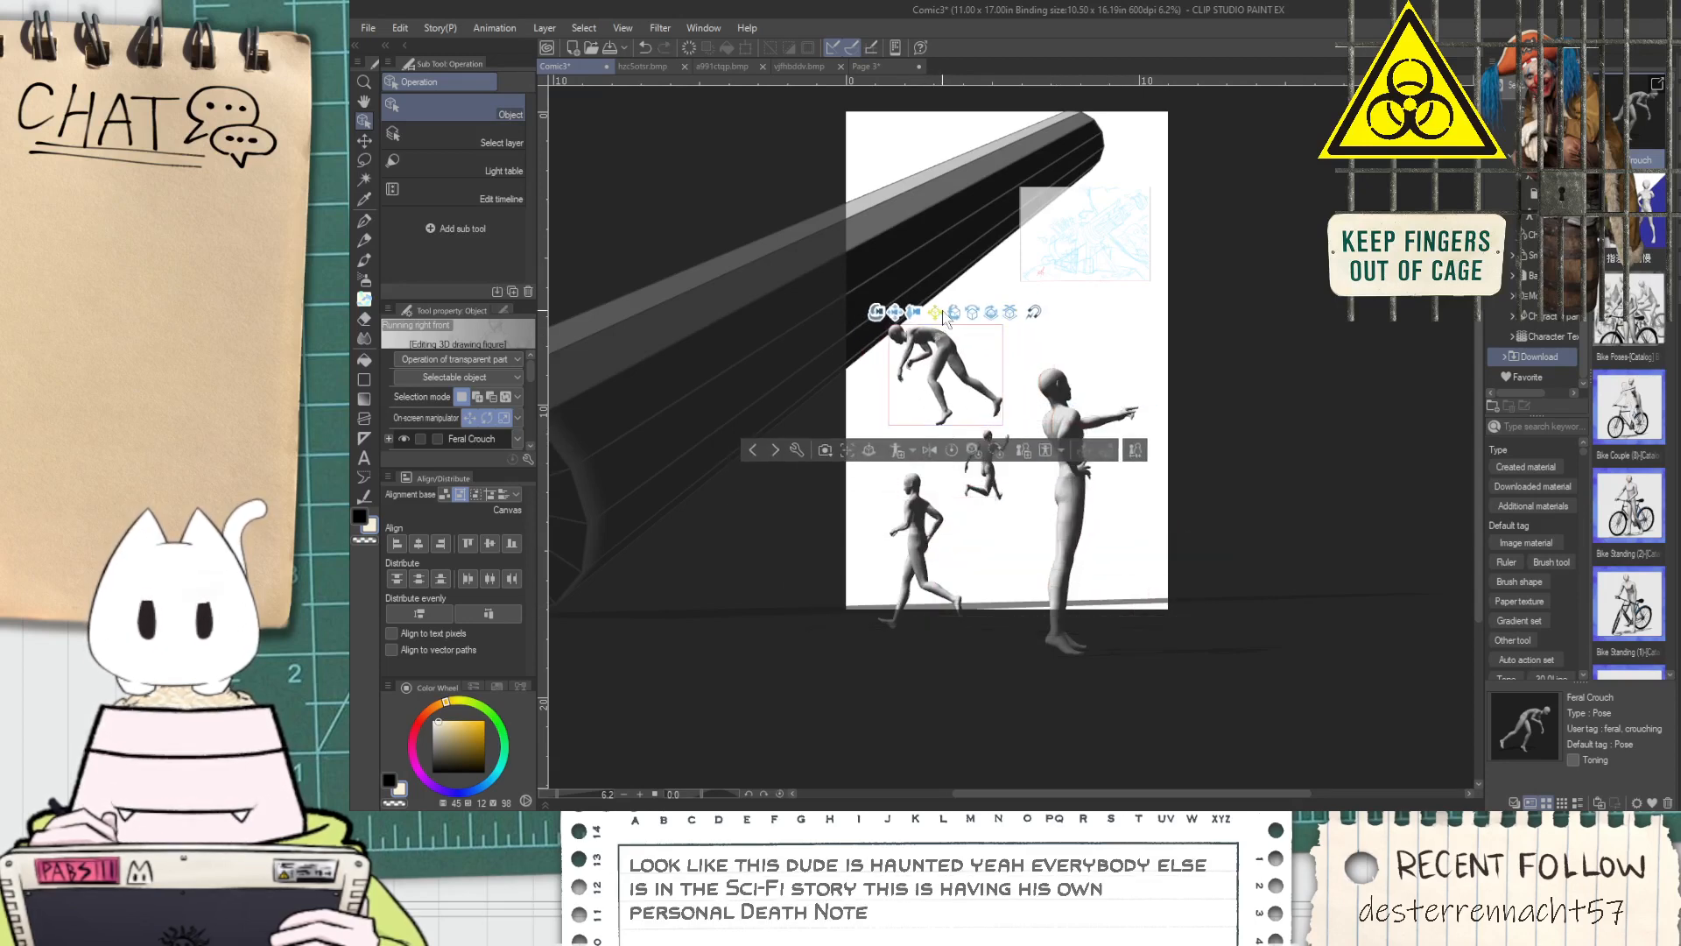
pyautogui.moveTo(942, 312); pyautogui.dragTo(923, 296)
pyautogui.moveTo(1132, 267); pyautogui.dragTo(986, 478)
pyautogui.moveTo(947, 233); pyautogui.dragTo(901, 240)
pyautogui.click(905, 194)
pyautogui.moveTo(1028, 208); pyautogui.dragTo(944, 194)
pyautogui.moveTo(1006, 398); pyautogui.dragTo(978, 265)
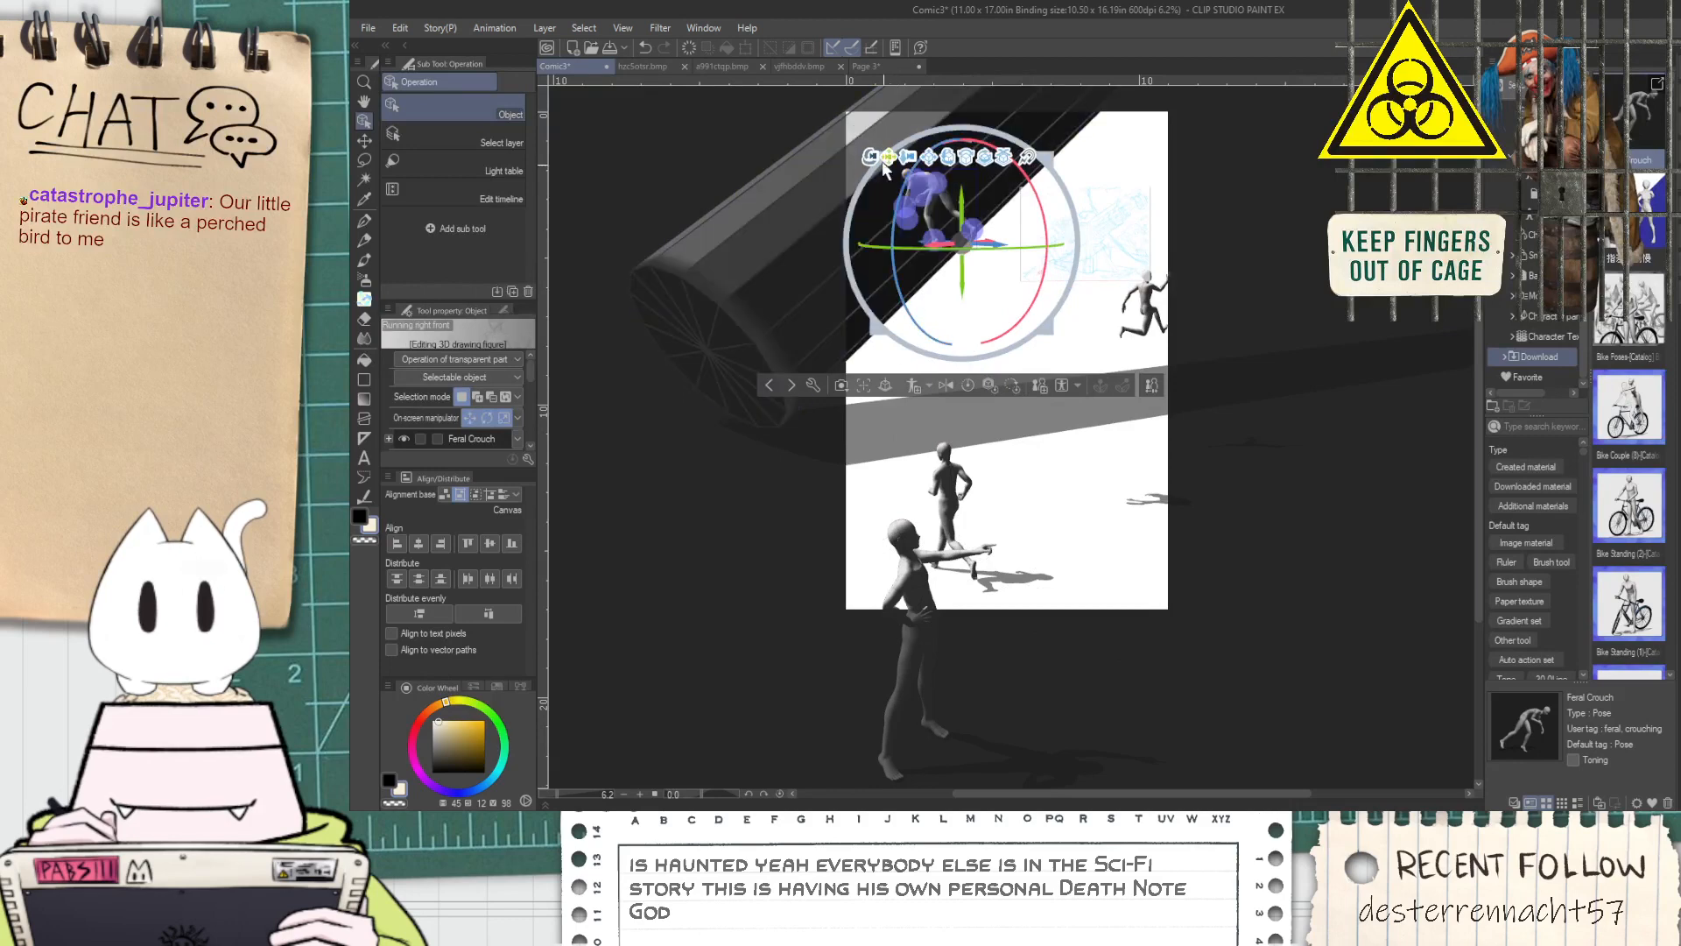
# Swing the Feral Crouch figure's trailing leg forward at the hip so it hangs beside the other leg
pyautogui.moveTo(889, 158); pyautogui.dragTo(958, 320)
pyautogui.scroll(4, 958, 320)
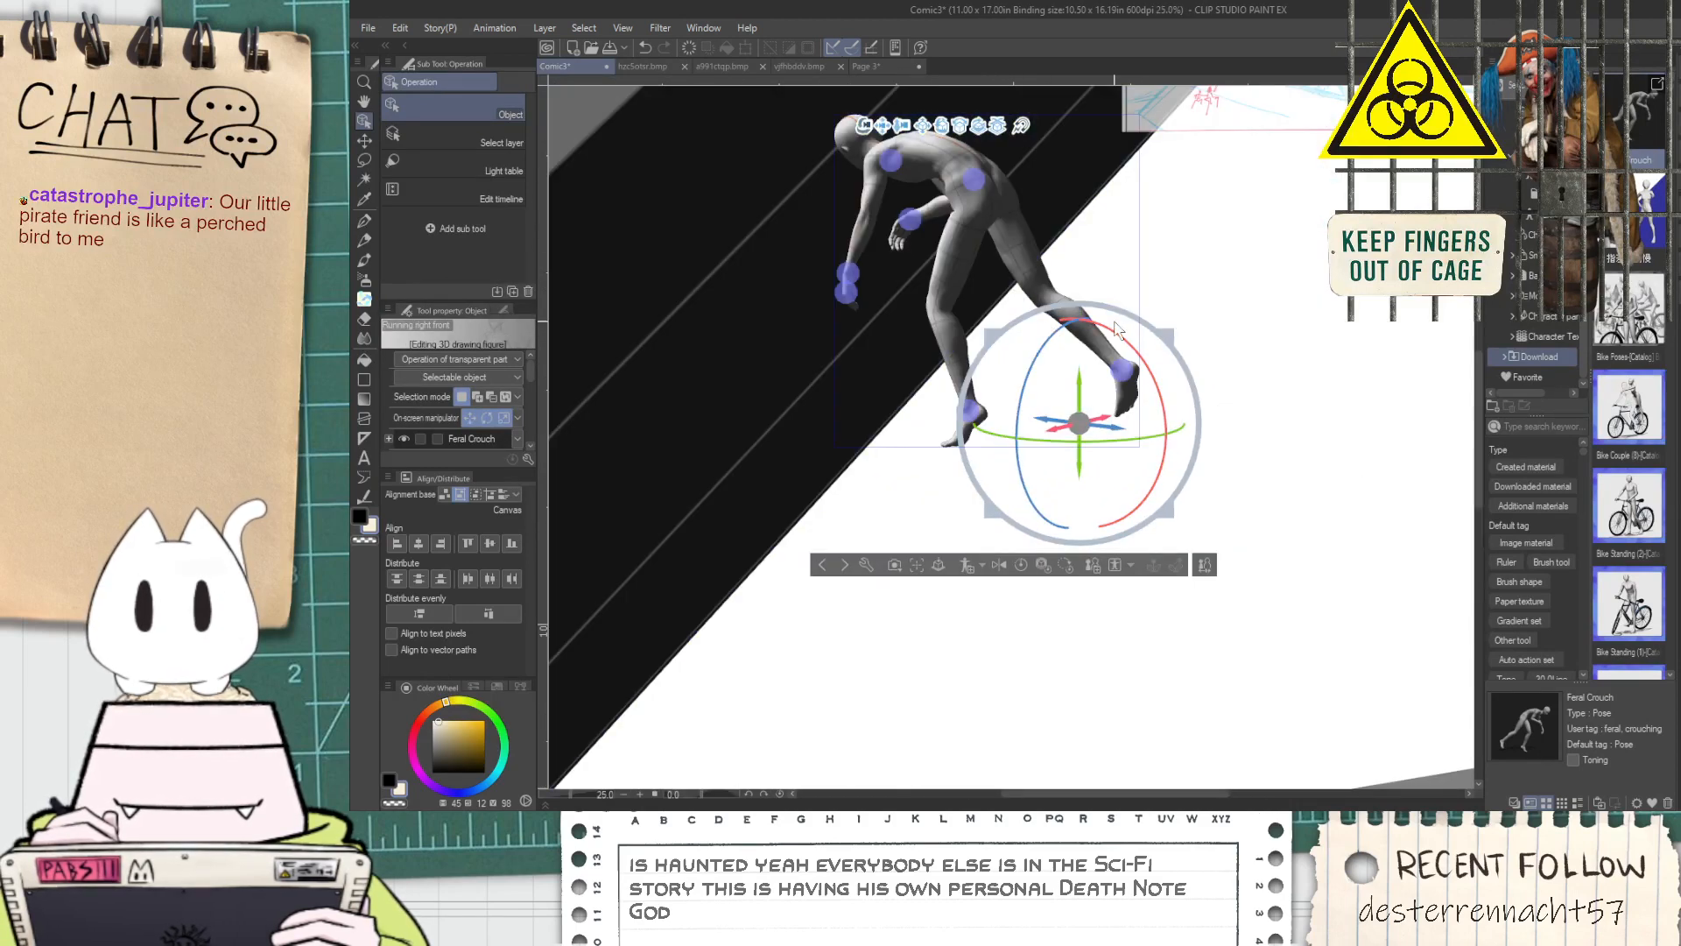
pyautogui.click(1038, 293)
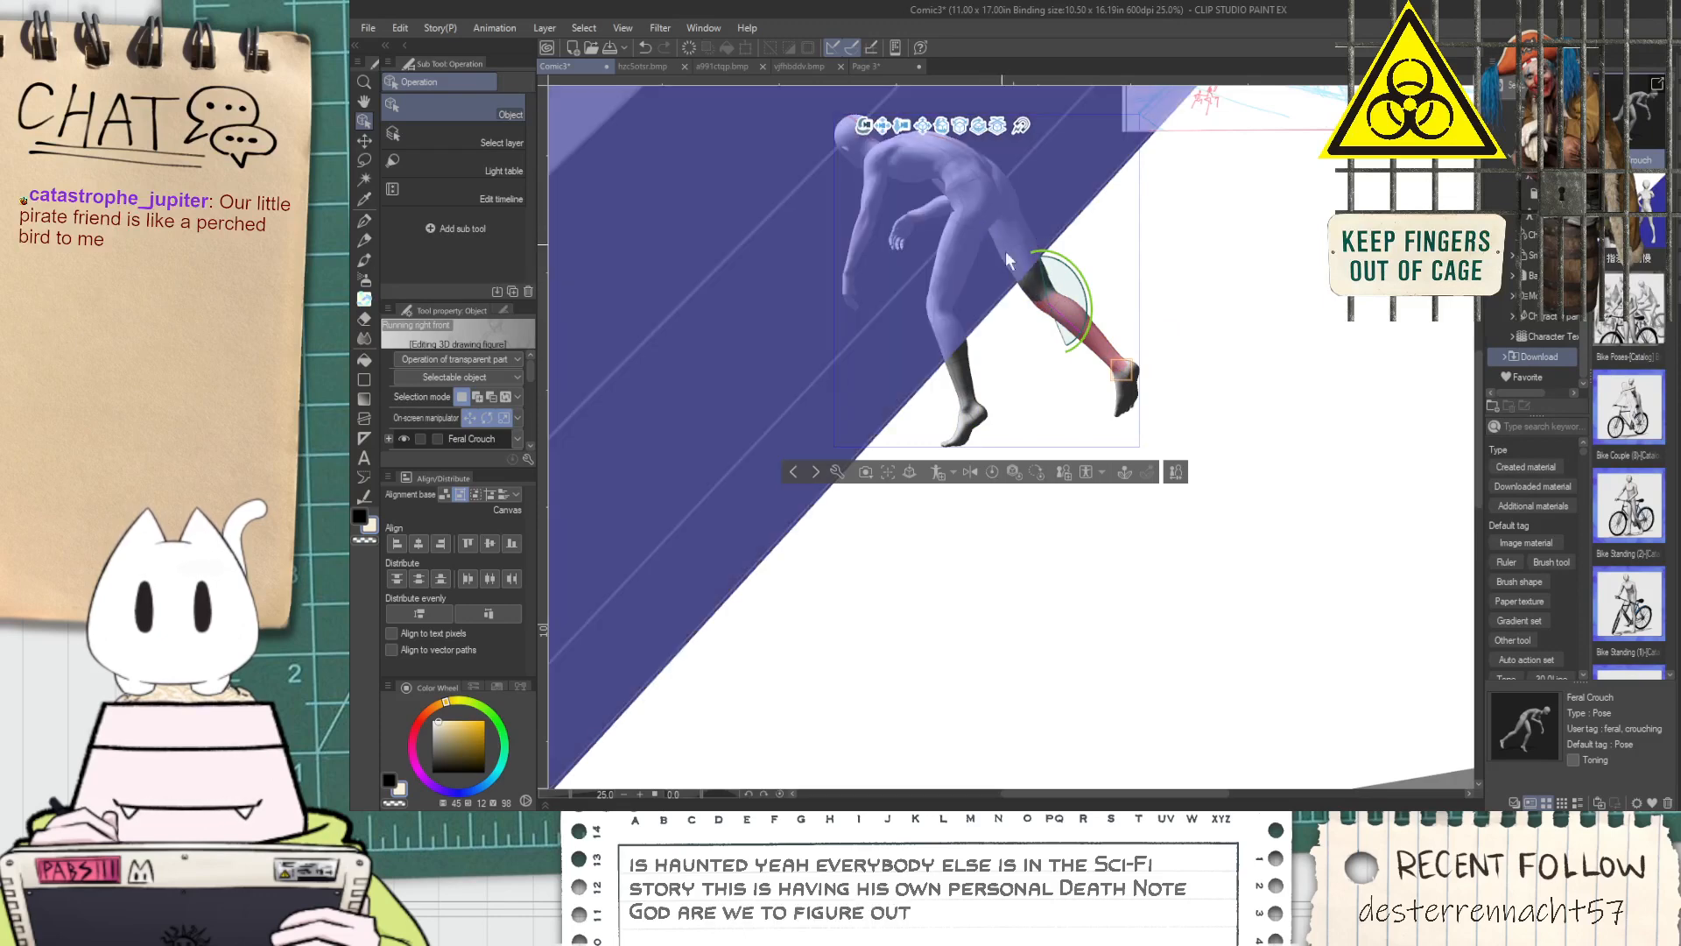
pyautogui.moveTo(865, 126); pyautogui.dragTo(913, 145)
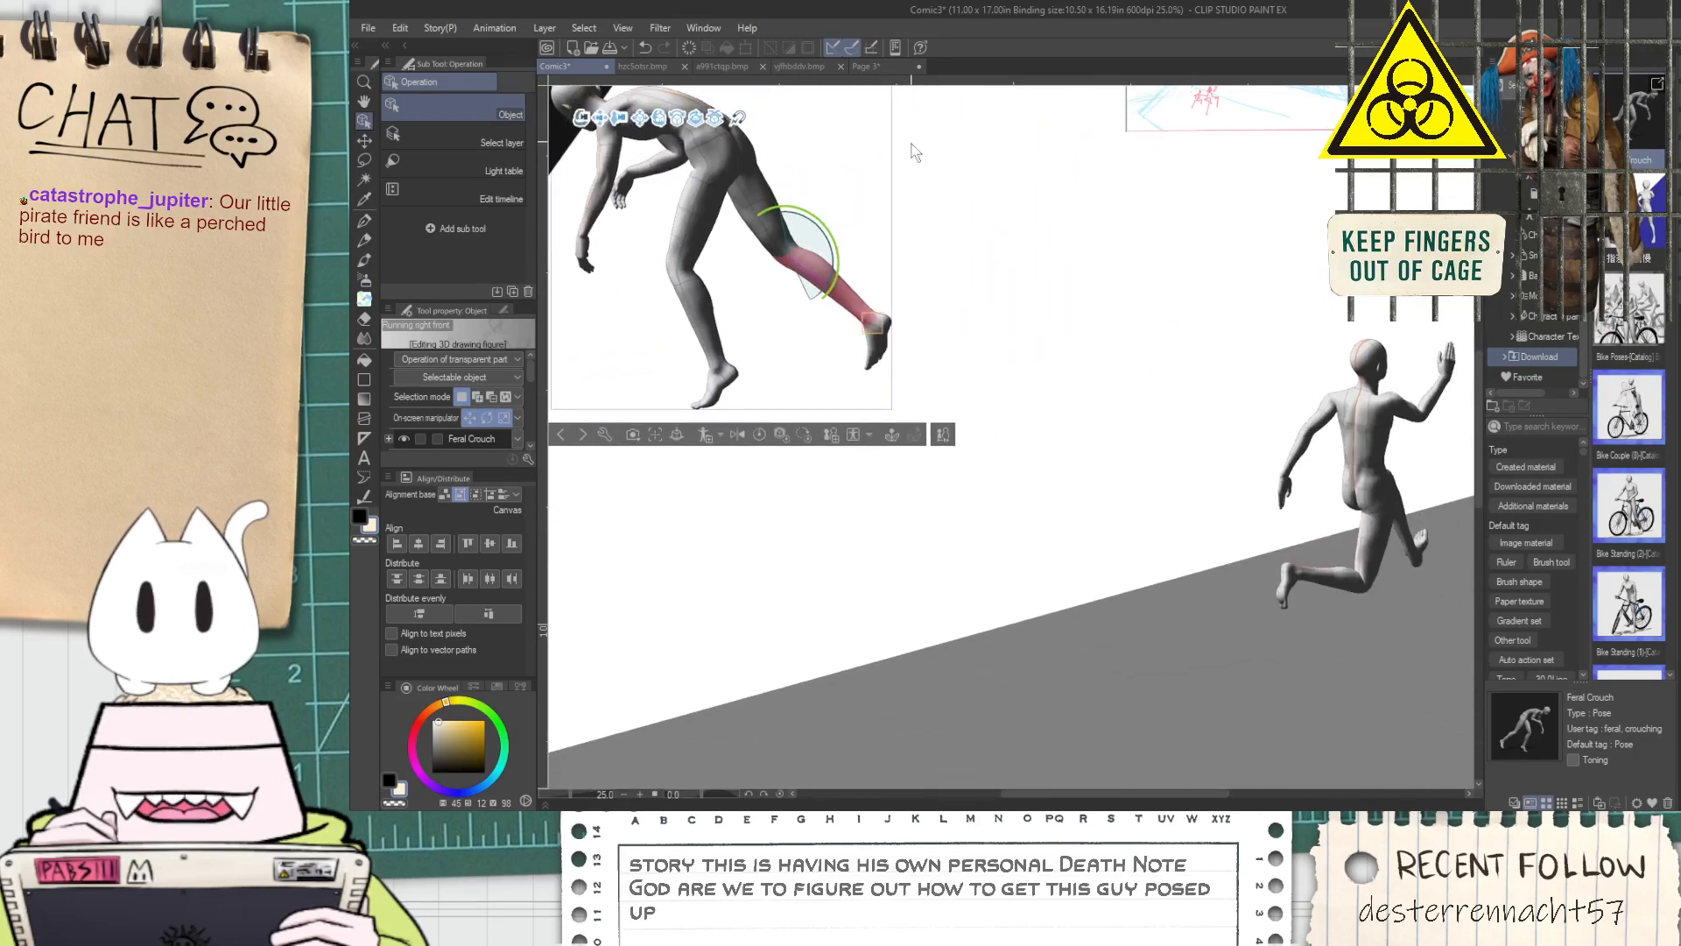
pyautogui.click(610, 116)
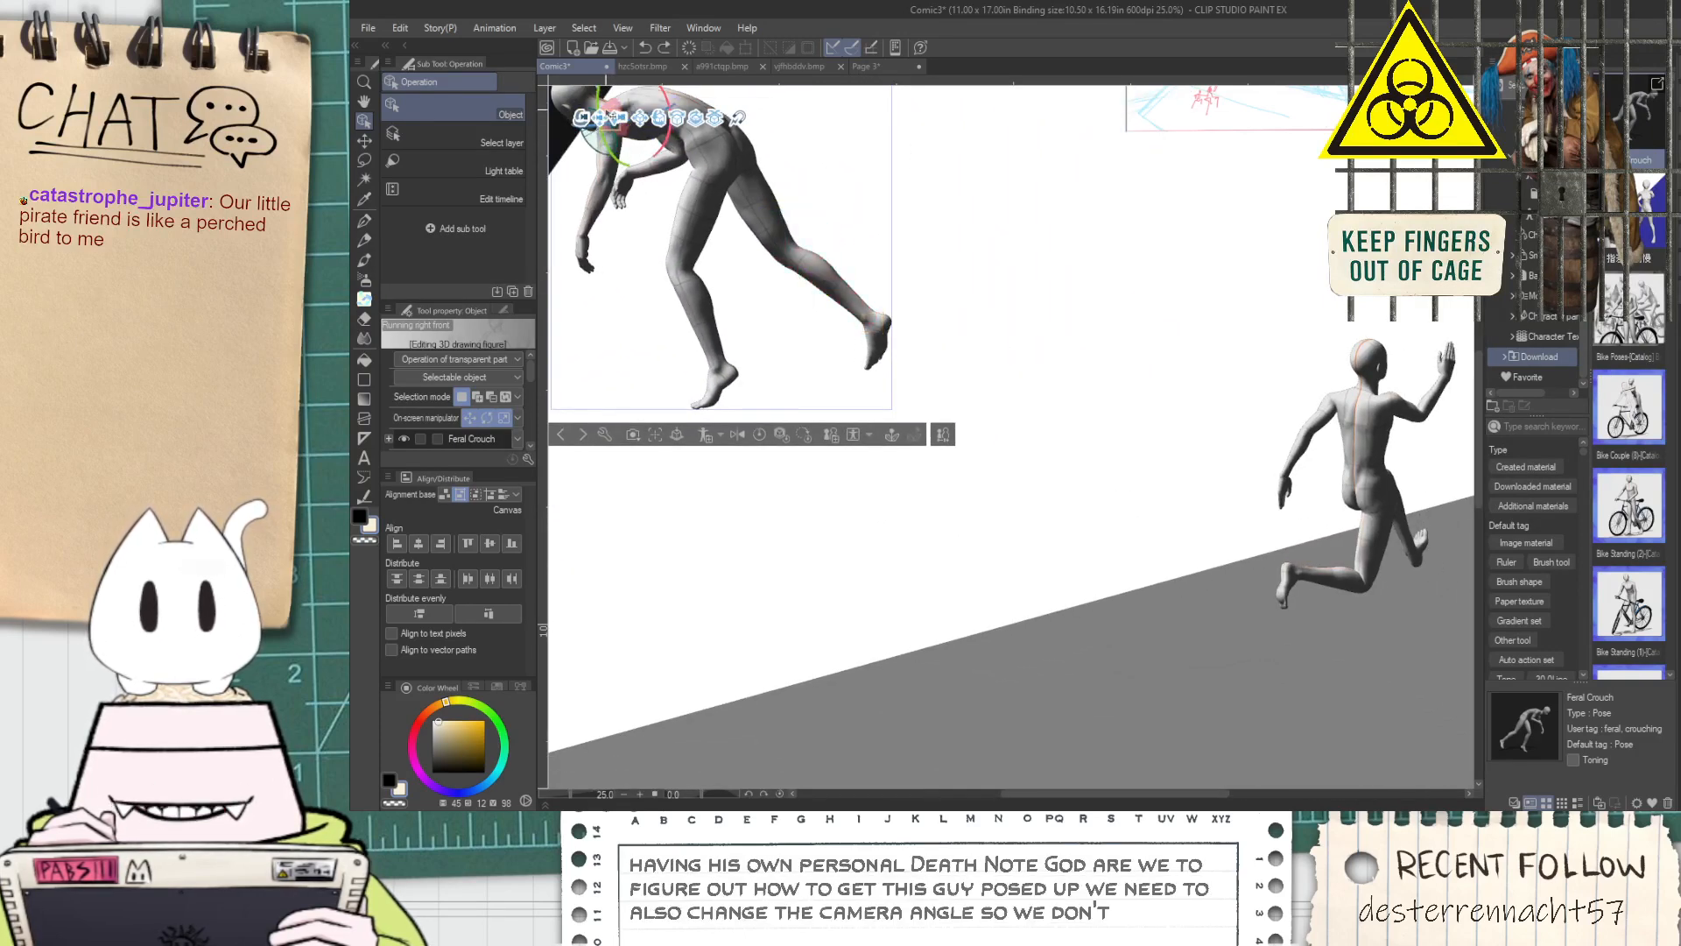
pyautogui.moveTo(610, 116); pyautogui.dragTo(924, 333)
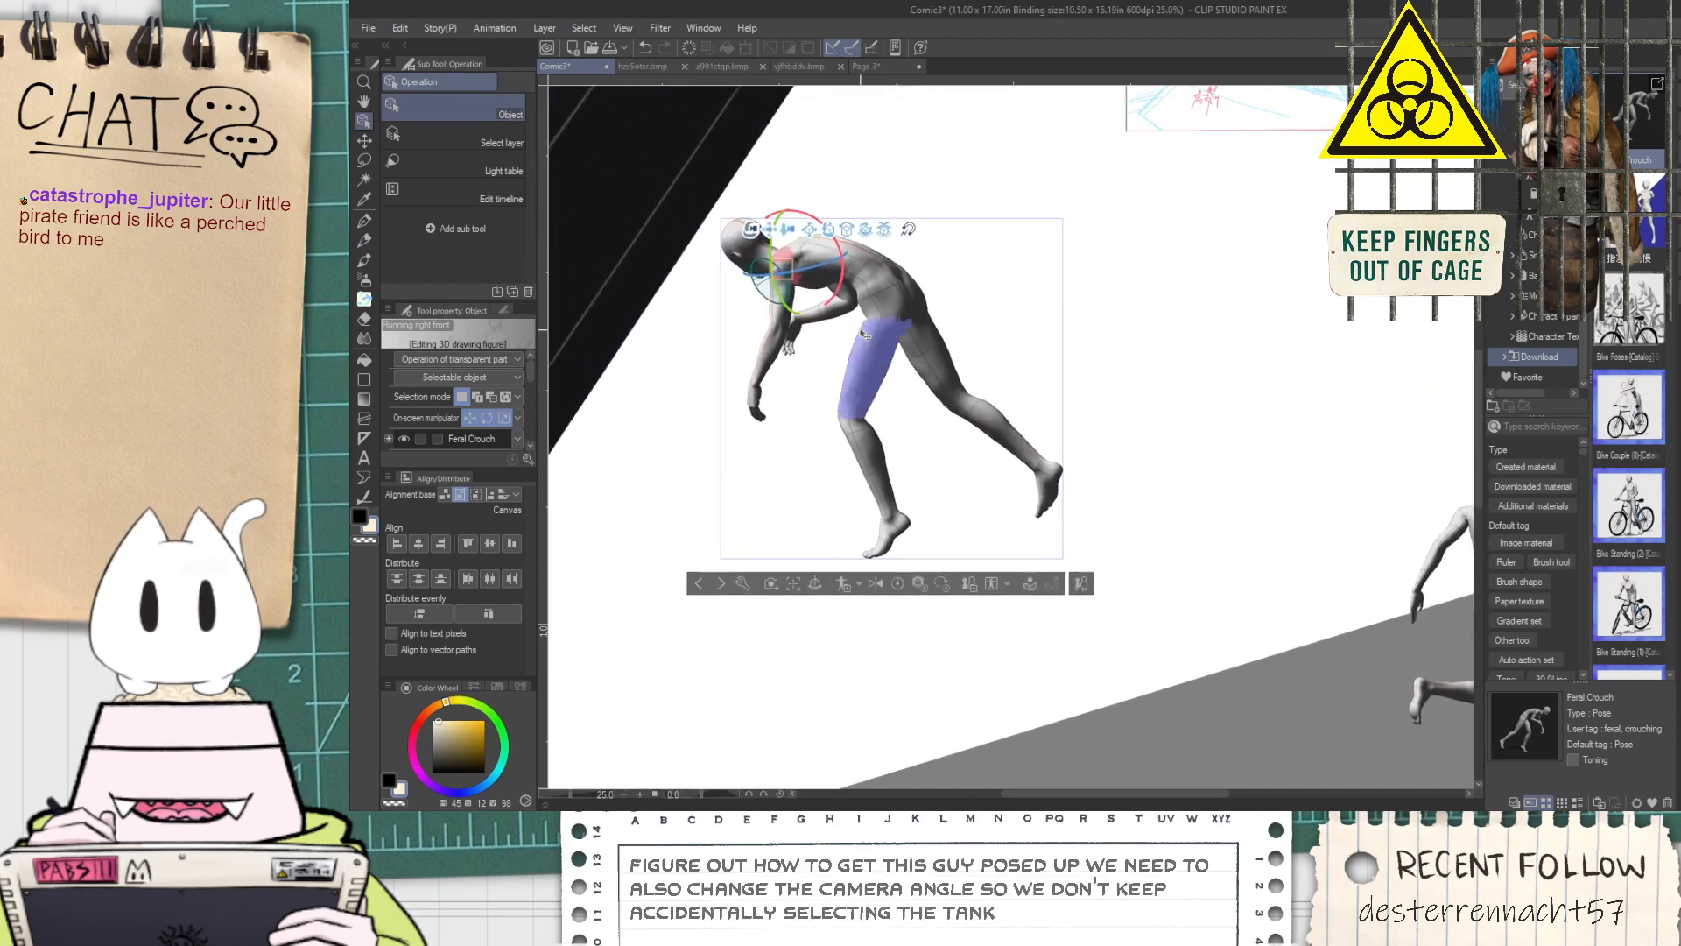
pyautogui.click(933, 340)
pyautogui.click(939, 348)
pyautogui.click(944, 354)
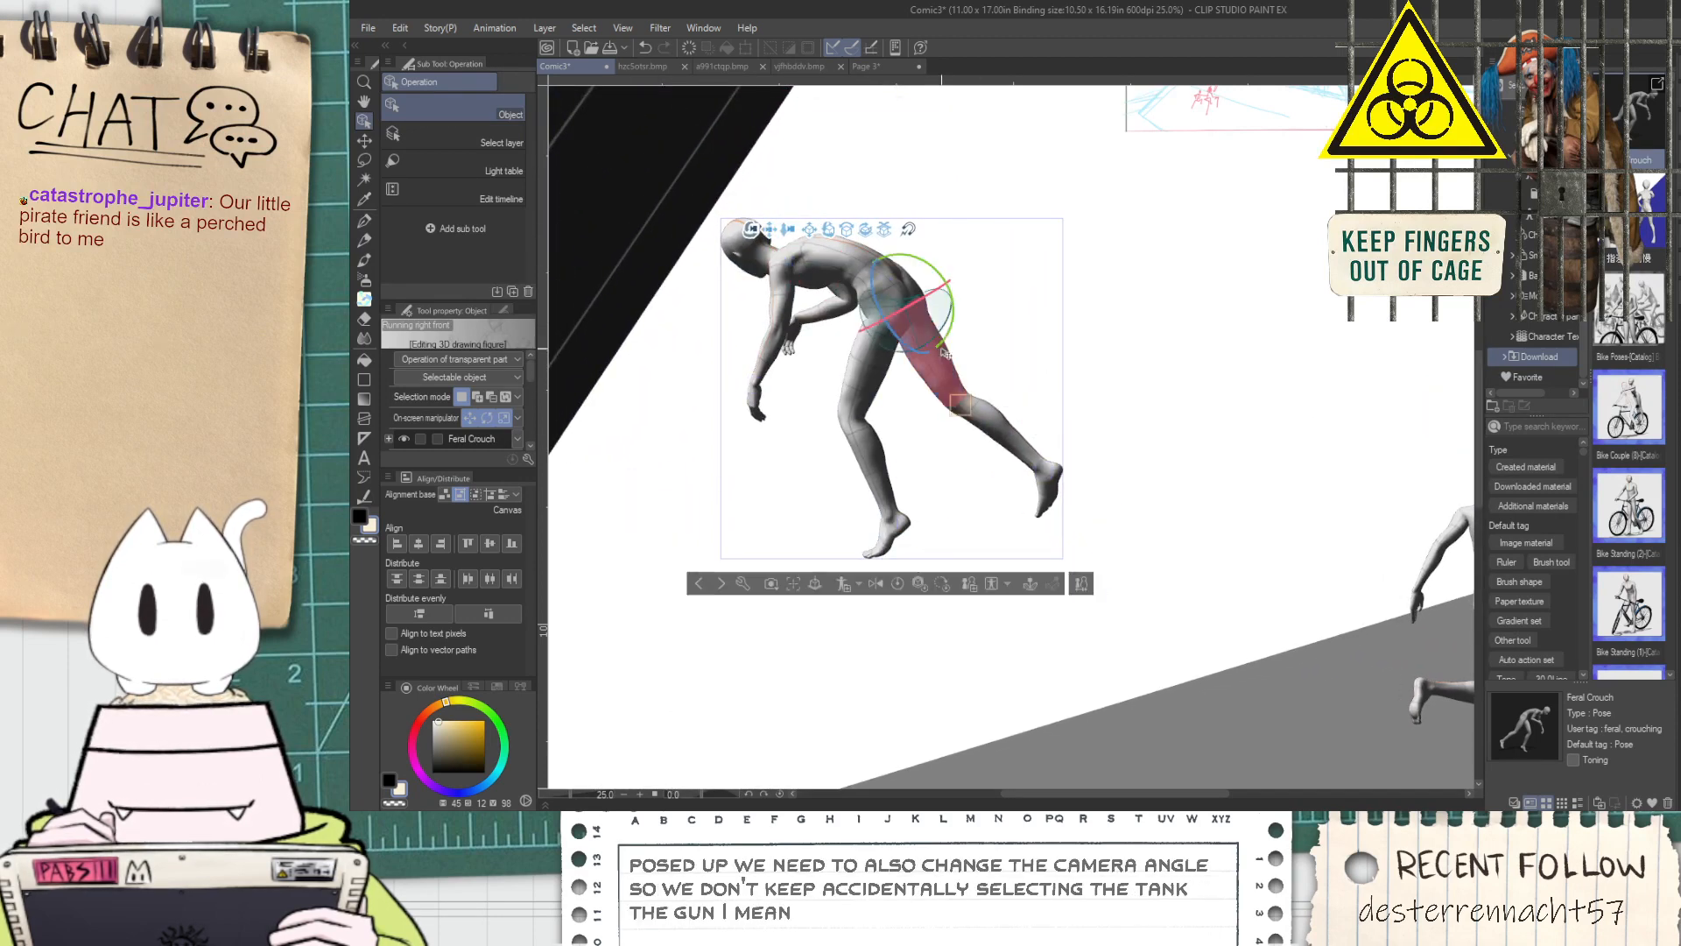
pyautogui.click(944, 354)
pyautogui.moveTo(944, 354); pyautogui.dragTo(889, 434)
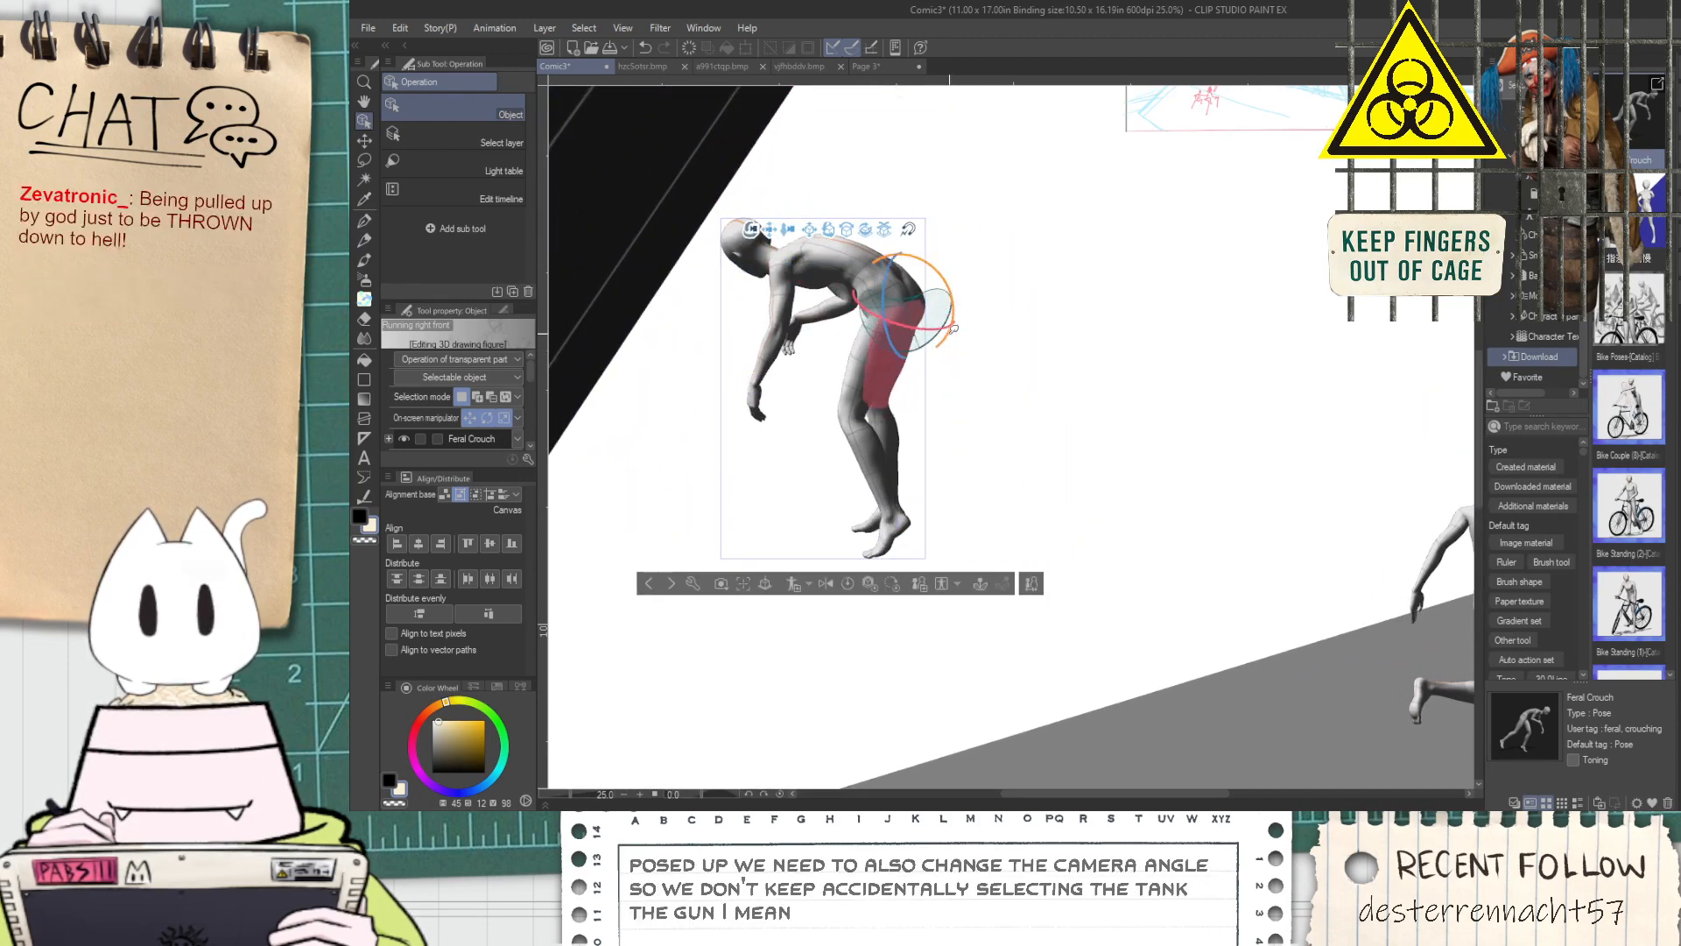
pyautogui.click(889, 440)
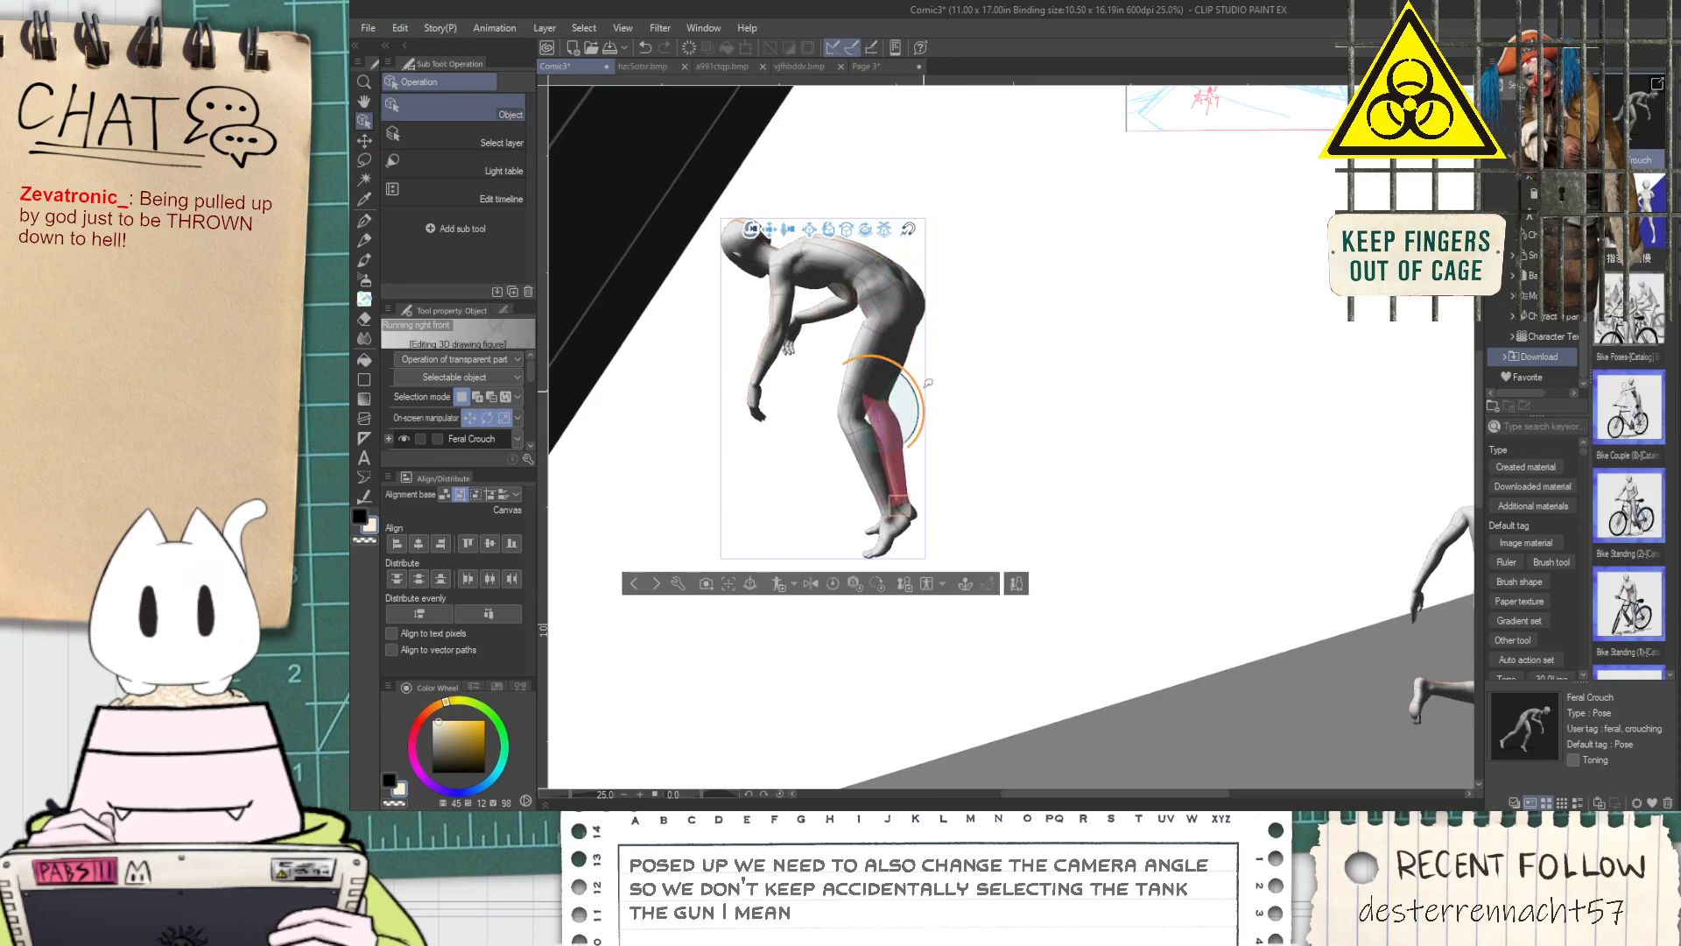
# Rotate both thighs of the Feral Crouch figure at the hips so the two legs trail back together
pyautogui.click(897, 294)
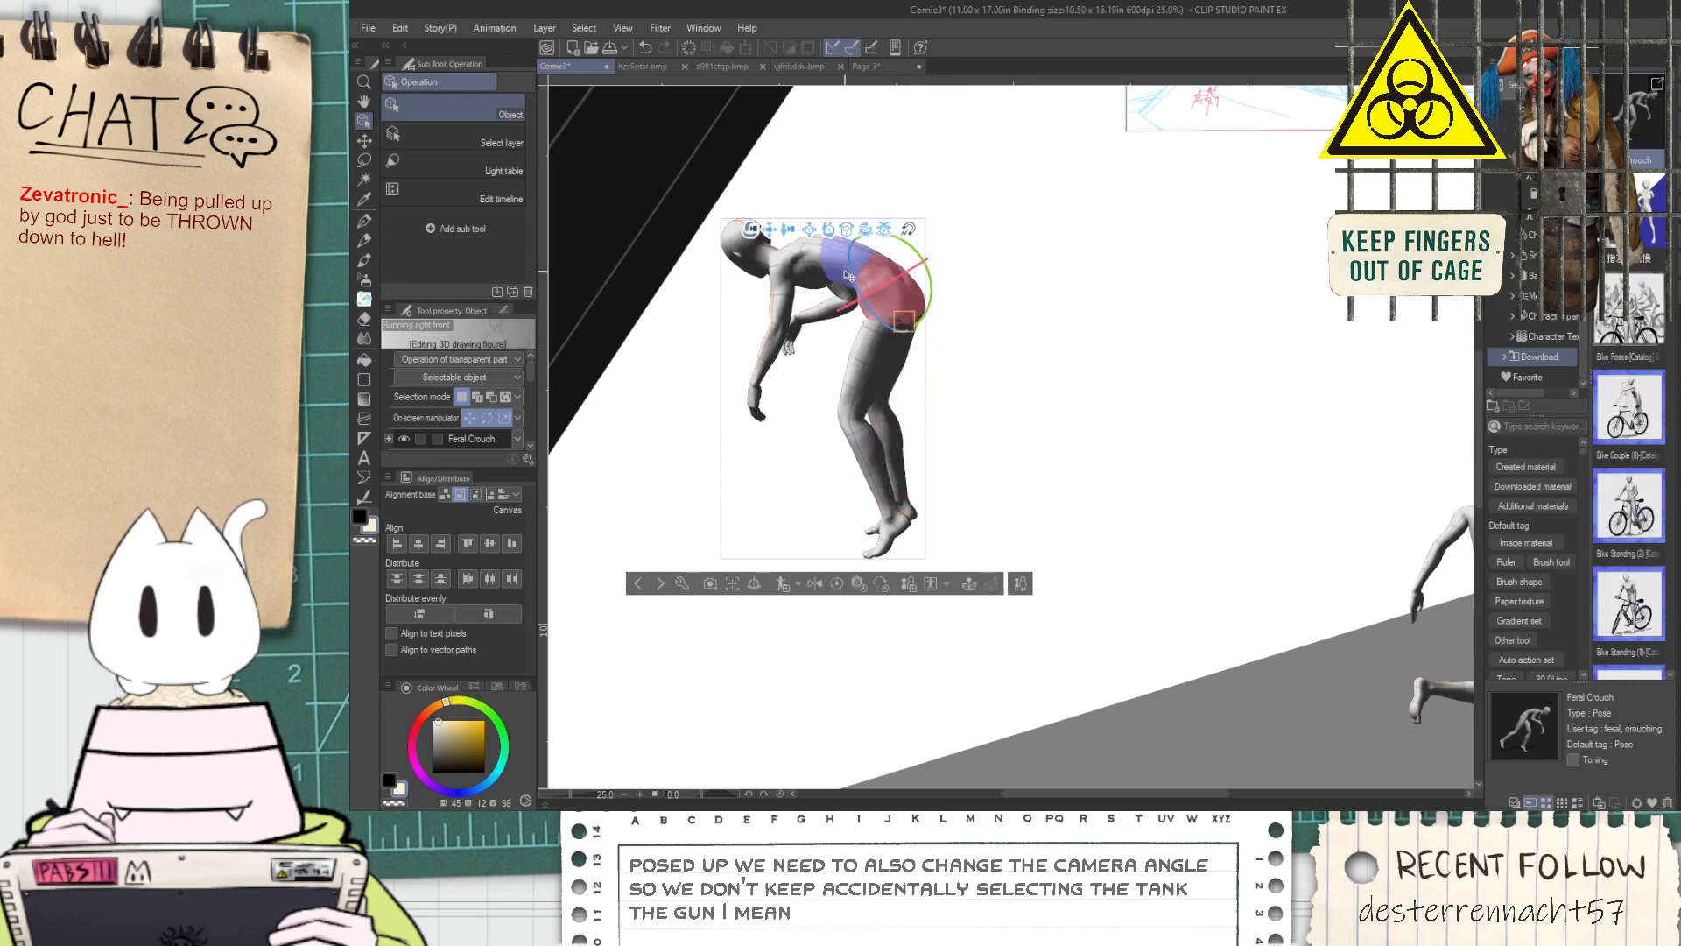
pyautogui.click(868, 333)
pyautogui.moveTo(936, 297); pyautogui.dragTo(926, 277)
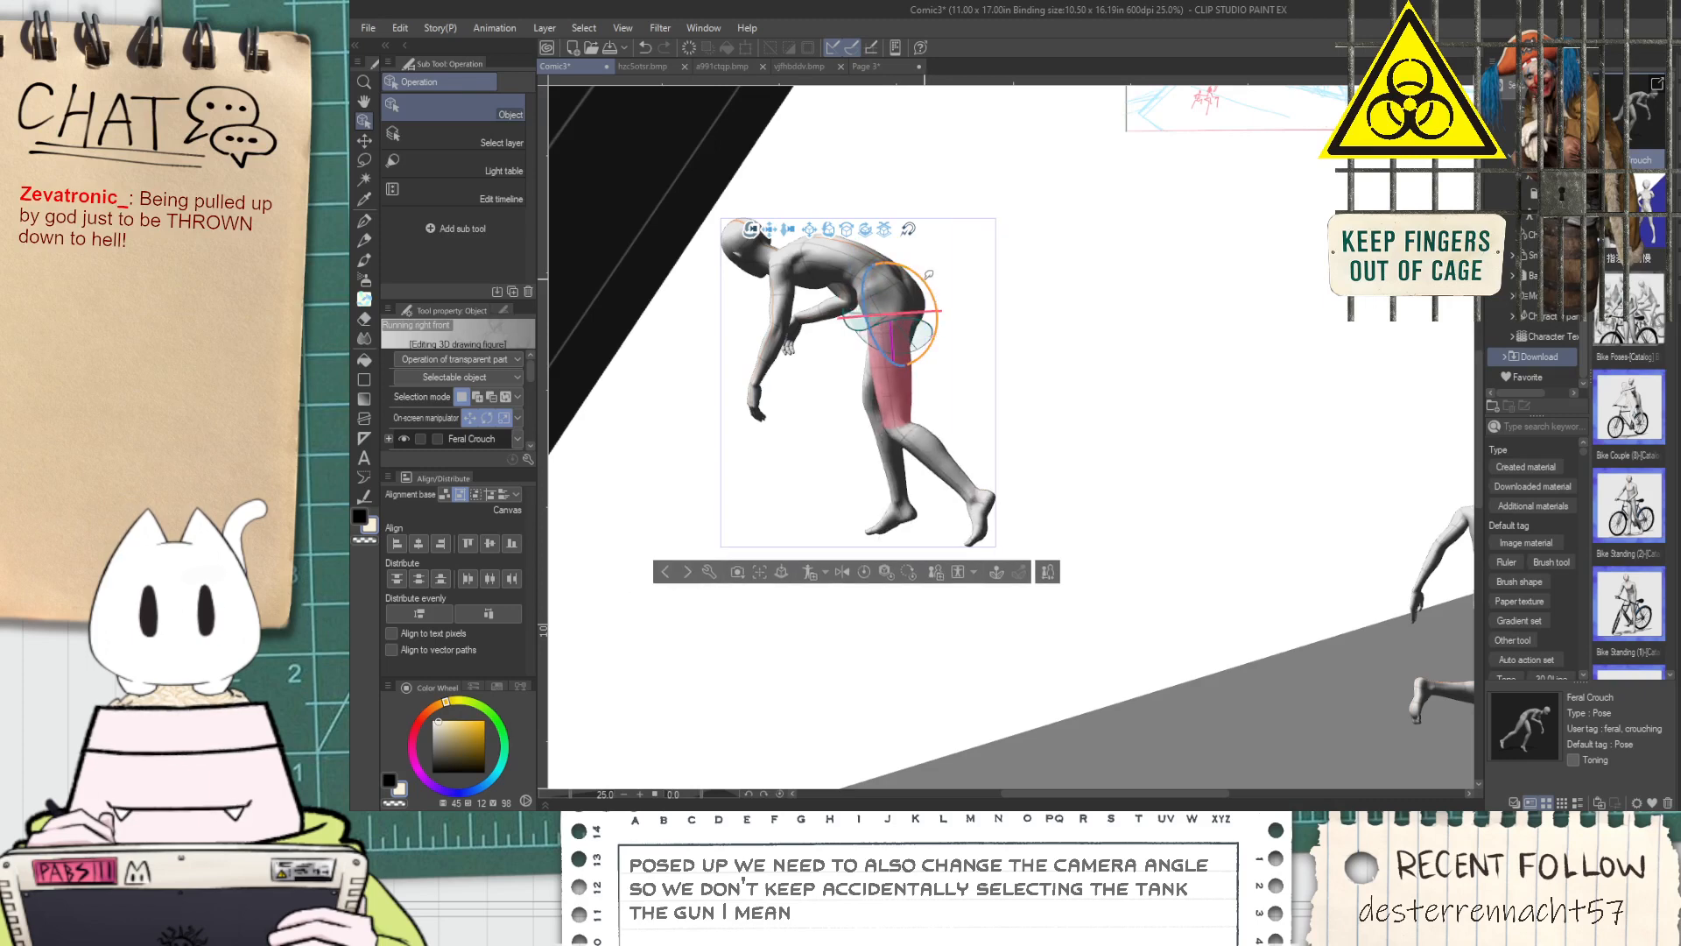
pyautogui.click(874, 389)
pyautogui.moveTo(956, 290); pyautogui.dragTo(946, 350)
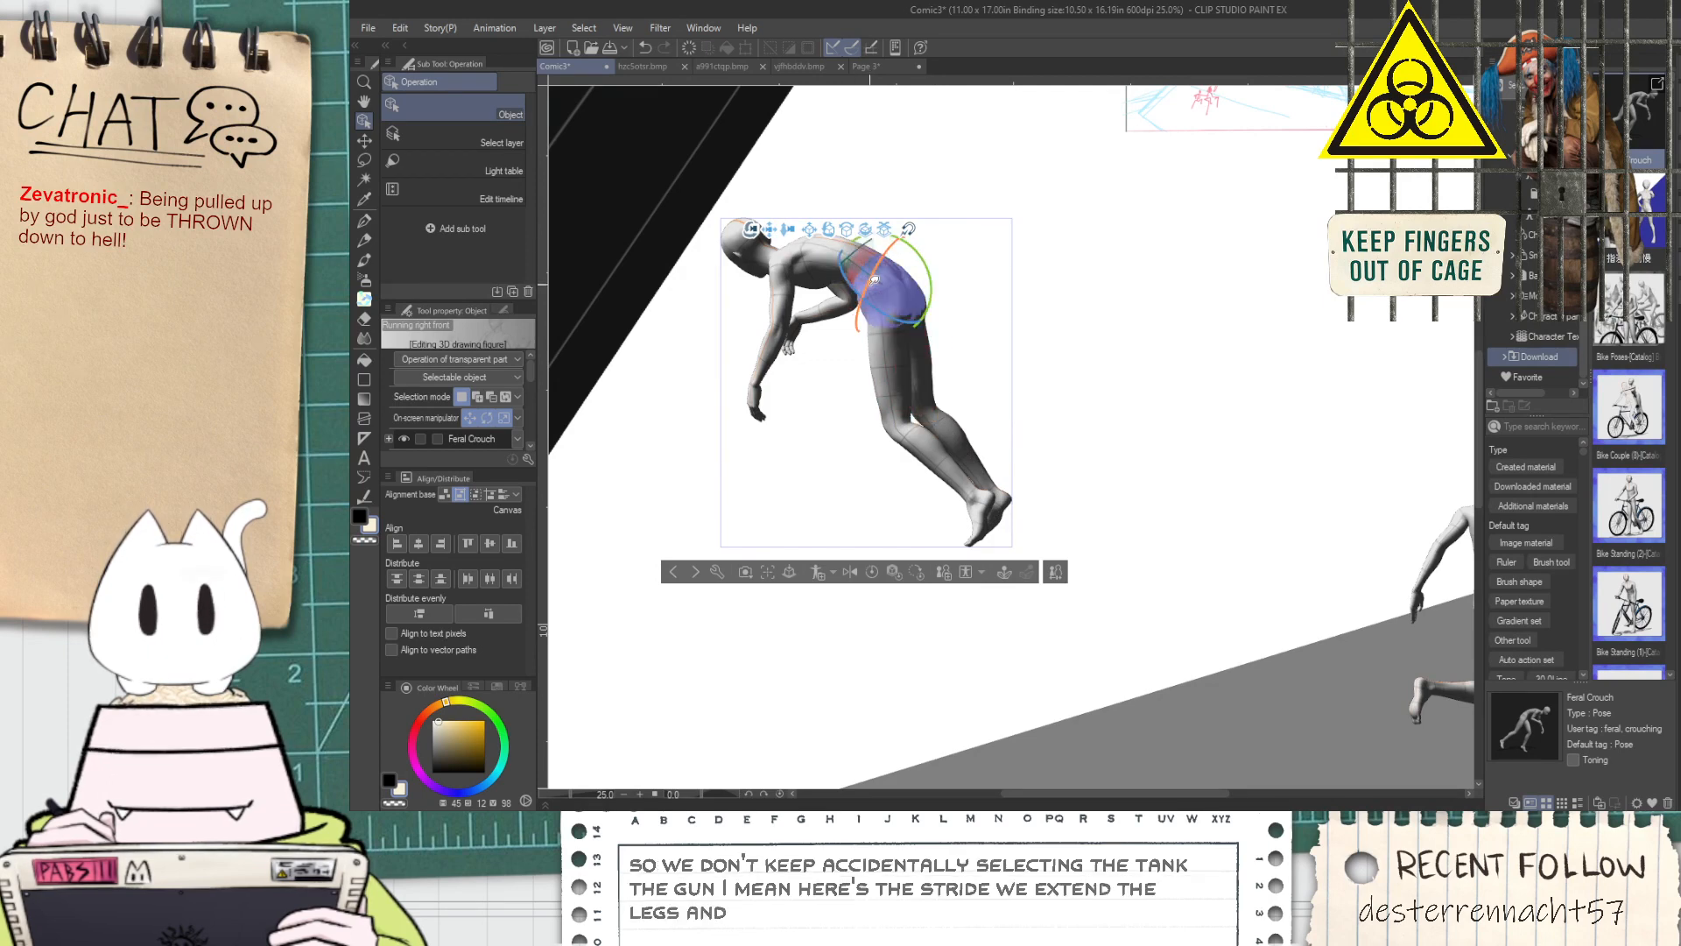
# Try to rotate the Feral Crouch figure about its hips
pyautogui.click(885, 303)
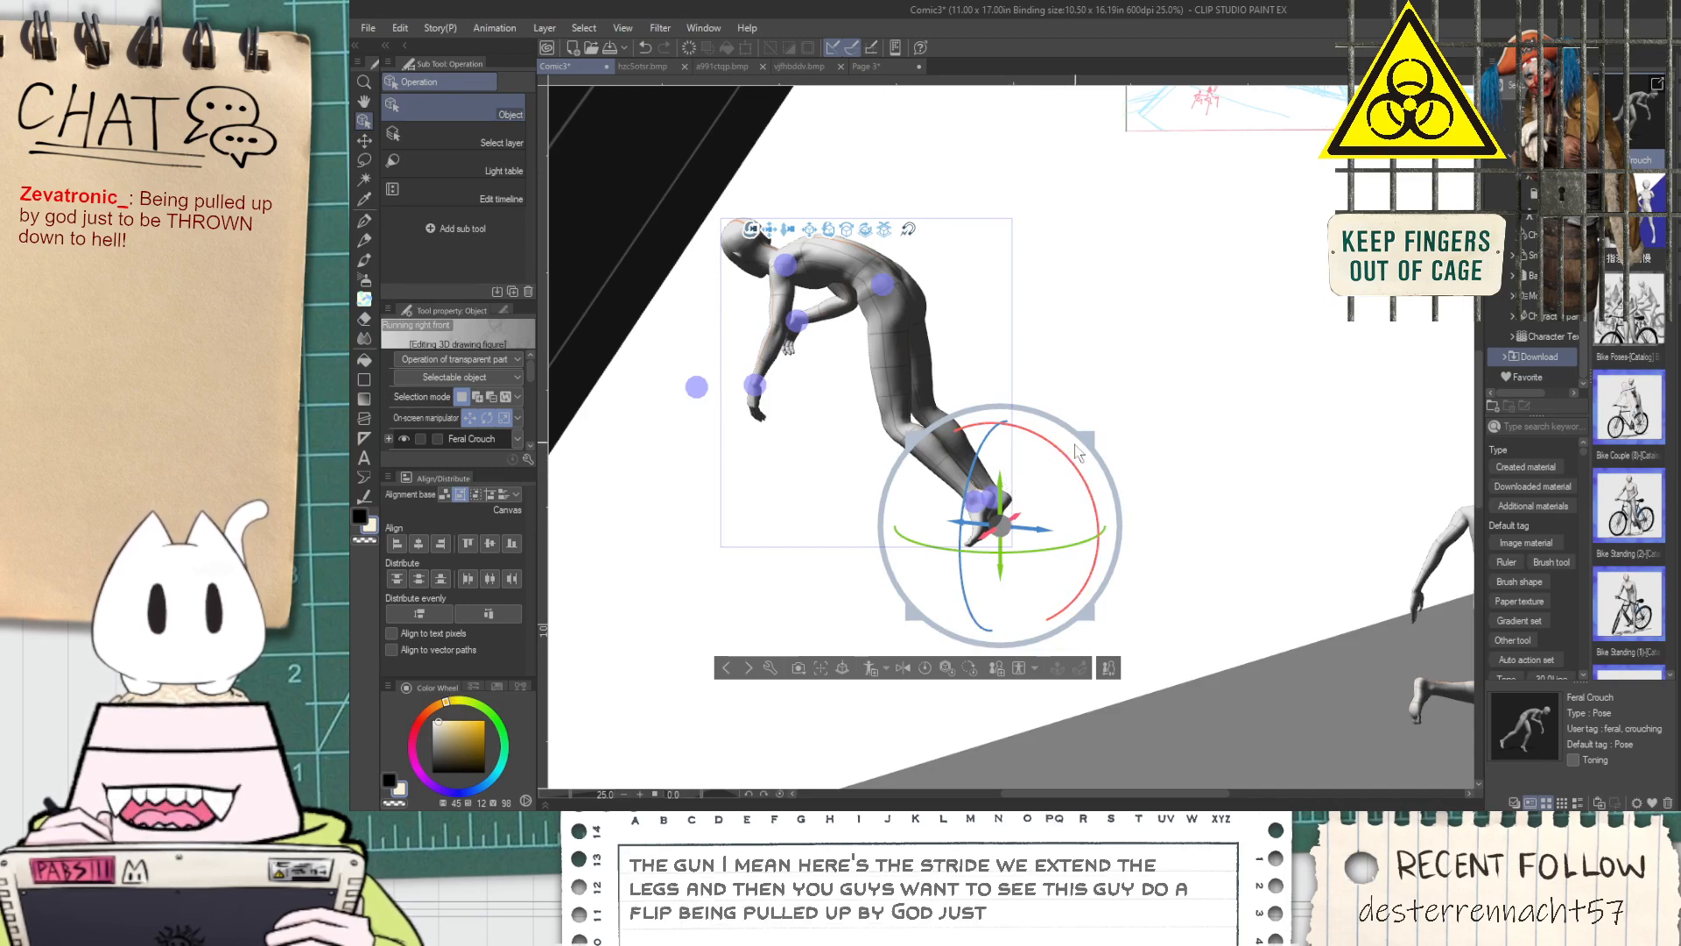
pyautogui.click(882, 285)
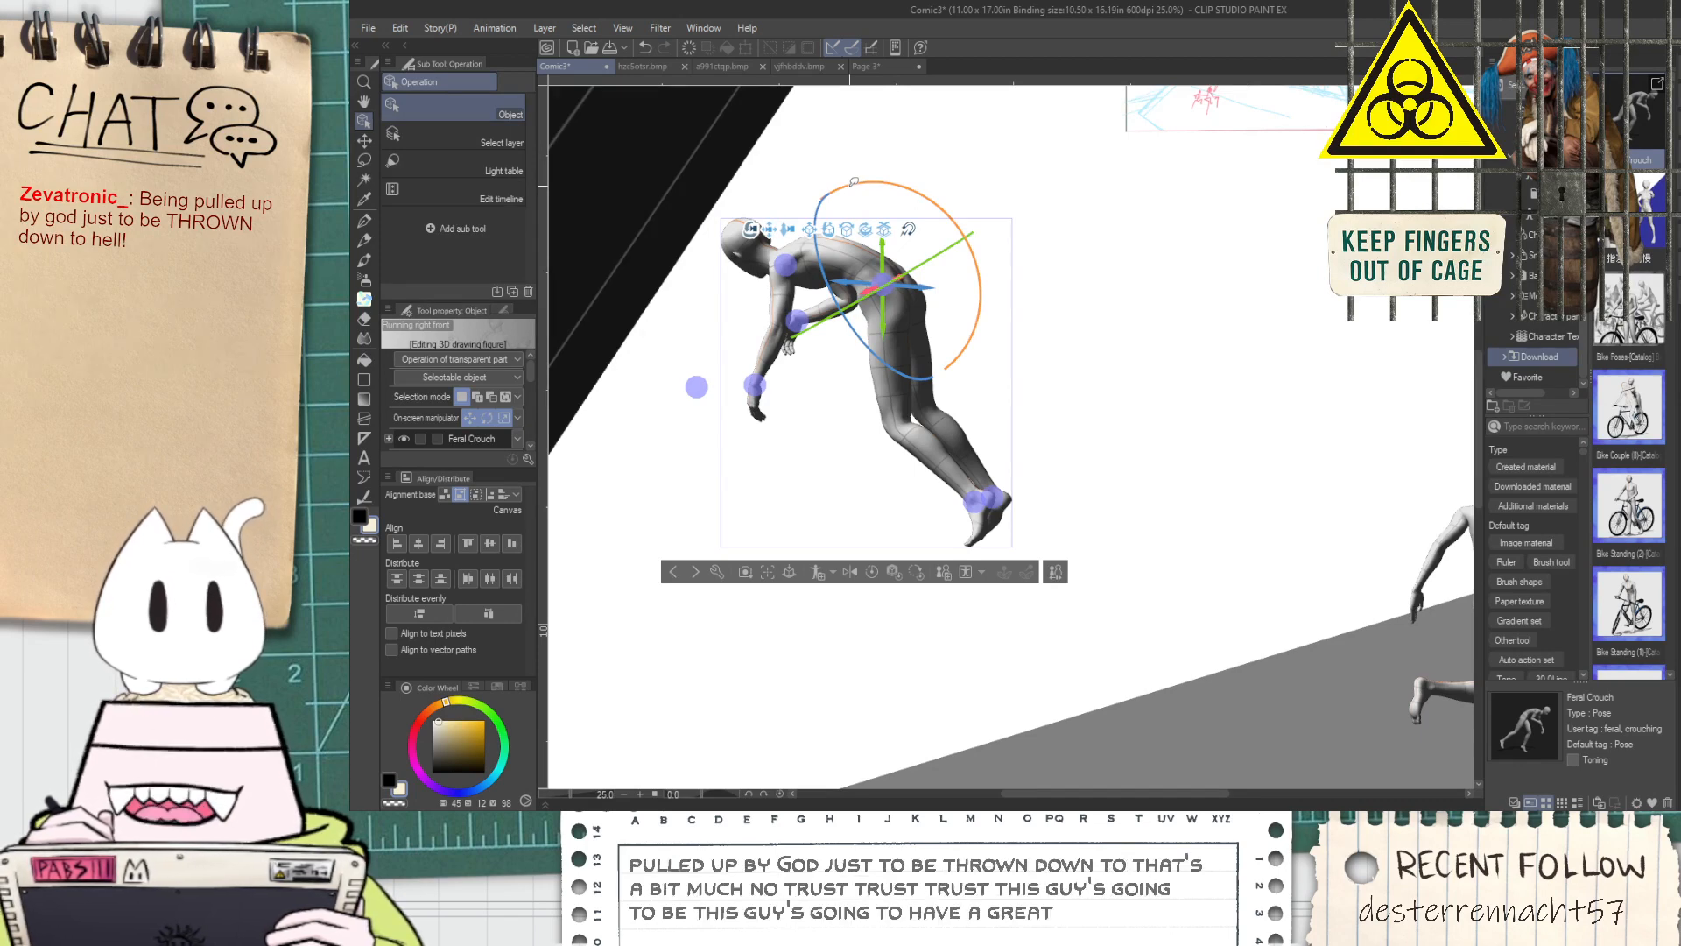
pyautogui.moveTo(854, 181); pyautogui.dragTo(746, 447)
pyautogui.hotkey('ctrl', 'z')
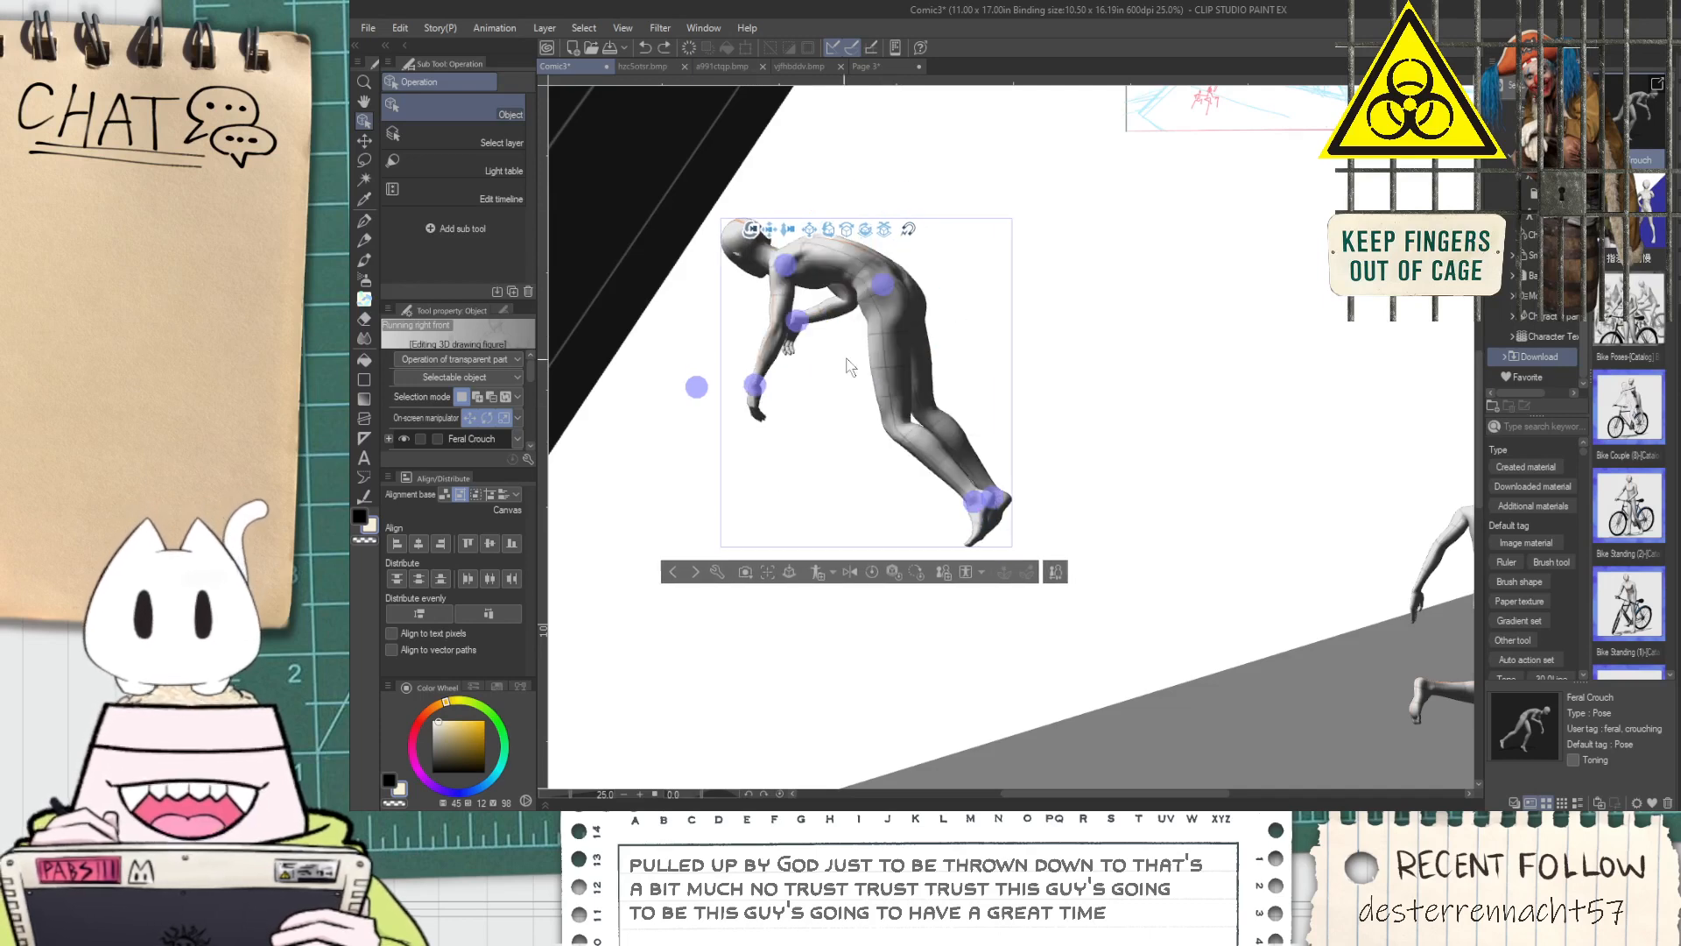
# Tilt the whole Feral Crouch figure back over its feet, then lower the near upper arm and bend its forearm
pyautogui.click(893, 314)
pyautogui.moveTo(1007, 426); pyautogui.dragTo(1086, 525)
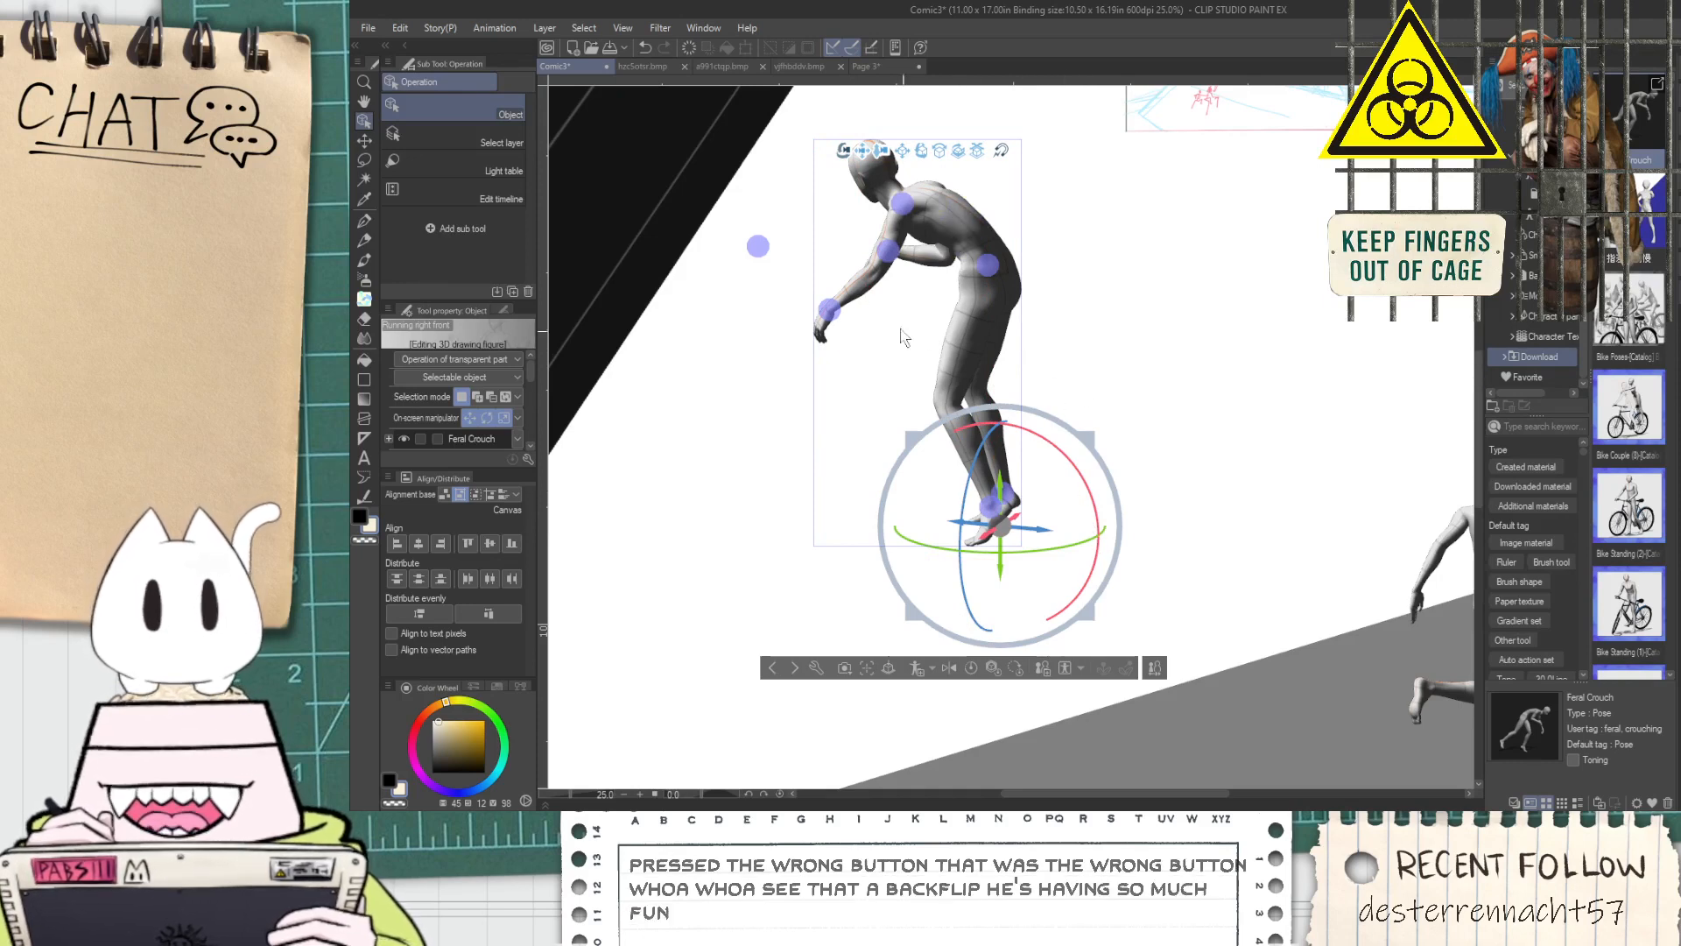
pyautogui.click(908, 254)
pyautogui.moveTo(908, 254); pyautogui.dragTo(904, 296)
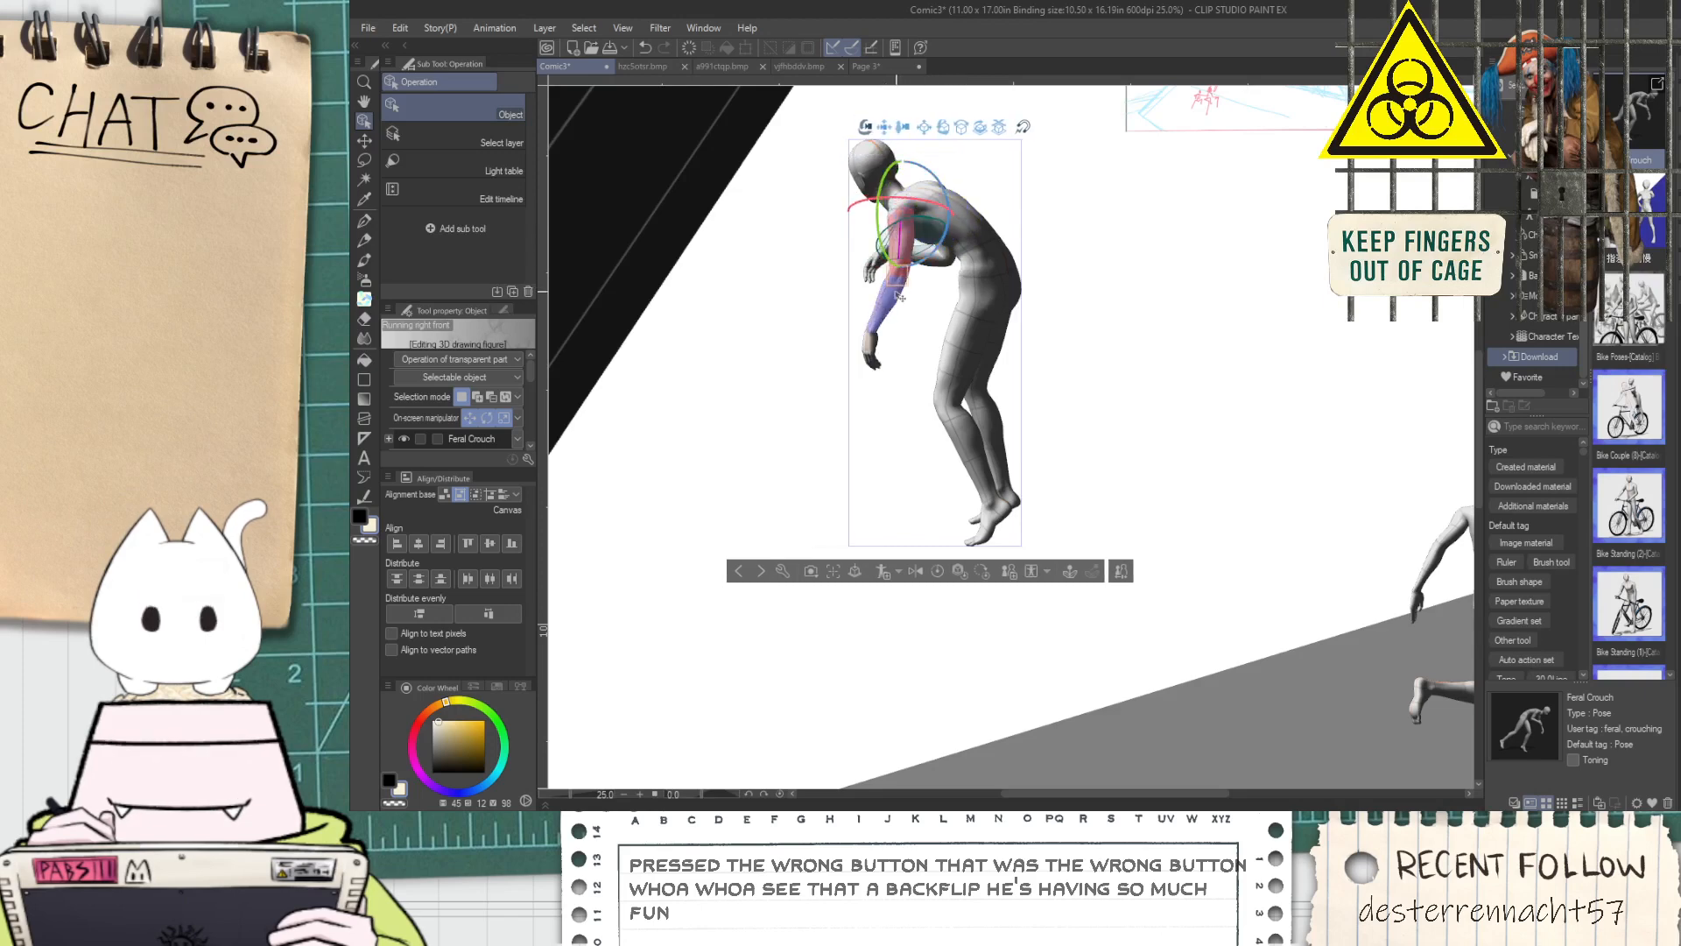
pyautogui.click(895, 293)
pyautogui.moveTo(940, 297); pyautogui.dragTo(944, 312)
# Examine the hunched pose from another angle and compare it with the pangolin reference photo
pyautogui.moveTo(840, 373); pyautogui.dragTo(936, 387)
pyautogui.scroll(-2, 857, 393)
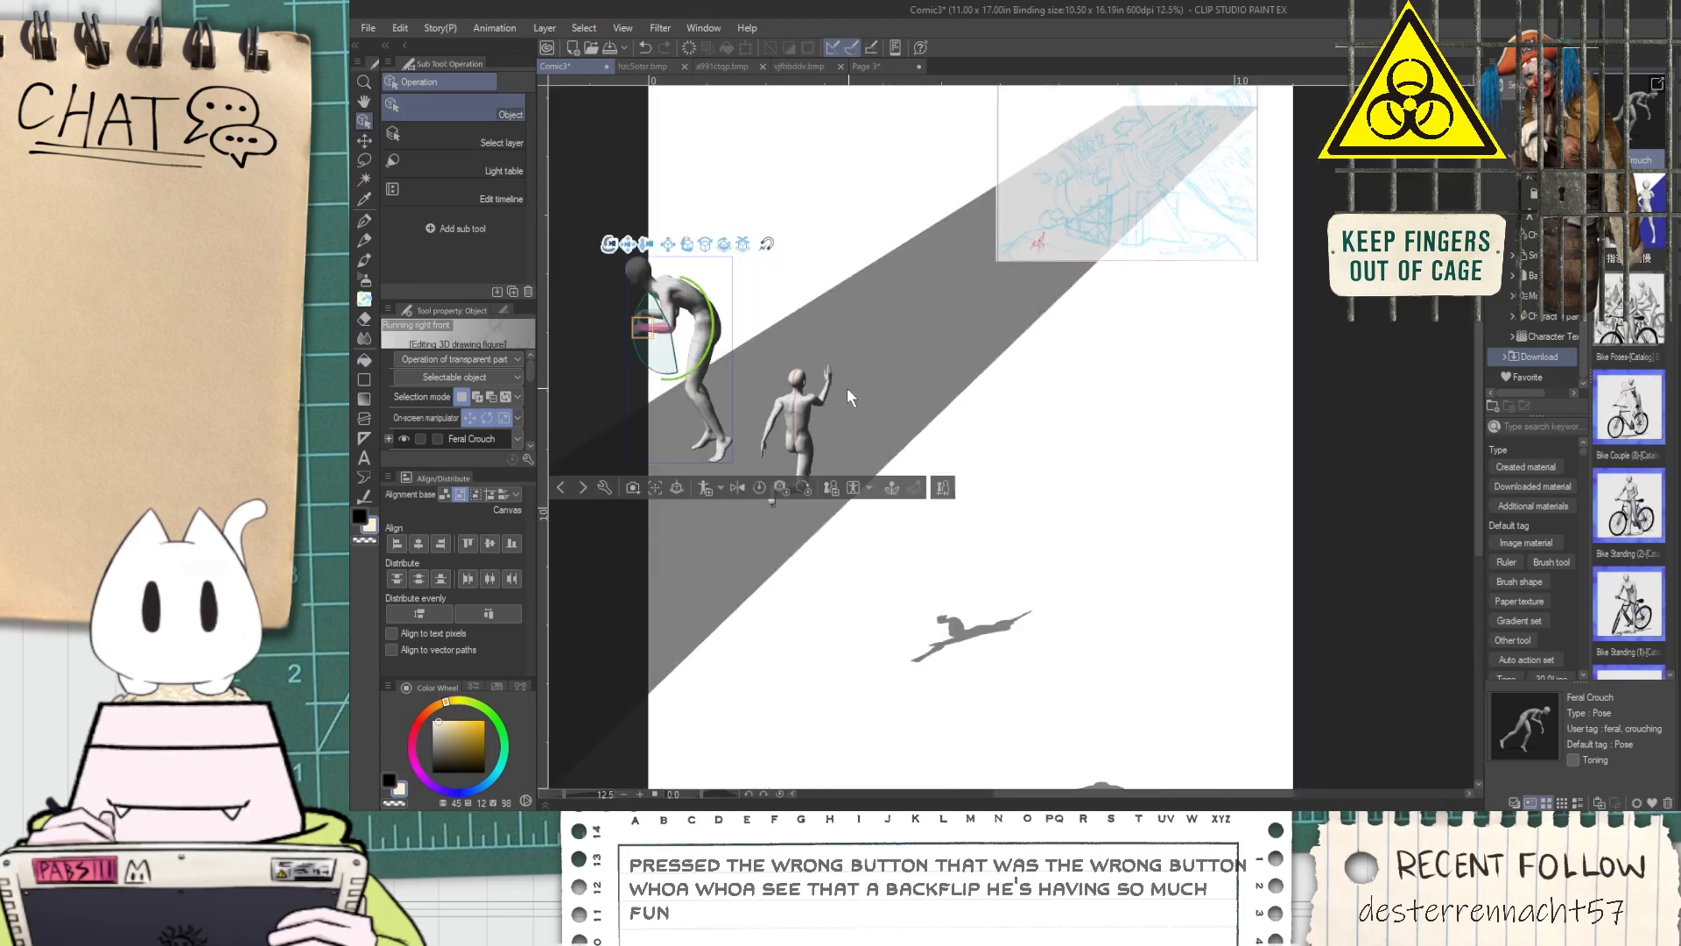
pyautogui.scroll(-2, 854, 396)
pyautogui.scroll(4, 754, 386)
pyautogui.moveTo(731, 164); pyautogui.dragTo(889, 200)
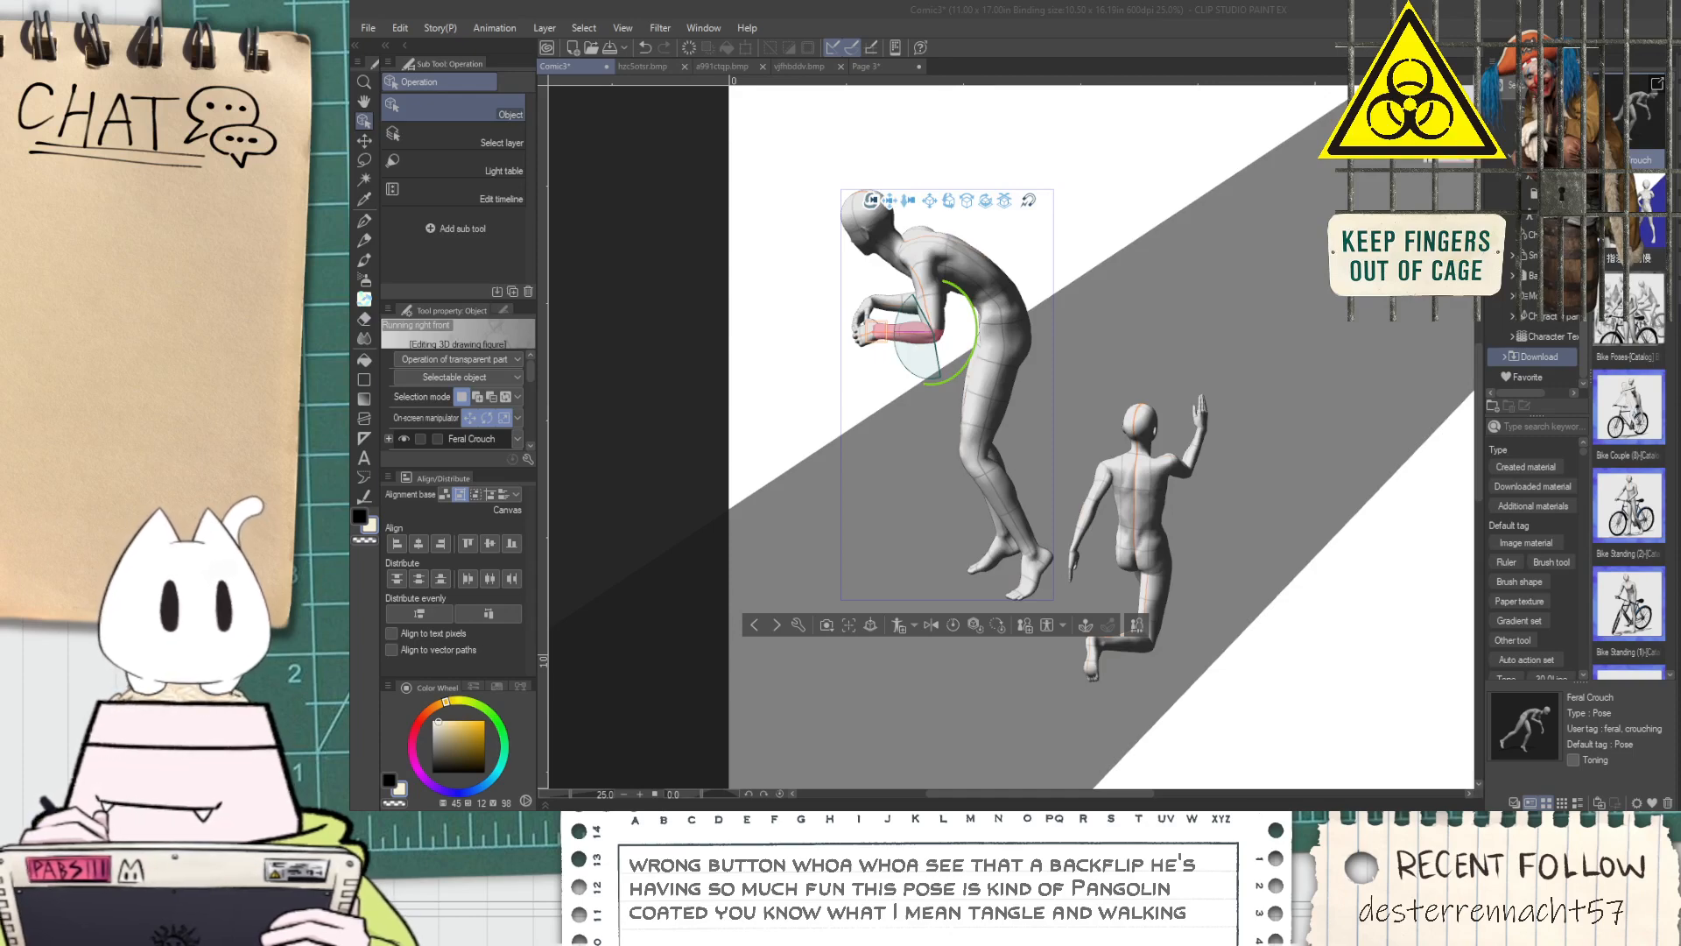
pyautogui.scroll(5, 898, 485)
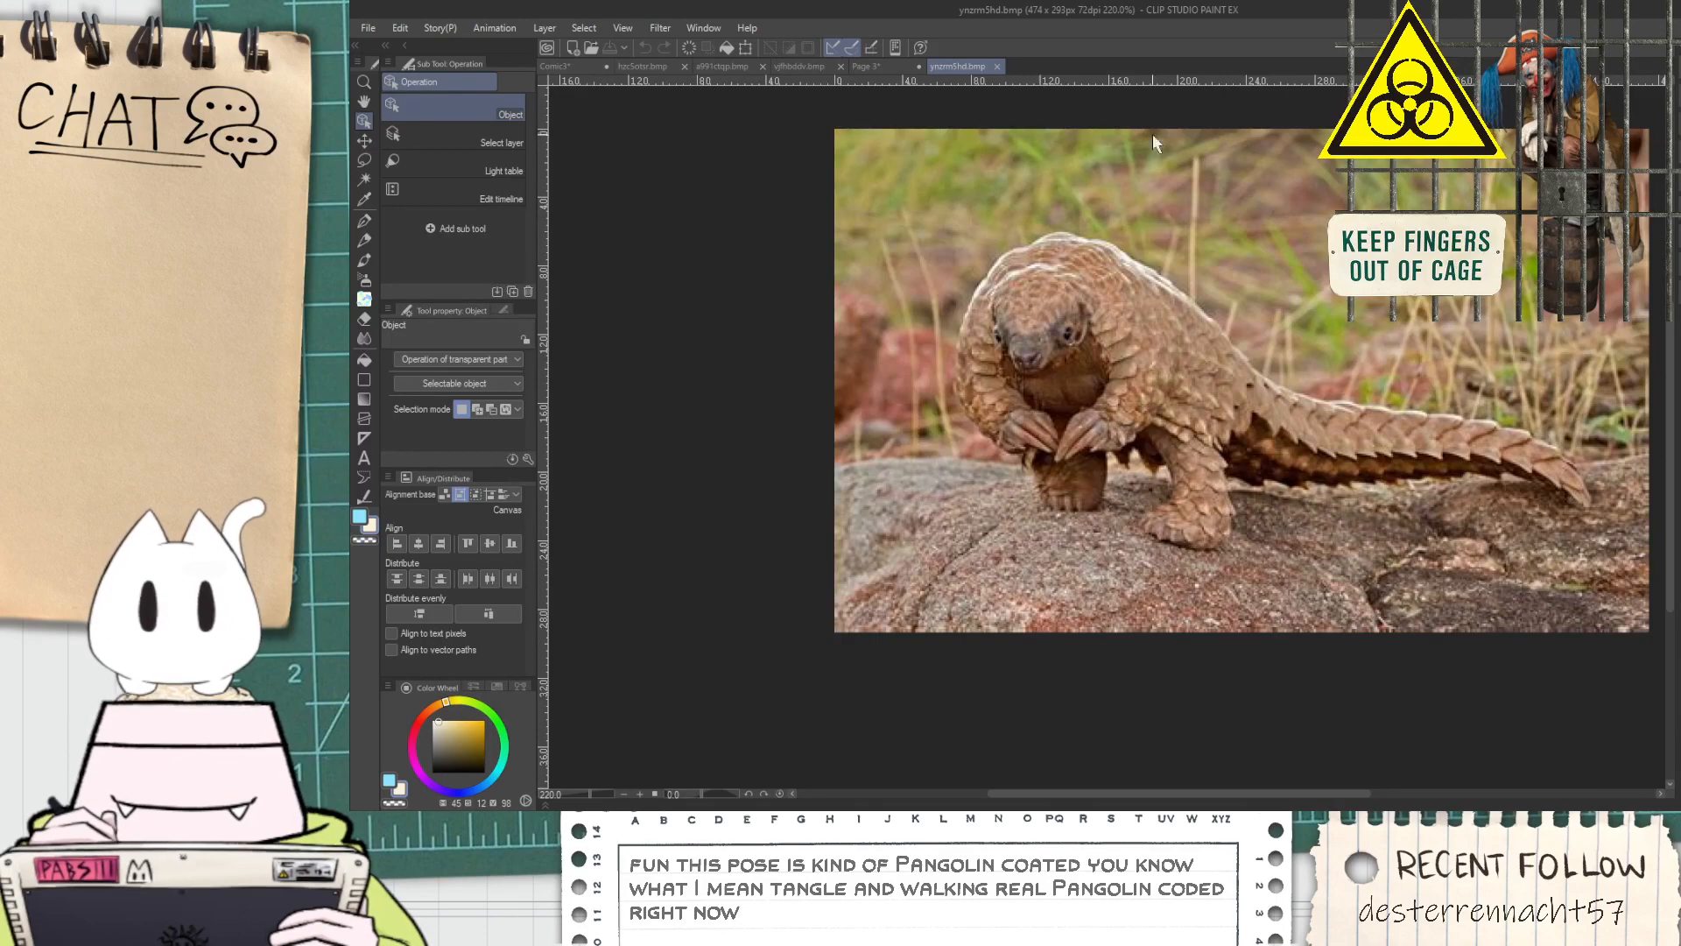
pyautogui.click(641, 66)
pyautogui.click(555, 66)
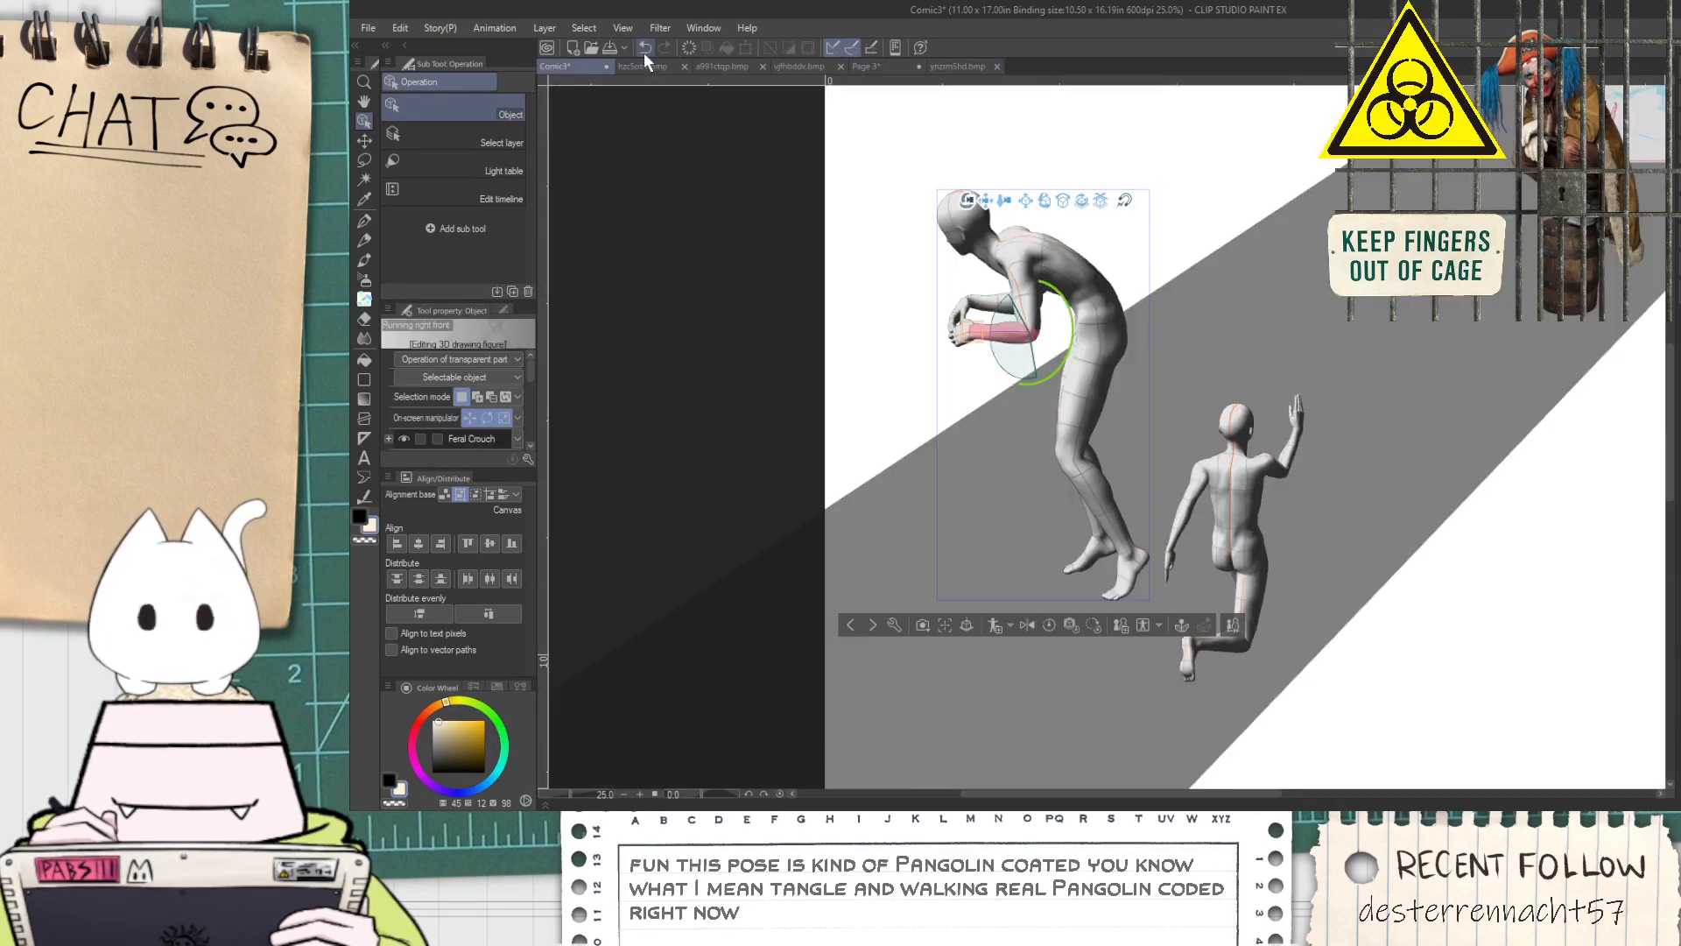
# Adjust the hunched figure's far arm and turn its hand outward at the wrist
pyautogui.moveTo(963, 372); pyautogui.dragTo(1083, 497)
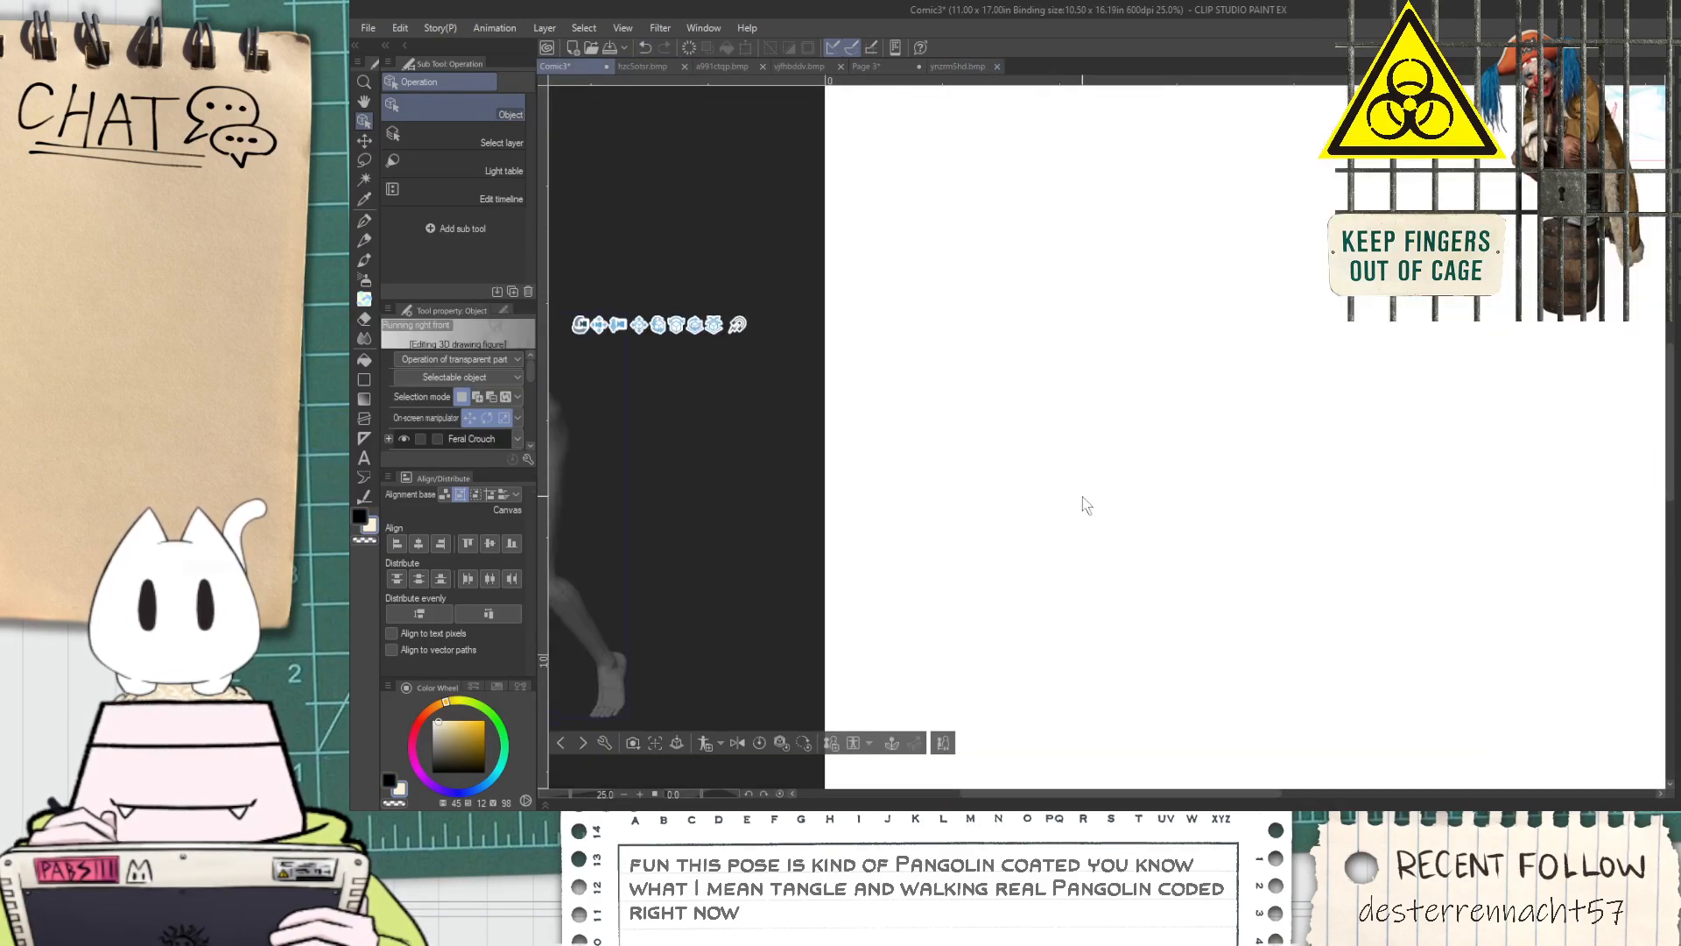
pyautogui.moveTo(600, 333); pyautogui.dragTo(1246, 319)
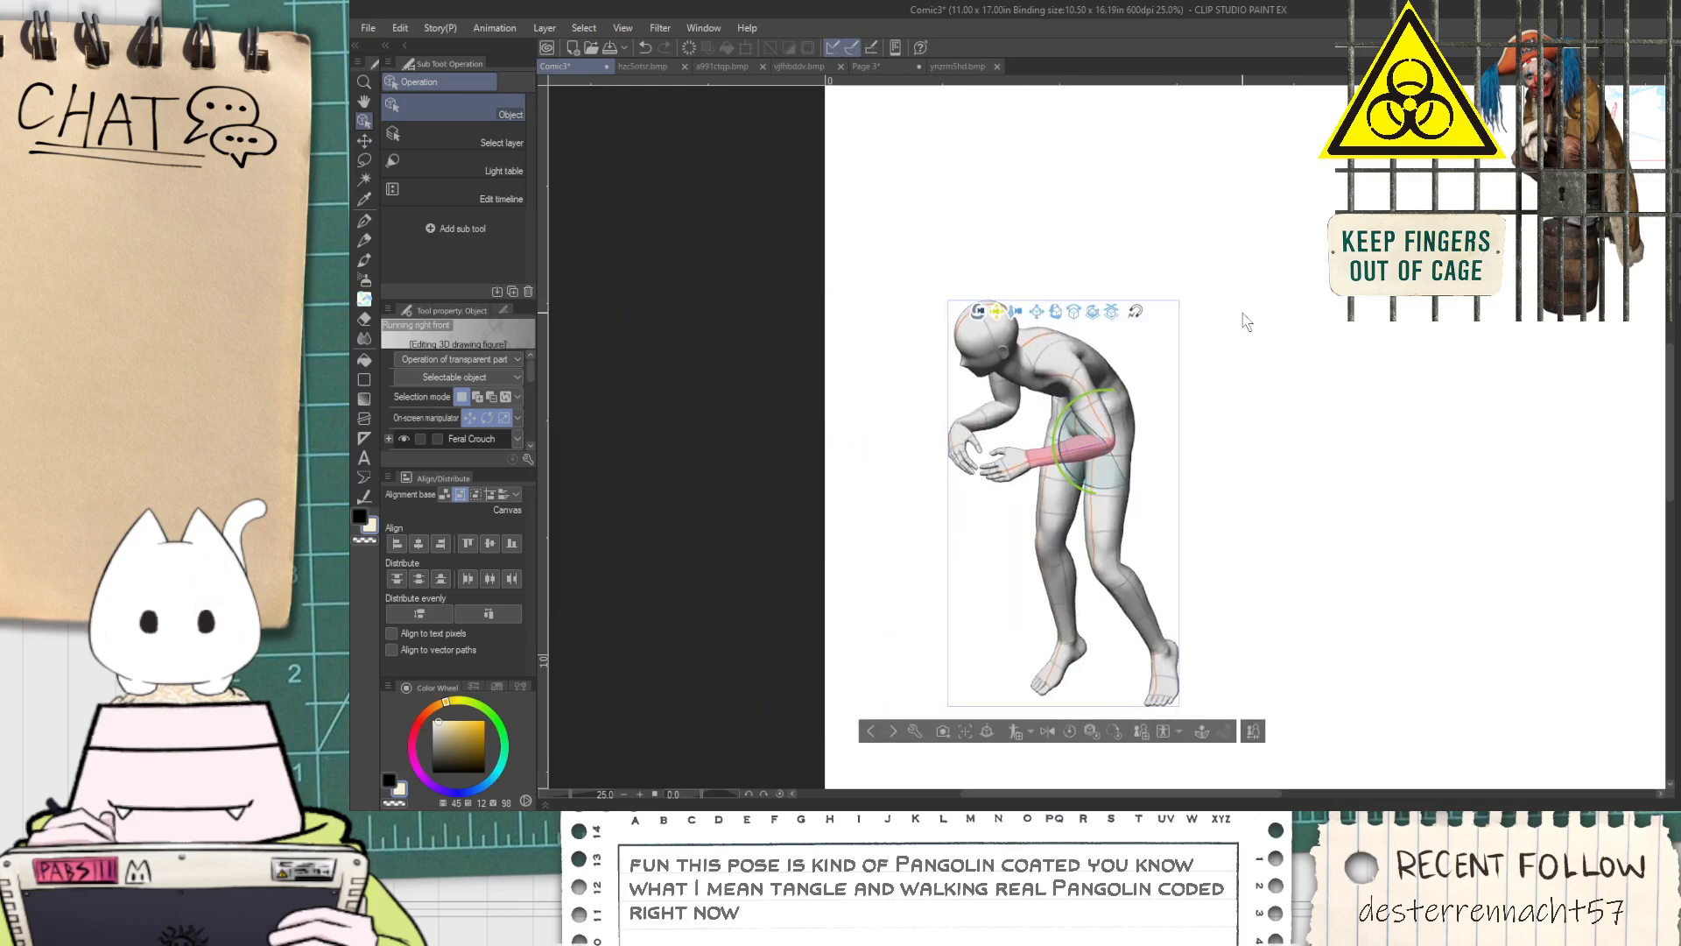
pyautogui.click(1098, 422)
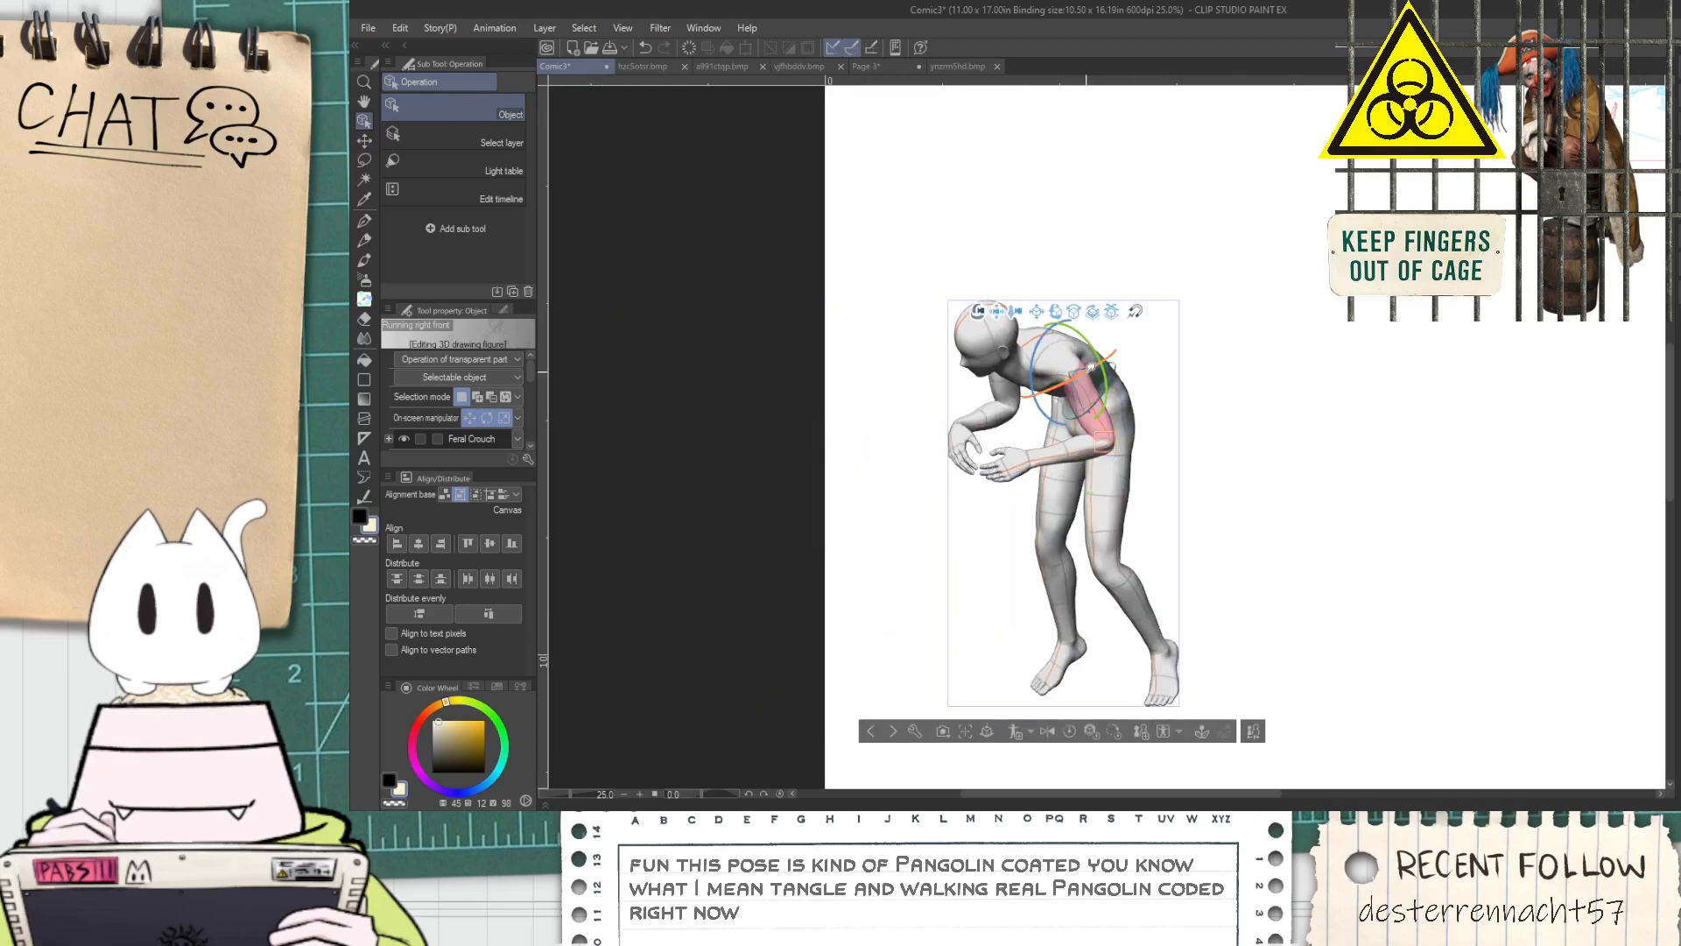
pyautogui.click(997, 393)
pyautogui.click(1011, 384)
pyautogui.click(1012, 386)
pyautogui.click(1013, 387)
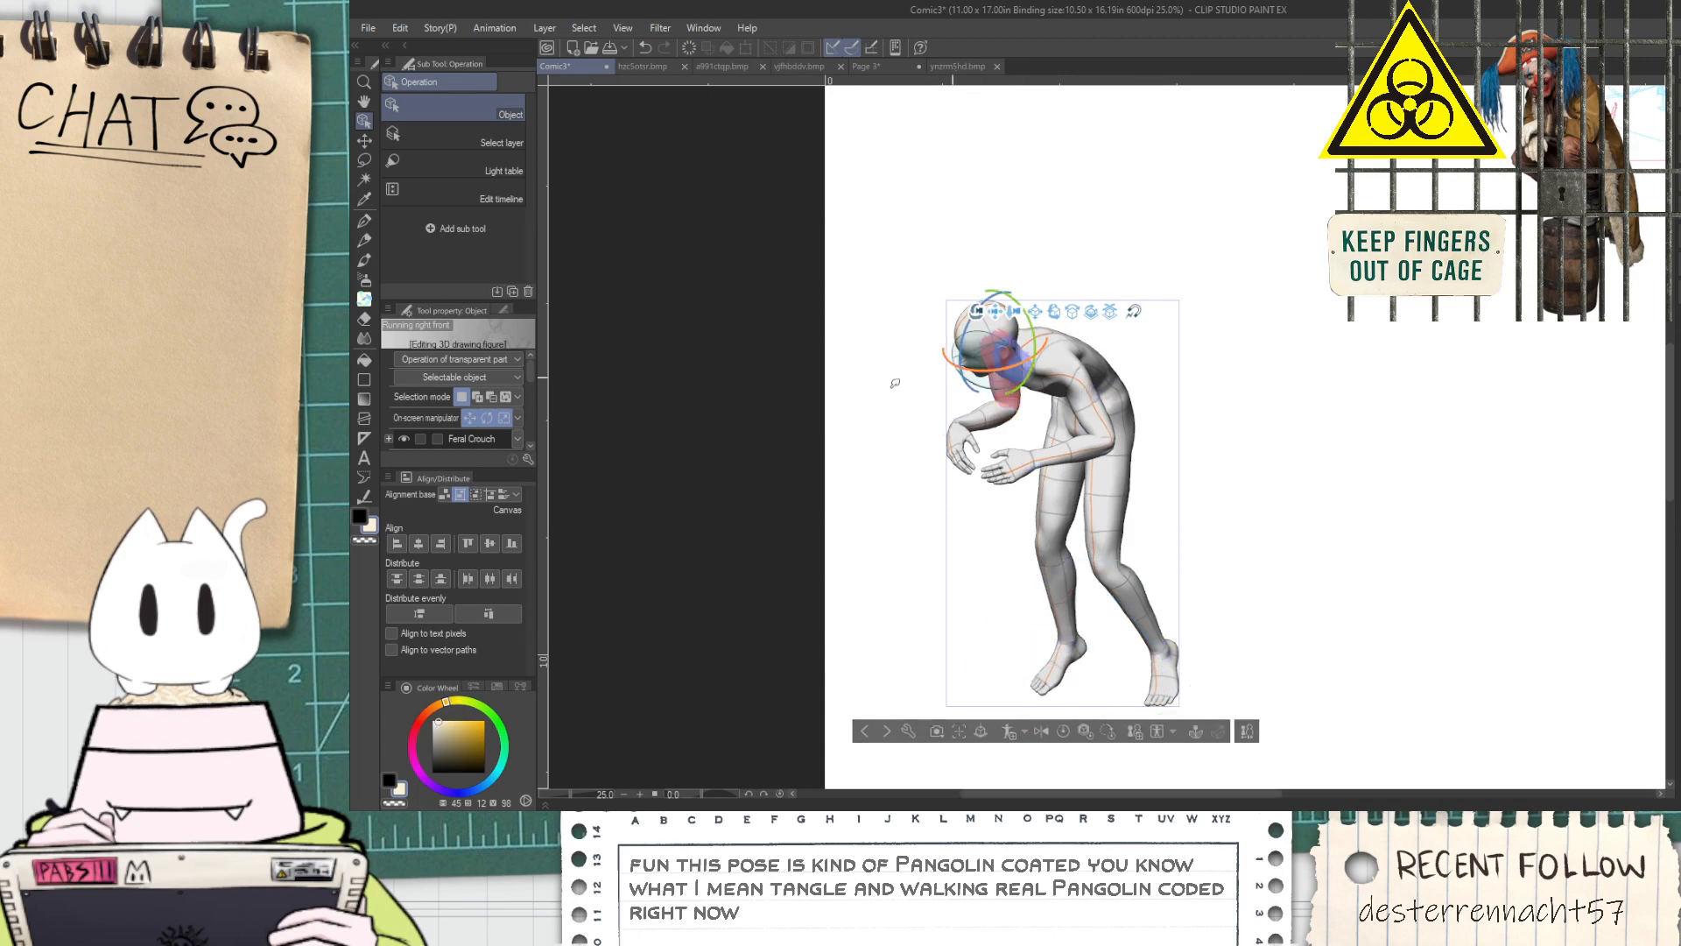
pyautogui.click(958, 449)
pyautogui.moveTo(947, 462); pyautogui.dragTo(867, 458)
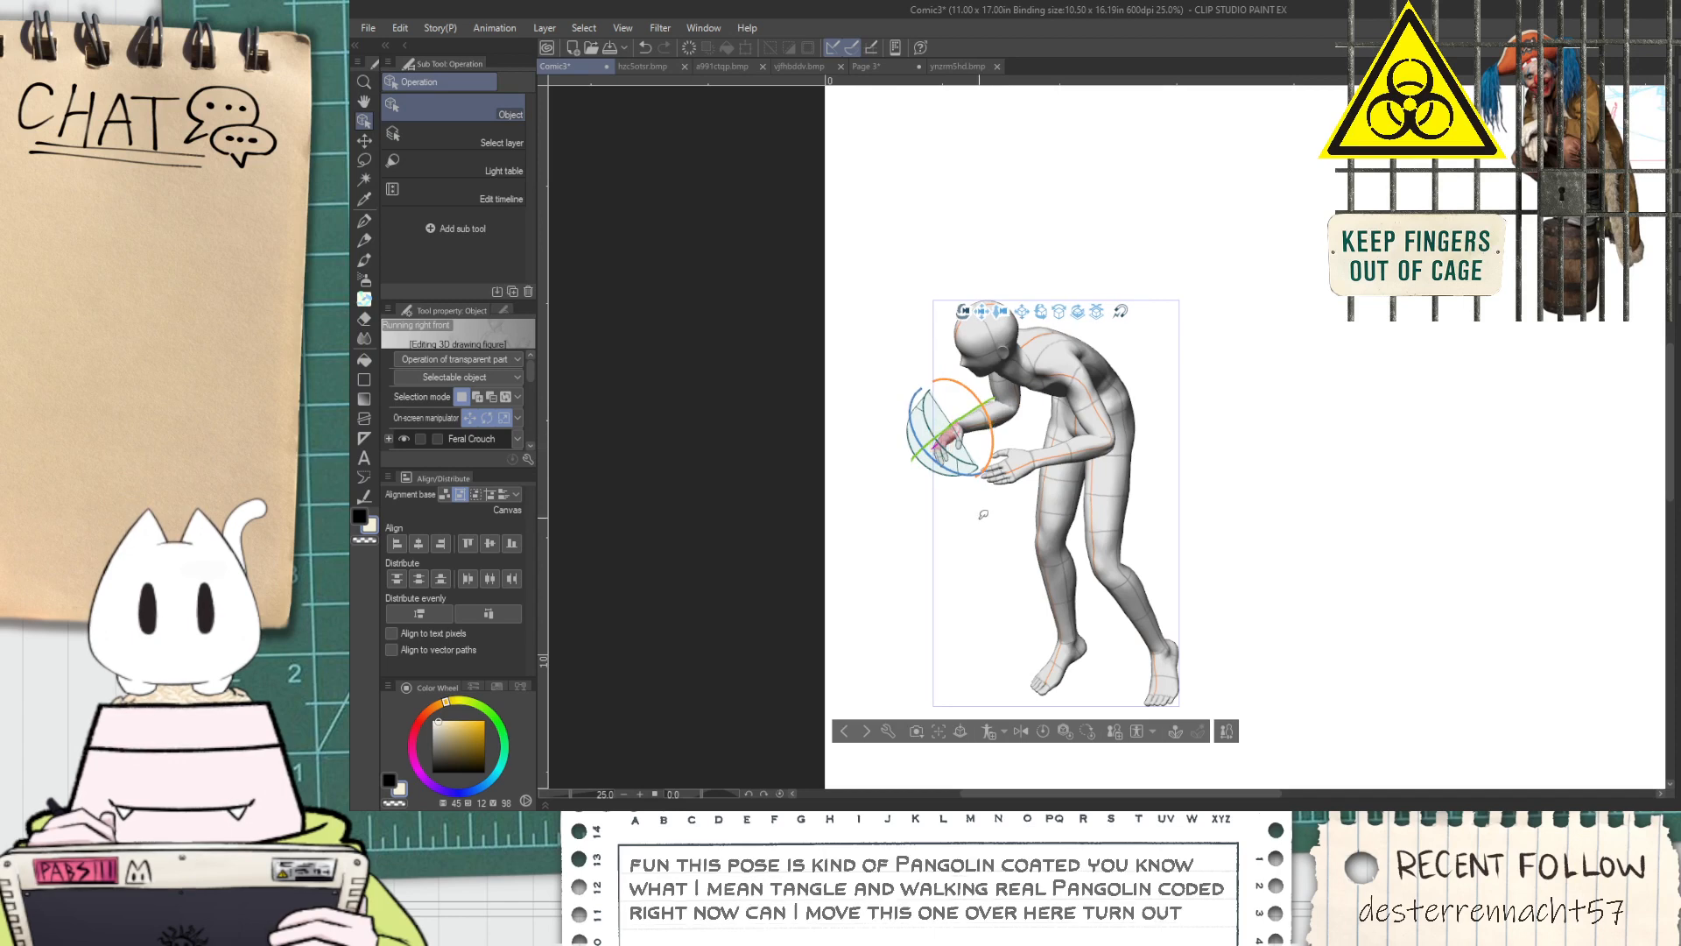
# Extend the hunched figure's far arm farther forward and level its hand at the wrist
pyautogui.click(1012, 388)
pyautogui.moveTo(1028, 373); pyautogui.dragTo(1021, 380)
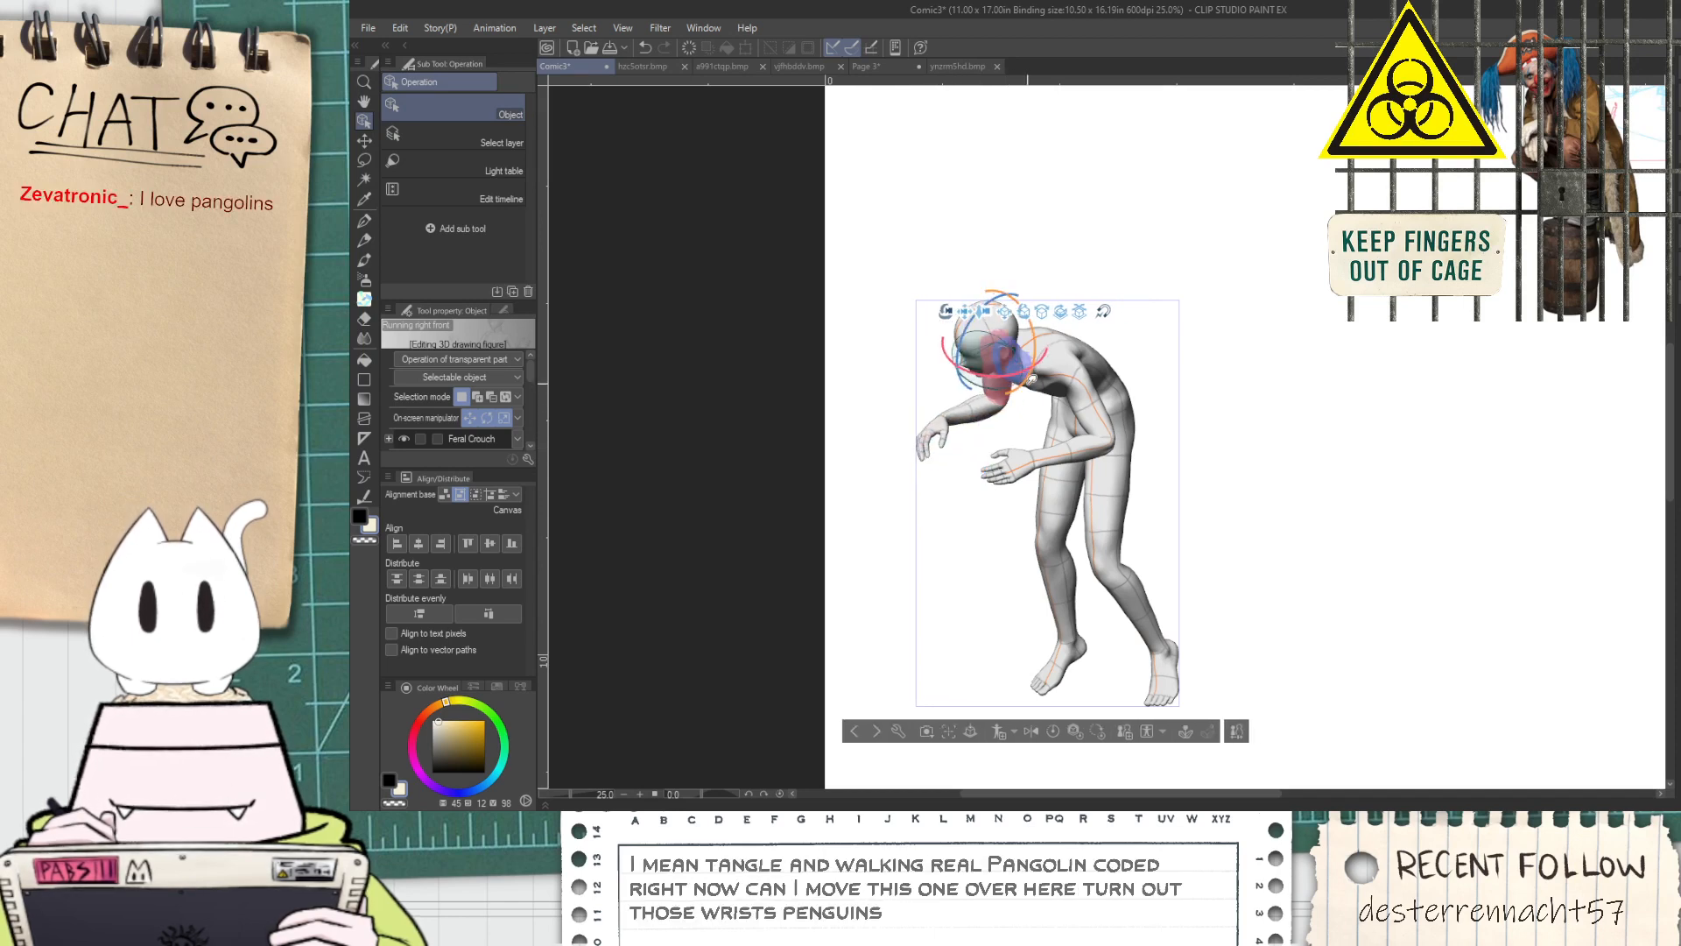
pyautogui.click(937, 425)
pyautogui.moveTo(900, 415); pyautogui.dragTo(917, 380)
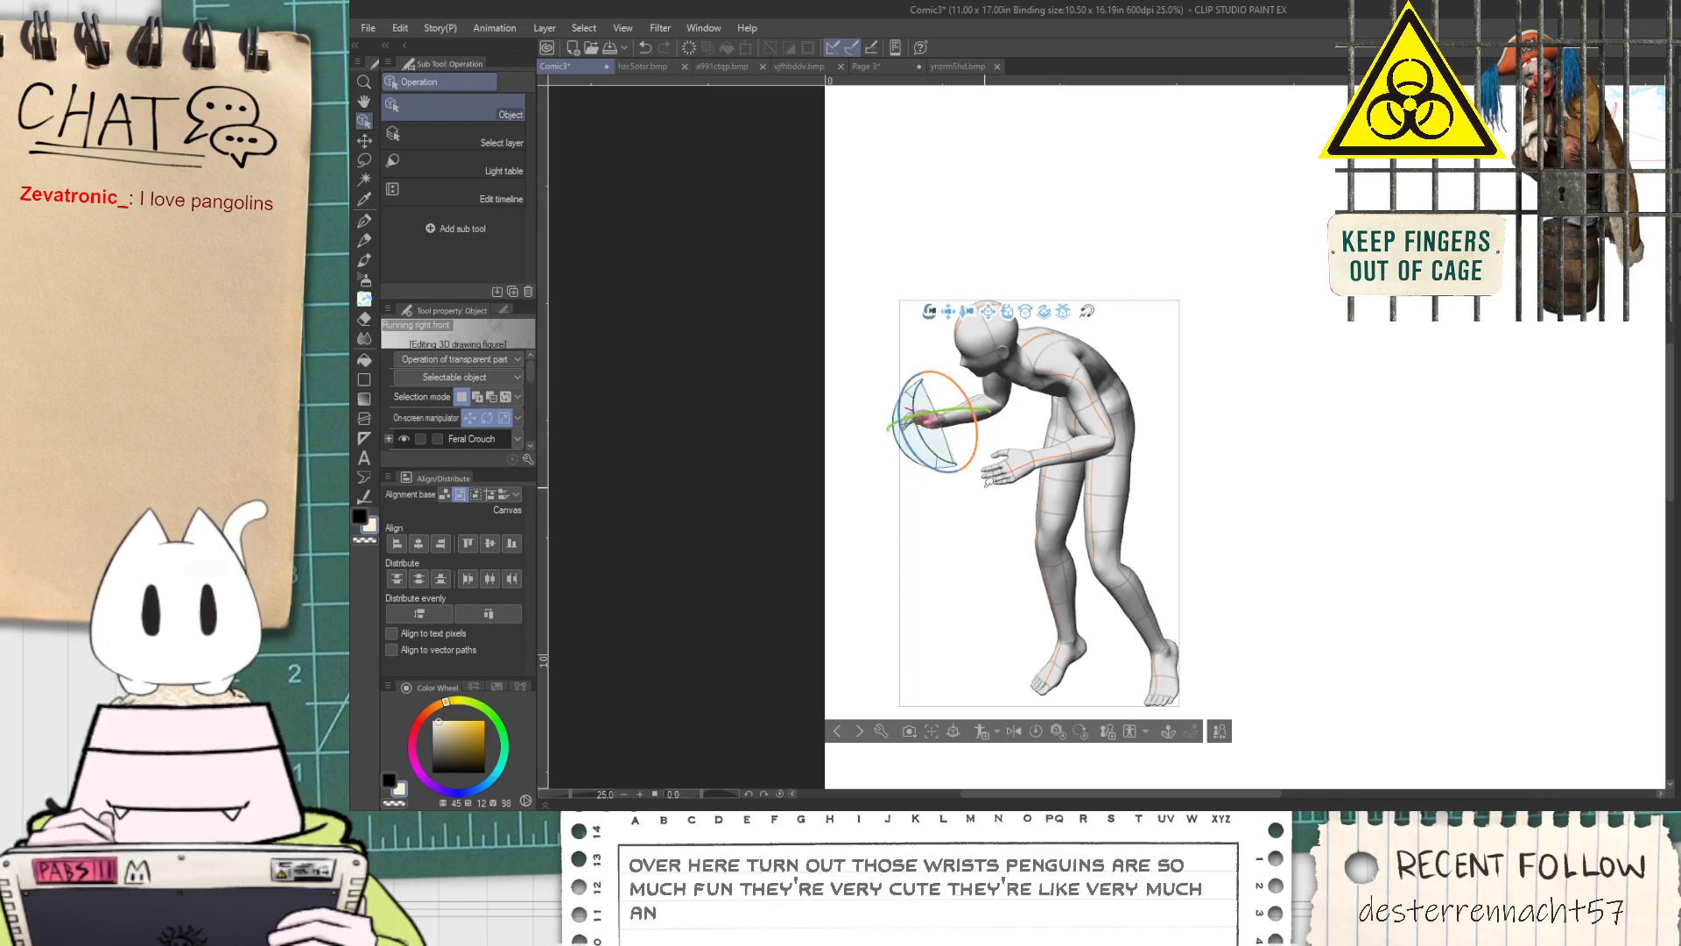
pyautogui.click(1107, 440)
pyautogui.moveTo(1107, 440); pyautogui.dragTo(1204, 451)
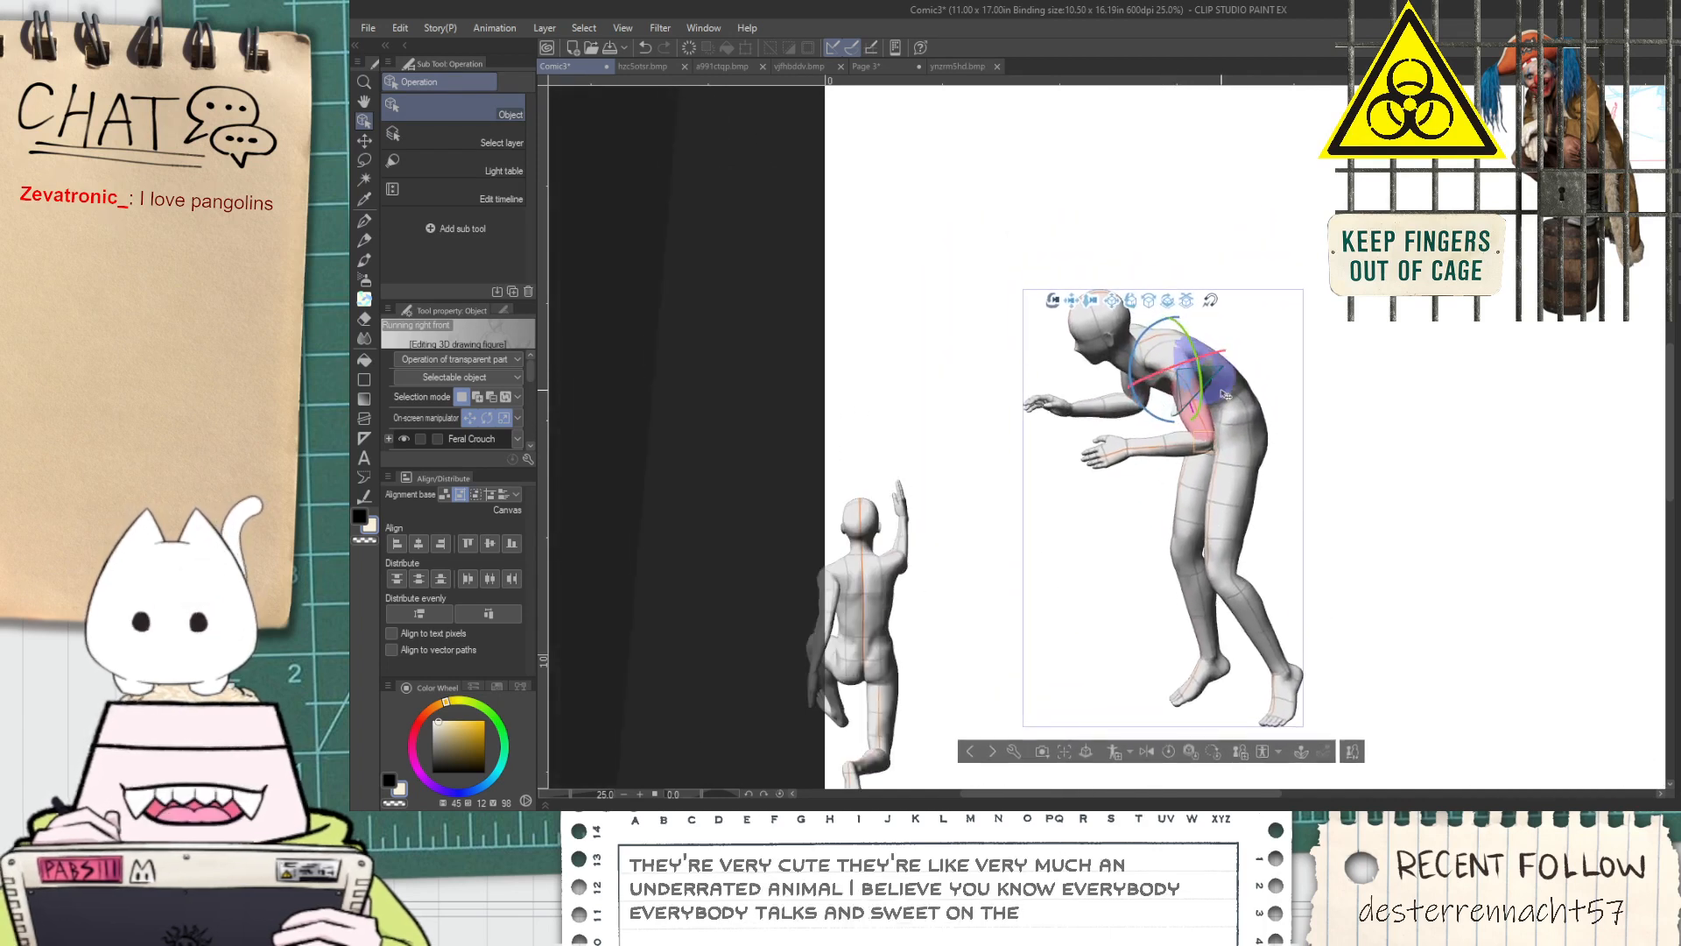
pyautogui.click(1195, 685)
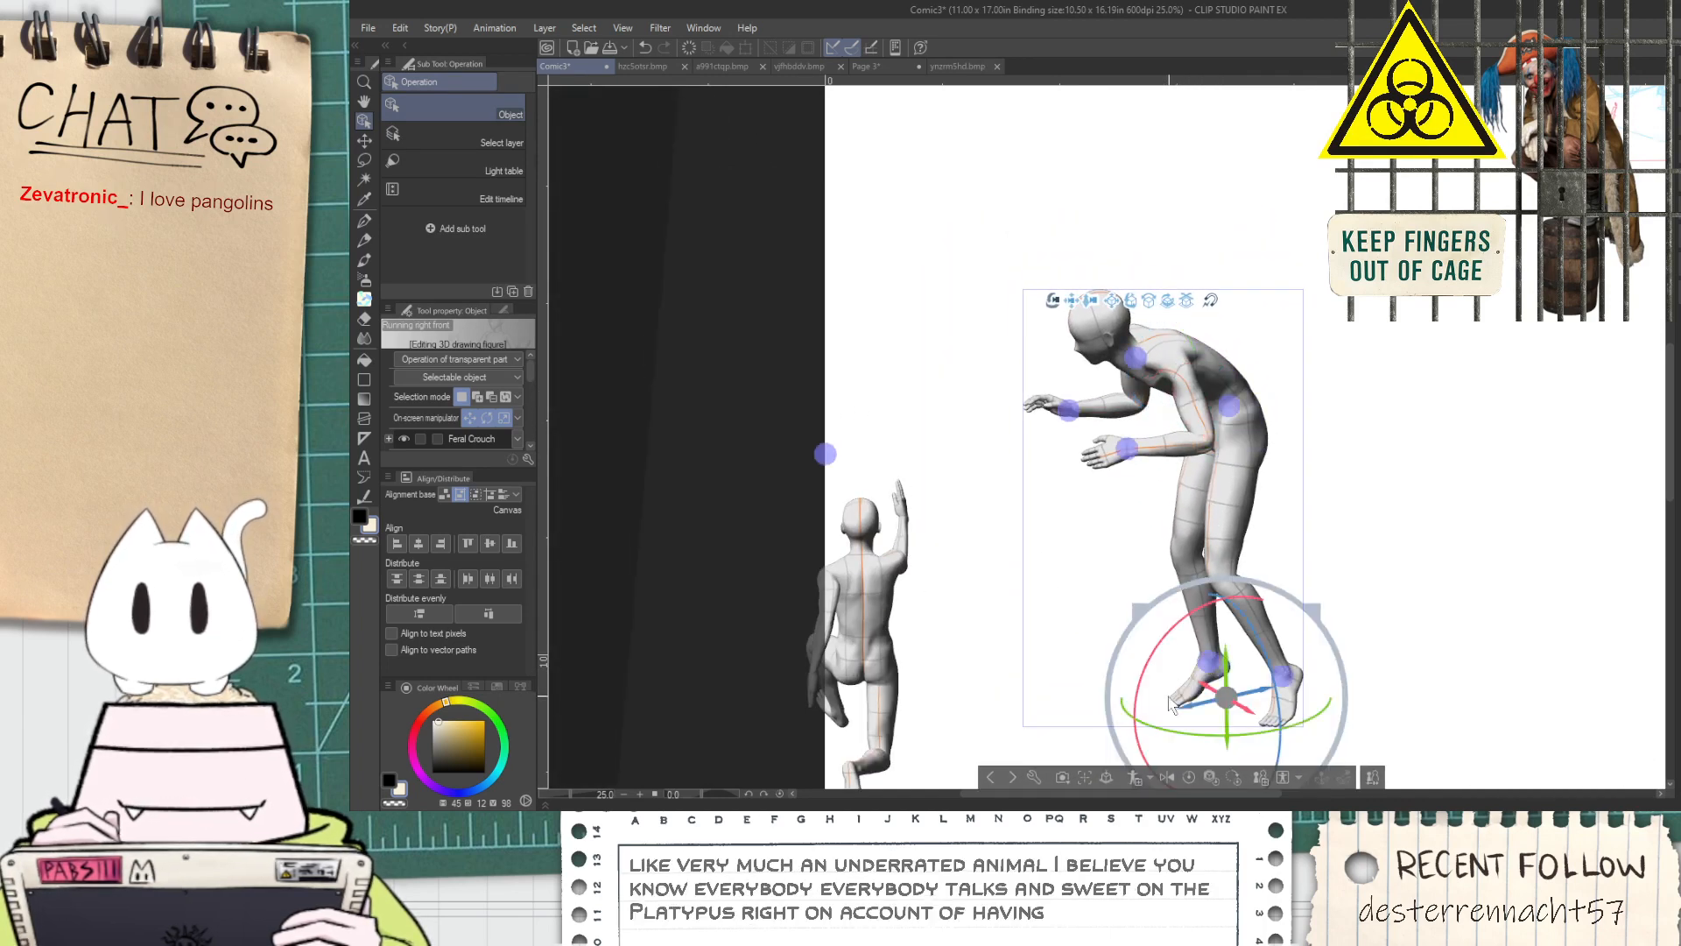
pyautogui.moveTo(1143, 684); pyautogui.dragTo(1234, 609)
pyautogui.hotkey('ctrl', 'z')
# Rotate the hunched figure's feet and toes so that they rest flat on the ground
pyautogui.click(1203, 680)
pyautogui.click(1283, 695)
pyautogui.click(1250, 701)
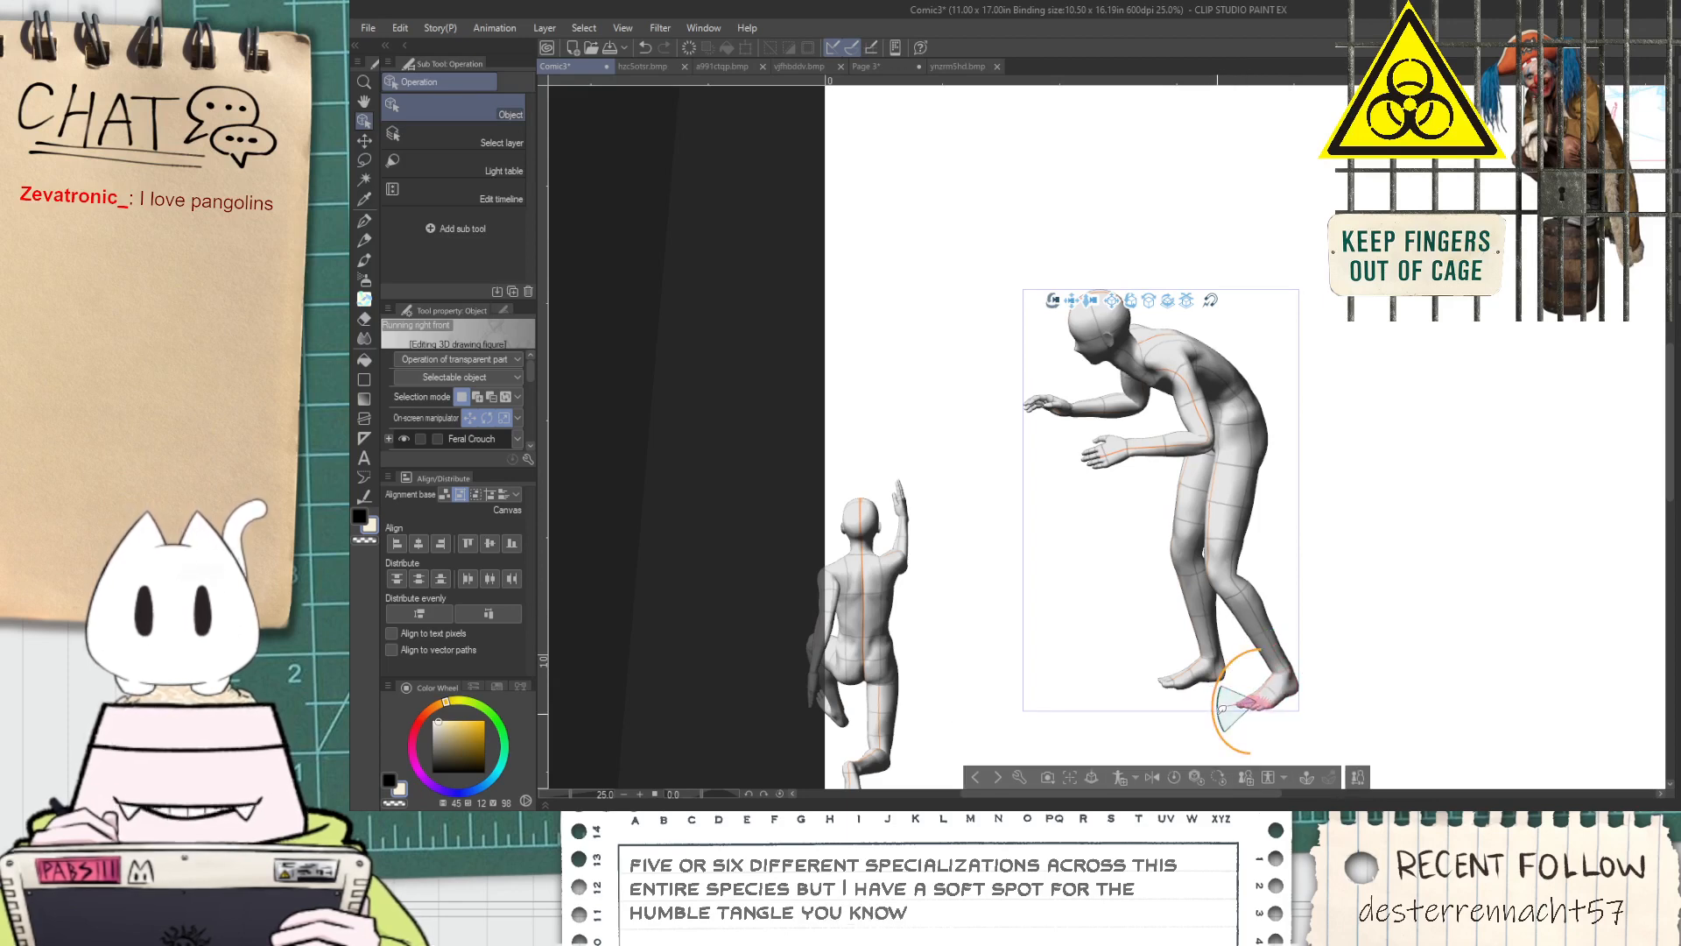
# Raise the hunched figure's torso at the waist and tilt its chest slightly forward
pyautogui.click(1209, 396)
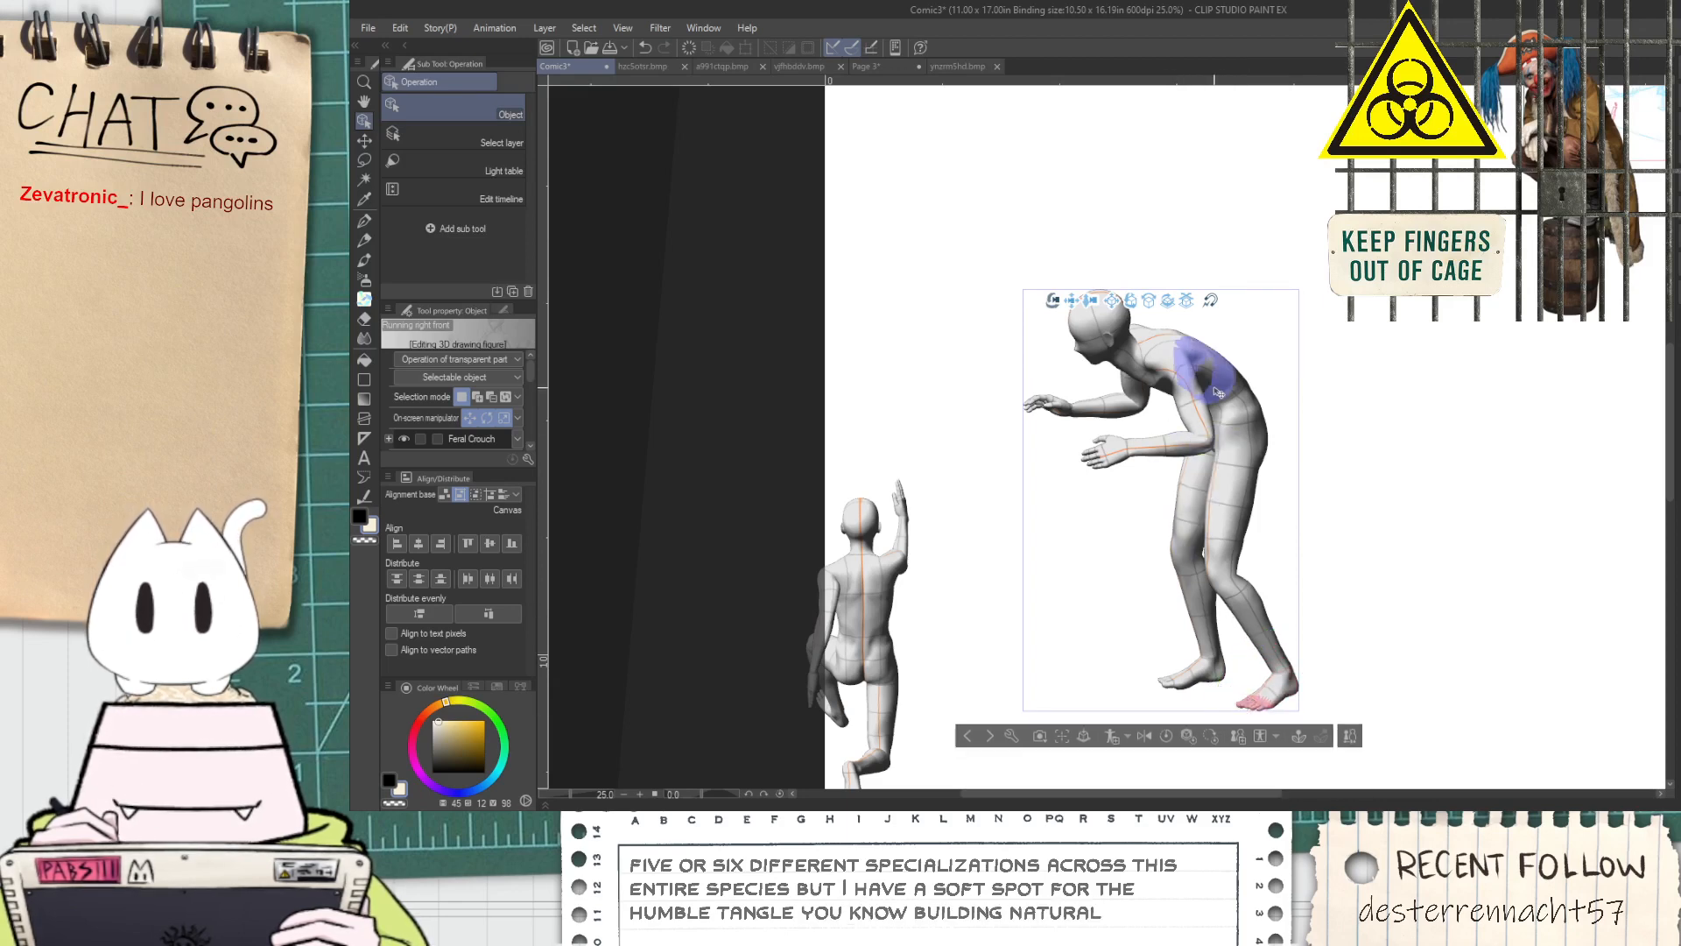
pyautogui.moveTo(1163, 383); pyautogui.dragTo(1170, 345)
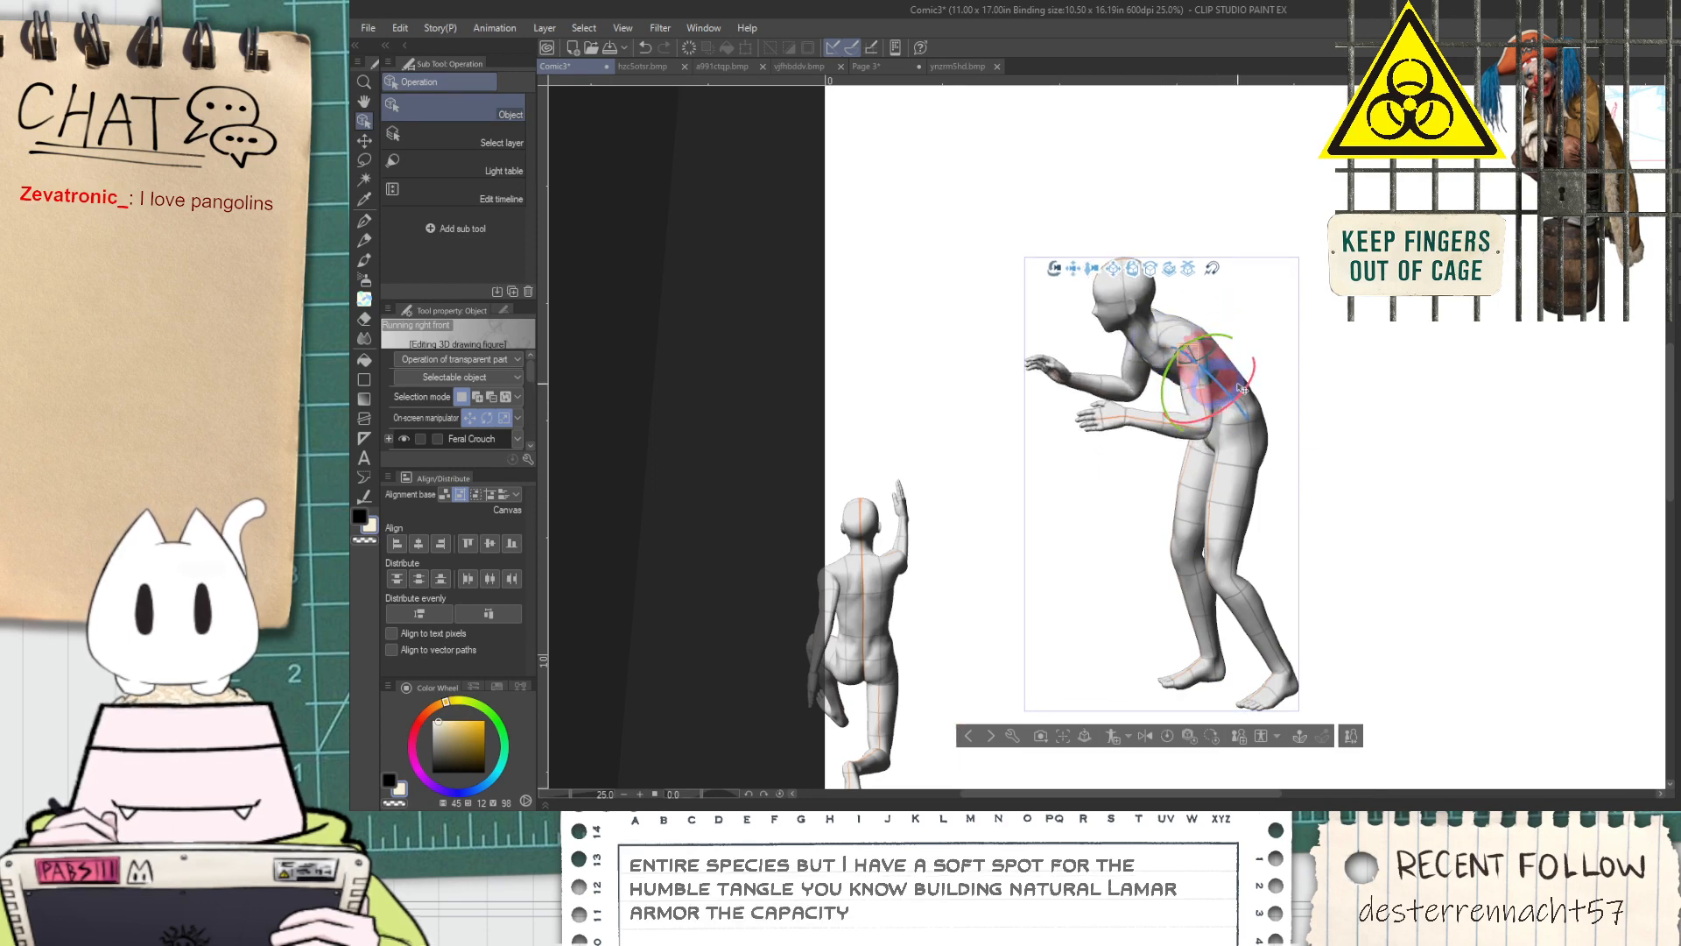
pyautogui.click(1205, 408)
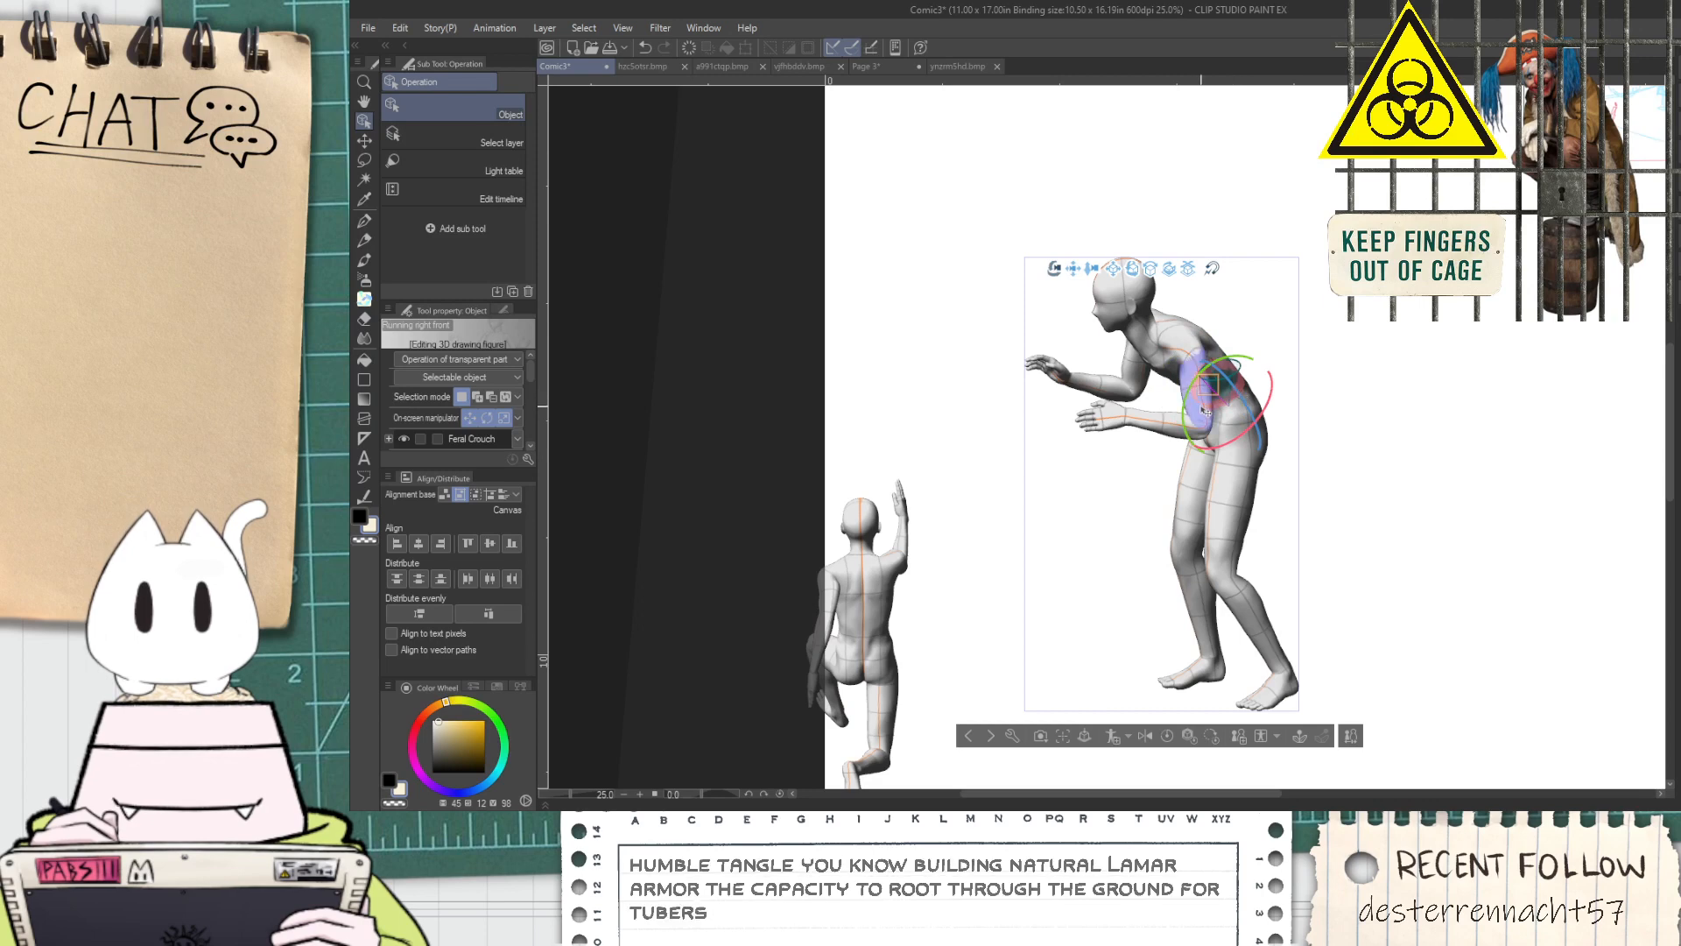
pyautogui.moveTo(1189, 421); pyautogui.dragTo(1185, 378)
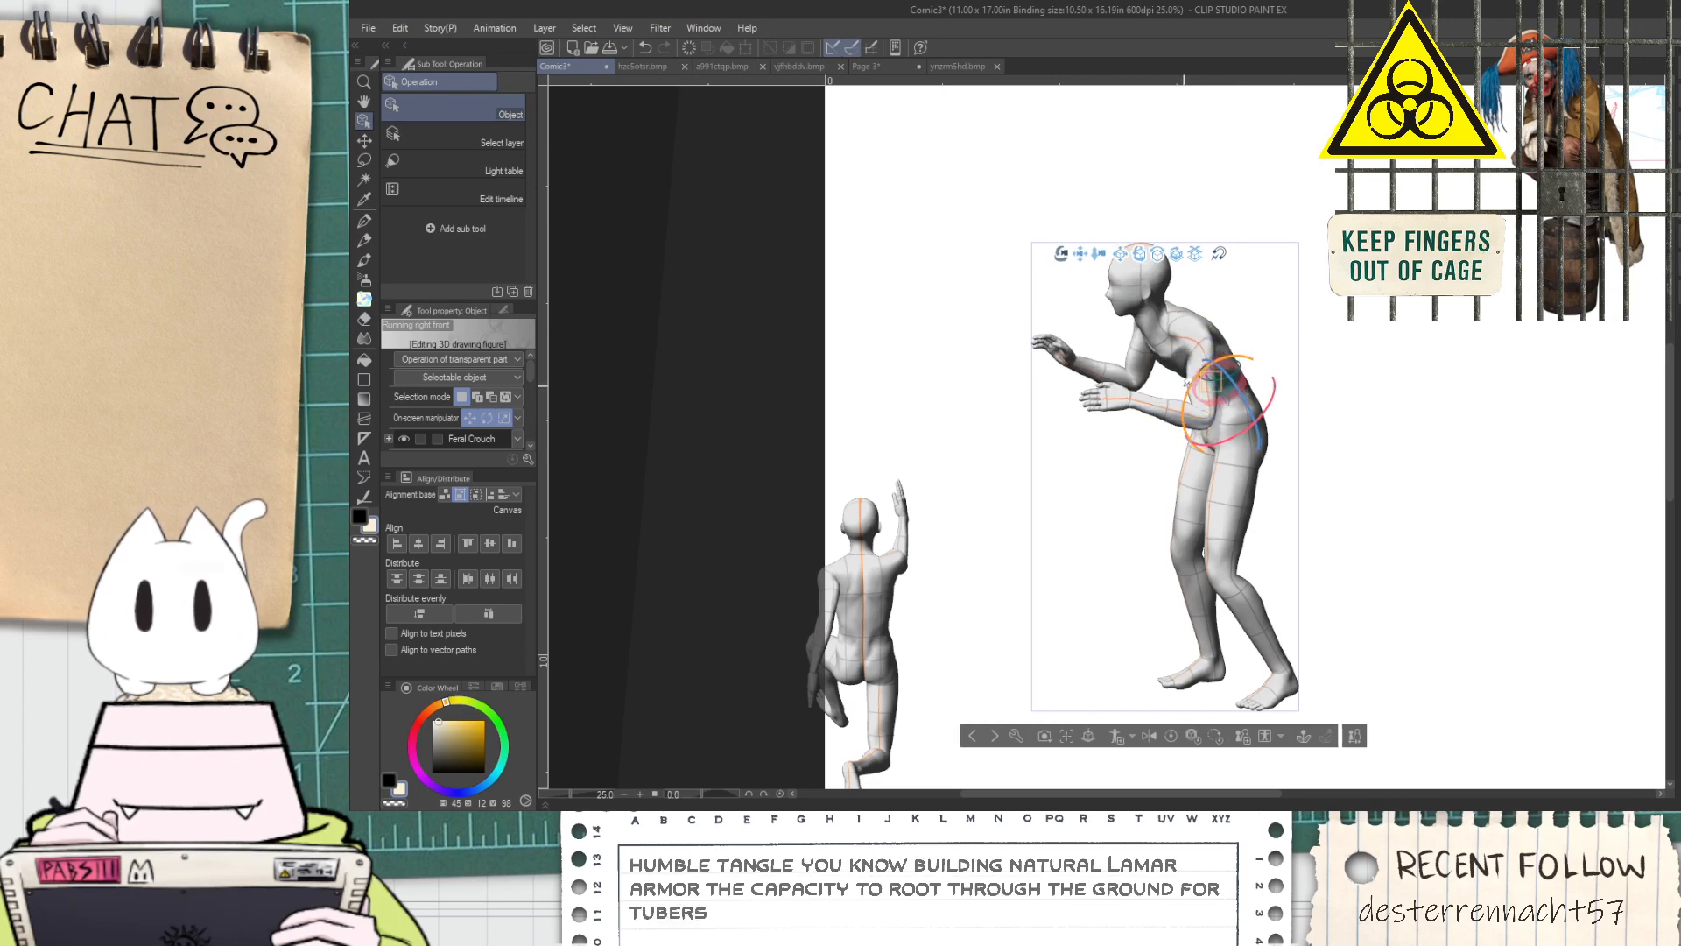
pyautogui.click(1185, 375)
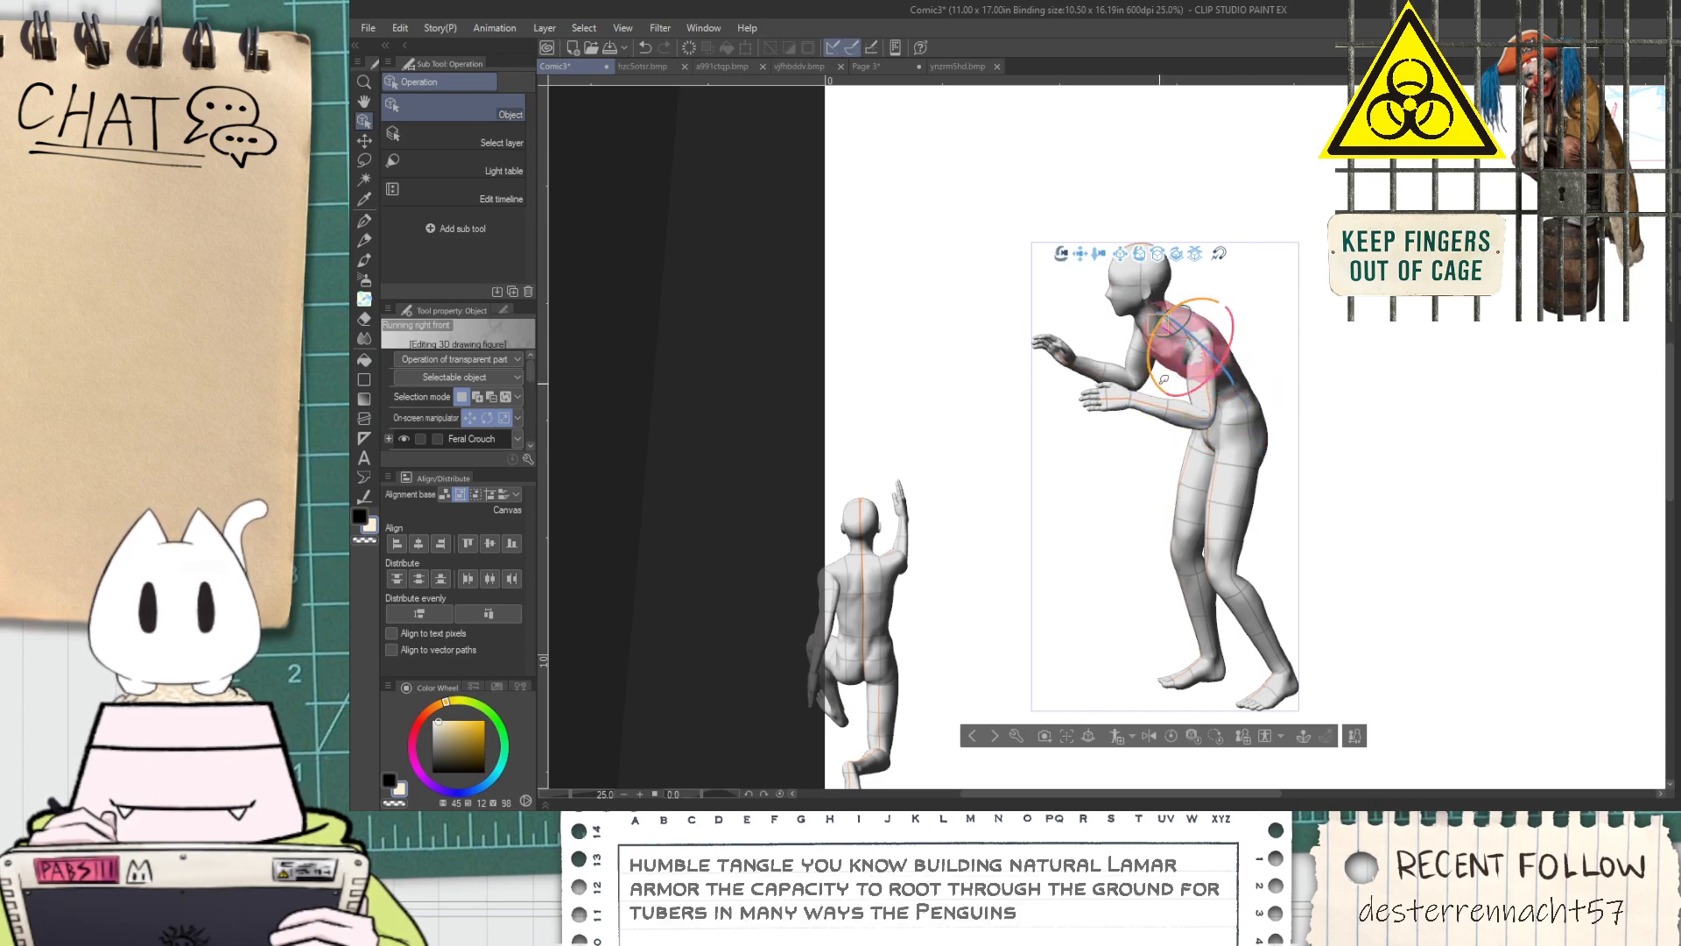
pyautogui.moveTo(1160, 376); pyautogui.dragTo(1162, 381)
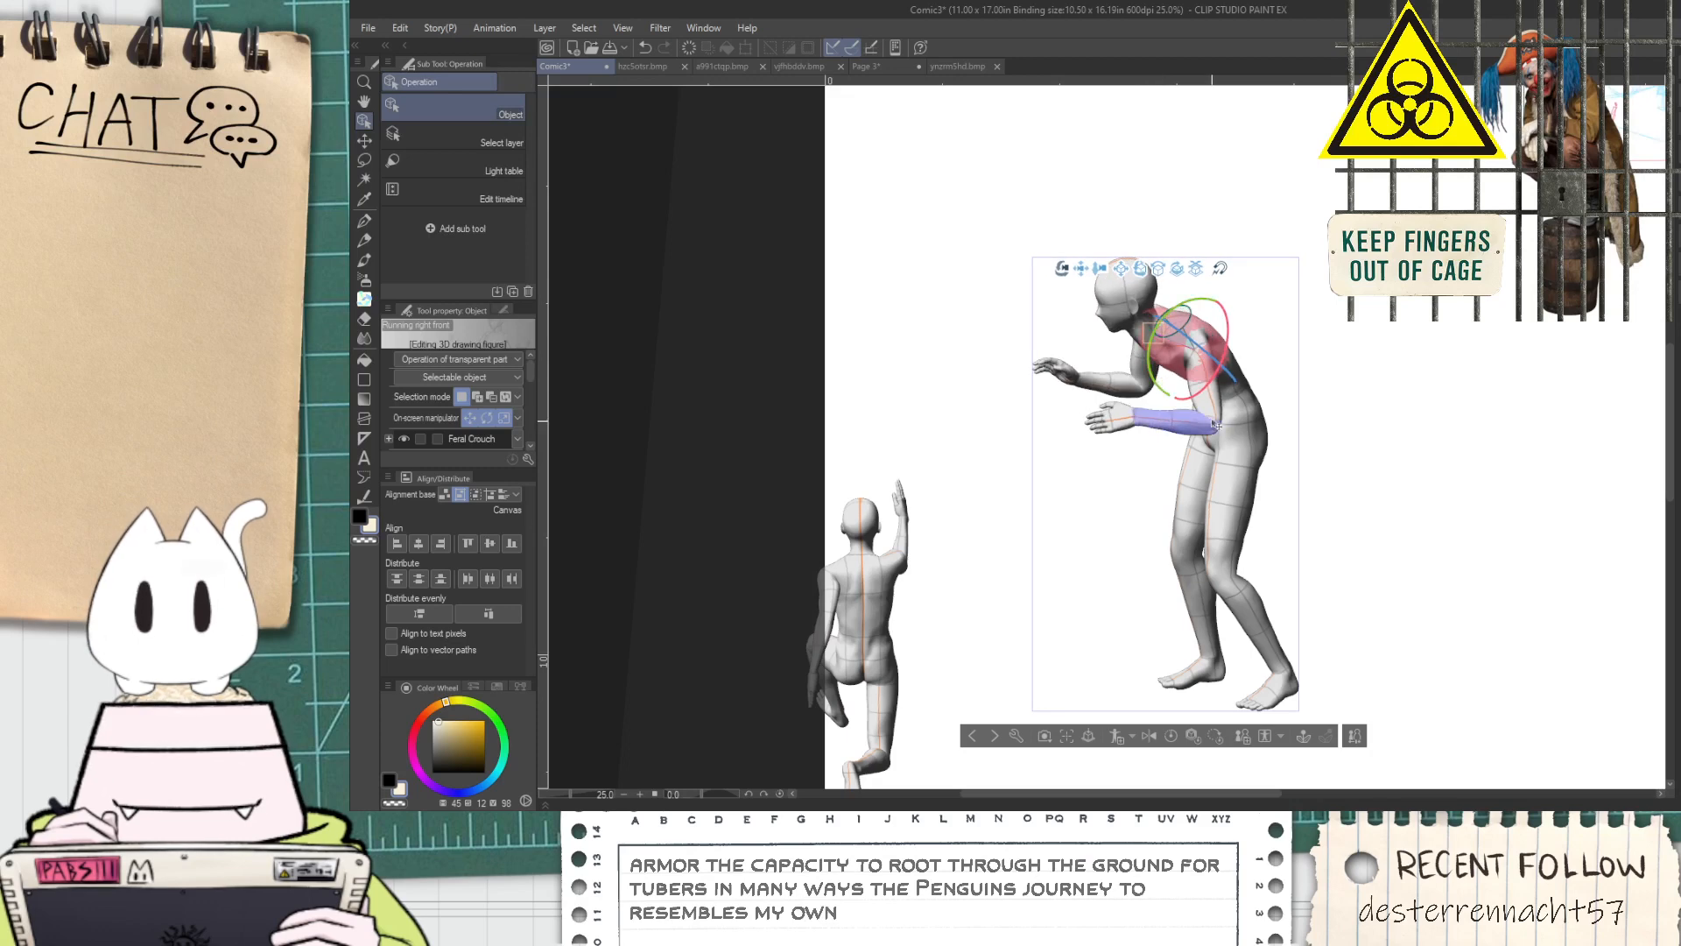
# Rotate the hunched figure's near upper arm slightly and swing its far arm inward, closer to the body
pyautogui.click(1210, 389)
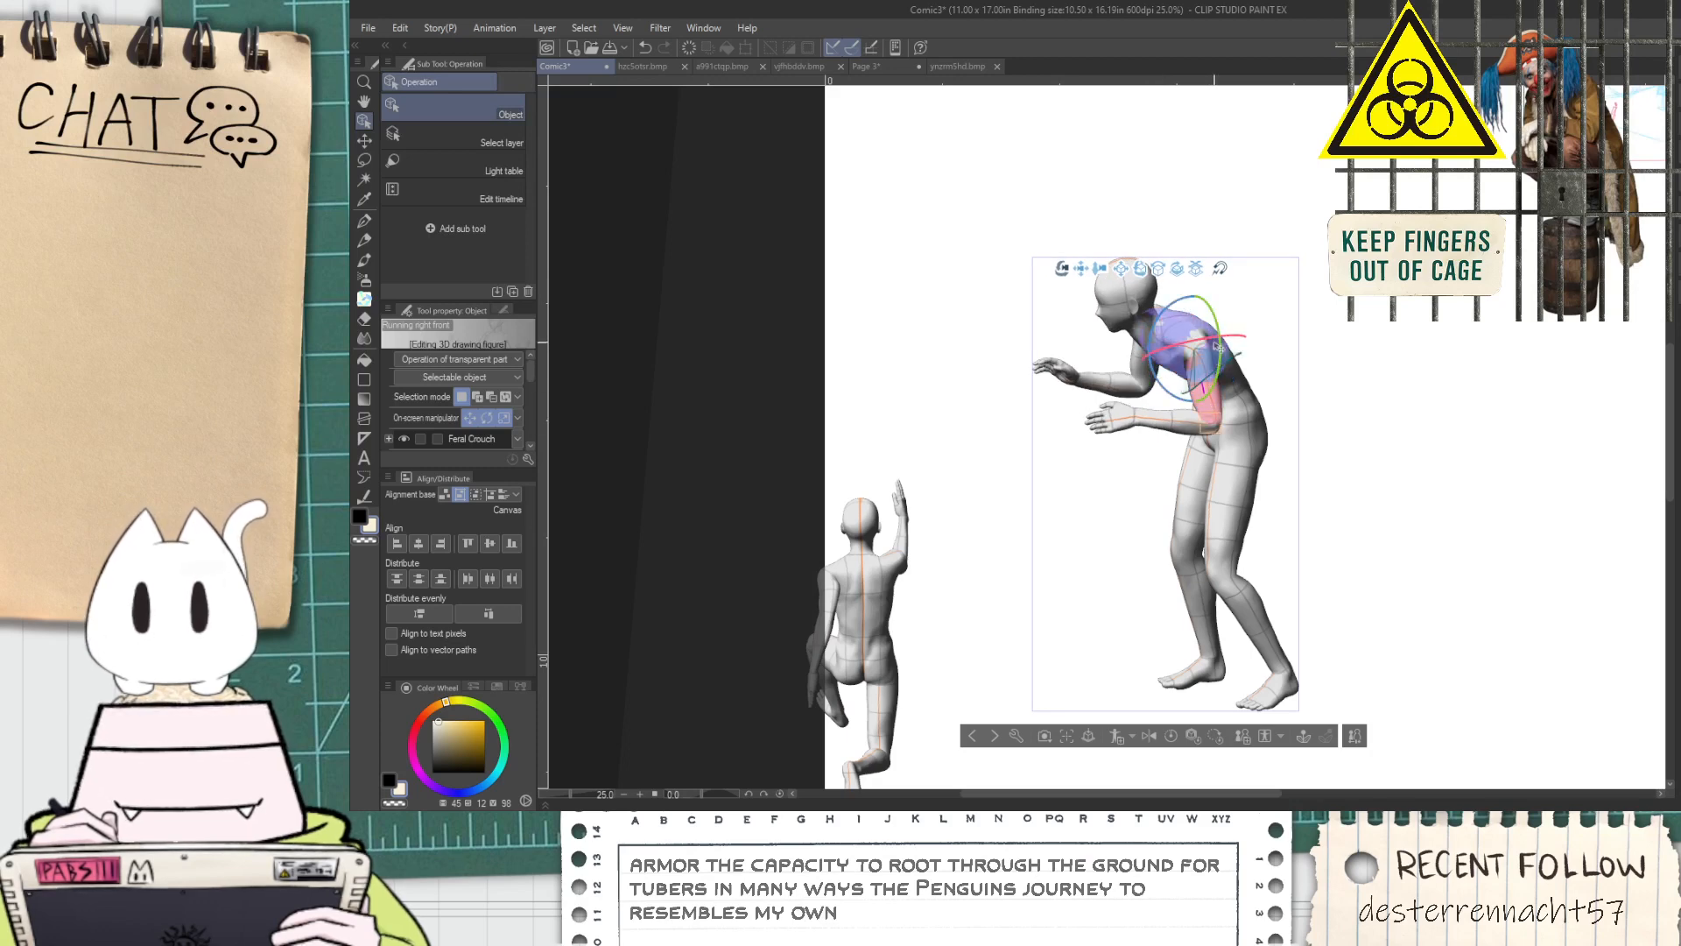
pyautogui.moveTo(1218, 338); pyautogui.dragTo(1217, 354)
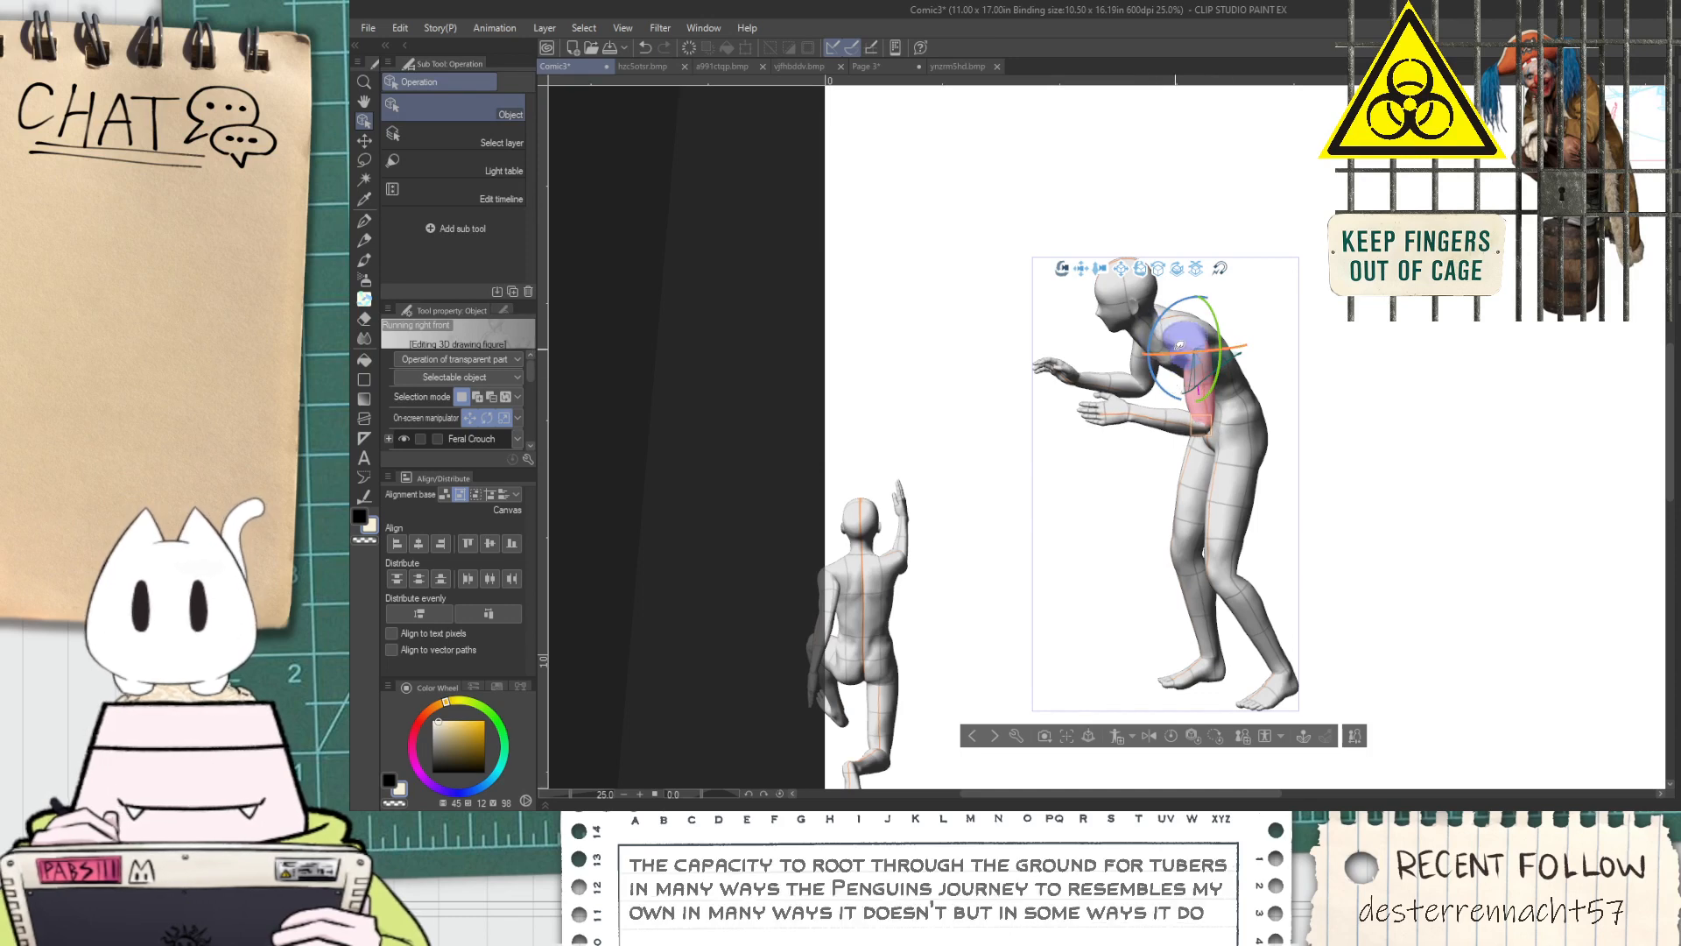
pyautogui.click(1143, 367)
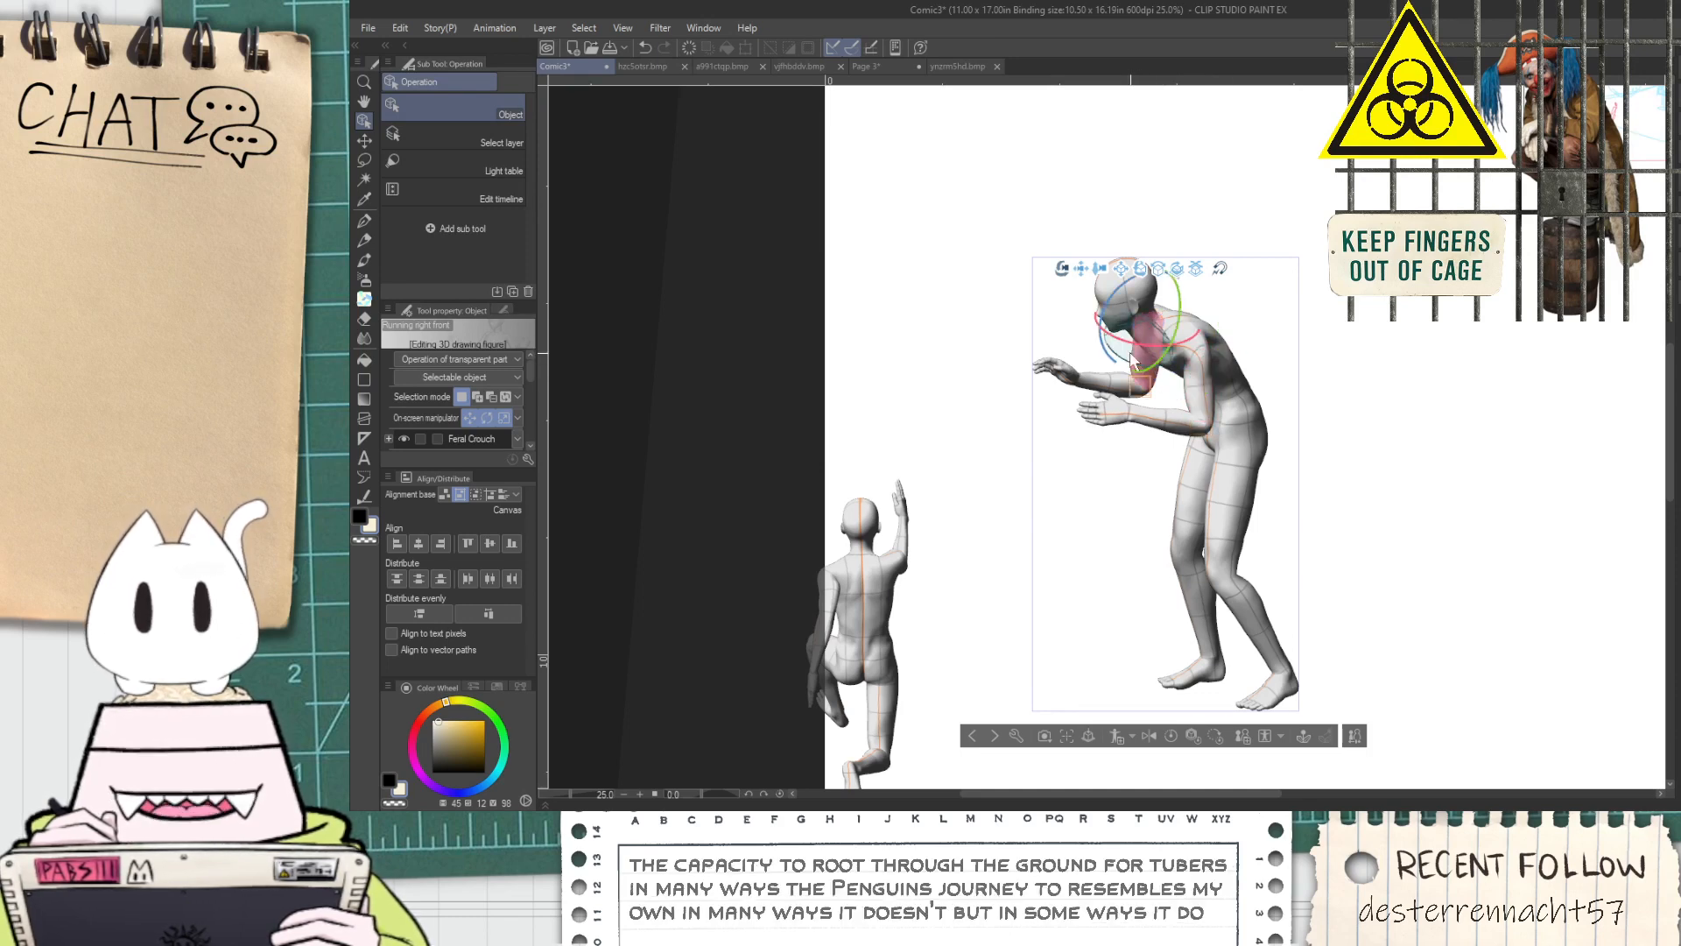
pyautogui.moveTo(1043, 488); pyautogui.dragTo(1177, 497)
pyautogui.click(916, 391)
pyautogui.moveTo(986, 428); pyautogui.dragTo(990, 420)
pyautogui.click(894, 477)
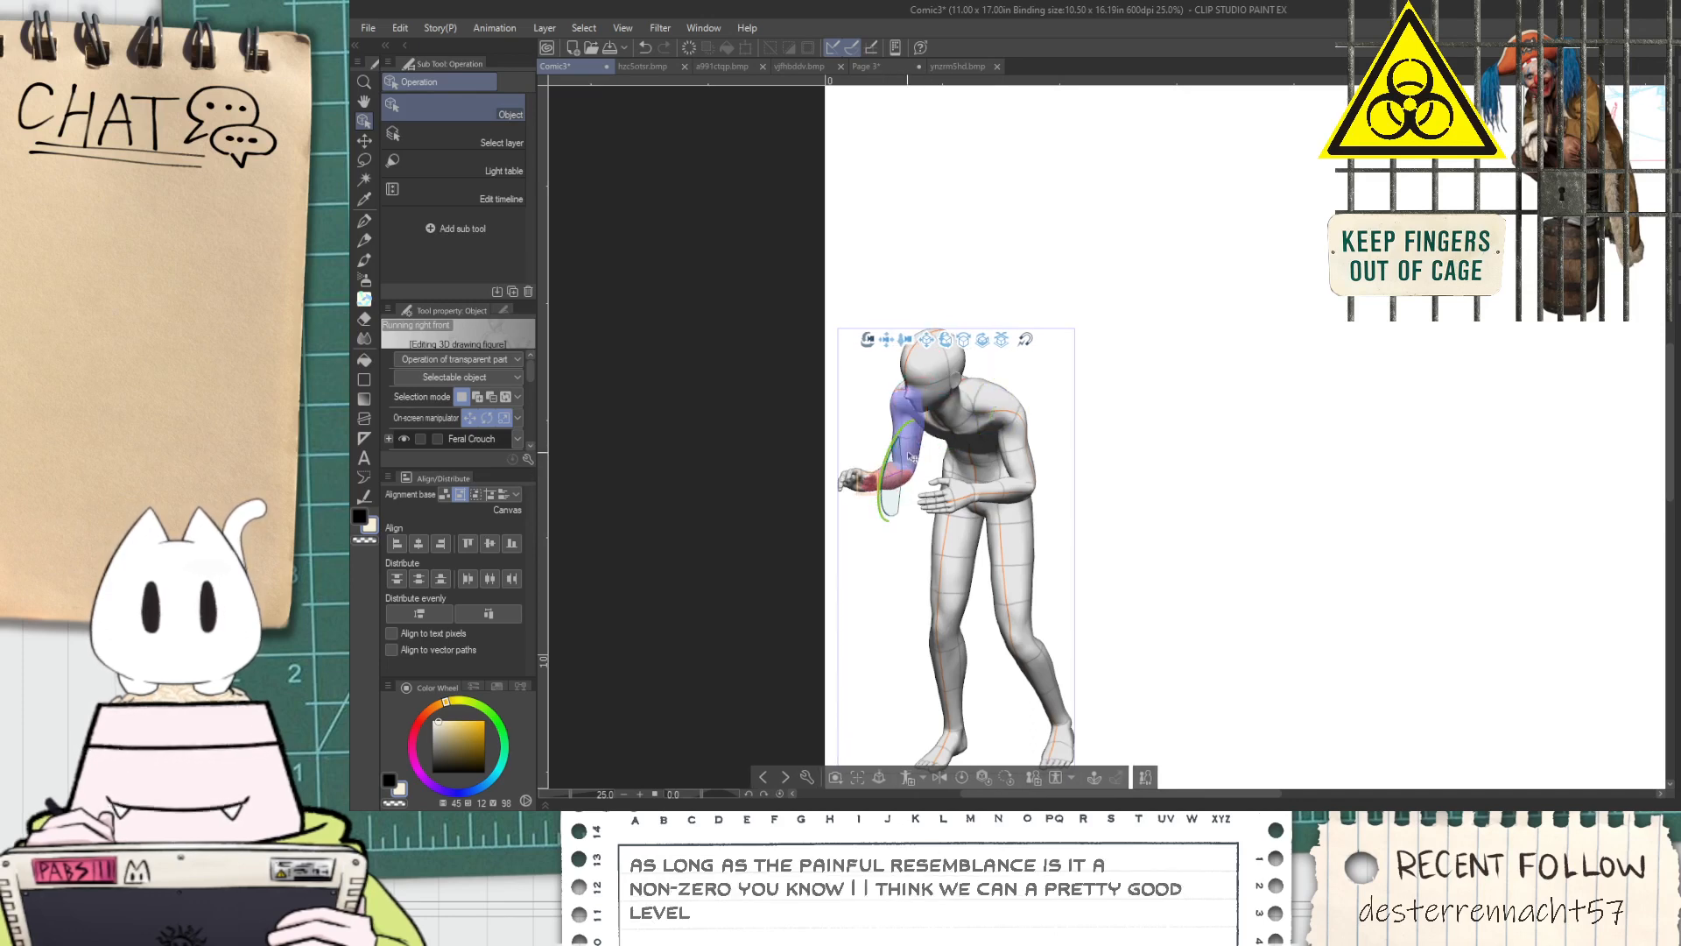
pyautogui.click(917, 459)
pyautogui.moveTo(922, 417); pyautogui.dragTo(934, 416)
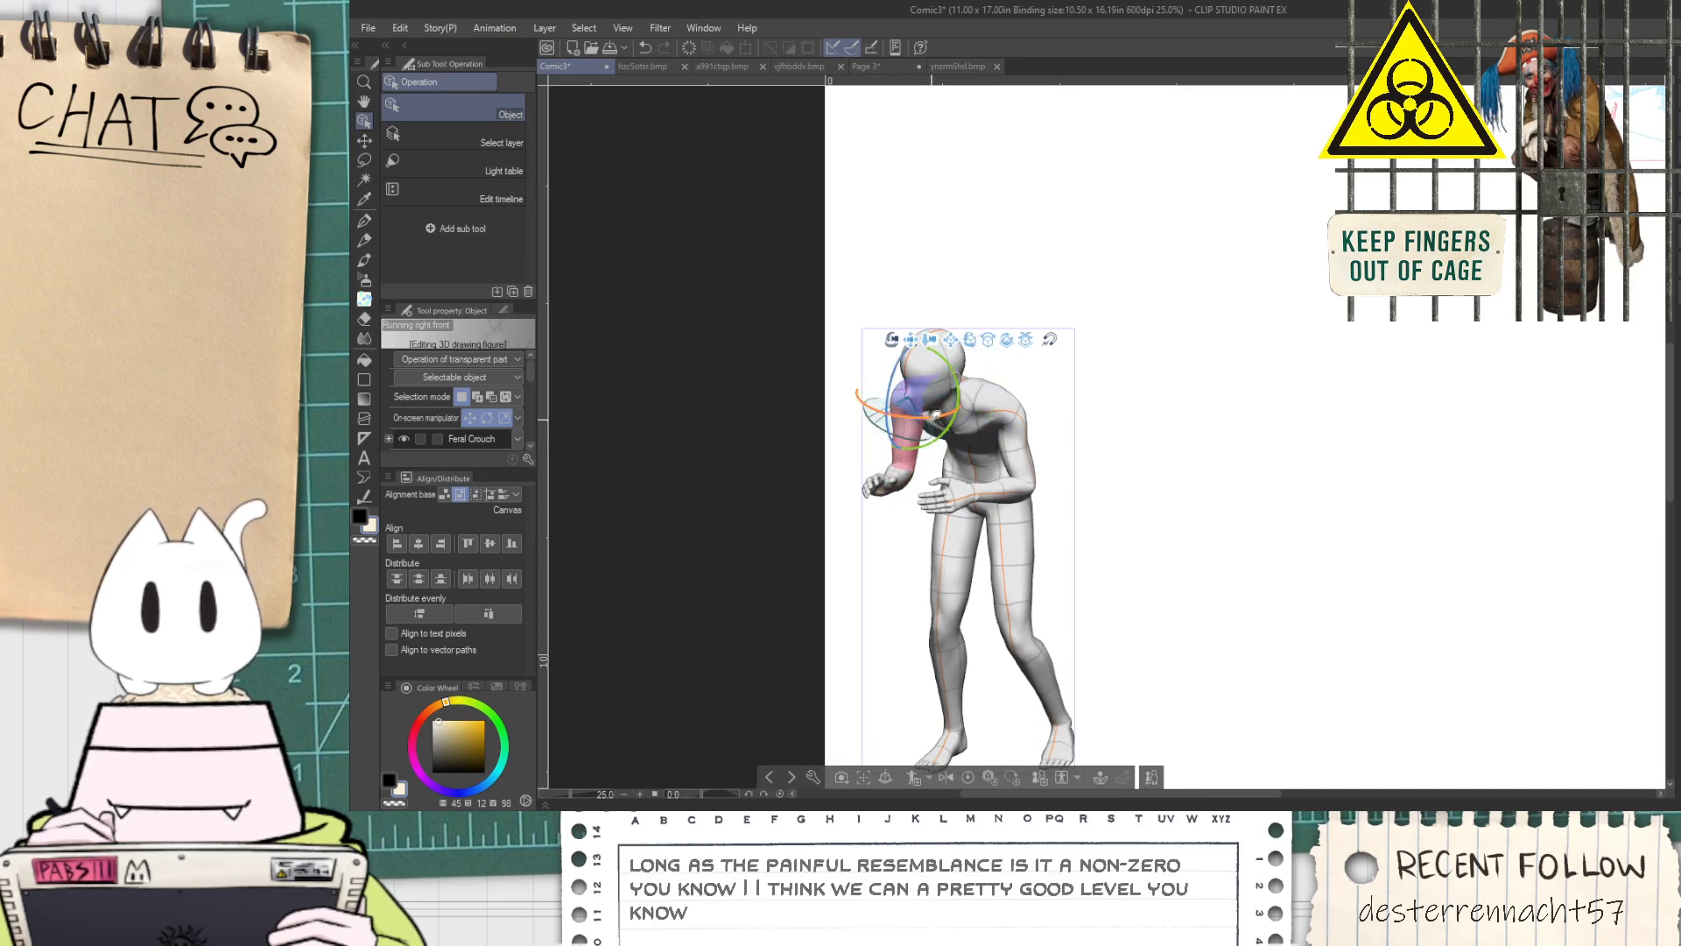
# Bend the hunched figure's near hand downward at the wrist so that its fingers hang in front of the thigh
pyautogui.click(1016, 418)
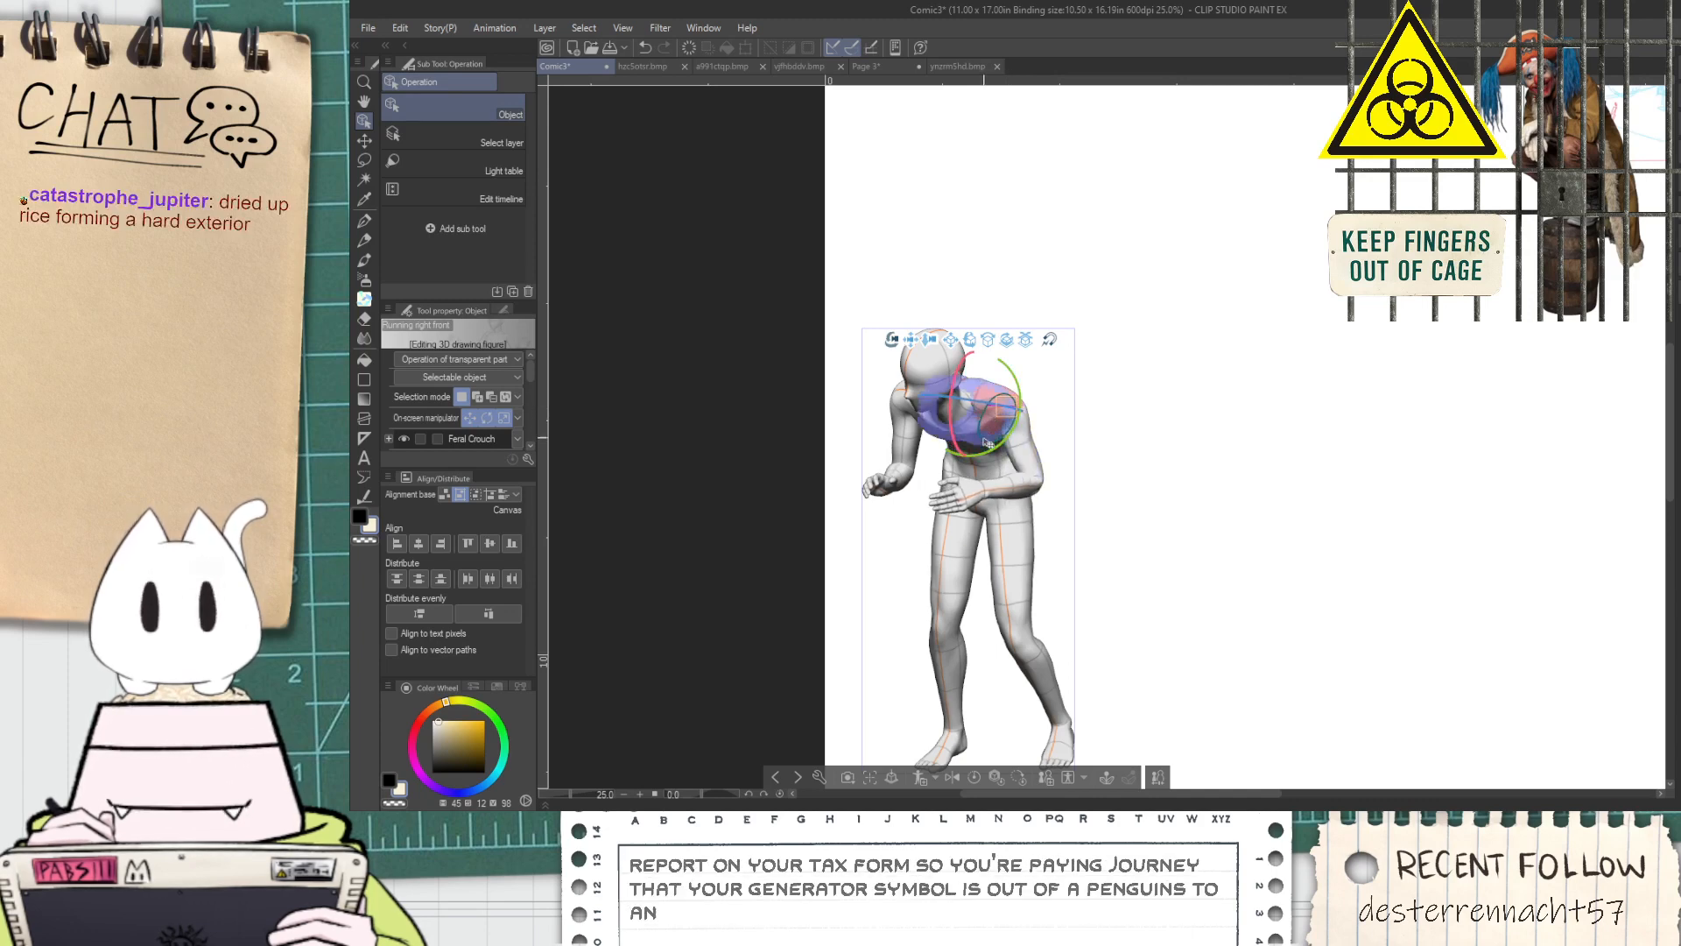
pyautogui.click(906, 480)
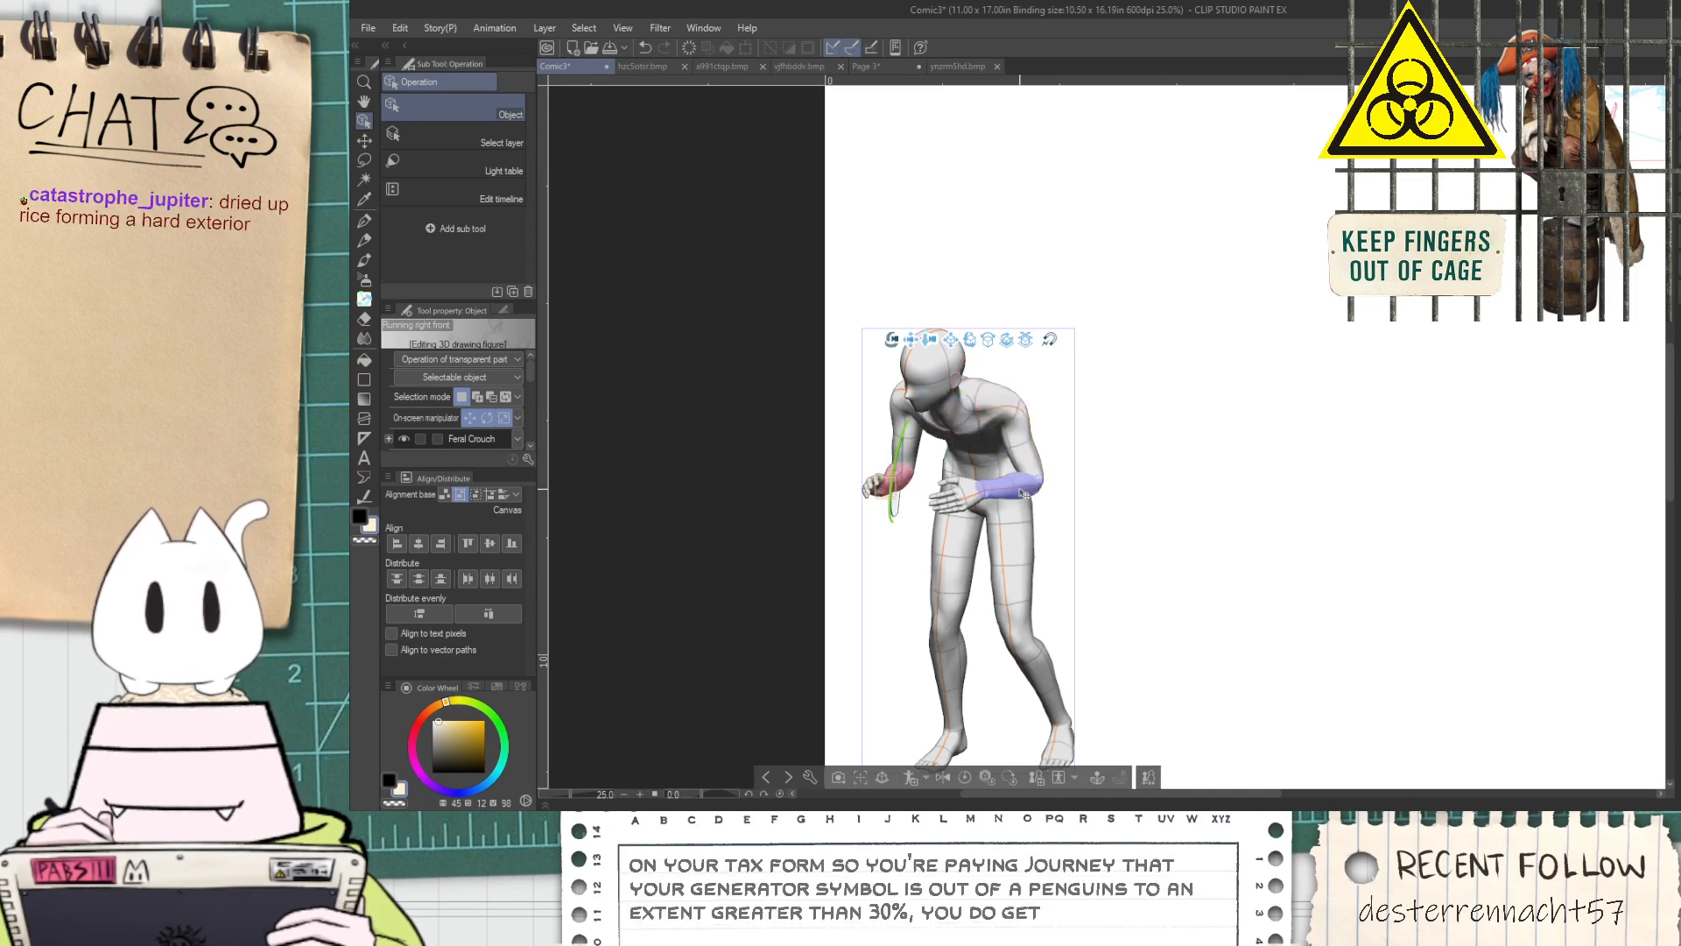
pyautogui.click(989, 495)
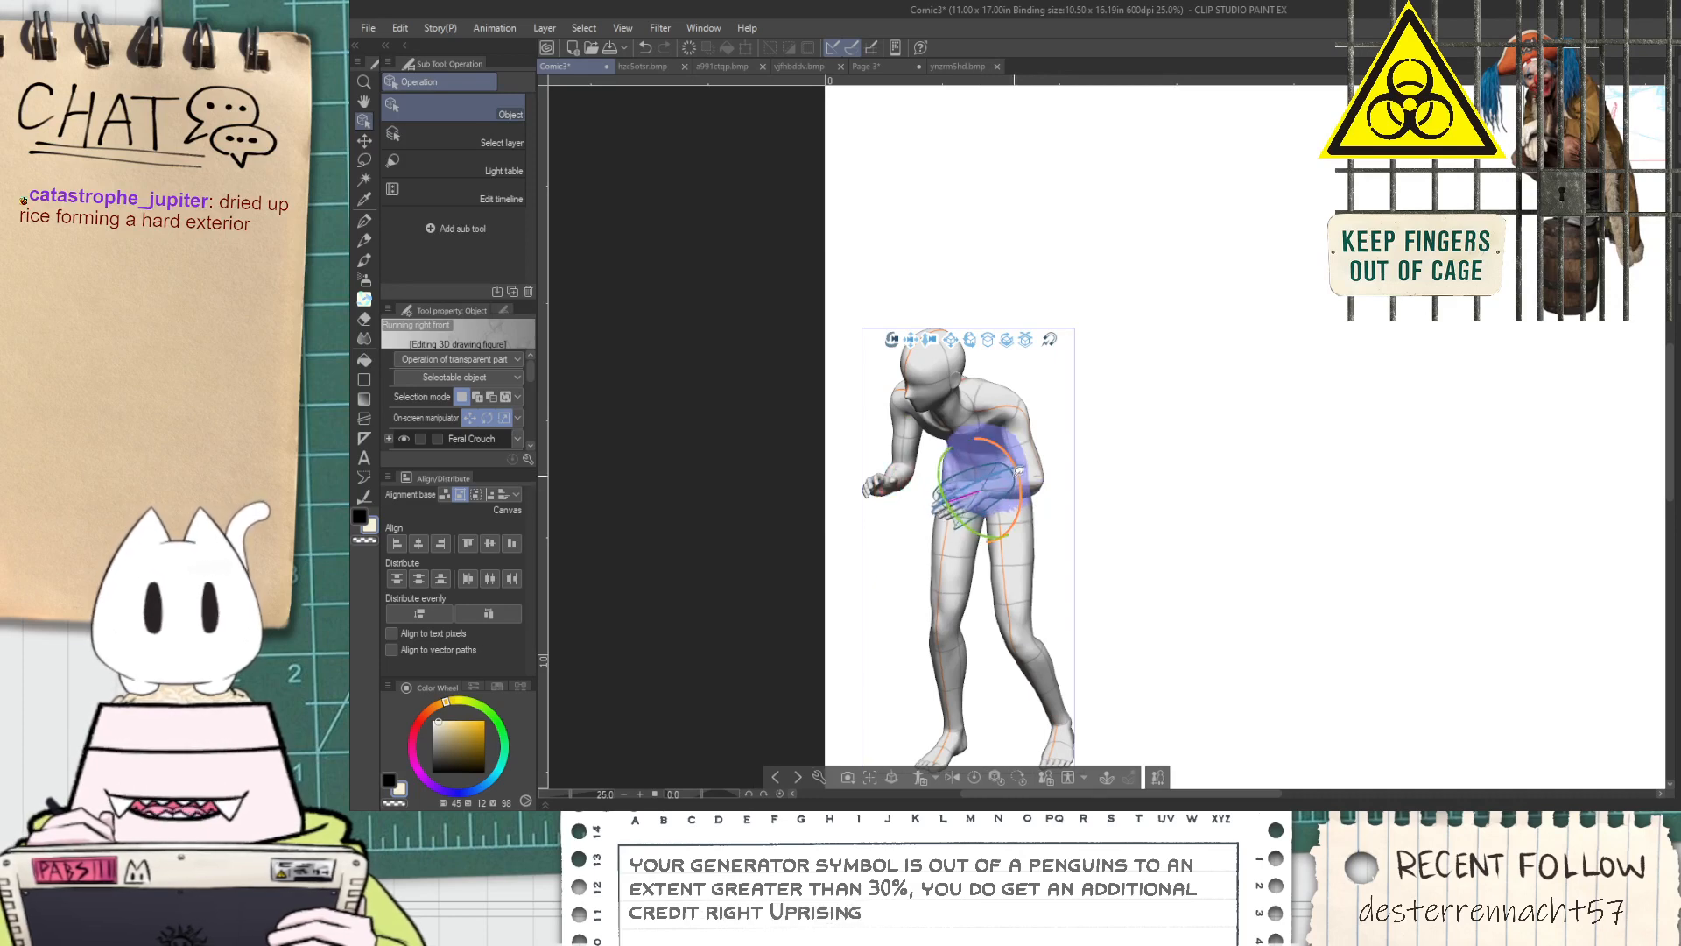
pyautogui.click(970, 497)
pyautogui.scroll(2, 958, 517)
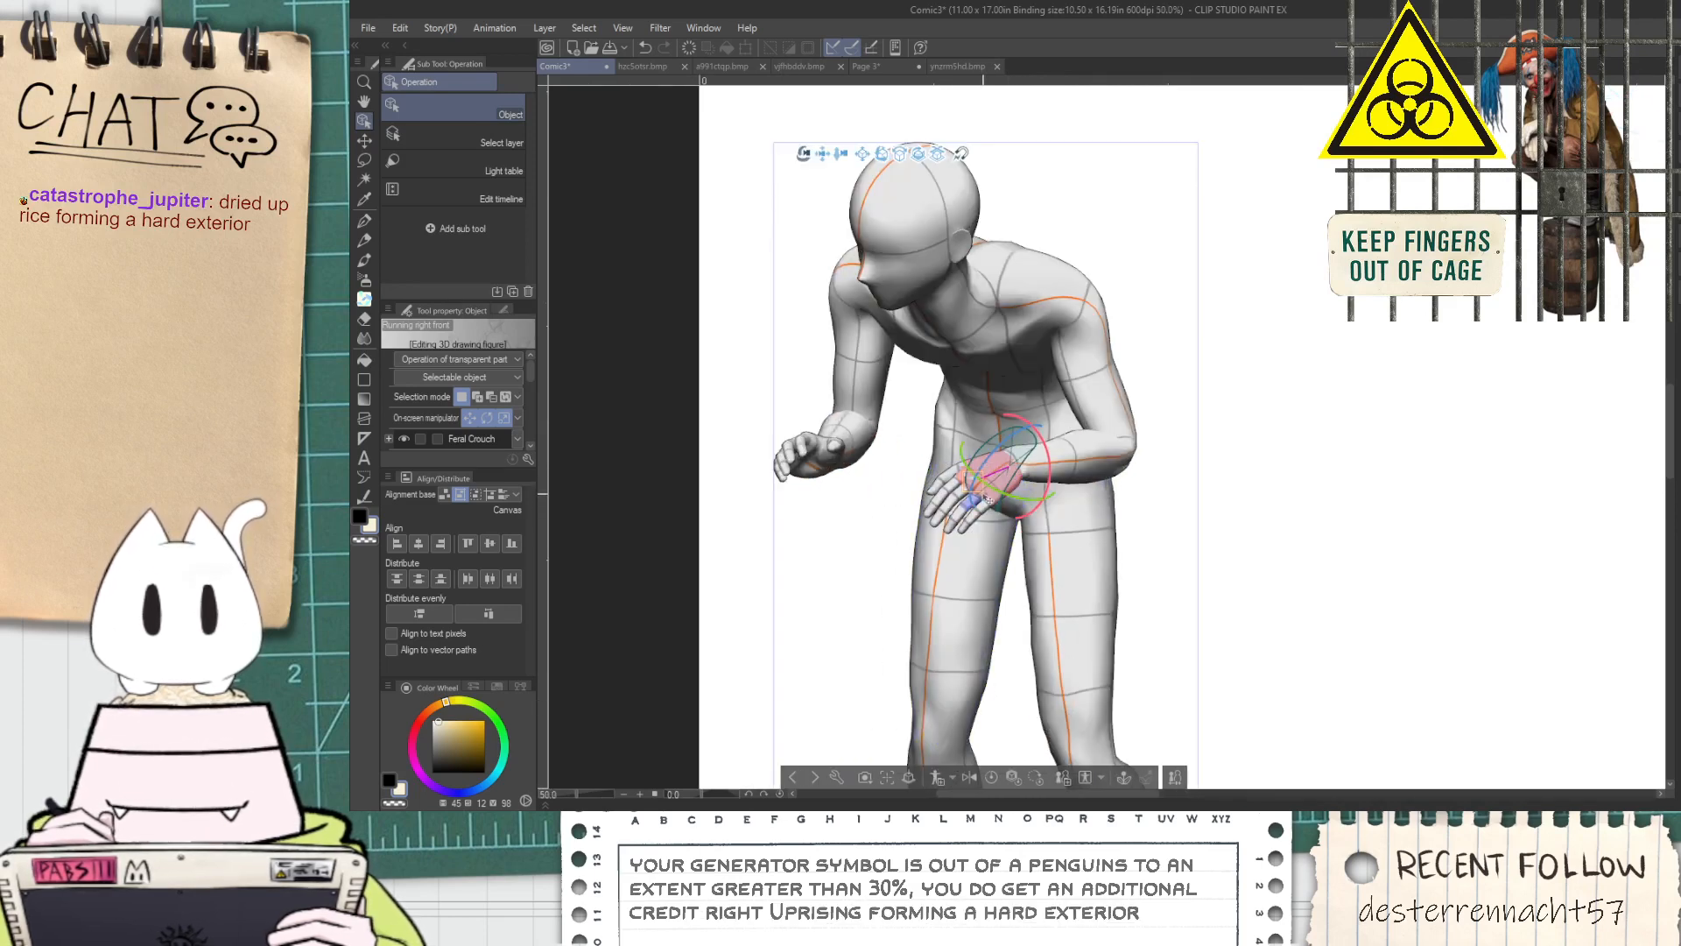
pyautogui.click(797, 454)
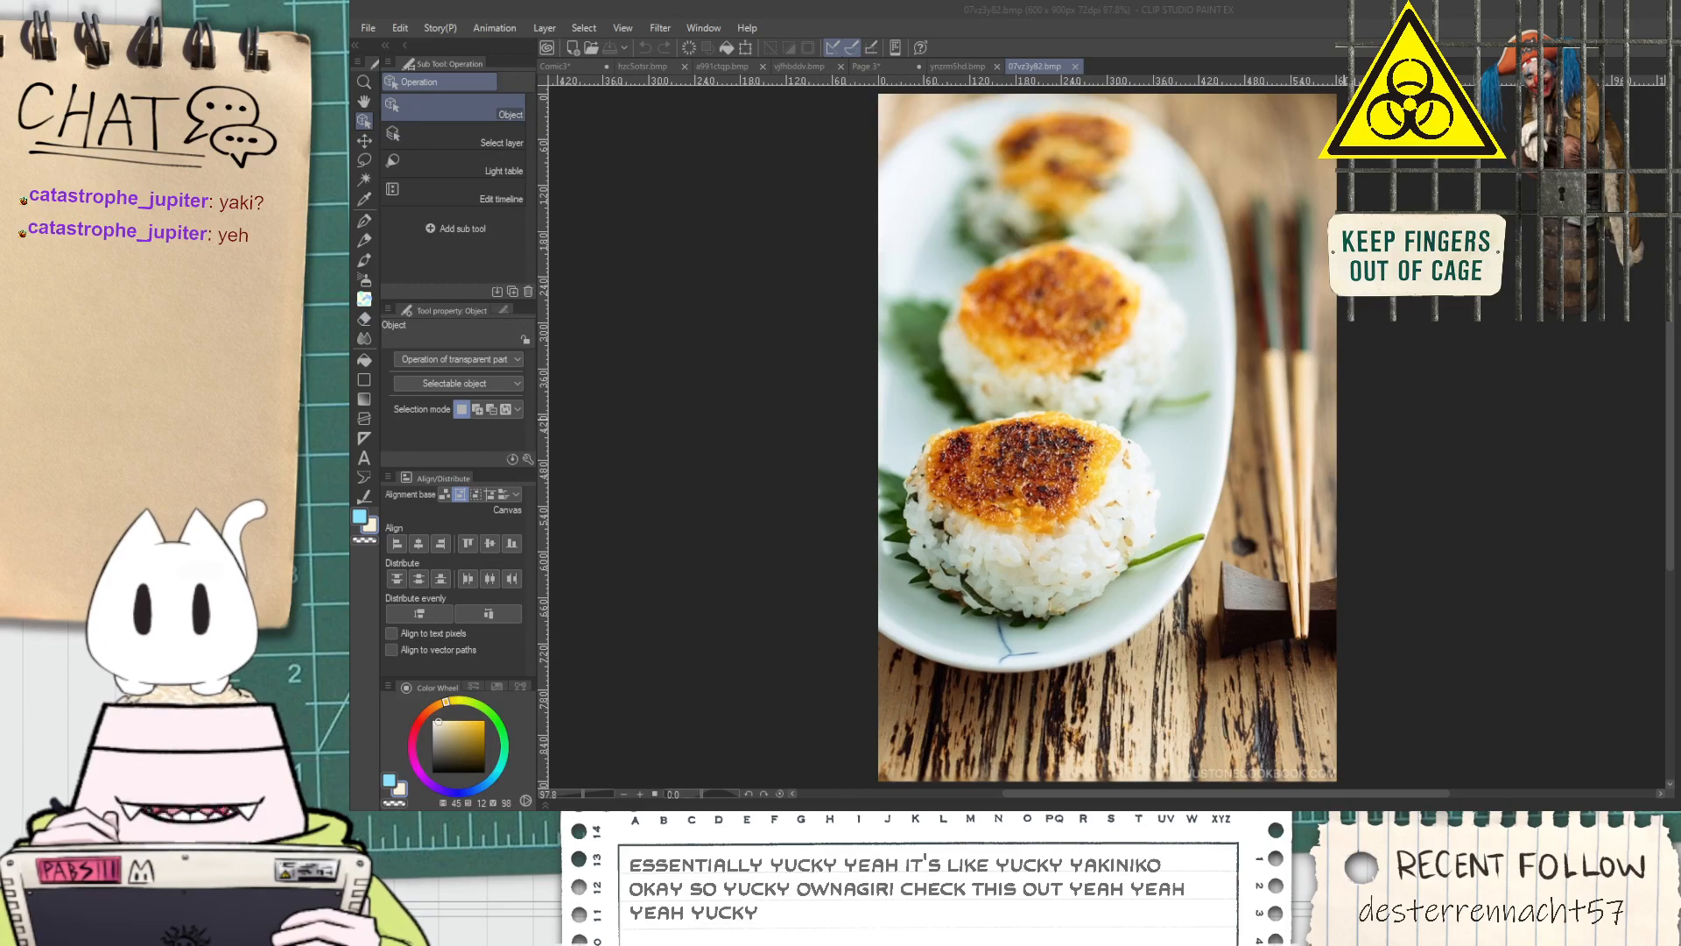
# Examine the grilled rice ball photos up close, including the triangular ones wrapped with seaweed
pyautogui.scroll(5, 1033, 527)
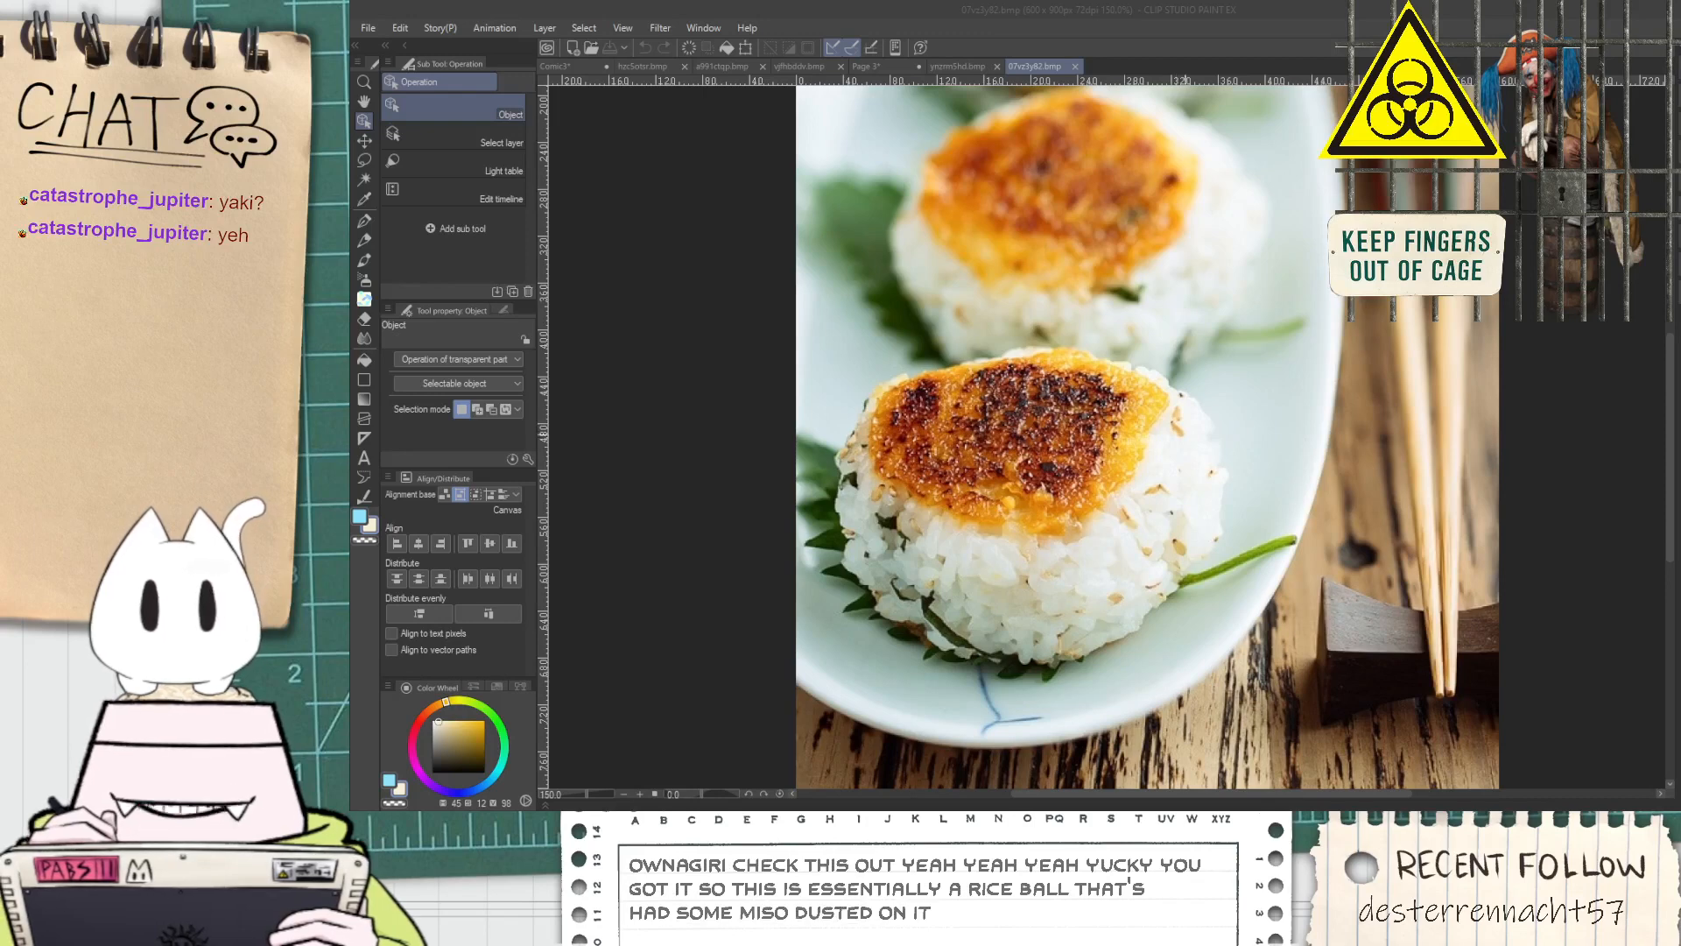
pyautogui.scroll(-2, 1119, 449)
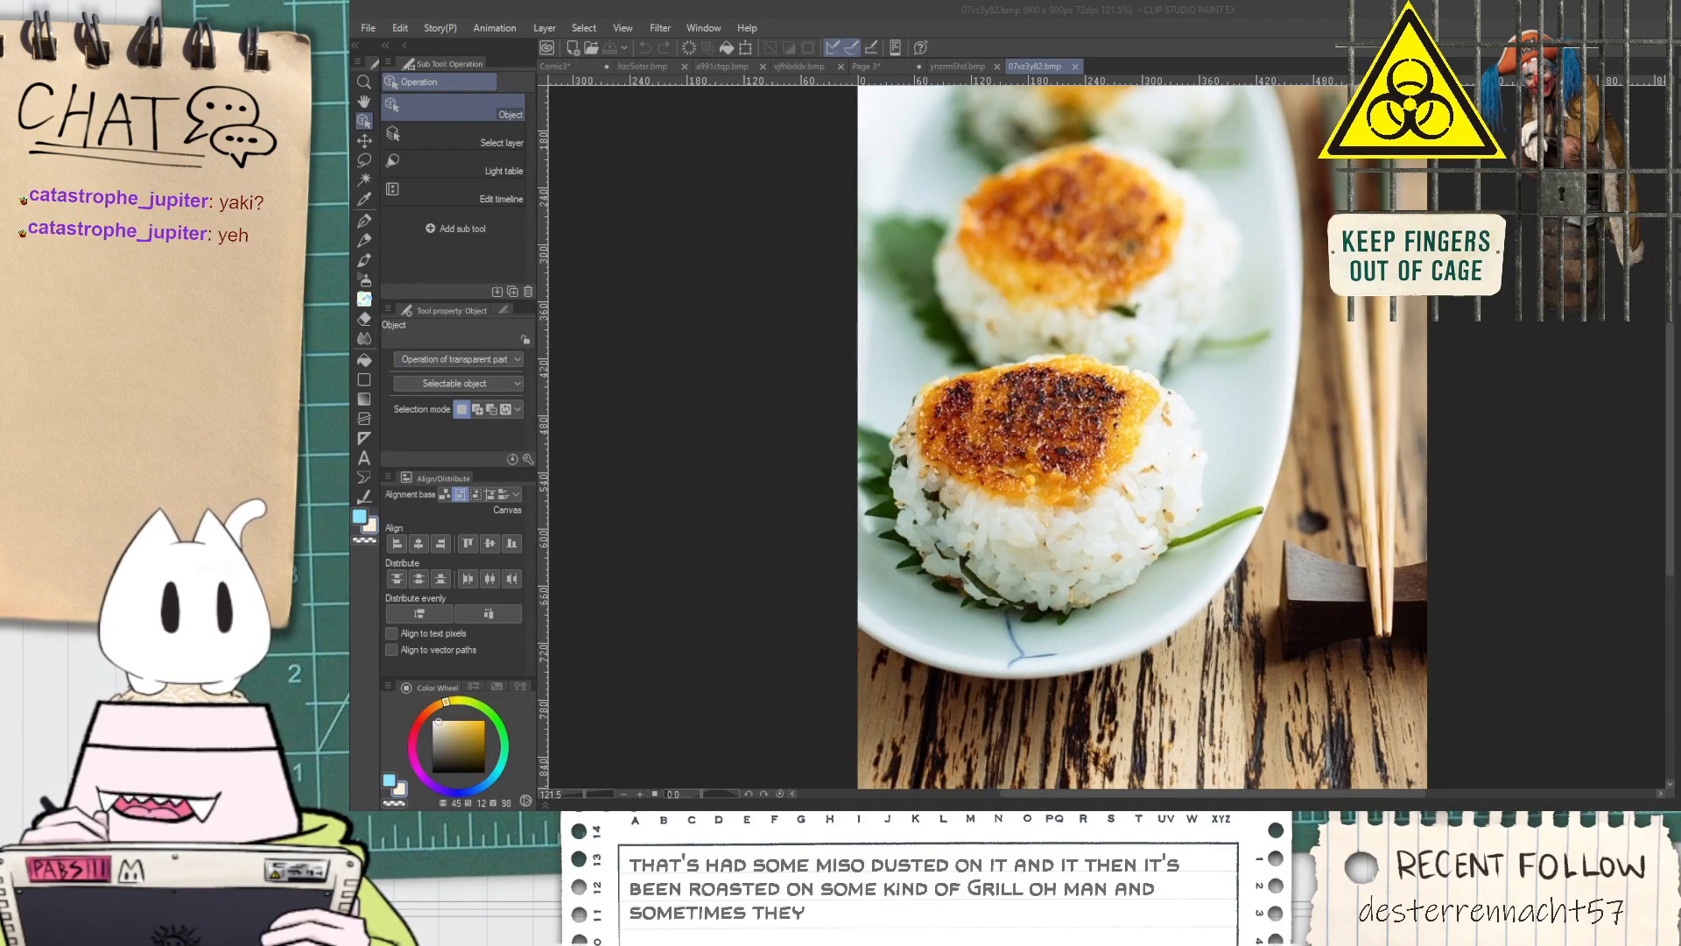
pyautogui.scroll(3, 1130, 539)
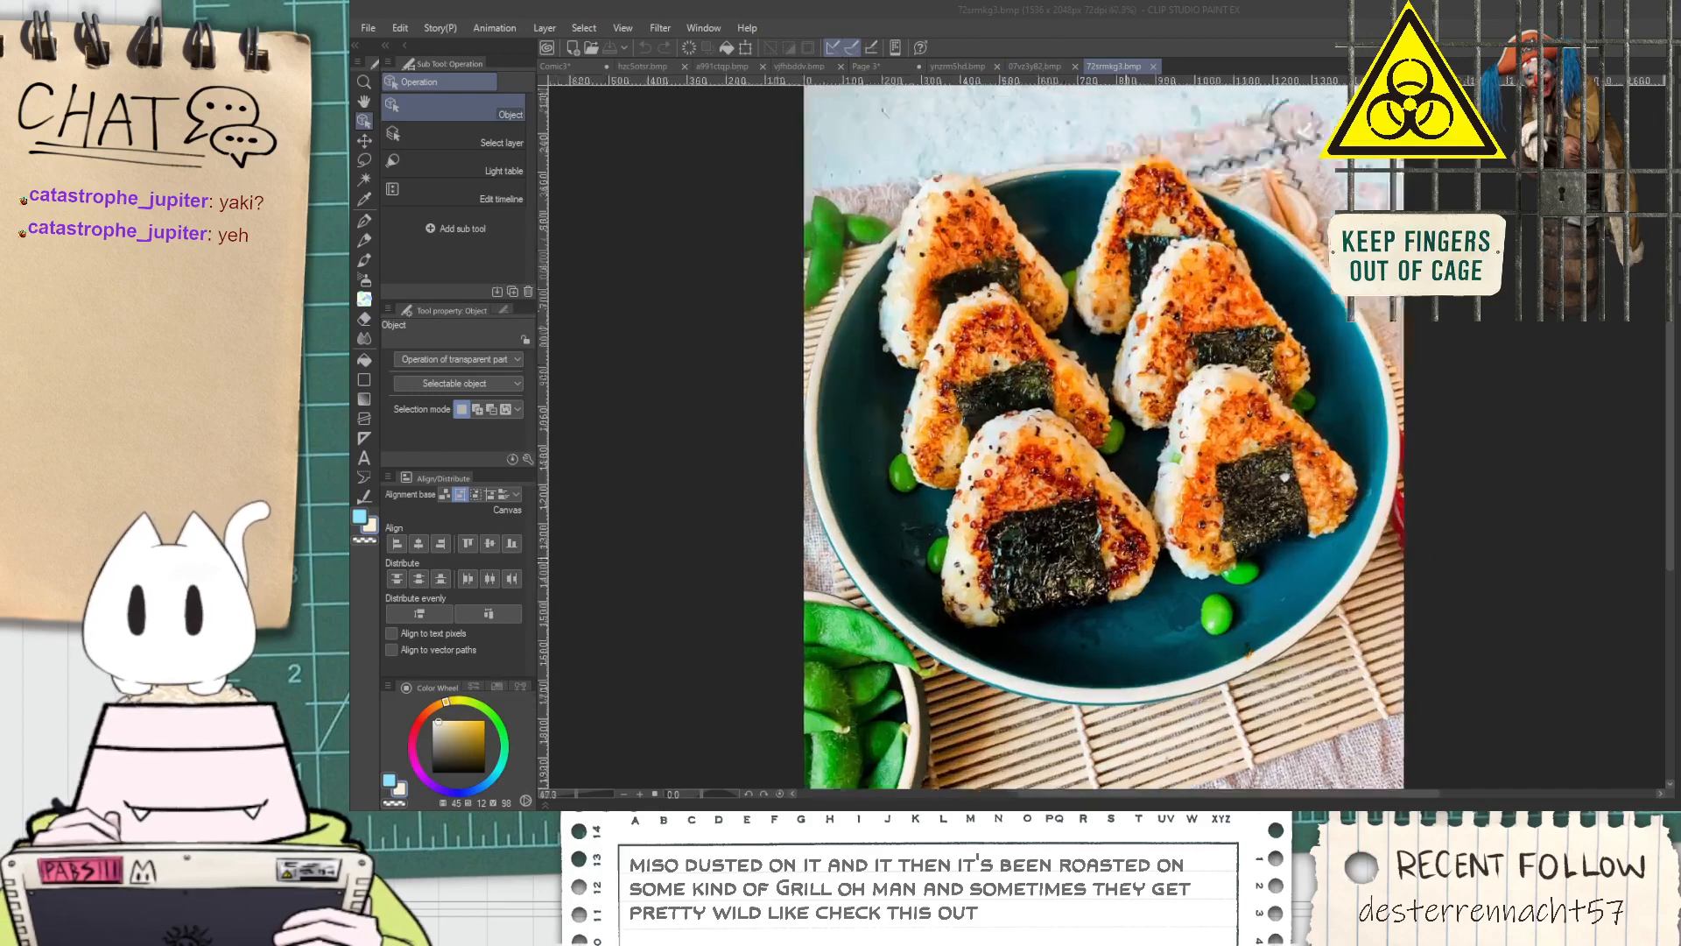
pyautogui.scroll(1, 1232, 521)
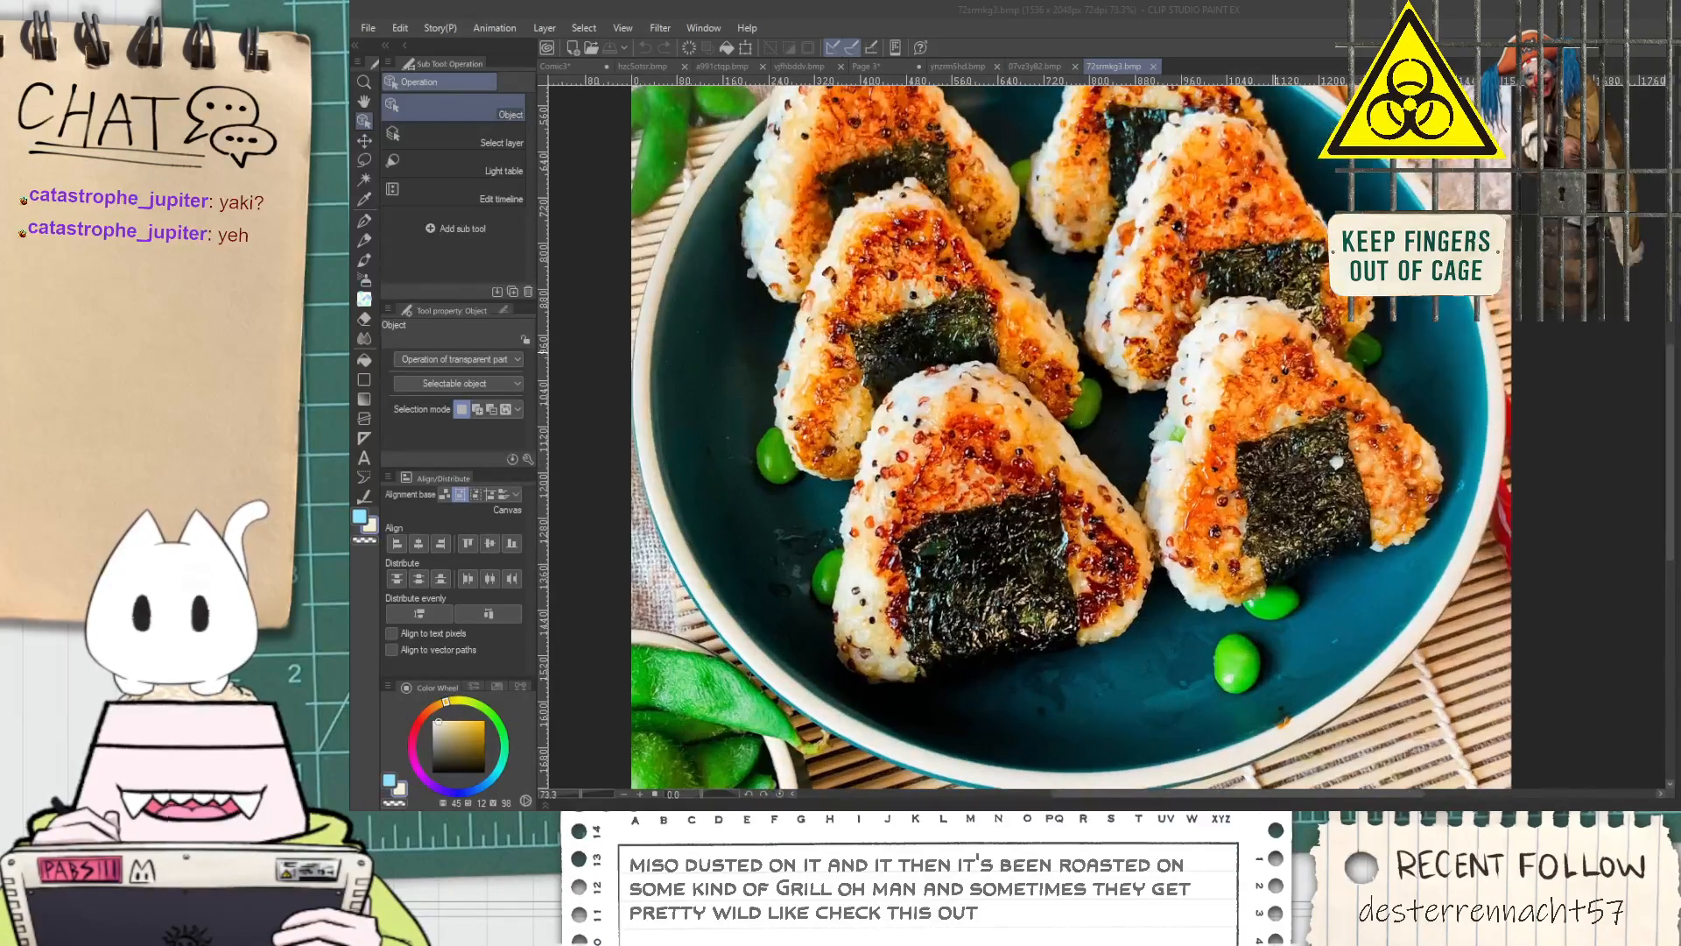
pyautogui.click(1229, 426)
pyautogui.press('space')
pyautogui.moveTo(1035, 396); pyautogui.dragTo(1030, 460)
pyautogui.scroll(-1, 1016, 475)
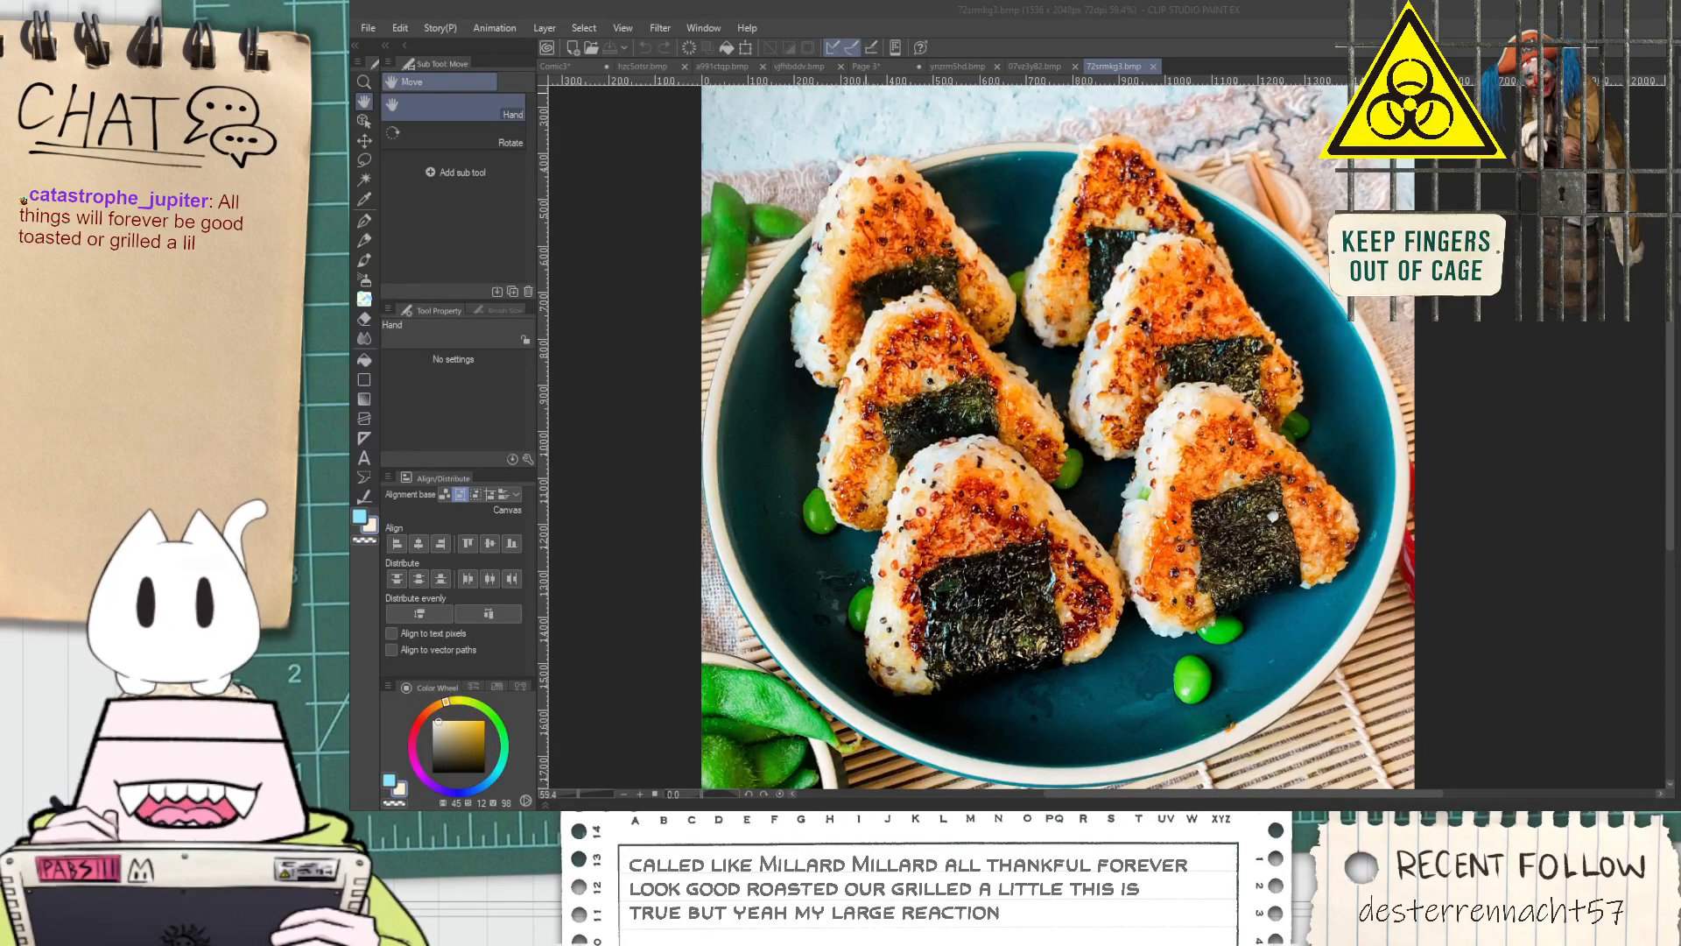
# Return to the Comic3 page and raise the hunched figure's chest and head slightly
pyautogui.click(864, 66)
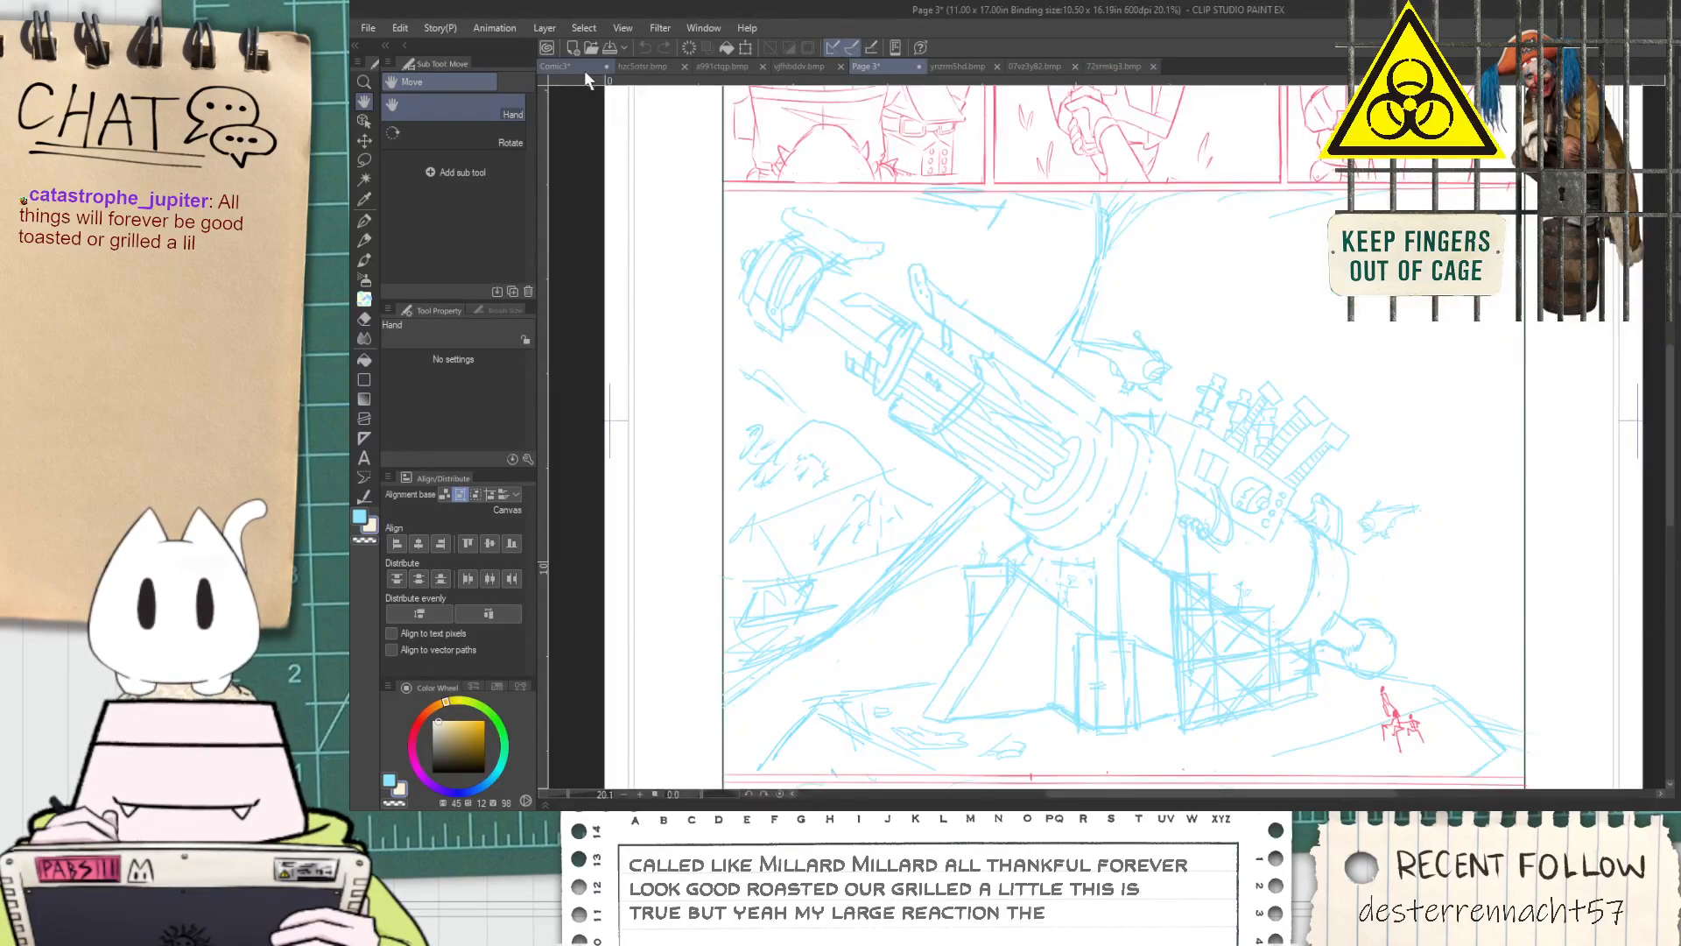
pyautogui.click(581, 68)
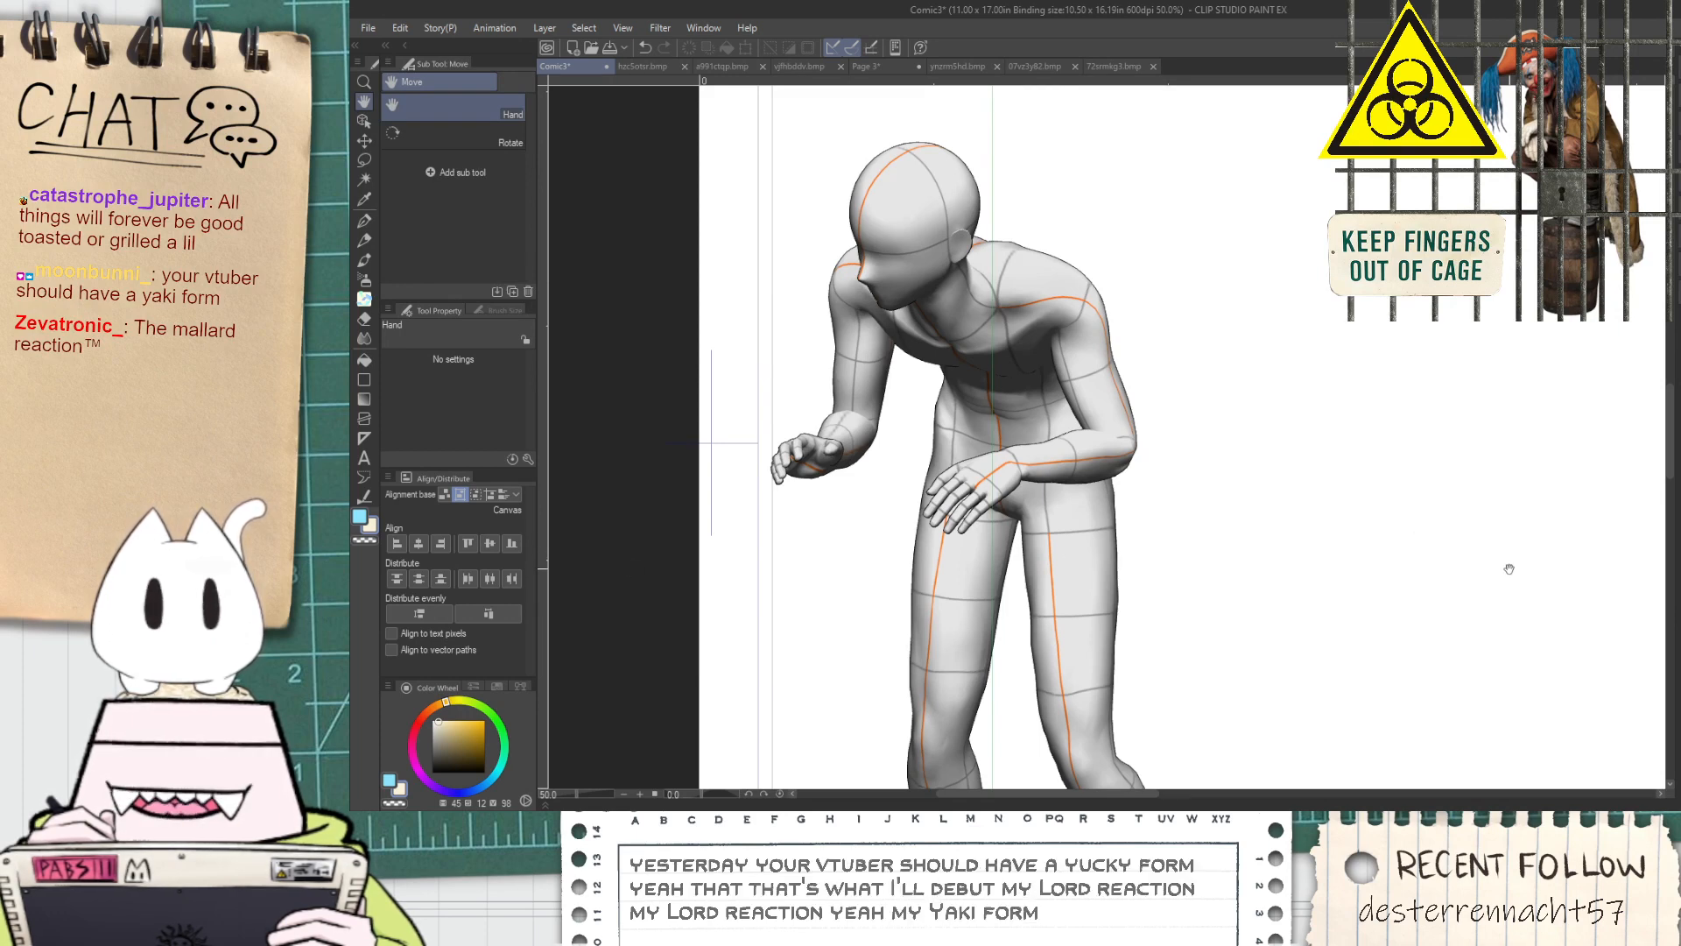
pyautogui.scroll(-3, 1503, 571)
pyautogui.scroll(1, 1496, 572)
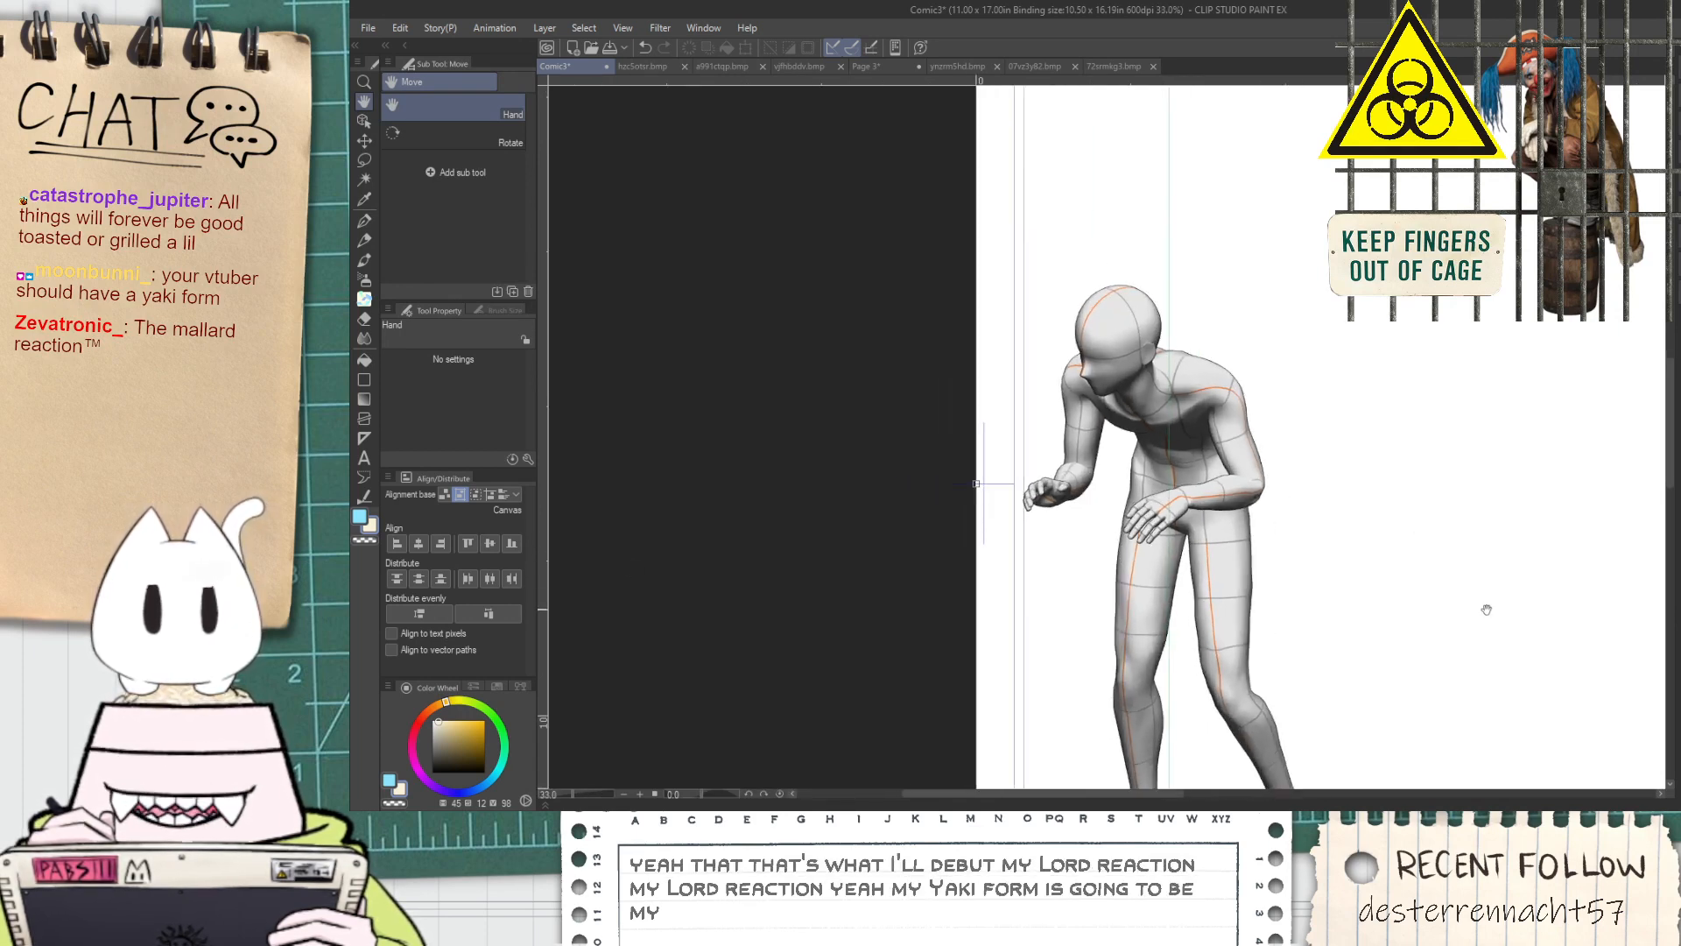
pyautogui.click(364, 120)
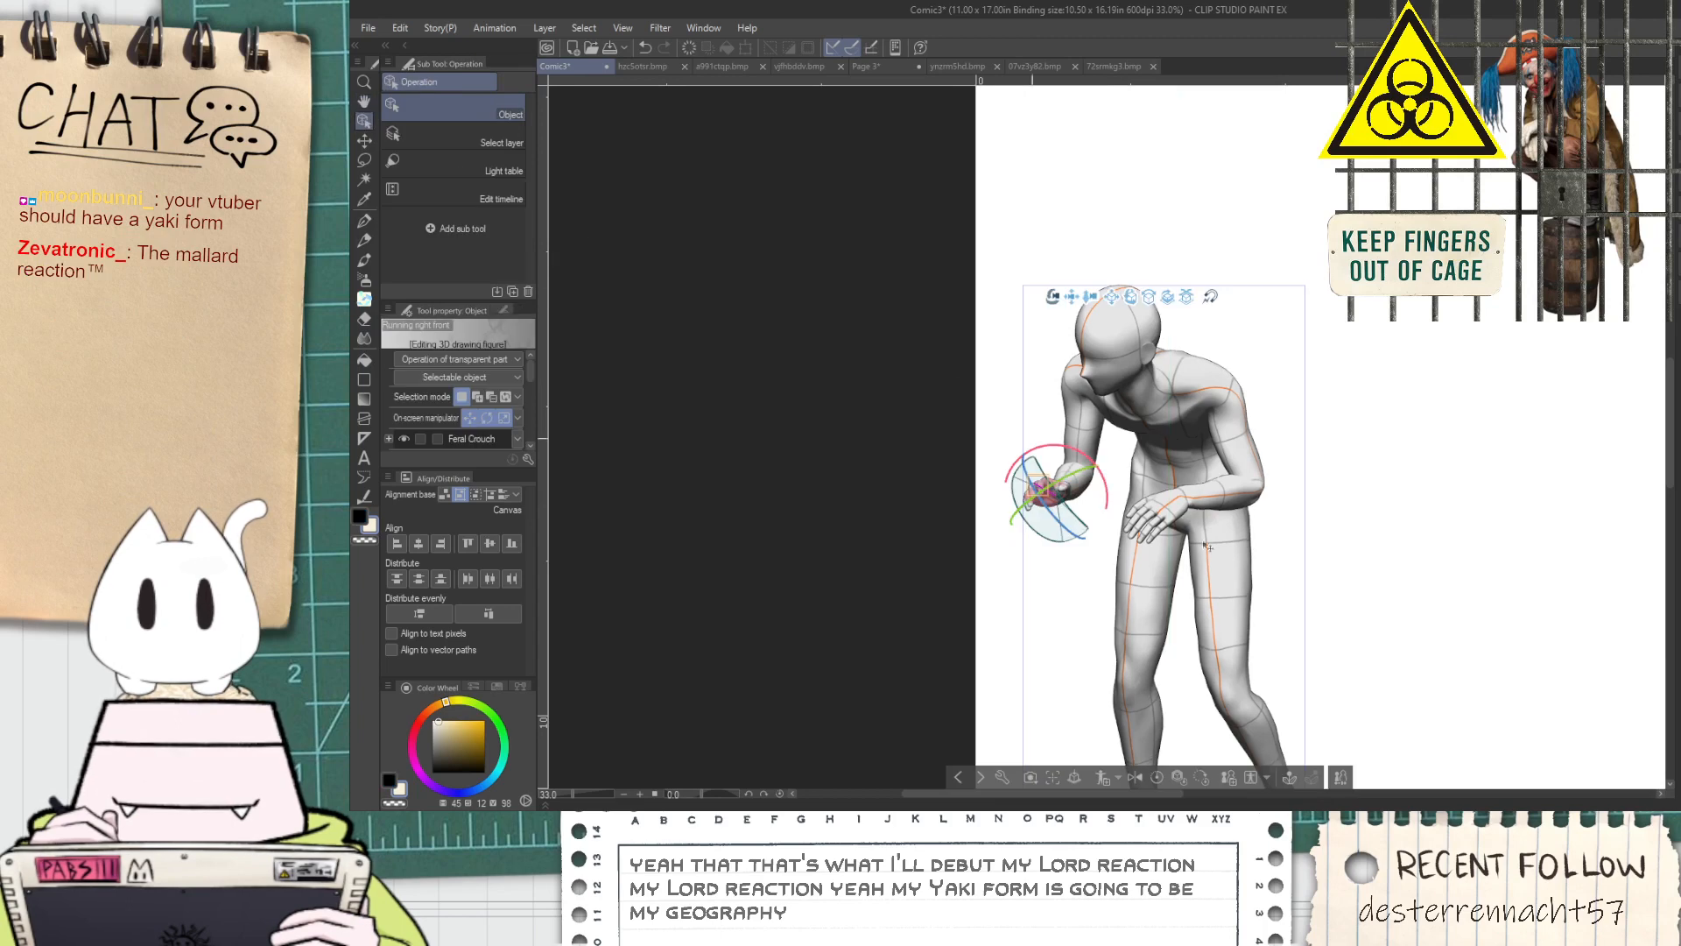
pyautogui.moveTo(1278, 583); pyautogui.dragTo(1205, 576)
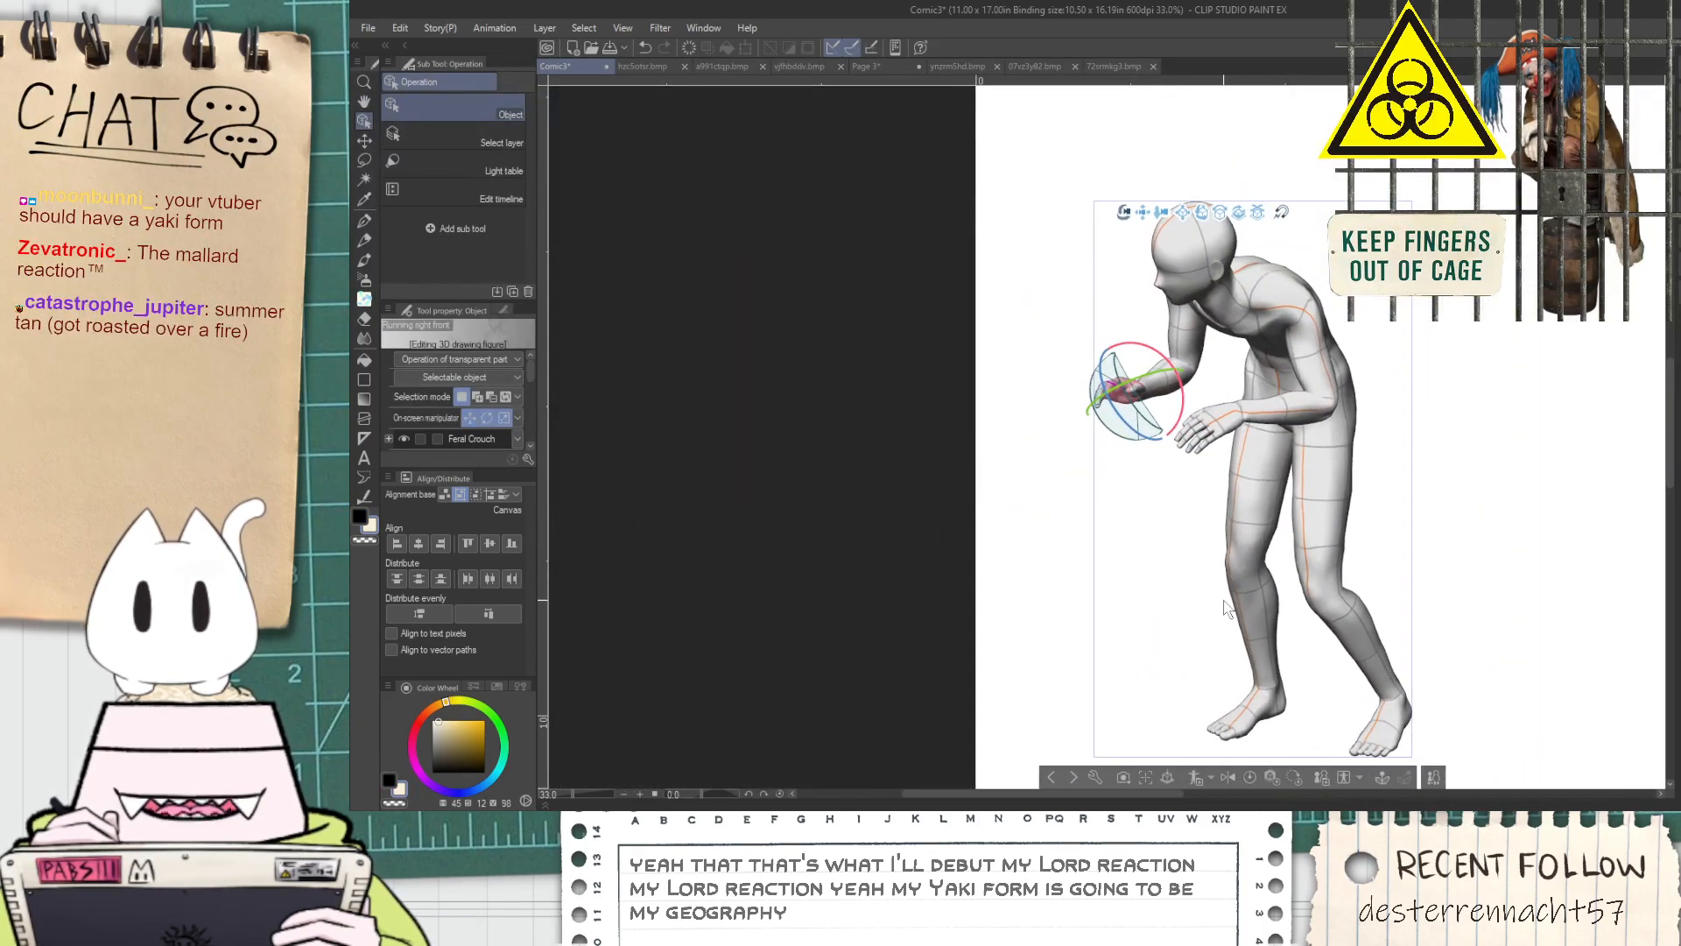
pyautogui.click(1258, 345)
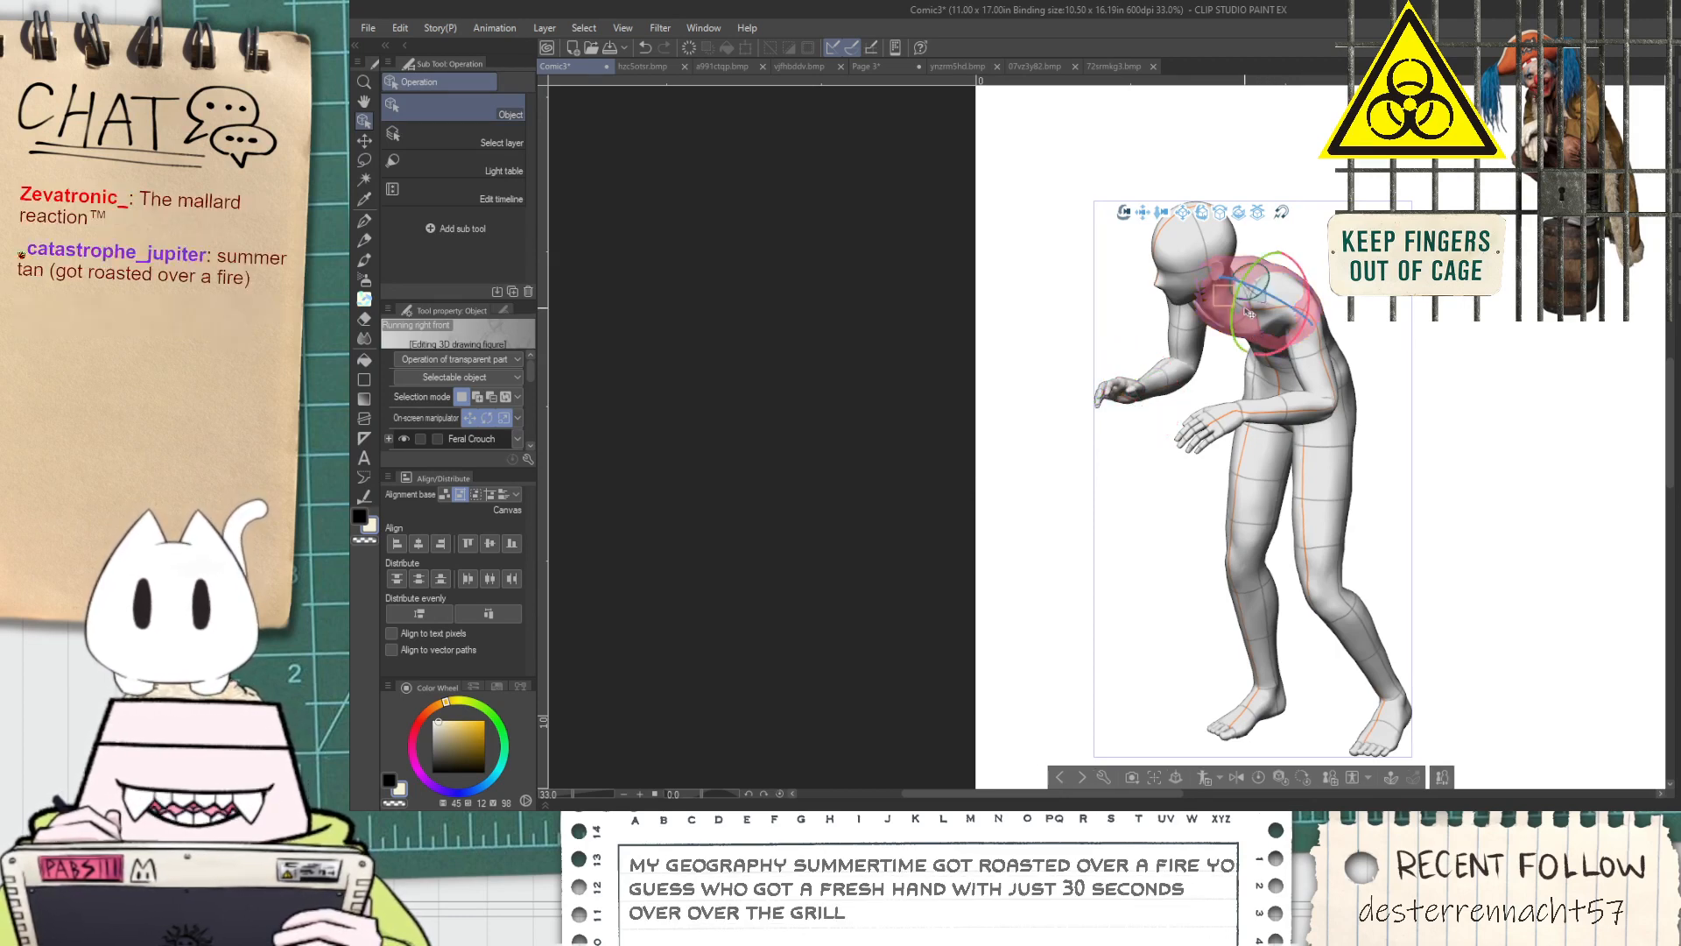
pyautogui.moveTo(1223, 295); pyautogui.dragTo(1228, 286)
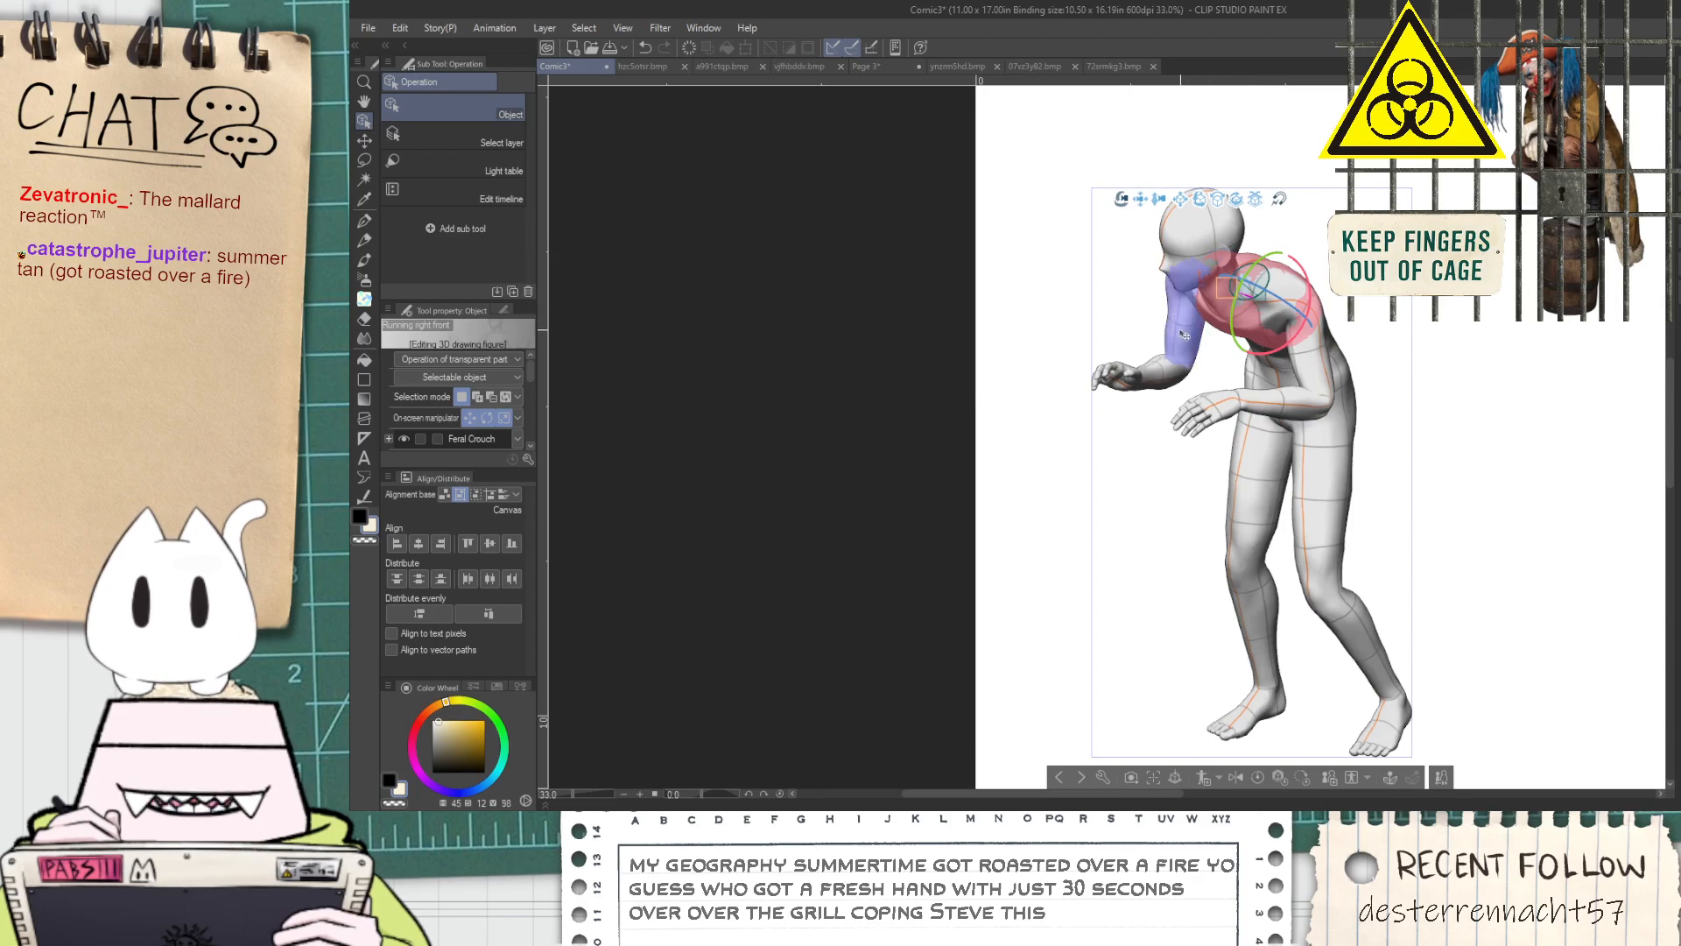
# Adjust the hunched figure's far forearm and extend its far hand forward at the wrist
pyautogui.click(1158, 376)
pyautogui.moveTo(1156, 365); pyautogui.dragTo(1165, 374)
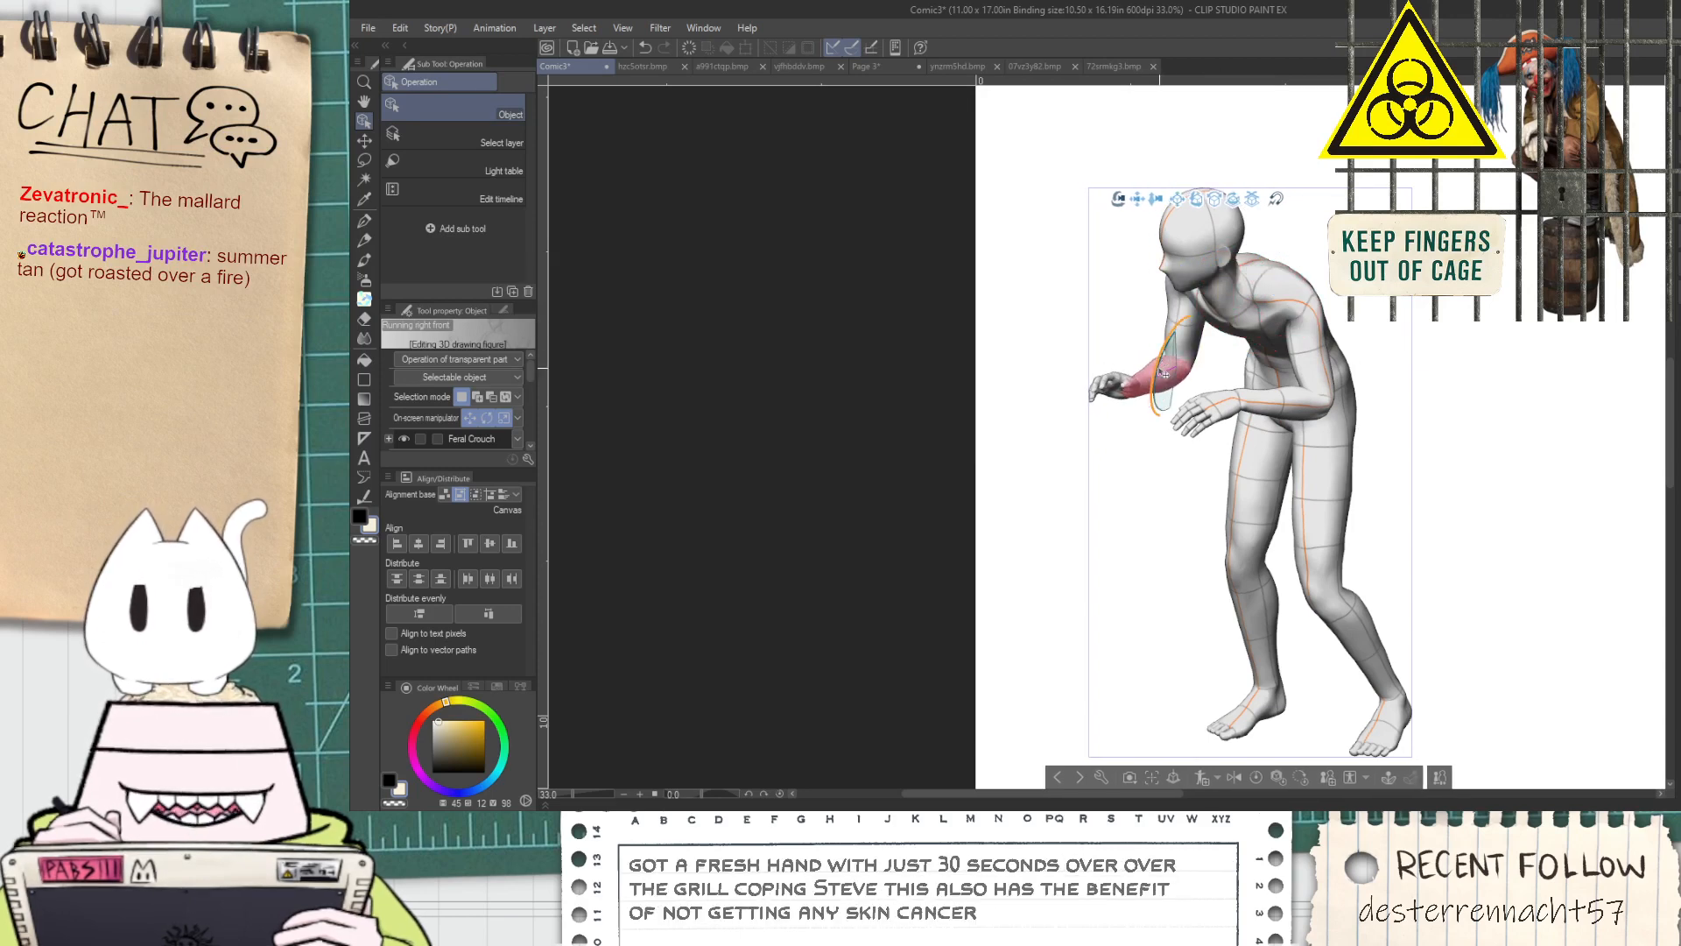
pyautogui.click(1109, 385)
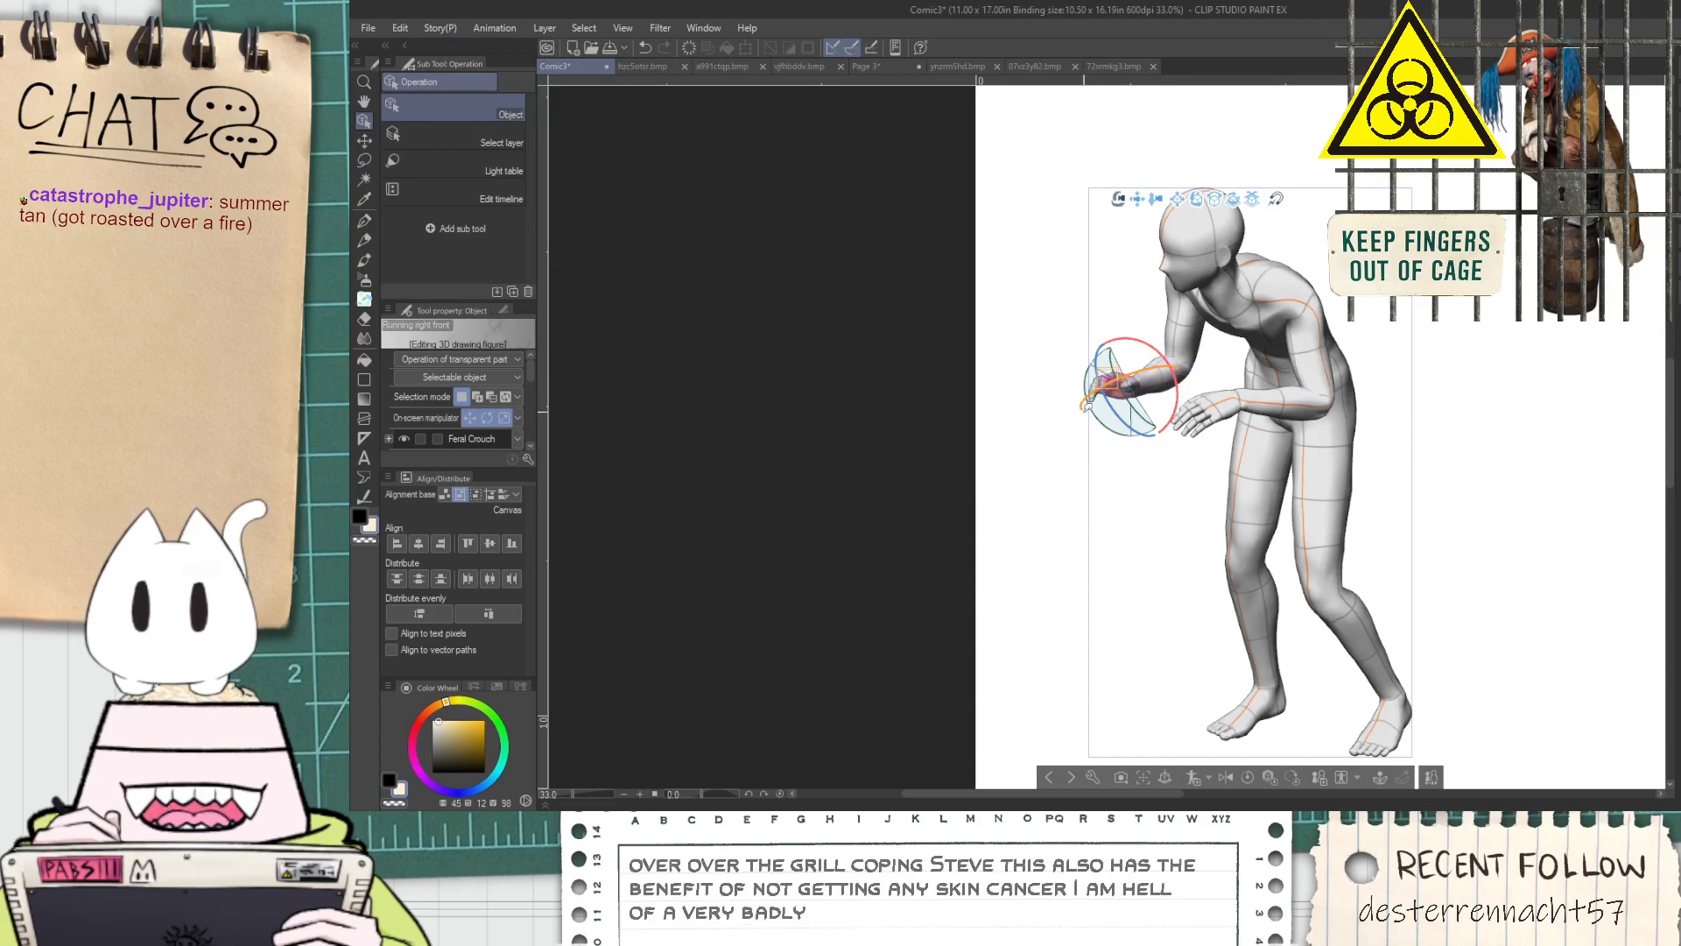
pyautogui.moveTo(1092, 429); pyautogui.dragTo(1104, 392)
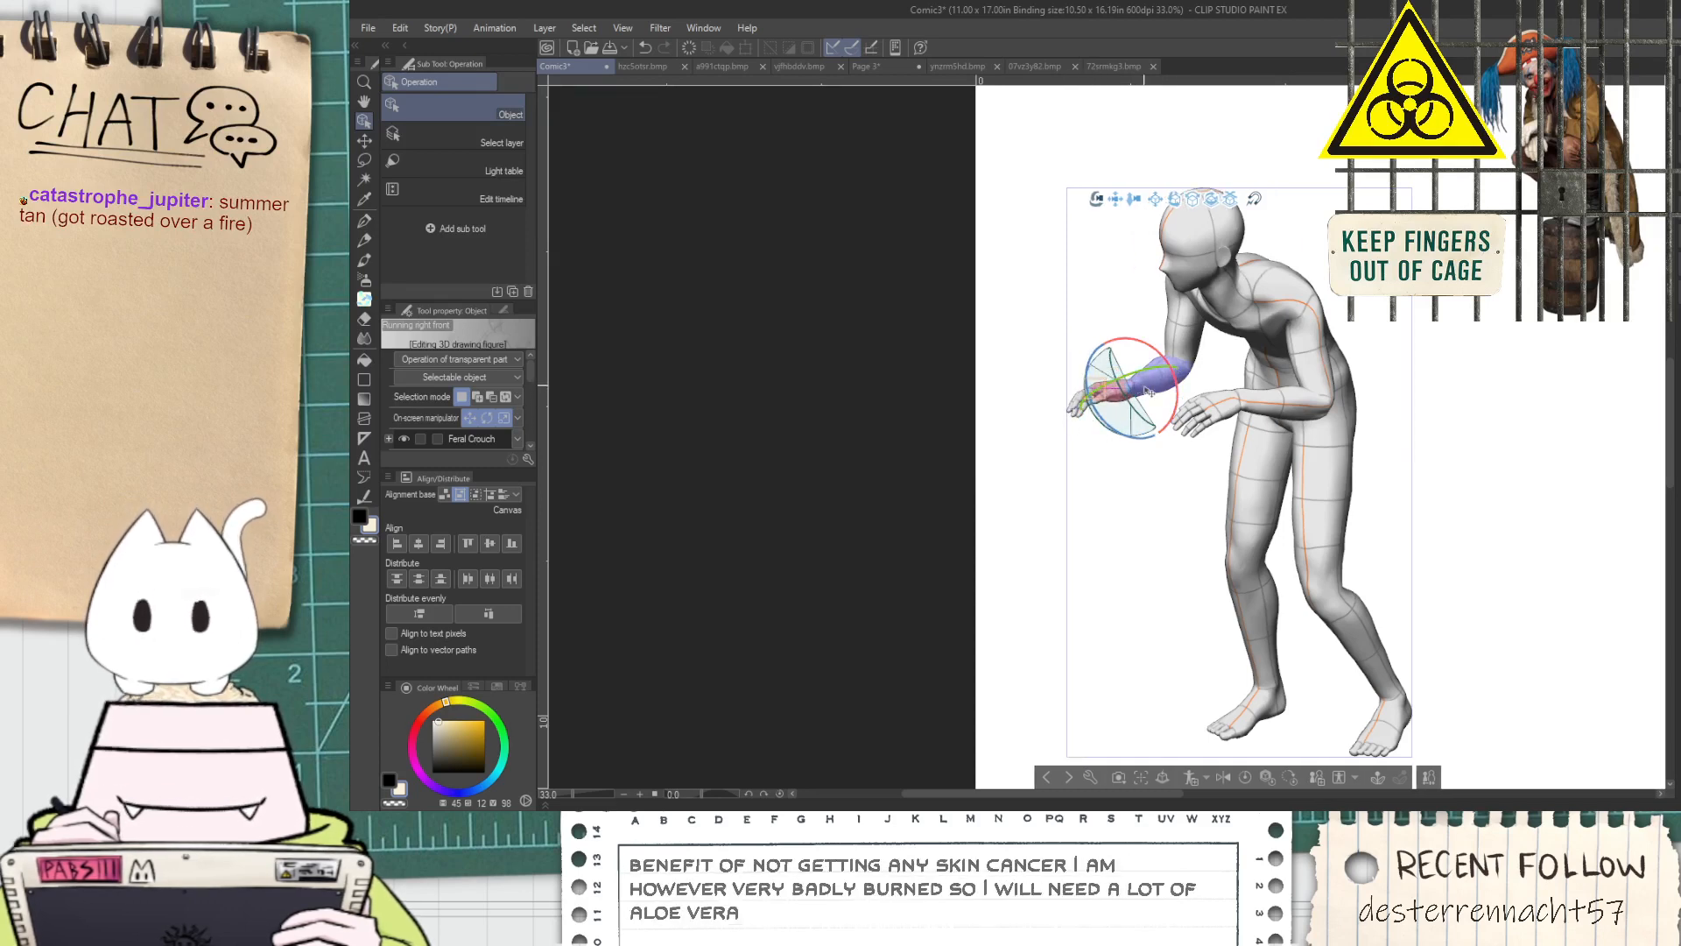
pyautogui.scroll(2, 1176, 444)
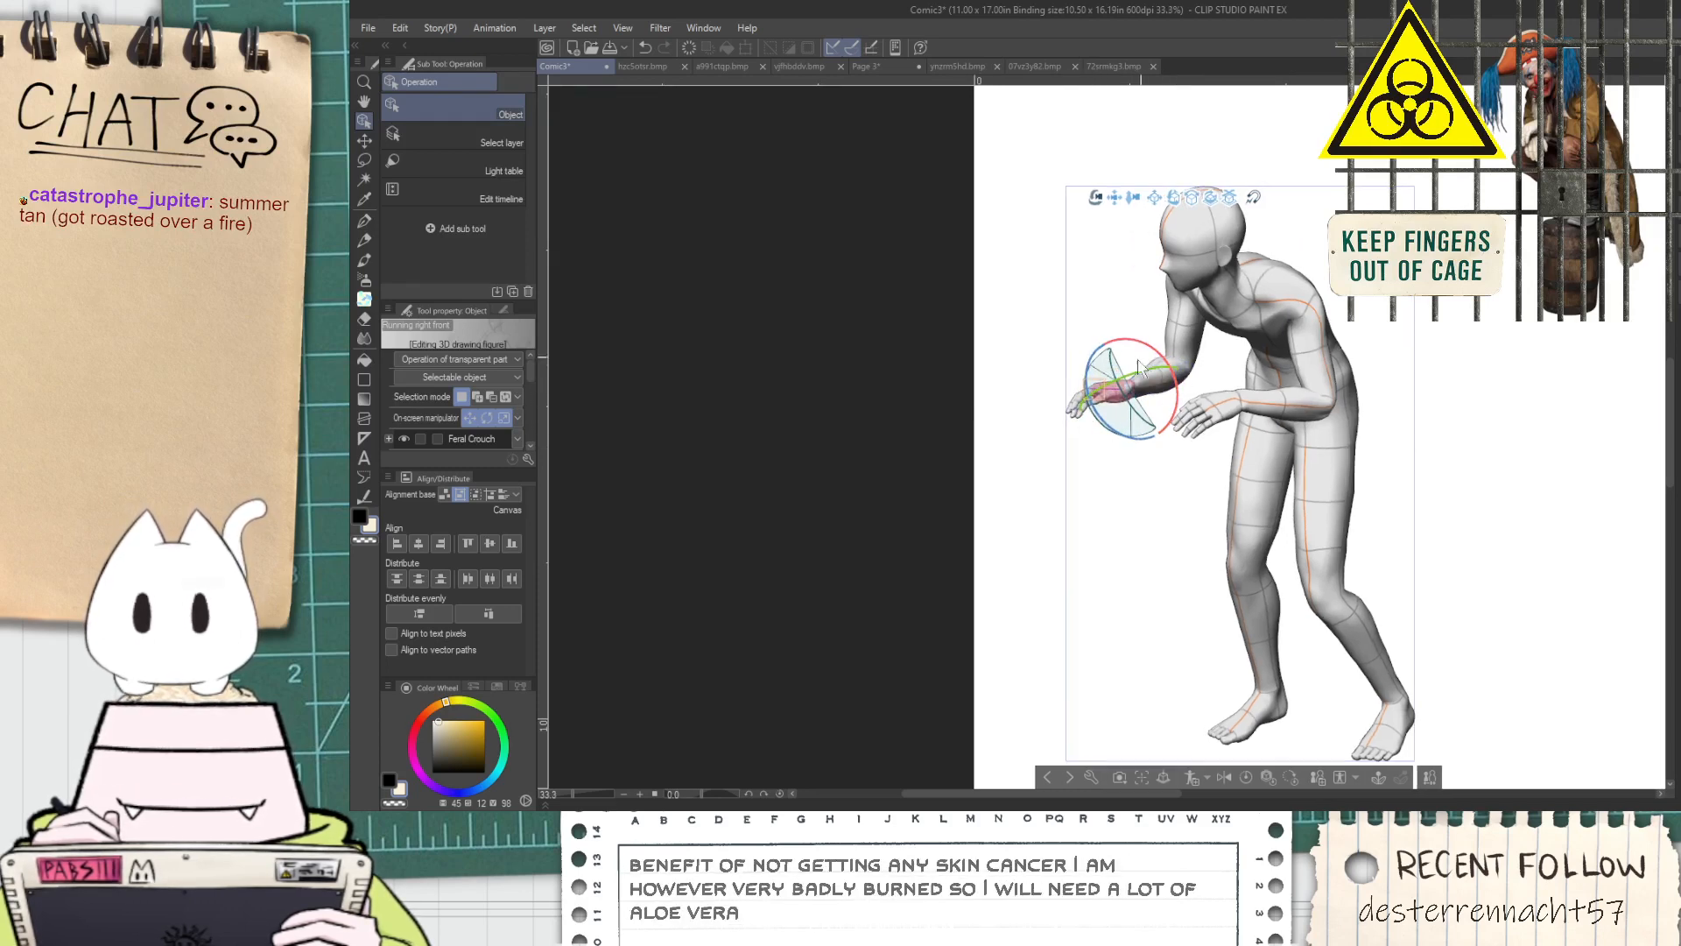
pyautogui.click(1506, 447)
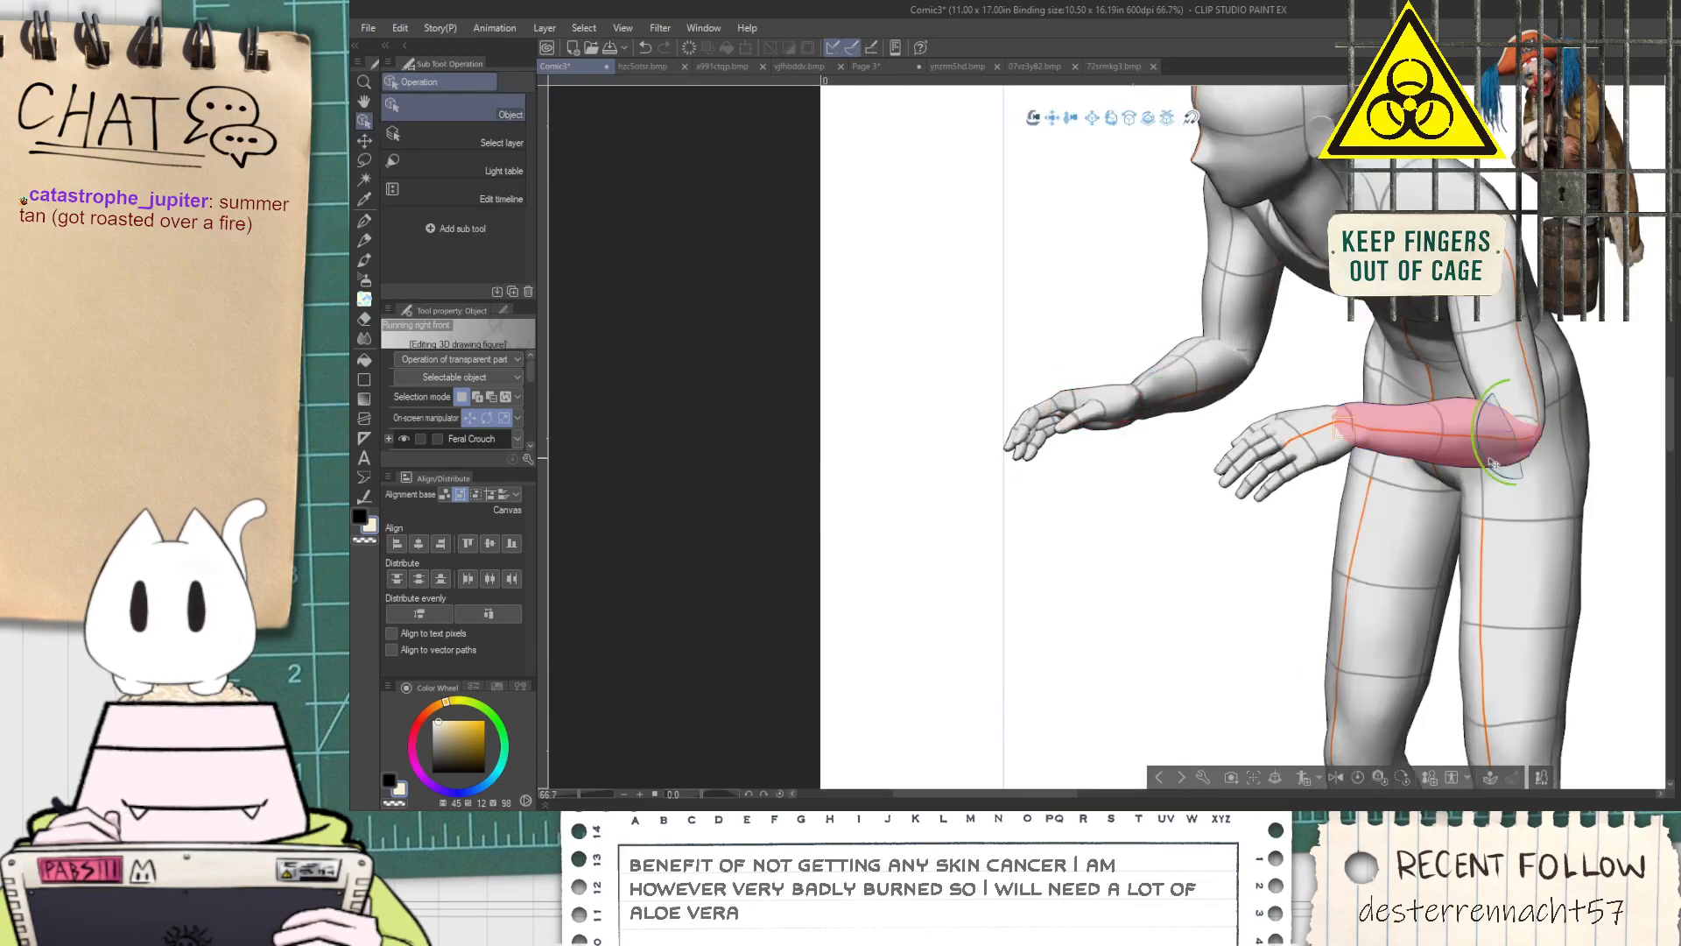
# Rotate and reposition the 3D camera so the figures stand on the page with the large prism receding diagonally behind them
pyautogui.scroll(-9, 1496, 383)
pyautogui.scroll(3, 1585, 501)
pyautogui.scroll(-3, 1106, 168)
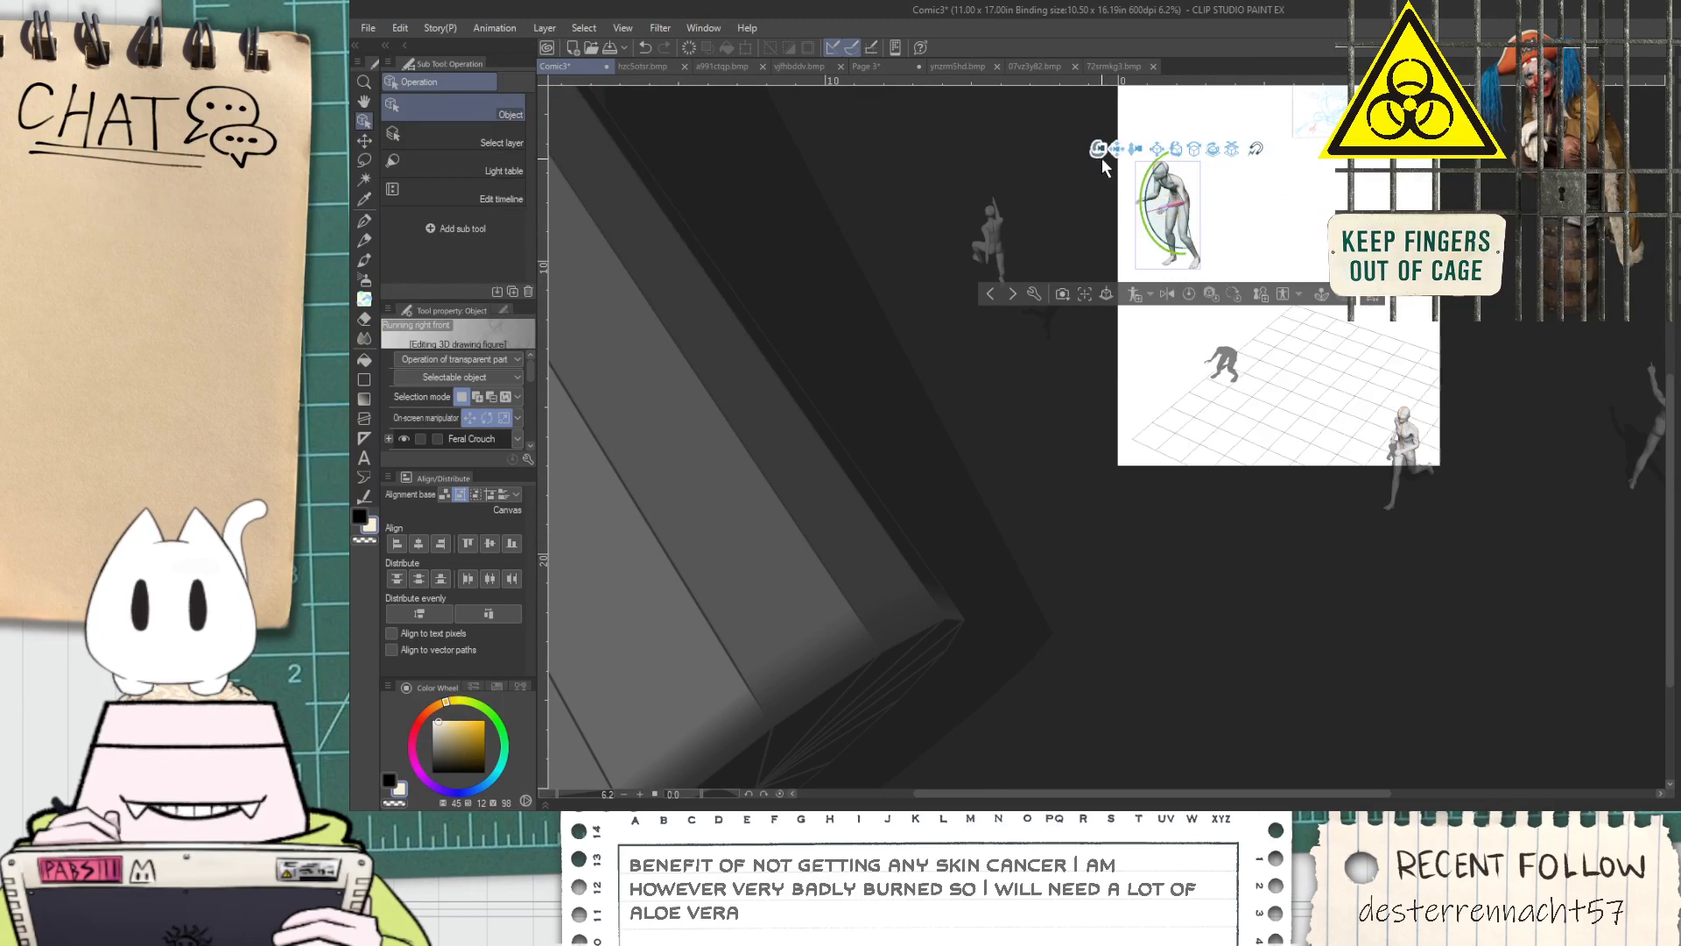
pyautogui.moveTo(1101, 158); pyautogui.dragTo(747, 12)
pyautogui.moveTo(1294, 205); pyautogui.dragTo(1345, 166)
pyautogui.moveTo(1299, 242); pyautogui.dragTo(1056, 97)
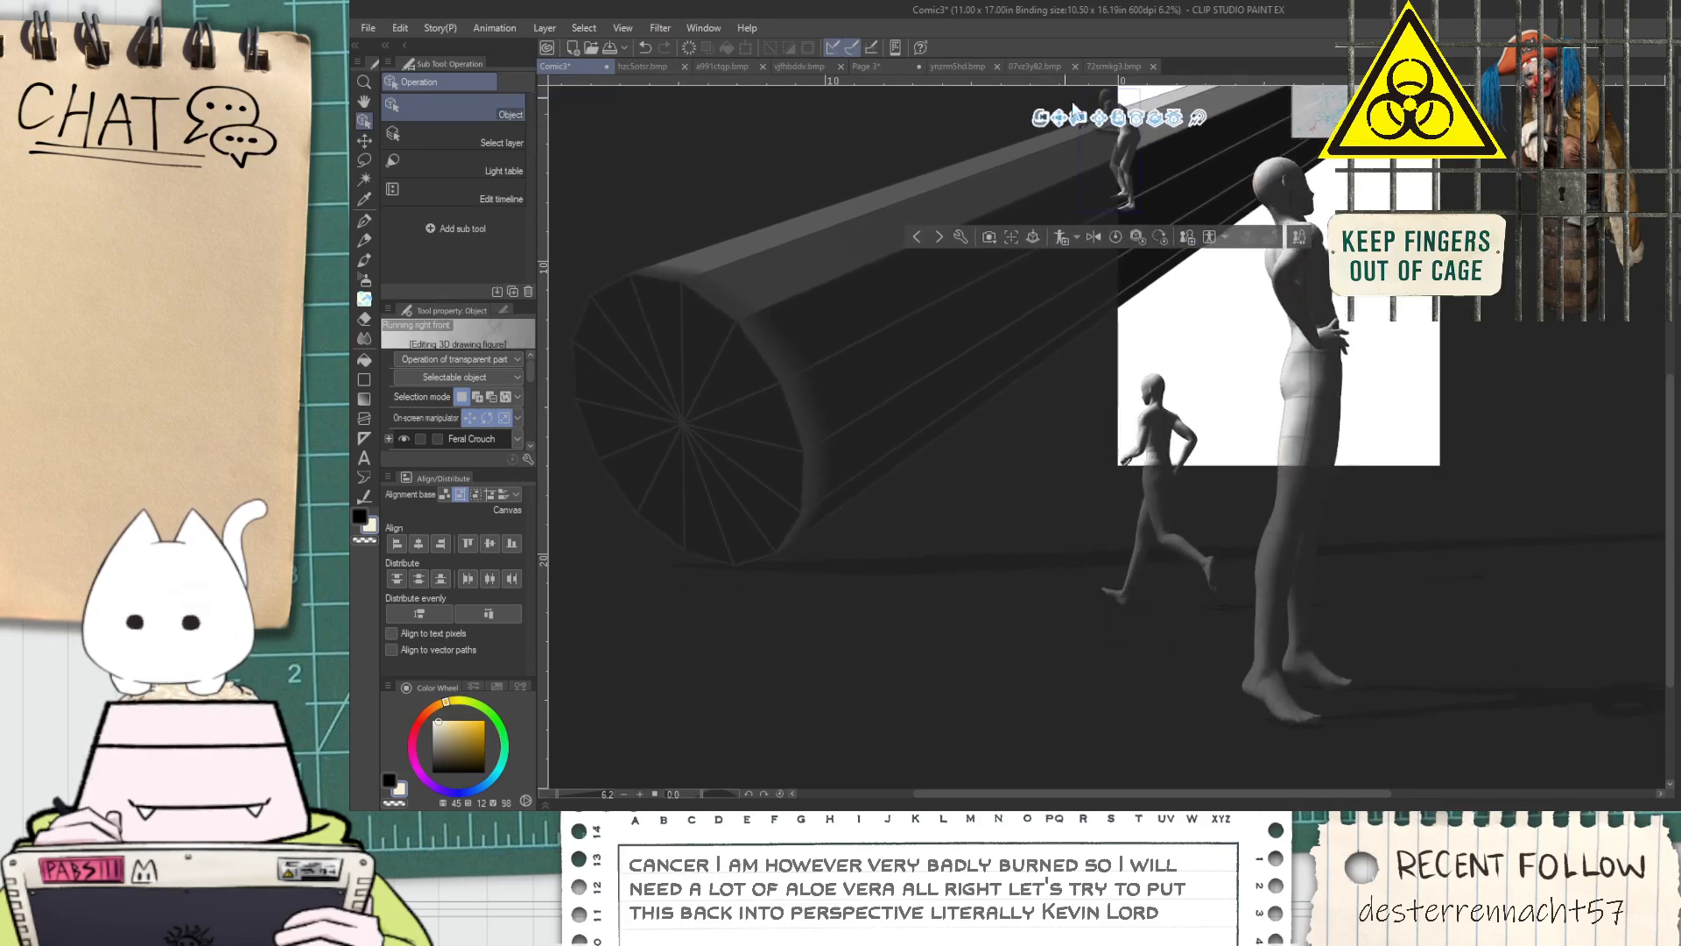
pyautogui.scroll(-2, 1190, 198)
pyautogui.scroll(2, 1234, 230)
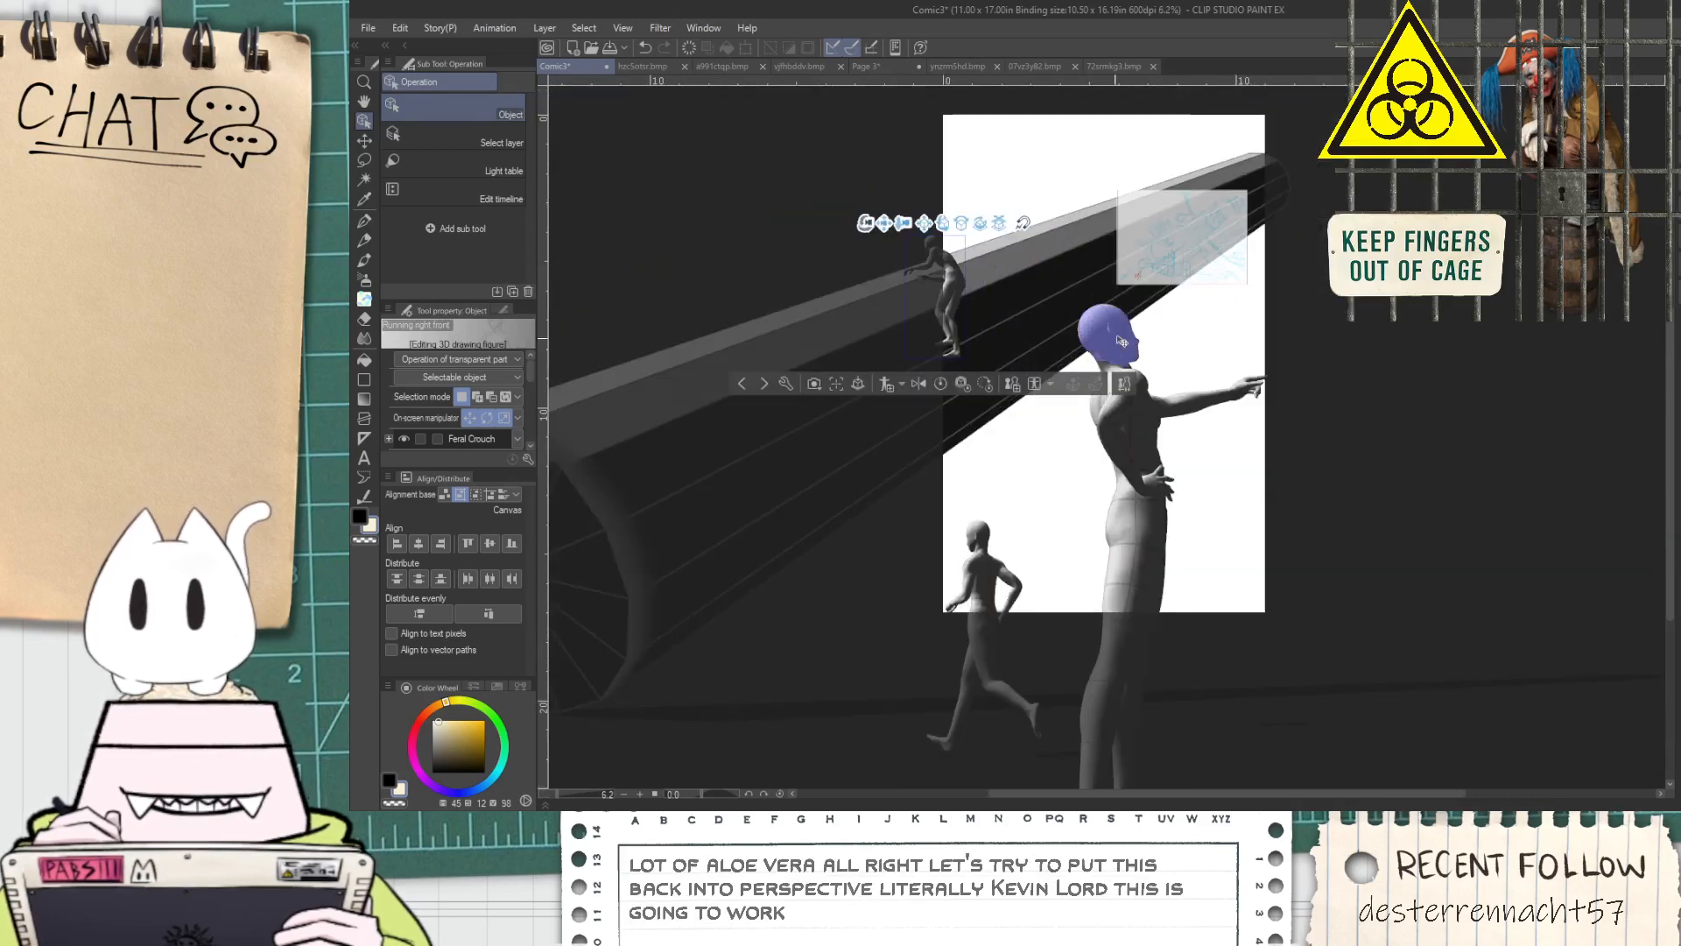
pyautogui.moveTo(864, 235); pyautogui.dragTo(881, 194)
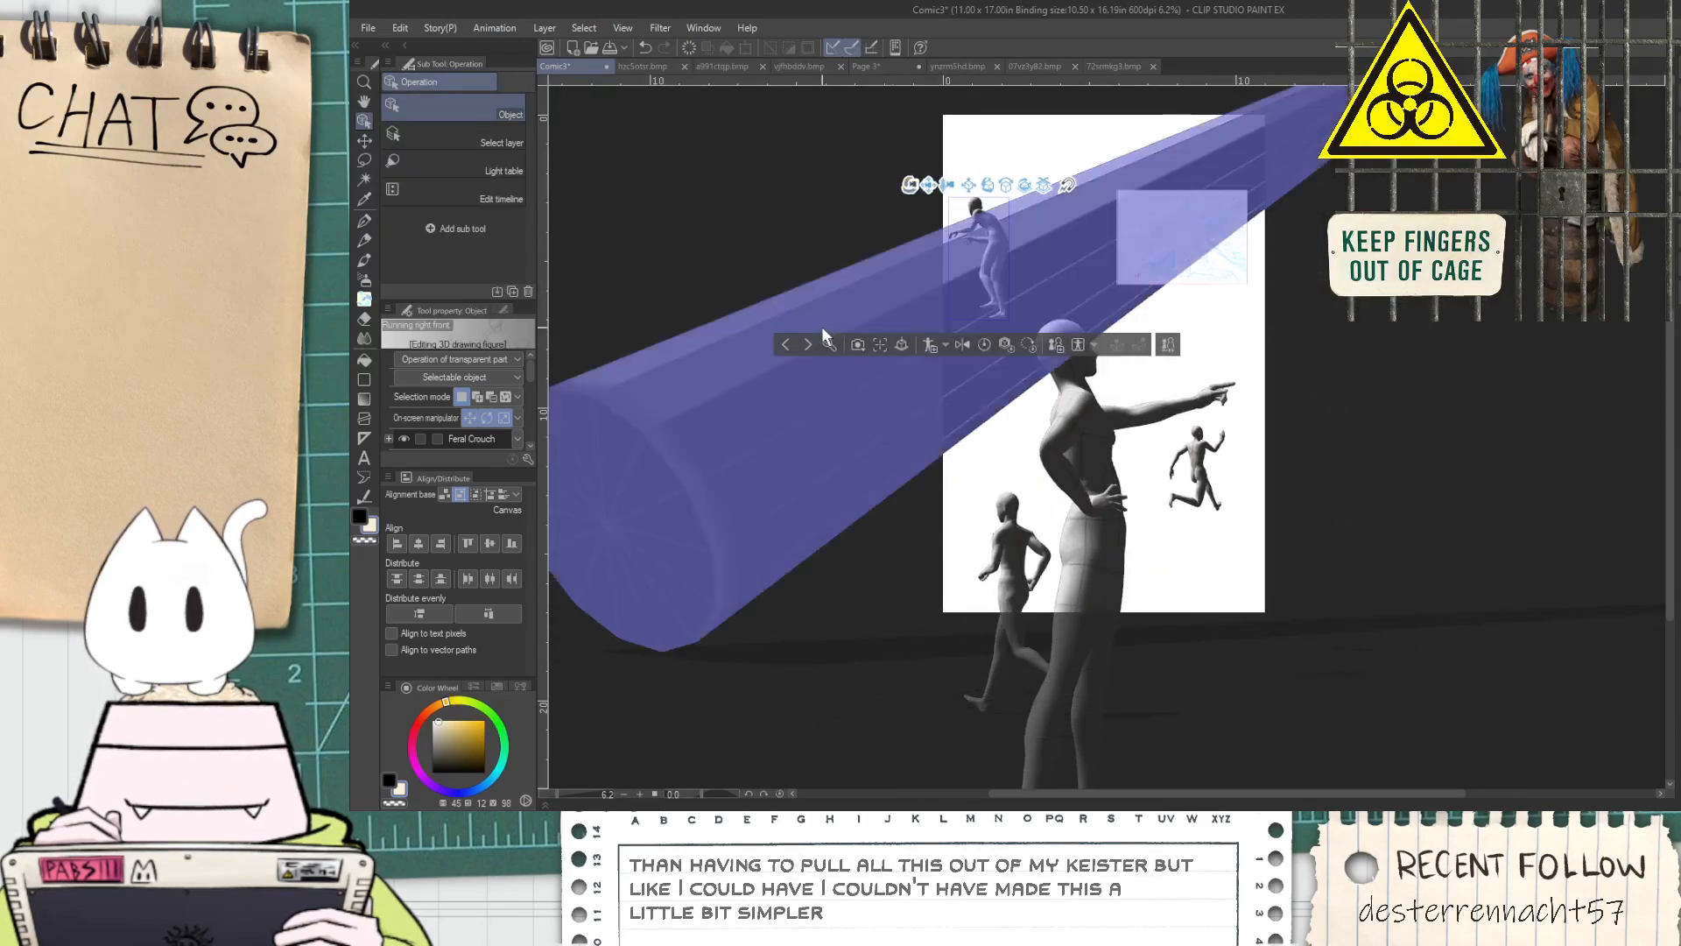
# Pivot the prism so its far end lies inside the page near the upper edge, and fine-tune the camera angle
pyautogui.click(795, 412)
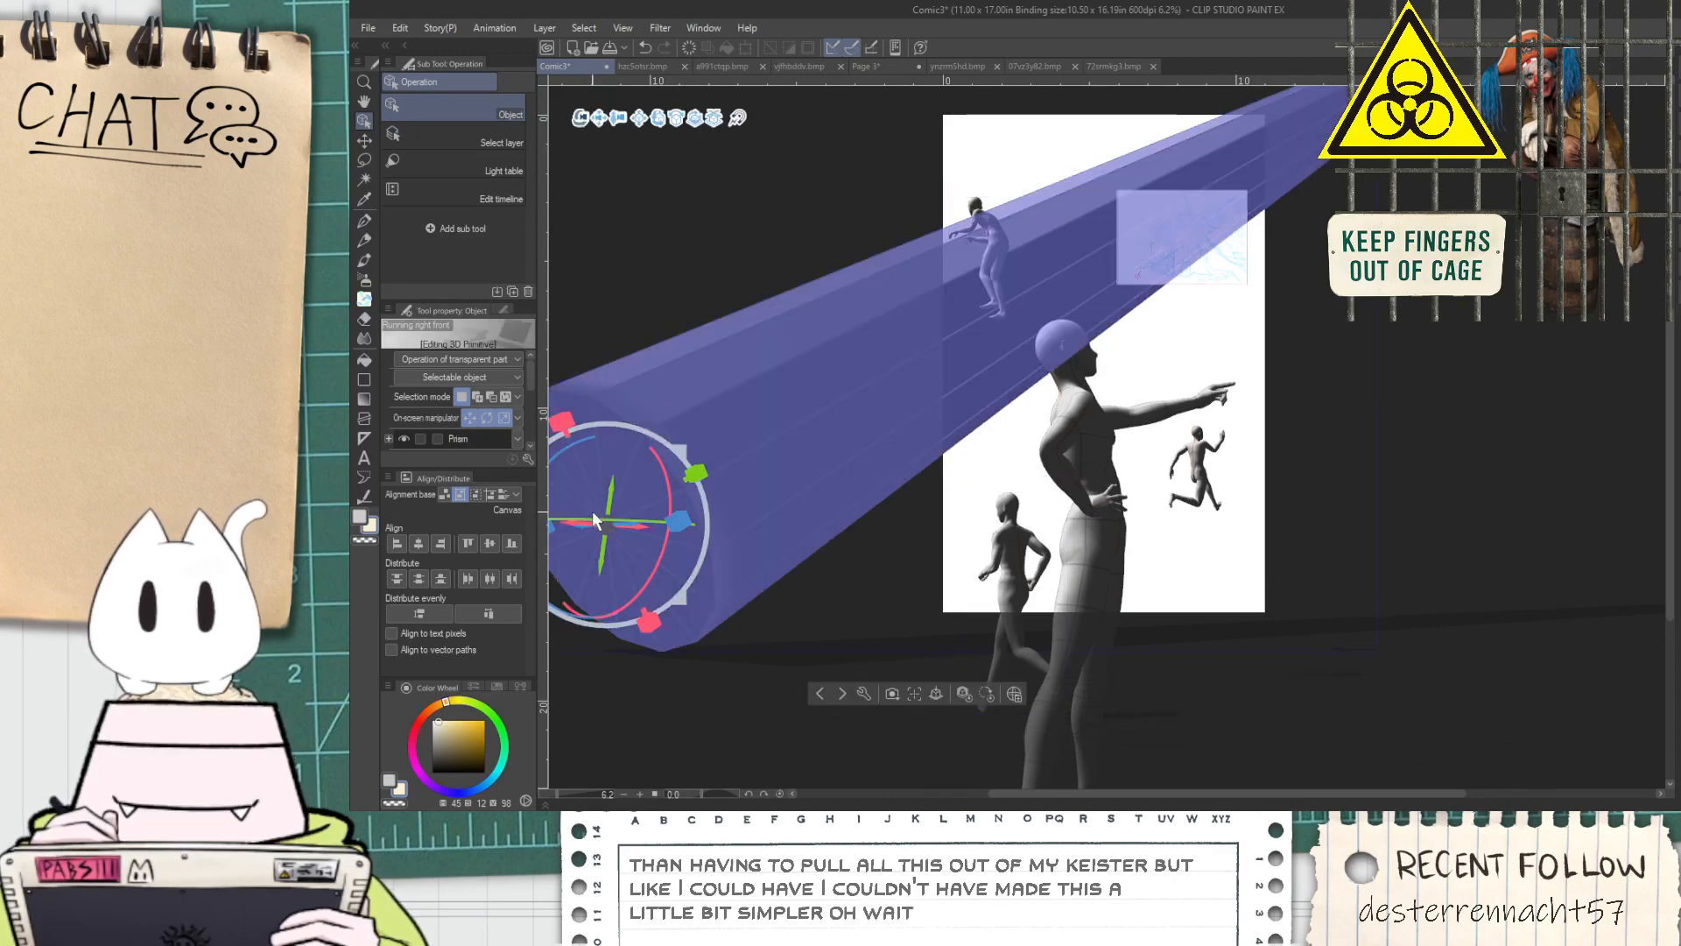
pyautogui.moveTo(635, 518); pyautogui.dragTo(745, 504)
pyautogui.moveTo(583, 130)
pyautogui.mouseDown()
pyautogui.moveTo(583, 113)
pyautogui.moveTo(585, 131)
pyautogui.mouseUp()
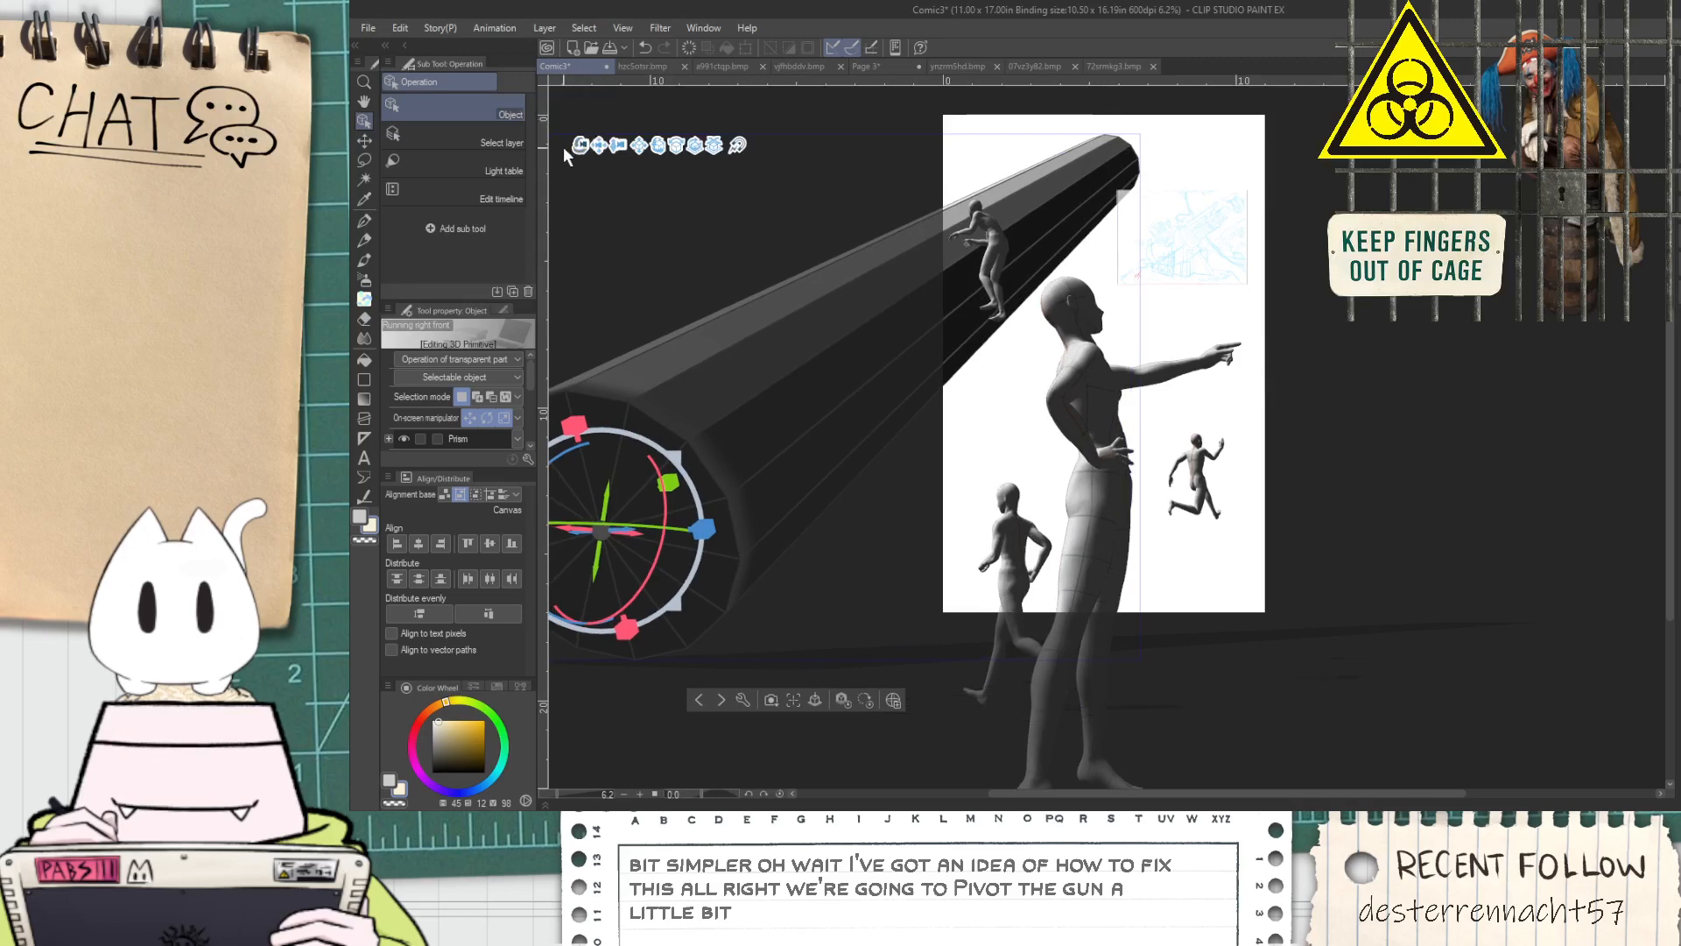
# Examine the page composition around the large pointing figure and the two small running figures
pyautogui.press('h')
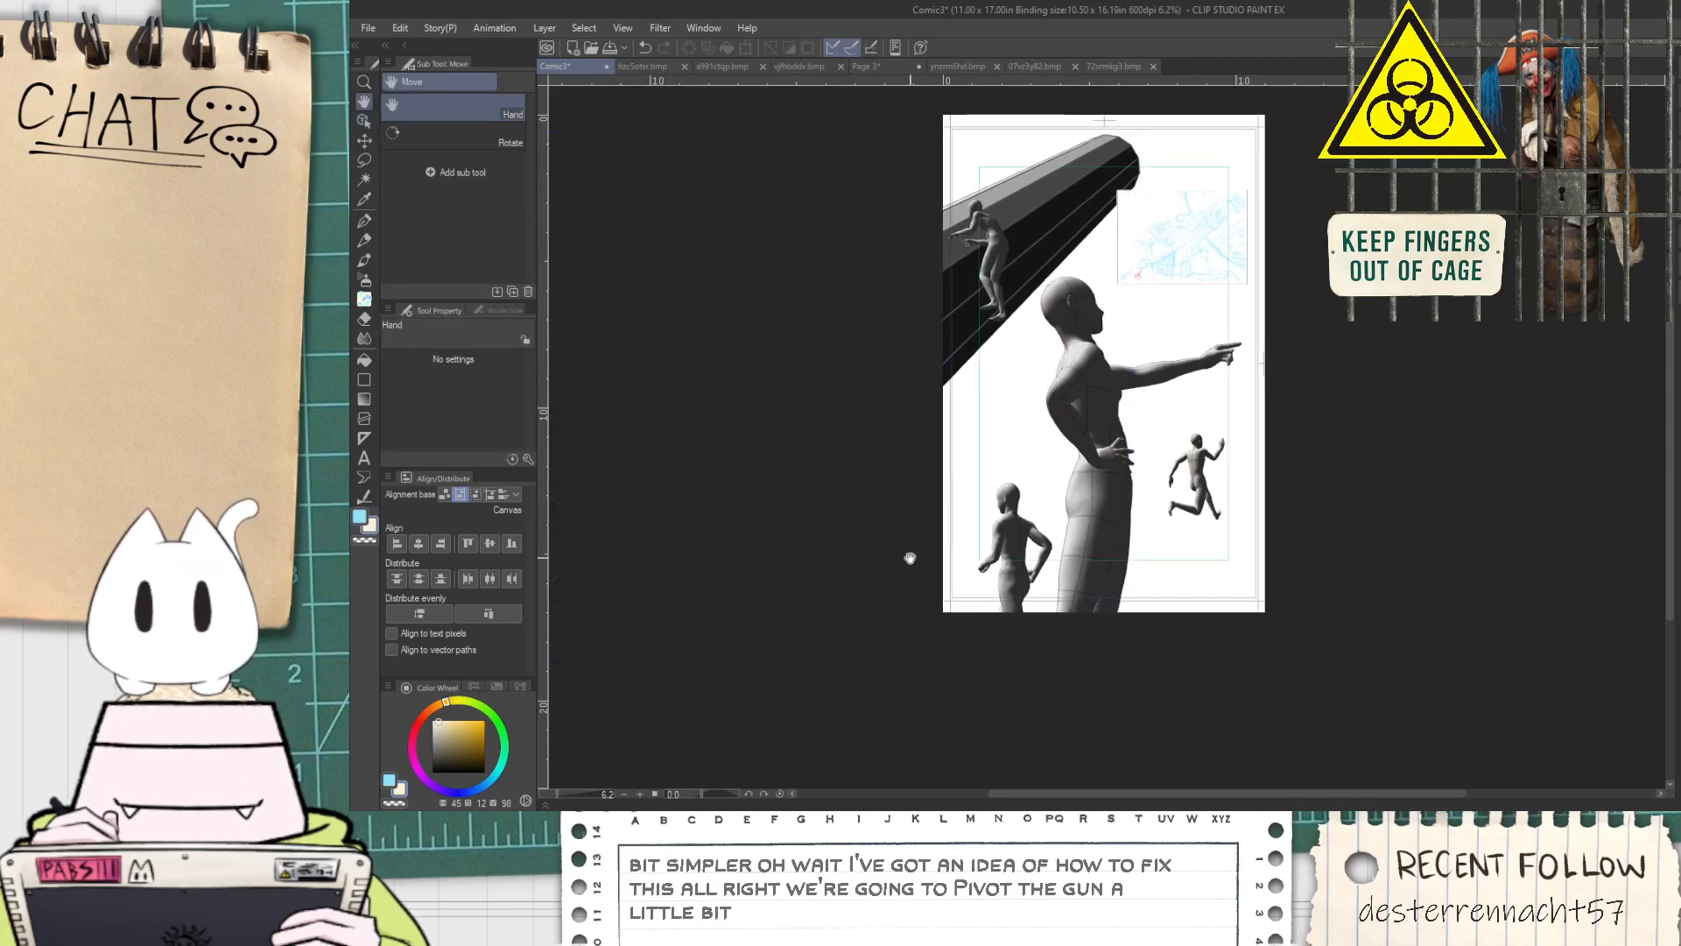
pyautogui.scroll(4, 1029, 571)
pyautogui.scroll(-2, 983, 495)
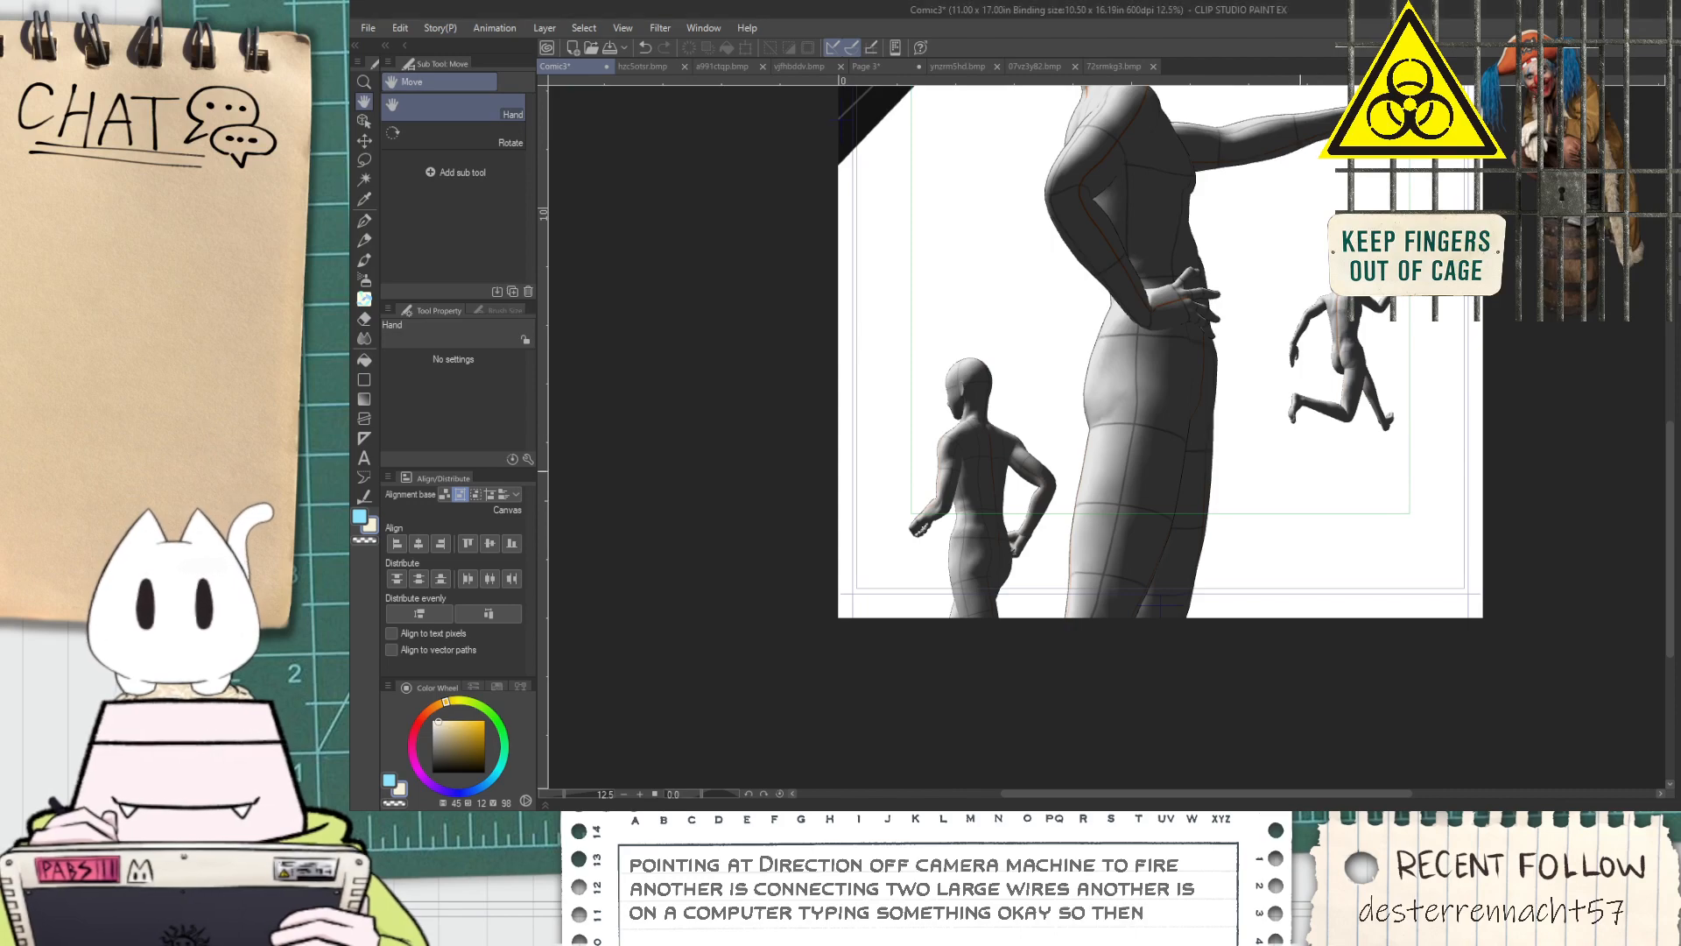
pyautogui.moveTo(1295, 466); pyautogui.dragTo(1230, 570)
pyautogui.moveTo(1358, 365); pyautogui.dragTo(1313, 469)
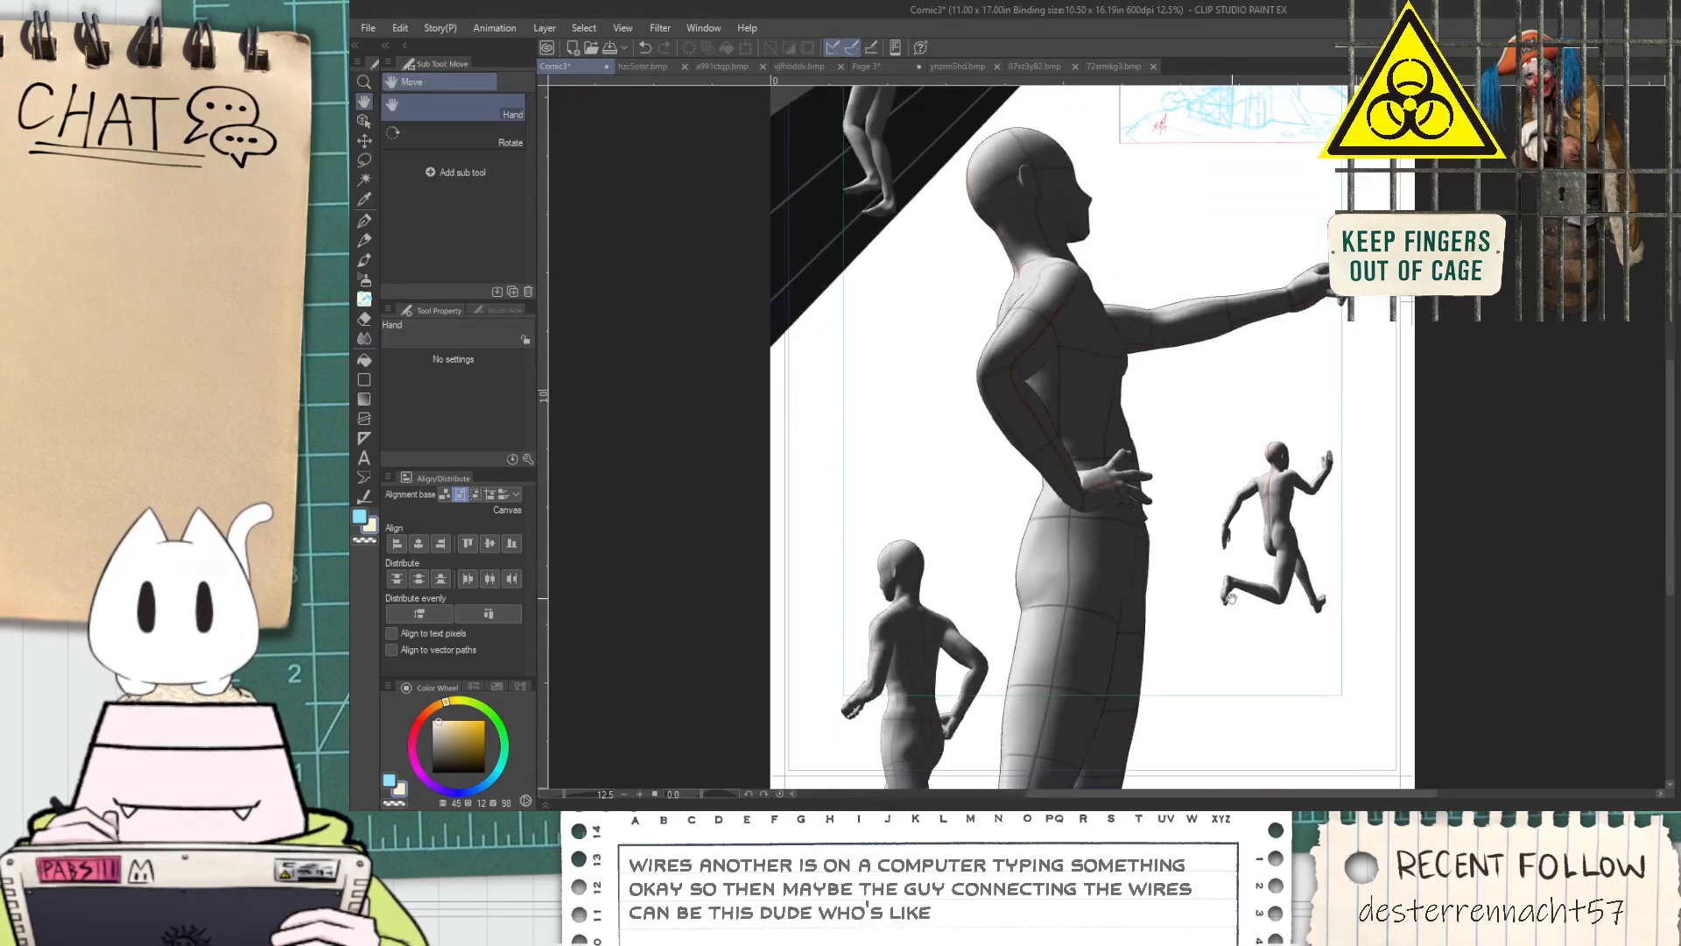
pyautogui.moveTo(1226, 585); pyautogui.dragTo(1159, 681)
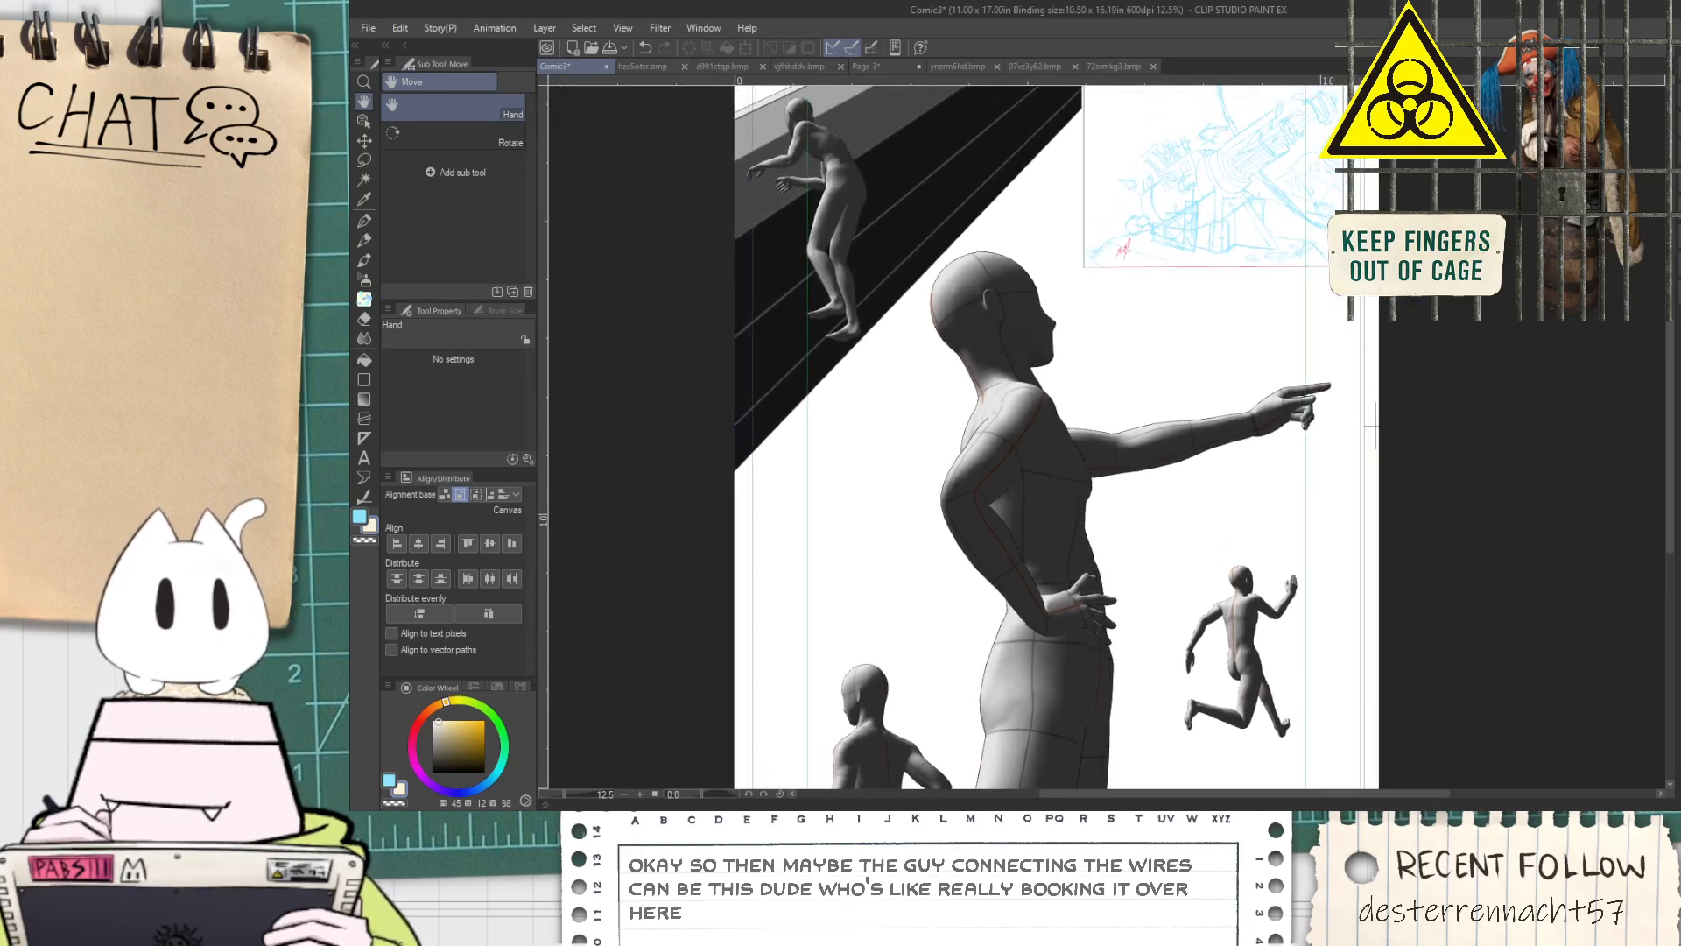
pyautogui.moveTo(1322, 563); pyautogui.dragTo(1307, 442)
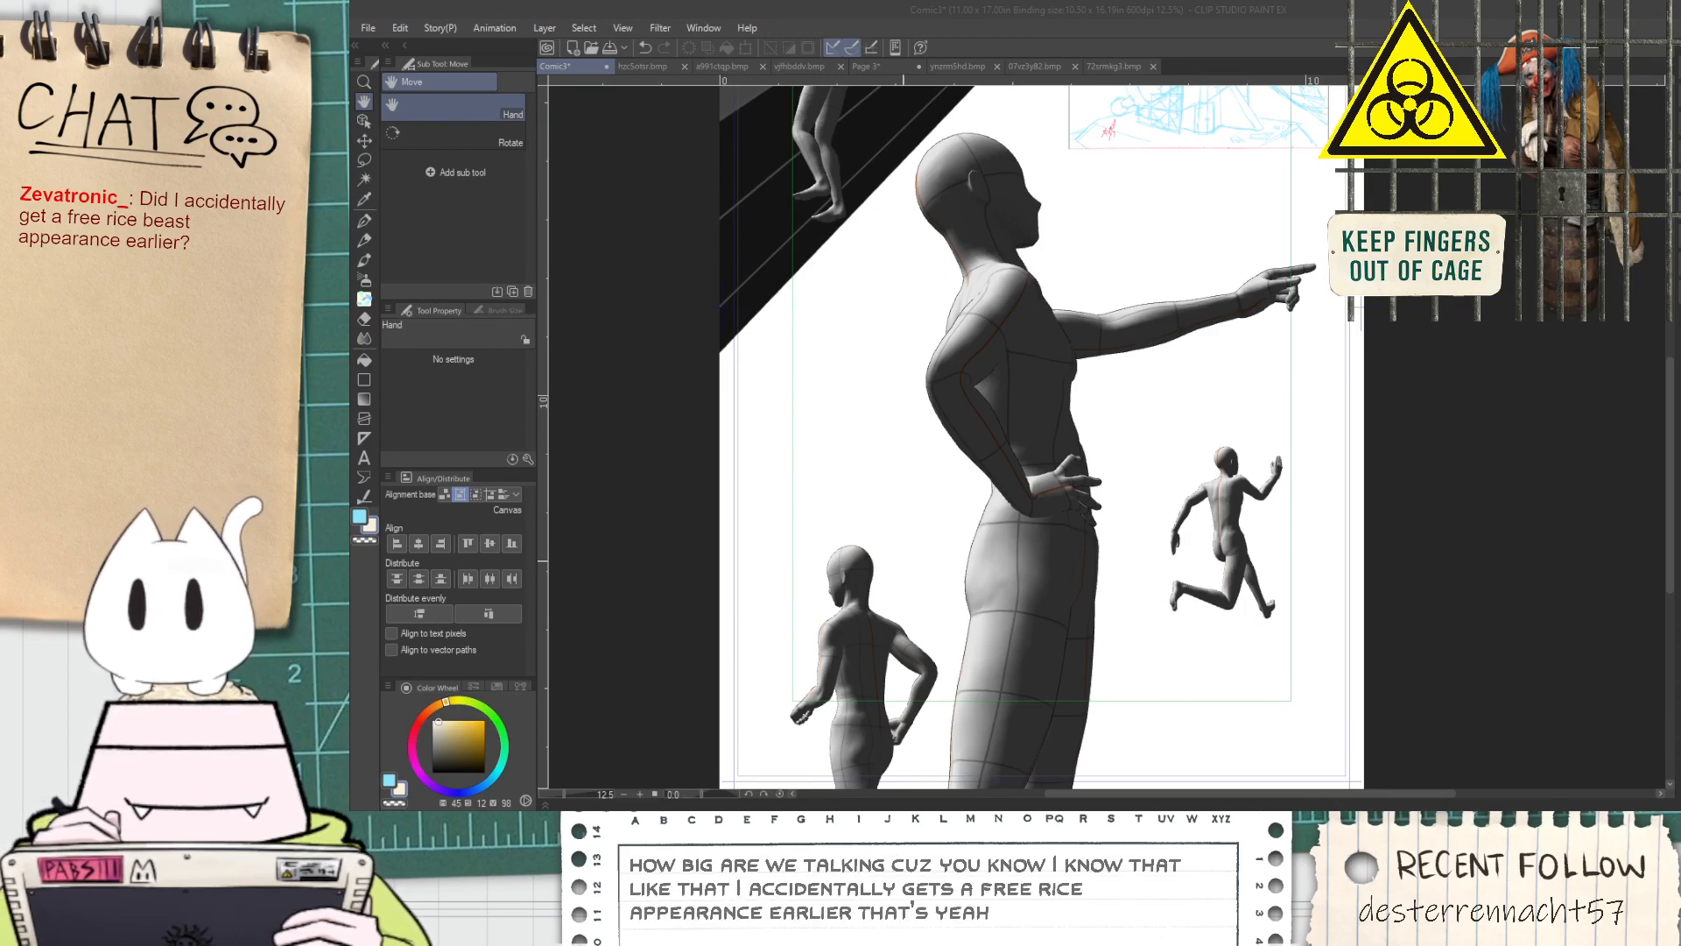
pyautogui.moveTo(1295, 593); pyautogui.dragTo(1249, 553)
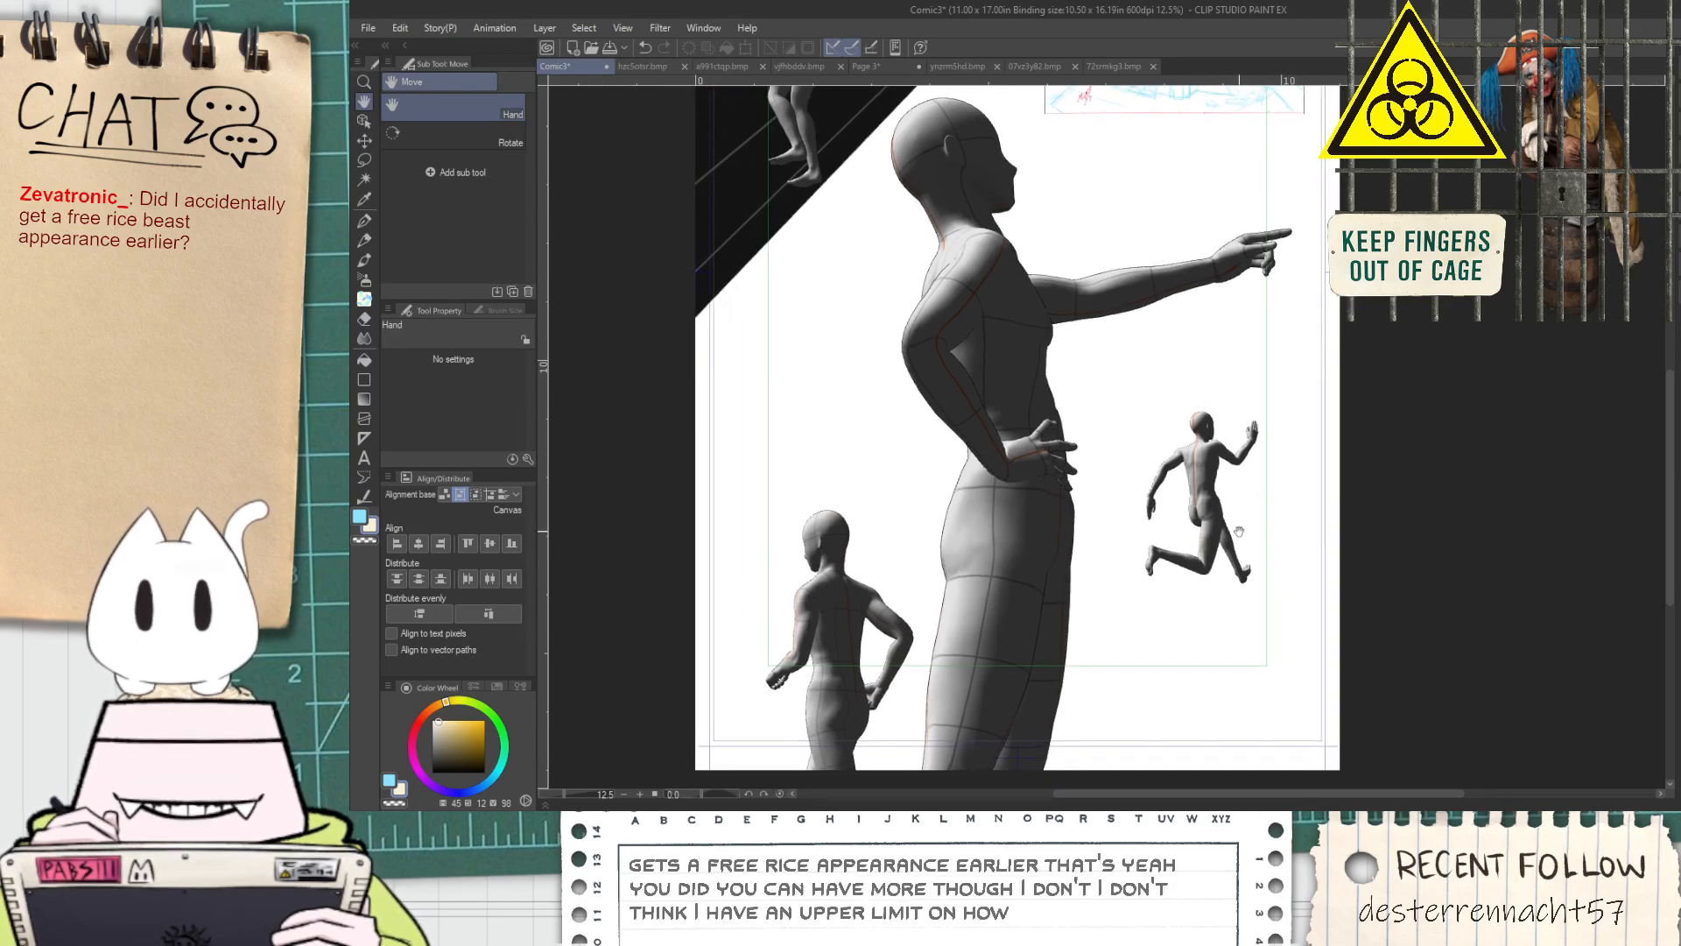
pyautogui.scroll(1, 1178, 600)
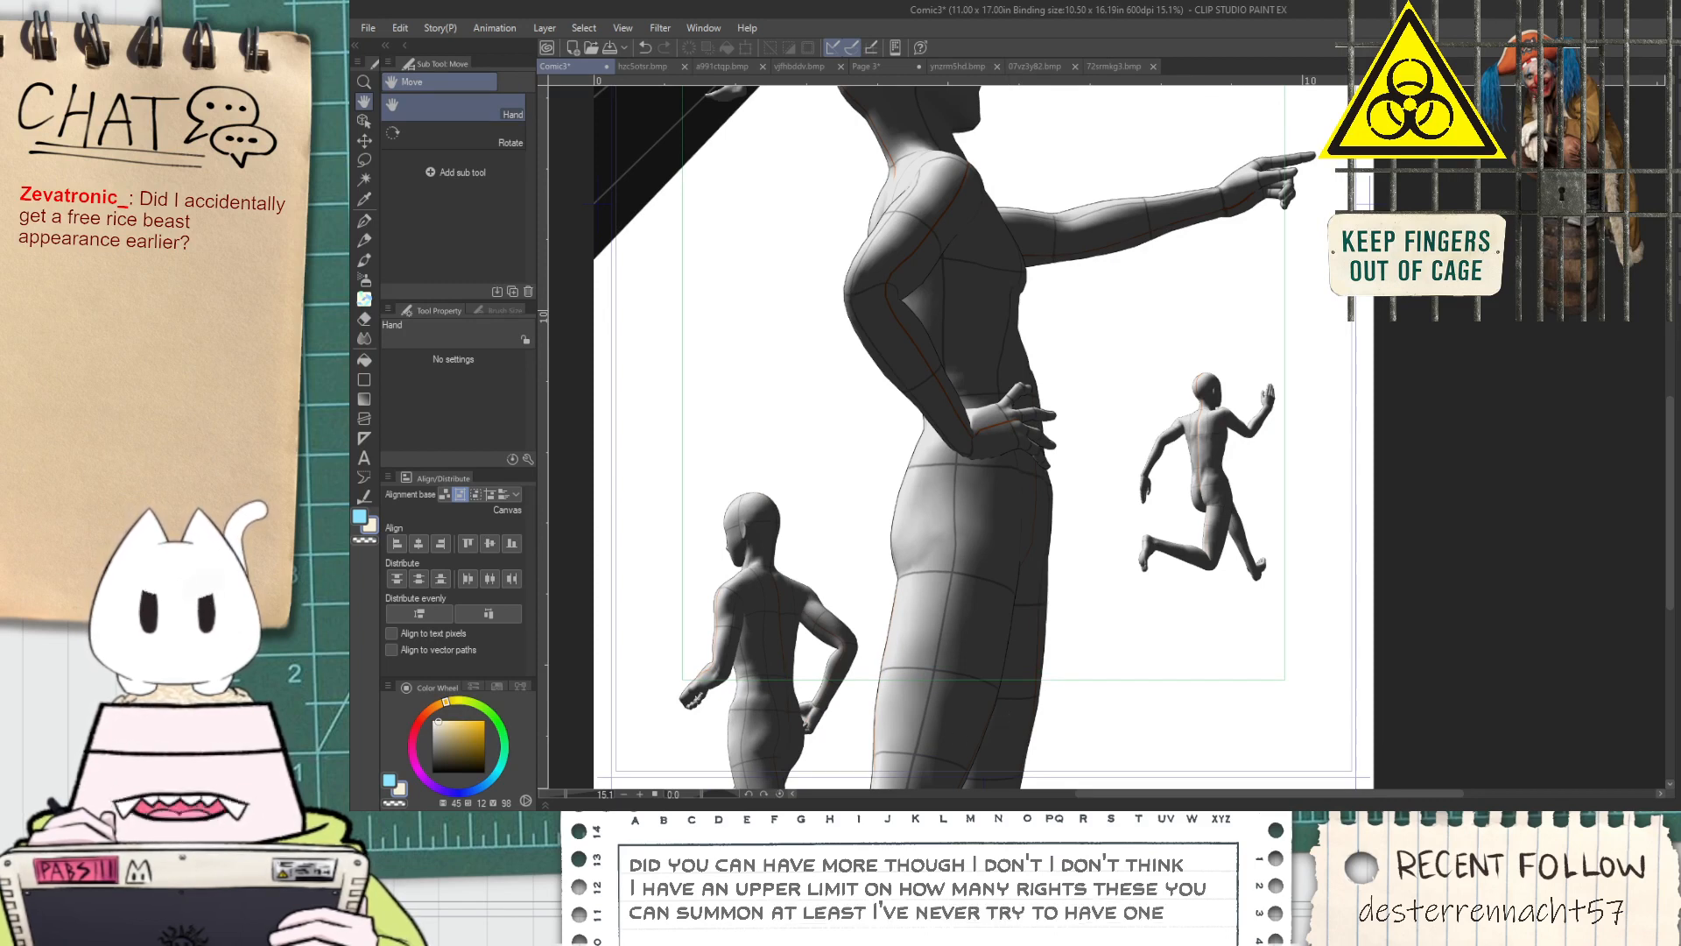
pyautogui.scroll(1, 1372, 567)
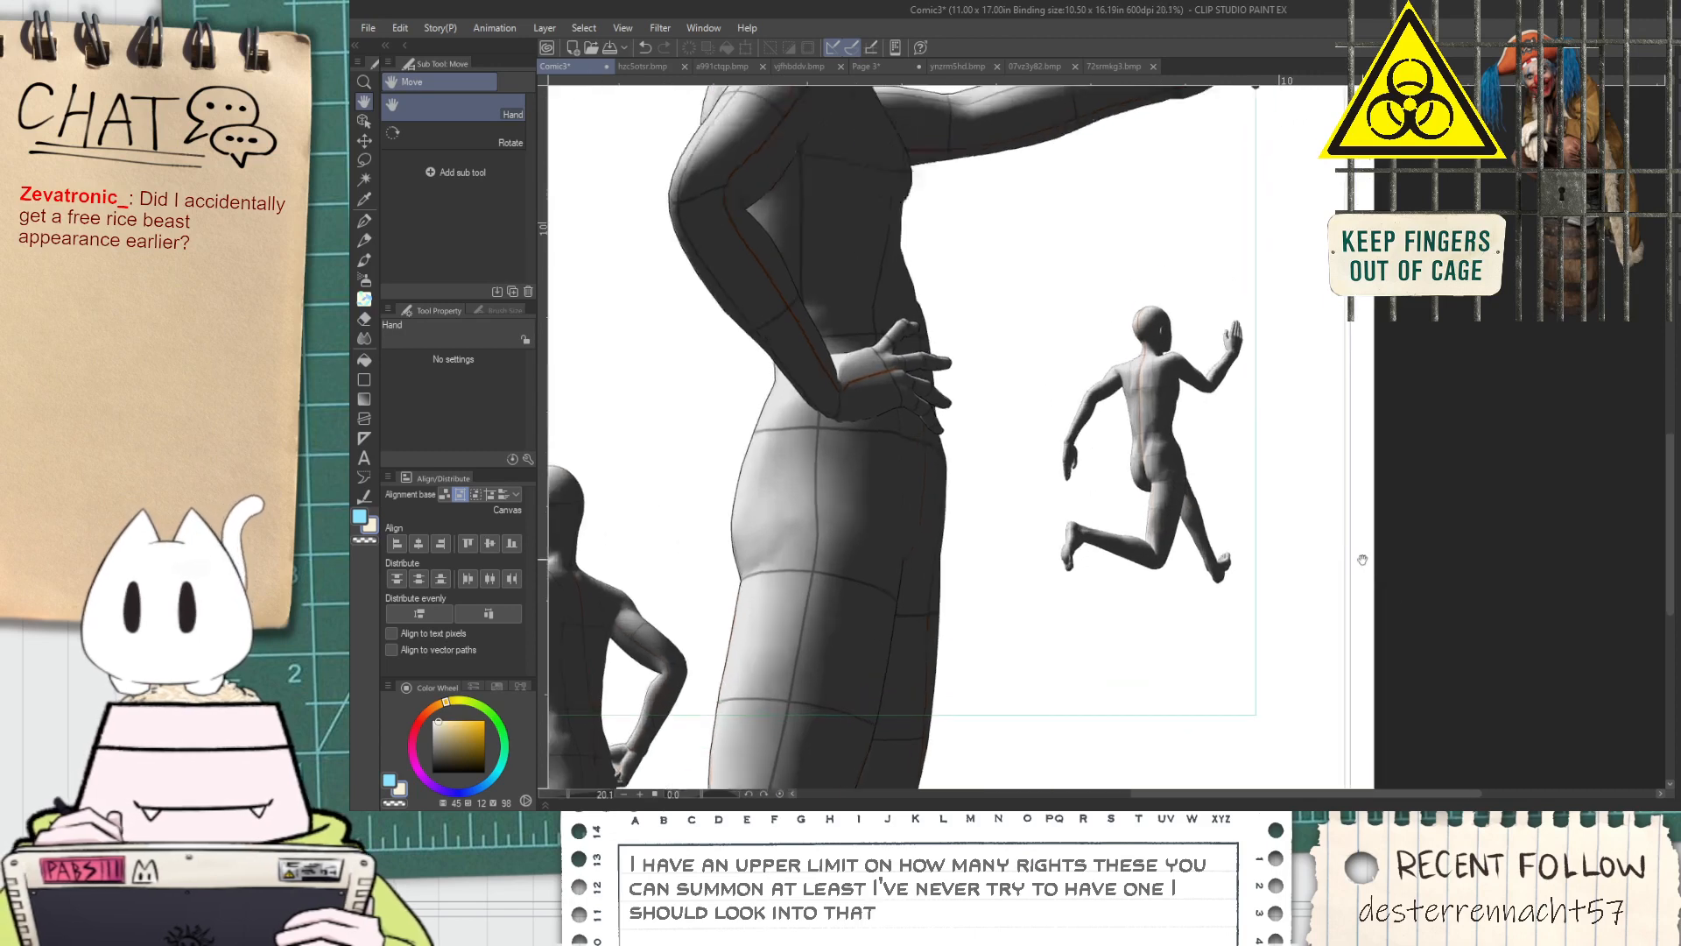
pyautogui.scroll(1, 1371, 567)
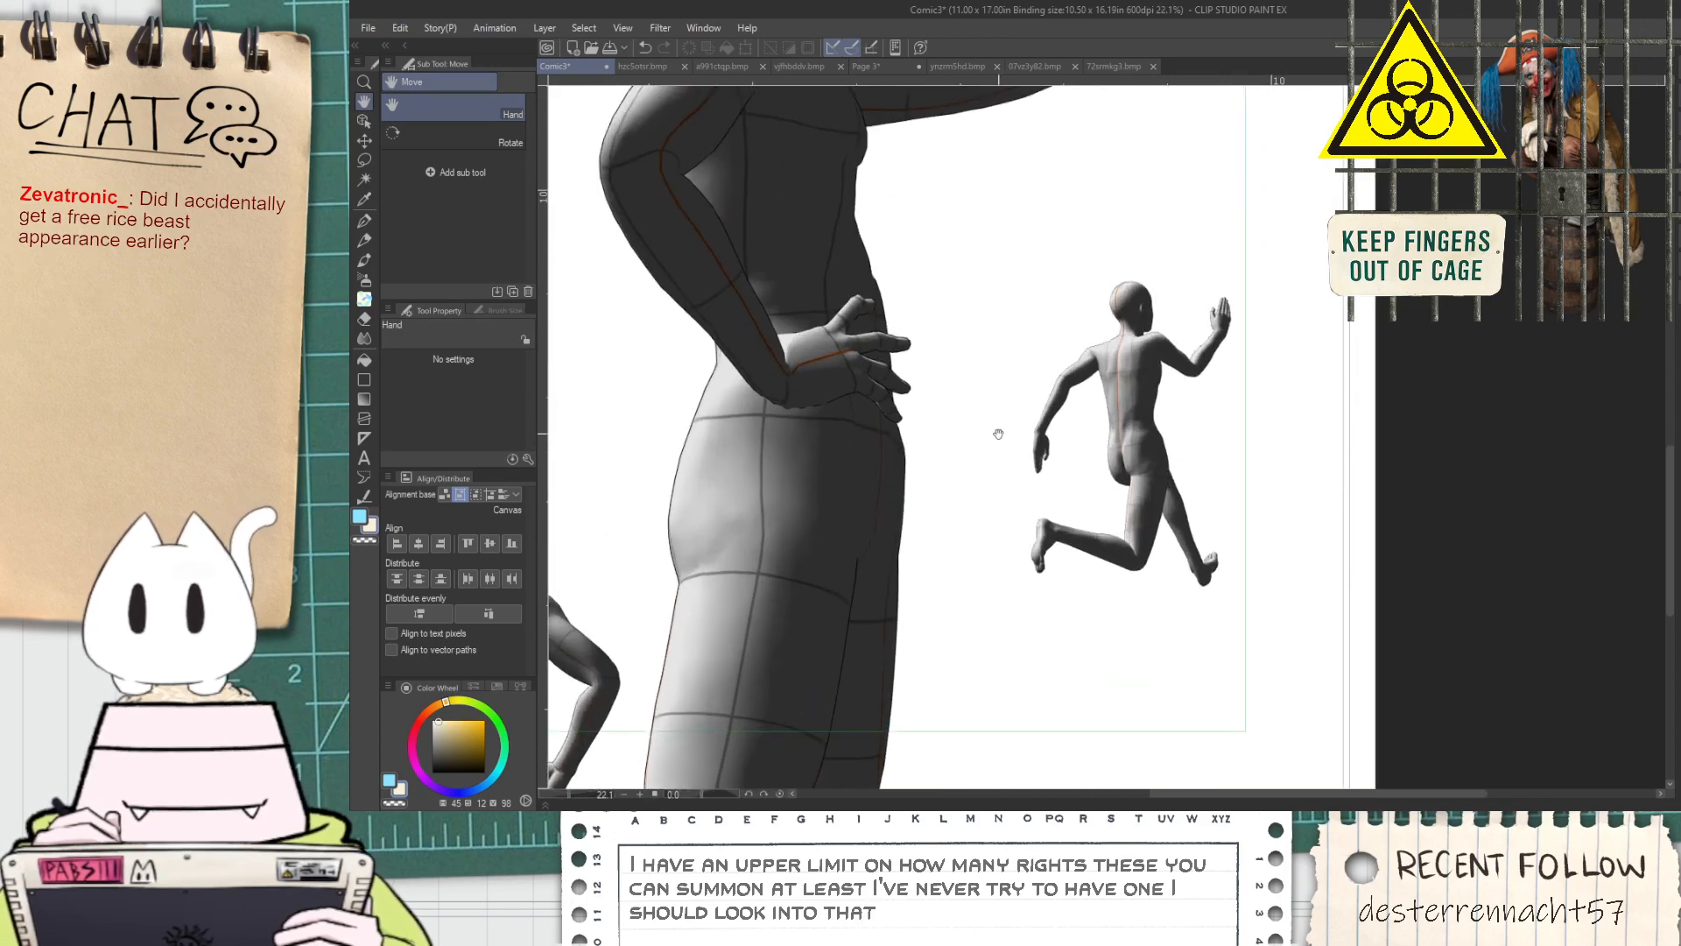
pyautogui.click(371, 115)
pyautogui.hotkey('ctrl', '-')
pyautogui.hotkey('ctrl', '-')
pyautogui.press('space')
pyautogui.moveTo(1105, 360); pyautogui.dragTo(1231, 388)
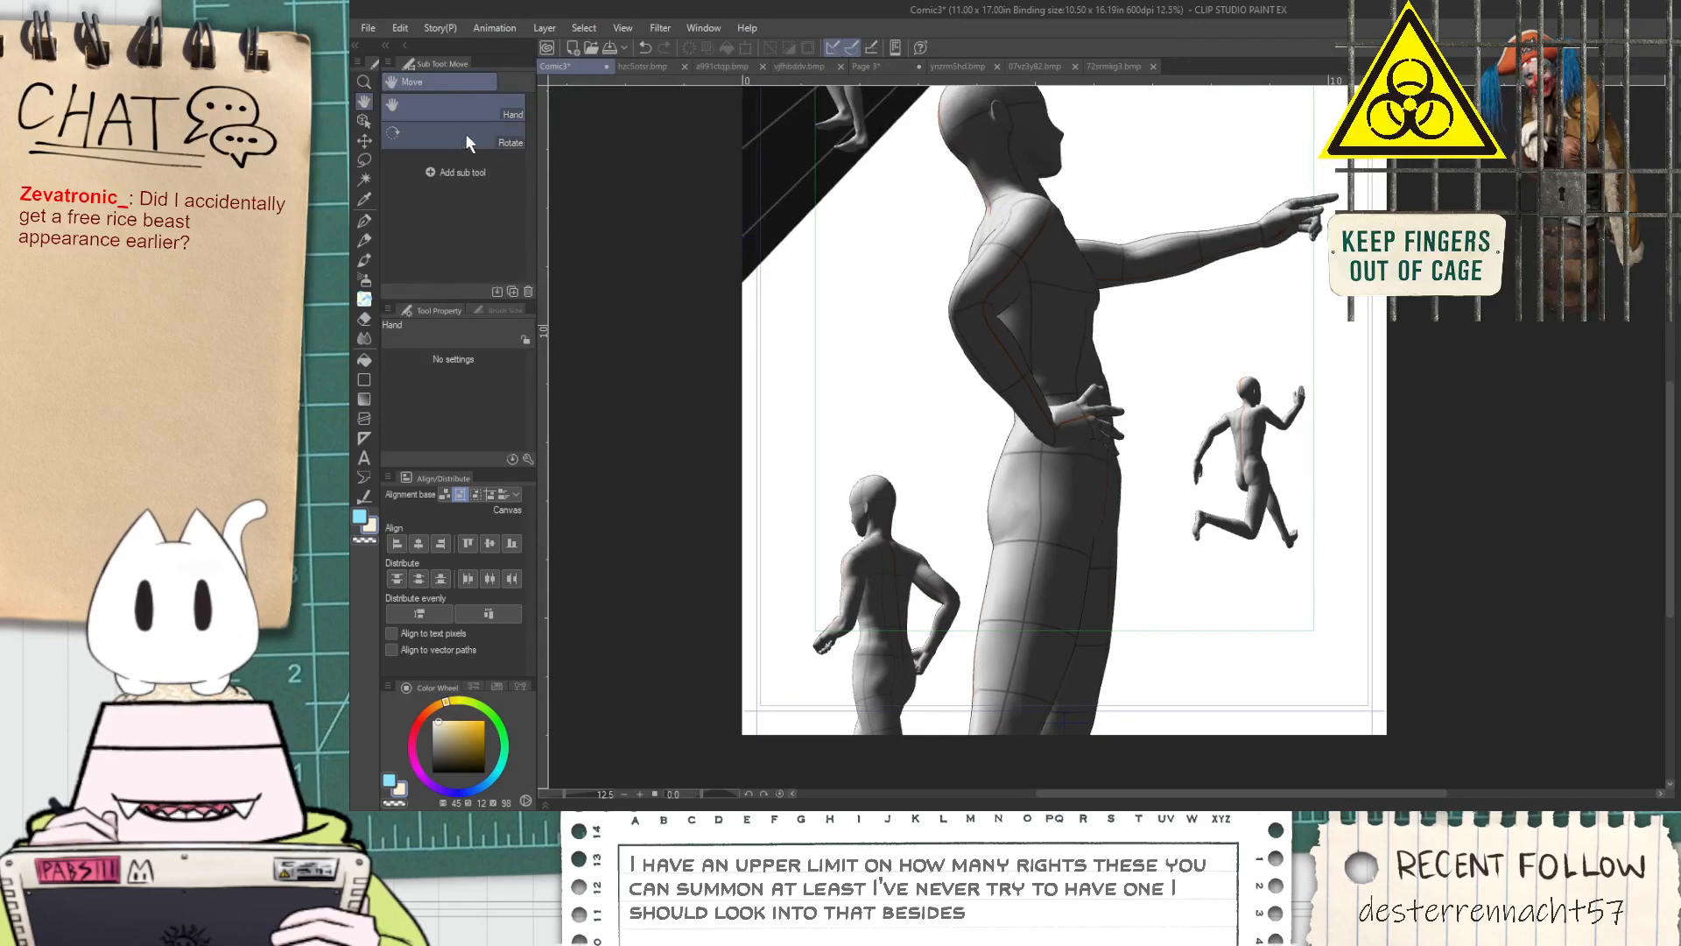
# Rotate the shoulder and bend the lowered arm of the small running figure beside the pointing figure, bringing its hand in front of the waist
pyautogui.click(364, 120)
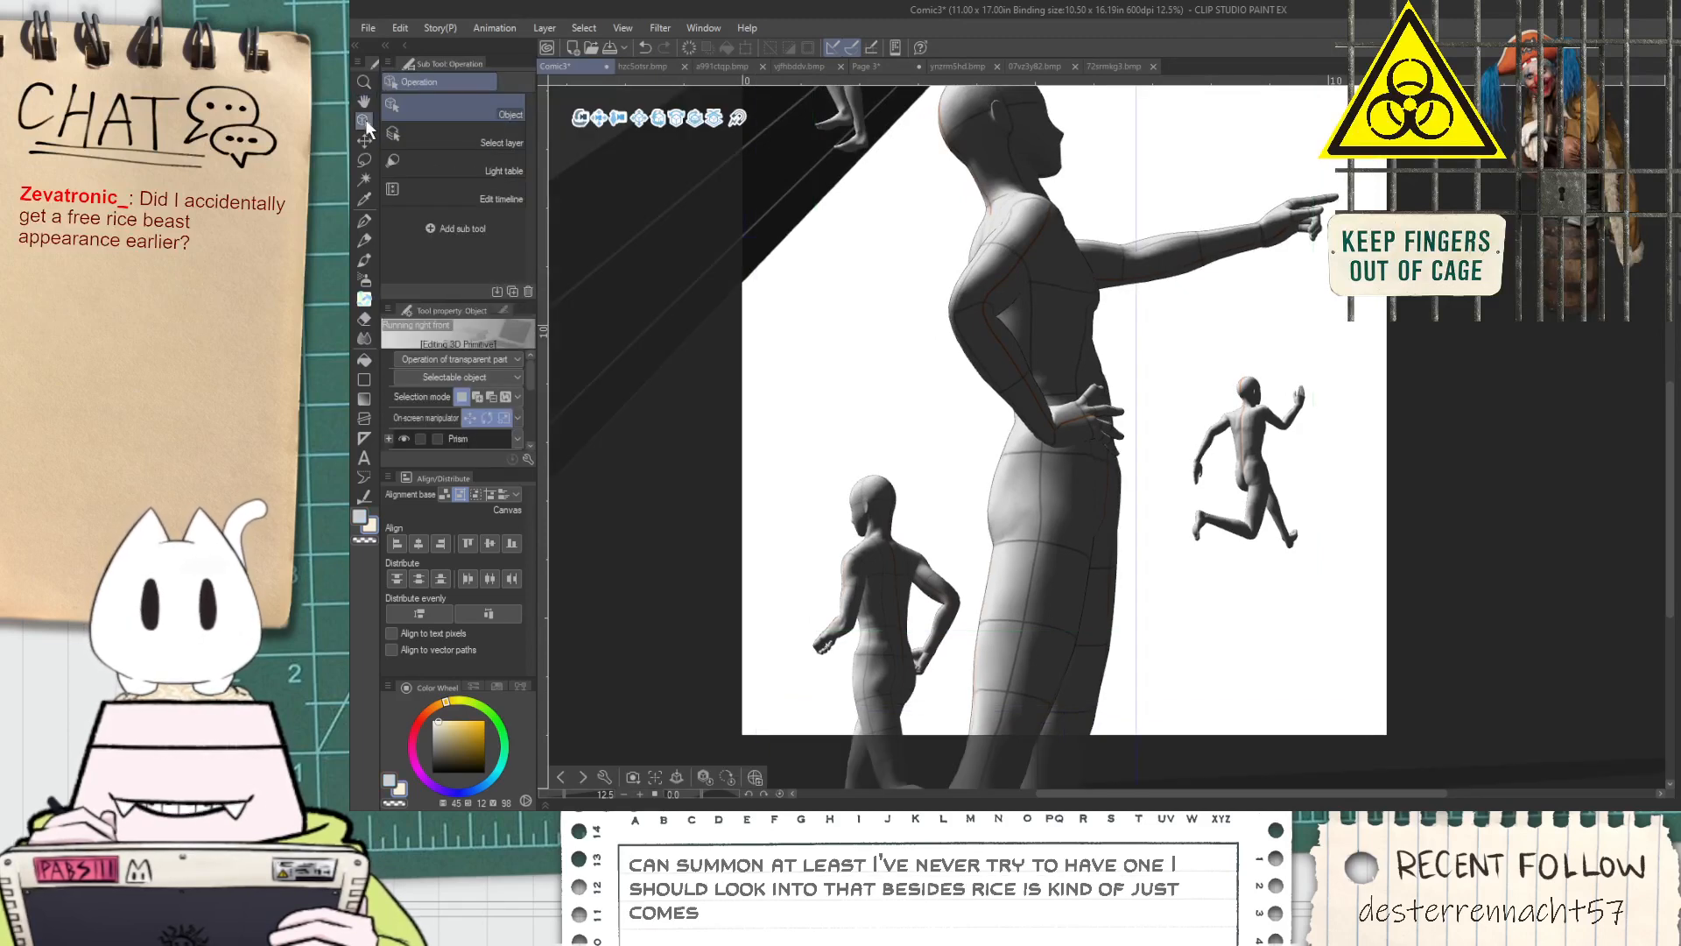
pyautogui.click(1254, 467)
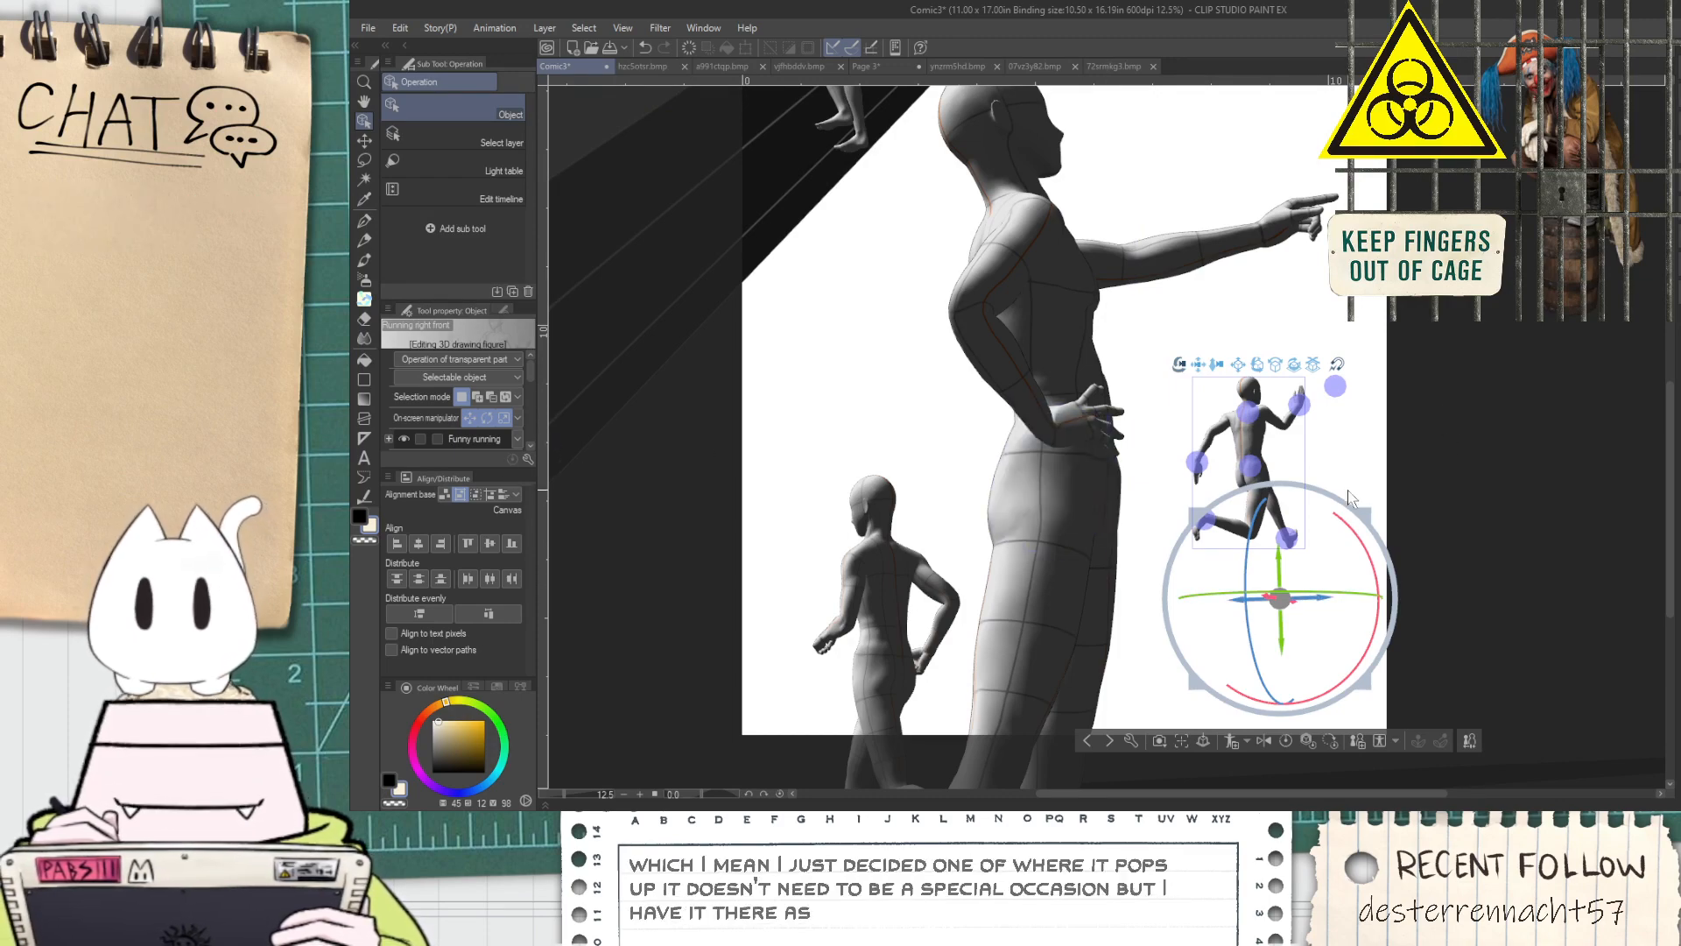
pyautogui.scroll(4, 1270, 457)
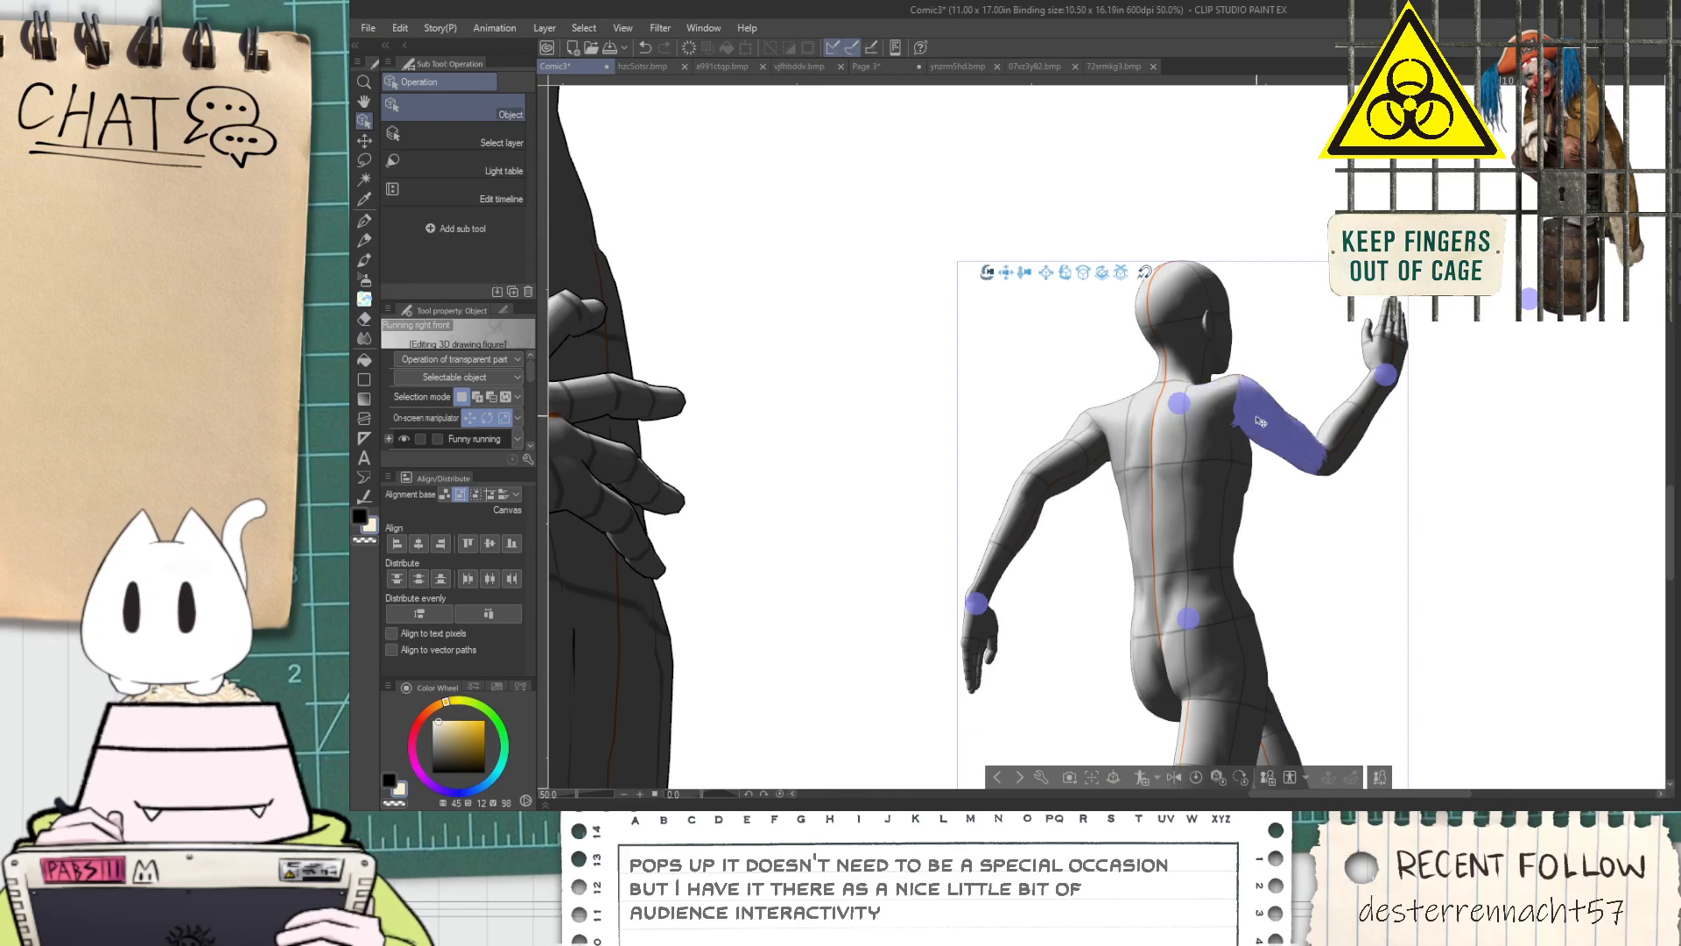
pyautogui.click(1085, 412)
pyautogui.click(1087, 409)
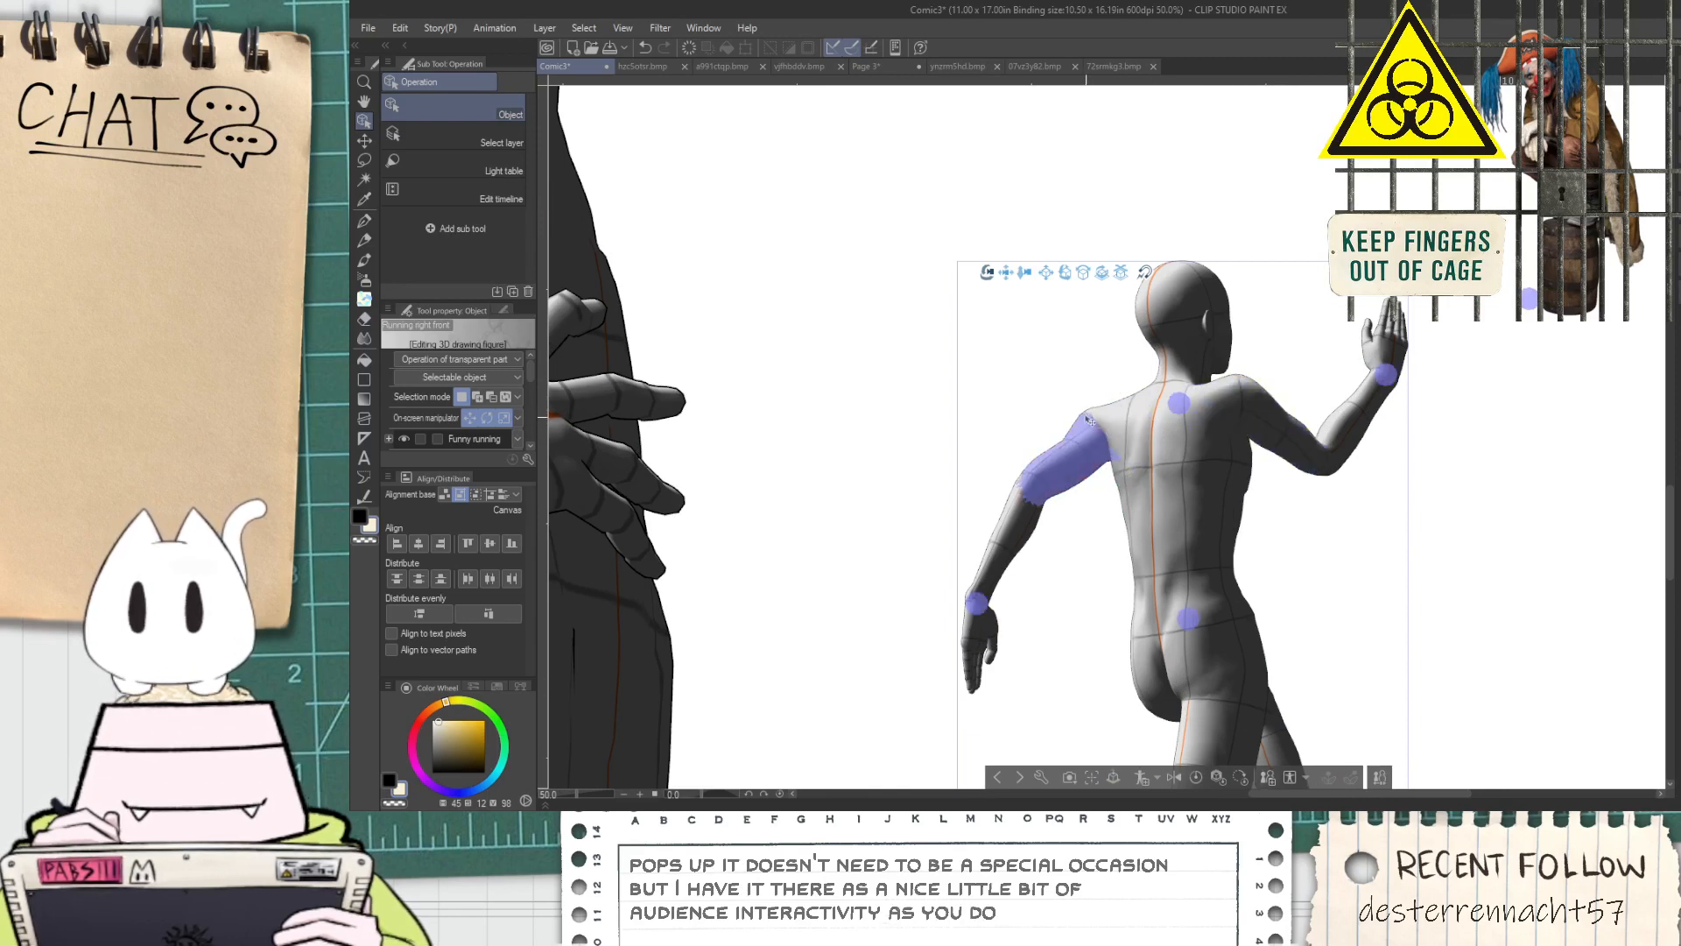
pyautogui.click(1093, 419)
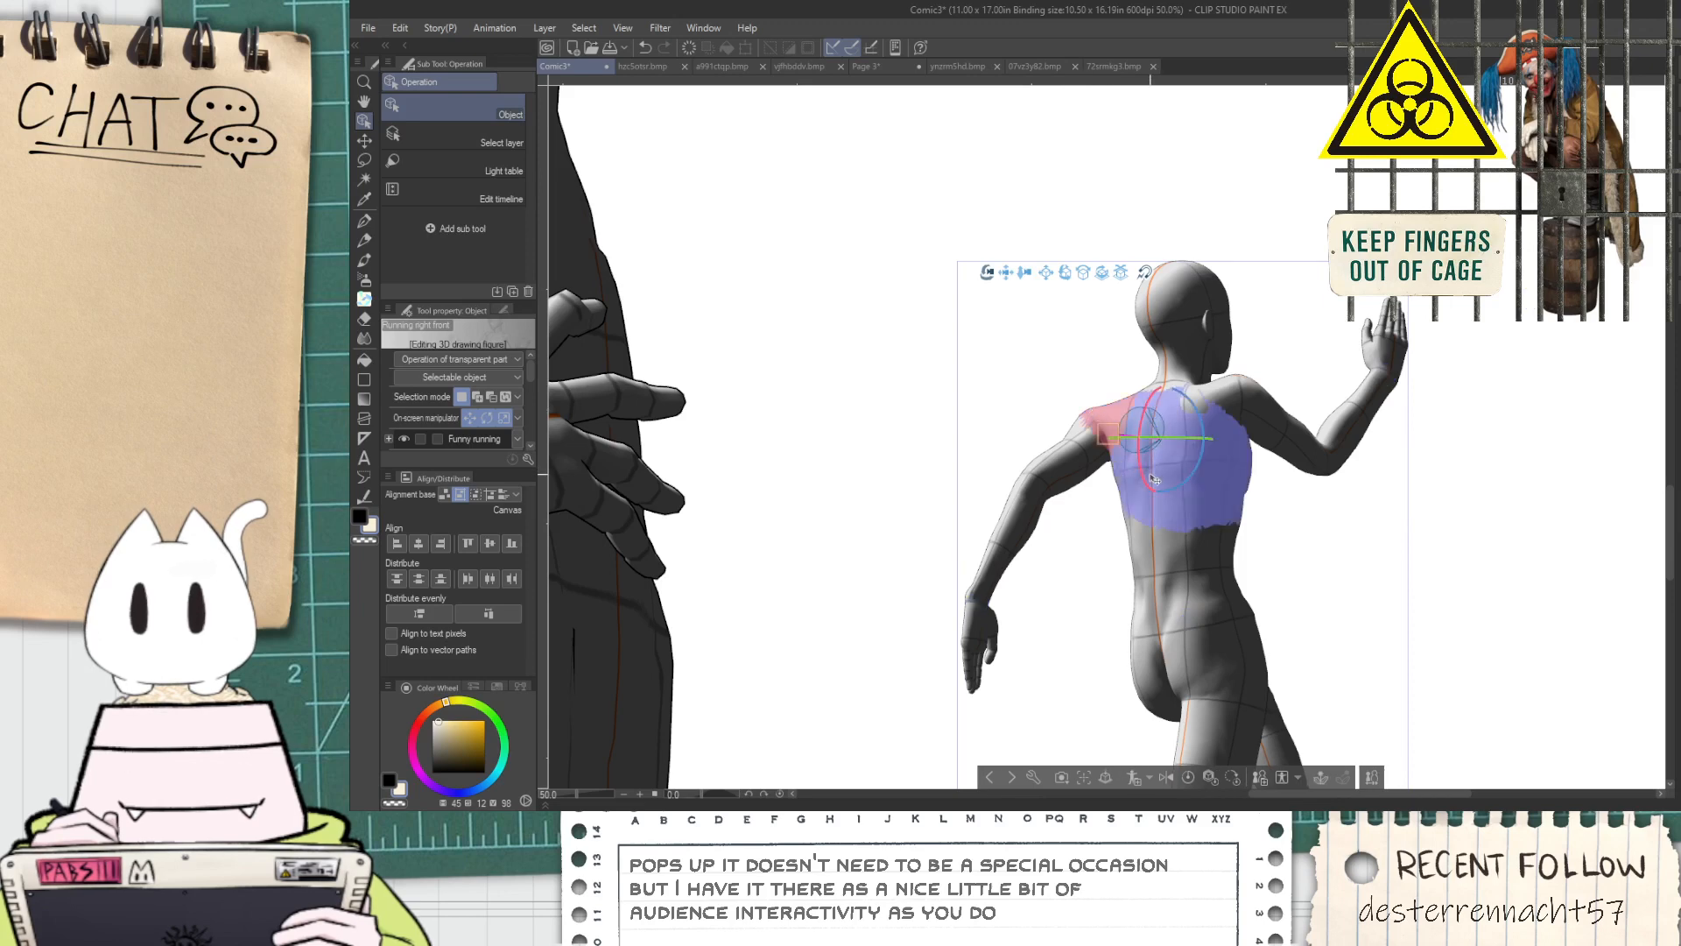
pyautogui.moveTo(1154, 480); pyautogui.dragTo(1171, 561)
pyautogui.moveTo(1188, 481); pyautogui.dragTo(1087, 430)
pyautogui.click(1094, 504)
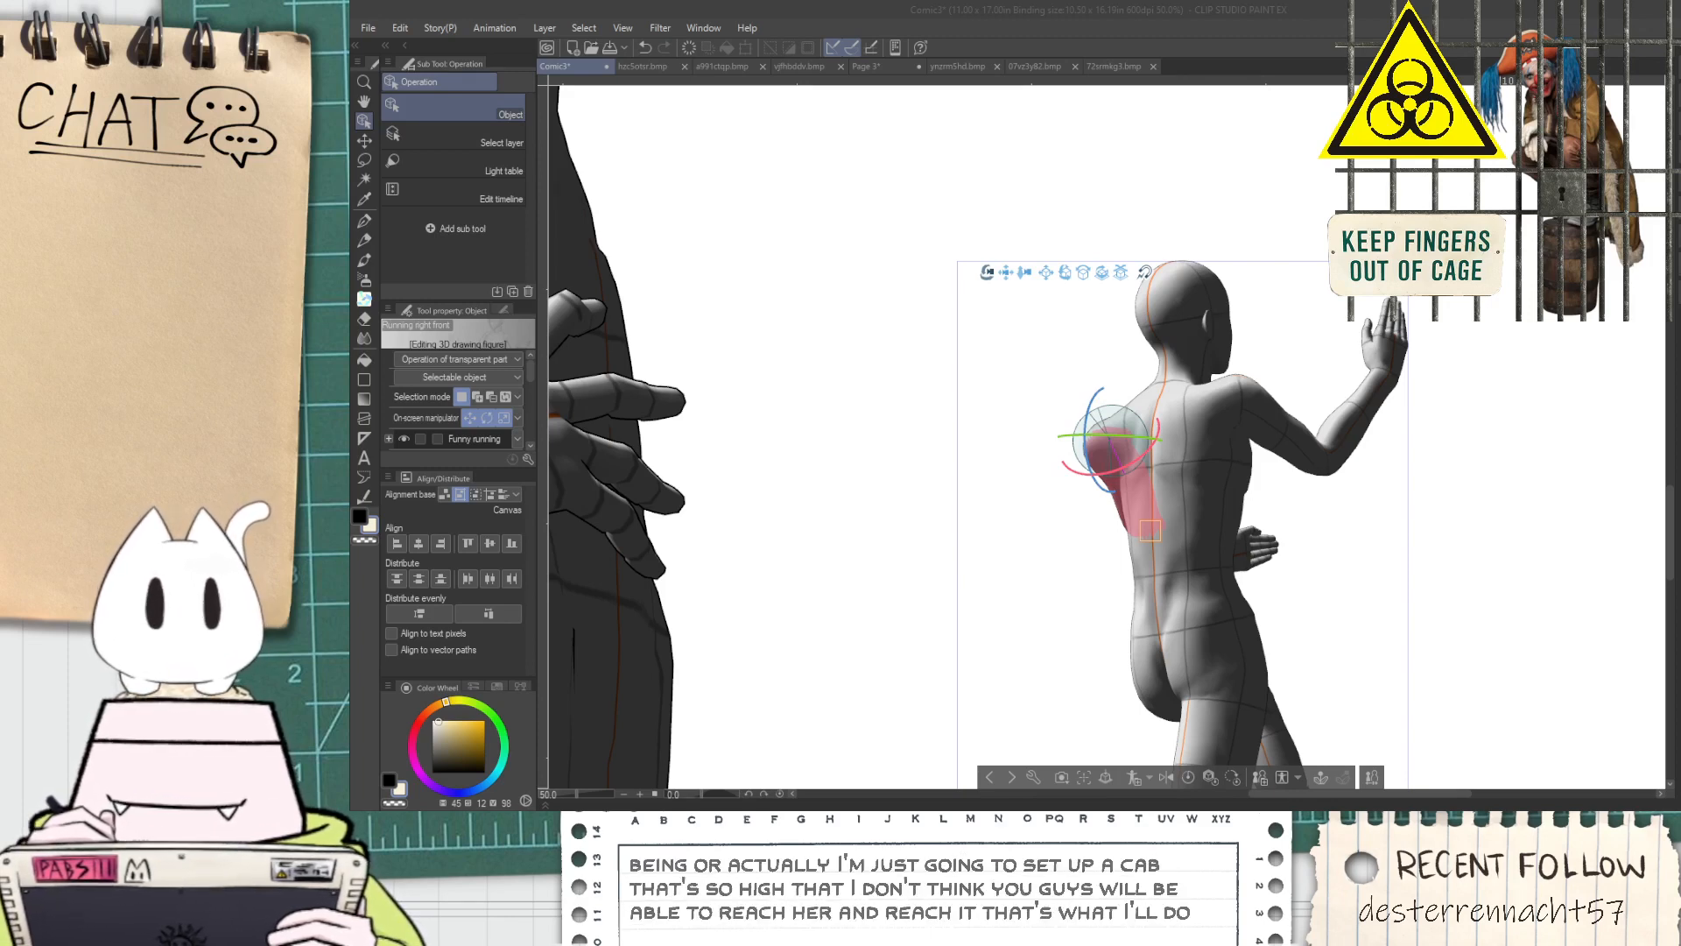
# Switch to VTube Studio and add the RiceBeast_vts Live2D item to the scene, pinned to the model with item order 3
pyautogui.press('Escape')
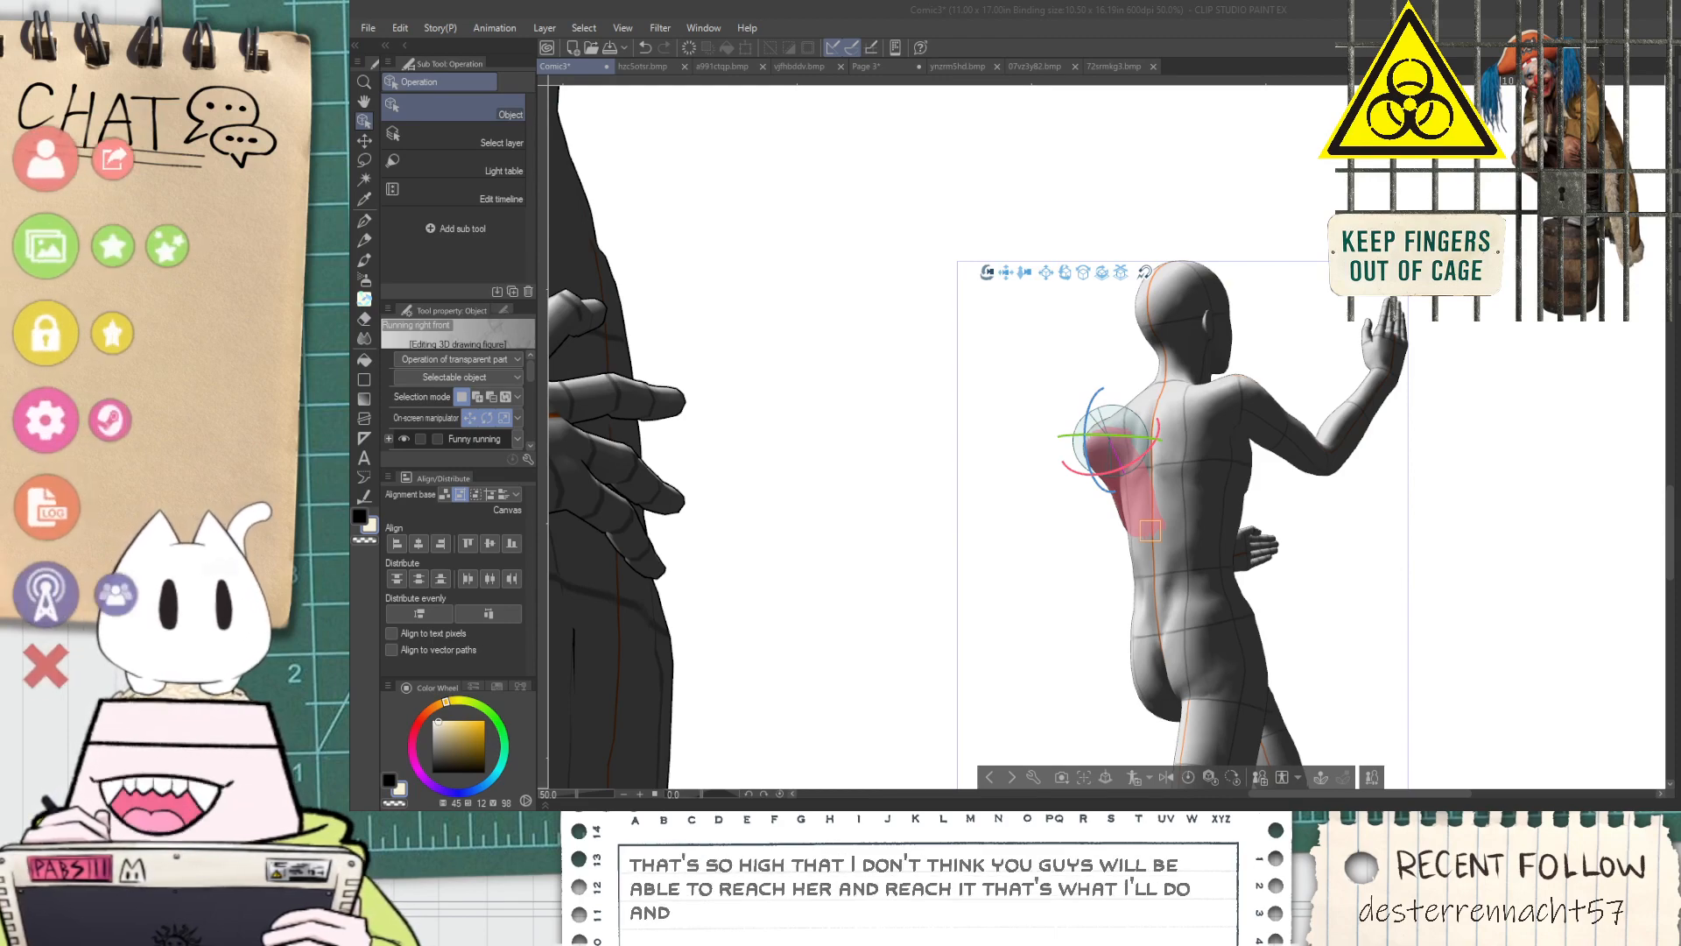
pyautogui.click(113, 246)
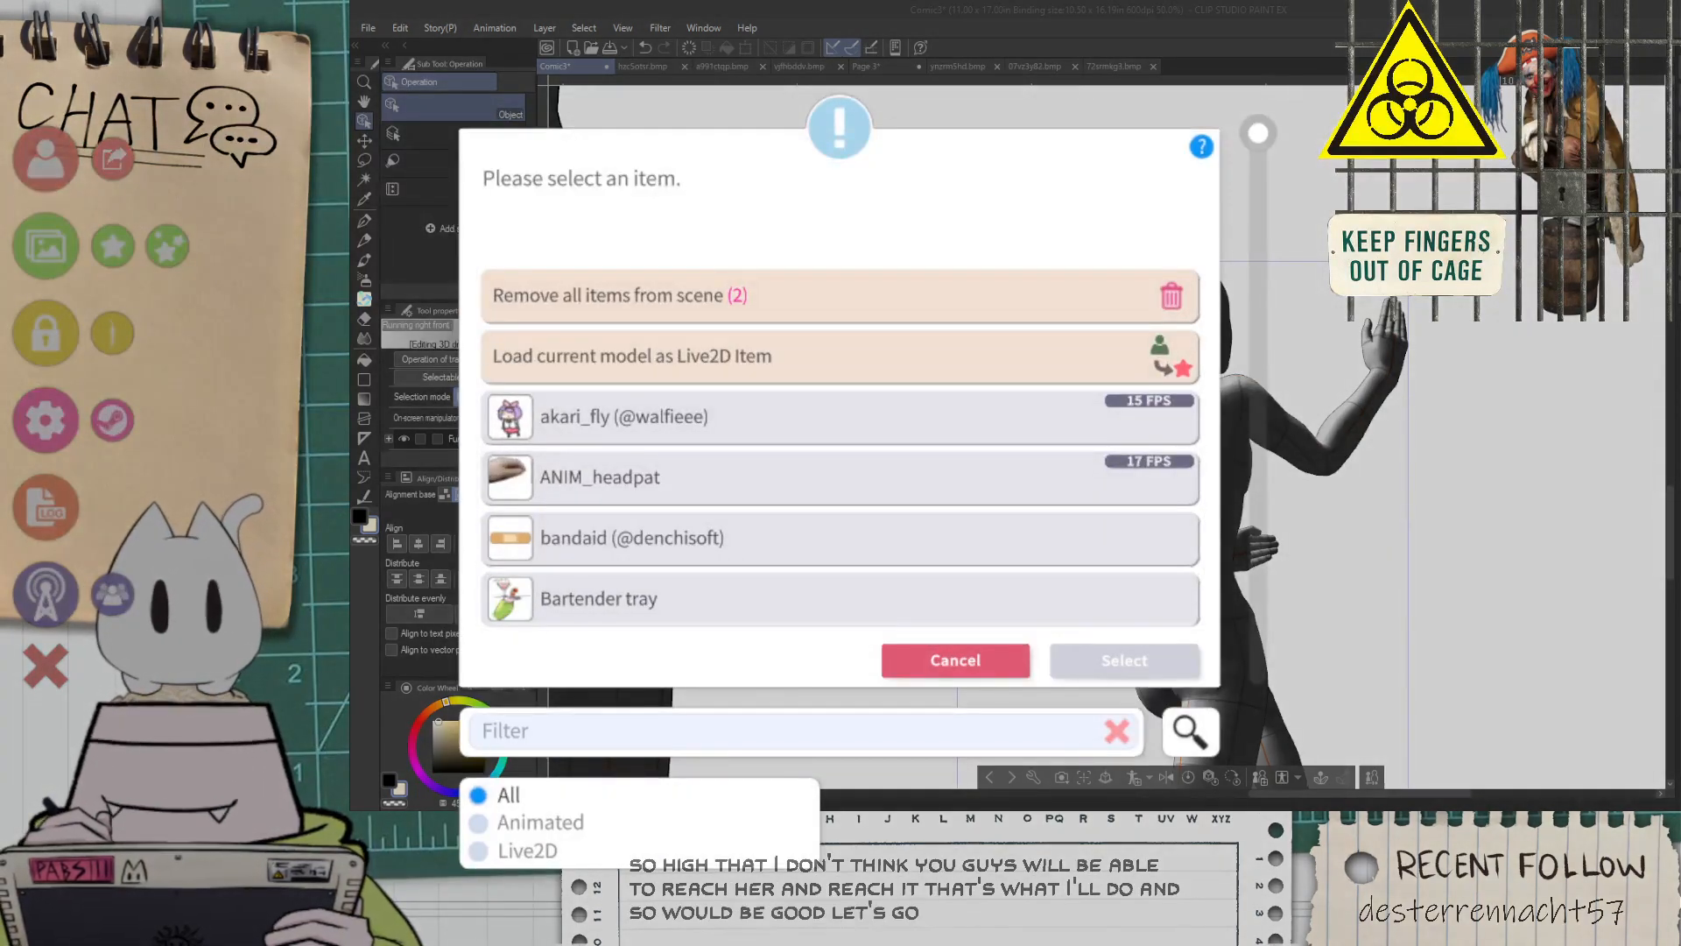
pyautogui.write('Rice')
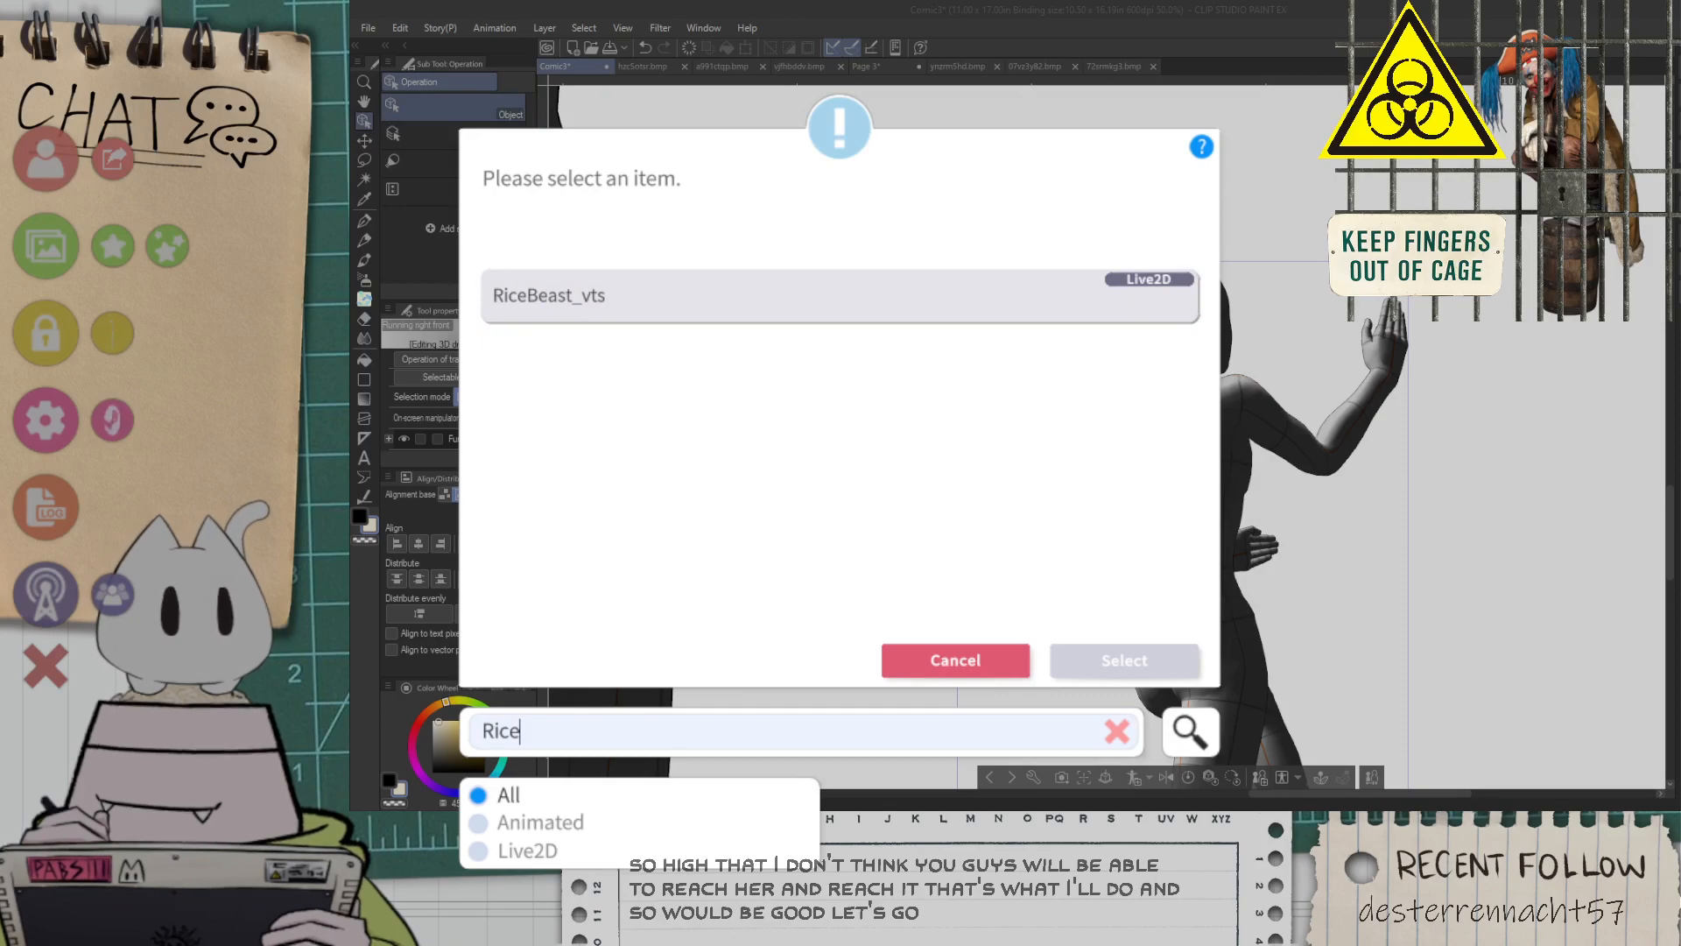
pyautogui.click(839, 296)
pyautogui.click(1125, 660)
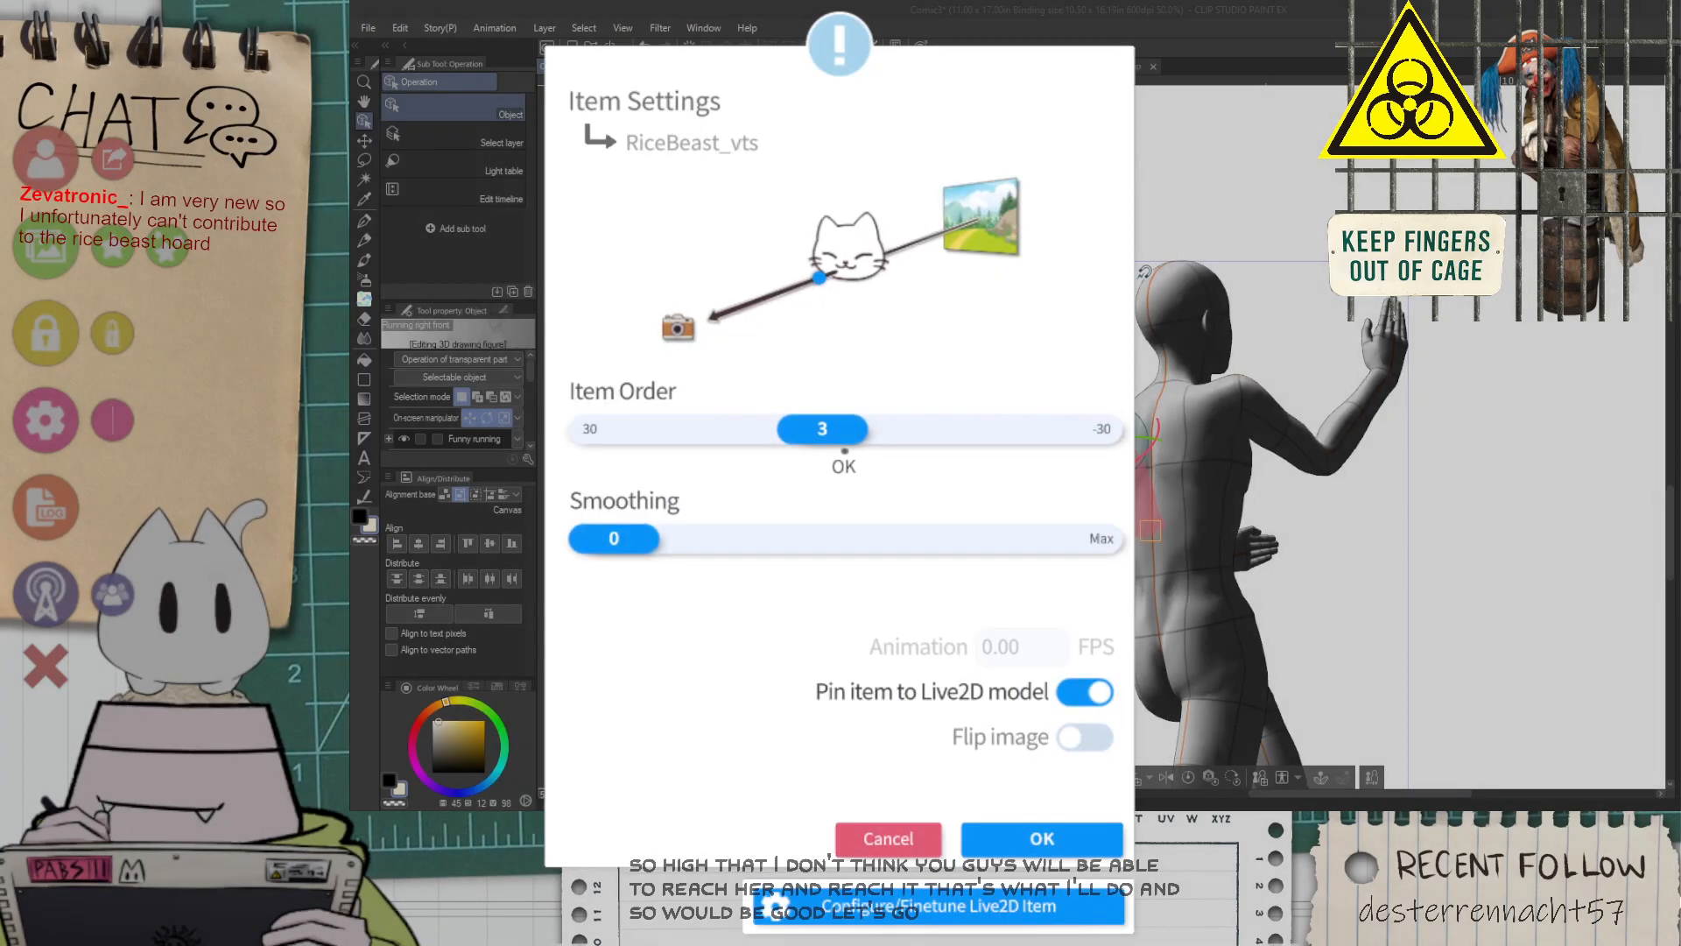
pyautogui.click(1042, 838)
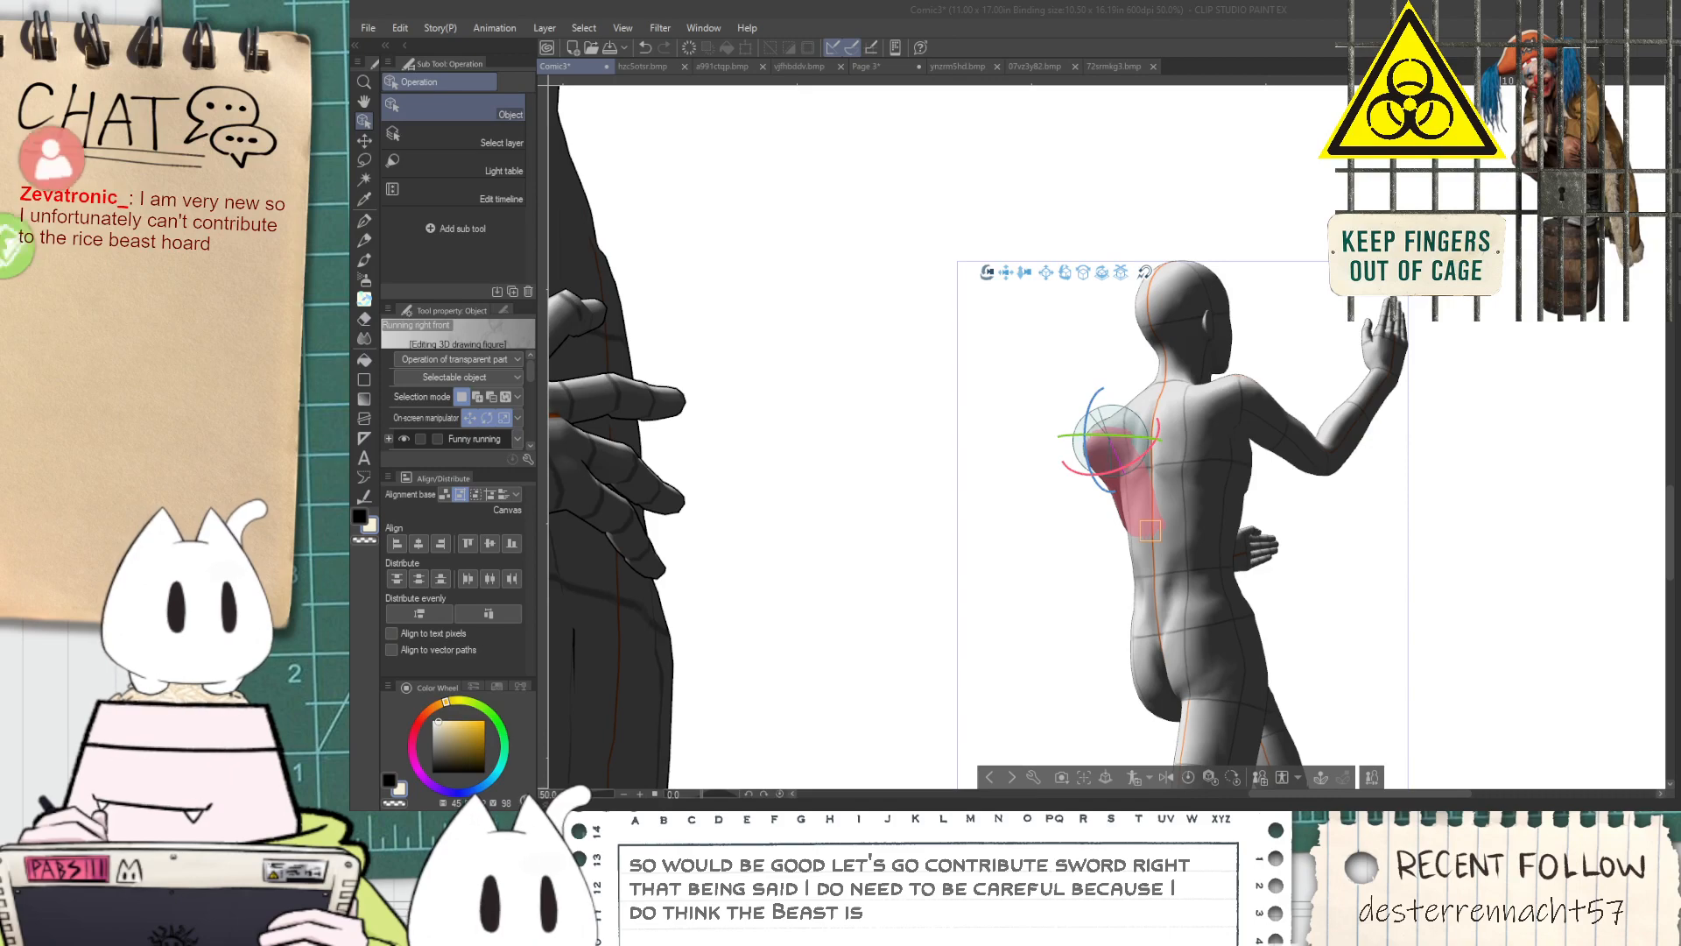
# Add a second RiceBeast_vts item to the scene, pinned to the model with item order 4
pyautogui.click(113, 247)
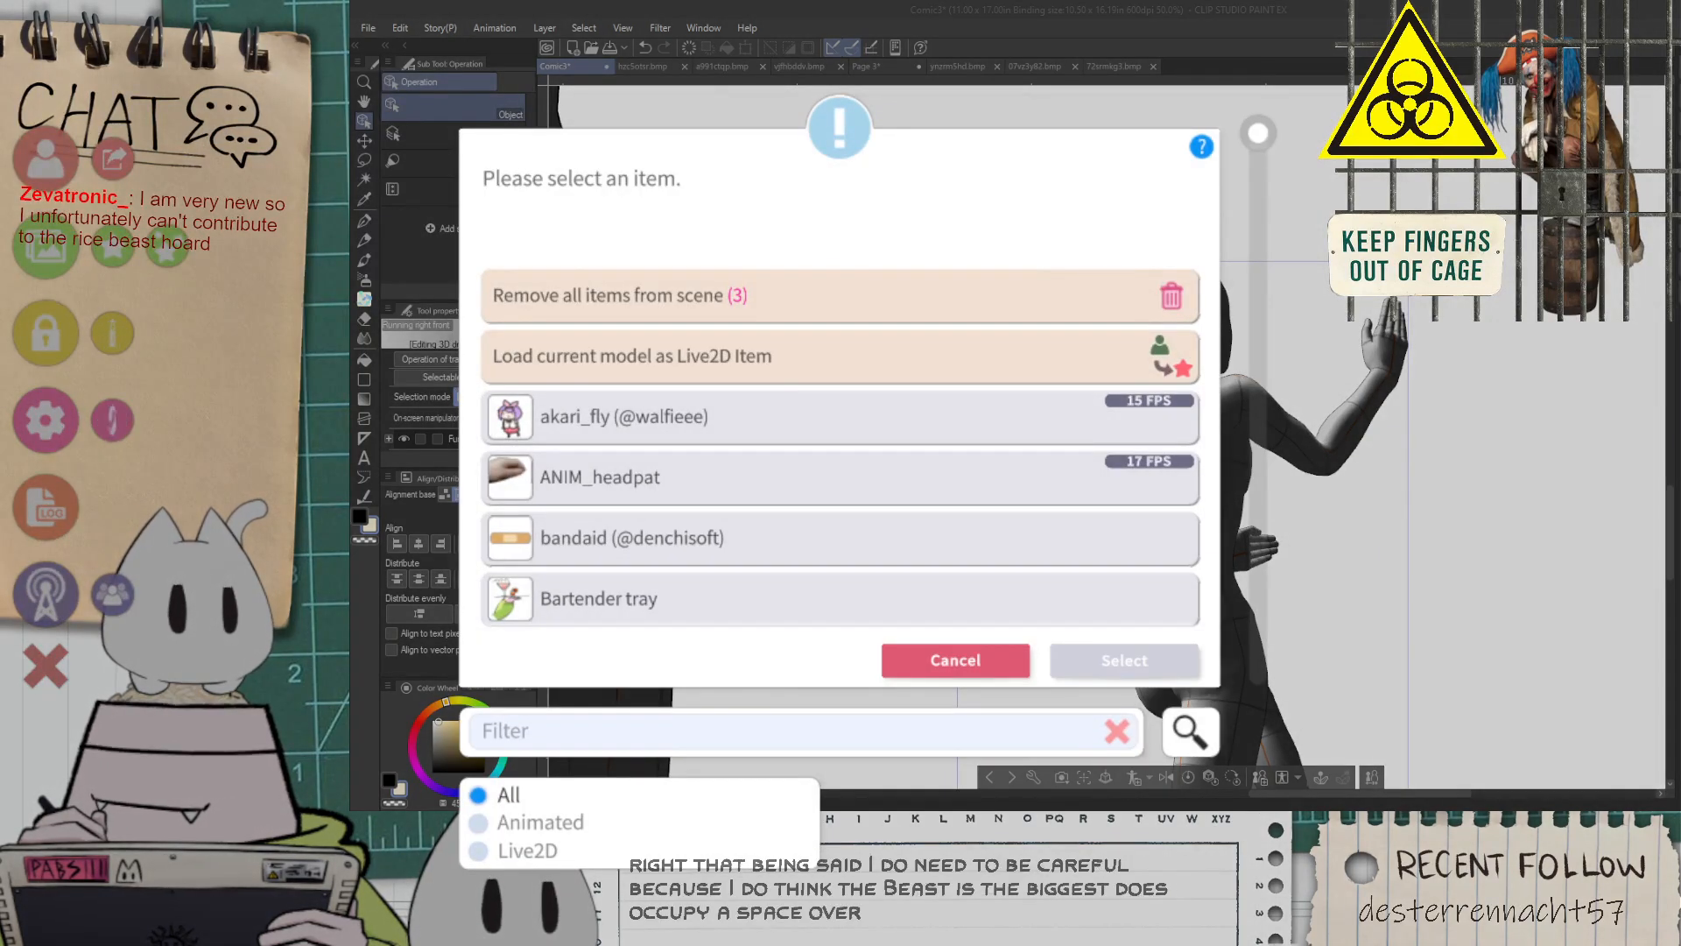
pyautogui.write('rice')
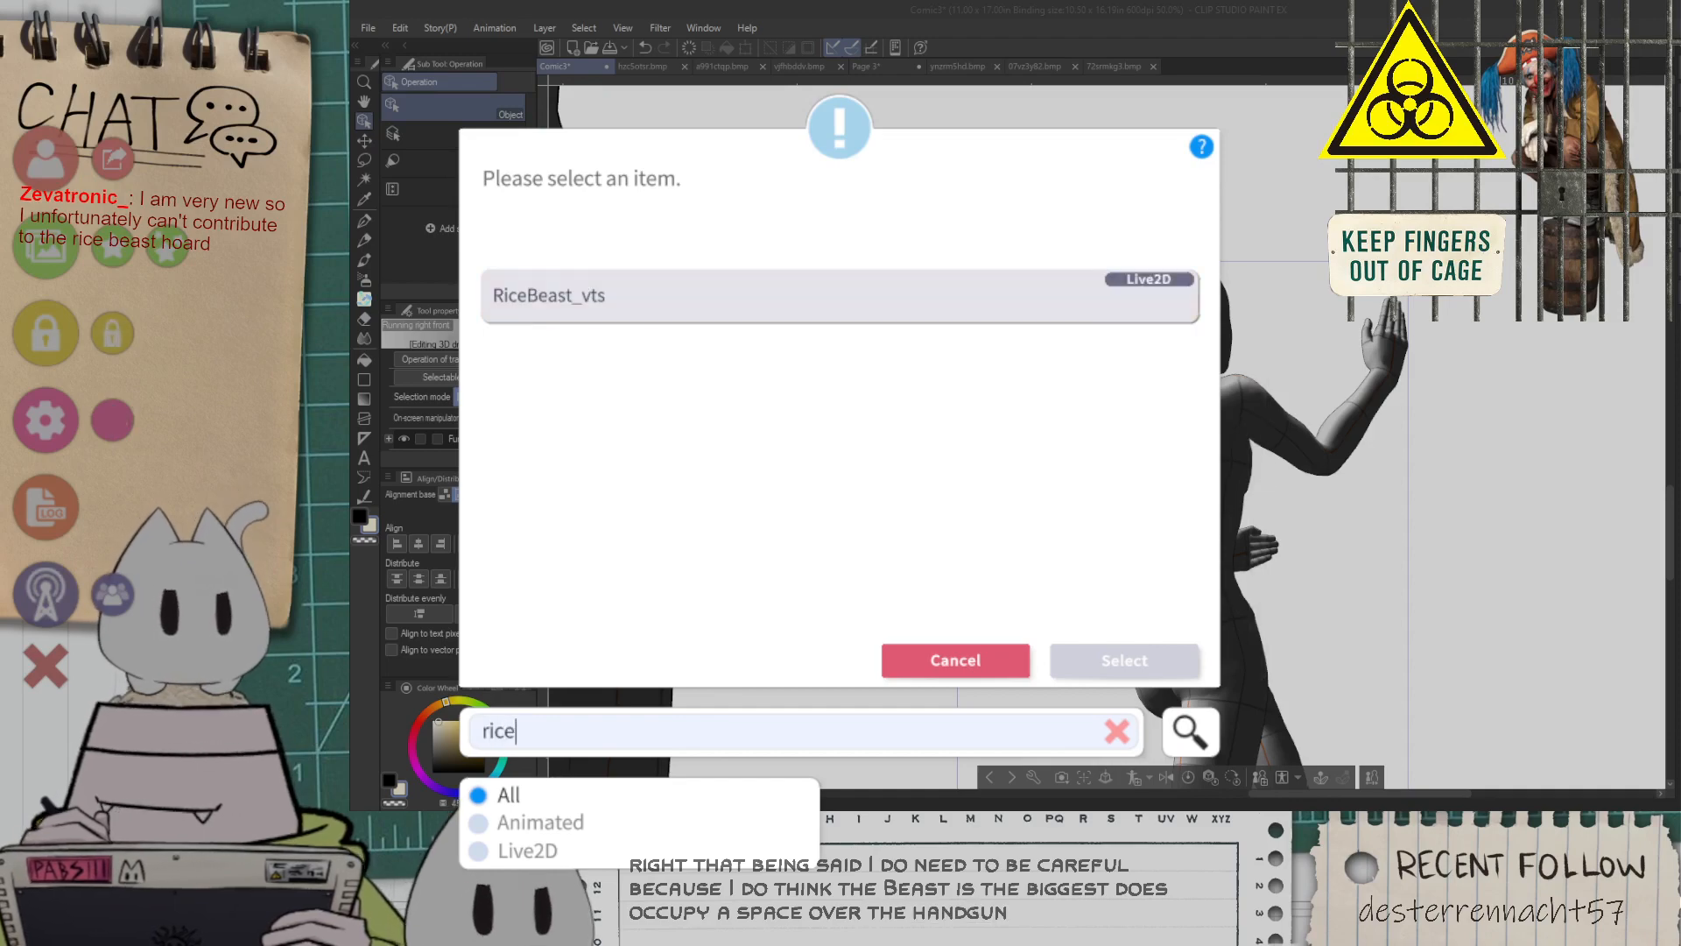
pyautogui.click(839, 297)
pyautogui.click(1124, 662)
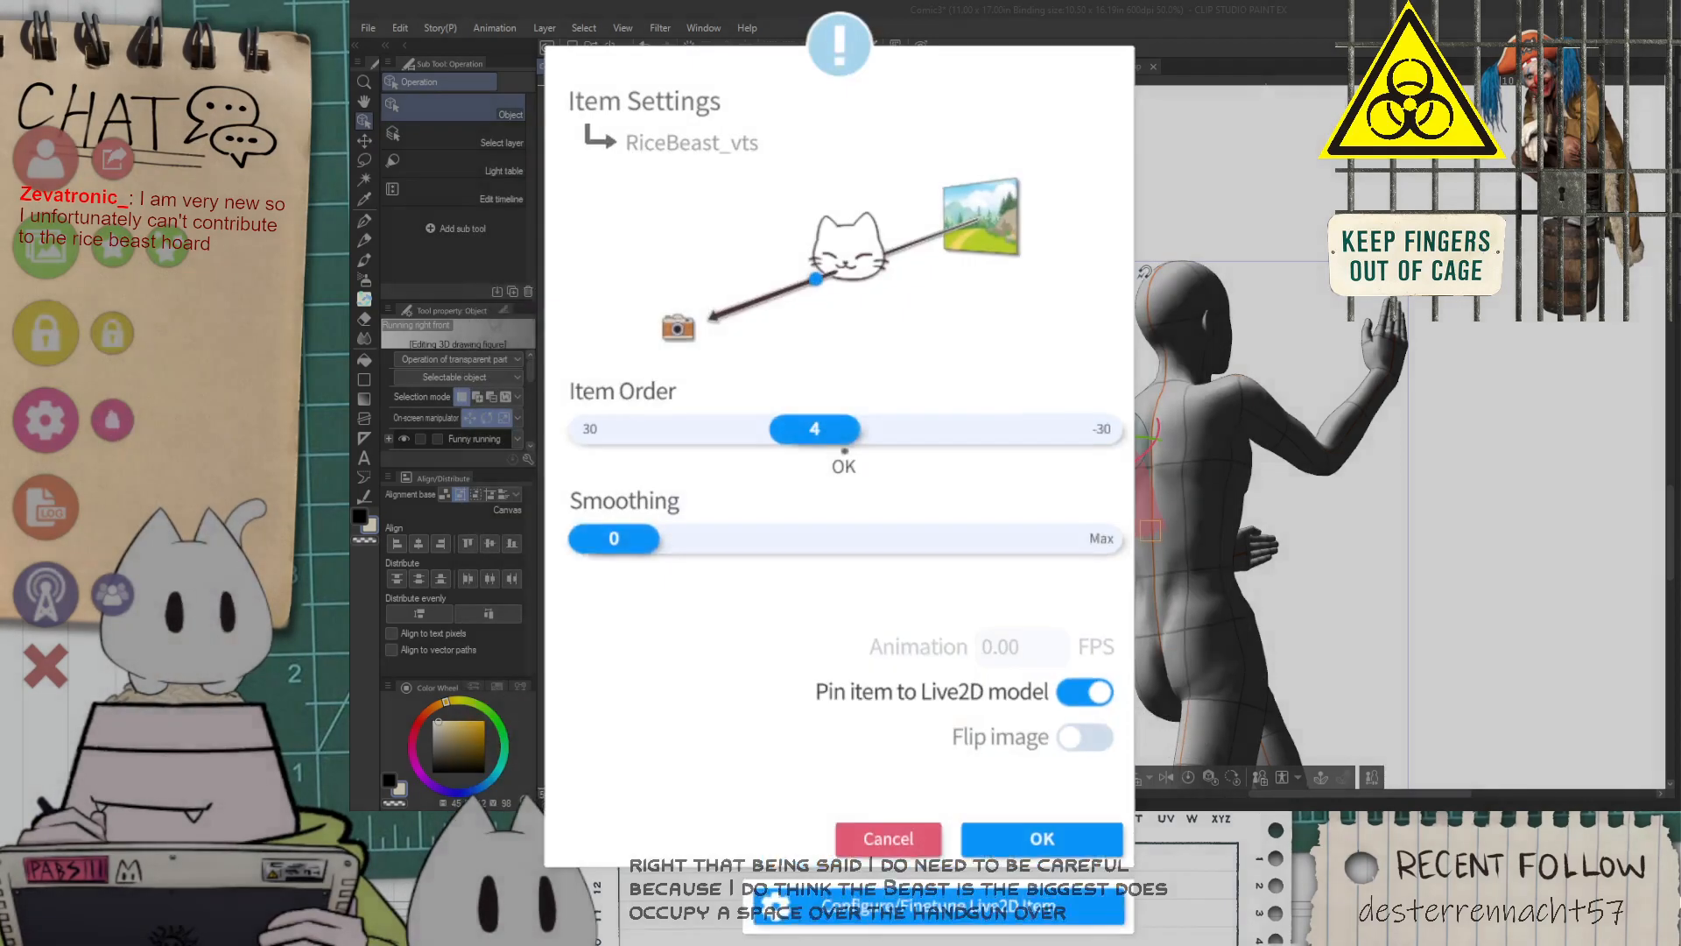
pyautogui.click(1042, 839)
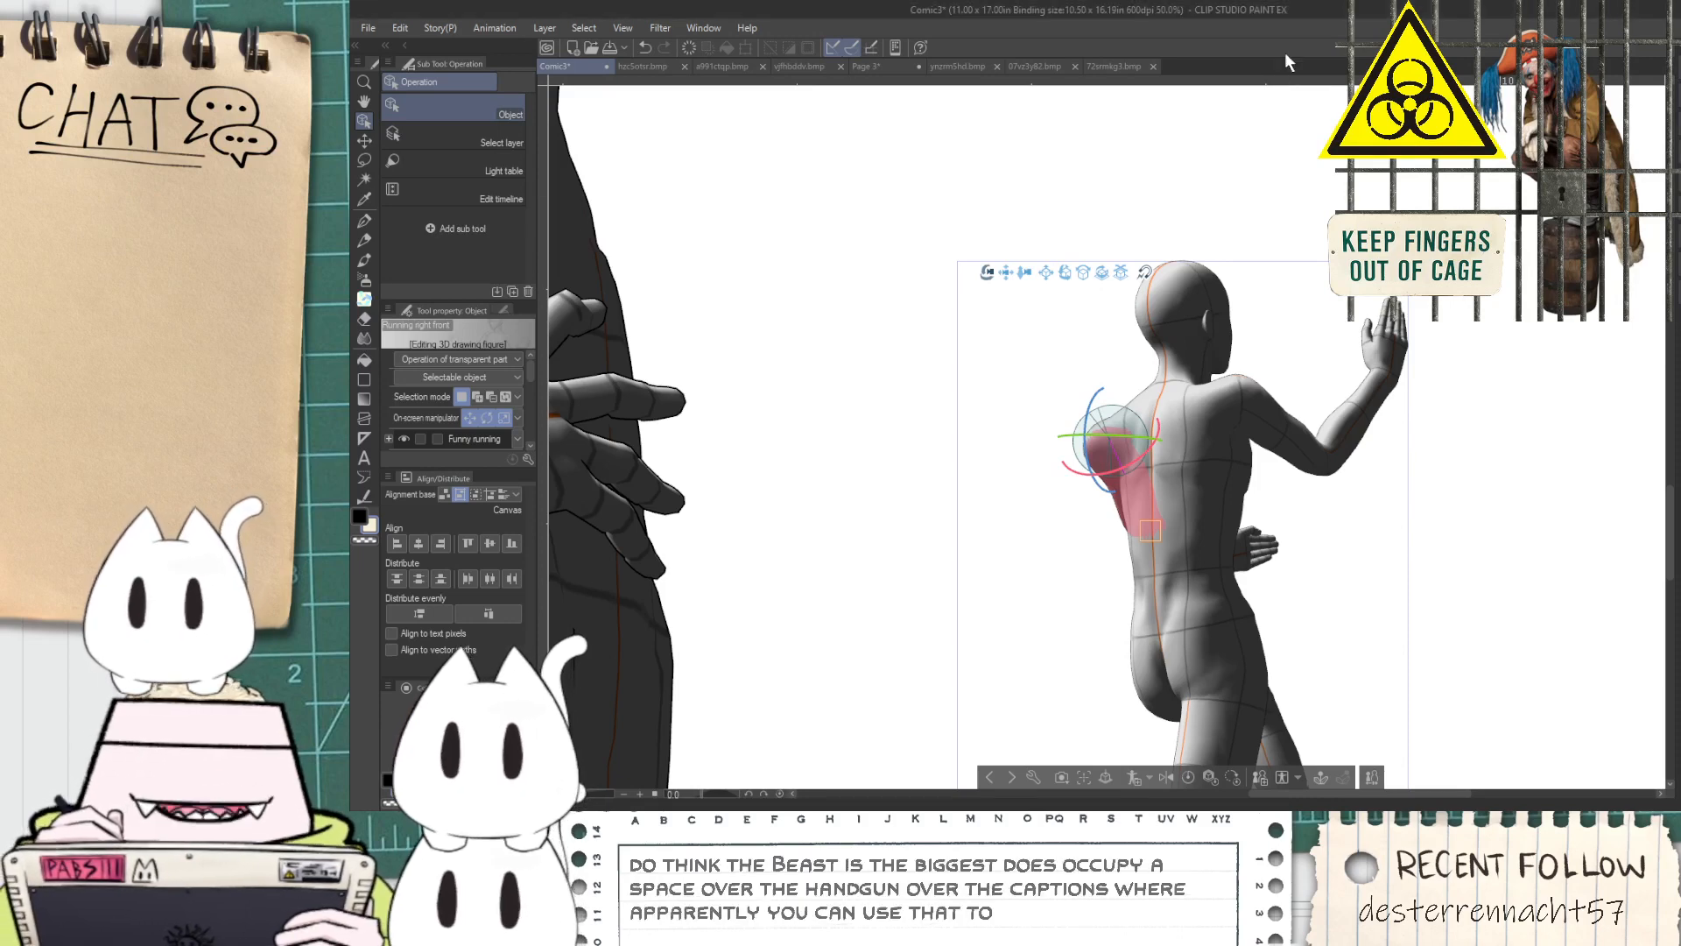
# Return to the Comic3 page and adjust the running figure's bent arm at the shoulder so it hangs lower beside the torso
pyautogui.hotkey('ctrl', '-')
pyautogui.press('space')
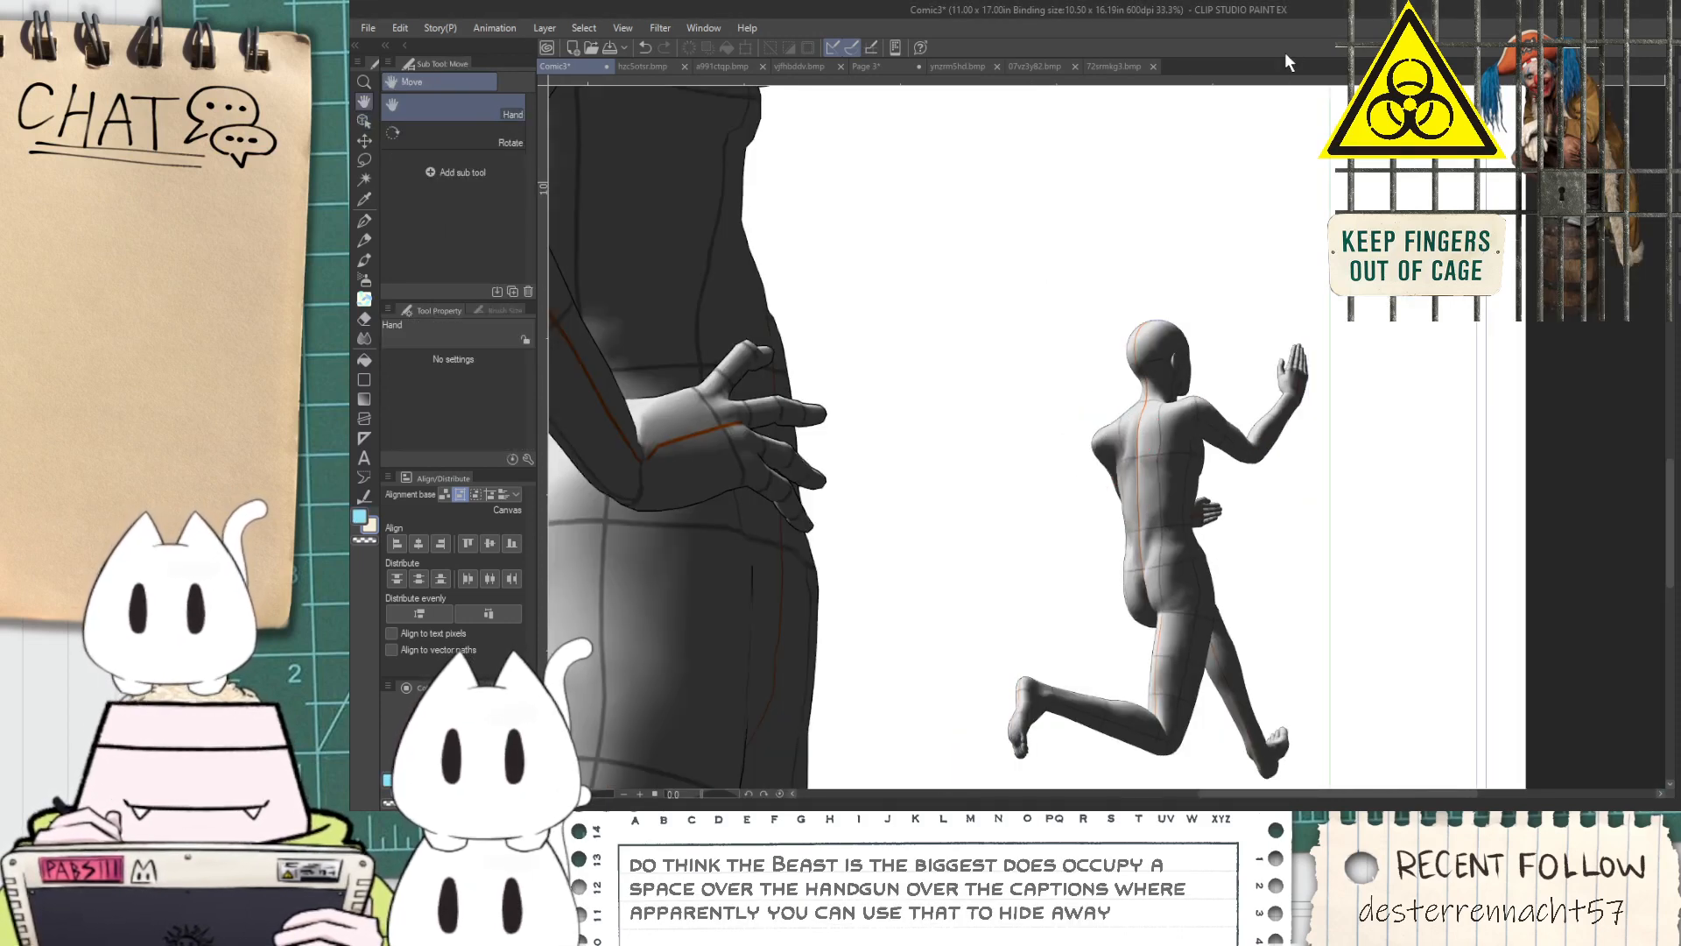
pyautogui.scroll(2, 1208, 408)
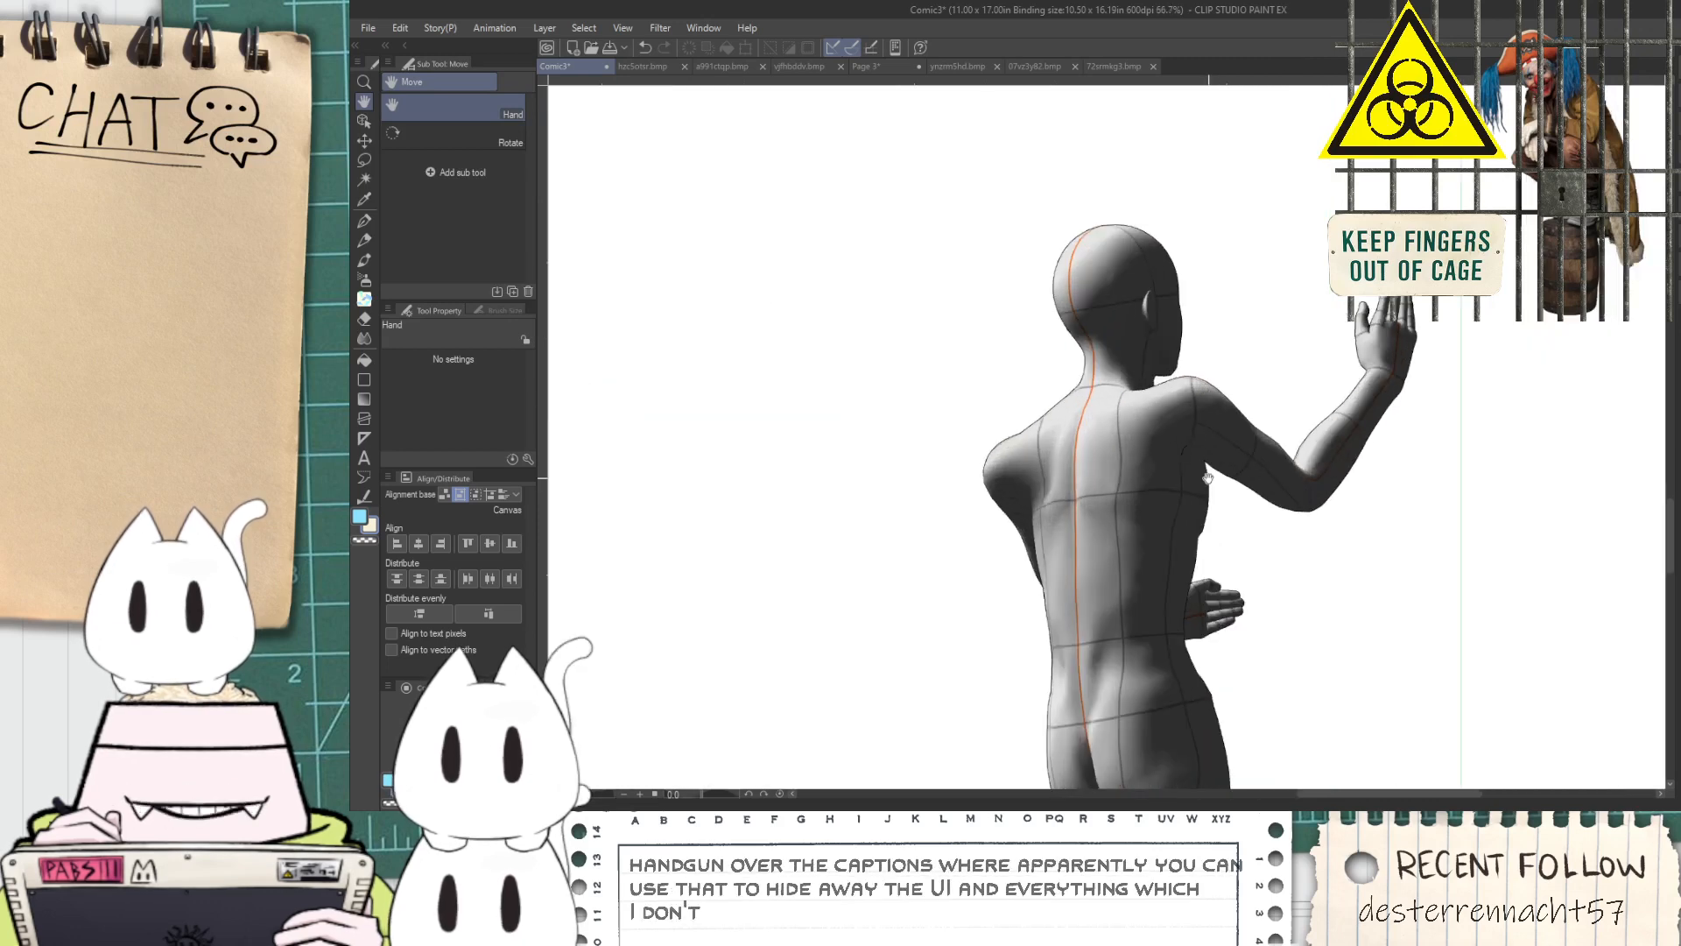
pyautogui.moveTo(1086, 531); pyautogui.dragTo(1038, 486)
pyautogui.click(984, 406)
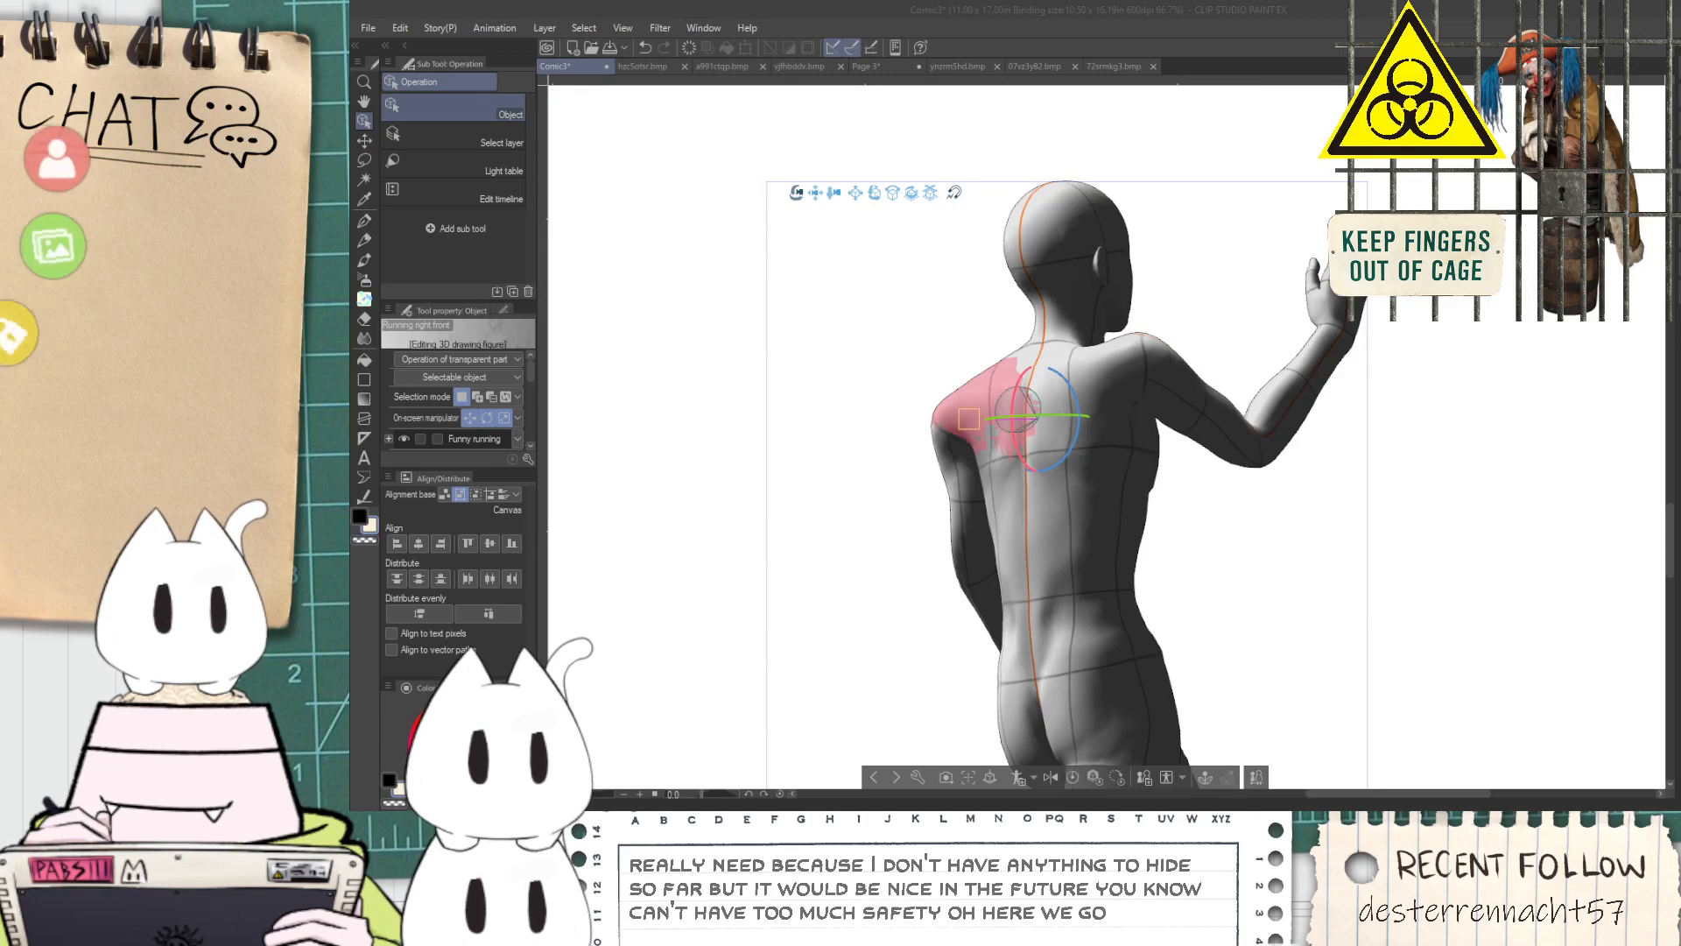
# Switch to VTube Studio and add a third RiceBeast_vts item, pinned to the model with item order 5
pyautogui.click(112, 246)
pyautogui.write('rice')
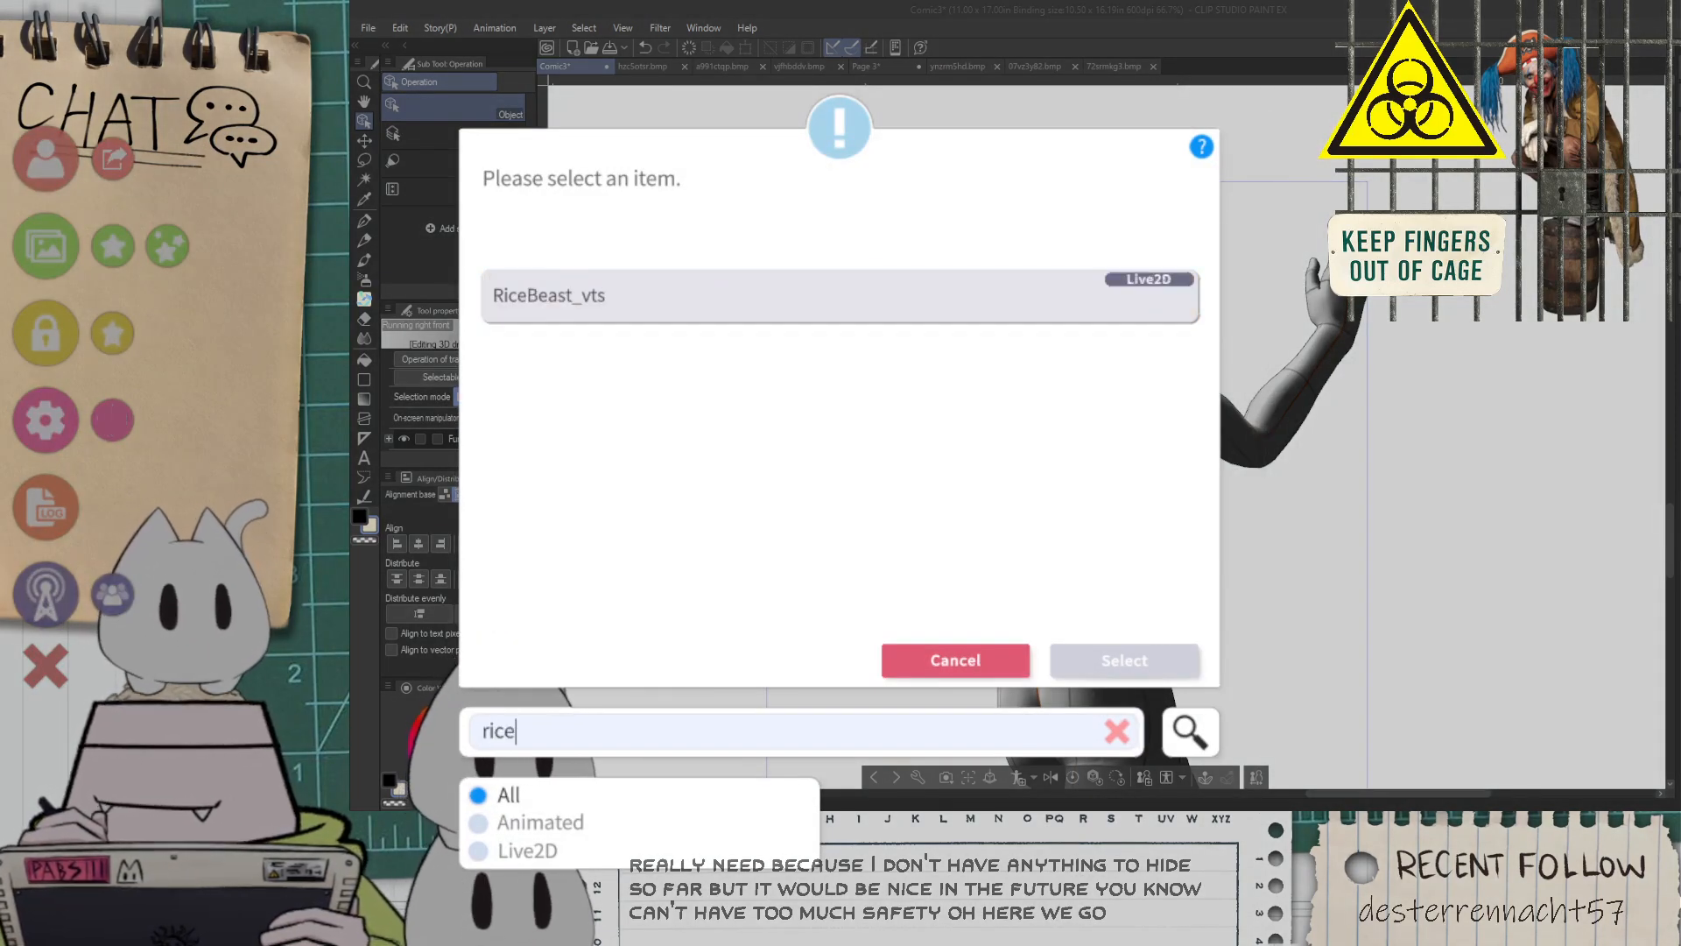
pyautogui.click(839, 296)
pyautogui.click(1125, 660)
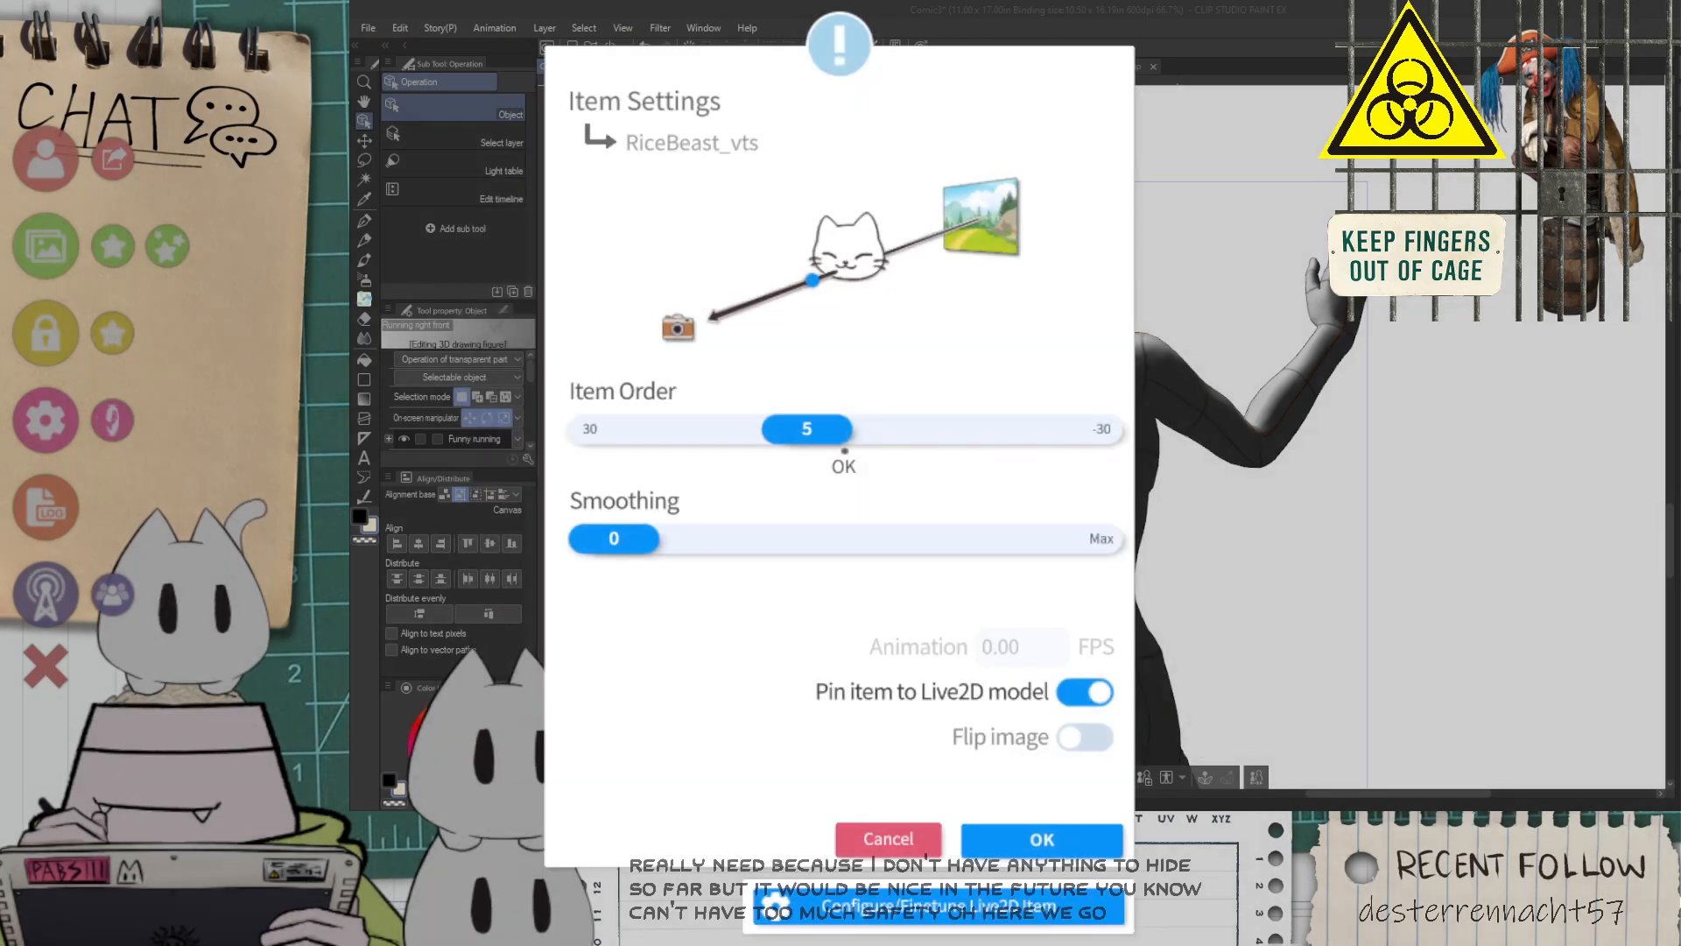
pyautogui.click(1042, 837)
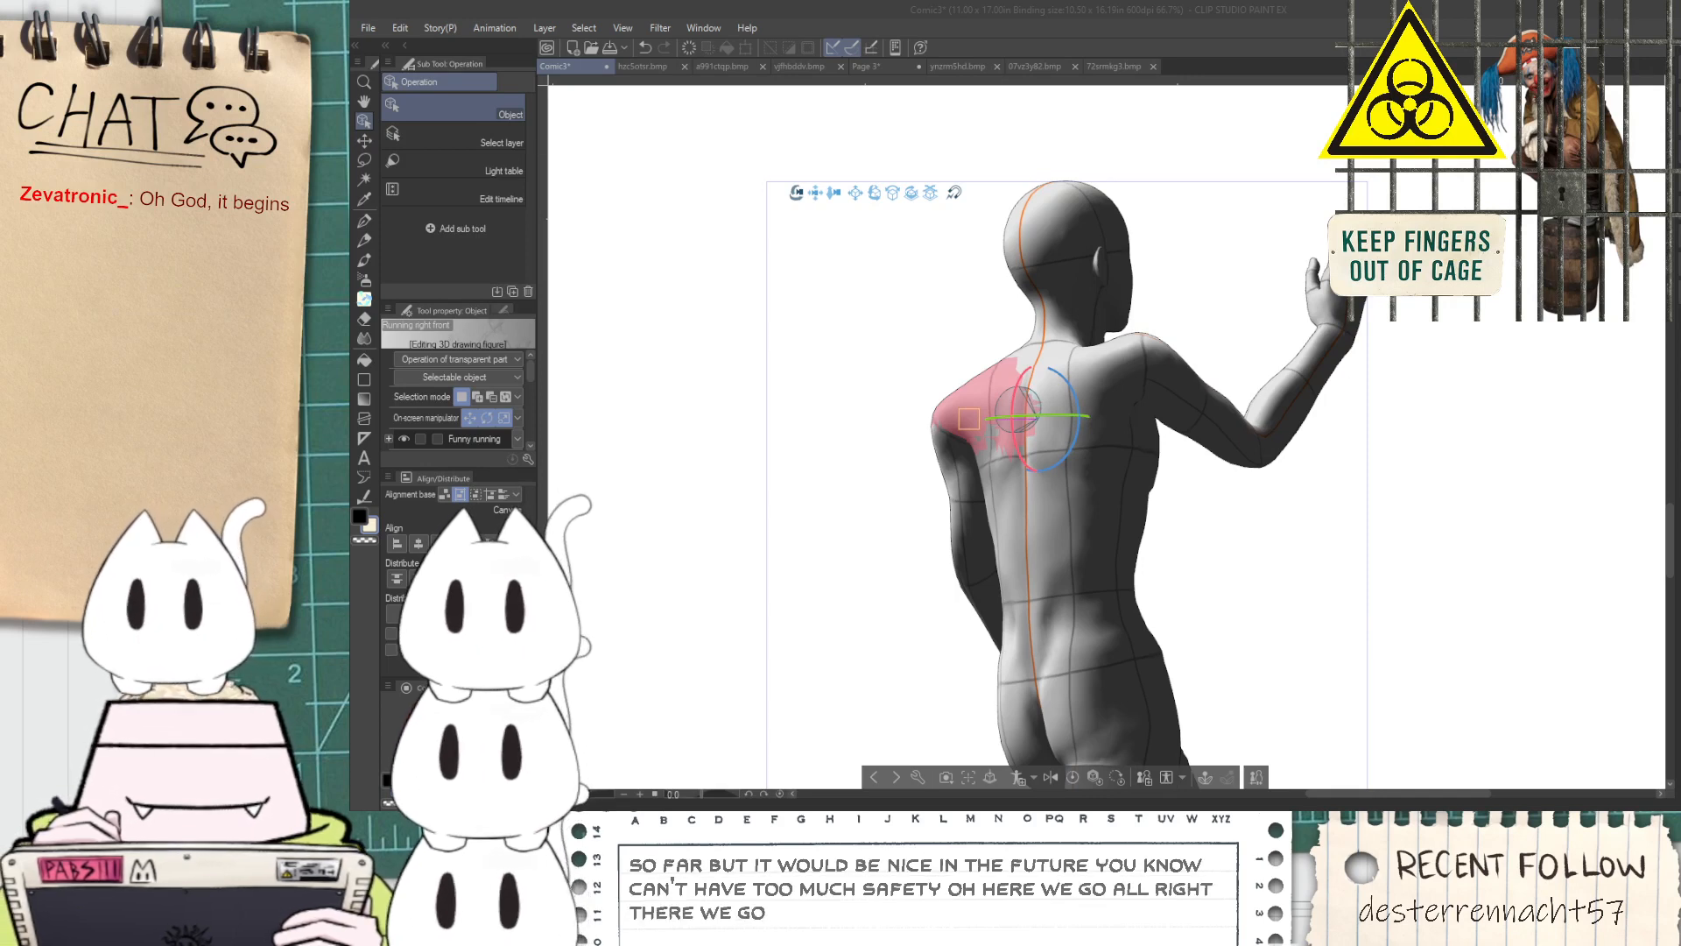
# Return to the Comic3 page and swing the running figure's lowered forearm up to reach horizontally in front of the waist
pyautogui.hotkey('ctrl', '-')
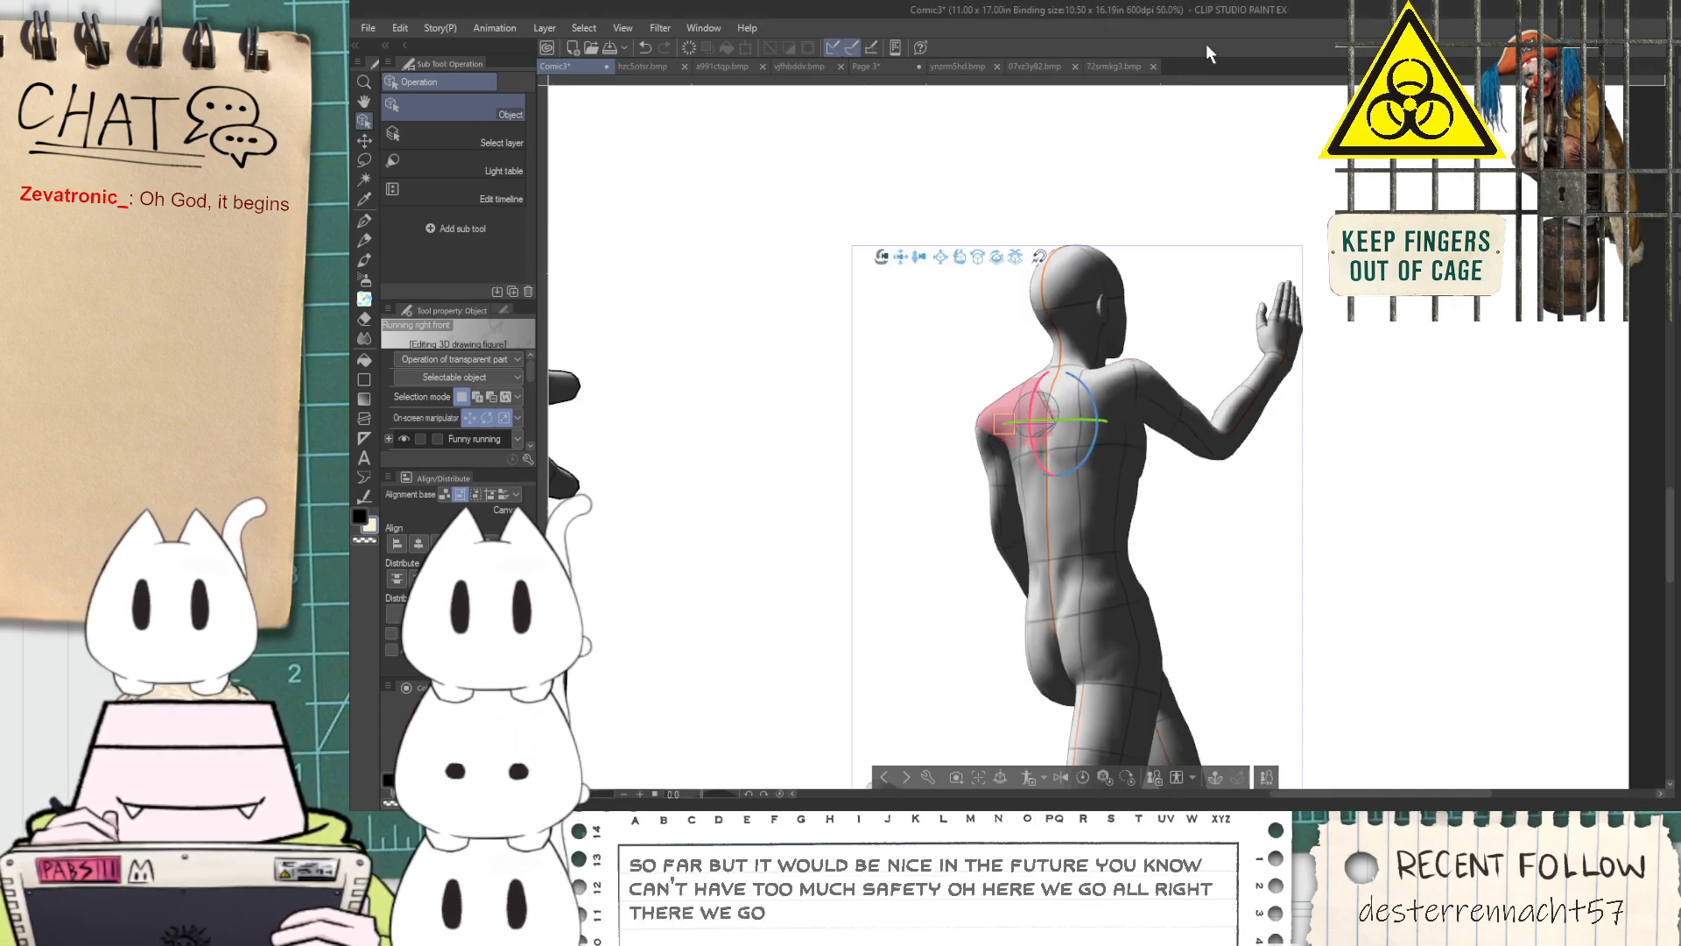
pyautogui.press('space')
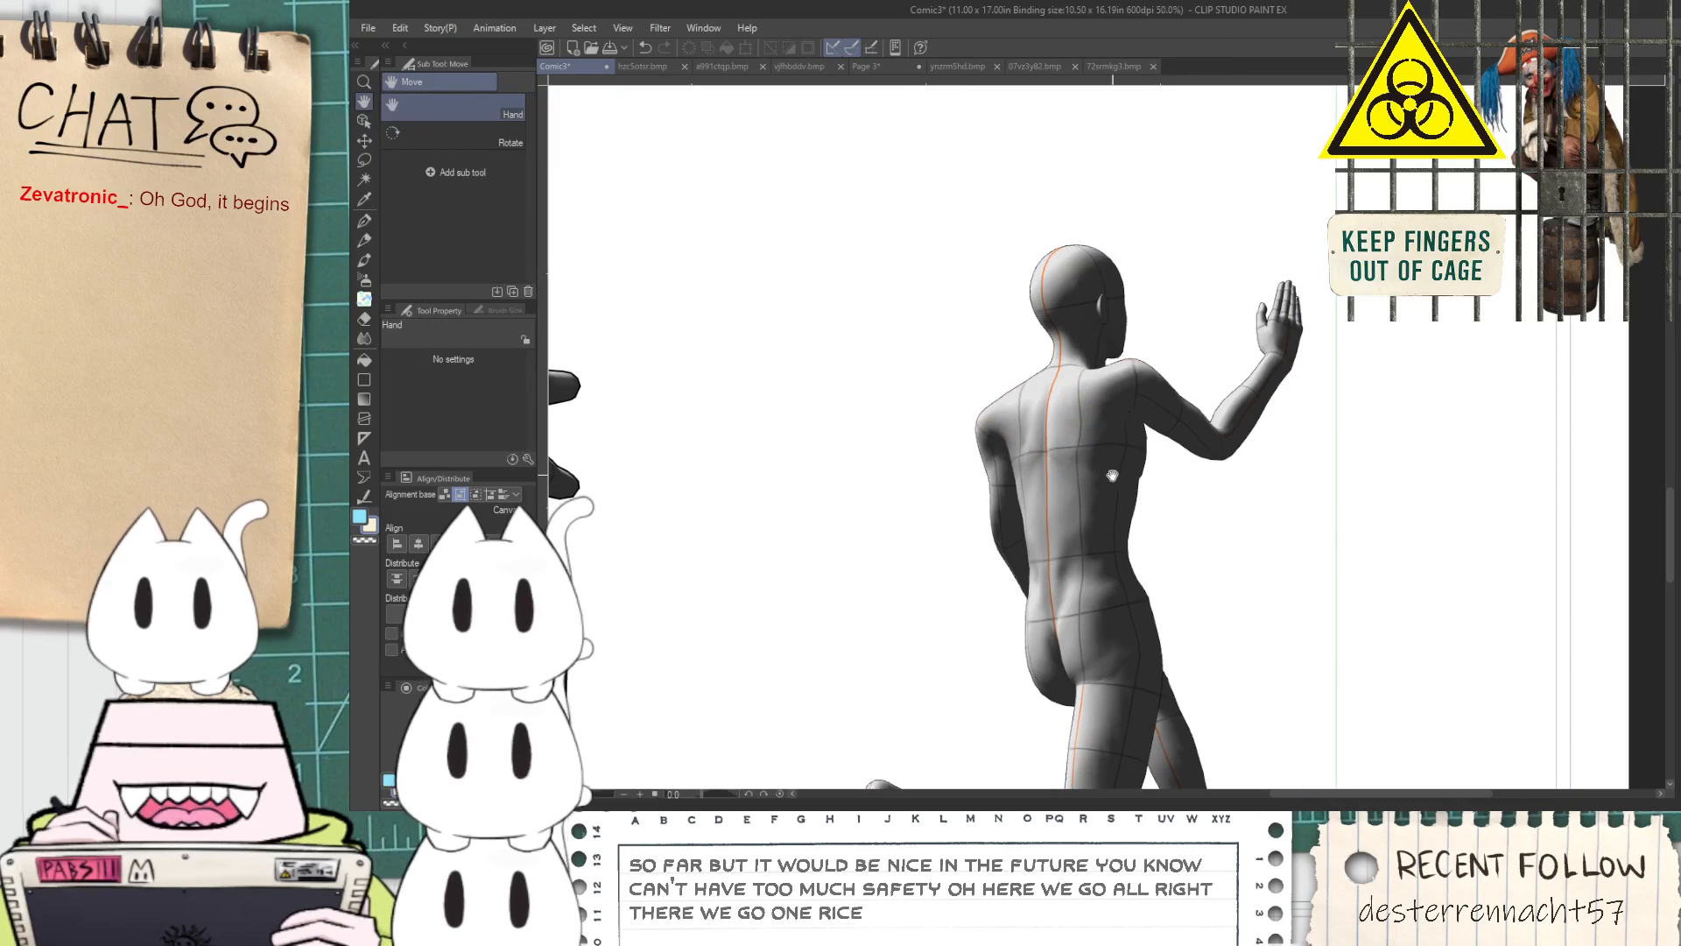
pyautogui.scroll(2, 1111, 474)
pyautogui.moveTo(1008, 597); pyautogui.dragTo(990, 539)
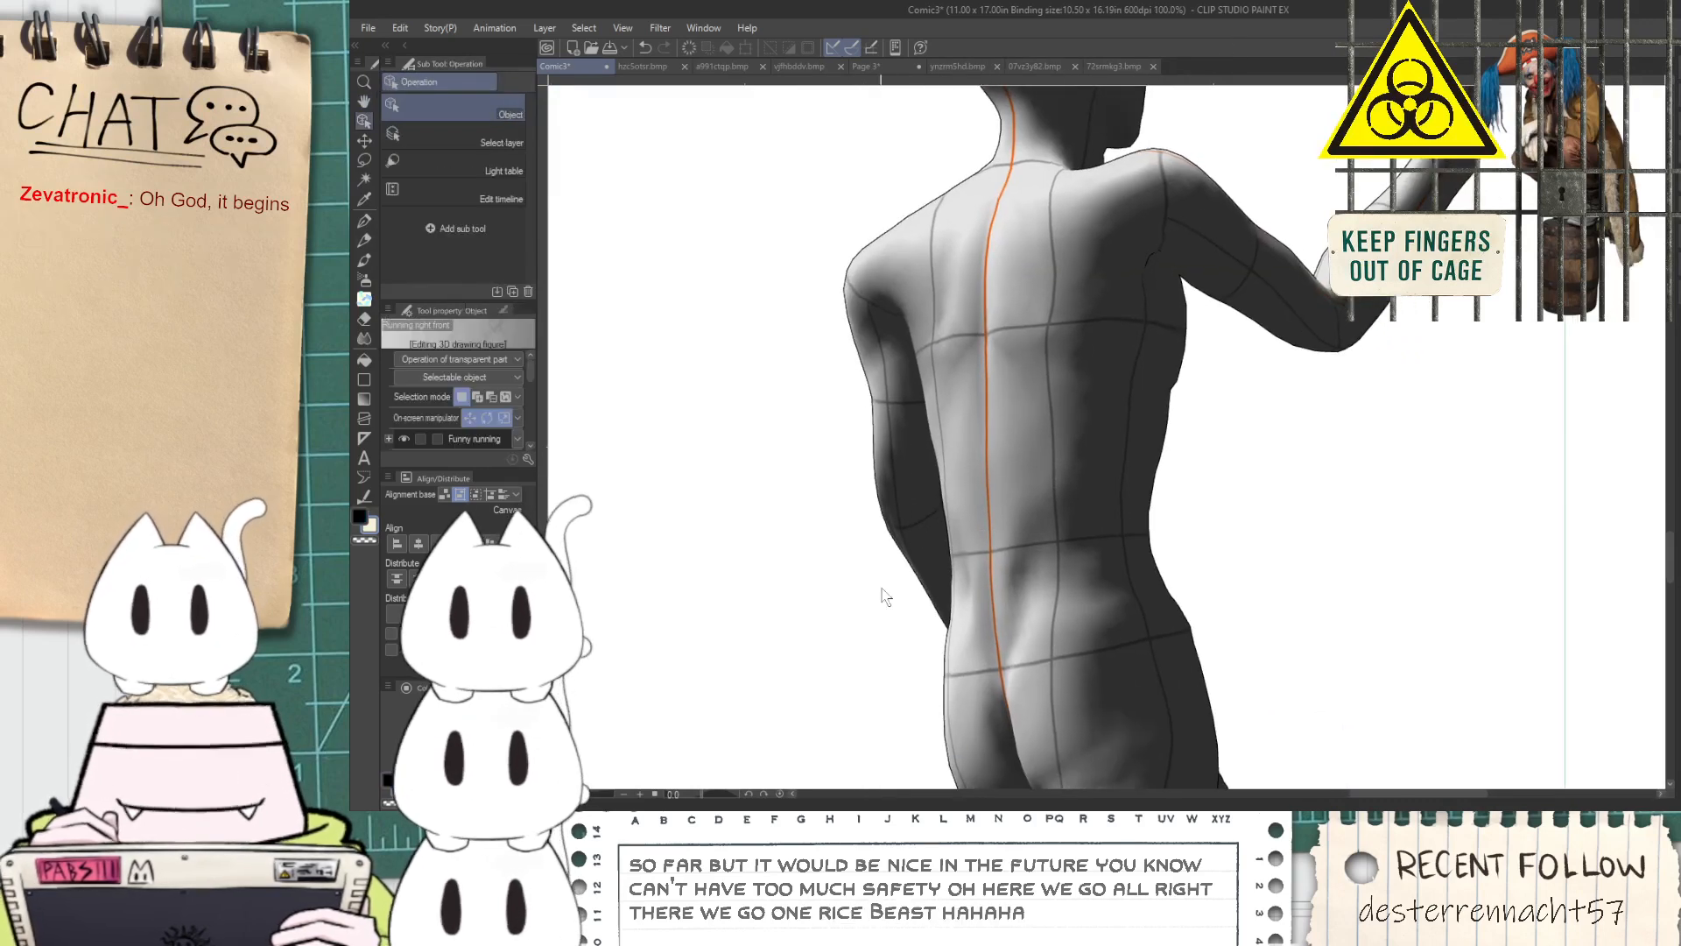
pyautogui.click(908, 408)
pyautogui.moveTo(919, 440); pyautogui.dragTo(907, 447)
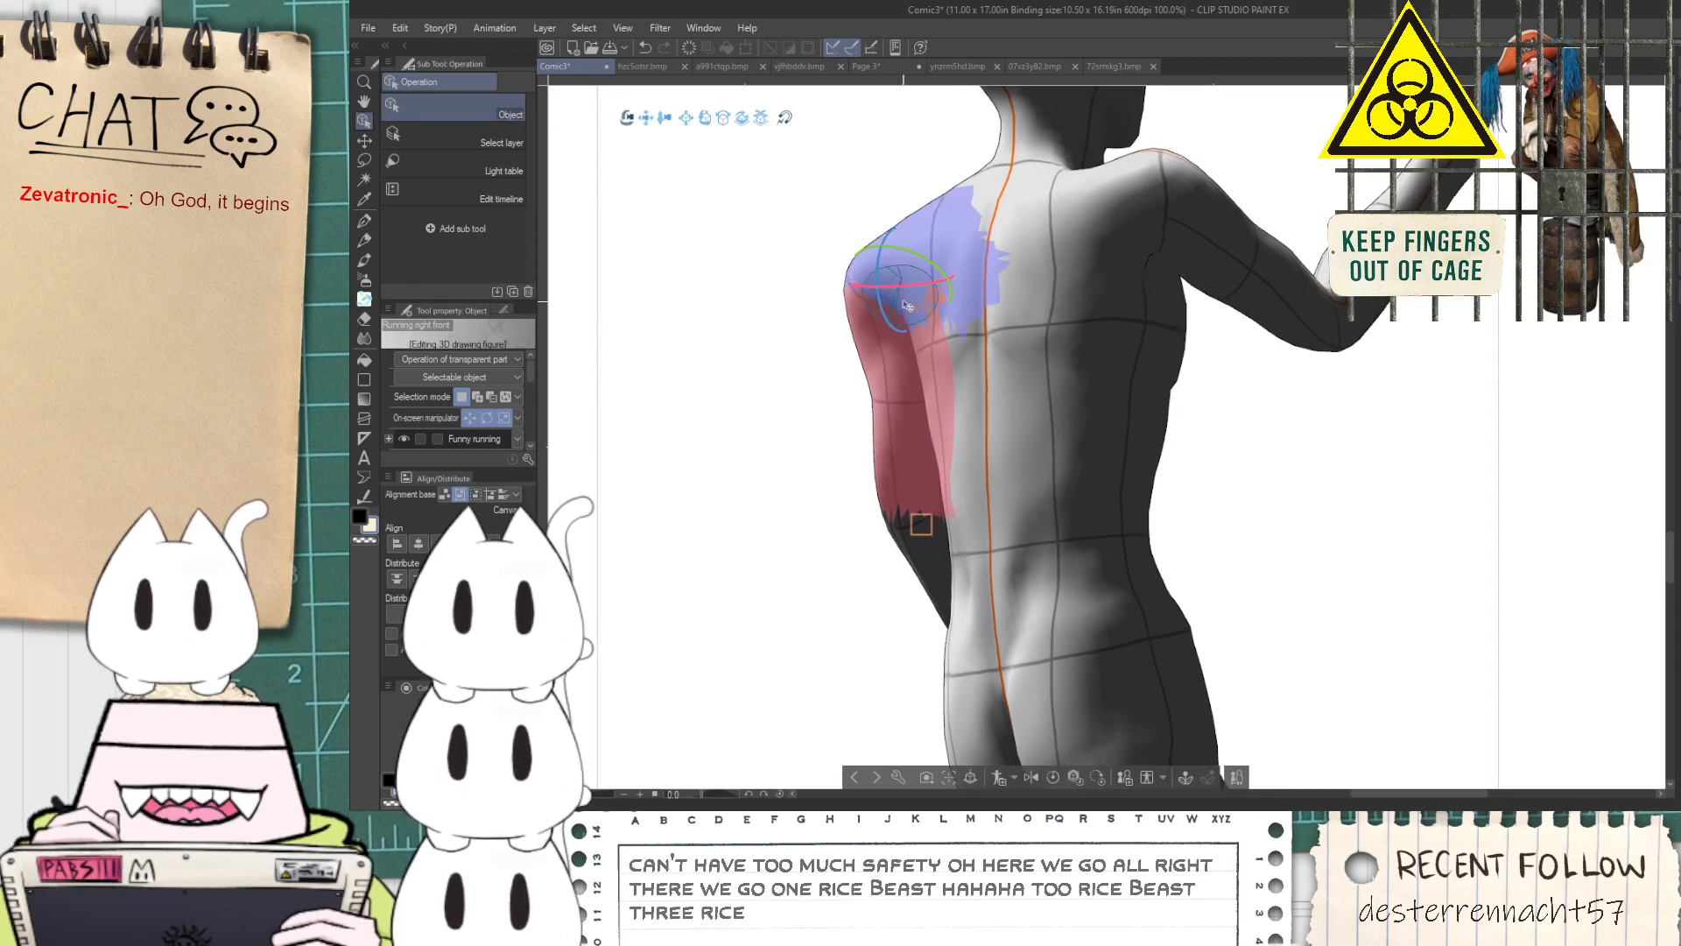
pyautogui.moveTo(905, 282); pyautogui.dragTo(886, 285)
pyautogui.click(935, 555)
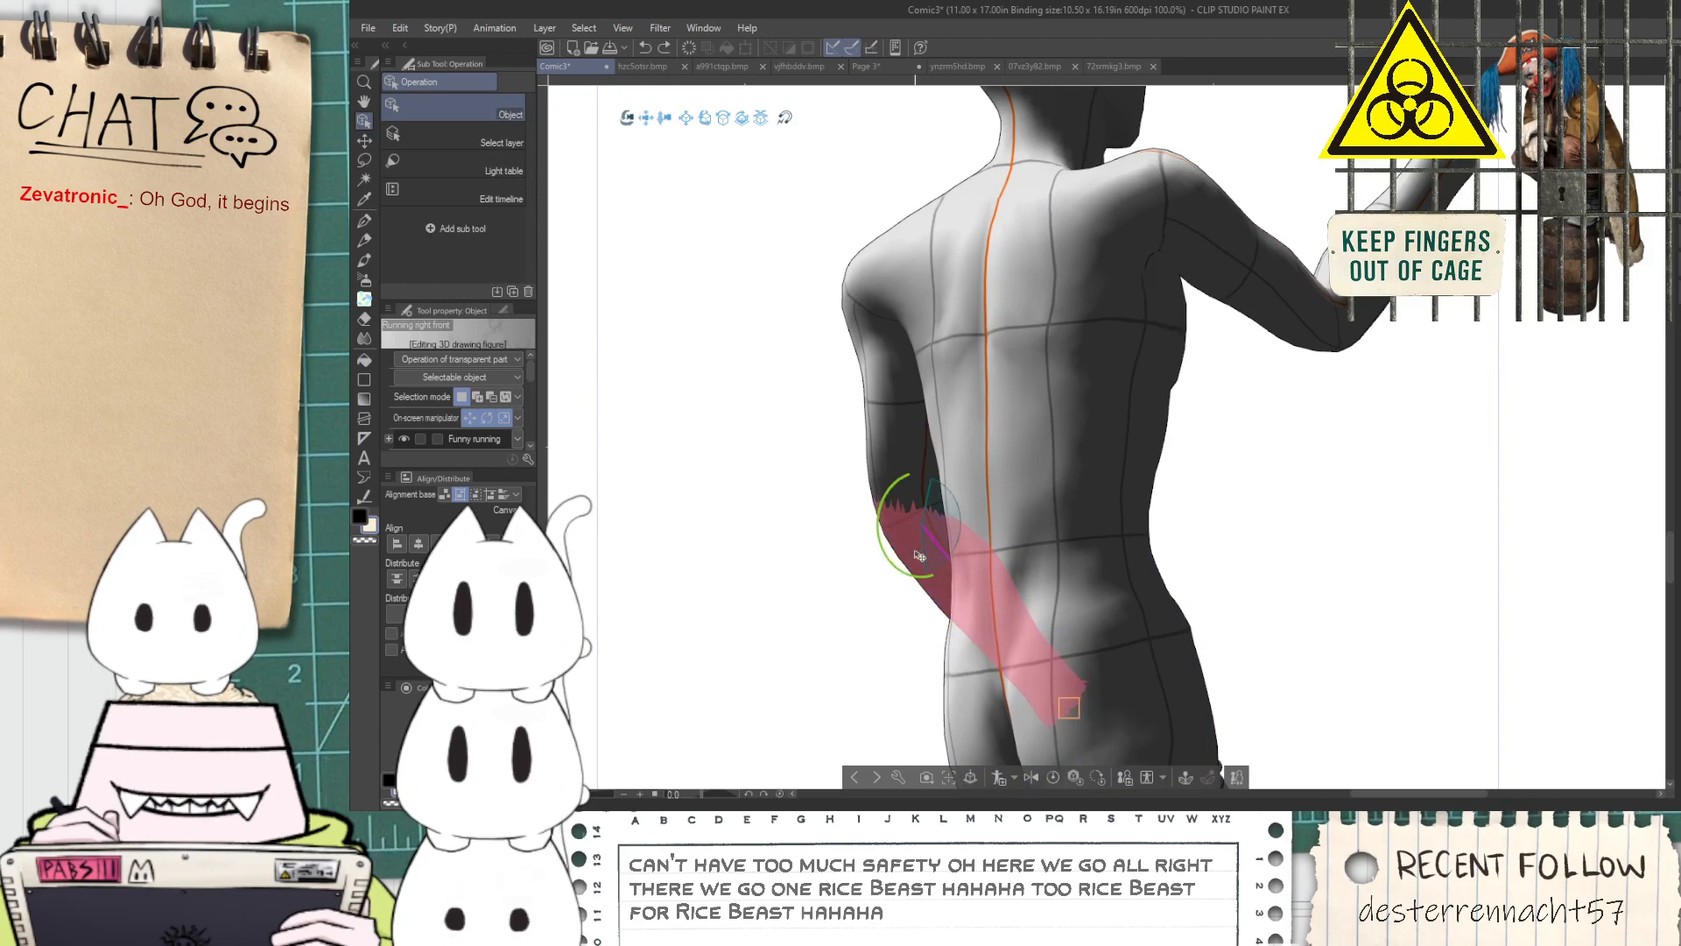
pyautogui.moveTo(886, 537); pyautogui.dragTo(906, 578)
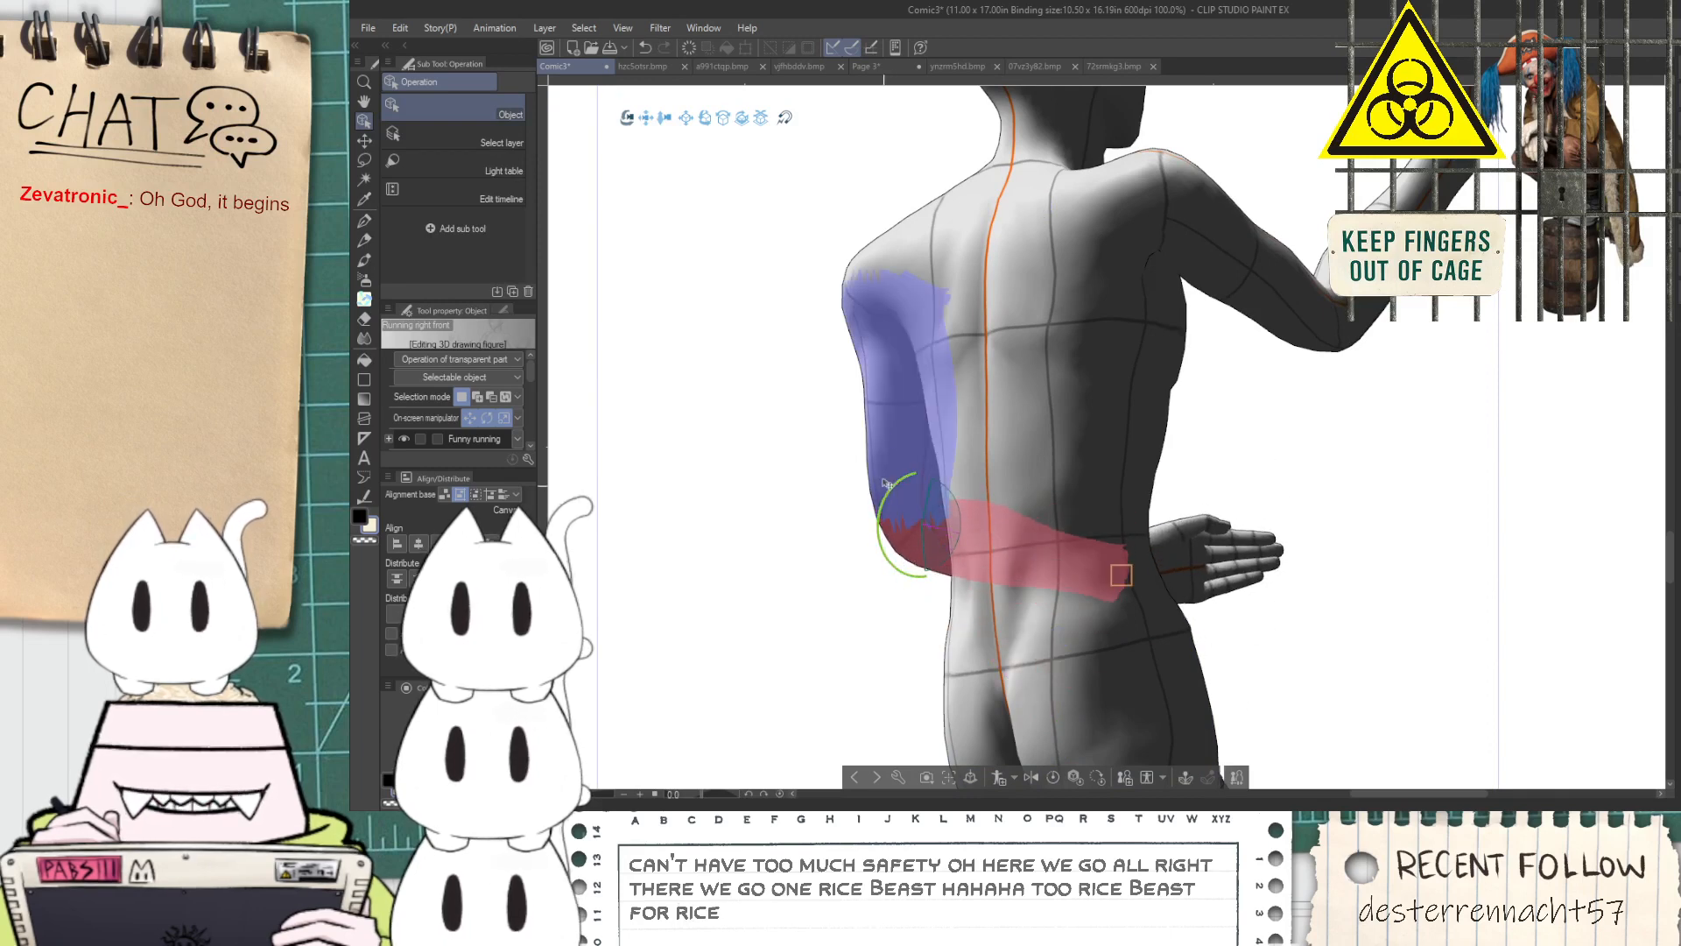
# Rotate the running figure's near upper arm and shoulder forward so the arm tucks behind the torso
pyautogui.click(895, 435)
pyautogui.moveTo(883, 284); pyautogui.dragTo(862, 288)
pyautogui.click(889, 263)
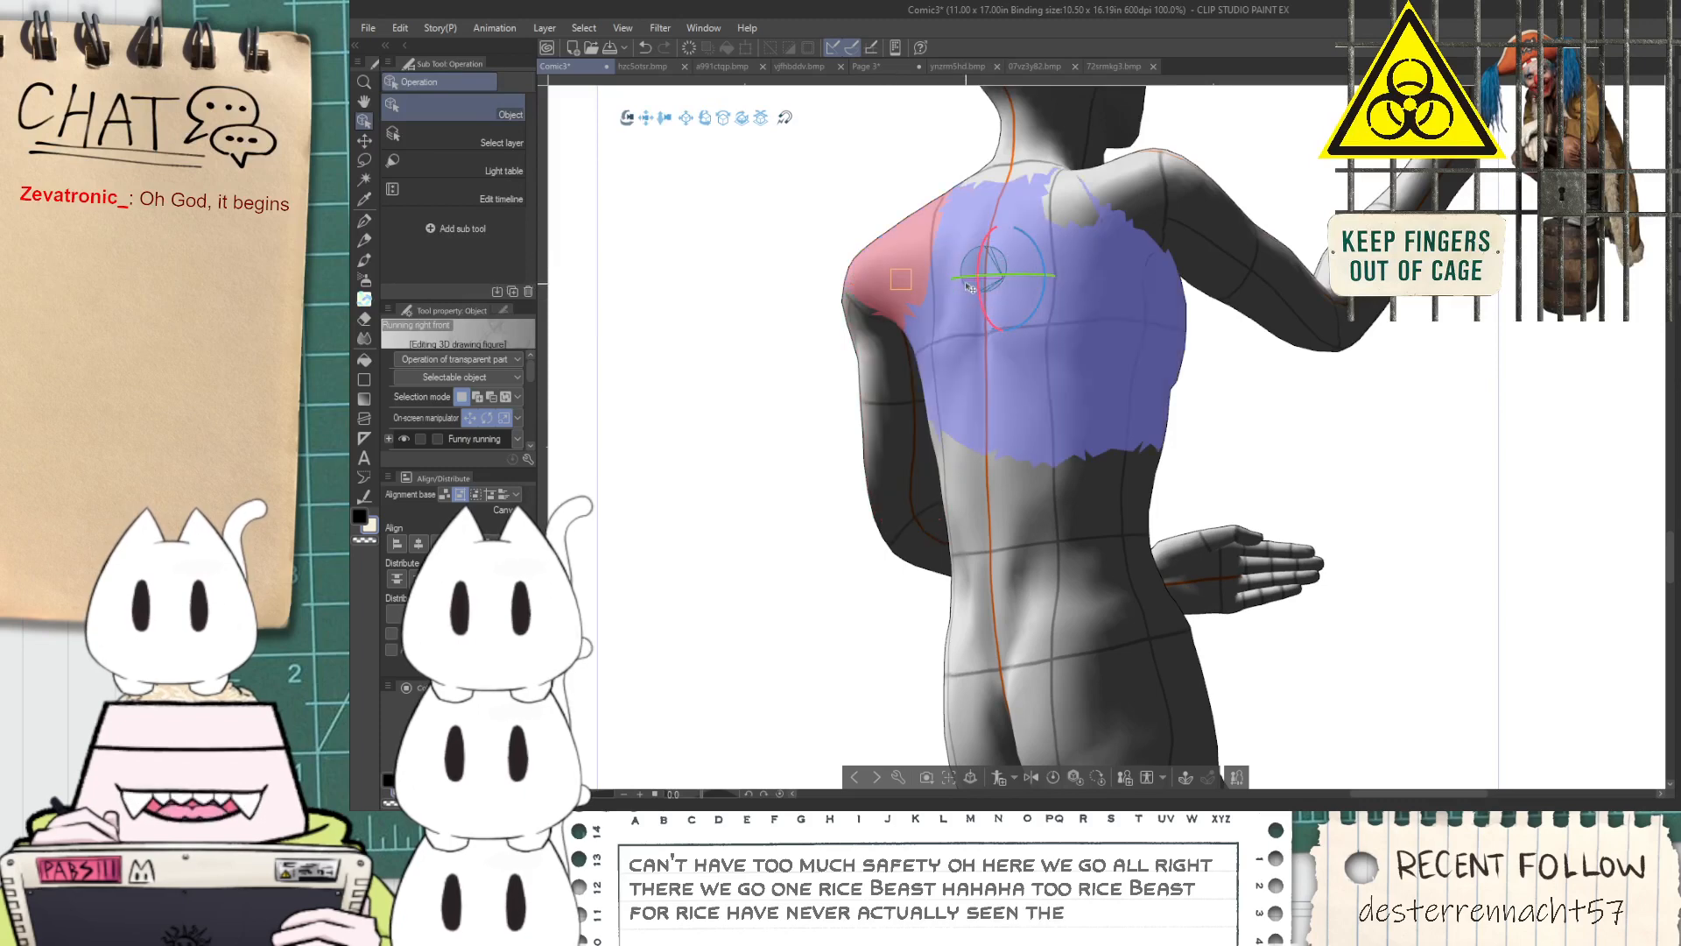
pyautogui.moveTo(962, 277); pyautogui.dragTo(904, 280)
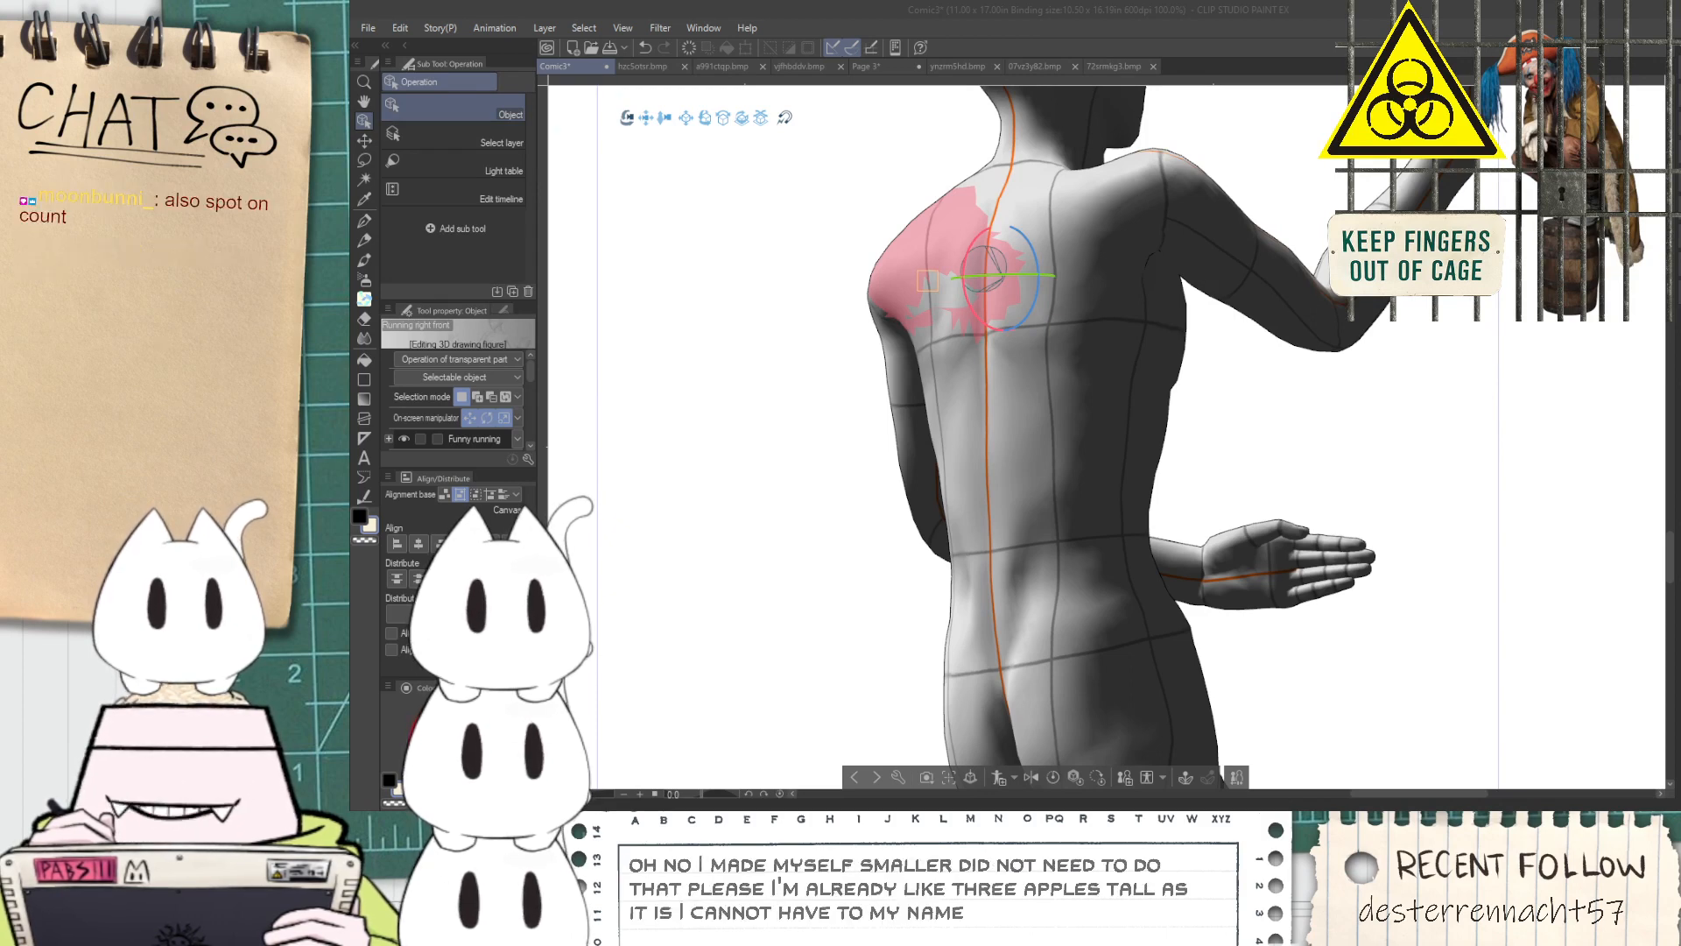
pyautogui.click(1179, 18)
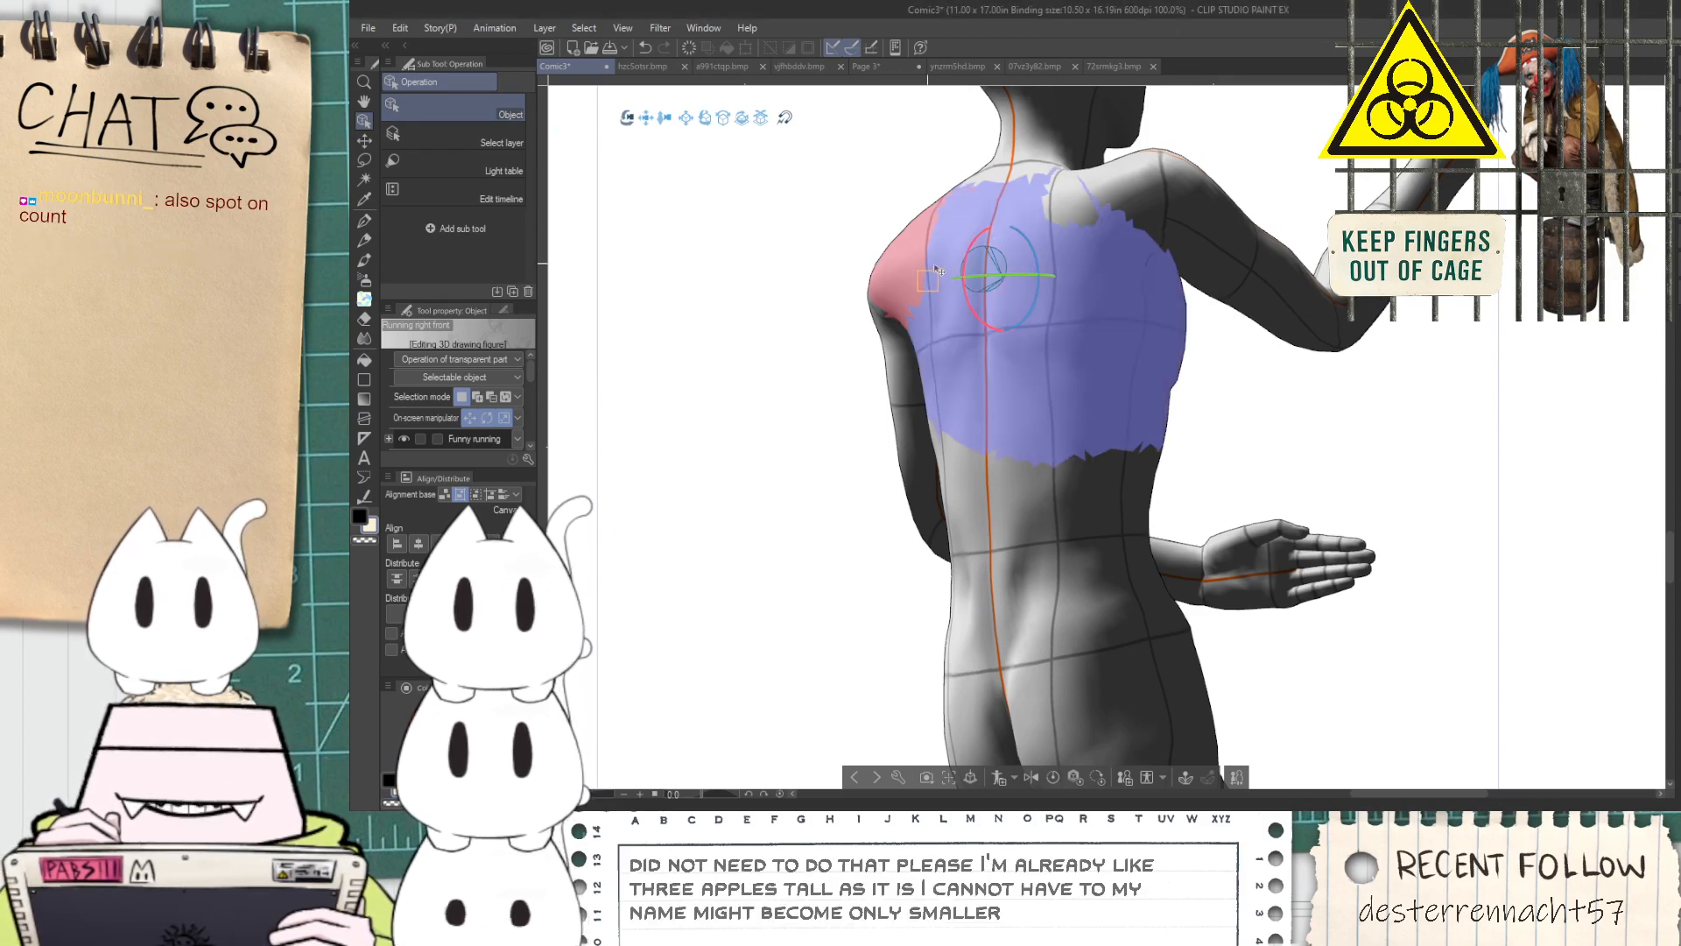
pyautogui.moveTo(965, 276); pyautogui.dragTo(841, 274)
# Turn the running figure's near hand palm up and reposition it so the forearm reaches forward at waist height
pyautogui.click(1218, 585)
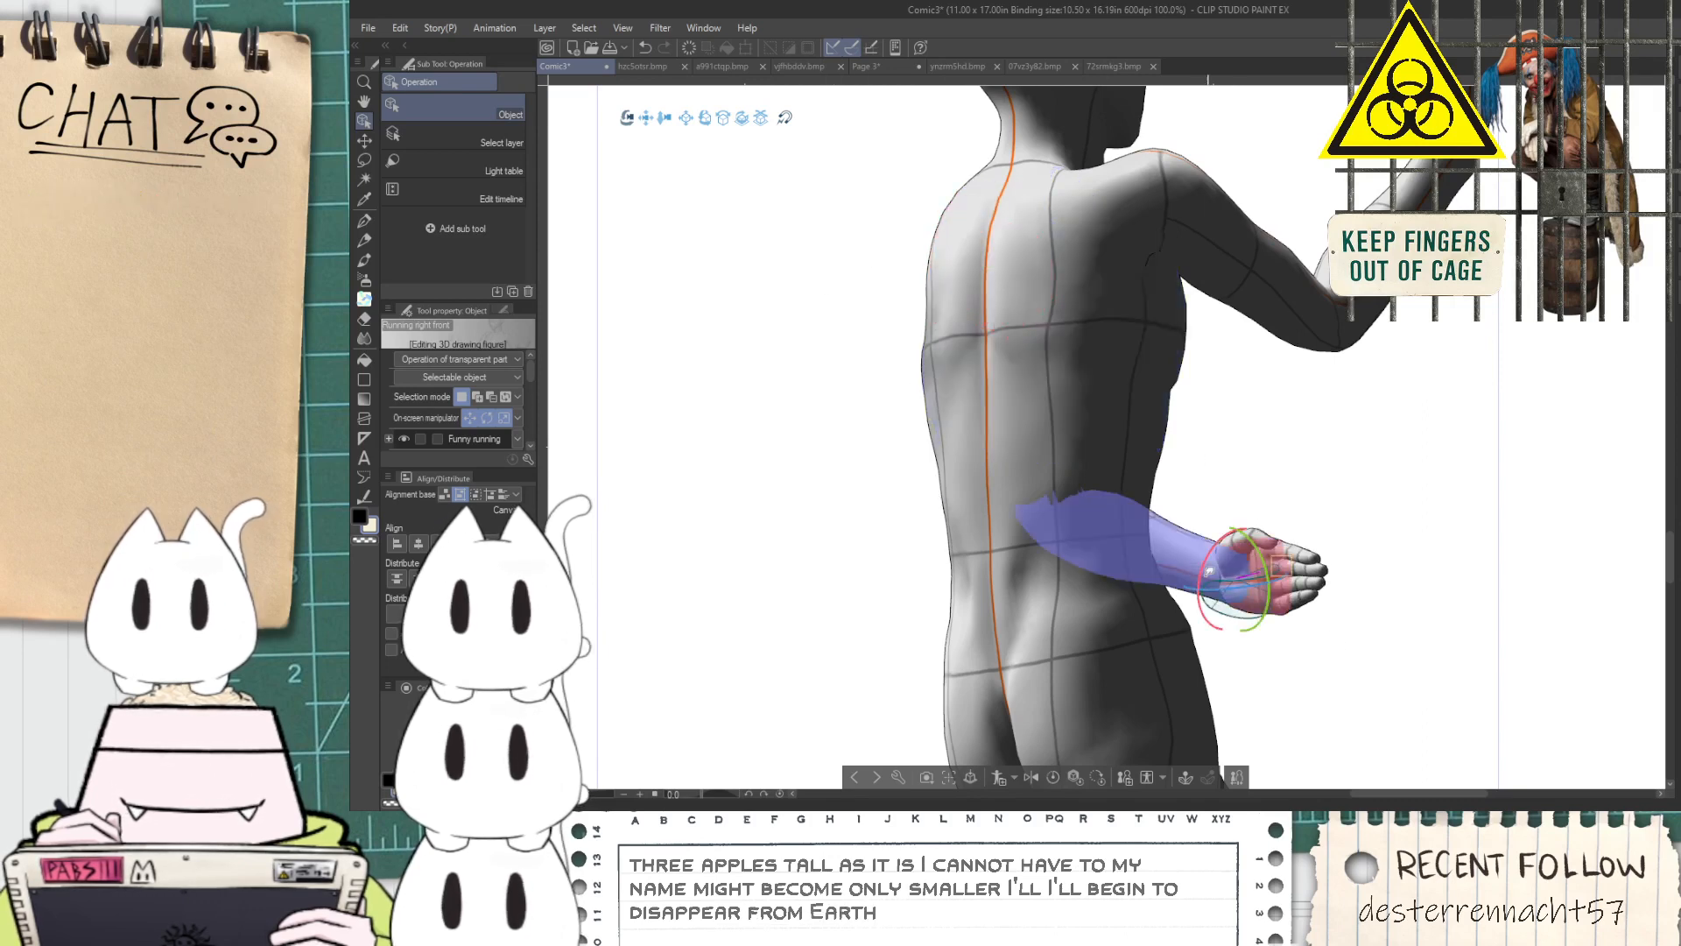
pyautogui.moveTo(1208, 558); pyautogui.dragTo(1288, 543)
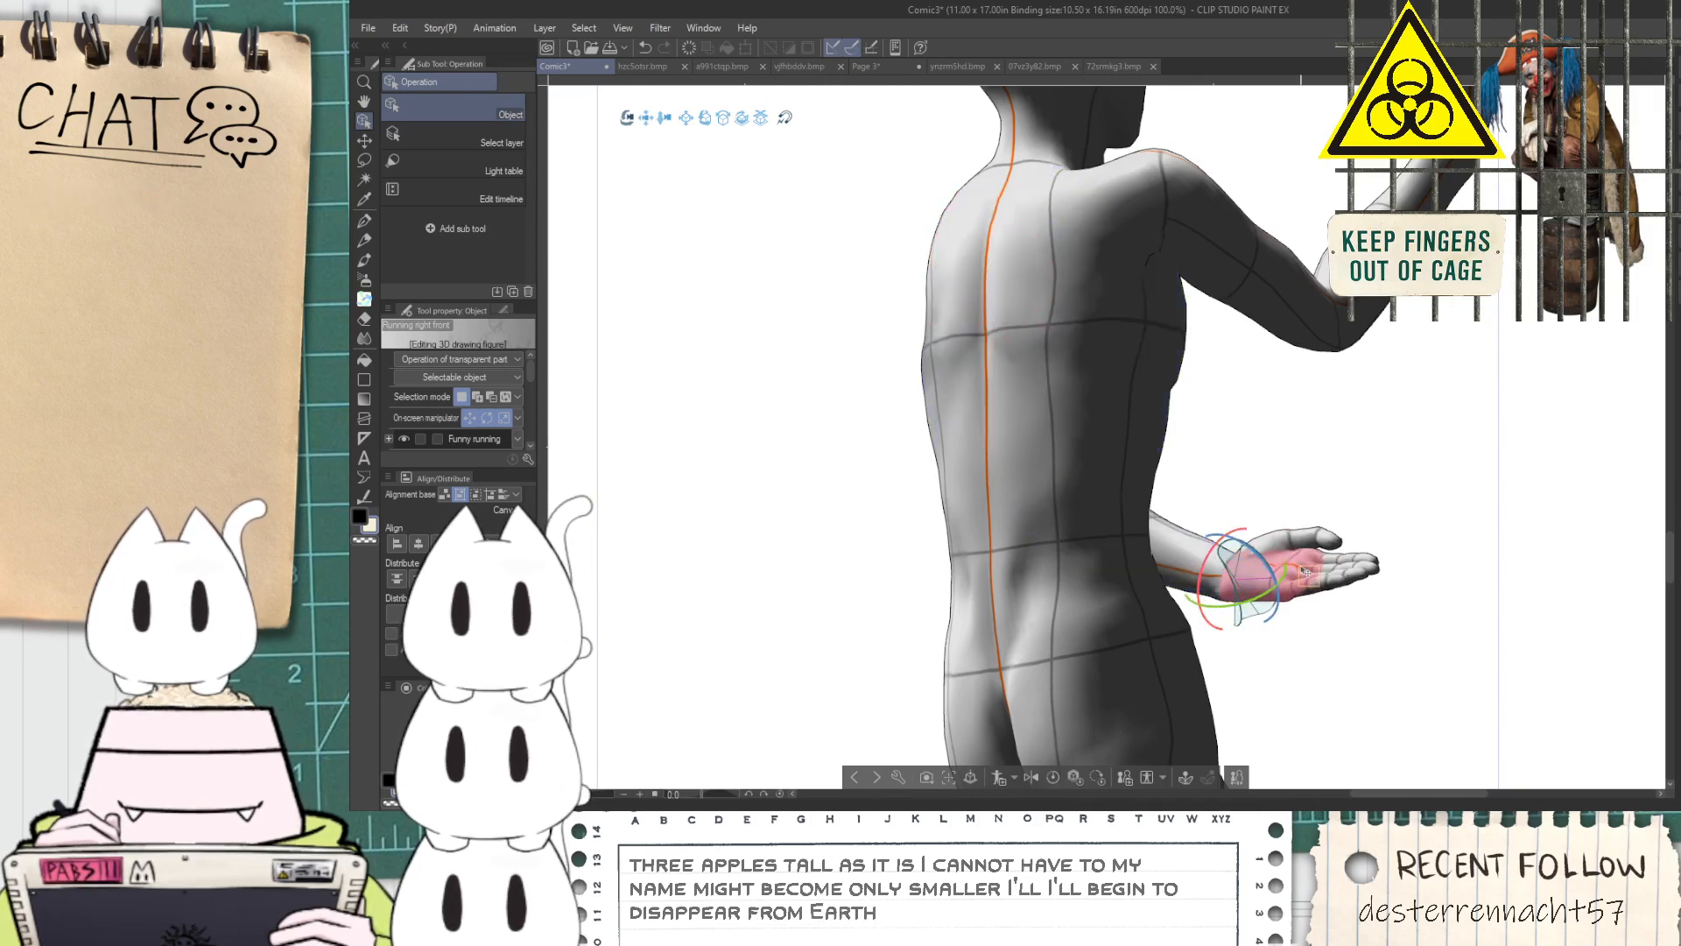
pyautogui.scroll(-2, 1348, 324)
pyautogui.click(1240, 257)
pyautogui.scroll(1, 1123, 307)
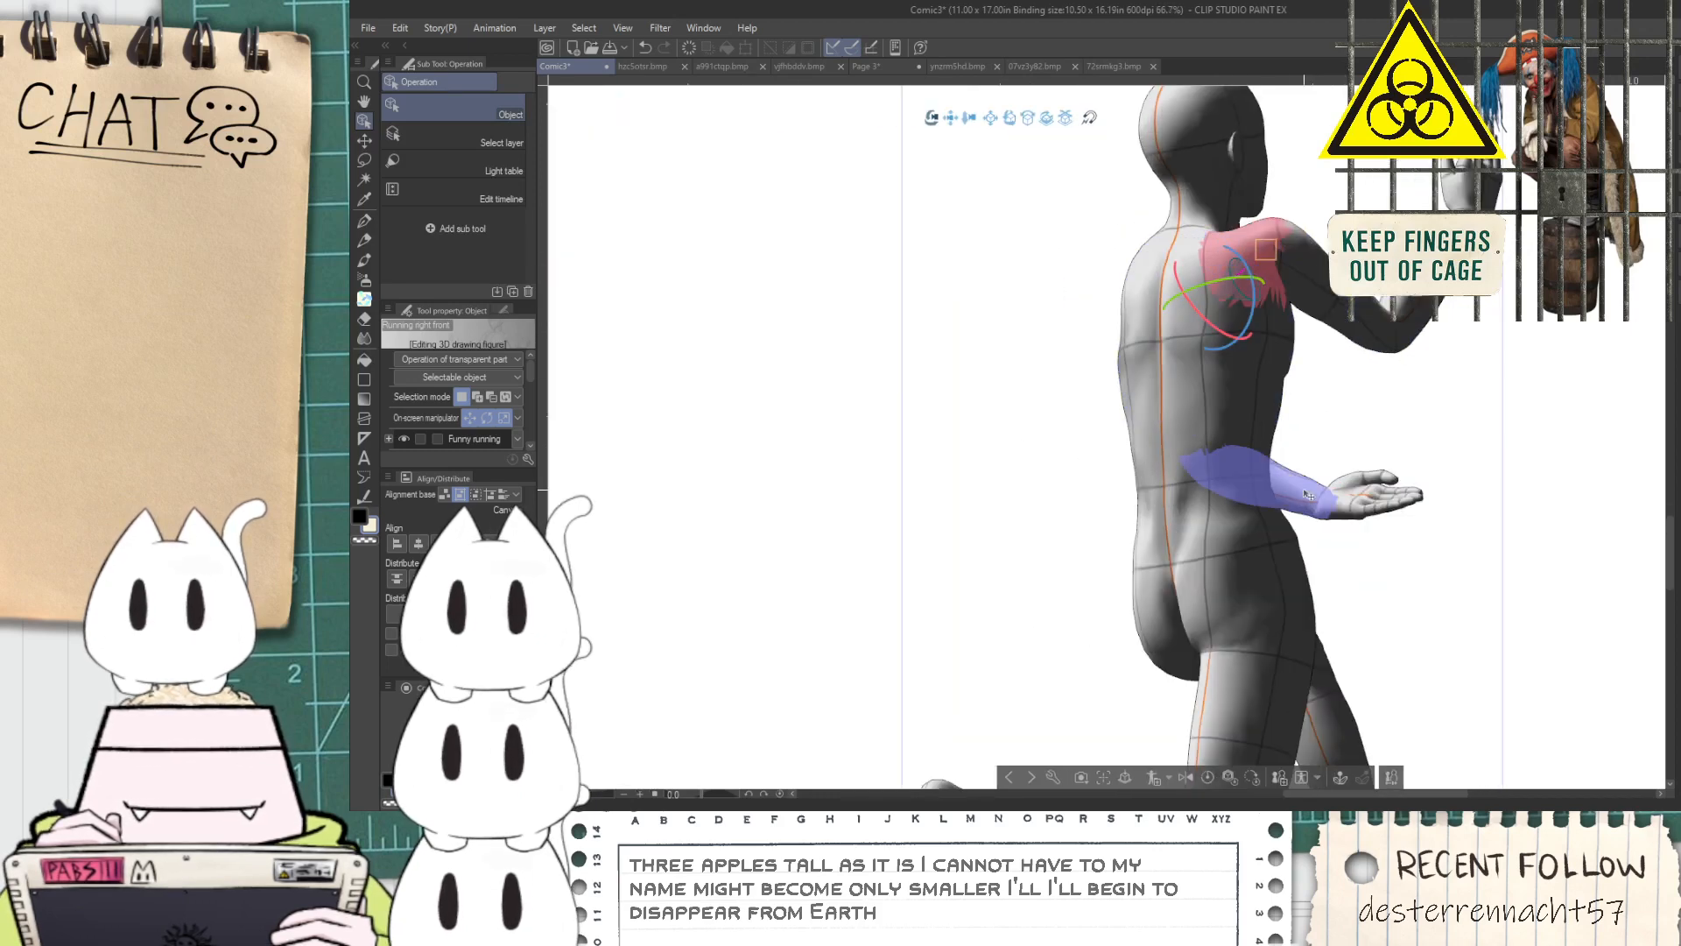
pyautogui.click(1330, 493)
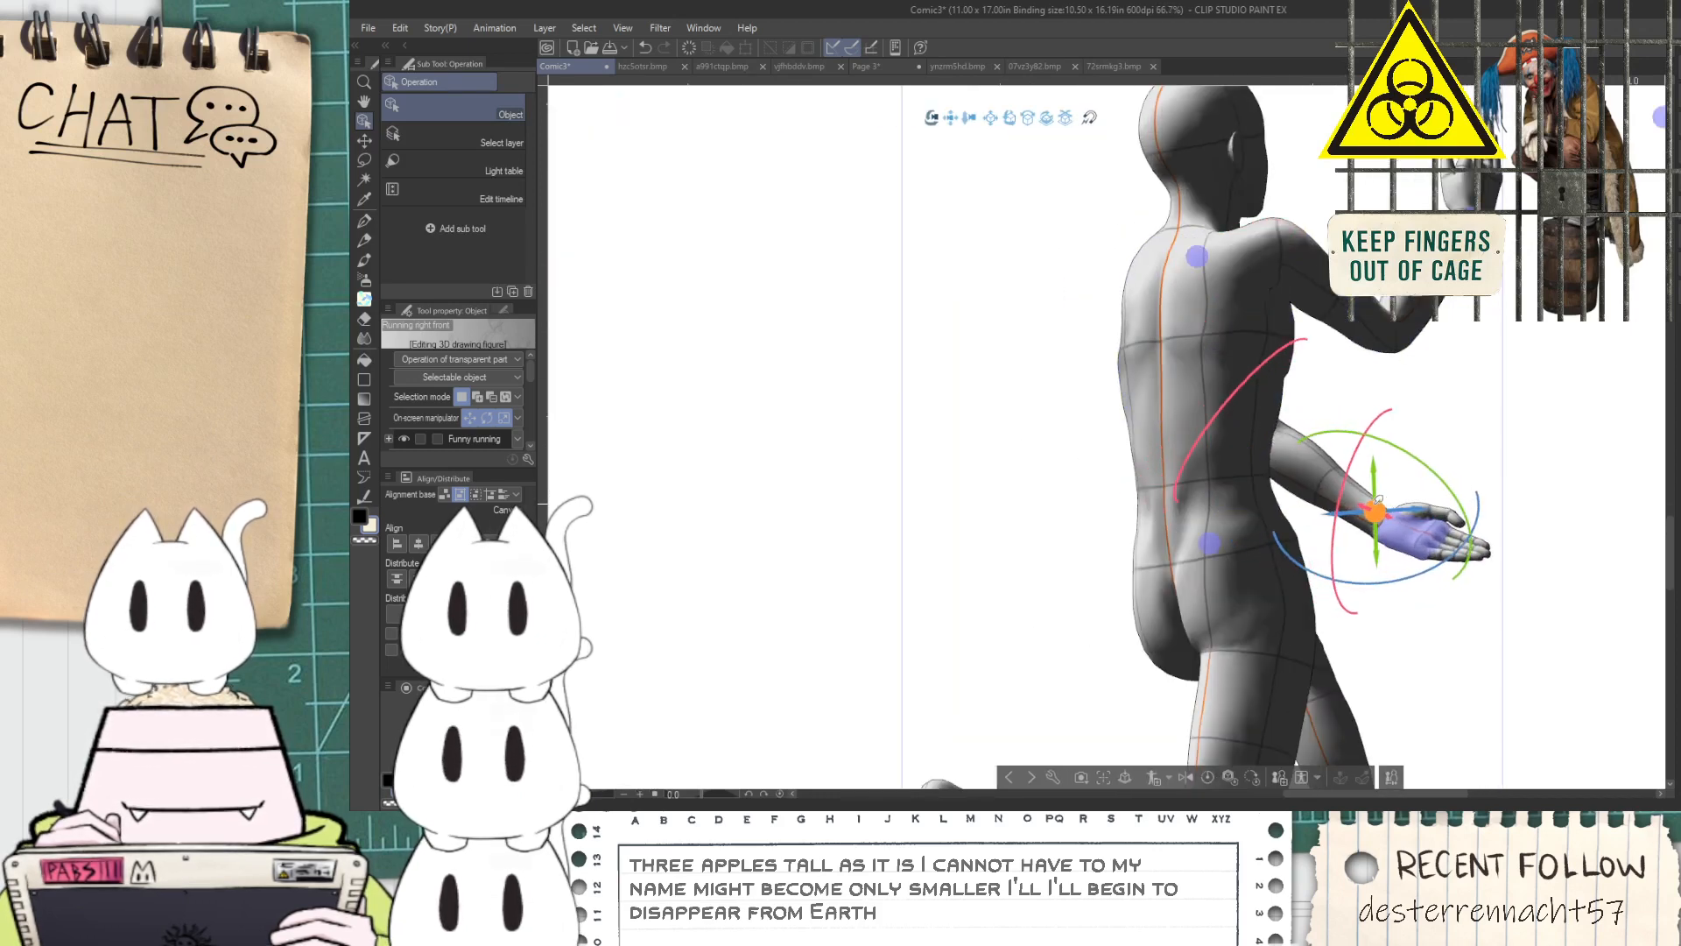
pyautogui.moveTo(1335, 491)
pyautogui.mouseDown()
pyautogui.moveTo(1387, 386)
pyautogui.moveTo(1355, 488)
pyautogui.mouseUp()
pyautogui.moveTo(1405, 431); pyautogui.dragTo(1321, 461)
pyautogui.moveTo(1413, 406); pyautogui.dragTo(1308, 438)
pyautogui.moveTo(1388, 388)
pyautogui.mouseDown()
pyautogui.moveTo(1336, 478)
pyautogui.moveTo(1357, 384)
pyautogui.mouseUp()
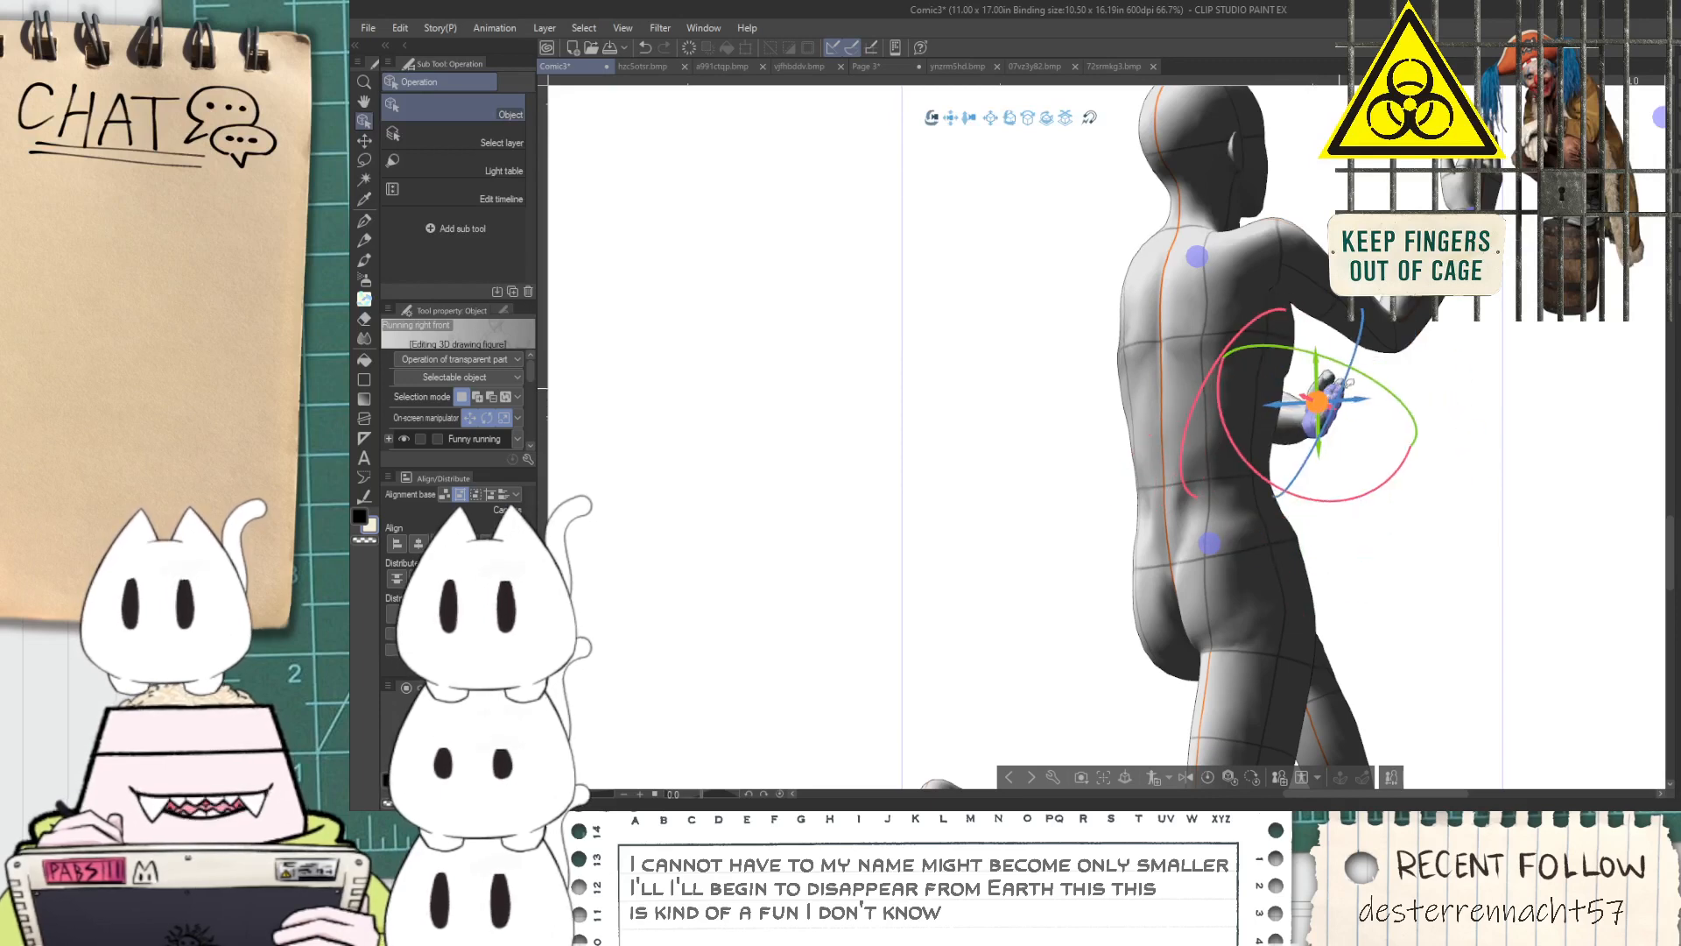
pyautogui.moveTo(1333, 492); pyautogui.dragTo(1411, 470)
# Rotate the running figure's far raised arm at the shoulder so it stretches forward at shoulder height
pyautogui.click(1305, 278)
pyautogui.moveTo(1300, 253); pyautogui.dragTo(1298, 268)
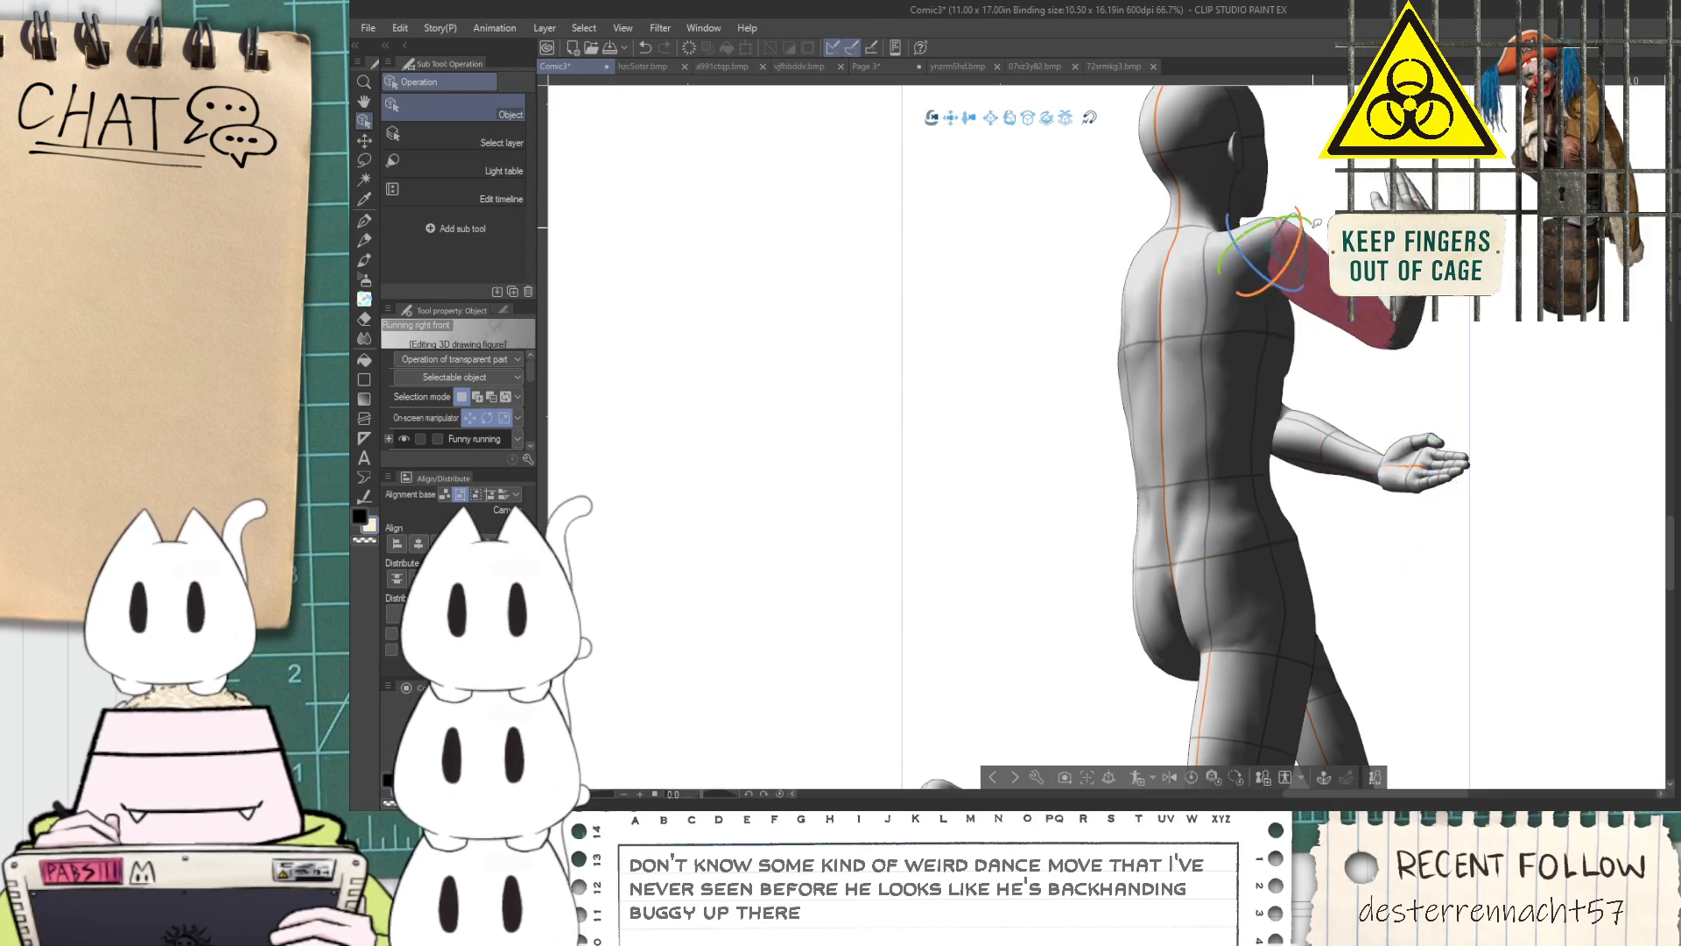
pyautogui.click(1296, 281)
pyautogui.moveTo(1300, 212); pyautogui.dragTo(1239, 221)
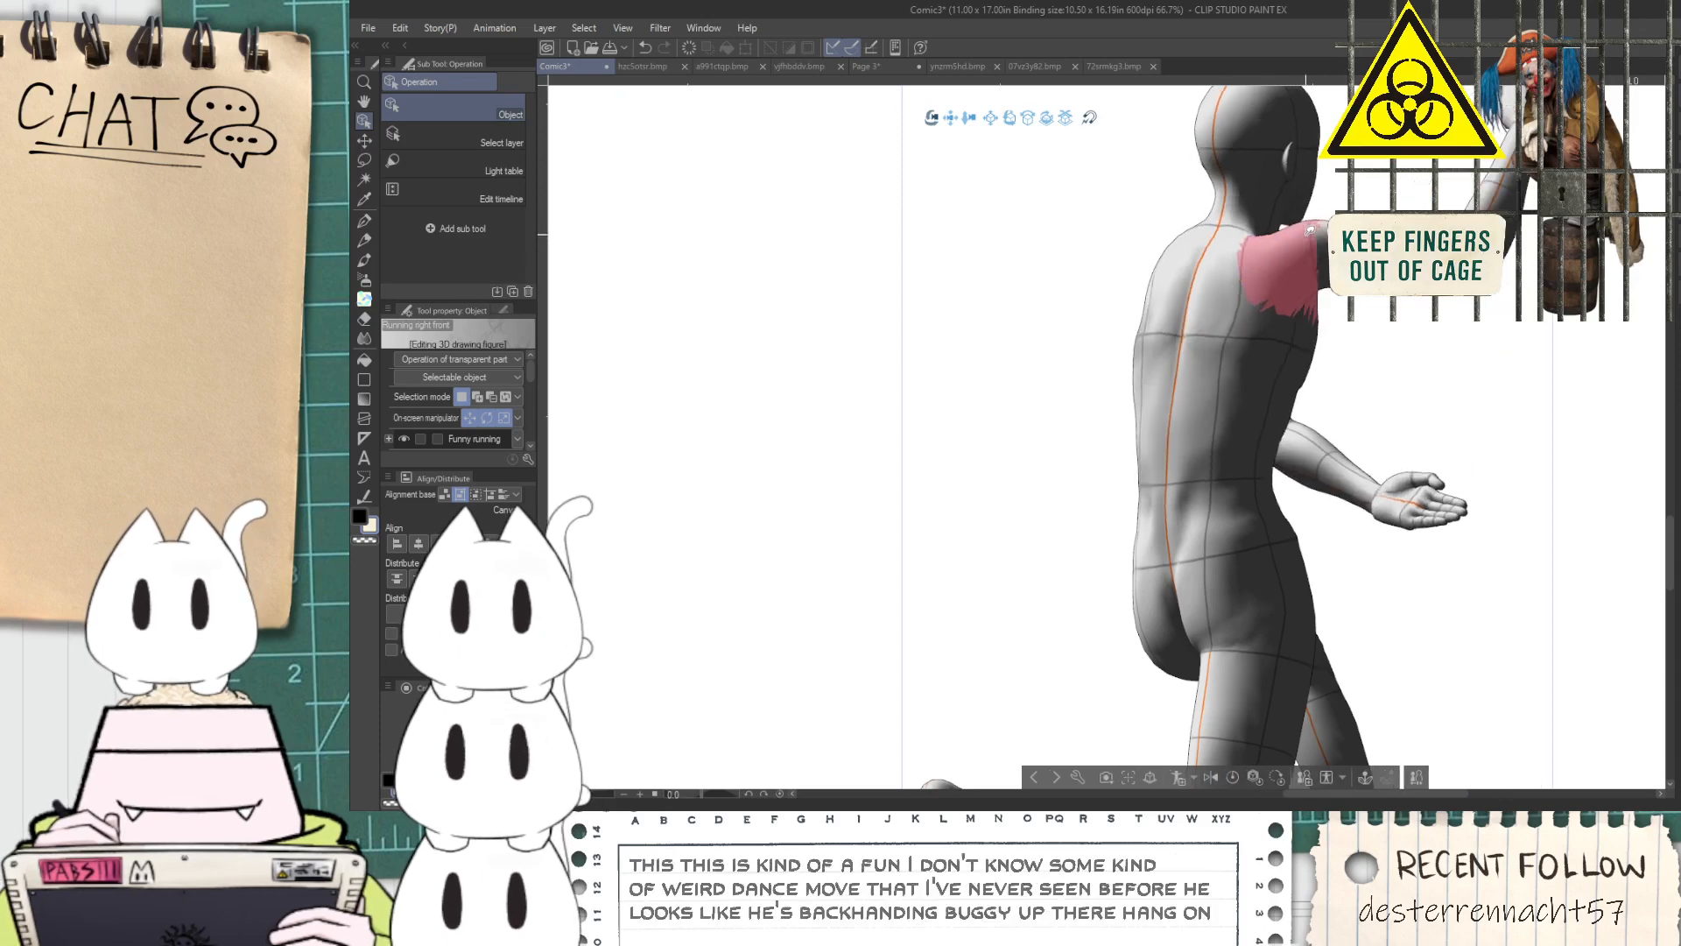
pyautogui.click(1291, 241)
pyautogui.moveTo(1282, 217); pyautogui.dragTo(1192, 210)
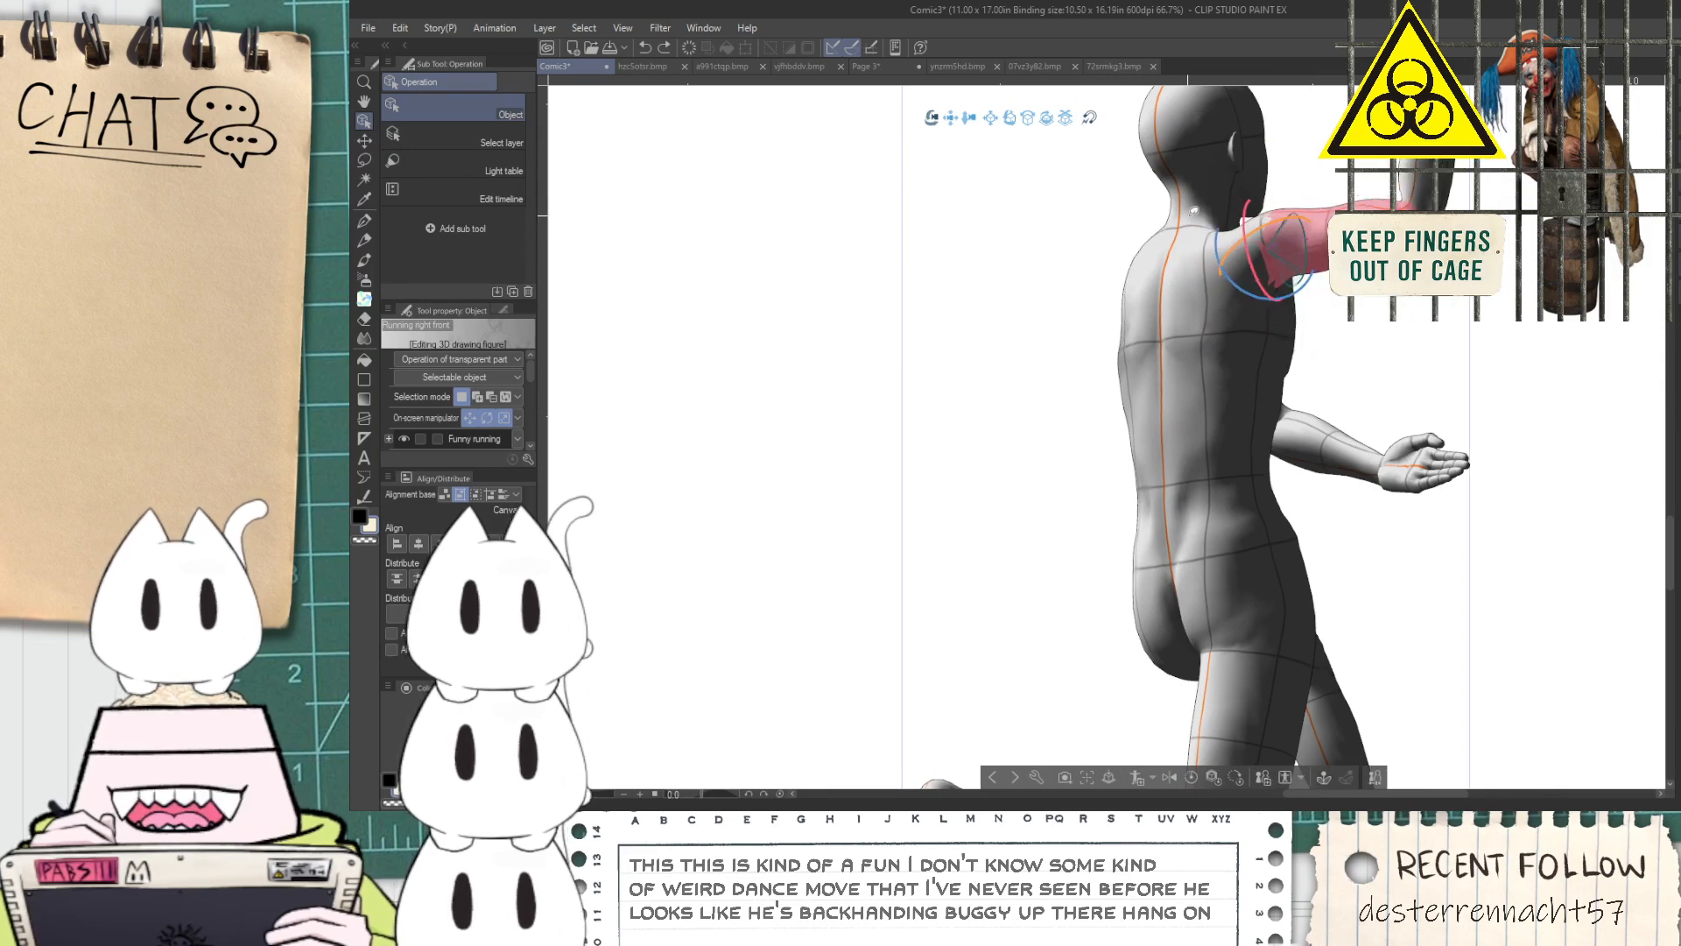
pyautogui.moveTo(1258, 235); pyautogui.dragTo(1307, 241)
# Undo a trial rotation of the far arm and turn its shoulder so the arm drops in front of the torso
pyautogui.click(1310, 258)
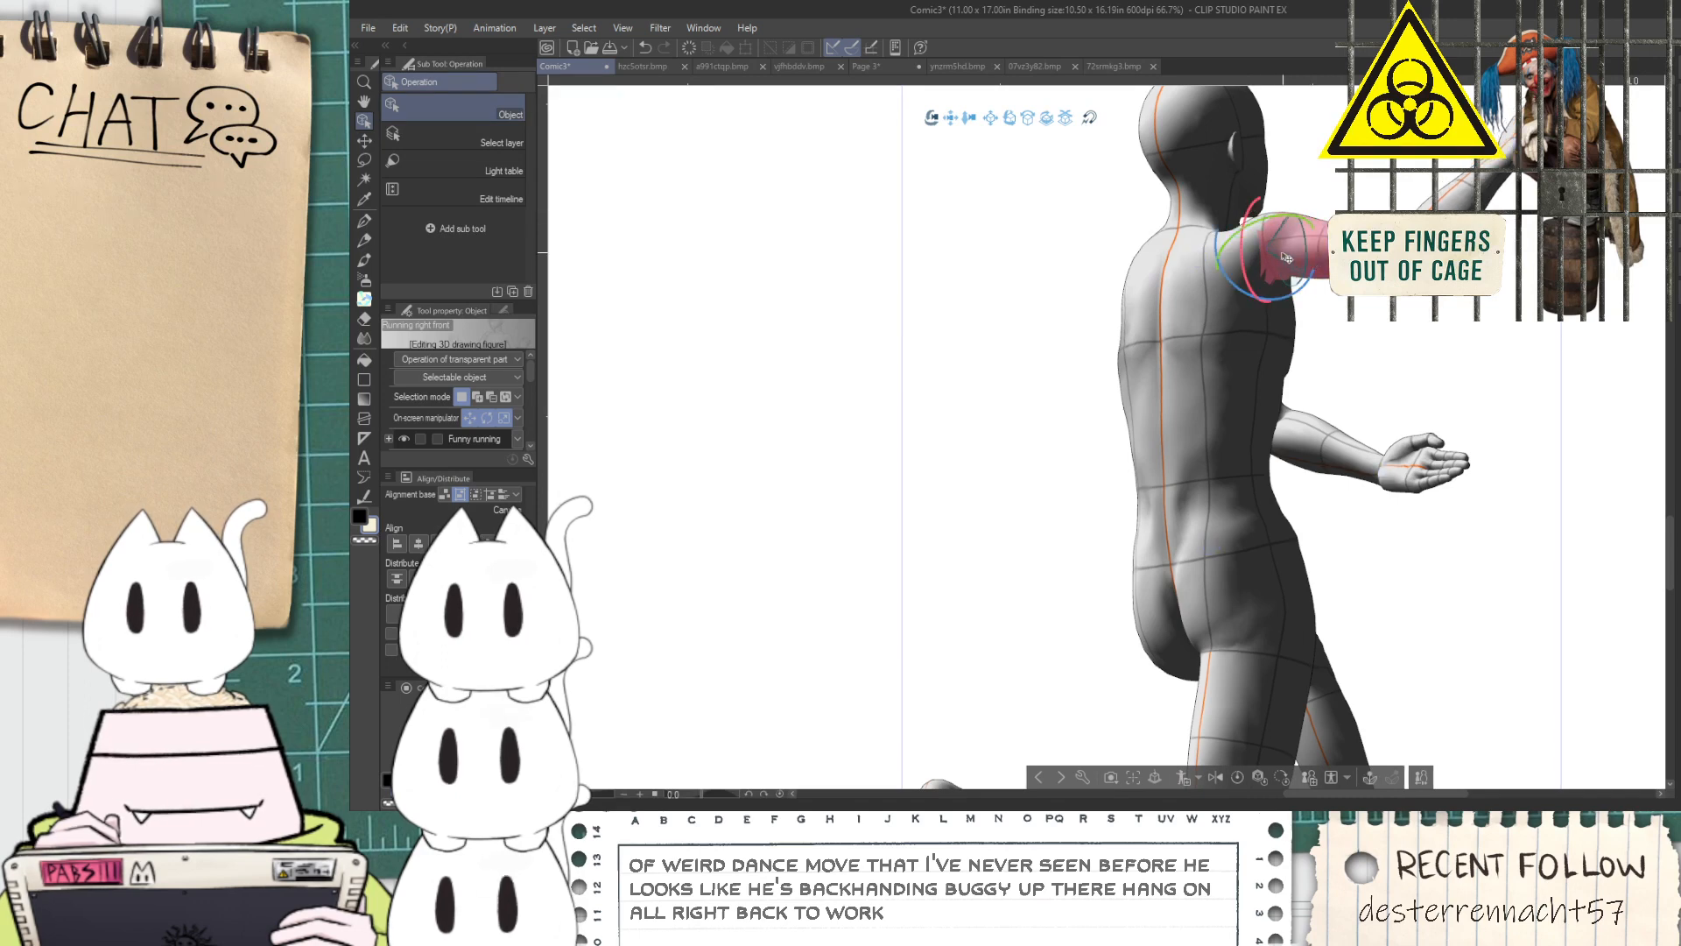
pyautogui.click(1251, 258)
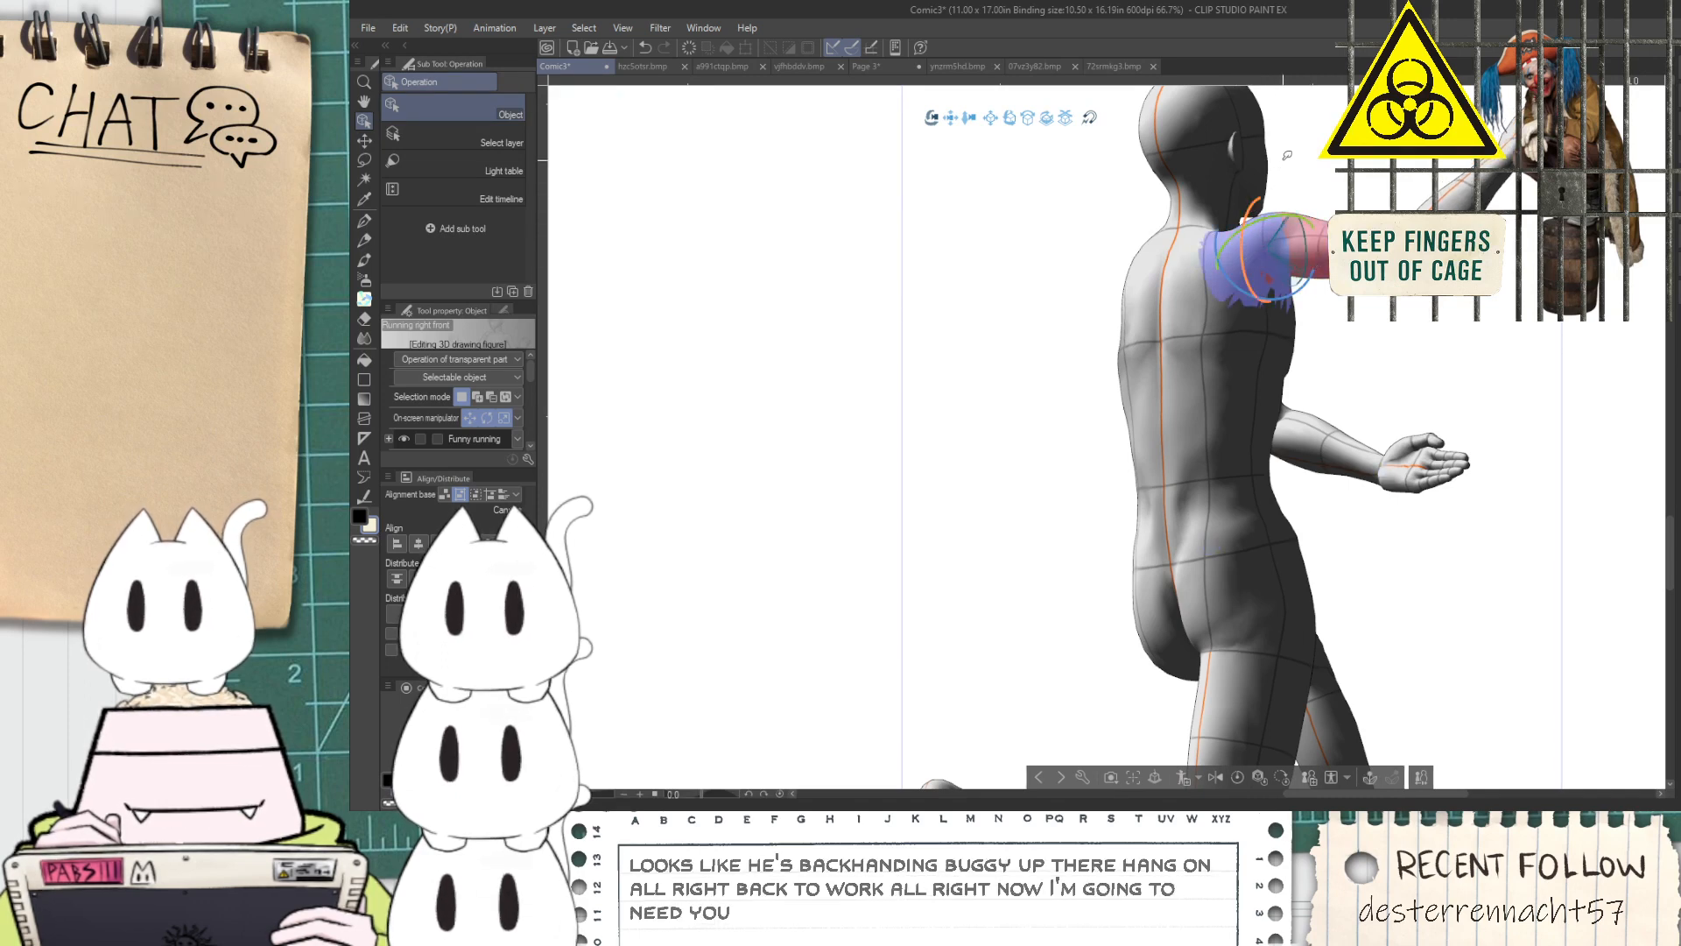
pyautogui.moveTo(1358, 233); pyautogui.dragTo(1293, 278)
pyautogui.hotkey('ctrl', 'z')
pyautogui.click(1184, 283)
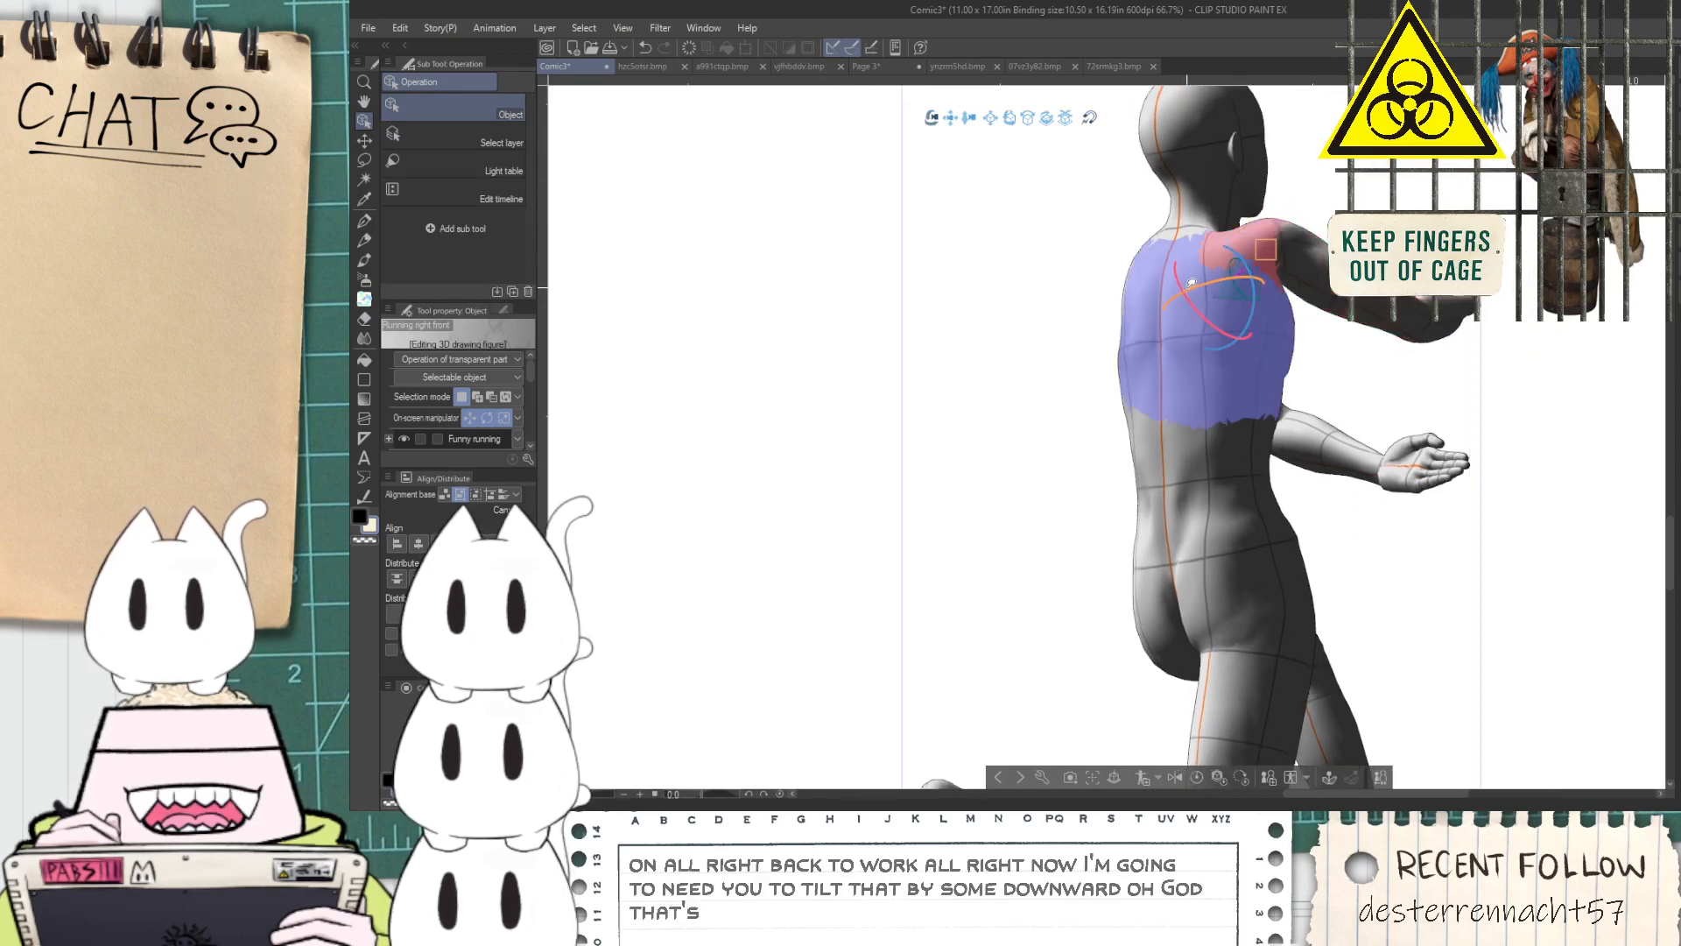
pyautogui.moveTo(1182, 282); pyautogui.dragTo(1252, 276)
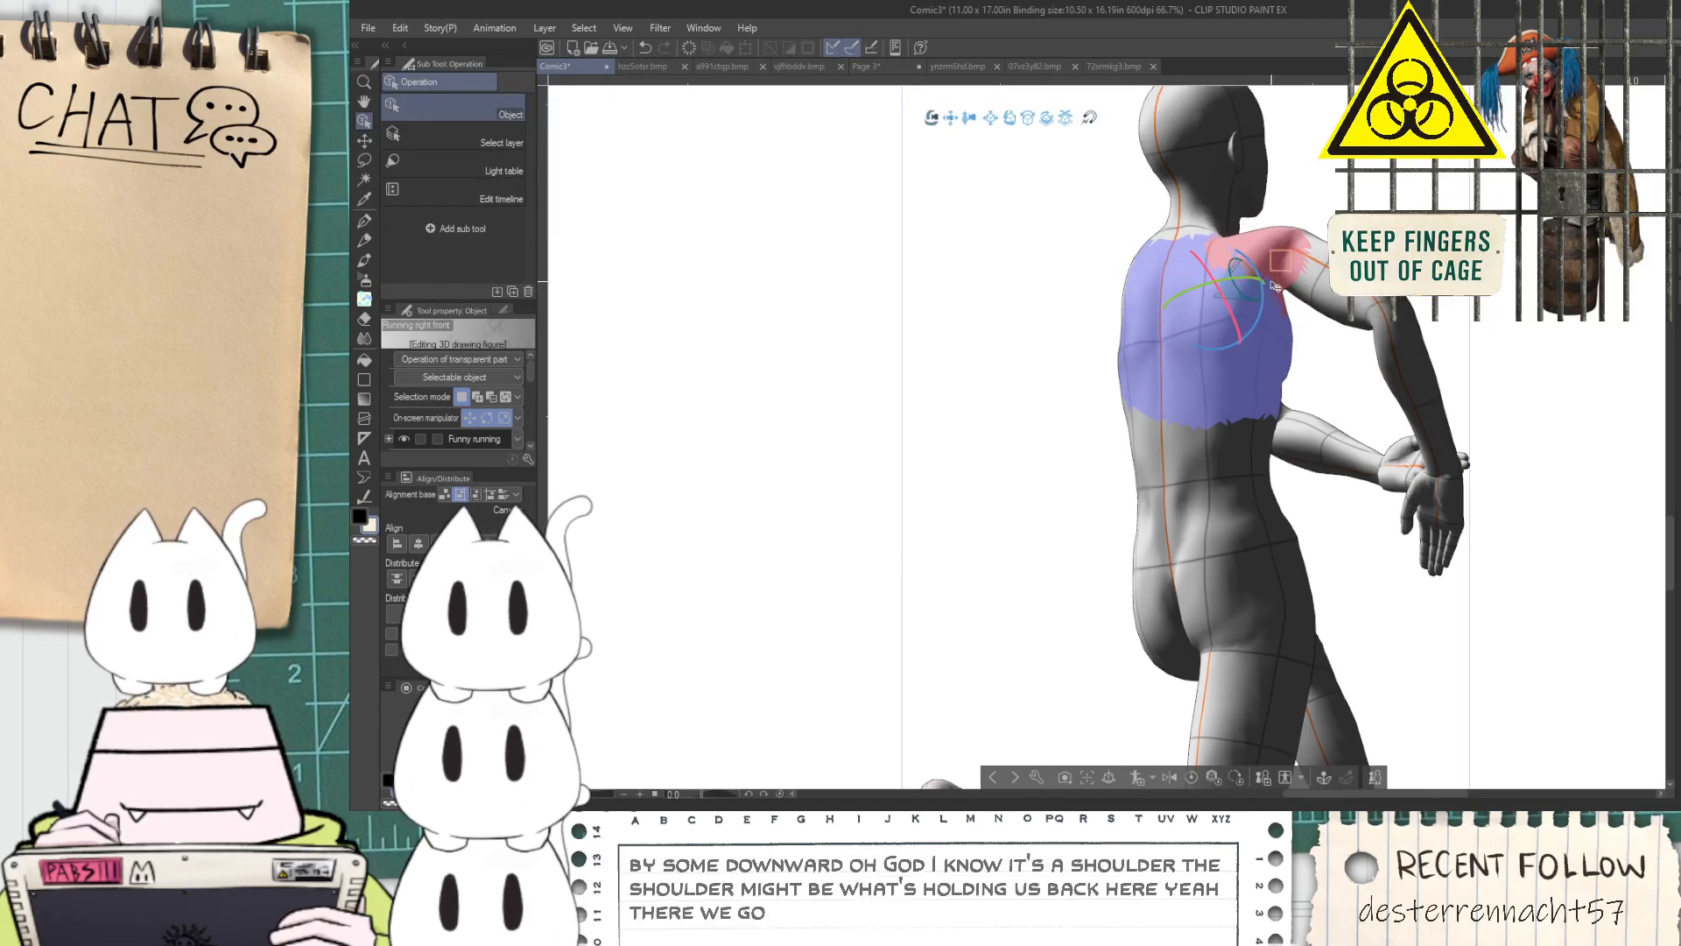
# Rotate the running figure's far upper arm, undoing one attempt, and lift it back to shoulder height in front of the body
pyautogui.click(1305, 283)
pyautogui.click(1307, 283)
pyautogui.moveTo(1281, 309); pyautogui.dragTo(1458, 363)
pyautogui.hotkey('ctrl', 'z')
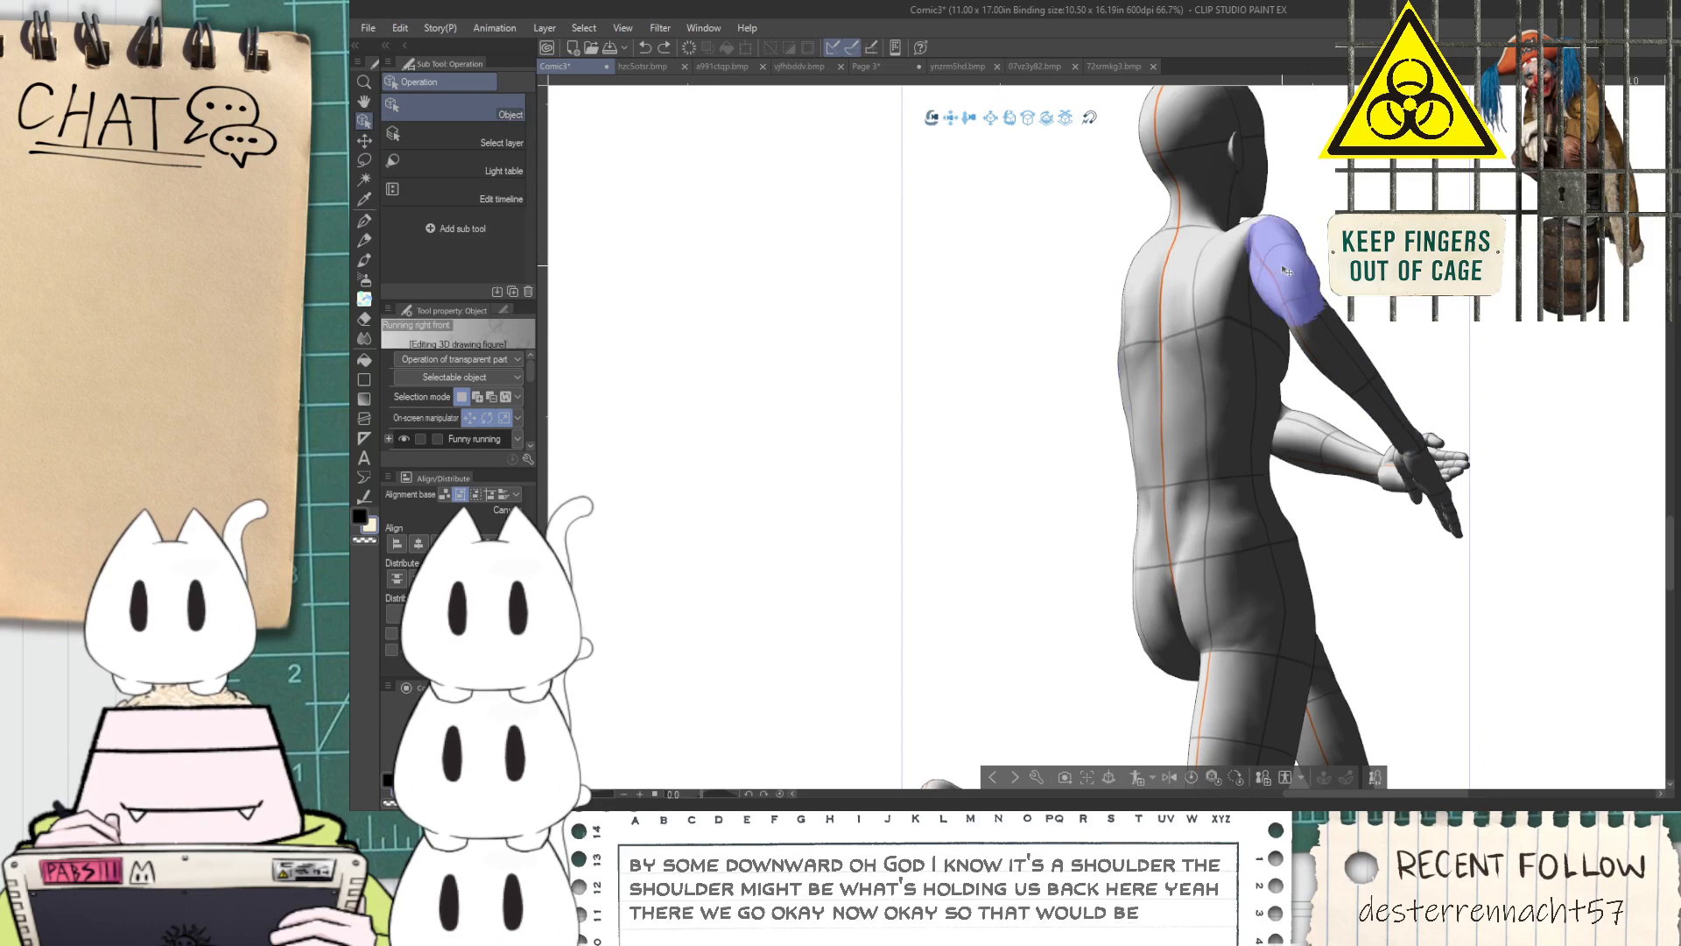
pyautogui.click(1276, 268)
pyautogui.moveTo(1250, 207); pyautogui.dragTo(1260, 202)
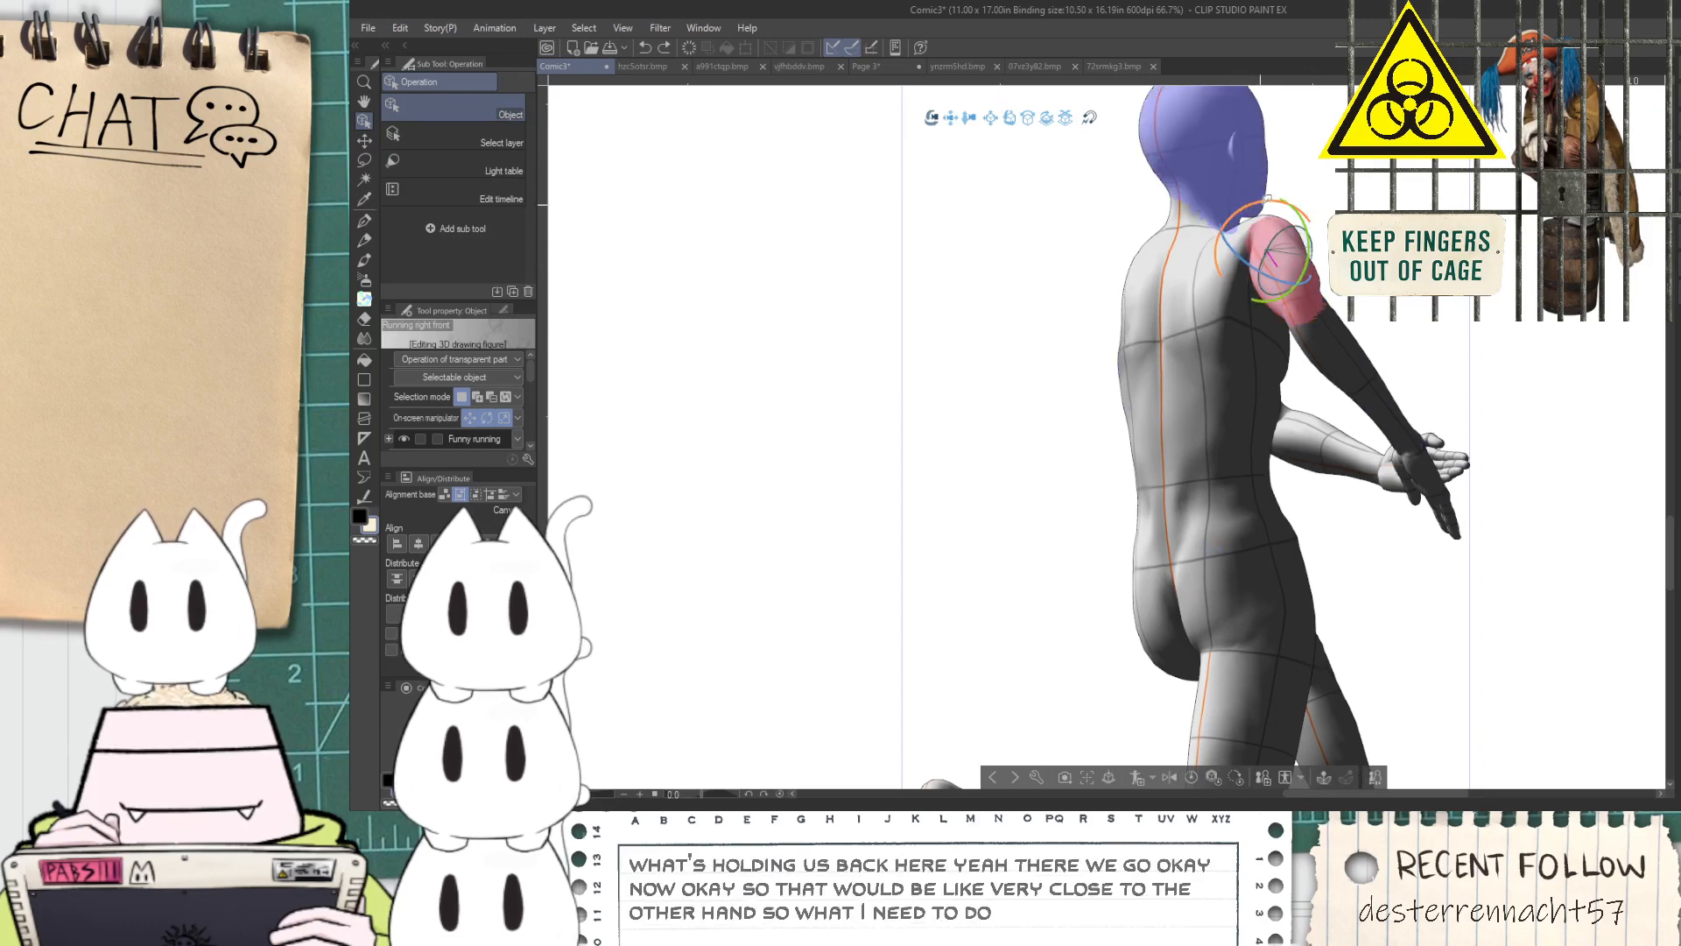
pyautogui.moveTo(1288, 272); pyautogui.dragTo(1320, 232)
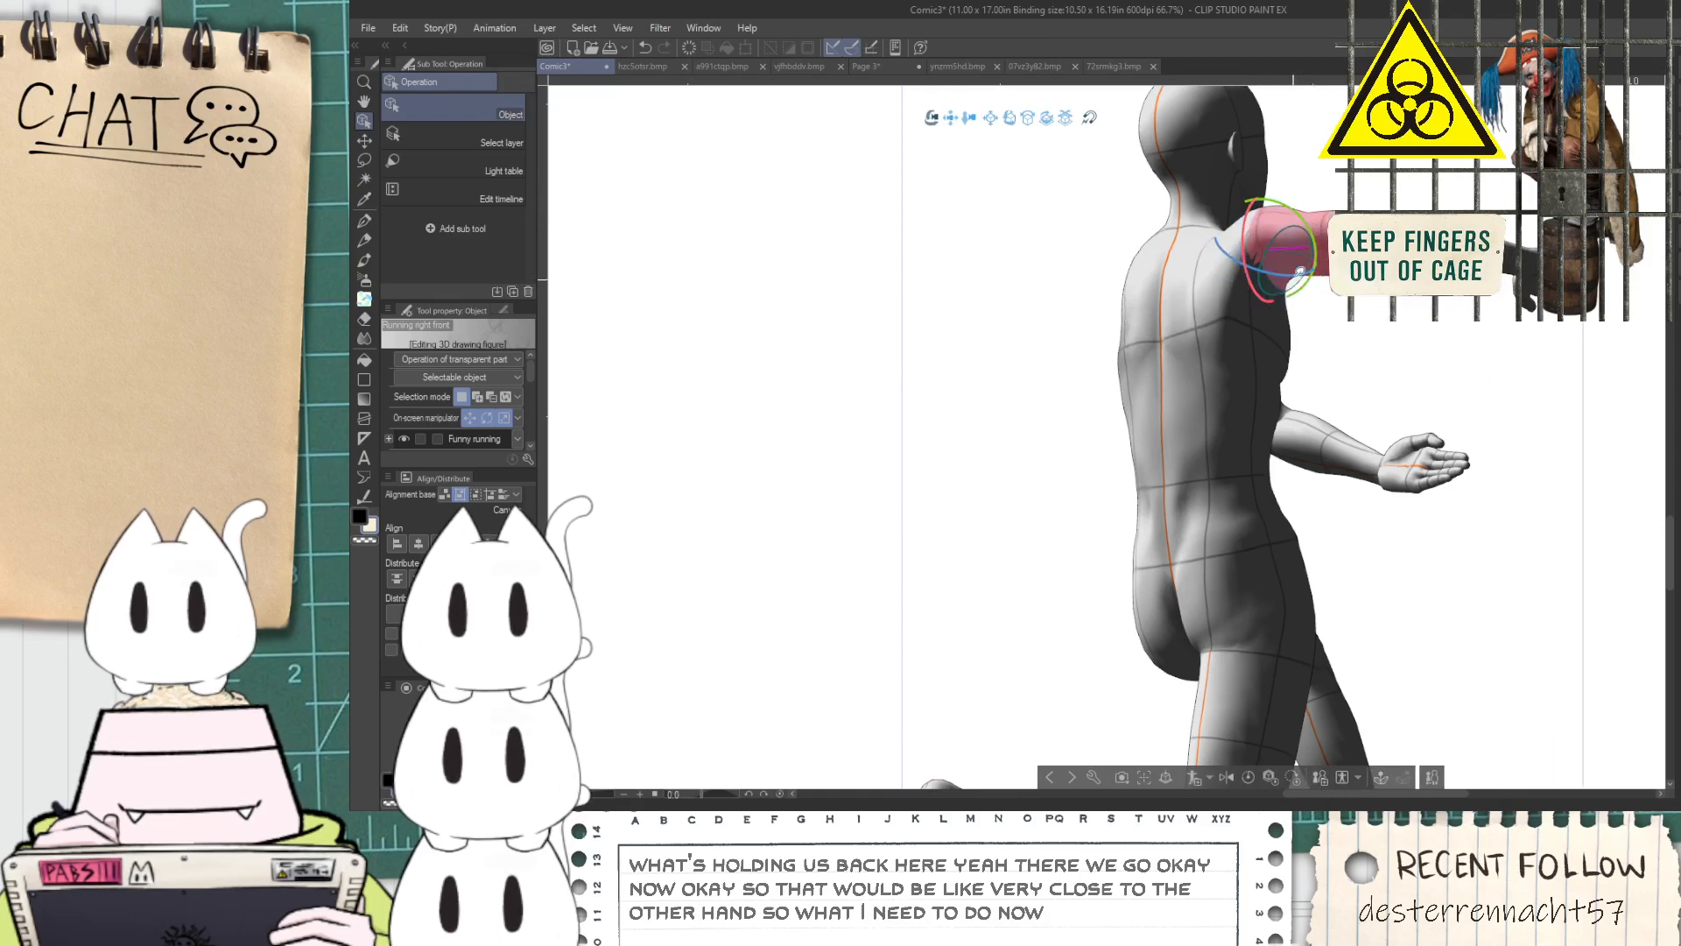
# Bend the running figure's far arm at the elbow so the forearm slopes downward, and rotate the hand at the wrist
pyautogui.click(1244, 239)
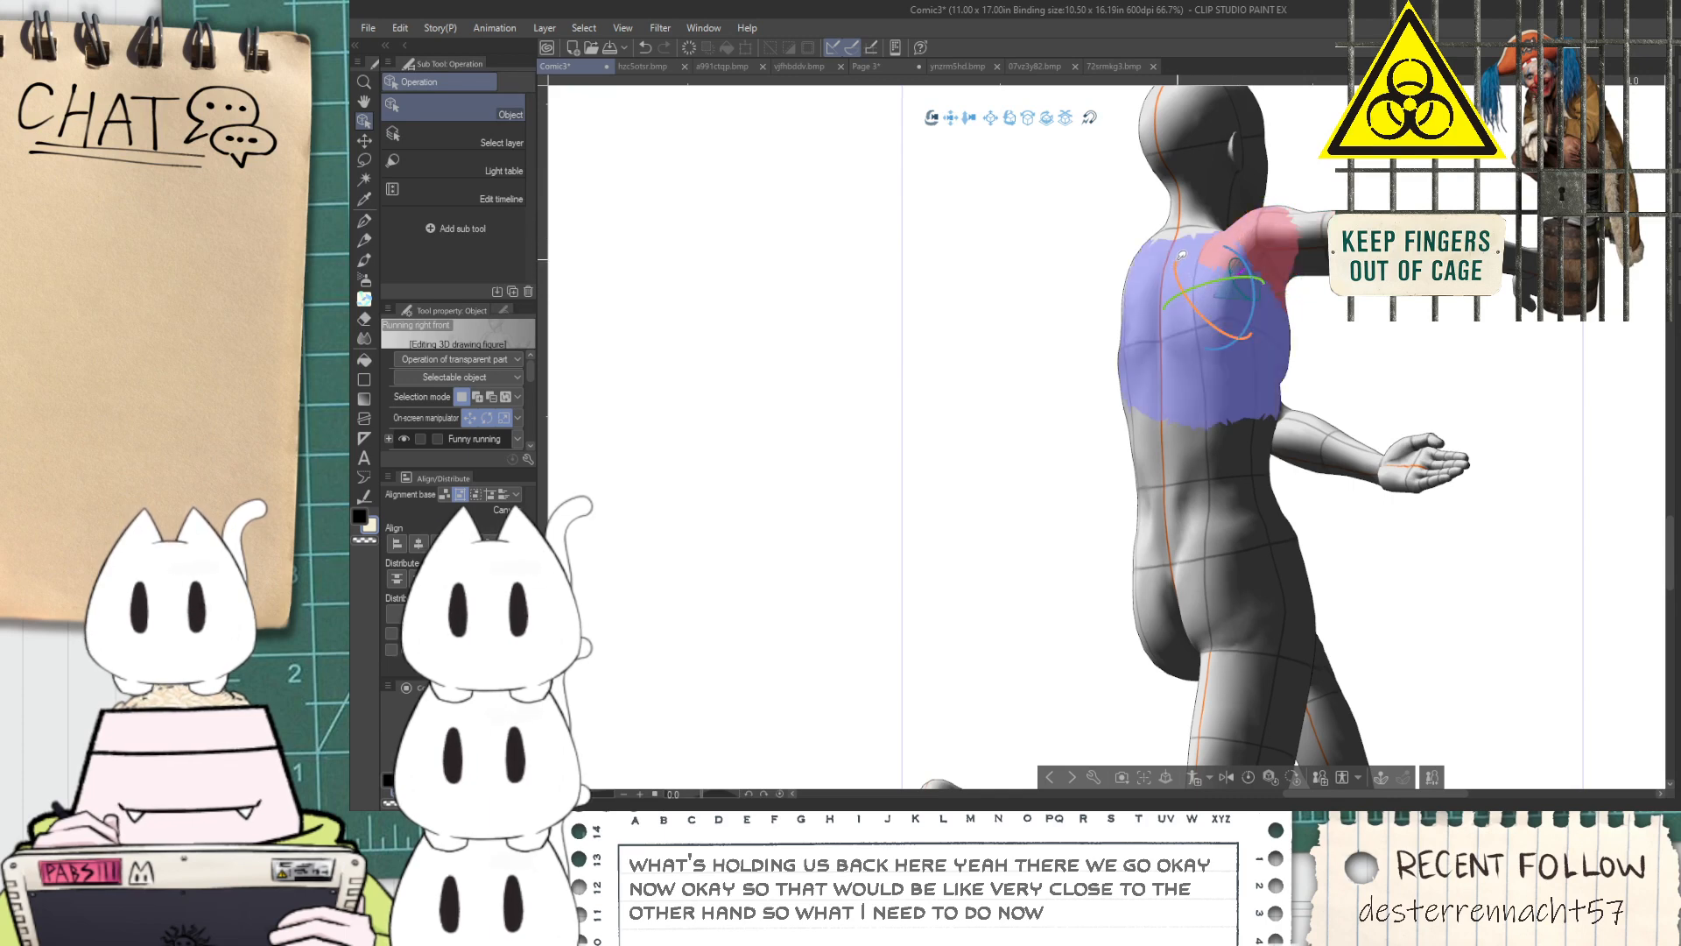
pyautogui.click(1520, 263)
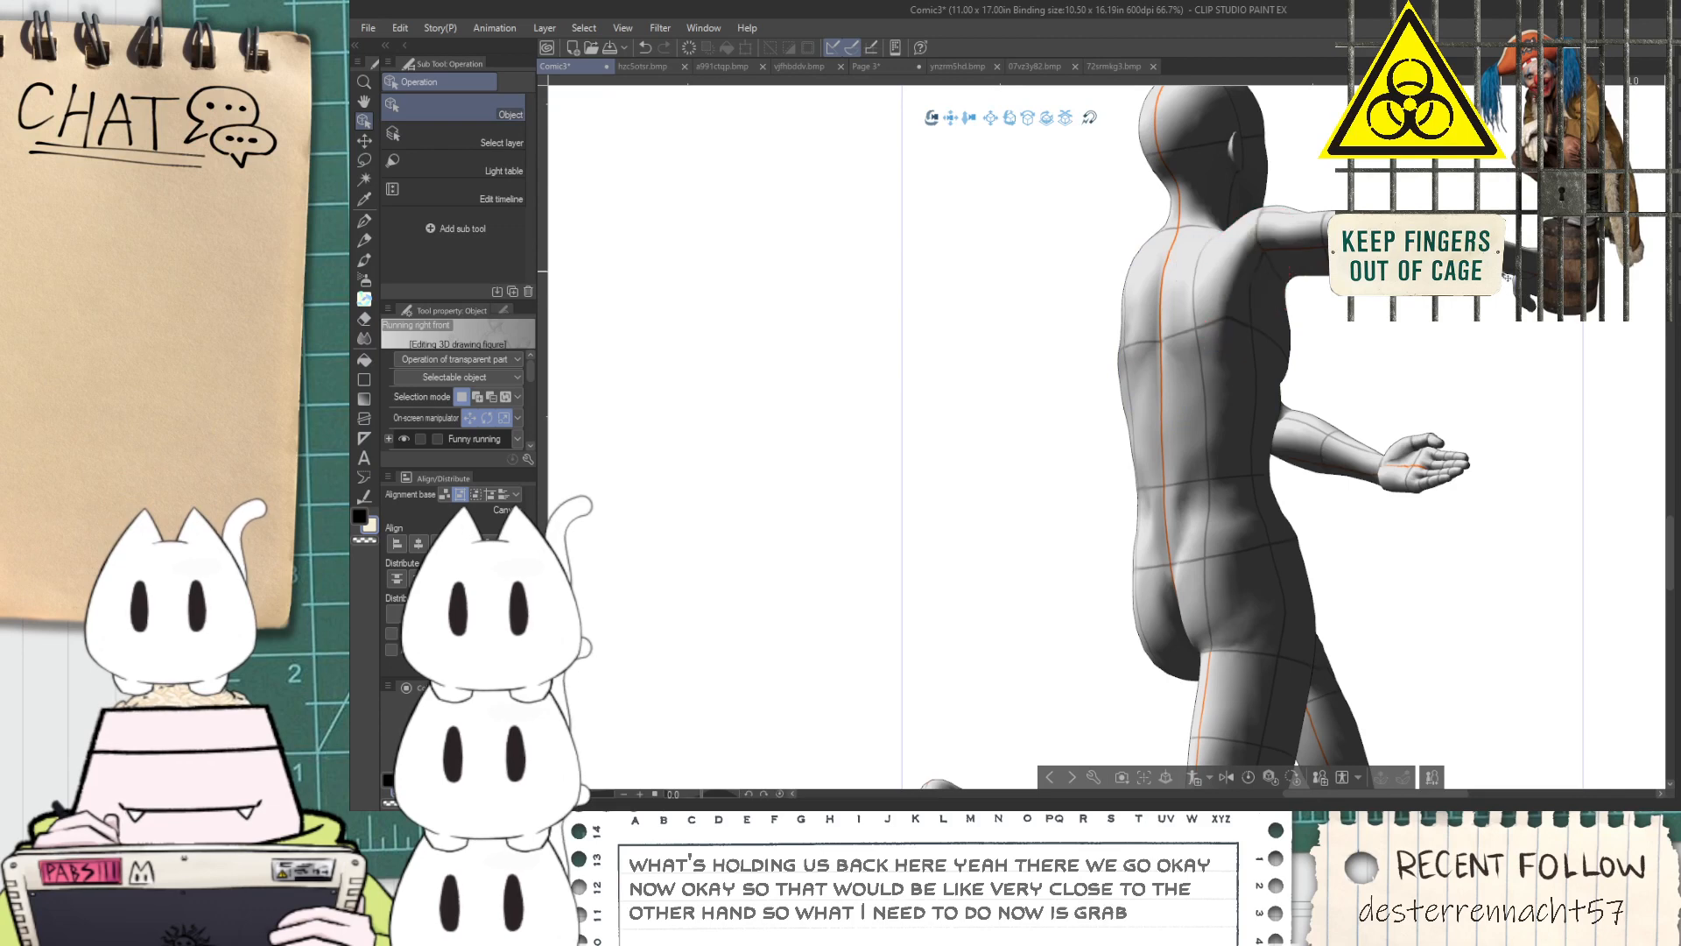
pyautogui.click(1482, 253)
pyautogui.moveTo(1454, 203)
pyautogui.mouseDown()
pyautogui.moveTo(1470, 228)
pyautogui.moveTo(1458, 209)
pyautogui.mouseUp()
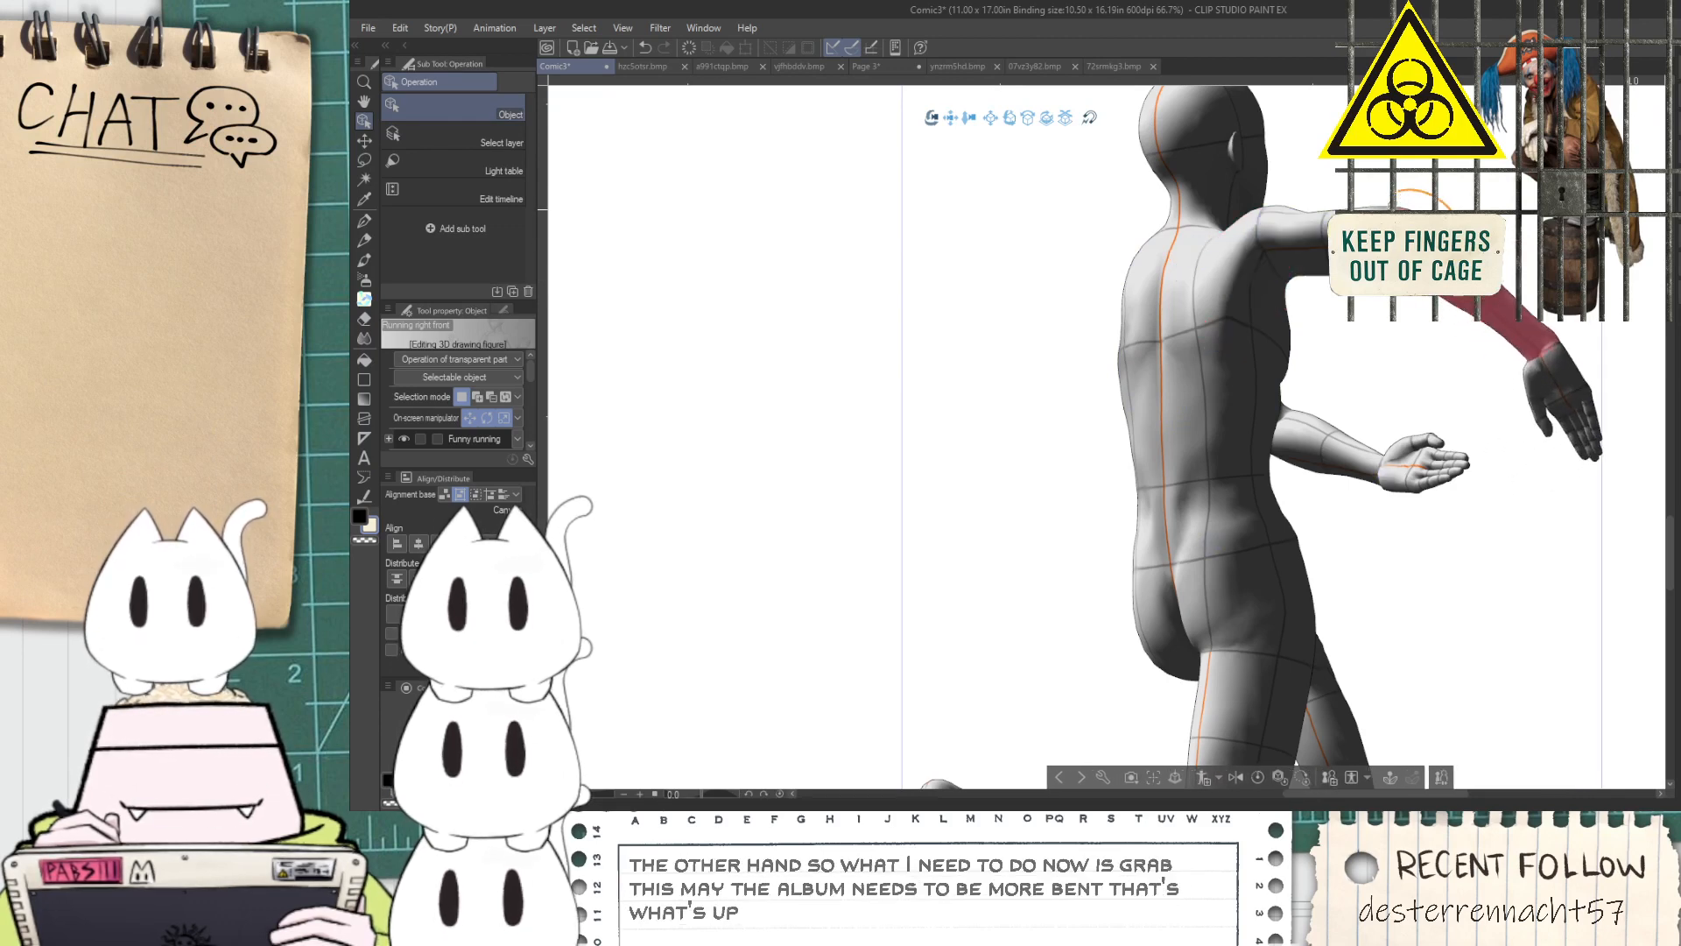
pyautogui.click(1543, 350)
pyautogui.moveTo(1564, 327); pyautogui.dragTo(1471, 424)
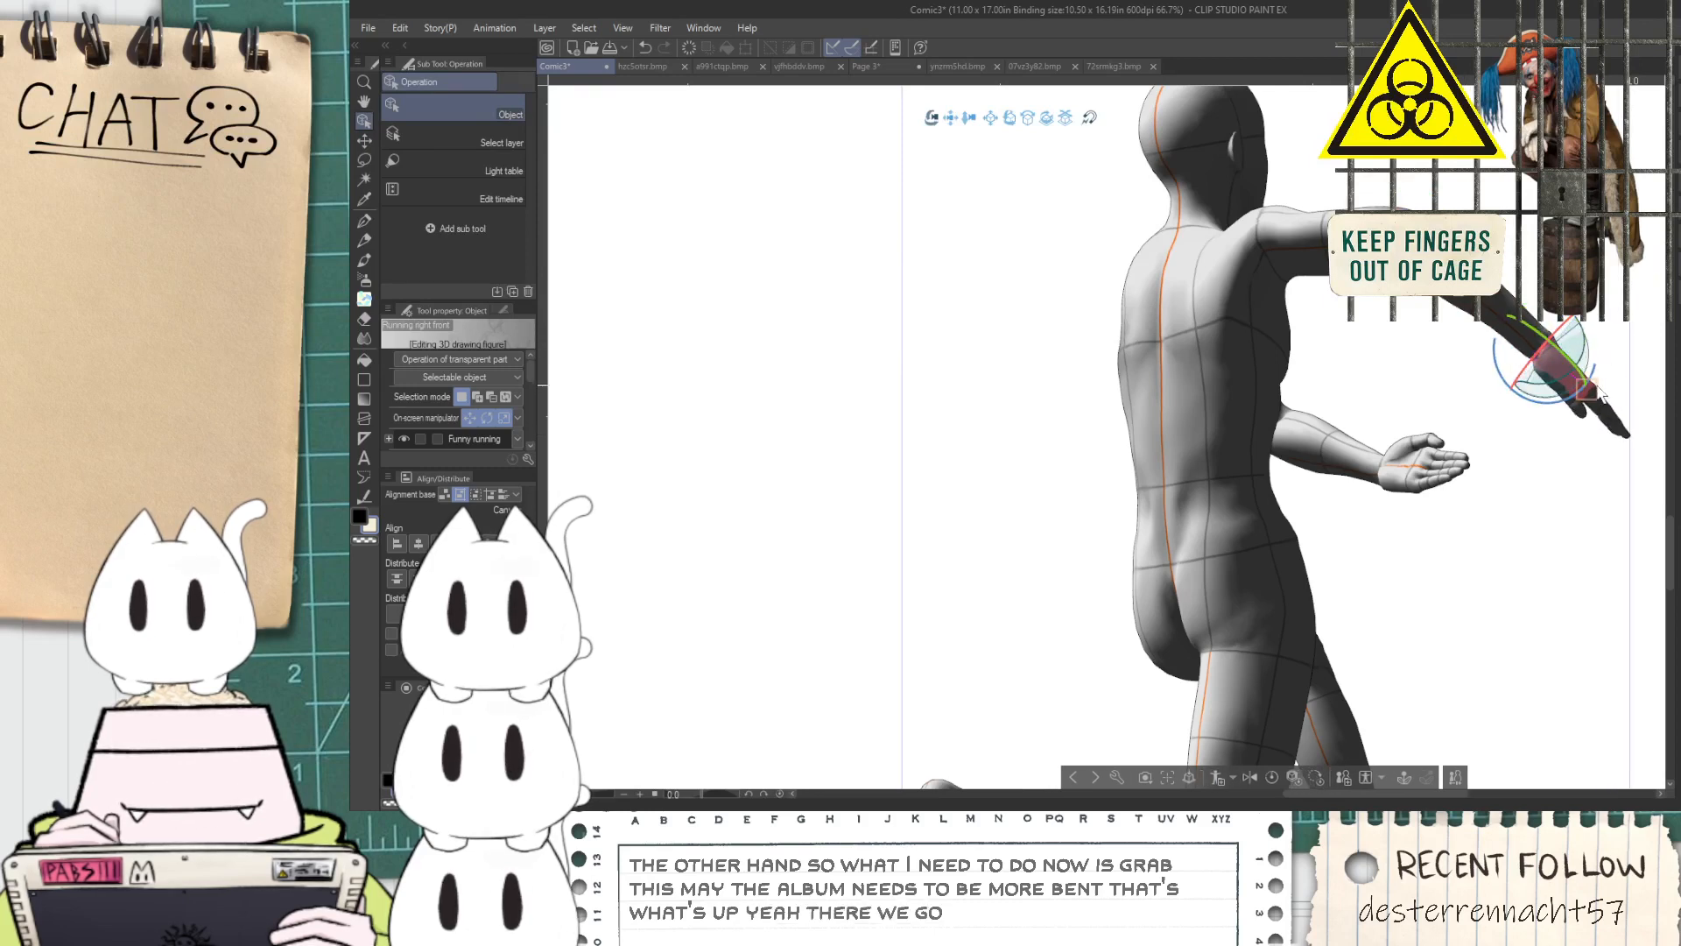
pyautogui.moveTo(1581, 391); pyautogui.dragTo(1471, 405)
# Review the full page composition, checking how the posed figures sit against the large prism and the panel borders
pyautogui.scroll(-7, 1471, 404)
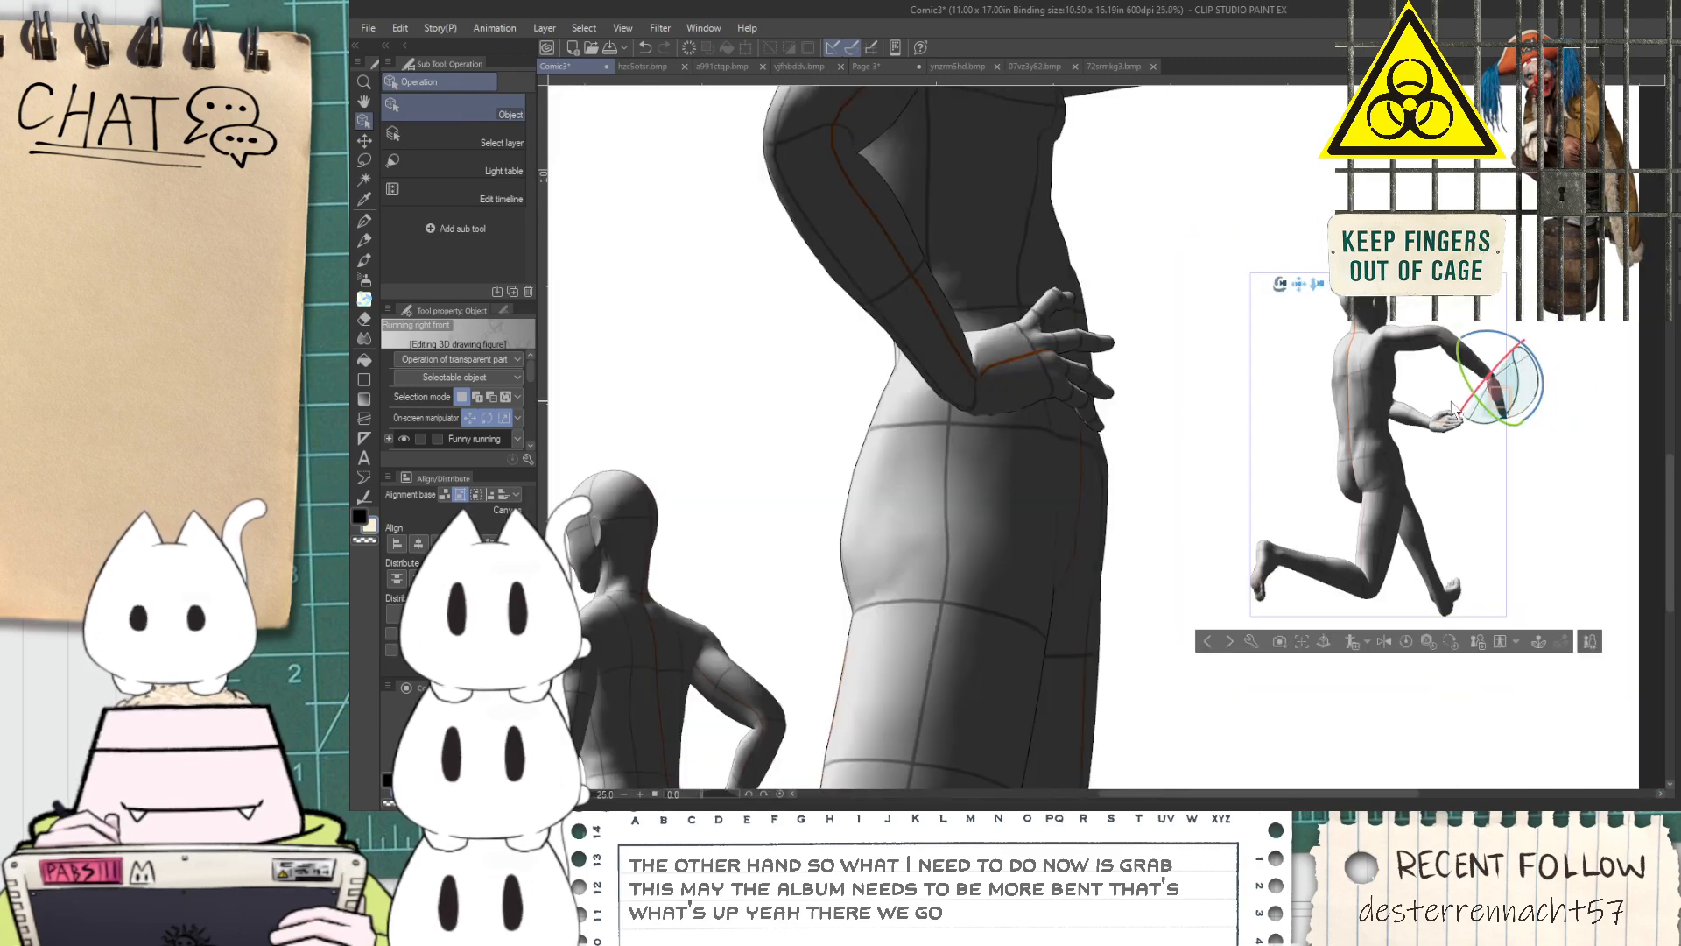
pyautogui.press('space')
pyautogui.moveTo(1368, 474); pyautogui.dragTo(1261, 559)
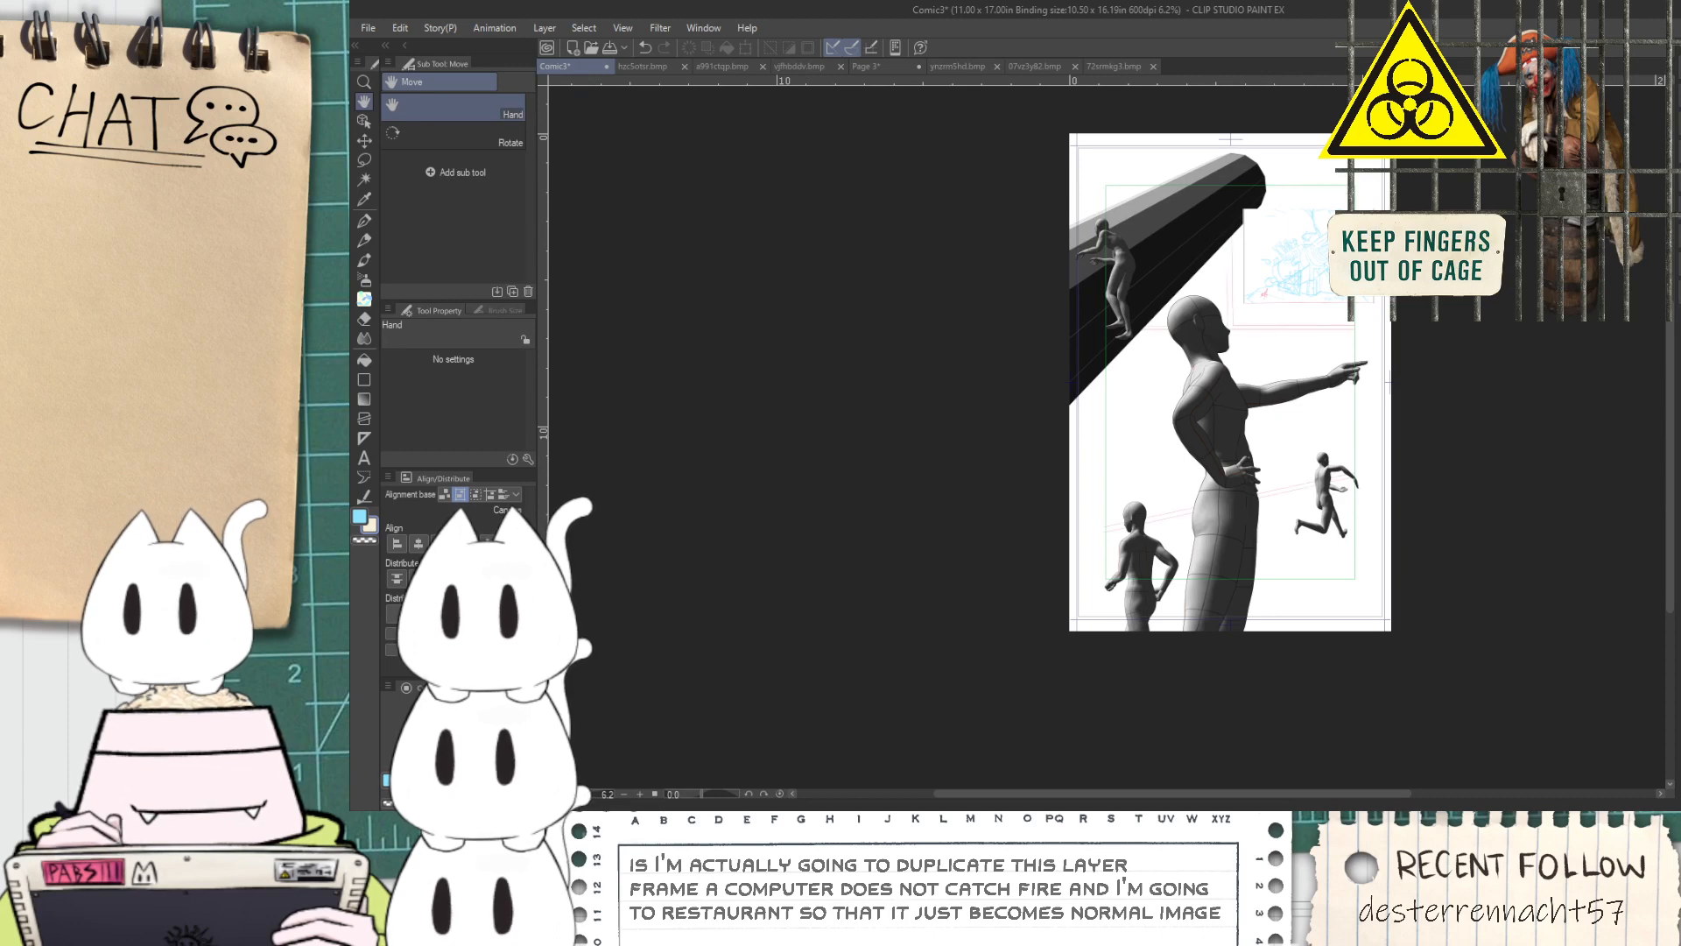
pyautogui.scroll(4, 1262, 233)
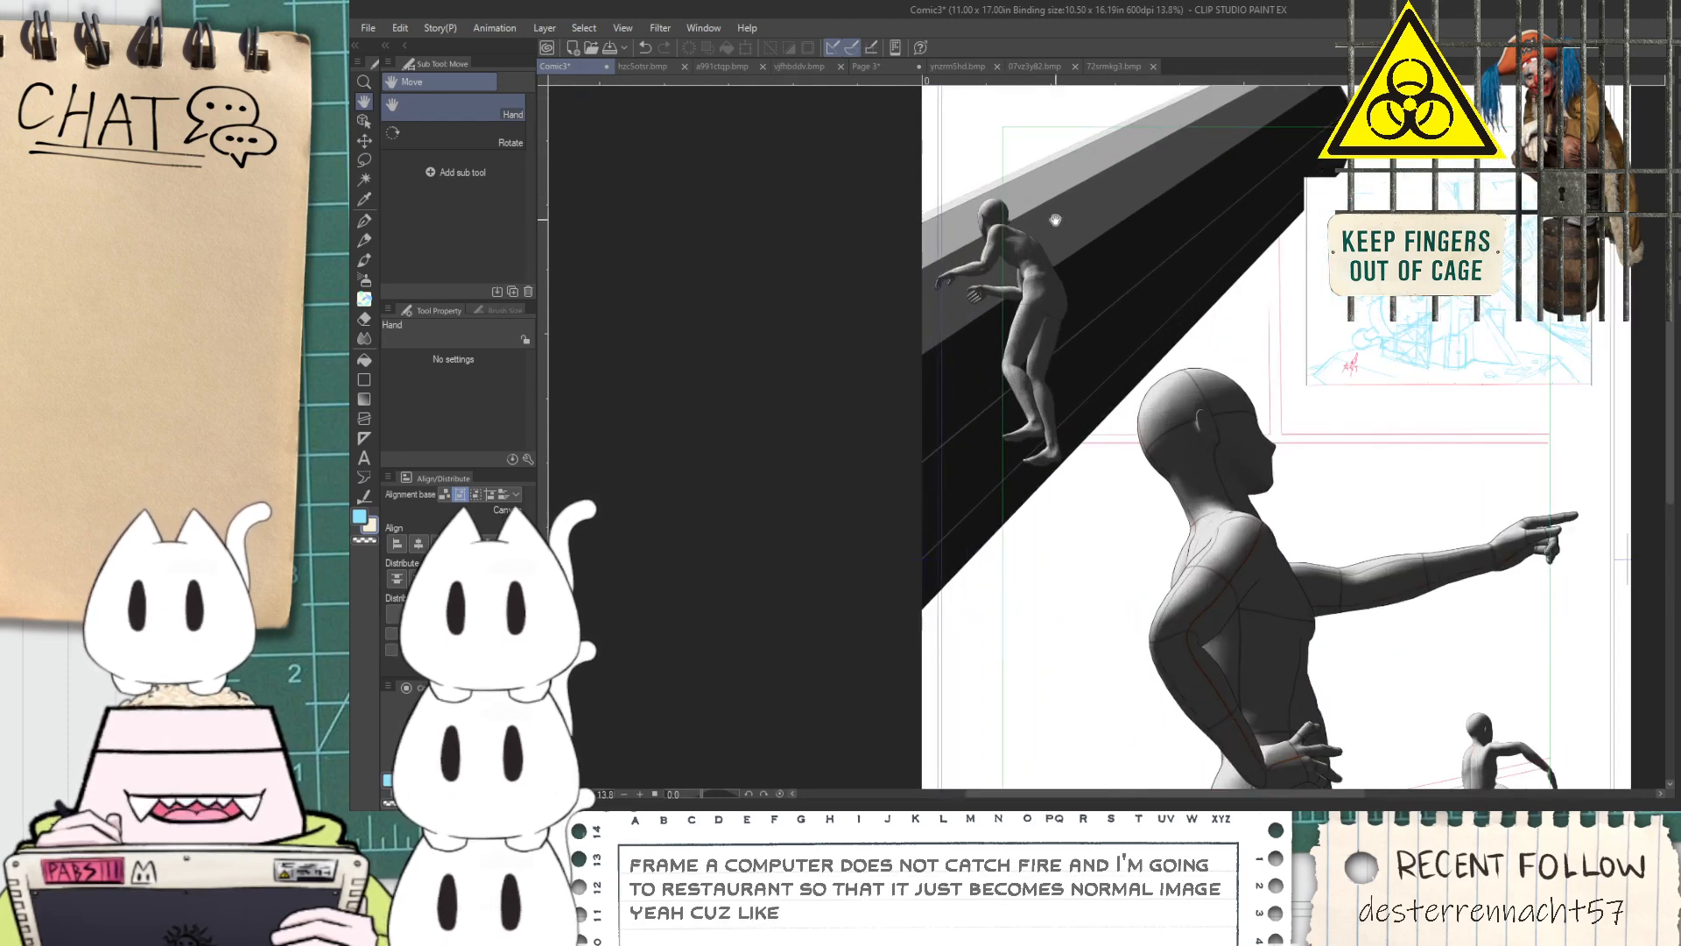
pyautogui.scroll(-3, 1072, 263)
pyautogui.scroll(1, 1220, 545)
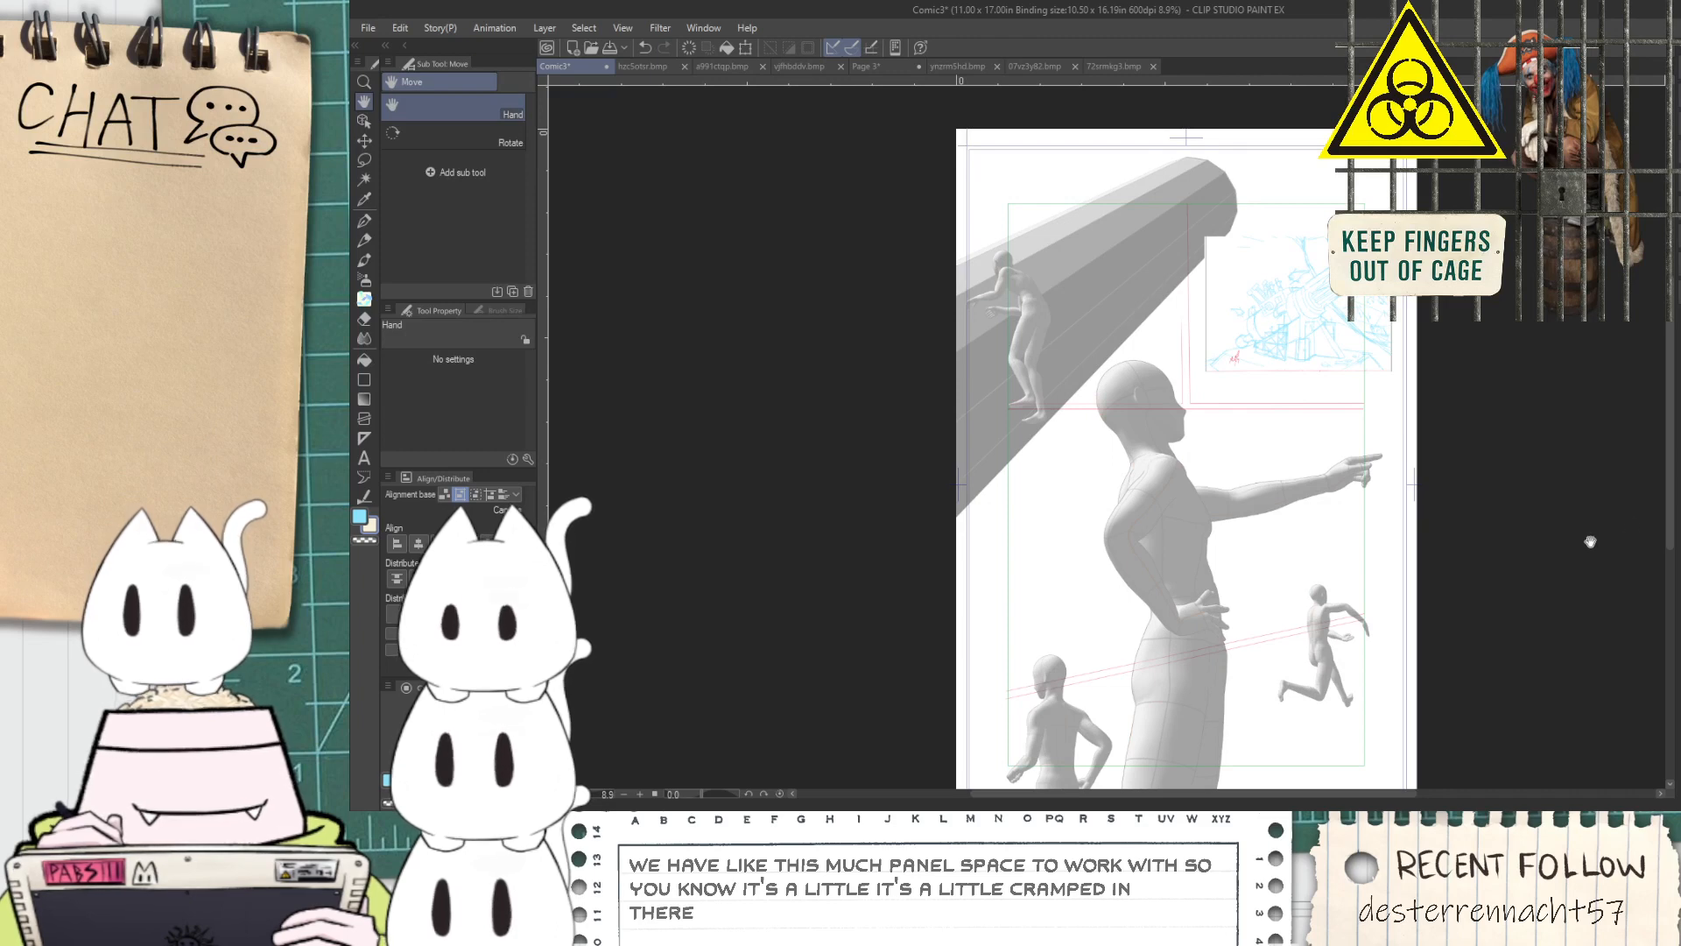
# Scale down the layer with the prism and posed figures so it fits inside the page's first panel
pyautogui.hotkey('ctrl', 't')
pyautogui.scroll(-3, 1416, 498)
pyautogui.moveTo(1399, 690); pyautogui.dragTo(1278, 442)
pyautogui.scroll(3, 1234, 411)
pyautogui.scroll(2, 1235, 409)
pyautogui.scroll(2, 1311, 492)
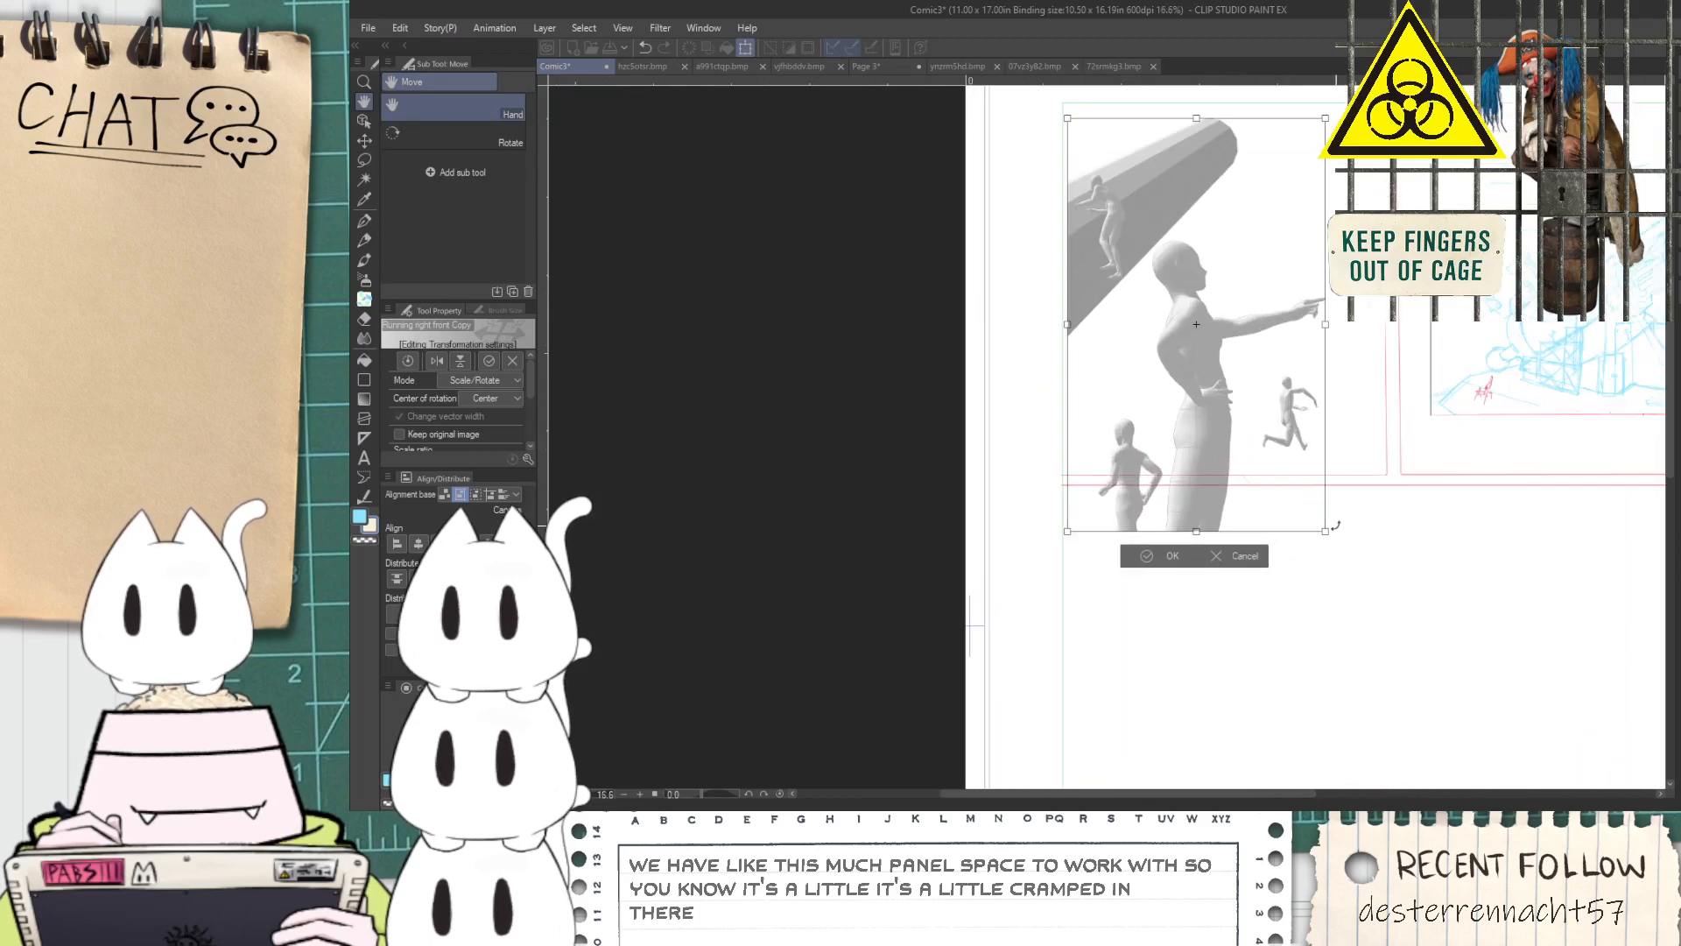
pyautogui.moveTo(1319, 531); pyautogui.dragTo(1323, 476)
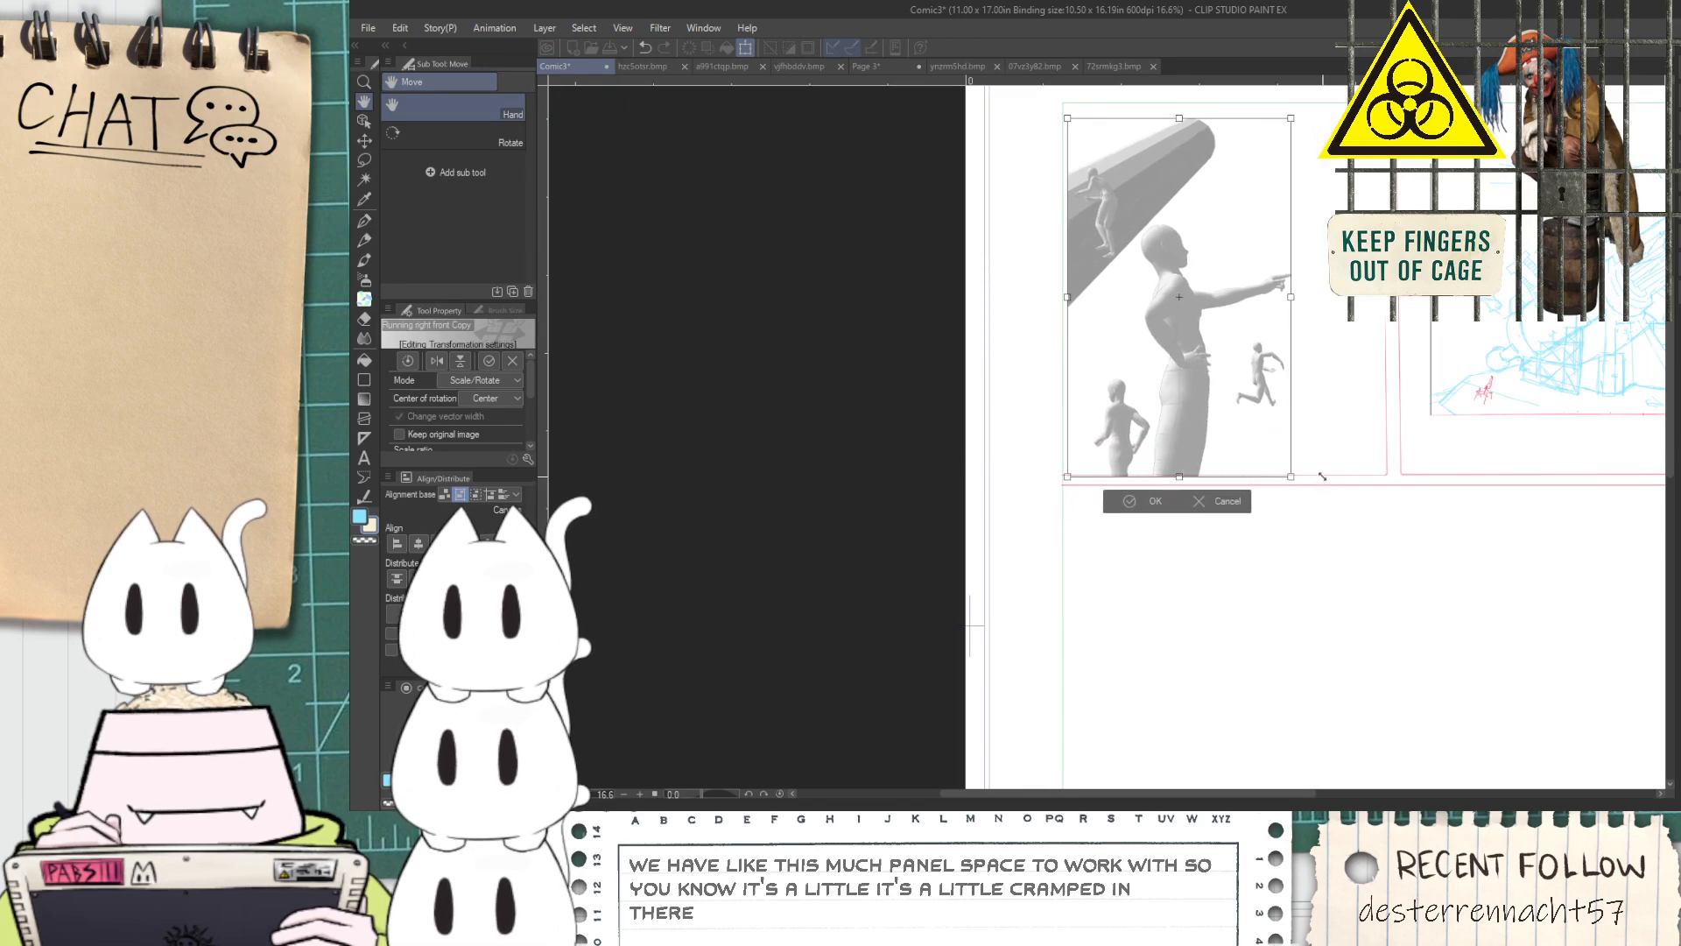
pyautogui.click(1147, 501)
# Lasso the large pointing figure together with the small running figure and move them sideways, away from the back-view figure, then deselect
pyautogui.scroll(3, 1199, 302)
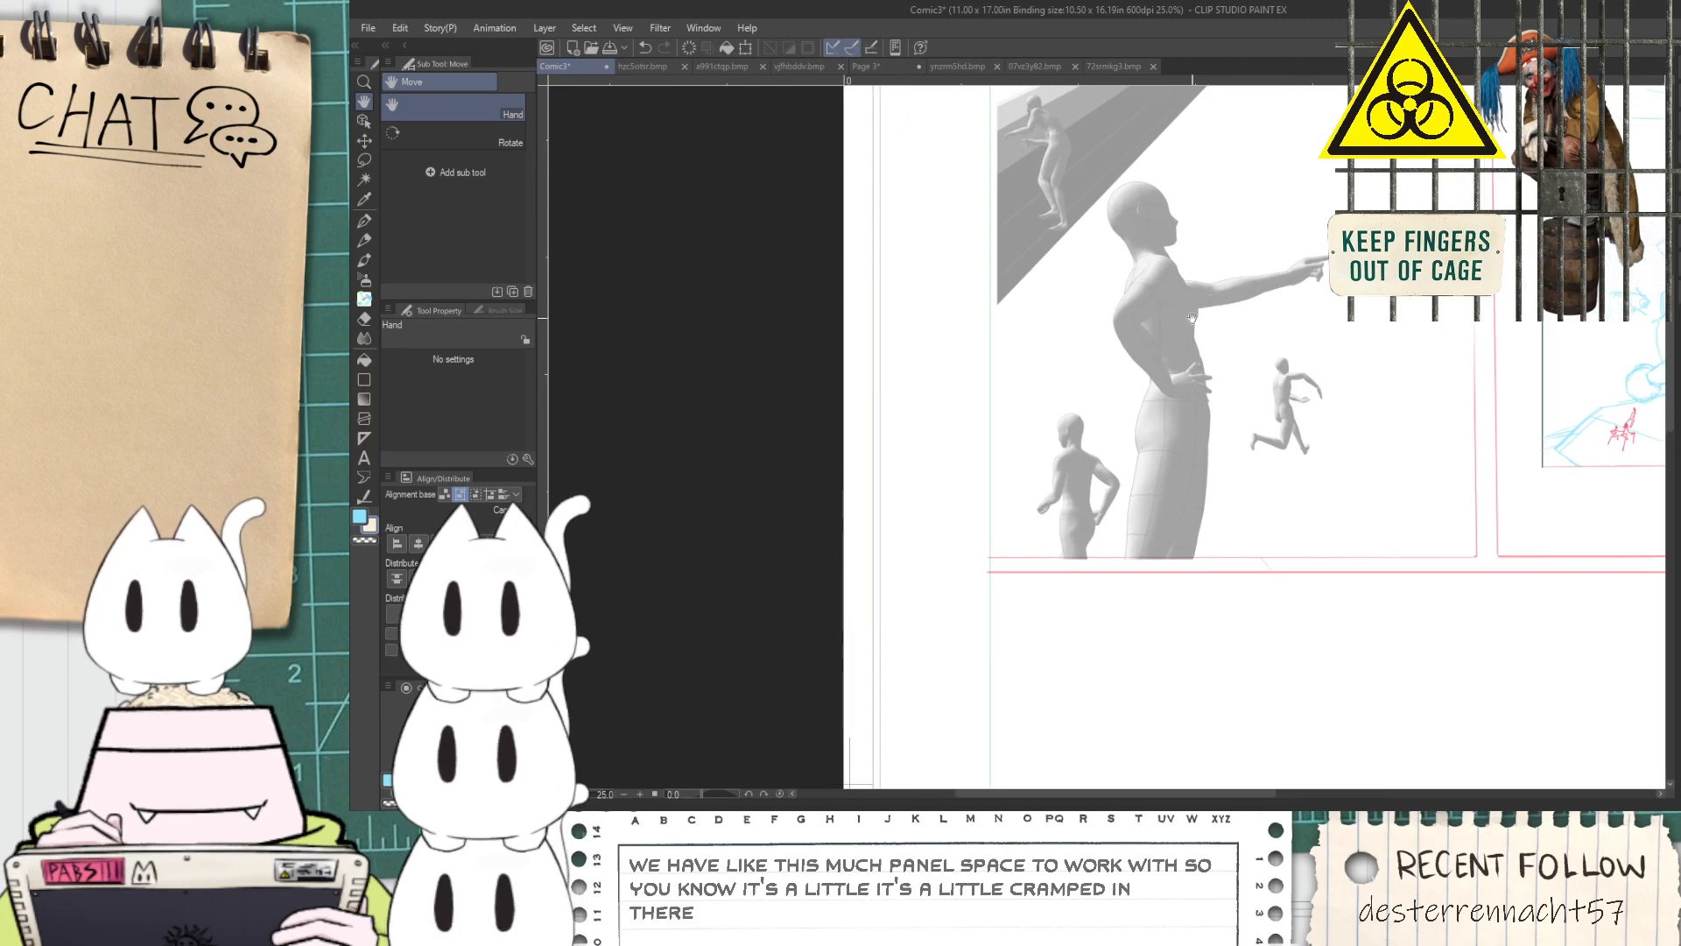
pyautogui.press('m')
pyautogui.moveTo(1117, 592); pyautogui.dragTo(1132, 430)
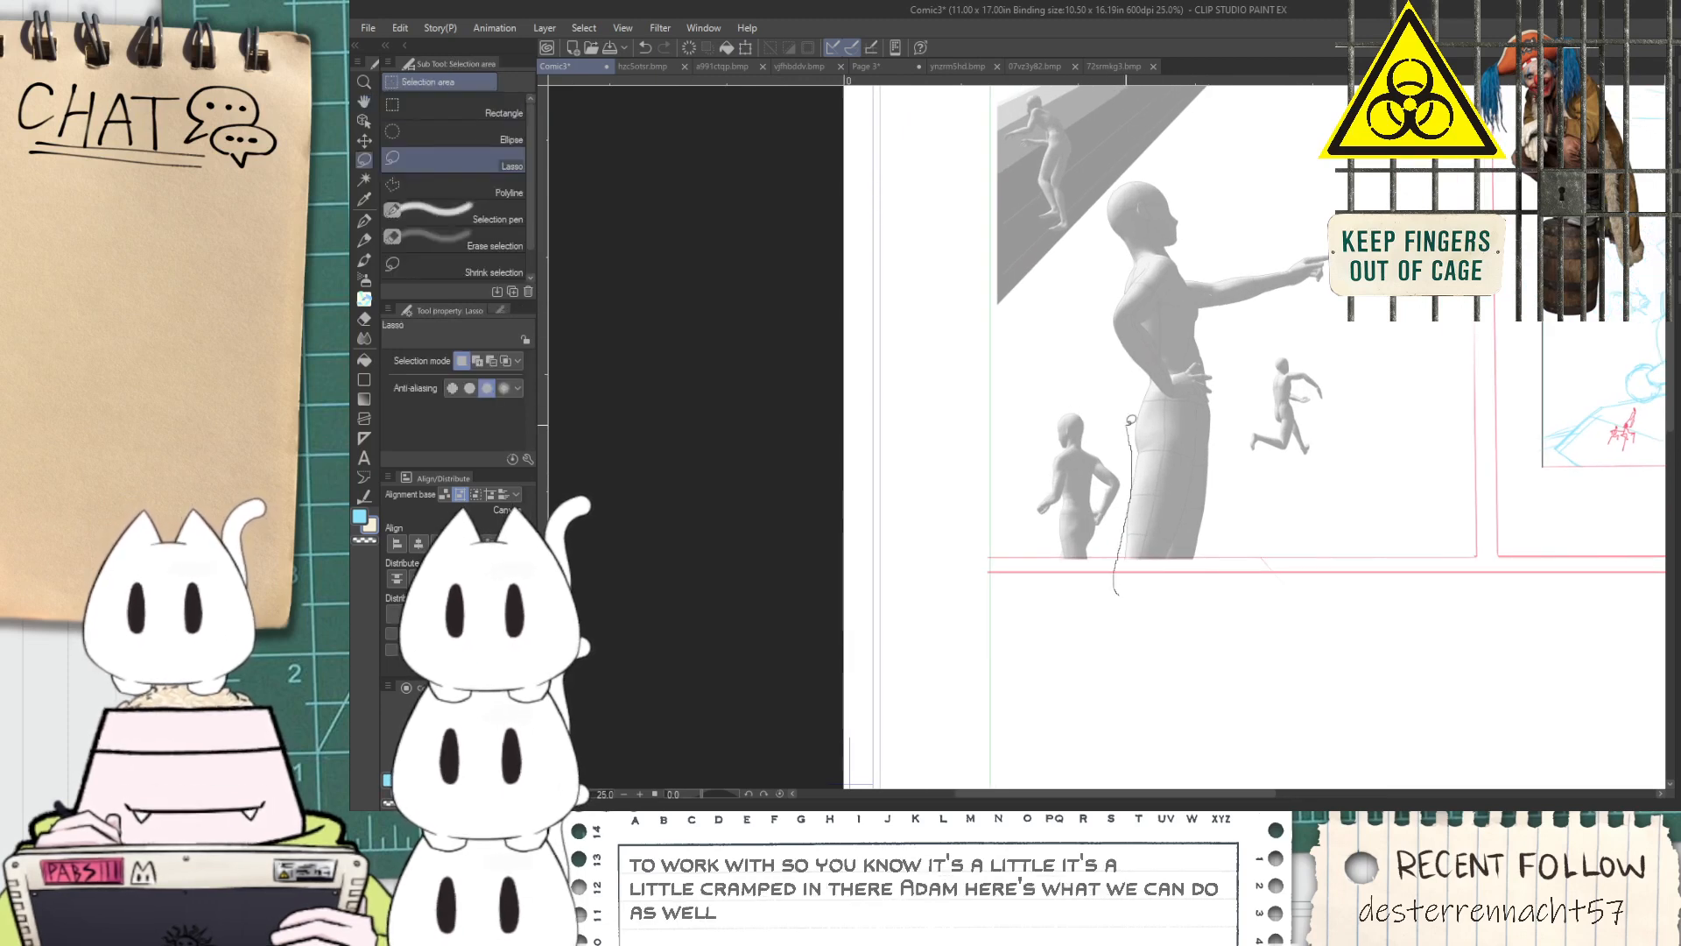
pyautogui.moveTo(1102, 261)
pyautogui.mouseDown()
pyautogui.moveTo(1110, 184)
pyautogui.moveTo(1279, 207)
pyautogui.moveTo(1452, 508)
pyautogui.moveTo(1436, 613)
pyautogui.moveTo(1125, 604)
pyautogui.mouseUp()
pyautogui.scroll(3, 1130, 561)
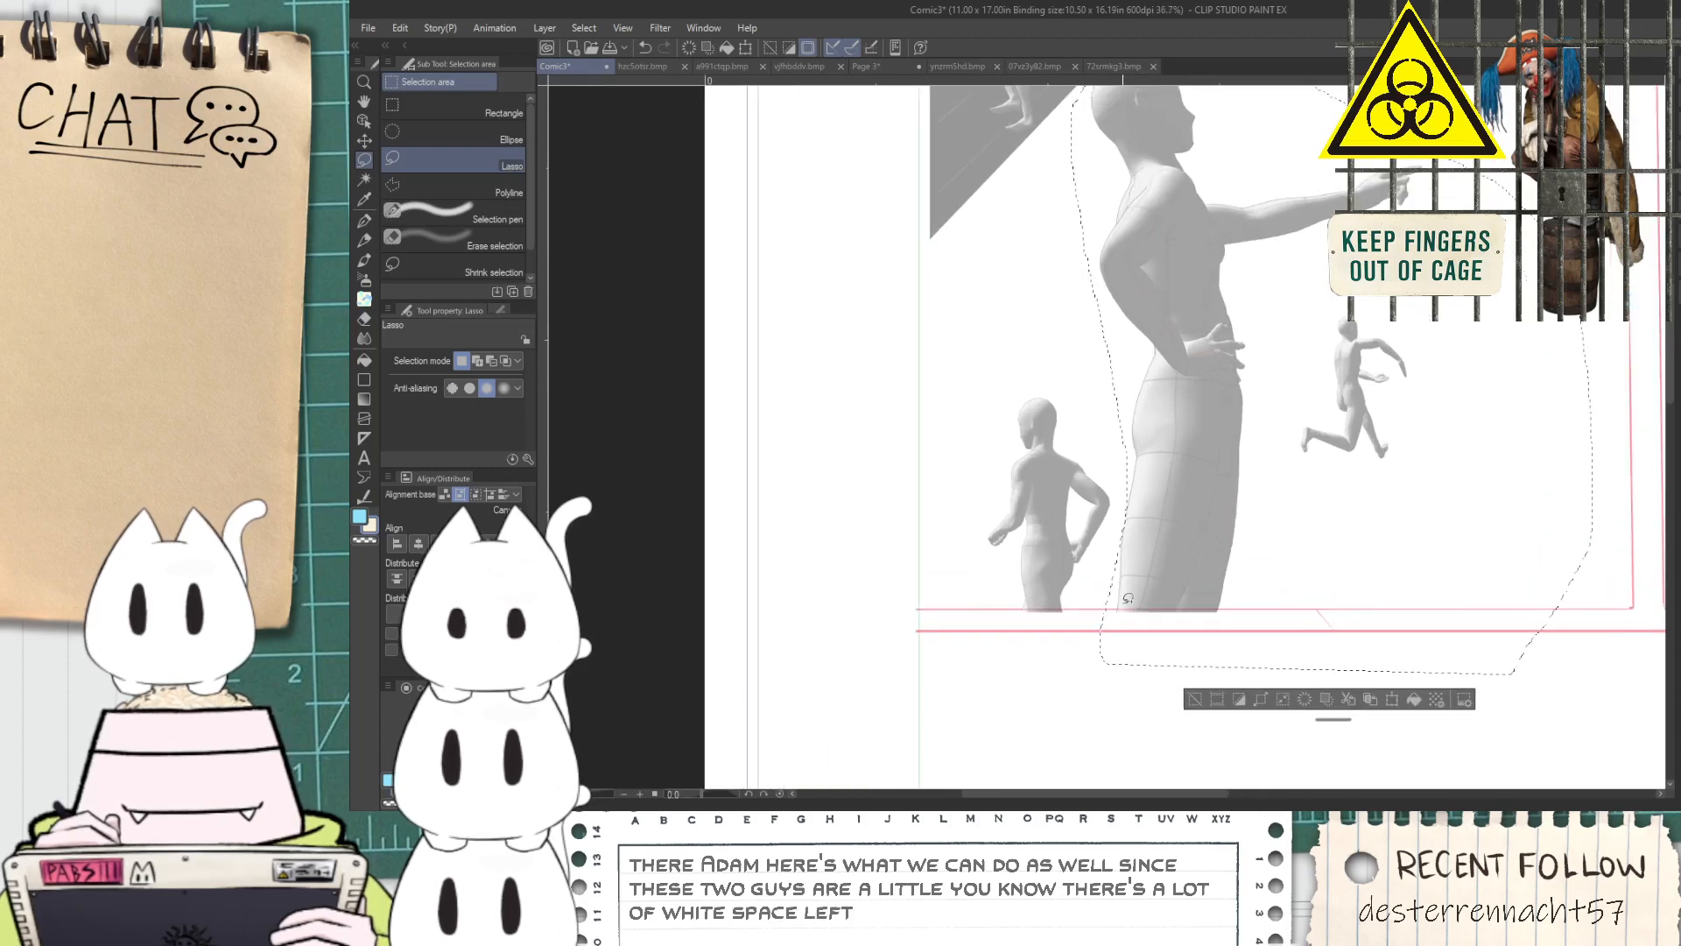
pyautogui.scroll(2, 1169, 573)
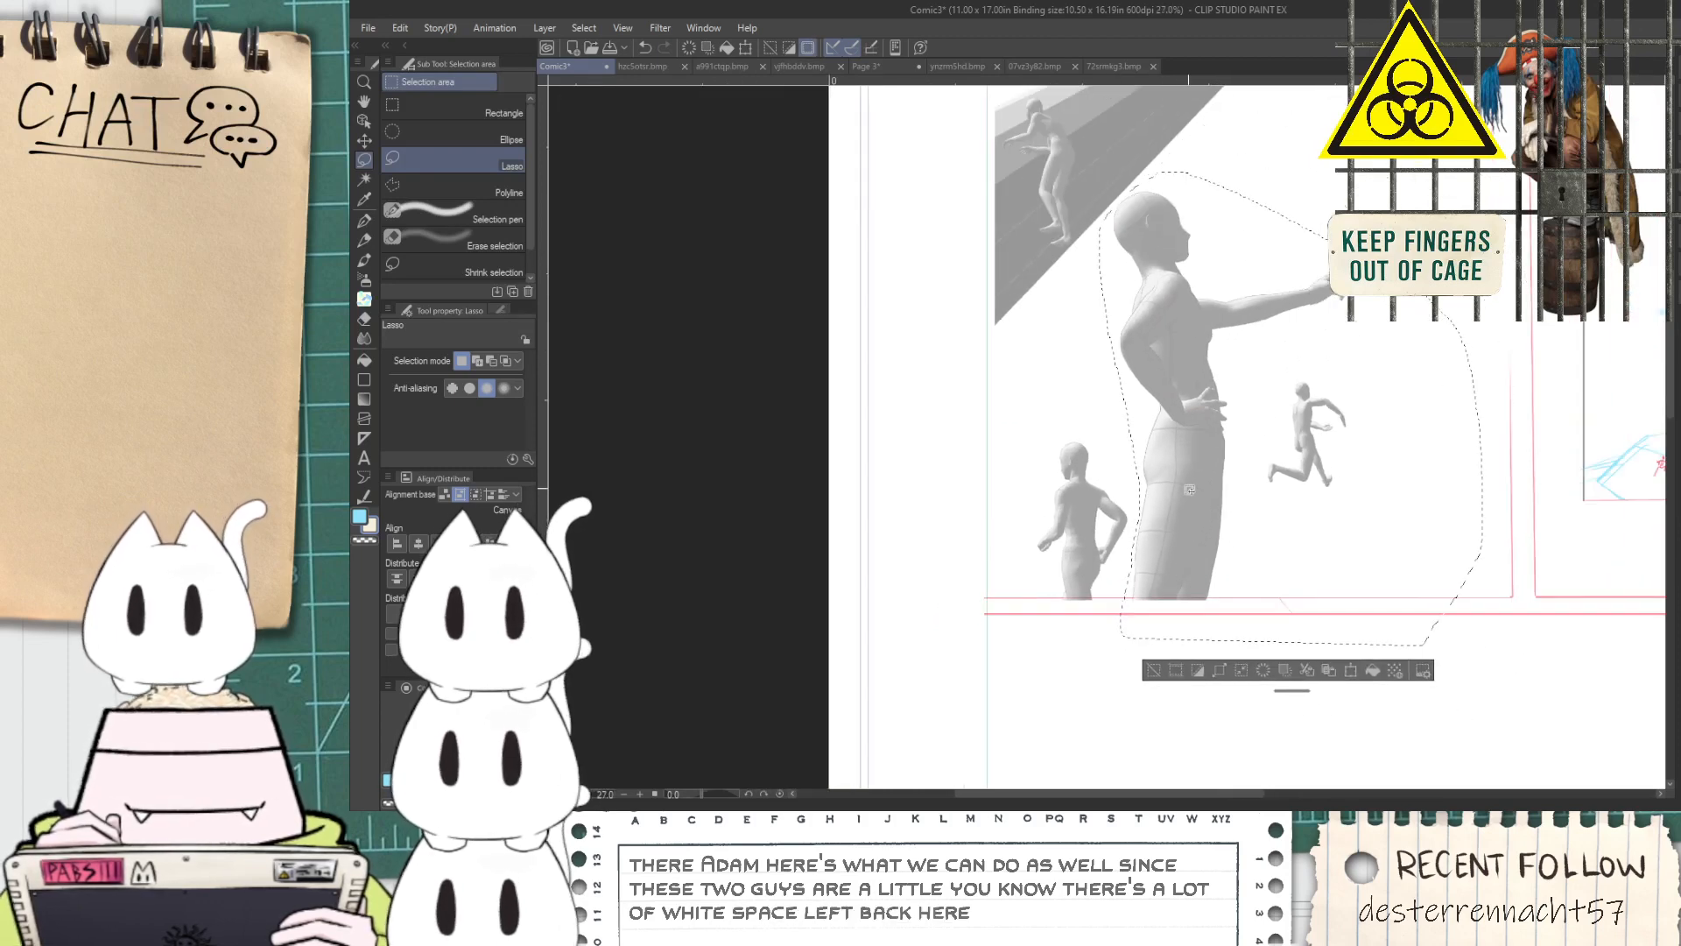
pyautogui.press('k')
pyautogui.moveTo(1199, 494); pyautogui.dragTo(1260, 494)
pyautogui.scroll(-4, 1260, 493)
pyautogui.moveTo(1266, 380); pyautogui.dragTo(1273, 382)
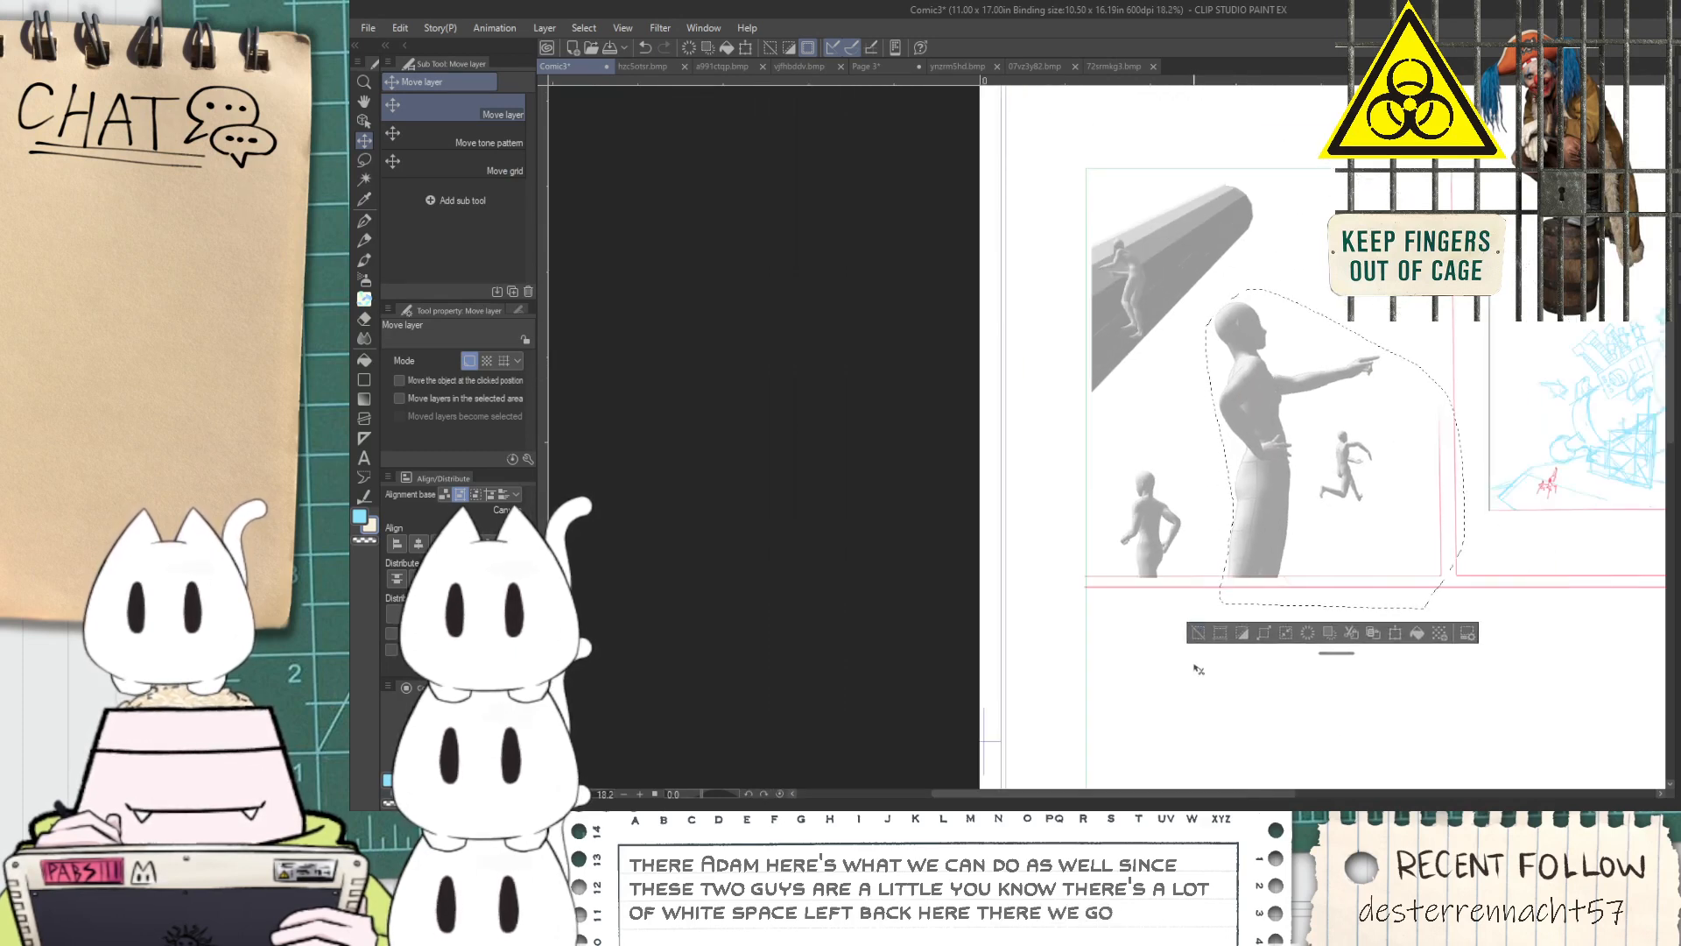
pyautogui.click(1198, 633)
pyautogui.scroll(1, 1209, 631)
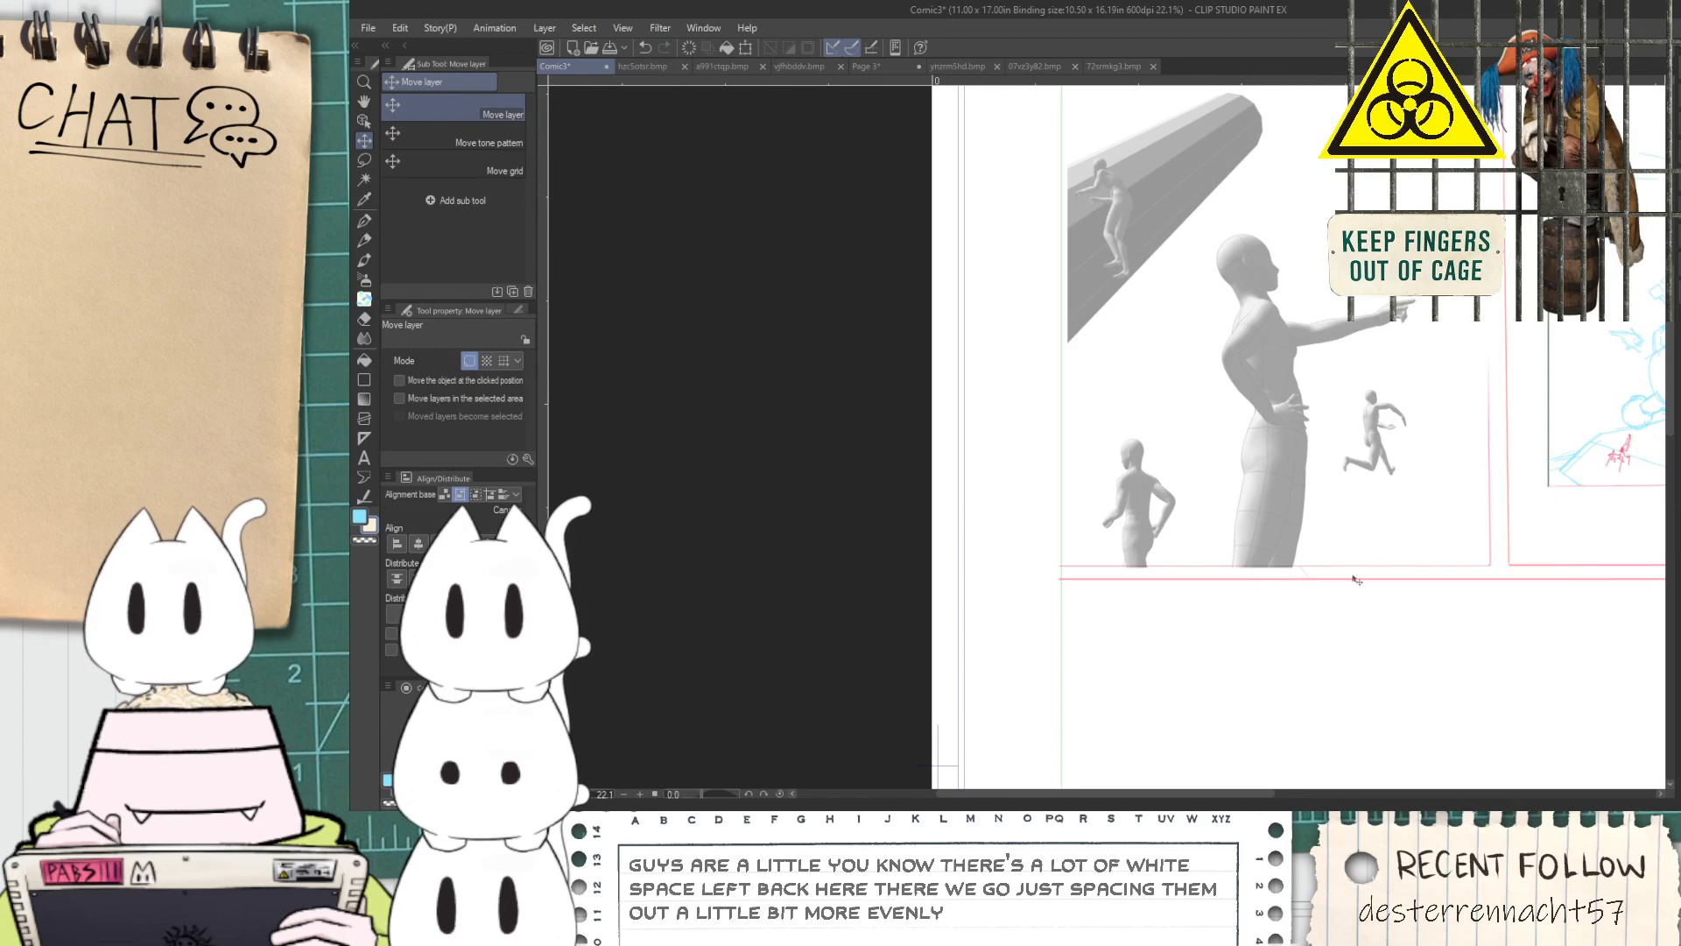
# Pick the pink of the panel border lines as the drawing colour
pyautogui.press('space')
pyautogui.moveTo(1394, 556); pyautogui.dragTo(1243, 610)
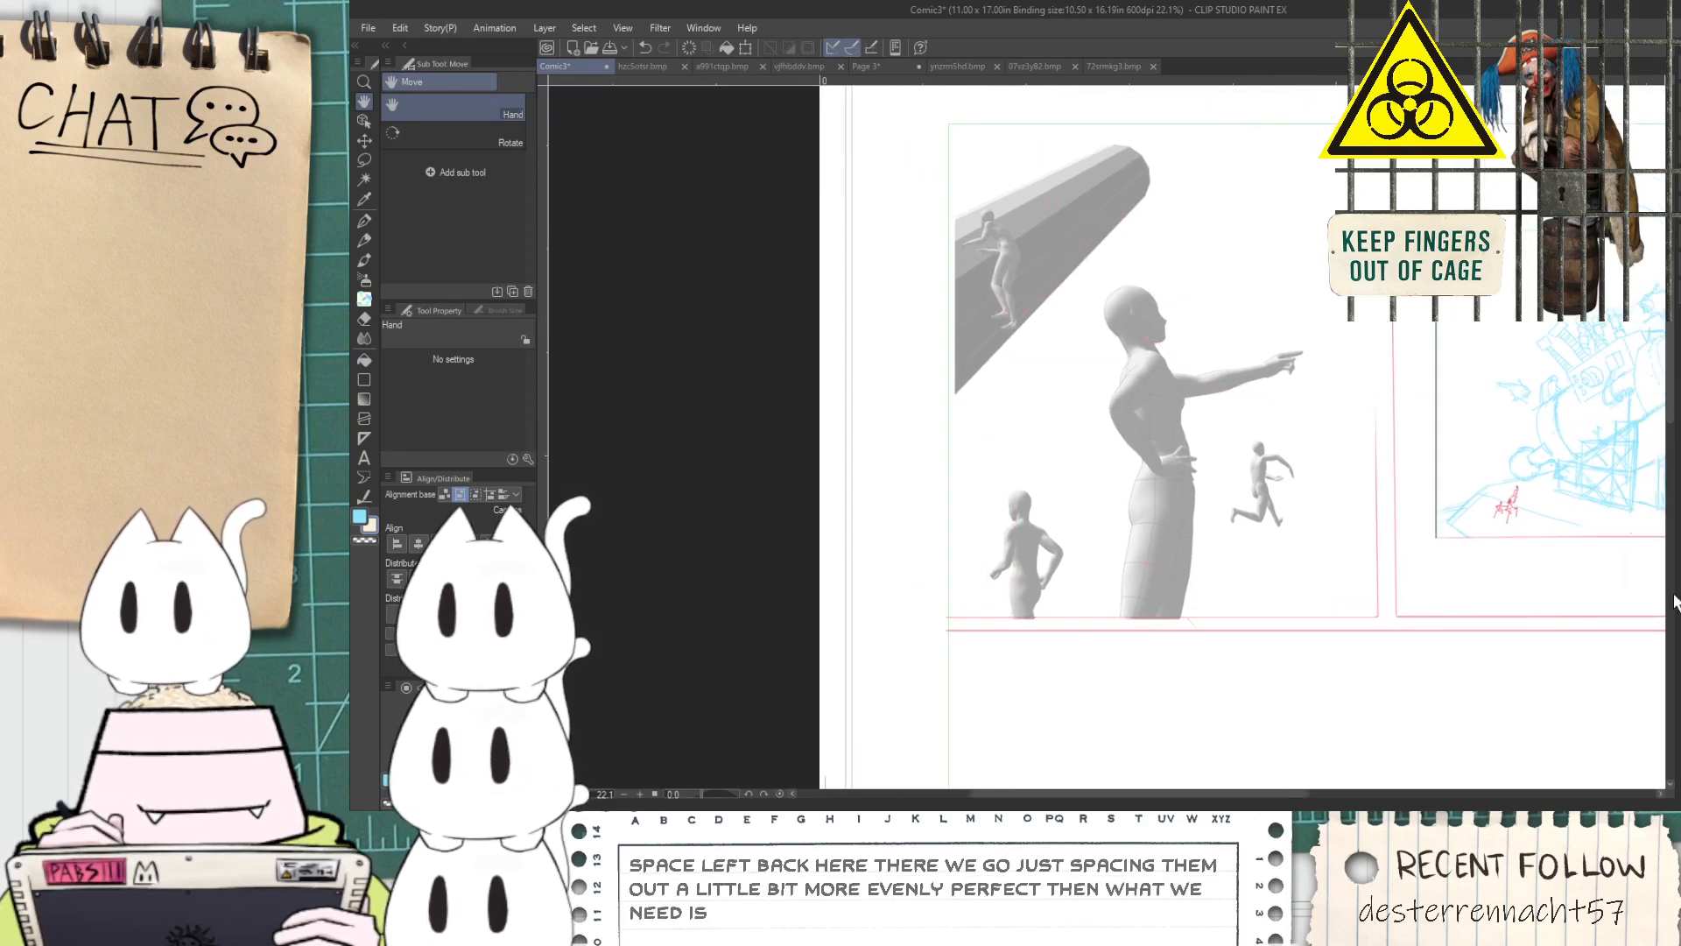
pyautogui.scroll(3, 1029, 571)
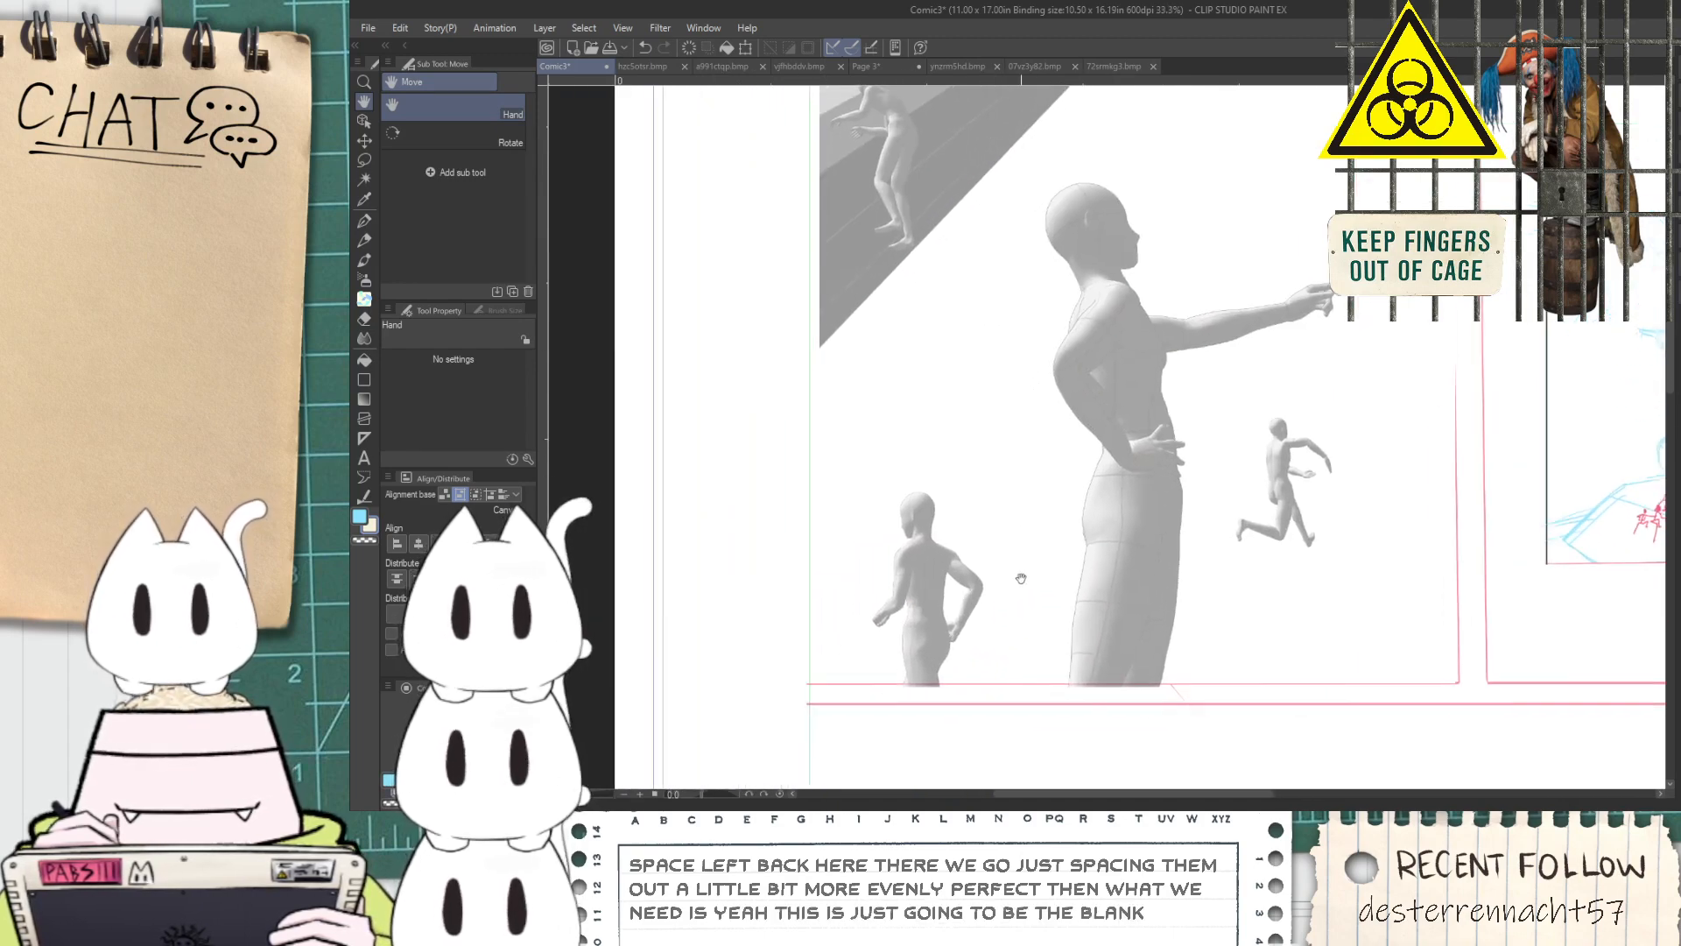
pyautogui.scroll(4, 876, 529)
pyautogui.scroll(-6, 778, 479)
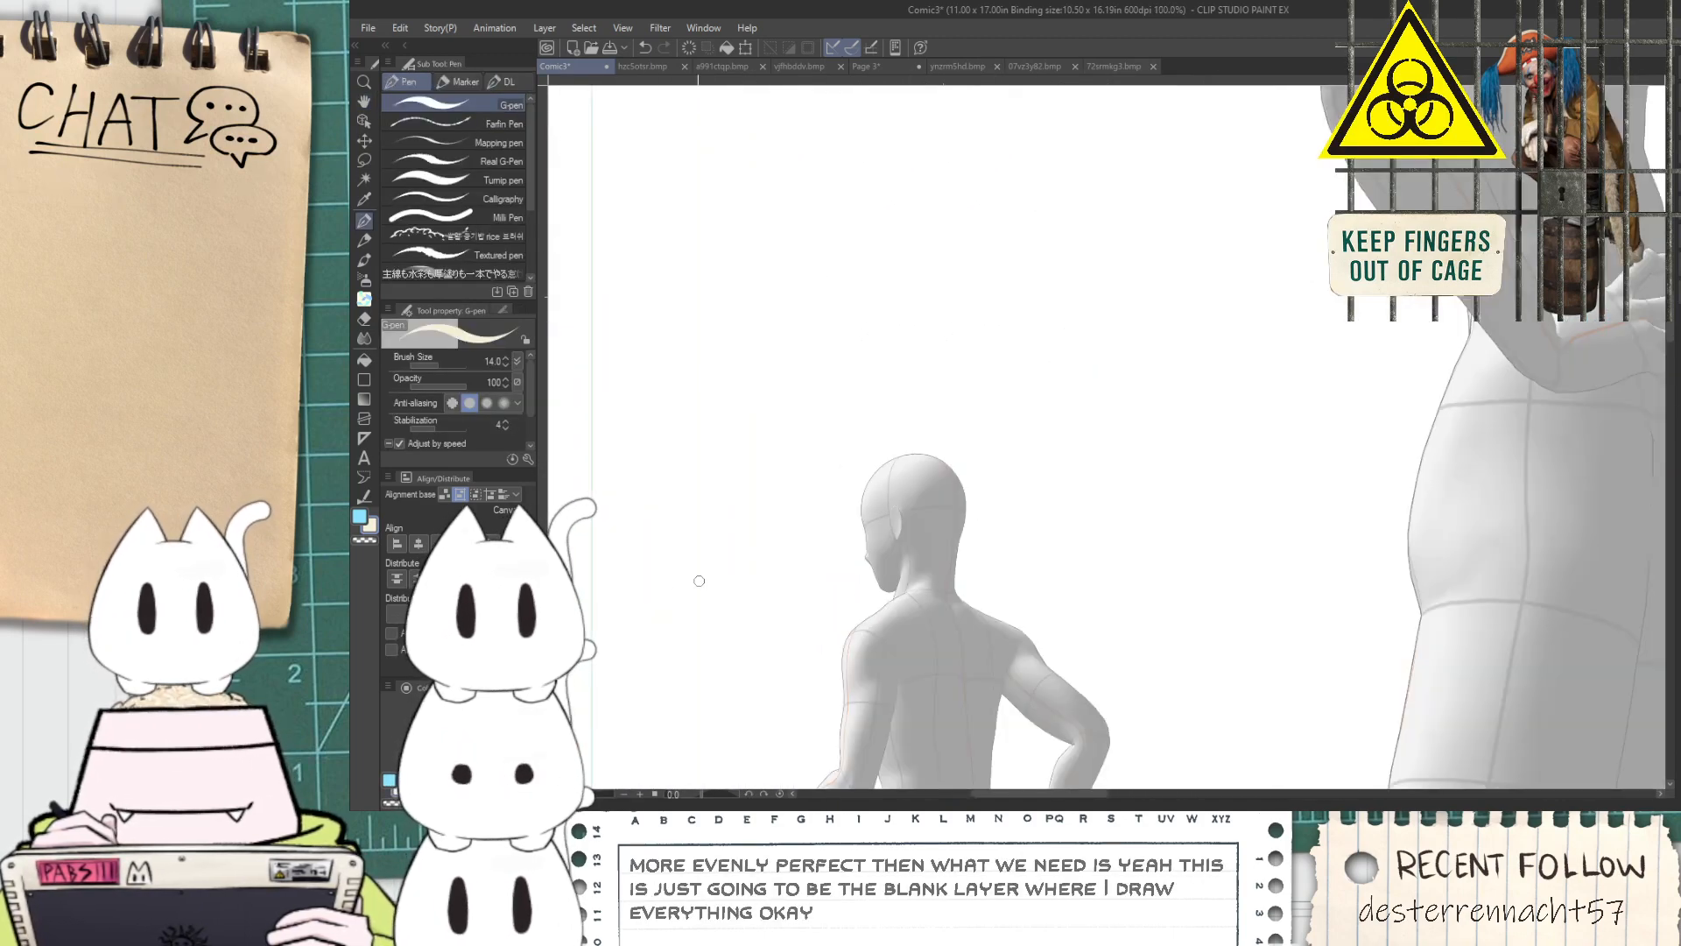
pyautogui.scroll(8, 1072, 560)
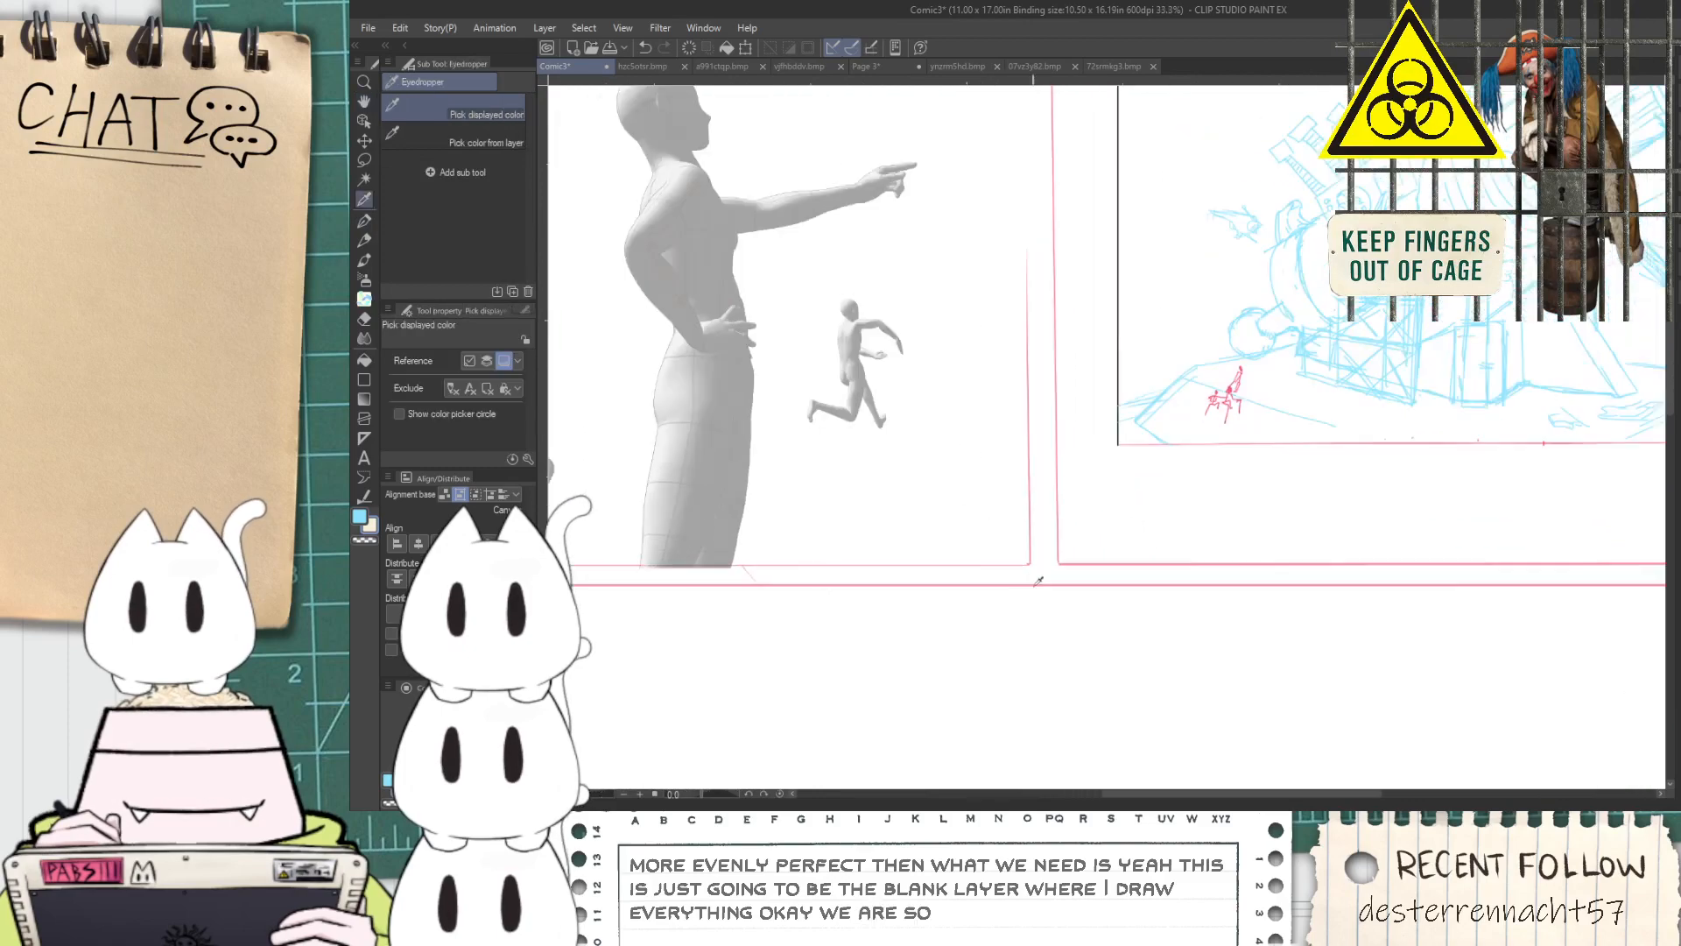
pyautogui.scroll(-7, 1133, 467)
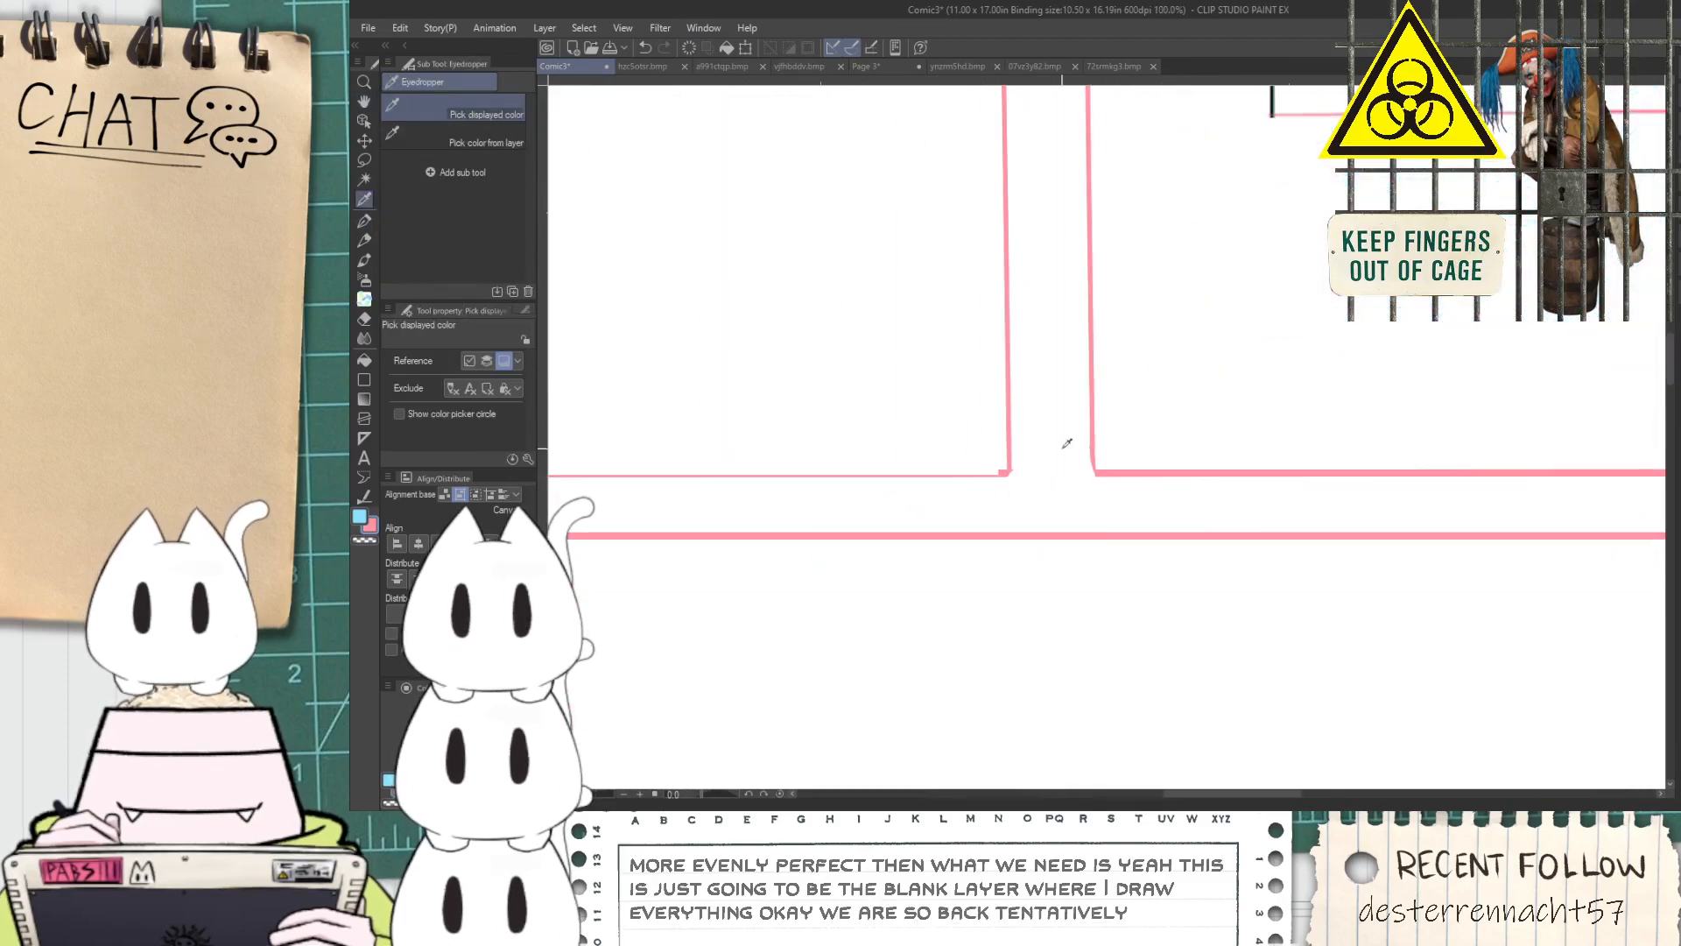
pyautogui.moveTo(961, 458); pyautogui.dragTo(1063, 544)
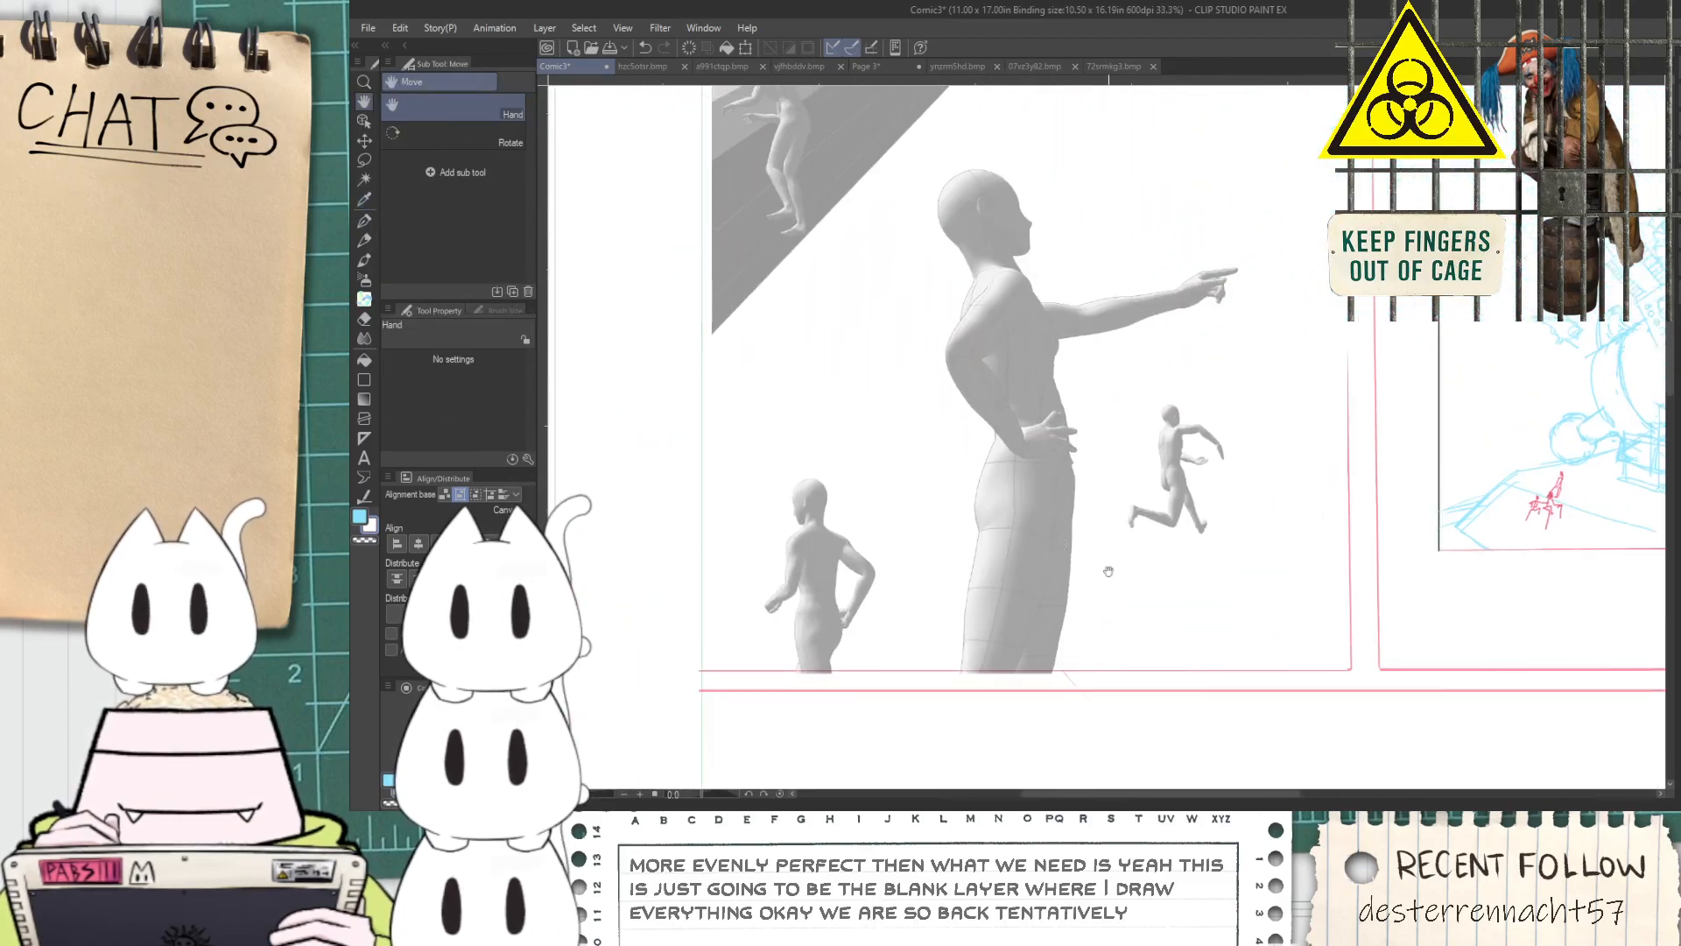
pyautogui.scroll(4, 1299, 460)
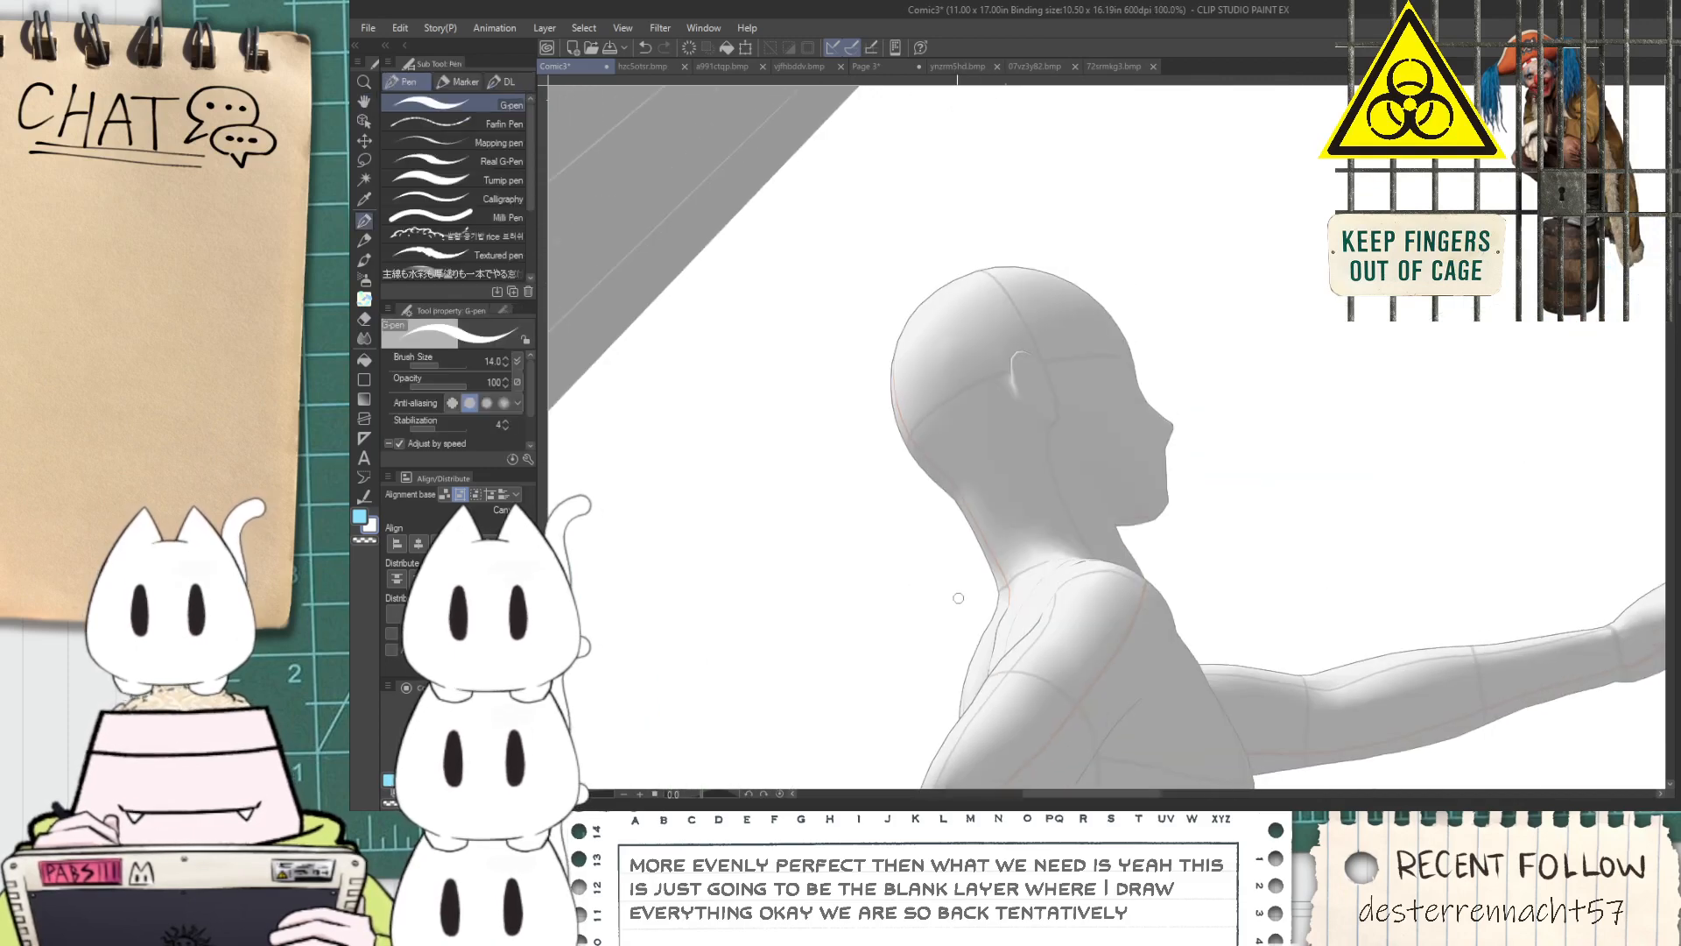
pyautogui.scroll(-4, 931, 538)
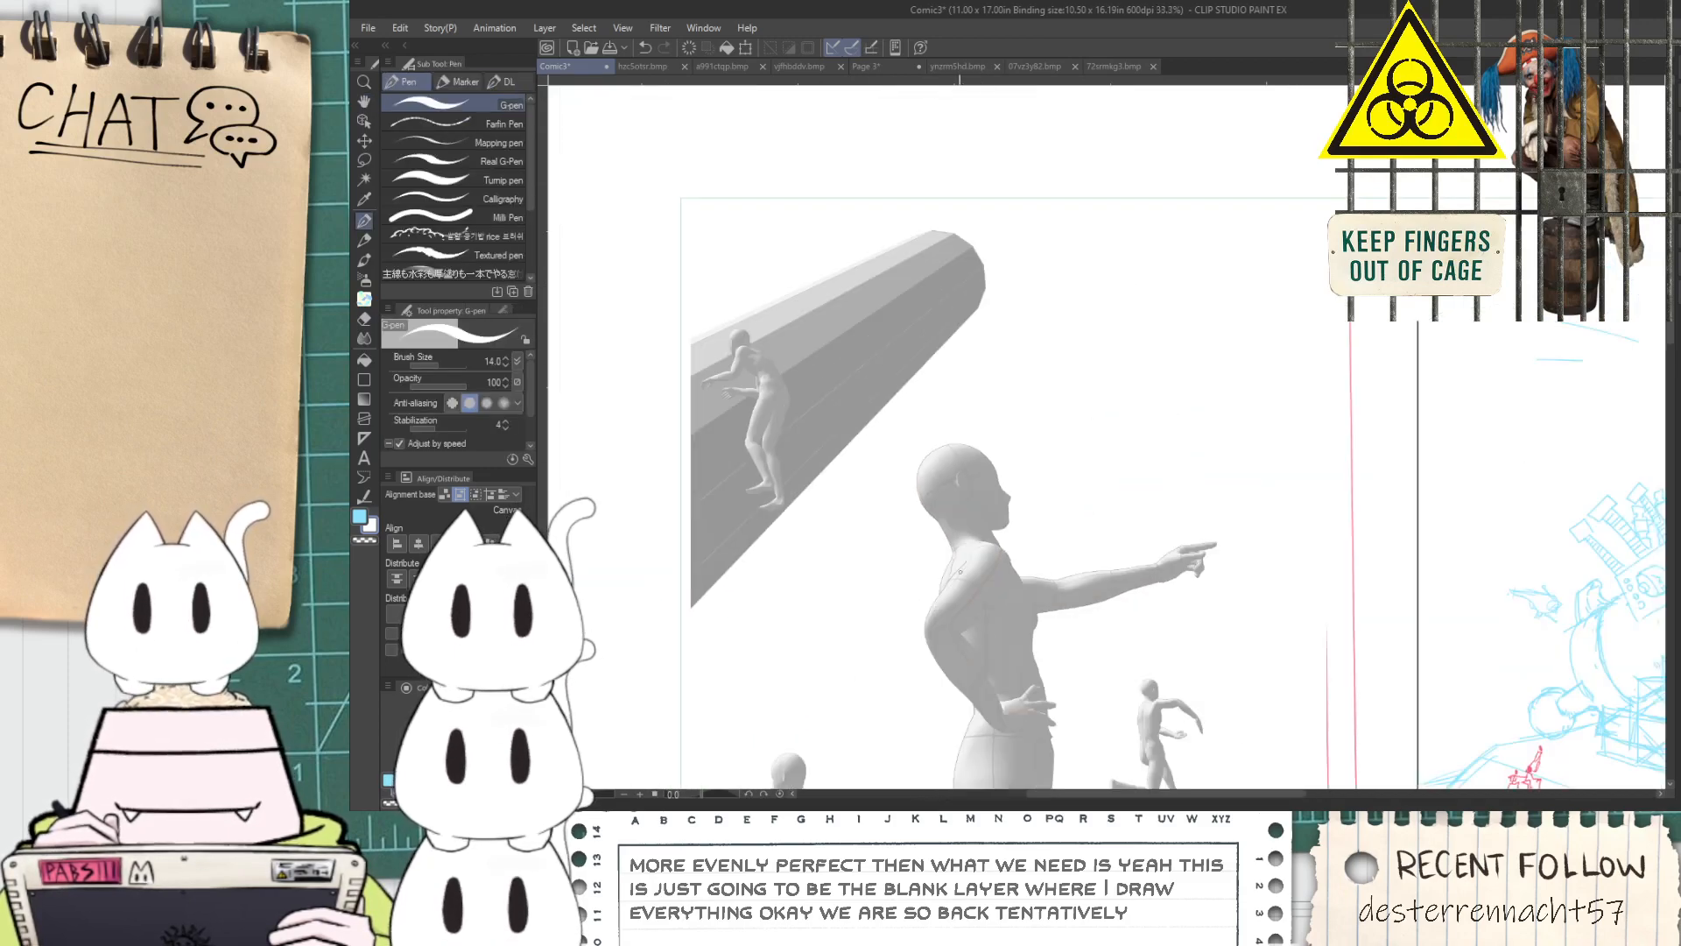
pyautogui.scroll(1, 1124, 709)
pyautogui.moveTo(1123, 709); pyautogui.dragTo(927, 371)
pyautogui.scroll(1, 1179, 625)
pyautogui.moveTo(1179, 624); pyautogui.dragTo(1026, 665)
pyautogui.scroll(6, 1029, 584)
pyautogui.click(1025, 551)
pyautogui.scroll(-7, 1023, 550)
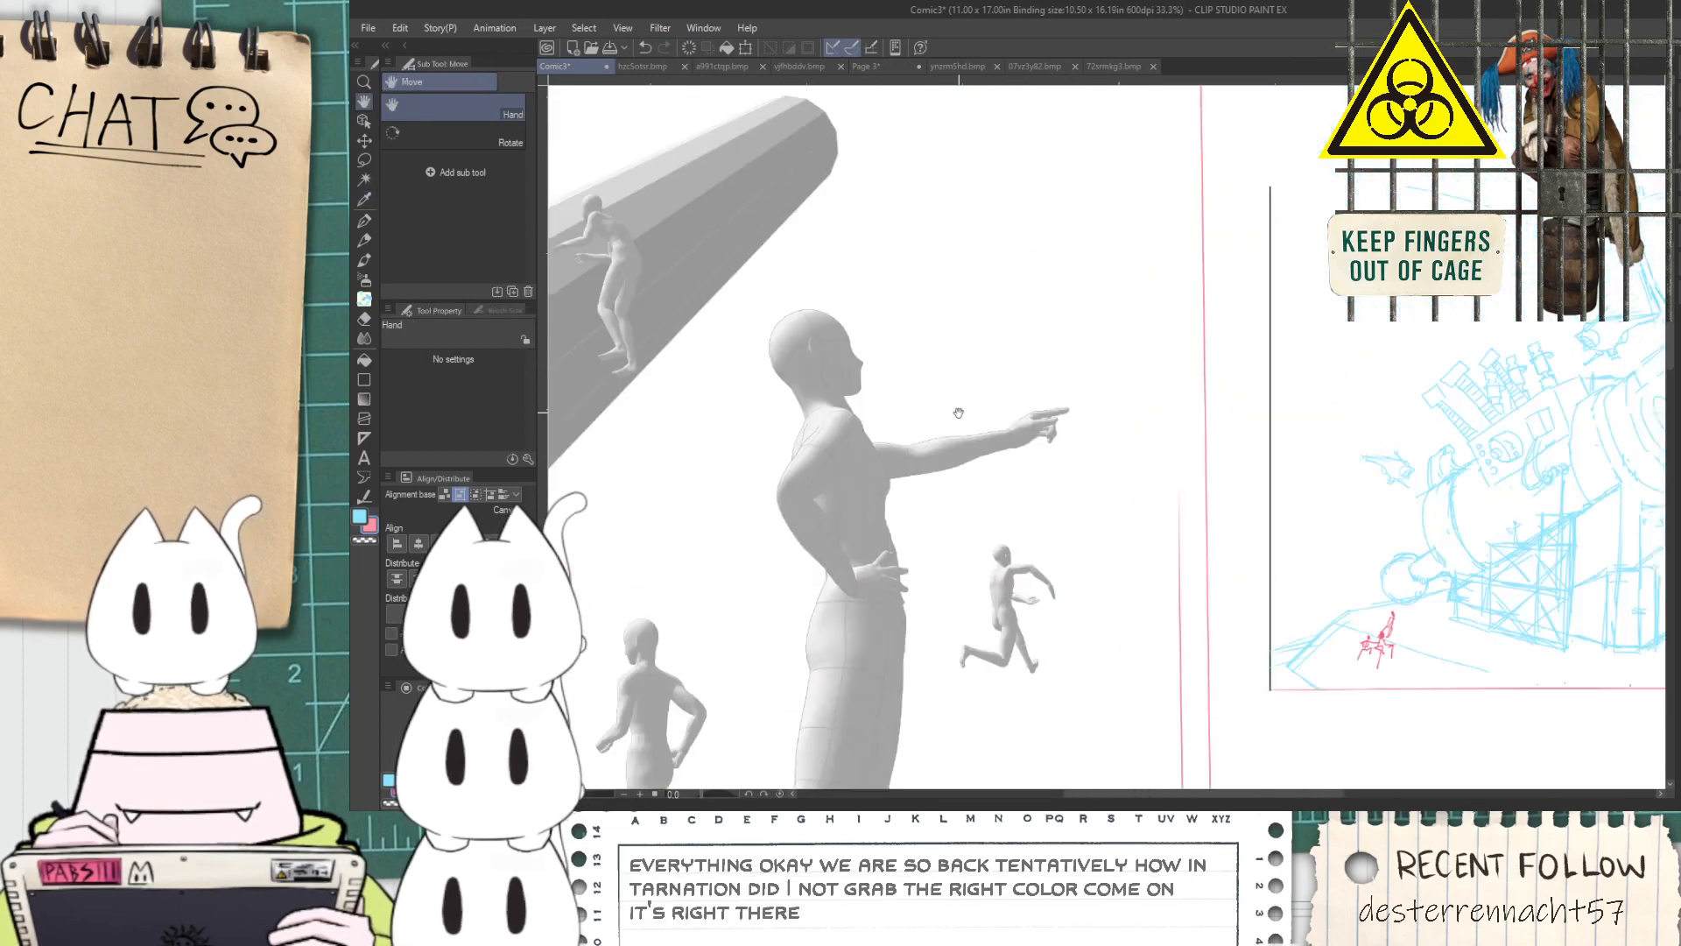
# Draw a helmet's slanted back edge and curved top around the pointing figure's head with the G-pen, retrying the top curve
pyautogui.scroll(3, 935, 441)
pyautogui.press('p')
pyautogui.moveTo(790, 344); pyautogui.dragTo(950, 627)
pyautogui.moveTo(793, 348); pyautogui.dragTo(1164, 232)
pyautogui.hotkey('ctrl', 'z')
pyautogui.moveTo(795, 351); pyautogui.dragTo(1241, 236)
pyautogui.hotkey('ctrl', 'z')
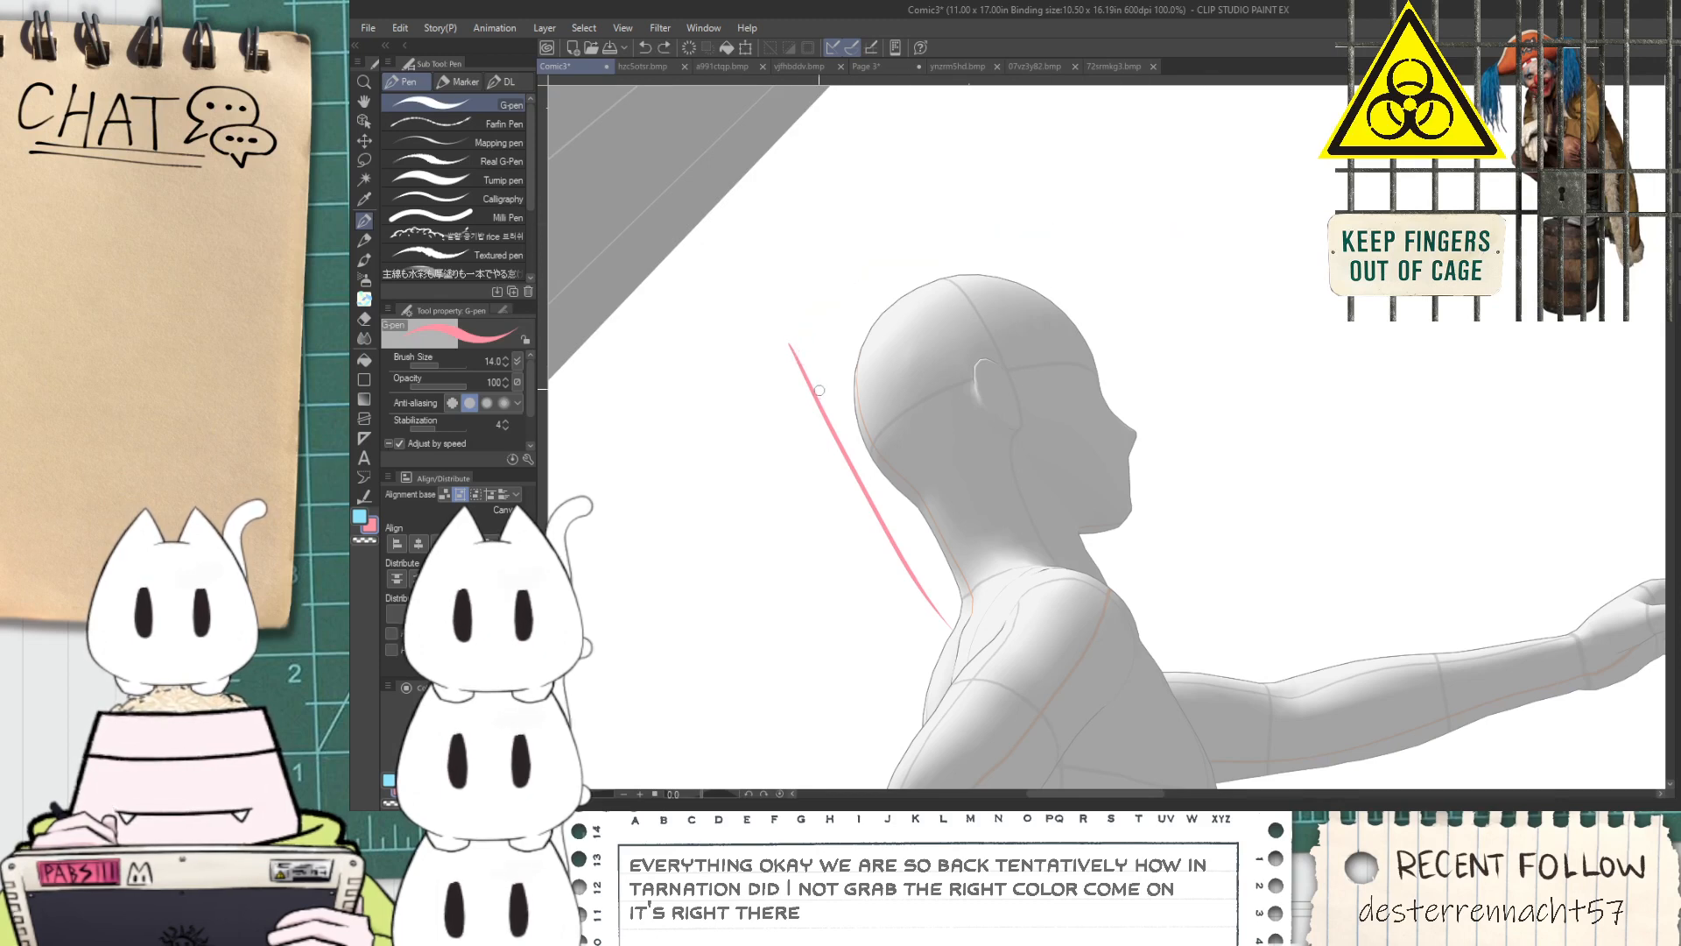
pyautogui.moveTo(801, 368)
pyautogui.mouseDown()
pyautogui.moveTo(810, 334)
pyautogui.moveTo(1205, 279)
pyautogui.mouseUp()
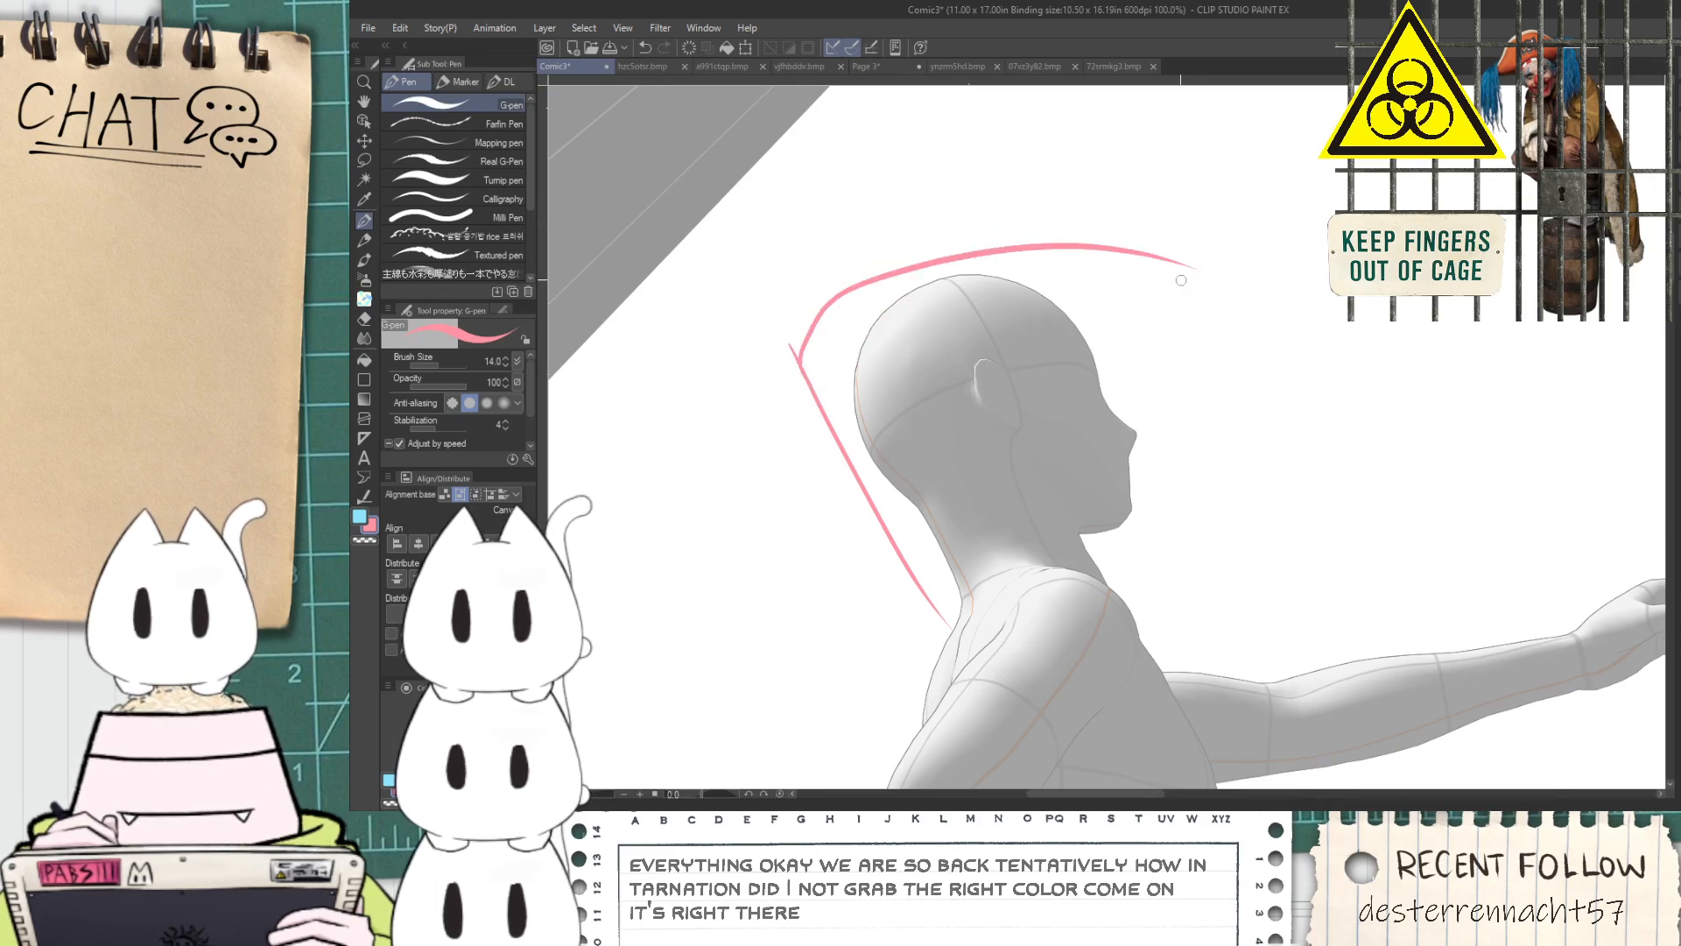
pyautogui.hotkey('ctrl', 'z')
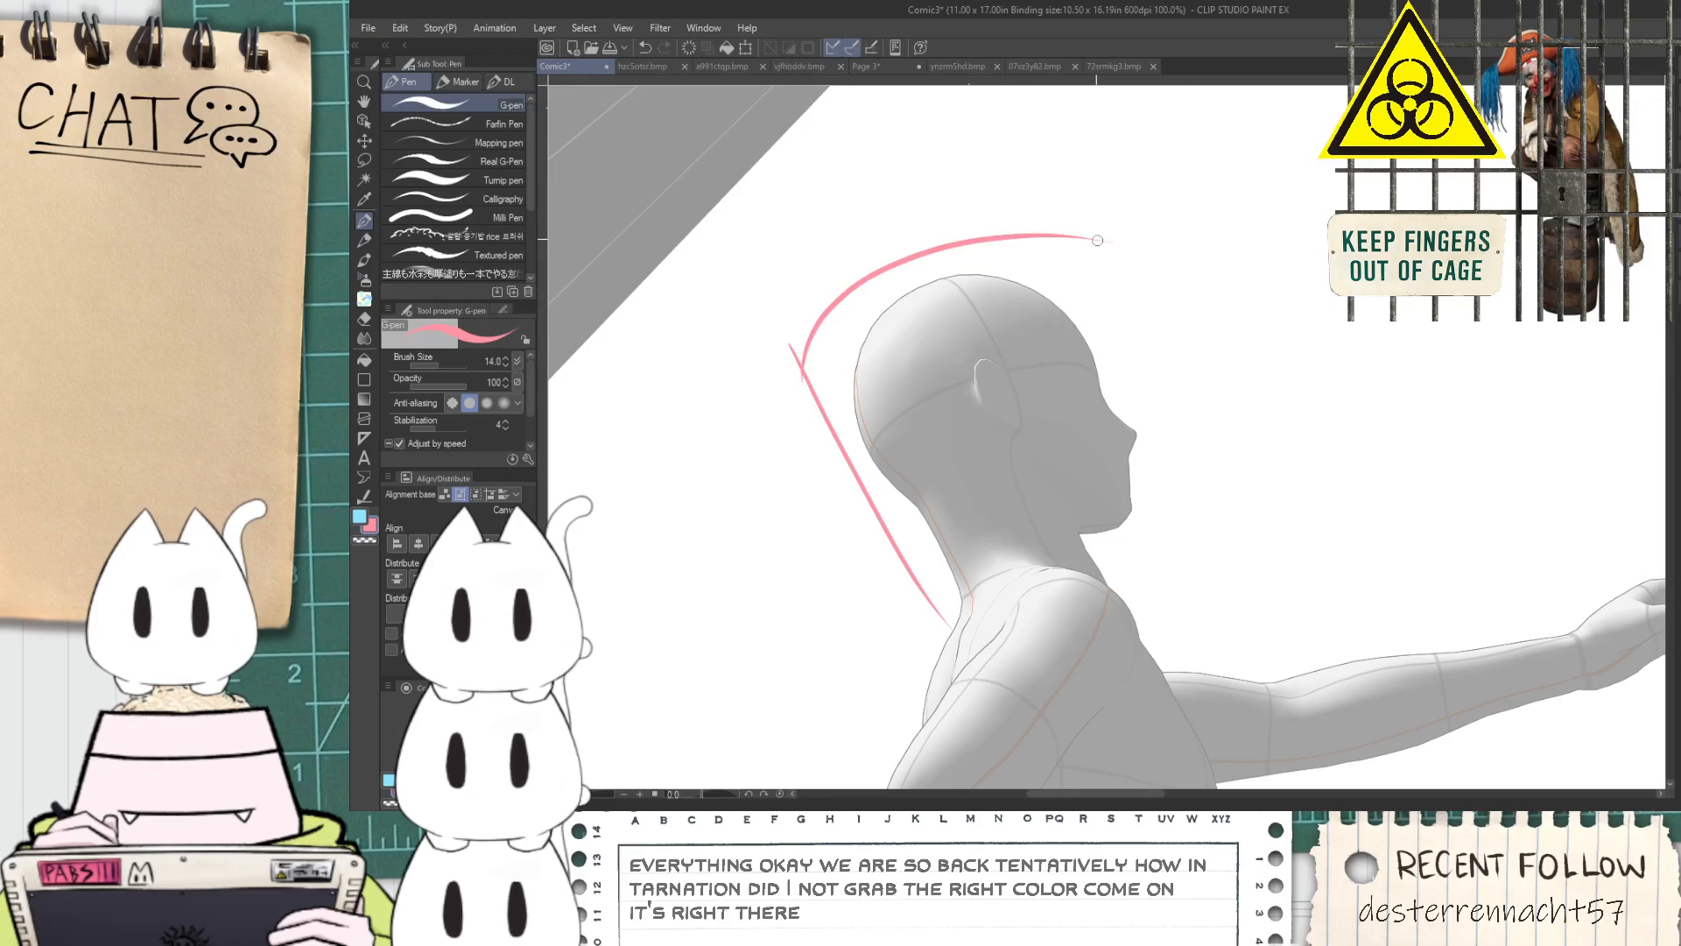
pyautogui.scroll(1, 1084, 355)
pyautogui.hotkey('ctrl', 'z')
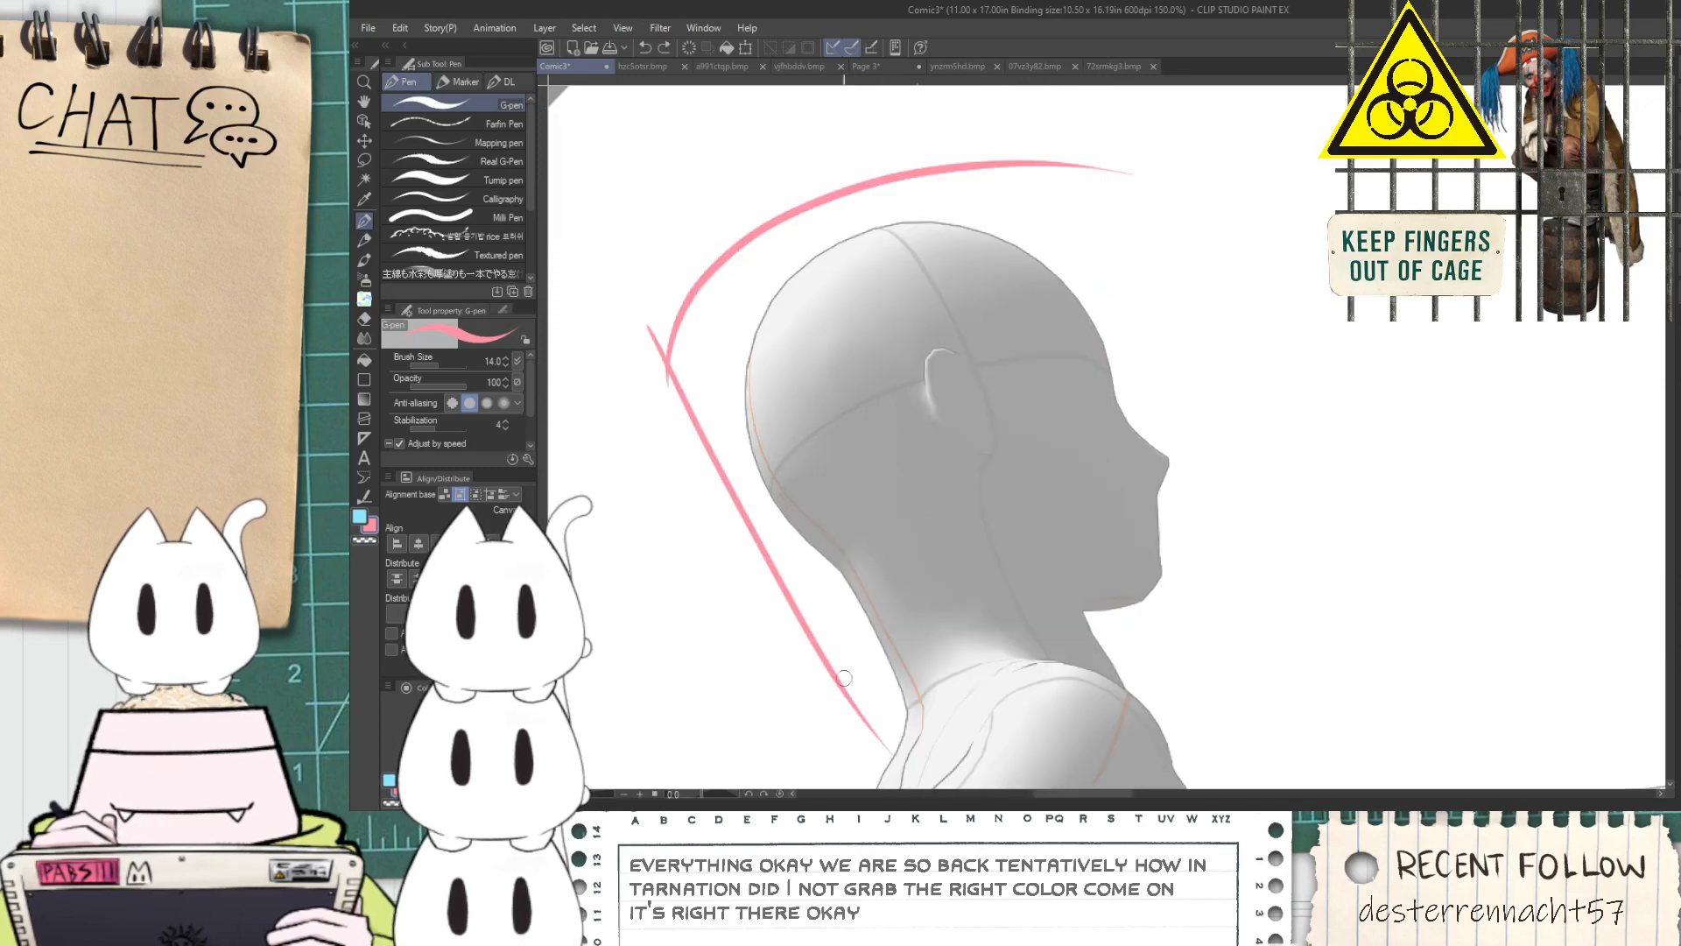
pyautogui.moveTo(821, 671); pyautogui.dragTo(1326, 611)
pyautogui.hotkey('ctrl', 'z')
pyautogui.moveTo(829, 688); pyautogui.dragTo(1259, 628)
pyautogui.hotkey('ctrl', 'z')
pyautogui.moveTo(849, 697); pyautogui.dragTo(1280, 611)
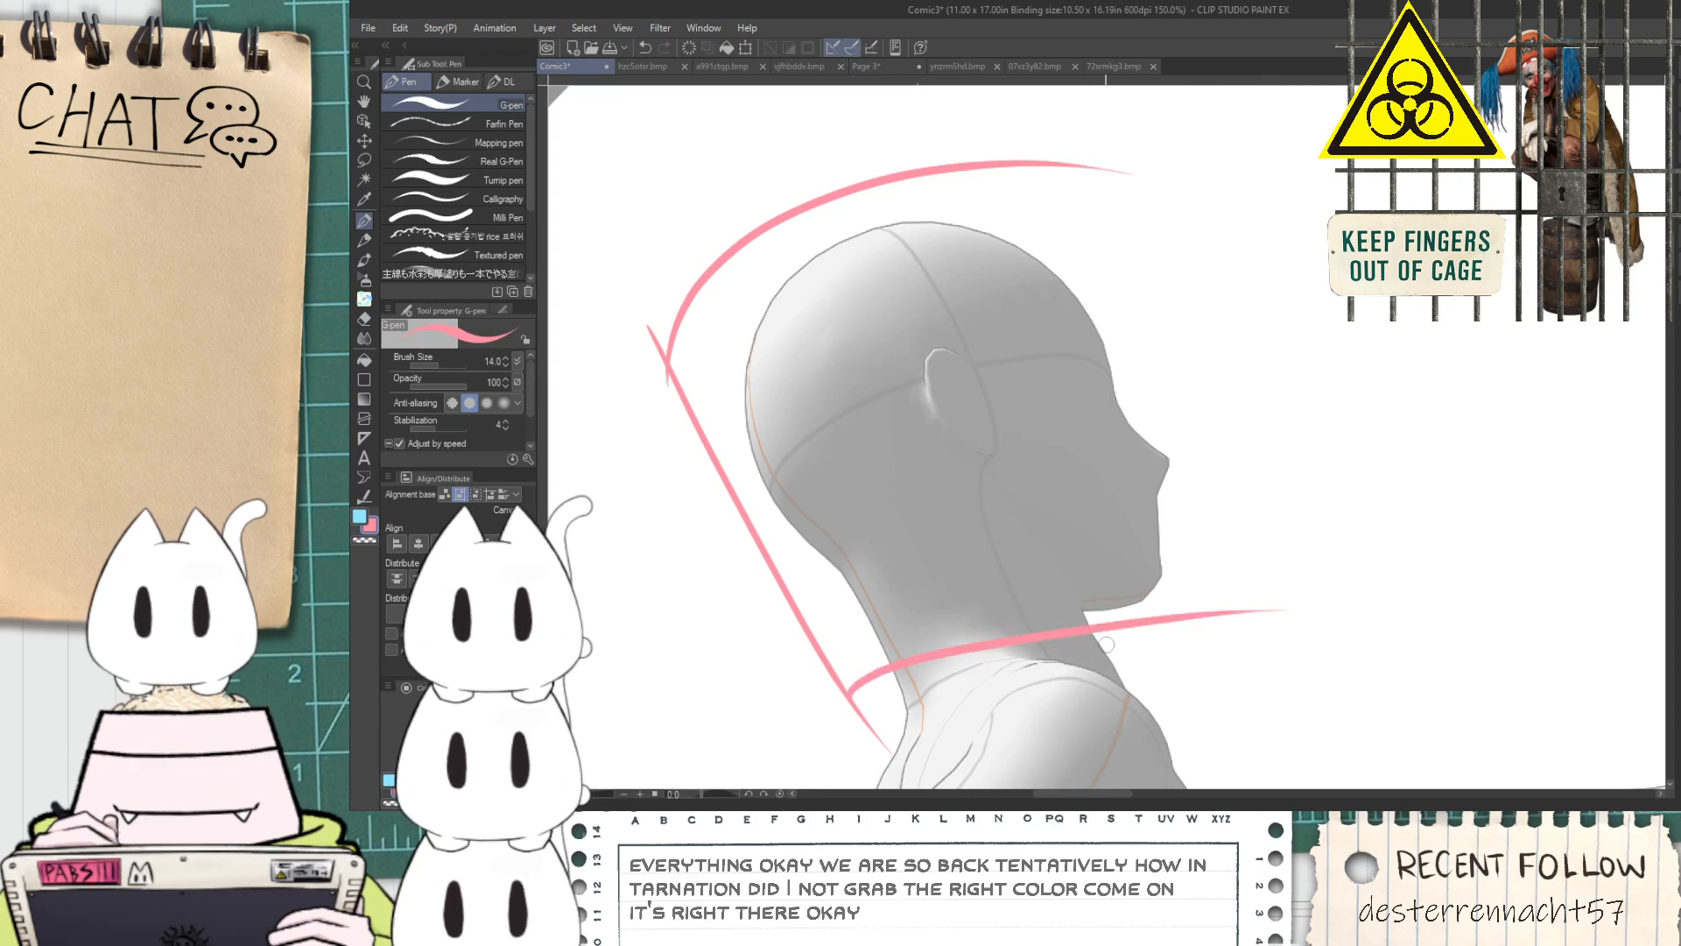
# Draw the helmet's diagonal lower front line and a vertical front edge ahead of the face, retrying the vertical stroke
pyautogui.moveTo(1173, 422)
pyautogui.mouseDown()
pyautogui.moveTo(1259, 547)
pyautogui.moveTo(1285, 545)
pyautogui.moveTo(1315, 617)
pyautogui.moveTo(1369, 626)
pyautogui.mouseUp()
pyautogui.hotkey('ctrl', 'z')
pyautogui.hotkey('ctrl', 'z')
pyautogui.hotkey('ctrl', 'z')
pyautogui.moveTo(1195, 449); pyautogui.dragTo(1209, 194)
pyautogui.hotkey('ctrl', 'z')
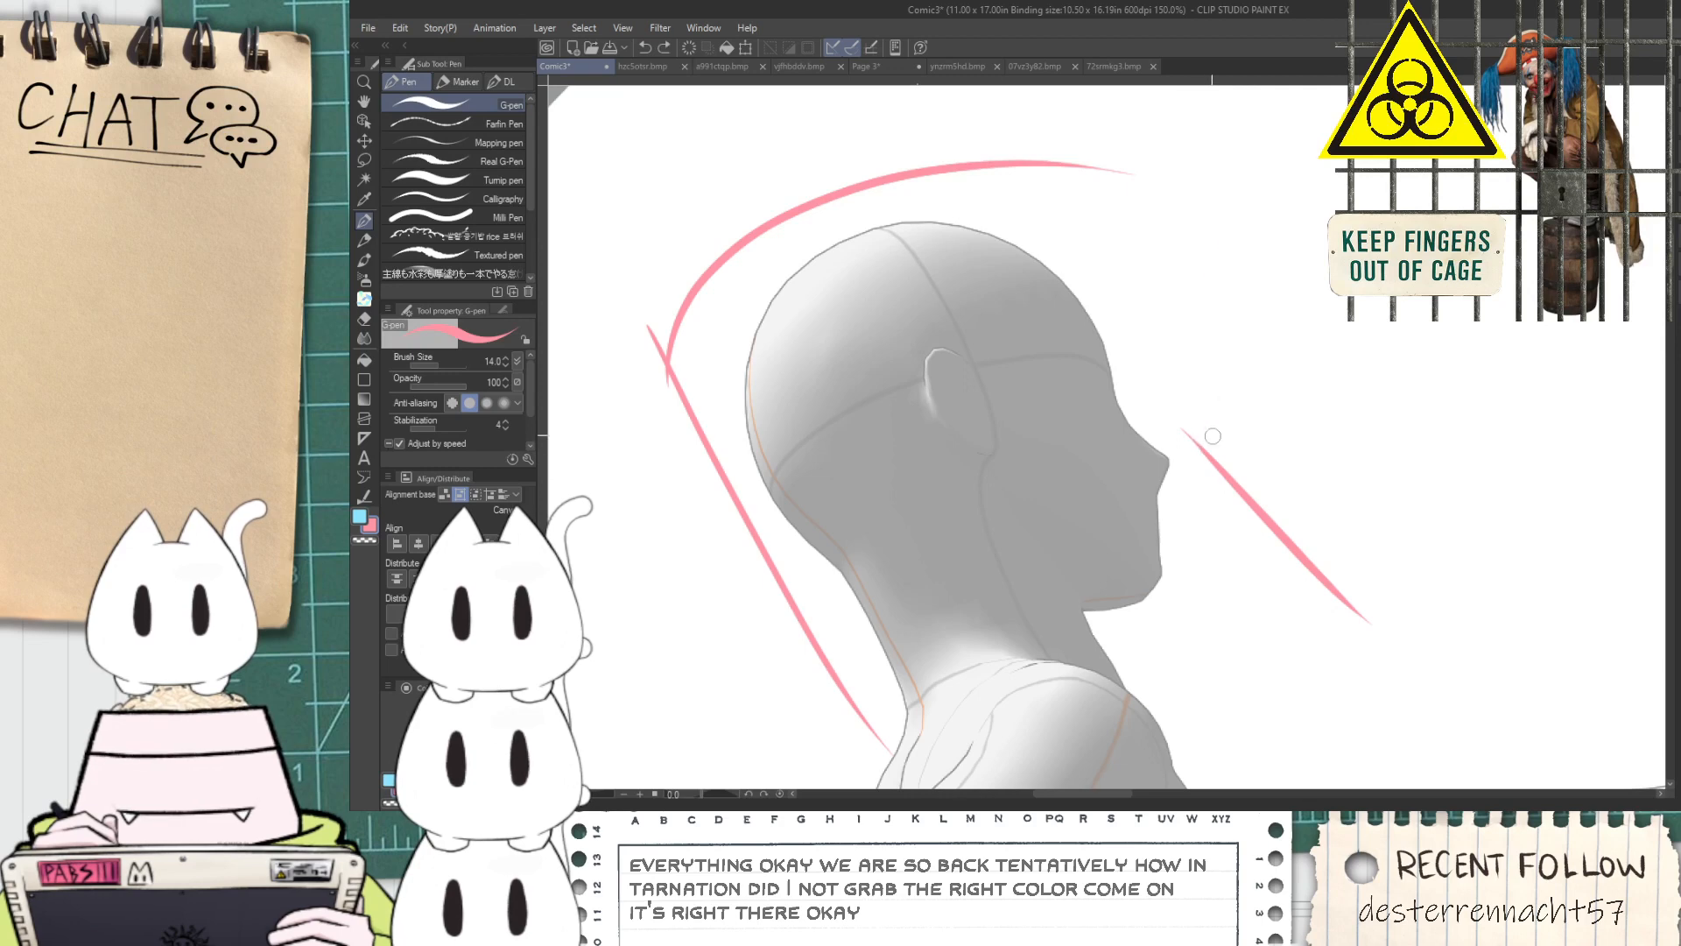
pyautogui.moveTo(1204, 459); pyautogui.dragTo(1209, 133)
# Extend the helmet's top curve forward until it meets the vertical front edge
pyautogui.hotkey('ctrl', 'z')
pyautogui.moveTo(1208, 477); pyautogui.dragTo(1218, 129)
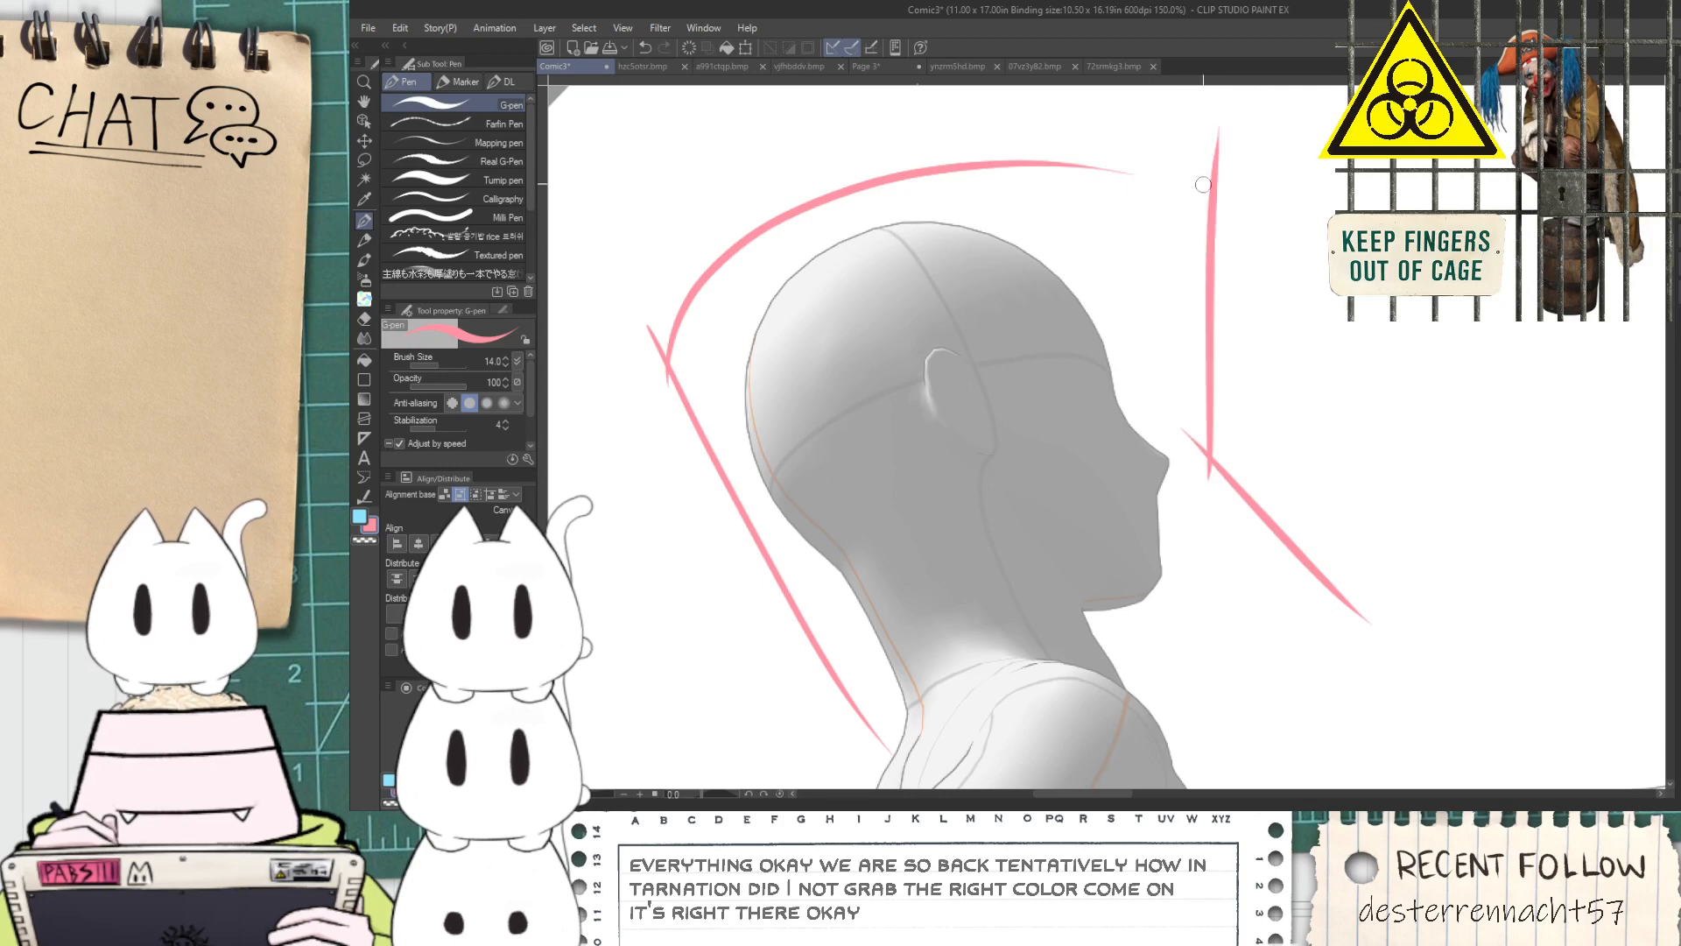
pyautogui.moveTo(1013, 165); pyautogui.dragTo(1256, 231)
pyautogui.hotkey('ctrl', 'z')
pyautogui.scroll(3, 1041, 158)
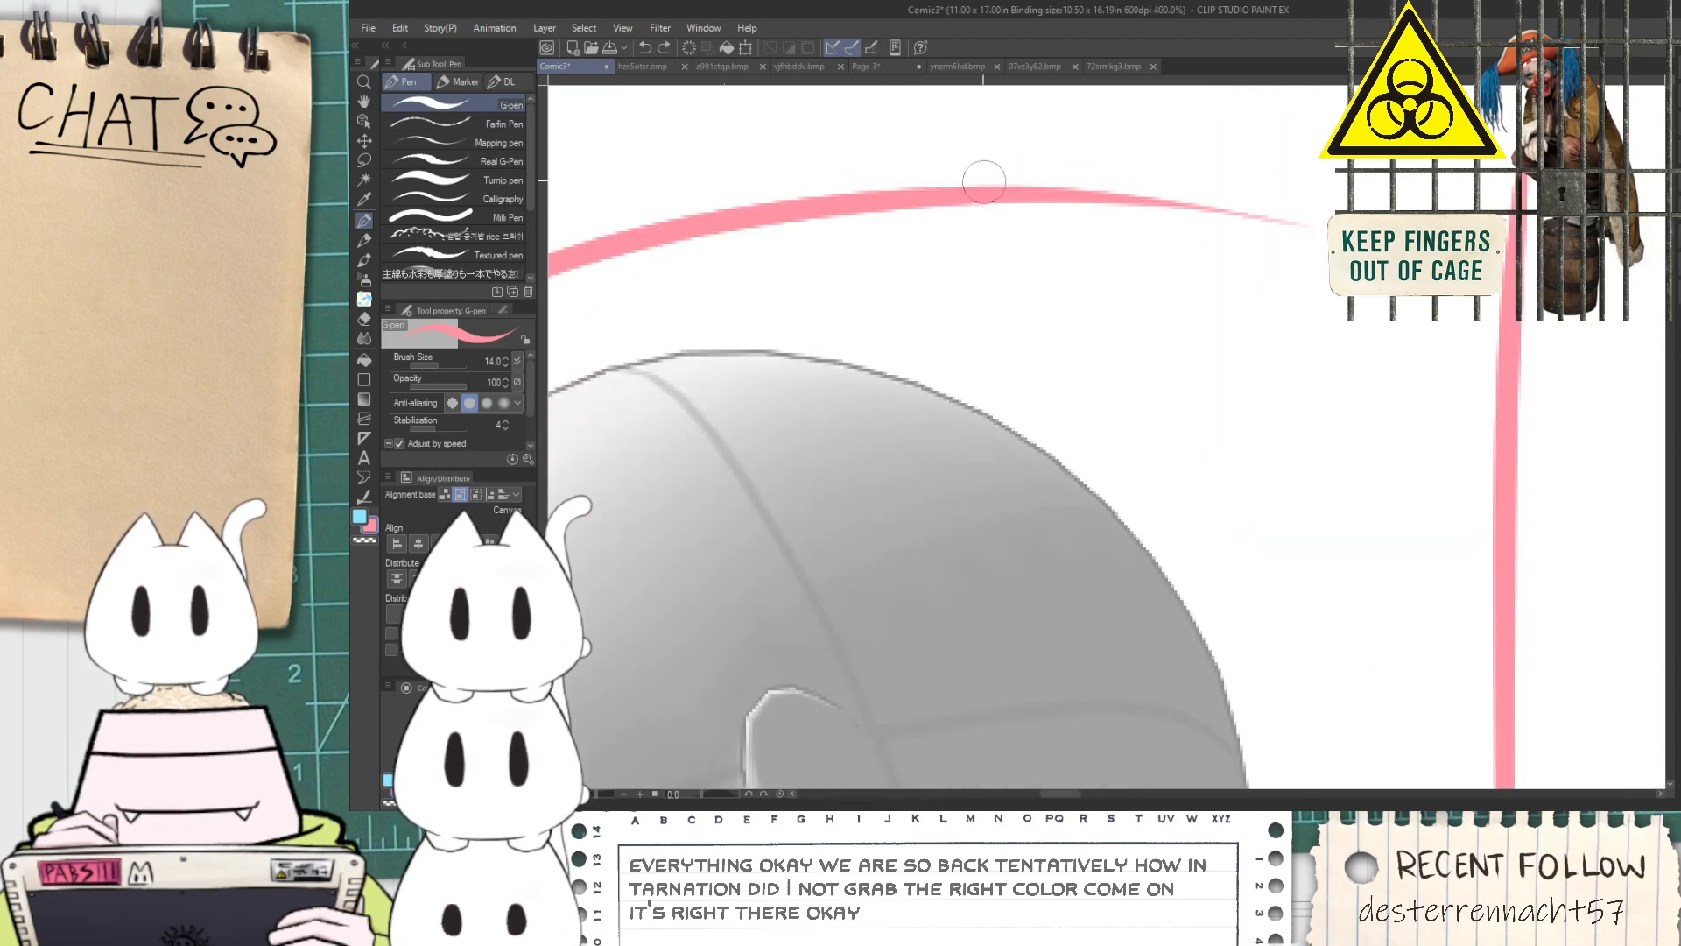
pyautogui.moveTo(982, 178)
pyautogui.mouseDown()
pyautogui.moveTo(1148, 181)
pyautogui.moveTo(1564, 333)
pyautogui.mouseUp()
pyautogui.scroll(-2, 1323, 240)
pyautogui.scroll(-1, 1029, 192)
# Erase the overshooting line ends at the helmet's back and top front corners with the Hard eraser
pyautogui.press('e')
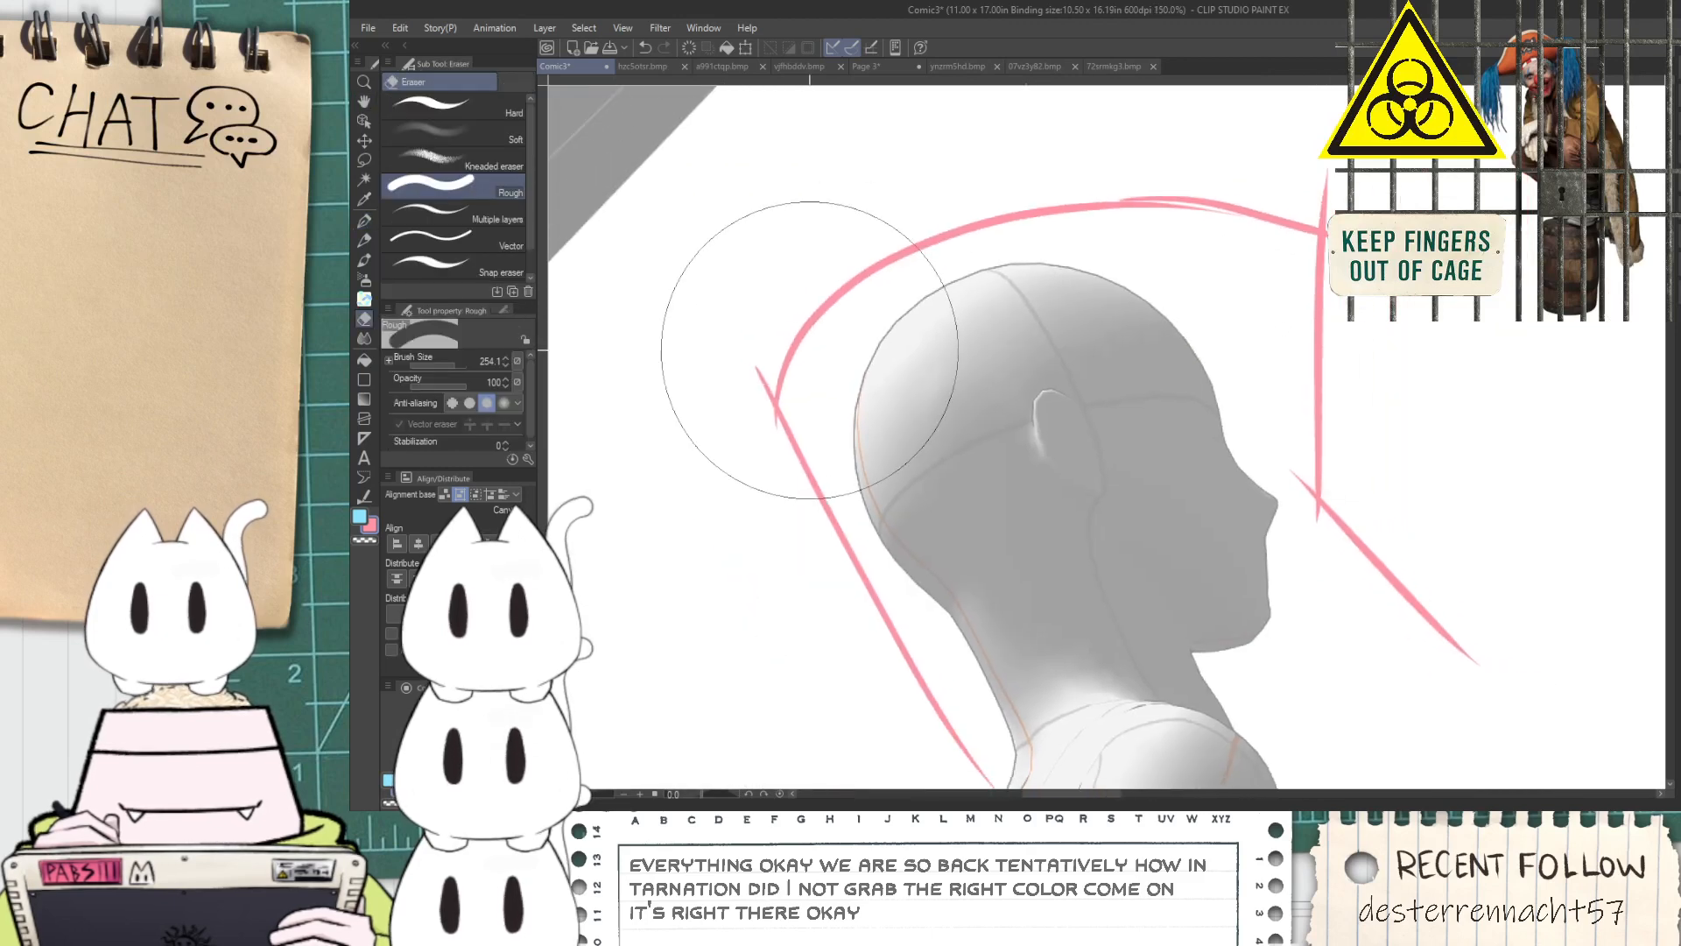
pyautogui.click(431, 112)
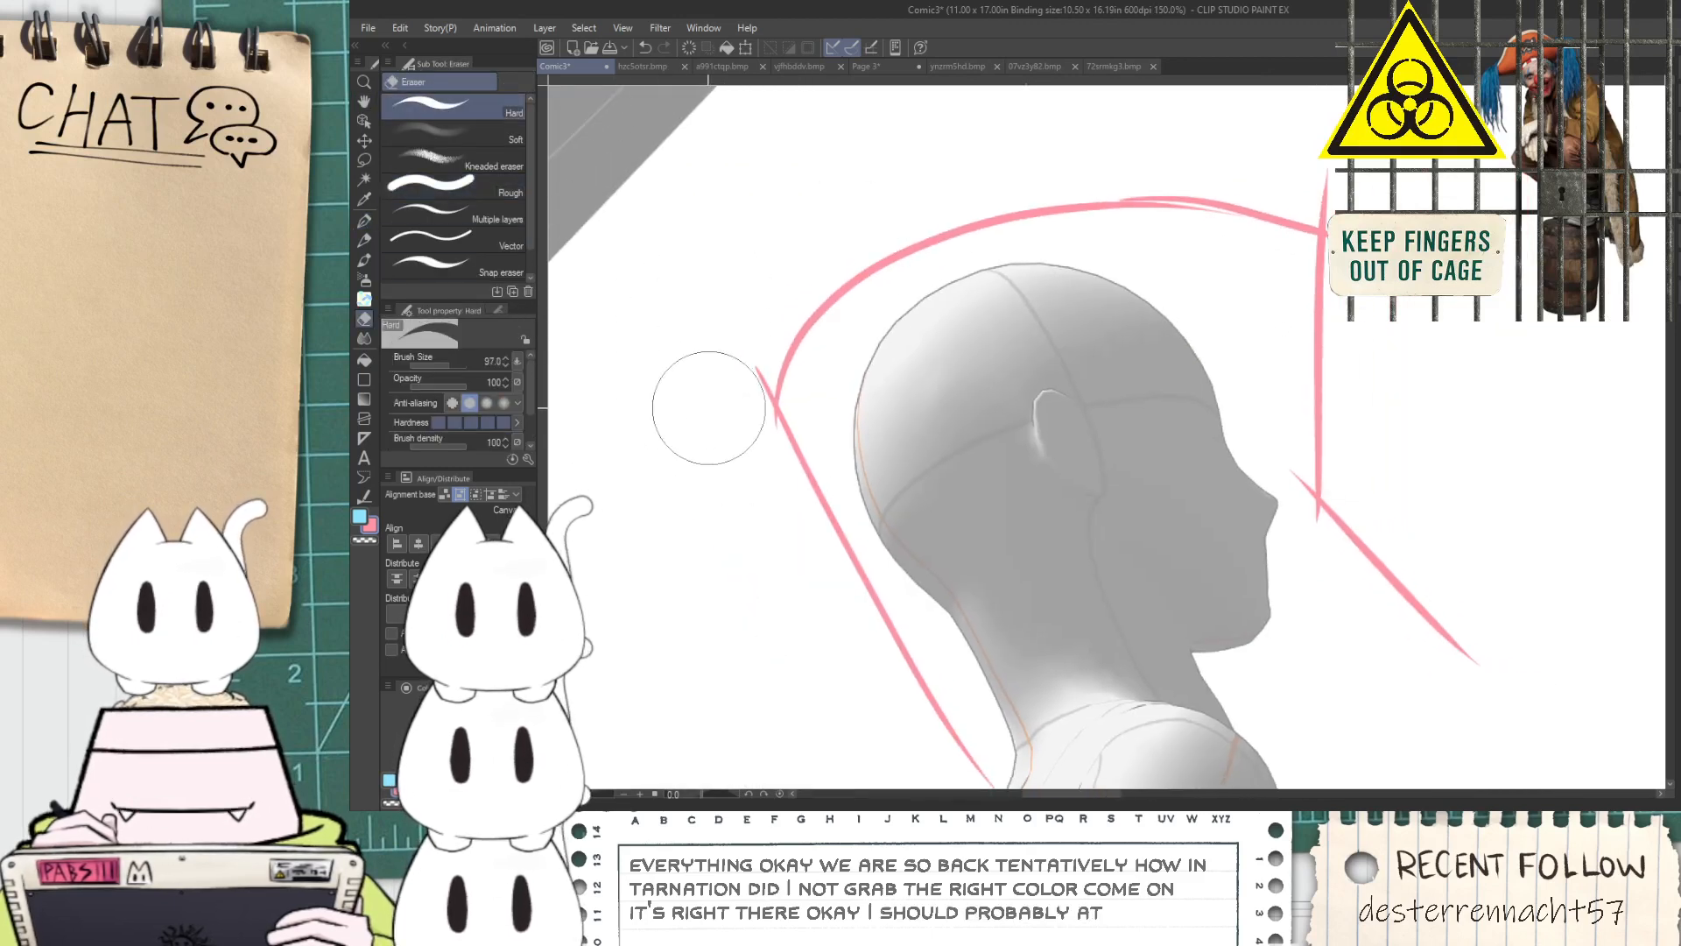
pyautogui.moveTo(724, 388); pyautogui.dragTo(723, 415)
pyautogui.moveTo(1333, 186)
pyautogui.mouseDown()
pyautogui.moveTo(1324, 164)
pyautogui.moveTo(1338, 173)
pyautogui.mouseUp()
pyautogui.hotkey('ctrl', 'z')
# Draw the helmet's bottom edge as a rising curve from the back of the neck toward the front line
pyautogui.press('space')
pyautogui.moveTo(1247, 326); pyautogui.dragTo(1127, 241)
pyautogui.press('p')
pyautogui.moveTo(841, 670); pyautogui.dragTo(1132, 574)
pyautogui.hotkey('ctrl', 'z')
pyautogui.moveTo(846, 674); pyautogui.dragTo(1305, 558)
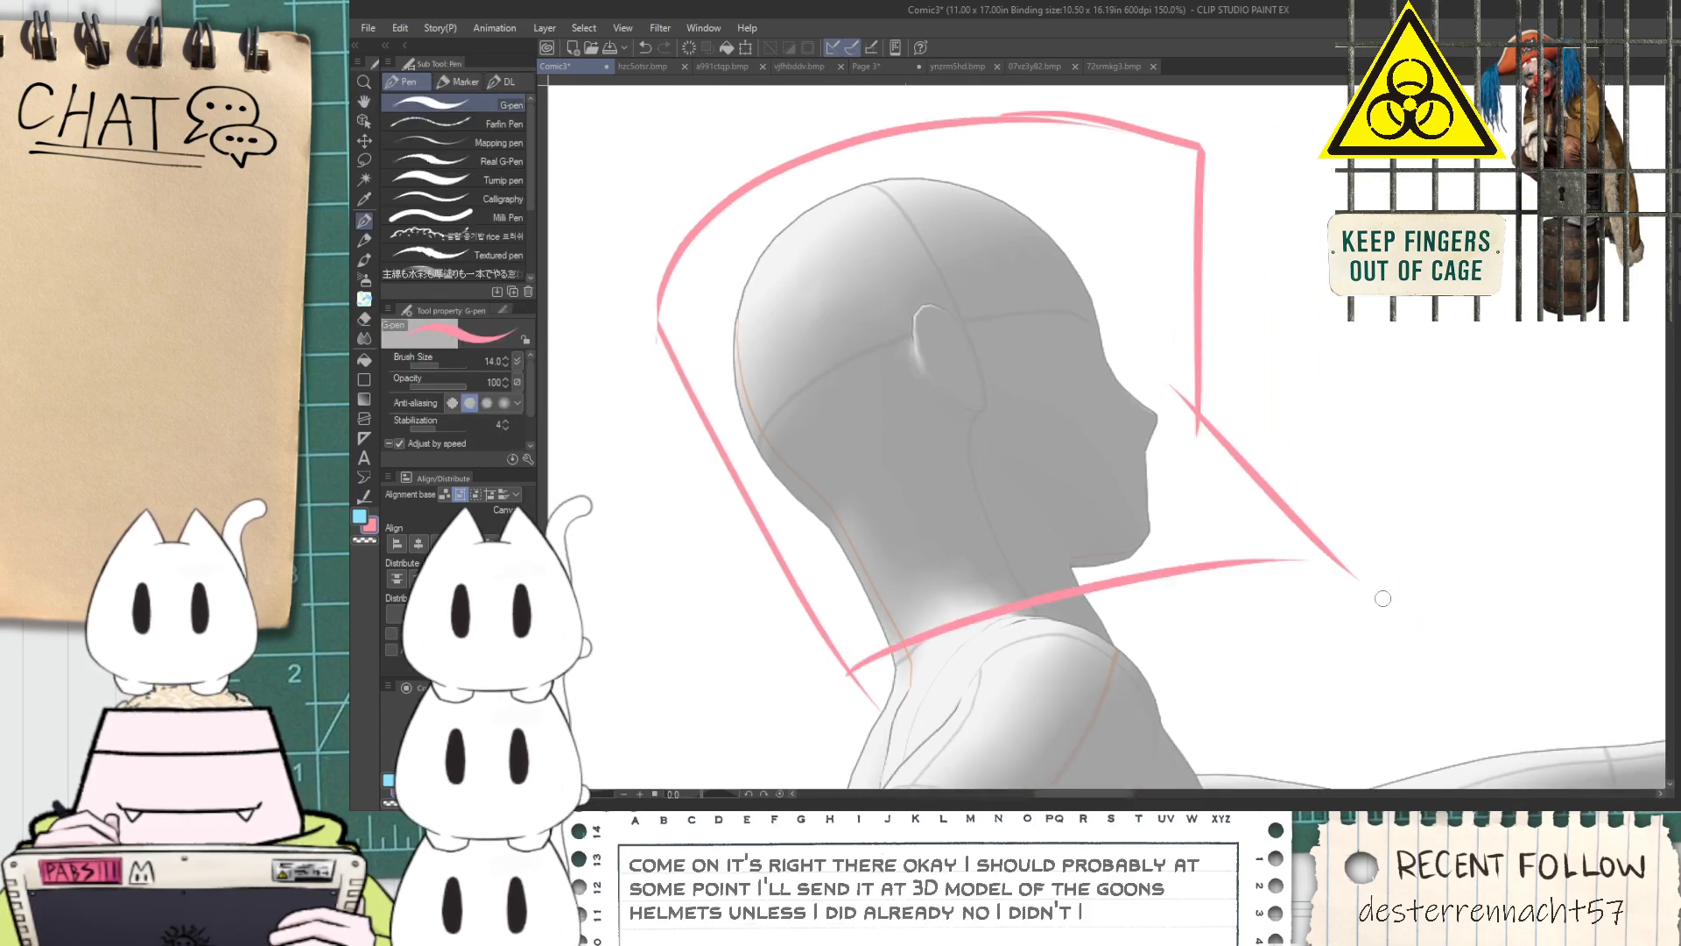
# Trim the front corner's overshoot and draw a rounded eyepiece that runs from the eye and bulges past the front edge
pyautogui.press('e')
pyautogui.hotkey('ctrl', 'z')
pyautogui.moveTo(1163, 368)
pyautogui.mouseDown()
pyautogui.moveTo(1169, 412)
pyautogui.moveTo(1156, 417)
pyautogui.moveTo(1198, 304)
pyautogui.mouseUp()
pyautogui.press('p')
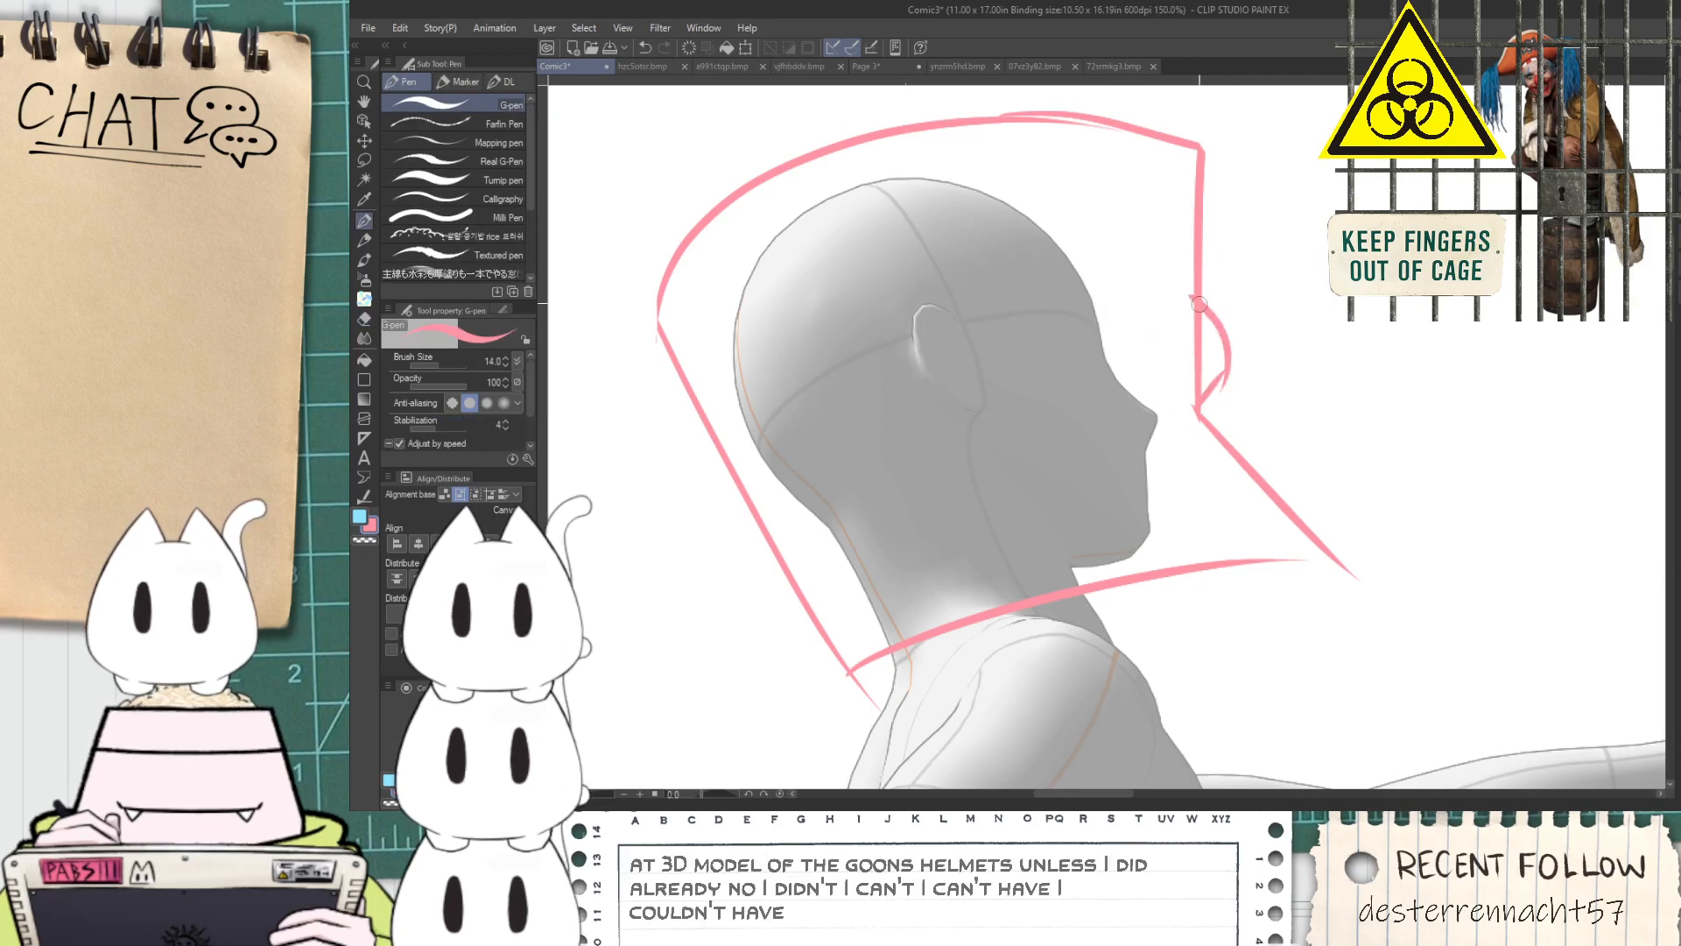
pyautogui.moveTo(1084, 365)
pyautogui.mouseDown()
pyautogui.moveTo(1097, 316)
pyautogui.moveTo(1196, 289)
pyautogui.mouseUp()
pyautogui.hotkey('ctrl', 'z')
pyautogui.moveTo(1097, 316); pyautogui.dragTo(1213, 298)
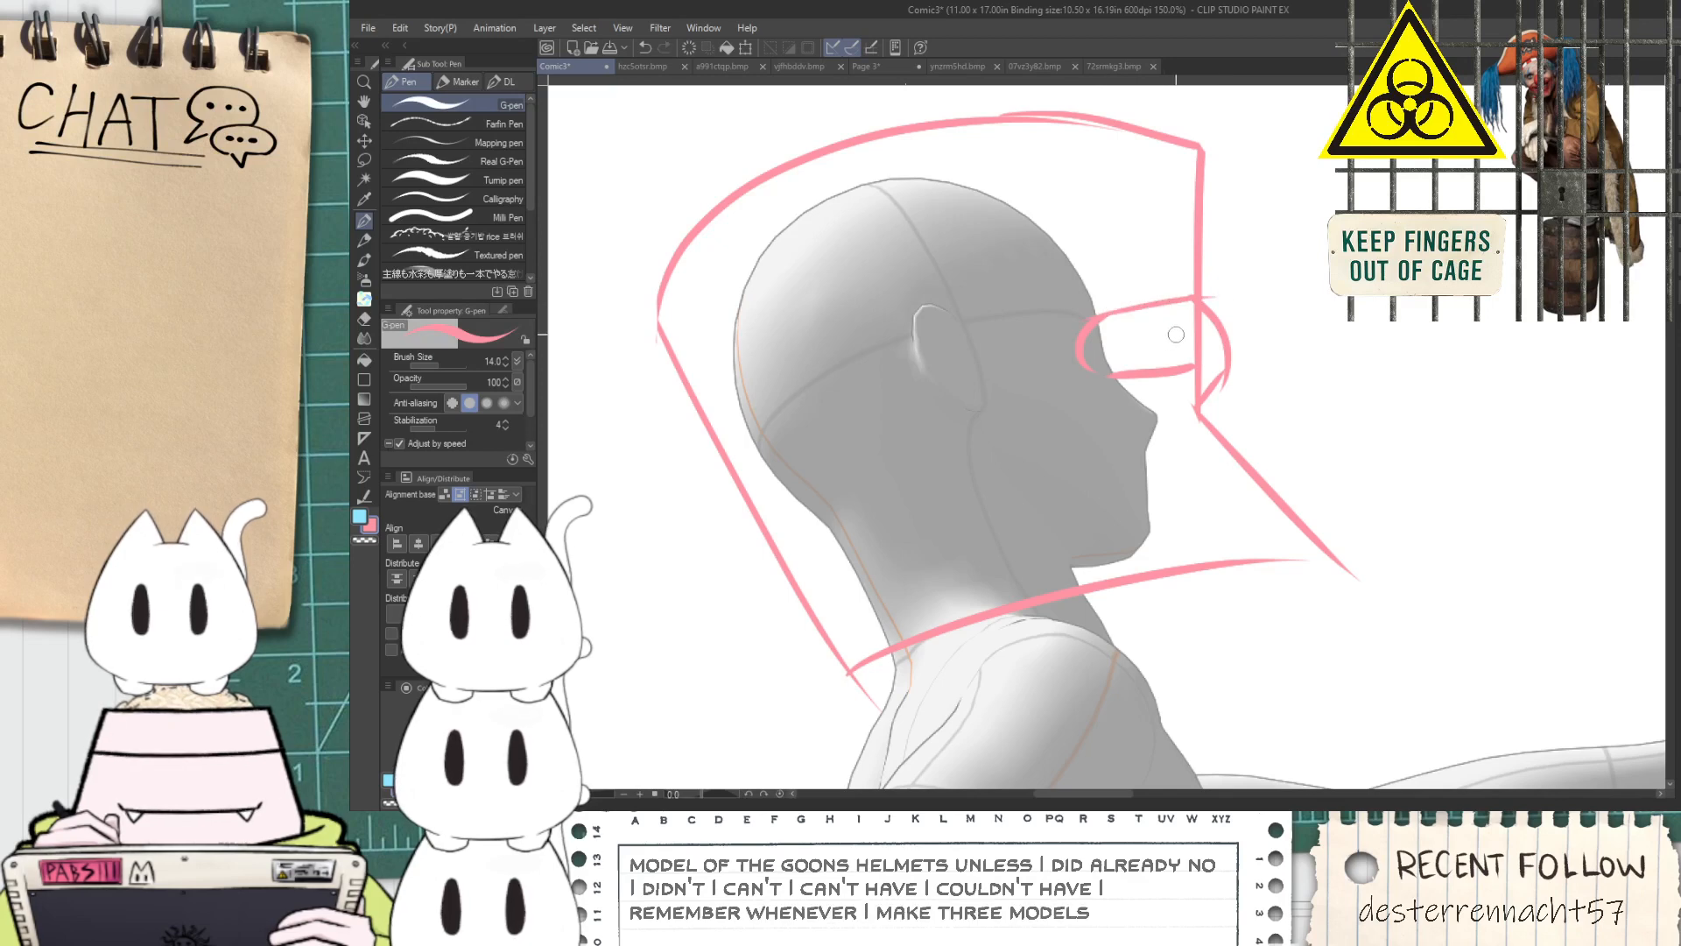
# Erase the overlapping strokes around the eyepiece with a smaller eraser and redraw the lower end of its bulge
pyautogui.scroll(3, 1174, 335)
pyautogui.press('e')
pyautogui.moveTo(448, 364); pyautogui.dragTo(444, 363)
pyautogui.moveTo(1197, 337)
pyautogui.mouseDown()
pyautogui.moveTo(1228, 379)
pyautogui.moveTo(1196, 284)
pyautogui.moveTo(1270, 191)
pyautogui.mouseUp()
pyautogui.moveTo(1303, 507)
pyautogui.mouseDown()
pyautogui.moveTo(1218, 566)
pyautogui.moveTo(1298, 425)
pyautogui.mouseUp()
pyautogui.press('p')
pyautogui.hotkey('ctrl', 'z')
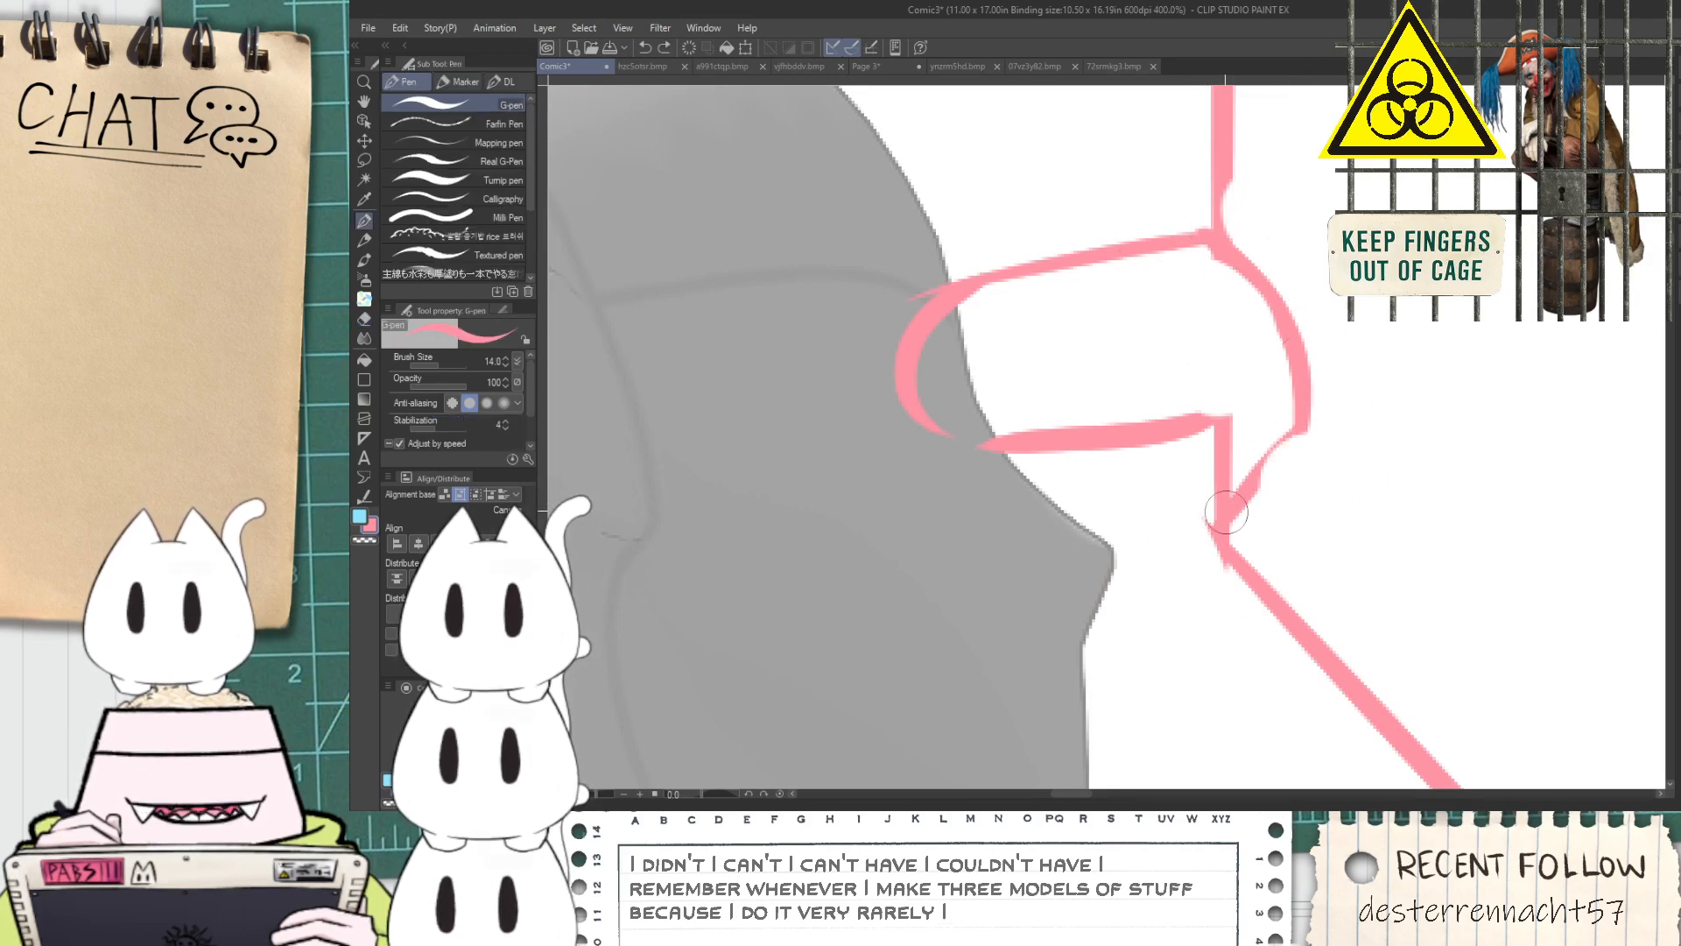
pyautogui.moveTo(1233, 513); pyautogui.dragTo(1302, 415)
pyautogui.moveTo(1221, 532); pyautogui.dragTo(1297, 417)
pyautogui.scroll(-3, 1267, 464)
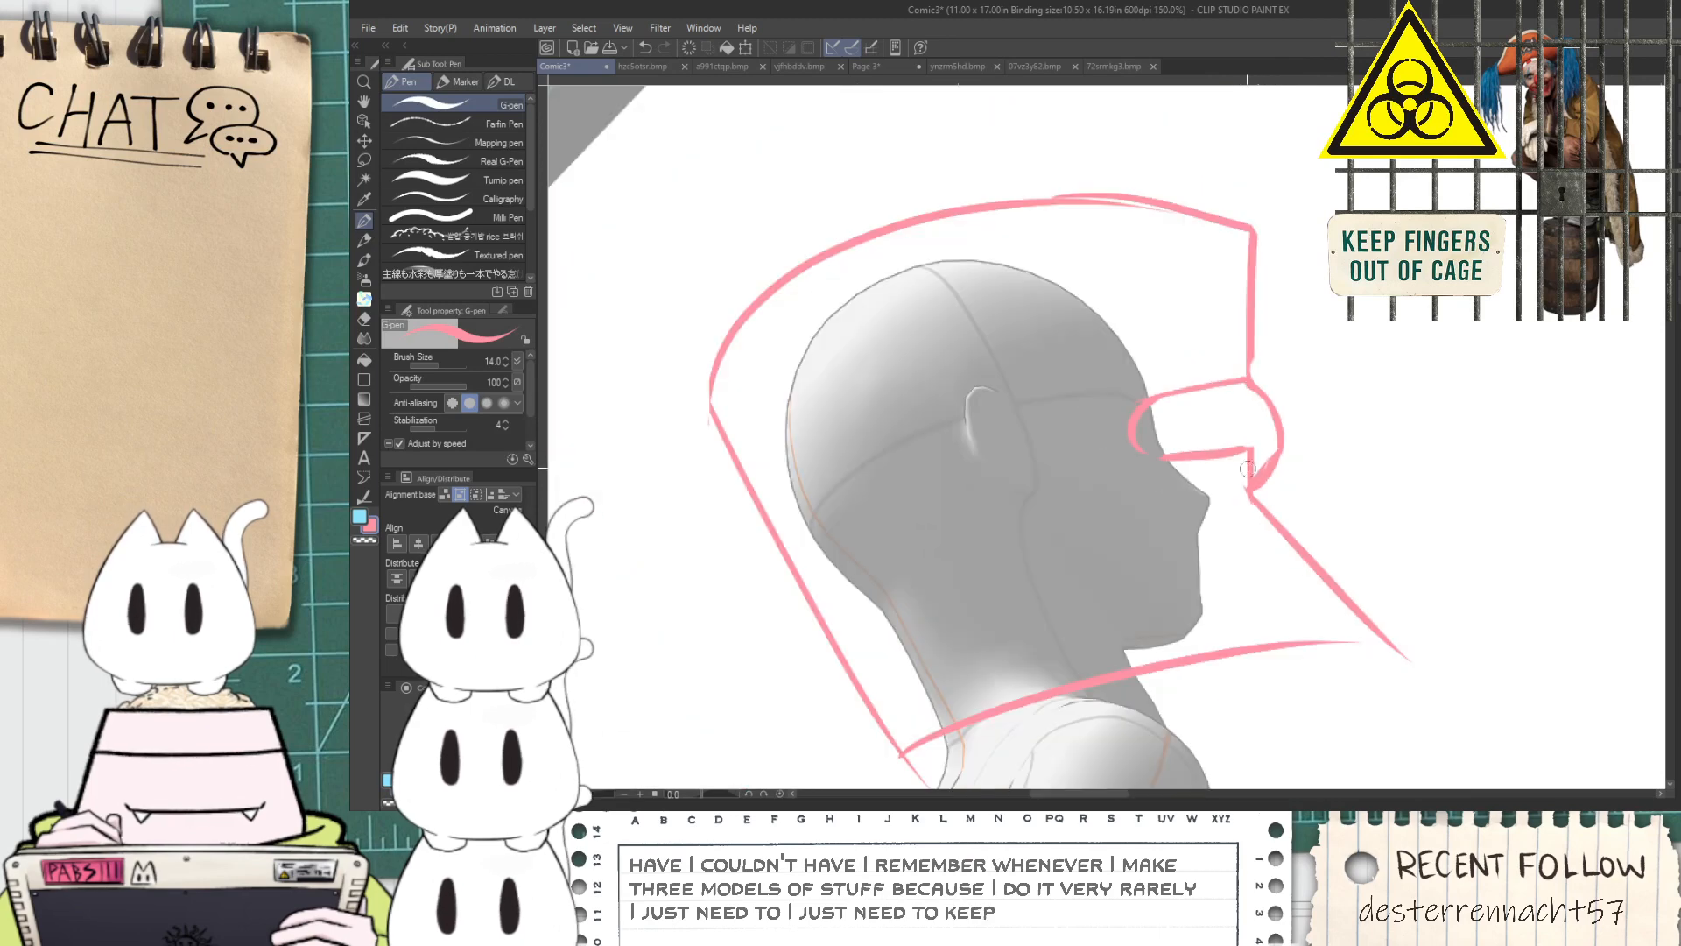
# Draw a new diagonal lower front line slightly outside the existing one and extend the helmet's bottom edge to meet it
pyautogui.scroll(2, 1254, 470)
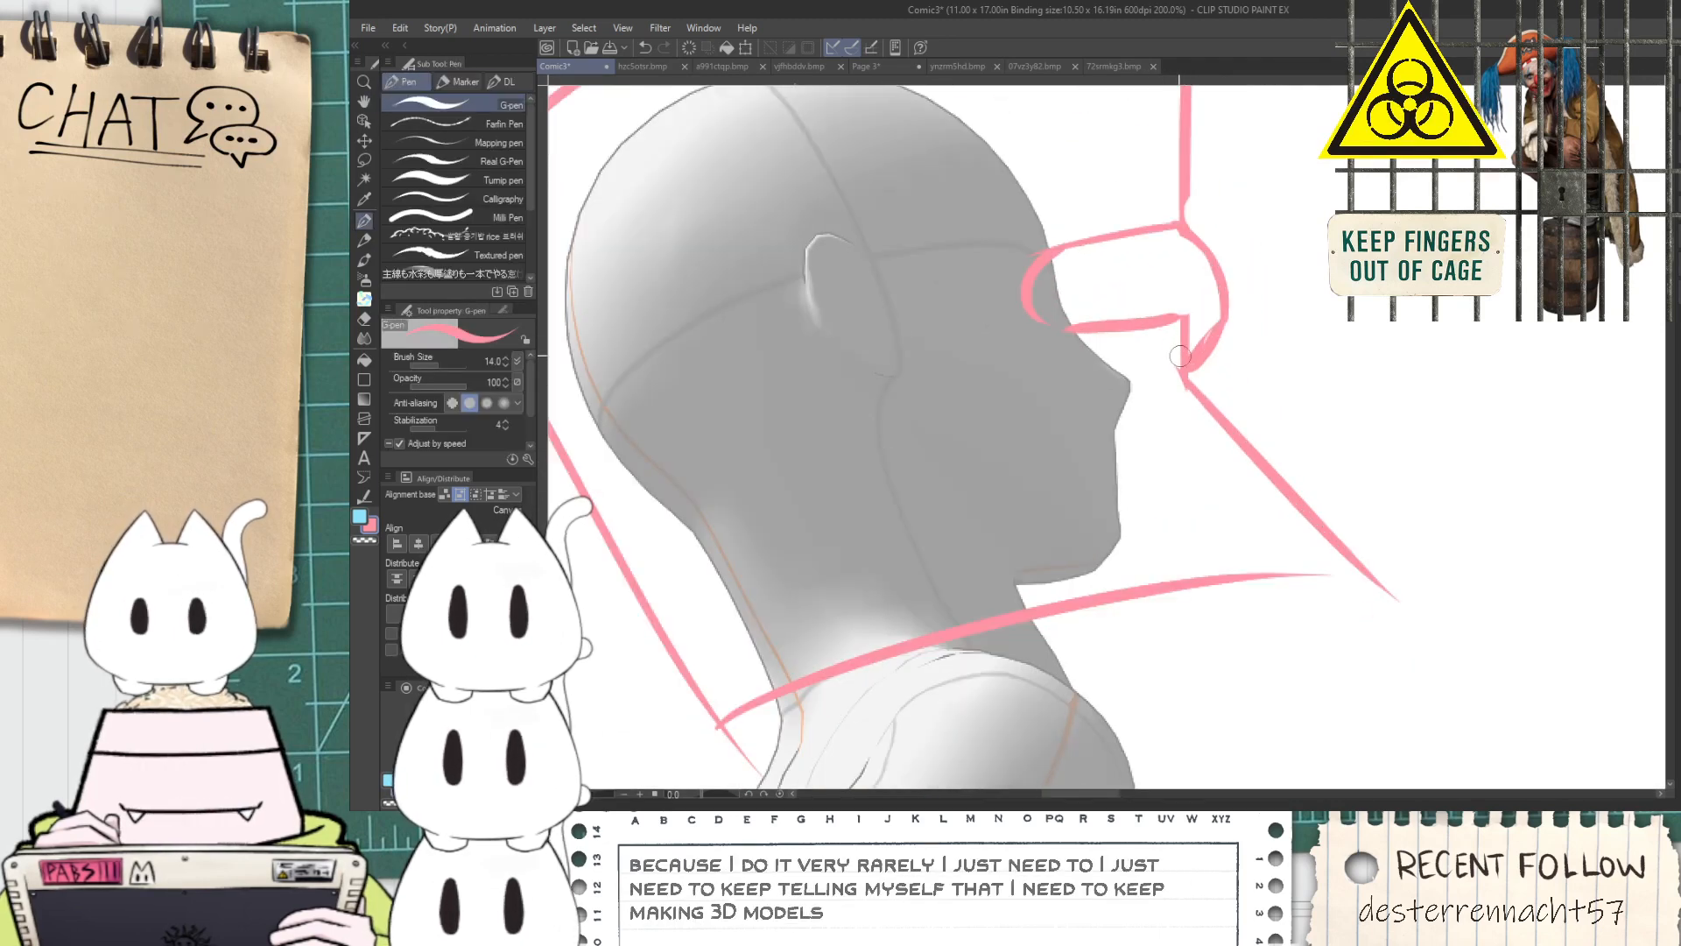
pyautogui.hotkey('ctrl', 'z')
pyautogui.moveTo(1203, 377); pyautogui.dragTo(1421, 586)
pyautogui.hotkey('ctrl', 'z')
pyautogui.moveTo(1193, 343); pyautogui.dragTo(1450, 620)
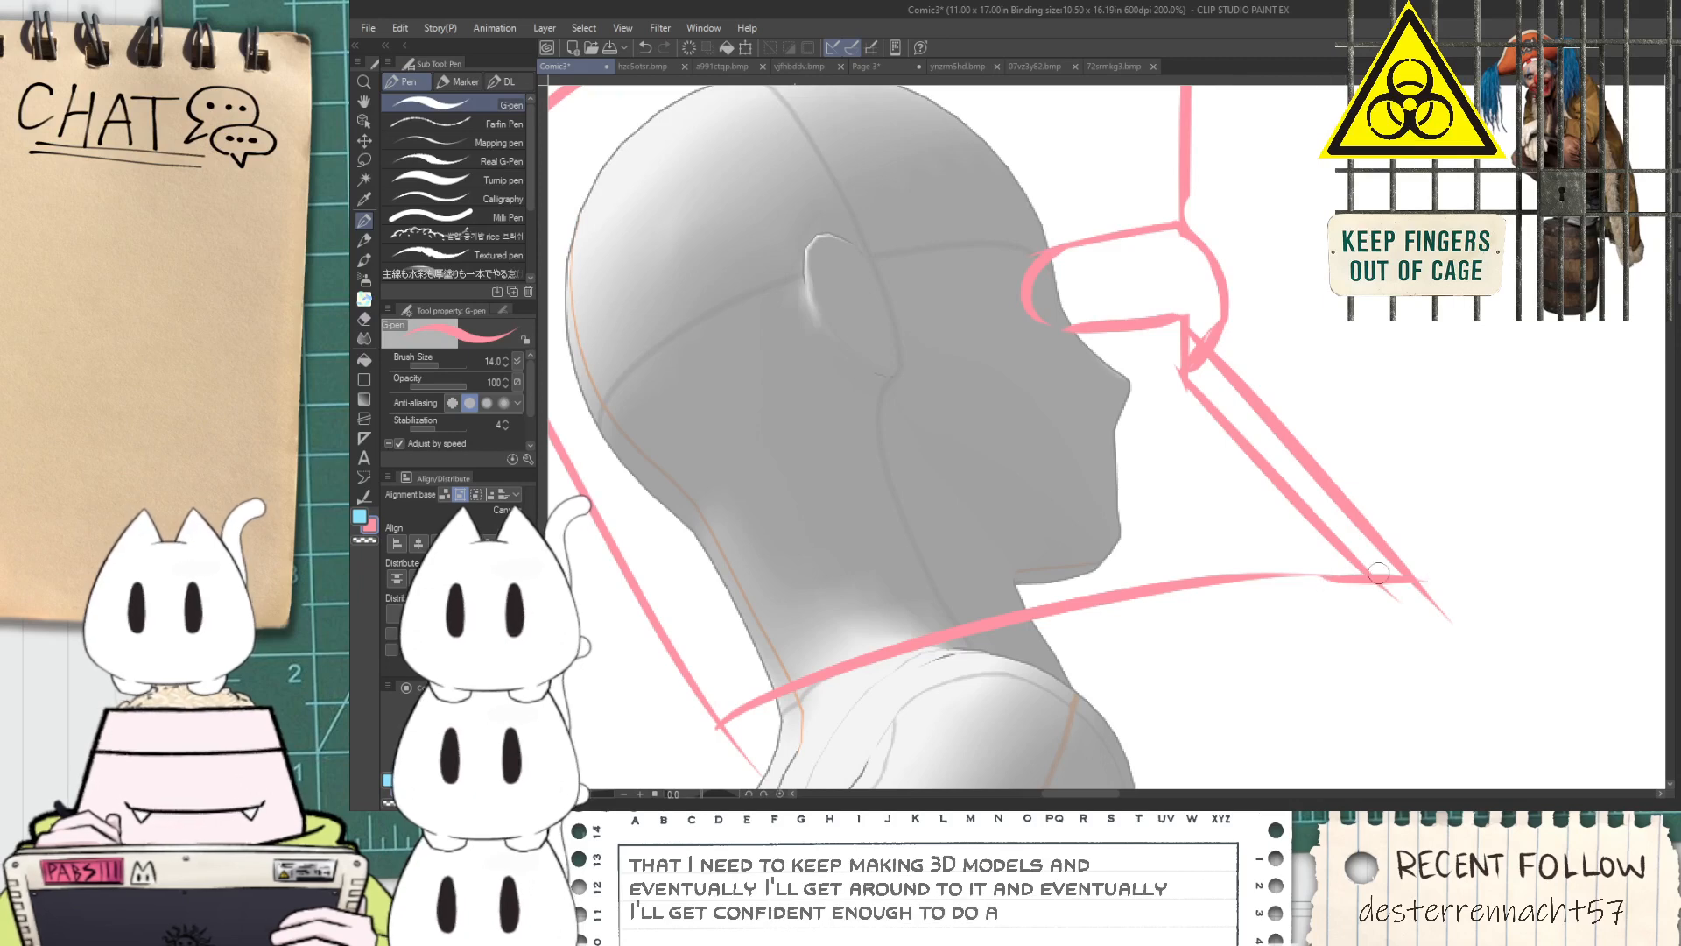
# Erase the old inner diagonal line and the overshooting ends at the helmet's lower front corner
pyautogui.press('e')
pyautogui.moveTo(1167, 357)
pyautogui.mouseDown()
pyautogui.moveTo(1255, 495)
pyautogui.moveTo(1177, 343)
pyautogui.moveTo(1228, 424)
pyautogui.mouseUp()
pyautogui.moveTo(1174, 321); pyautogui.dragTo(1310, 531)
pyautogui.moveTo(1255, 428); pyautogui.dragTo(1375, 589)
pyautogui.moveTo(1413, 642); pyautogui.dragTo(1417, 615)
pyautogui.press('space')
pyautogui.moveTo(752, 596)
pyautogui.mouseDown()
pyautogui.moveTo(856, 425)
pyautogui.moveTo(815, 595)
pyautogui.mouseUp()
pyautogui.press('space')
pyautogui.moveTo(920, 359); pyautogui.dragTo(929, 456)
pyautogui.moveTo(1003, 417); pyautogui.dragTo(1005, 611)
pyautogui.moveTo(1084, 498); pyautogui.dragTo(982, 514)
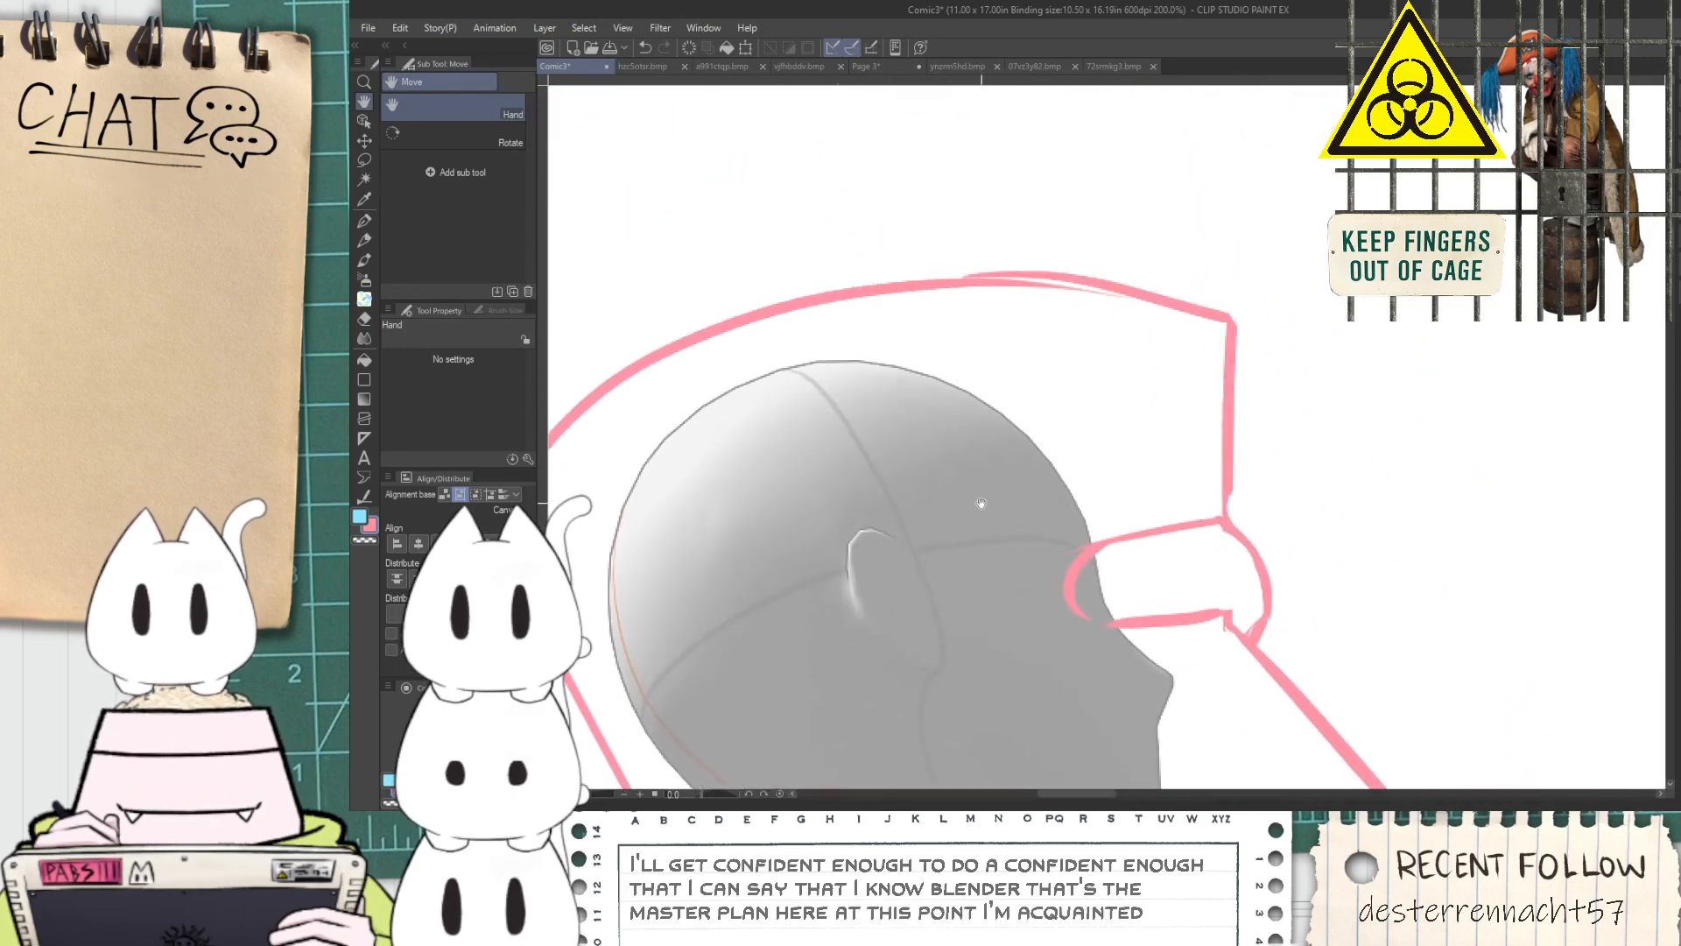
# Rework the doubled stroke on the helmet's top edge with the G-pen, filling the gap between the two lines
pyautogui.scroll(2, 899, 307)
pyautogui.press('p')
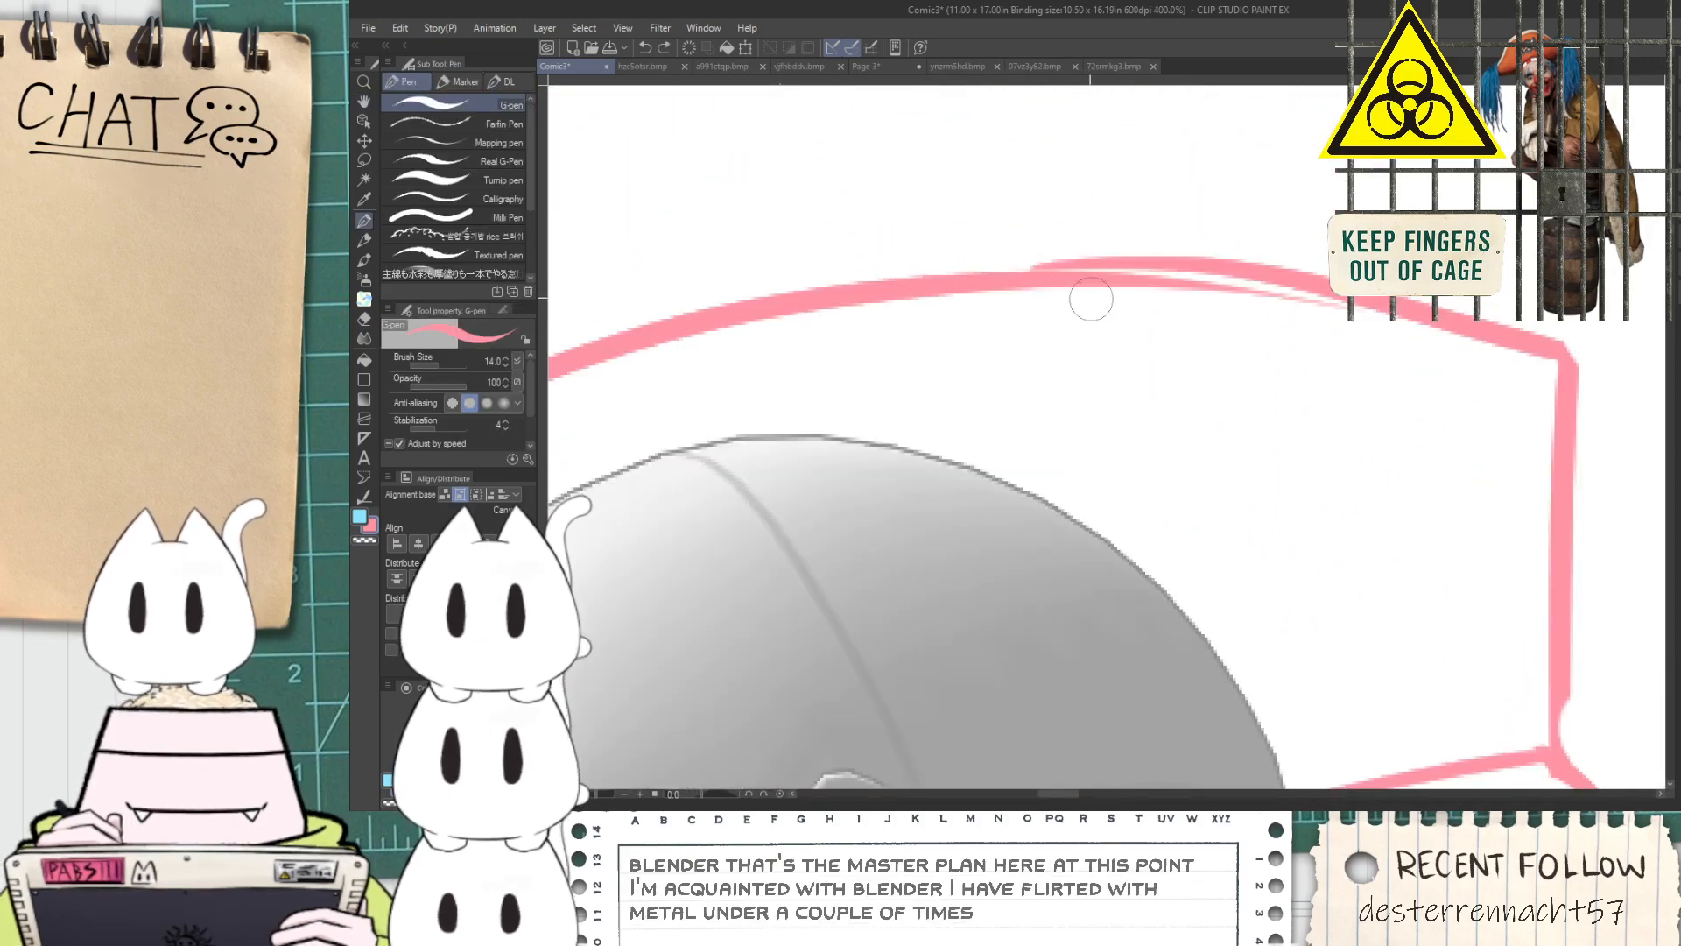
pyautogui.moveTo(1042, 278); pyautogui.dragTo(1340, 303)
pyautogui.hotkey('ctrl', 'z')
pyautogui.hotkey('ctrl', 'z')
pyautogui.moveTo(1113, 267); pyautogui.dragTo(1366, 296)
pyautogui.scroll(-3, 1208, 281)
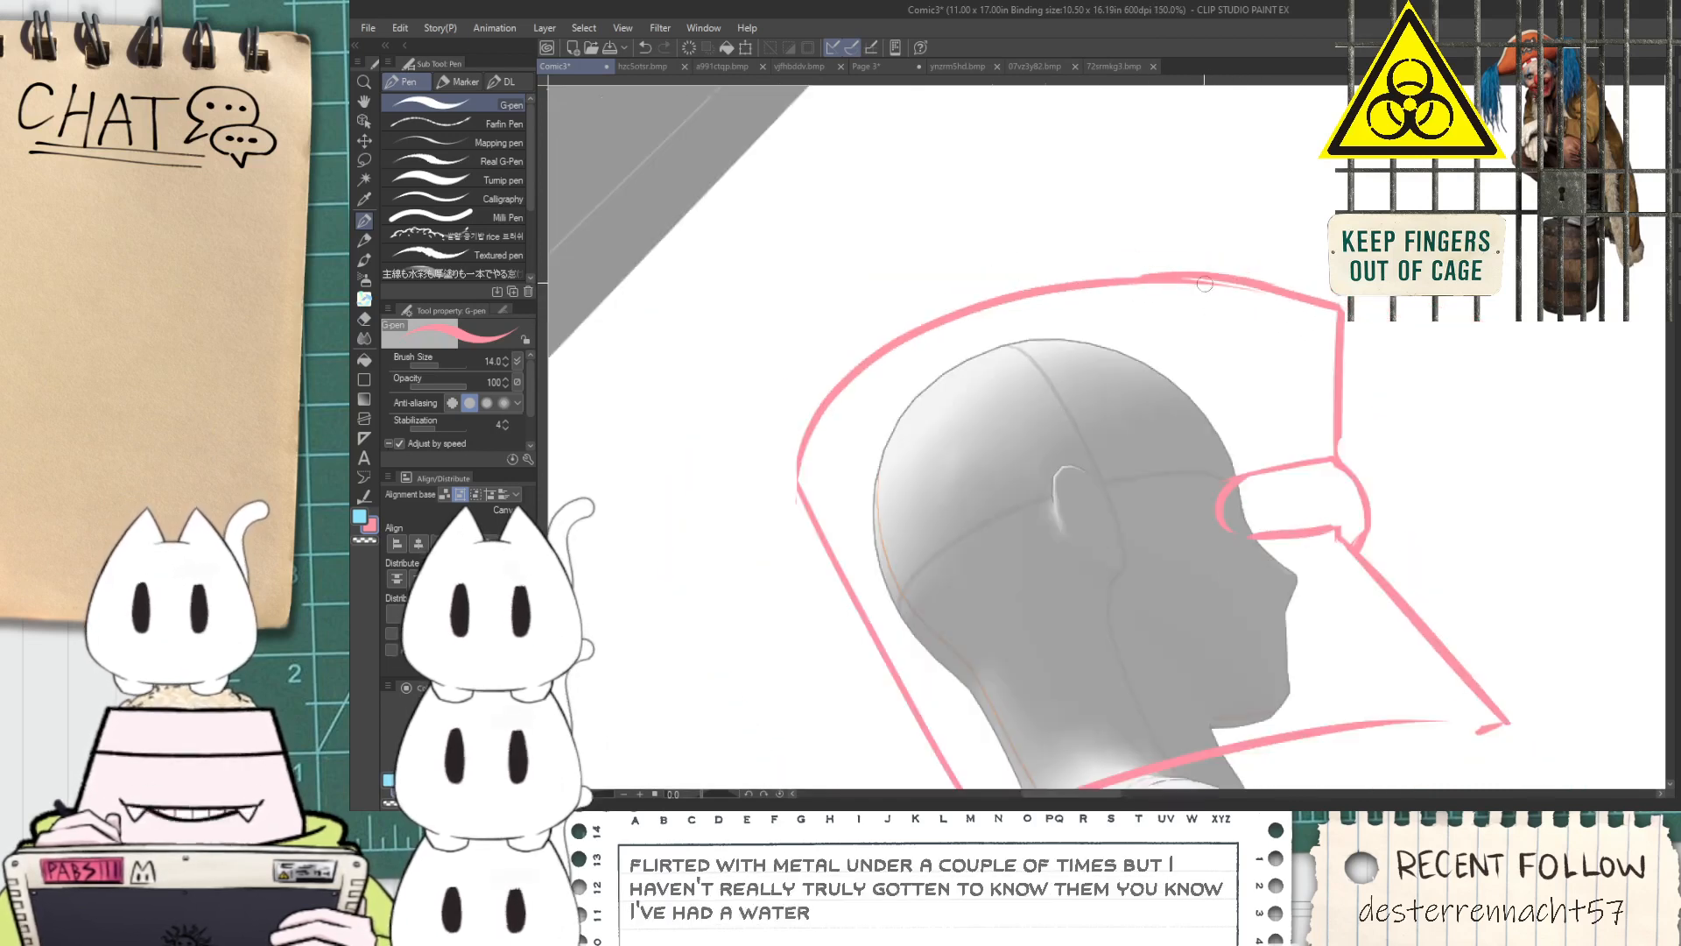
# Draw a second rim line just below the front half of the helmet's bottom edge, with a short upturned stroke at its front end
pyautogui.press('space')
pyautogui.moveTo(1214, 456); pyautogui.dragTo(1047, 311)
pyautogui.moveTo(1037, 476); pyautogui.dragTo(1011, 362)
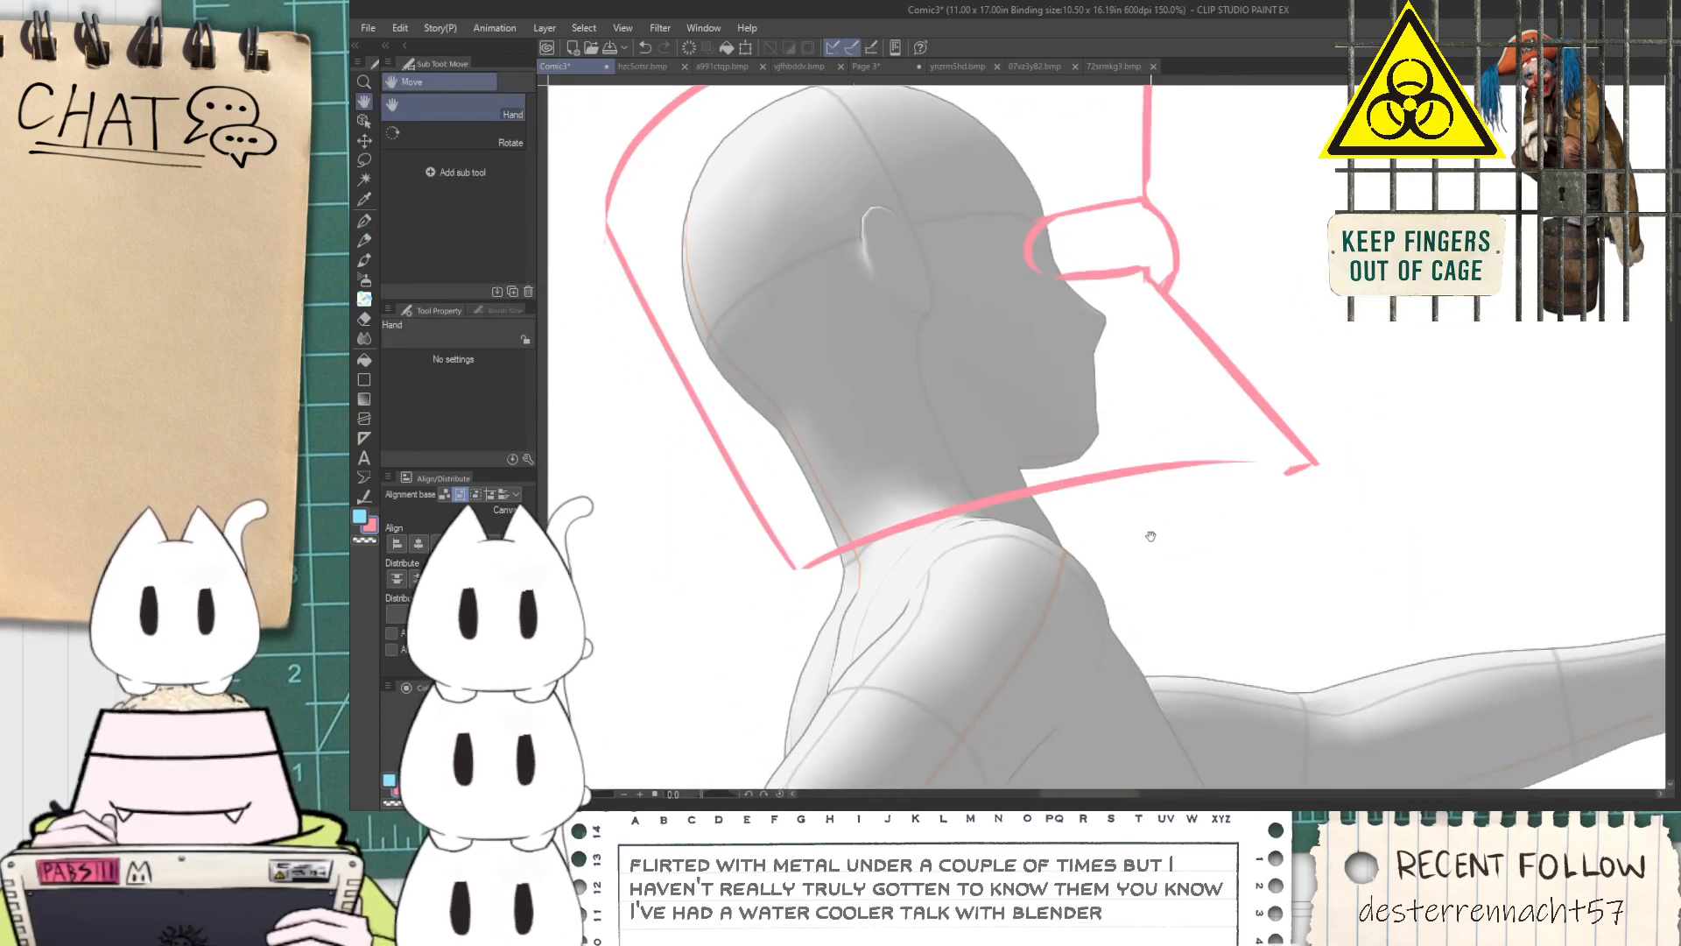
pyautogui.scroll(1, 1151, 536)
pyautogui.moveTo(1018, 506); pyautogui.dragTo(1327, 429)
pyautogui.hotkey('ctrl', 'z')
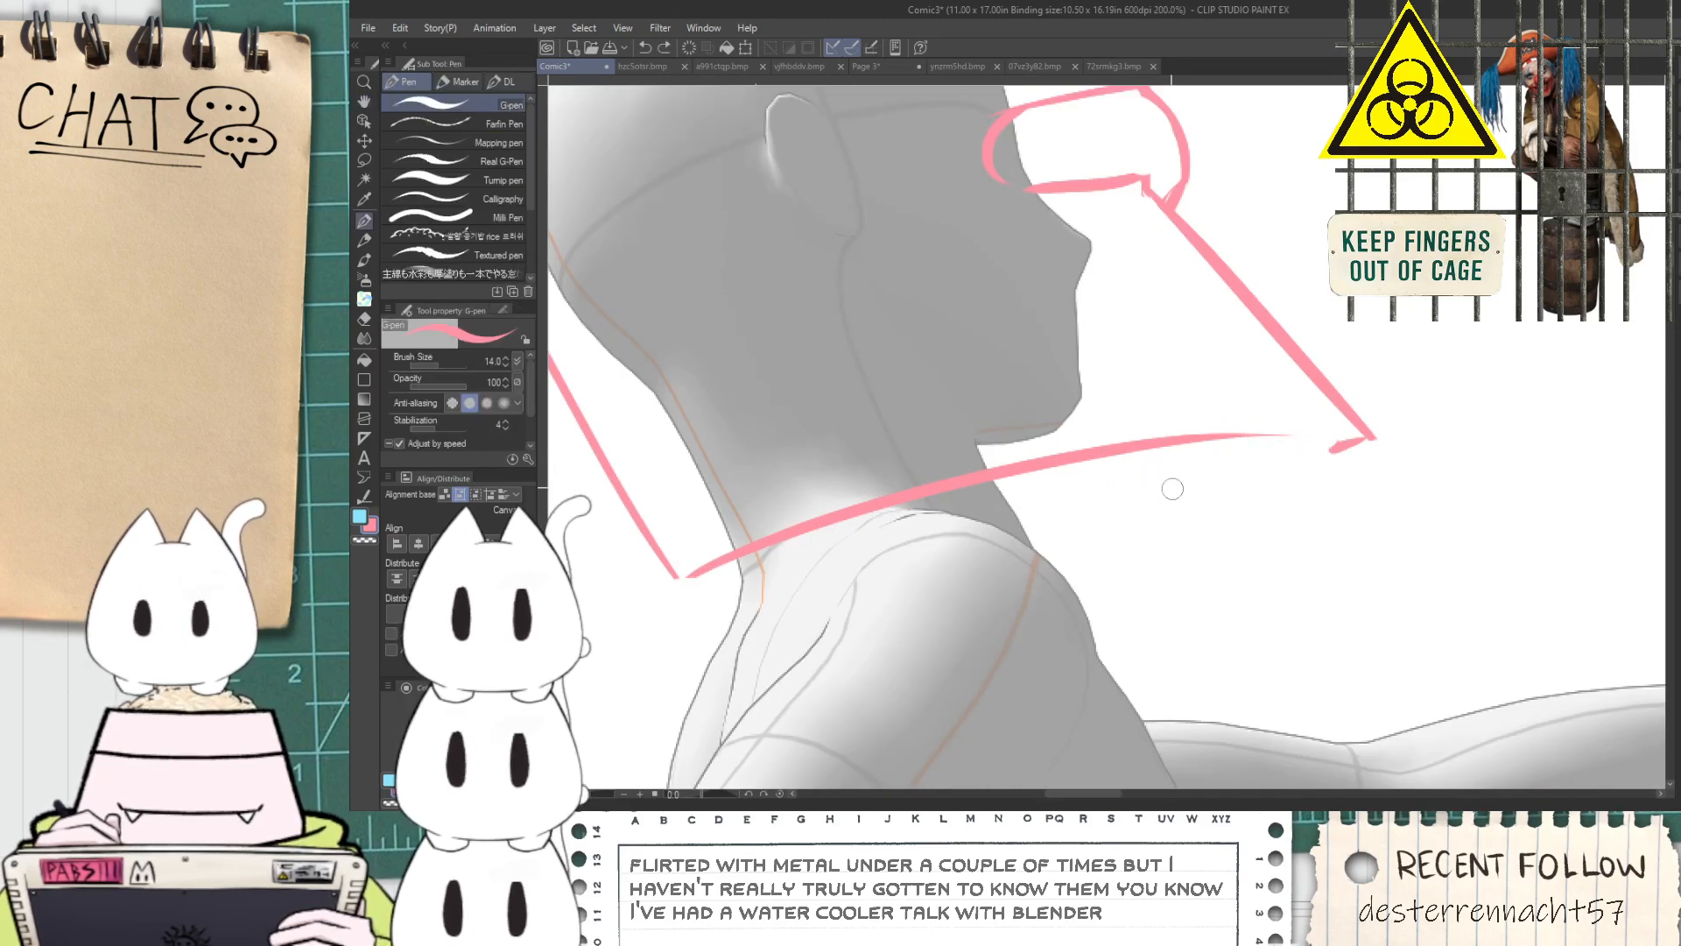
pyautogui.moveTo(1117, 505); pyautogui.dragTo(1275, 484)
pyautogui.hotkey('ctrl', 'z')
pyautogui.moveTo(1025, 519); pyautogui.dragTo(1255, 456)
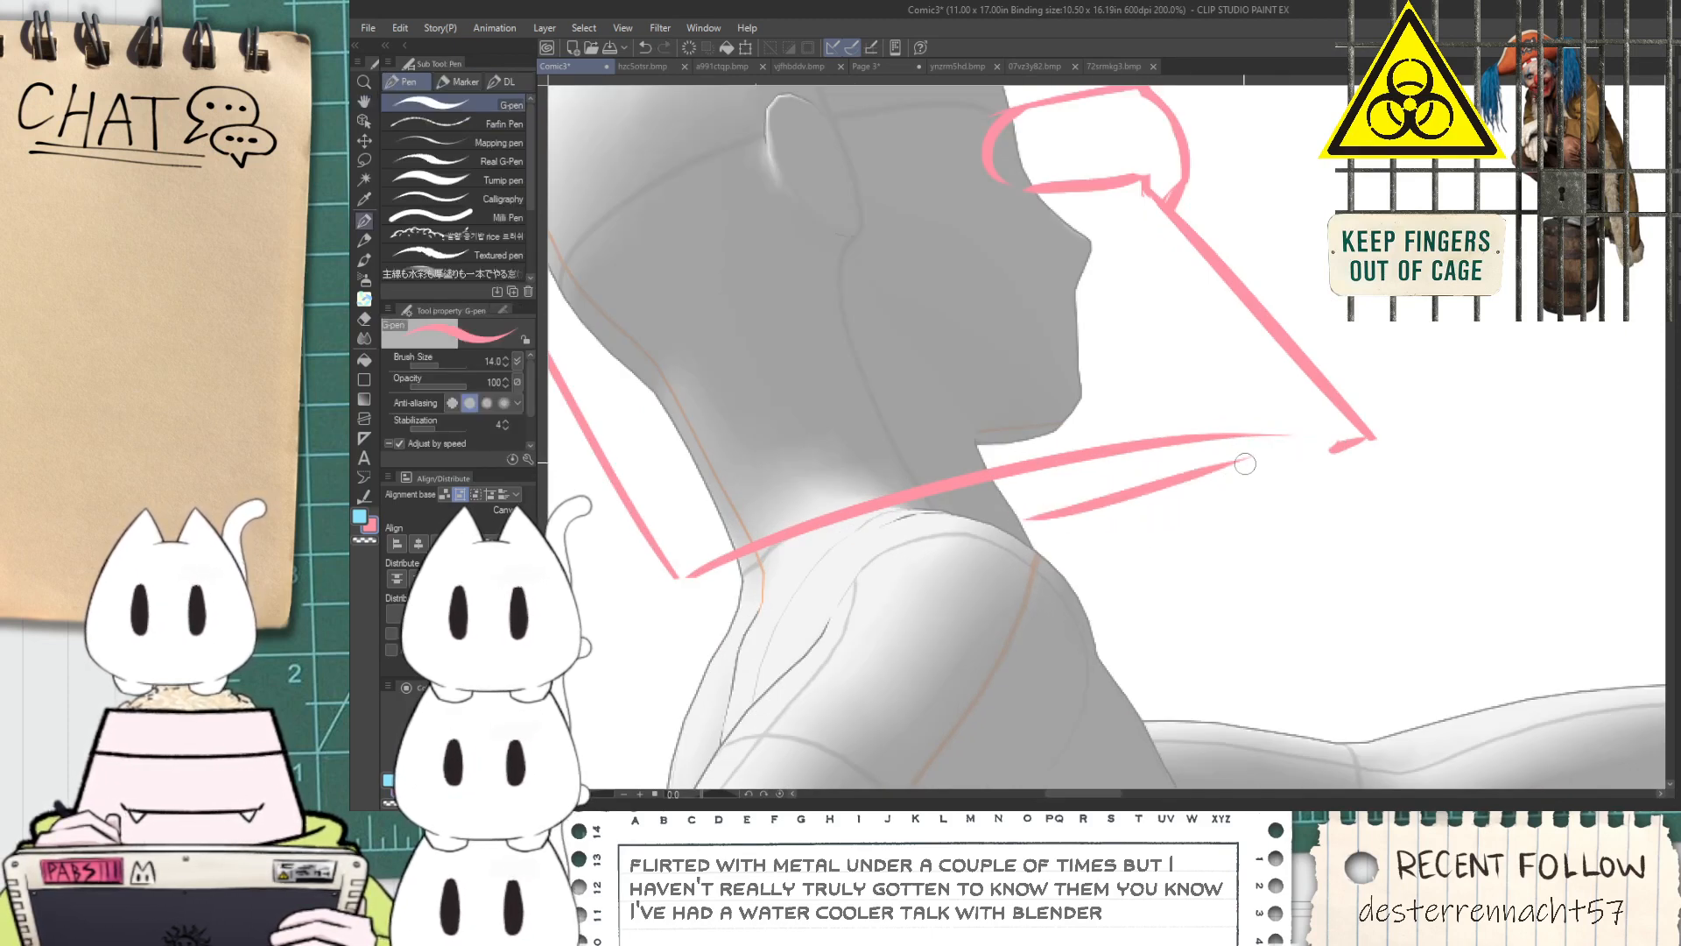
pyautogui.hotkey('ctrl', 'z')
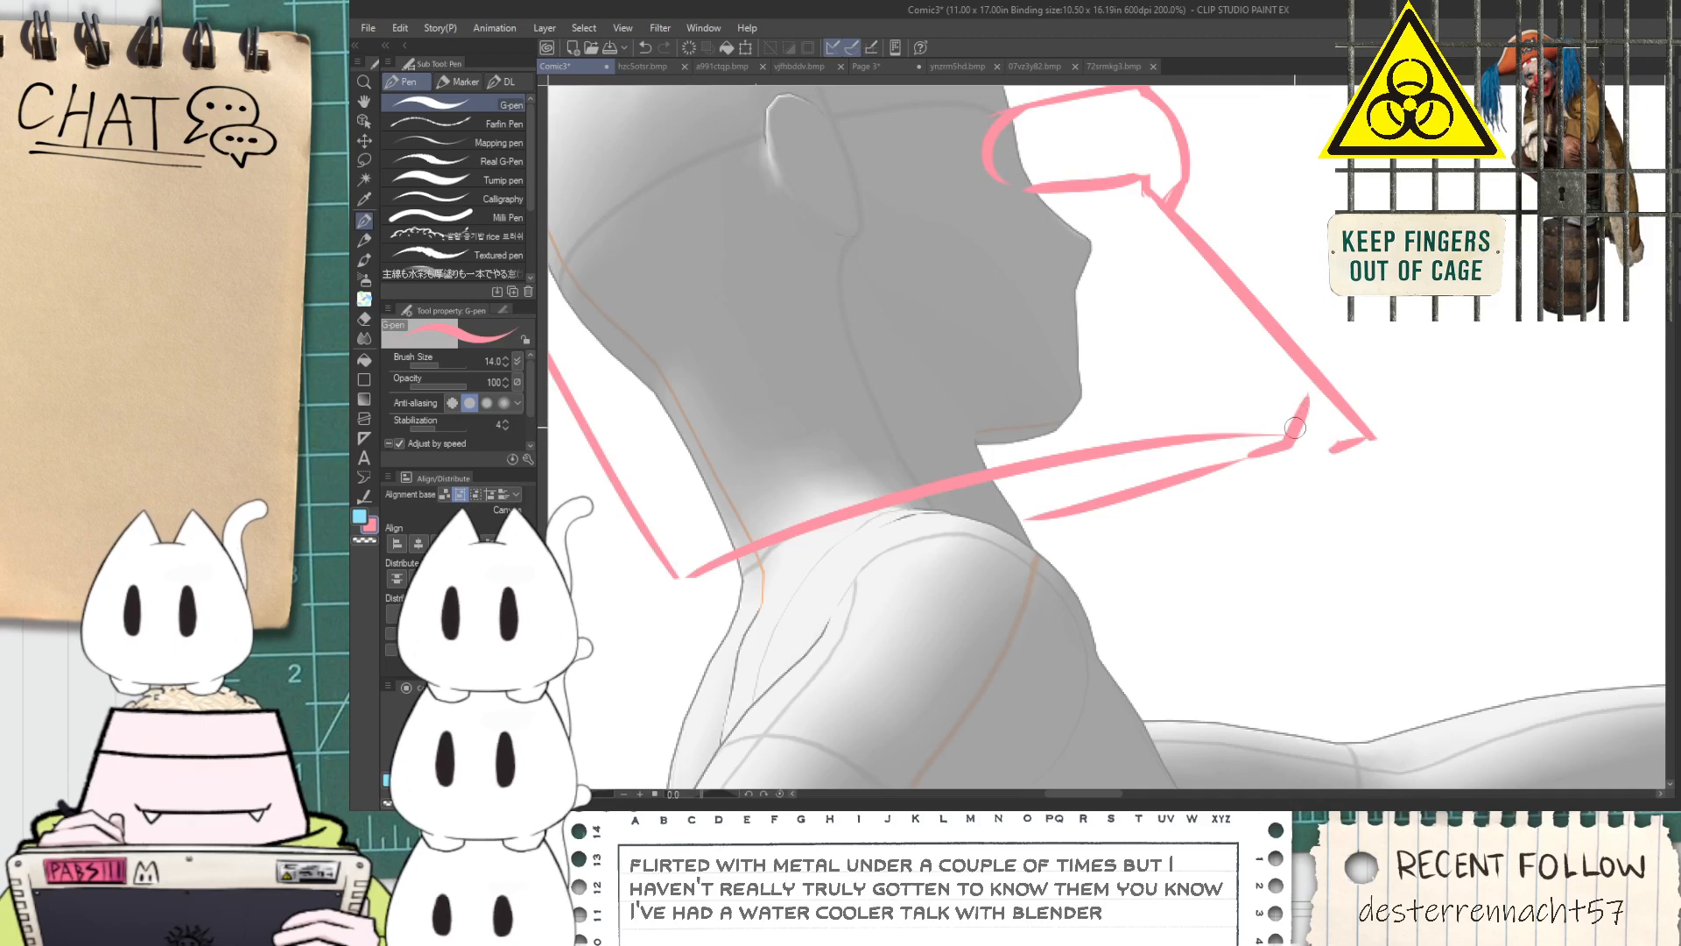
# Reshape the helmet's lower front corner into a short angled chin edge and remove the old pointed tip beyond it
pyautogui.scroll(3, 1318, 398)
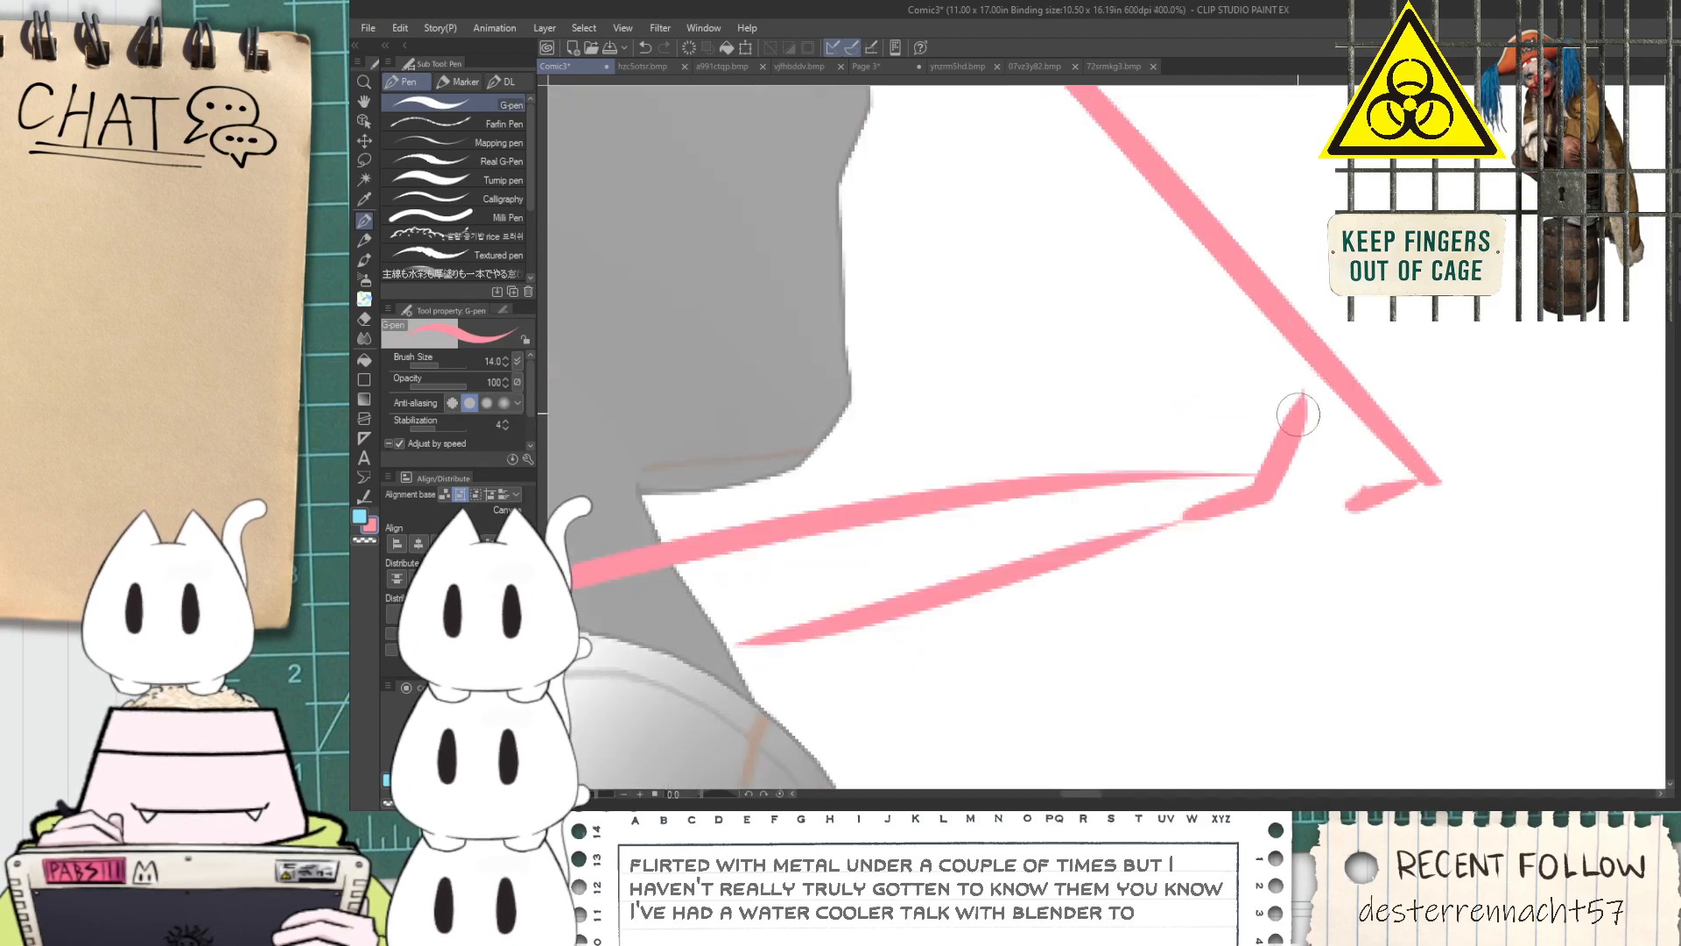
pyautogui.moveTo(1271, 456); pyautogui.dragTo(1349, 333)
pyautogui.hotkey('ctrl', 'z')
pyautogui.hotkey('ctrl', 'z')
pyautogui.moveTo(1269, 455)
pyautogui.mouseDown()
pyautogui.moveTo(1340, 330)
pyautogui.moveTo(1363, 353)
pyautogui.moveTo(1387, 330)
pyautogui.moveTo(1407, 505)
pyautogui.mouseUp()
pyautogui.press('e')
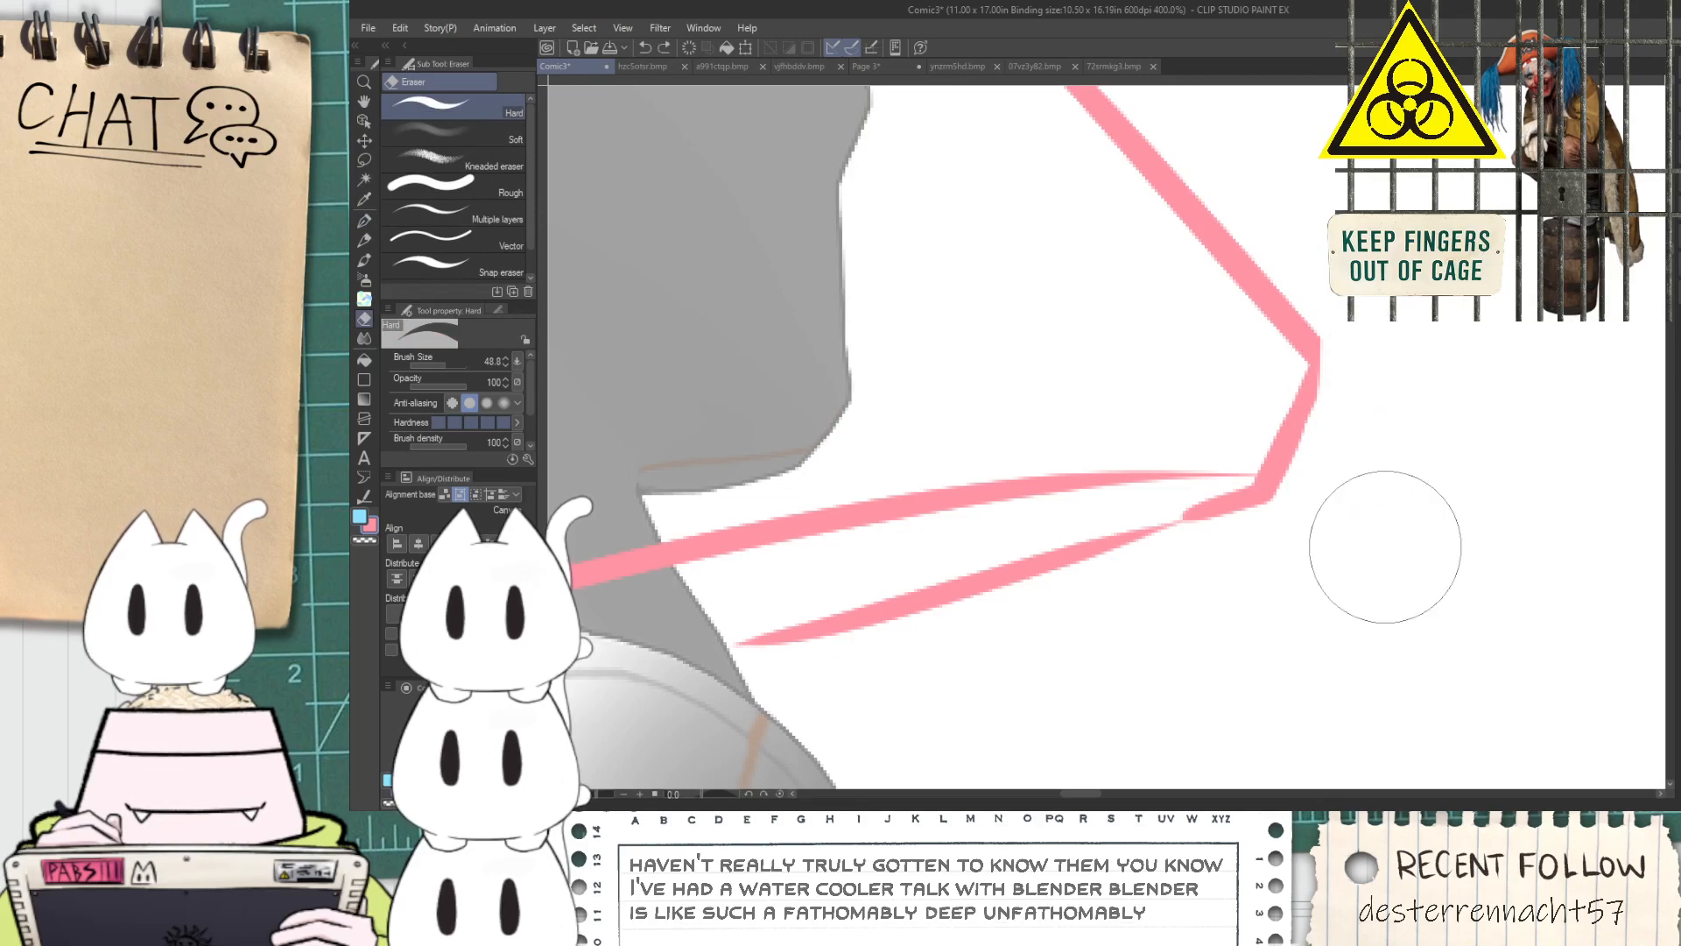
pyautogui.scroll(-2, 1364, 464)
pyautogui.scroll(-1, 1296, 466)
pyautogui.press('space')
pyautogui.moveTo(1084, 523); pyautogui.dragTo(1087, 473)
pyautogui.scroll(-1, 1087, 473)
pyautogui.moveTo(1088, 380); pyautogui.dragTo(1119, 469)
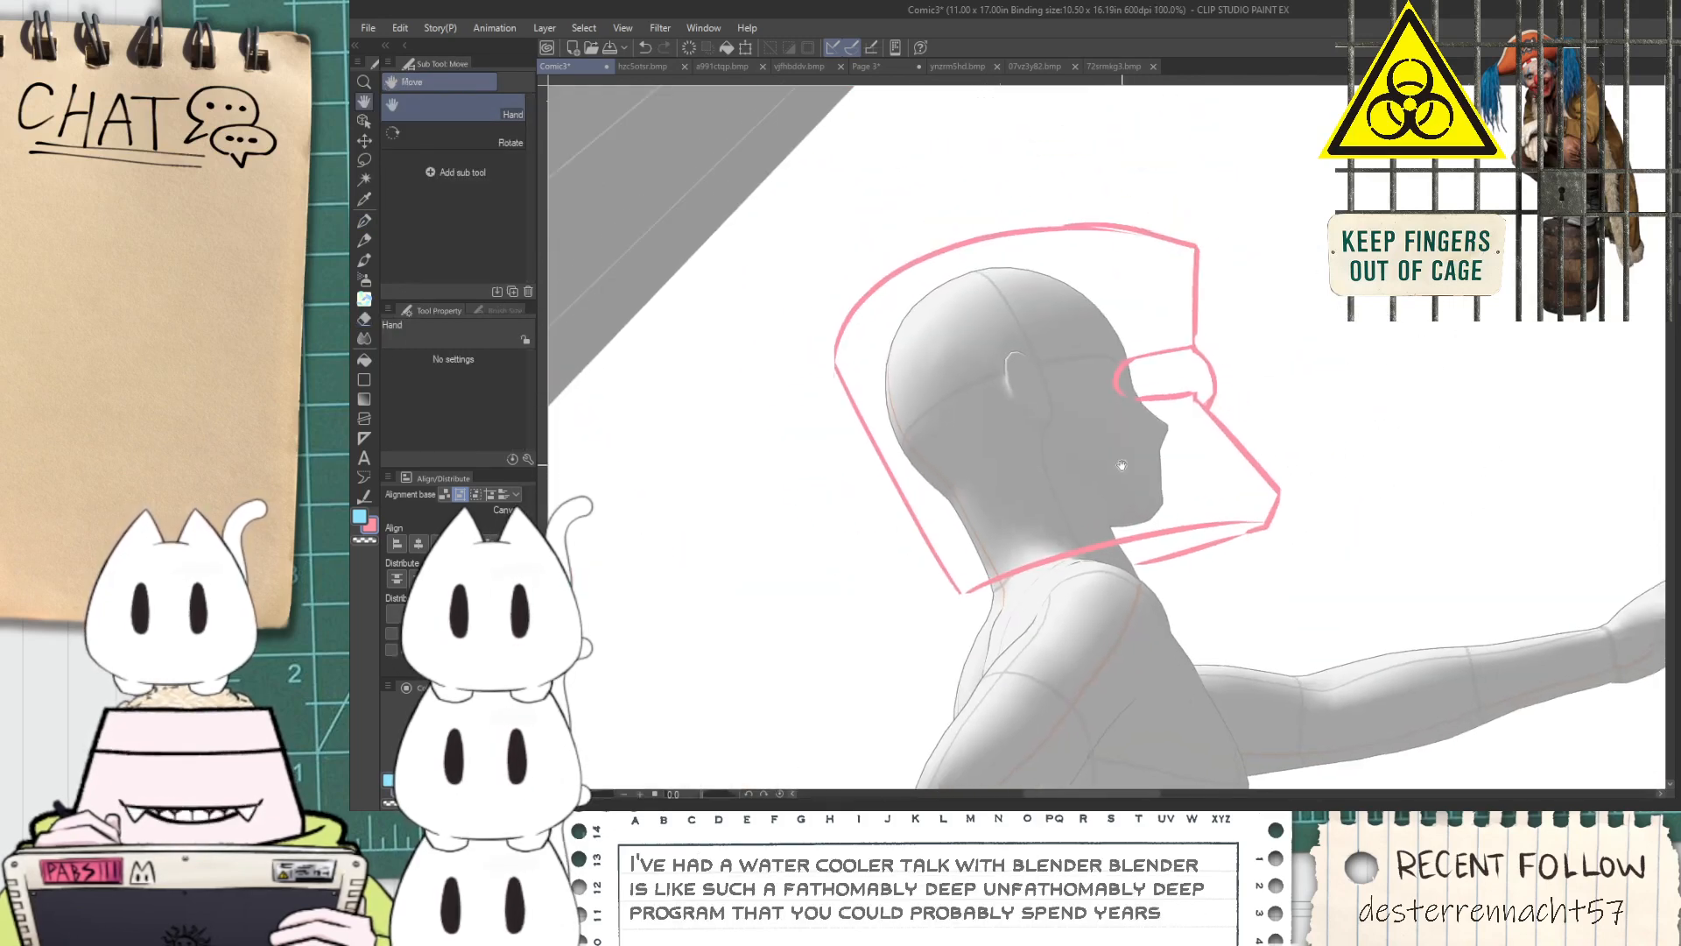
# Erase the stray overshoot at the helmet's rear corner, where the dome meets the straight back edge
pyautogui.scroll(6, 882, 316)
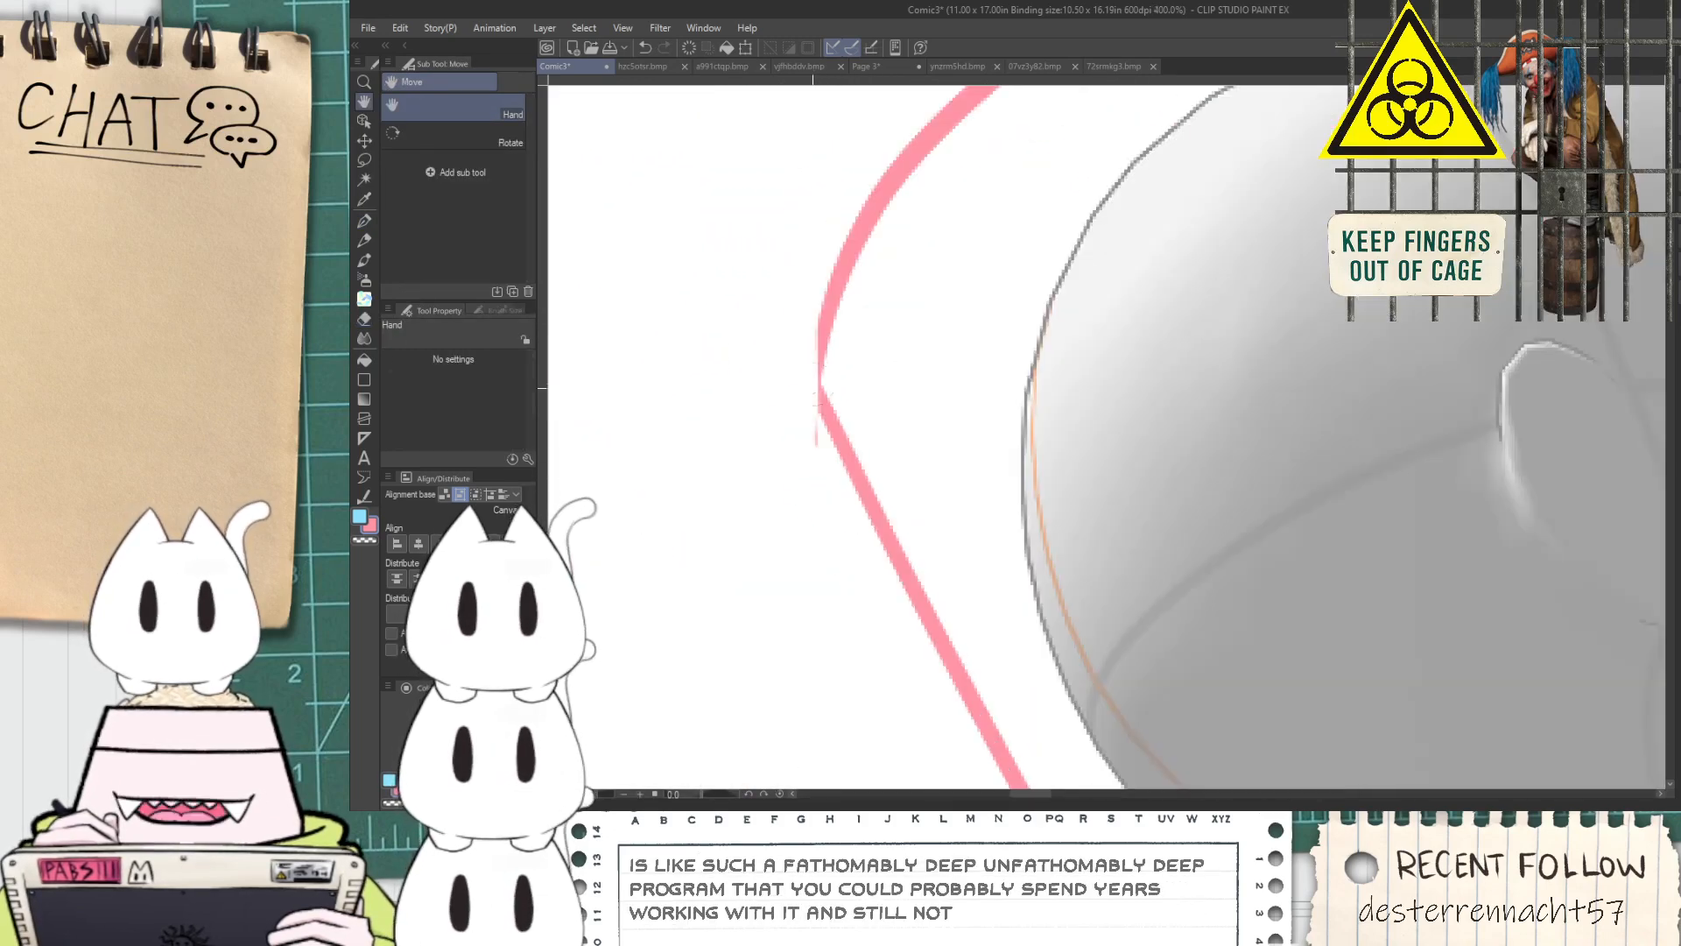
pyautogui.press('p')
pyautogui.press('e')
pyautogui.moveTo(736, 491); pyautogui.dragTo(744, 496)
pyautogui.scroll(-5, 760, 458)
pyautogui.scroll(-1, 787, 440)
pyautogui.press('space')
pyautogui.moveTo(1005, 513); pyautogui.dragTo(927, 445)
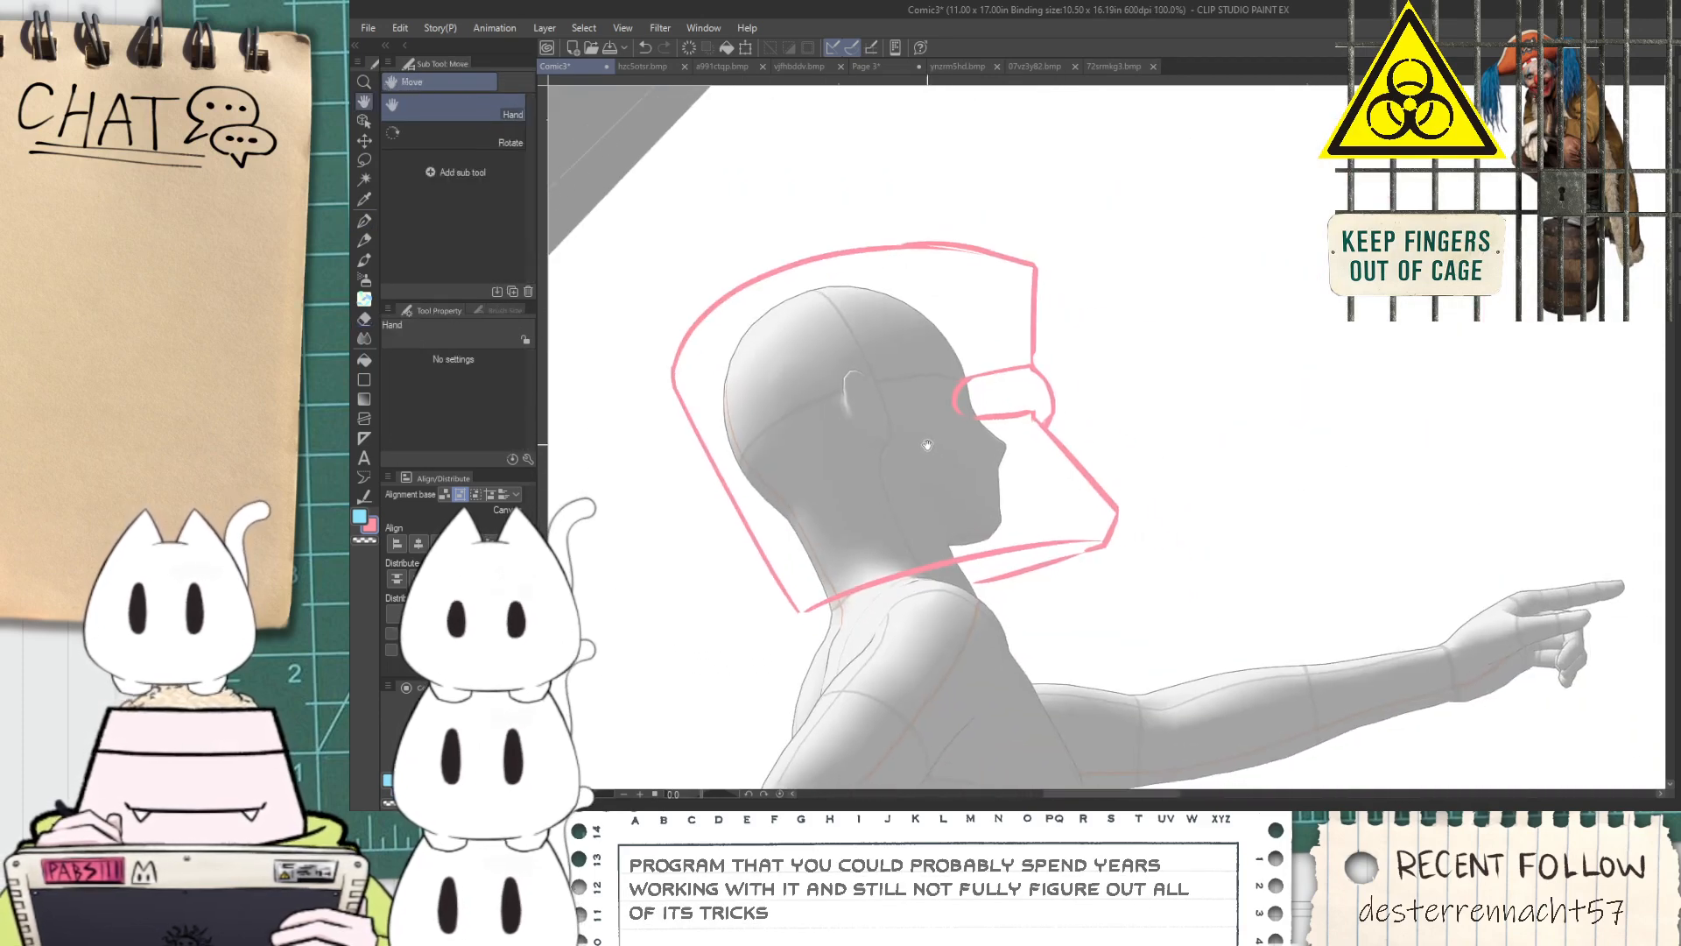
# Transform the helmet sketch to make it slightly narrower and refit it around the figure's head
pyautogui.moveTo(854, 519); pyautogui.dragTo(963, 525)
pyautogui.hotkey('ctrl', 't')
pyautogui.moveTo(1253, 428); pyautogui.dragTo(1204, 429)
pyautogui.moveTo(1133, 449); pyautogui.dragTo(1147, 438)
pyautogui.click(970, 632)
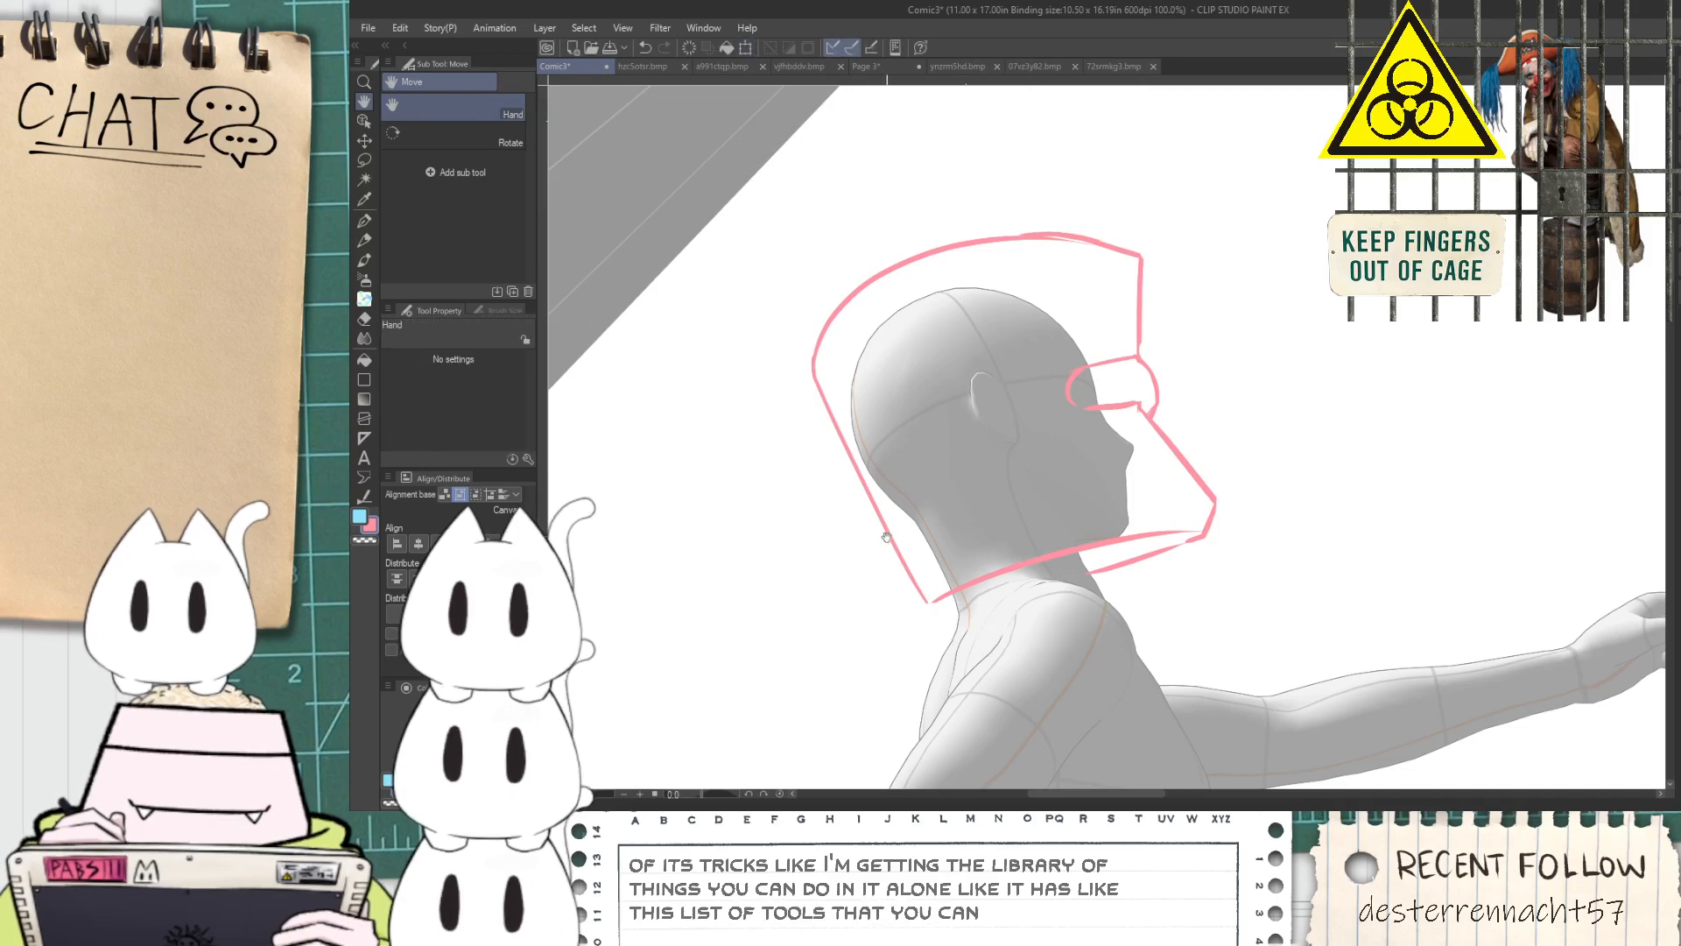
# Extend the lower rim line under the helmet to its rear corner and mark the collar's back and front with short downward strokes
pyautogui.moveTo(914, 537); pyautogui.dragTo(897, 494)
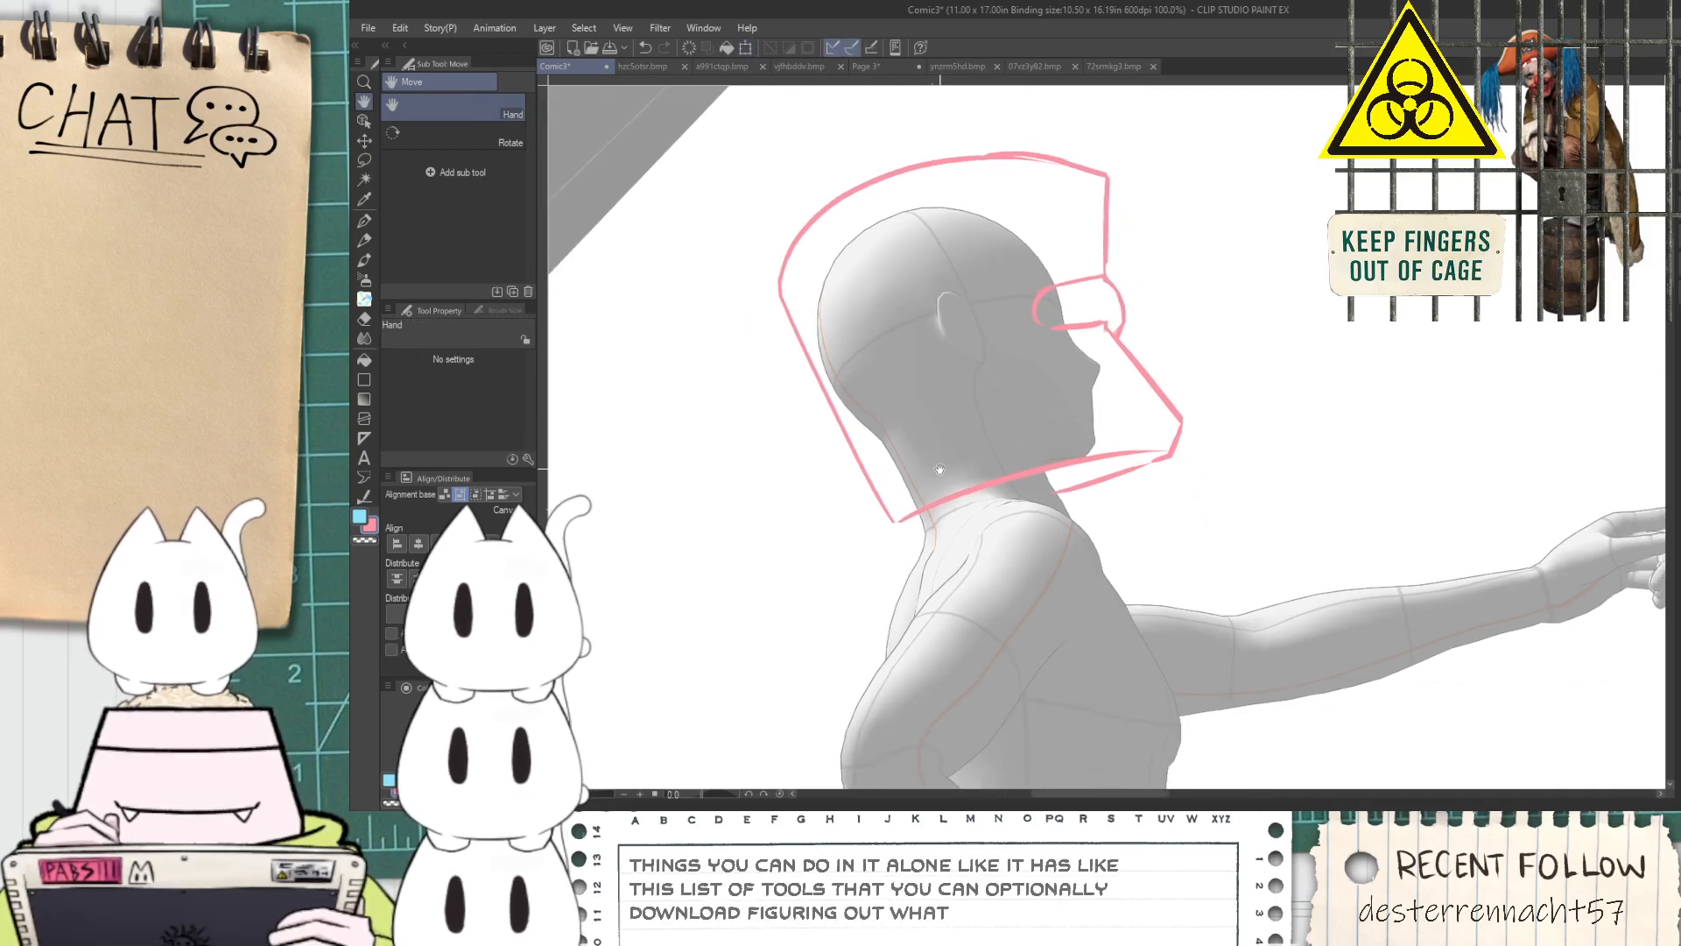
pyautogui.moveTo(1007, 521); pyautogui.dragTo(959, 391)
pyautogui.scroll(1, 866, 408)
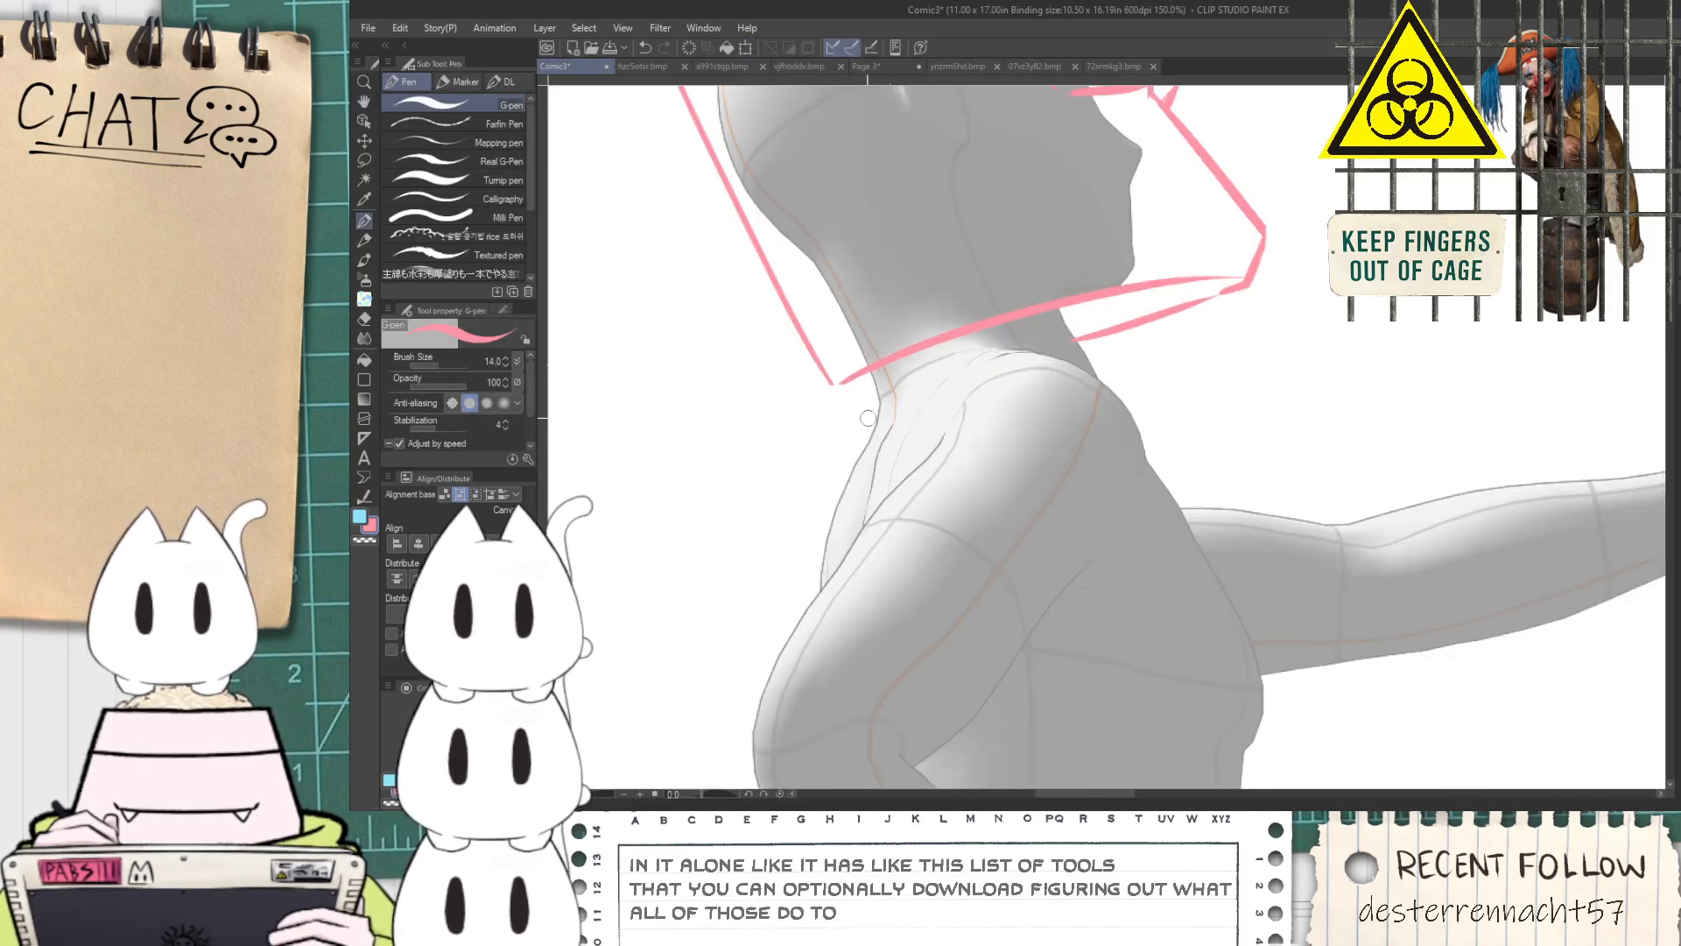
pyautogui.moveTo(853, 396); pyautogui.dragTo(1131, 315)
pyautogui.hotkey('ctrl', 'z')
pyautogui.moveTo(845, 390); pyautogui.dragTo(1101, 324)
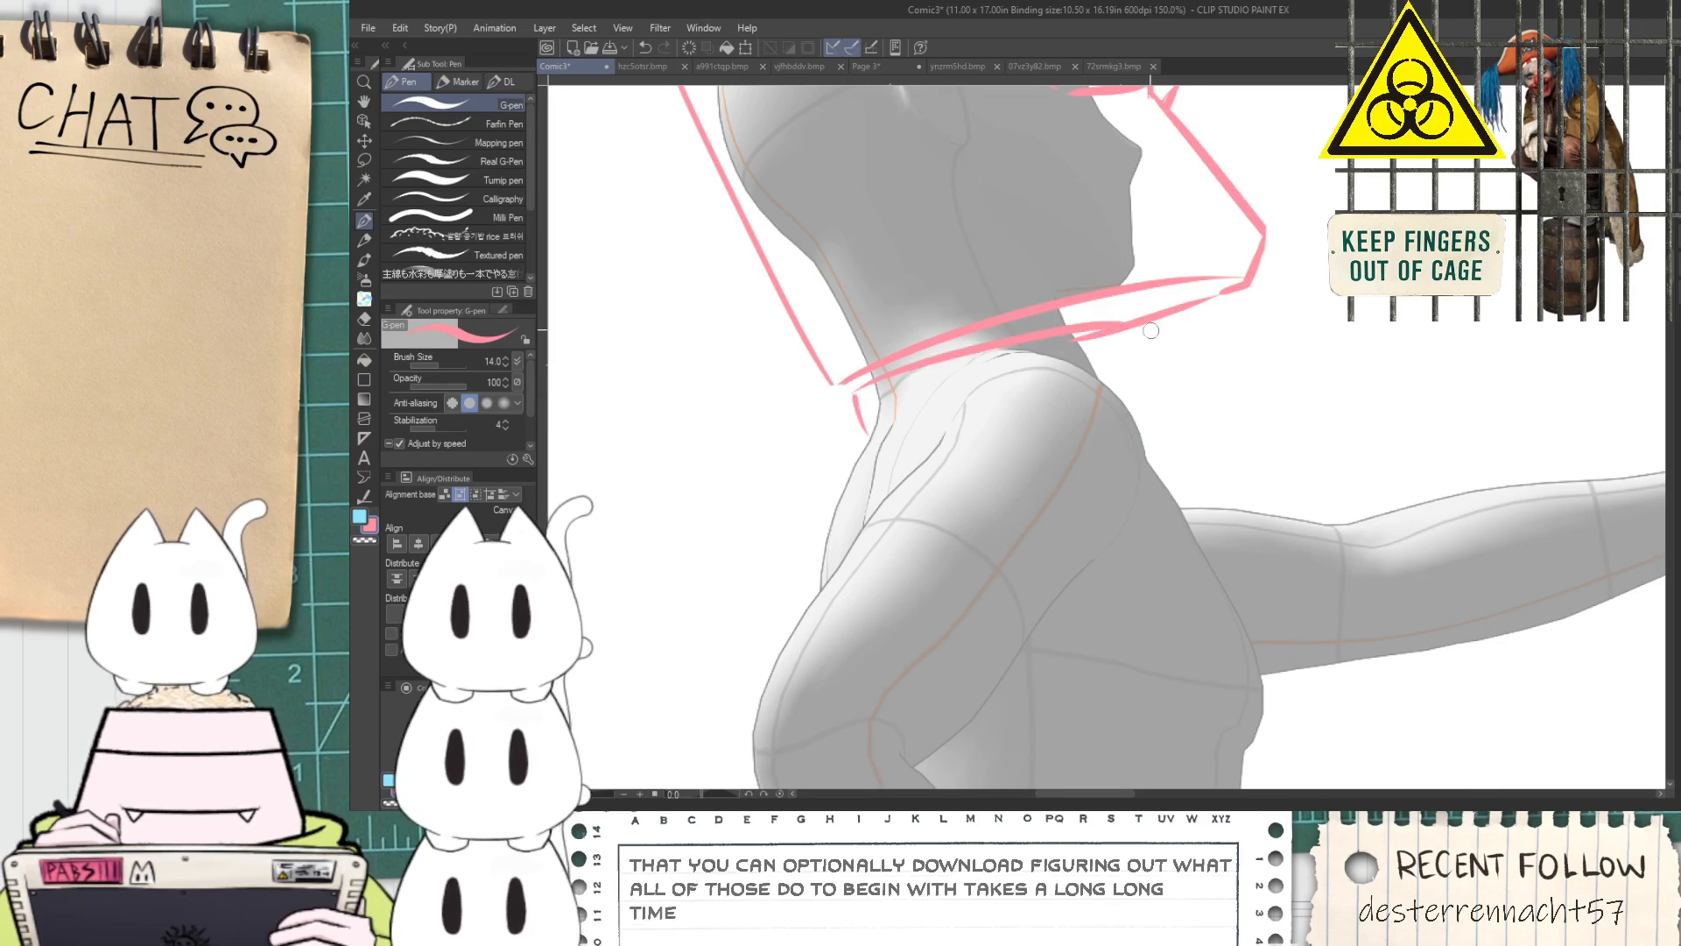
pyautogui.hotkey('ctrl', 'z')
pyautogui.moveTo(848, 385); pyautogui.dragTo(1126, 317)
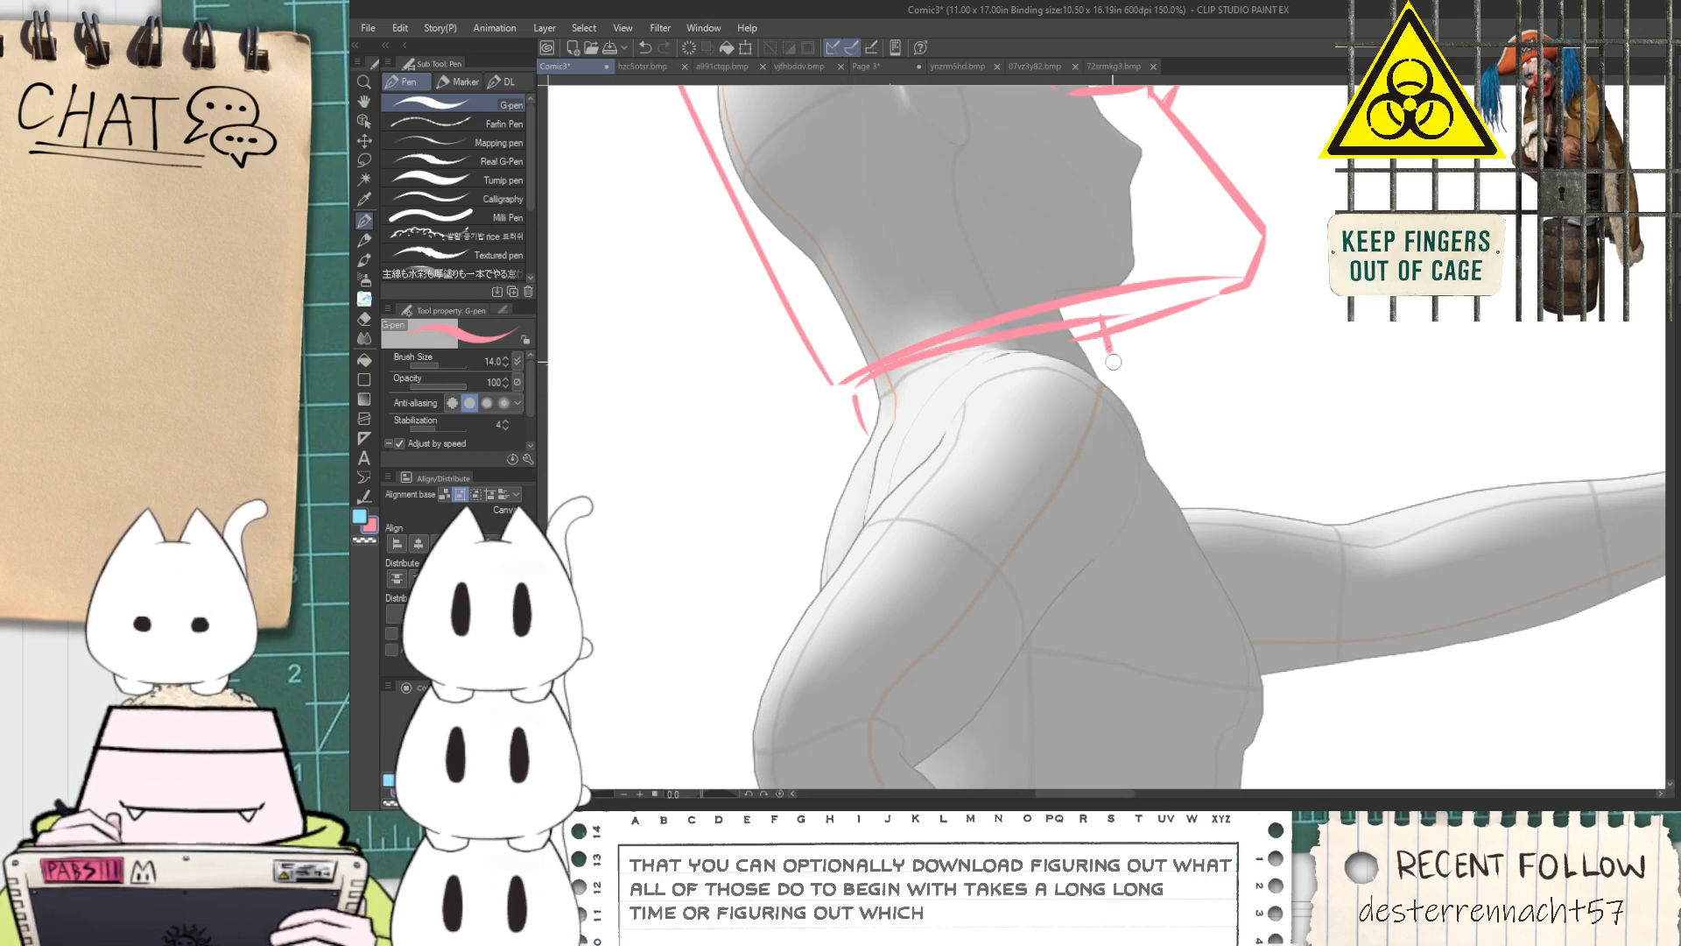
# Draw the collar's lower edge around the base of the neck and a curved far-shoulder line running down from its back end
pyautogui.scroll(1, 1106, 335)
pyautogui.press('e')
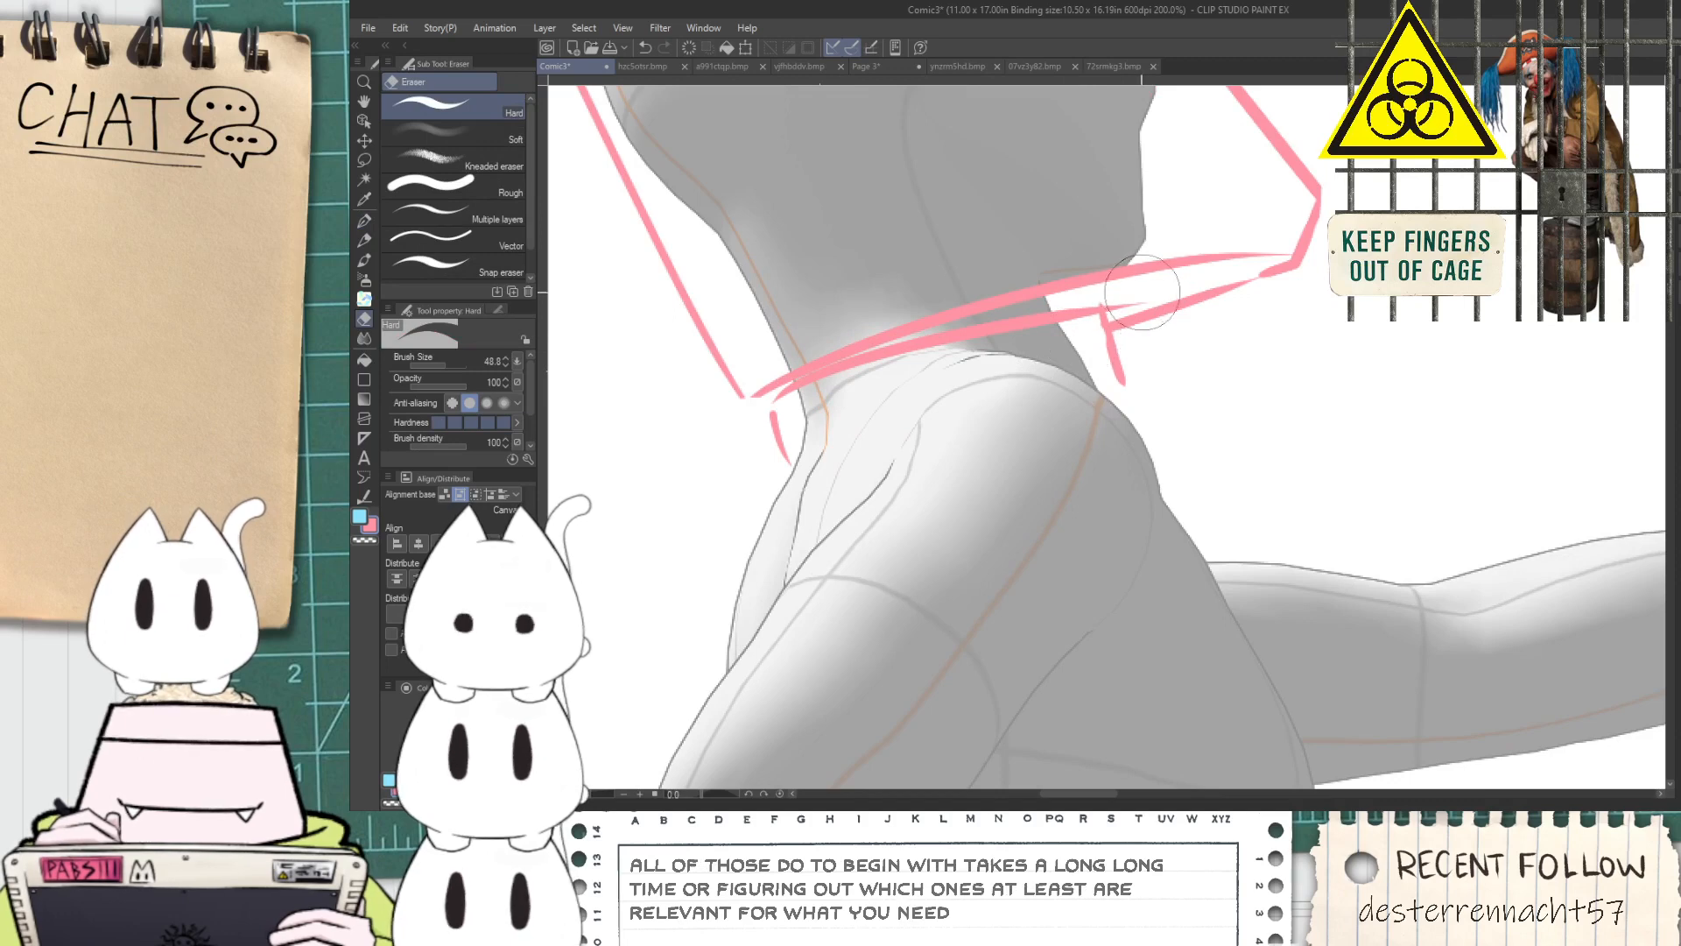
pyautogui.scroll(1, 1141, 292)
pyautogui.scroll(-1, 1088, 357)
pyautogui.press('p')
pyautogui.moveTo(775, 476); pyautogui.dragTo(1139, 380)
pyautogui.moveTo(824, 471)
pyautogui.mouseDown()
pyautogui.moveTo(963, 366)
pyautogui.moveTo(818, 488)
pyautogui.mouseUp()
pyautogui.hotkey('ctrl', 'z')
pyautogui.moveTo(910, 372)
pyautogui.mouseDown()
pyautogui.moveTo(876, 412)
pyautogui.moveTo(839, 515)
pyautogui.mouseUp()
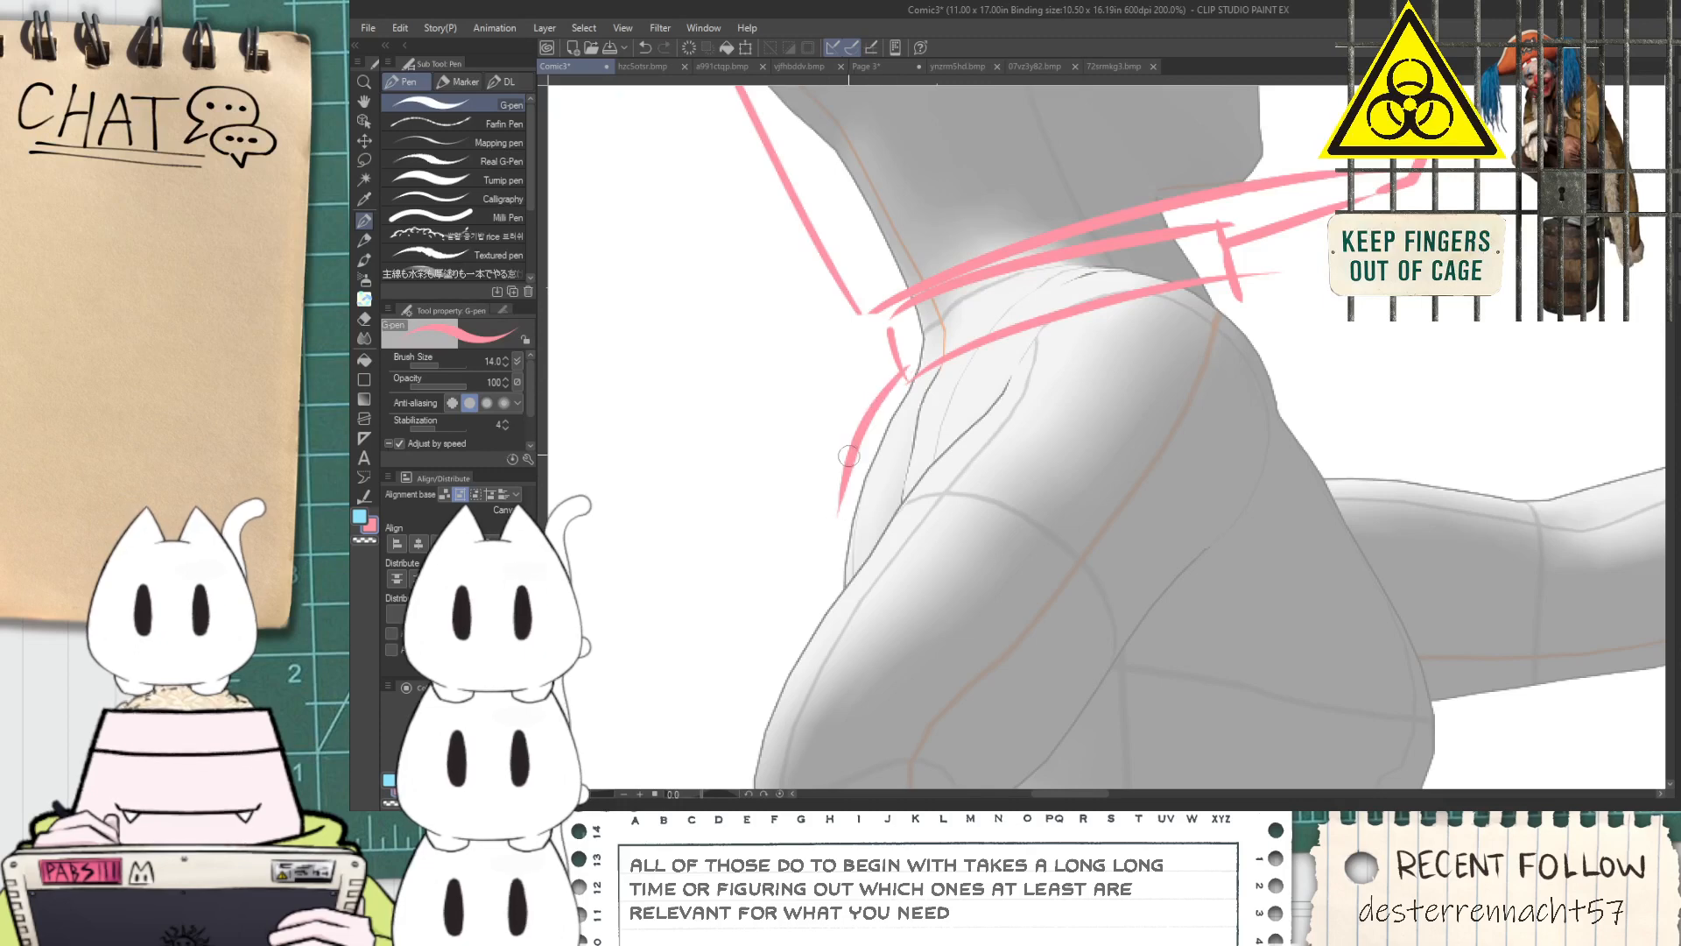
# Sketch curved costume lines arching over the near shoulder from the back of the neck toward the chest
pyautogui.moveTo(978, 448); pyautogui.dragTo(1261, 330)
pyautogui.moveTo(944, 445)
pyautogui.mouseDown()
pyautogui.moveTo(1096, 273)
pyautogui.moveTo(1354, 376)
pyautogui.mouseUp()
pyautogui.hotkey('ctrl', 'z')
pyautogui.moveTo(928, 433); pyautogui.dragTo(1327, 385)
pyautogui.hotkey('ctrl', 'z')
pyautogui.moveTo(940, 415); pyautogui.dragTo(1369, 399)
# Erase the overlapping strokes around the collar and shoulder, and draw a long curved chest line down the torso's front
pyautogui.press('e')
pyautogui.scroll(2, 1042, 333)
pyautogui.moveTo(985, 320)
pyautogui.mouseDown()
pyautogui.moveTo(1331, 263)
pyautogui.moveTo(1494, 279)
pyautogui.moveTo(1143, 190)
pyautogui.moveTo(1259, 497)
pyautogui.mouseUp()
pyautogui.scroll(-3, 1391, 233)
pyautogui.press('p')
pyautogui.moveTo(1229, 233); pyautogui.dragTo(1269, 618)
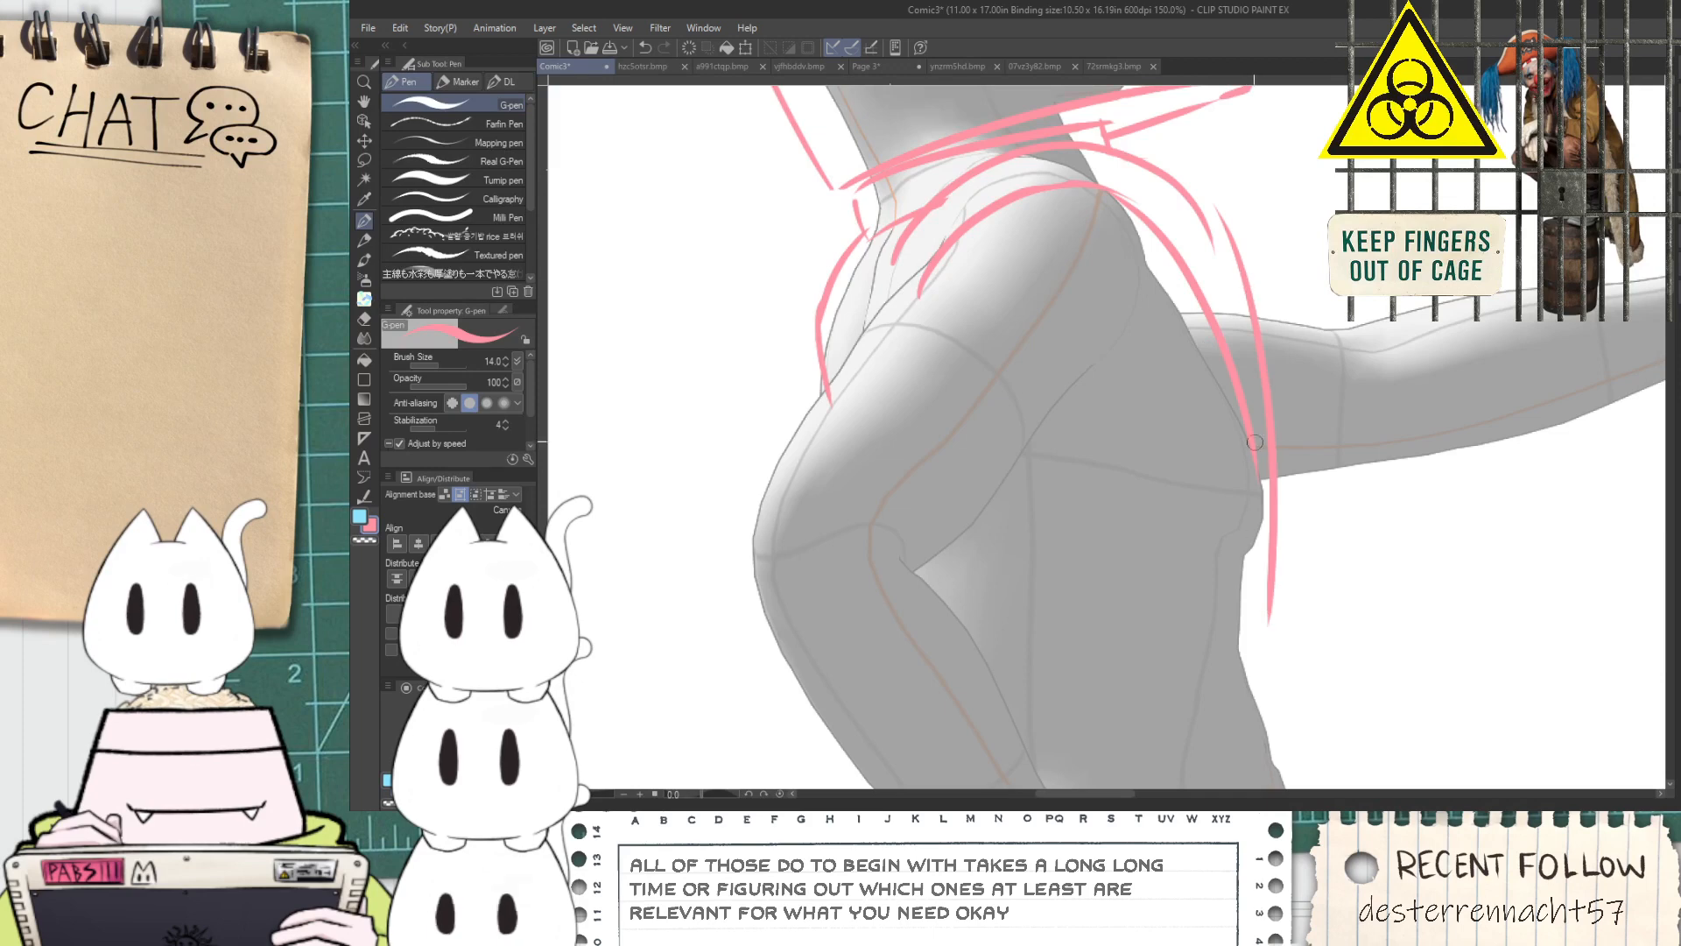
# Draw the outer sleeve line along the back of the bent arm, from the elbow up to the shoulder
pyautogui.scroll(-2, 1270, 384)
pyautogui.moveTo(1105, 352); pyautogui.dragTo(974, 324)
pyautogui.scroll(1, 974, 324)
pyautogui.press('p')
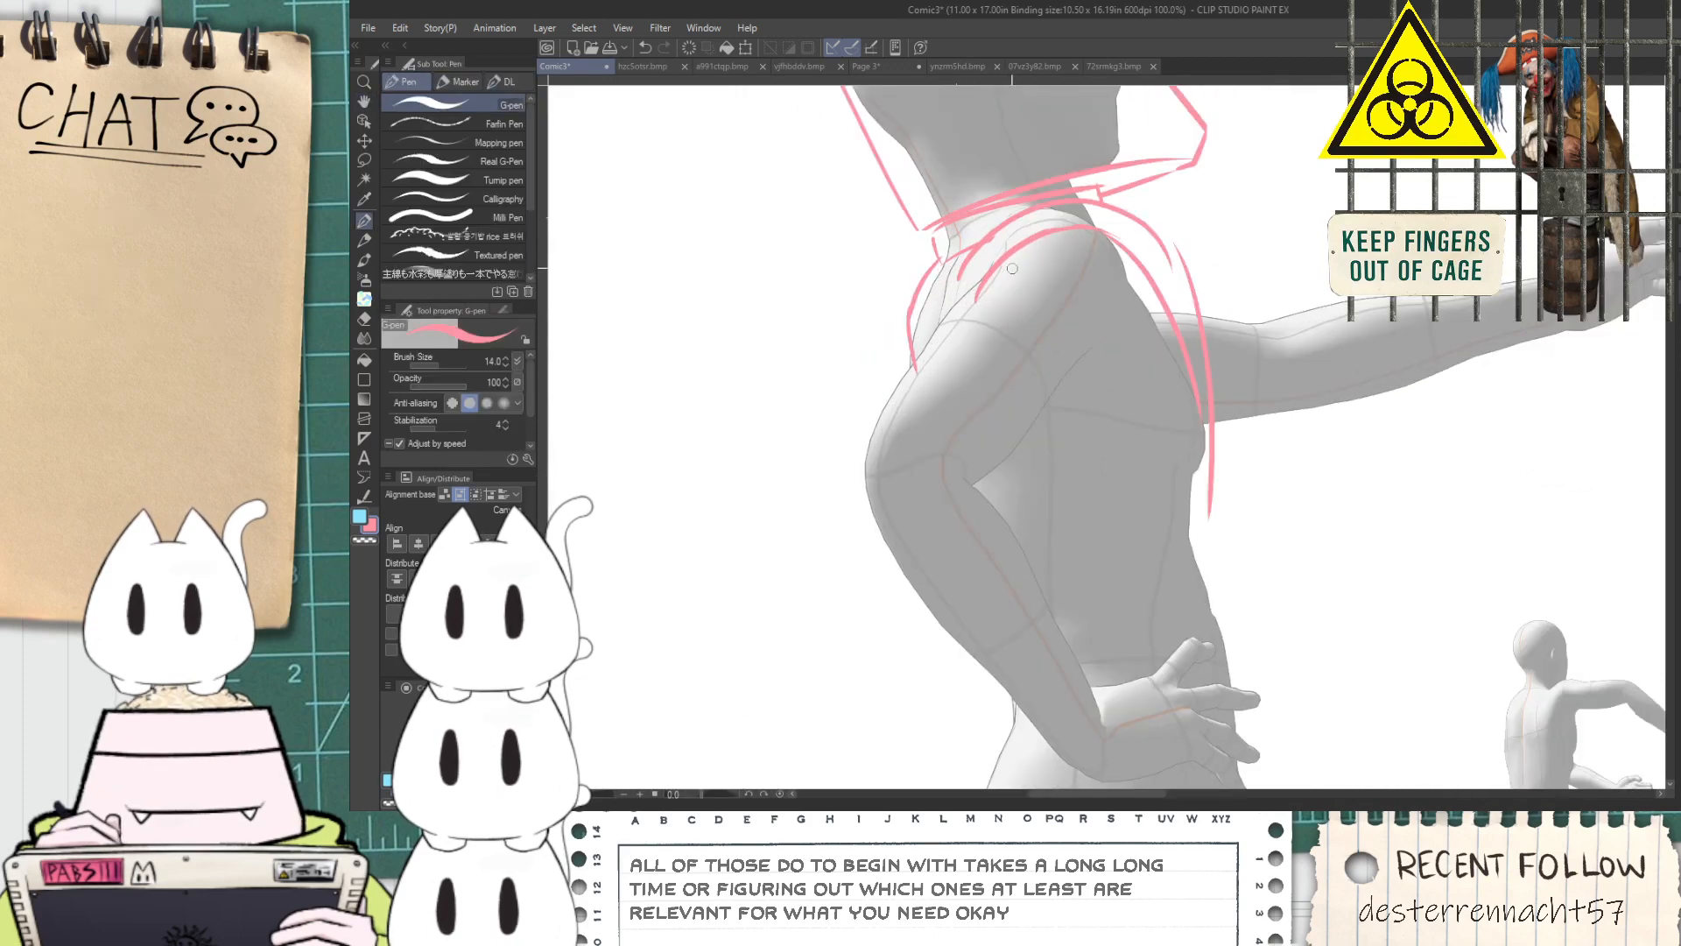
pyautogui.moveTo(861, 497); pyautogui.dragTo(954, 280)
pyautogui.hotkey('ctrl', 'z')
pyautogui.moveTo(864, 497); pyautogui.dragTo(1031, 255)
pyautogui.press('e')
pyautogui.moveTo(924, 375)
pyautogui.mouseDown()
pyautogui.moveTo(934, 336)
pyautogui.moveTo(1008, 262)
pyautogui.mouseUp()
pyautogui.hotkey('ctrl', 'z')
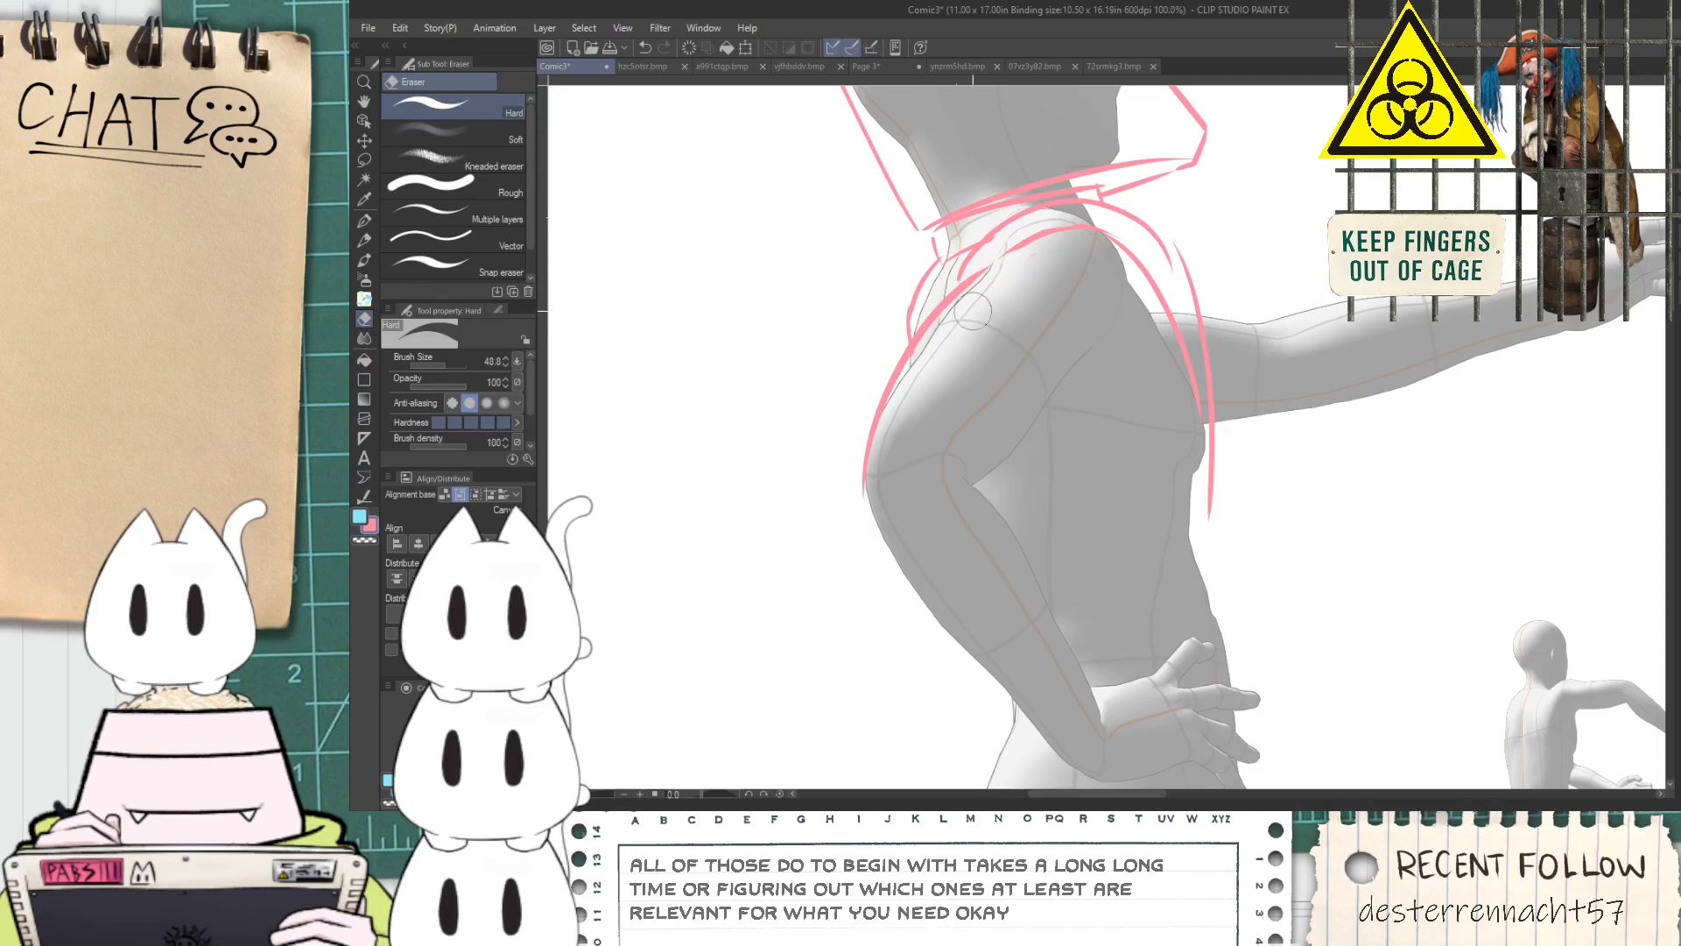
# Sketch short strokes on the near shoulder just inside the curved costume line
pyautogui.scroll(1, 979, 306)
pyautogui.press('p')
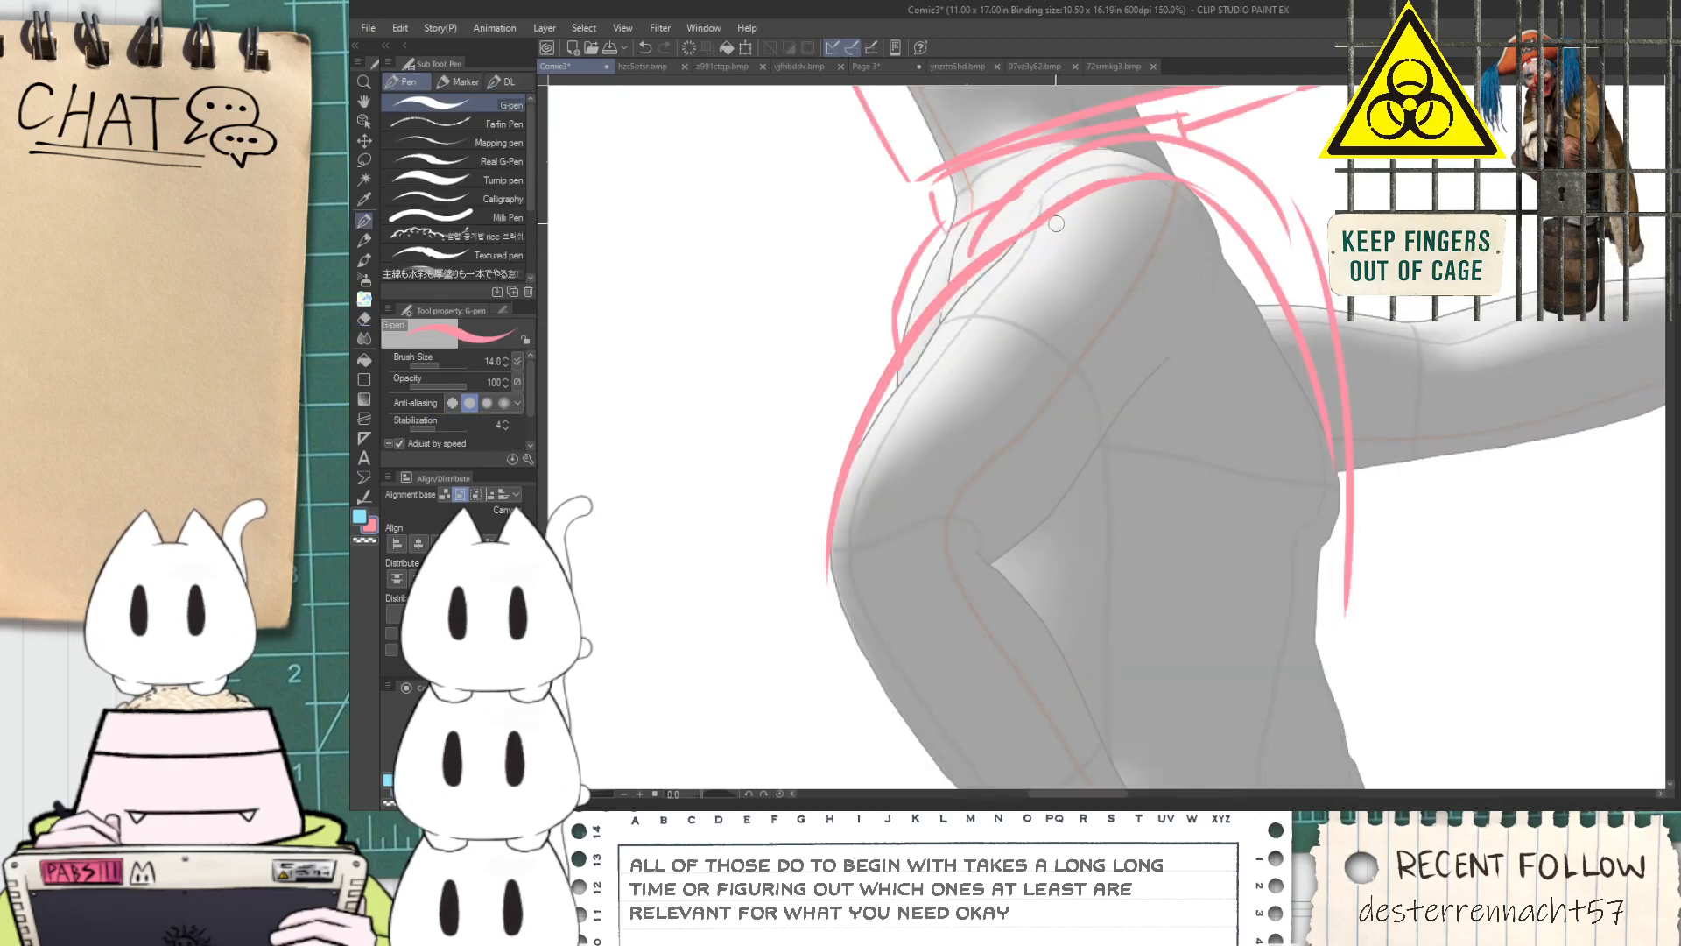
pyautogui.hotkey('ctrl', 'z')
pyautogui.moveTo(1114, 205); pyautogui.dragTo(1171, 246)
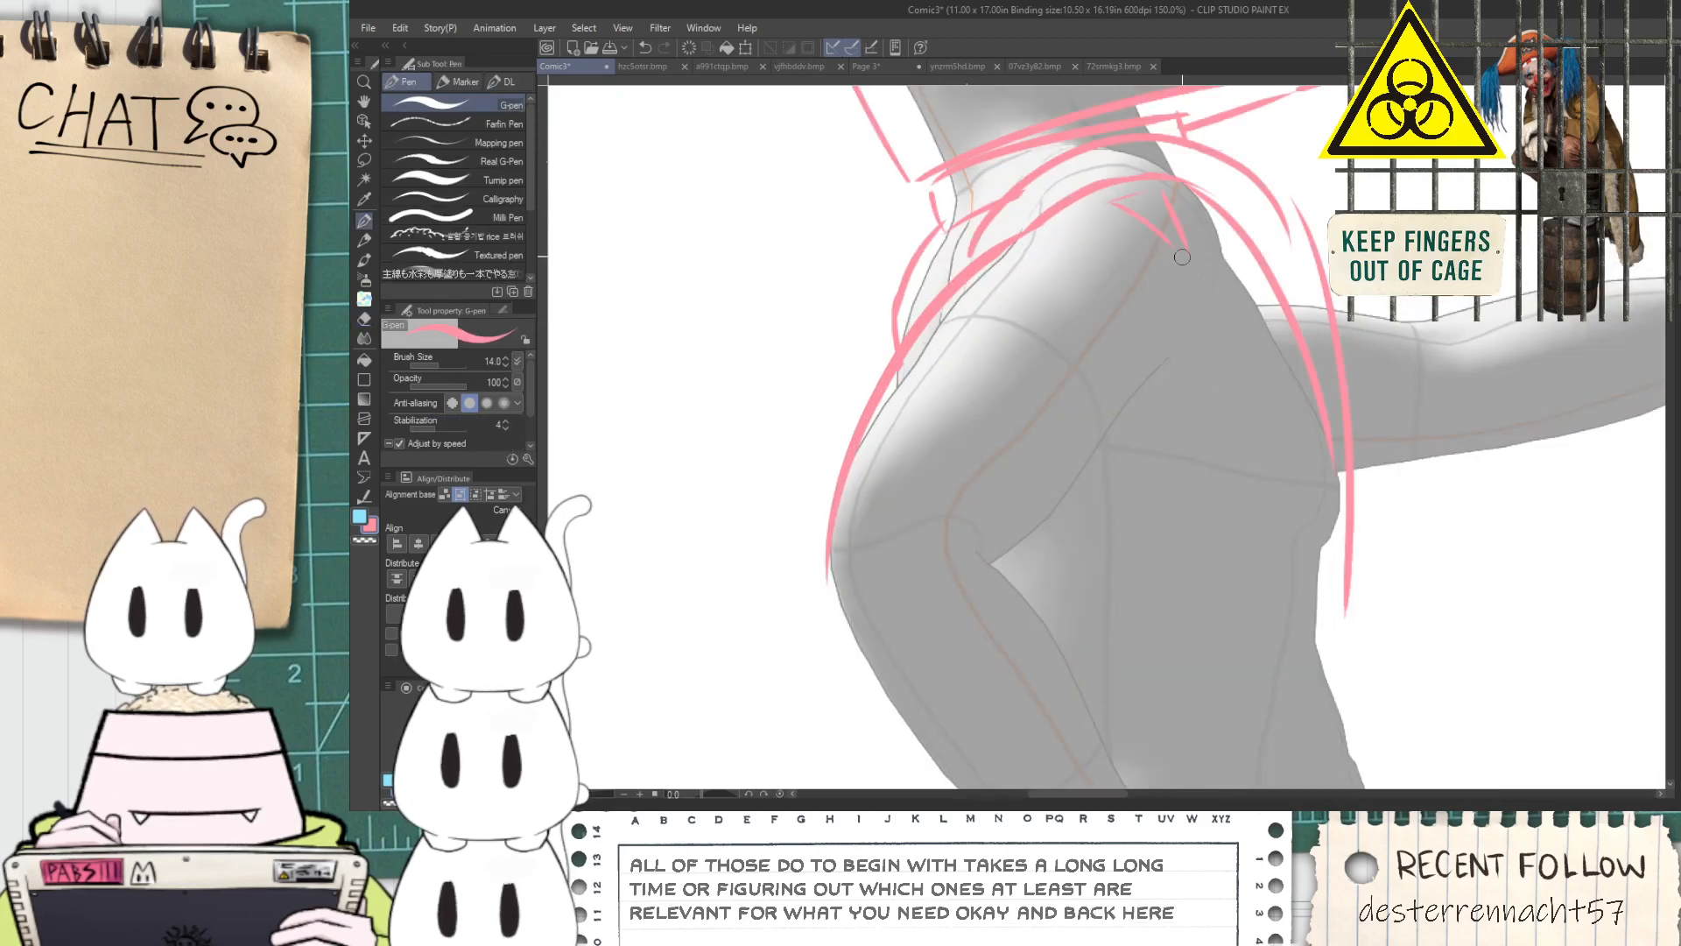
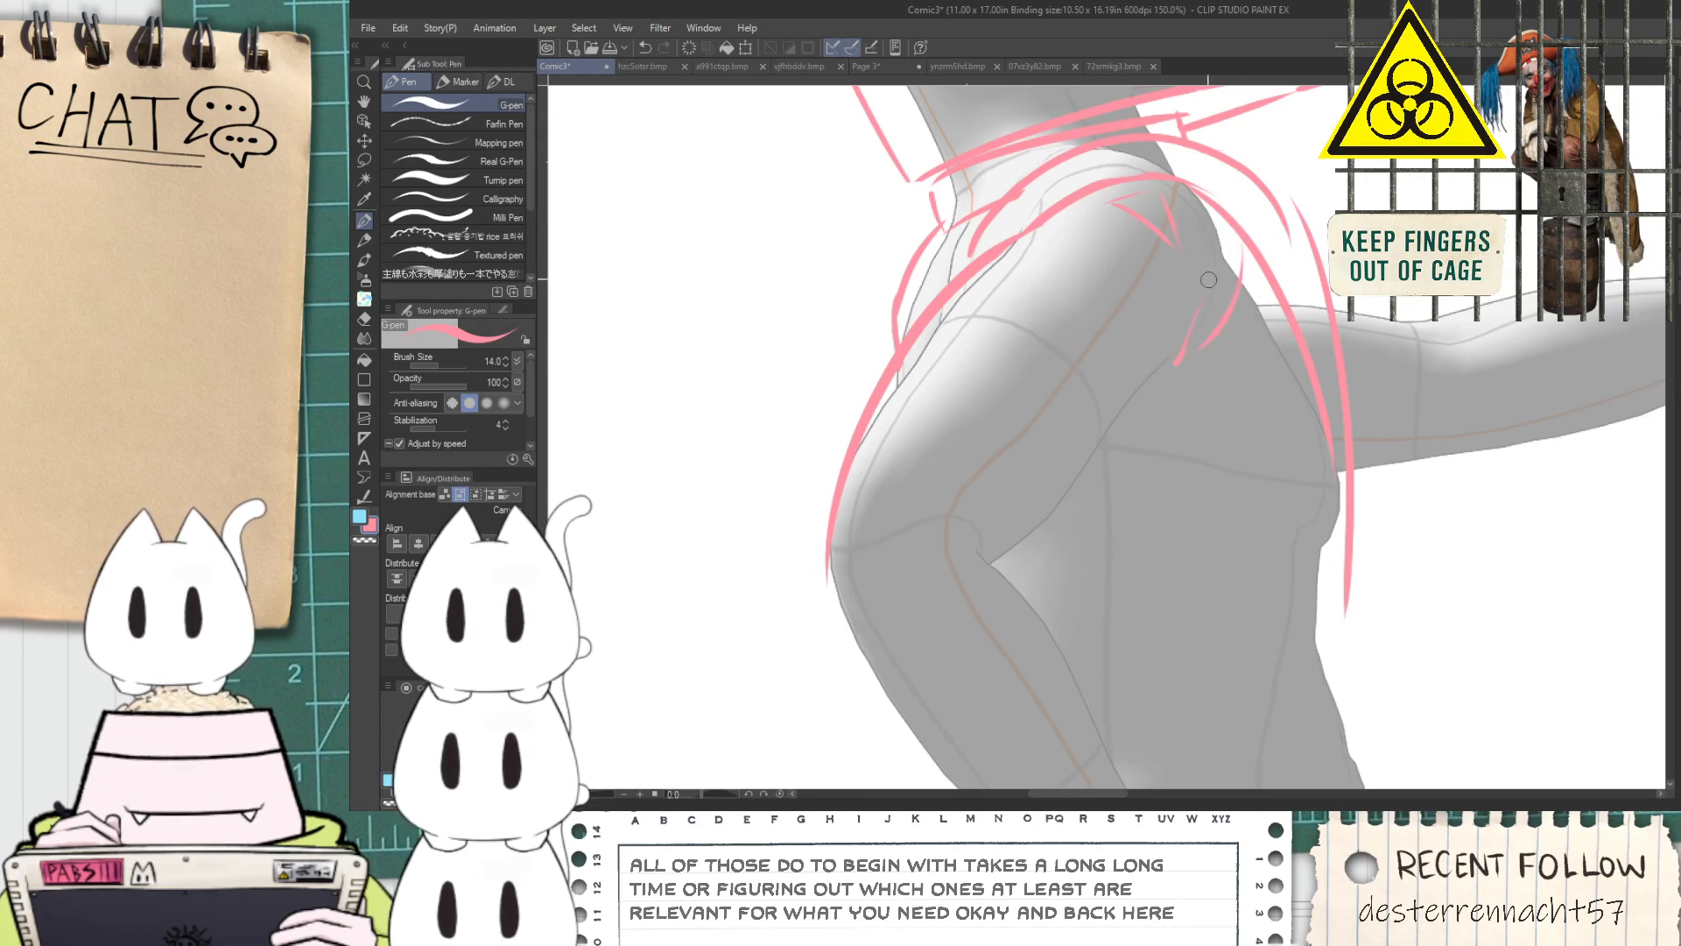
# Draw the sleeve line along the underside of the near upper arm, with short crease strokes at the inner elbow
pyautogui.moveTo(999, 526)
pyautogui.mouseDown()
pyautogui.moveTo(1072, 648)
pyautogui.moveTo(985, 427)
pyautogui.moveTo(1024, 477)
pyautogui.moveTo(955, 457)
pyautogui.moveTo(979, 405)
pyautogui.moveTo(1007, 446)
pyautogui.mouseUp()
pyautogui.hotkey('ctrl', 'z')
# Draw the outer sleeve line along the forearm, from the elbow down to the wrist
pyautogui.hotkey('ctrl', 'z')
pyautogui.hotkey('ctrl', 'z')
pyautogui.press('space')
pyautogui.moveTo(982, 497); pyautogui.dragTo(955, 462)
pyautogui.press('space')
pyautogui.moveTo(801, 495); pyautogui.dragTo(837, 349)
pyautogui.moveTo(834, 291); pyautogui.dragTo(1095, 701)
pyautogui.hotkey('ctrl', 'z')
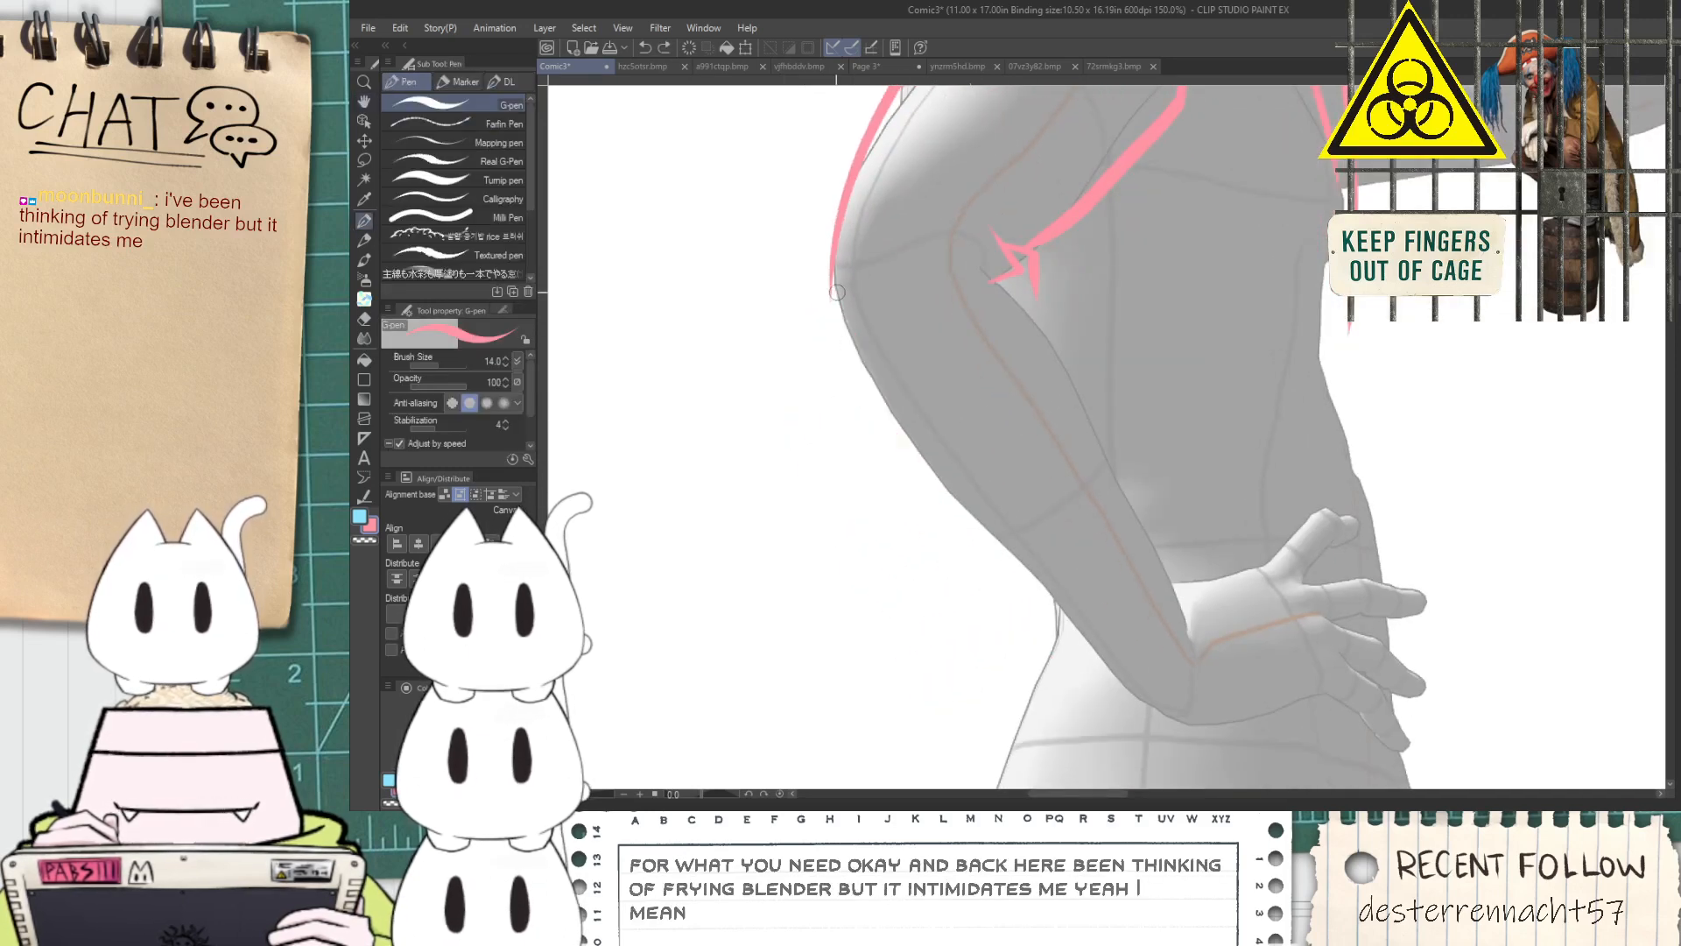
pyautogui.moveTo(833, 291); pyautogui.dragTo(1095, 699)
pyautogui.hotkey('ctrl', 'z')
pyautogui.moveTo(833, 291); pyautogui.dragTo(1007, 565)
pyautogui.hotkey('ctrl', 'z')
pyautogui.moveTo(834, 295); pyautogui.dragTo(1099, 702)
pyautogui.hotkey('ctrl', 'z')
pyautogui.moveTo(828, 283); pyautogui.dragTo(1158, 714)
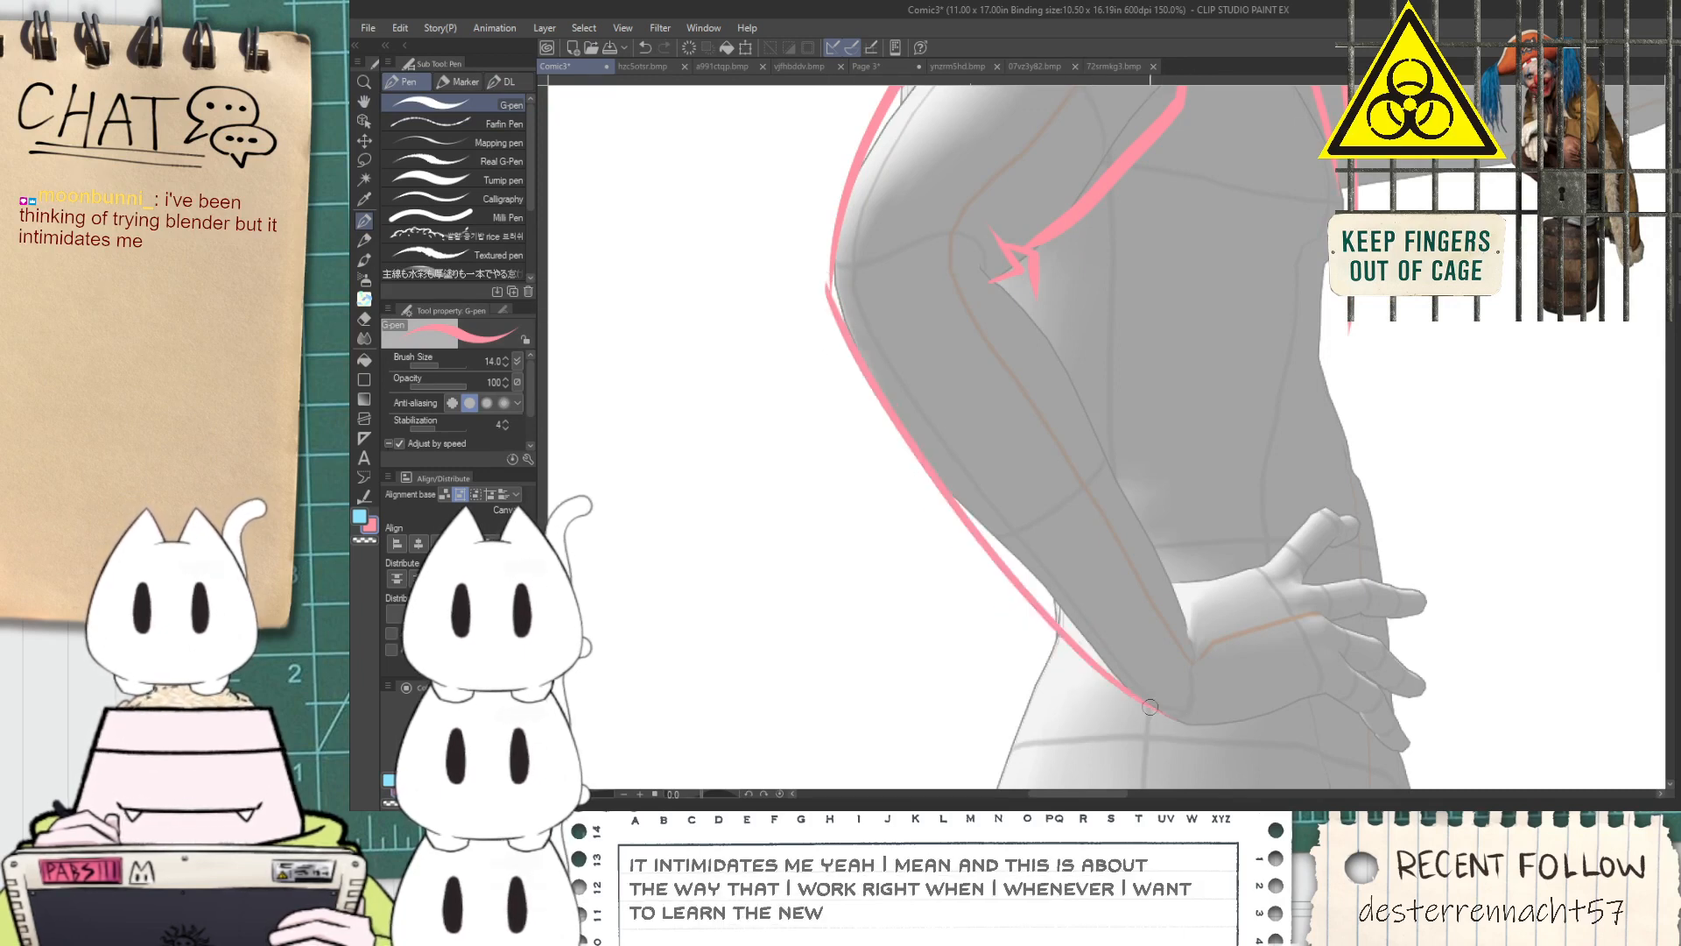
# Rework the fabric creases at the inner elbow, erasing the stray strokes and redrawing the short fold lines
pyautogui.moveTo(976, 241)
pyautogui.mouseDown()
pyautogui.moveTo(1003, 274)
pyautogui.moveTo(990, 259)
pyautogui.moveTo(1016, 232)
pyautogui.mouseUp()
pyautogui.press('p')
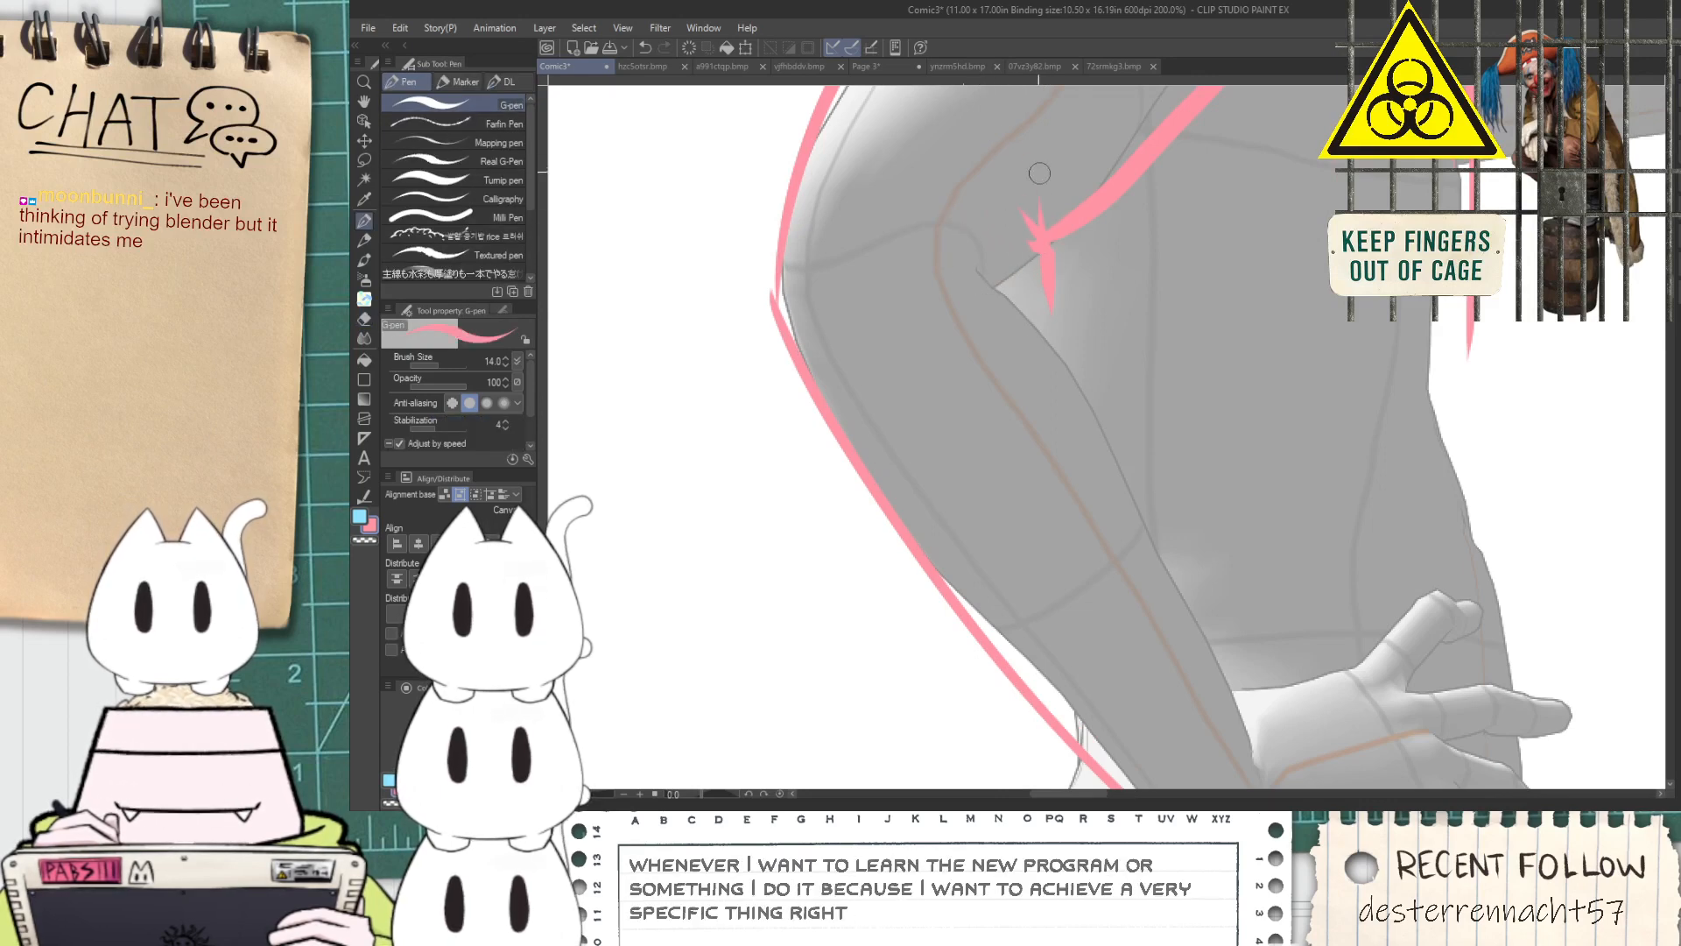
pyautogui.moveTo(1011, 195); pyautogui.dragTo(1026, 215)
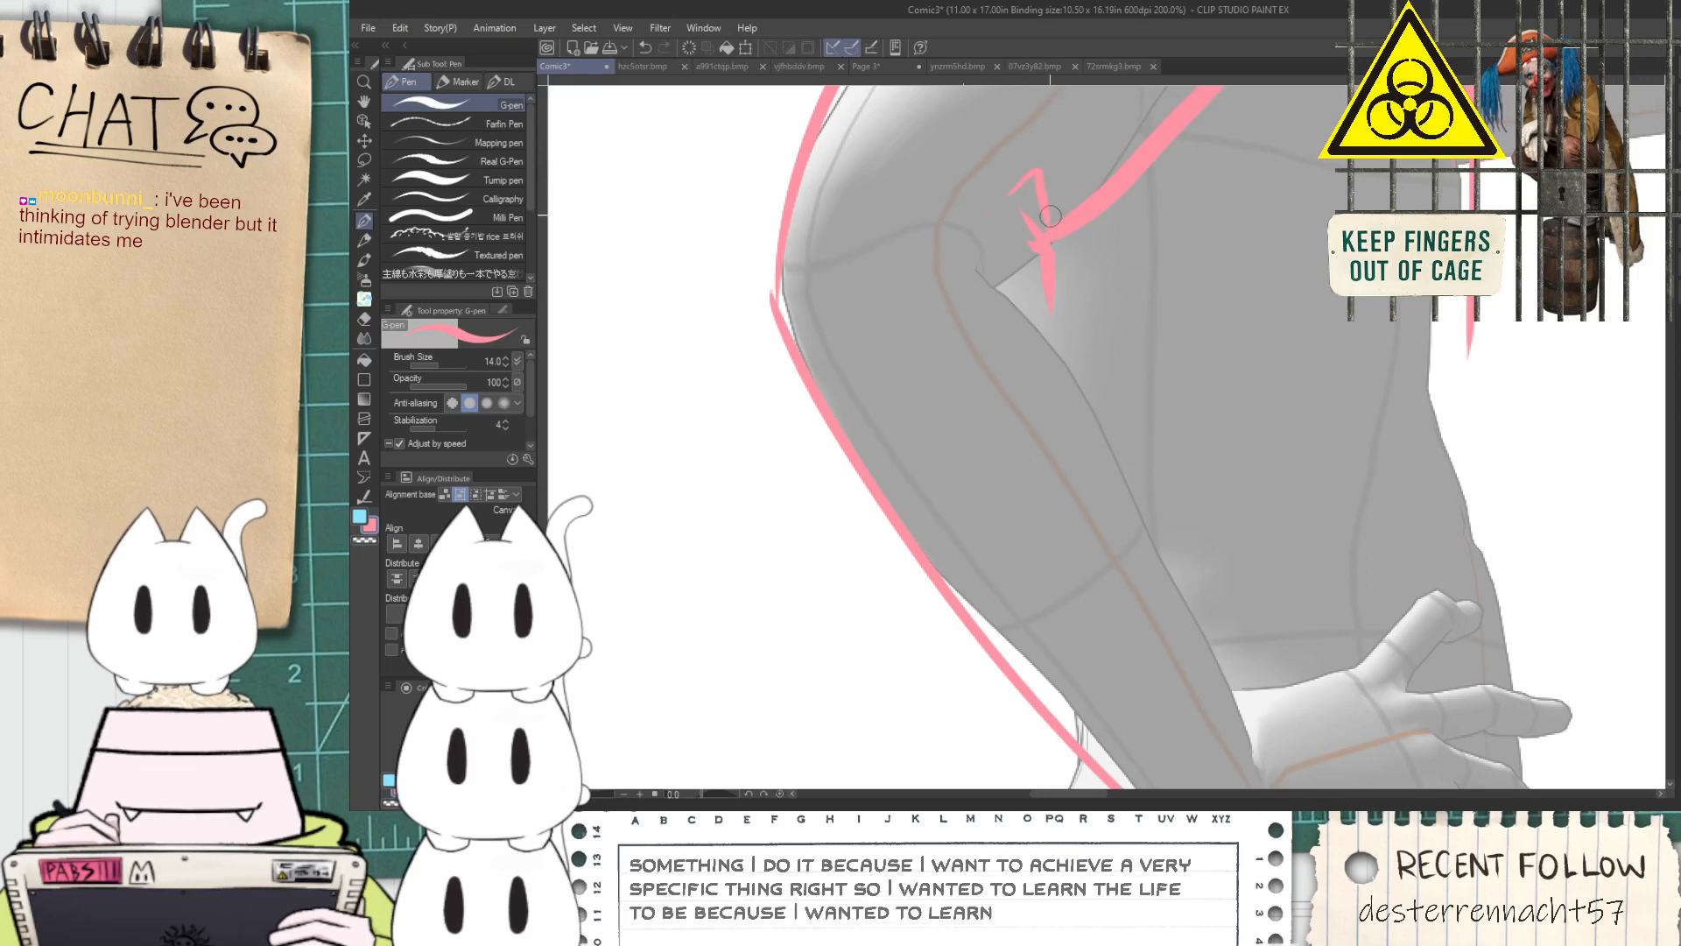
pyautogui.hotkey('ctrl', 'z')
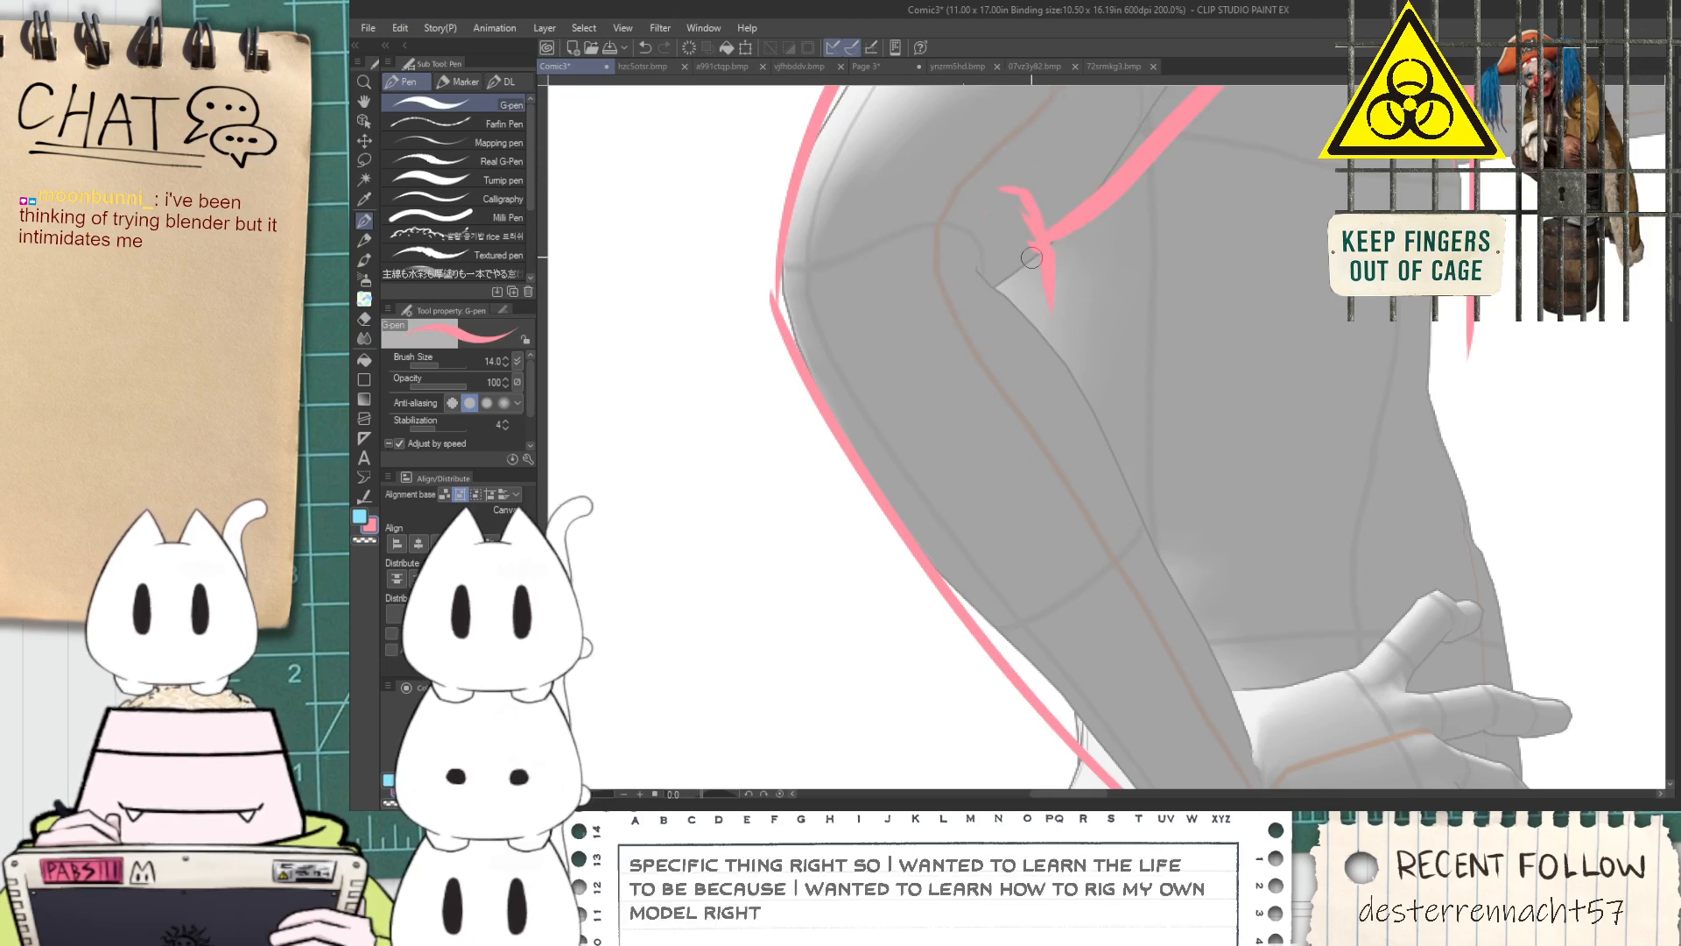
pyautogui.press('e')
pyautogui.moveTo(1009, 229); pyautogui.dragTo(1034, 350)
pyautogui.press('p')
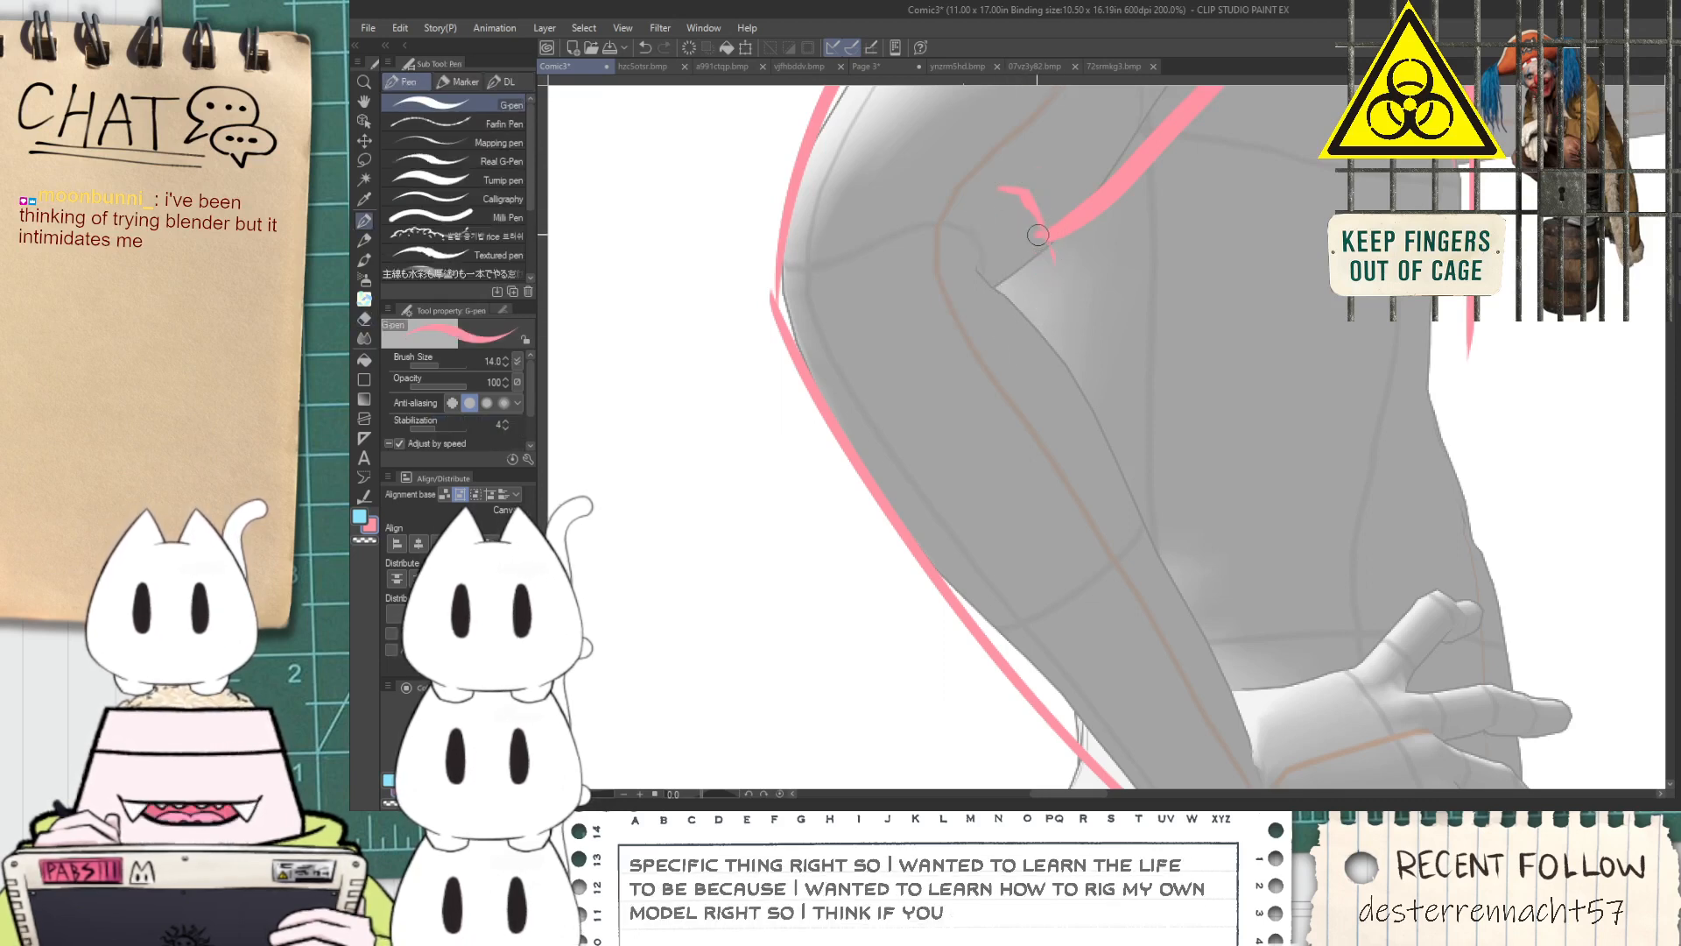
pyautogui.moveTo(1024, 212)
pyautogui.mouseDown()
pyautogui.moveTo(1059, 244)
pyautogui.moveTo(1067, 298)
pyautogui.mouseUp()
pyautogui.press('e')
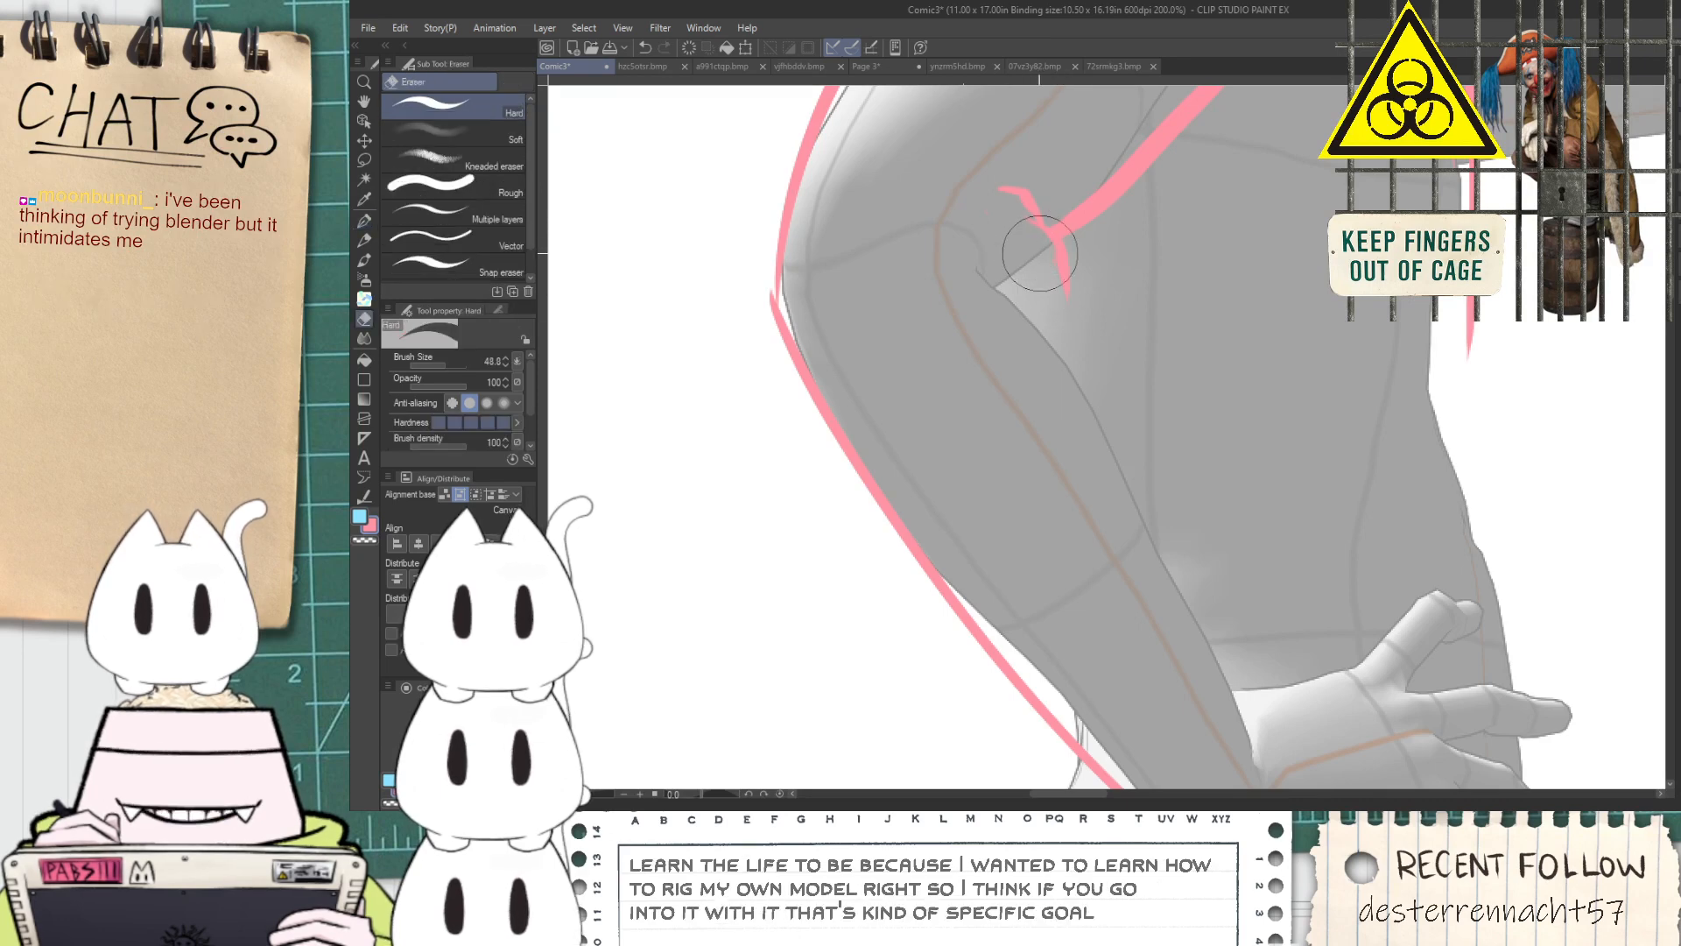
pyautogui.press('p')
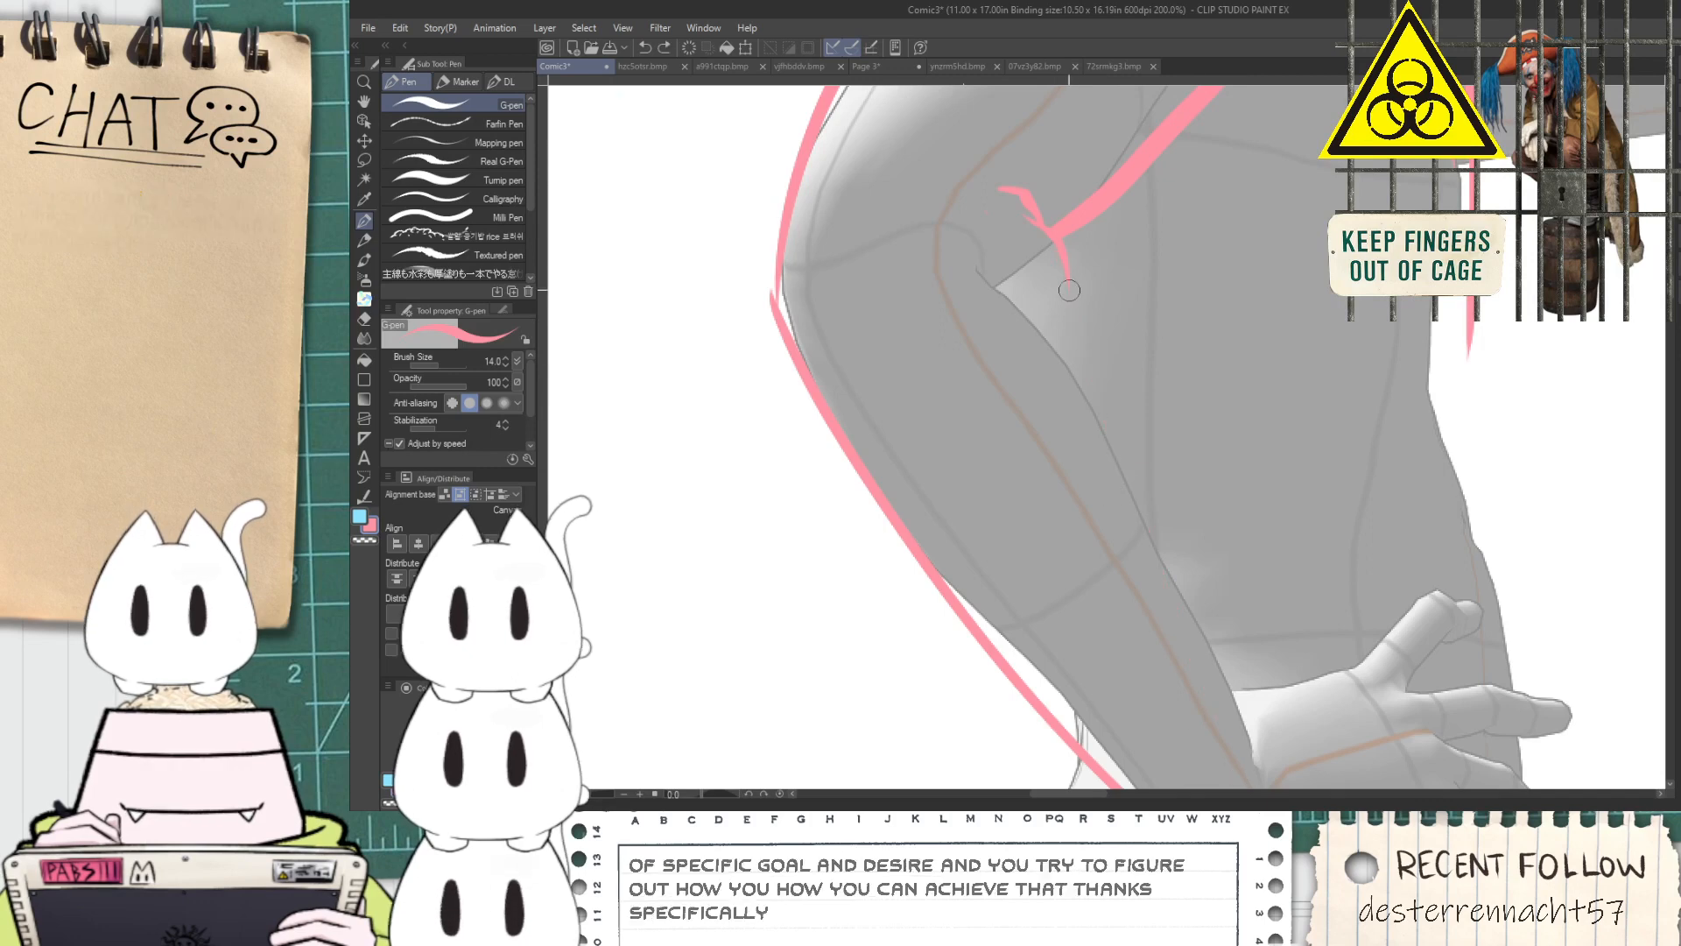
# Draw the inner sleeve line from the elbow crook down the forearm and round off the sleeve opening at the wrist
pyautogui.press('space')
pyautogui.moveTo(1176, 636)
pyautogui.mouseDown()
pyautogui.moveTo(1074, 482)
pyautogui.moveTo(1040, 386)
pyautogui.mouseUp()
pyautogui.scroll(2, 1086, 556)
pyautogui.moveTo(1036, 563); pyautogui.dragTo(1136, 319)
pyautogui.hotkey('ctrl', 'z')
pyautogui.moveTo(983, 526); pyautogui.dragTo(1141, 340)
pyautogui.hotkey('ctrl', 'z')
pyautogui.moveTo(999, 542)
pyautogui.mouseDown()
pyautogui.moveTo(1153, 352)
pyautogui.moveTo(1084, 435)
pyautogui.moveTo(1089, 512)
pyautogui.mouseUp()
pyautogui.scroll(-2, 1106, 350)
pyautogui.press('space')
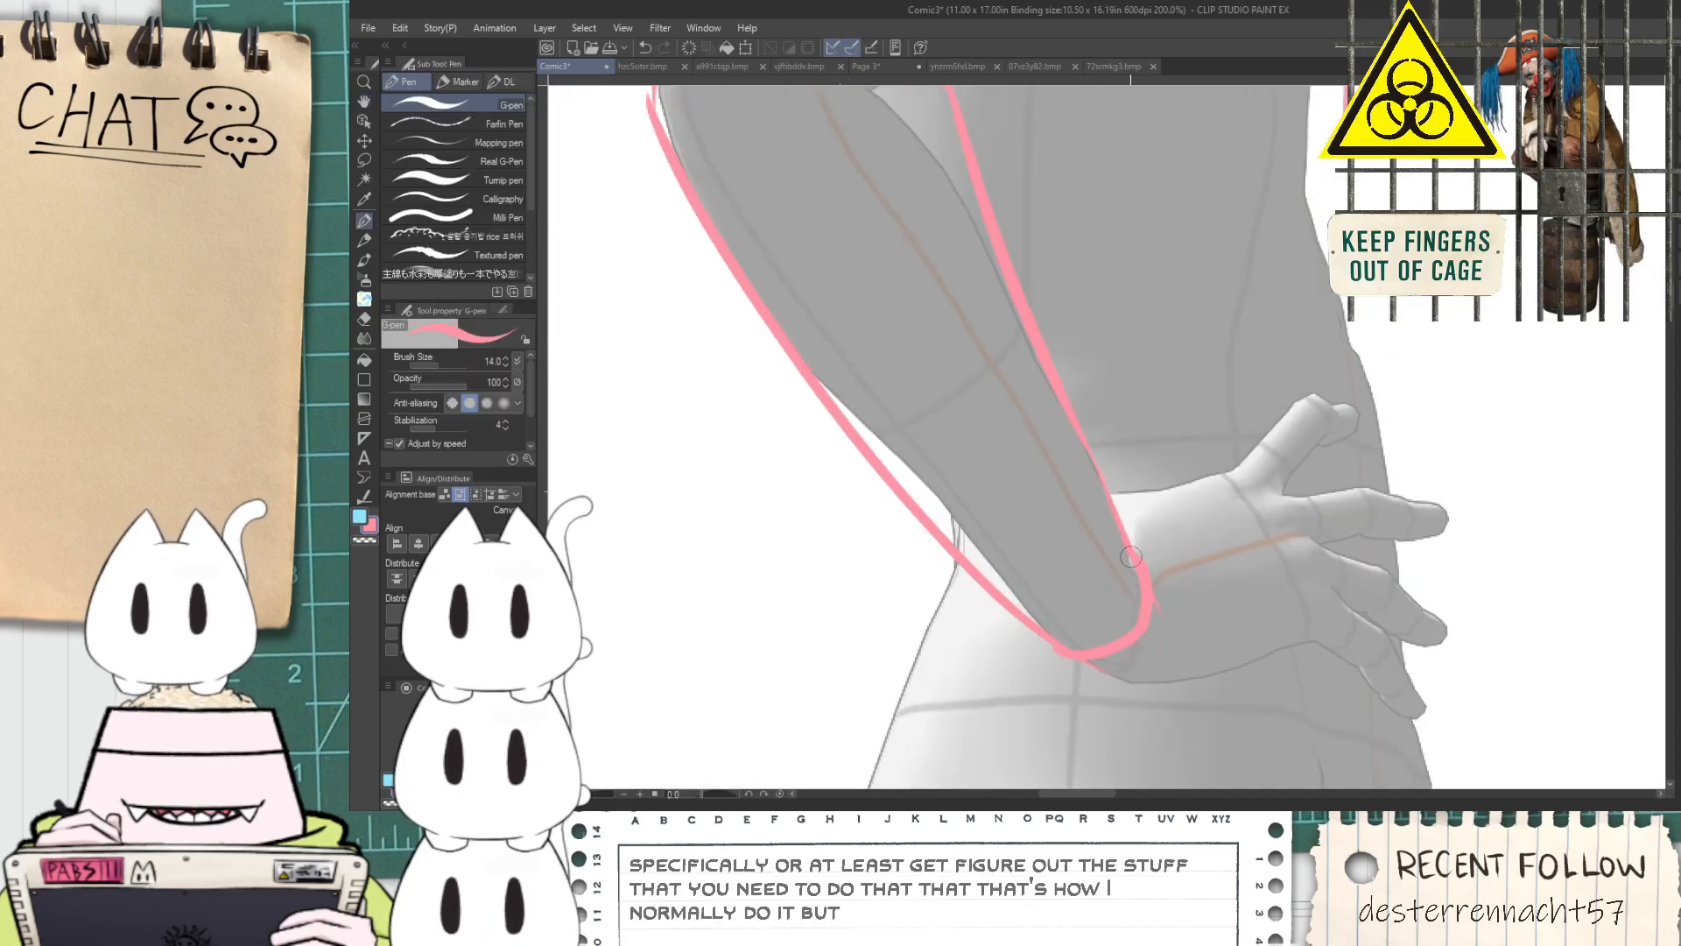
# Draw a curved cuff line across the lower forearm and erase the ends that overshoot the sleeve outline
pyautogui.moveTo(867, 497); pyautogui.dragTo(1062, 391)
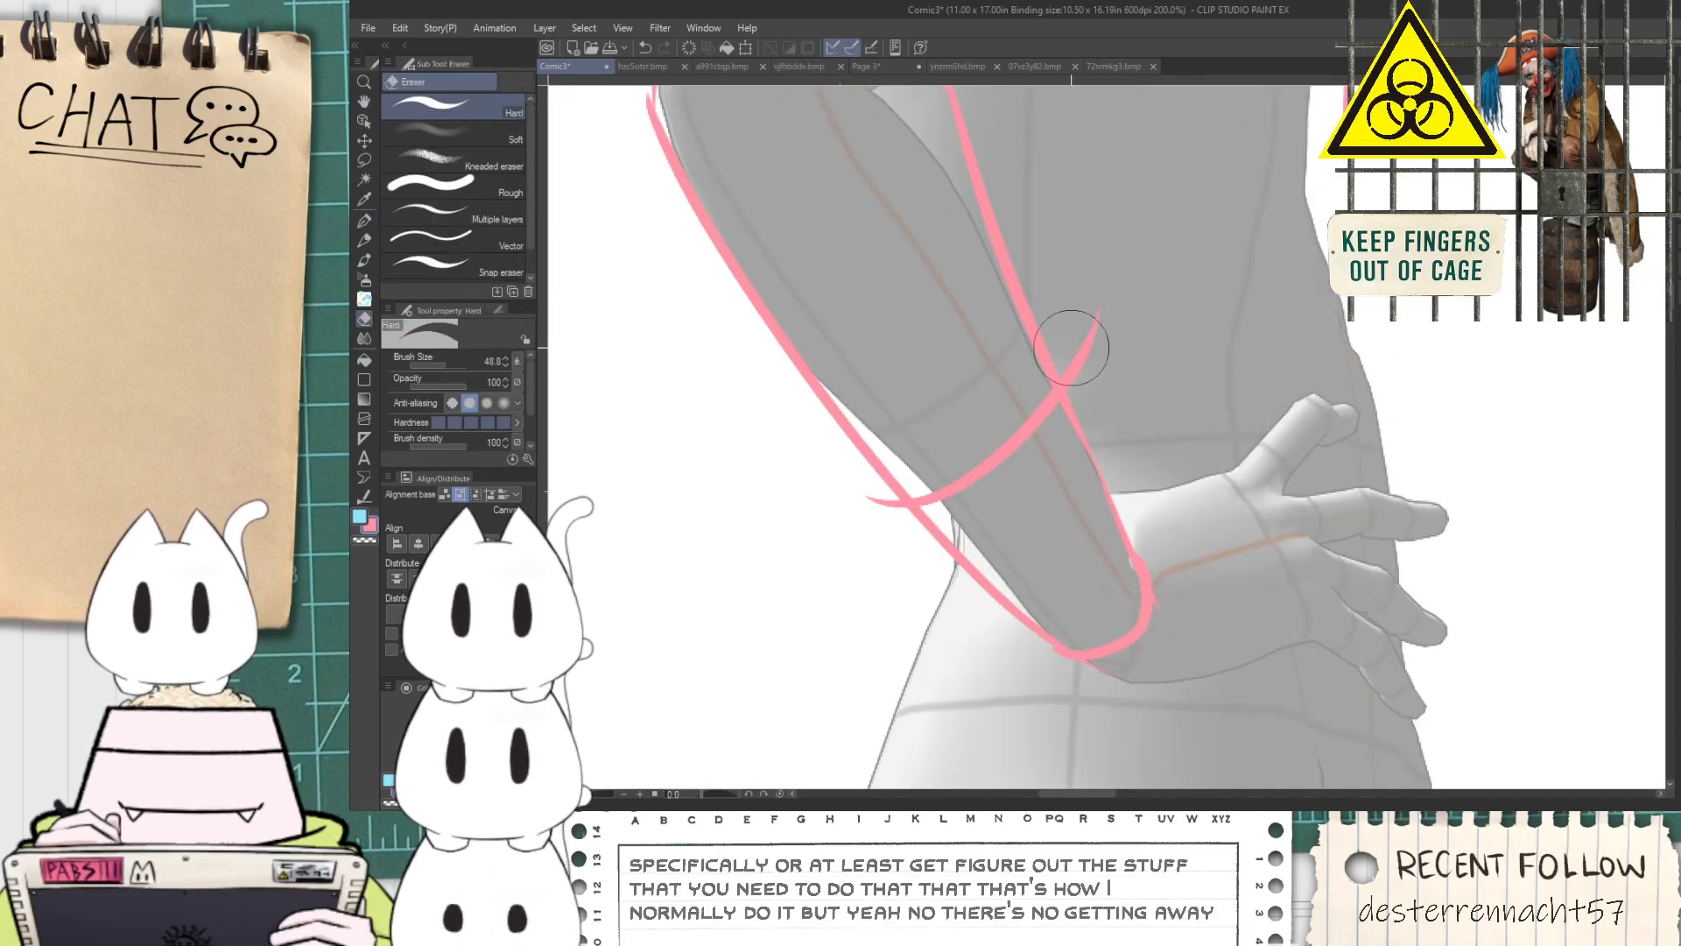
pyautogui.press('e')
pyautogui.moveTo(848, 477); pyautogui.dragTo(883, 525)
pyautogui.scroll(-1, 880, 527)
pyautogui.moveTo(1005, 493); pyautogui.dragTo(1029, 525)
pyautogui.scroll(3, 1016, 504)
# Sketch two small oval buttons on the cuff and erase the stray end at the sleeve opening
pyautogui.press('p')
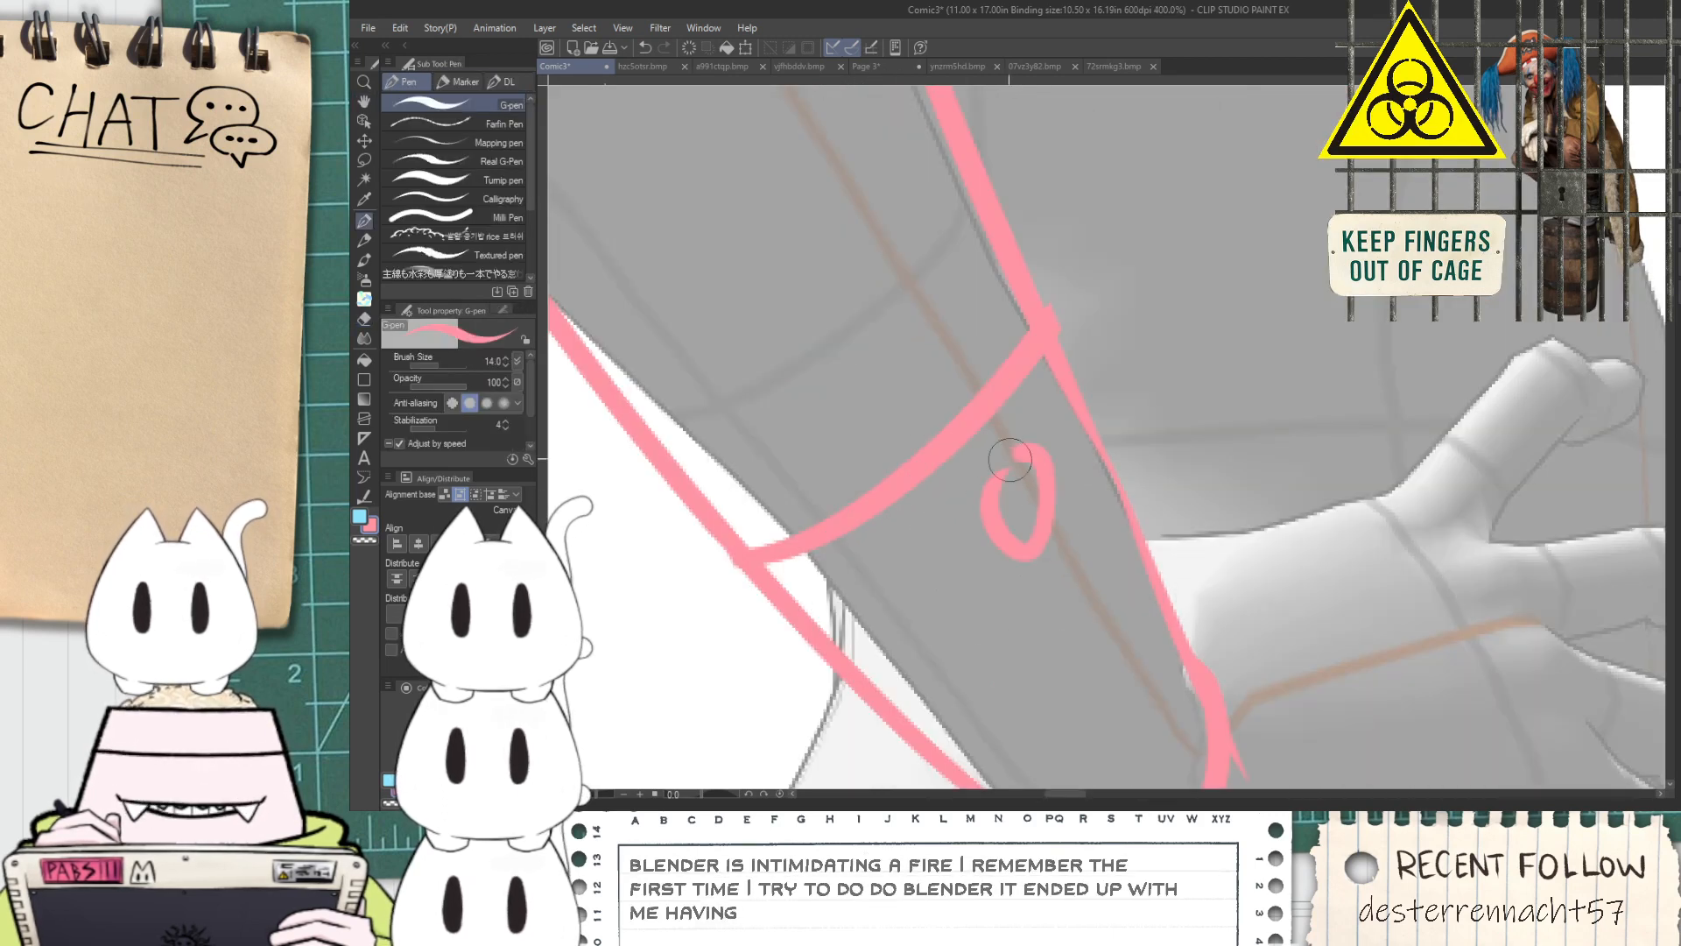
pyautogui.moveTo(1074, 623)
pyautogui.mouseDown()
pyautogui.moveTo(1096, 668)
pyautogui.moveTo(1049, 668)
pyautogui.mouseUp()
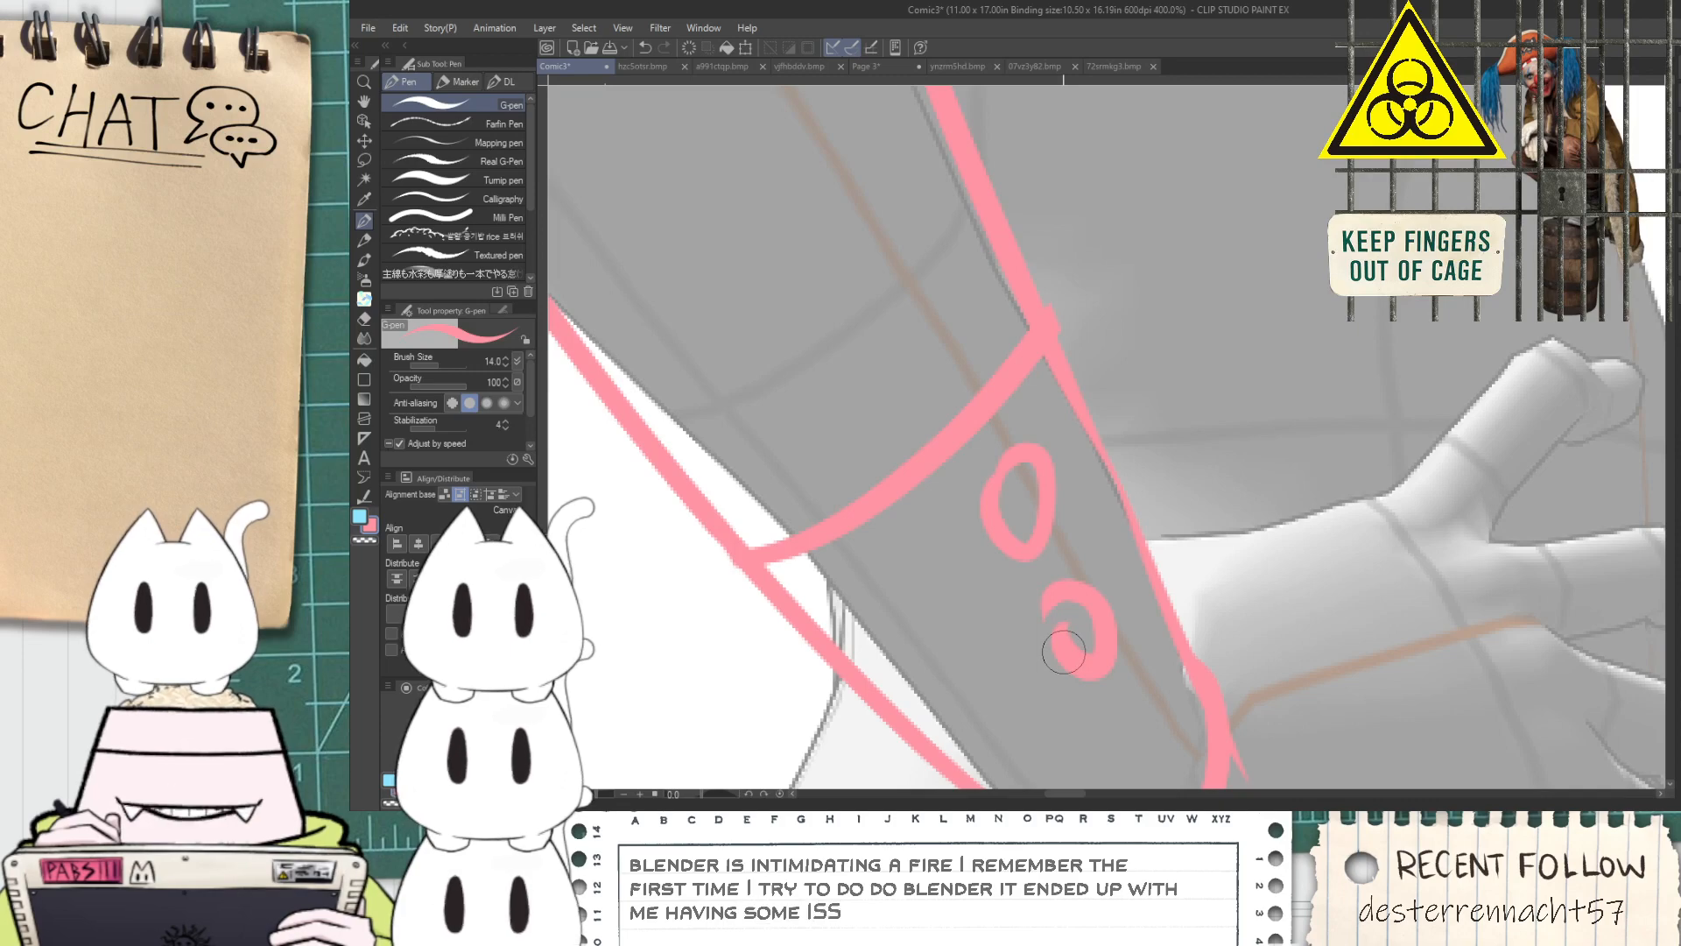
pyautogui.scroll(-3, 1053, 614)
pyautogui.press('space')
pyautogui.moveTo(1079, 595)
pyautogui.mouseDown()
pyautogui.moveTo(1015, 513)
pyautogui.moveTo(919, 532)
pyautogui.mouseUp()
pyautogui.scroll(3, 963, 534)
pyautogui.press('e')
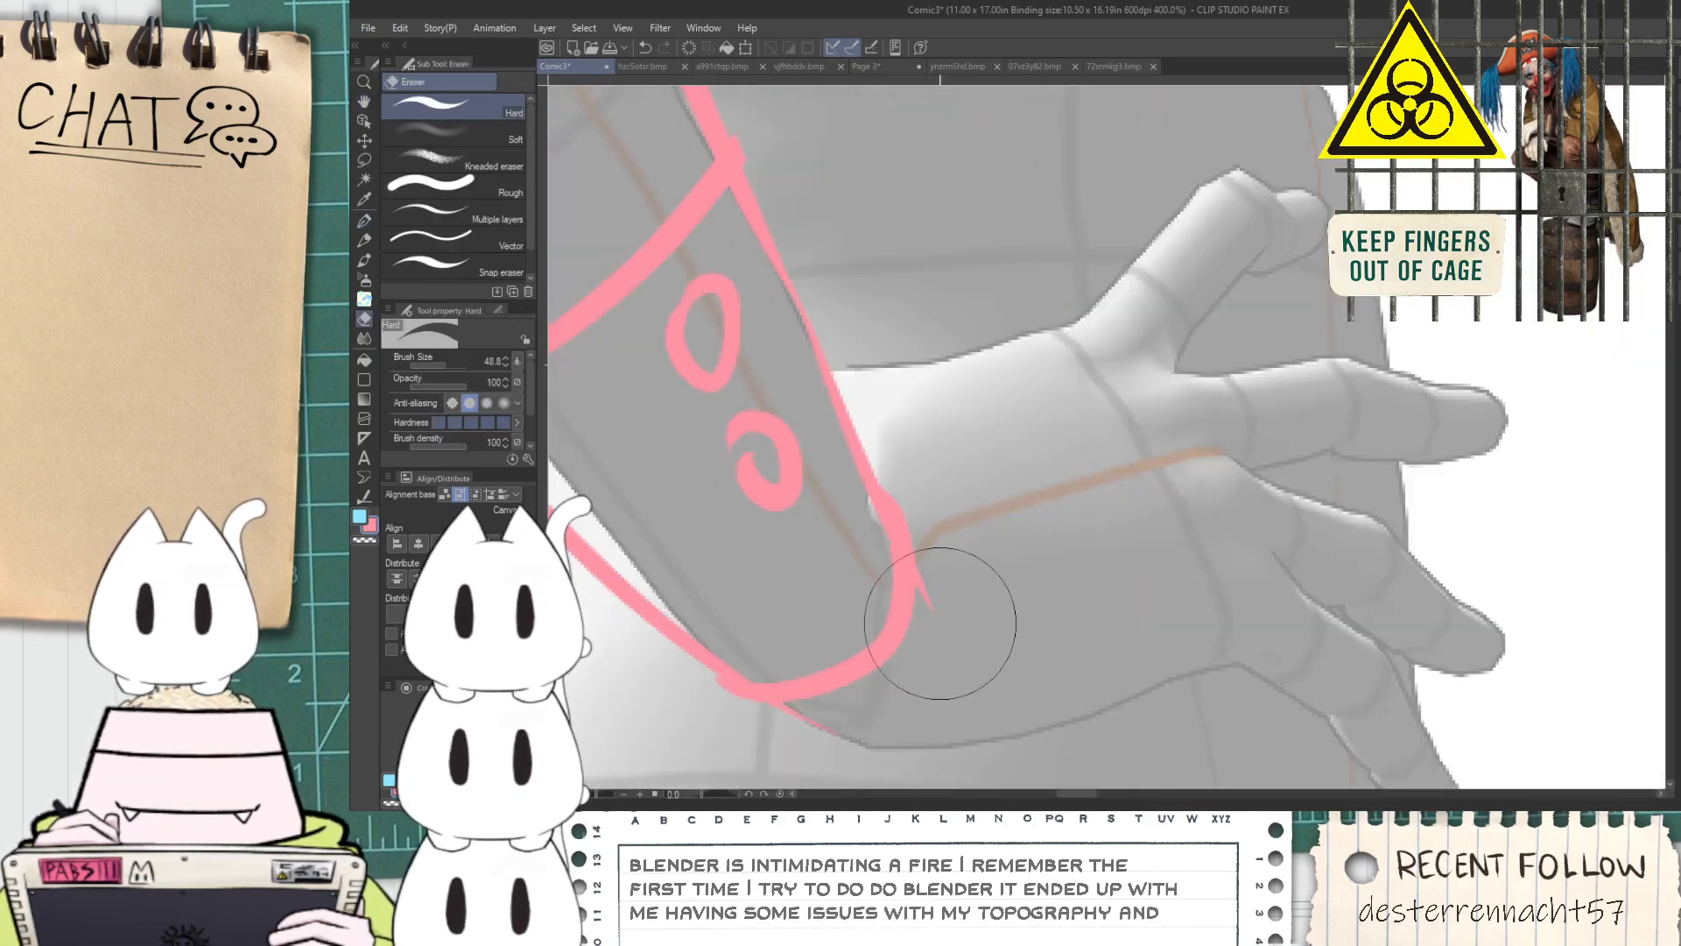
# Outline the upper and lower edges of the hand on the hip, from the cuff to the fingers
pyautogui.press('p')
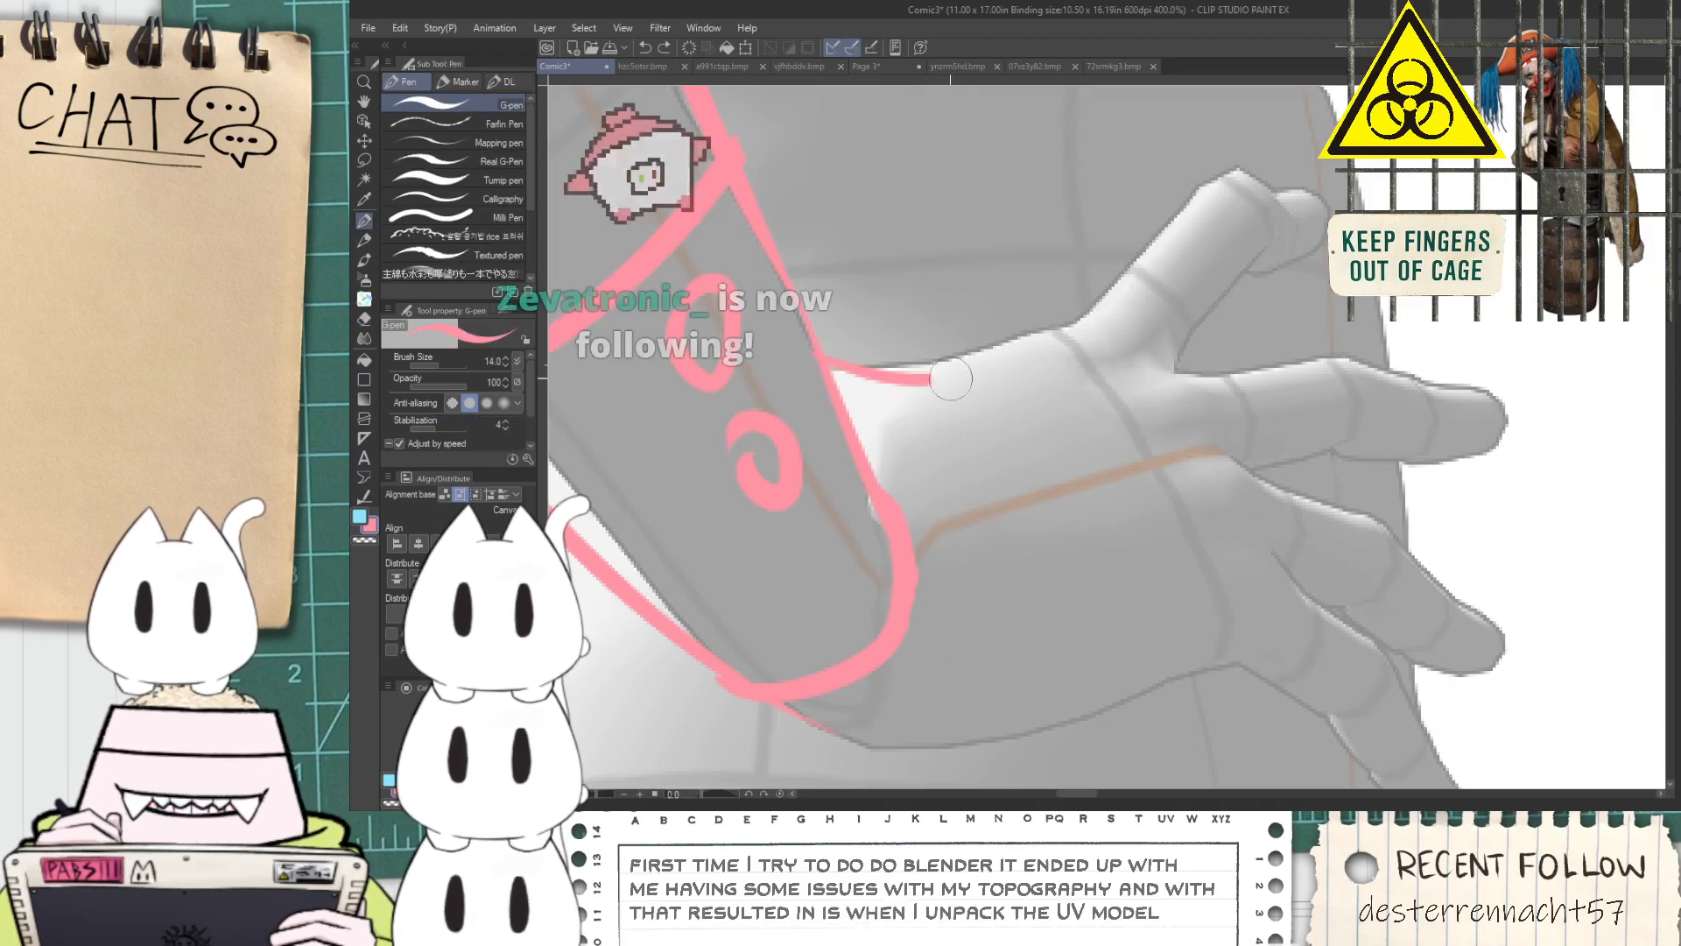
pyautogui.moveTo(840, 375); pyautogui.dragTo(1165, 294)
pyautogui.hotkey('ctrl', 'z')
pyautogui.moveTo(820, 356)
pyautogui.mouseDown()
pyautogui.moveTo(896, 371)
pyautogui.moveTo(1087, 305)
pyautogui.mouseUp()
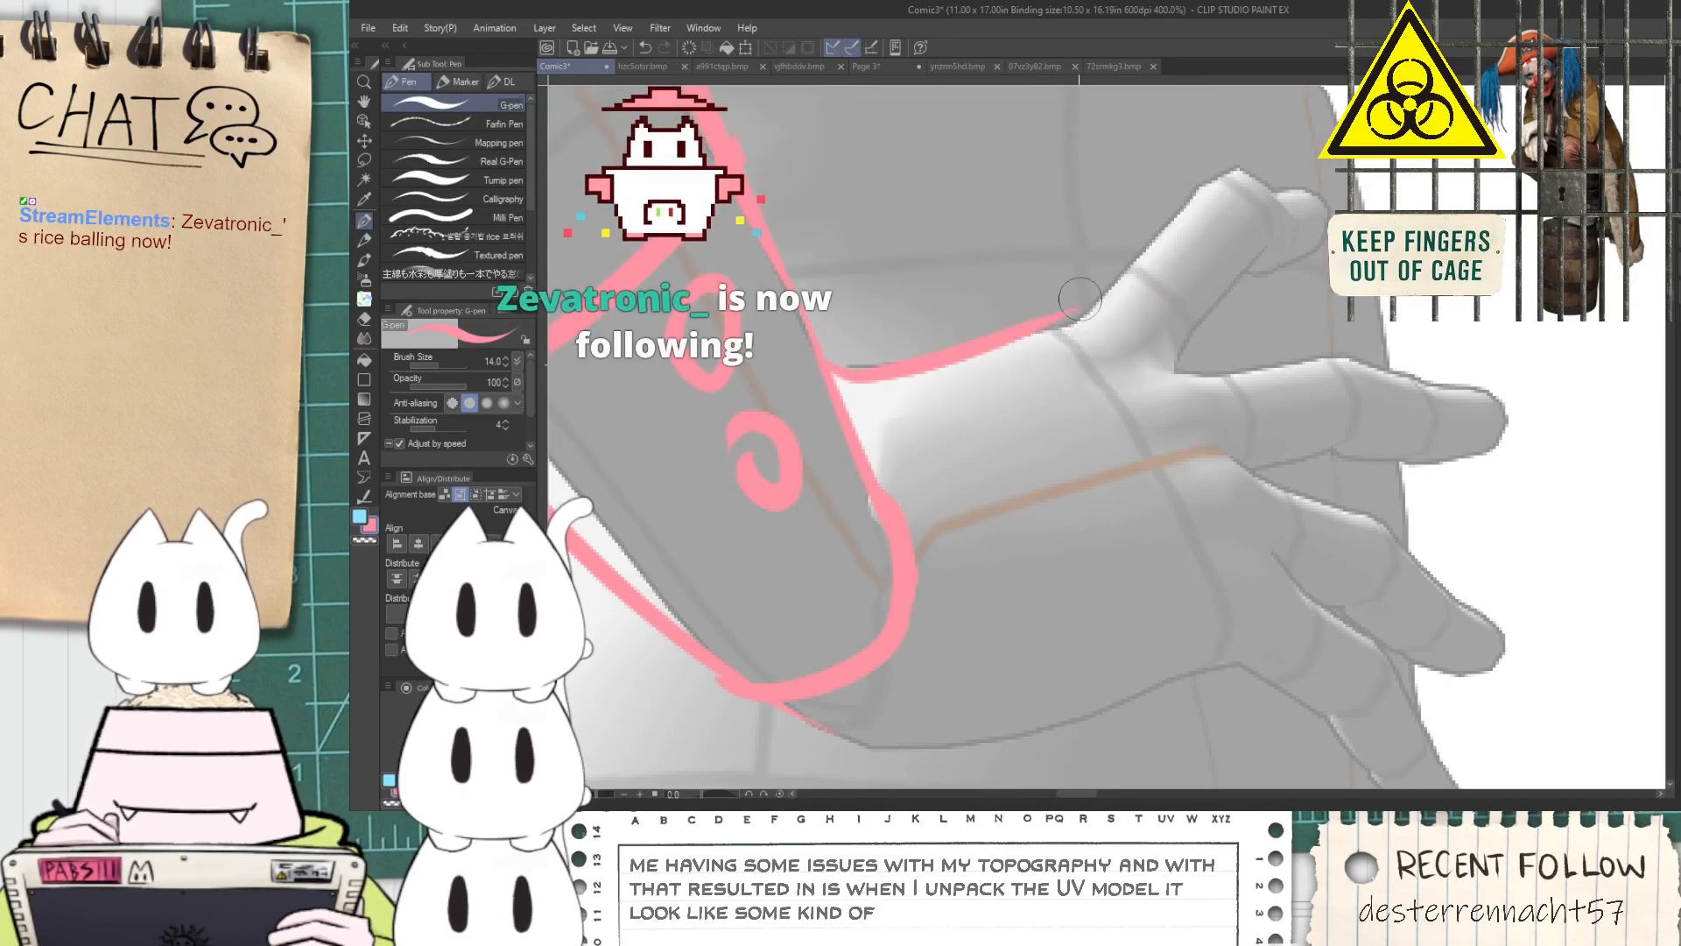
pyautogui.press('space')
pyautogui.moveTo(964, 623); pyautogui.dragTo(930, 398)
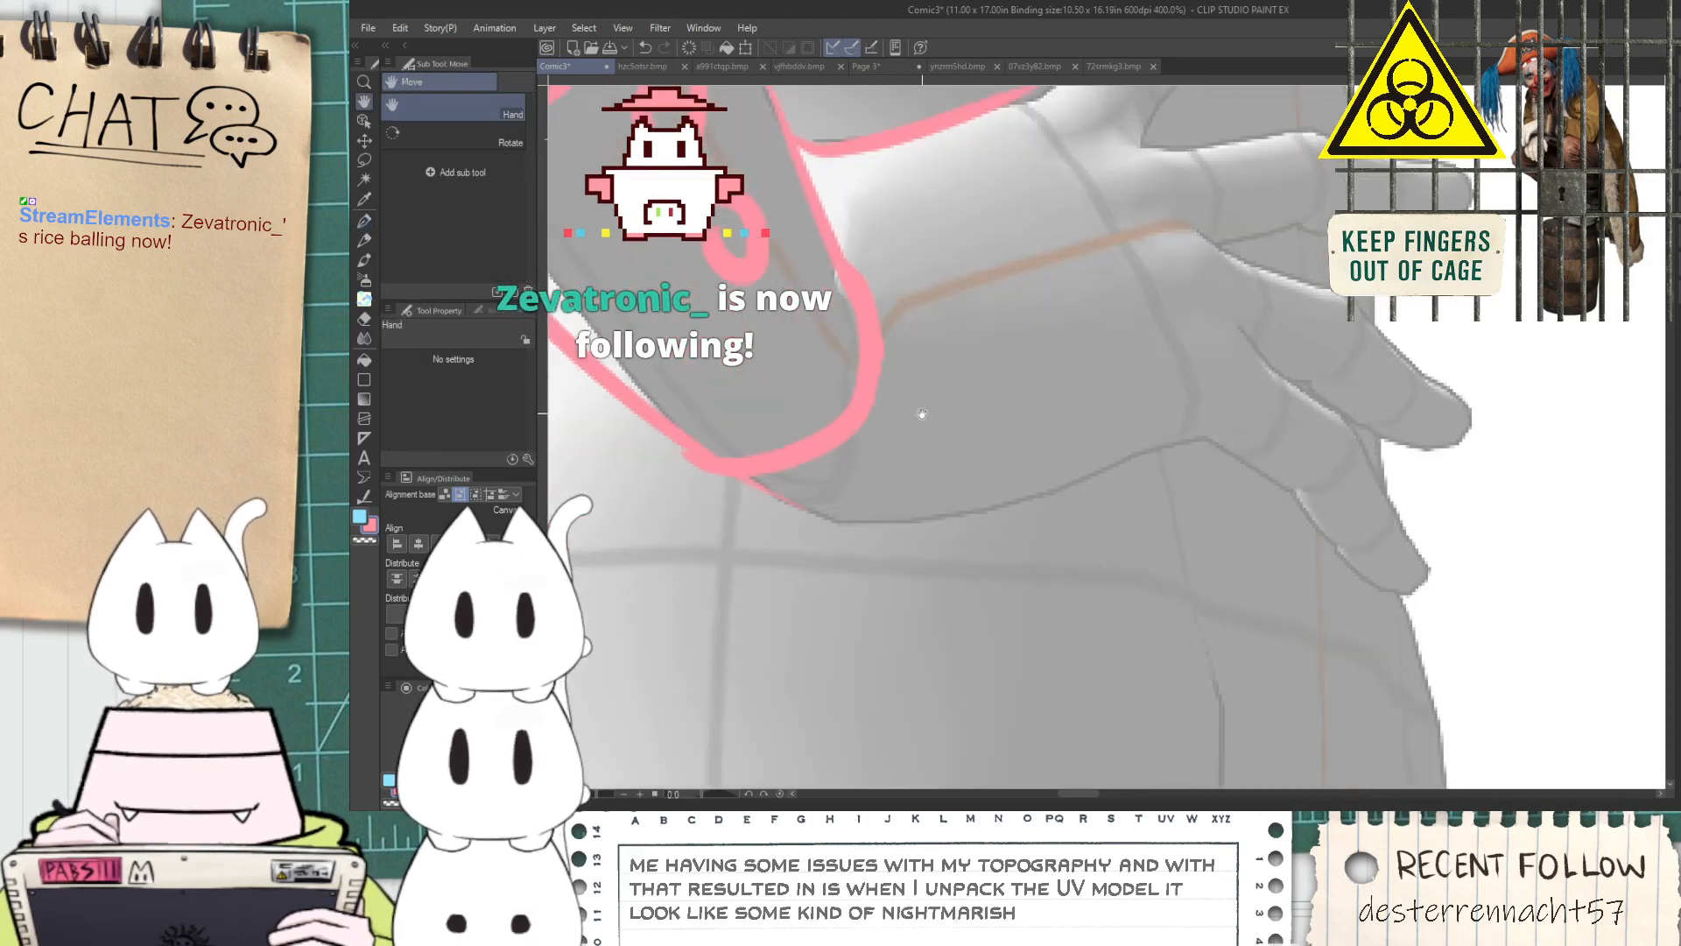
pyautogui.moveTo(758, 481)
pyautogui.mouseDown()
pyautogui.moveTo(841, 524)
pyautogui.moveTo(1264, 433)
pyautogui.mouseUp()
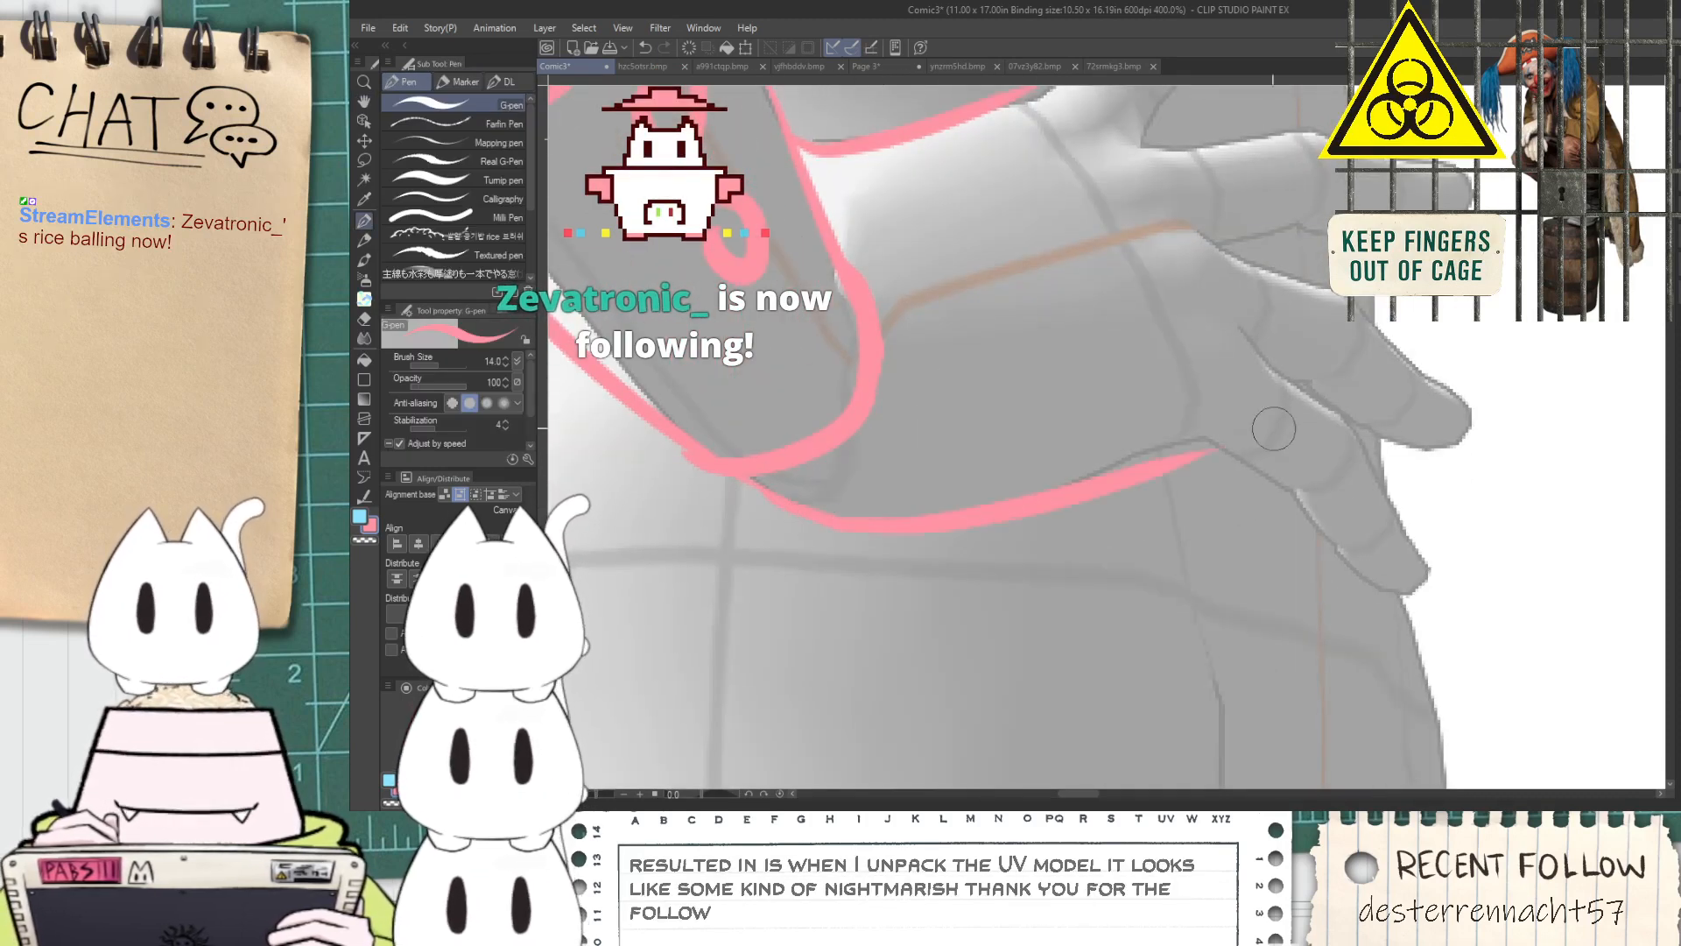
# Outline the thumb of the hand on the hip, including its rounded tip
pyautogui.press('space')
pyautogui.moveTo(1098, 239); pyautogui.dragTo(938, 434)
pyautogui.moveTo(863, 289); pyautogui.dragTo(1035, 147)
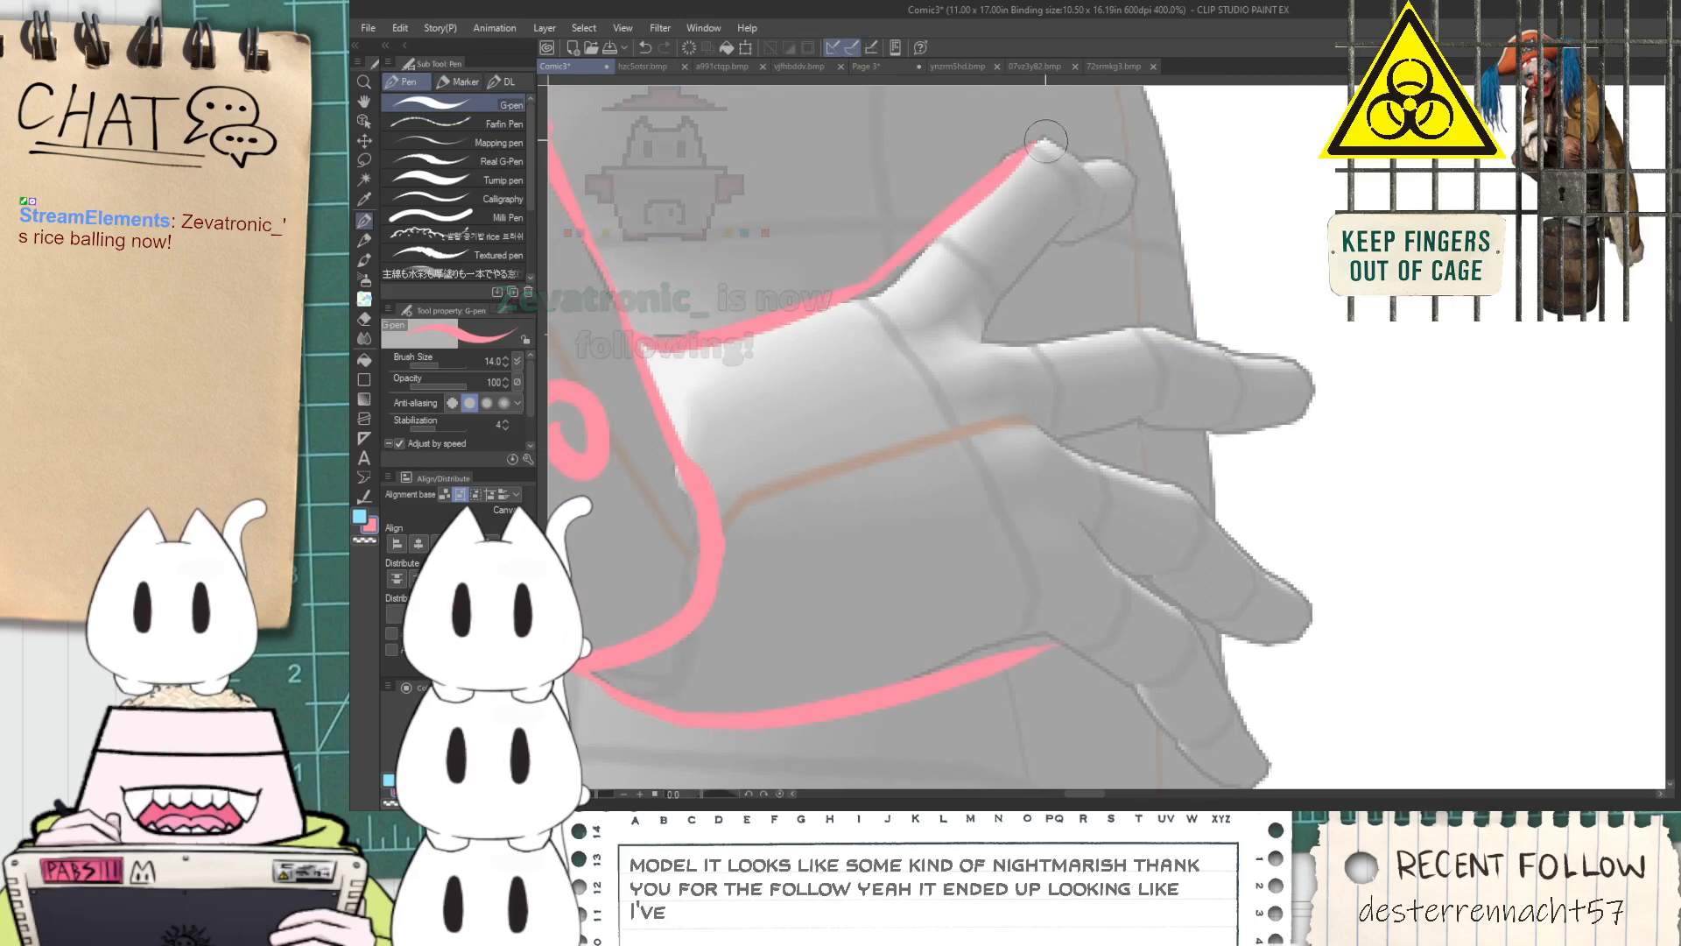
pyautogui.moveTo(987, 341)
pyautogui.mouseDown()
pyautogui.moveTo(1081, 209)
pyautogui.moveTo(1068, 232)
pyautogui.moveTo(1125, 206)
pyautogui.mouseUp()
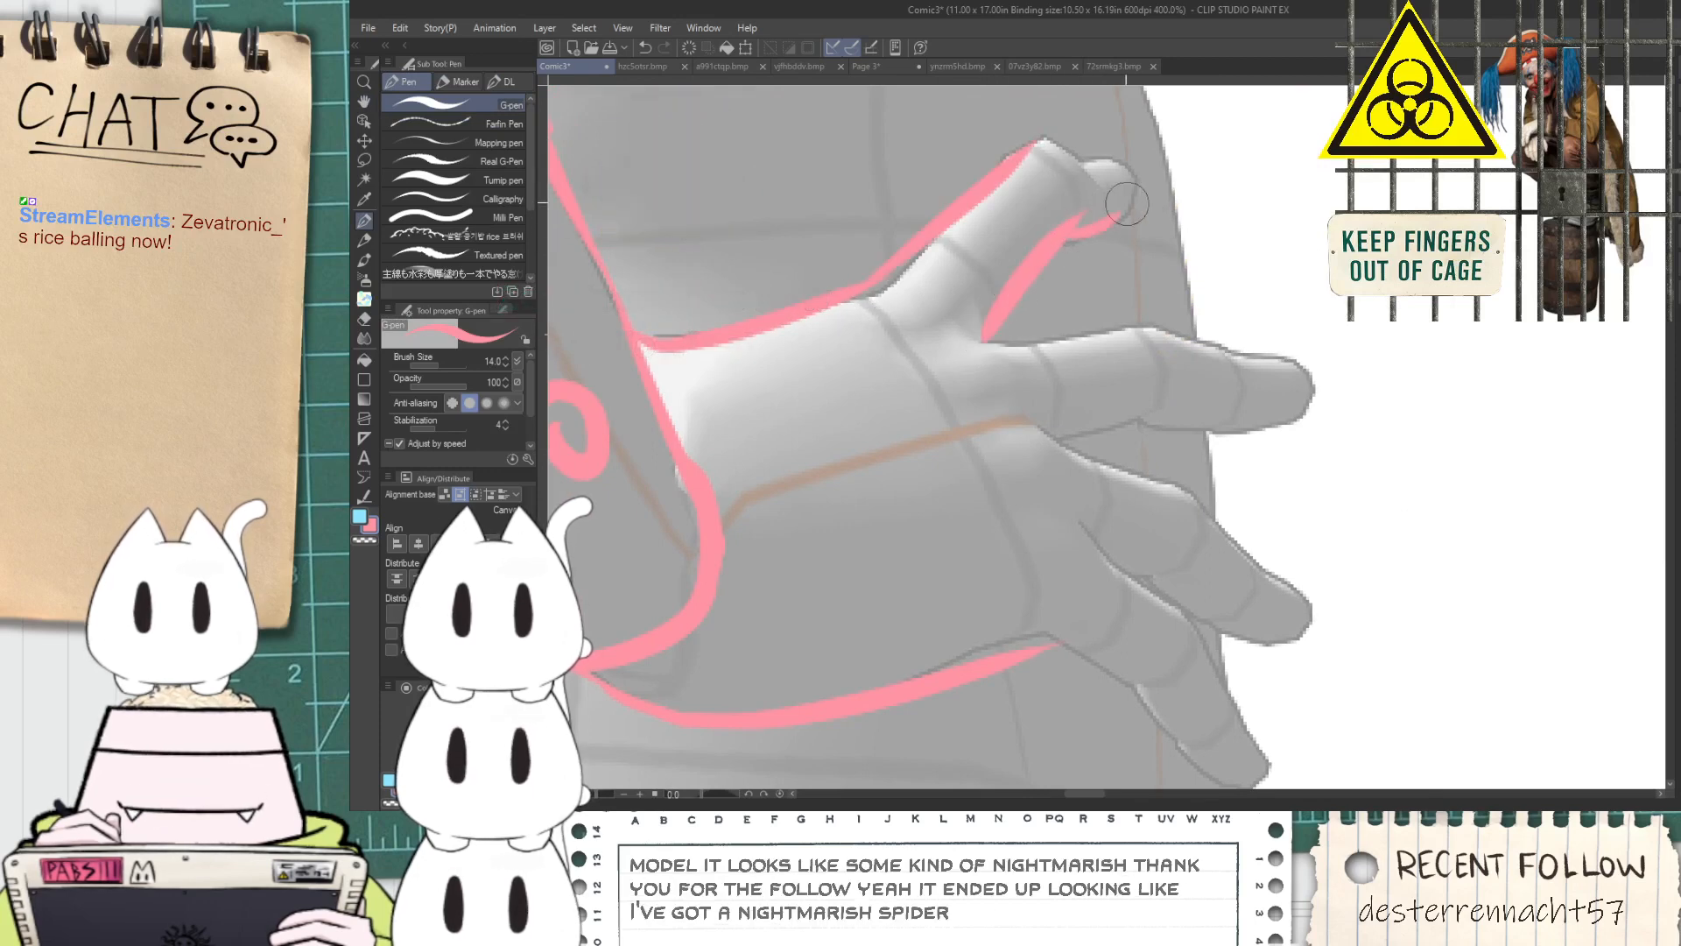
pyautogui.scroll(4, 1063, 148)
pyautogui.moveTo(1004, 144); pyautogui.dragTo(1203, 335)
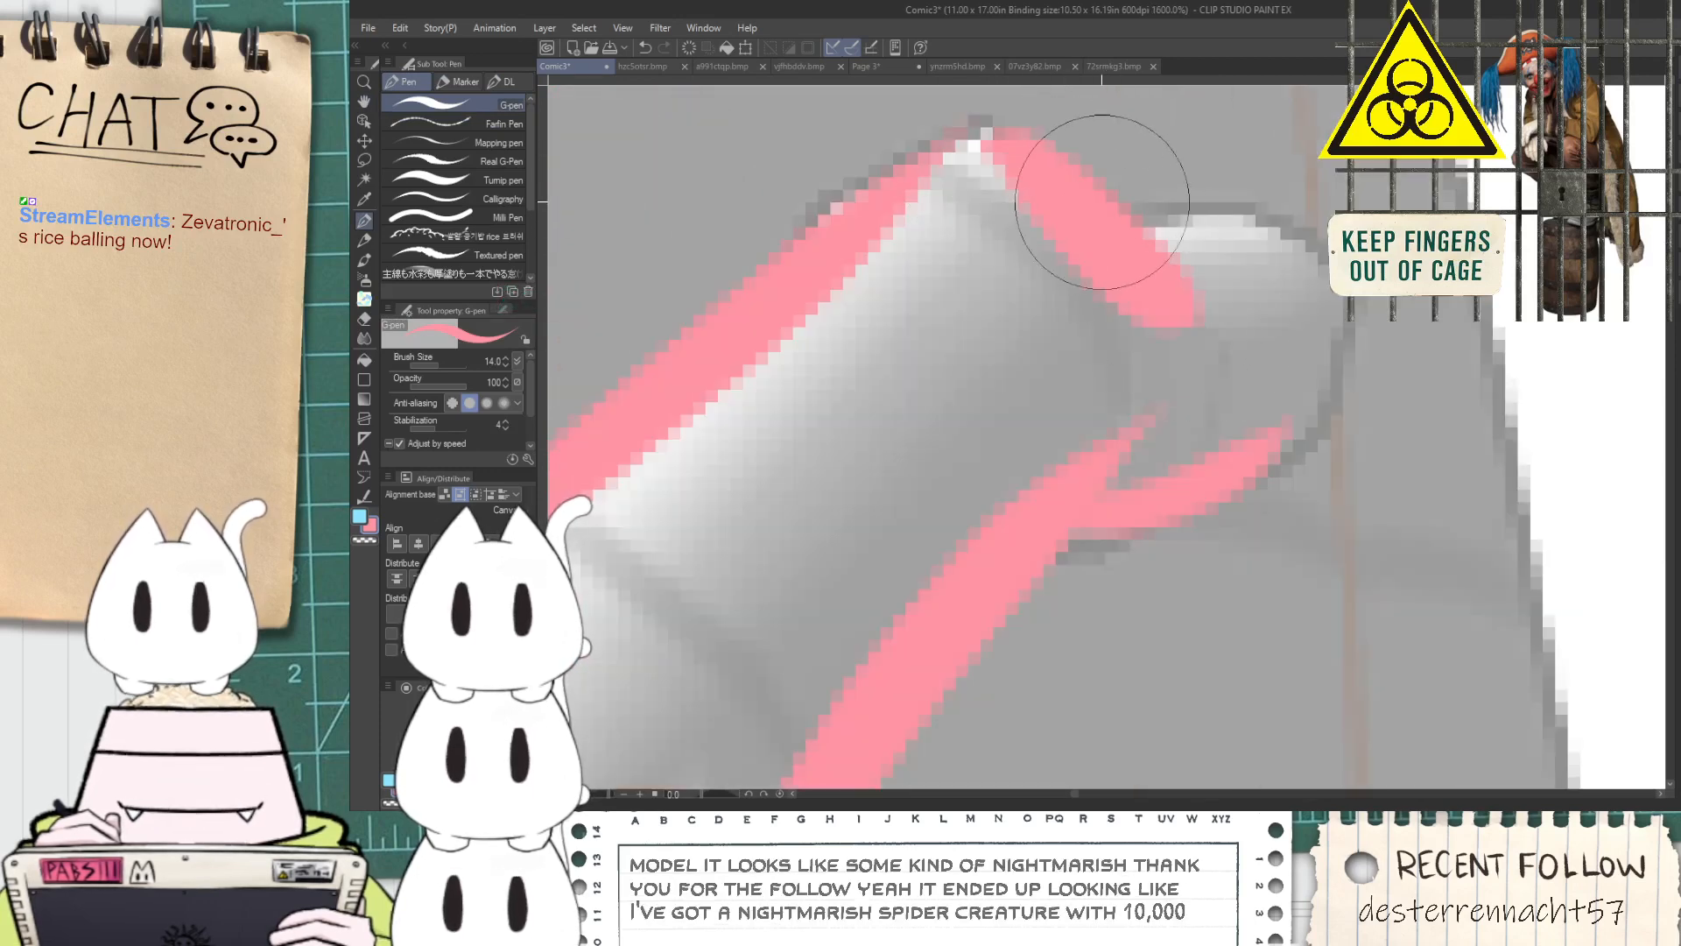
pyautogui.moveTo(1094, 206)
pyautogui.mouseDown()
pyautogui.moveTo(1305, 239)
pyautogui.moveTo(1155, 445)
pyautogui.mouseUp()
# Outline the index finger from the base of the thumb out to the fingertip
pyautogui.scroll(-4, 1157, 442)
pyautogui.press('space')
pyautogui.moveTo(1110, 571); pyautogui.dragTo(994, 309)
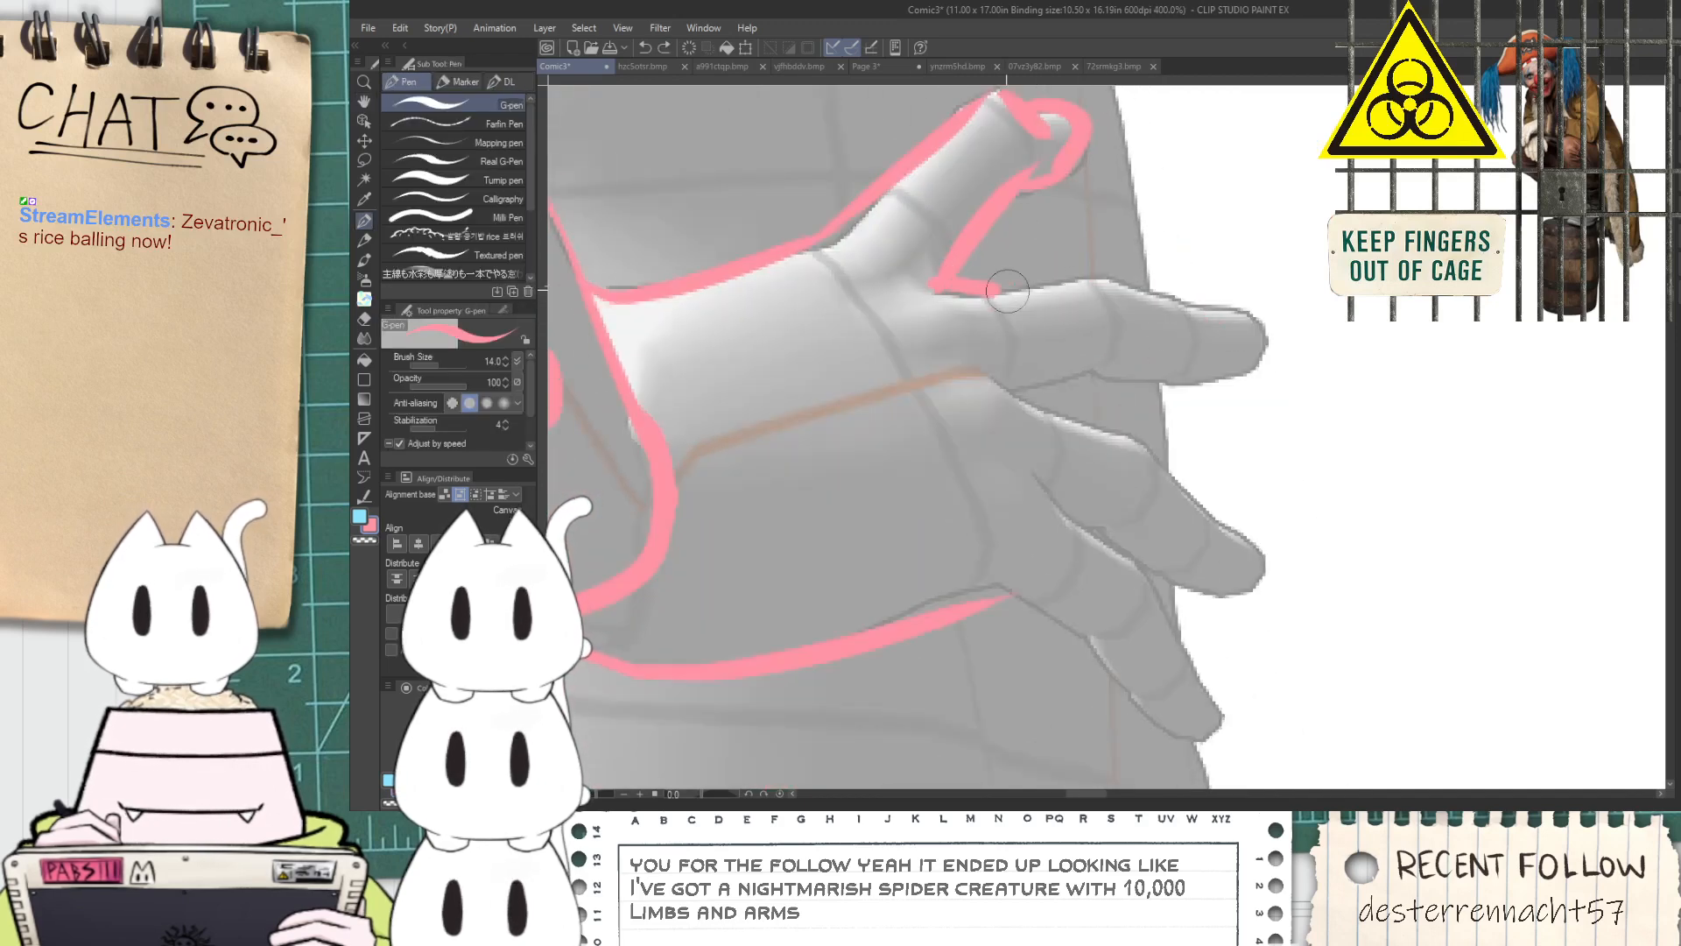
pyautogui.moveTo(975, 287)
pyautogui.mouseDown()
pyautogui.moveTo(1105, 278)
pyautogui.moveTo(1187, 309)
pyautogui.mouseUp()
pyautogui.moveTo(1011, 395); pyautogui.dragTo(1264, 369)
pyautogui.moveTo(1154, 304); pyautogui.dragTo(1259, 333)
# Outline the remaining lower fingers of the hand on the hip along the 3D model's contours
pyautogui.press('space')
pyautogui.moveTo(1060, 437); pyautogui.dragTo(1032, 364)
pyautogui.moveTo(956, 302)
pyautogui.mouseDown()
pyautogui.moveTo(1099, 372)
pyautogui.moveTo(1233, 482)
pyautogui.mouseUp()
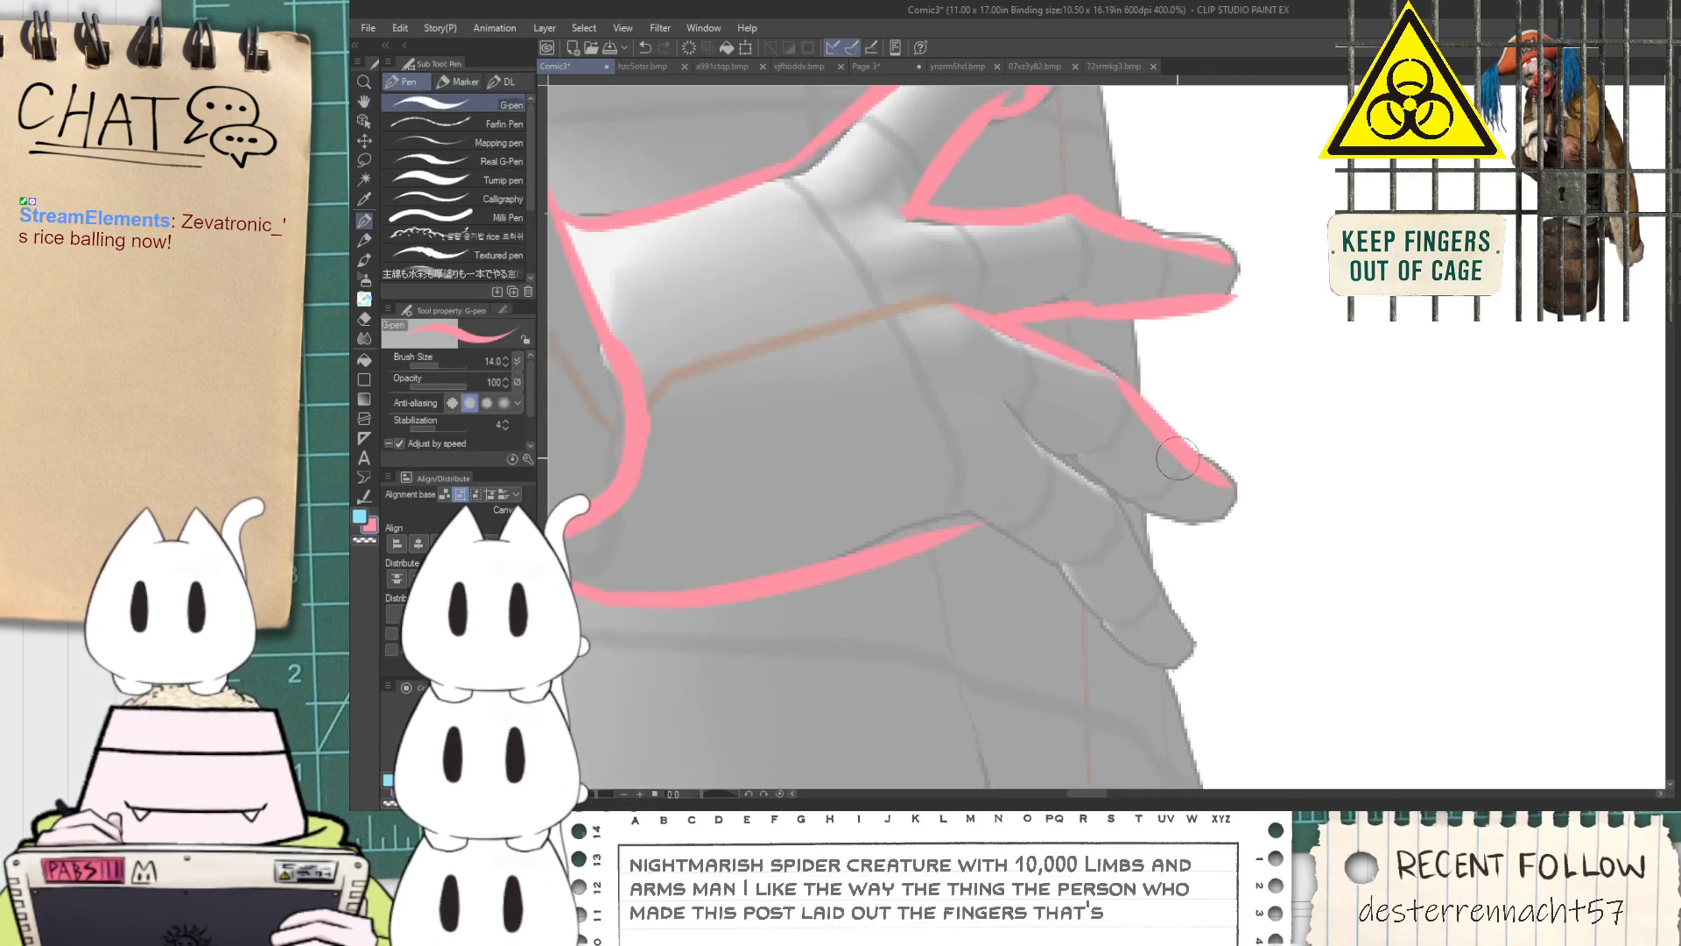
pyautogui.moveTo(1005, 405); pyautogui.dragTo(1196, 623)
pyautogui.moveTo(976, 518); pyautogui.dragTo(1088, 601)
pyautogui.hotkey('ctrl', 'z')
pyautogui.moveTo(976, 519)
pyautogui.mouseDown()
pyautogui.moveTo(1057, 566)
pyautogui.moveTo(1181, 673)
pyautogui.moveTo(1200, 645)
pyautogui.mouseUp()
pyautogui.moveTo(1095, 494); pyautogui.dragTo(1199, 521)
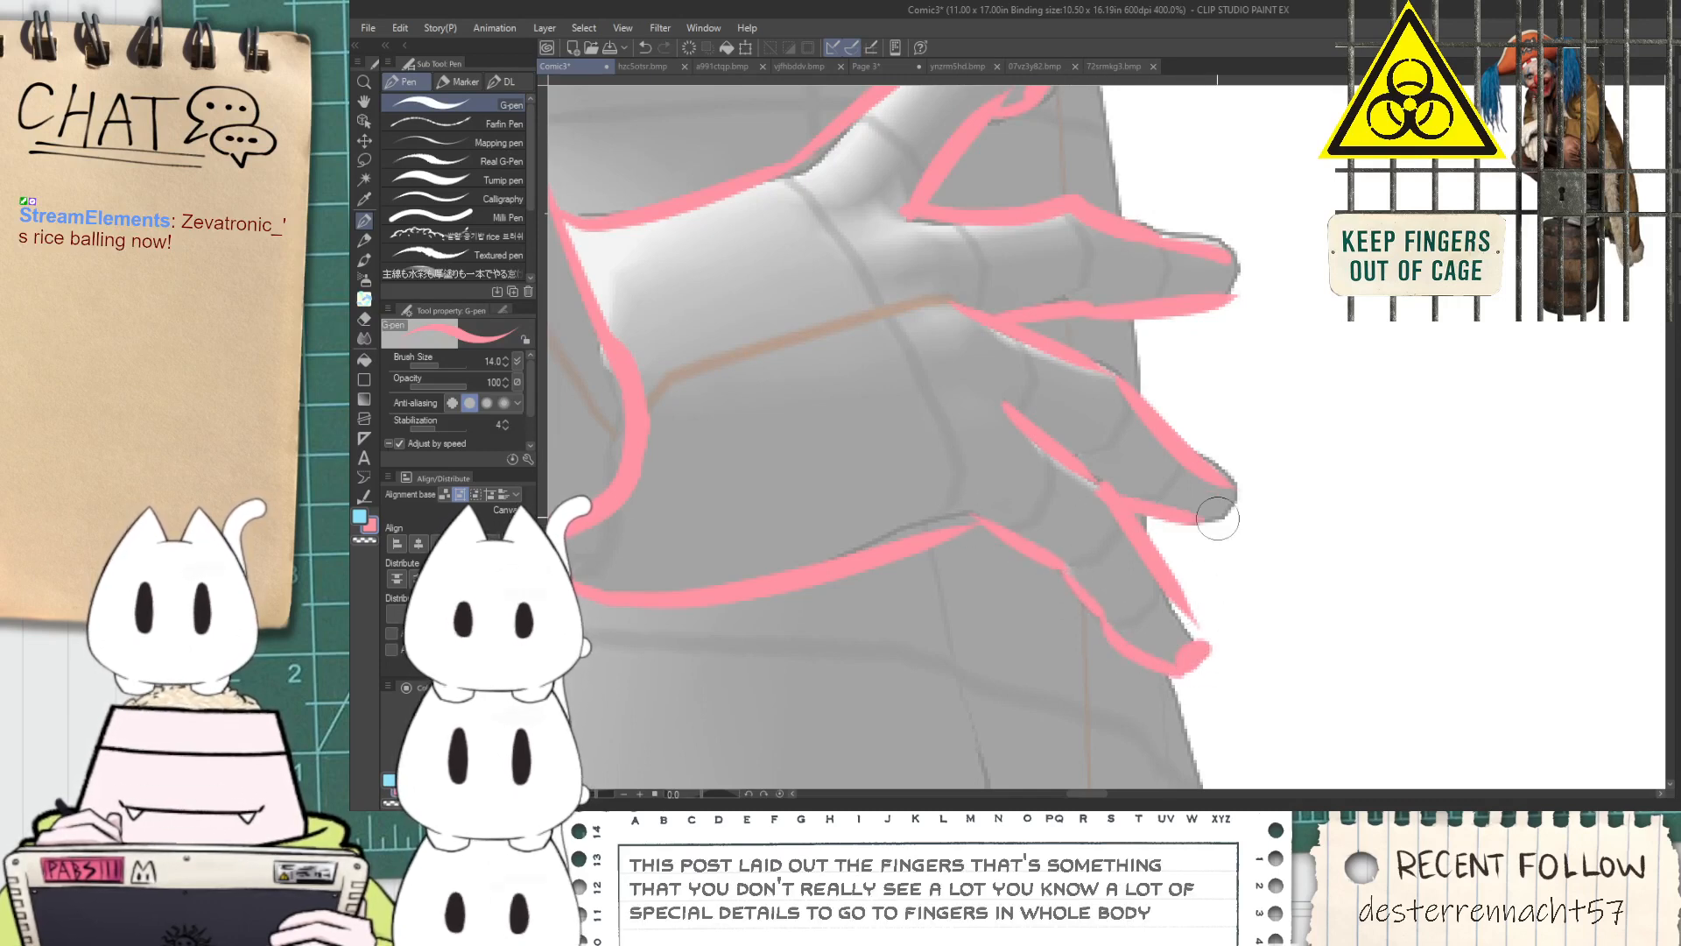
pyautogui.scroll(-6, 1186, 508)
pyautogui.press('space')
pyautogui.moveTo(999, 353); pyautogui.dragTo(868, 487)
pyautogui.scroll(1, 921, 424)
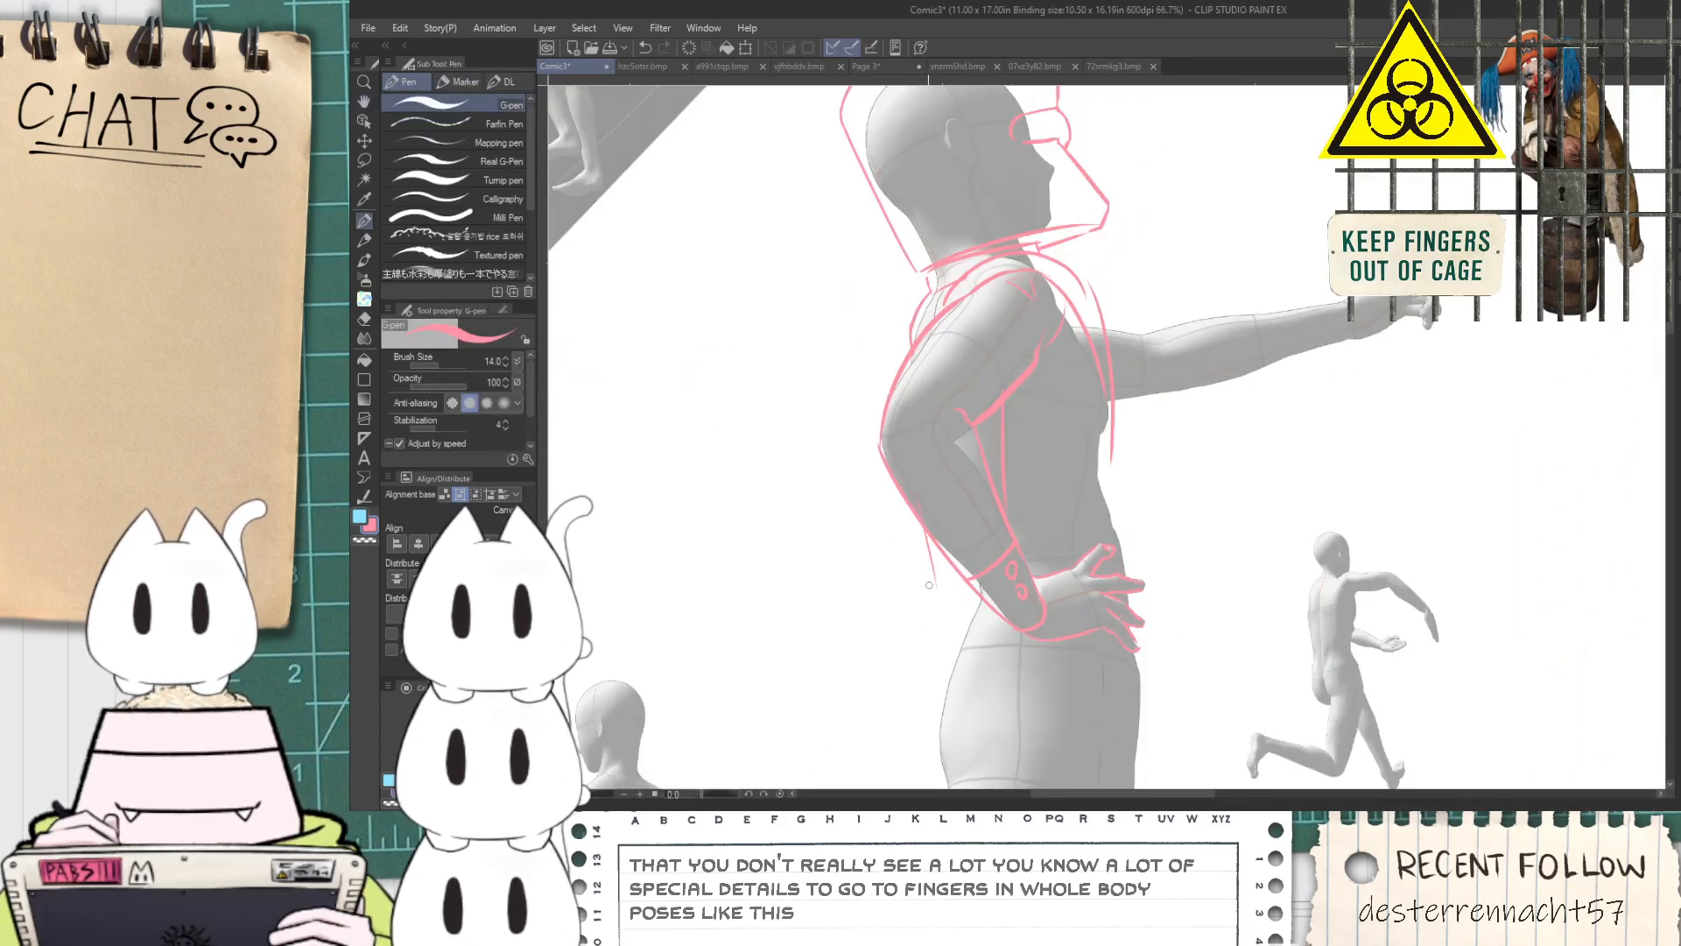
pyautogui.scroll(3, 929, 585)
pyautogui.moveTo(926, 572); pyautogui.dragTo(939, 696)
pyautogui.hotkey('ctrl', 'z')
pyautogui.hotkey('ctrl', 'z')
pyautogui.moveTo(909, 410); pyautogui.dragTo(972, 624)
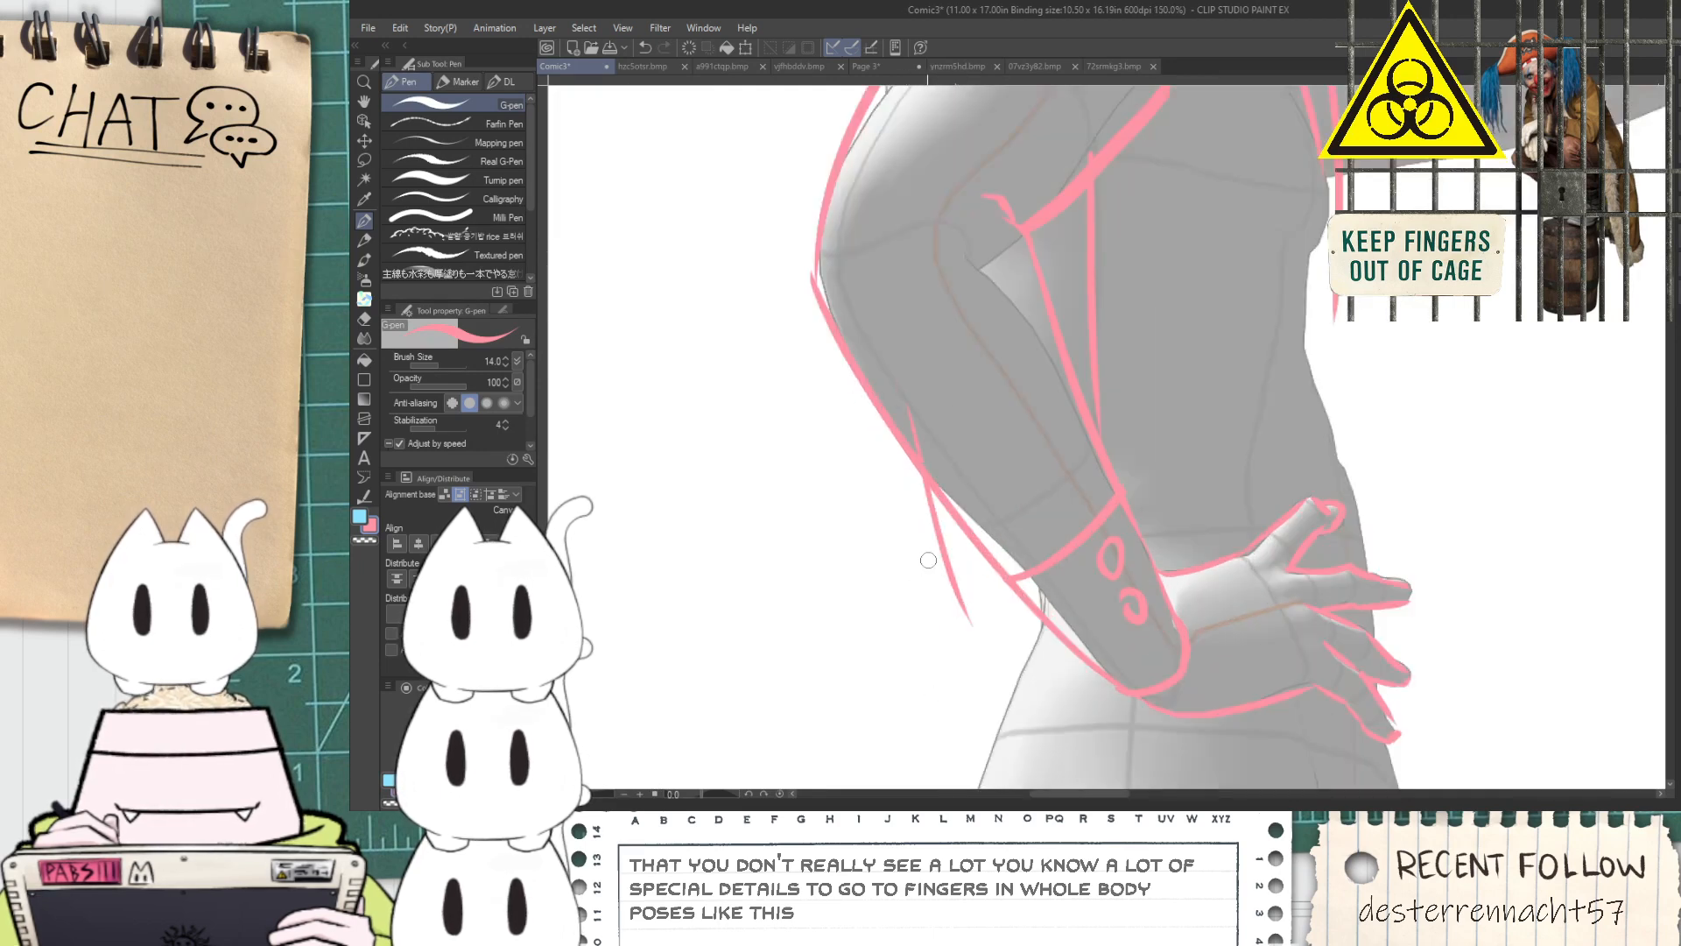
pyautogui.hotkey('ctrl', 'z')
pyautogui.moveTo(933, 569); pyautogui.dragTo(1044, 563)
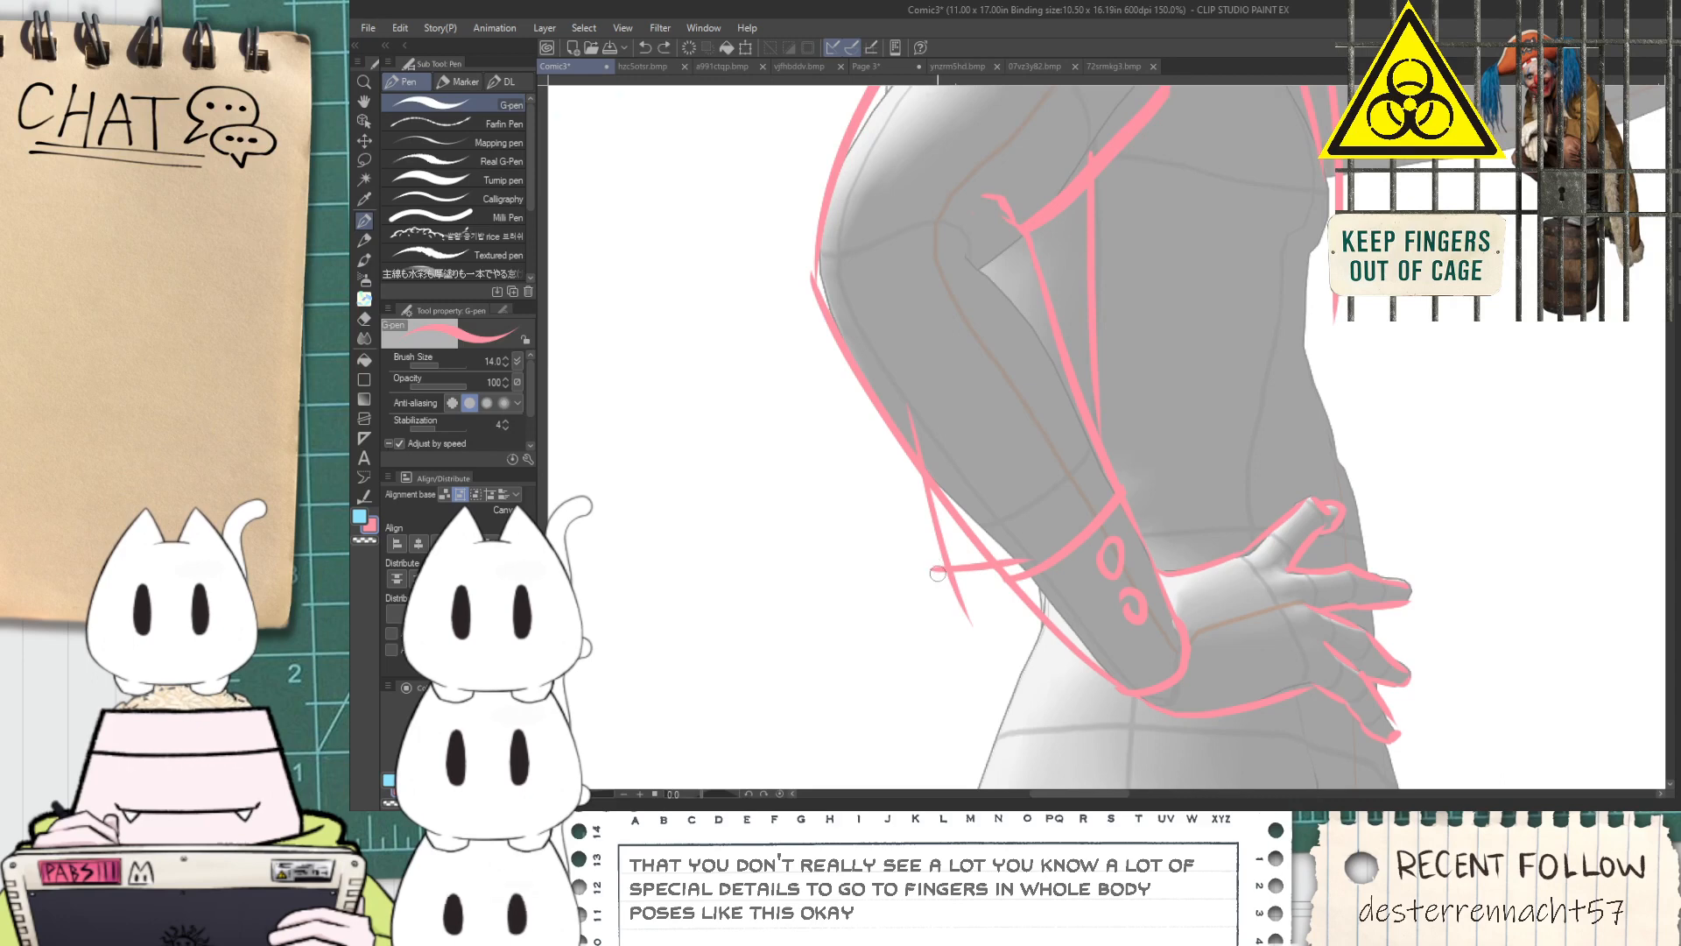
pyautogui.hotkey('ctrl', 'z')
pyautogui.hotkey('ctrl', 'z')
pyautogui.hotkey('ctrl', 'z')
pyautogui.hotkey('ctrl', 'z')
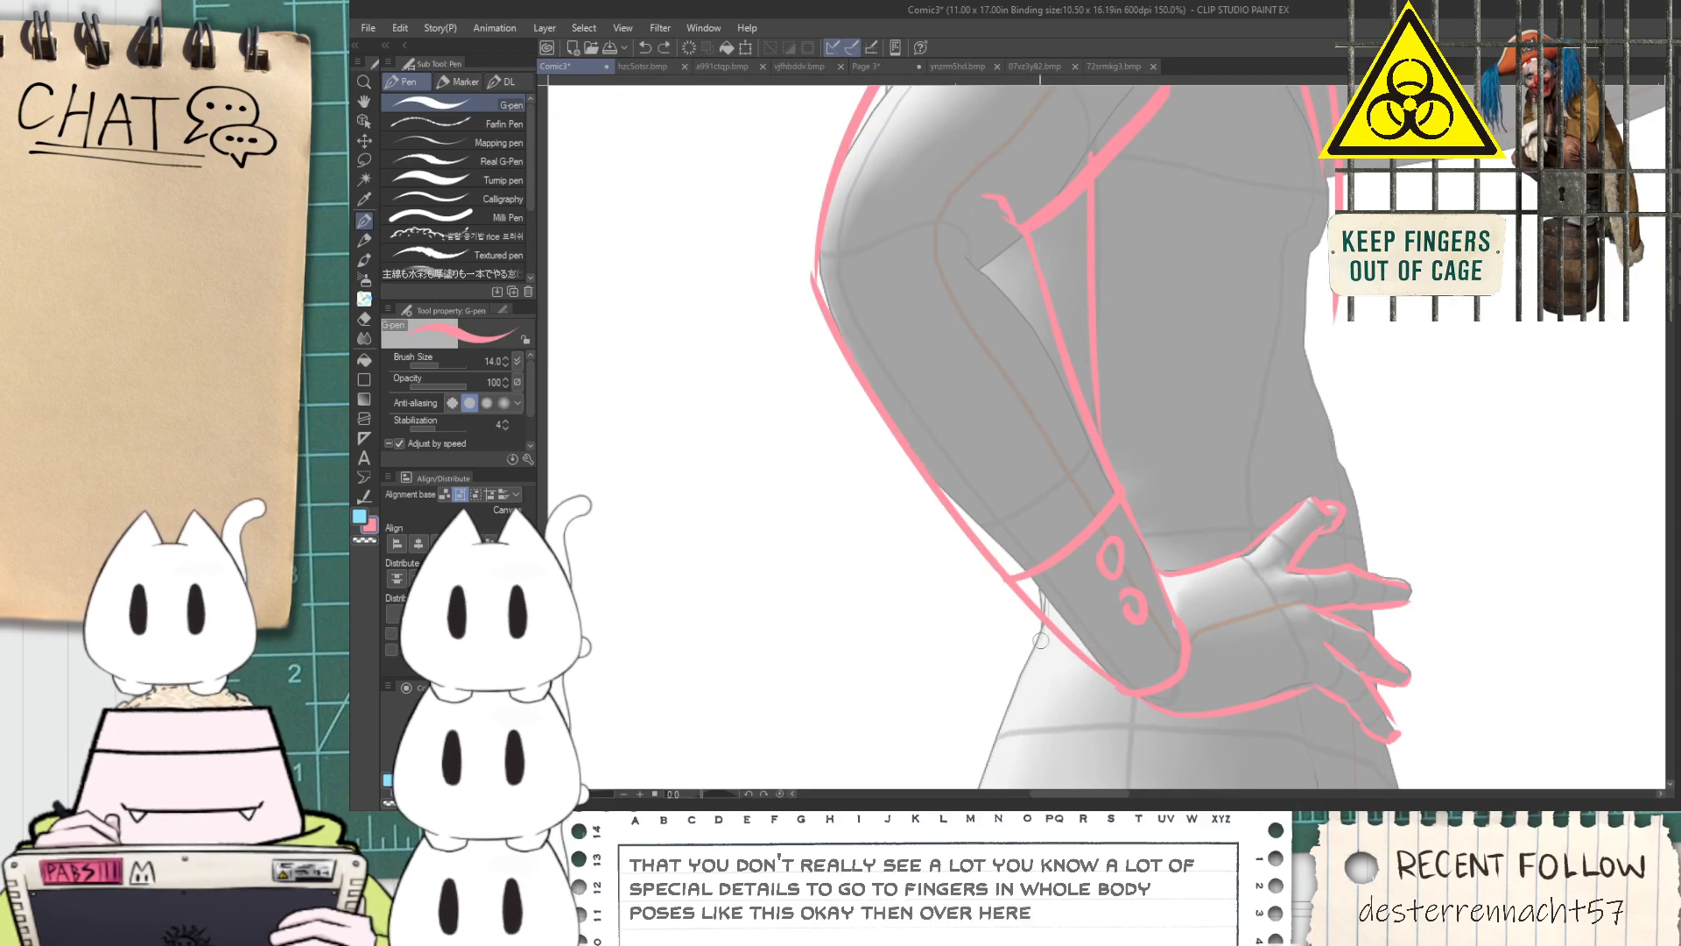
pyautogui.scroll(-1, 977, 650)
pyautogui.moveTo(1055, 324); pyautogui.dragTo(1059, 502)
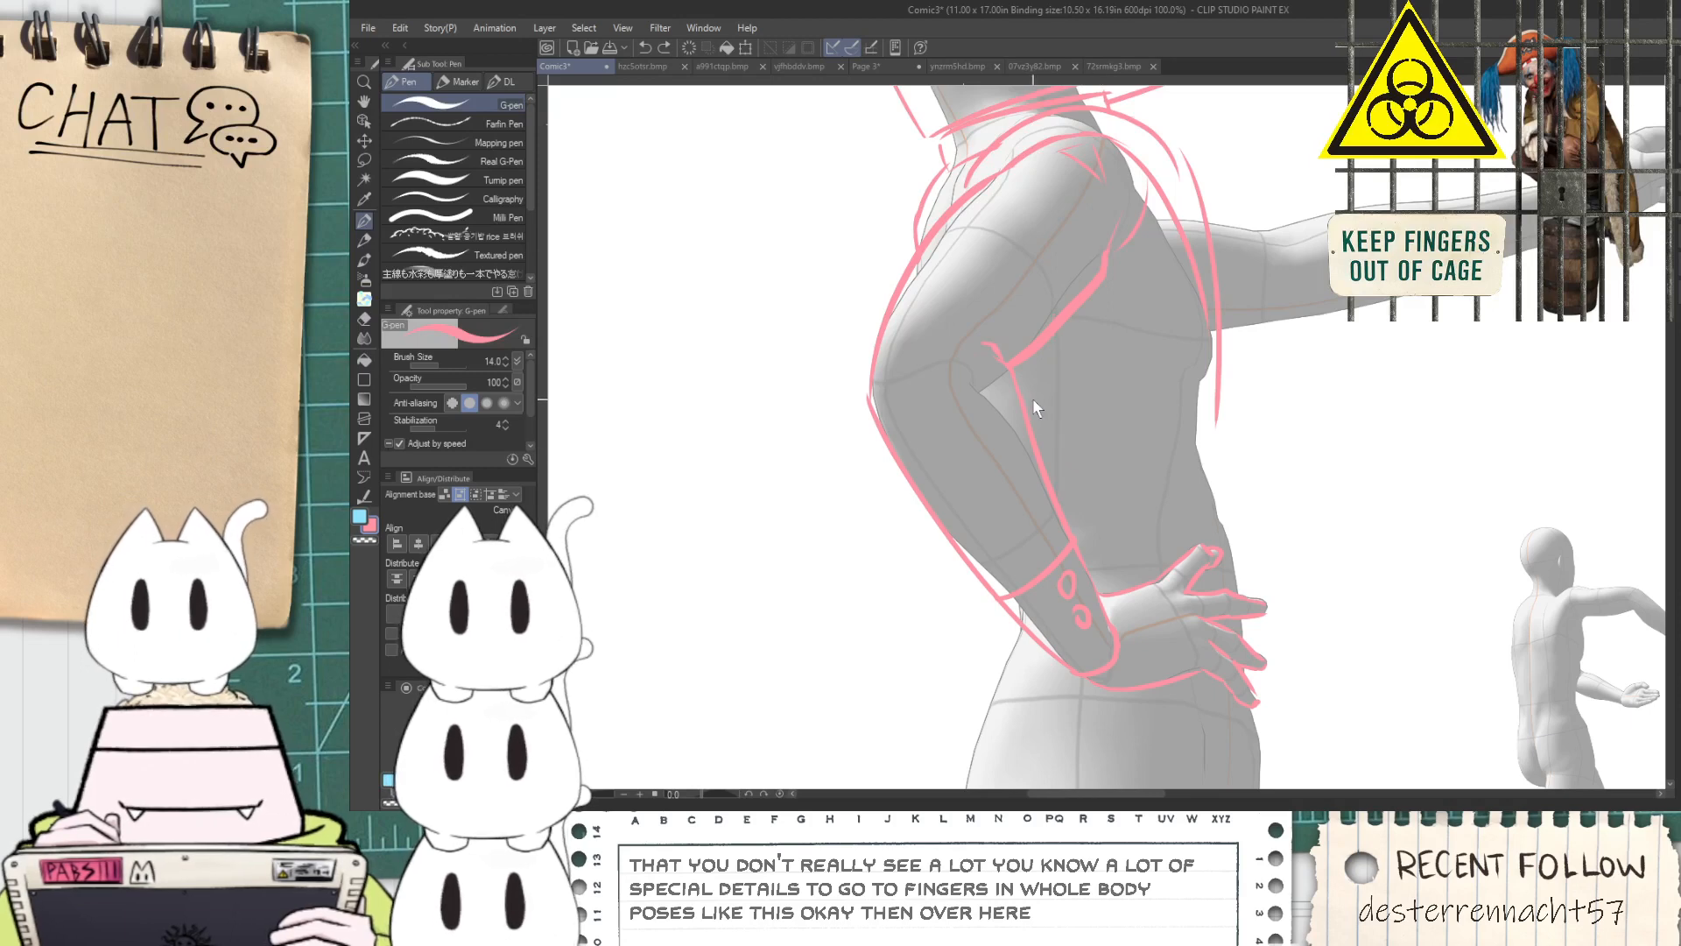
pyautogui.moveTo(966, 294); pyautogui.dragTo(1001, 357)
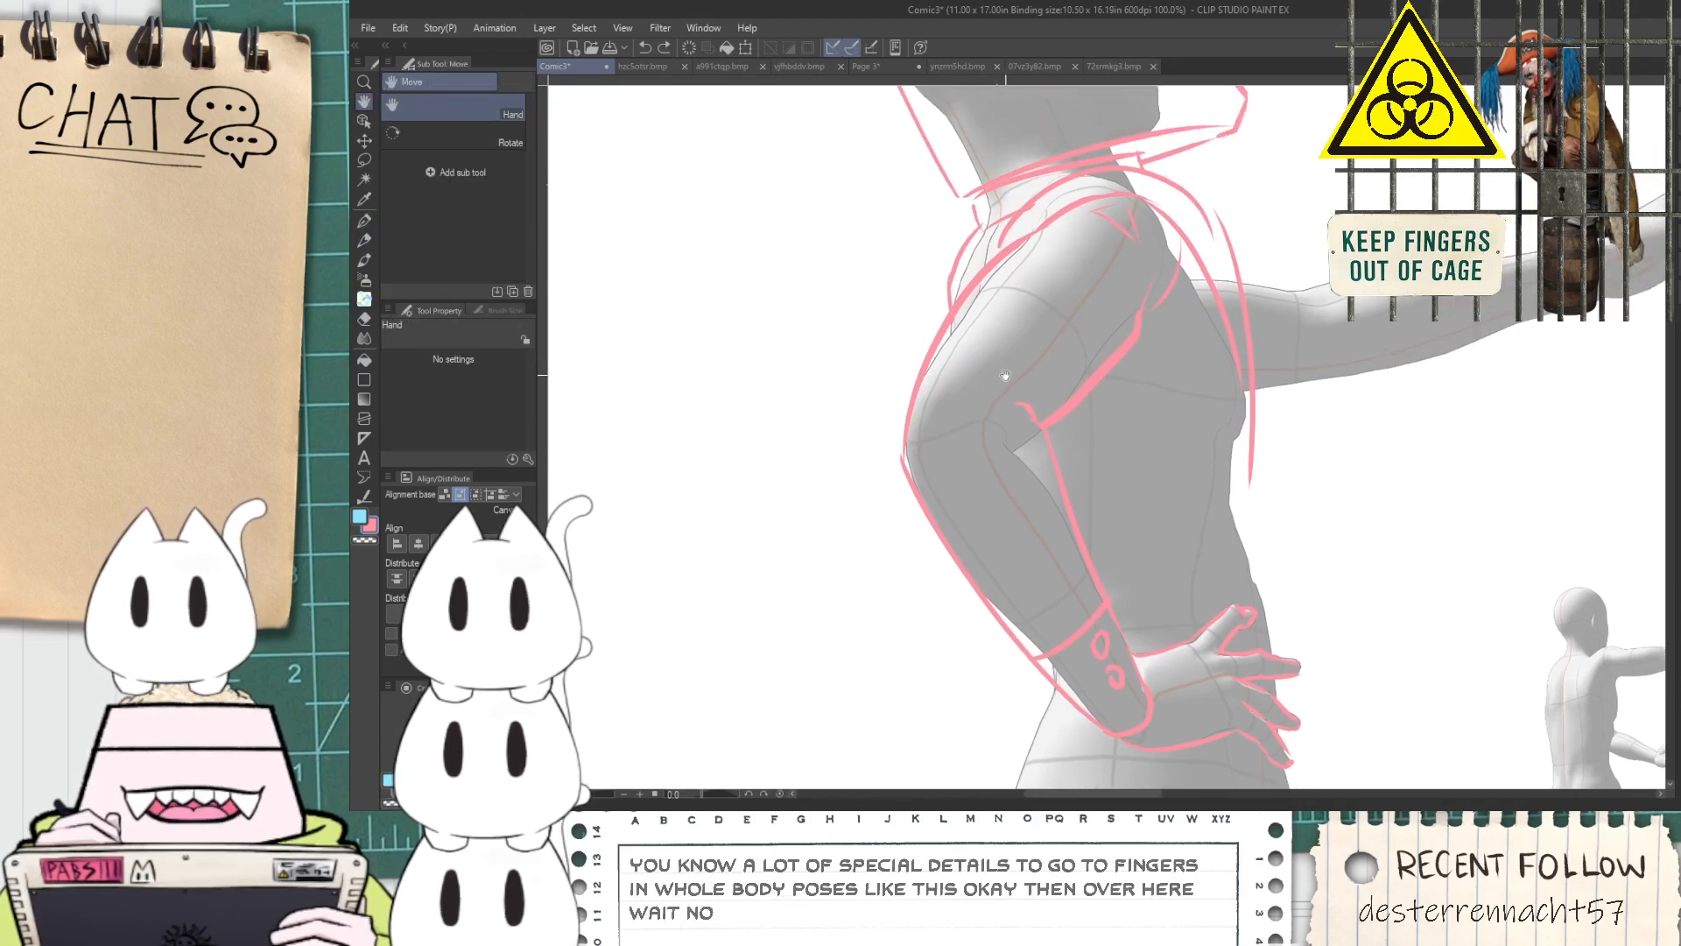
# Draw the belt's long lower edge across the hips, just below the hand
pyautogui.moveTo(1106, 659); pyautogui.dragTo(1056, 461)
pyautogui.moveTo(928, 576); pyautogui.dragTo(1299, 605)
pyautogui.hotkey('ctrl', 'z')
pyautogui.moveTo(947, 583); pyautogui.dragTo(1283, 615)
pyautogui.hotkey('ctrl', 'z')
pyautogui.moveTo(933, 602); pyautogui.dragTo(1334, 606)
pyautogui.scroll(1, 991, 578)
pyautogui.hotkey('ctrl', 'z')
pyautogui.moveTo(939, 572); pyautogui.dragTo(1528, 600)
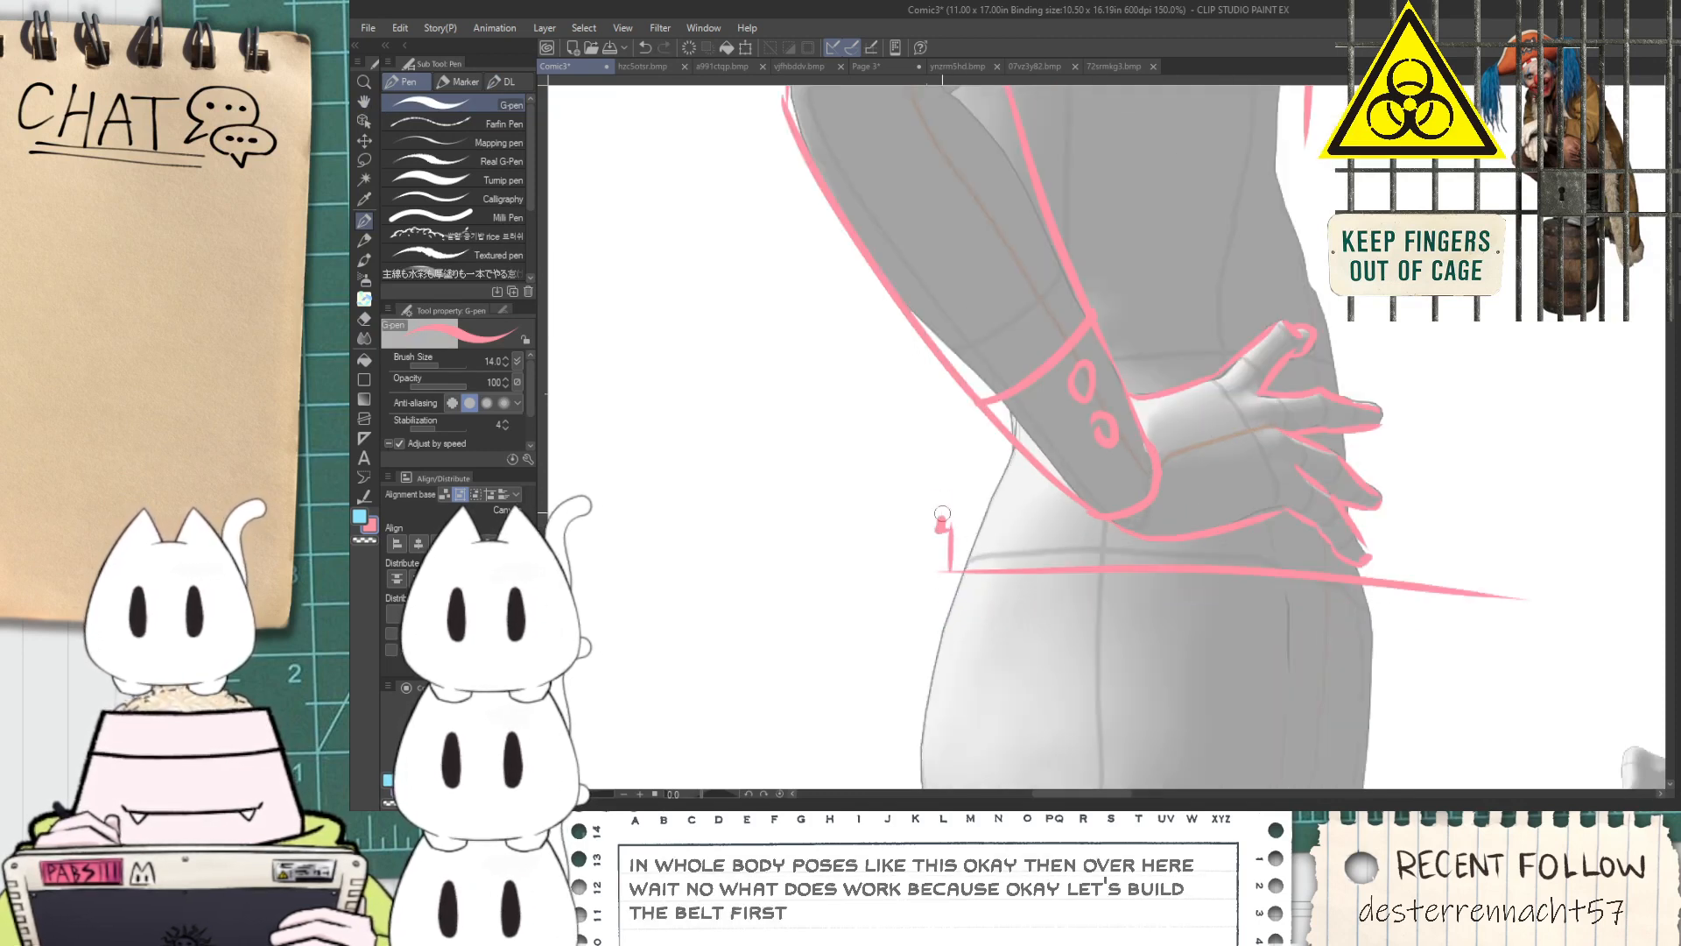
# Add the belt's upper edge, protruding end shapes and inner stripe lines, and erase the lower edge's overshoot at the front
pyautogui.moveTo(958, 464); pyautogui.dragTo(1062, 459)
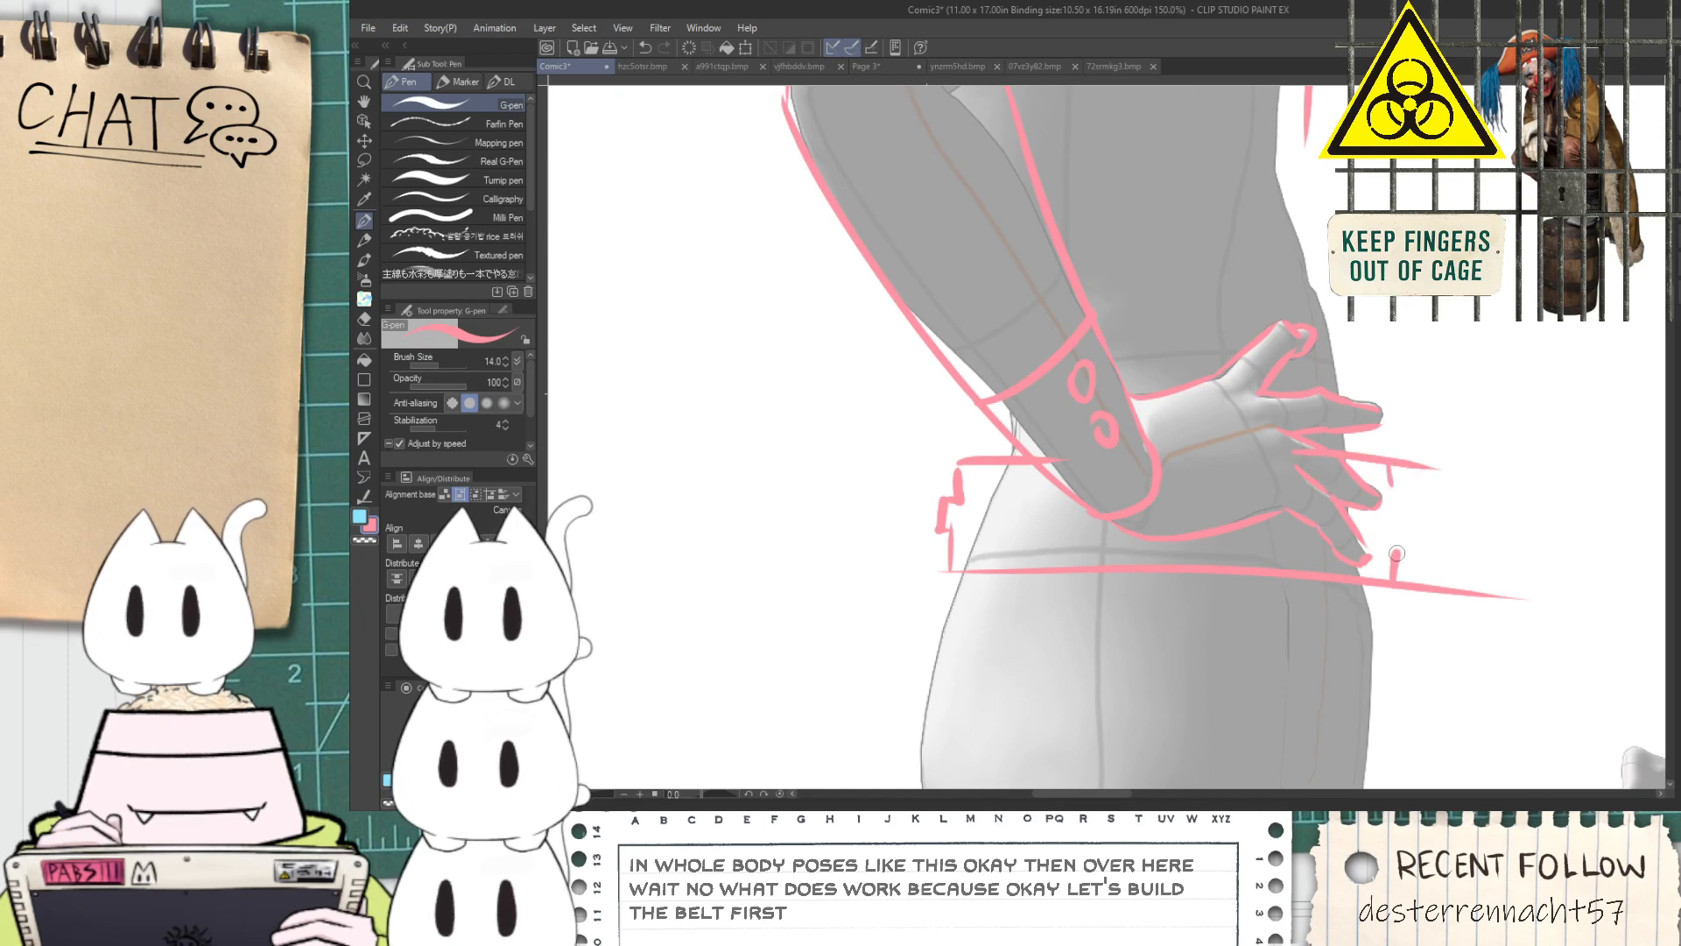
pyautogui.press('e')
pyautogui.moveTo(1419, 504)
pyautogui.mouseDown()
pyautogui.moveTo(1423, 449)
pyautogui.moveTo(1466, 523)
pyautogui.moveTo(1444, 617)
pyautogui.moveTo(1411, 593)
pyautogui.moveTo(1434, 616)
pyautogui.moveTo(1513, 613)
pyautogui.mouseUp()
pyautogui.press('p')
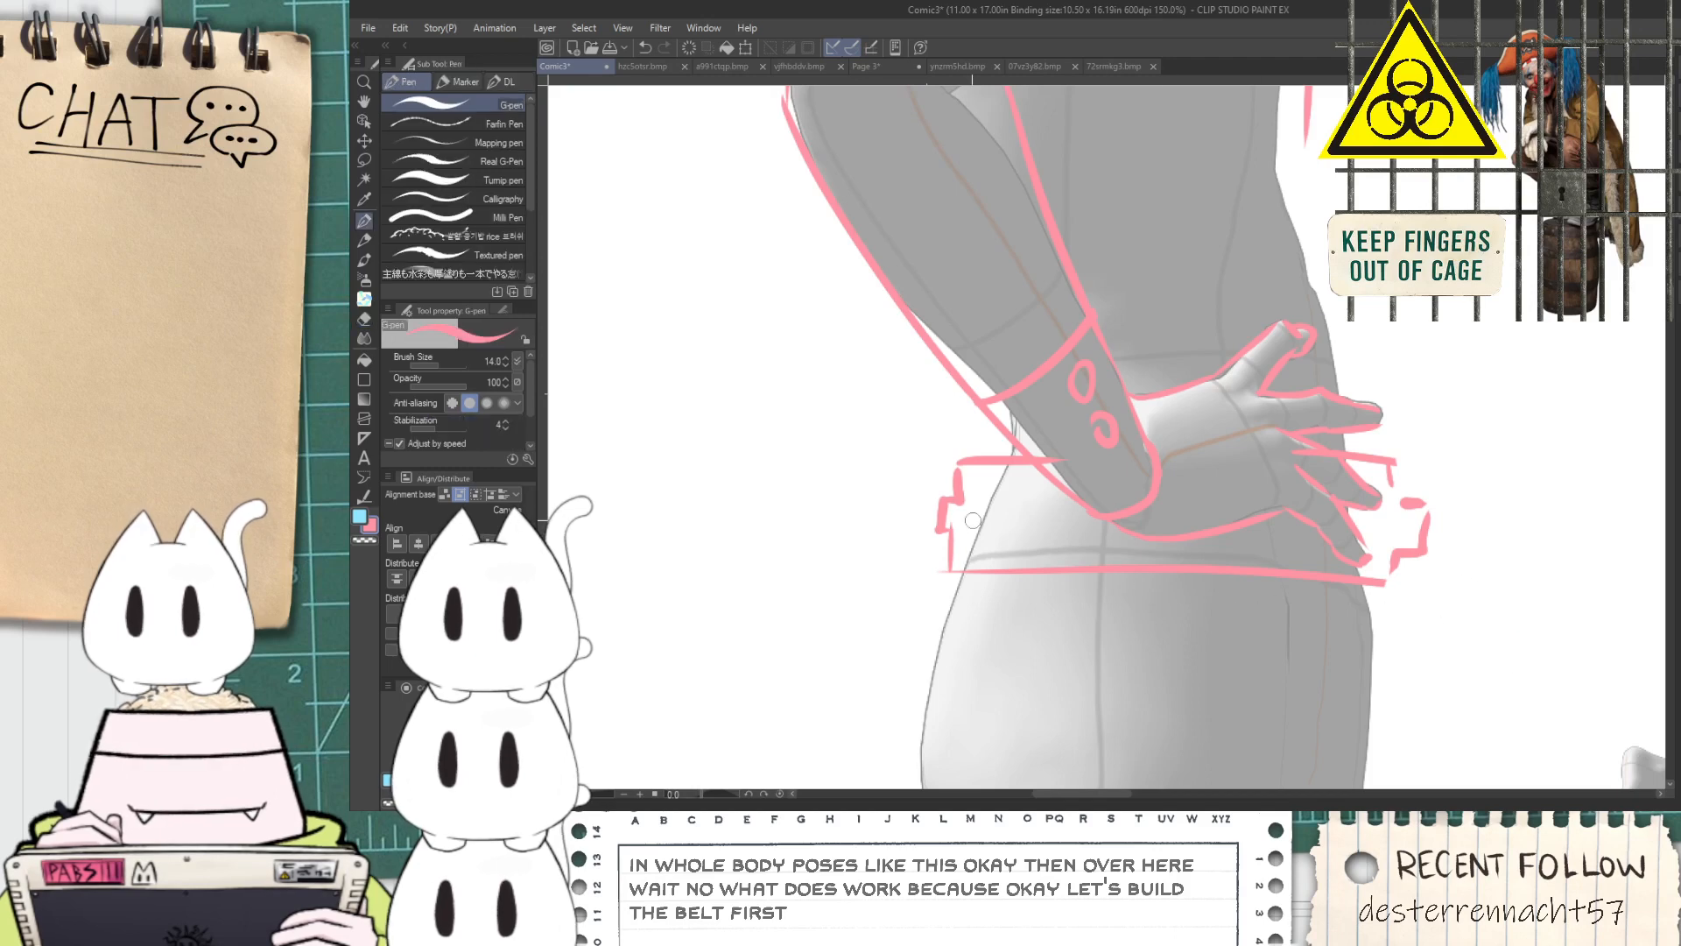
pyautogui.moveTo(952, 531); pyautogui.dragTo(1095, 536)
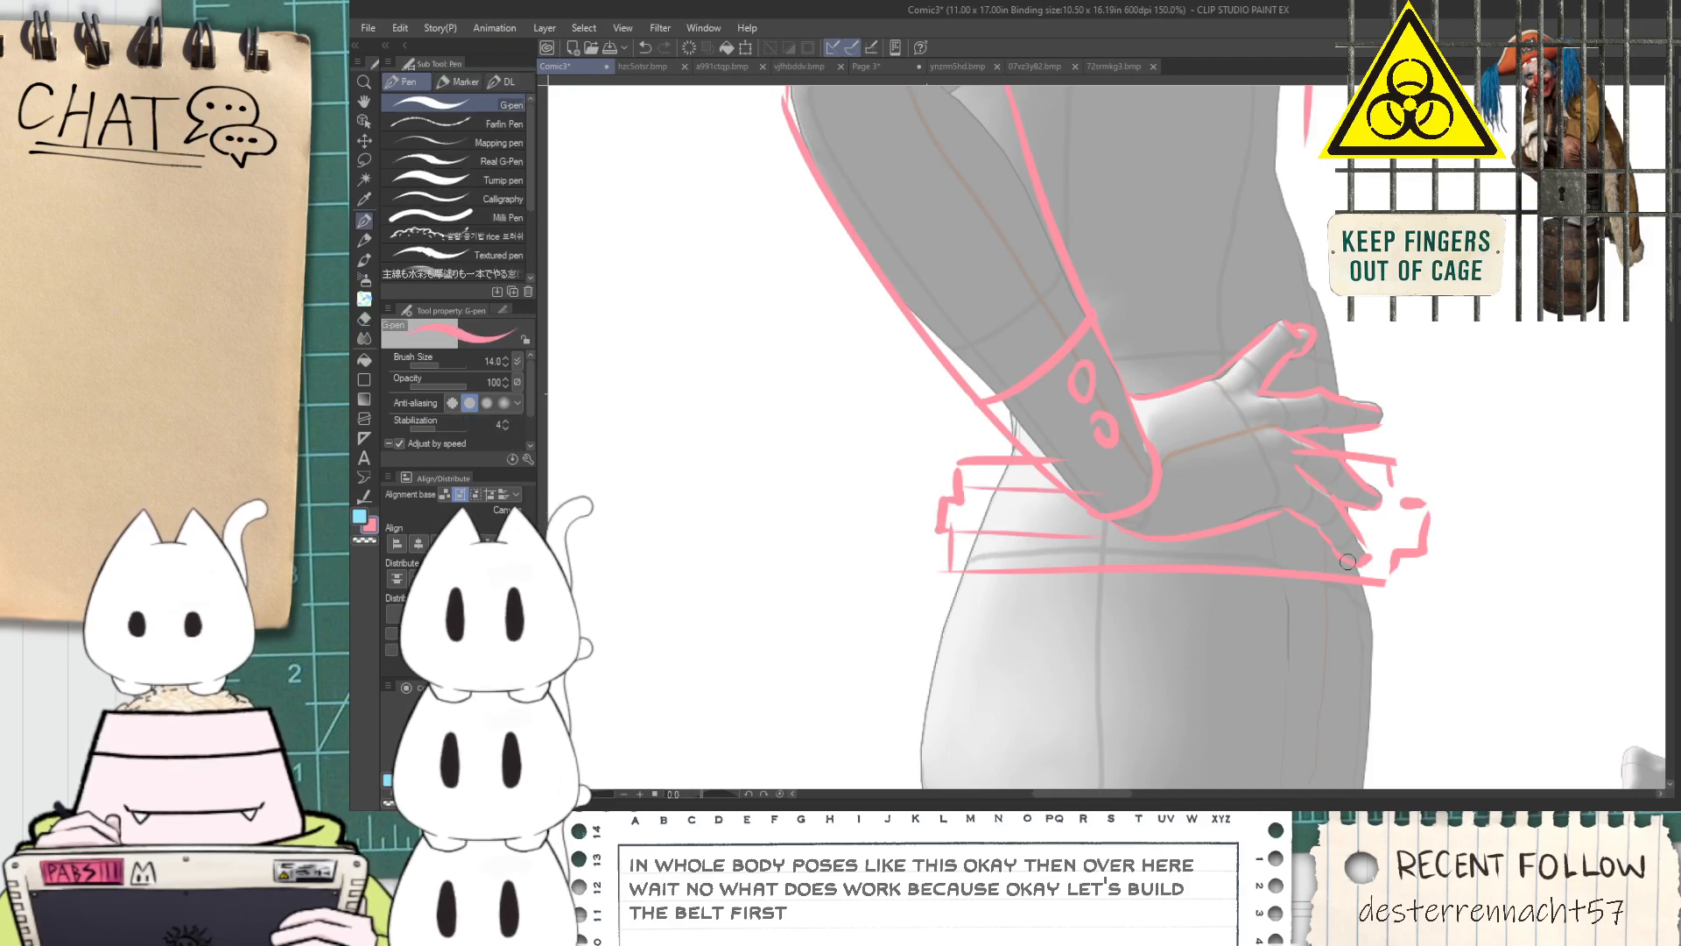
# Sketch curved arcs forming a rounded shape in front of the waist, just above the belt's front end
pyautogui.scroll(-1, 1383, 555)
pyautogui.press('space')
pyautogui.moveTo(1266, 580); pyautogui.dragTo(1179, 421)
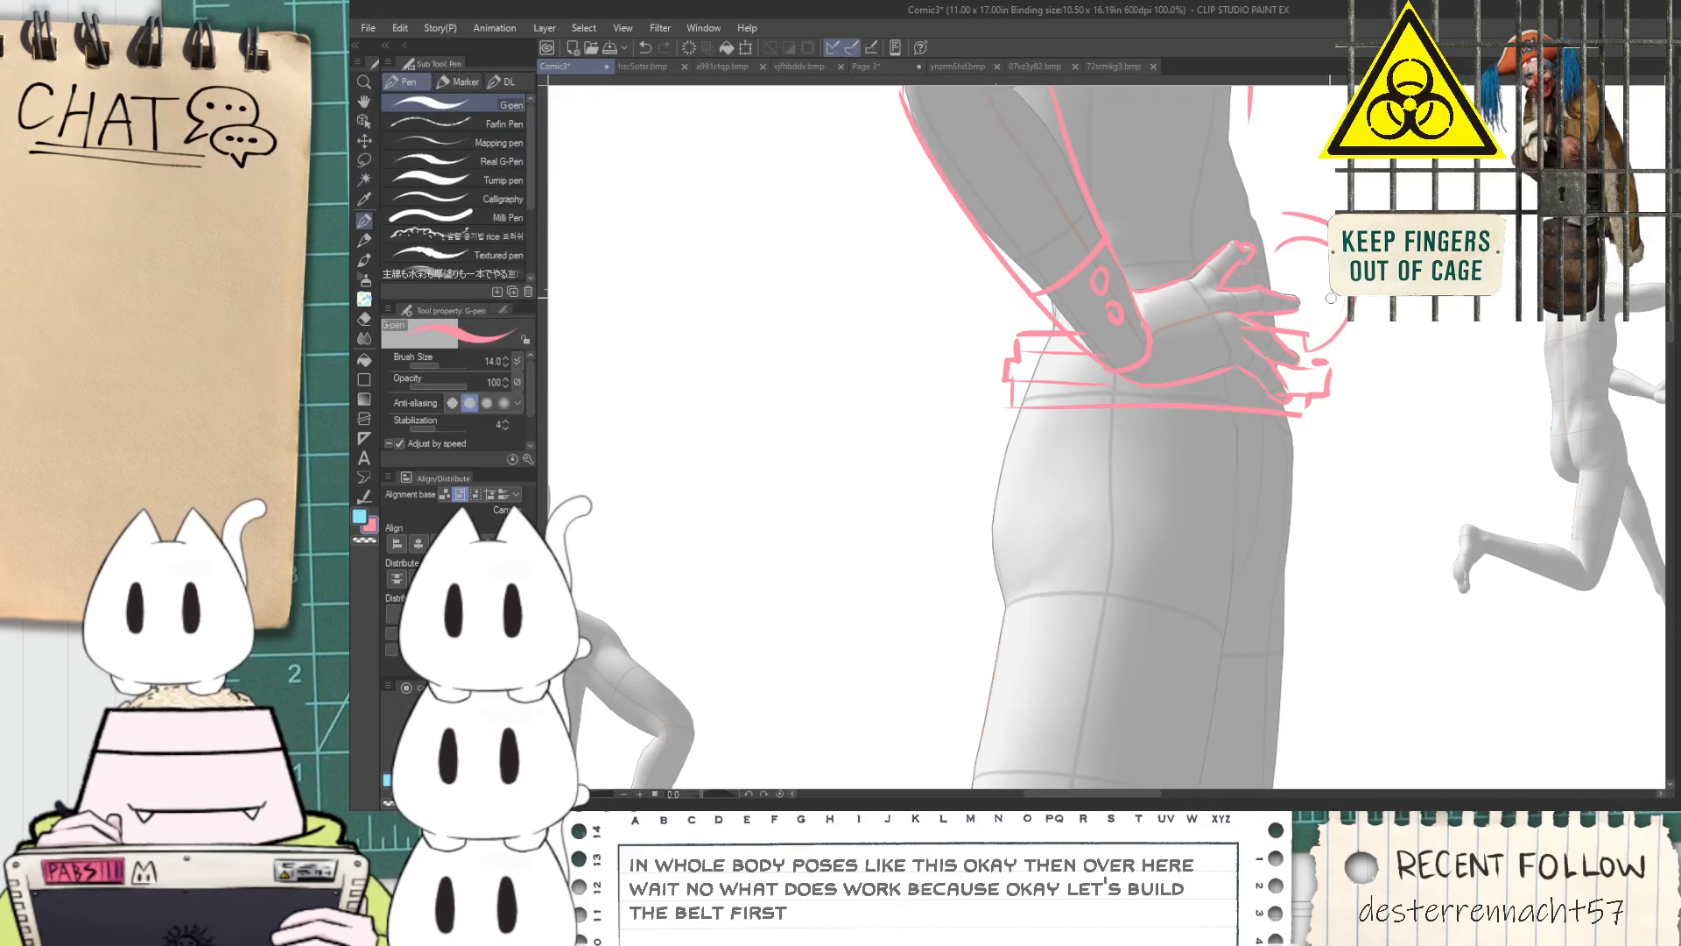
pyautogui.scroll(-1, 1315, 317)
pyautogui.press('space')
pyautogui.moveTo(1313, 173); pyautogui.dragTo(1276, 365)
pyautogui.scroll(1, 1270, 218)
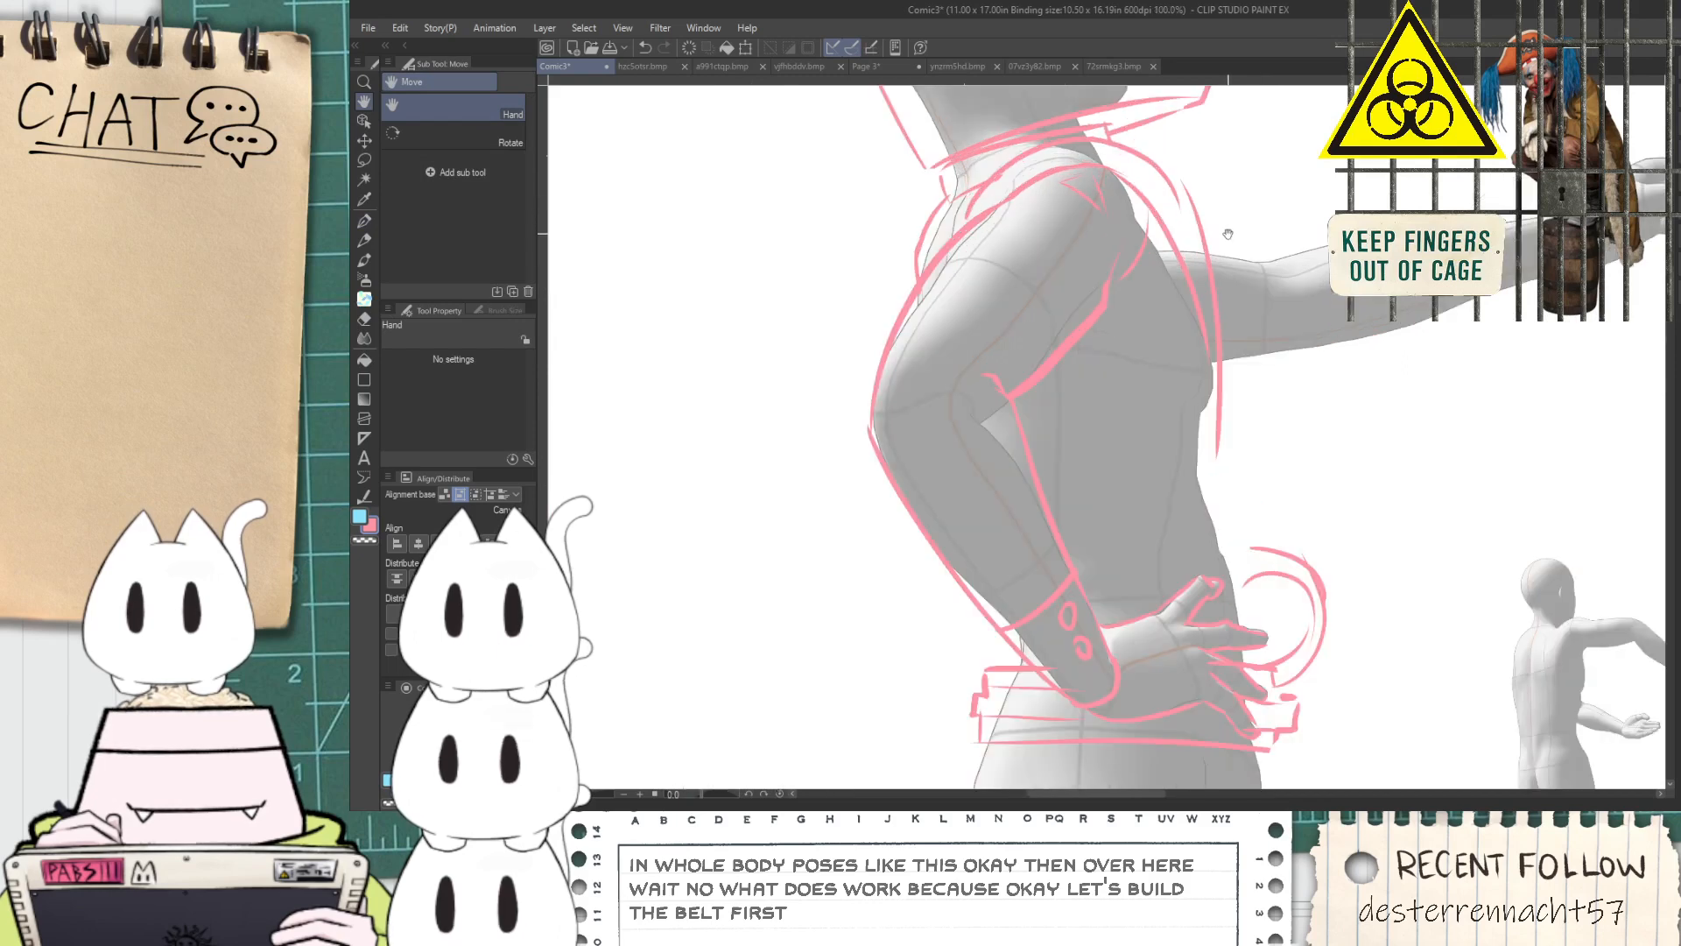
# Draw the torso's front outline as long vertical lines up from the belt, and curve it over the chest to the collar
pyautogui.moveTo(1257, 654); pyautogui.dragTo(1263, 314)
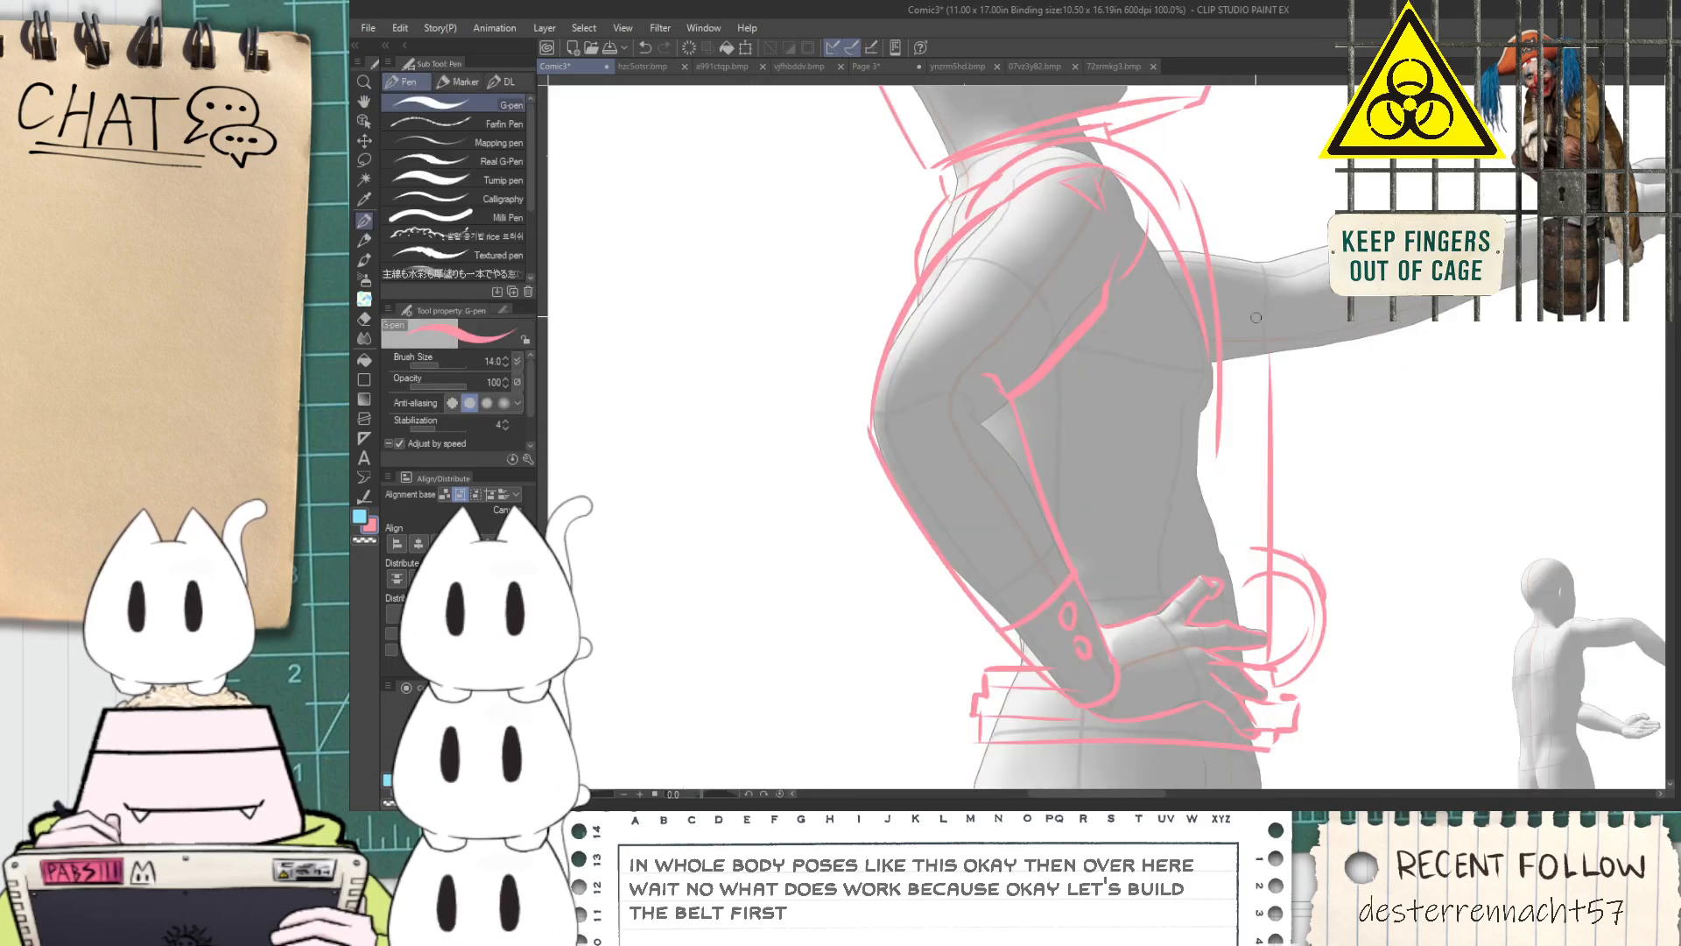
pyautogui.moveTo(1241, 623); pyautogui.dragTo(1229, 276)
pyautogui.hotkey('ctrl', 'z')
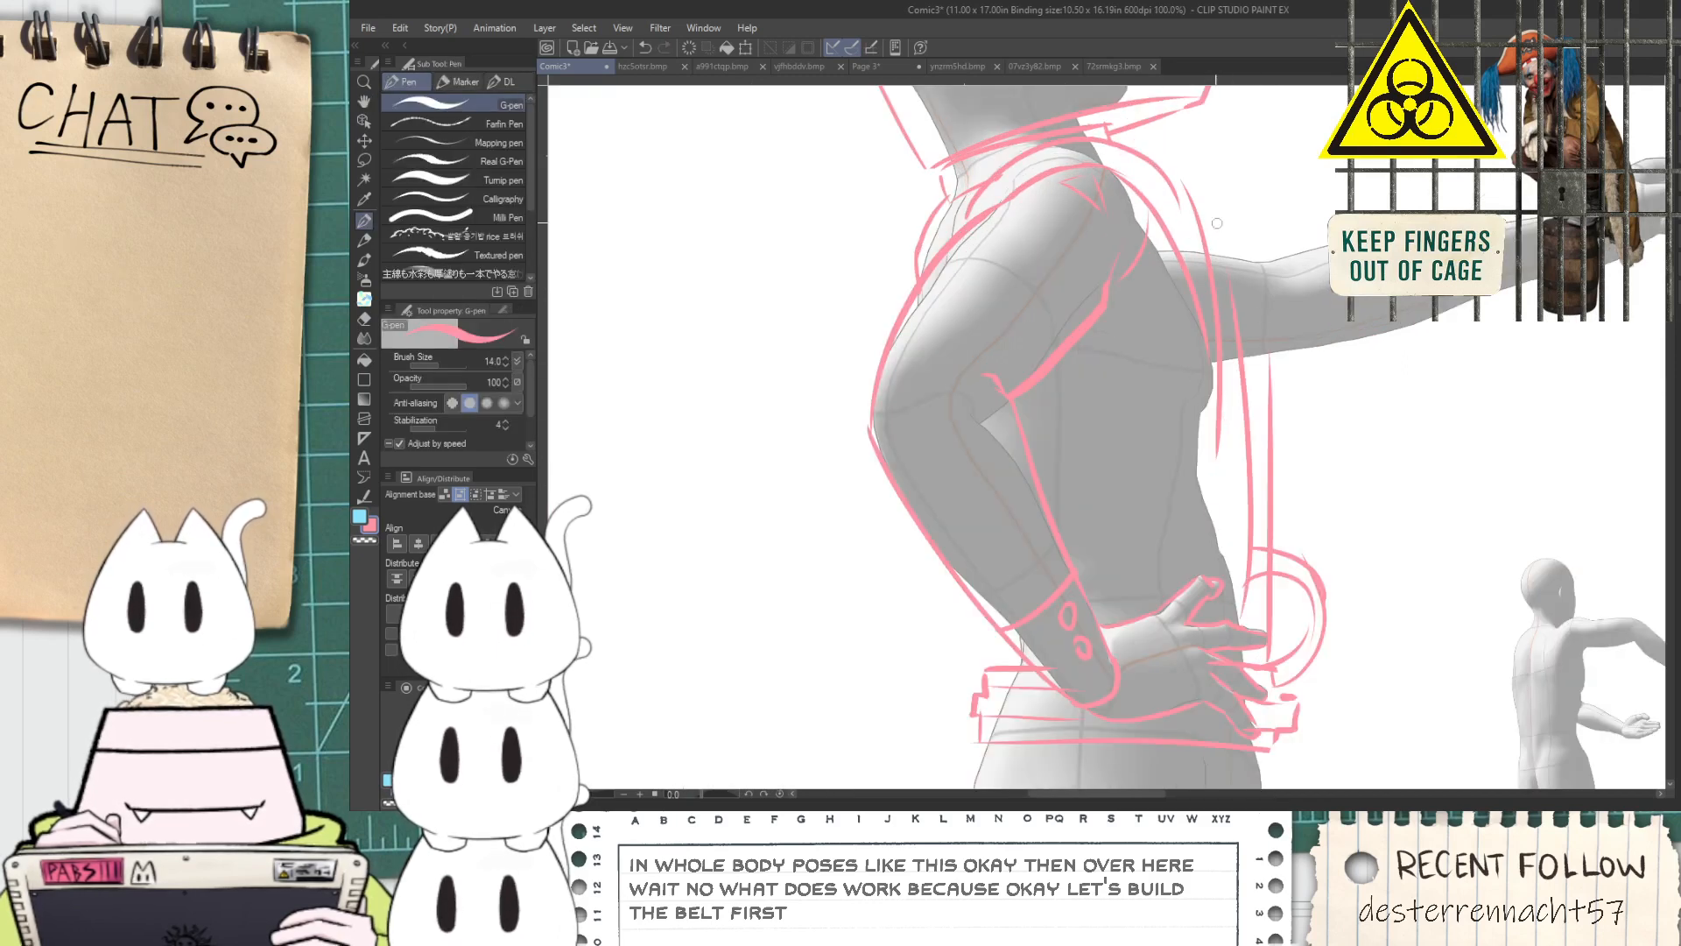
pyautogui.moveTo(1089, 173); pyautogui.dragTo(1150, 210)
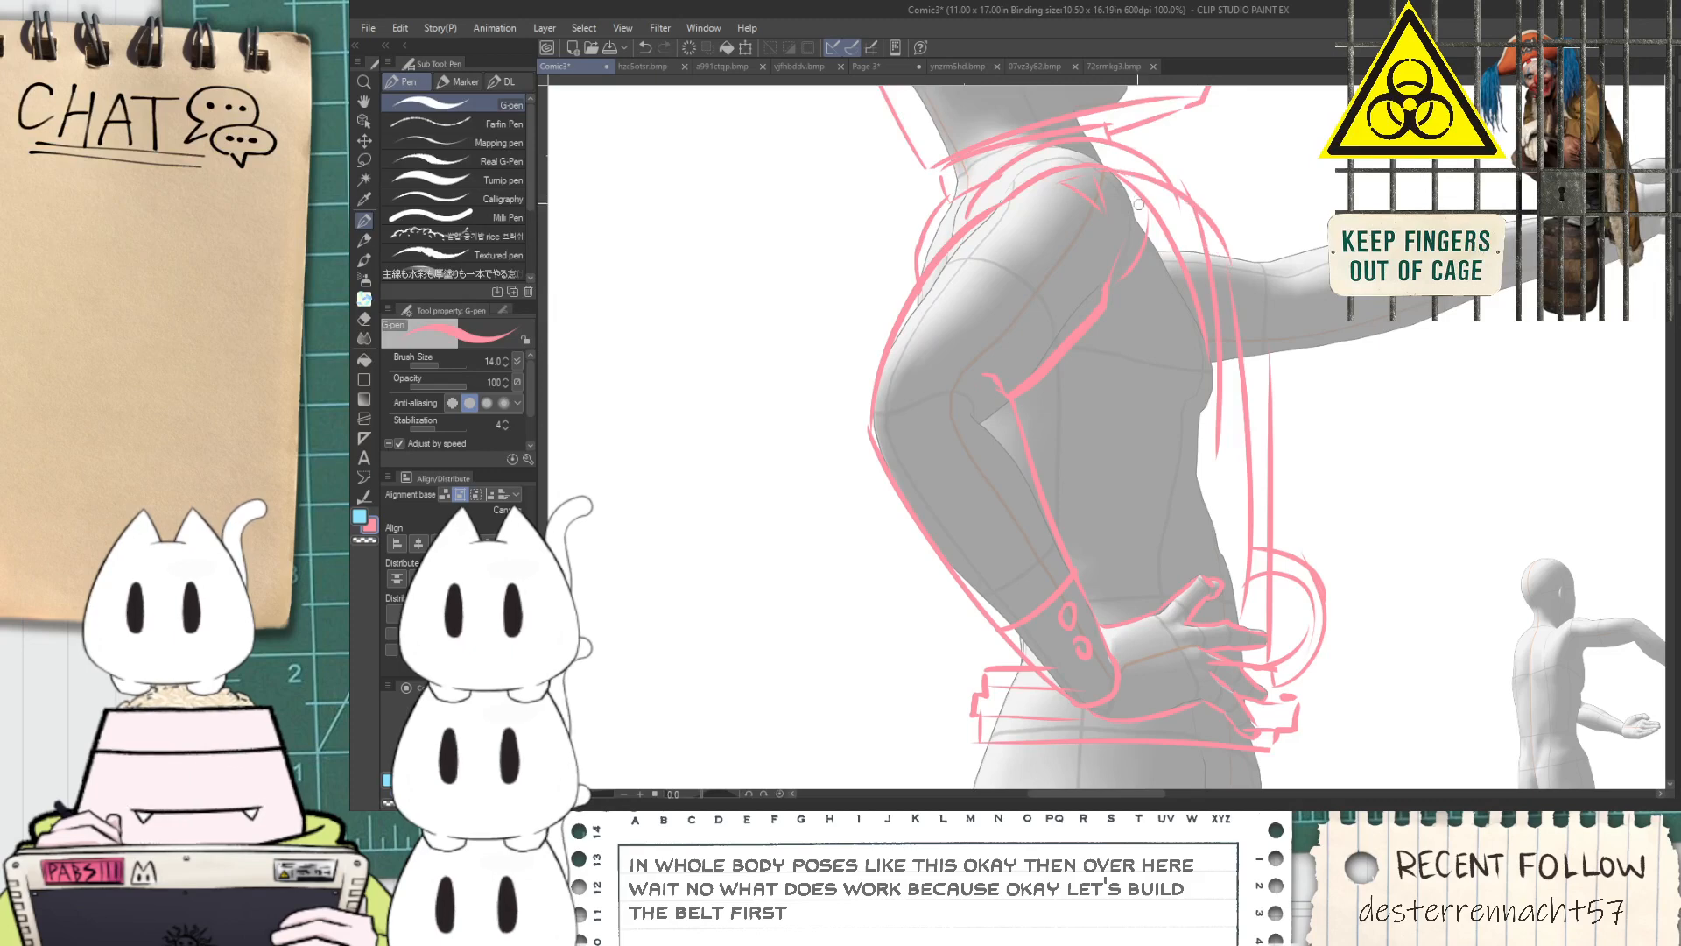
pyautogui.hotkey('ctrl', 'z')
pyautogui.moveTo(1065, 142); pyautogui.dragTo(1271, 234)
pyautogui.hotkey('ctrl', 'z')
pyautogui.moveTo(1109, 137)
pyautogui.mouseDown()
pyautogui.moveTo(1264, 241)
pyautogui.moveTo(1205, 430)
pyautogui.moveTo(1200, 311)
pyautogui.mouseUp()
# Reinforce the inner line along the chest's front and erase the overlap near its lower end
pyautogui.press('e')
pyautogui.press('p')
pyautogui.moveTo(1199, 221); pyautogui.dragTo(1207, 441)
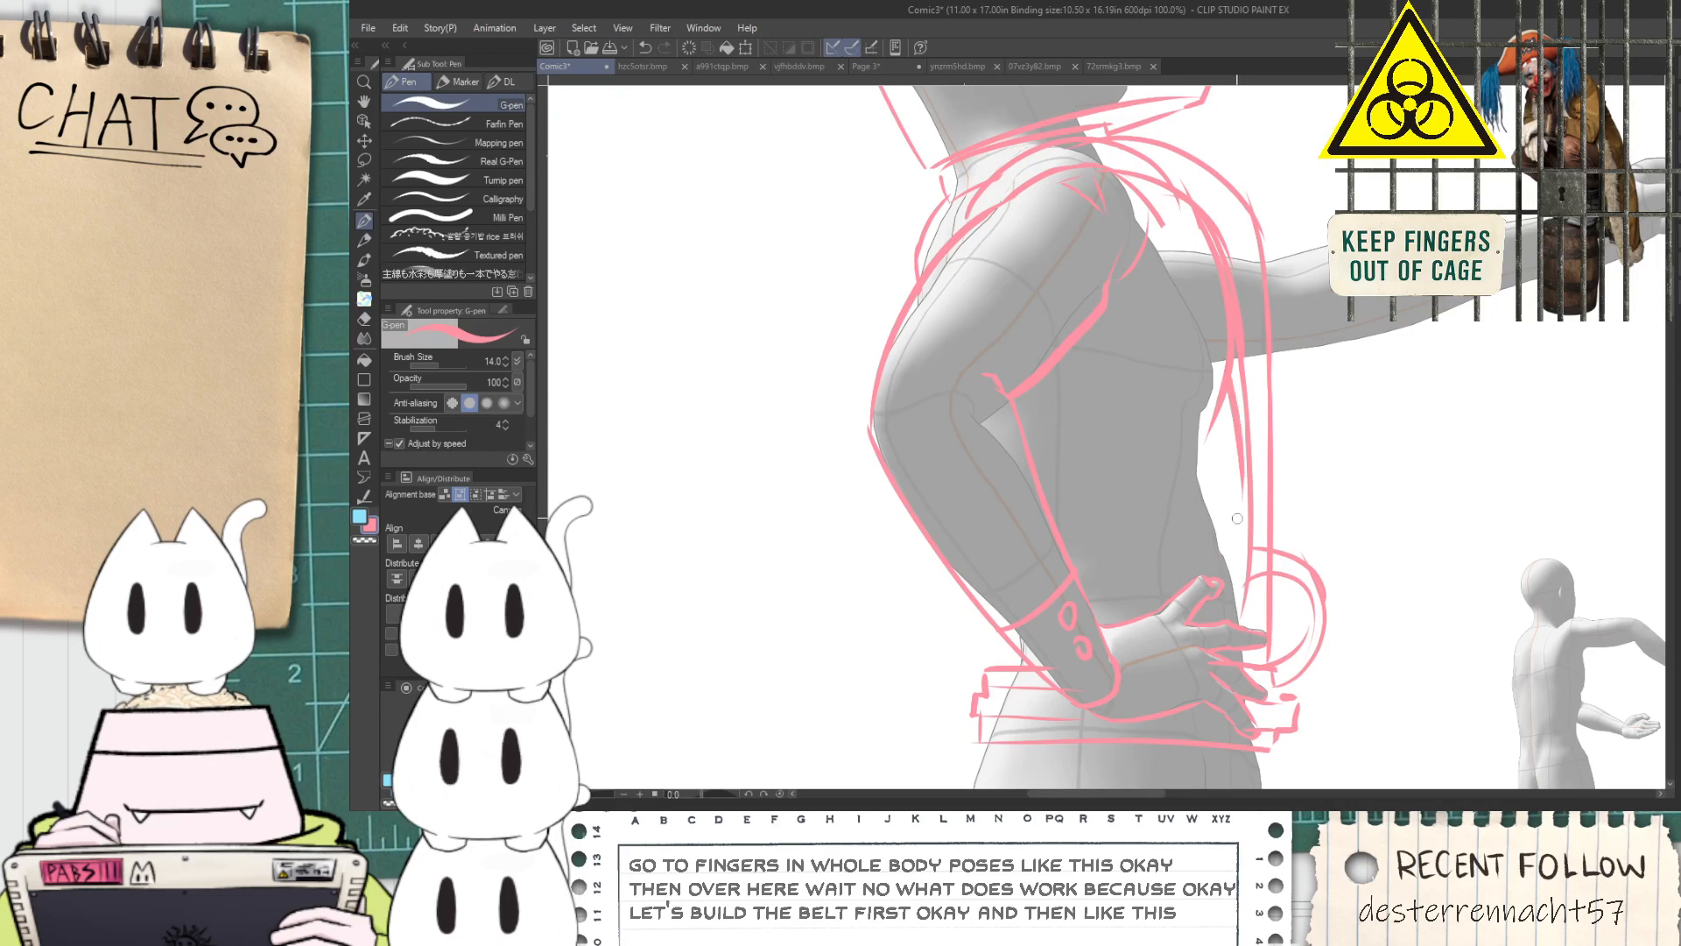
pyautogui.press('e')
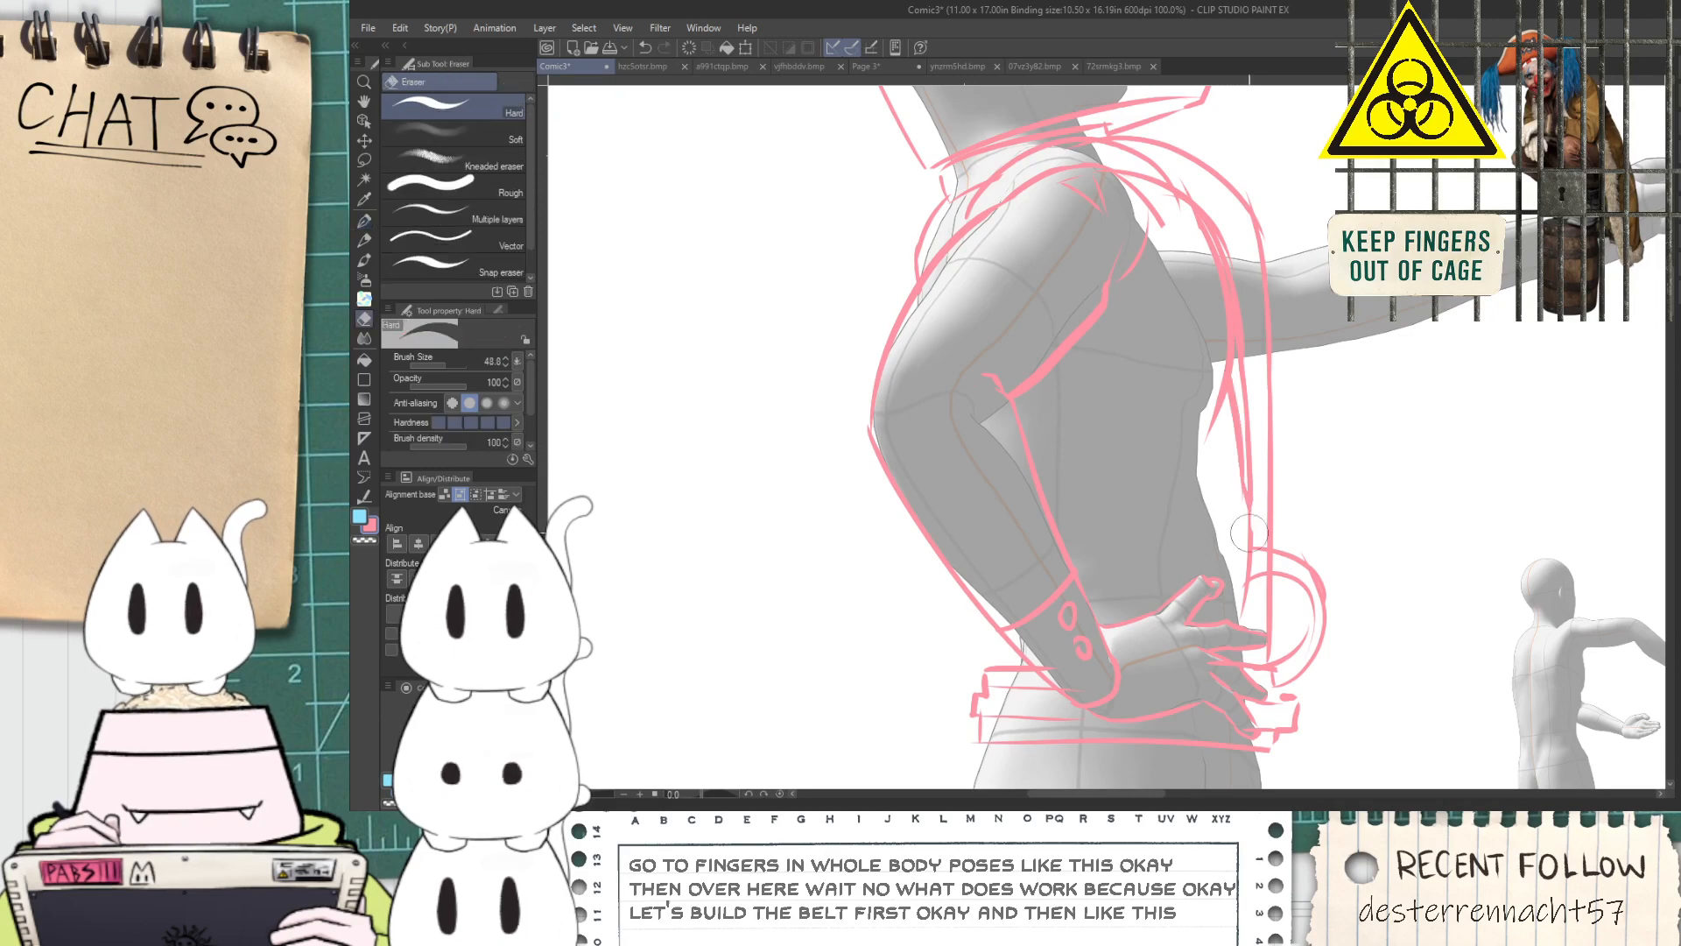
pyautogui.press('p')
pyautogui.press('space')
# Erase the curved line behind the shoulder, between the collar and the upper arm
pyautogui.moveTo(1083, 444); pyautogui.dragTo(1116, 412)
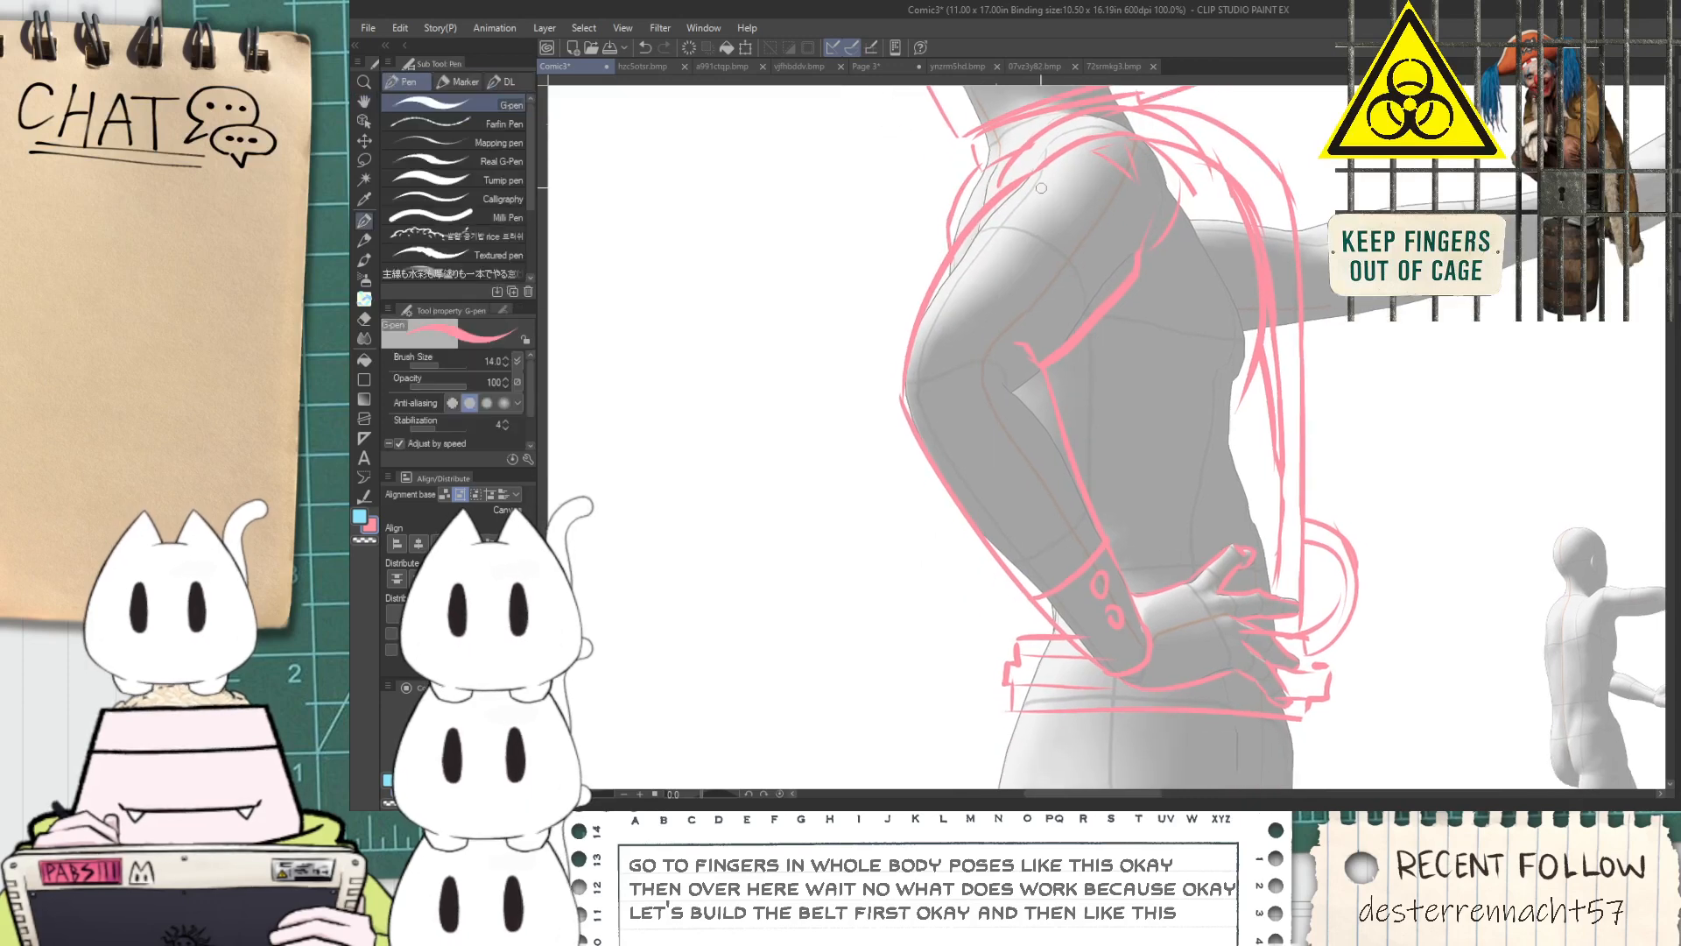
pyautogui.press('space')
pyautogui.moveTo(1300, 217); pyautogui.dragTo(1208, 278)
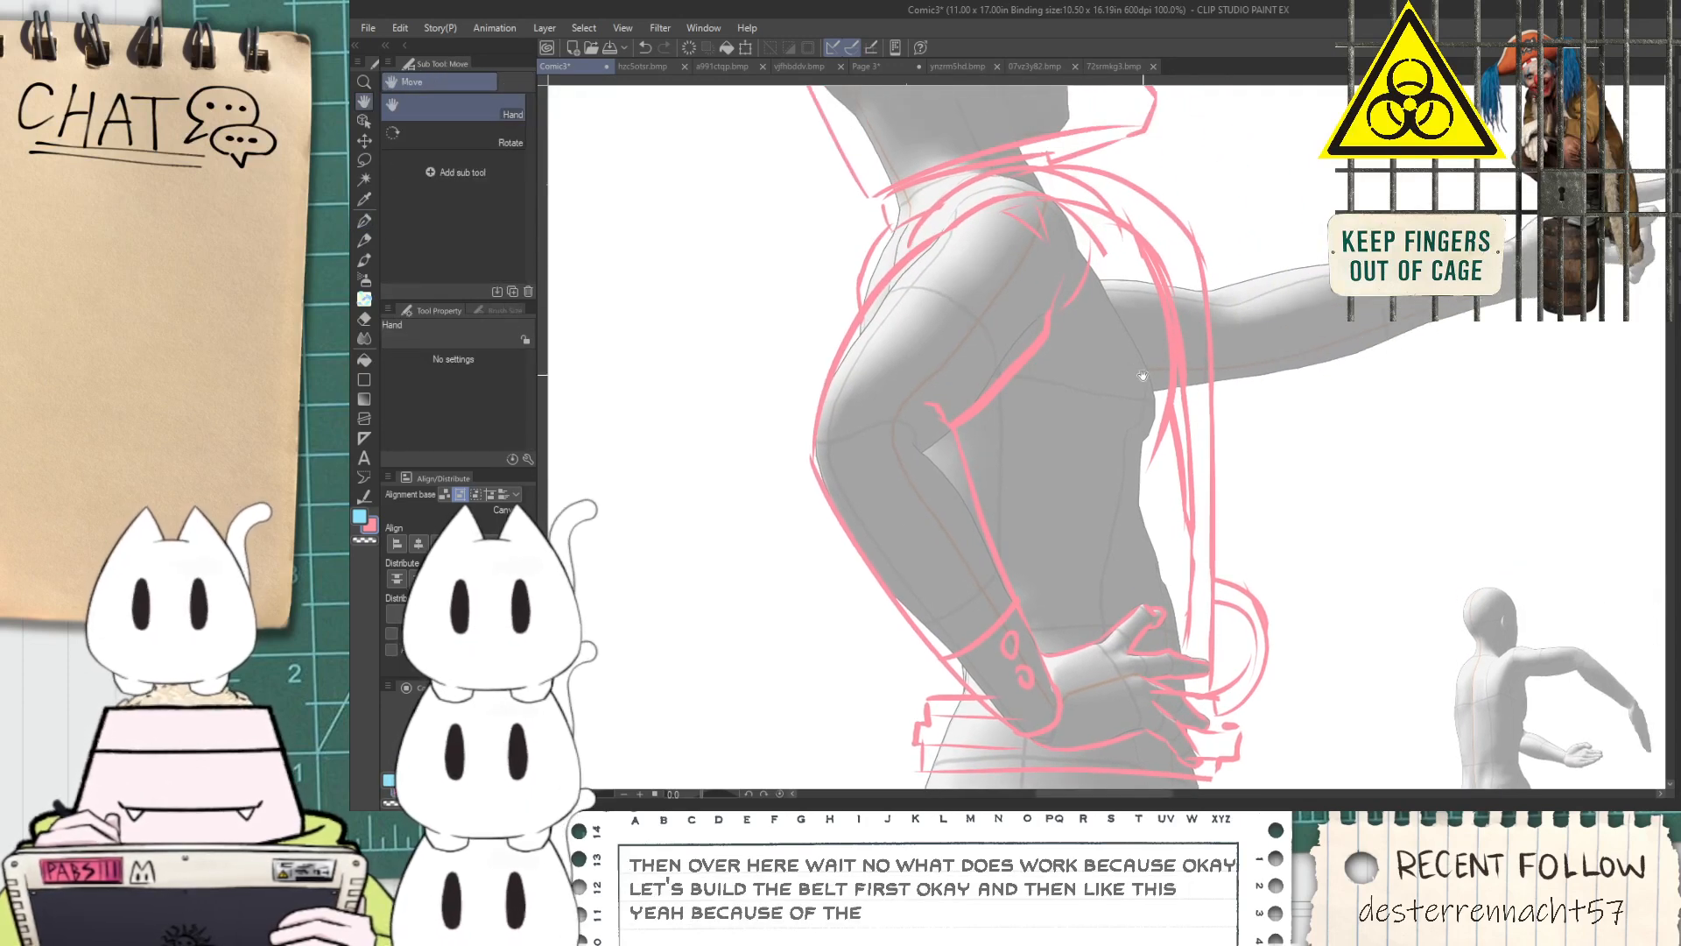
pyautogui.moveTo(1144, 377); pyautogui.dragTo(1151, 464)
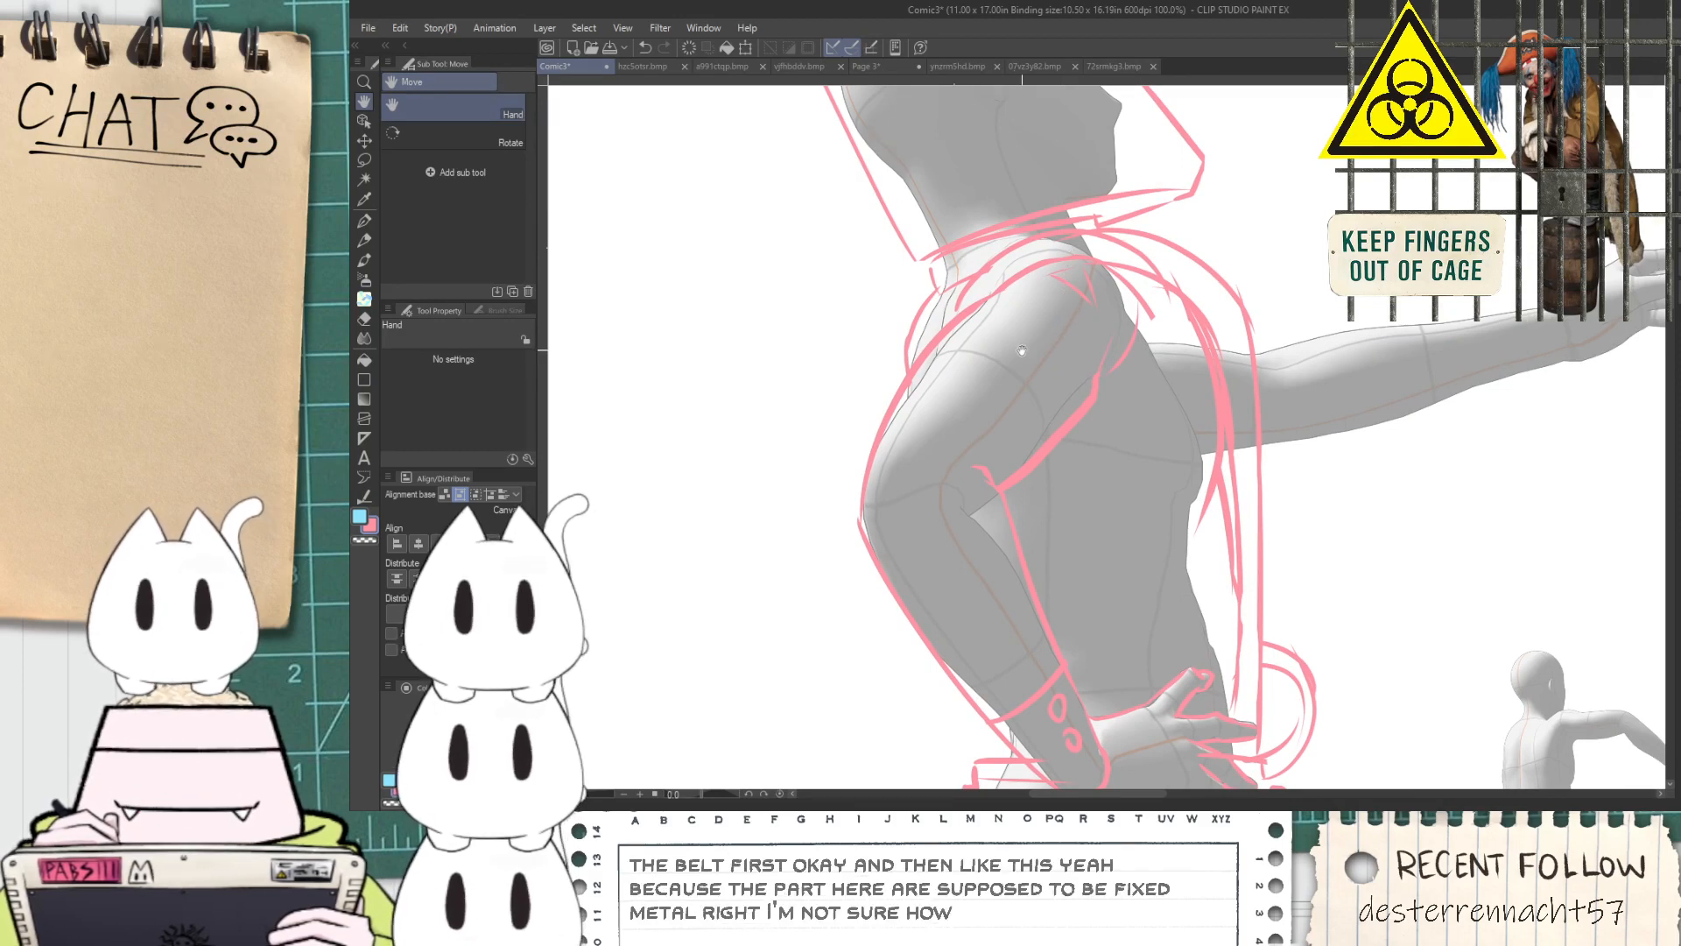
pyautogui.scroll(2, 964, 348)
pyautogui.press('e')
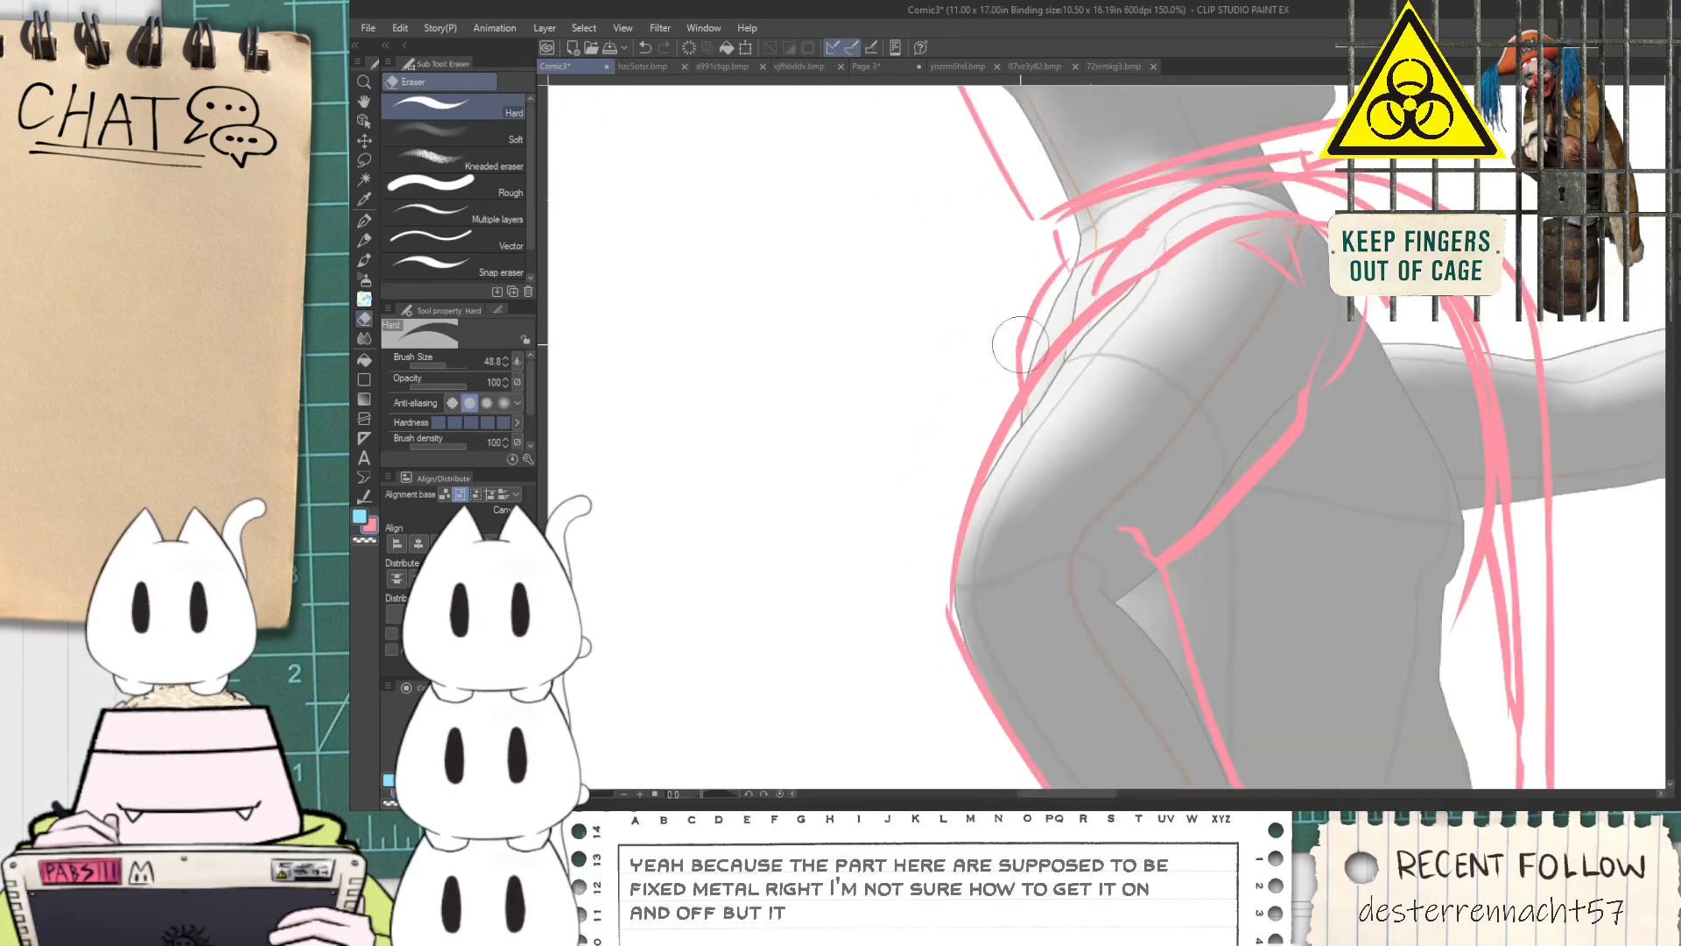
pyautogui.scroll(-2, 1038, 289)
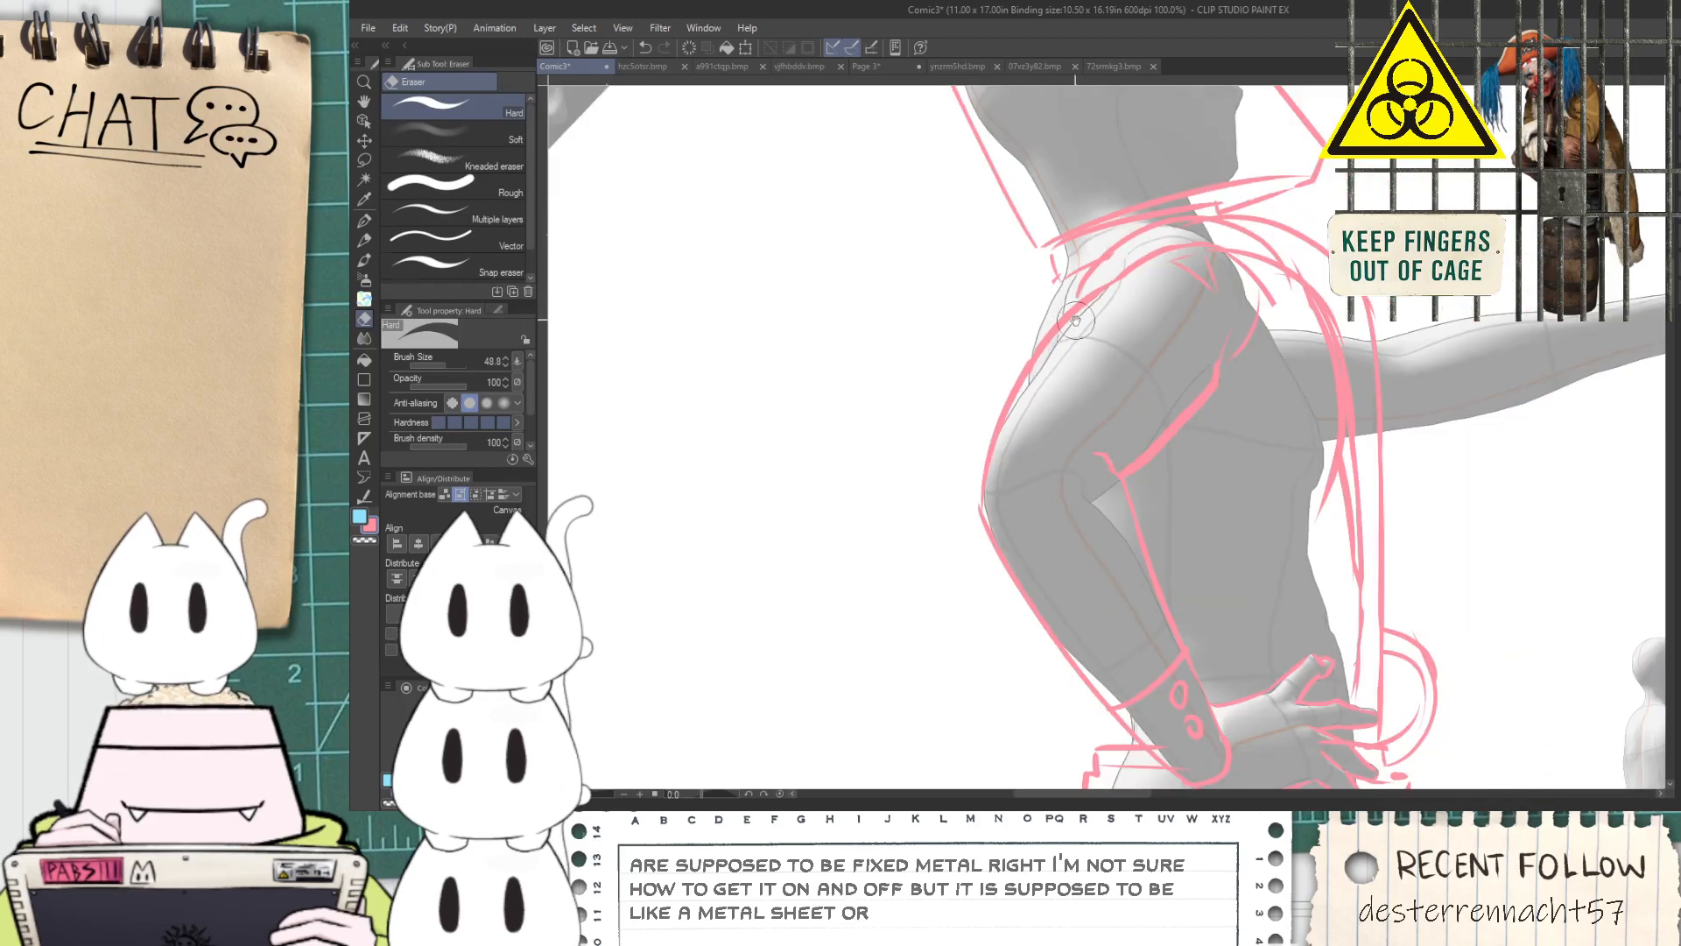
pyautogui.press('h')
# Draw the torso's back line through the gap beside the bent elbow and above the belt, erasing the overlap on the forearm
pyautogui.press('p')
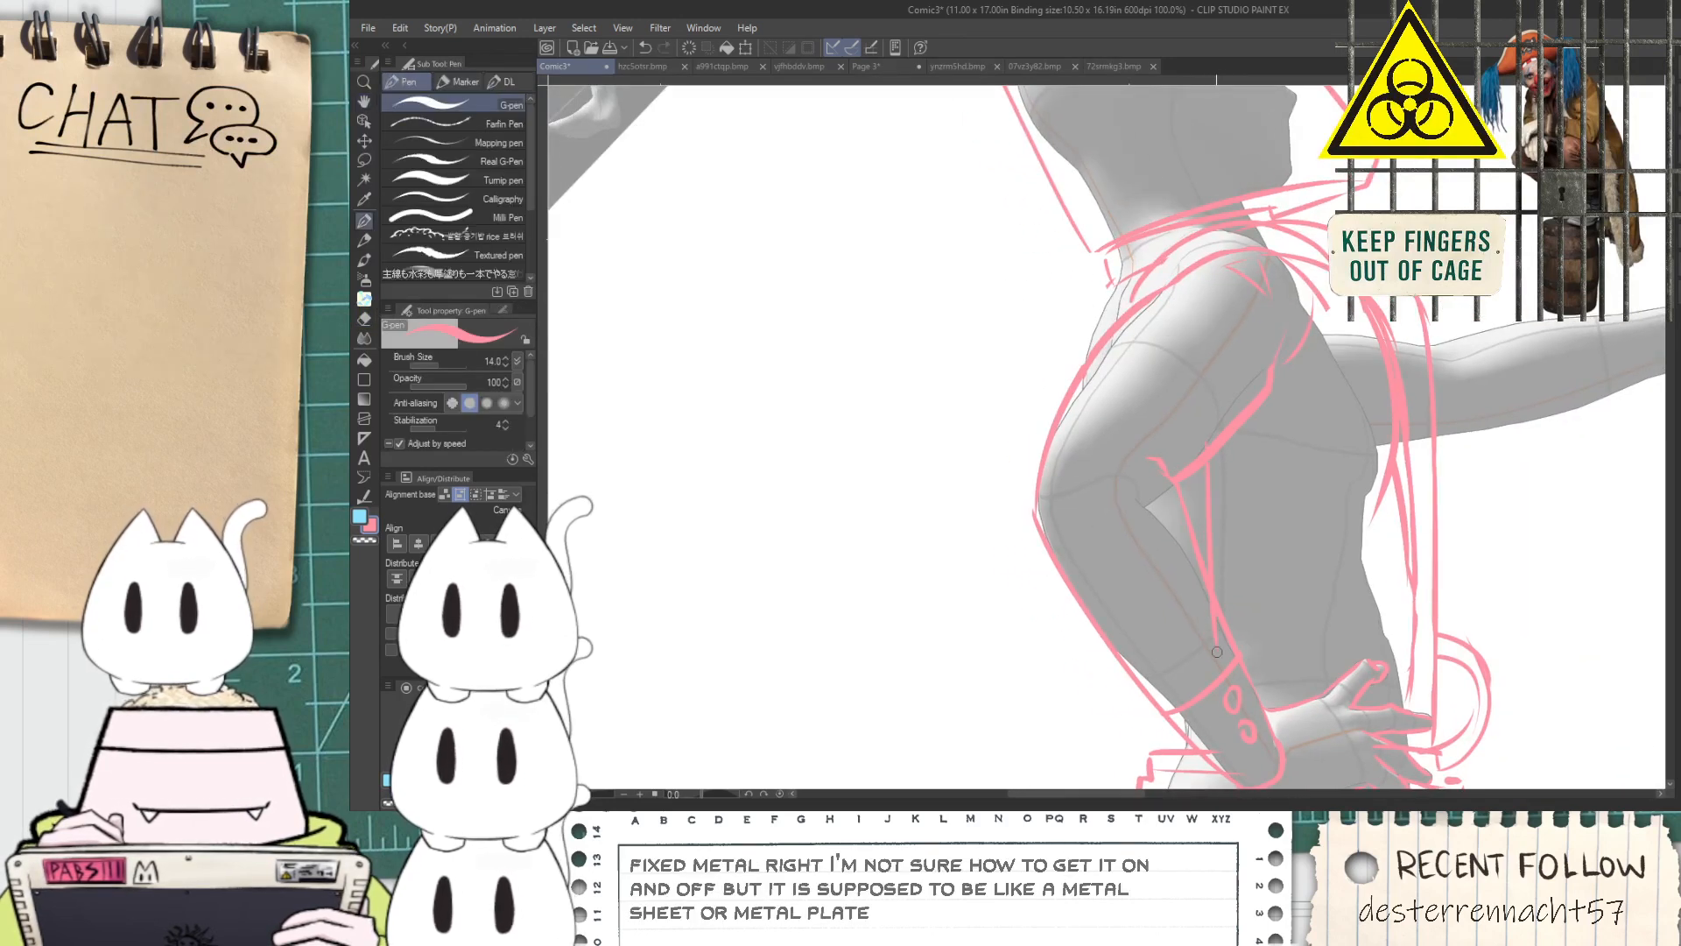
pyautogui.press('e')
pyautogui.press('p')
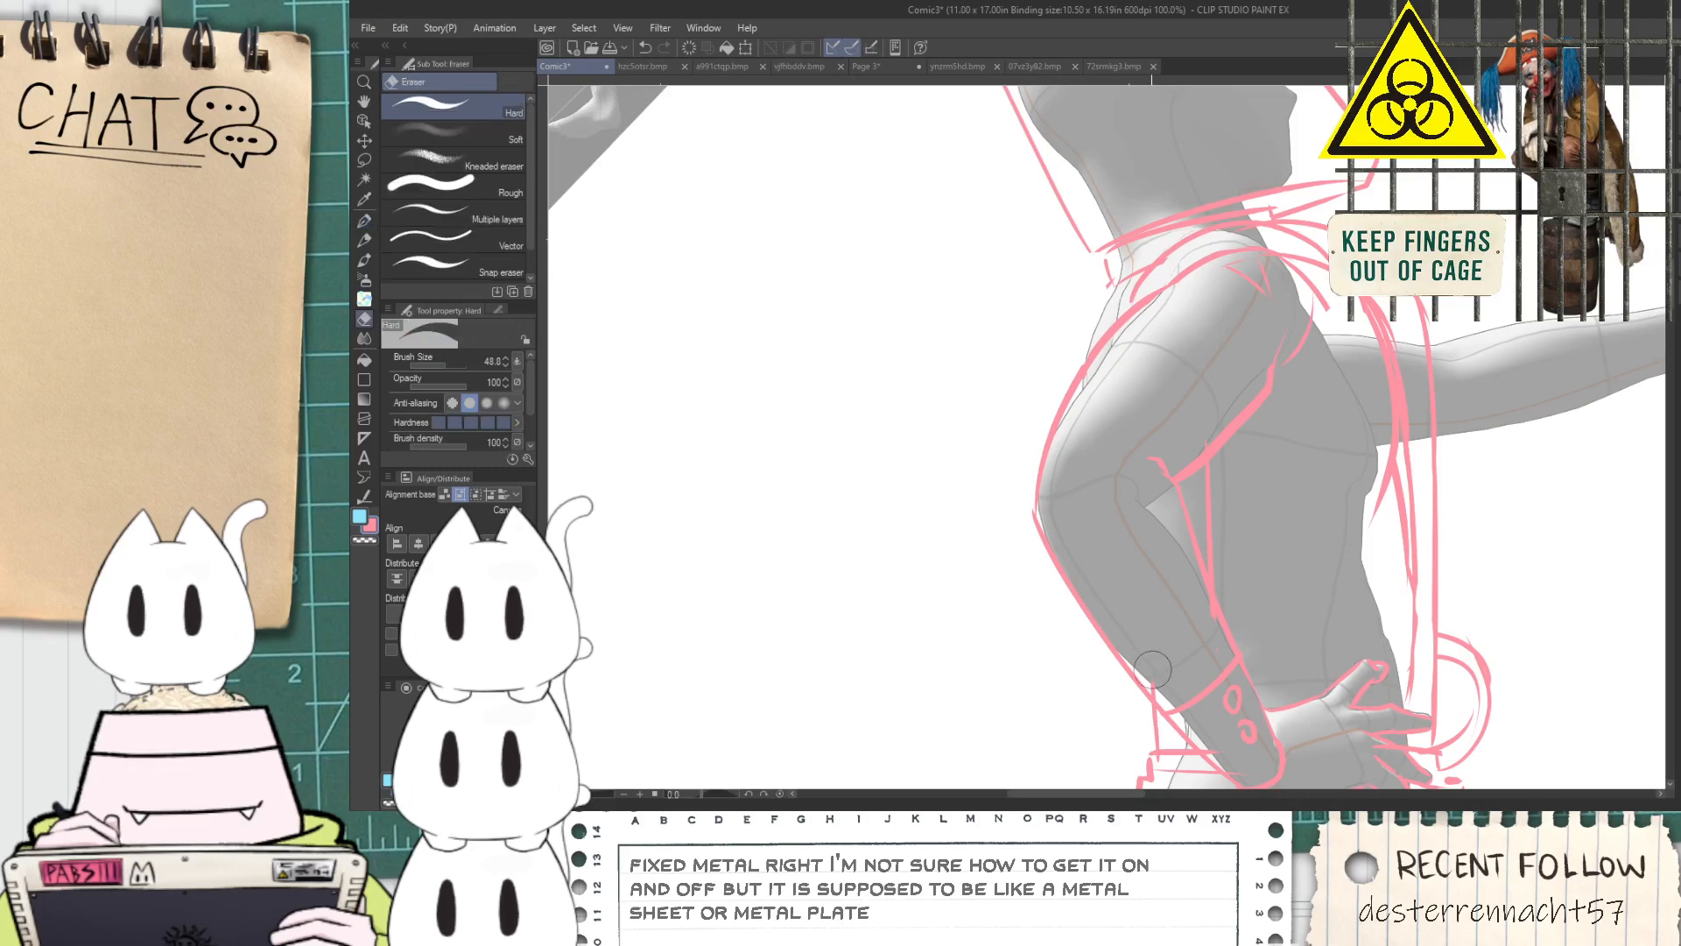
pyautogui.press('h')
pyautogui.moveTo(1182, 543); pyautogui.dragTo(1163, 493)
pyautogui.press('p')
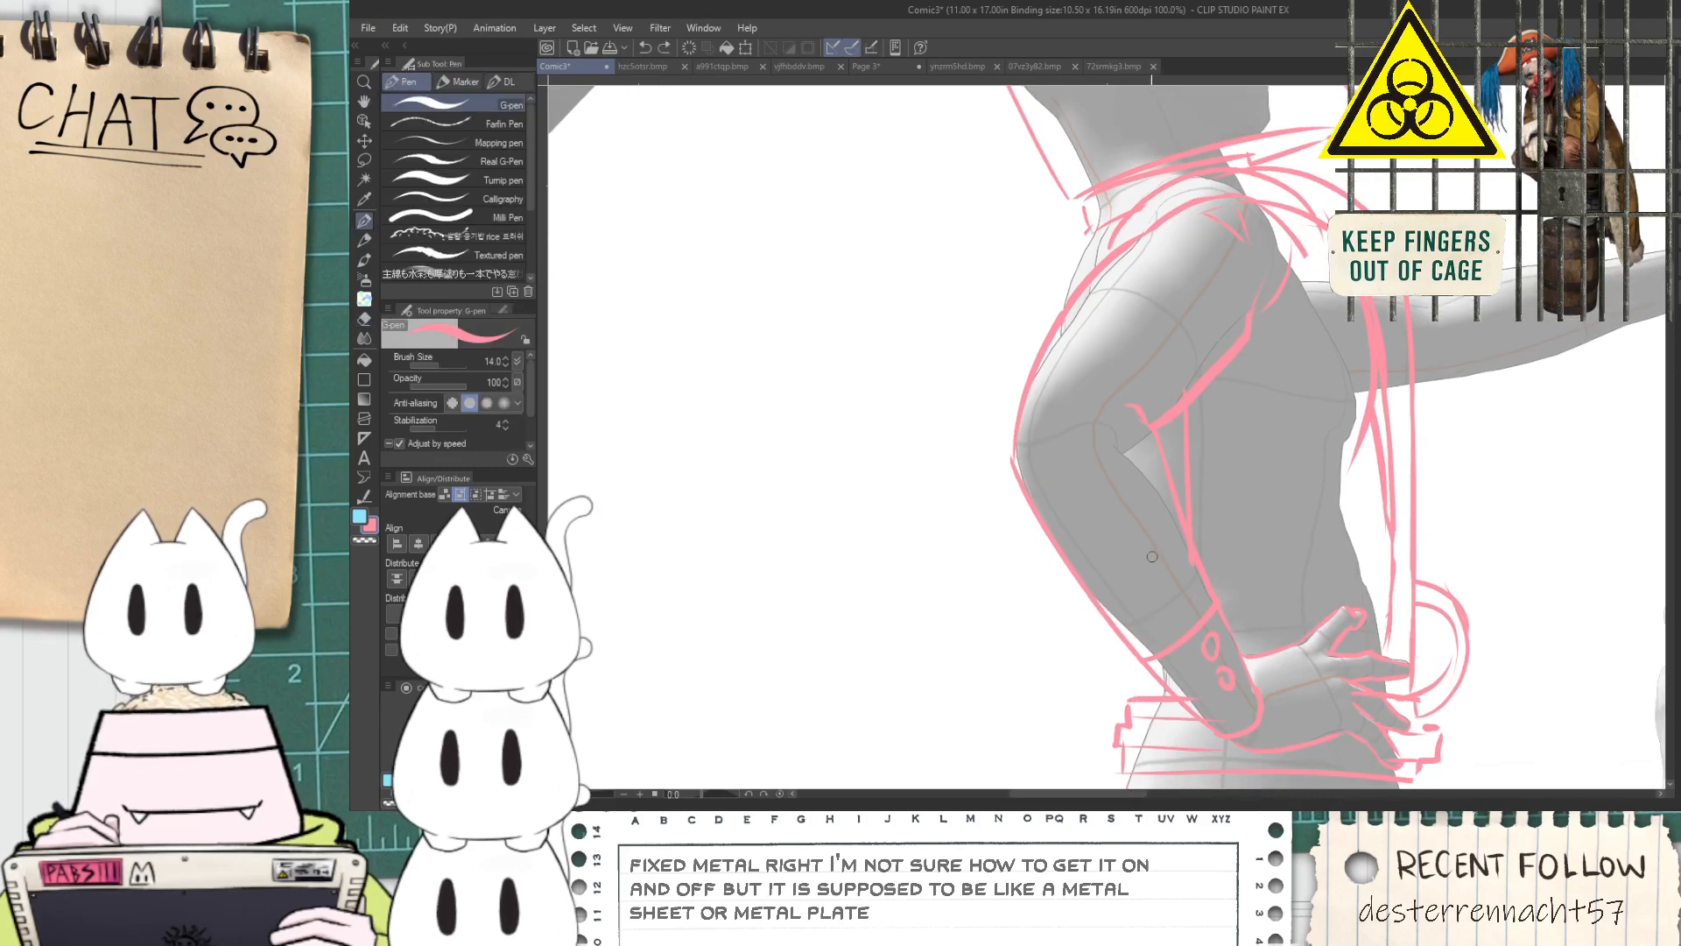
pyautogui.scroll(3, 1182, 568)
pyautogui.press('e')
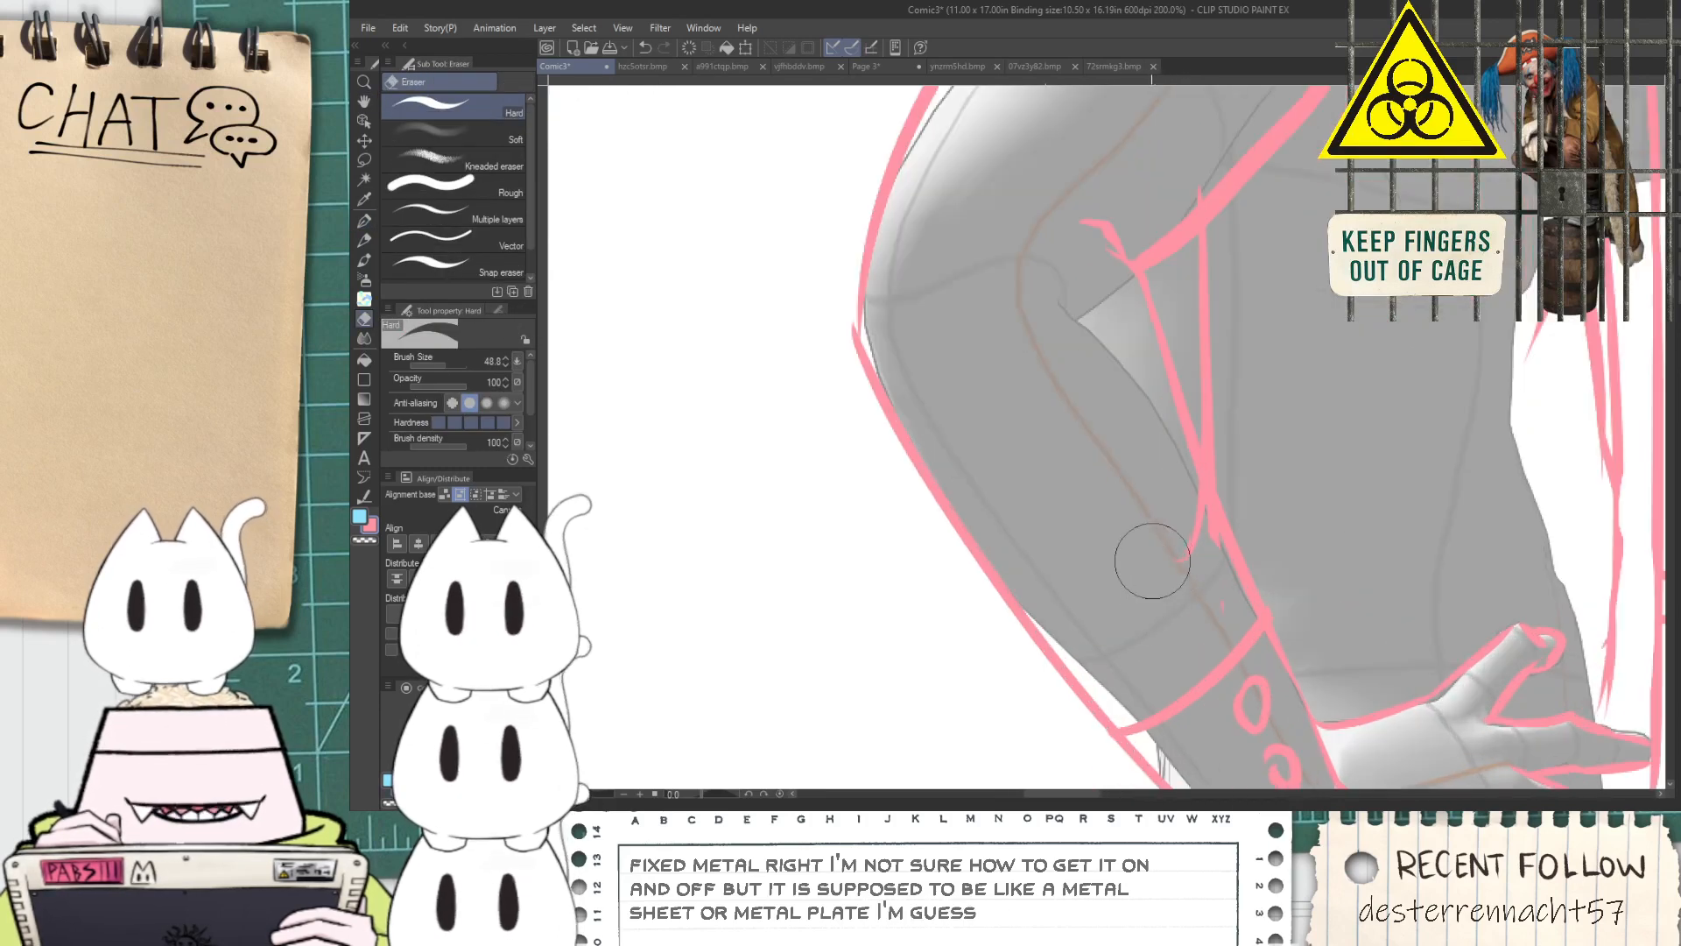
pyautogui.scroll(-1, 1177, 493)
pyautogui.press('space')
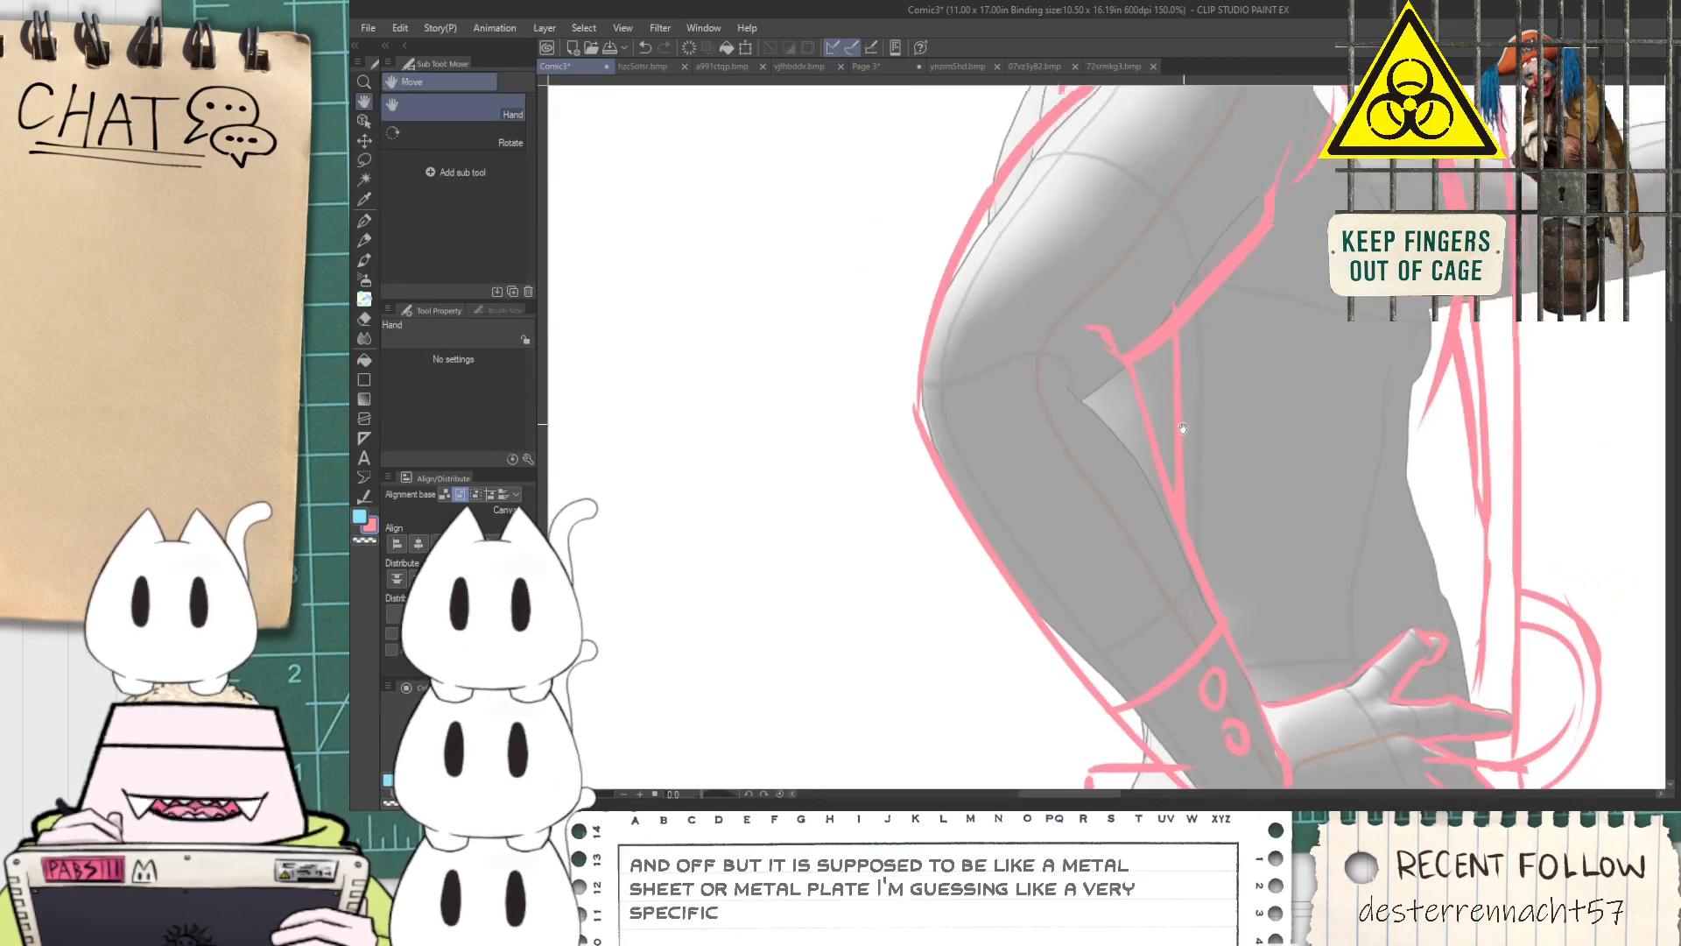
# Add a short inner line in the gap between the elbow and the torso
pyautogui.moveTo(1177, 493); pyautogui.dragTo(1124, 582)
pyautogui.scroll(1, 1124, 582)
pyautogui.press('p')
pyautogui.moveTo(1113, 393); pyautogui.dragTo(1117, 460)
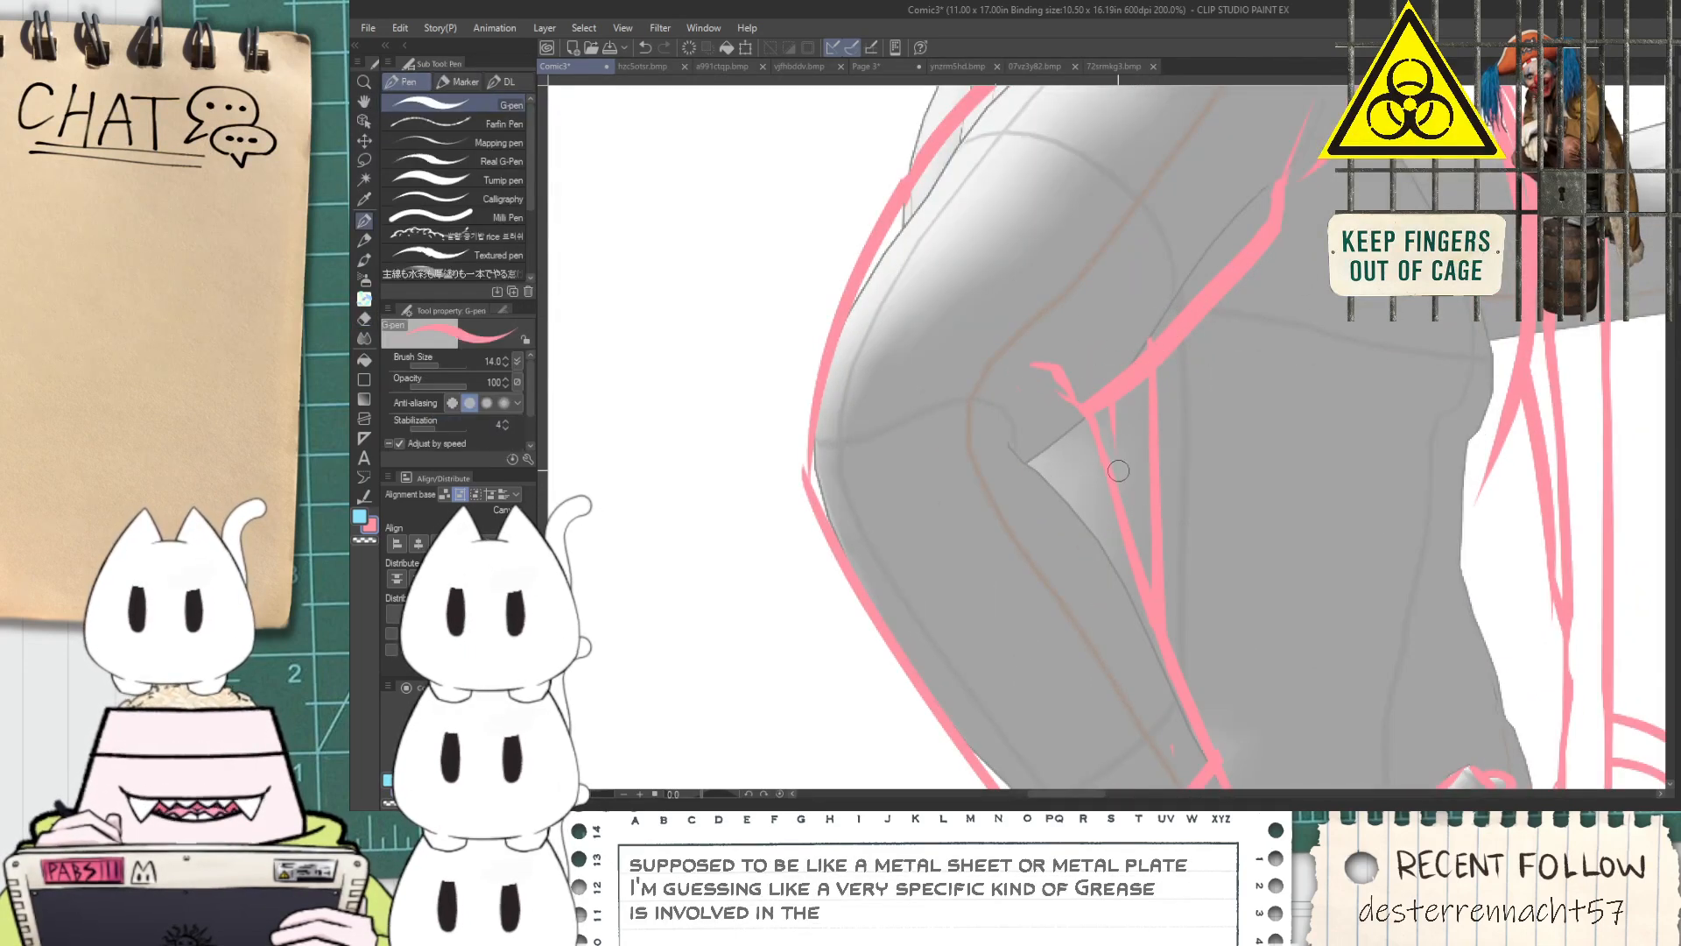
# Redraw the outer curve behind the shoulder, from the upper arm up to the base of the collar
pyautogui.press('space')
pyautogui.moveTo(1041, 154); pyautogui.dragTo(1086, 379)
pyautogui.moveTo(934, 456); pyautogui.dragTo(957, 271)
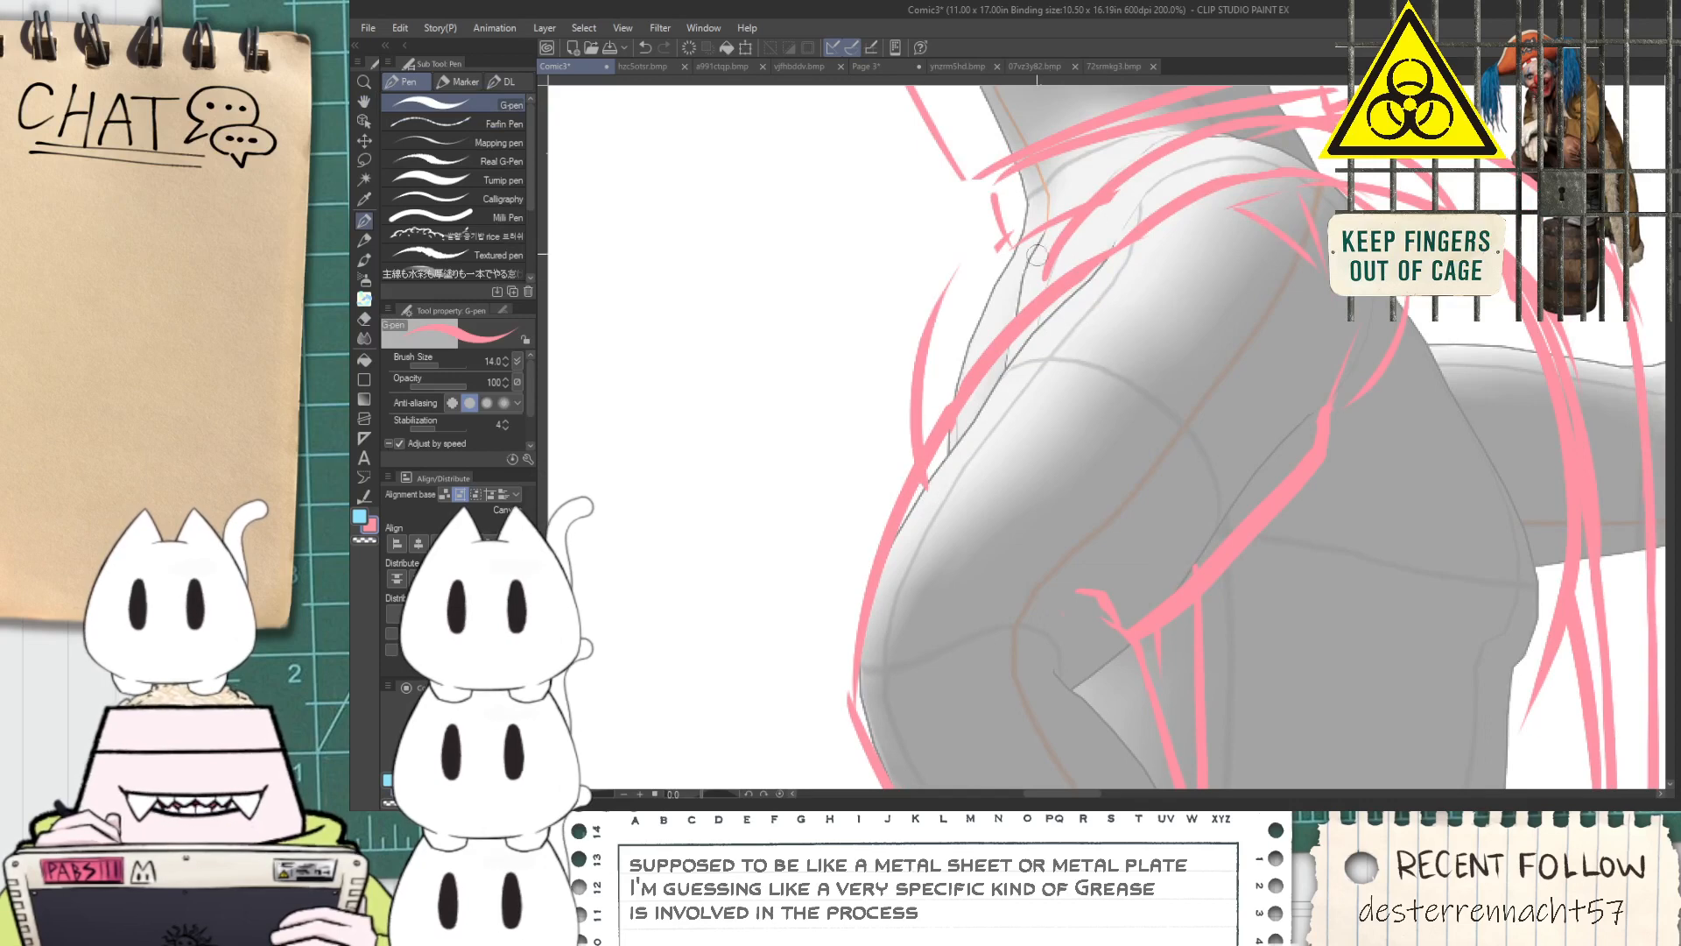
pyautogui.hotkey('ctrl', 'z')
pyautogui.moveTo(935, 457); pyautogui.dragTo(1077, 195)
pyautogui.press('e')
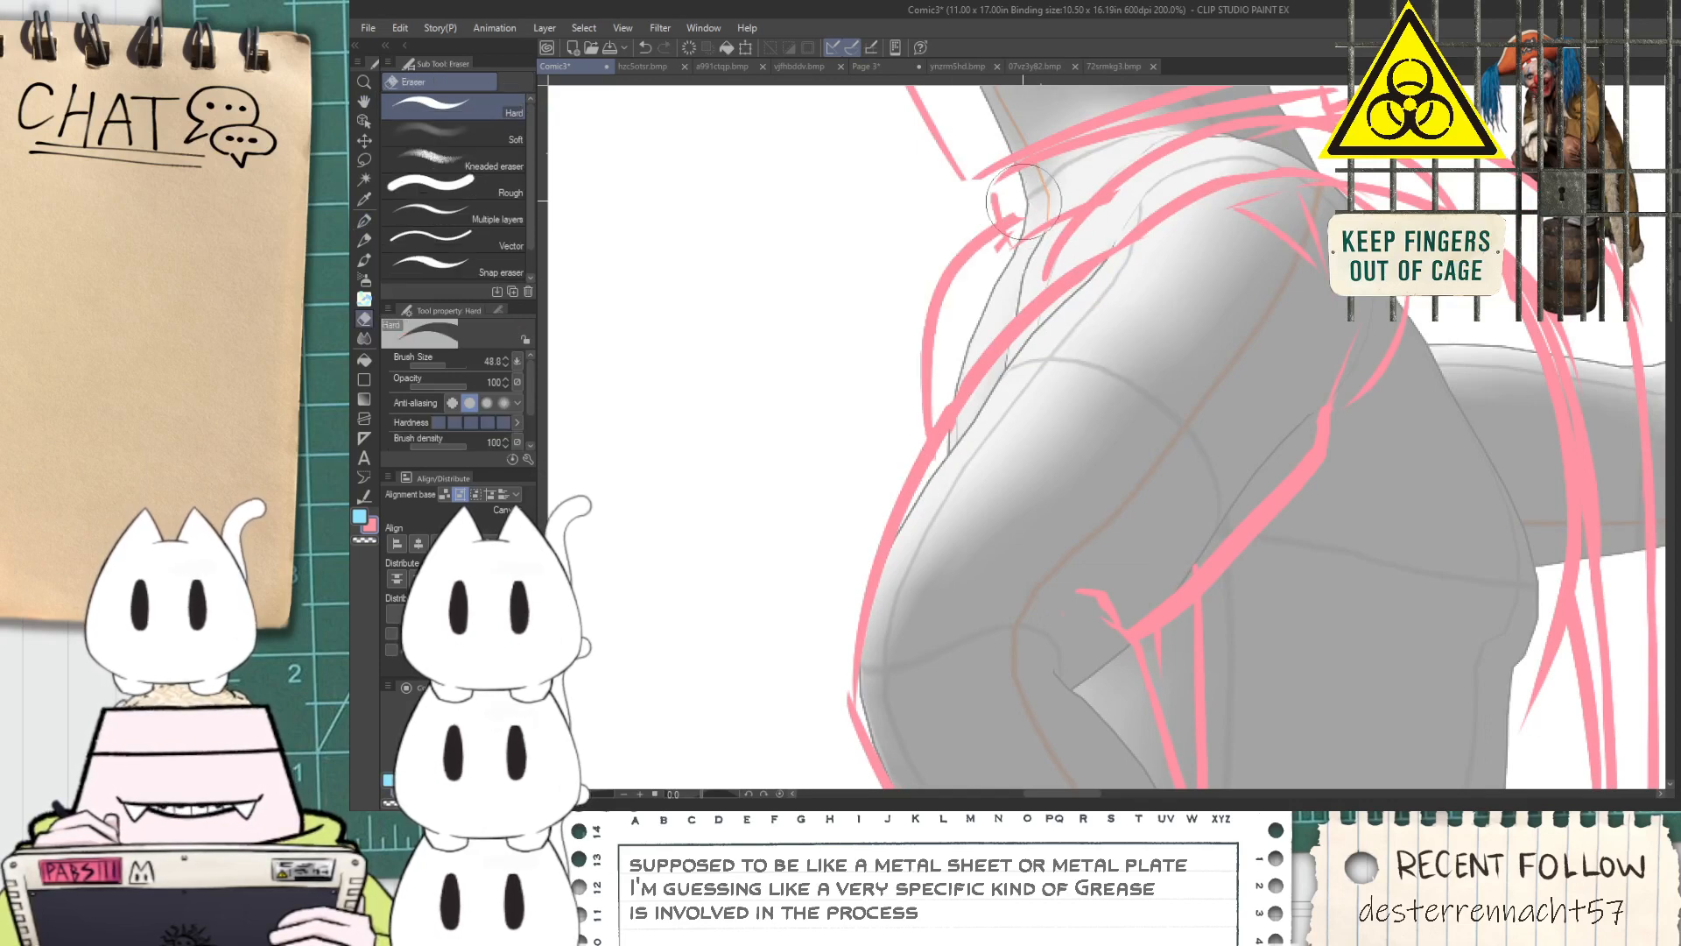
pyautogui.scroll(1, 1007, 219)
pyautogui.press('p')
pyautogui.moveTo(981, 176)
pyautogui.mouseDown()
pyautogui.moveTo(1021, 295)
pyautogui.moveTo(1086, 235)
pyautogui.mouseUp()
pyautogui.hotkey('ctrl', 'z')
pyautogui.hotkey('ctrl', 'z')
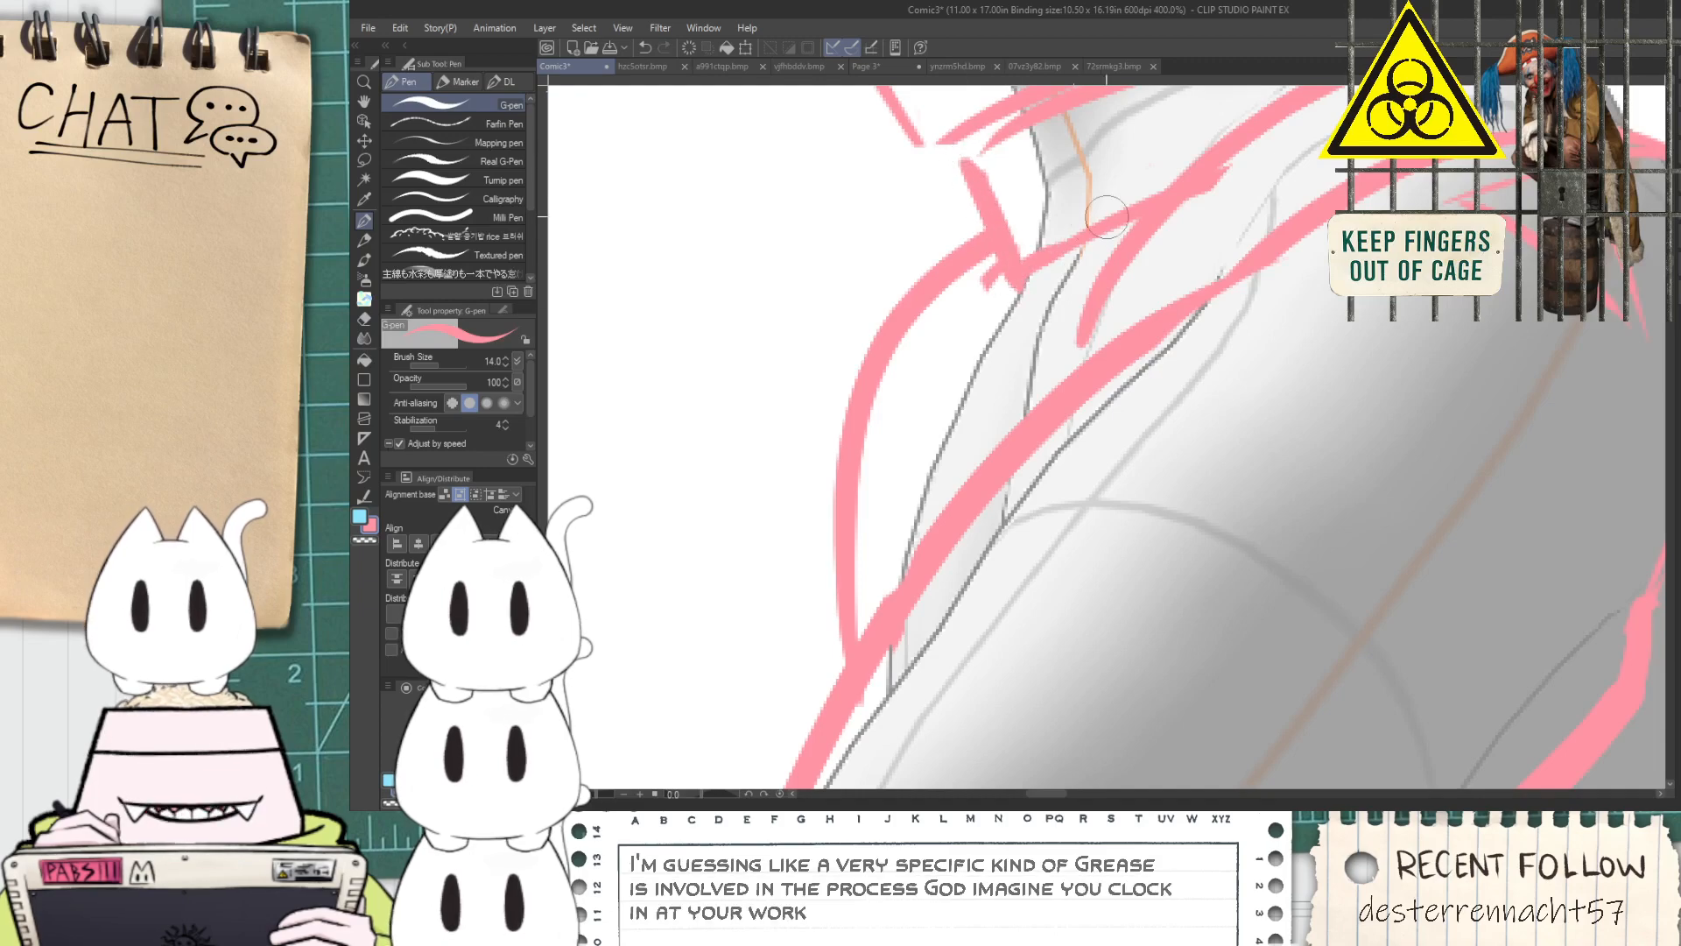
# Draw a second, inner curve behind the shoulder from the collar down to the upper arm, and clean up its ends
pyautogui.press('space')
pyautogui.moveTo(999, 300)
pyautogui.mouseDown()
pyautogui.moveTo(1005, 361)
pyautogui.moveTo(960, 531)
pyautogui.mouseUp()
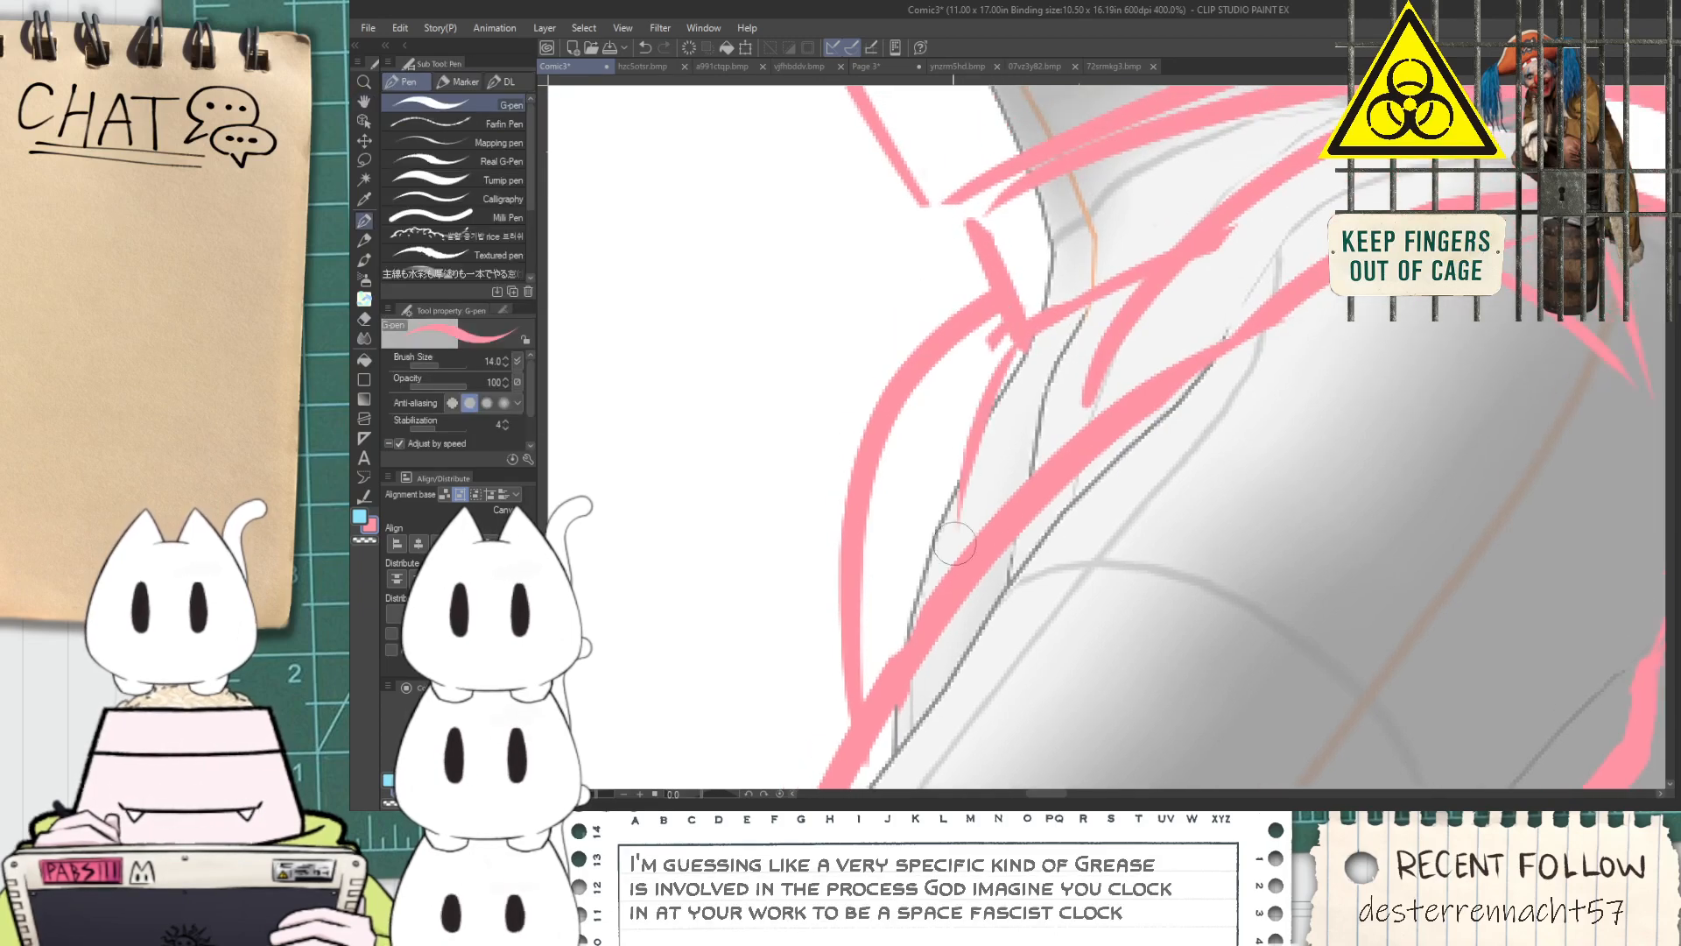
pyautogui.hotkey('ctrl', 'z')
pyautogui.moveTo(926, 599); pyautogui.dragTo(1022, 367)
pyautogui.scroll(-1, 1018, 377)
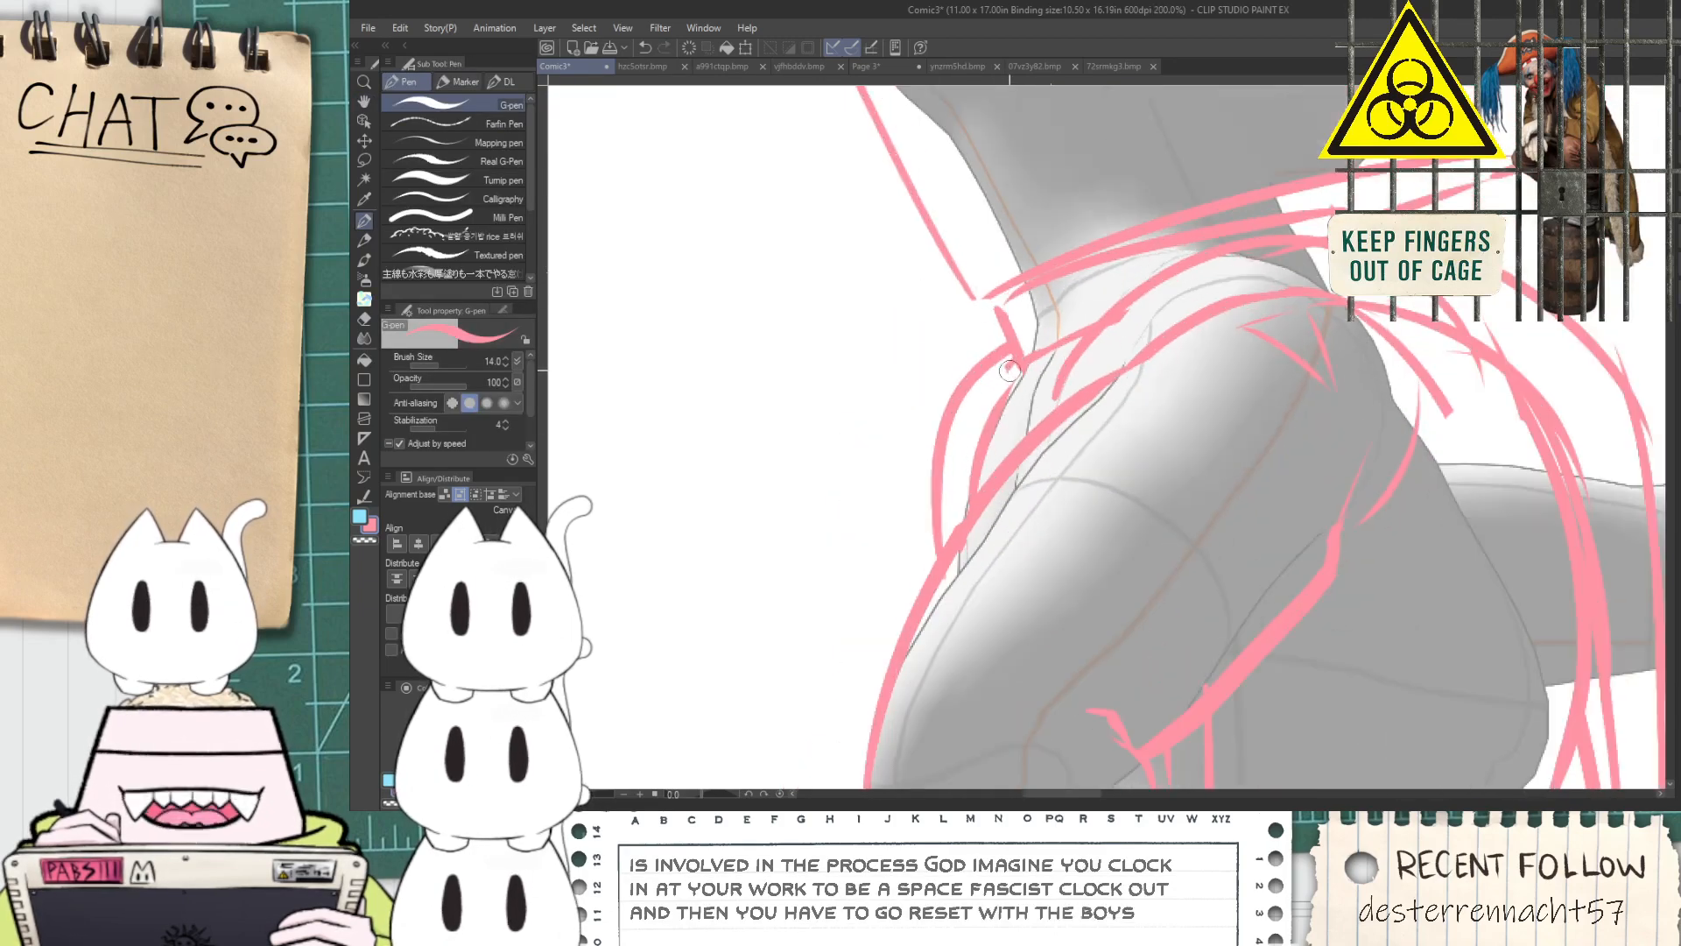
pyautogui.scroll(1, 1017, 383)
pyautogui.press('e')
pyautogui.scroll(-2, 1008, 364)
# Erase the stray line end branching off the inner chest line beside the torso
pyautogui.press('space')
pyautogui.moveTo(1107, 525); pyautogui.dragTo(1040, 352)
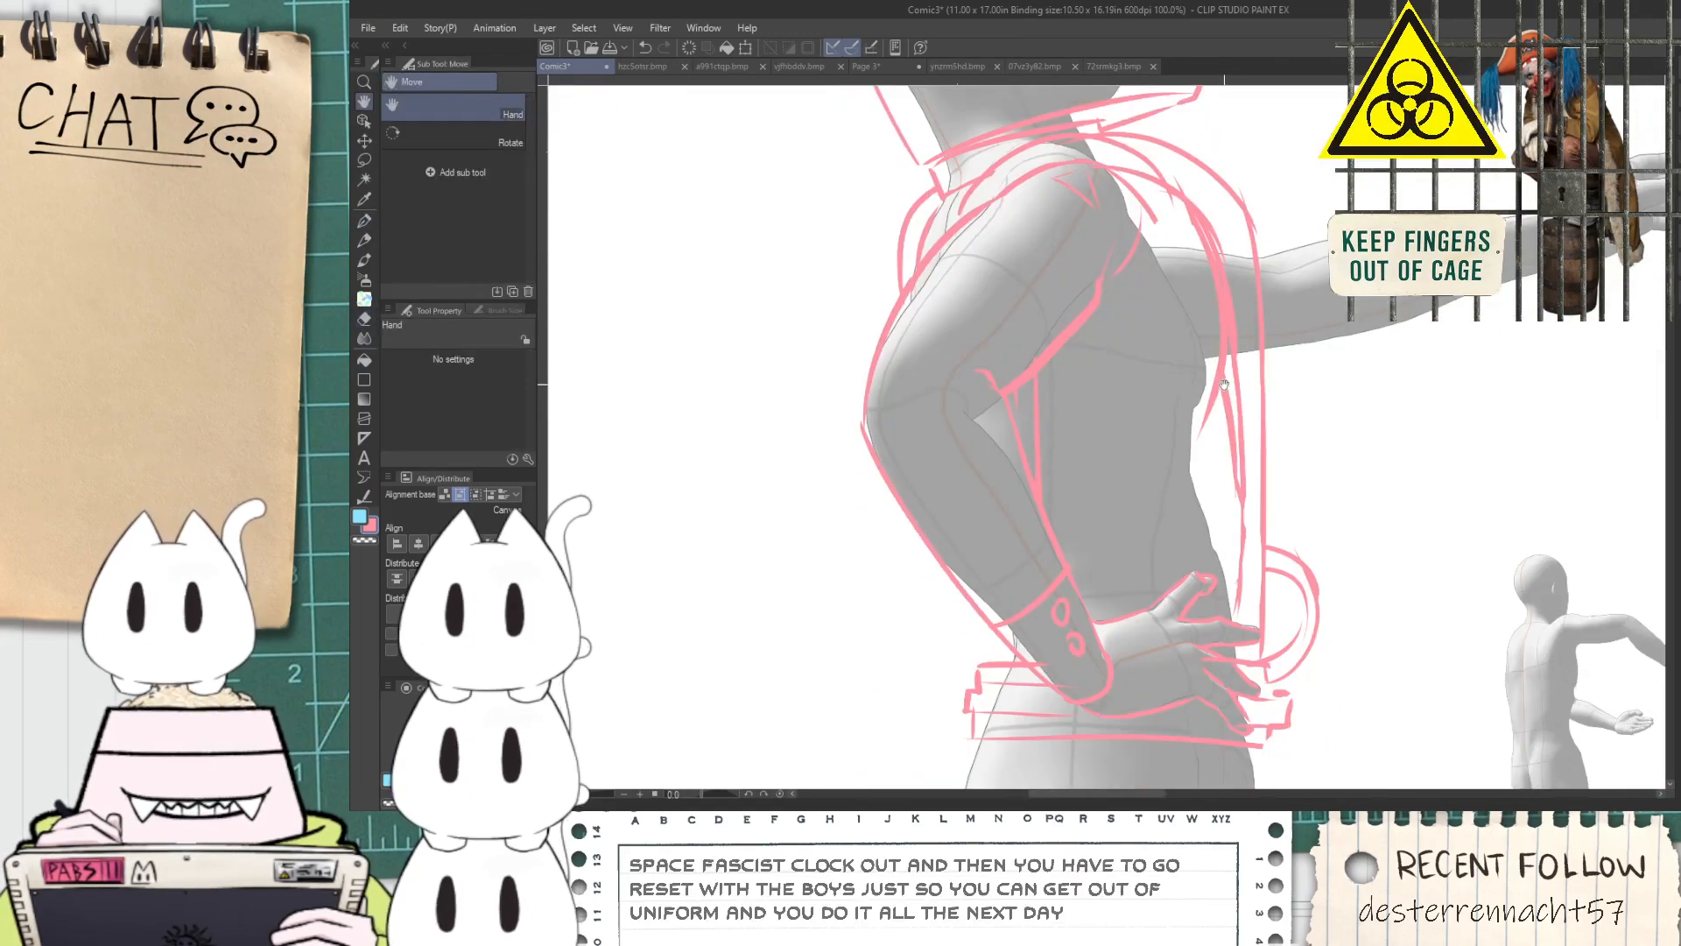
pyautogui.moveTo(1197, 455); pyautogui.dragTo(1200, 383)
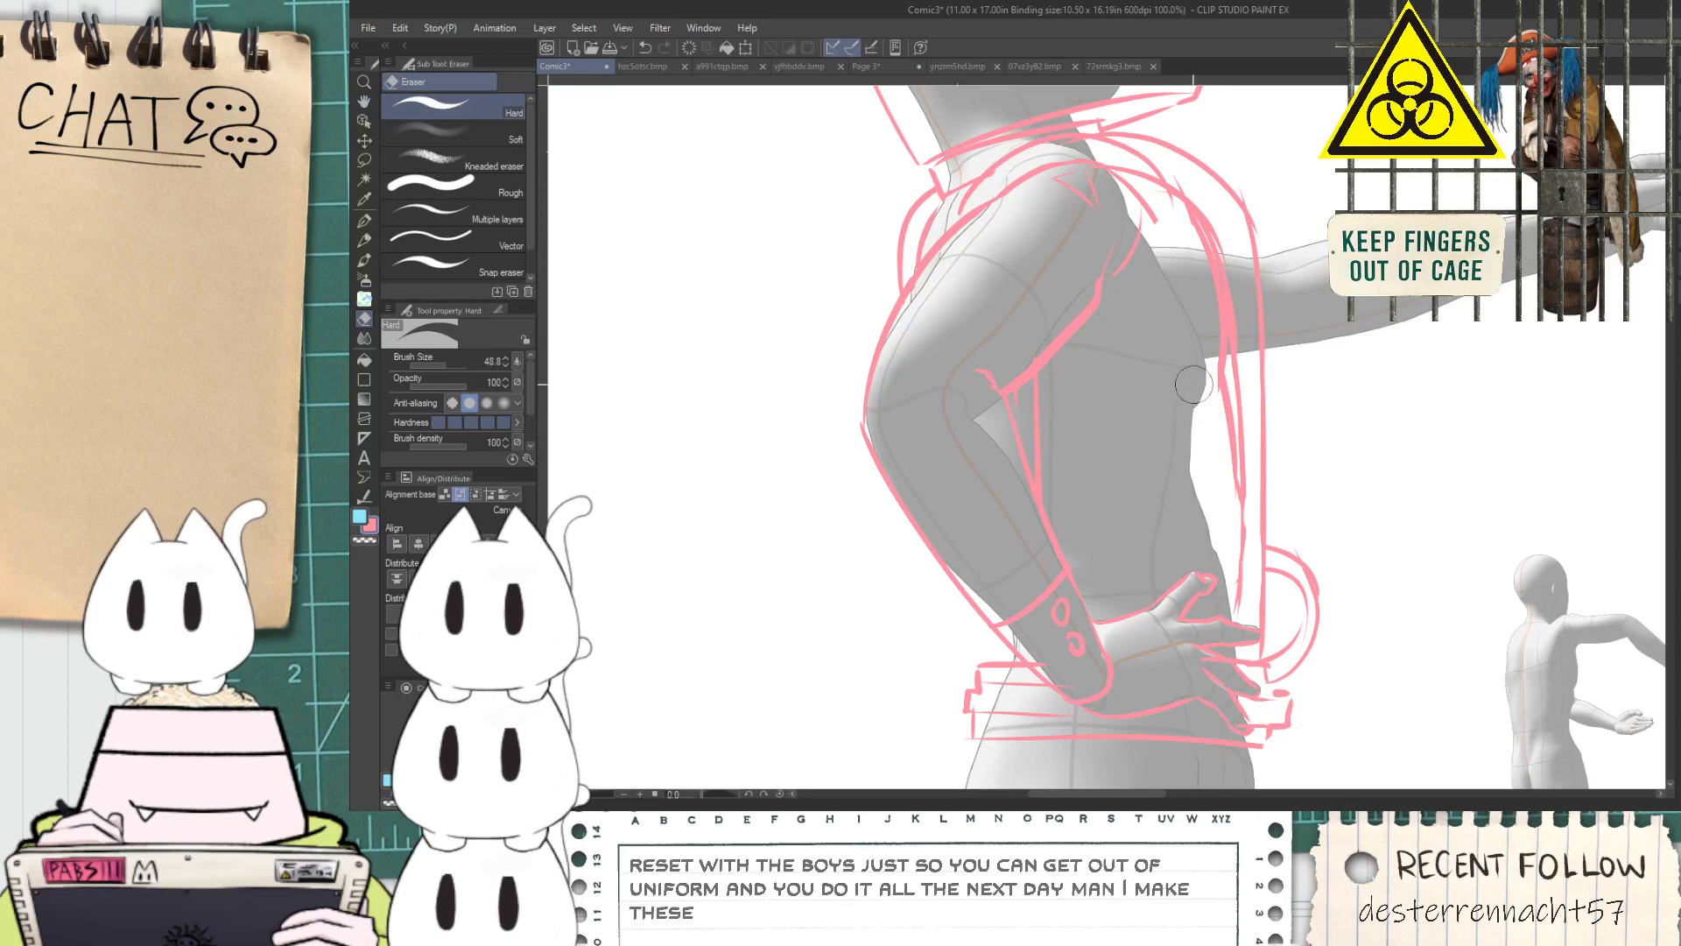
pyautogui.press('p')
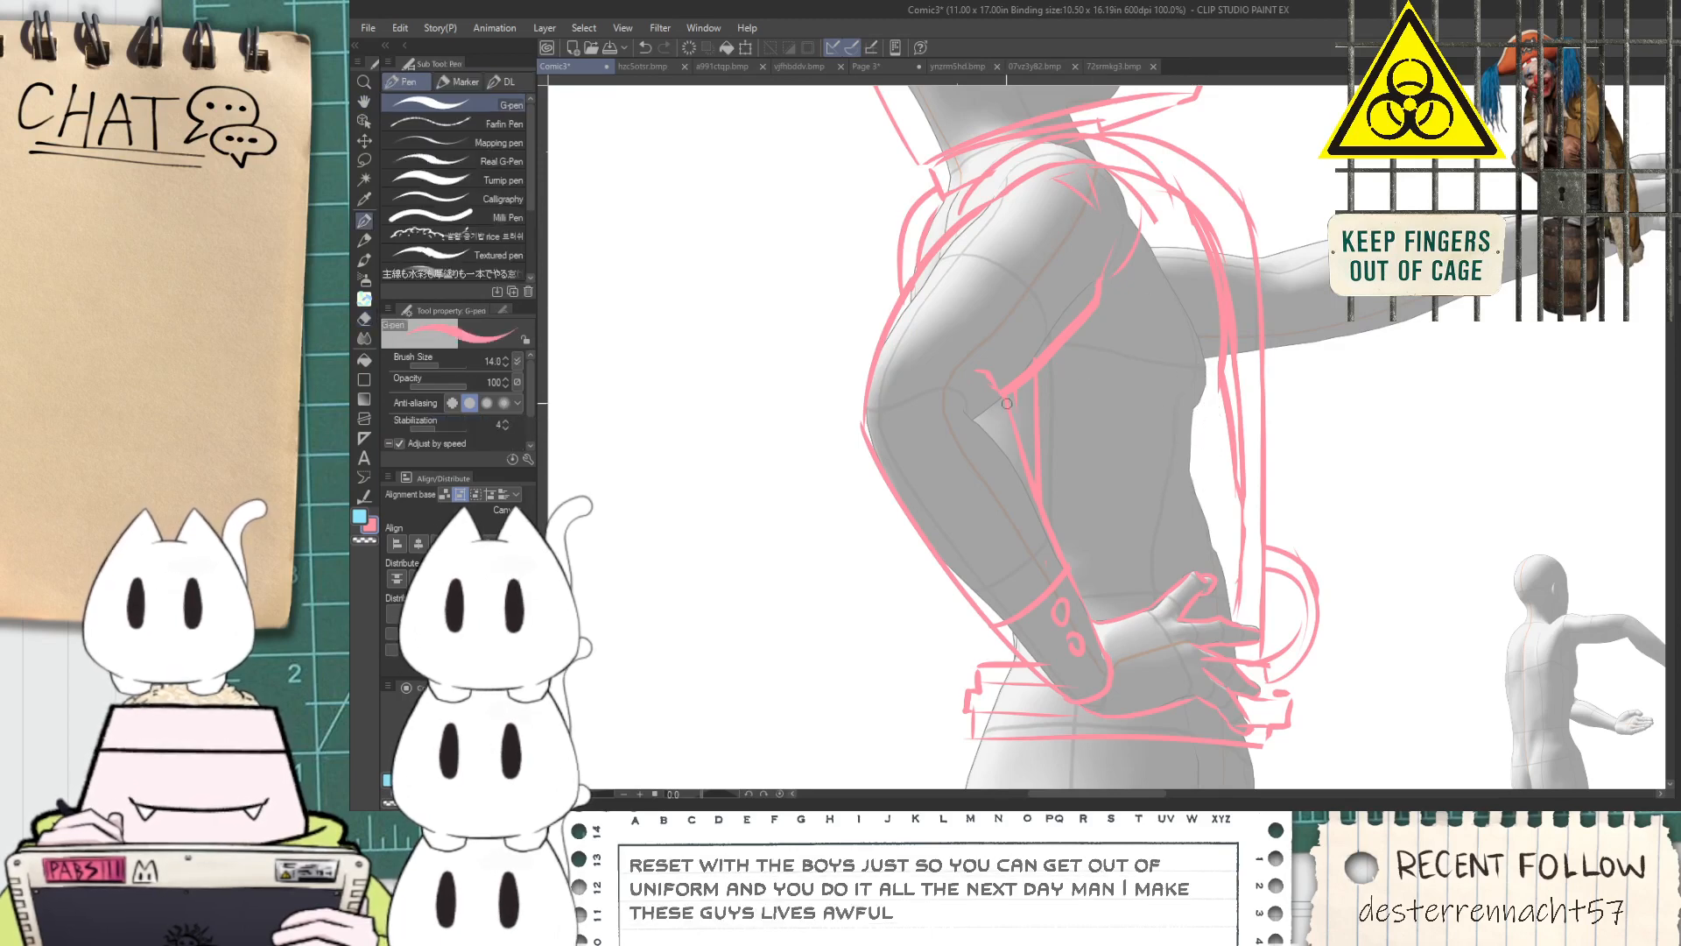
pyautogui.press('e')
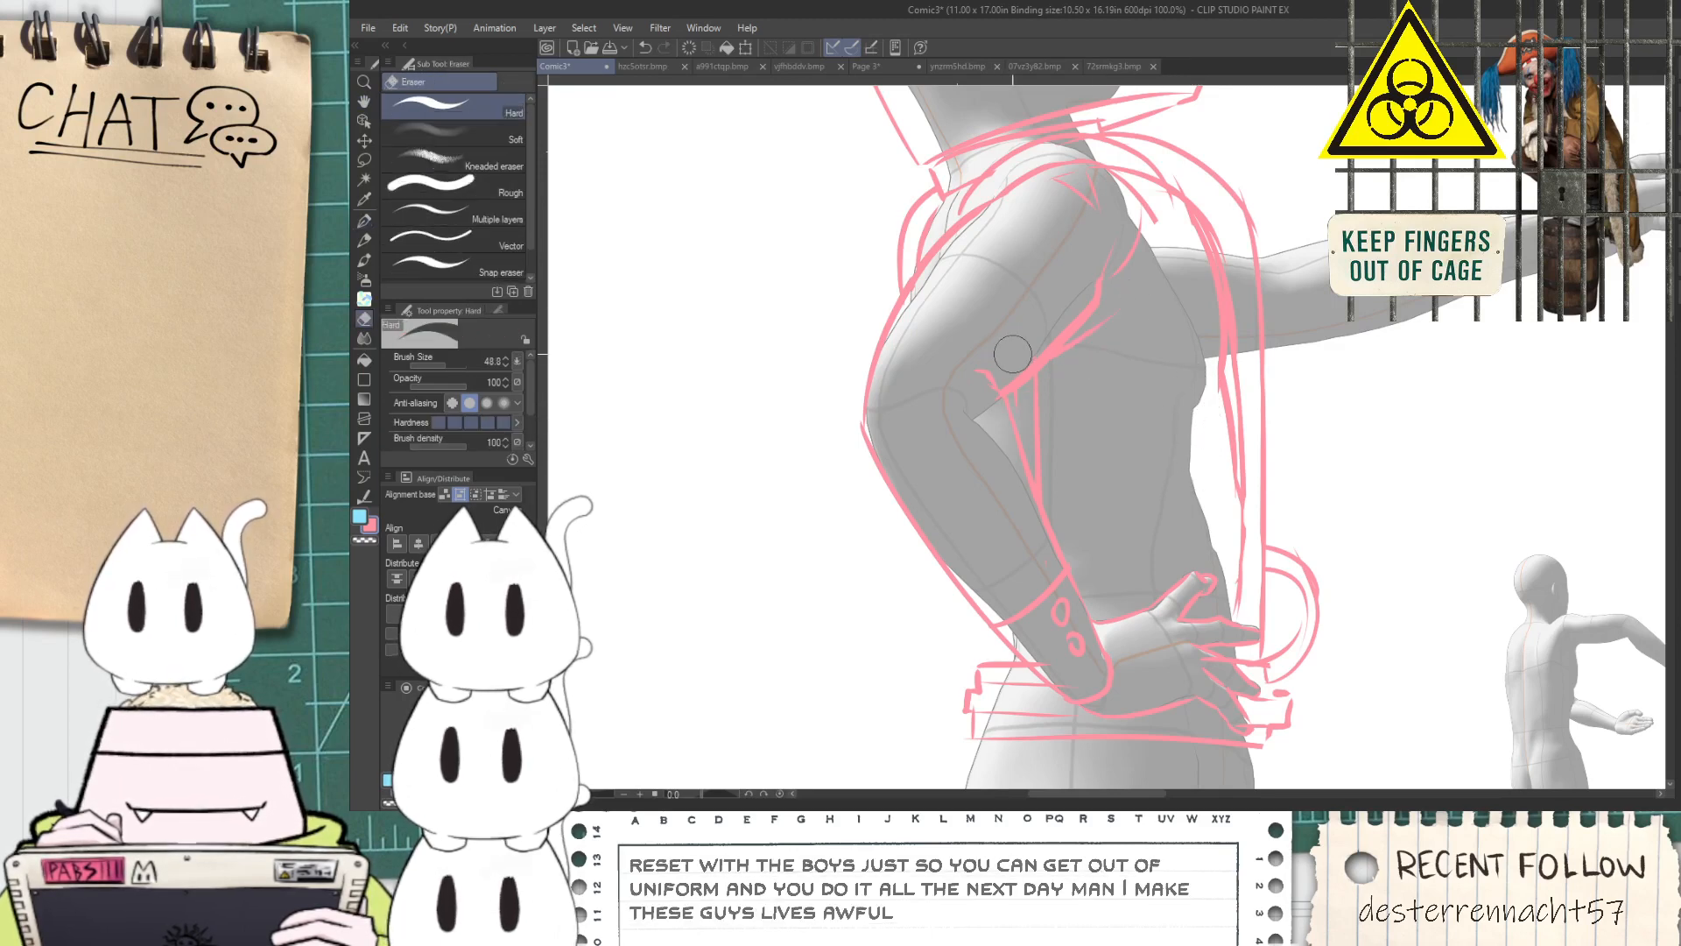
# Lasso the sleeve line between the armpit and the inner elbow, shift it slightly away from the arm and deselect it
pyautogui.scroll(1, 1093, 235)
pyautogui.press('space')
pyautogui.moveTo(1088, 293); pyautogui.dragTo(1117, 376)
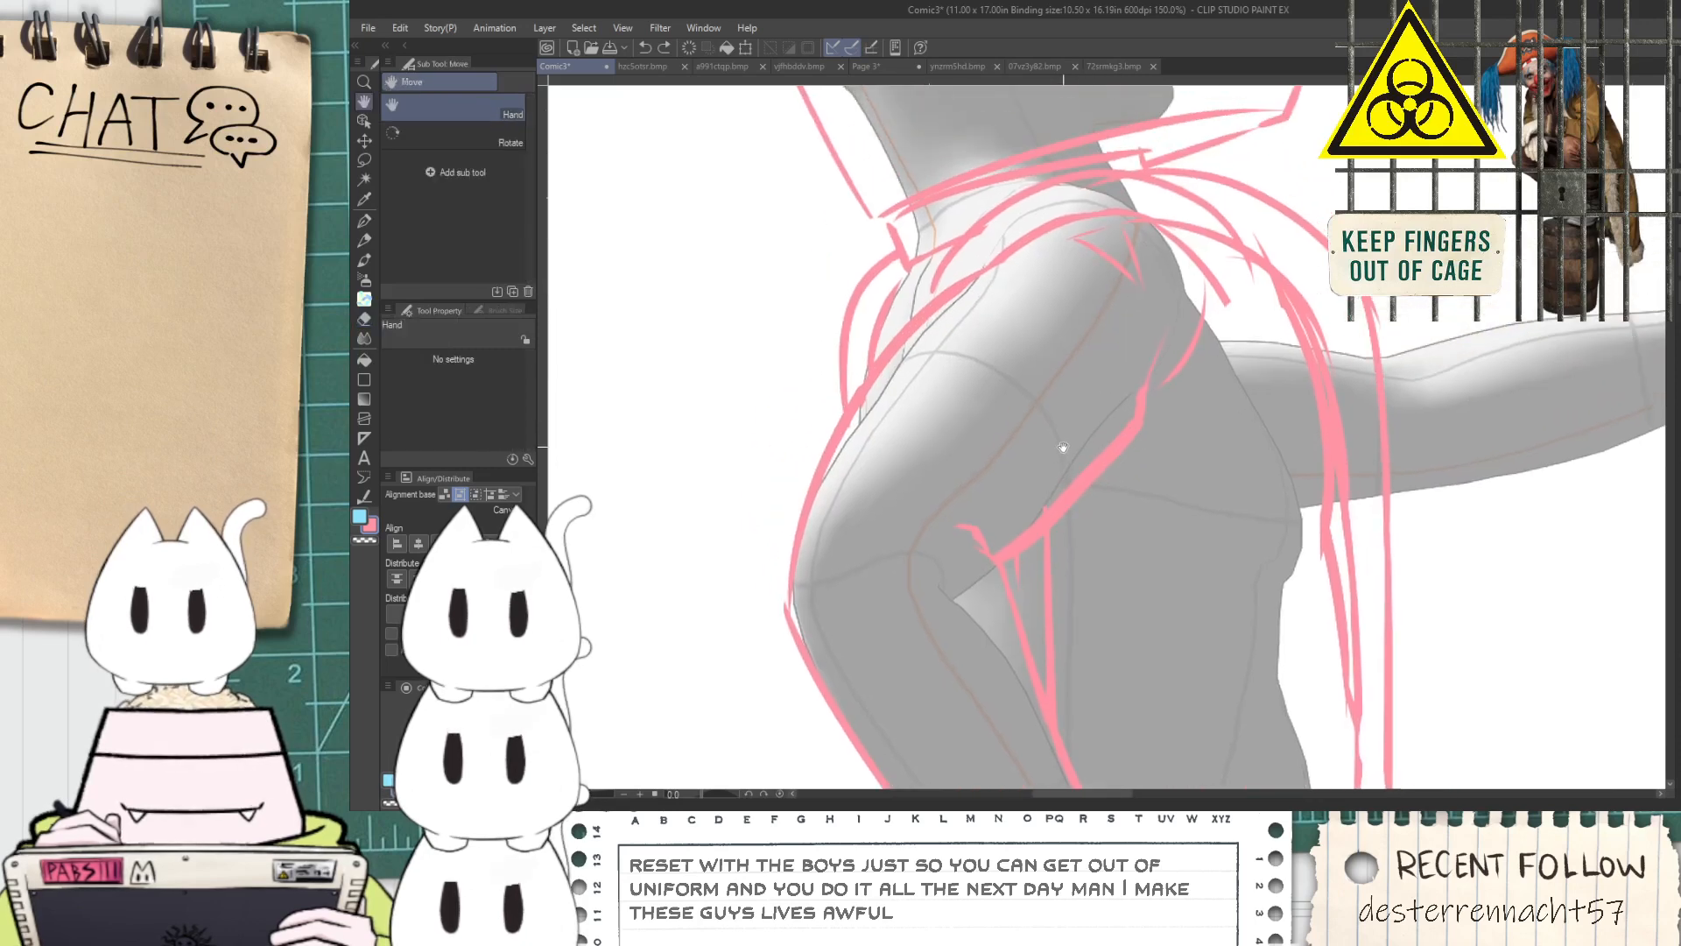
pyautogui.press('m')
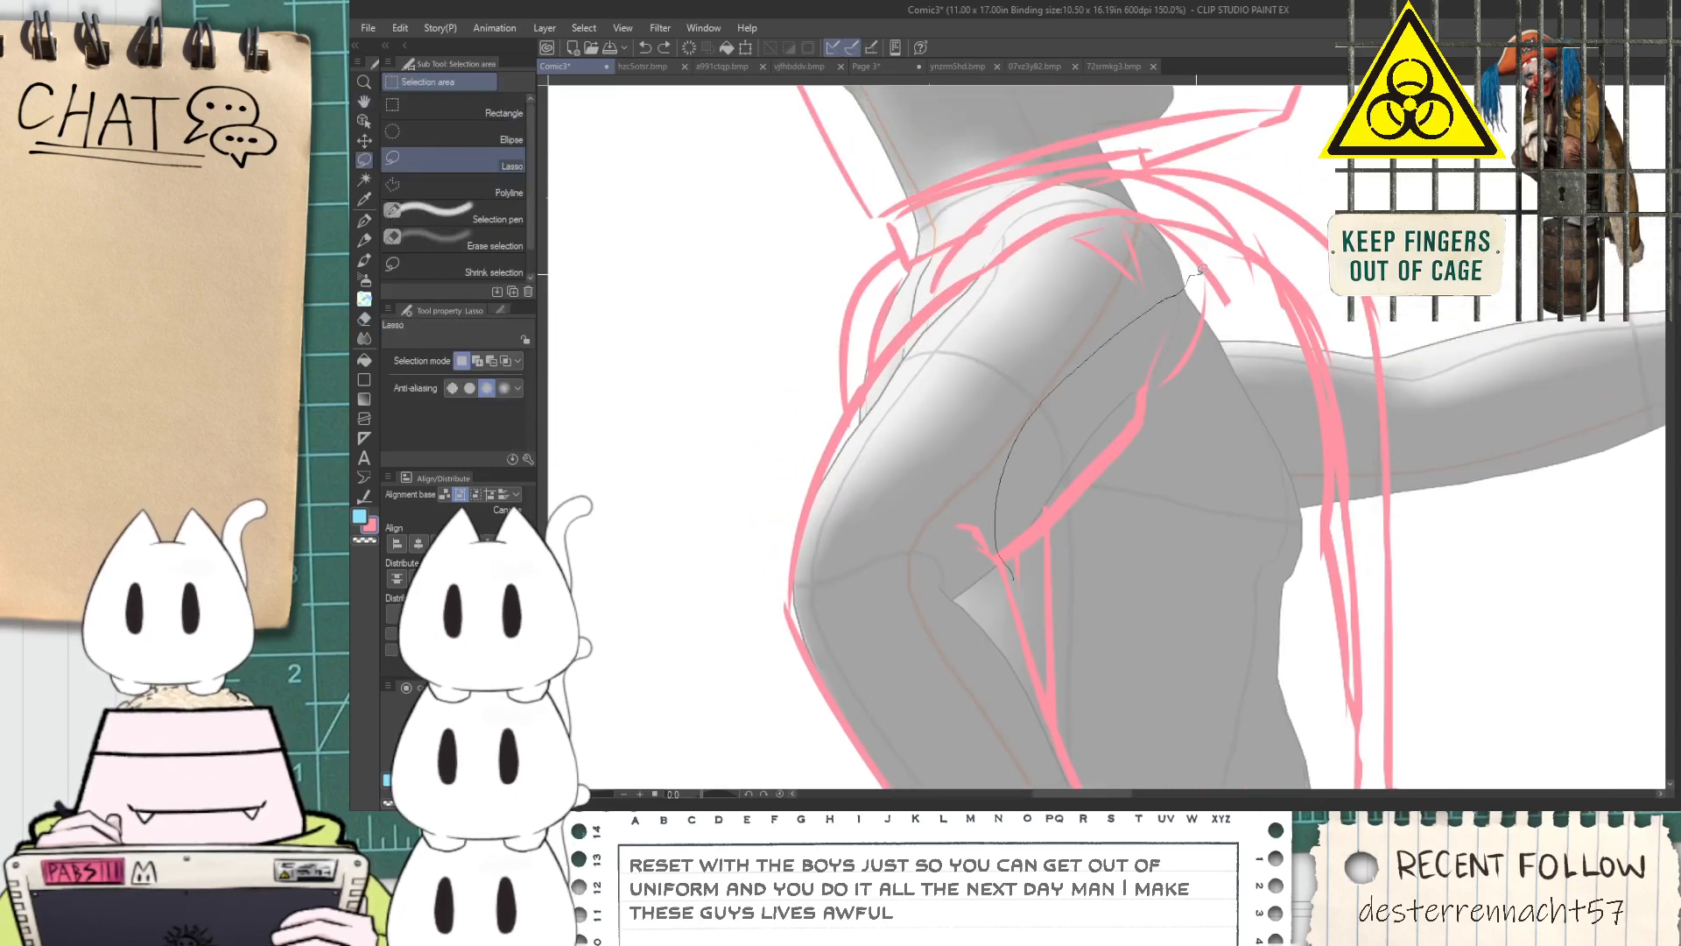
pyautogui.moveTo(1084, 538); pyautogui.dragTo(1056, 575)
pyautogui.press('k')
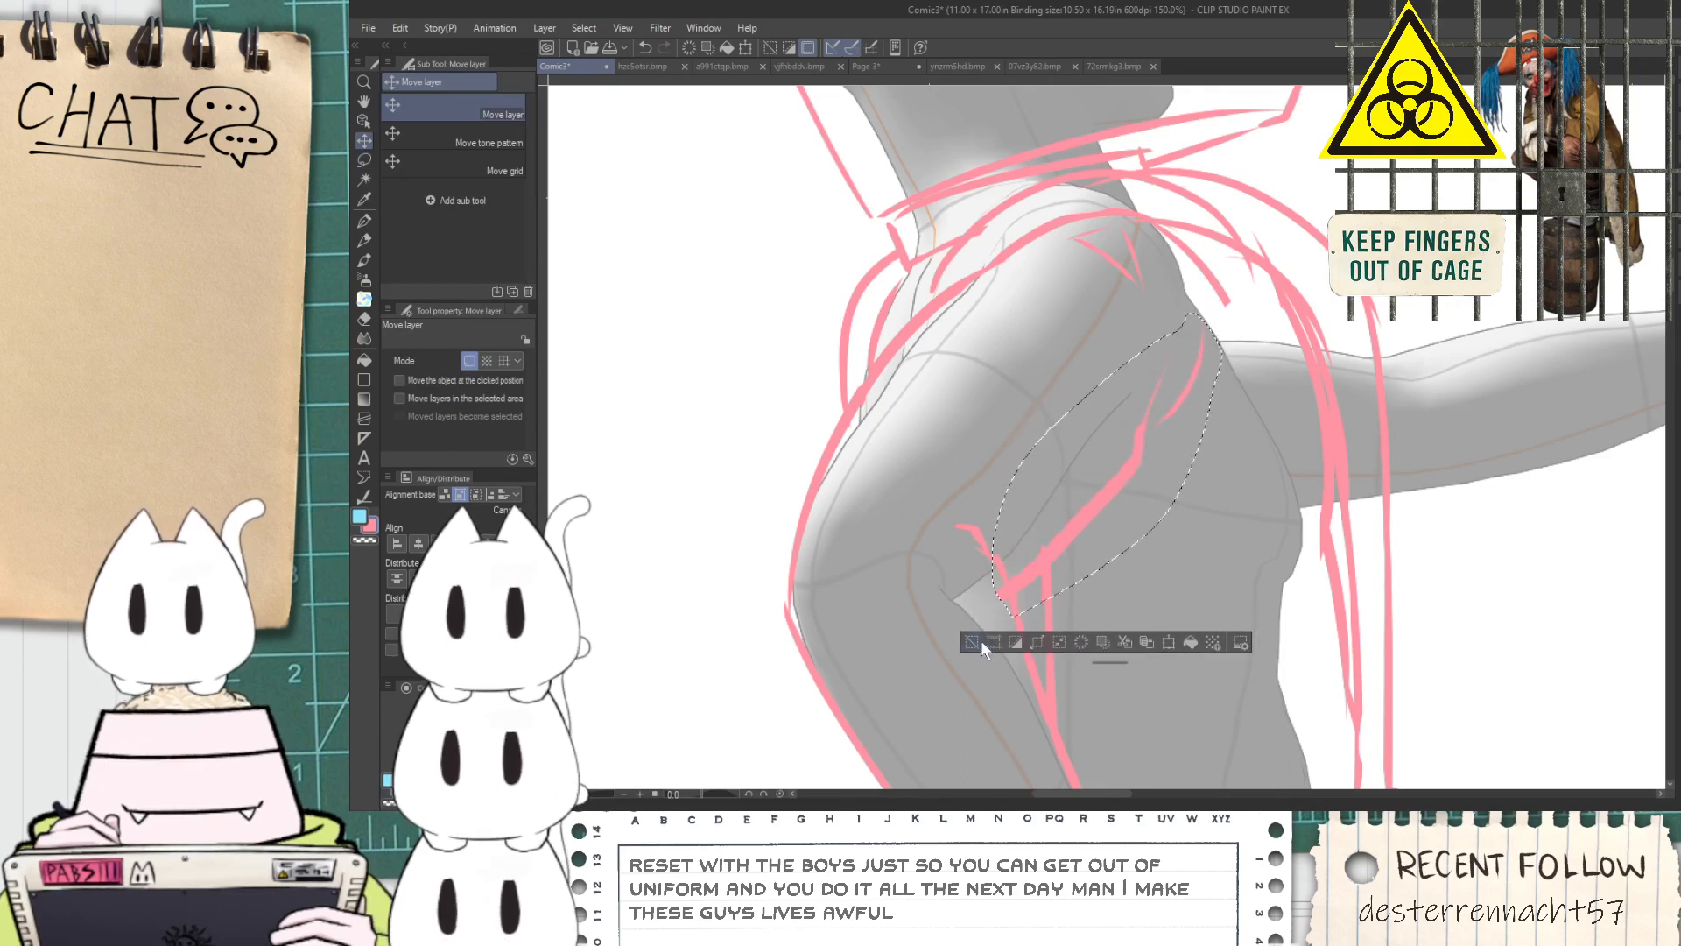
pyautogui.click(970, 642)
# Erase the leftover stroke at the inner elbow and redraw a short crease joining the shifted sleeve line
pyautogui.press('e')
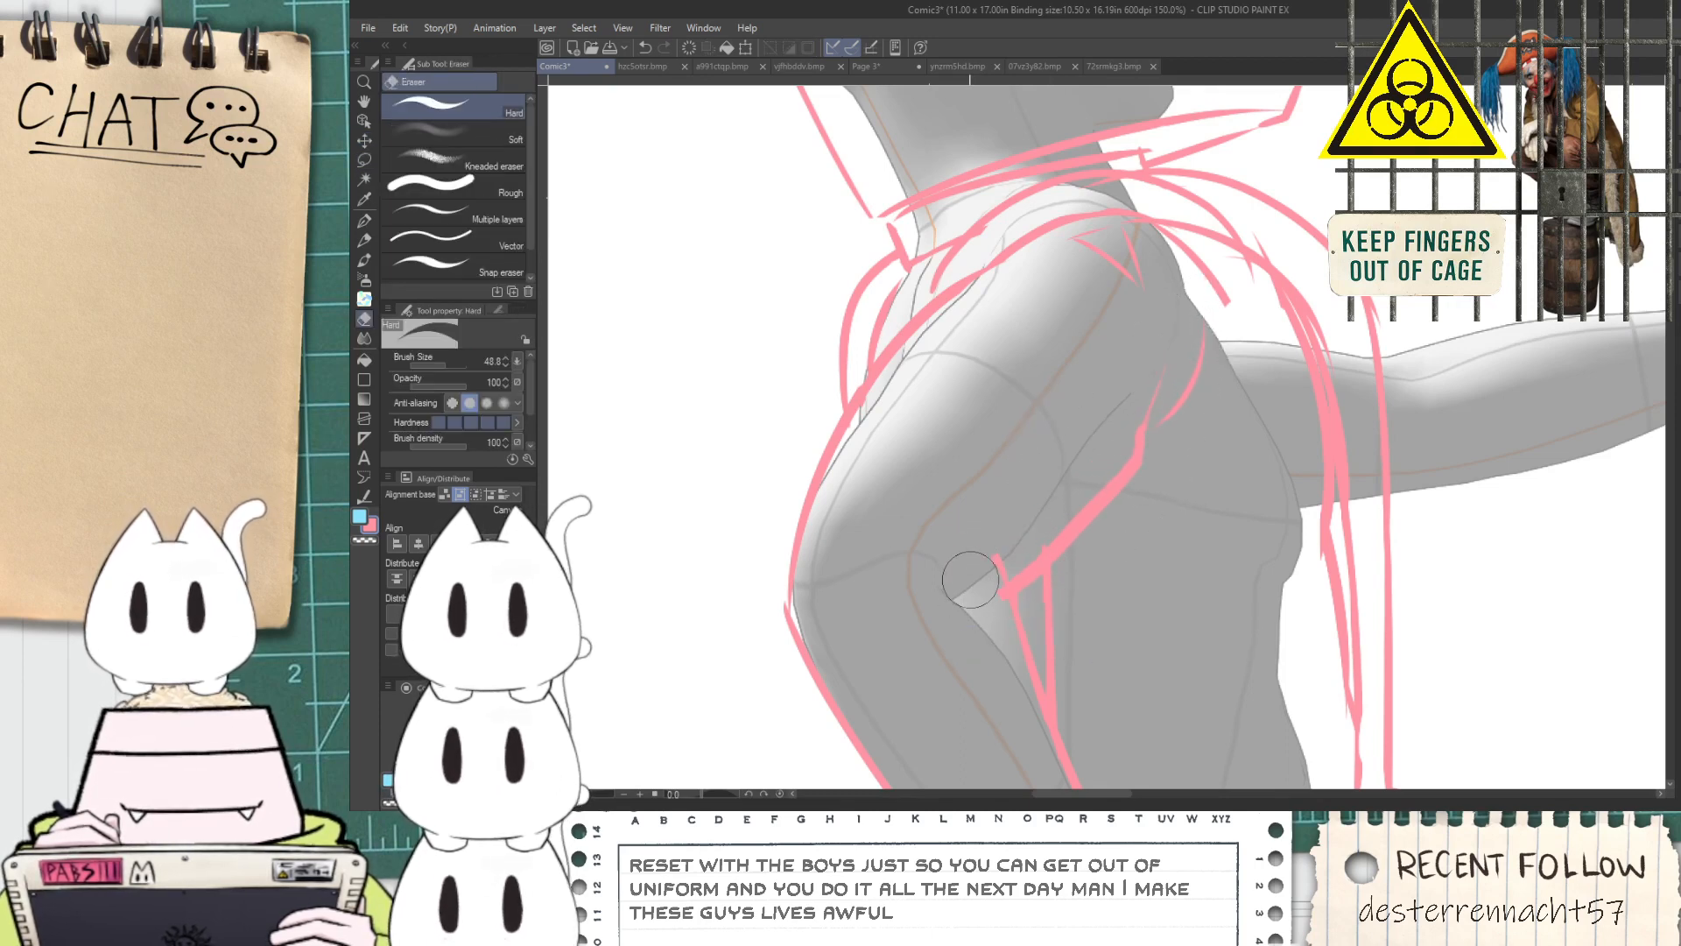
pyautogui.press('p')
pyautogui.scroll(1, 984, 582)
pyautogui.scroll(-1, 1026, 595)
pyautogui.press('space')
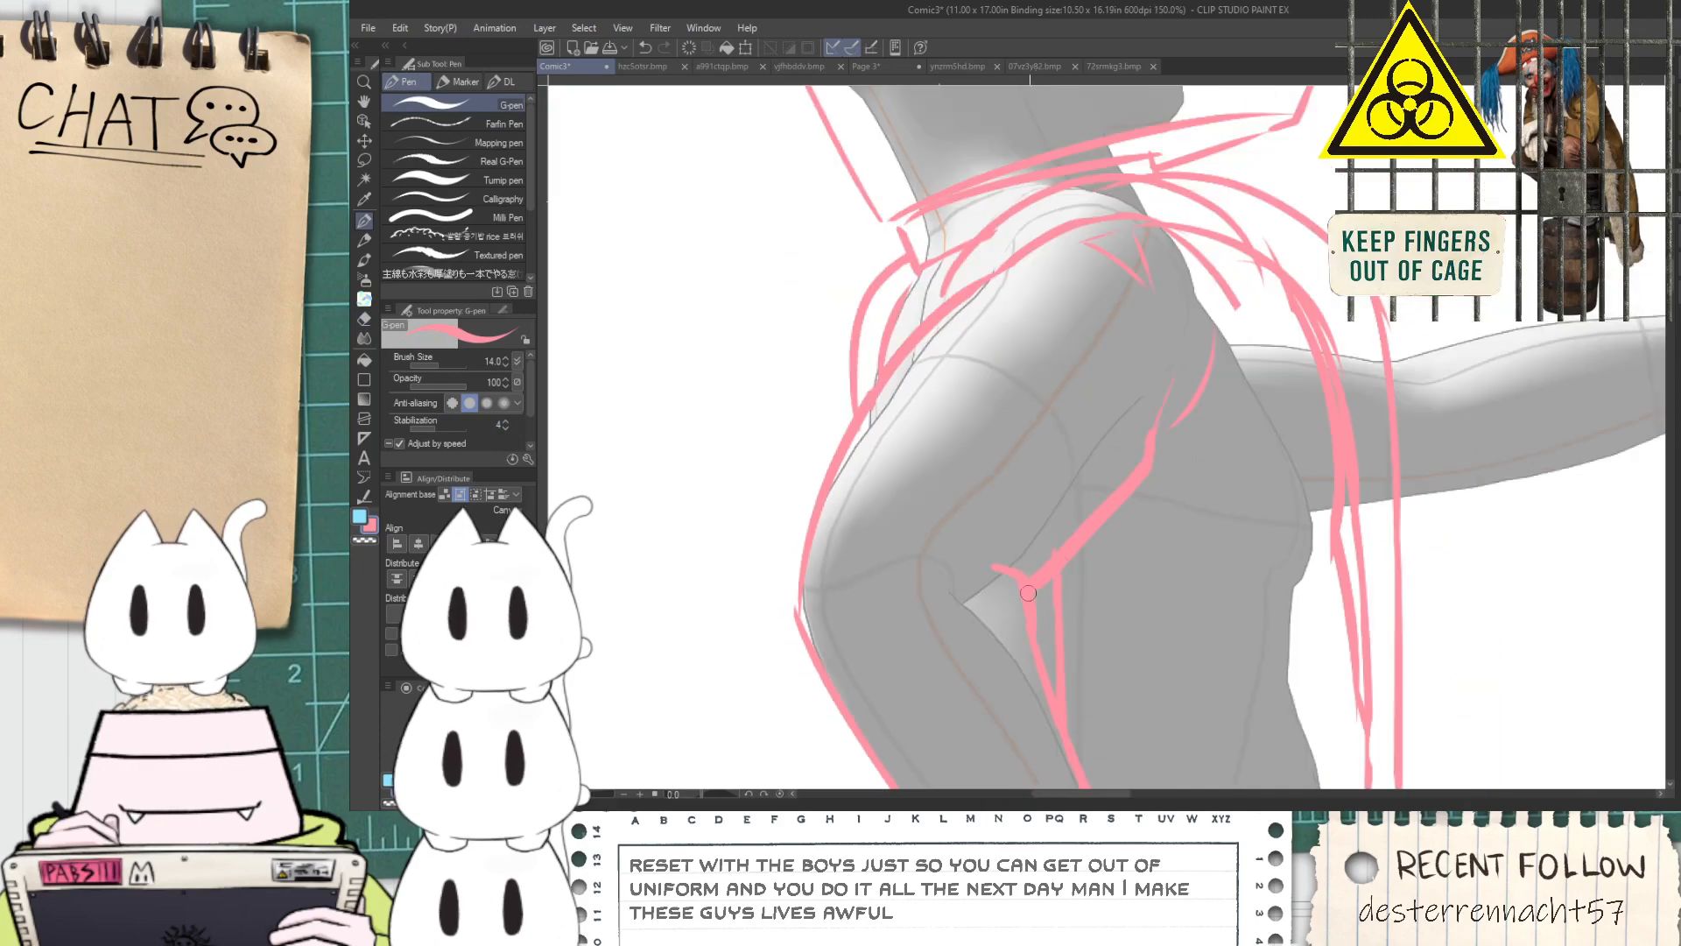
# Draw the torso's side line from the armpit down towards the hand on the hip
pyautogui.moveTo(1156, 267)
pyautogui.mouseDown()
pyautogui.moveTo(1220, 364)
pyautogui.moveTo(1169, 468)
pyautogui.mouseUp()
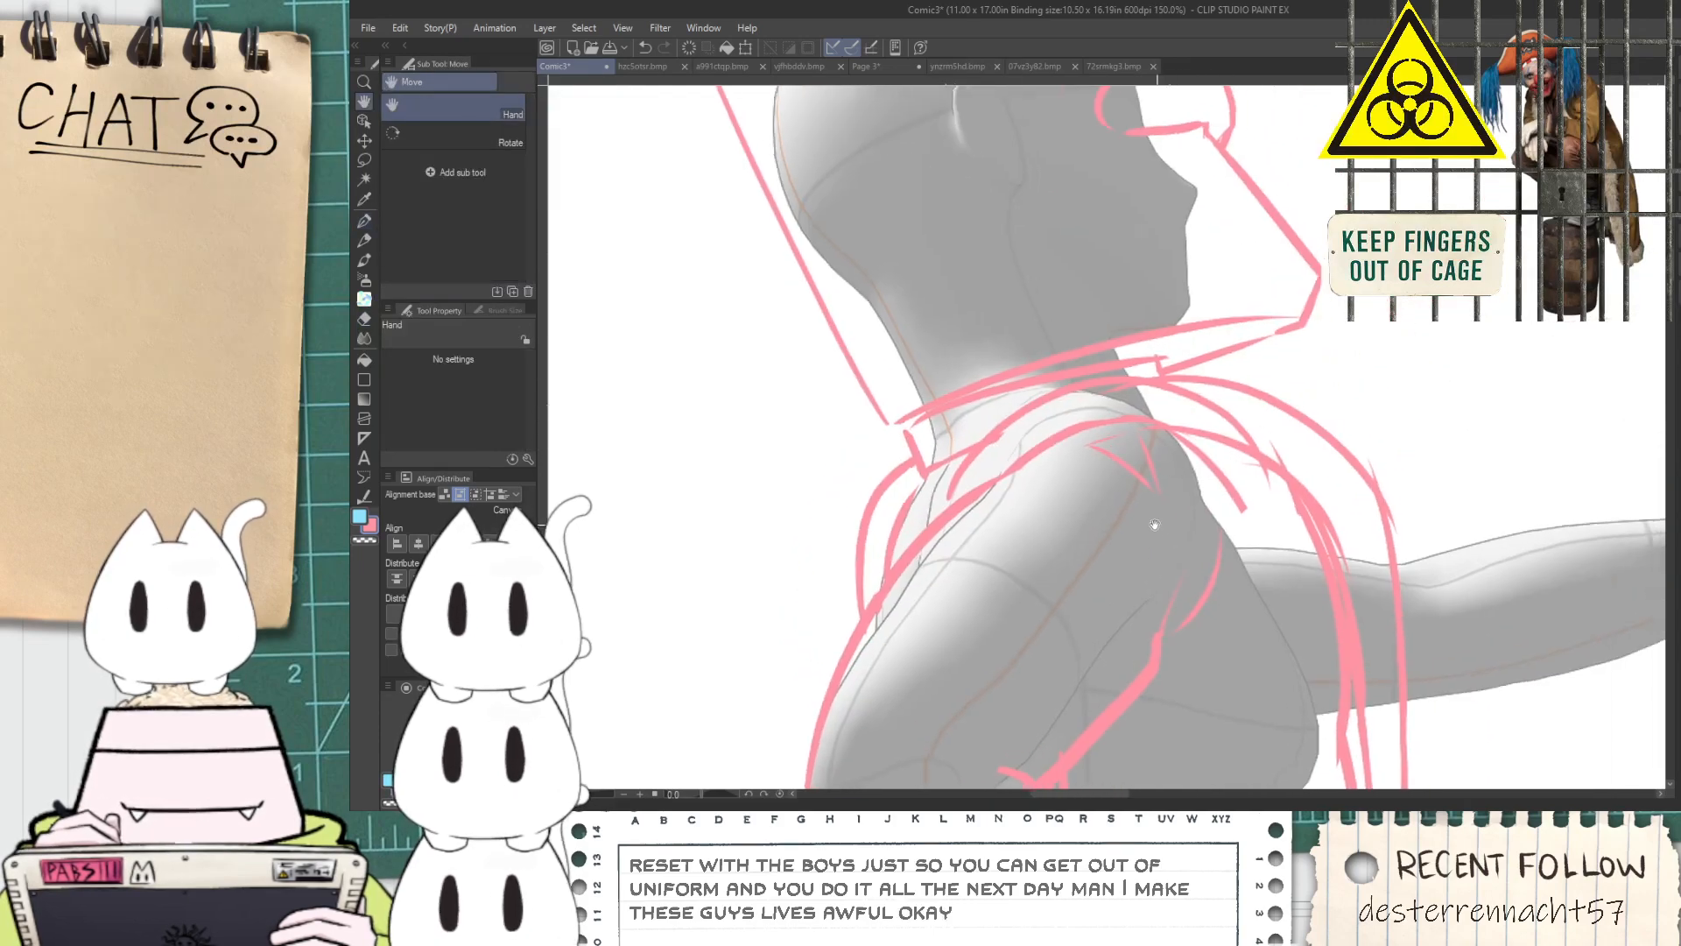
pyautogui.moveTo(1168, 527); pyautogui.dragTo(1039, 372)
pyautogui.moveTo(1072, 283)
pyautogui.mouseDown()
pyautogui.moveTo(1067, 516)
pyautogui.moveTo(1094, 374)
pyautogui.mouseUp()
pyautogui.hotkey('ctrl', 'z')
pyautogui.scroll(-2, 1067, 393)
pyautogui.press('space')
pyautogui.moveTo(1085, 462)
pyautogui.mouseDown()
pyautogui.moveTo(1088, 397)
pyautogui.moveTo(1058, 351)
pyautogui.mouseUp()
pyautogui.scroll(1, 1057, 350)
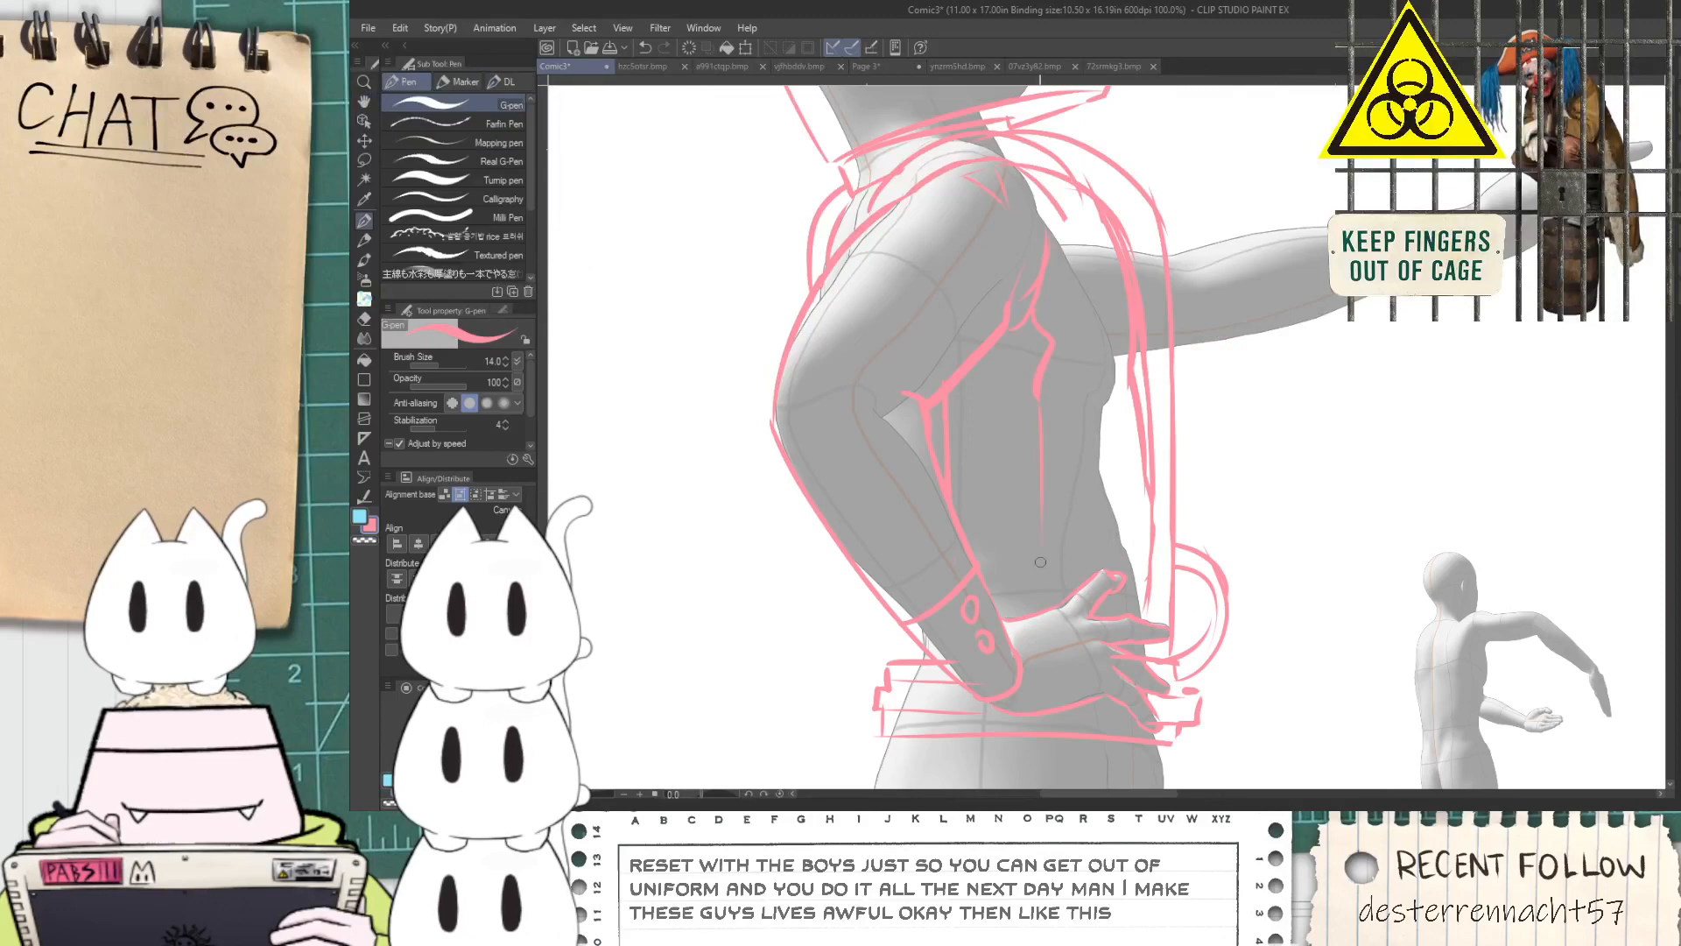
# Sketch the trousers' back outline as a curve from the belt over the buttocks to the upper thigh
pyautogui.press('space')
pyautogui.moveTo(1058, 611); pyautogui.dragTo(1021, 473)
pyautogui.moveTo(943, 577); pyautogui.dragTo(991, 363)
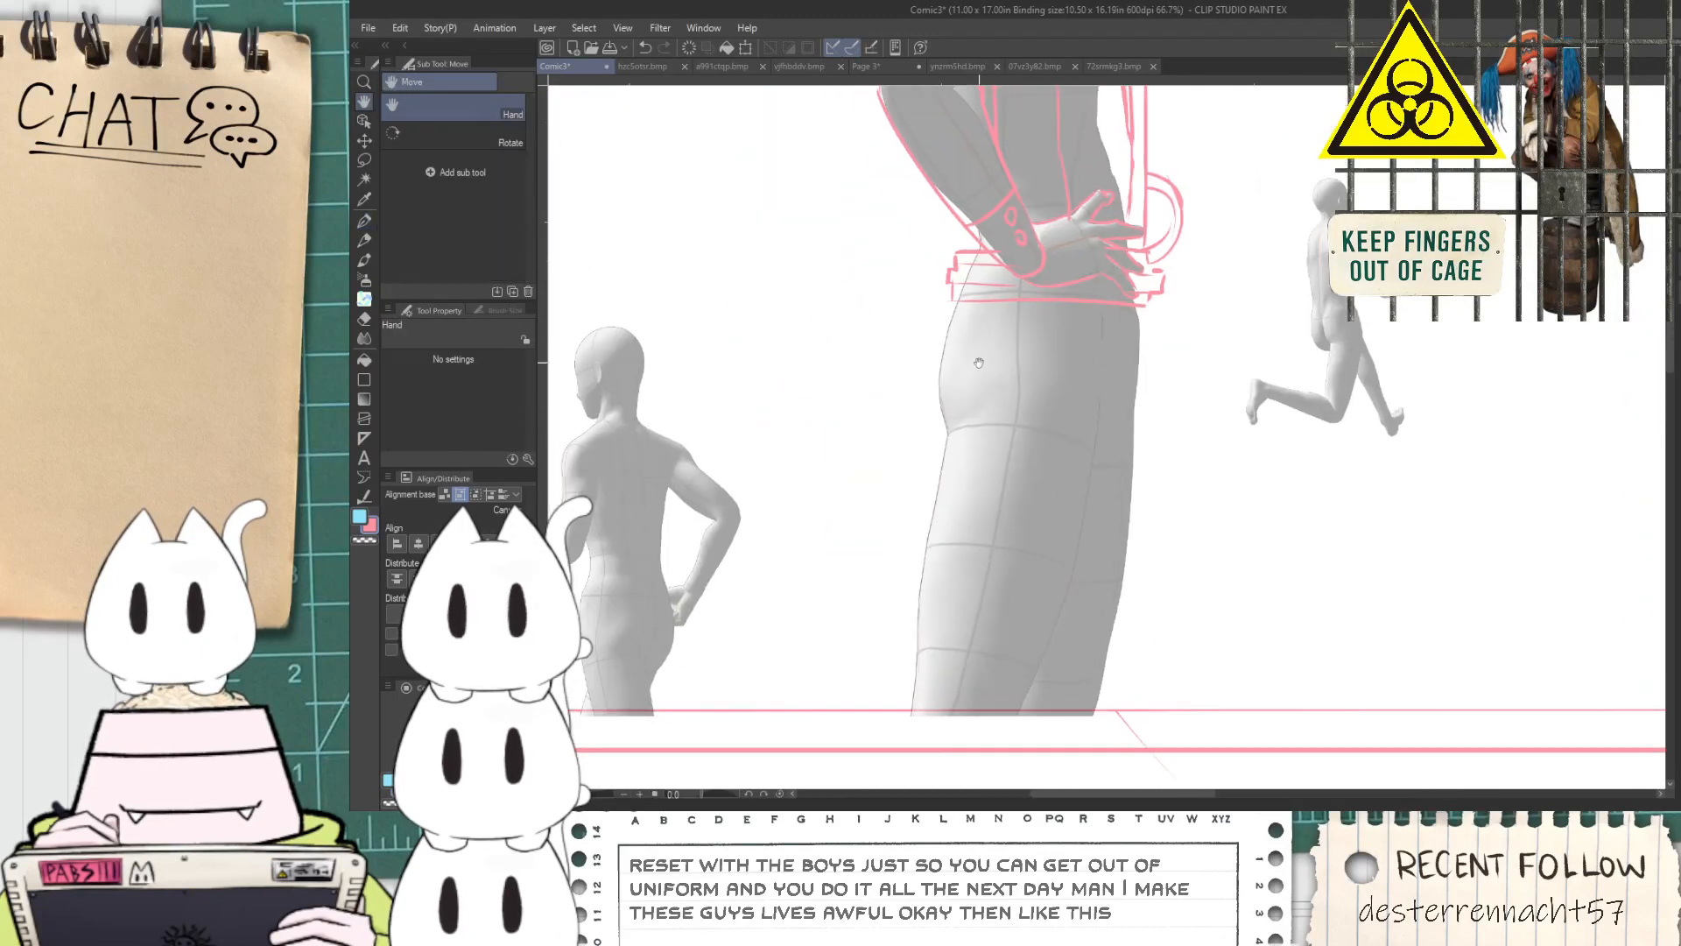
pyautogui.scroll(1, 946, 319)
pyautogui.moveTo(950, 284); pyautogui.dragTo(915, 495)
pyautogui.hotkey('ctrl', 'z')
pyautogui.moveTo(951, 287); pyautogui.dragTo(942, 539)
# Draw a vertical line down from the belt's front end and a long diagonal line across the front of the thighs
pyautogui.moveTo(1243, 298); pyautogui.dragTo(1248, 643)
pyautogui.hotkey('ctrl', 'z')
pyautogui.moveTo(1213, 471); pyautogui.dragTo(1240, 299)
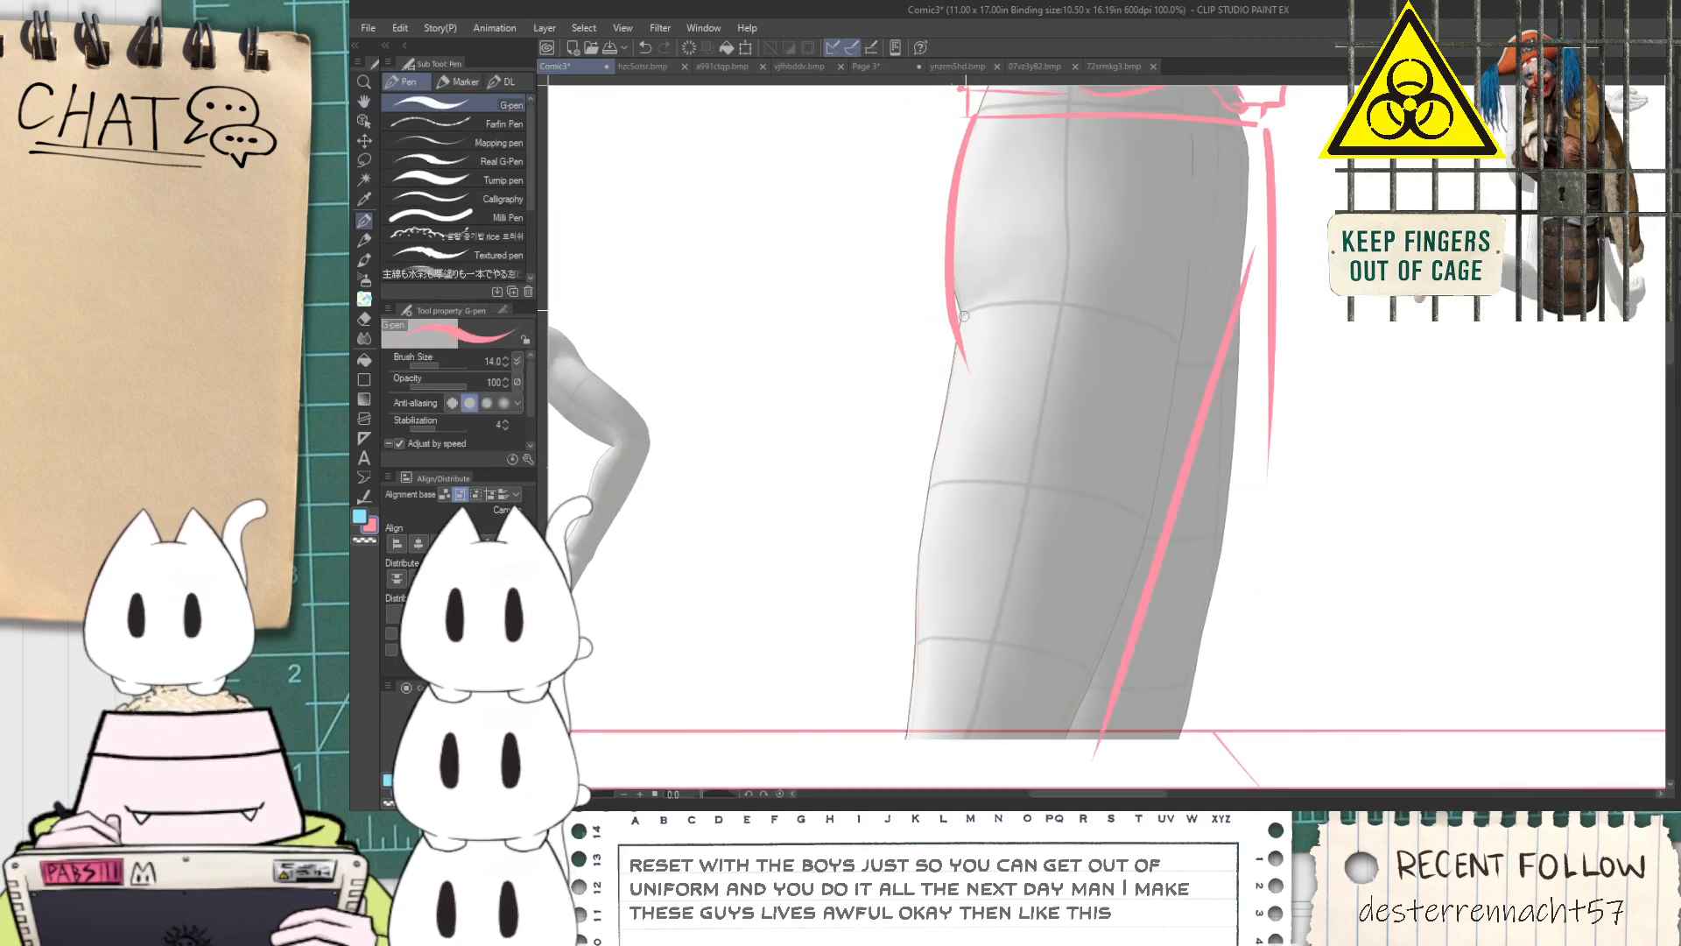
# Extend the back outline down the thigh in a loose flare, and lengthen the vertical front line towards the panel's lower border
pyautogui.moveTo(960, 336); pyautogui.dragTo(900, 726)
pyautogui.moveTo(1271, 306); pyautogui.dragTo(1266, 683)
pyautogui.scroll(-2, 1244, 538)
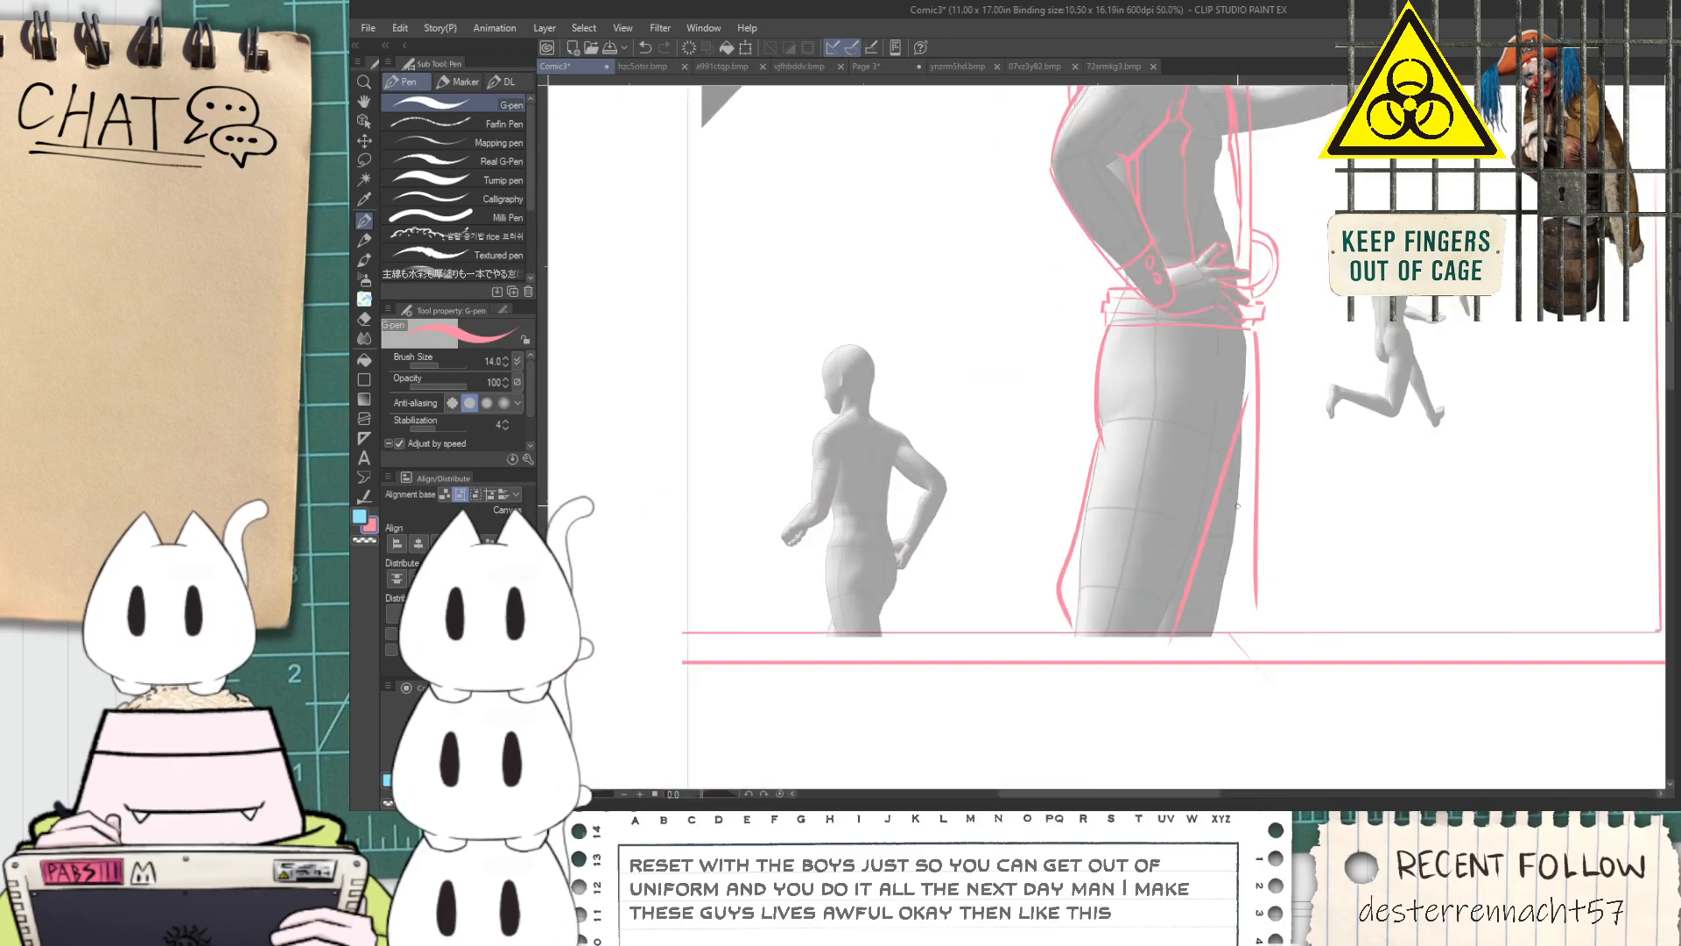
# Sketch the sleeve's upper and lower edges and the cuff at the wrist over the large figure's outstretched arm
pyautogui.moveTo(1243, 358); pyautogui.dragTo(1170, 607)
pyautogui.moveTo(1181, 447); pyautogui.dragTo(1086, 526)
pyautogui.press('p')
pyautogui.scroll(2, 1051, 385)
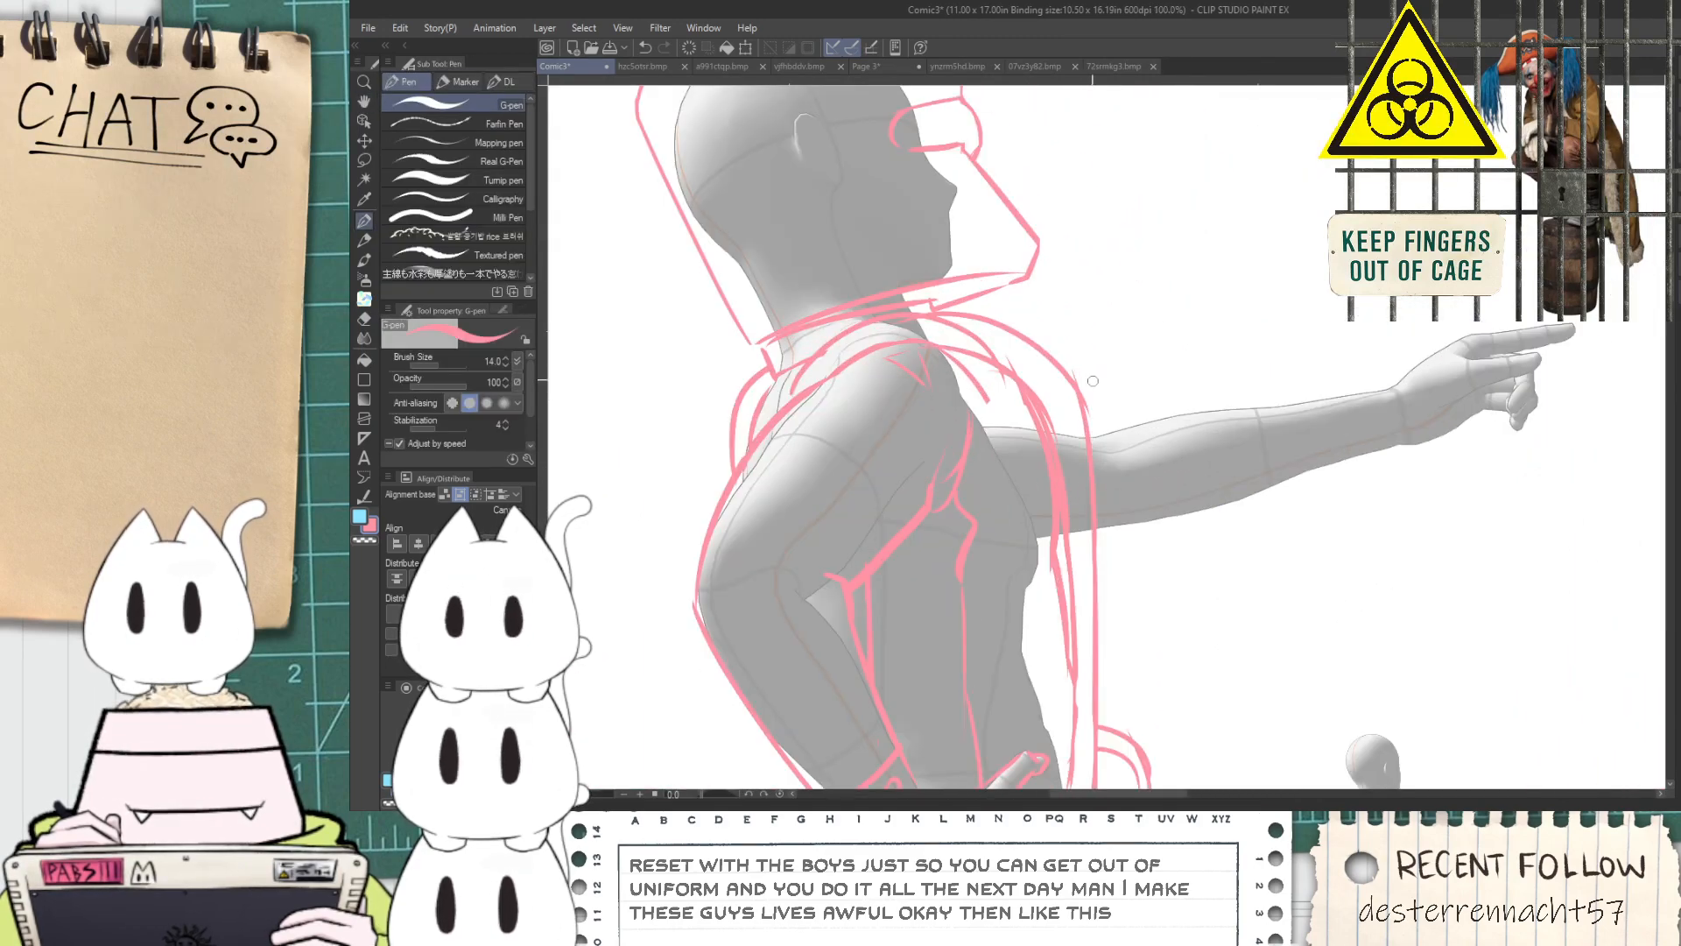
pyautogui.moveTo(1099, 410); pyautogui.dragTo(1401, 373)
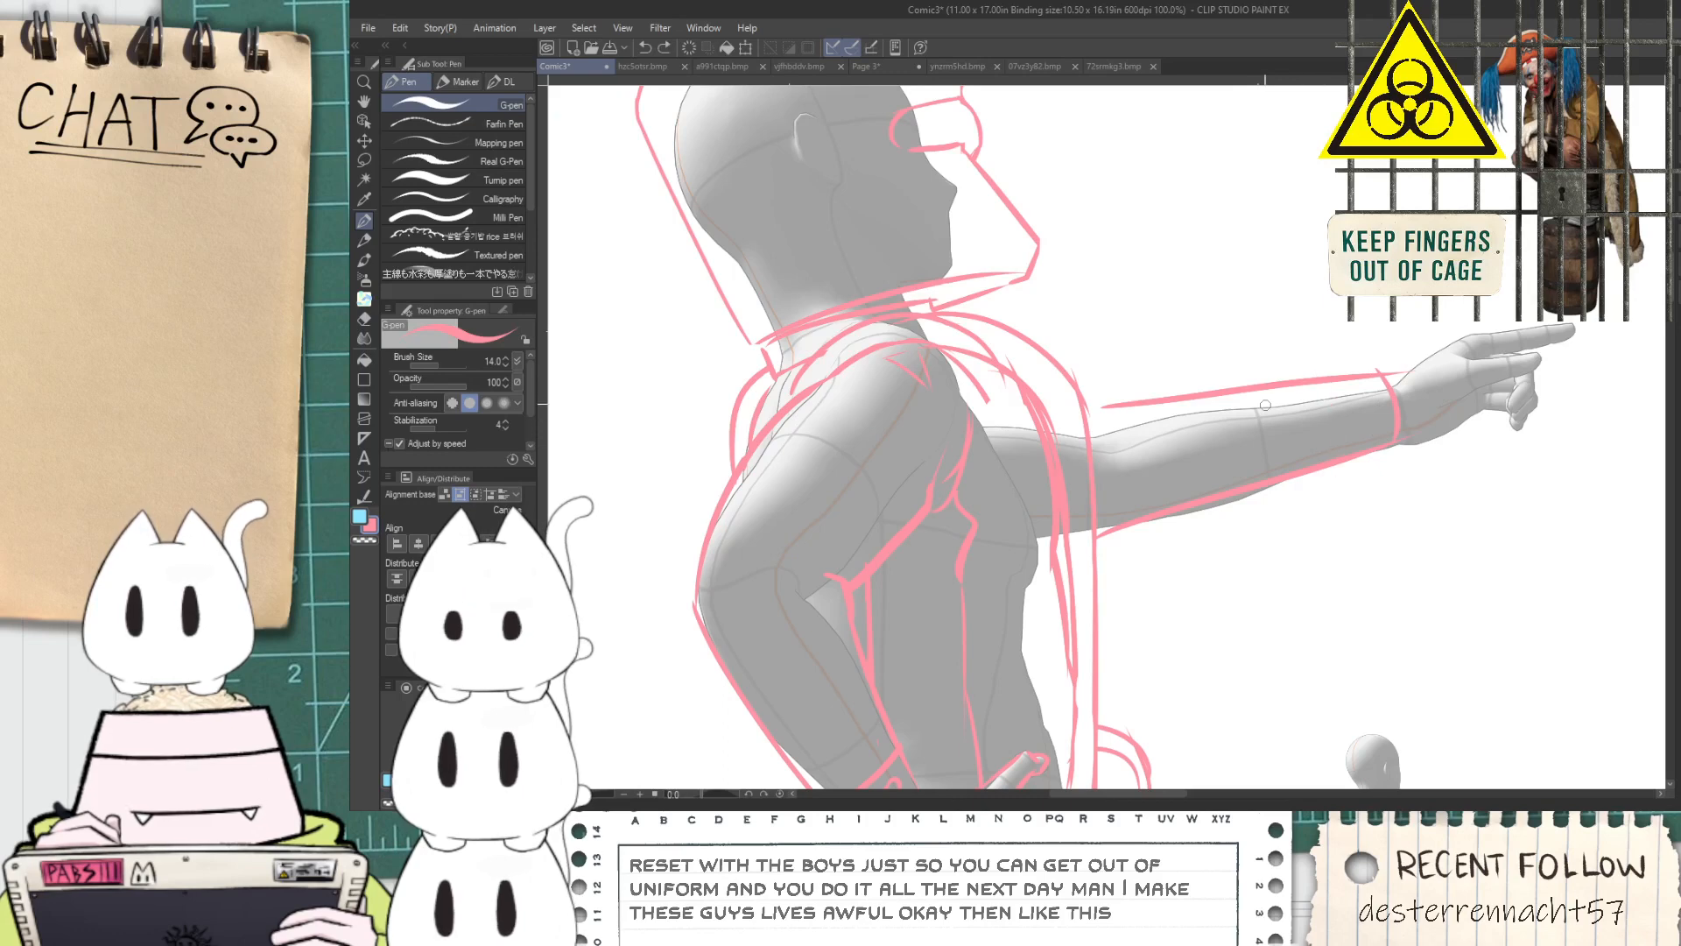
# Draw a curved band across the forearm and outline the back of the pointing hand and the heel of the palm
pyautogui.scroll(2, 1164, 361)
pyautogui.moveTo(1422, 358)
pyautogui.mouseDown()
pyautogui.moveTo(1115, 354)
pyautogui.moveTo(1313, 279)
pyautogui.mouseUp()
pyautogui.press('e')
pyautogui.press('p')
pyautogui.hotkey('ctrl', 'z')
pyautogui.moveTo(1095, 417)
pyautogui.mouseDown()
pyautogui.moveTo(1209, 305)
pyautogui.moveTo(1427, 287)
pyautogui.mouseUp()
pyautogui.moveTo(1127, 505); pyautogui.dragTo(1262, 471)
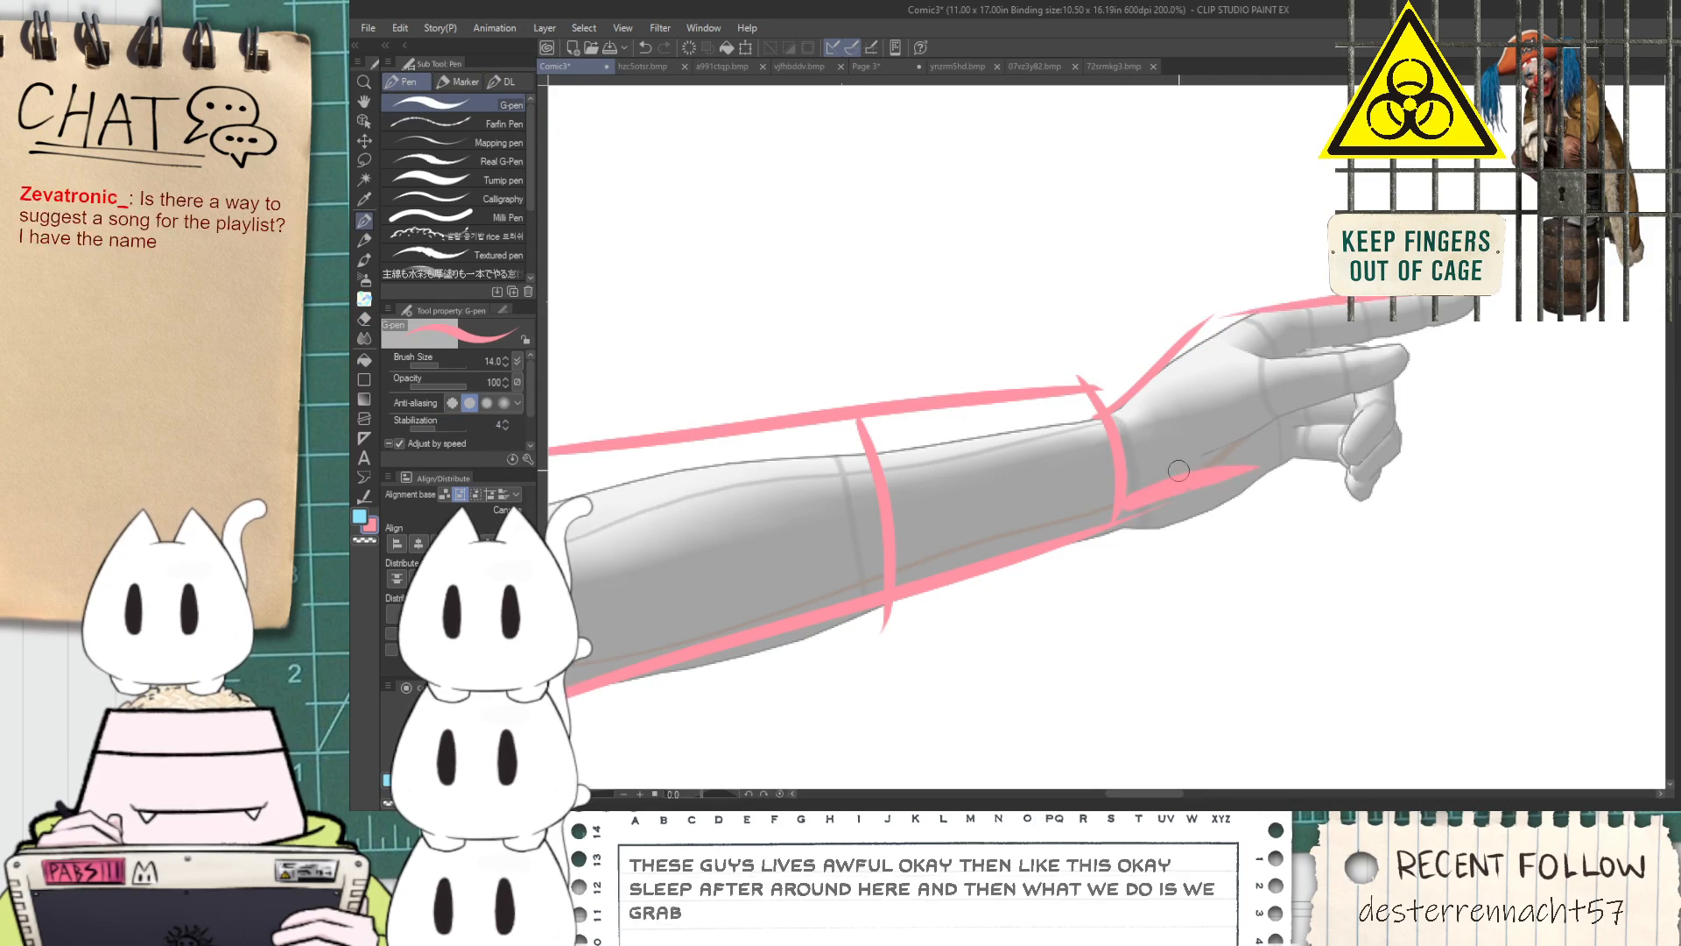
# Sketch the palm edge, the curled fingers and an elongated underside and tip for the pointing finger
pyautogui.moveTo(1147, 500); pyautogui.dragTo(1318, 529)
pyautogui.moveTo(1265, 422)
pyautogui.mouseDown()
pyautogui.moveTo(1337, 528)
pyautogui.moveTo(1340, 513)
pyautogui.mouseUp()
pyautogui.moveTo(1266, 421); pyautogui.dragTo(1431, 328)
pyautogui.hotkey('ctrl', 'z')
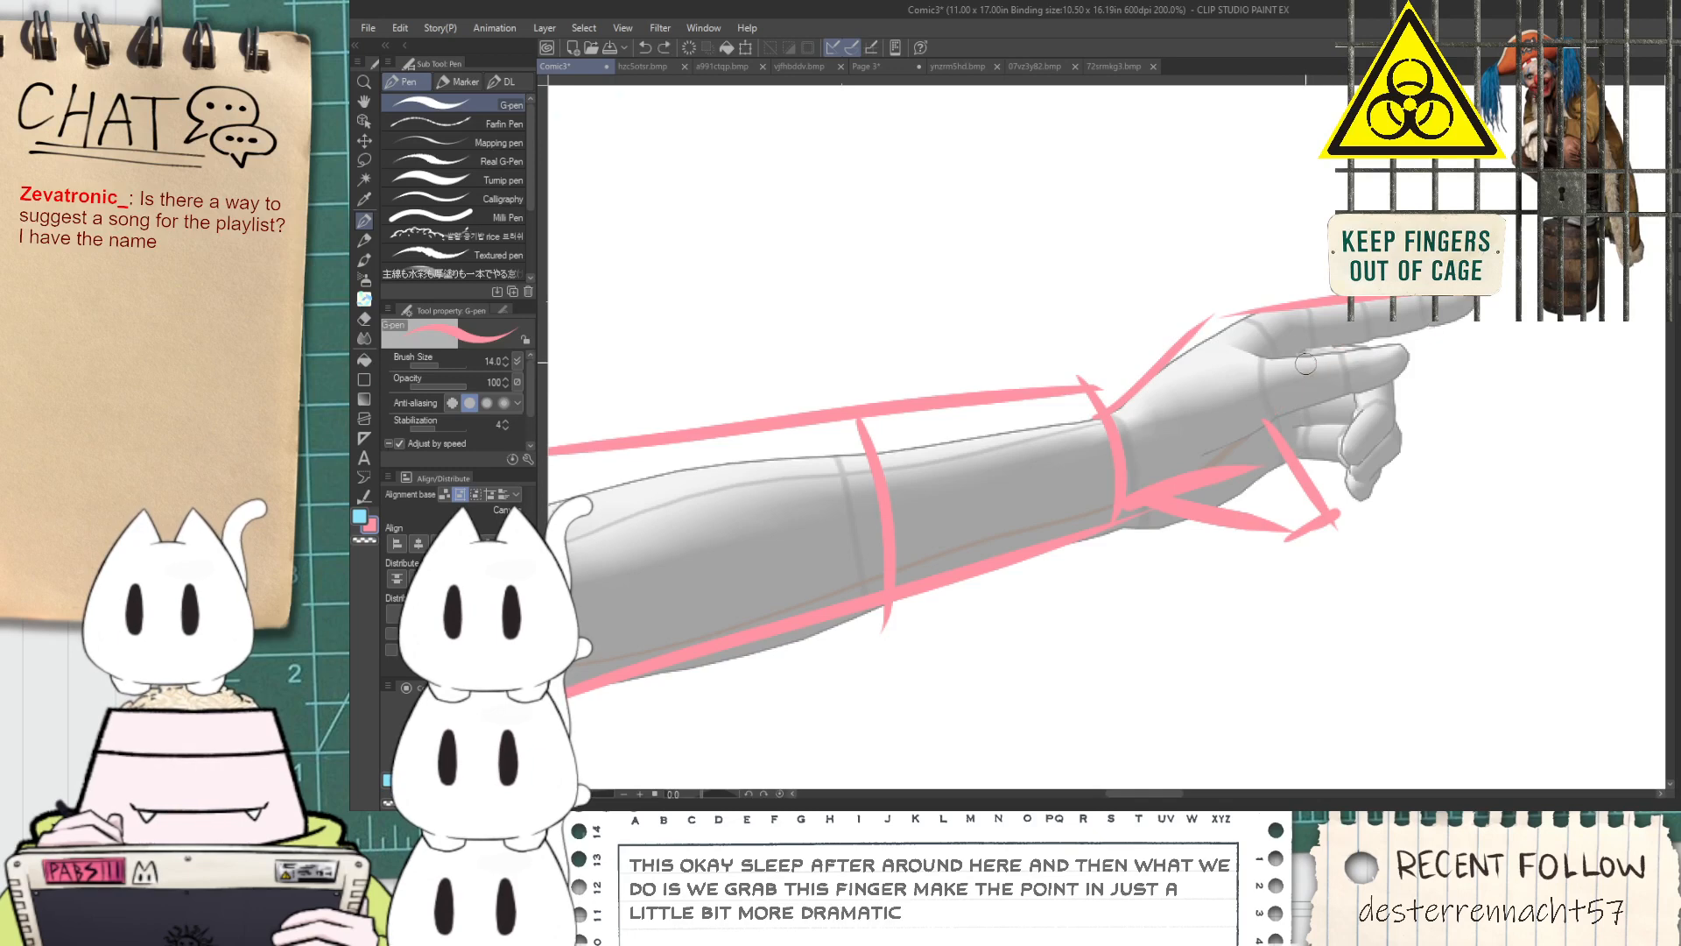
pyautogui.moveTo(1293, 372); pyautogui.dragTo(1498, 319)
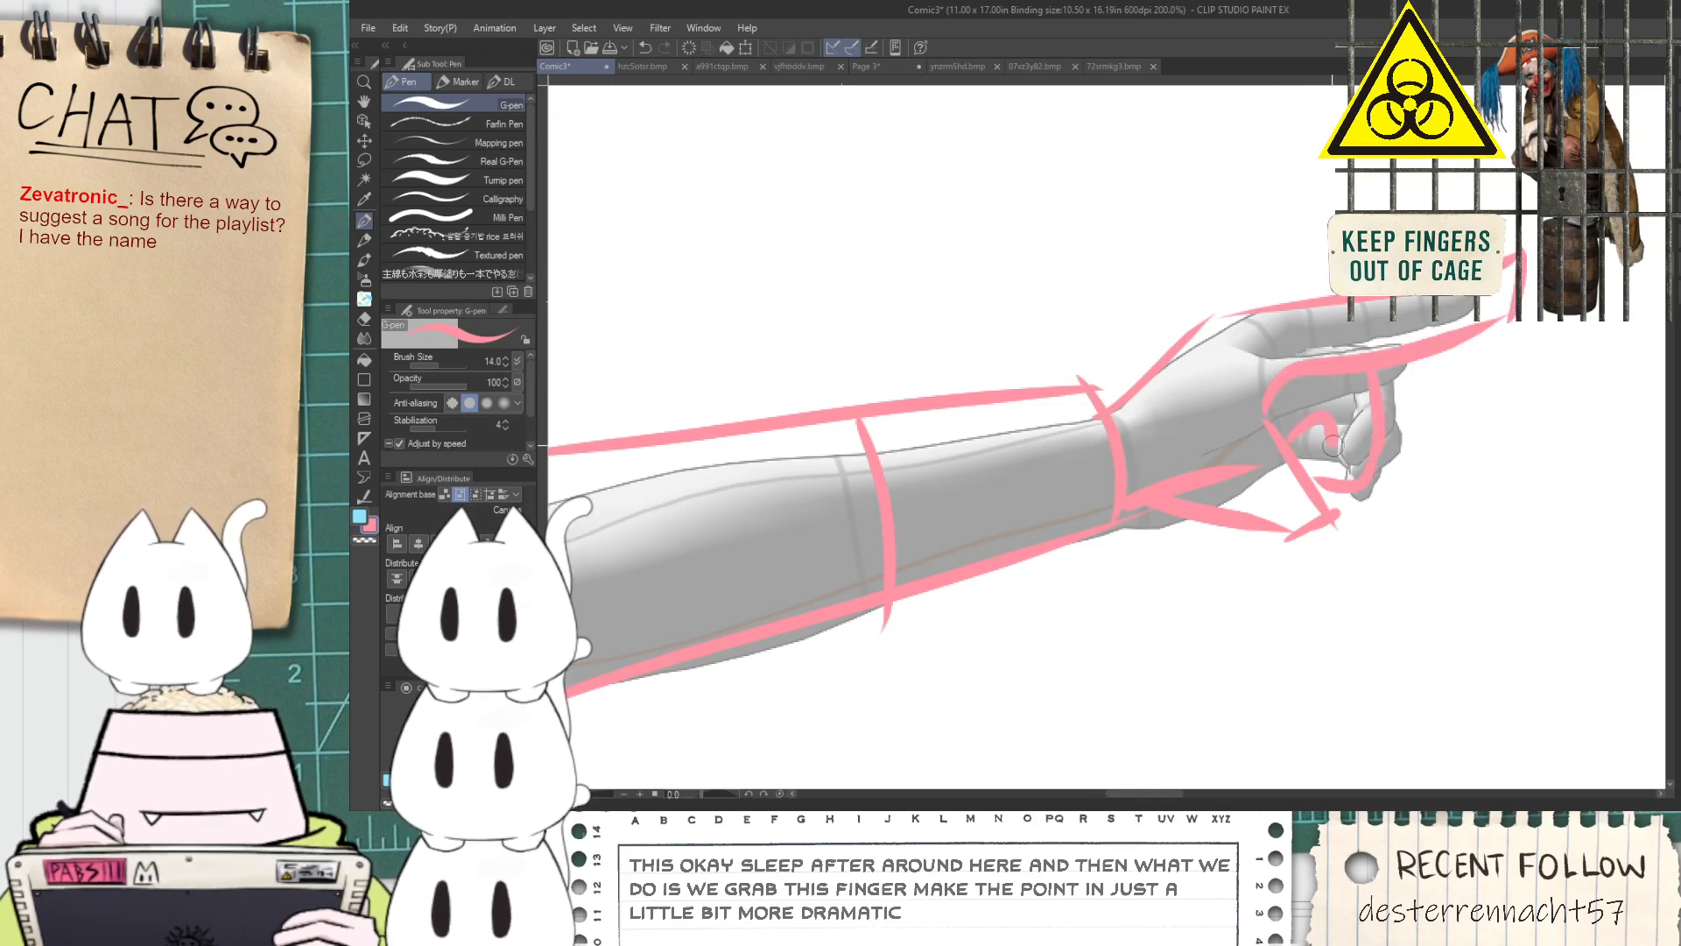
# Draw a thin horizontal horizon line across the panel on both sides of the large figure, at mid-thigh height
pyautogui.press('e')
pyautogui.scroll(-5, 1220, 465)
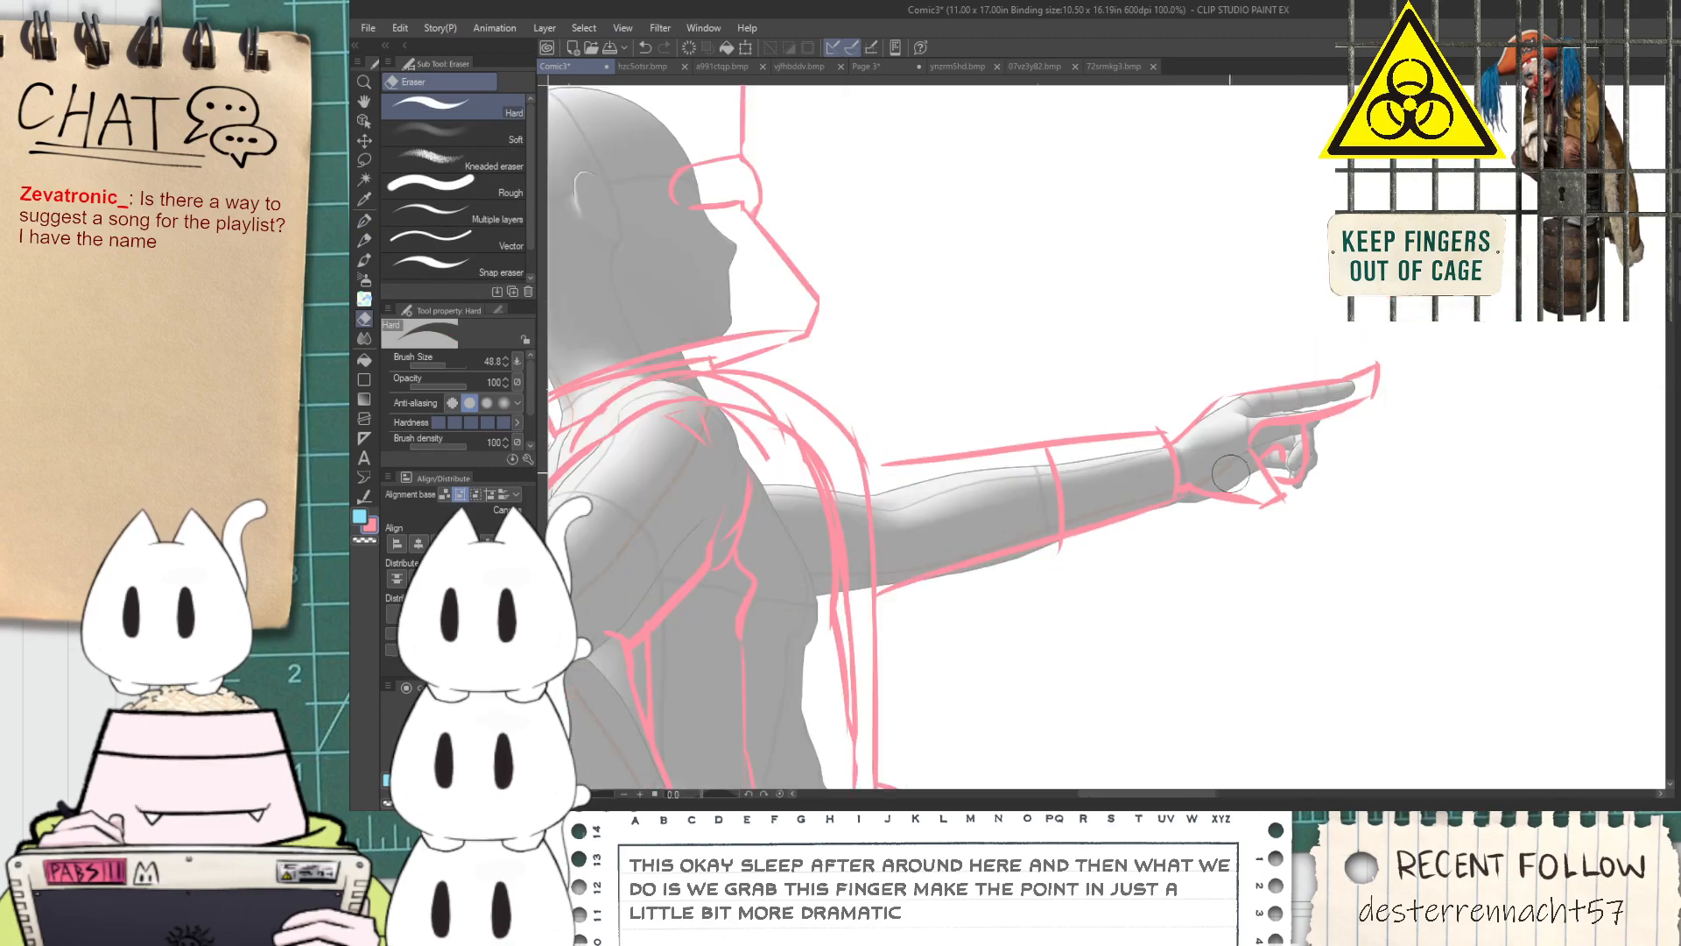
pyautogui.press('space')
pyautogui.moveTo(1228, 711); pyautogui.dragTo(1236, 581)
pyautogui.scroll(1, 1235, 581)
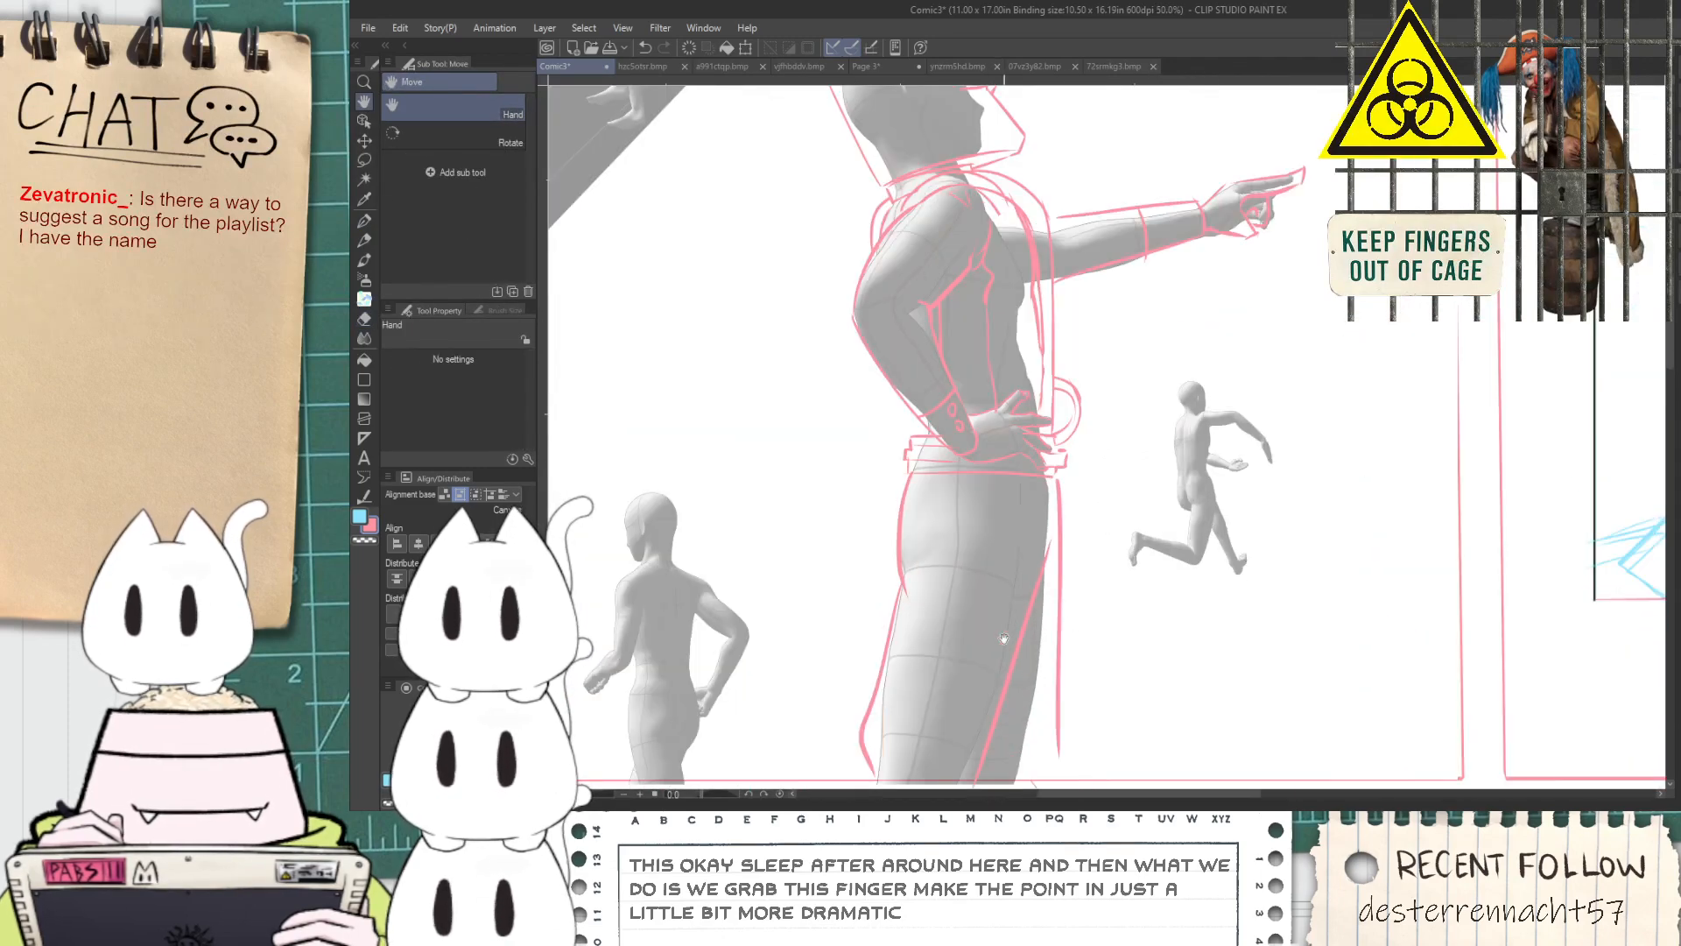
pyautogui.moveTo(1022, 637); pyautogui.dragTo(1197, 502)
pyautogui.press('p')
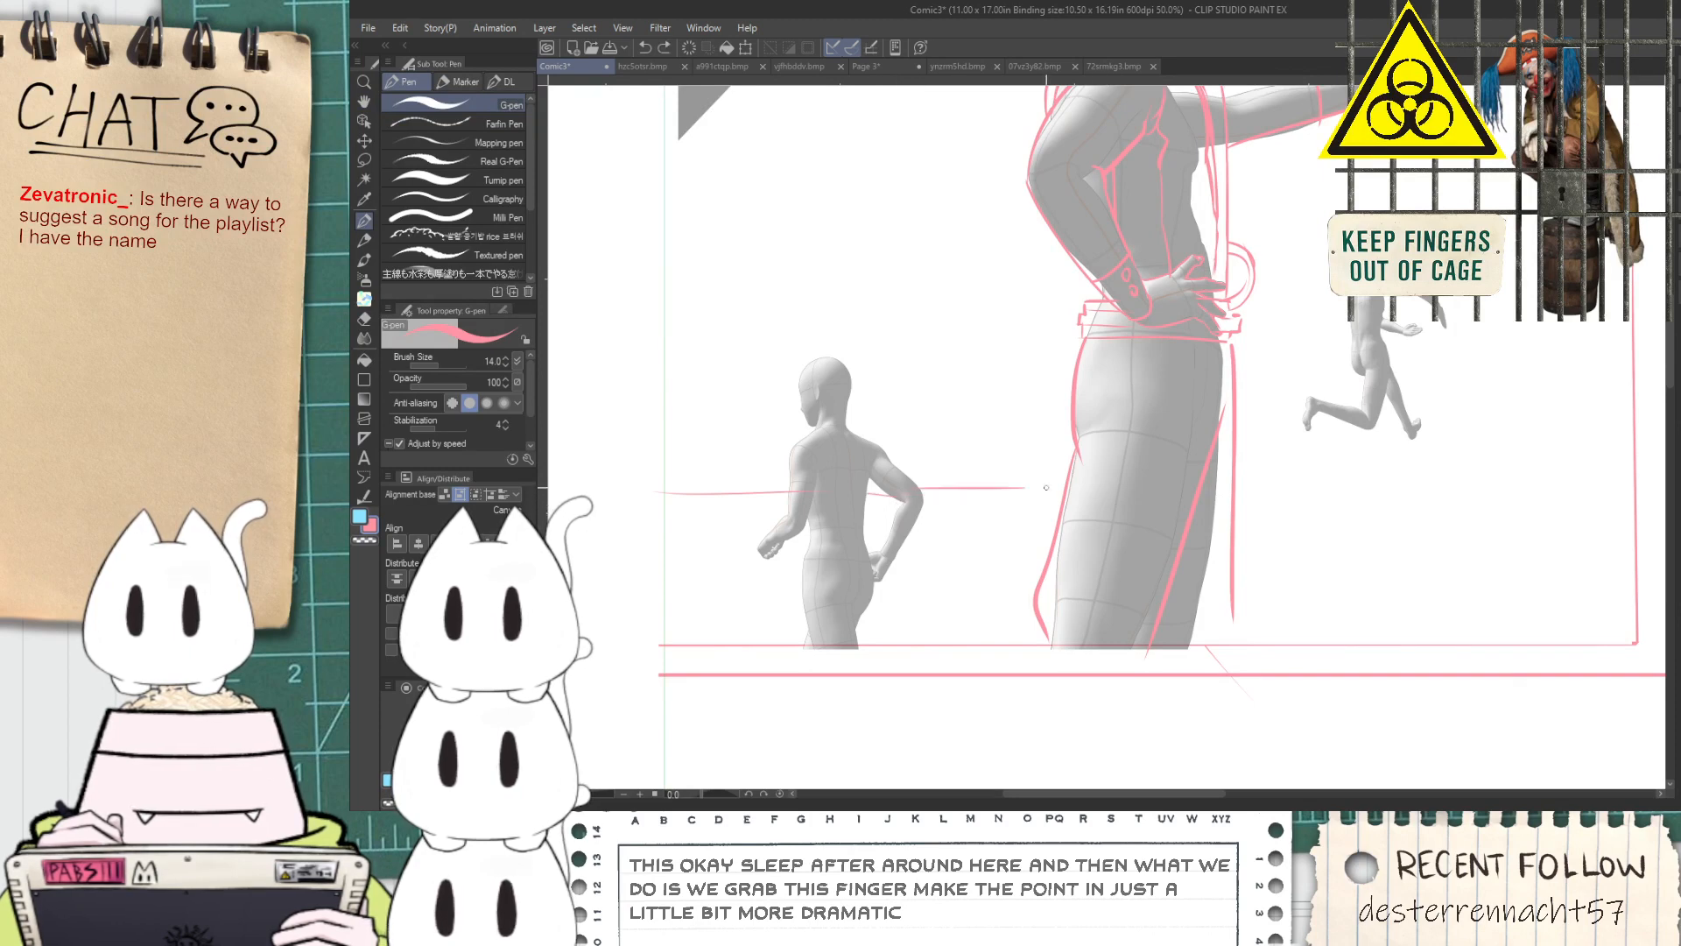
pyautogui.hotkey('ctrl', 'z')
pyautogui.moveTo(1223, 484); pyautogui.dragTo(1429, 482)
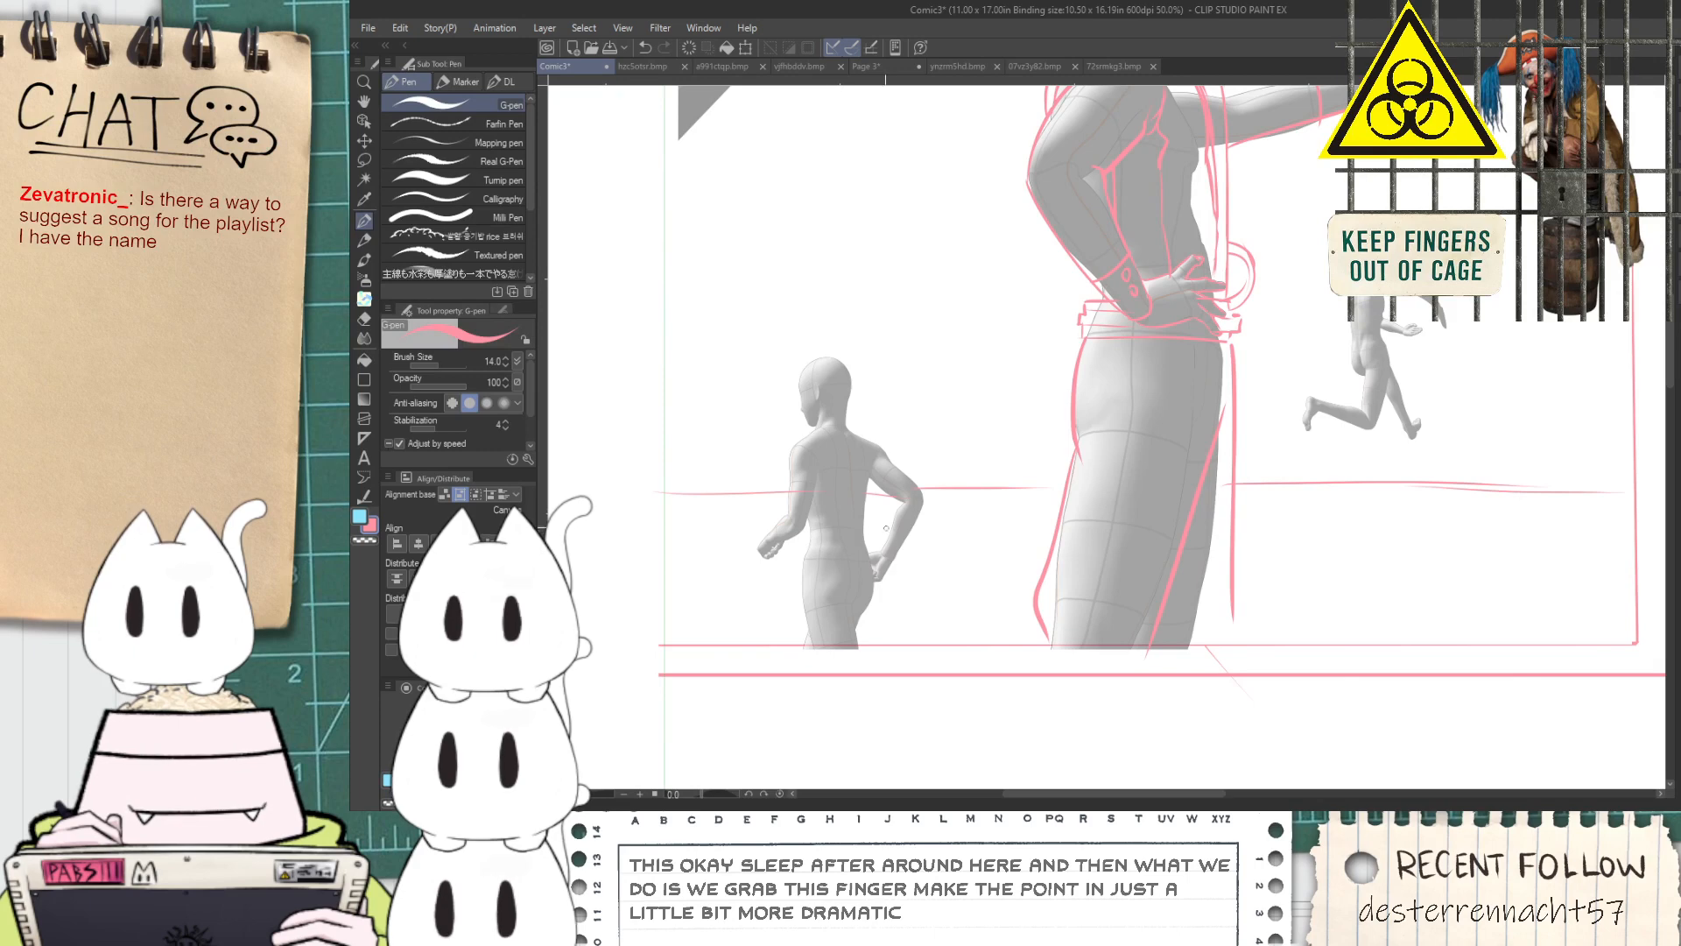
# Sketch the helmet's front edge from the nose to below the chin on the small figure seen from behind
pyautogui.scroll(3, 794, 409)
pyautogui.moveTo(783, 469); pyautogui.dragTo(771, 300)
pyautogui.hotkey('ctrl', 'z')
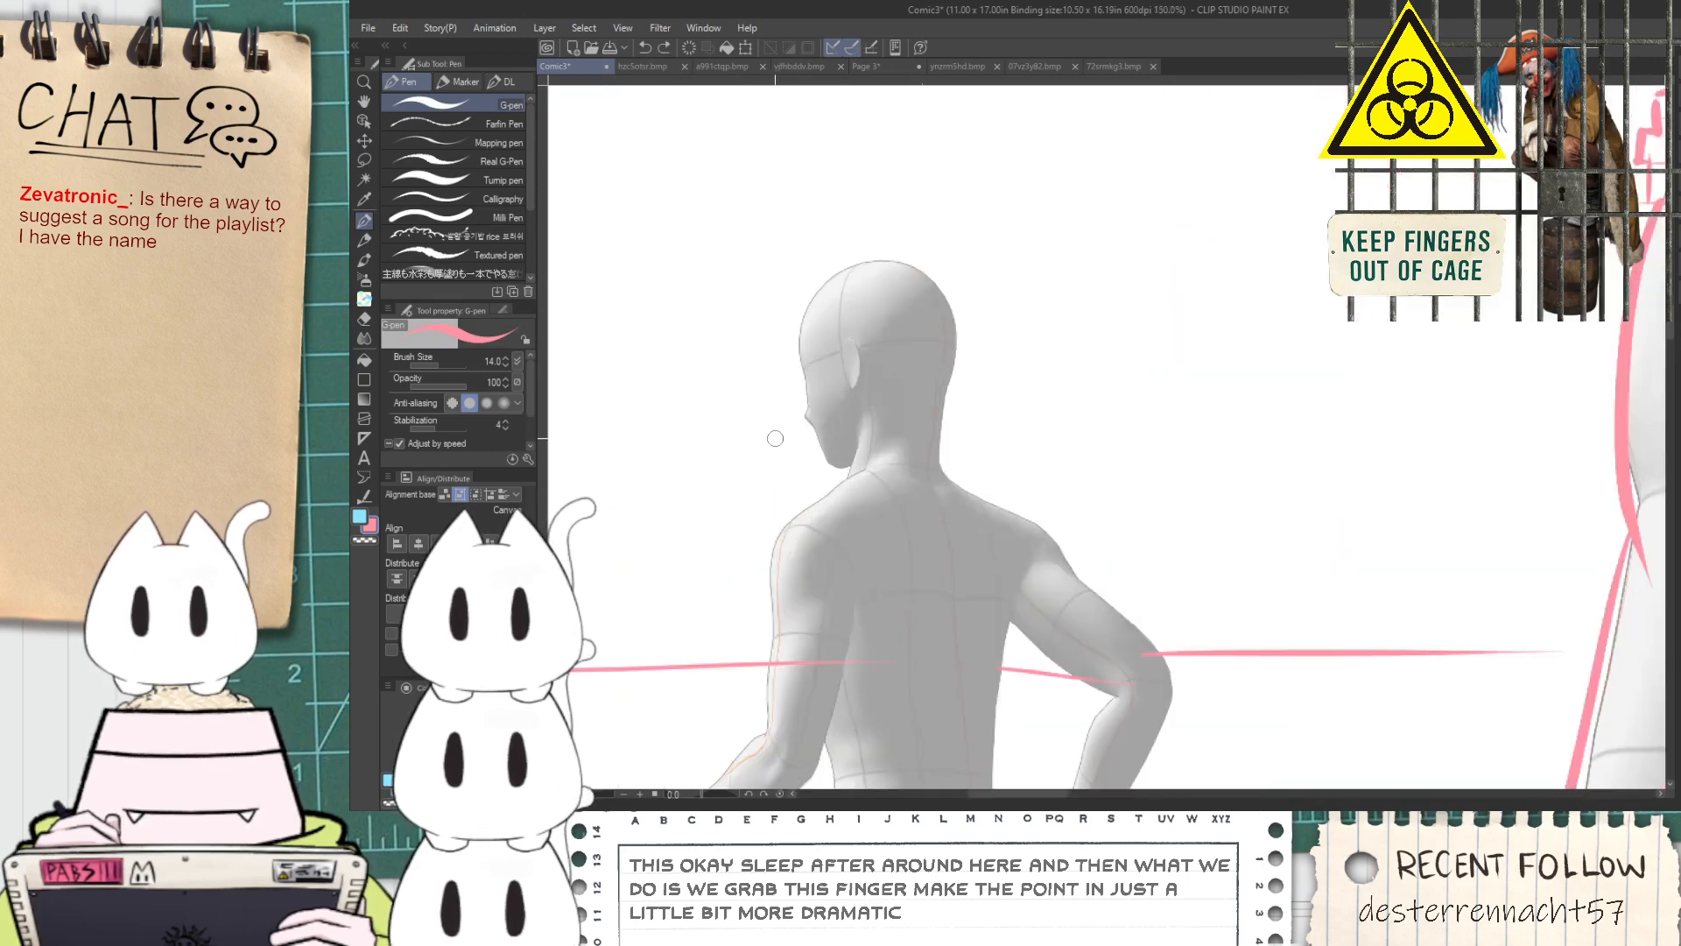
pyautogui.scroll(1, 797, 410)
pyautogui.press('space')
pyautogui.moveTo(796, 410); pyautogui.dragTo(873, 408)
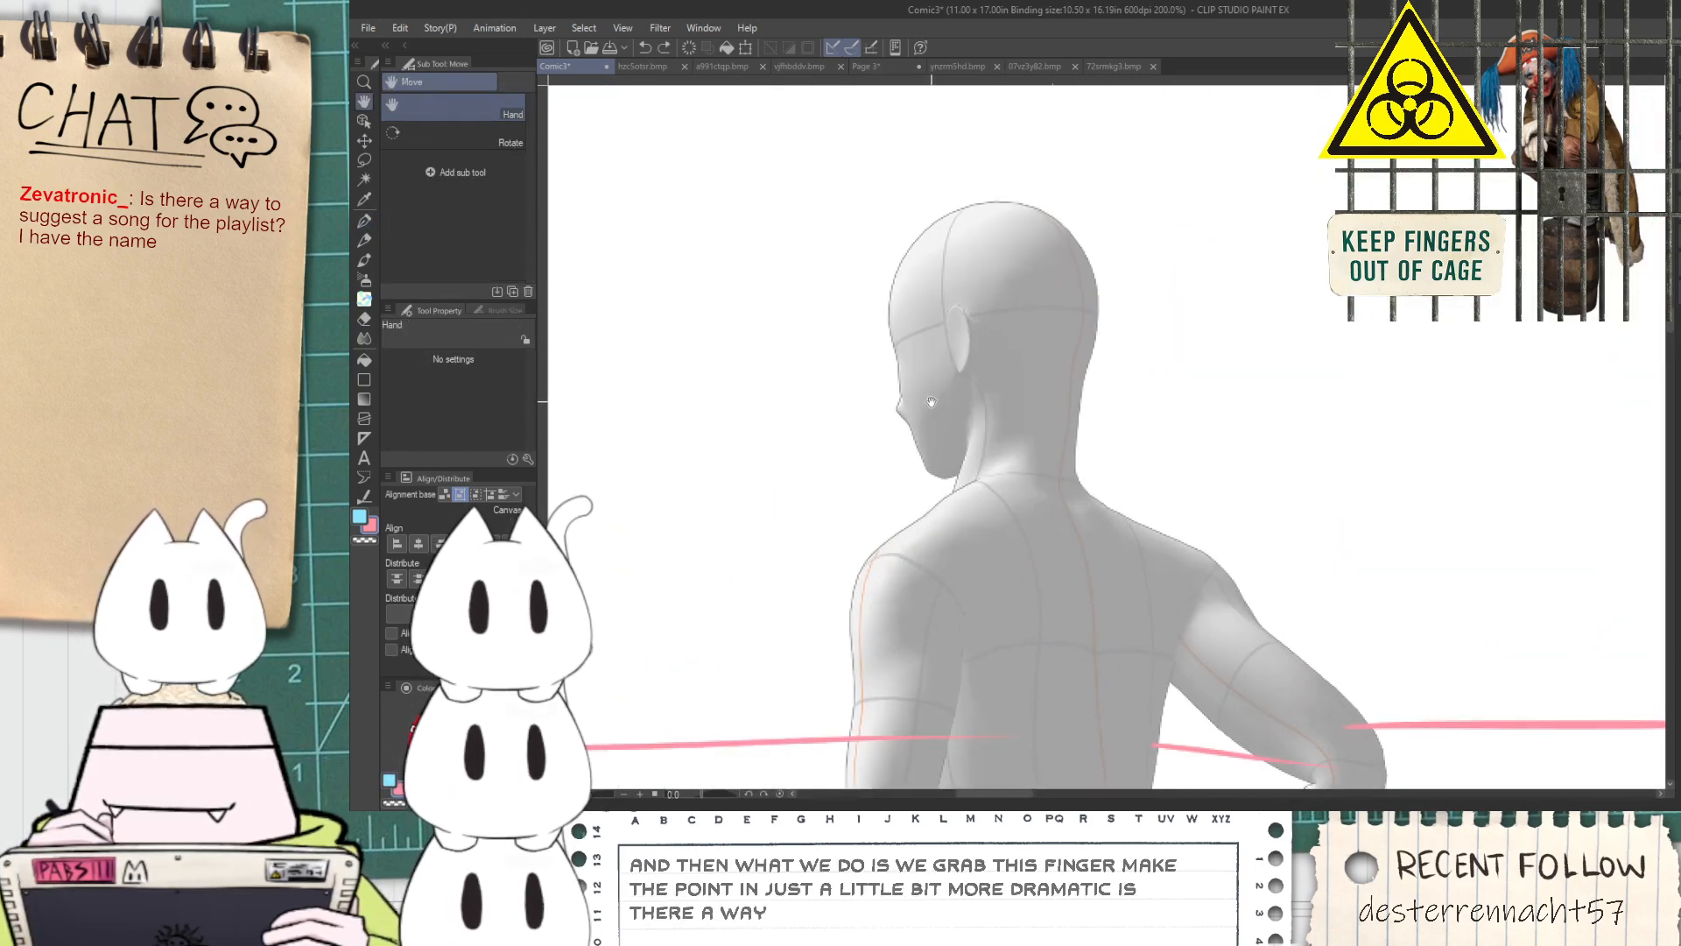
pyautogui.moveTo(887, 475); pyautogui.dragTo(902, 363)
pyautogui.hotkey('ctrl', 'z')
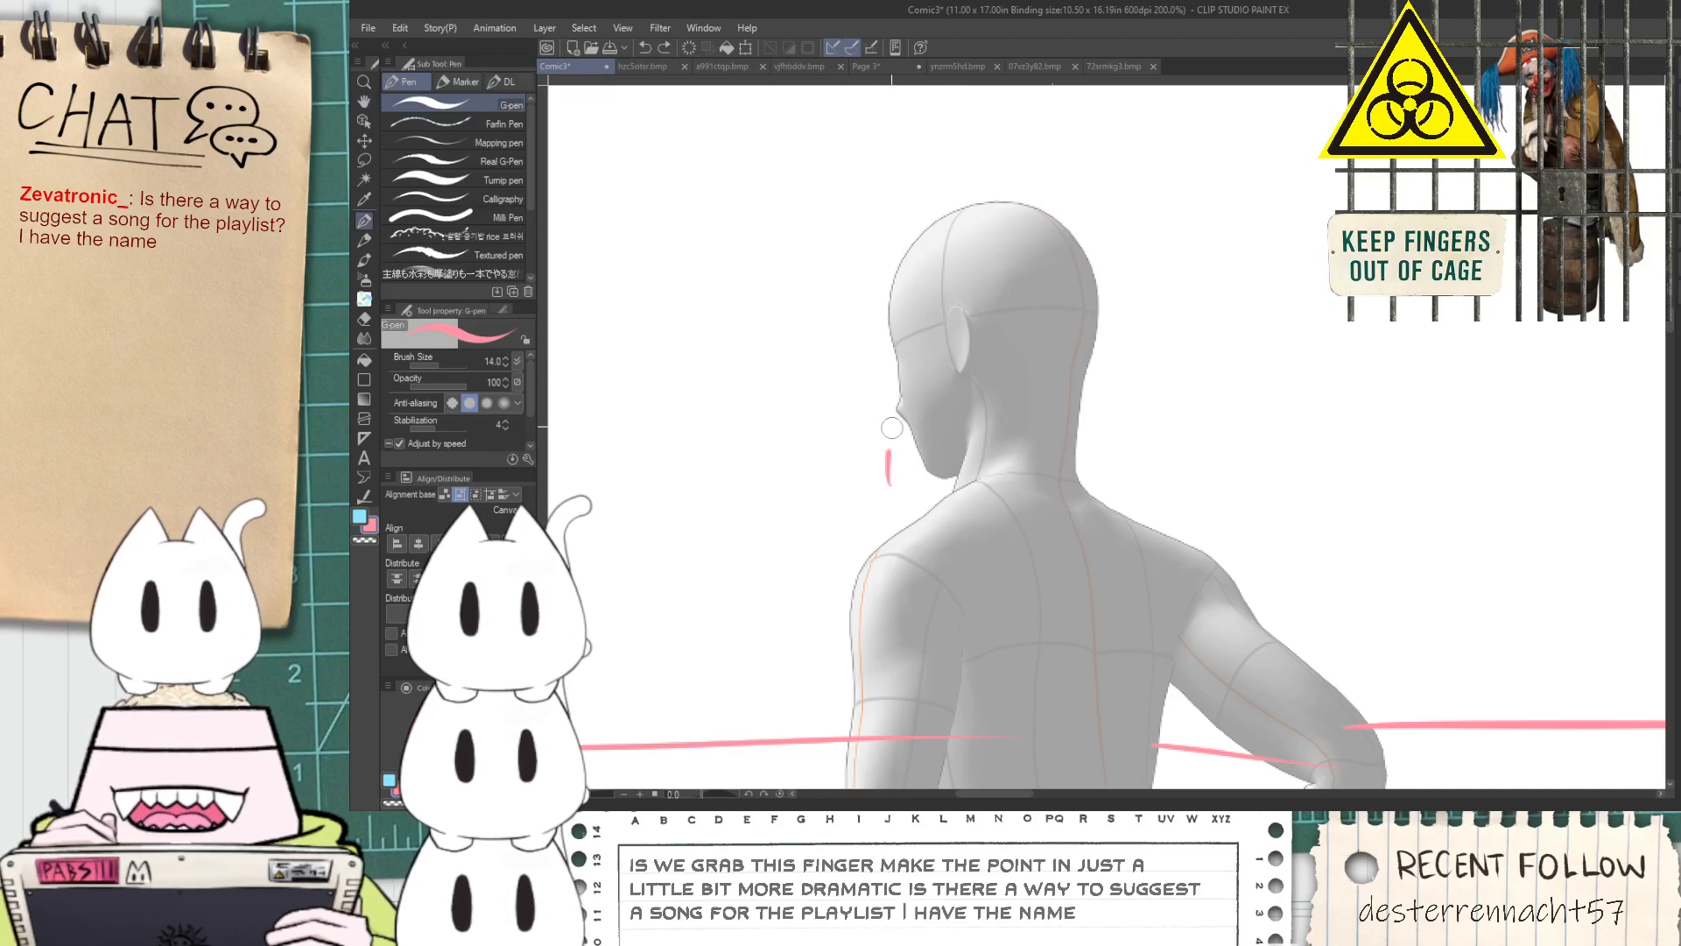
pyautogui.moveTo(885, 495); pyautogui.dragTo(957, 482)
pyautogui.scroll(4, 892, 497)
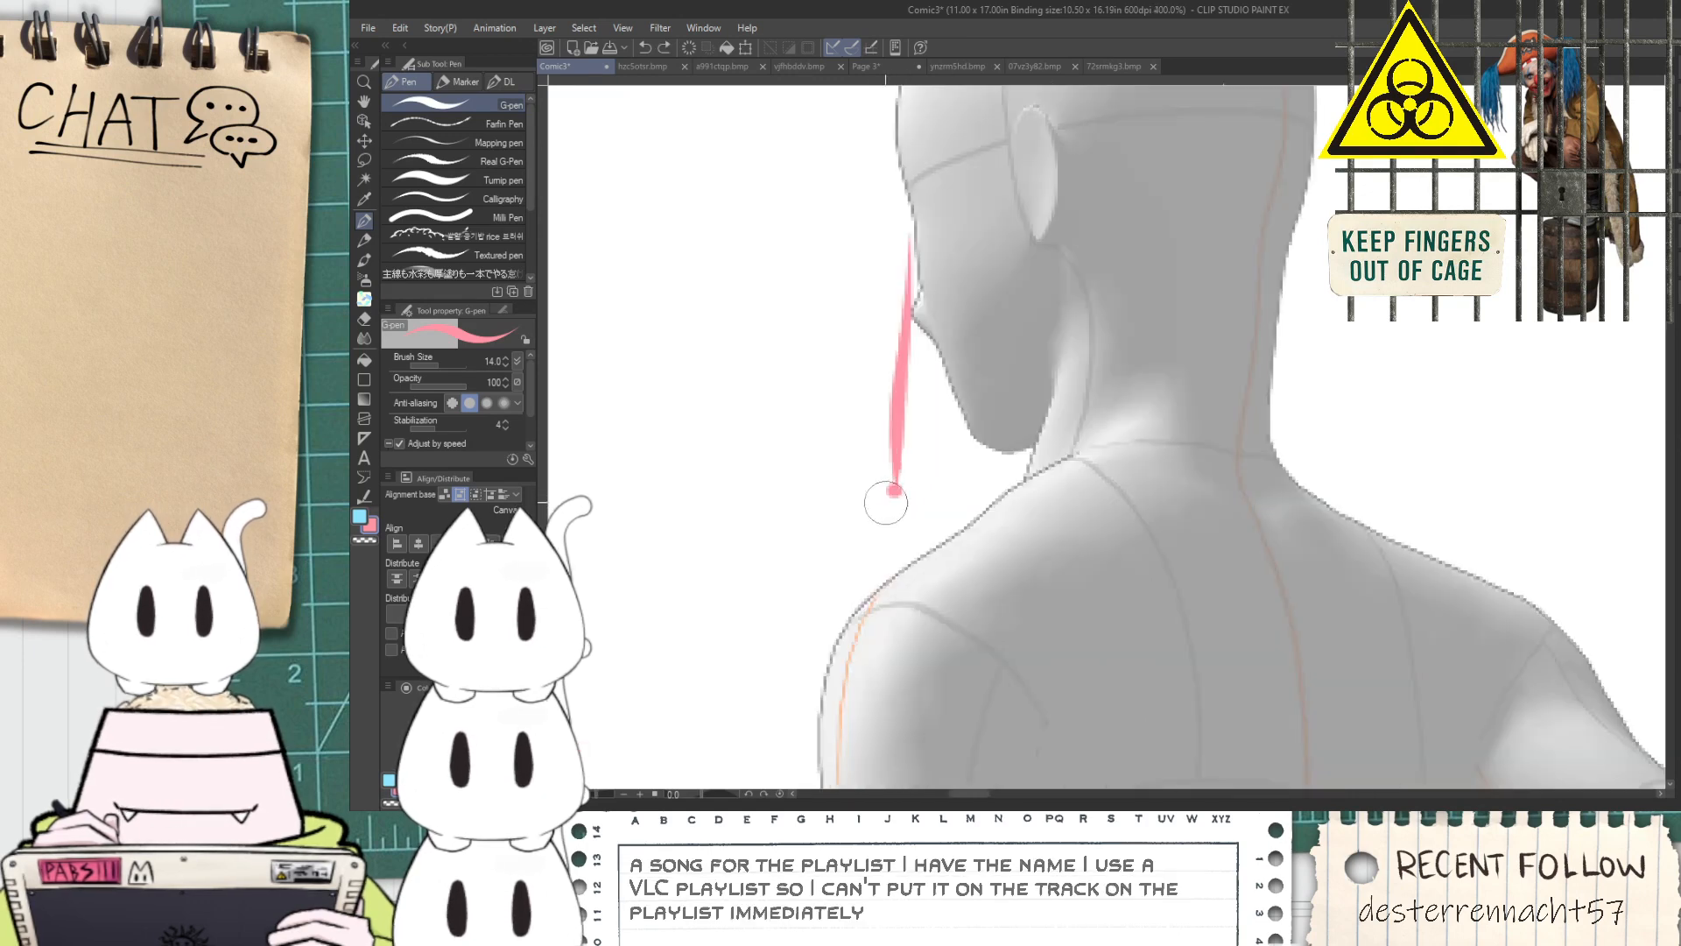
# Draw the helmet's lower edge from chin to nape, a round eyepiece, and a slanted line rising forward from it
pyautogui.moveTo(922, 490); pyautogui.dragTo(1237, 313)
pyautogui.hotkey('ctrl', 'z')
pyautogui.press('space')
pyautogui.moveTo(998, 344); pyautogui.dragTo(1033, 517)
pyautogui.moveTo(929, 488); pyautogui.dragTo(944, 378)
pyautogui.moveTo(940, 467); pyautogui.dragTo(941, 380)
pyautogui.hotkey('ctrl', 'z')
pyautogui.moveTo(938, 471)
pyautogui.mouseDown()
pyautogui.moveTo(932, 390)
pyautogui.moveTo(778, 242)
pyautogui.mouseUp()
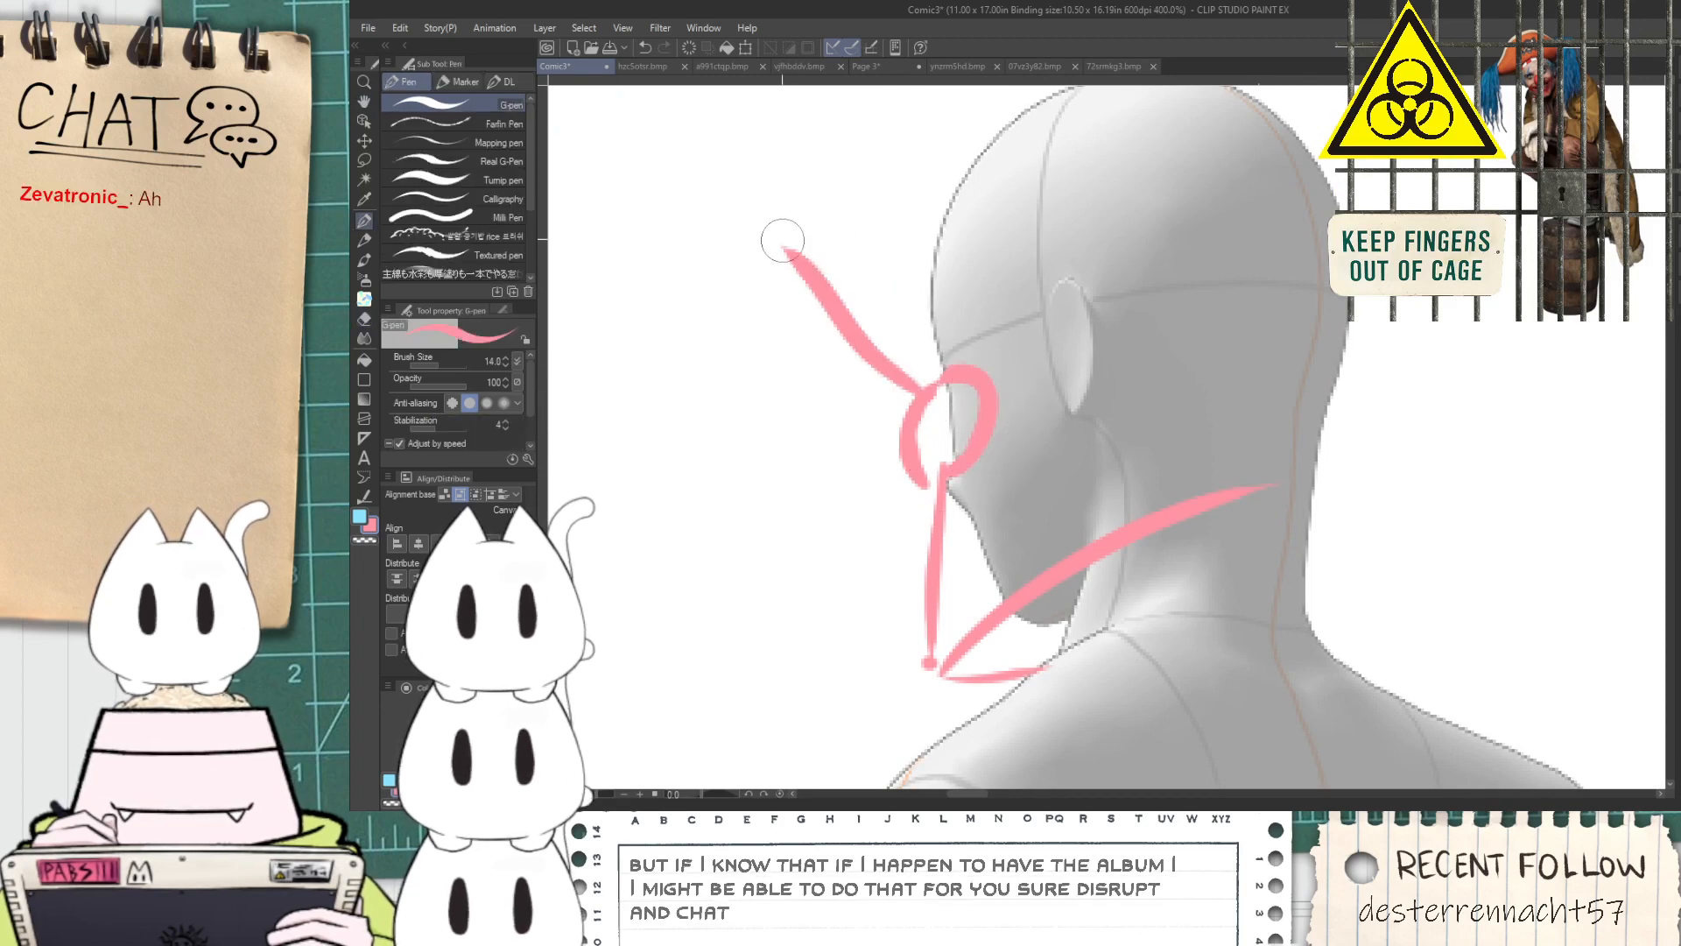
# Close the helmet with a curved top edge from the front peak and a line down the back of the head
pyautogui.press('space')
pyautogui.moveTo(905, 252); pyautogui.dragTo(950, 445)
pyautogui.hotkey('ctrl', 'z')
pyautogui.moveTo(967, 582)
pyautogui.mouseDown()
pyautogui.moveTo(818, 399)
pyautogui.moveTo(829, 412)
pyautogui.moveTo(815, 402)
pyautogui.moveTo(1281, 252)
pyautogui.mouseUp()
pyautogui.hotkey('ctrl', 'z')
pyautogui.moveTo(815, 390)
pyautogui.mouseDown()
pyautogui.moveTo(1344, 313)
pyautogui.moveTo(1378, 433)
pyautogui.moveTo(1380, 652)
pyautogui.mouseUp()
pyautogui.hotkey('ctrl', 'z')
pyautogui.moveTo(1336, 313)
pyautogui.mouseDown()
pyautogui.moveTo(1394, 351)
pyautogui.moveTo(1347, 646)
pyautogui.mouseUp()
pyautogui.moveTo(1134, 628); pyautogui.dragTo(985, 327)
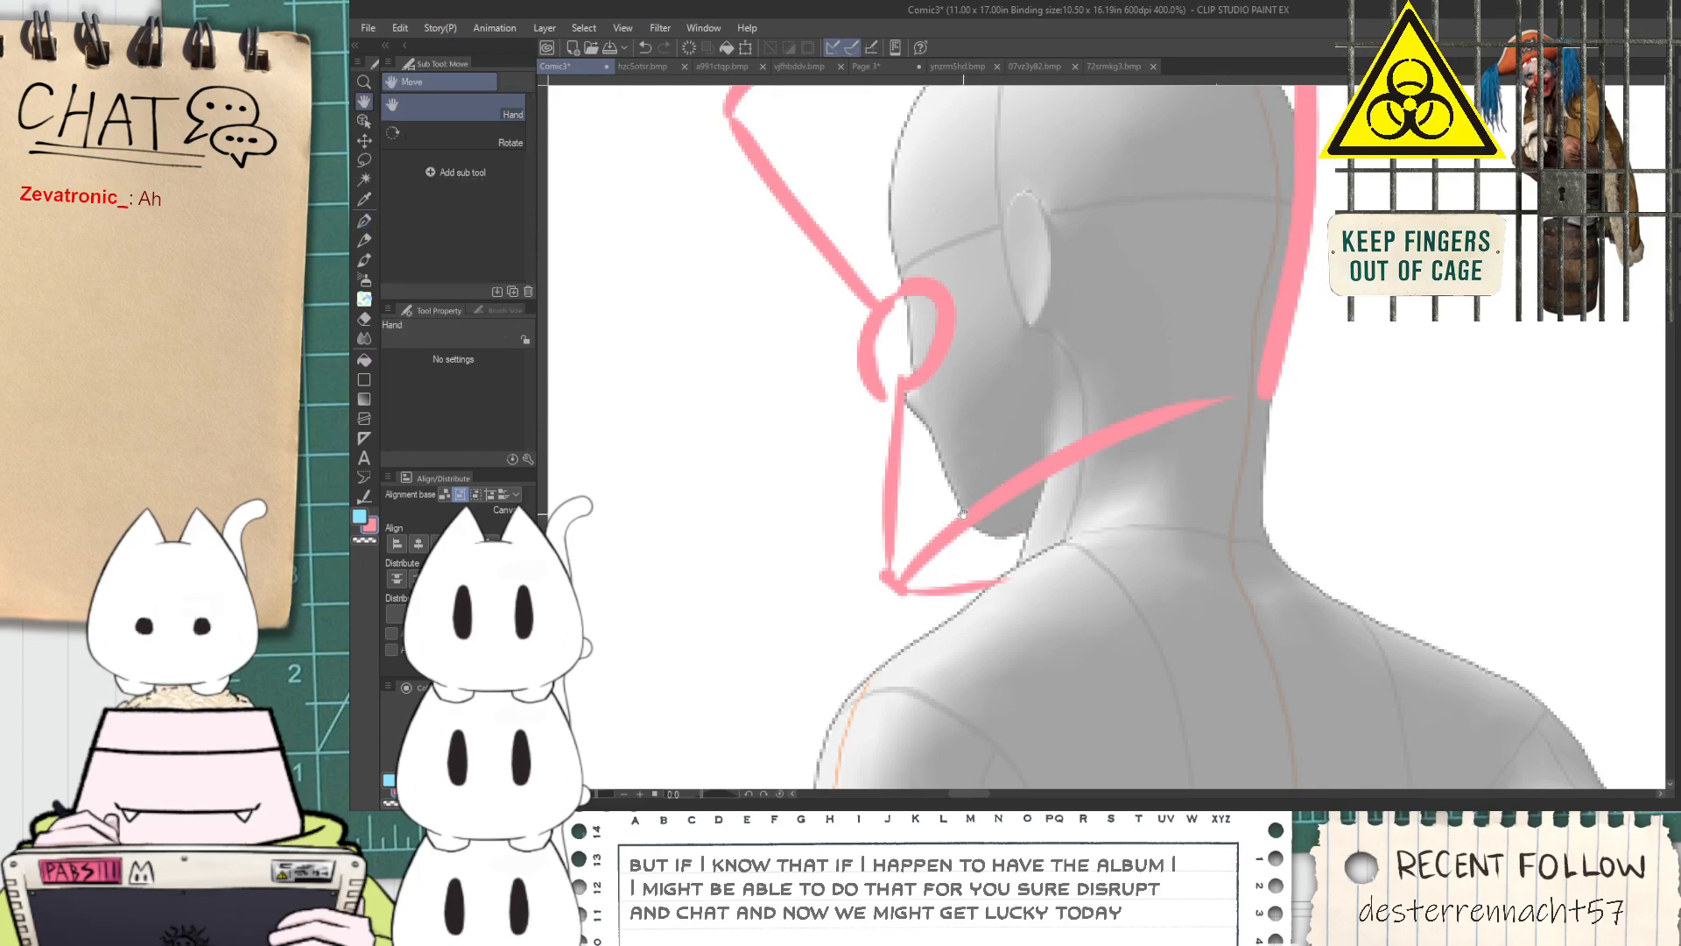
pyautogui.moveTo(971, 522); pyautogui.dragTo(993, 590)
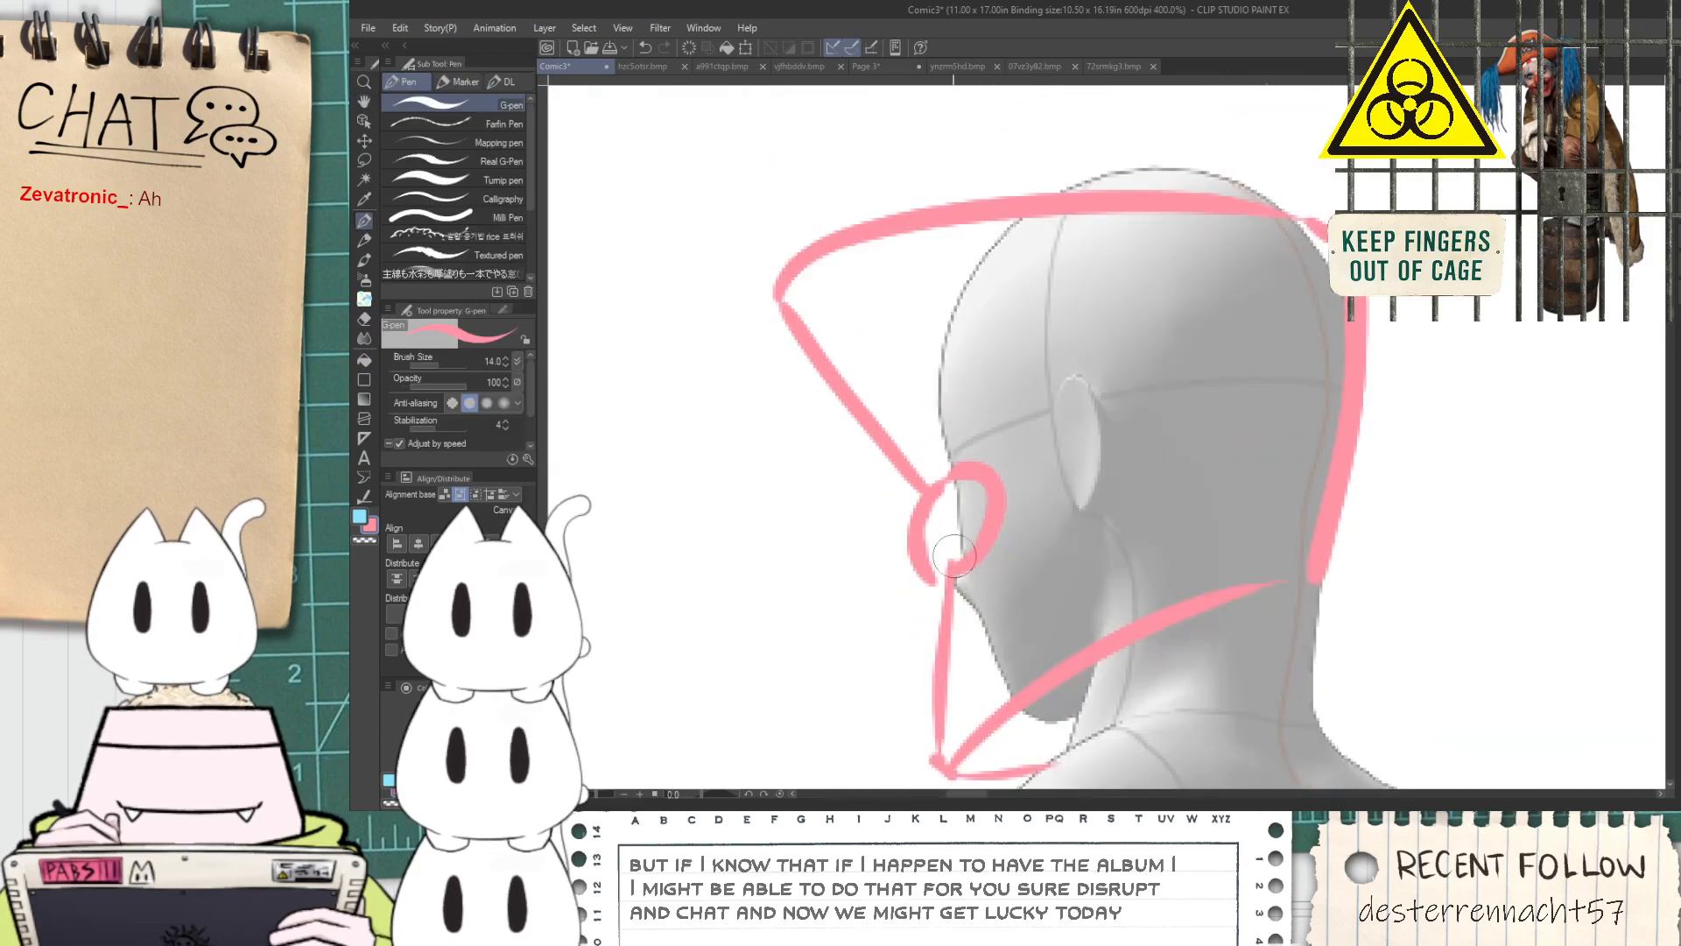
# Sketch a collar band around the base of the small figure's neck with a short vertical end at the nape
pyautogui.scroll(-3, 979, 536)
pyautogui.moveTo(1035, 649)
pyautogui.mouseDown()
pyautogui.moveTo(994, 511)
pyautogui.moveTo(1069, 464)
pyautogui.moveTo(1277, 422)
pyautogui.moveTo(1280, 482)
pyautogui.mouseUp()
pyautogui.scroll(1, 992, 503)
pyautogui.scroll(2, 942, 466)
pyautogui.scroll(-2, 1191, 473)
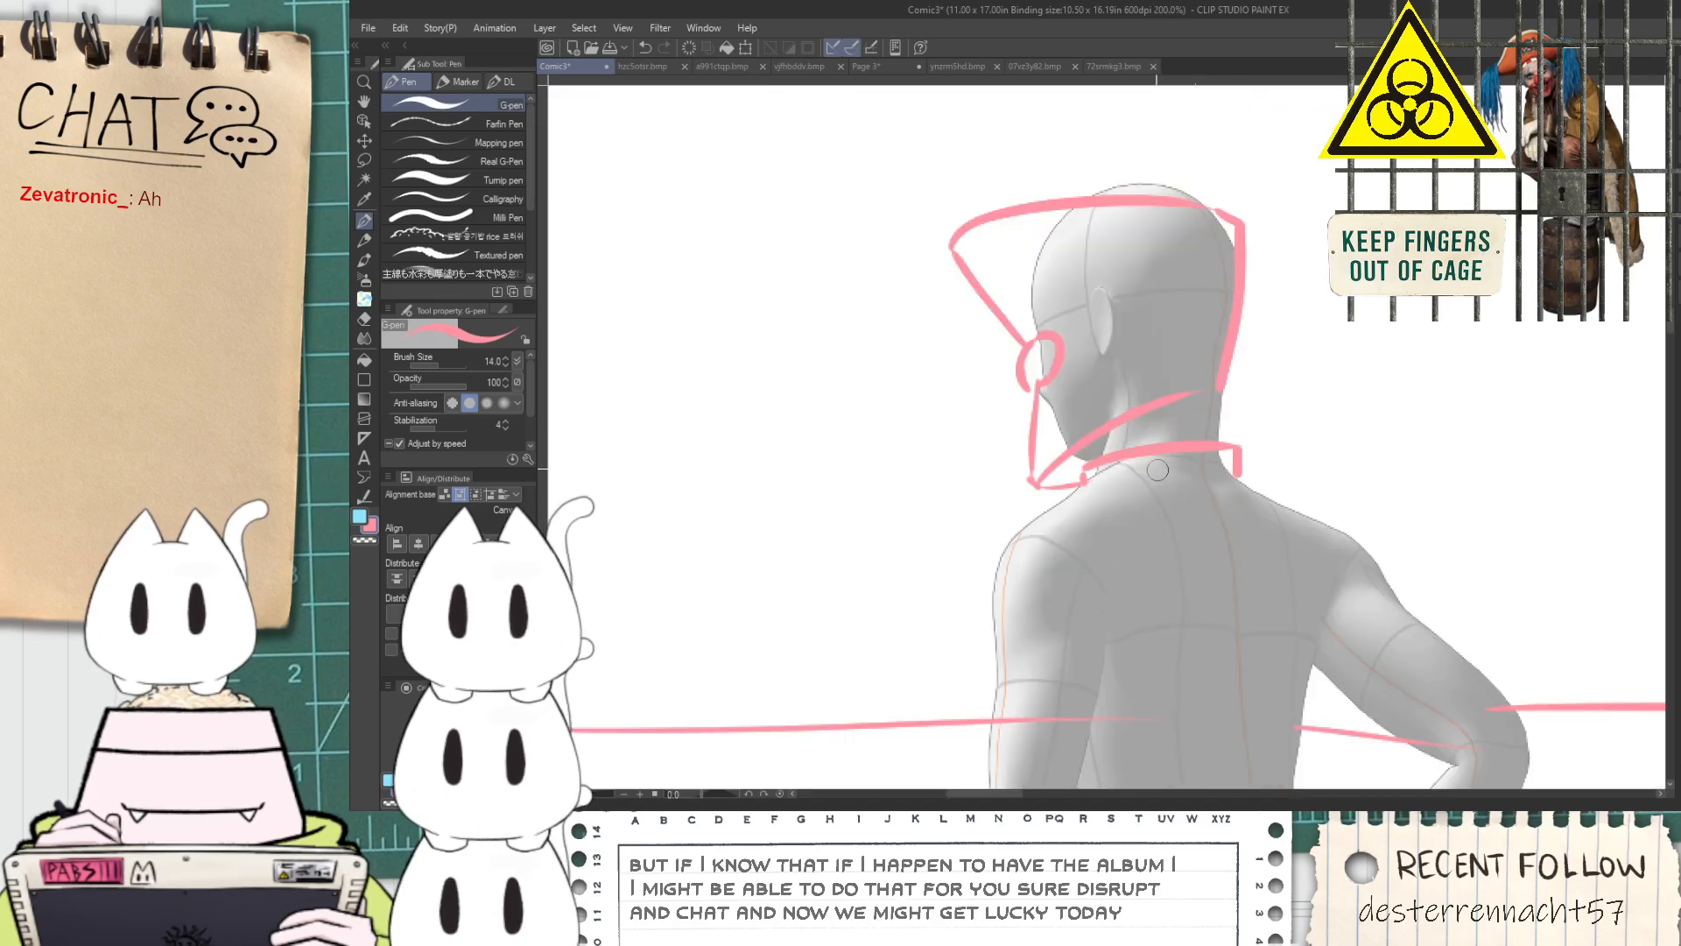
# Erase the horizon line where it crosses the small figure's arm and bent elbow
pyautogui.scroll(-1, 1156, 470)
pyautogui.press('e')
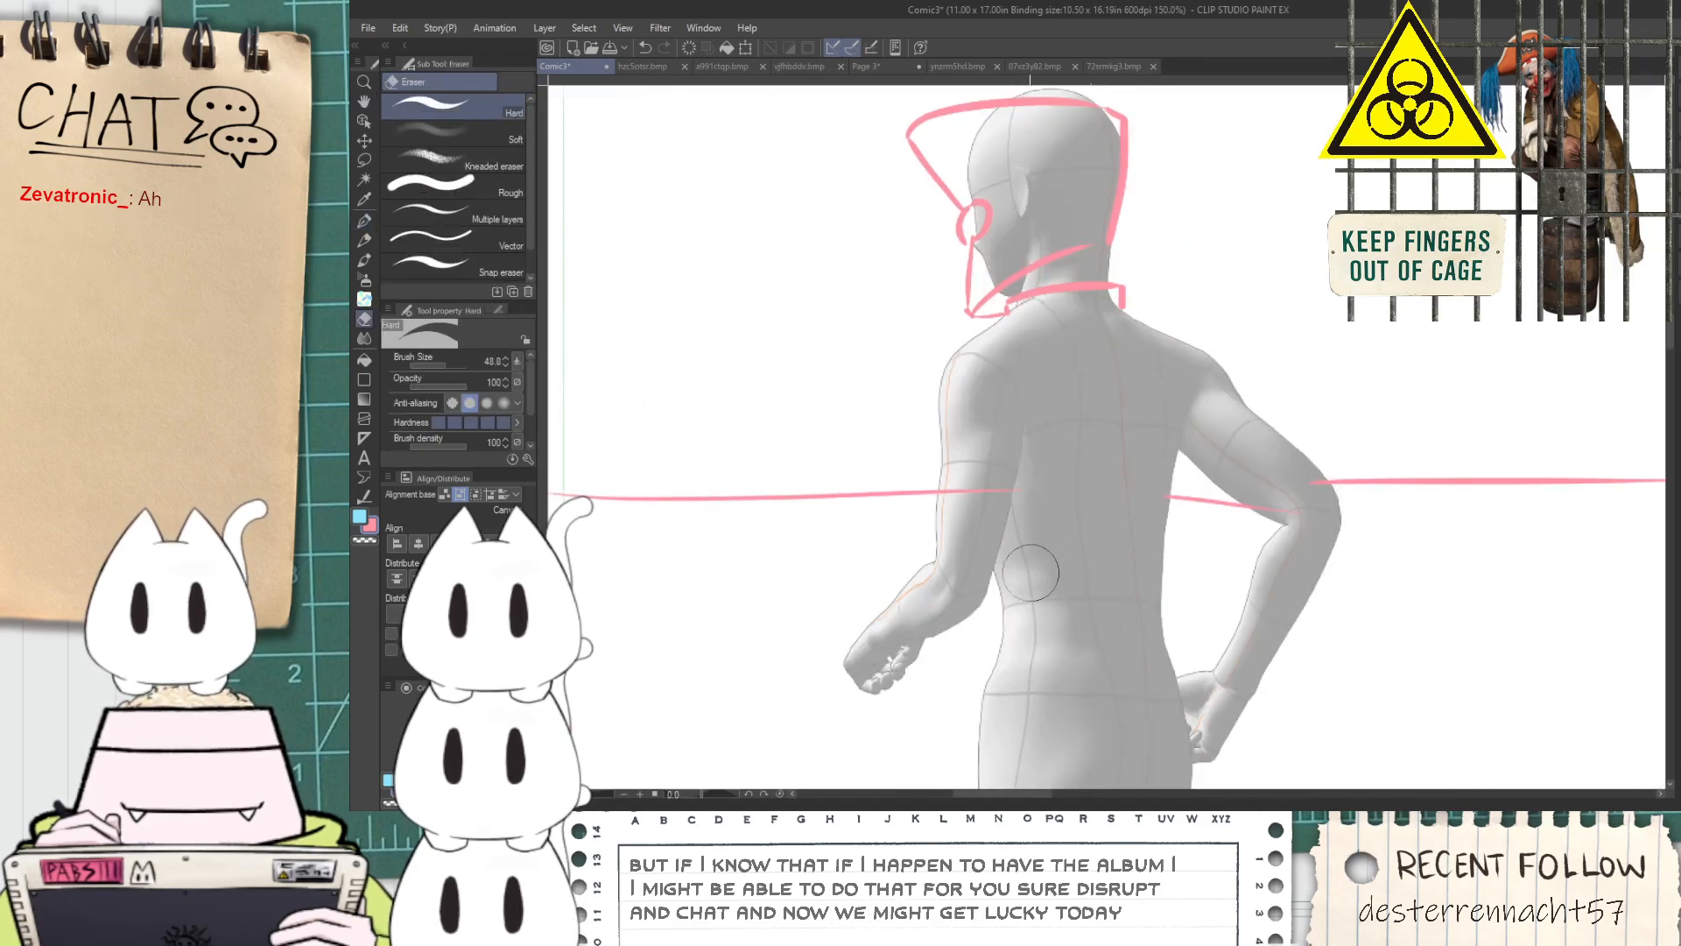
pyautogui.moveTo(976, 545); pyautogui.dragTo(1017, 479)
pyautogui.moveTo(1280, 482); pyautogui.dragTo(1297, 480)
pyautogui.press('p')
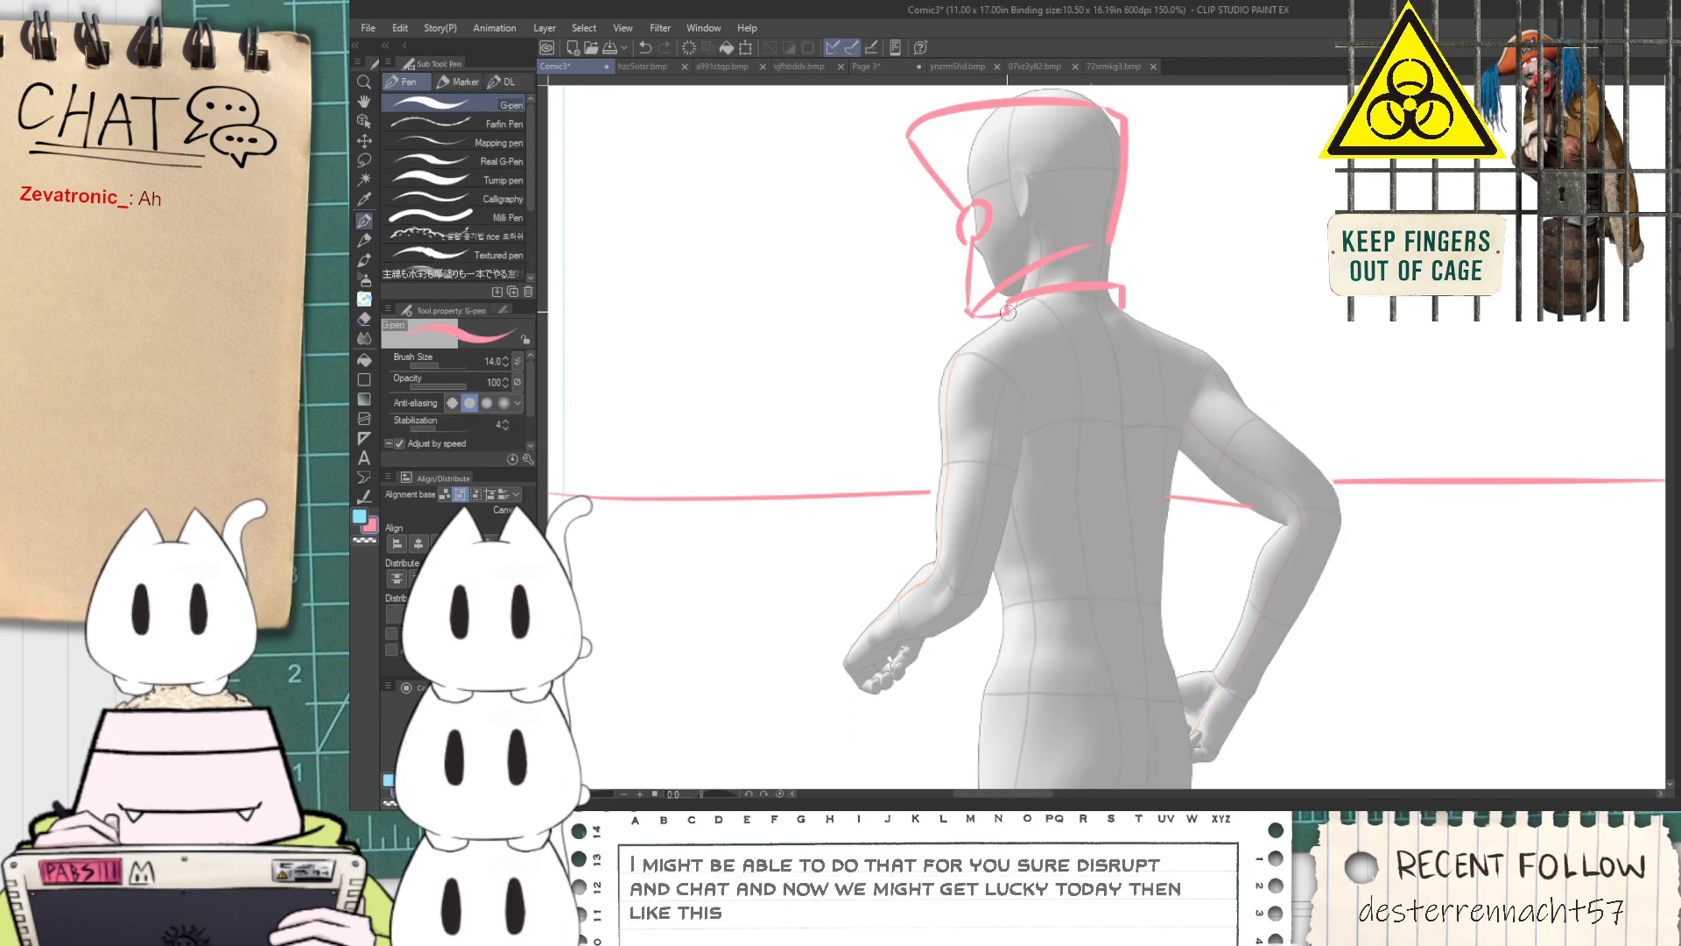
# Draw two long curves from the collar down the back for the back panel's sides, adding an inner parallel line
pyautogui.moveTo(1119, 292)
pyautogui.mouseDown()
pyautogui.moveTo(1140, 311)
pyautogui.moveTo(1161, 529)
pyautogui.mouseUp()
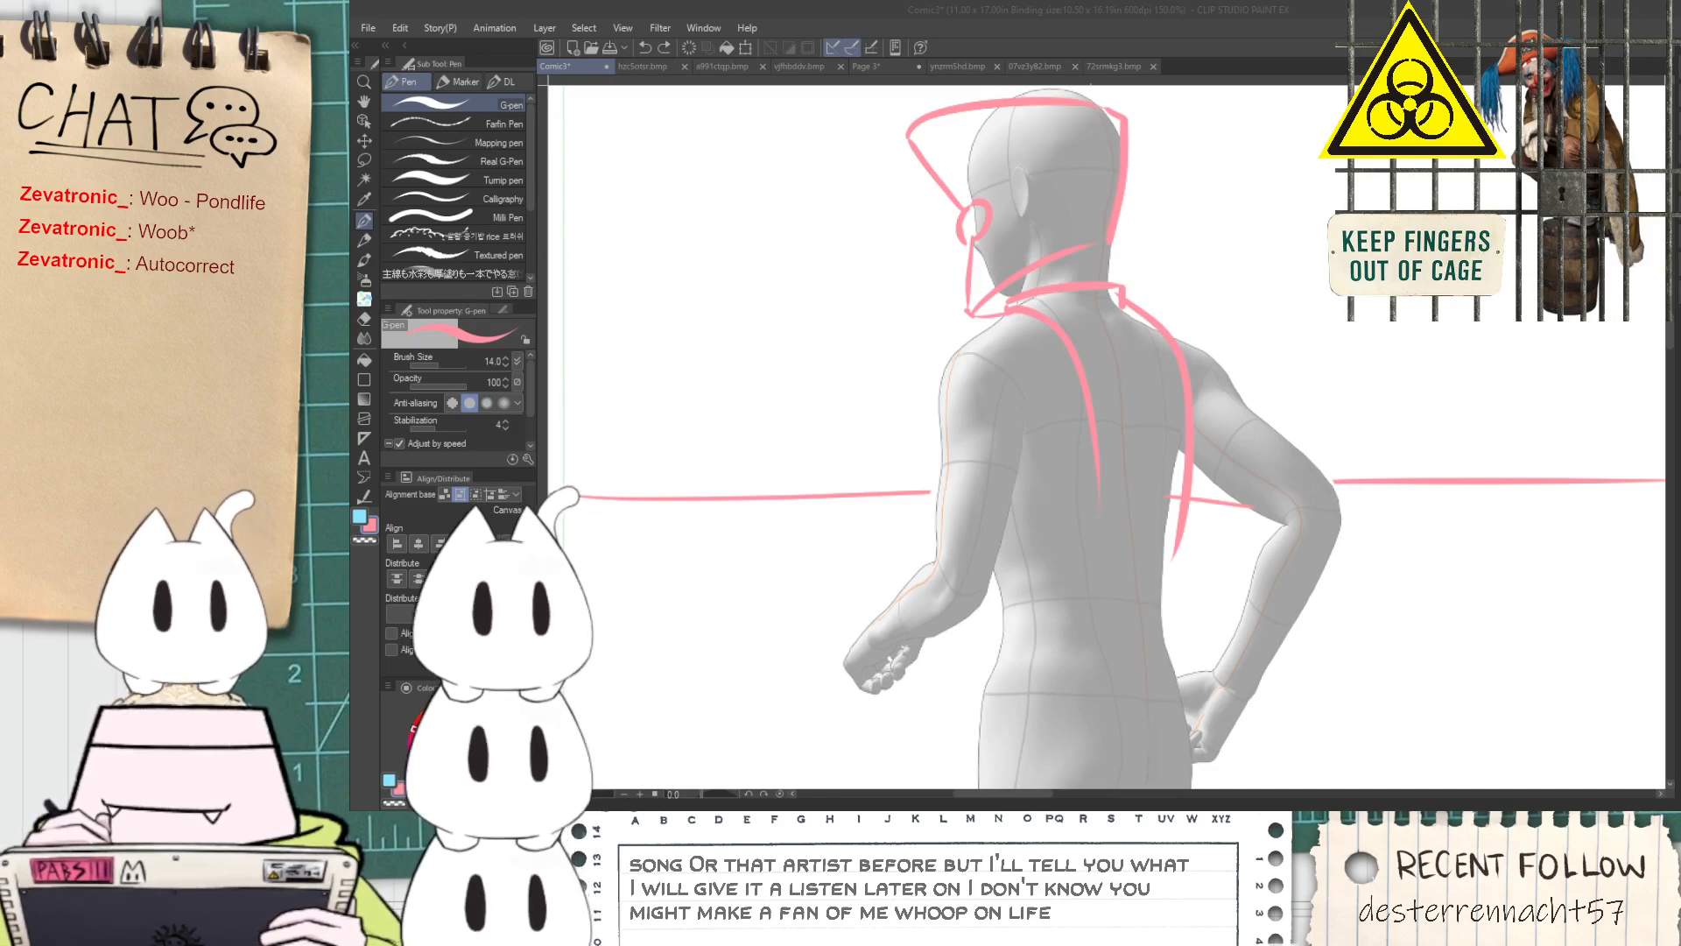
pyautogui.press('space')
pyautogui.scroll(-1, 1182, 236)
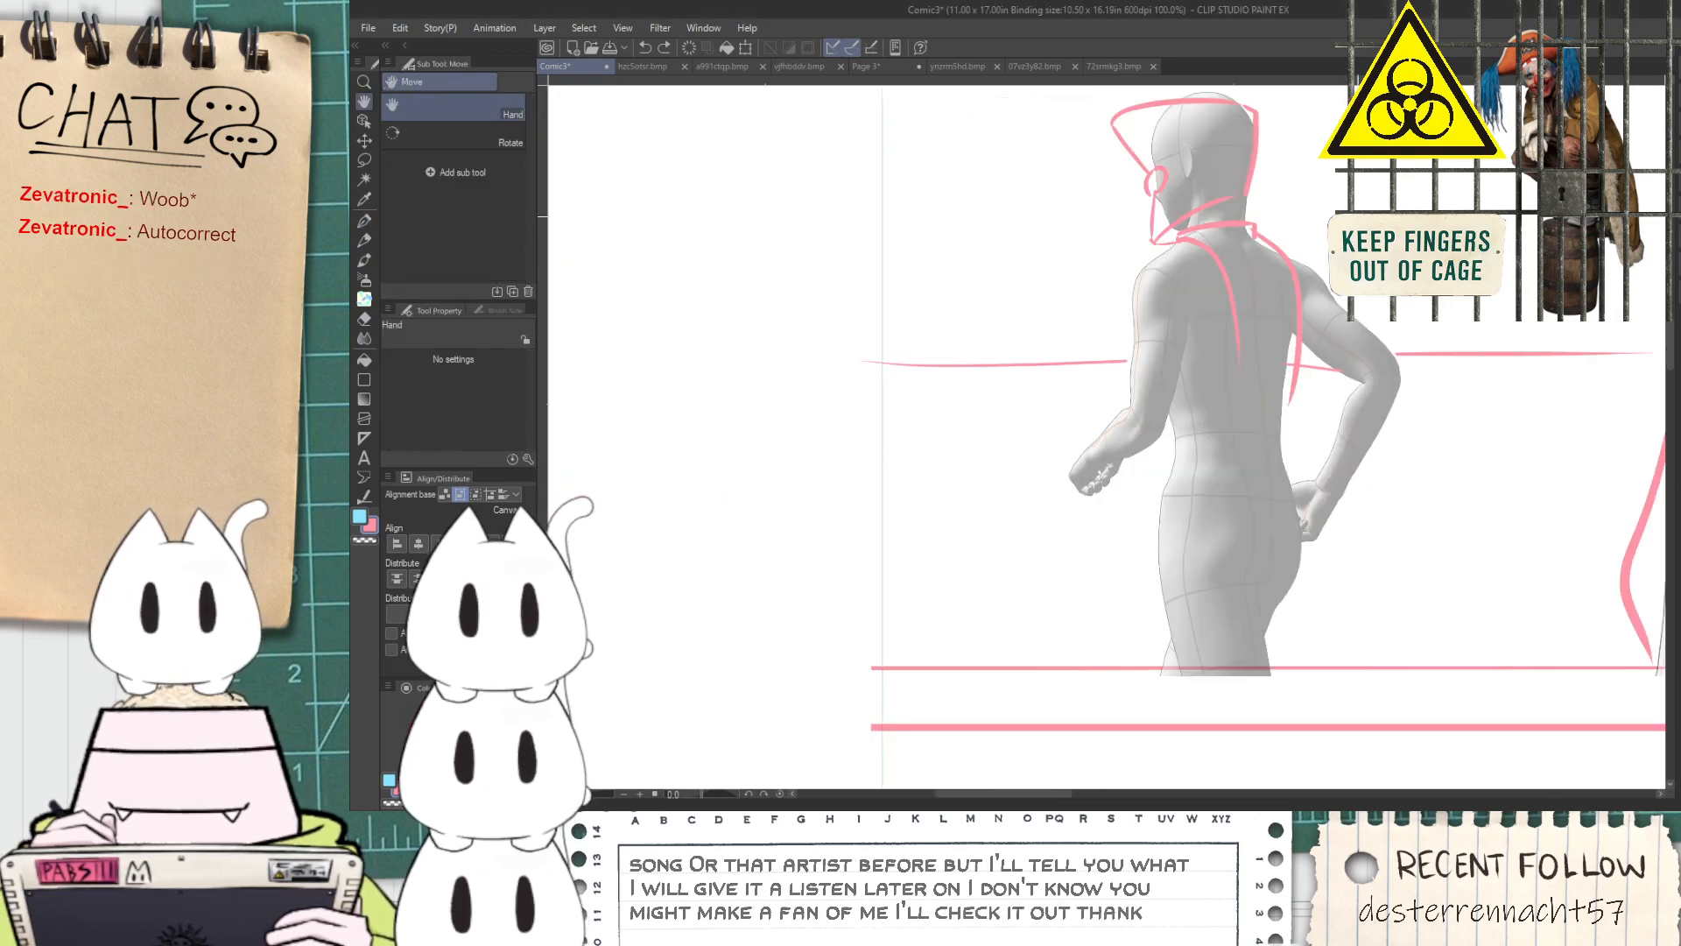
pyautogui.scroll(1, 1182, 237)
pyautogui.moveTo(1182, 237); pyautogui.dragTo(1030, 239)
pyautogui.scroll(1, 1027, 241)
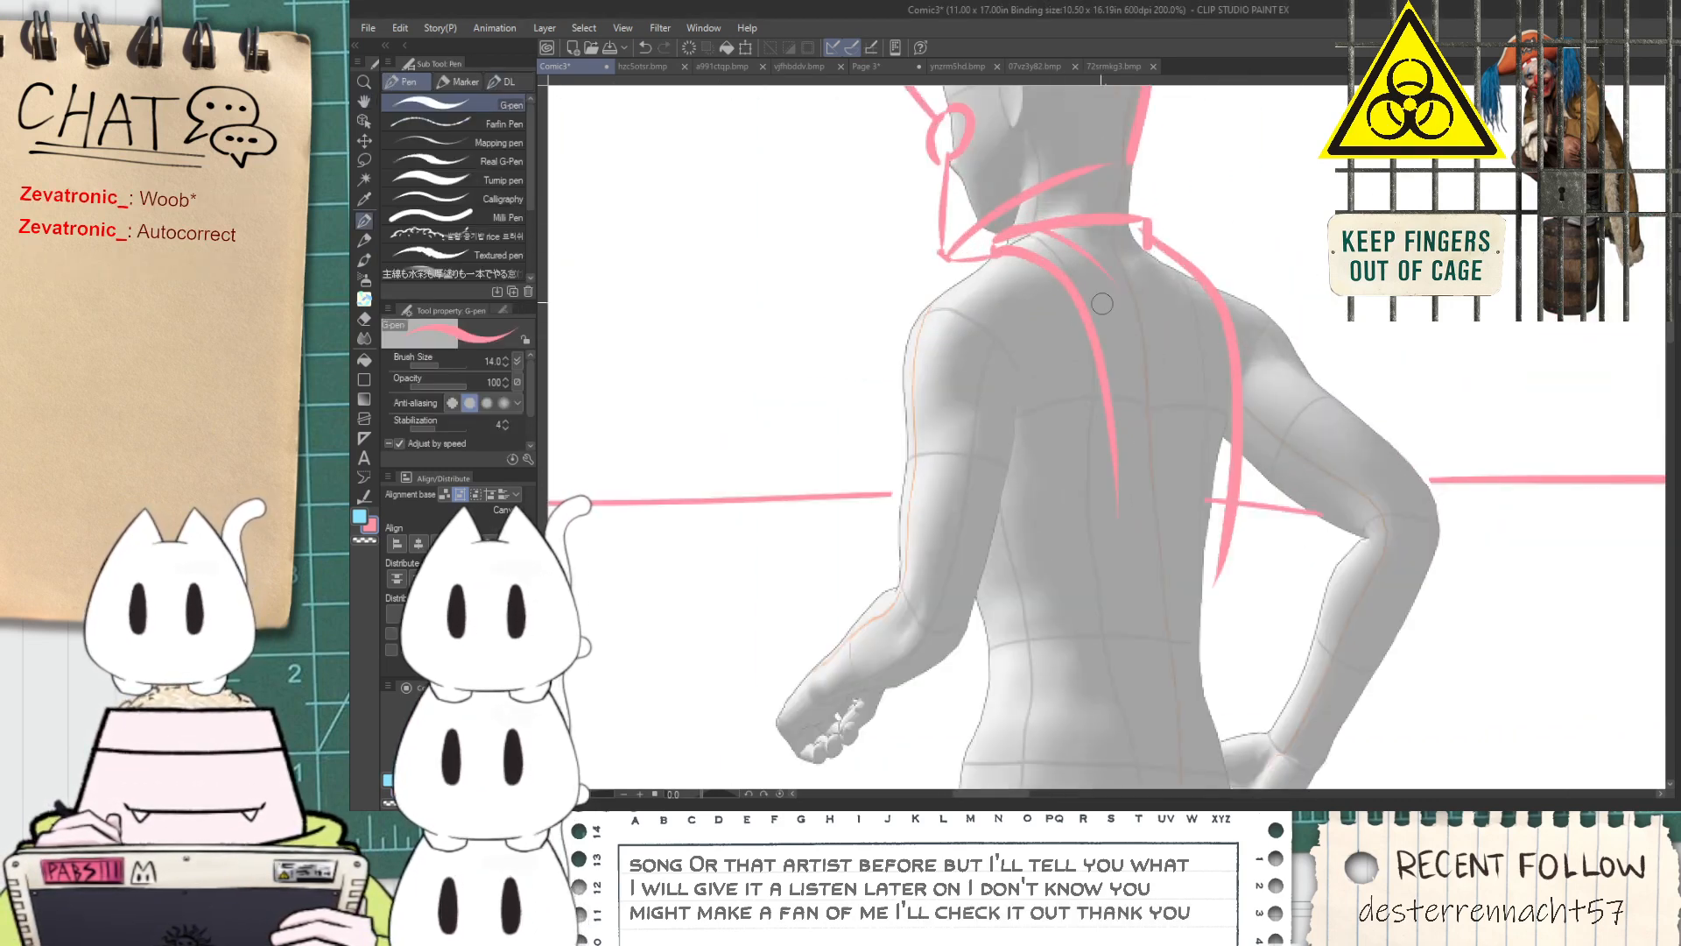
pyautogui.hotkey('ctrl', 'z')
pyautogui.hotkey('ctrl', 'z')
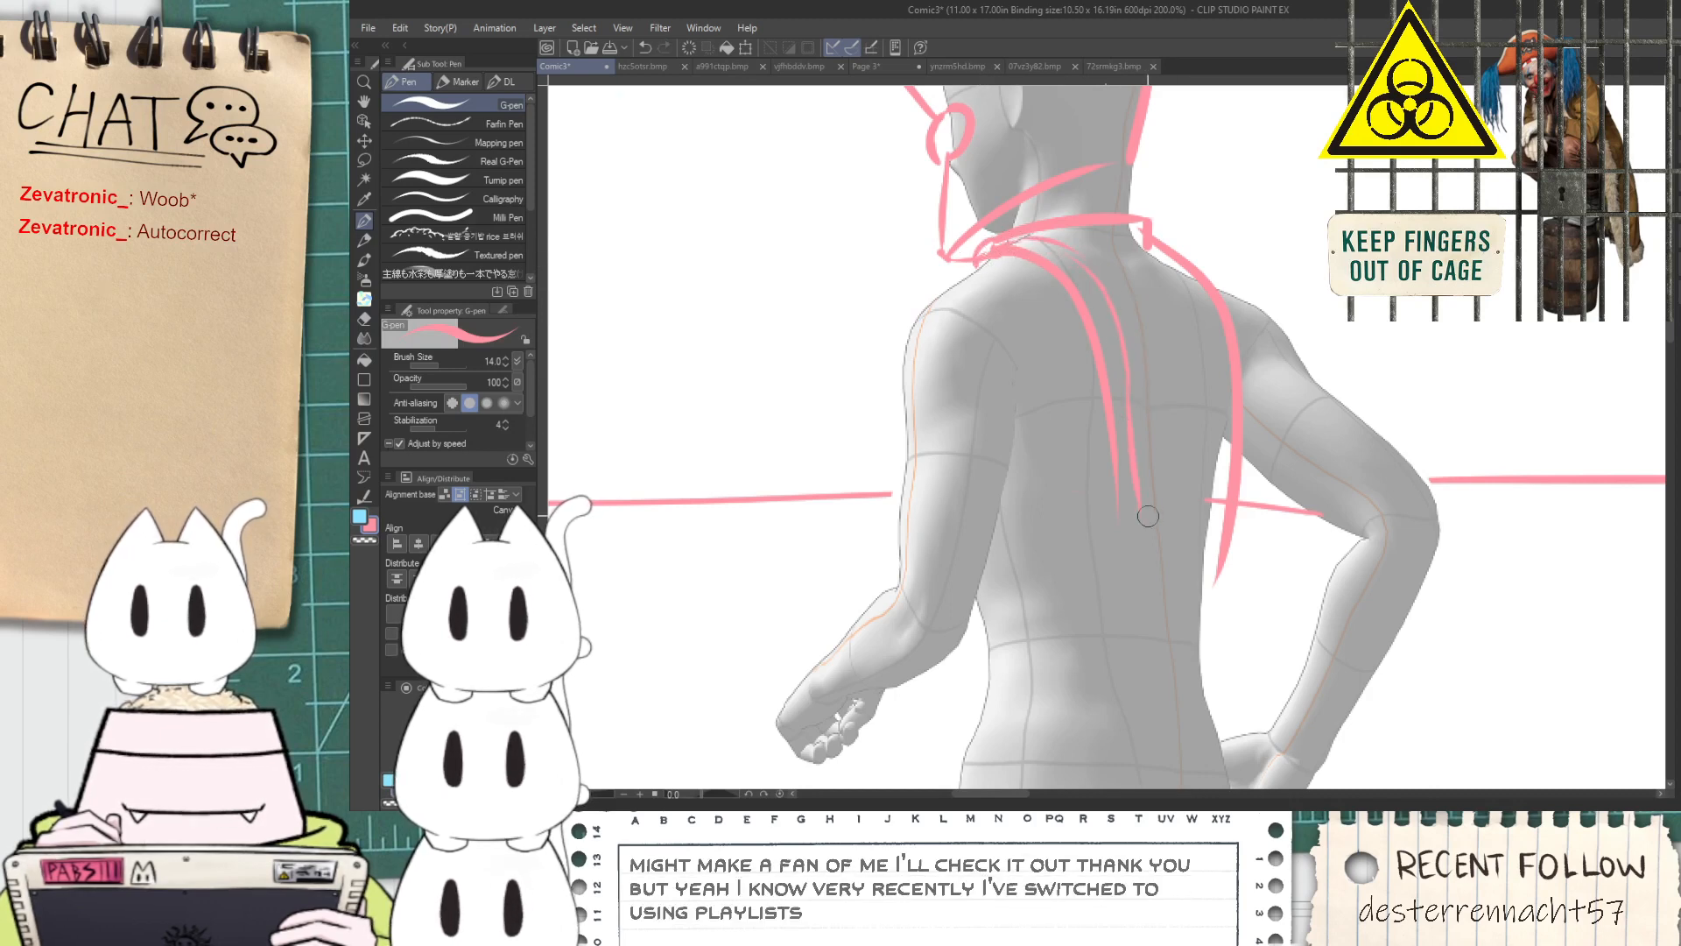
# Join the back panel's sides with a horizontal lower edge and erase the overshooting side line and stray horizon stroke
pyautogui.scroll(2, 1211, 514)
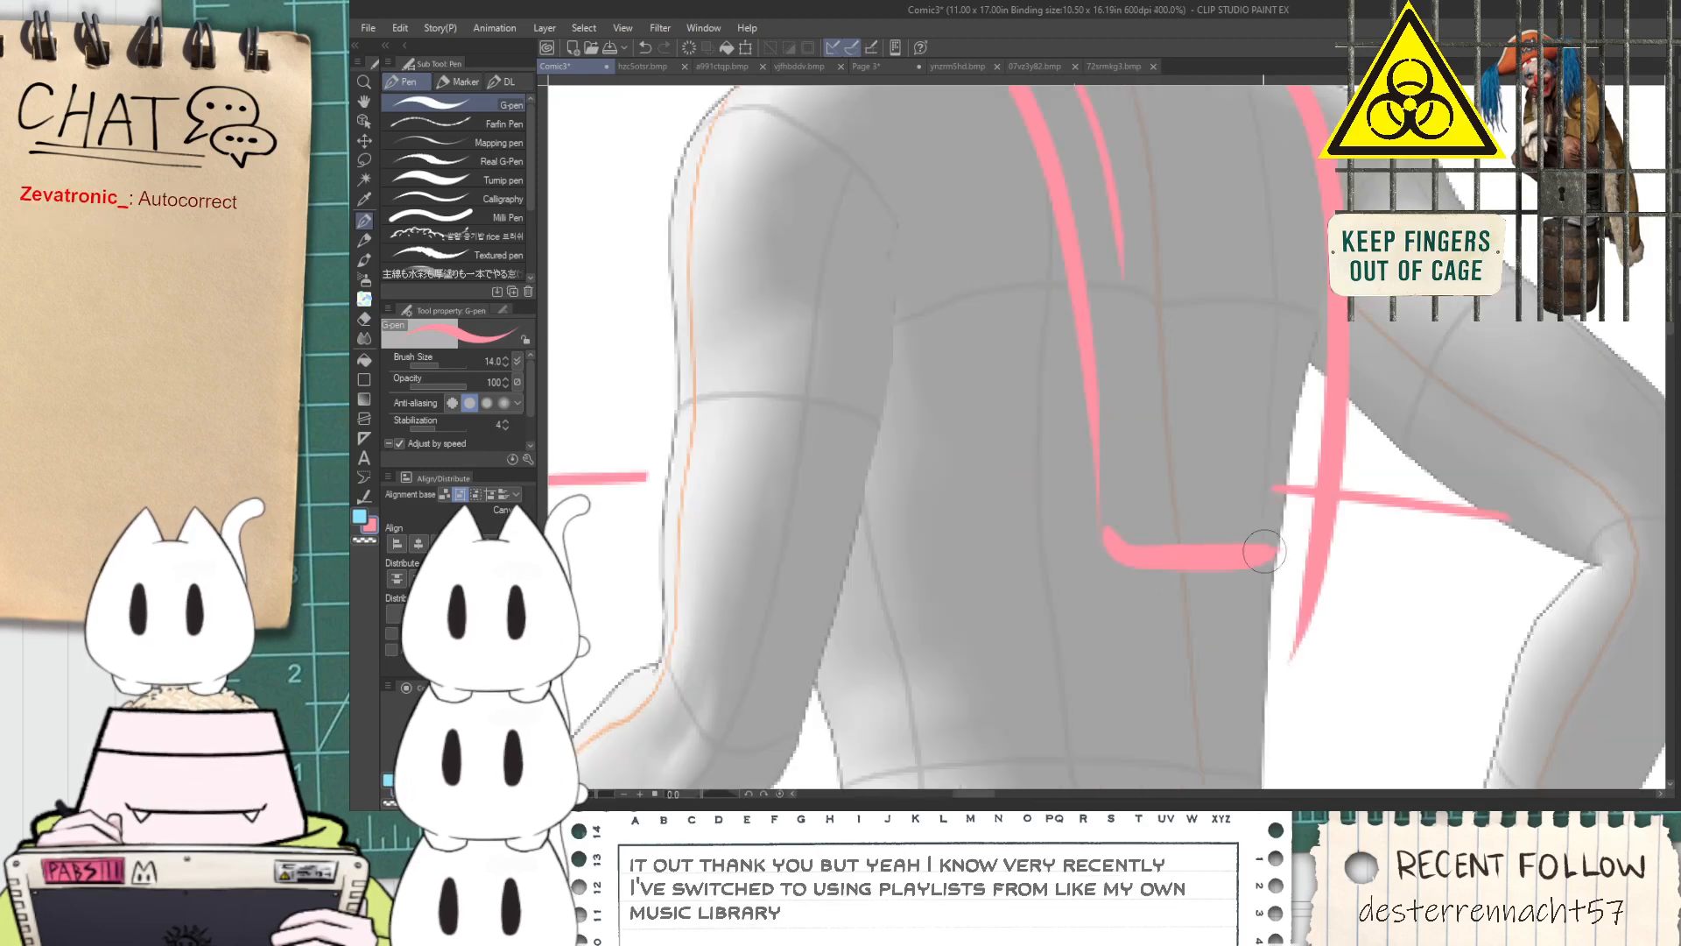
pyautogui.moveTo(1277, 555); pyautogui.dragTo(1318, 526)
pyautogui.press('e')
pyautogui.moveTo(1327, 596); pyautogui.dragTo(1311, 628)
pyautogui.moveTo(1301, 489); pyautogui.dragTo(1285, 481)
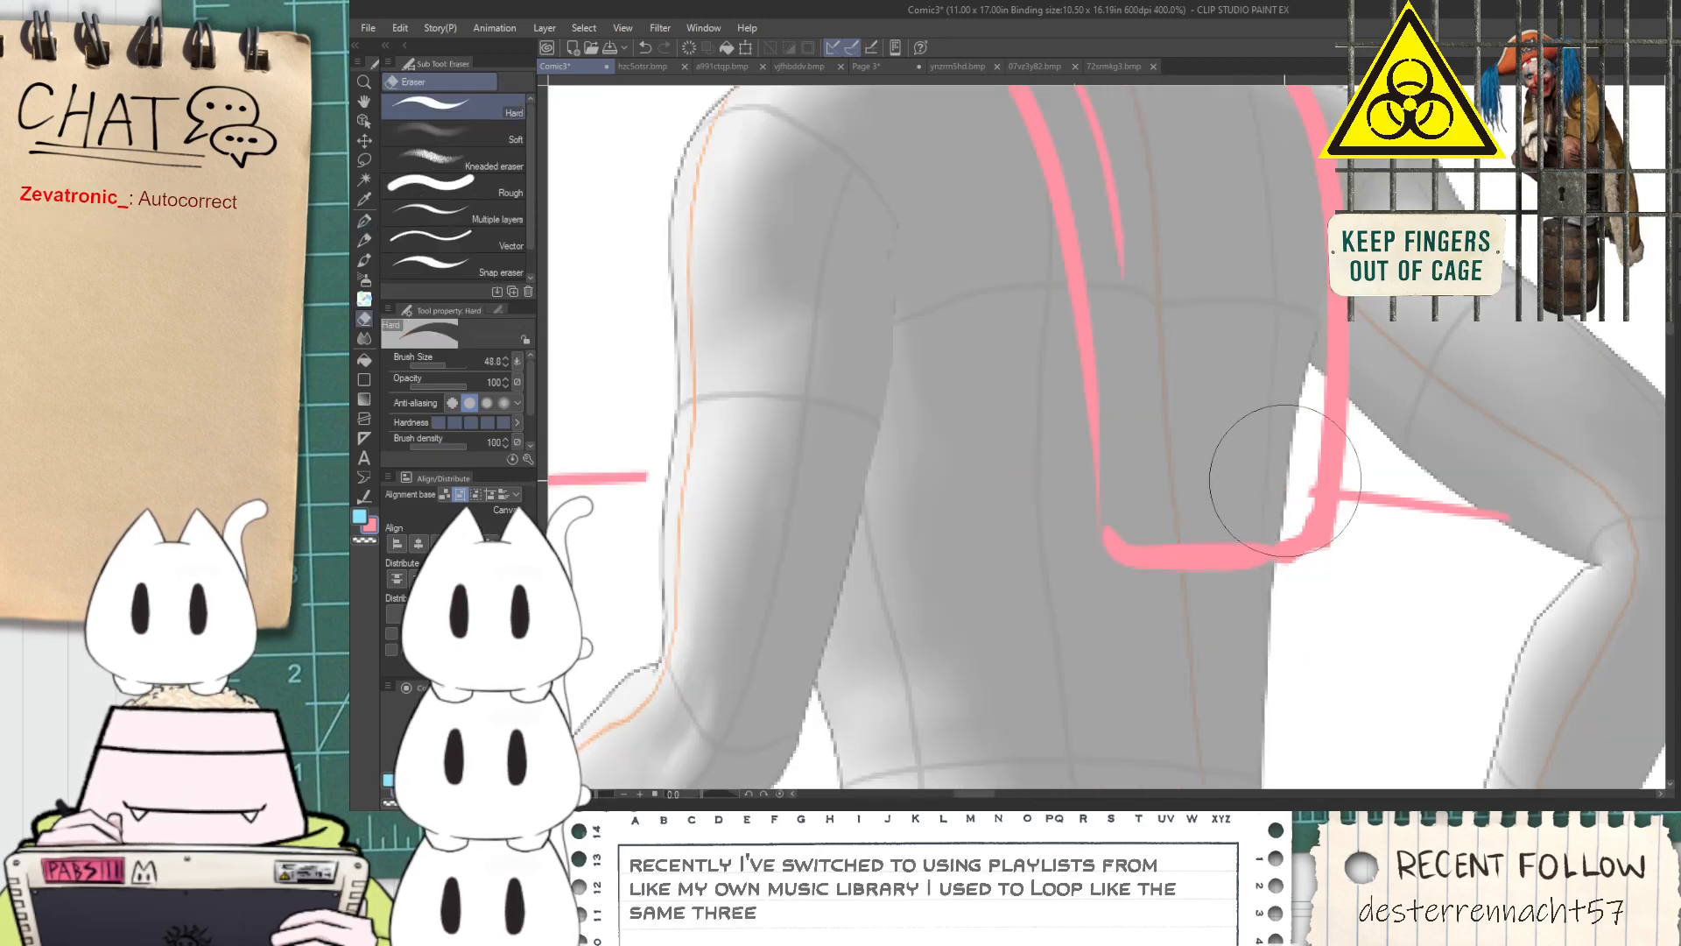
# Add inner border lines along the lower edge and far side of the back panel
pyautogui.press('p')
pyautogui.moveTo(1134, 287)
pyautogui.mouseDown()
pyautogui.moveTo(1142, 471)
pyautogui.moveTo(1300, 496)
pyautogui.moveTo(1261, 603)
pyautogui.mouseUp()
pyautogui.press('space')
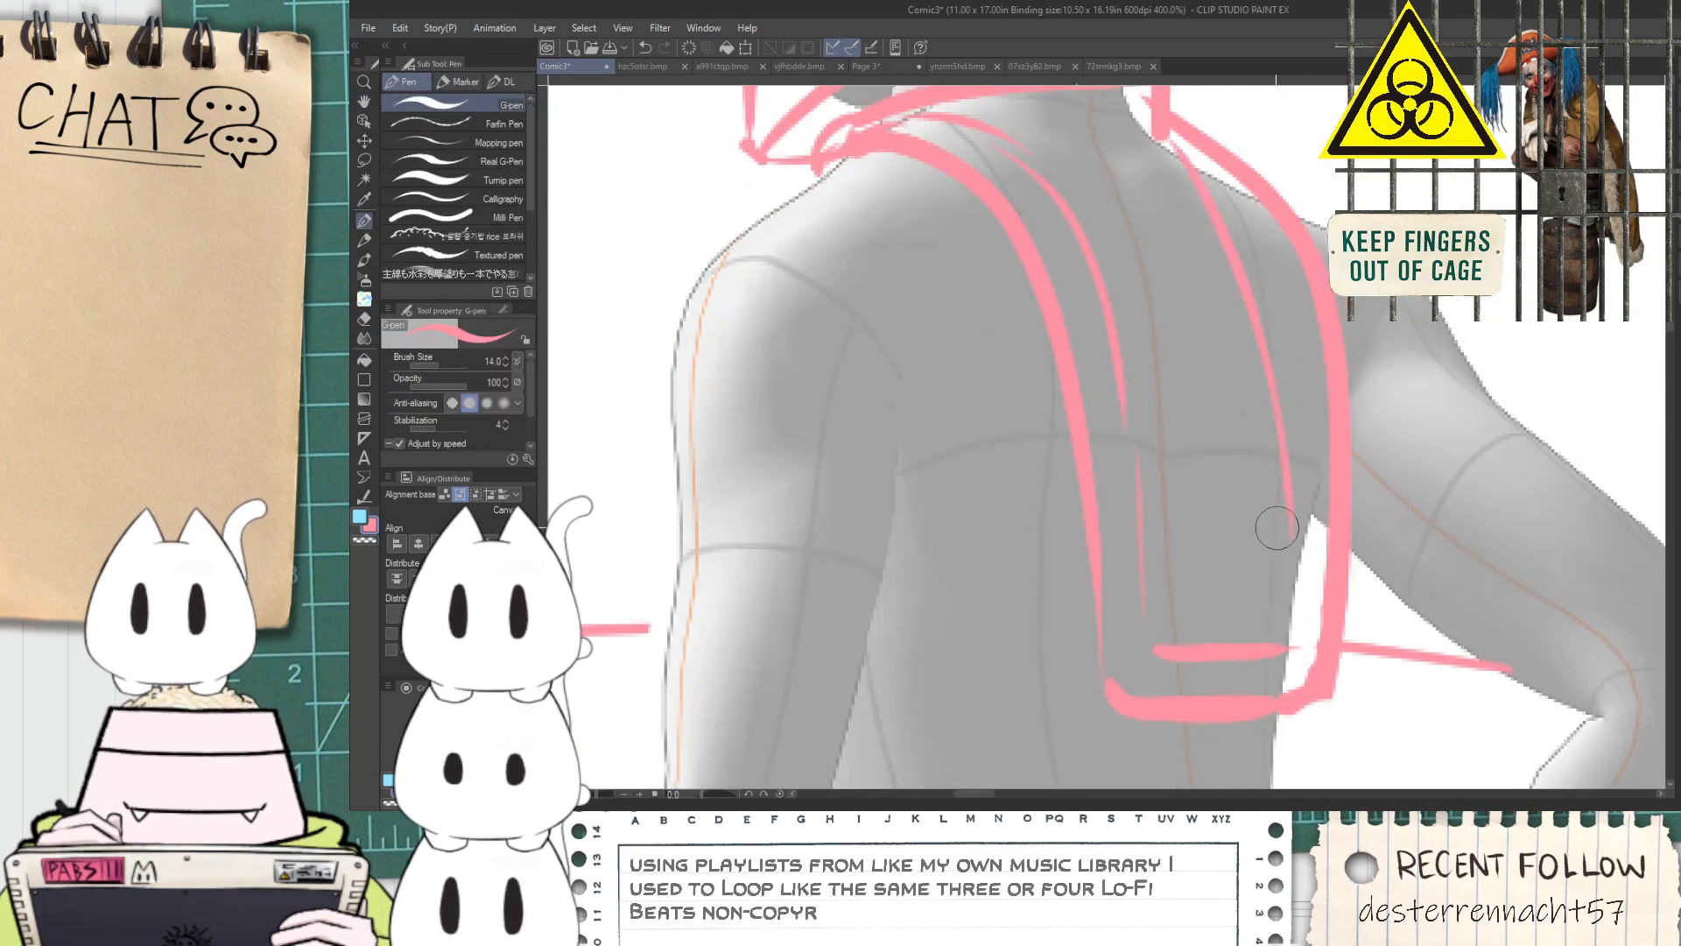
pyautogui.moveTo(1171, 138); pyautogui.dragTo(1256, 200)
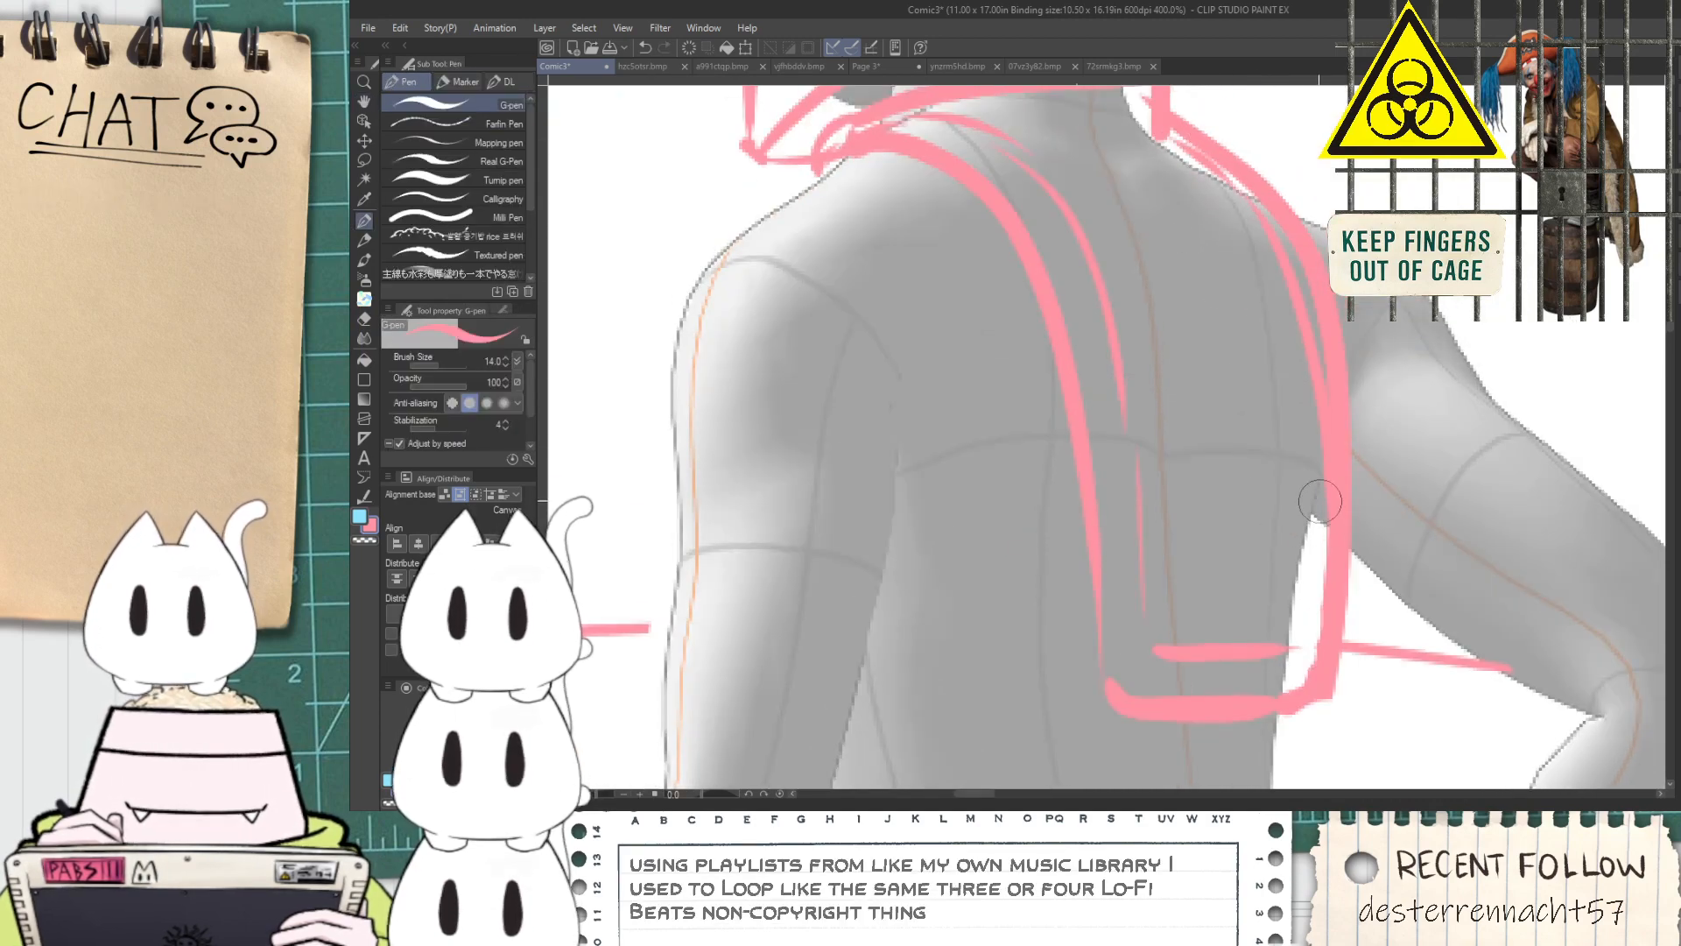
# Sketch the cuff and the sleeve's lower and upper edges on the small figure's raised forearm
pyautogui.scroll(-3, 1314, 506)
pyautogui.press('space')
pyautogui.moveTo(1250, 526); pyautogui.dragTo(1200, 331)
pyautogui.scroll(1, 988, 503)
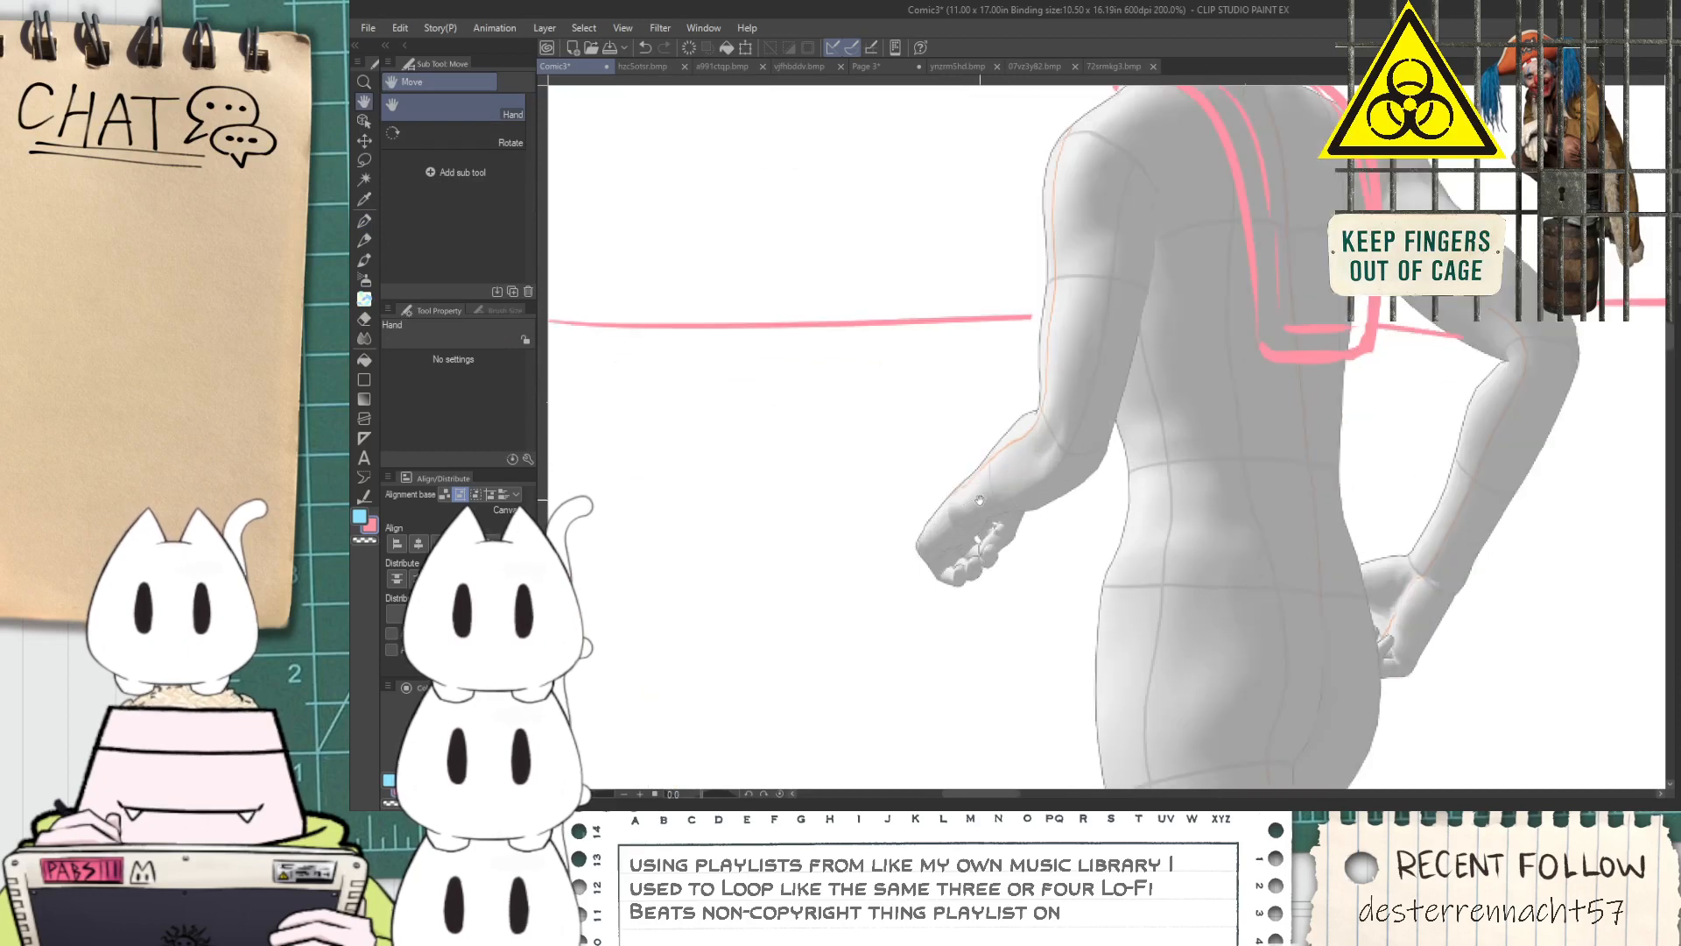
pyautogui.scroll(2, 953, 491)
pyautogui.moveTo(942, 490); pyautogui.dragTo(966, 553)
pyautogui.hotkey('ctrl', 'z')
pyautogui.moveTo(942, 482)
pyautogui.mouseDown()
pyautogui.moveTo(983, 573)
pyautogui.moveTo(1084, 531)
pyautogui.mouseUp()
pyautogui.hotkey('ctrl', 'z')
pyautogui.moveTo(962, 569); pyautogui.dragTo(1252, 473)
pyautogui.moveTo(941, 504)
pyautogui.mouseDown()
pyautogui.moveTo(1107, 322)
pyautogui.moveTo(978, 642)
pyautogui.moveTo(994, 367)
pyautogui.mouseUp()
# Draw the sleeve's outer edge from the elbow up to a pointed shoulder and connect it to the collar
pyautogui.scroll(-2, 1111, 319)
pyautogui.press('space')
pyautogui.scroll(2, 978, 642)
pyautogui.scroll(-2, 977, 642)
pyautogui.hotkey('ctrl', 'z')
pyautogui.moveTo(983, 662); pyautogui.dragTo(995, 429)
pyautogui.hotkey('ctrl', 'z')
pyautogui.moveTo(993, 537)
pyautogui.mouseDown()
pyautogui.moveTo(966, 387)
pyautogui.moveTo(1065, 323)
pyautogui.mouseUp()
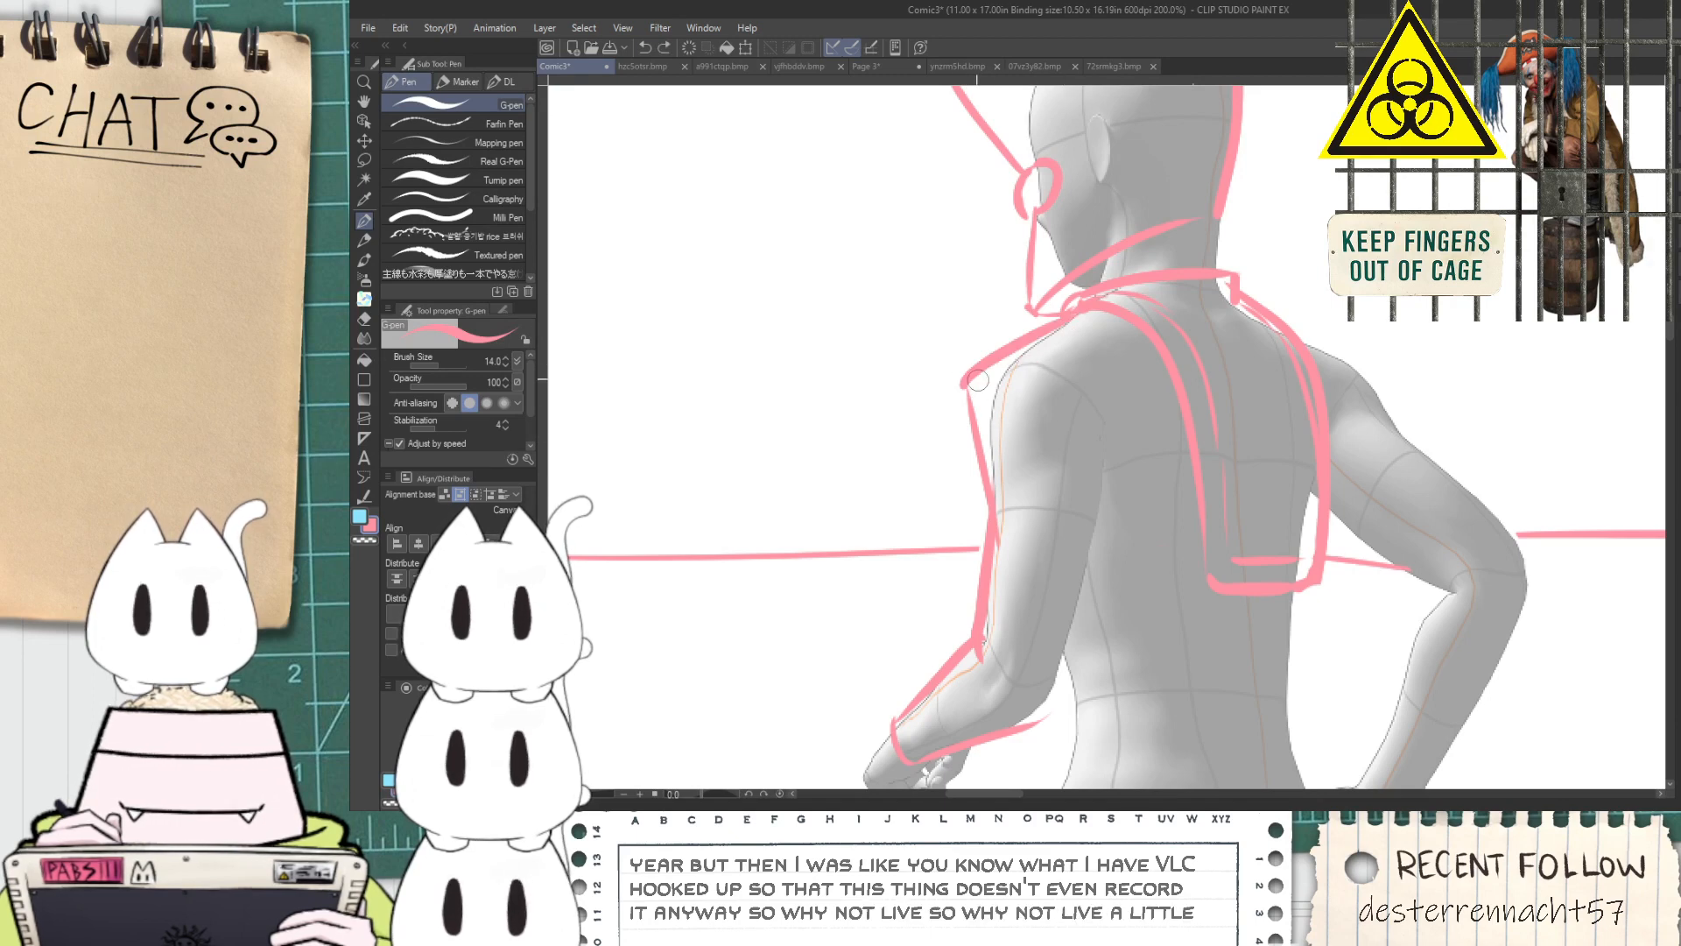
# Sketch the shoulder seam and the sleeve's inner edge from the armpit down to the elbow
pyautogui.press('space')
pyautogui.moveTo(1049, 716)
pyautogui.mouseDown()
pyautogui.moveTo(1112, 464)
pyautogui.moveTo(1037, 403)
pyautogui.mouseUp()
pyautogui.press('space')
# Draw the belt's lower edge as a nearly horizontal line across the small figure's hips, redoing it until it fits
pyautogui.moveTo(967, 606); pyautogui.dragTo(1275, 581)
pyautogui.hotkey('ctrl', 'z')
pyautogui.moveTo(965, 624)
pyautogui.mouseDown()
pyautogui.moveTo(1317, 614)
pyautogui.moveTo(1030, 611)
pyautogui.moveTo(1296, 586)
pyautogui.mouseUp()
pyautogui.hotkey('ctrl', 'z')
pyautogui.hotkey('ctrl', 'z')
pyautogui.moveTo(937, 627); pyautogui.dragTo(1243, 595)
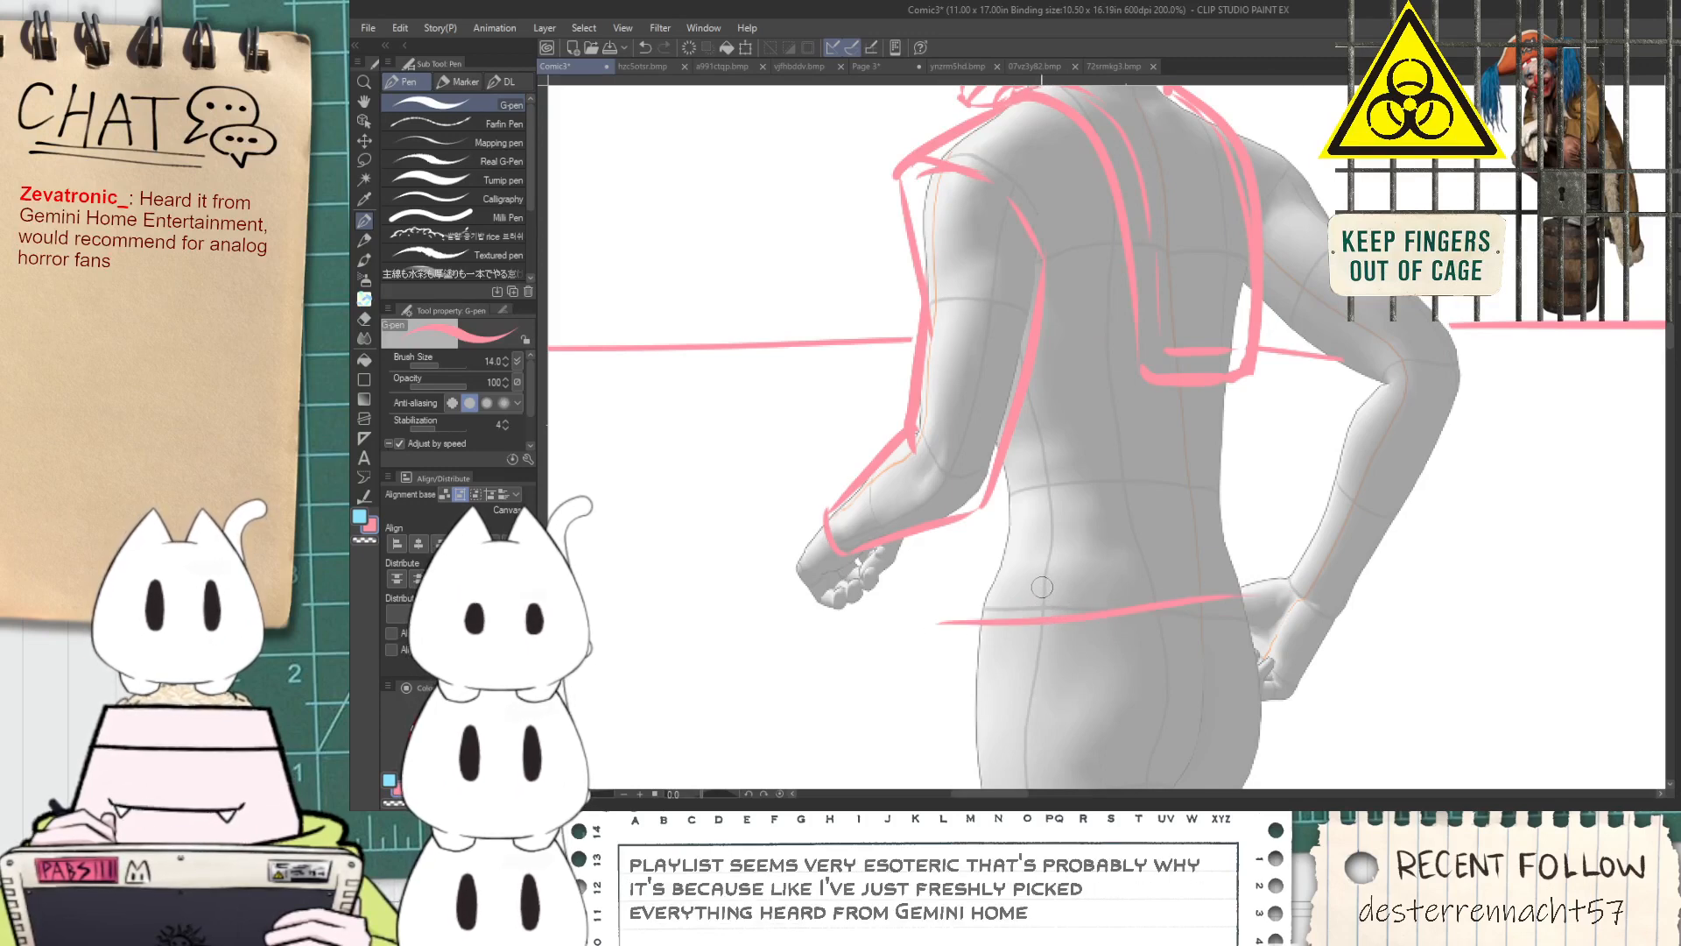
pyautogui.press('space')
pyautogui.moveTo(1055, 560); pyautogui.dragTo(955, 508)
pyautogui.hotkey('ctrl', 'z')
pyautogui.moveTo(869, 576); pyautogui.dragTo(1261, 556)
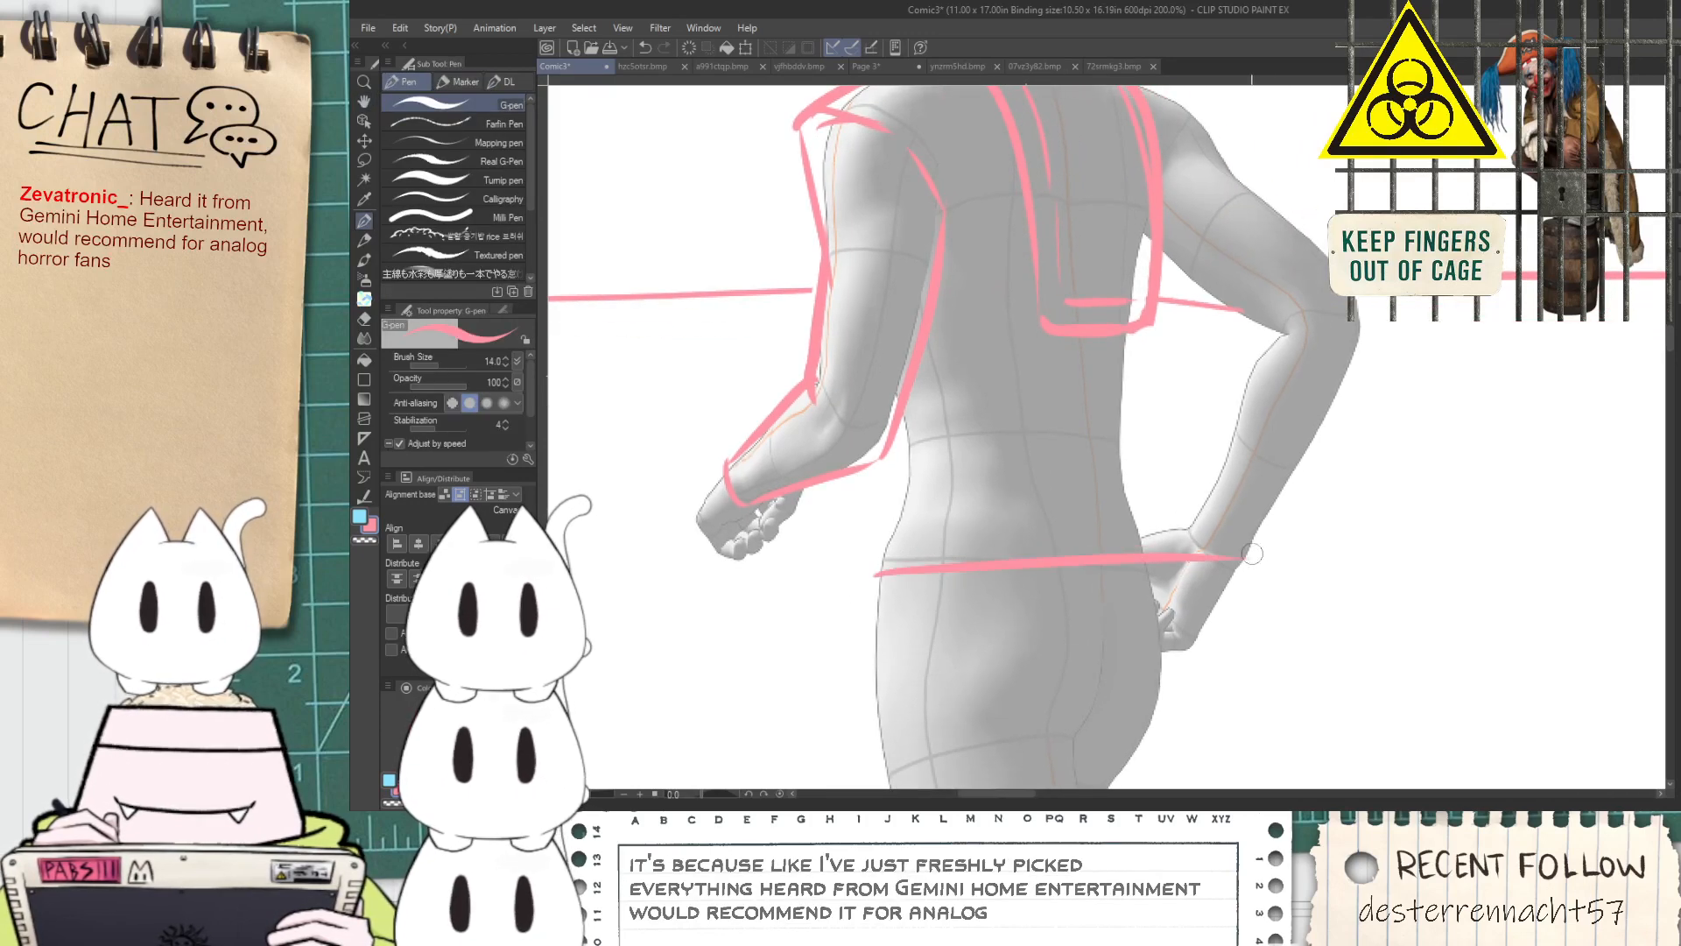
# Outline the belt's stepped front end, upper edge and far end, erasing the lines' overshoot past the hip
pyautogui.scroll(2, 889, 560)
pyautogui.moveTo(843, 607)
pyautogui.mouseDown()
pyautogui.moveTo(810, 480)
pyautogui.moveTo(833, 458)
pyautogui.moveTo(963, 416)
pyautogui.moveTo(1324, 388)
pyautogui.mouseUp()
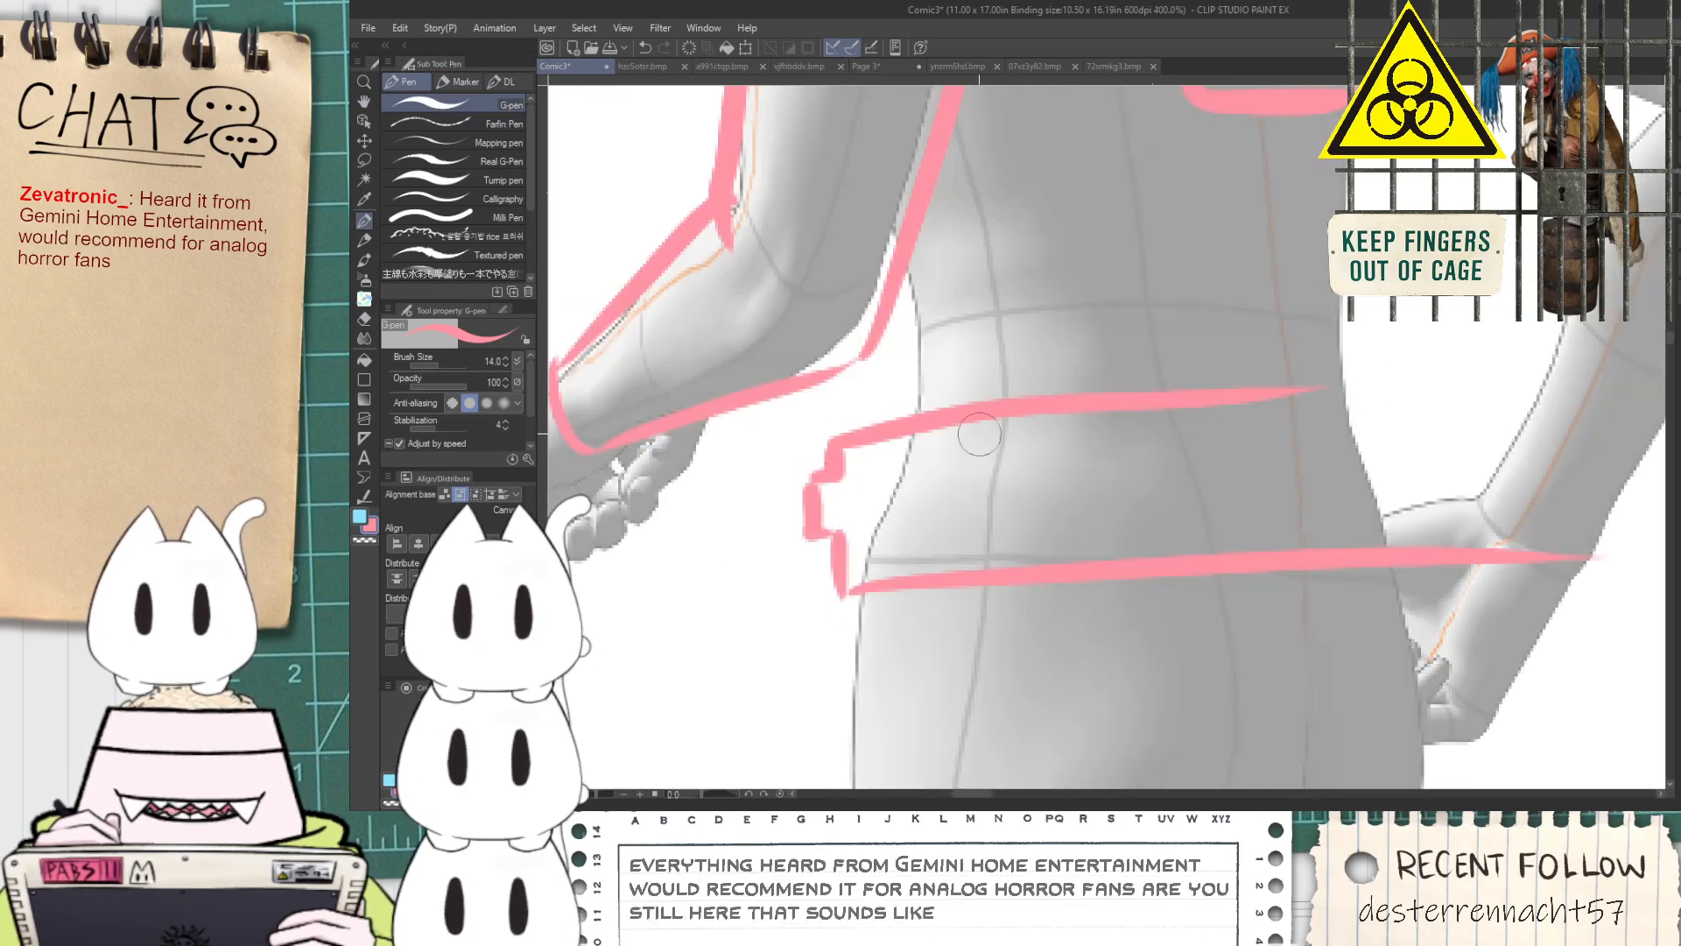
pyautogui.moveTo(858, 437); pyautogui.dragTo(1450, 378)
pyautogui.hotkey('ctrl', 'z')
pyautogui.moveTo(882, 427)
pyautogui.mouseDown()
pyautogui.moveTo(1496, 423)
pyautogui.moveTo(1437, 451)
pyautogui.moveTo(1413, 570)
pyautogui.moveTo(1485, 593)
pyautogui.moveTo(1589, 586)
pyautogui.mouseUp()
pyautogui.press('e')
pyautogui.moveTo(1499, 397); pyautogui.dragTo(1464, 407)
pyautogui.moveTo(915, 403)
pyautogui.mouseDown()
pyautogui.moveTo(1169, 376)
pyautogui.moveTo(1331, 393)
pyautogui.mouseUp()
# Draw two lengthwise lines inside the belt for its raised middle strip
pyautogui.press('p')
pyautogui.moveTo(801, 540); pyautogui.dragTo(1380, 524)
pyautogui.moveTo(829, 478)
pyautogui.mouseDown()
pyautogui.moveTo(1232, 444)
pyautogui.moveTo(1353, 444)
pyautogui.moveTo(921, 468)
pyautogui.moveTo(1402, 484)
pyautogui.mouseUp()
pyautogui.hotkey('ctrl', 'z')
# Draw two short vertical lines joining the sleeve's elbow to the belt's upper edge at the front of the waist
pyautogui.scroll(-2, 1250, 539)
pyautogui.press('space')
pyautogui.moveTo(1251, 573); pyautogui.dragTo(1179, 561)
pyautogui.moveTo(1166, 431); pyautogui.dragTo(1179, 527)
pyautogui.scroll(2, 992, 548)
pyautogui.moveTo(983, 523); pyautogui.dragTo(987, 581)
pyautogui.hotkey('ctrl', 'z')
pyautogui.press('e')
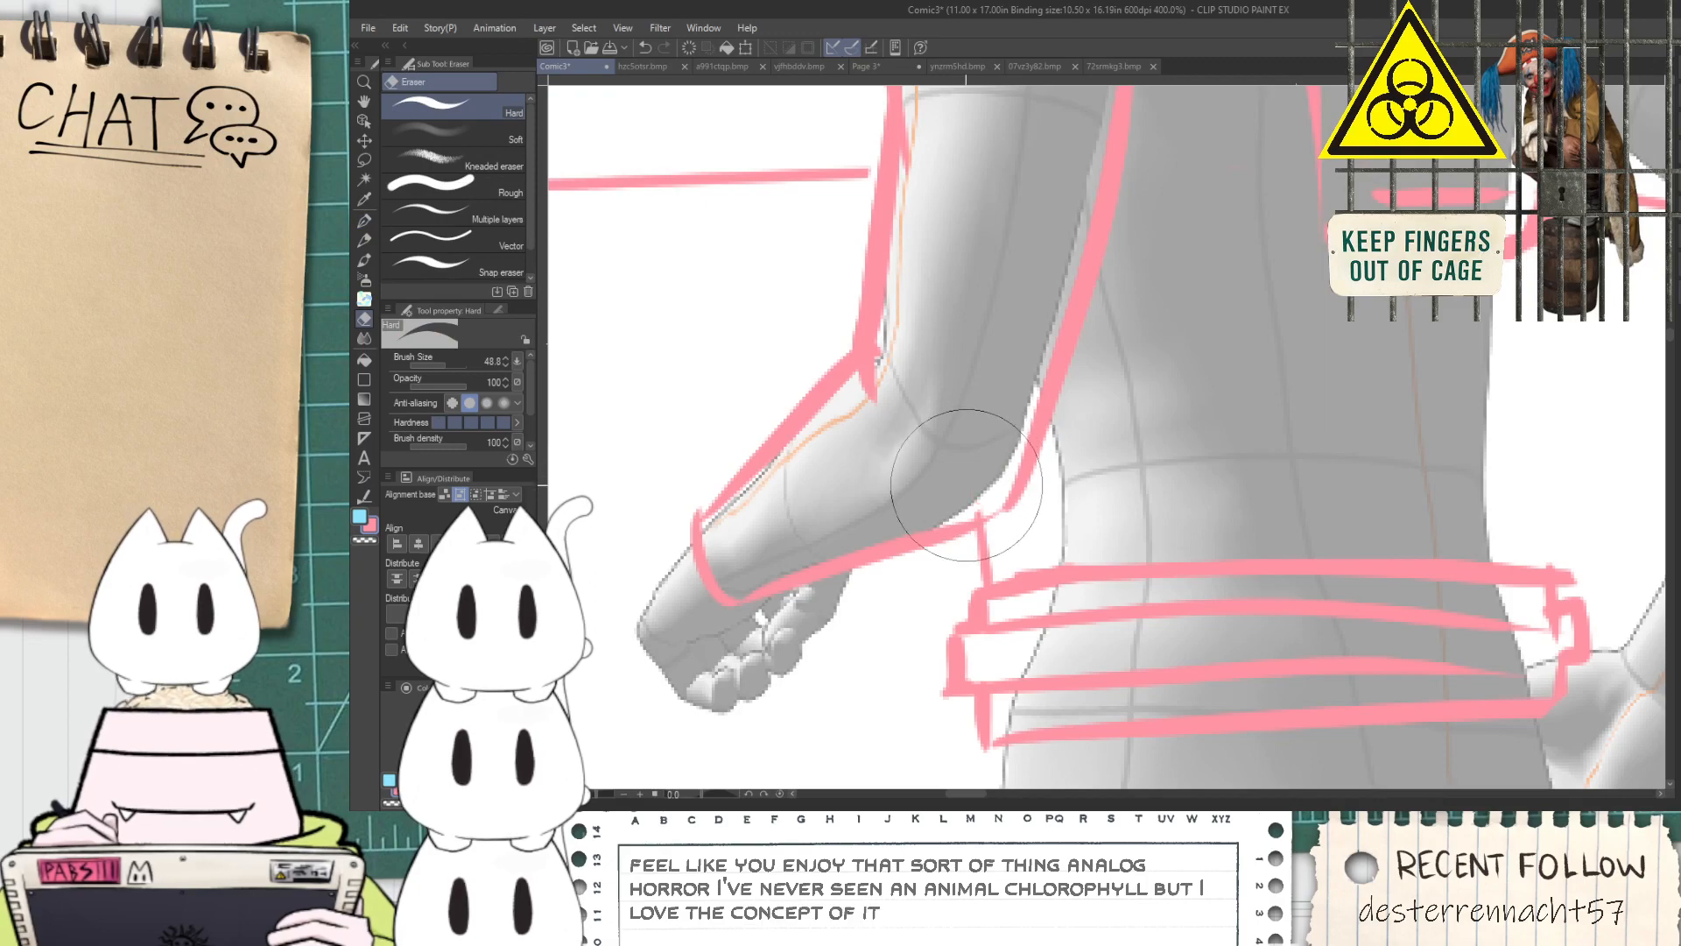
pyautogui.press('p')
pyautogui.moveTo(1016, 473); pyautogui.dragTo(1021, 575)
pyautogui.hotkey('ctrl', 'z')
pyautogui.moveTo(1028, 466); pyautogui.dragTo(1037, 585)
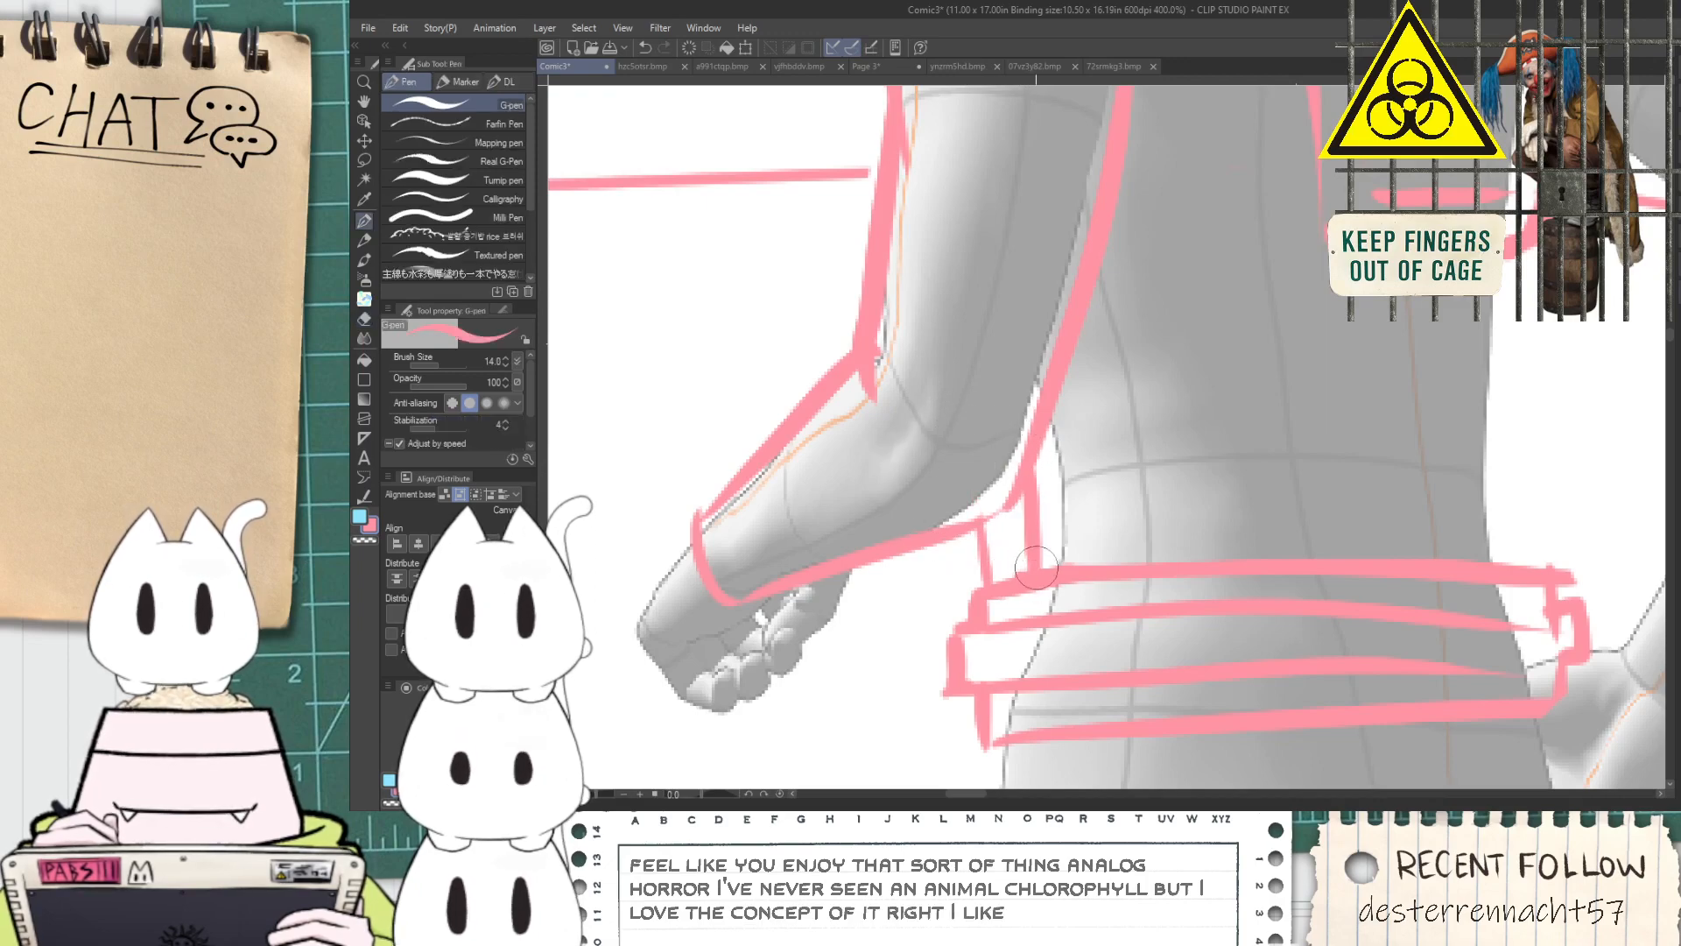
# Draw the small figure's back edge from the back plate's lower corner to the belt and add converging fold lines at the waist
pyautogui.scroll(-2, 1089, 578)
pyautogui.moveTo(1320, 445)
pyautogui.mouseDown()
pyautogui.moveTo(1194, 450)
pyautogui.moveTo(1181, 609)
pyautogui.mouseUp()
pyautogui.scroll(2, 1193, 448)
pyautogui.hotkey('ctrl', 'z')
pyautogui.moveTo(1169, 393)
pyautogui.mouseDown()
pyautogui.moveTo(1127, 605)
pyautogui.moveTo(1180, 675)
pyautogui.mouseUp()
pyautogui.hotkey('ctrl', 'z')
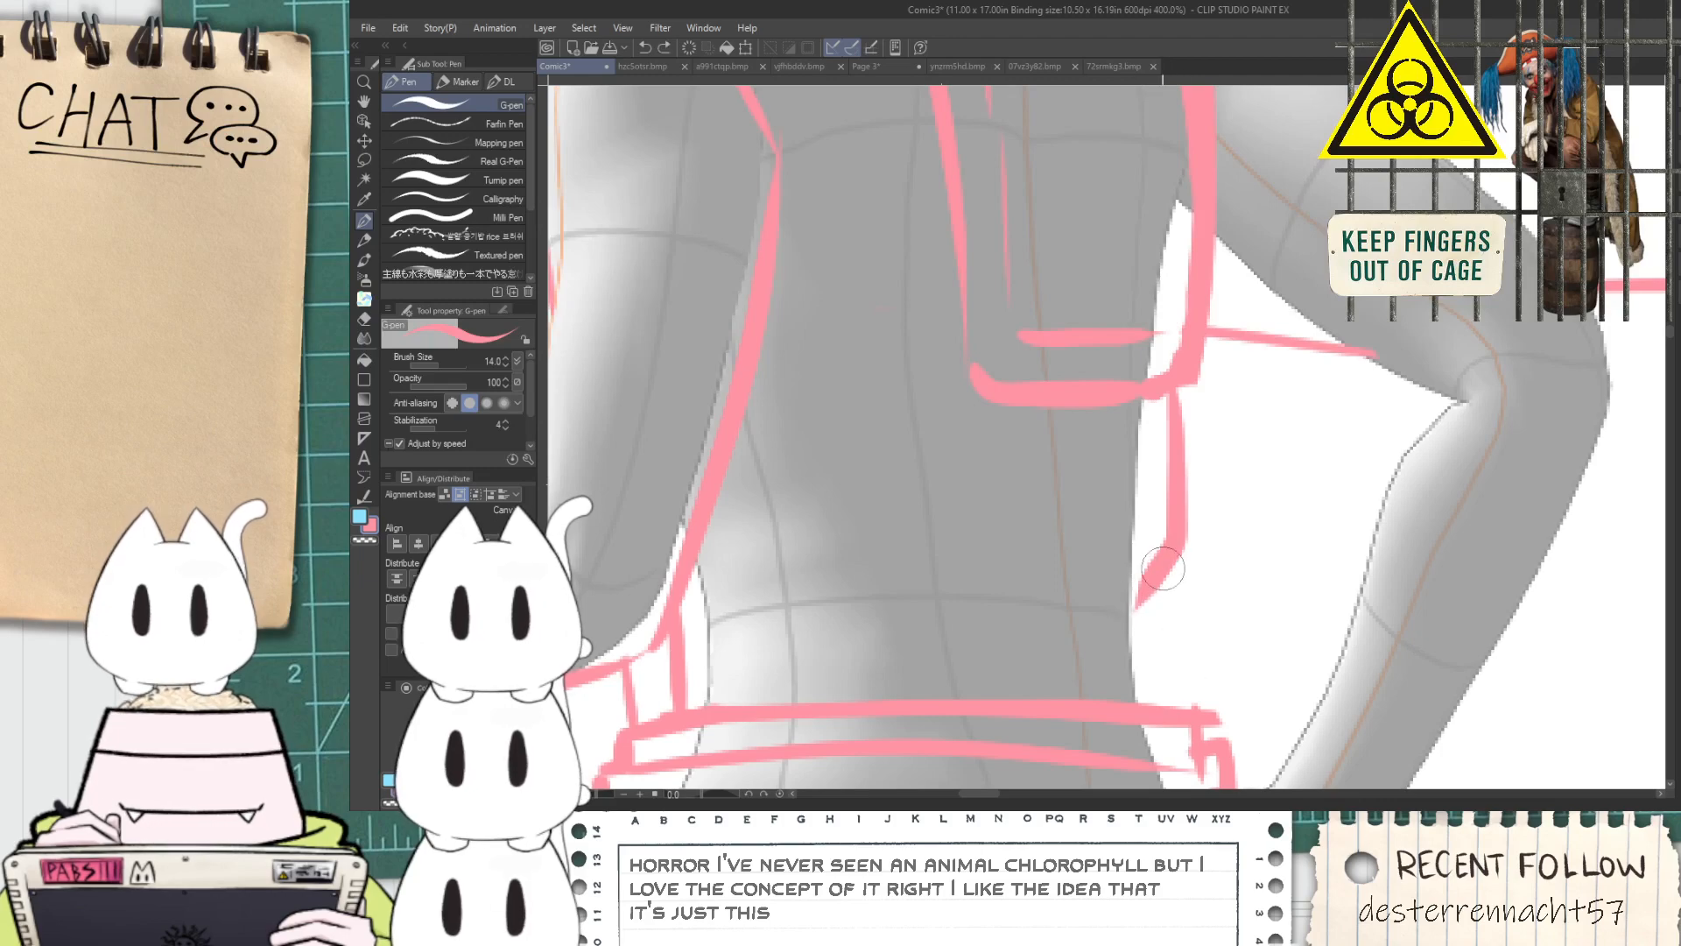
pyautogui.moveTo(1161, 571); pyautogui.dragTo(1177, 698)
pyautogui.moveTo(1047, 628); pyautogui.dragTo(1125, 577)
# Erase the stray line overlapping the small figure's near shoulder just below the helmet's chin
pyautogui.scroll(-4, 1151, 563)
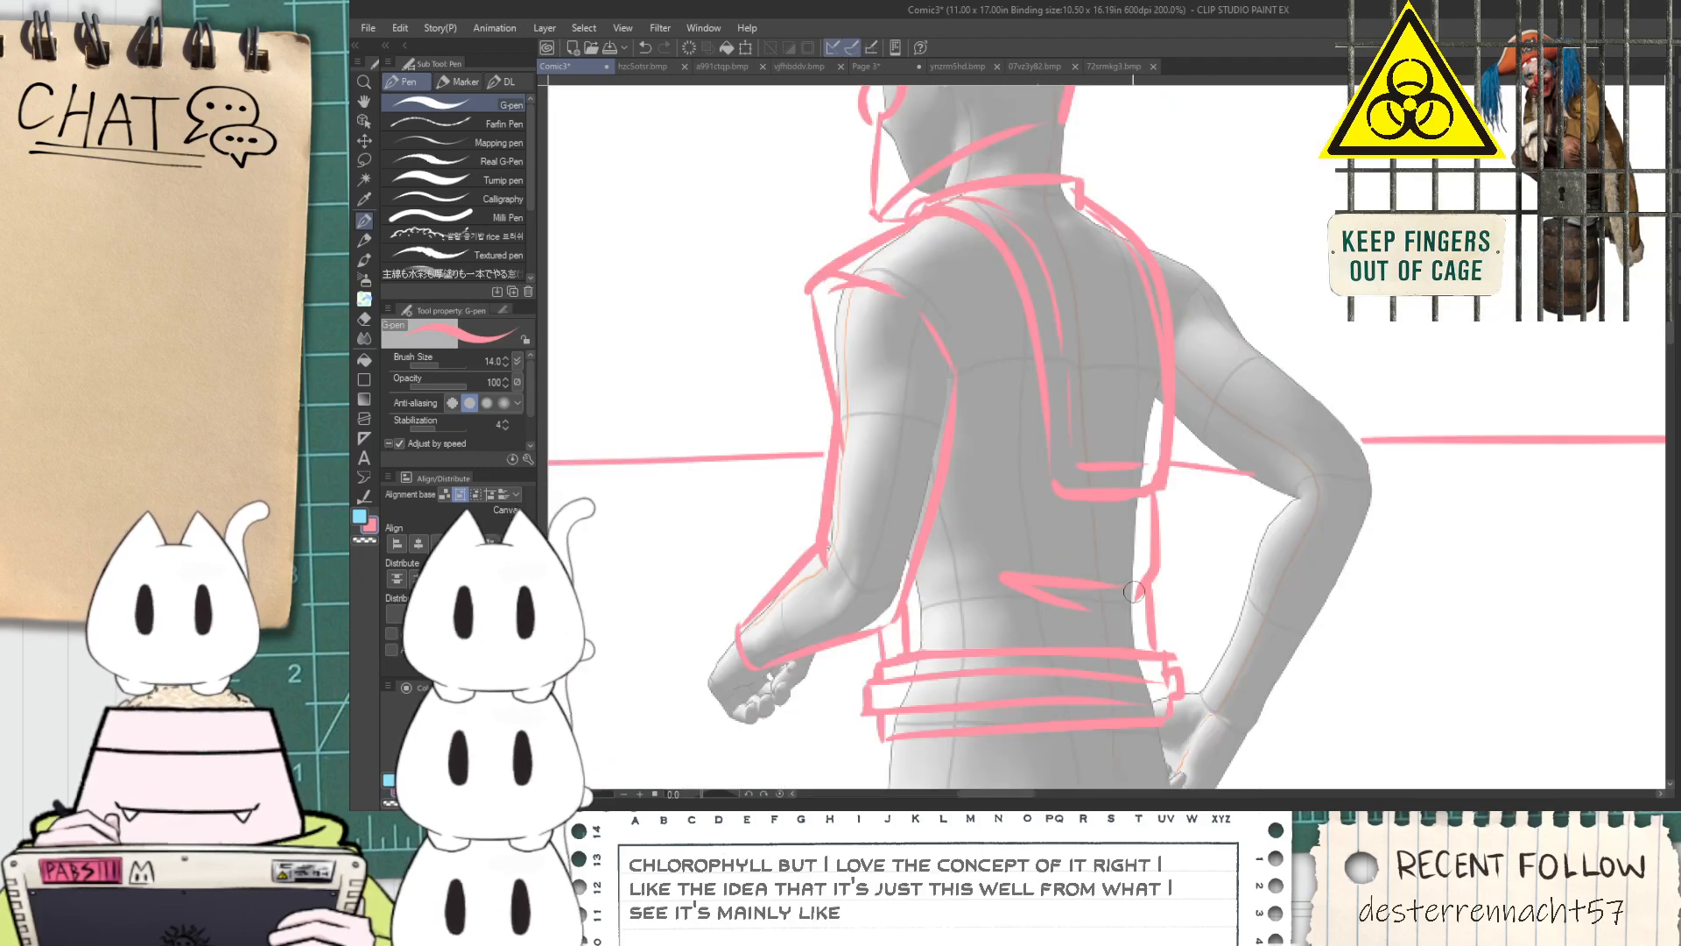
pyautogui.press('space')
pyautogui.scroll(5, 1057, 404)
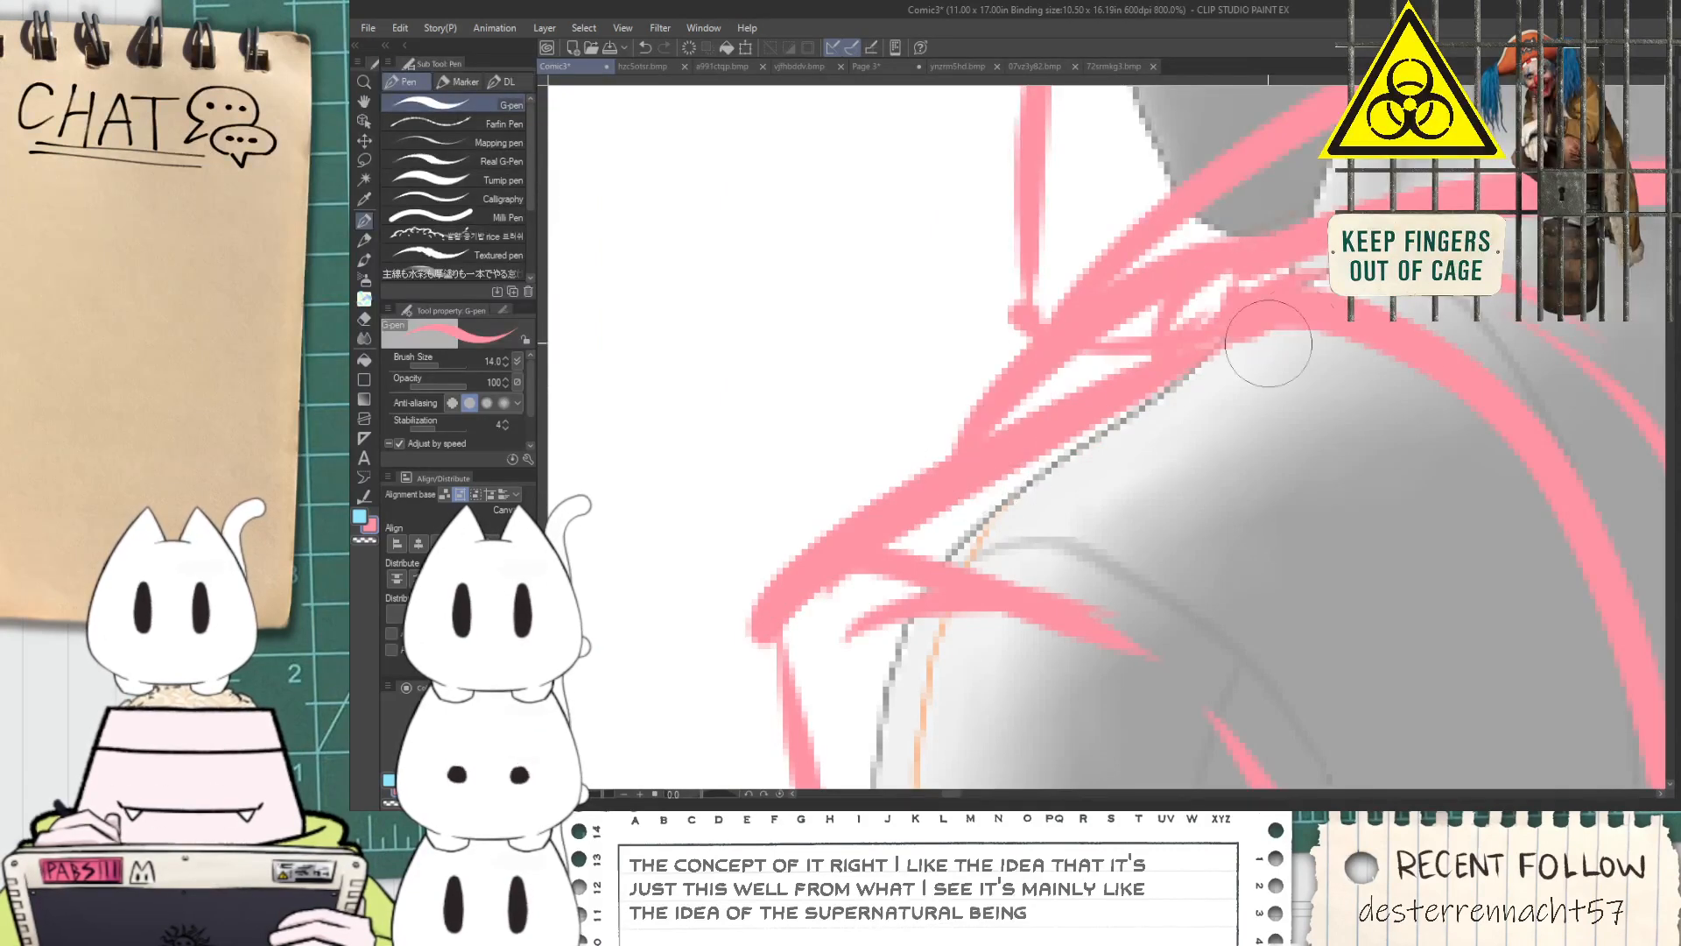
pyautogui.scroll(-5, 1090, 388)
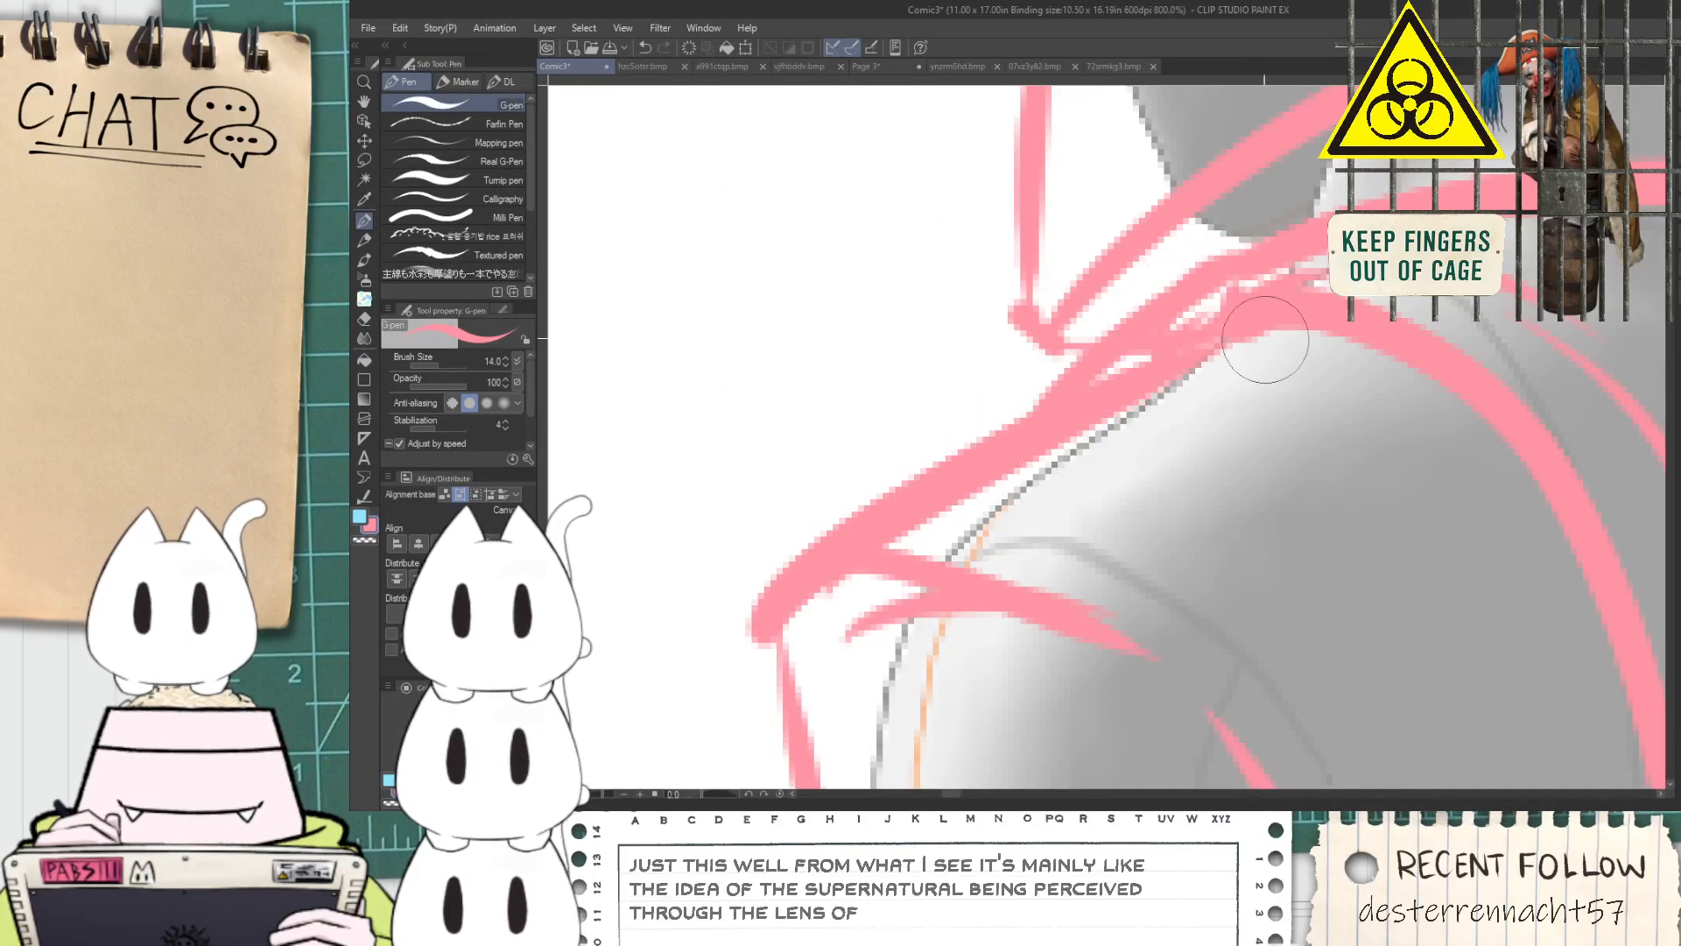
pyautogui.press('space')
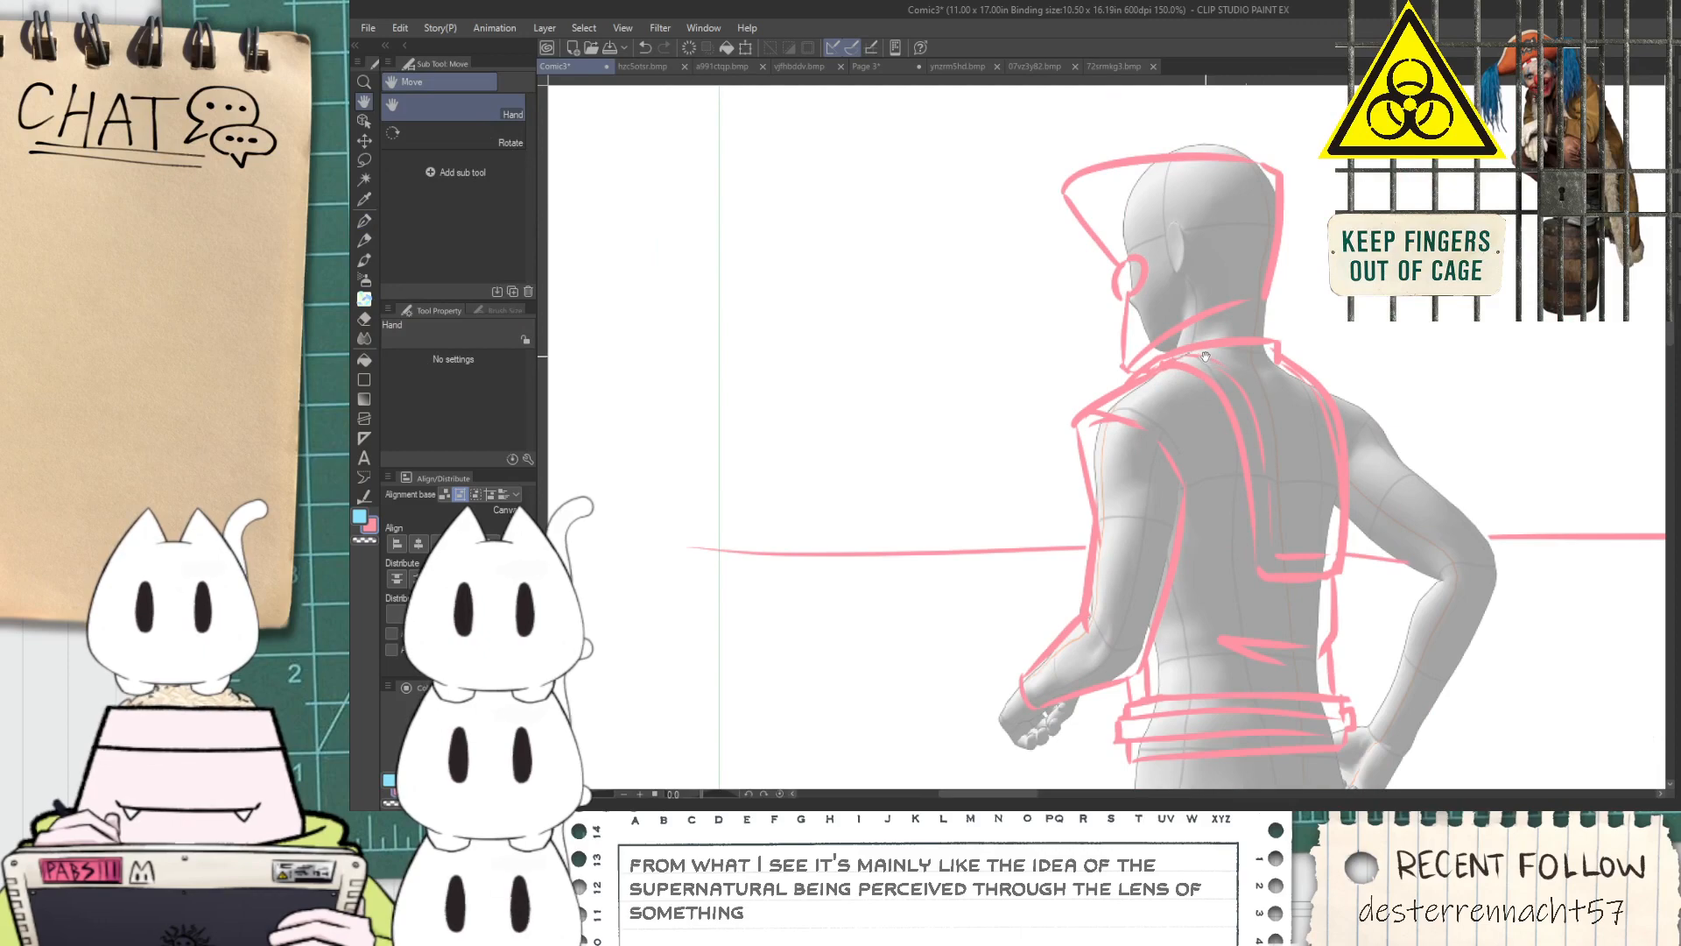
pyautogui.scroll(3, 1206, 355)
pyautogui.scroll(-3, 1204, 358)
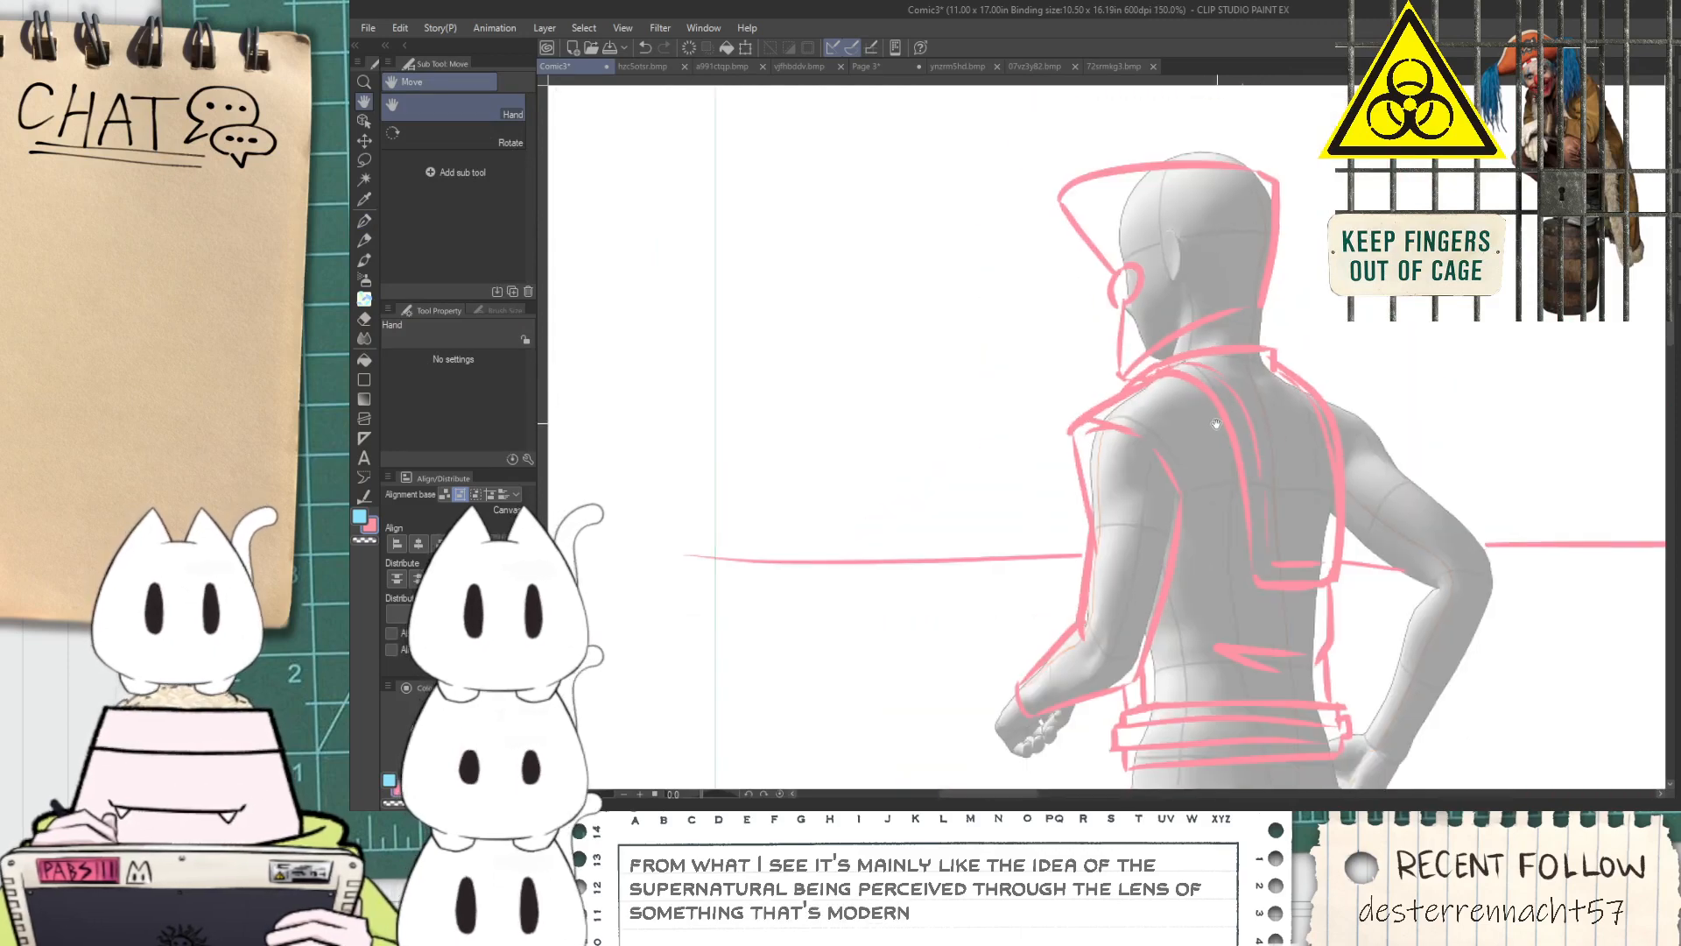
# Outline the front of the trousers from the belt down the thigh and erase the overshoot beside the line
pyautogui.moveTo(1220, 426); pyautogui.dragTo(1152, 326)
pyautogui.moveTo(1161, 451)
pyautogui.mouseDown()
pyautogui.moveTo(1014, 457)
pyautogui.moveTo(999, 375)
pyautogui.moveTo(972, 600)
pyautogui.mouseUp()
pyautogui.scroll(1, 1022, 479)
pyautogui.moveTo(964, 473); pyautogui.dragTo(1042, 730)
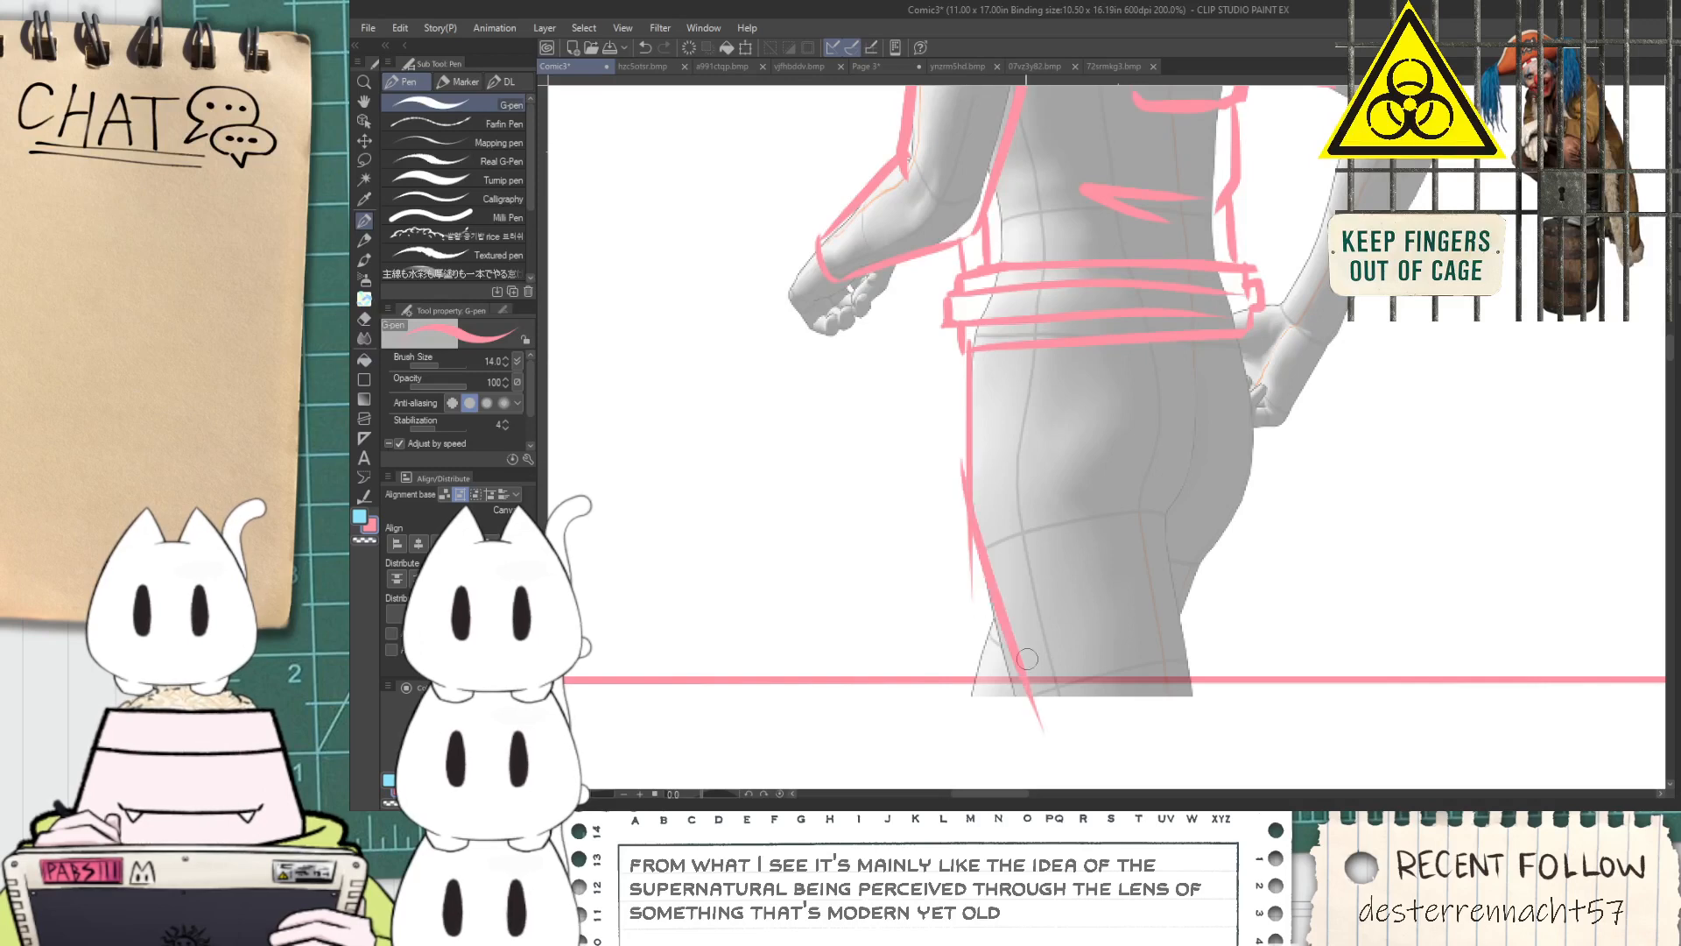
pyautogui.press('e')
pyautogui.moveTo(954, 477); pyautogui.dragTo(951, 585)
pyautogui.hotkey('ctrl', 'z')
pyautogui.moveTo(952, 422); pyautogui.dragTo(956, 602)
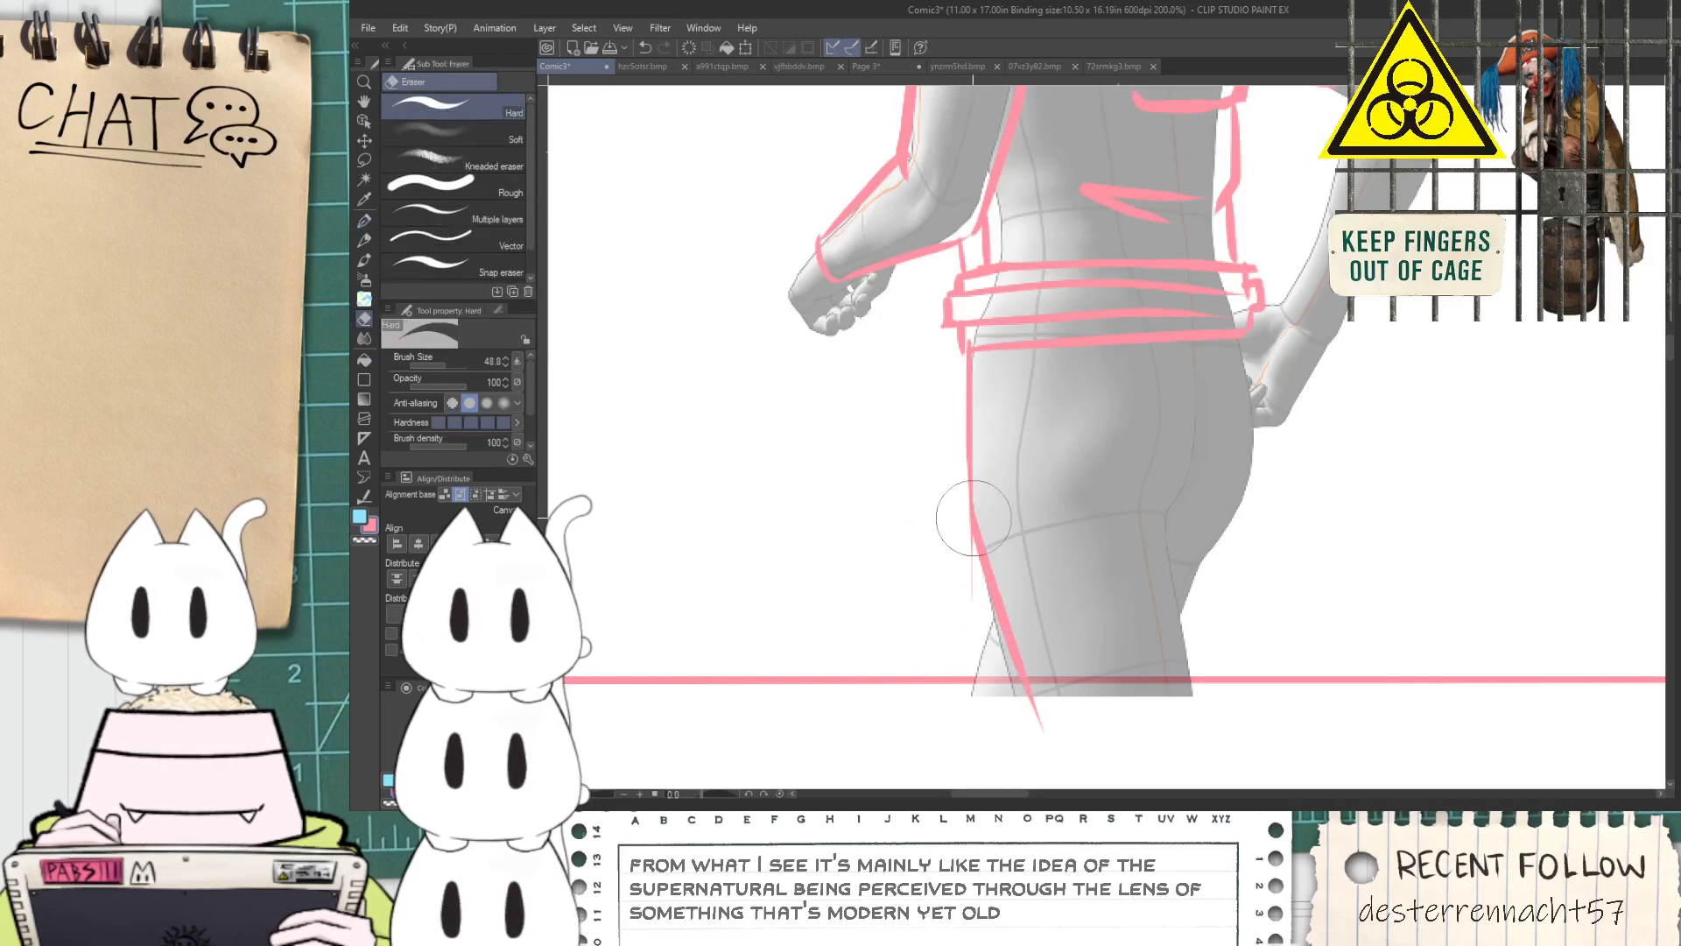
# Draw the seat crease, the back of the near thigh and the far leg's front edge, erasing stray line ends
pyautogui.press('p')
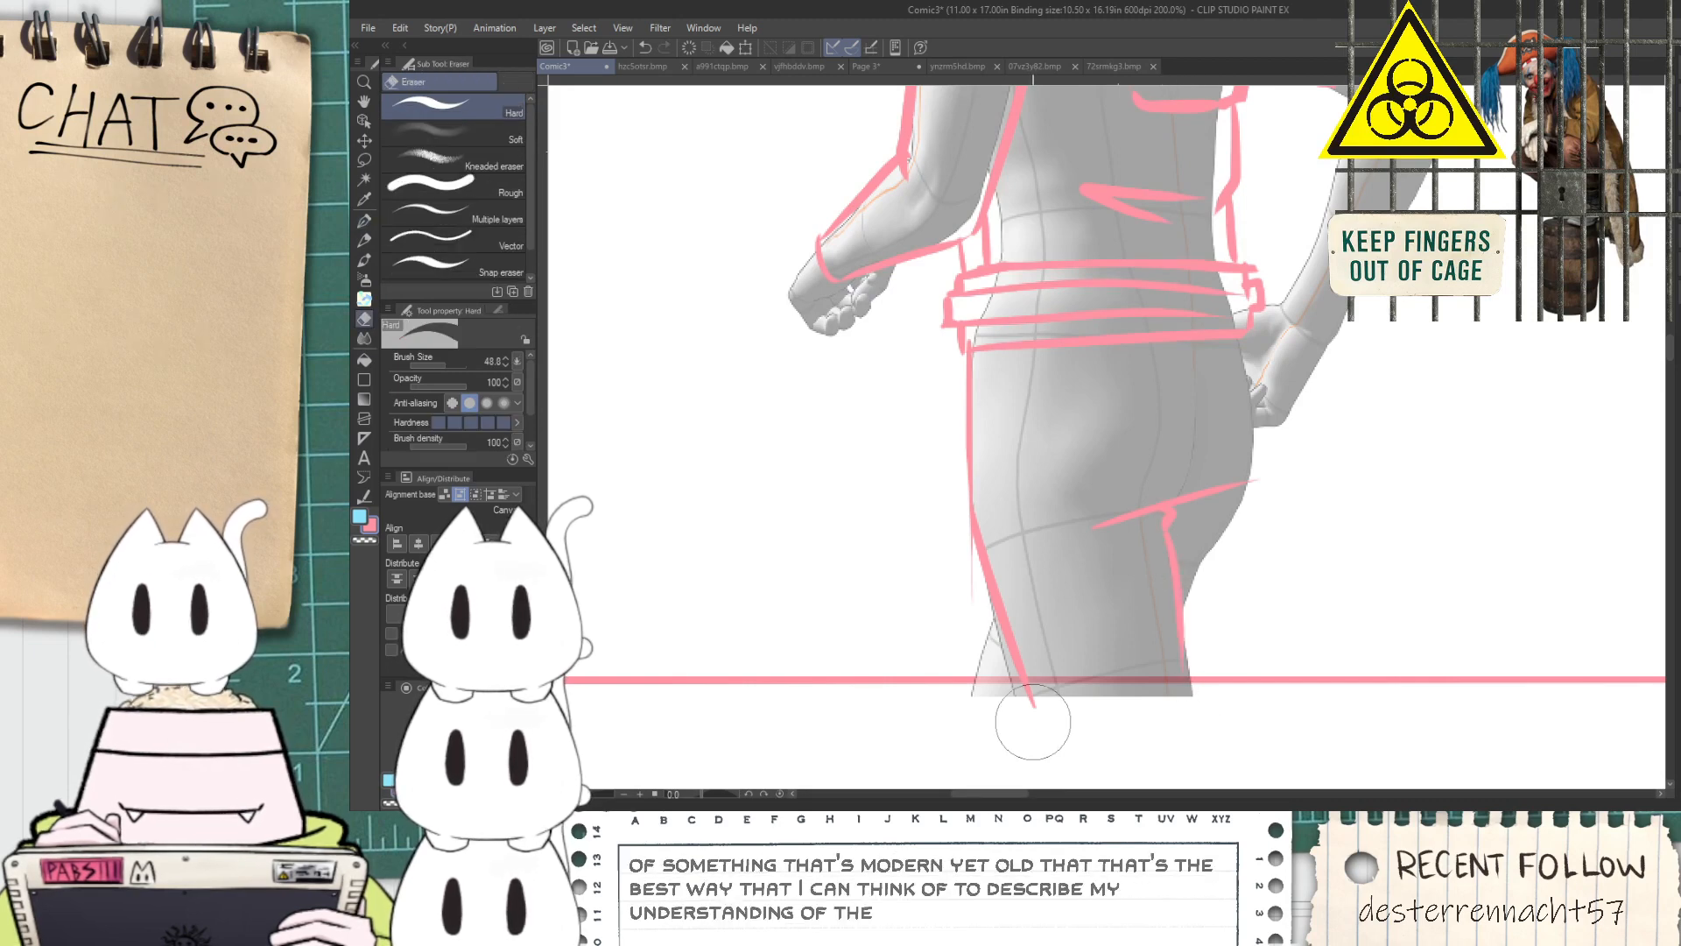
pyautogui.scroll(2, 973, 679)
pyautogui.moveTo(972, 688); pyautogui.dragTo(1006, 571)
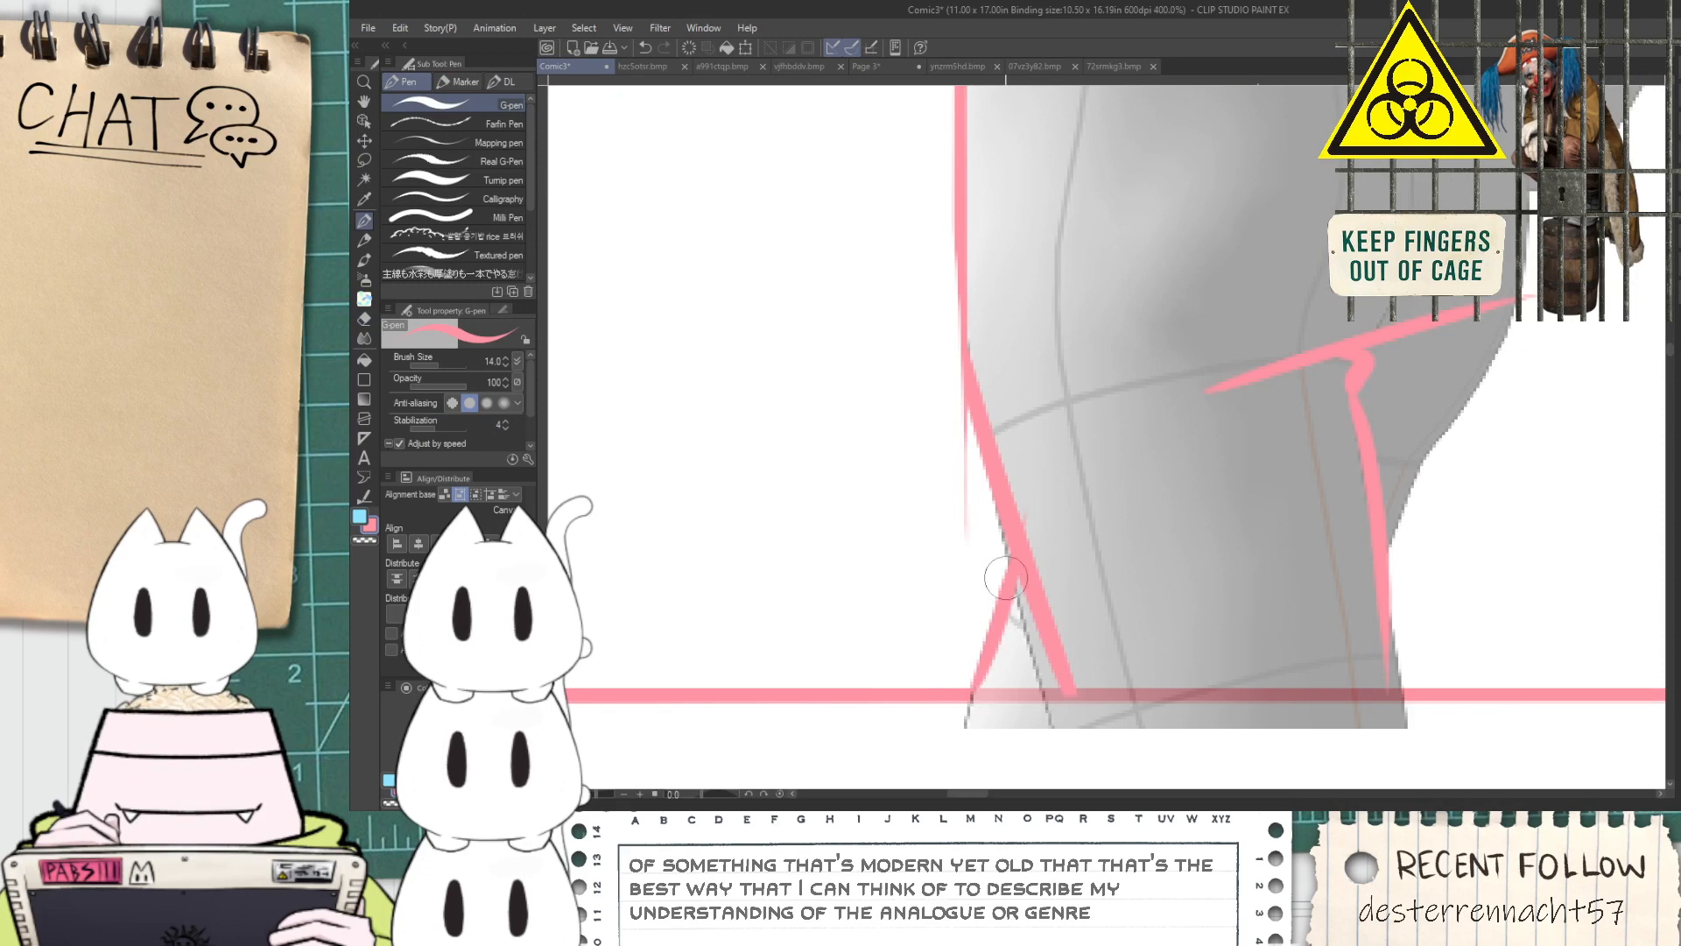
pyautogui.press('e')
pyautogui.moveTo(912, 495); pyautogui.dragTo(912, 462)
pyautogui.moveTo(912, 380); pyautogui.dragTo(911, 379)
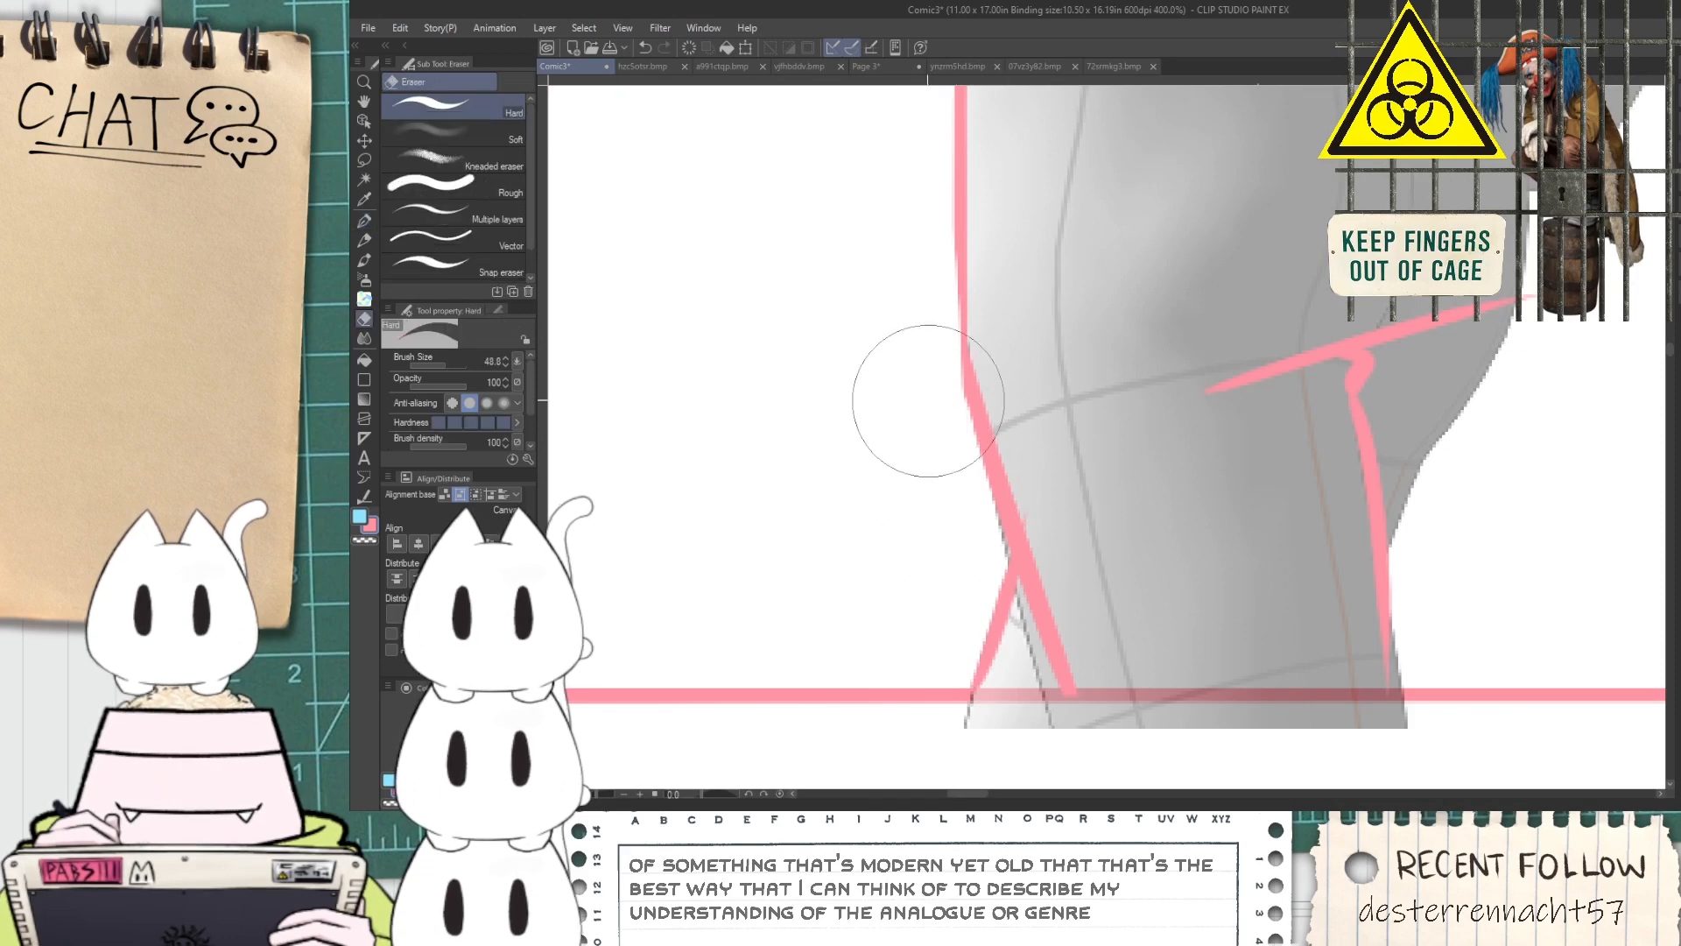
# Outline the seat from the belt to the back of the thigh and draw a short vertical seam under the belt
pyautogui.scroll(-3, 1066, 487)
pyautogui.moveTo(1303, 476); pyautogui.dragTo(1217, 654)
pyautogui.scroll(1, 1217, 655)
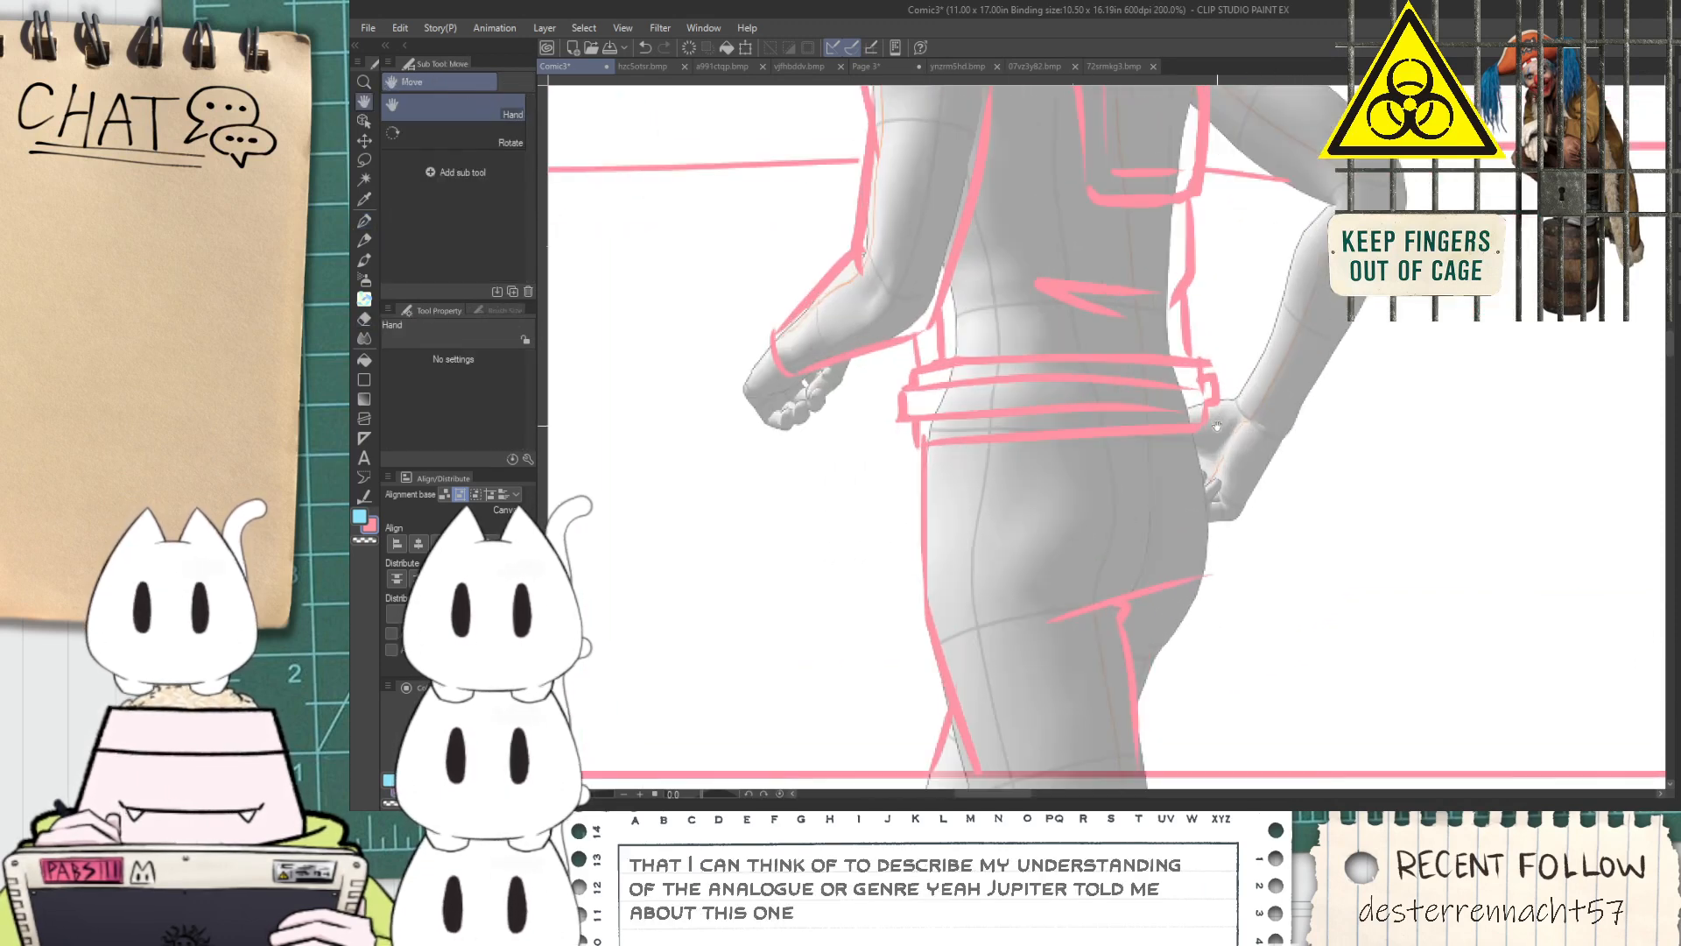
pyautogui.press('p')
pyautogui.moveTo(1204, 432)
pyautogui.mouseDown()
pyautogui.moveTo(1217, 550)
pyautogui.moveTo(1208, 506)
pyautogui.moveTo(1215, 547)
pyautogui.moveTo(1150, 697)
pyautogui.mouseUp()
pyautogui.hotkey('ctrl', 'z')
pyautogui.press('space')
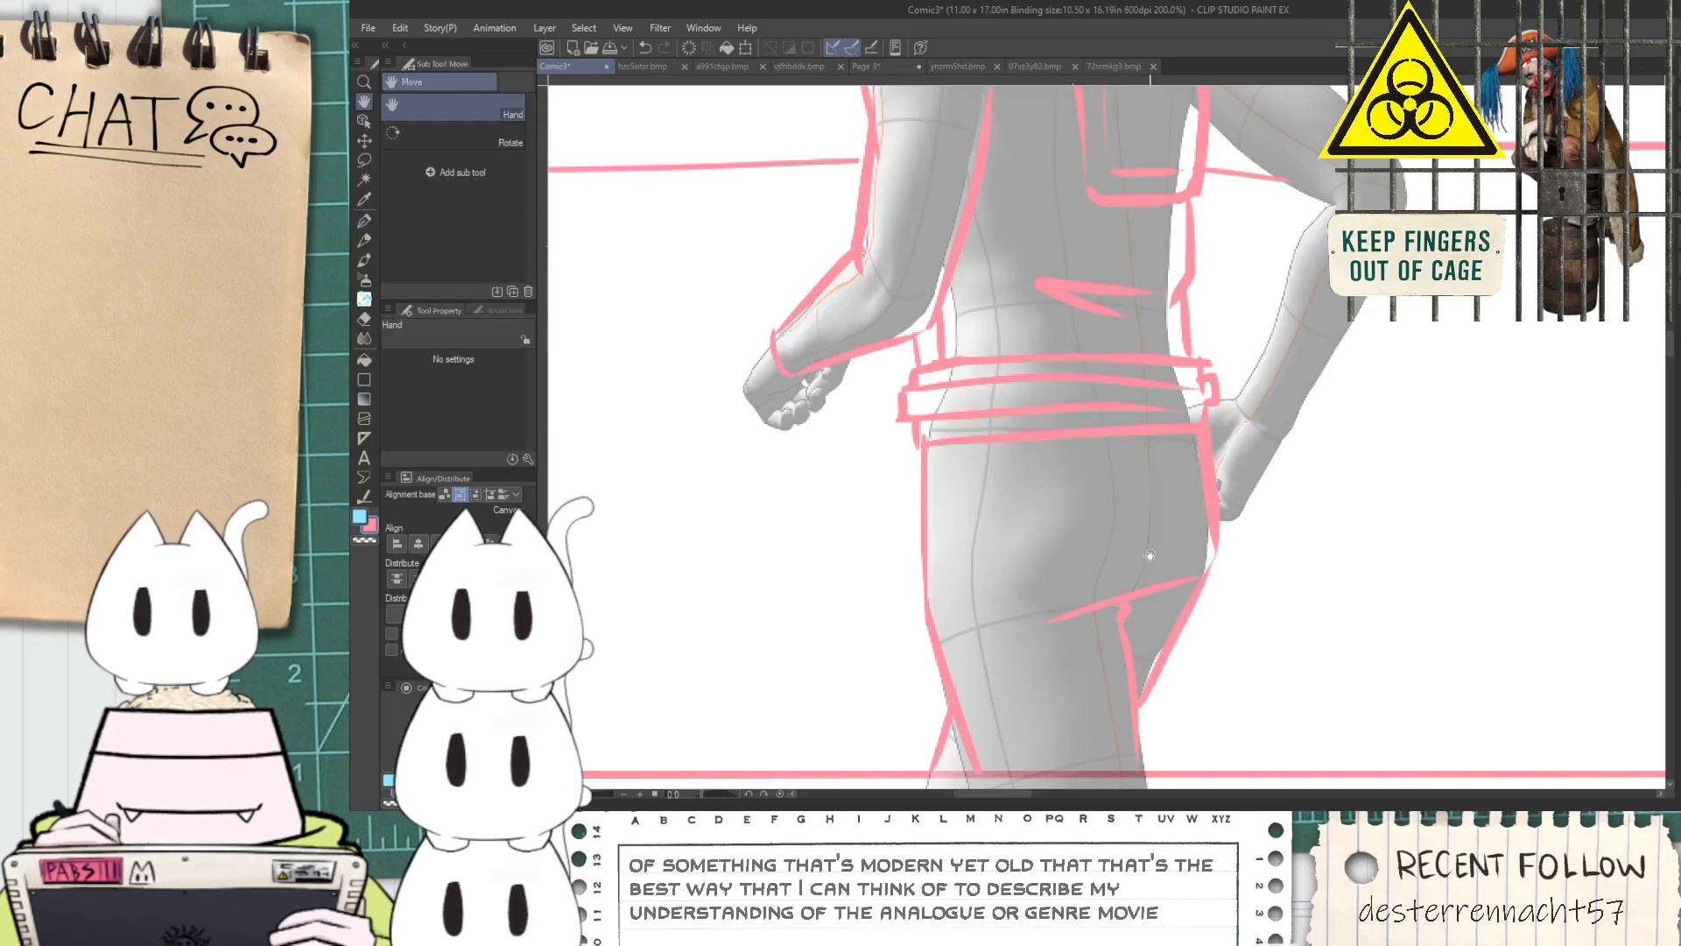
pyautogui.moveTo(1147, 440); pyautogui.dragTo(1165, 575)
pyautogui.press('space')
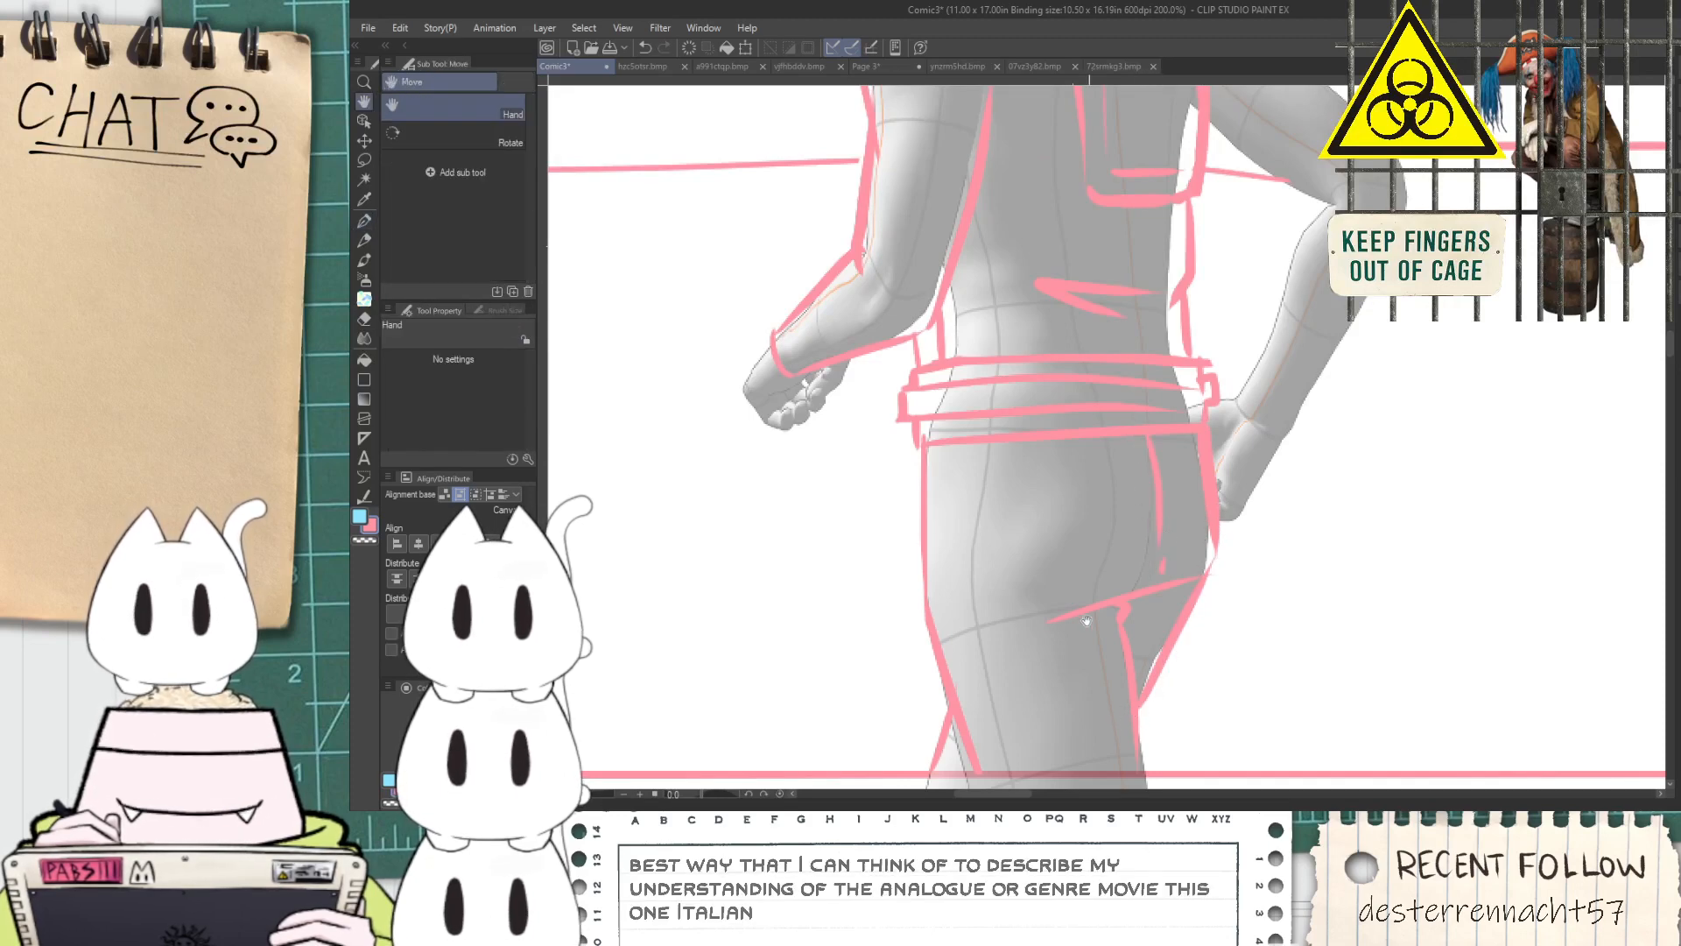
# Draw a curved cuff line across the near forearm, between the wrist opening and the elbow
pyautogui.moveTo(1022, 577); pyautogui.dragTo(999, 514)
pyautogui.moveTo(1205, 304); pyautogui.dragTo(1057, 547)
pyautogui.moveTo(616, 551); pyautogui.dragTo(935, 441)
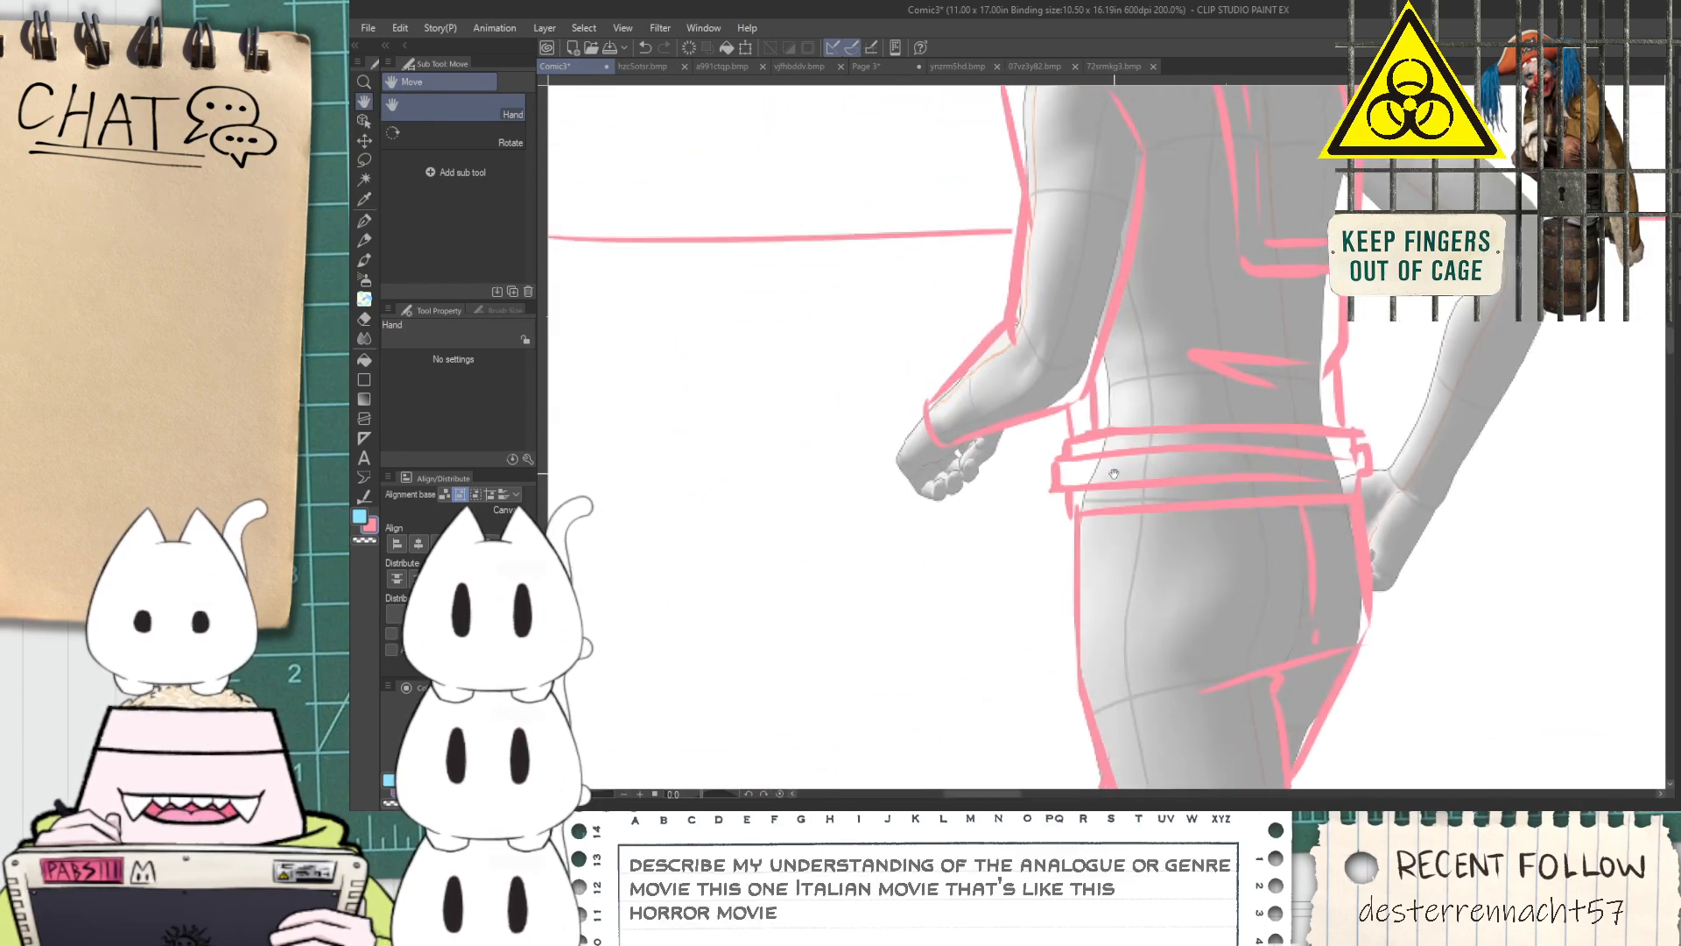
pyautogui.scroll(2, 935, 442)
pyautogui.scroll(2, 1026, 328)
pyautogui.moveTo(962, 263); pyautogui.dragTo(1069, 499)
pyautogui.hotkey('ctrl', 'z')
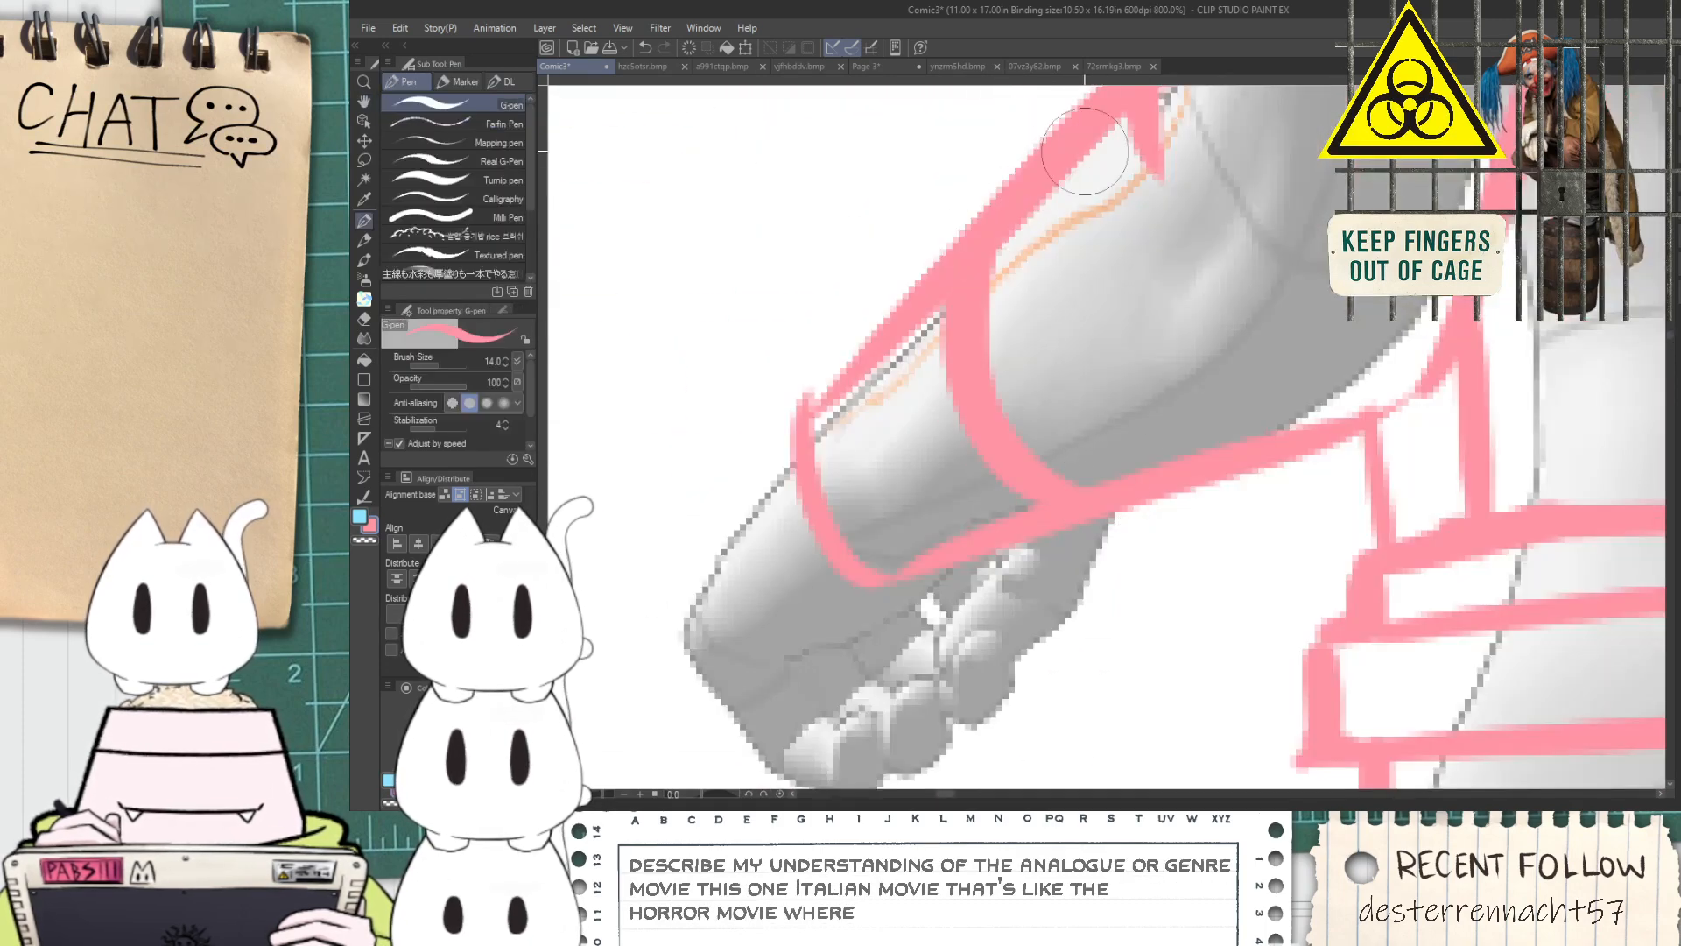
# Outline the near hand from the cuff around the knuckles, including the thumb line and the curled fingers
pyautogui.press('space')
pyautogui.moveTo(1048, 285); pyautogui.dragTo(1202, 167)
pyautogui.moveTo(955, 341)
pyautogui.mouseDown()
pyautogui.moveTo(833, 555)
pyautogui.moveTo(923, 645)
pyautogui.moveTo(1028, 667)
pyautogui.moveTo(1017, 596)
pyautogui.mouseUp()
pyautogui.moveTo(991, 592)
pyautogui.mouseDown()
pyautogui.moveTo(995, 629)
pyautogui.moveTo(997, 592)
pyautogui.moveTo(1024, 590)
pyautogui.moveTo(1047, 644)
pyautogui.moveTo(1085, 632)
pyautogui.moveTo(1046, 559)
pyautogui.moveTo(1041, 582)
pyautogui.moveTo(1088, 557)
pyautogui.moveTo(1122, 579)
pyautogui.moveTo(1111, 590)
pyautogui.moveTo(1125, 513)
pyautogui.moveTo(1111, 530)
pyautogui.moveTo(1180, 496)
pyautogui.moveTo(1156, 544)
pyautogui.moveTo(1169, 426)
pyautogui.moveTo(1125, 486)
pyautogui.mouseUp()
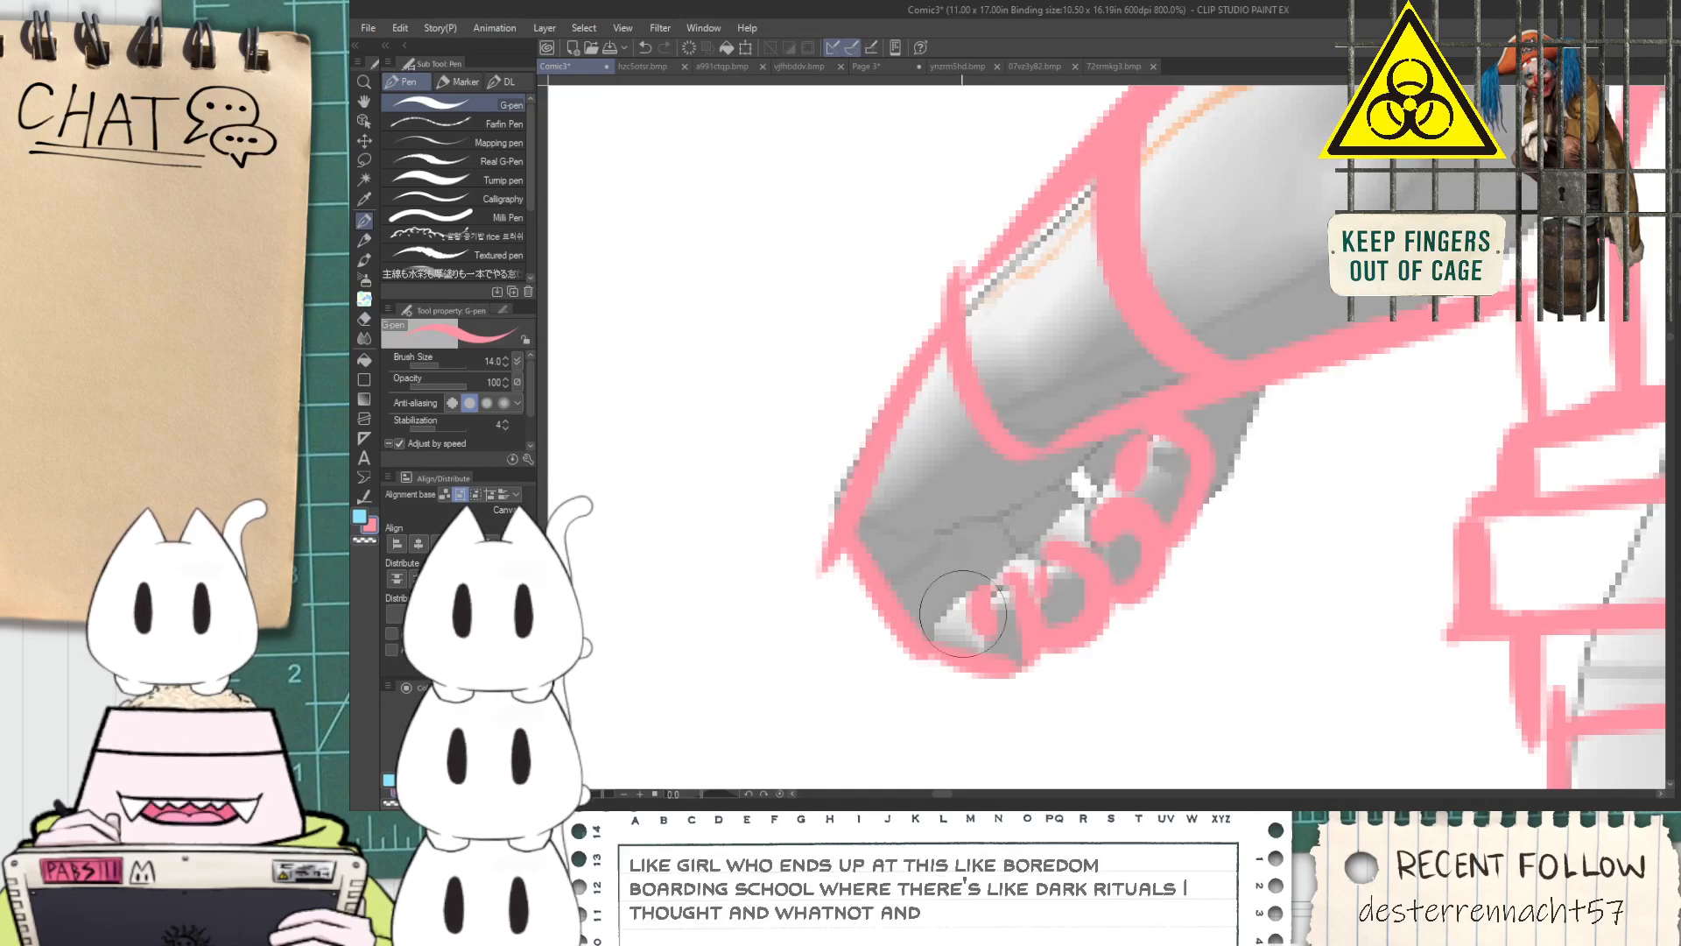
pyautogui.moveTo(961, 606); pyautogui.dragTo(941, 588)
pyautogui.moveTo(893, 536)
pyautogui.mouseDown()
pyautogui.moveTo(1058, 487)
pyautogui.moveTo(1118, 430)
pyautogui.moveTo(1007, 530)
pyautogui.moveTo(1033, 477)
pyautogui.mouseUp()
pyautogui.scroll(-5, 1099, 462)
pyautogui.press('space')
pyautogui.scroll(5, 1031, 526)
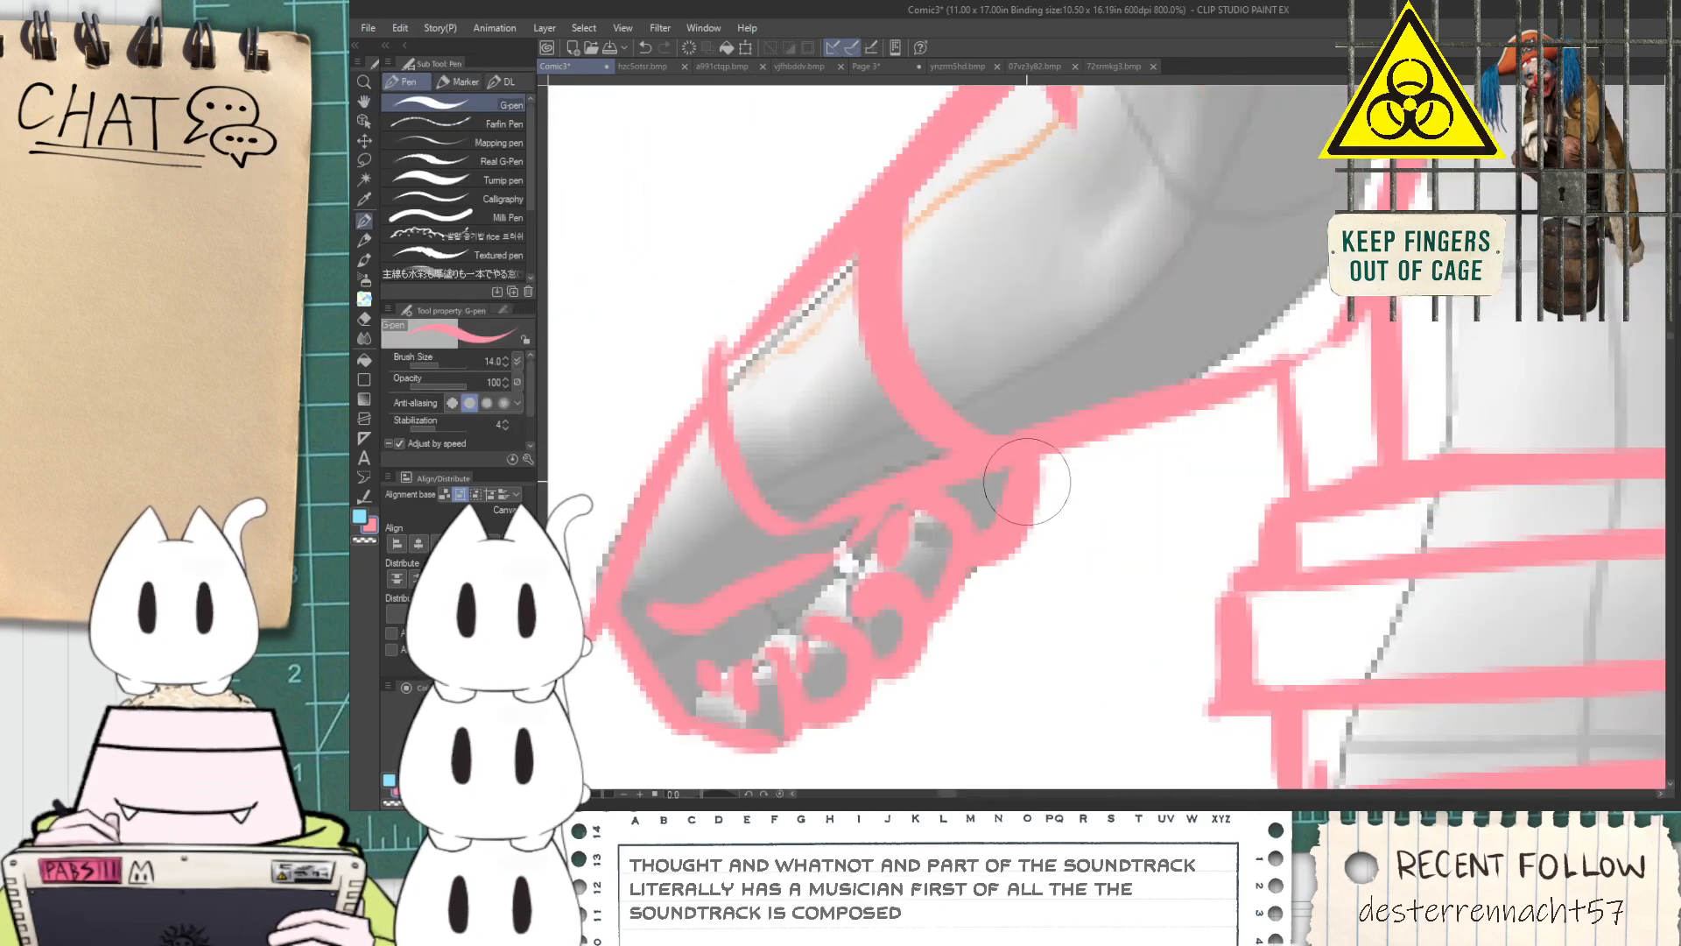
pyautogui.scroll(-5, 1030, 503)
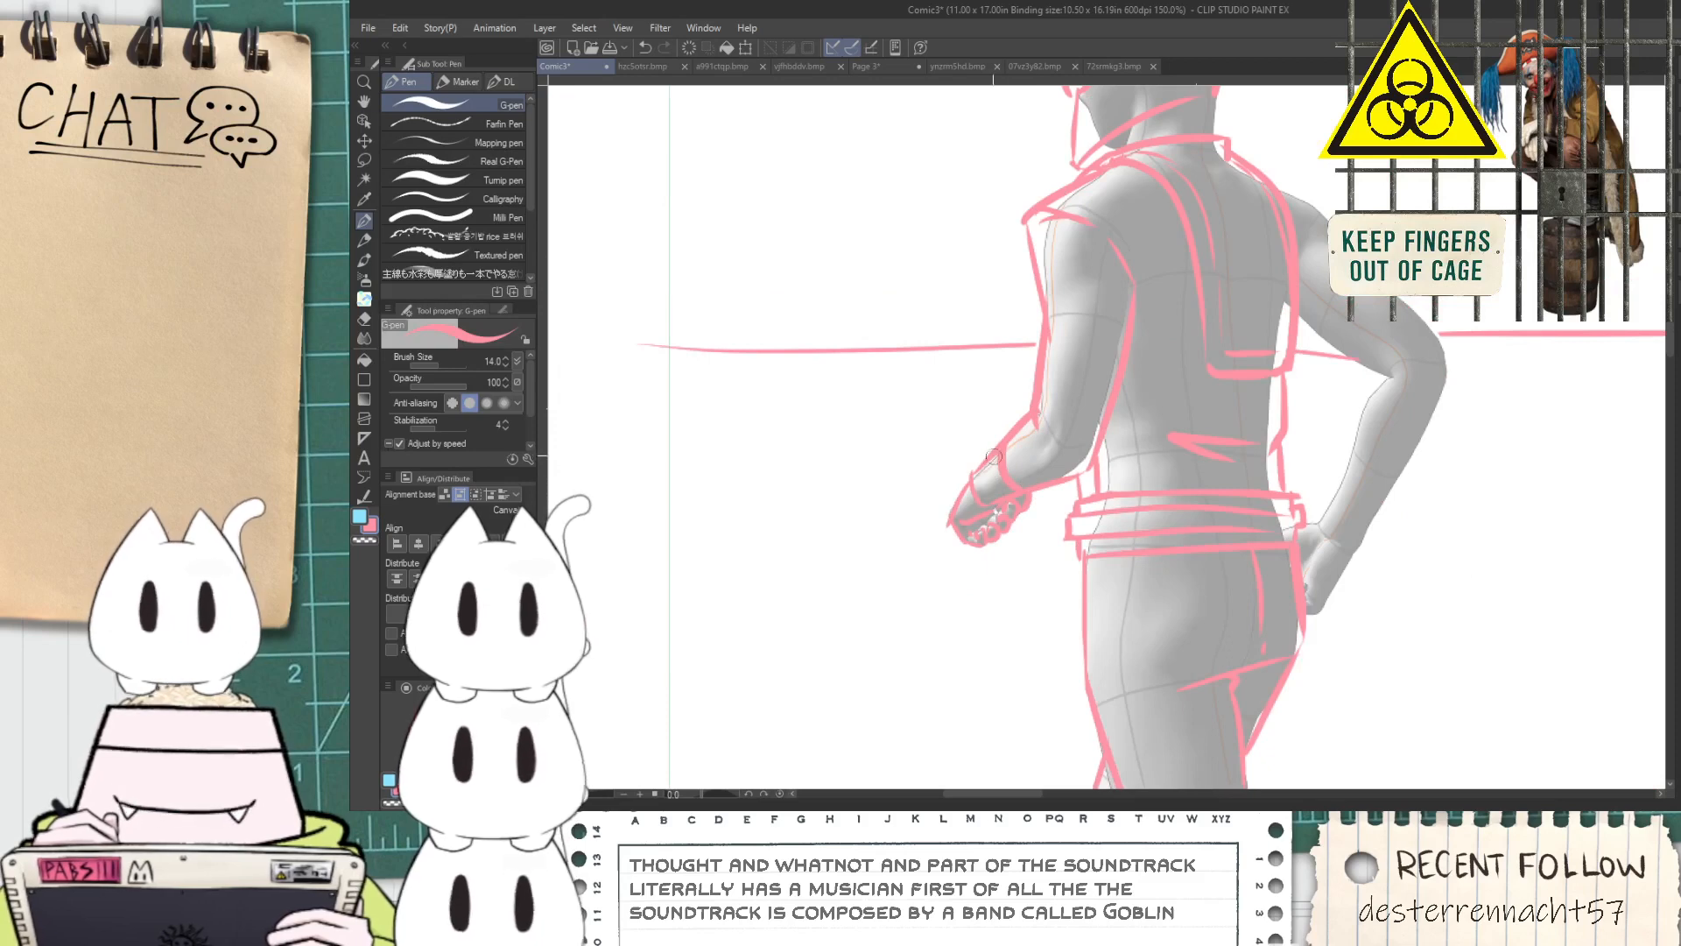
# Erase the overshoot at the near hand's outer corner and place two button dots on the sleeve cuff
pyautogui.press('space')
pyautogui.moveTo(990, 455); pyautogui.dragTo(964, 528)
pyautogui.scroll(5, 964, 529)
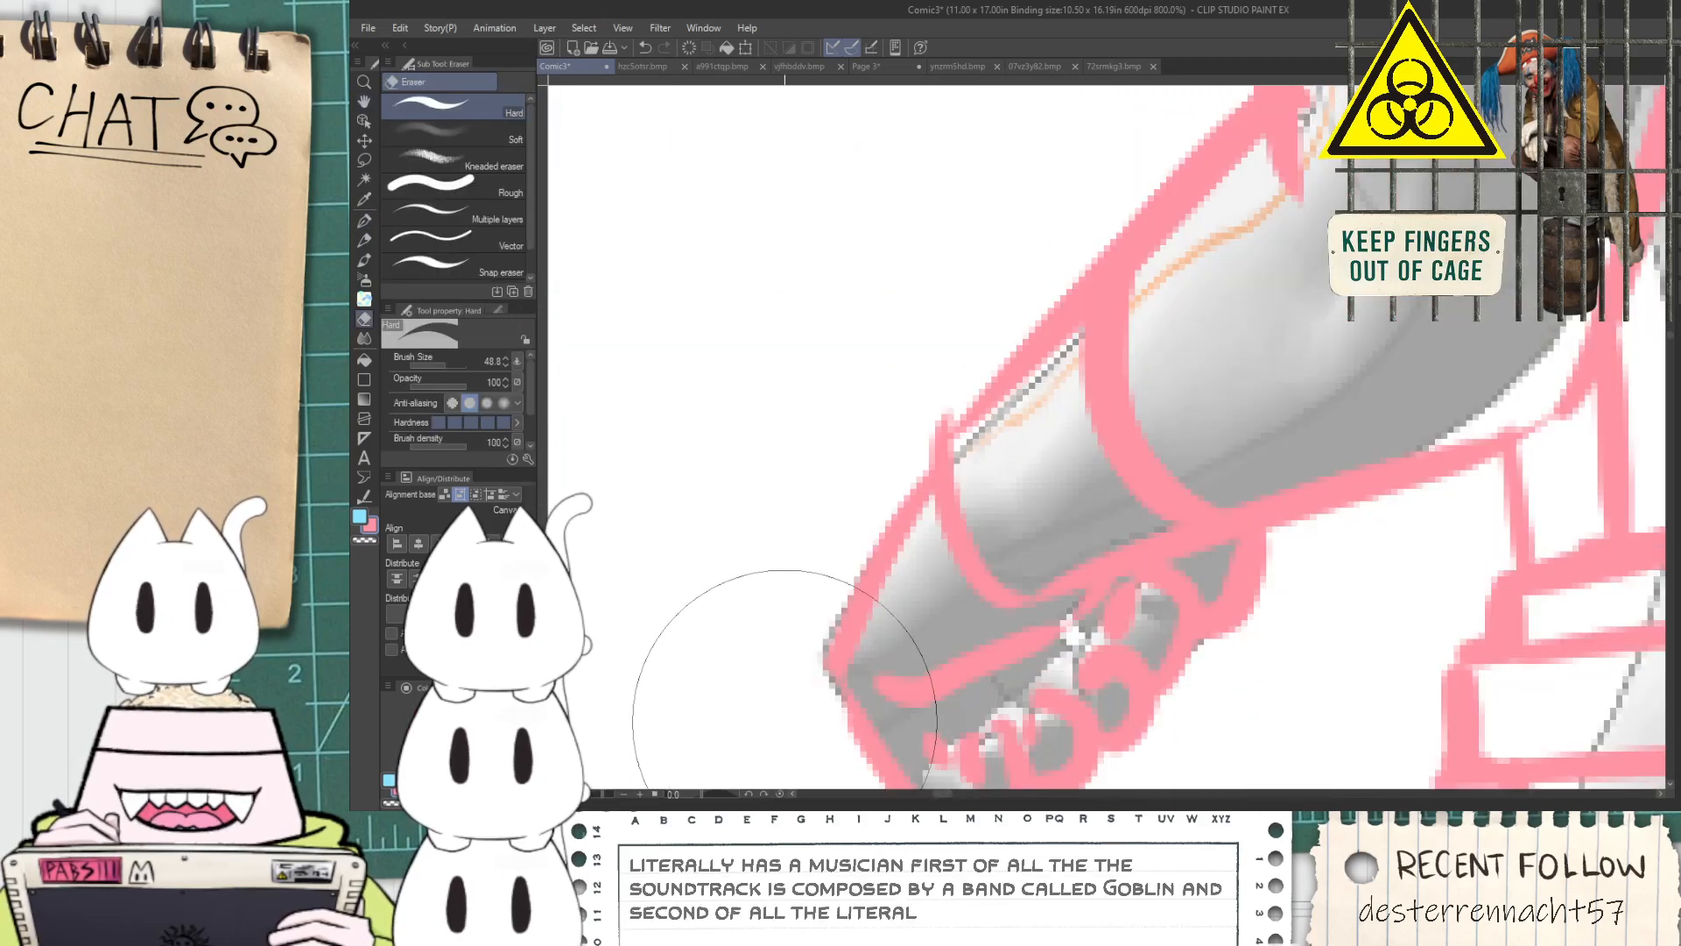
pyautogui.moveTo(1022, 473); pyautogui.dragTo(1008, 503)
pyautogui.hotkey('ctrl', 'z')
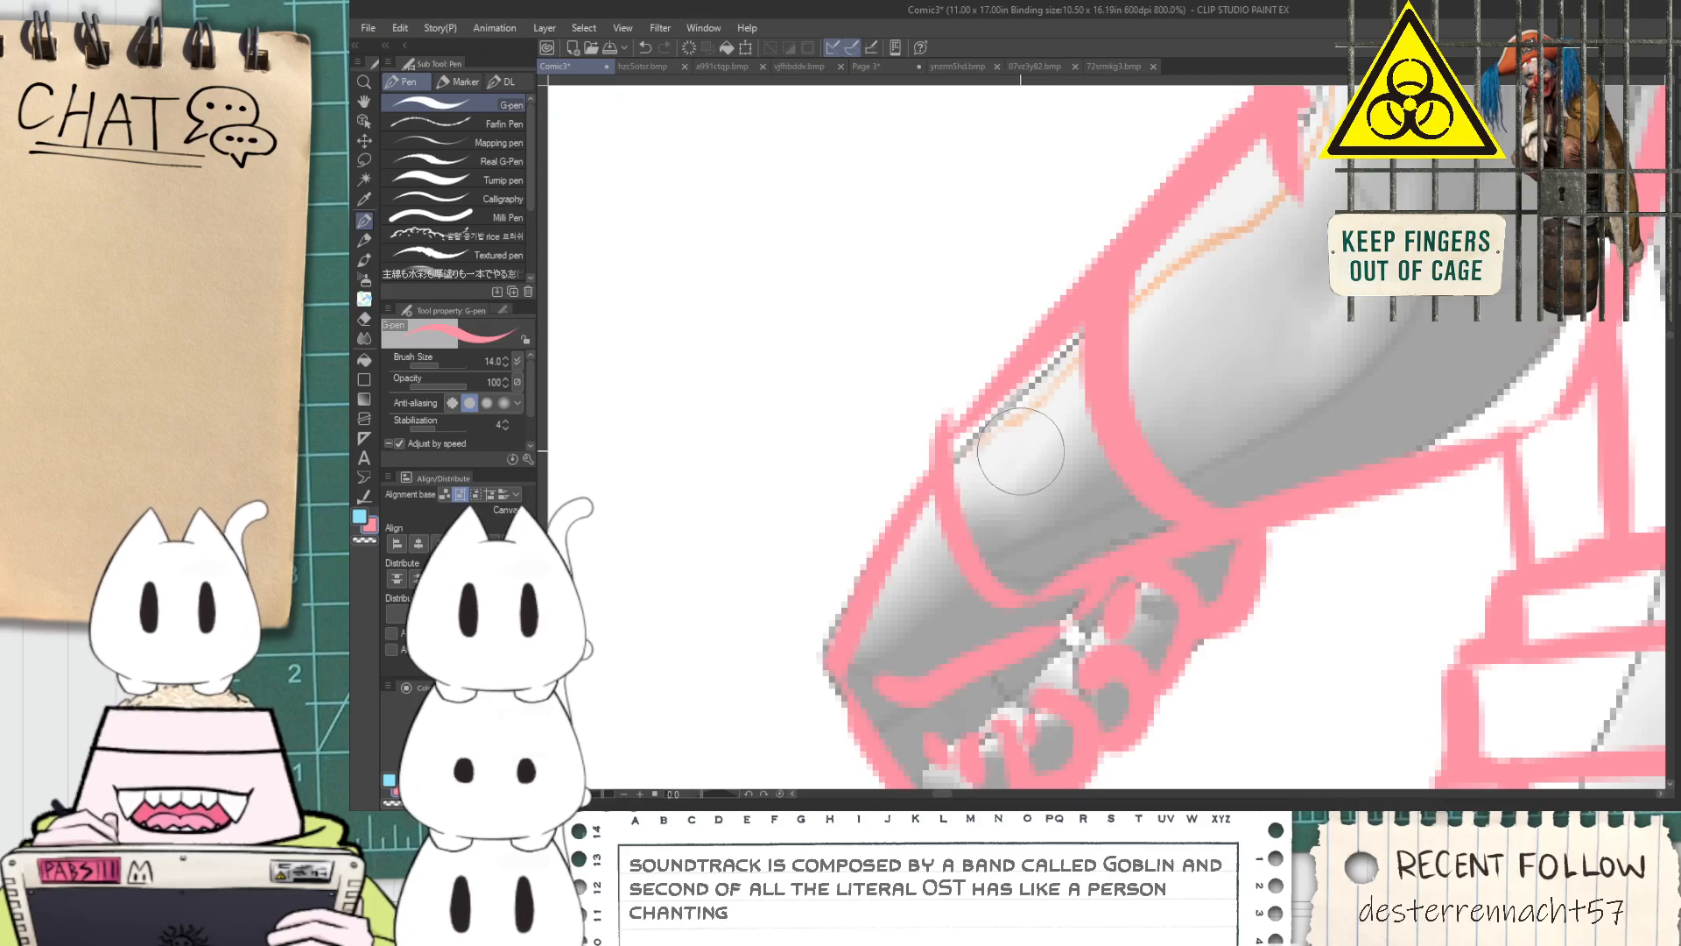
pyautogui.click(1005, 457)
pyautogui.click(1036, 454)
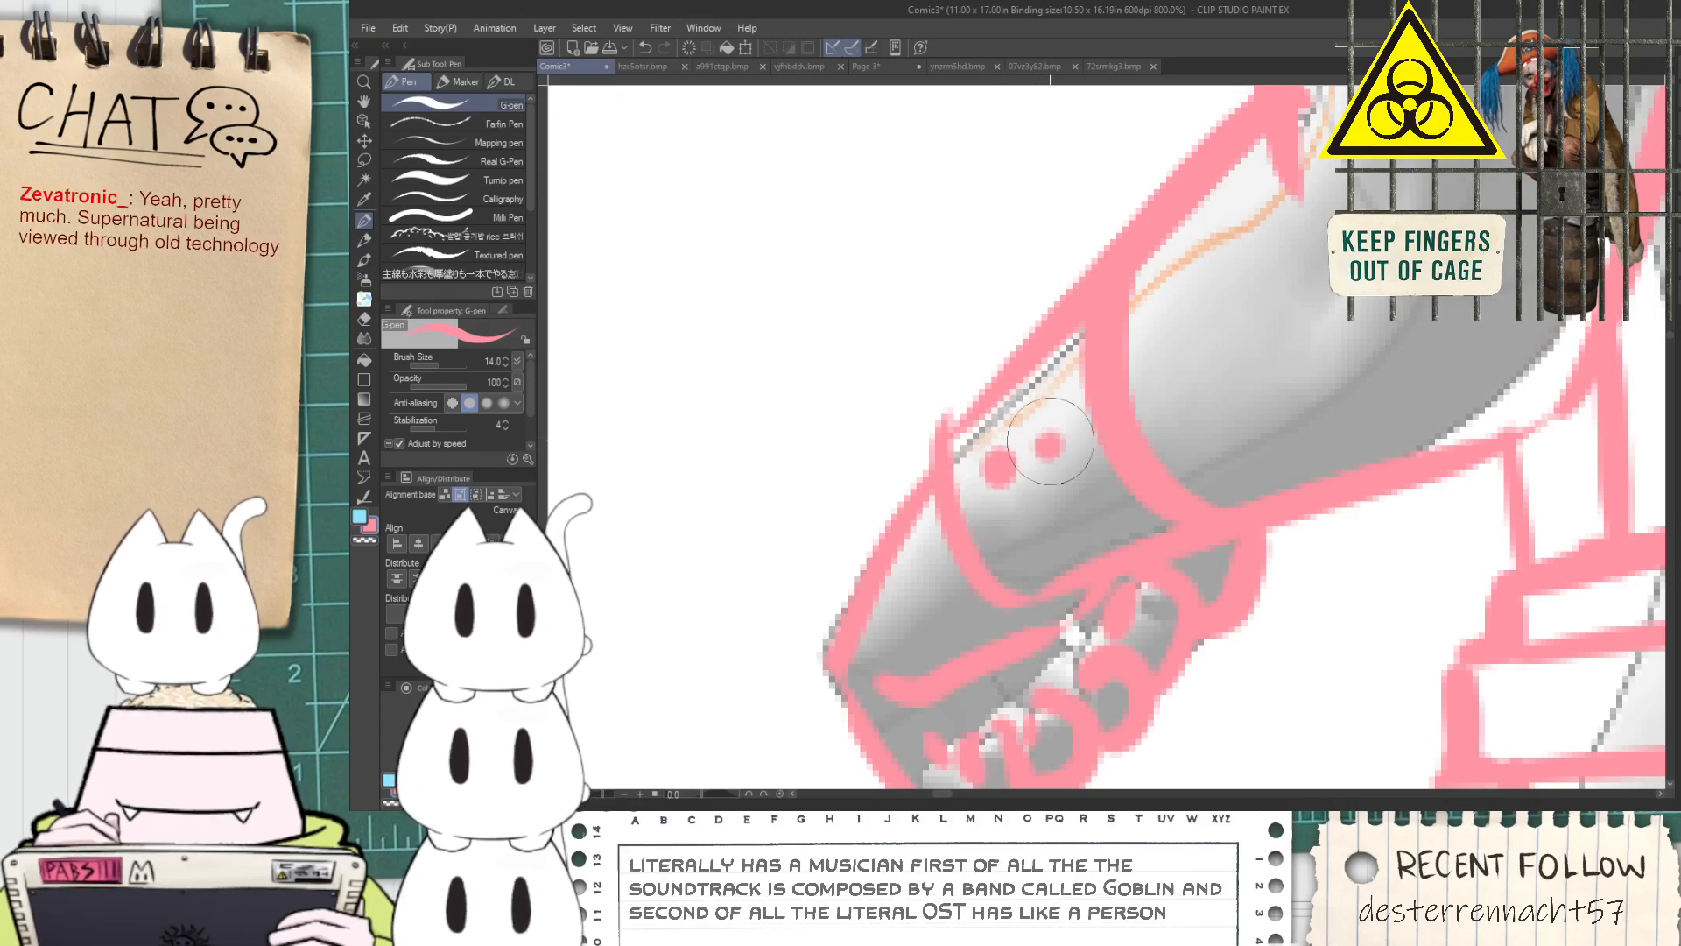
# Draw the underside of the far sleeve from the back plate to the inner elbow
pyautogui.scroll(-2, 1035, 460)
pyautogui.scroll(-4, 1043, 457)
pyautogui.press('space')
pyautogui.moveTo(1243, 427); pyautogui.dragTo(1055, 455)
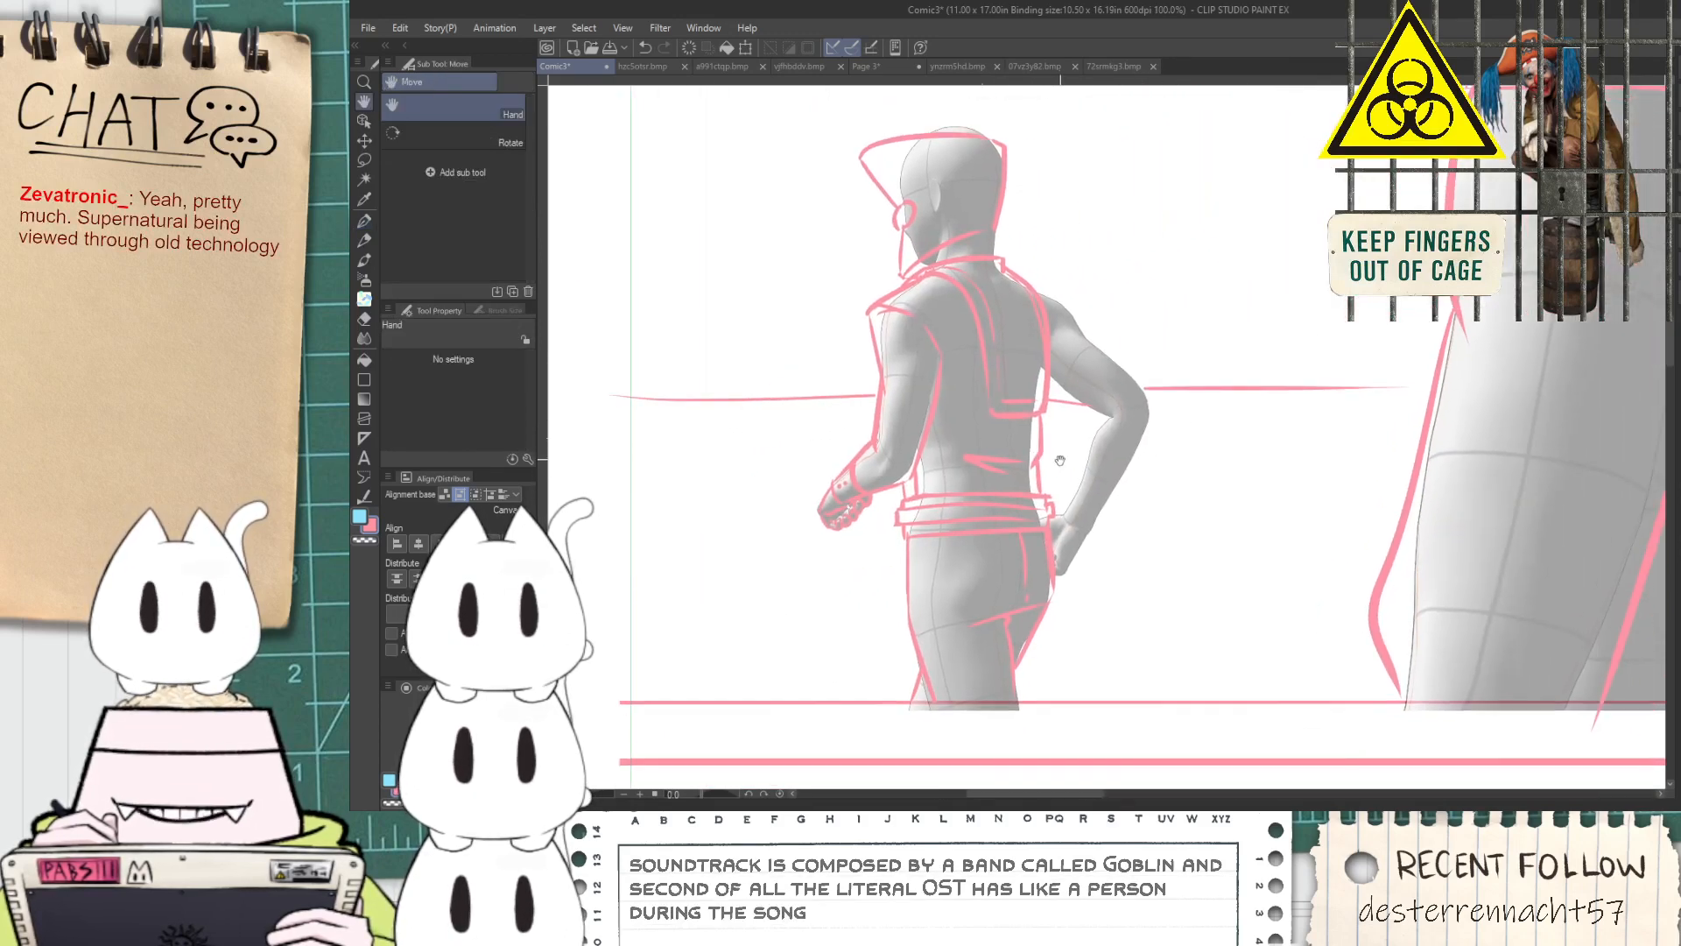
pyautogui.scroll(2, 1079, 529)
pyautogui.scroll(2, 1080, 533)
pyautogui.scroll(-2, 1065, 537)
pyautogui.moveTo(1076, 388); pyautogui.dragTo(1036, 617)
pyautogui.scroll(2, 1027, 505)
pyautogui.moveTo(955, 474)
pyautogui.mouseDown()
pyautogui.moveTo(1176, 634)
pyautogui.moveTo(1116, 602)
pyautogui.moveTo(1148, 625)
pyautogui.moveTo(1257, 637)
pyautogui.mouseUp()
pyautogui.hotkey('ctrl', 'z')
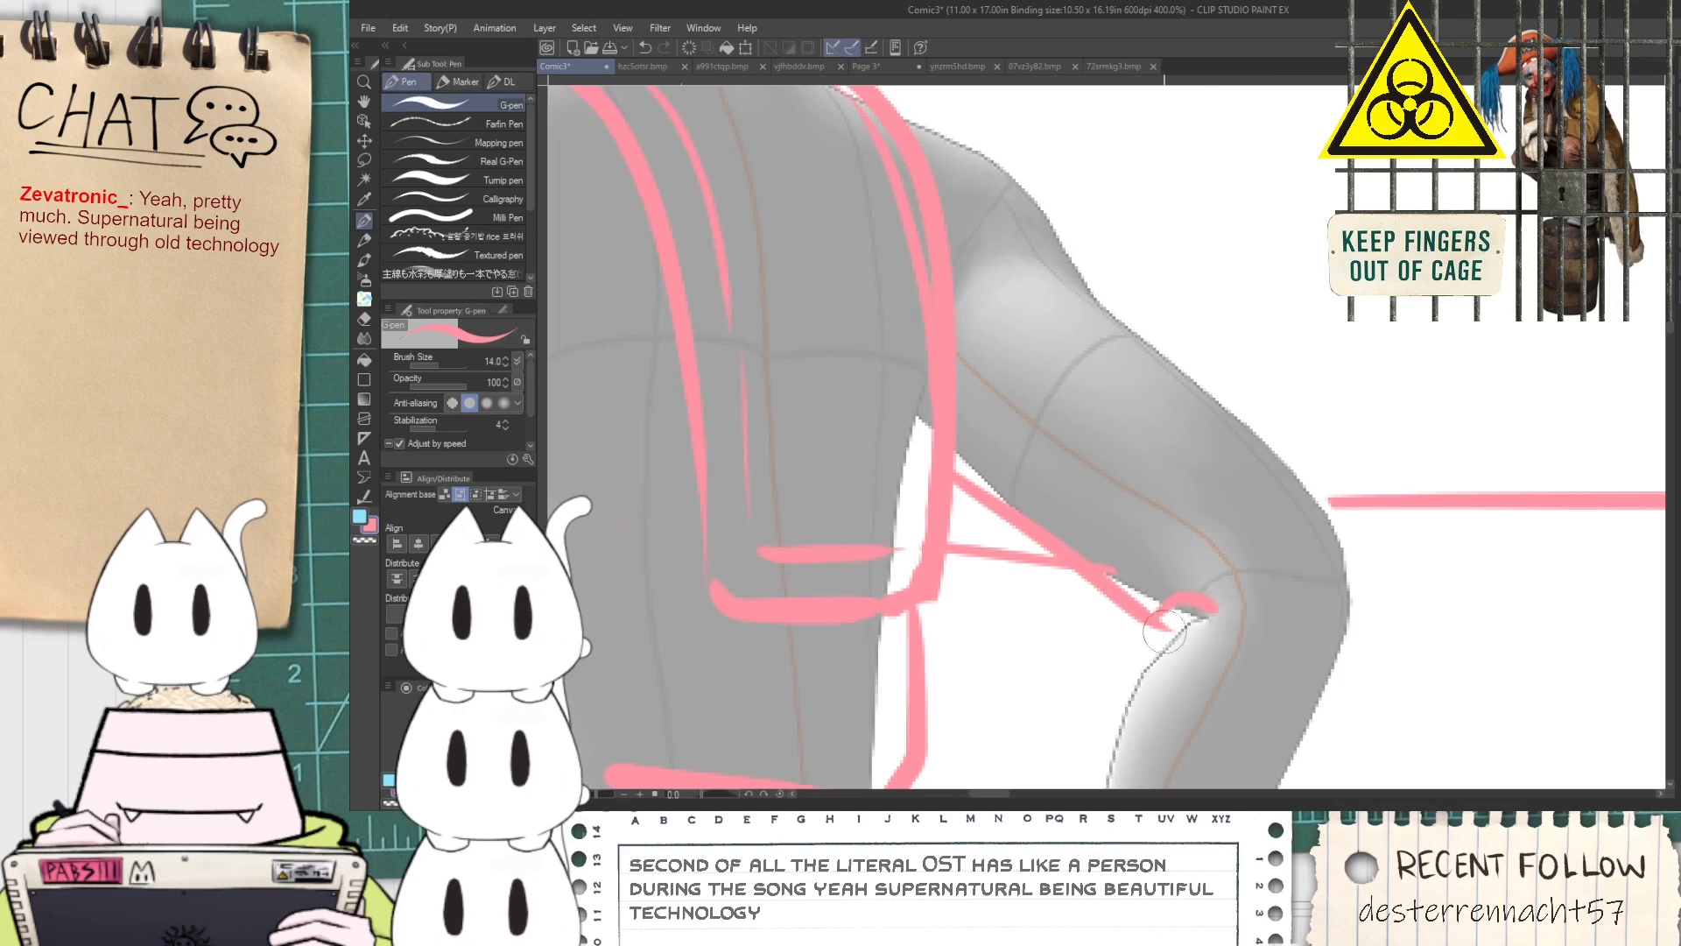
# Draw the far sleeve's outer edge as a straight line from the shoulder cap past the elbow
pyautogui.scroll(-2, 1189, 620)
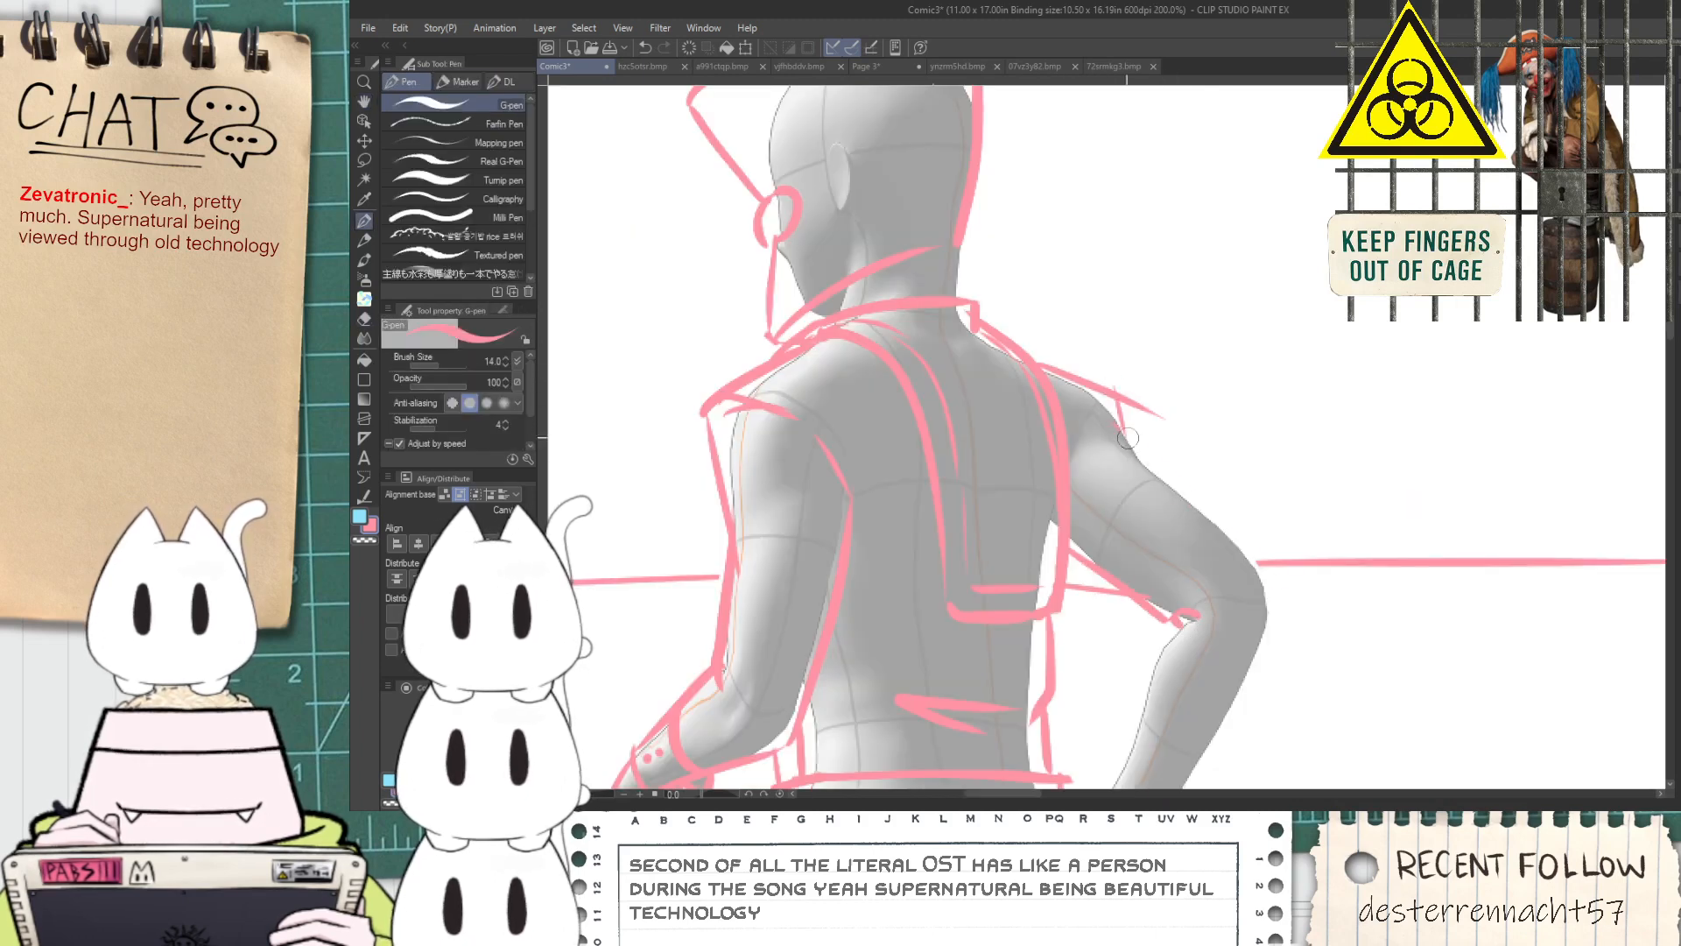
pyautogui.moveTo(1110, 423); pyautogui.dragTo(1306, 637)
pyautogui.press('space')
pyautogui.moveTo(1198, 480)
pyautogui.mouseDown()
pyautogui.moveTo(1176, 445)
pyautogui.moveTo(1163, 231)
pyautogui.mouseUp()
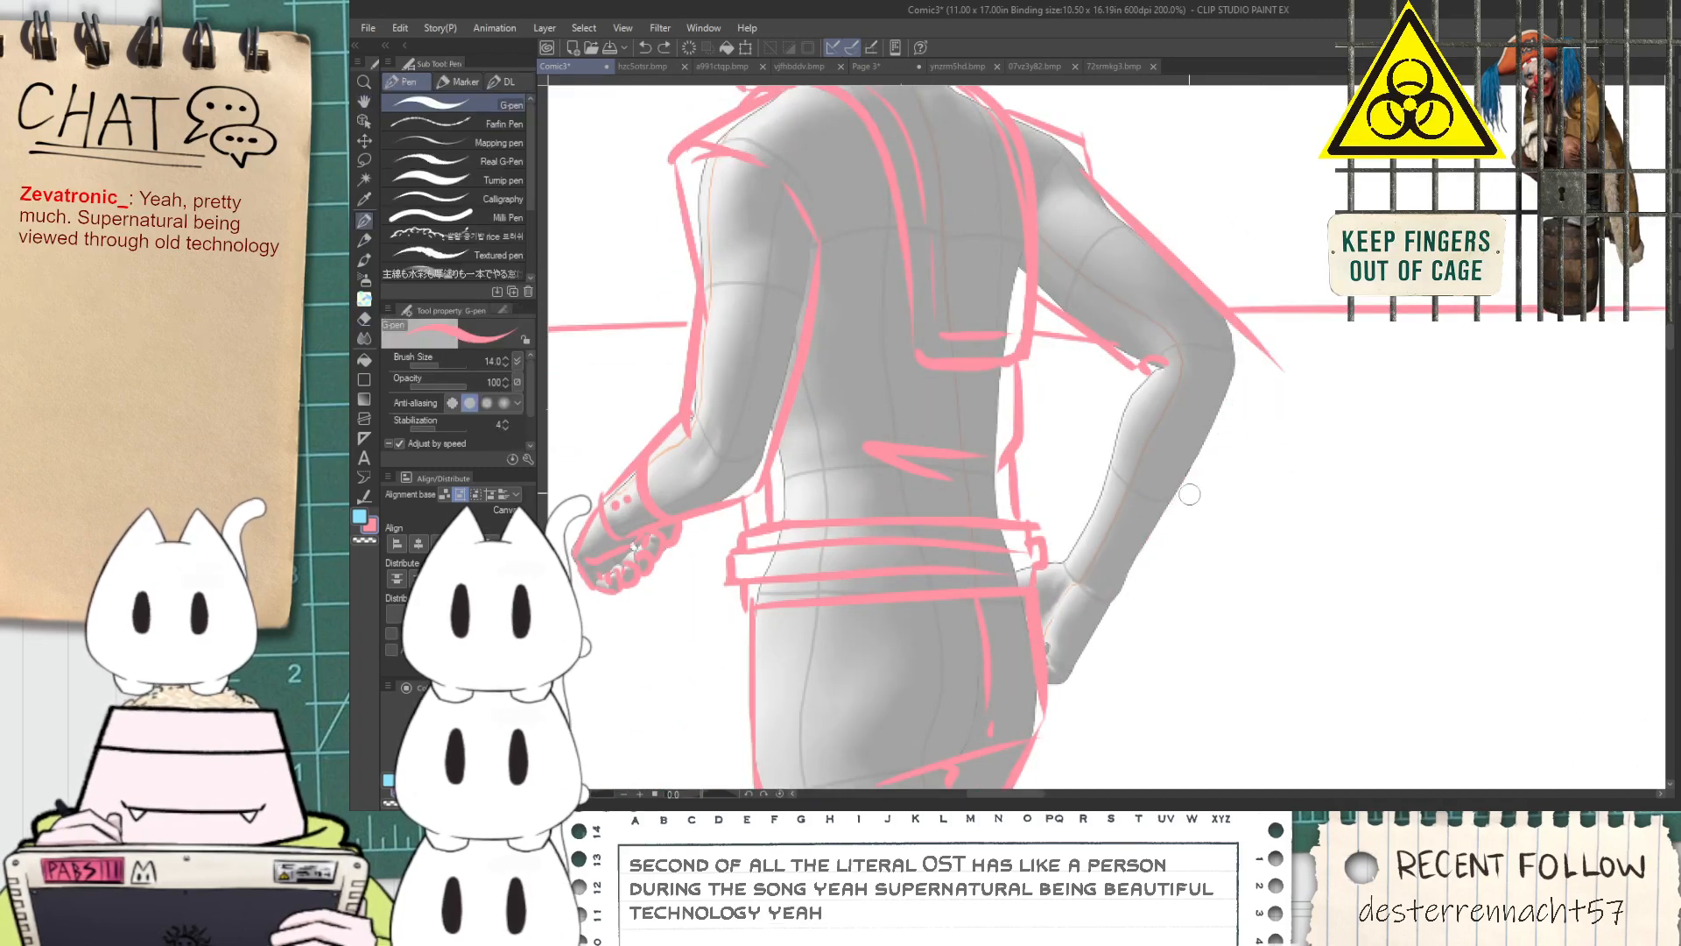
# Outline both edges of the far forearm and draw two curved cuff lines across it
pyautogui.moveTo(1157, 550); pyautogui.dragTo(1294, 346)
pyautogui.moveTo(1140, 371)
pyautogui.mouseDown()
pyautogui.moveTo(1077, 564)
pyautogui.moveTo(1182, 626)
pyautogui.mouseUp()
pyautogui.scroll(2, 1084, 572)
pyautogui.moveTo(1161, 565)
pyautogui.mouseDown()
pyautogui.moveTo(1174, 433)
pyautogui.moveTo(1206, 414)
pyautogui.mouseUp()
# Outline the far hand resting behind the hip, from the cuff around the fingers
pyautogui.moveTo(1051, 410); pyautogui.dragTo(1109, 406)
pyautogui.hotkey('ctrl', 'z')
pyautogui.moveTo(1031, 446); pyautogui.dragTo(1110, 406)
pyautogui.moveTo(1055, 650); pyautogui.dragTo(1160, 521)
pyautogui.moveTo(1043, 600); pyautogui.dragTo(1060, 622)
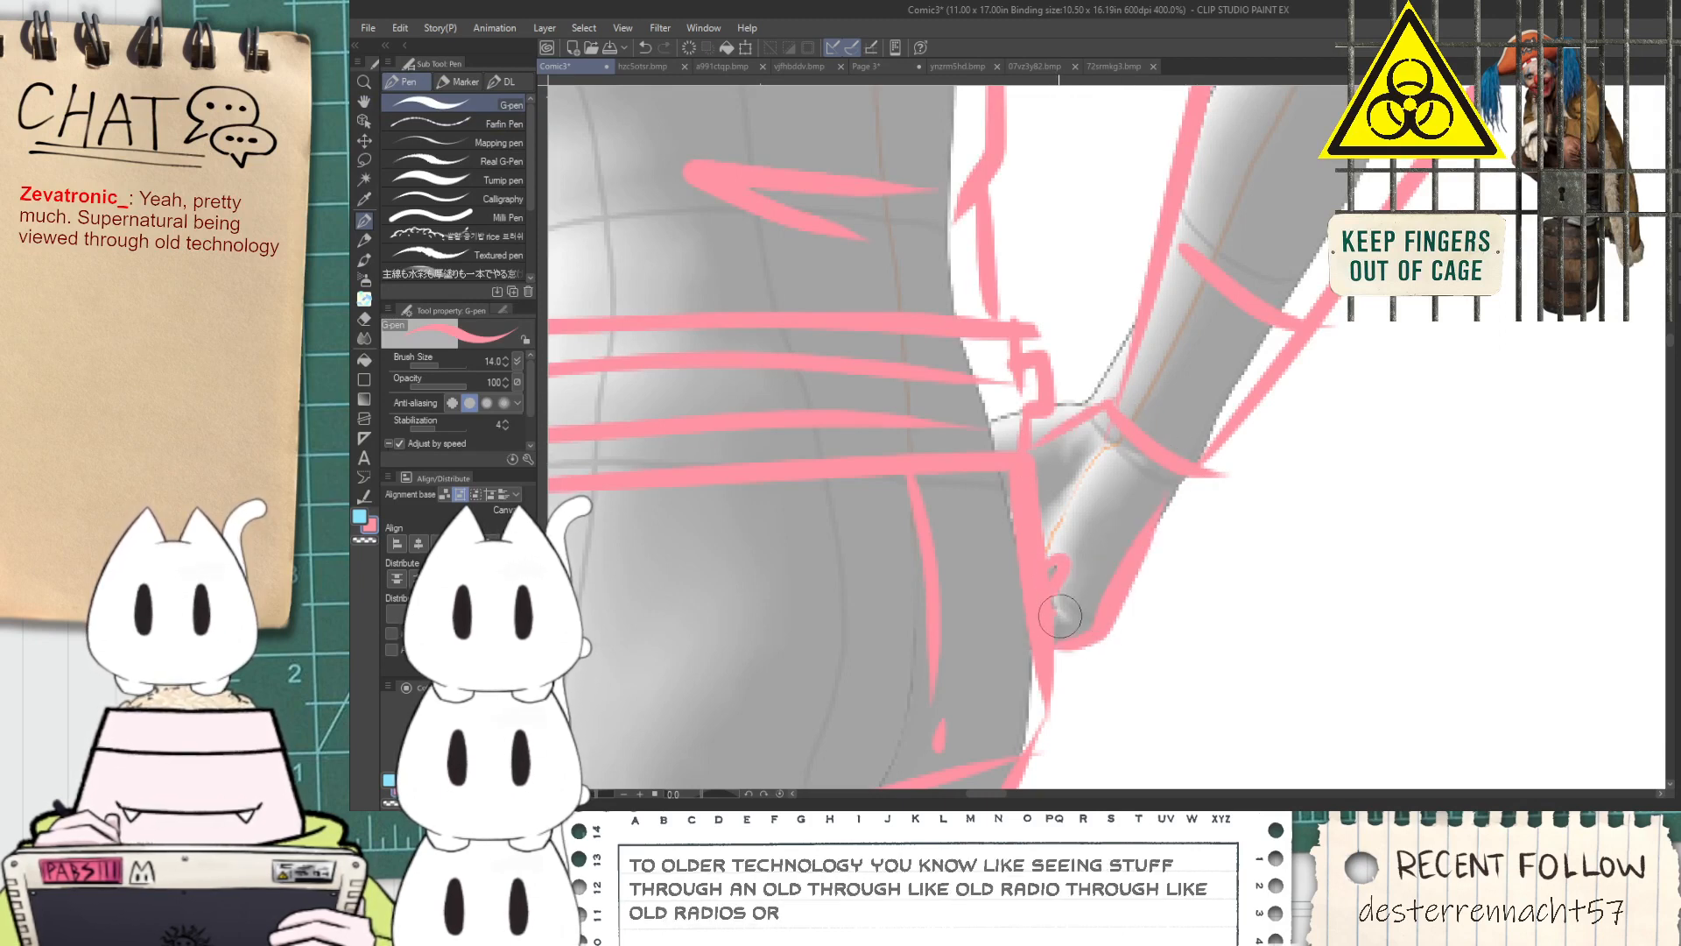
# Erase the small hook at the far arm's inner elbow and the line overshoot at the outer elbow
pyautogui.scroll(-4, 1077, 580)
pyautogui.scroll(1, 1217, 374)
pyautogui.scroll(3, 1218, 374)
pyautogui.press('e')
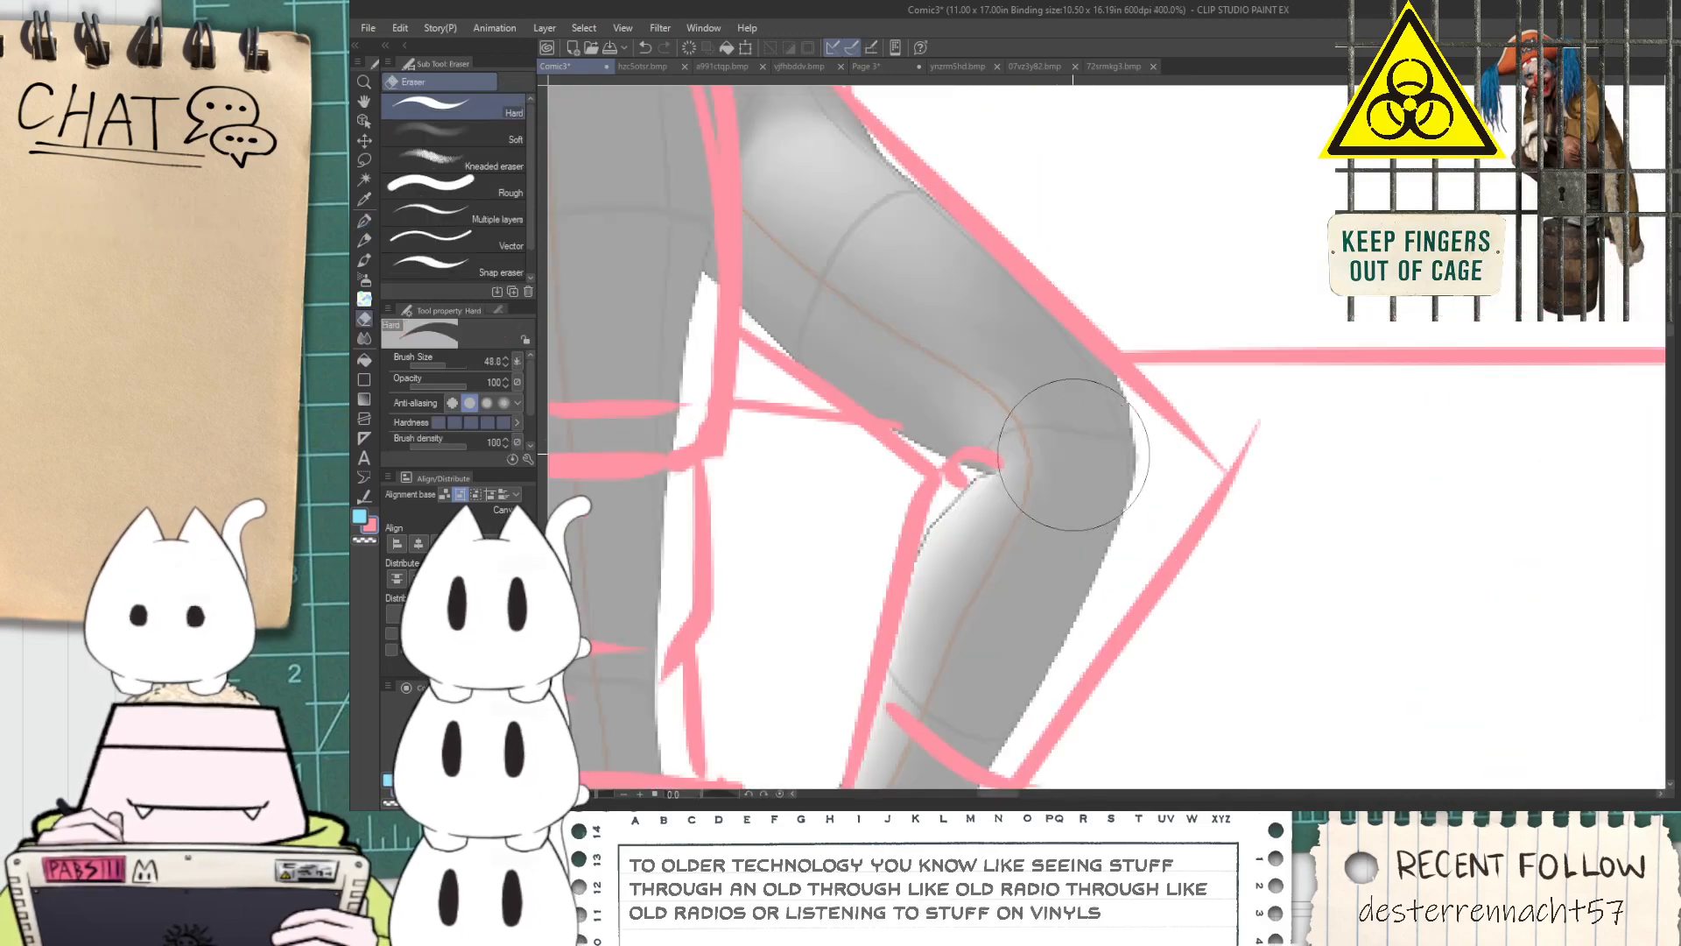
pyautogui.scroll(-8, 1278, 451)
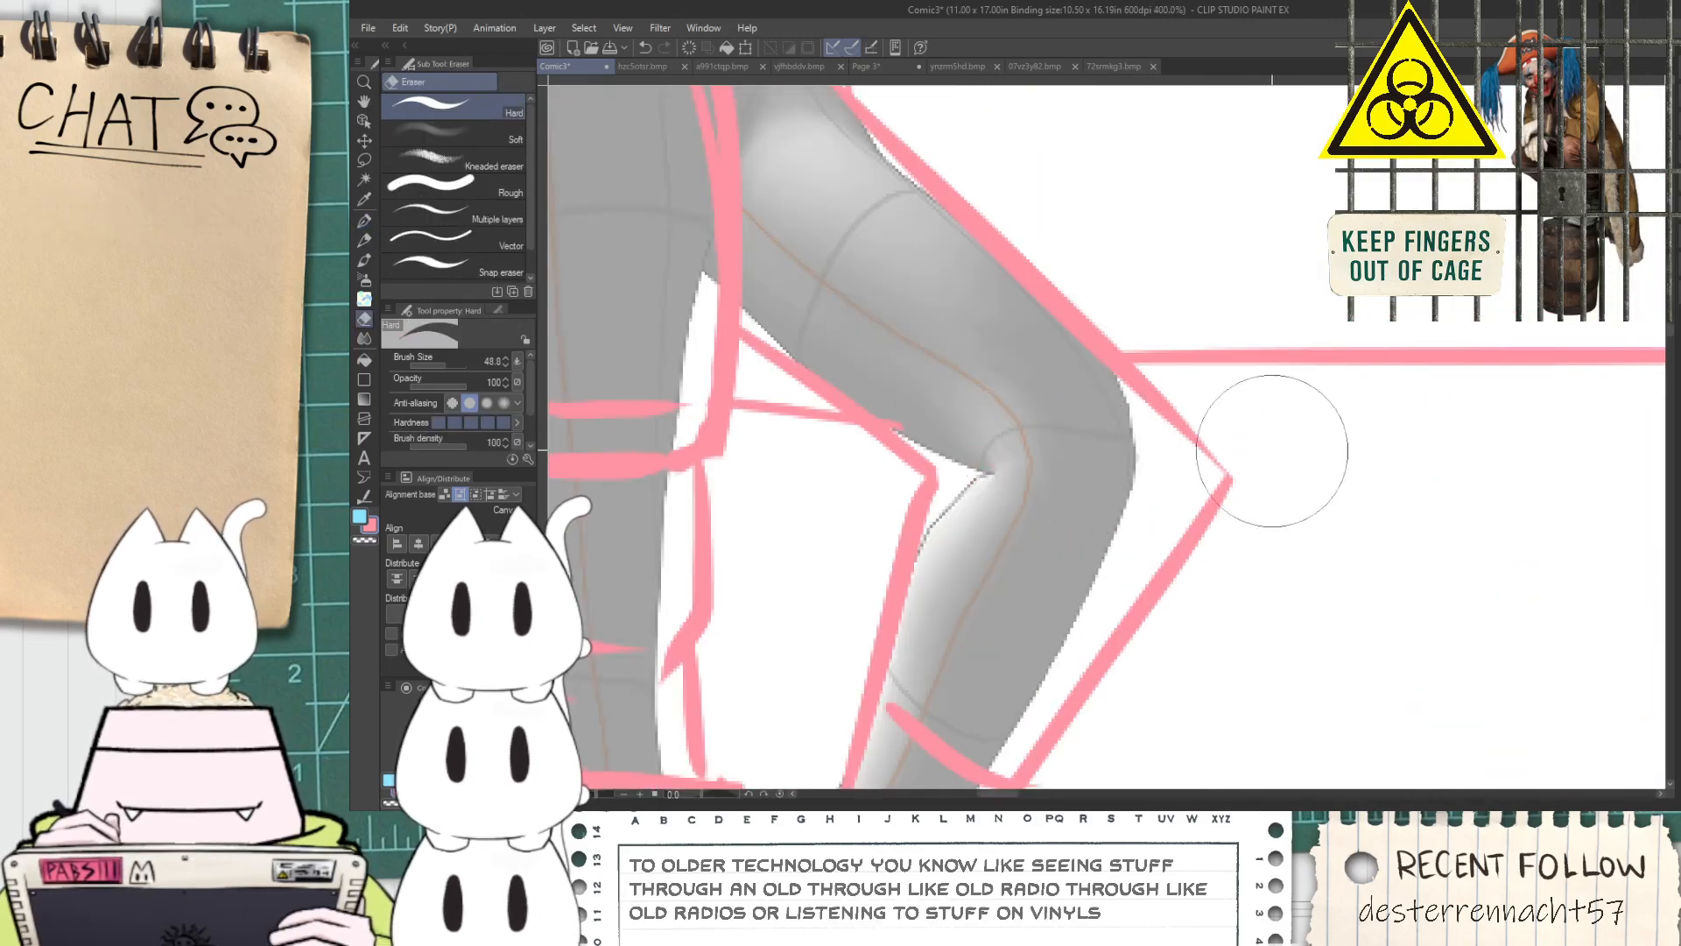
# Sketch additional horizontal ground lines across the first panel behind the figures, above and below the existing horizon line
pyautogui.press('h')
pyautogui.scroll(3, 1079, 451)
pyautogui.moveTo(1079, 451); pyautogui.dragTo(929, 529)
pyautogui.scroll(2, 1149, 508)
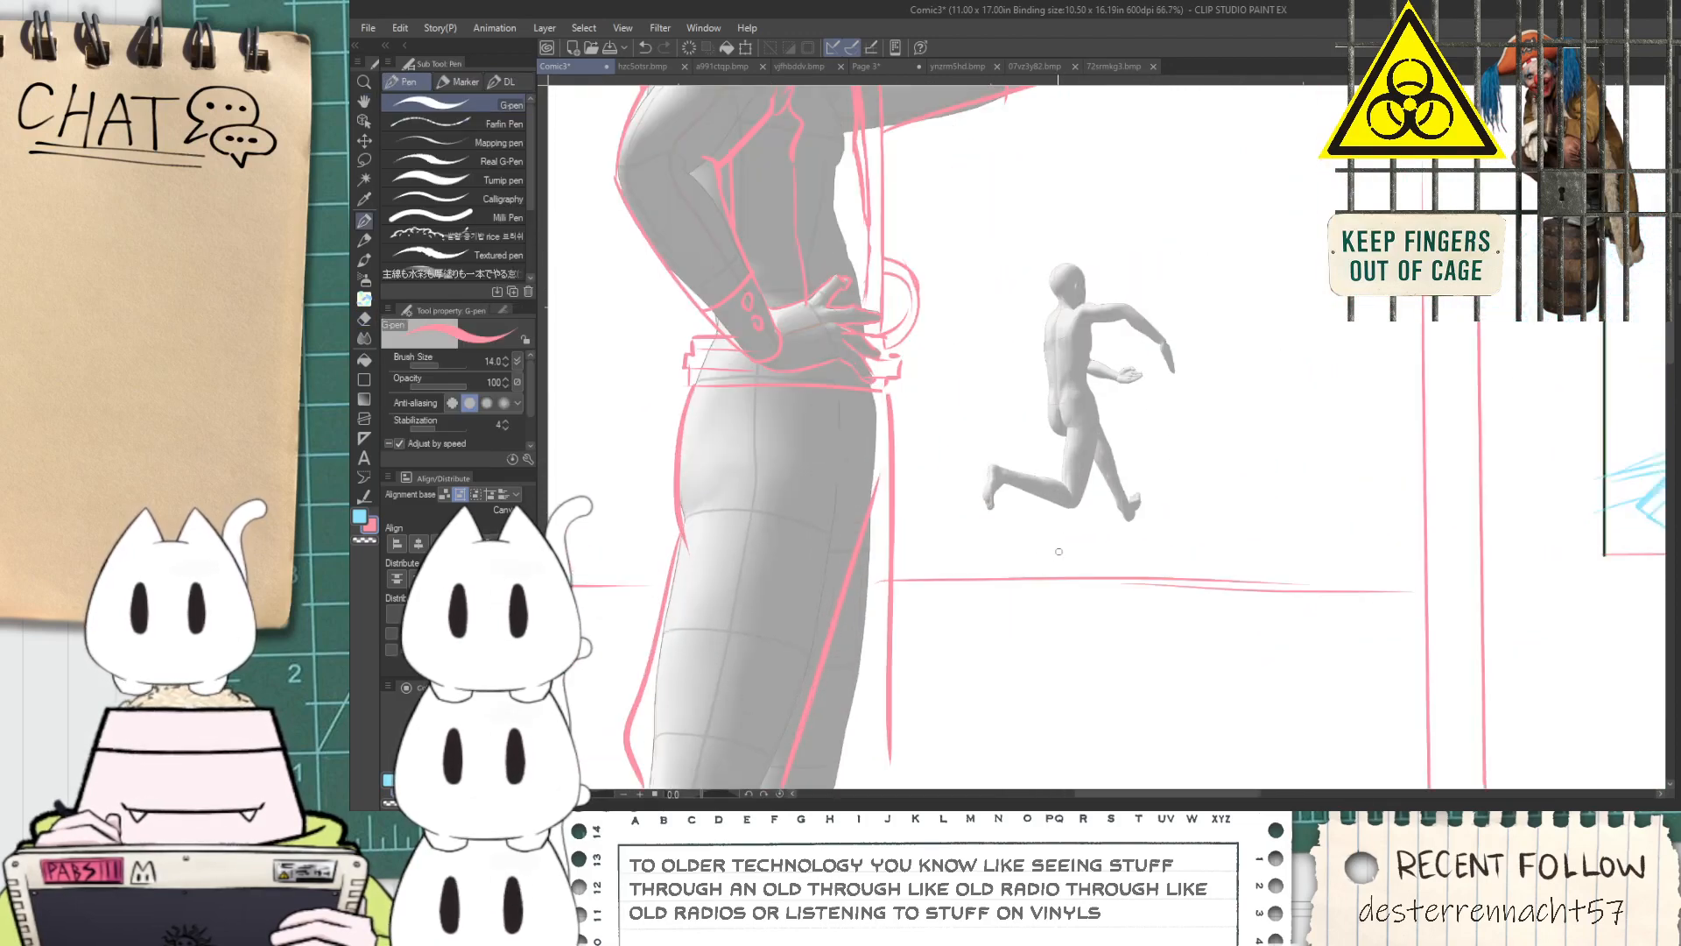
pyautogui.scroll(-2, 999, 508)
pyautogui.press('p')
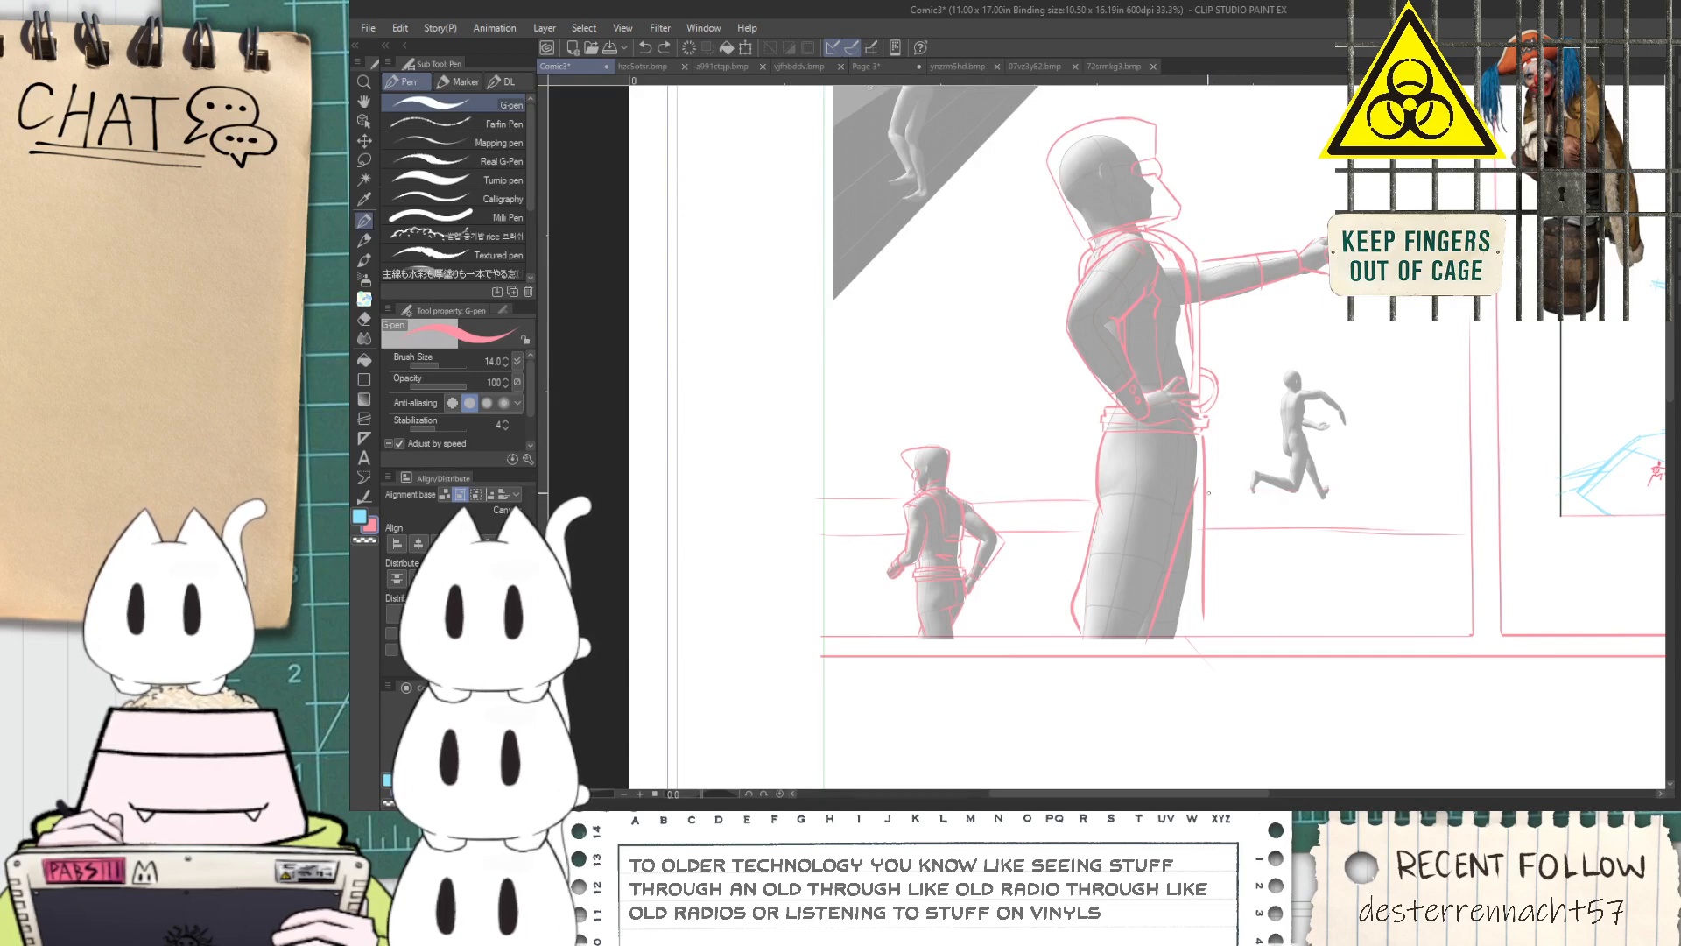
pyautogui.press('space')
pyautogui.moveTo(1247, 530); pyautogui.dragTo(1038, 554)
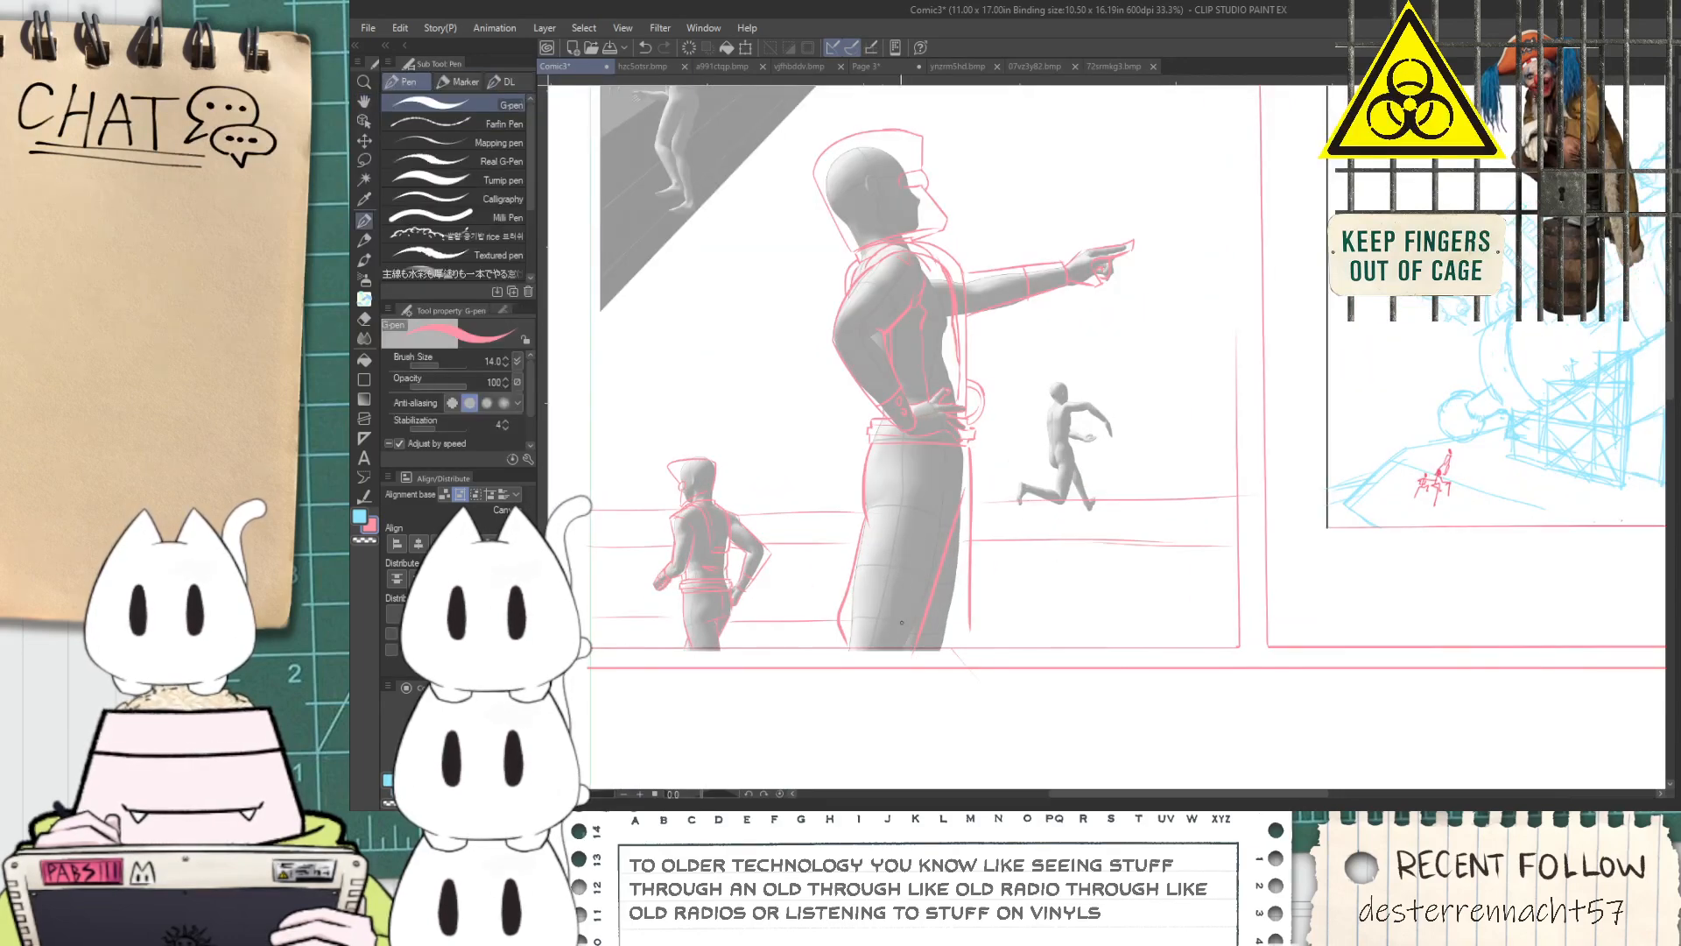
# Examine the size of the figure on the large barrel against the other figures in the first panel
pyautogui.press('space')
pyautogui.moveTo(1114, 586); pyautogui.dragTo(1201, 787)
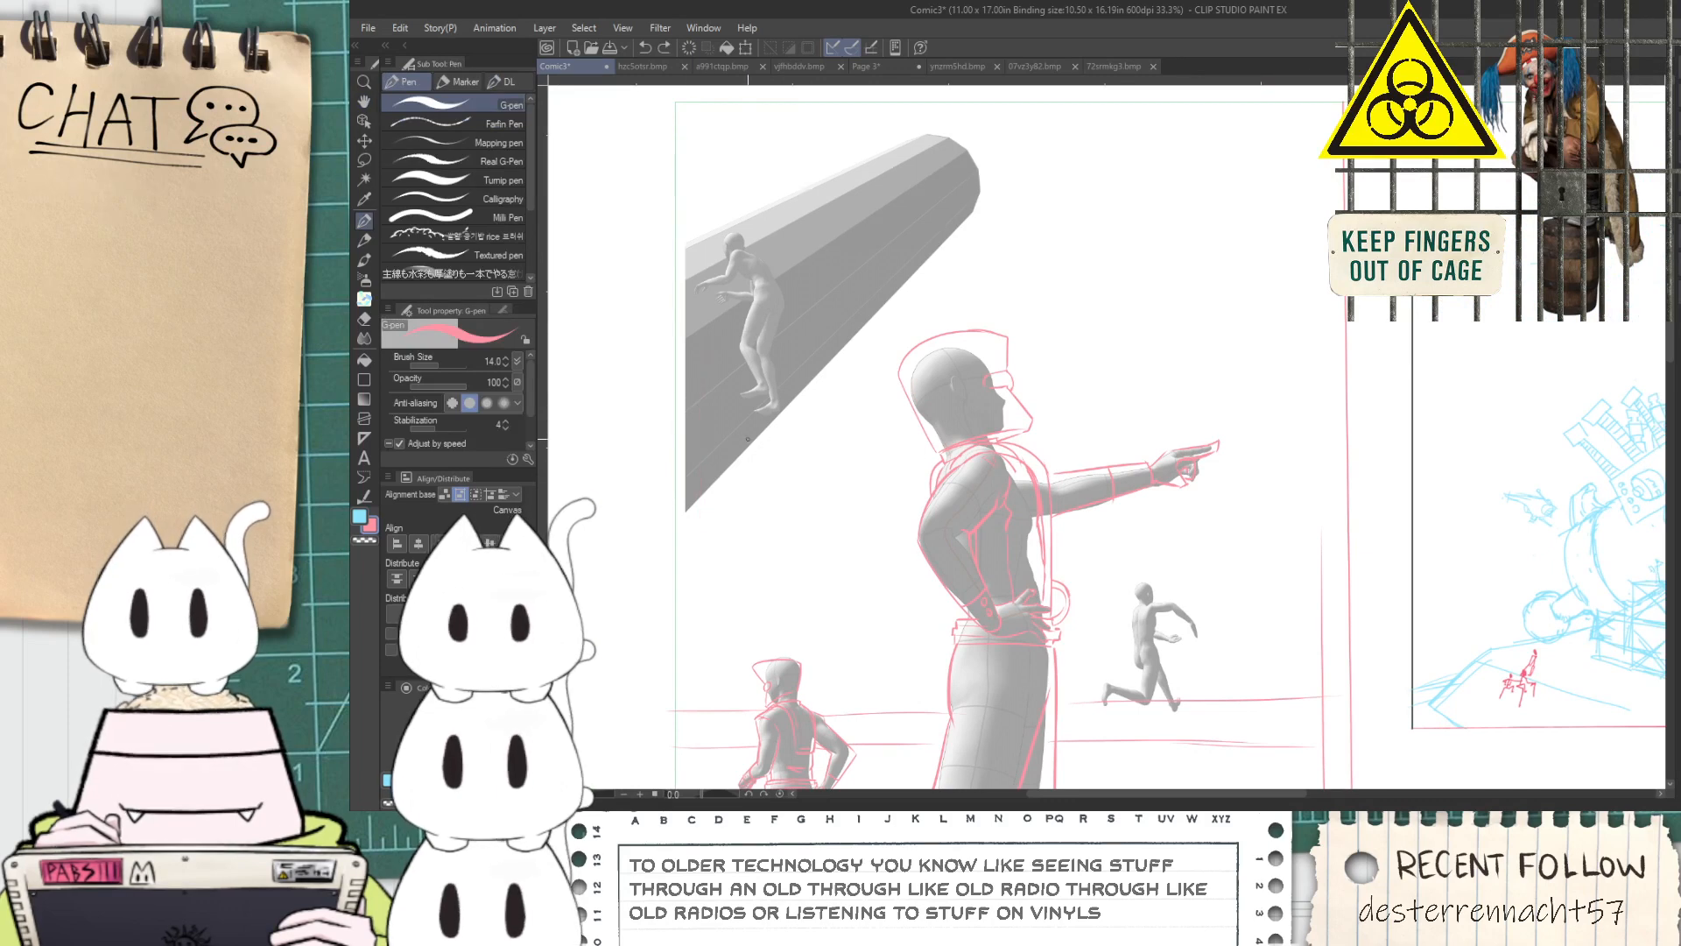
pyautogui.press('space')
pyautogui.moveTo(746, 439); pyautogui.dragTo(880, 385)
pyautogui.moveTo(863, 220); pyautogui.dragTo(879, 264)
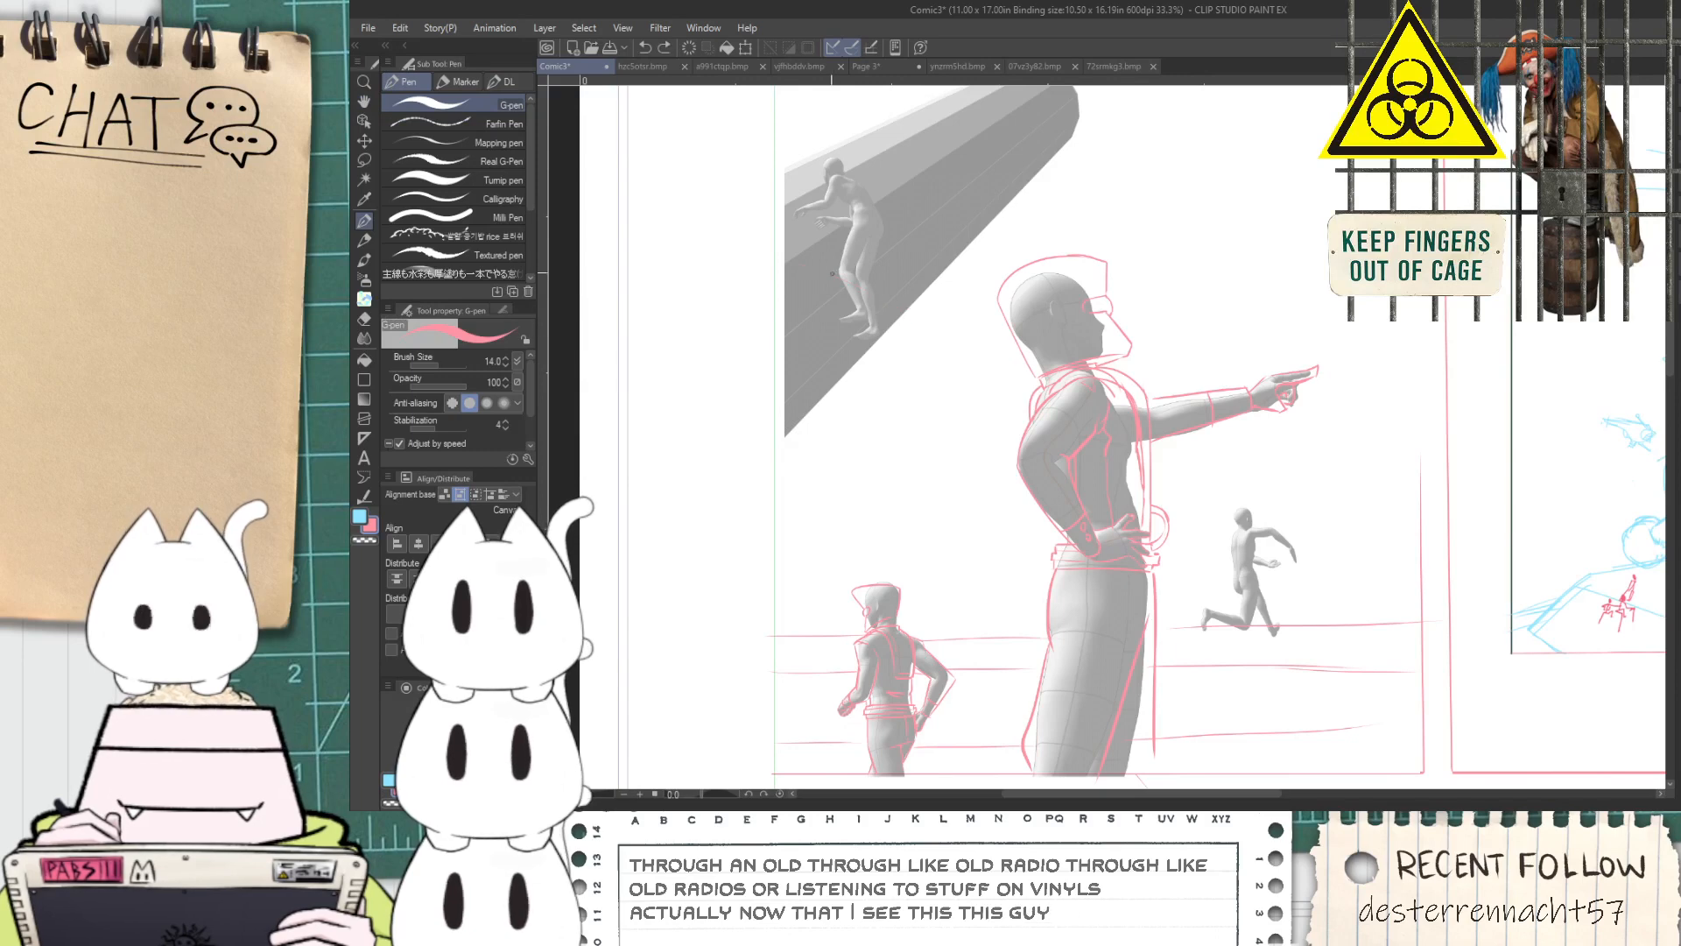
pyautogui.scroll(2, 832, 279)
pyautogui.press('space')
pyautogui.moveTo(949, 252); pyautogui.dragTo(960, 372)
pyautogui.scroll(-2, 1032, 385)
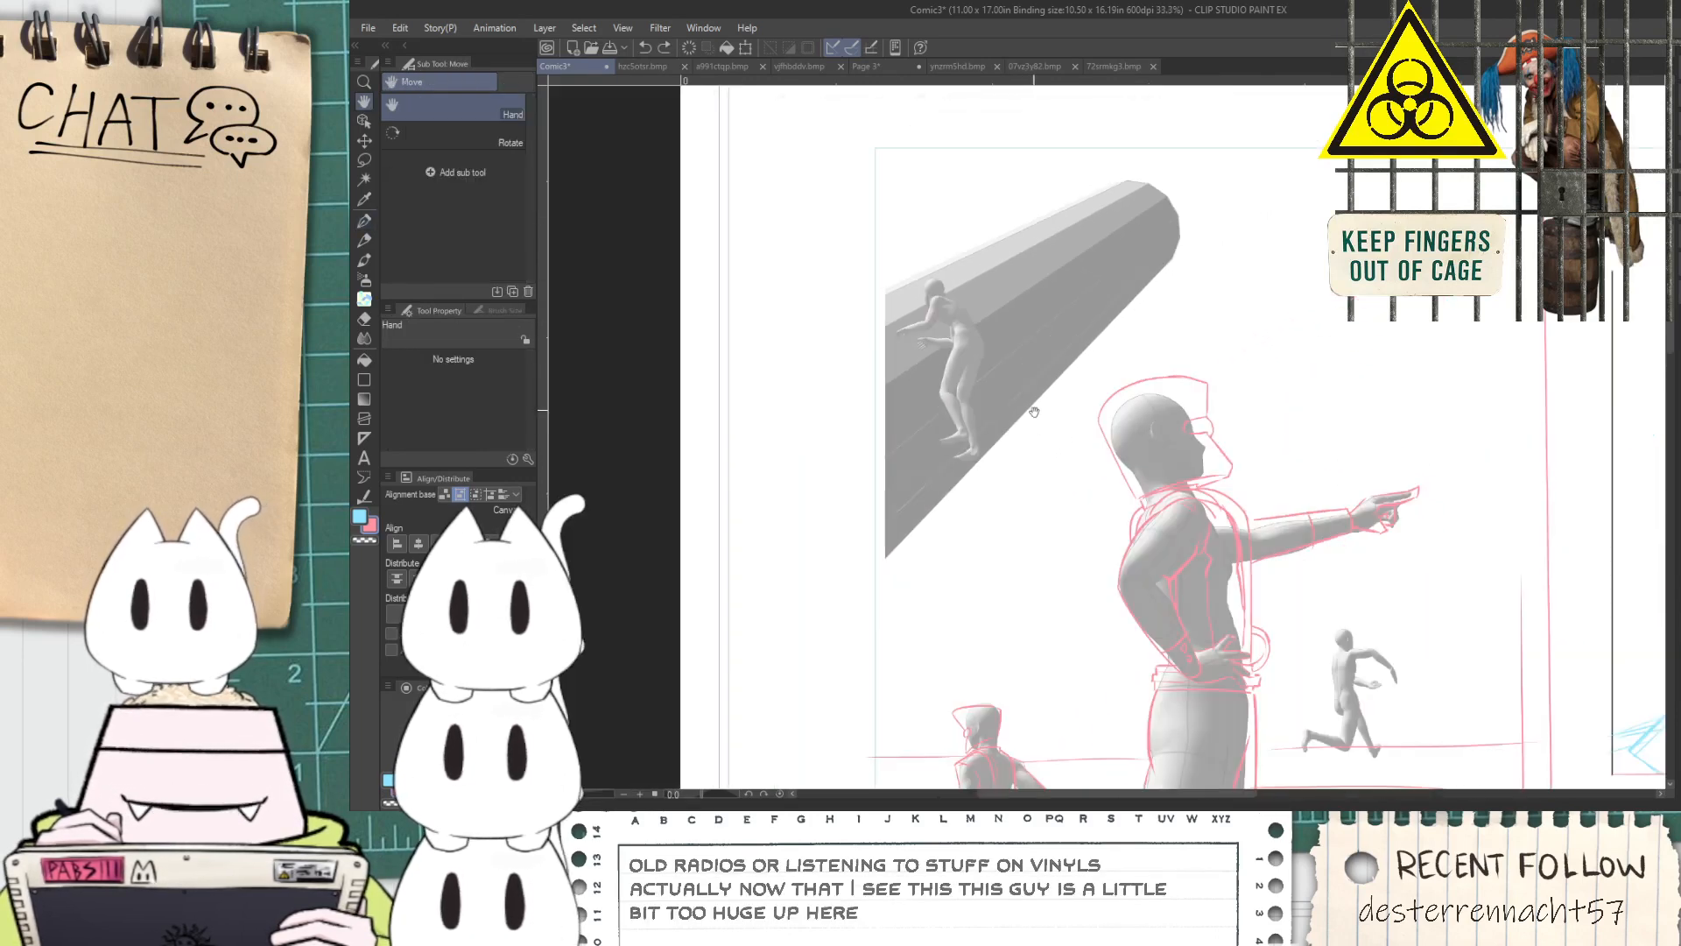
# Outline the back of the hips on the small running figure with the G-pen
pyautogui.moveTo(1046, 496); pyautogui.dragTo(1018, 363)
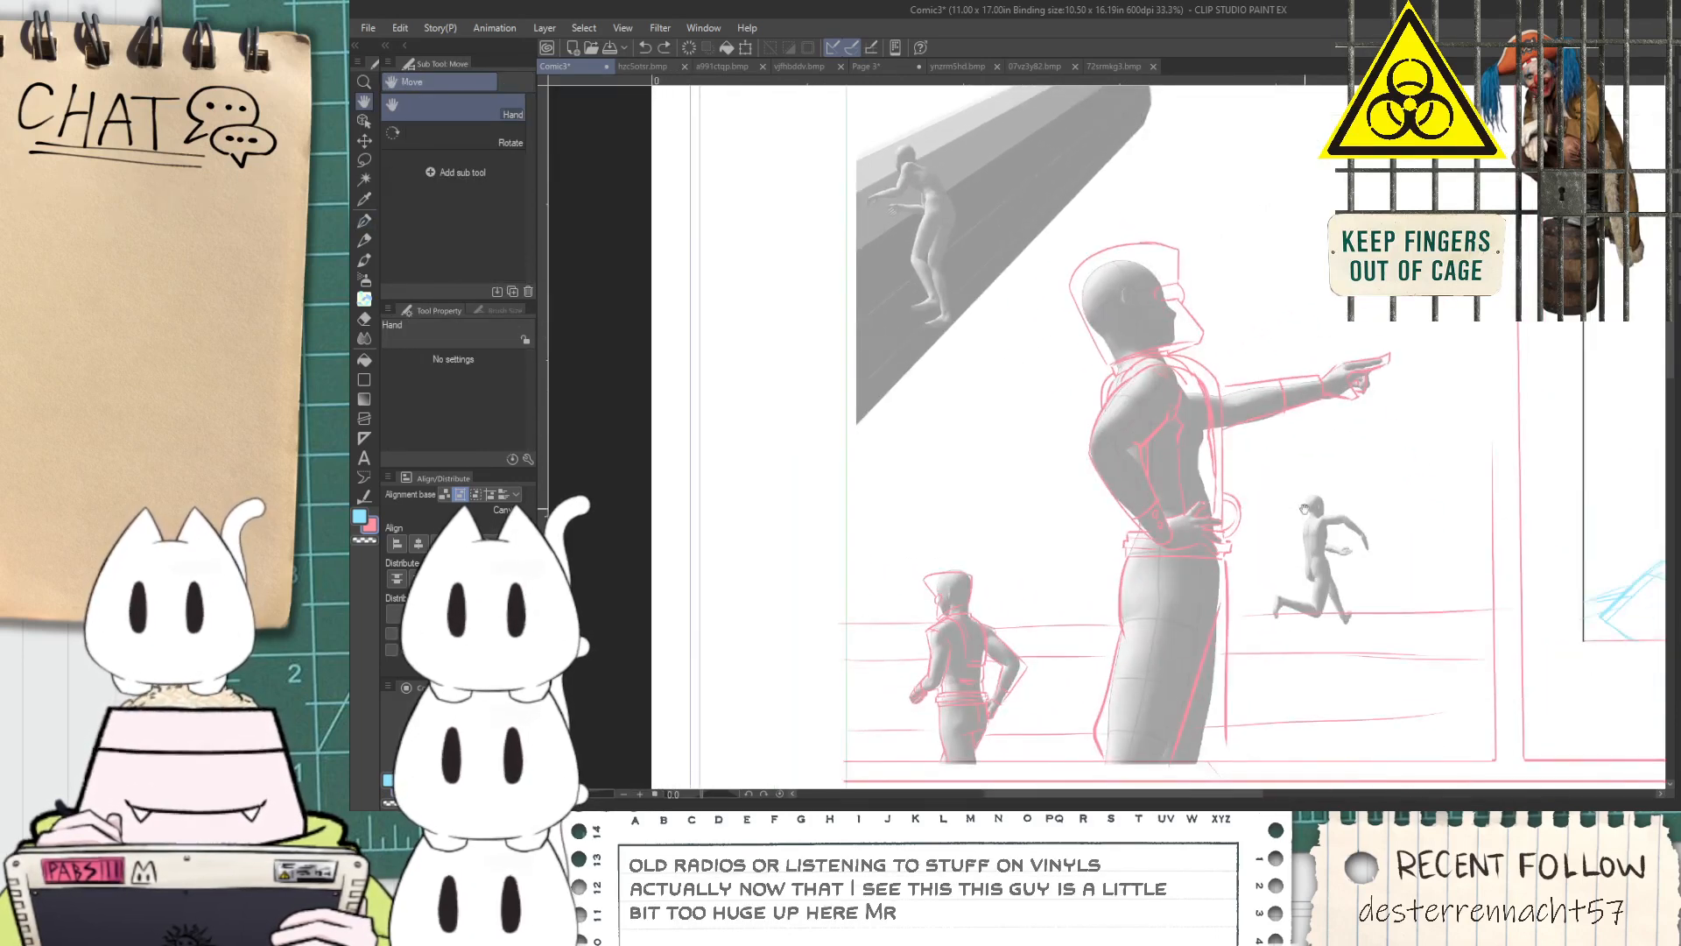
pyautogui.moveTo(1347, 557); pyautogui.dragTo(1284, 524)
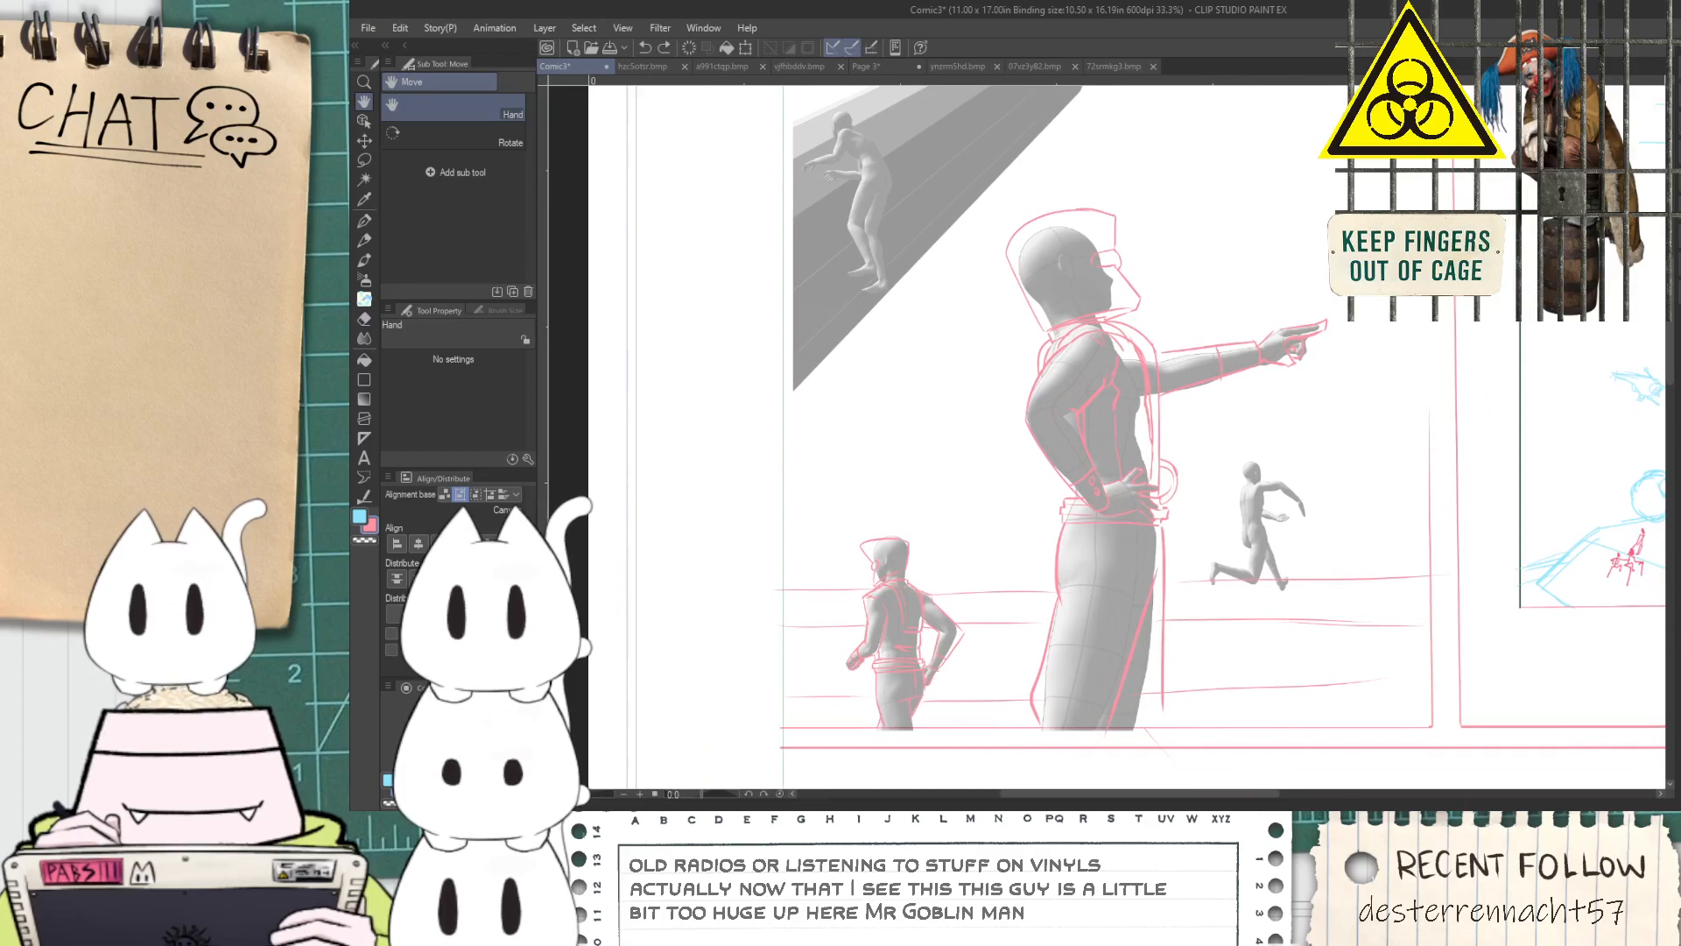
pyautogui.scroll(4, 935, 303)
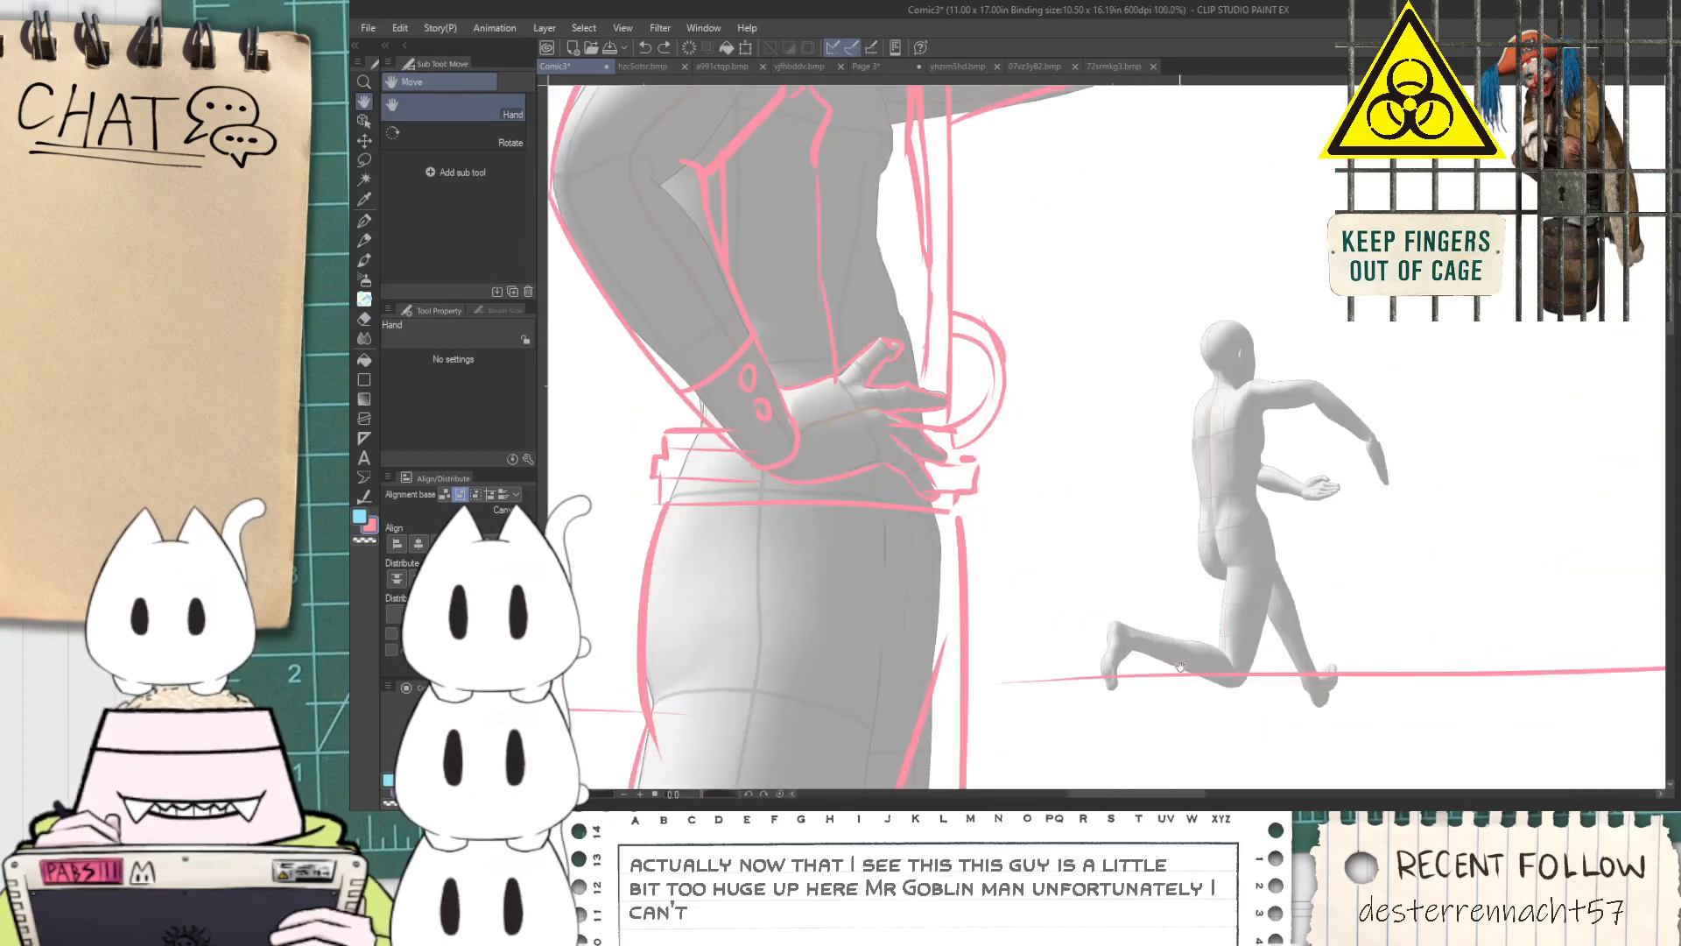
pyautogui.scroll(-3, 1058, 566)
pyautogui.scroll(4, 985, 585)
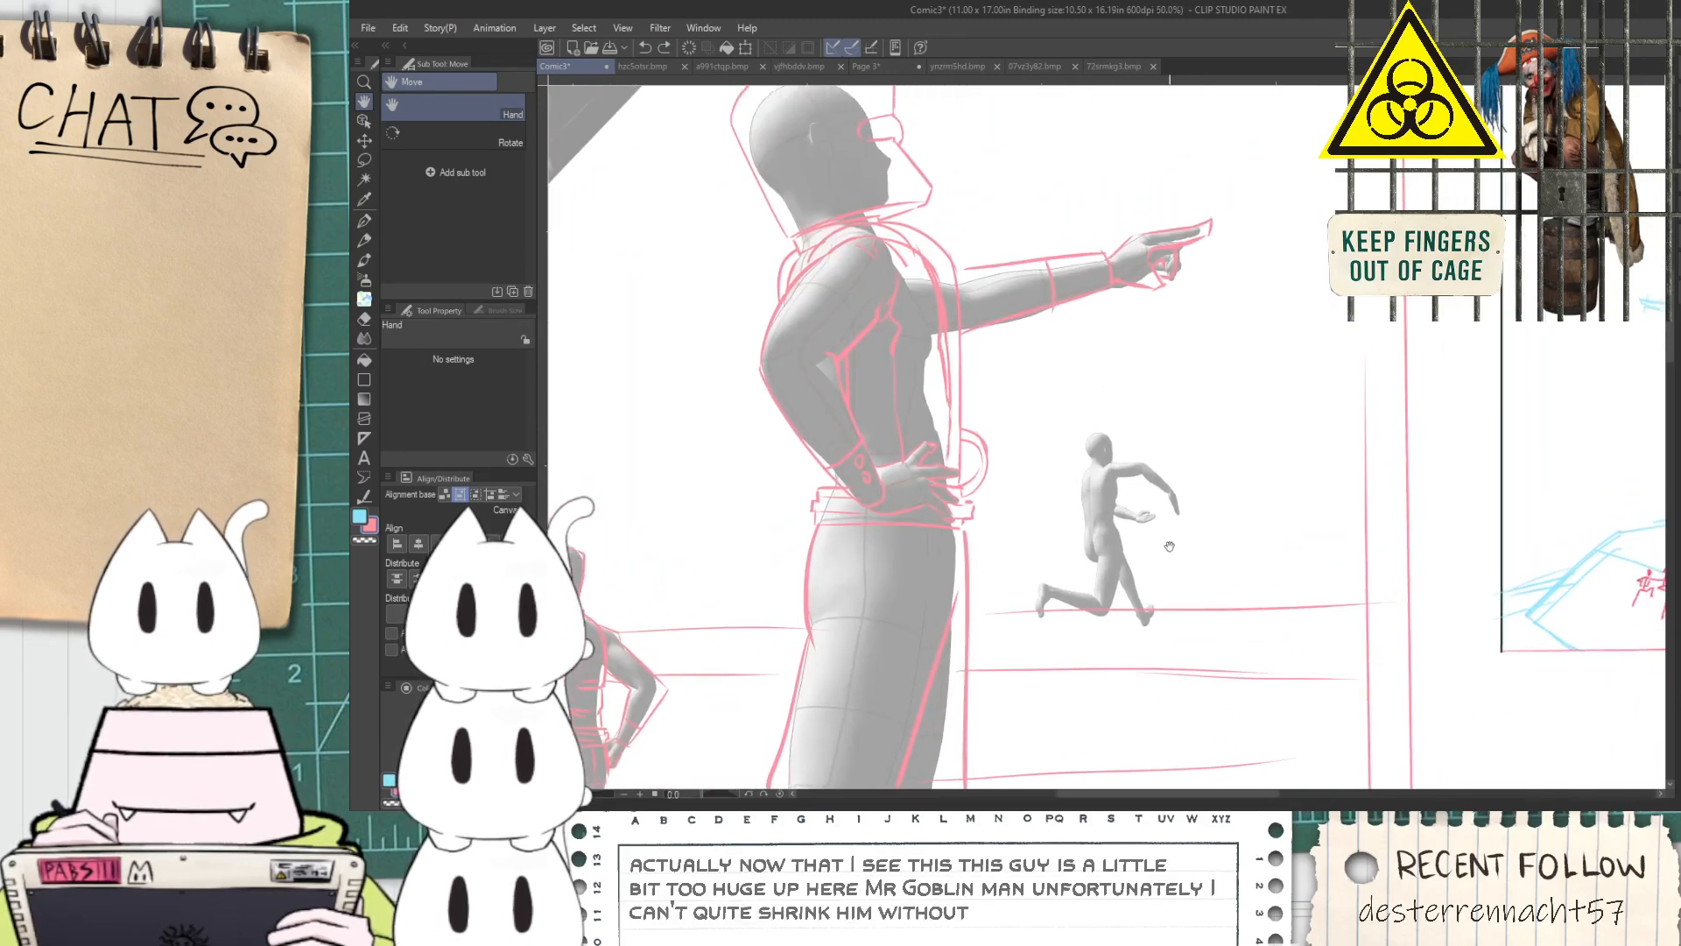
pyautogui.press('p')
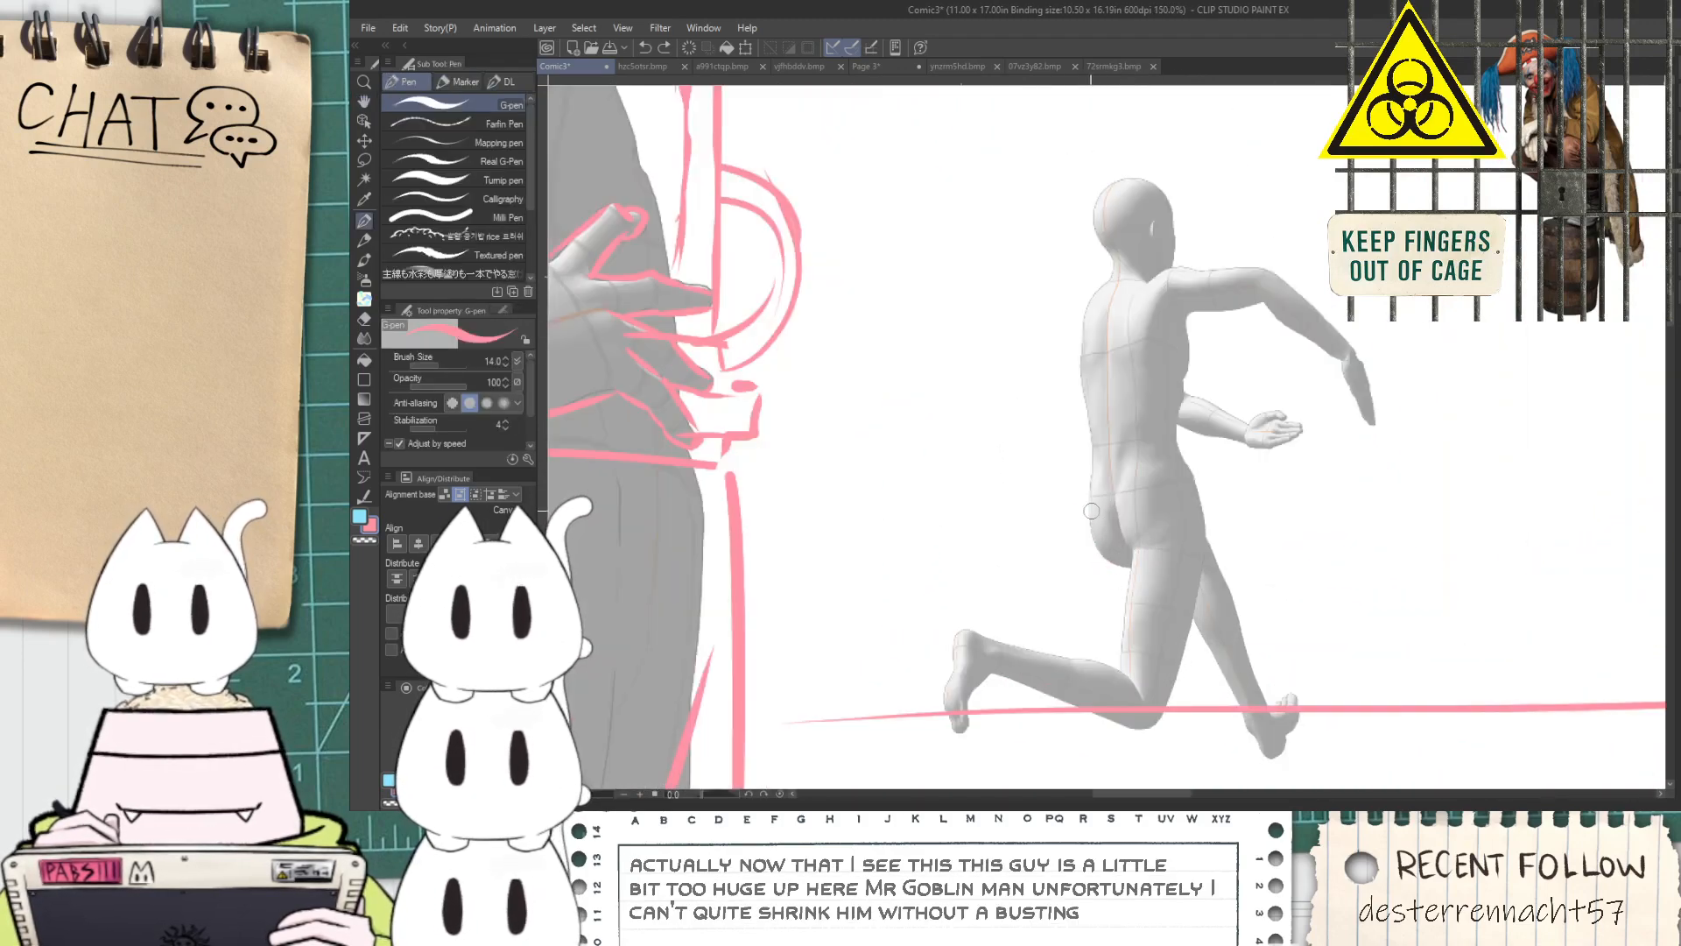
pyautogui.moveTo(1088, 483); pyautogui.dragTo(1127, 565)
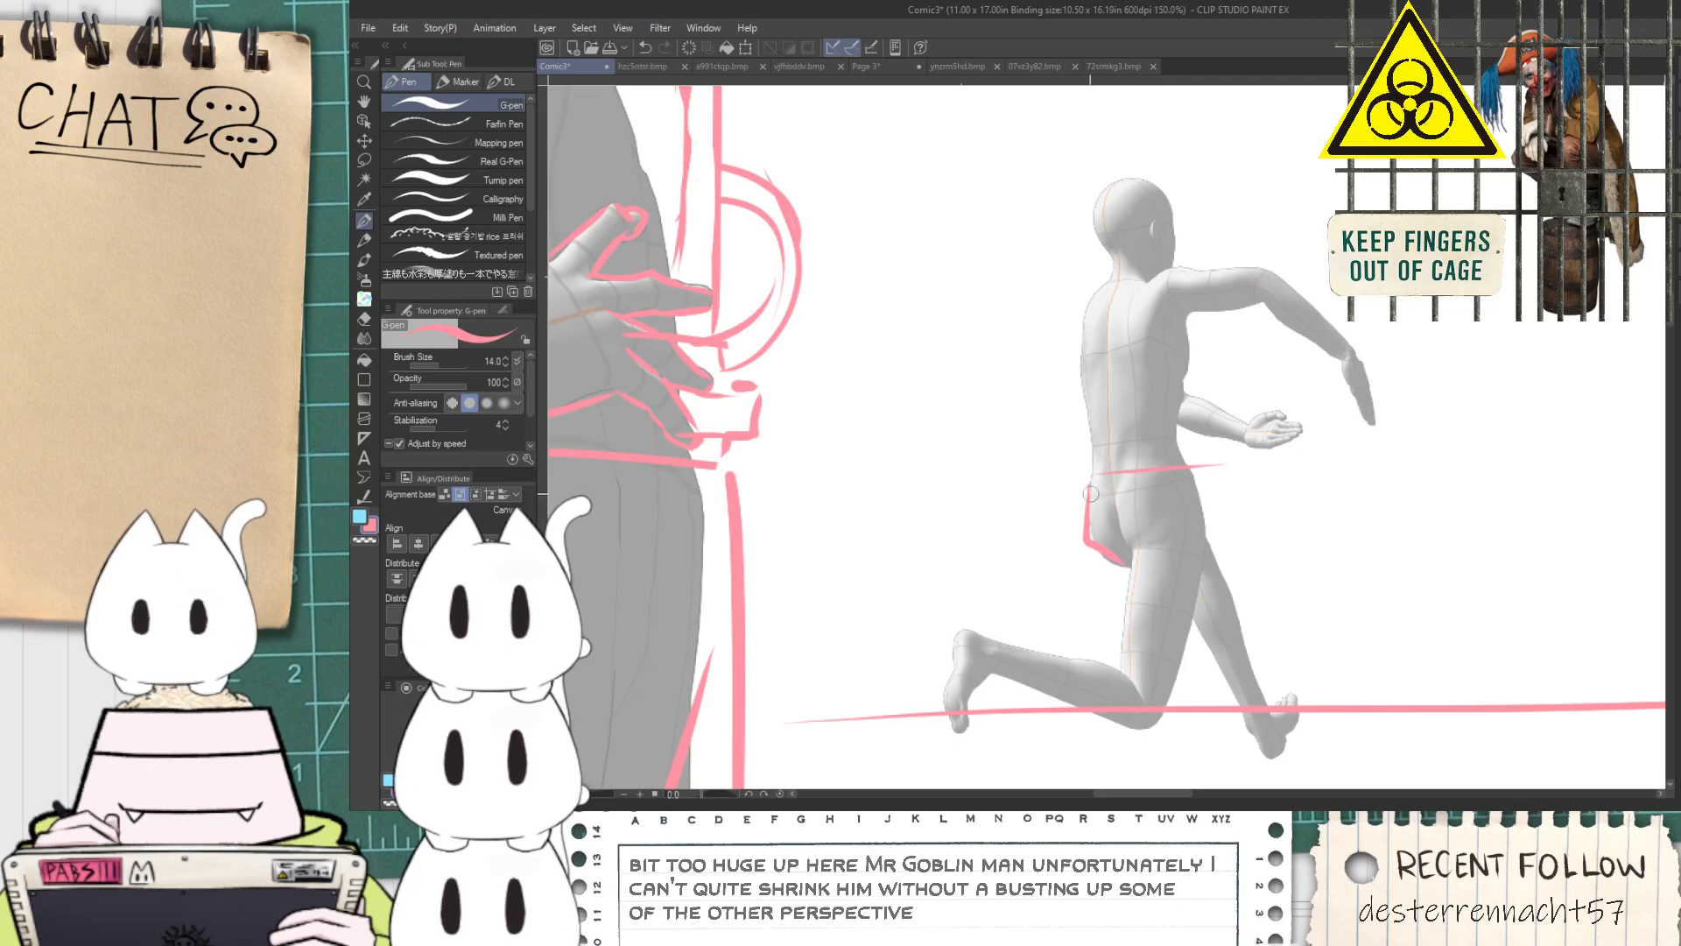
# Rework the waistline on the running figure into a narrow belt above the hip outline
pyautogui.hotkey('ctrl', 'z')
pyautogui.scroll(1, 1091, 497)
pyautogui.moveTo(1071, 475)
pyautogui.mouseDown()
pyautogui.moveTo(1225, 458)
pyautogui.moveTo(1242, 489)
pyautogui.moveTo(1272, 487)
pyautogui.mouseUp()
pyautogui.hotkey('ctrl', 'z')
pyautogui.hotkey('ctrl', 'z')
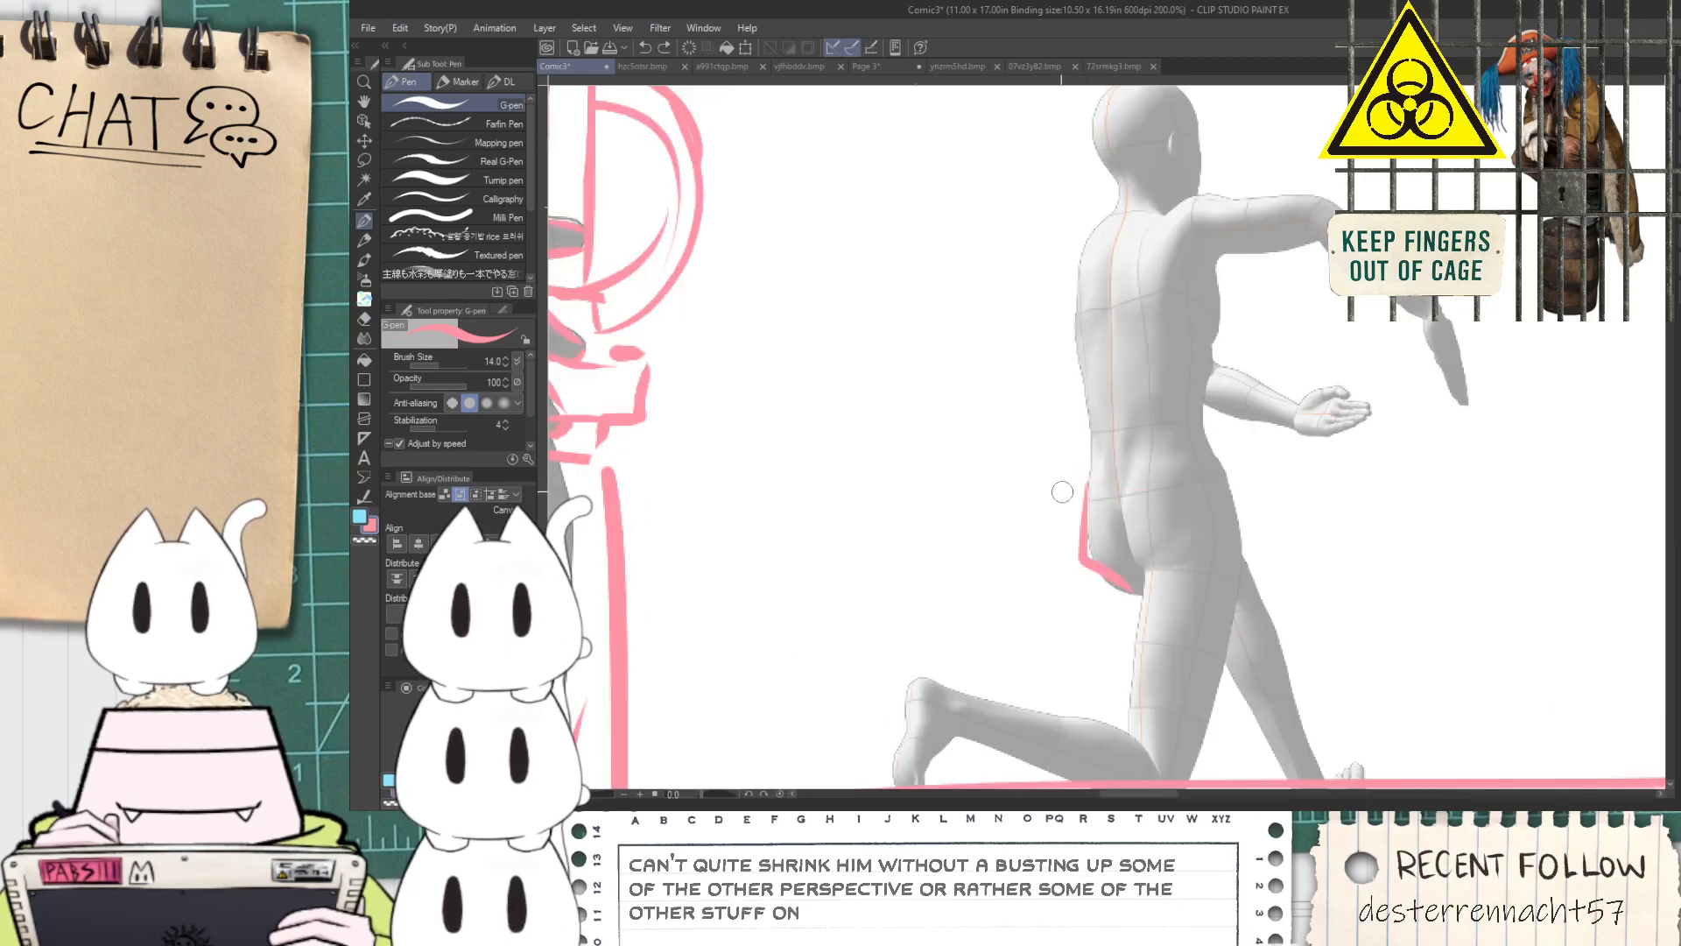
pyautogui.moveTo(1071, 458); pyautogui.dragTo(1220, 437)
pyautogui.scroll(-4, 1264, 475)
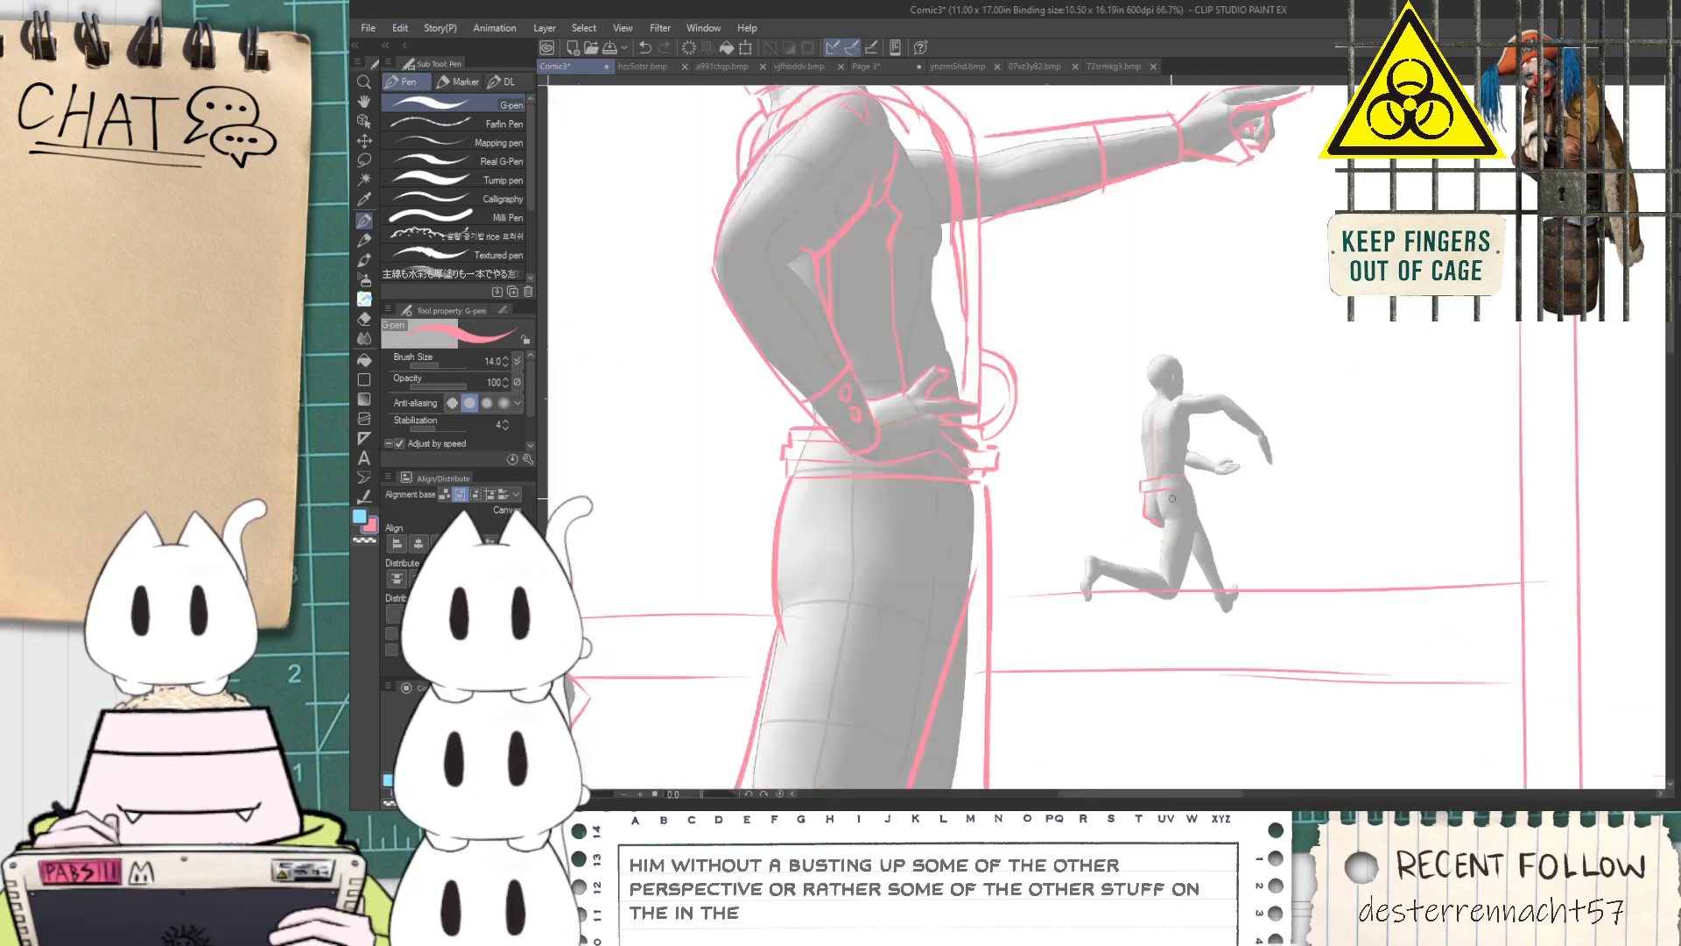
# Sketch a thick looping cable behind the foreground figures, rising with two parallel edges to the running figure's waist
pyautogui.moveTo(644, 544)
pyautogui.mouseDown()
pyautogui.moveTo(728, 463)
pyautogui.moveTo(1023, 561)
pyautogui.mouseUp()
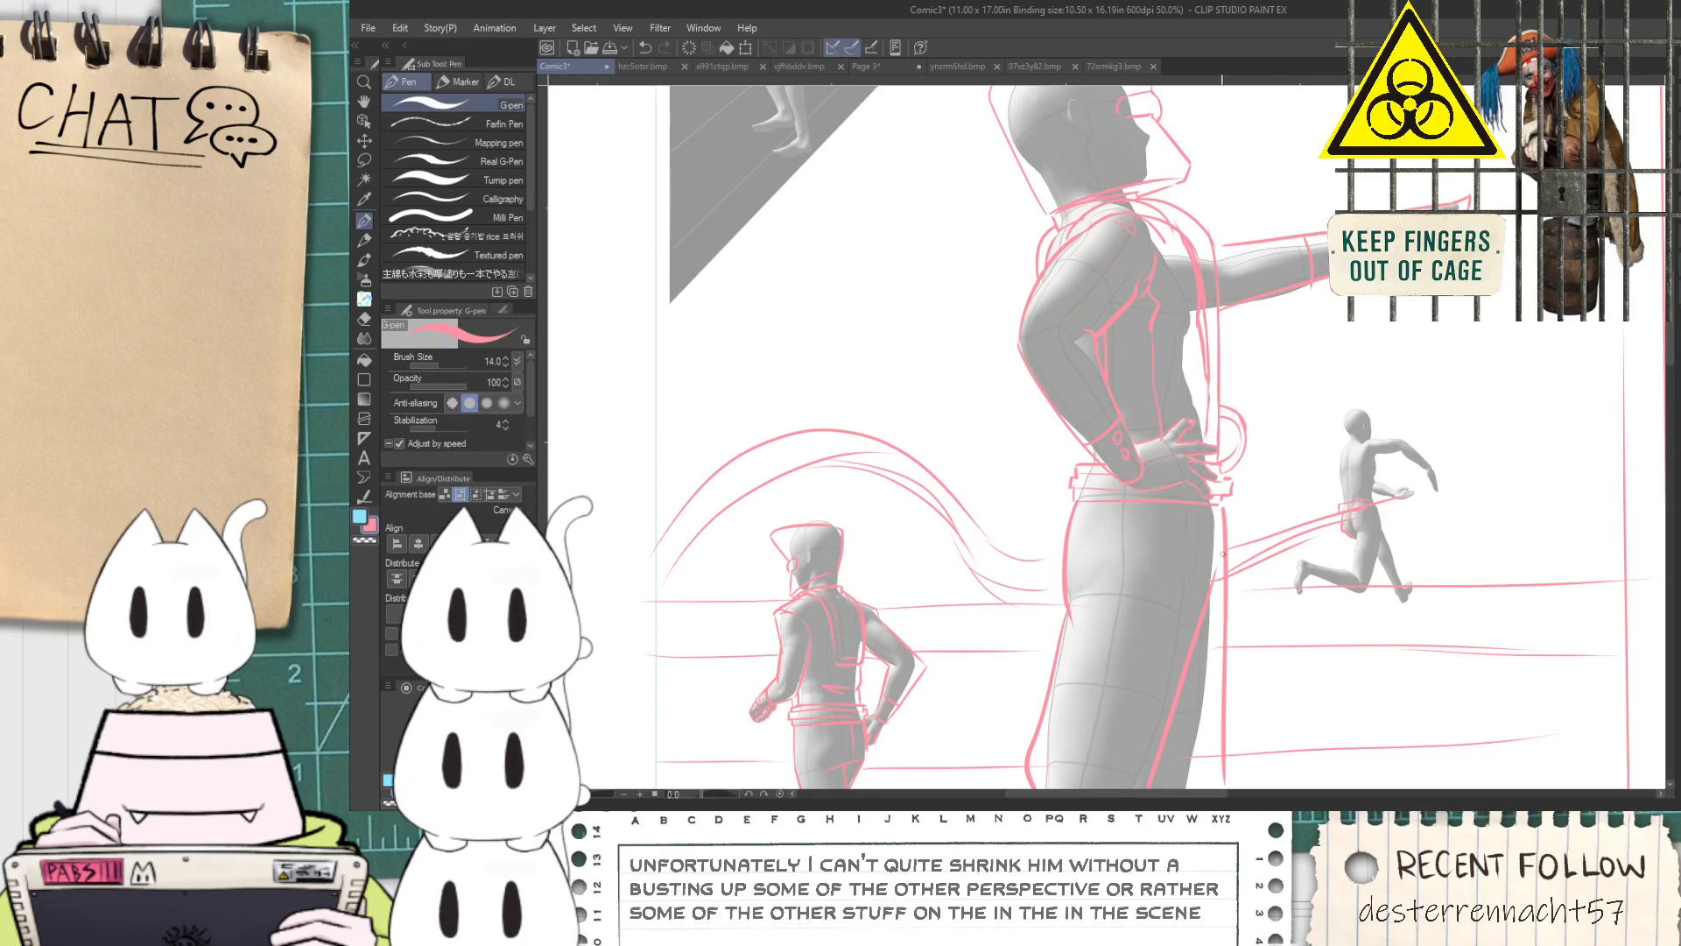
pyautogui.hotkey('ctrl', 'z')
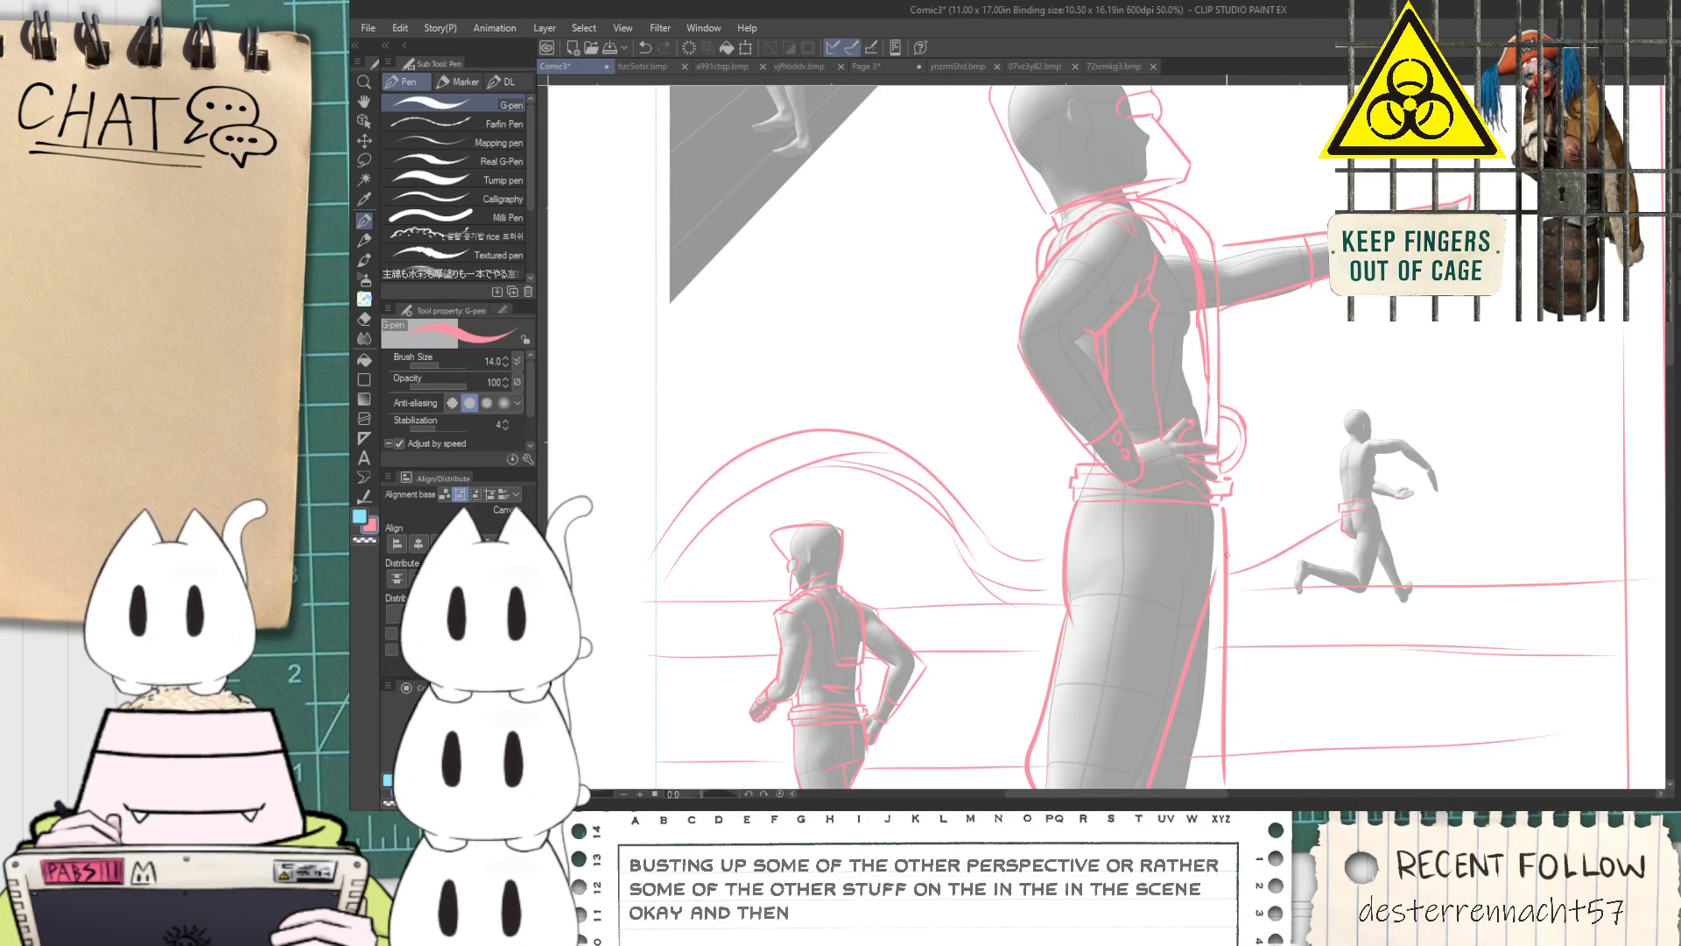
pyautogui.scroll(4, 1328, 506)
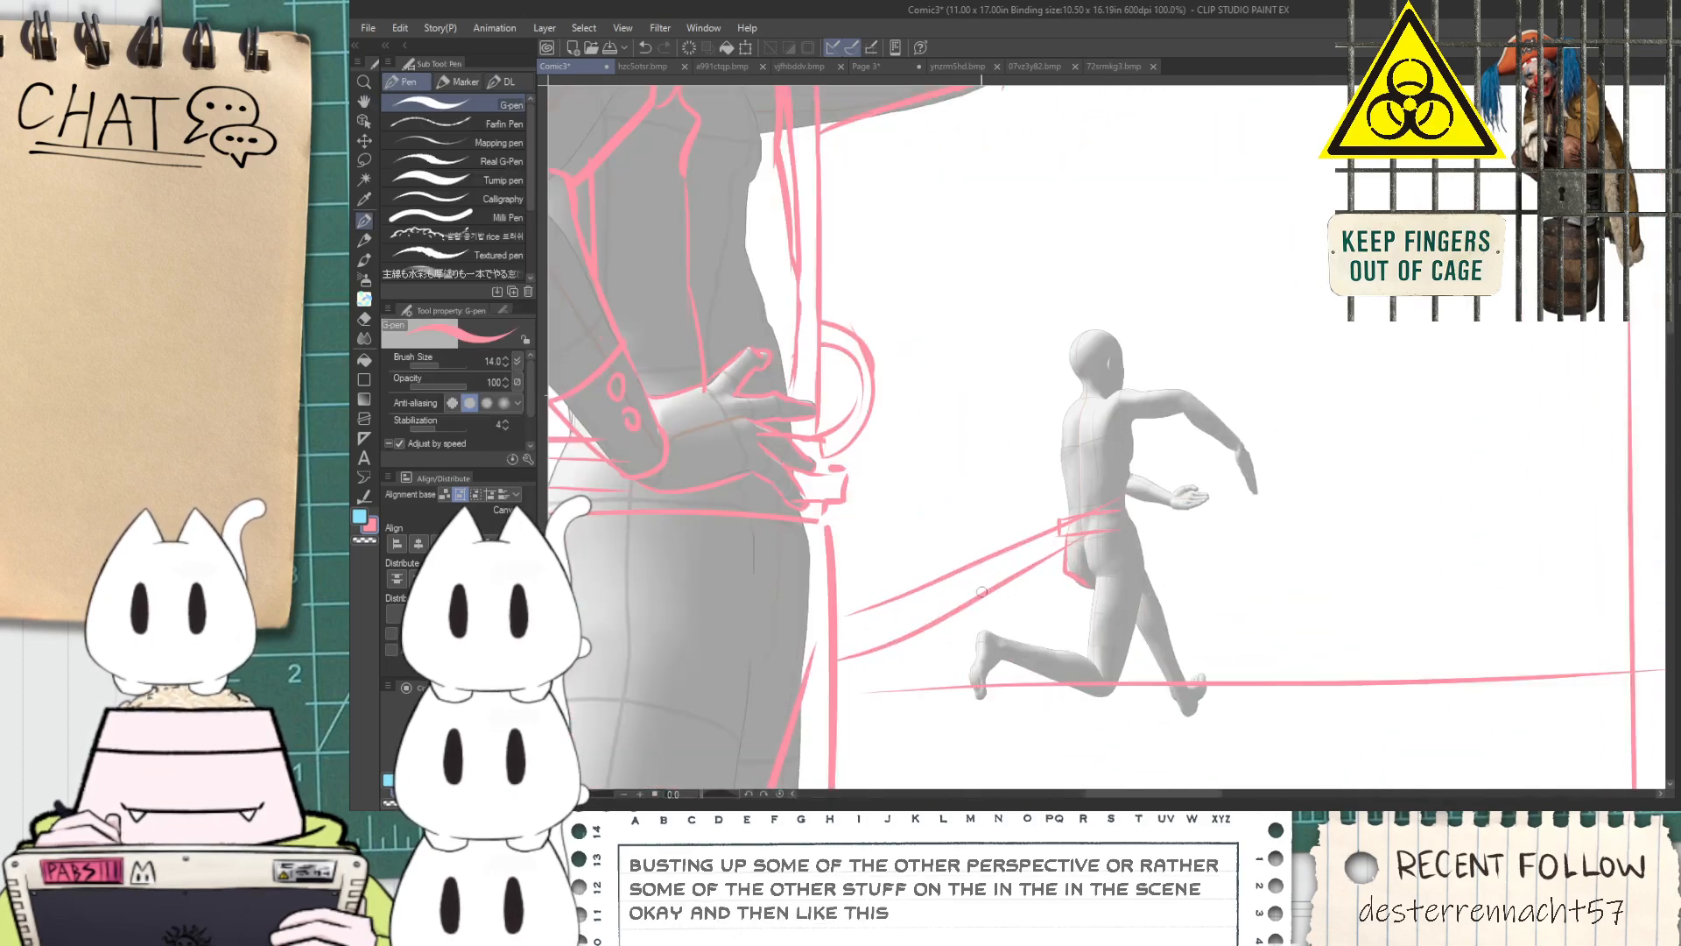
pyautogui.hotkey('ctrl', 'z')
pyautogui.moveTo(970, 593)
pyautogui.mouseDown()
pyautogui.moveTo(1261, 444)
pyautogui.moveTo(1161, 498)
pyautogui.mouseUp()
pyautogui.hotkey('ctrl', 'z')
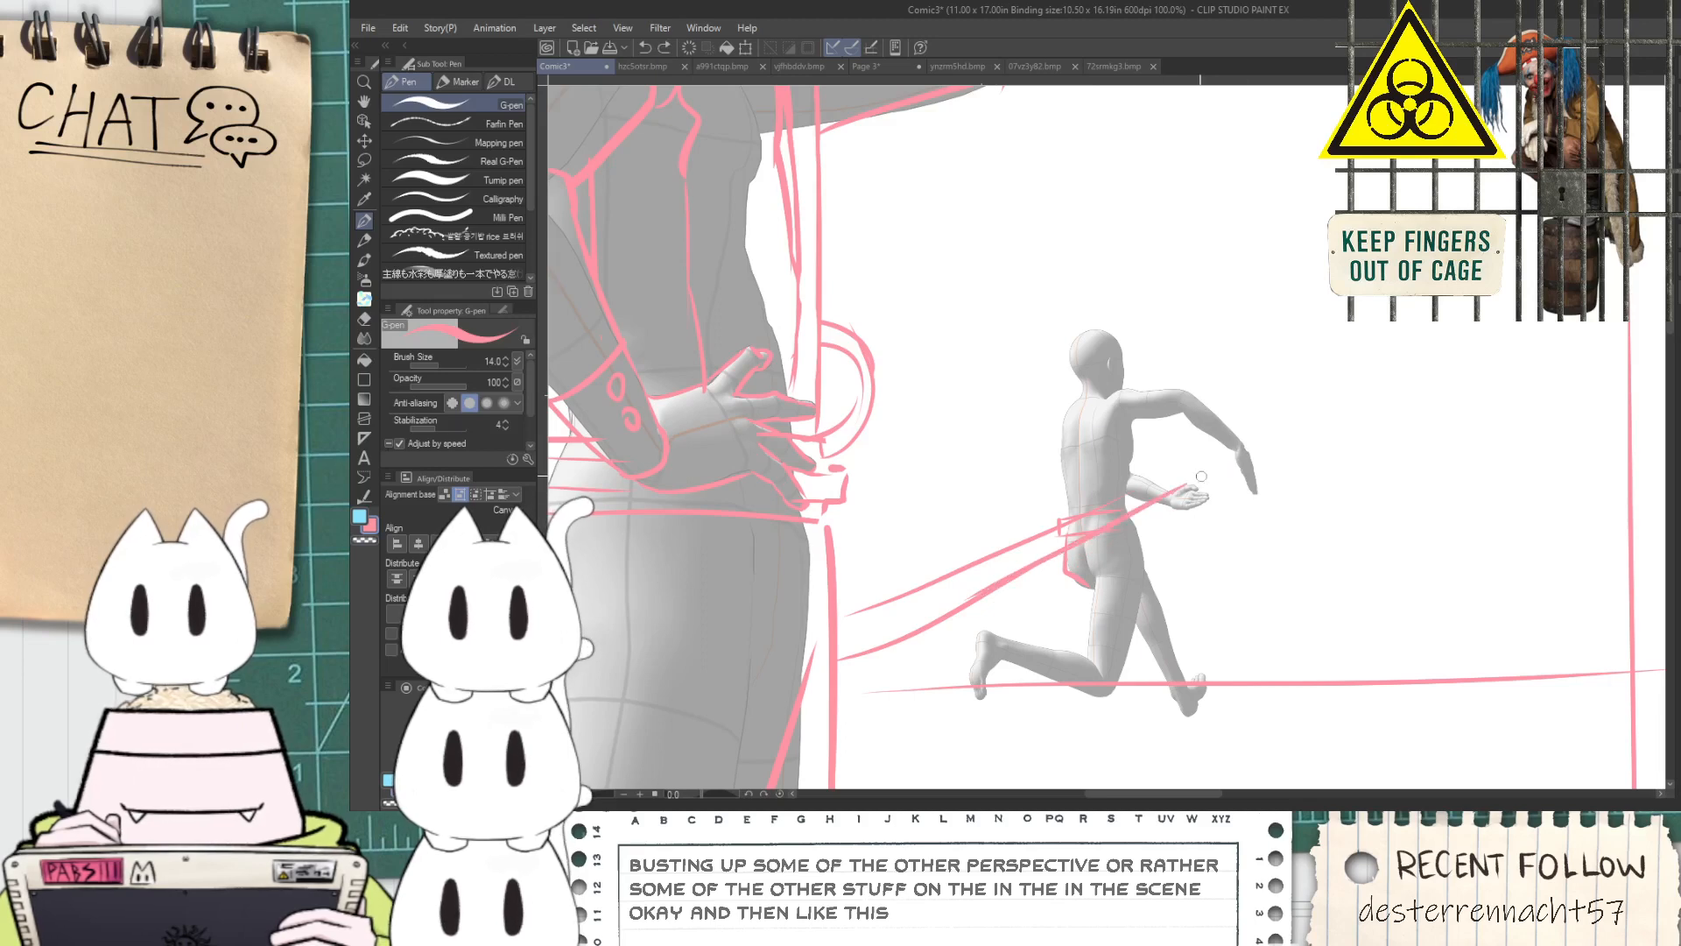
# Sketch the cable's rounded end and a giant plug body extending forward around the running figure's arms
pyautogui.scroll(3, 1153, 484)
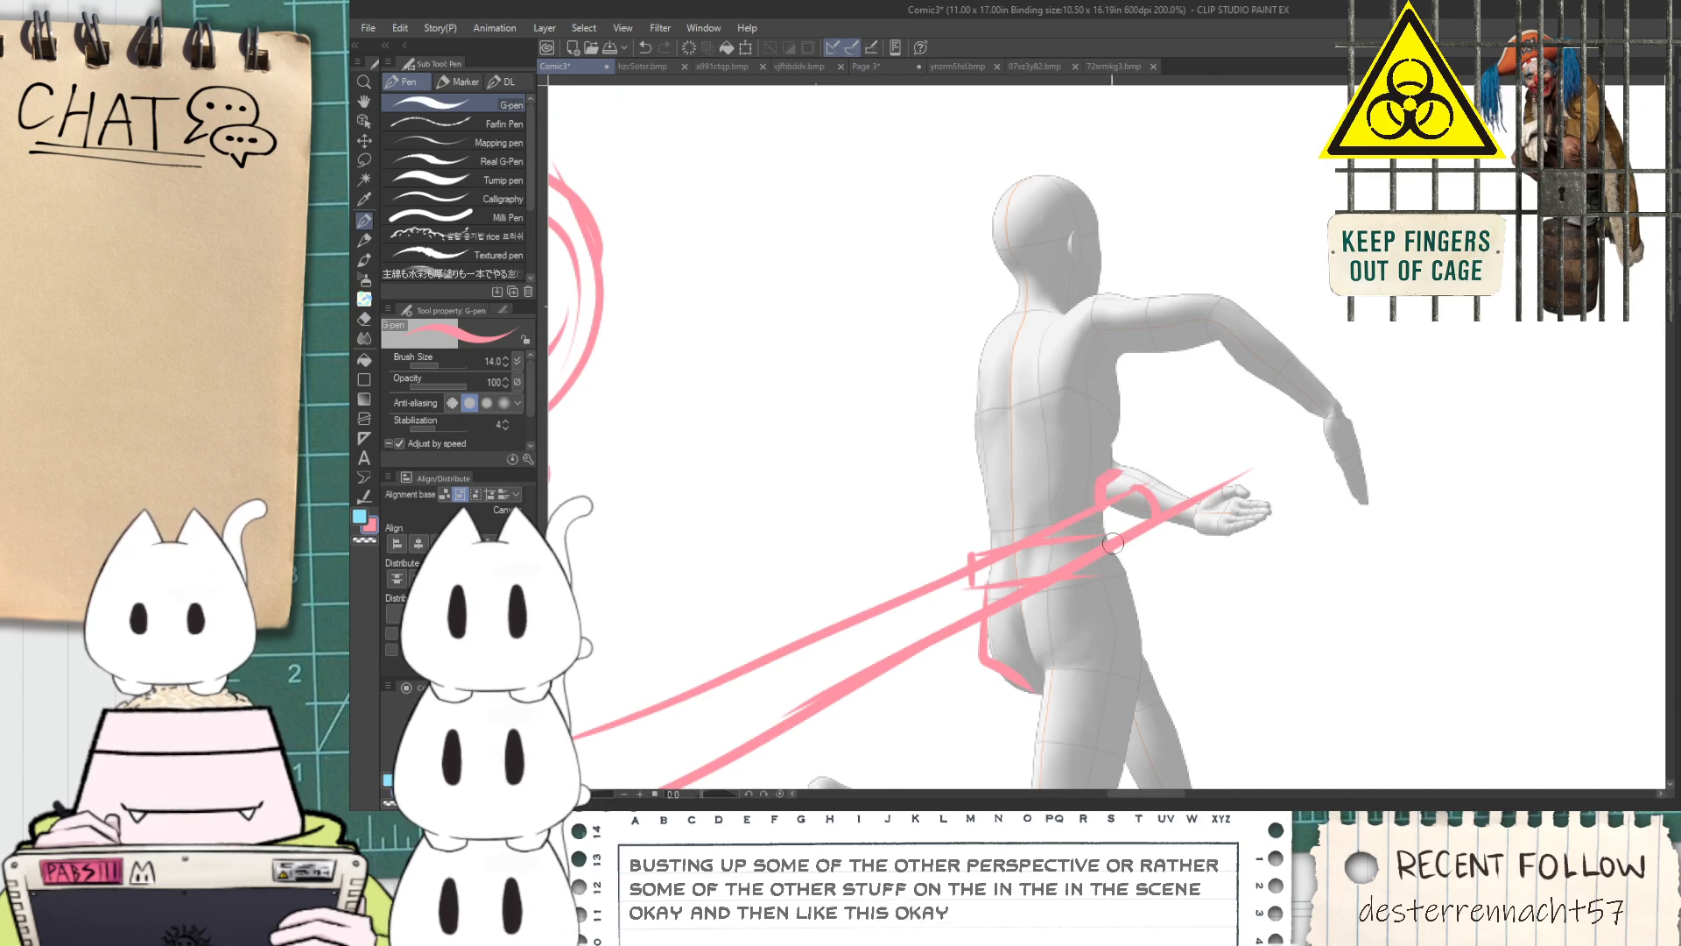
pyautogui.hotkey('ctrl', 'z')
pyautogui.moveTo(1107, 410)
pyautogui.mouseDown()
pyautogui.moveTo(1261, 366)
pyautogui.moveTo(1376, 304)
pyautogui.moveTo(1506, 460)
pyautogui.mouseUp()
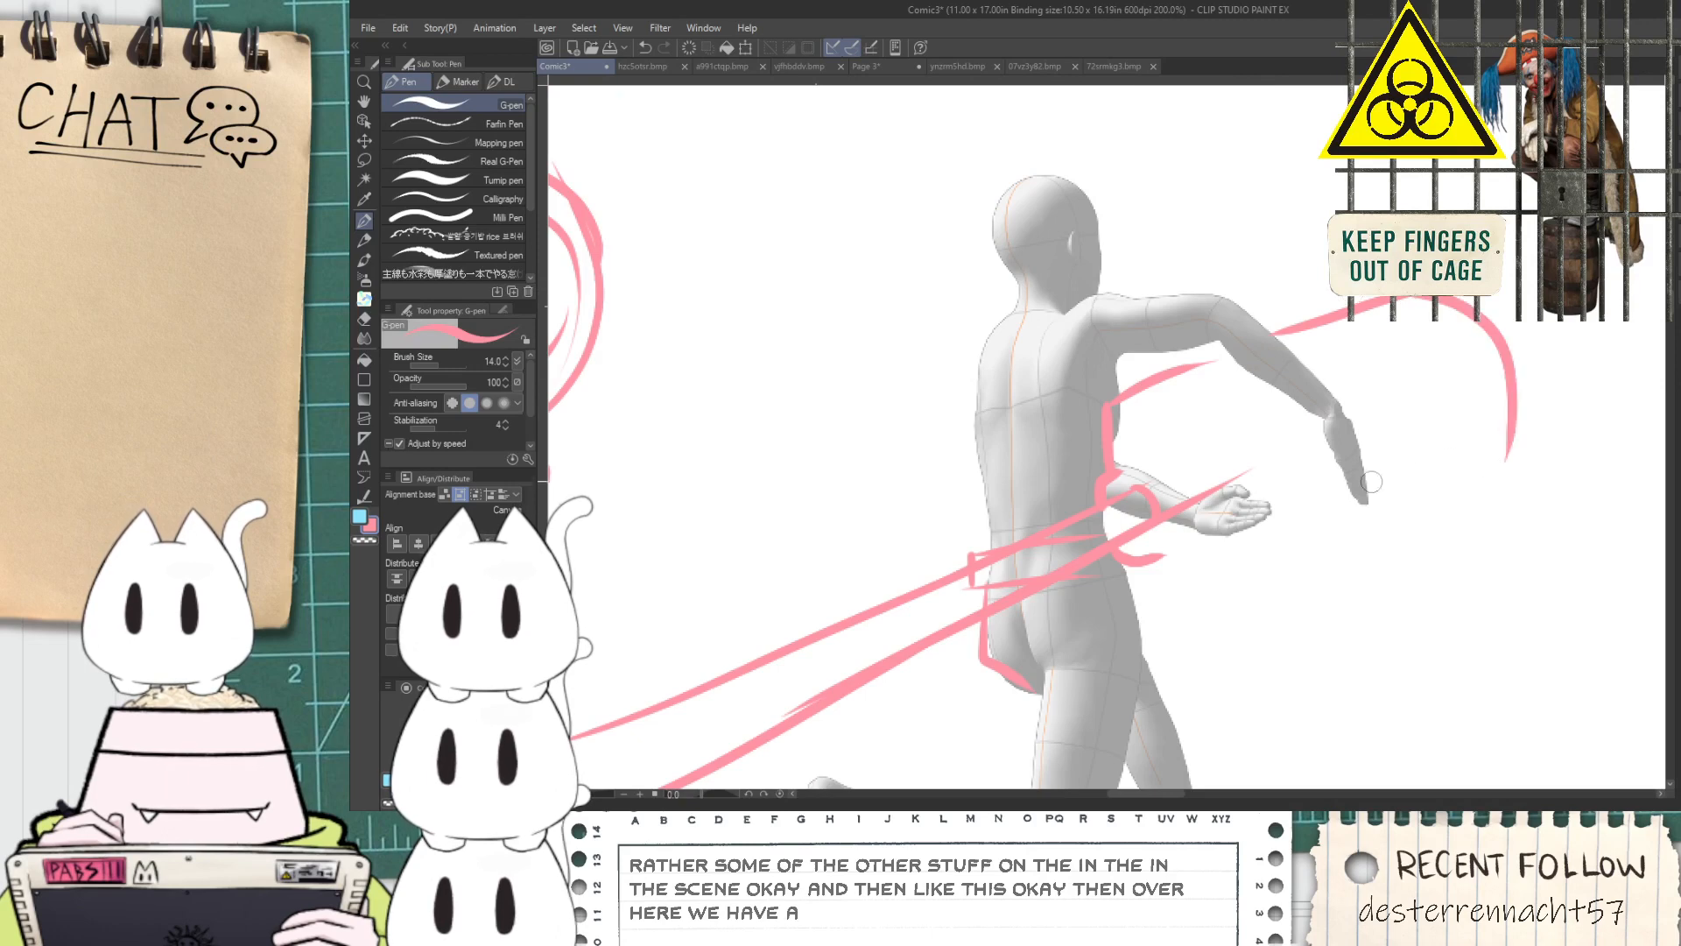
pyautogui.moveTo(1146, 550); pyautogui.dragTo(1520, 461)
pyautogui.hotkey('ctrl', 'z')
pyautogui.moveTo(1152, 572)
pyautogui.mouseDown()
pyautogui.moveTo(1571, 424)
pyautogui.moveTo(1342, 486)
pyautogui.mouseUp()
# Erase the overshooting lines at the plug body's far corners and where the cable enters the plug
pyautogui.press('e')
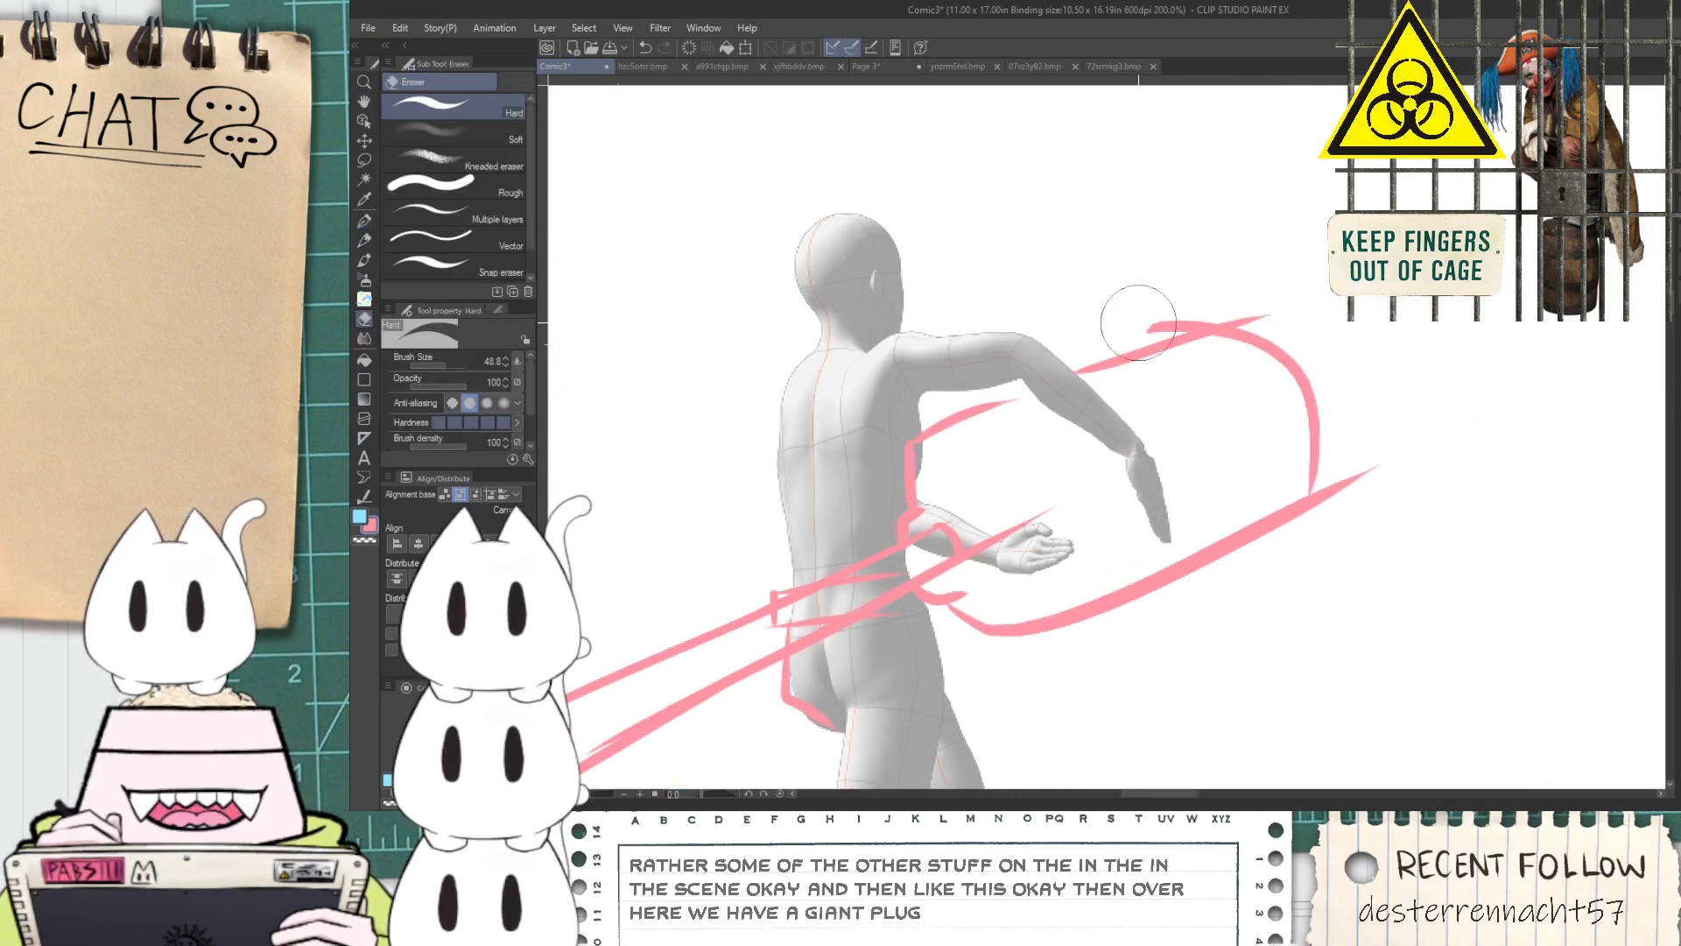
pyautogui.moveTo(1184, 461); pyautogui.dragTo(1100, 488)
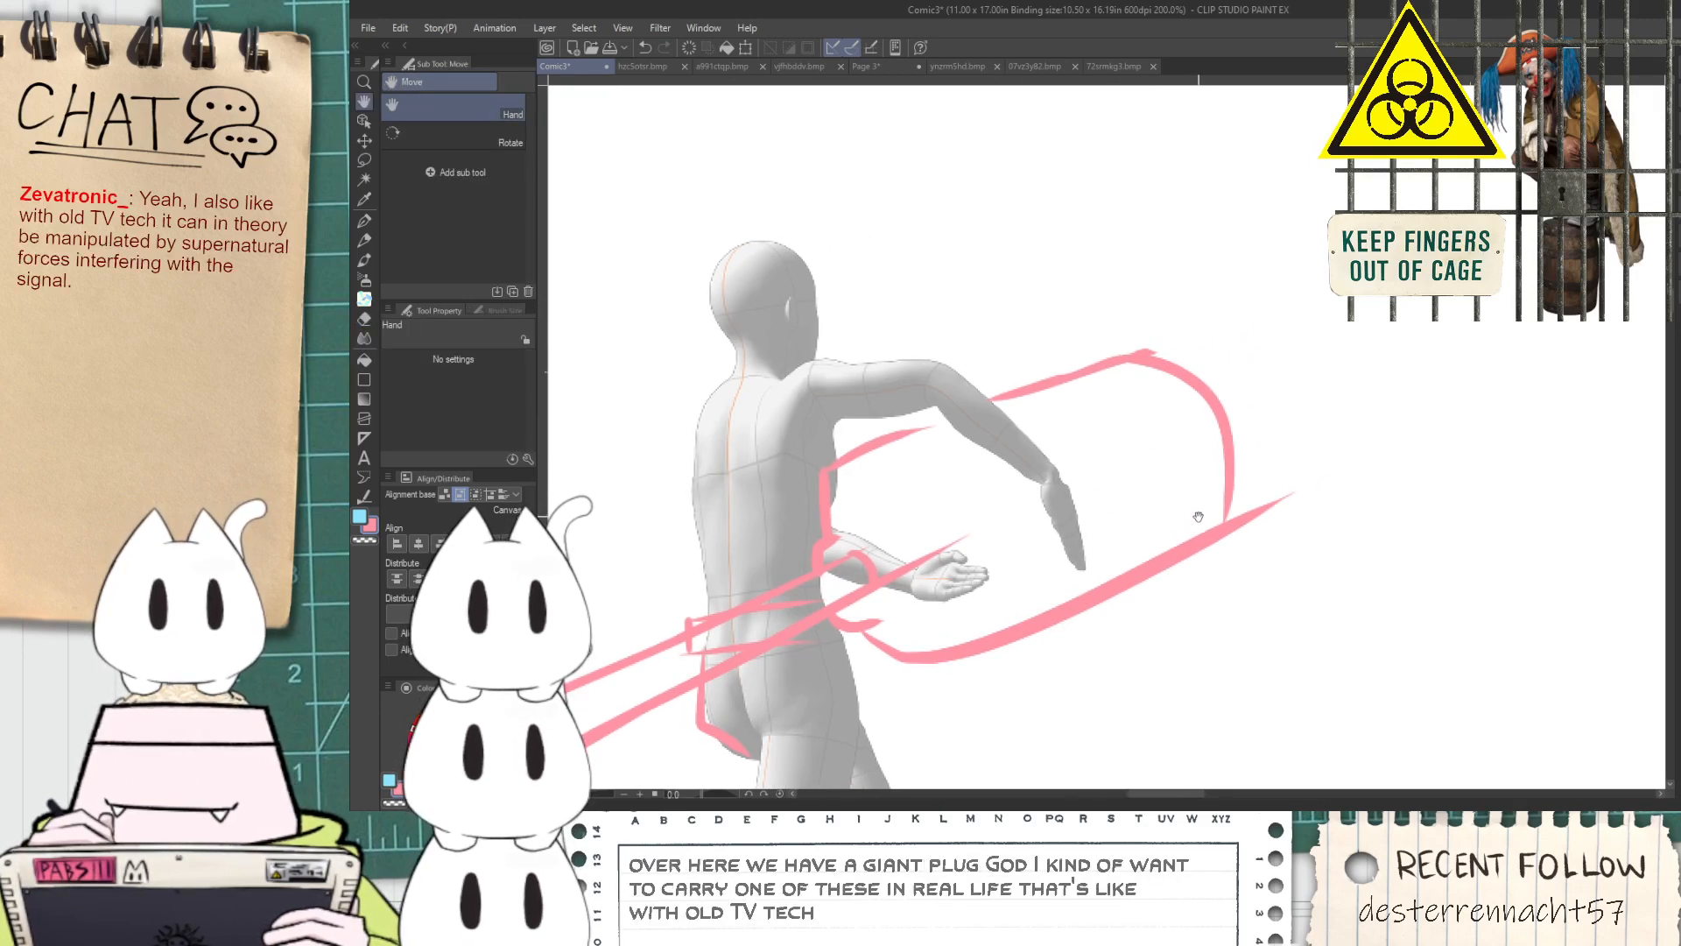
pyautogui.moveTo(1261, 536); pyautogui.dragTo(1290, 500)
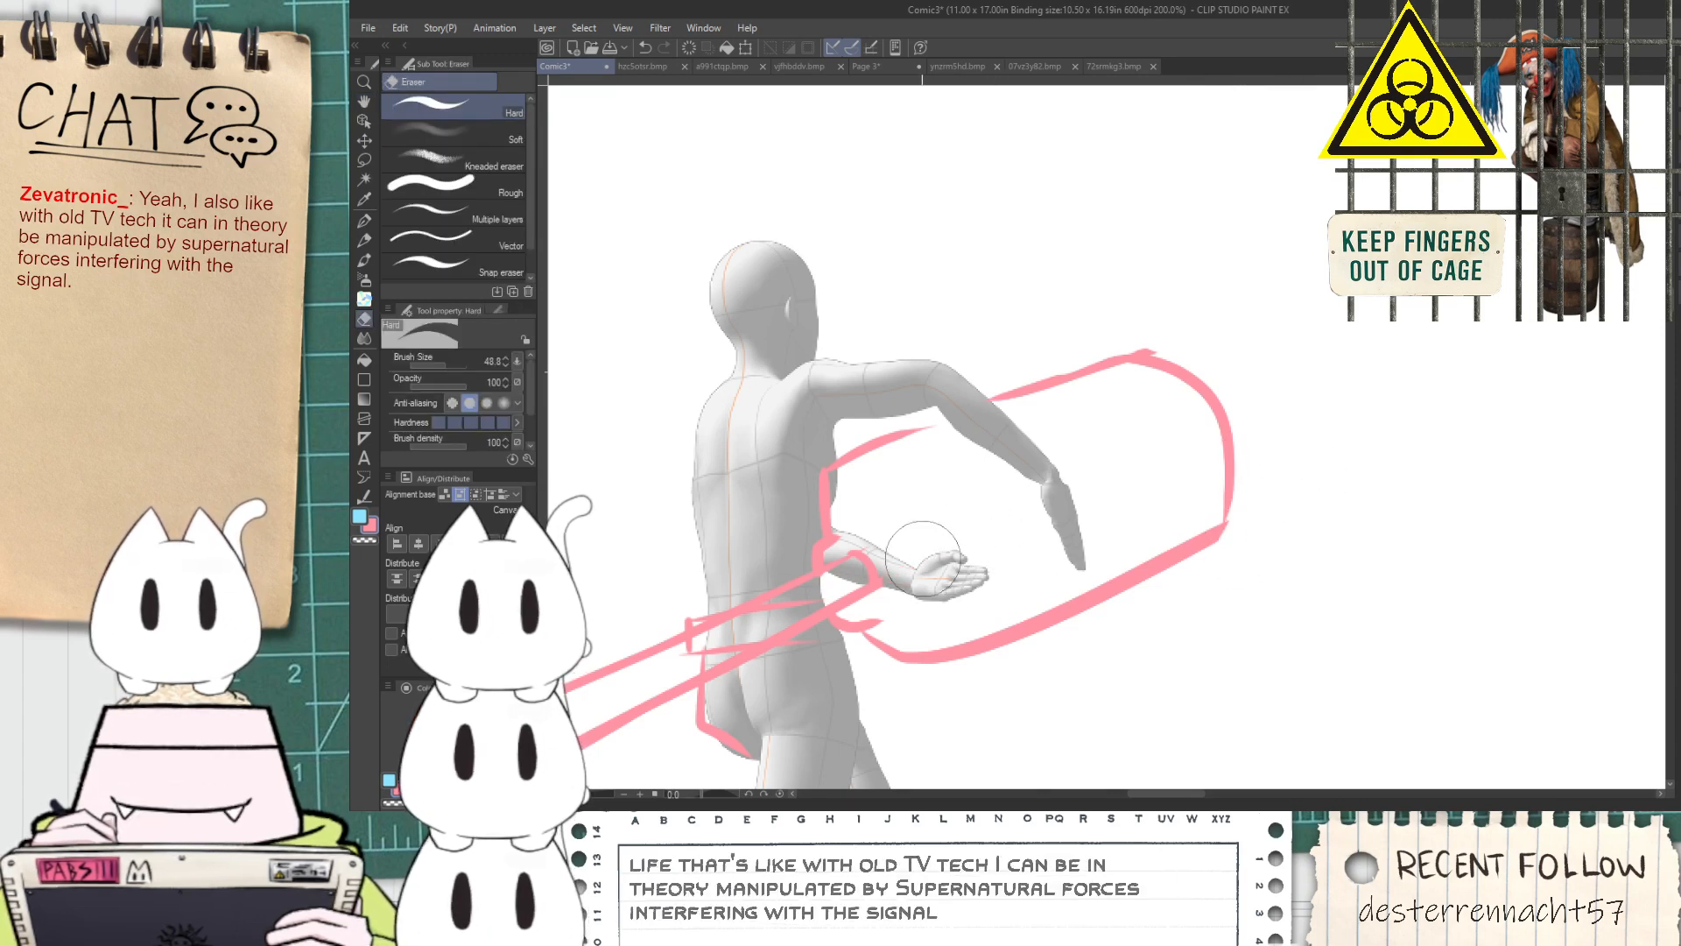
pyautogui.press('p')
pyautogui.scroll(3, 845, 557)
pyautogui.press('e')
pyautogui.moveTo(901, 573)
pyautogui.mouseDown()
pyautogui.moveTo(885, 600)
pyautogui.moveTo(1031, 465)
pyautogui.moveTo(1033, 561)
pyautogui.mouseUp()
# Redraw the cable's lower edge near the plug and erase the belt lines crossing the cable
pyautogui.press('space')
pyautogui.press('p')
pyautogui.scroll(2, 1016, 468)
pyautogui.hotkey('ctrl', 'z')
pyautogui.moveTo(984, 413); pyautogui.dragTo(1035, 562)
pyautogui.scroll(-4, 997, 517)
pyautogui.scroll(3, 923, 545)
pyautogui.press('e')
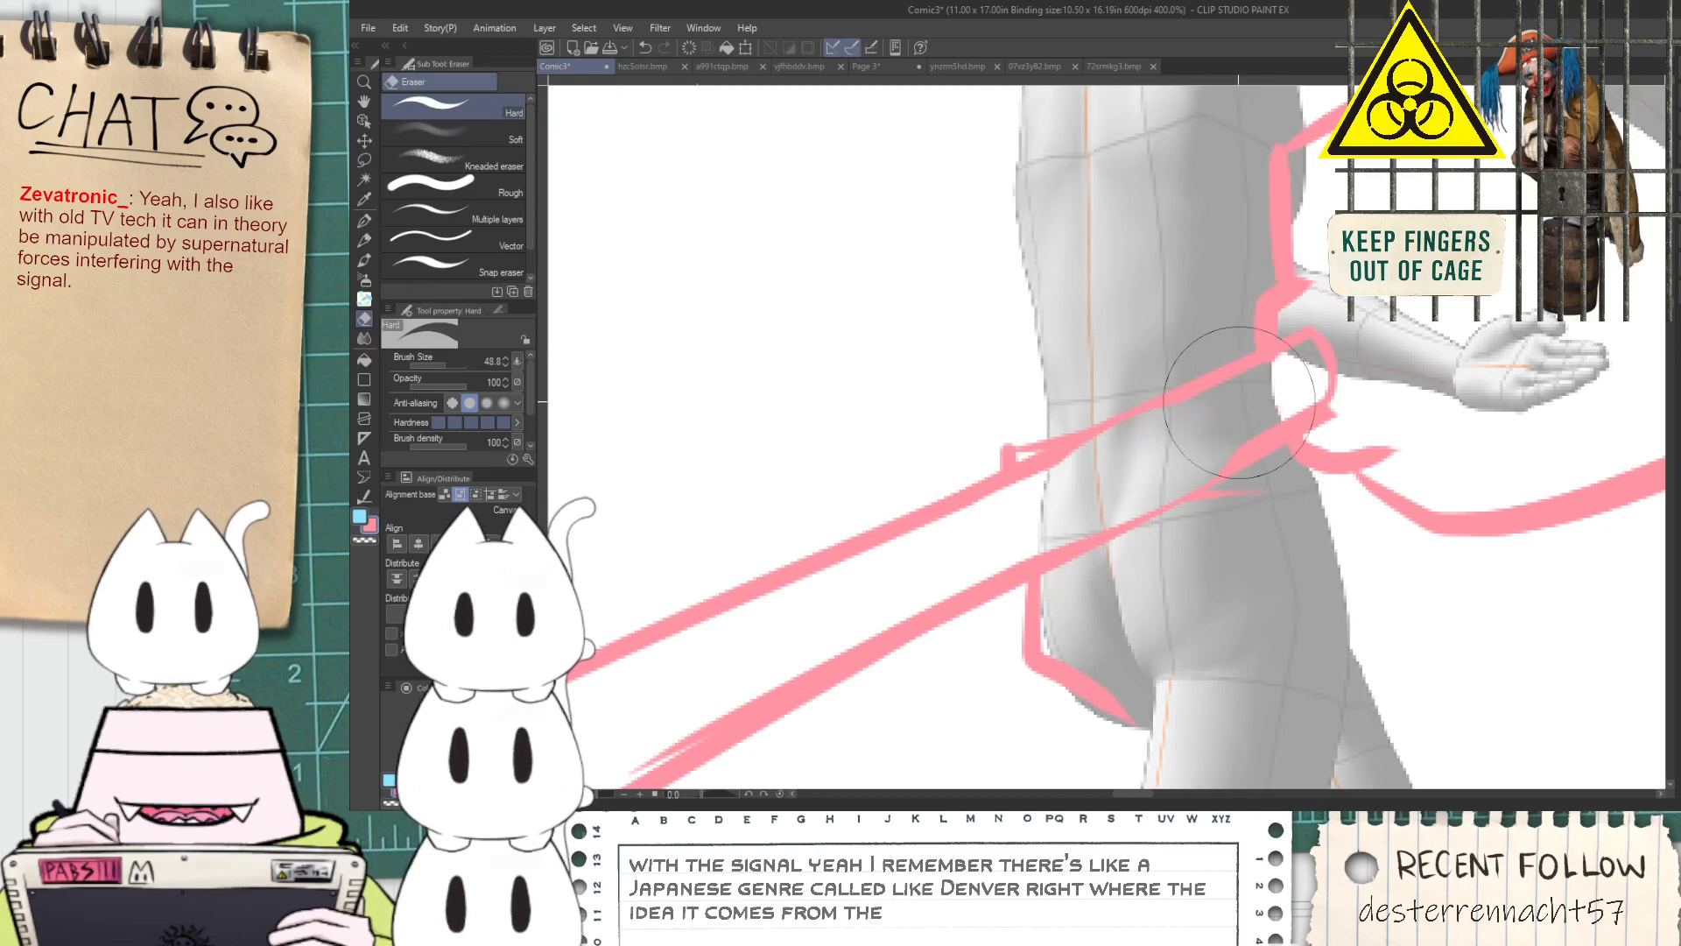
pyautogui.press('space')
pyautogui.moveTo(1296, 342)
pyautogui.mouseDown()
pyautogui.moveTo(1086, 482)
pyautogui.moveTo(1183, 486)
pyautogui.mouseUp()
pyautogui.press('p')
pyautogui.hotkey('ctrl', 'z')
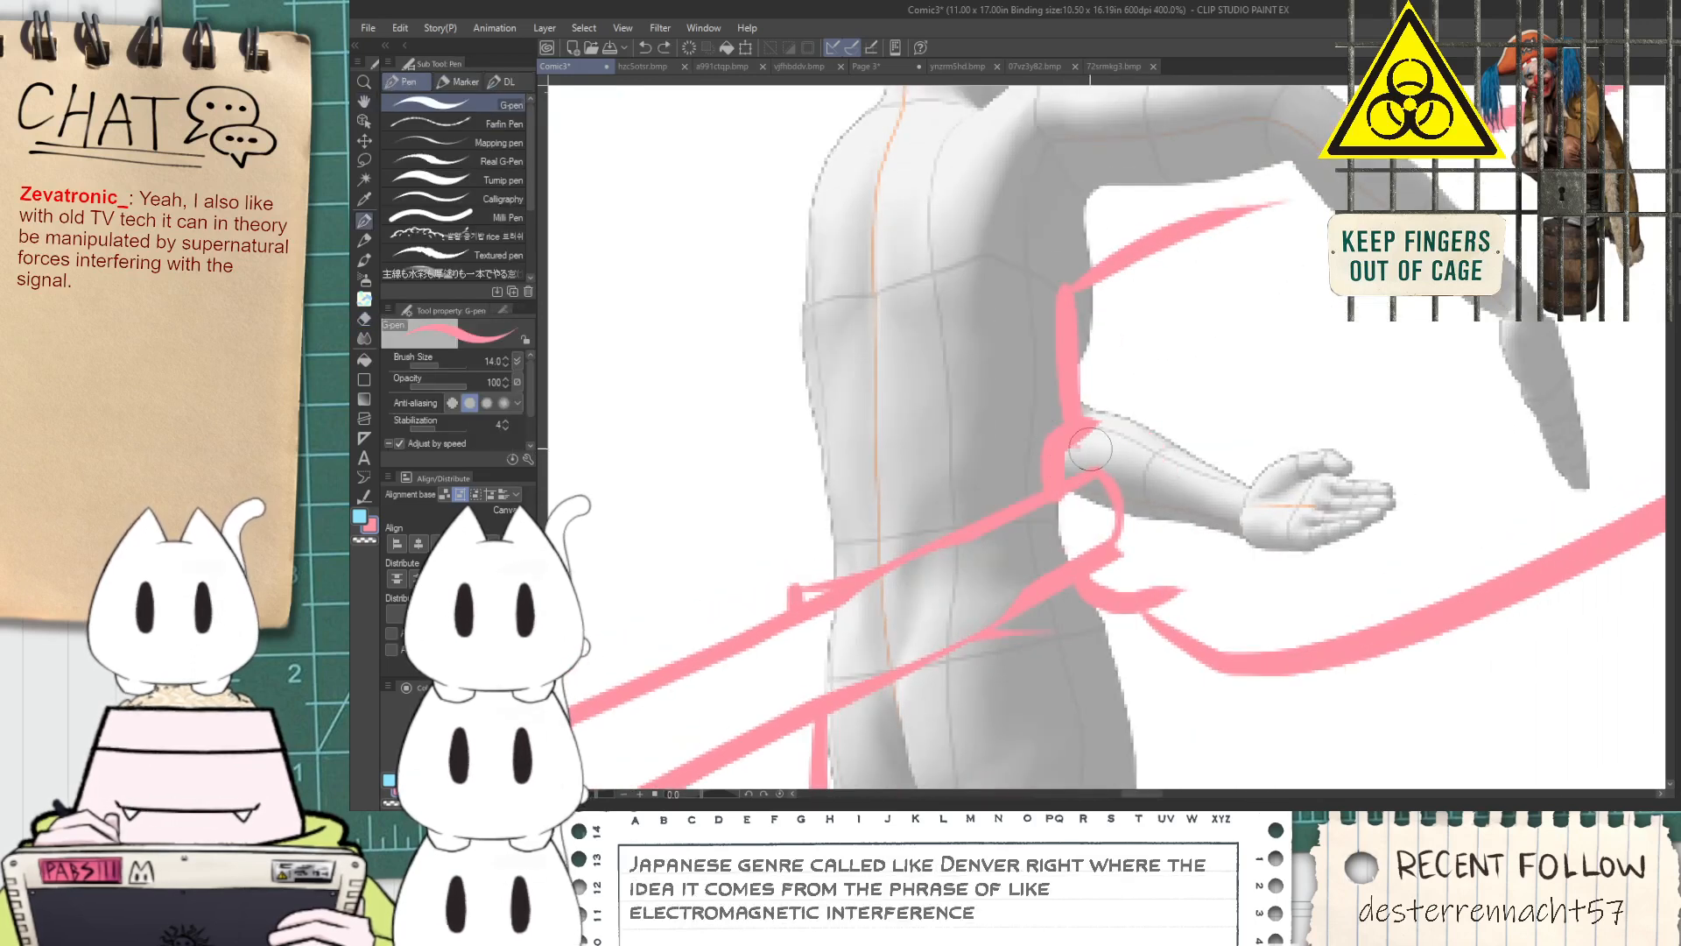
# Add curved collar rings around the cable's end and an arc marking the plug body's near rim
pyautogui.moveTo(1072, 450); pyautogui.dragTo(1145, 511)
pyautogui.moveTo(1123, 579); pyautogui.dragTo(1156, 526)
pyautogui.moveTo(1125, 430)
pyautogui.mouseDown()
pyautogui.moveTo(1180, 500)
pyautogui.moveTo(1160, 605)
pyautogui.mouseUp()
pyautogui.moveTo(1070, 296); pyautogui.dragTo(1247, 411)
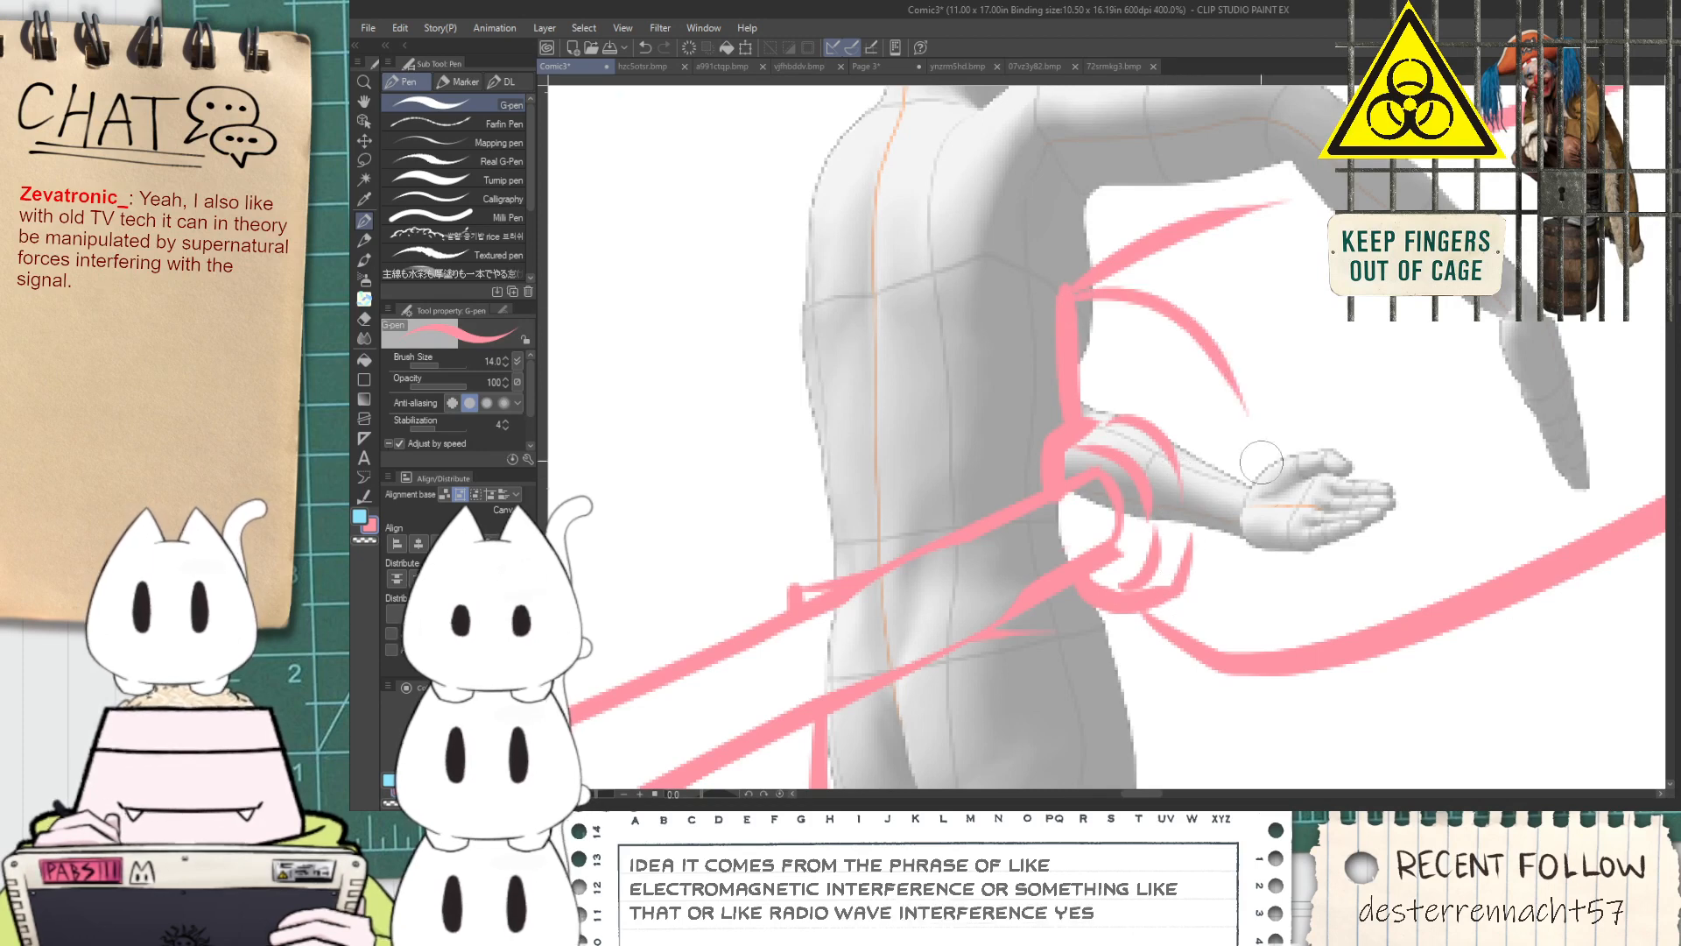
pyautogui.moveTo(1255, 490)
pyautogui.mouseDown()
pyautogui.moveTo(1210, 625)
pyautogui.moveTo(1256, 524)
pyautogui.mouseUp()
pyautogui.hotkey('ctrl', 'z')
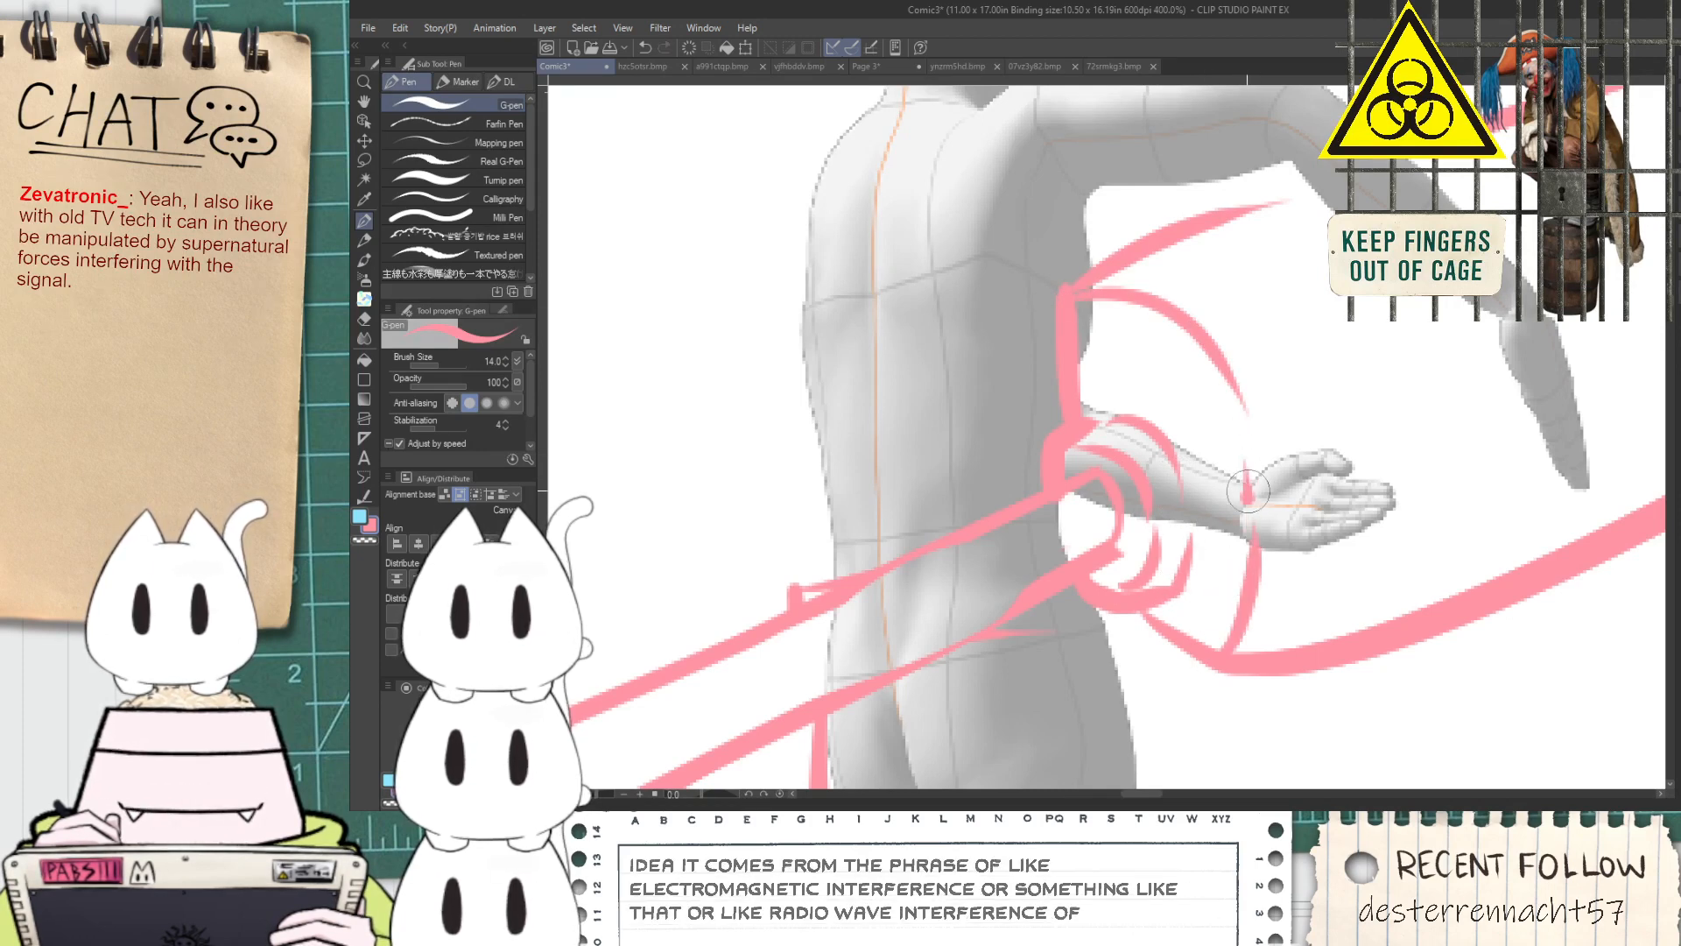
# Erase the small line overshoot at the upper far corner of the plug body
pyautogui.scroll(-3, 1249, 483)
pyautogui.press('space')
pyautogui.moveTo(1362, 394); pyautogui.dragTo(1246, 397)
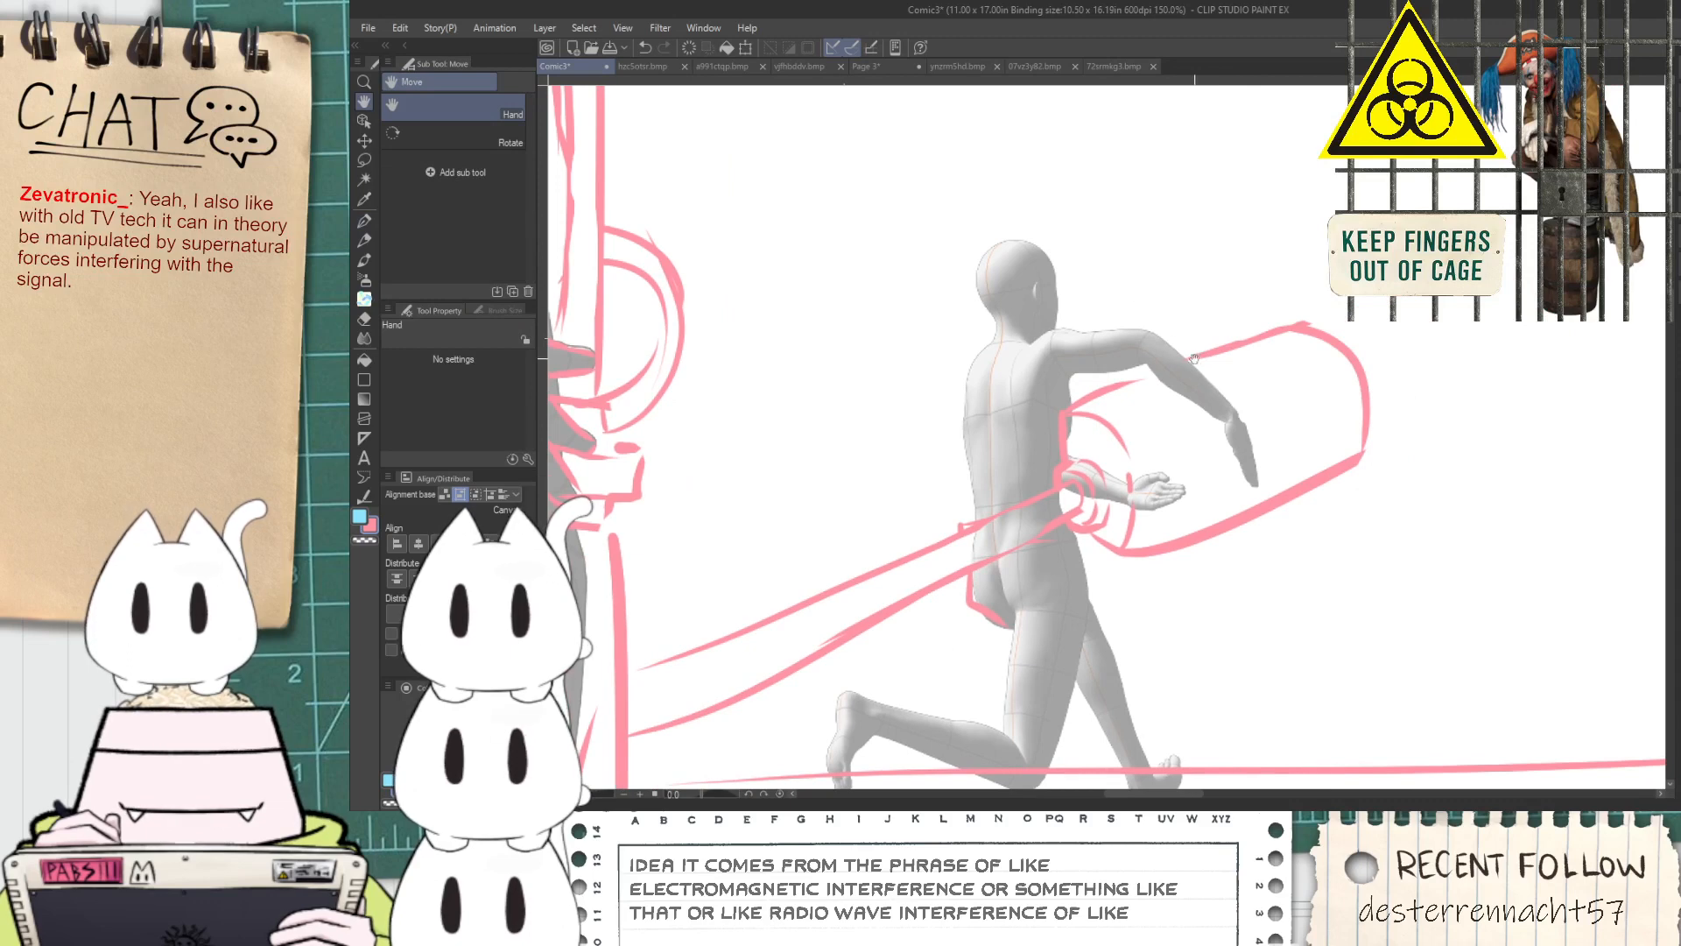
pyautogui.scroll(1, 979, 555)
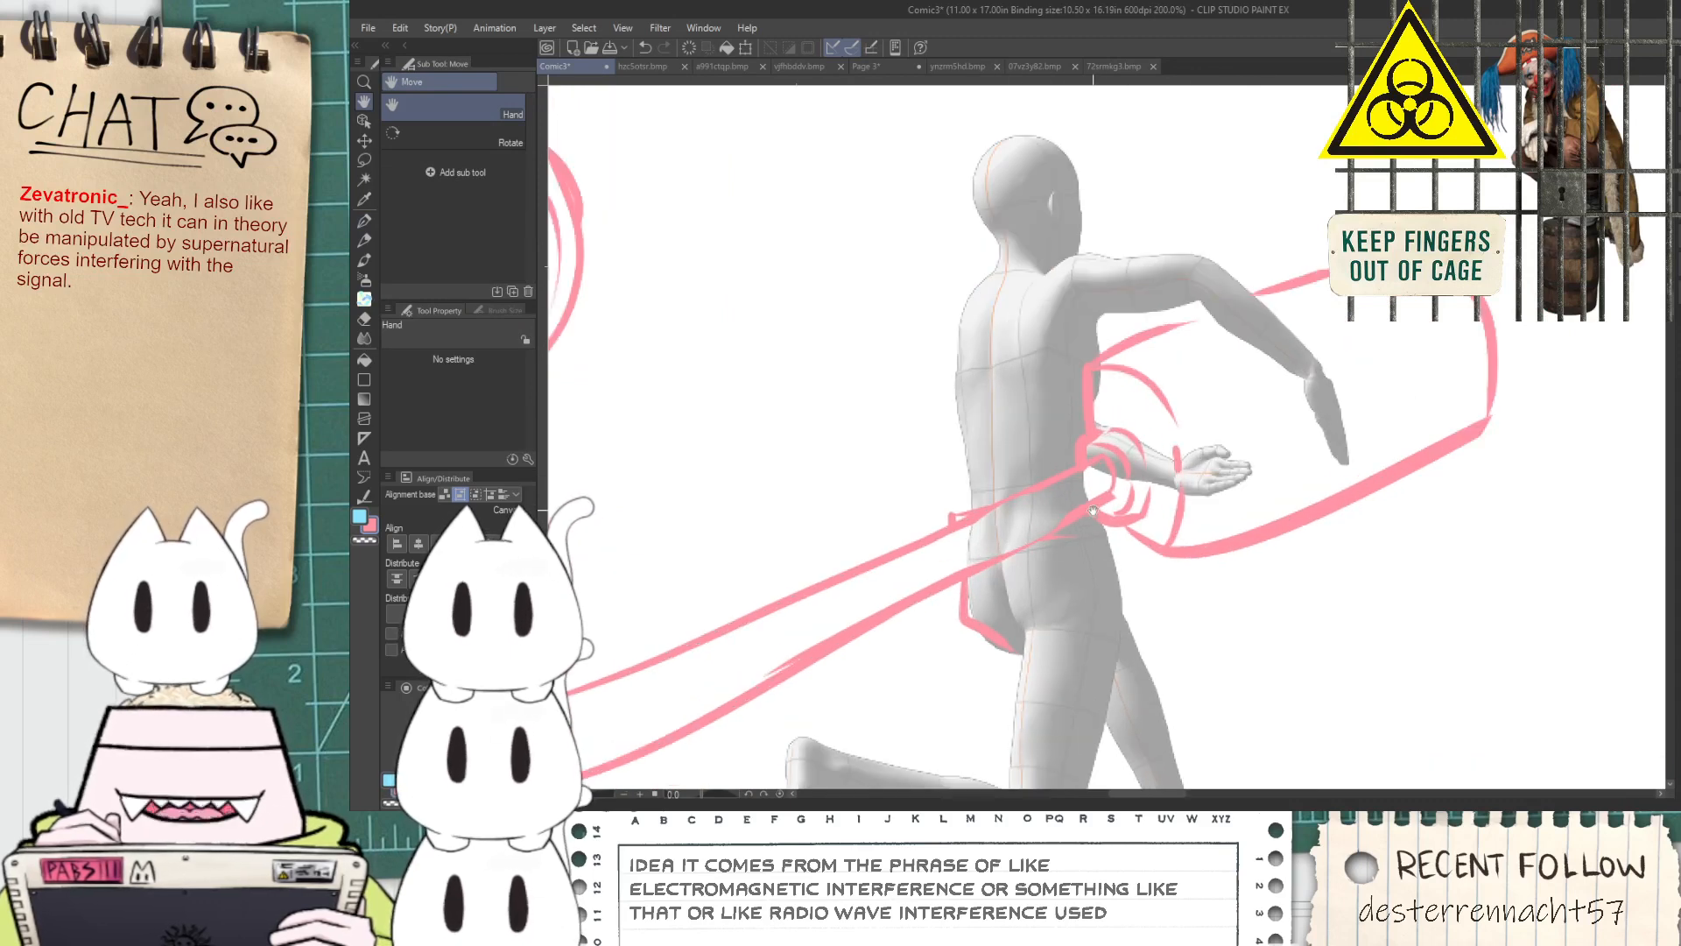
pyautogui.moveTo(1457, 357); pyautogui.dragTo(1228, 398)
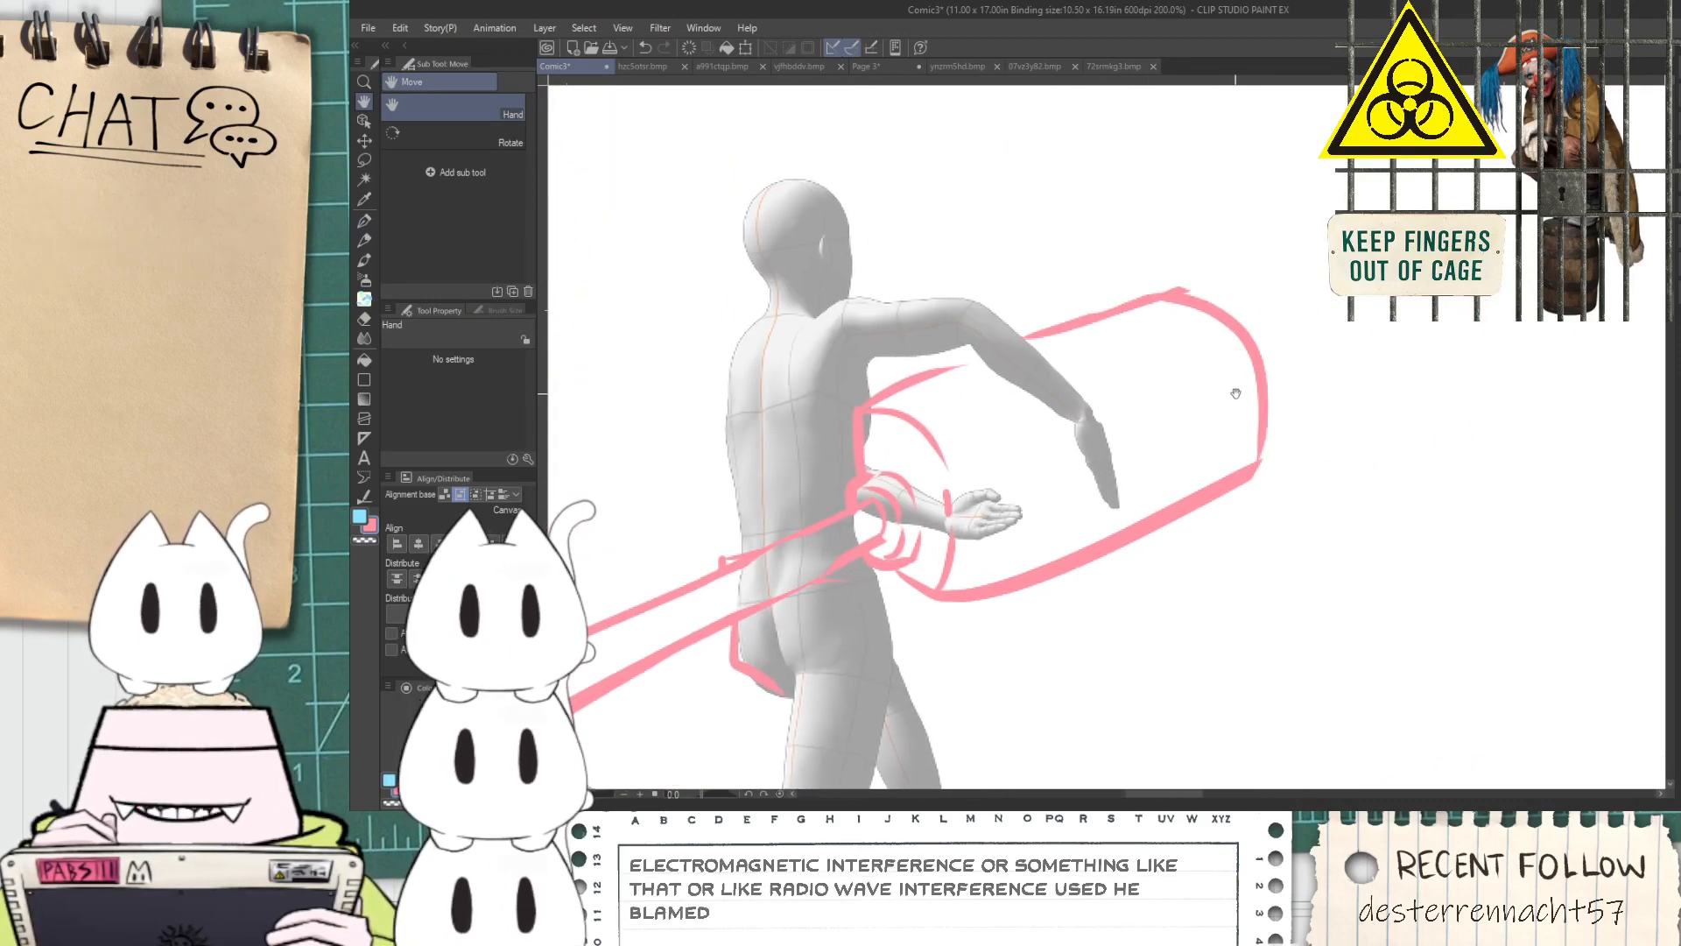
pyautogui.press('e')
pyautogui.scroll(2, 1180, 263)
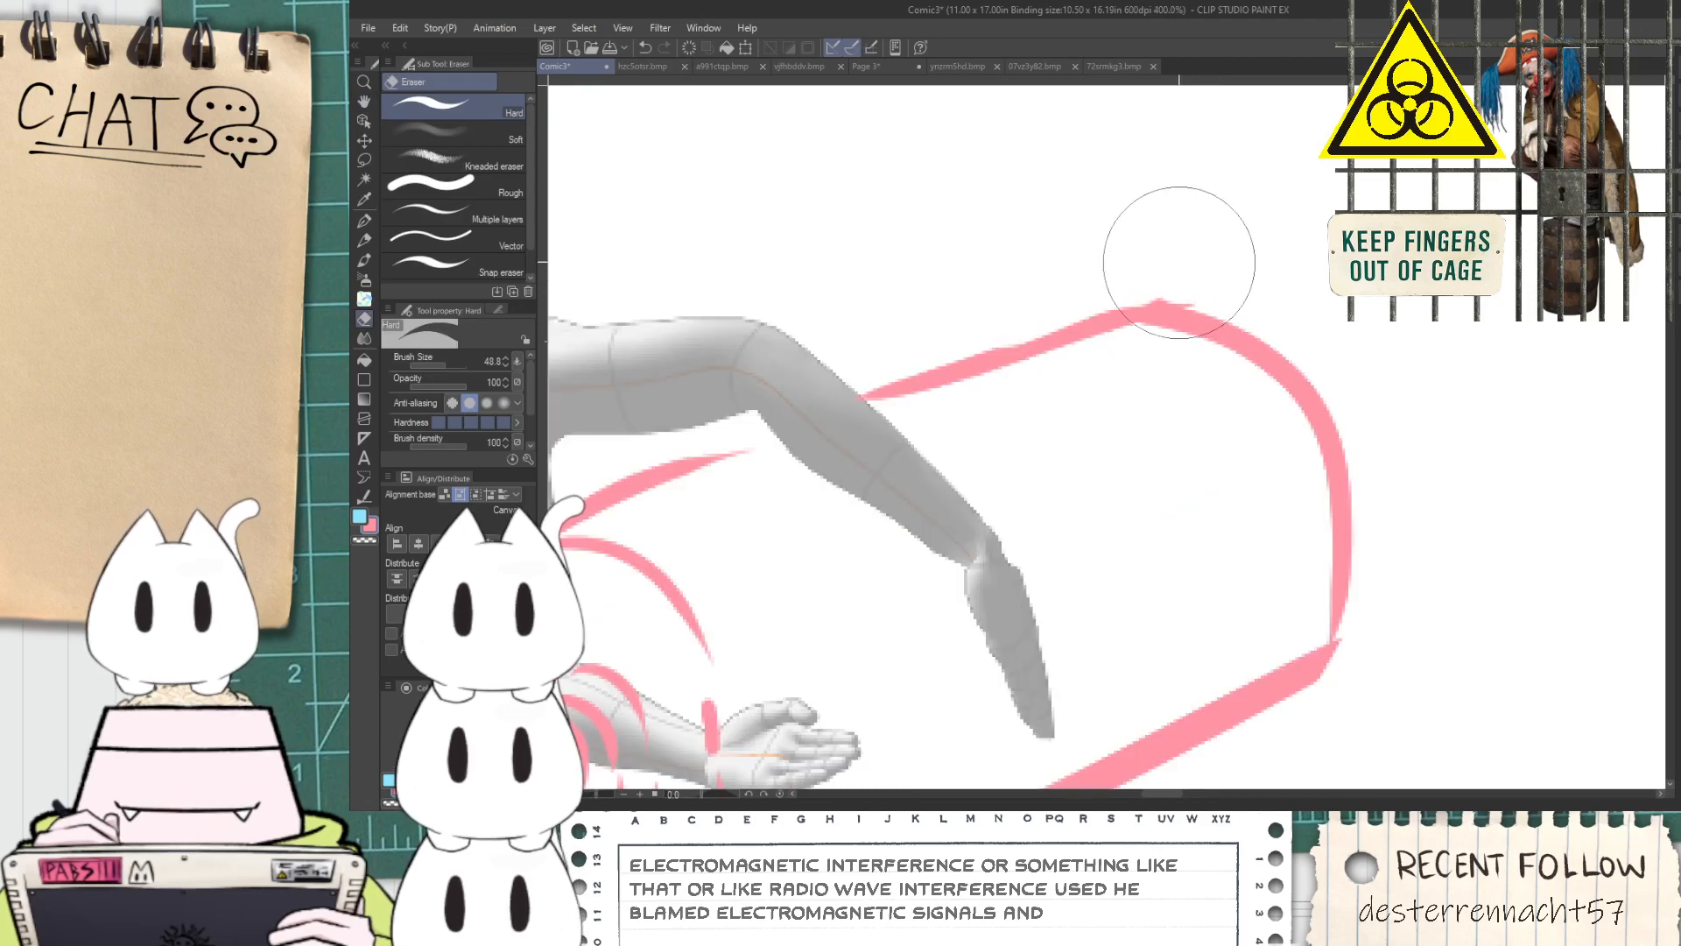
pyautogui.scroll(-1, 1186, 263)
pyautogui.press('space')
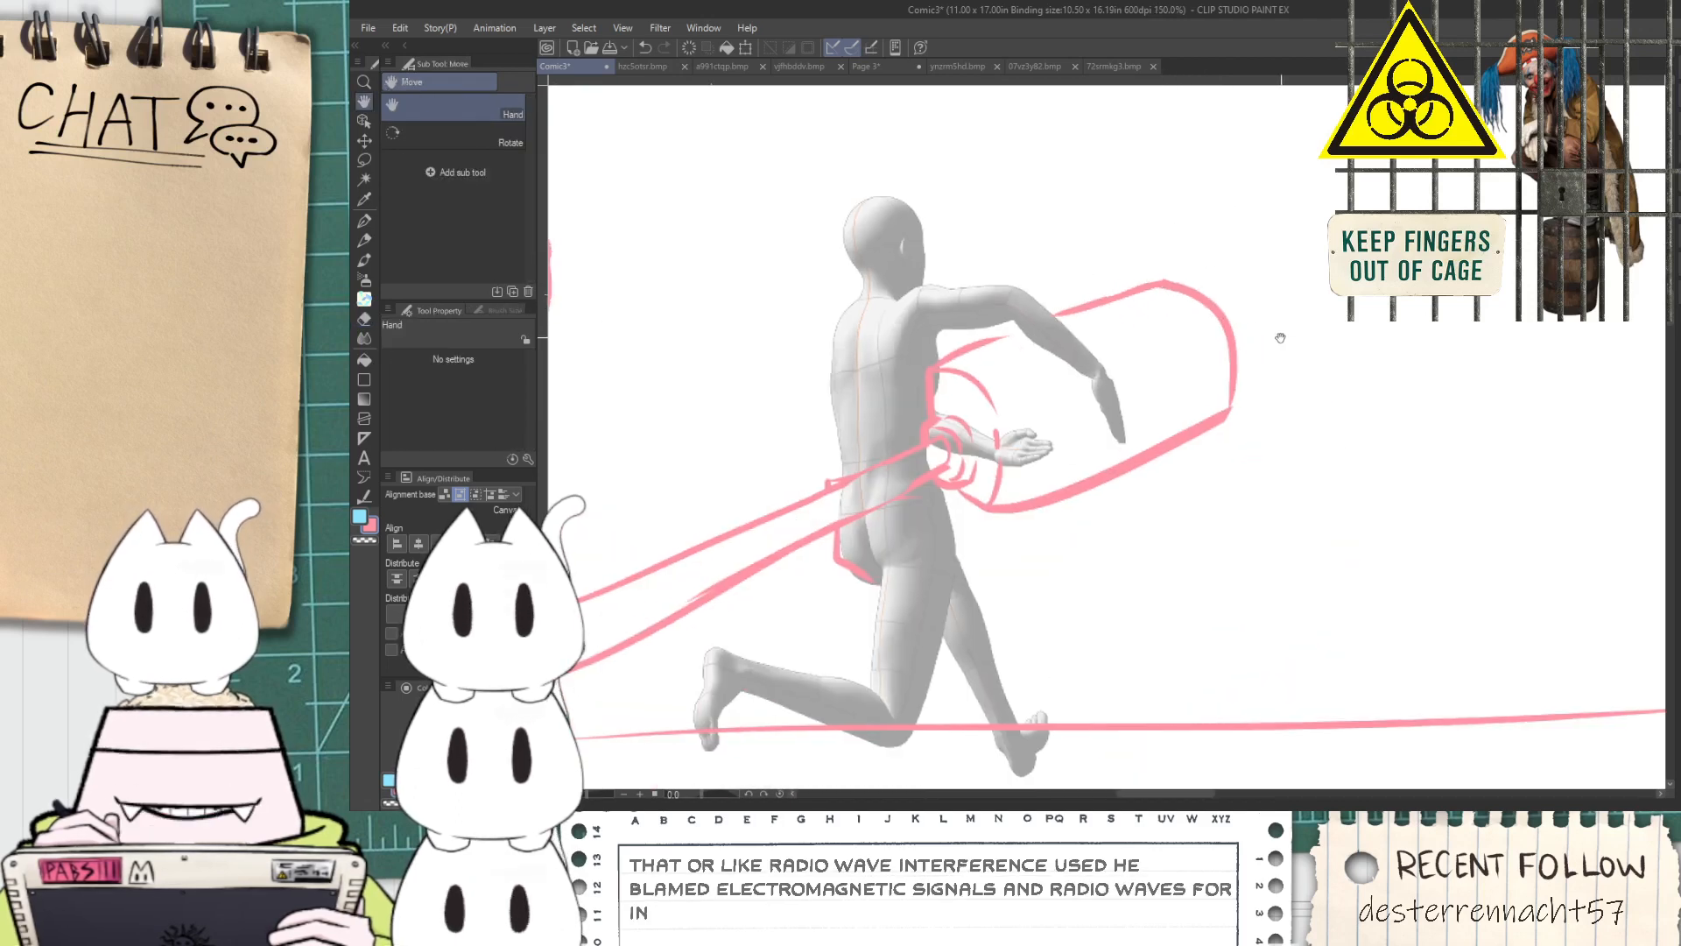
pyautogui.moveTo(1284, 333); pyautogui.dragTo(1162, 361)
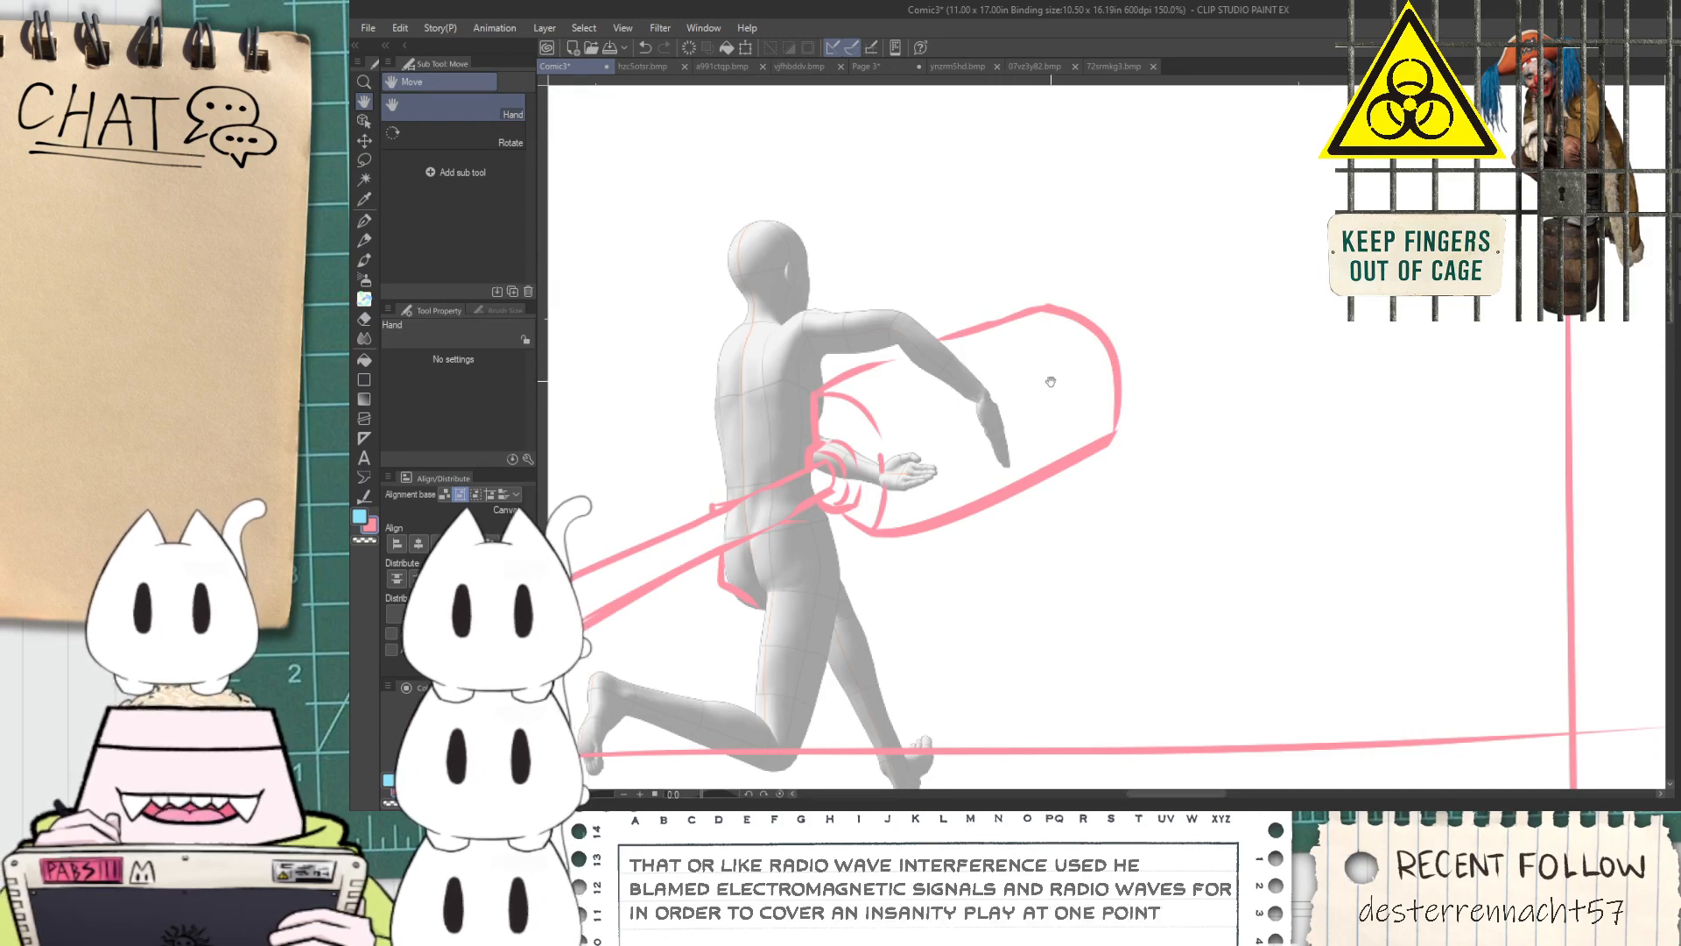
# Sketch a flat upper prong on the plug's far end, trim its tip and add a hole near it
pyautogui.scroll(3, 1079, 333)
pyautogui.press('p')
pyautogui.moveTo(1079, 297); pyautogui.dragTo(1237, 268)
pyautogui.hotkey('ctrl', 'z')
pyautogui.moveTo(1055, 297); pyautogui.dragTo(1384, 197)
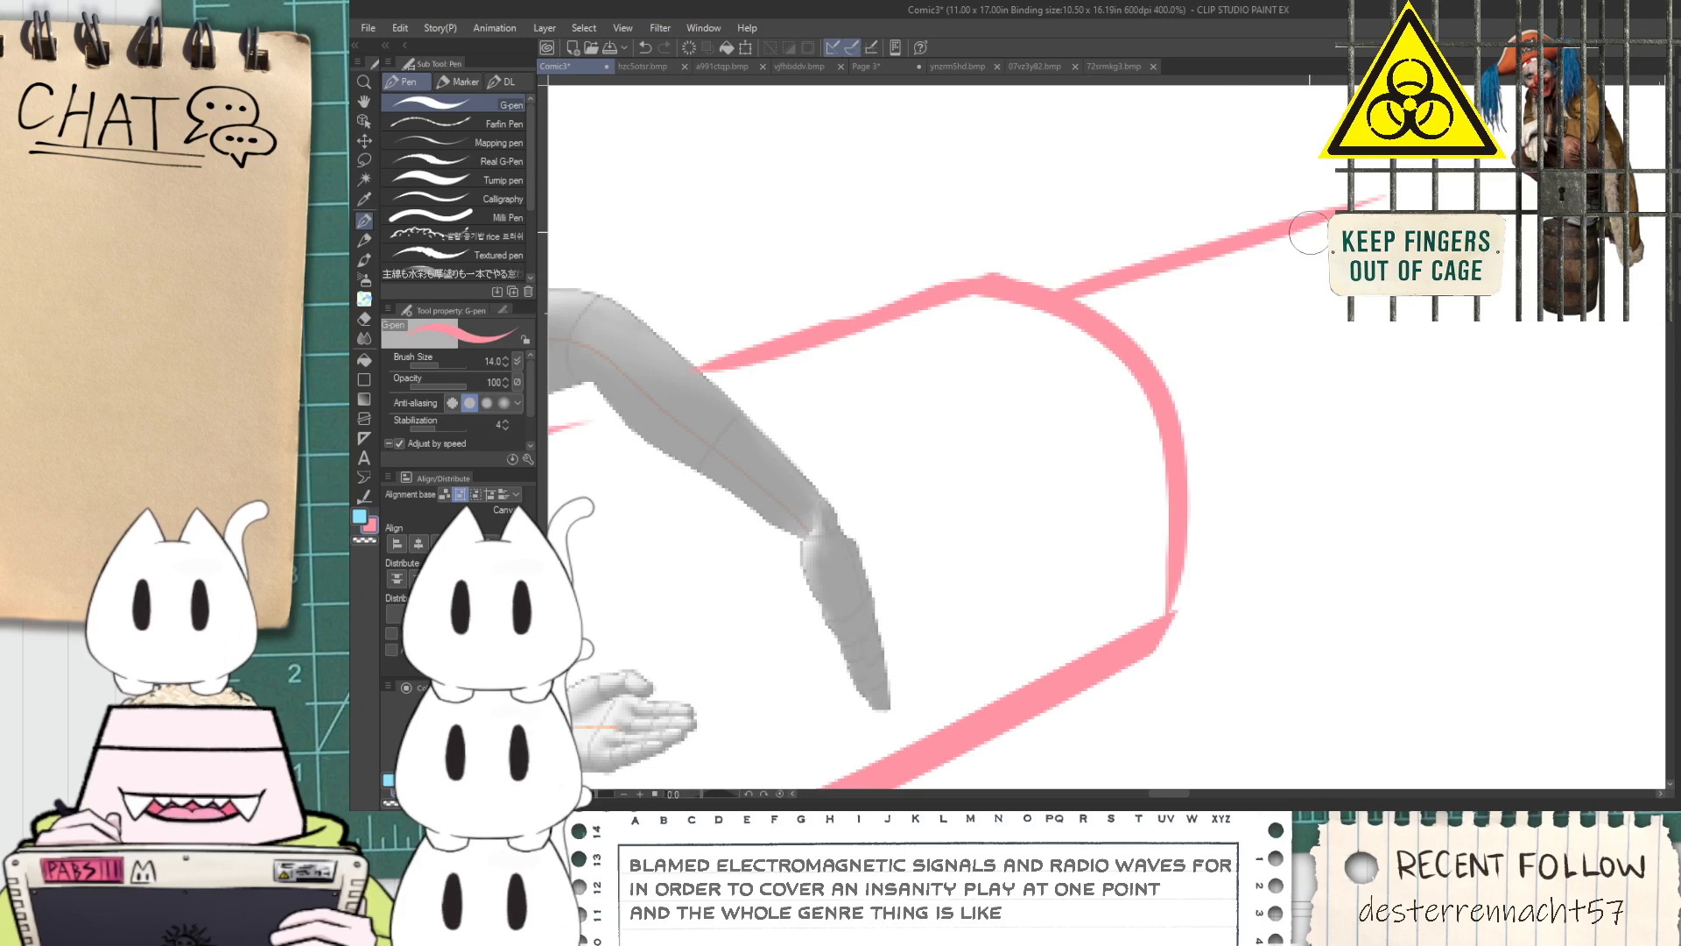
pyautogui.moveTo(1177, 407); pyautogui.dragTo(1401, 298)
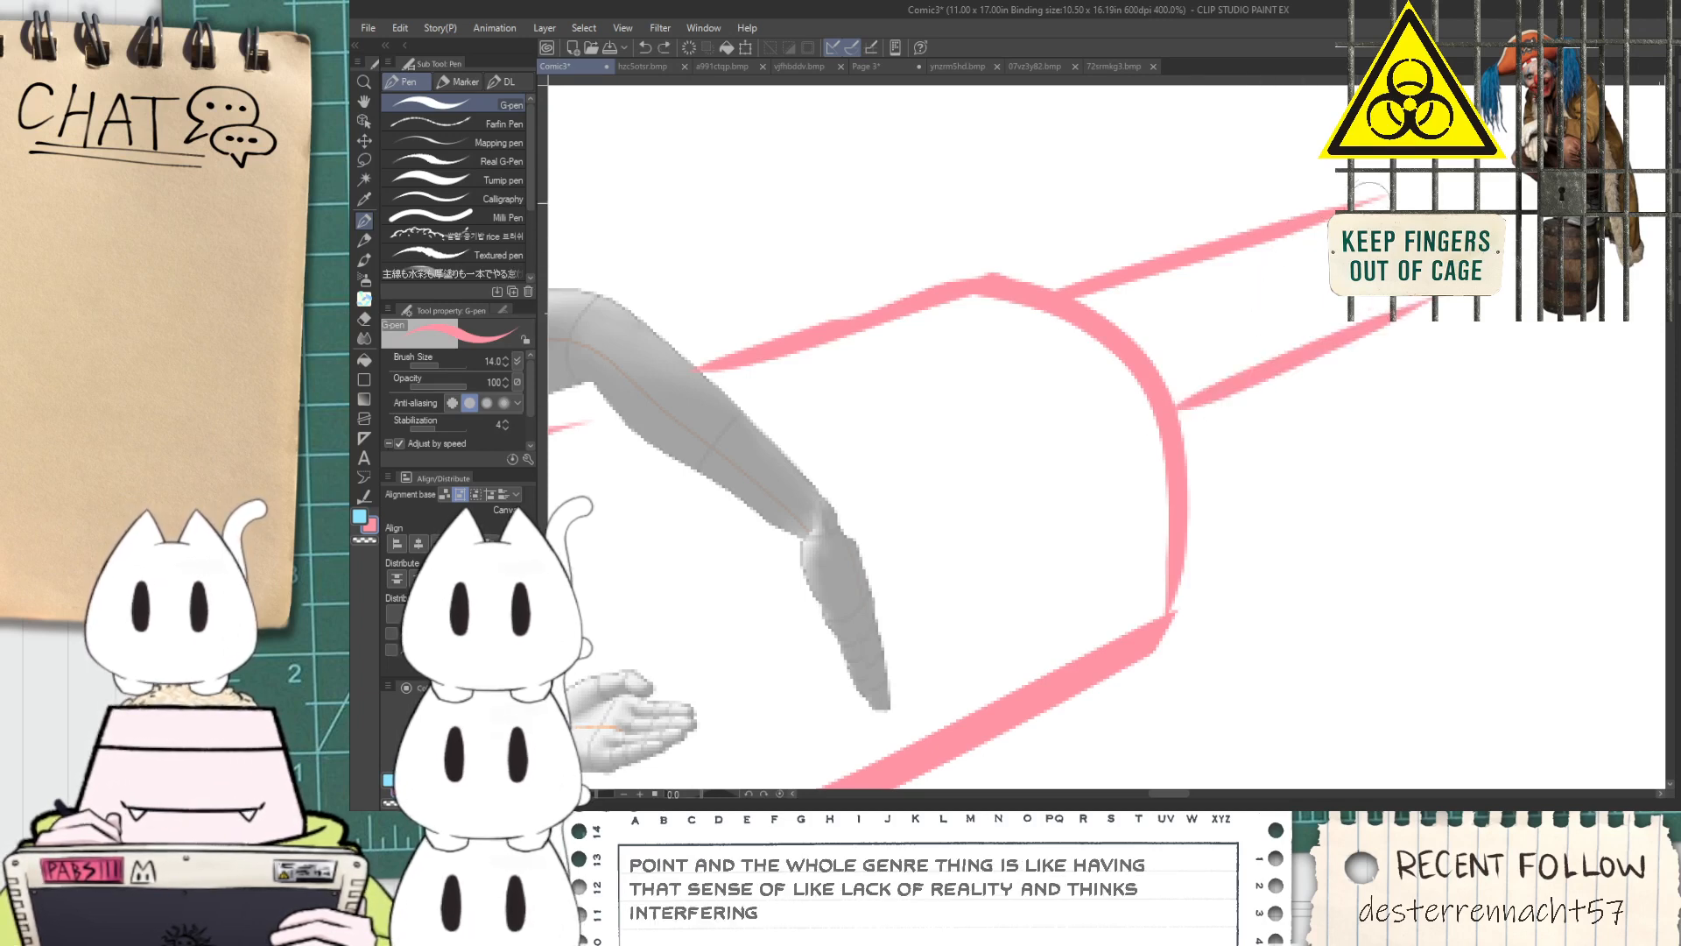
pyautogui.press('e')
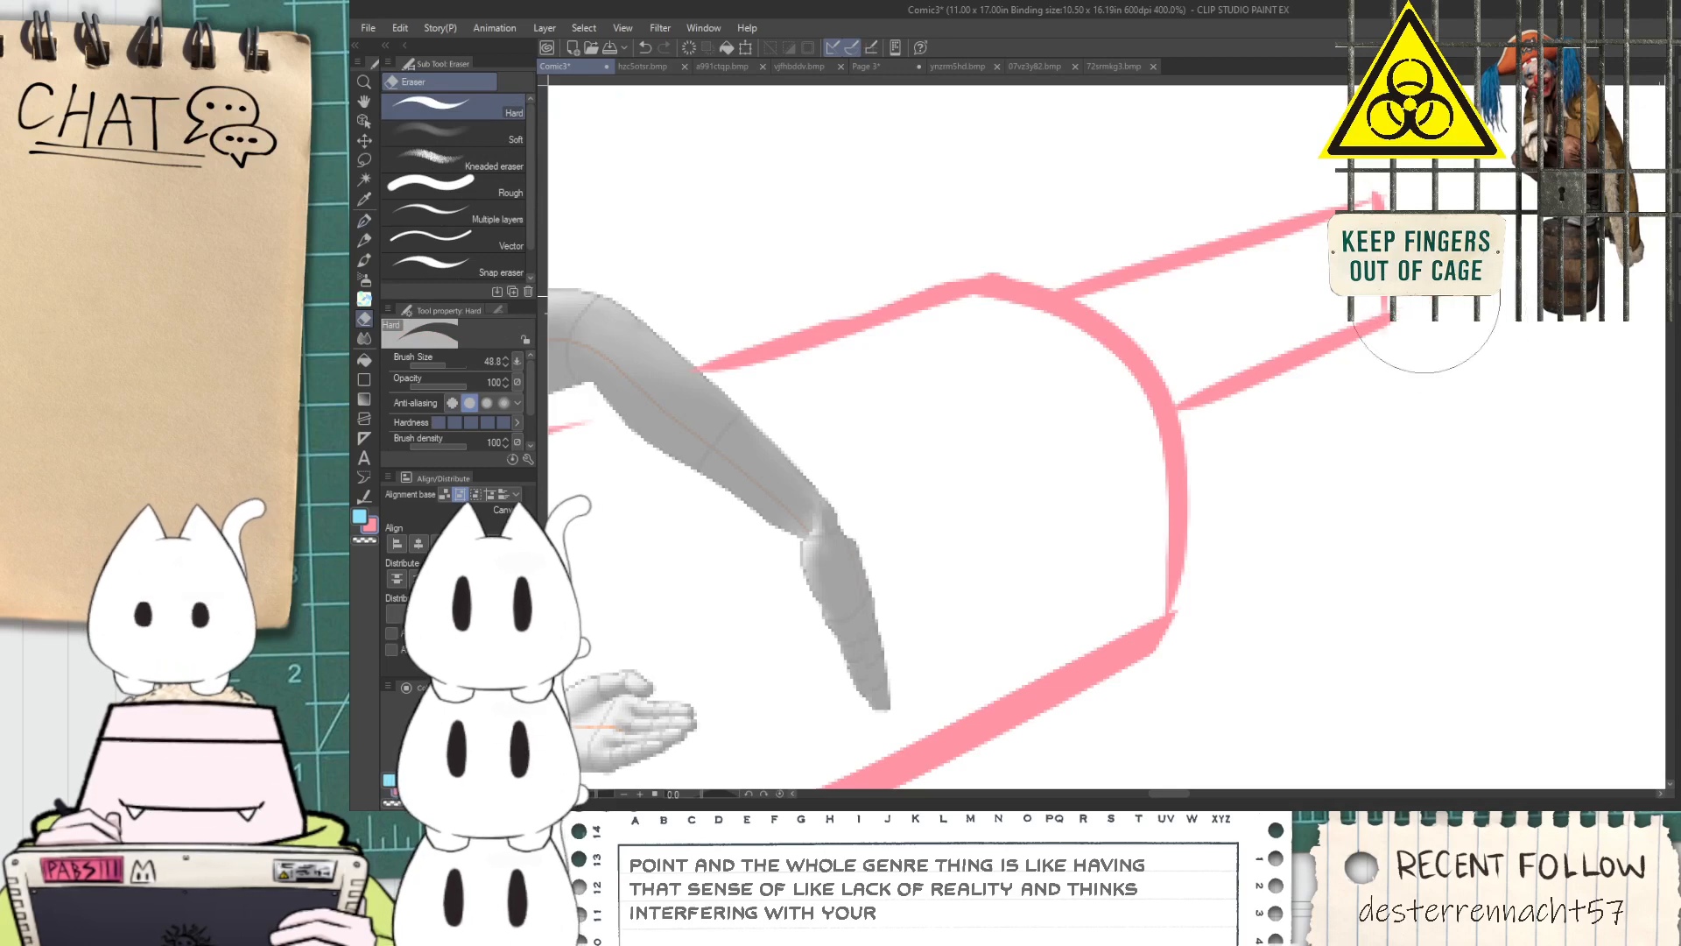
pyautogui.press('p')
pyautogui.moveTo(1335, 283)
pyautogui.mouseDown()
pyautogui.moveTo(1320, 254)
pyautogui.moveTo(1317, 282)
pyautogui.mouseUp()
# Sketch a second, thinner prong below the first on the plug's far end
pyautogui.scroll(-4, 1310, 302)
pyautogui.press('space')
pyautogui.scroll(4, 1310, 361)
pyautogui.moveTo(1221, 432); pyautogui.dragTo(1385, 380)
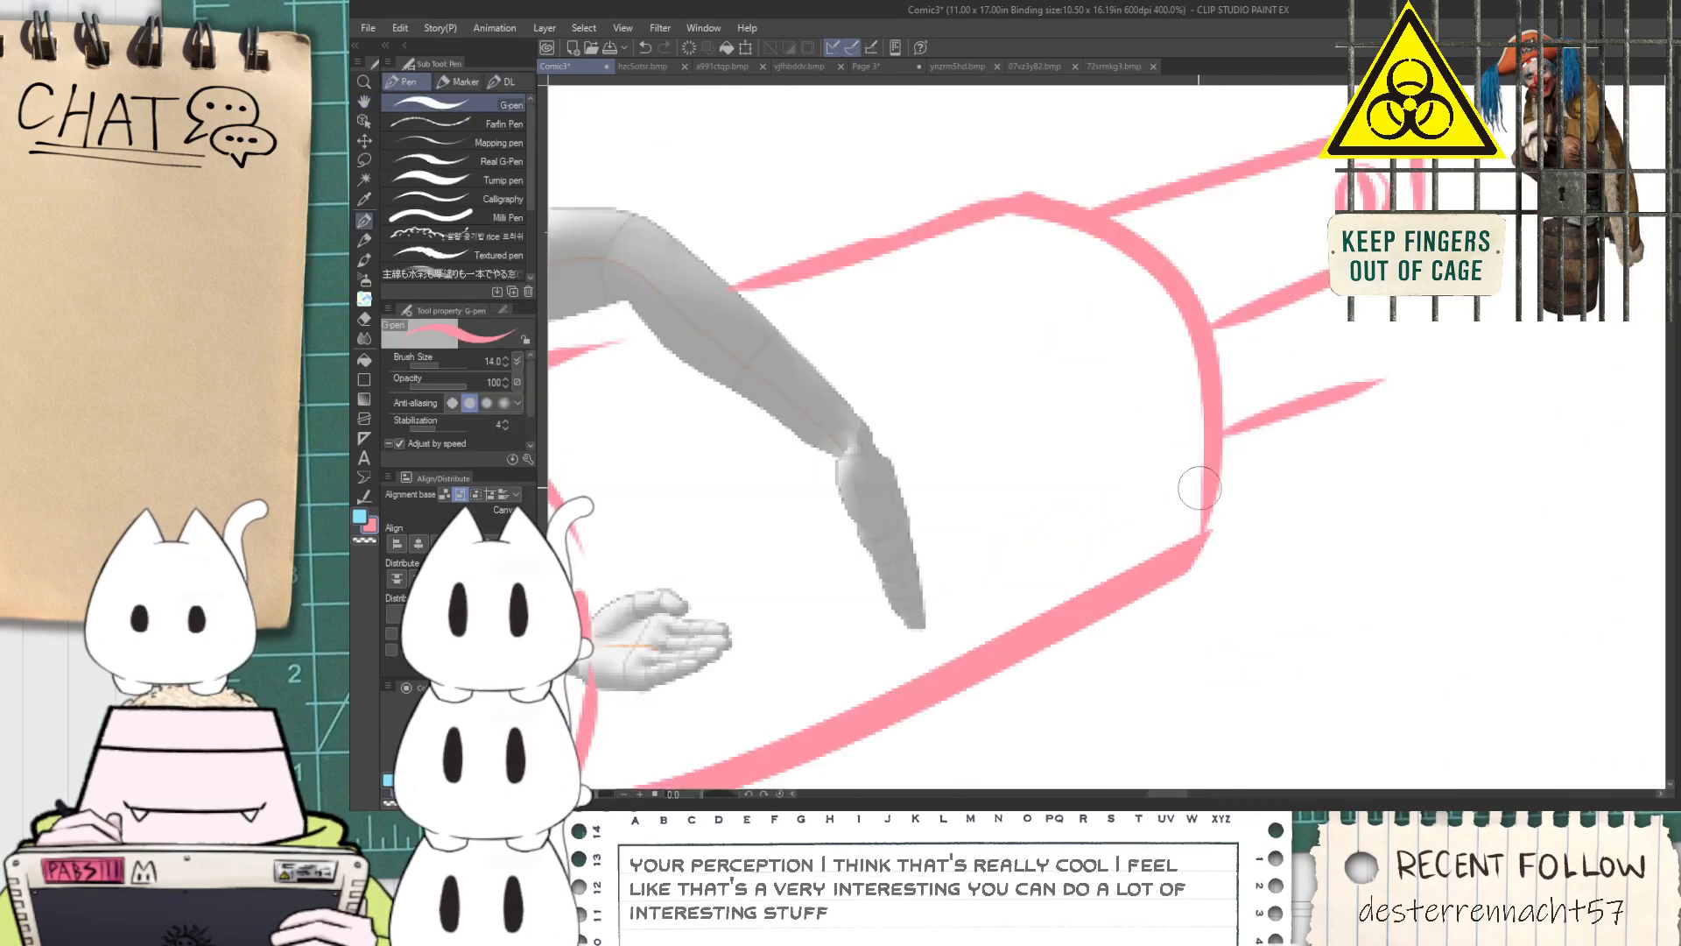
pyautogui.moveTo(1213, 484); pyautogui.dragTo(1380, 386)
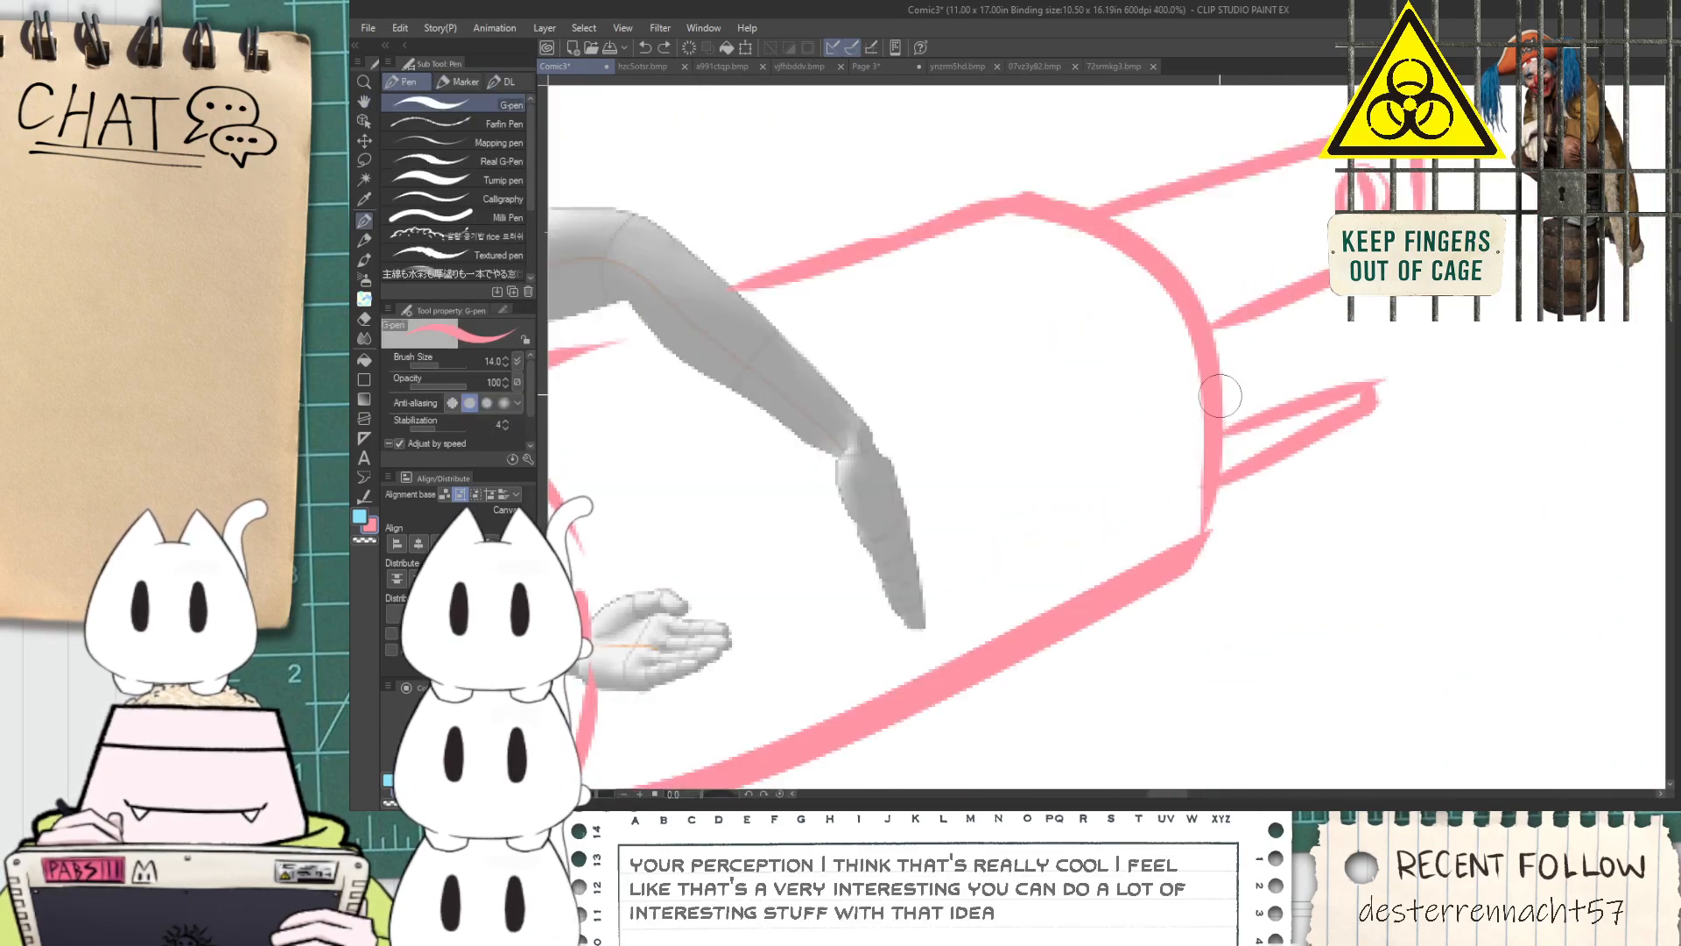
pyautogui.scroll(-5, 1248, 403)
pyautogui.press('space')
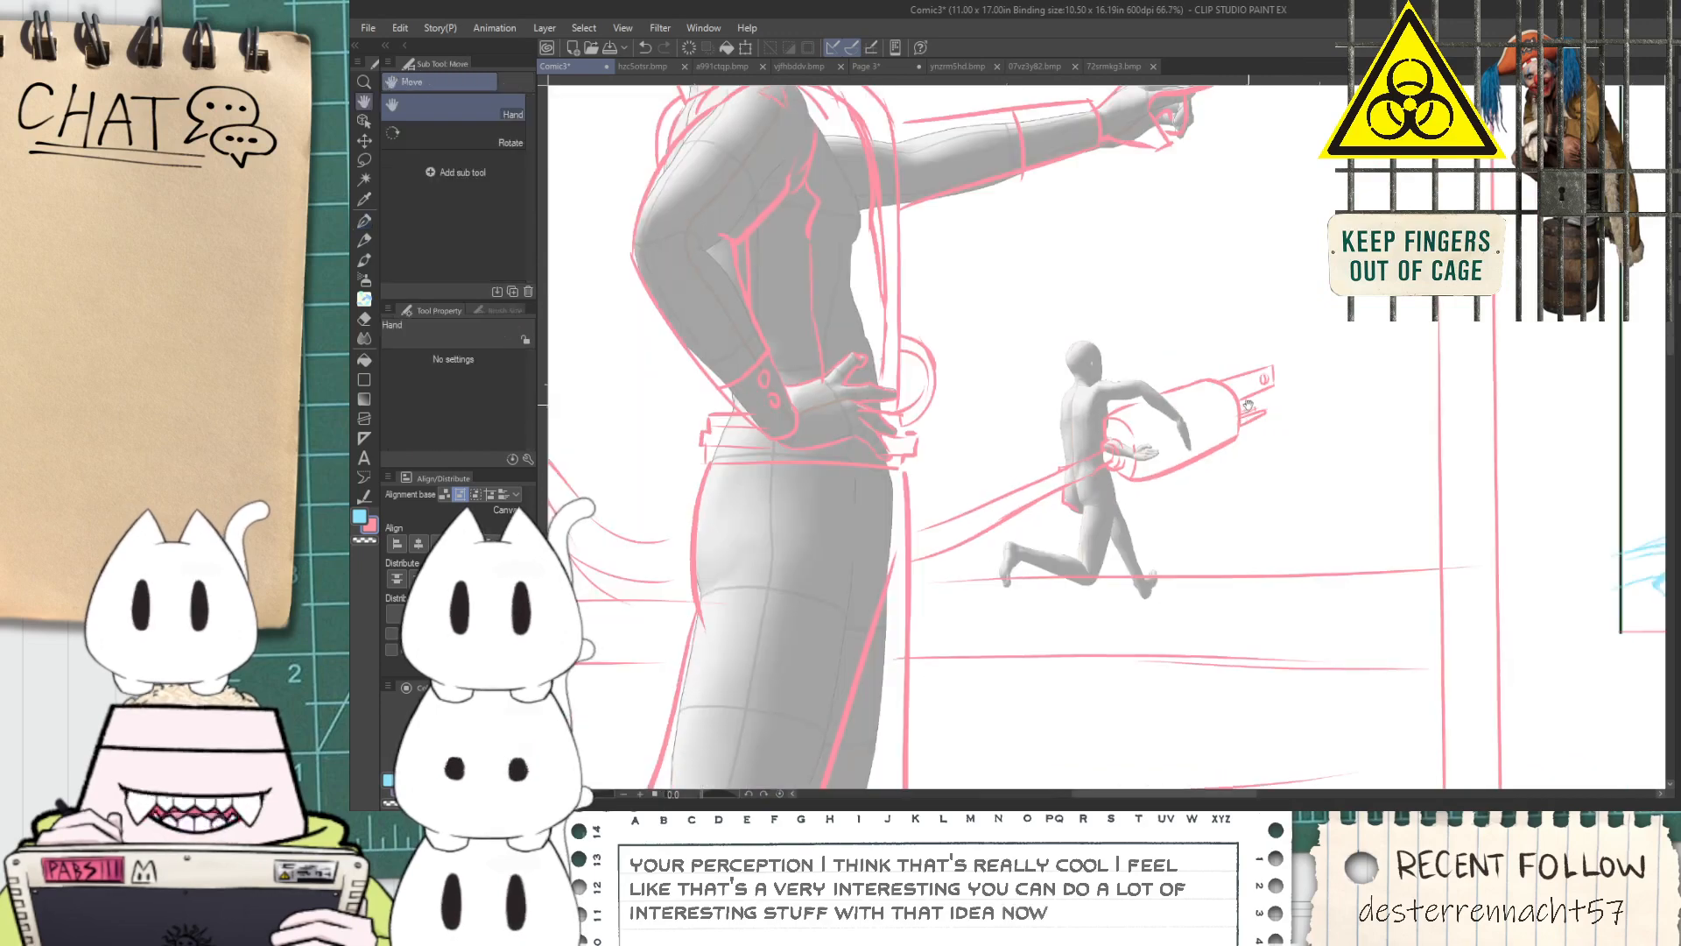
# Erase both prongs from the far end of the plug
pyautogui.moveTo(1249, 404); pyautogui.dragTo(1236, 466)
pyautogui.scroll(3, 1236, 457)
pyautogui.press('e')
pyautogui.moveTo(1184, 406)
pyautogui.mouseDown()
pyautogui.moveTo(1239, 606)
pyautogui.moveTo(1257, 514)
pyautogui.moveTo(1212, 402)
pyautogui.mouseUp()
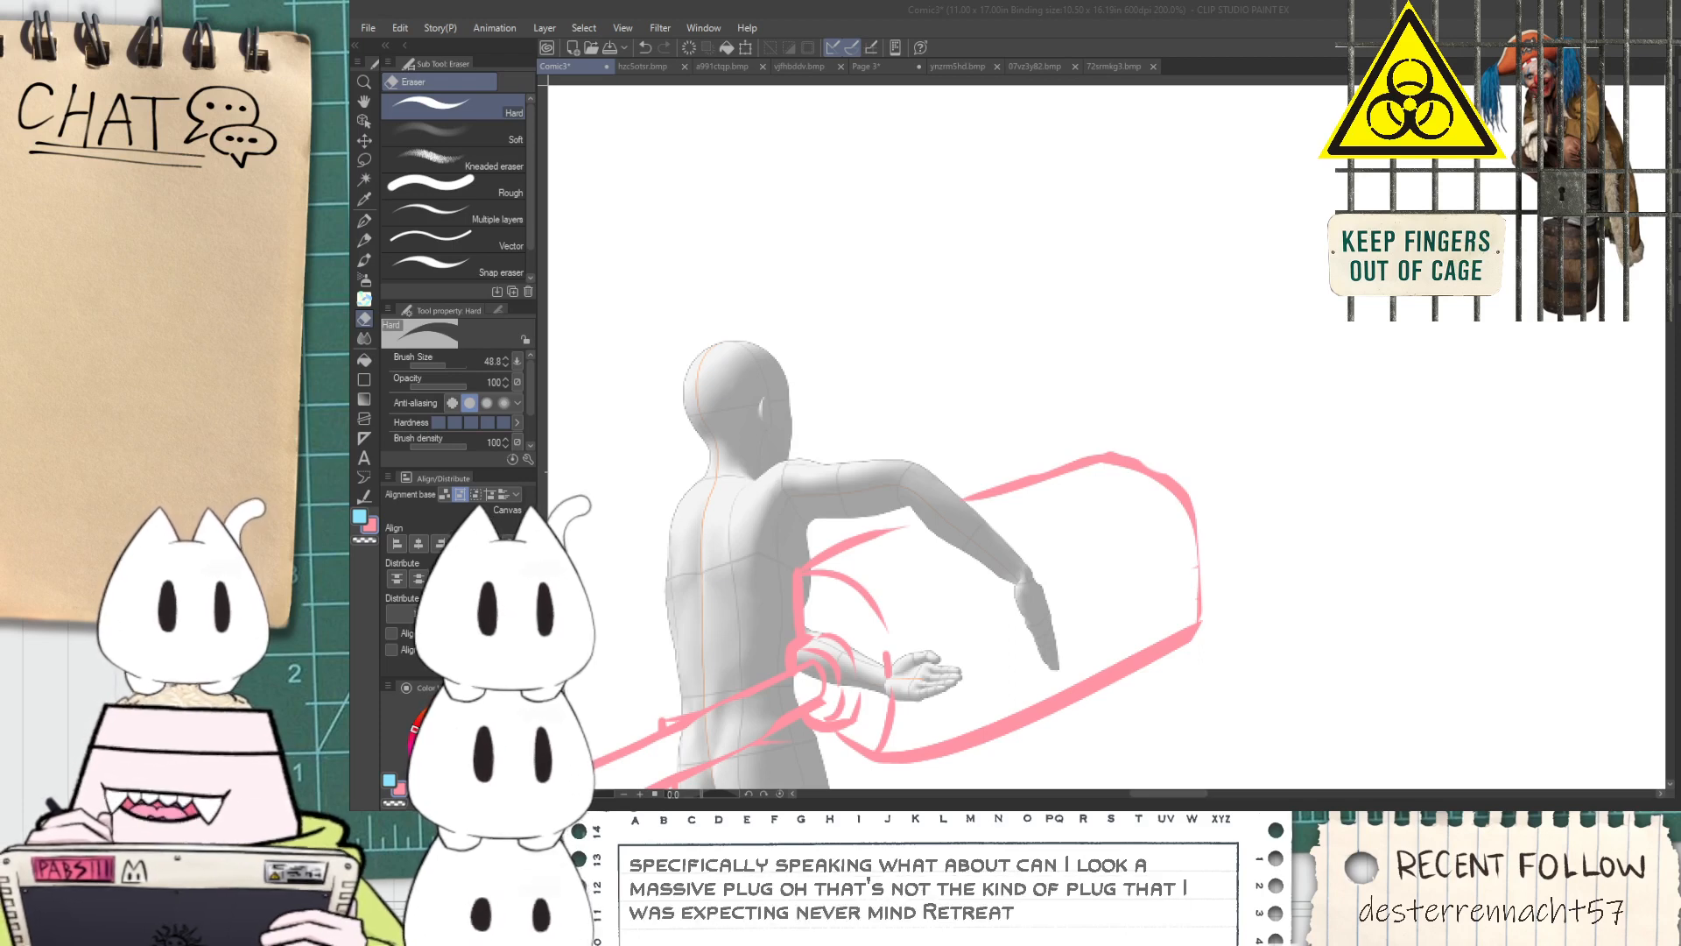
pyautogui.click(1180, 42)
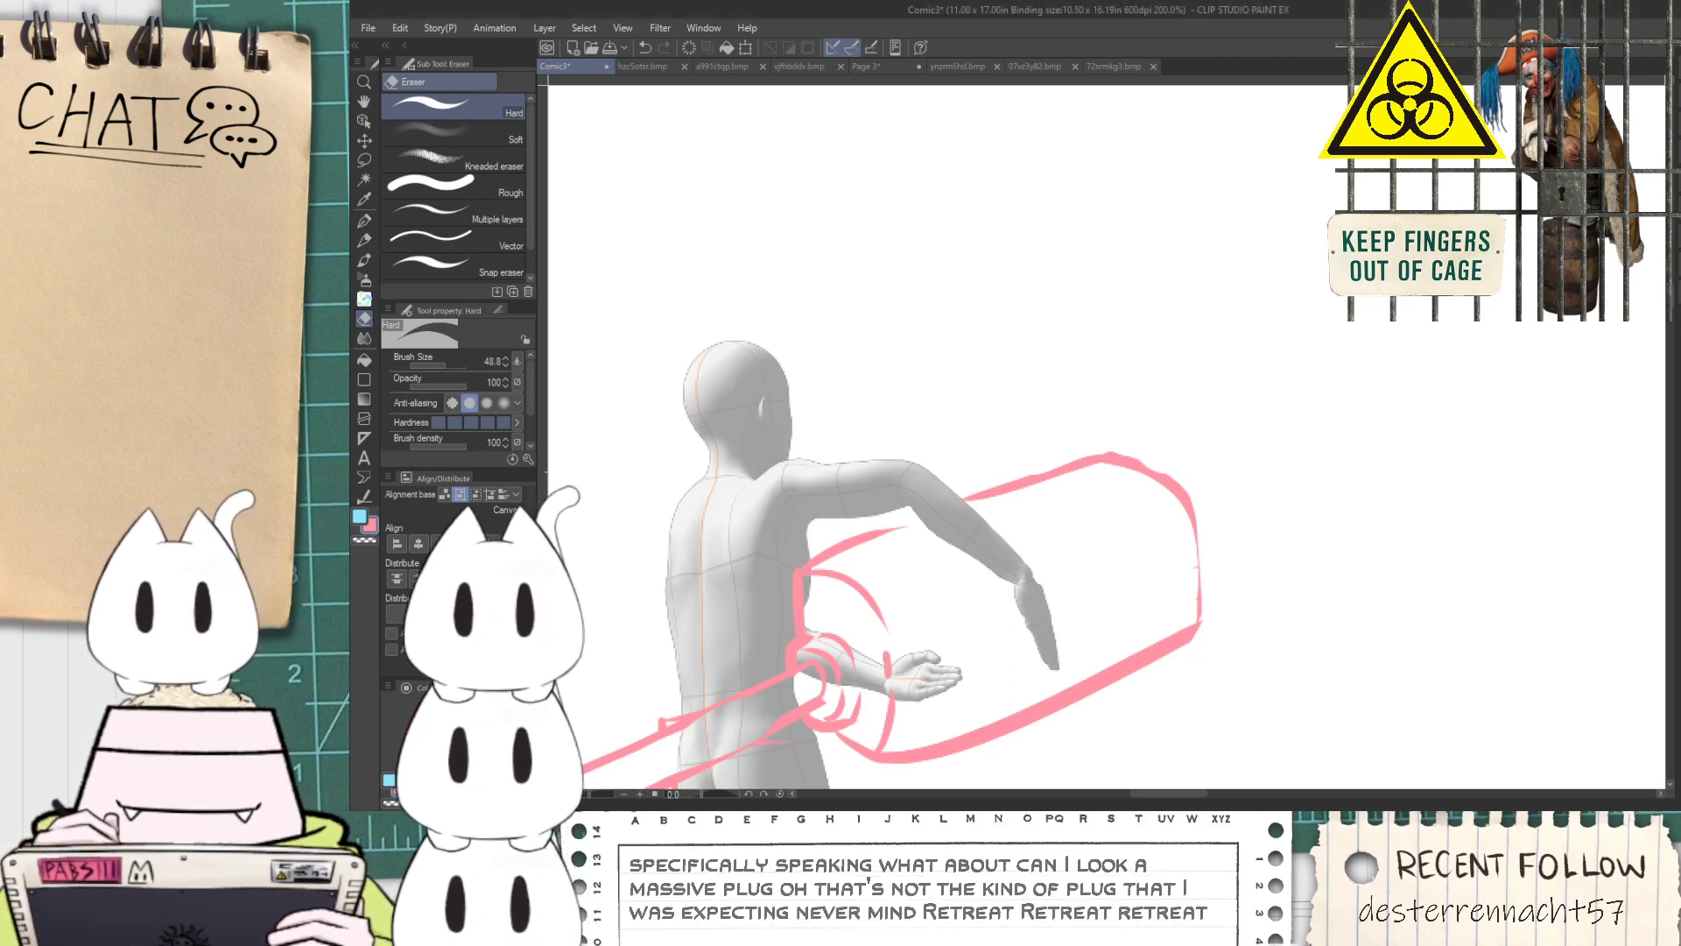
# Sketch a wide rectangular prong on the plug's far end, with an inner line marking its upper face
pyautogui.press('h')
pyautogui.moveTo(1110, 431)
pyautogui.mouseDown()
pyautogui.moveTo(1031, 399)
pyautogui.moveTo(970, 317)
pyautogui.moveTo(1255, 219)
pyautogui.mouseUp()
pyautogui.scroll(2, 980, 355)
pyautogui.press('p')
pyautogui.hotkey('ctrl', 'z')
pyautogui.moveTo(973, 348); pyautogui.dragTo(1261, 220)
pyautogui.hotkey('ctrl', 'z')
pyautogui.moveTo(1014, 362)
pyautogui.mouseDown()
pyautogui.moveTo(1258, 265)
pyautogui.moveTo(1138, 310)
pyautogui.moveTo(1266, 302)
pyautogui.moveTo(1277, 506)
pyautogui.mouseUp()
pyautogui.moveTo(1128, 610); pyautogui.dragTo(1277, 525)
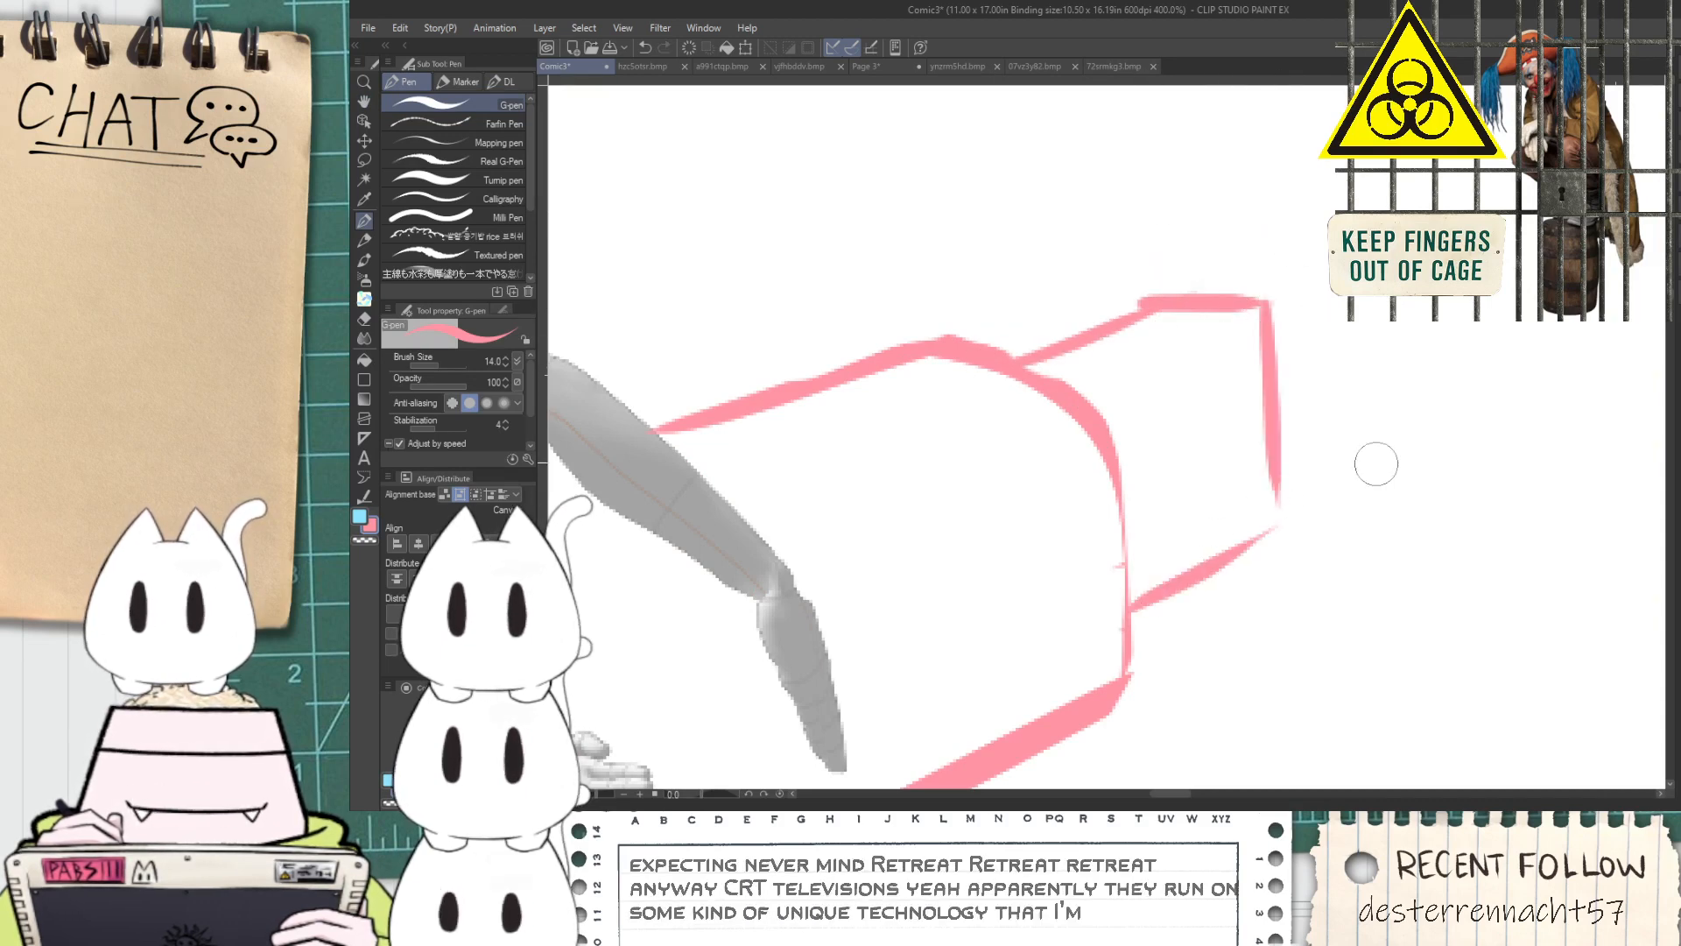
pyautogui.hotkey('ctrl', 'z')
pyautogui.moveTo(1104, 431)
pyautogui.mouseDown()
pyautogui.moveTo(1262, 356)
pyautogui.moveTo(1196, 353)
pyautogui.moveTo(1272, 302)
pyautogui.mouseUp()
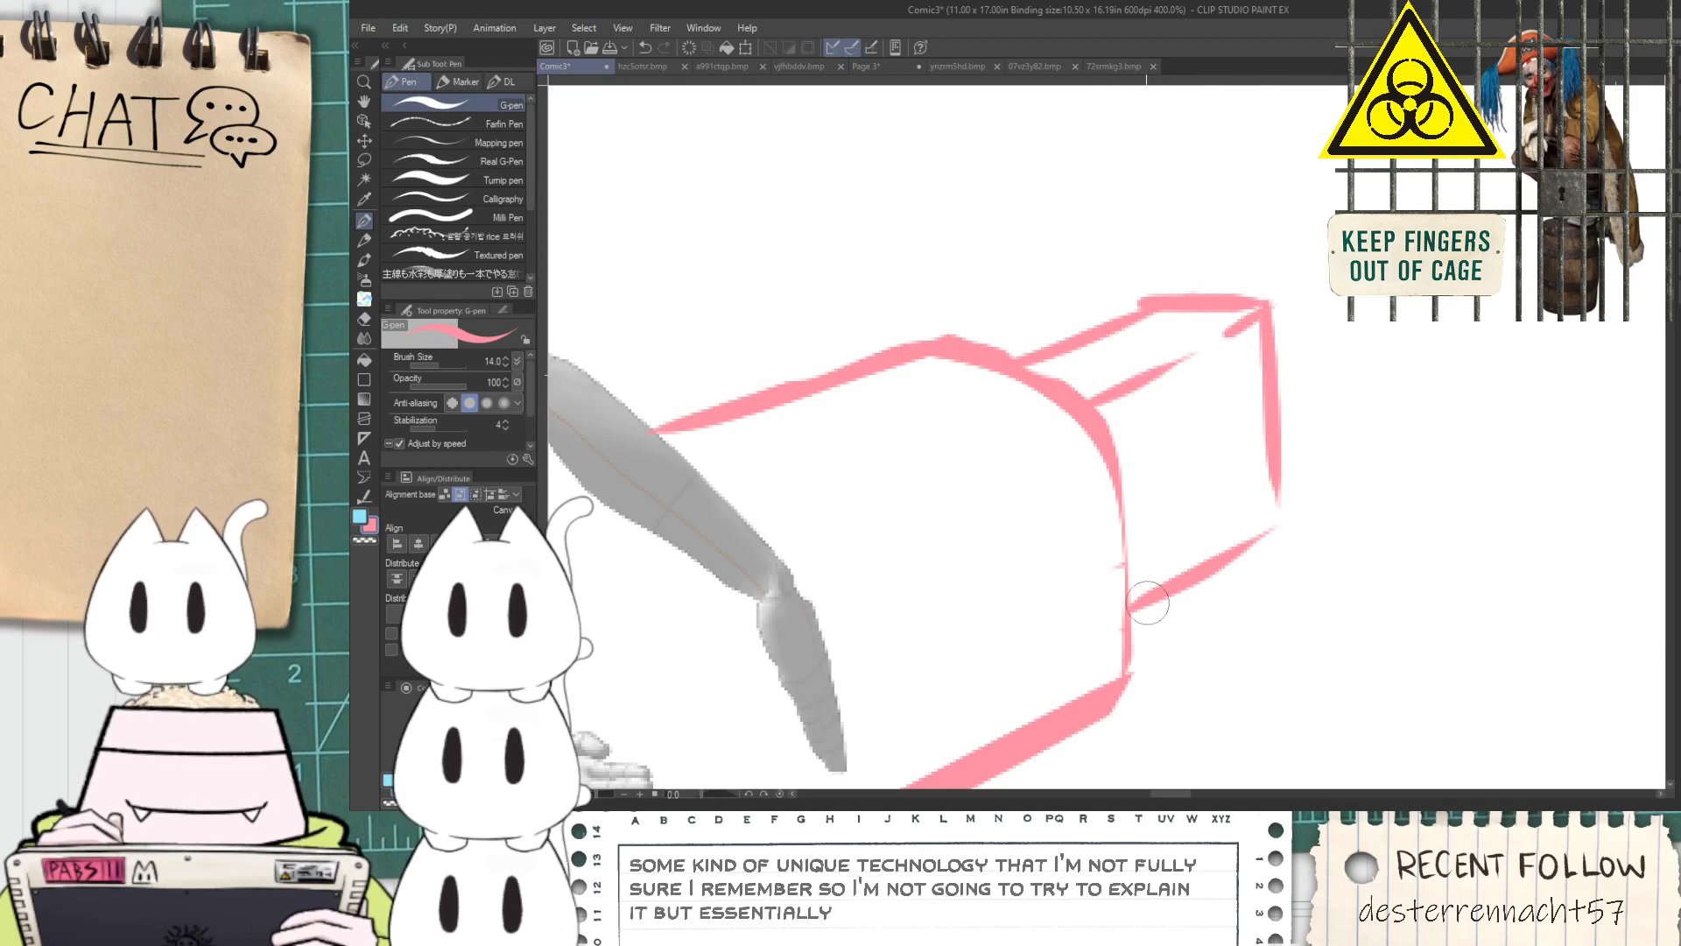
pyautogui.moveTo(1134, 651)
pyautogui.mouseDown()
pyautogui.moveTo(1211, 611)
pyautogui.moveTo(1126, 646)
pyautogui.mouseUp()
pyautogui.hotkey('ctrl', 'z')
pyautogui.hotkey('ctrl', 'z')
pyautogui.scroll(3, 1126, 638)
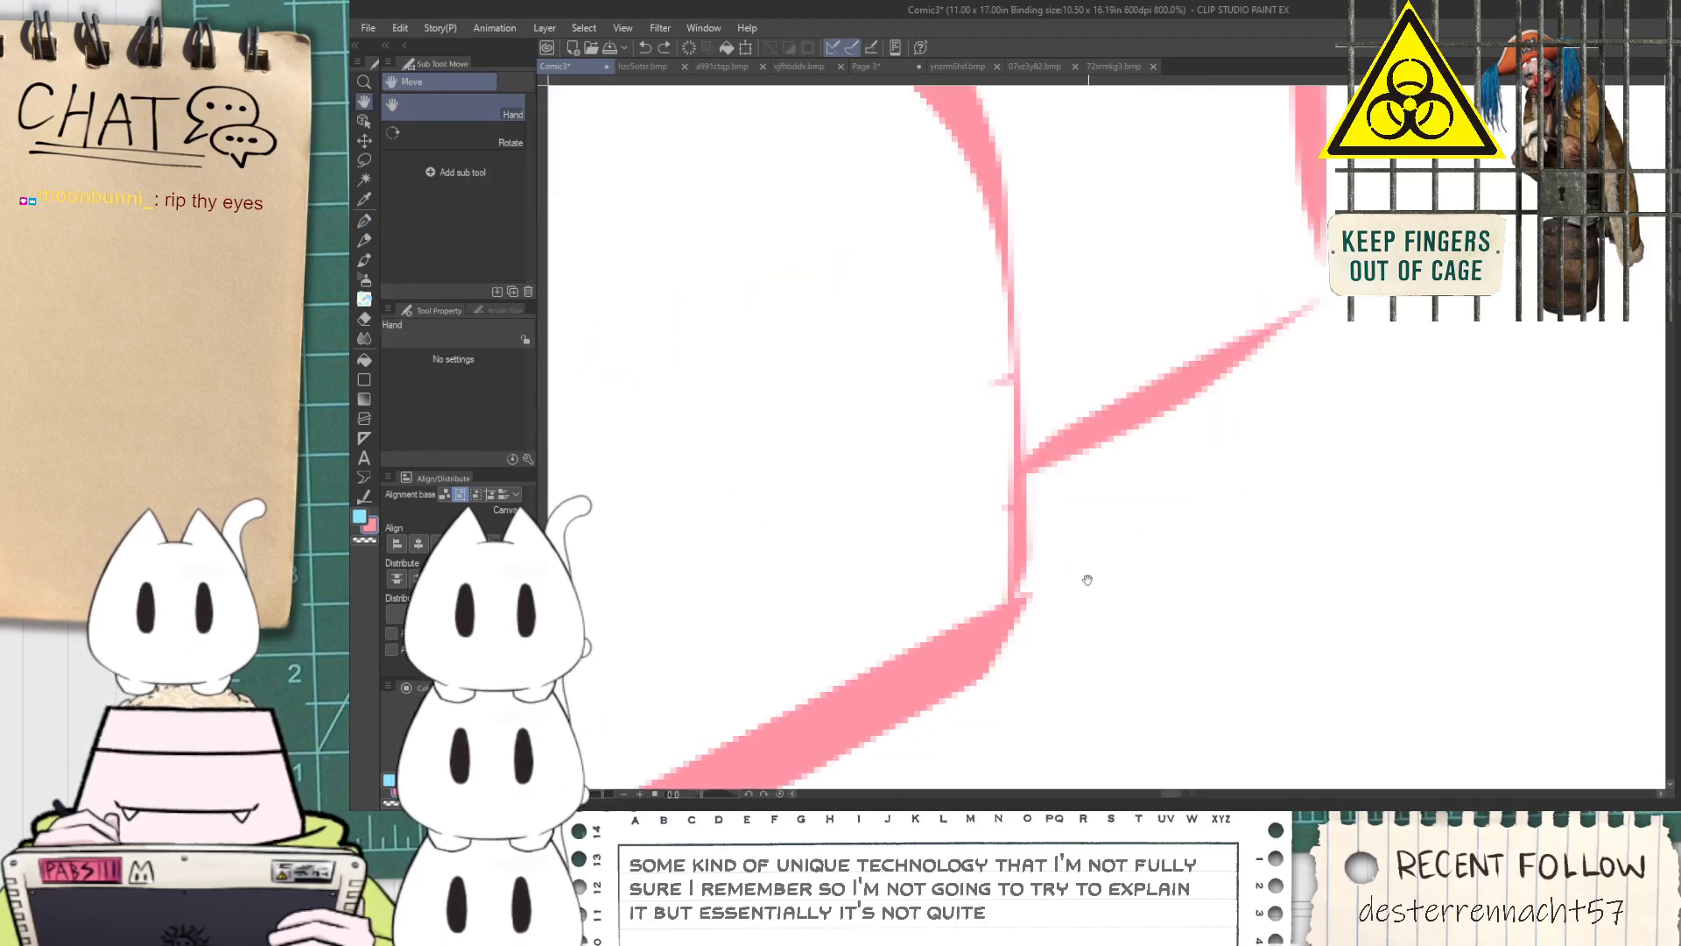
pyautogui.moveTo(960, 664); pyautogui.dragTo(1007, 296)
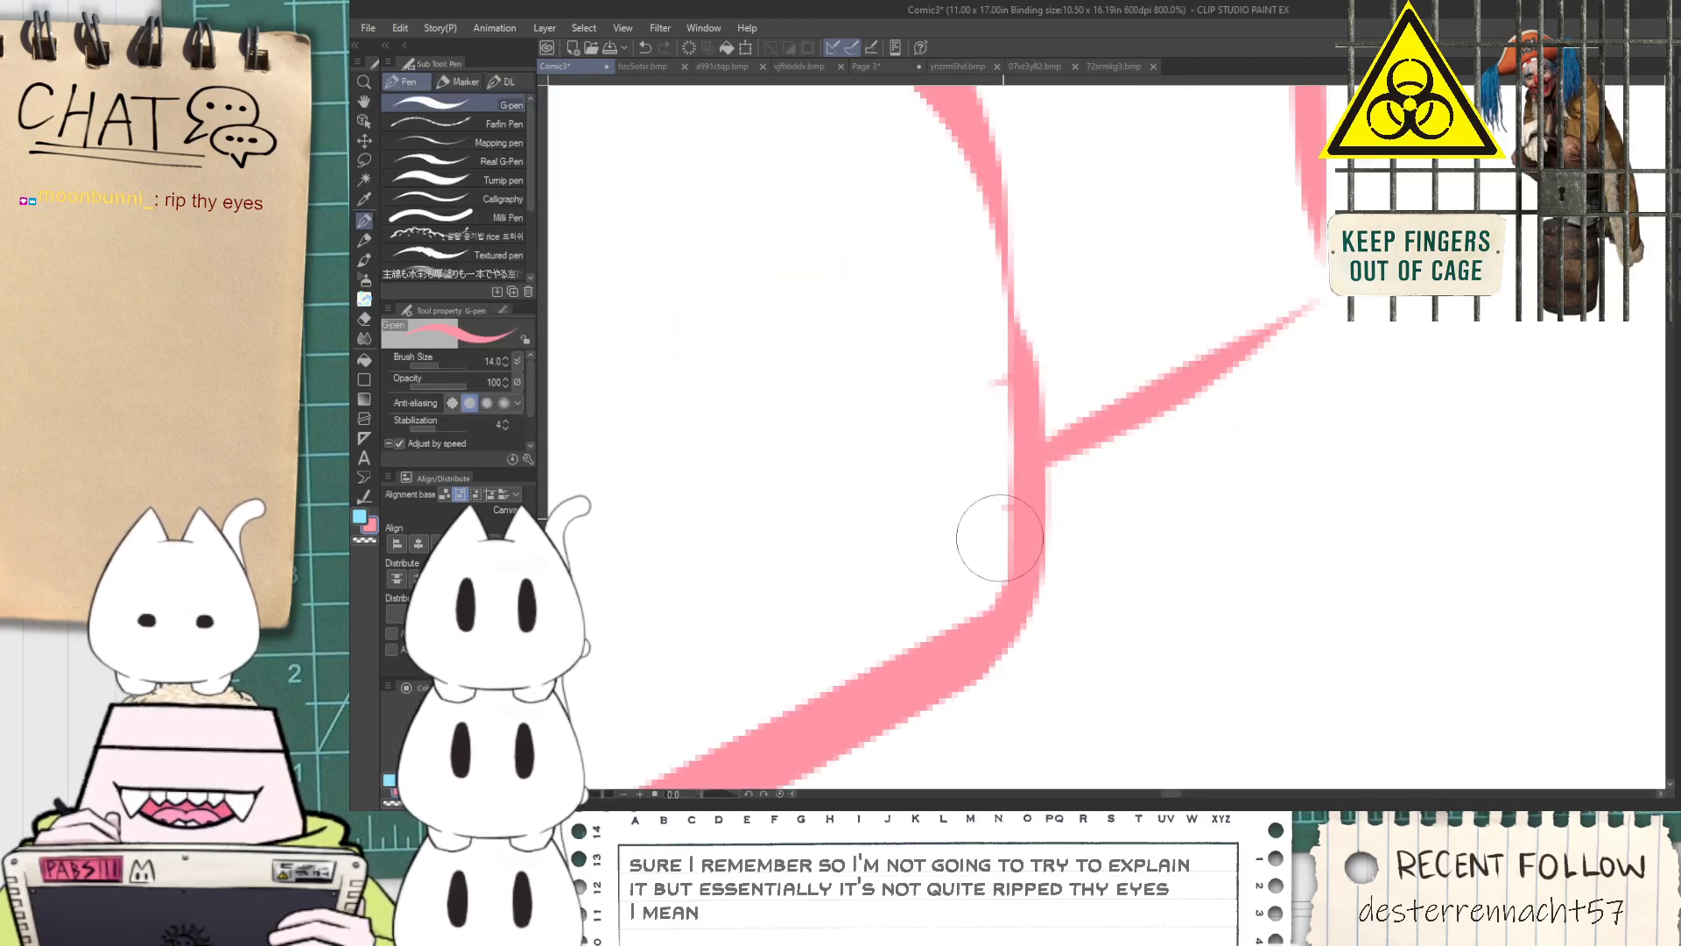
pyautogui.scroll(-3, 956, 623)
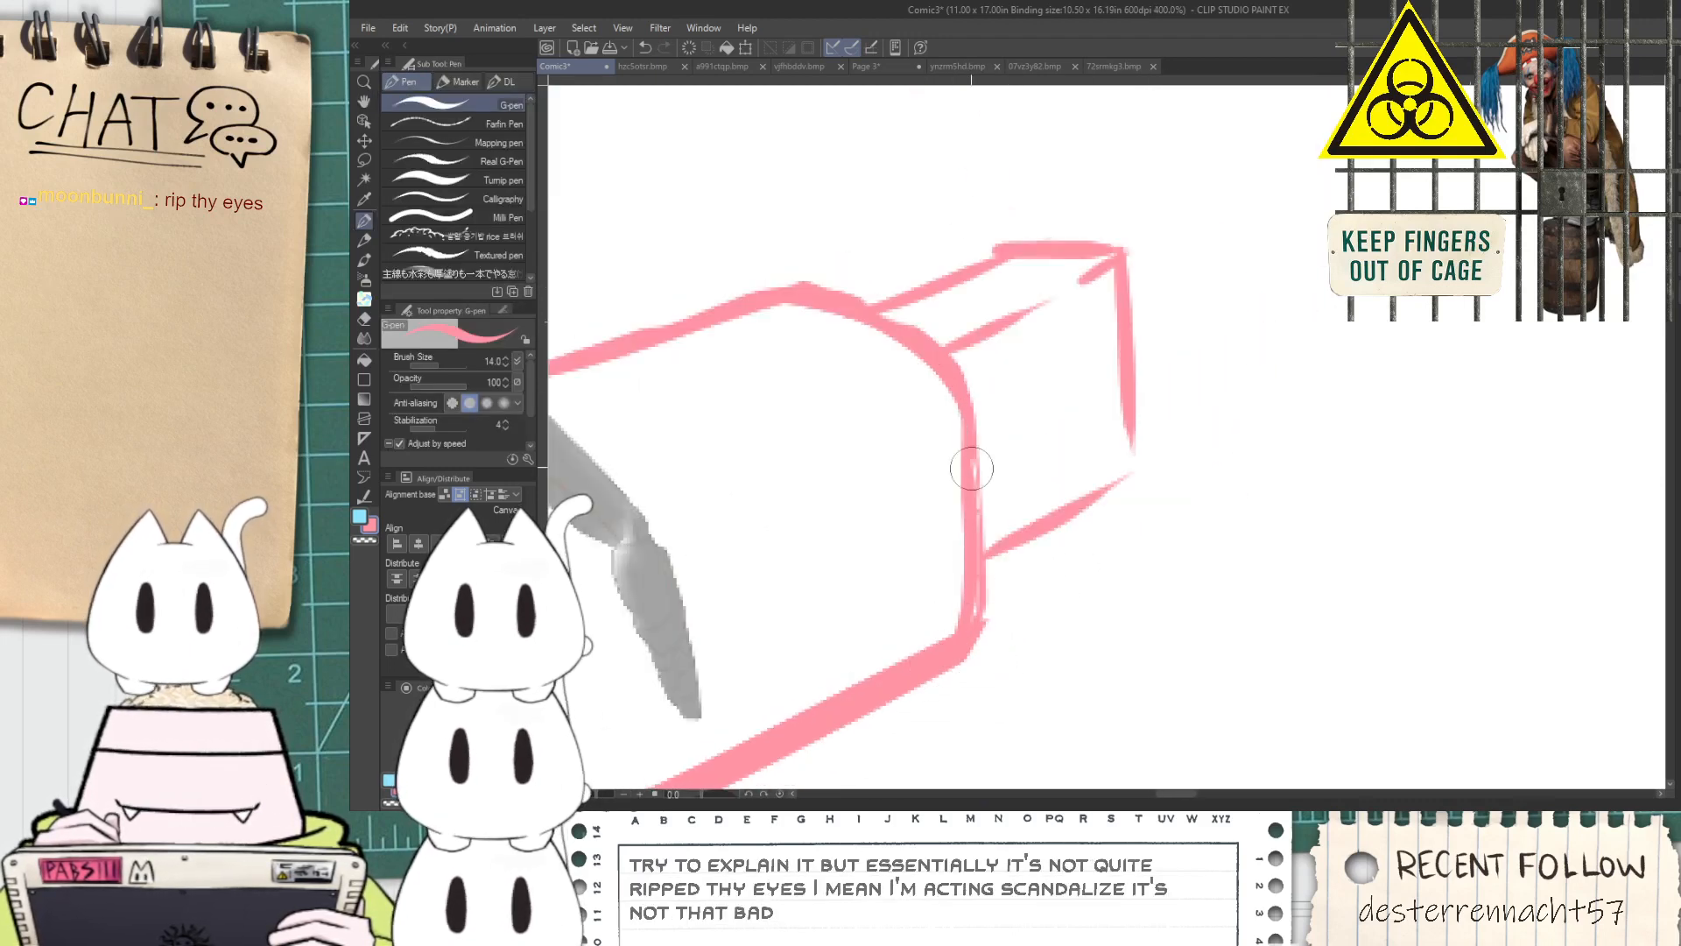
pyautogui.moveTo(945, 368)
pyautogui.mouseDown()
pyautogui.moveTo(976, 617)
pyautogui.moveTo(954, 416)
pyautogui.moveTo(980, 531)
pyautogui.mouseUp()
pyautogui.hotkey('ctrl', 'z')
pyautogui.hotkey('ctrl', 'z')
pyautogui.hotkey('ctrl', 'z')
# Sketch a second, thin prong below the wide one and close the wide prong's lower outer corner
pyautogui.scroll(3, 969, 589)
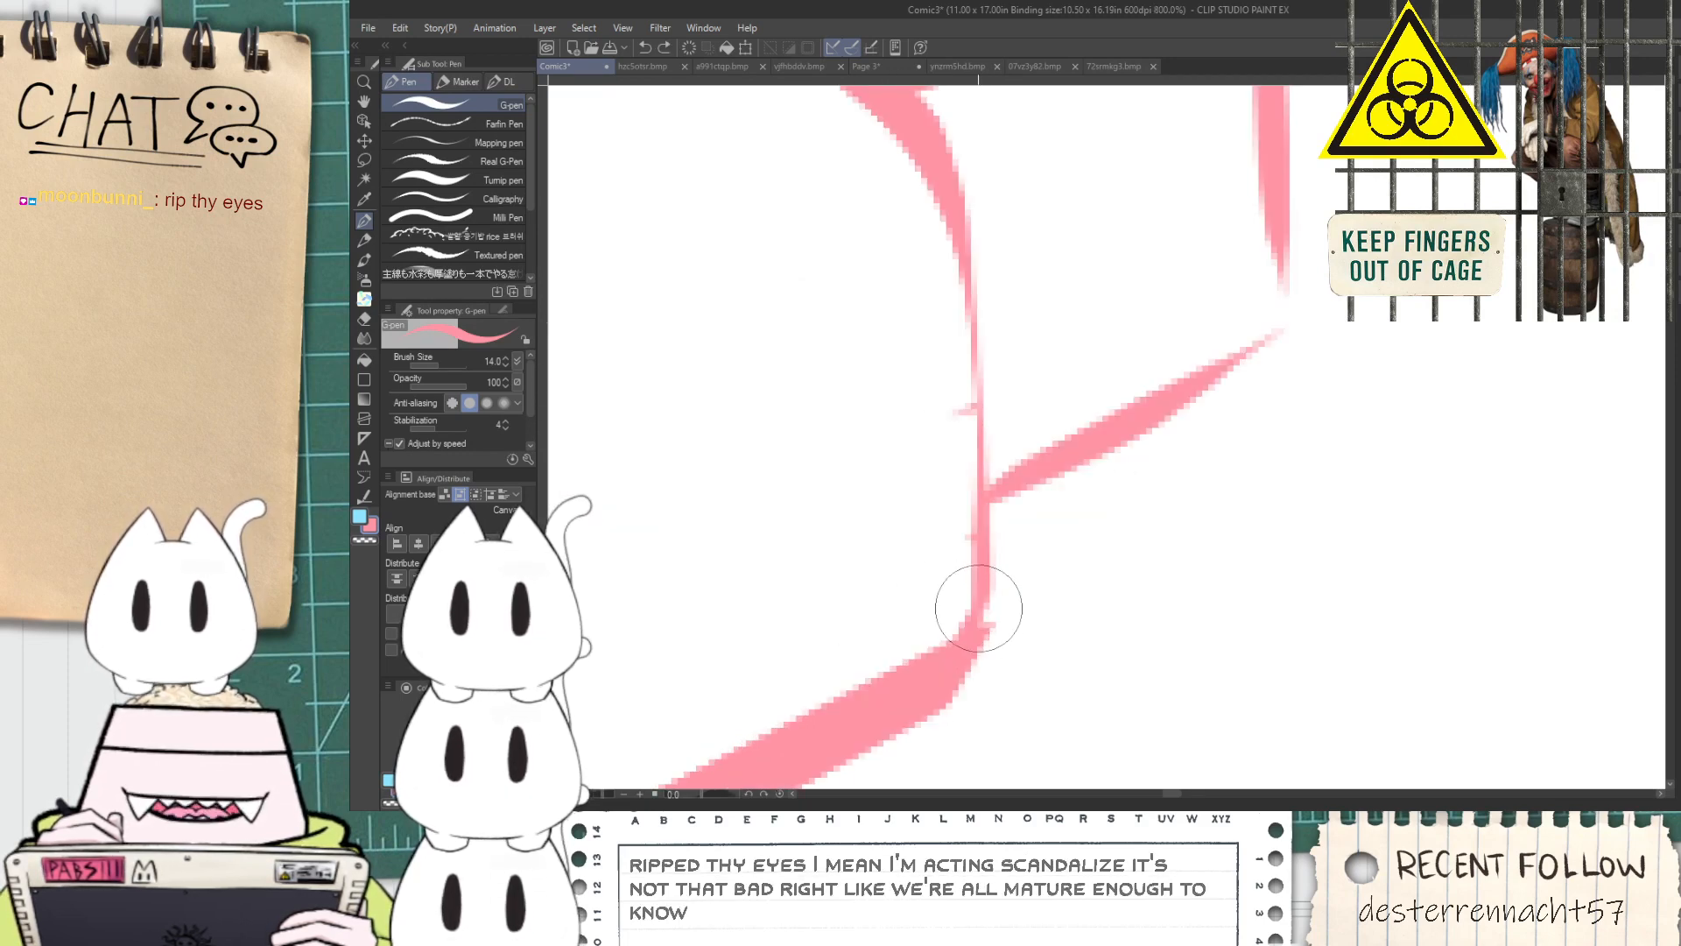
pyautogui.moveTo(979, 602); pyautogui.dragTo(1203, 451)
pyautogui.hotkey('ctrl', 'z')
pyautogui.moveTo(966, 603); pyautogui.dragTo(1276, 419)
pyautogui.moveTo(974, 550)
pyautogui.mouseDown()
pyautogui.moveTo(1255, 401)
pyautogui.moveTo(1154, 503)
pyautogui.moveTo(1211, 479)
pyautogui.mouseUp()
pyautogui.scroll(-6, 1233, 386)
pyautogui.scroll(2, 1236, 374)
pyautogui.press('space')
pyautogui.scroll(4, 1186, 467)
pyautogui.press('e')
pyautogui.scroll(-2, 1226, 447)
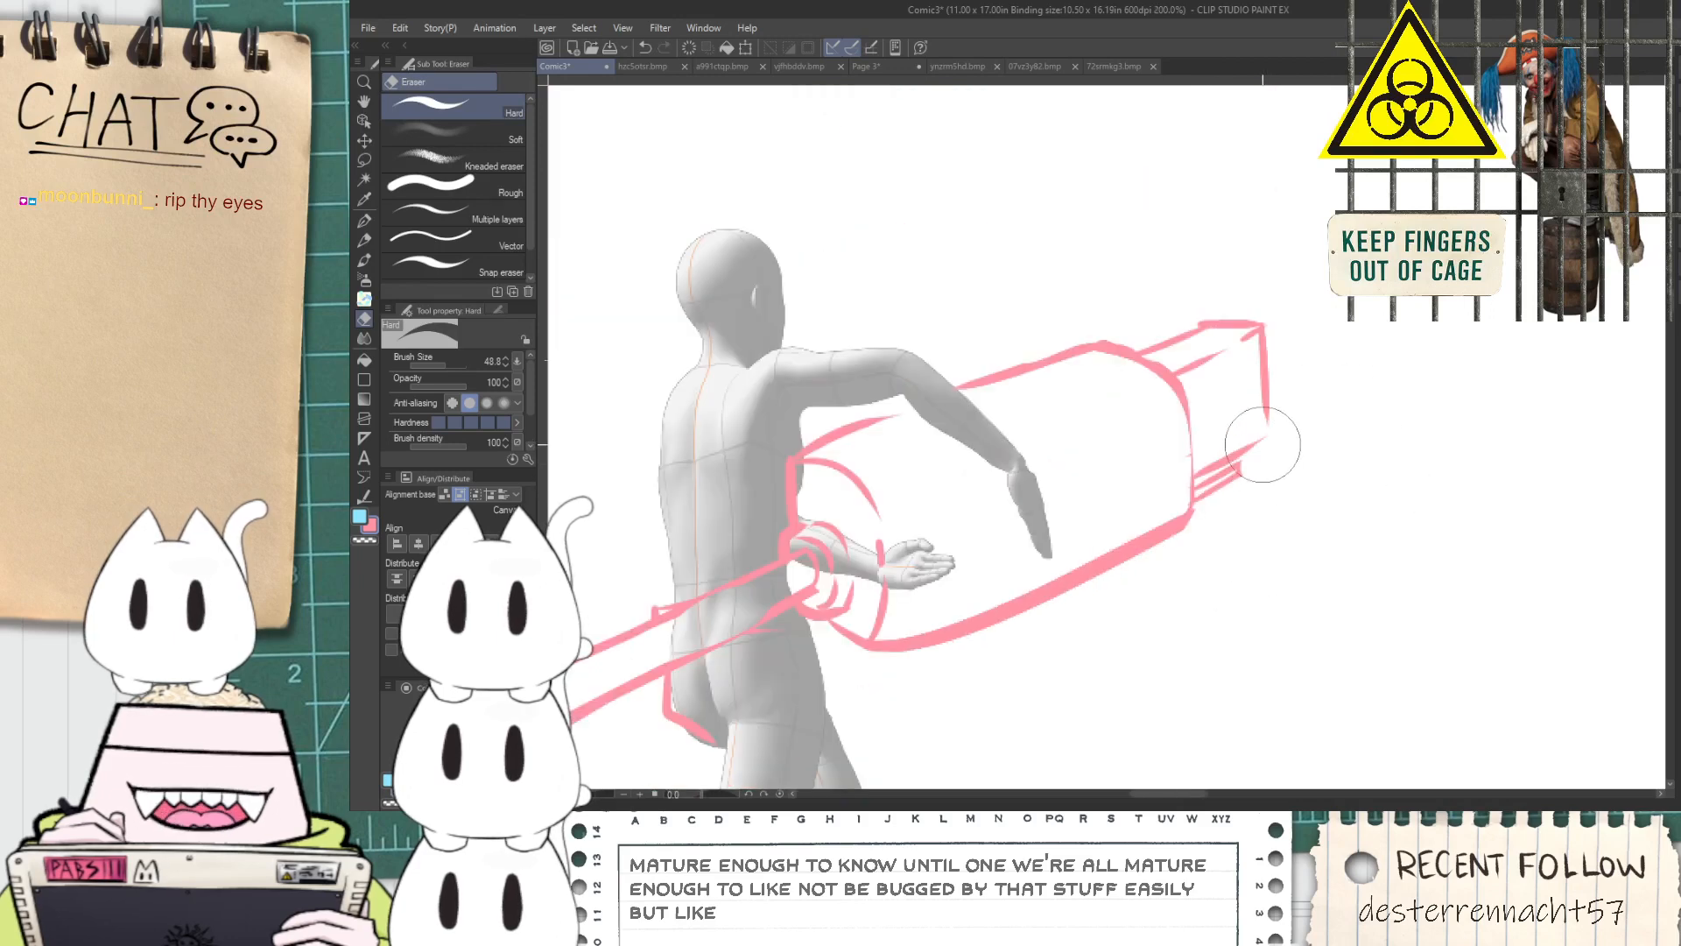
pyautogui.press('p')
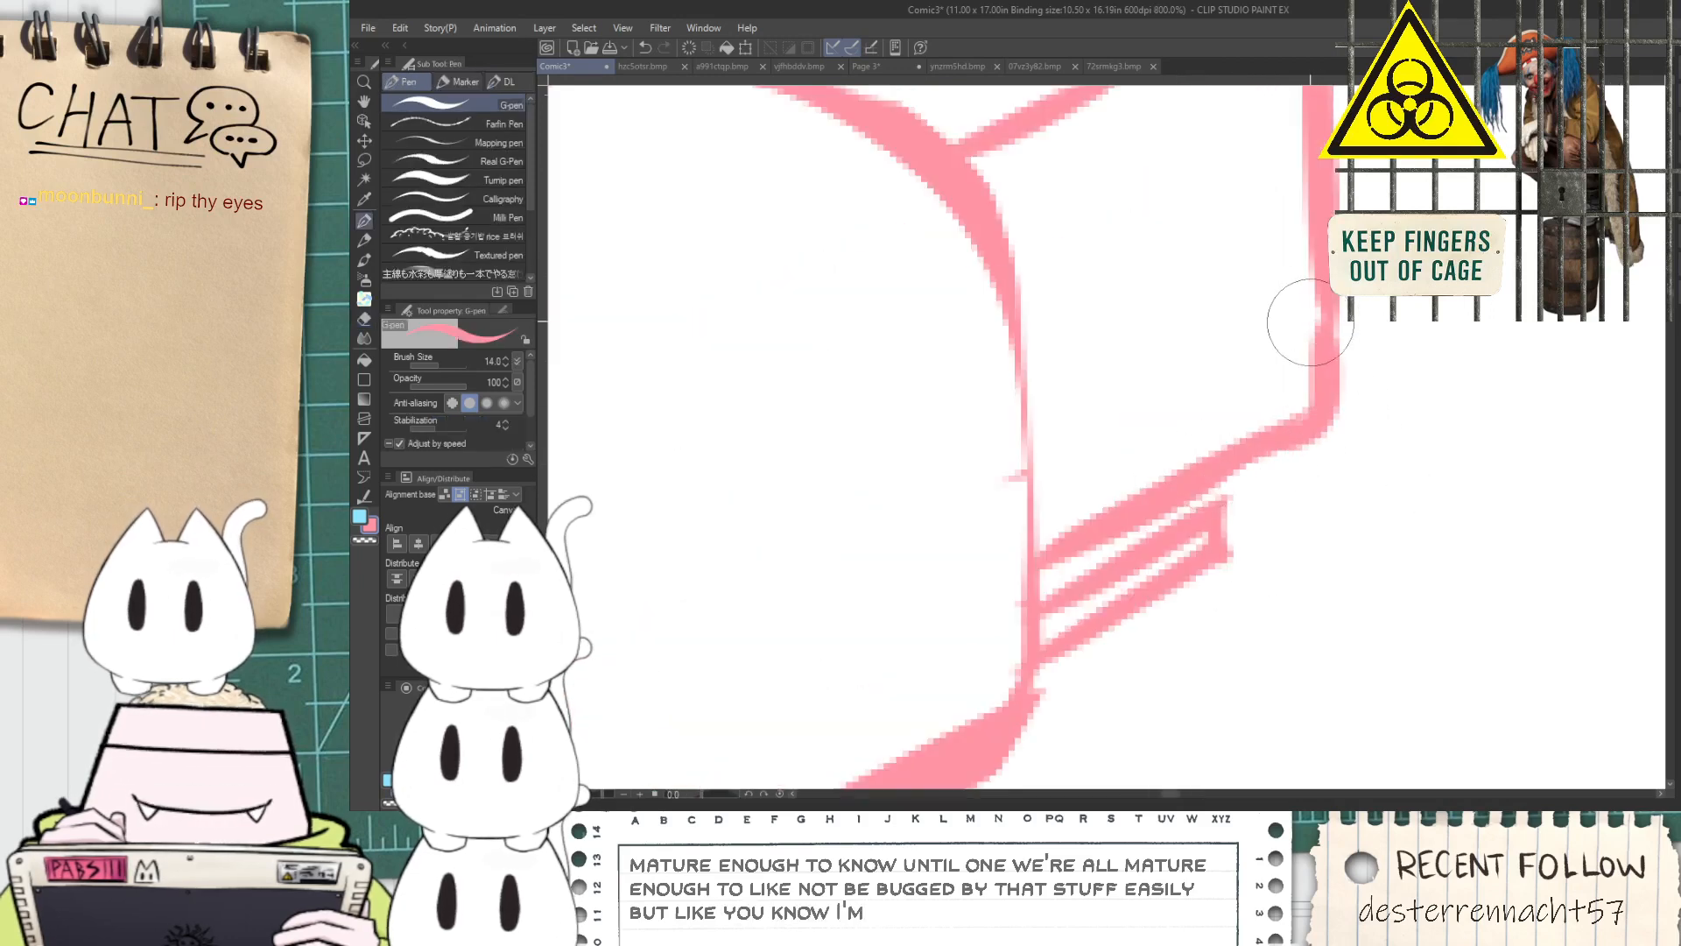
# Redraw the plug body's far rim as a thicker curve running down to its lower corner
pyautogui.scroll(-3, 1270, 333)
pyautogui.press('h')
pyautogui.scroll(5, 1259, 351)
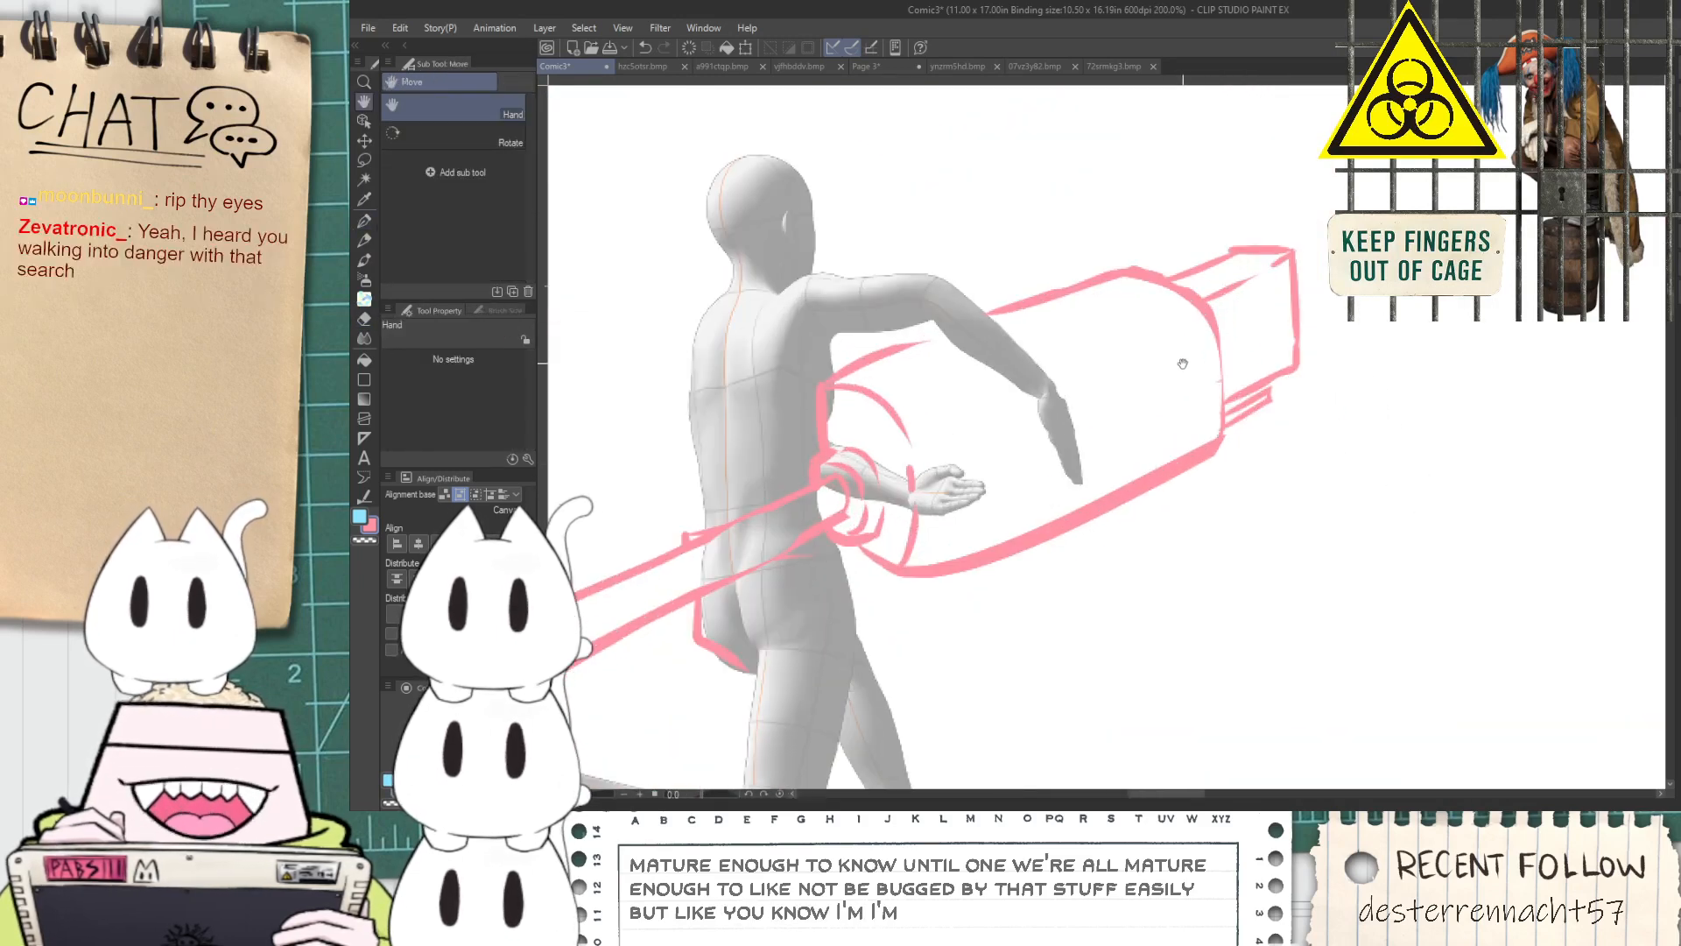
pyautogui.press('p')
pyautogui.scroll(-2, 1216, 477)
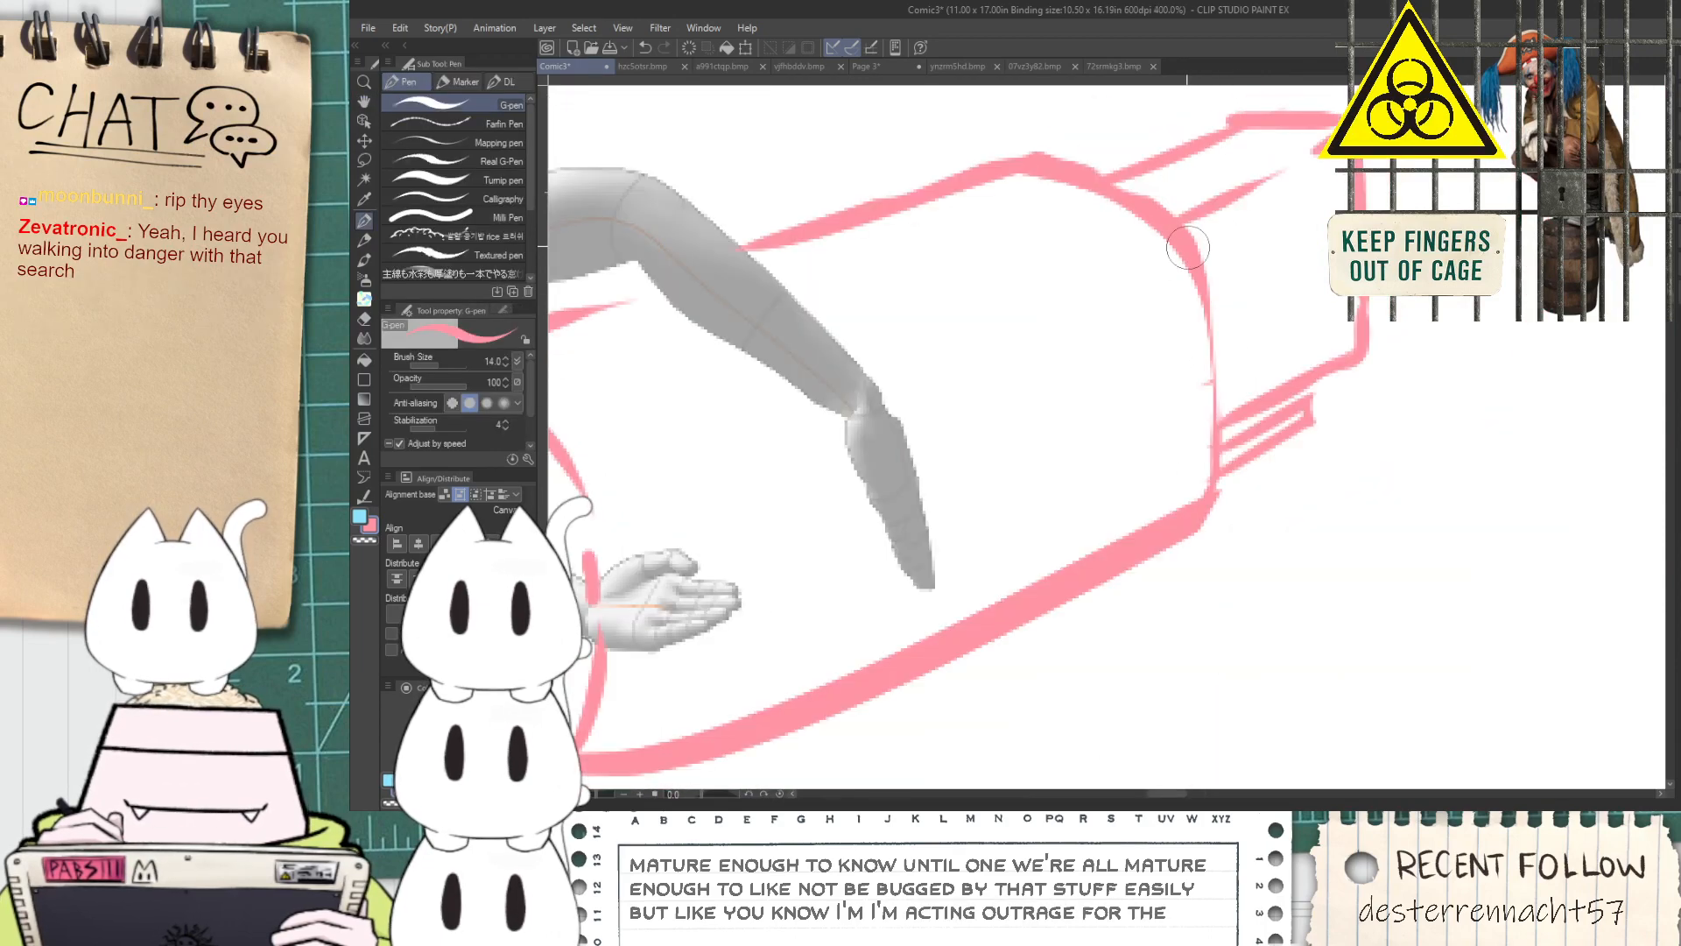
pyautogui.hotkey('ctrl', 'z')
pyautogui.moveTo(1194, 252)
pyautogui.mouseDown()
pyautogui.moveTo(1220, 371)
pyautogui.moveTo(1215, 489)
pyautogui.mouseUp()
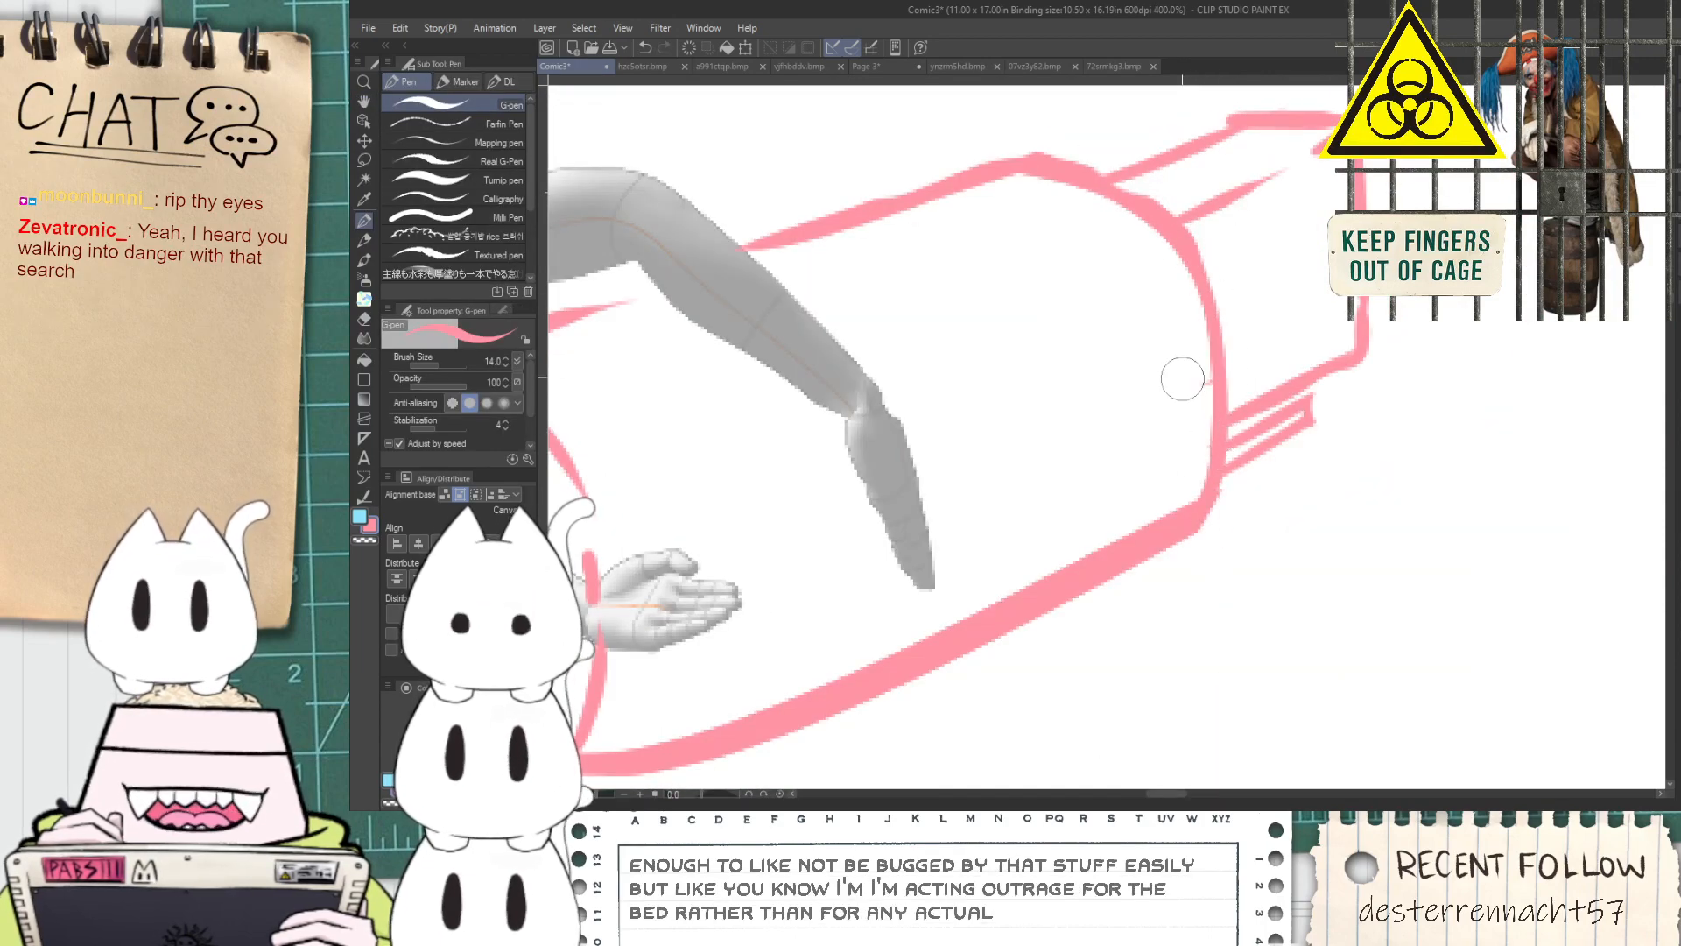
pyautogui.press('e')
pyautogui.press('h')
pyautogui.moveTo(1184, 372); pyautogui.dragTo(1083, 406)
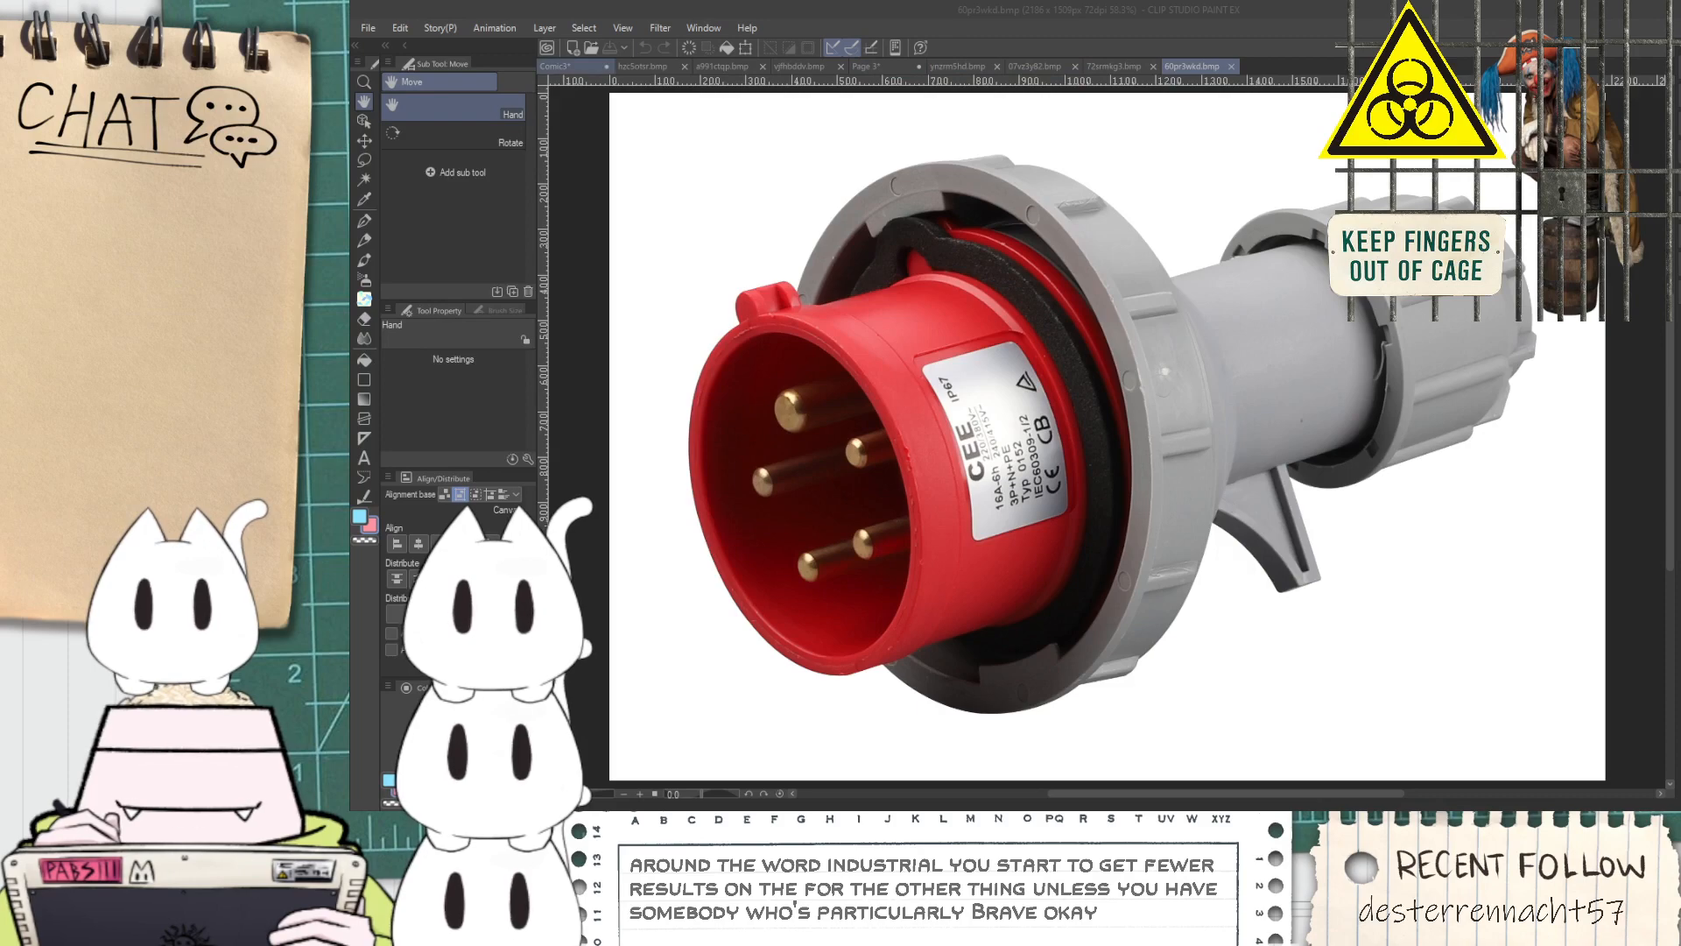
# Compare the red industrial plug reference image with the plug sketched on the comic page
pyautogui.click(554, 65)
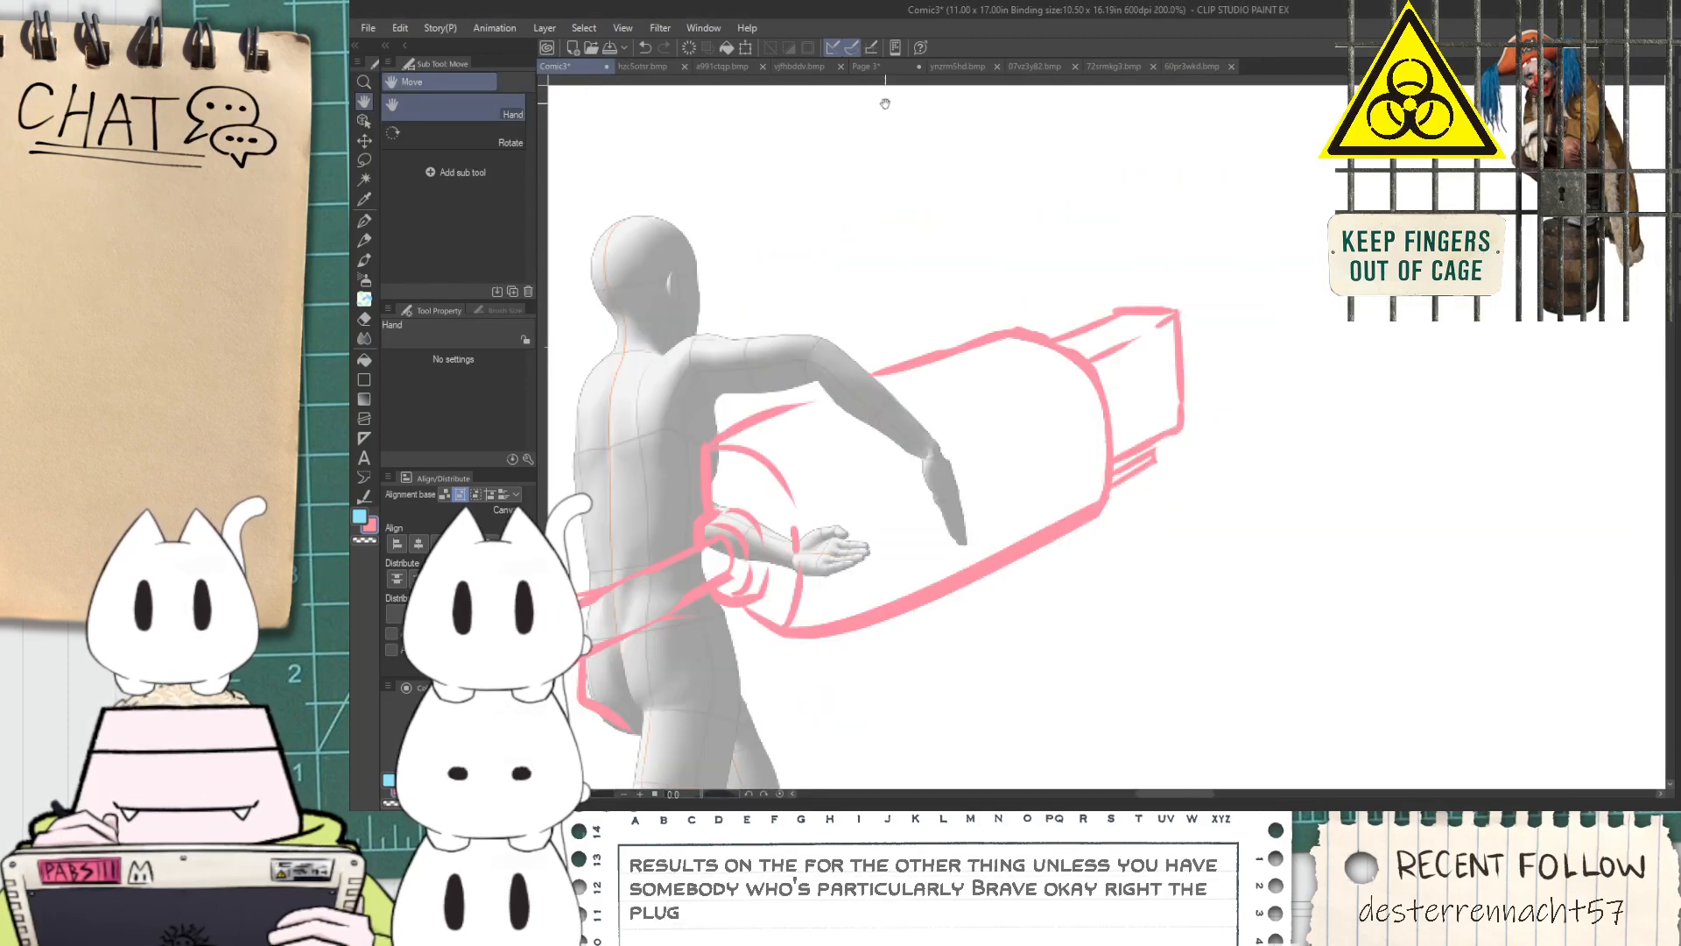
pyautogui.click(1174, 66)
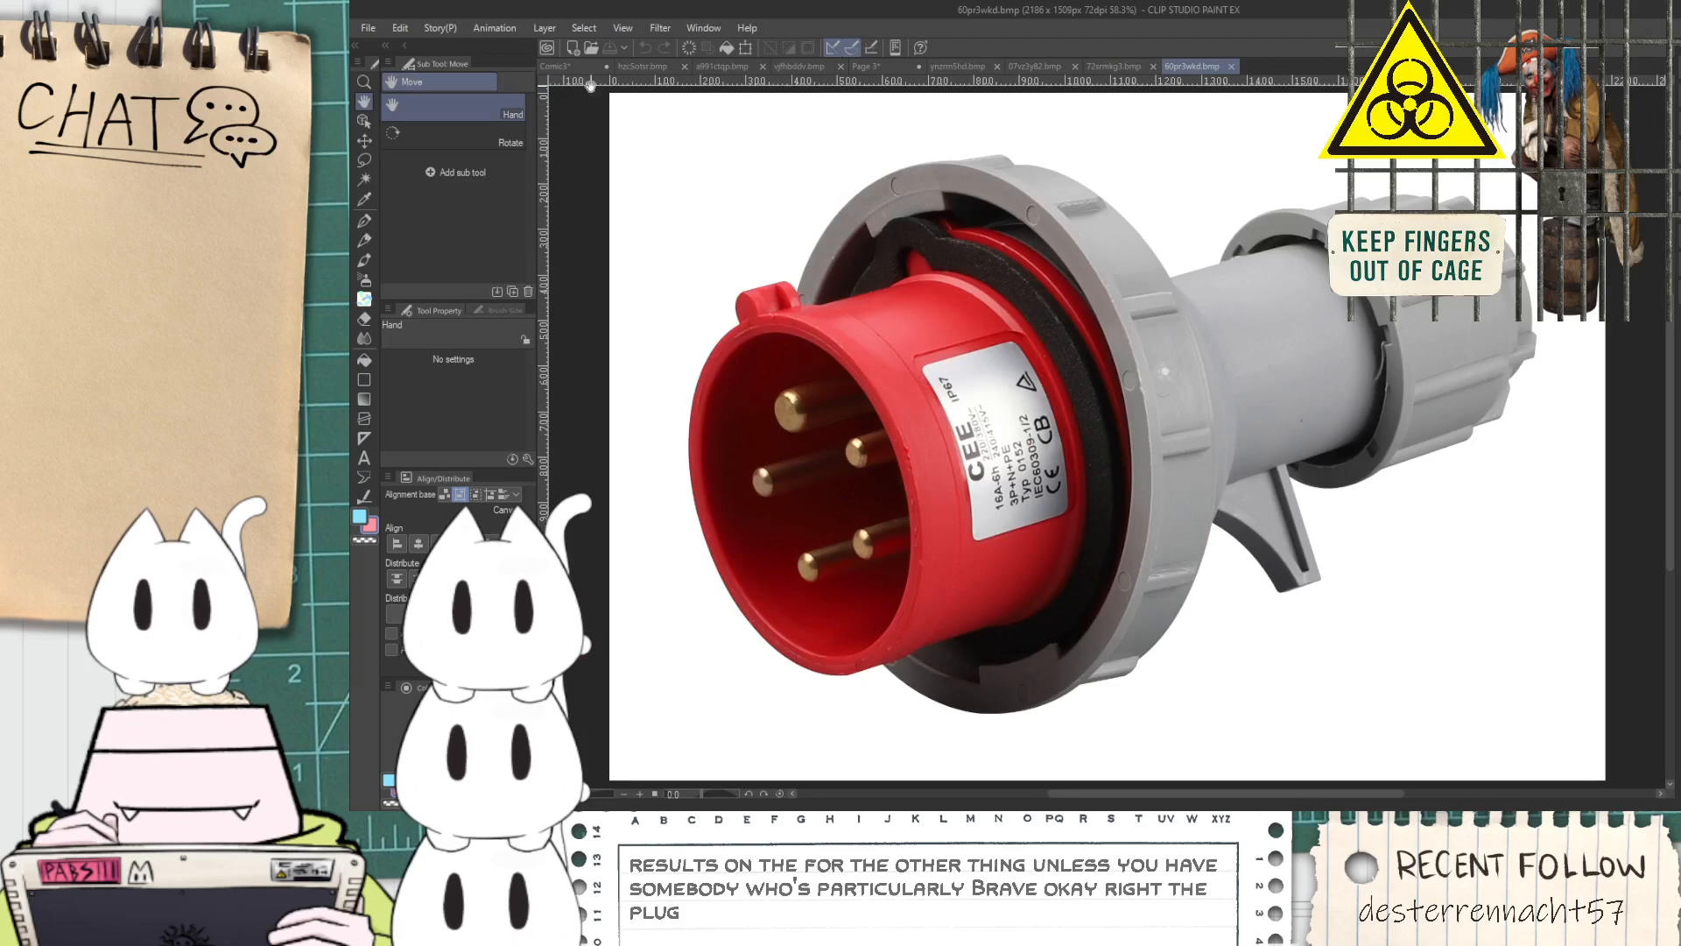
pyautogui.click(572, 69)
# Sketch a tall rectangular frame with a double upper edge behind the running figure
pyautogui.scroll(-3, 701, 285)
pyautogui.moveTo(698, 281); pyautogui.dragTo(841, 431)
pyautogui.press('p')
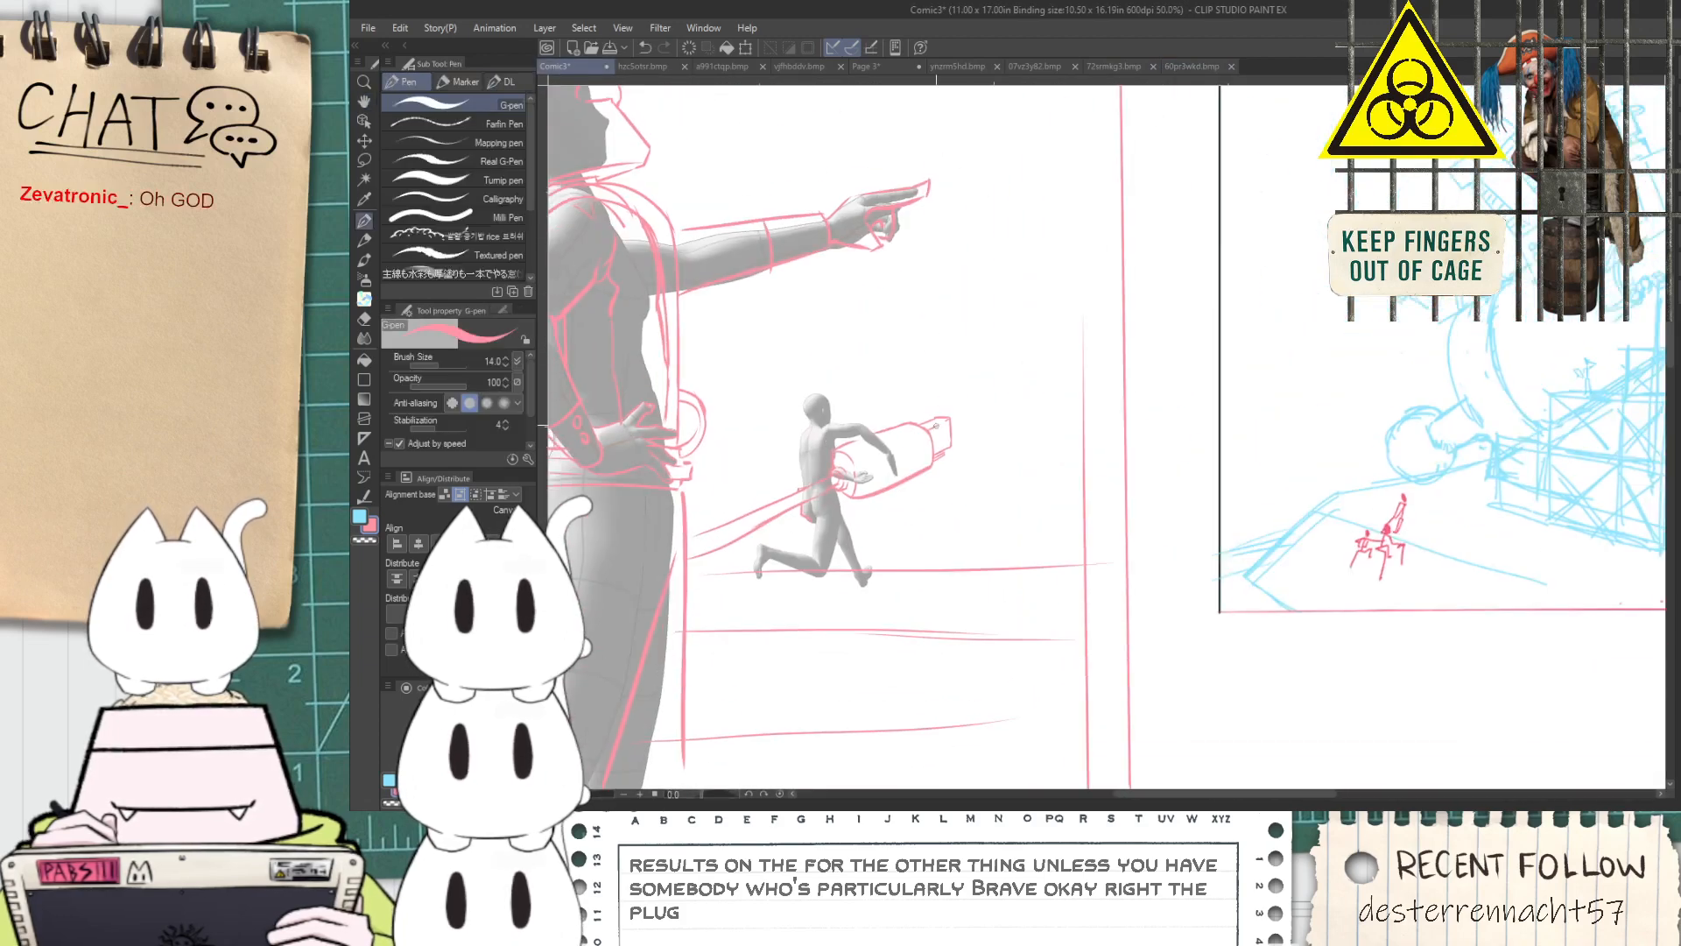
pyautogui.moveTo(849, 330); pyautogui.dragTo(857, 428)
pyautogui.hotkey('ctrl', 'z')
pyautogui.moveTo(865, 306)
pyautogui.mouseDown()
pyautogui.moveTo(1056, 293)
pyautogui.moveTo(1011, 276)
pyautogui.moveTo(1073, 274)
pyautogui.moveTo(1060, 301)
pyautogui.moveTo(1106, 300)
pyautogui.mouseUp()
pyautogui.hotkey('ctrl', 'z')
pyautogui.hotkey('ctrl', 'z')
# Sketch a rectangular warning sign with a zigzag arrow and exclamation mark inside the frame, and trim its overshooting side edge
pyautogui.moveTo(878, 320); pyautogui.dragTo(883, 385)
pyautogui.scroll(1, 876, 325)
pyautogui.moveTo(878, 320)
pyautogui.mouseDown()
pyautogui.moveTo(993, 329)
pyautogui.moveTo(997, 425)
pyautogui.mouseUp()
pyautogui.moveTo(981, 401); pyautogui.dragTo(885, 409)
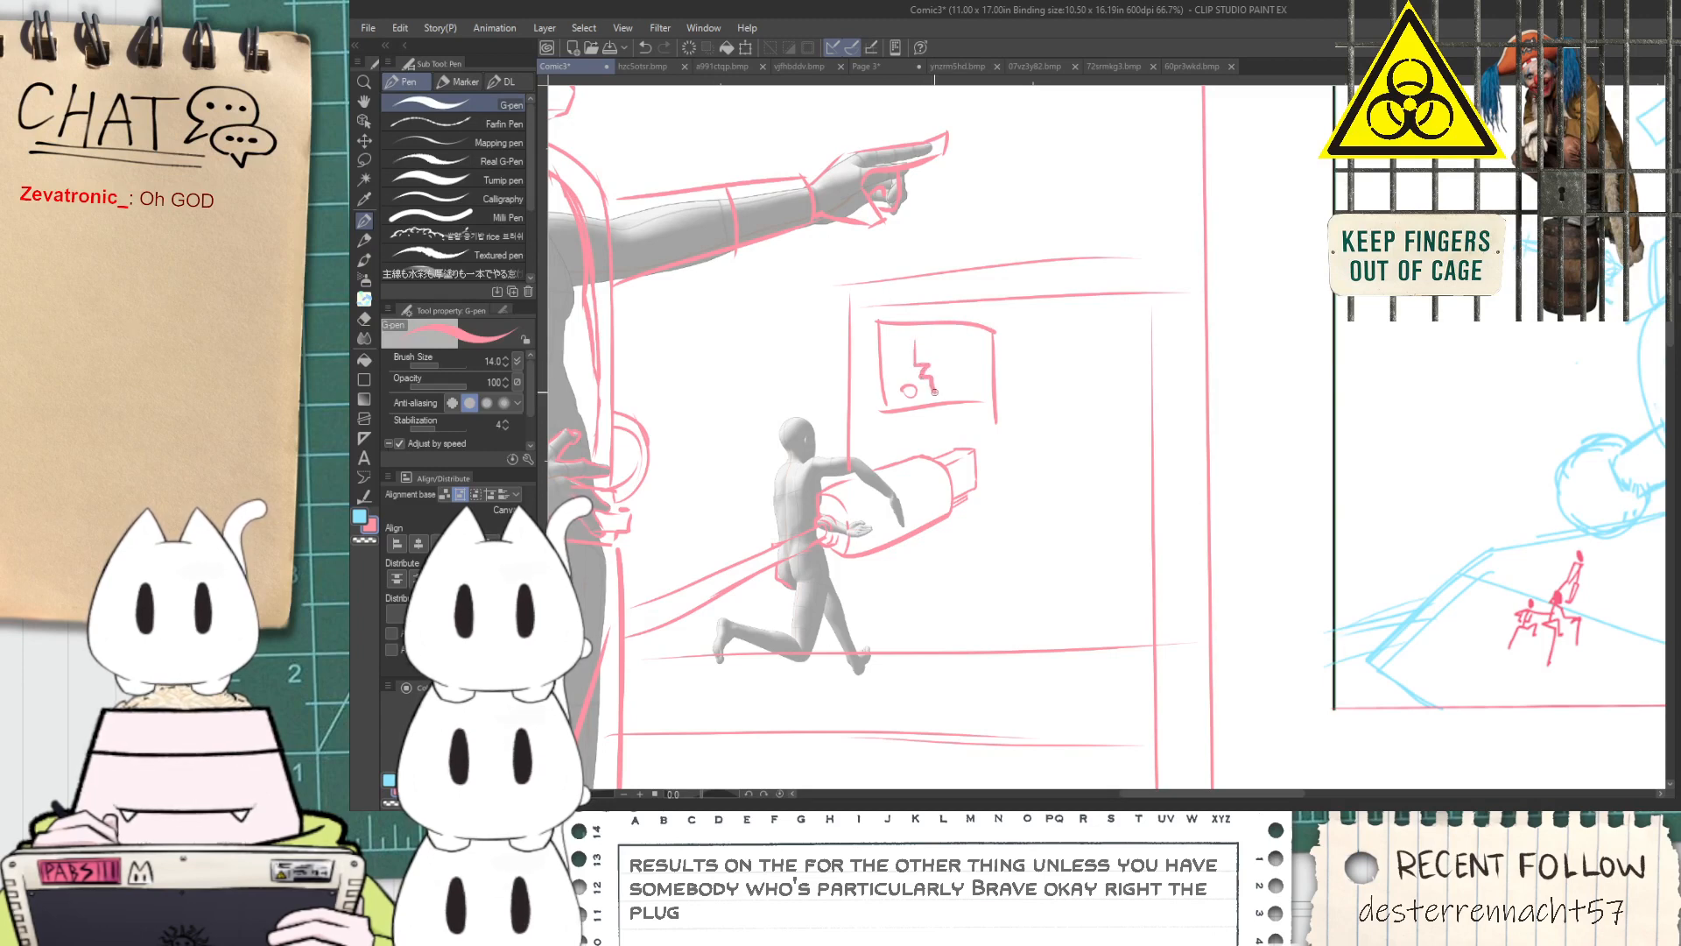
pyautogui.scroll(4, 924, 375)
pyautogui.moveTo(907, 313)
pyautogui.mouseDown()
pyautogui.moveTo(911, 354)
pyautogui.moveTo(960, 348)
pyautogui.moveTo(951, 394)
pyautogui.moveTo(933, 382)
pyautogui.moveTo(948, 428)
pyautogui.moveTo(995, 405)
pyautogui.moveTo(977, 399)
pyautogui.moveTo(995, 331)
pyautogui.moveTo(938, 329)
pyautogui.moveTo(955, 301)
pyautogui.moveTo(874, 308)
pyautogui.mouseUp()
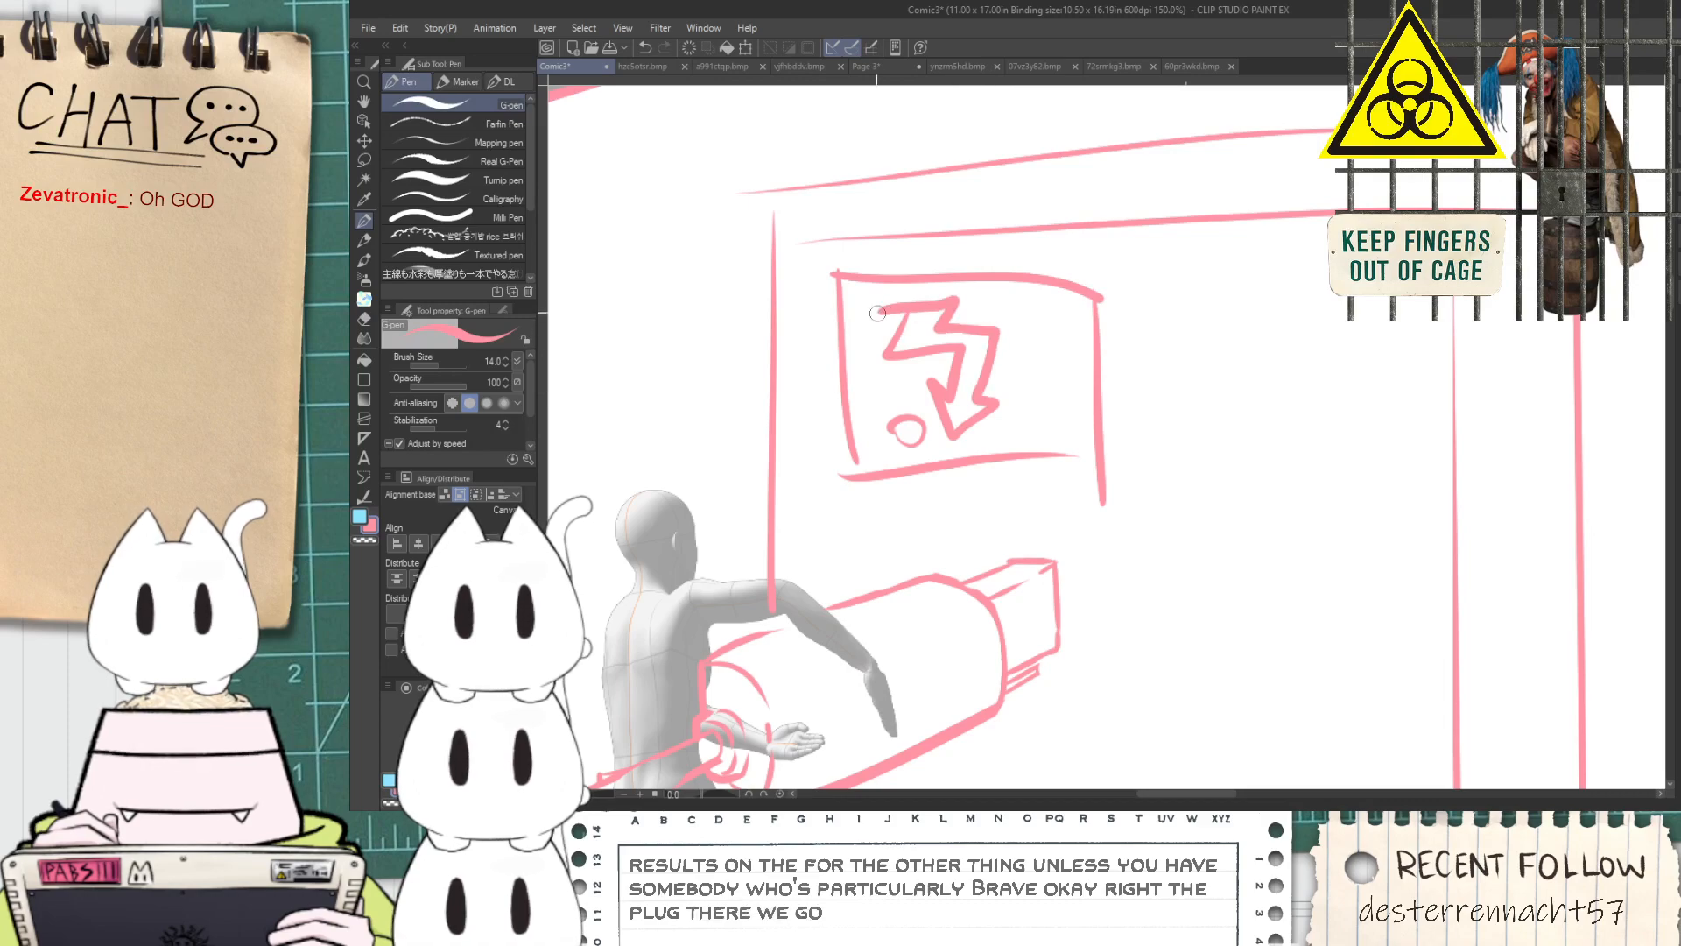
pyautogui.moveTo(1048, 304); pyautogui.dragTo(1055, 404)
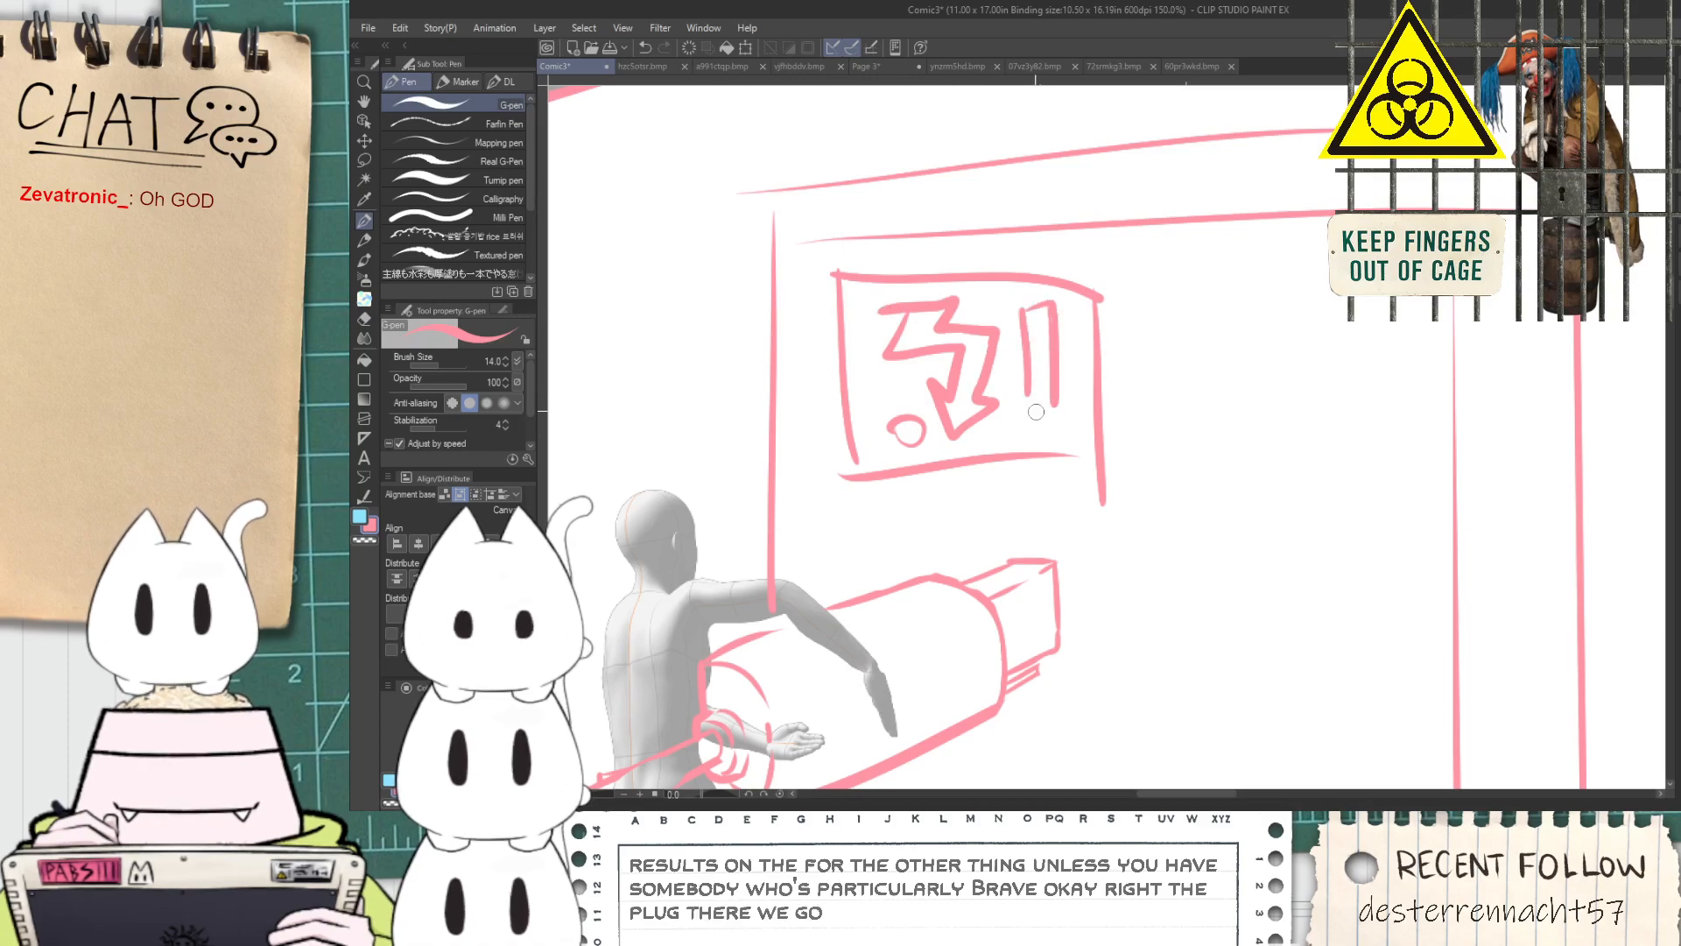
pyautogui.scroll(-4, 1042, 423)
pyautogui.scroll(2, 1077, 459)
pyautogui.press('e')
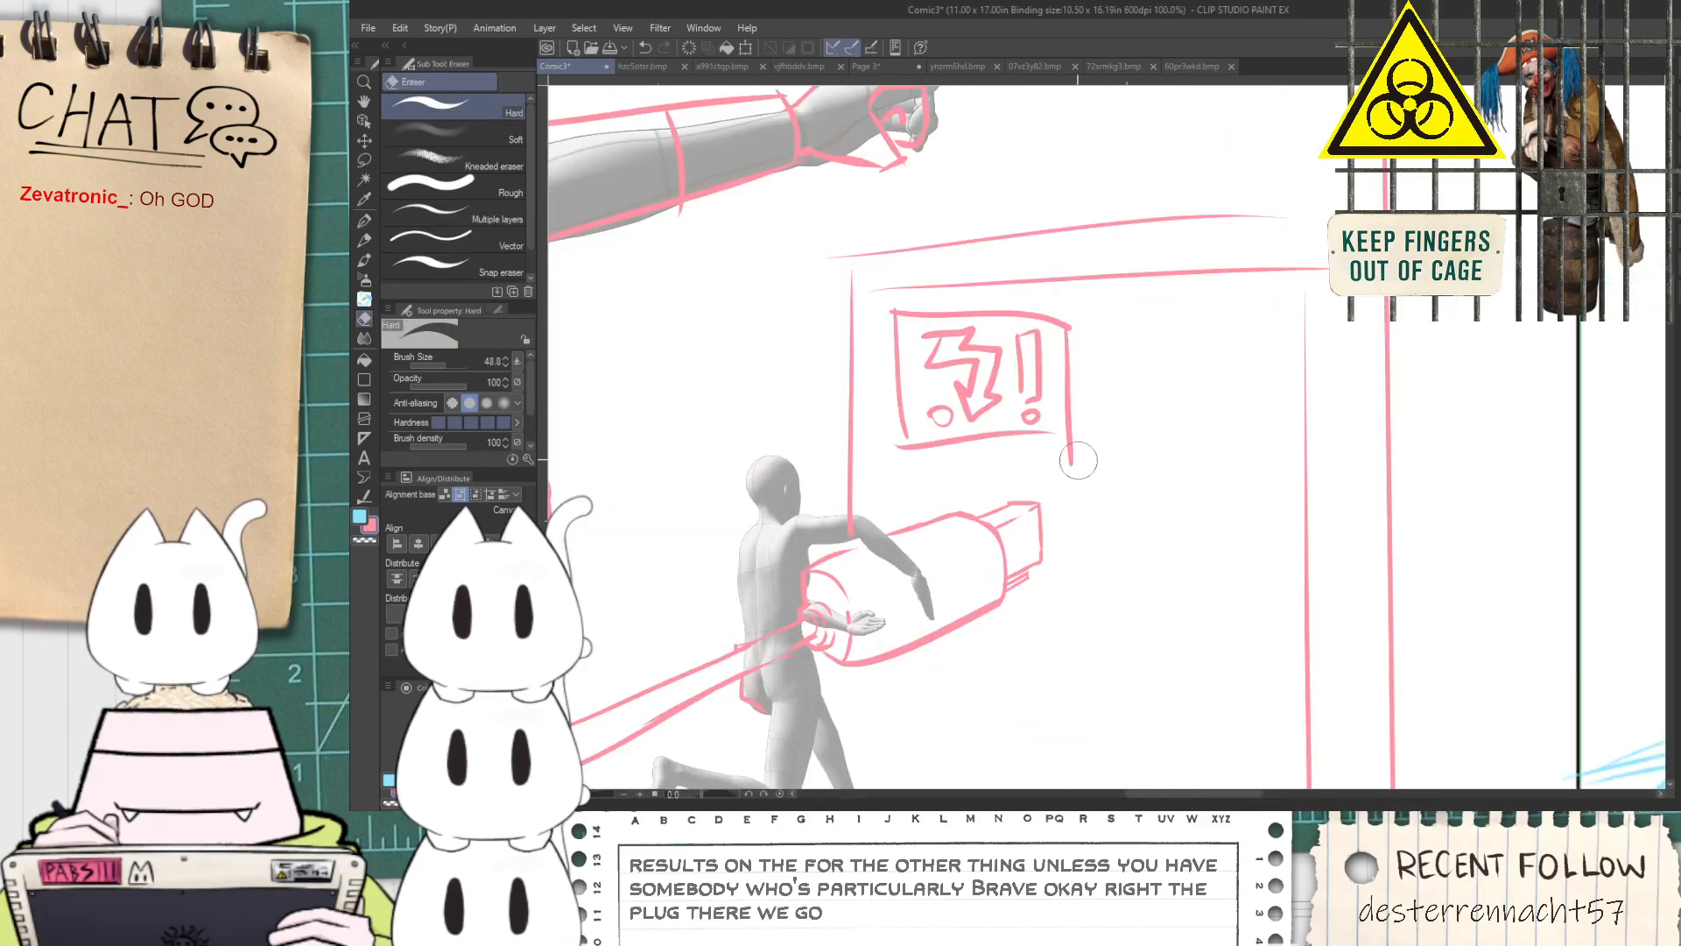
# Add a second vertical line along the near side of the frame behind the running figure
pyautogui.scroll(-3, 1034, 449)
pyautogui.press('p')
pyautogui.scroll(2, 1003, 529)
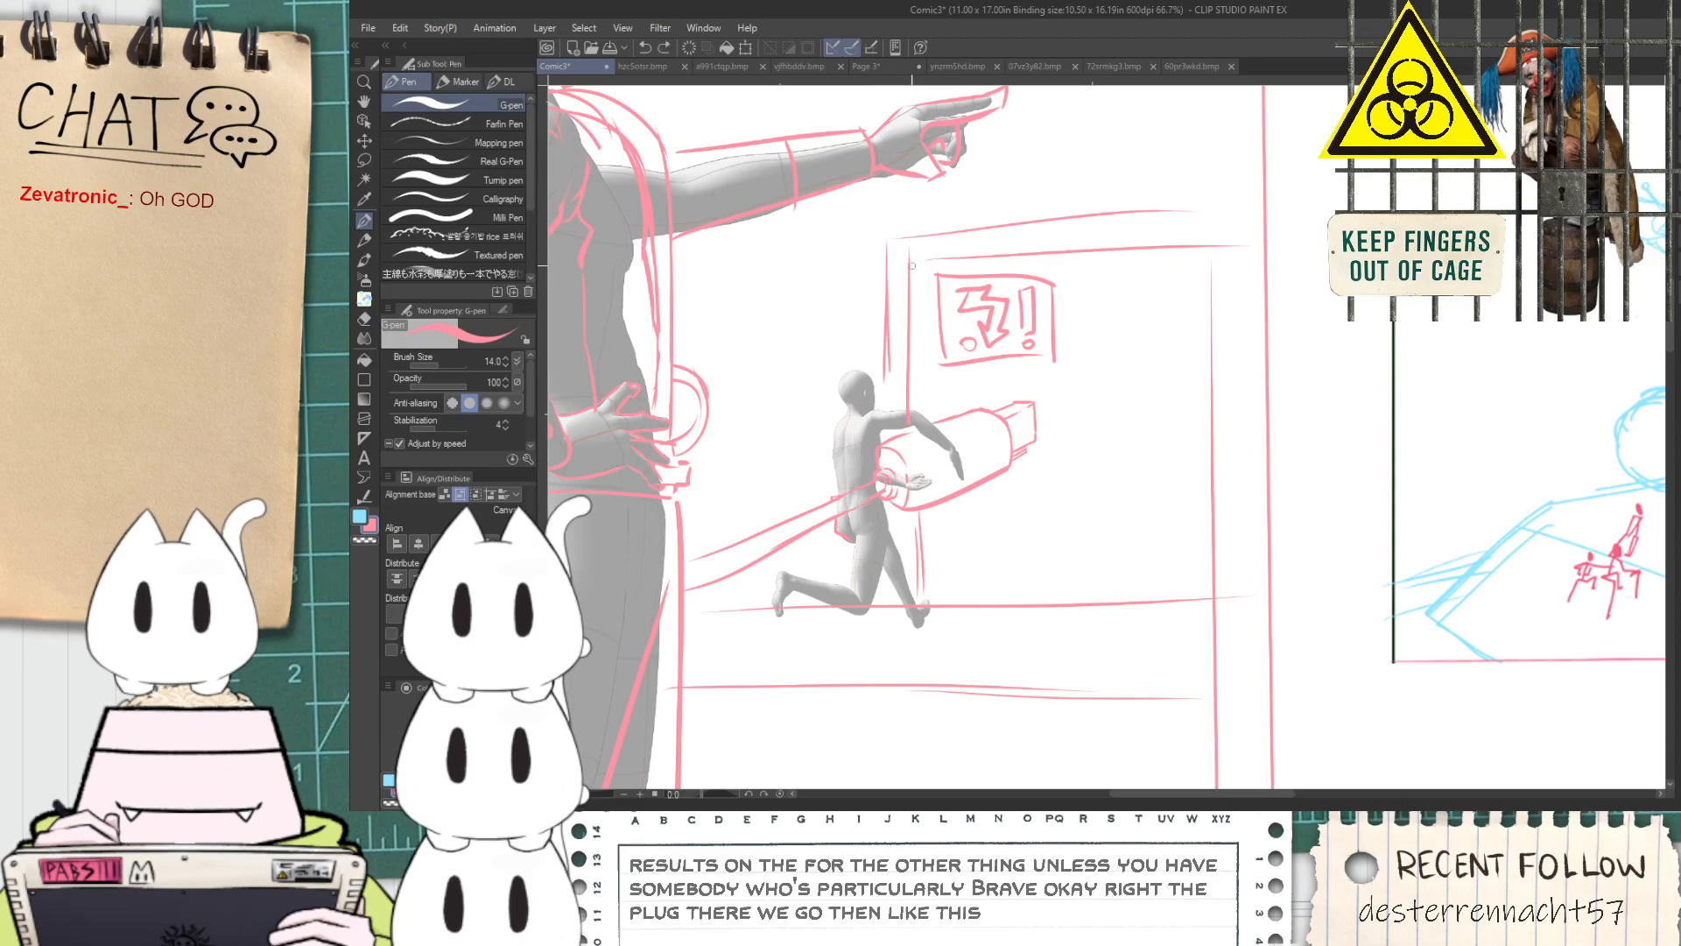
# Extend the first panel's gutter-side border straight up to the page's upper margin guide with the Milli Pen
pyautogui.scroll(-3, 1070, 242)
pyautogui.press('space')
pyautogui.moveTo(1106, 372); pyautogui.dragTo(1094, 421)
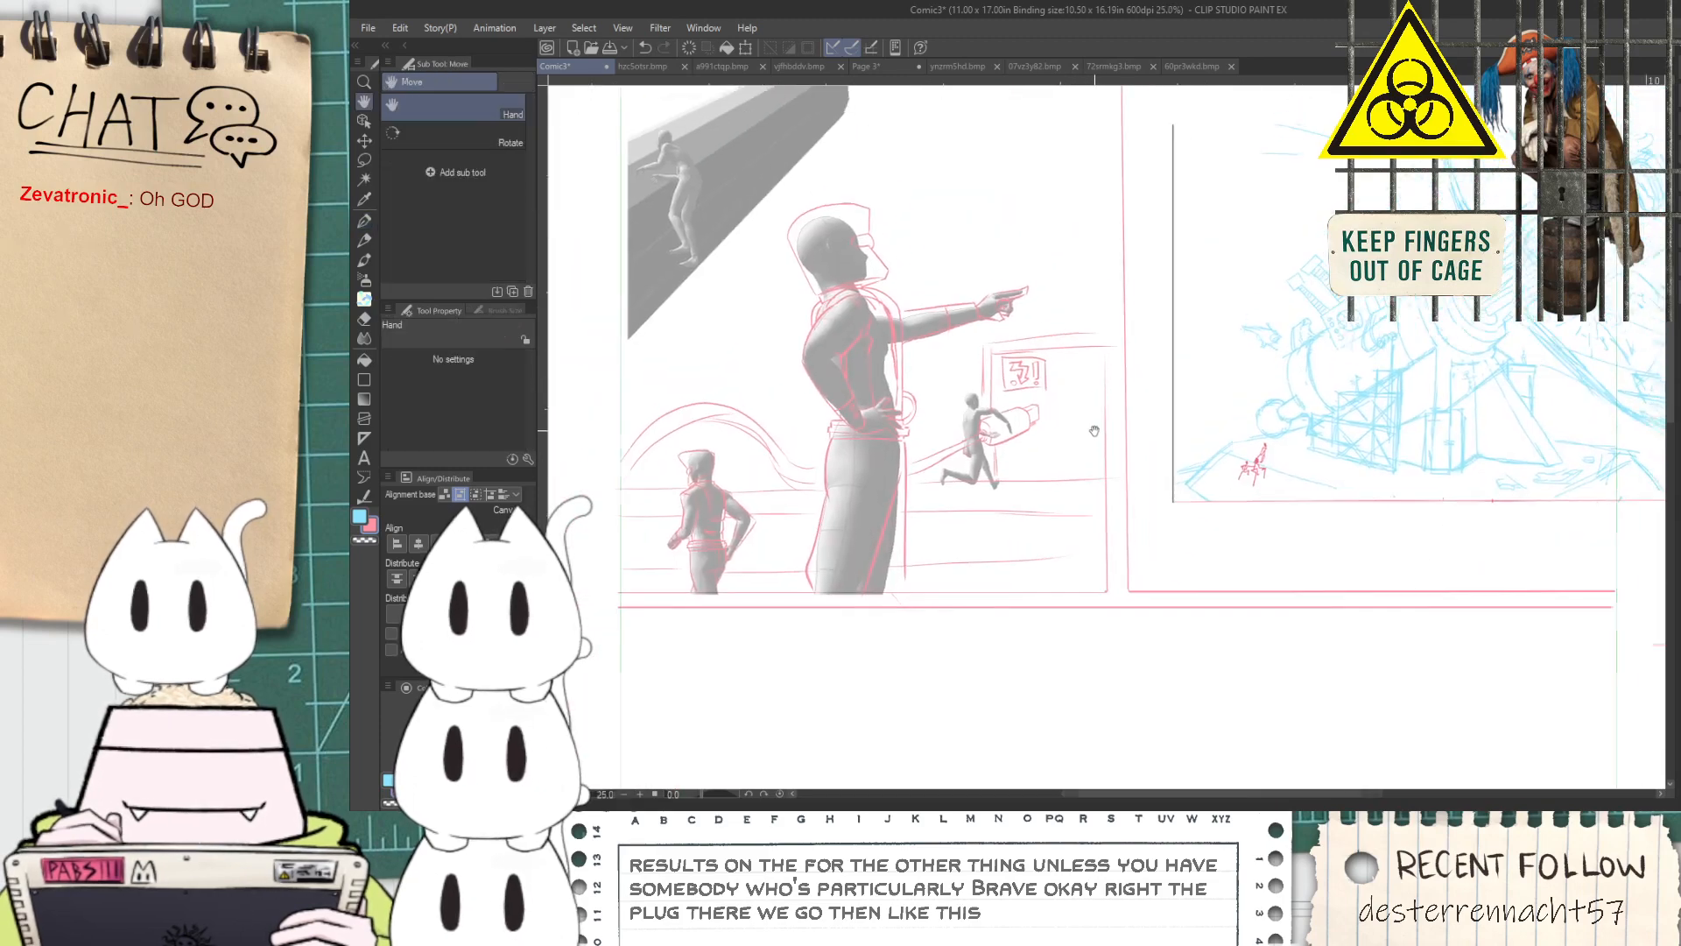
pyautogui.scroll(2, 1097, 413)
pyautogui.scroll(-5, 1100, 322)
pyautogui.scroll(4, 1084, 315)
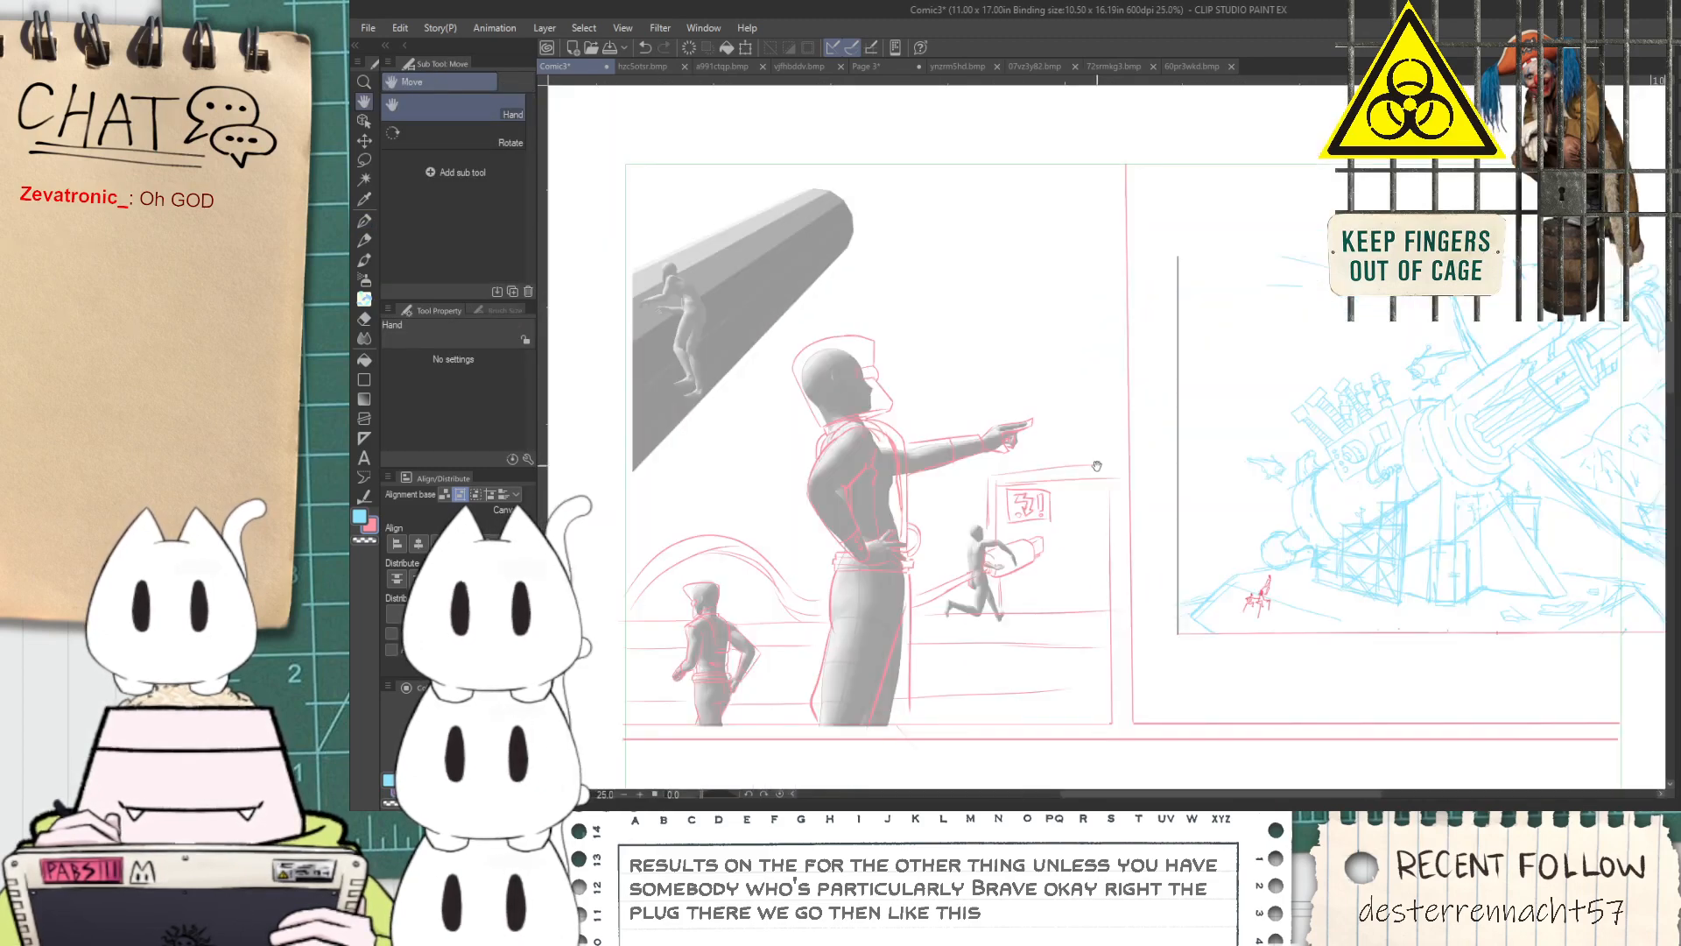
pyautogui.scroll(1, 1094, 569)
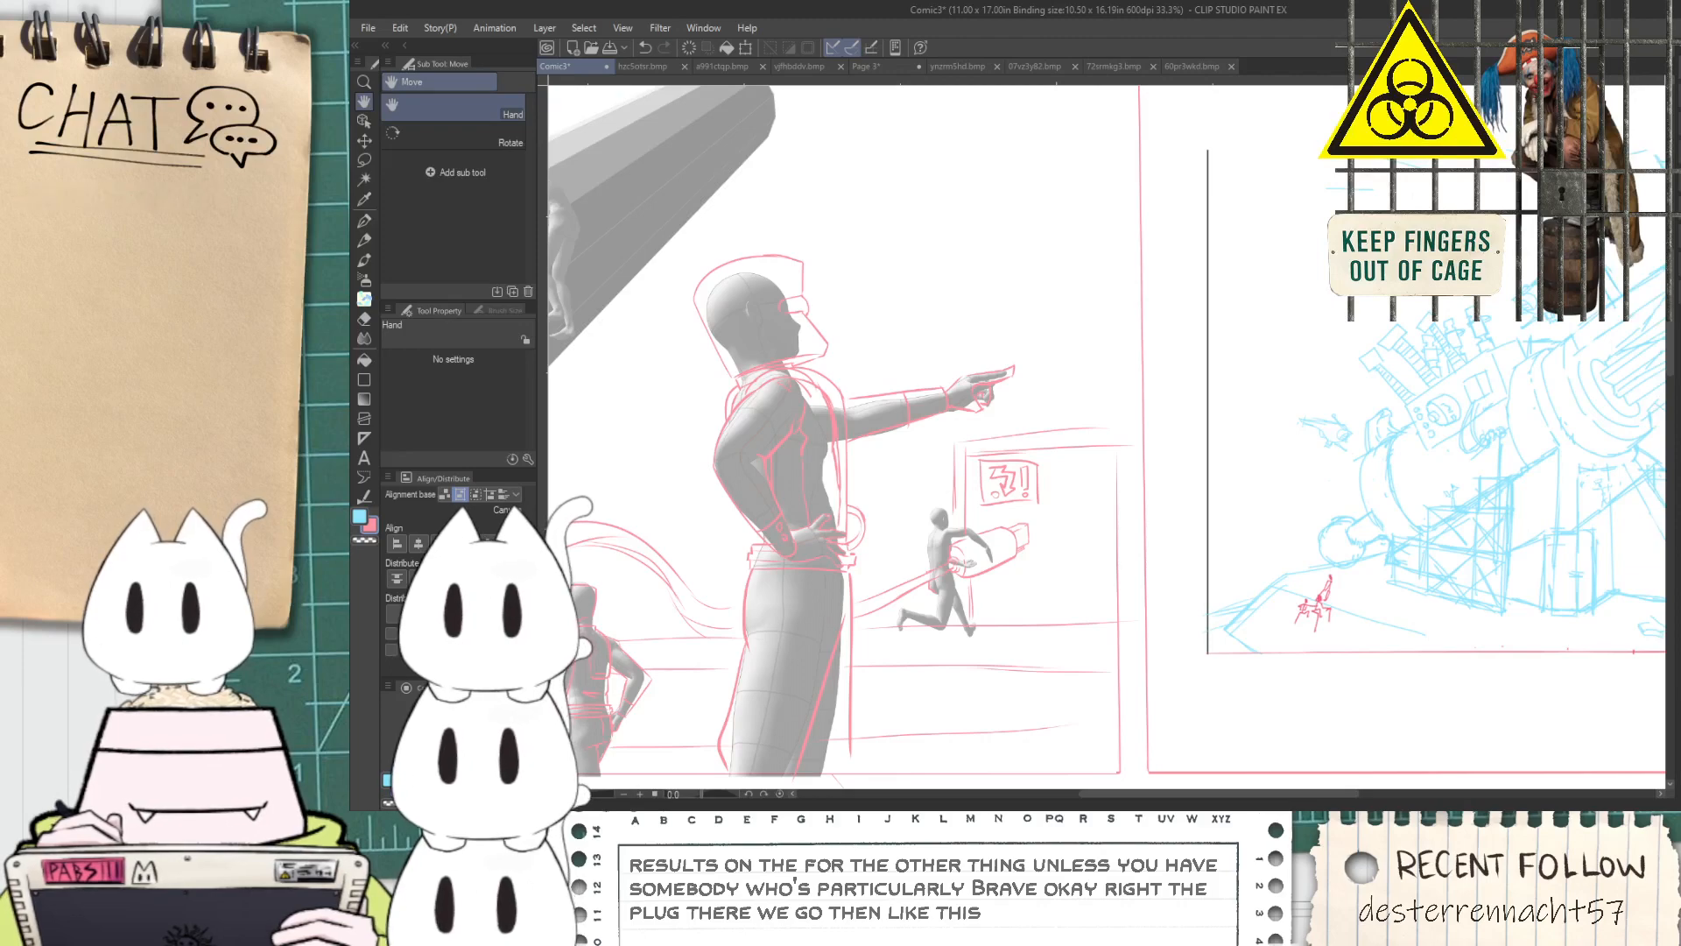
pyautogui.press('p')
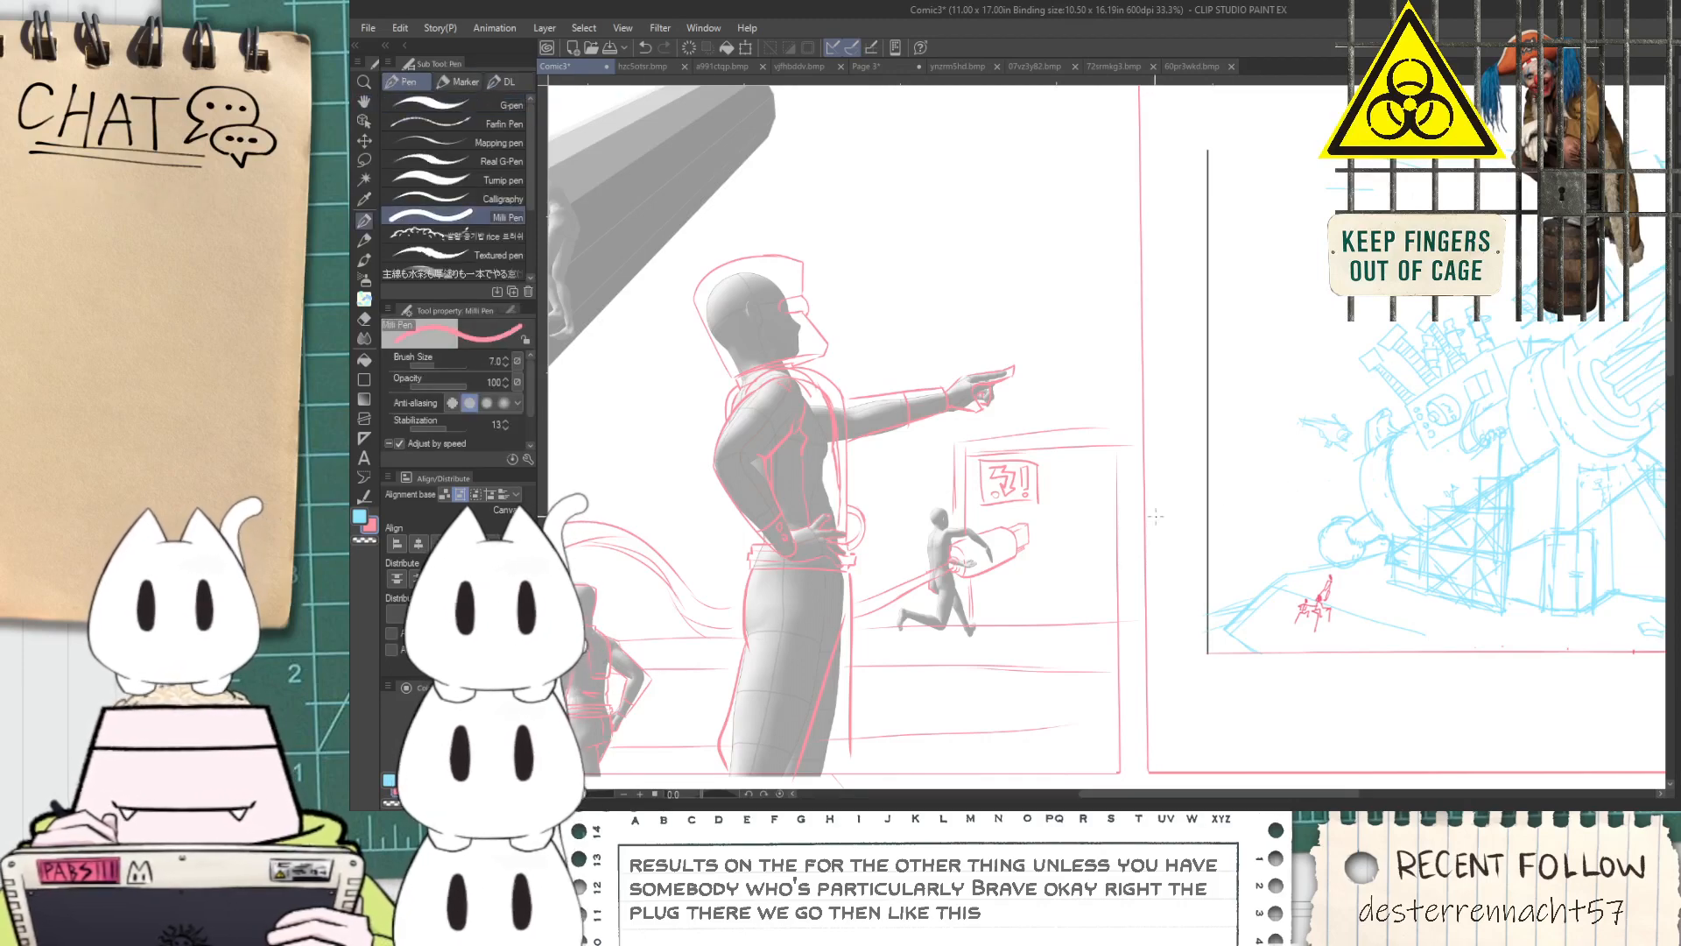
pyautogui.scroll(1, 1169, 516)
pyautogui.scroll(-2, 1116, 576)
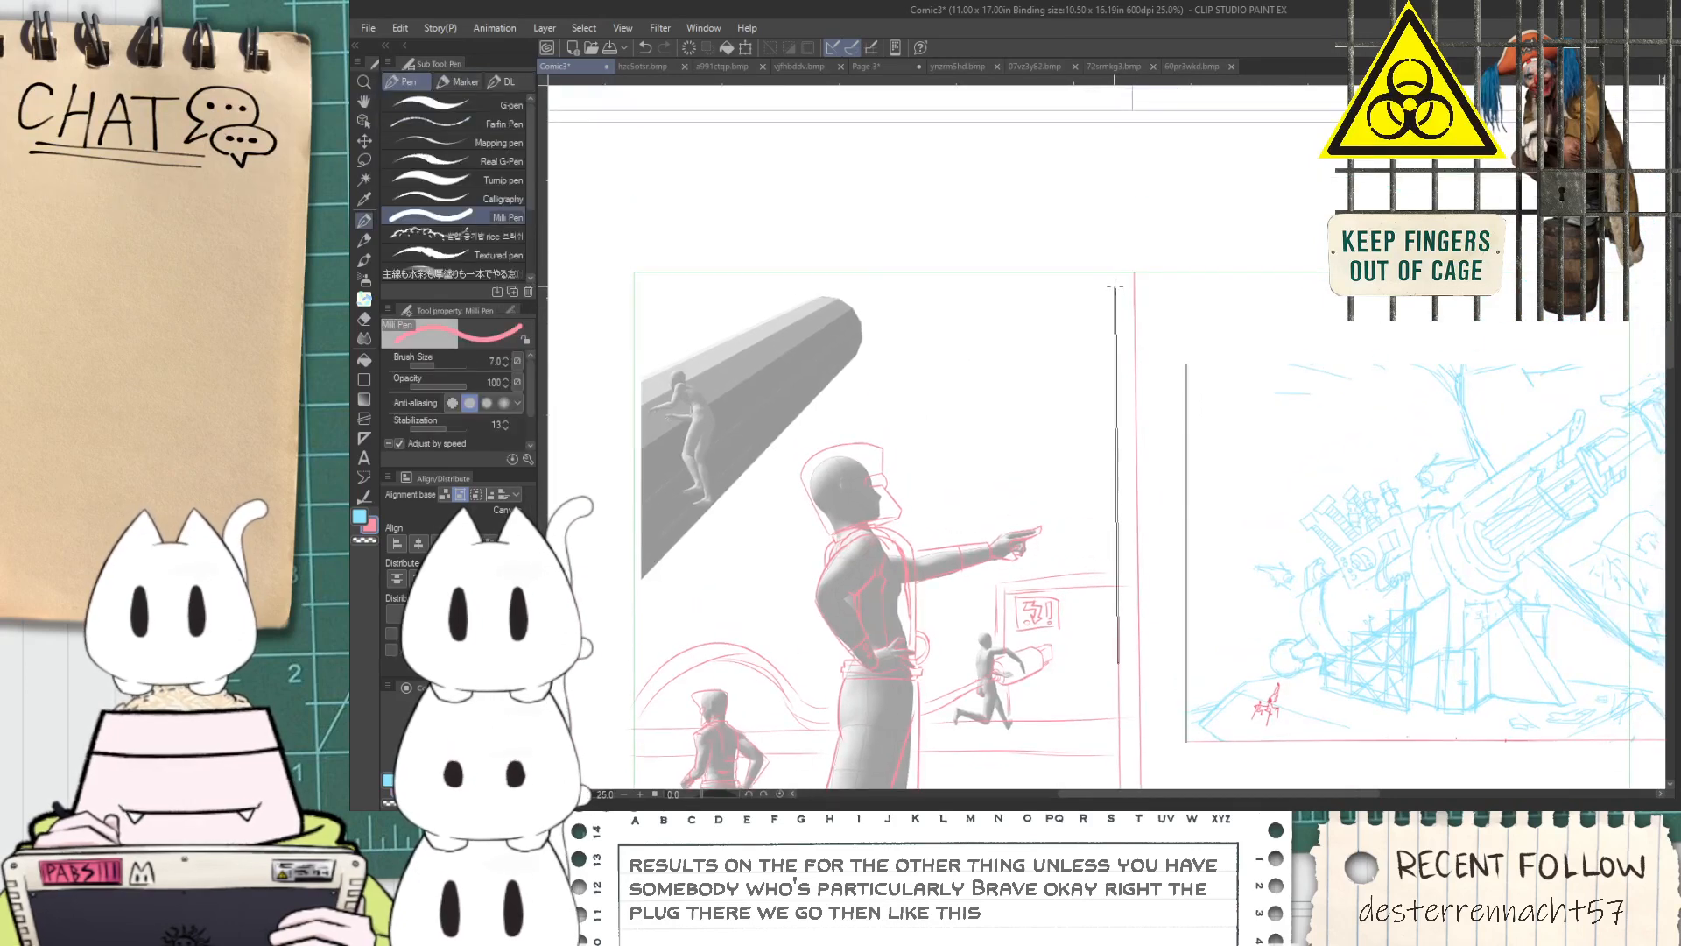
pyautogui.keyDown('shift'); pyautogui.click(1117, 273); pyautogui.keyUp('shift')
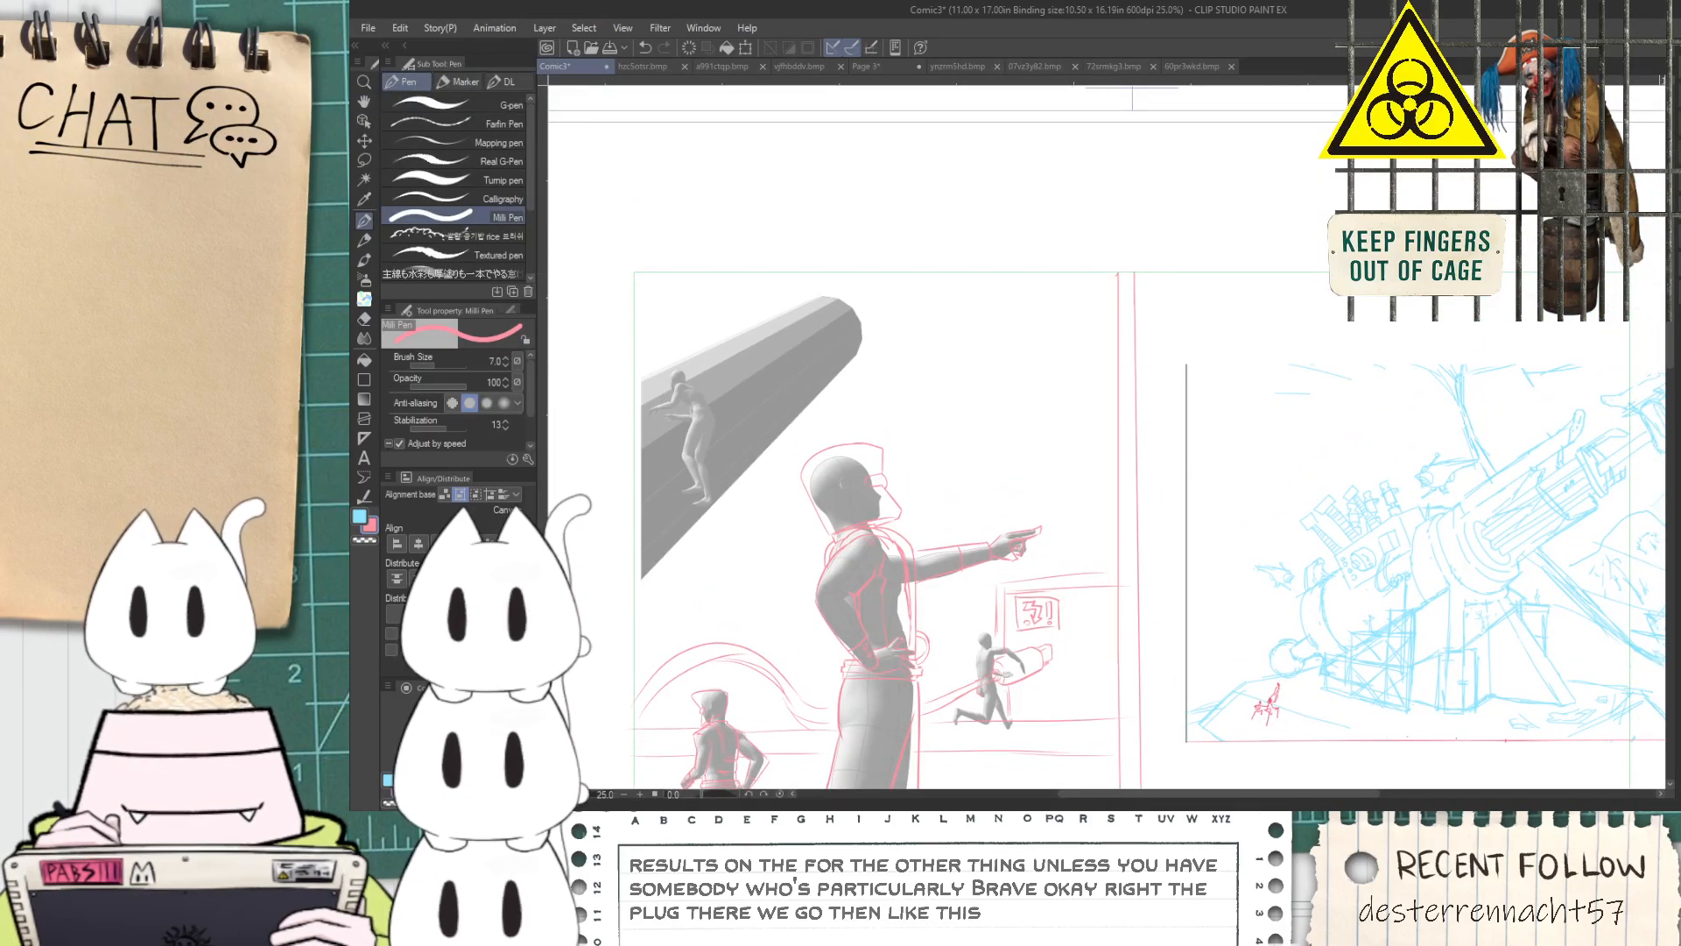
# Erase the ground line running beneath the running figure's feet
pyautogui.scroll(-1, 1414, 576)
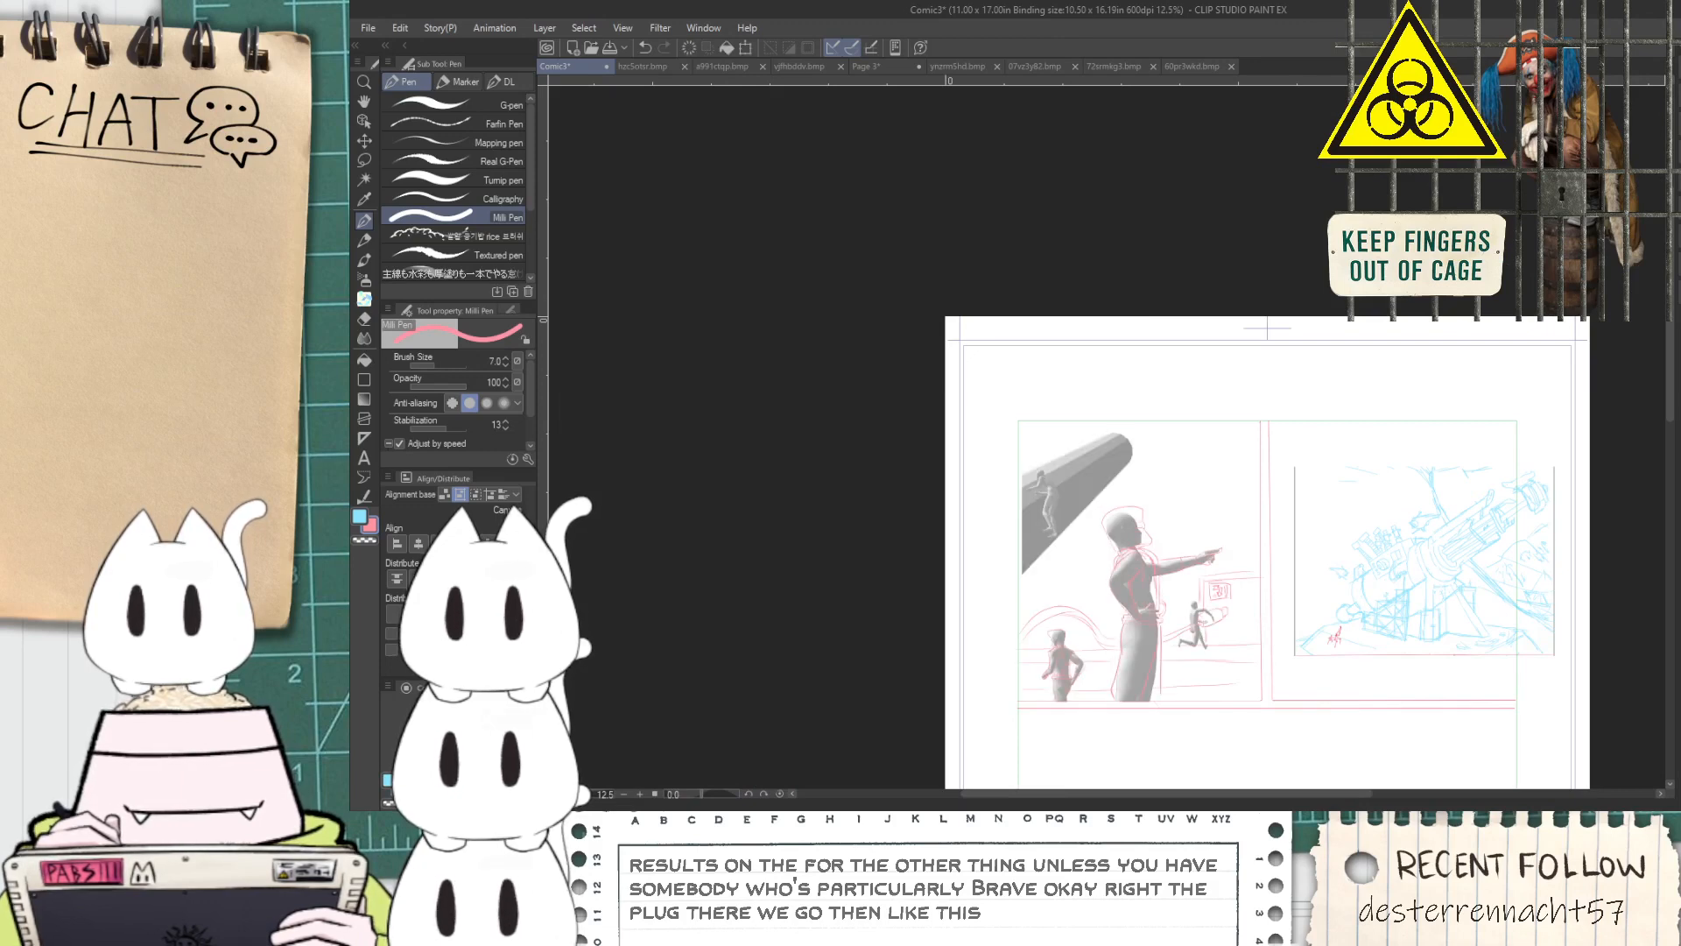
pyautogui.press('space')
pyautogui.moveTo(984, 654); pyautogui.dragTo(960, 537)
pyautogui.scroll(4, 1032, 522)
pyautogui.moveTo(1420, 470); pyautogui.dragTo(1073, 559)
pyautogui.scroll(1, 1073, 560)
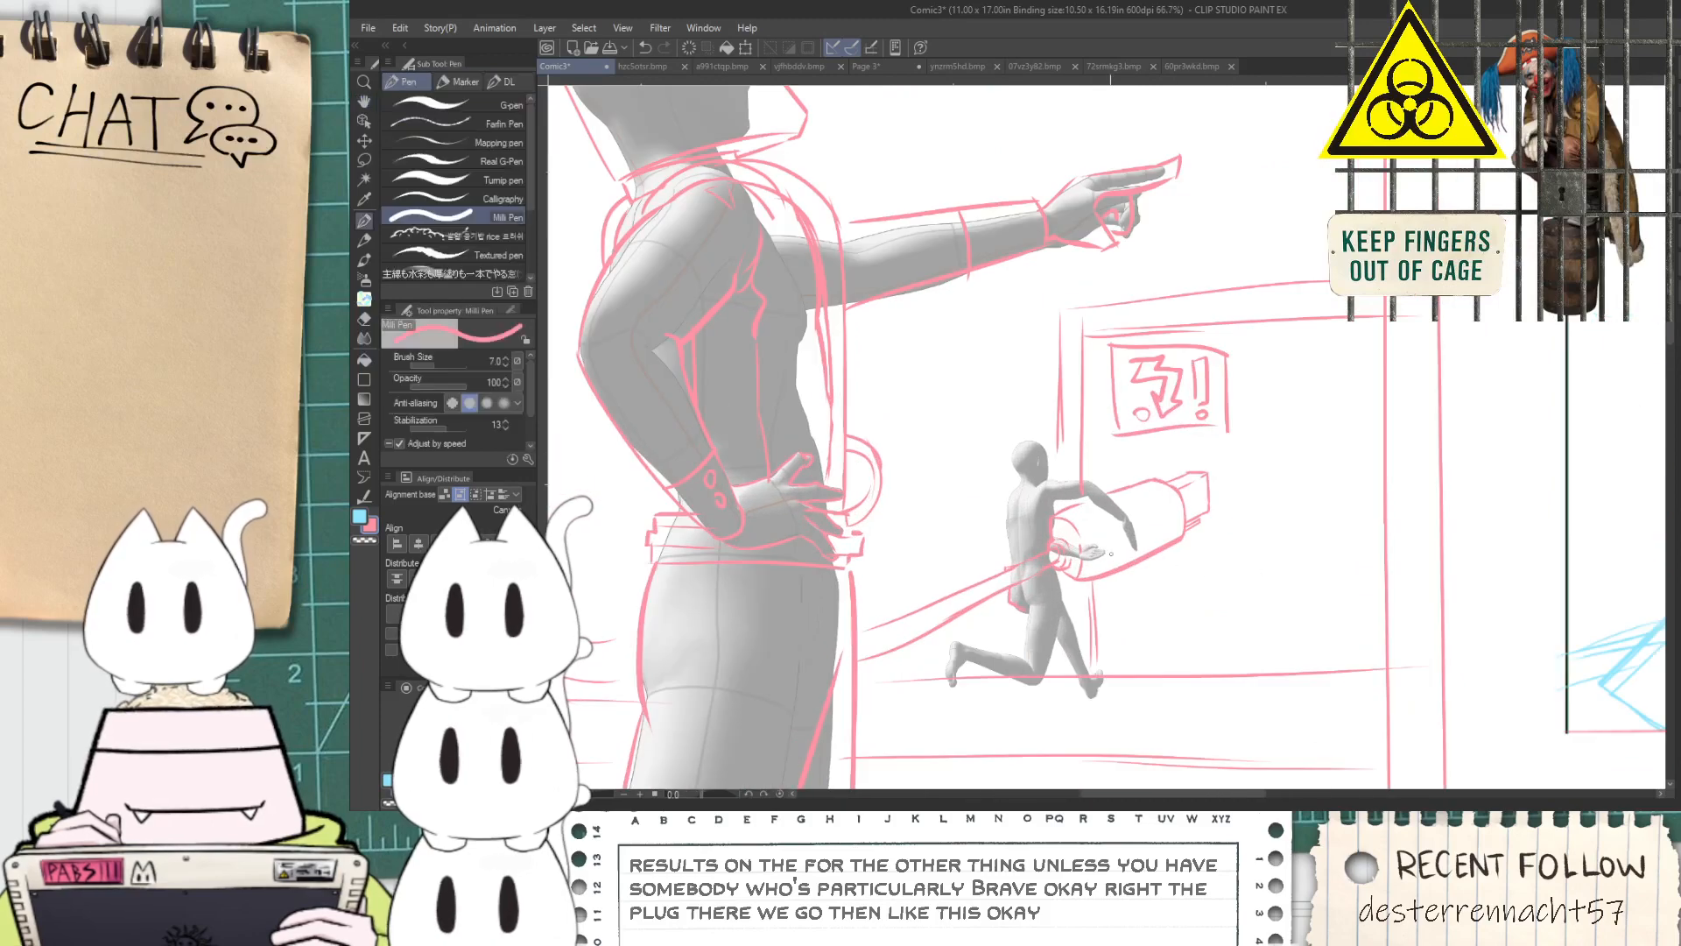
pyautogui.scroll(2, 987, 626)
pyautogui.press('space')
pyautogui.moveTo(1022, 682); pyautogui.dragTo(990, 612)
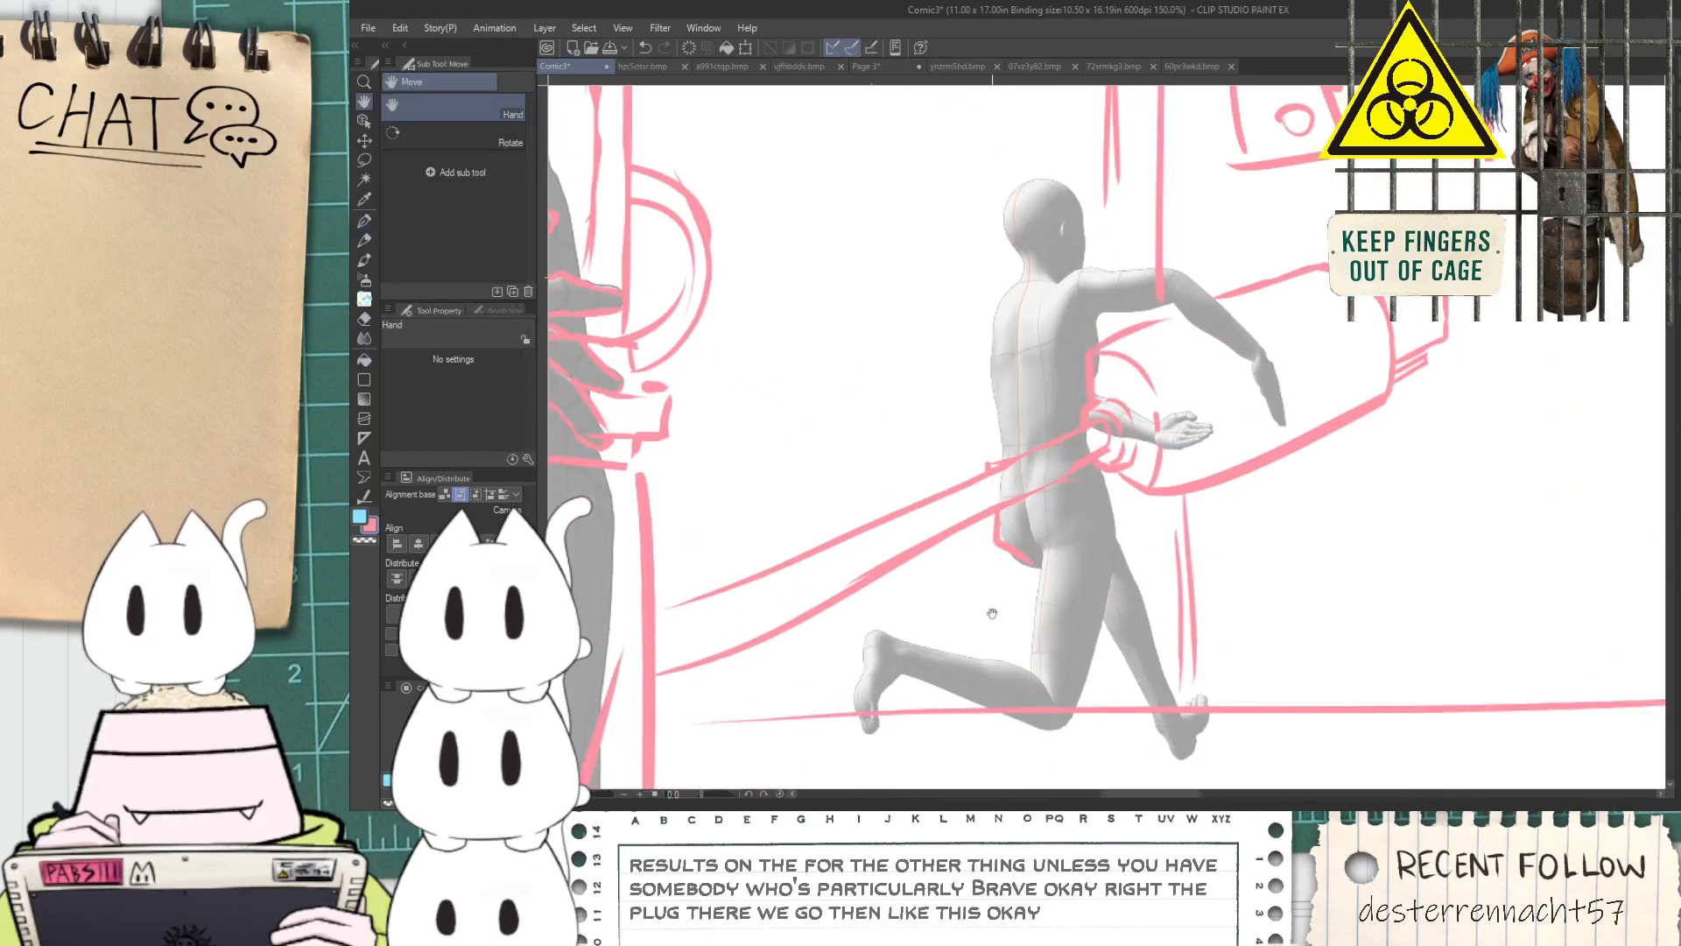
pyautogui.scroll(-2, 990, 614)
pyautogui.scroll(-1, 1036, 663)
pyautogui.scroll(1, 1036, 665)
pyautogui.press('e')
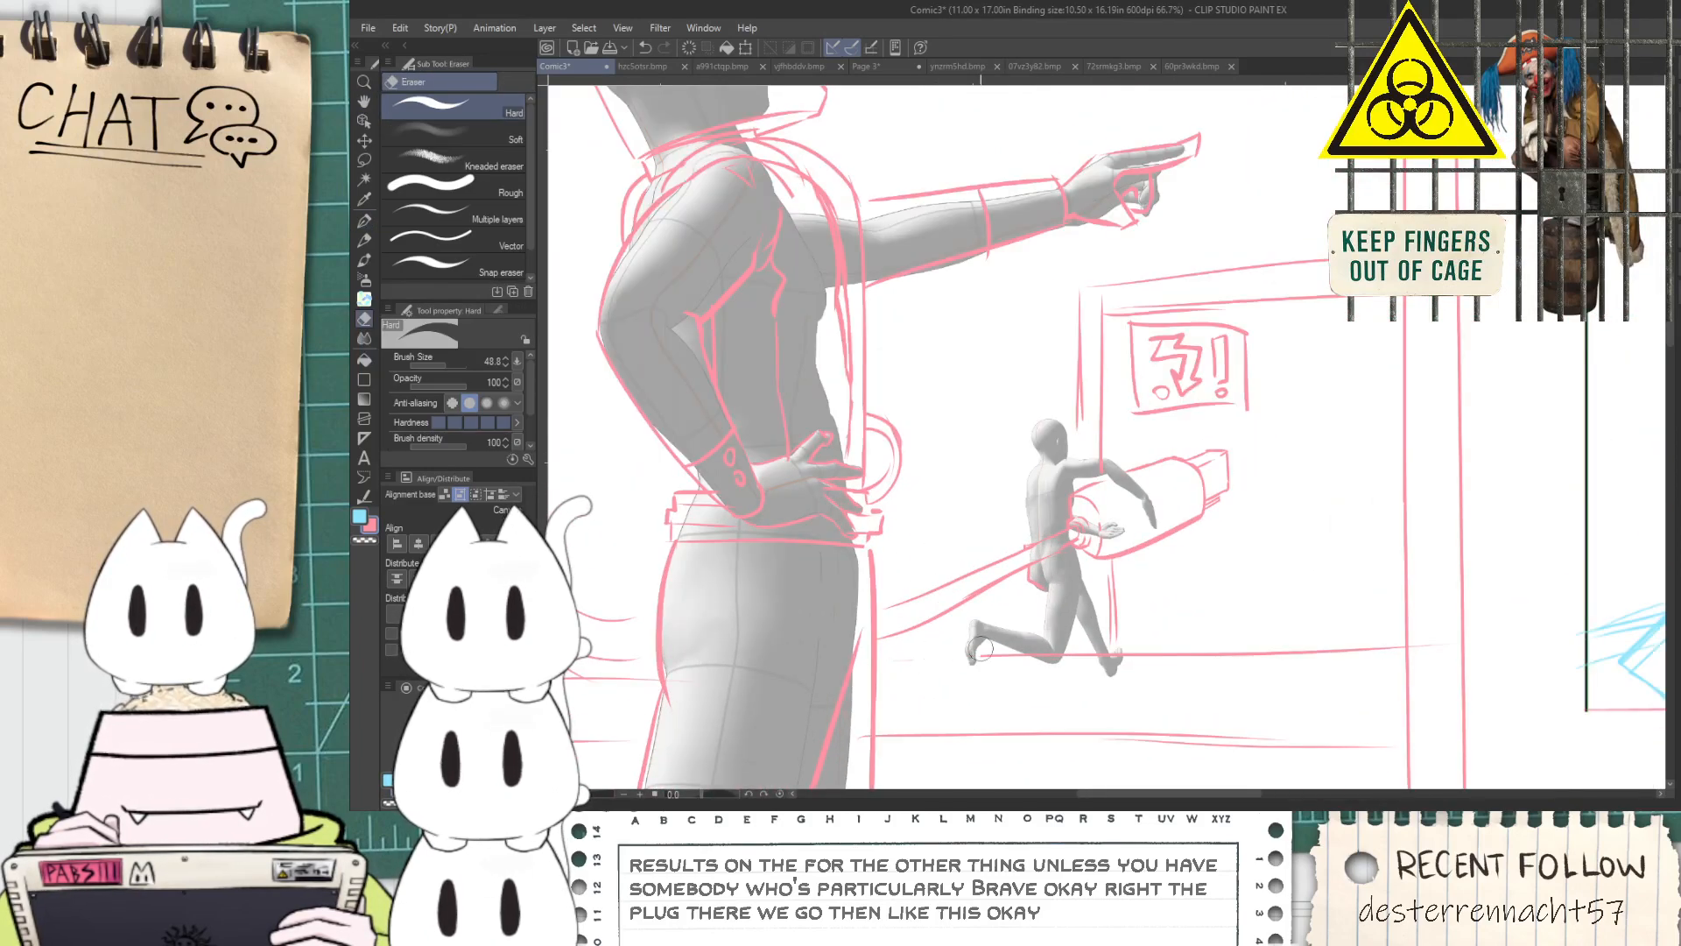
pyautogui.moveTo(1001, 638)
pyautogui.mouseDown()
pyautogui.moveTo(1205, 646)
pyautogui.moveTo(1040, 656)
pyautogui.moveTo(1302, 625)
pyautogui.moveTo(1416, 668)
pyautogui.moveTo(1402, 656)
pyautogui.moveTo(1463, 643)
pyautogui.mouseUp()
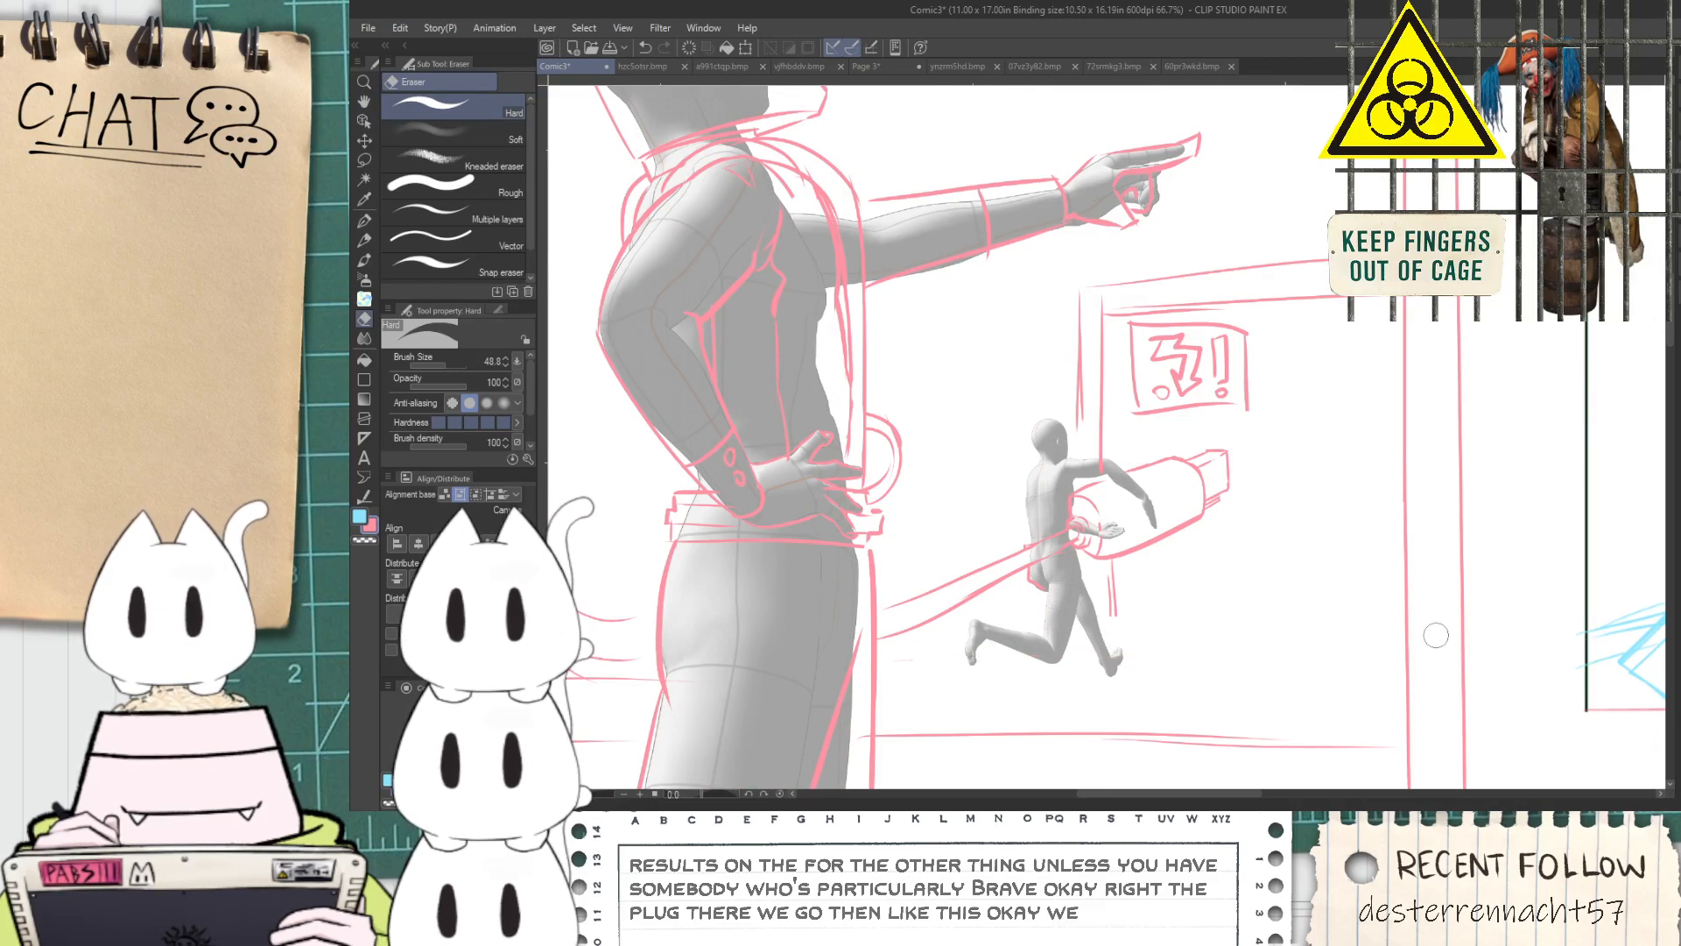
# Draw a new horizontal platform line lower down, from the pointing figure's coat to the panel border
pyautogui.press('p')
pyautogui.moveTo(856, 693)
pyautogui.mouseDown()
pyautogui.moveTo(1271, 707)
pyautogui.moveTo(934, 691)
pyautogui.moveTo(1419, 701)
pyautogui.mouseUp()
pyautogui.hotkey('ctrl', 'z')
pyautogui.hotkey('ctrl', 'z')
pyautogui.moveTo(876, 694); pyautogui.dragTo(1410, 701)
pyautogui.hotkey('ctrl', 'z')
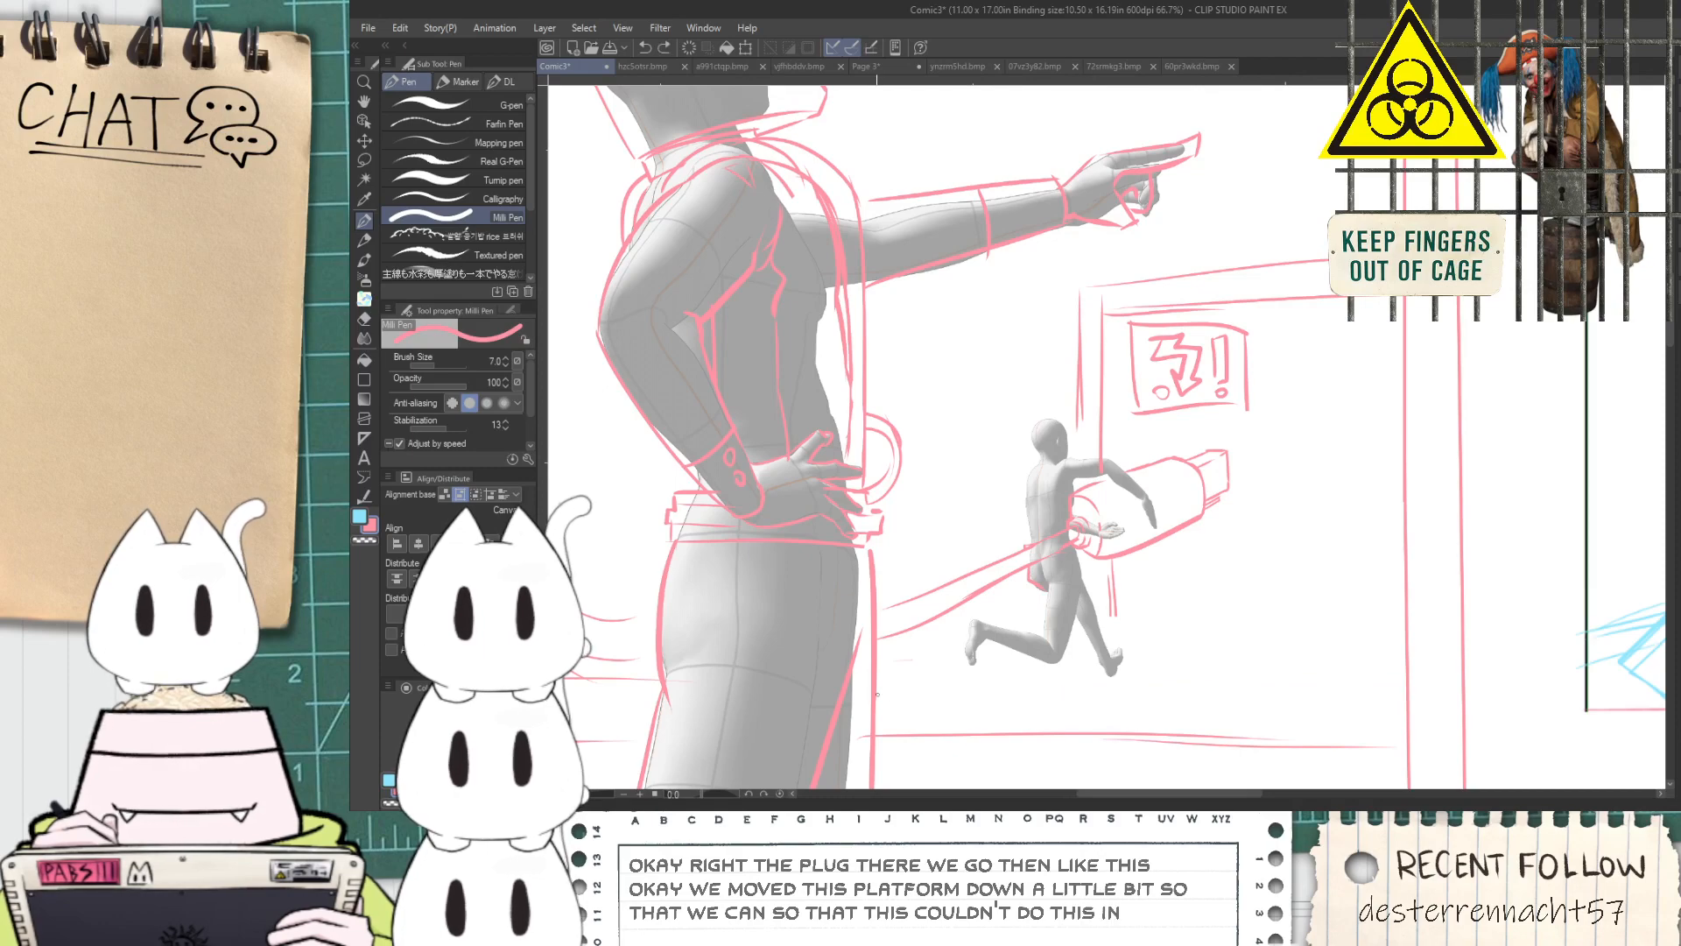
pyautogui.moveTo(876, 700); pyautogui.dragTo(1356, 689)
pyautogui.hotkey('ctrl', 'z')
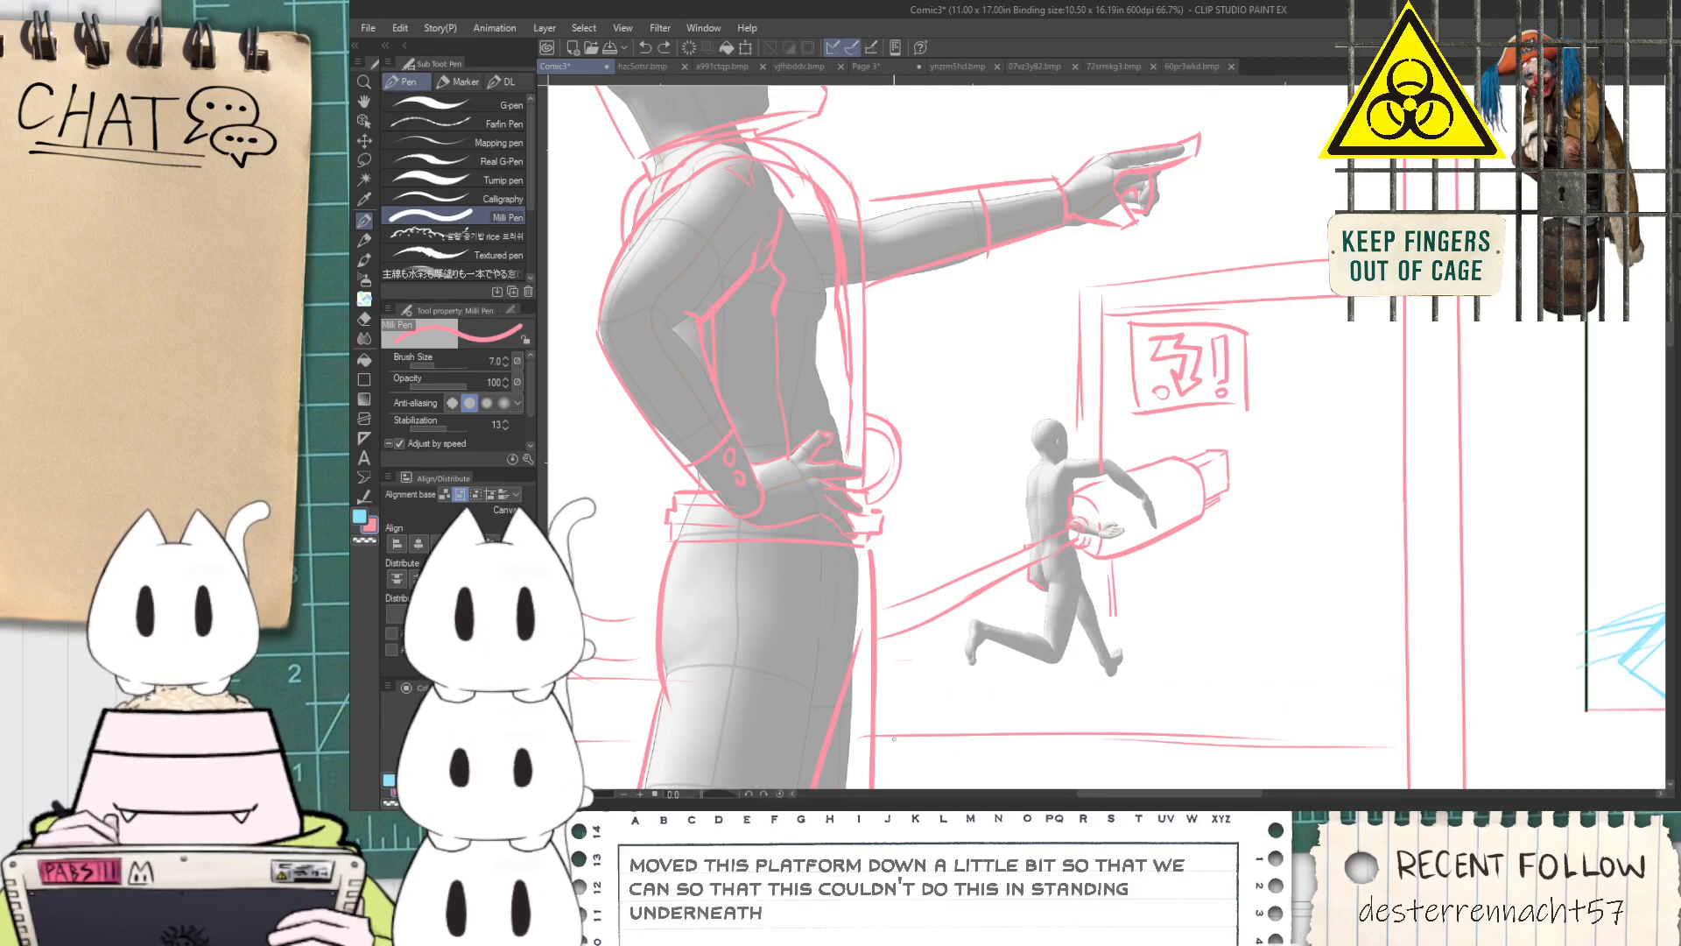
pyautogui.moveTo(880, 692); pyautogui.dragTo(1451, 688)
pyautogui.scroll(-2, 1264, 710)
pyautogui.press('space')
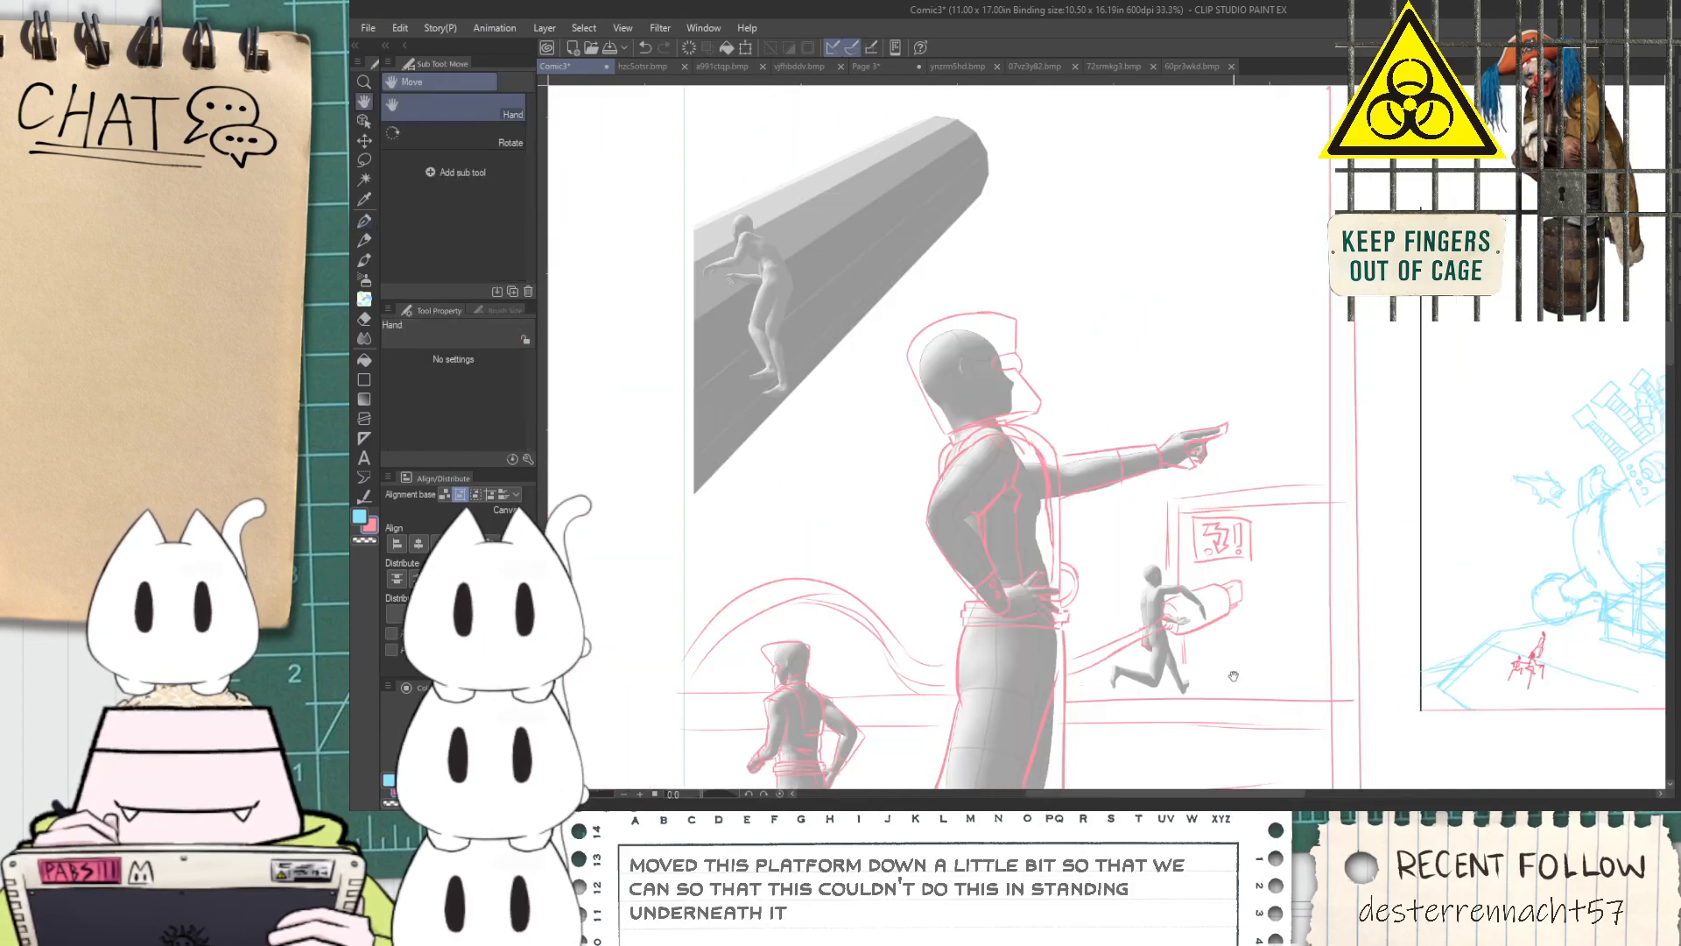
pyautogui.moveTo(1224, 668); pyautogui.dragTo(1211, 679)
pyautogui.scroll(-1, 1211, 679)
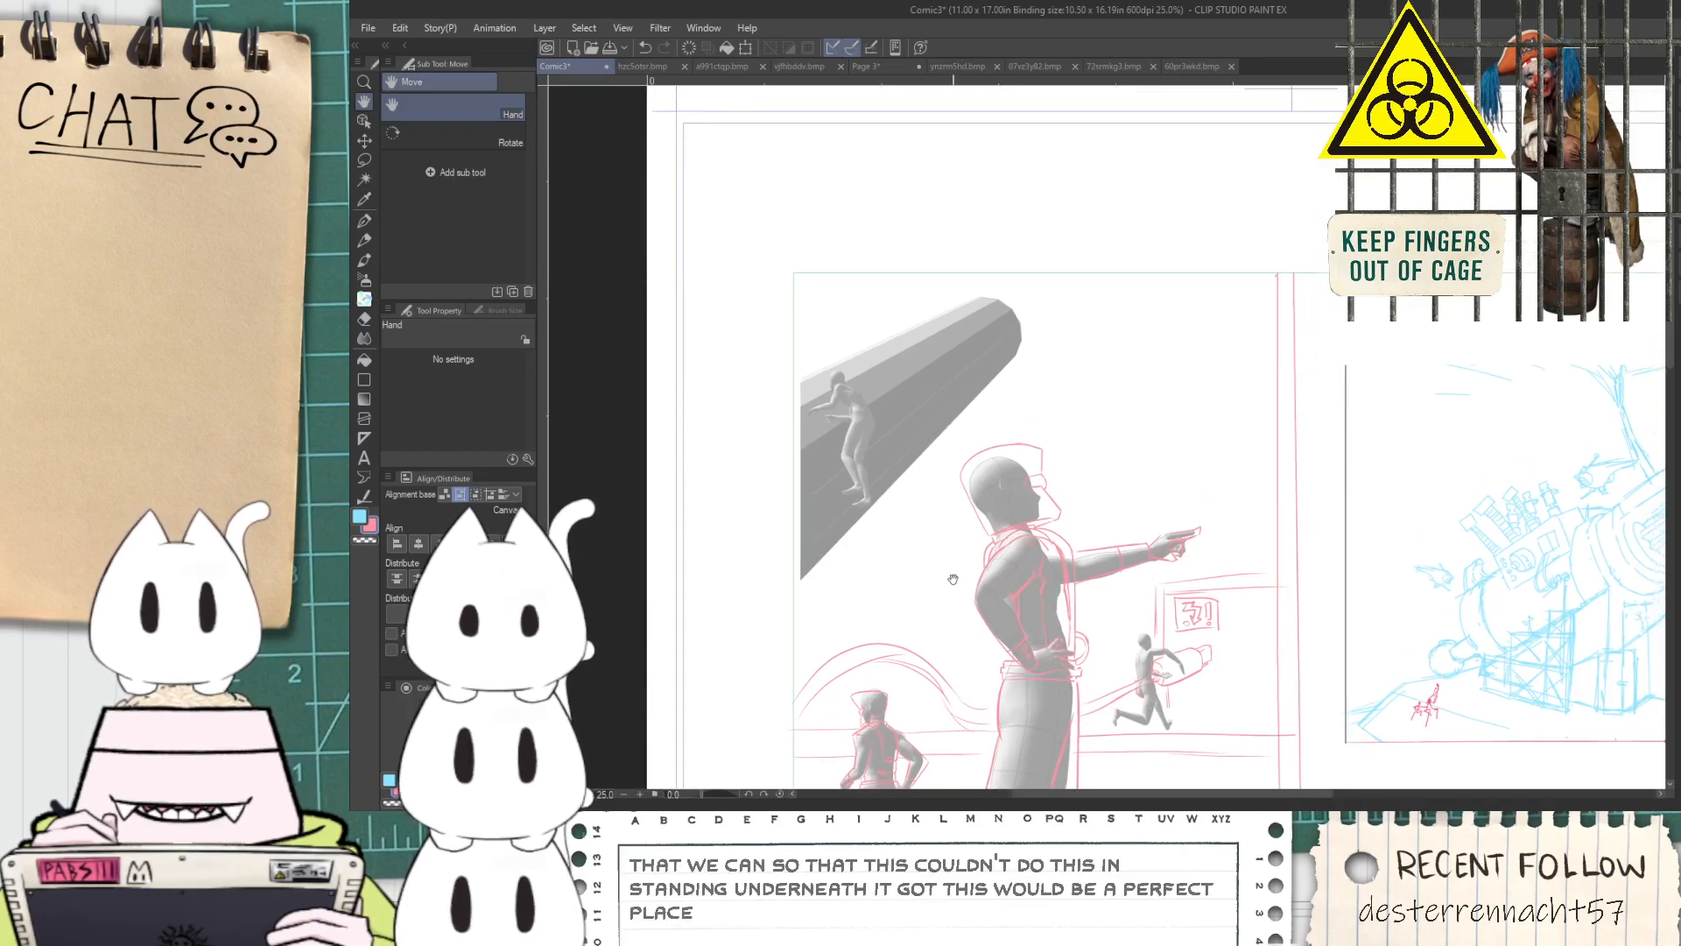
# Examine the composition of the pointing-figure panel against the cannon sketch in the neighbouring panel
pyautogui.moveTo(956, 580); pyautogui.dragTo(923, 521)
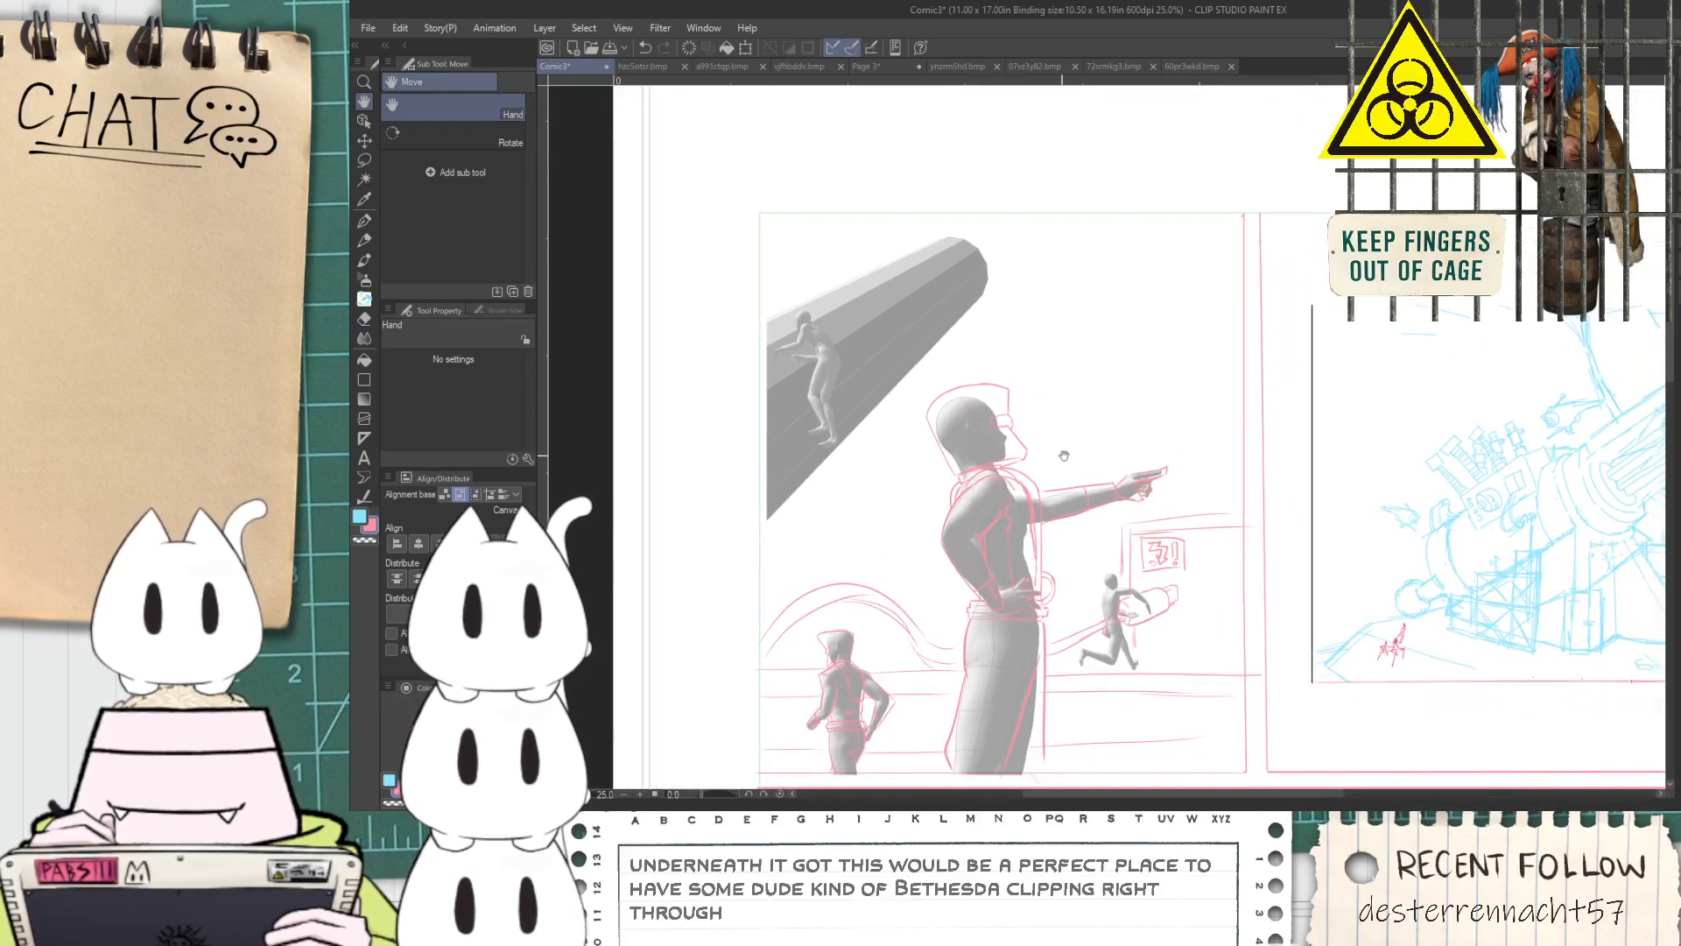
pyautogui.scroll(2, 1192, 629)
pyautogui.scroll(-1, 1076, 459)
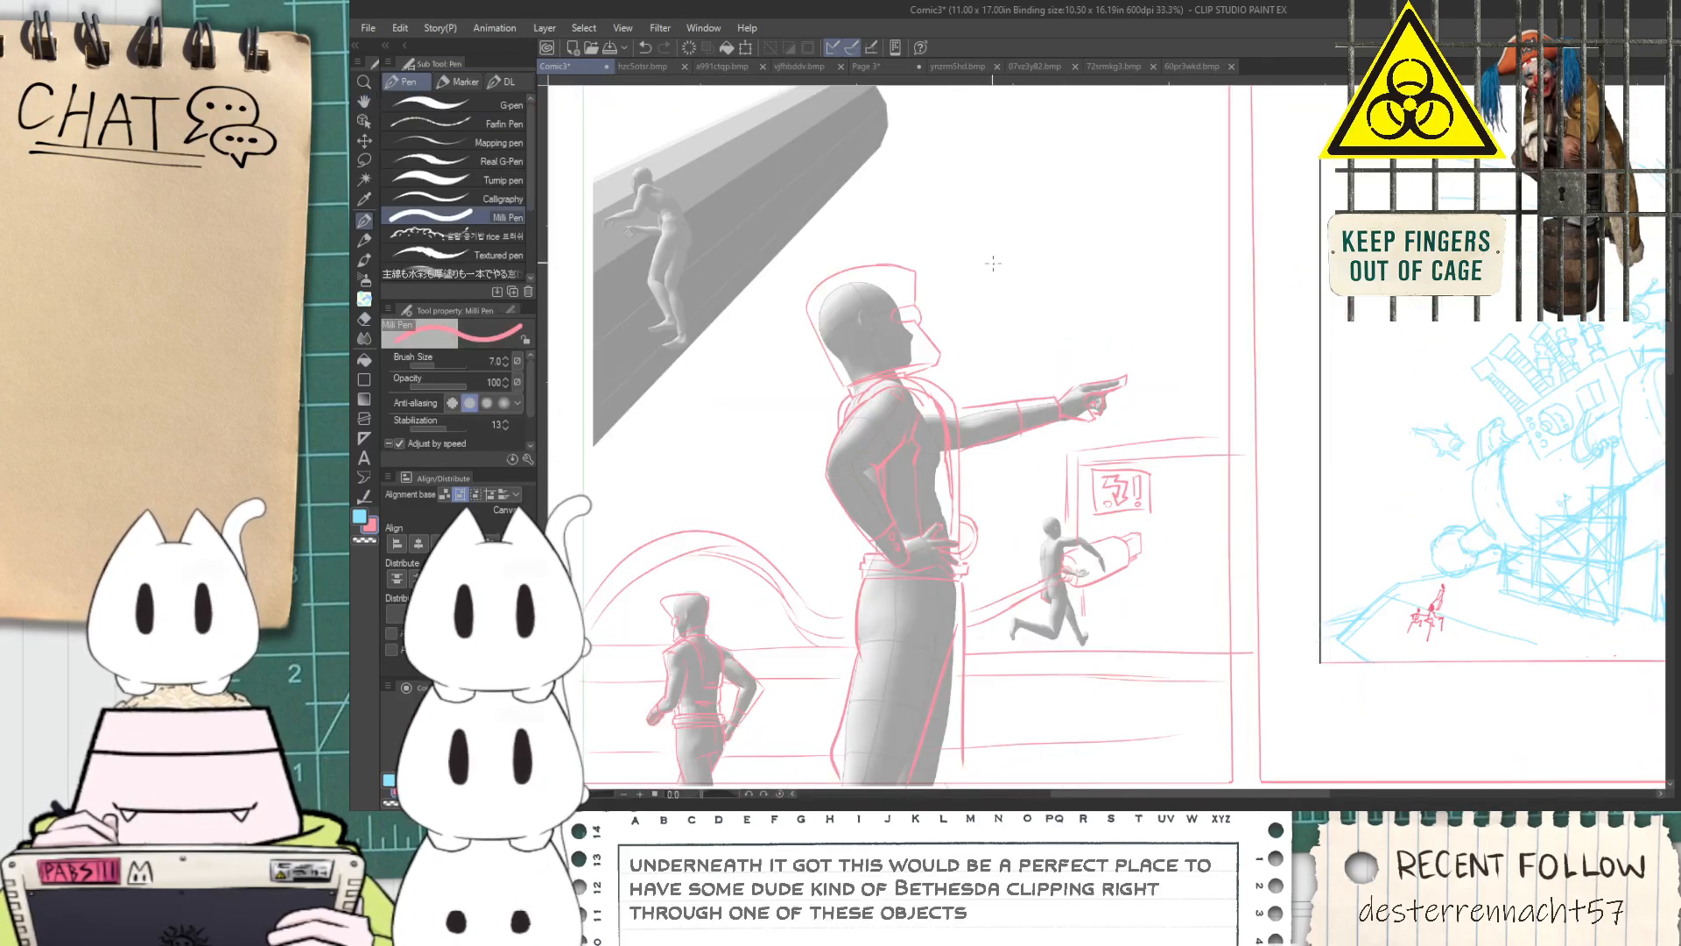
pyautogui.press('space')
pyautogui.moveTo(1476, 332)
pyautogui.mouseDown()
pyautogui.moveTo(1014, 284)
pyautogui.moveTo(978, 360)
pyautogui.mouseUp()
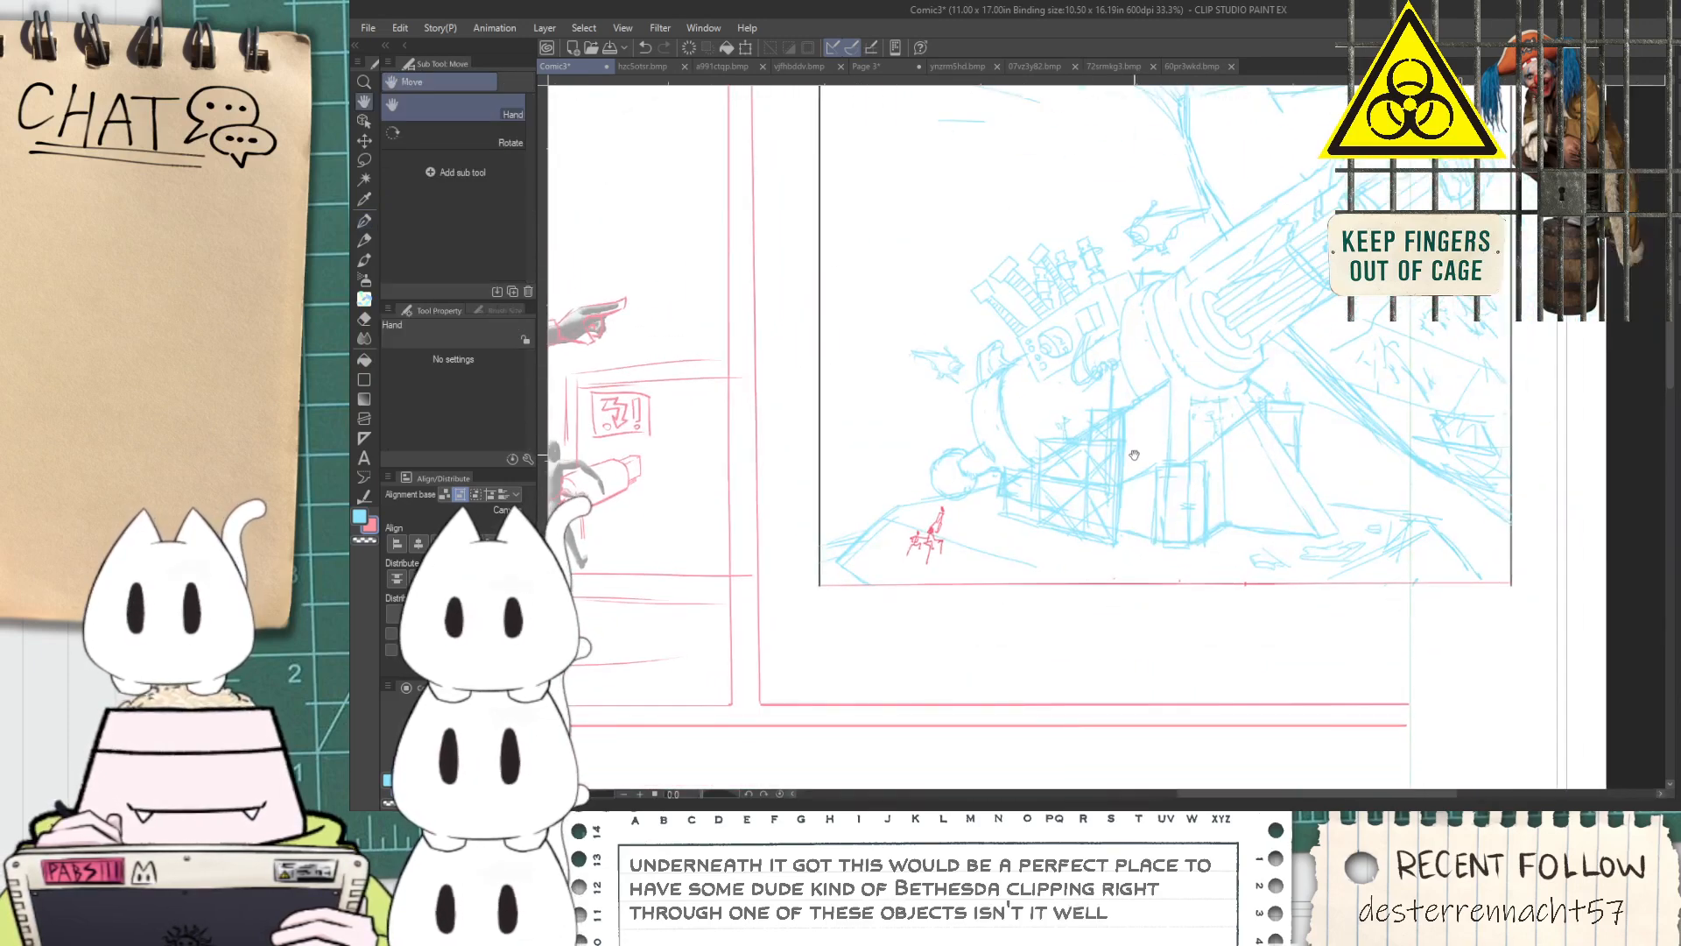
pyautogui.moveTo(941, 493); pyautogui.dragTo(1242, 519)
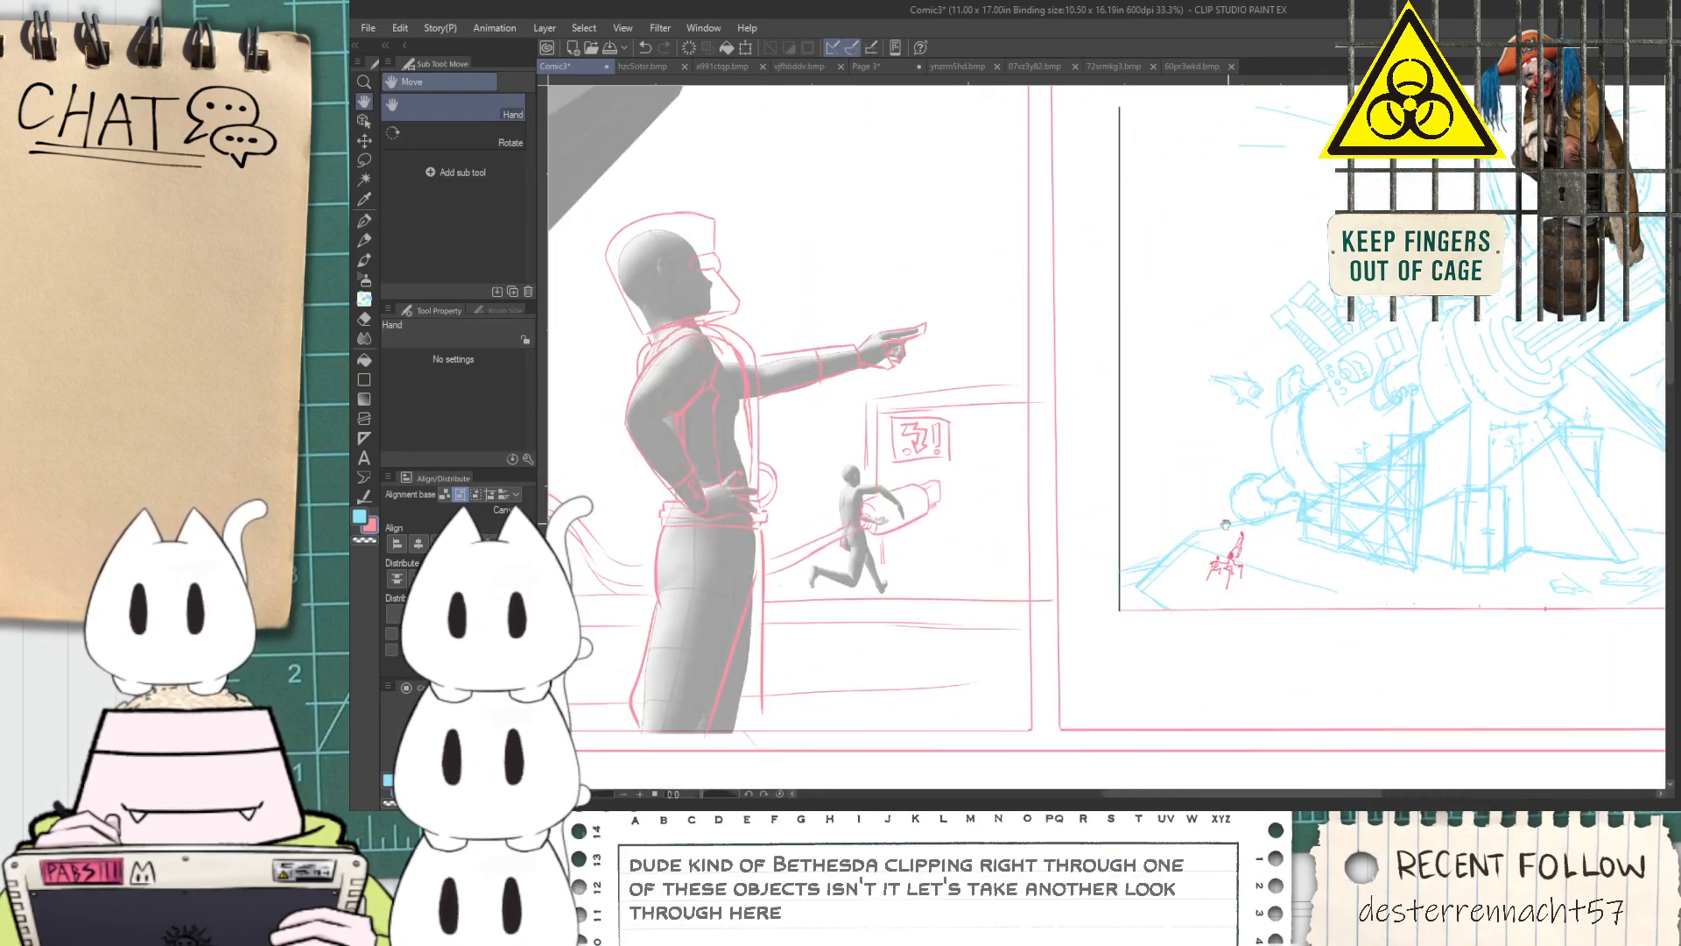
pyautogui.scroll(-1, 1156, 541)
pyautogui.moveTo(1060, 537)
pyautogui.mouseDown()
pyautogui.moveTo(1102, 571)
pyautogui.moveTo(1049, 538)
pyautogui.mouseUp()
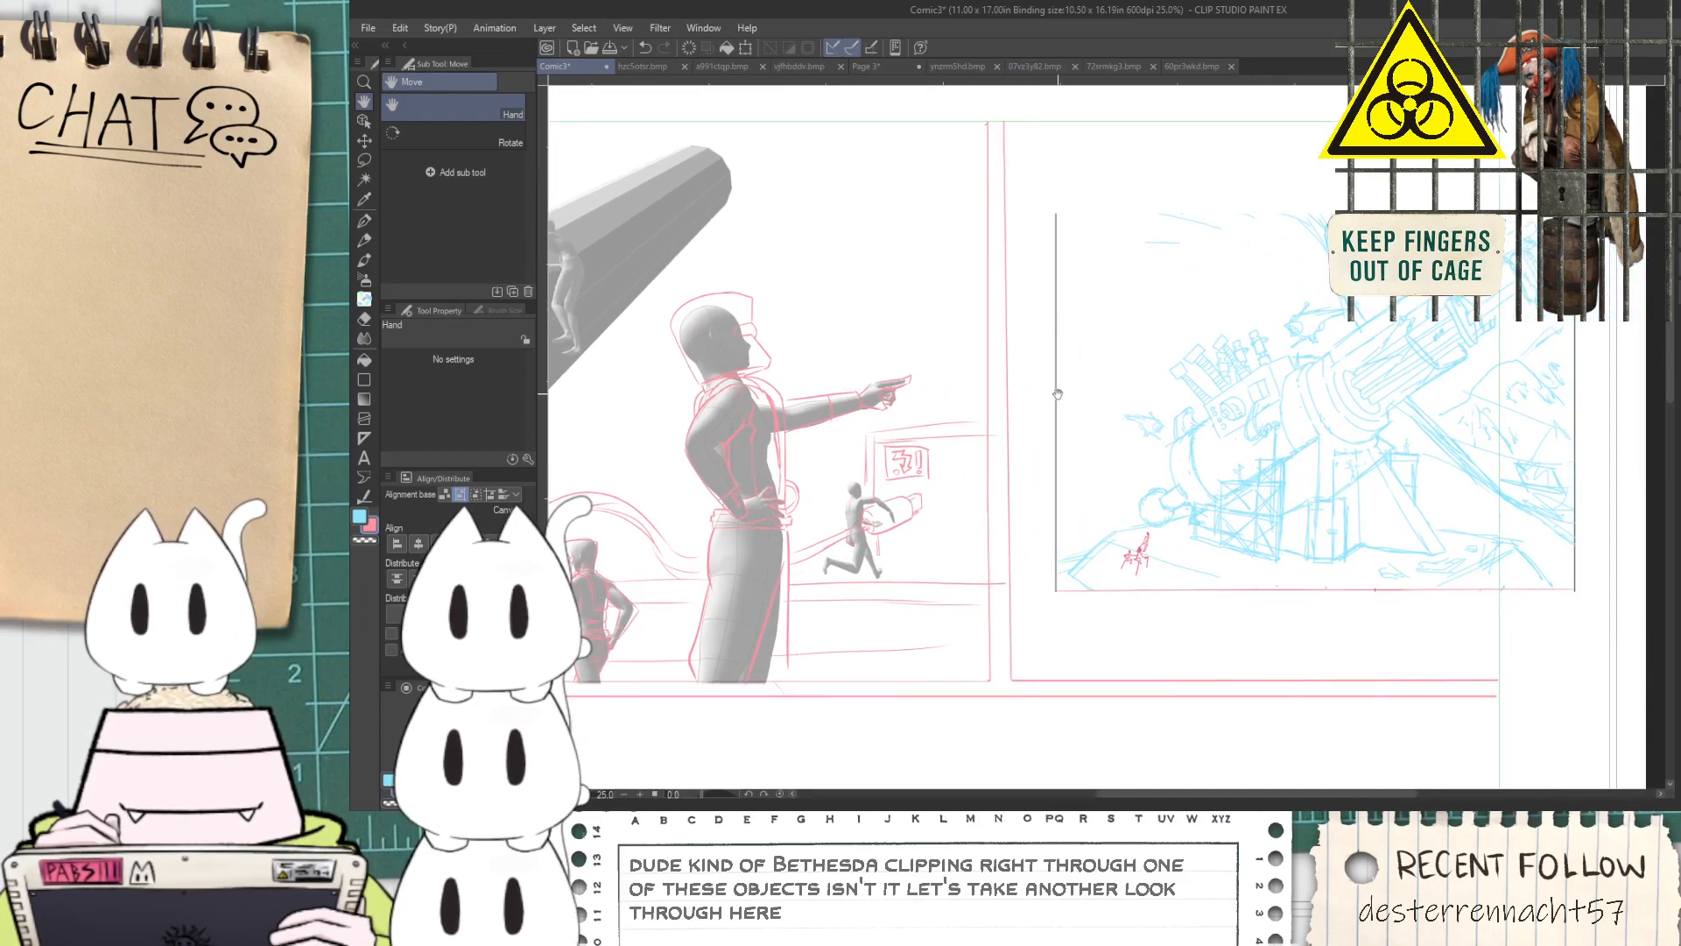
pyautogui.moveTo(931, 524); pyautogui.dragTo(1194, 531)
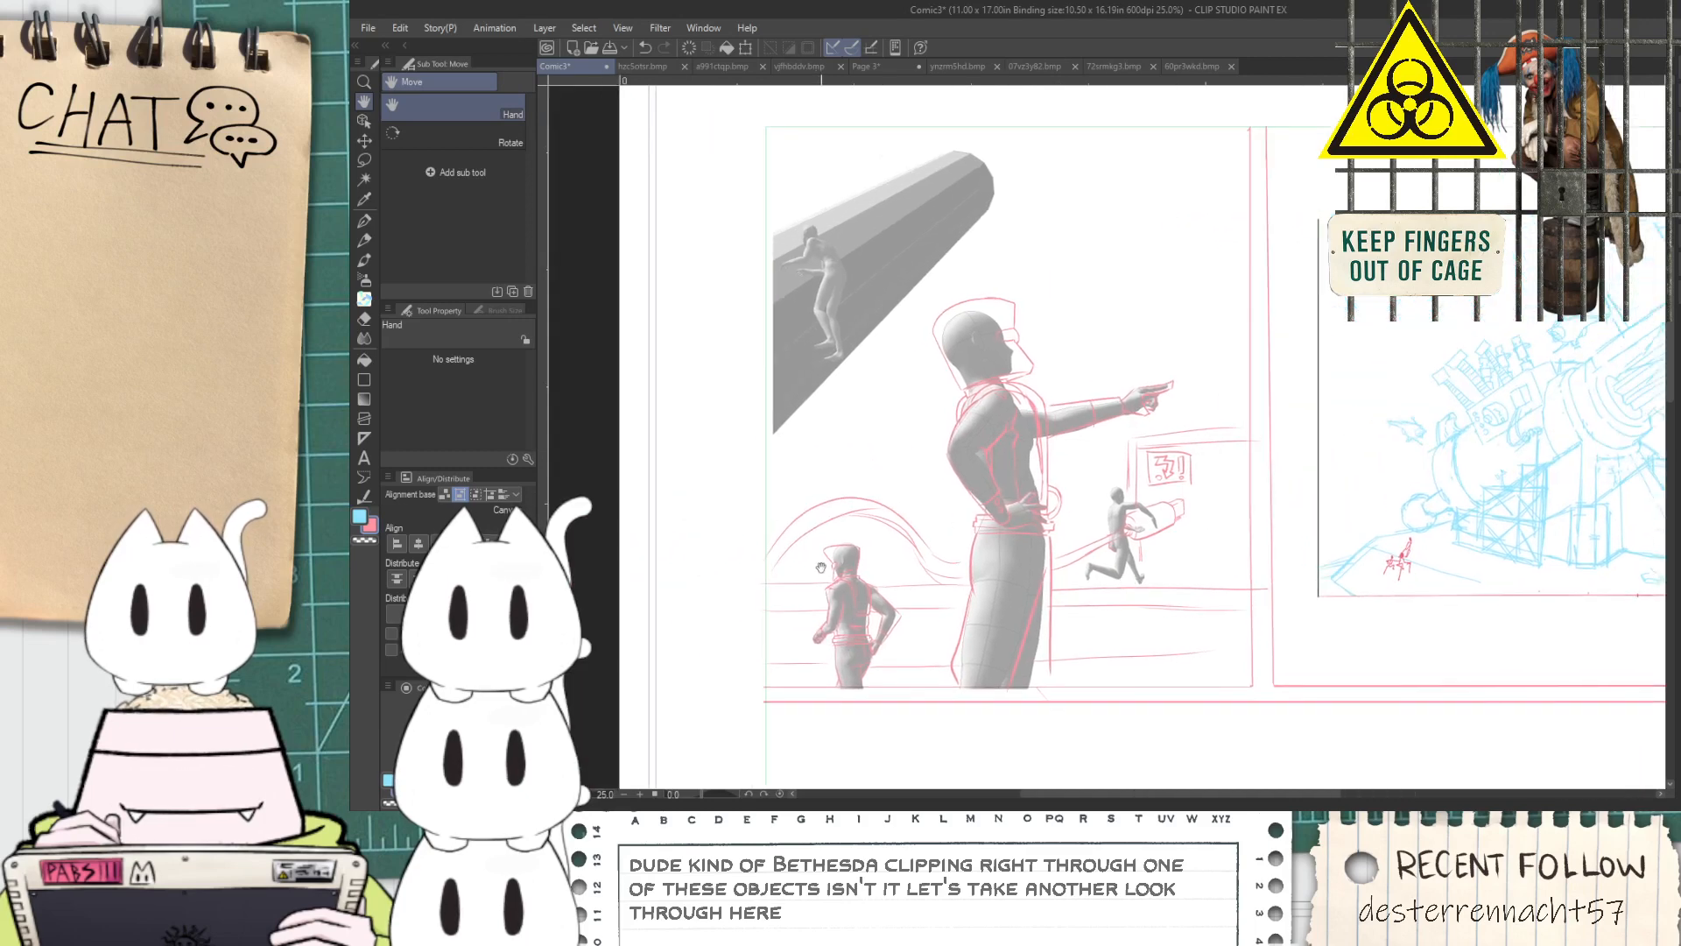
# Sketch a curved contour with the Milli Pen wrapping over the big cylinder beside the small standing figure
pyautogui.press('p')
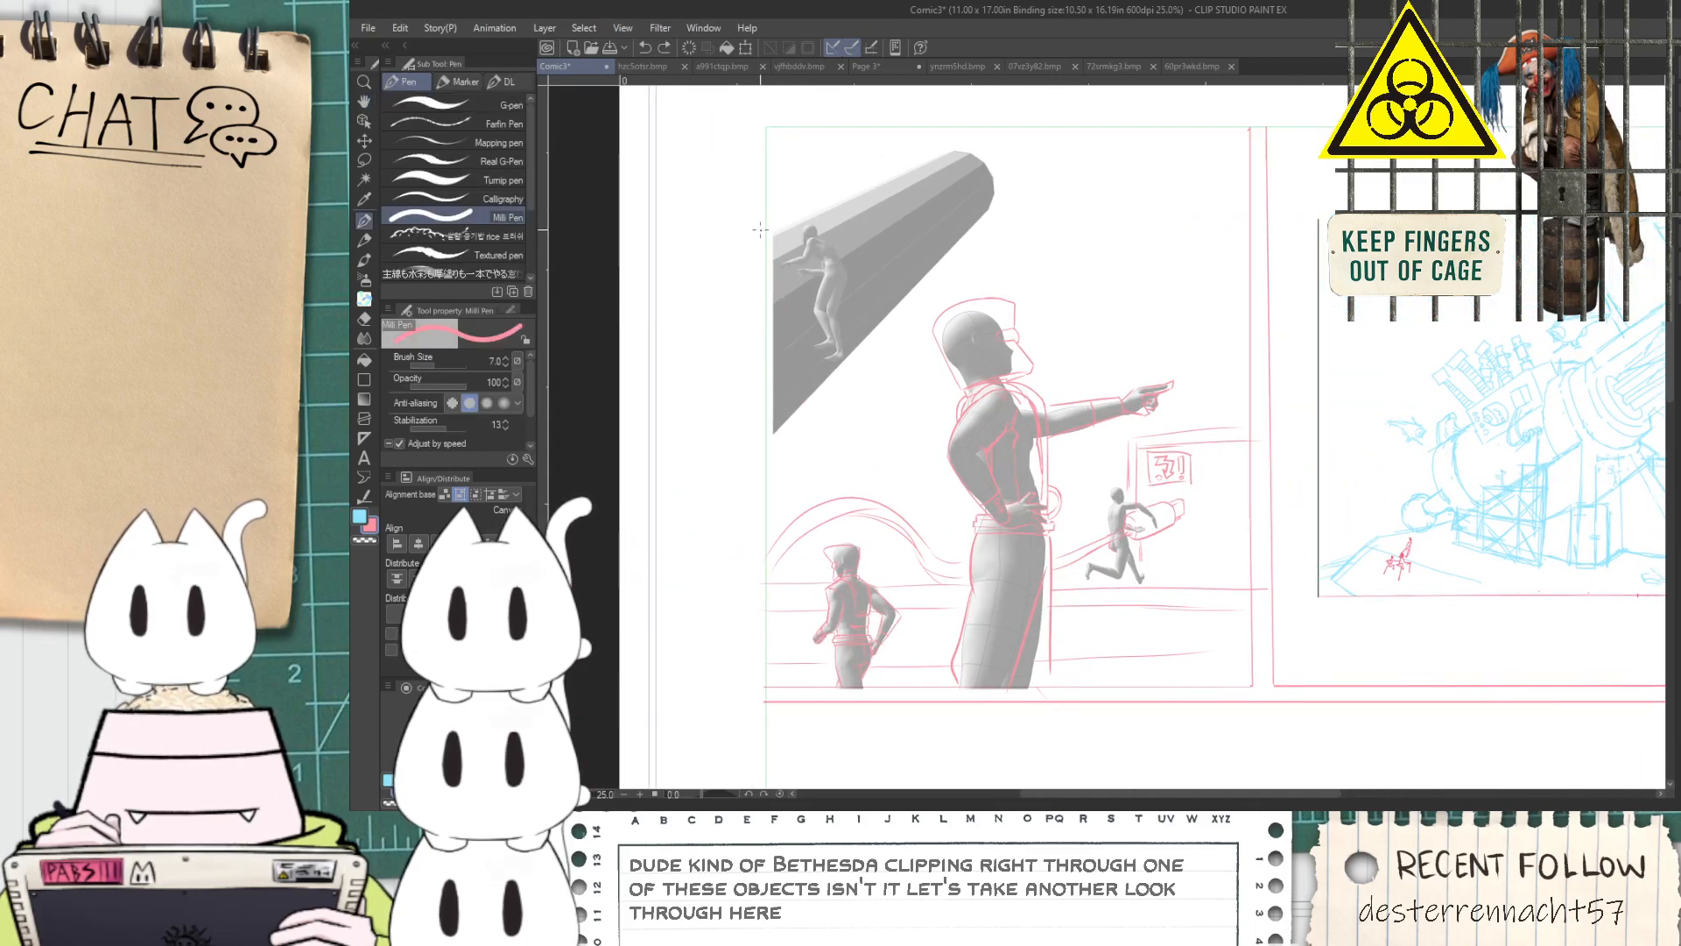
pyautogui.scroll(2, 760, 230)
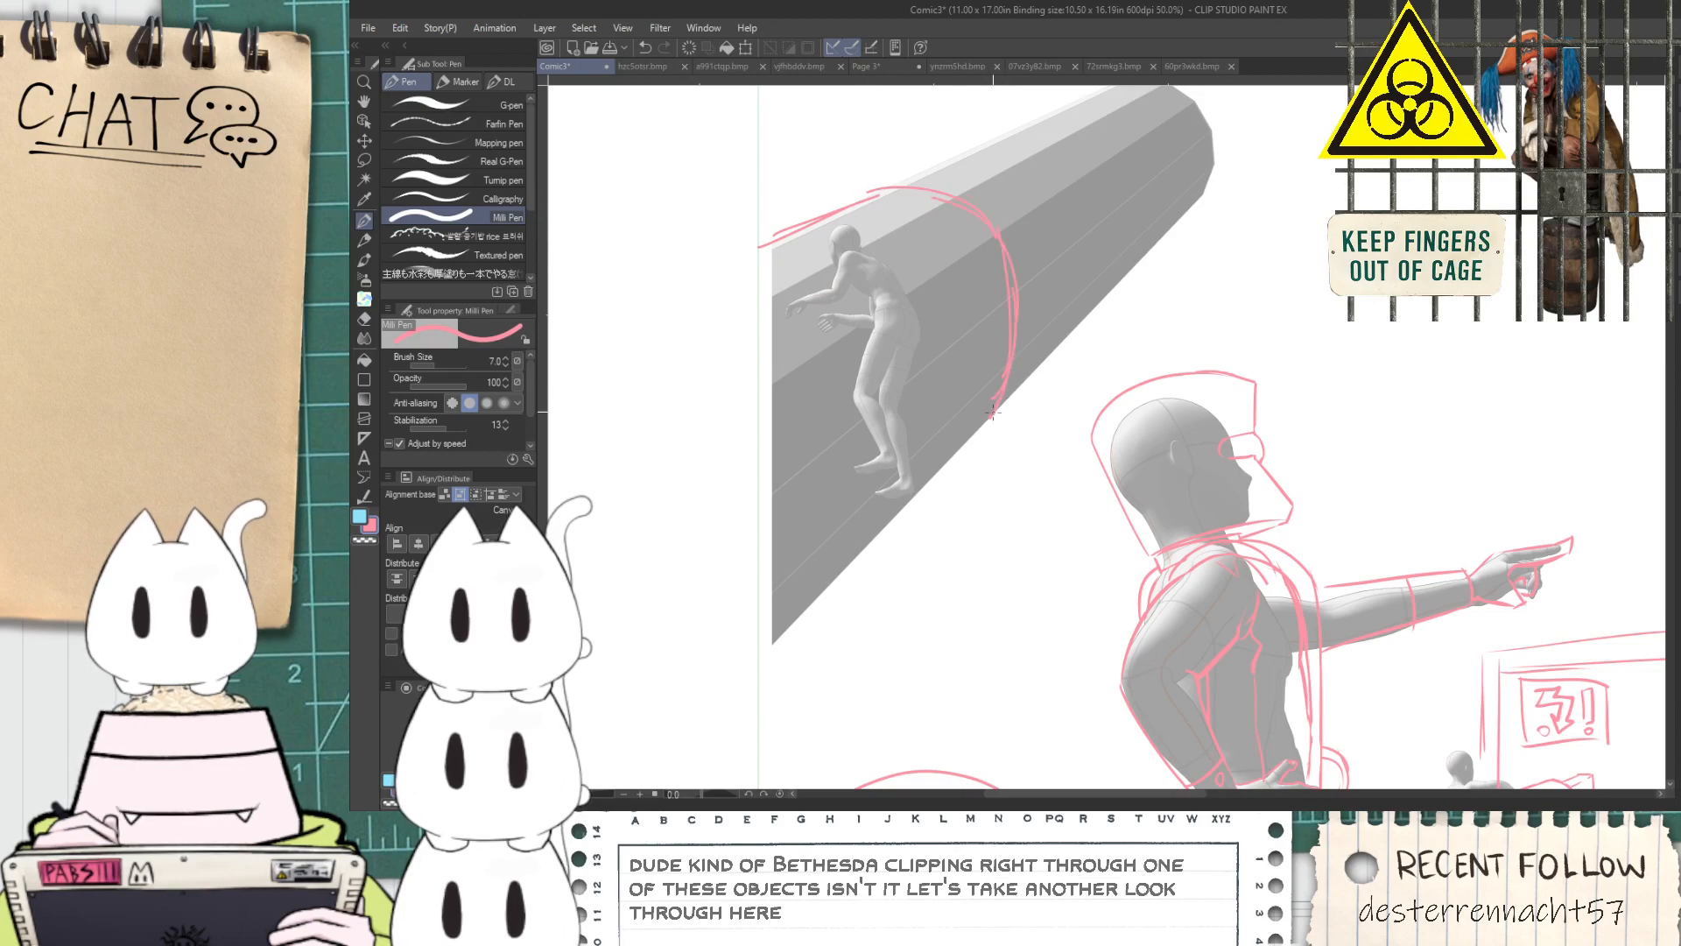
# Add two short arcs above the crest of the looping cable behind the small foreground figure
pyautogui.scroll(-2, 992, 405)
pyautogui.press('space')
pyautogui.moveTo(1056, 514); pyautogui.dragTo(790, 434)
pyautogui.scroll(2, 1056, 487)
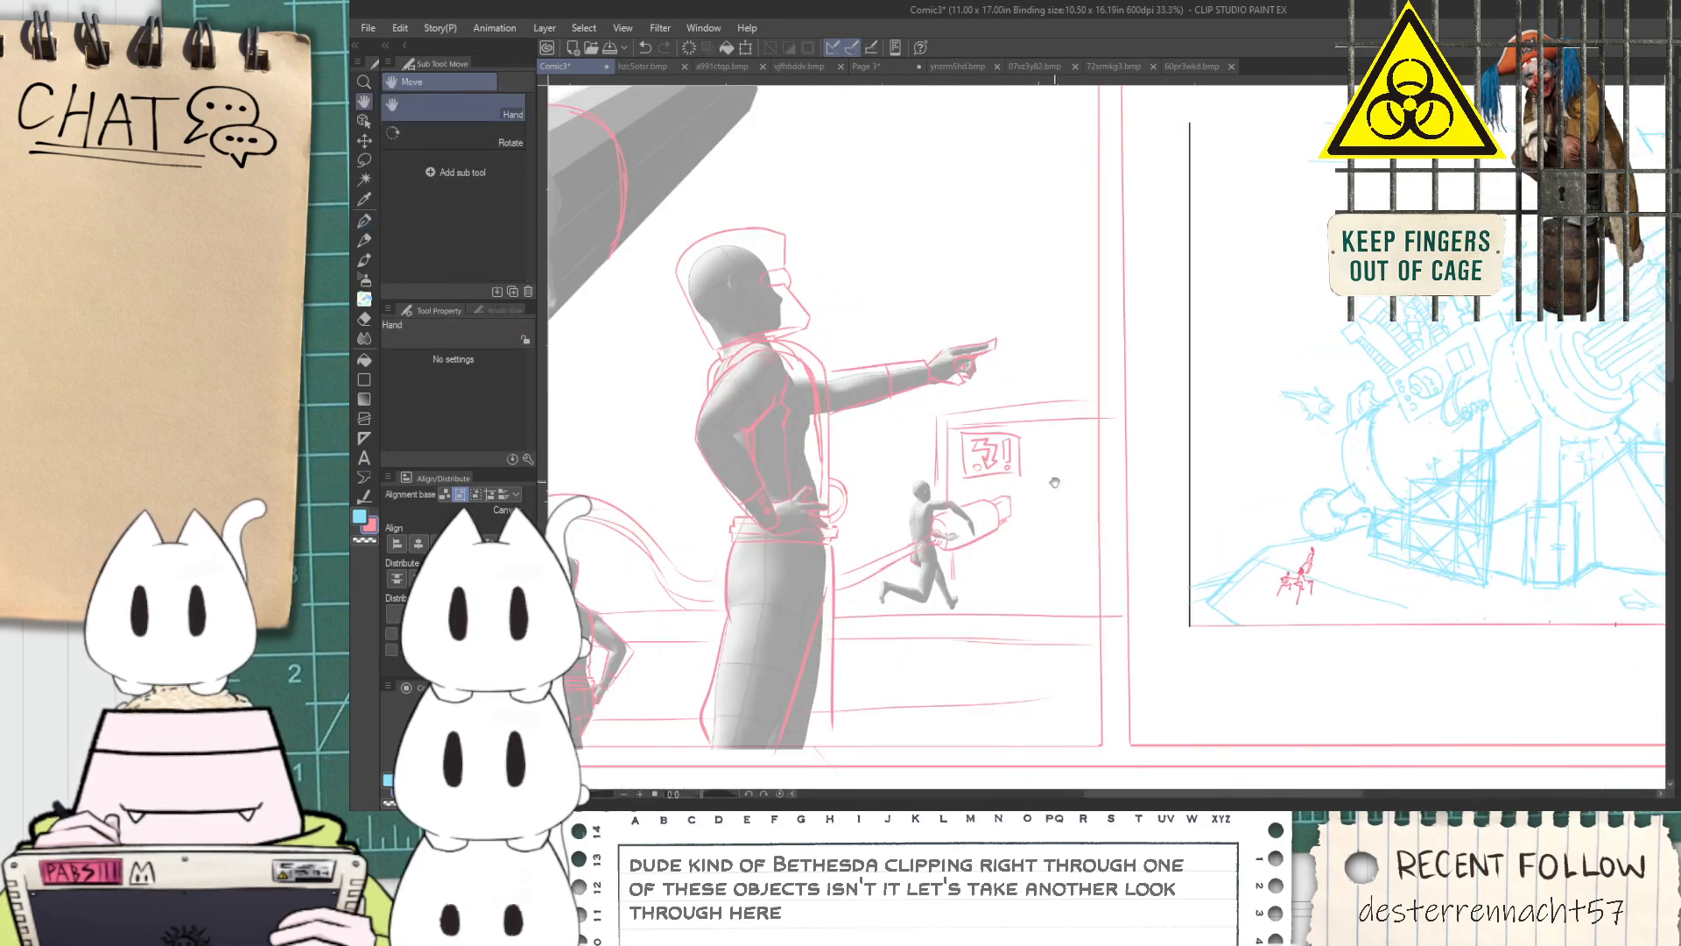
pyautogui.scroll(-1, 1061, 482)
pyautogui.moveTo(1057, 574)
pyautogui.mouseDown()
pyautogui.moveTo(950, 577)
pyautogui.moveTo(824, 450)
pyautogui.mouseUp()
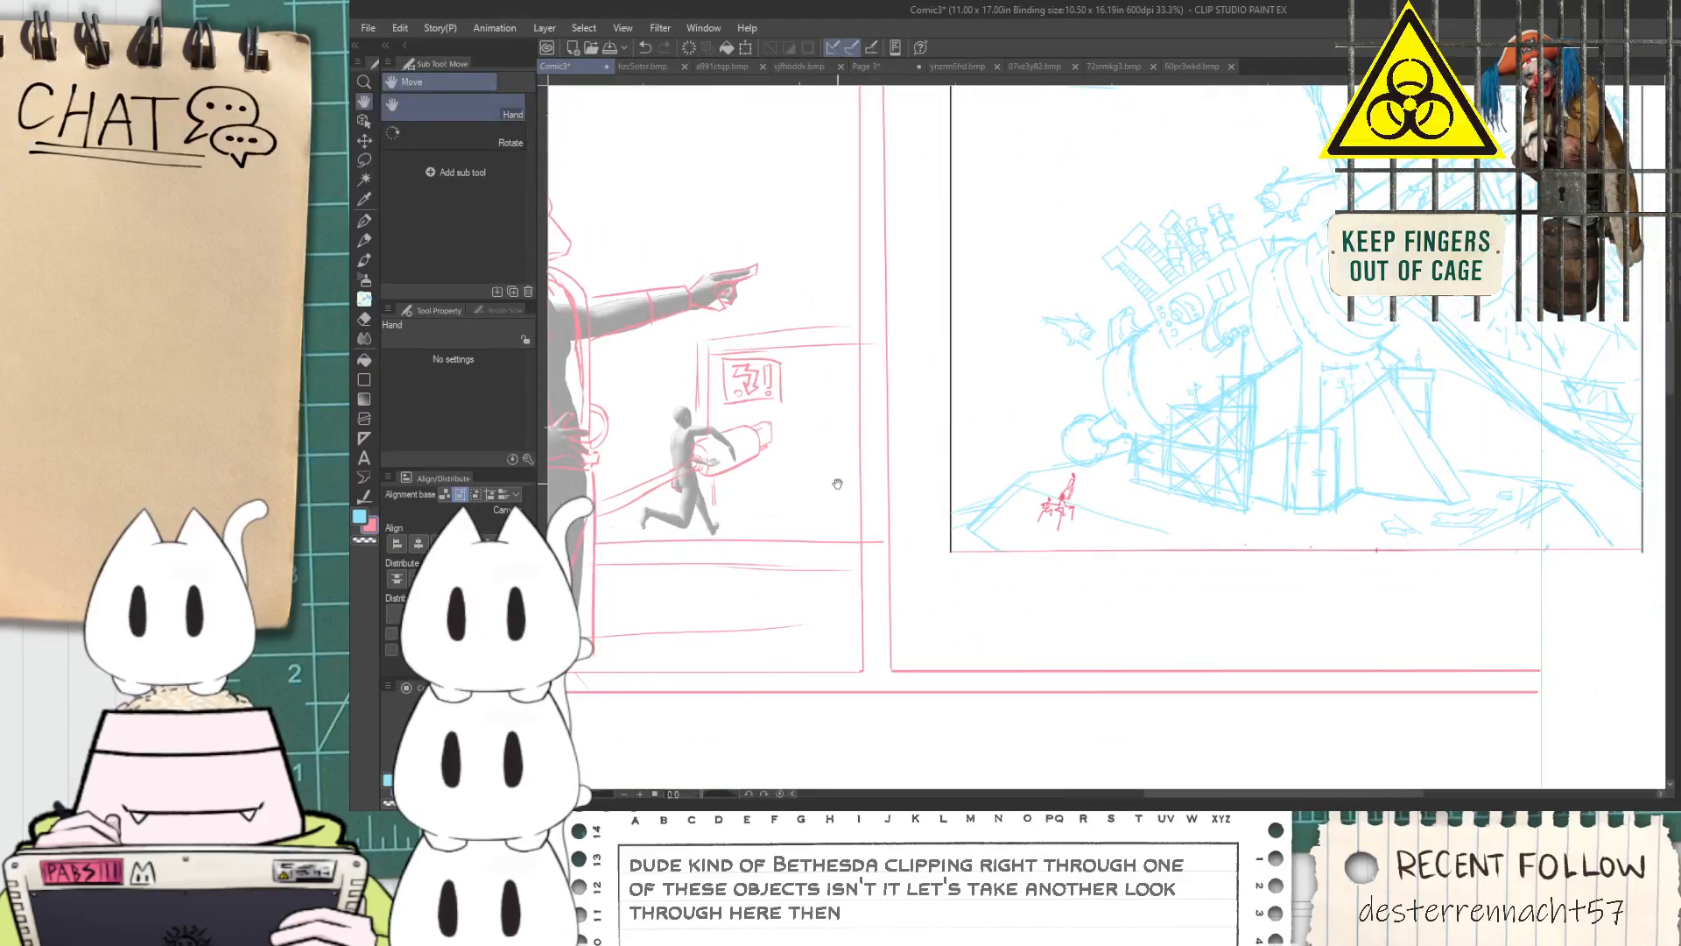
pyautogui.scroll(4, 837, 482)
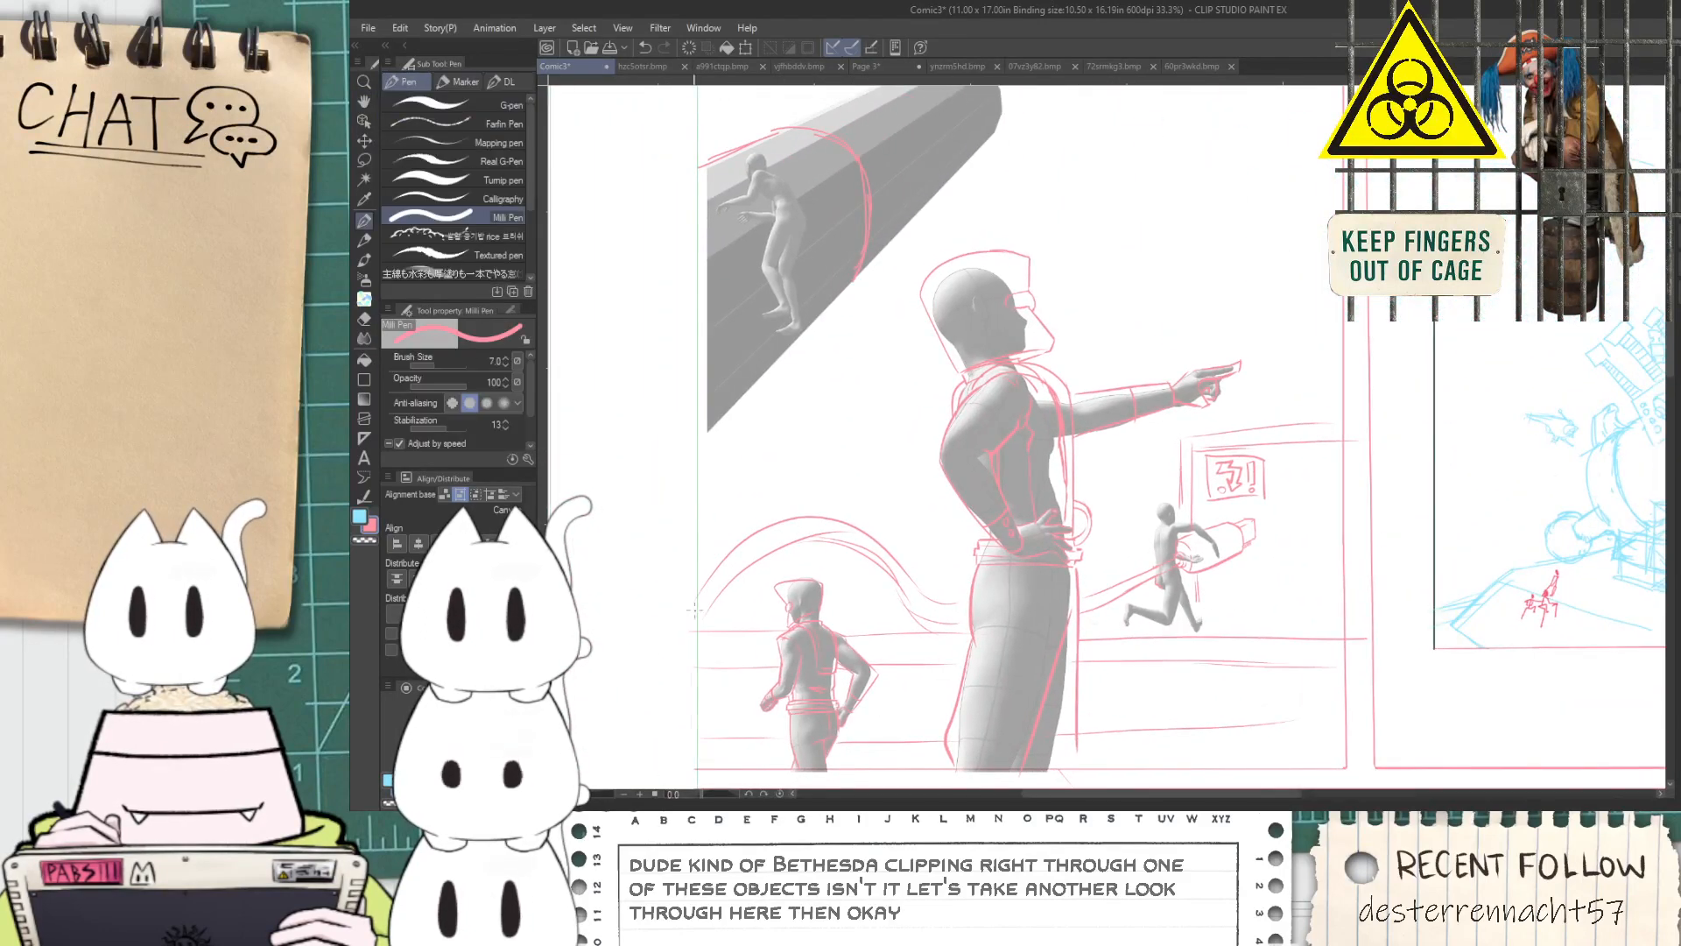
pyautogui.scroll(2, 700, 596)
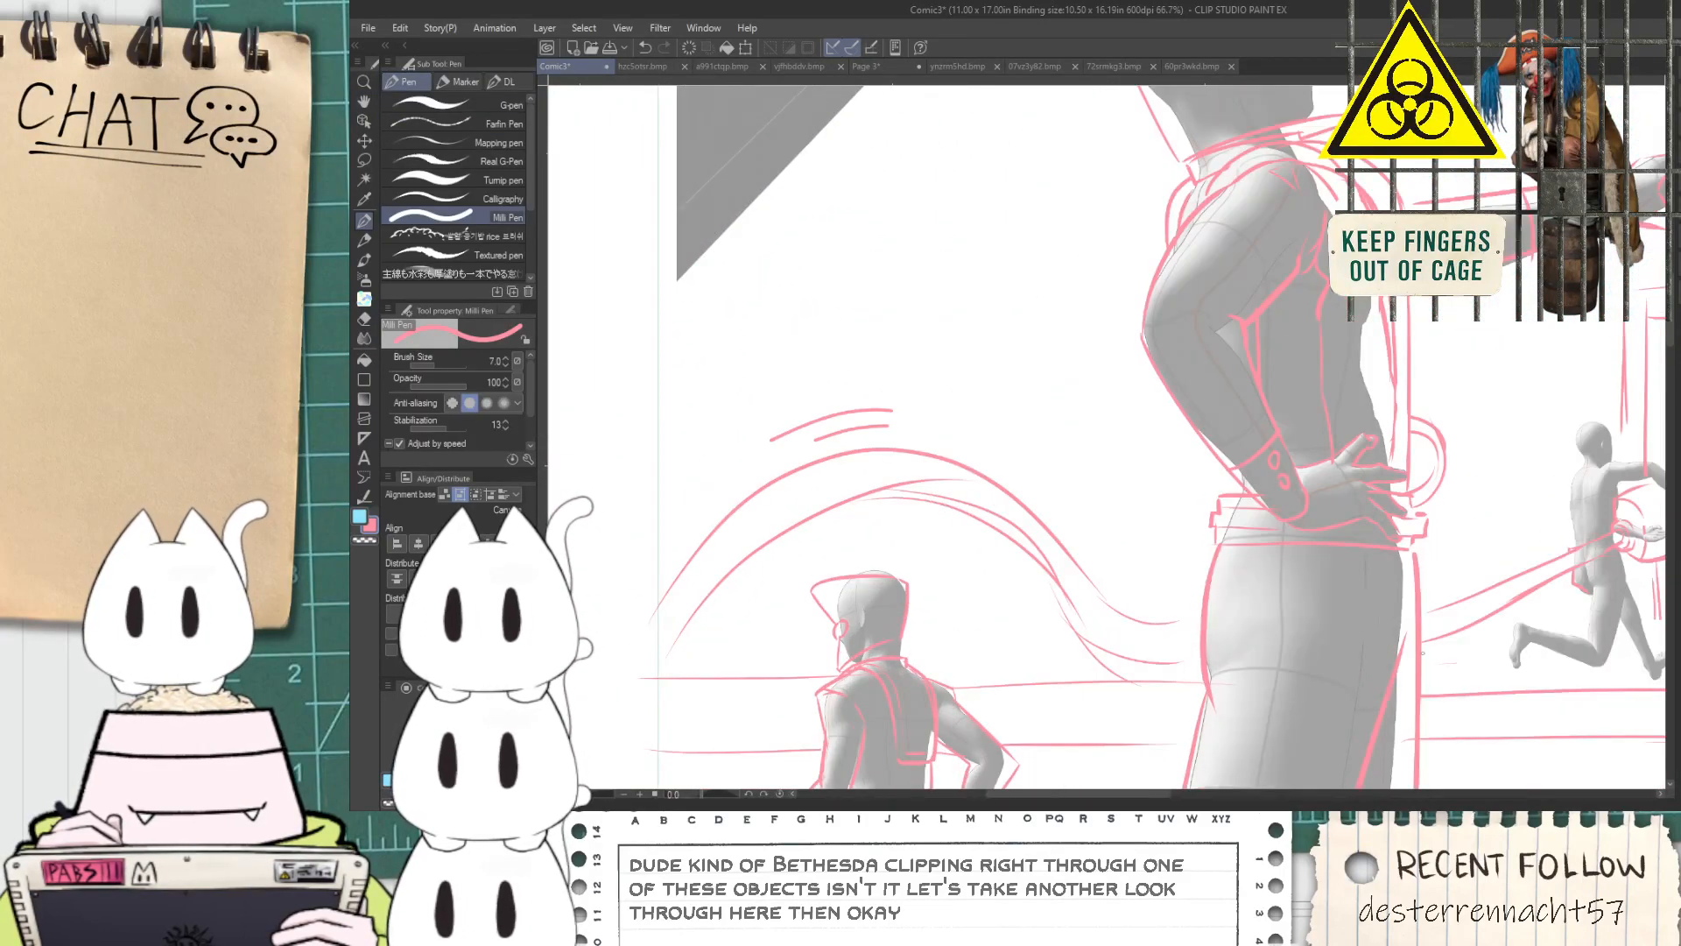
# Switch the drawing tool from the Milli Pen to the G-pen
pyautogui.scroll(-2, 1472, 642)
pyautogui.moveTo(1470, 641); pyautogui.dragTo(996, 548)
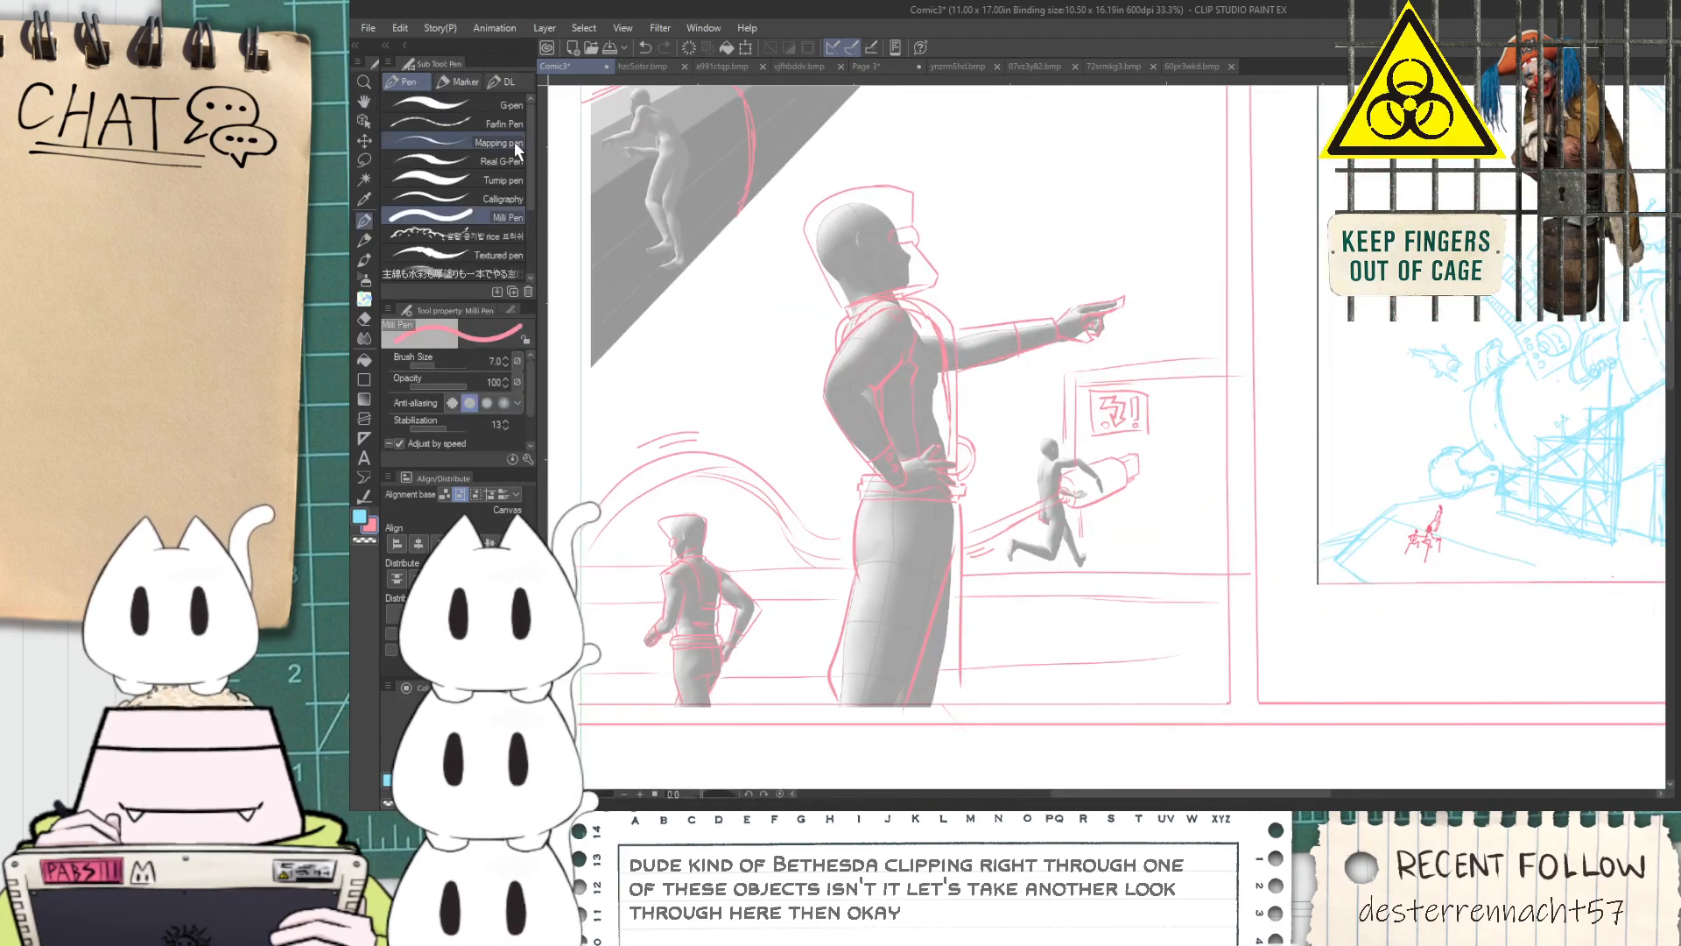
pyautogui.click(491, 105)
# Examine the scale of the small figure on the cylinder against the pointing and running figures
pyautogui.scroll(-1, 550, 131)
pyautogui.moveTo(1112, 390); pyautogui.dragTo(1046, 468)
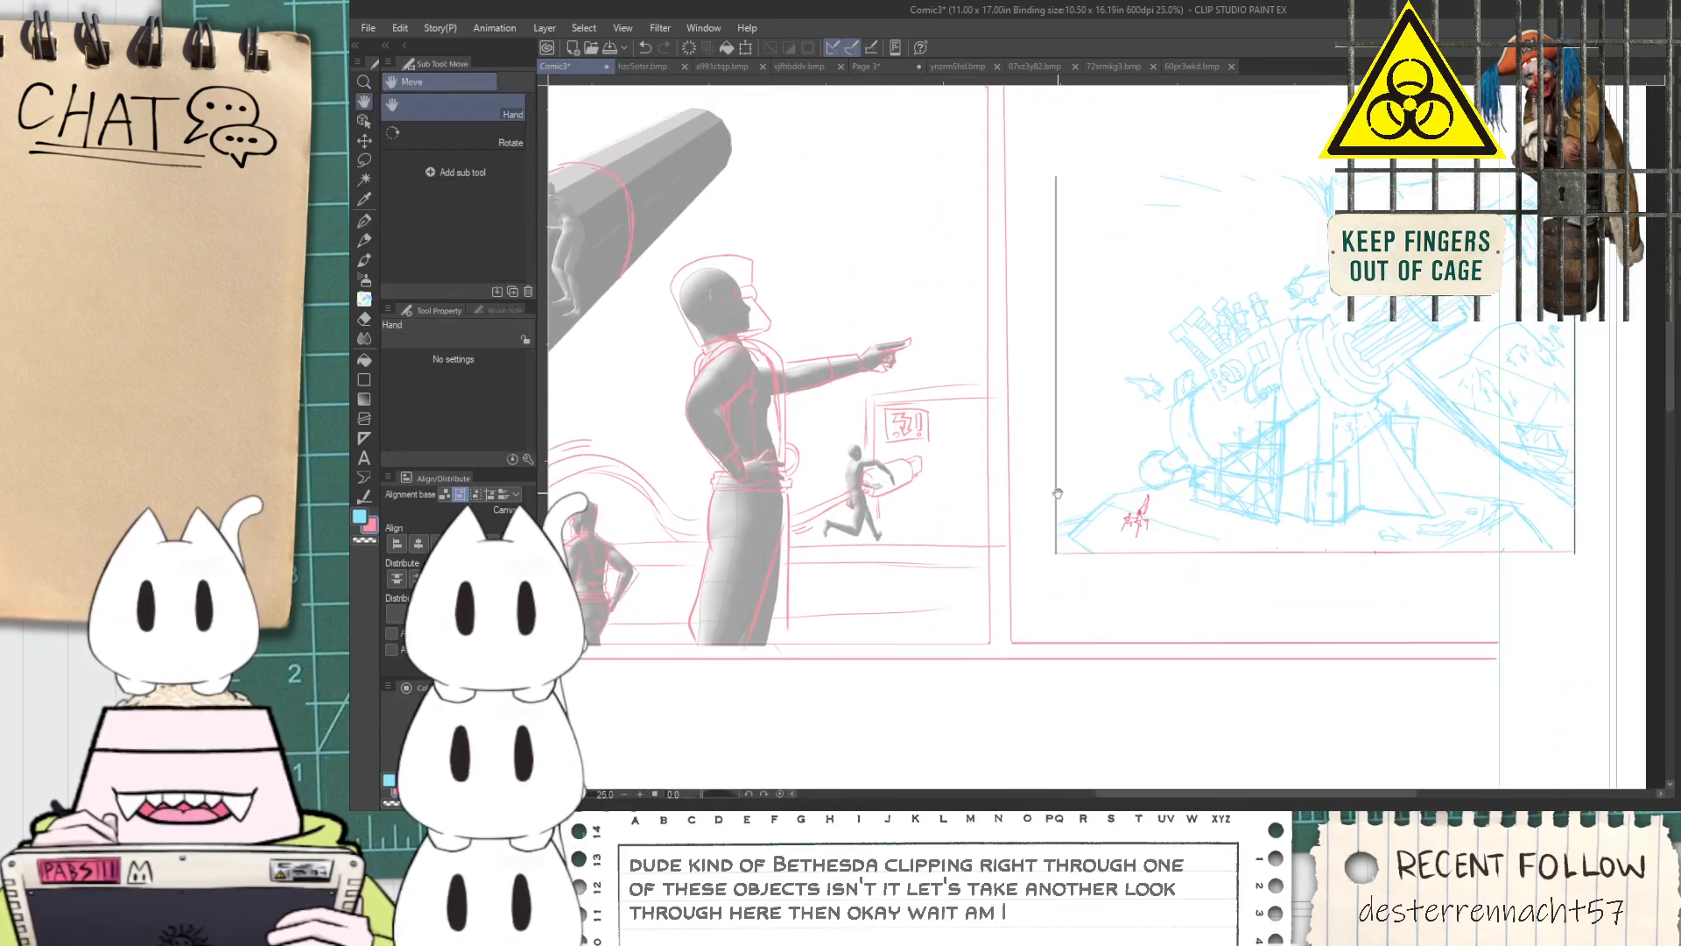
pyautogui.moveTo(836, 426); pyautogui.dragTo(1086, 482)
pyautogui.moveTo(905, 514); pyautogui.dragTo(1015, 532)
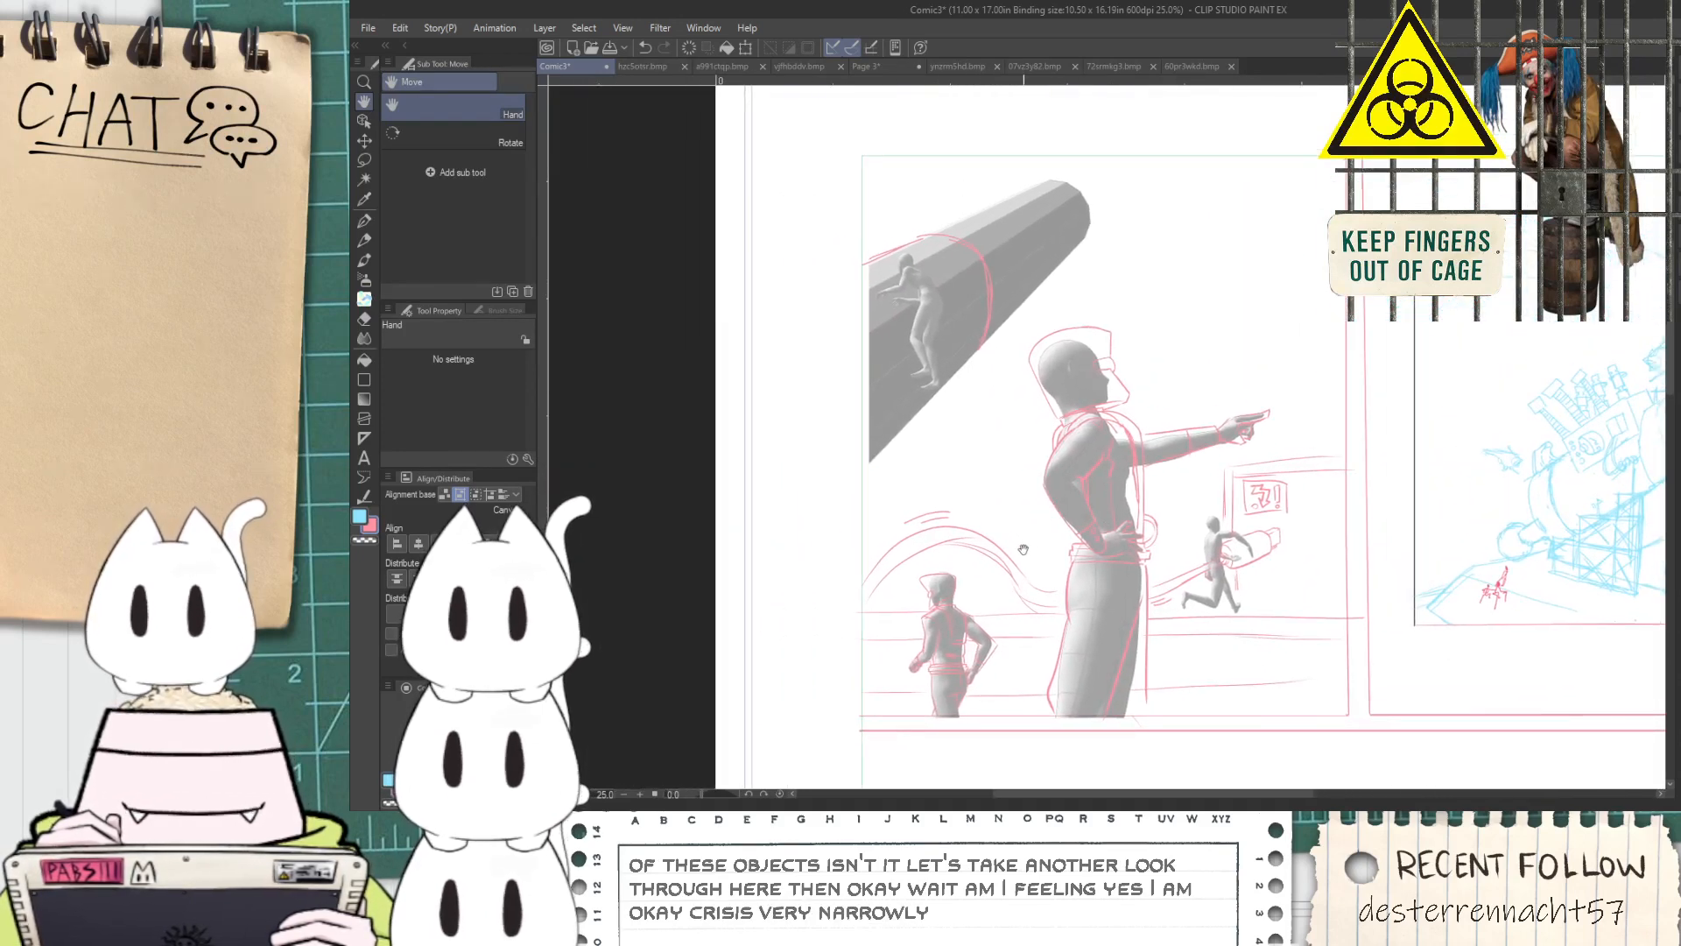
pyautogui.moveTo(1201, 549); pyautogui.dragTo(1233, 579)
pyautogui.moveTo(998, 546); pyautogui.dragTo(962, 533)
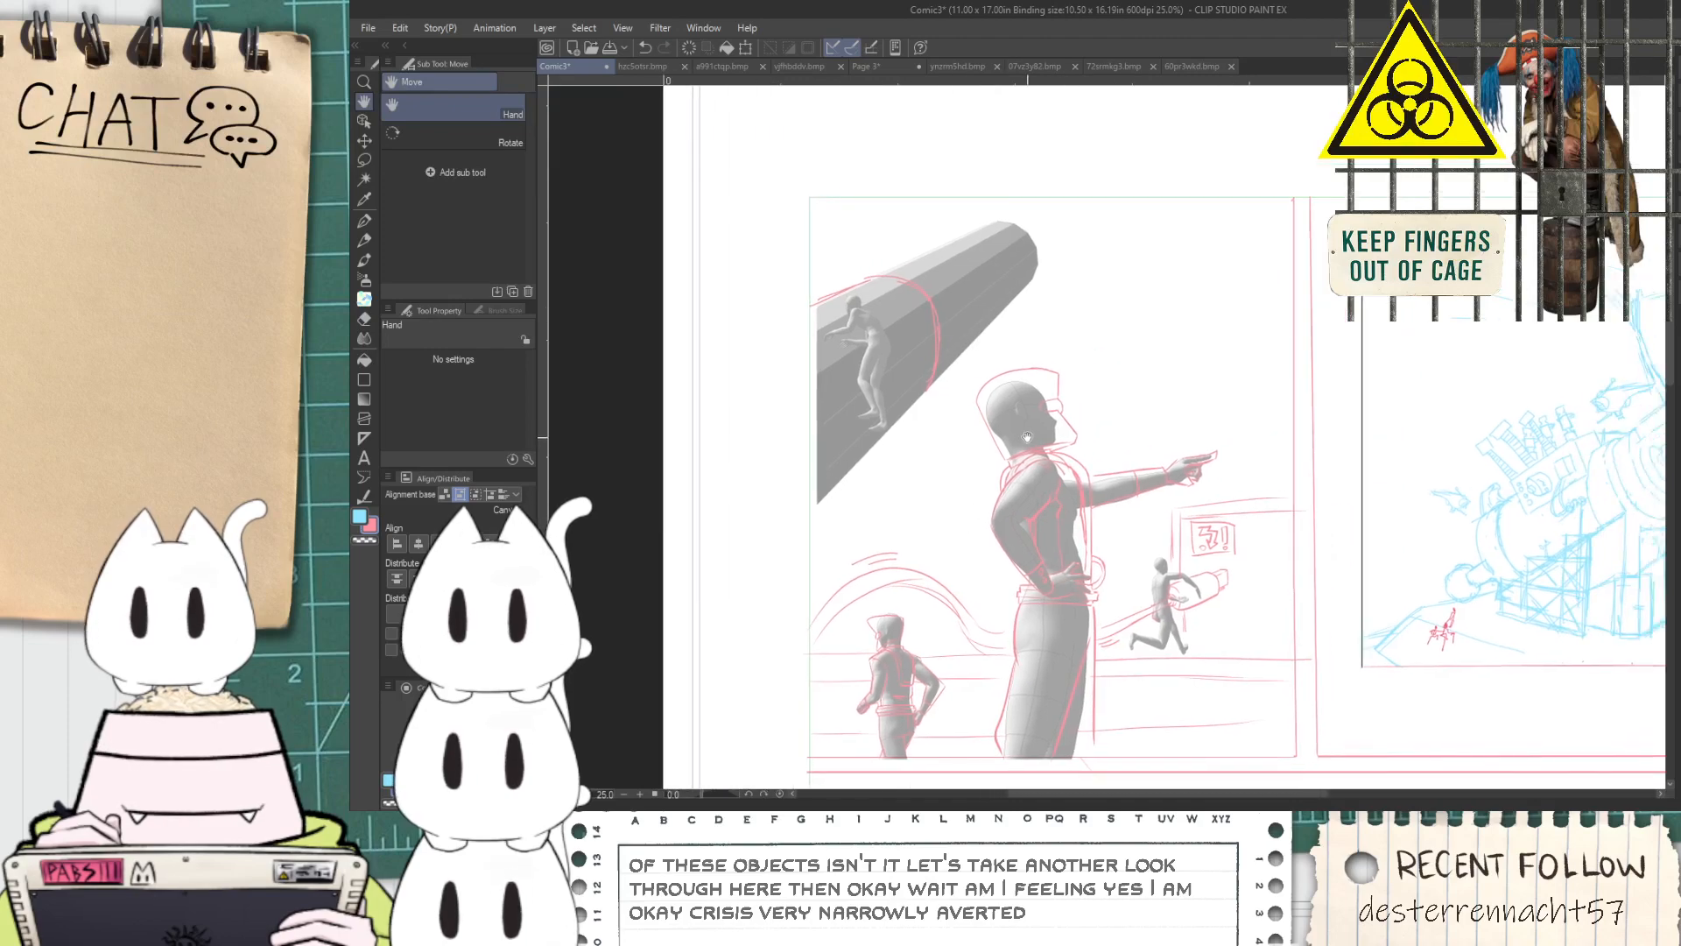
pyautogui.scroll(1, 1028, 437)
pyautogui.press('p')
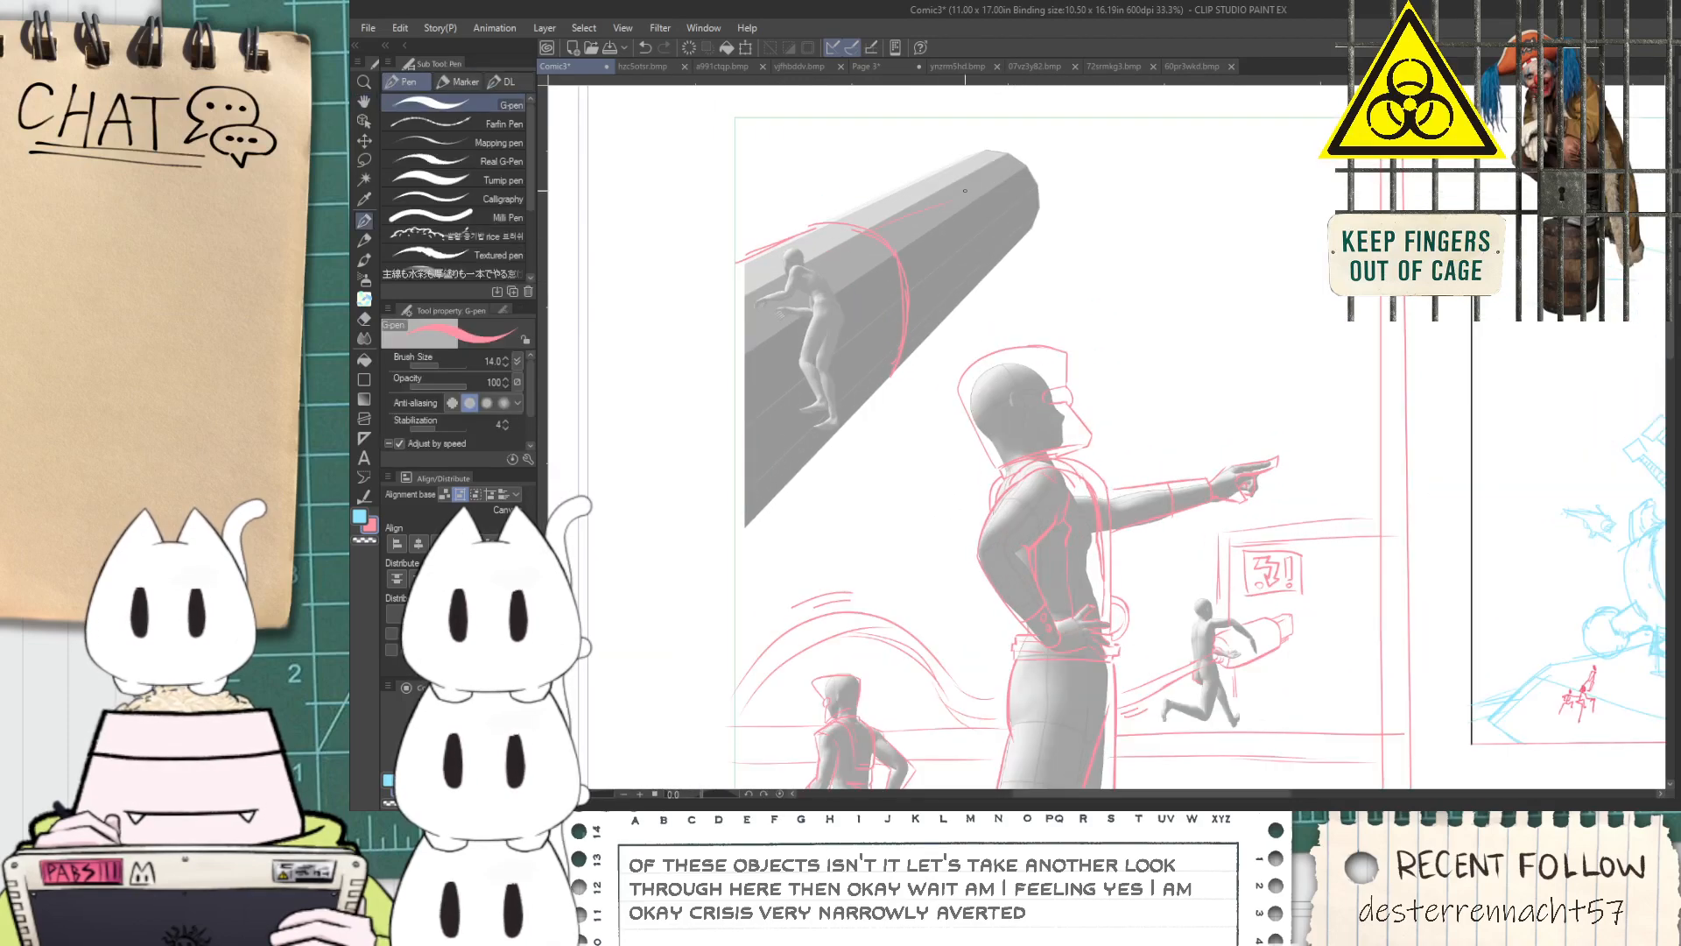
pyautogui.press('h')
pyautogui.scroll(2, 919, 331)
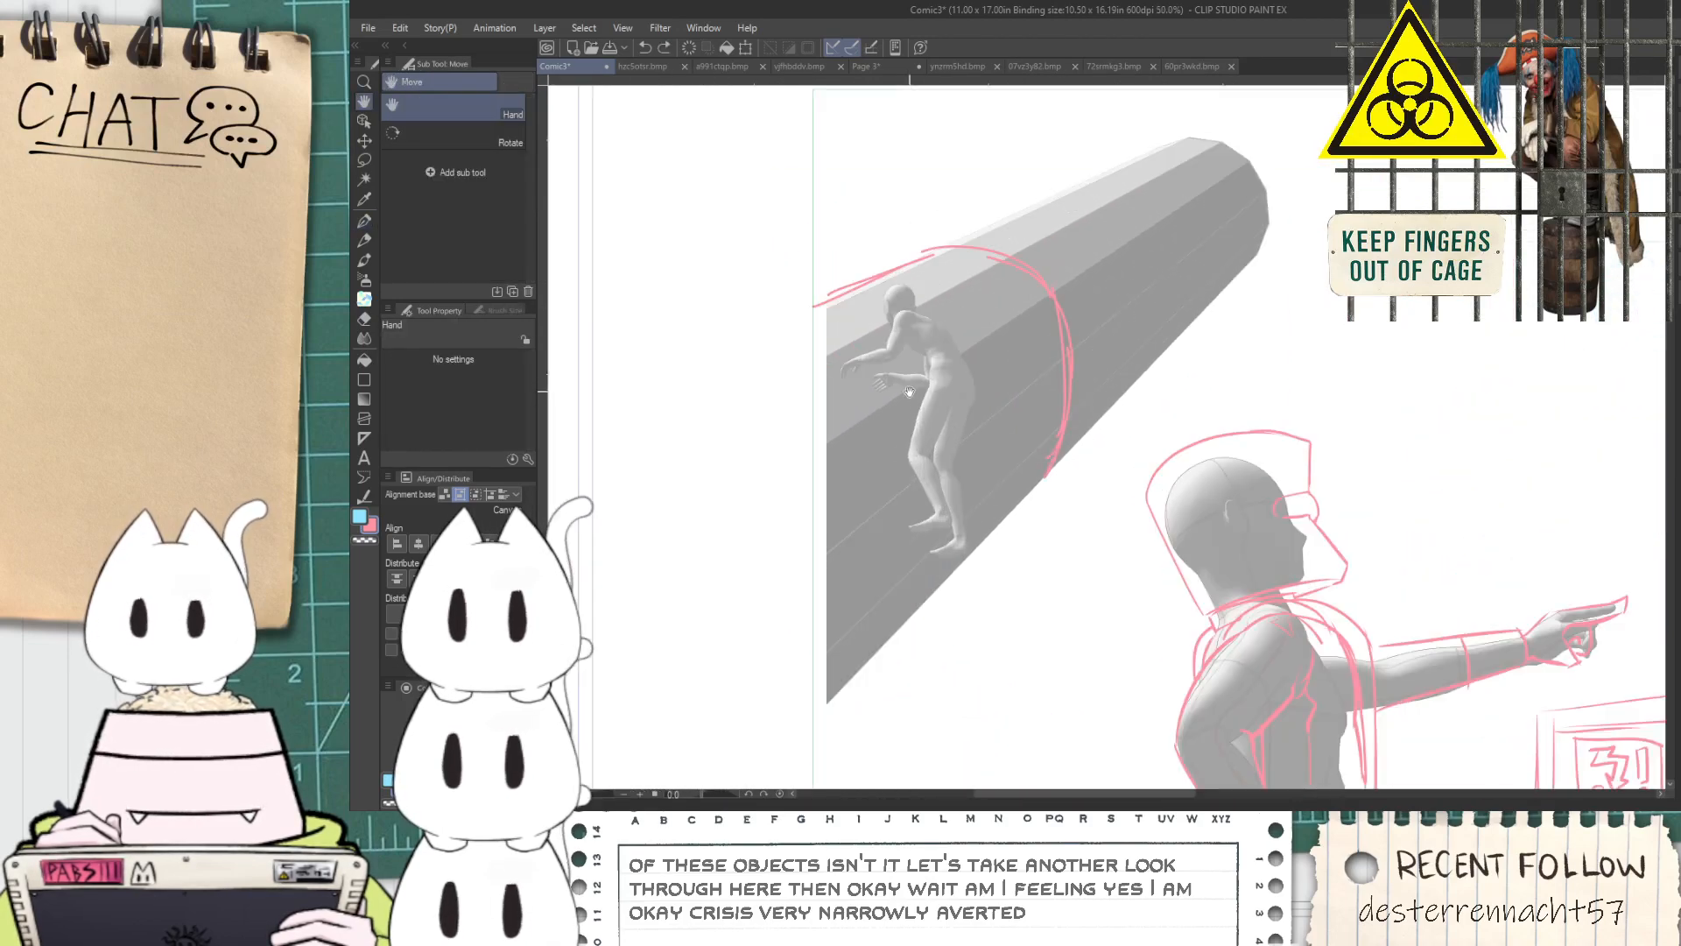
pyautogui.scroll(-5, 935, 379)
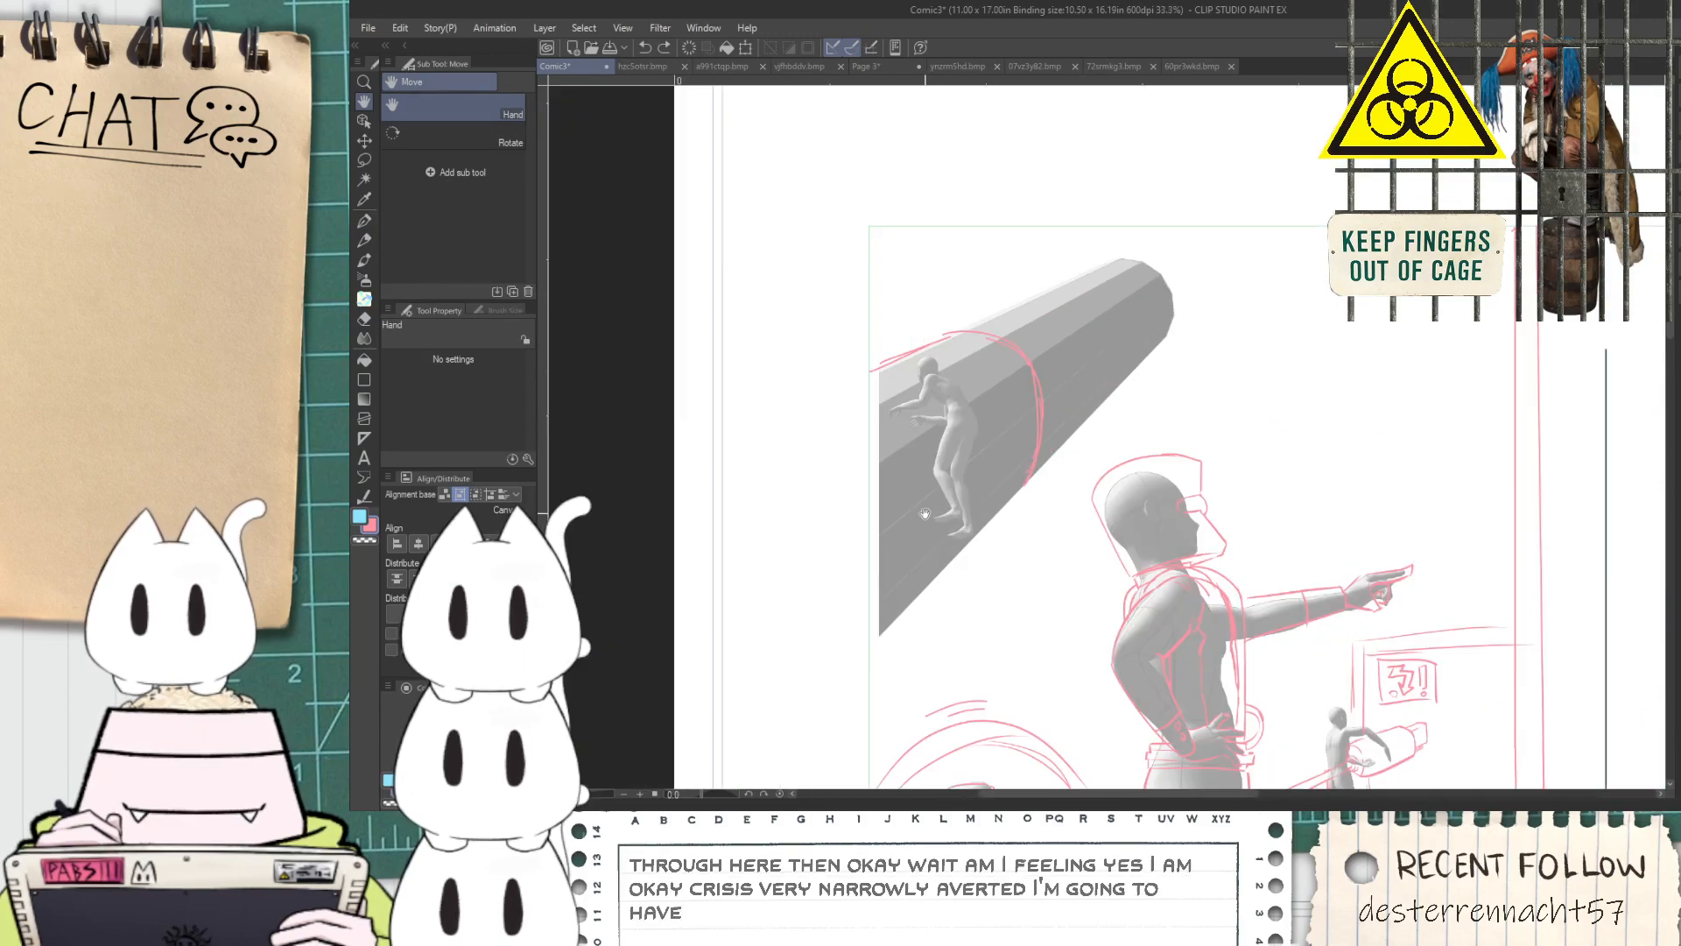
pyautogui.scroll(2, 964, 552)
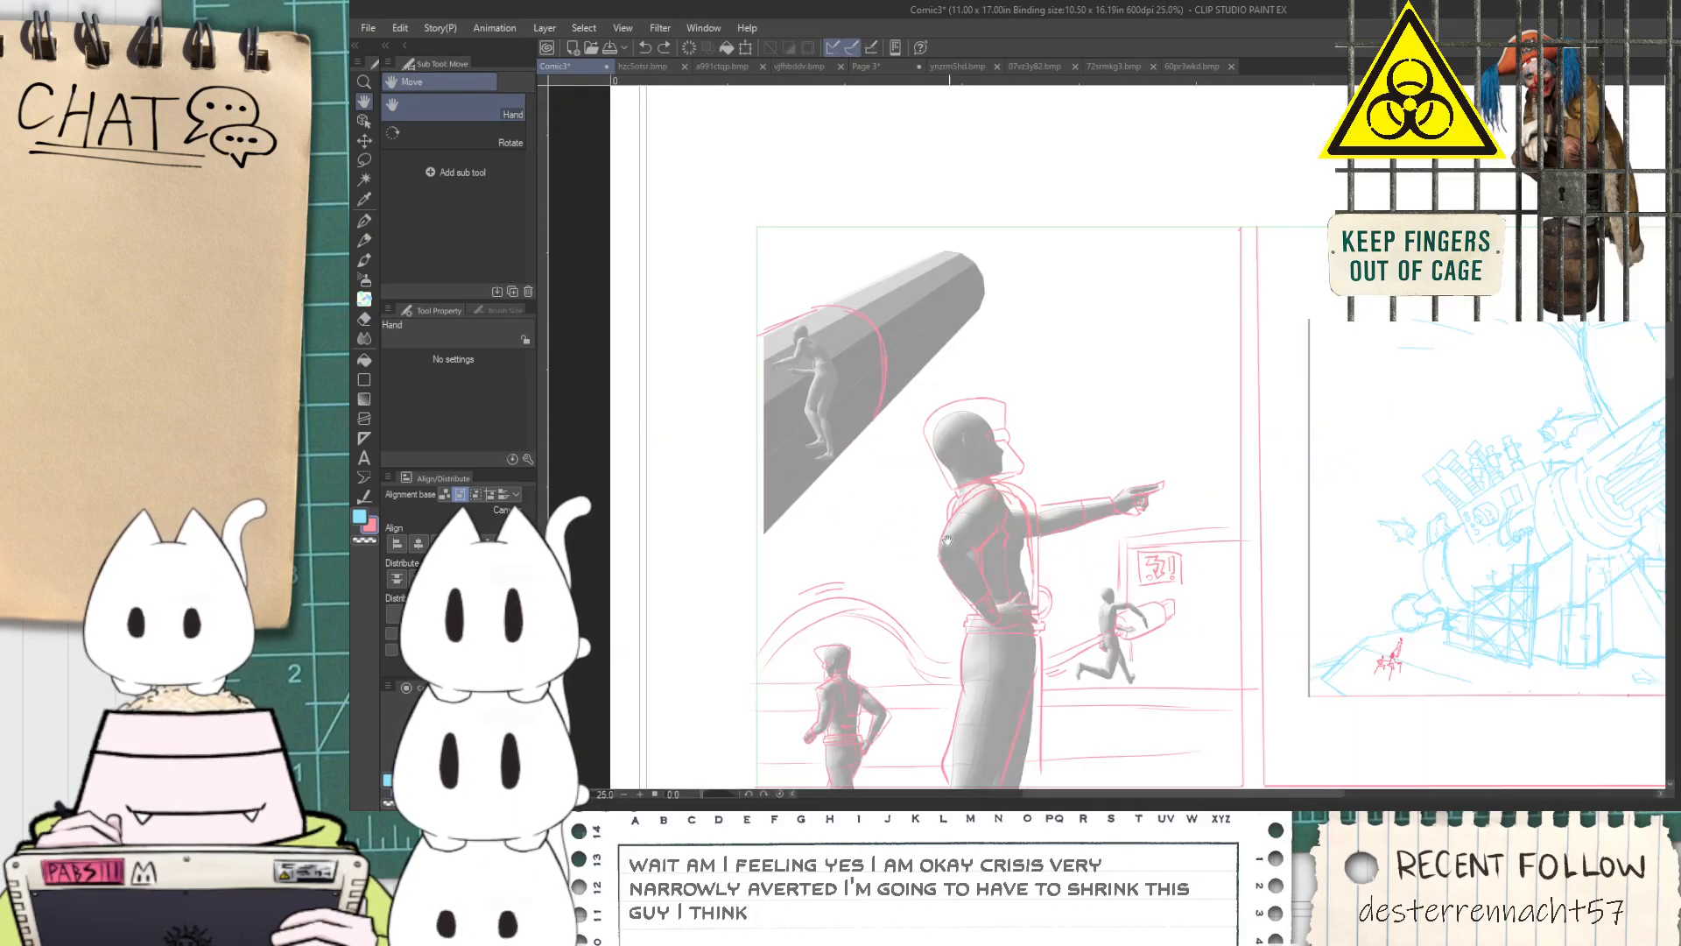
# Lasso the small figure in front of the cylinder and shrink it toward the cylinder's lower near end
pyautogui.scroll(2, 958, 547)
pyautogui.moveTo(1032, 535); pyautogui.dragTo(1091, 523)
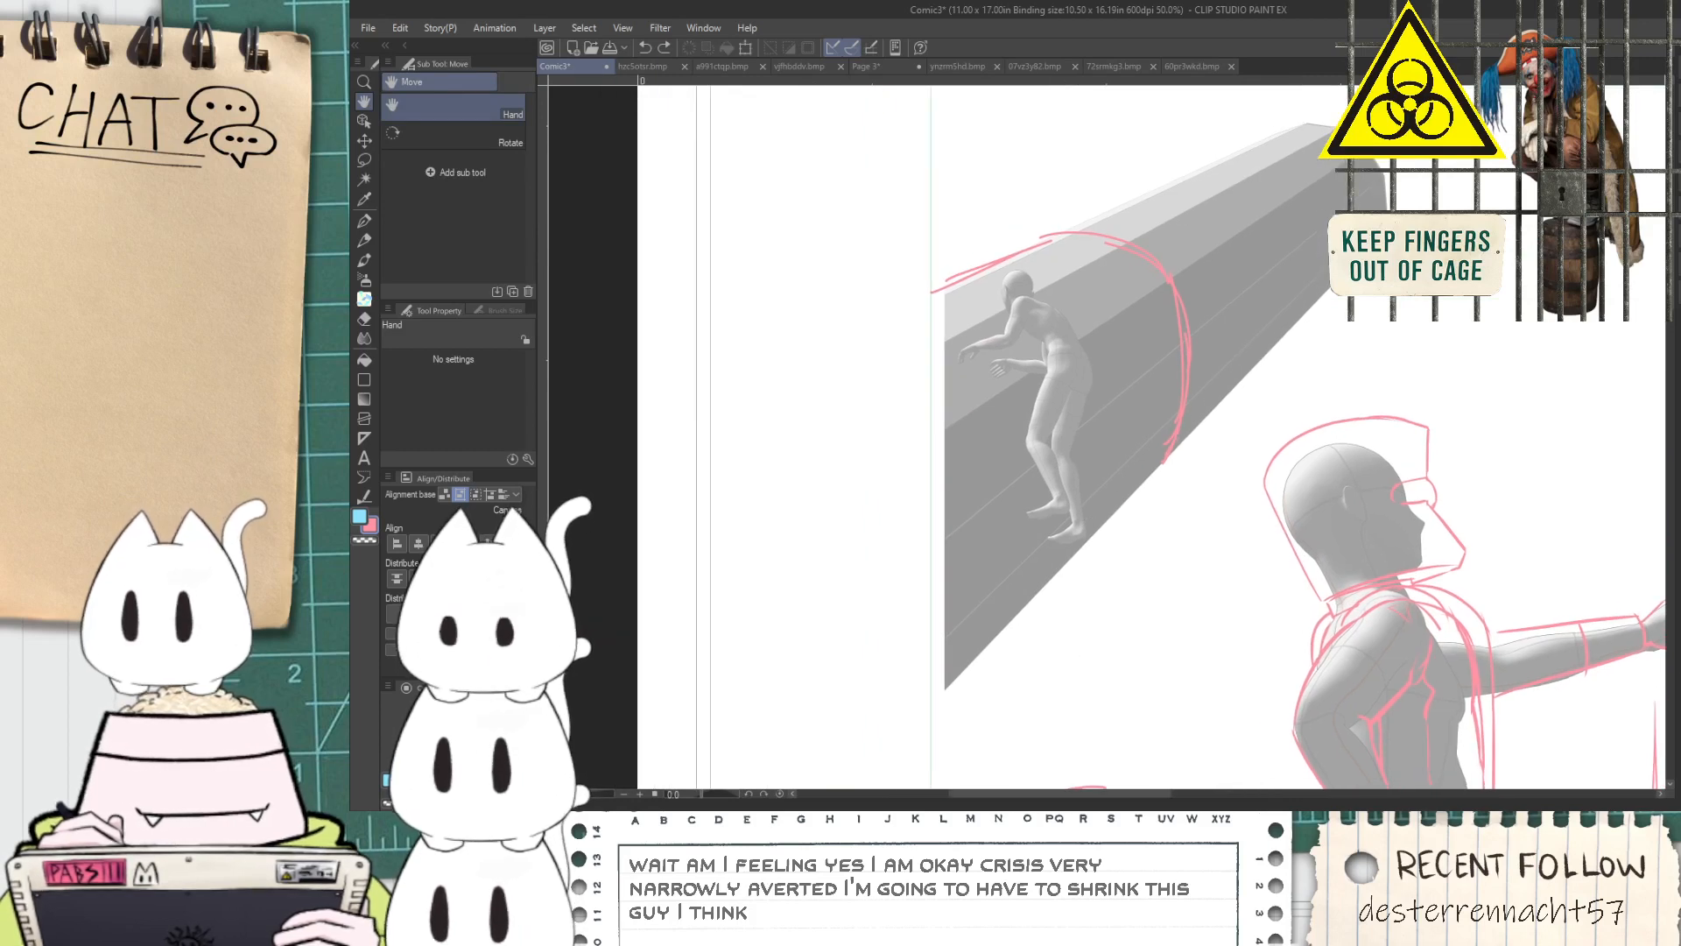
pyautogui.press('m')
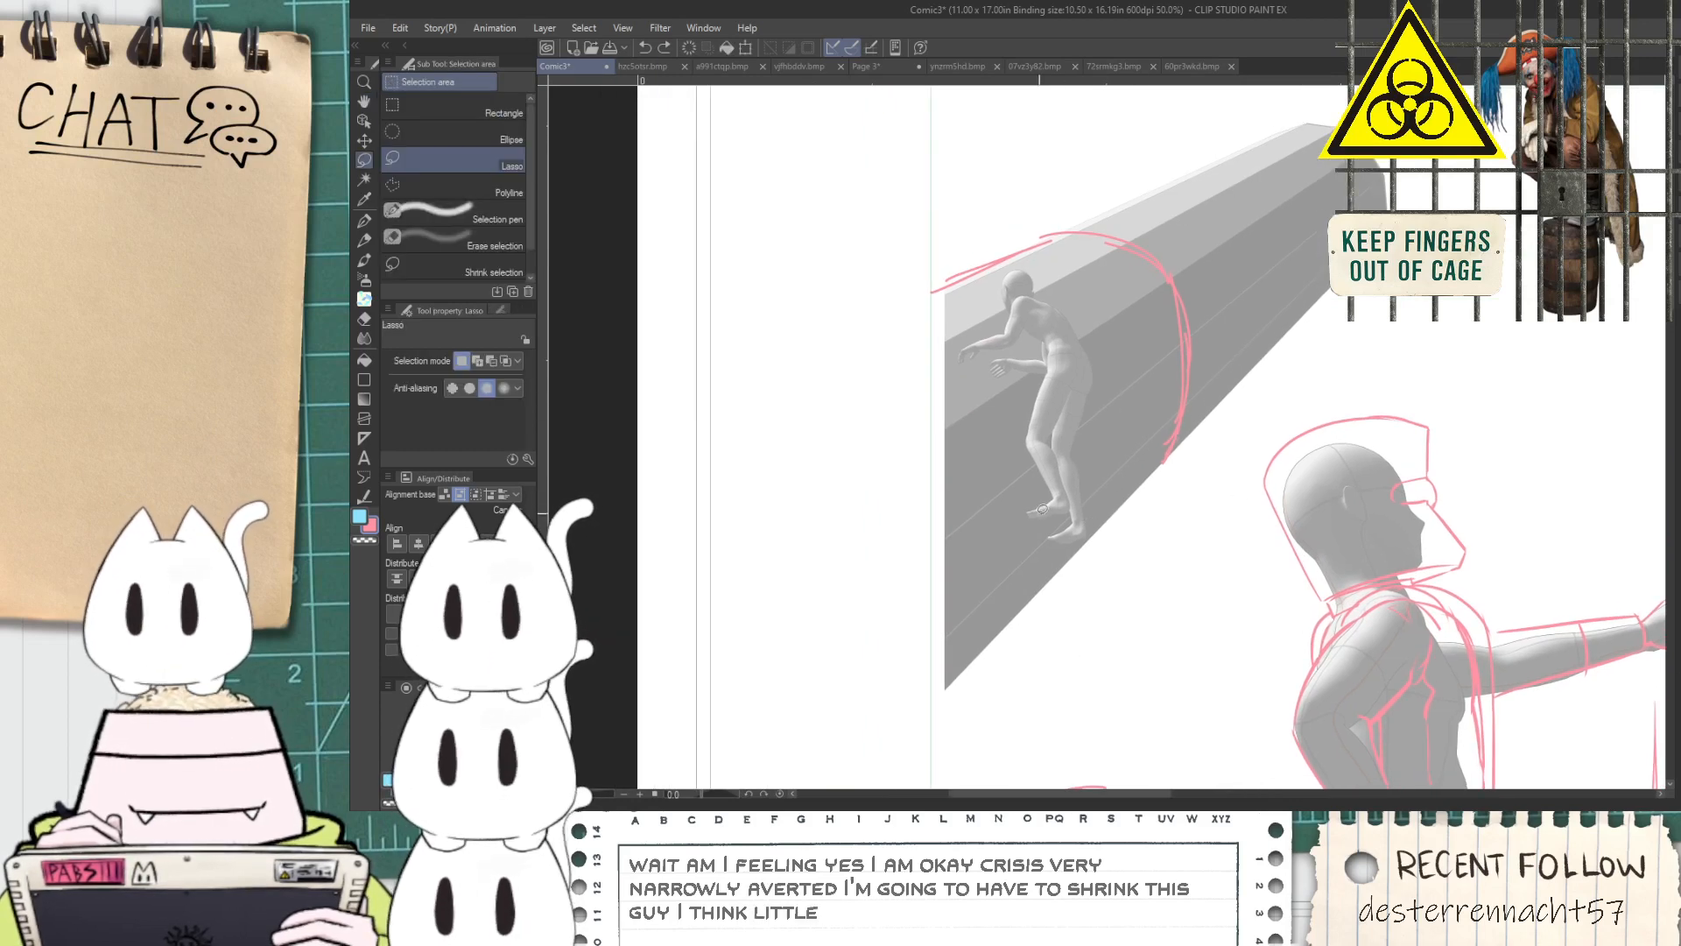
pyautogui.moveTo(950, 345)
pyautogui.mouseDown()
pyautogui.moveTo(1027, 530)
pyautogui.moveTo(987, 278)
pyautogui.mouseUp()
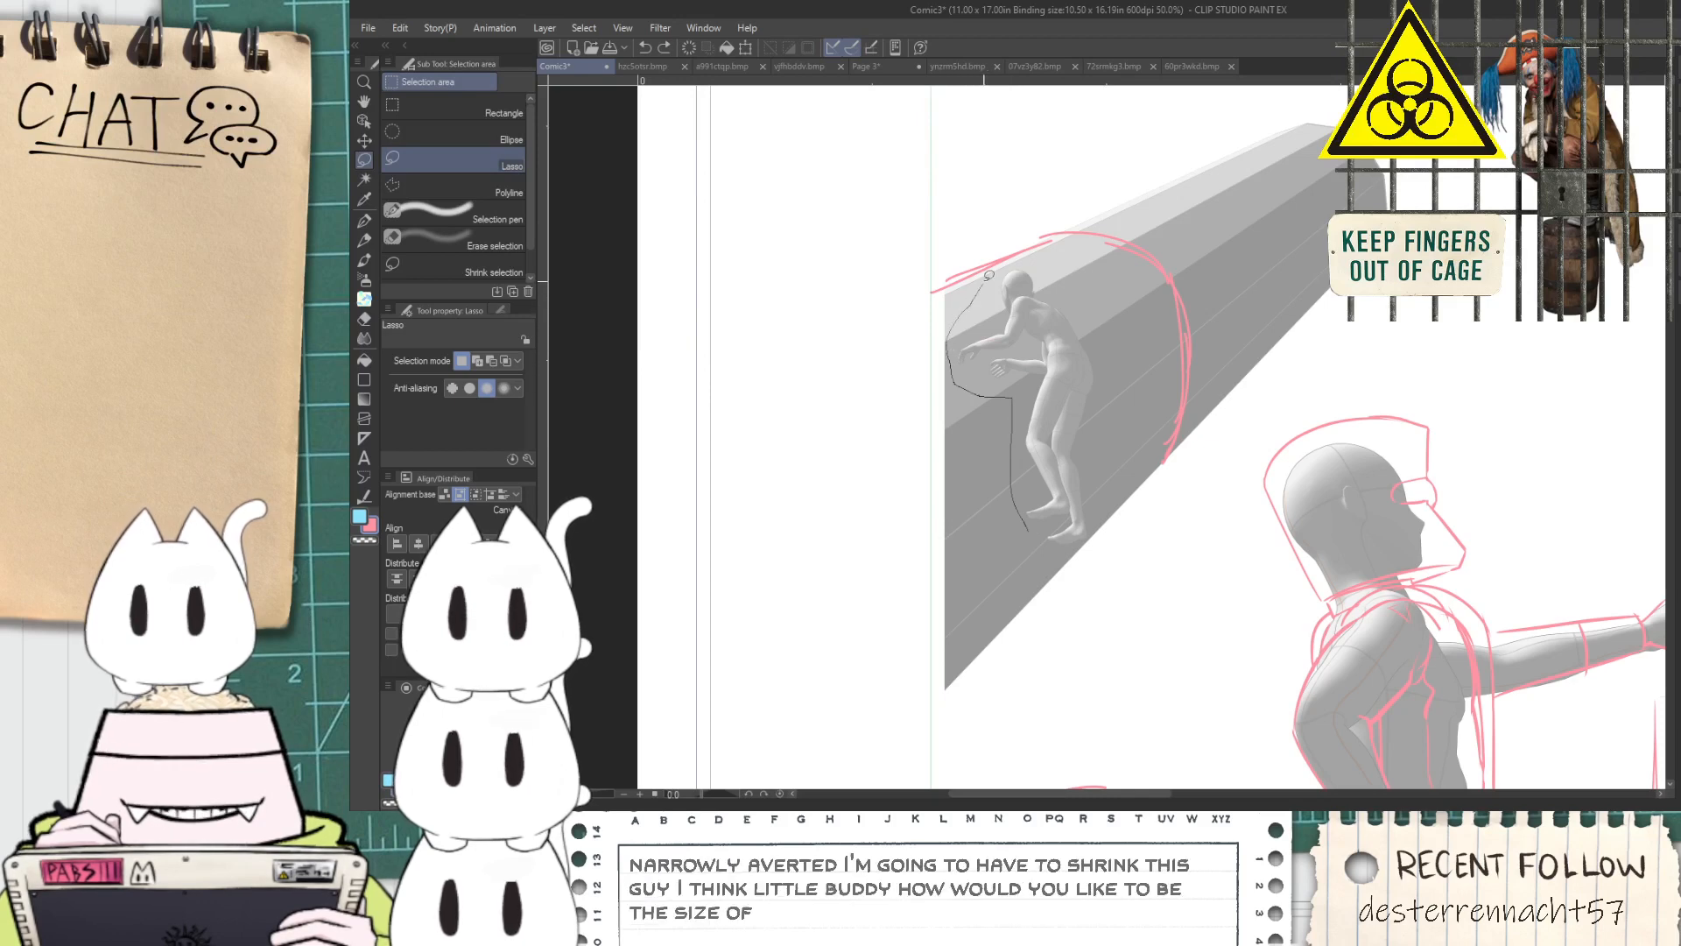
pyautogui.moveTo(1139, 464); pyautogui.dragTo(1080, 548)
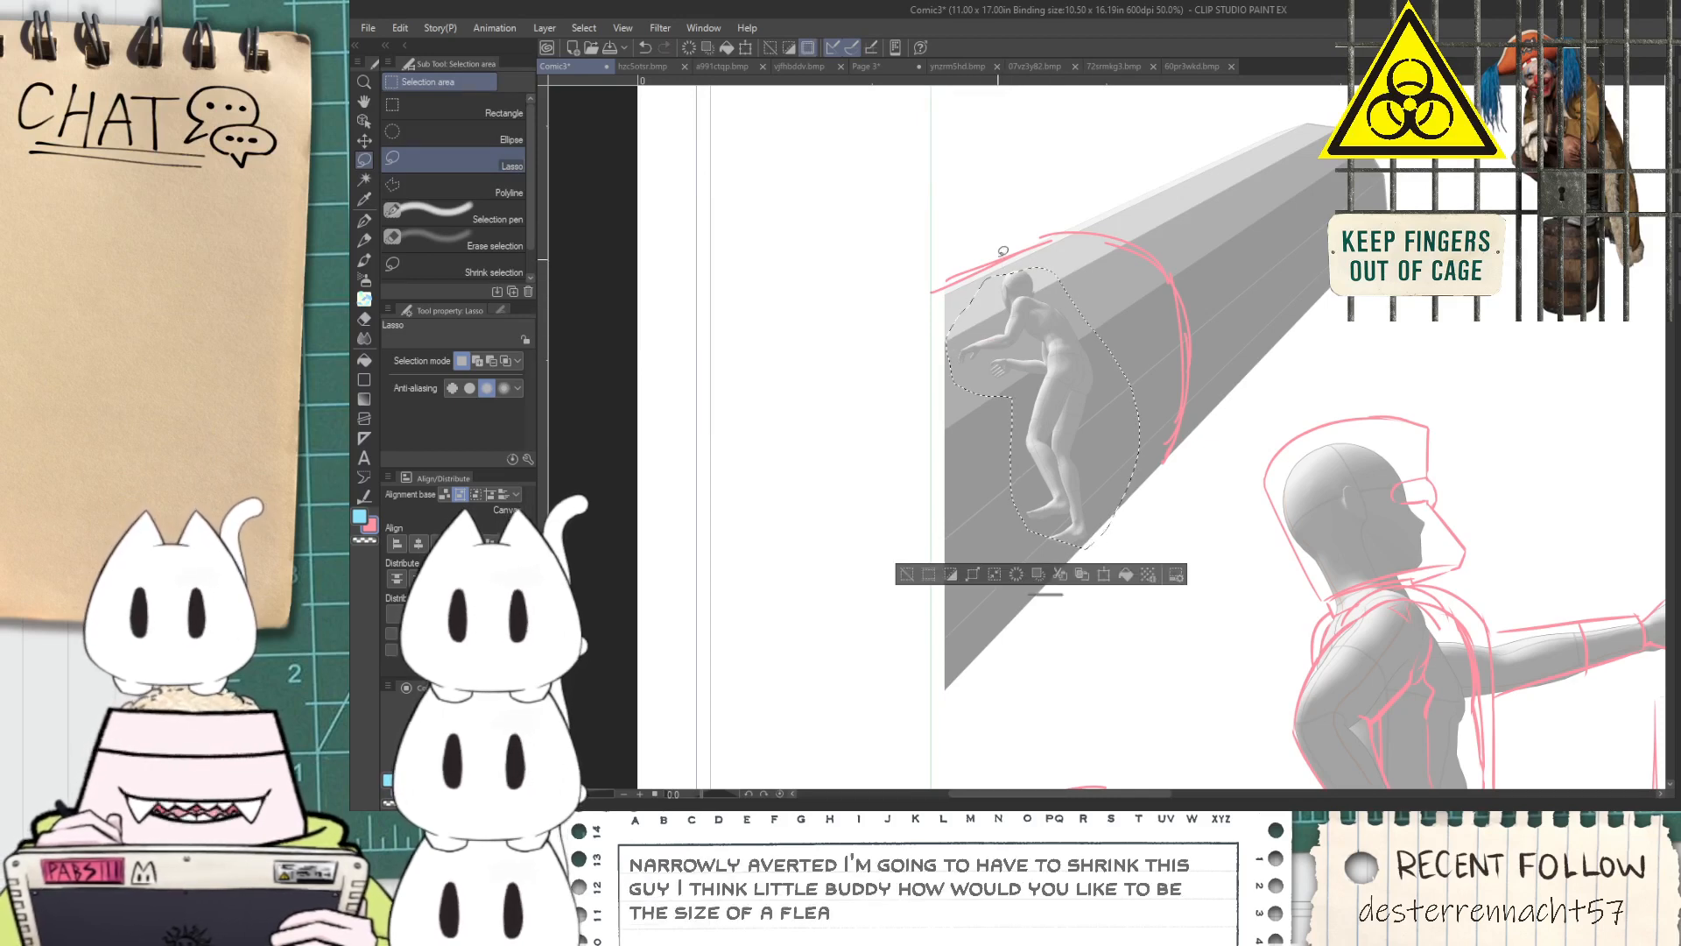
pyautogui.scroll(1, 1016, 280)
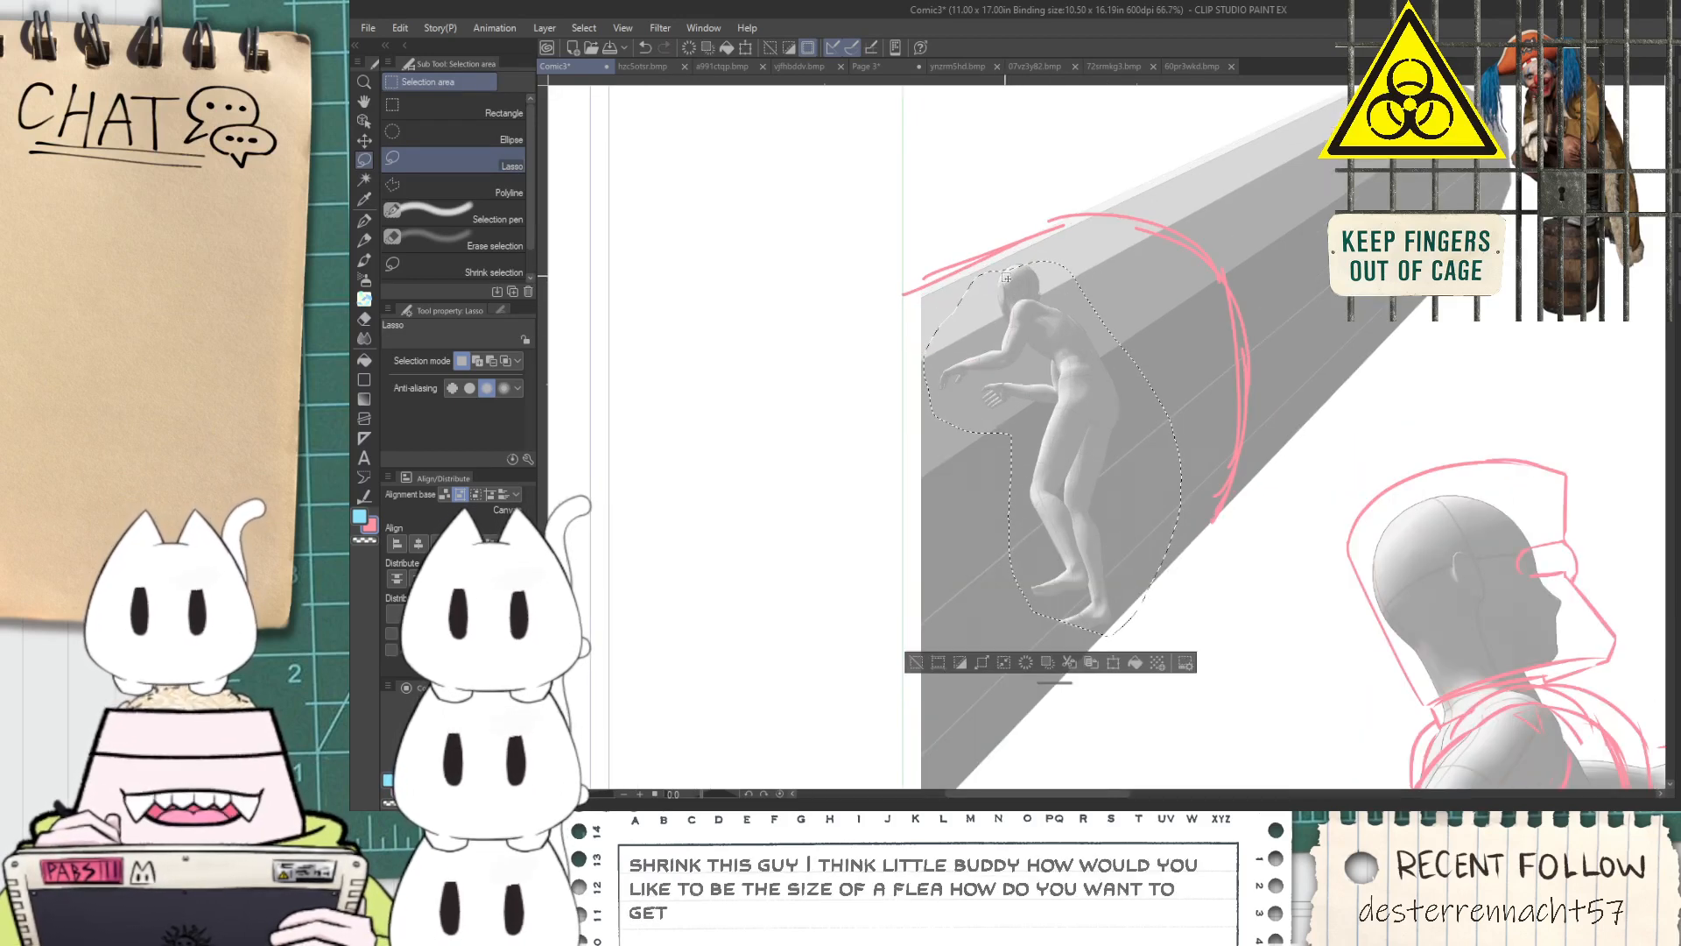
pyautogui.moveTo(996, 278)
pyautogui.mouseDown()
pyautogui.moveTo(1032, 249)
pyautogui.moveTo(1049, 328)
pyautogui.mouseUp()
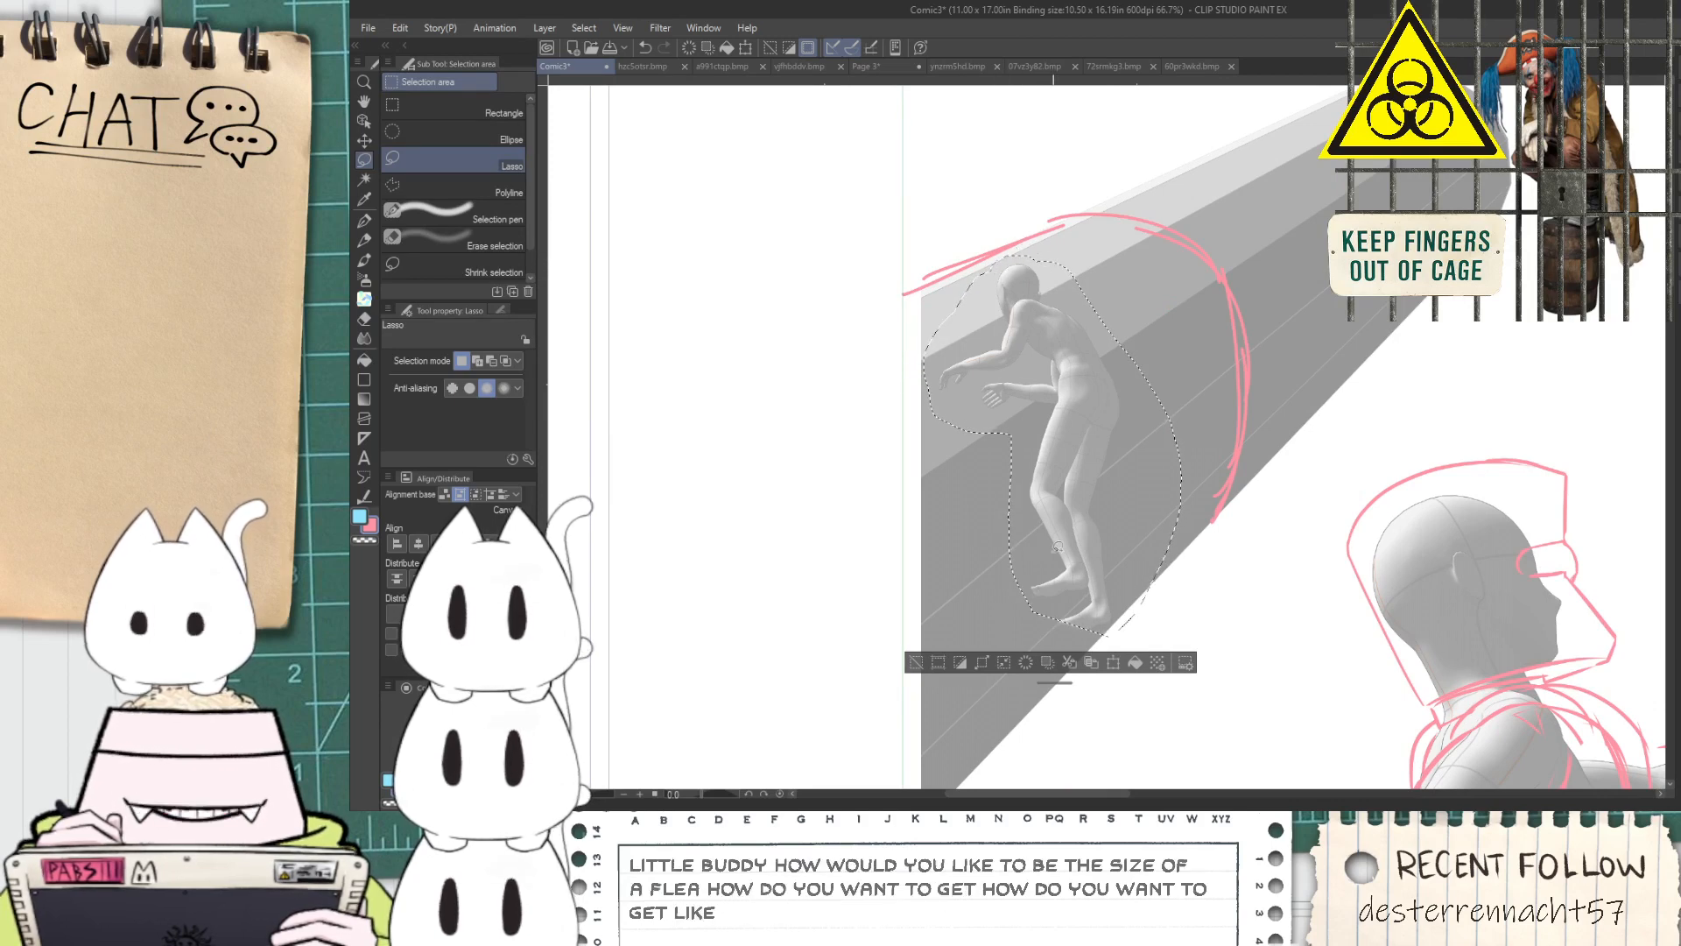
pyautogui.hotkey('ctrl', 't')
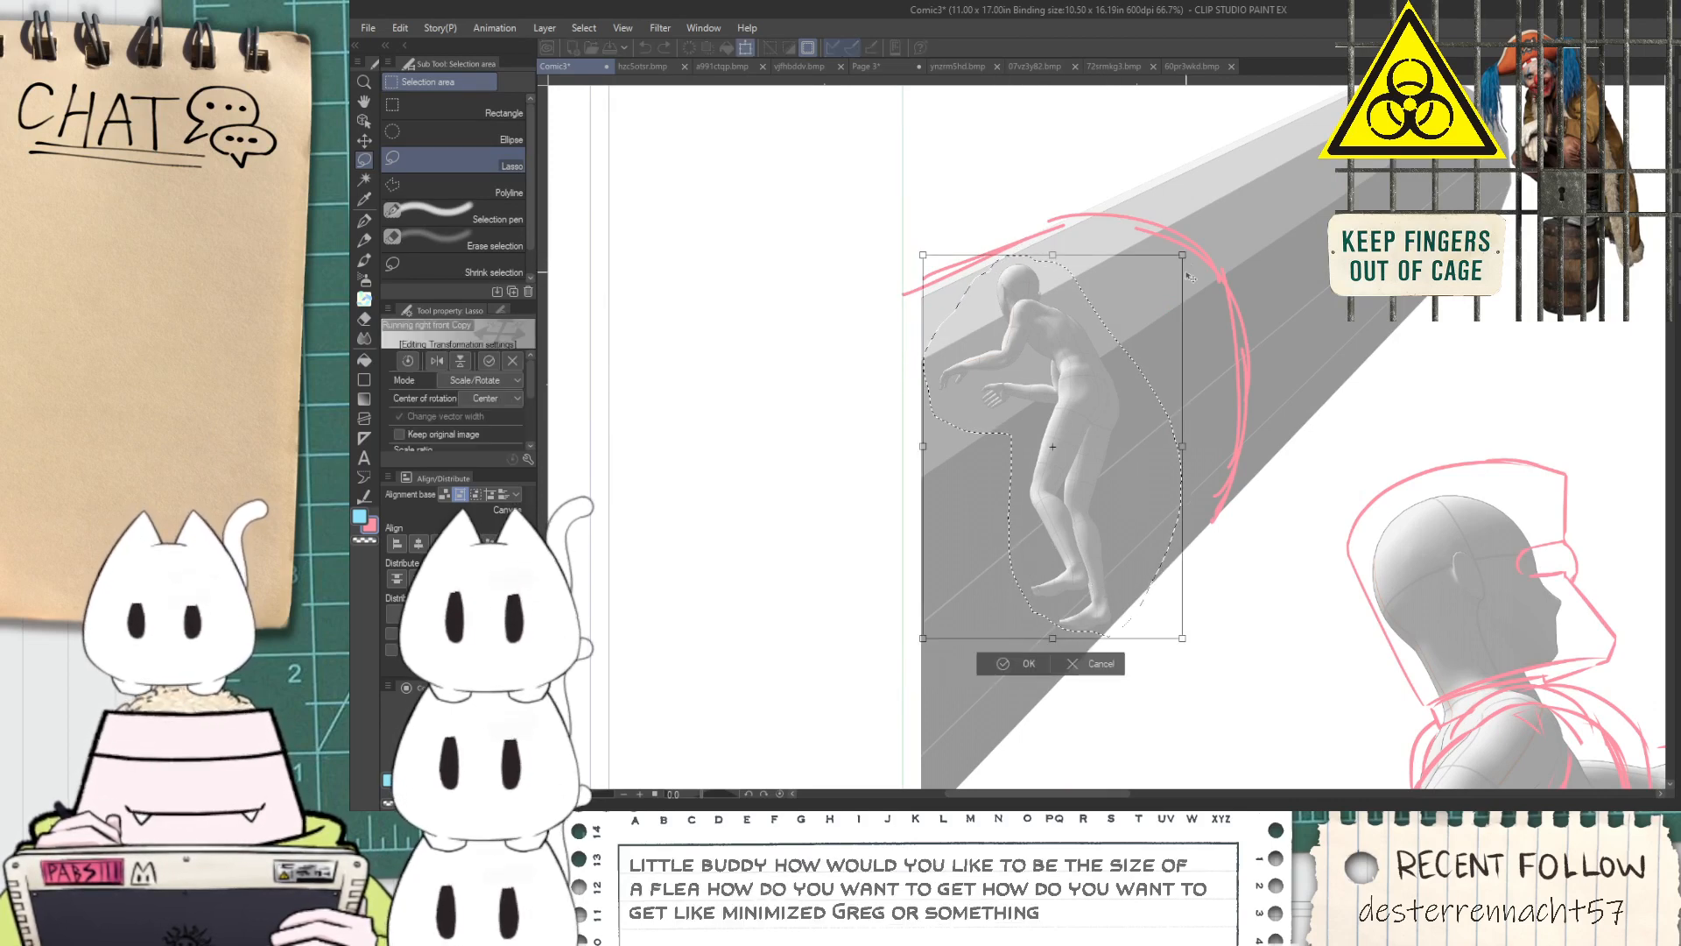
pyautogui.moveTo(1181, 254); pyautogui.dragTo(1070, 422)
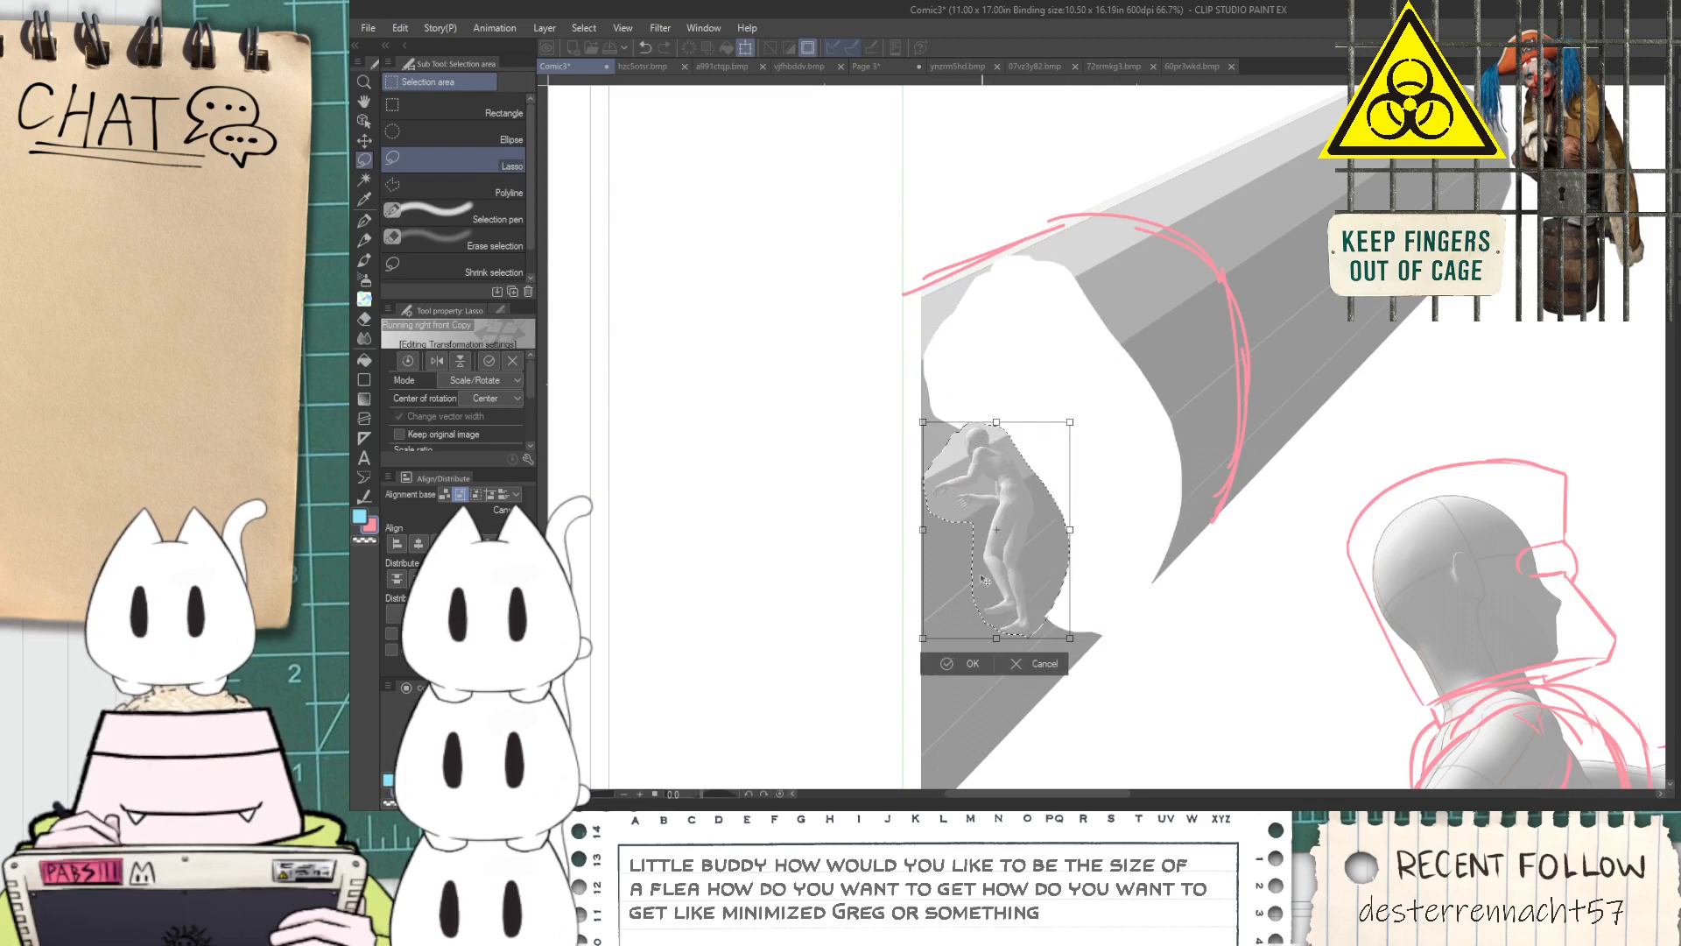
pyautogui.click(947, 664)
pyautogui.click(858, 662)
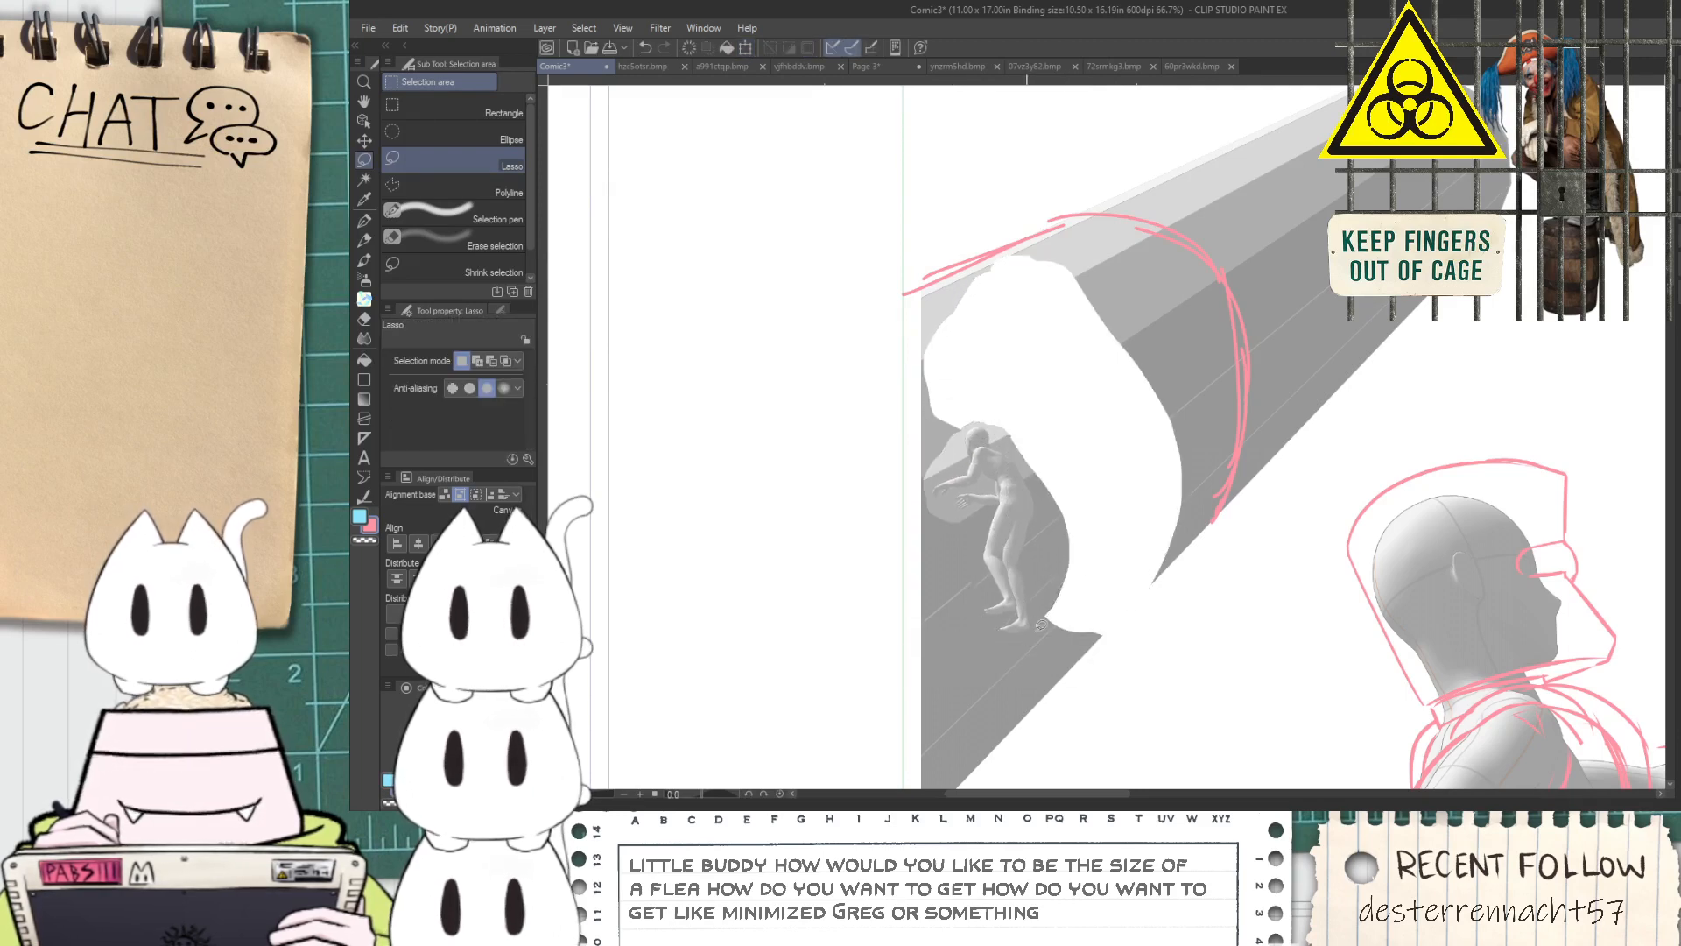
# Try a slanted G-pen line below the cylinder from the panel edge to the pointing figure's back
pyautogui.scroll(-2, 1155, 596)
pyautogui.press('space')
pyautogui.moveTo(1168, 681); pyautogui.dragTo(1079, 567)
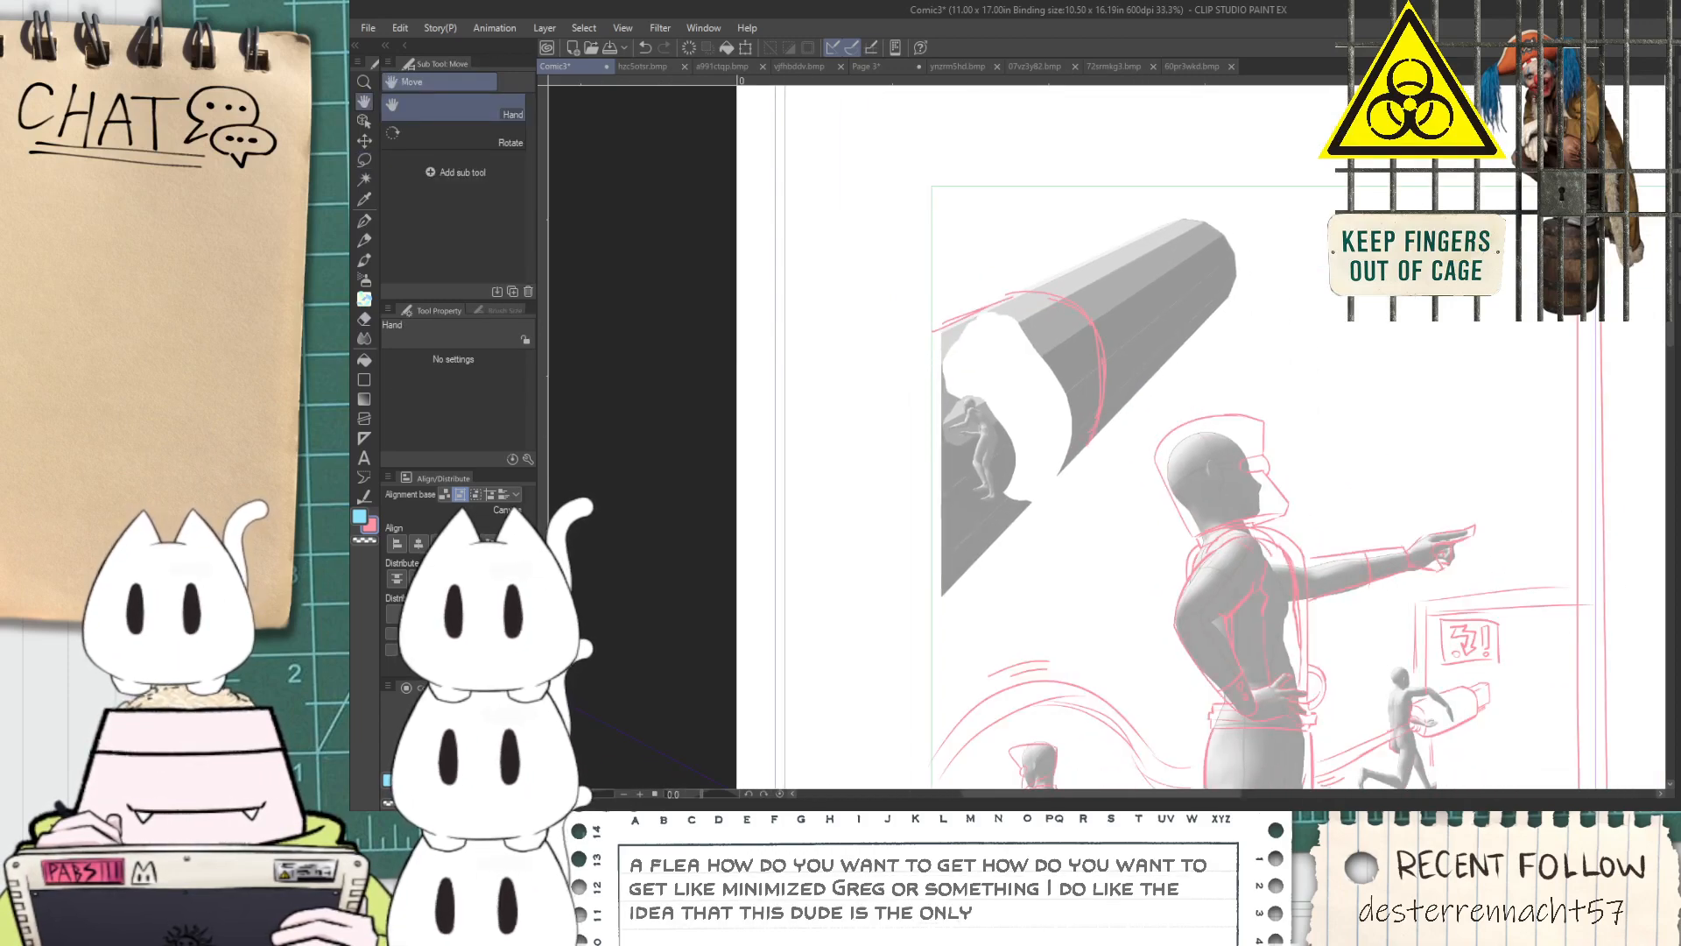
pyautogui.scroll(2, 1037, 593)
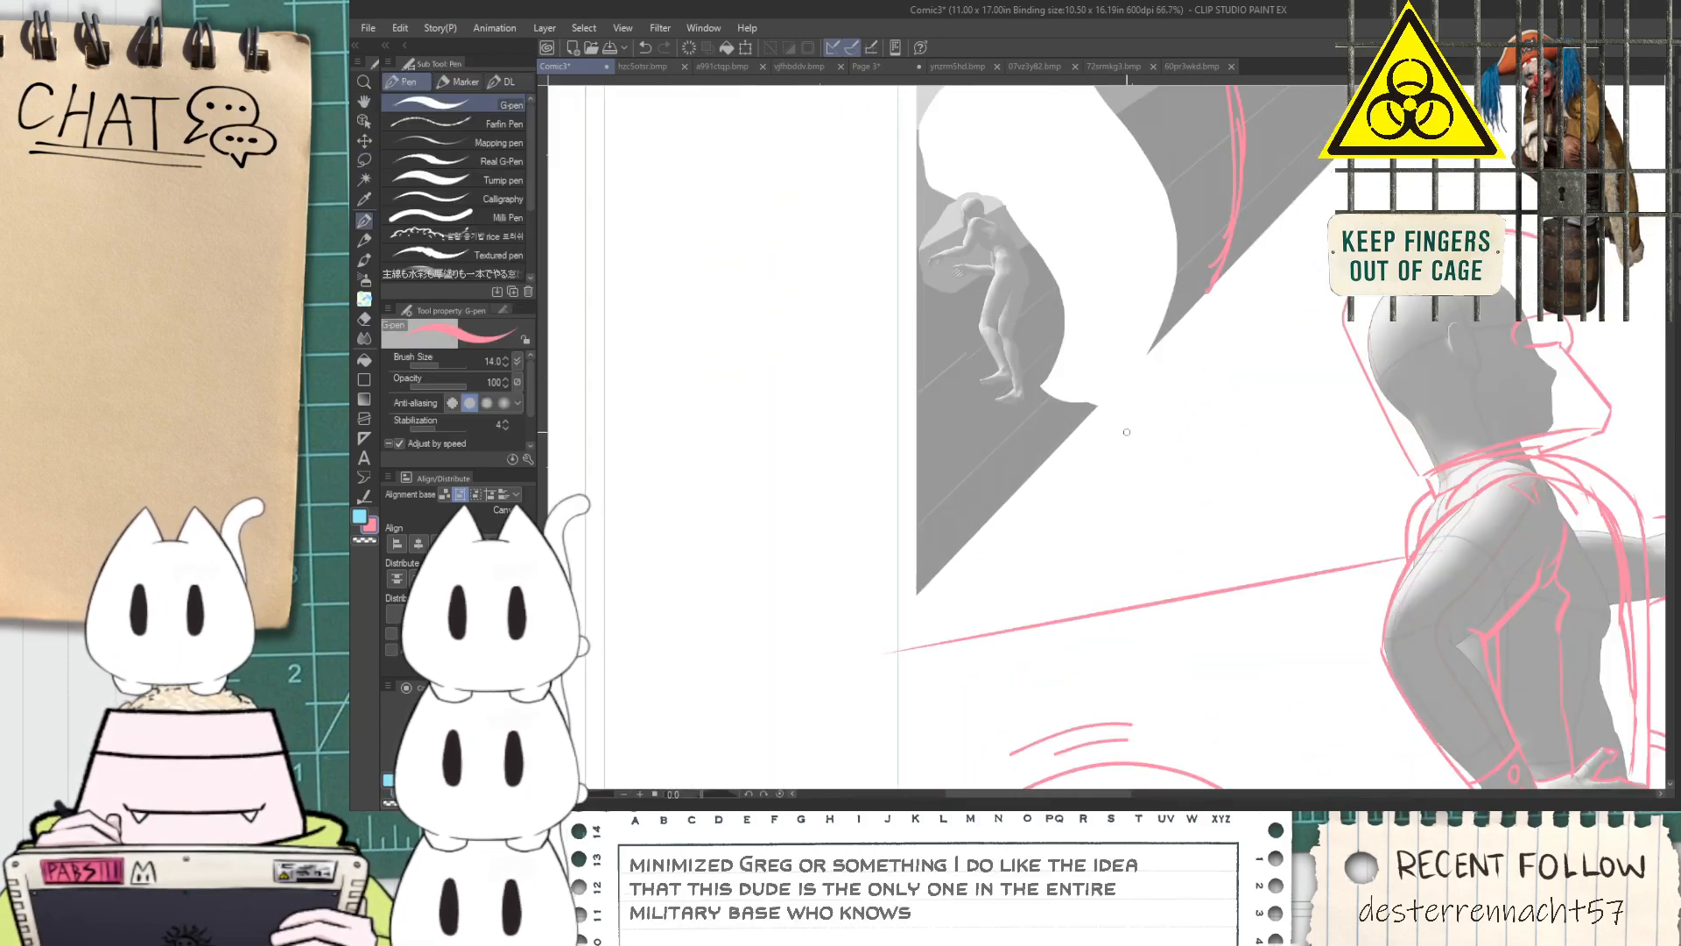
pyautogui.scroll(-1, 986, 553)
pyautogui.scroll(-1, 987, 554)
pyautogui.press('space')
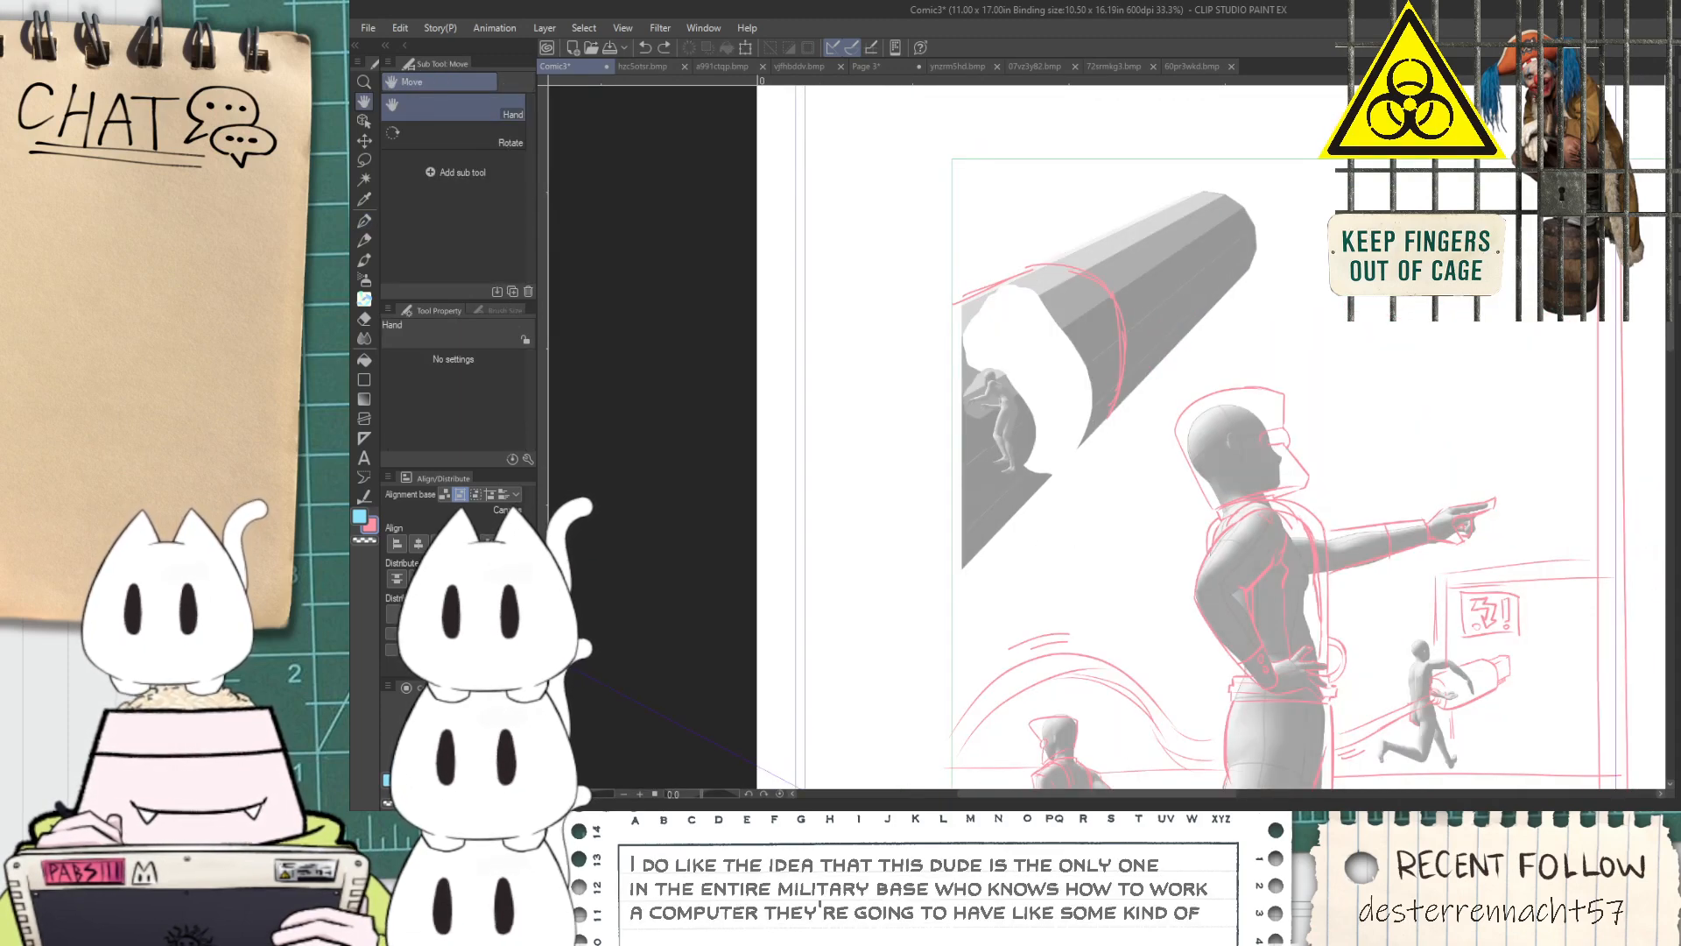
pyautogui.hotkey('ctrl', 'shift', 'n')
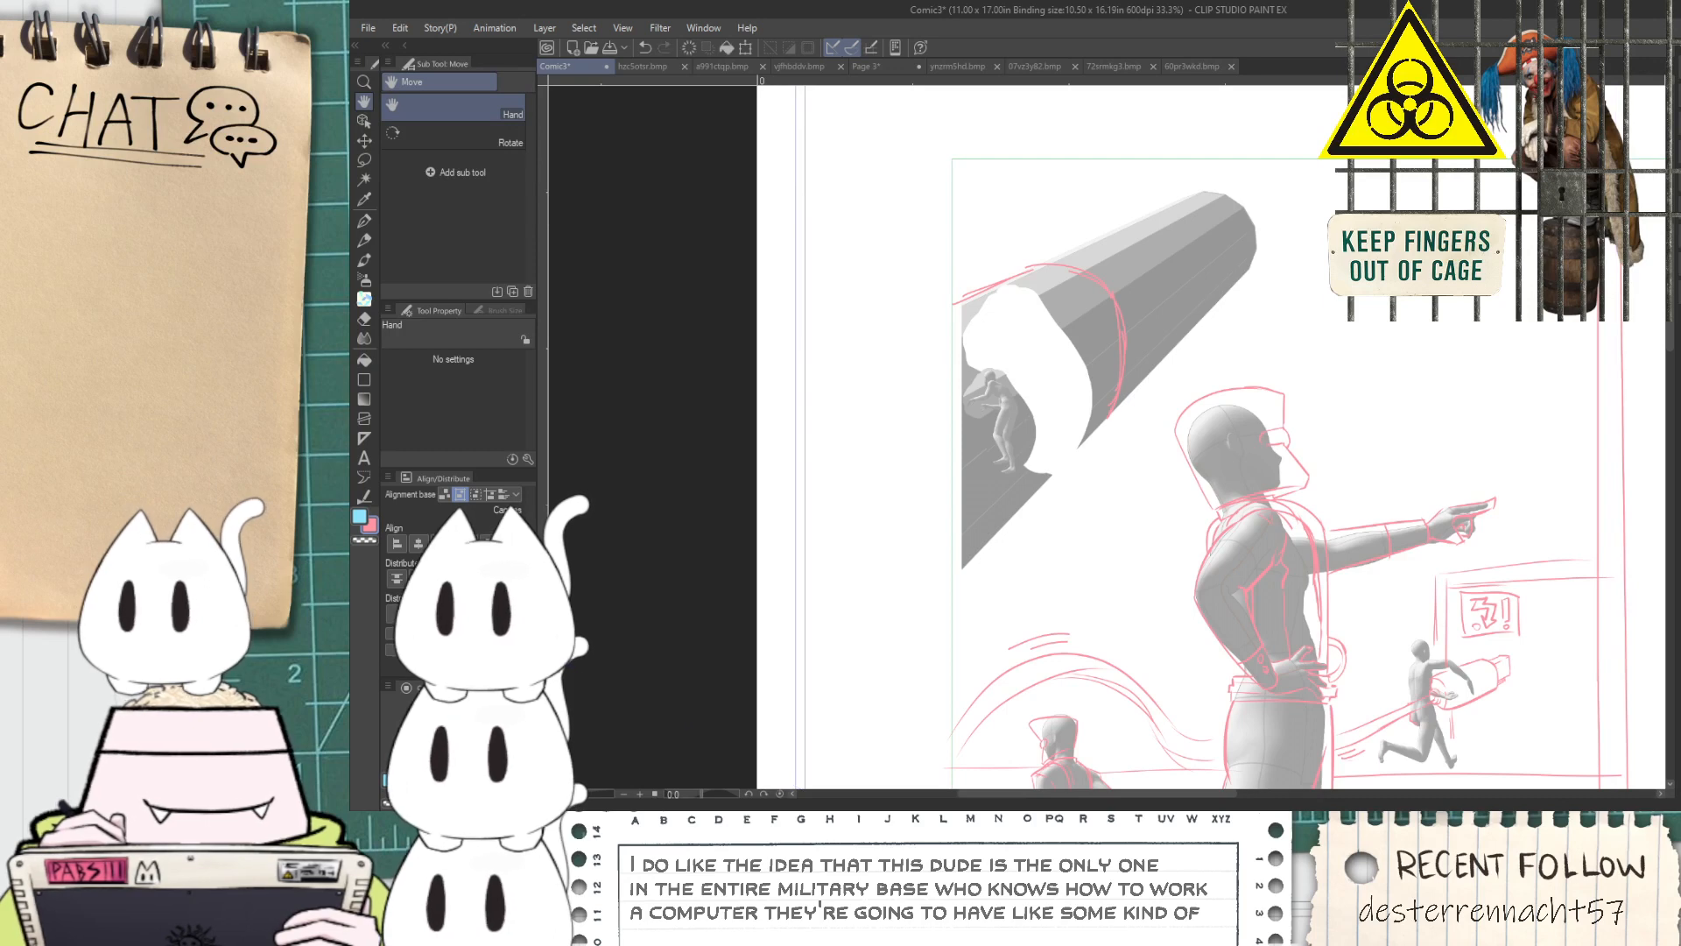
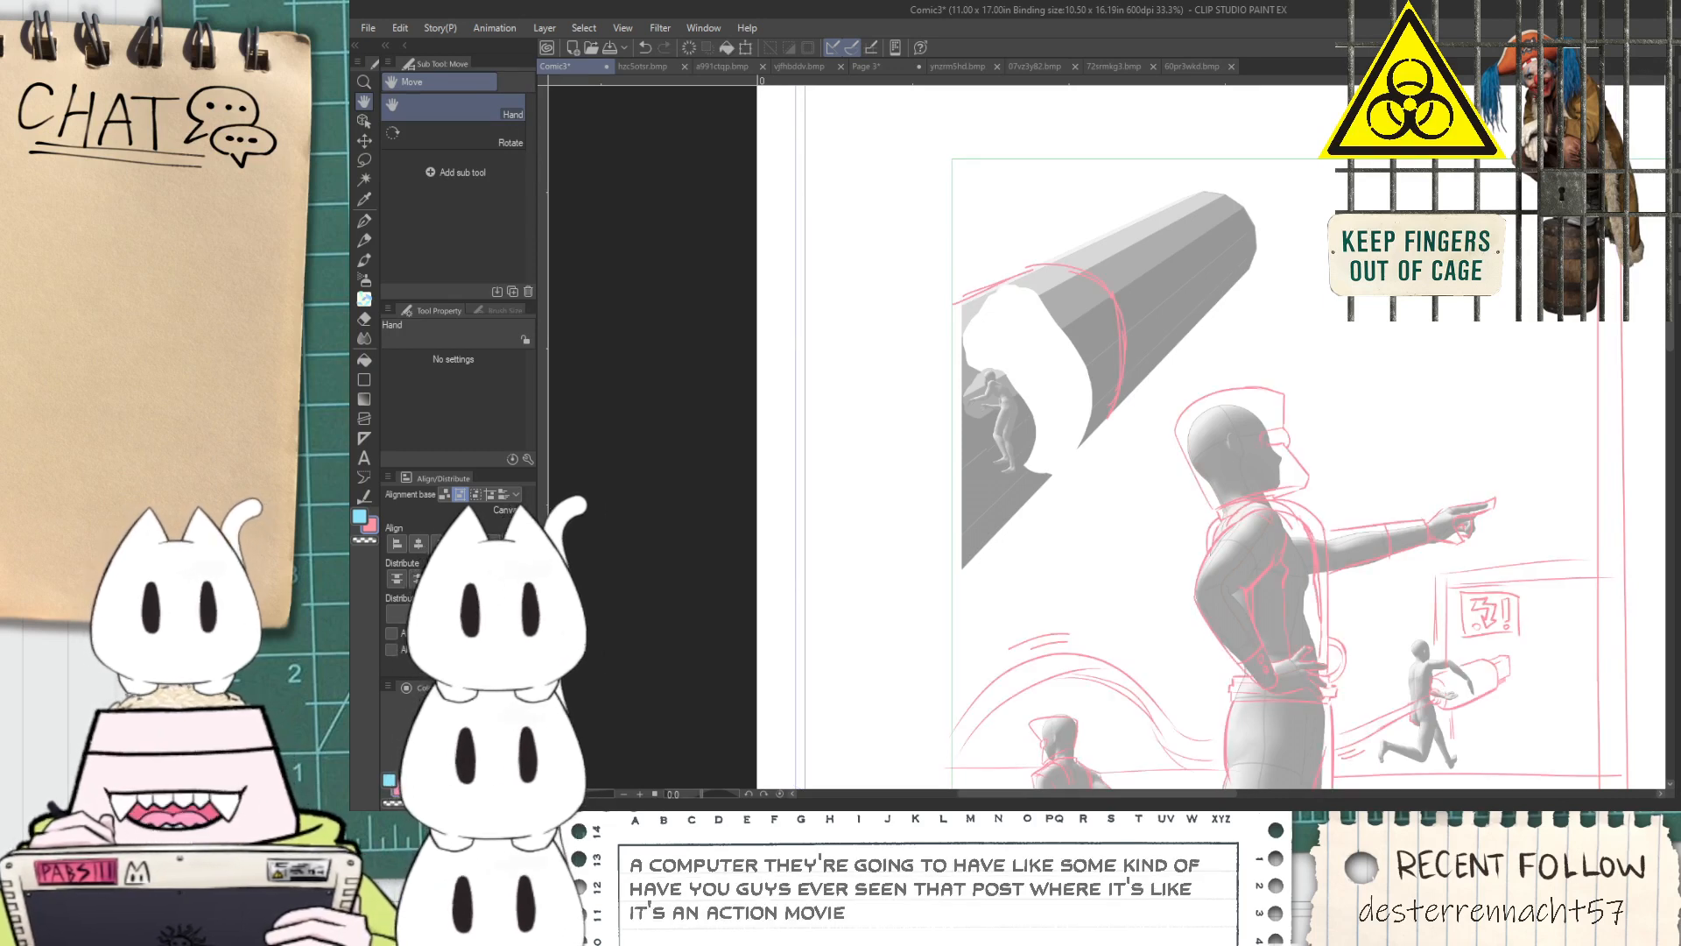
# Outline the outstretched hand and forearm of the small figure inside the tube with the pink G-pen
pyautogui.scroll(5, 999, 409)
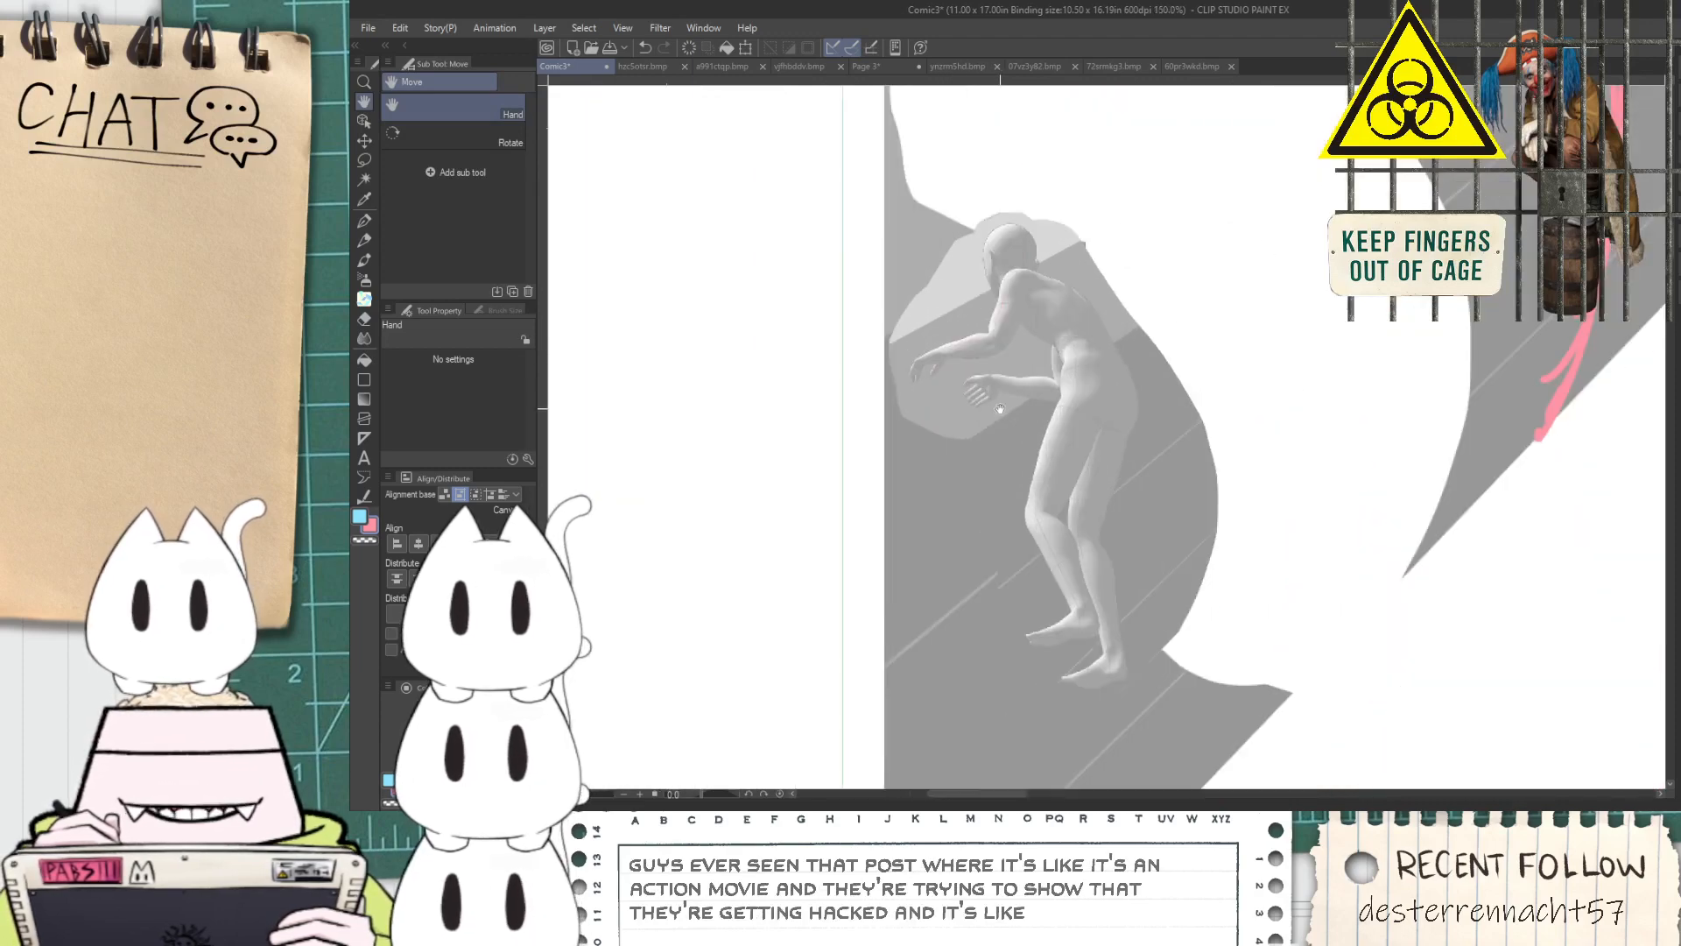
pyautogui.scroll(-4, 998, 409)
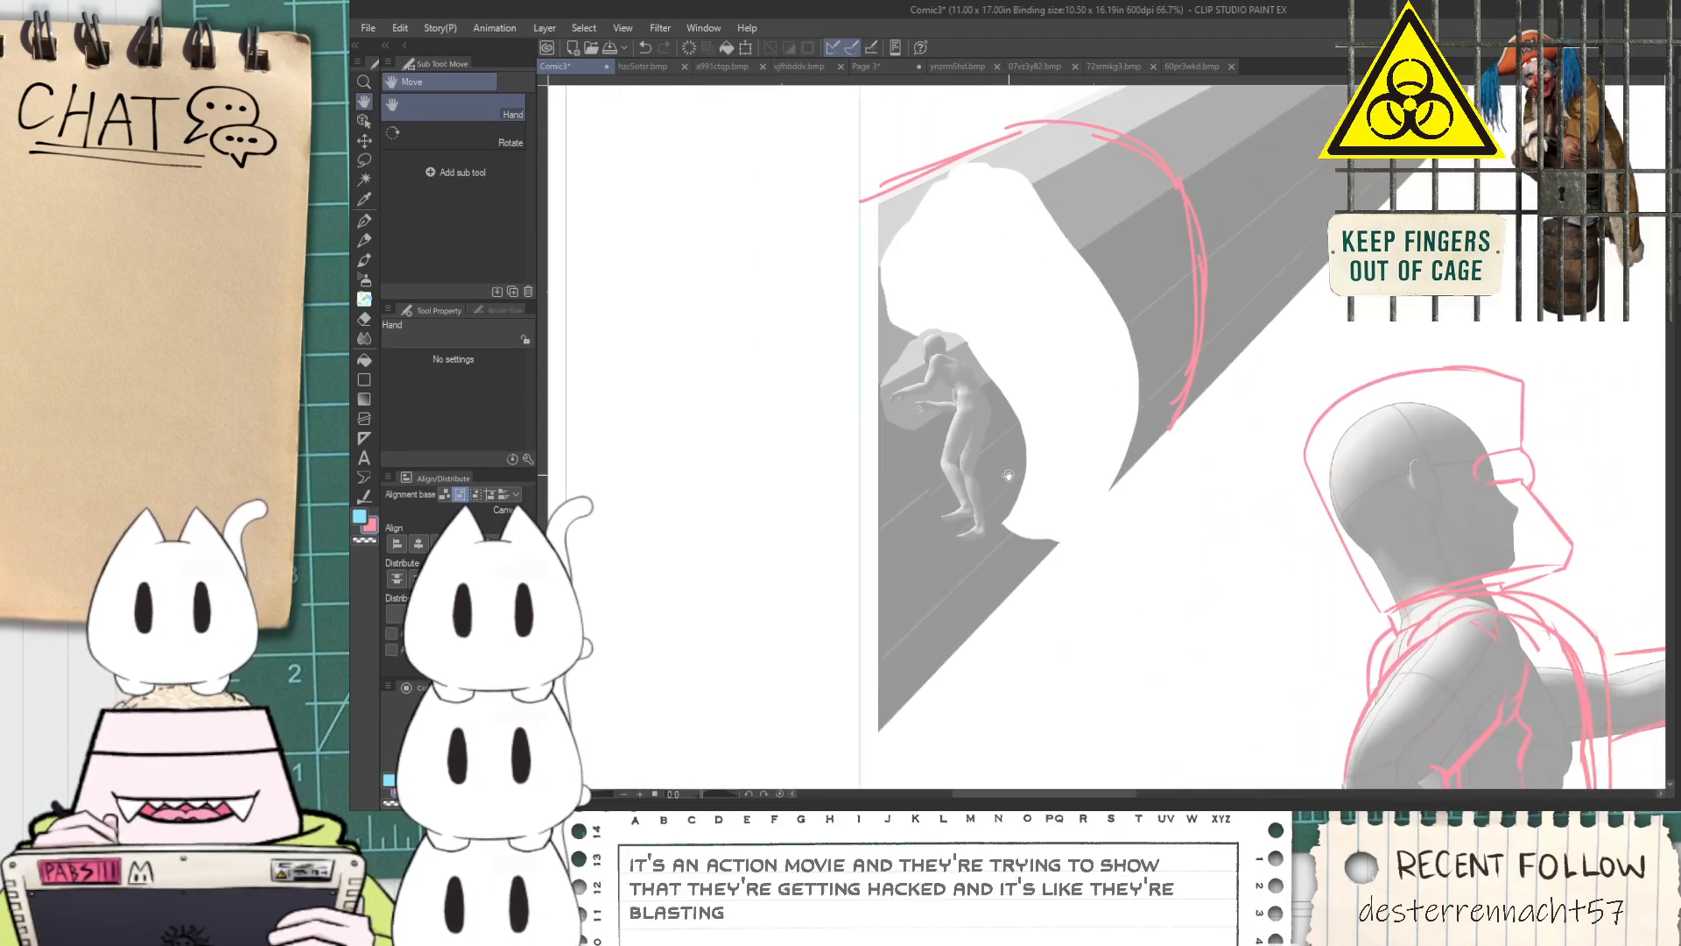
pyautogui.moveTo(1005, 477); pyautogui.dragTo(1012, 495)
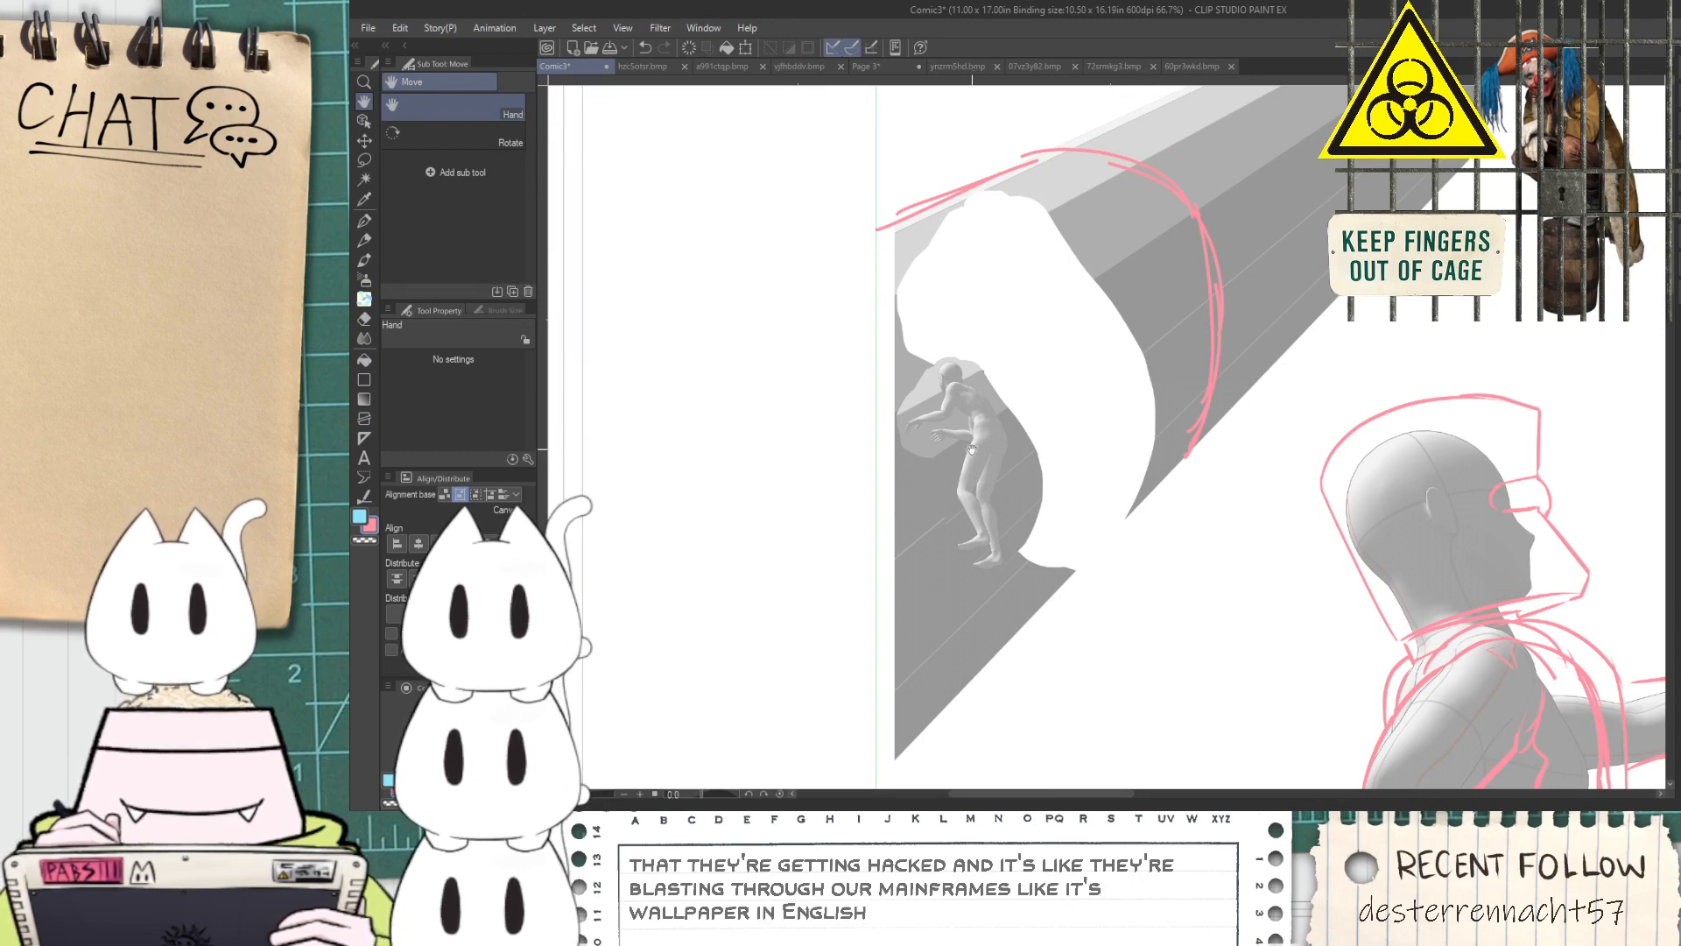
pyautogui.scroll(5, 956, 434)
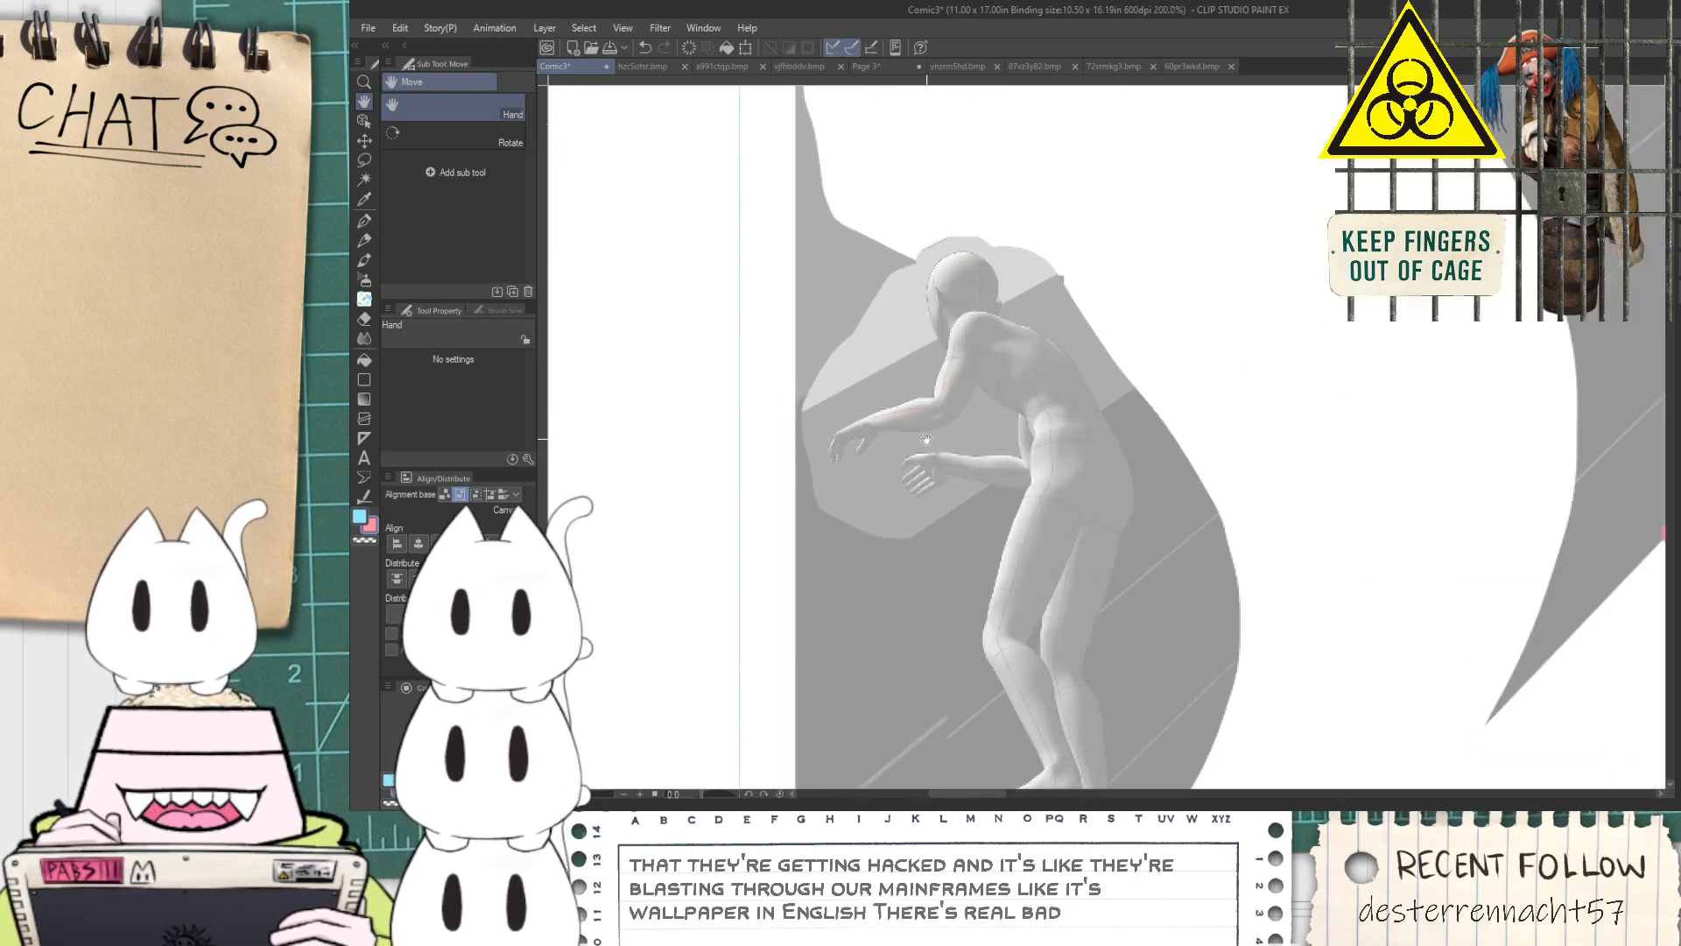
pyautogui.press('p')
pyautogui.scroll(2, 945, 343)
pyautogui.press('space')
pyautogui.moveTo(801, 474); pyautogui.dragTo(886, 411)
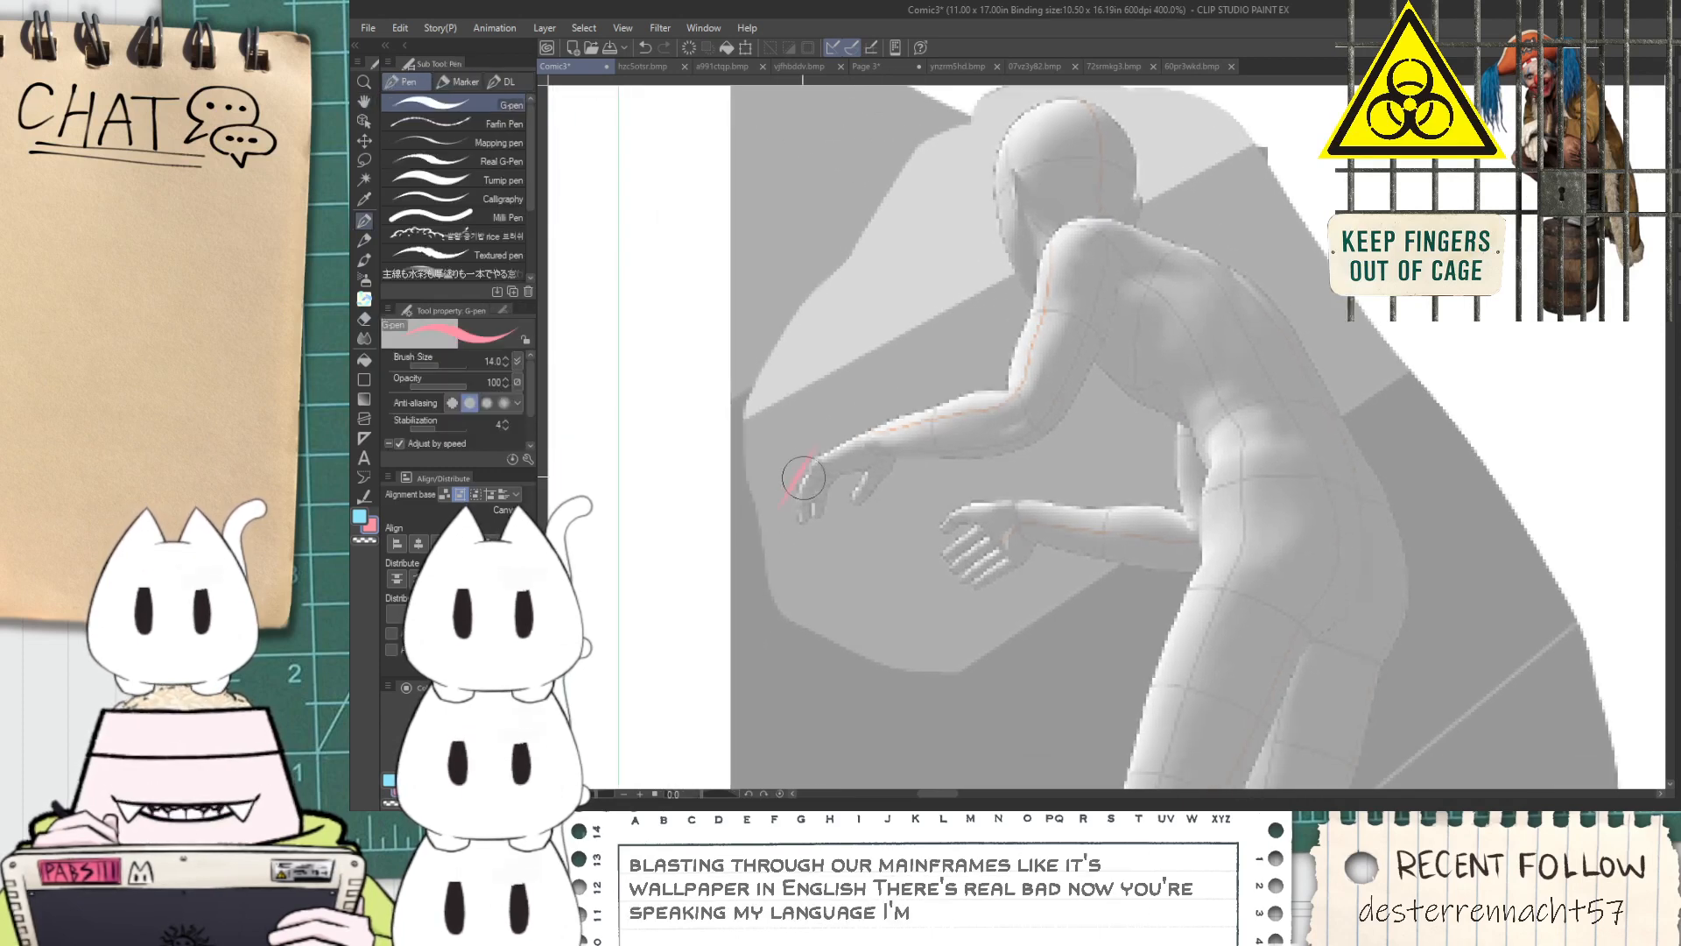
pyautogui.scroll(2, 780, 487)
pyautogui.moveTo(795, 505)
pyautogui.mouseDown()
pyautogui.moveTo(847, 408)
pyautogui.moveTo(829, 428)
pyautogui.moveTo(1108, 290)
pyautogui.moveTo(788, 544)
pyautogui.moveTo(858, 524)
pyautogui.moveTo(904, 428)
pyautogui.moveTo(874, 465)
pyautogui.moveTo(986, 429)
pyautogui.moveTo(893, 471)
pyautogui.moveTo(929, 450)
pyautogui.moveTo(907, 507)
pyautogui.moveTo(1034, 408)
pyautogui.moveTo(1008, 422)
pyautogui.moveTo(985, 355)
pyautogui.moveTo(1099, 285)
pyautogui.moveTo(1127, 281)
pyautogui.moveTo(1064, 449)
pyautogui.moveTo(989, 432)
pyautogui.moveTo(1197, 400)
pyautogui.moveTo(1101, 402)
pyautogui.moveTo(1338, 346)
pyautogui.mouseUp()
pyautogui.press('space')
pyautogui.moveTo(1144, 284)
pyautogui.mouseDown()
pyautogui.moveTo(1038, 413)
pyautogui.moveTo(1125, 385)
pyautogui.moveTo(1204, 166)
pyautogui.mouseUp()
pyautogui.hotkey('ctrl', 'z')
pyautogui.moveTo(1088, 383); pyautogui.dragTo(1206, 113)
# Outline the figure's upper arm from the elbow up over the shoulder
pyautogui.press('space')
pyautogui.moveTo(1230, 383); pyautogui.dragTo(1102, 485)
pyautogui.hotkey('ctrl', 'z')
pyautogui.moveTo(970, 487); pyautogui.dragTo(1062, 261)
pyautogui.moveTo(1091, 620)
pyautogui.mouseDown()
pyautogui.moveTo(1220, 374)
pyautogui.moveTo(1074, 485)
pyautogui.mouseUp()
pyautogui.press('space')
pyautogui.moveTo(970, 338)
pyautogui.mouseDown()
pyautogui.moveTo(981, 281)
pyautogui.moveTo(1108, 252)
pyautogui.mouseUp()
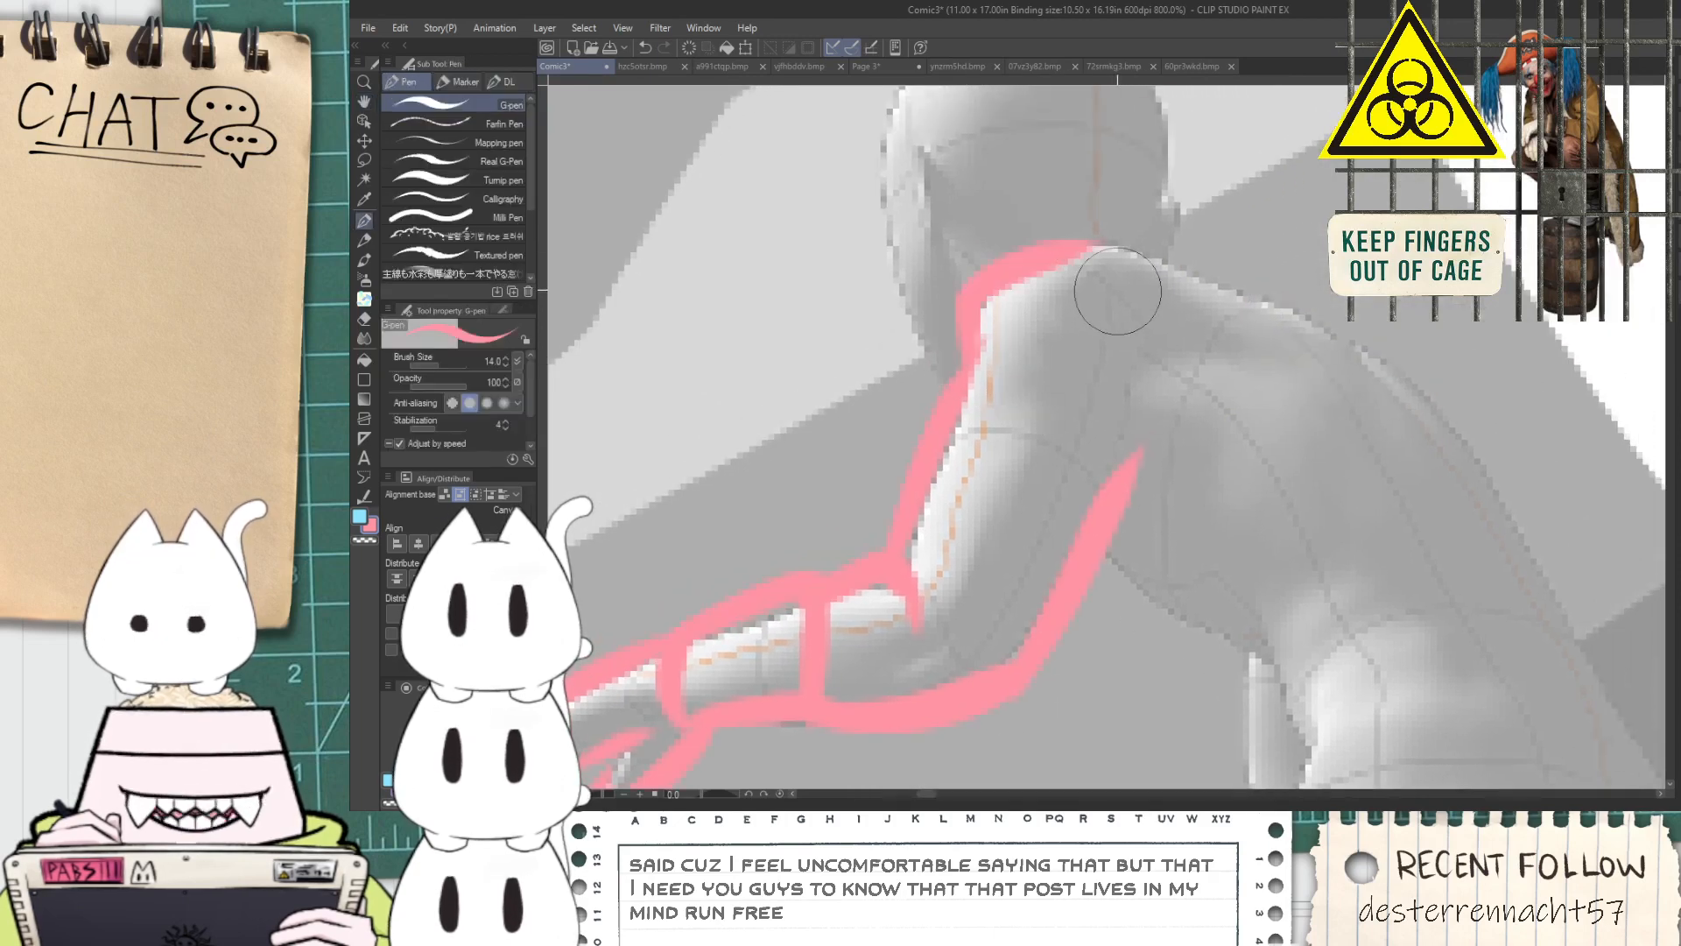
pyautogui.press('space')
pyautogui.moveTo(1146, 572)
pyautogui.mouseDown()
pyautogui.moveTo(1068, 515)
pyautogui.moveTo(1185, 638)
pyautogui.mouseUp()
pyautogui.hotkey('ctrl', 'z')
pyautogui.moveTo(1007, 452); pyautogui.dragTo(1146, 556)
pyautogui.hotkey('ctrl', 'z')
pyautogui.moveTo(1006, 453); pyautogui.dragTo(1179, 700)
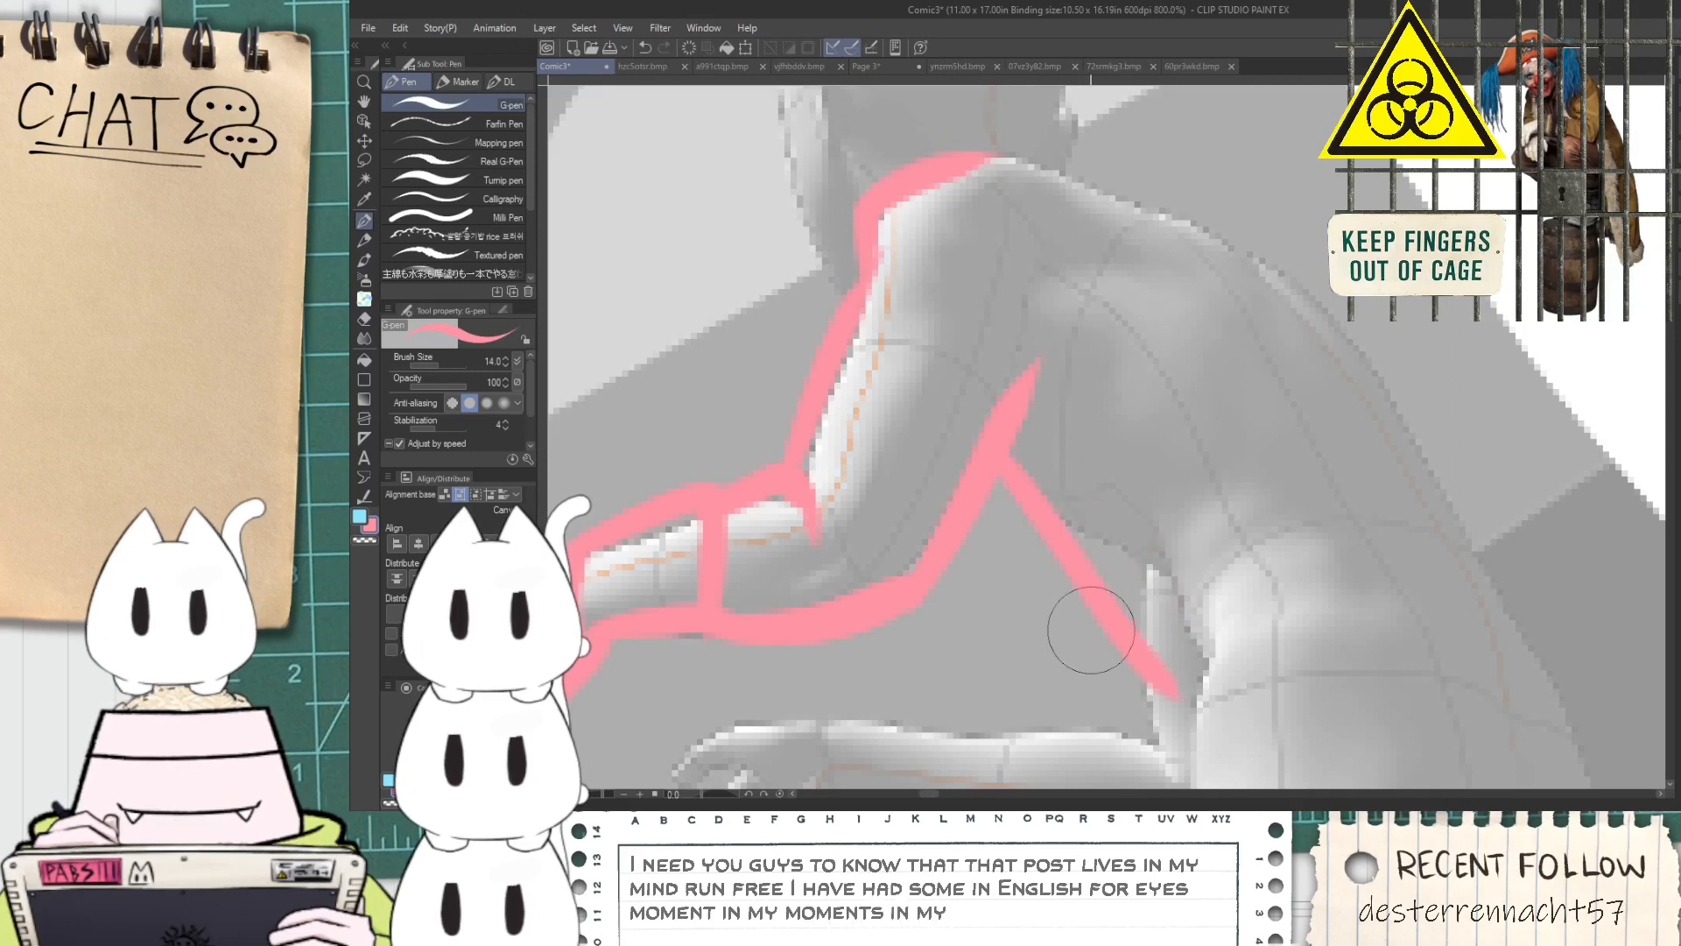
pyautogui.moveTo(979, 506); pyautogui.dragTo(1118, 698)
pyautogui.press('space')
pyautogui.moveTo(1210, 673); pyautogui.dragTo(996, 569)
pyautogui.hotkey('ctrl', 'z')
pyautogui.hotkey('ctrl', 'z')
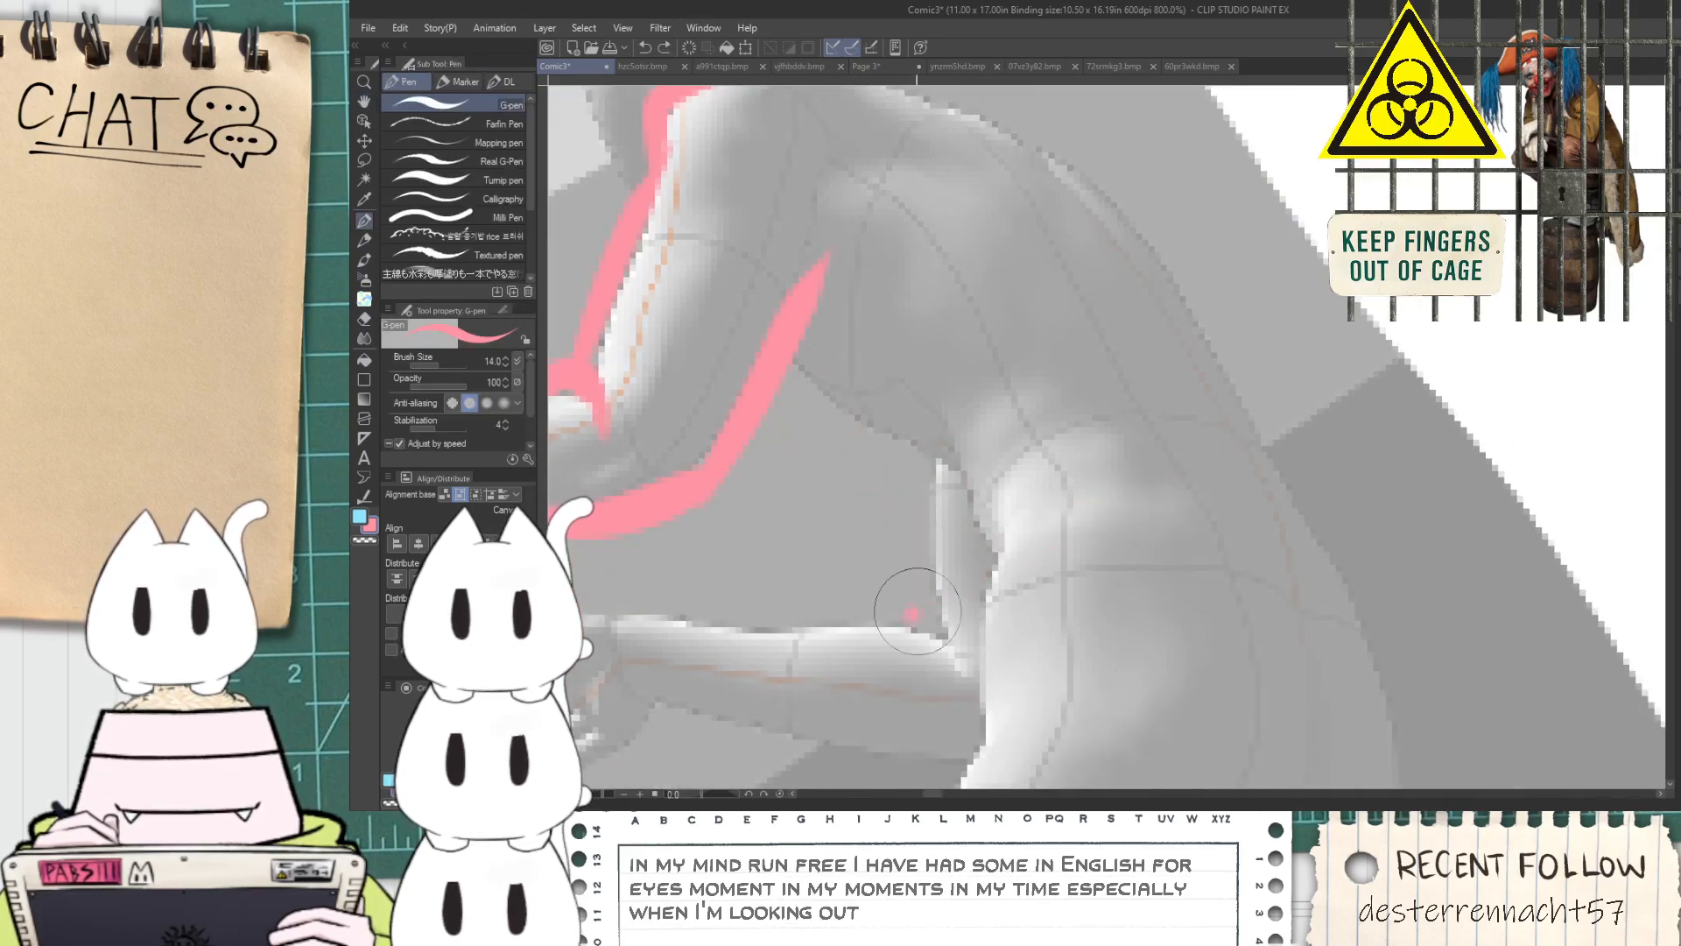
# Sketch a curved waistband around the figure's hips with an upper edge, a lower edge and a closed front end
pyautogui.moveTo(912, 611); pyautogui.dragTo(1331, 469)
pyautogui.moveTo(1469, 547); pyautogui.dragTo(1464, 569)
pyautogui.hotkey('ctrl', 'z')
pyautogui.hotkey('ctrl', 'z')
pyautogui.moveTo(953, 565); pyautogui.dragTo(1296, 556)
pyautogui.hotkey('ctrl', 'z')
pyautogui.moveTo(928, 616)
pyautogui.mouseDown()
pyautogui.moveTo(965, 713)
pyautogui.moveTo(1249, 499)
pyautogui.moveTo(1419, 571)
pyautogui.mouseUp()
pyautogui.hotkey('ctrl', 'z')
pyautogui.moveTo(932, 621); pyautogui.dragTo(1421, 573)
pyautogui.hotkey('ctrl', 'z')
pyautogui.moveTo(932, 623)
pyautogui.mouseDown()
pyautogui.moveTo(1195, 463)
pyautogui.moveTo(1379, 569)
pyautogui.mouseUp()
pyautogui.moveTo(964, 729); pyautogui.dragTo(1313, 599)
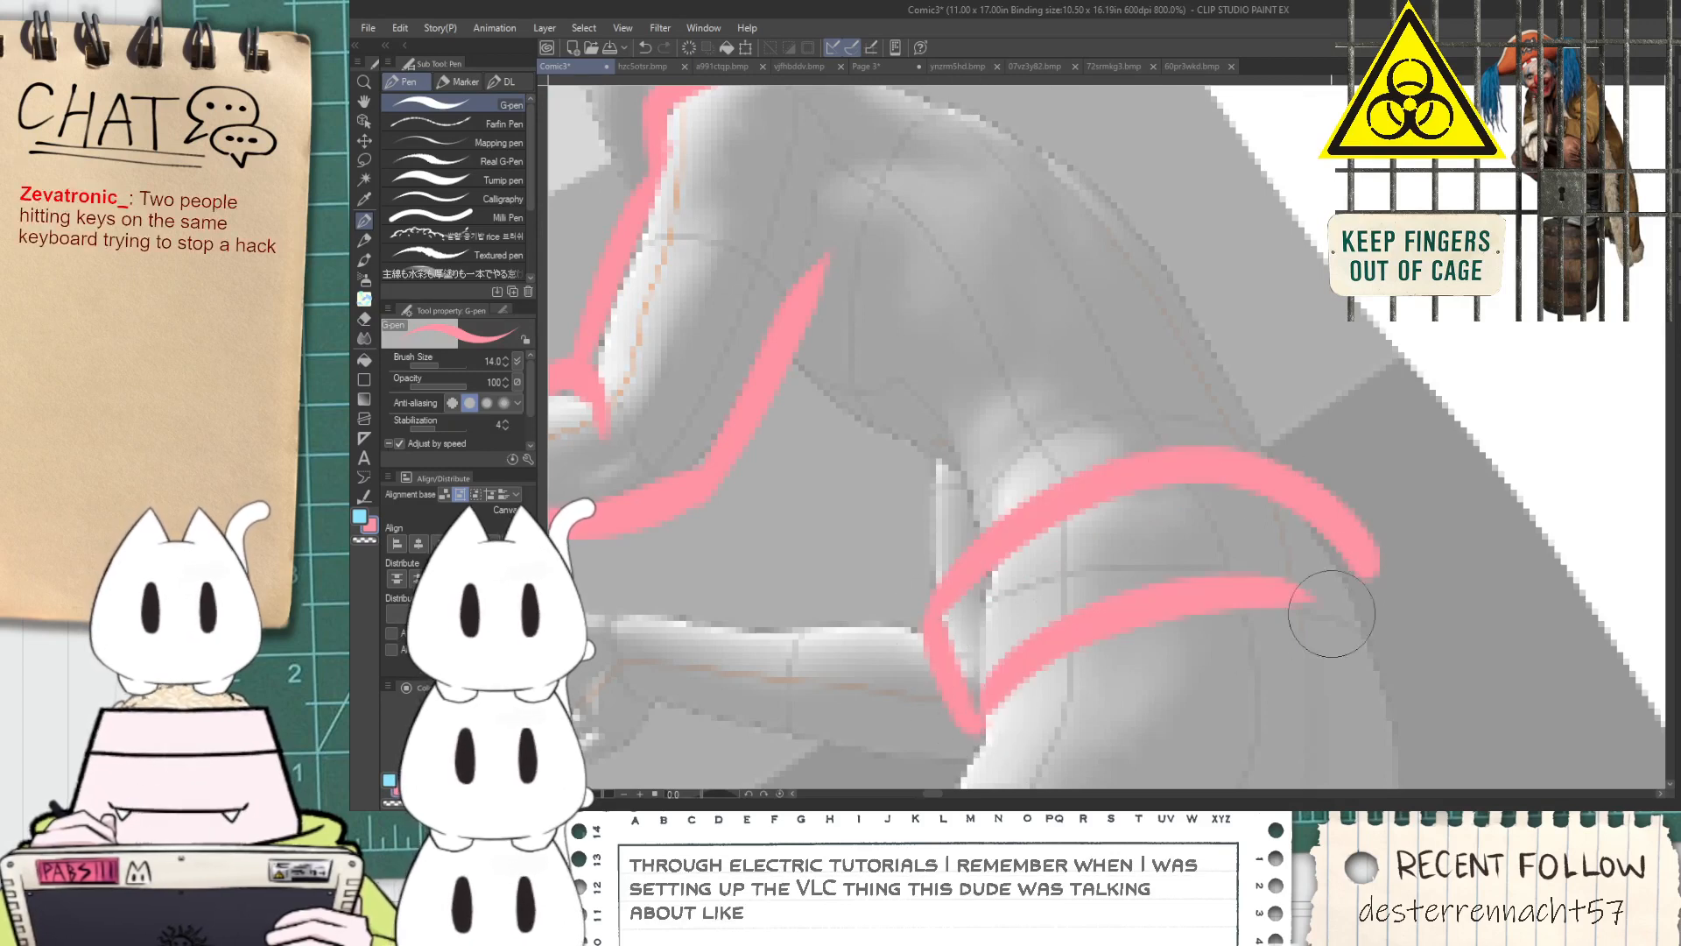
# Sketch the clothing lines along the front of the torso, from the armpit down to the waistband
pyautogui.press('space')
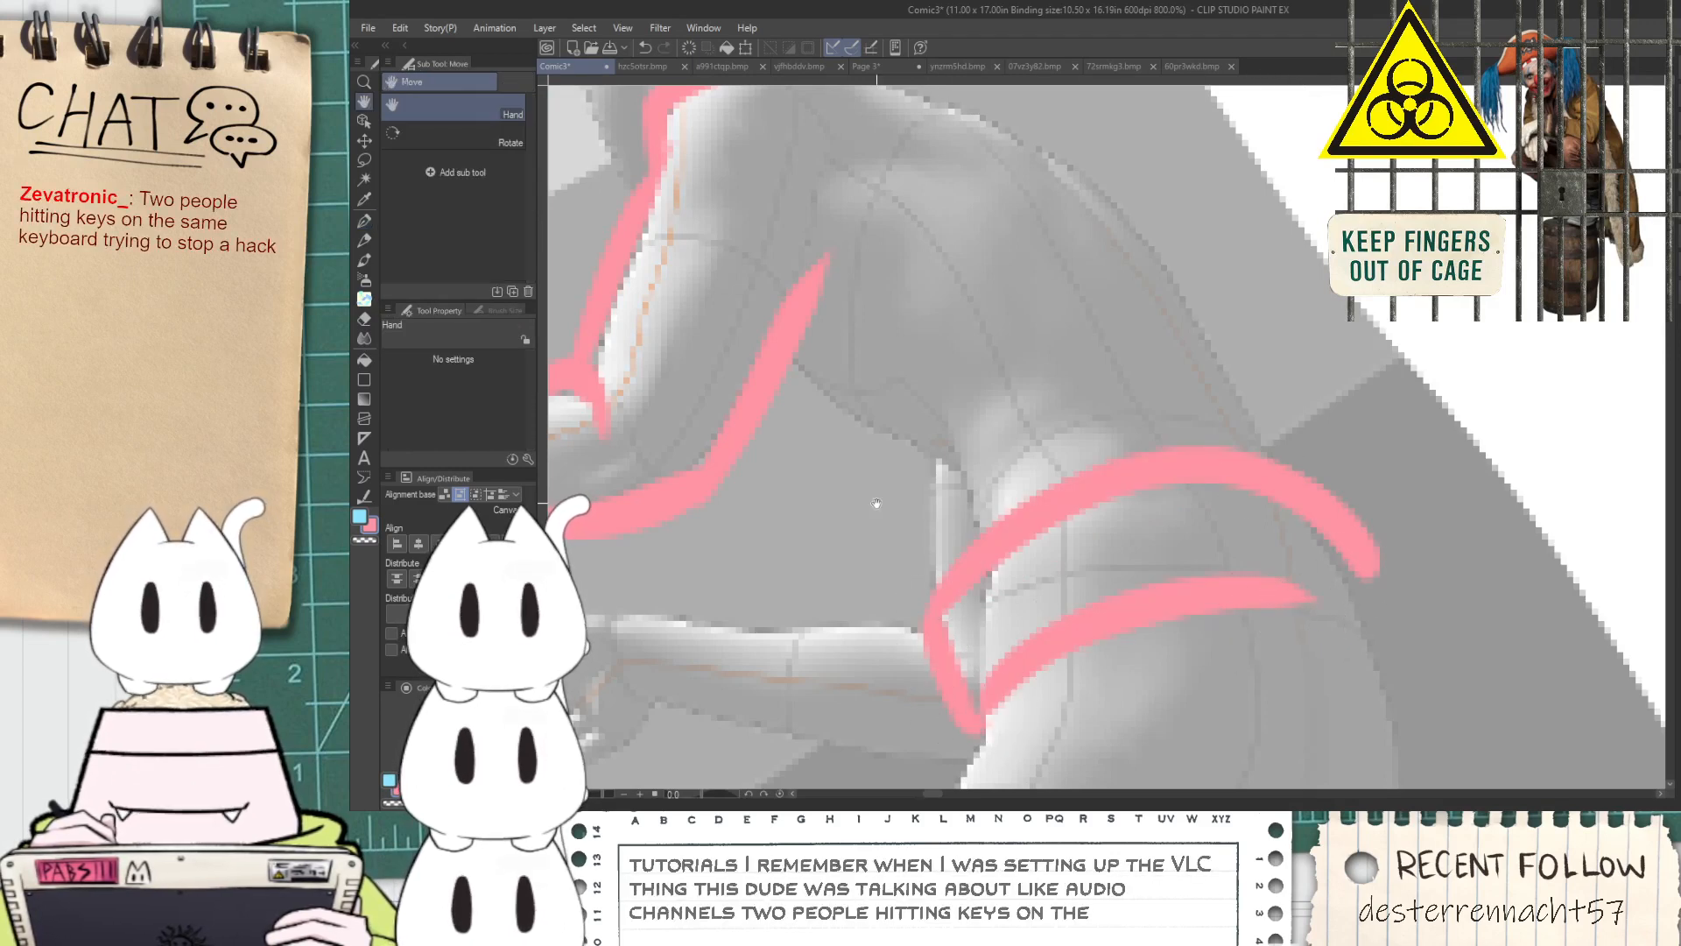
pyautogui.moveTo(770, 410); pyautogui.dragTo(931, 620)
pyautogui.moveTo(793, 343); pyautogui.dragTo(953, 558)
pyautogui.hotkey('ctrl', 'z')
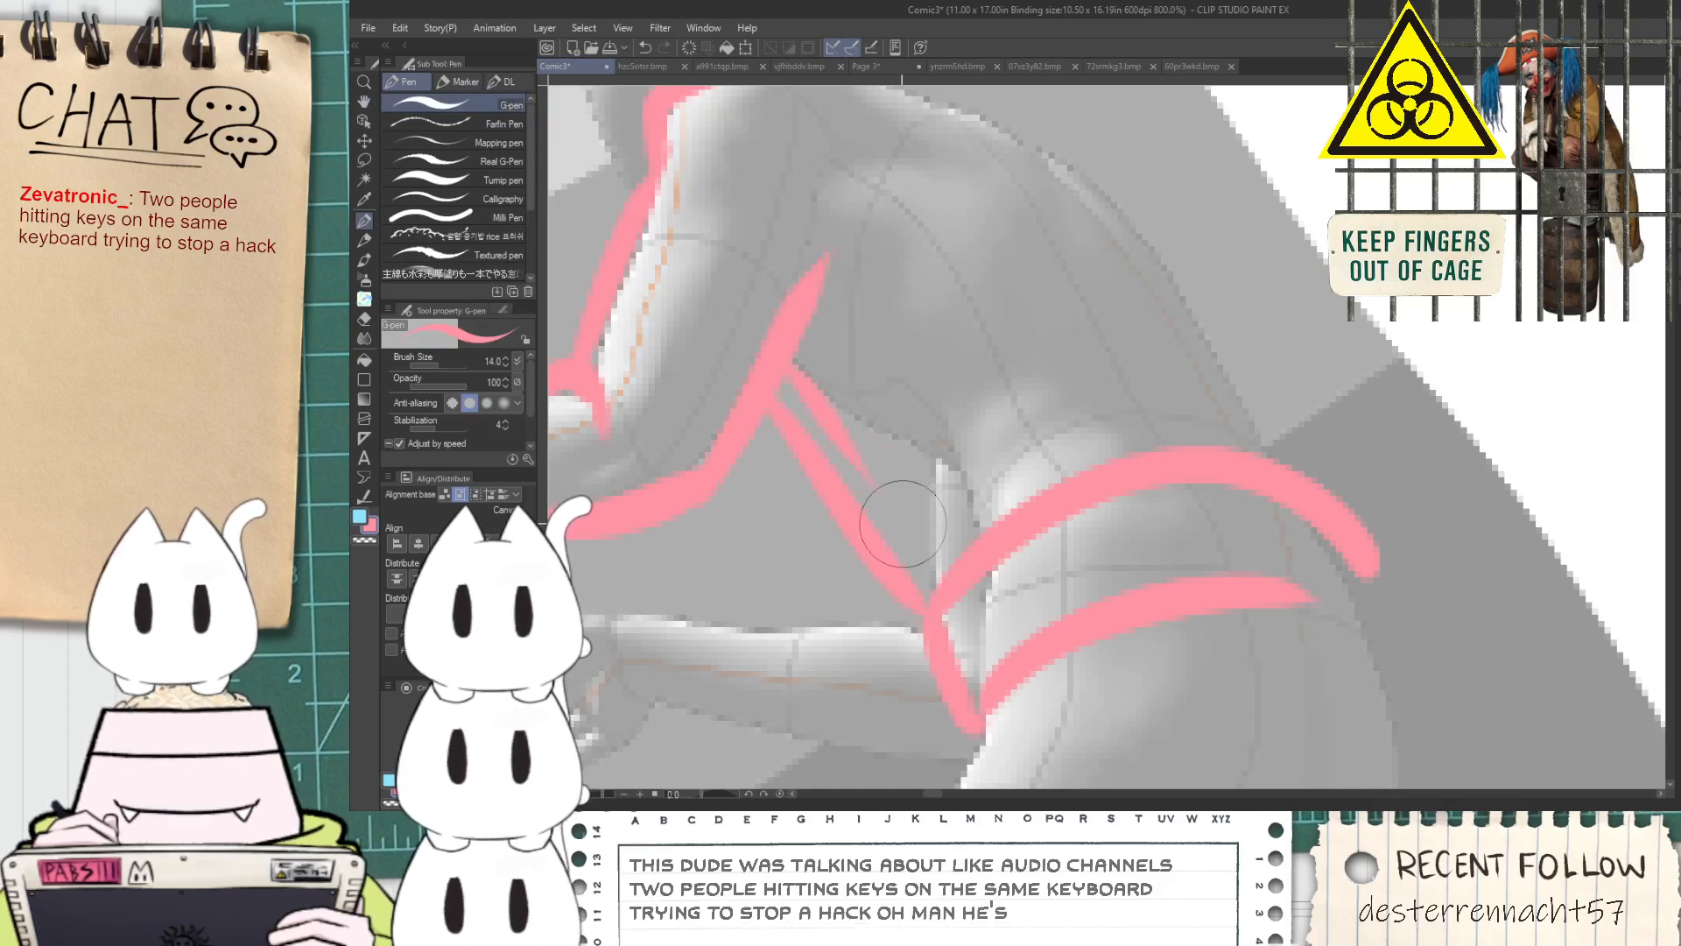
pyautogui.moveTo(909, 455); pyautogui.dragTo(984, 559)
pyautogui.hotkey('ctrl', 'z')
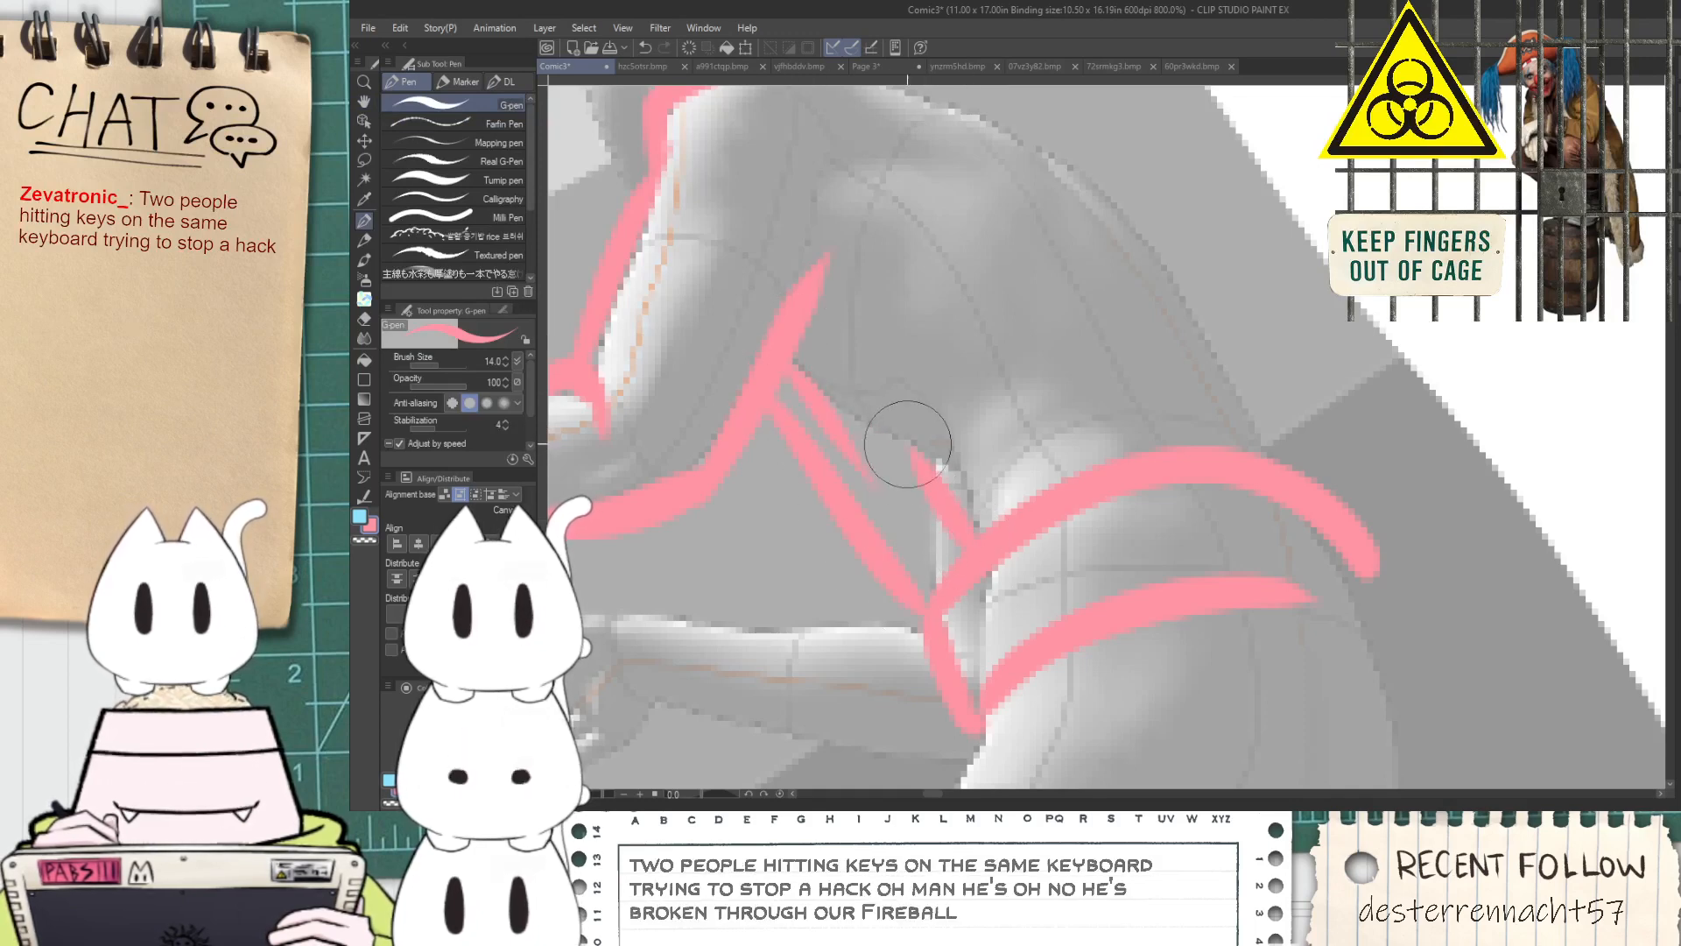
pyautogui.moveTo(834, 407)
pyautogui.mouseDown()
pyautogui.moveTo(952, 460)
pyautogui.moveTo(999, 552)
pyautogui.moveTo(917, 382)
pyautogui.moveTo(972, 568)
pyautogui.mouseUp()
pyautogui.hotkey('ctrl', 'z')
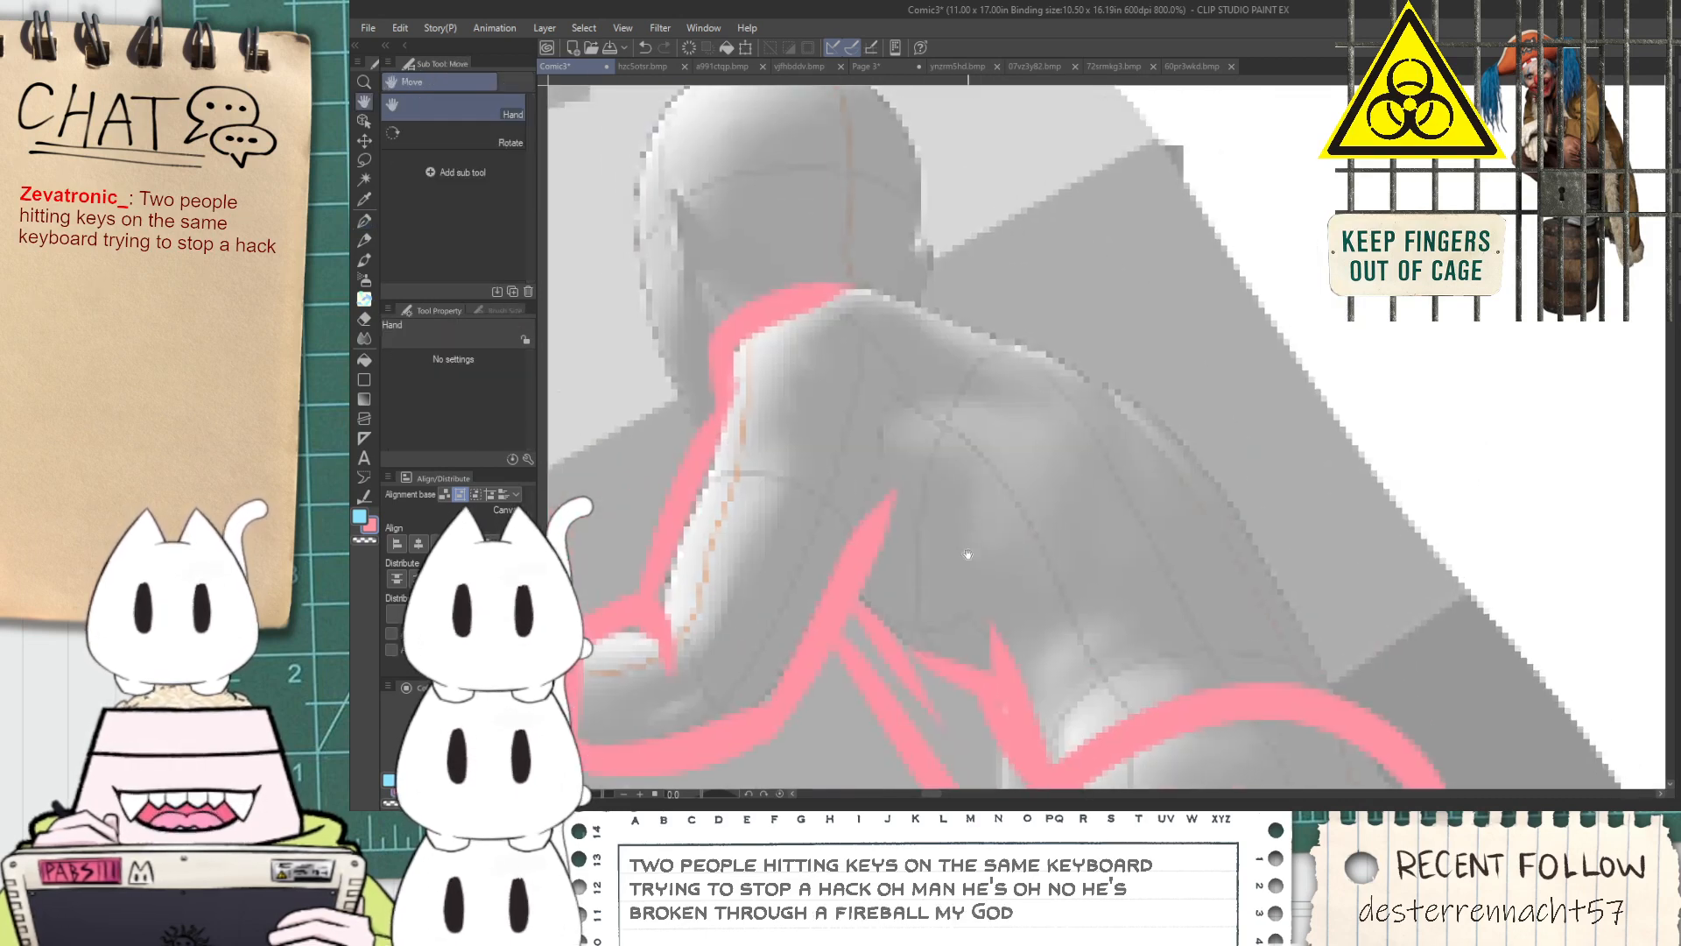
# Sketch the garment lines from the base of the neck diagonally across the upper back
pyautogui.moveTo(858, 294); pyautogui.dragTo(1154, 460)
pyautogui.hotkey('ctrl', 'z')
pyautogui.moveTo(854, 293)
pyautogui.mouseDown()
pyautogui.moveTo(1124, 494)
pyautogui.moveTo(1269, 551)
pyautogui.moveTo(1188, 472)
pyautogui.moveTo(1281, 482)
pyautogui.moveTo(1261, 520)
pyautogui.mouseUp()
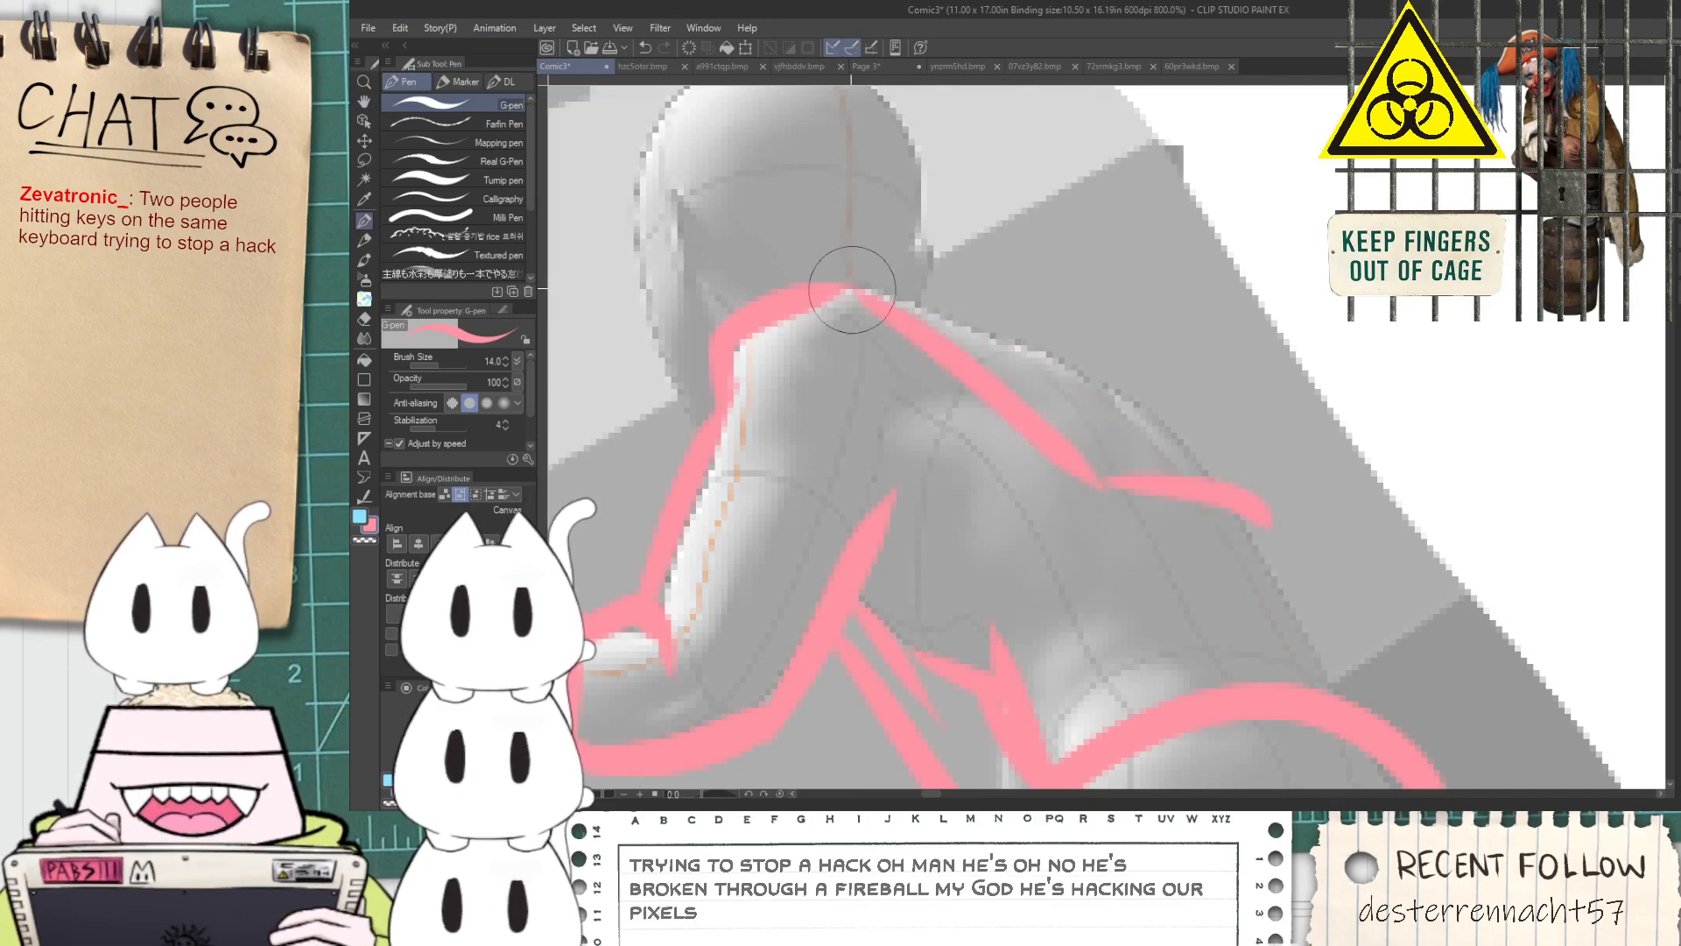
pyautogui.moveTo(819, 277)
pyautogui.mouseDown()
pyautogui.moveTo(904, 282)
pyautogui.moveTo(808, 281)
pyautogui.moveTo(885, 262)
pyautogui.moveTo(1127, 475)
pyautogui.moveTo(1256, 465)
pyautogui.mouseUp()
pyautogui.hotkey('ctrl', 'z')
pyautogui.hotkey('ctrl', 'z')
pyautogui.moveTo(1097, 449); pyautogui.dragTo(1264, 481)
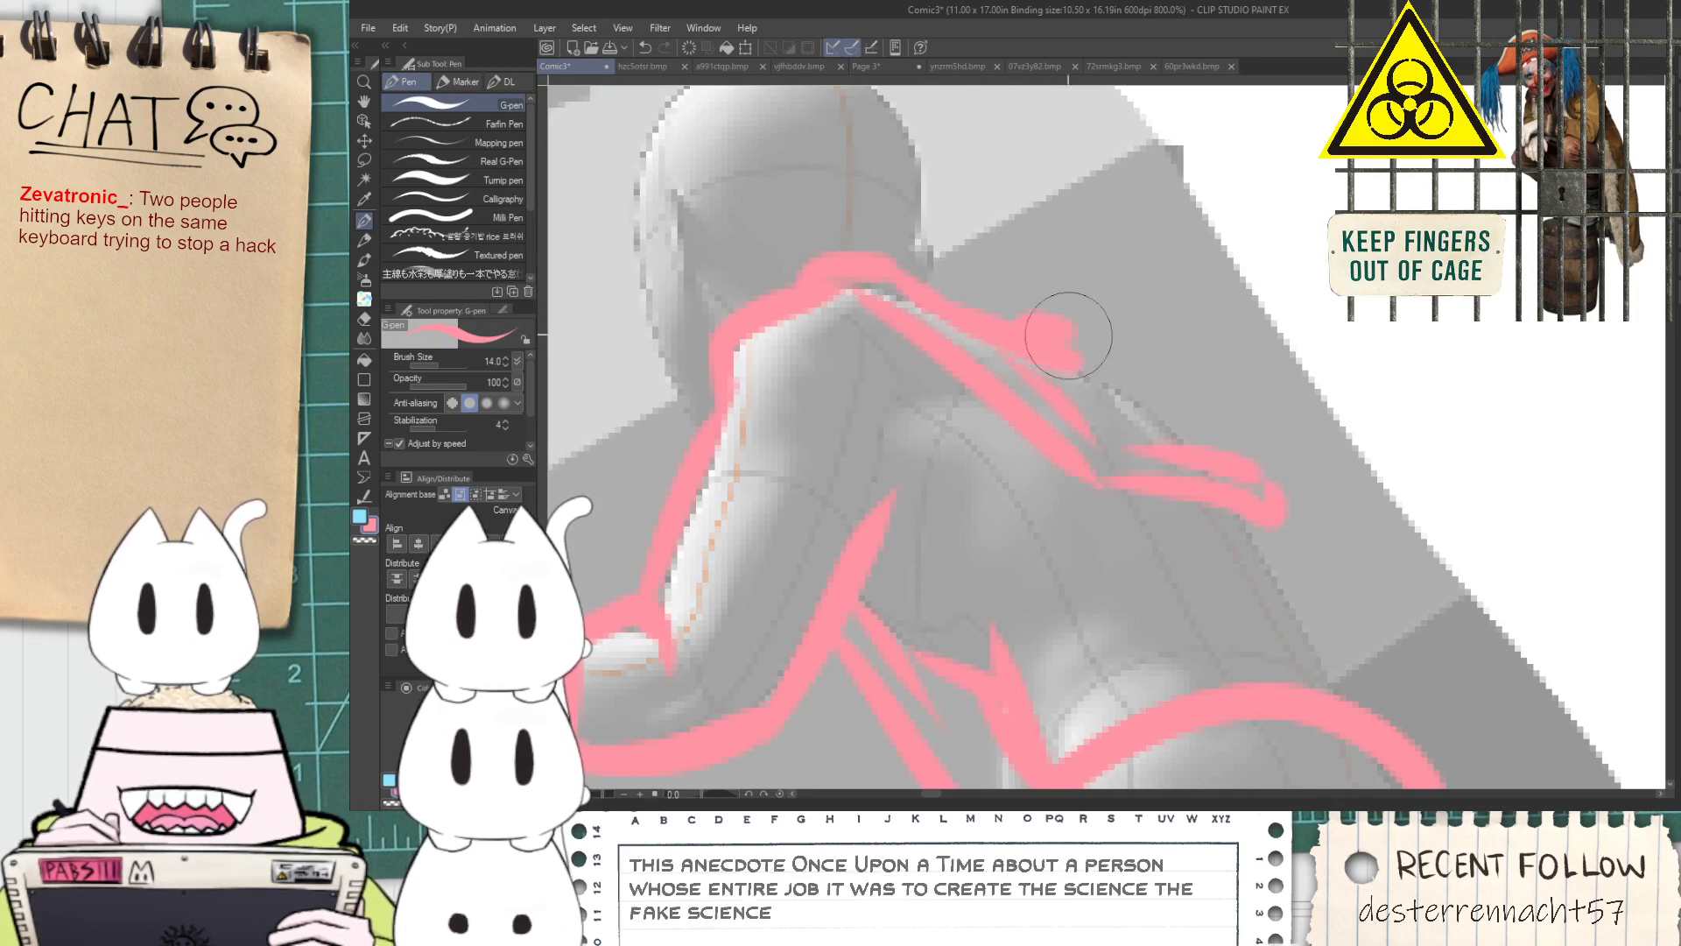
# Outline the rounded outer contour of the far shoulder, joining it to the lines on the back
pyautogui.moveTo(1022, 331)
pyautogui.mouseDown()
pyautogui.moveTo(1079, 329)
pyautogui.moveTo(1177, 370)
pyautogui.moveTo(1225, 450)
pyautogui.mouseUp()
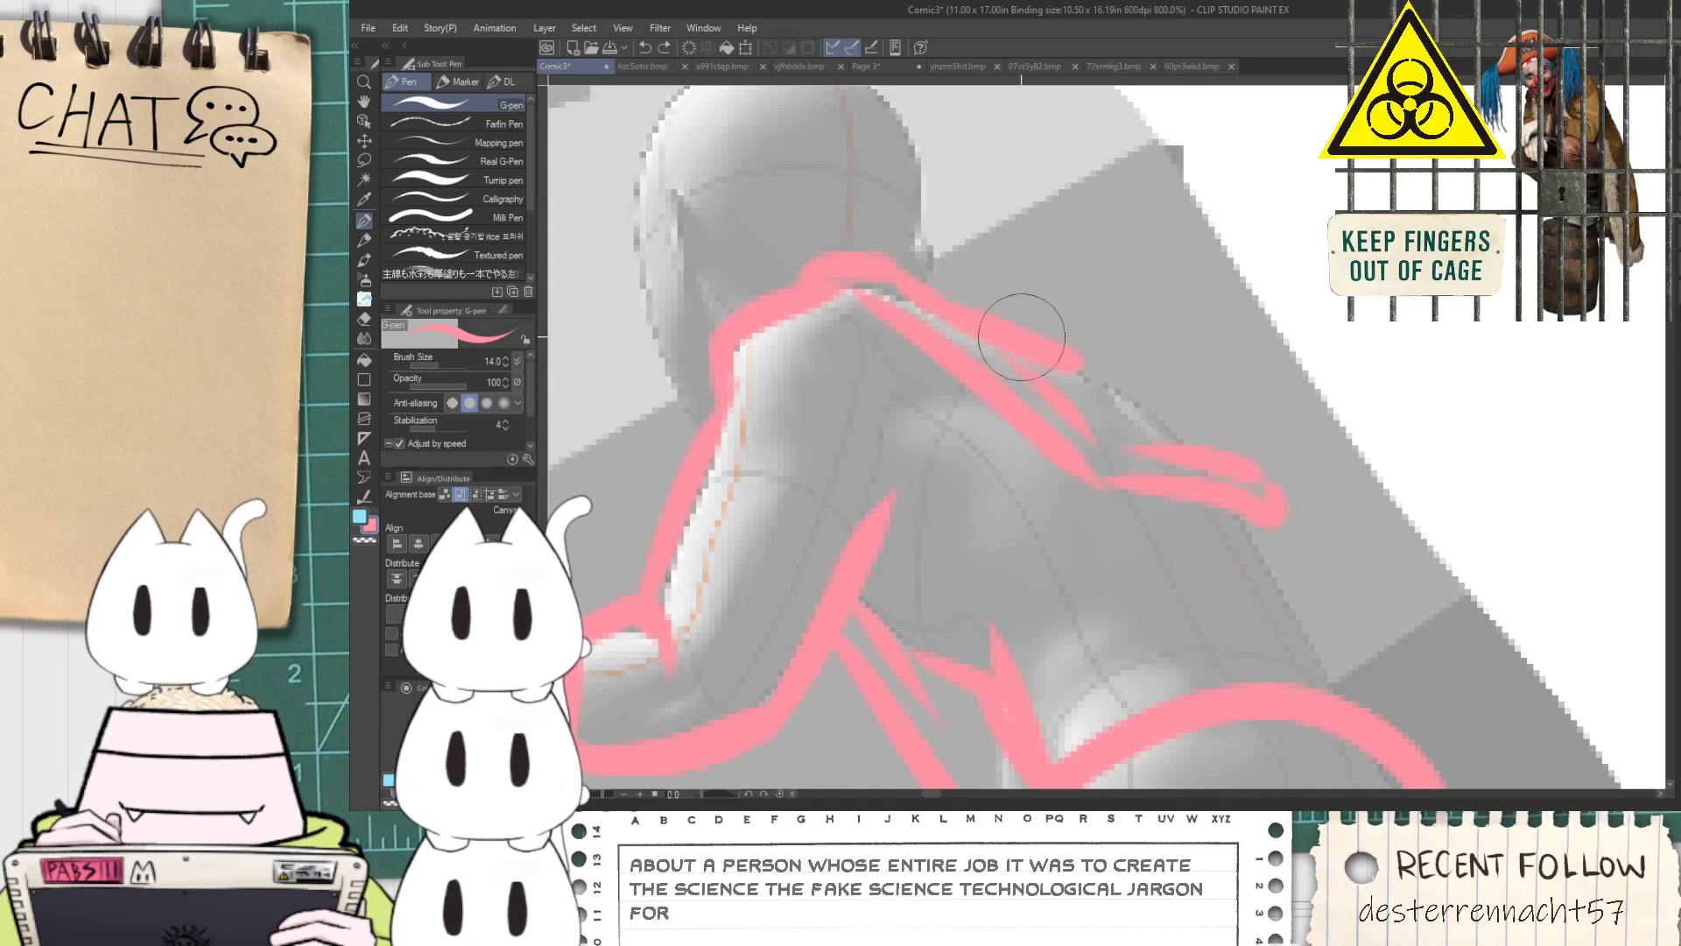
pyautogui.hotkey('ctrl', 'z')
pyautogui.moveTo(1035, 332); pyautogui.dragTo(1236, 427)
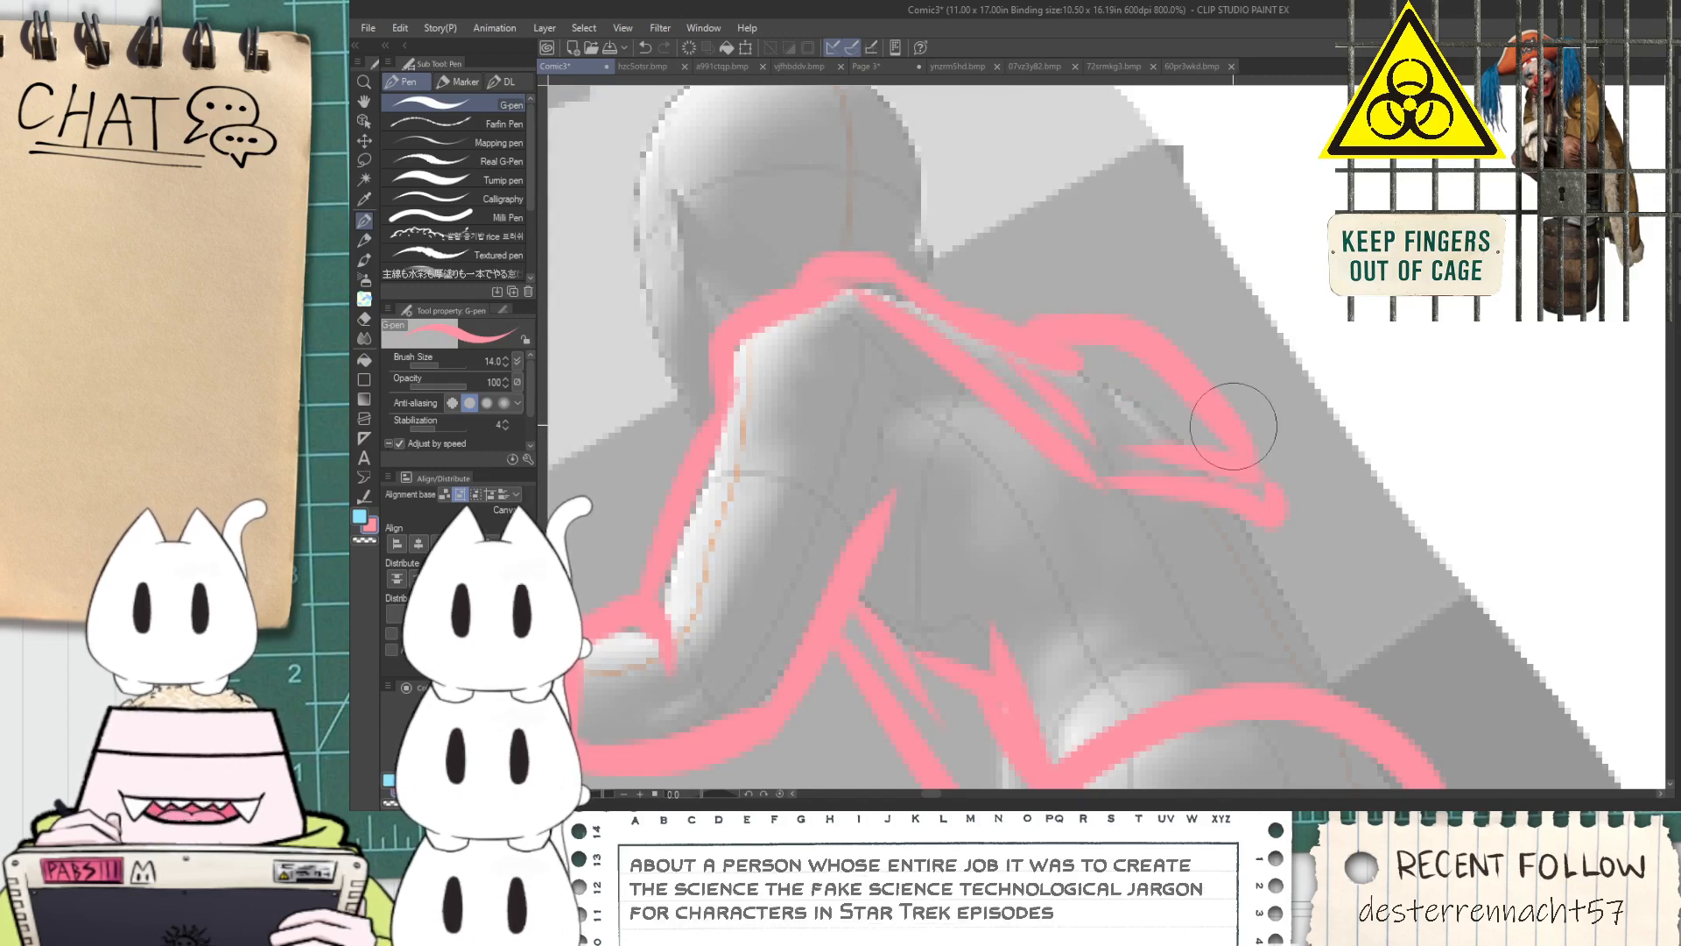
# Set the hard eraser's brush size to 21.4 and clear a small gap in the thick lines at the front of the torso
pyautogui.scroll(-4, 1257, 478)
pyautogui.press('space')
pyautogui.moveTo(1252, 508); pyautogui.dragTo(1151, 464)
pyautogui.scroll(4, 1139, 478)
pyautogui.moveTo(922, 453); pyautogui.dragTo(982, 528)
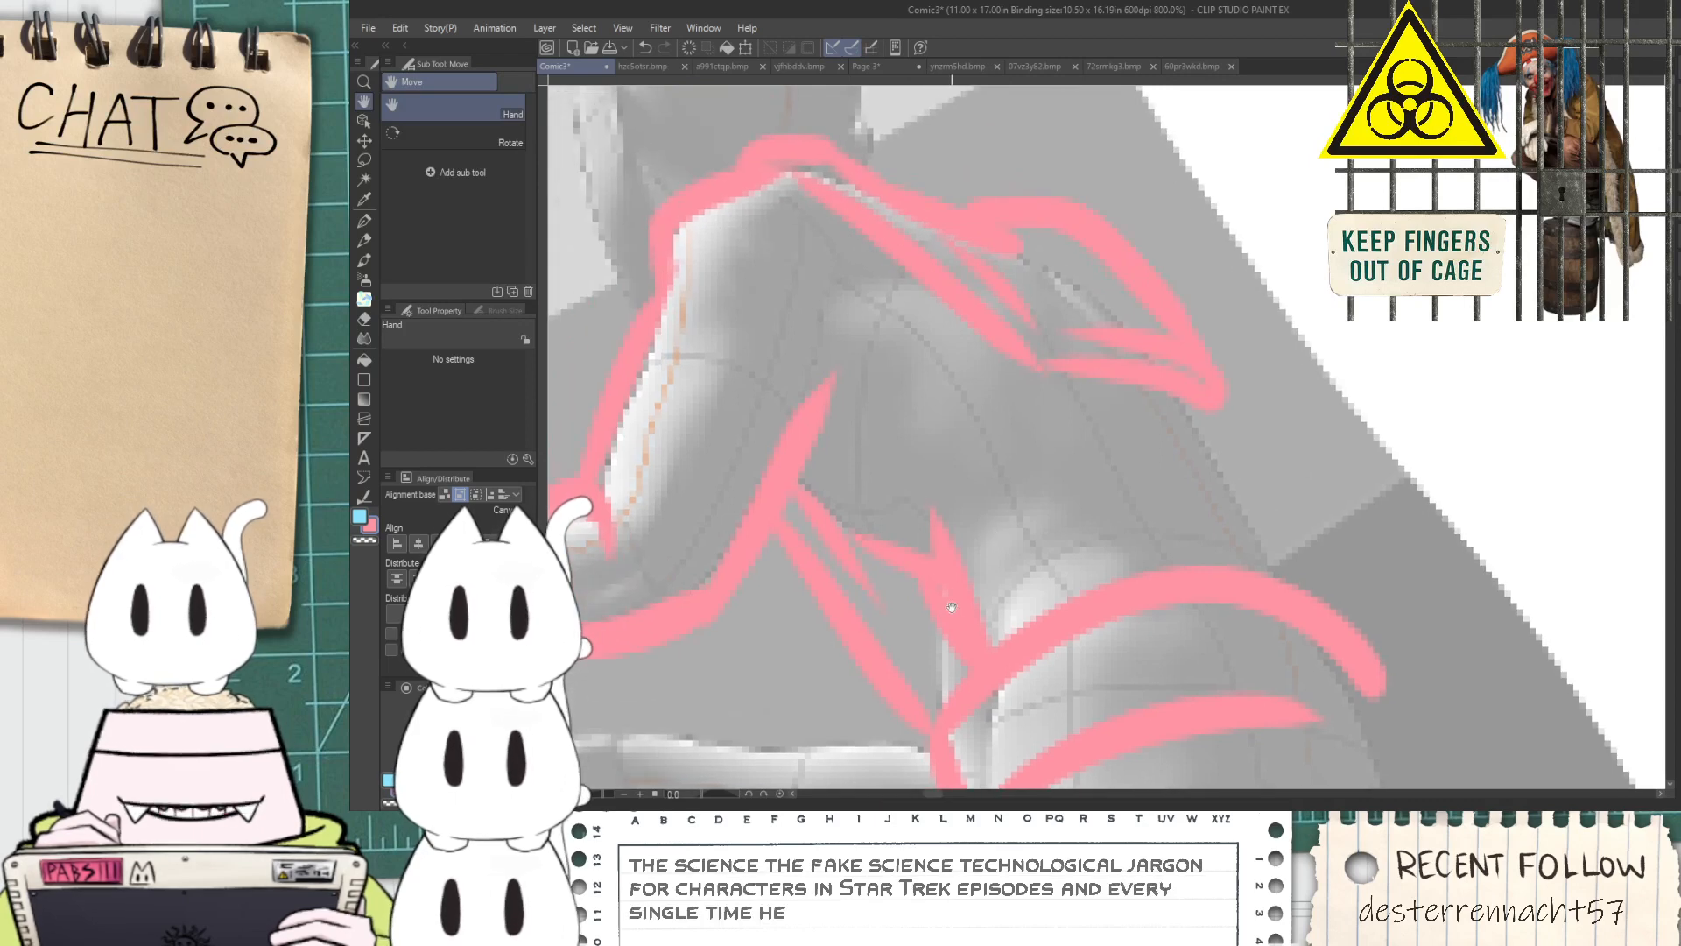
pyautogui.press('e')
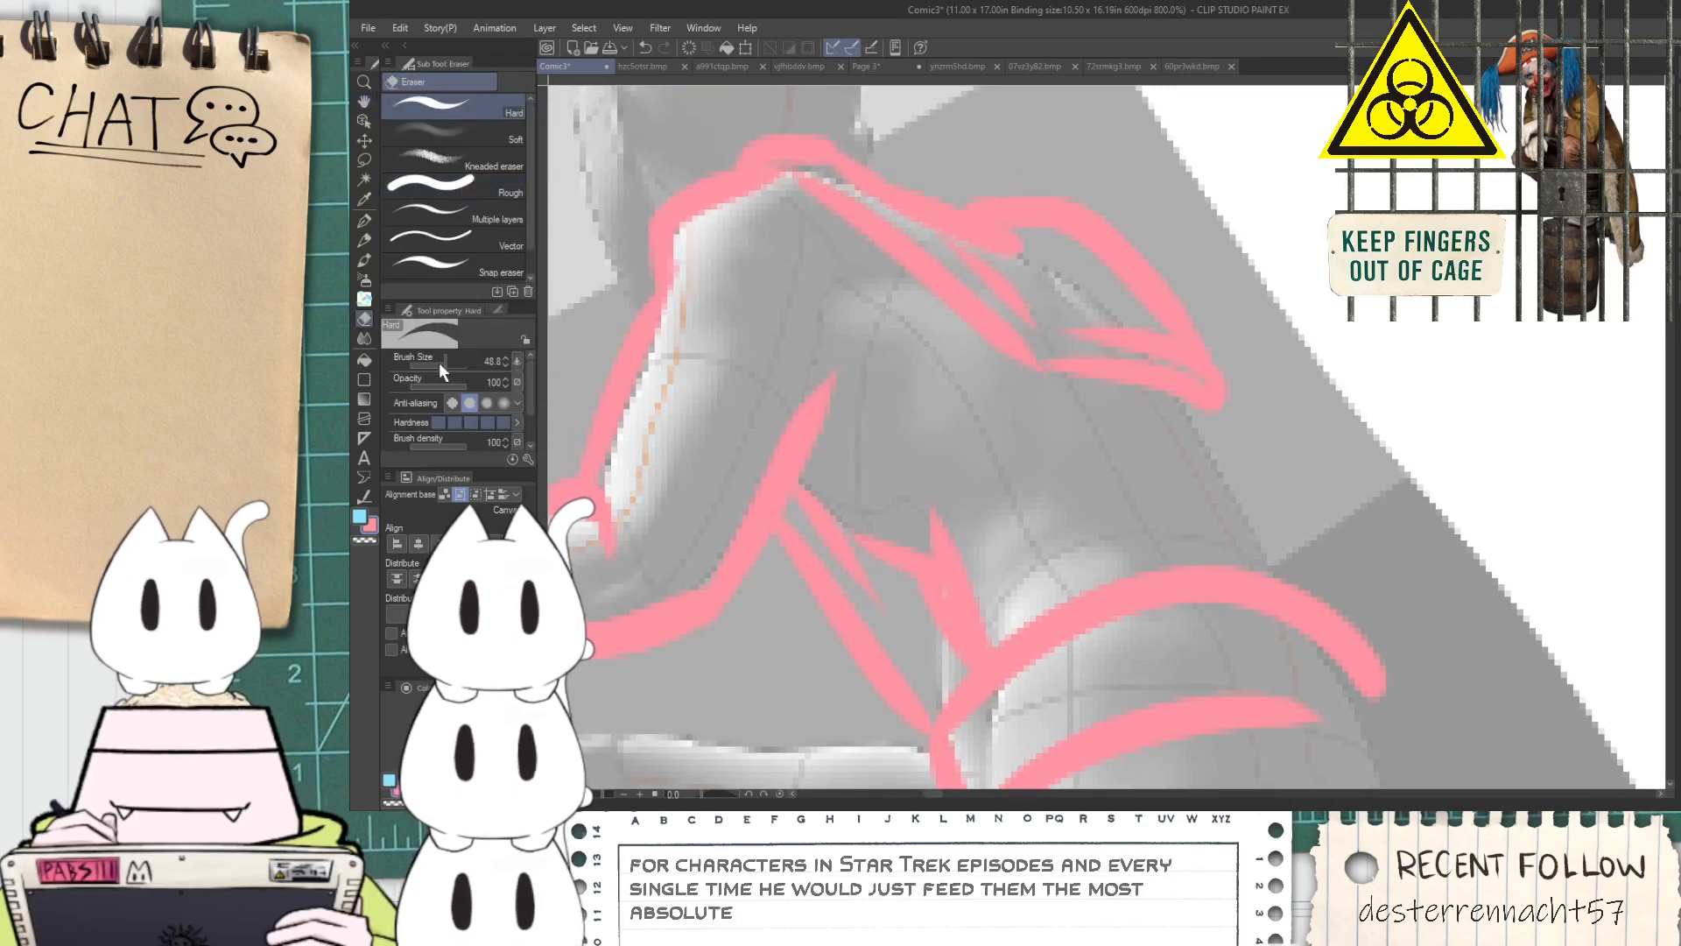
pyautogui.moveTo(444, 366); pyautogui.dragTo(435, 361)
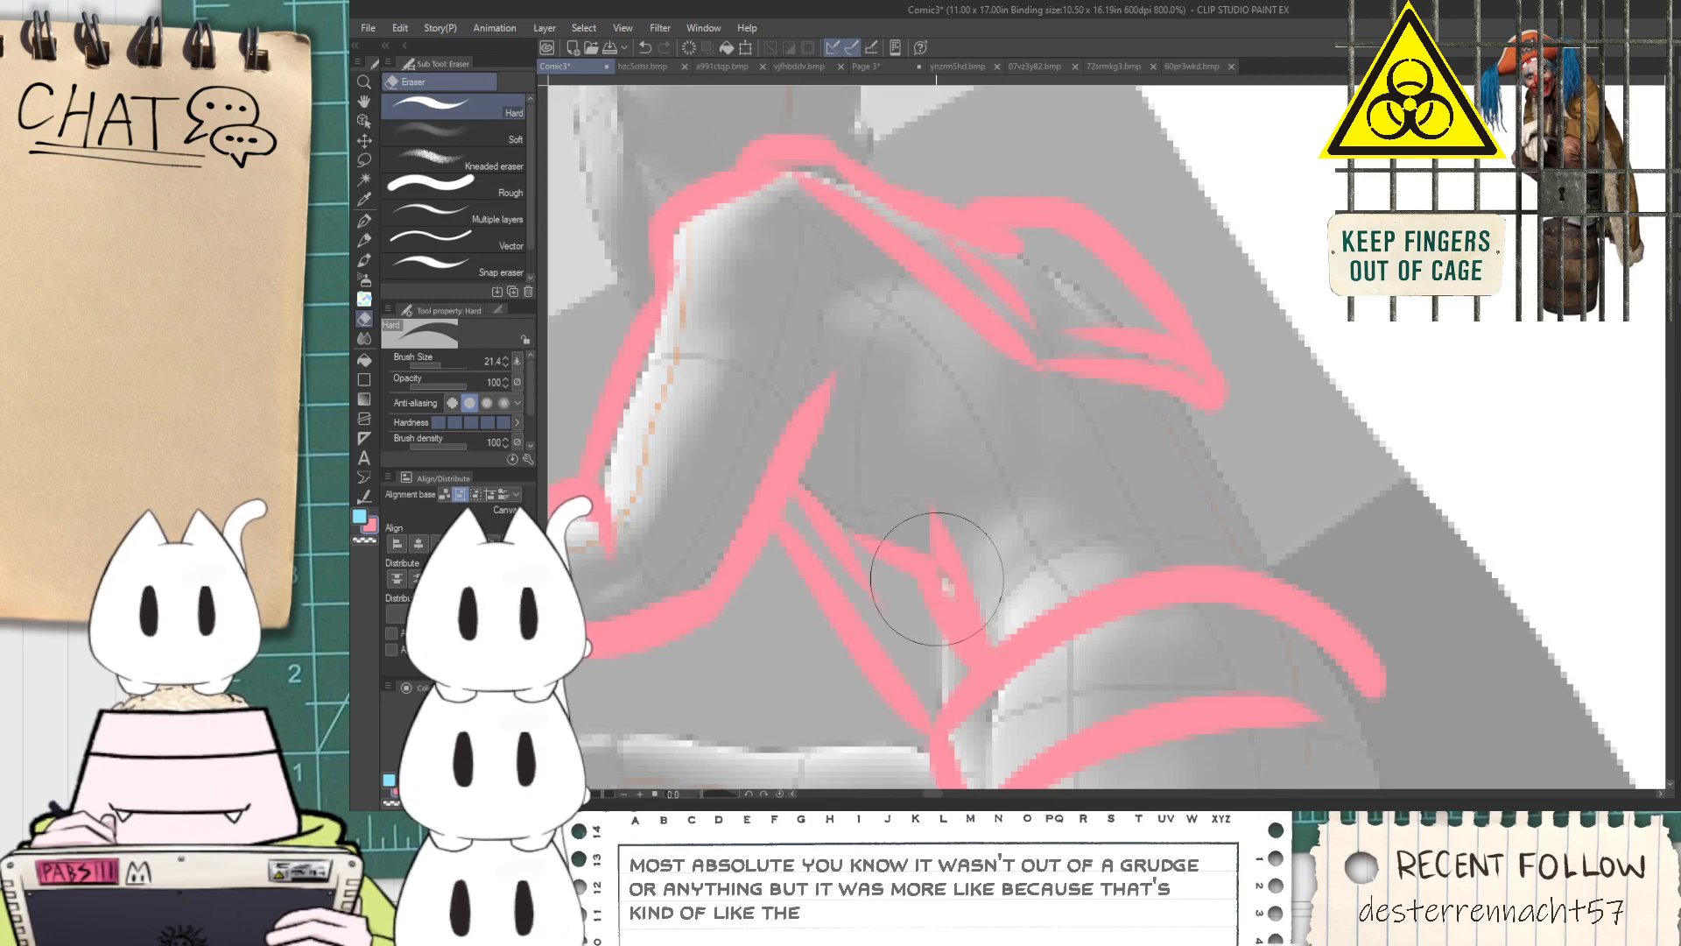
# Add short G-pen detail strokes around the near shoulder and armpit, and draw the back contour down to the waistband
pyautogui.press('p')
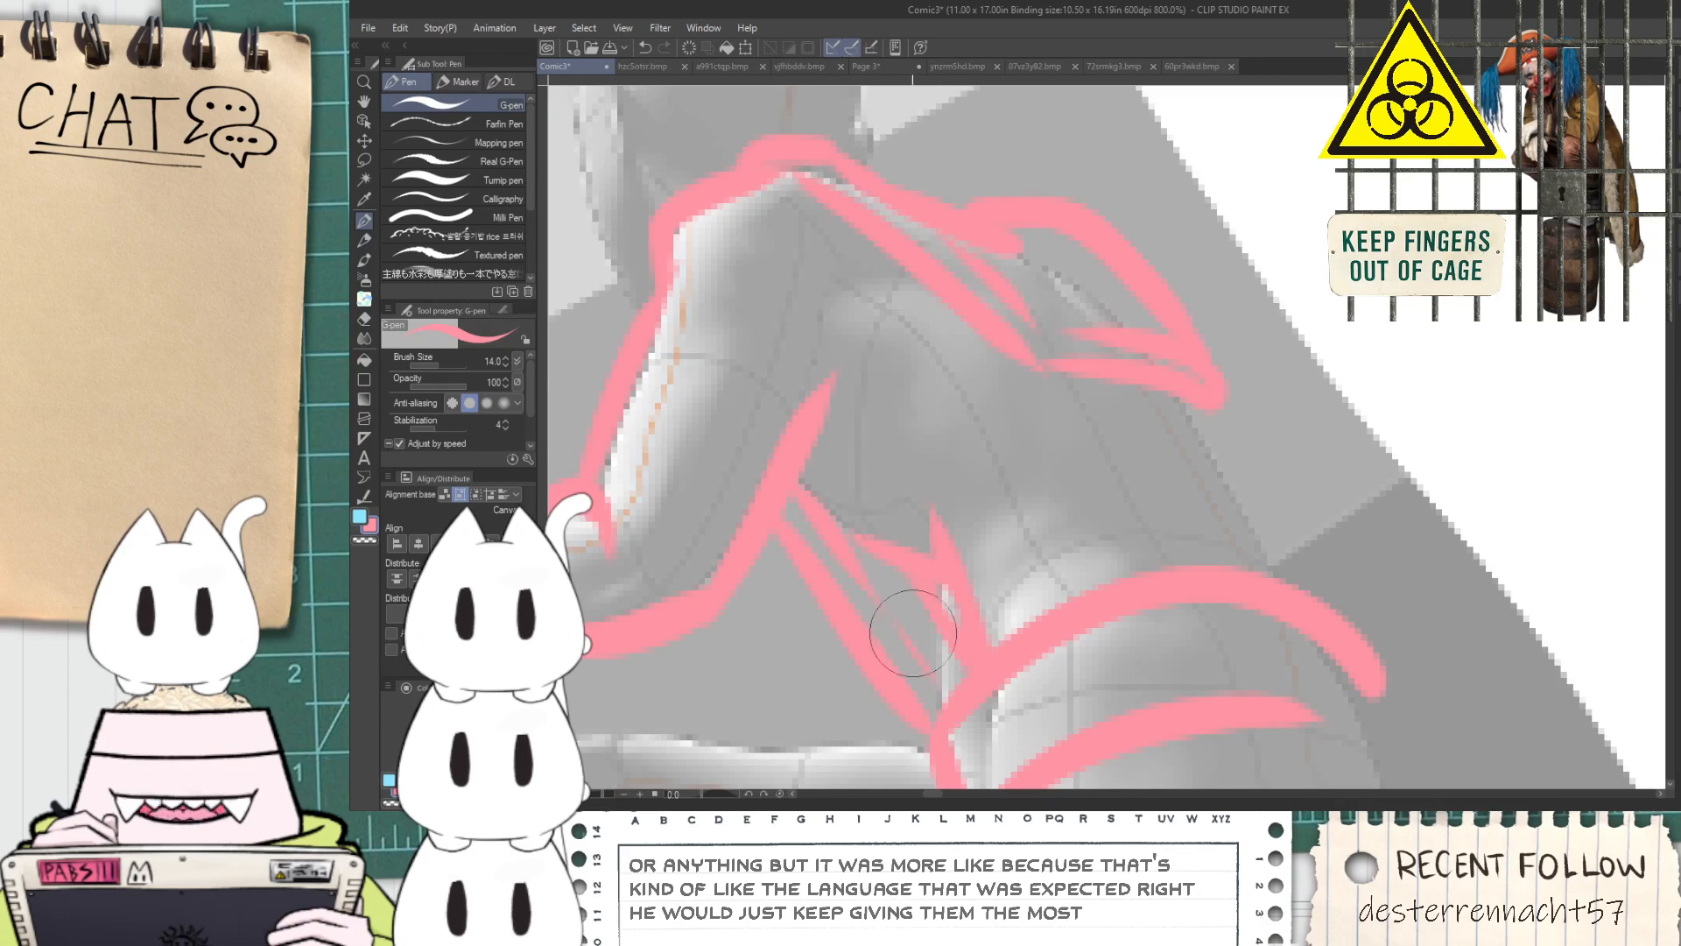
pyautogui.scroll(-2, 939, 664)
pyautogui.press('space')
pyautogui.scroll(2, 963, 582)
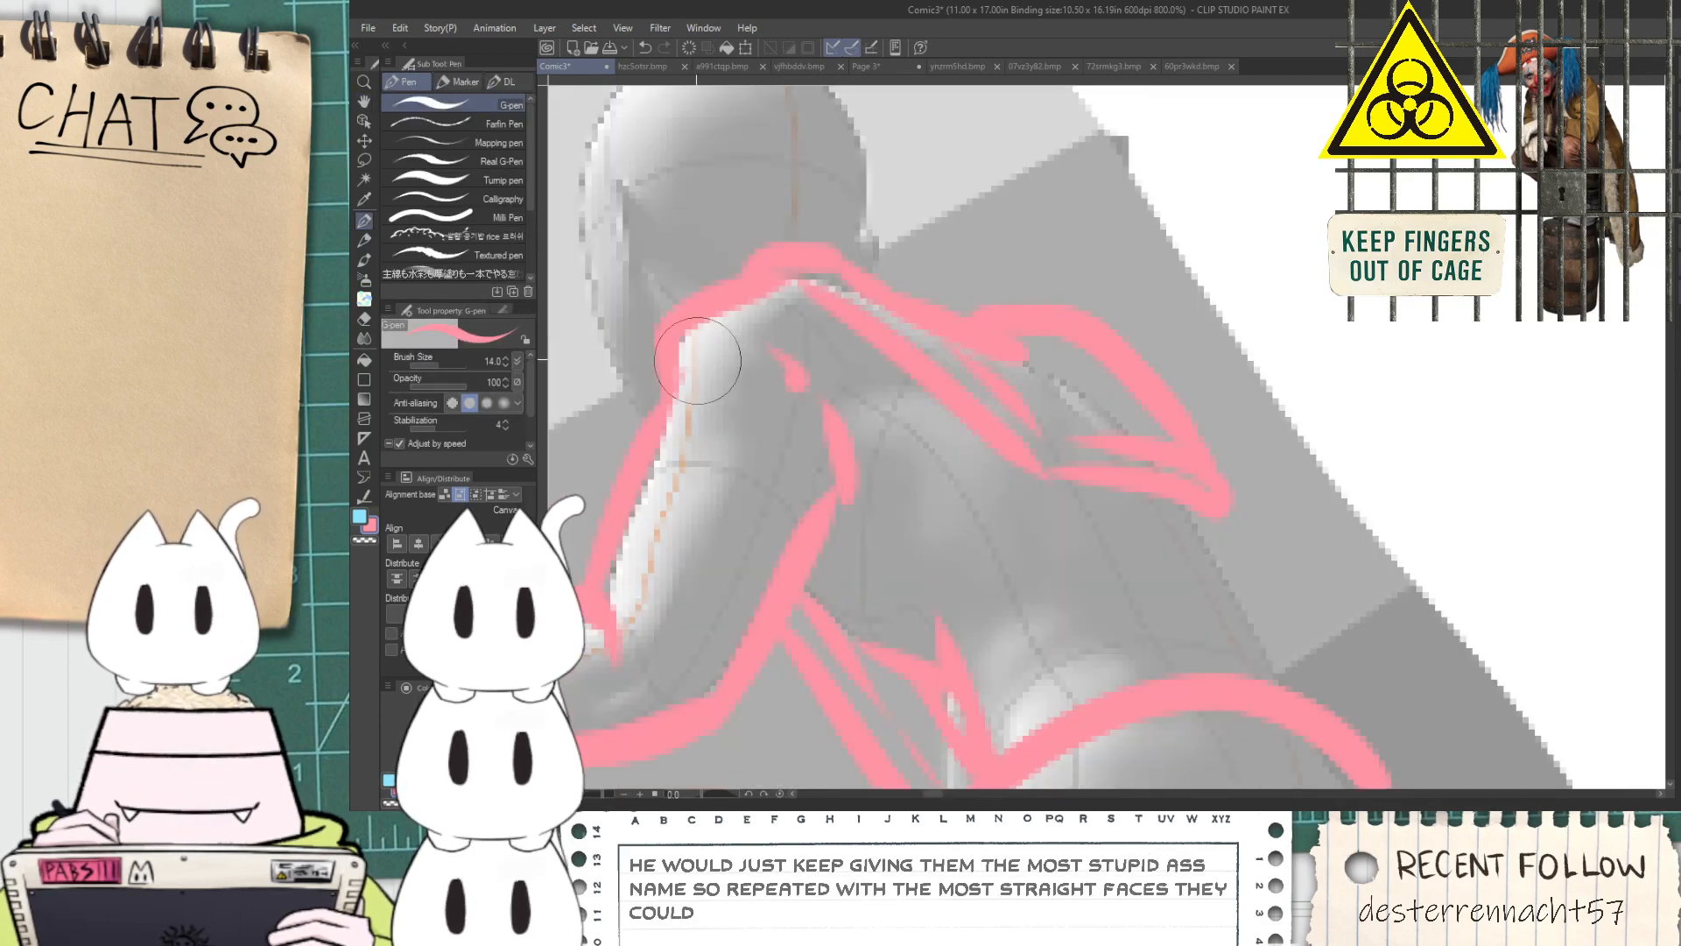
pyautogui.moveTo(744, 353); pyautogui.dragTo(692, 356)
pyautogui.moveTo(1203, 514); pyautogui.dragTo(1290, 705)
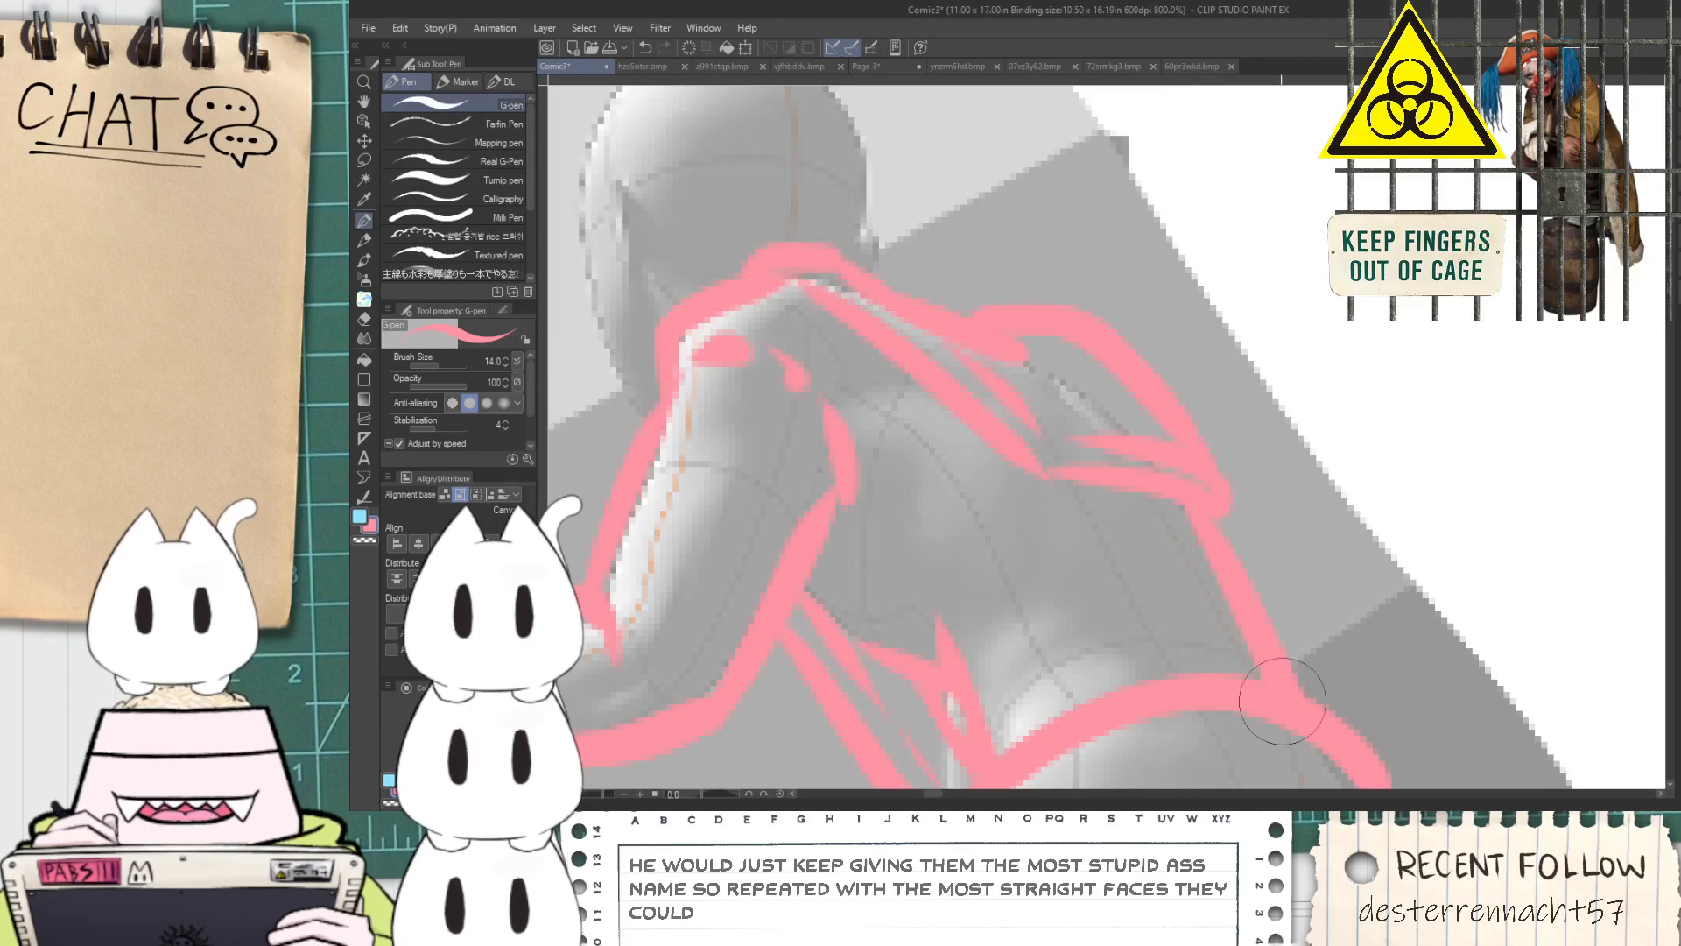
# Sketch the figure's face profile from the jaw upward, with a small rounded eyepiece in front of the eye
pyautogui.scroll(-3, 1163, 604)
pyautogui.press('space')
pyautogui.moveTo(1019, 529)
pyautogui.mouseDown()
pyautogui.moveTo(1002, 574)
pyautogui.moveTo(962, 572)
pyautogui.moveTo(903, 467)
pyautogui.mouseUp()
pyautogui.scroll(2, 904, 467)
pyautogui.scroll(2, 903, 467)
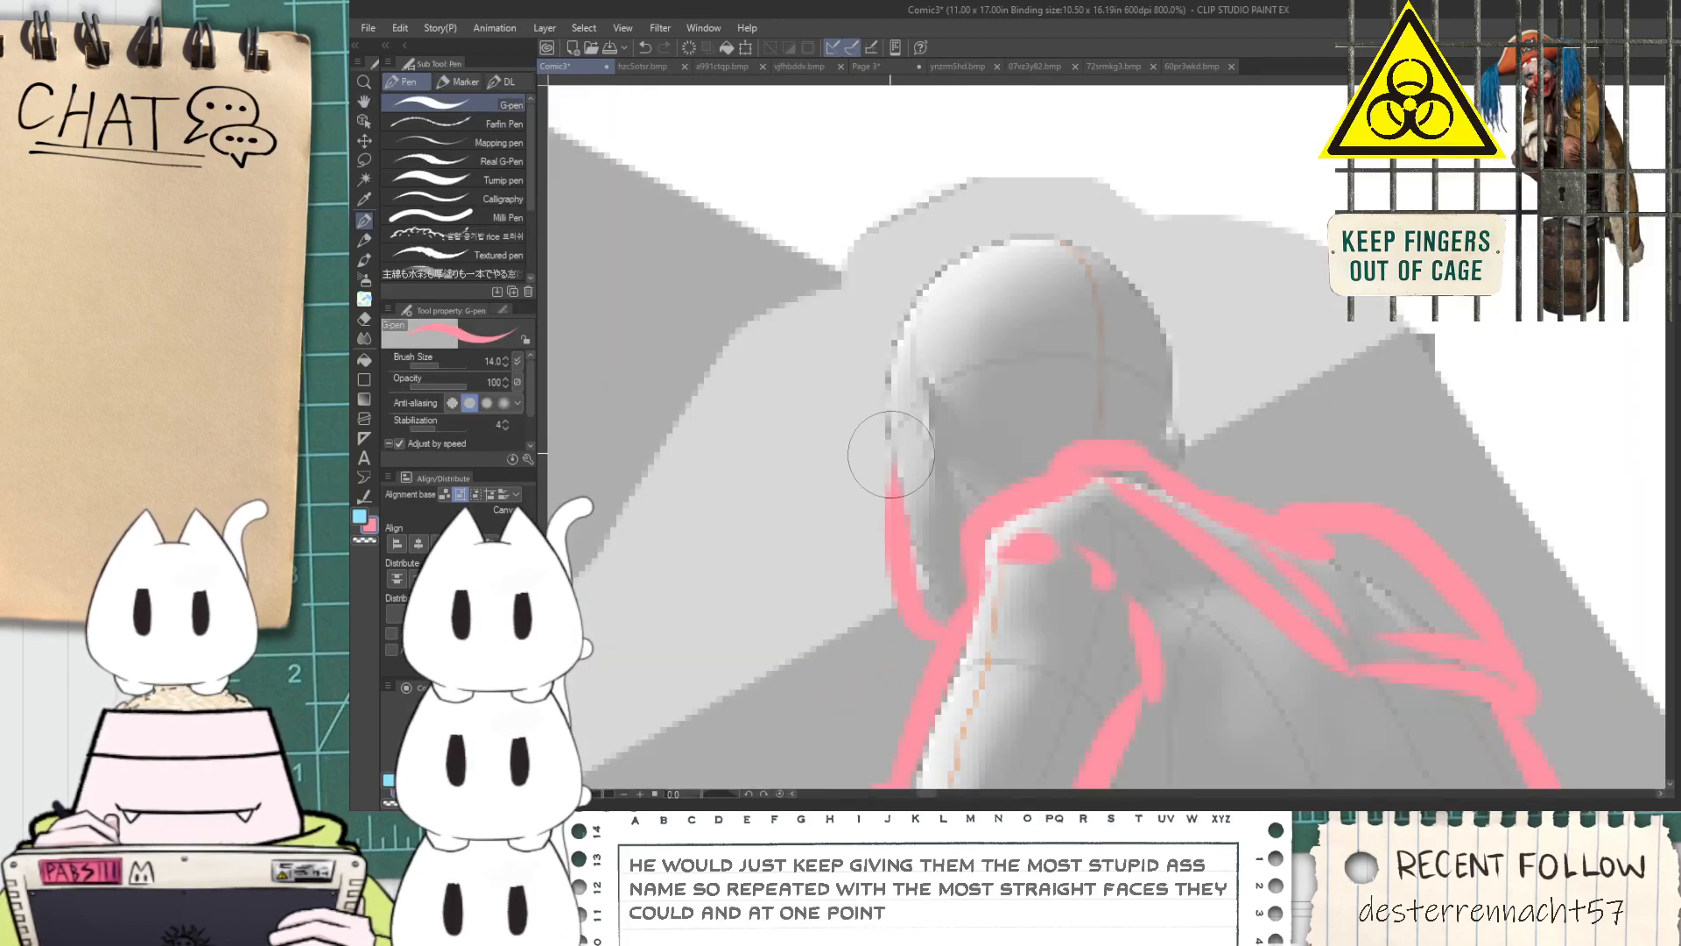
pyautogui.scroll(2, 867, 403)
pyautogui.moveTo(863, 555)
pyautogui.mouseDown()
pyautogui.moveTo(893, 431)
pyautogui.moveTo(859, 543)
pyautogui.mouseUp()
pyautogui.scroll(-2, 827, 417)
pyautogui.moveTo(818, 424)
pyautogui.mouseDown()
pyautogui.moveTo(756, 386)
pyautogui.moveTo(959, 235)
pyautogui.mouseUp()
pyautogui.hotkey('ctrl', 'z')
pyautogui.hotkey('ctrl', 'z')
pyautogui.moveTo(810, 446)
pyautogui.mouseDown()
pyautogui.moveTo(764, 408)
pyautogui.moveTo(983, 277)
pyautogui.mouseUp()
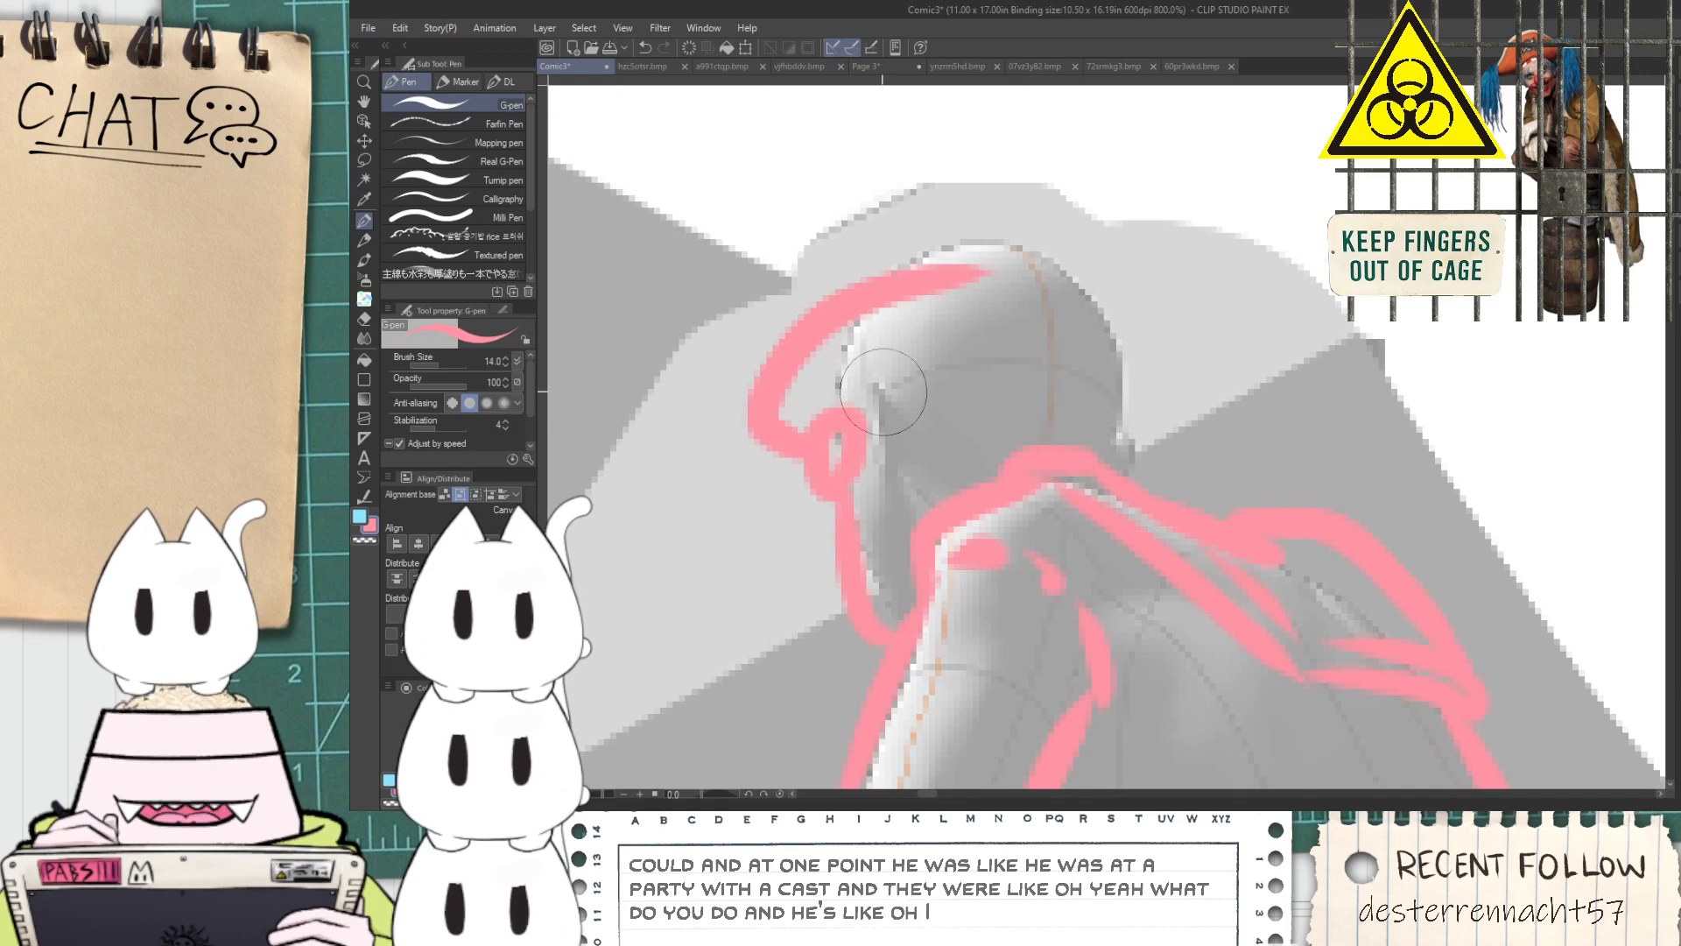
pyautogui.hotkey('ctrl', 'z')
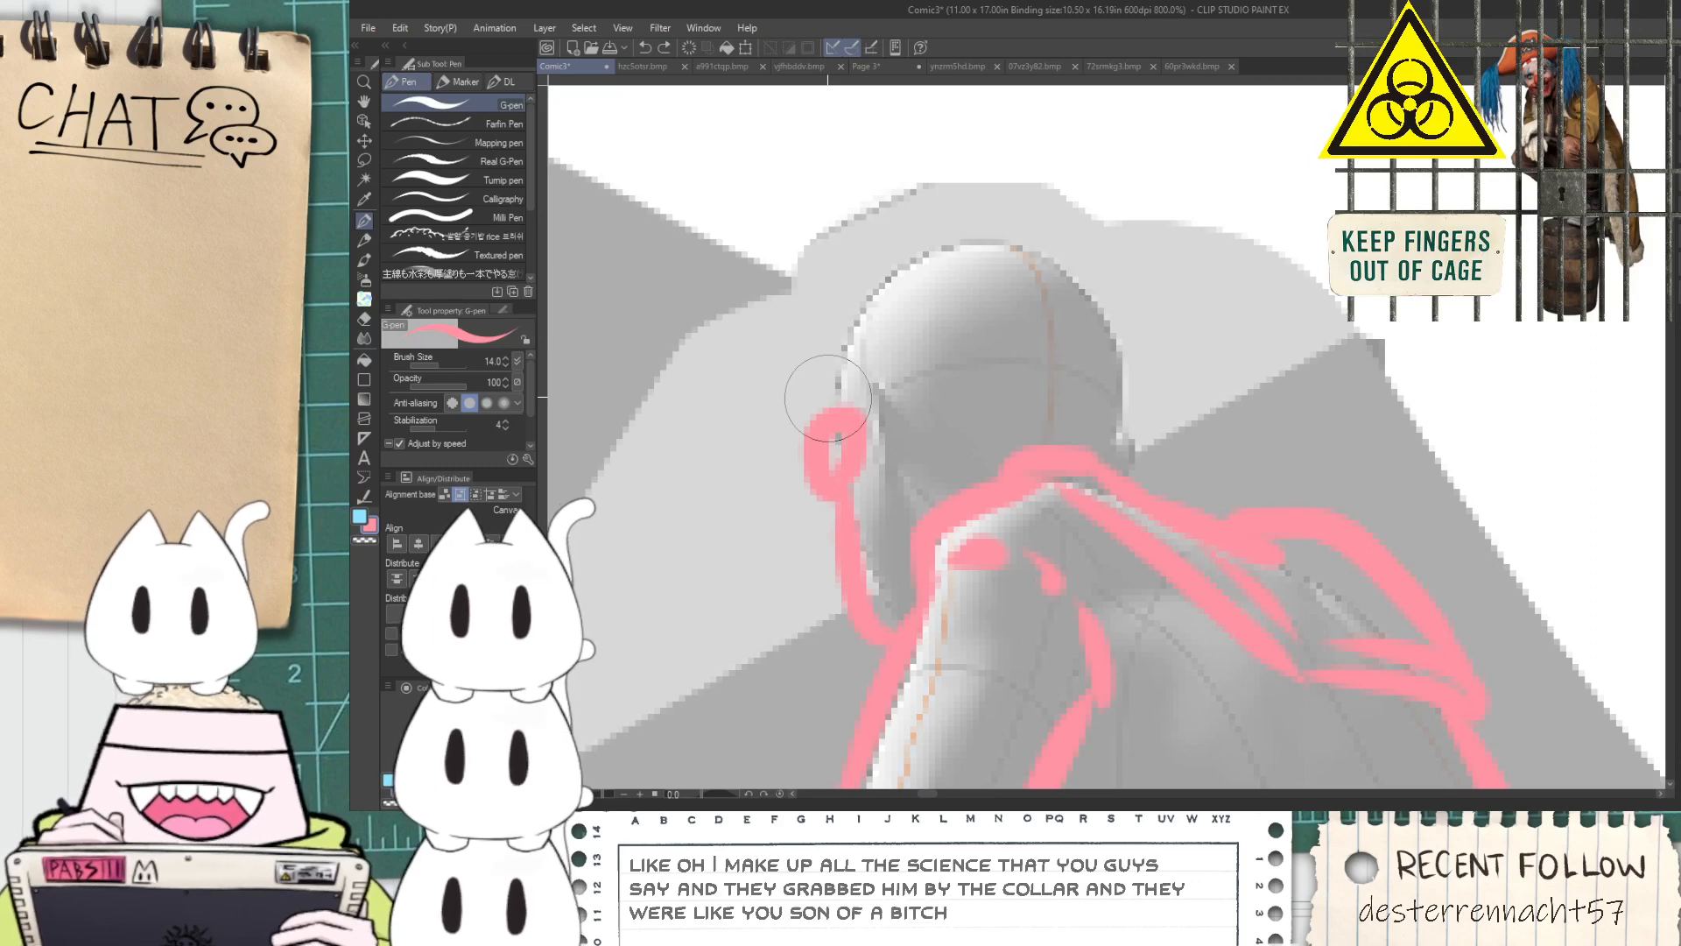
# Outline the angular shape around the head, from a point in front of the brow over the crown and straight down the back
pyautogui.moveTo(833, 412); pyautogui.dragTo(766, 360)
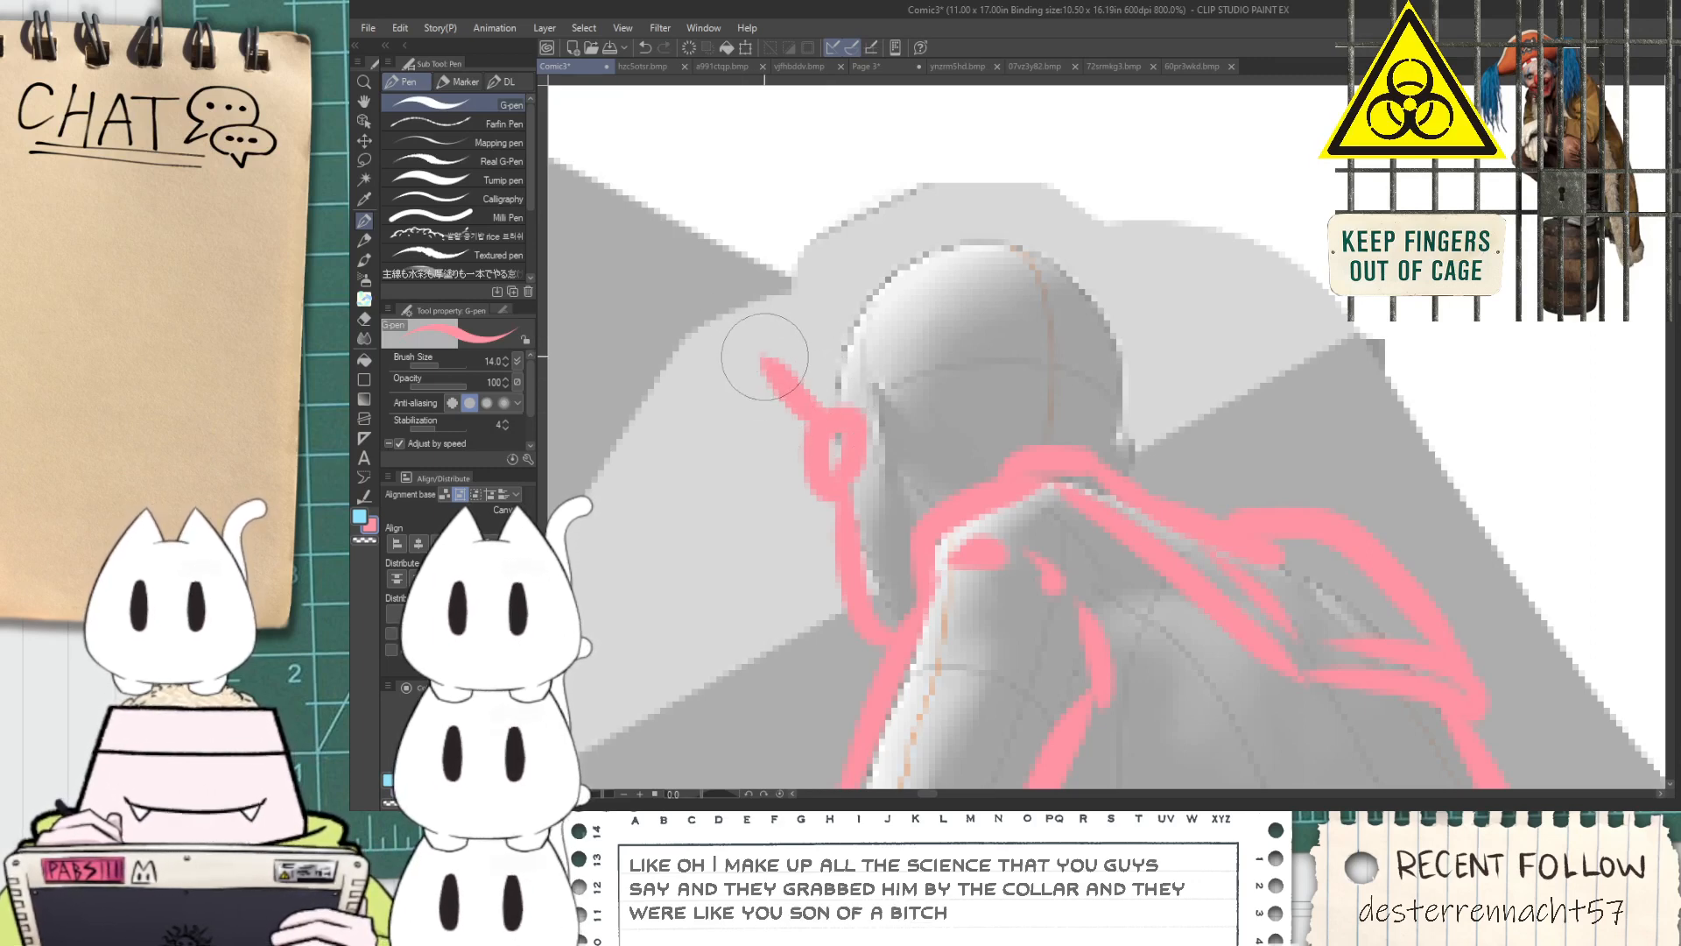
pyautogui.hotkey('ctrl', 'z')
pyautogui.moveTo(827, 434)
pyautogui.mouseDown()
pyautogui.moveTo(715, 404)
pyautogui.moveTo(955, 229)
pyautogui.mouseUp()
pyautogui.hotkey('ctrl', 'z')
pyautogui.hotkey('ctrl', 'z')
pyautogui.moveTo(819, 434)
pyautogui.mouseDown()
pyautogui.moveTo(727, 365)
pyautogui.moveTo(1068, 281)
pyautogui.mouseUp()
pyautogui.hotkey('ctrl', 'z')
pyautogui.moveTo(720, 368)
pyautogui.mouseDown()
pyautogui.moveTo(1114, 239)
pyautogui.moveTo(1174, 316)
pyautogui.mouseUp()
pyautogui.hotkey('ctrl', 'z')
pyautogui.moveTo(1094, 219); pyautogui.dragTo(1134, 455)
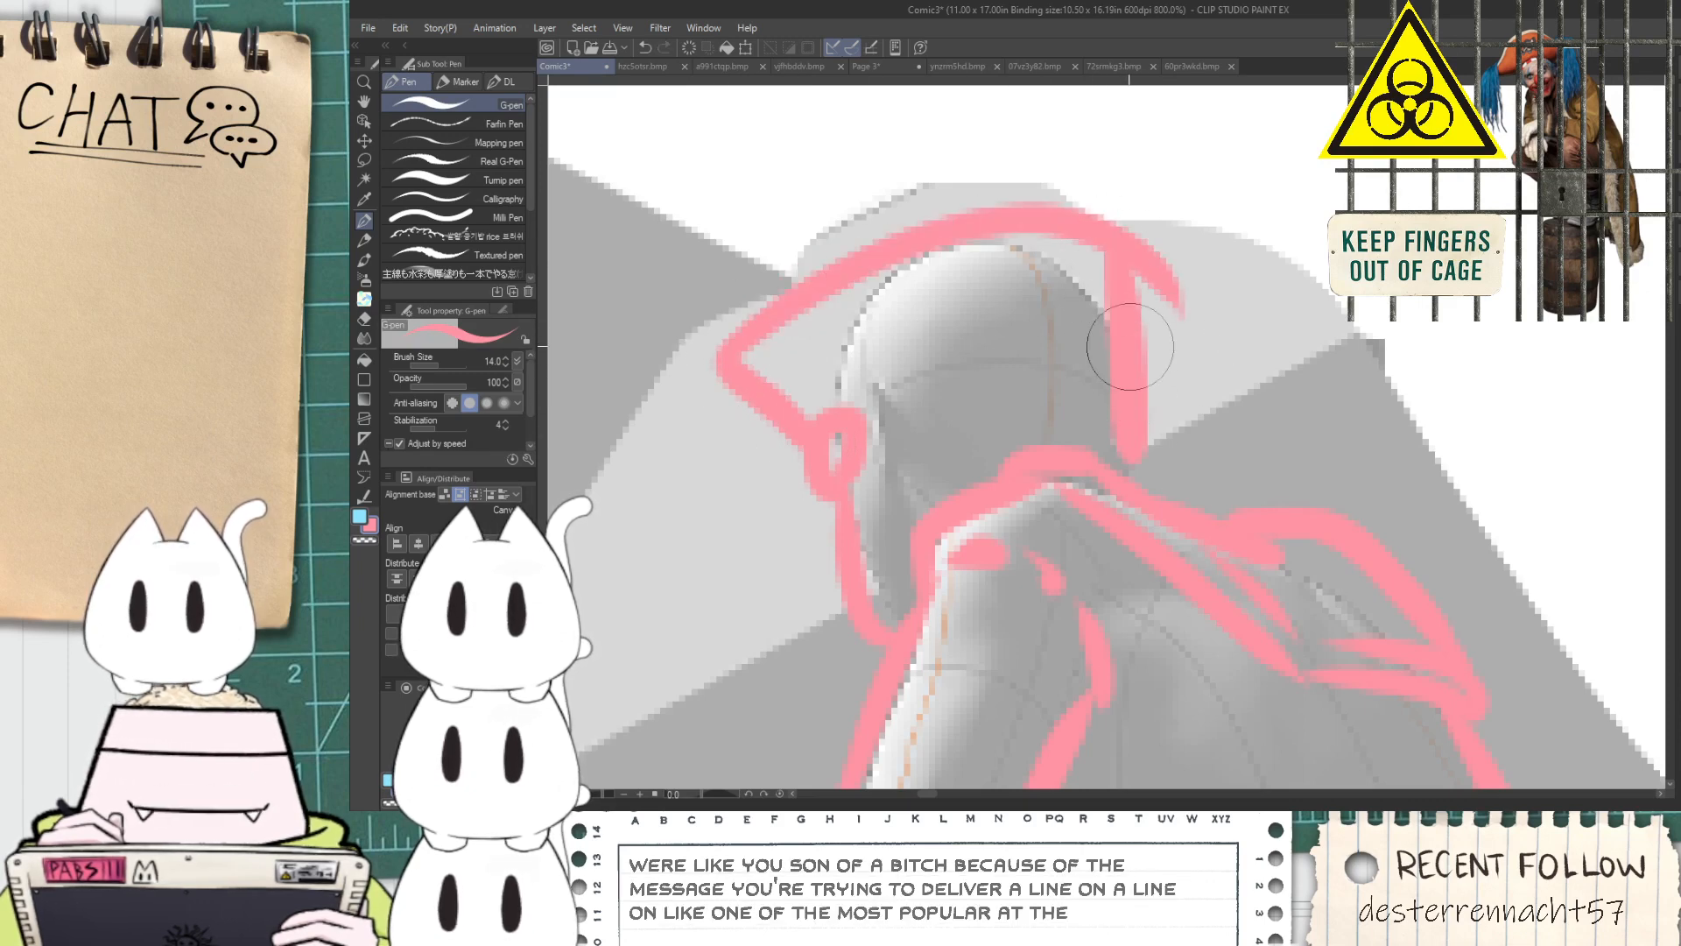
# Erase the line overshooting the rear corner of the head outline and return to the G-pen
pyautogui.press('e')
pyautogui.moveTo(1162, 223)
pyautogui.mouseDown()
pyautogui.moveTo(1166, 349)
pyautogui.moveTo(1146, 211)
pyautogui.moveTo(1156, 394)
pyautogui.mouseUp()
pyautogui.hotkey('ctrl', 'z')
pyautogui.moveTo(1145, 191); pyautogui.dragTo(1164, 436)
pyautogui.press('p')
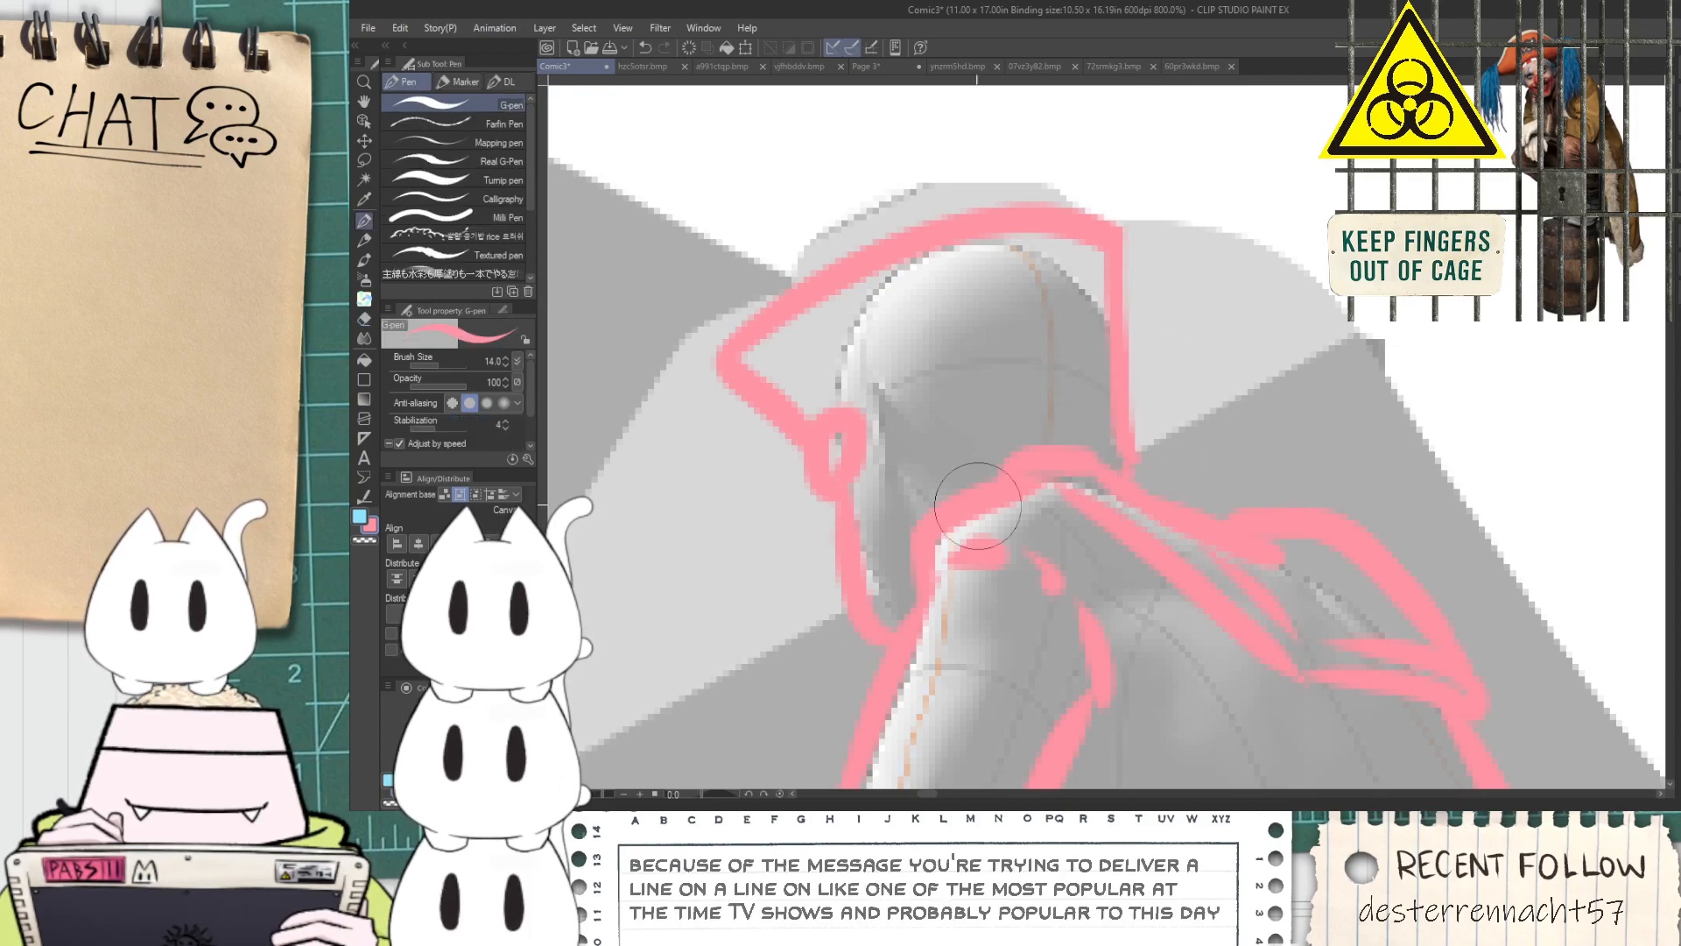
# Erase part of the sketch lines on the figure's waistband
pyautogui.scroll(-6, 919, 560)
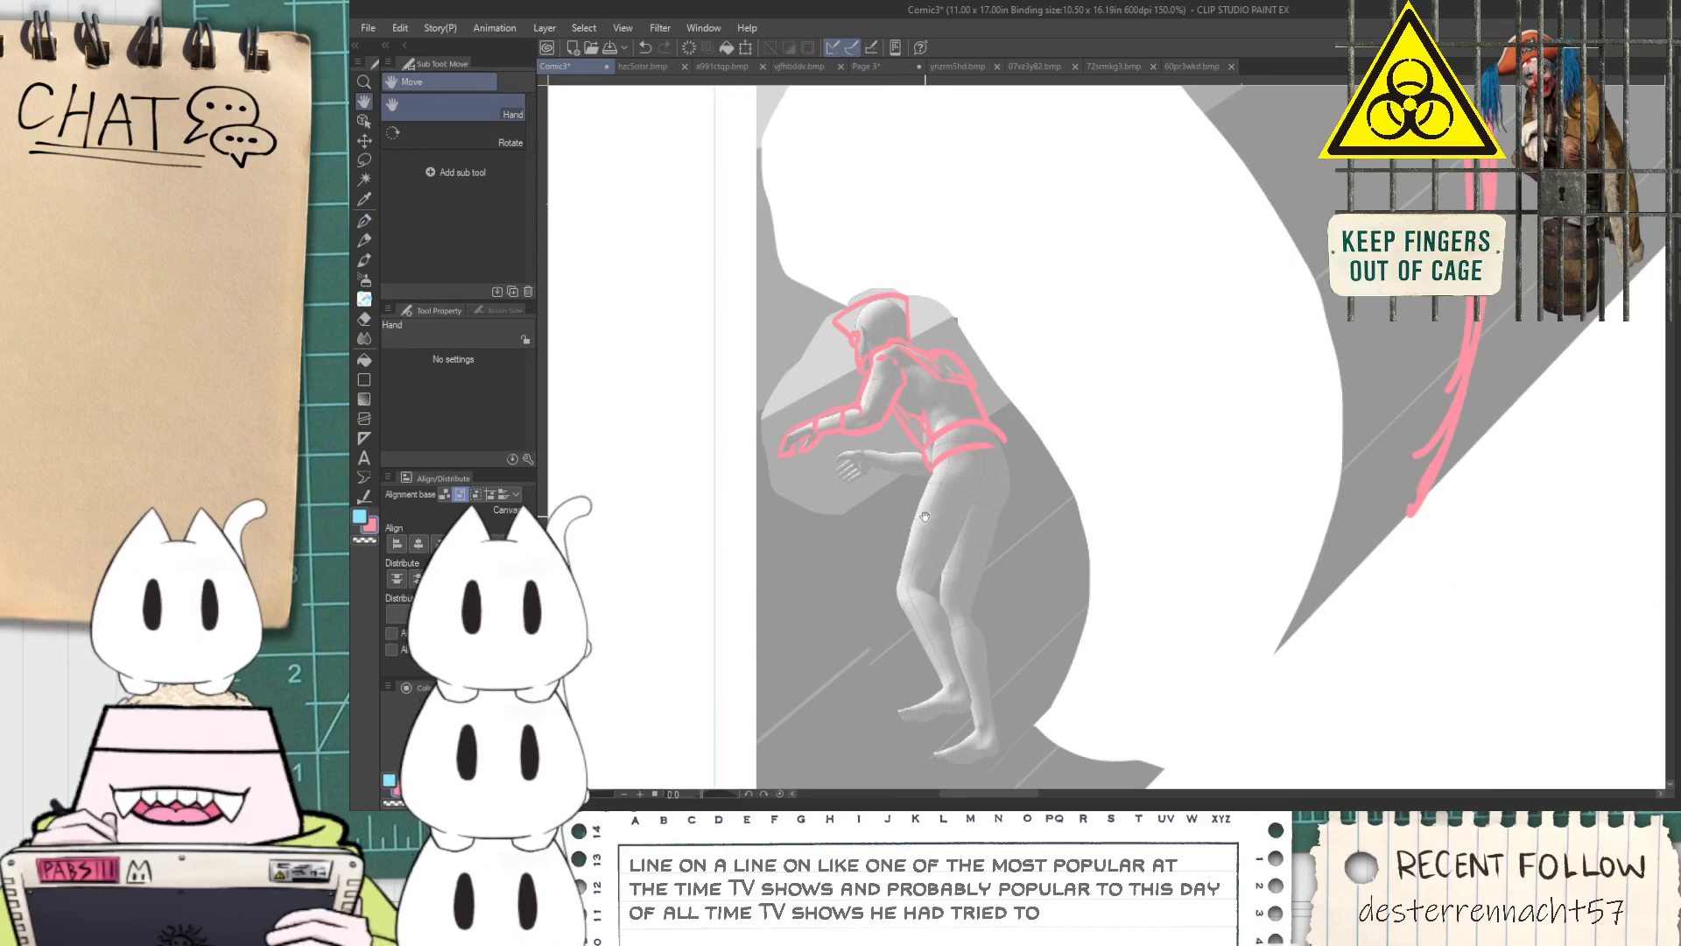
pyautogui.scroll(6, 861, 449)
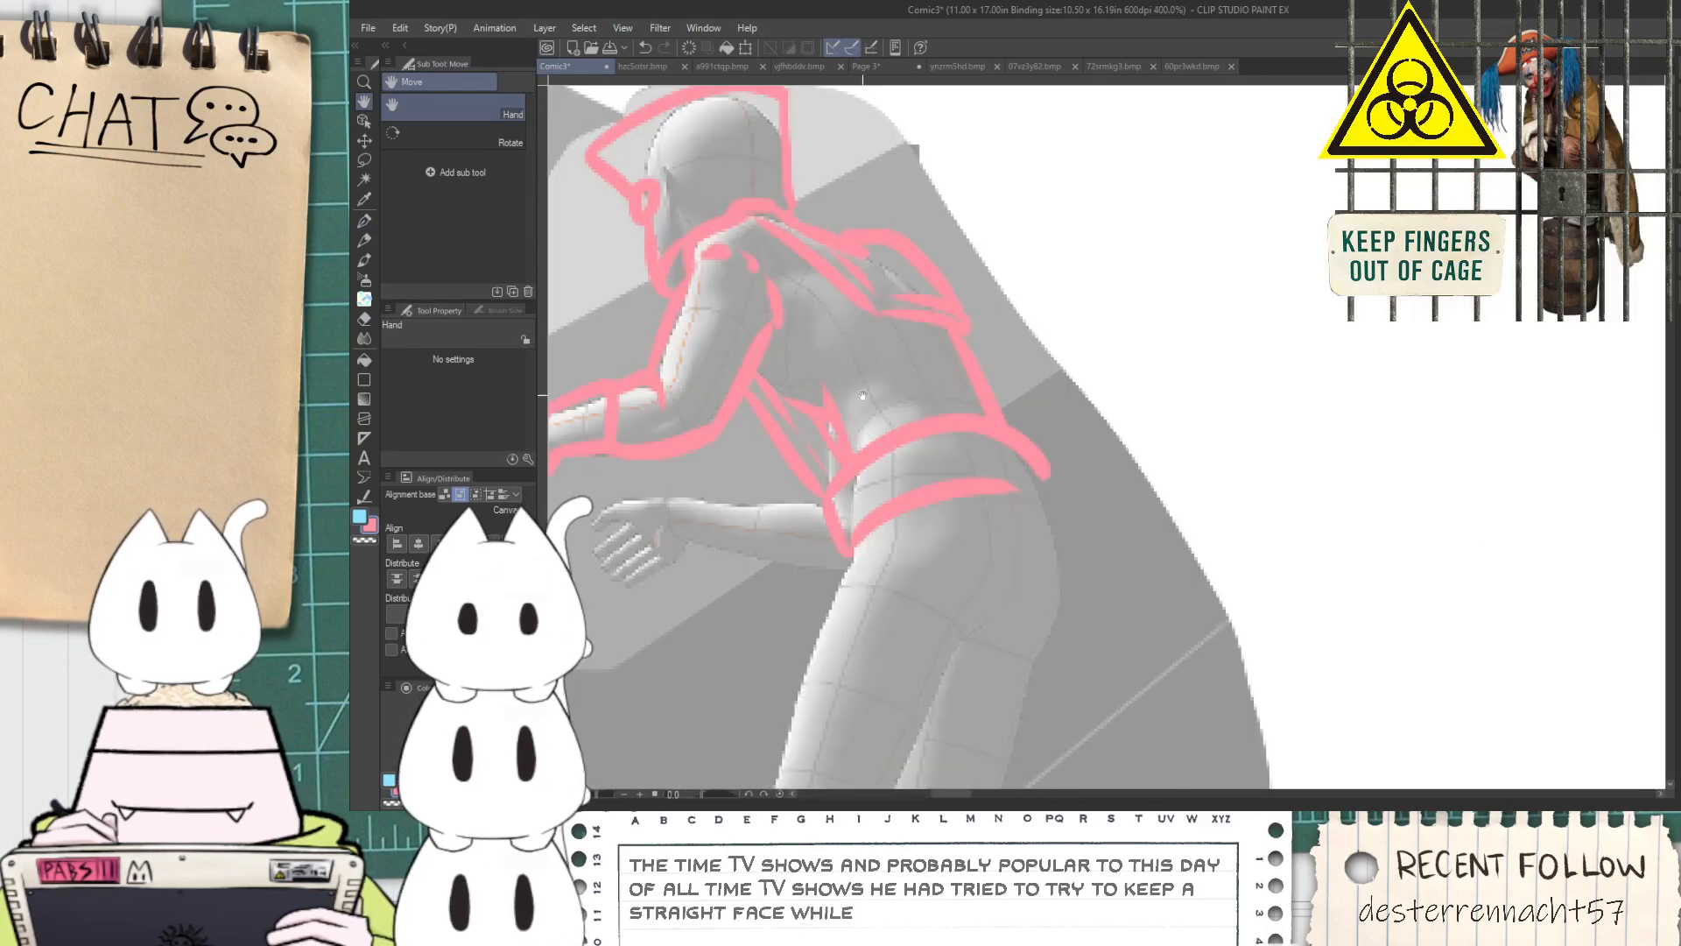
pyautogui.scroll(1, 861, 450)
pyautogui.press('e')
pyautogui.moveTo(856, 470)
pyautogui.mouseDown()
pyautogui.moveTo(924, 517)
pyautogui.moveTo(904, 503)
pyautogui.moveTo(946, 559)
pyautogui.moveTo(914, 522)
pyautogui.moveTo(947, 494)
pyautogui.moveTo(975, 524)
pyautogui.mouseUp()
pyautogui.scroll(-1, 920, 523)
pyautogui.scroll(-2, 917, 523)
pyautogui.moveTo(1111, 565)
pyautogui.mouseDown()
pyautogui.moveTo(1088, 319)
pyautogui.moveTo(1134, 371)
pyautogui.mouseUp()
# Redraw the waistband with additional curved G-pen lines wrapping around the waist and hips
pyautogui.scroll(1, 1102, 344)
pyautogui.press('p')
pyautogui.moveTo(909, 357); pyautogui.dragTo(1095, 432)
pyautogui.moveTo(892, 494)
pyautogui.mouseDown()
pyautogui.moveTo(1340, 355)
pyautogui.moveTo(1196, 399)
pyautogui.moveTo(1202, 323)
pyautogui.moveTo(1256, 340)
pyautogui.mouseUp()
pyautogui.scroll(-1, 1274, 341)
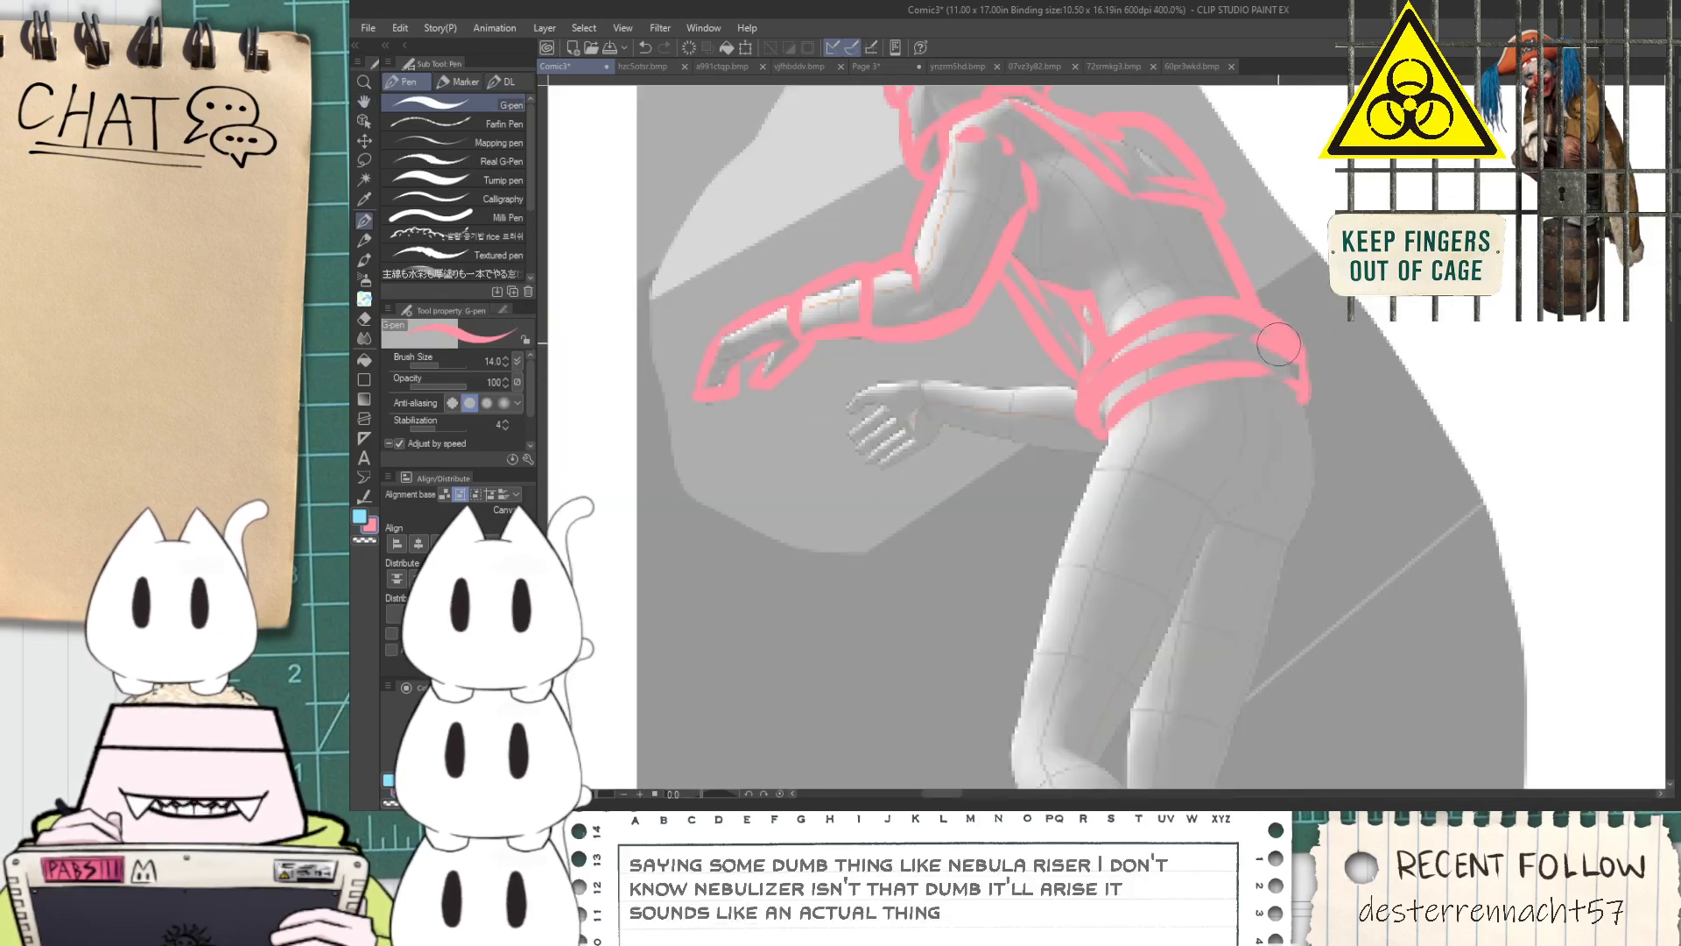
# Outline the front edge of the leading thigh from the waistband to the knee and add a short crease mark behind the knee
pyautogui.press('space')
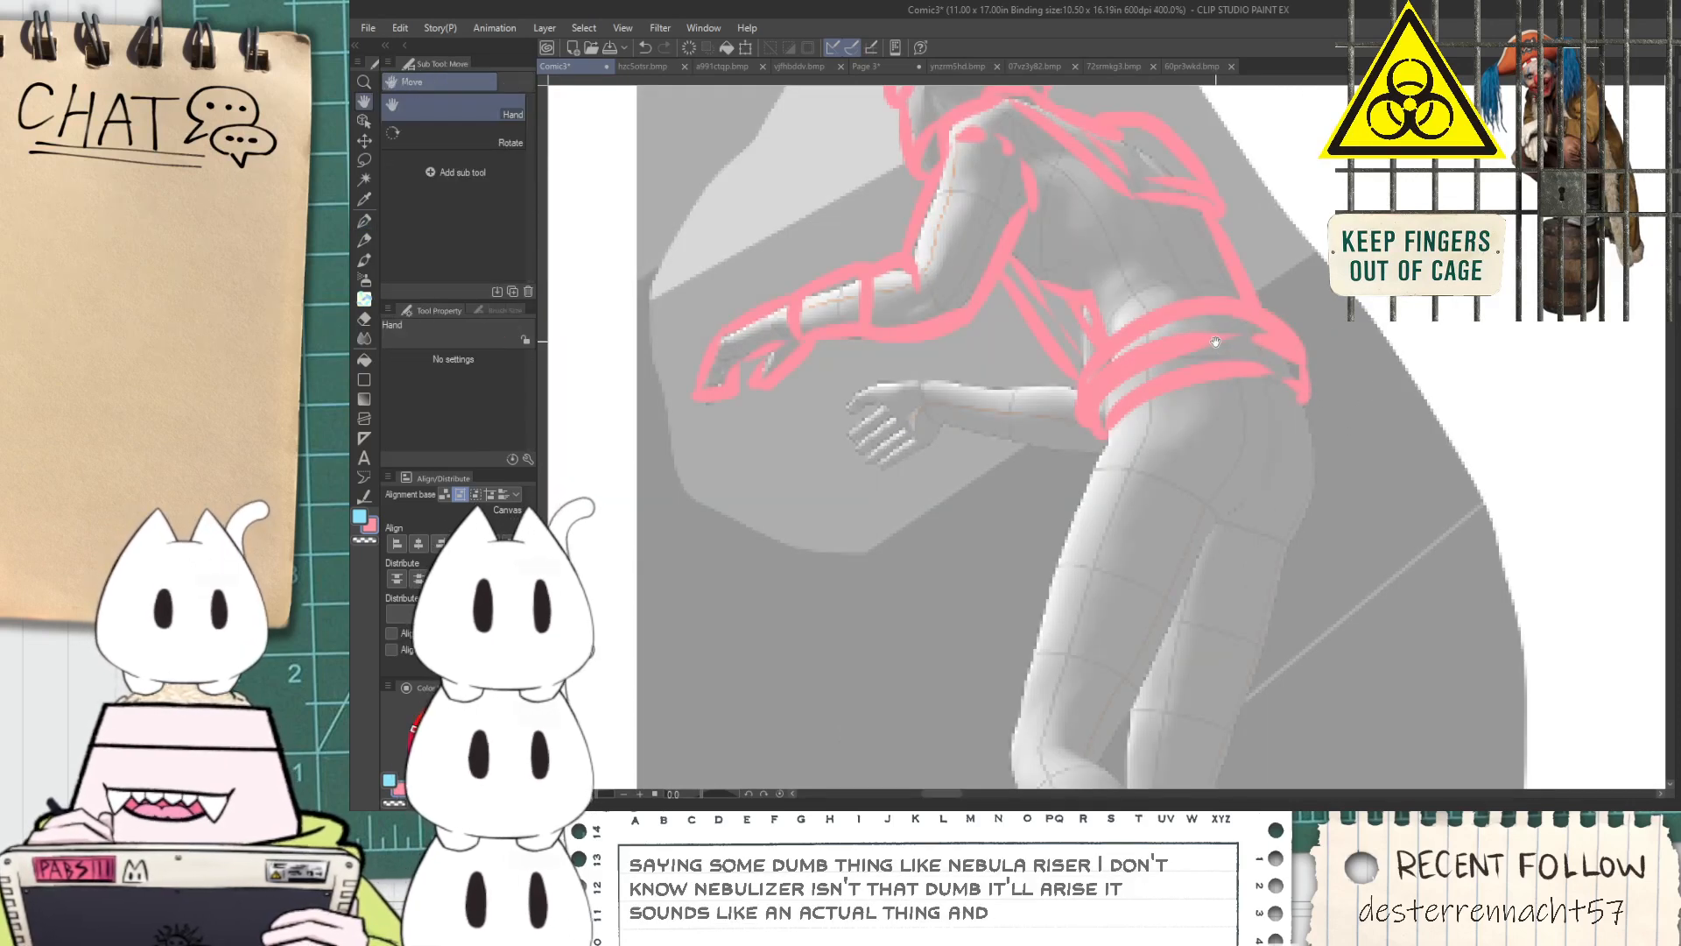
pyautogui.moveTo(1283, 420); pyautogui.dragTo(1073, 298)
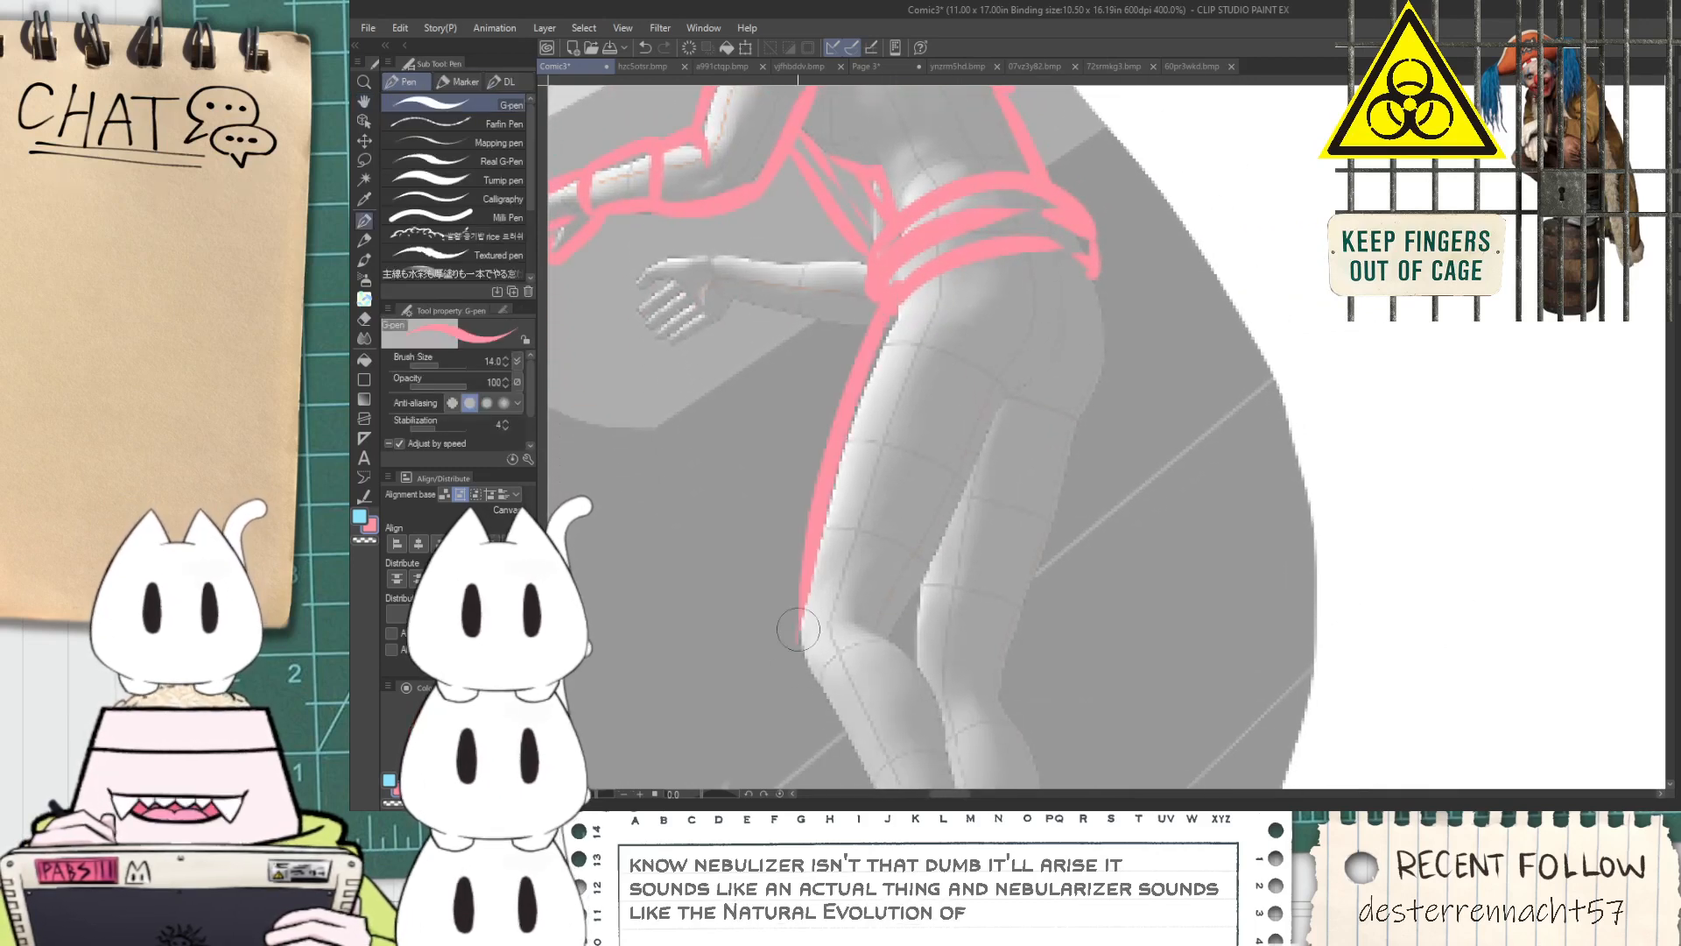
pyautogui.click(887, 632)
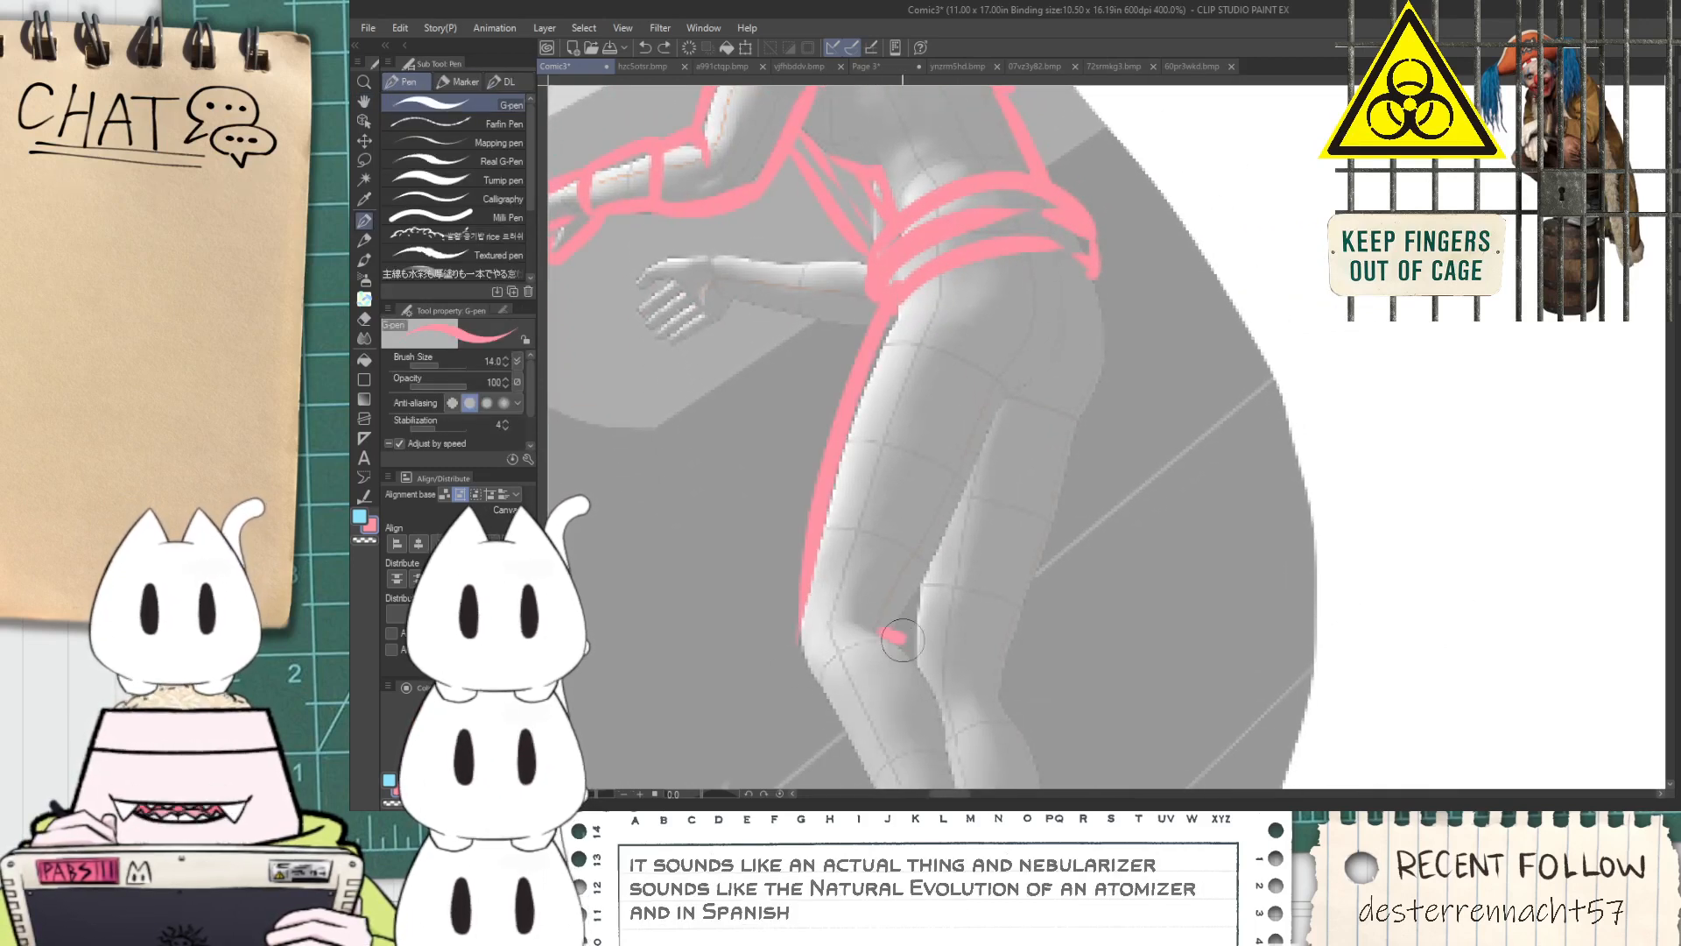
pyautogui.hotkey('ctrl', 'z')
pyautogui.moveTo(854, 627); pyautogui.dragTo(885, 627)
pyautogui.scroll(1, 876, 631)
pyautogui.scroll(-1, 937, 623)
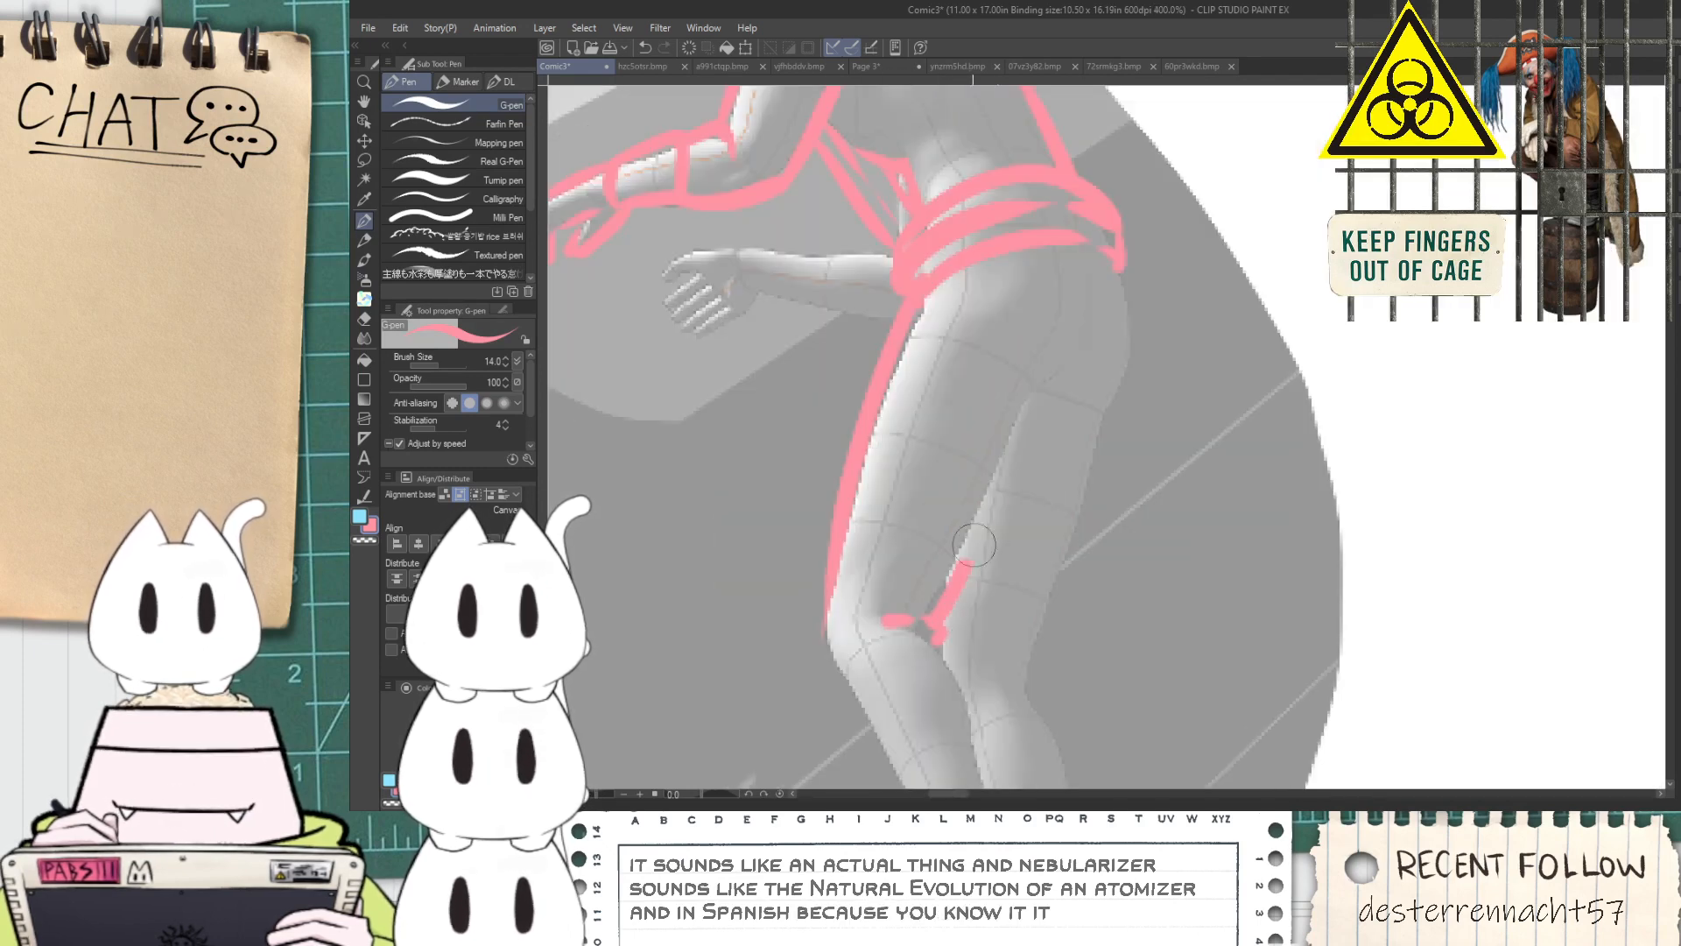
# Outline the back edge of the leading thigh, the buttock and the back of the rear thigh in pink
pyautogui.moveTo(931, 627)
pyautogui.mouseDown()
pyautogui.moveTo(1052, 376)
pyautogui.moveTo(1048, 390)
pyautogui.moveTo(1088, 383)
pyautogui.mouseUp()
pyautogui.moveTo(1121, 263); pyautogui.dragTo(1136, 404)
pyautogui.hotkey('ctrl', 'z')
pyautogui.moveTo(1121, 263)
pyautogui.mouseDown()
pyautogui.moveTo(1116, 391)
pyautogui.moveTo(1083, 411)
pyautogui.mouseUp()
pyautogui.scroll(-3, 1084, 413)
pyautogui.press('space')
pyautogui.moveTo(1084, 473); pyautogui.dragTo(968, 438)
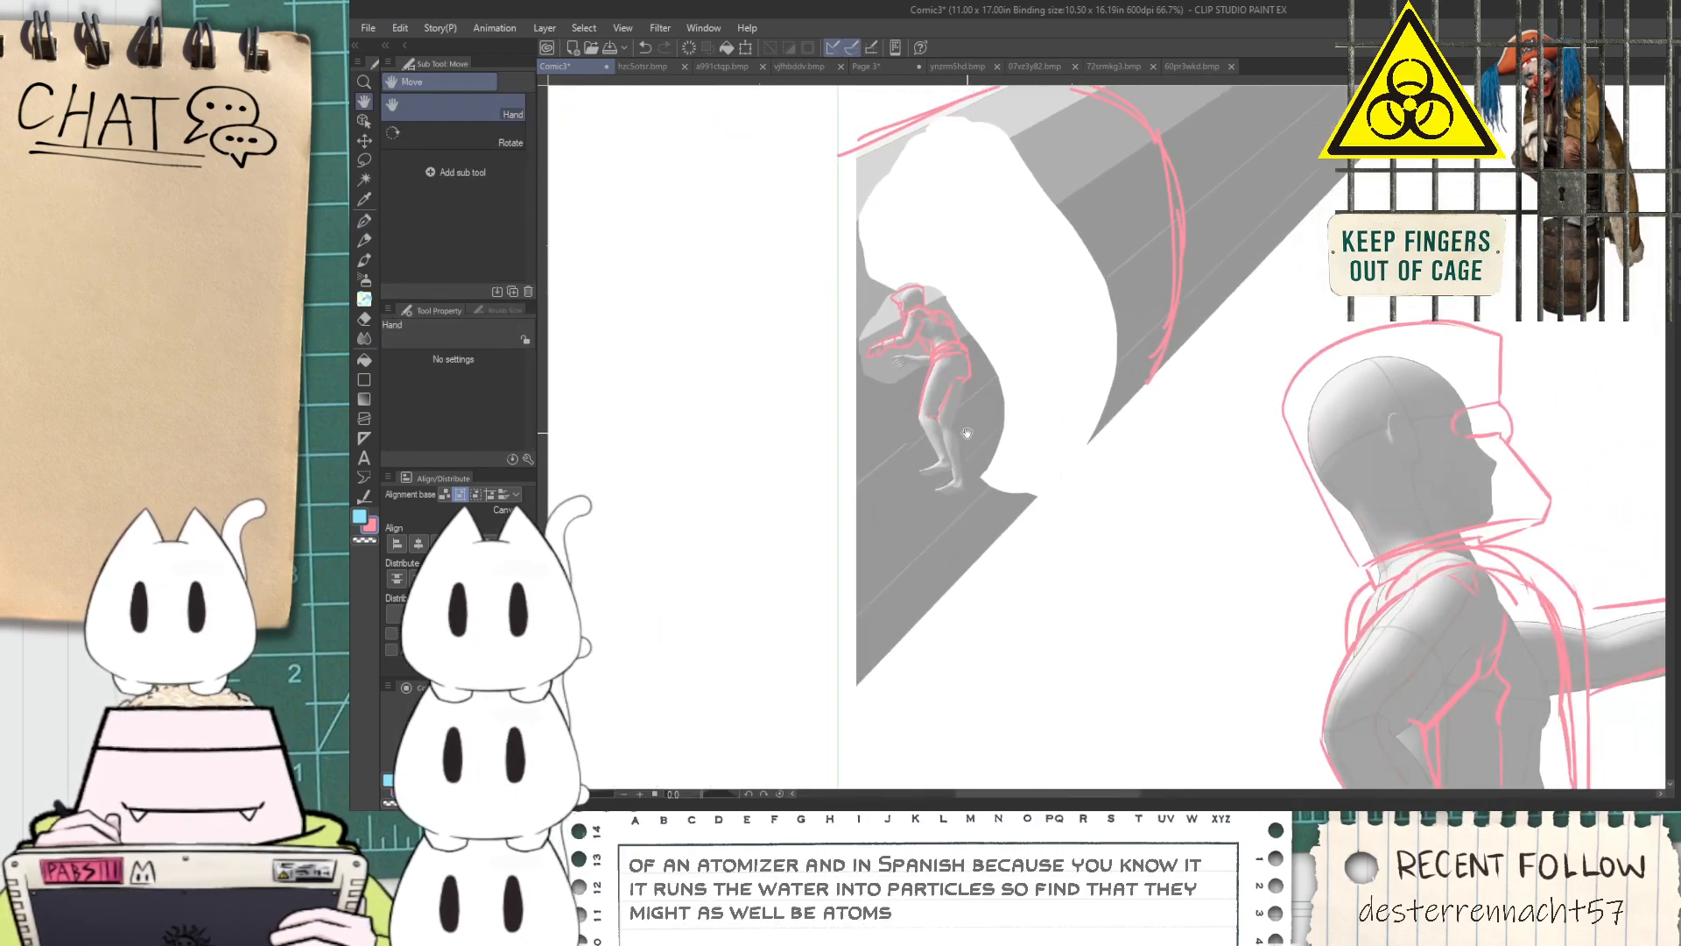
pyautogui.scroll(1, 928, 412)
pyautogui.scroll(1, 969, 368)
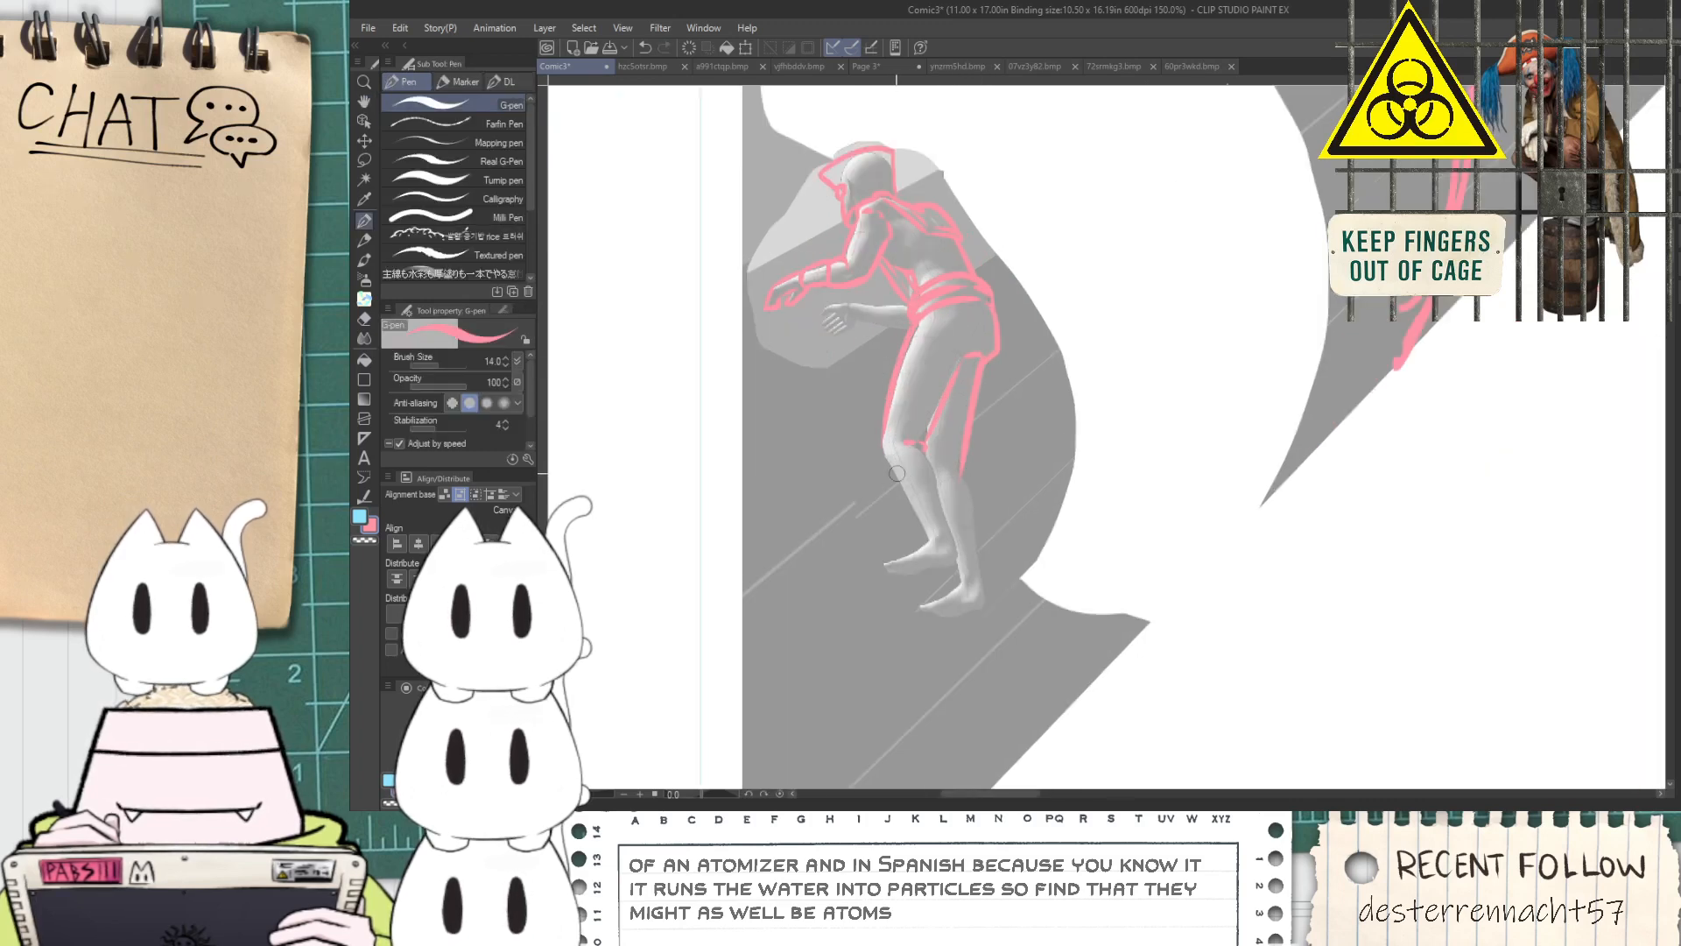
# Draw a cuff band below the leading knee and the two edges of the lower leg down to the ankle
pyautogui.scroll(3, 895, 463)
pyautogui.moveTo(868, 403); pyautogui.dragTo(957, 632)
pyautogui.hotkey('ctrl', 'z')
pyautogui.moveTo(869, 397); pyautogui.dragTo(906, 496)
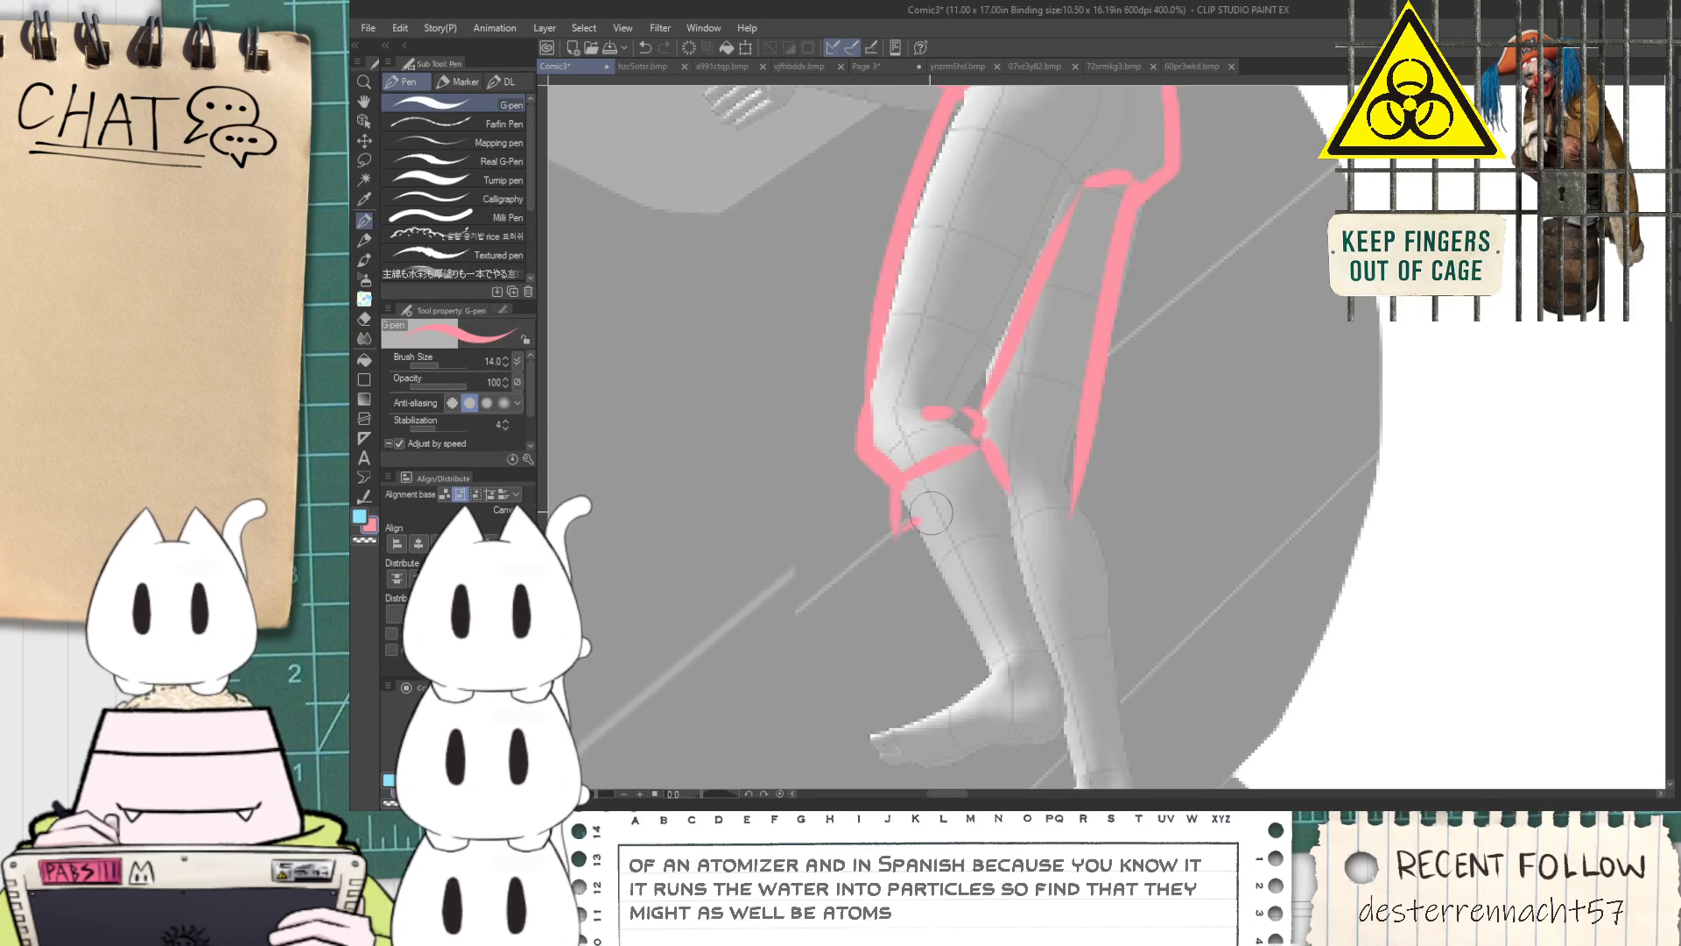
pyautogui.moveTo(989, 446); pyautogui.dragTo(1051, 674)
pyautogui.moveTo(922, 513); pyautogui.dragTo(987, 682)
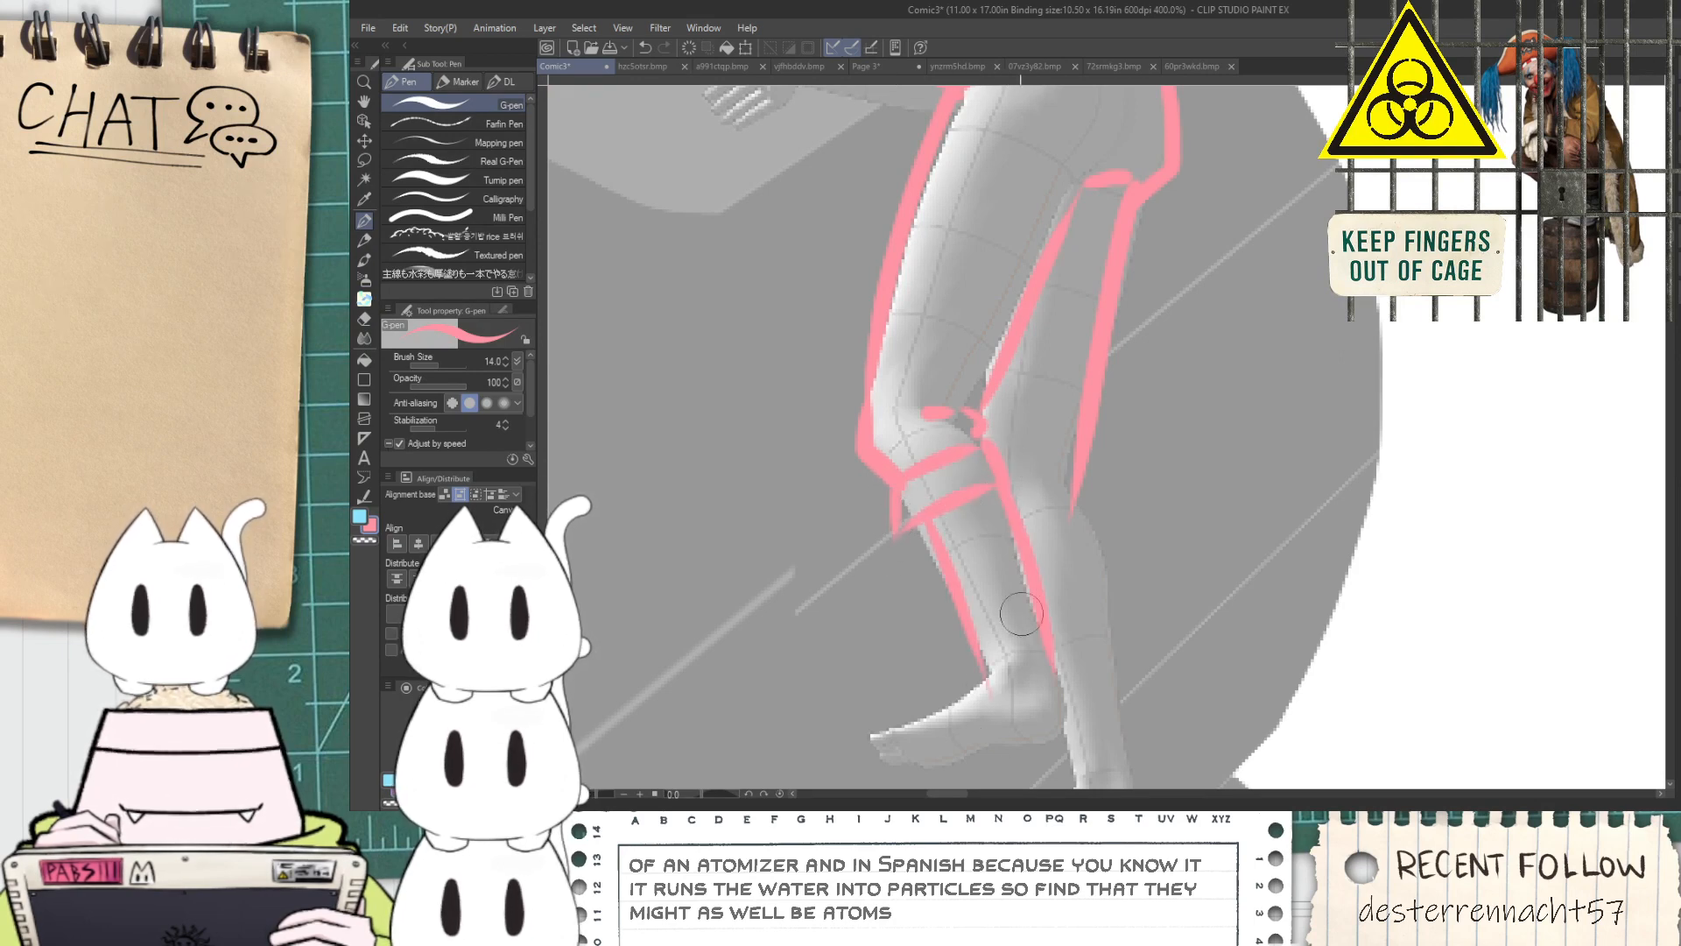
# Erase the line end at the rear knee and redraw it with crease marks and a short stroke below the knee
pyautogui.press('e')
pyautogui.moveTo(1075, 464)
pyautogui.mouseDown()
pyautogui.moveTo(1073, 513)
pyautogui.moveTo(1080, 471)
pyautogui.moveTo(1068, 487)
pyautogui.moveTo(979, 480)
pyautogui.mouseUp()
pyautogui.scroll(1, 1080, 470)
pyautogui.press('p')
pyautogui.moveTo(963, 401); pyautogui.dragTo(1014, 438)
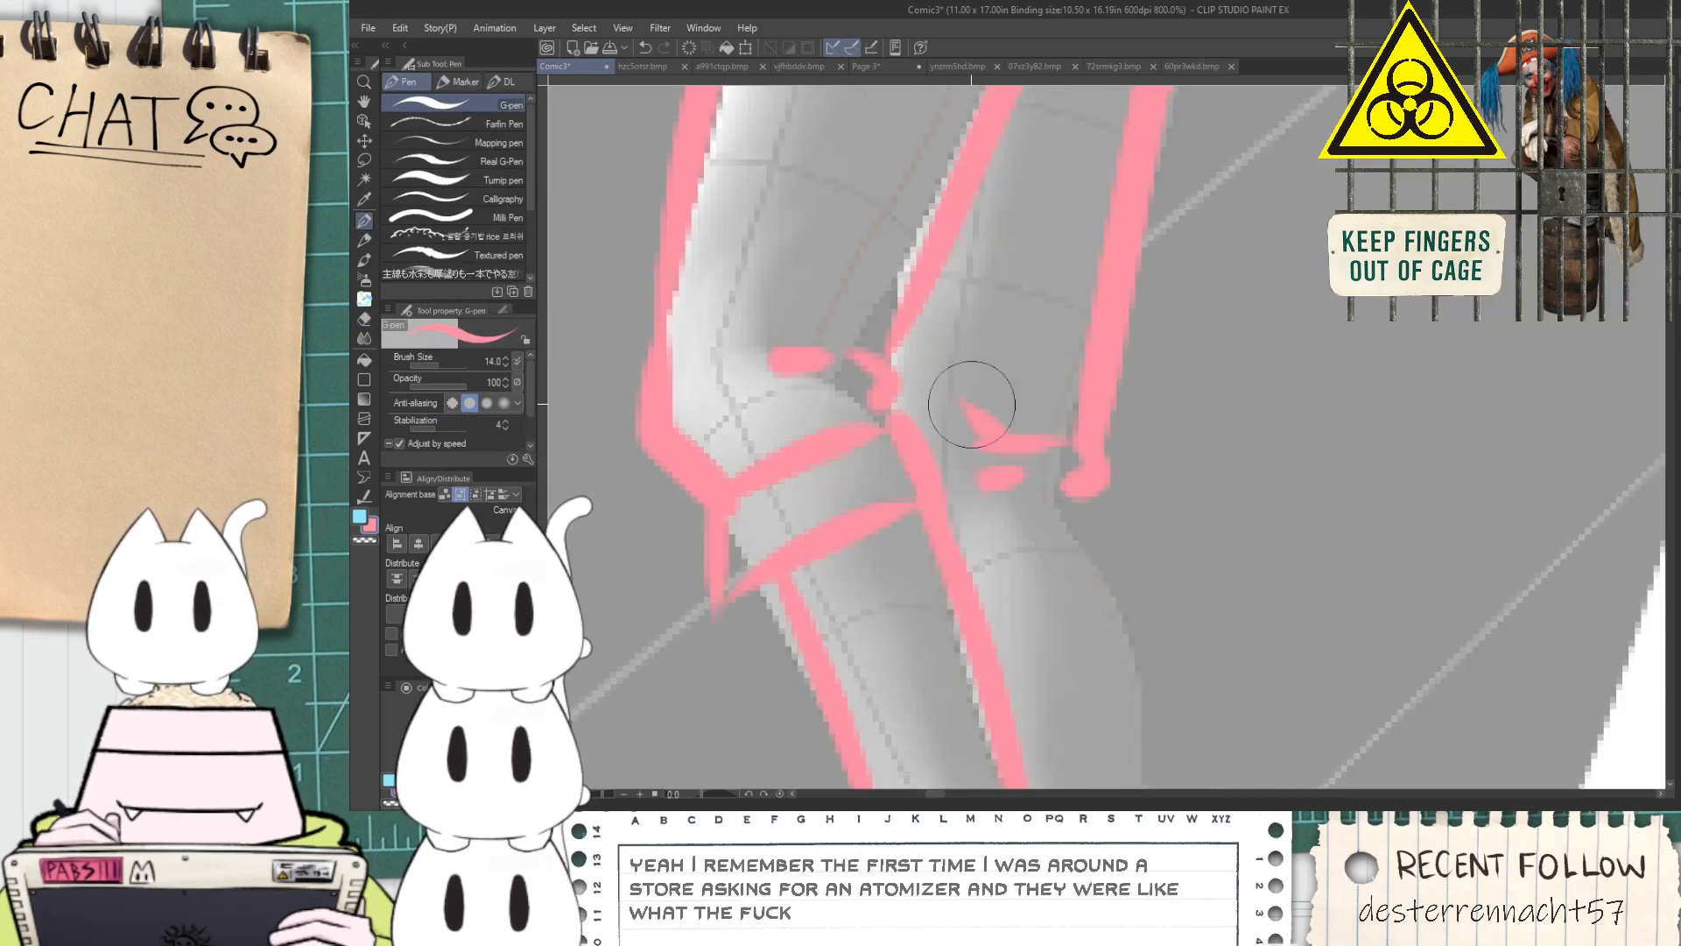
pyautogui.moveTo(1091, 490); pyautogui.dragTo(1135, 597)
pyautogui.hotkey('ctrl', 'z')
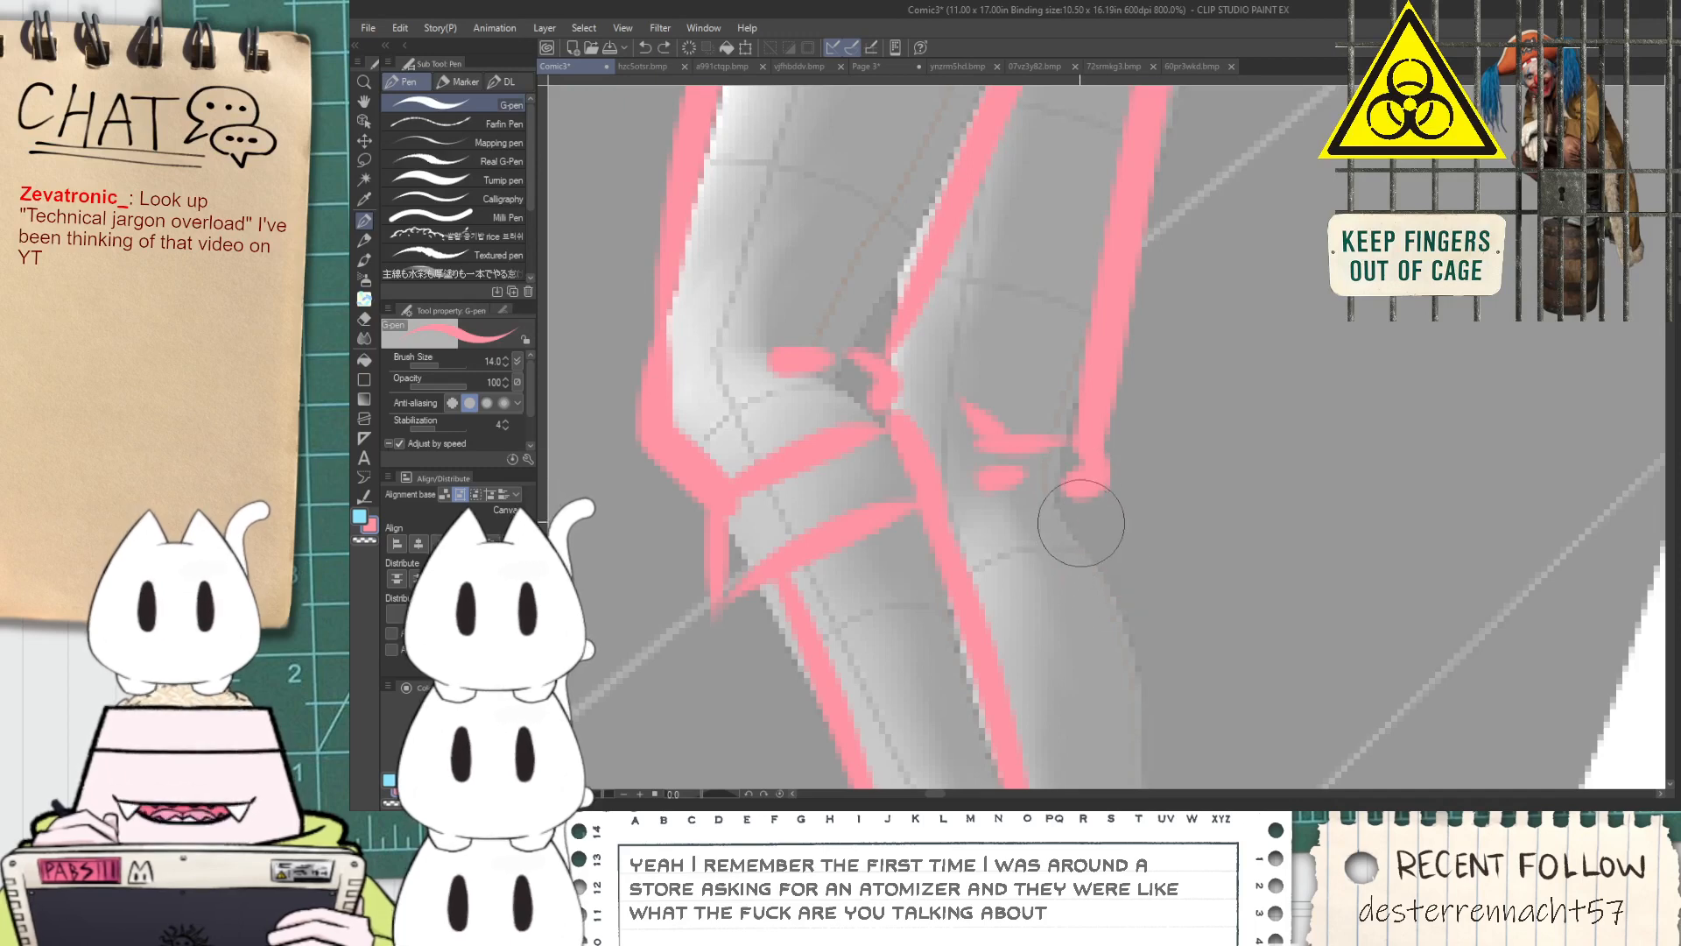
pyautogui.moveTo(1097, 473); pyautogui.dragTo(1101, 554)
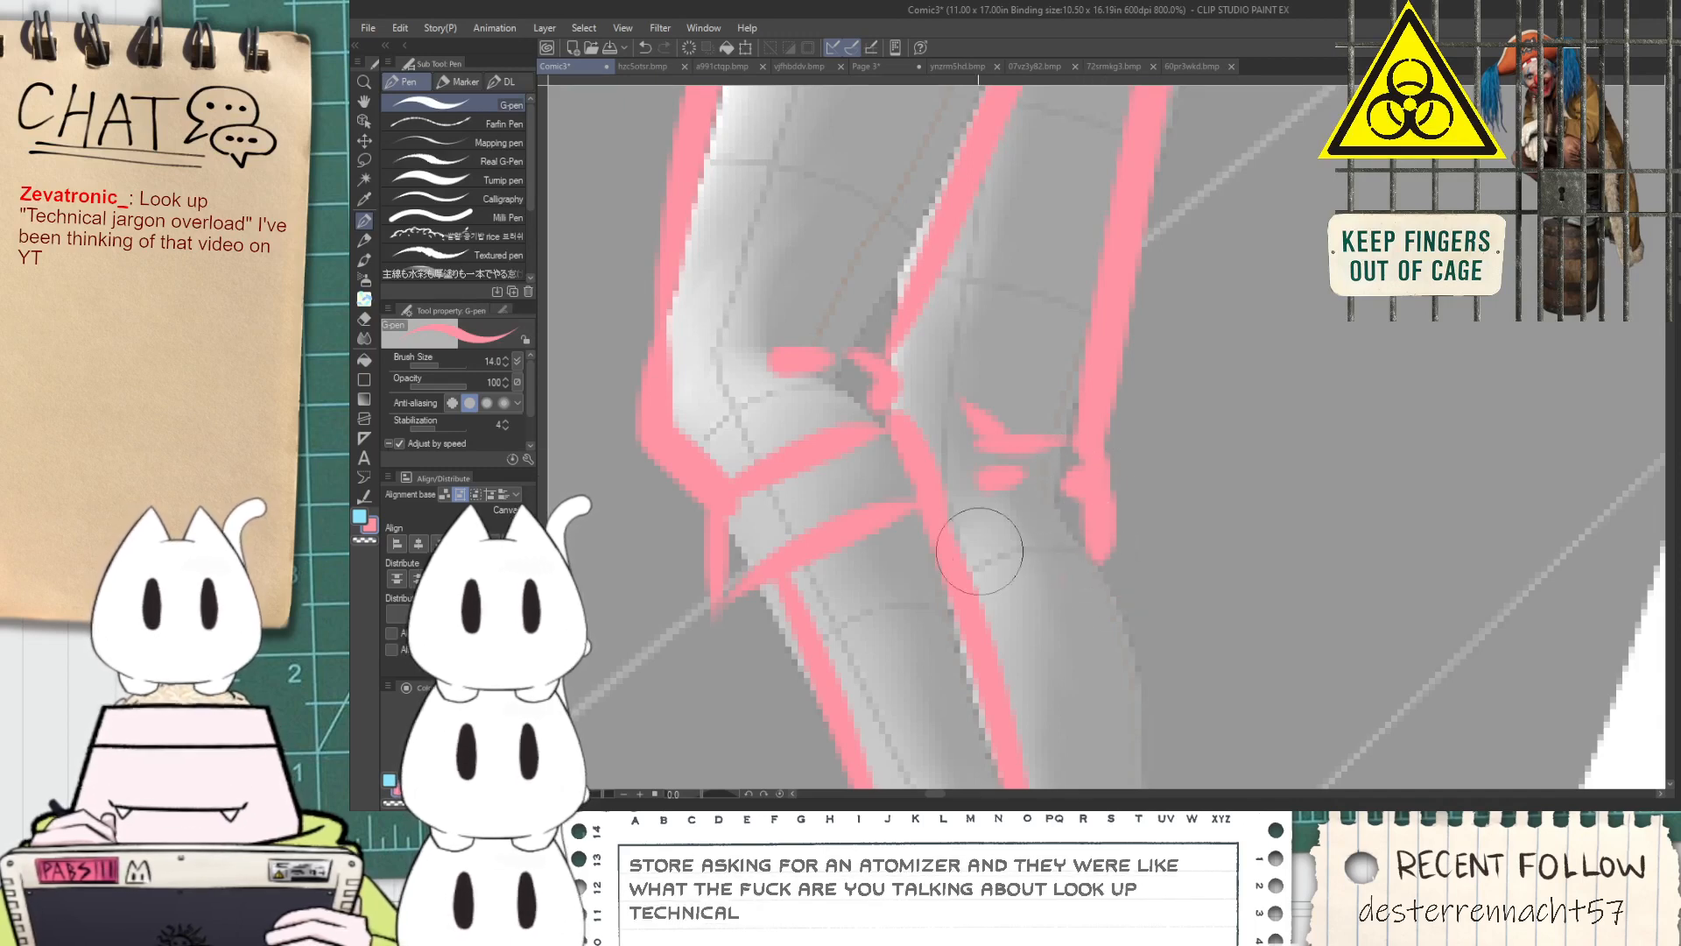
# Erase the stray line below the rear knee and draw a flared cuff band around the top of the rear lower leg
pyautogui.press('e')
pyautogui.moveTo(1139, 552)
pyautogui.mouseDown()
pyautogui.moveTo(1073, 552)
pyautogui.moveTo(1074, 392)
pyautogui.mouseUp()
pyautogui.press('space')
pyautogui.moveTo(1086, 328); pyautogui.dragTo(1142, 390)
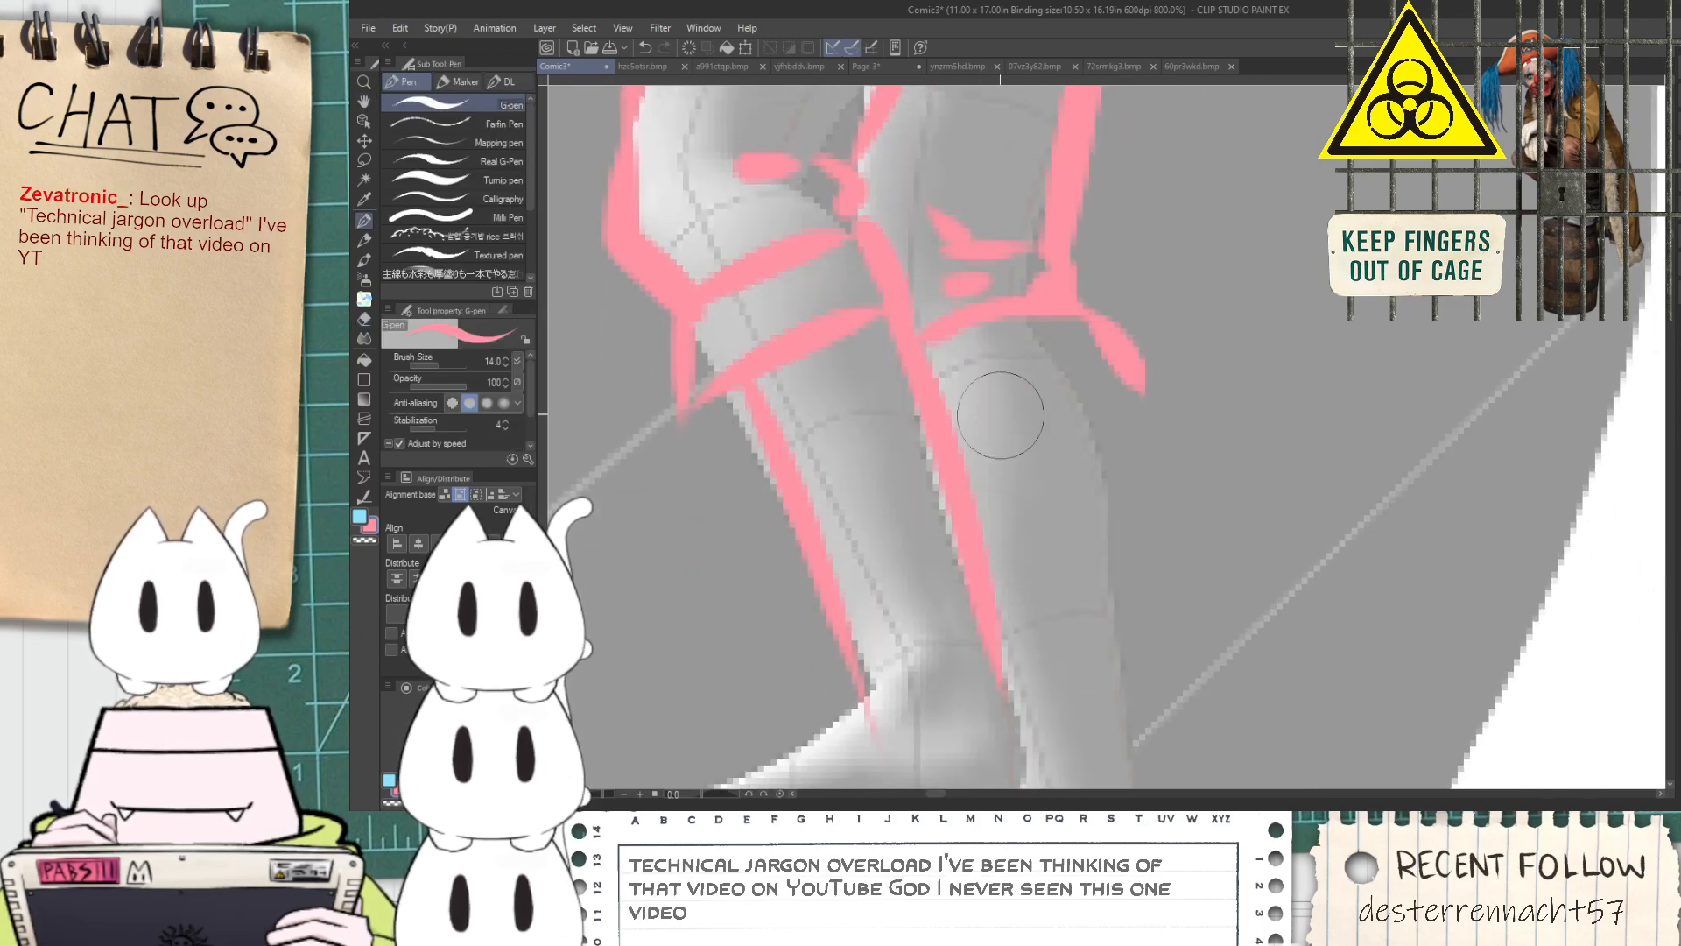
pyautogui.hotkey('ctrl', 'z')
pyautogui.moveTo(1066, 315); pyautogui.dragTo(1161, 376)
pyautogui.hotkey('ctrl', 'z')
pyautogui.moveTo(943, 415)
pyautogui.mouseDown()
pyautogui.moveTo(1070, 378)
pyautogui.moveTo(1136, 420)
pyautogui.mouseUp()
pyautogui.moveTo(1061, 308); pyautogui.dragTo(1137, 423)
# Draw the back edge of the rear lower leg from the cuff down towards the ankle with the G-pen
pyautogui.press('e')
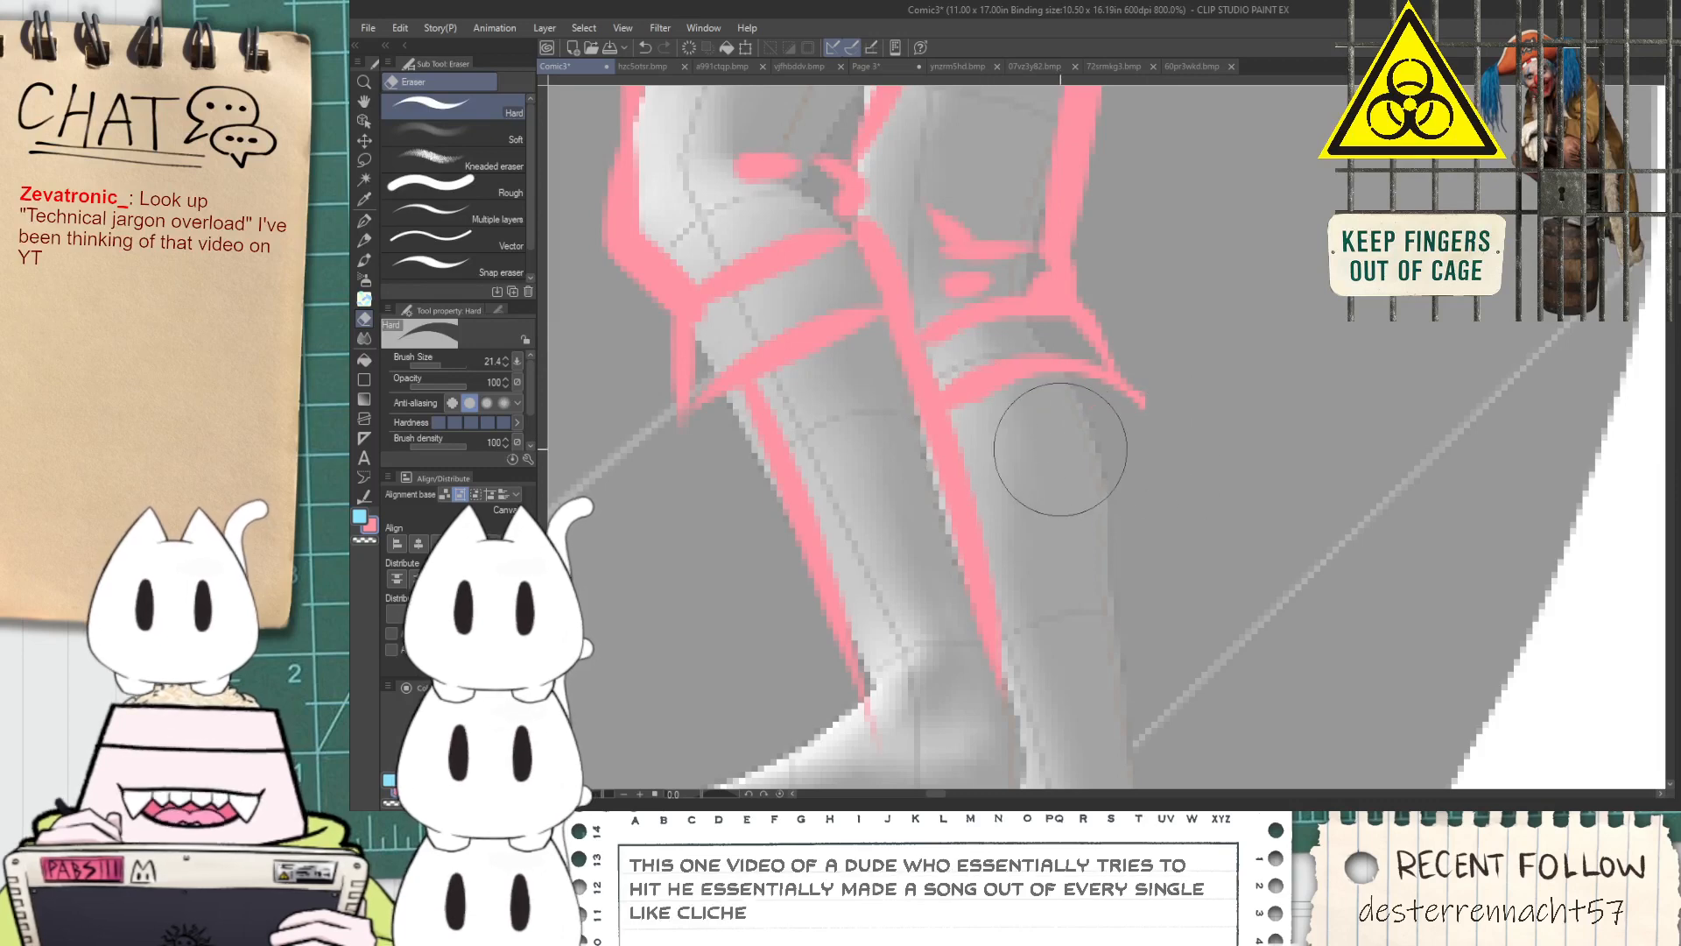
pyautogui.press('p')
pyautogui.moveTo(1084, 382); pyautogui.dragTo(1143, 683)
pyautogui.hotkey('ctrl', 'z')
pyautogui.moveTo(1076, 371); pyautogui.dragTo(1113, 473)
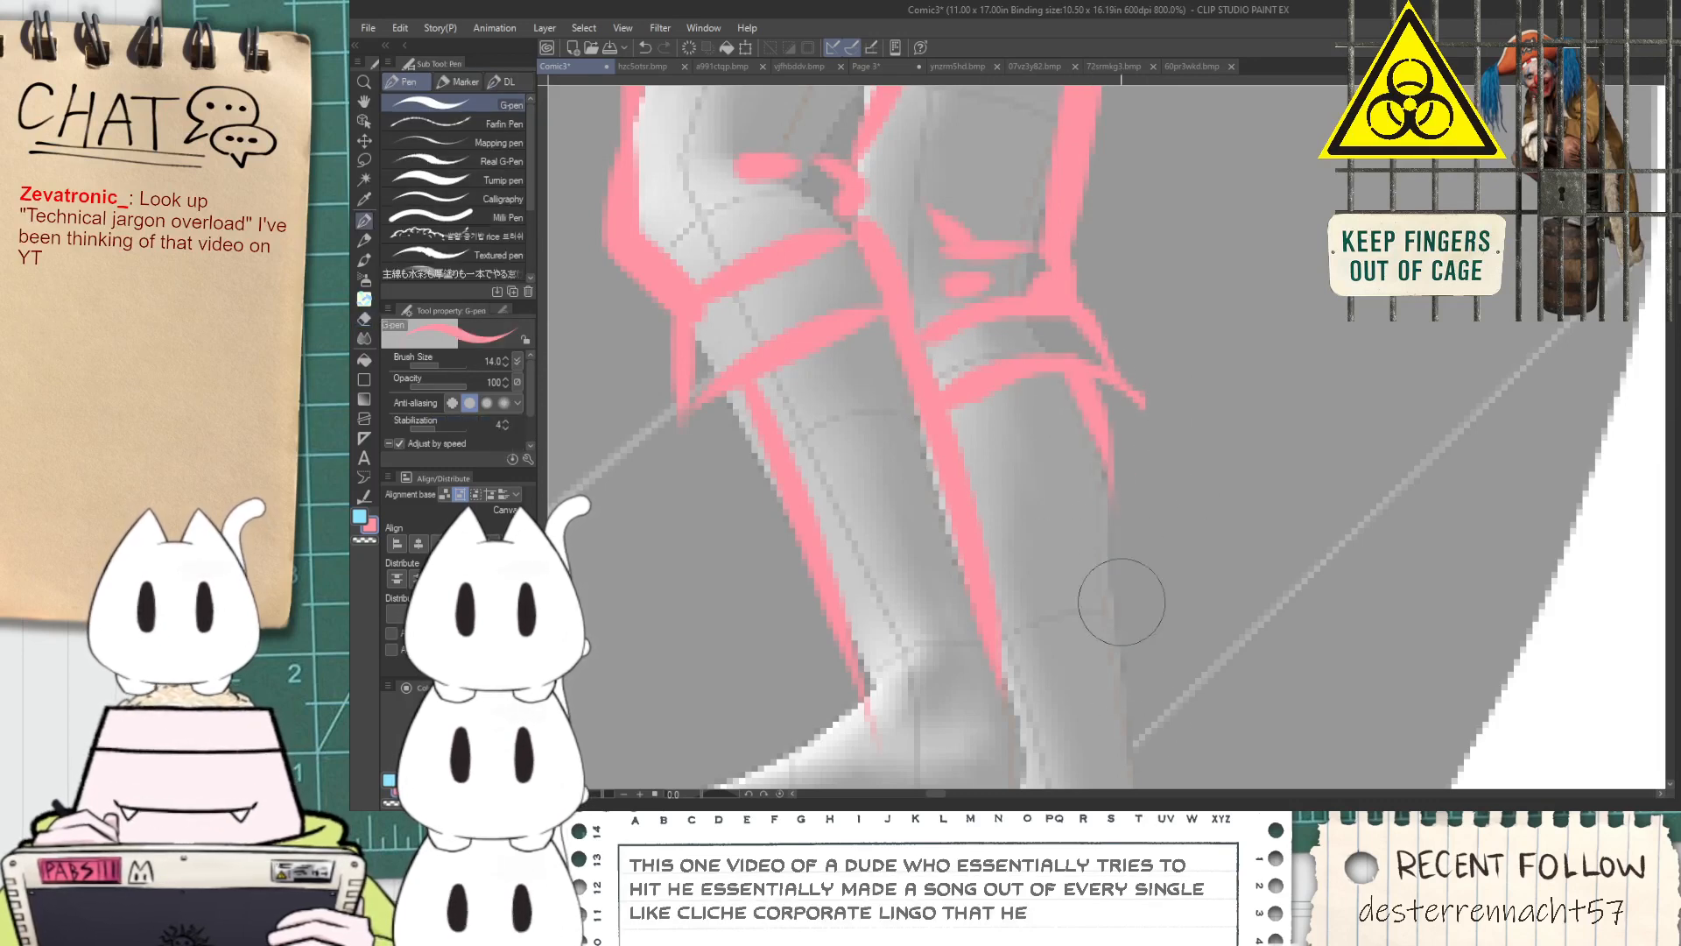
pyautogui.hotkey('ctrl', 'z')
pyautogui.moveTo(1077, 368); pyautogui.dragTo(1112, 529)
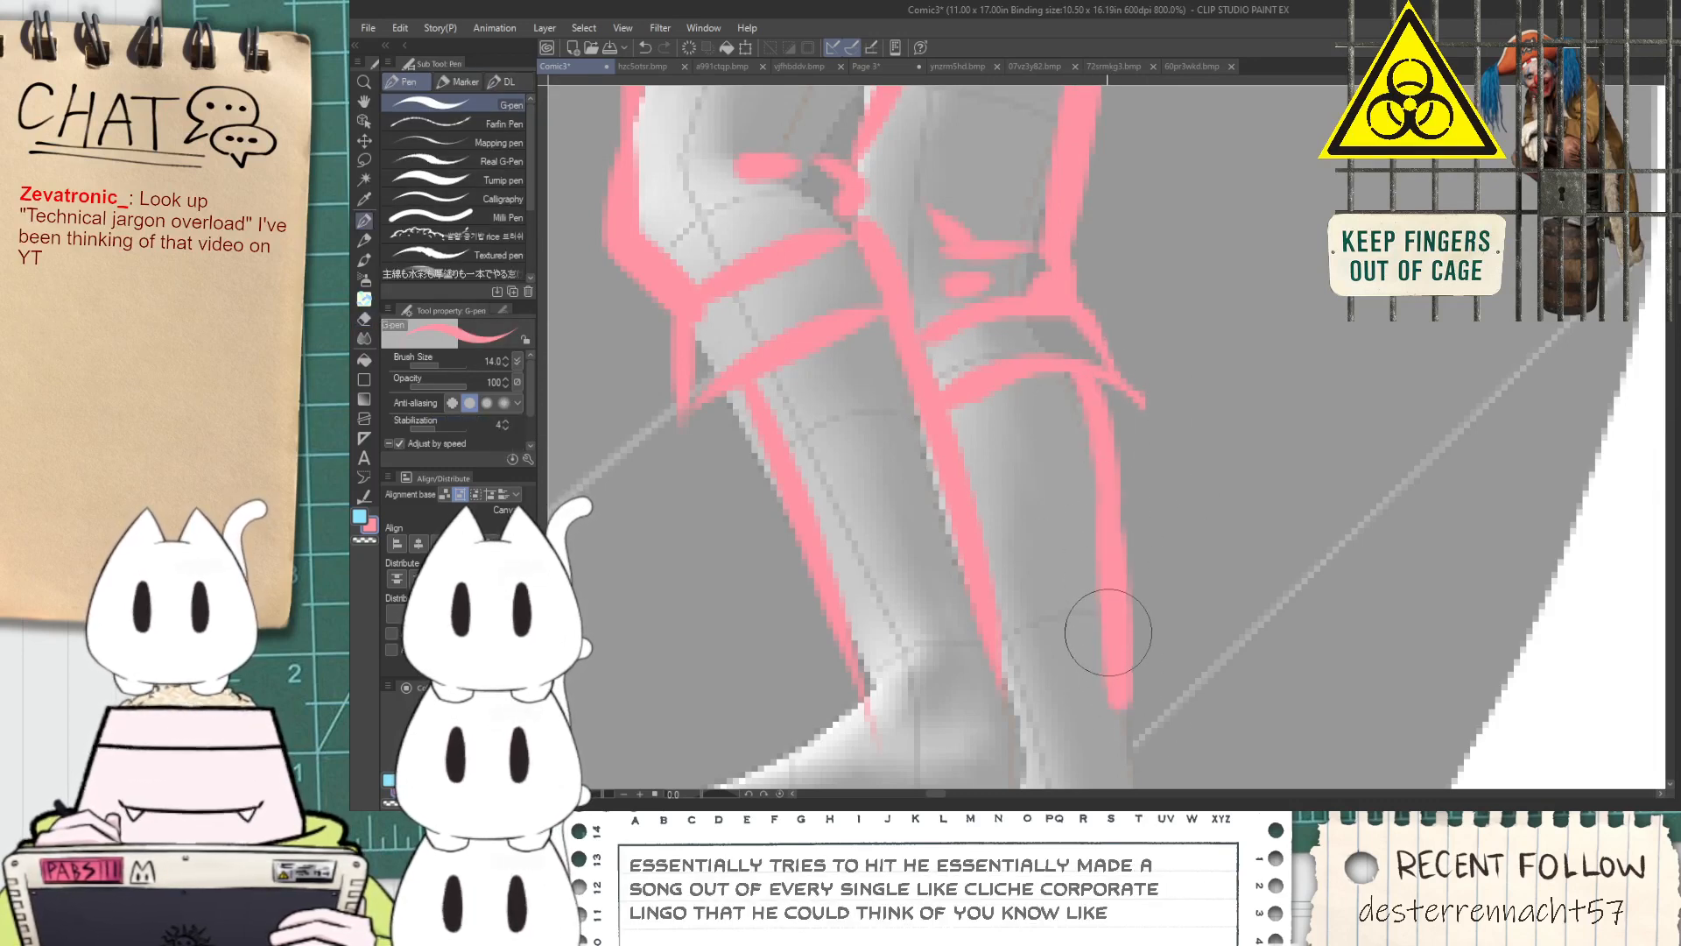
# Draw a straight vertical line along the left border of the comic panel with the tube
pyautogui.scroll(-5, 1094, 626)
pyautogui.press('space')
pyautogui.scroll(-2, 1062, 599)
pyautogui.moveTo(1062, 600); pyautogui.dragTo(901, 506)
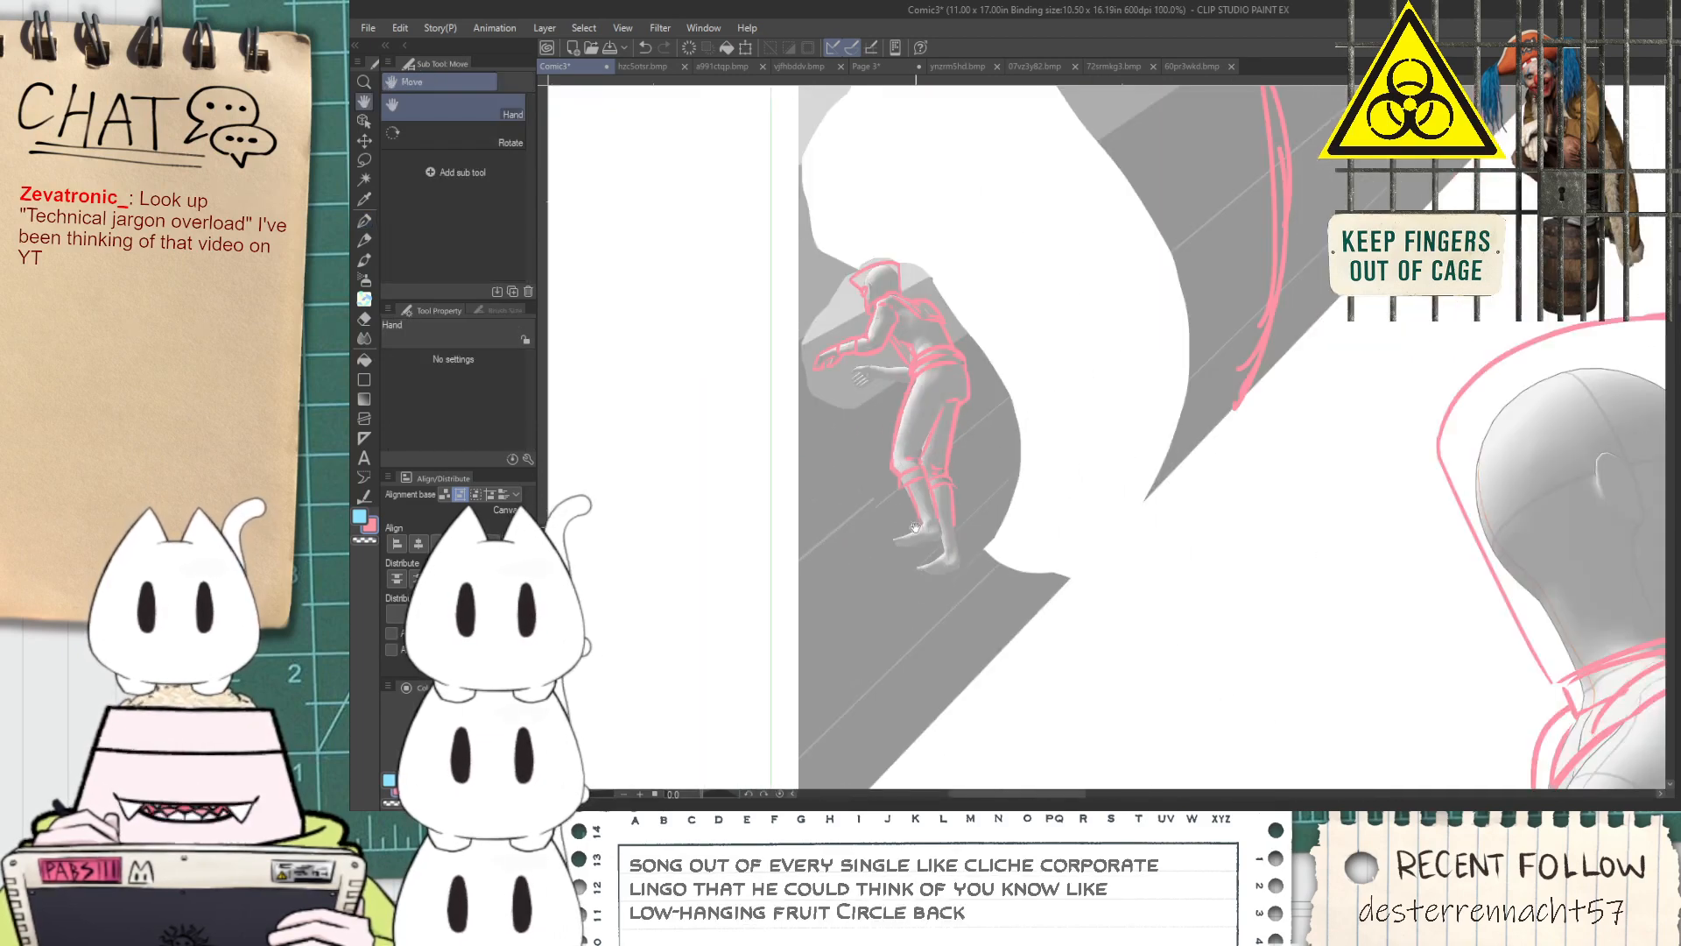
pyautogui.scroll(-2, 911, 526)
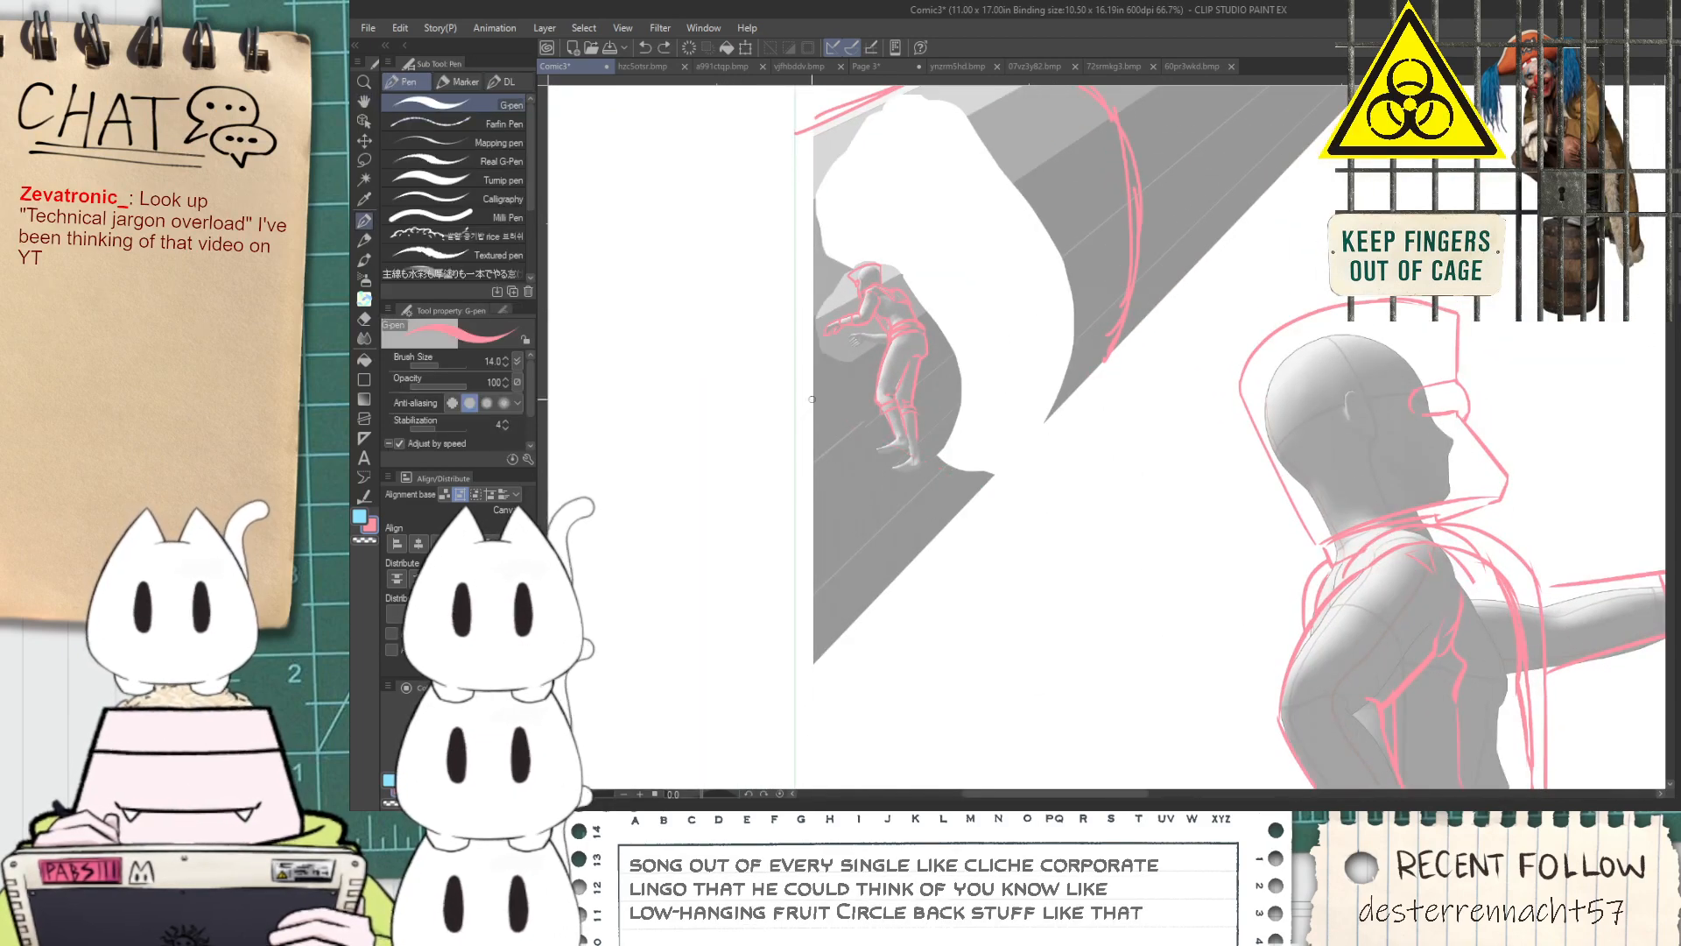
pyautogui.scroll(-2, 1082, 581)
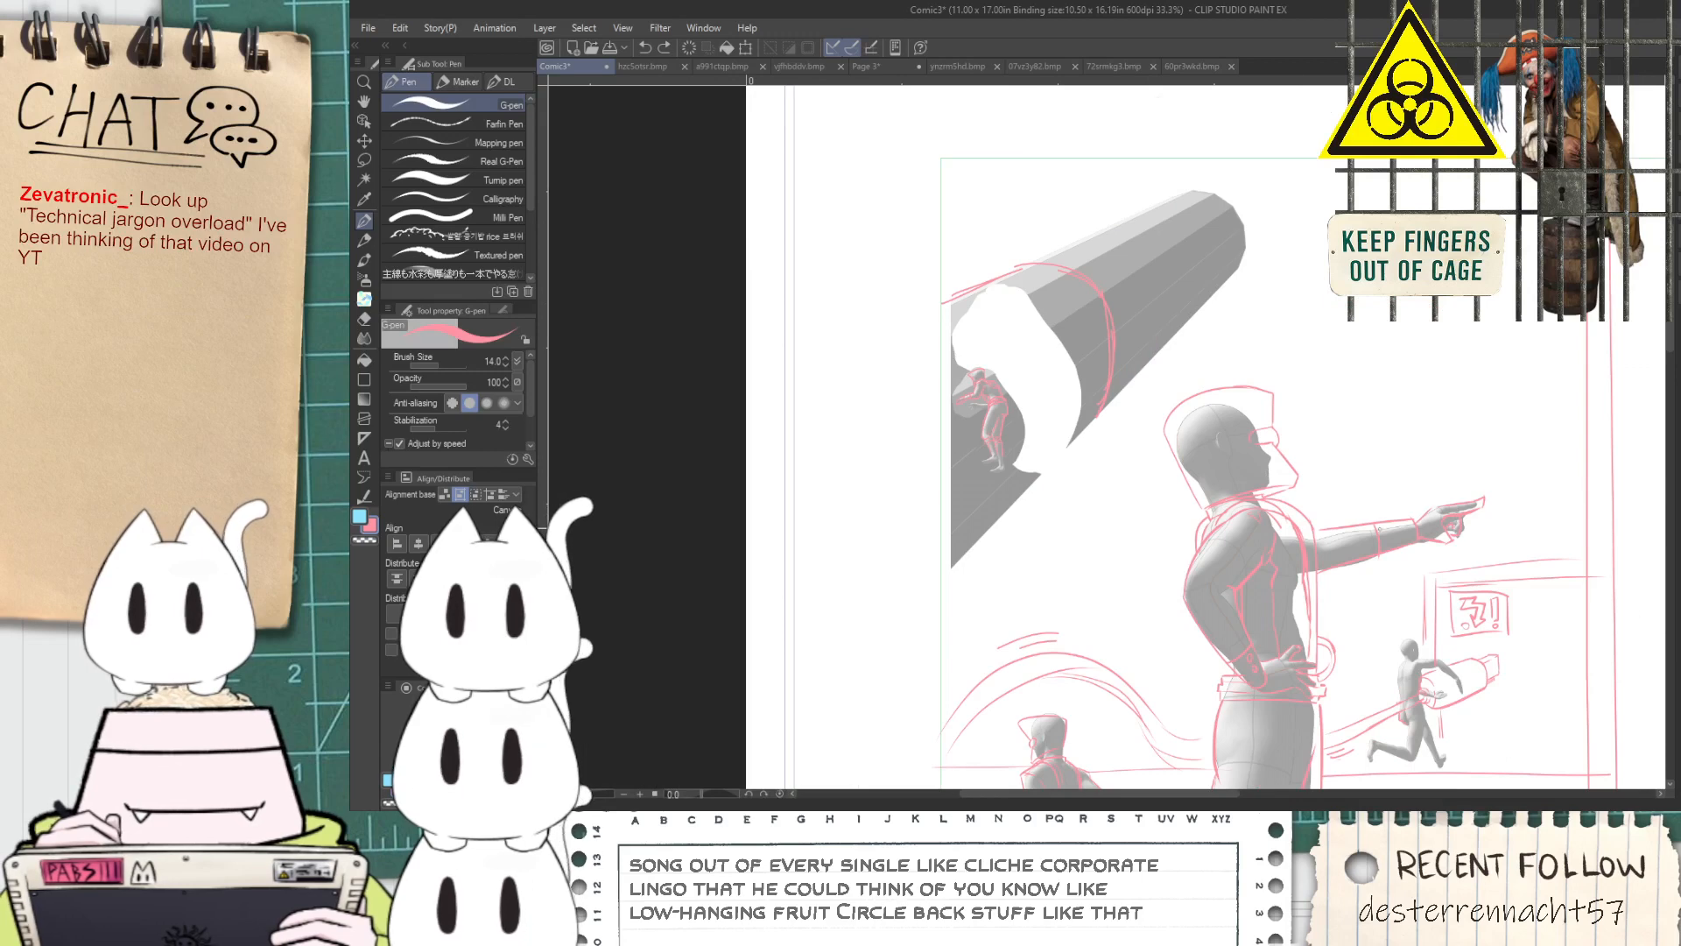
pyautogui.scroll(1, 920, 473)
pyautogui.scroll(1, 925, 474)
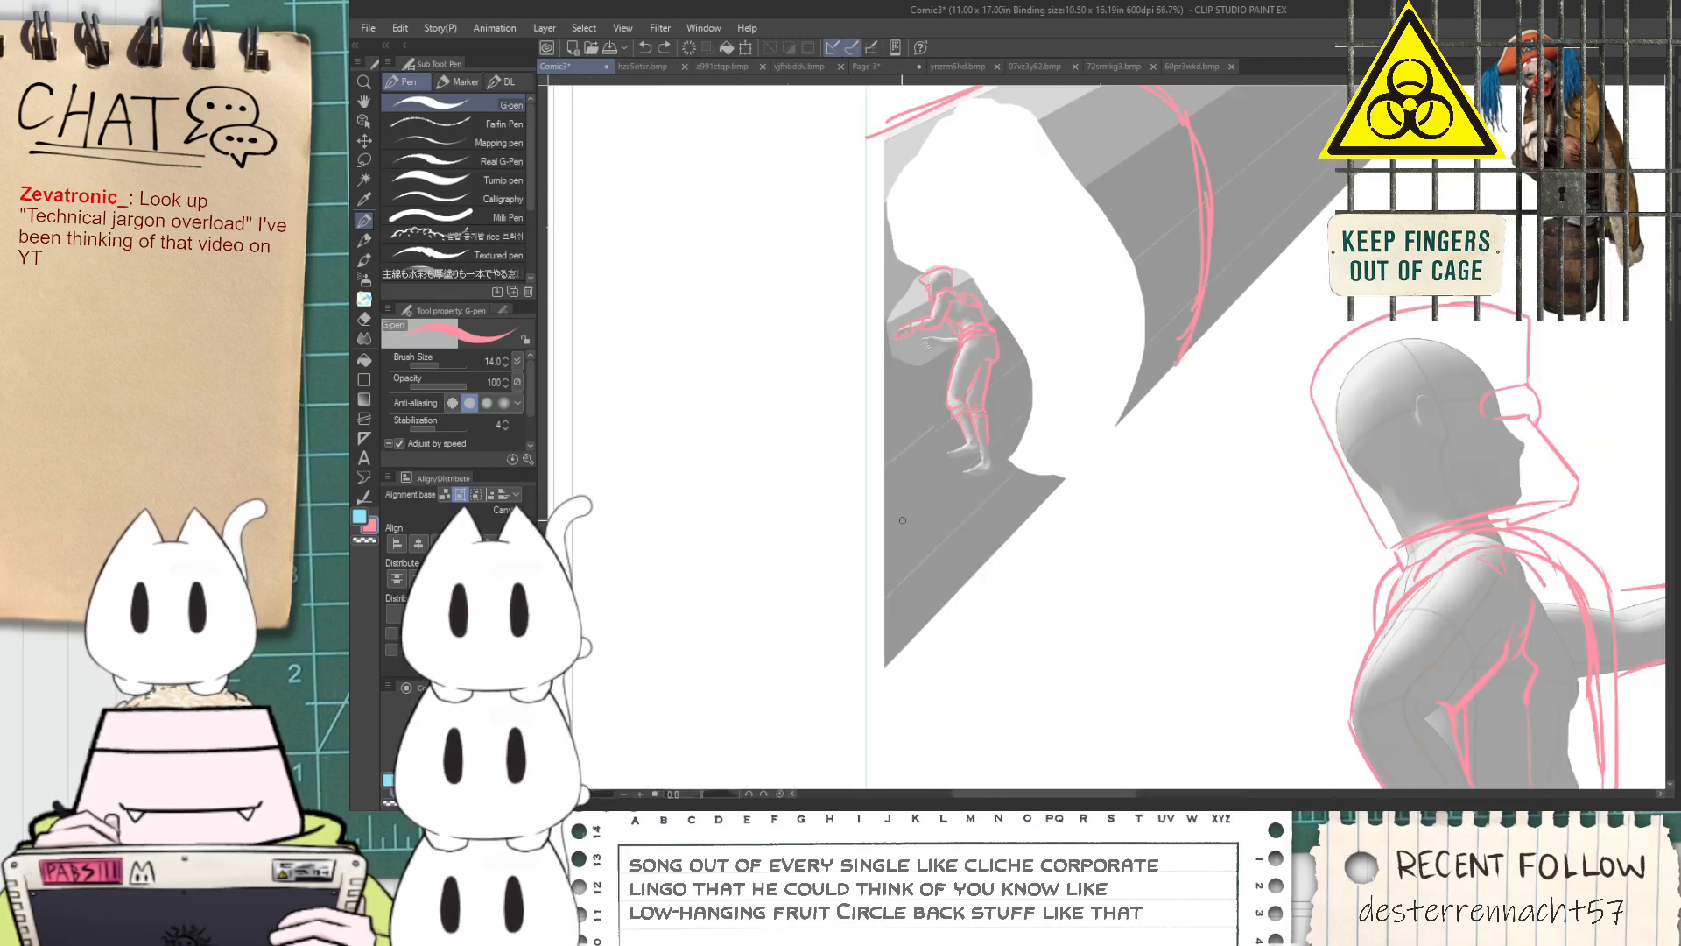
pyautogui.moveTo(865, 448); pyautogui.dragTo(1296, 574)
pyautogui.hotkey('ctrl', 'z')
pyautogui.hotkey('ctrl', 'y')
pyautogui.hotkey('ctrl', 'z')
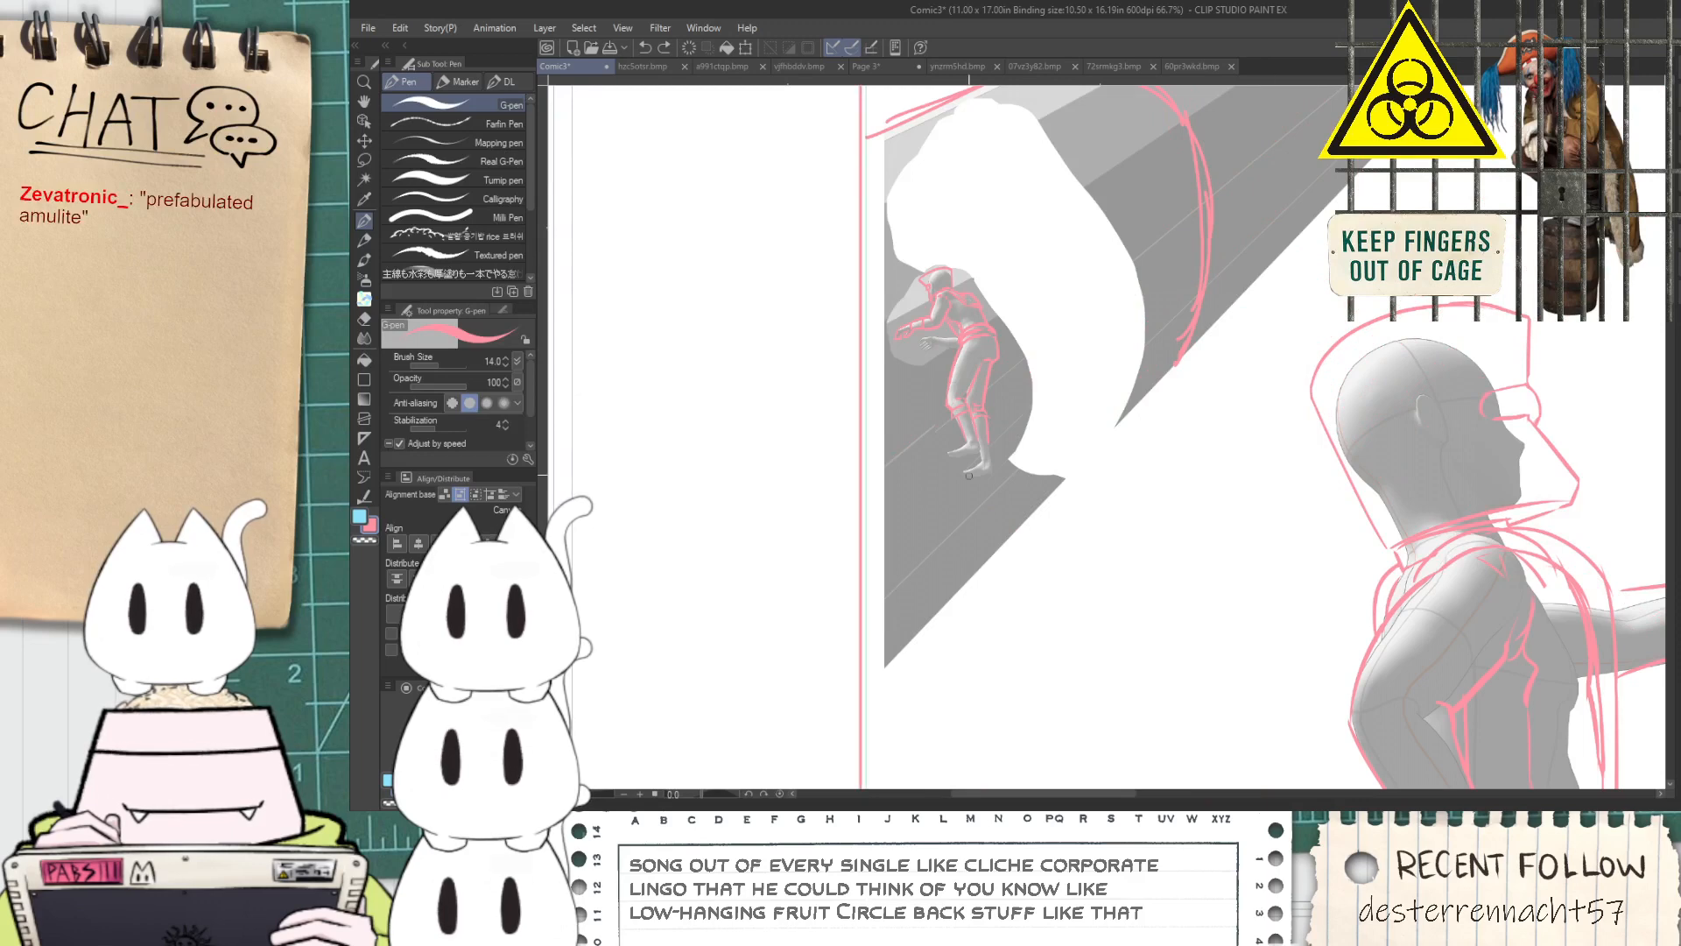
# Draw a straight diagonal line from the panel's left side past the figure's feet and out of the tube, undoing the second parallel line
pyautogui.scroll(1, 932, 403)
pyautogui.moveTo(870, 417); pyautogui.dragTo(1349, 600)
pyautogui.moveTo(916, 455); pyautogui.dragTo(1502, 746)
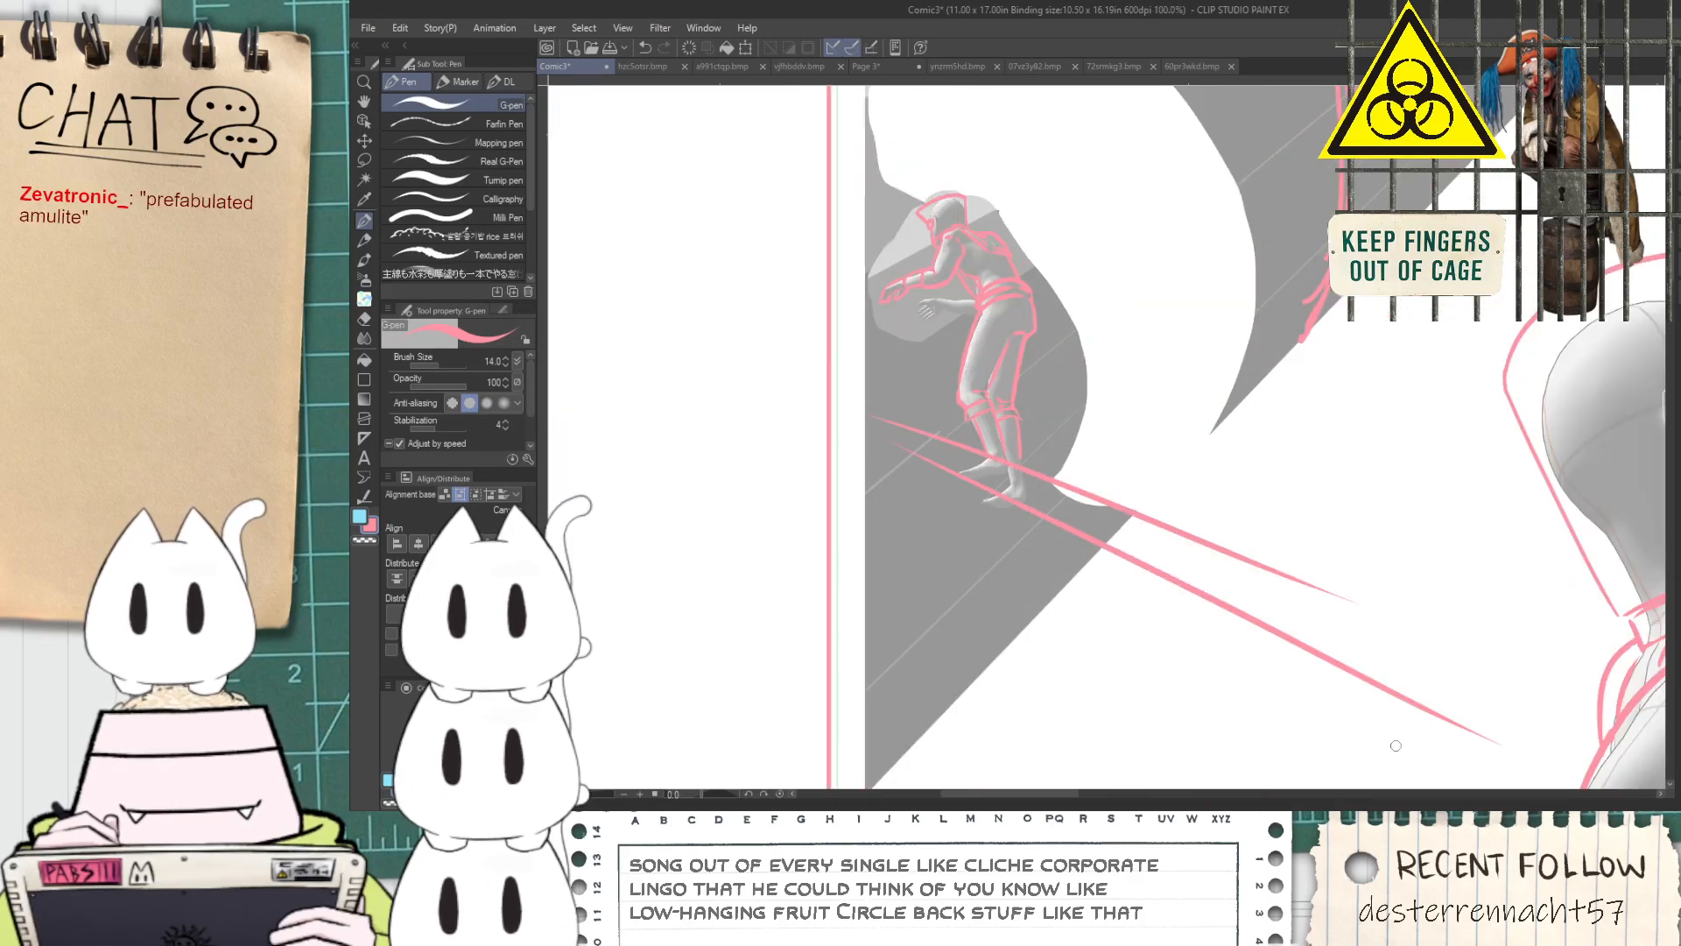
pyautogui.hotkey('ctrl', 'z')
# Examine the blue machine sketch in the neighbouring panel and the overall composition of the figures in this panel
pyautogui.scroll(-4, 1182, 429)
pyautogui.press('space')
pyautogui.moveTo(1328, 477); pyautogui.dragTo(1028, 409)
pyautogui.scroll(2, 1309, 479)
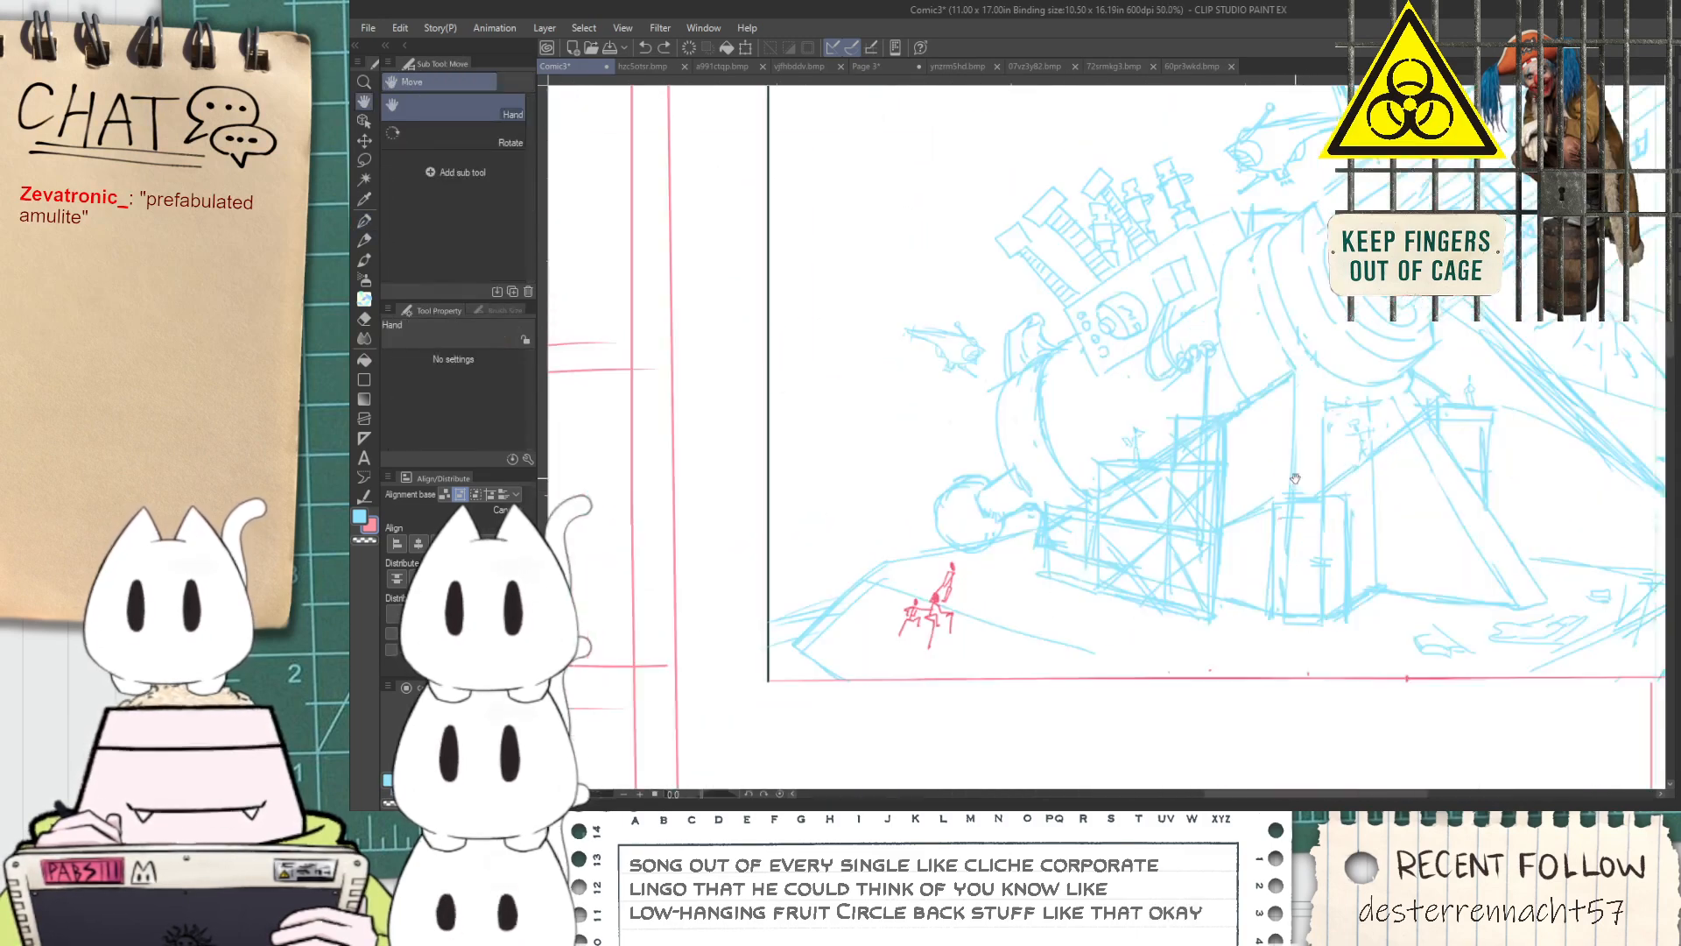
pyautogui.scroll(-1, 1157, 470)
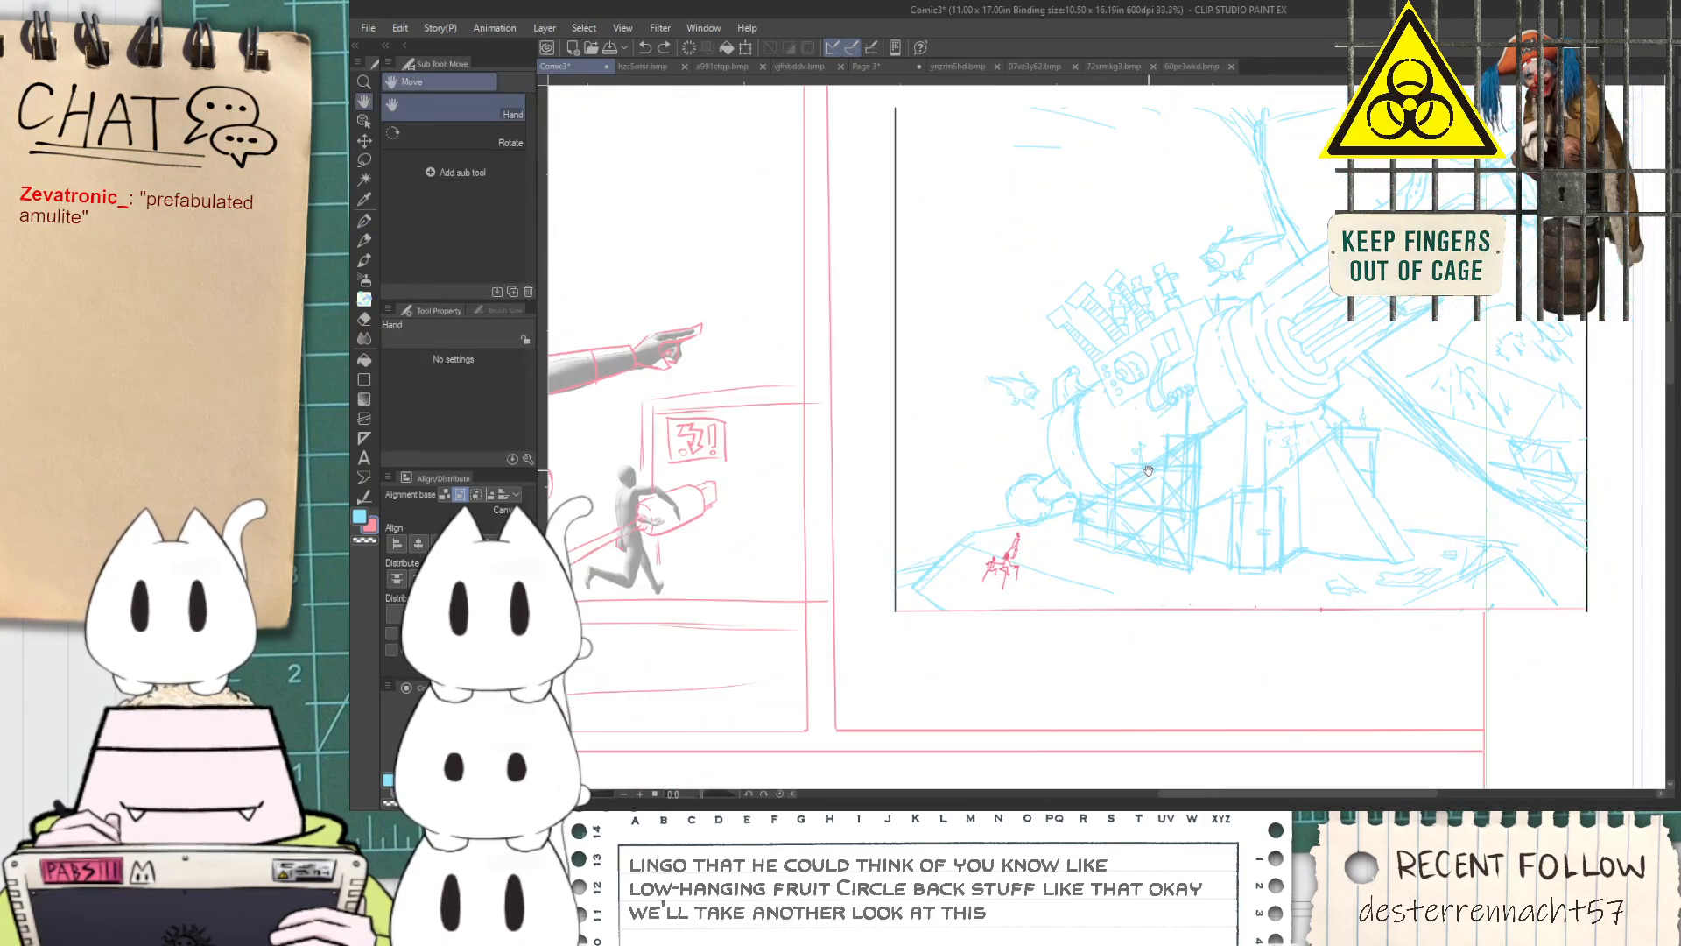
pyautogui.scroll(-1, 1144, 462)
pyautogui.moveTo(898, 445); pyautogui.dragTo(1255, 485)
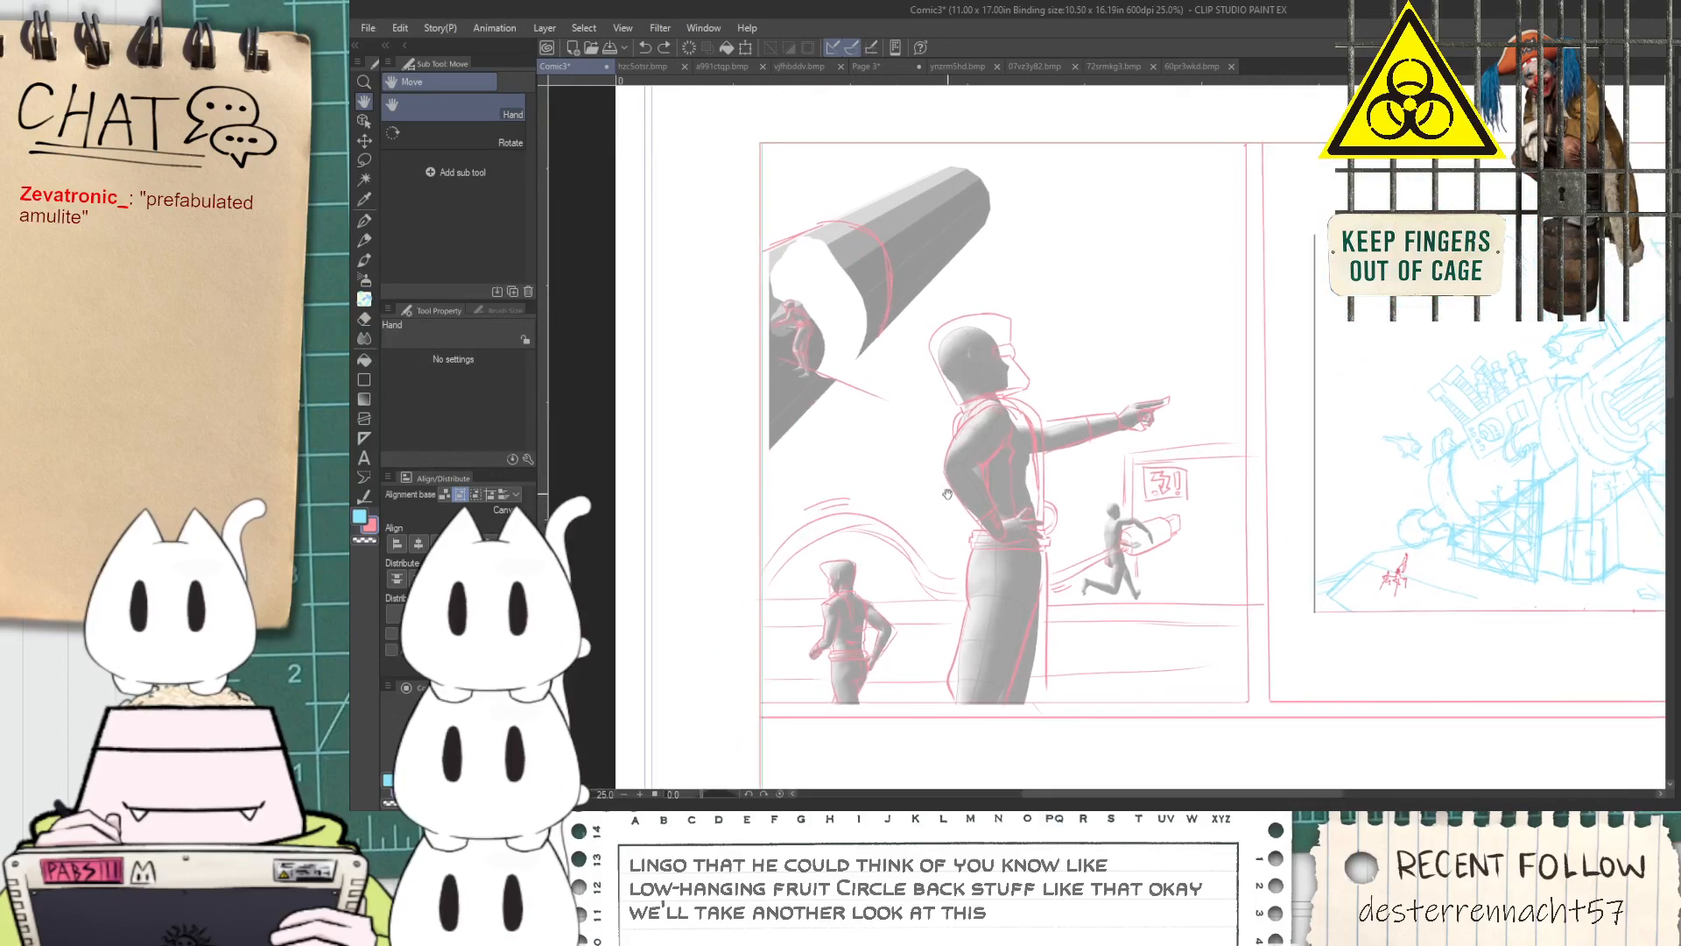
pyautogui.press('p')
pyautogui.scroll(3, 786, 572)
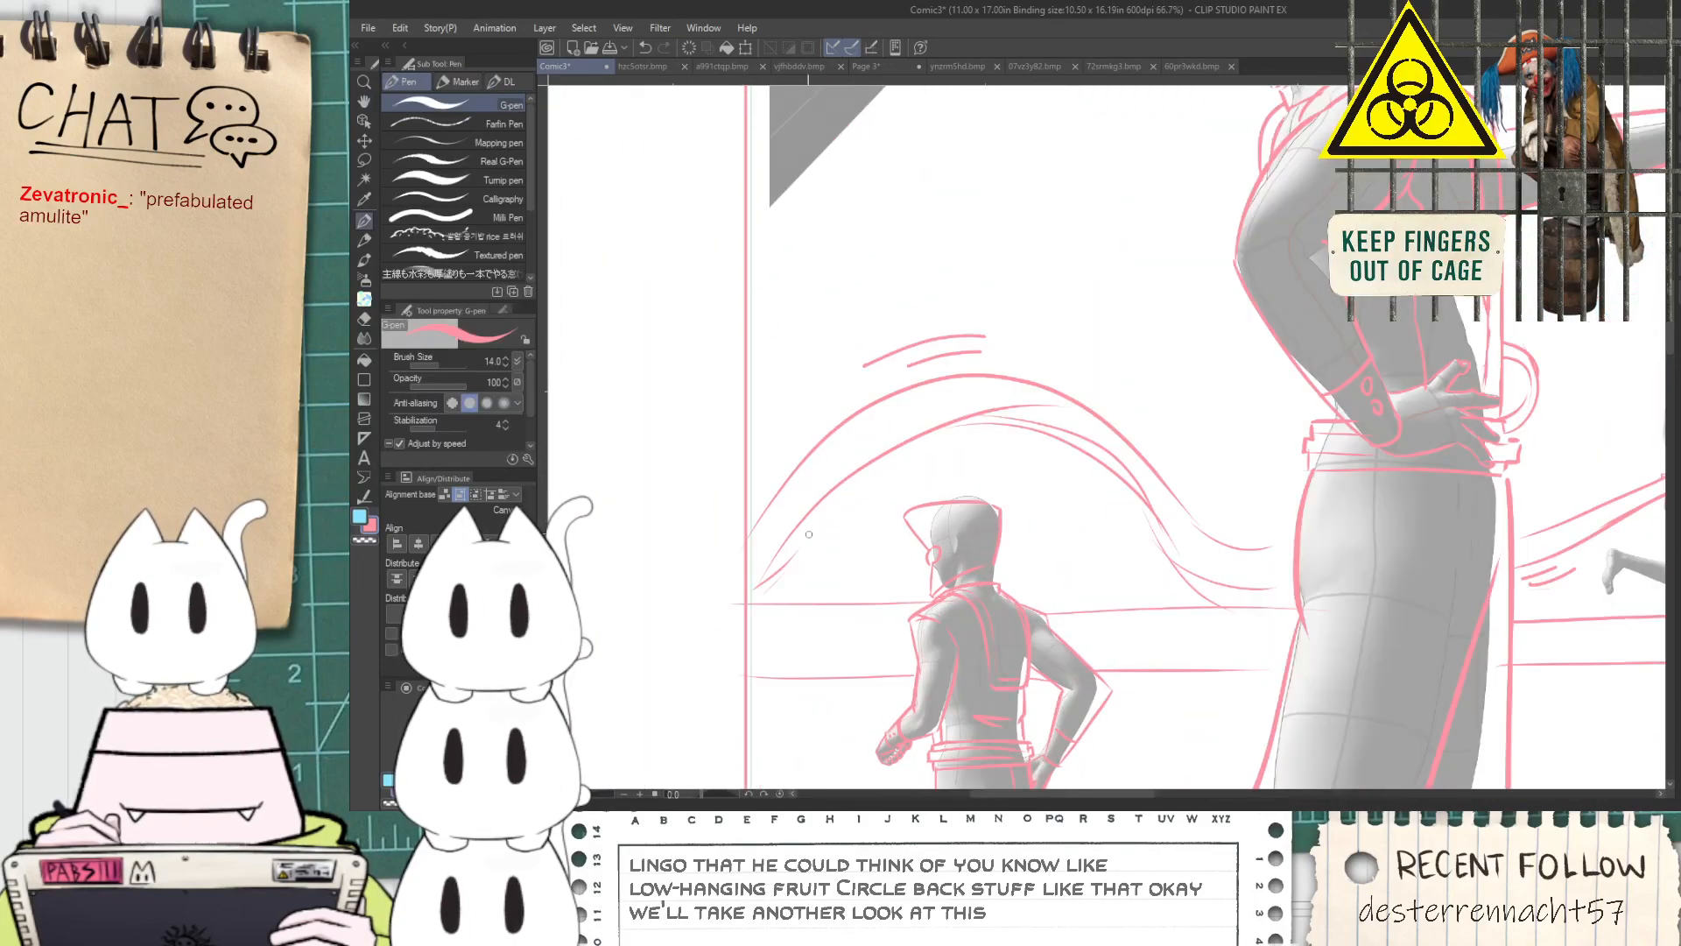
pyautogui.scroll(-1, 812, 531)
pyautogui.press('h')
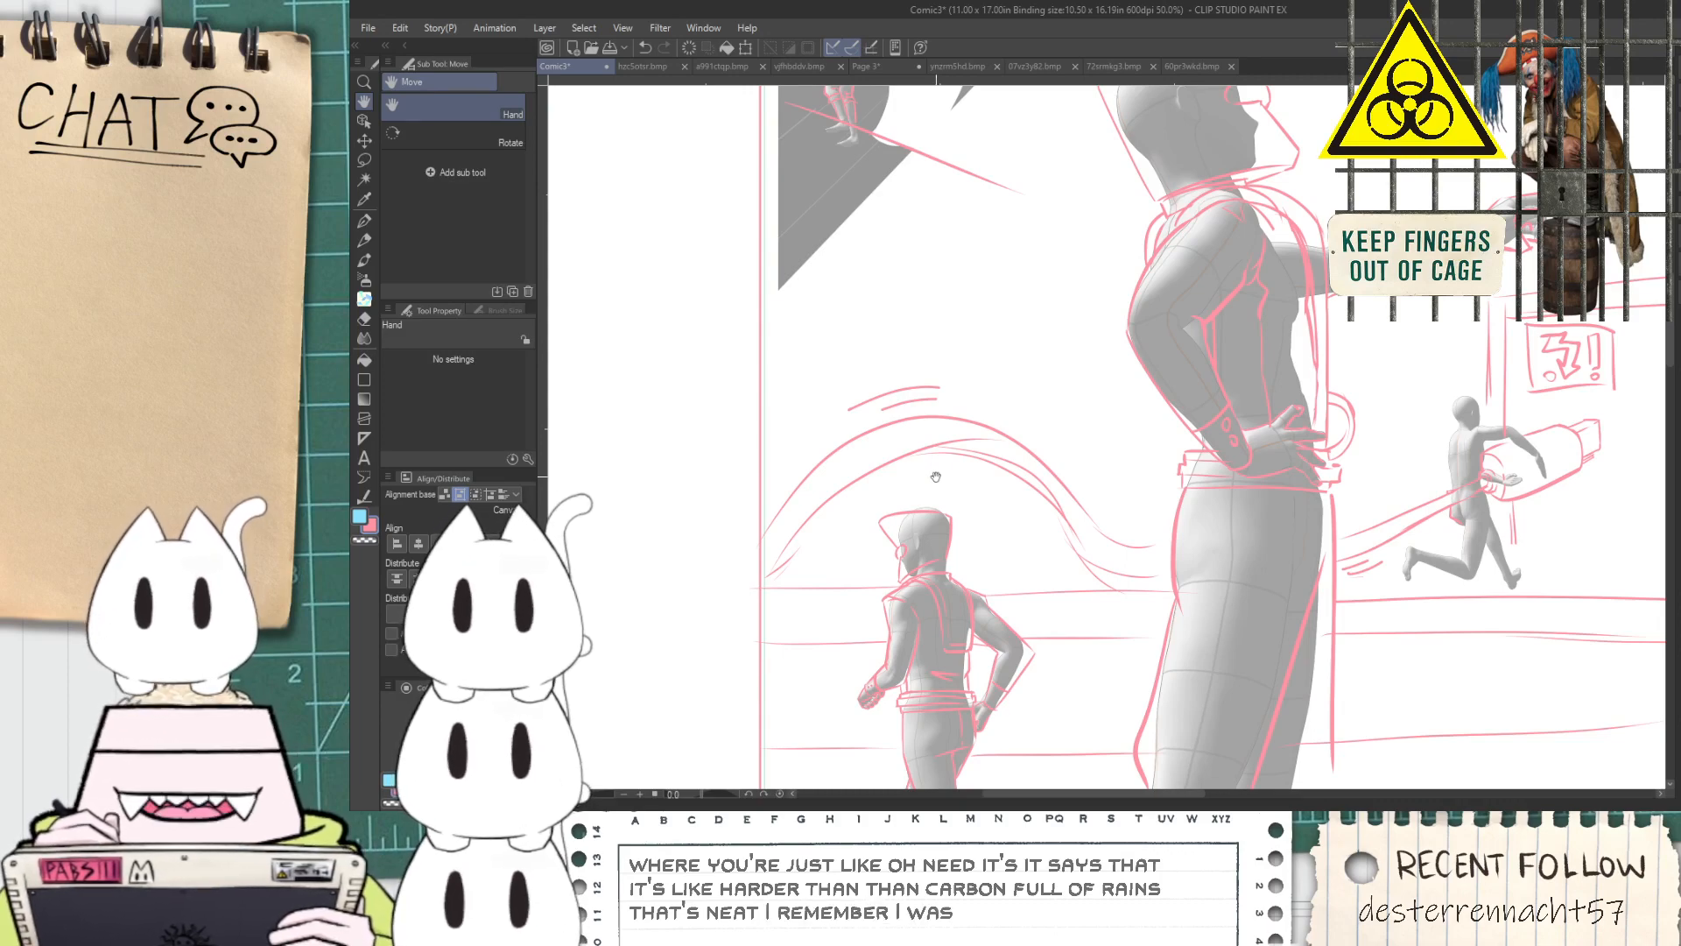
pyautogui.moveTo(942, 484); pyautogui.dragTo(915, 784)
pyautogui.scroll(1, 746, 423)
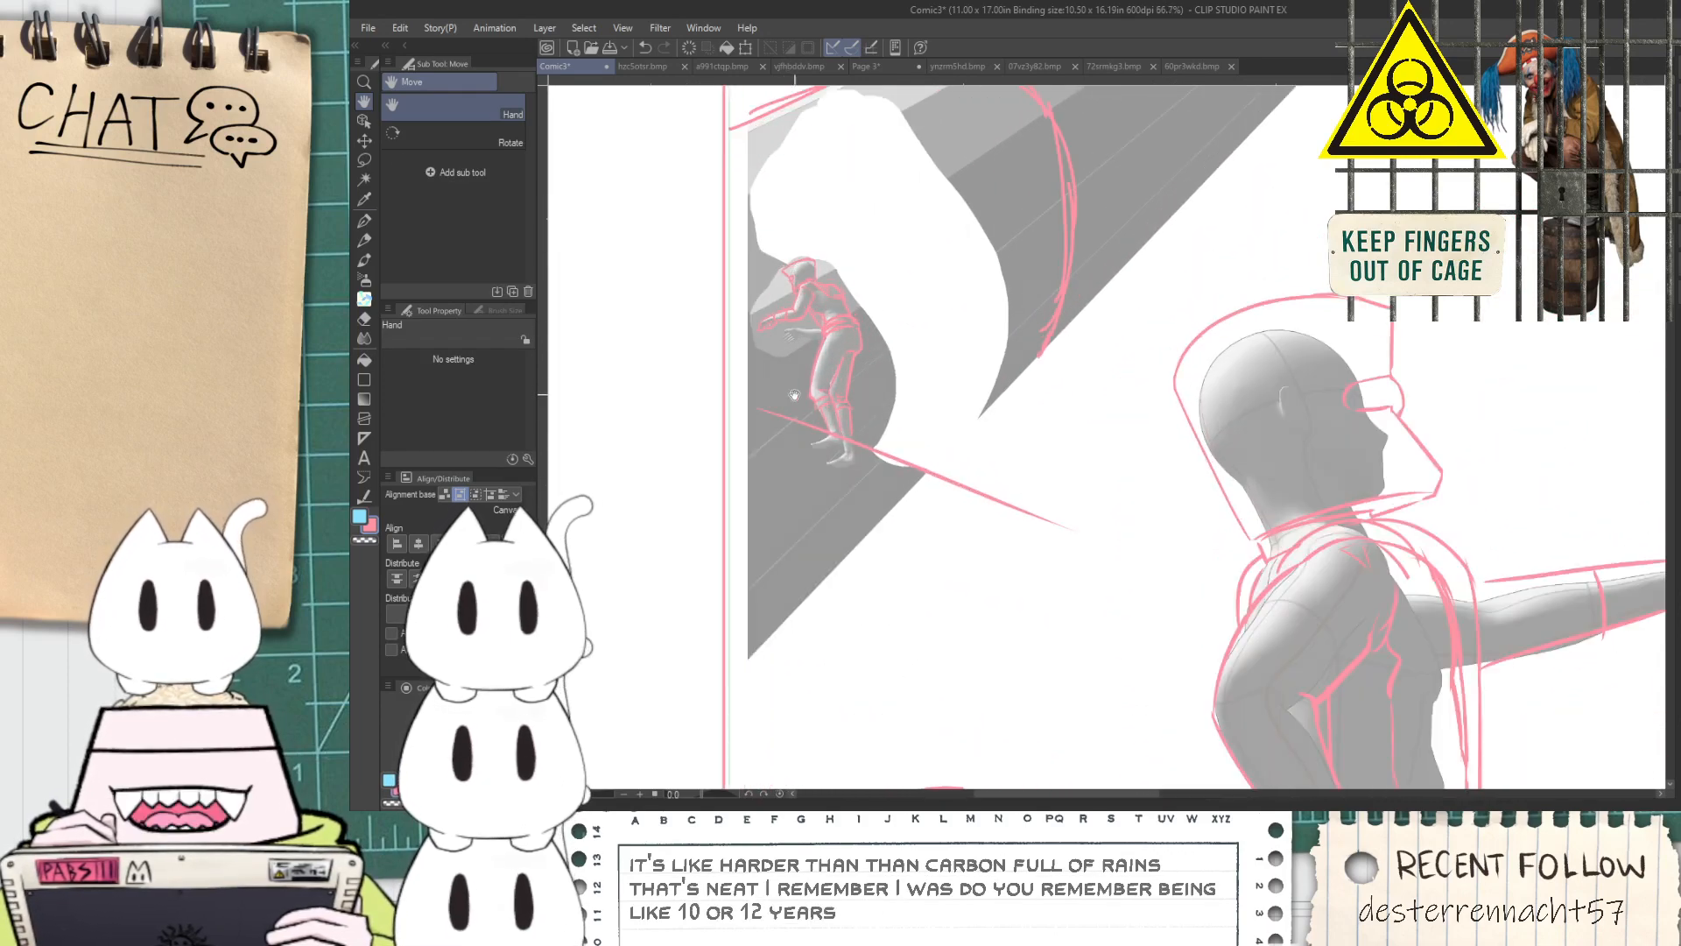
# Draw a second line closely following the diagonal that runs from the panel border under the figure's feet
pyautogui.moveTo(761, 409); pyautogui.dragTo(1042, 558)
pyautogui.hotkey('ctrl', 'z')
pyautogui.moveTo(729, 412); pyautogui.dragTo(1018, 516)
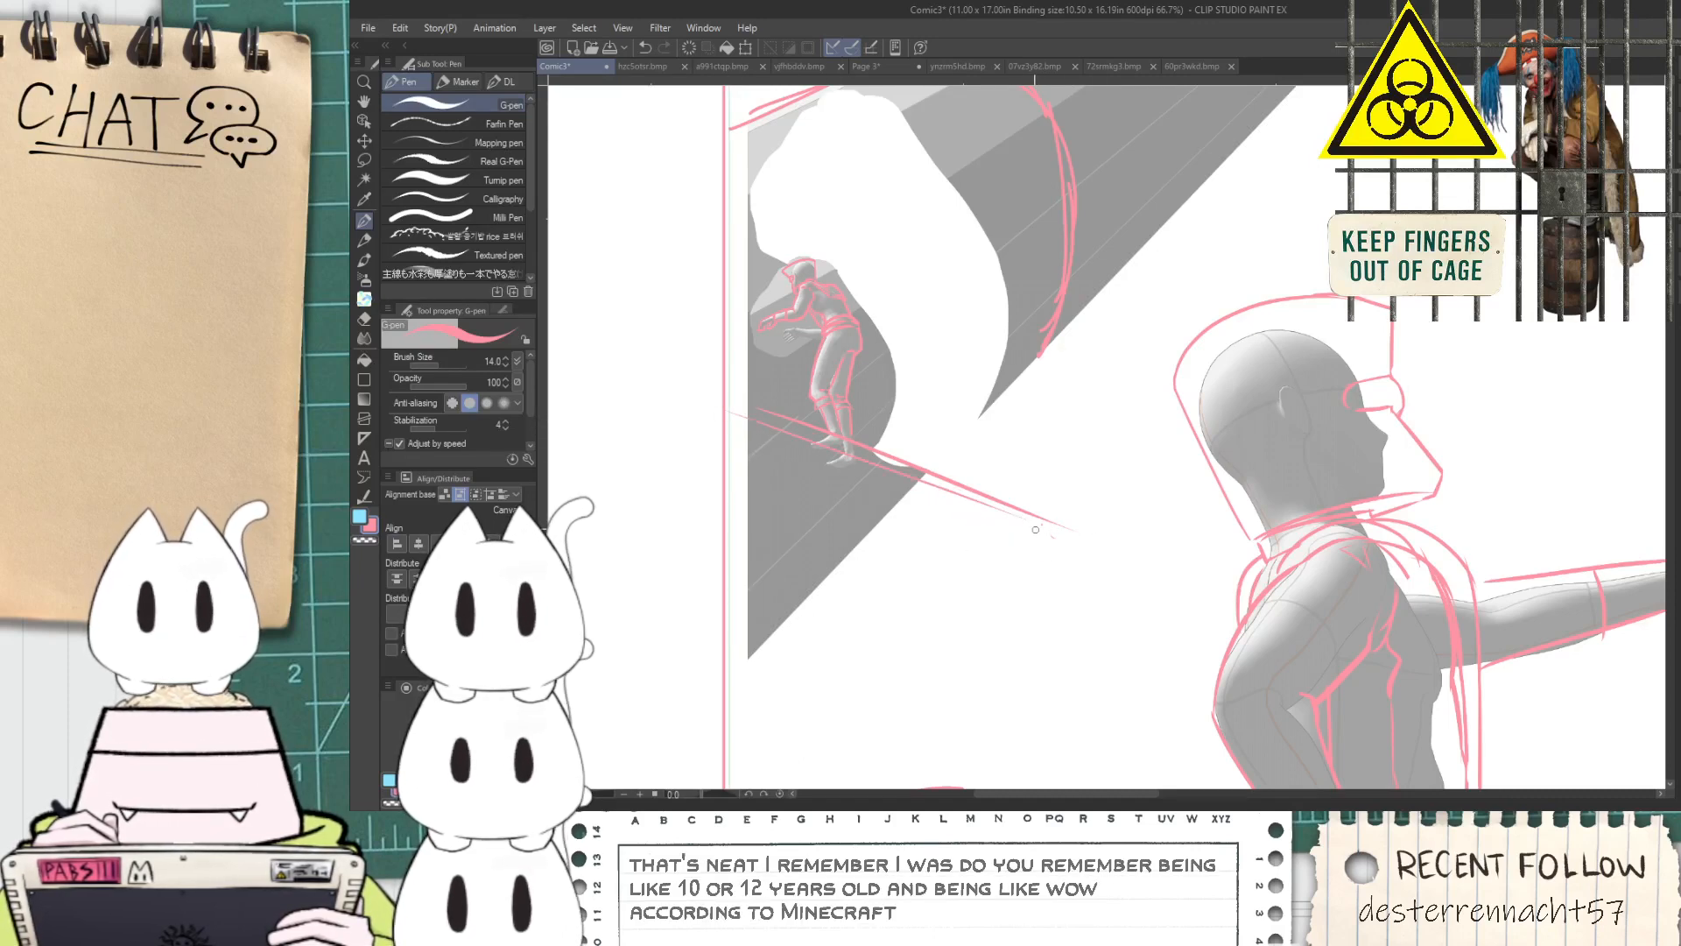
# Extend the diagonal beneath the tube figure further towards the large pointing figure and mark its end point with a dot
pyautogui.scroll(-3, 1035, 529)
pyautogui.moveTo(1261, 643); pyautogui.dragTo(1171, 571)
pyautogui.moveTo(891, 528); pyautogui.dragTo(952, 526)
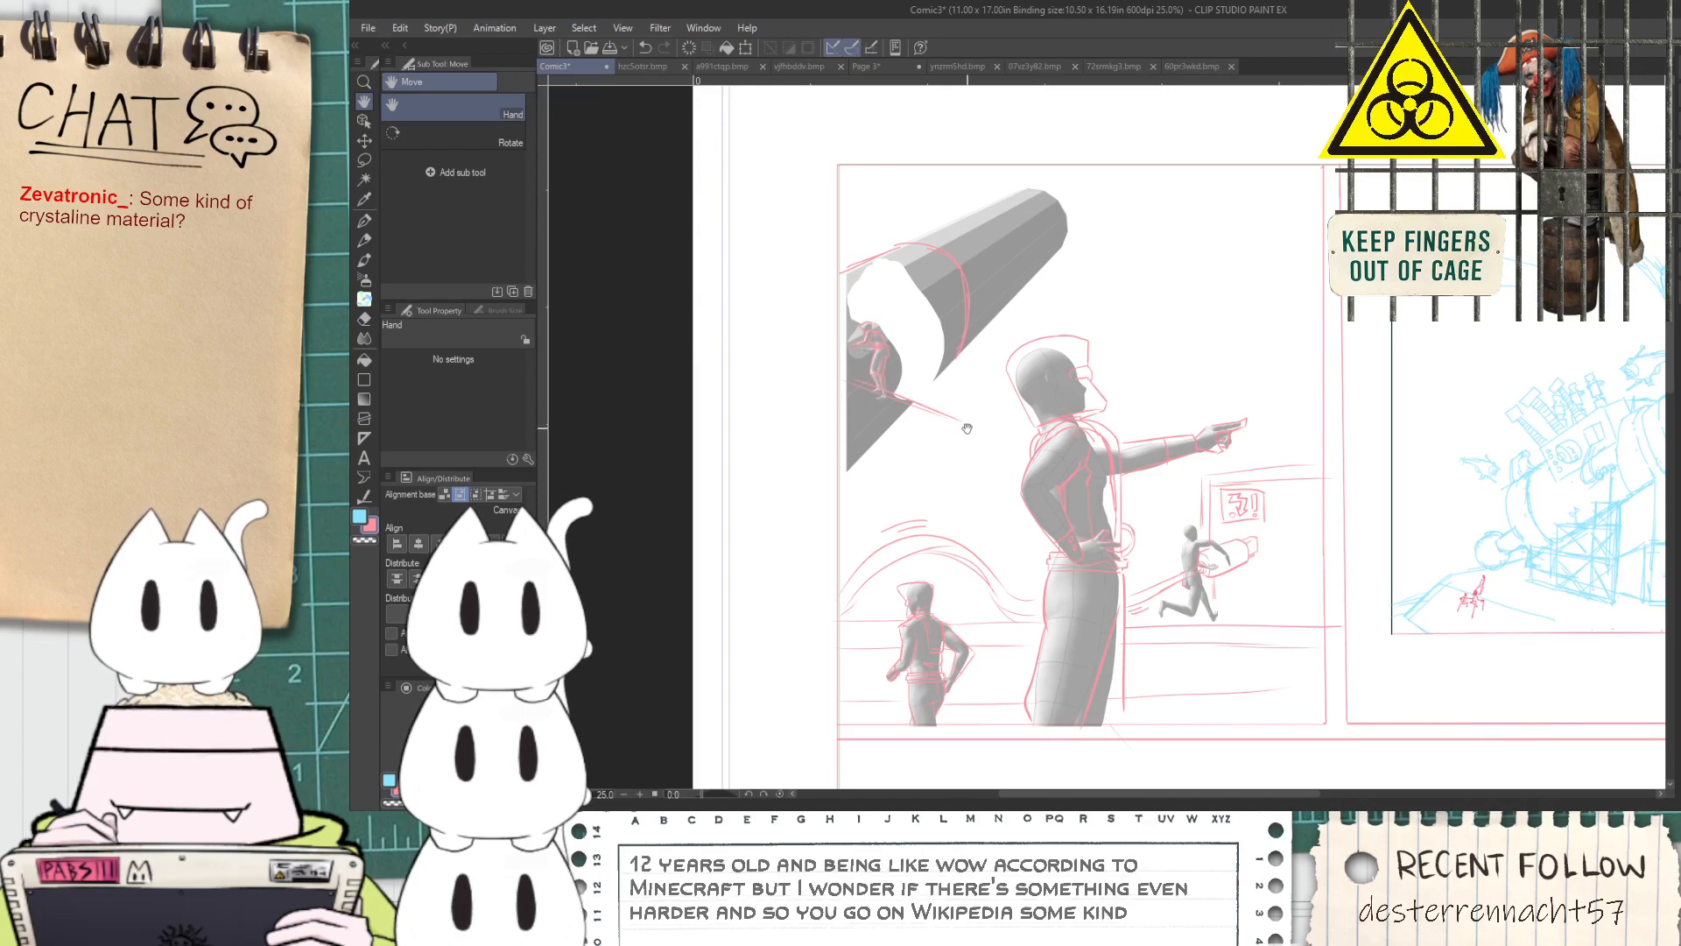
pyautogui.scroll(4, 967, 428)
pyautogui.moveTo(1002, 419); pyautogui.dragTo(1044, 439)
pyautogui.hotkey('ctrl', 'z')
pyautogui.moveTo(917, 398); pyautogui.dragTo(1077, 448)
pyautogui.hotkey('ctrl', 'z')
pyautogui.moveTo(897, 391); pyautogui.dragTo(1125, 468)
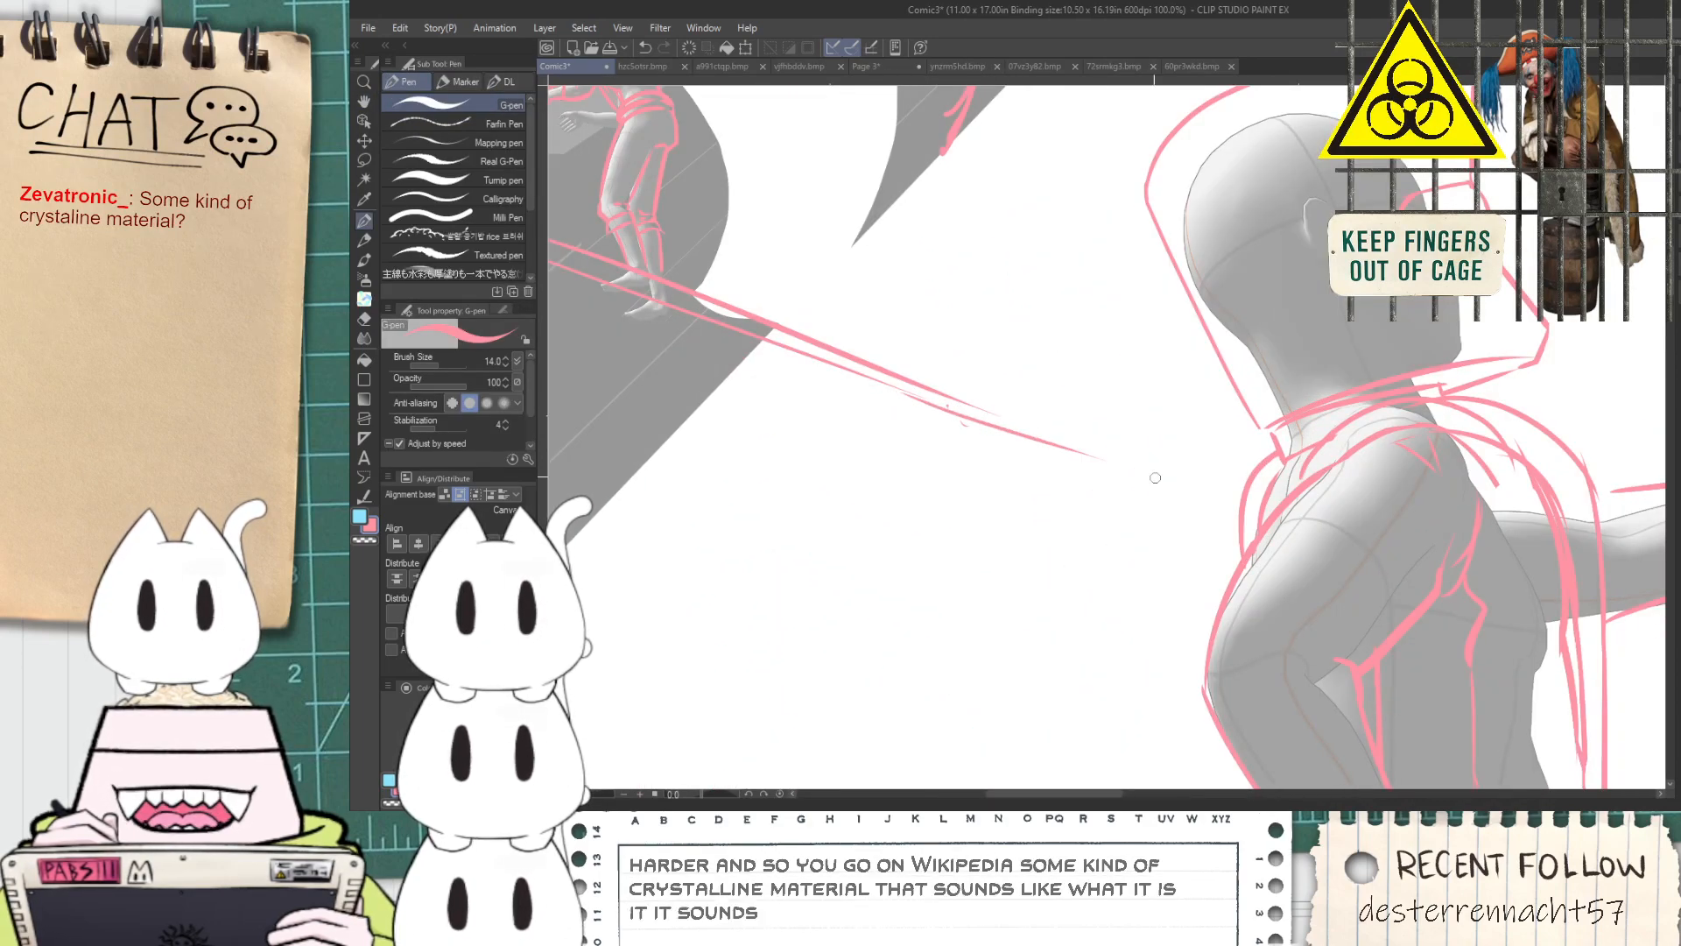
pyautogui.click(1102, 451)
pyautogui.moveTo(979, 408); pyautogui.dragTo(1106, 461)
pyautogui.hotkey('ctrl', 'z')
pyautogui.moveTo(960, 395); pyautogui.dragTo(1108, 447)
pyautogui.hotkey('ctrl', 'z')
pyautogui.moveTo(1000, 413)
pyautogui.mouseDown()
pyautogui.moveTo(1093, 449)
pyautogui.moveTo(957, 499)
pyautogui.mouseUp()
pyautogui.scroll(-1, 1058, 456)
pyautogui.hotkey('ctrl', 'z')
pyautogui.moveTo(1082, 448); pyautogui.dragTo(788, 508)
pyautogui.hotkey('ctrl', 'z')
pyautogui.moveTo(1089, 453); pyautogui.dragTo(831, 513)
pyautogui.hotkey('ctrl', 'z')
pyautogui.hotkey('ctrl', 'z')
pyautogui.moveTo(727, 446)
pyautogui.mouseDown()
pyautogui.moveTo(905, 520)
pyautogui.moveTo(864, 479)
pyautogui.moveTo(889, 490)
pyautogui.mouseUp()
pyautogui.hotkey('ctrl', 'z')
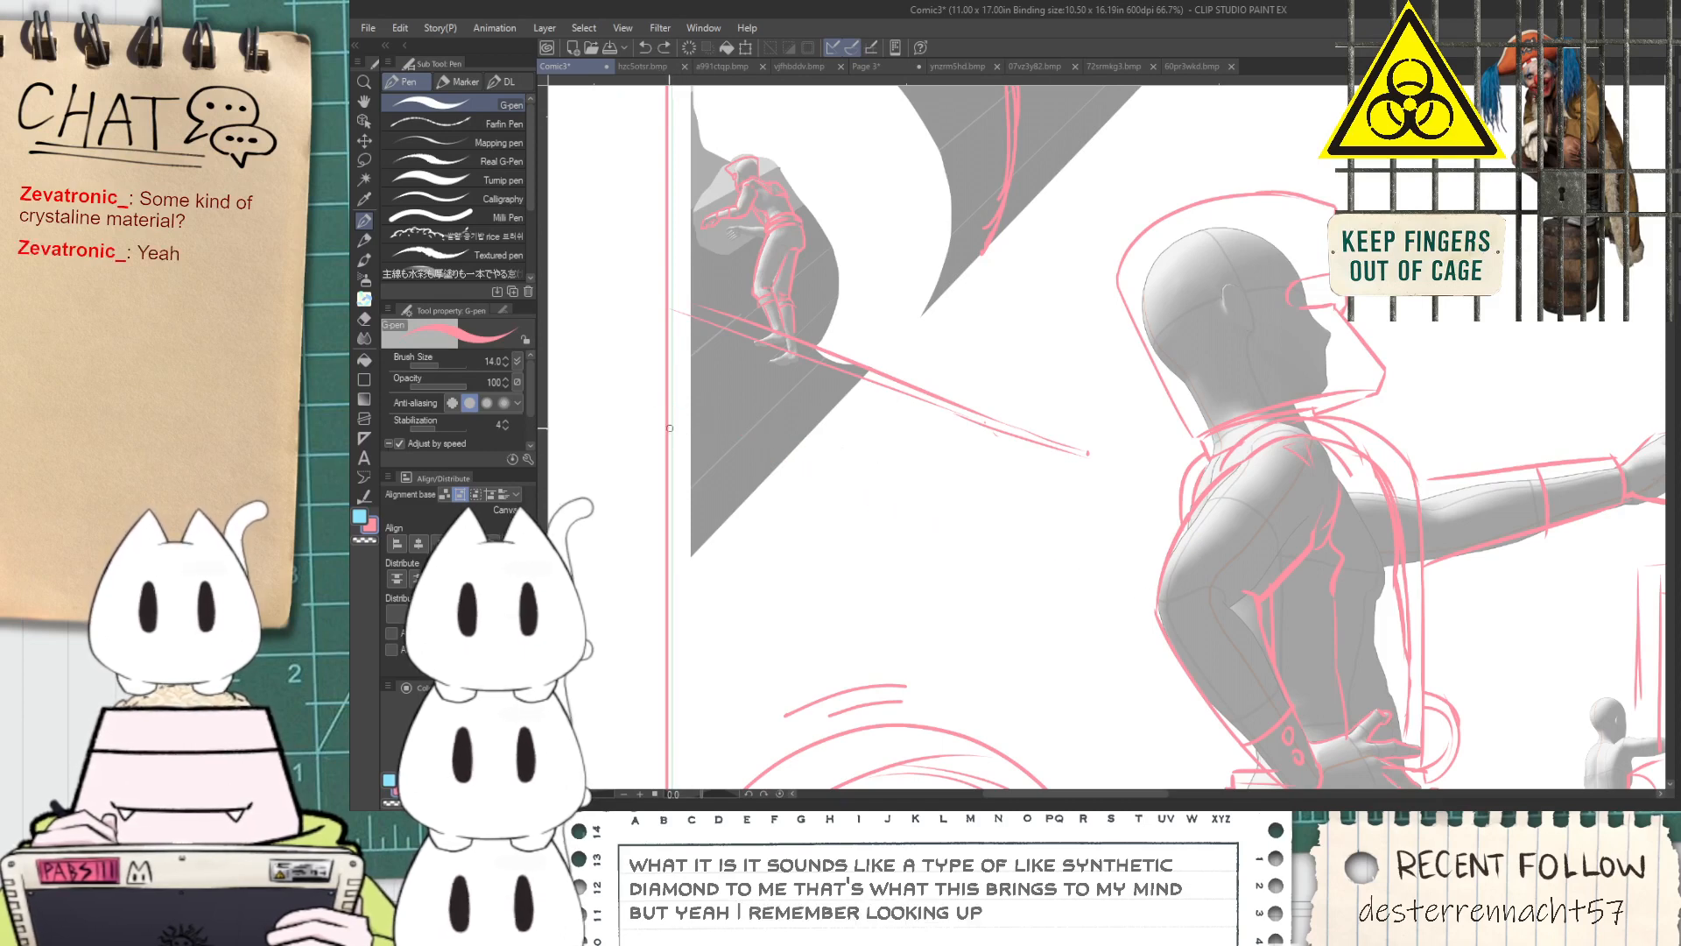
# Sketch a lower curved edge from the panel border below the diagonal, plus a short slanted line rising to the diagonal's far end
pyautogui.moveTo(671, 429); pyautogui.dragTo(907, 506)
pyautogui.hotkey('ctrl', 'z')
pyautogui.moveTo(687, 488)
pyautogui.mouseDown()
pyautogui.moveTo(946, 547)
pyautogui.moveTo(1102, 465)
pyautogui.mouseUp()
pyautogui.hotkey('ctrl', 'z')
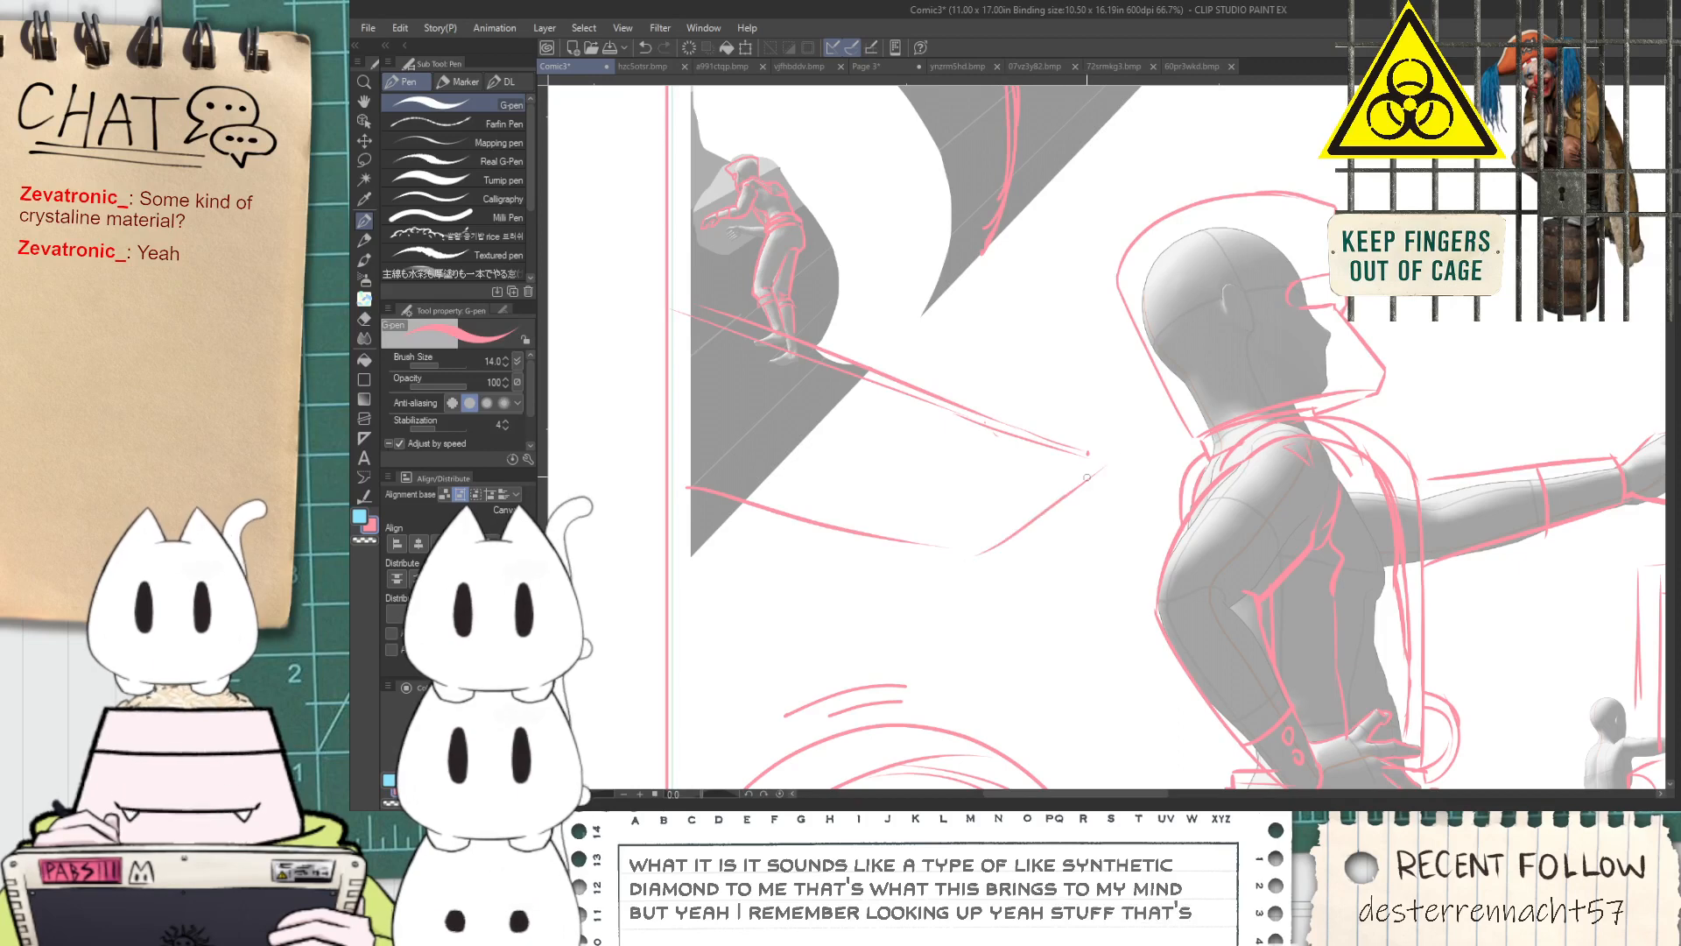
# Sketch near-vertical strokes from the lower tip of the tube's cut edge down towards the diagonal platform line
pyautogui.press('space')
pyautogui.moveTo(1020, 402); pyautogui.dragTo(1030, 542)
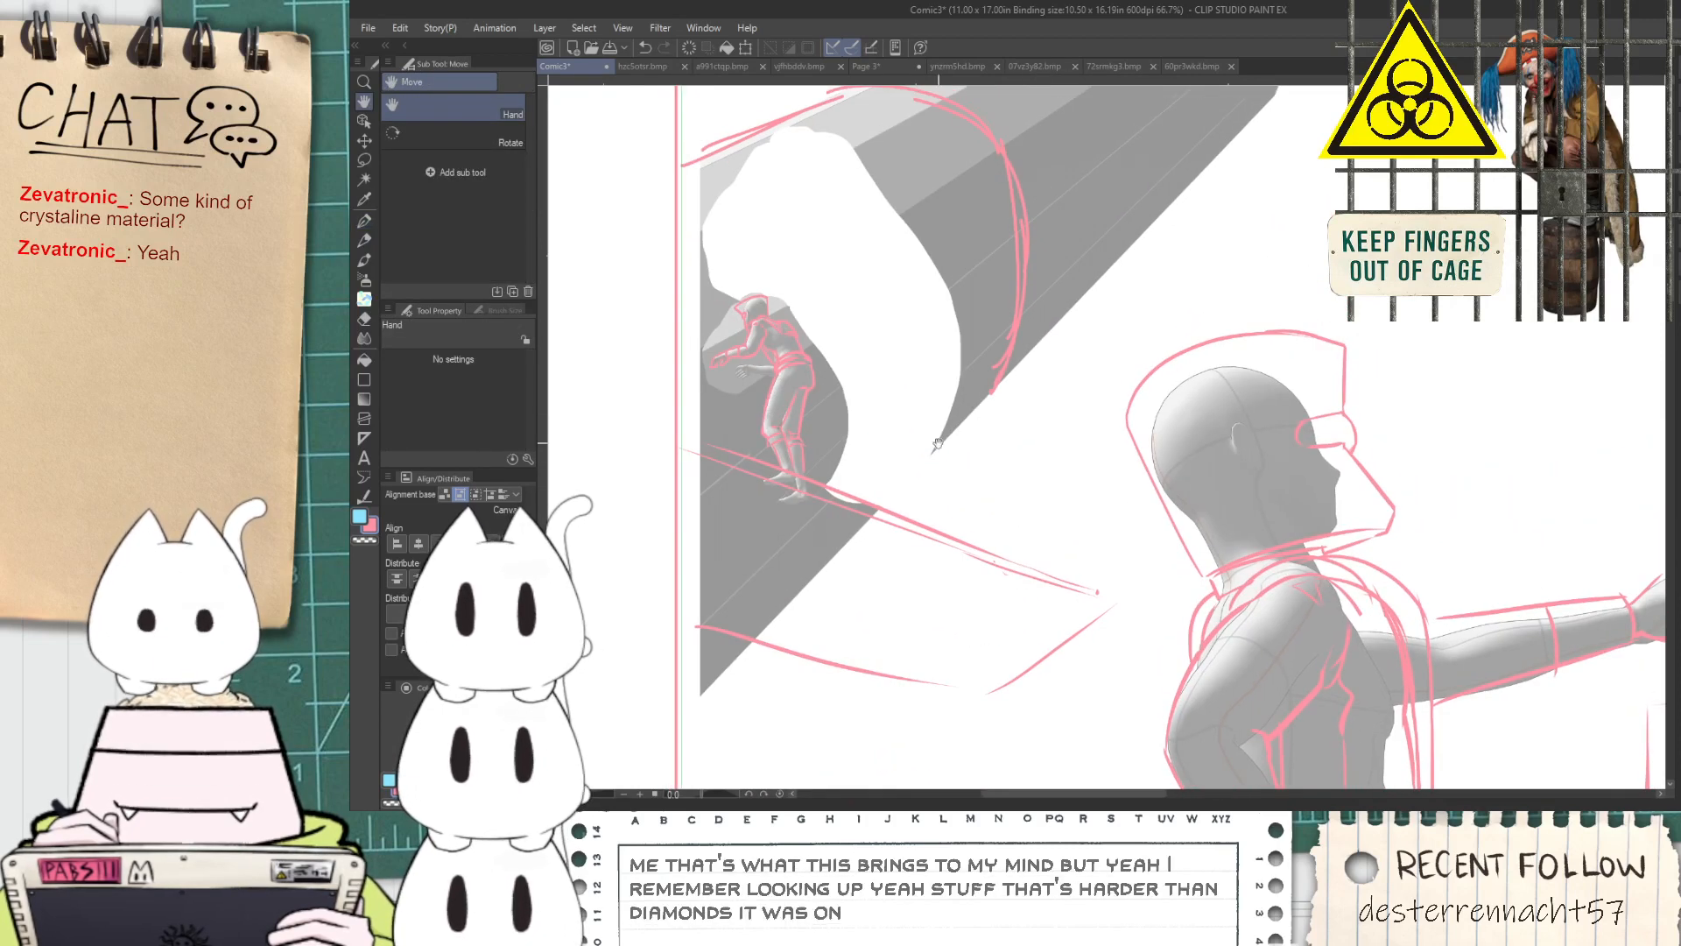
pyautogui.moveTo(970, 432); pyautogui.dragTo(1014, 507)
pyautogui.moveTo(975, 578)
pyautogui.mouseDown()
pyautogui.moveTo(970, 404)
pyautogui.moveTo(998, 593)
pyautogui.mouseUp()
pyautogui.hotkey('ctrl', 'z')
pyautogui.moveTo(980, 411); pyautogui.dragTo(976, 602)
pyautogui.hotkey('ctrl', 'z')
pyautogui.moveTo(982, 405); pyautogui.dragTo(992, 596)
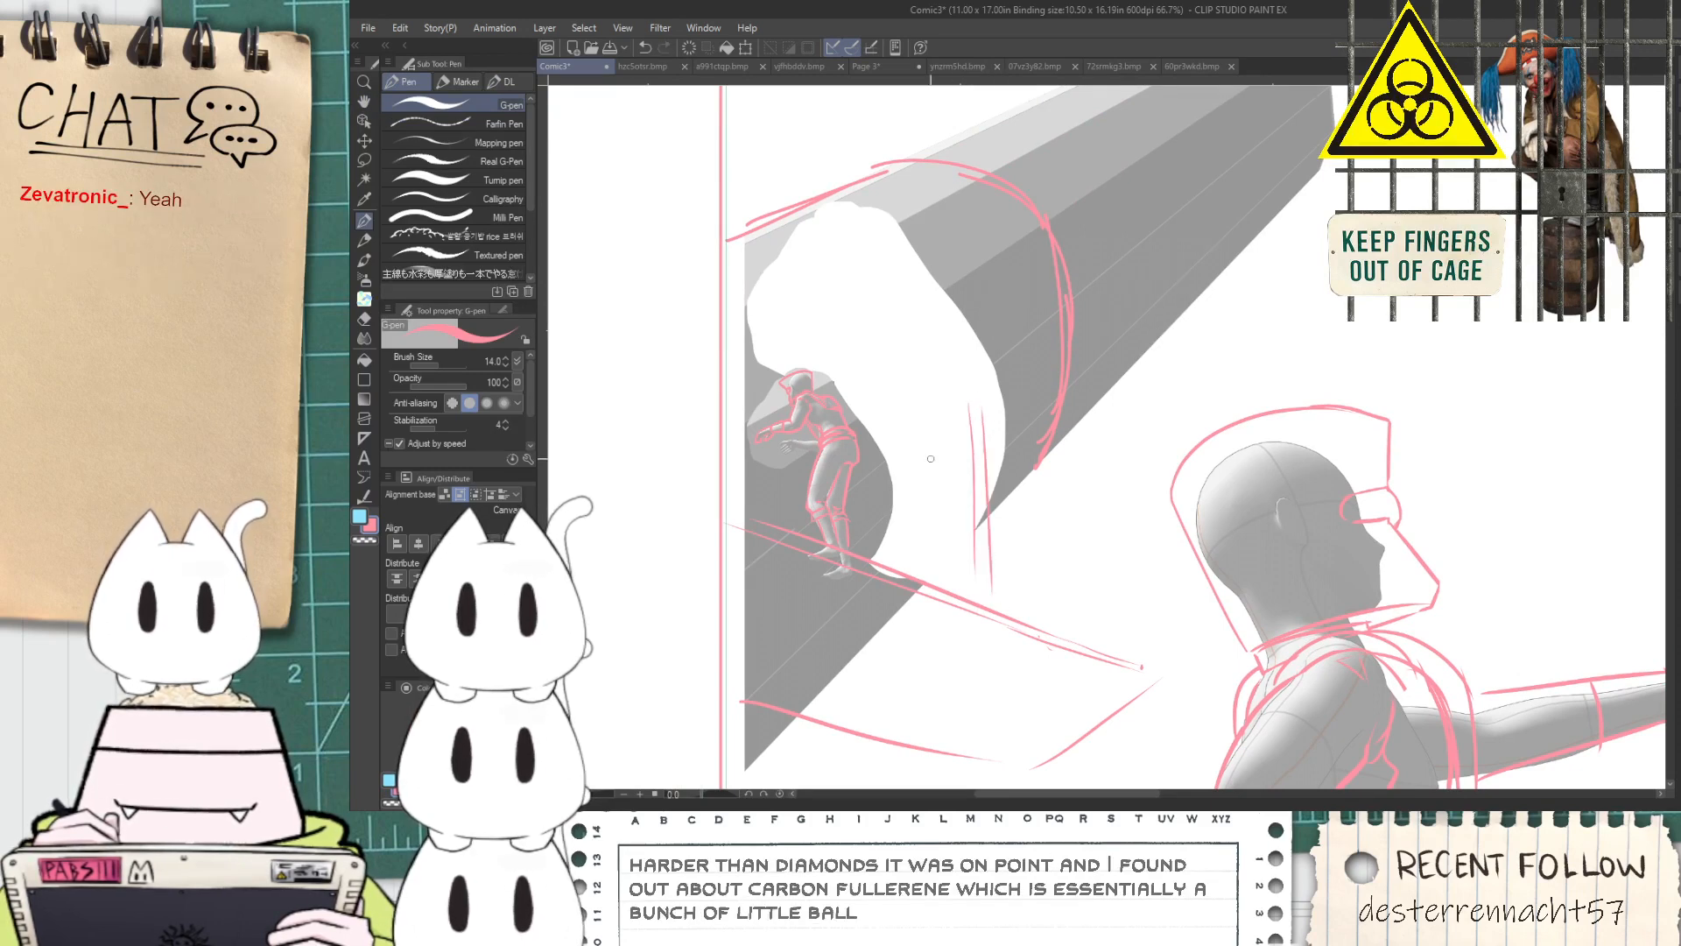
pyautogui.moveTo(923, 426); pyautogui.dragTo(919, 579)
pyautogui.hotkey('ctrl', 'z')
pyautogui.moveTo(900, 484); pyautogui.dragTo(899, 581)
pyautogui.hotkey('ctrl', 'z')
pyautogui.moveTo(901, 475); pyautogui.dragTo(965, 390)
pyautogui.hotkey('ctrl', 'z')
# Sketch further strokes slanting from the tube's opening and down beside its lower tip towards the platform
pyautogui.moveTo(877, 483)
pyautogui.mouseDown()
pyautogui.moveTo(927, 424)
pyautogui.moveTo(1032, 448)
pyautogui.mouseUp()
pyautogui.moveTo(949, 415); pyautogui.dragTo(1151, 570)
pyautogui.hotkey('ctrl', 'z')
pyautogui.moveTo(932, 411)
pyautogui.mouseDown()
pyautogui.moveTo(1101, 498)
pyautogui.moveTo(1054, 555)
pyautogui.mouseUp()
pyautogui.moveTo(1081, 492); pyautogui.dragTo(1095, 665)
pyautogui.moveTo(1021, 549); pyautogui.dragTo(1050, 644)
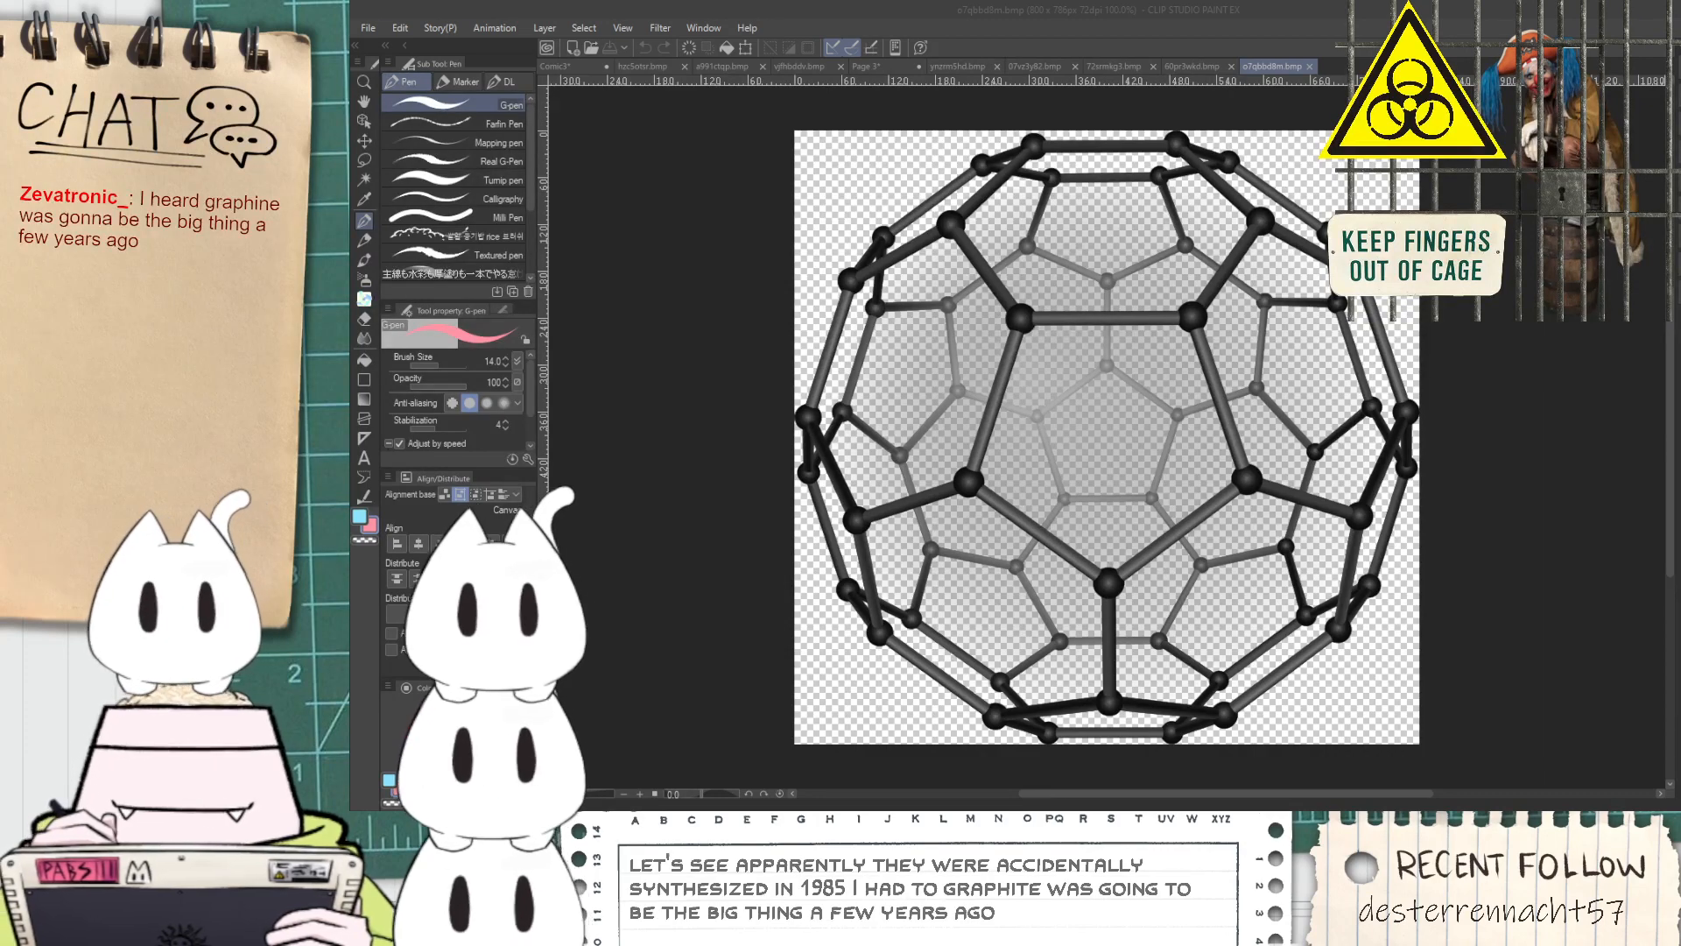
# Close the reference images of the molecule ball, red power plug, both rice ball photos and the pangolin
pyautogui.click(1310, 70)
pyautogui.click(1311, 66)
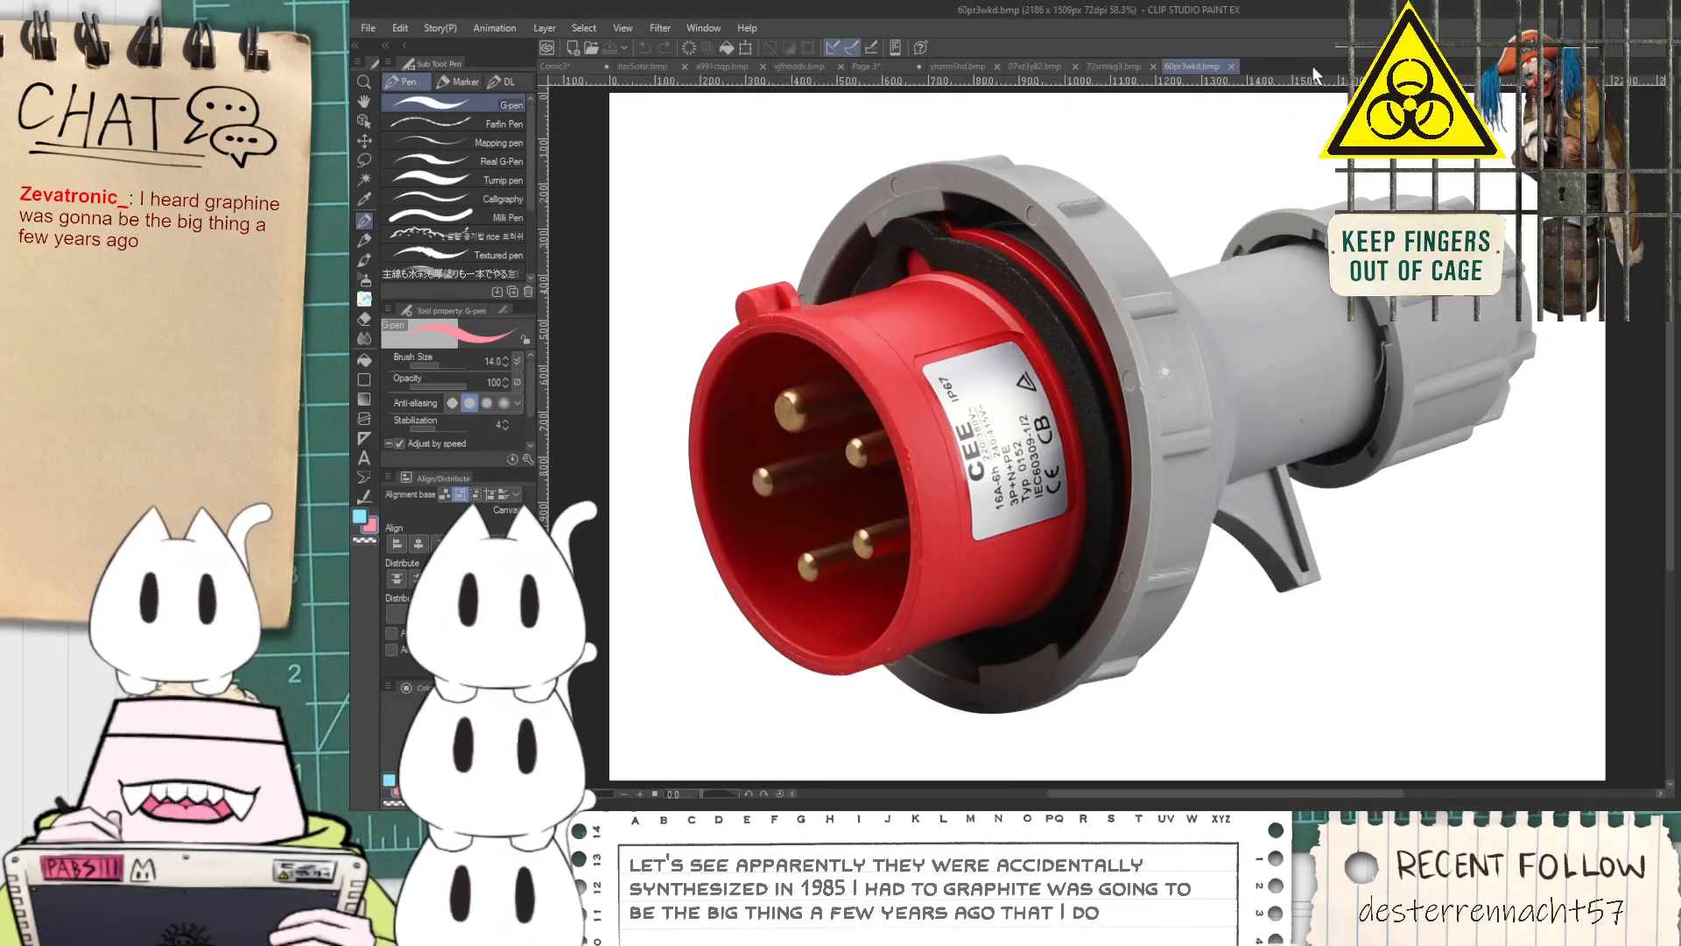
pyautogui.click(1233, 66)
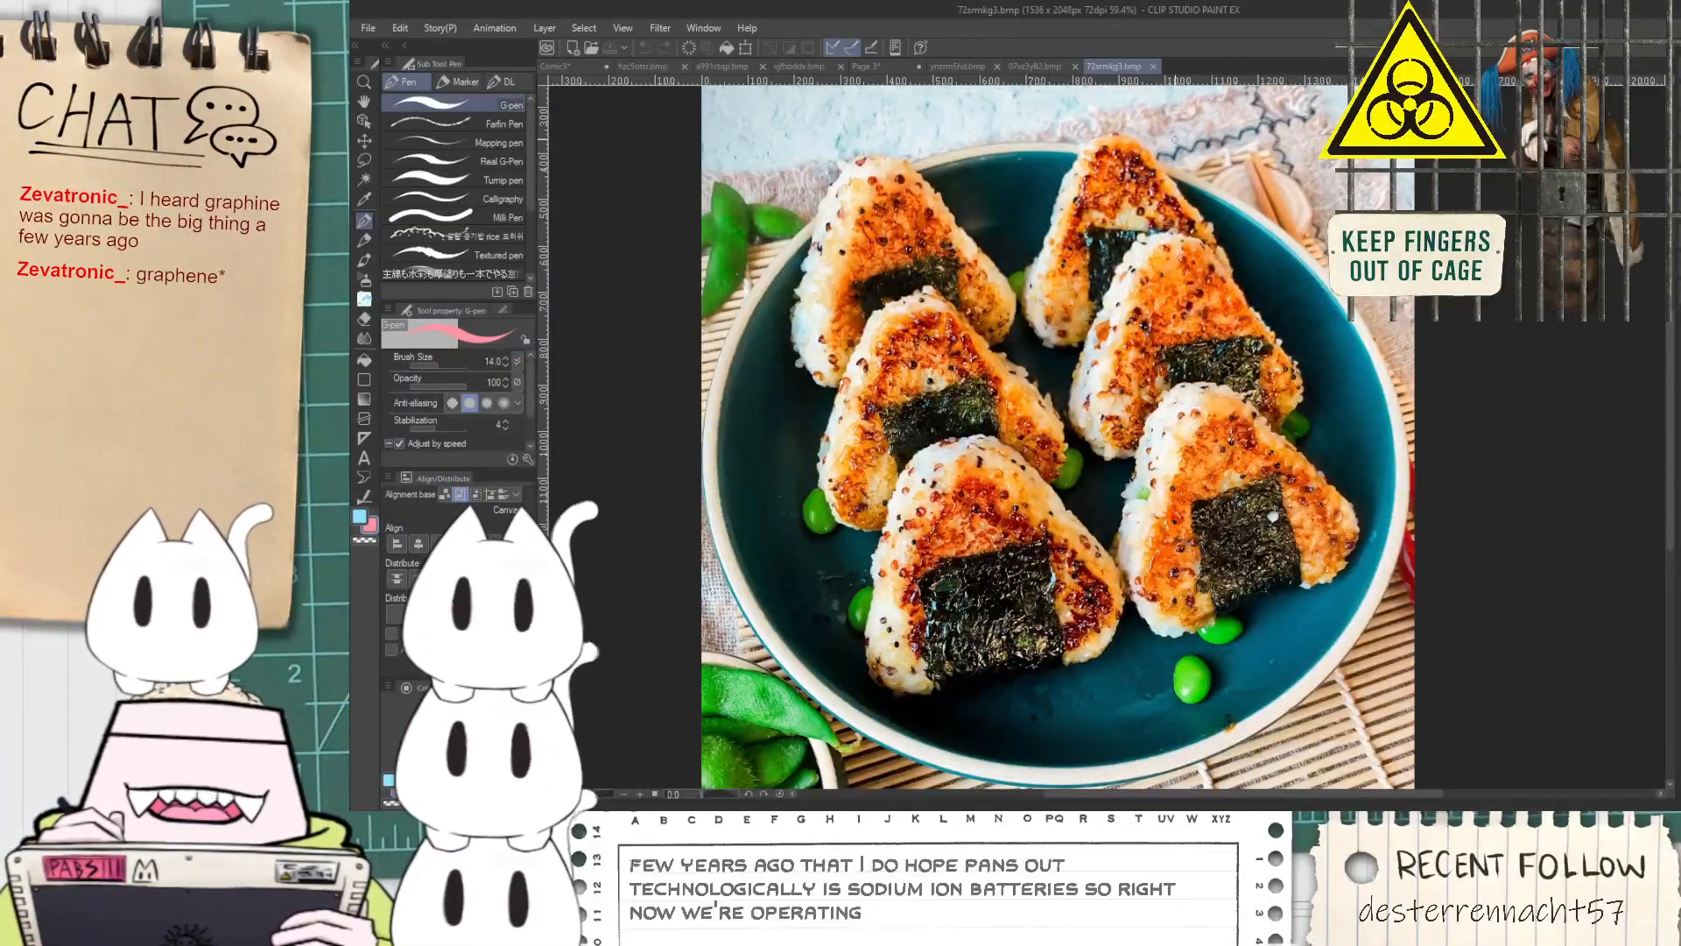
pyautogui.click(1152, 67)
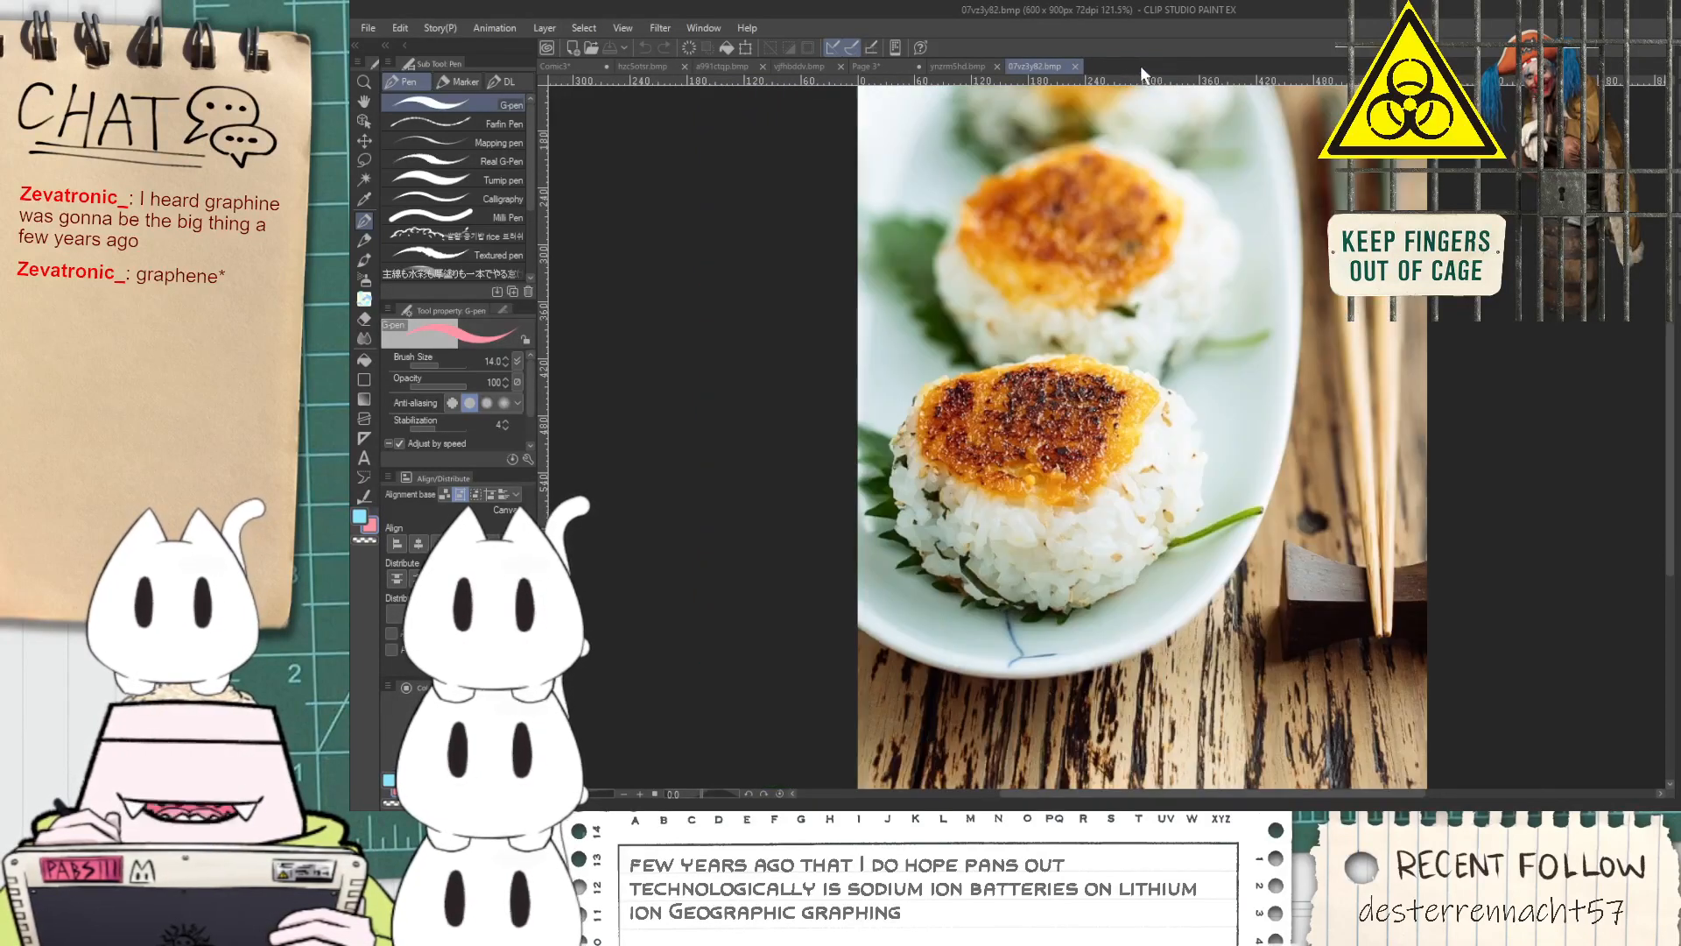
pyautogui.click(1075, 68)
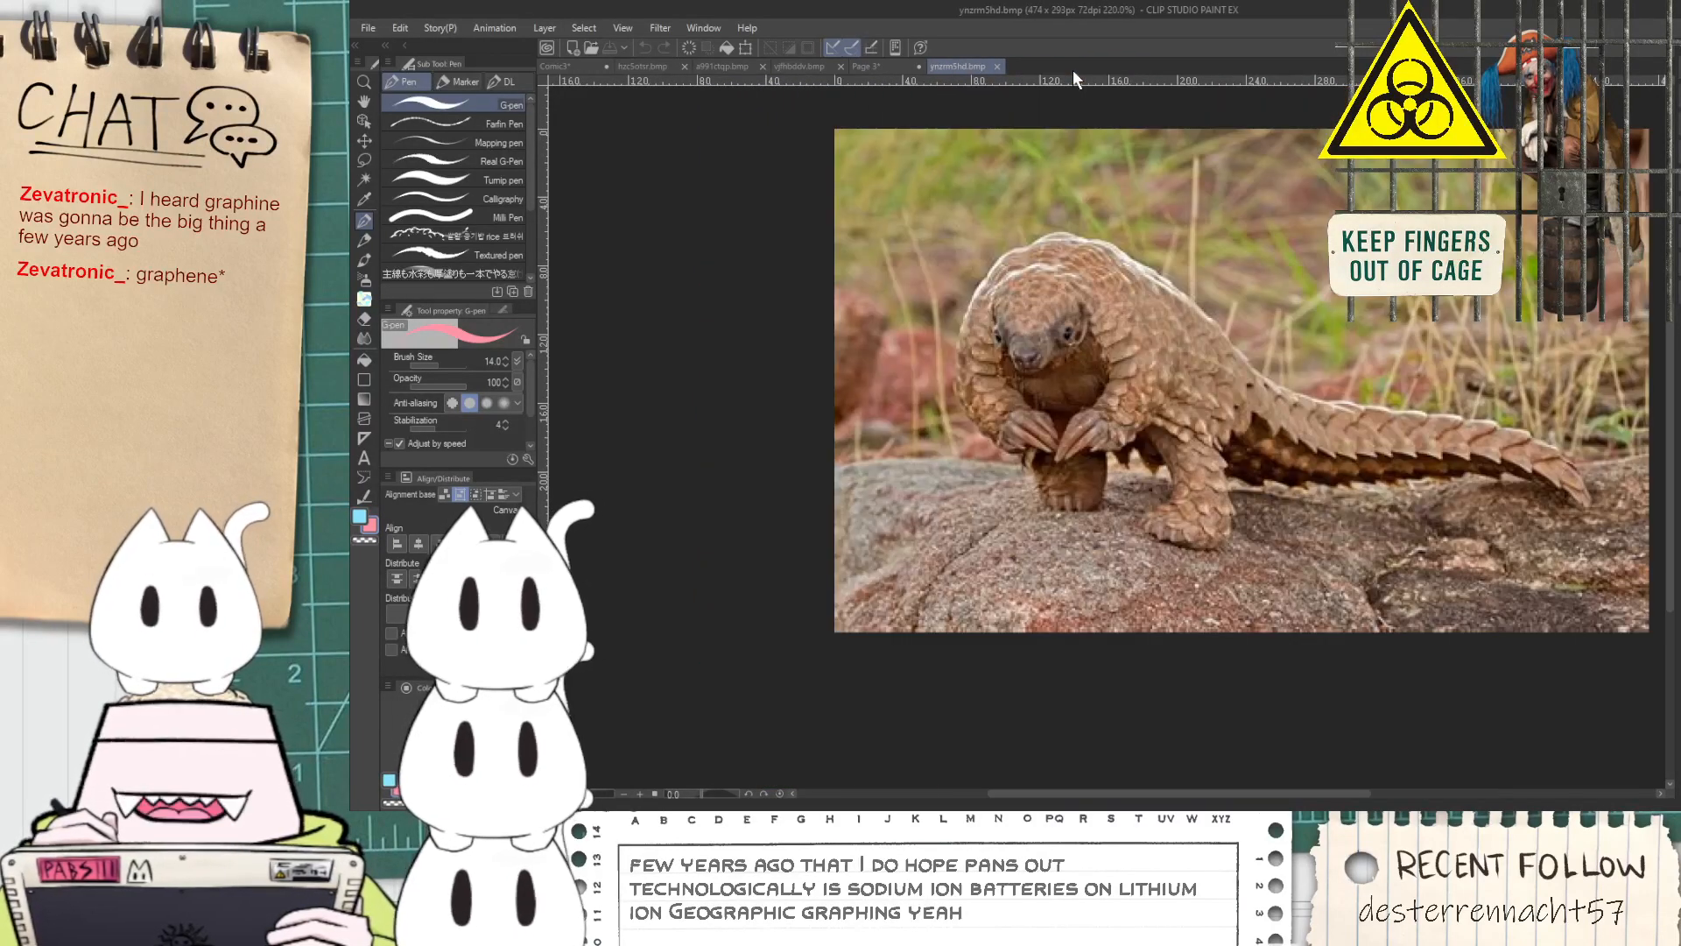
pyautogui.click(997, 67)
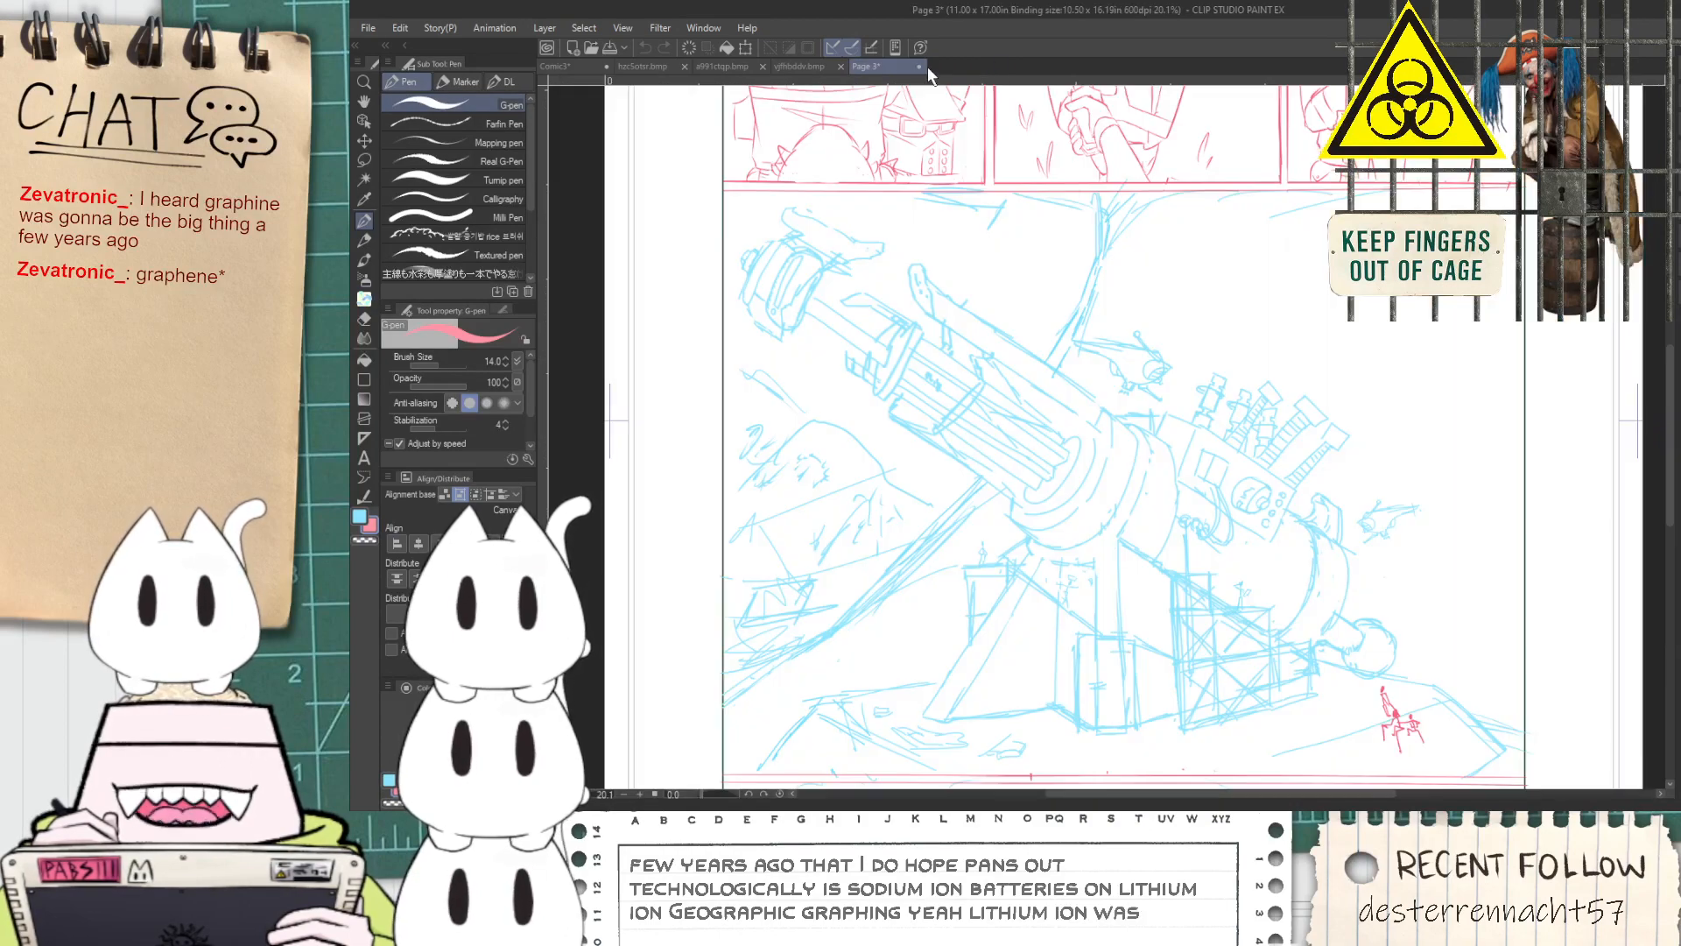
# Save the Page 3 document and switch back to the Comic3 page
pyautogui.hotkey('ctrl', 's')
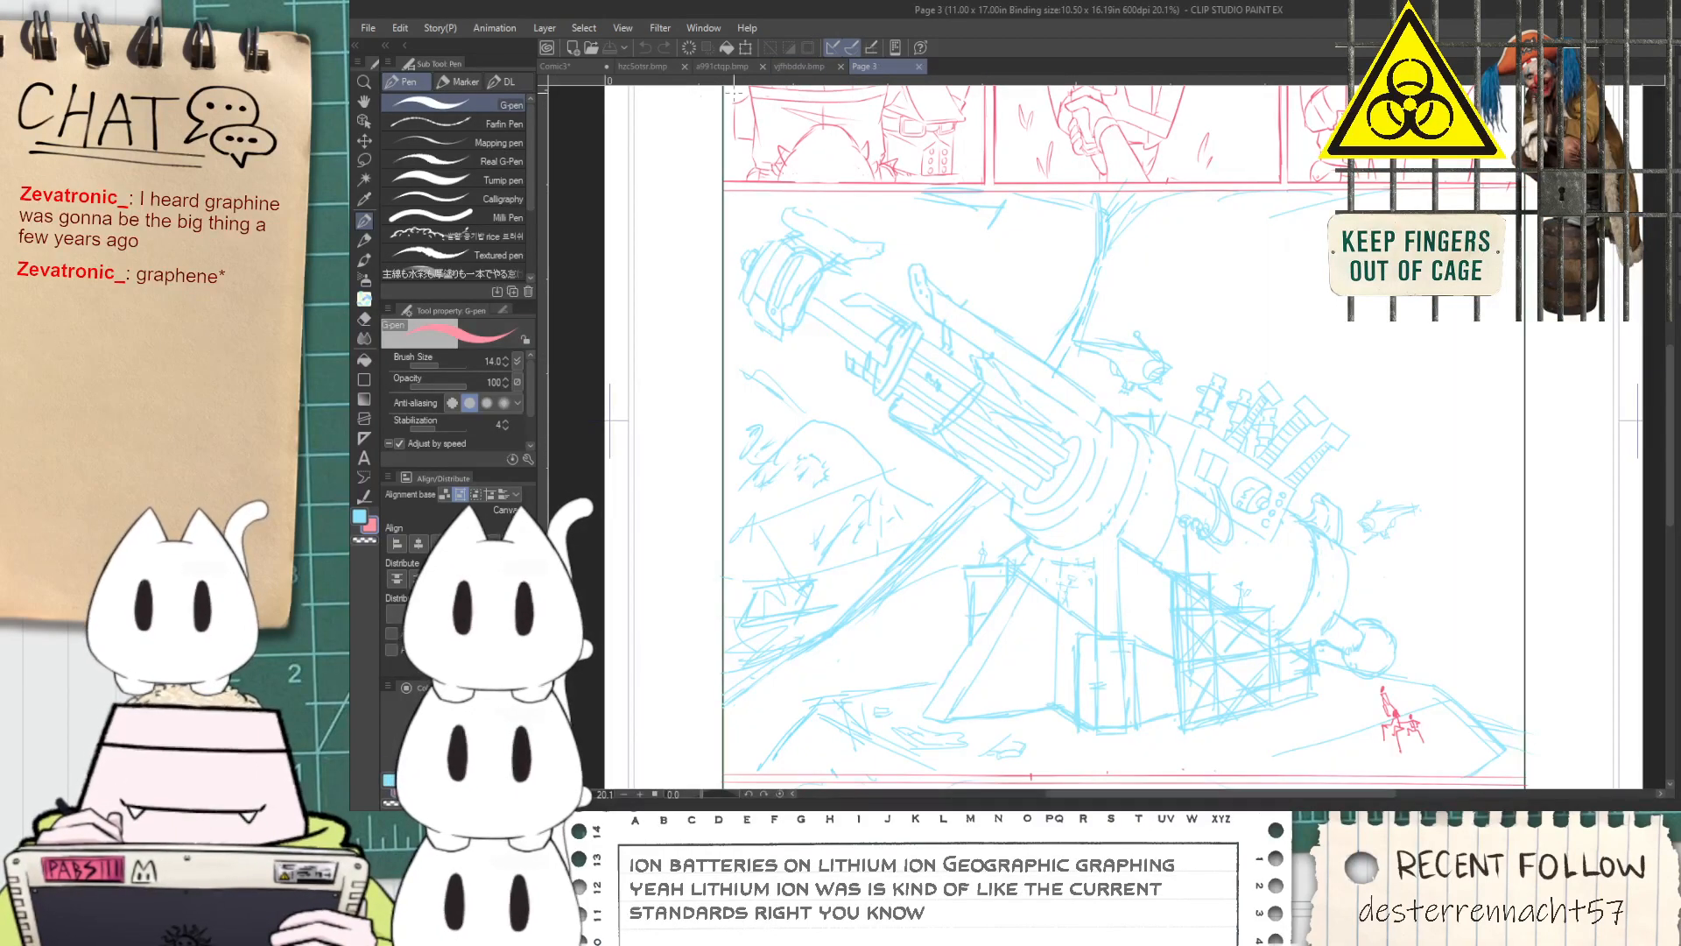
pyautogui.click(569, 66)
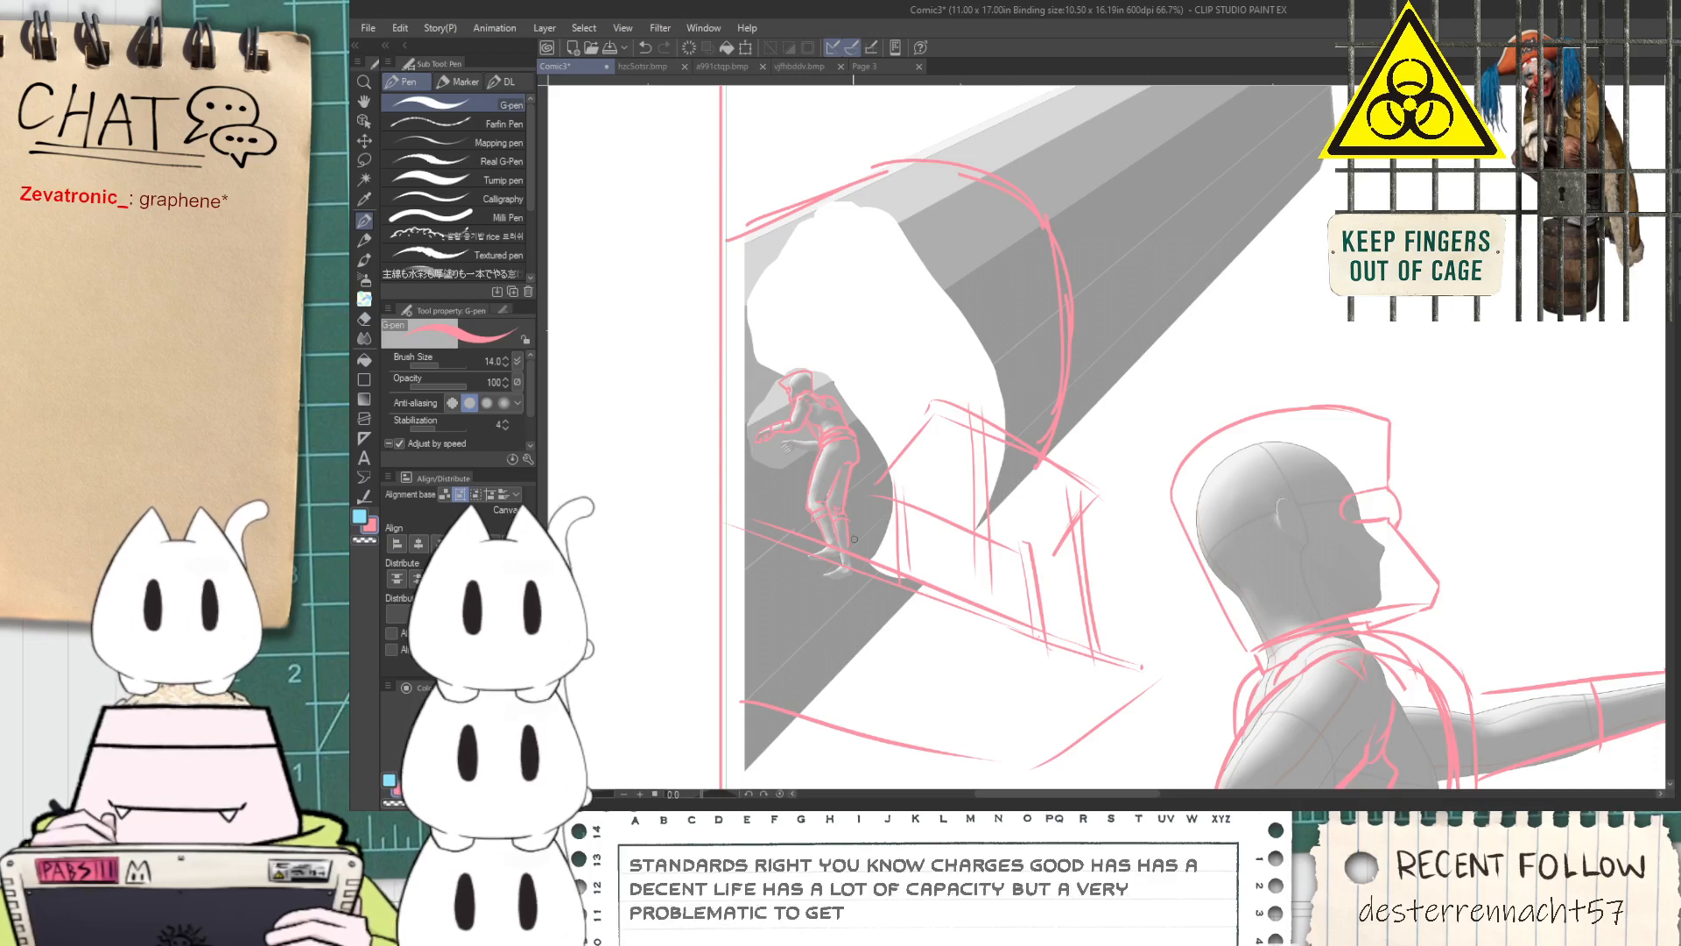
# Lasso the platform structure beneath the tube, leaving out the figure, and free-transform it with a slight skew
pyautogui.press('space')
pyautogui.moveTo(934, 637); pyautogui.dragTo(922, 513)
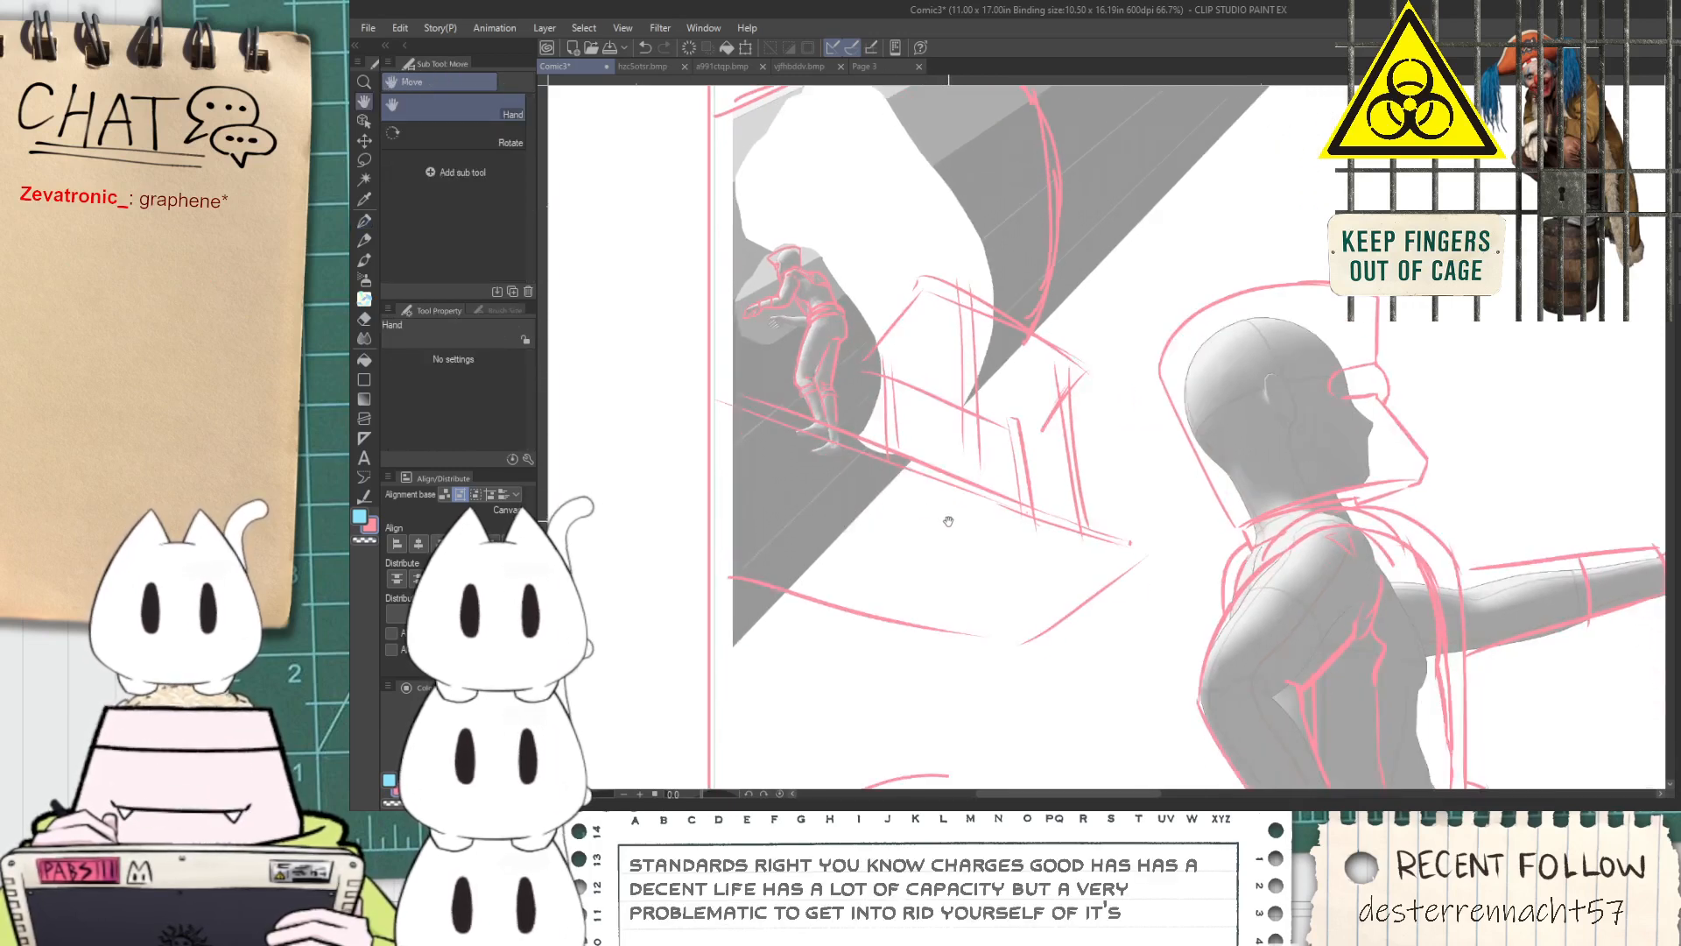
pyautogui.moveTo(701, 585)
pyautogui.mouseDown()
pyautogui.moveTo(1033, 666)
pyautogui.moveTo(1180, 534)
pyautogui.moveTo(1133, 372)
pyautogui.moveTo(958, 287)
pyautogui.moveTo(877, 364)
pyautogui.moveTo(860, 419)
pyautogui.moveTo(656, 354)
pyautogui.mouseUp()
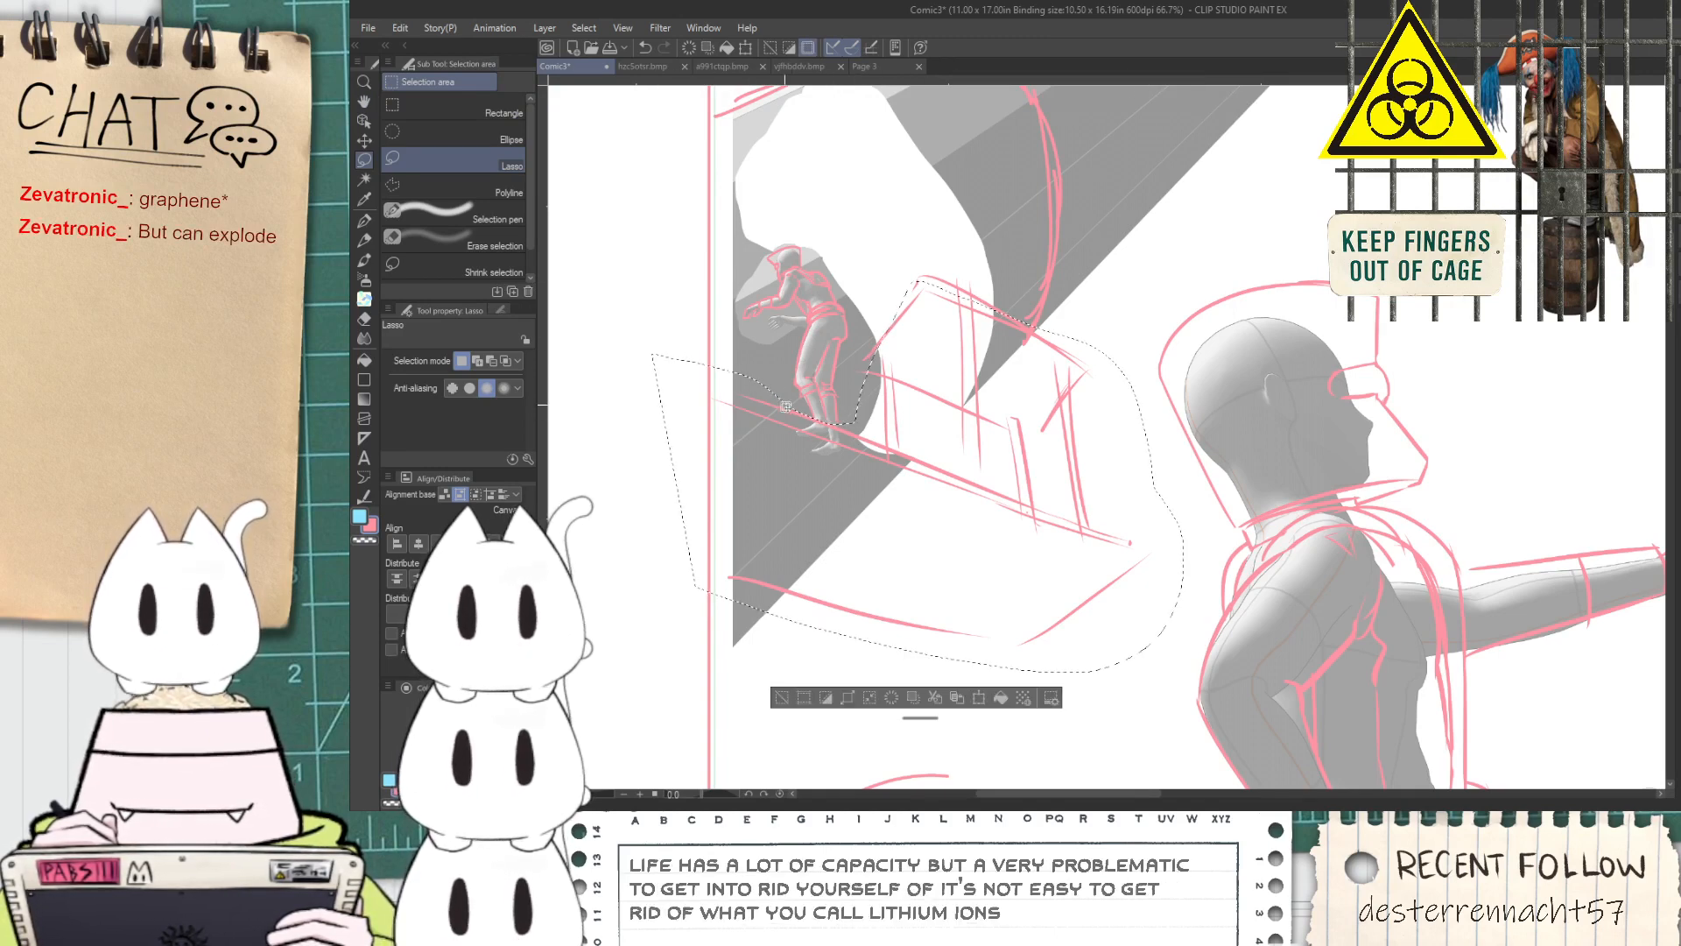
pyautogui.moveTo(854, 419)
pyautogui.mouseDown()
pyautogui.moveTo(854, 359)
pyautogui.moveTo(919, 314)
pyautogui.moveTo(959, 255)
pyautogui.moveTo(1031, 340)
pyautogui.mouseUp()
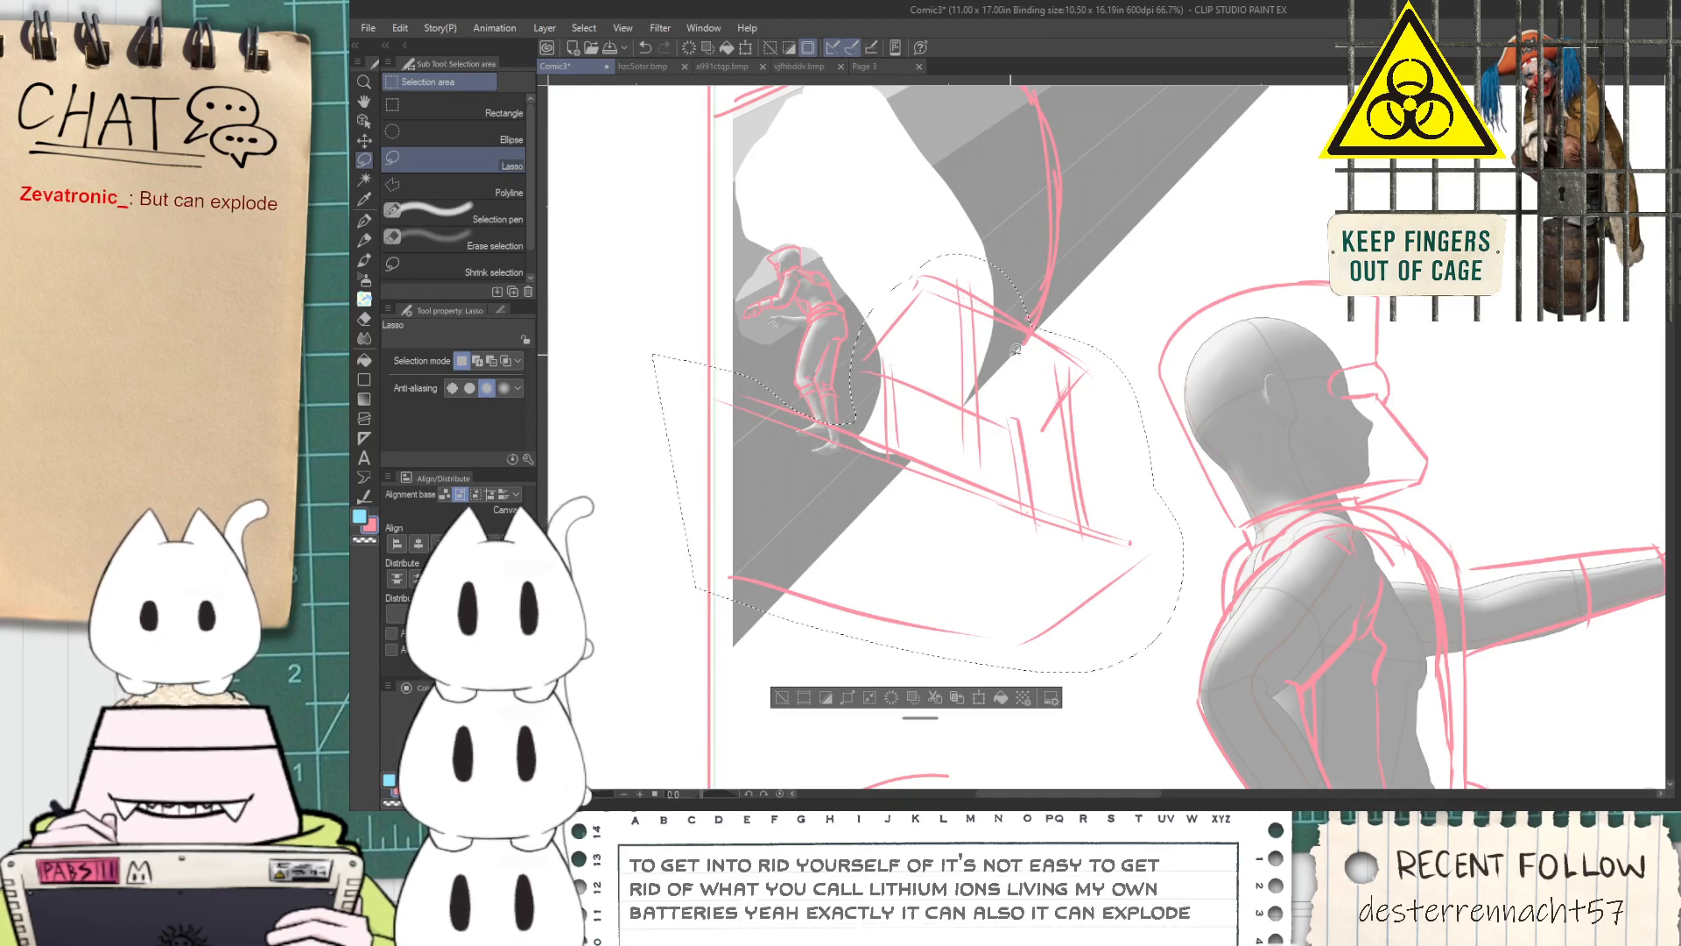
pyautogui.hotkey('ctrl', 't')
pyautogui.moveTo(1183, 255); pyautogui.dragTo(1348, 125)
pyautogui.moveTo(1109, 472)
pyautogui.mouseDown()
pyautogui.moveTo(1096, 452)
pyautogui.moveTo(1058, 476)
pyautogui.mouseUp()
pyautogui.moveTo(955, 123)
pyautogui.mouseDown()
pyautogui.moveTo(968, 254)
pyautogui.moveTo(946, 252)
pyautogui.mouseUp()
pyautogui.press('Return')
# Free-transform the selected platform sketch to squash it vertically and lower its upper edge below the tube's edge
pyautogui.hotkey('ctrl', 't')
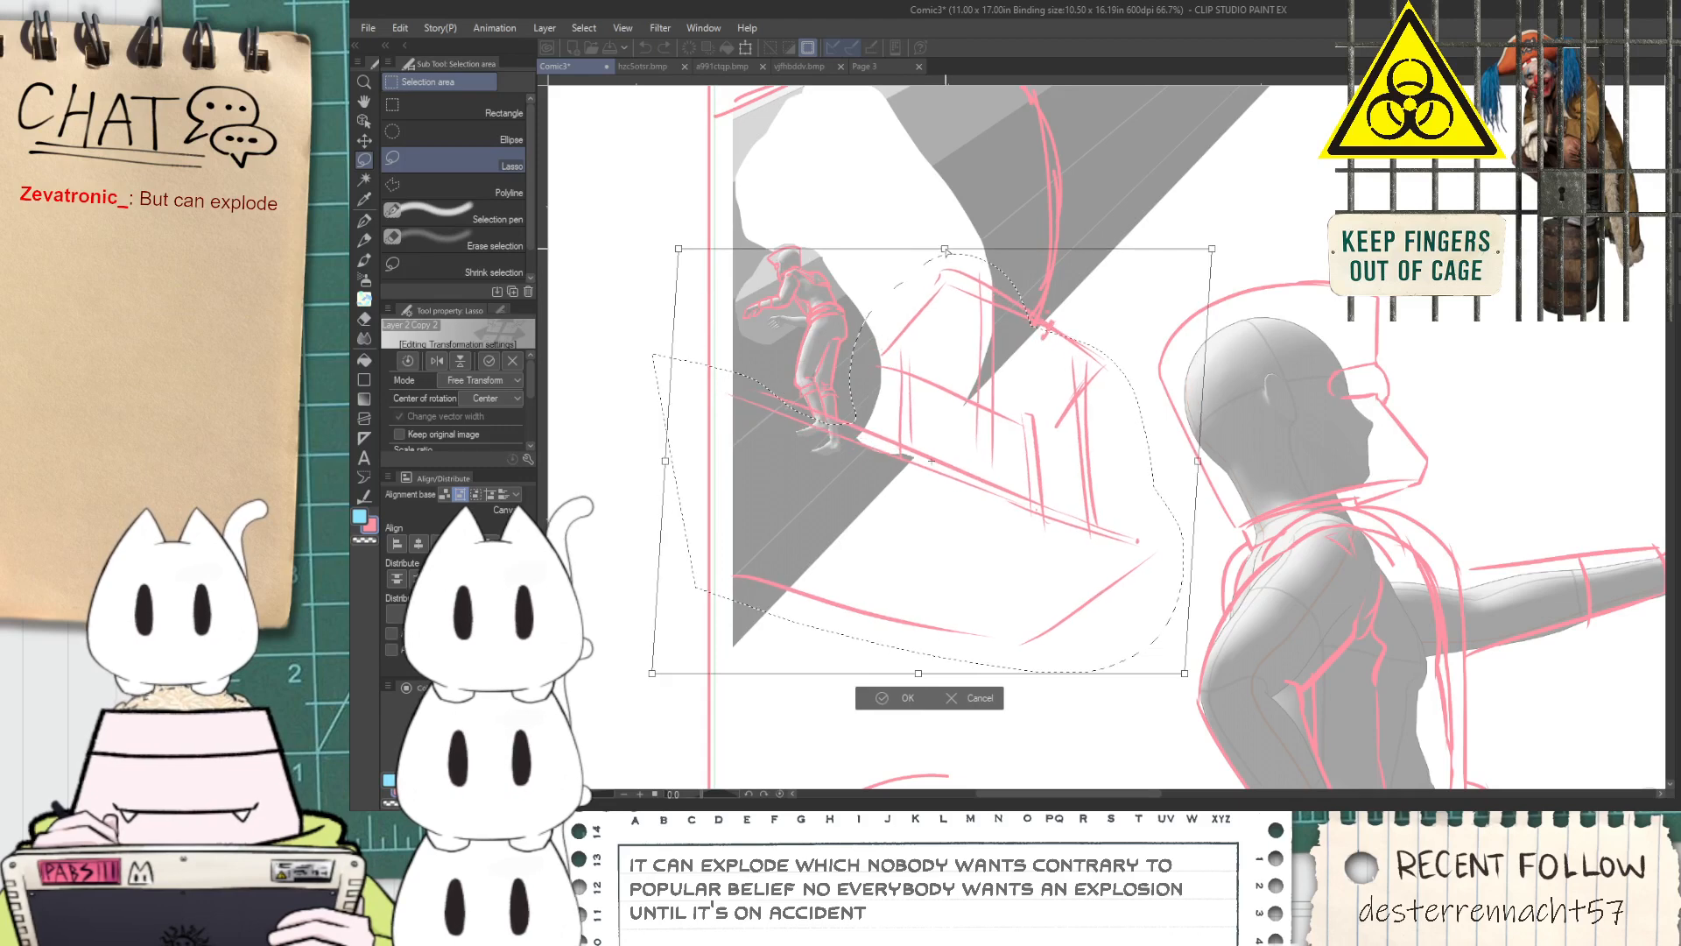
pyautogui.moveTo(917, 674); pyautogui.dragTo(912, 627)
pyautogui.moveTo(950, 253); pyautogui.dragTo(964, 323)
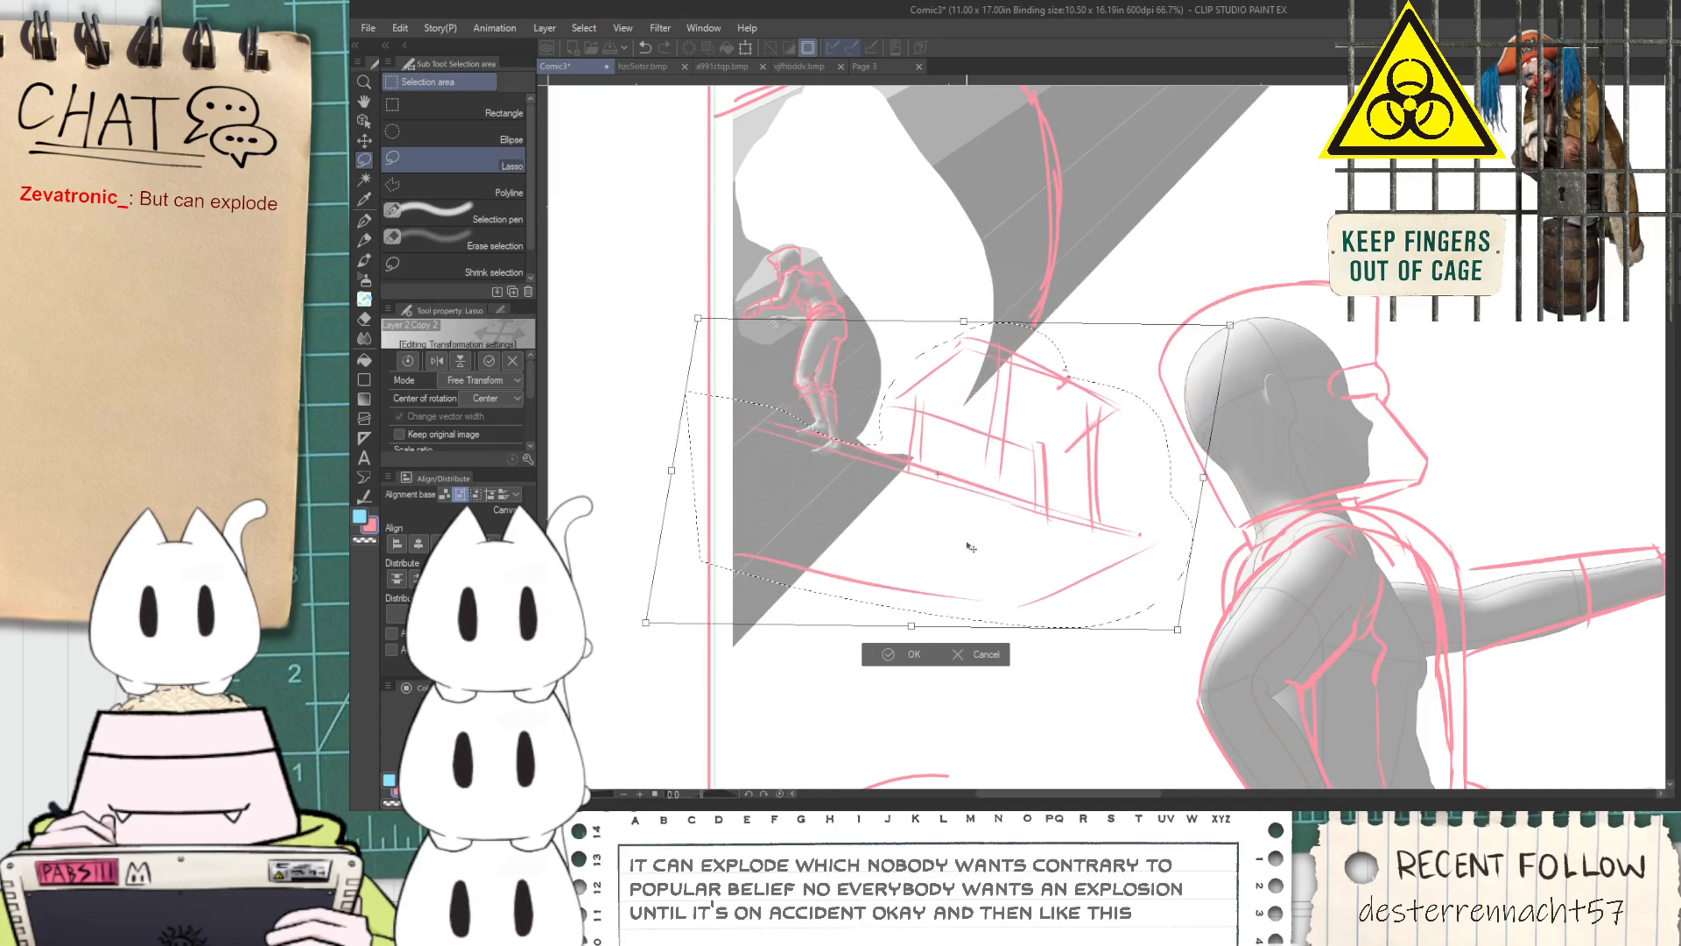
pyautogui.click(910, 656)
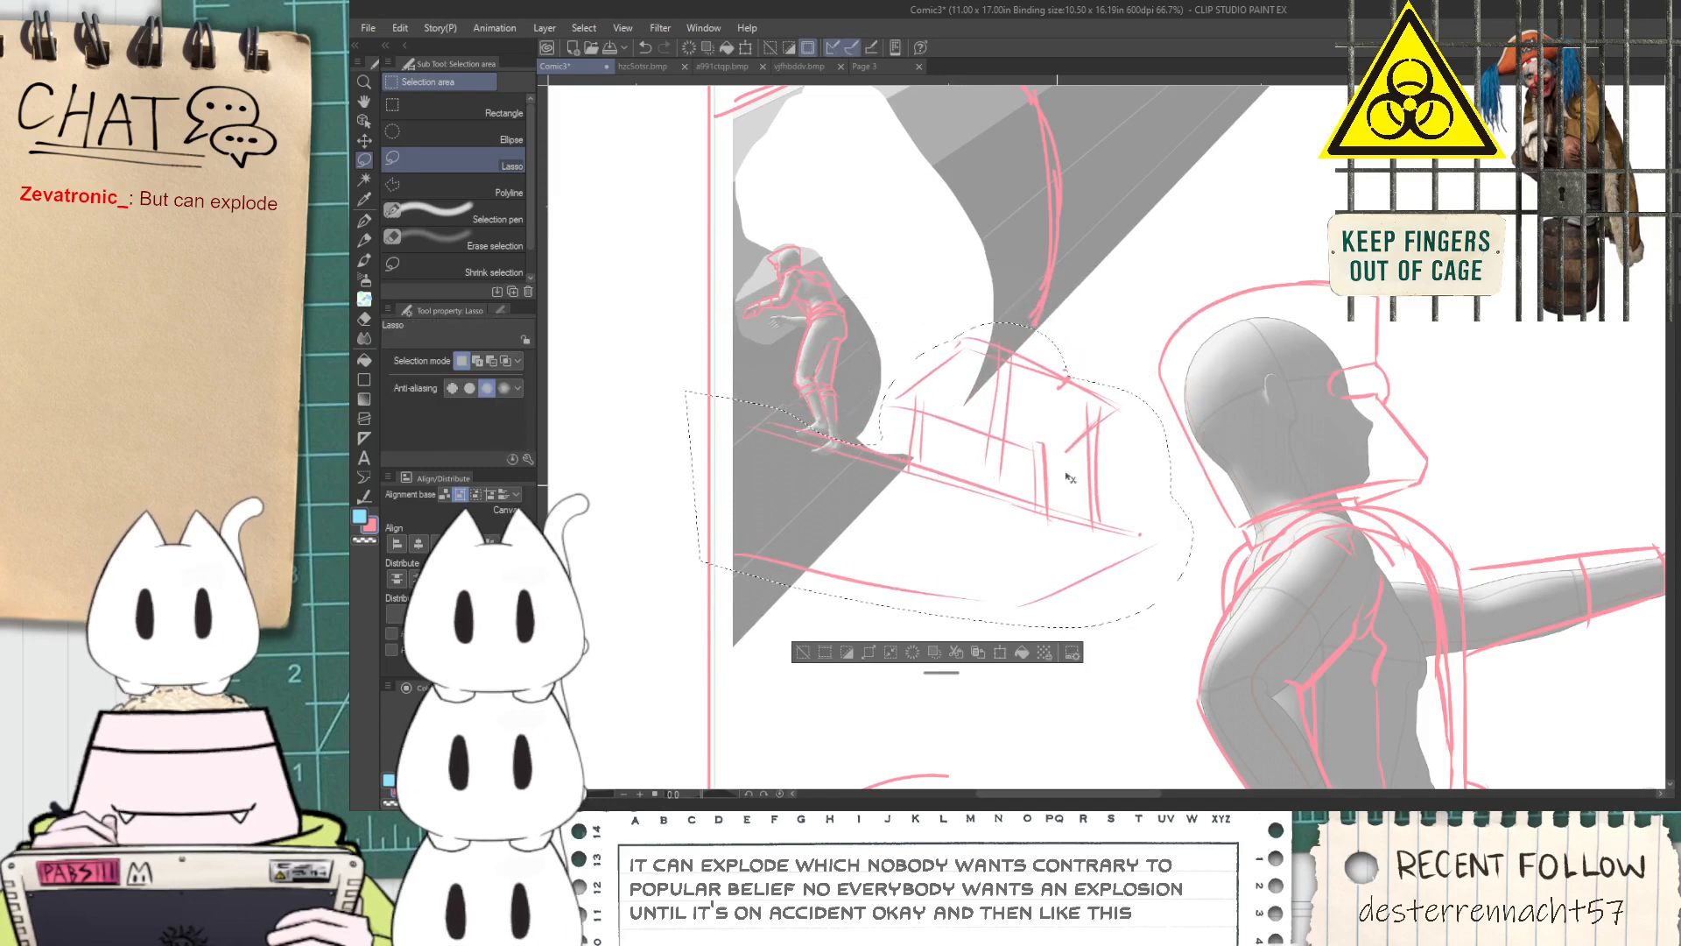
# Enlarge and reposition the platform sketch so it extends past the panel border and reaches the large figure, and deselect it
pyautogui.hotkey('ctrl', 't')
pyautogui.moveTo(1196, 323); pyautogui.dragTo(1345, 232)
pyautogui.moveTo(1269, 319)
pyautogui.mouseDown()
pyautogui.moveTo(1162, 311)
pyautogui.moveTo(1200, 273)
pyautogui.moveTo(1172, 289)
pyautogui.mouseUp()
pyautogui.moveTo(1277, 177); pyautogui.dragTo(1310, 159)
pyautogui.moveTo(1197, 339)
pyautogui.mouseDown()
pyautogui.moveTo(1189, 375)
pyautogui.moveTo(1186, 330)
pyautogui.mouseUp()
pyautogui.moveTo(1130, 432)
pyautogui.mouseDown()
pyautogui.moveTo(1119, 501)
pyautogui.moveTo(1030, 493)
pyautogui.mouseUp()
pyautogui.moveTo(1047, 491)
pyautogui.mouseDown()
pyautogui.moveTo(1024, 445)
pyautogui.moveTo(1044, 604)
pyautogui.mouseUp()
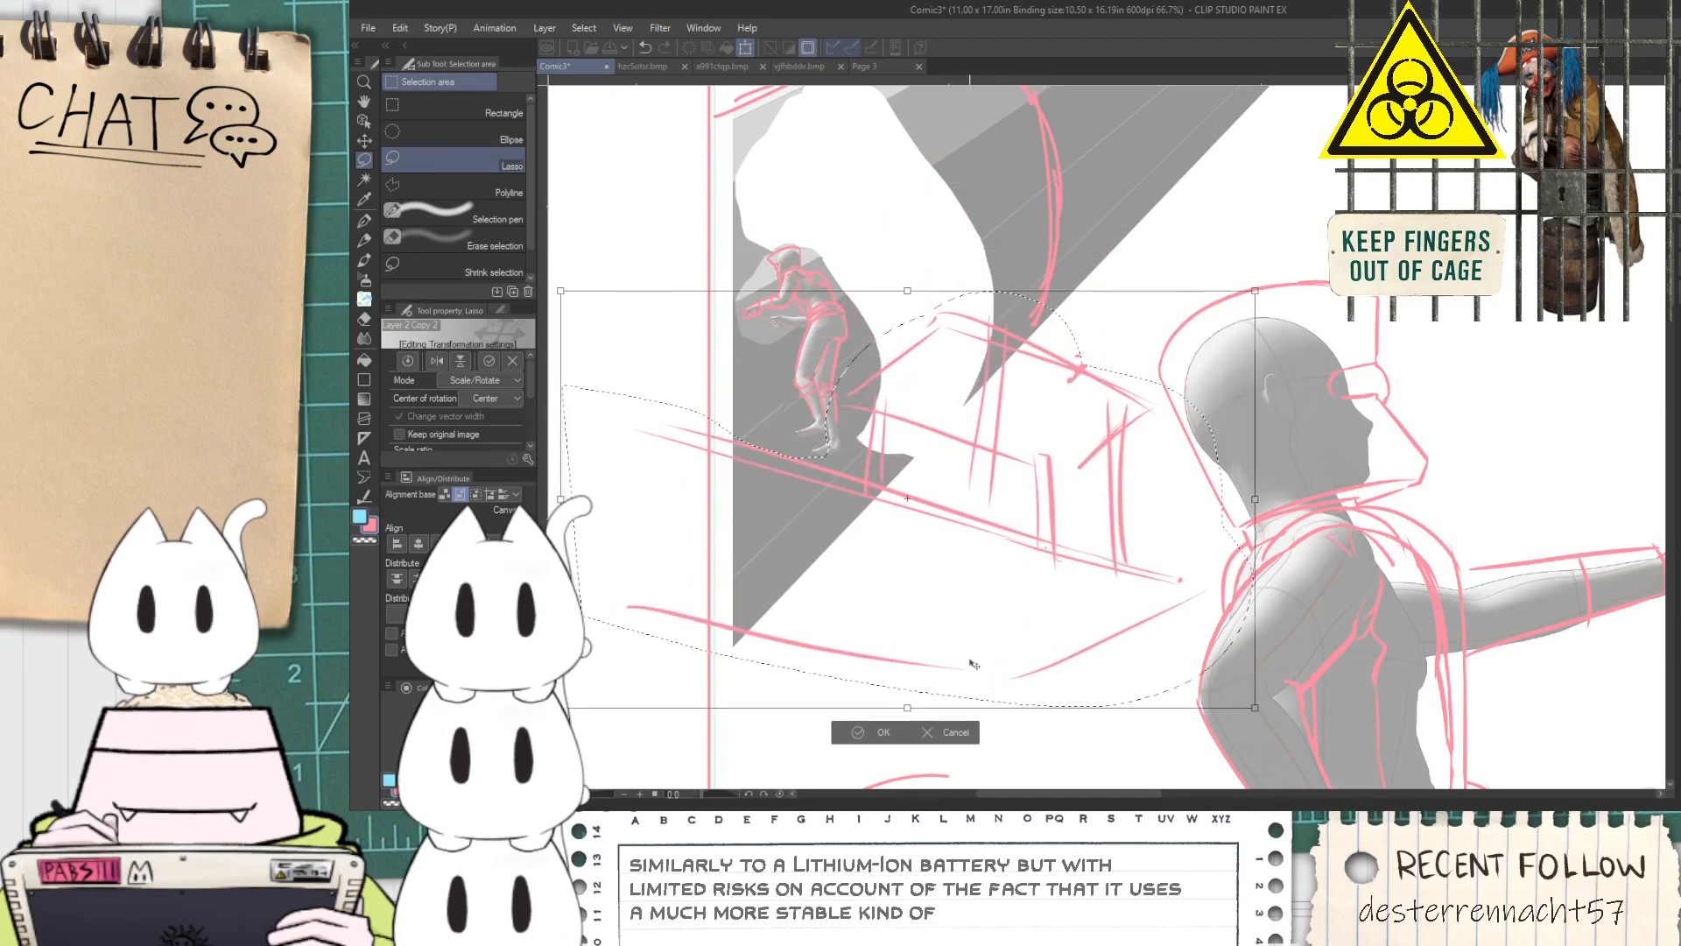
pyautogui.press('Return')
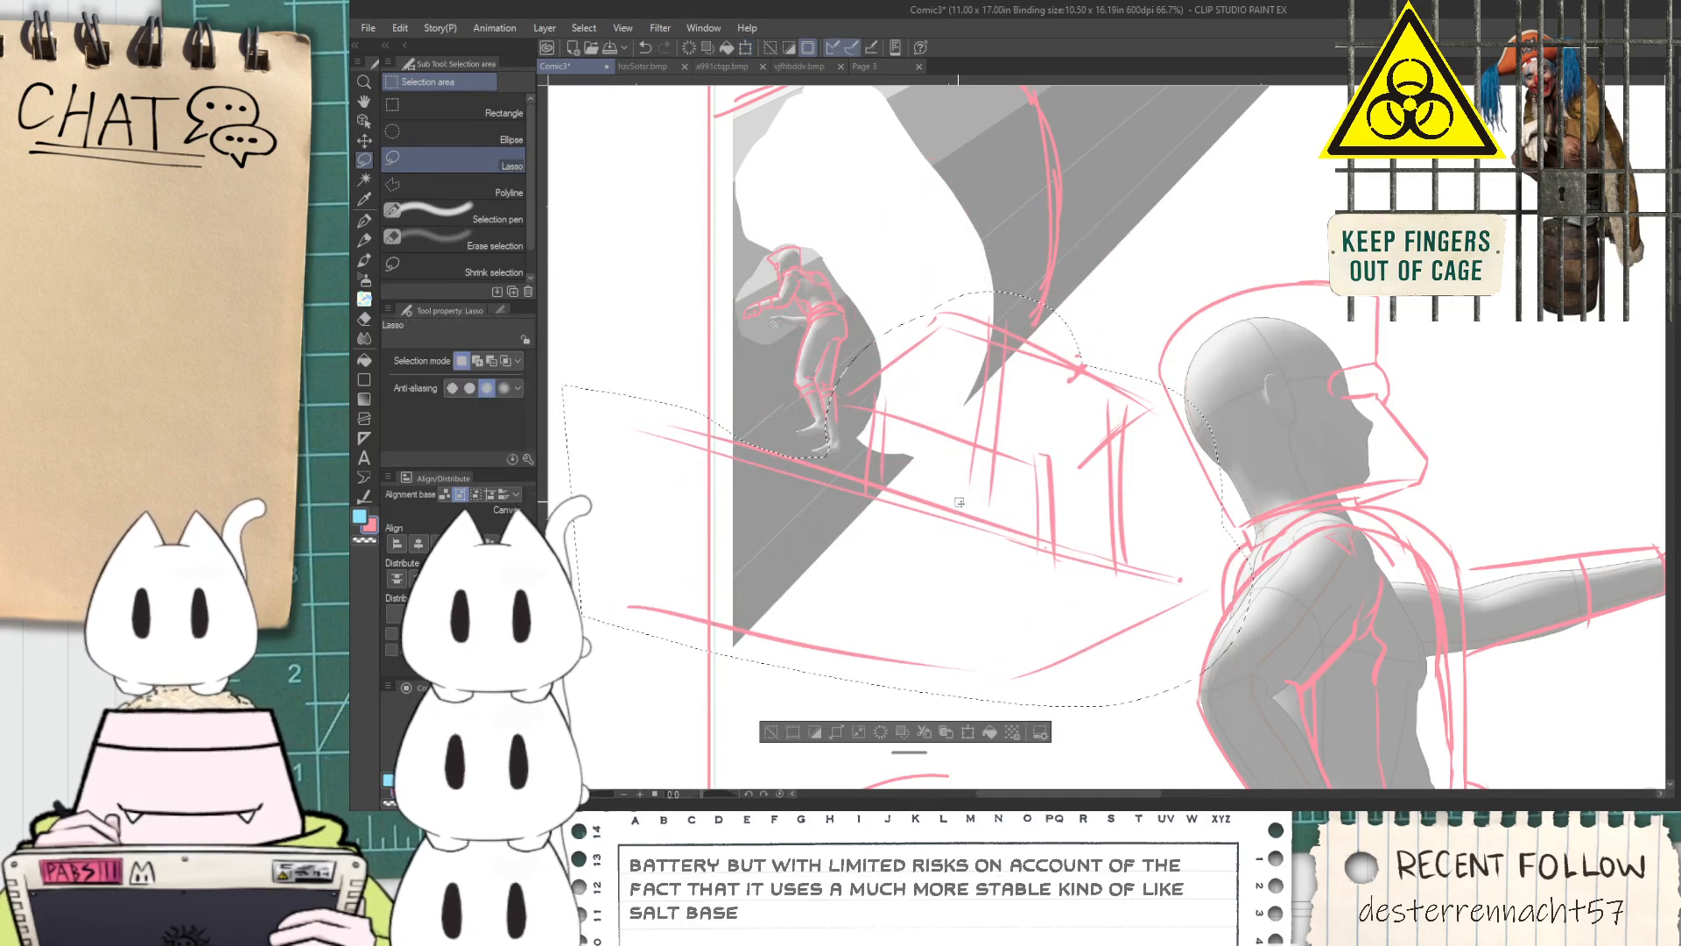
pyautogui.hotkey('ctrl', 'd')
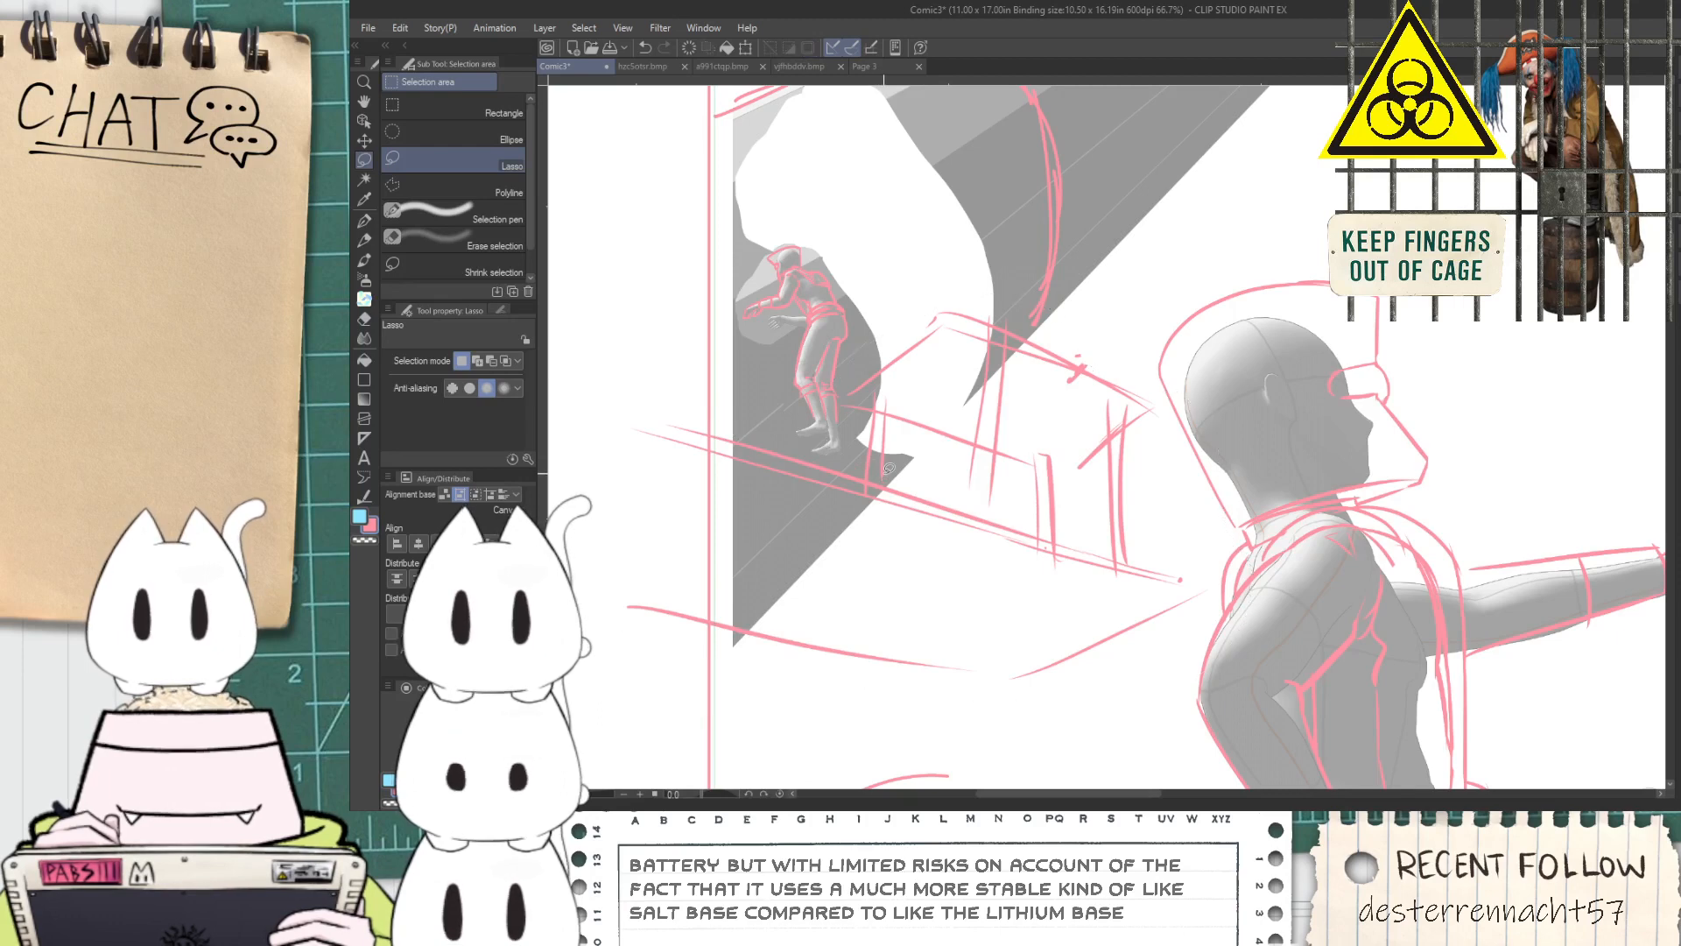
# Lasso the upright frame above the platform diagonal, excluding the tube's edge line, and move it up over the tube
pyautogui.moveTo(865, 474)
pyautogui.mouseDown()
pyautogui.moveTo(862, 340)
pyautogui.moveTo(1119, 289)
pyautogui.moveTo(1169, 421)
pyautogui.moveTo(1158, 528)
pyautogui.moveTo(1131, 560)
pyautogui.mouseUp()
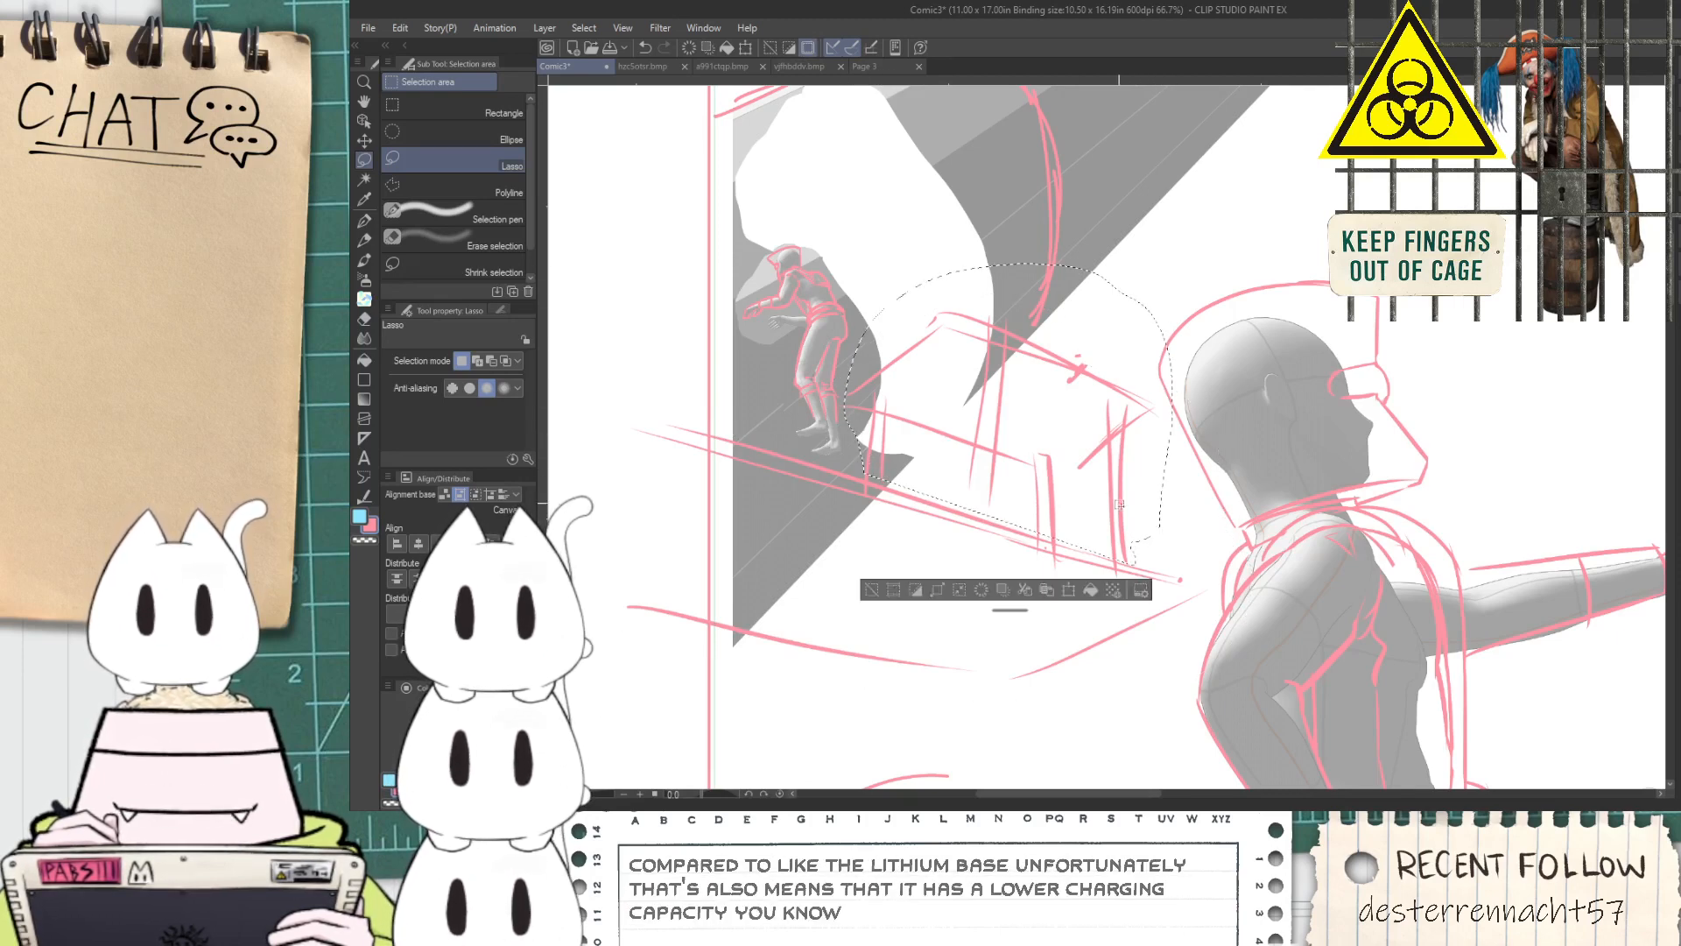
pyautogui.moveTo(1191, 457)
pyautogui.mouseDown()
pyautogui.moveTo(1144, 310)
pyautogui.moveTo(1078, 265)
pyautogui.moveTo(1016, 264)
pyautogui.moveTo(1095, 274)
pyautogui.mouseUp()
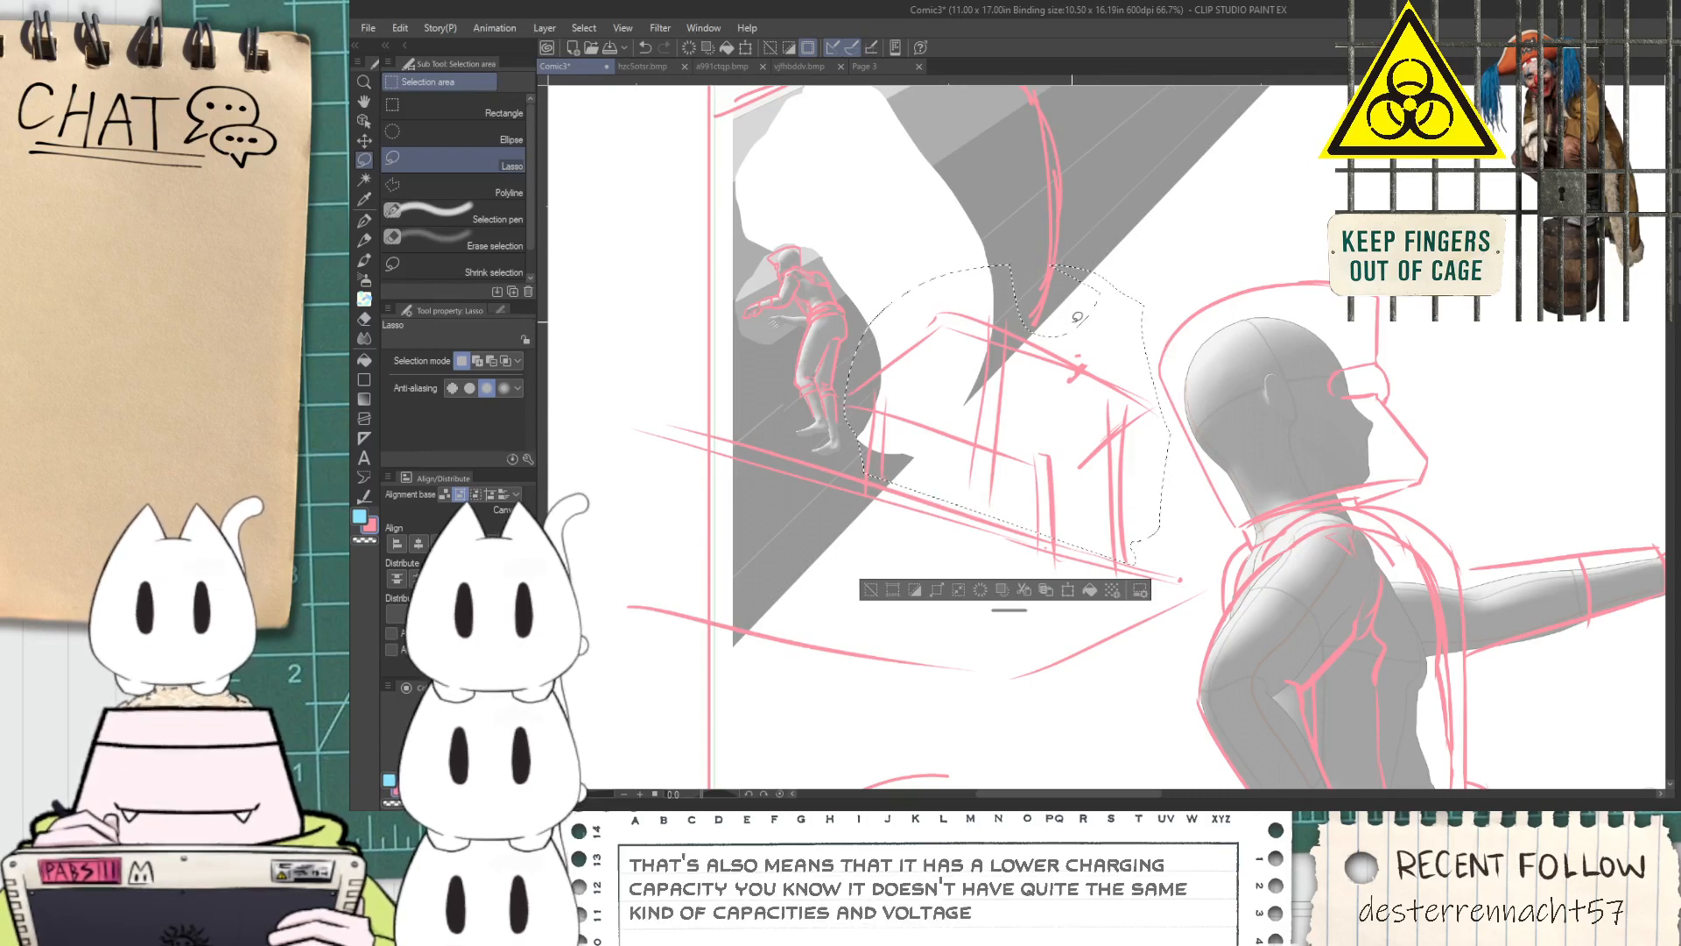
pyautogui.hotkey('ctrl', 't')
pyautogui.moveTo(990, 264); pyautogui.dragTo(985, 203)
pyautogui.moveTo(1020, 449); pyautogui.dragTo(1020, 324)
pyautogui.click(963, 471)
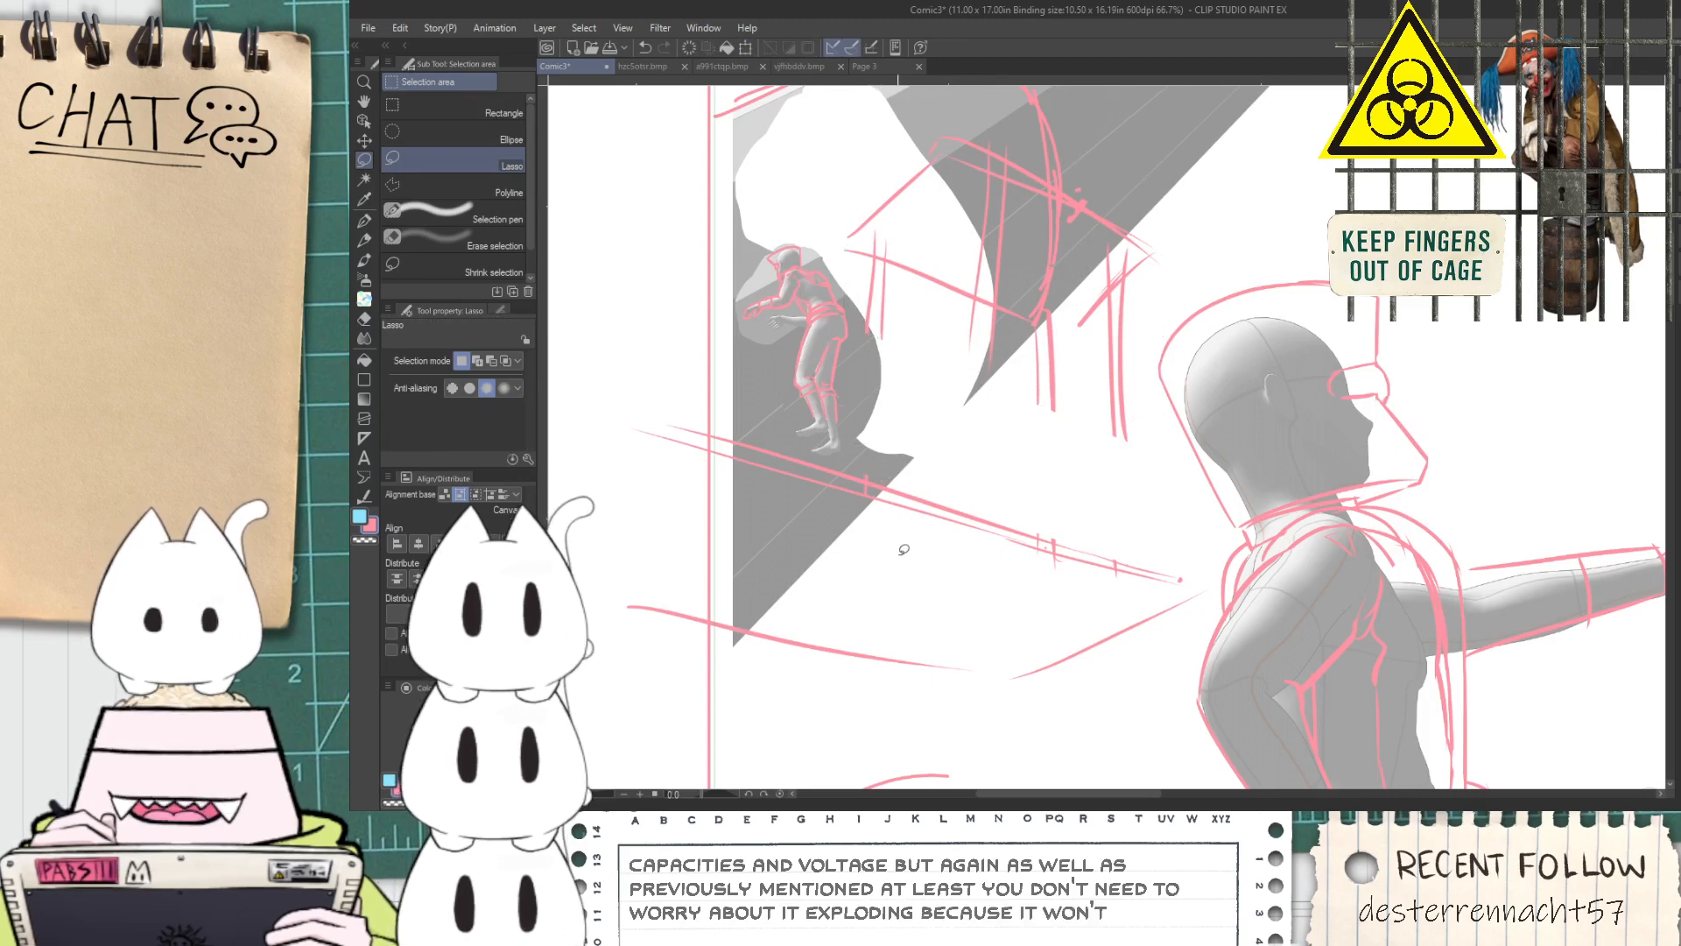
# Lasso the platform's diagonal and lower edge lines and move them up towards the tube figure's feet
pyautogui.moveTo(617, 602)
pyautogui.mouseDown()
pyautogui.moveTo(718, 653)
pyautogui.moveTo(1038, 682)
pyautogui.moveTo(1176, 611)
pyautogui.moveTo(1169, 525)
pyautogui.moveTo(553, 401)
pyautogui.mouseUp()
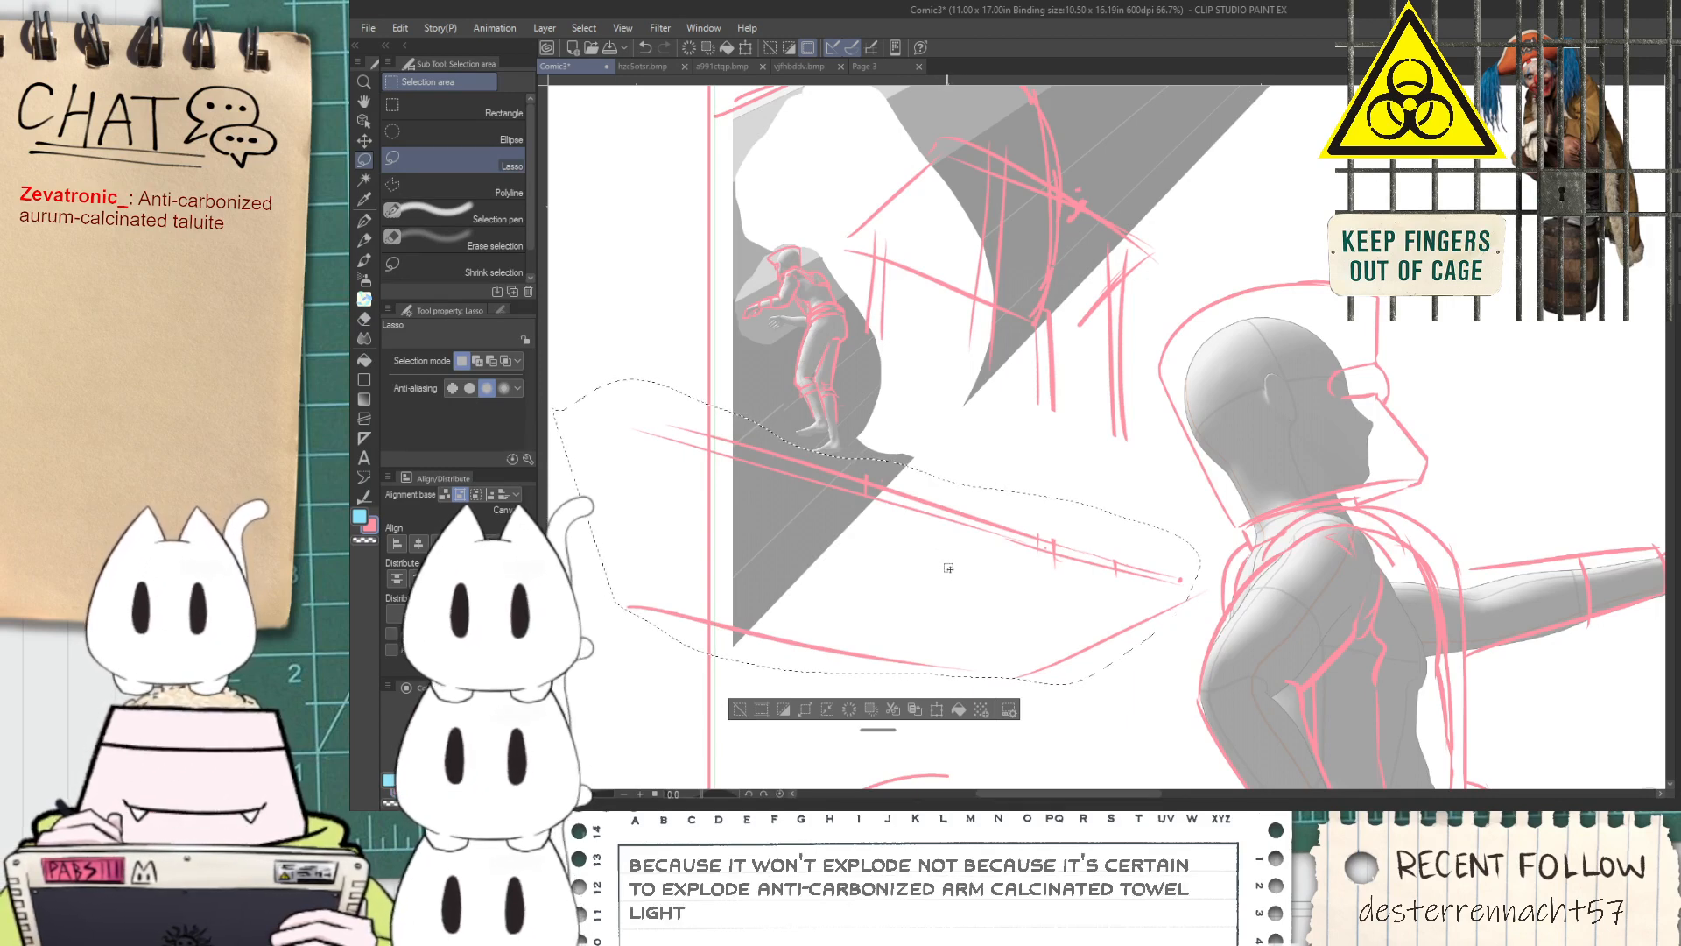
pyautogui.press('k')
pyautogui.moveTo(955, 571); pyautogui.dragTo(963, 519)
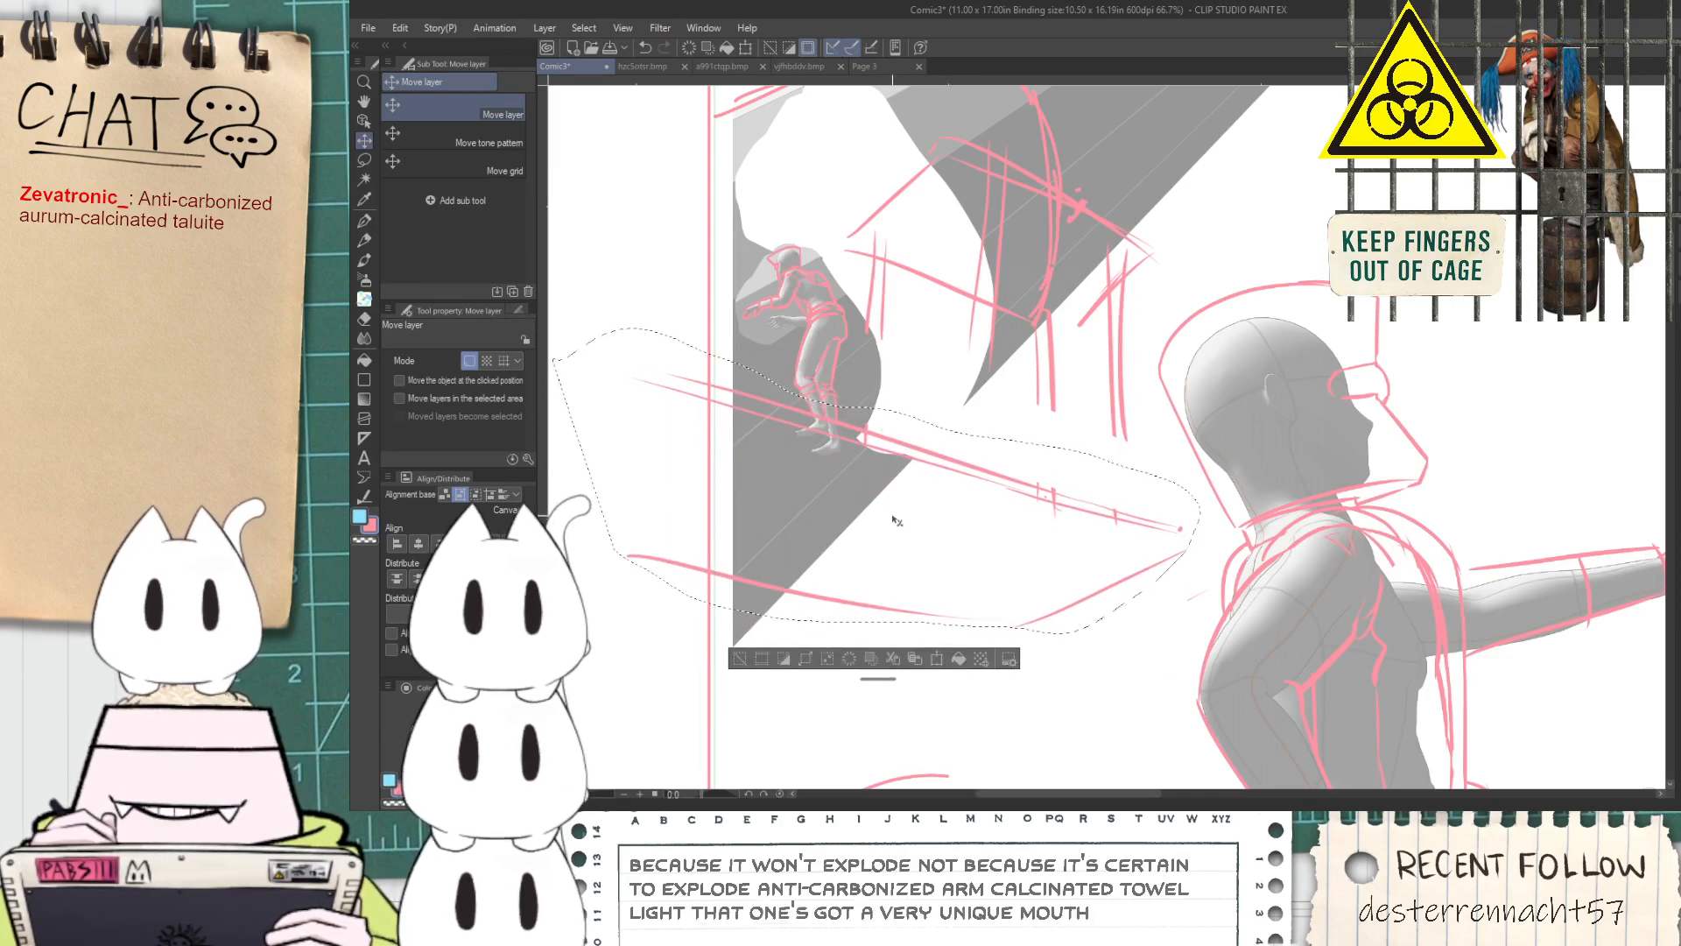
# Free-transform the platform lines to flatten and tilt them, placing the diagonal at the tube figure's feet
pyautogui.hotkey('ctrl', 't')
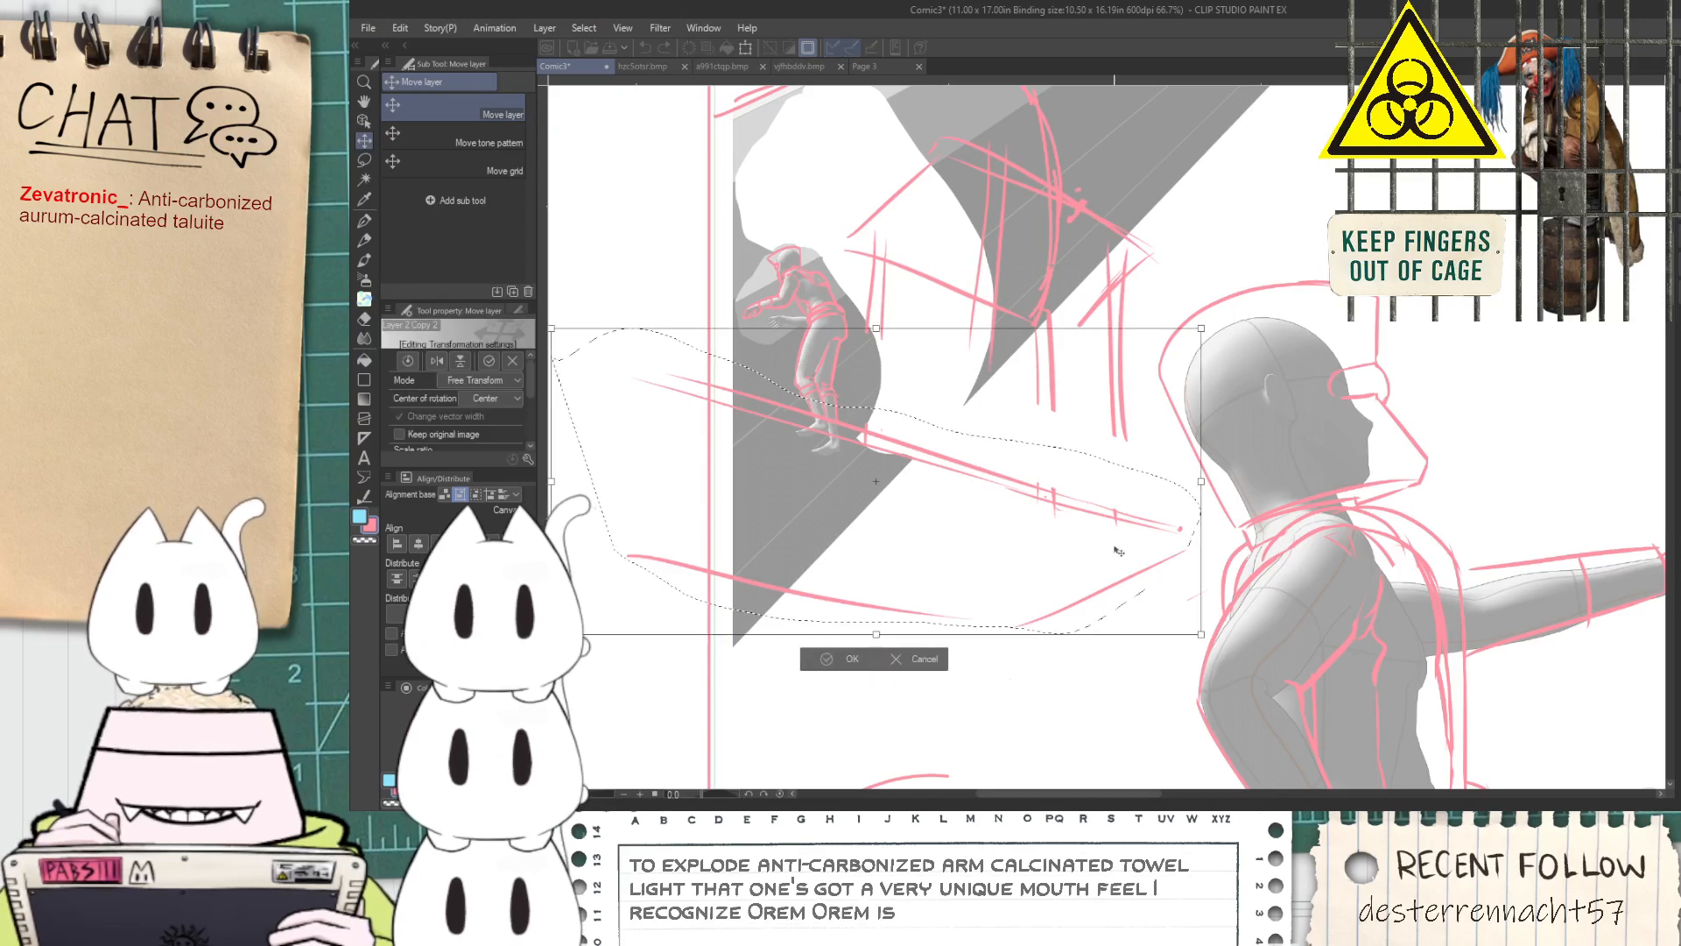
pyautogui.moveTo(875, 481); pyautogui.dragTo(893, 458)
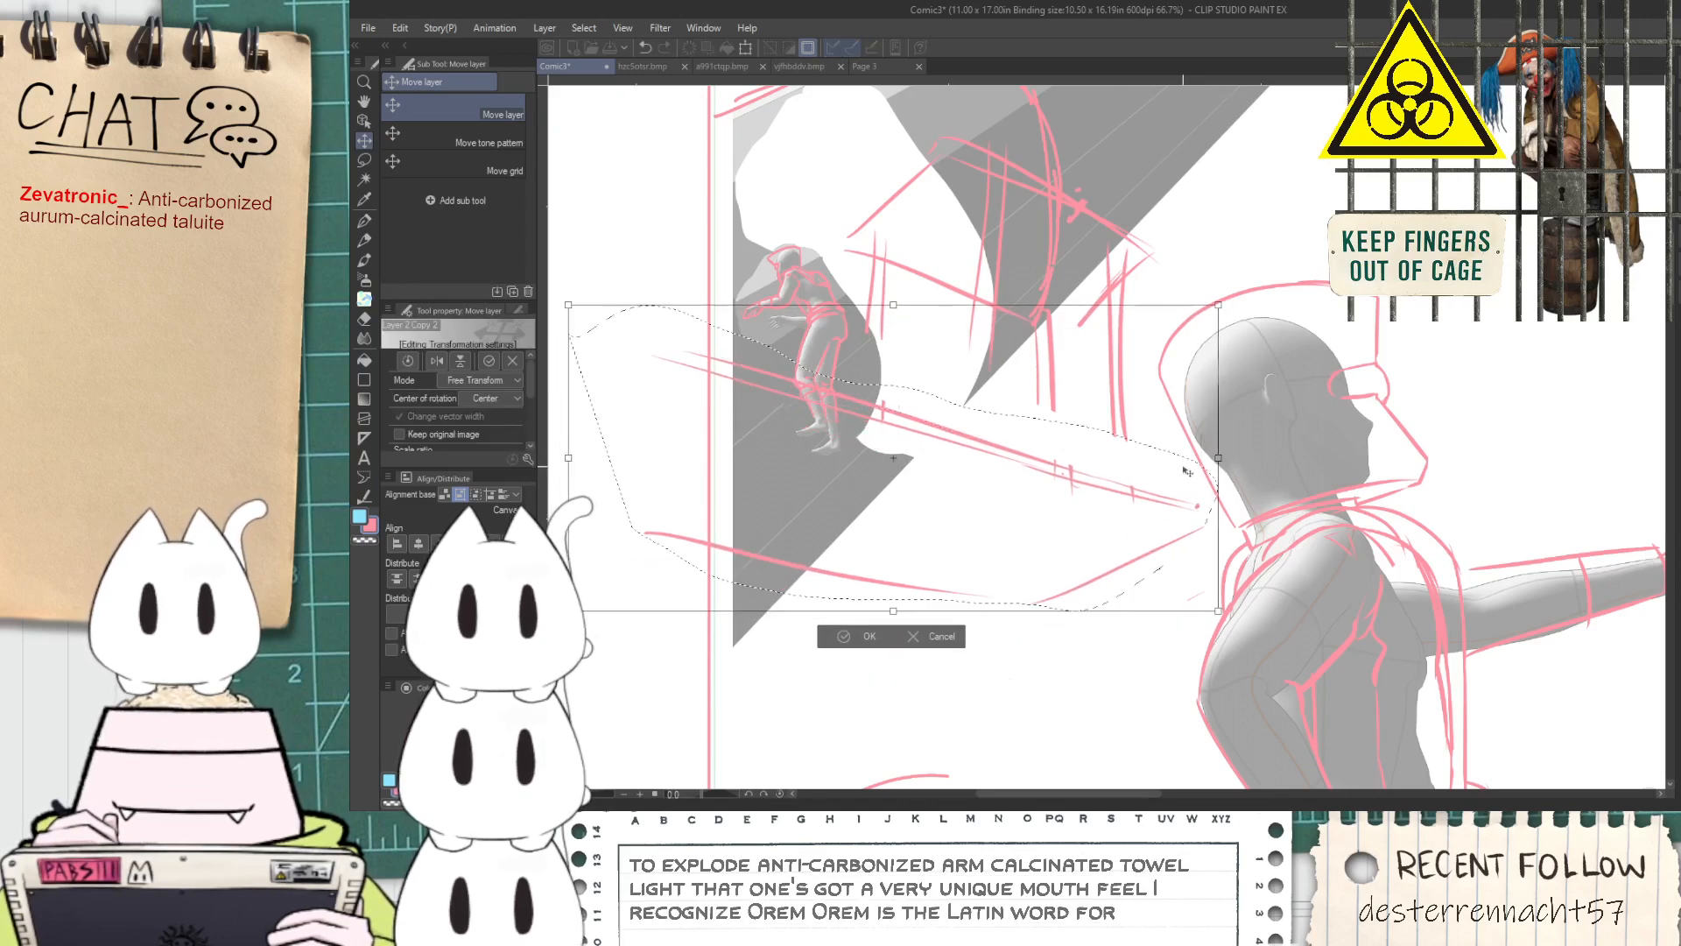
pyautogui.moveTo(1216, 461); pyautogui.dragTo(1242, 455)
pyautogui.moveTo(1134, 508); pyautogui.dragTo(1096, 513)
pyautogui.moveTo(867, 304); pyautogui.dragTo(870, 357)
pyautogui.moveTo(908, 511); pyautogui.dragTo(907, 480)
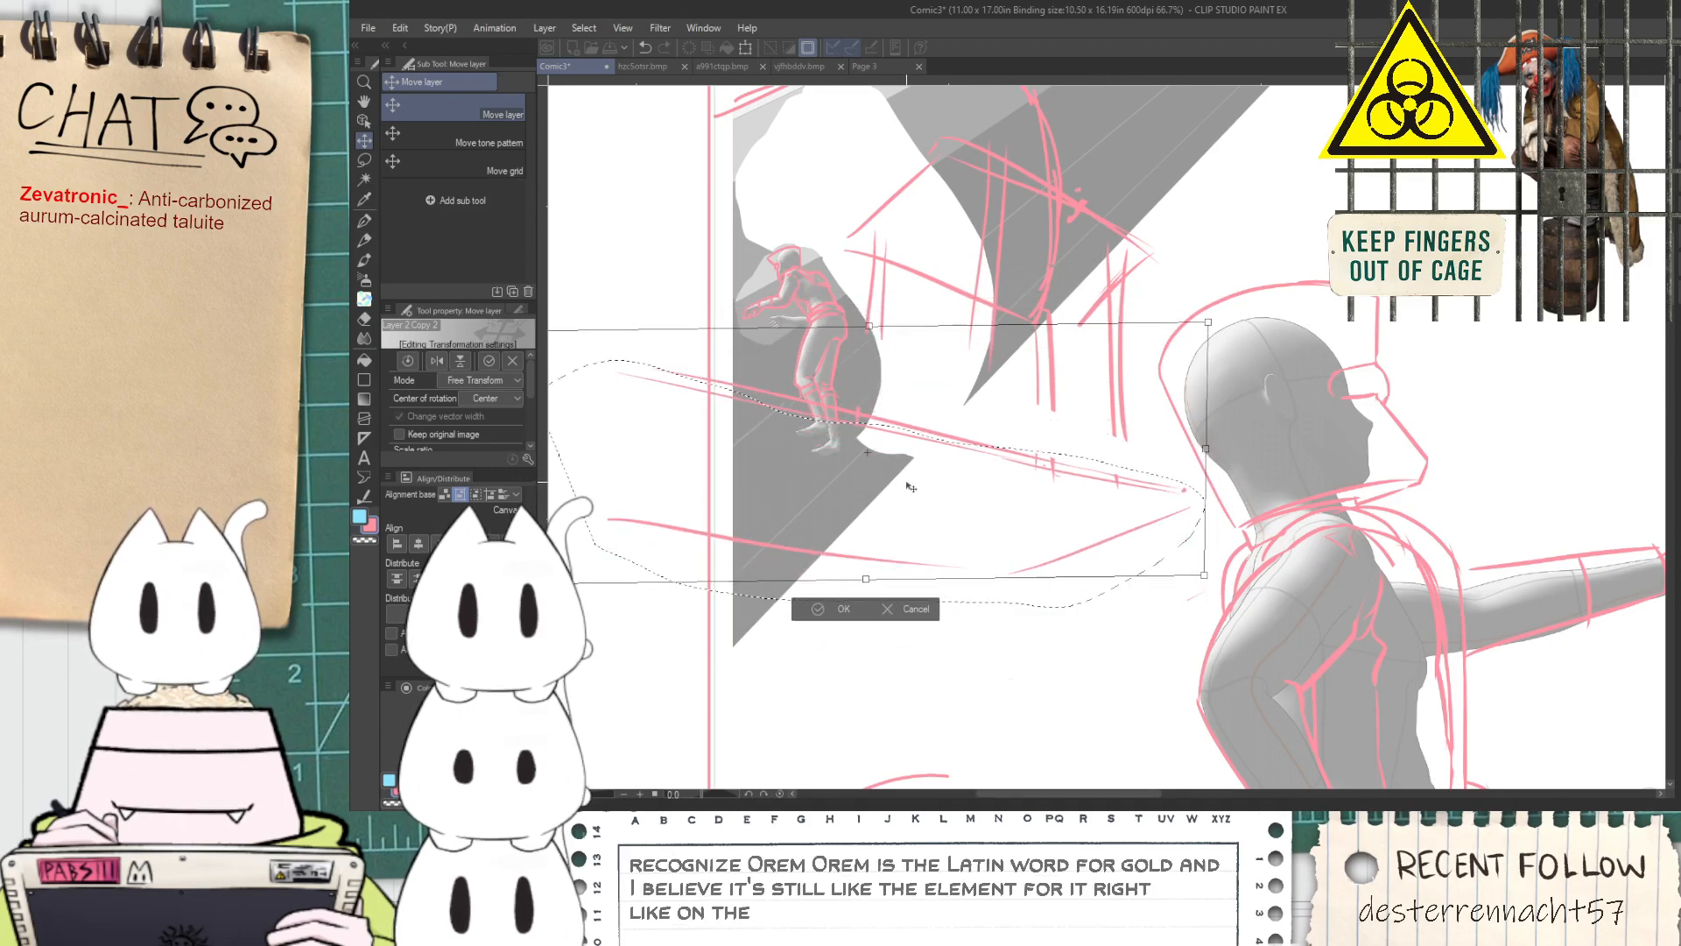
pyautogui.scroll(-2, 813, 580)
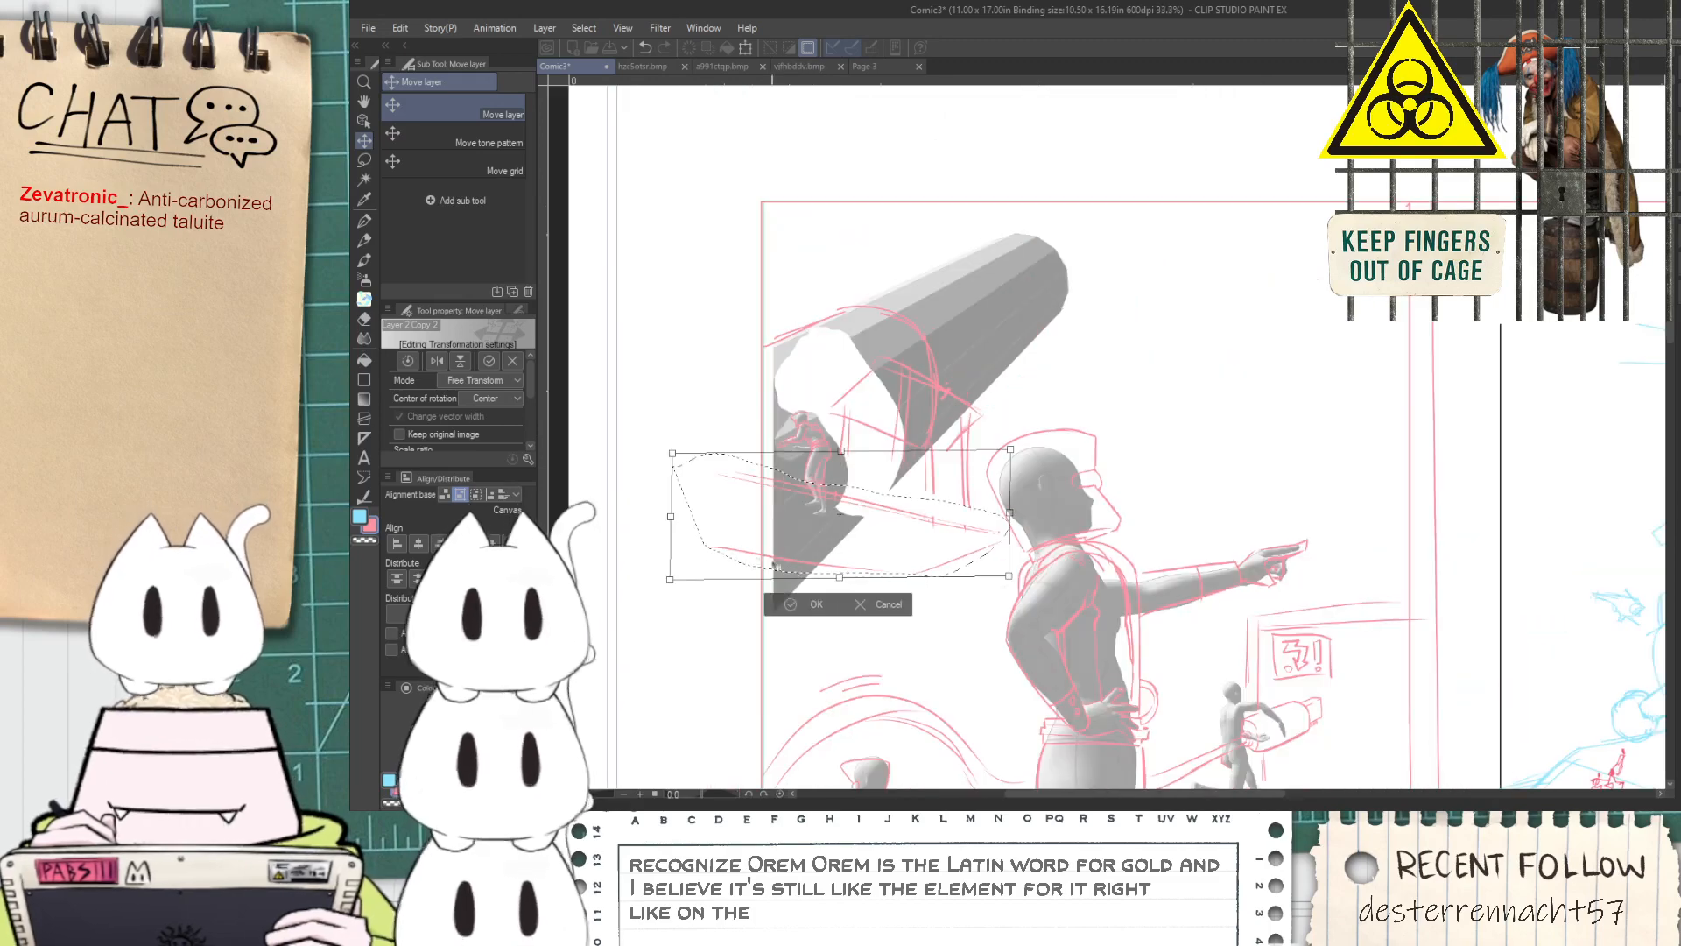
pyautogui.scroll(1, 669, 523)
pyautogui.moveTo(667, 520); pyautogui.dragTo(648, 493)
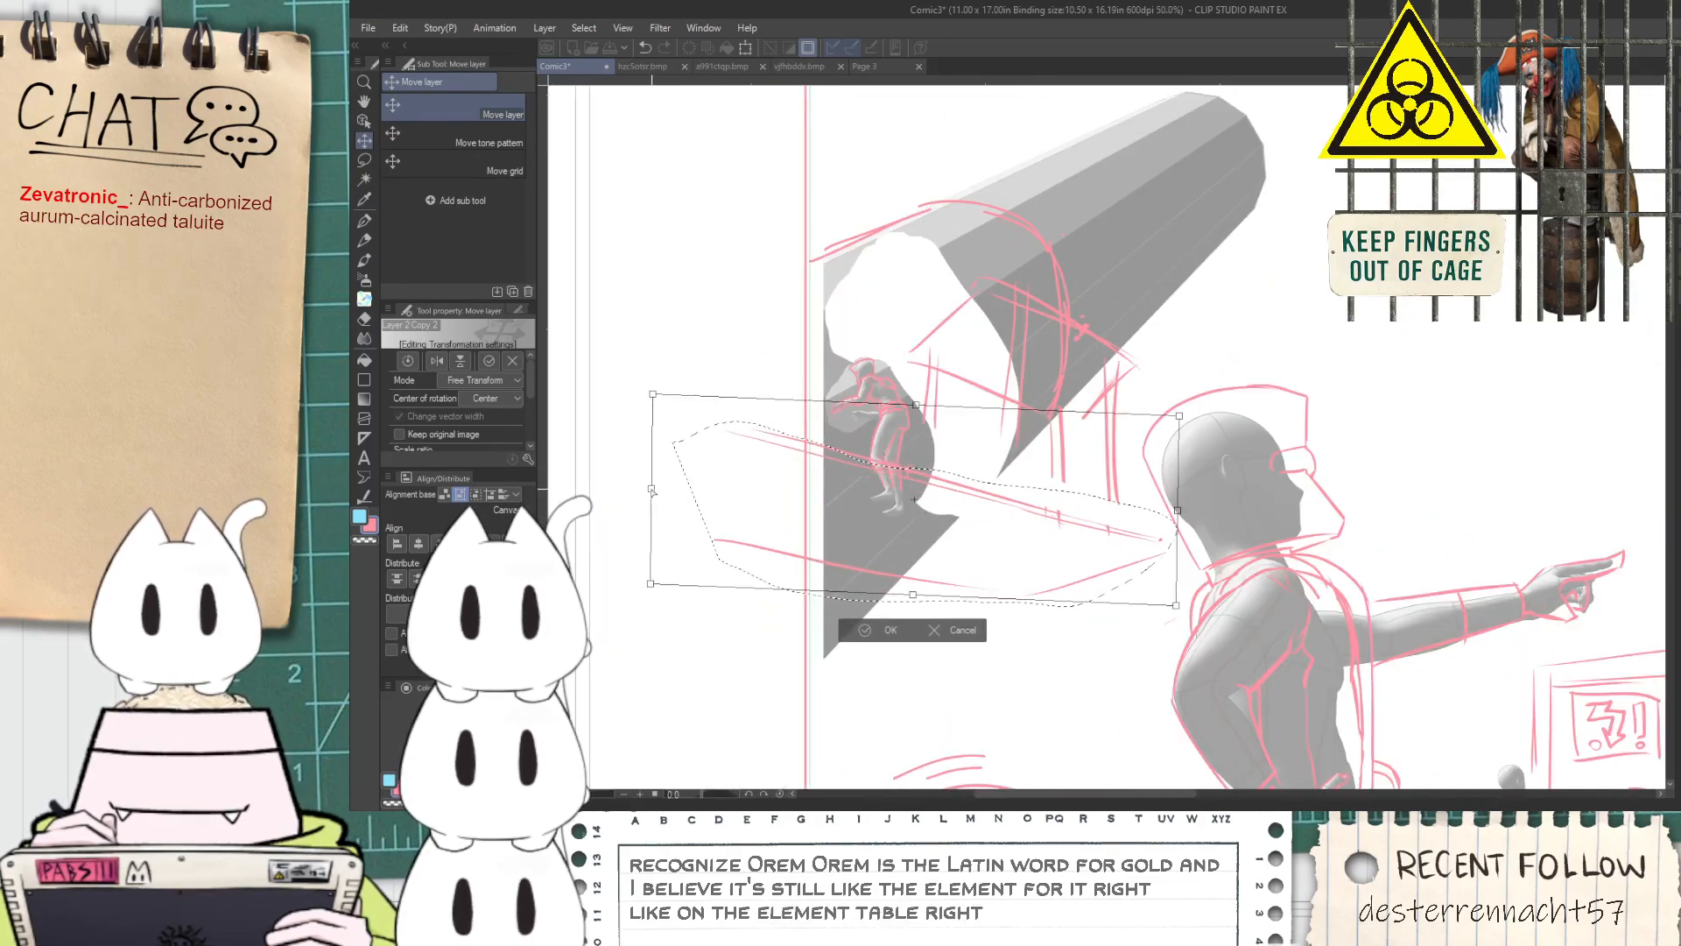
pyautogui.moveTo(889, 533)
pyautogui.mouseDown()
pyautogui.moveTo(880, 548)
pyautogui.moveTo(911, 577)
pyautogui.mouseUp()
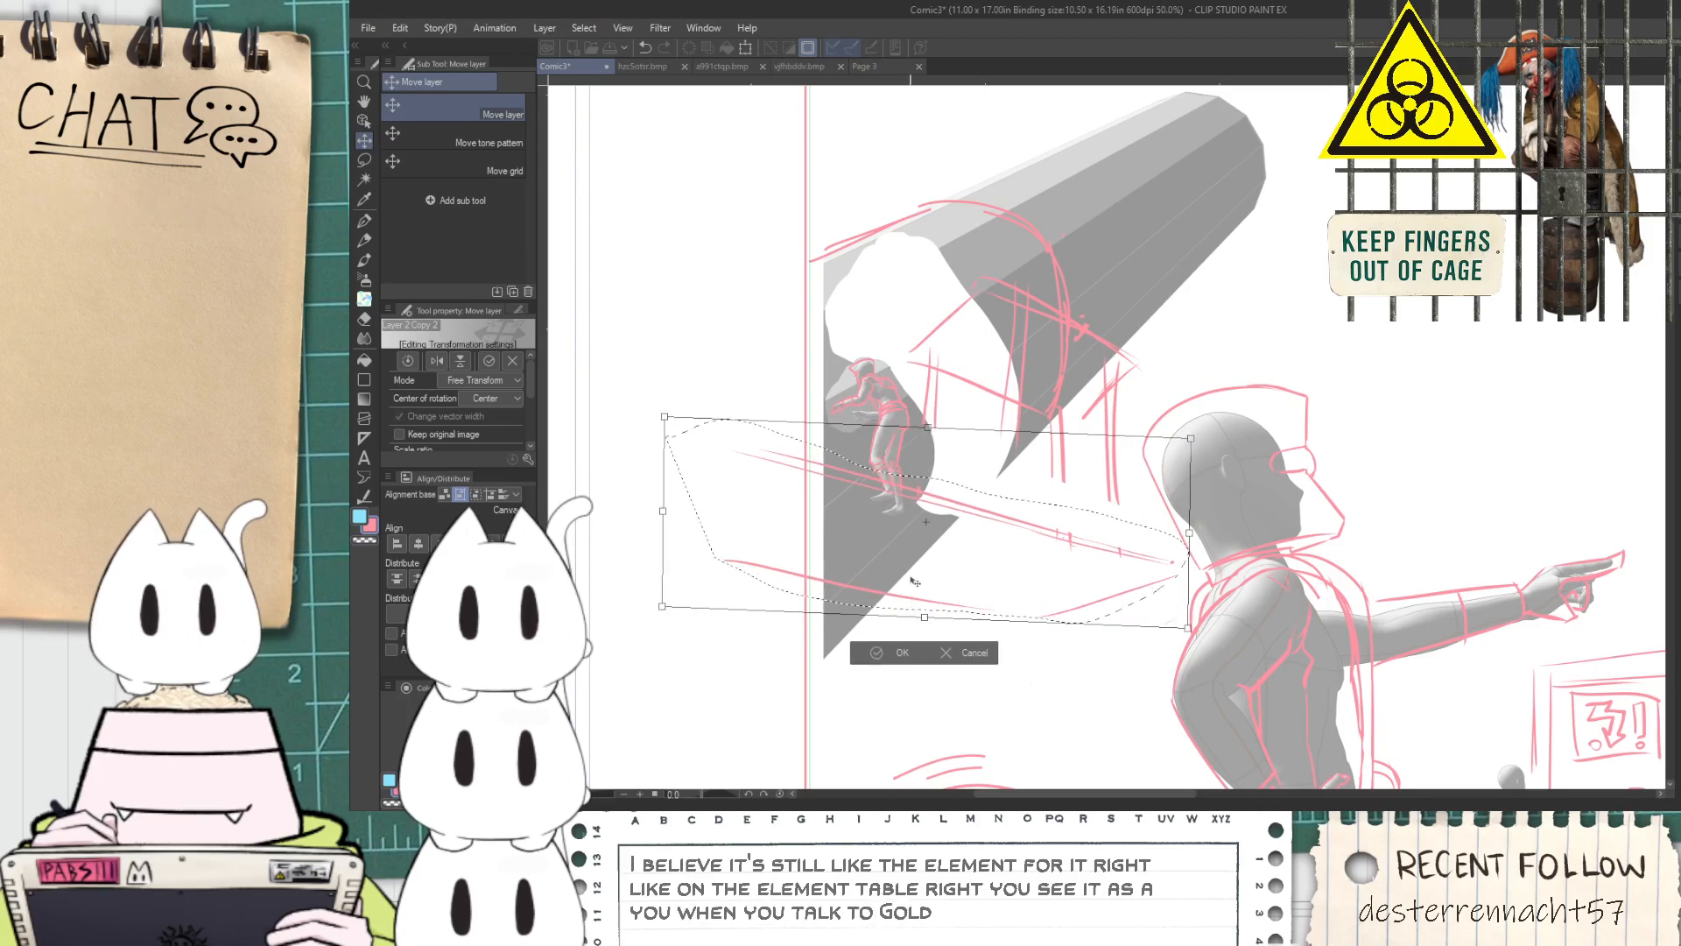
pyautogui.click(884, 652)
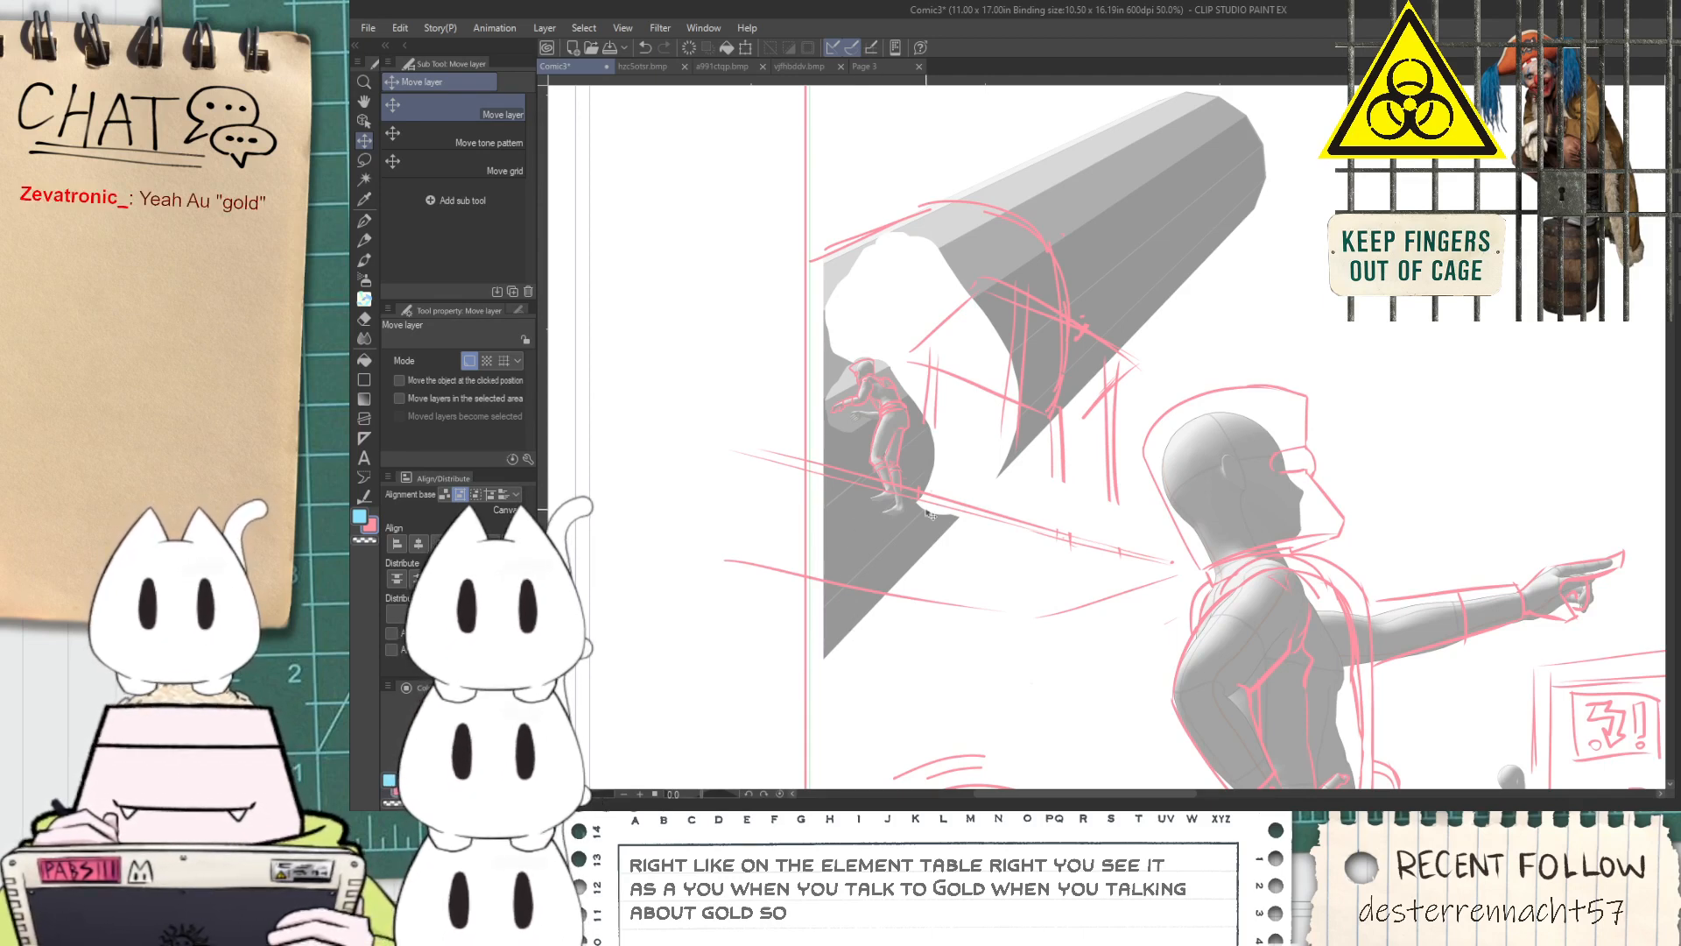
# Erase the platform line ends that stick out past the panel border with the Rough eraser
pyautogui.scroll(1, 831, 505)
pyautogui.press('e')
pyautogui.click(491, 181)
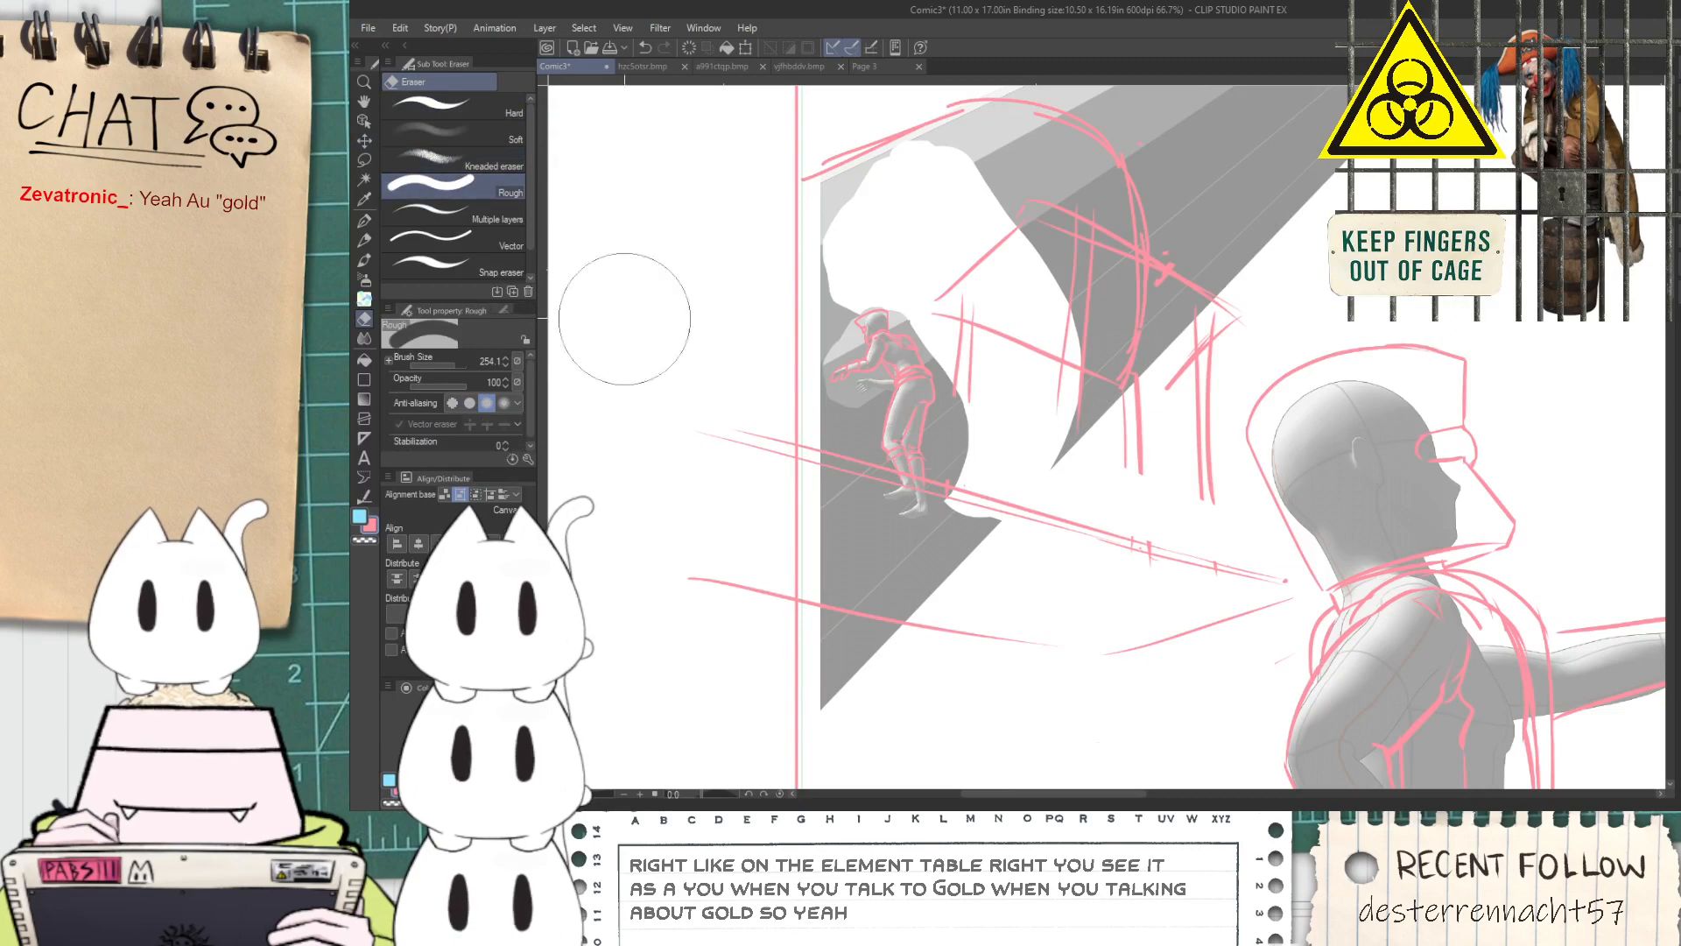
pyautogui.moveTo(708, 507)
pyautogui.mouseDown()
pyautogui.moveTo(725, 583)
pyautogui.moveTo(729, 387)
pyautogui.moveTo(736, 537)
pyautogui.moveTo(739, 459)
pyautogui.mouseUp()
# Extend the pair of upright post lines beside the tube figure down to the platform diagonal with the G-pen
pyautogui.press('p')
pyautogui.scroll(1, 1022, 473)
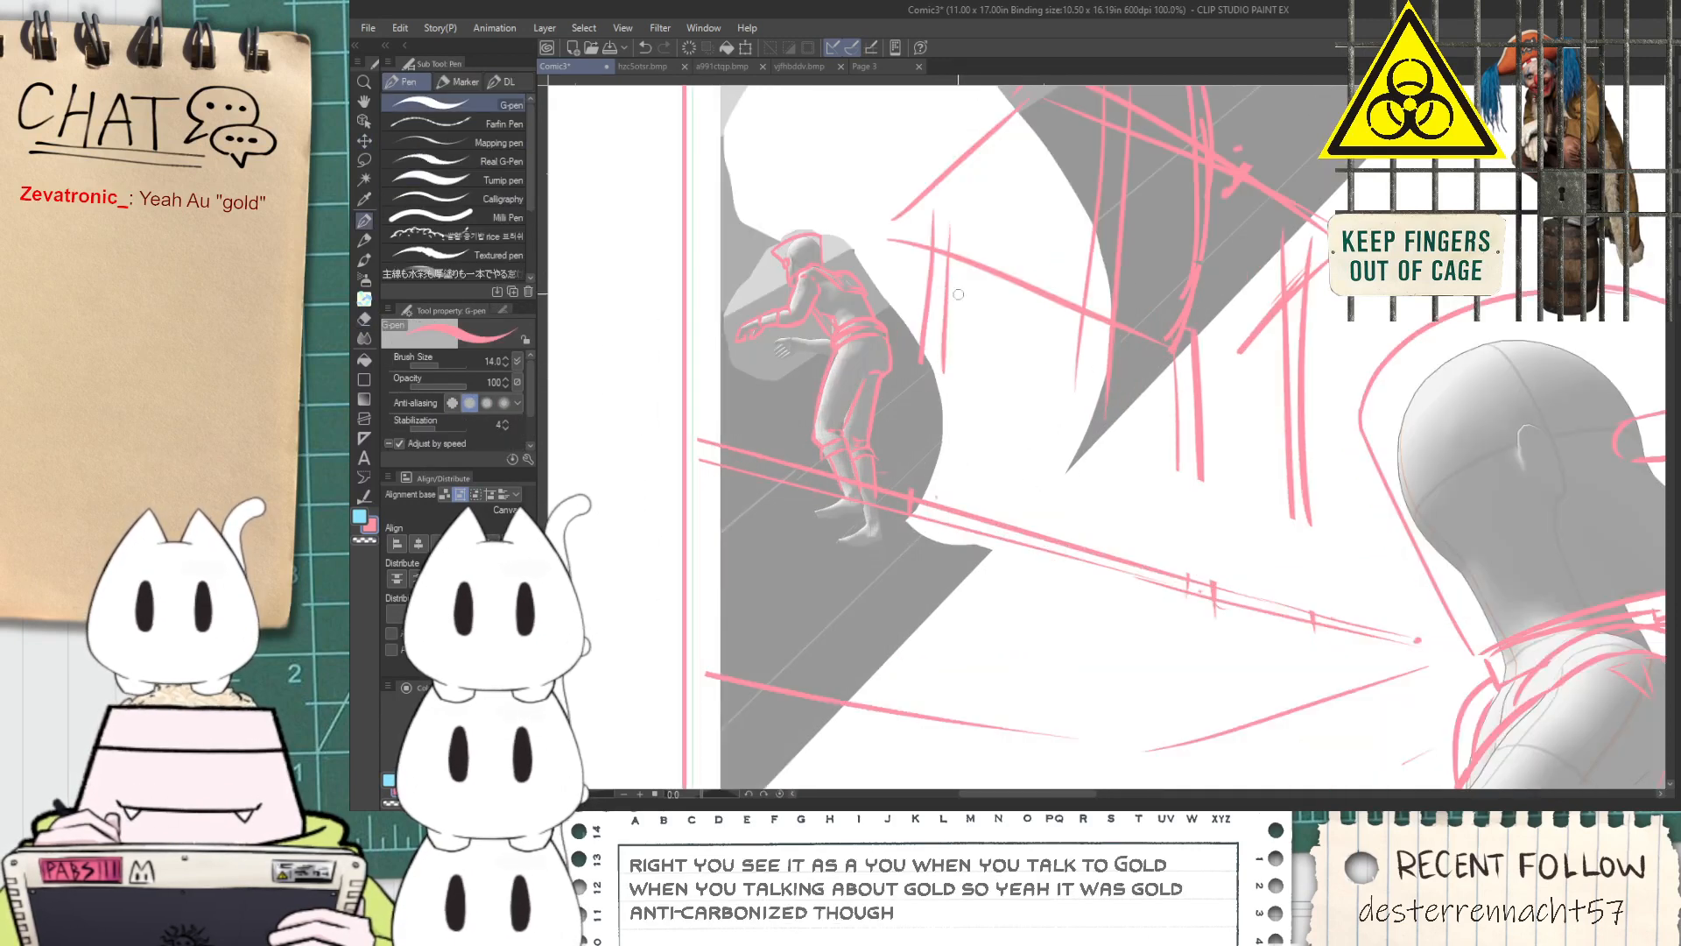
pyautogui.hotkey('ctrl', 'z')
pyautogui.moveTo(930, 249); pyautogui.dragTo(903, 494)
pyautogui.hotkey('ctrl', 'z')
pyautogui.moveTo(937, 296); pyautogui.dragTo(935, 497)
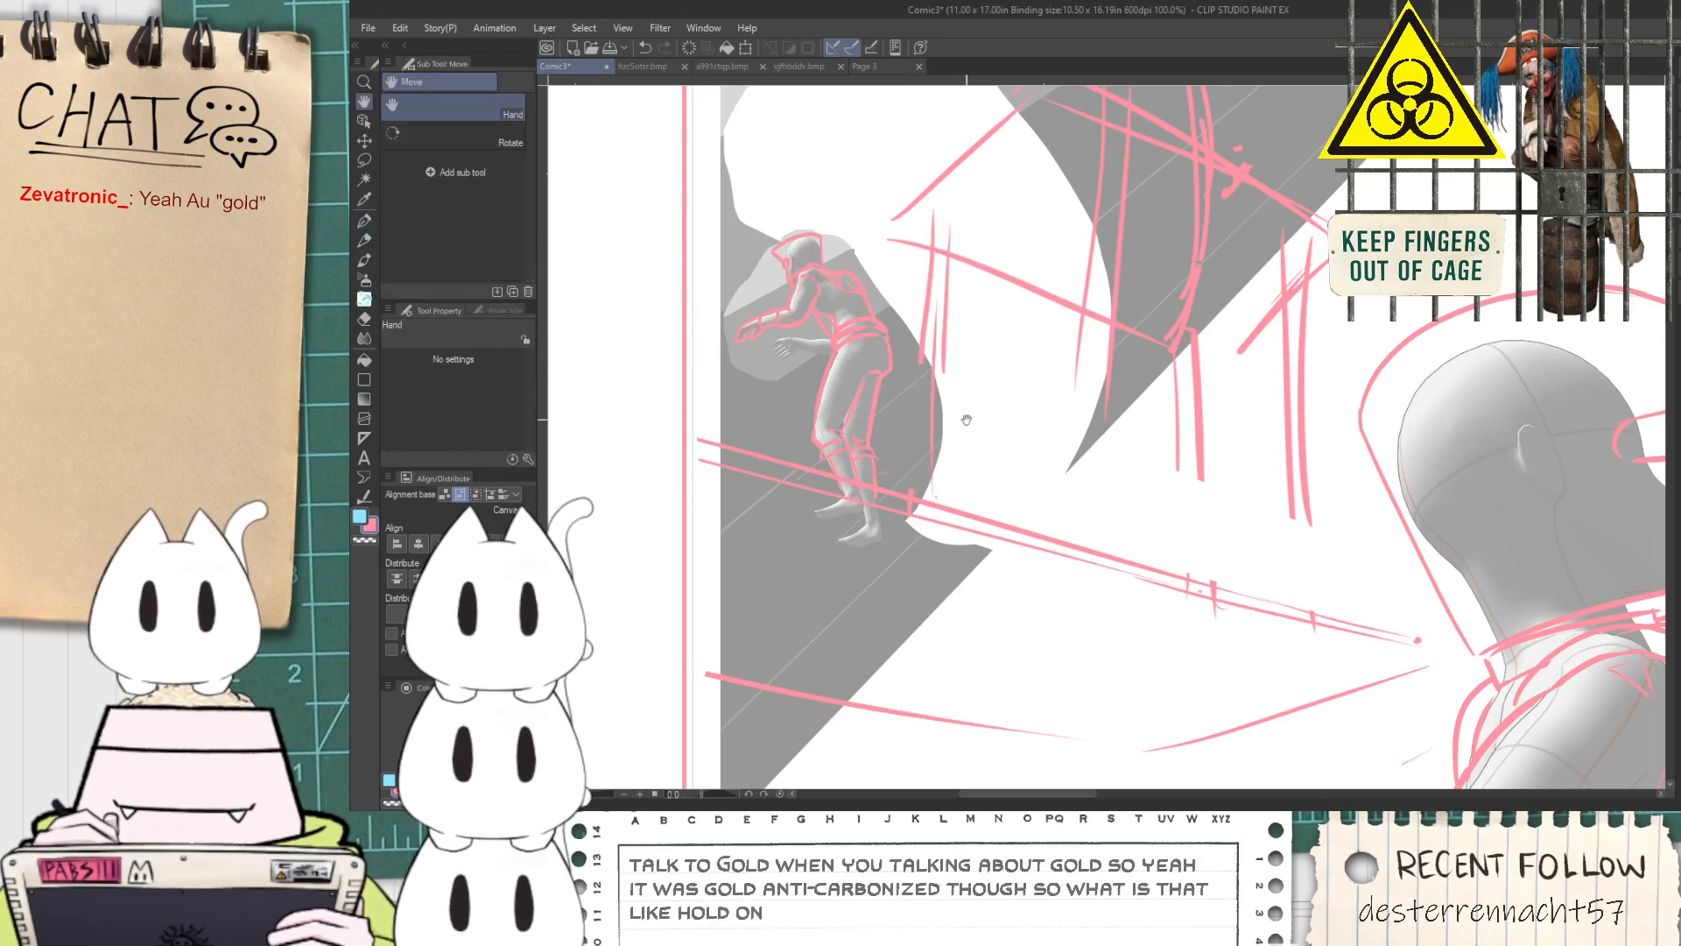
pyautogui.moveTo(977, 387); pyautogui.dragTo(965, 482)
pyautogui.moveTo(933, 597); pyautogui.dragTo(935, 387)
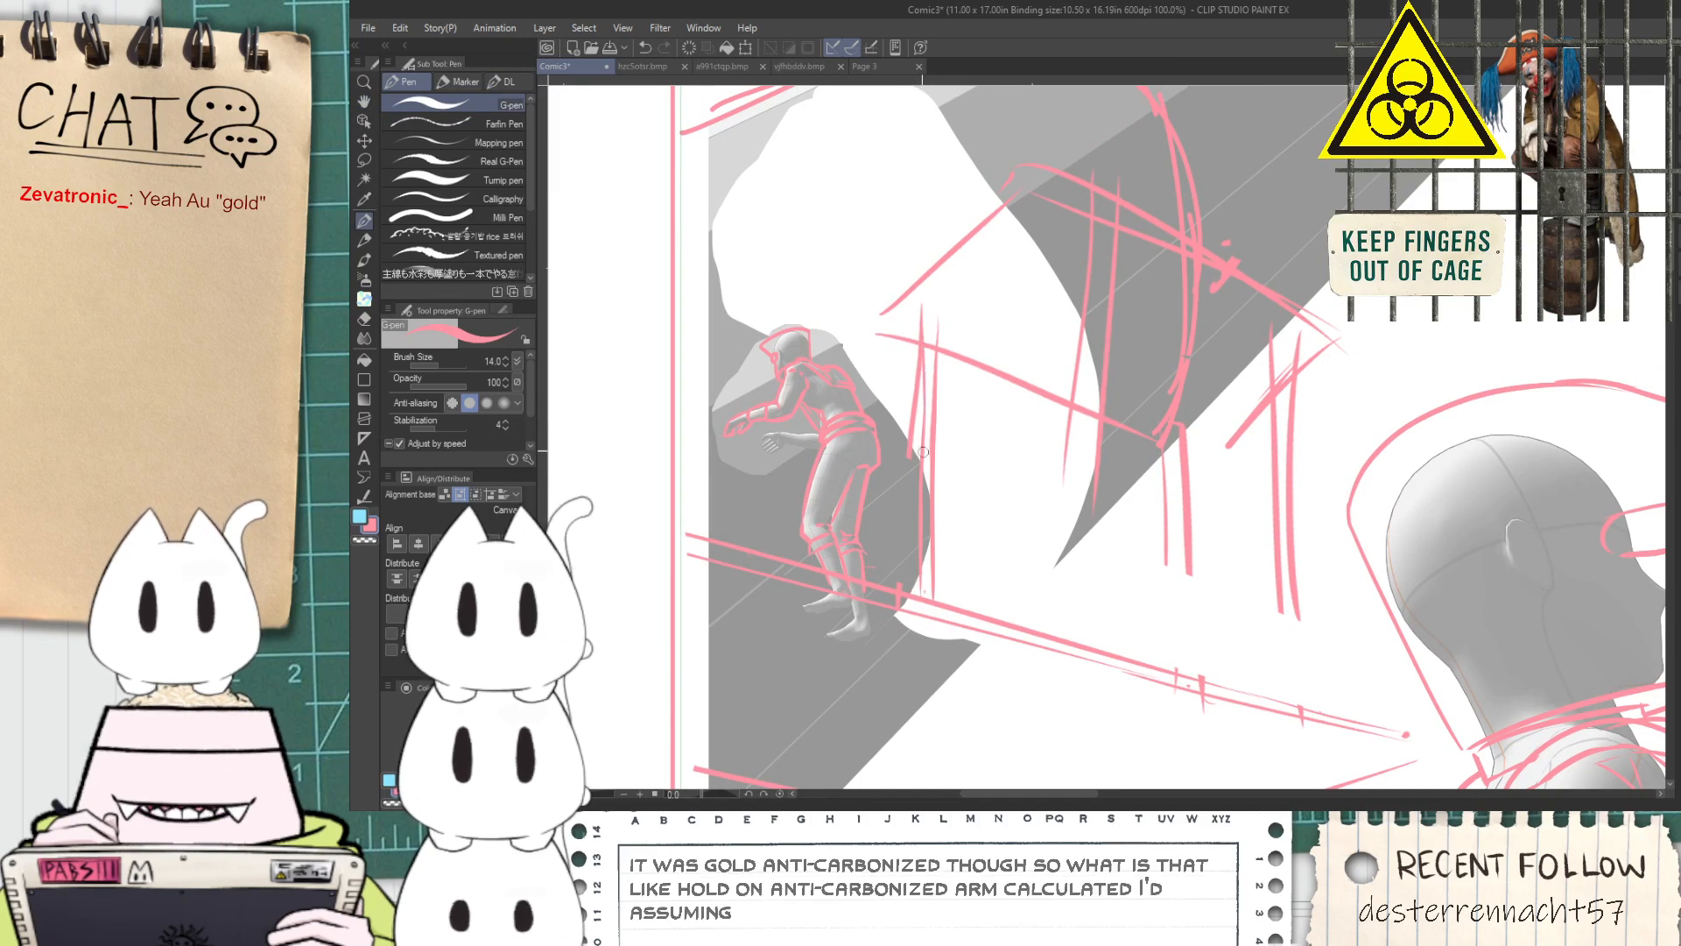
# Clean up the upper end of the post beside the tube figure with the Hard eraser and give it a small rounded cap
pyautogui.press('e')
pyautogui.click(473, 108)
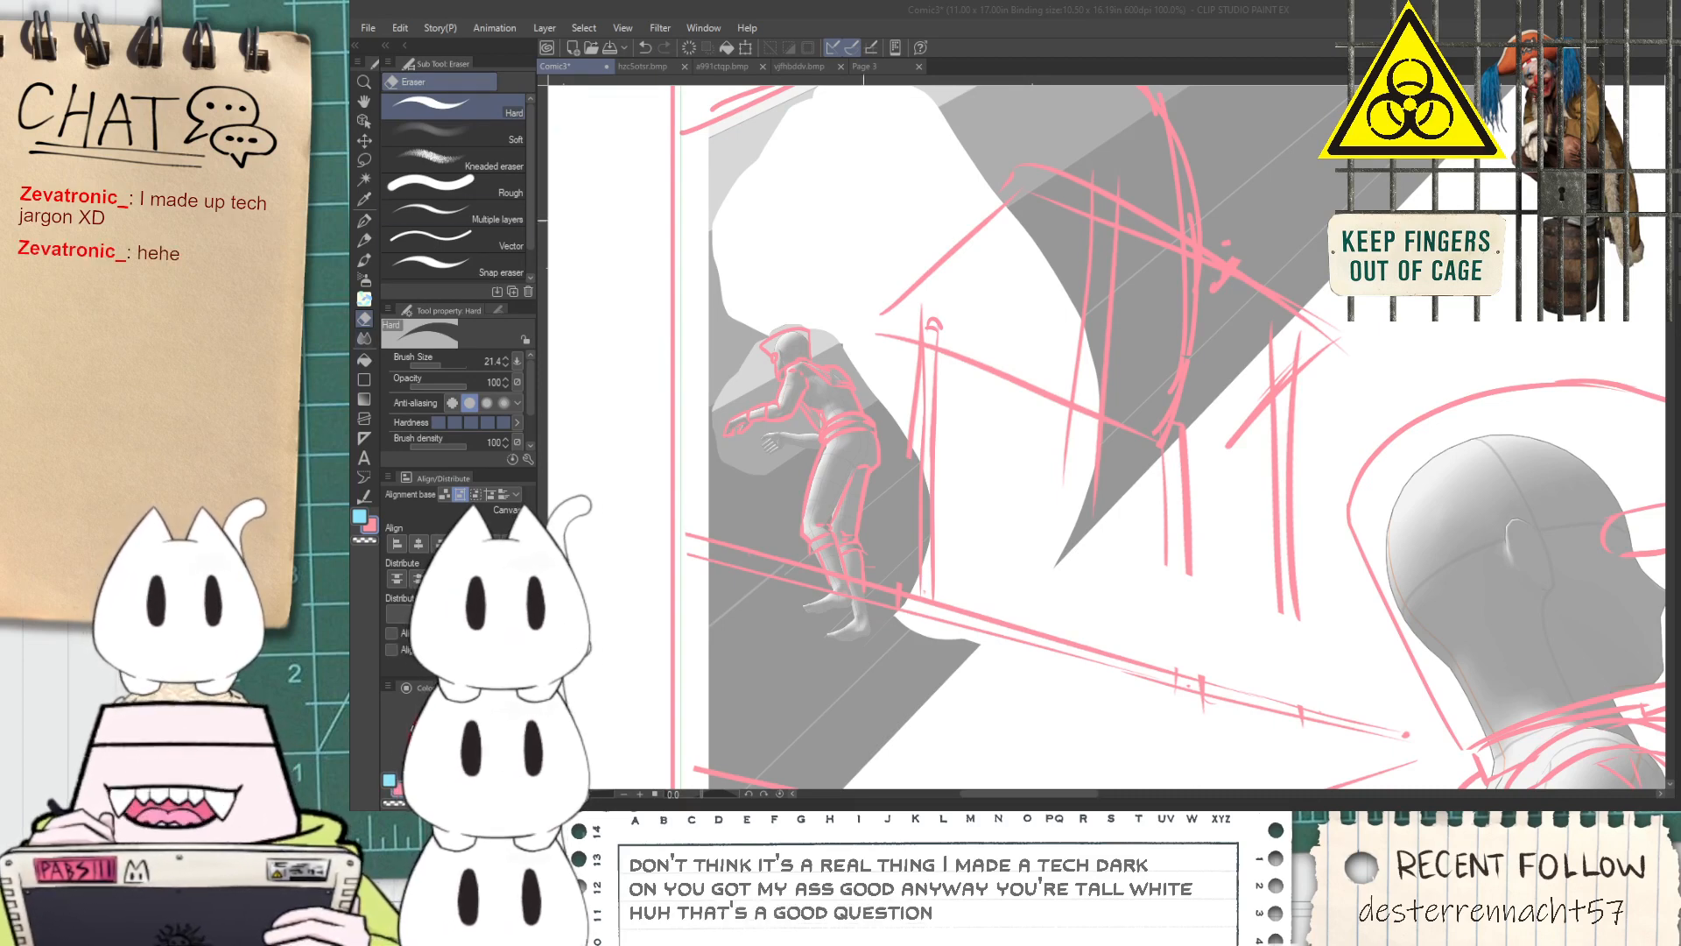
pyautogui.click(969, 26)
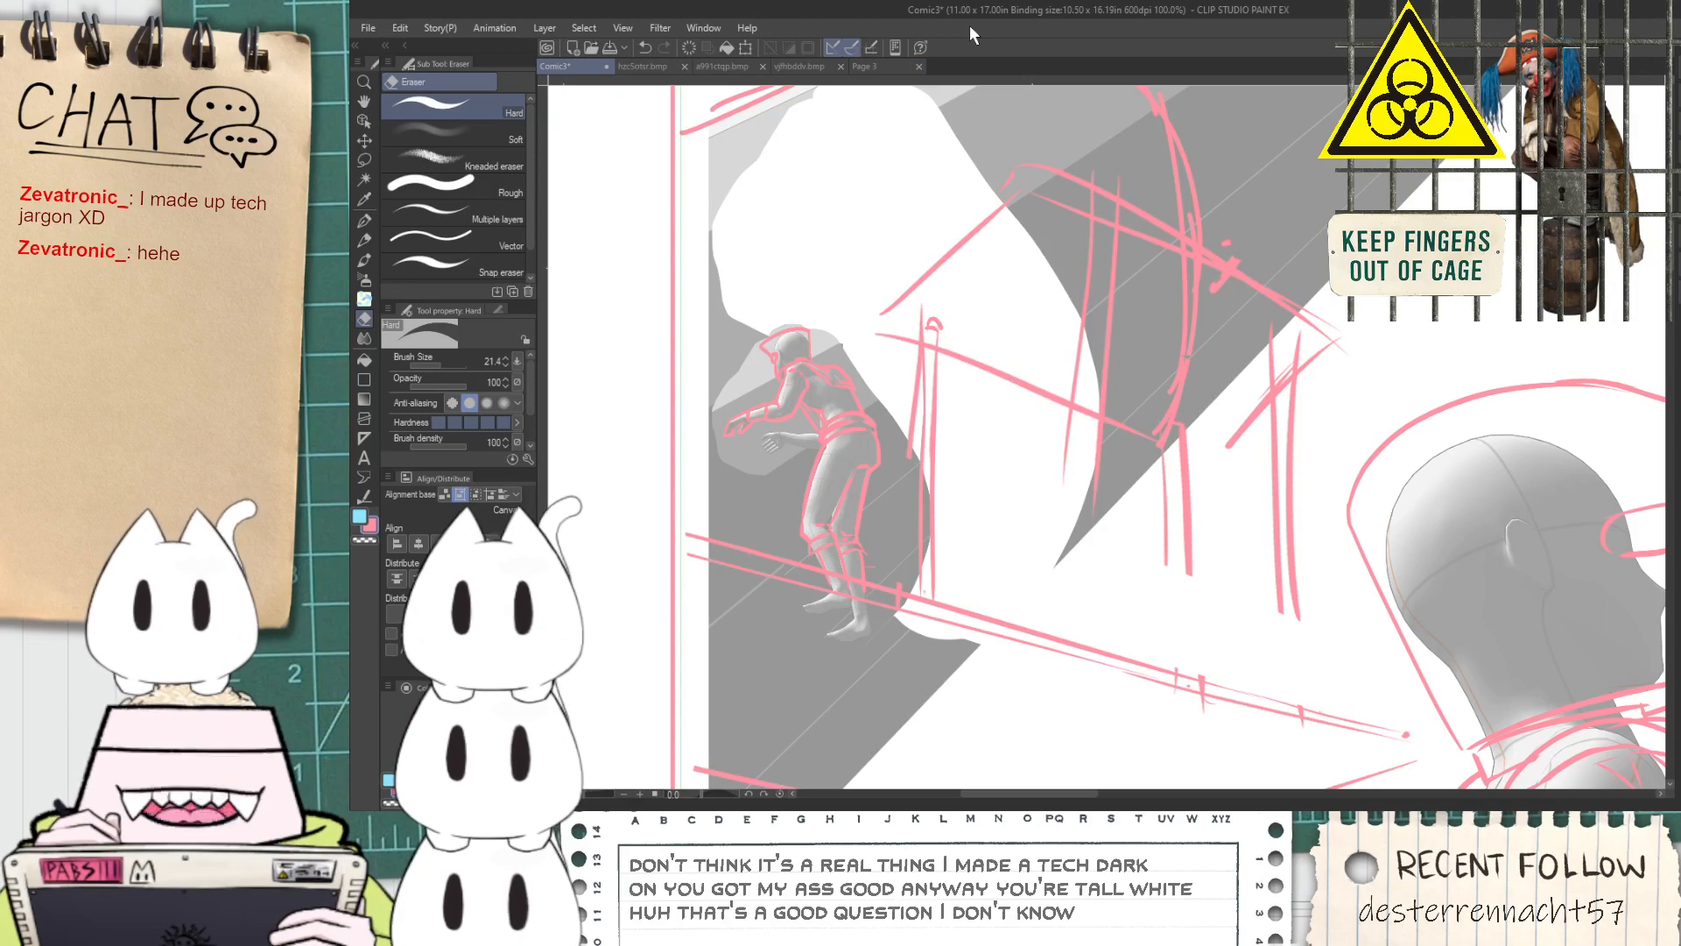
pyautogui.moveTo(998, 433); pyautogui.dragTo(928, 521)
pyautogui.press('p')
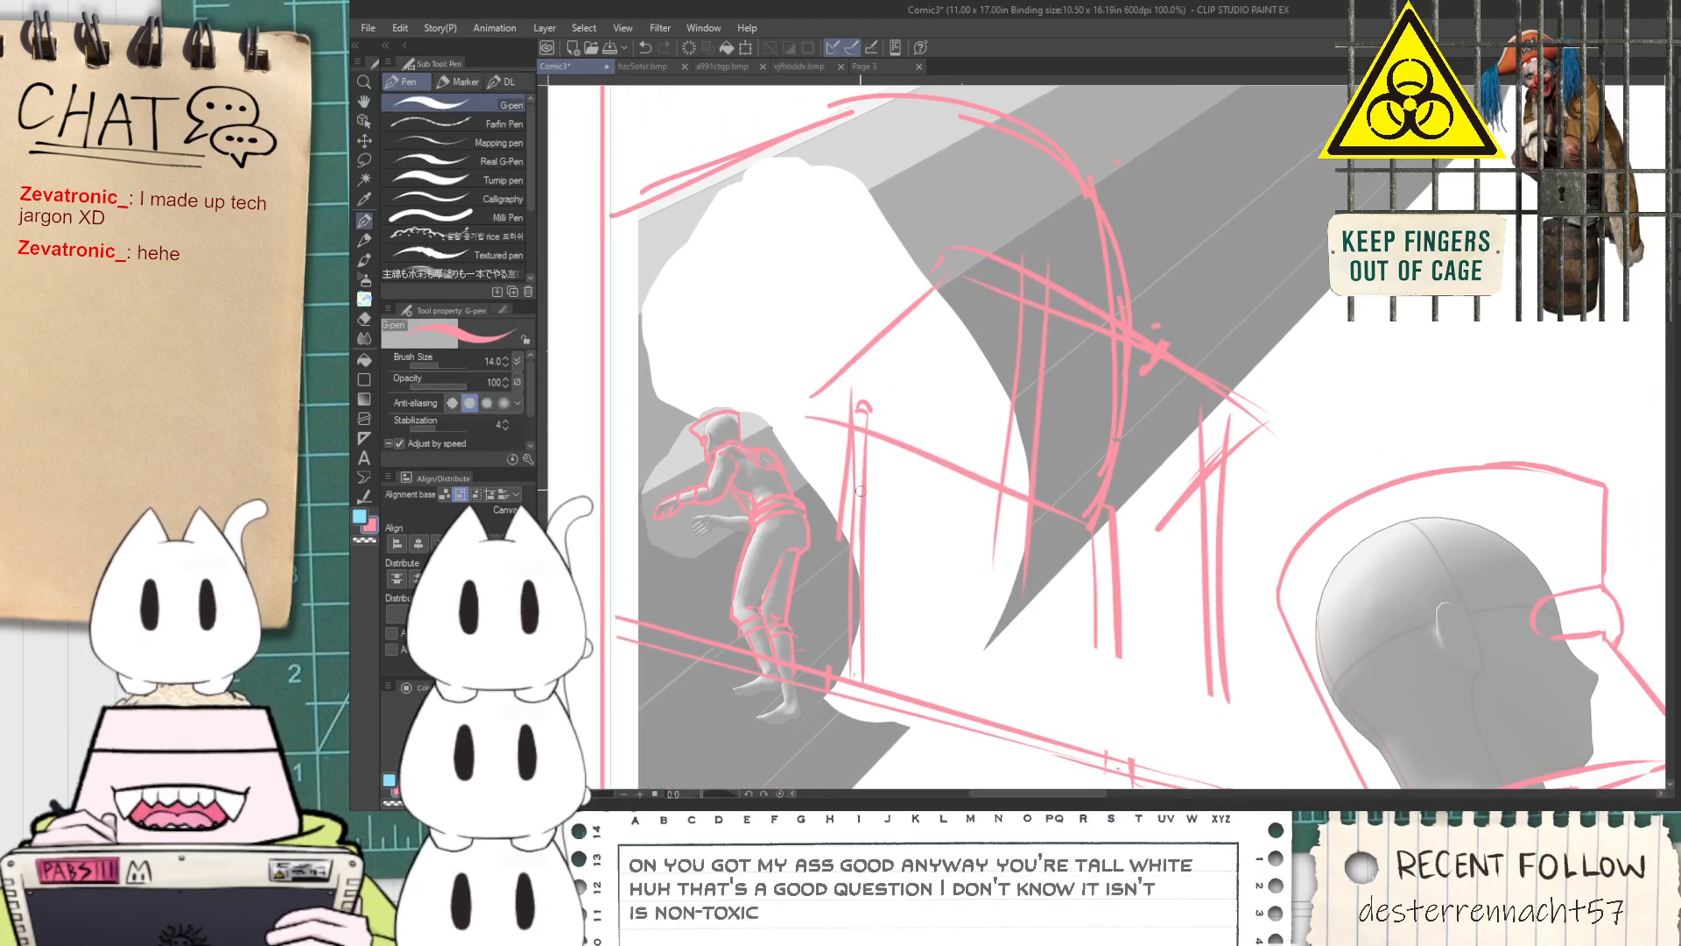
# Erase the slanted stray stroke and the frame line running inside the post beside the tube figure with the Hard eraser
pyautogui.scroll(2, 868, 493)
pyautogui.press('e')
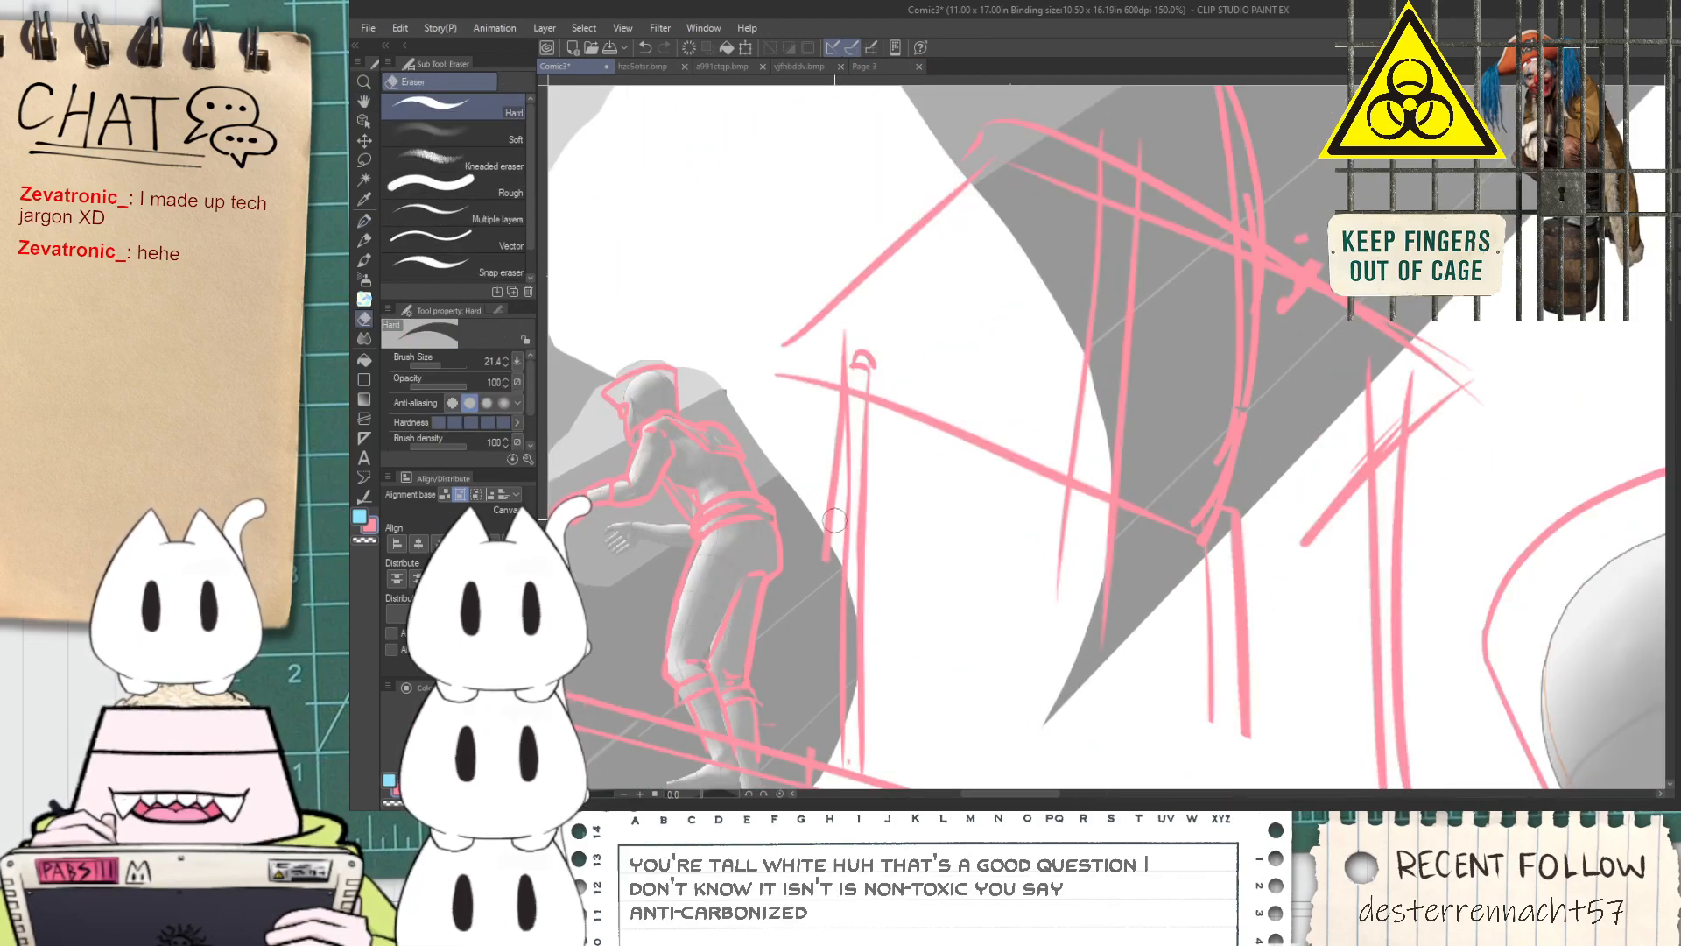
pyautogui.moveTo(830, 587)
pyautogui.mouseDown()
pyautogui.moveTo(836, 396)
pyautogui.moveTo(855, 399)
pyautogui.moveTo(852, 571)
pyautogui.mouseUp()
pyautogui.moveTo(858, 429); pyautogui.dragTo(854, 584)
# Lengthen the frame's middle post down towards the platform diagonal with a long G-pen stroke
pyautogui.press('p')
pyautogui.hotkey('ctrl', '-')
pyautogui.hotkey('ctrl', '-')
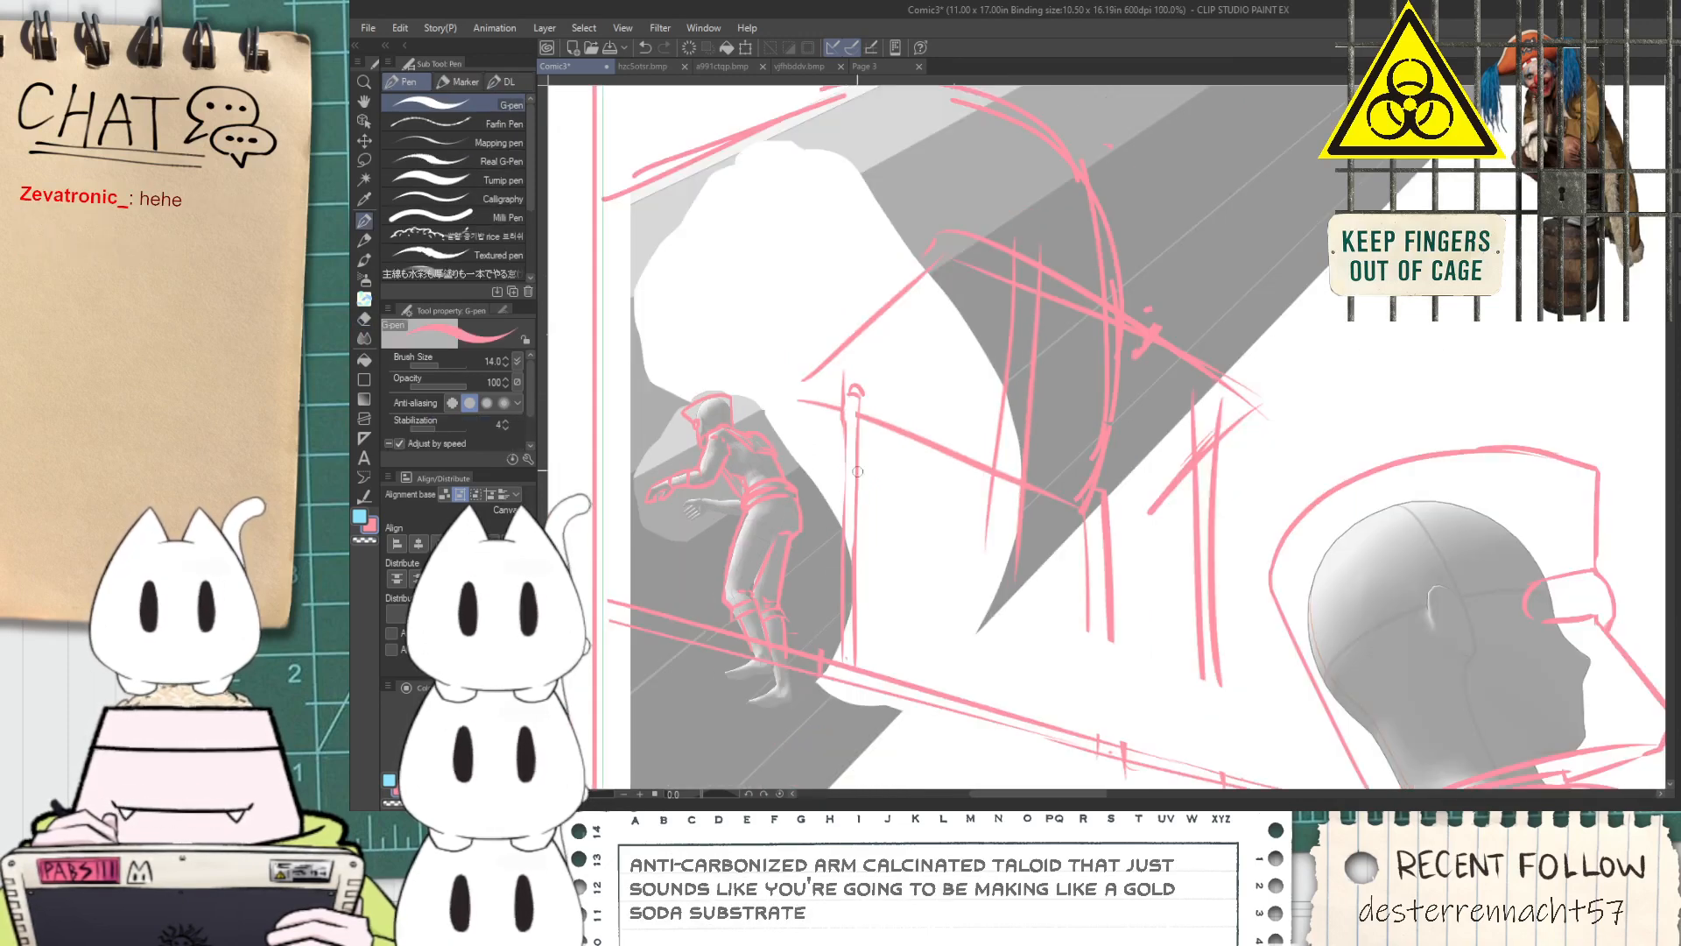
pyautogui.moveTo(951, 361); pyautogui.dragTo(936, 657)
pyautogui.hotkey('ctrl', 'z')
pyautogui.moveTo(932, 370); pyautogui.dragTo(942, 615)
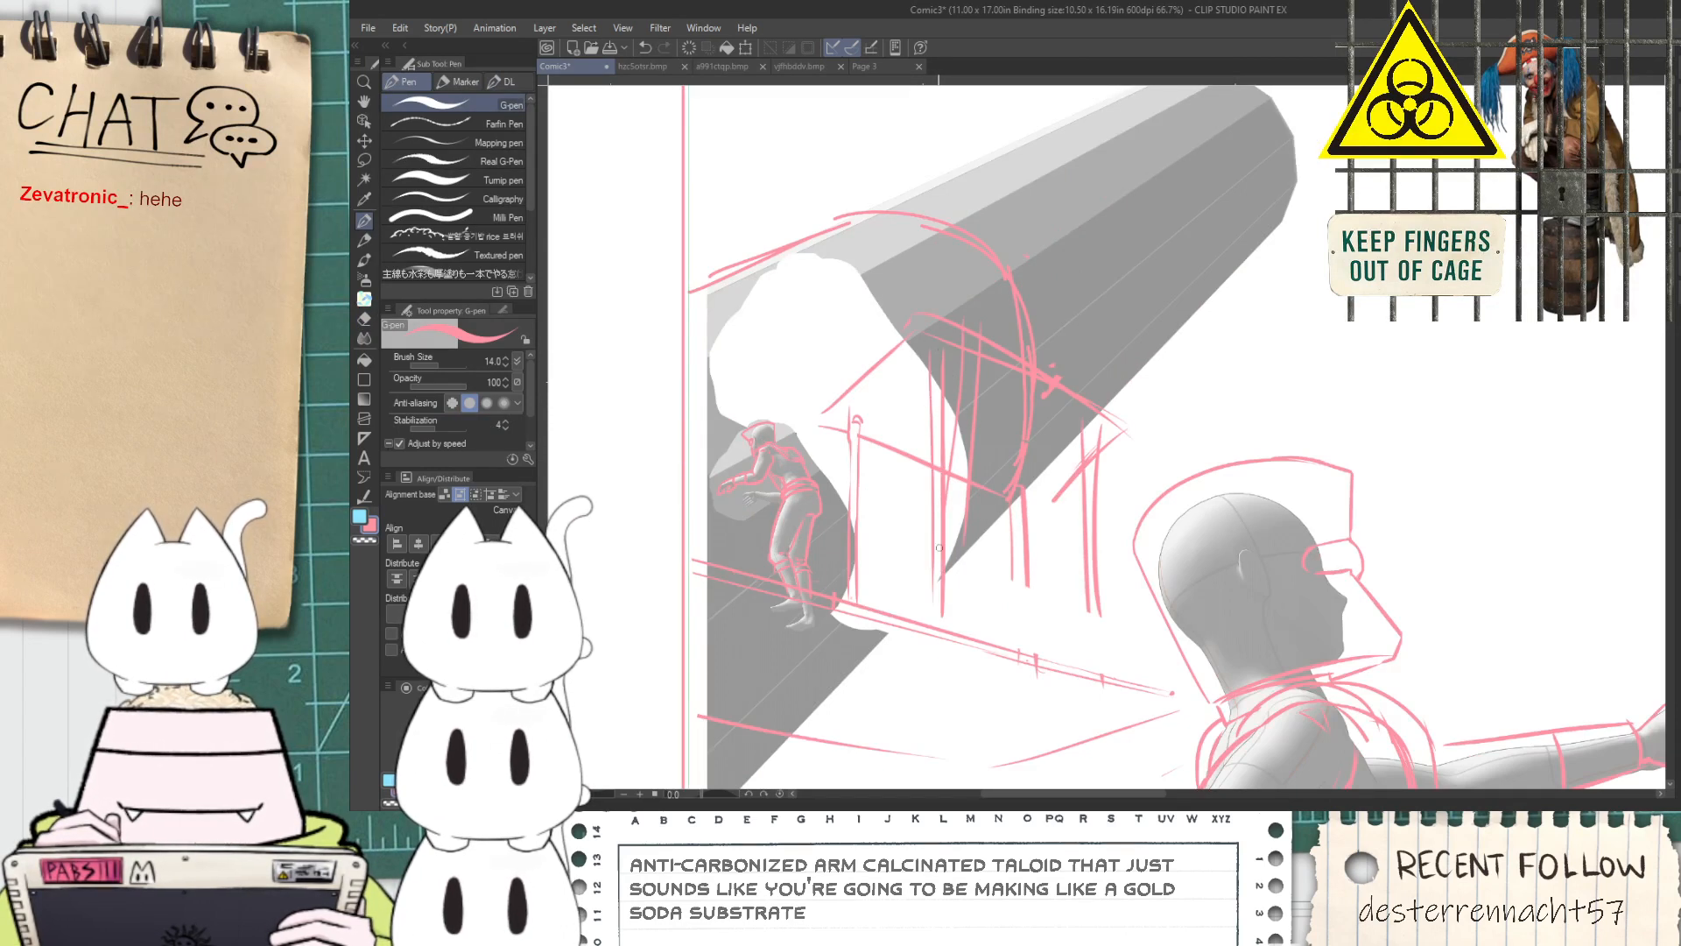
pyautogui.press('e')
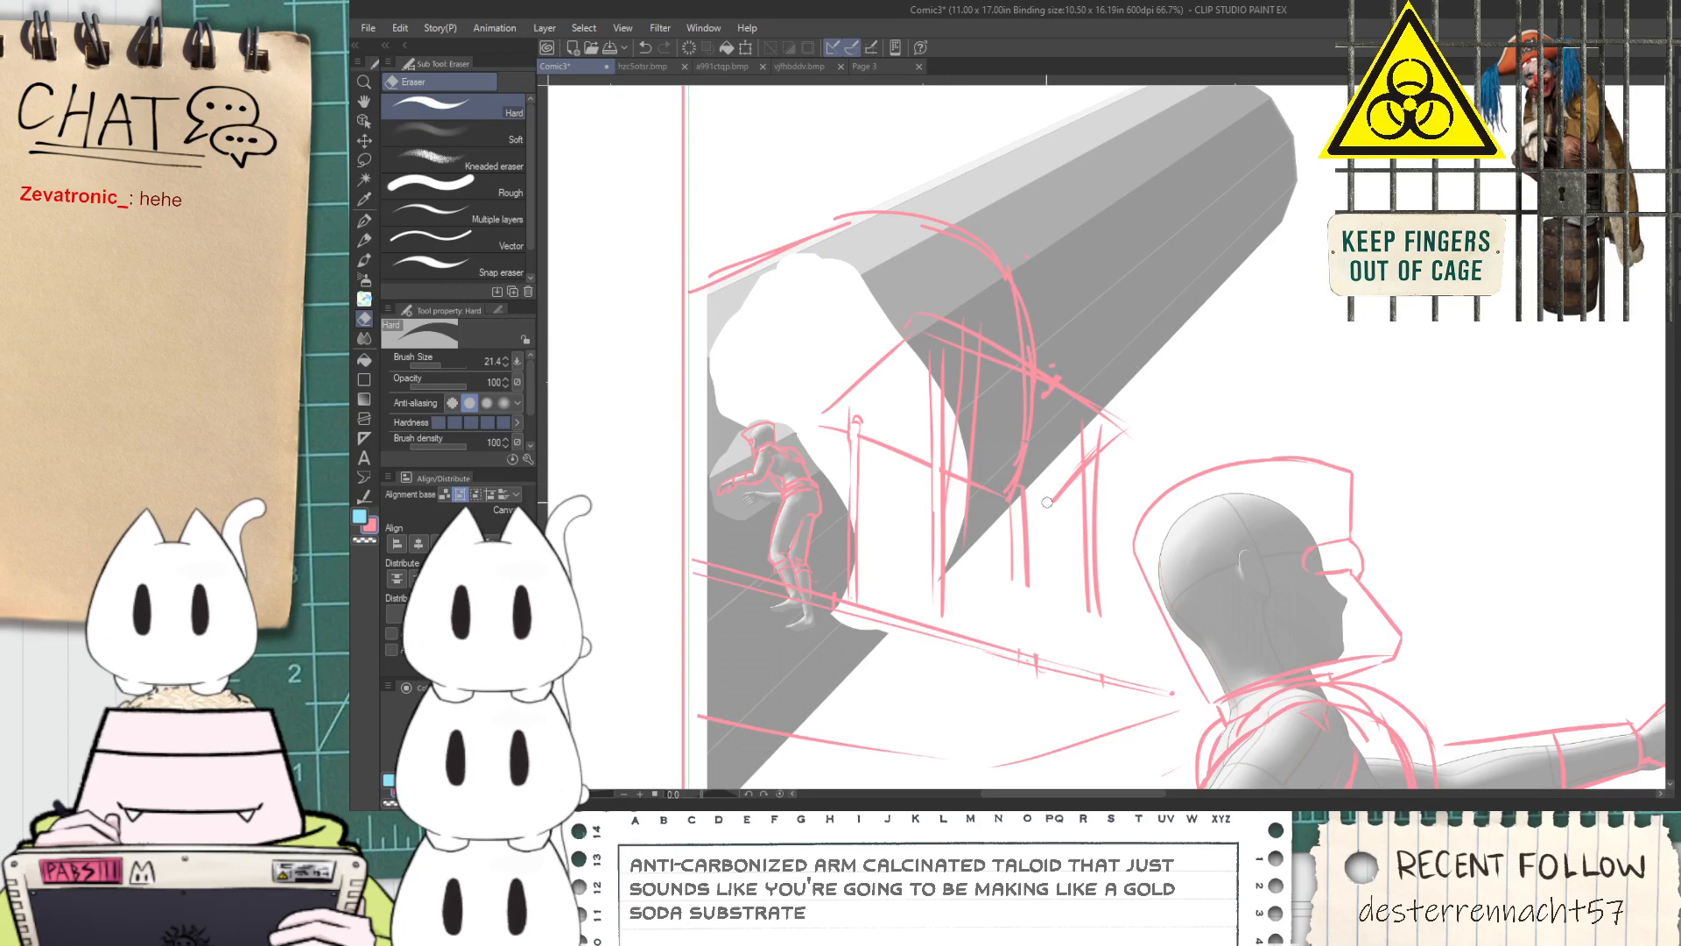
# Extend the pair of post lines below the arch's outer edge down to the platform diagonal with the G-pen
pyautogui.press('p')
pyautogui.moveTo(1013, 506); pyautogui.dragTo(1027, 650)
pyautogui.hotkey('ctrl', 'z')
pyautogui.hotkey('ctrl', 'z')
pyautogui.moveTo(1012, 561); pyautogui.dragTo(1013, 670)
pyautogui.moveTo(1017, 511); pyautogui.dragTo(1027, 646)
pyautogui.moveTo(1090, 443)
pyautogui.mouseDown()
pyautogui.moveTo(1015, 379)
pyautogui.moveTo(1016, 599)
pyautogui.mouseUp()
# Bring the pair of posts at the frame's far end down to the platform line
pyautogui.hotkey('ctrl', 'z')
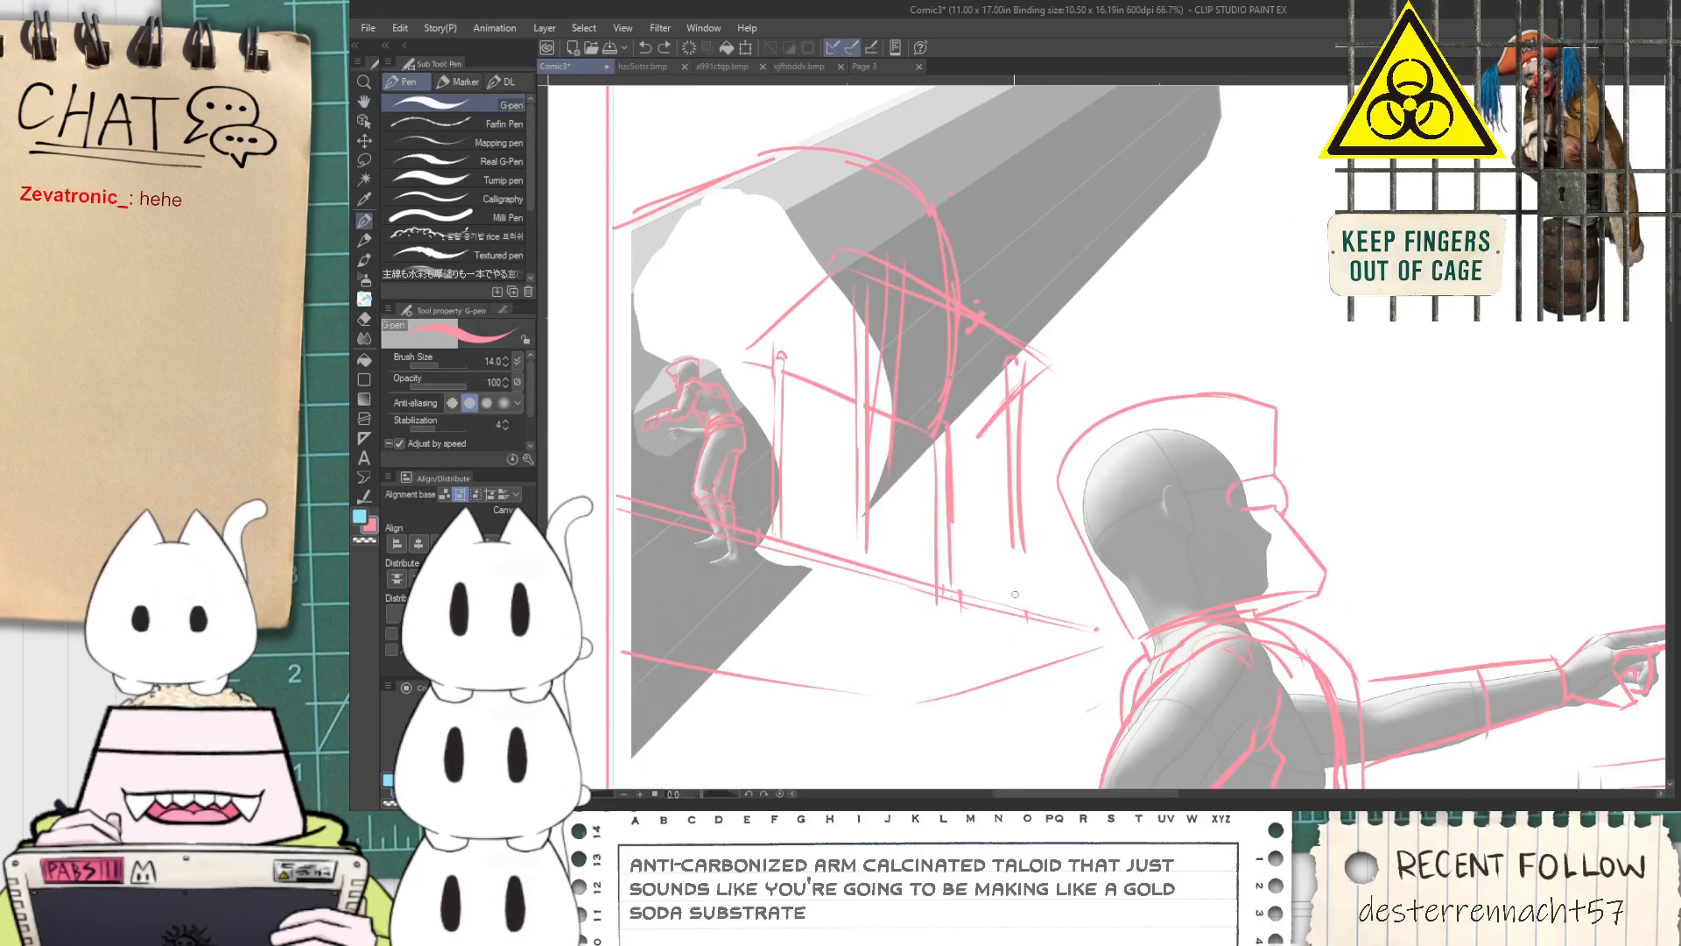
pyautogui.scroll(2, 1017, 393)
pyautogui.press('e')
pyautogui.moveTo(1007, 375)
pyautogui.mouseDown()
pyautogui.moveTo(1007, 527)
pyautogui.moveTo(957, 553)
pyautogui.moveTo(983, 470)
pyautogui.mouseUp()
pyautogui.press('p')
pyautogui.scroll(-2, 1005, 377)
pyautogui.scroll(2, 1006, 376)
pyautogui.hotkey('ctrl', 'z')
pyautogui.scroll(-3, 1011, 504)
# Sketch two pairs of vertical post lines below the platform on the side nearest the pointing figure with the G-pen
pyautogui.press('space')
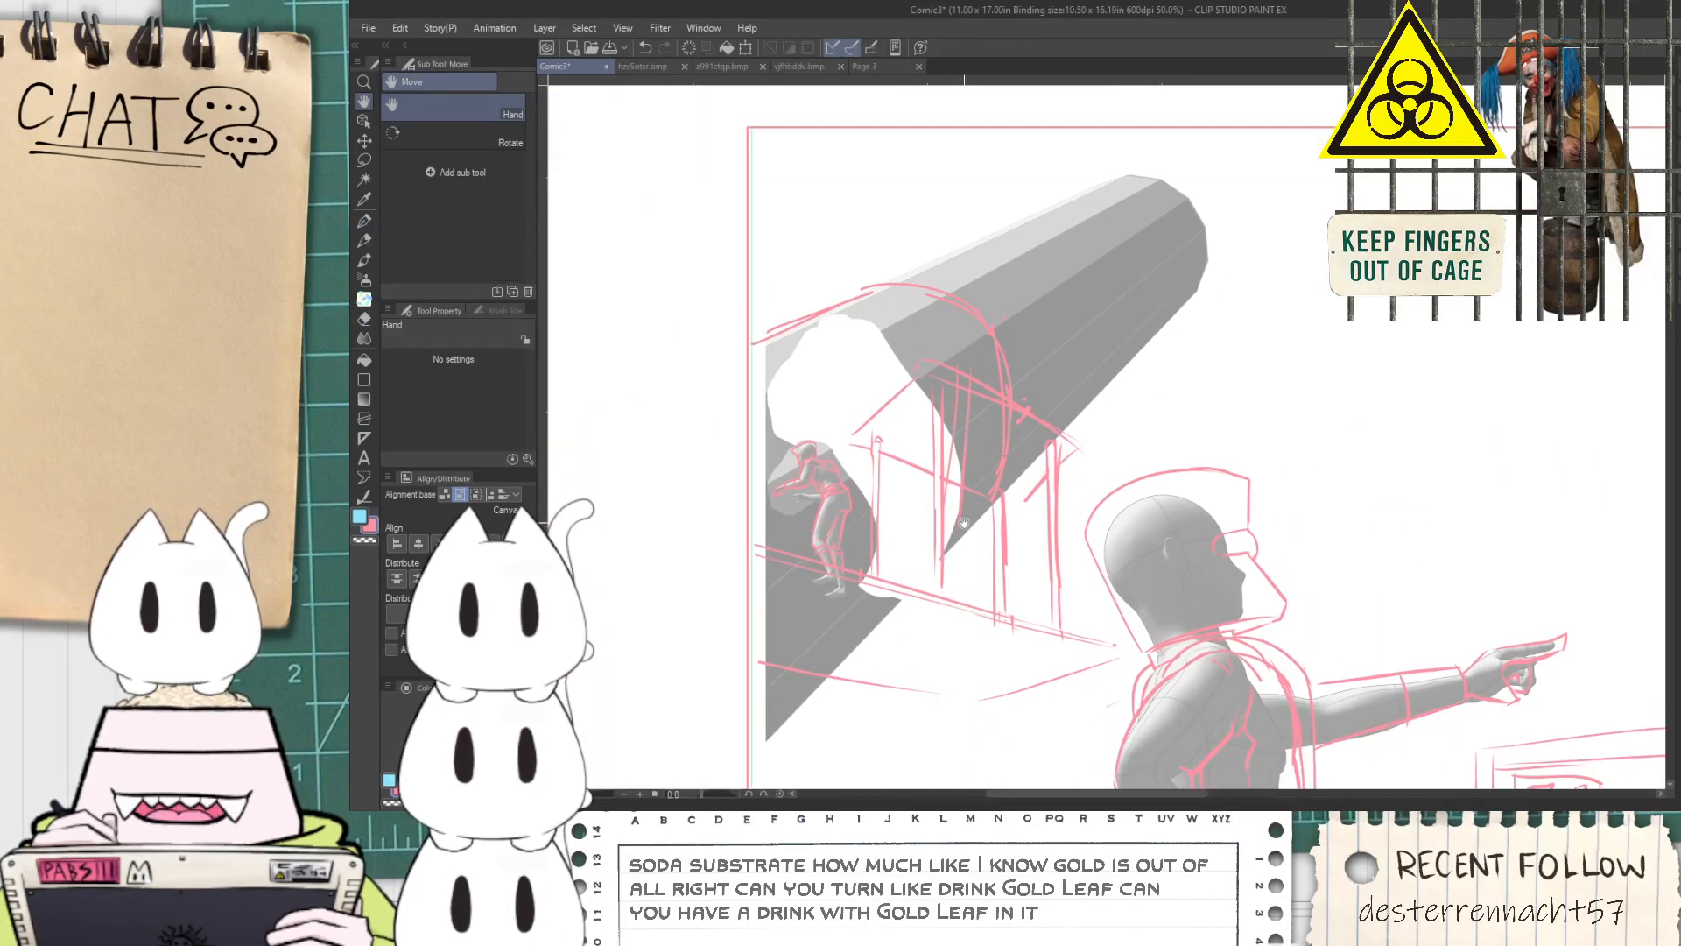
pyautogui.scroll(1, 922, 618)
pyautogui.moveTo(901, 645); pyautogui.dragTo(945, 458)
pyautogui.scroll(-2, 951, 516)
pyautogui.scroll(1, 1007, 411)
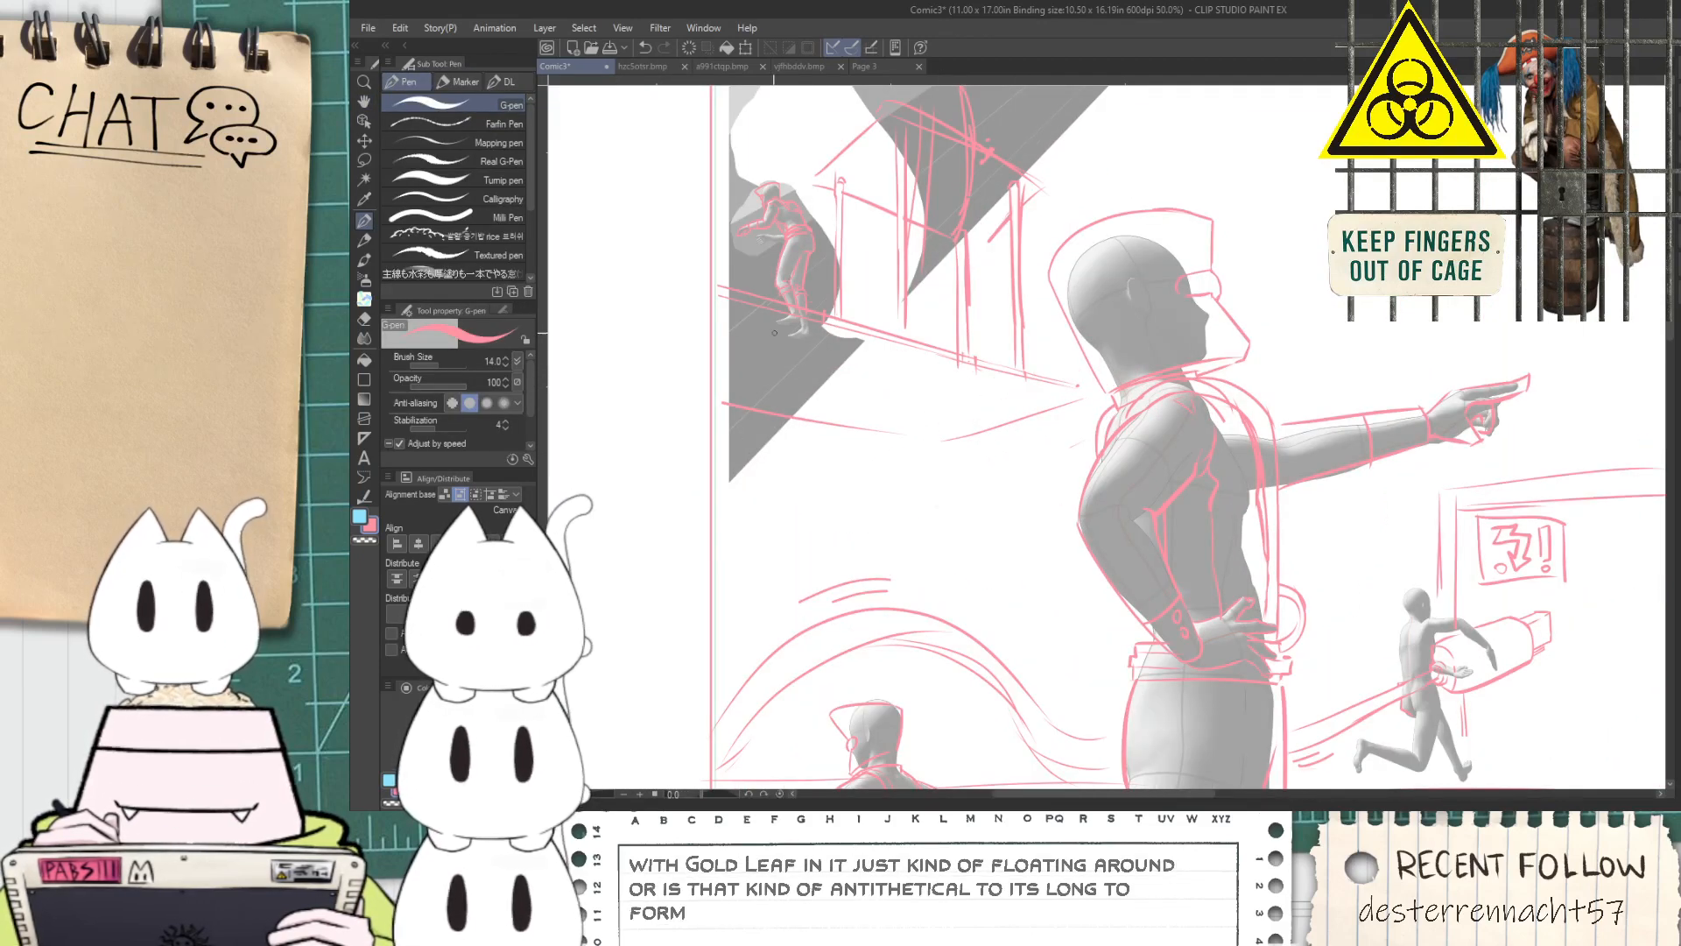
pyautogui.moveTo(952, 372)
pyautogui.mouseDown()
pyautogui.moveTo(957, 594)
pyautogui.moveTo(969, 438)
pyautogui.moveTo(975, 618)
pyautogui.mouseUp()
pyautogui.hotkey('ctrl', 'z')
pyautogui.hotkey('ctrl', 'z')
pyautogui.hotkey('ctrl', 'z')
pyautogui.moveTo(963, 371)
pyautogui.mouseDown()
pyautogui.moveTo(970, 594)
pyautogui.moveTo(985, 592)
pyautogui.mouseUp()
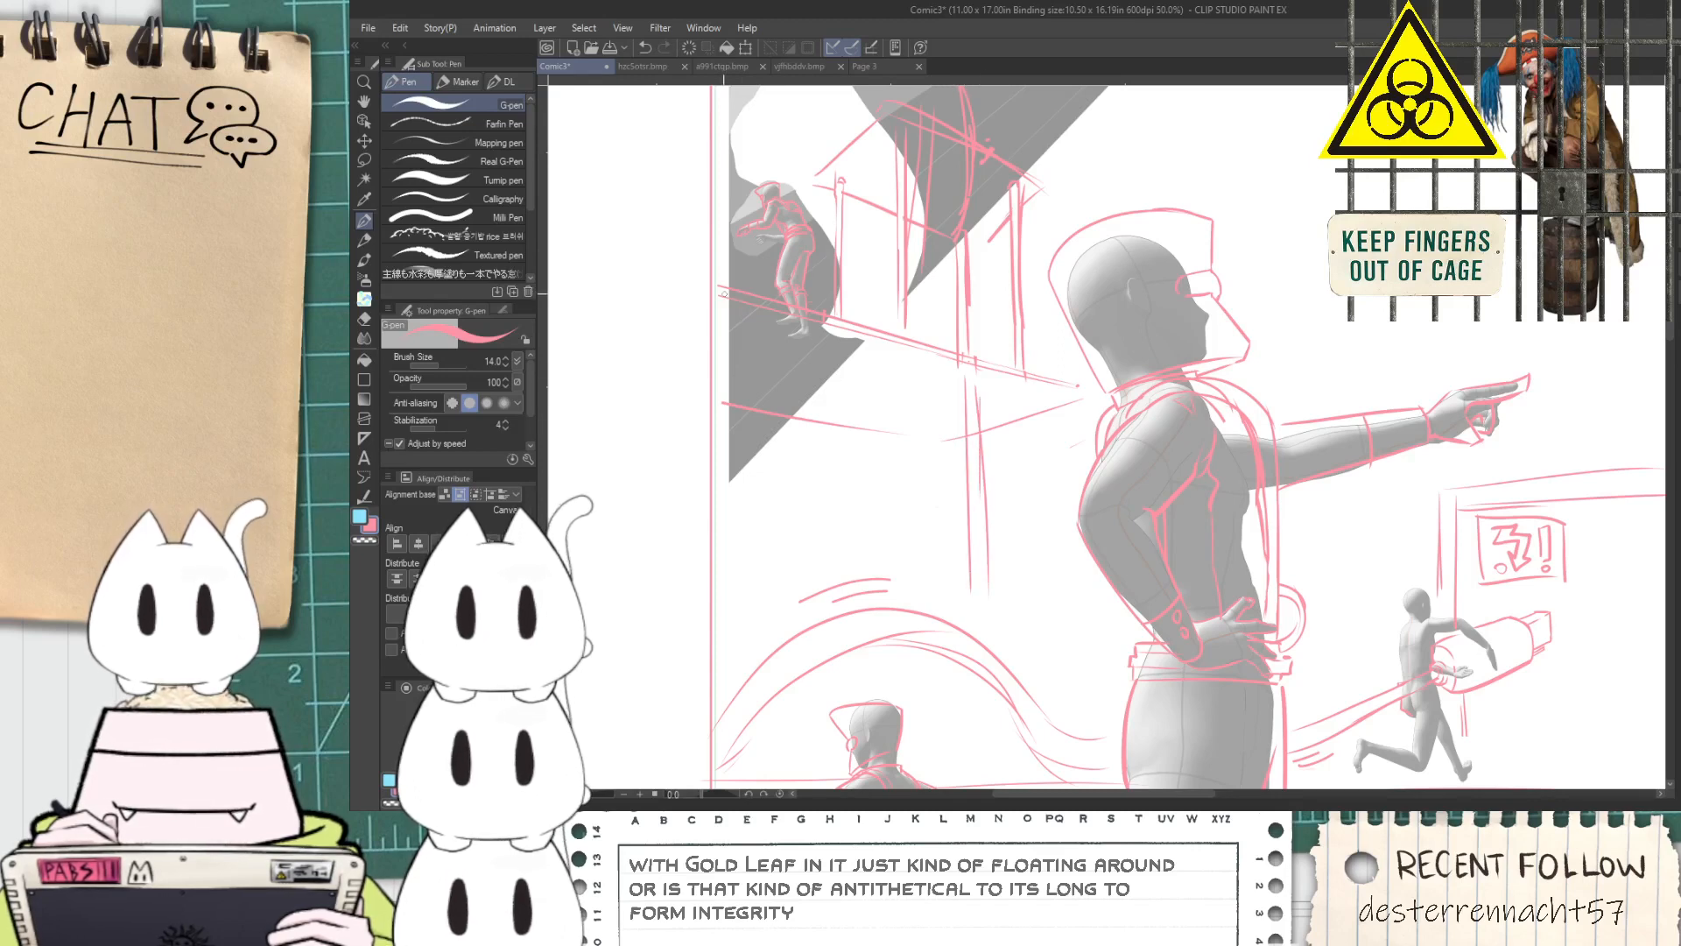
pyautogui.moveTo(976, 401); pyautogui.dragTo(981, 591)
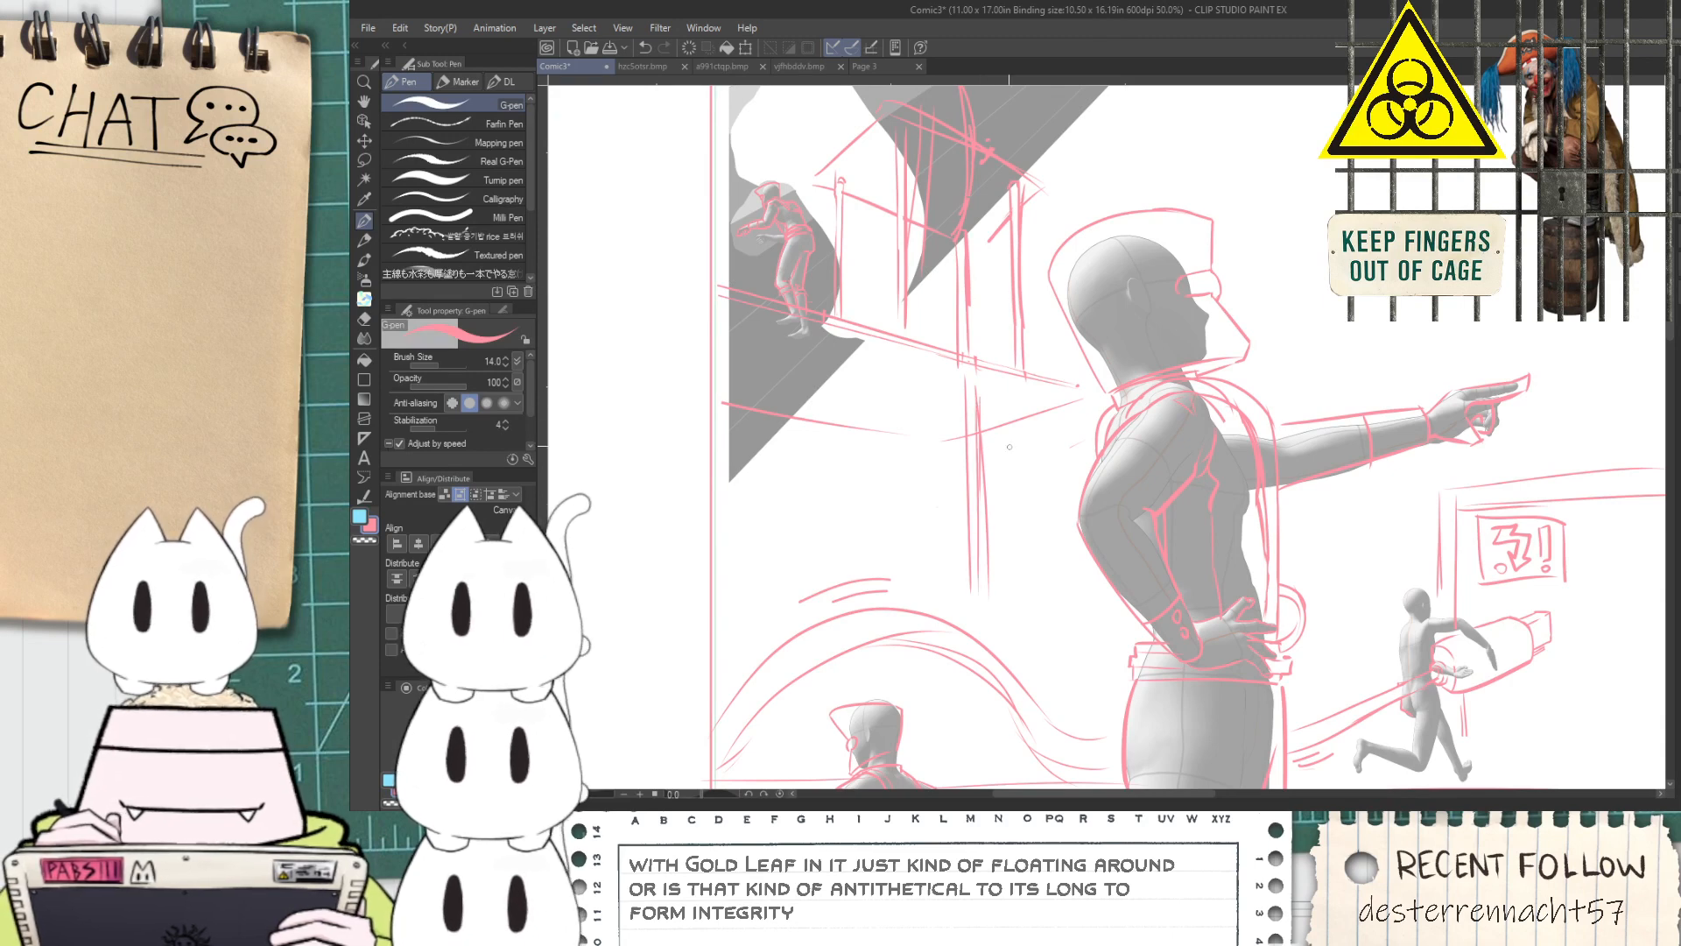
pyautogui.moveTo(1024, 448); pyautogui.dragTo(1029, 616)
pyautogui.moveTo(1031, 401); pyautogui.dragTo(1039, 609)
# Add two more pairs of vertical post lines below the platform, towards the tube, capping the outermost post
pyautogui.moveTo(906, 418); pyautogui.dragTo(911, 599)
pyautogui.hotkey('ctrl', 'z')
pyautogui.moveTo(904, 366); pyautogui.dragTo(900, 560)
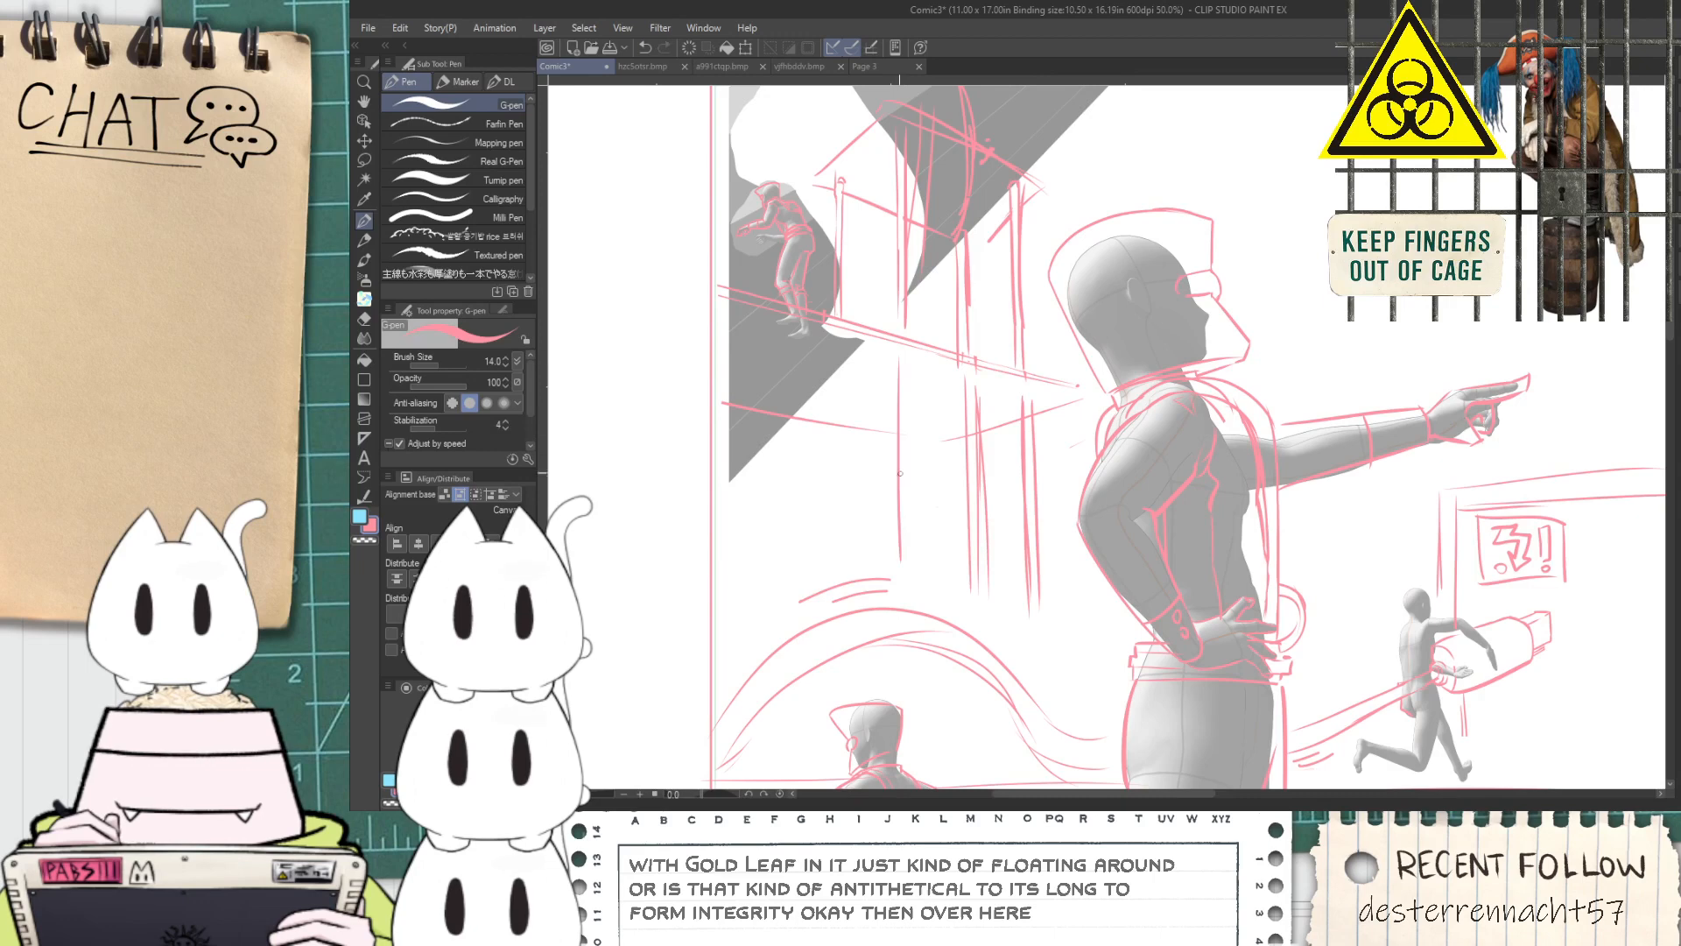
pyautogui.moveTo(911, 371); pyautogui.dragTo(917, 585)
pyautogui.press('e')
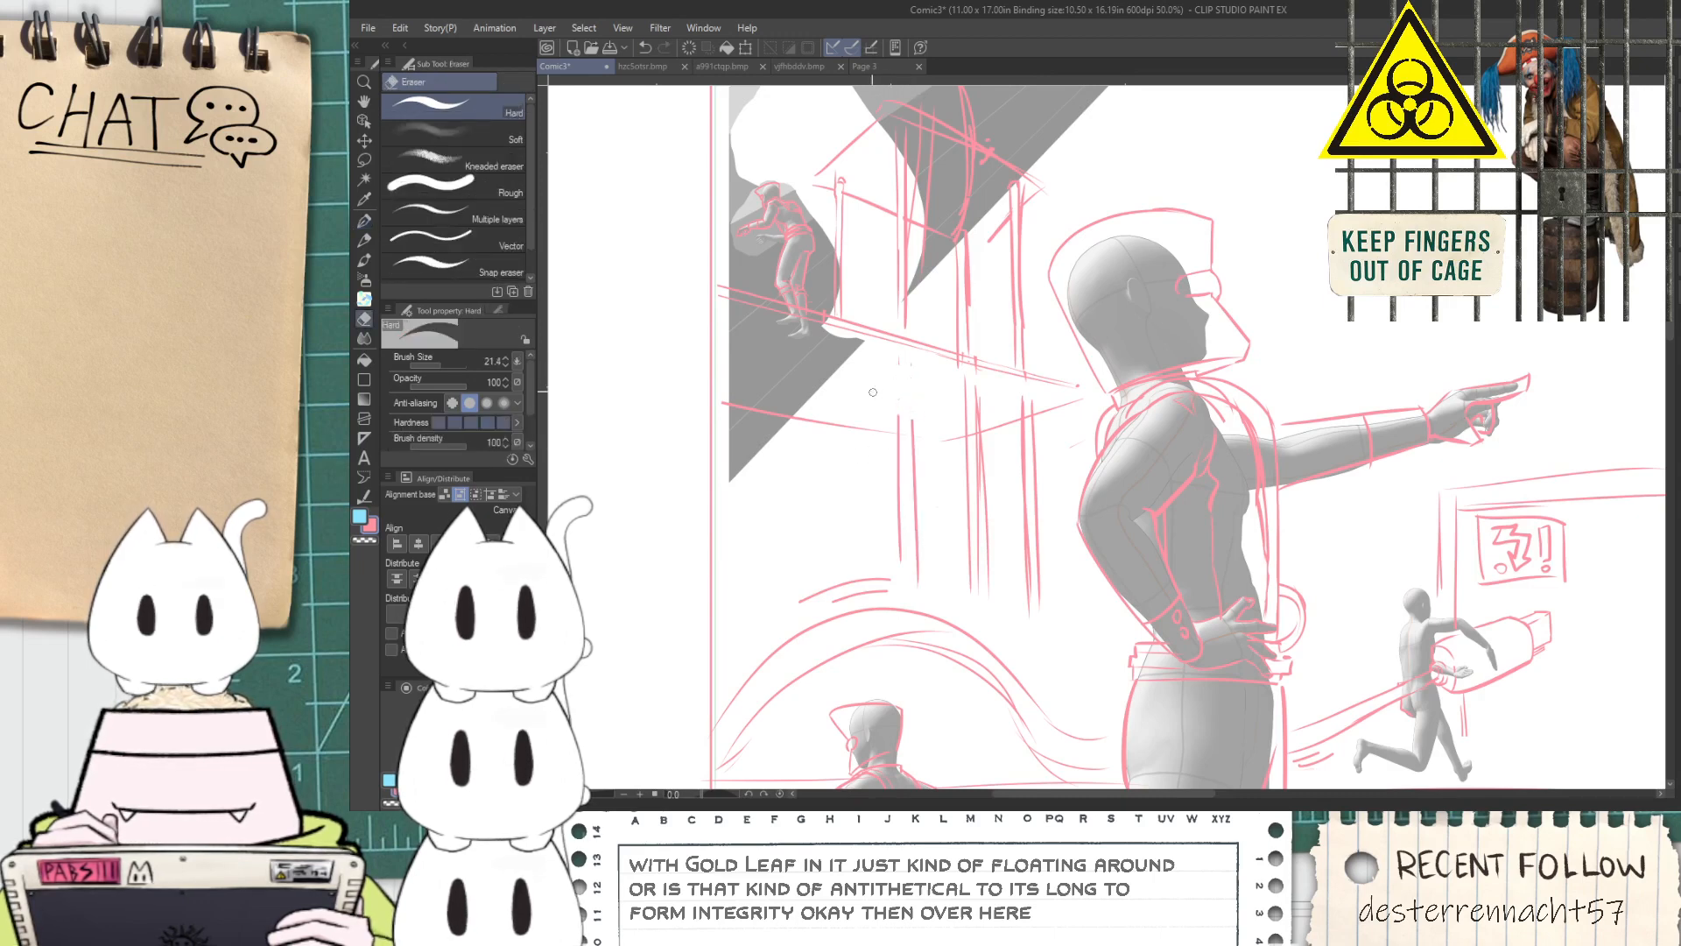
pyautogui.press('p')
pyautogui.moveTo(829, 407); pyautogui.dragTo(842, 557)
pyautogui.press('space')
pyautogui.moveTo(845, 417); pyautogui.dragTo(953, 419)
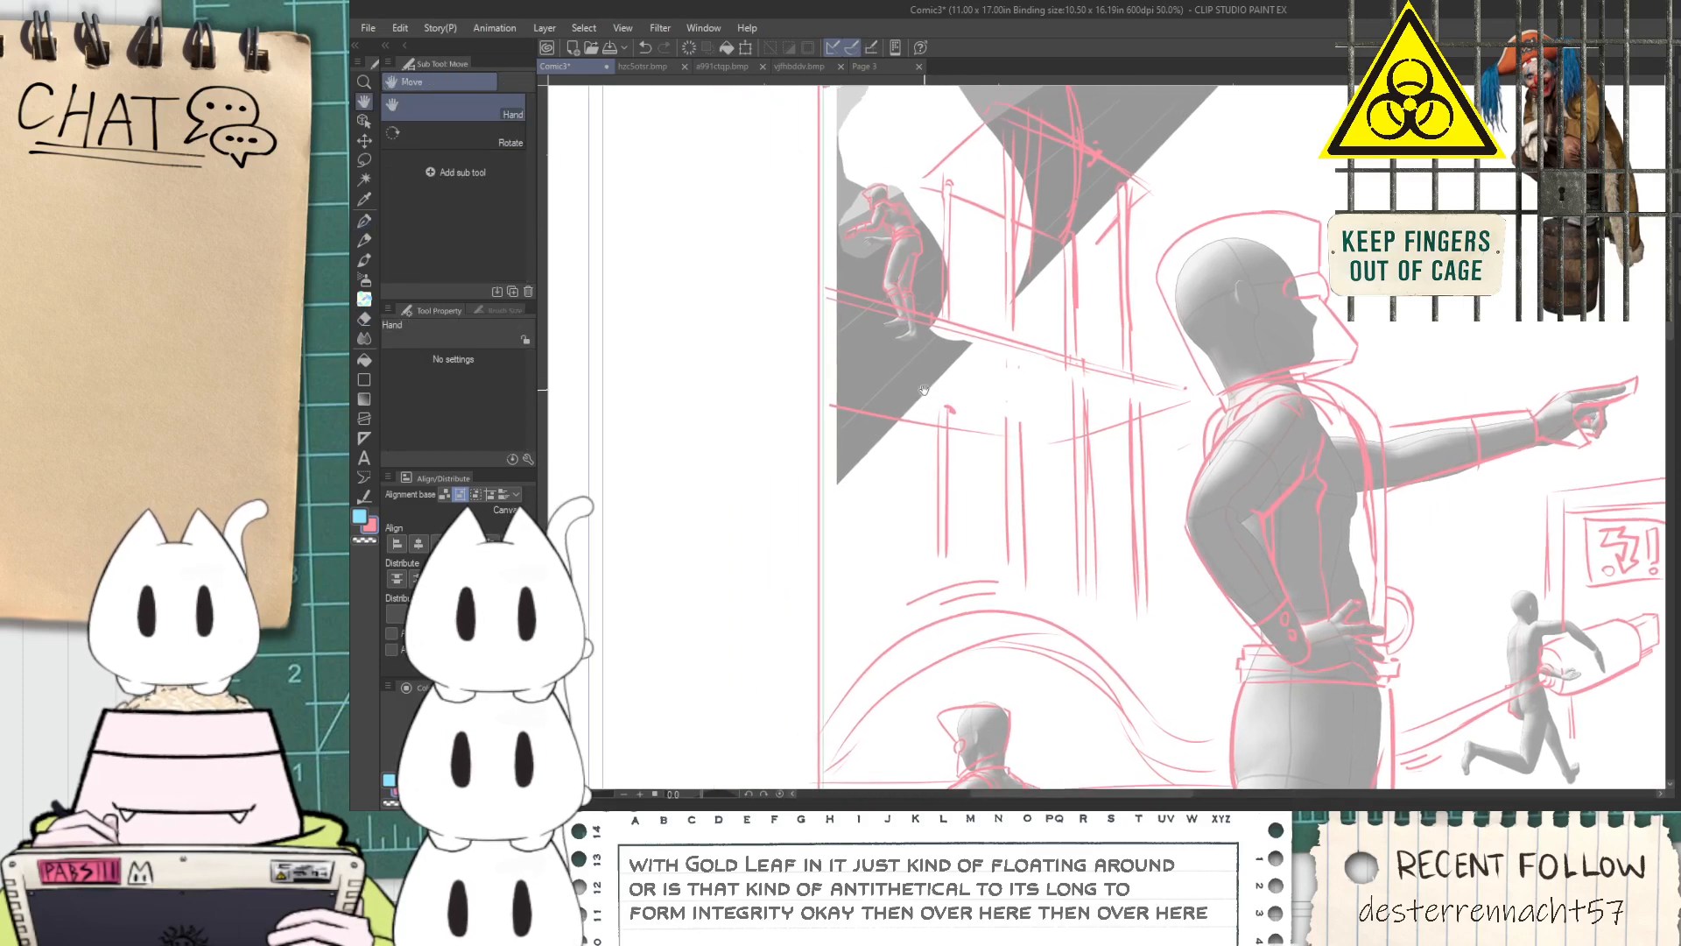
pyautogui.moveTo(907, 336)
pyautogui.mouseDown()
pyautogui.moveTo(906, 506)
pyautogui.moveTo(891, 482)
pyautogui.moveTo(880, 604)
pyautogui.moveTo(897, 528)
pyautogui.mouseUp()
pyautogui.hotkey('ctrl', 'z')
pyautogui.hotkey('ctrl', 'z')
pyautogui.hotkey('ctrl', 'z')
# Lasso the posts below the platform, place a copy offset towards the panel border to fill the gaps, and deselect
pyautogui.press('m')
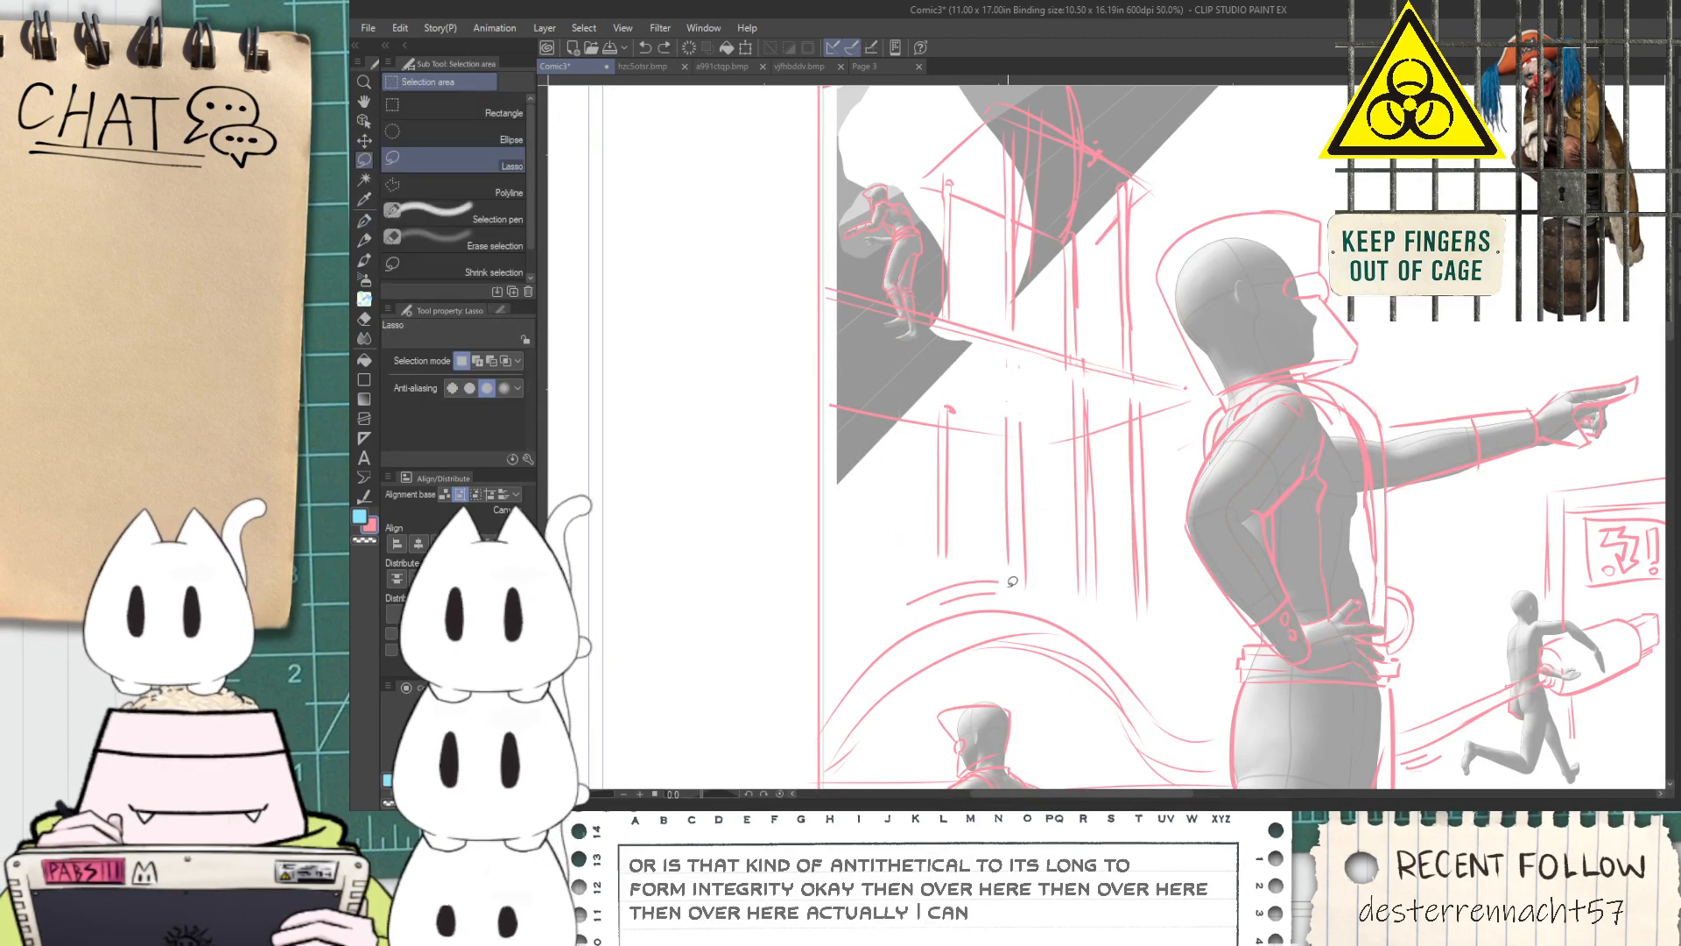
pyautogui.moveTo(1013, 591)
pyautogui.mouseDown()
pyautogui.moveTo(920, 507)
pyautogui.moveTo(924, 412)
pyautogui.moveTo(1088, 370)
pyautogui.moveTo(1155, 398)
pyautogui.moveTo(1143, 624)
pyautogui.mouseUp()
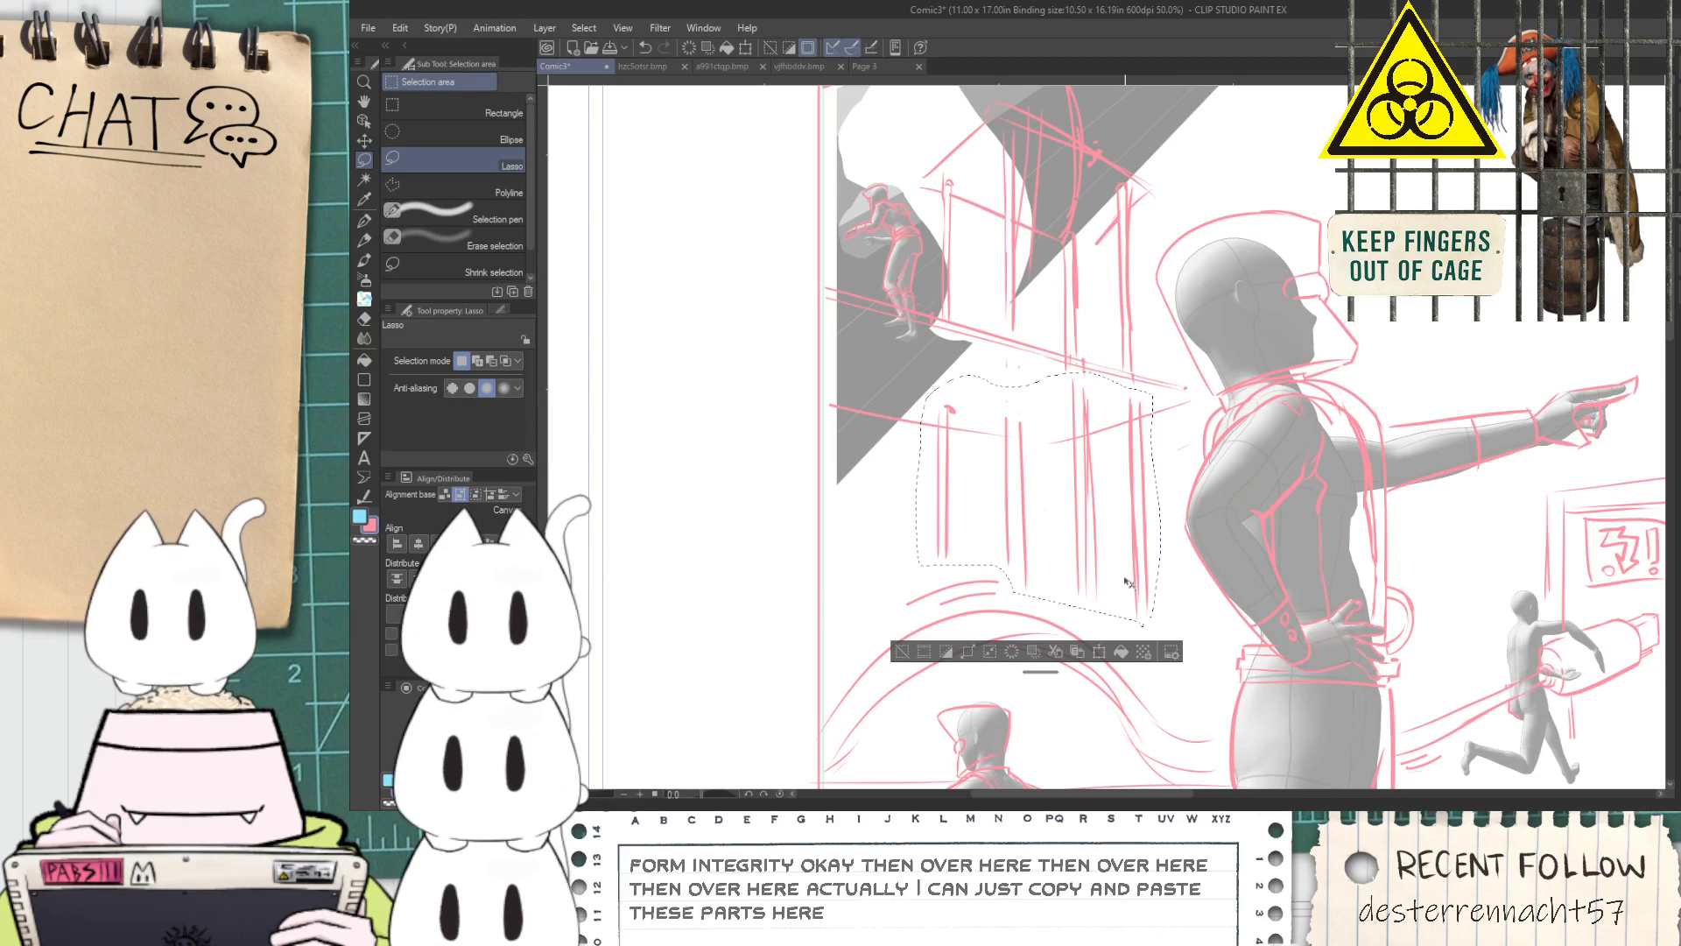
pyautogui.press('k')
pyautogui.moveTo(1108, 549)
pyautogui.mouseDown()
pyautogui.moveTo(992, 537)
pyautogui.moveTo(1002, 526)
pyautogui.mouseUp()
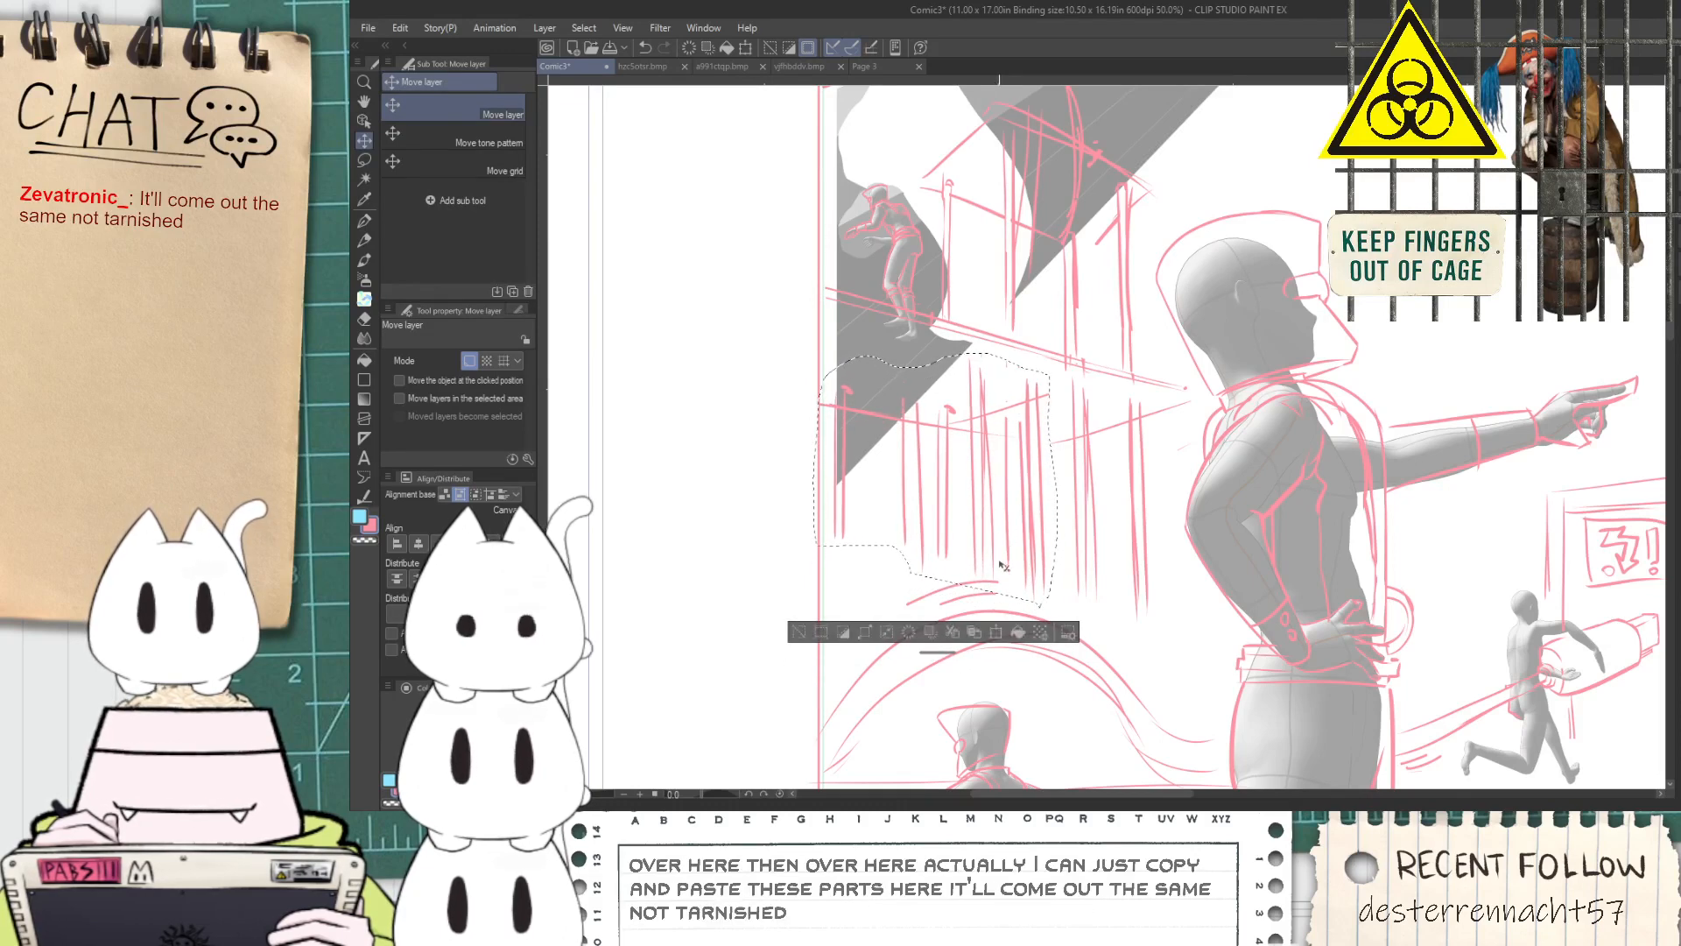
pyautogui.click(797, 633)
# Erase parts of the overlapping lines in the middle of the copied posts with the Hard eraser
pyautogui.scroll(2, 1003, 473)
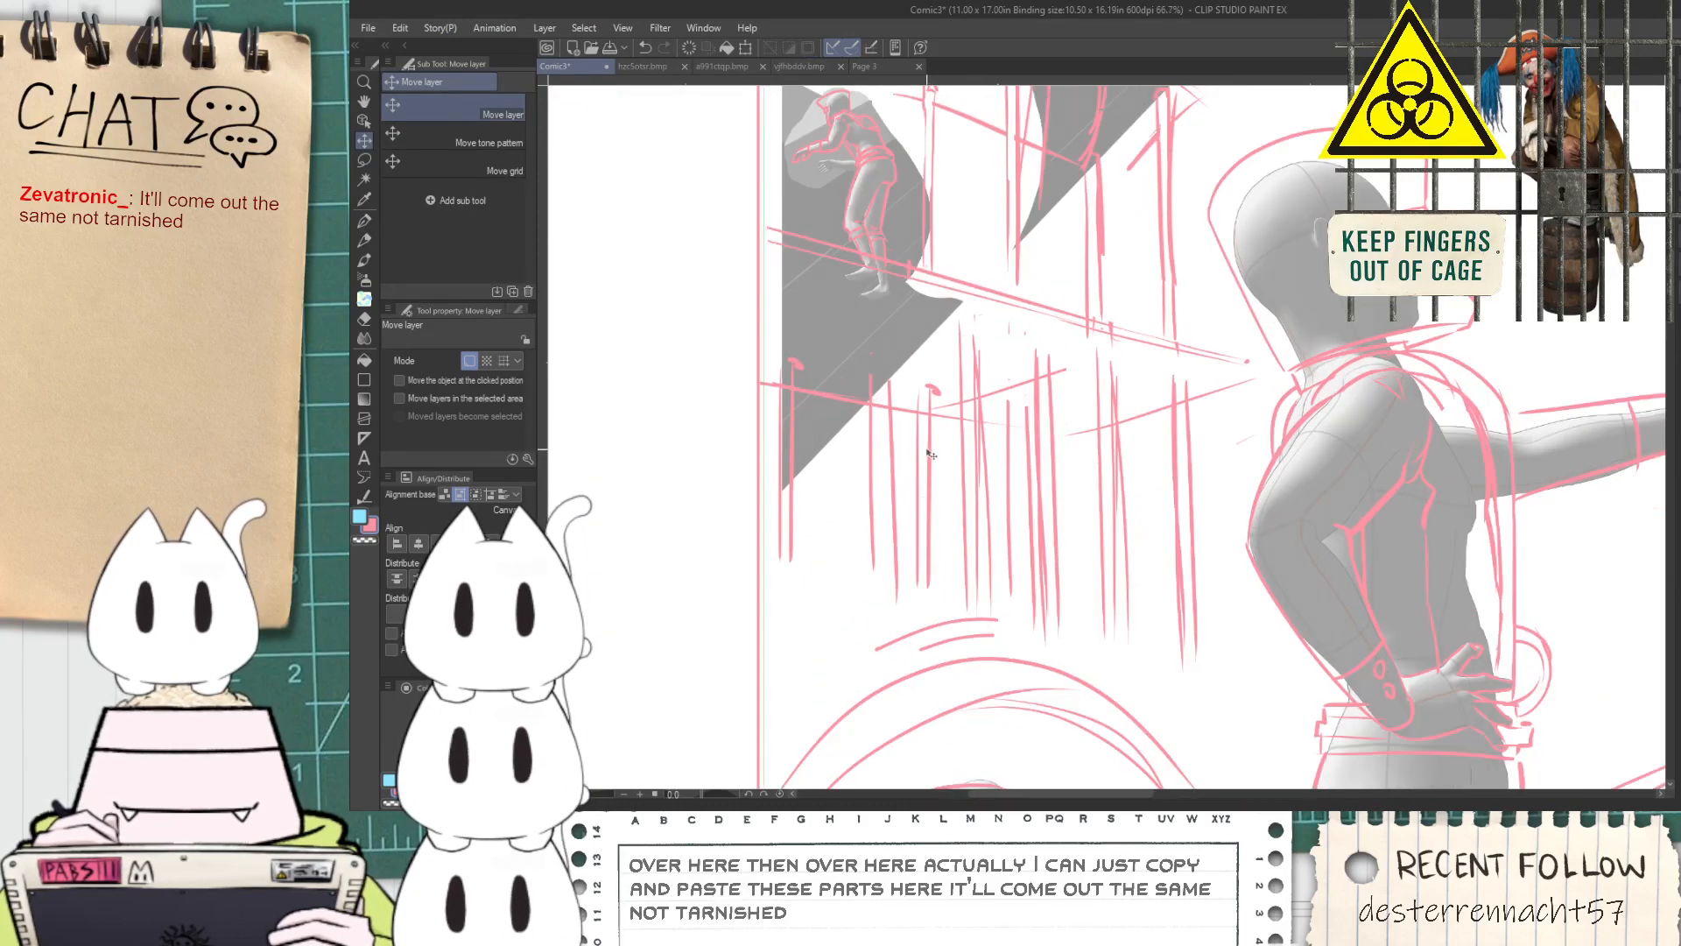
pyautogui.press('e')
pyautogui.moveTo(966, 354); pyautogui.dragTo(973, 516)
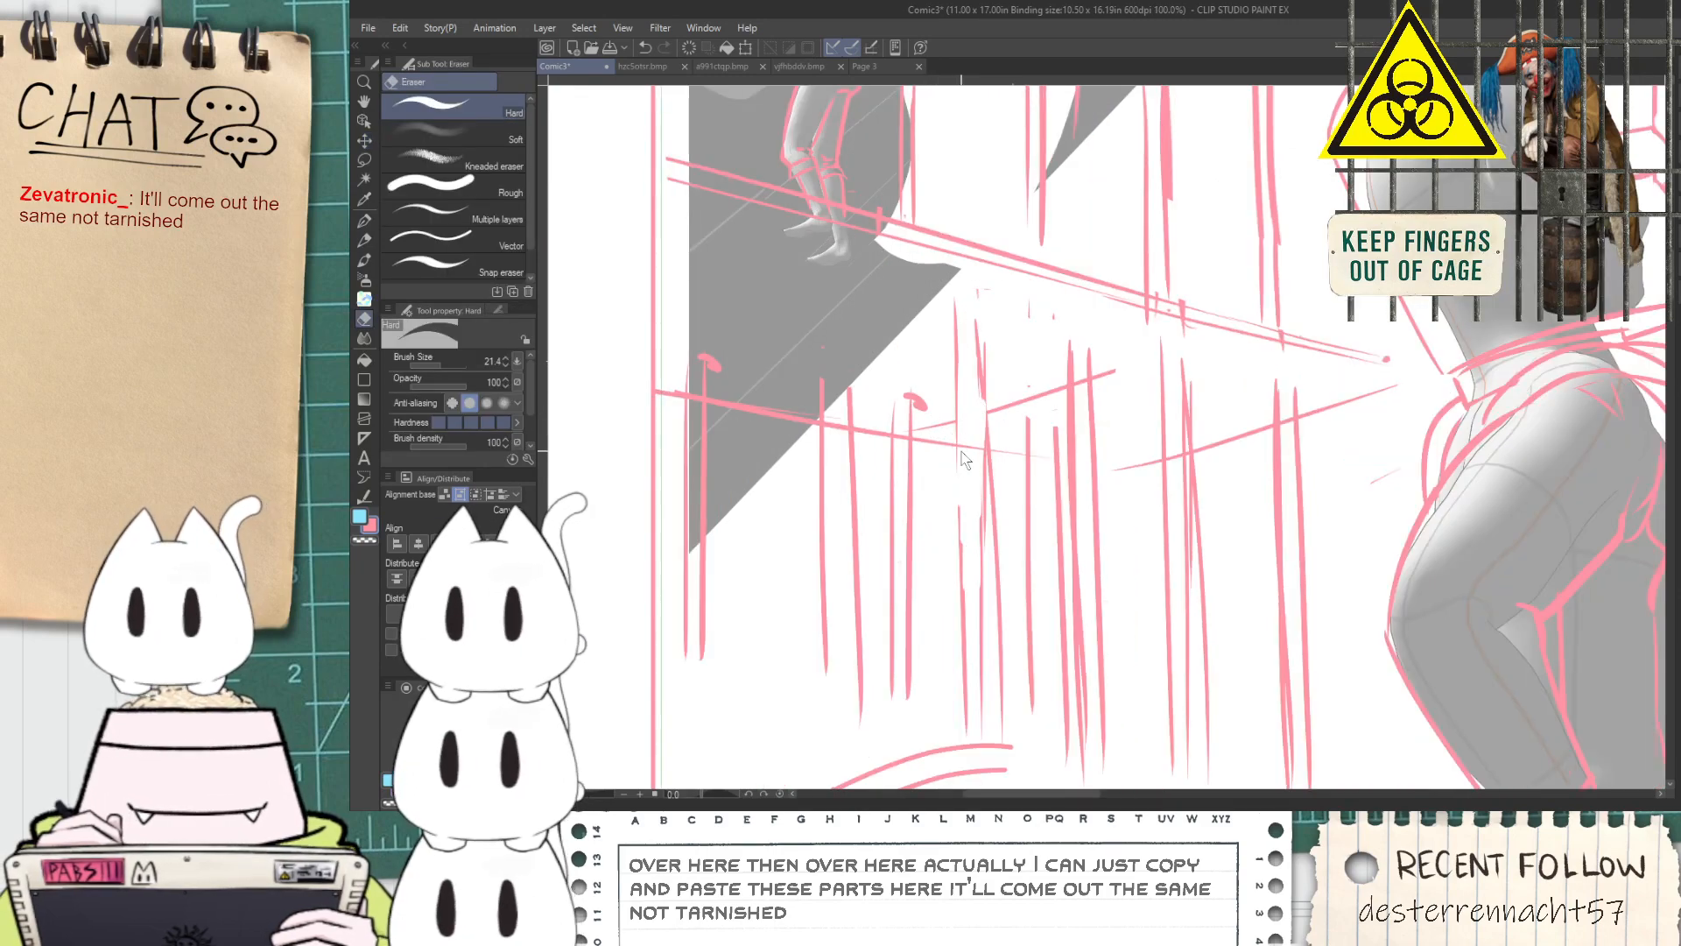
pyautogui.scroll(-5, 837, 422)
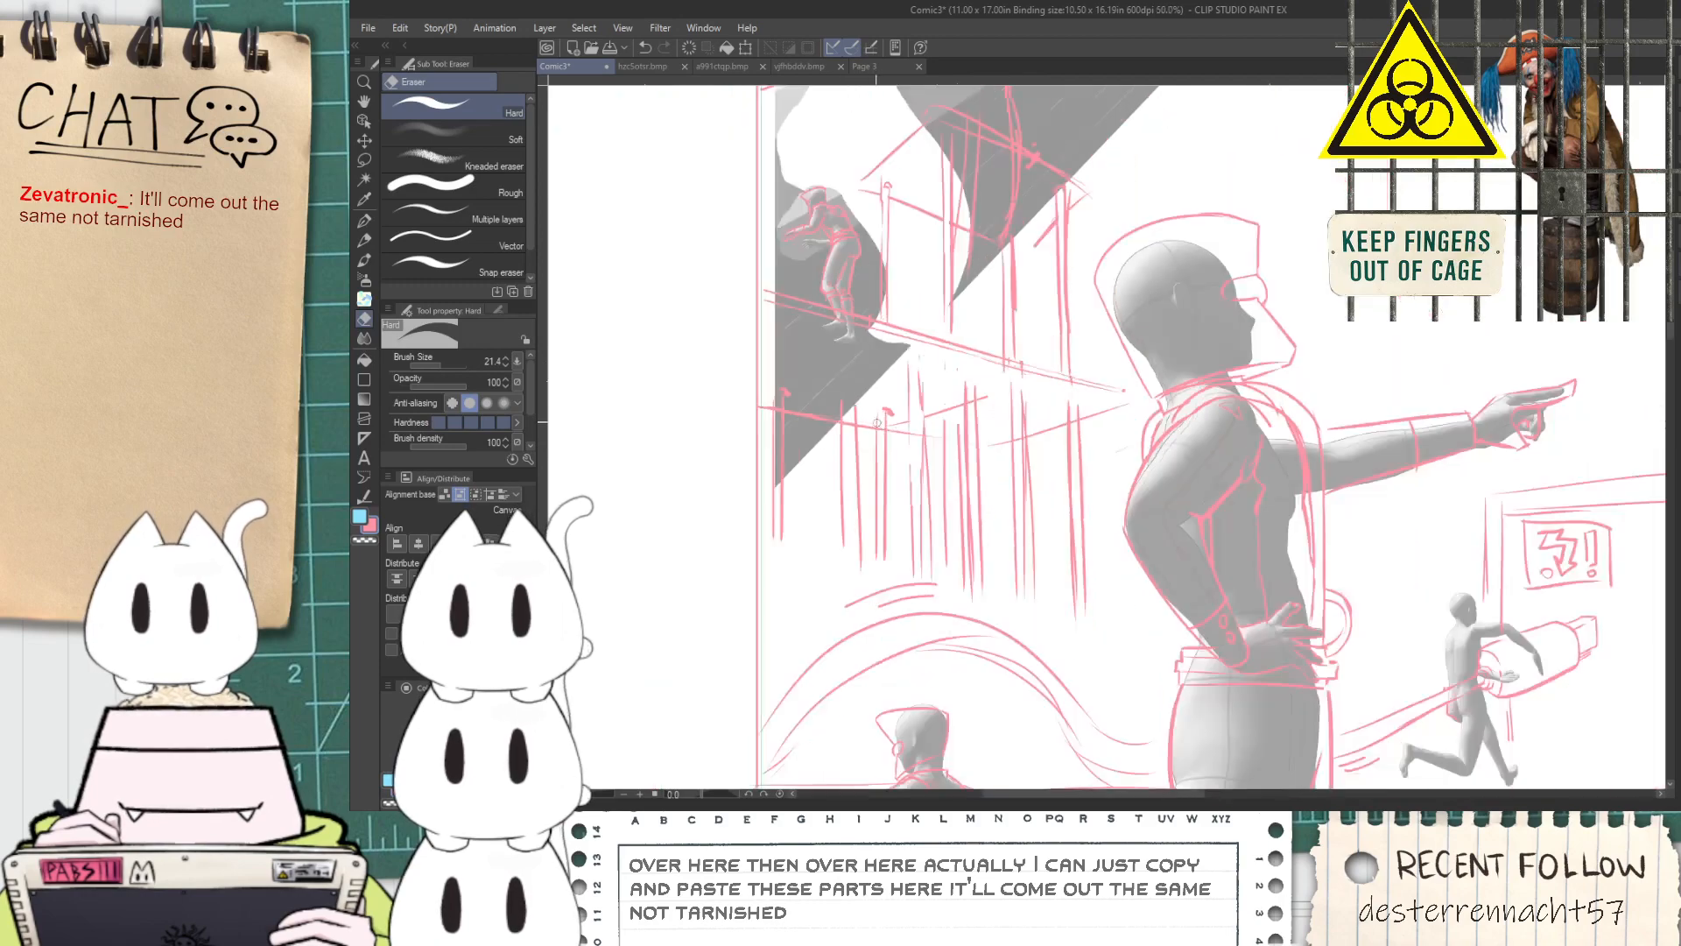
# Draw a second, lower platform as a pair of slanting lines across the posts, ending in a small block near the pointing figure's elbow
pyautogui.press('p')
pyautogui.moveTo(1012, 538); pyautogui.dragTo(1029, 543)
pyautogui.hotkey('ctrl', 'z')
pyautogui.moveTo(838, 505); pyautogui.dragTo(1035, 485)
pyautogui.hotkey('ctrl', 'z')
pyautogui.hotkey('ctrl', 'z')
pyautogui.moveTo(828, 472); pyautogui.dragTo(870, 474)
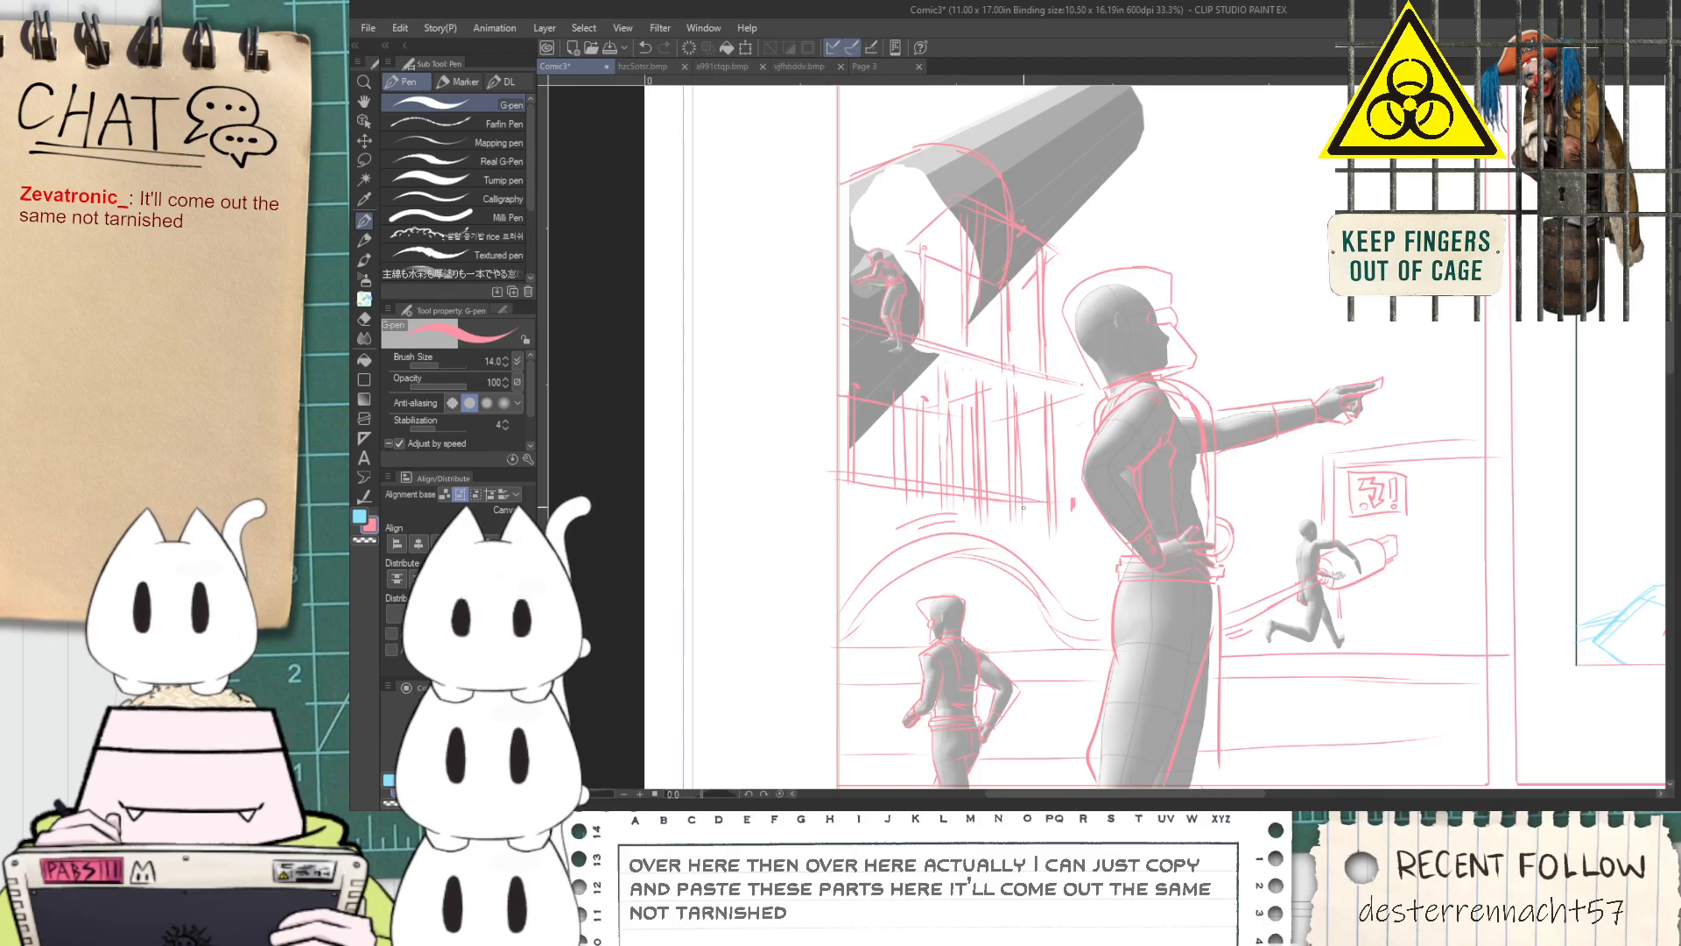
pyautogui.scroll(2, 1018, 507)
pyautogui.scroll(-1, 1038, 495)
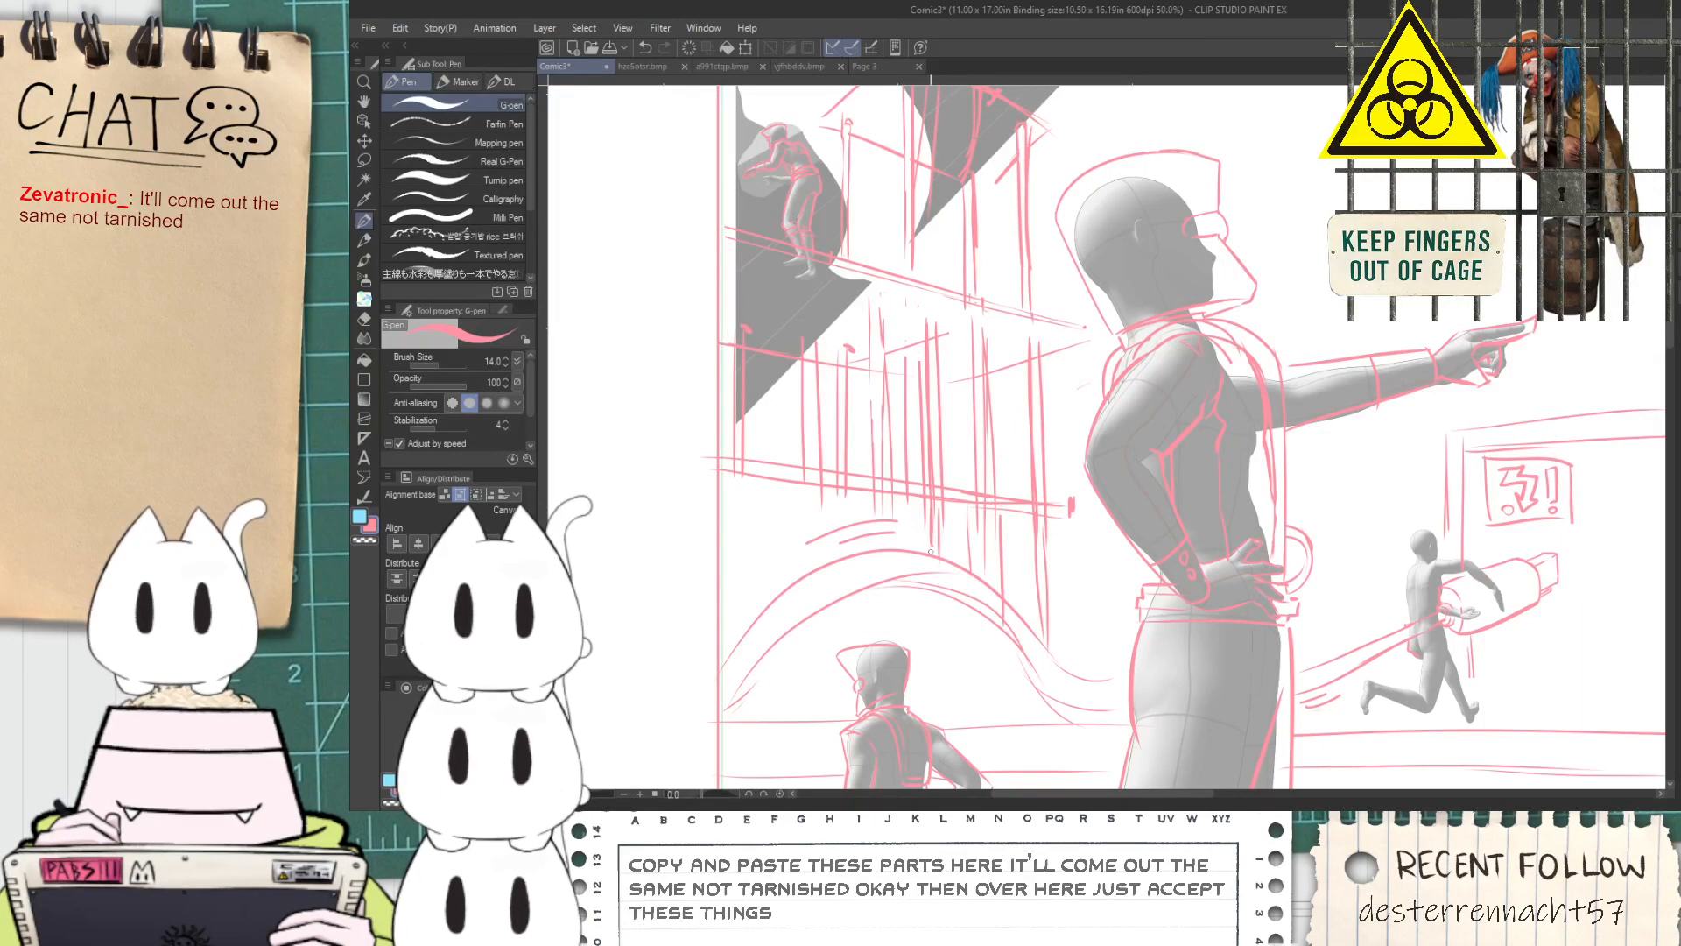
# Sketch further vertical post lines below the lower platform, running behind the arch and the small capped figure
pyautogui.moveTo(920, 595); pyautogui.dragTo(922, 690)
pyautogui.moveTo(940, 604); pyautogui.dragTo(946, 729)
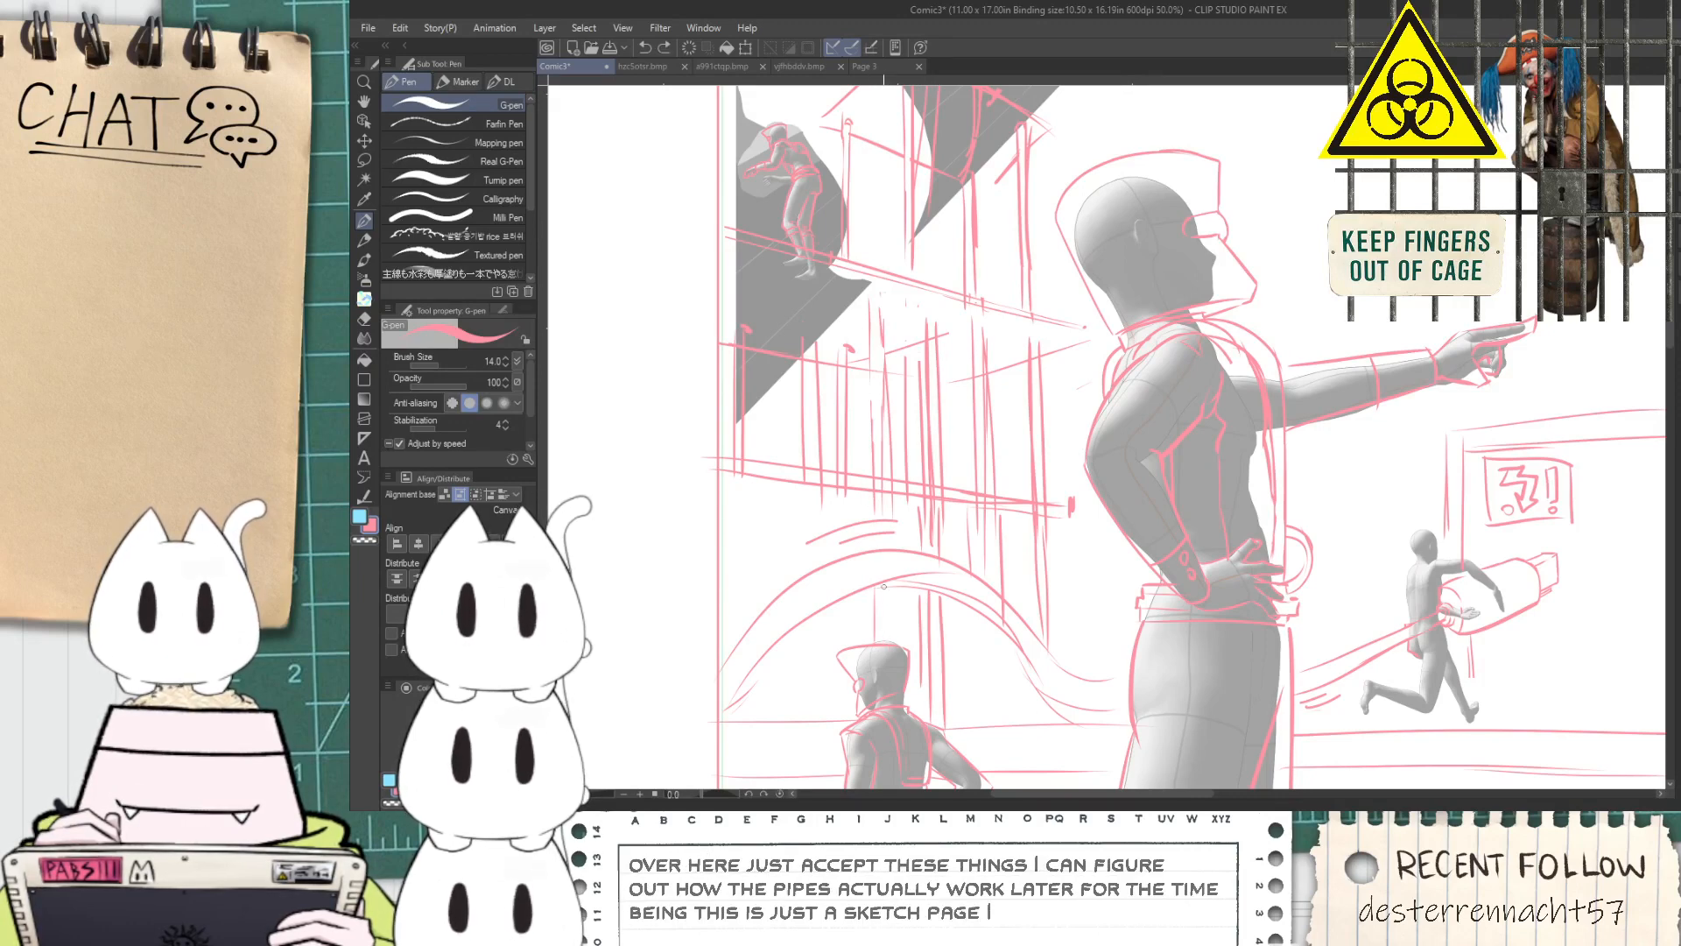
pyautogui.scroll(1, 884, 588)
pyautogui.moveTo(936, 481); pyautogui.dragTo(940, 566)
pyautogui.hotkey('ctrl', 'z')
pyautogui.moveTo(941, 482); pyautogui.dragTo(944, 531)
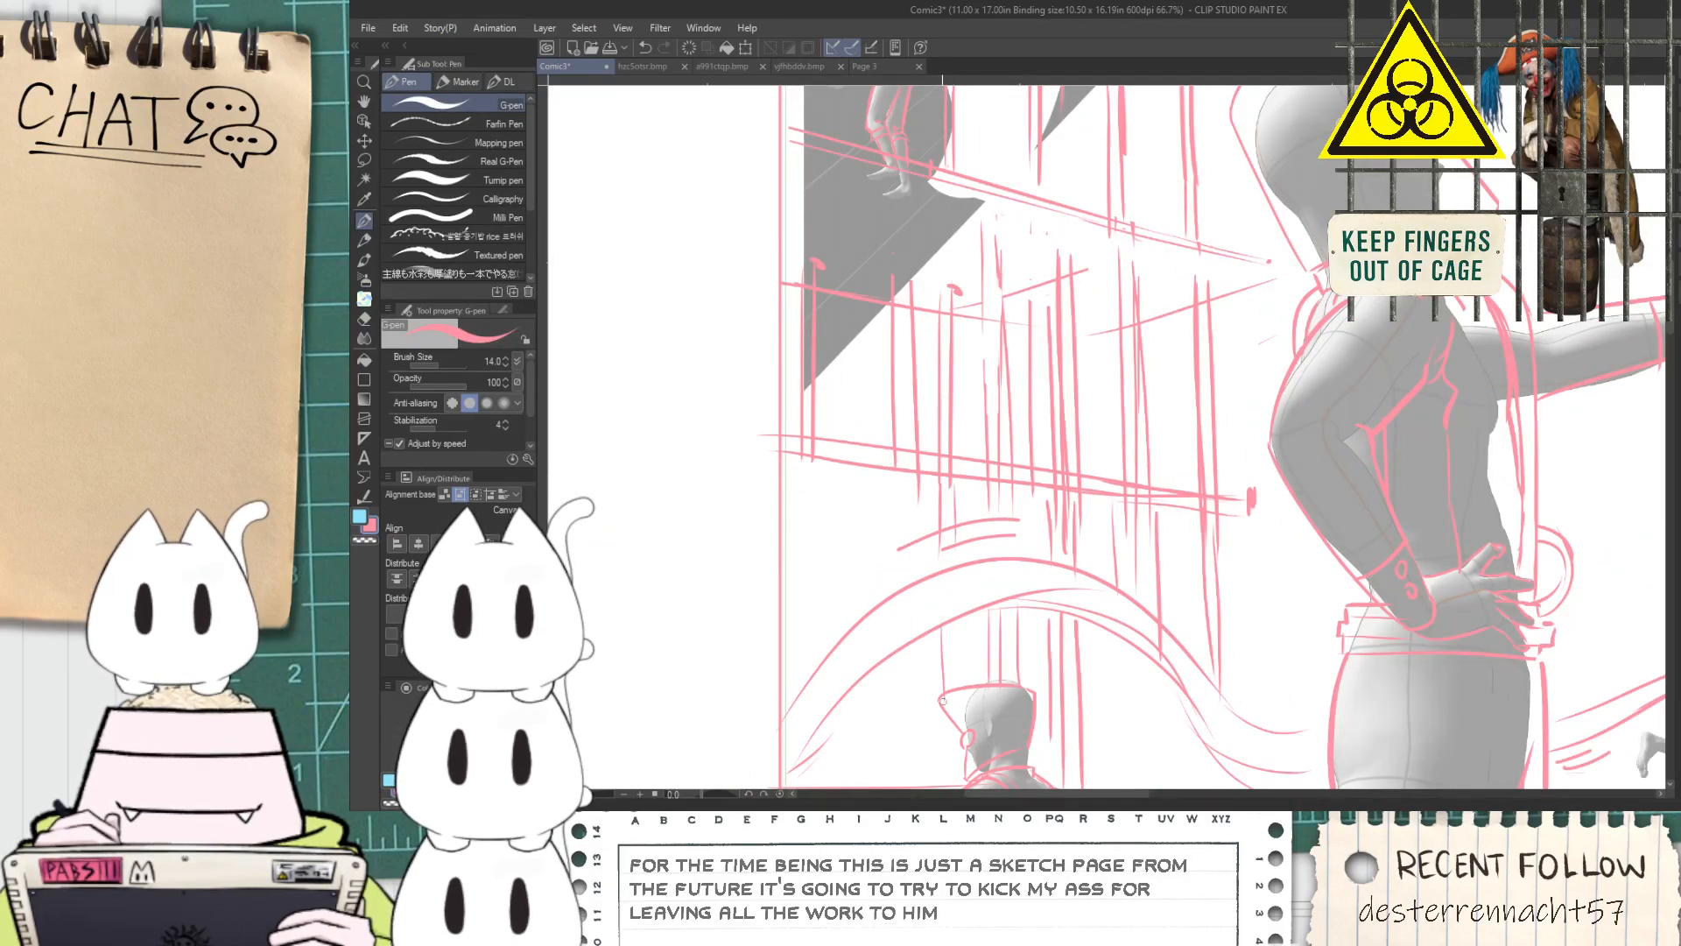
pyautogui.moveTo(950, 621); pyautogui.dragTo(972, 497)
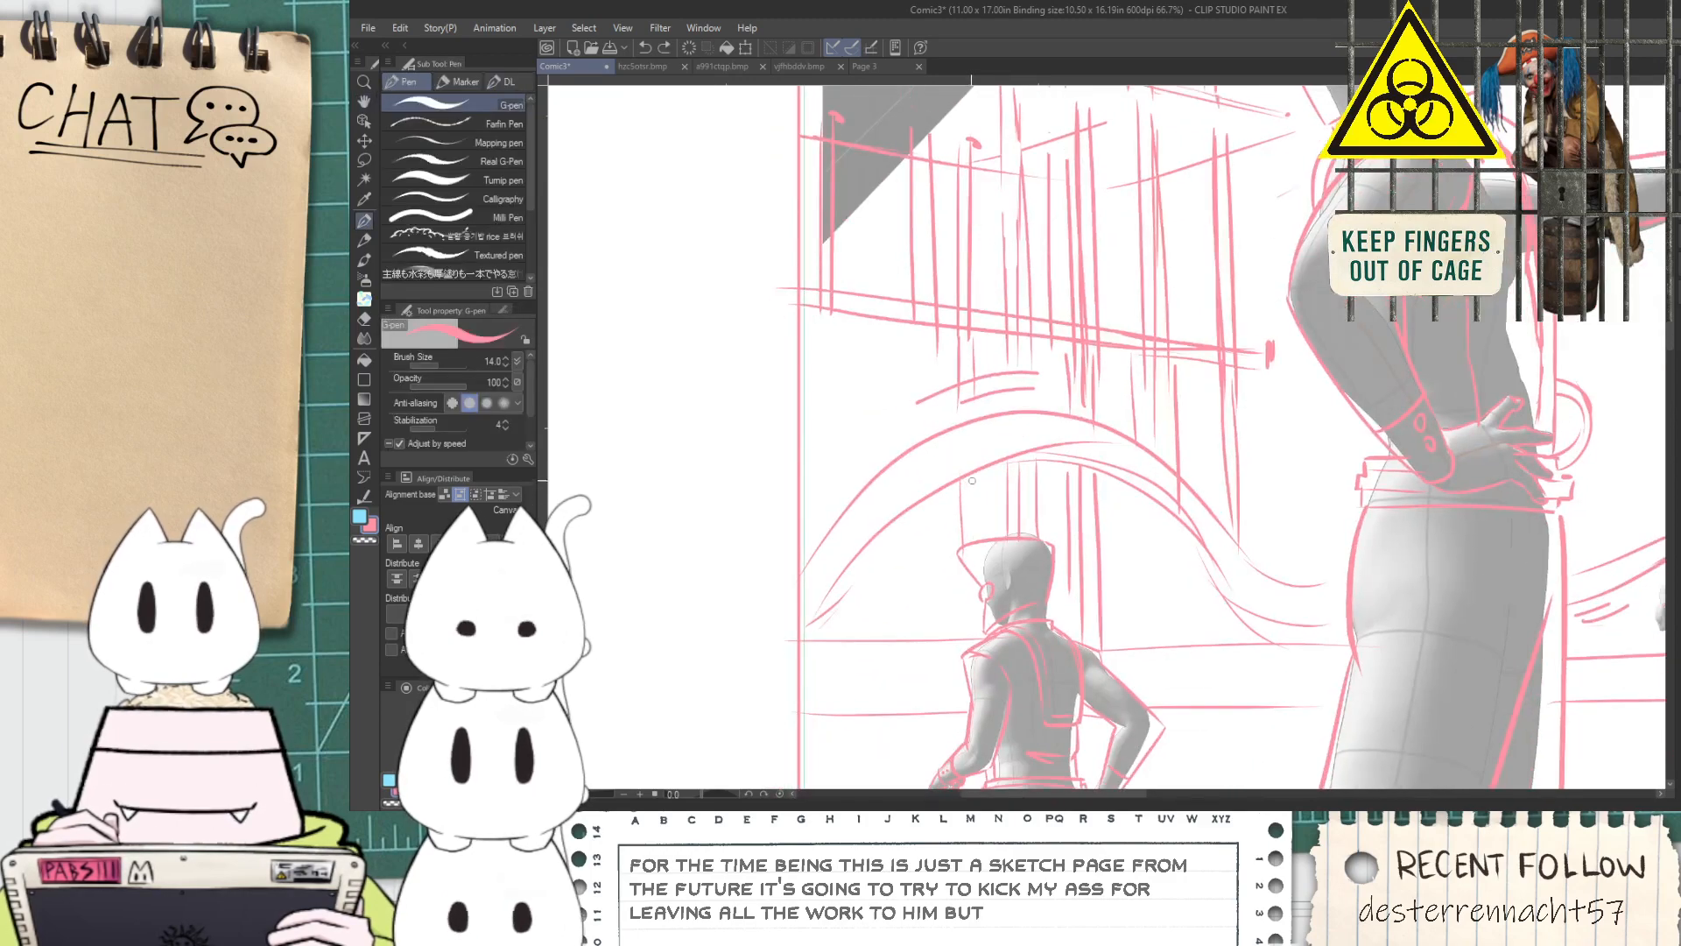
# Draw the vertical post lines below the lower platform next to the panel border
pyautogui.moveTo(911, 335)
pyautogui.mouseDown()
pyautogui.moveTo(964, 399)
pyautogui.moveTo(988, 701)
pyautogui.mouseUp()
pyautogui.hotkey('ctrl', 'z')
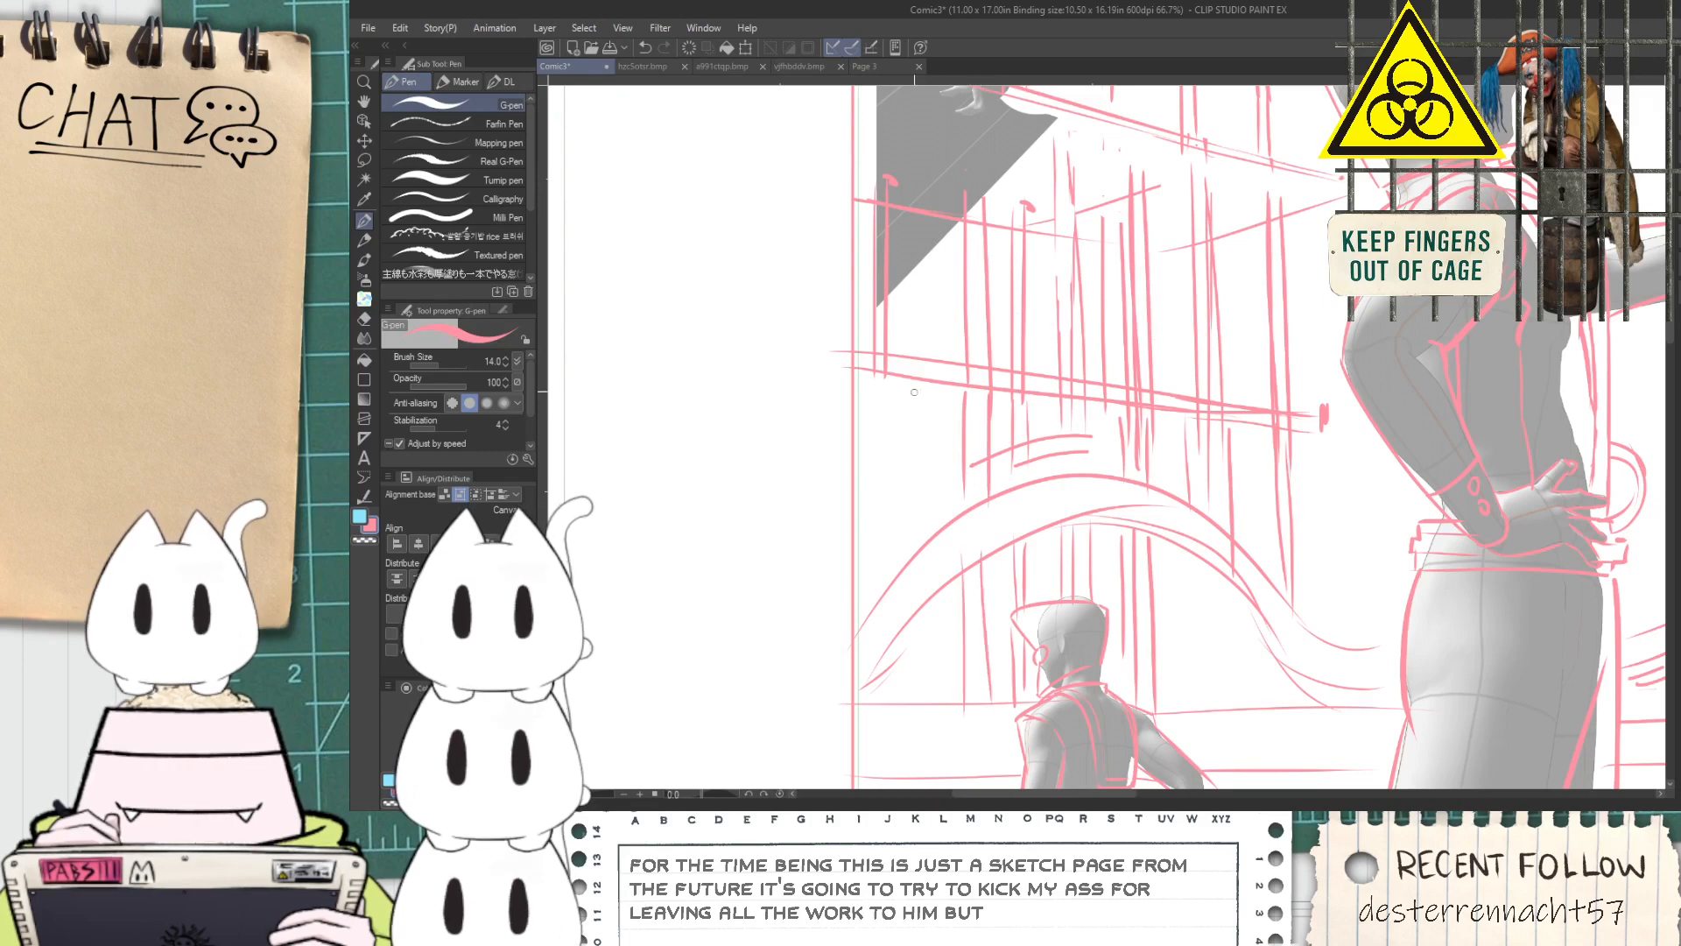
pyautogui.moveTo(889, 376); pyautogui.dragTo(871, 596)
pyautogui.hotkey('ctrl', 'z')
pyautogui.hotkey('ctrl', 'z')
pyautogui.moveTo(890, 377); pyautogui.dragTo(885, 551)
pyautogui.press('space')
pyautogui.moveTo(1051, 462)
pyautogui.mouseDown()
pyautogui.moveTo(989, 531)
pyautogui.moveTo(862, 533)
pyautogui.moveTo(873, 611)
pyautogui.mouseUp()
# Erase stray line pieces crossing the upper part of the posts between the two platforms with the Hard eraser
pyautogui.scroll(2, 959, 366)
pyautogui.press('e')
pyautogui.moveTo(949, 293)
pyautogui.mouseDown()
pyautogui.moveTo(947, 326)
pyautogui.moveTo(1001, 383)
pyautogui.moveTo(1036, 477)
pyautogui.mouseUp()
pyautogui.scroll(-3, 948, 326)
pyautogui.press('space')
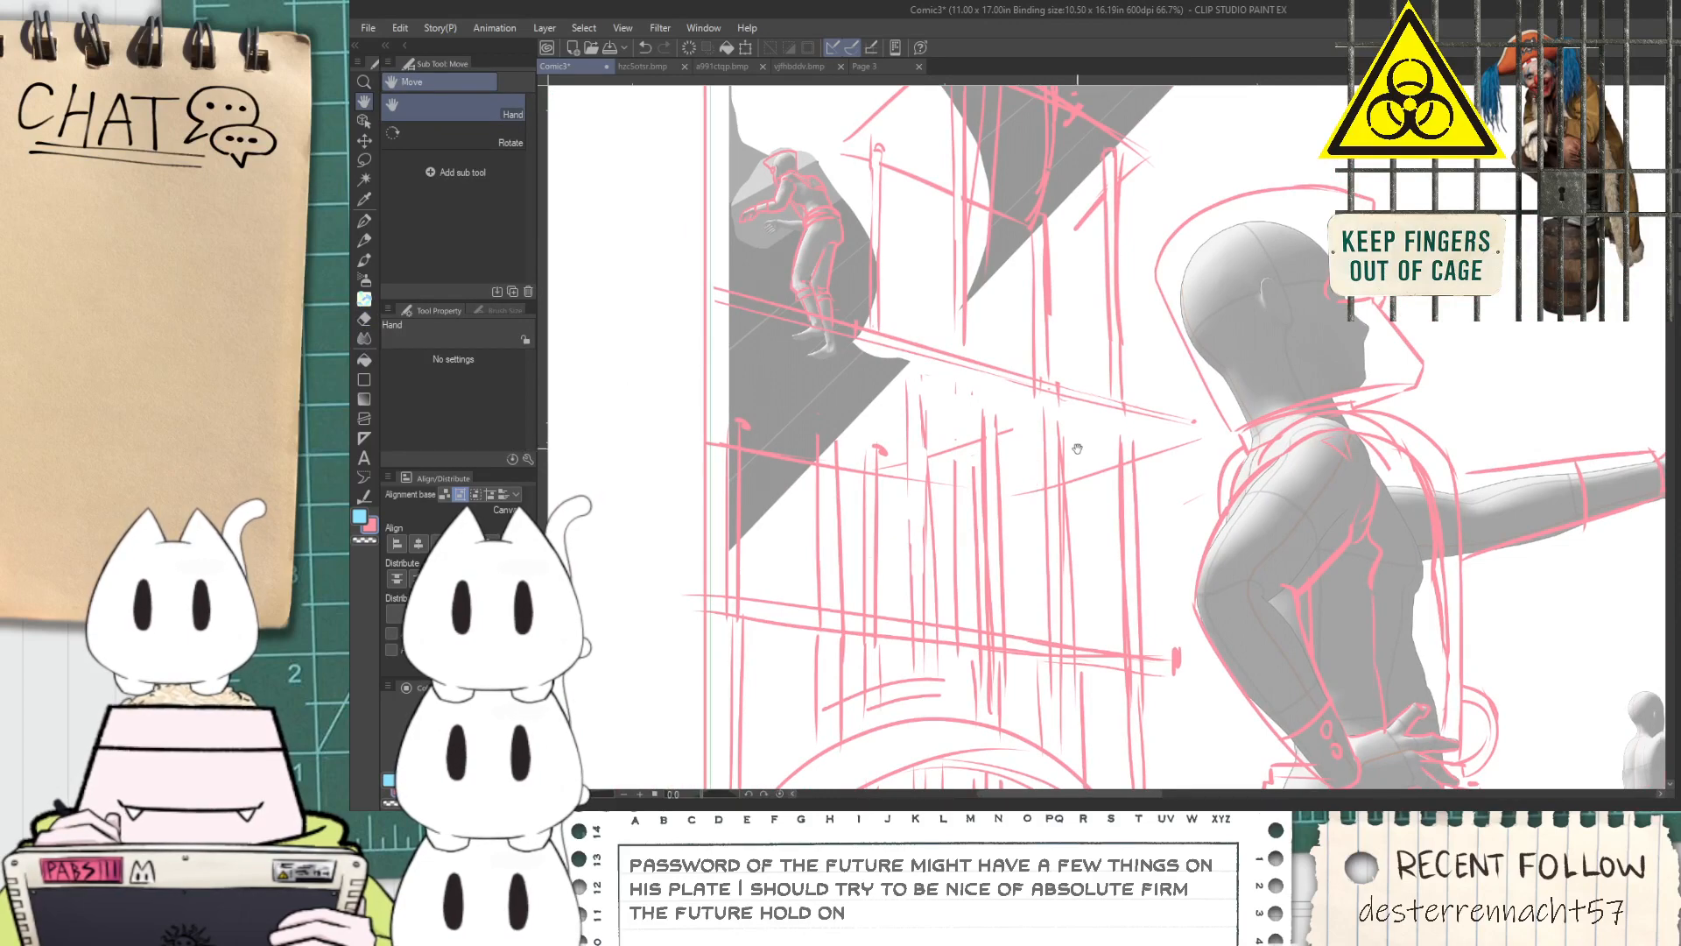
# Examine the posts, platforms and arch at several zoom levels, along with the running figure beside the sign
pyautogui.scroll(2, 1083, 442)
pyautogui.scroll(-2, 1032, 516)
pyautogui.moveTo(1012, 550); pyautogui.dragTo(1010, 516)
pyautogui.scroll(1, 980, 490)
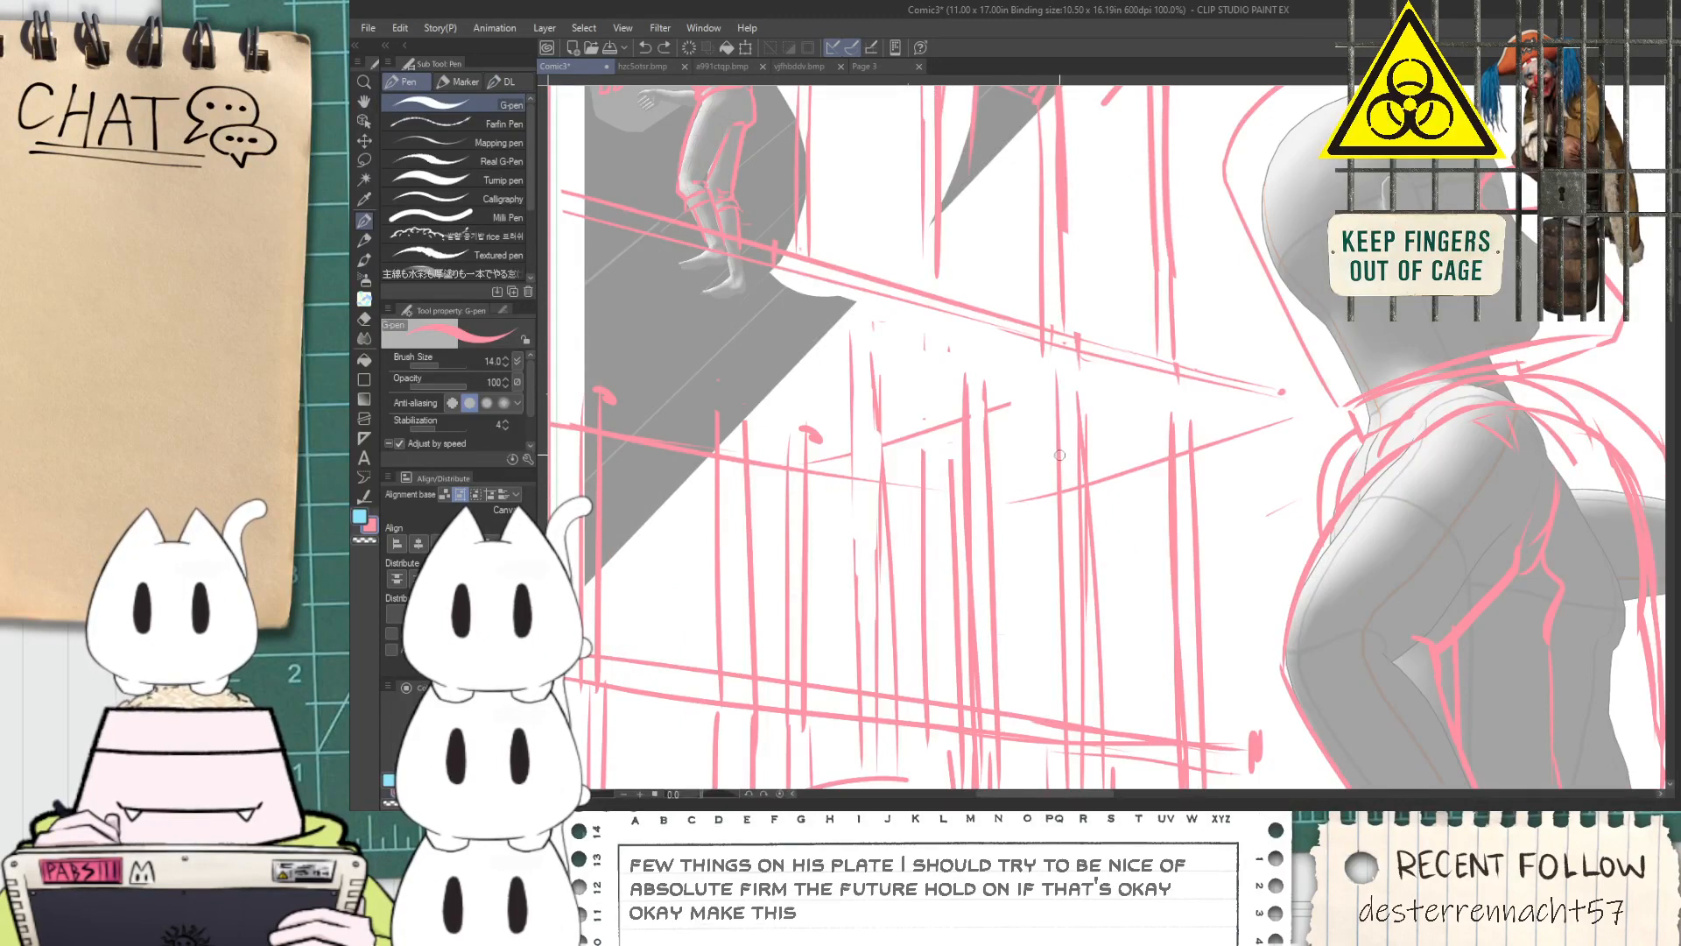
pyautogui.scroll(-2, 1060, 478)
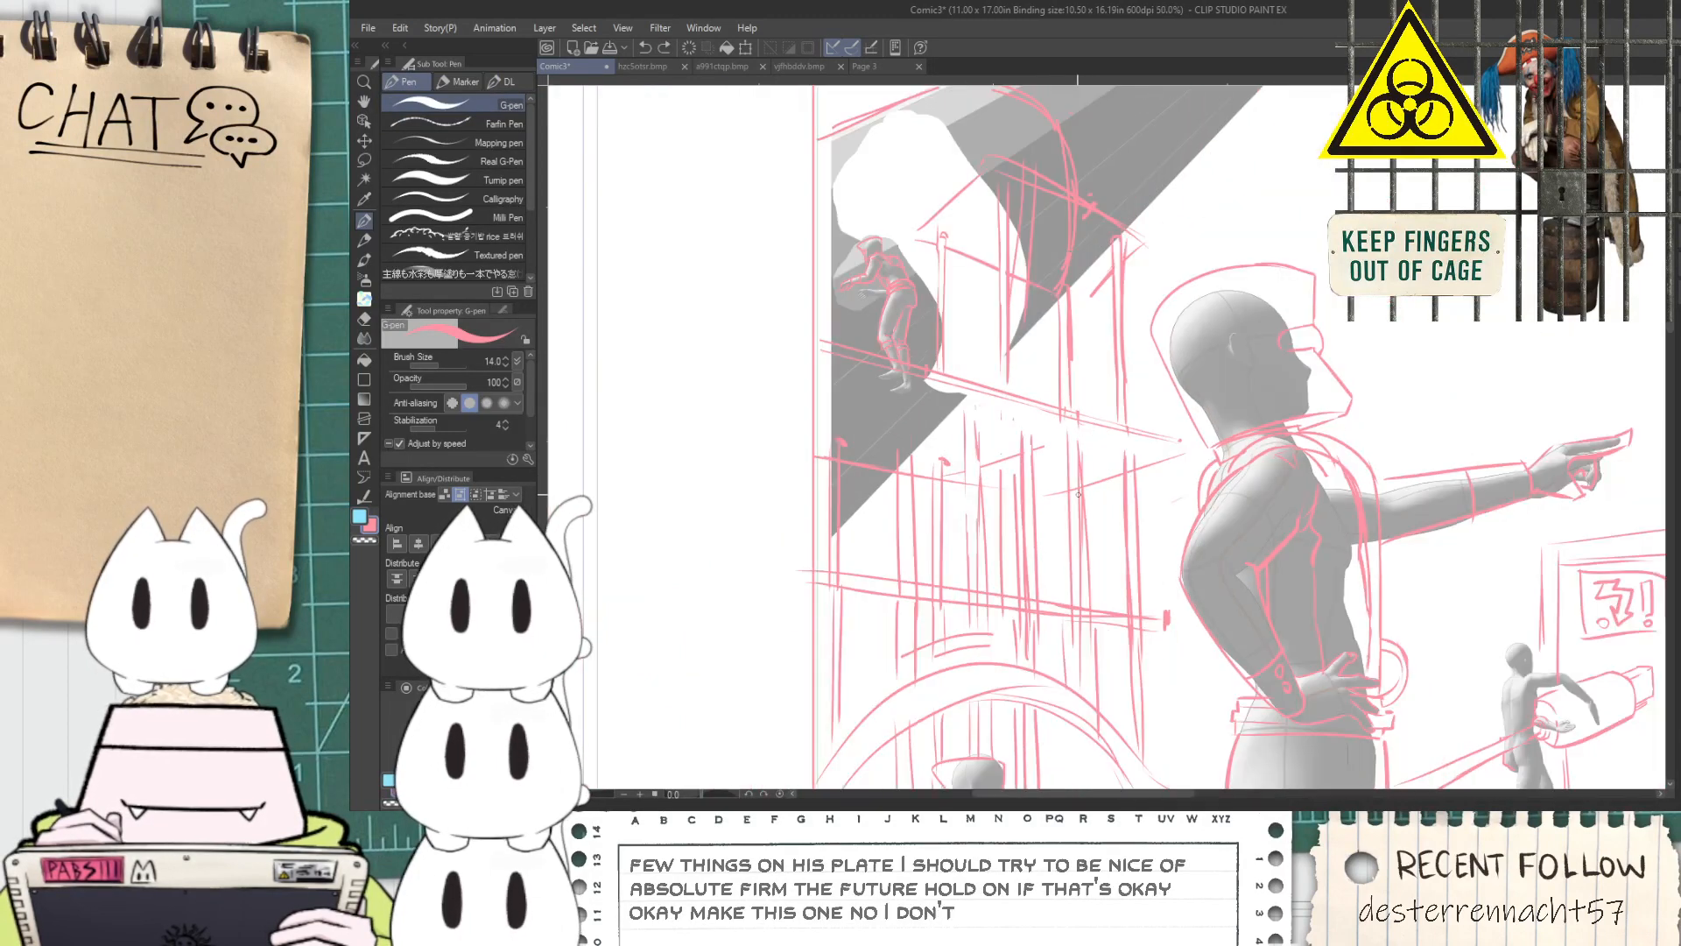
pyautogui.scroll(2, 1074, 508)
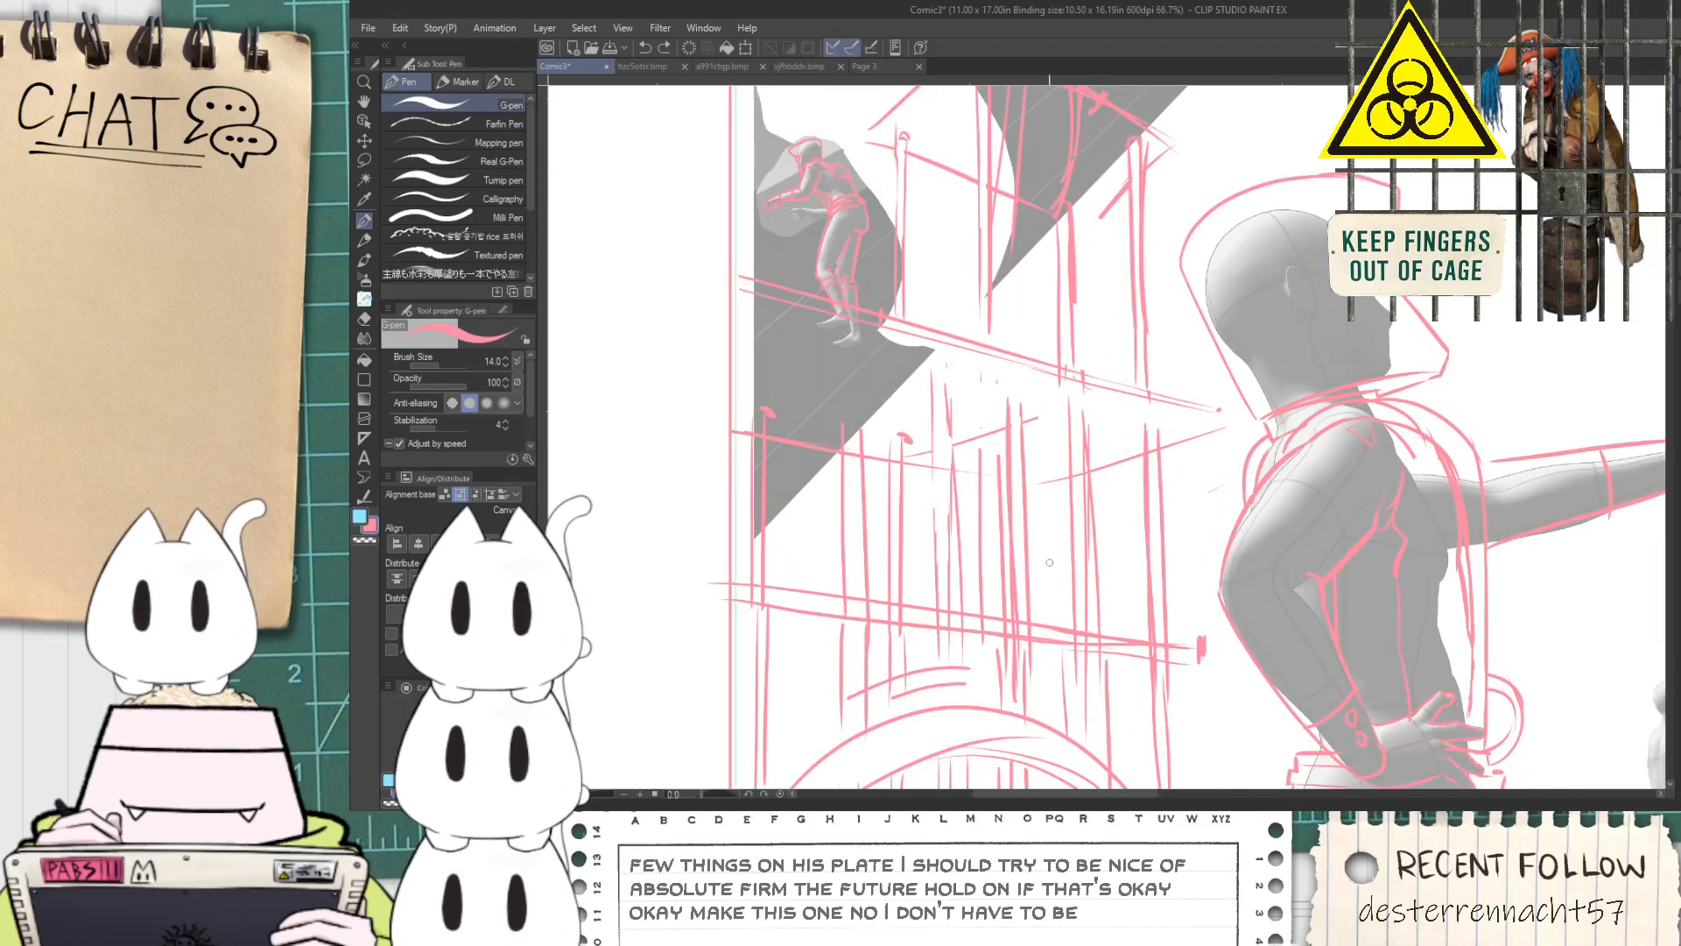
pyautogui.scroll(-3, 1053, 643)
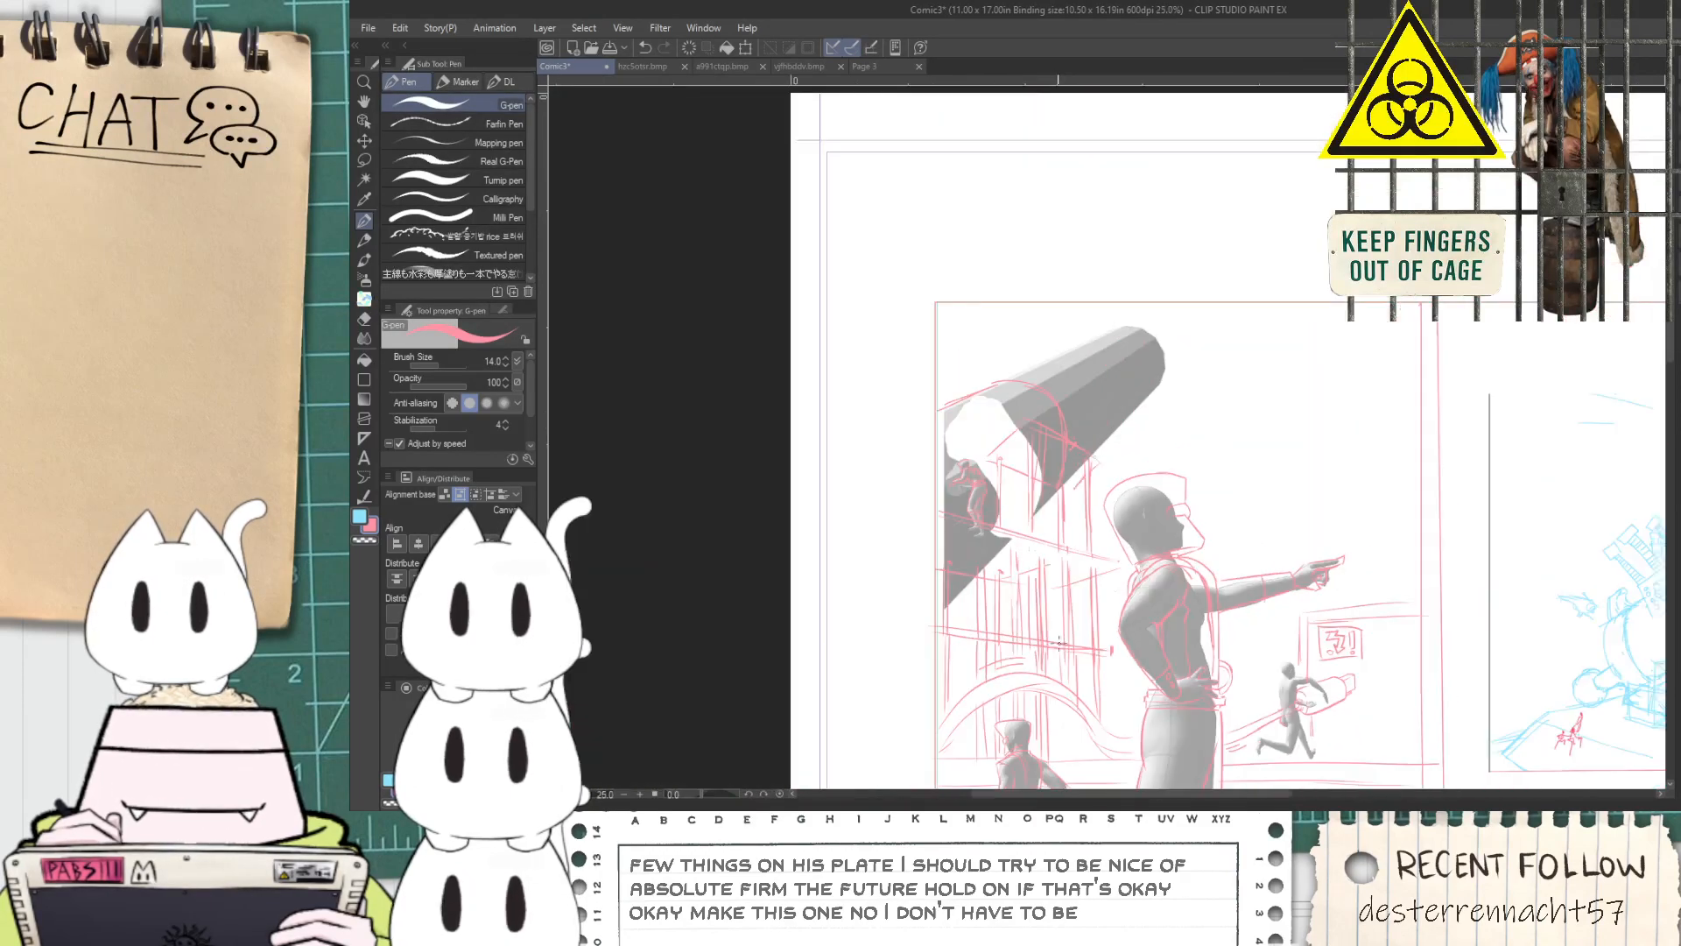
pyautogui.scroll(1, 1051, 615)
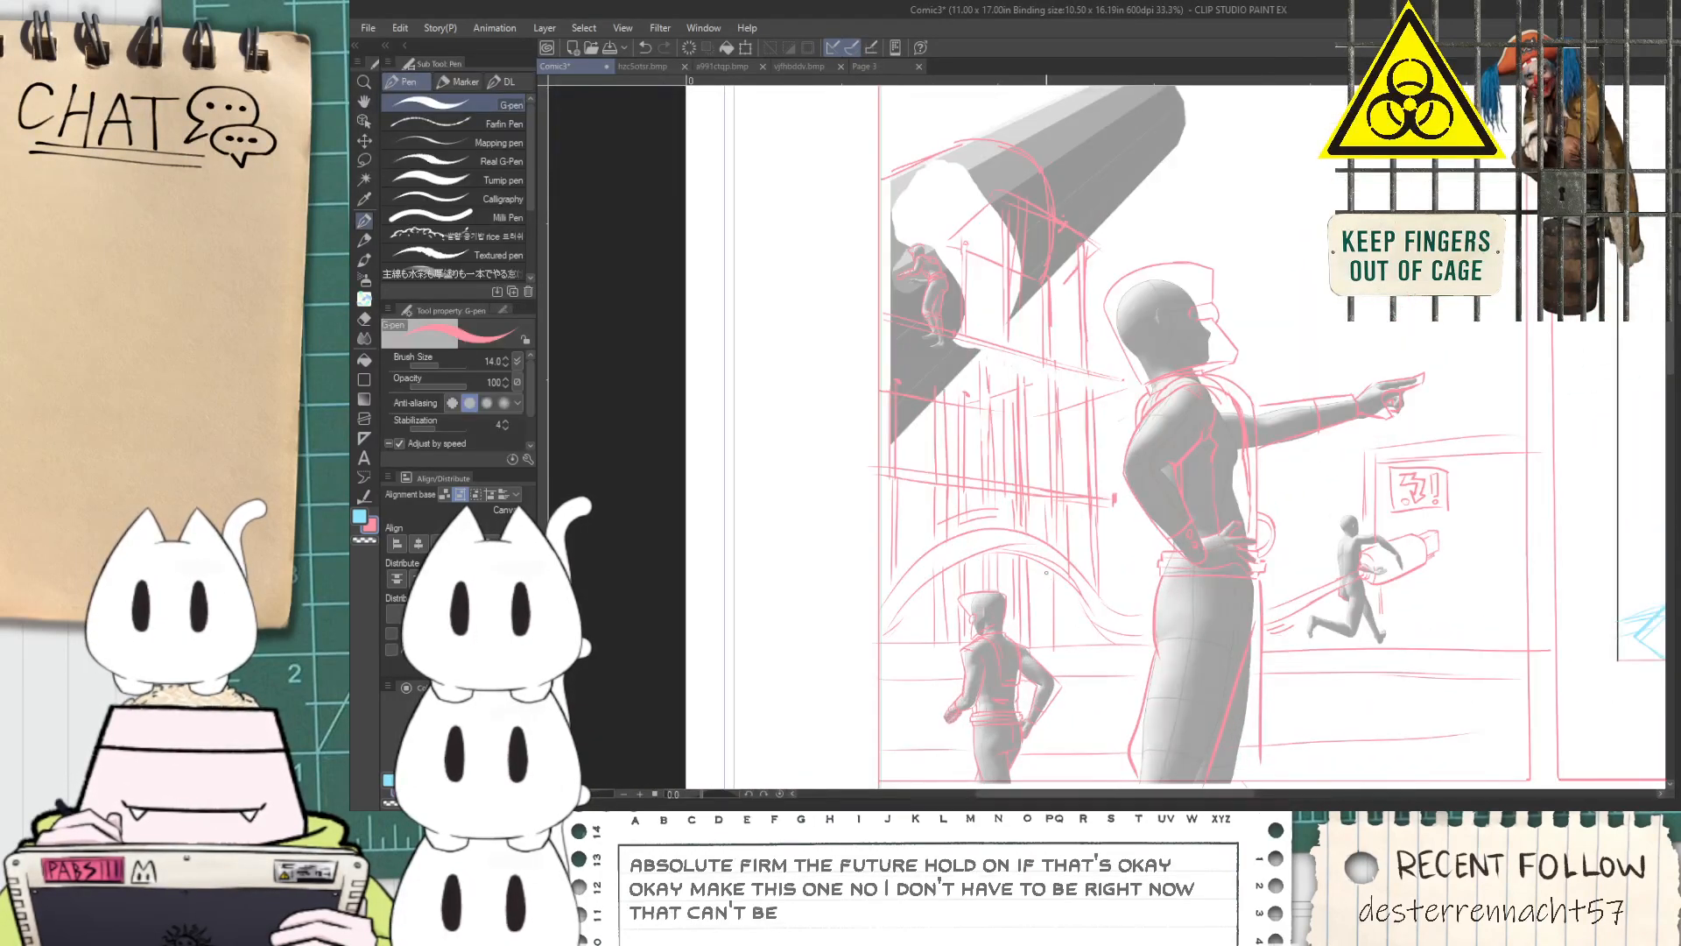
pyautogui.press('h')
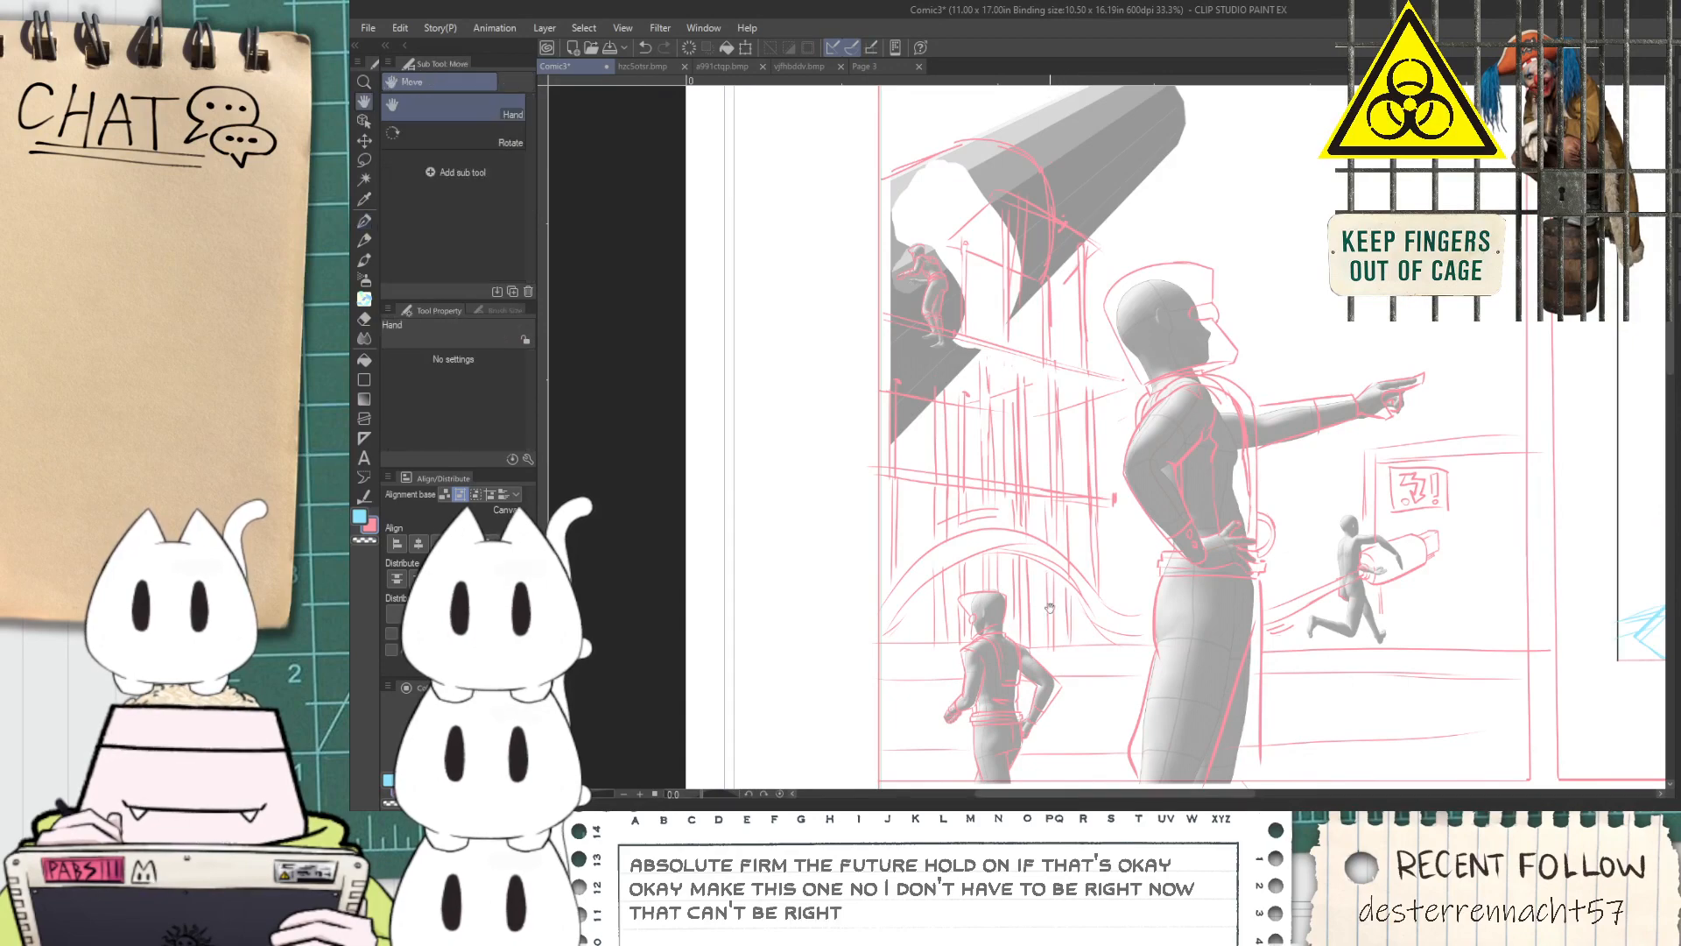
pyautogui.moveTo(1124, 671); pyautogui.dragTo(914, 611)
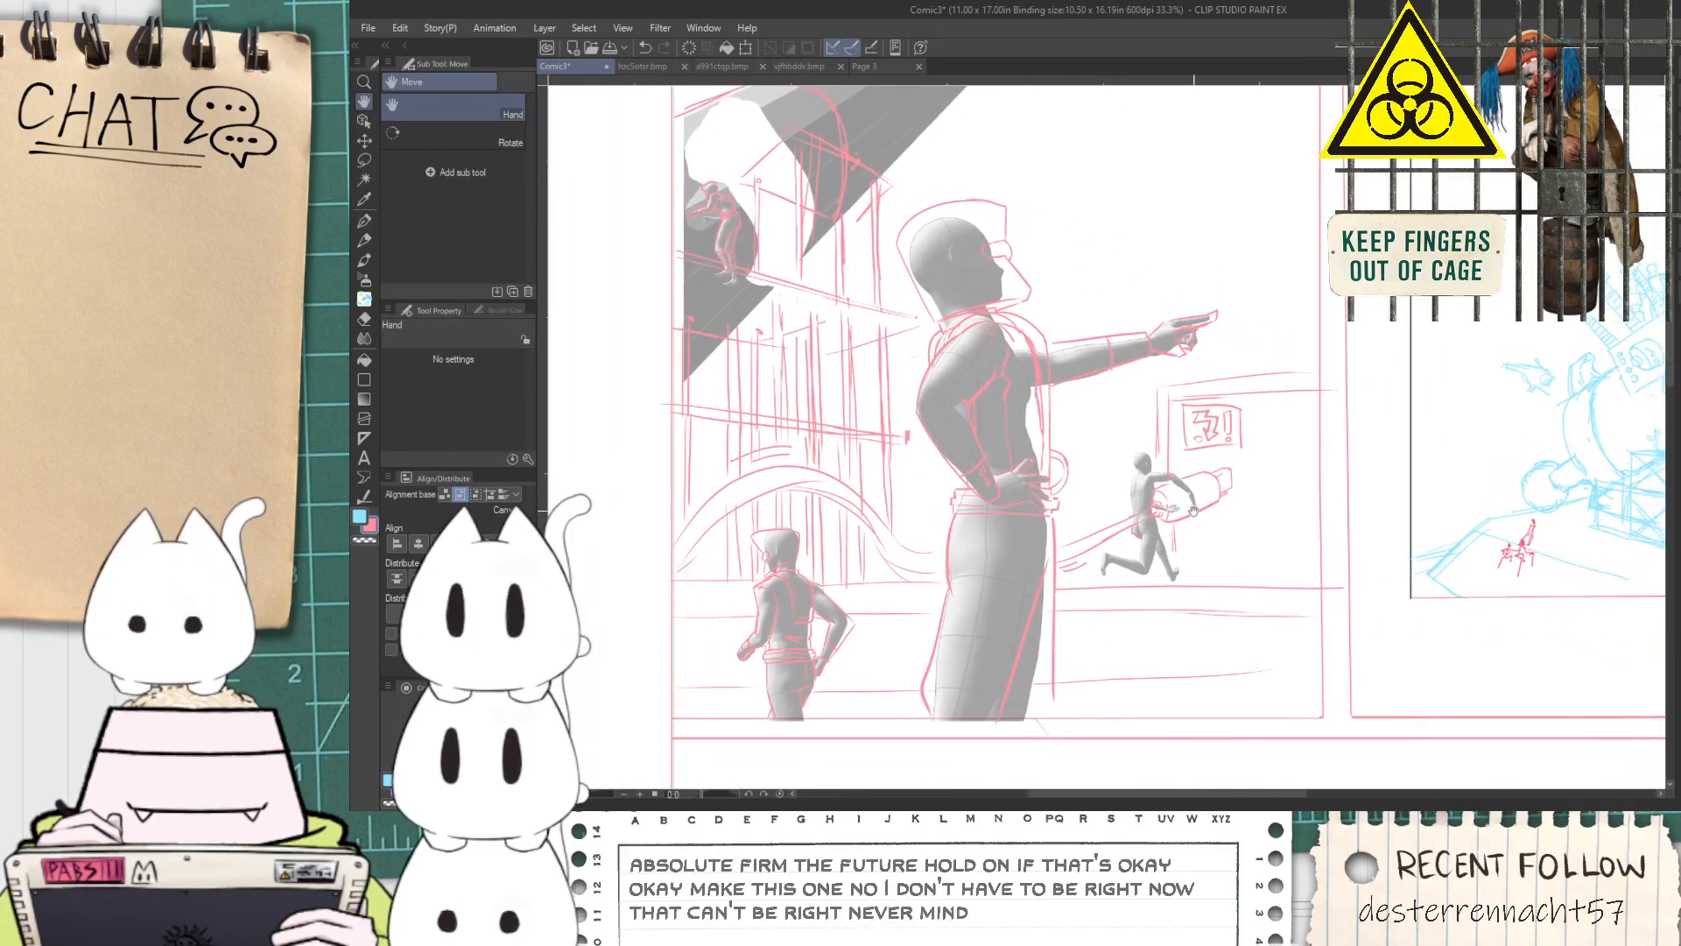
pyautogui.scroll(2, 1193, 511)
pyautogui.scroll(-2, 1207, 534)
pyautogui.moveTo(1142, 620); pyautogui.dragTo(1139, 675)
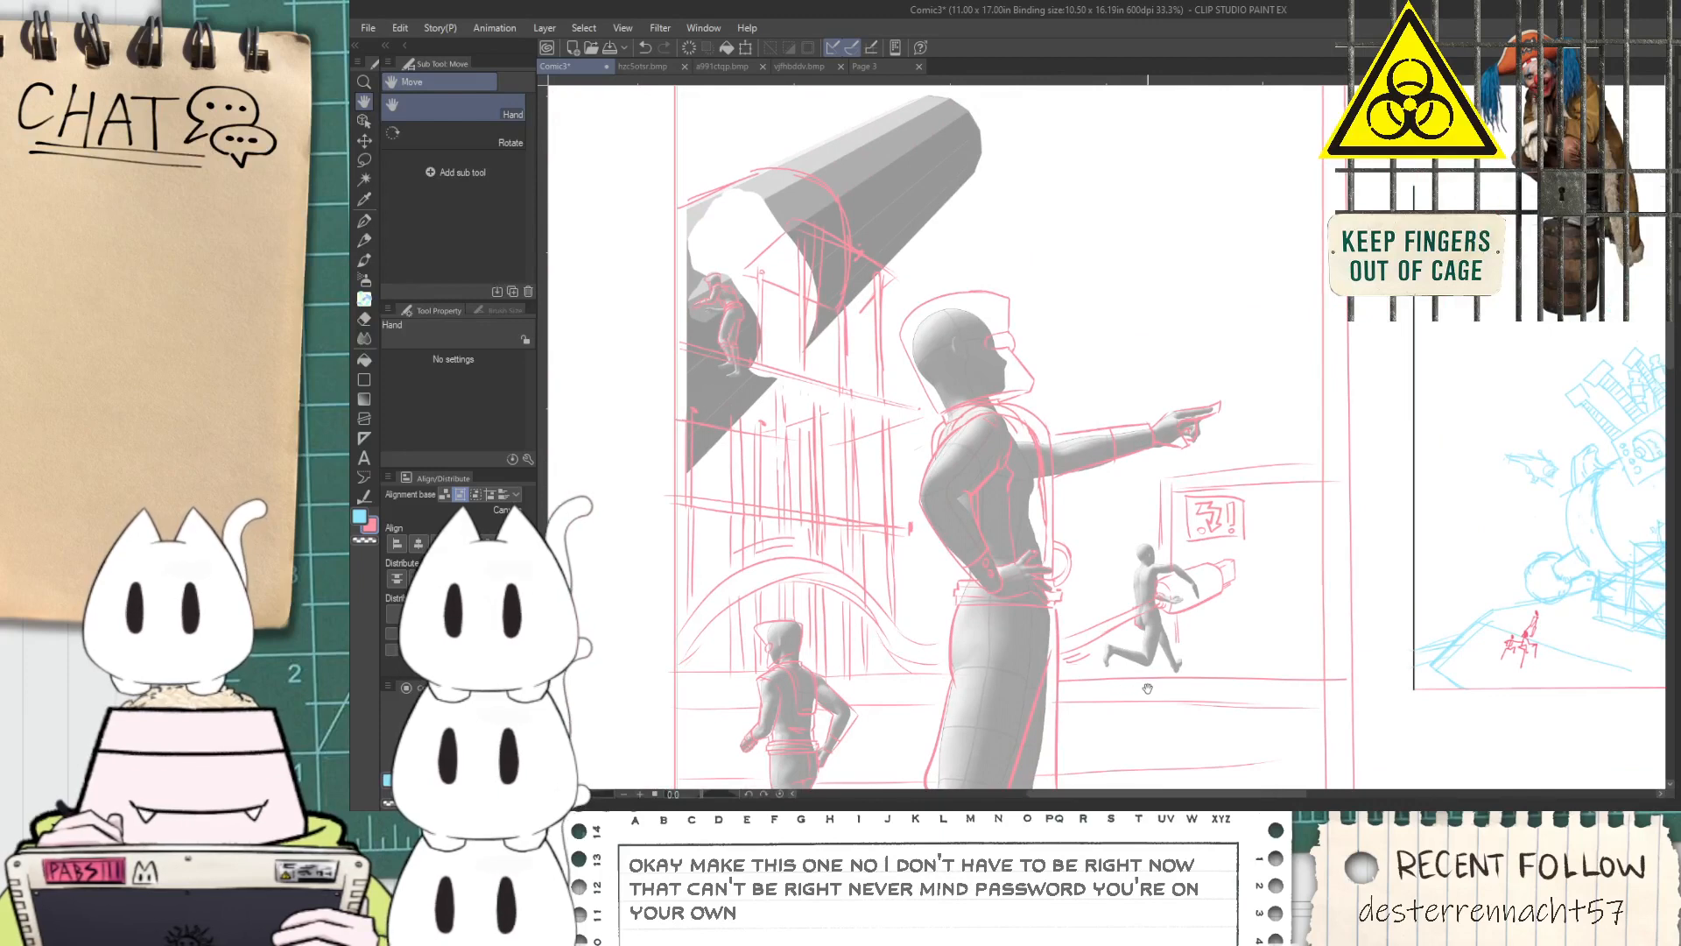
pyautogui.moveTo(1241, 603); pyautogui.dragTo(1147, 593)
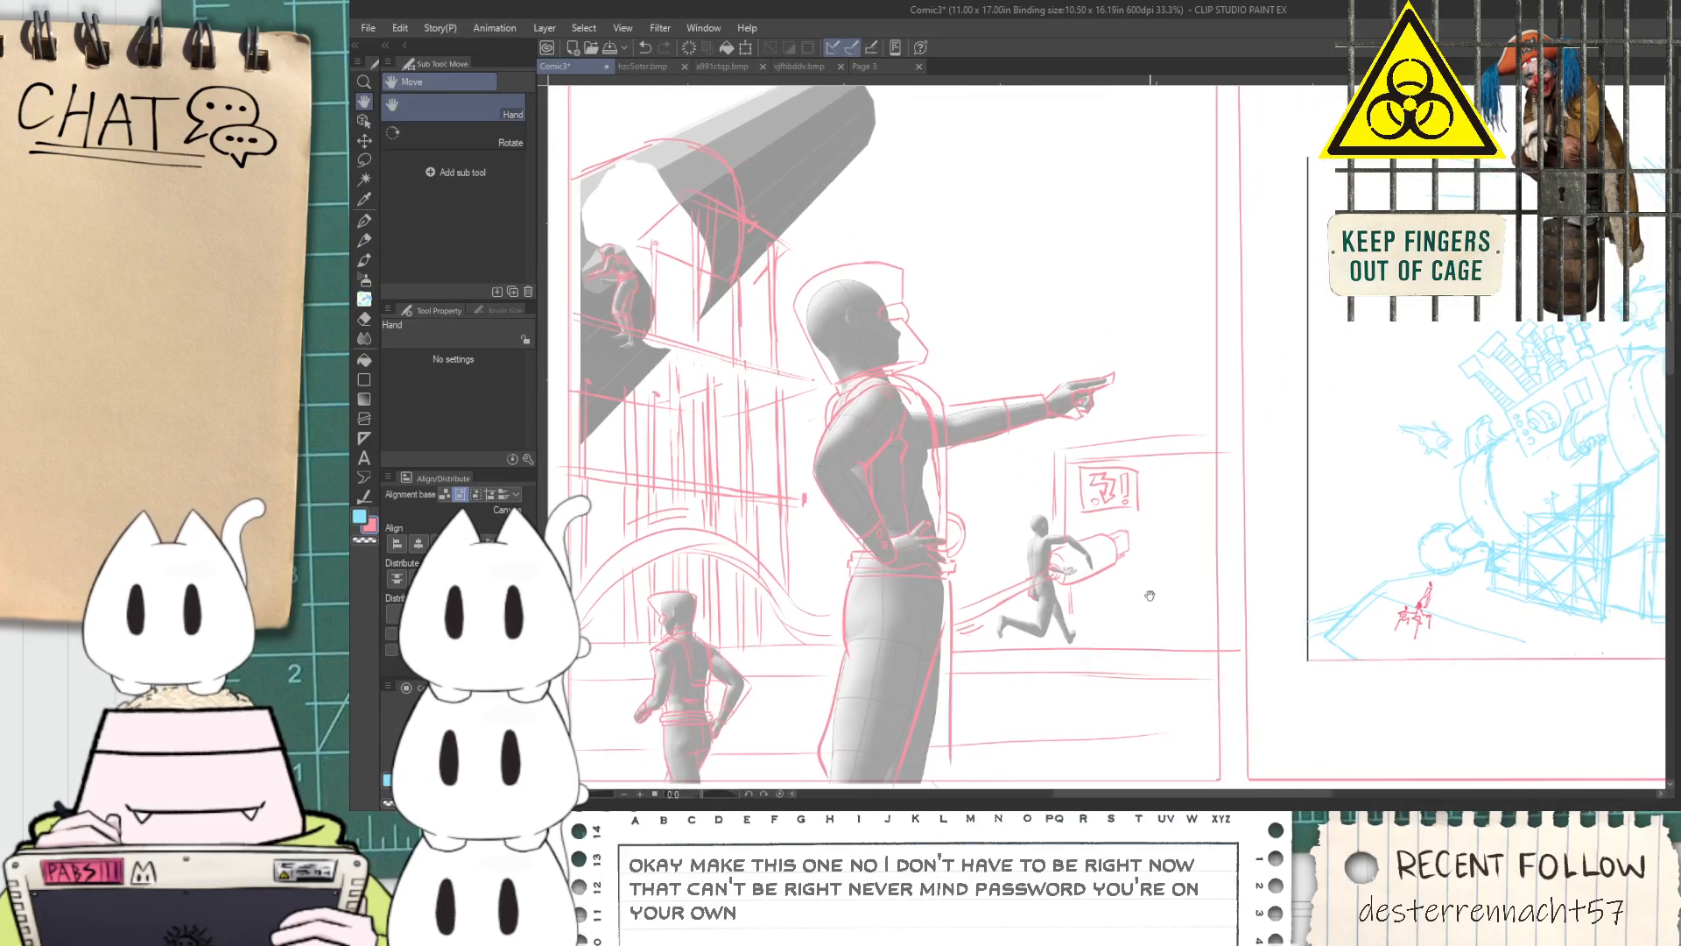
pyautogui.scroll(1, 1156, 612)
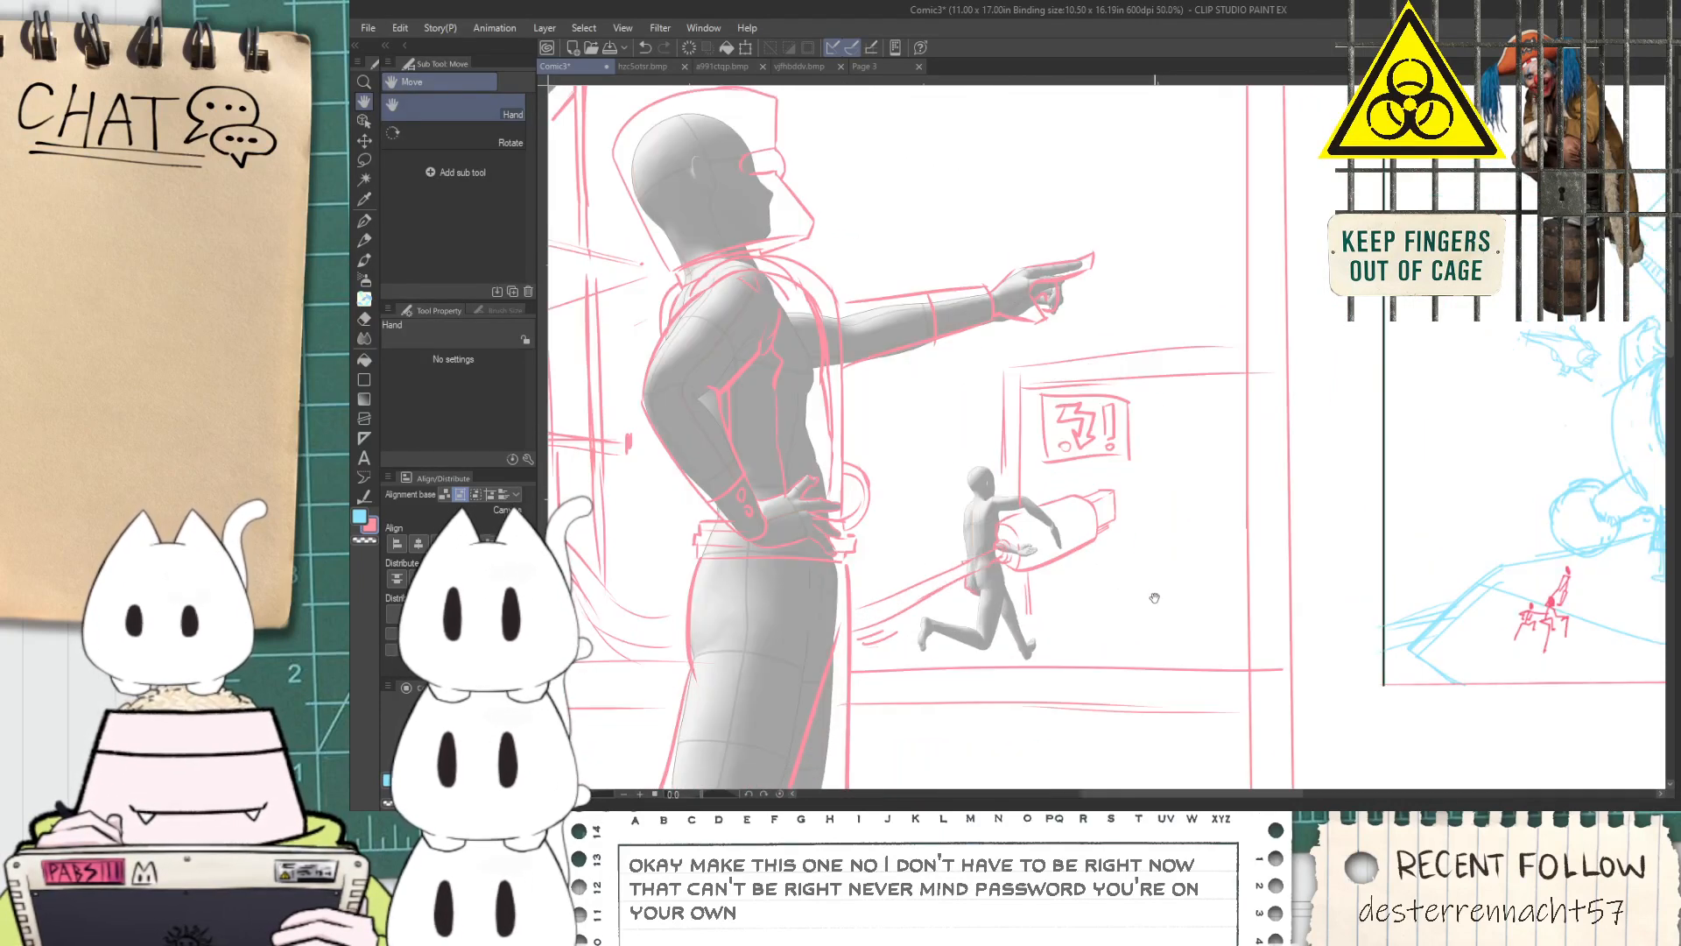
# Draw a double-lined arch beside the door frame behind the running figure, with short detail marks inside and below it, using the G-pen
pyautogui.scroll(-1, 1153, 601)
pyautogui.moveTo(874, 561); pyautogui.dragTo(945, 523)
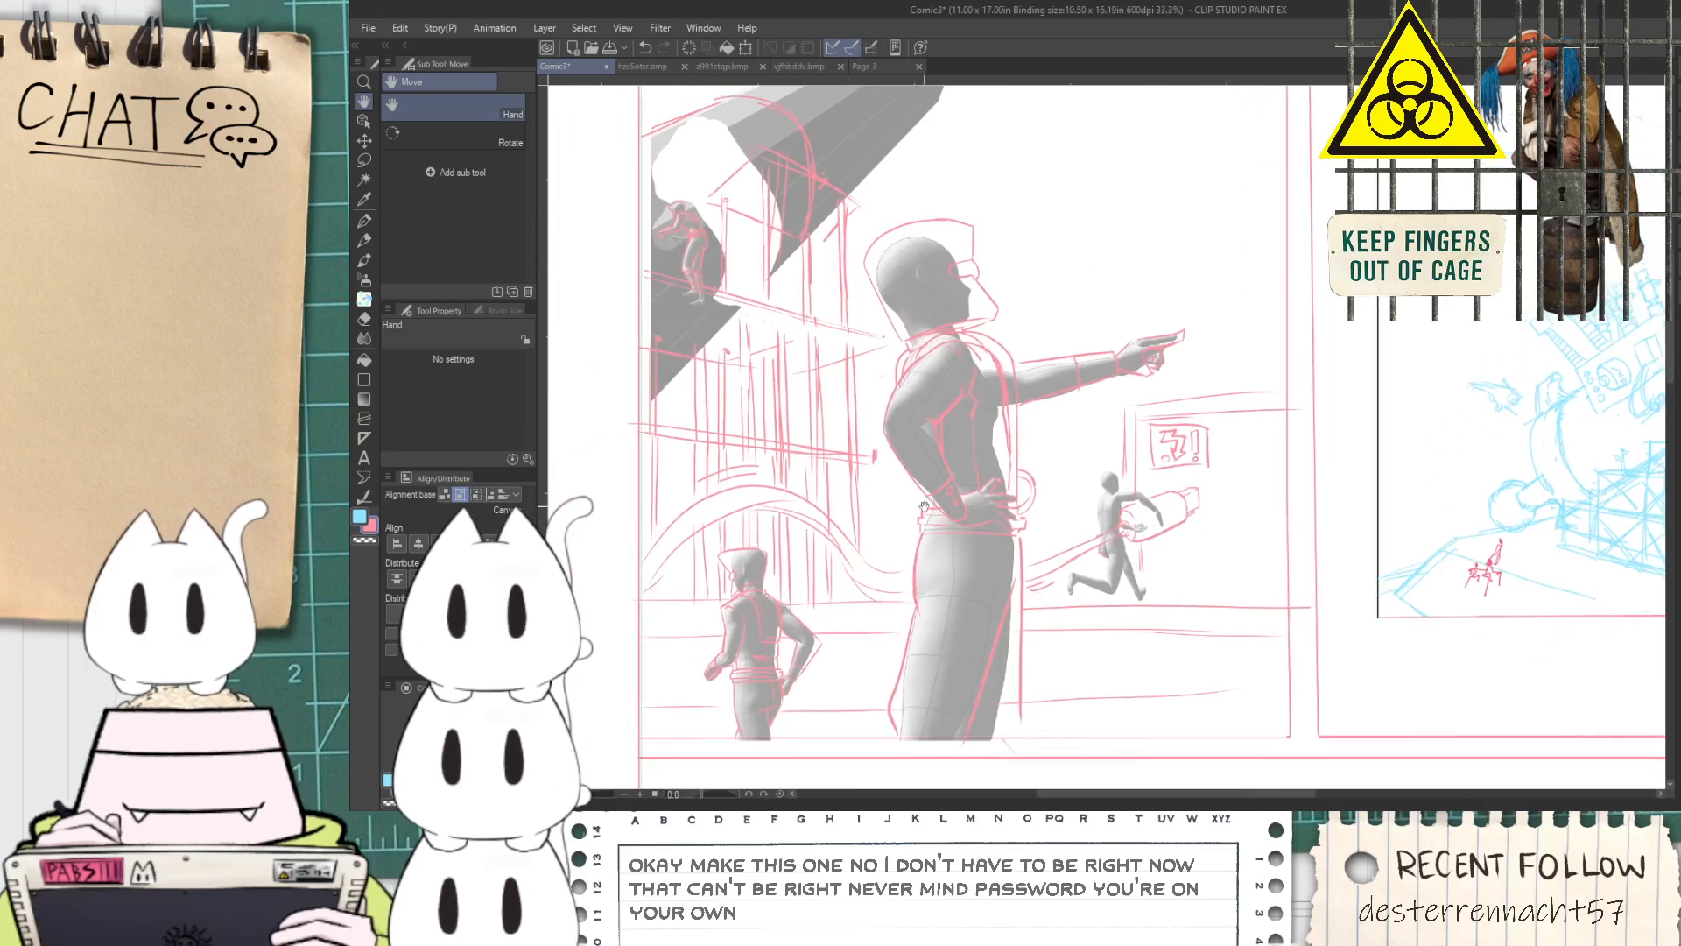
pyautogui.scroll(1, 1208, 514)
pyautogui.press('p')
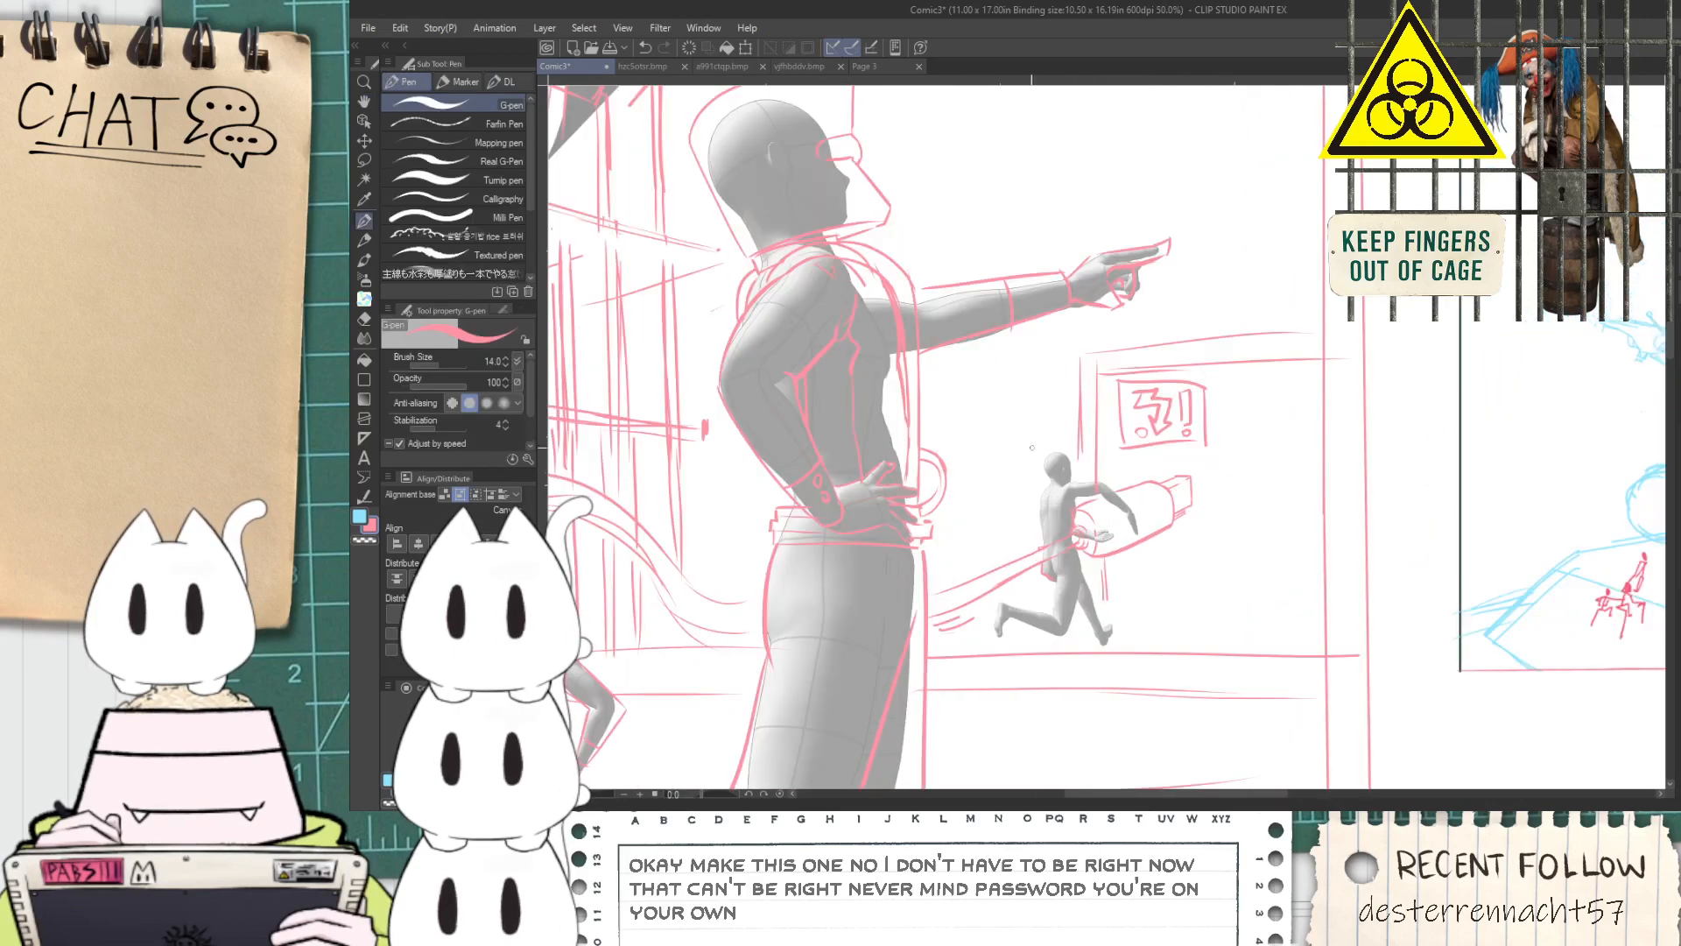
pyautogui.scroll(-1, 1020, 487)
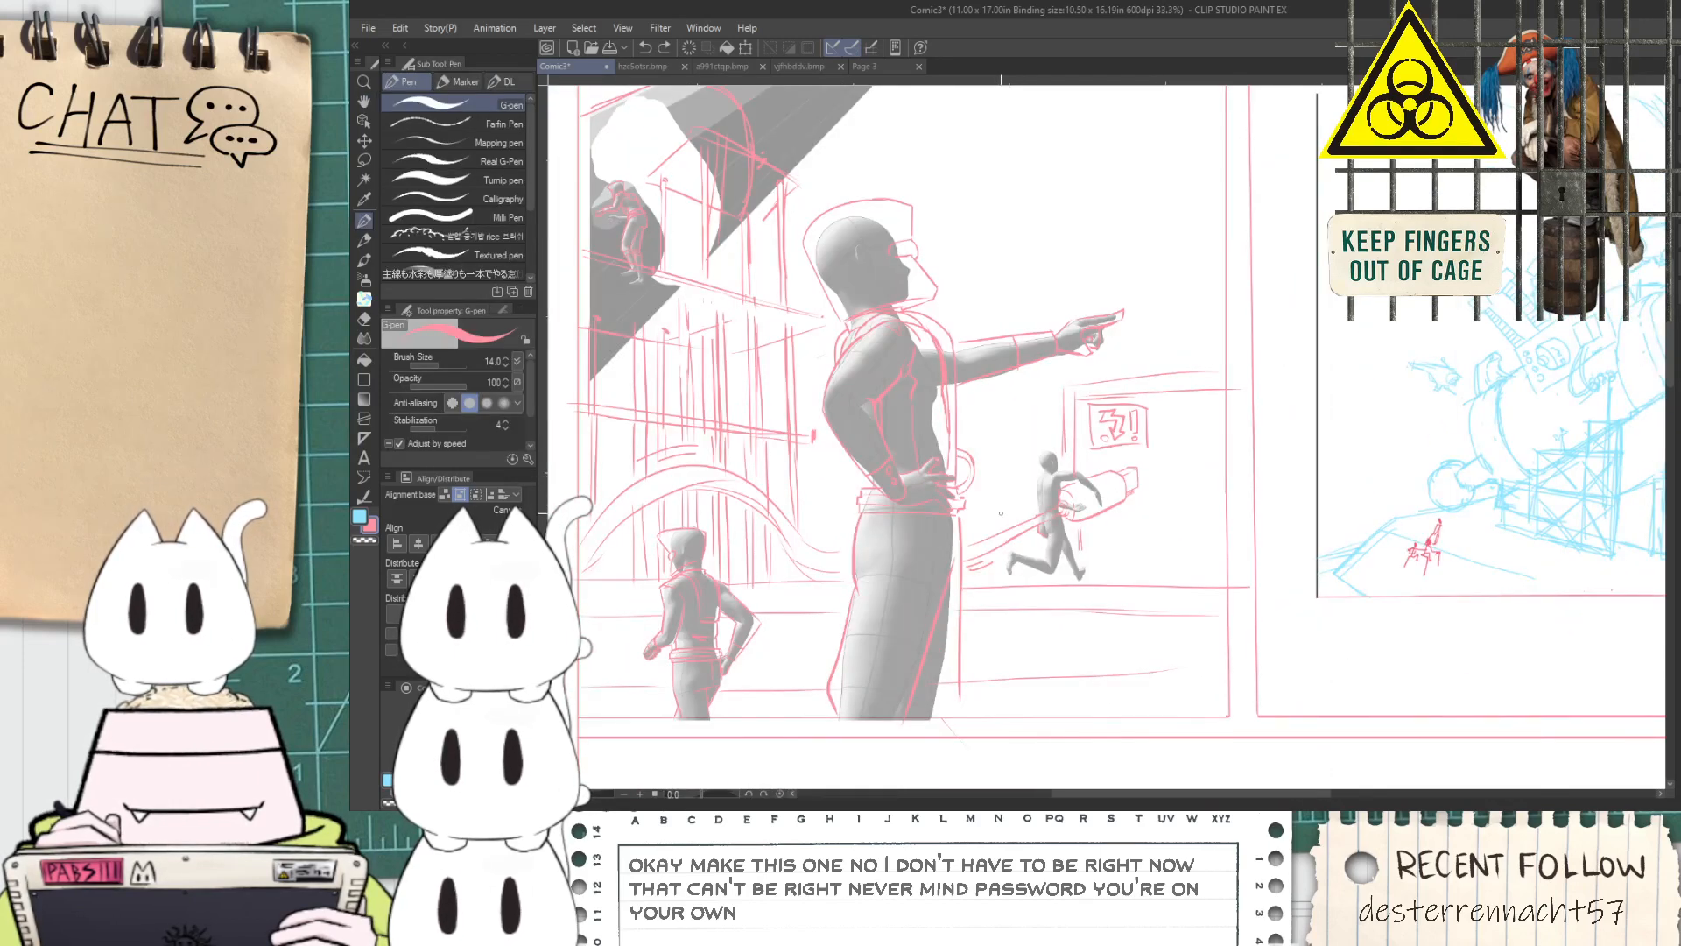
pyautogui.scroll(1, 982, 515)
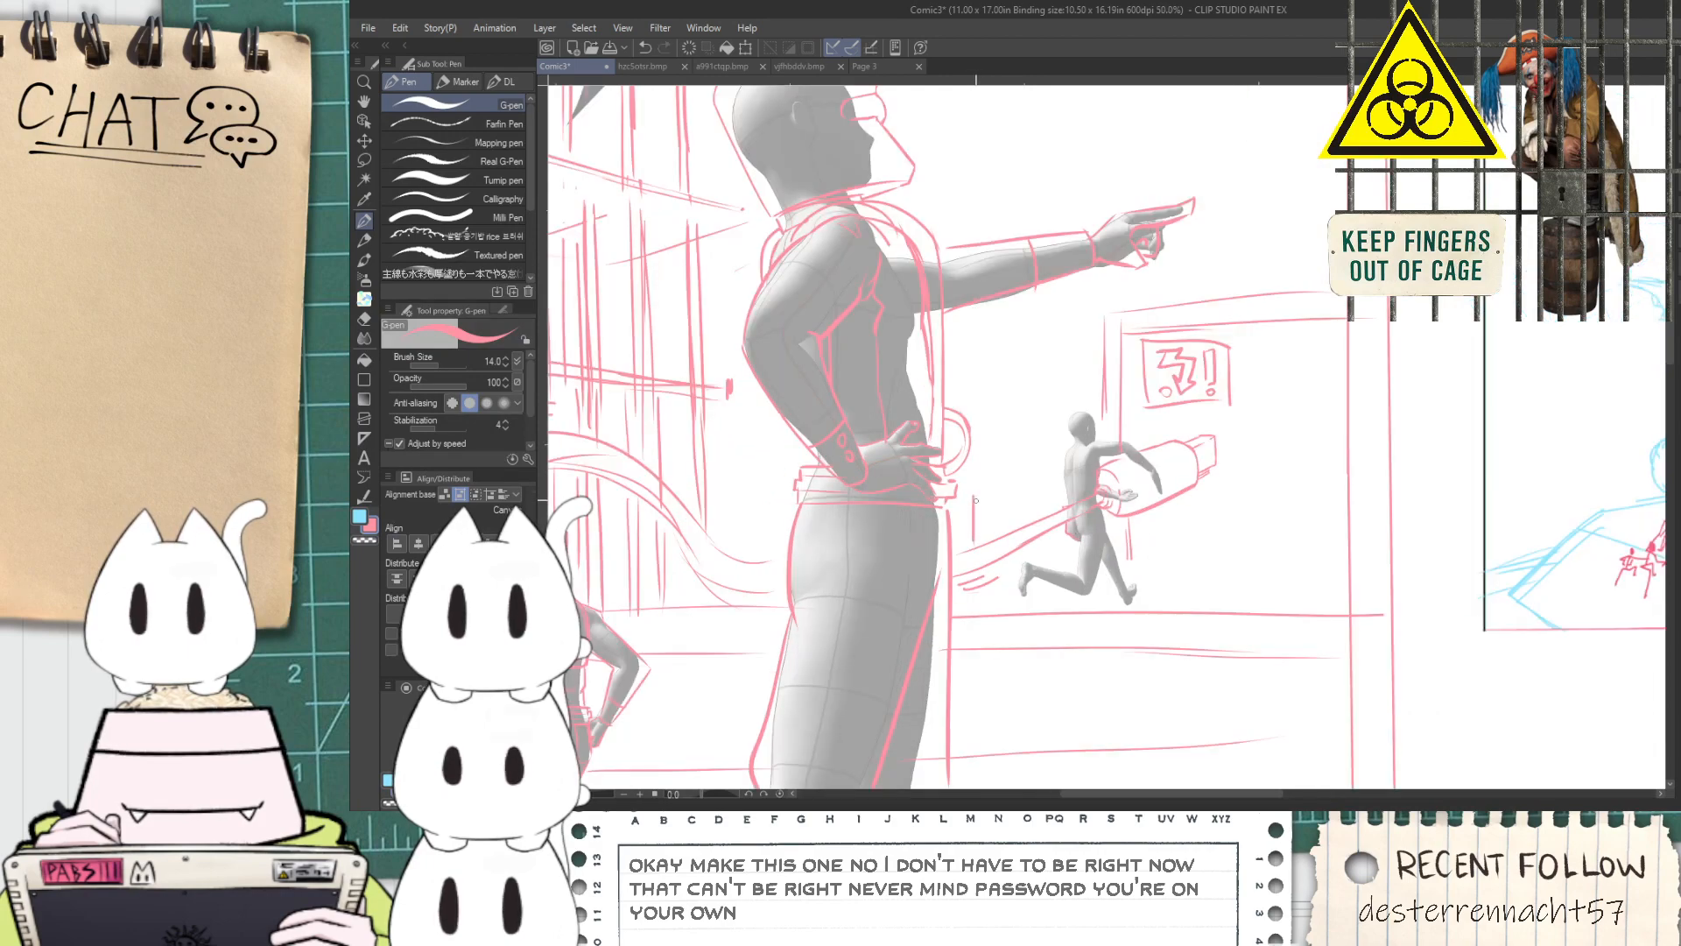
pyautogui.moveTo(1083, 365)
pyautogui.mouseDown()
pyautogui.moveTo(1086, 402)
pyautogui.moveTo(1102, 355)
pyautogui.mouseUp()
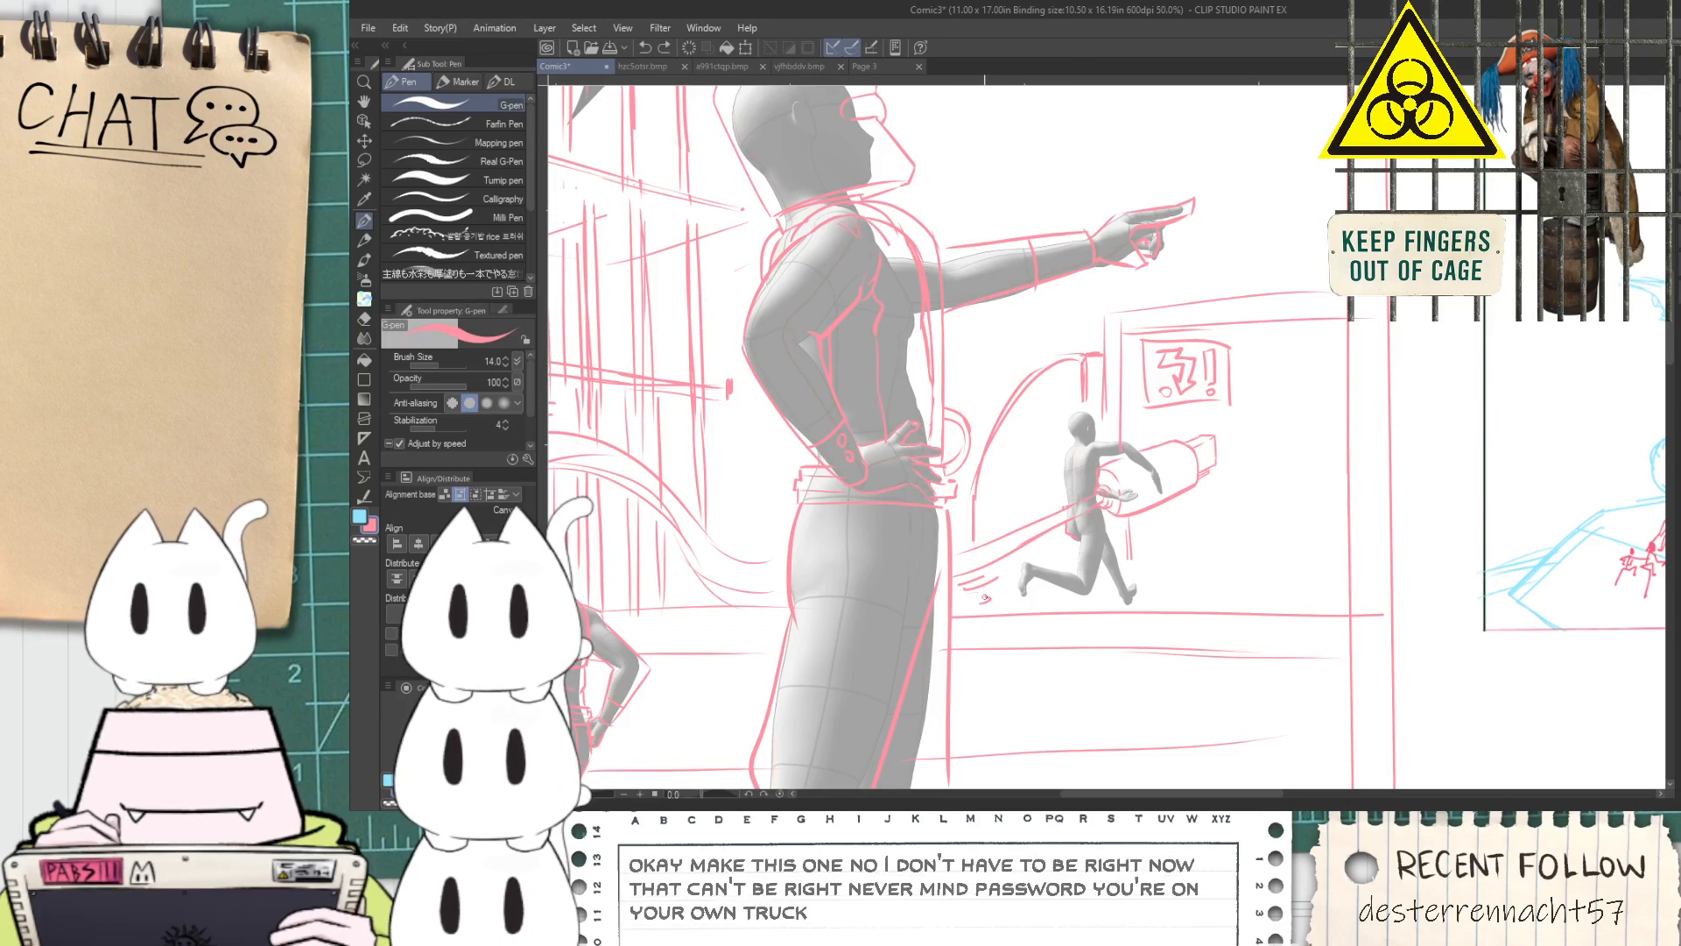
pyautogui.scroll(1, 999, 466)
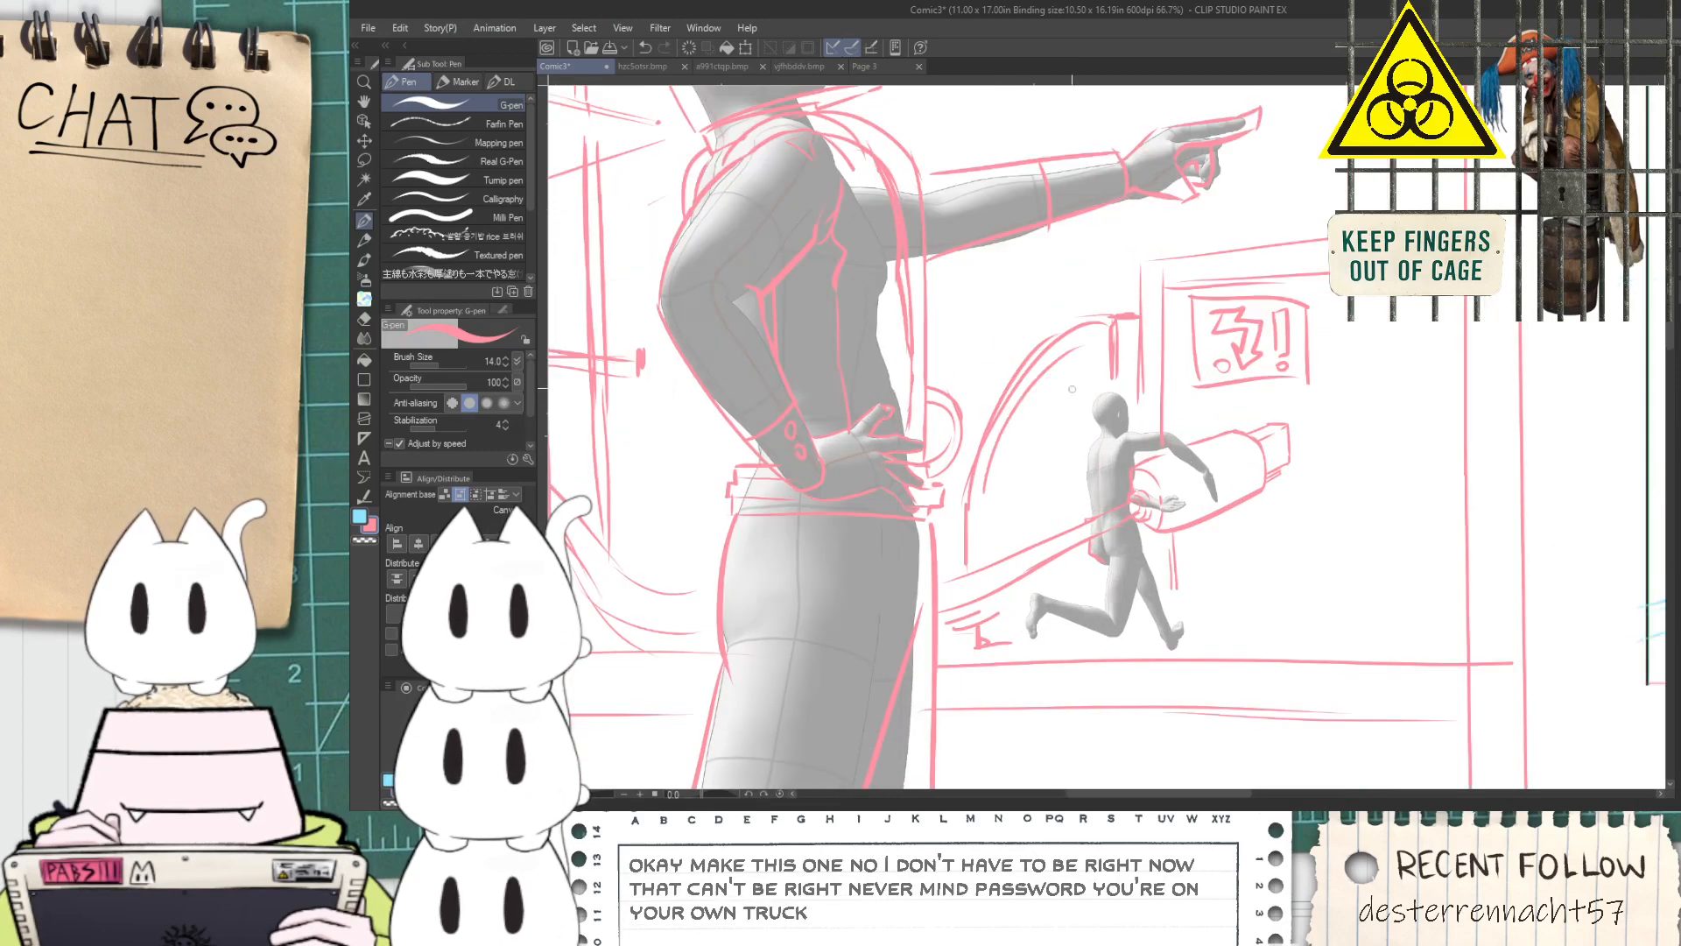
pyautogui.moveTo(1079, 354); pyautogui.dragTo(1073, 473)
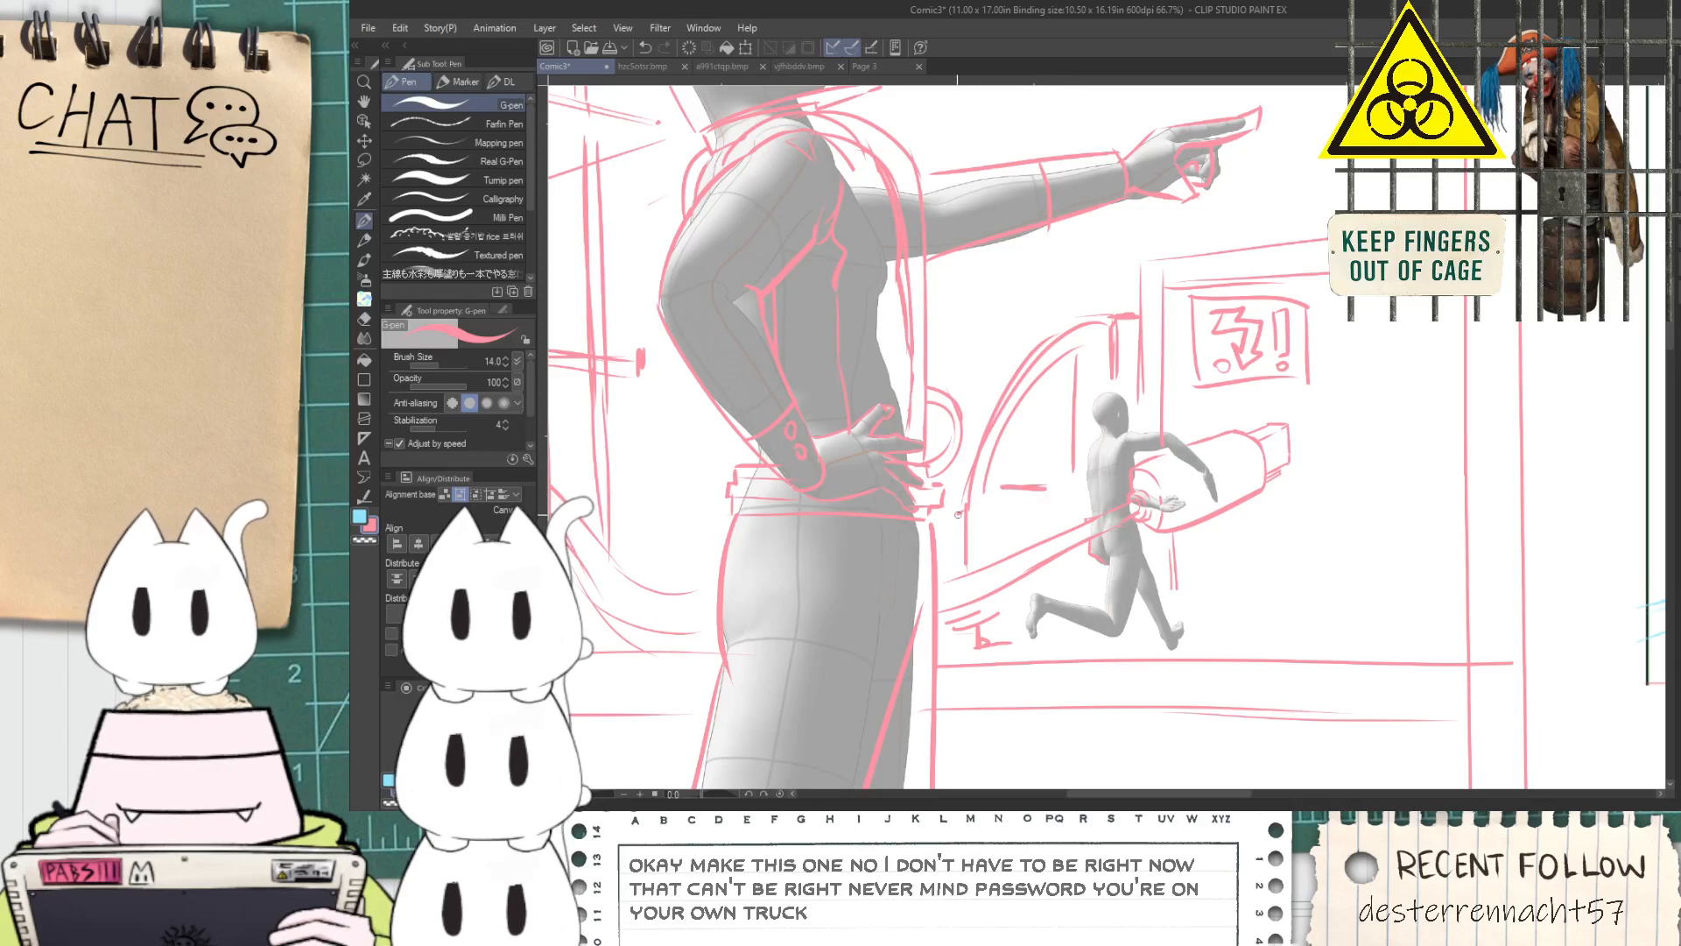
pyautogui.moveTo(960, 645); pyautogui.dragTo(973, 646)
# Examine the new arch, the posts and the neighbouring cannon panel at several zoom levels
pyautogui.scroll(-1, 983, 646)
pyautogui.press('space')
pyautogui.moveTo(1152, 404); pyautogui.dragTo(1038, 471)
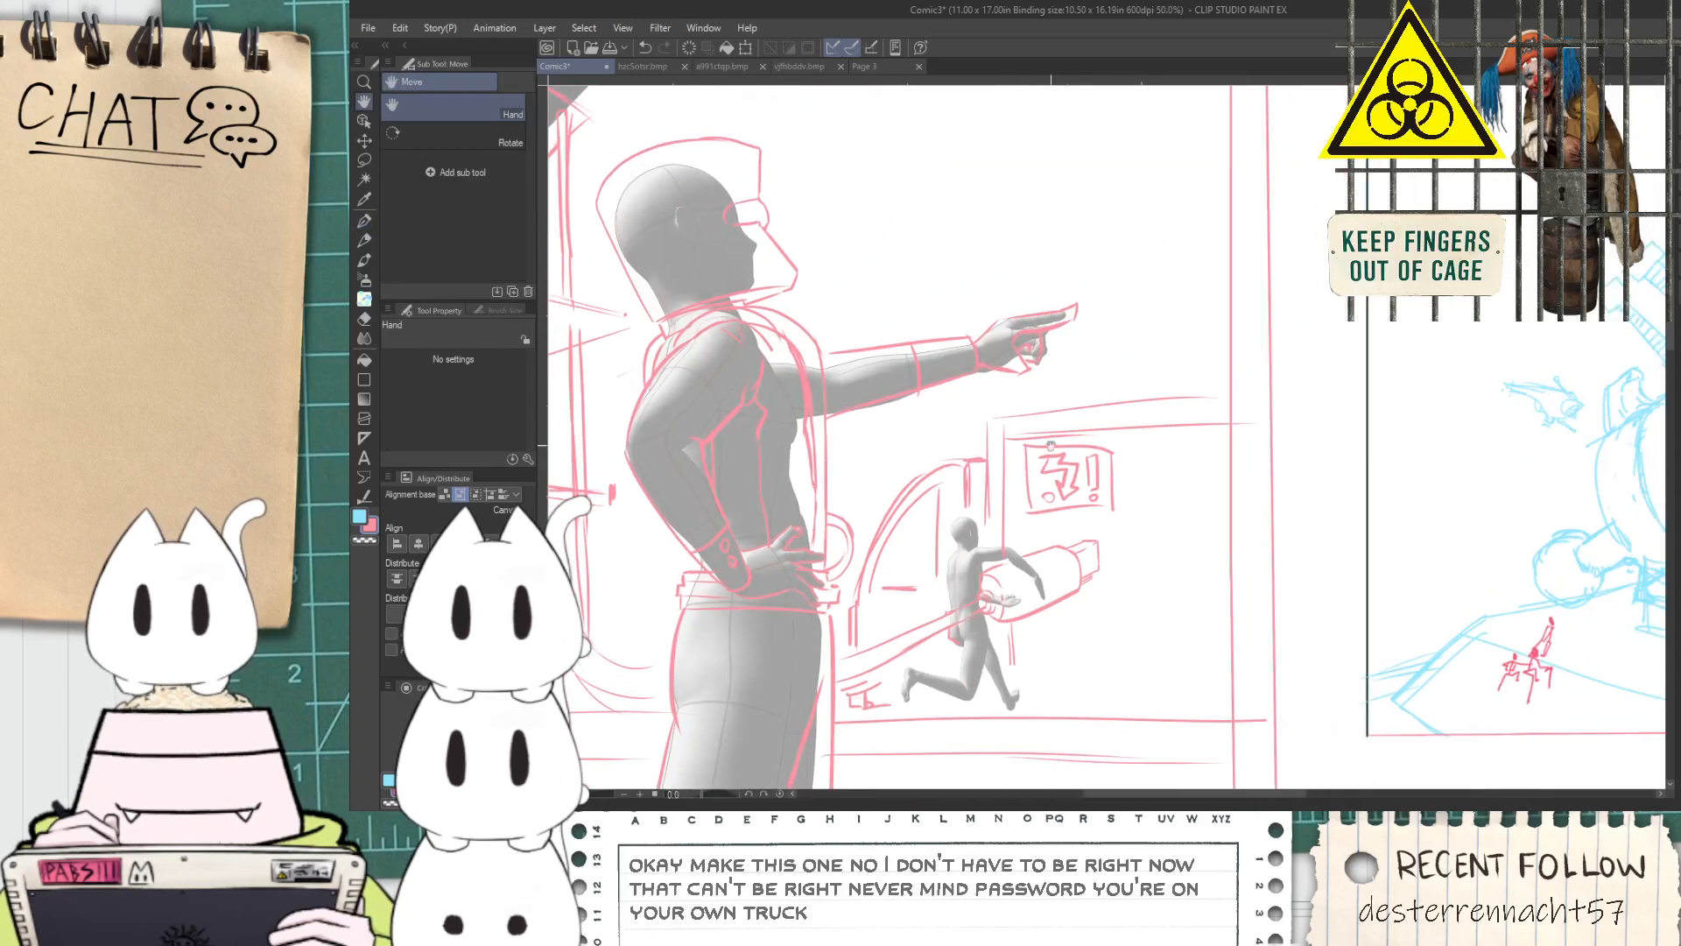
pyautogui.scroll(1, 1095, 438)
pyautogui.press('space')
pyautogui.moveTo(1165, 487); pyautogui.dragTo(1100, 409)
pyautogui.moveTo(1099, 611); pyautogui.dragTo(1087, 455)
pyautogui.press('space')
pyautogui.moveTo(945, 487); pyautogui.dragTo(1116, 495)
pyautogui.scroll(-1, 1117, 496)
pyautogui.moveTo(1077, 289); pyautogui.dragTo(1104, 517)
pyautogui.scroll(-1, 1104, 517)
pyautogui.moveTo(1040, 247); pyautogui.dragTo(1015, 397)
pyautogui.press('space')
pyautogui.scroll(1, 792, 404)
pyautogui.moveTo(729, 353)
pyautogui.mouseDown()
pyautogui.moveTo(791, 404)
pyautogui.moveTo(930, 280)
pyautogui.mouseUp()
pyautogui.scroll(1, 791, 404)
pyautogui.scroll(-1, 970, 272)
pyautogui.scroll(-2, 977, 282)
pyautogui.press('space')
pyautogui.moveTo(1156, 457); pyautogui.dragTo(852, 397)
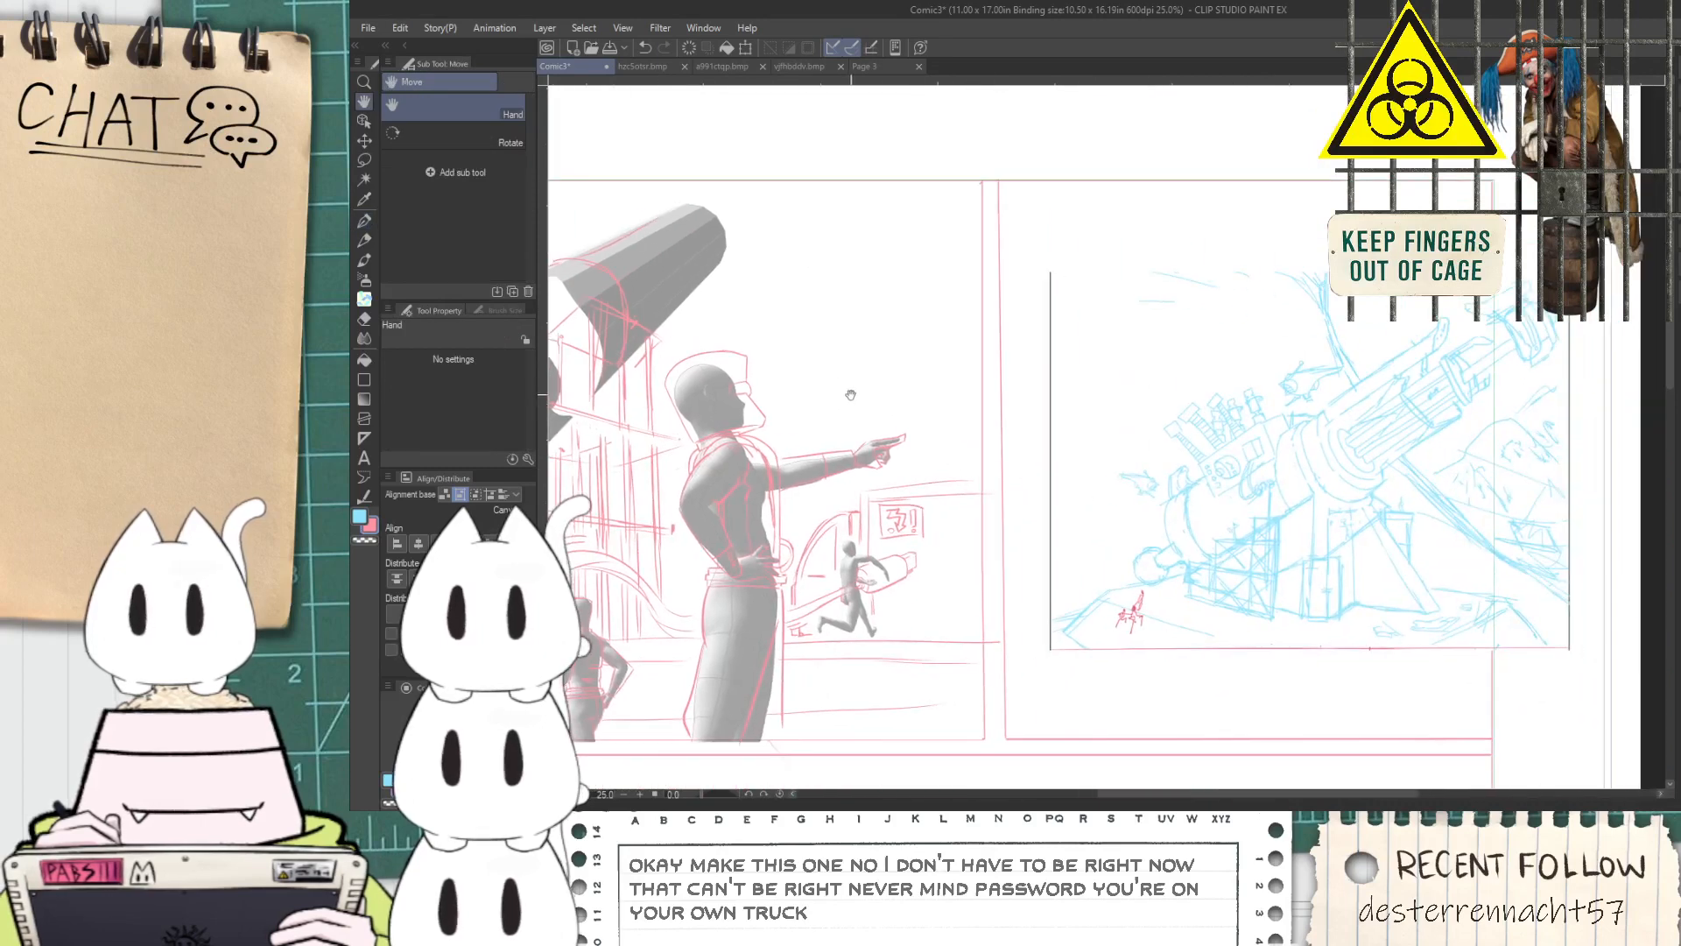
# Draw the upper edge line from the panel border to the short upright above the cylinder's open end, comparing it with the cannon panel
pyautogui.moveTo(746, 392); pyautogui.dragTo(1112, 413)
pyautogui.scroll(2, 884, 392)
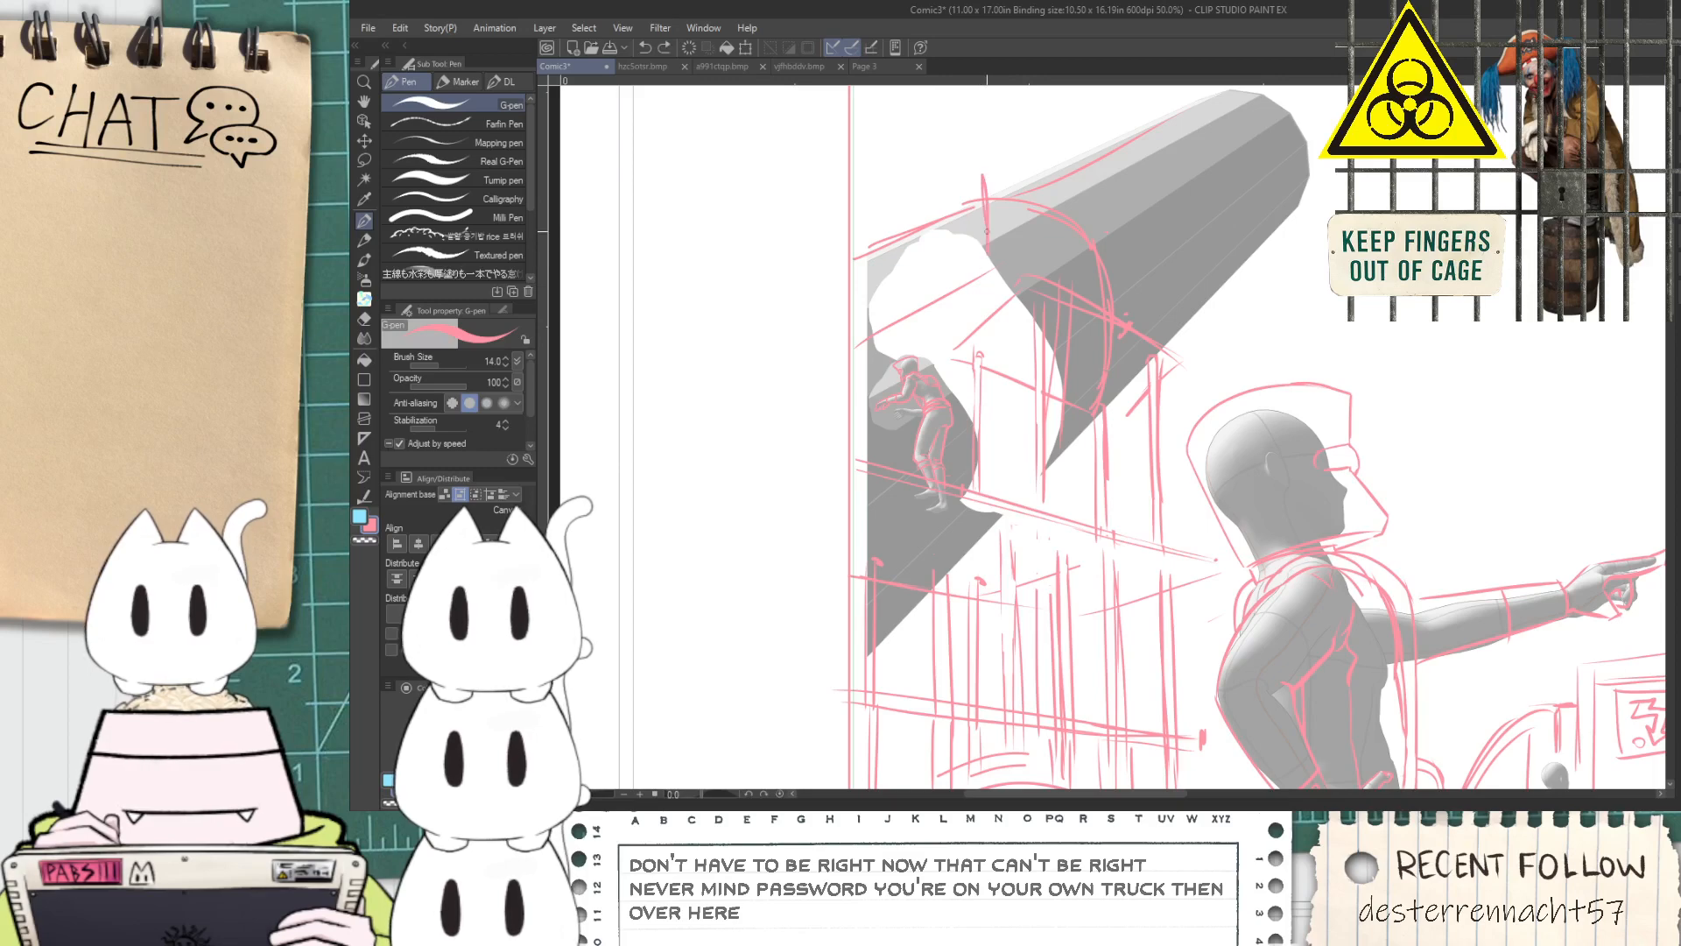
pyautogui.moveTo(967, 175); pyautogui.dragTo(885, 174)
pyautogui.hotkey('ctrl', 'z')
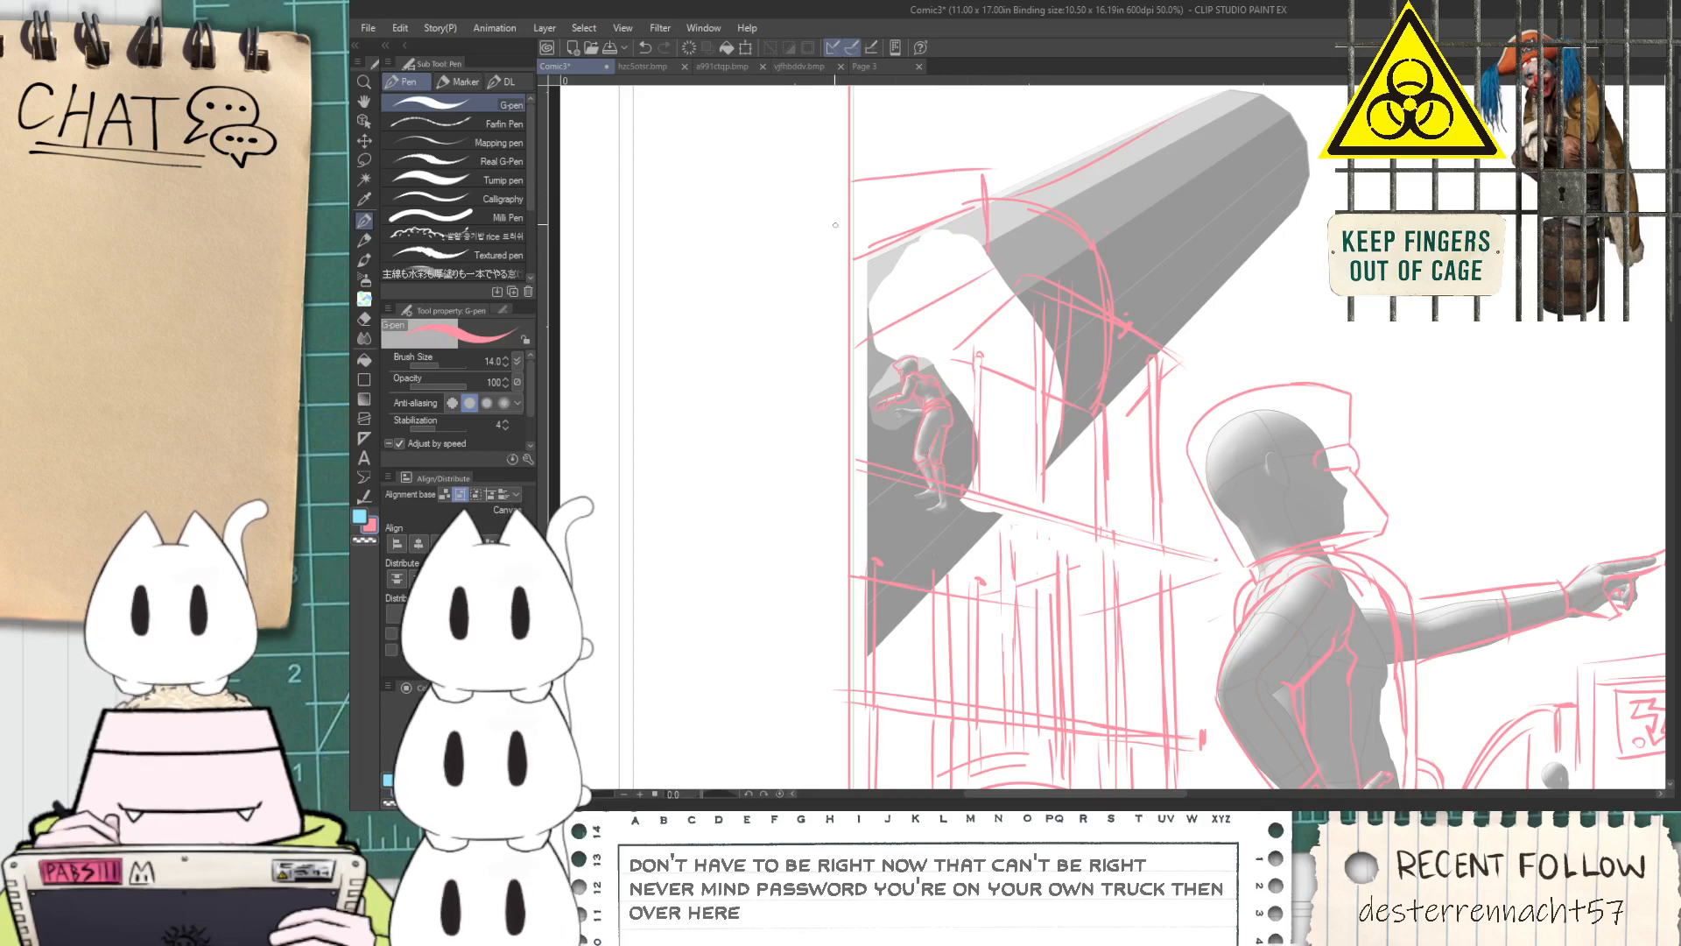
pyautogui.scroll(-2, 911, 213)
pyautogui.moveTo(1209, 222); pyautogui.dragTo(758, 316)
pyautogui.scroll(1, 1077, 481)
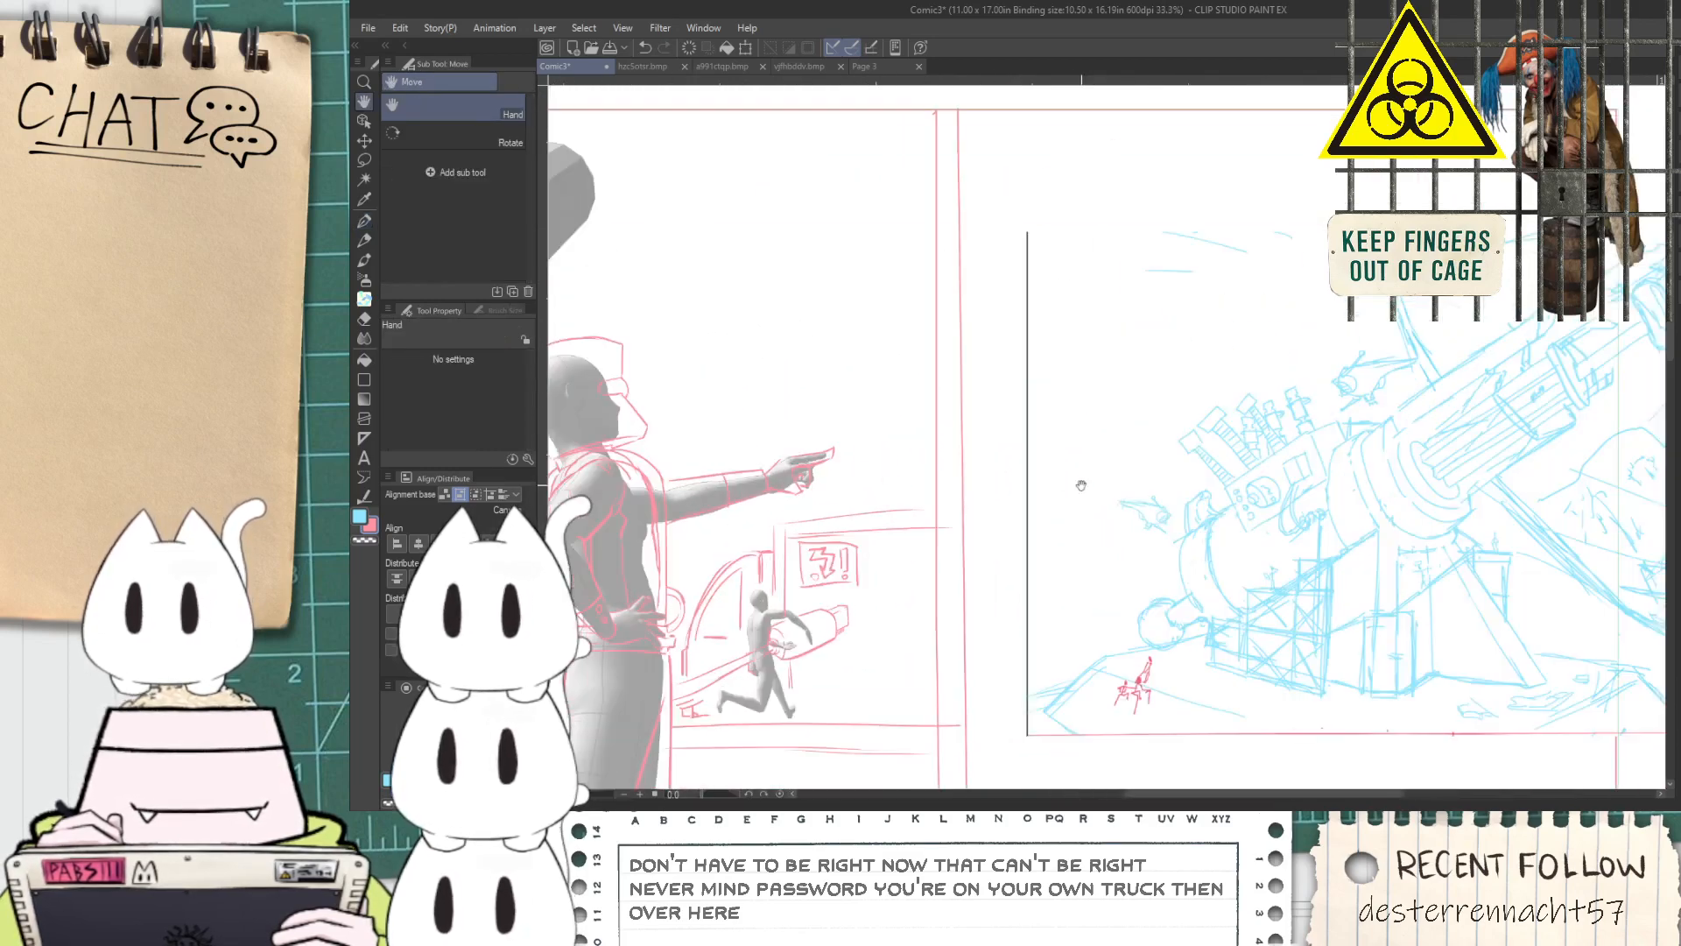
pyautogui.scroll(-1, 876, 413)
pyautogui.moveTo(721, 411); pyautogui.dragTo(1156, 498)
pyautogui.scroll(1, 937, 377)
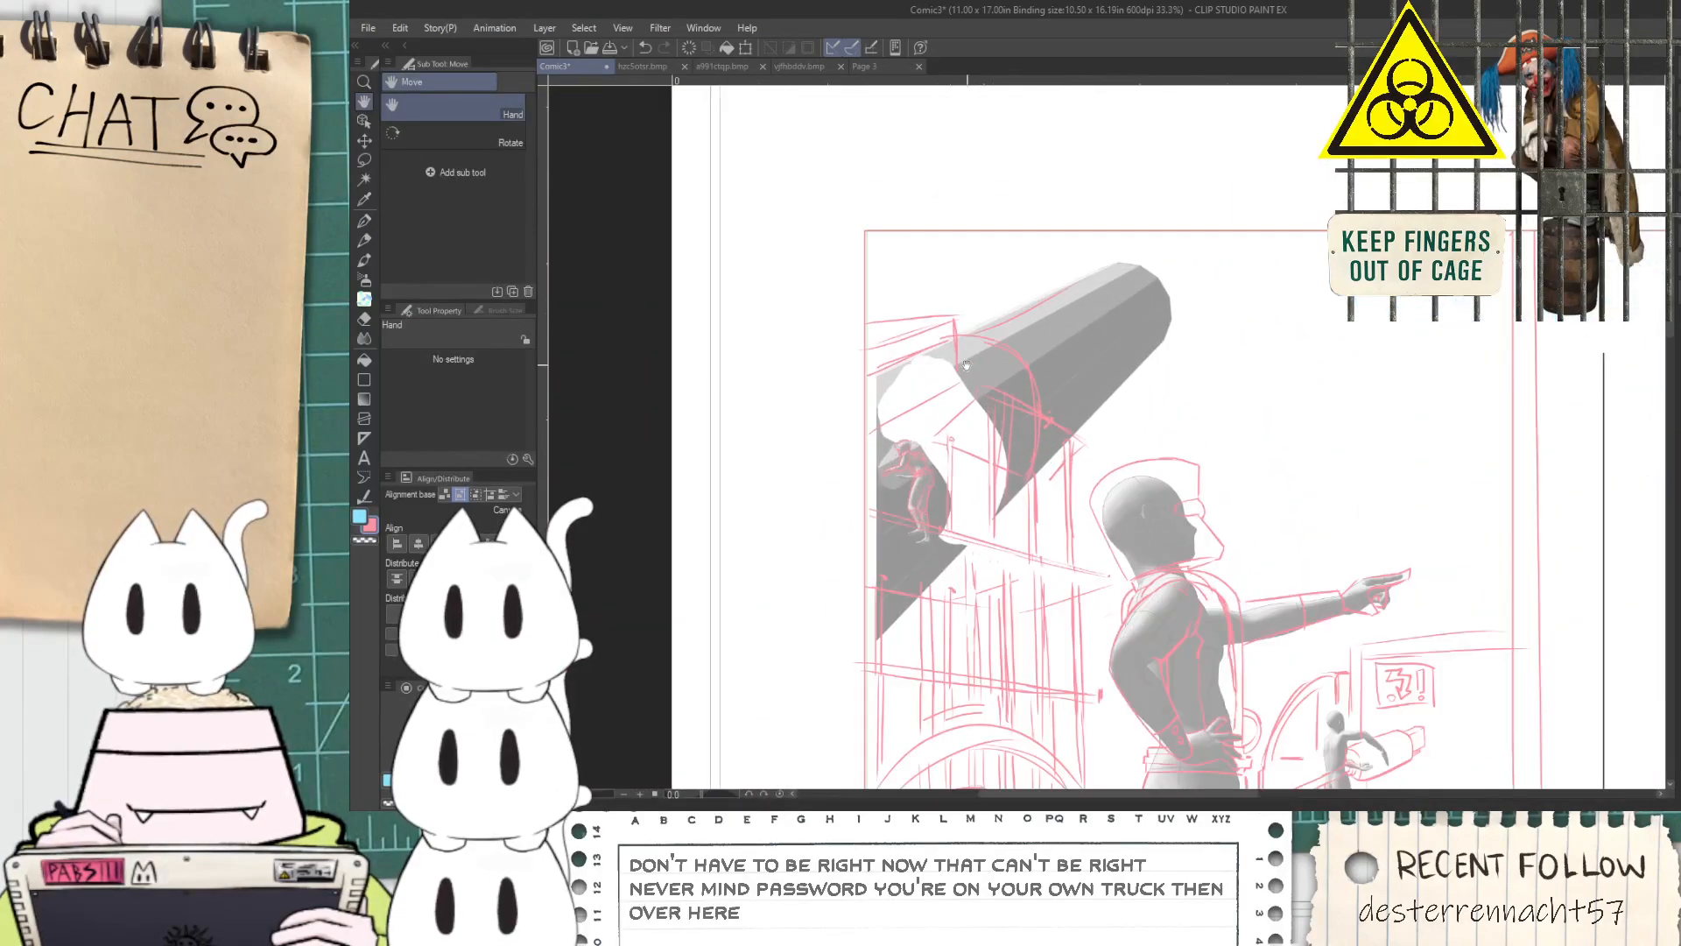
pyautogui.scroll(2, 942, 370)
# Erase the old slanted line crossing the cylinder's upper rim beside the short upright with the Hard eraser
pyautogui.press('e')
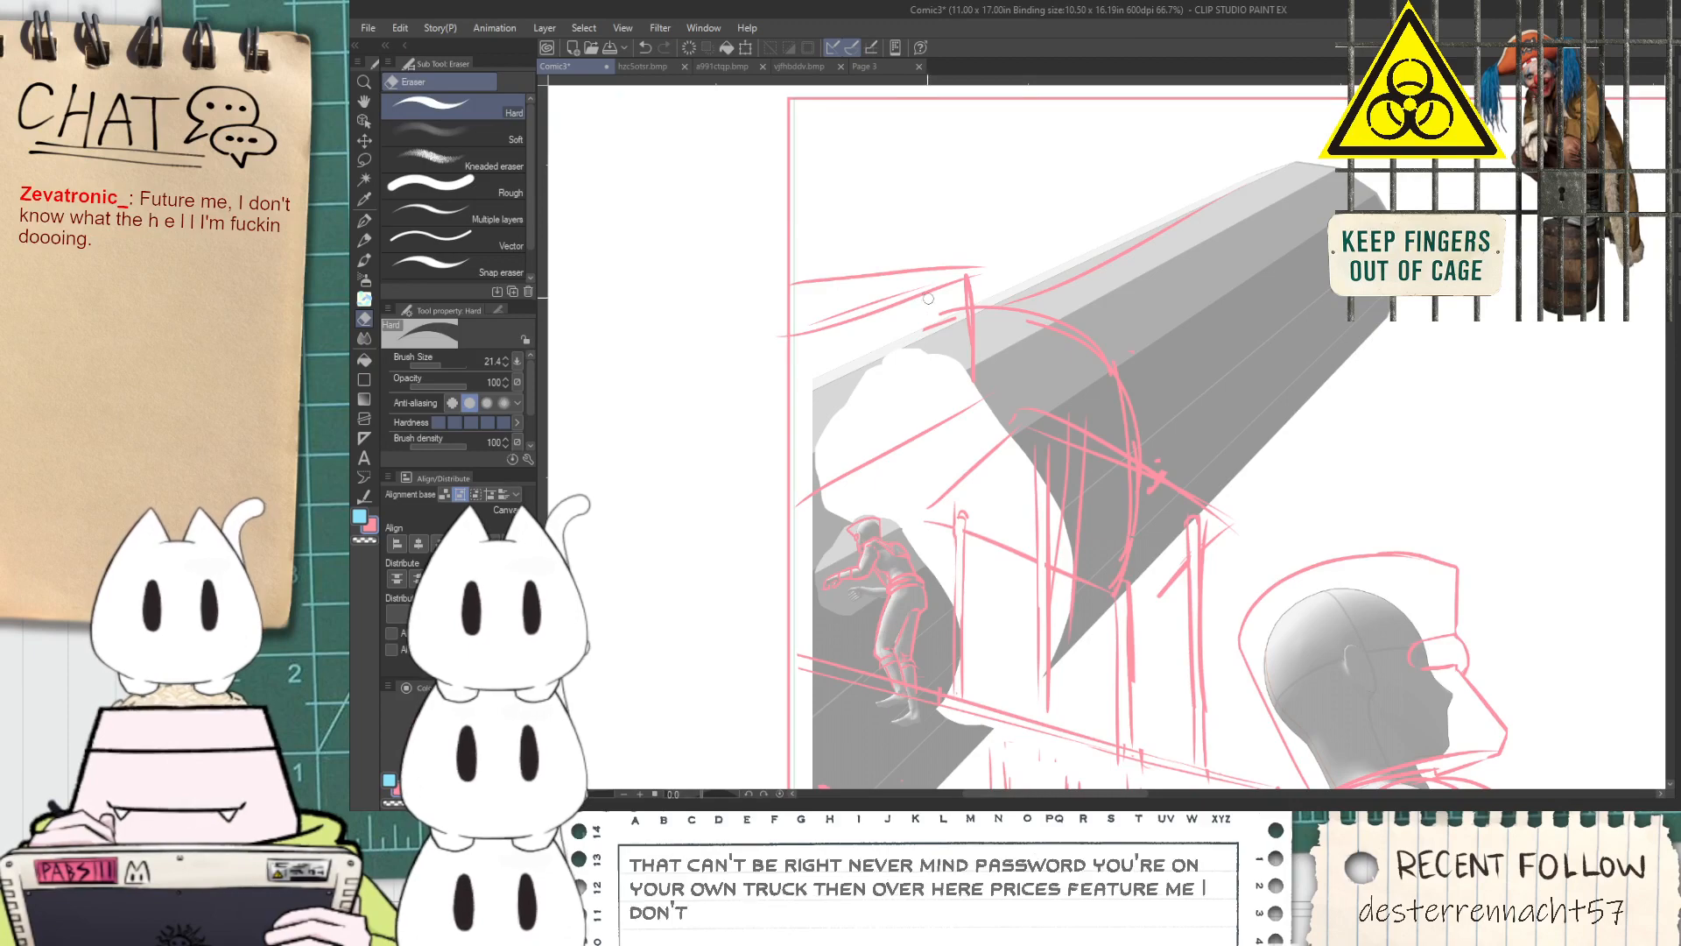
pyautogui.scroll(-3, 937, 336)
pyautogui.moveTo(1209, 568); pyautogui.dragTo(794, 434)
pyautogui.moveTo(888, 390); pyautogui.dragTo(1200, 473)
pyautogui.scroll(3, 893, 278)
# Draw a long edge line from the curved rim along the upper side of the cylinder with the G-pen
pyautogui.press('p')
pyautogui.moveTo(897, 294); pyautogui.dragTo(1118, 172)
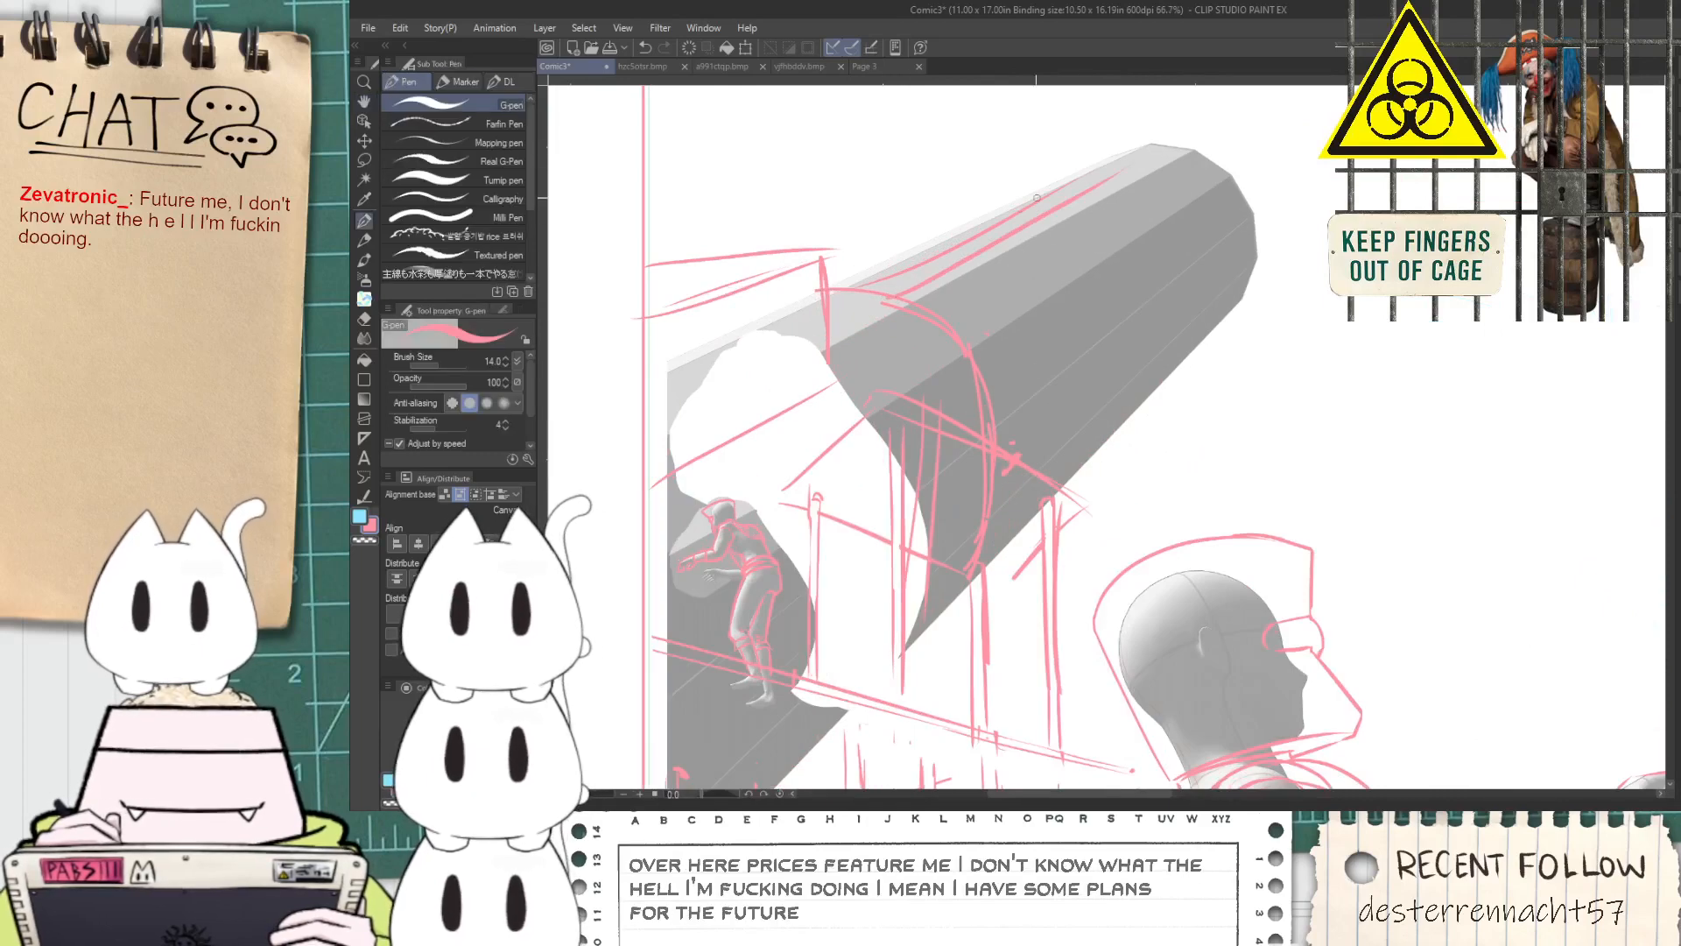
pyautogui.hotkey('ctrl', 'z')
pyautogui.moveTo(892, 295); pyautogui.dragTo(1069, 192)
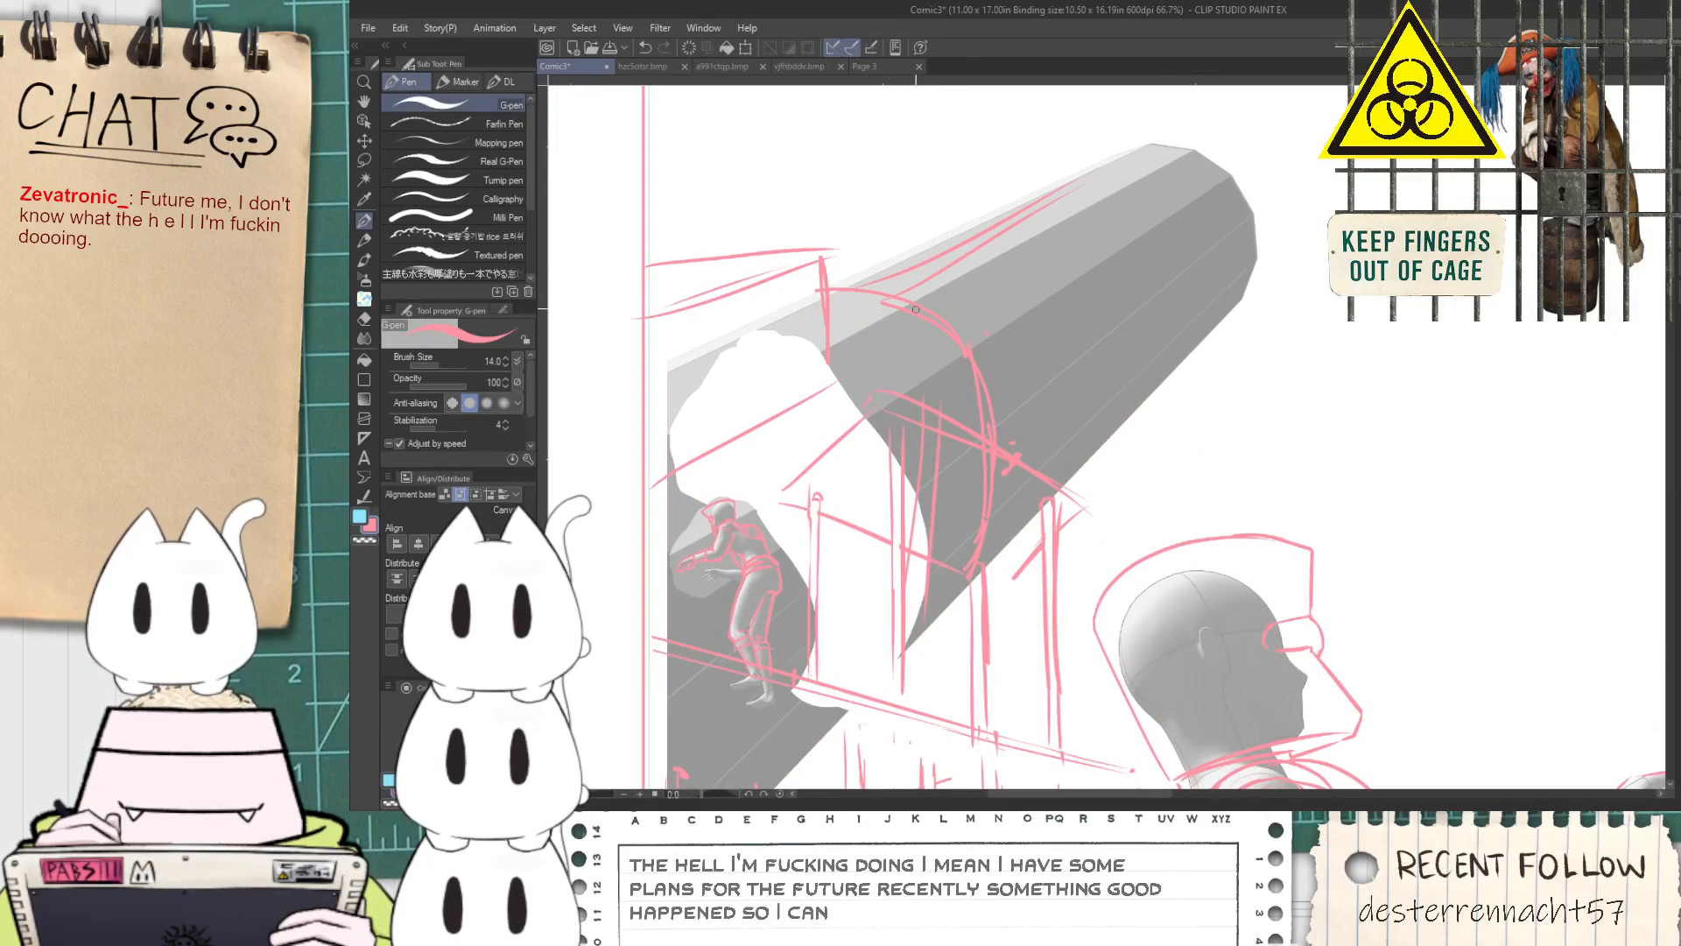
# Extend the lines on the cylinder's upper side into a narrow shaft with a rounded tip
pyautogui.scroll(-3, 1112, 179)
pyautogui.press('space')
pyautogui.moveTo(1290, 310); pyautogui.dragTo(959, 516)
pyautogui.scroll(2, 747, 418)
pyautogui.scroll(3, 747, 418)
pyautogui.moveTo(837, 369)
pyautogui.mouseDown()
pyautogui.moveTo(904, 261)
pyautogui.moveTo(940, 255)
pyautogui.moveTo(940, 326)
pyautogui.moveTo(952, 282)
pyautogui.moveTo(874, 407)
pyautogui.moveTo(937, 260)
pyautogui.mouseUp()
pyautogui.scroll(-4, 949, 308)
pyautogui.scroll(-3, 951, 325)
pyautogui.press('space')
pyautogui.scroll(2, 880, 331)
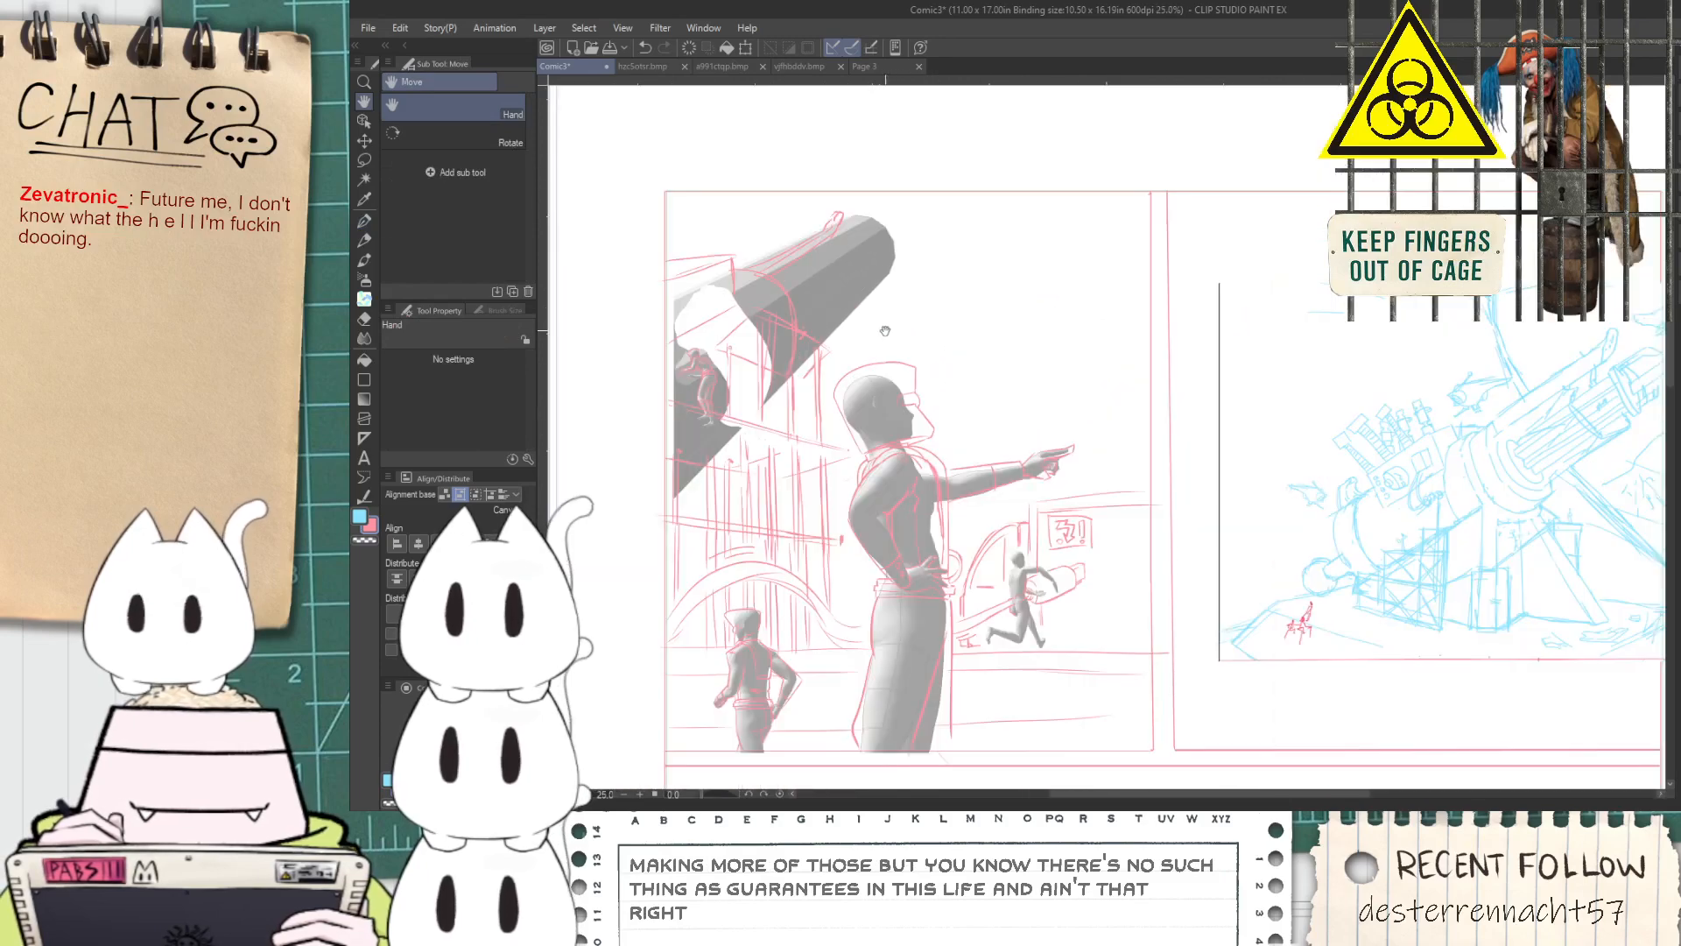
pyautogui.moveTo(976, 348); pyautogui.dragTo(953, 347)
pyautogui.scroll(3, 725, 312)
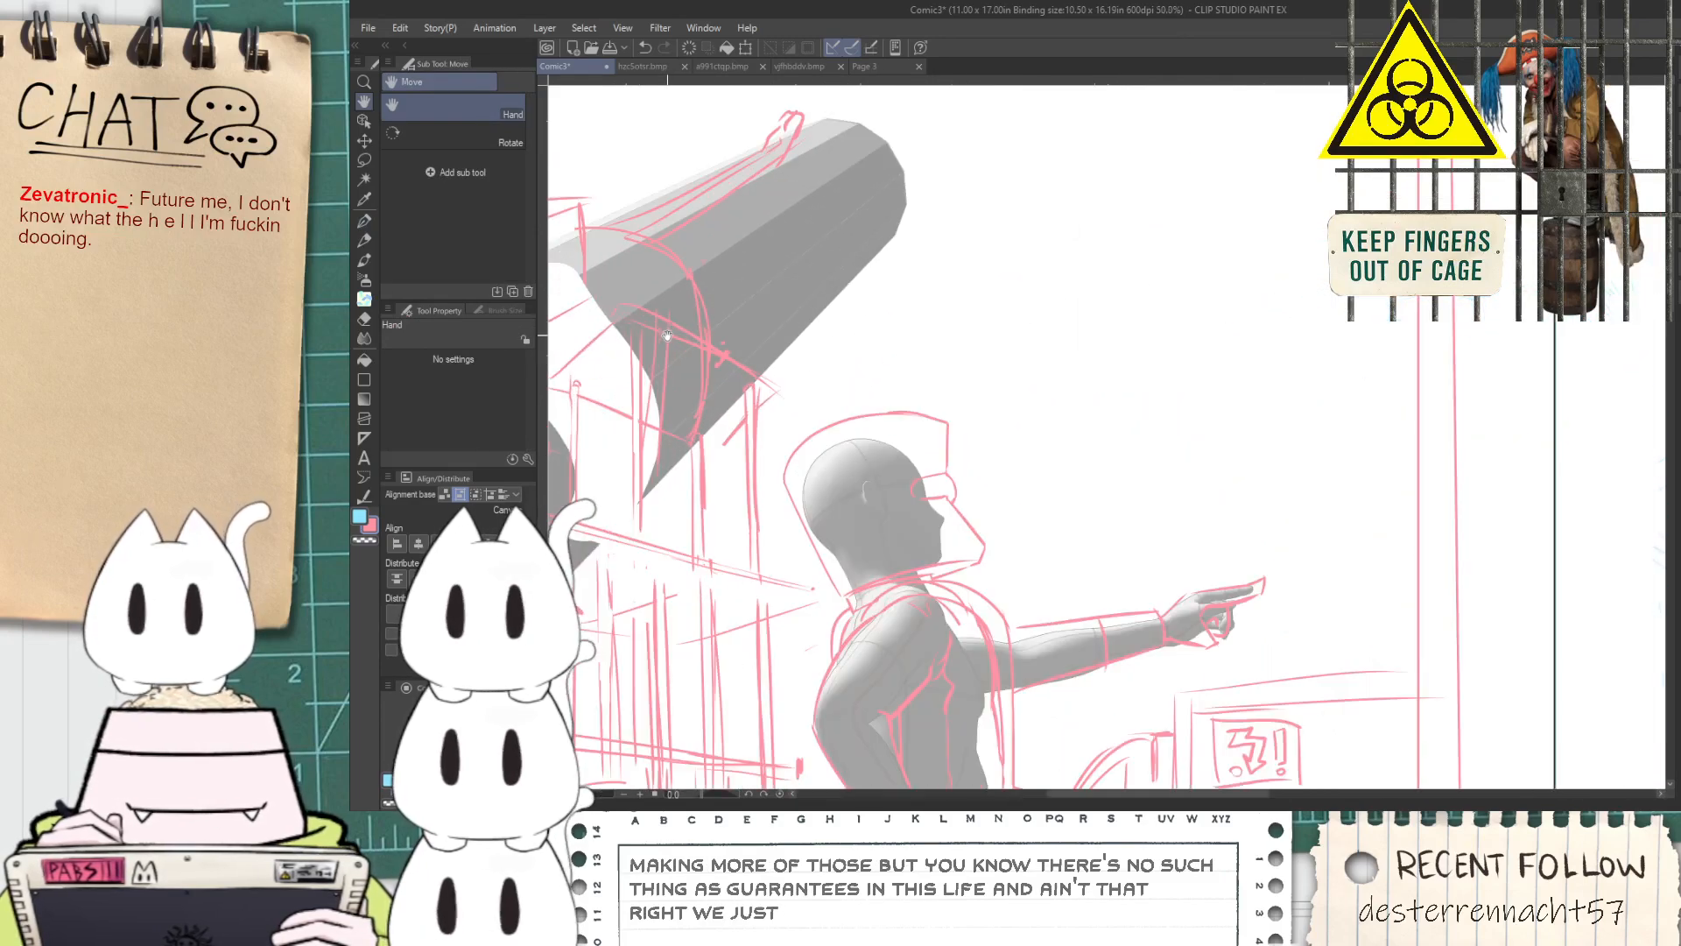
# Erase the overlapping pieces of the curved rim and slanted beam over the cylinder with the Hard eraser
pyautogui.press('space')
pyautogui.moveTo(751, 305); pyautogui.dragTo(818, 393)
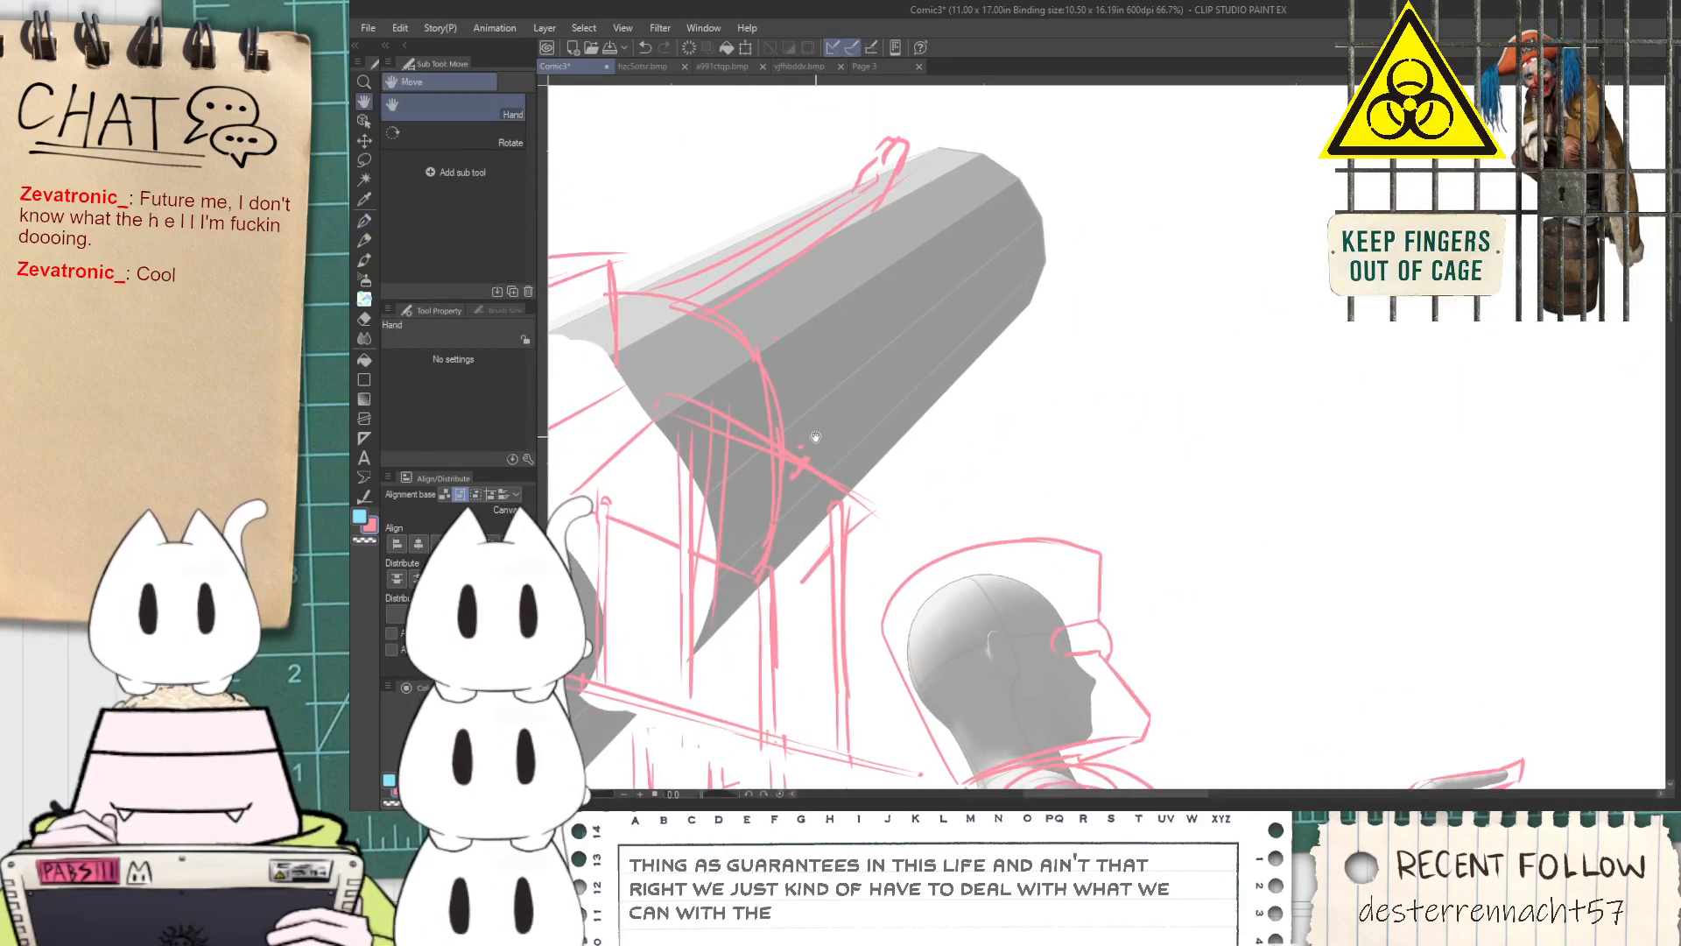
pyautogui.press('space')
pyautogui.moveTo(760, 556); pyautogui.dragTo(816, 509)
pyautogui.press('e')
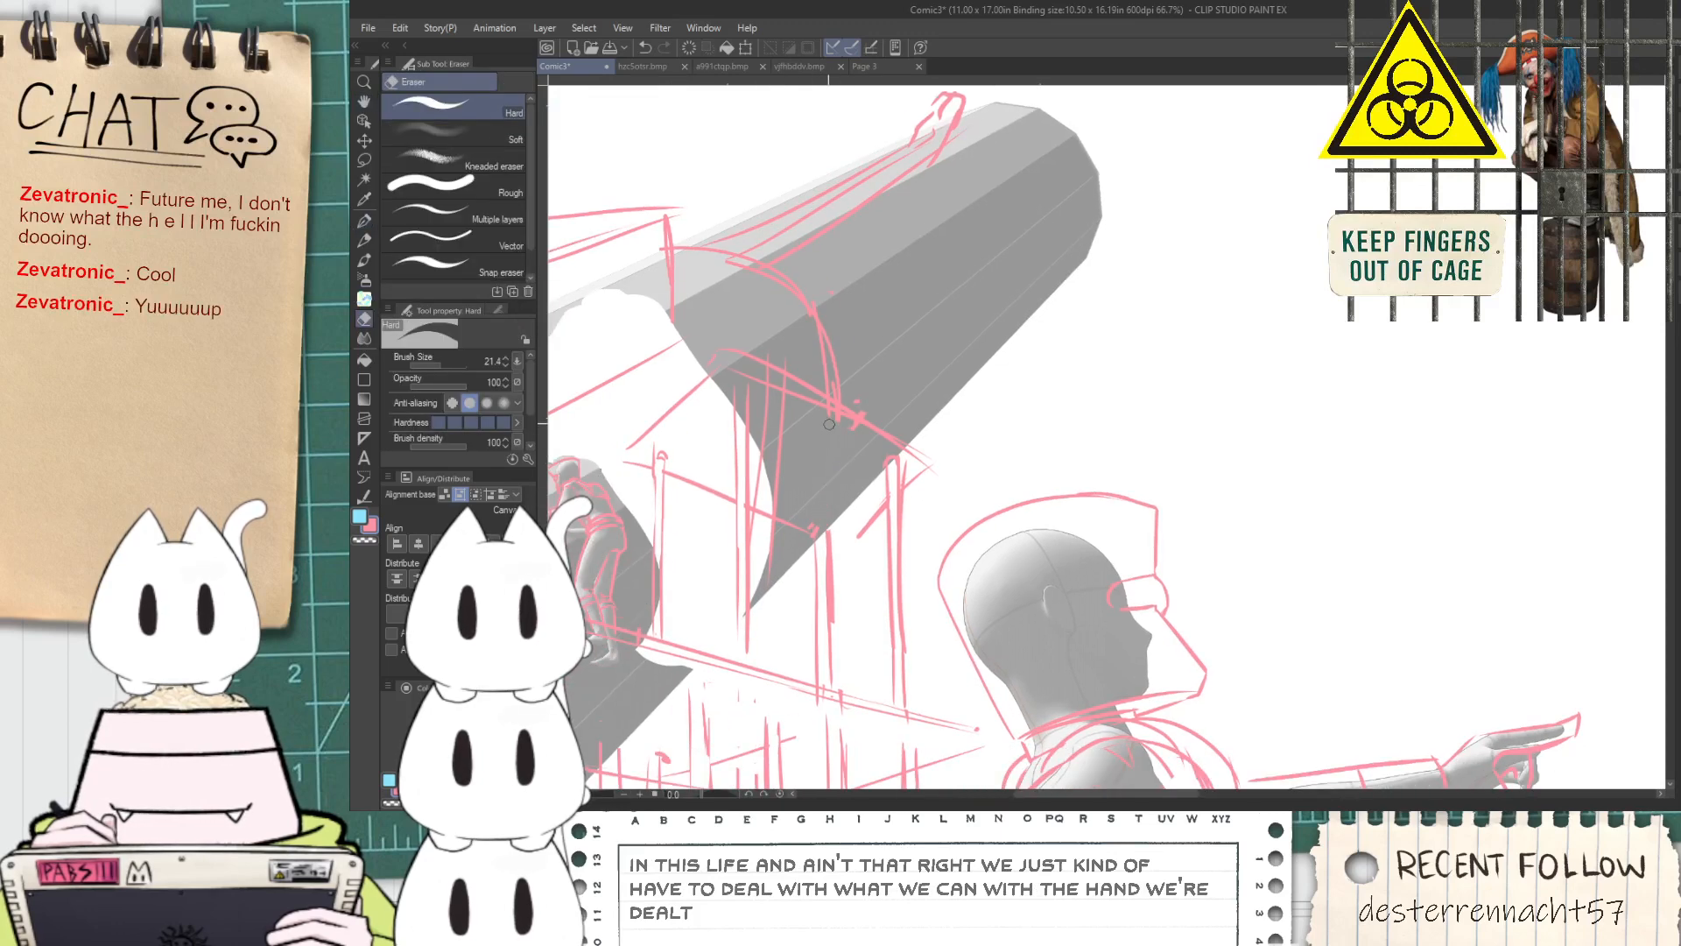
pyautogui.scroll(4, 826, 424)
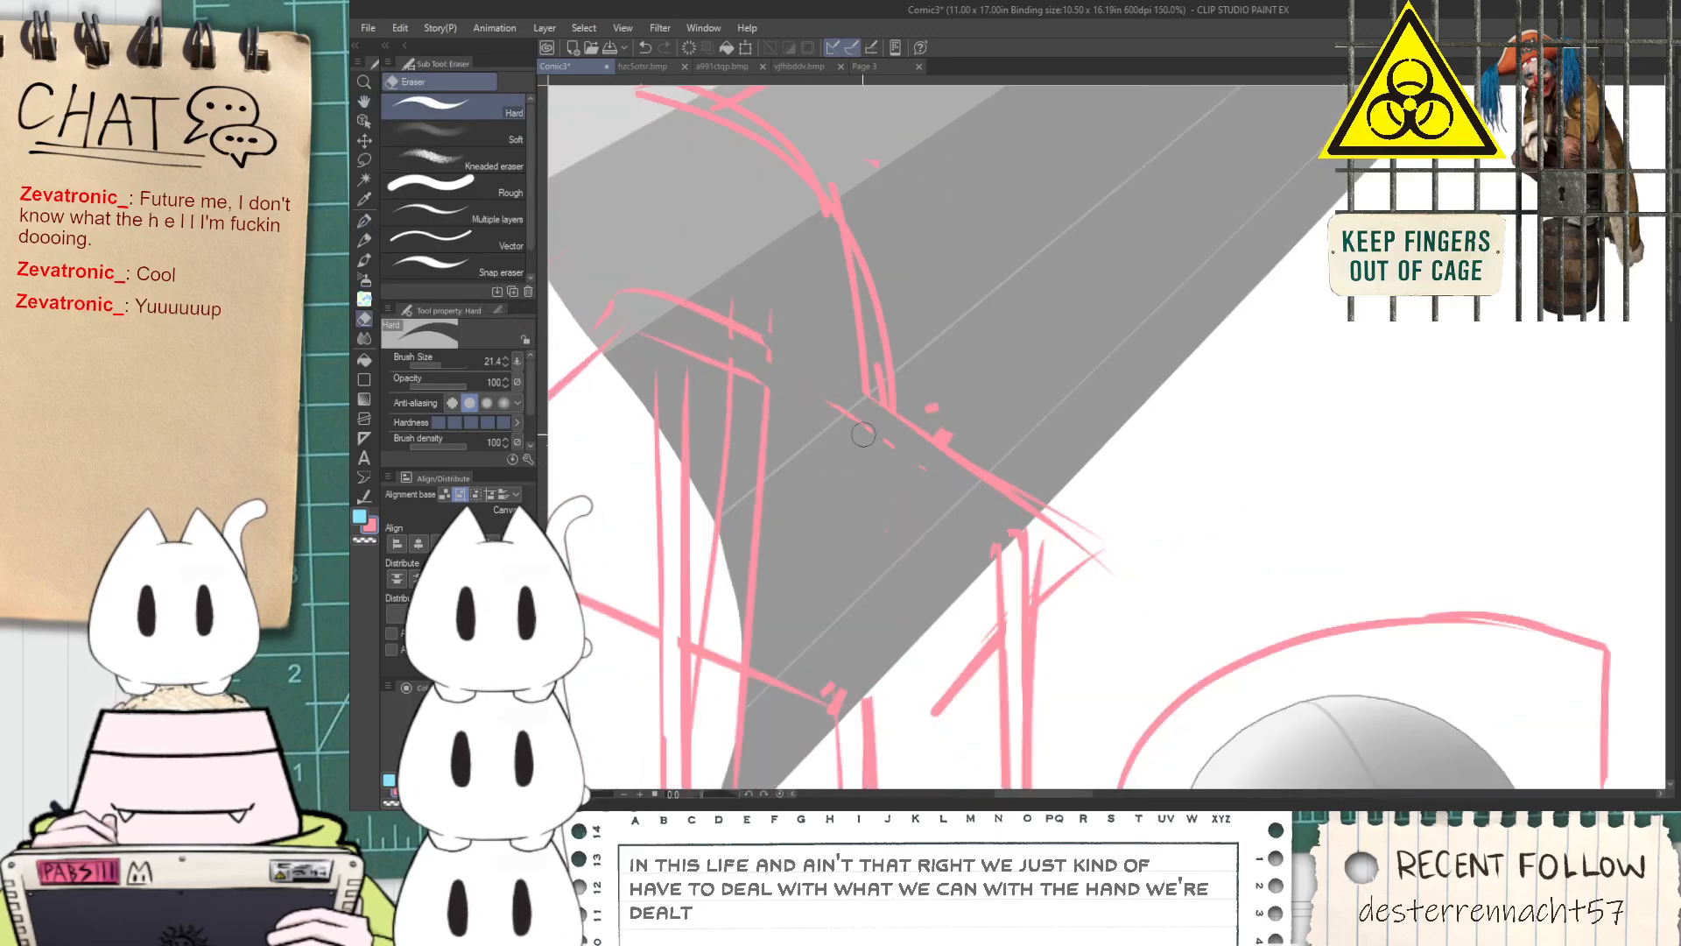
# Redraw the slanted beam across the tops of the upper posts and add a diagonal brace line between the posts with the G-pen
pyautogui.press('p')
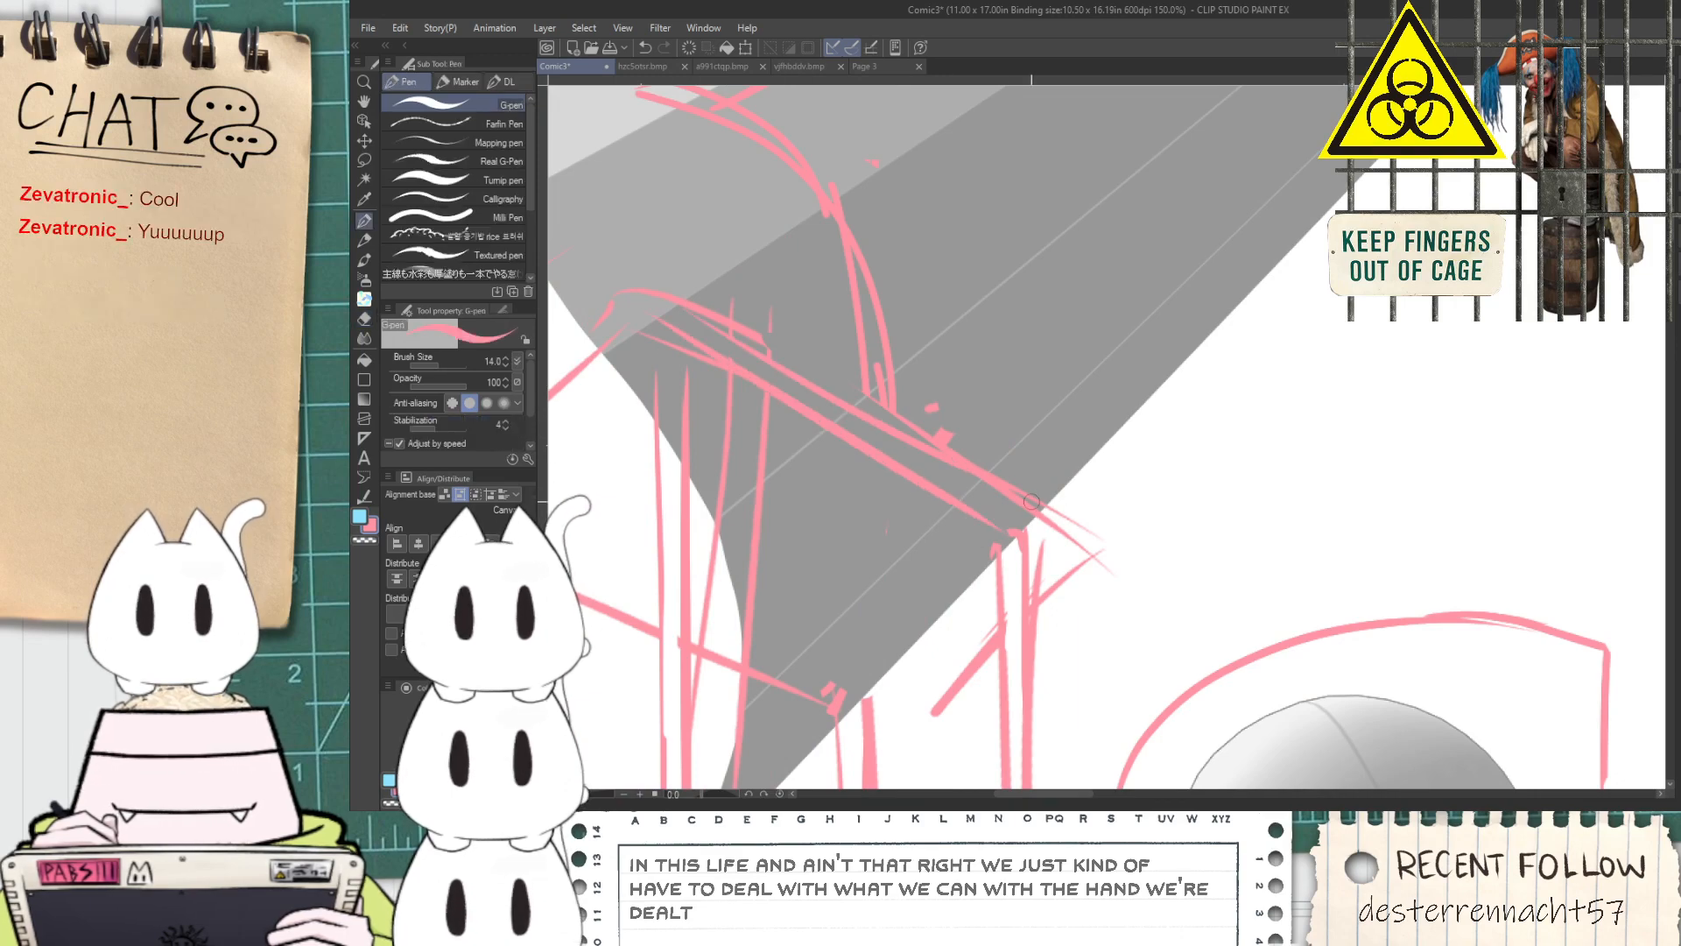
pyautogui.scroll(-2, 862, 372)
pyautogui.scroll(-1, 861, 372)
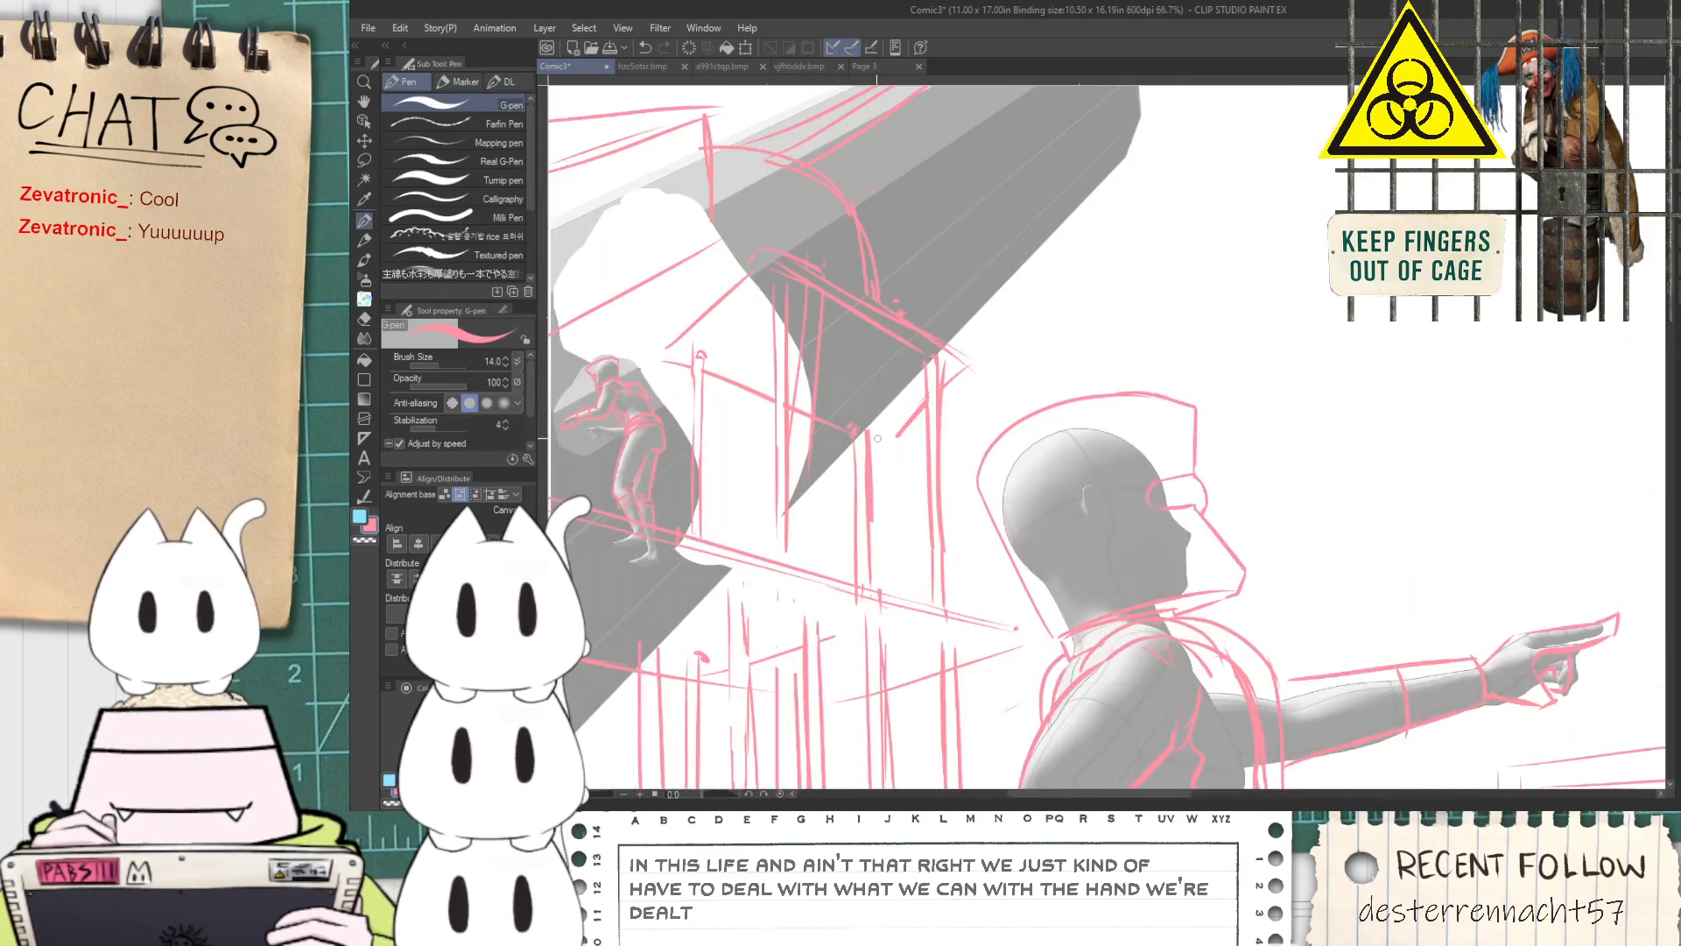
pyautogui.scroll(4, 932, 406)
pyautogui.moveTo(828, 473); pyautogui.dragTo(930, 398)
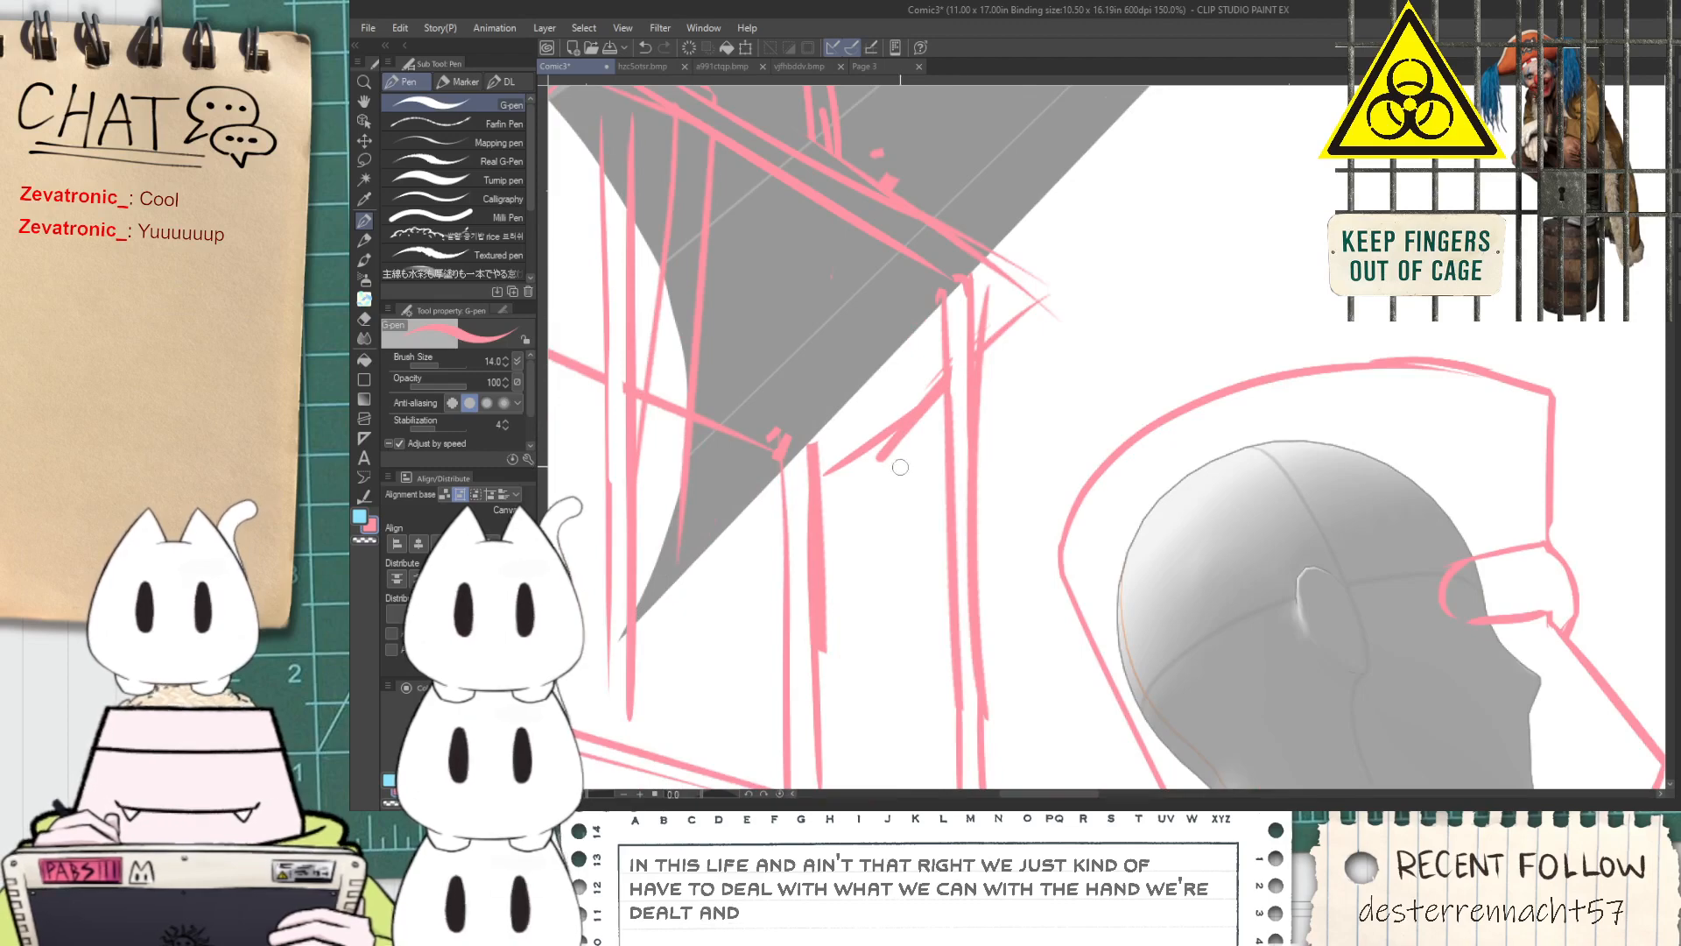
# Erase the pair of post lines between the two platforms behind the pointing figure using the Rough eraser at brush size 64.2
pyautogui.scroll(-2, 903, 465)
pyautogui.press('space')
pyautogui.moveTo(661, 696); pyautogui.dragTo(788, 425)
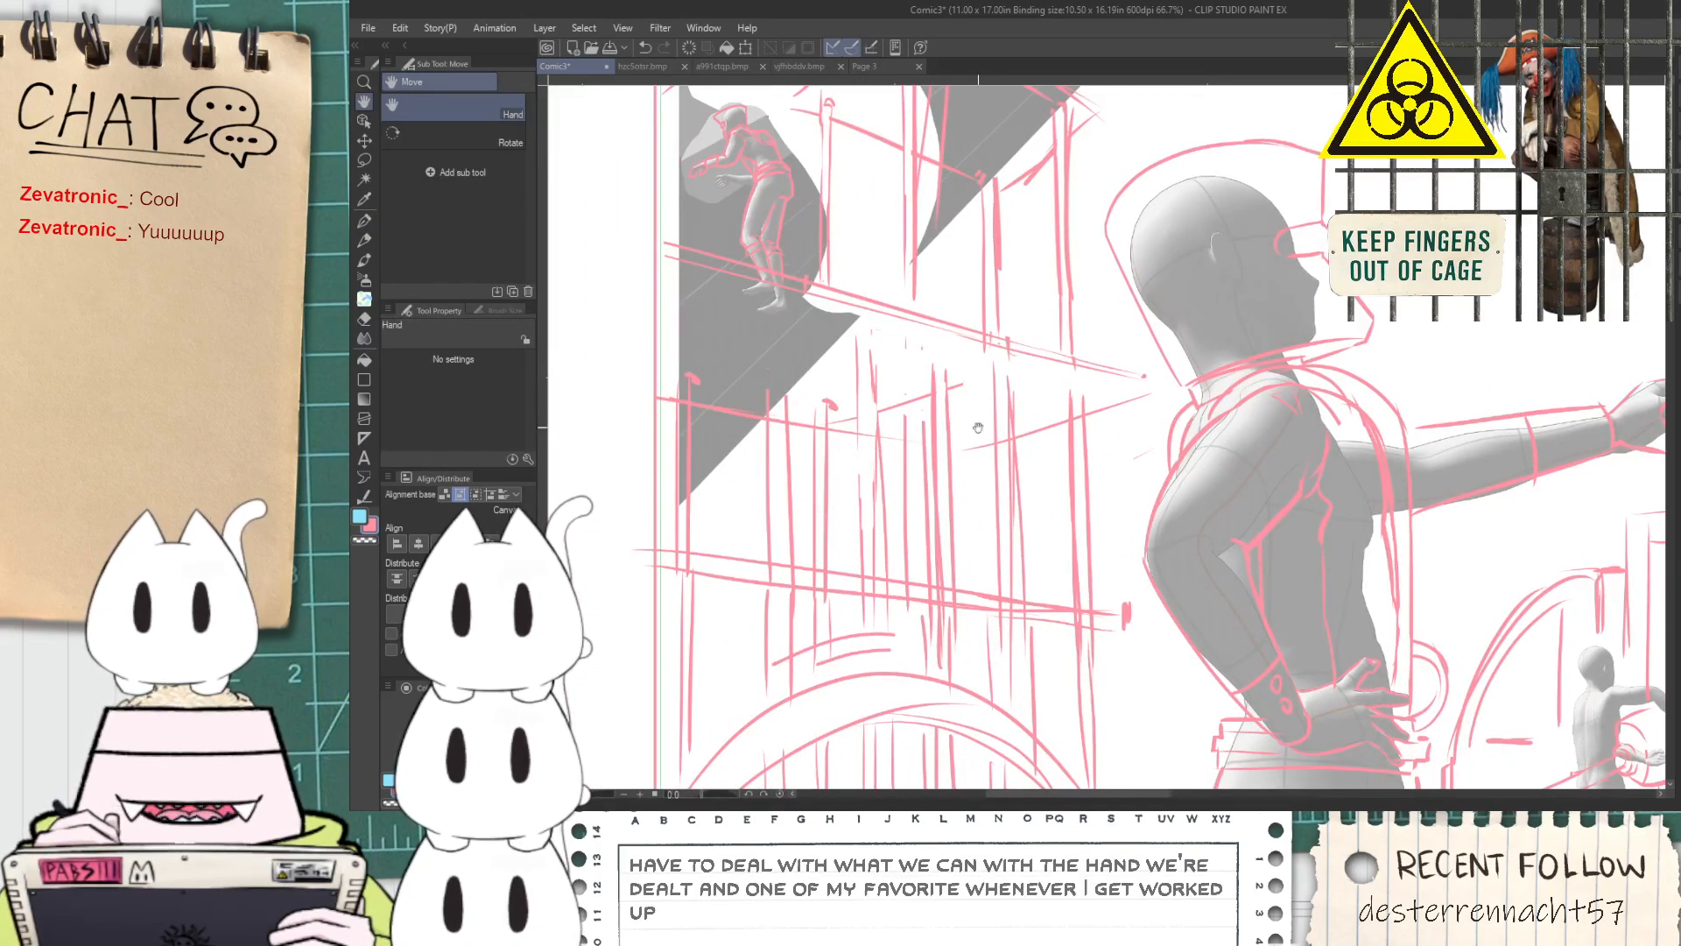
pyautogui.scroll(2, 943, 392)
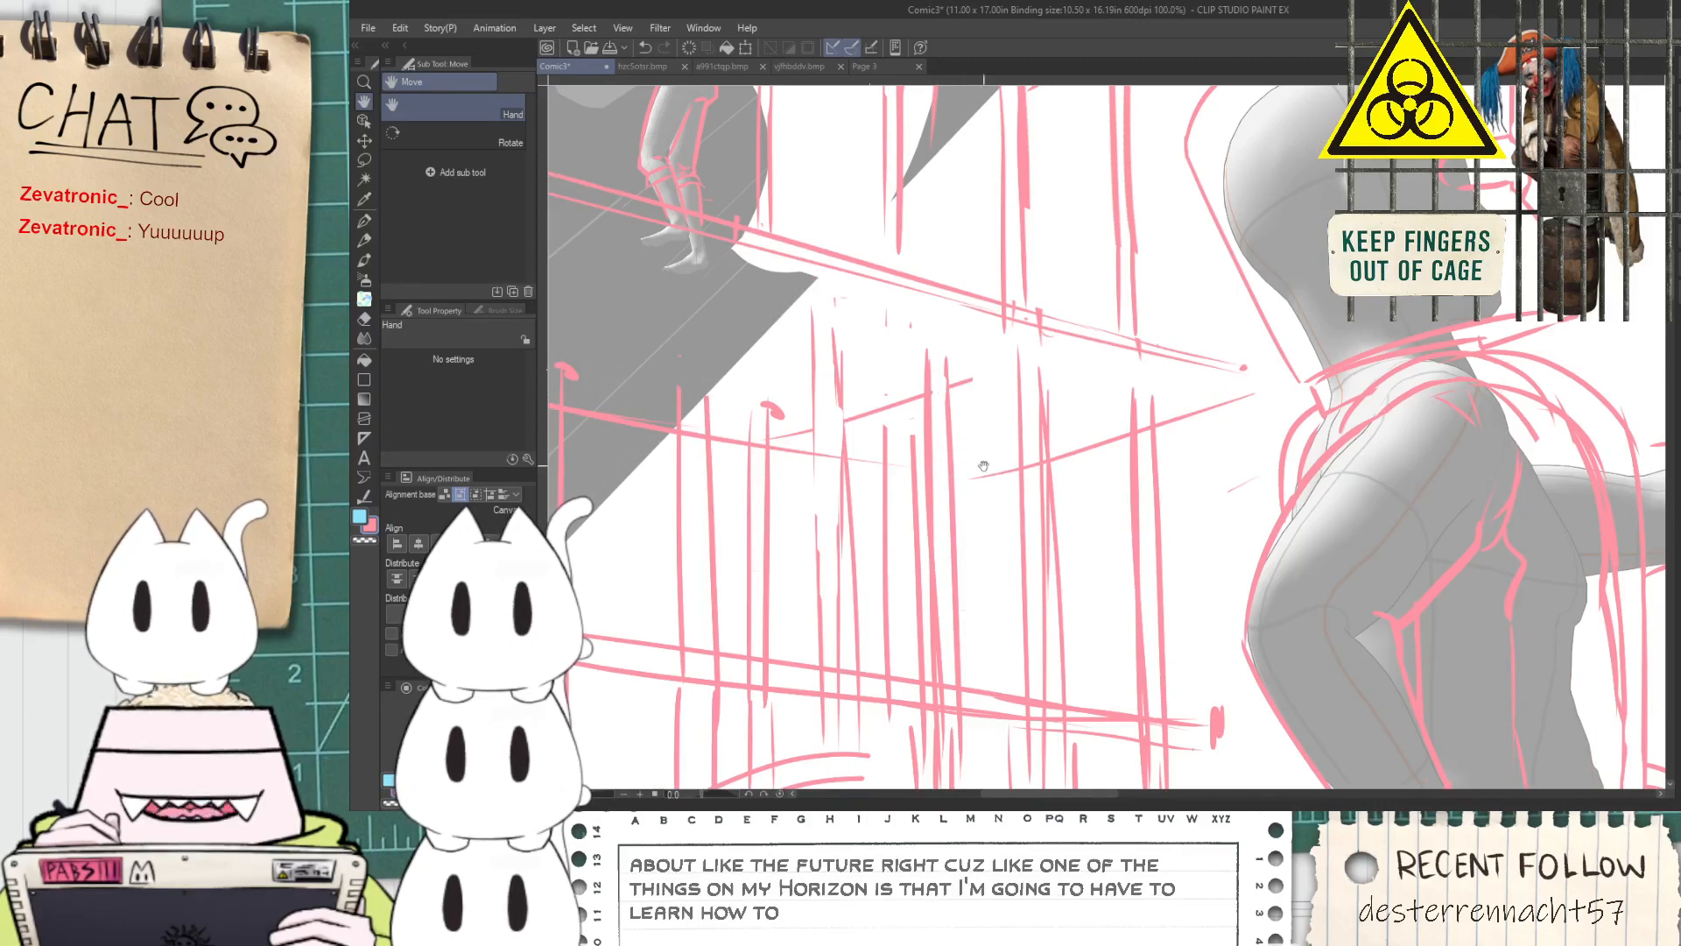
pyautogui.scroll(-1, 1044, 466)
pyautogui.scroll(1, 1034, 445)
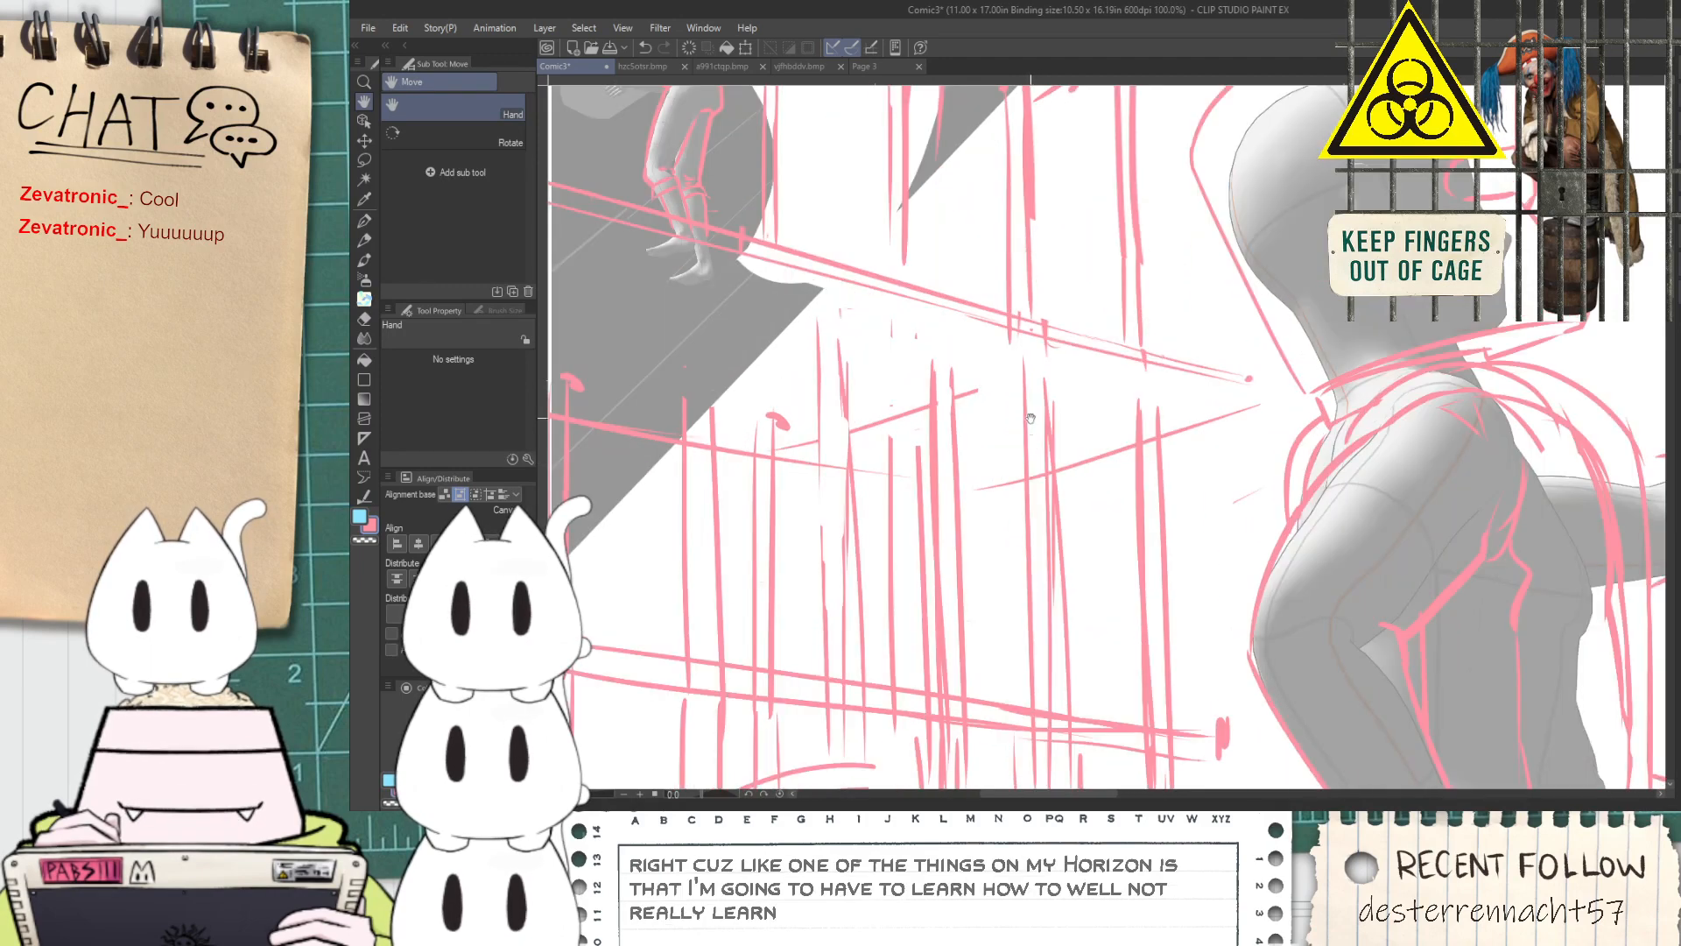
pyautogui.press('e')
pyautogui.click(489, 196)
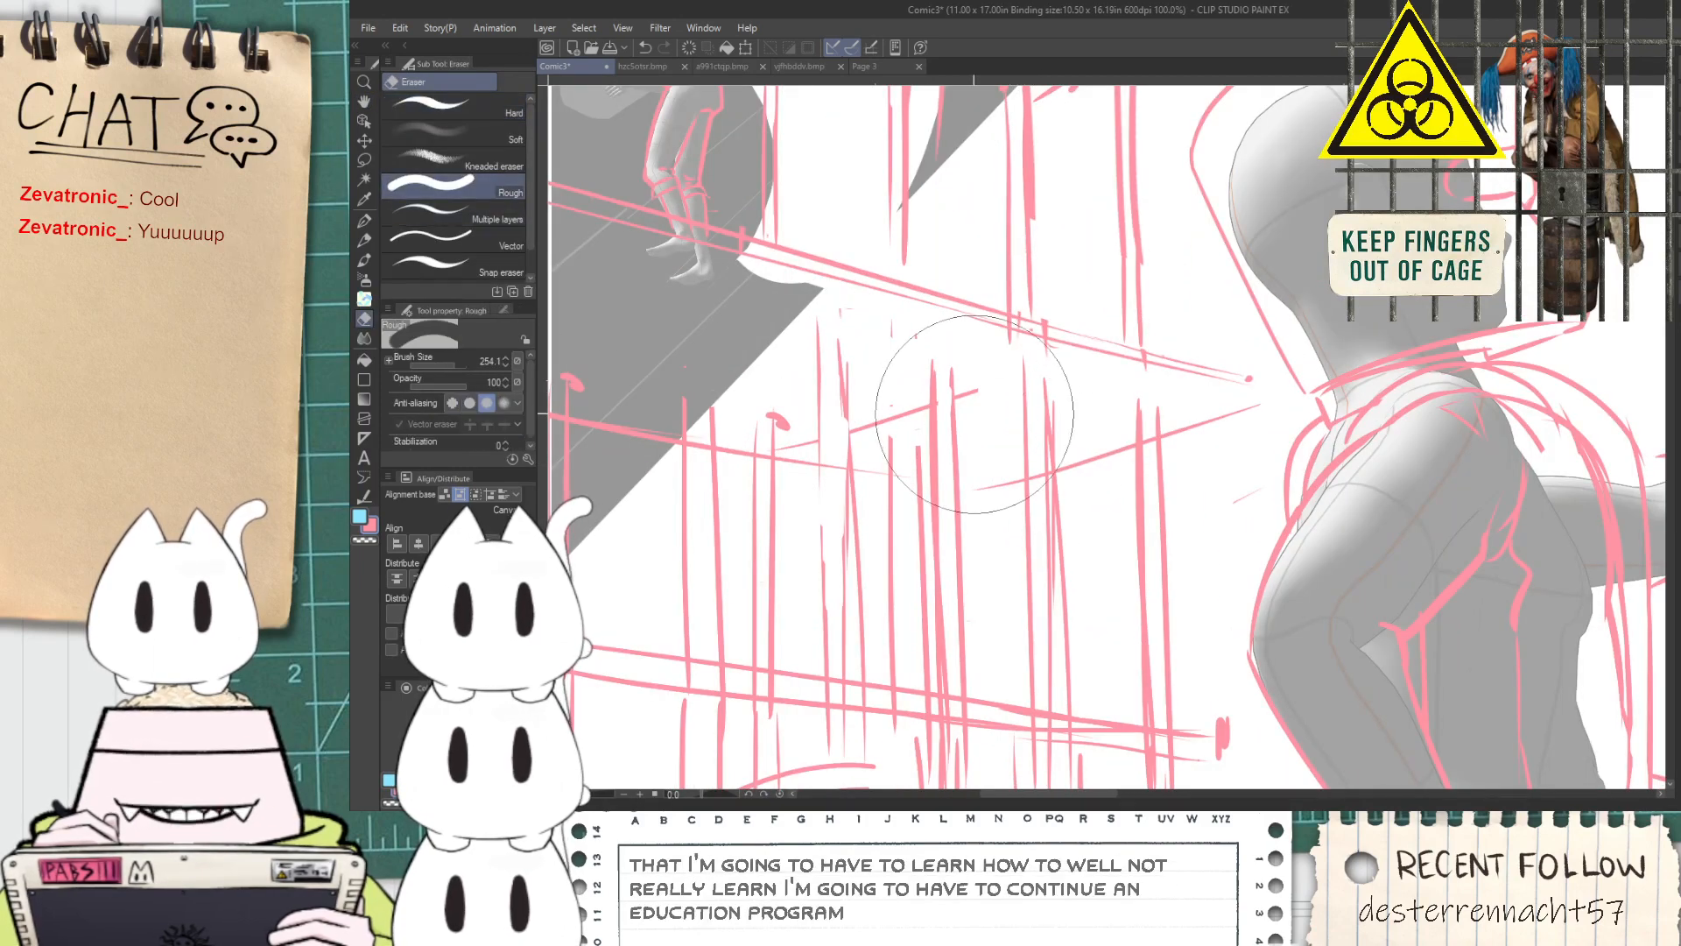
pyautogui.moveTo(451, 365); pyautogui.dragTo(447, 365)
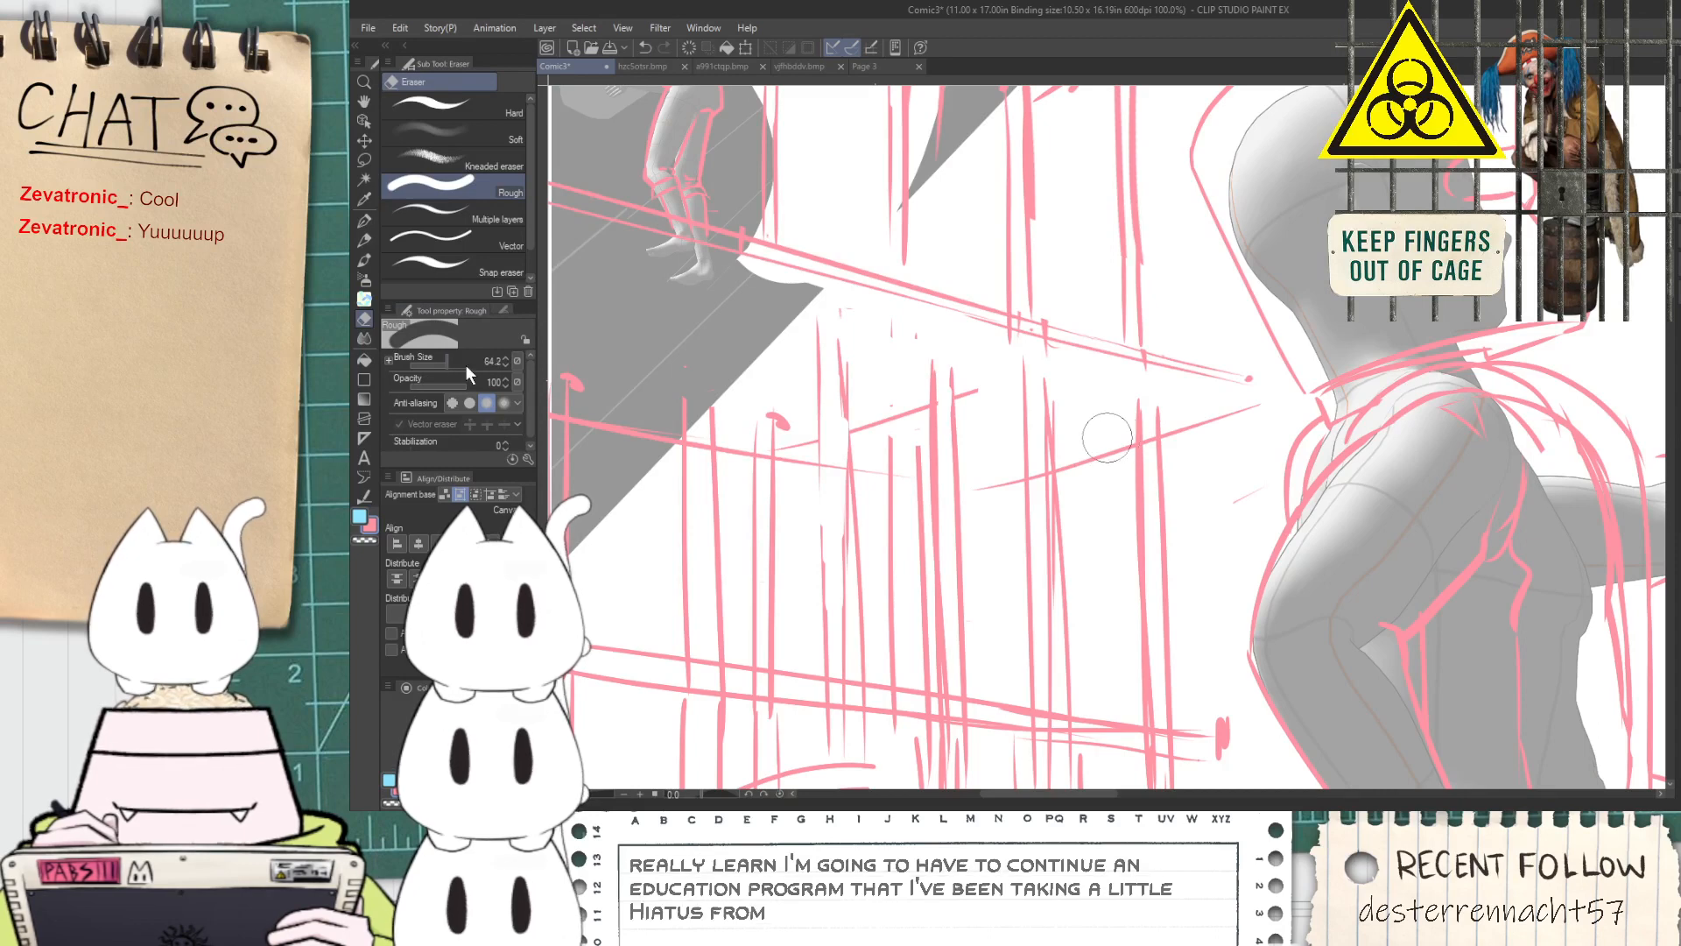
pyautogui.moveTo(966, 412)
pyautogui.mouseDown()
pyautogui.moveTo(1071, 413)
pyautogui.moveTo(1031, 395)
pyautogui.moveTo(1026, 445)
pyautogui.moveTo(1051, 492)
pyautogui.moveTo(1026, 516)
pyautogui.moveTo(1029, 573)
pyautogui.moveTo(1051, 681)
pyautogui.mouseUp()
pyautogui.scroll(-2, 1051, 680)
# Draw a shorter, capped post of two vertical lines in the cleared gap between the two platforms with the G-pen
pyautogui.press('space')
pyautogui.moveTo(1055, 738); pyautogui.dragTo(996, 512)
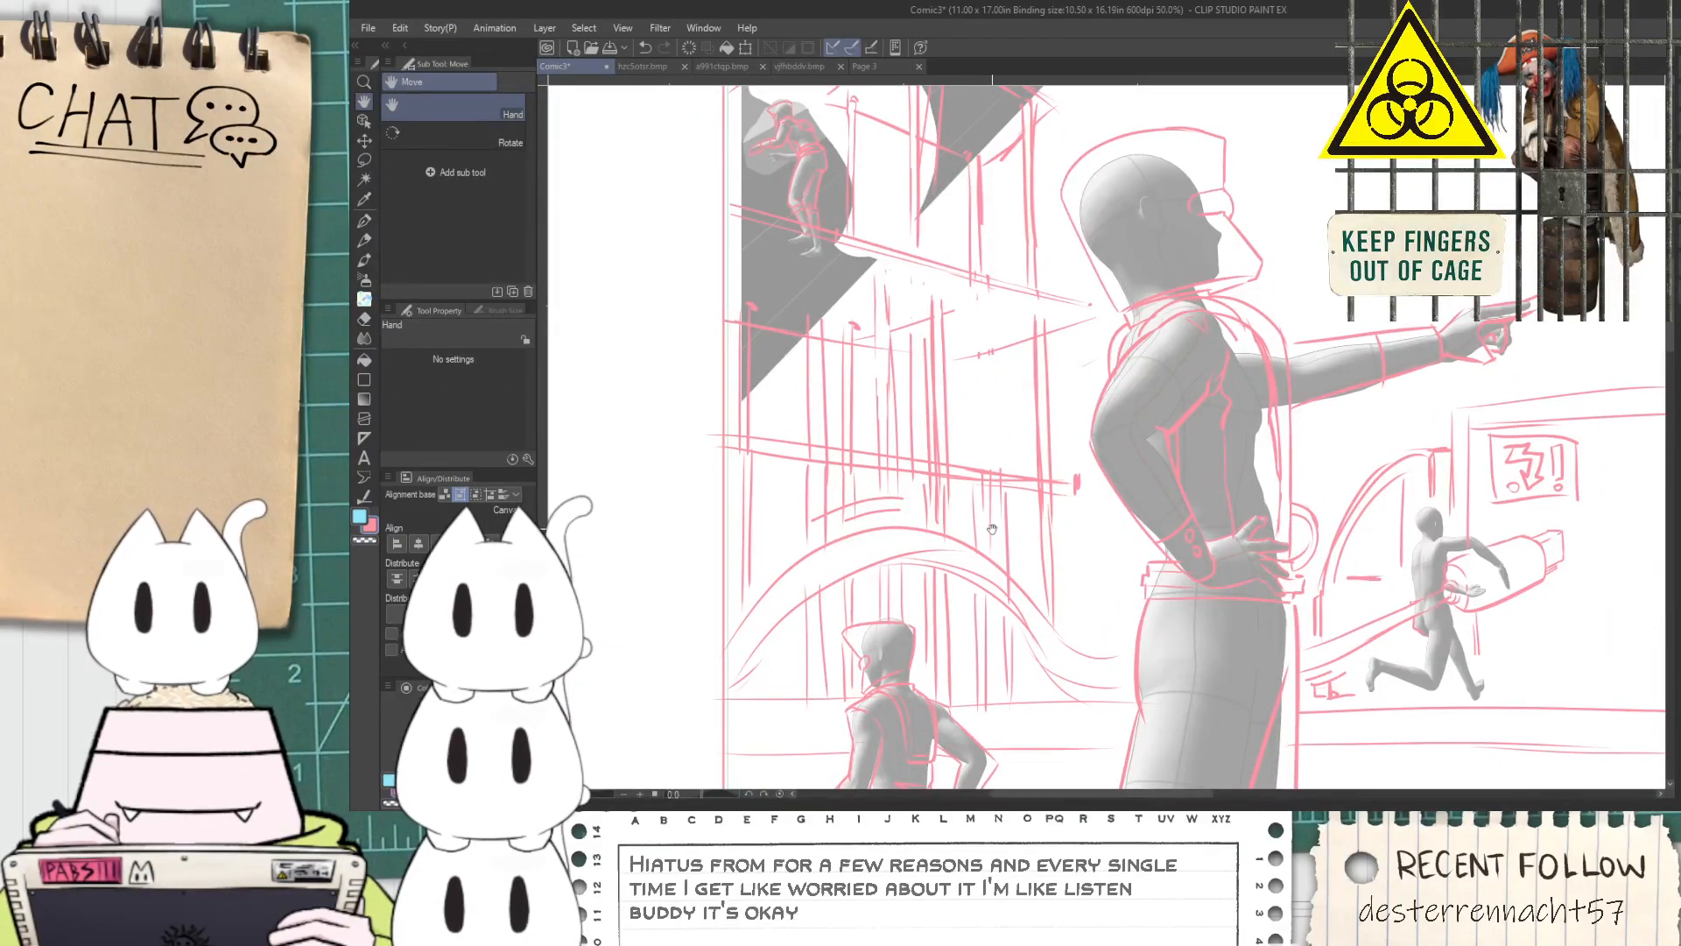
pyautogui.scroll(2, 964, 390)
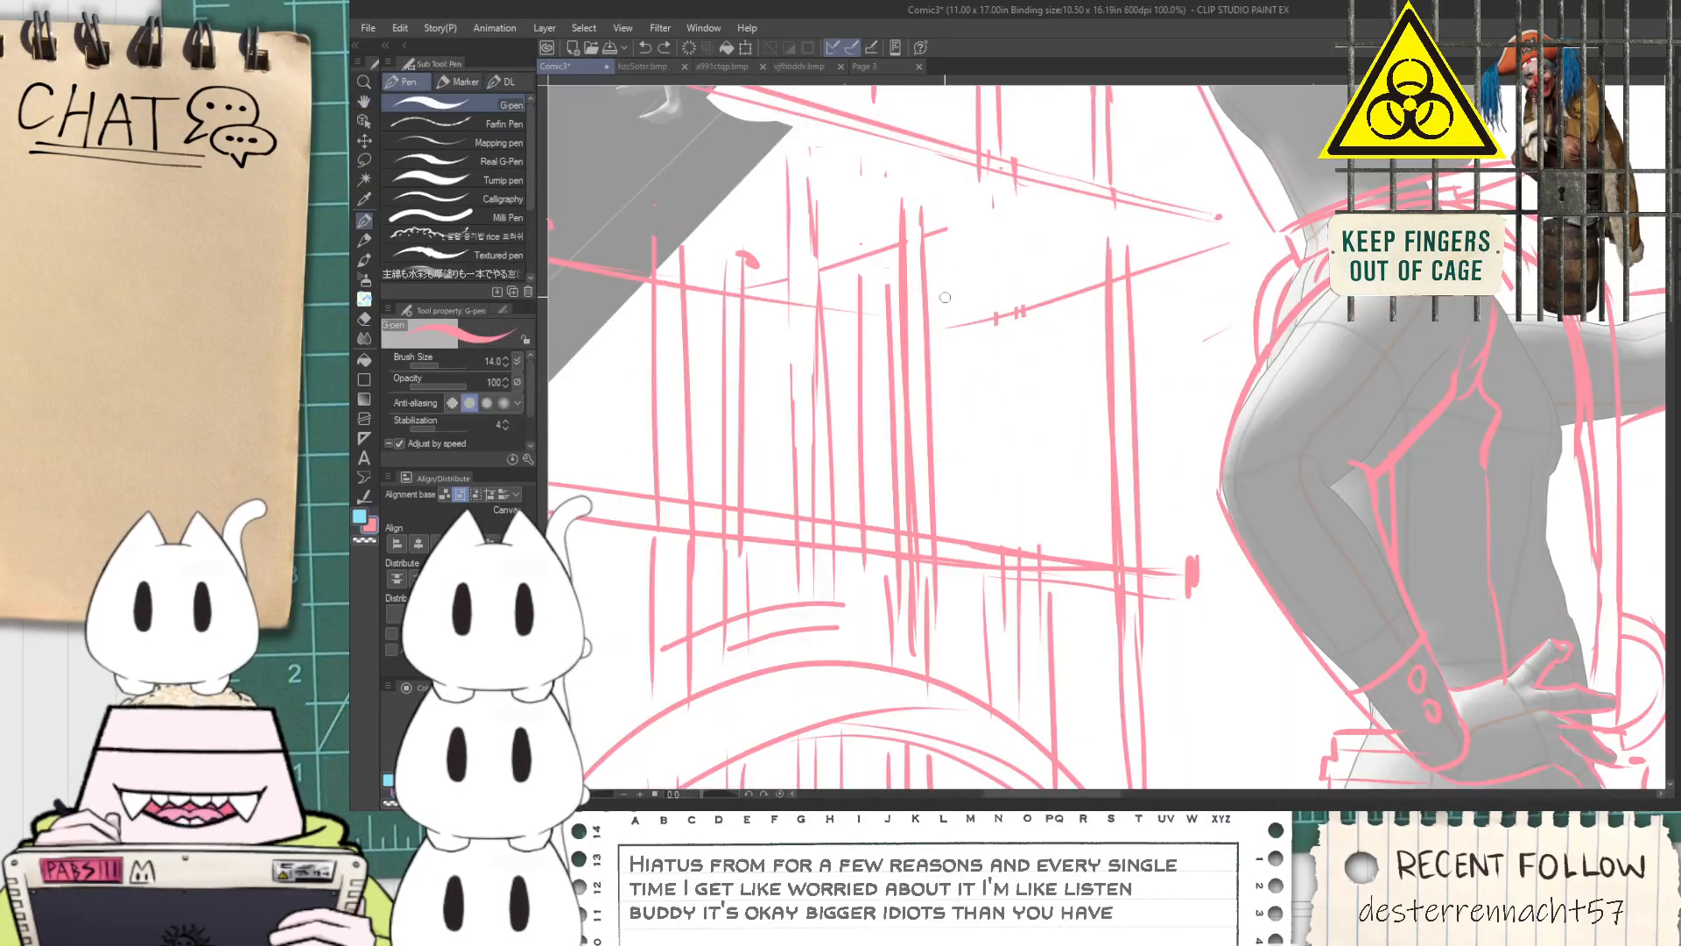
pyautogui.hotkey('ctrl', 'z')
pyautogui.moveTo(953, 310); pyautogui.dragTo(954, 512)
pyautogui.hotkey('ctrl', 'z')
pyautogui.moveTo(956, 327)
pyautogui.mouseDown()
pyautogui.moveTo(955, 534)
pyautogui.moveTo(982, 309)
pyautogui.moveTo(985, 492)
pyautogui.mouseUp()
pyautogui.hotkey('ctrl', 'z')
pyautogui.moveTo(978, 299); pyautogui.dragTo(979, 547)
# Erase the line pieces overlapping at the top of the new capped post with the Hard eraser
pyautogui.press('e')
pyautogui.scroll(2, 961, 337)
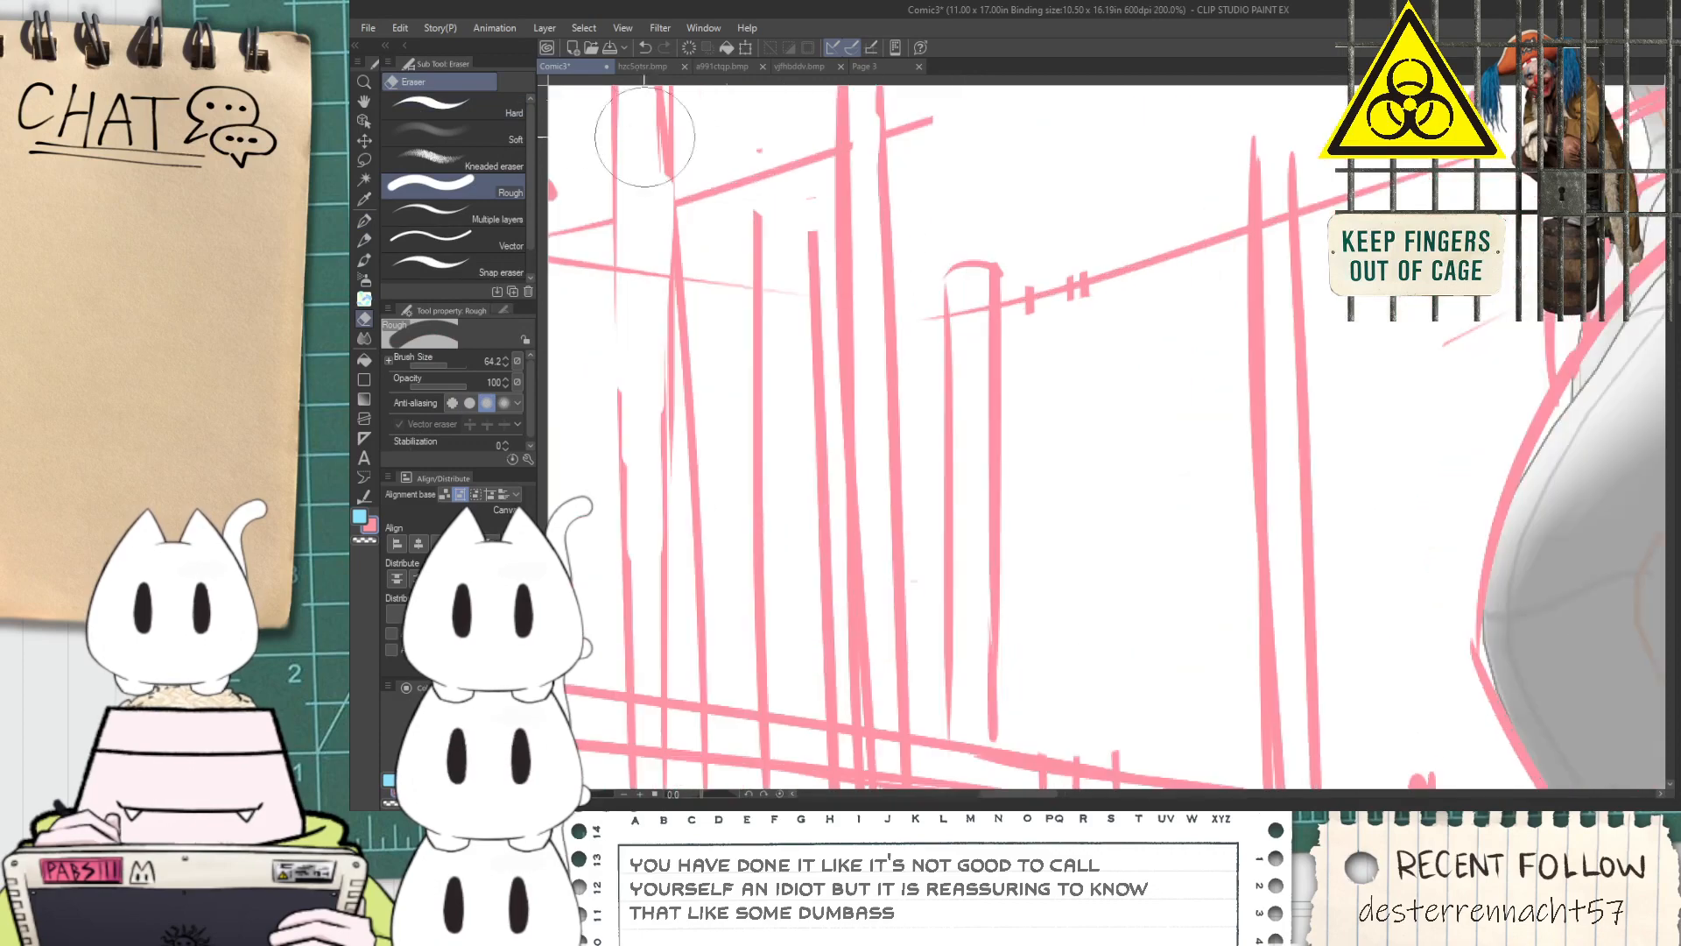
pyautogui.click(493, 115)
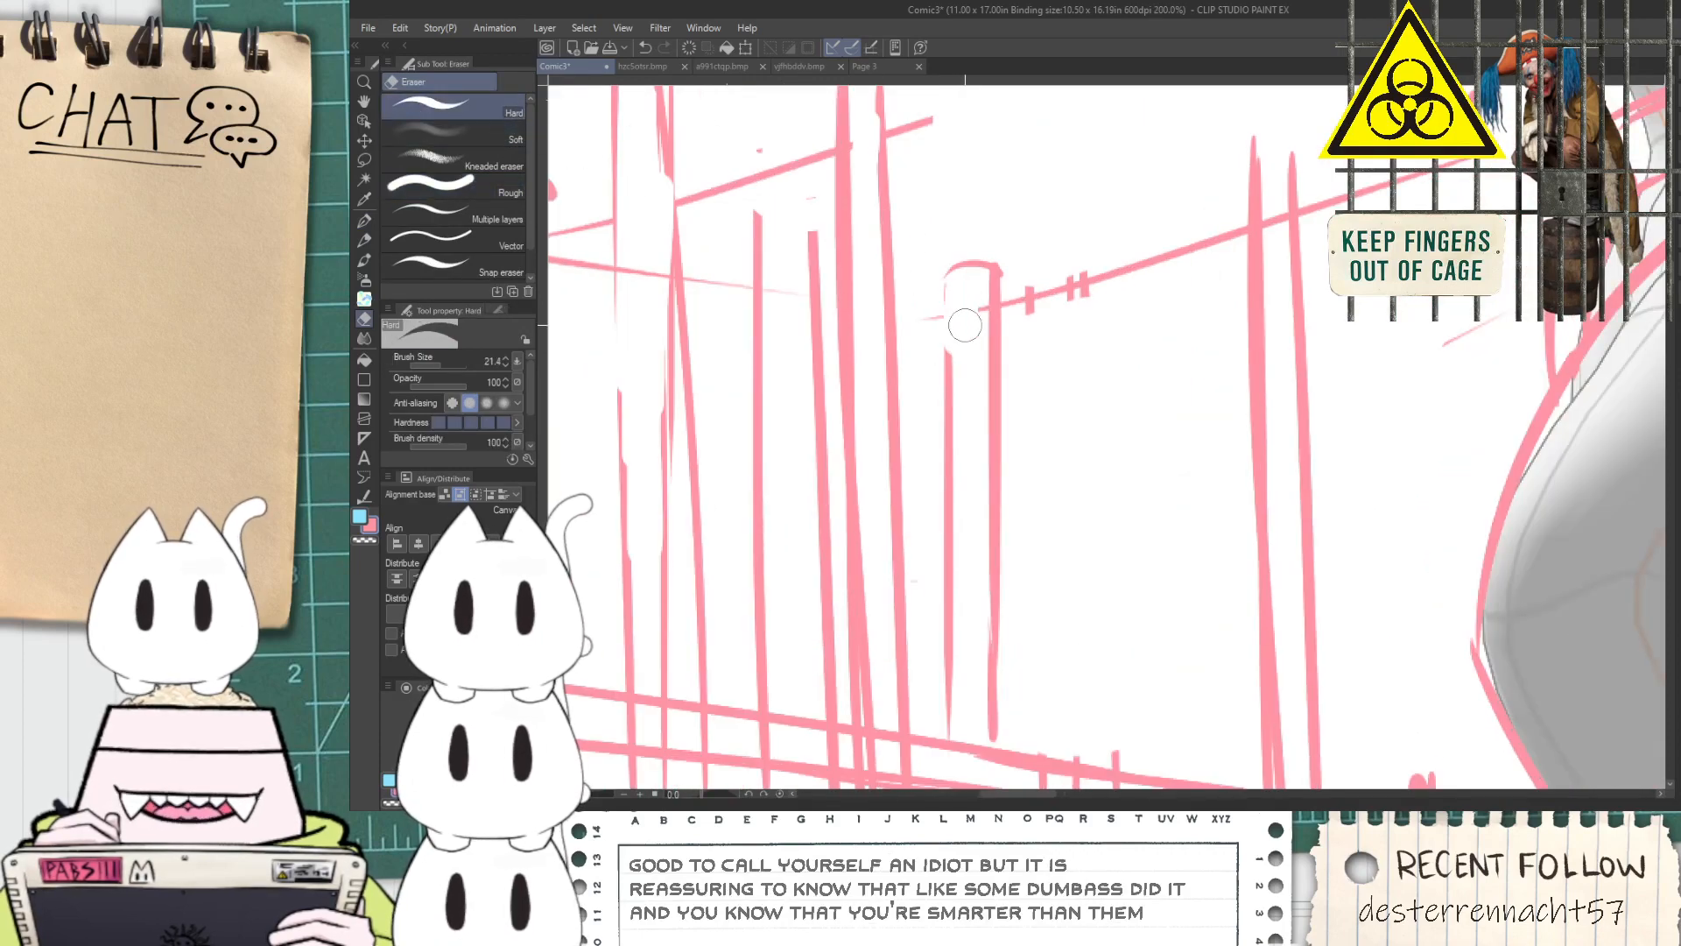
pyautogui.scroll(-4, 966, 308)
pyautogui.press('h')
pyautogui.moveTo(974, 409); pyautogui.dragTo(975, 488)
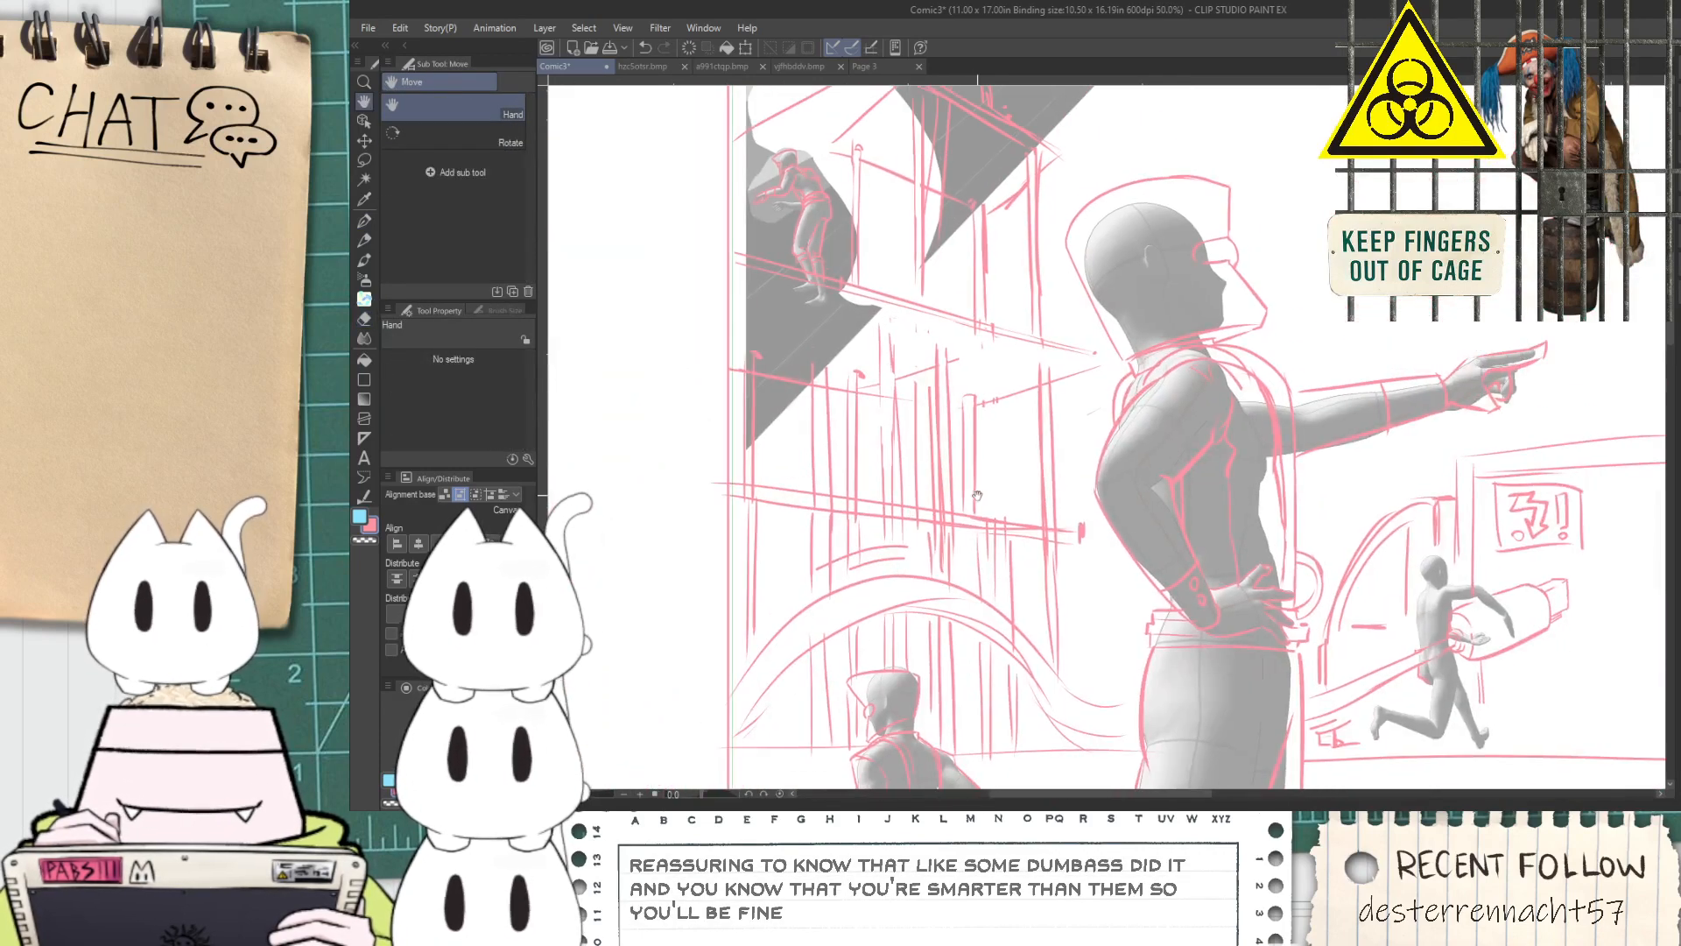
pyautogui.scroll(3, 967, 212)
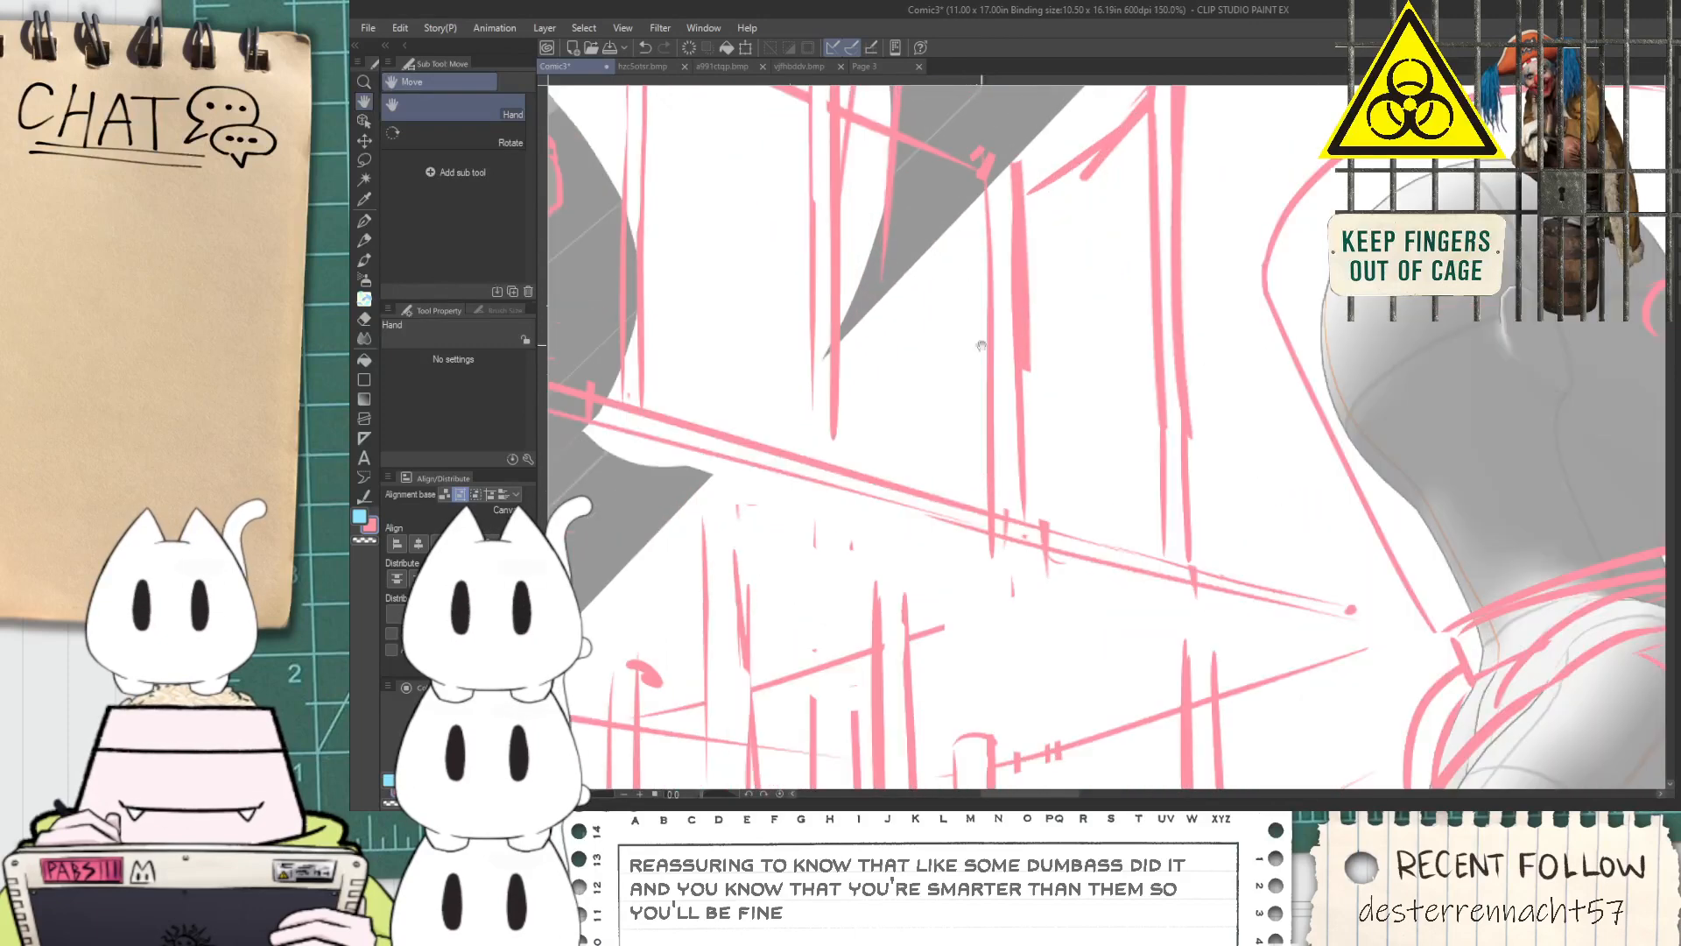
# Lasso the upper post beside the diagonal brace, shift it toward the crouching figure, stretch it down to the platform, and deselect it
pyautogui.press('m')
pyautogui.moveTo(1000, 689); pyautogui.dragTo(995, 406)
pyautogui.moveTo(1055, 356); pyautogui.dragTo(1051, 700)
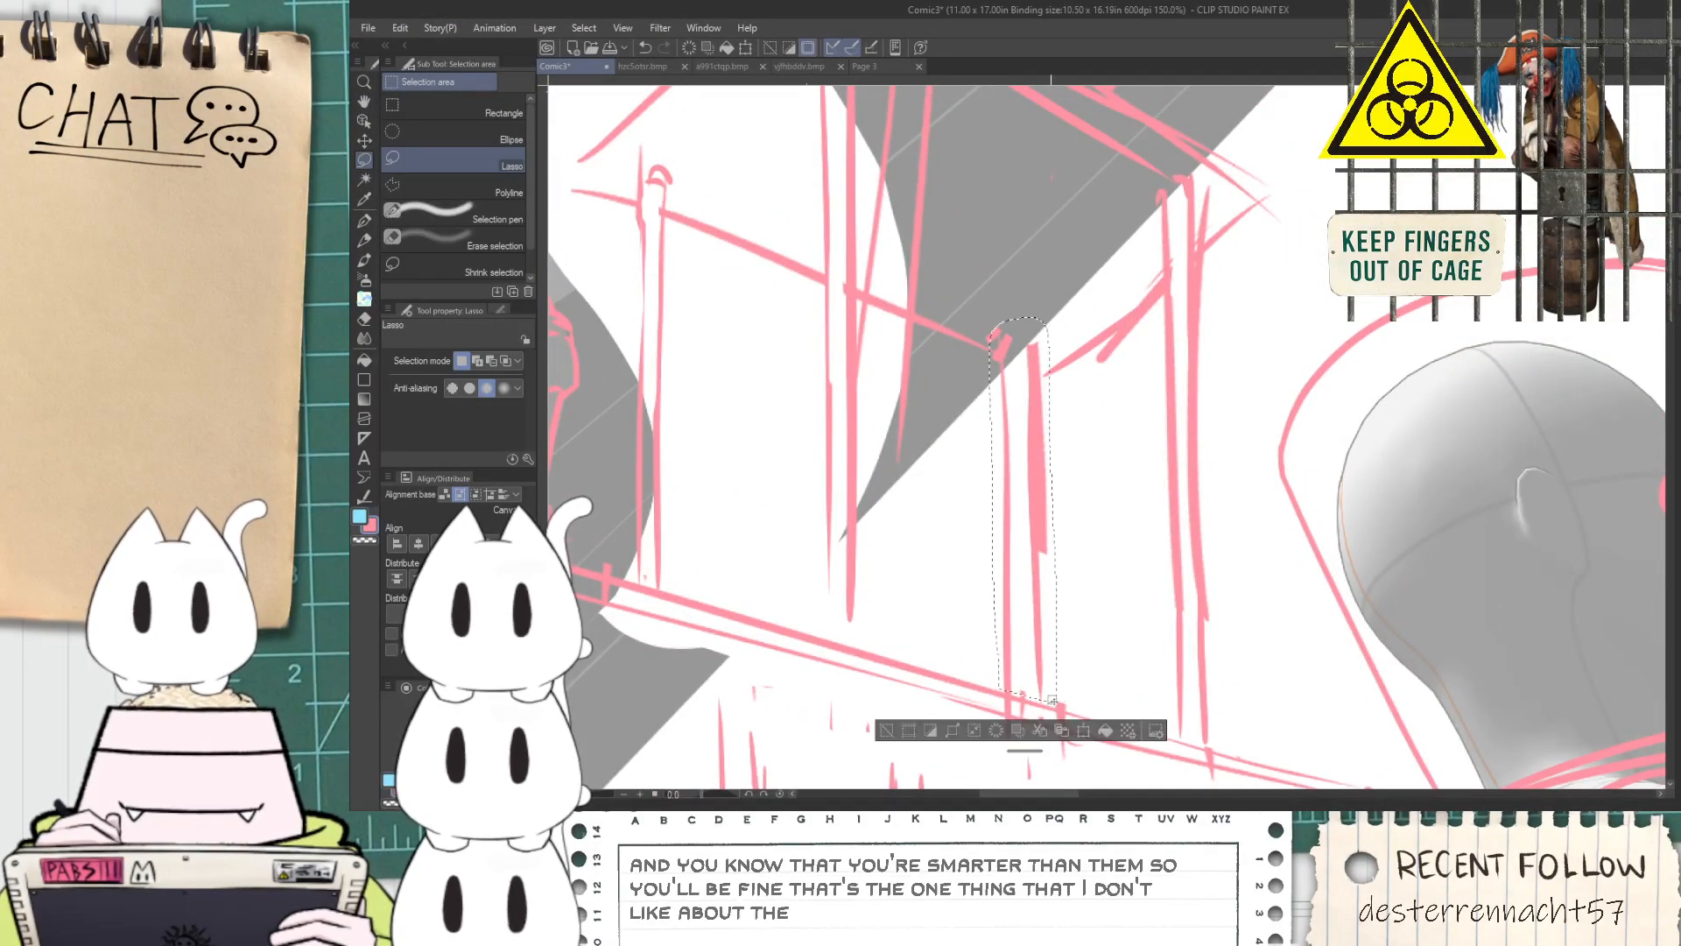
pyautogui.press('k')
pyautogui.moveTo(1007, 613)
pyautogui.mouseDown()
pyautogui.moveTo(981, 588)
pyautogui.moveTo(987, 557)
pyautogui.mouseUp()
pyautogui.hotkey('ctrl', 't')
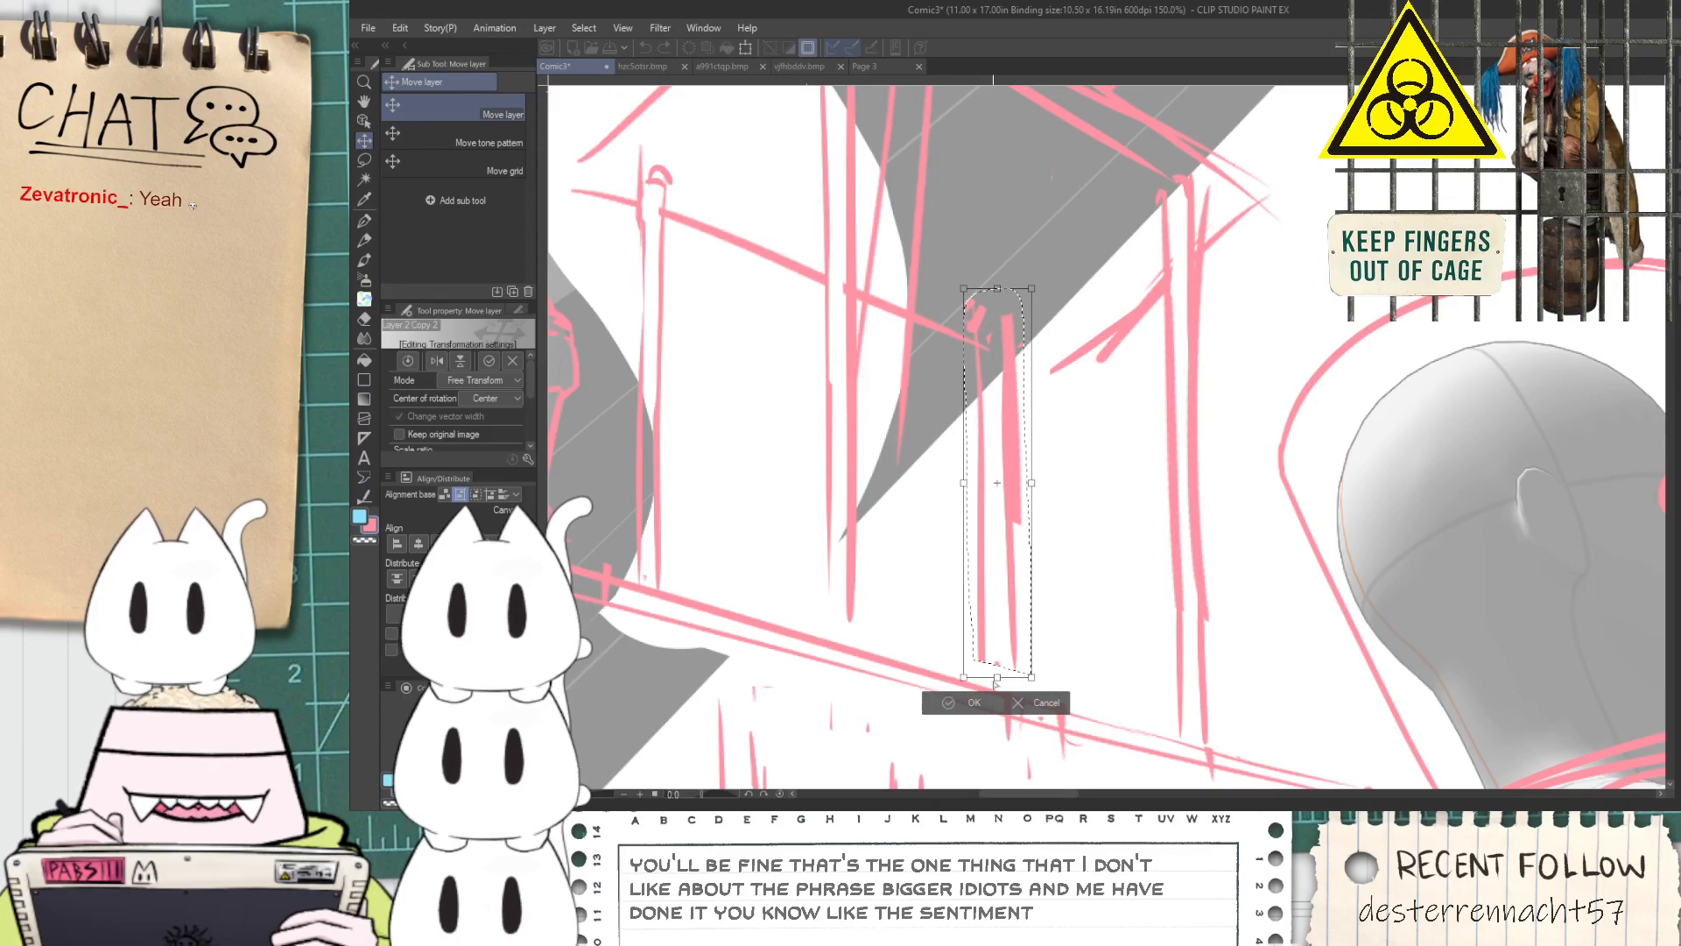
pyautogui.moveTo(997, 673); pyautogui.dragTo(993, 700)
pyautogui.click(965, 730)
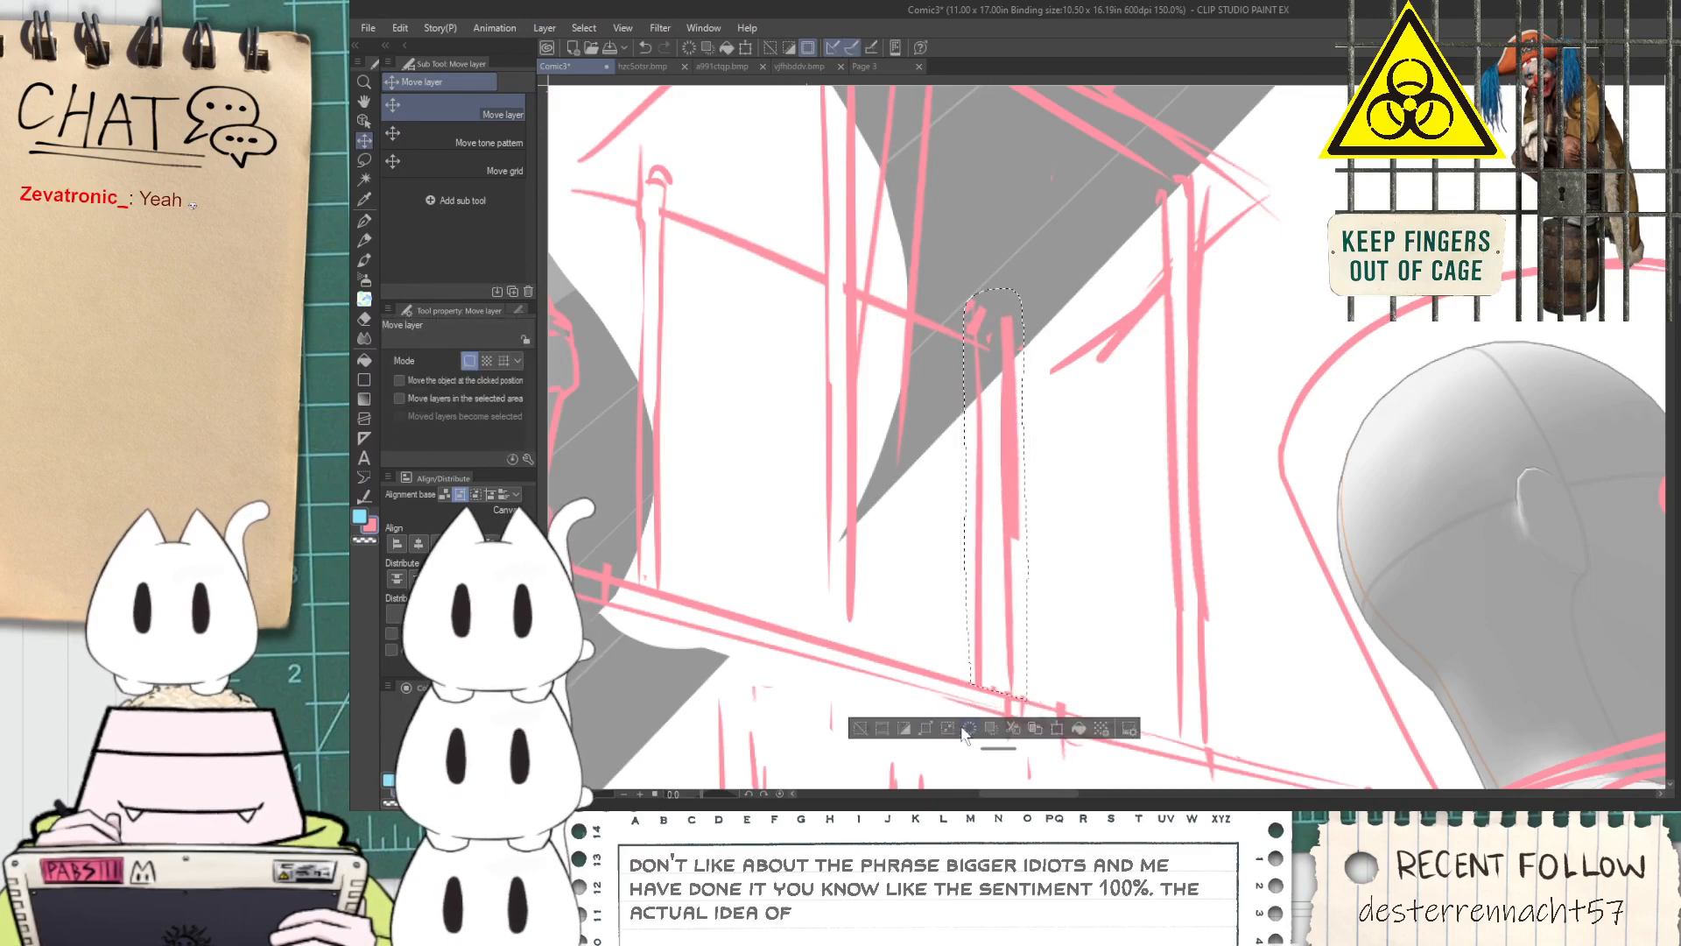
pyautogui.click(860, 728)
pyautogui.press('p')
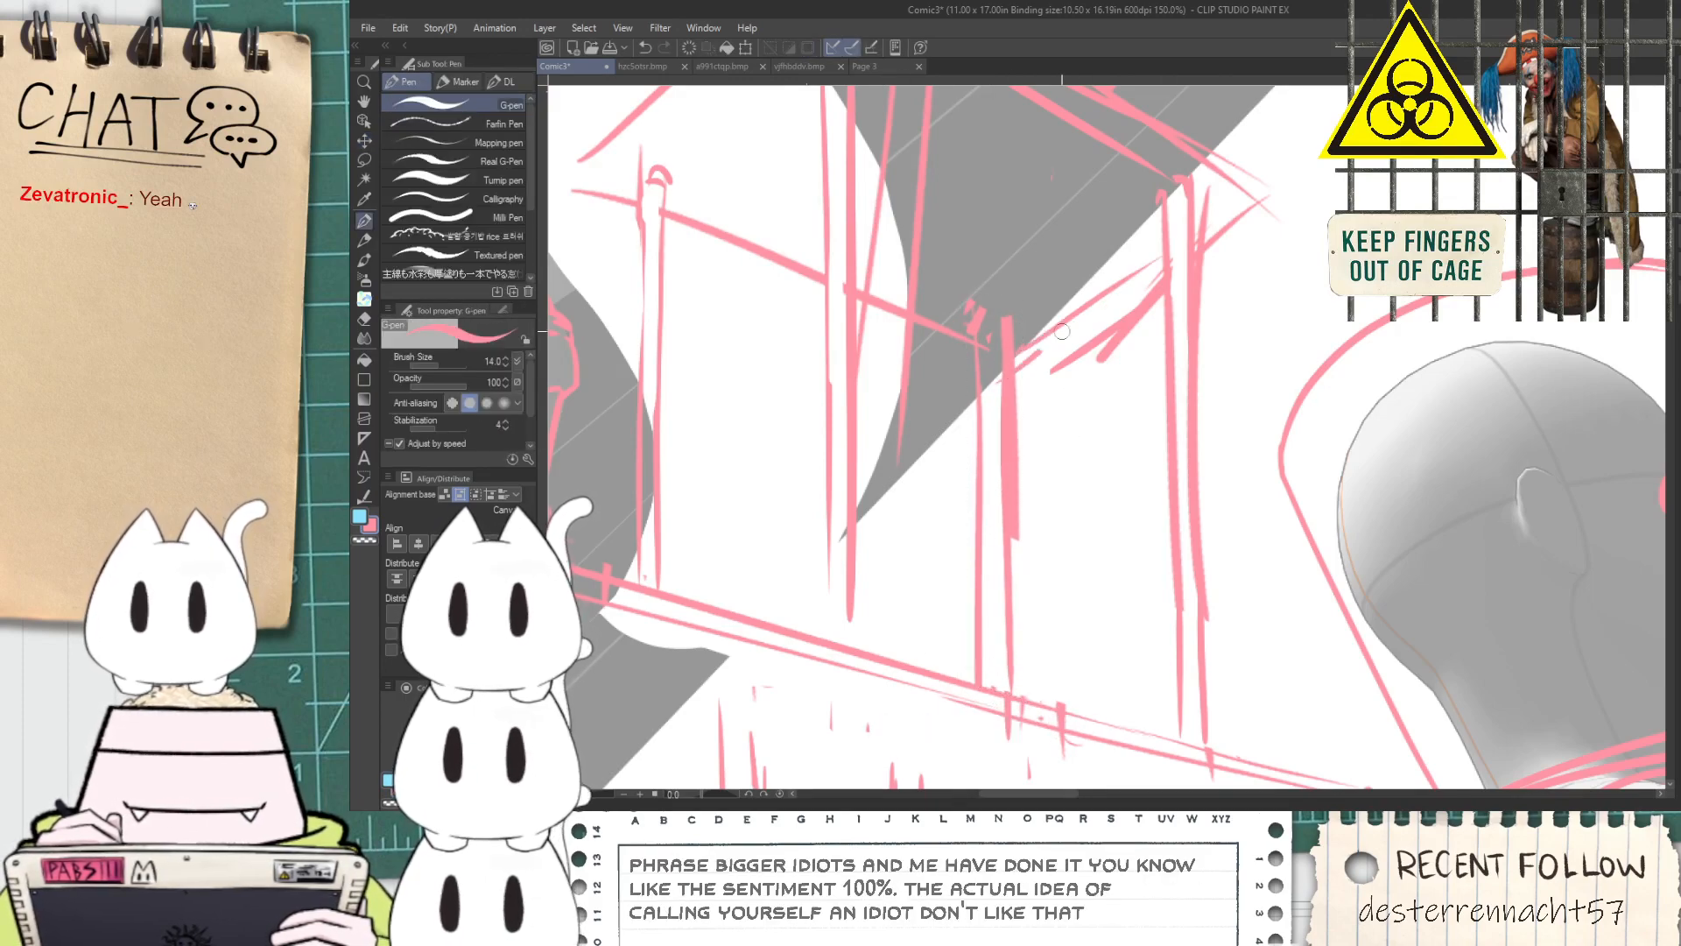
# Erase the crowded pipe lines between the two platforms with the Rough eraser at brush size 64.2
pyautogui.scroll(-3, 1117, 293)
pyautogui.press('space')
pyautogui.moveTo(1061, 547); pyautogui.dragTo(1046, 479)
pyautogui.scroll(2, 1045, 479)
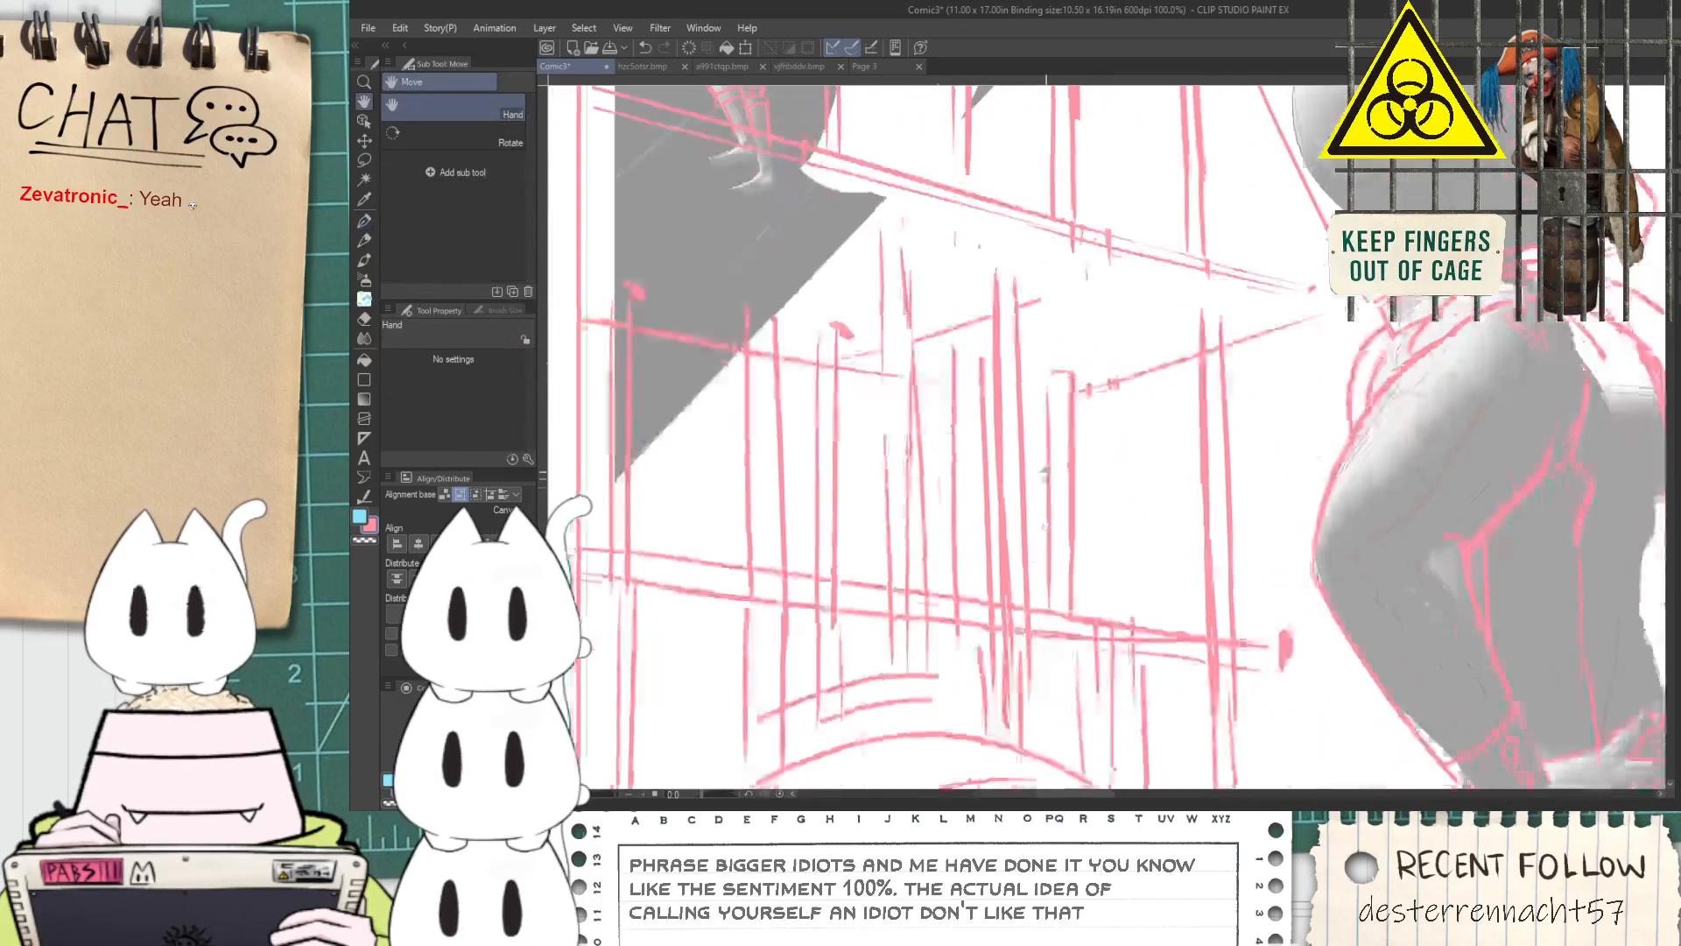
pyautogui.scroll(-2, 1044, 478)
pyautogui.scroll(1, 1054, 461)
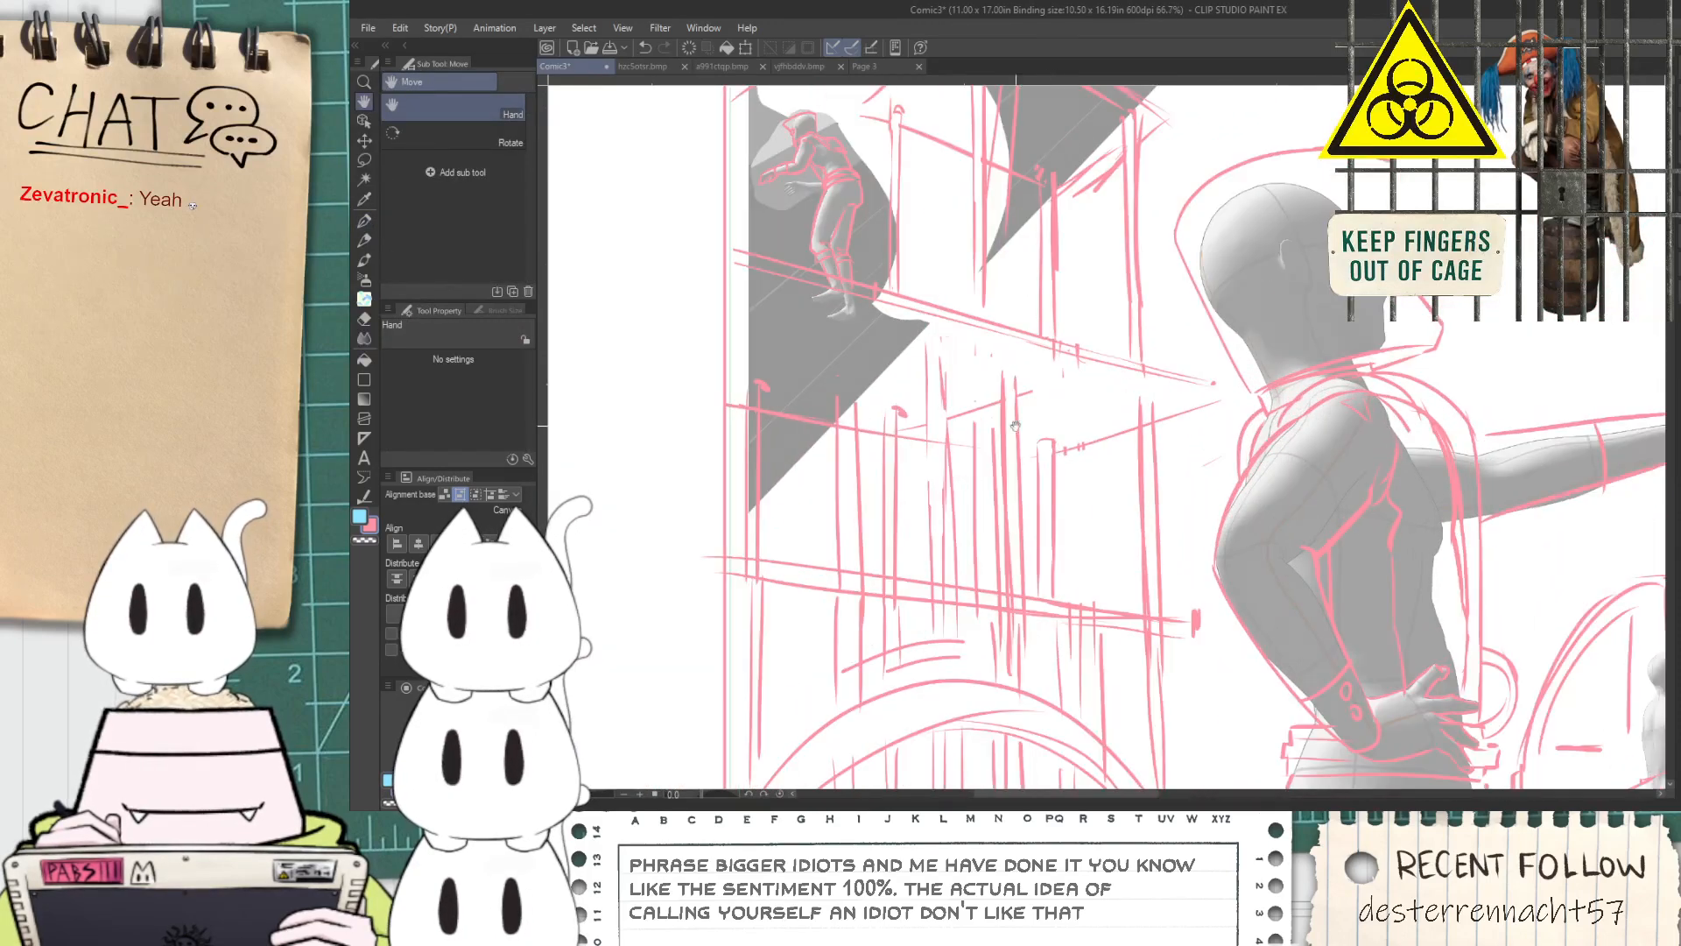
pyautogui.moveTo(1052, 359); pyautogui.dragTo(1055, 424)
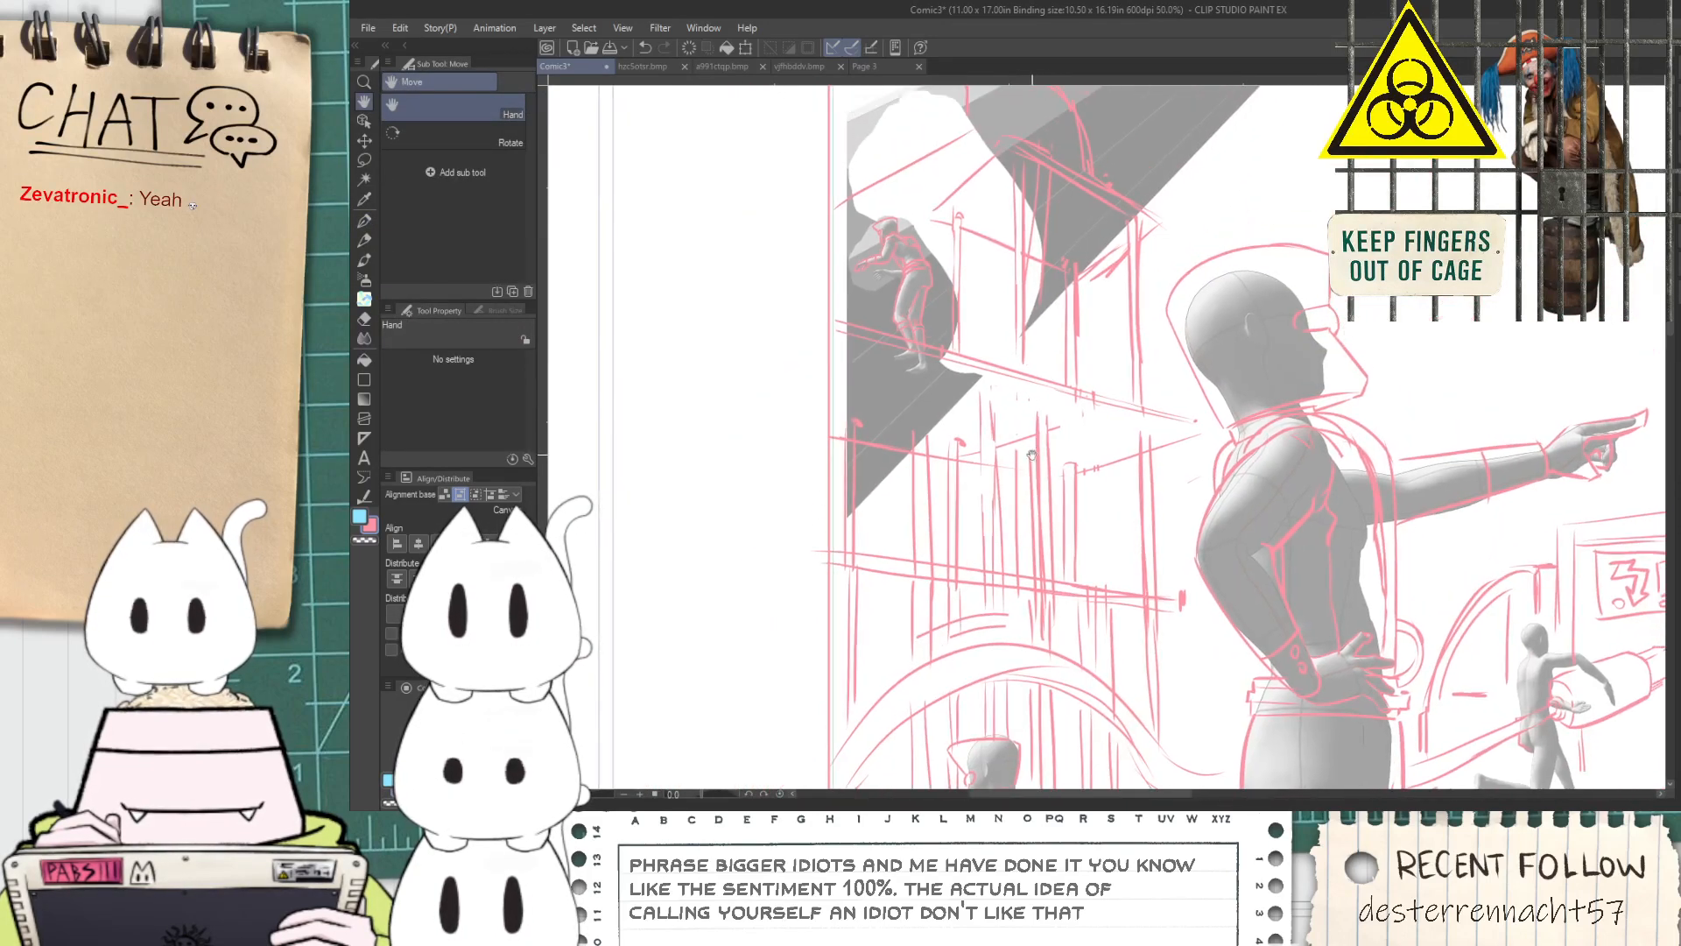
pyautogui.press('e')
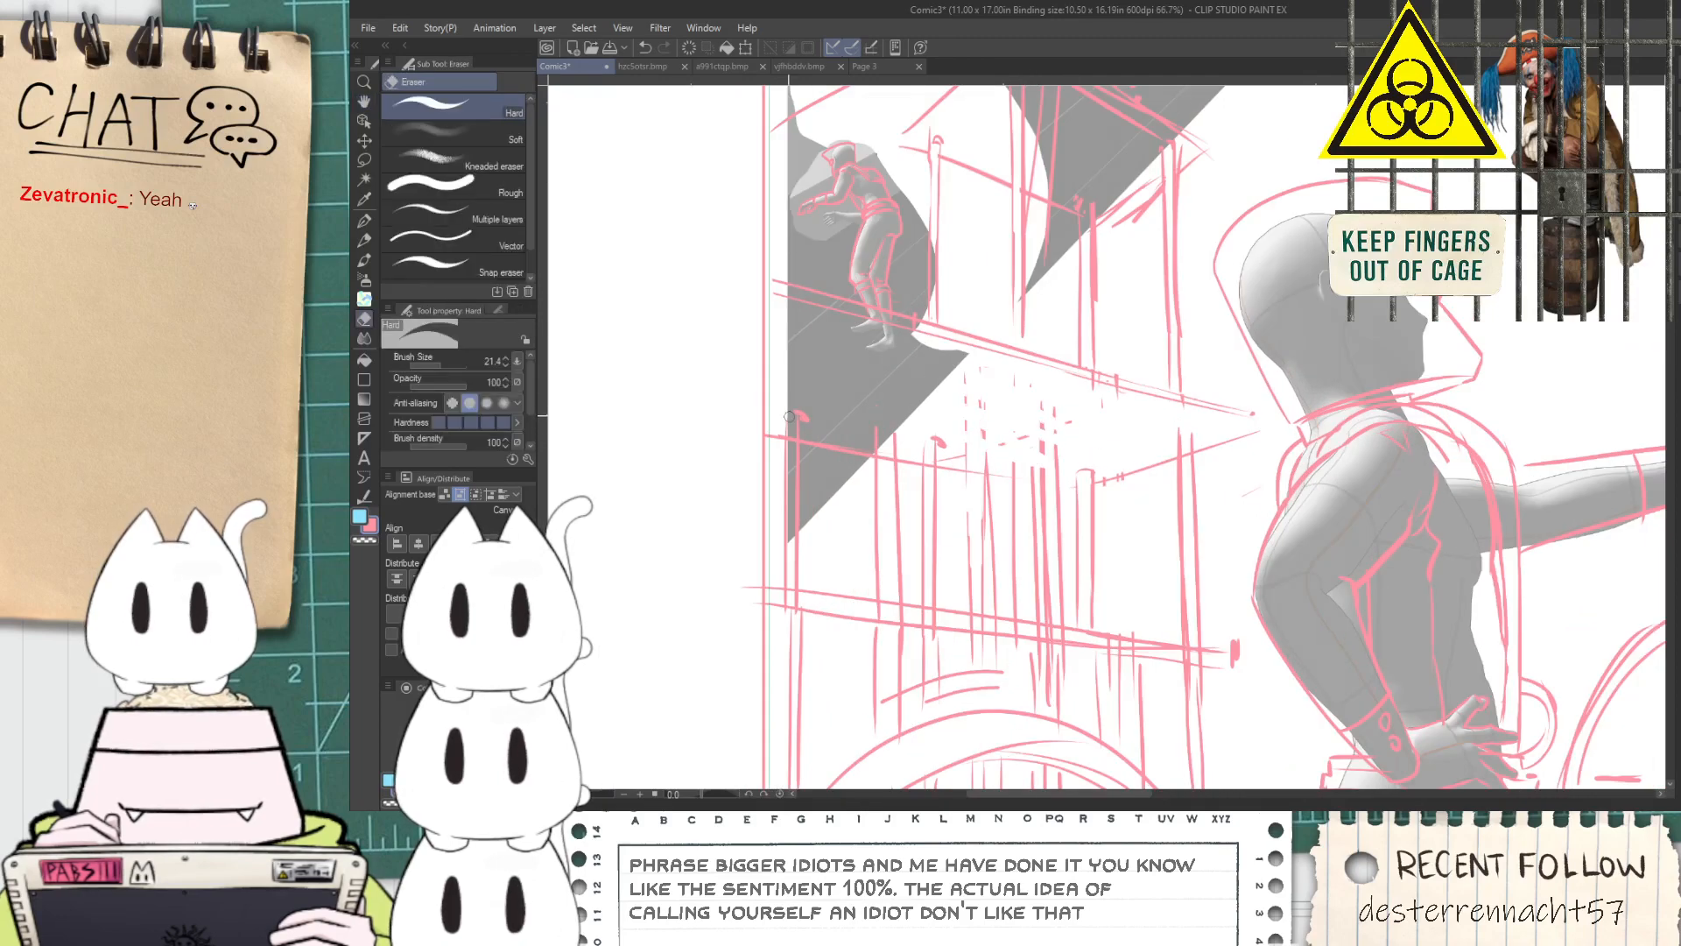
pyautogui.click(471, 193)
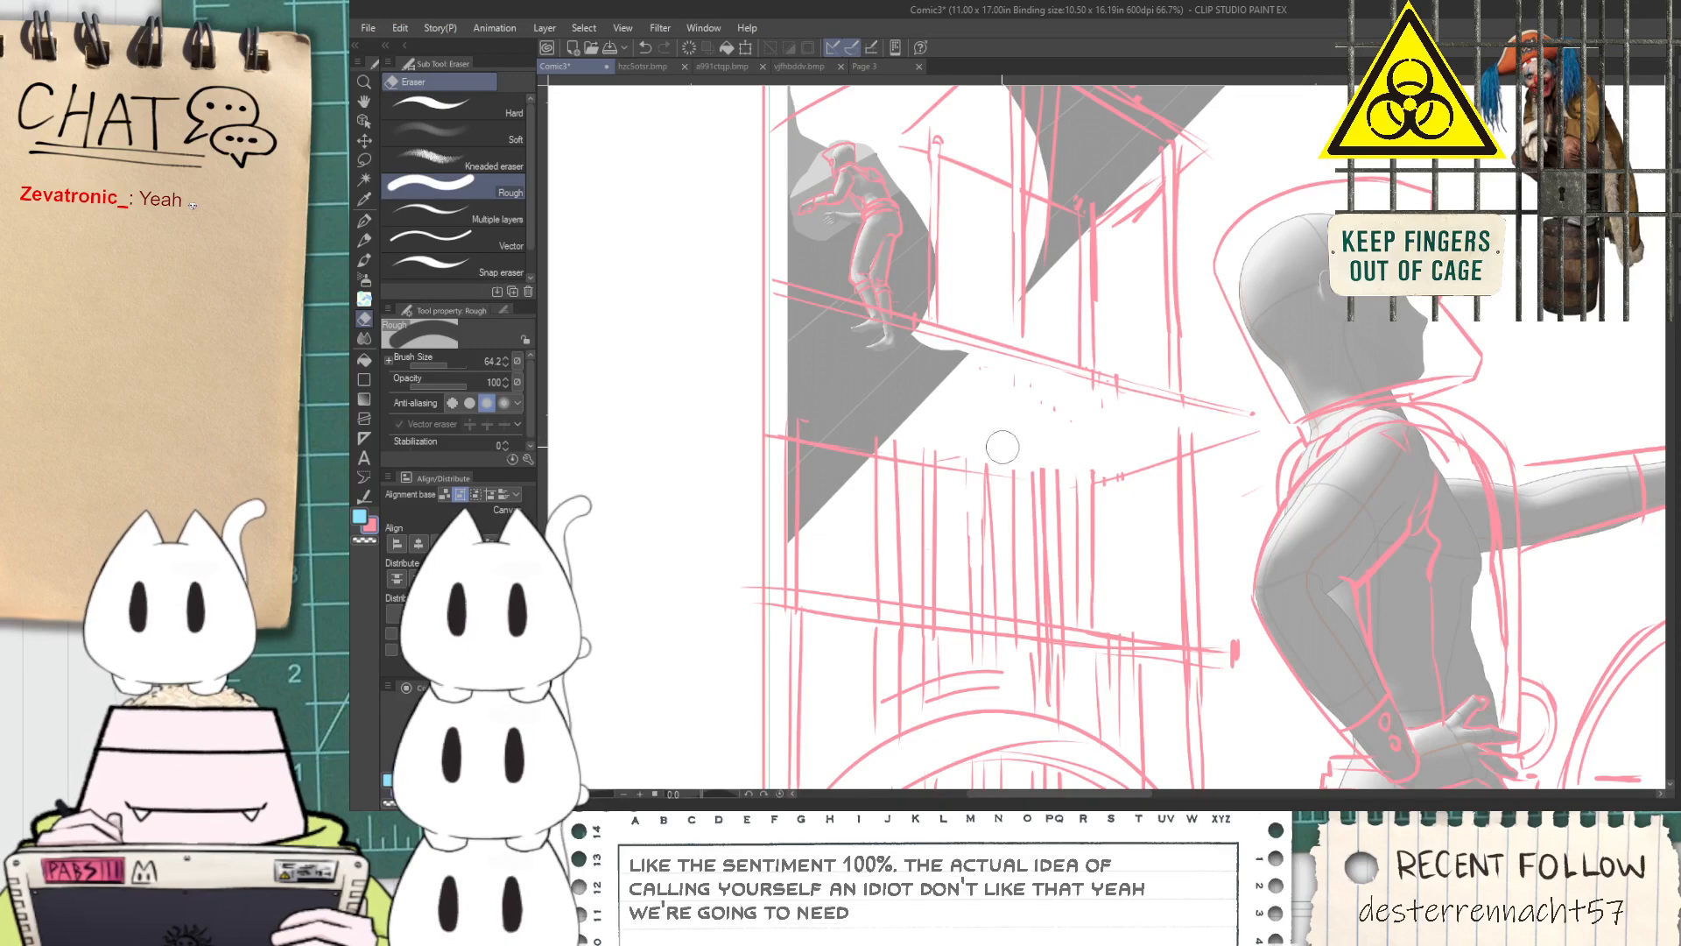
pyautogui.moveTo(1038, 455)
pyautogui.mouseDown()
pyautogui.moveTo(1036, 589)
pyautogui.moveTo(1041, 545)
pyautogui.moveTo(918, 508)
pyautogui.moveTo(980, 568)
pyautogui.mouseUp()
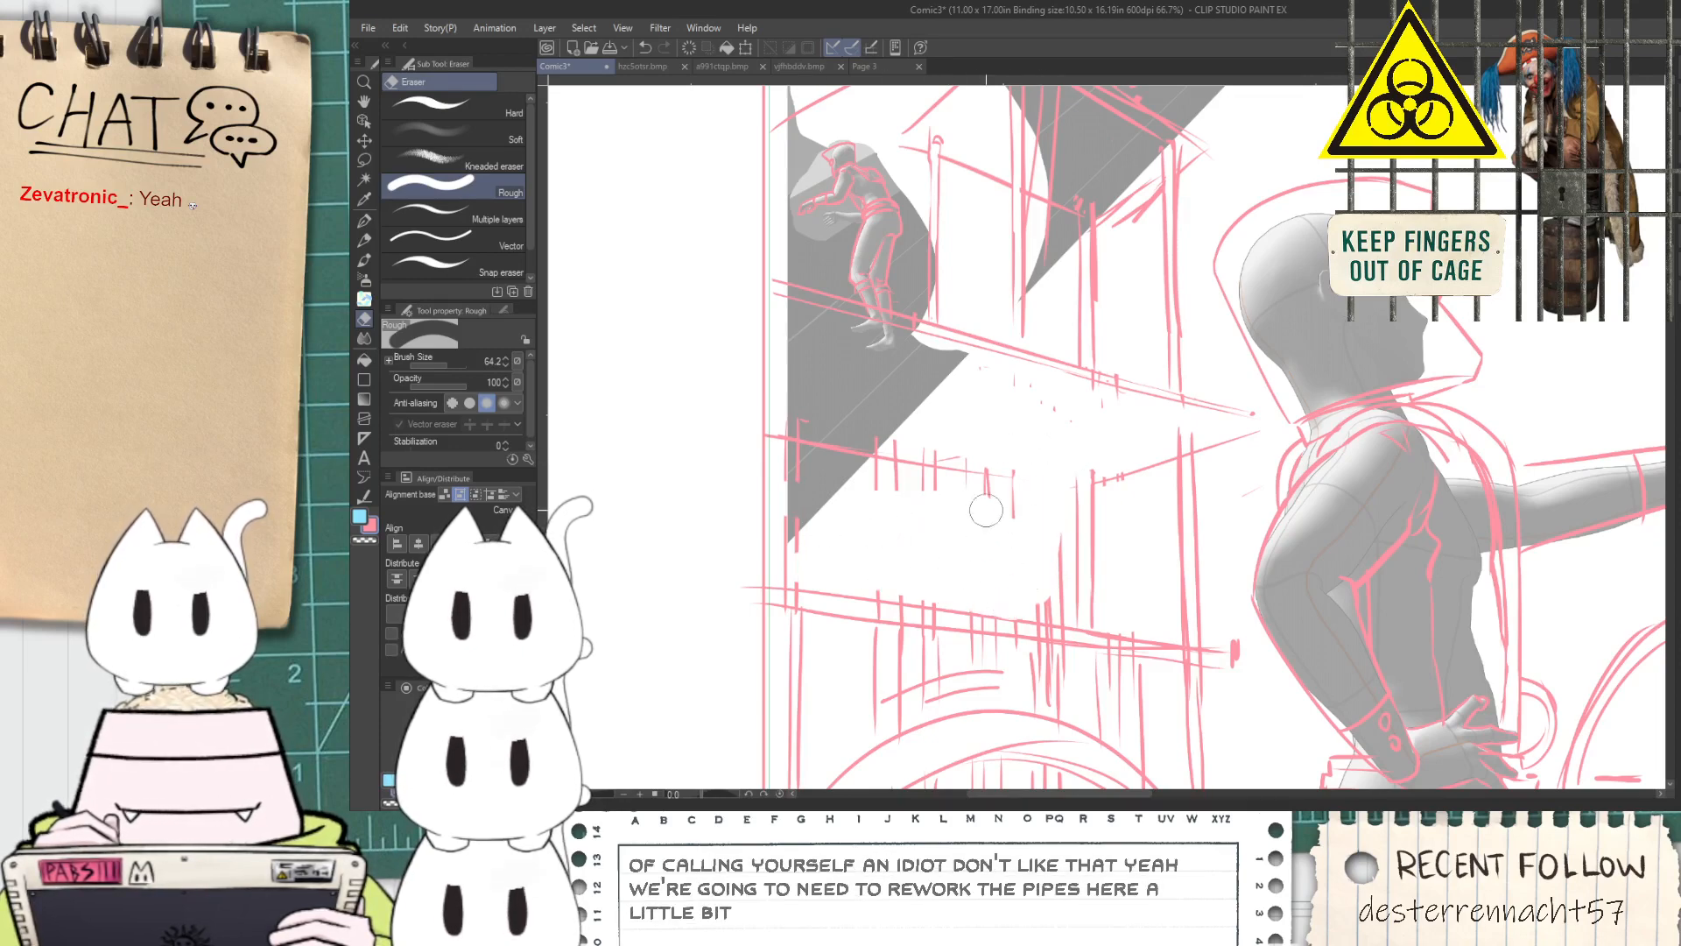
# Erase the vertical pipe lines between the lower platform and the arch with the Rough eraser
pyautogui.scroll(-2, 915, 587)
pyautogui.moveTo(910, 657); pyautogui.dragTo(903, 525)
pyautogui.scroll(2, 902, 525)
pyautogui.moveTo(872, 624)
pyautogui.mouseDown()
pyautogui.moveTo(1040, 562)
pyautogui.moveTo(978, 544)
pyautogui.moveTo(1016, 554)
pyautogui.moveTo(1119, 630)
pyautogui.mouseUp()
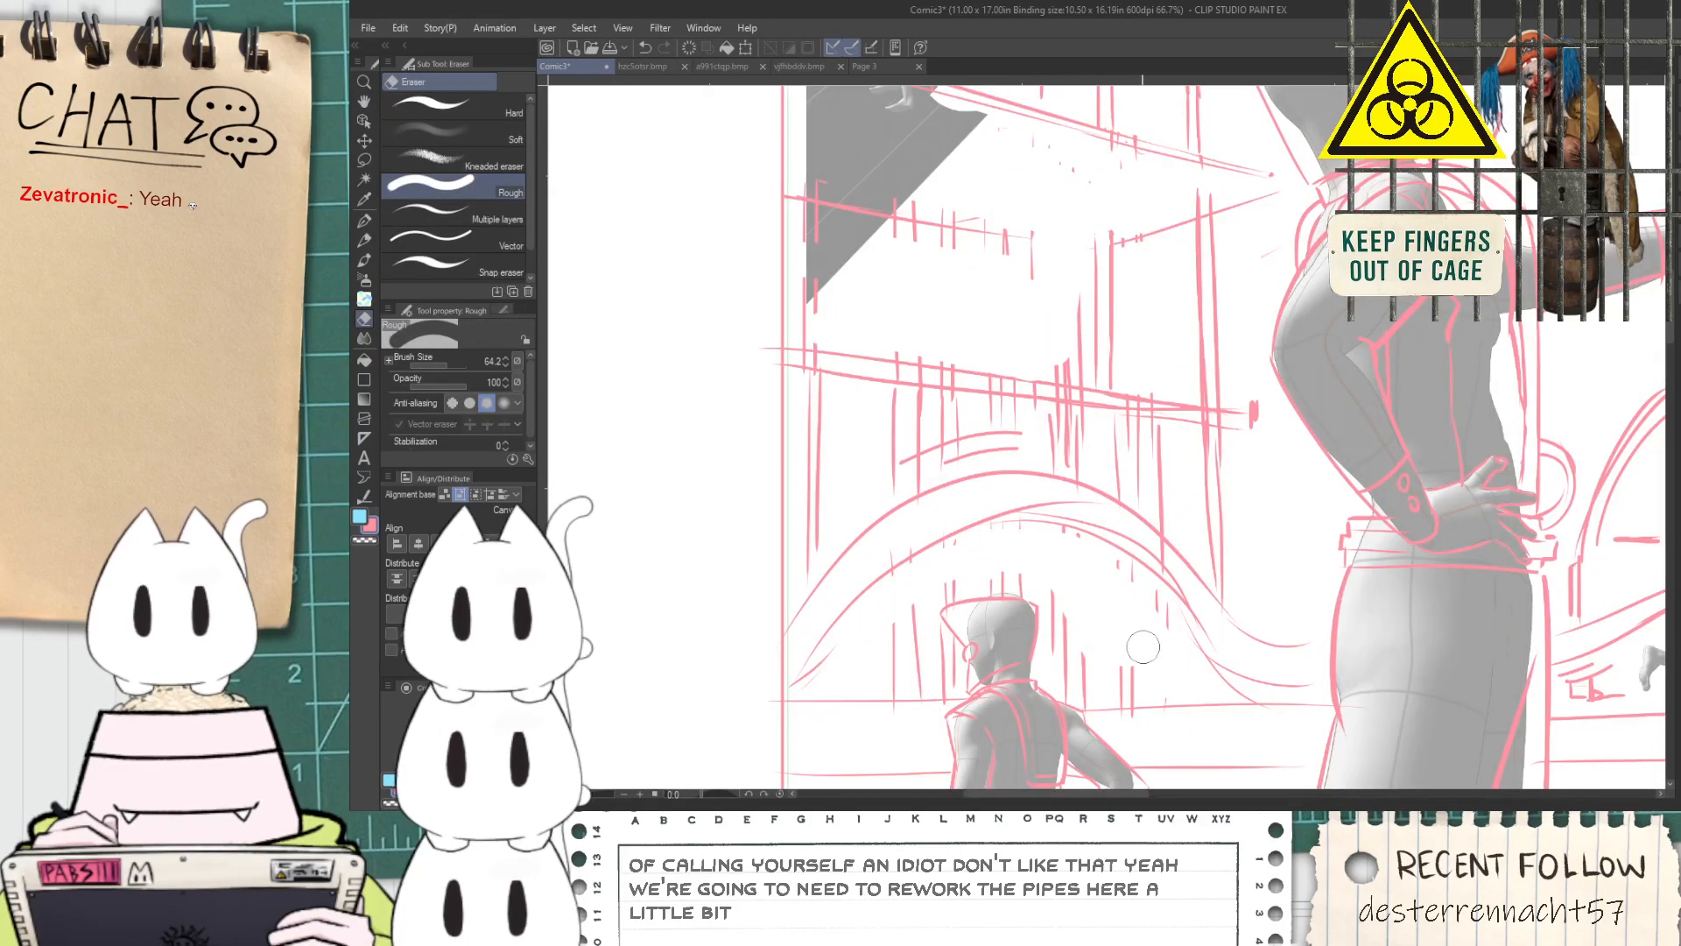
pyautogui.moveTo(1113, 458); pyautogui.dragTo(1070, 435)
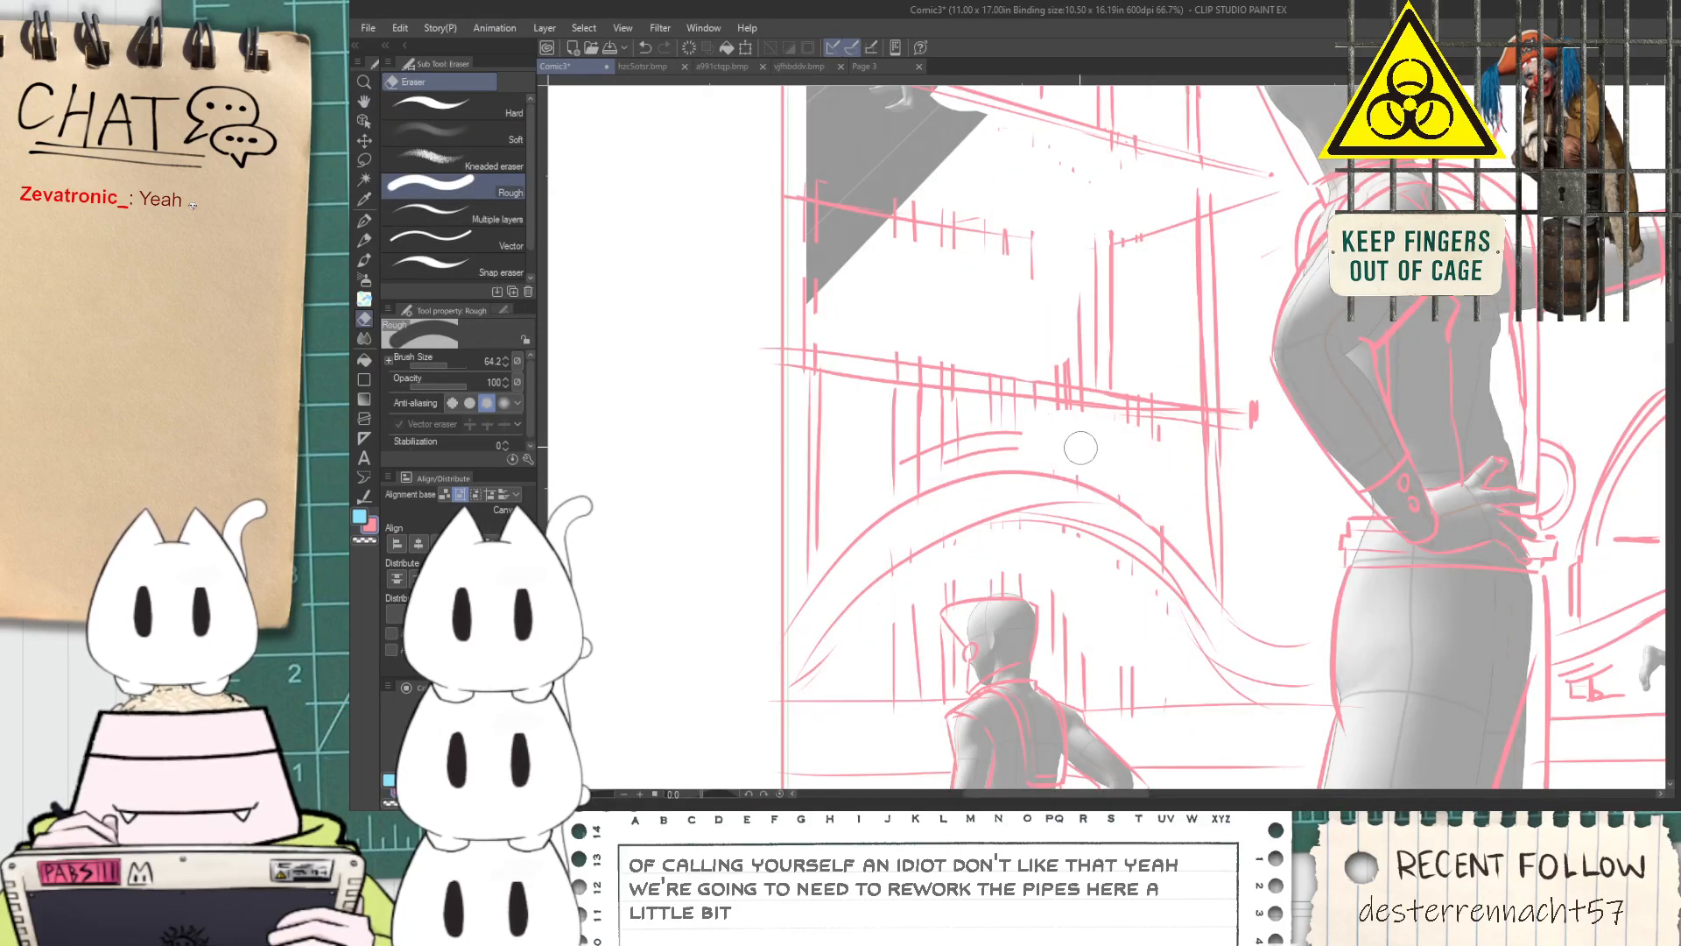
pyautogui.moveTo(803, 437)
pyautogui.mouseDown()
pyautogui.moveTo(878, 439)
pyautogui.moveTo(895, 407)
pyautogui.moveTo(834, 453)
pyautogui.moveTo(817, 410)
pyautogui.mouseUp()
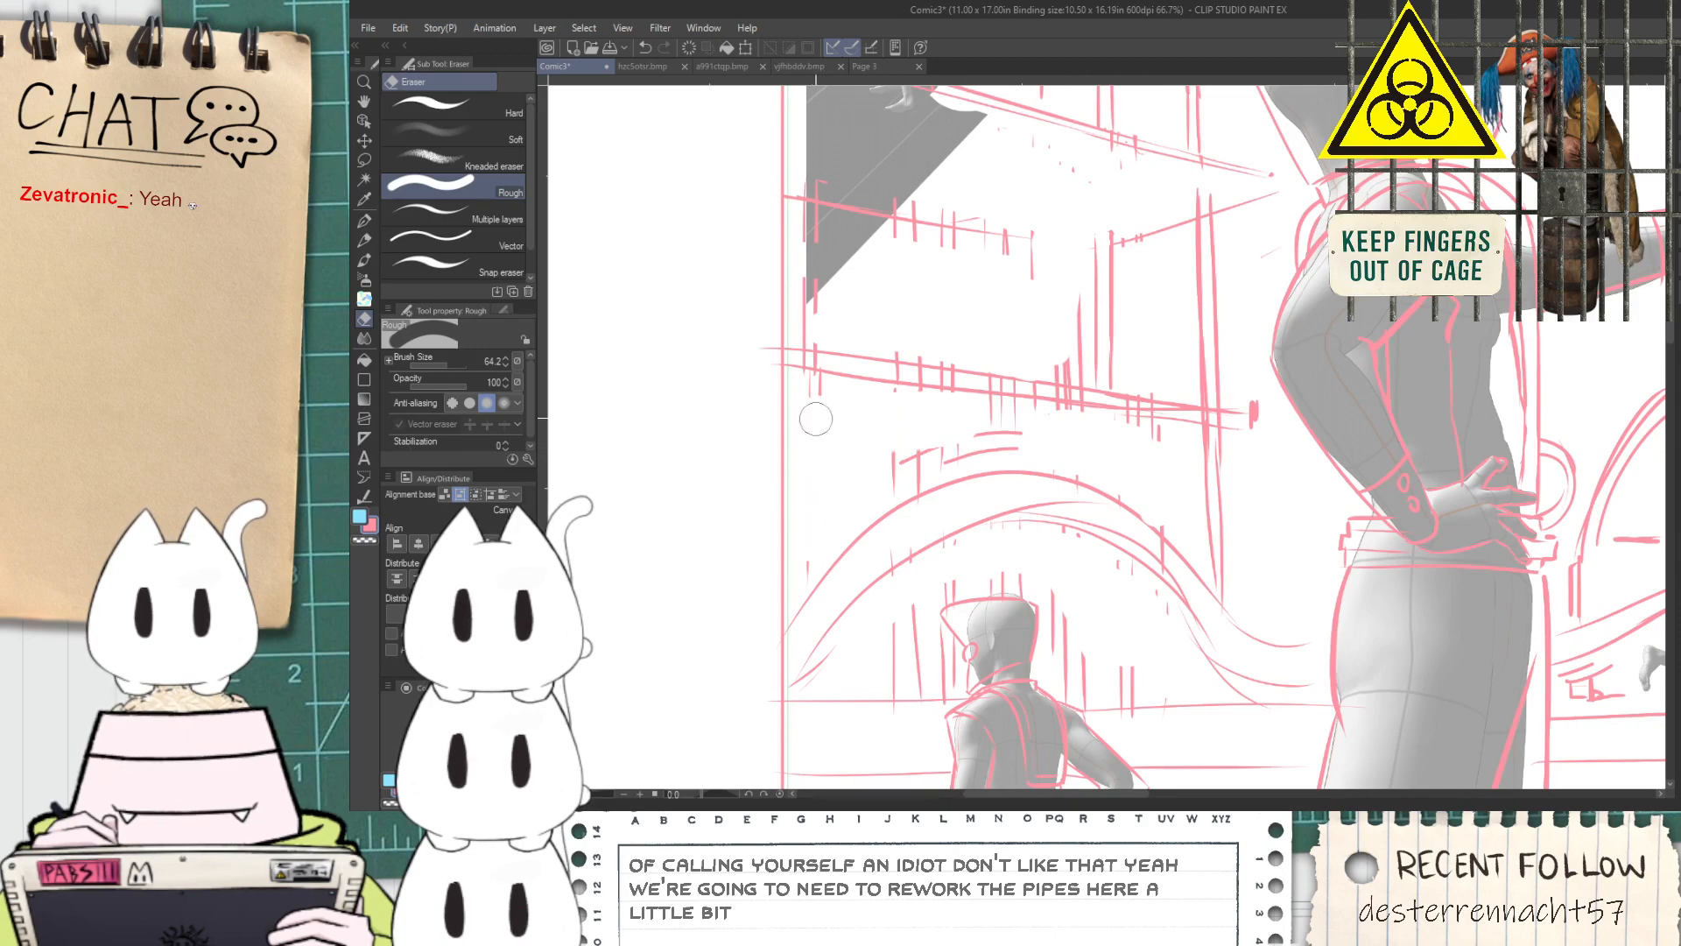
# Replace the slanted line between the two platforms with one clean long stroke, erasing the old line and using the G-pen
pyautogui.press('p')
pyautogui.scroll(3, 820, 385)
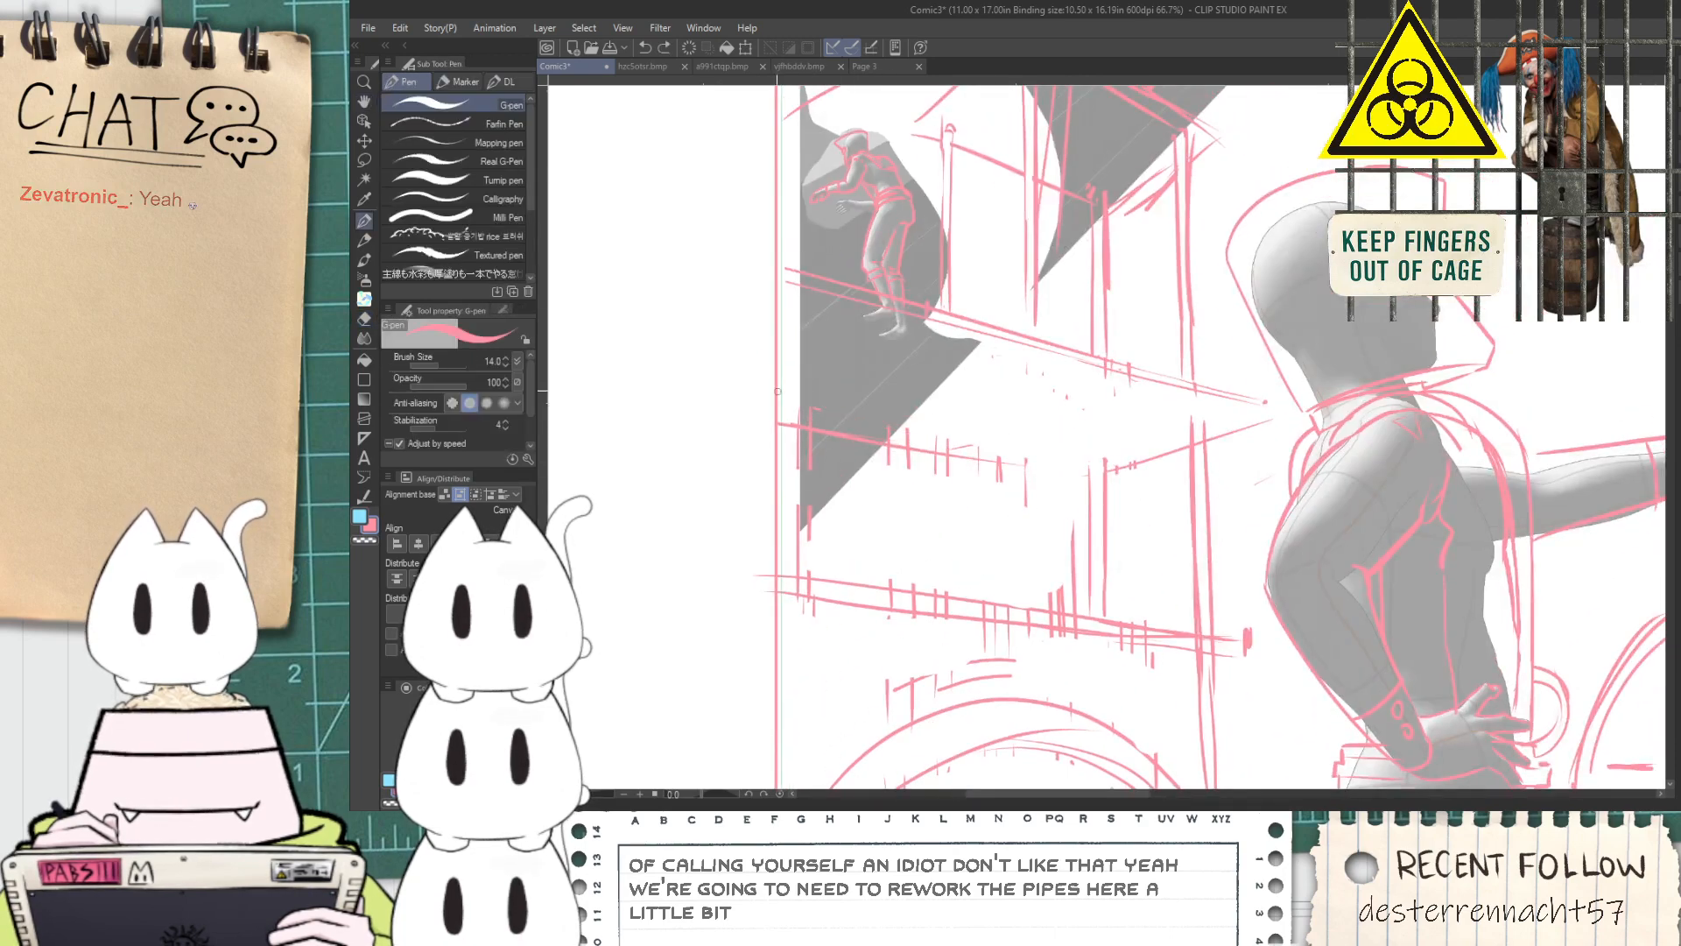
pyautogui.moveTo(760, 379); pyautogui.dragTo(1103, 472)
pyautogui.hotkey('ctrl', 'z')
pyautogui.moveTo(758, 394); pyautogui.dragTo(1082, 475)
pyautogui.press('e')
pyautogui.moveTo(762, 432)
pyautogui.mouseDown()
pyautogui.moveTo(869, 464)
pyautogui.moveTo(924, 459)
pyautogui.moveTo(843, 449)
pyautogui.moveTo(933, 458)
pyautogui.moveTo(846, 411)
pyautogui.mouseUp()
pyautogui.press('p')
pyautogui.moveTo(745, 386)
pyautogui.mouseDown()
pyautogui.moveTo(1101, 461)
pyautogui.moveTo(1037, 505)
pyautogui.moveTo(961, 438)
pyautogui.mouseUp()
pyautogui.hotkey('ctrl', 'z')
pyautogui.hotkey('ctrl', 'z')
pyautogui.hotkey('ctrl', 'z')
pyautogui.moveTo(767, 401); pyautogui.dragTo(1086, 488)
pyautogui.hotkey('ctrl', 'z')
pyautogui.moveTo(775, 401); pyautogui.dragTo(1074, 478)
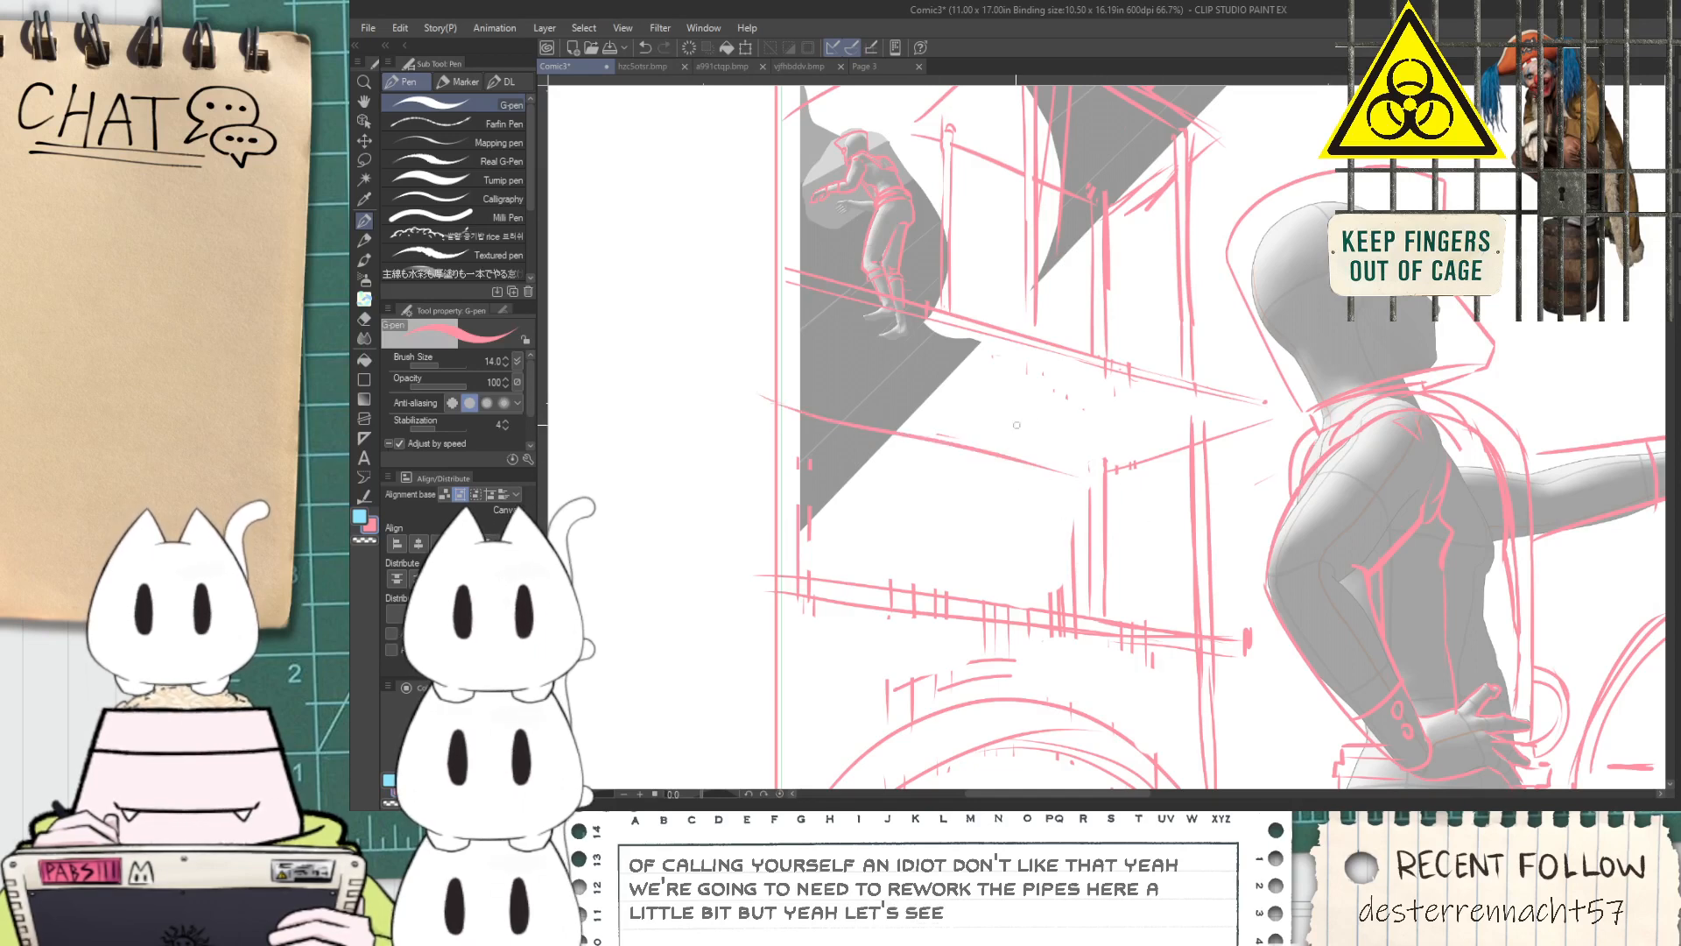
# Draw a tall capped pipe of two vertical lines rising from the lower platform past the slanted line with the G-pen
pyautogui.moveTo(1018, 578); pyautogui.dragTo(1021, 367)
pyautogui.hotkey('ctrl', 'z')
pyautogui.hotkey('ctrl', 'z')
pyautogui.moveTo(1014, 587); pyautogui.dragTo(1014, 379)
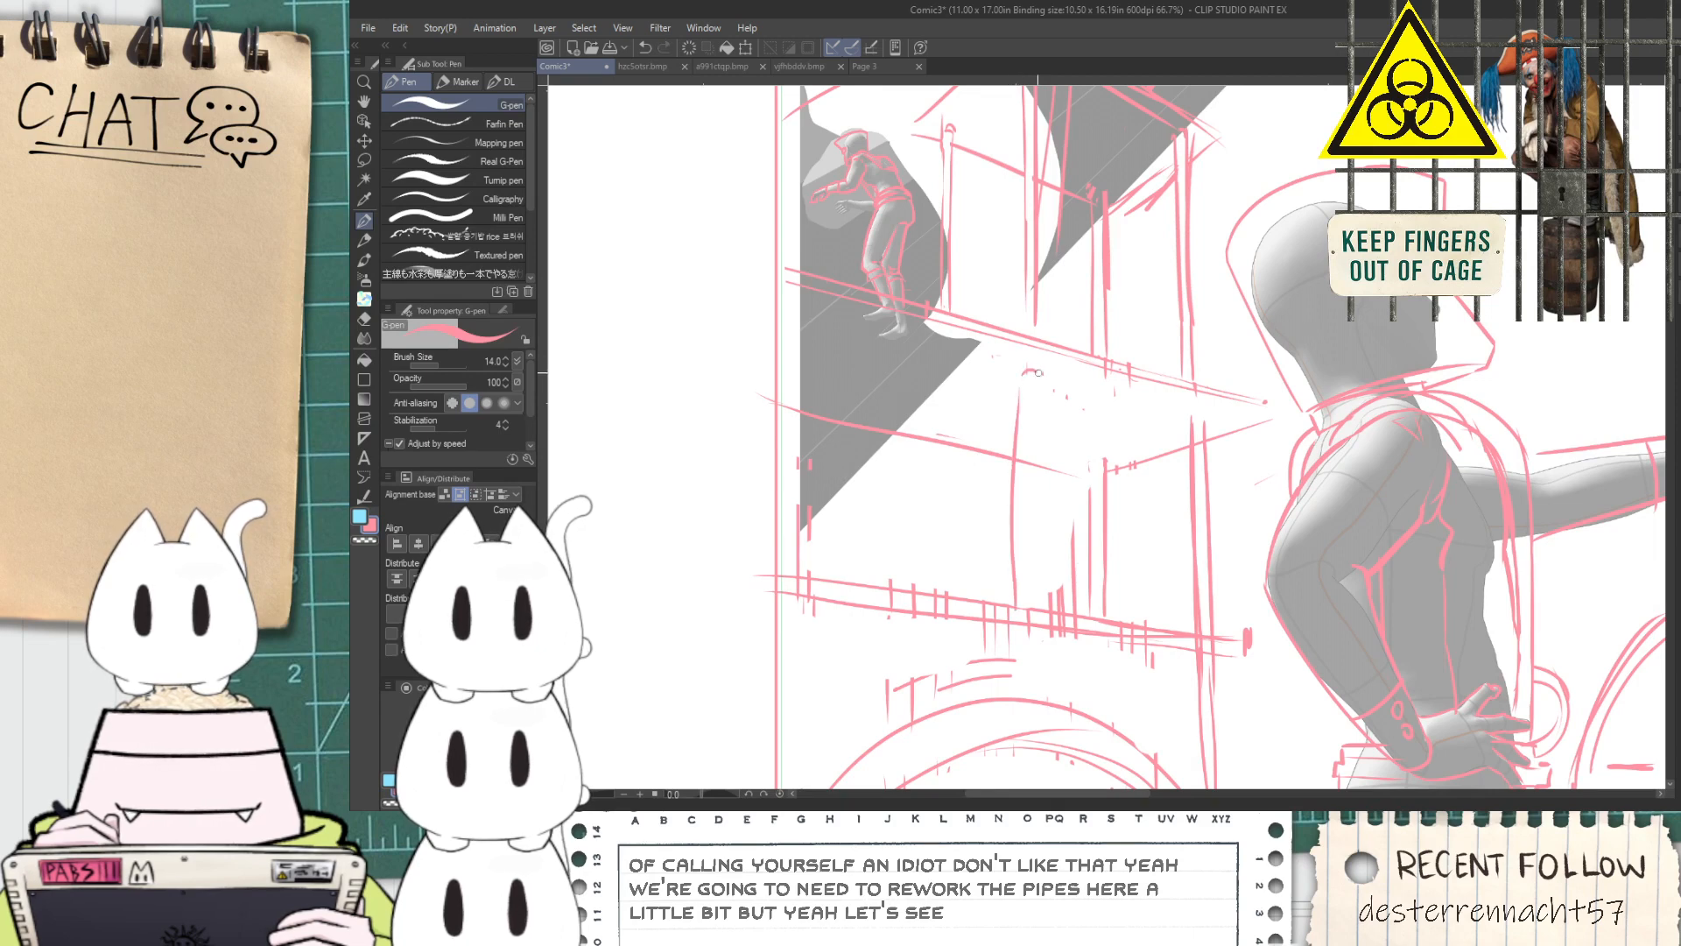
pyautogui.hotkey('ctrl', 'z')
pyautogui.hotkey('ctrl', 'z')
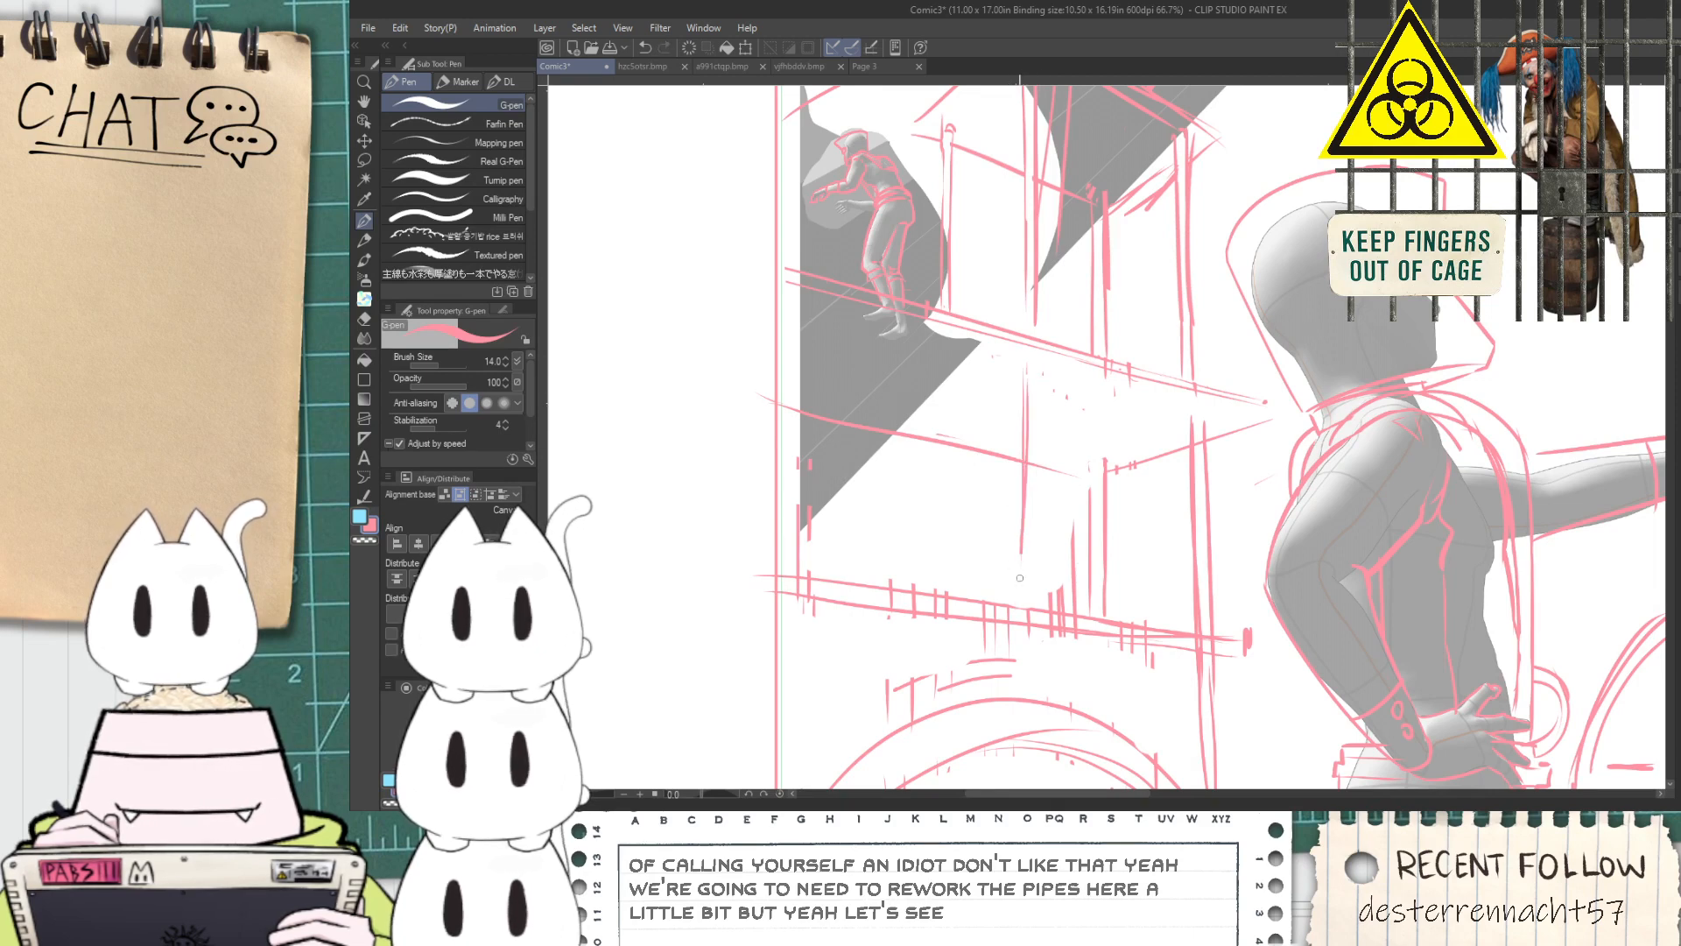
pyautogui.moveTo(1045, 431); pyautogui.dragTo(1048, 592)
# Erase the slanted line where it crosses inside the tall pipe with the Hard eraser at brush size 21.4
pyautogui.scroll(2, 1037, 444)
pyautogui.press('e')
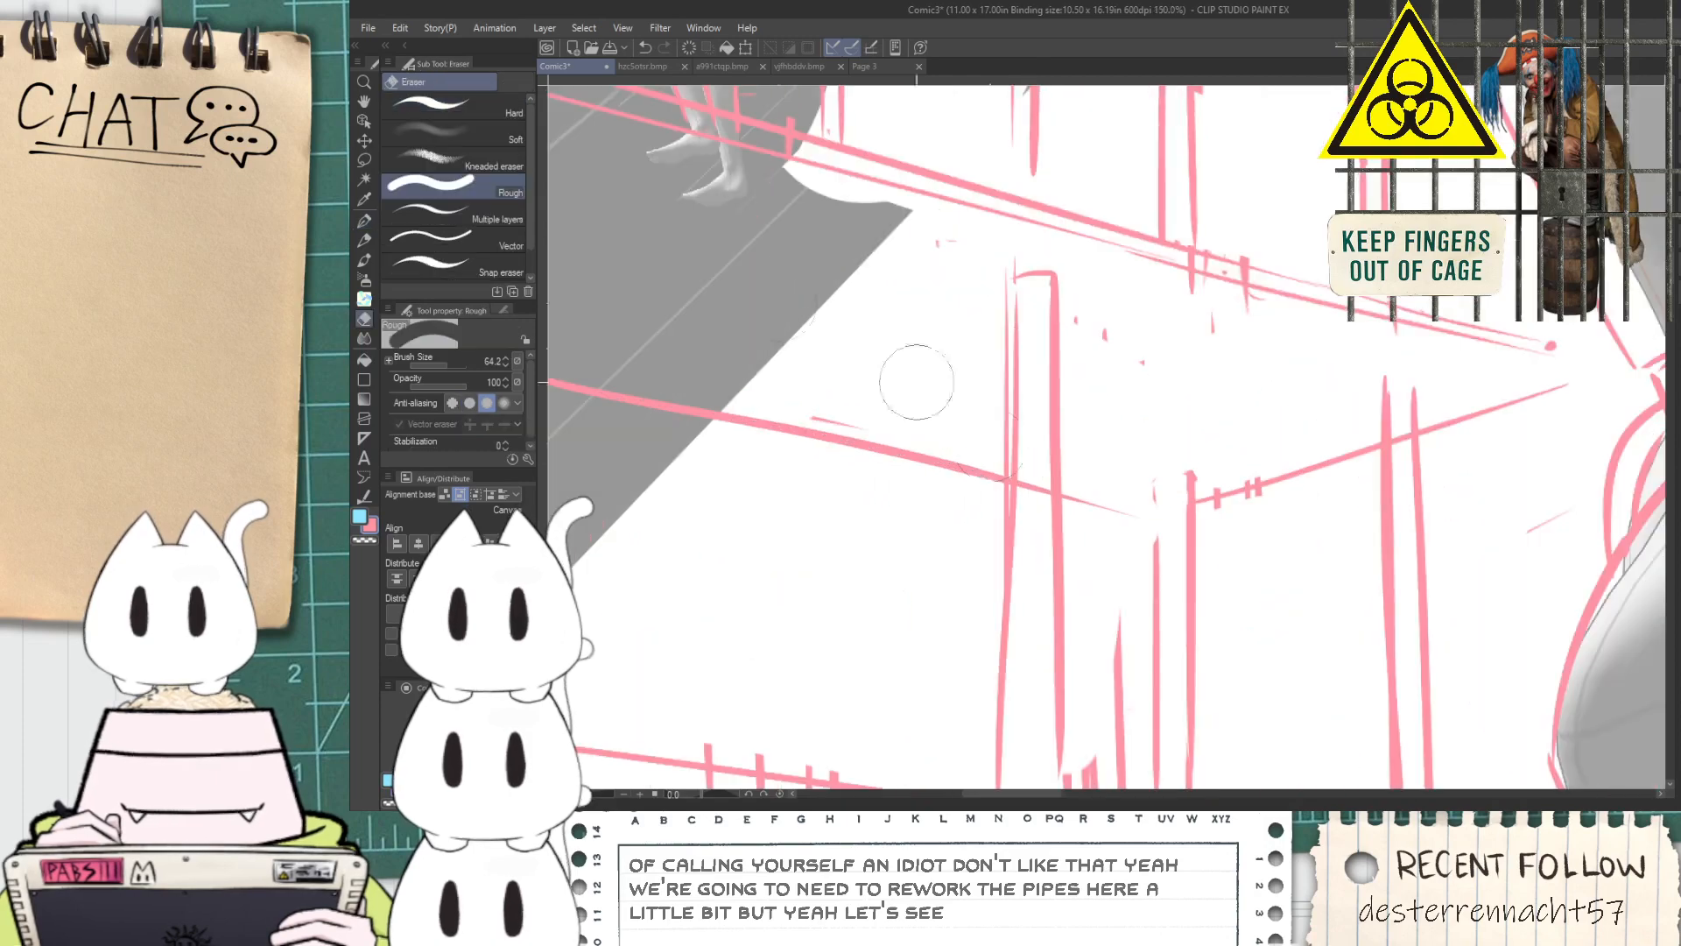
pyautogui.click(503, 111)
pyautogui.moveTo(1025, 470); pyautogui.dragTo(1043, 480)
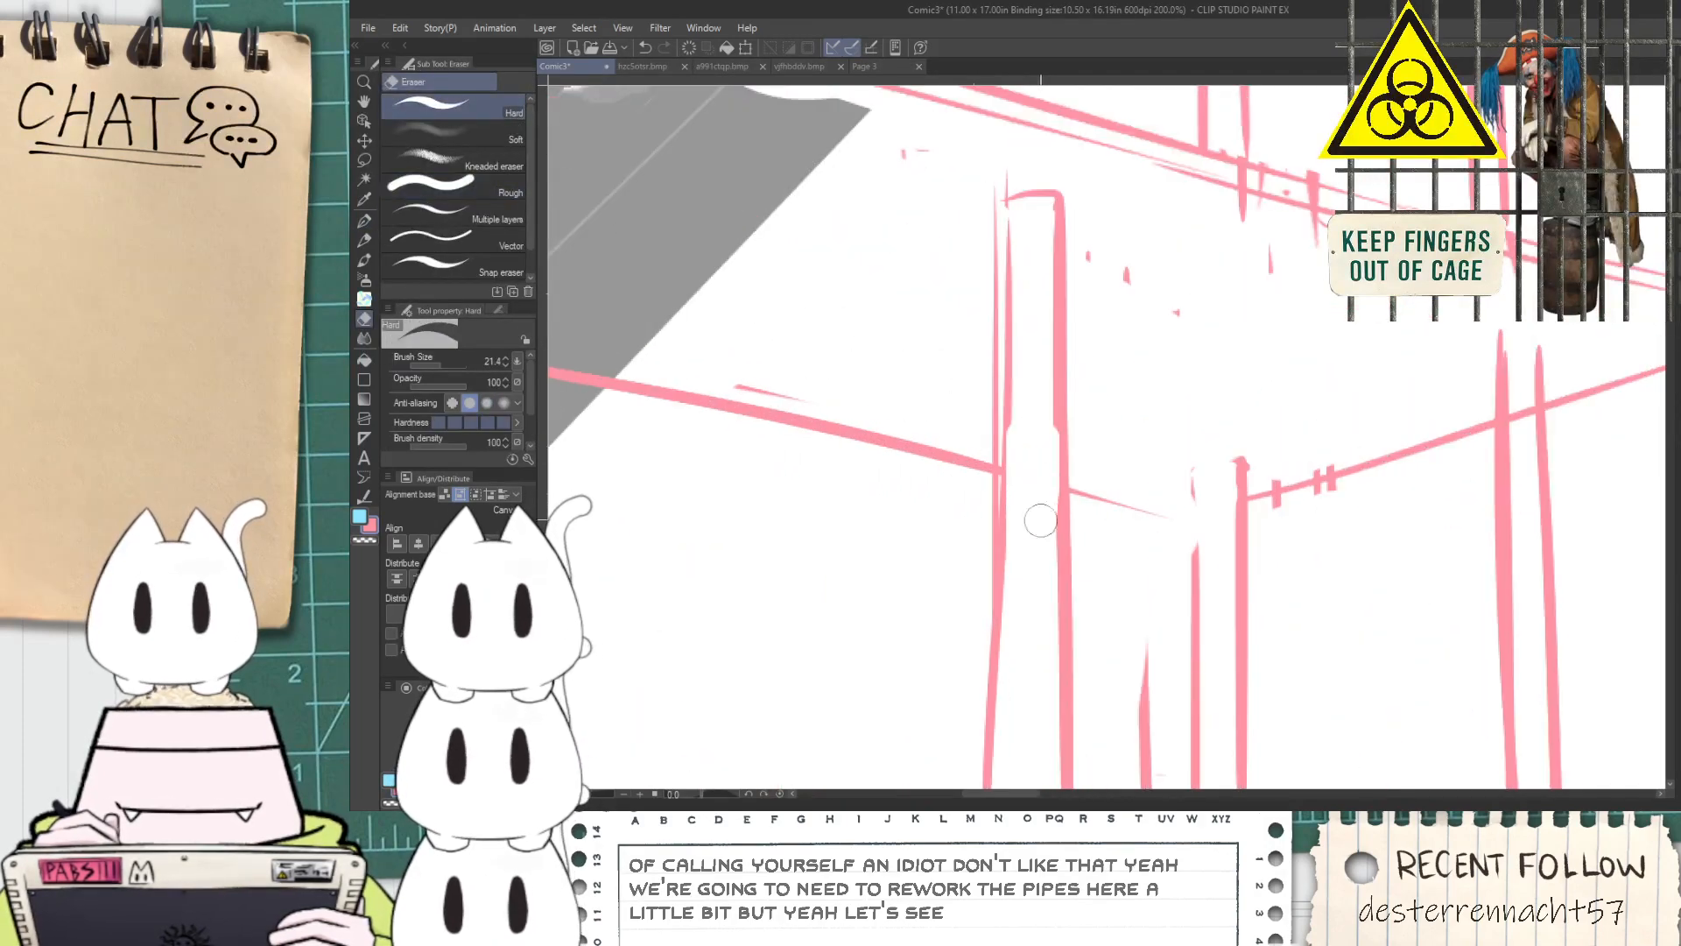
# Draw a shorter capped pipe between the tall pipe and the panel border, and clear the slanted line inside its top
pyautogui.scroll(-2, 1028, 478)
pyautogui.press('p')
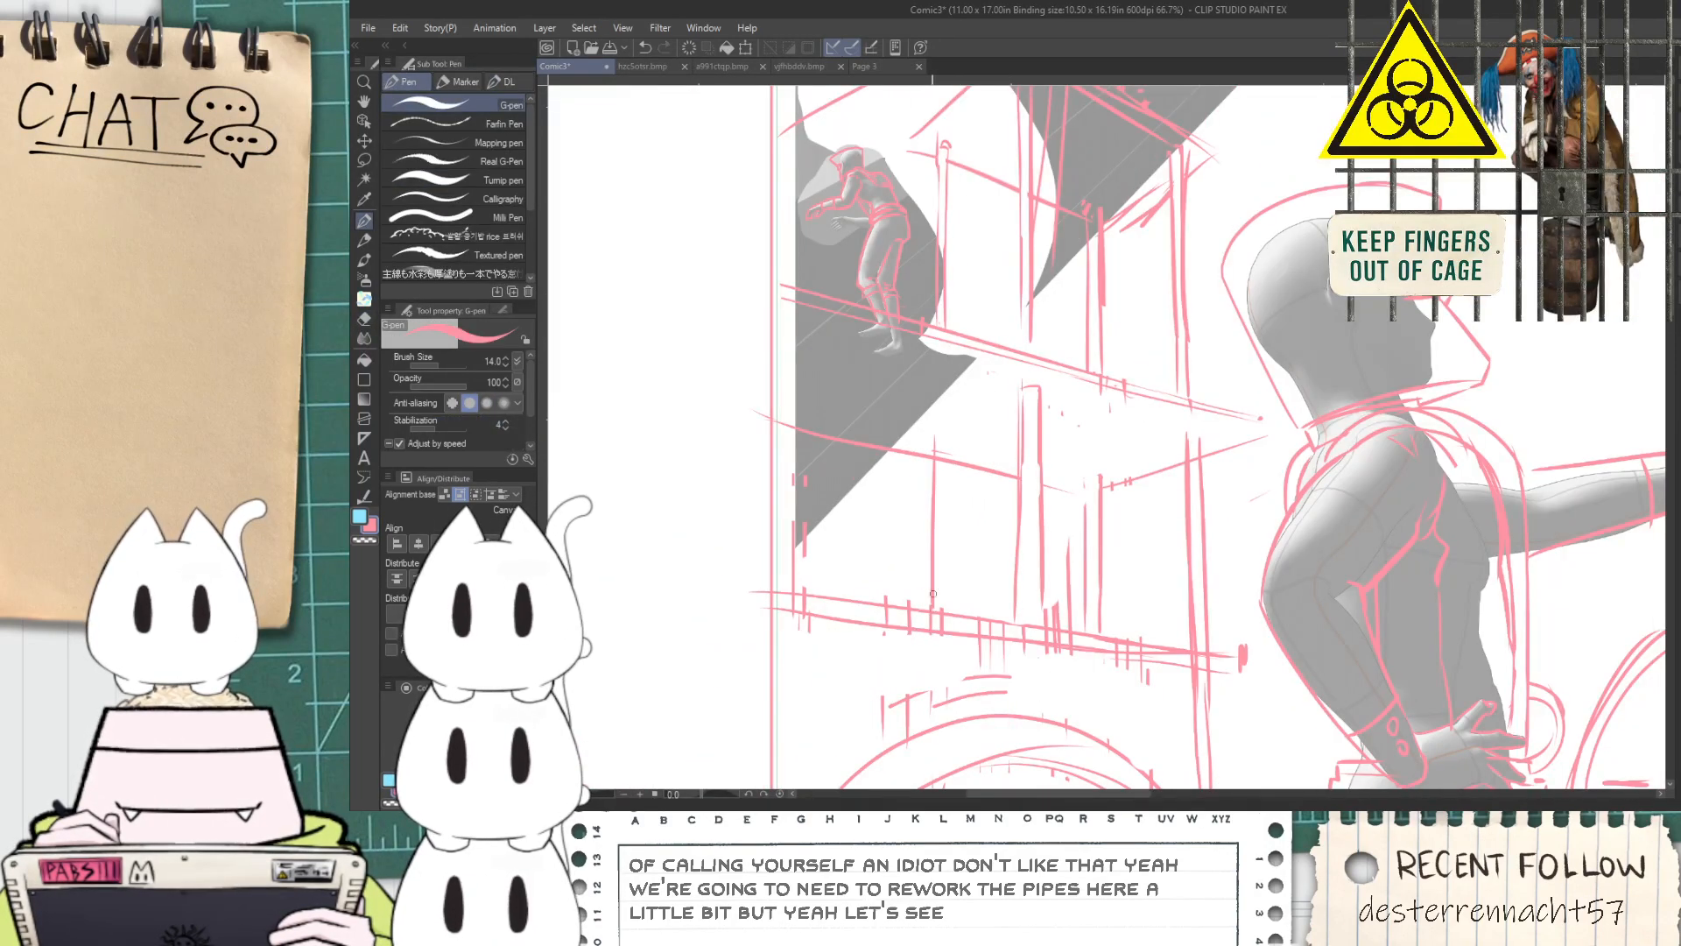
pyautogui.moveTo(939, 446); pyautogui.dragTo(952, 613)
pyautogui.press('e')
pyautogui.scroll(1, 937, 474)
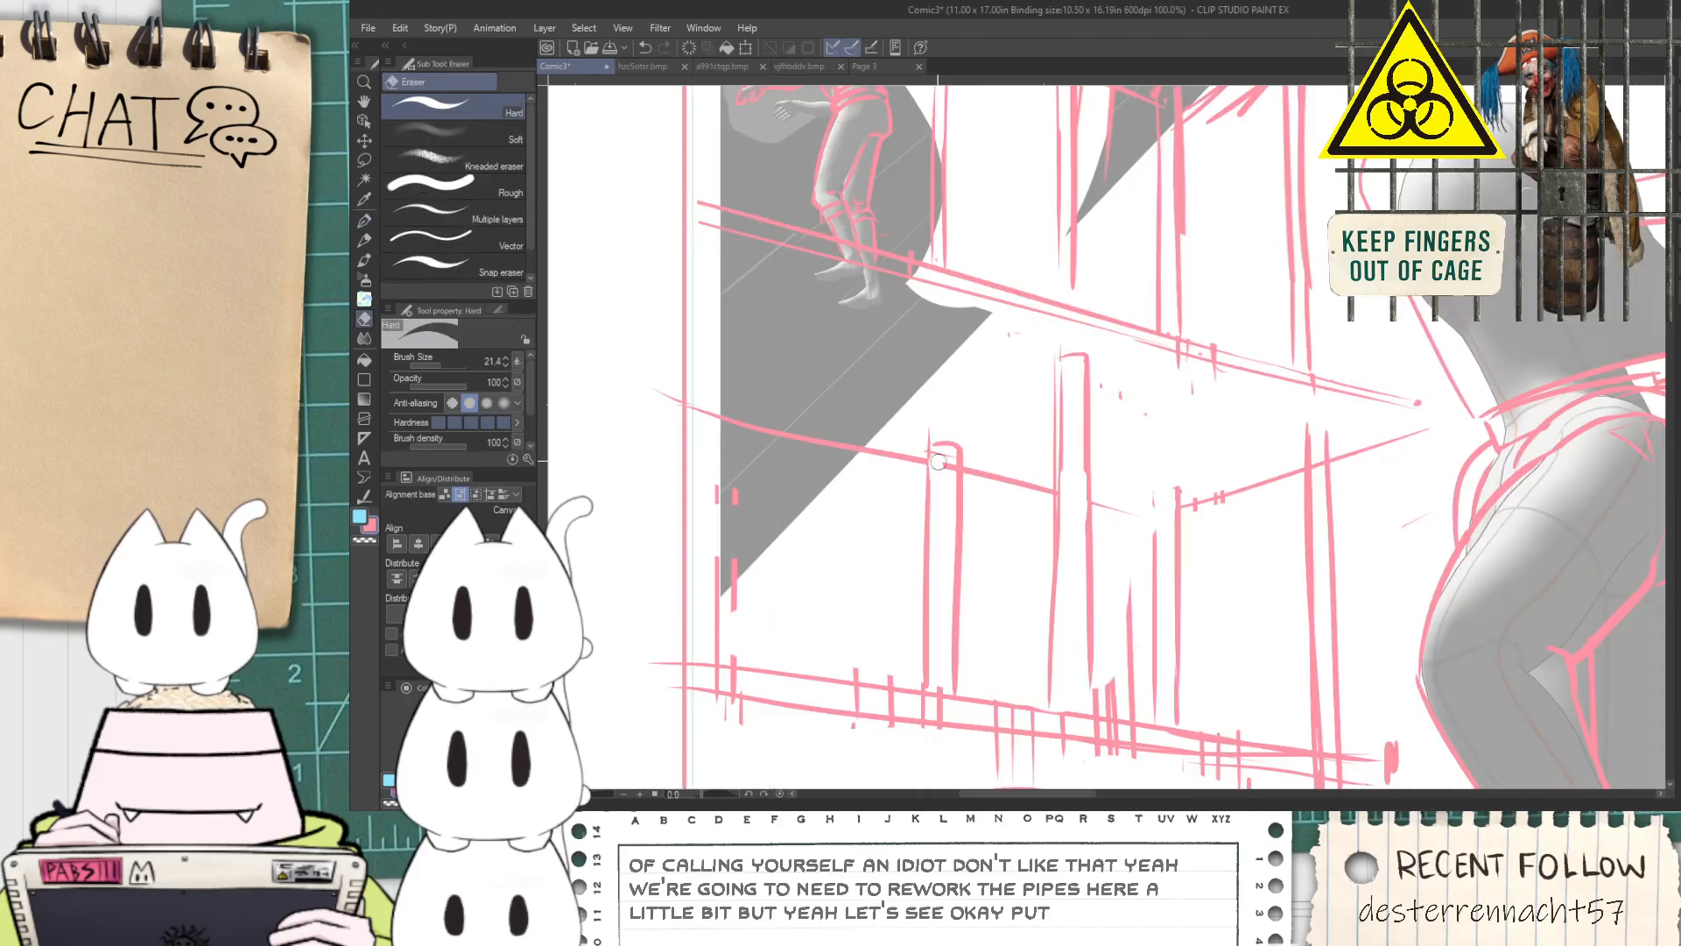
# Finish the short pipe near the corner of the two slanted lines with a rounded cap and clean its edges
pyautogui.scroll(-1, 948, 481)
pyautogui.press('space')
pyautogui.scroll(2, 1057, 468)
pyautogui.moveTo(1078, 504)
pyautogui.mouseDown()
pyautogui.moveTo(1057, 468)
pyautogui.moveTo(1073, 544)
pyautogui.moveTo(1045, 570)
pyautogui.moveTo(980, 513)
pyautogui.mouseUp()
pyautogui.press('p')
pyautogui.scroll(-1, 1096, 448)
pyautogui.press('space')
pyautogui.scroll(-1, 1057, 582)
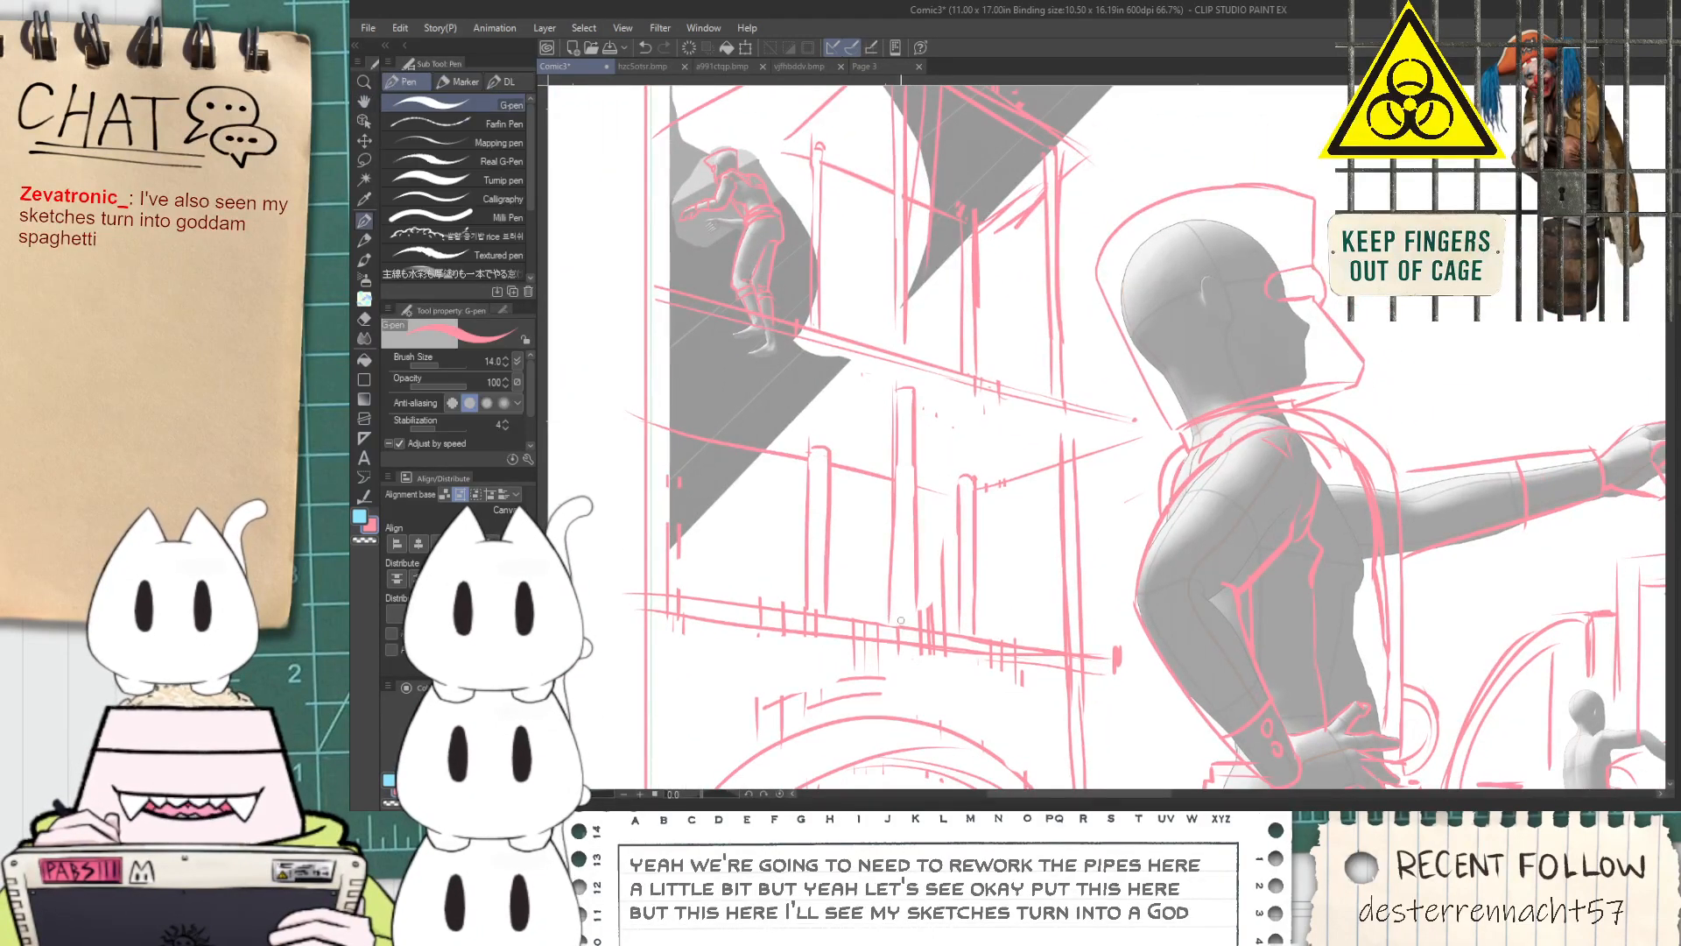
# Clear the pipe lines crossing inside the lower platform beam with straight Hard eraser strokes along its length
pyautogui.scroll(1, 894, 602)
pyautogui.press('e')
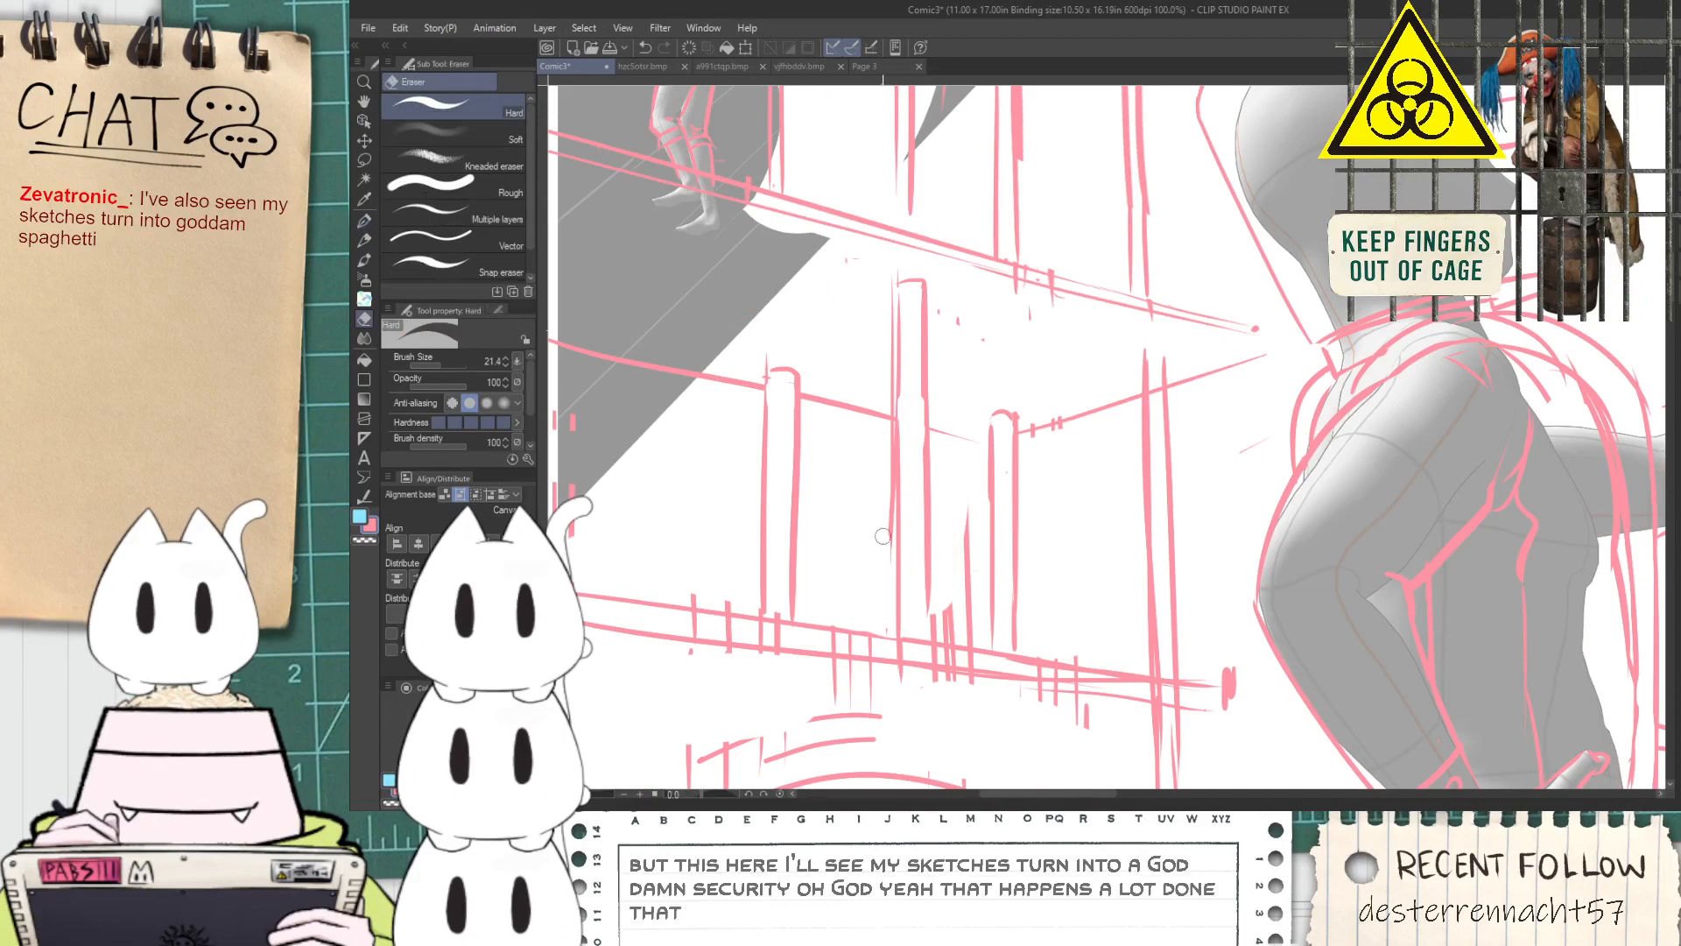
pyautogui.moveTo(629, 616); pyautogui.dragTo(782, 537)
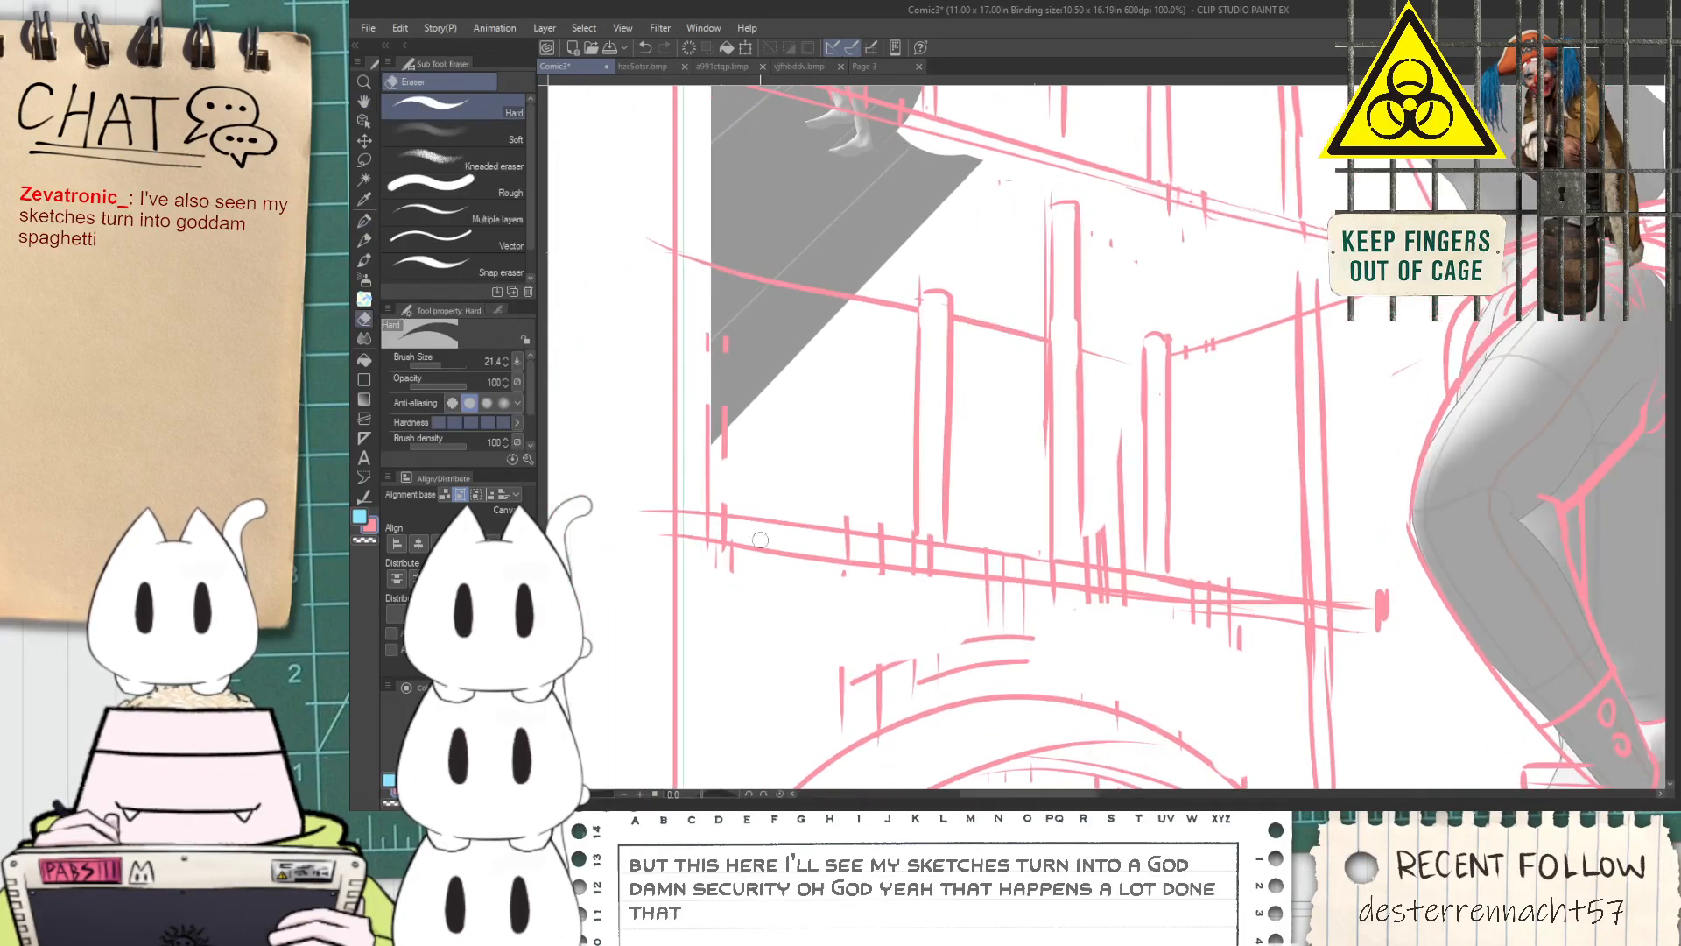
pyautogui.click(667, 522)
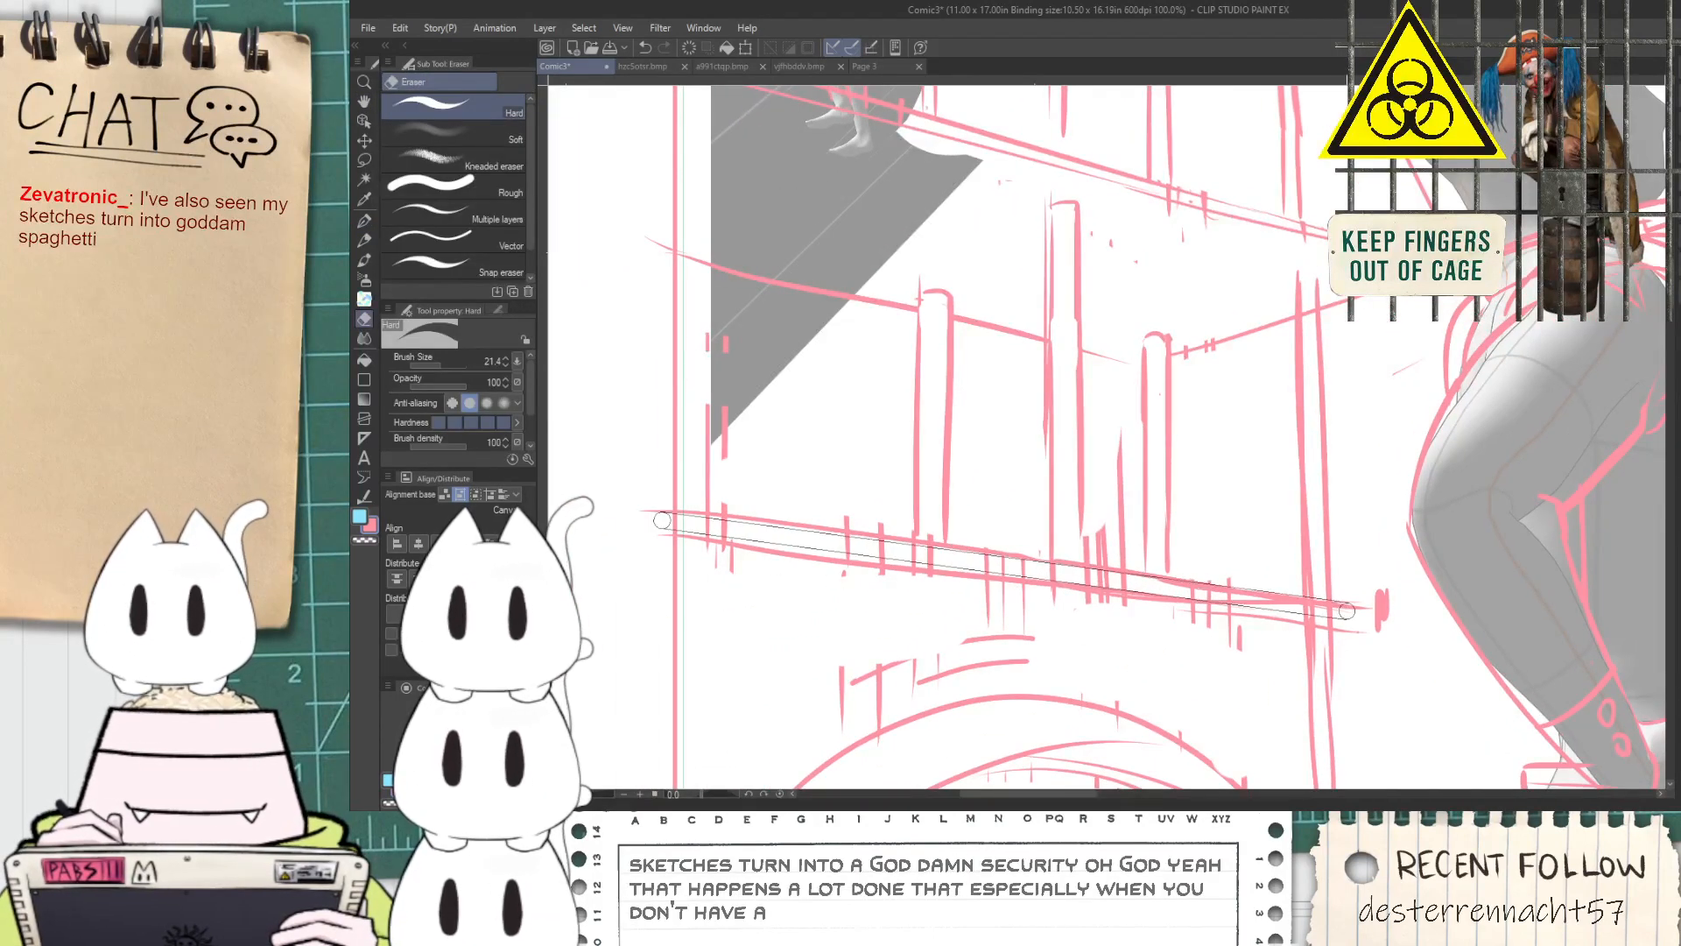
pyautogui.keyDown('shift'); pyautogui.click(1354, 618); pyautogui.keyUp('shift')
pyautogui.keyDown('shift'); pyautogui.click(640, 523); pyautogui.keyUp('shift')
pyautogui.keyDown('shift'); pyautogui.click(1356, 621); pyautogui.keyUp('shift')
pyautogui.keyDown('shift'); pyautogui.click(701, 543); pyautogui.keyUp('shift')
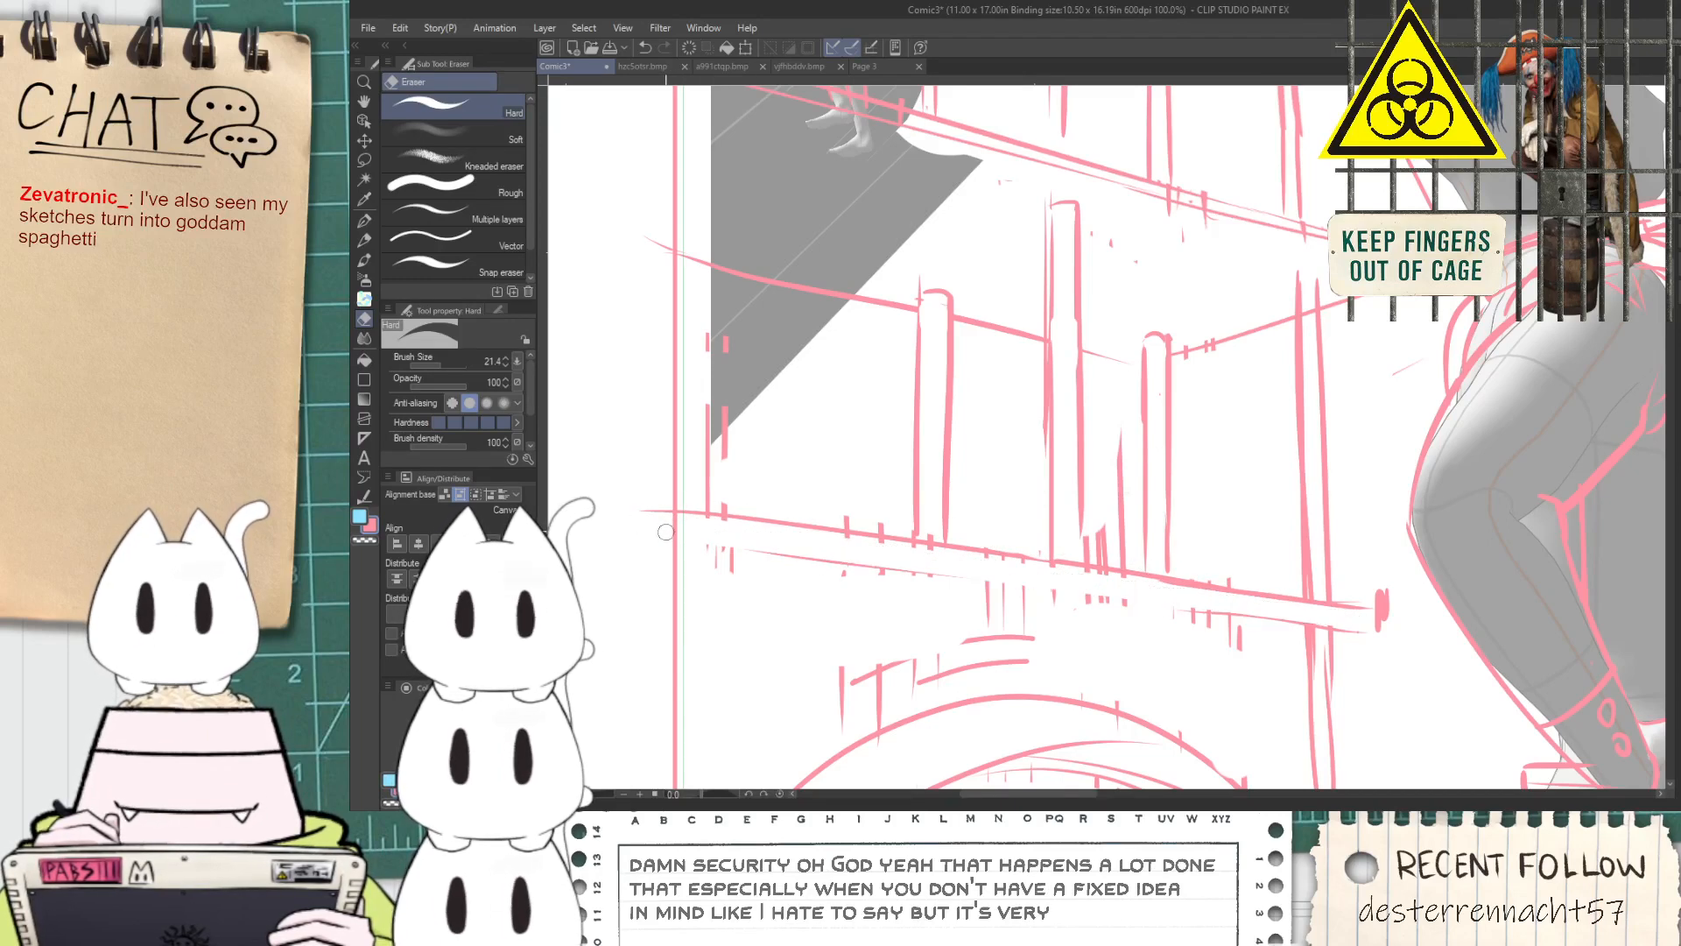
# Redraw the underside line of the lower platform beam with the G-pen and trim the heavy mark at its far end
pyautogui.press('p')
pyautogui.moveTo(671, 543); pyautogui.dragTo(985, 585)
pyautogui.moveTo(735, 540); pyautogui.dragTo(1070, 586)
pyautogui.hotkey('ctrl', 'z')
pyautogui.moveTo(806, 553); pyautogui.dragTo(1095, 590)
pyautogui.moveTo(912, 590); pyautogui.dragTo(1208, 624)
pyautogui.hotkey('ctrl', 'z')
pyautogui.moveTo(980, 588); pyautogui.dragTo(1174, 616)
pyautogui.hotkey('ctrl', 'z')
pyautogui.moveTo(937, 576); pyautogui.dragTo(1226, 621)
pyautogui.press('e')
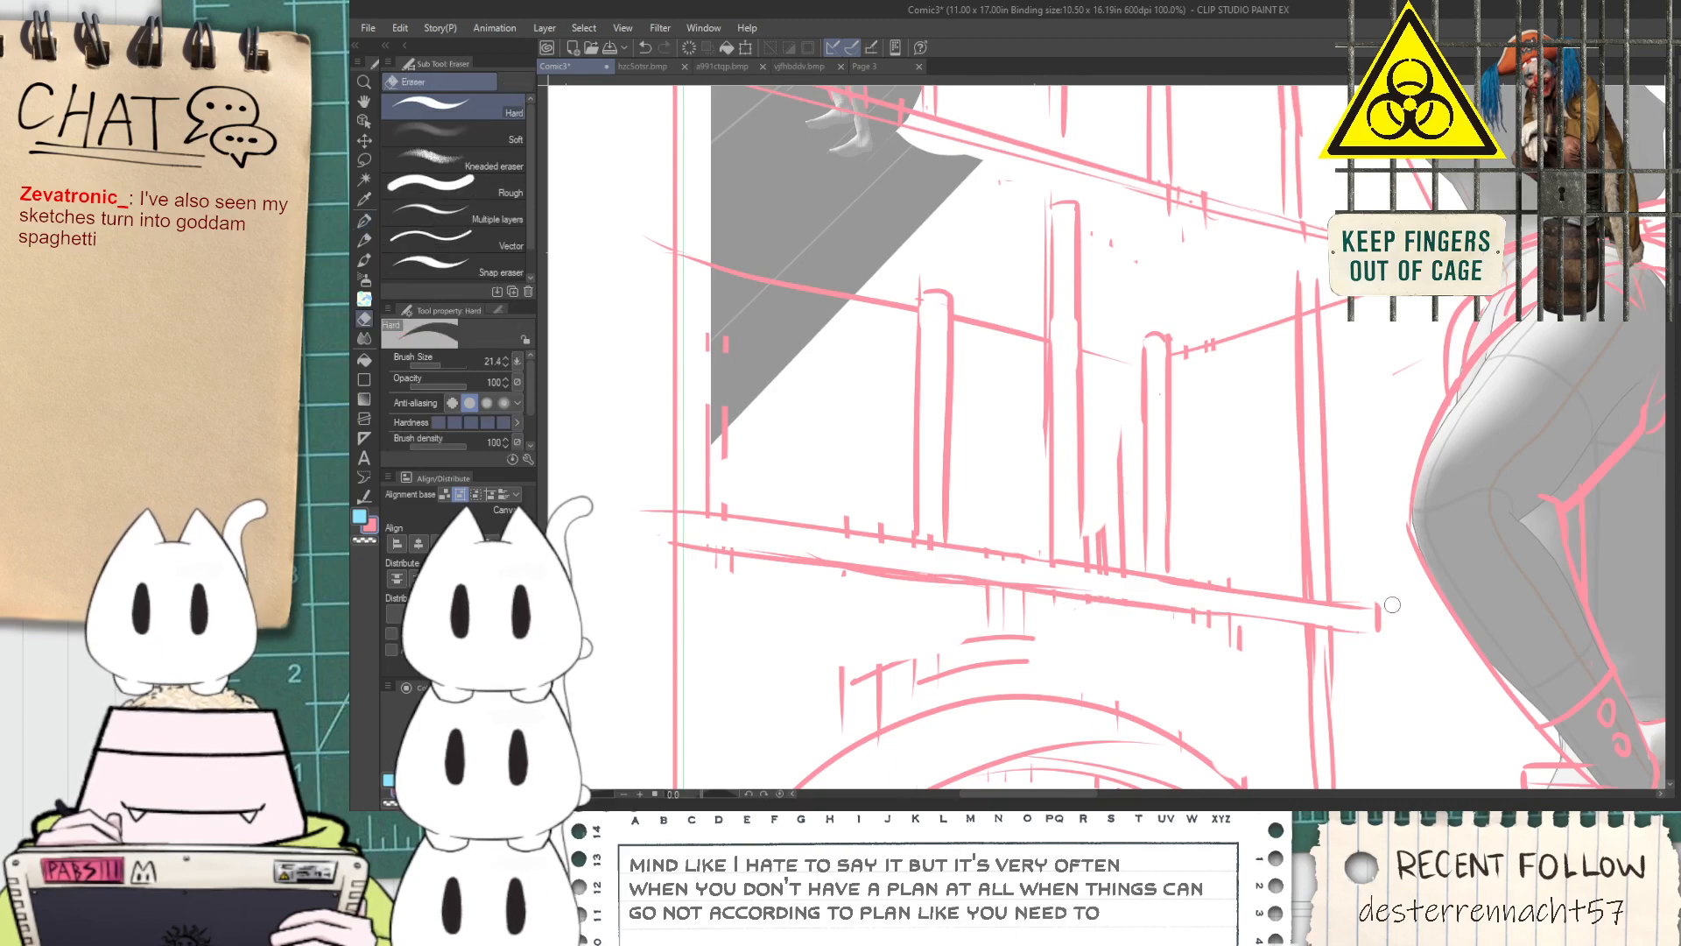
# Change the Hard eraser's brush size and erase the leftover line pieces between the lower platform and the arch
pyautogui.scroll(-2, 1357, 593)
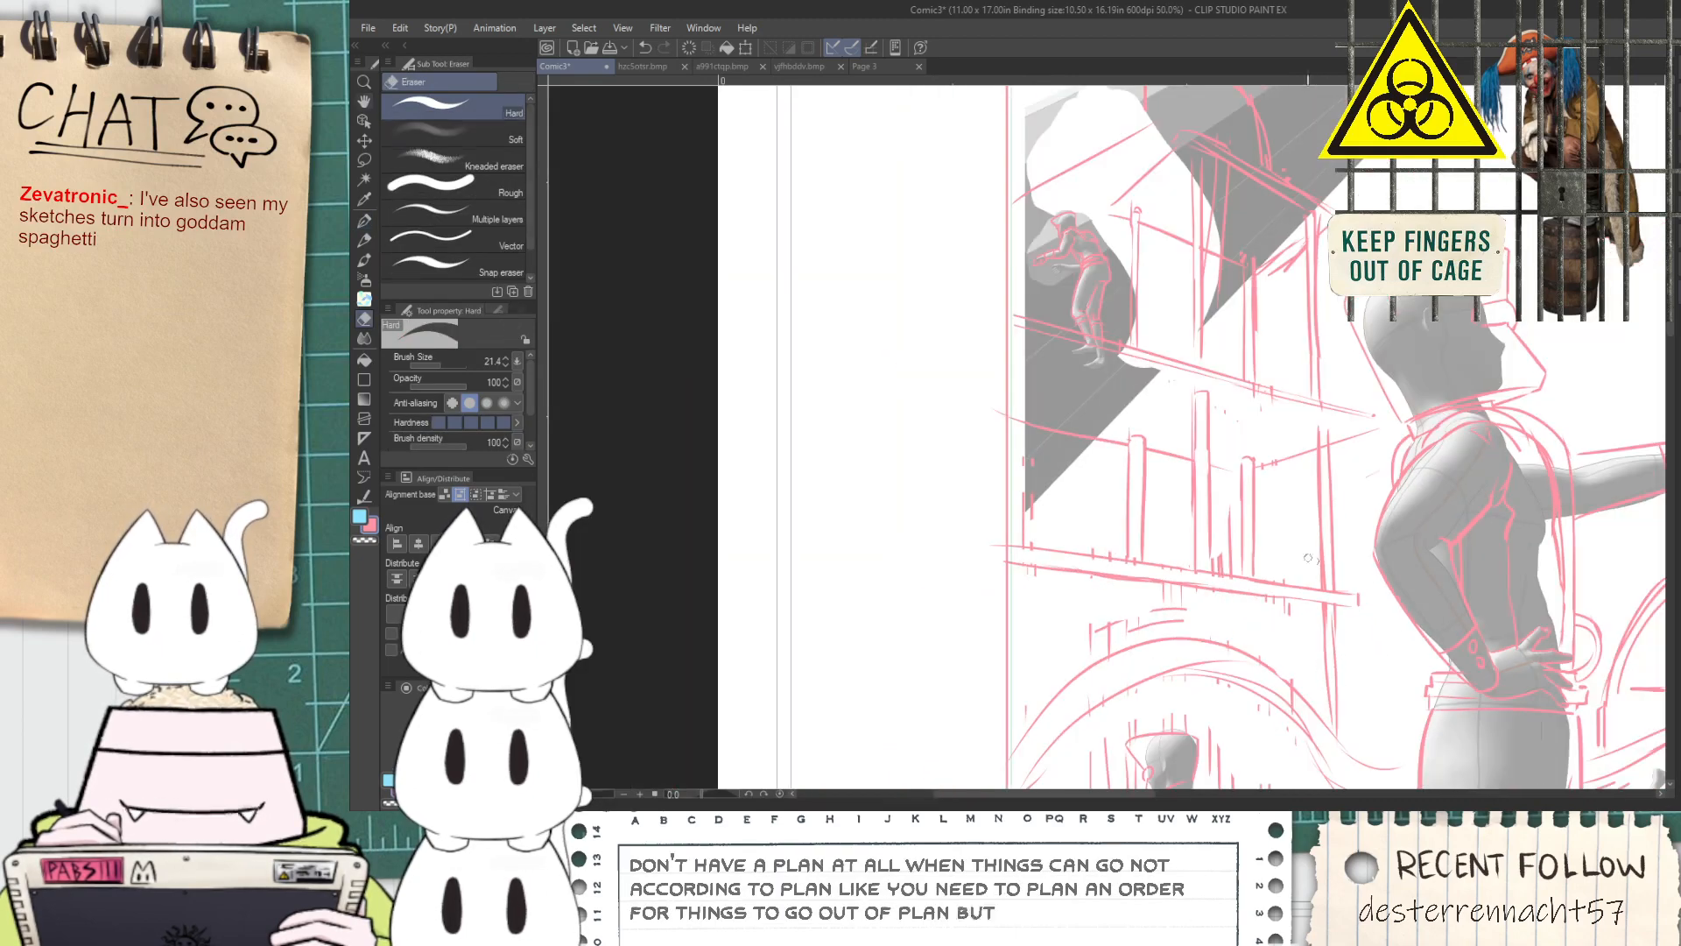
pyautogui.press('space')
pyautogui.moveTo(1156, 608); pyautogui.dragTo(1043, 459)
pyautogui.scroll(1, 1040, 456)
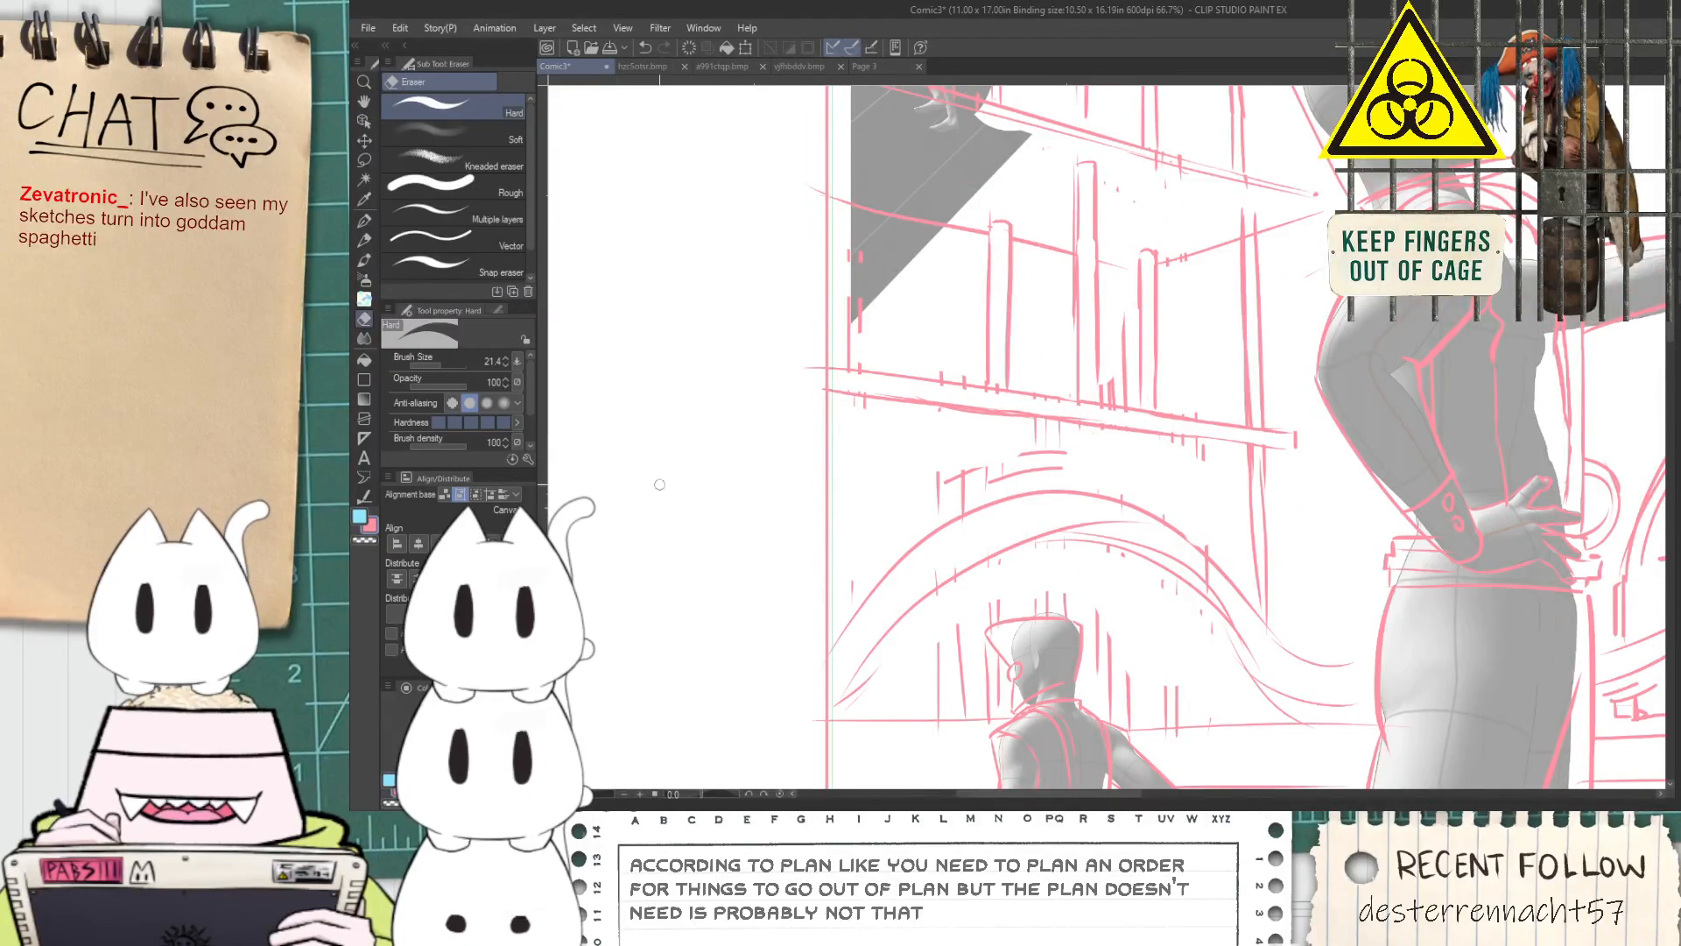
pyautogui.moveTo(436, 366); pyautogui.dragTo(498, 363)
pyautogui.scroll(1, 881, 551)
pyautogui.moveTo(1013, 505)
pyautogui.mouseDown()
pyautogui.moveTo(1137, 487)
pyautogui.moveTo(1151, 557)
pyautogui.mouseUp()
pyautogui.scroll(-2, 1191, 504)
pyautogui.press('space')
# Draw a tall pipe with a rounded cap on the lower platform, below the crouching figure's feet, with the G-pen
pyautogui.press('p')
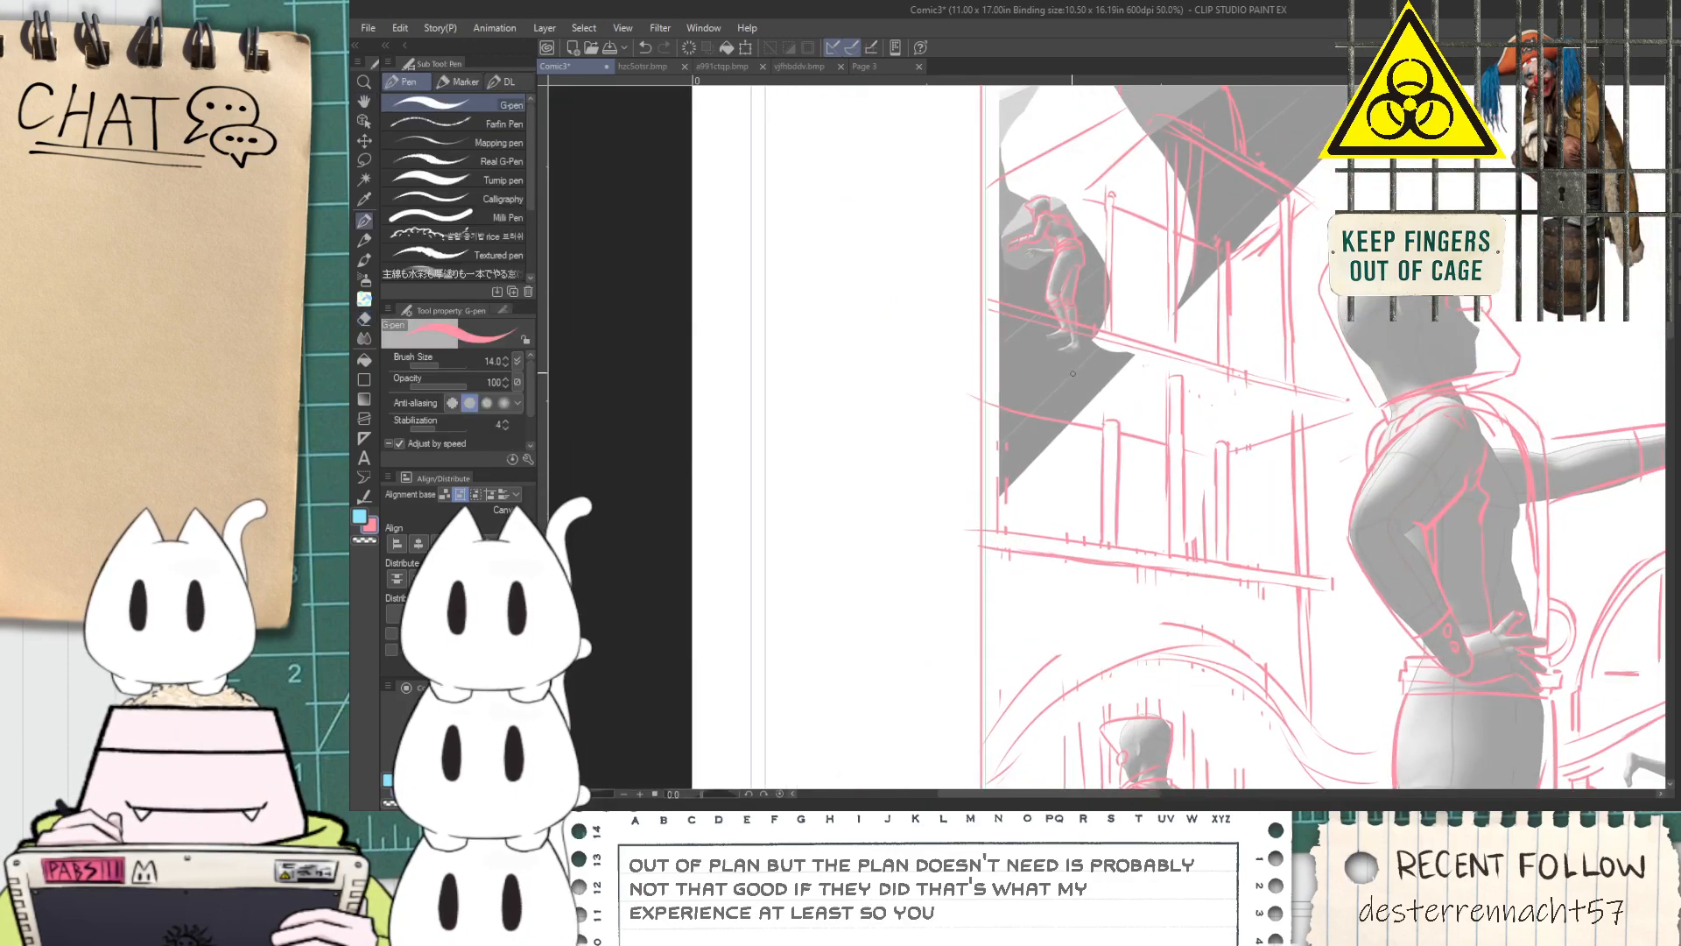
pyautogui.moveTo(1039, 419); pyautogui.dragTo(1026, 542)
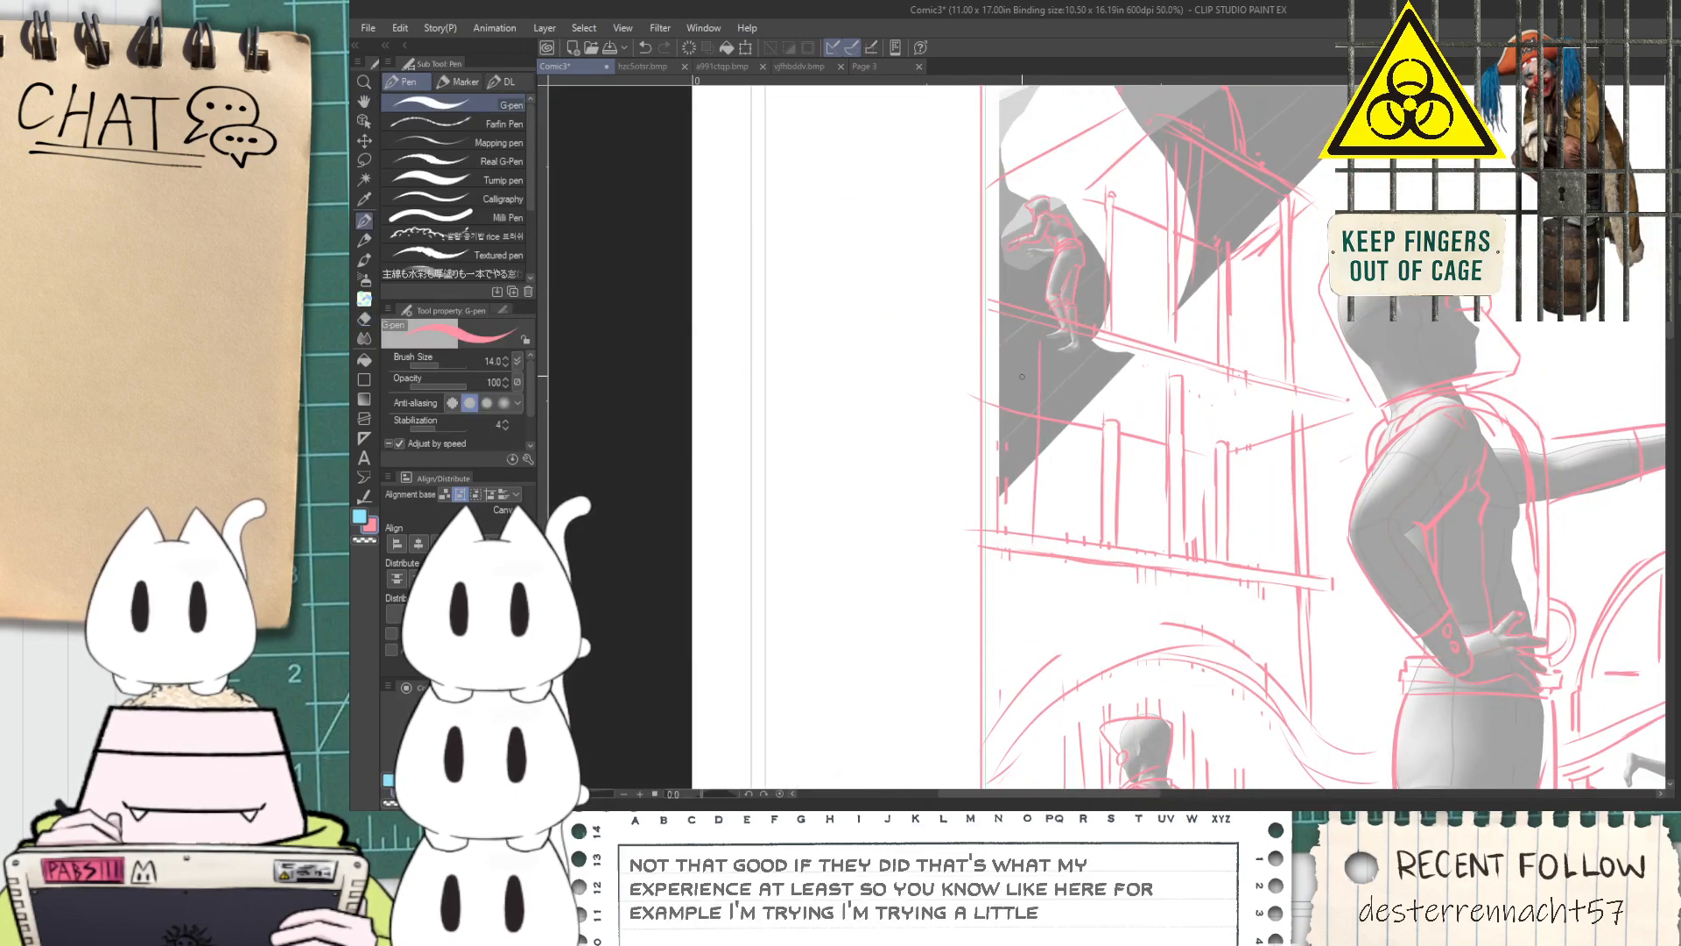
pyautogui.scroll(2, 1021, 464)
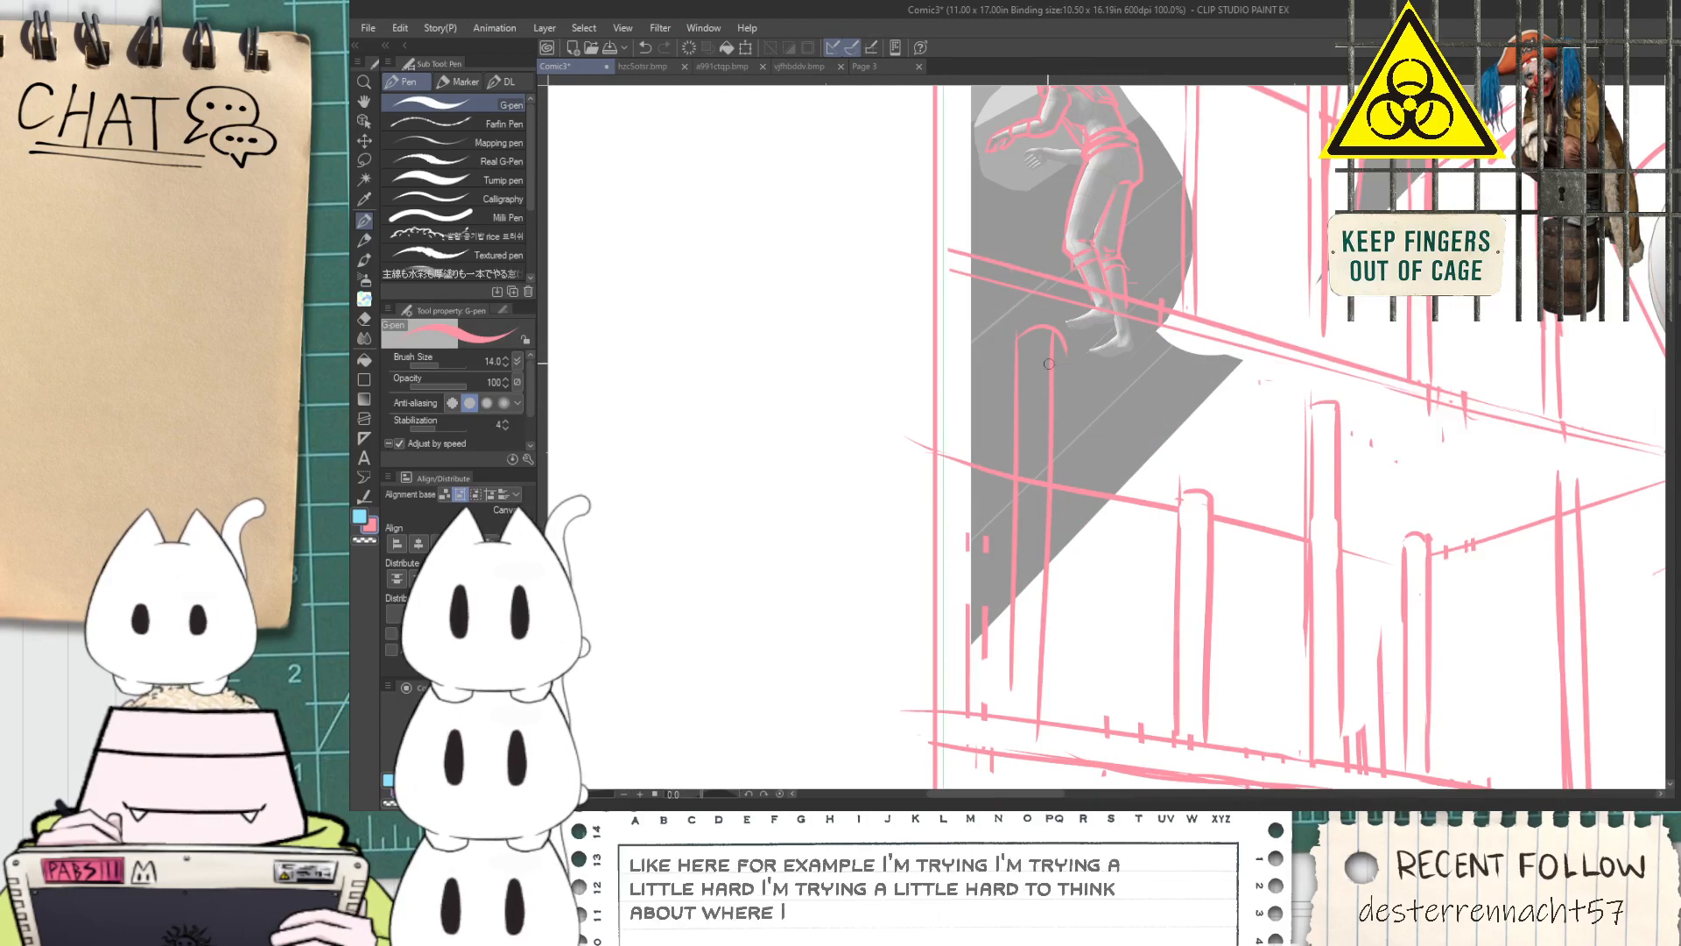
pyautogui.press('e')
# Draw a shorter pipe with a rounded cap against the panel's border, beside the tall pipe, with the G-pen
pyautogui.press('p')
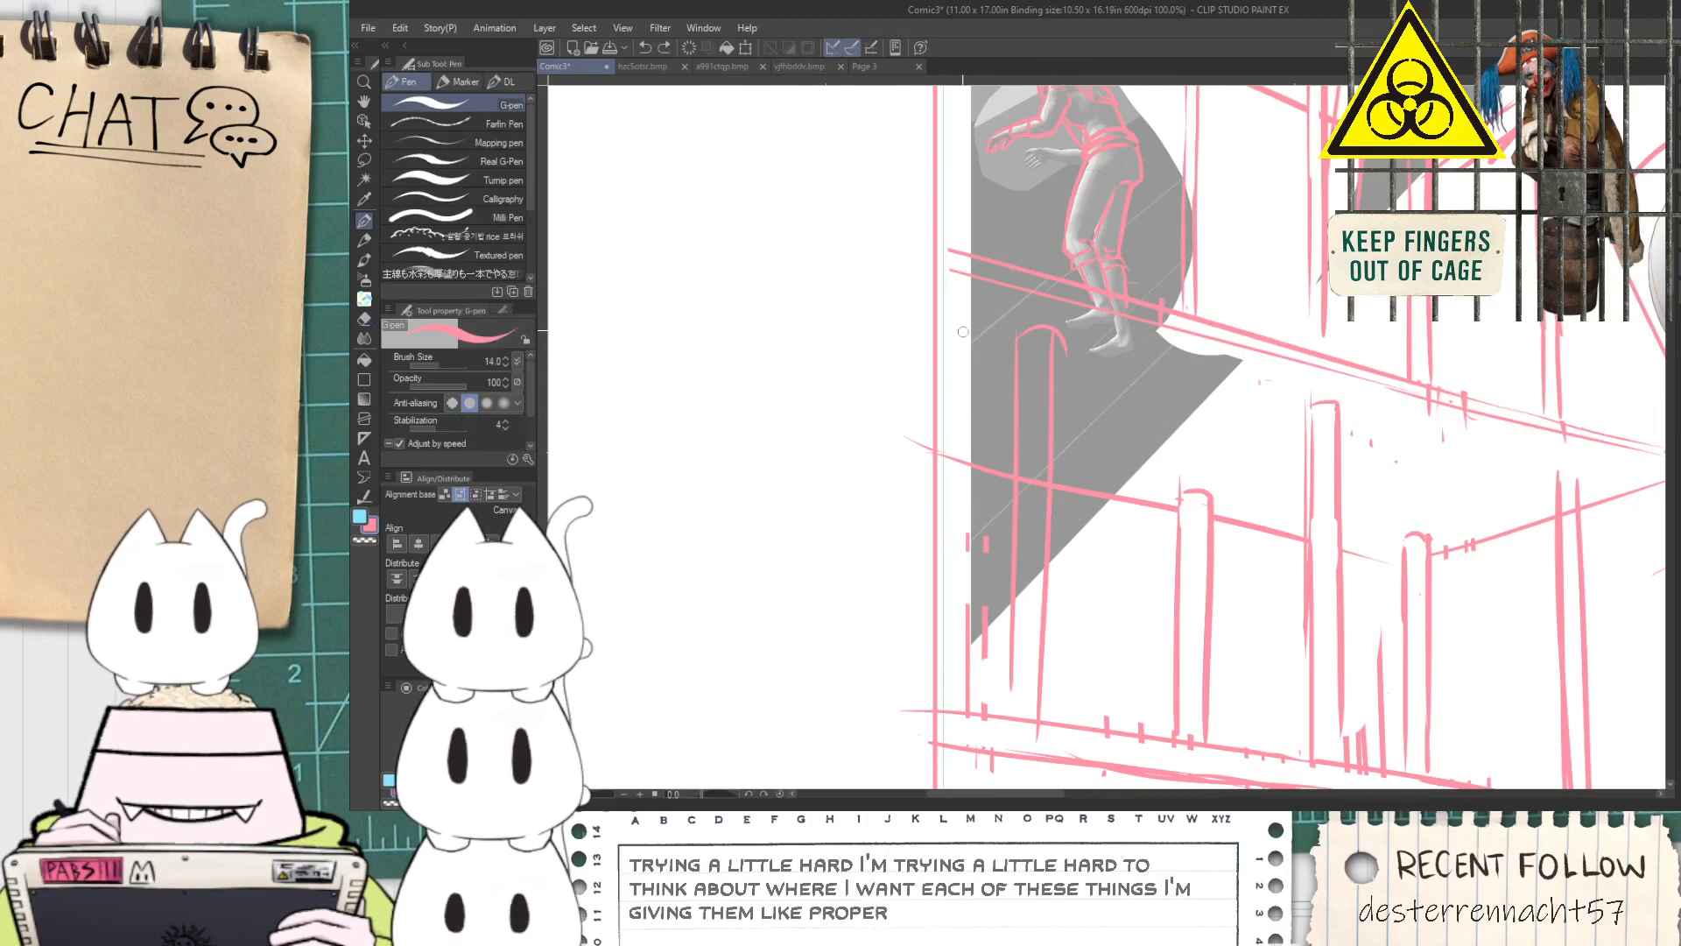
pyautogui.moveTo(973, 427)
pyautogui.mouseDown()
pyautogui.moveTo(956, 710)
pyautogui.moveTo(946, 662)
pyautogui.moveTo(947, 676)
pyautogui.mouseUp()
pyautogui.hotkey('ctrl', 'z')
pyautogui.hotkey('ctrl', 'z')
pyautogui.hotkey('ctrl', 'z')
pyautogui.moveTo(963, 463); pyautogui.dragTo(954, 659)
pyautogui.hotkey('ctrl', 'z')
pyautogui.moveTo(970, 431); pyautogui.dragTo(962, 619)
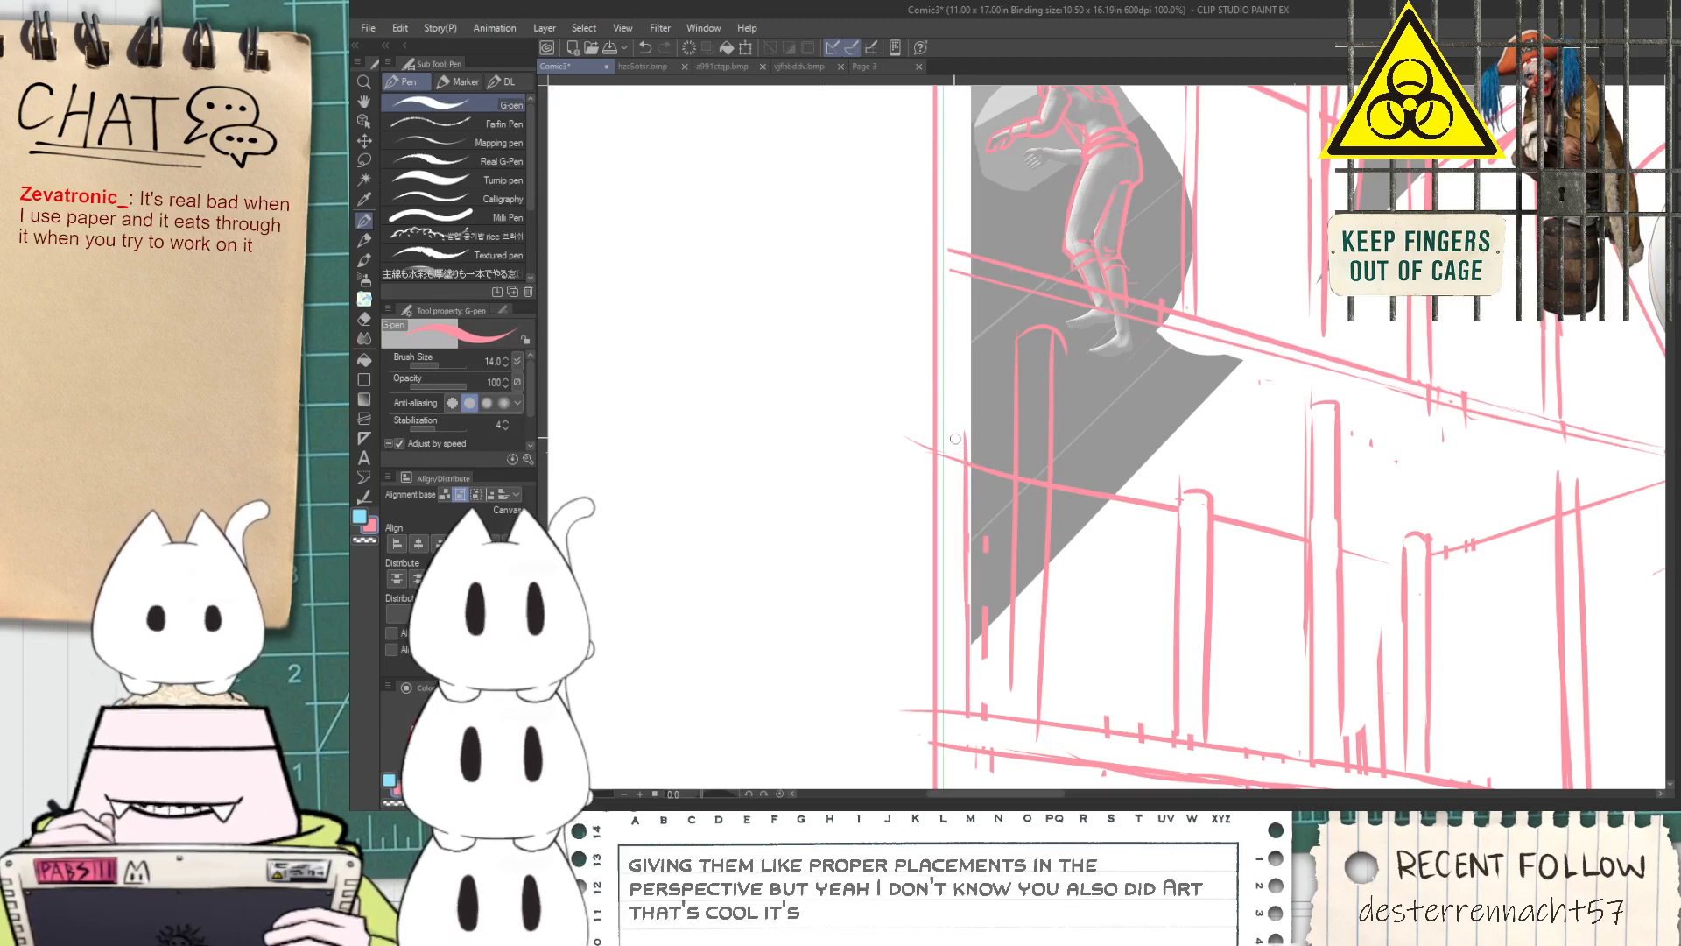
pyautogui.scroll(1, 974, 404)
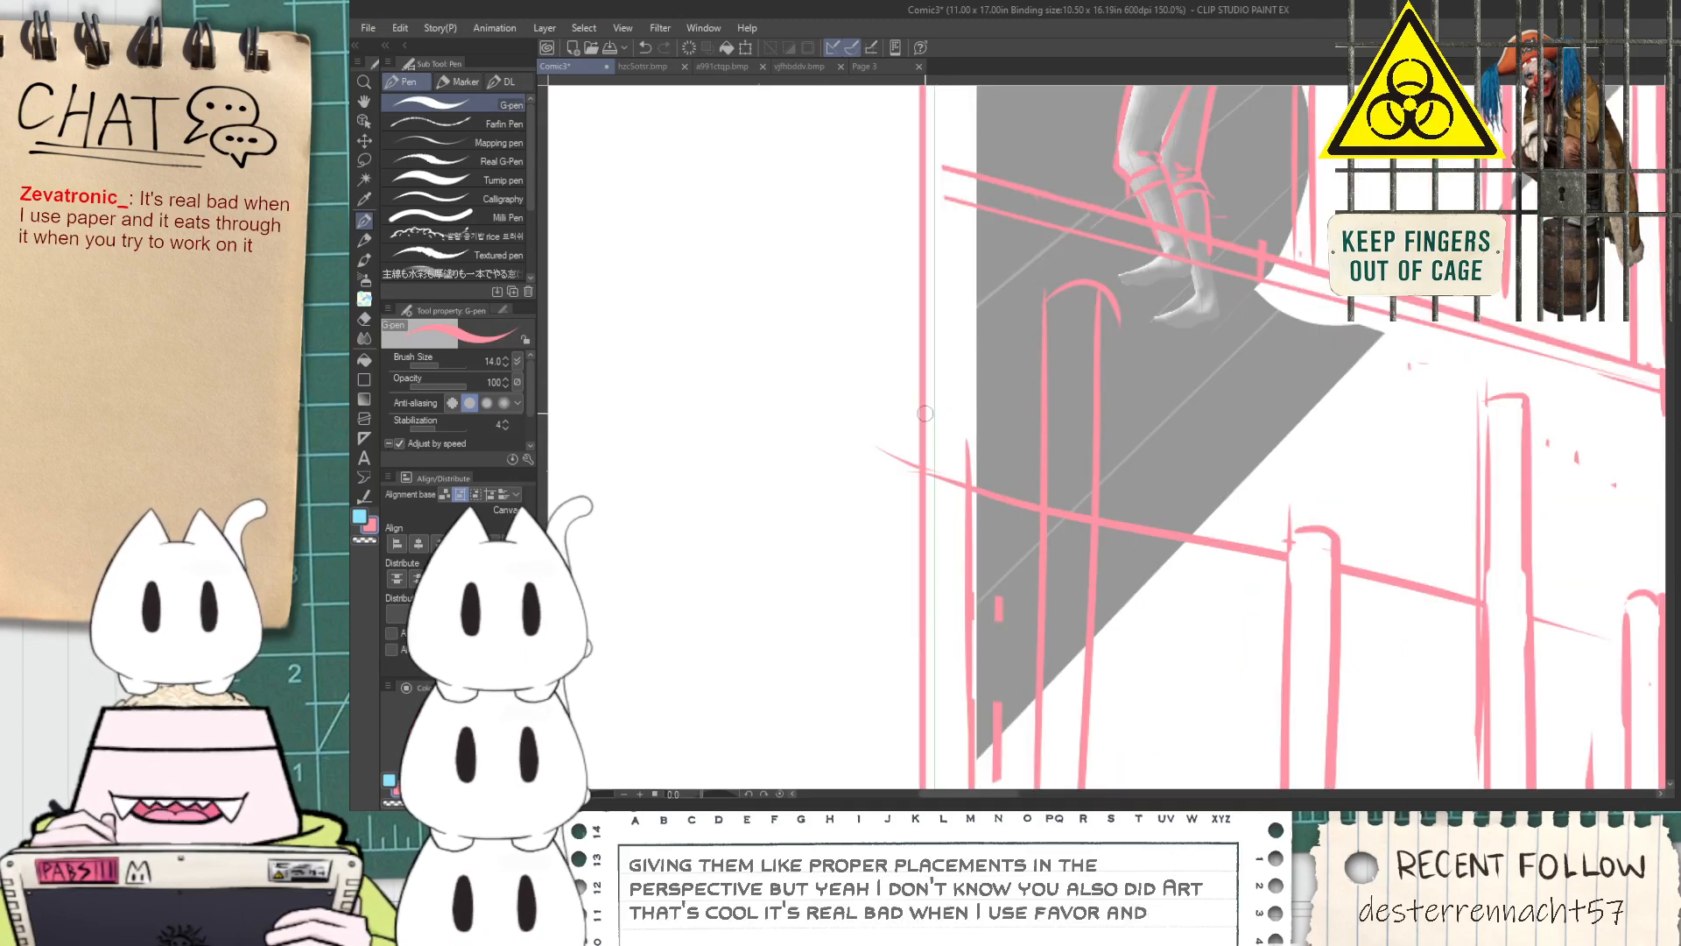
# Reduce the Hard eraser to 111.3 and erase the crossbar line inside the two end pipes and past the panel border
pyautogui.press('e')
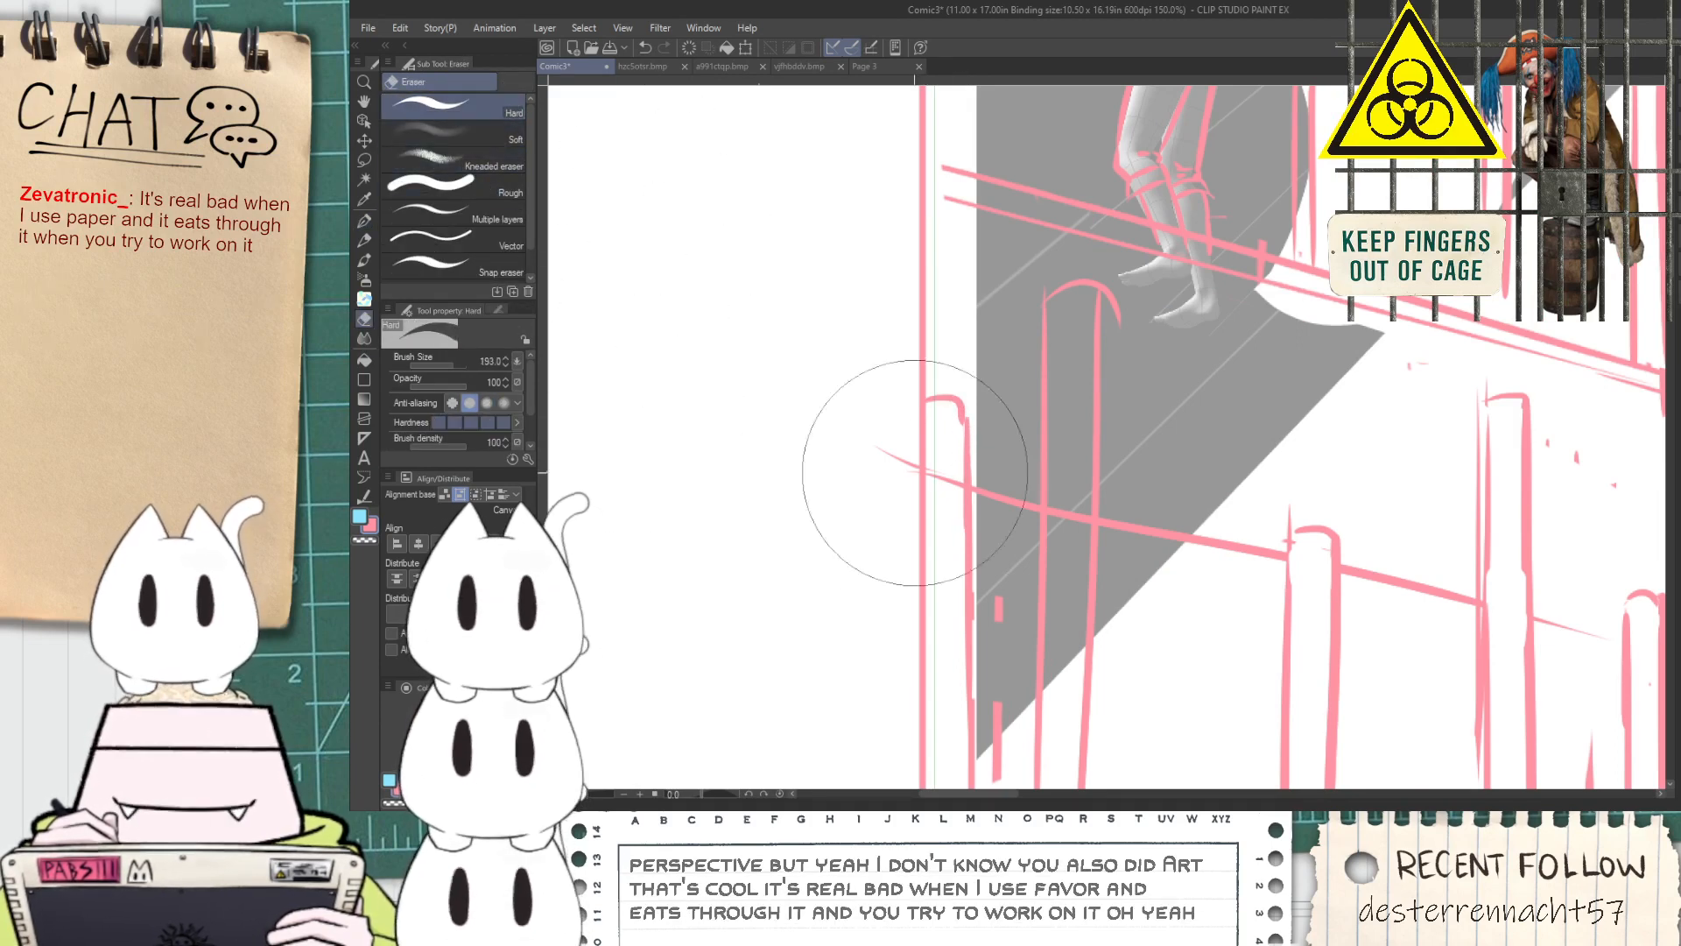
pyautogui.scroll(1, 907, 513)
pyautogui.scroll(-1, 903, 530)
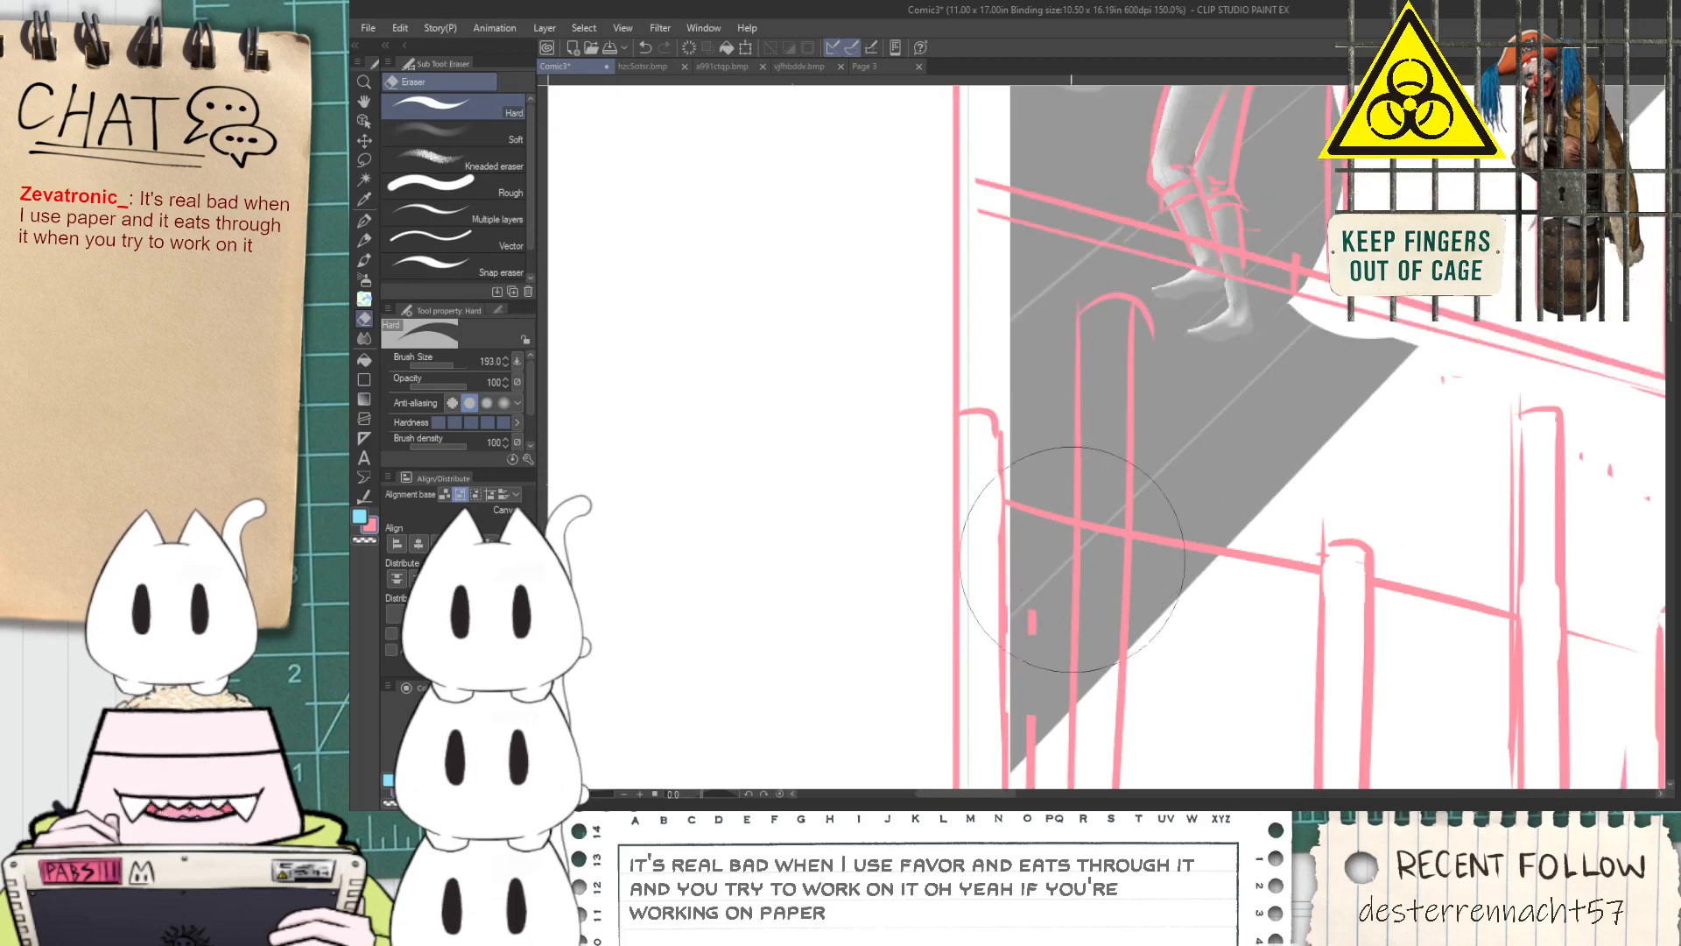
pyautogui.moveTo(460, 358); pyautogui.dragTo(445, 360)
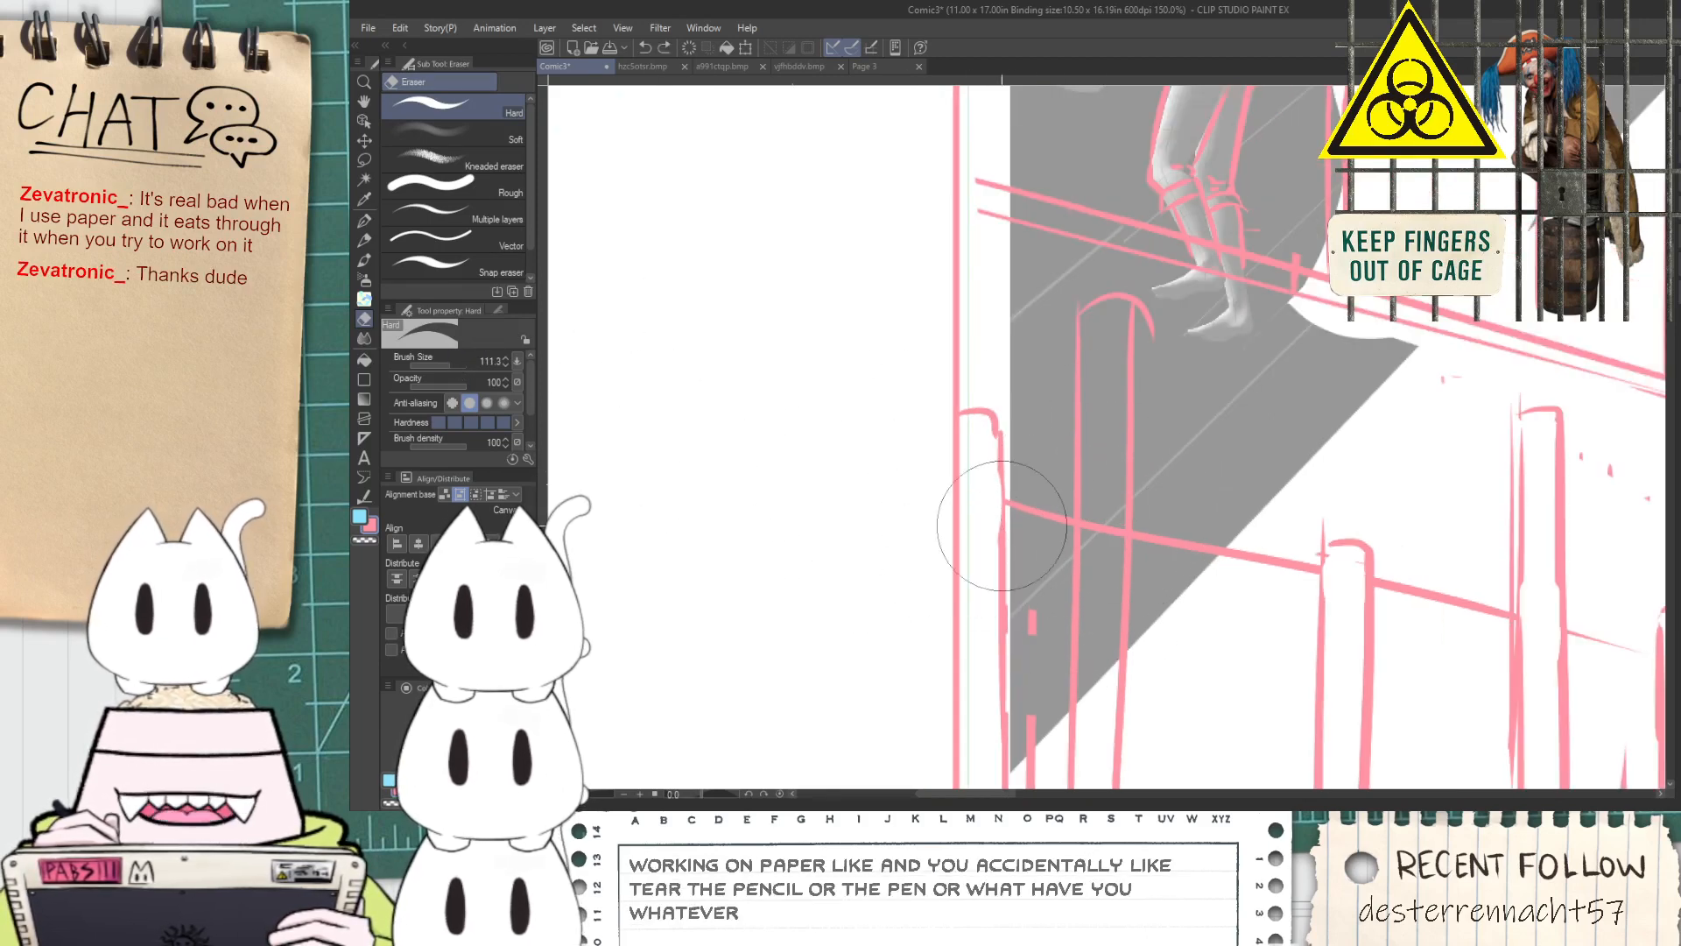
pyautogui.moveTo(1088, 508)
pyautogui.mouseDown()
pyautogui.moveTo(1098, 568)
pyautogui.moveTo(904, 581)
pyautogui.mouseUp()
pyautogui.press('space')
pyautogui.moveTo(987, 328); pyautogui.dragTo(983, 324)
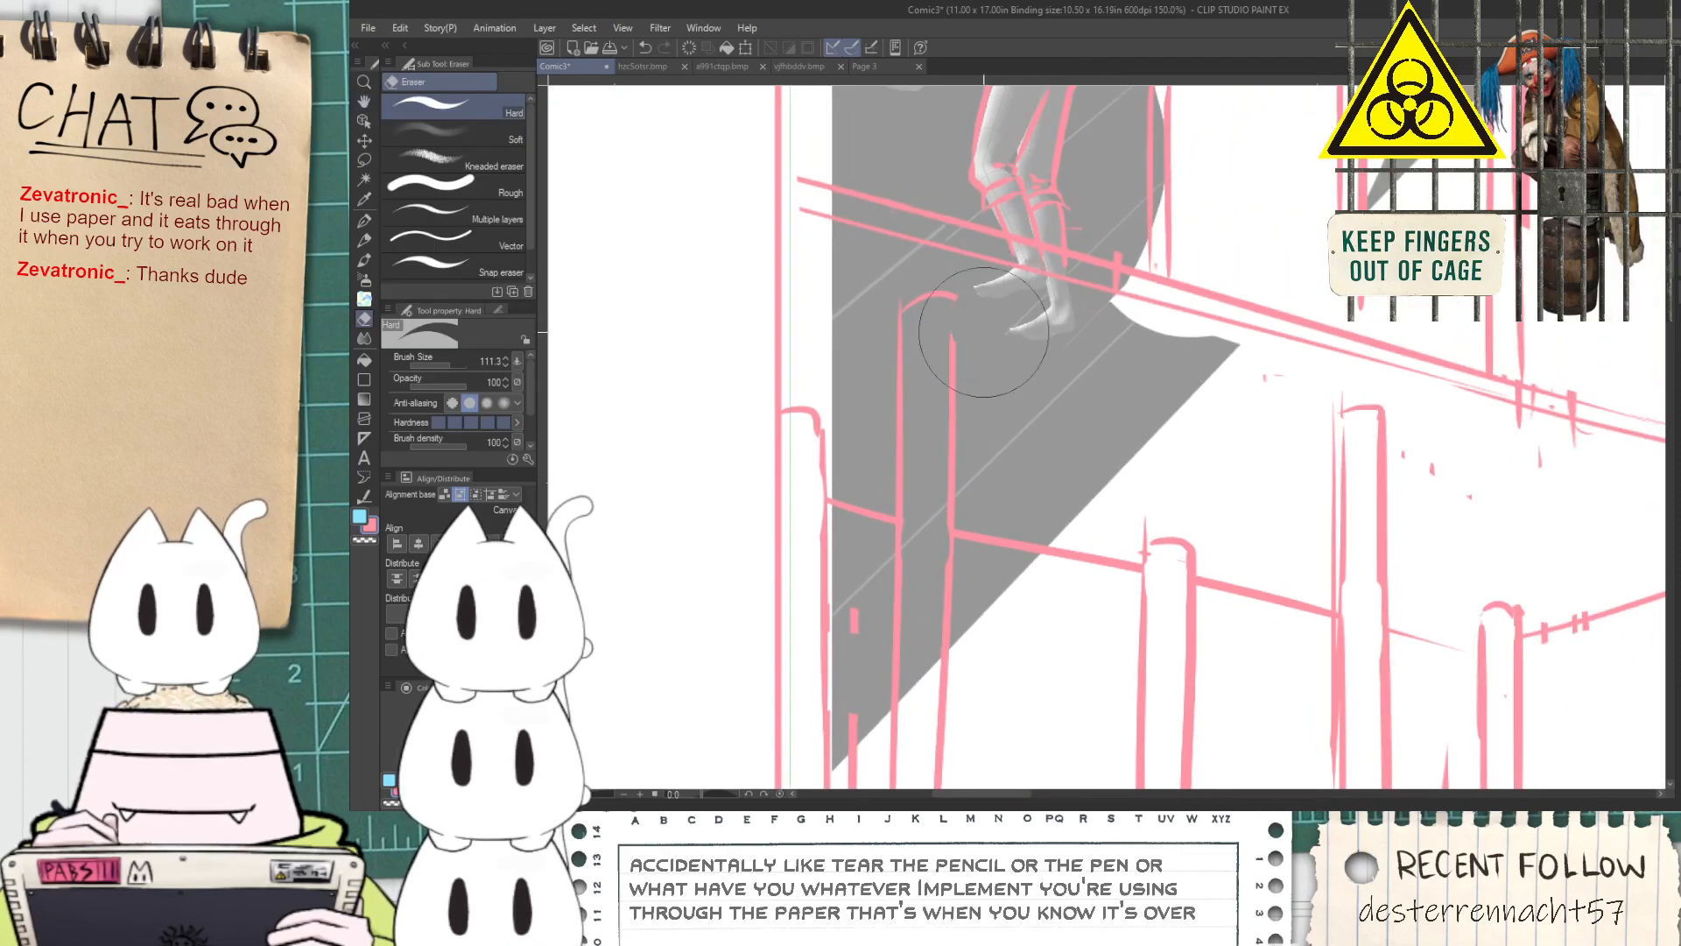
# Extend the arch's curves down to the panel border below the lower platform with long G-pen strokes
pyautogui.scroll(-3, 983, 325)
pyautogui.scroll(3, 973, 294)
pyautogui.press('p')
pyautogui.scroll(-3, 954, 436)
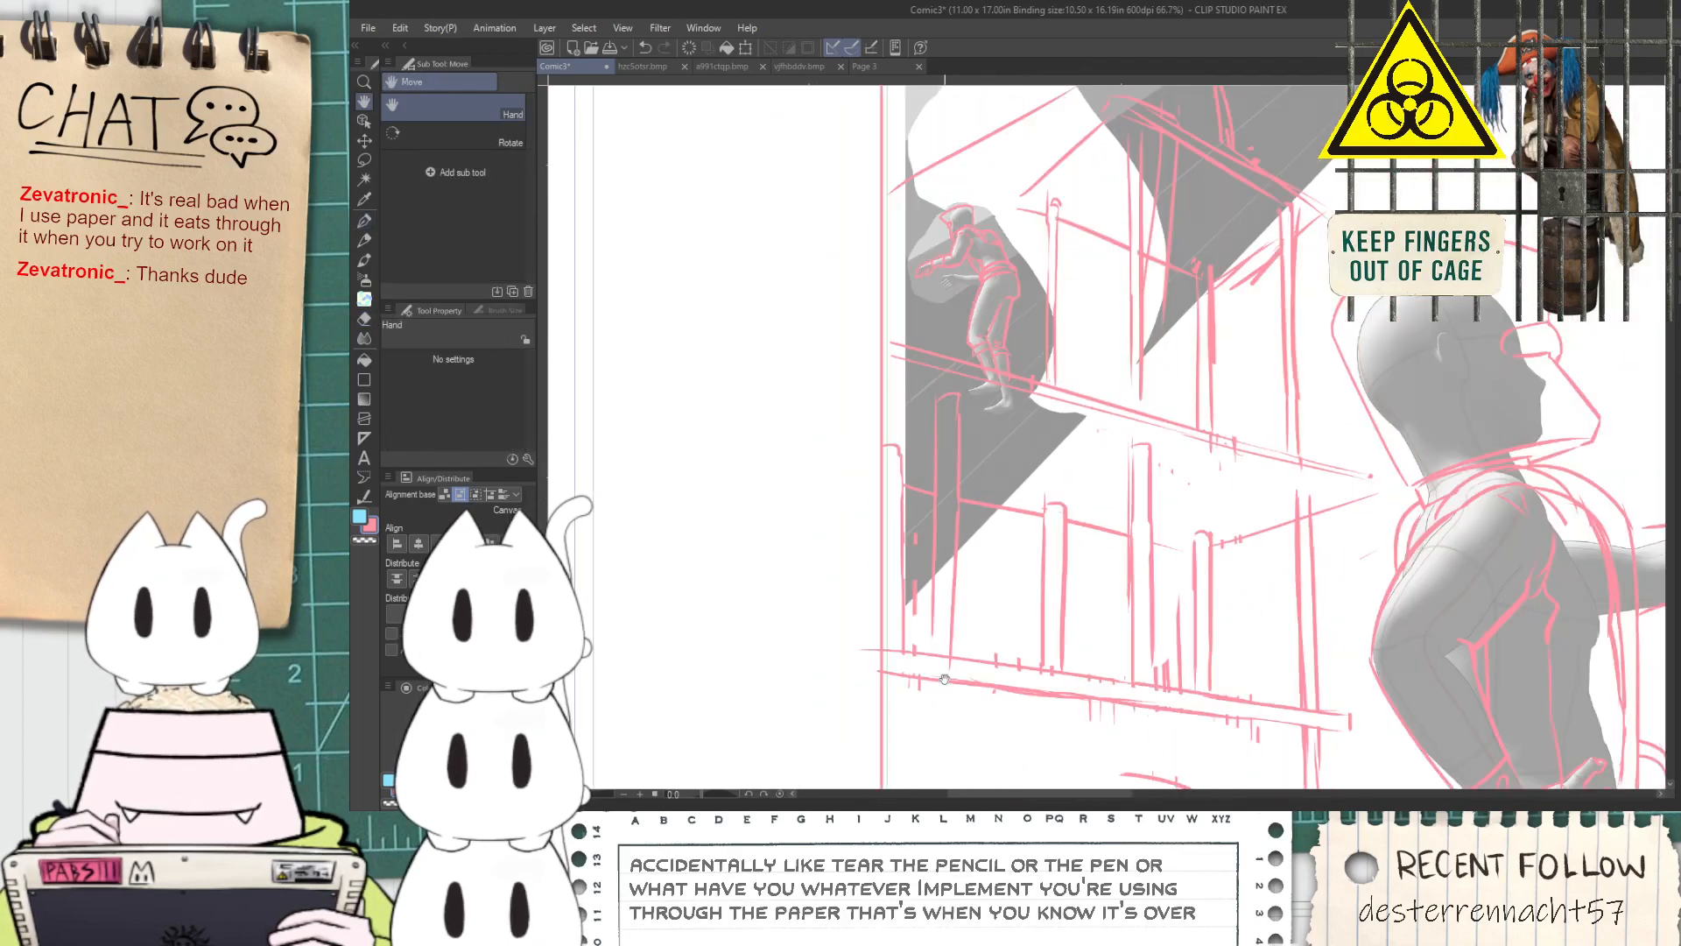
pyautogui.scroll(3, 931, 586)
pyautogui.scroll(-2, 931, 585)
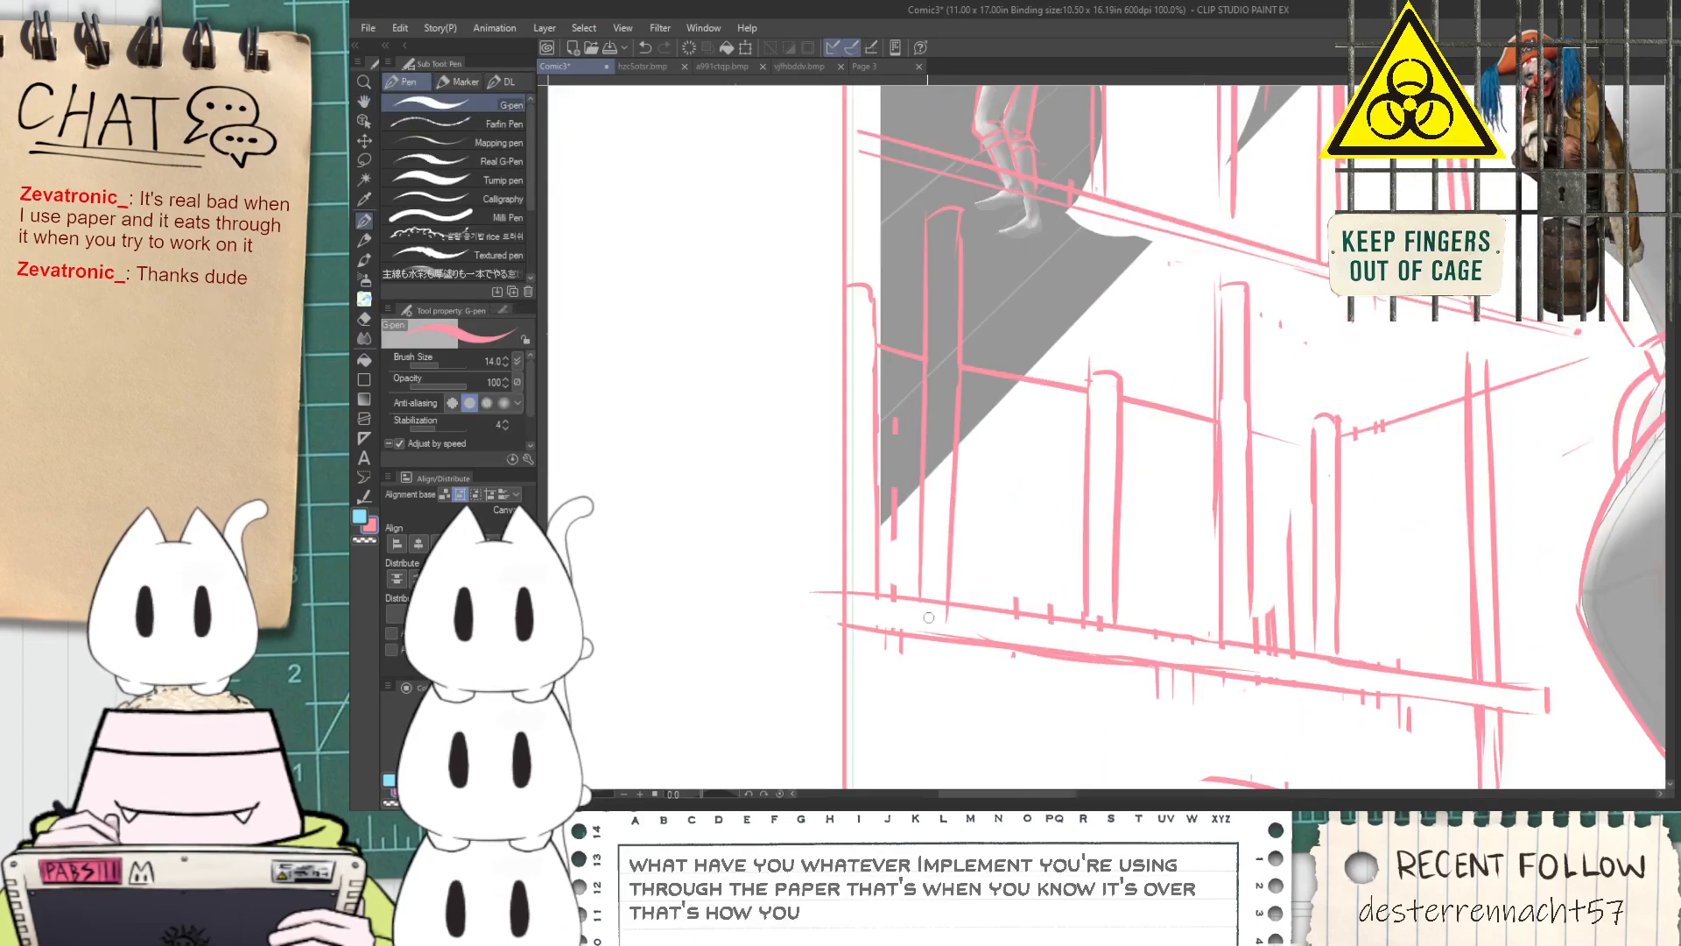
pyautogui.press('space')
pyautogui.moveTo(943, 655); pyautogui.dragTo(851, 563)
pyautogui.moveTo(982, 569); pyautogui.dragTo(929, 588)
pyautogui.scroll(1, 777, 464)
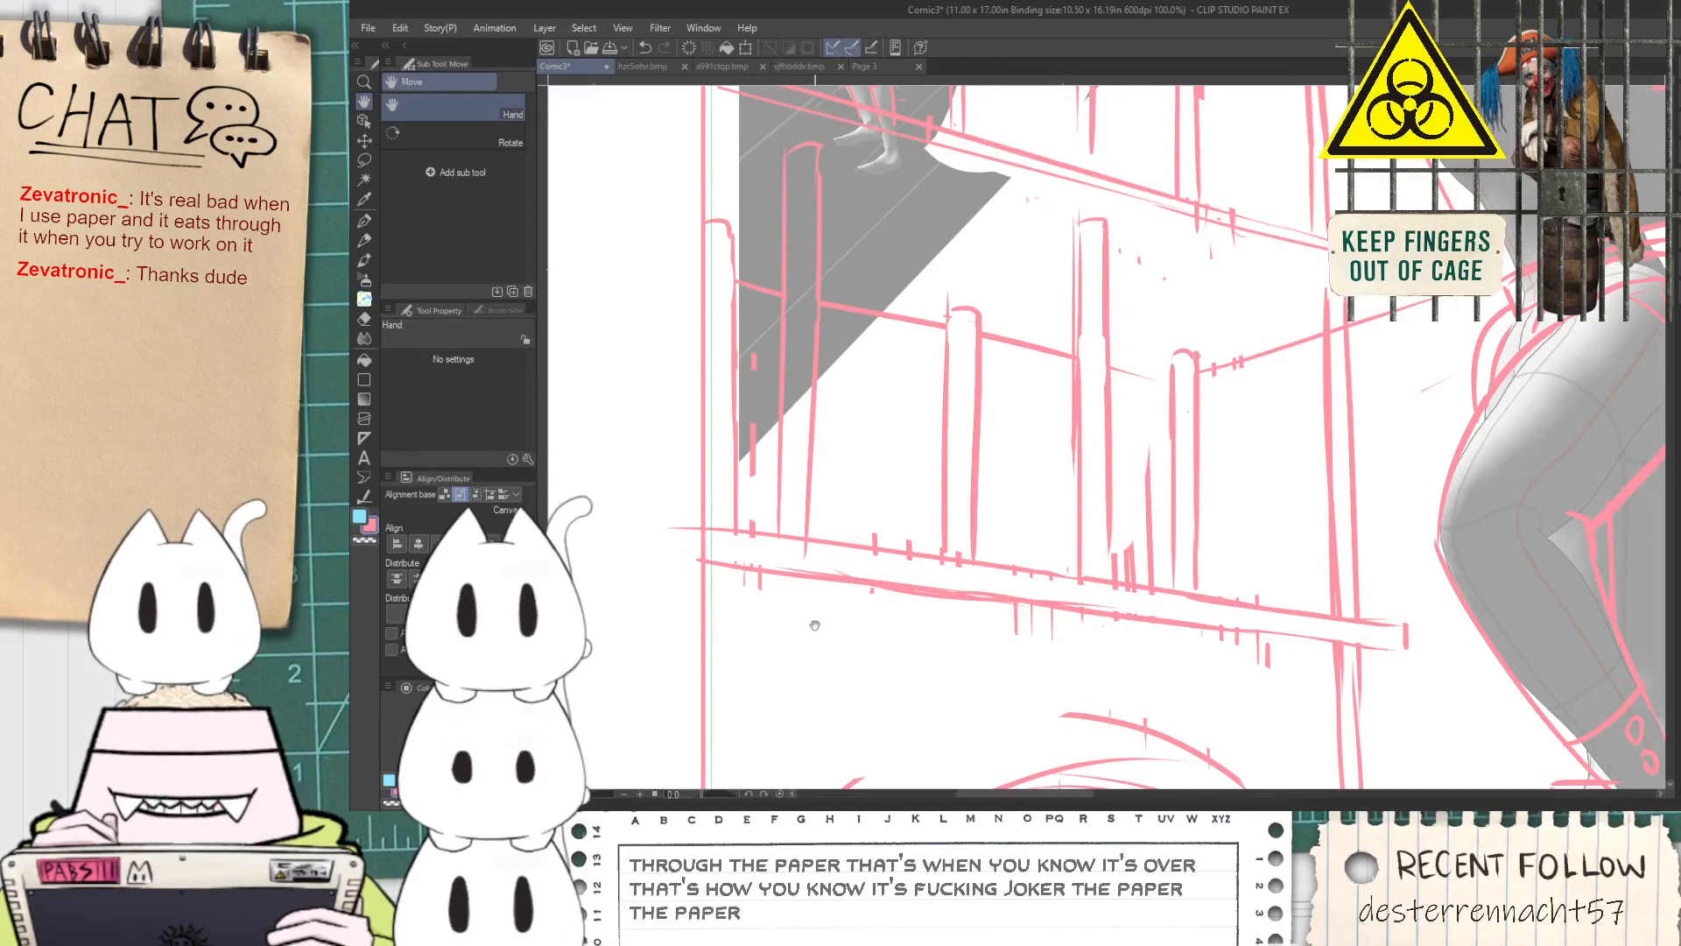
pyautogui.moveTo(970, 657); pyautogui.dragTo(1025, 462)
pyautogui.moveTo(792, 564)
pyautogui.mouseDown()
pyautogui.moveTo(1003, 492)
pyautogui.moveTo(1110, 531)
pyautogui.moveTo(1136, 486)
pyautogui.mouseUp()
pyautogui.hotkey('ctrl', 'z')
pyautogui.moveTo(870, 533); pyautogui.dragTo(1092, 461)
pyautogui.hotkey('ctrl', '-')
pyautogui.hotkey('ctrl', '-')
pyautogui.moveTo(1105, 529)
pyautogui.mouseDown()
pyautogui.moveTo(1089, 555)
pyautogui.moveTo(1012, 475)
pyautogui.mouseUp()
pyautogui.moveTo(911, 565); pyautogui.dragTo(884, 599)
pyautogui.hotkey('ctrl', '+')
pyautogui.hotkey('ctrl', '+')
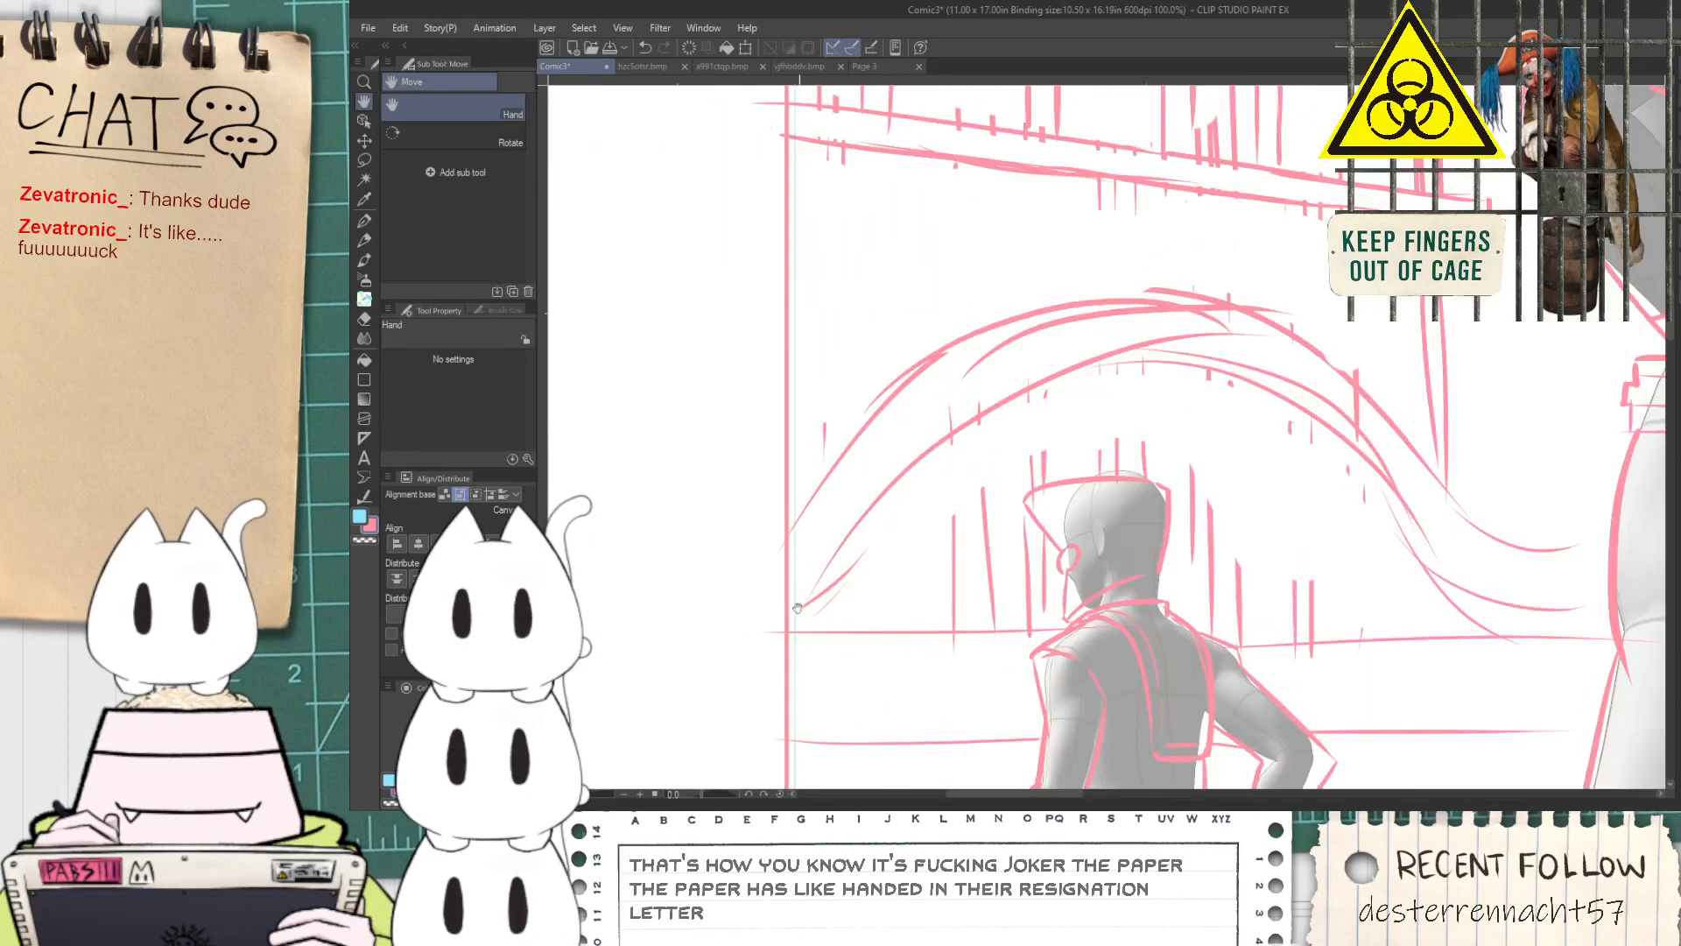
# Erase the vertical lines under the arch on both sides of the small figure's head with the Hard eraser
pyautogui.press('e')
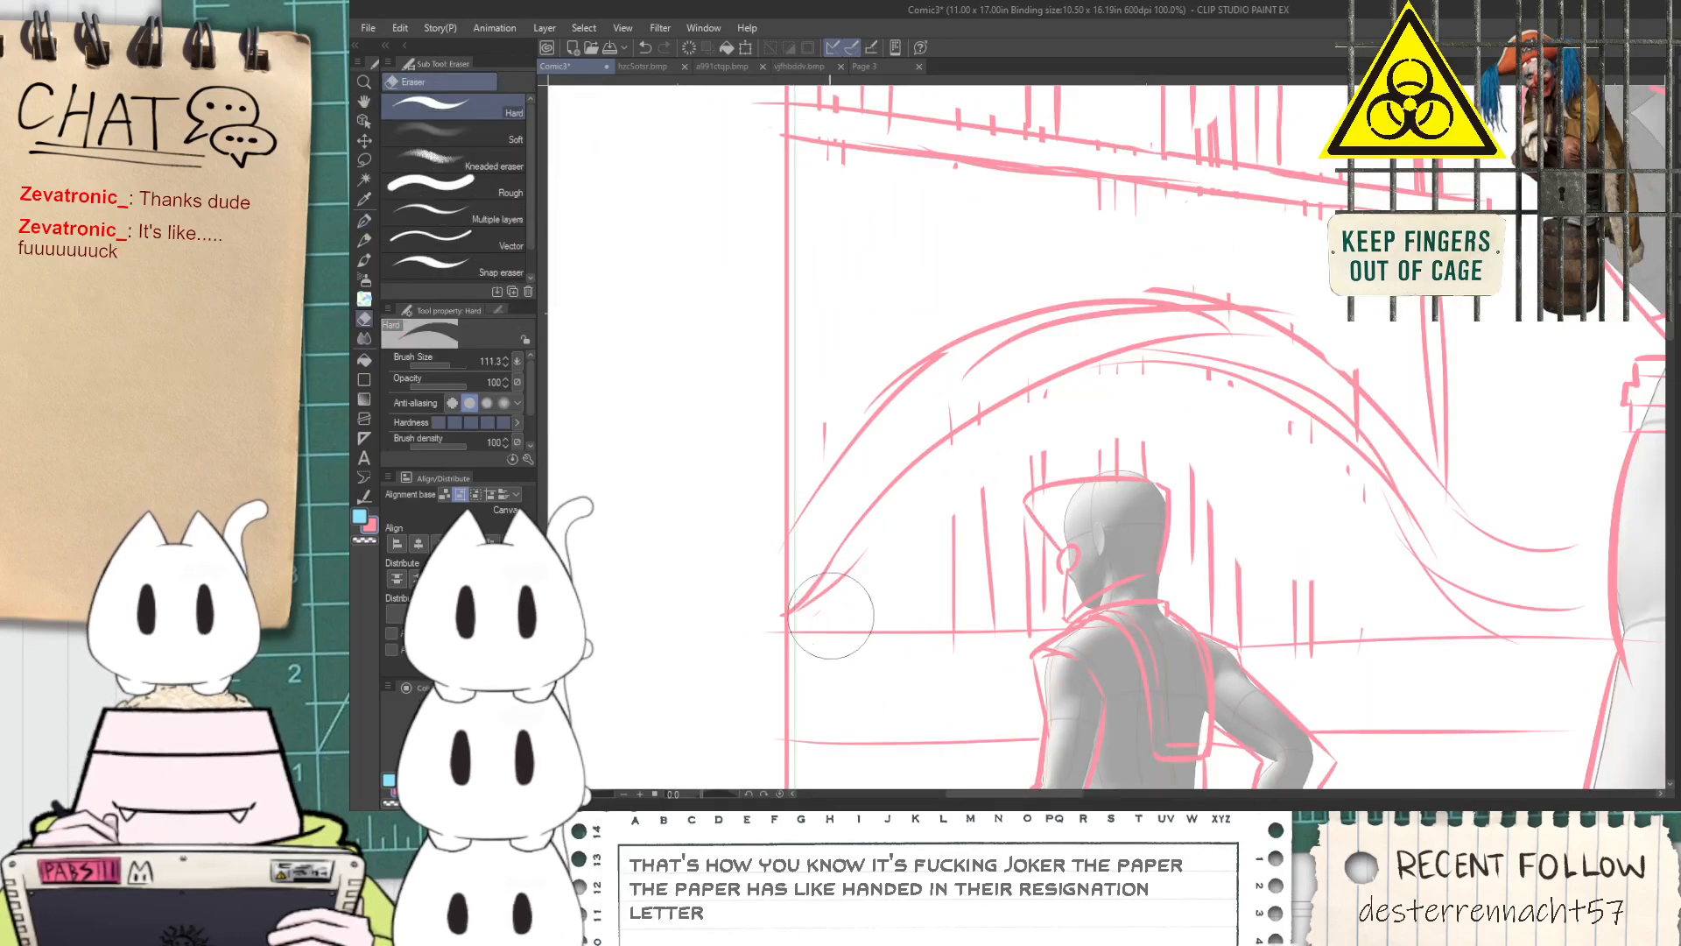
pyautogui.moveTo(981, 523); pyautogui.dragTo(1013, 562)
pyautogui.moveTo(1033, 449)
pyautogui.mouseDown()
pyautogui.moveTo(1174, 444)
pyautogui.moveTo(1054, 444)
pyautogui.mouseUp()
pyautogui.moveTo(1246, 467)
pyautogui.mouseDown()
pyautogui.moveTo(1208, 493)
pyautogui.moveTo(1237, 607)
pyautogui.moveTo(1273, 600)
pyautogui.moveTo(1296, 529)
pyautogui.mouseUp()
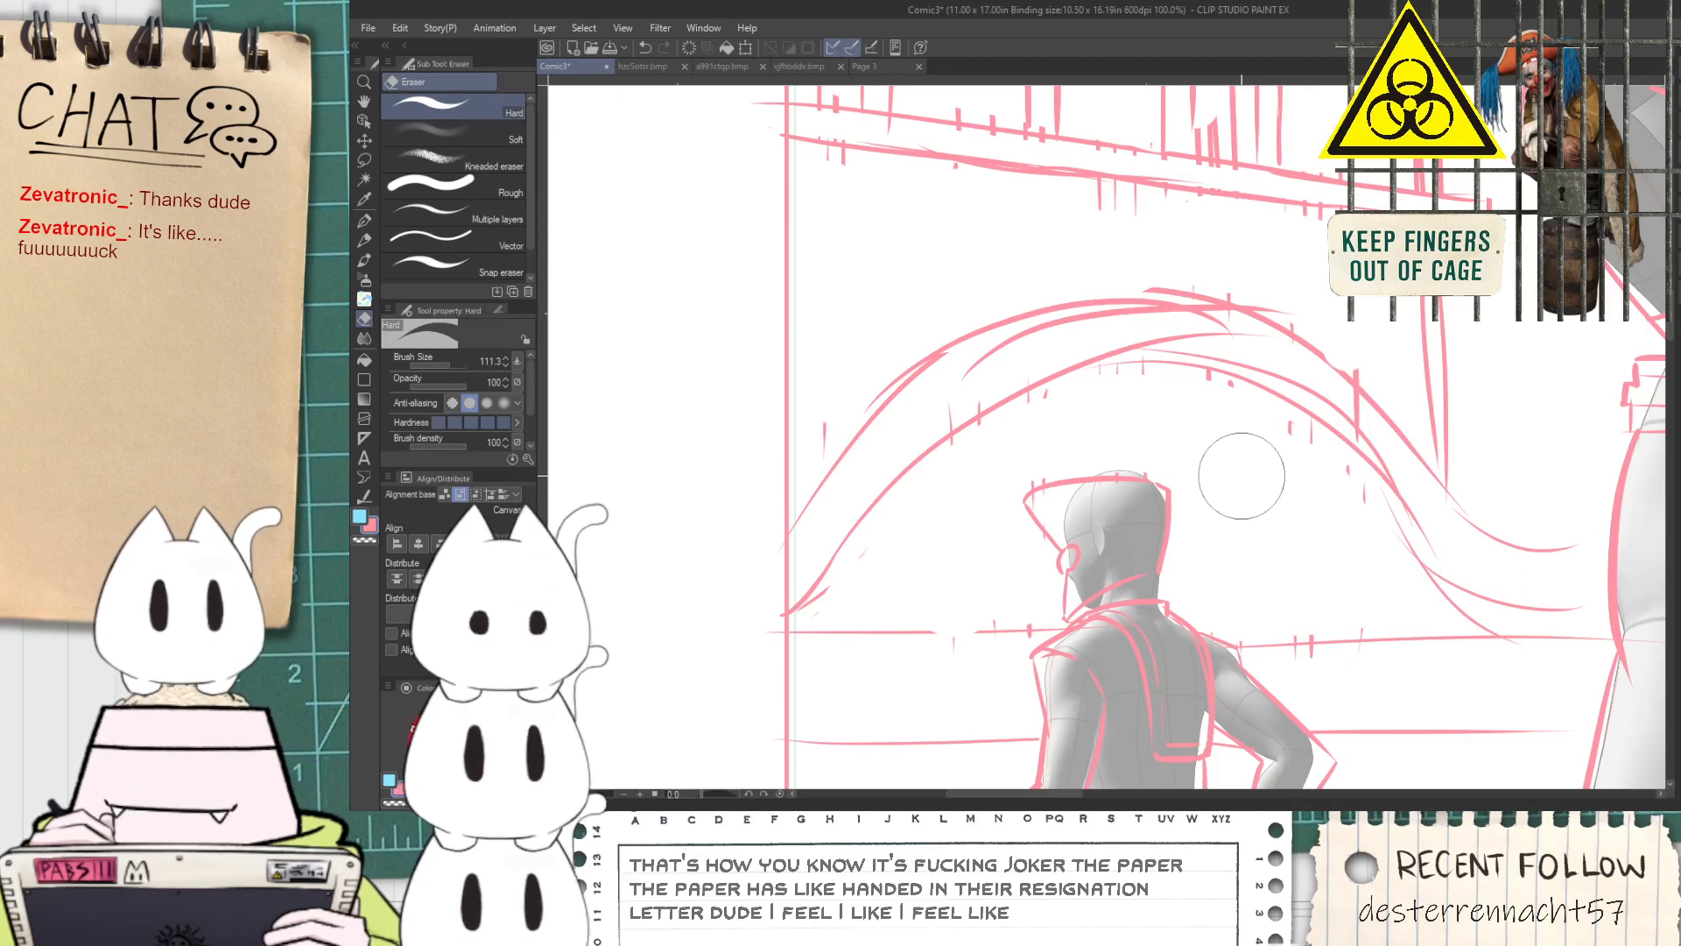
# Erase the doubled sketch lines inside the arch band and along its descending slope
pyautogui.press('space')
pyautogui.moveTo(1287, 490); pyautogui.dragTo(1205, 562)
pyautogui.moveTo(842, 477)
pyautogui.mouseDown()
pyautogui.moveTo(1085, 433)
pyautogui.moveTo(924, 410)
pyautogui.moveTo(1200, 427)
pyautogui.moveTo(1036, 418)
pyautogui.moveTo(1203, 430)
pyautogui.moveTo(1262, 475)
pyautogui.moveTo(1178, 431)
pyautogui.moveTo(1298, 493)
pyautogui.moveTo(1236, 455)
pyautogui.moveTo(1260, 465)
pyautogui.moveTo(1361, 672)
pyautogui.mouseUp()
pyautogui.moveTo(1317, 567)
pyautogui.mouseDown()
pyautogui.moveTo(1375, 650)
pyautogui.moveTo(1374, 622)
pyautogui.moveTo(1399, 655)
pyautogui.mouseUp()
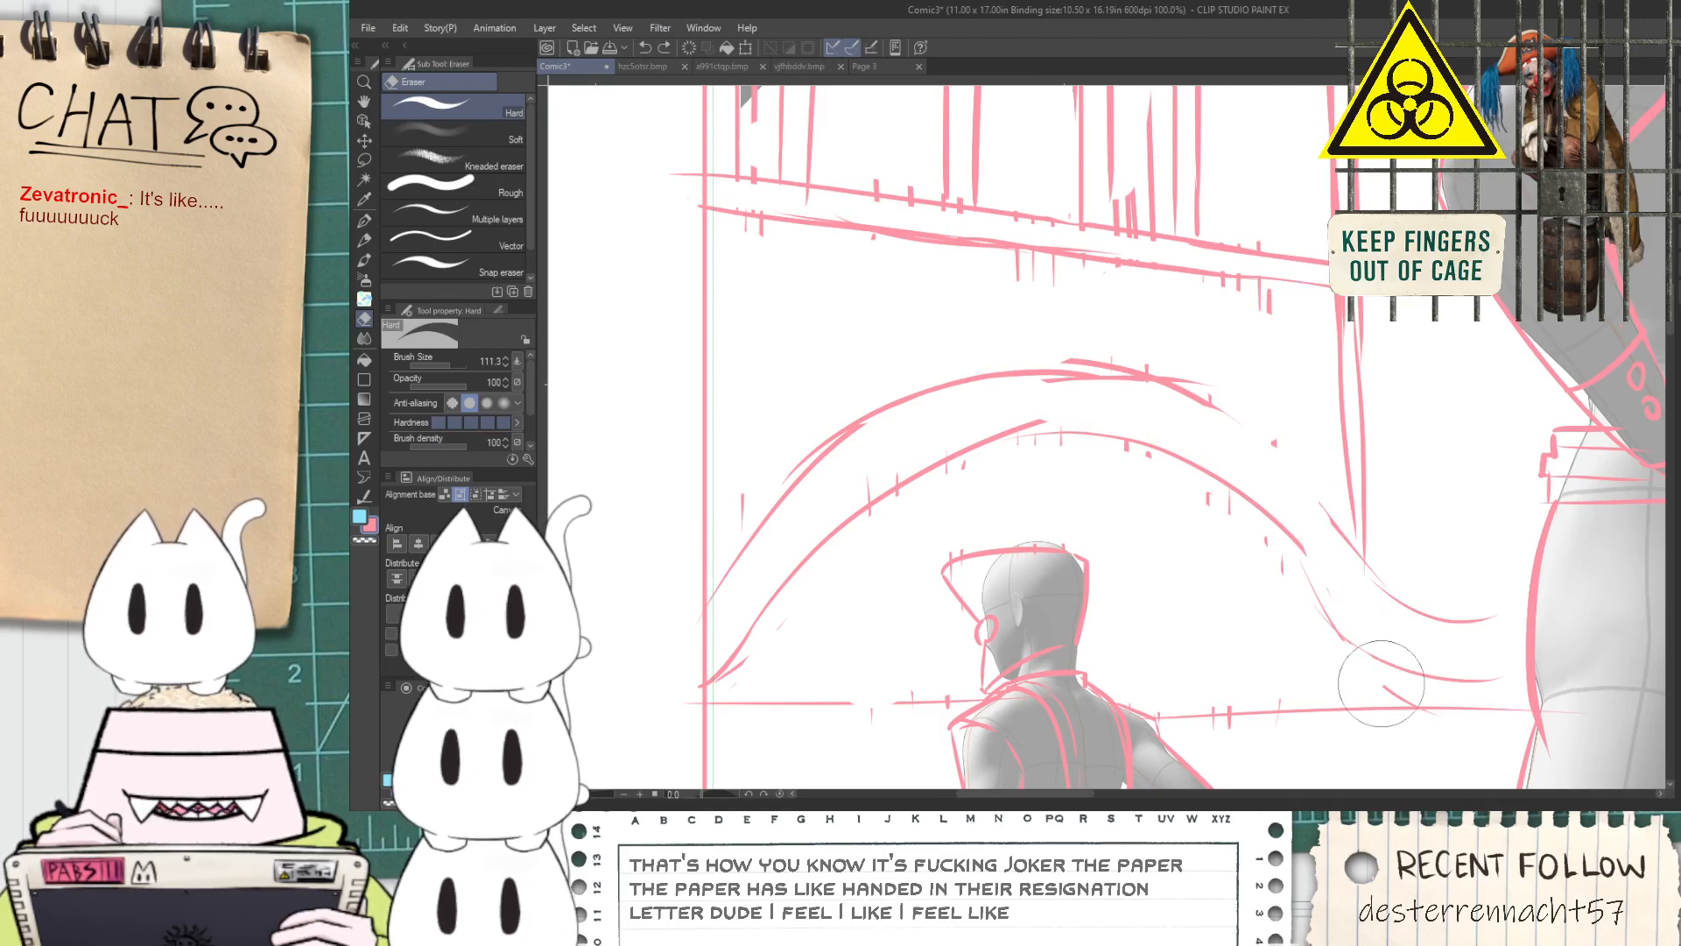
# Redraw the arch's descending slope with the G-pen, carrying both edges toward the large figure's hip
pyautogui.press('p')
pyautogui.hotkey('ctrl', 'z')
pyautogui.moveTo(1302, 551); pyautogui.dragTo(1347, 626)
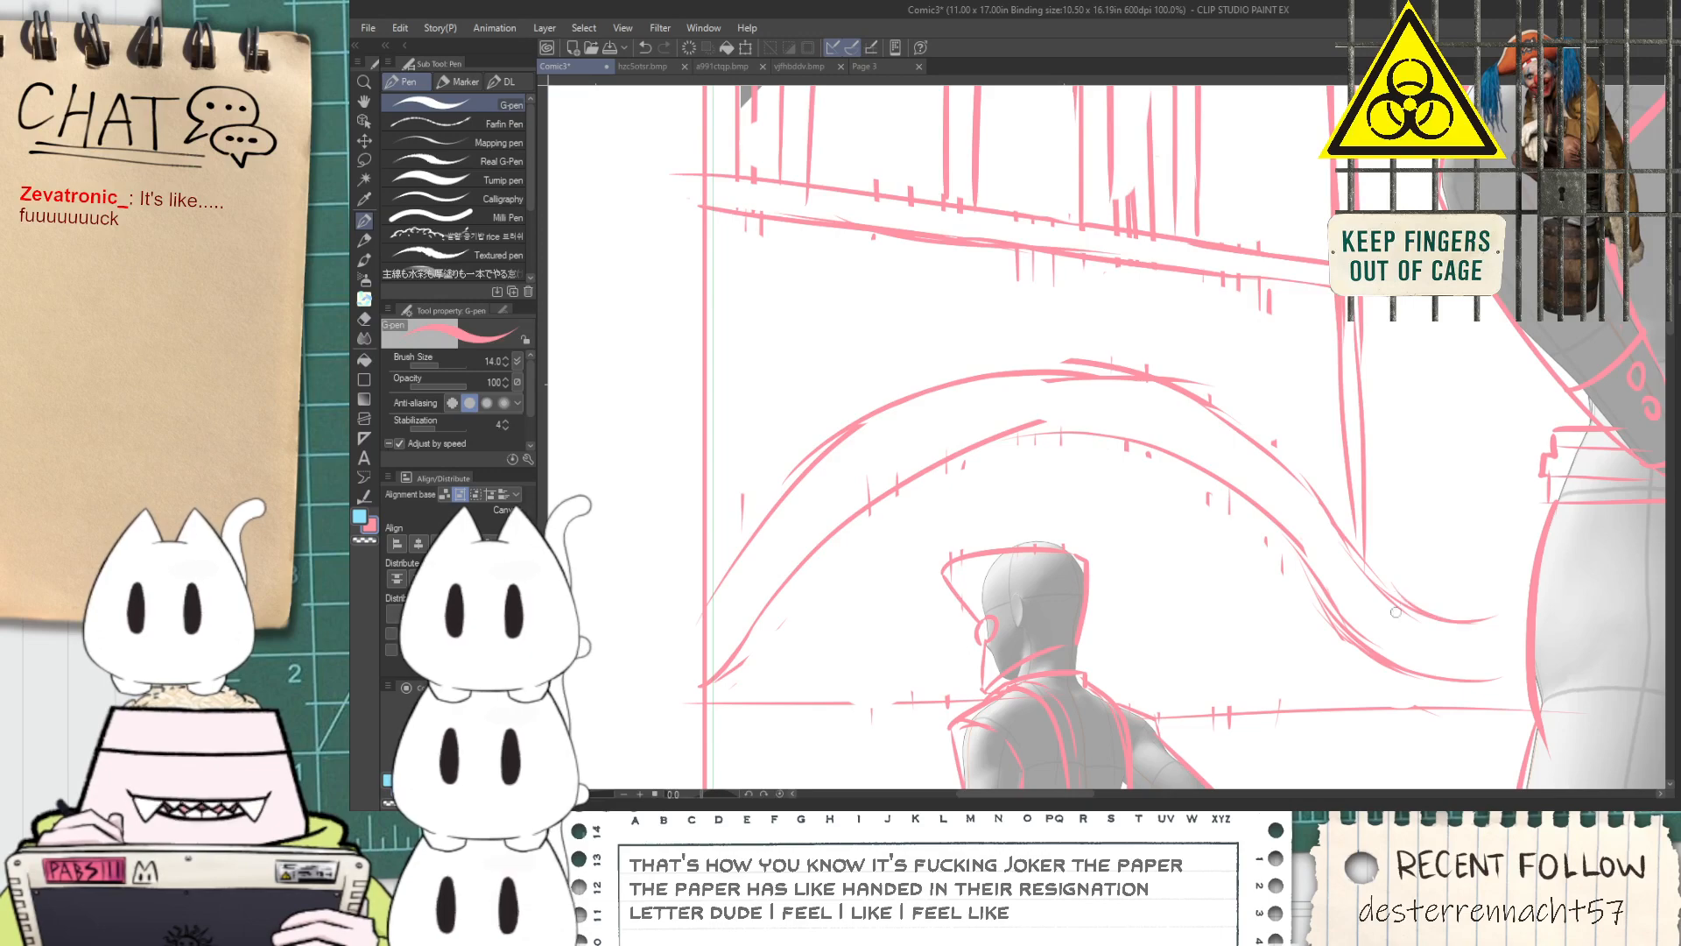
pyautogui.moveTo(1517, 629); pyautogui.dragTo(1274, 543)
pyautogui.scroll(2, 1270, 561)
pyautogui.moveTo(1086, 575)
pyautogui.mouseDown()
pyautogui.moveTo(1437, 574)
pyautogui.moveTo(1211, 580)
pyautogui.moveTo(1408, 534)
pyautogui.moveTo(1384, 608)
pyautogui.moveTo(1386, 456)
pyautogui.moveTo(1402, 643)
pyautogui.mouseUp()
pyautogui.hotkey('ctrl', 'z')
# Clean up the stray lines around the arch's descending slope and beside the large figure's hip with the Hard eraser
pyautogui.press('e')
pyautogui.hotkey('ctrl', 'z')
pyautogui.hotkey('ctrl', 'z')
pyautogui.moveTo(1388, 499); pyautogui.dragTo(1401, 629)
pyautogui.moveTo(1221, 391)
pyautogui.mouseDown()
pyautogui.moveTo(1205, 409)
pyautogui.moveTo(1122, 350)
pyautogui.mouseUp()
pyautogui.scroll(-1, 1126, 355)
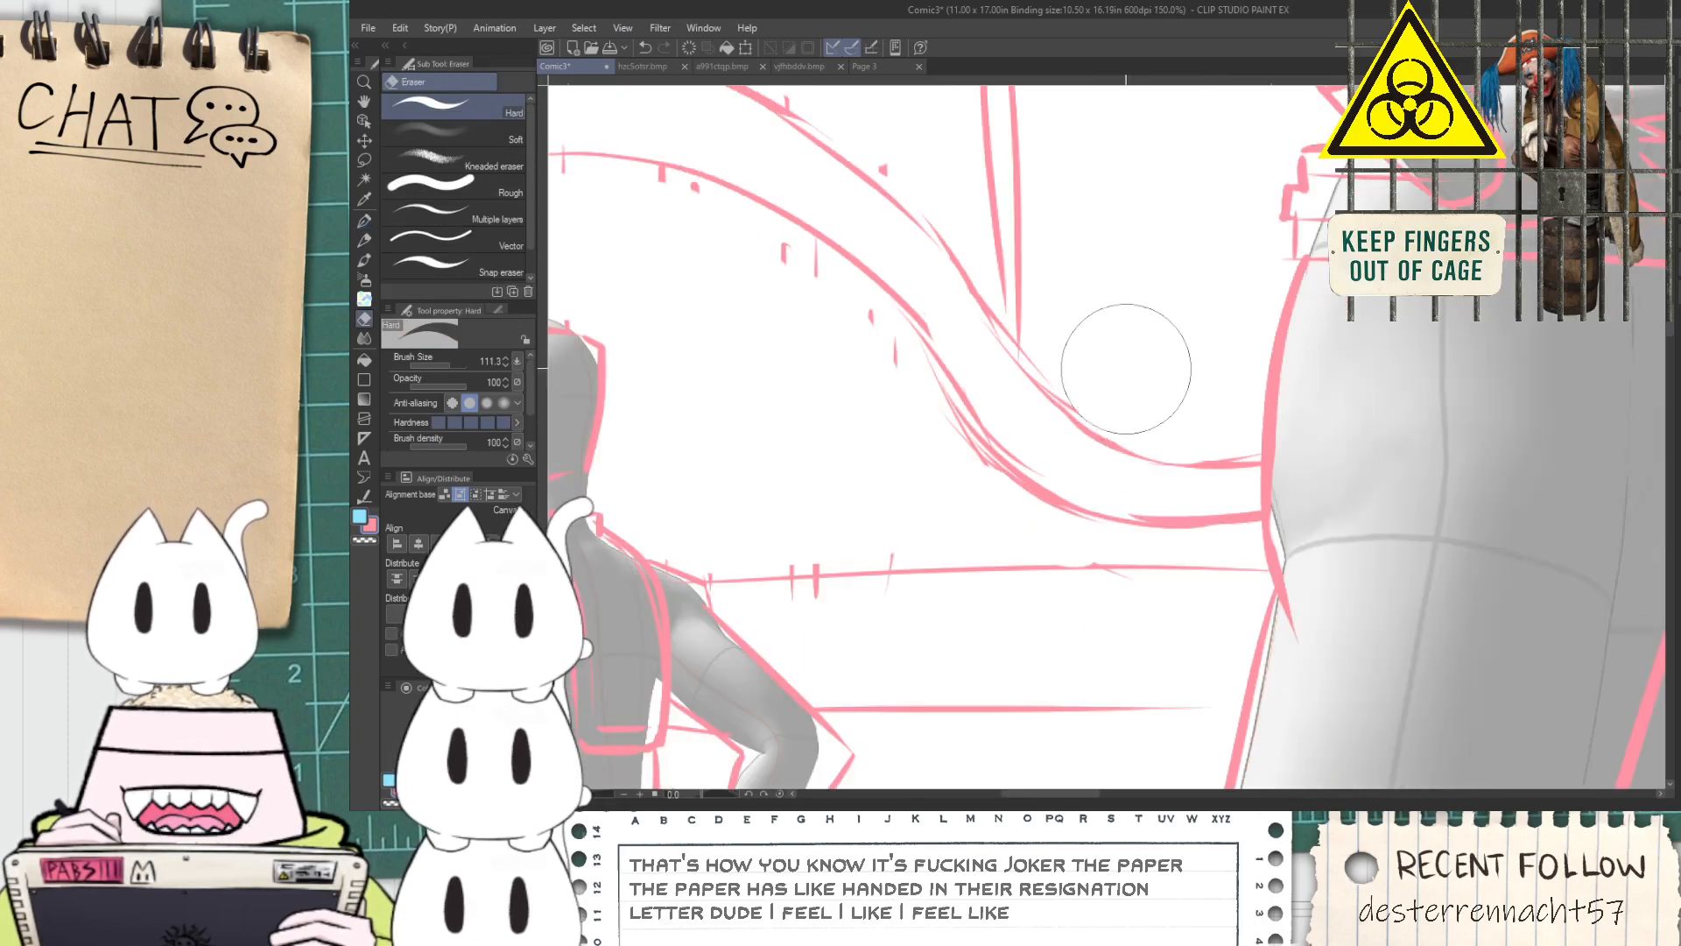
# Redraw the arch's outer curve with the G-pen where it meets the panel border
pyautogui.scroll(-1, 1126, 364)
pyautogui.press('space')
pyautogui.moveTo(963, 385); pyautogui.dragTo(1199, 574)
pyautogui.moveTo(787, 489); pyautogui.dragTo(990, 471)
pyautogui.scroll(1, 828, 548)
pyautogui.scroll(1, 828, 548)
pyautogui.press('p')
pyautogui.moveTo(811, 561); pyautogui.dragTo(871, 522)
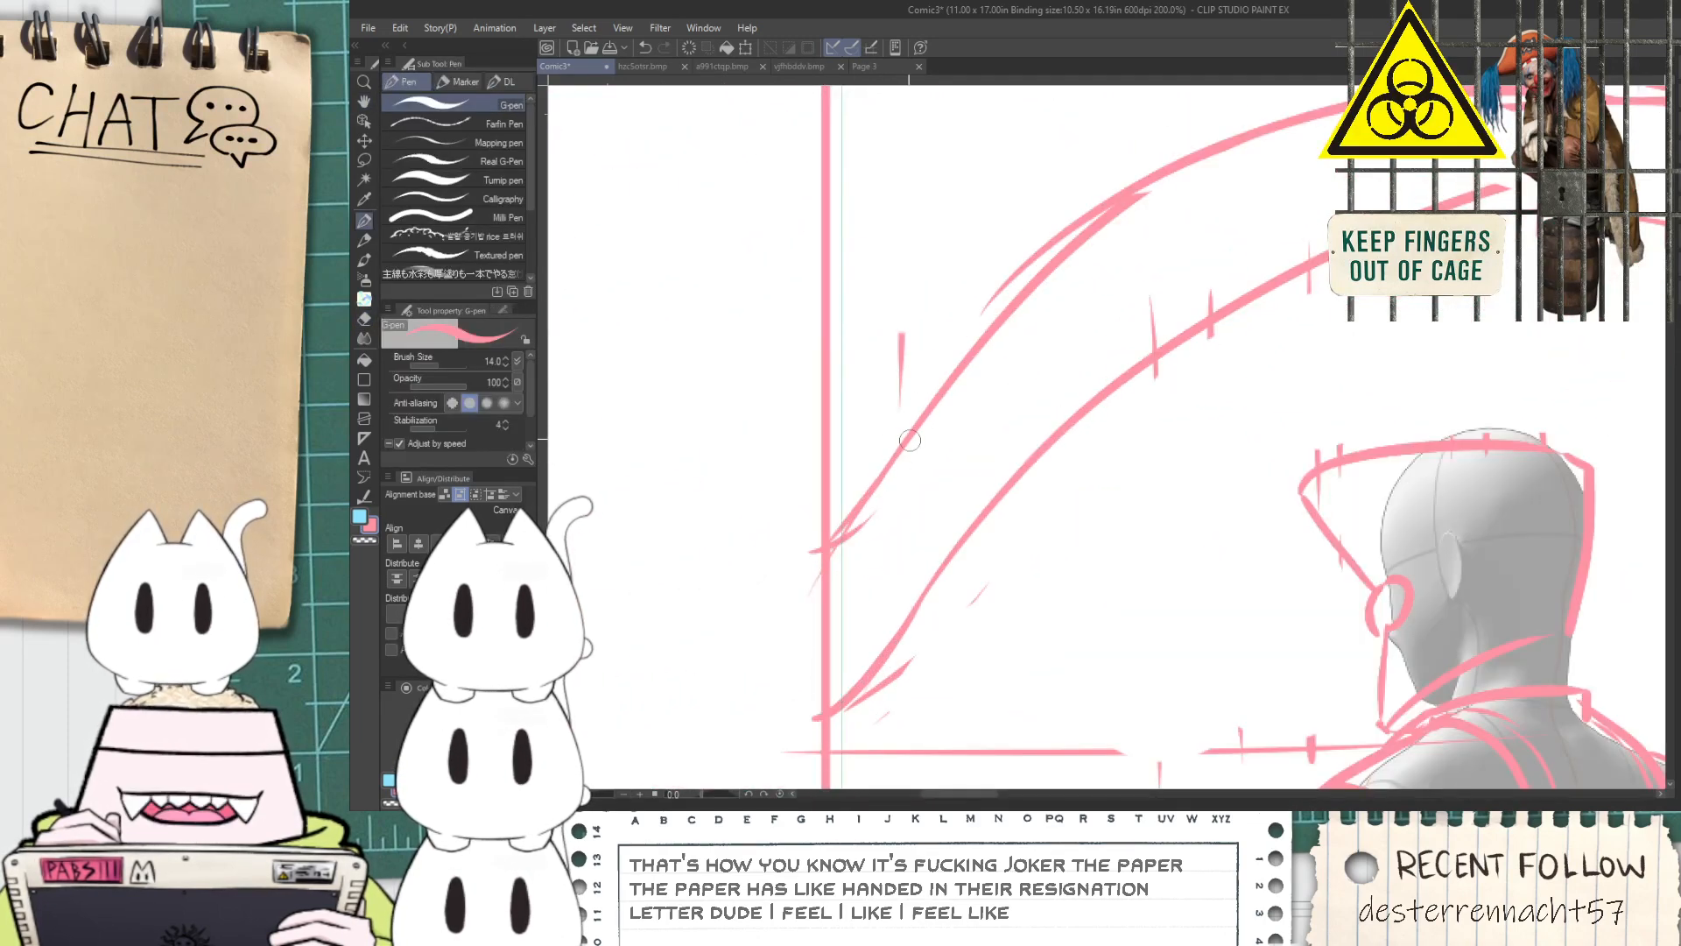
# Trim the arch line ends at the panel border with the Hard eraser
pyautogui.scroll(-2, 911, 435)
pyautogui.press('space')
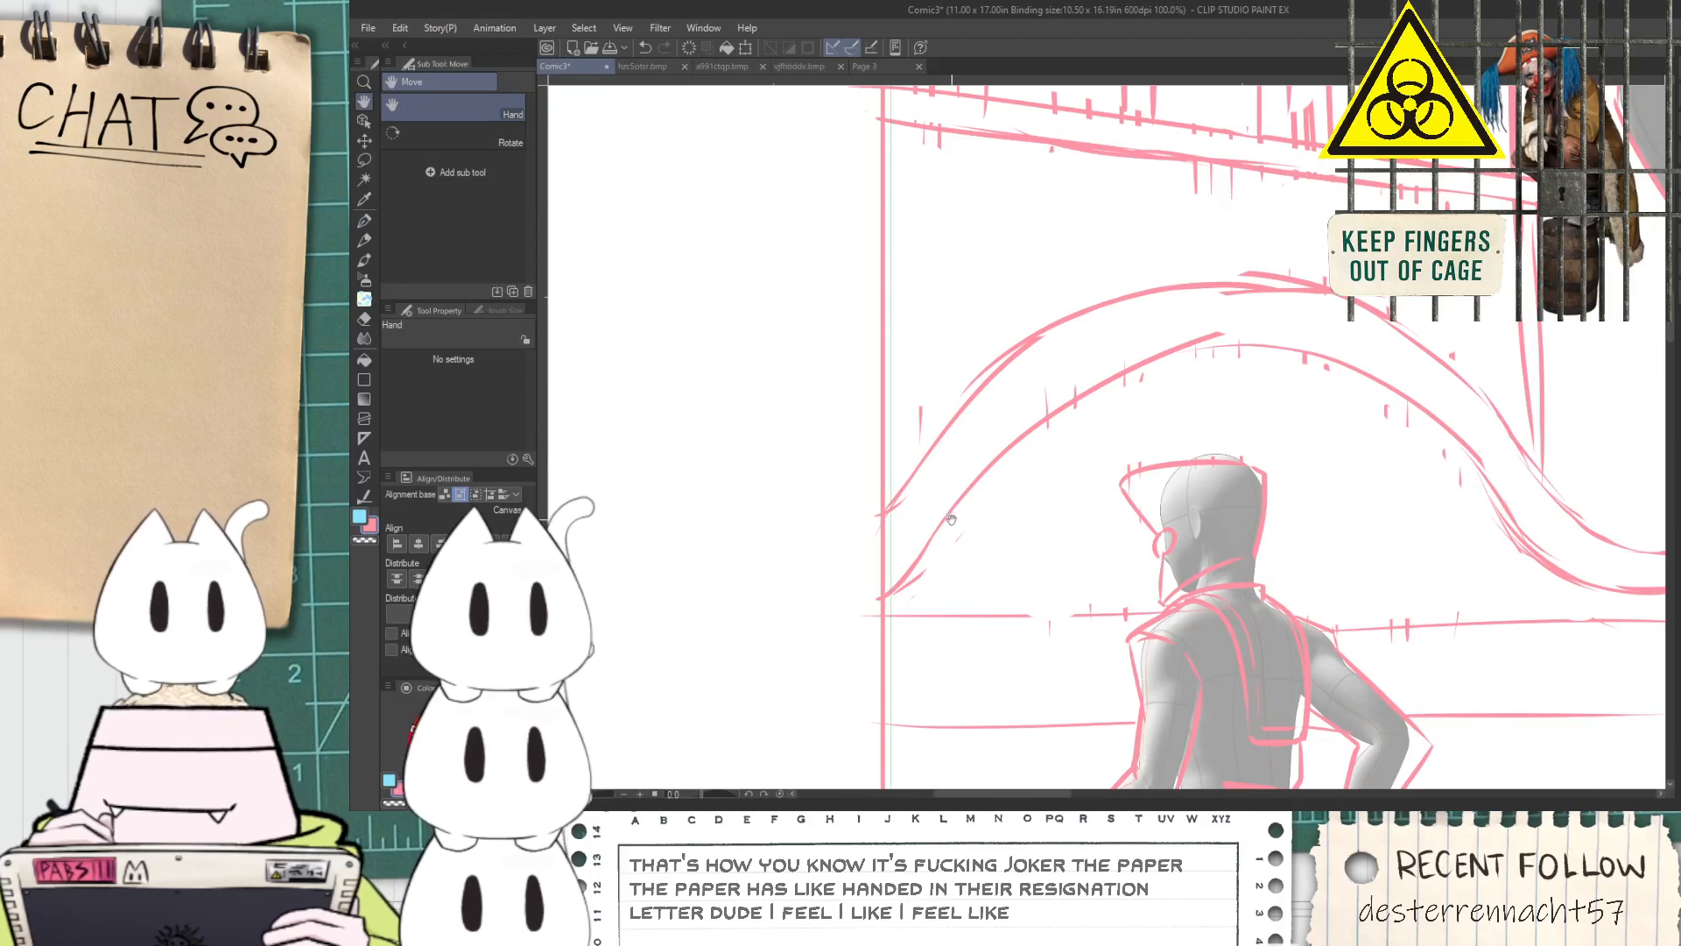
pyautogui.scroll(2, 962, 479)
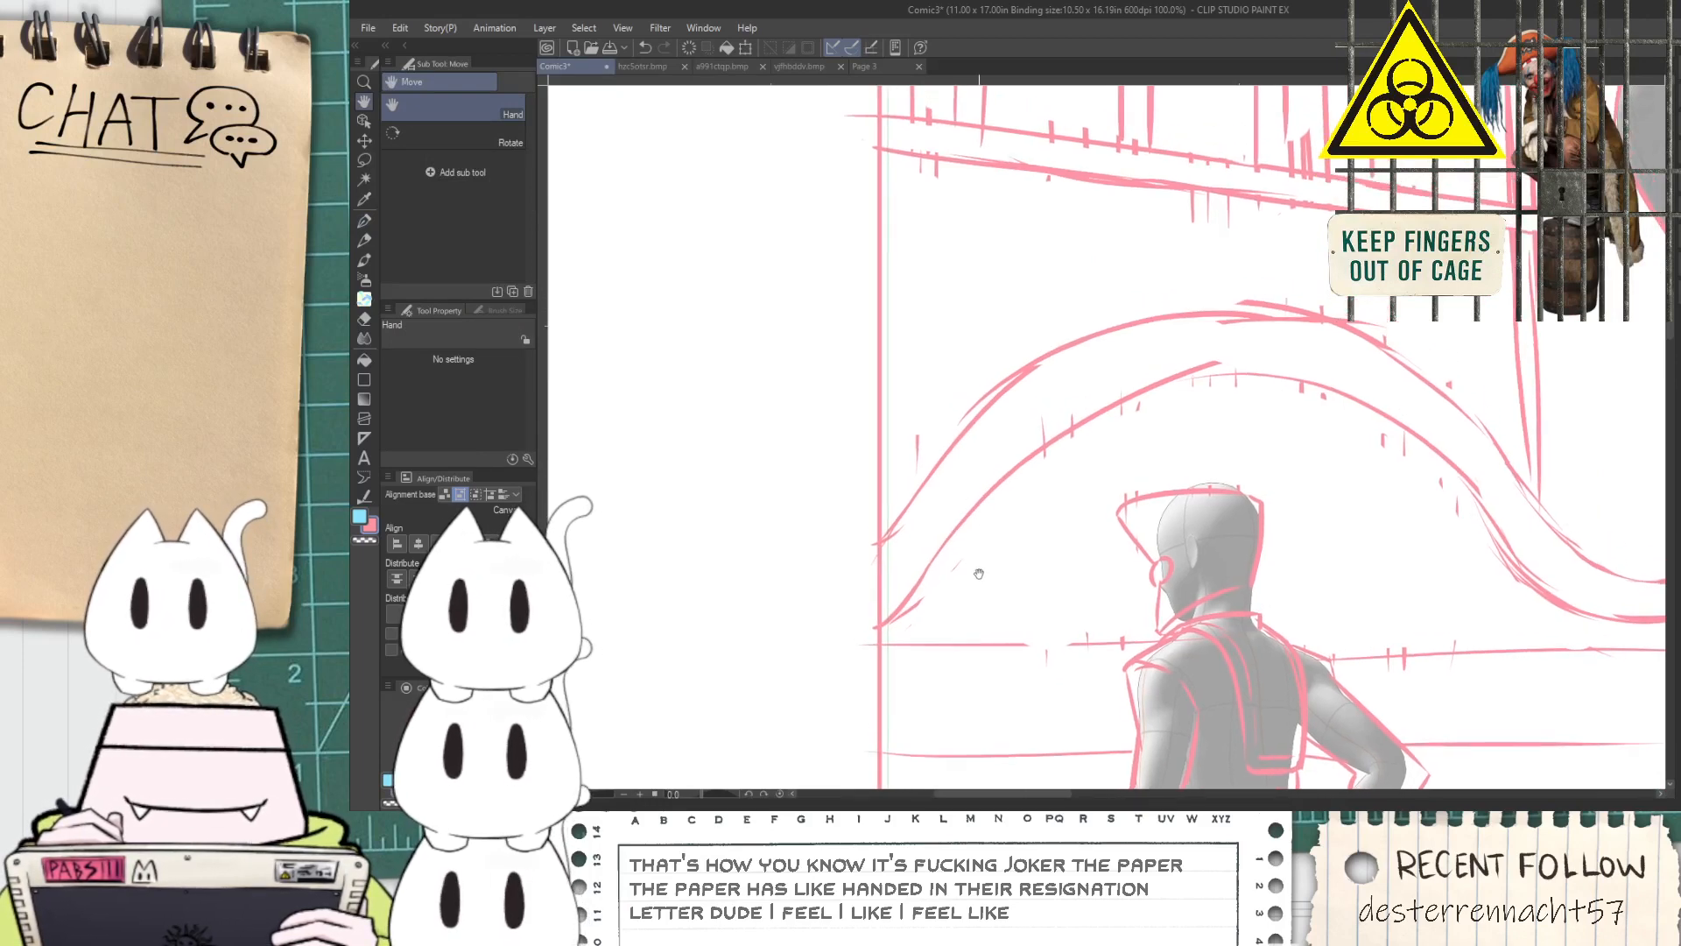
pyautogui.press('e')
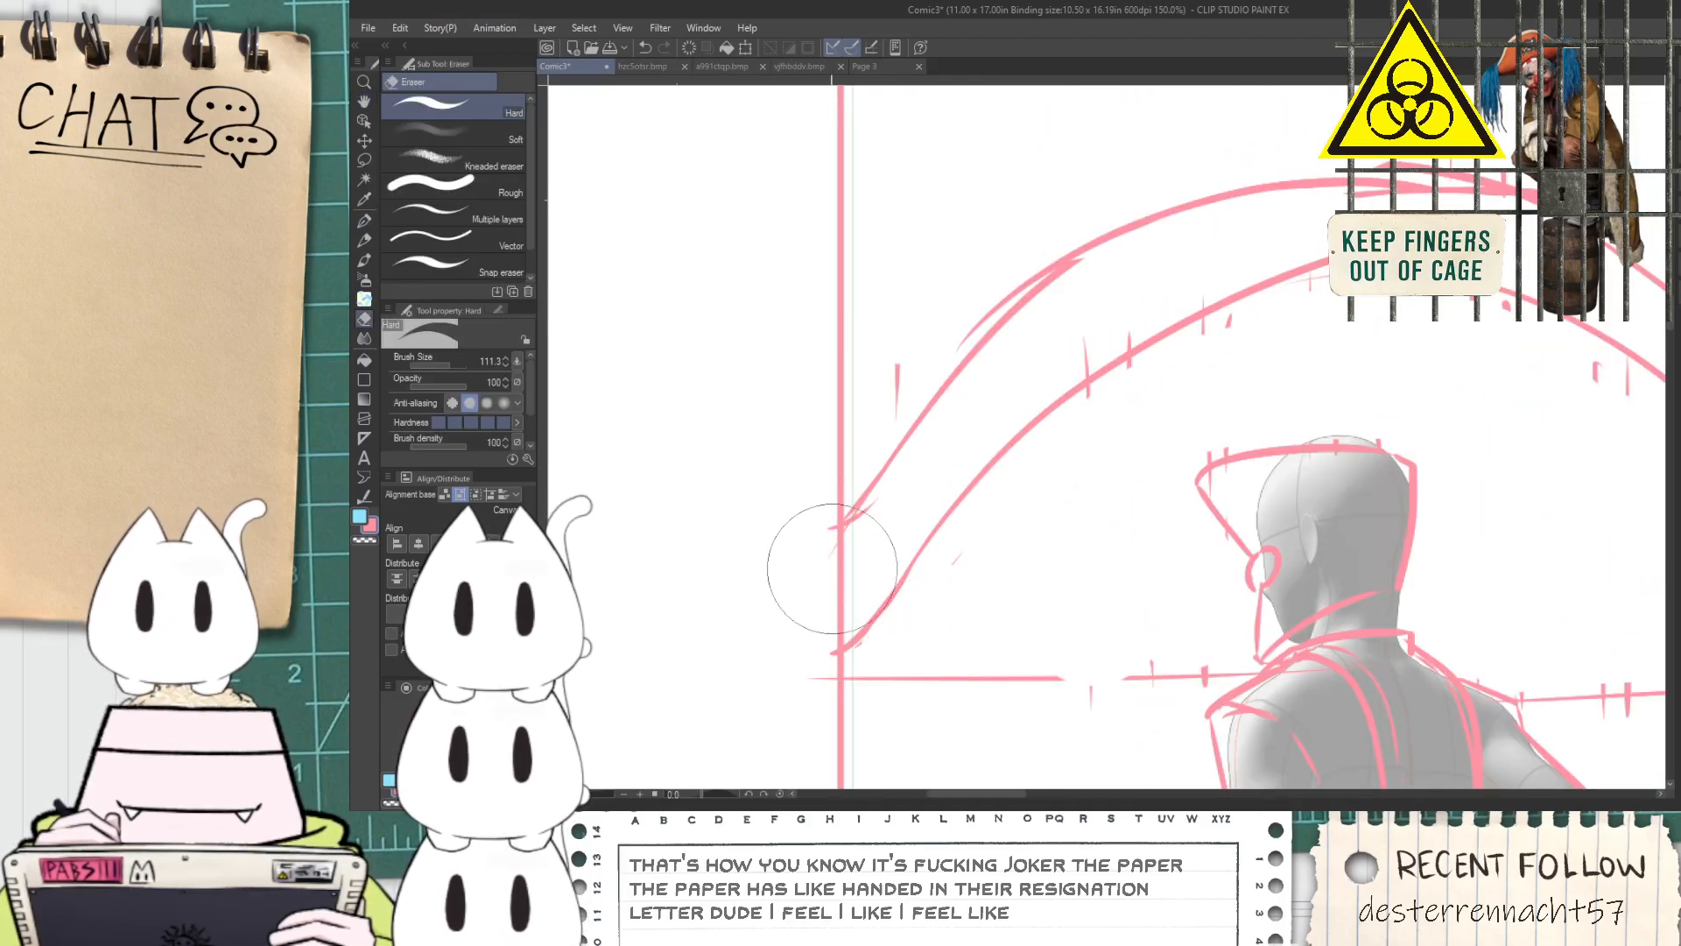
pyautogui.scroll(-3, 871, 488)
# Draw the two sides of a vertical pipe from the lower platform's underside down toward the arch with the G-pen
pyautogui.press('space')
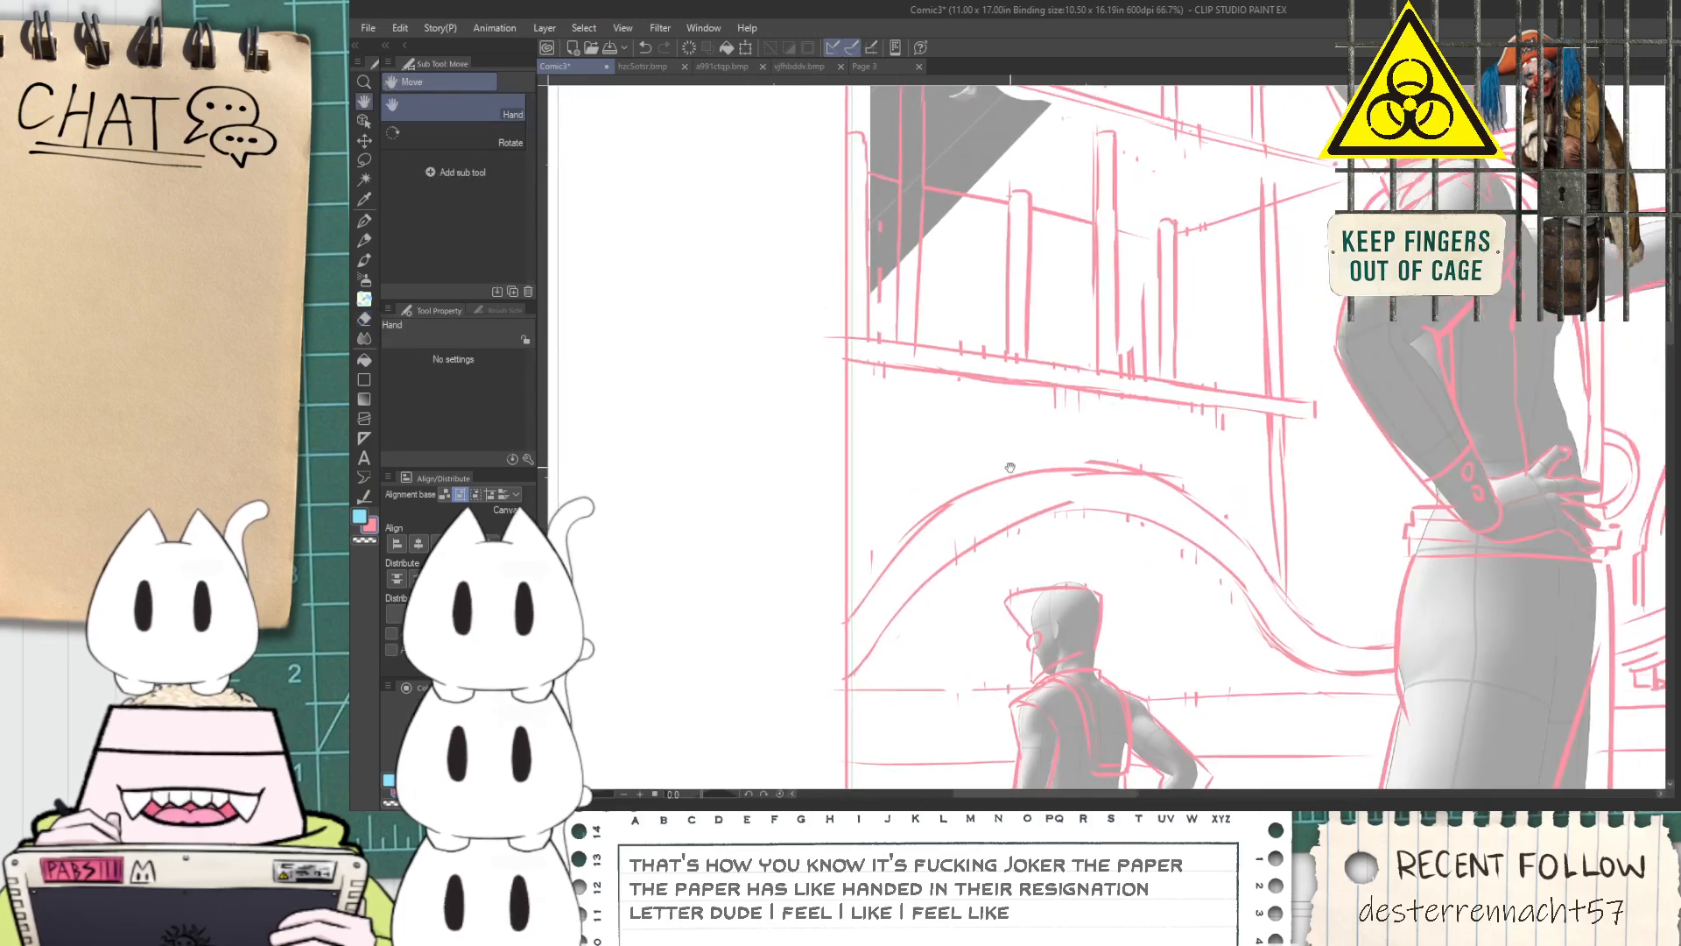
pyautogui.scroll(2, 879, 388)
pyautogui.press('p')
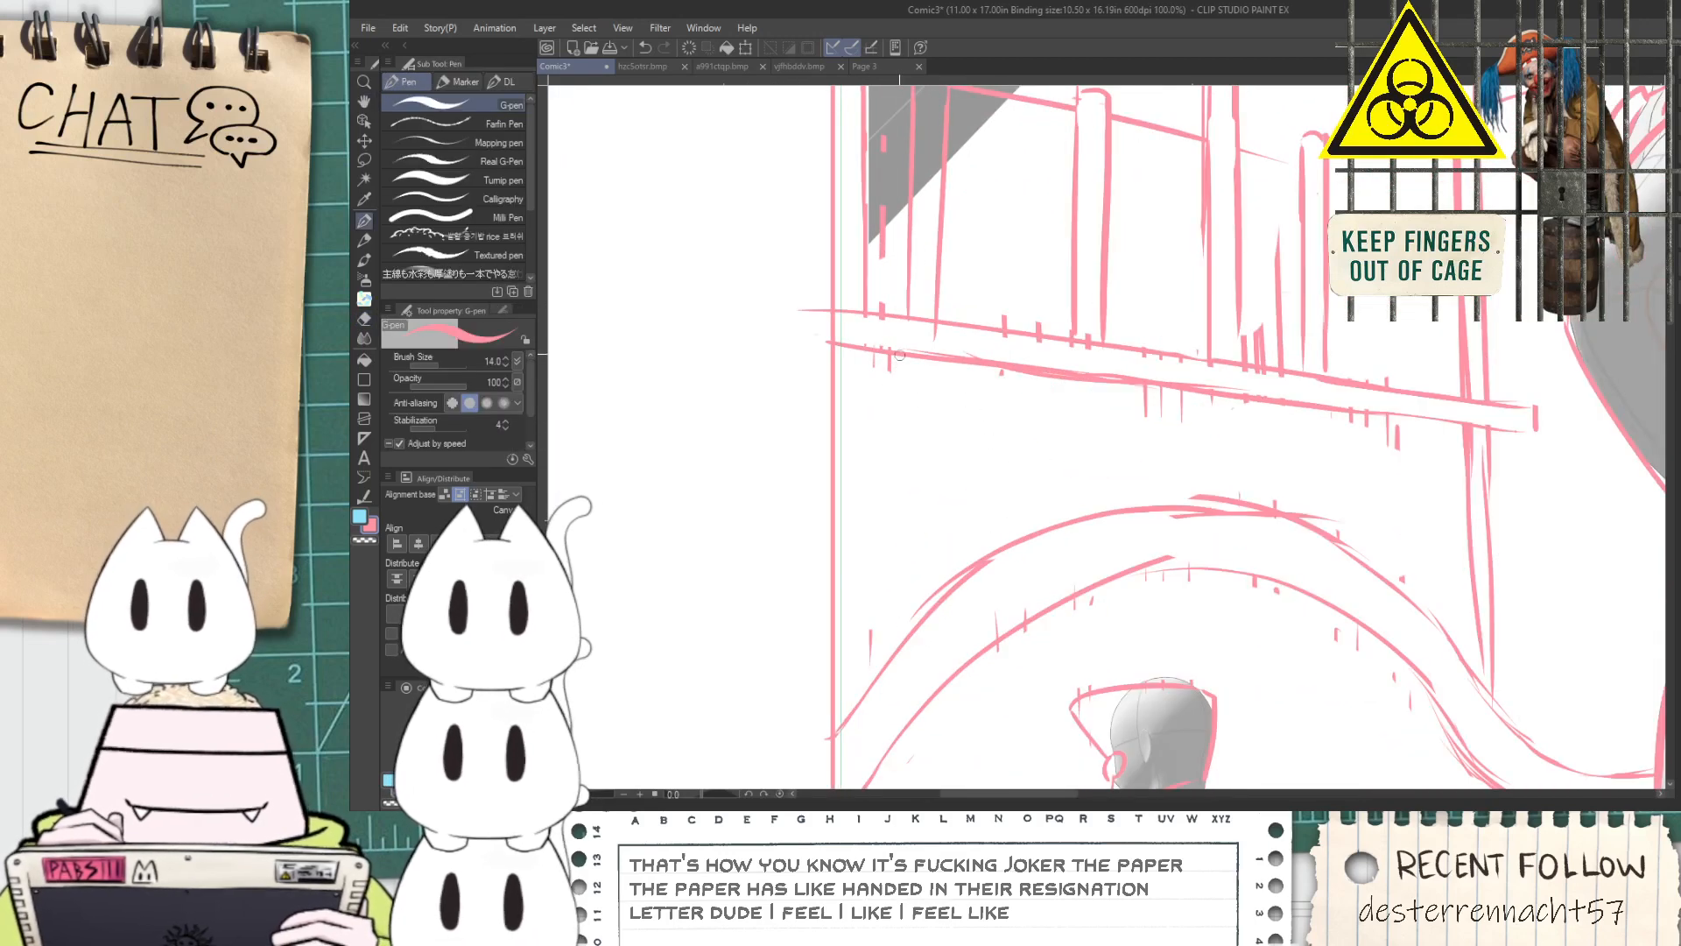
pyautogui.moveTo(906, 354); pyautogui.dragTo(911, 609)
pyautogui.hotkey('ctrl', 'z')
pyautogui.moveTo(908, 355); pyautogui.dragTo(910, 588)
pyautogui.moveTo(937, 362); pyautogui.dragTo(936, 531)
# Continue the vertical pipe's sides beneath the arch, down toward the horizontal line behind the small figure
pyautogui.press('space')
pyautogui.moveTo(928, 600); pyautogui.dragTo(936, 369)
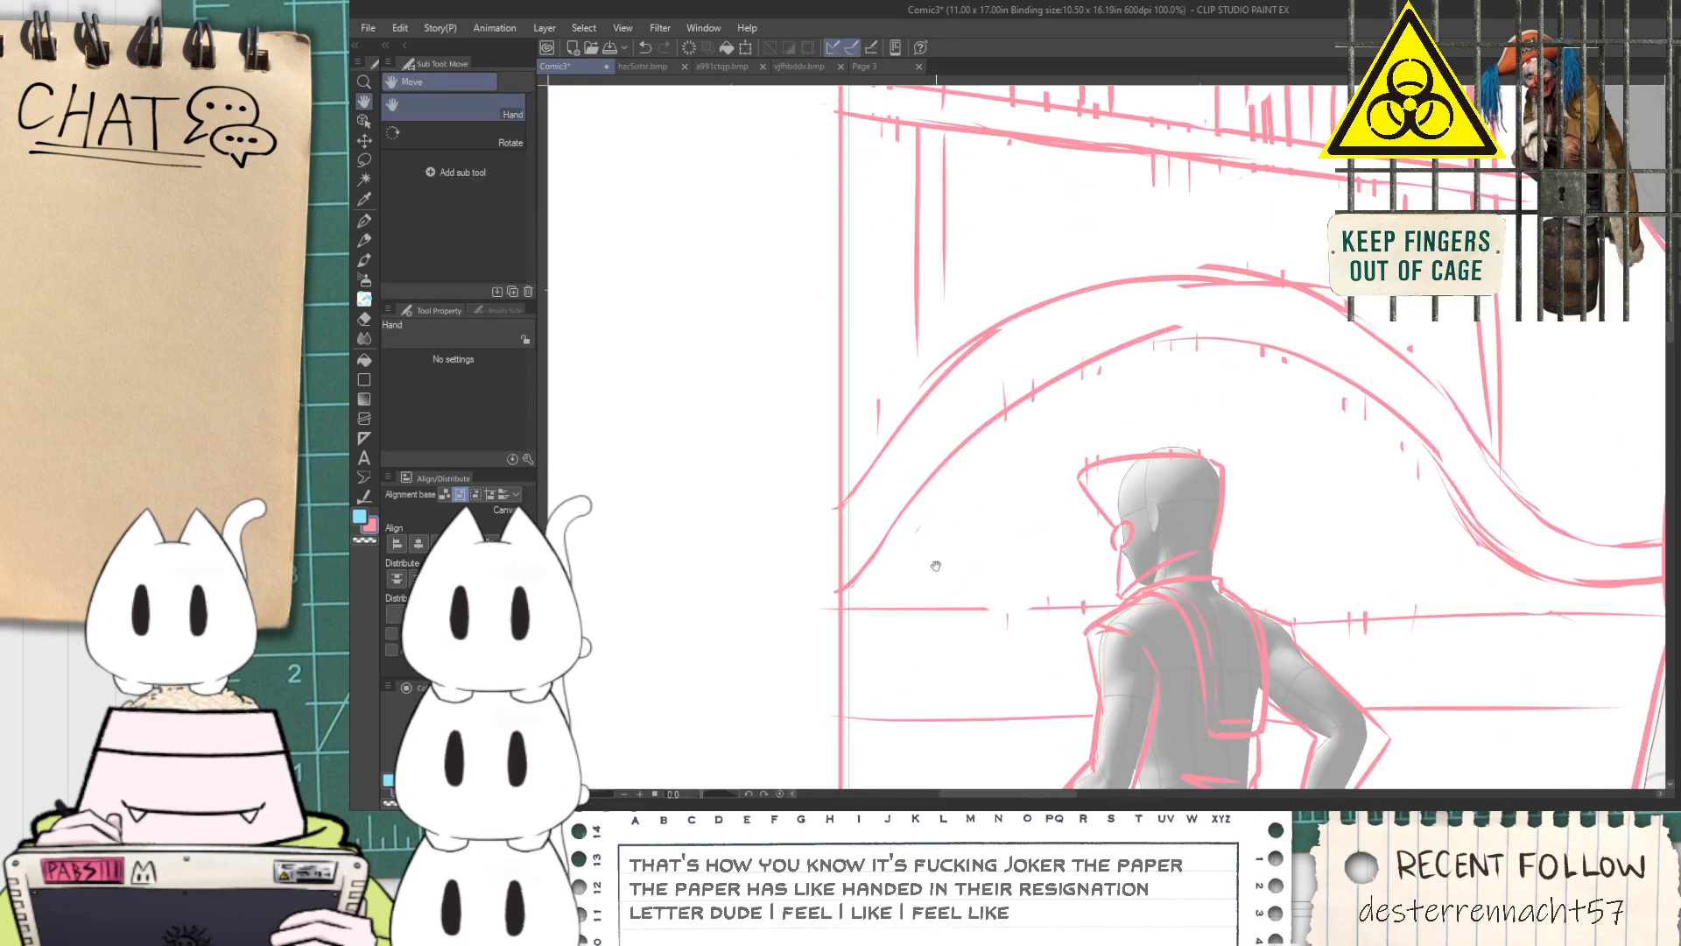
pyautogui.moveTo(949, 451); pyautogui.dragTo(952, 665)
pyautogui.hotkey('ctrl', 'z')
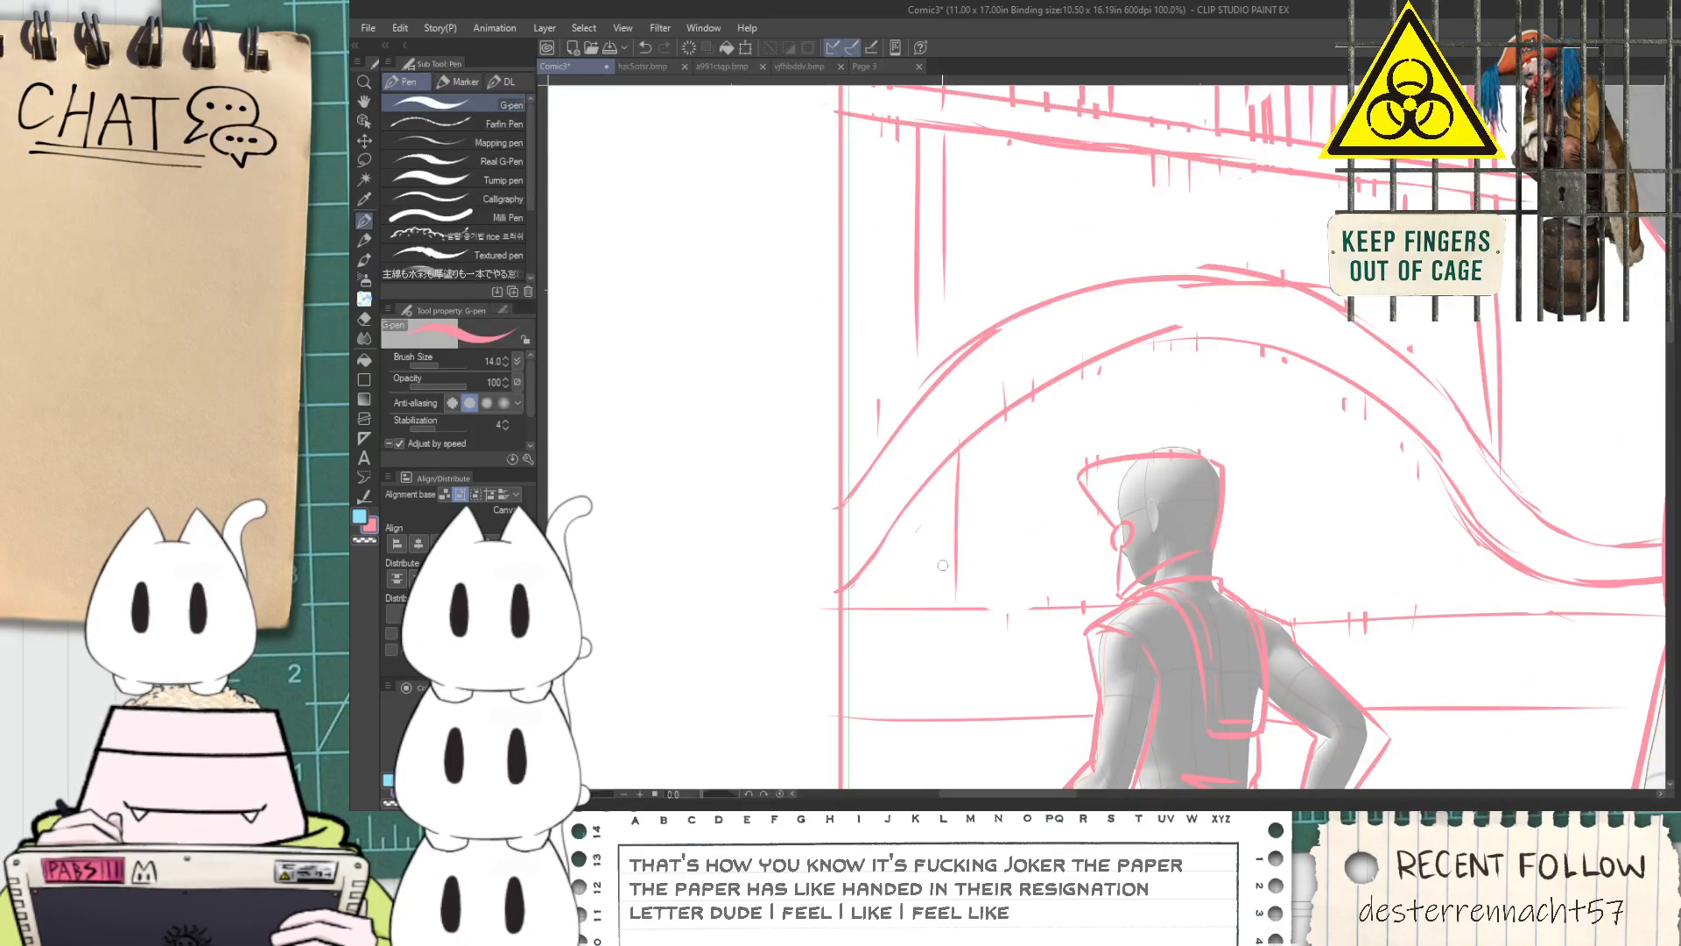
# Mark a ledge beneath the lower platform with short G-pen strokes at the panel border and the far end
pyautogui.press('space')
pyautogui.moveTo(999, 320); pyautogui.dragTo(975, 605)
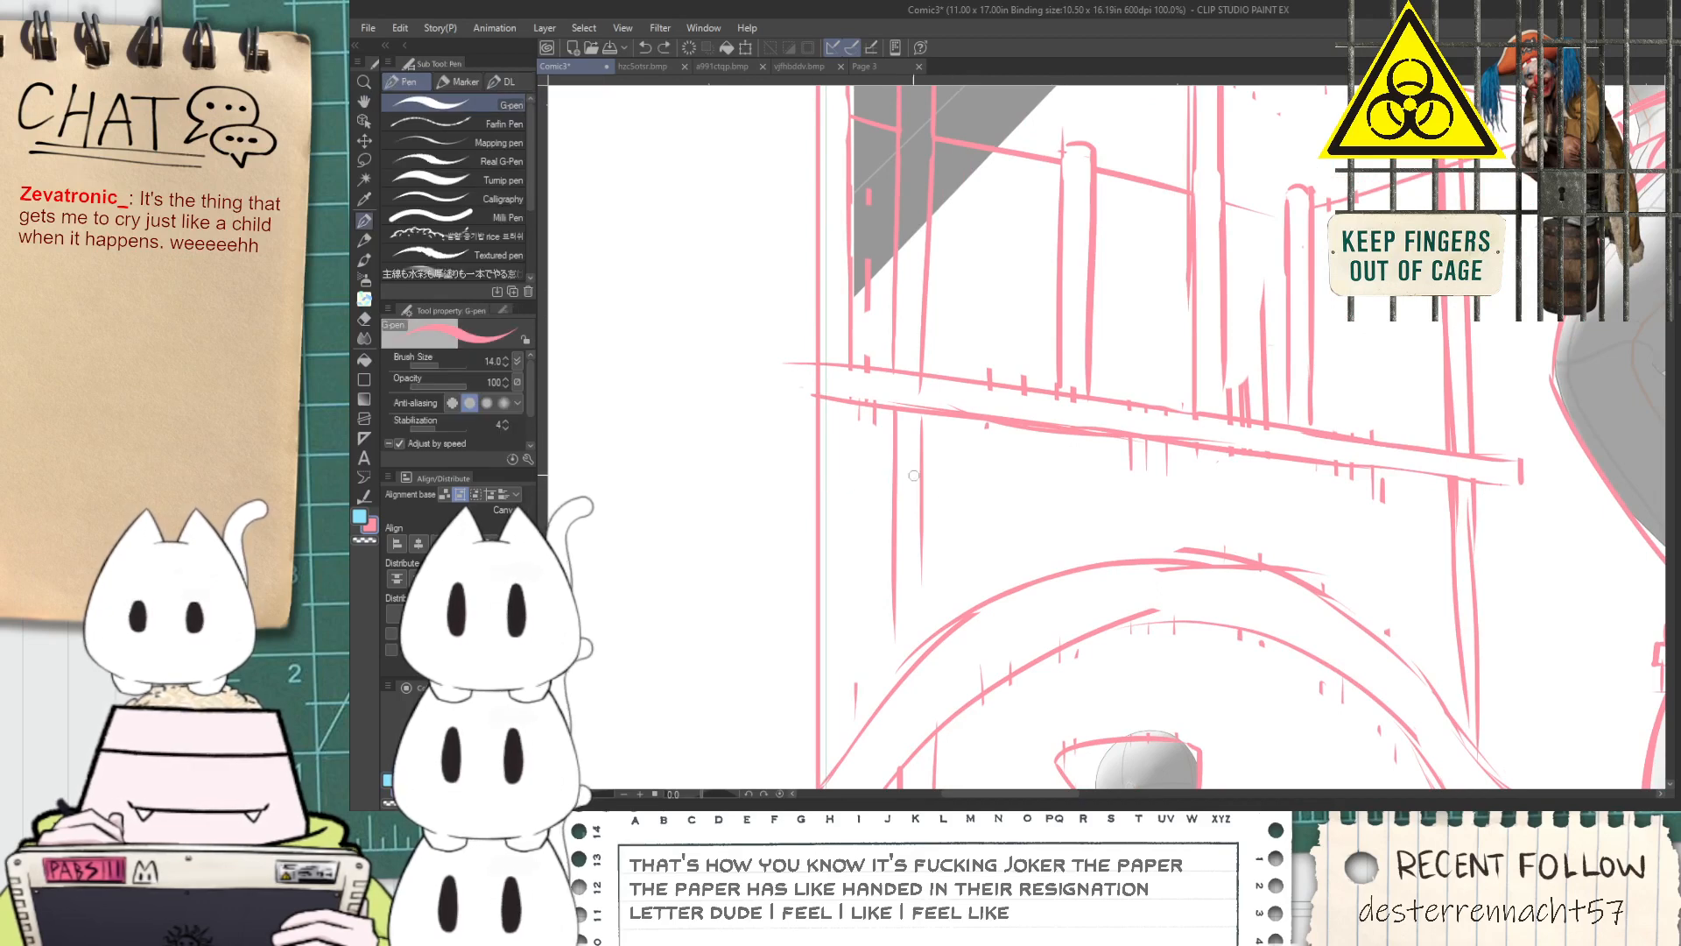
pyautogui.moveTo(799, 485); pyautogui.dragTo(891, 502)
pyautogui.hotkey('ctrl', '-')
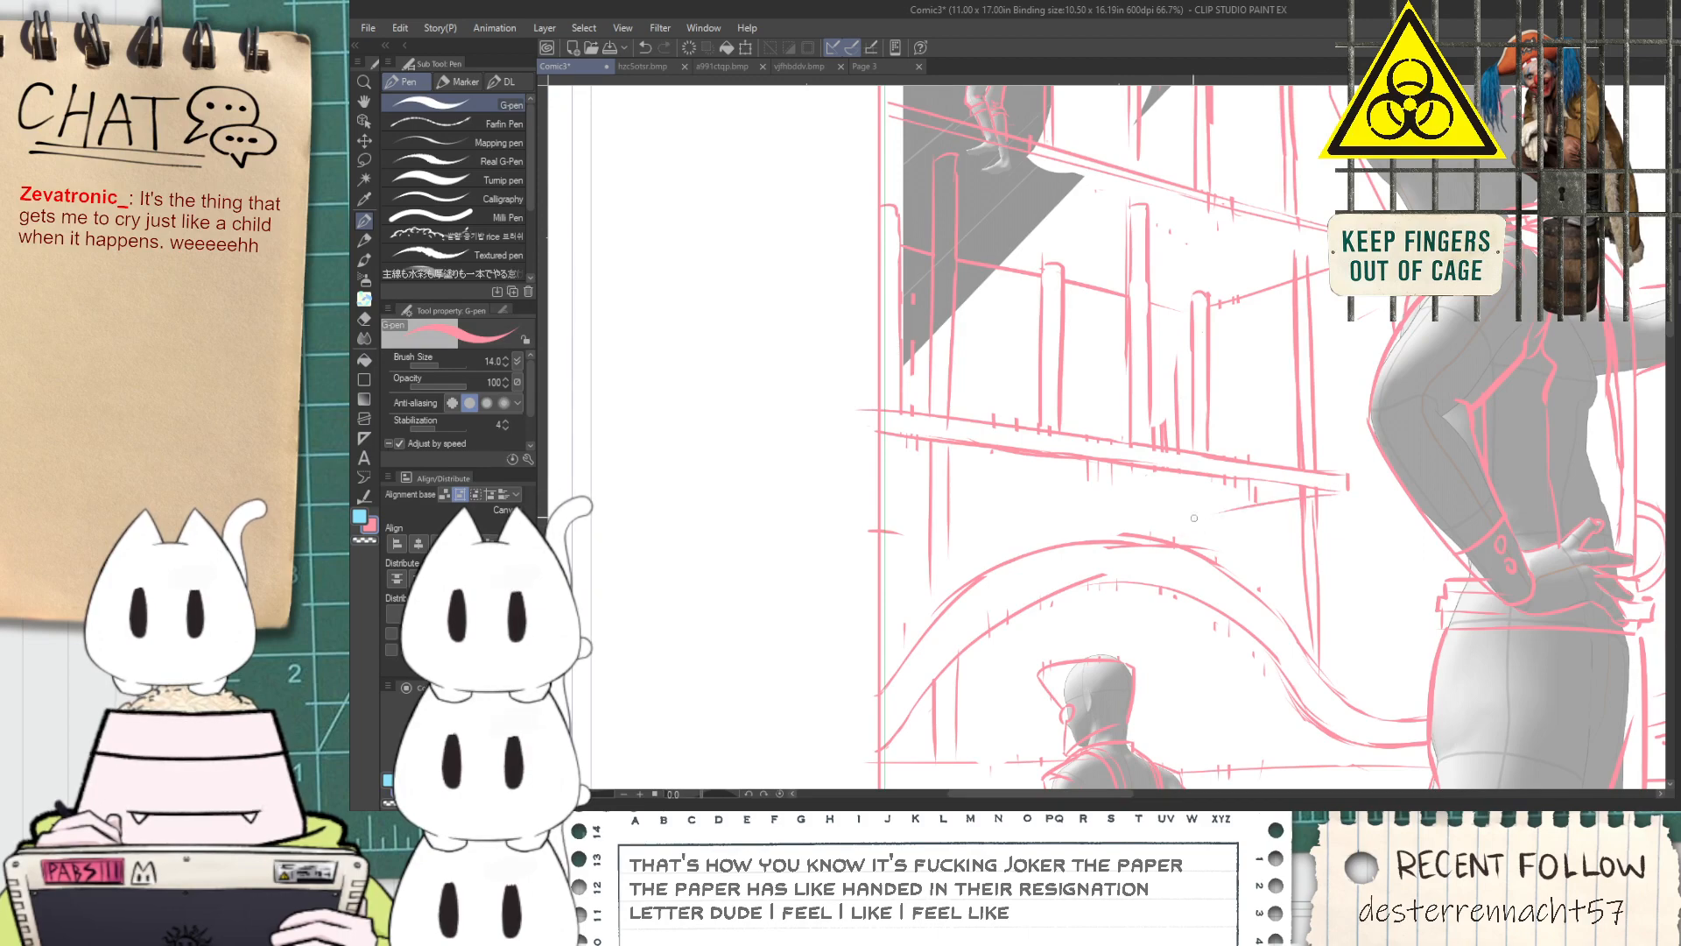
pyautogui.moveTo(1117, 511); pyautogui.dragTo(1008, 494)
pyautogui.hotkey('ctrl', 'z')
pyautogui.moveTo(1159, 527); pyautogui.dragTo(857, 479)
pyautogui.hotkey('ctrl', 'z')
# Lasso the lower platform beam, free-transform it into a thinner beam at a slightly adjusted angle and position, apply it and deselect
pyautogui.scroll(-3, 1209, 531)
pyautogui.press('space')
pyautogui.moveTo(1210, 532); pyautogui.dragTo(1154, 527)
pyautogui.scroll(3, 1154, 526)
pyautogui.scroll(1, 1095, 480)
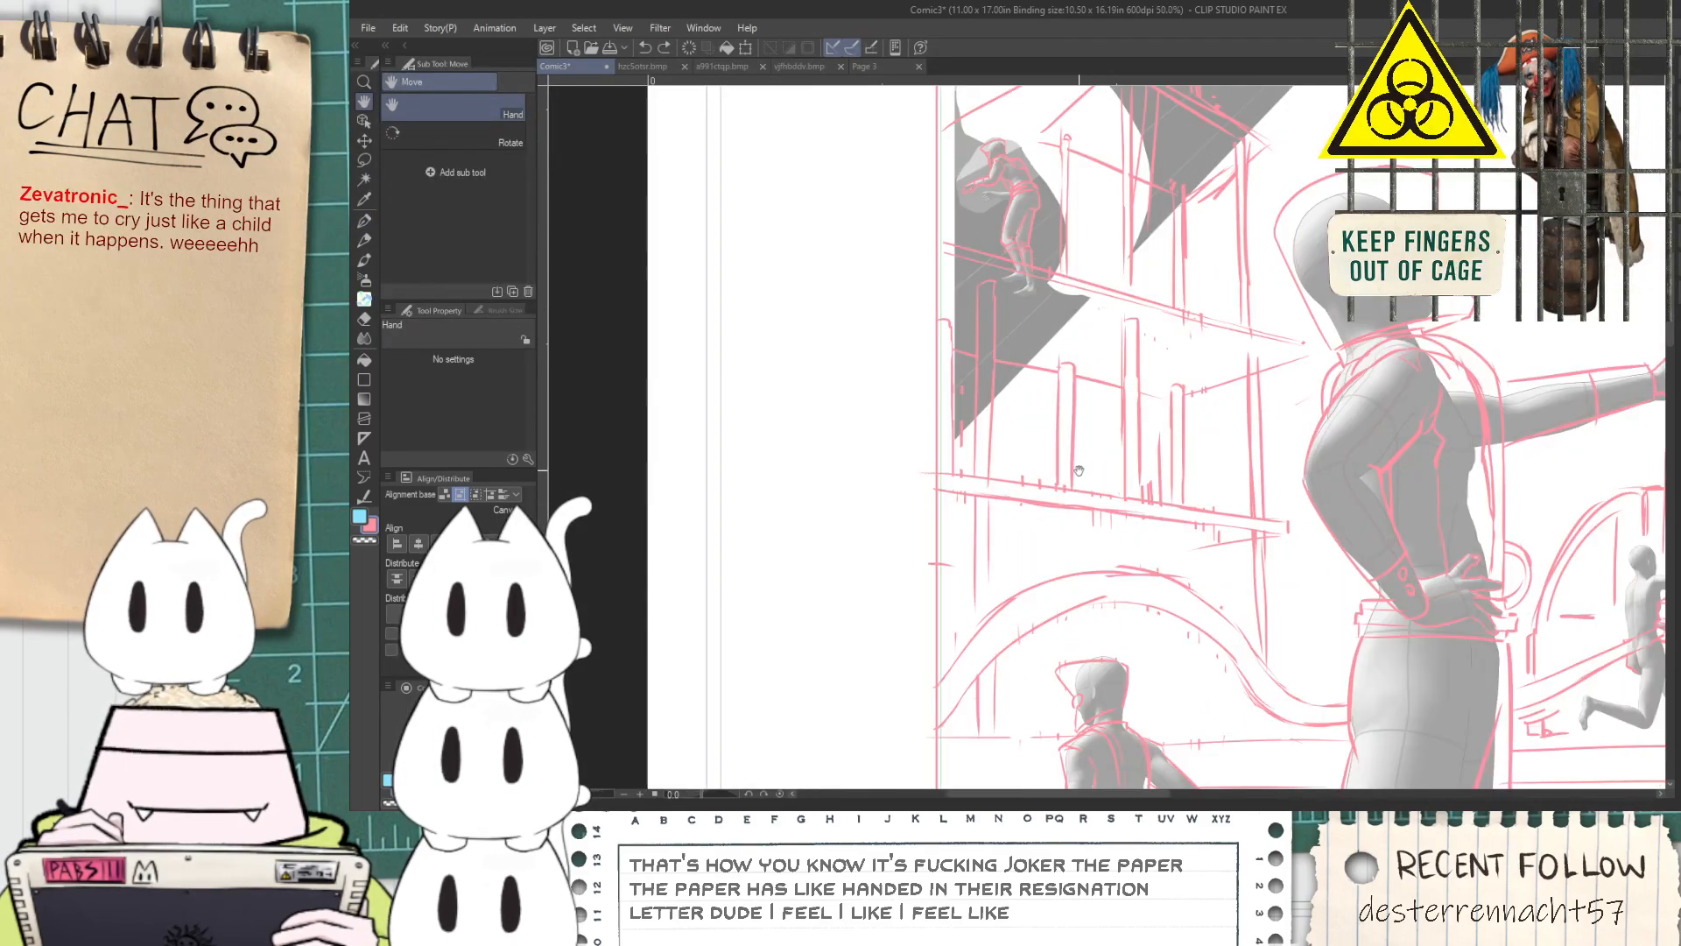
pyautogui.scroll(1, 1072, 465)
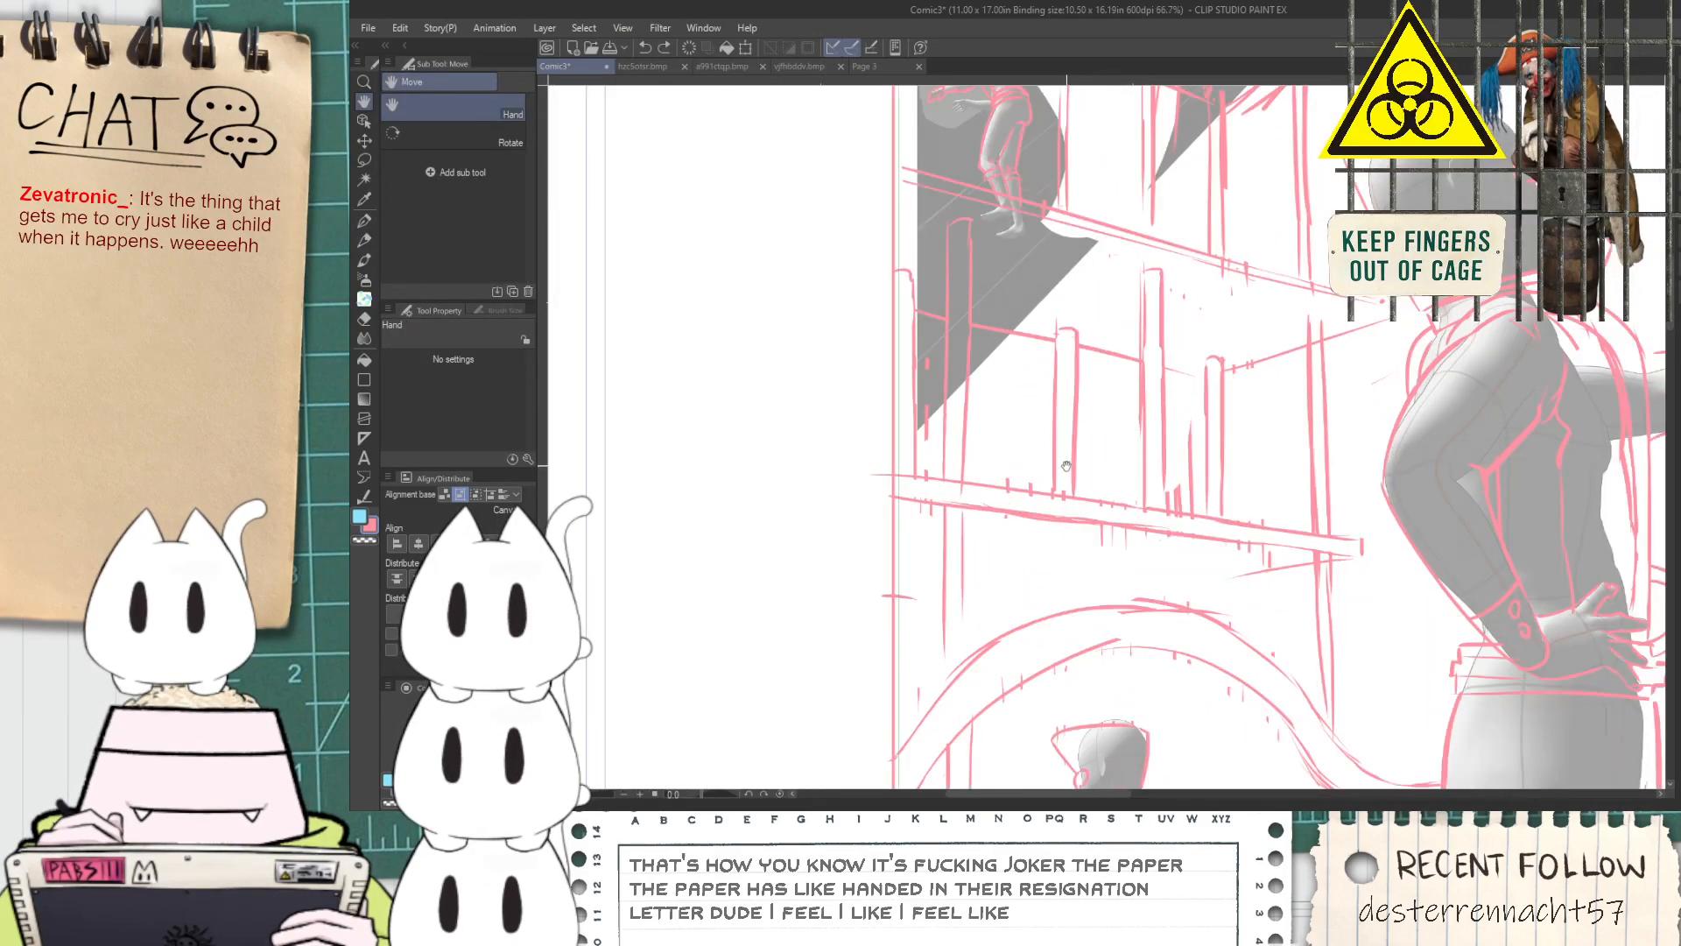
pyautogui.moveTo(1066, 461); pyautogui.dragTo(1084, 497)
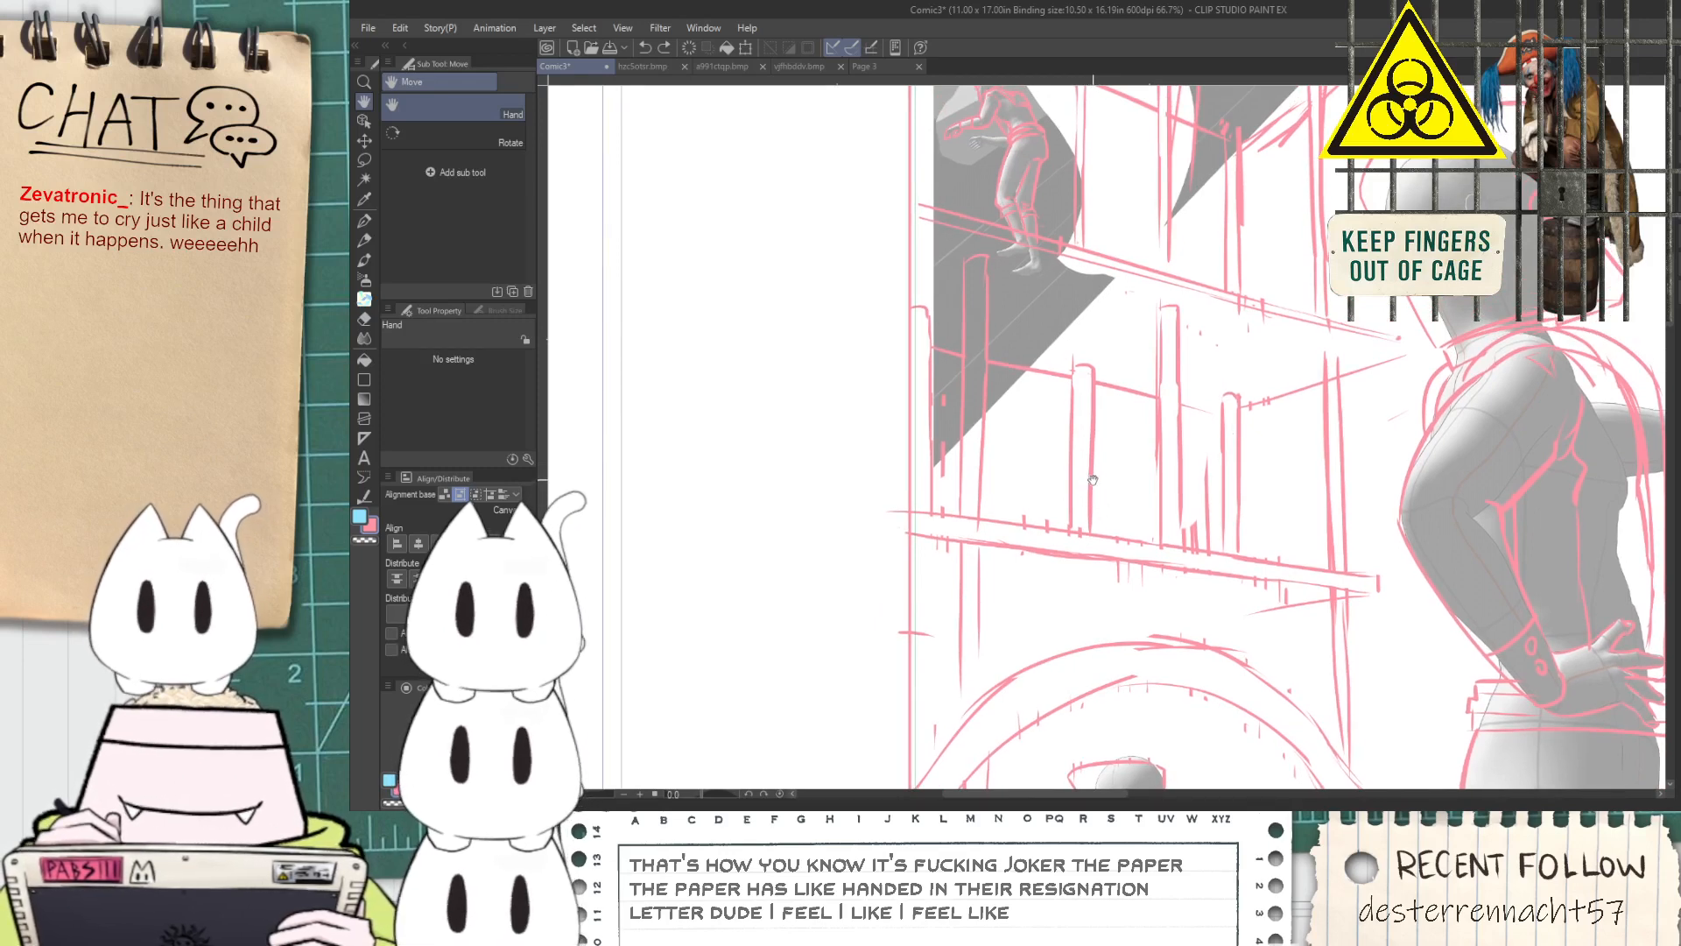
pyautogui.press('m')
pyautogui.moveTo(1226, 587)
pyautogui.mouseDown()
pyautogui.moveTo(1375, 584)
pyautogui.moveTo(1348, 558)
pyautogui.mouseUp()
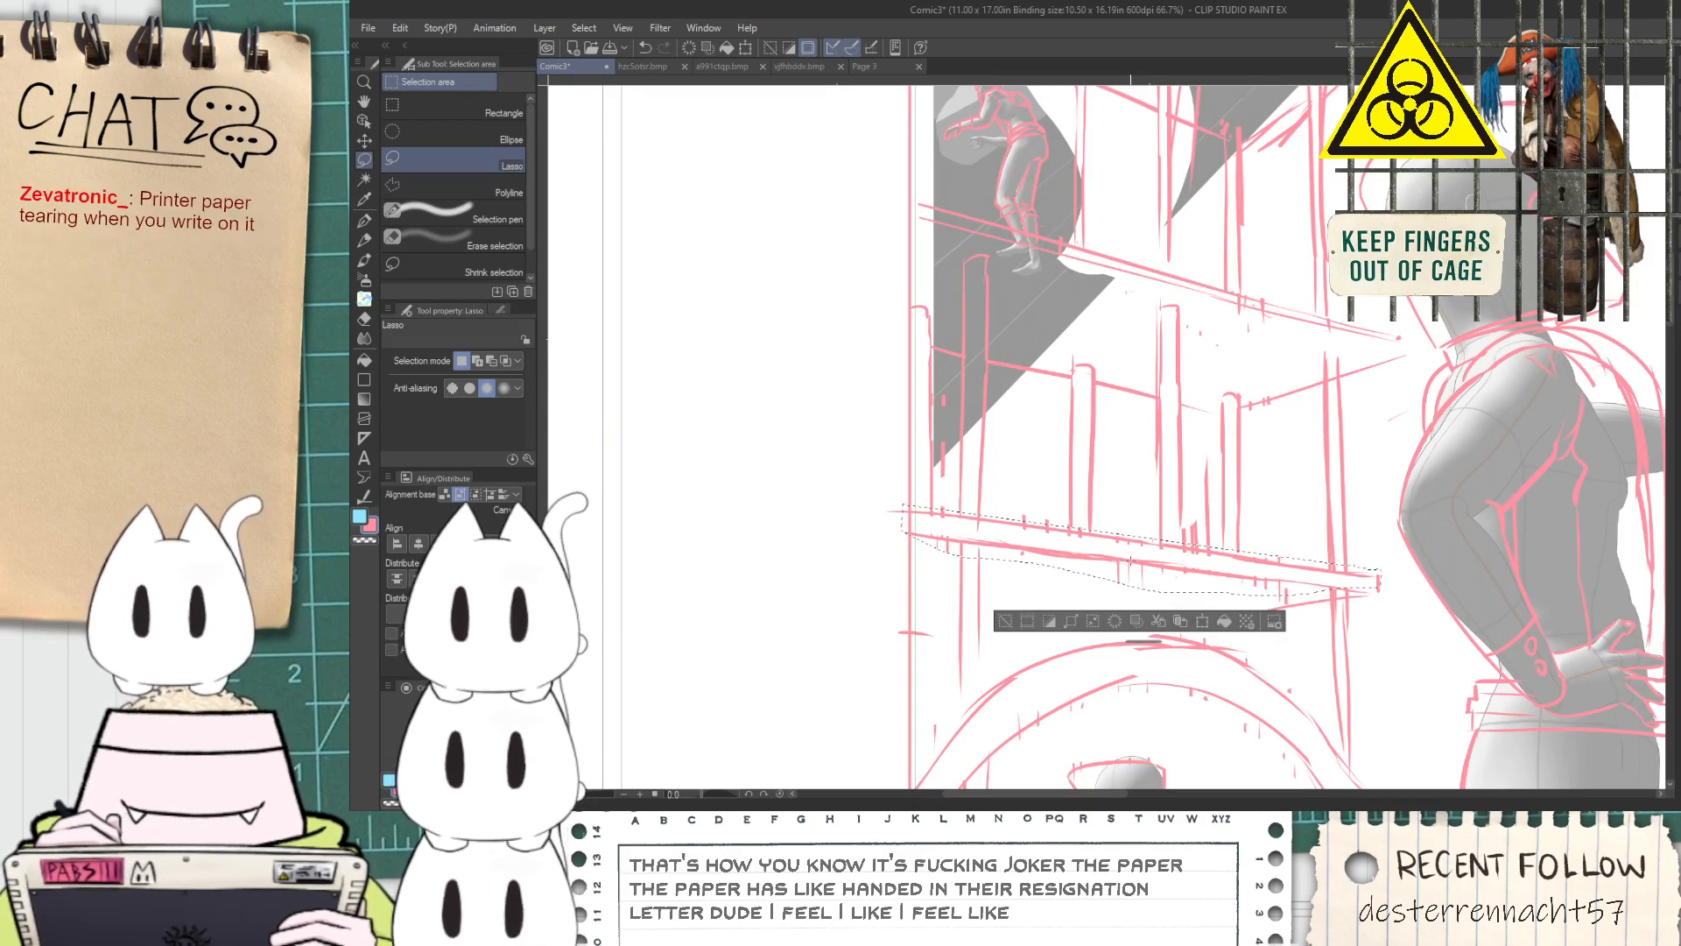
pyautogui.hotkey('ctrl', 't')
pyautogui.moveTo(901, 550); pyautogui.dragTo(898, 531)
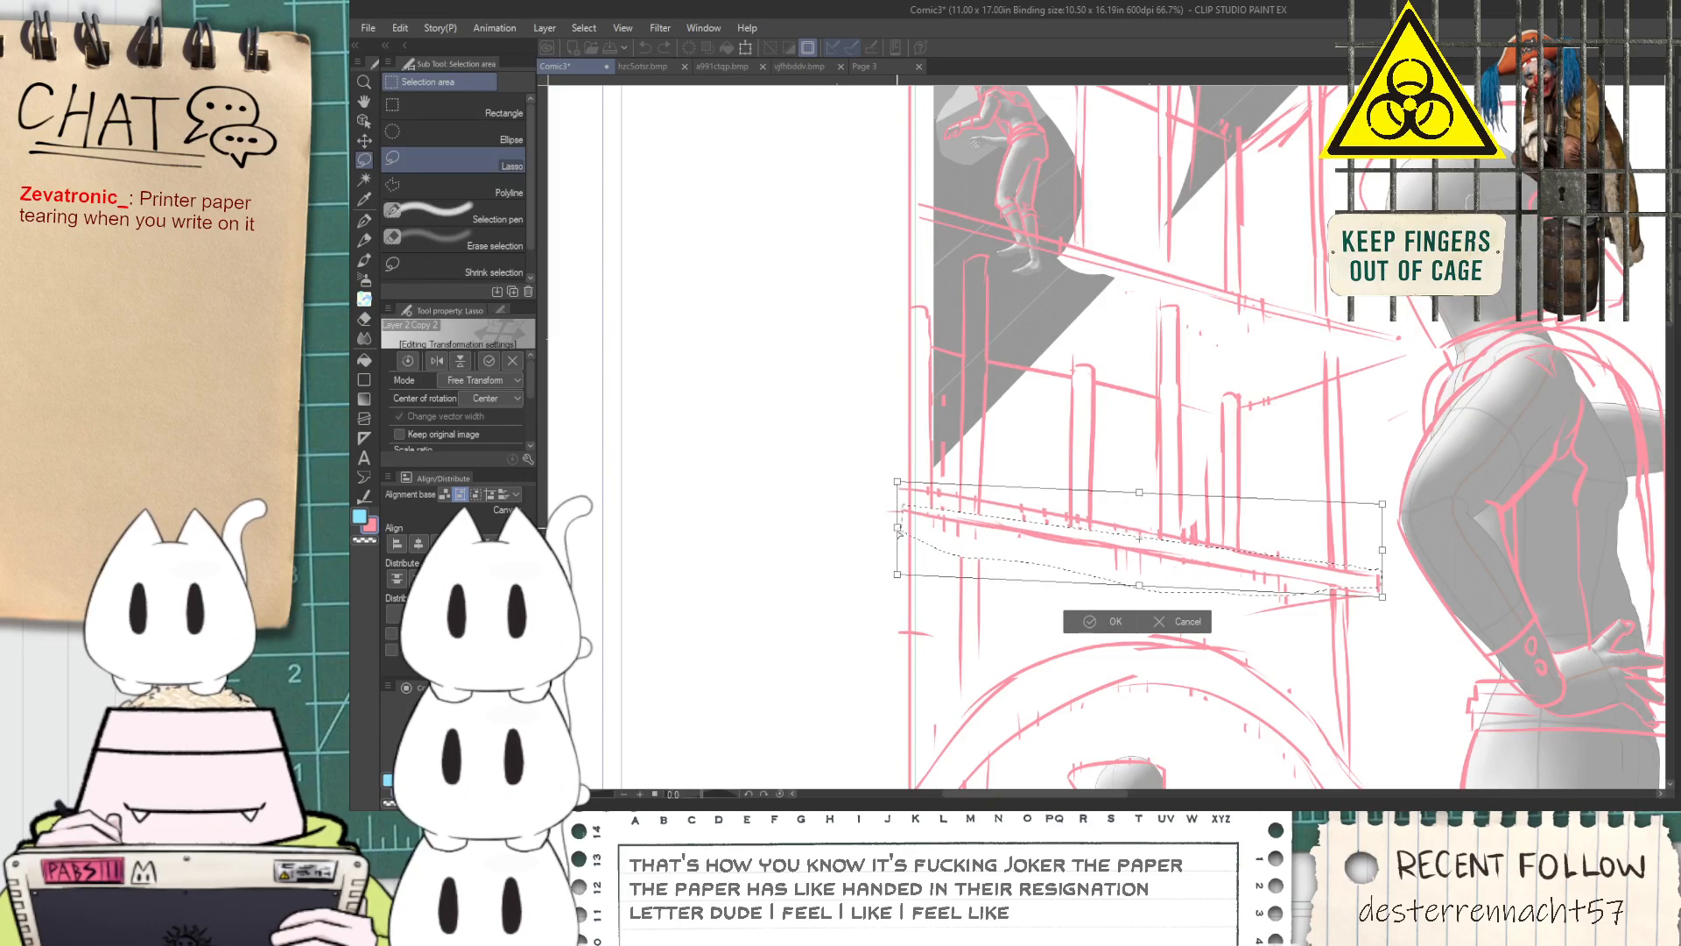
pyautogui.moveTo(1141, 493); pyautogui.dragTo(1143, 558)
pyautogui.moveTo(1386, 583); pyautogui.dragTo(1381, 590)
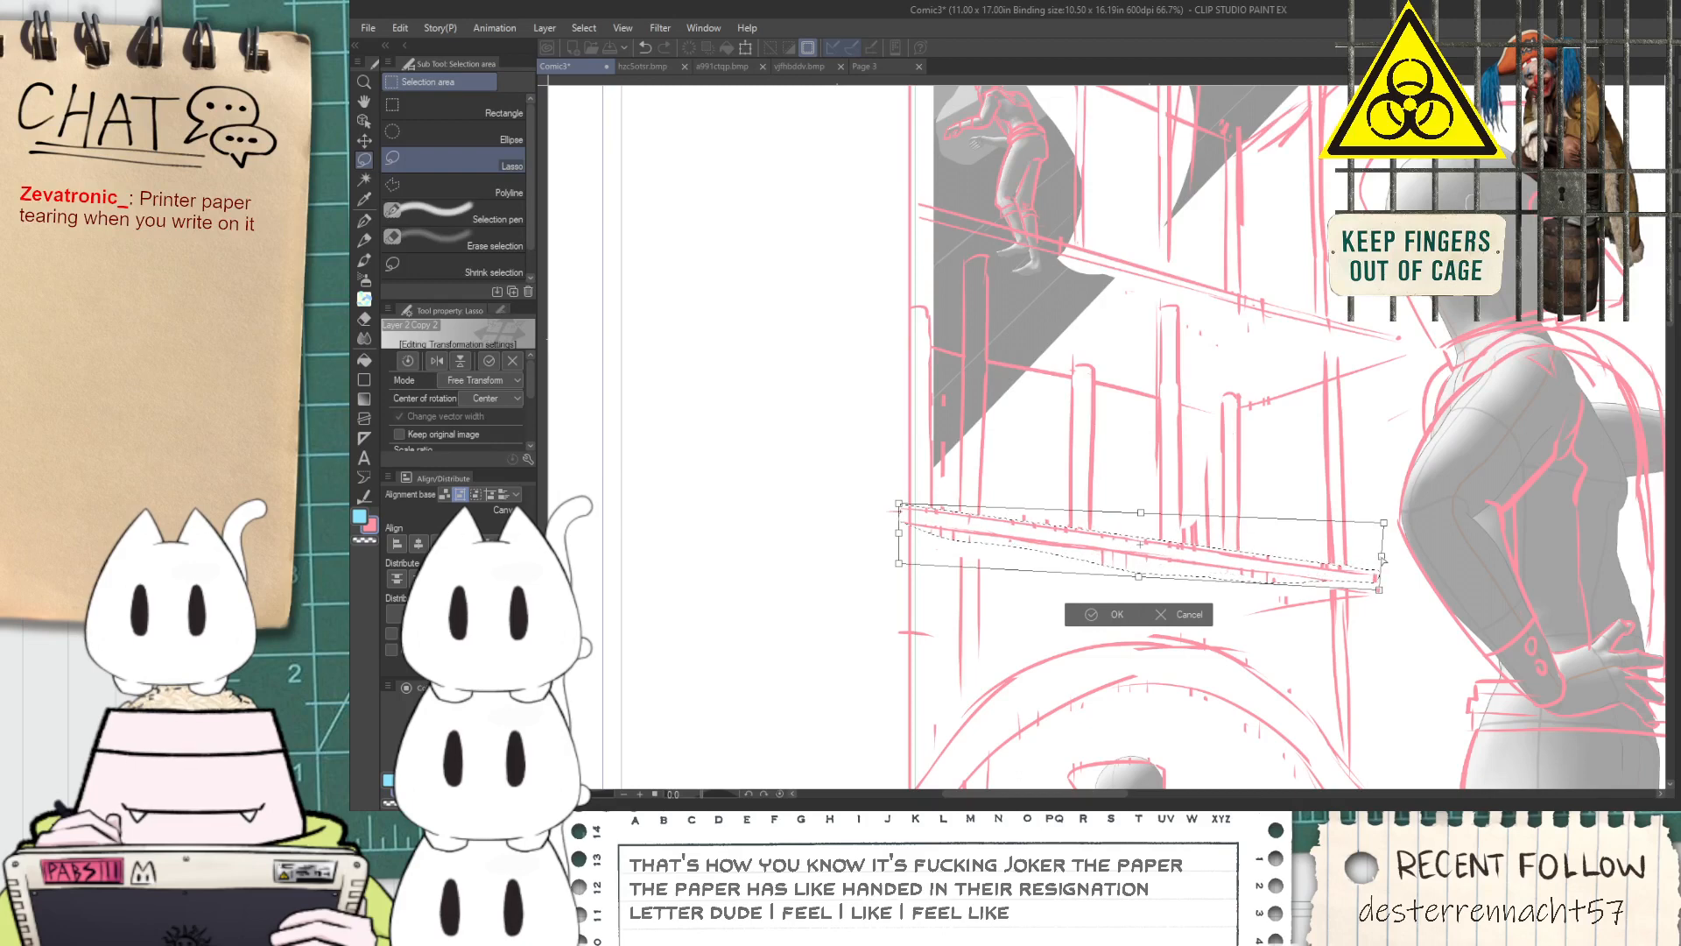
pyautogui.moveTo(1212, 555); pyautogui.dragTo(1219, 564)
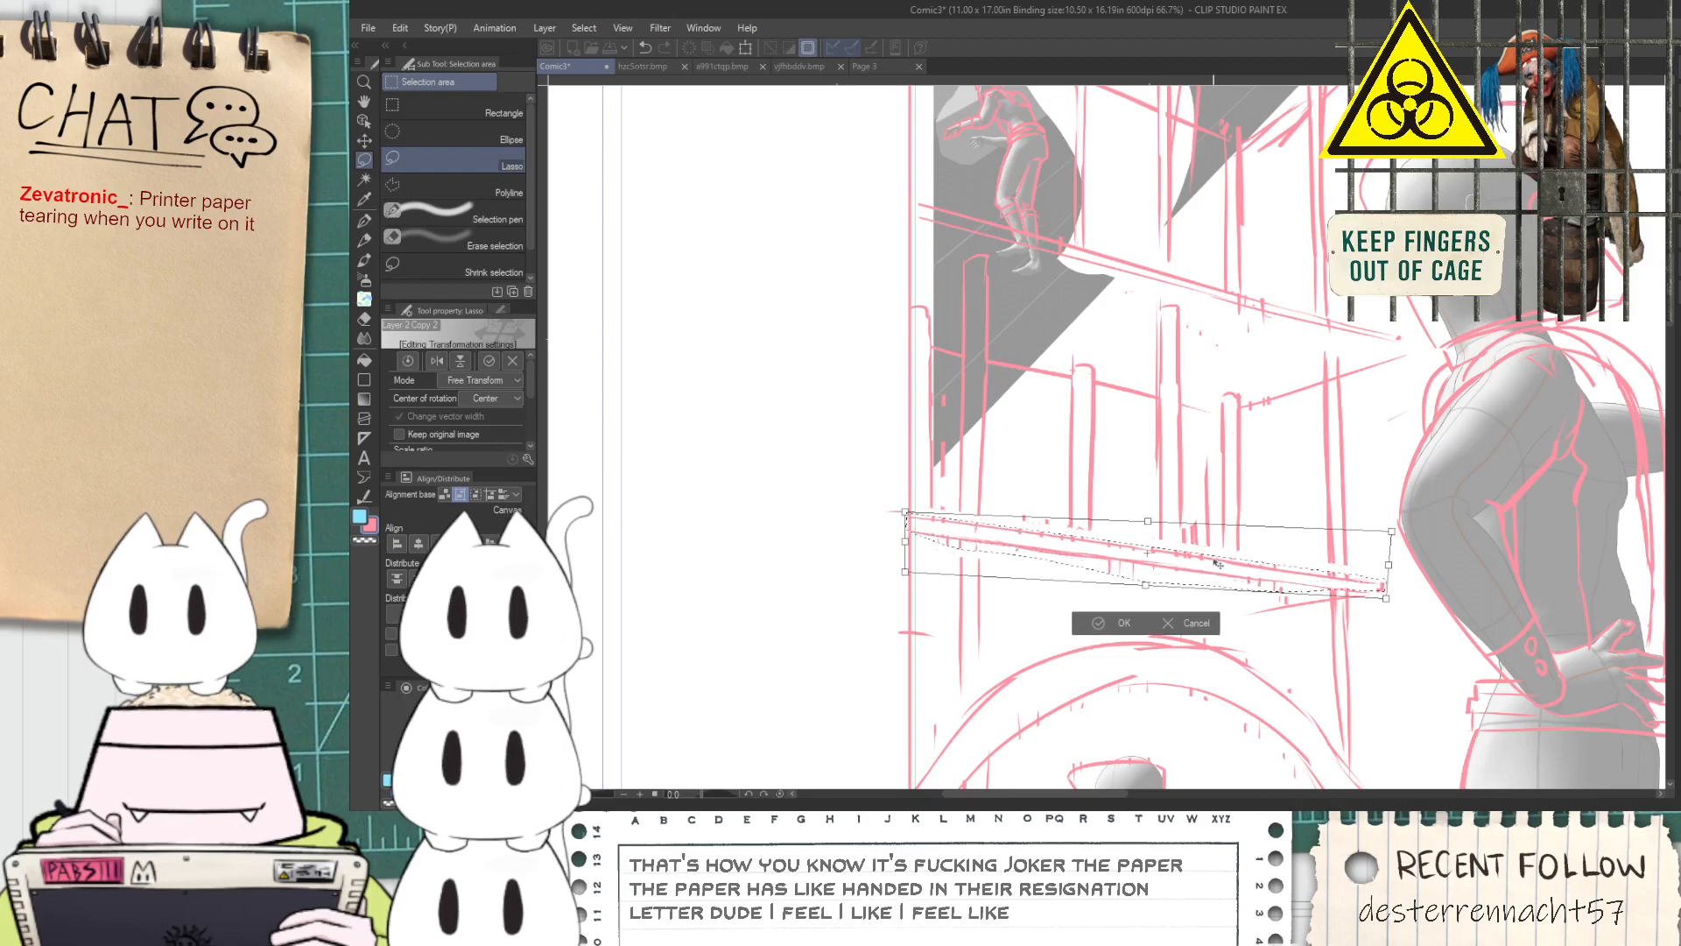
pyautogui.click(1110, 624)
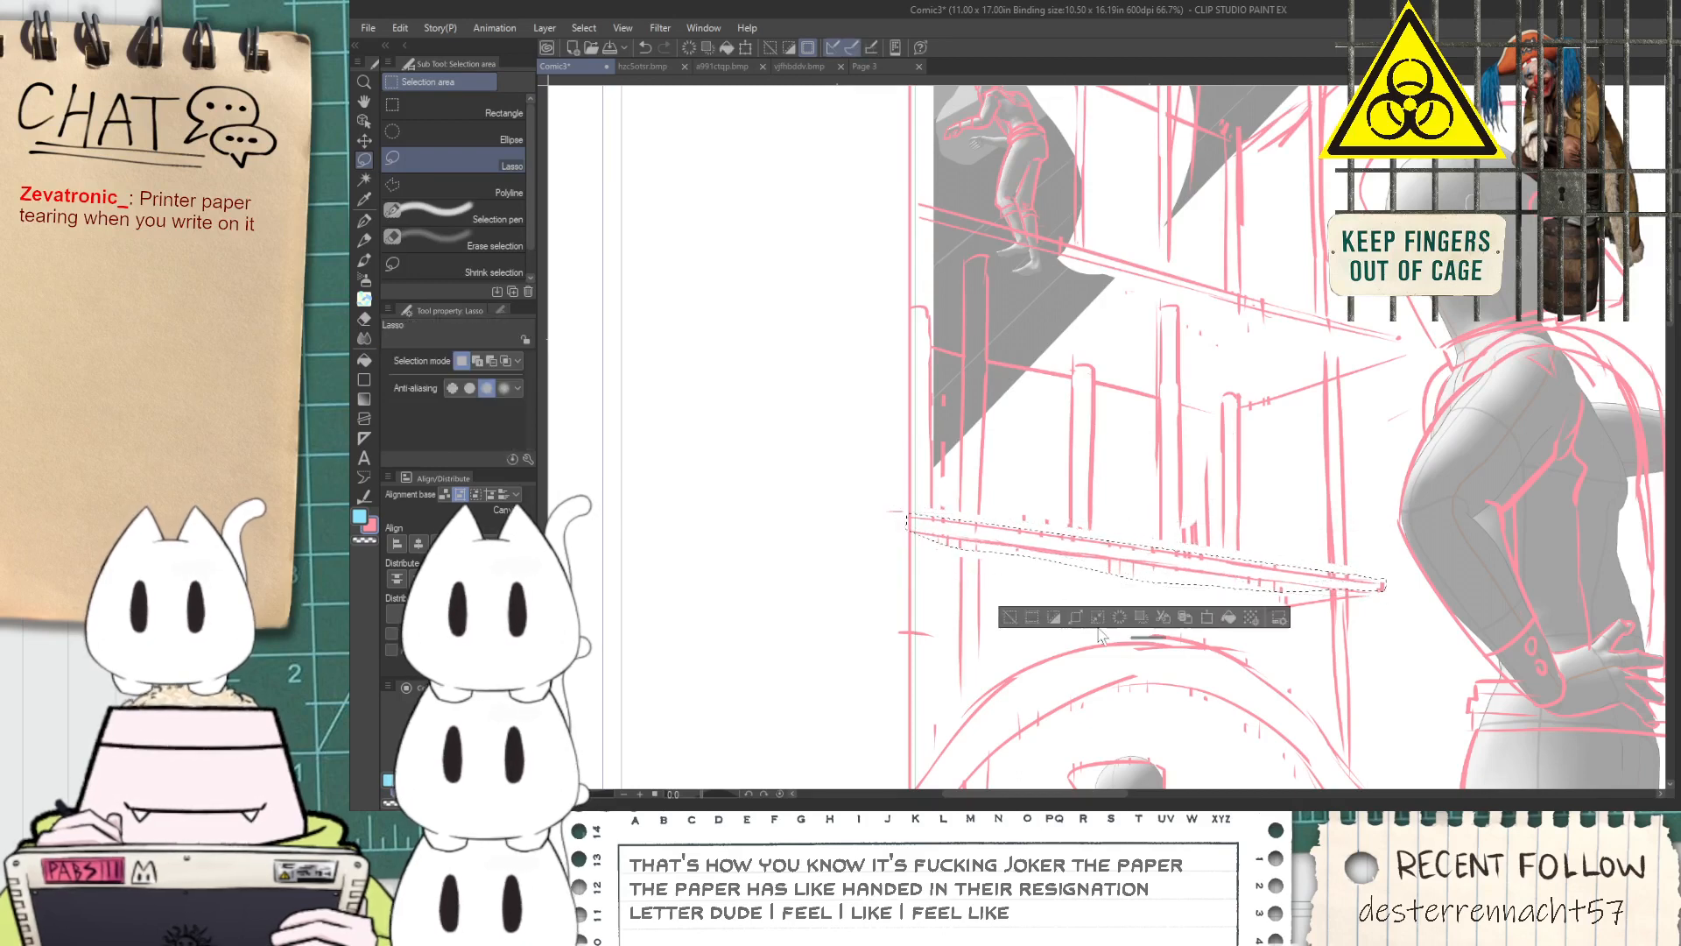
pyautogui.click(1011, 618)
pyautogui.press('p')
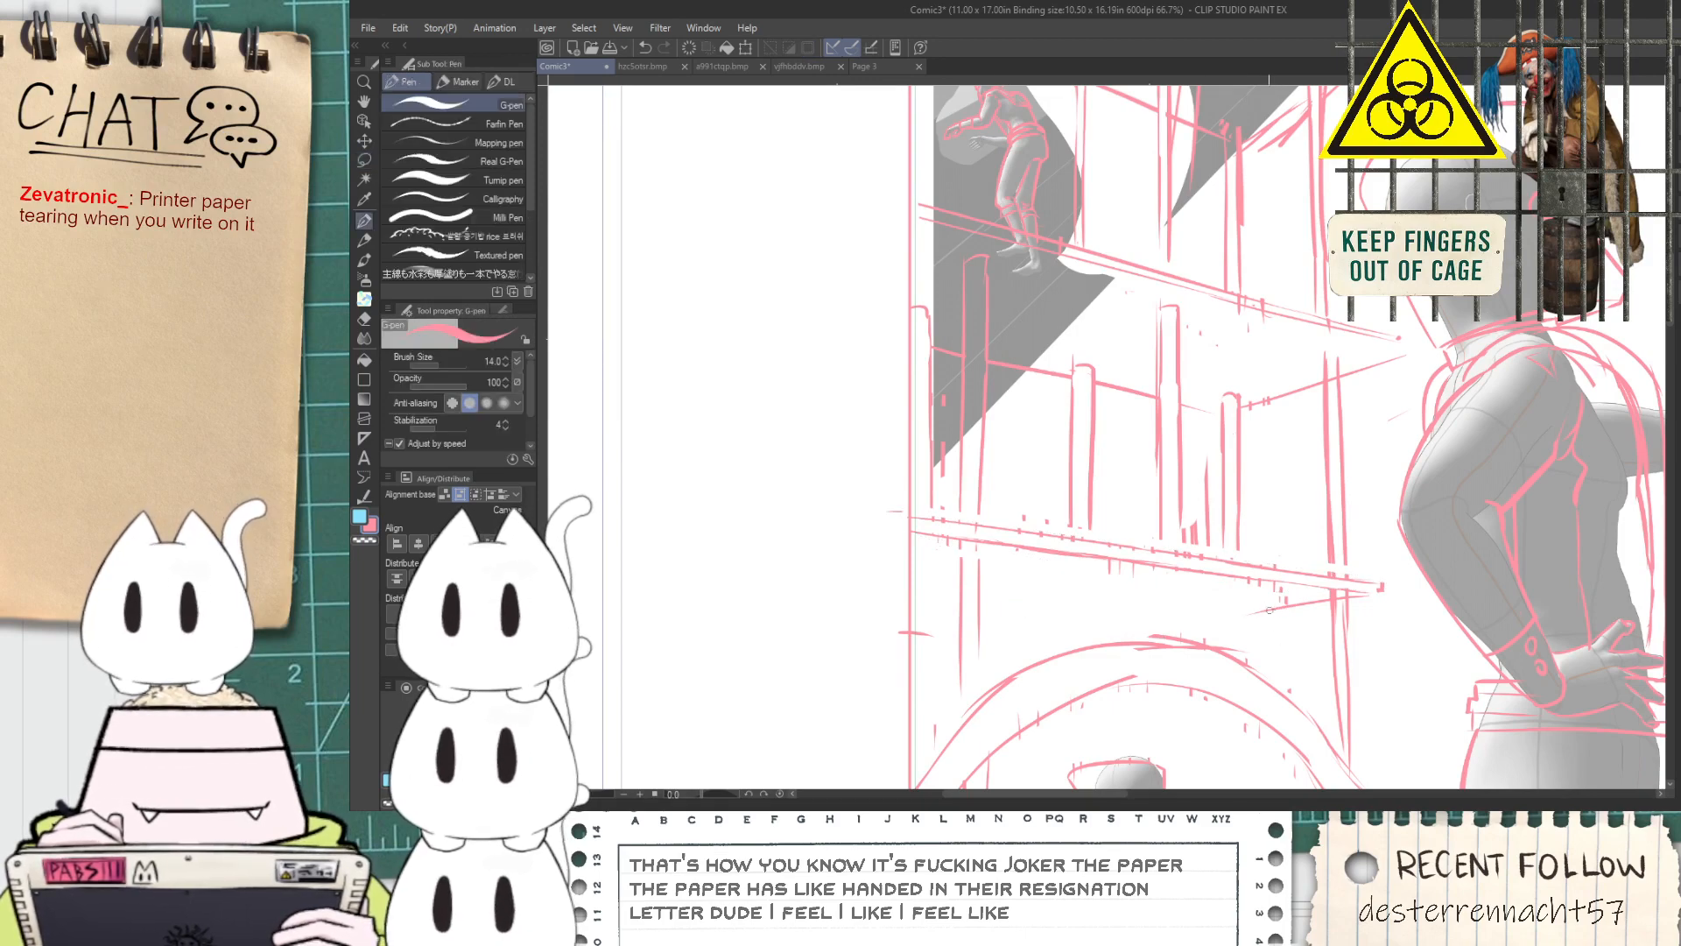
# Try several G-pen strokes for a ledge line beneath the lower platform, running from the panel border toward the arch
pyautogui.scroll(2, 1278, 608)
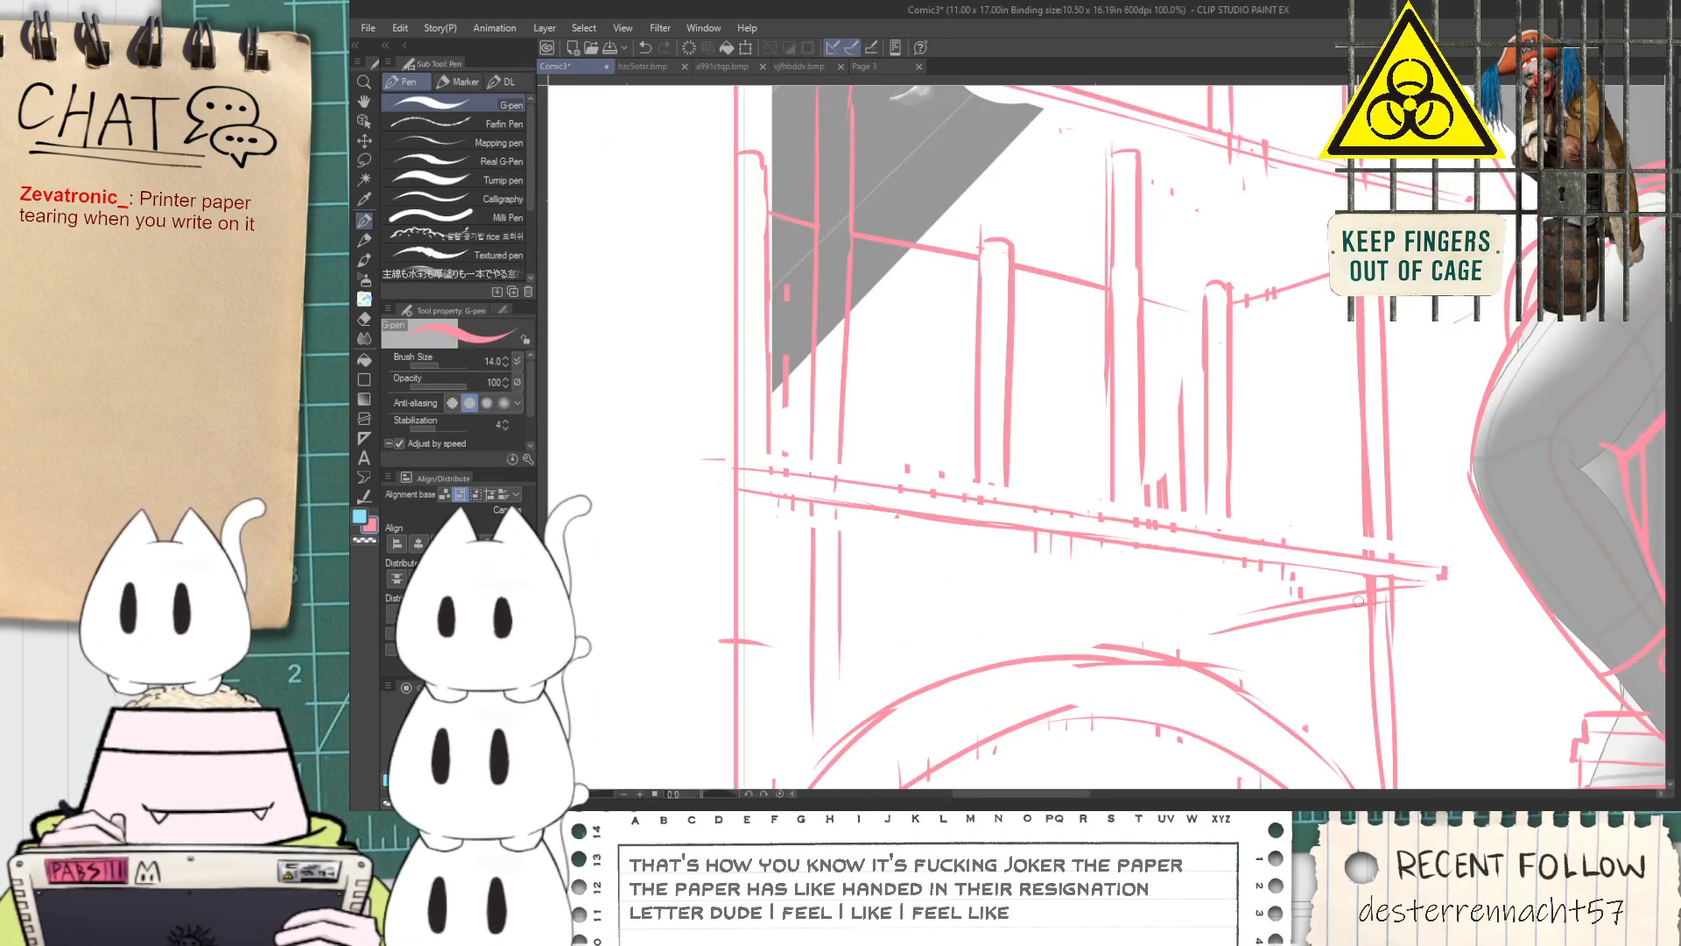
pyautogui.press('space')
pyautogui.moveTo(734, 591); pyautogui.dragTo(867, 608)
pyautogui.hotkey('ctrl', 'z')
pyautogui.hotkey('ctrl', 'z')
pyautogui.moveTo(739, 604)
pyautogui.mouseDown()
pyautogui.moveTo(1170, 676)
pyautogui.moveTo(987, 649)
pyautogui.moveTo(978, 666)
pyautogui.moveTo(934, 603)
pyautogui.moveTo(1203, 638)
pyautogui.mouseUp()
pyautogui.hotkey('ctrl', 'z')
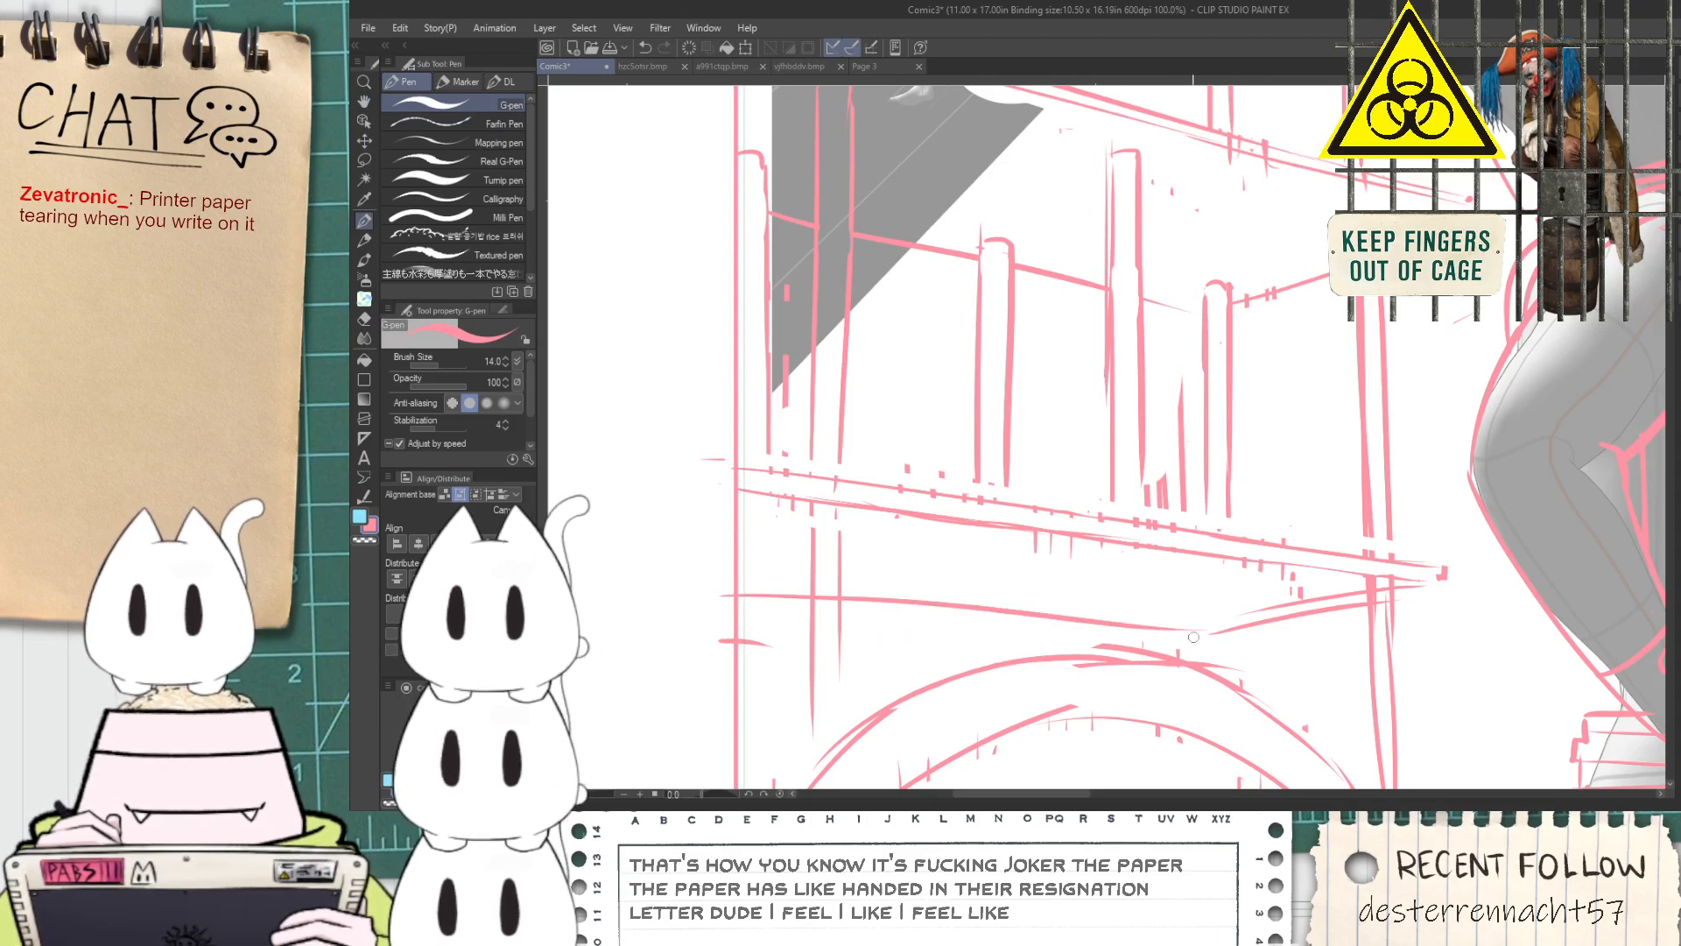
pyautogui.hotkey('ctrl', 'z')
pyautogui.moveTo(738, 618); pyautogui.dragTo(1063, 641)
pyautogui.hotkey('ctrl', 'z')
pyautogui.moveTo(703, 642); pyautogui.dragTo(938, 671)
pyautogui.hotkey('ctrl', 'z')
pyautogui.moveTo(731, 628); pyautogui.dragTo(1004, 666)
pyautogui.hotkey('ctrl', 'z')
pyautogui.hotkey('ctrl', 'z')
pyautogui.moveTo(743, 601)
pyautogui.mouseDown()
pyautogui.moveTo(1094, 615)
pyautogui.moveTo(1038, 626)
pyautogui.moveTo(1082, 633)
pyautogui.mouseUp()
pyautogui.hotkey('ctrl', 'z')
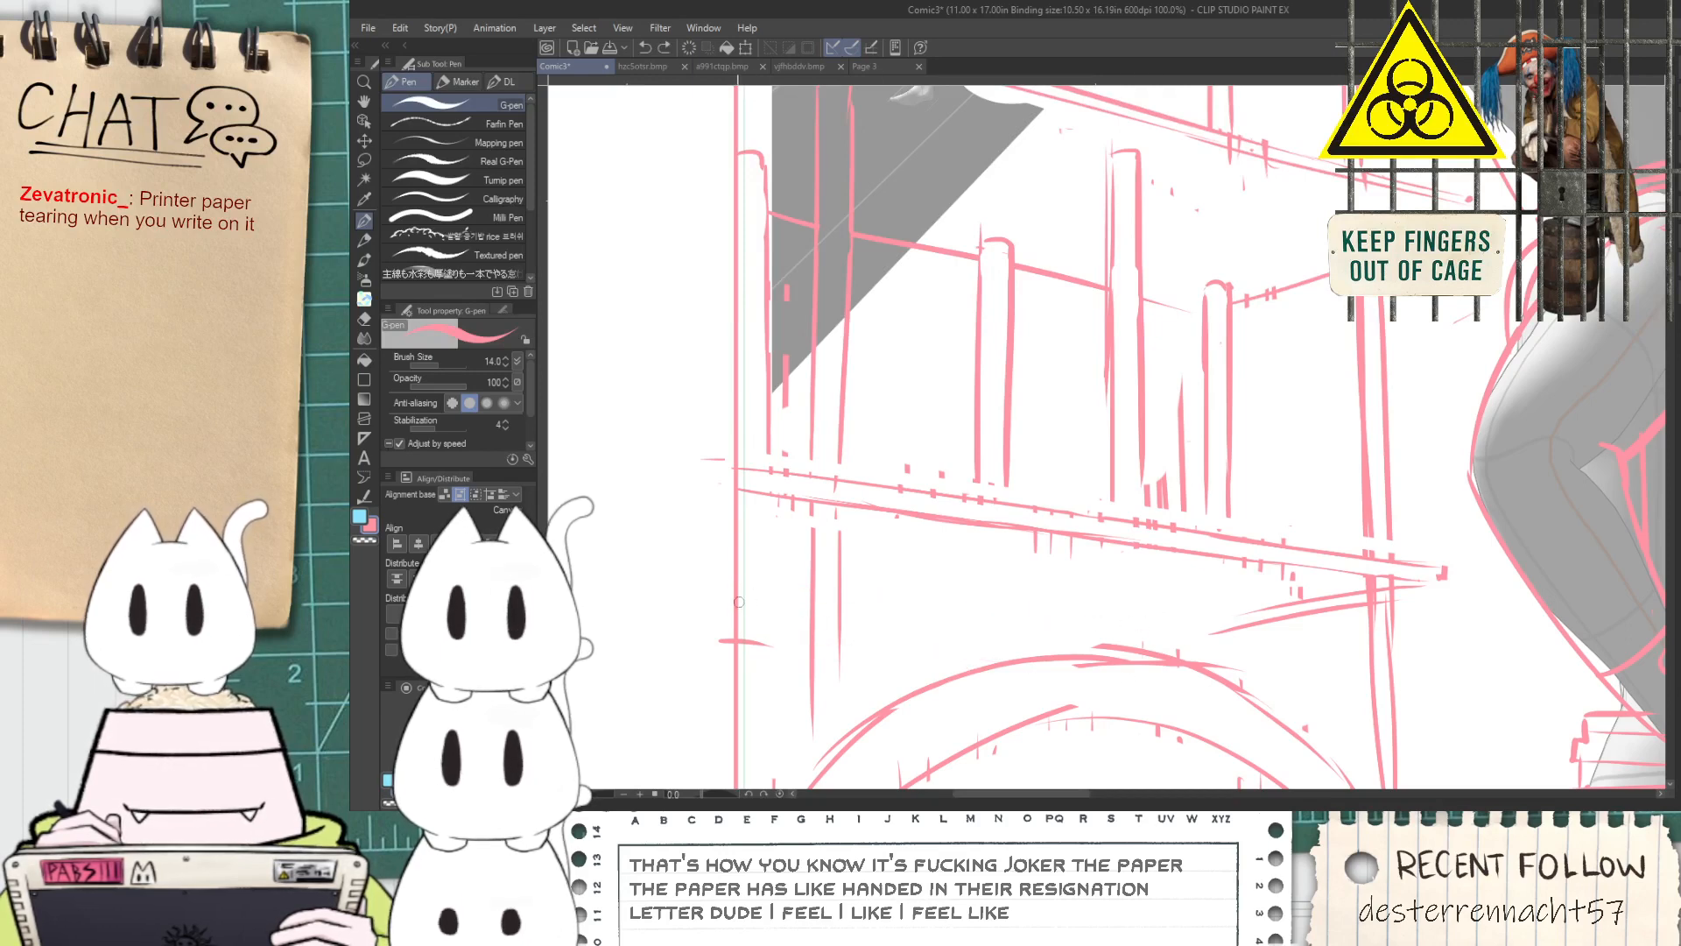
pyautogui.moveTo(736, 602); pyautogui.dragTo(1130, 655)
pyautogui.hotkey('ctrl', 'z')
pyautogui.moveTo(719, 634); pyautogui.dragTo(1023, 657)
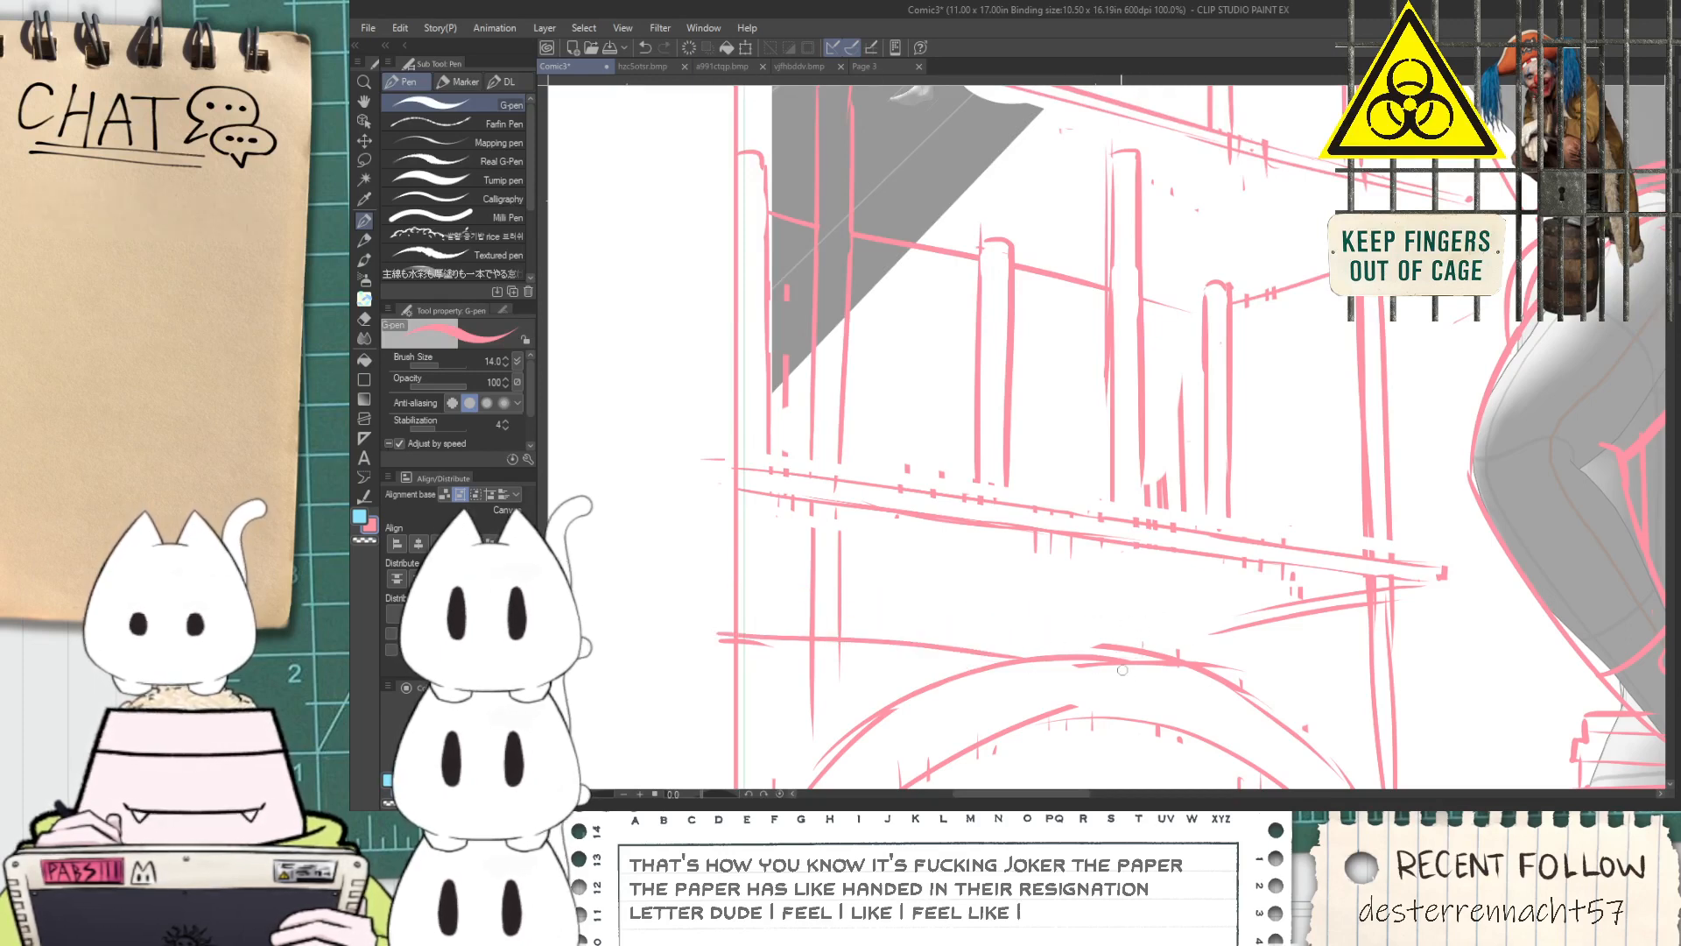
pyautogui.hotkey('ctrl', 'z')
pyautogui.scroll(-1, 1213, 607)
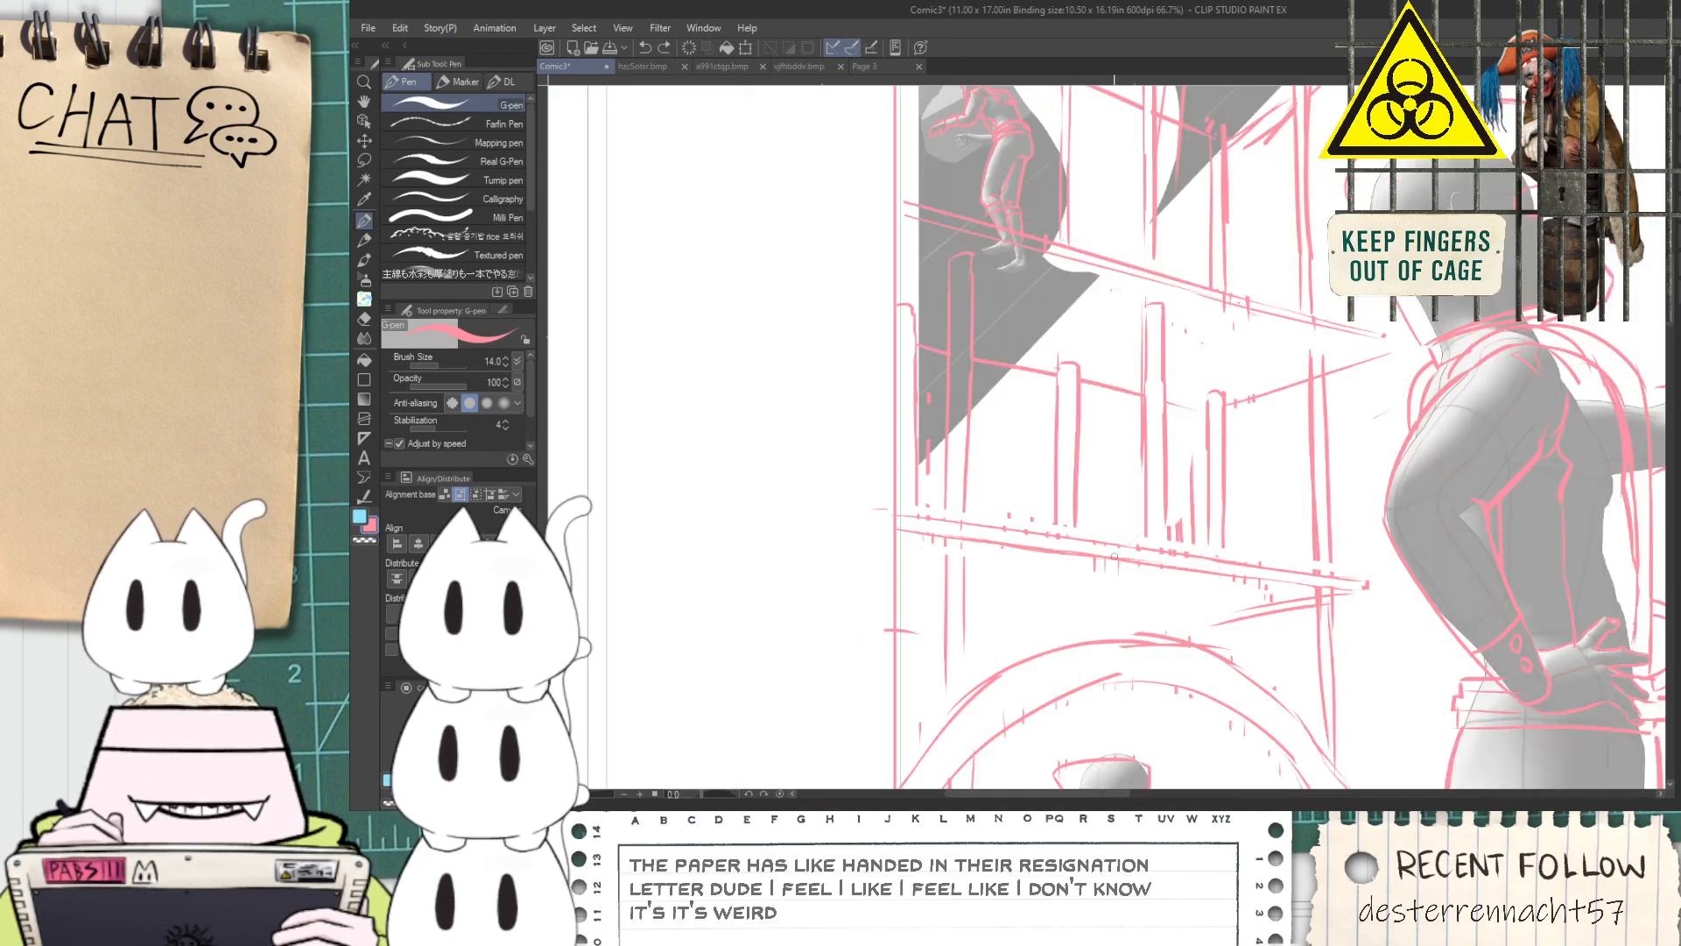
pyautogui.scroll(1, 1232, 398)
pyautogui.moveTo(1140, 402); pyautogui.dragTo(1196, 411)
pyautogui.hotkey('ctrl', 'z')
# Lasso the lower platform beam and free-transform it to a steeper slope, with its end at the panel border raised
pyautogui.scroll(-2, 1161, 422)
pyautogui.press('space')
pyautogui.moveTo(1133, 562); pyautogui.dragTo(1148, 534)
pyautogui.scroll(1, 1245, 513)
pyautogui.moveTo(1245, 513); pyautogui.dragTo(1224, 588)
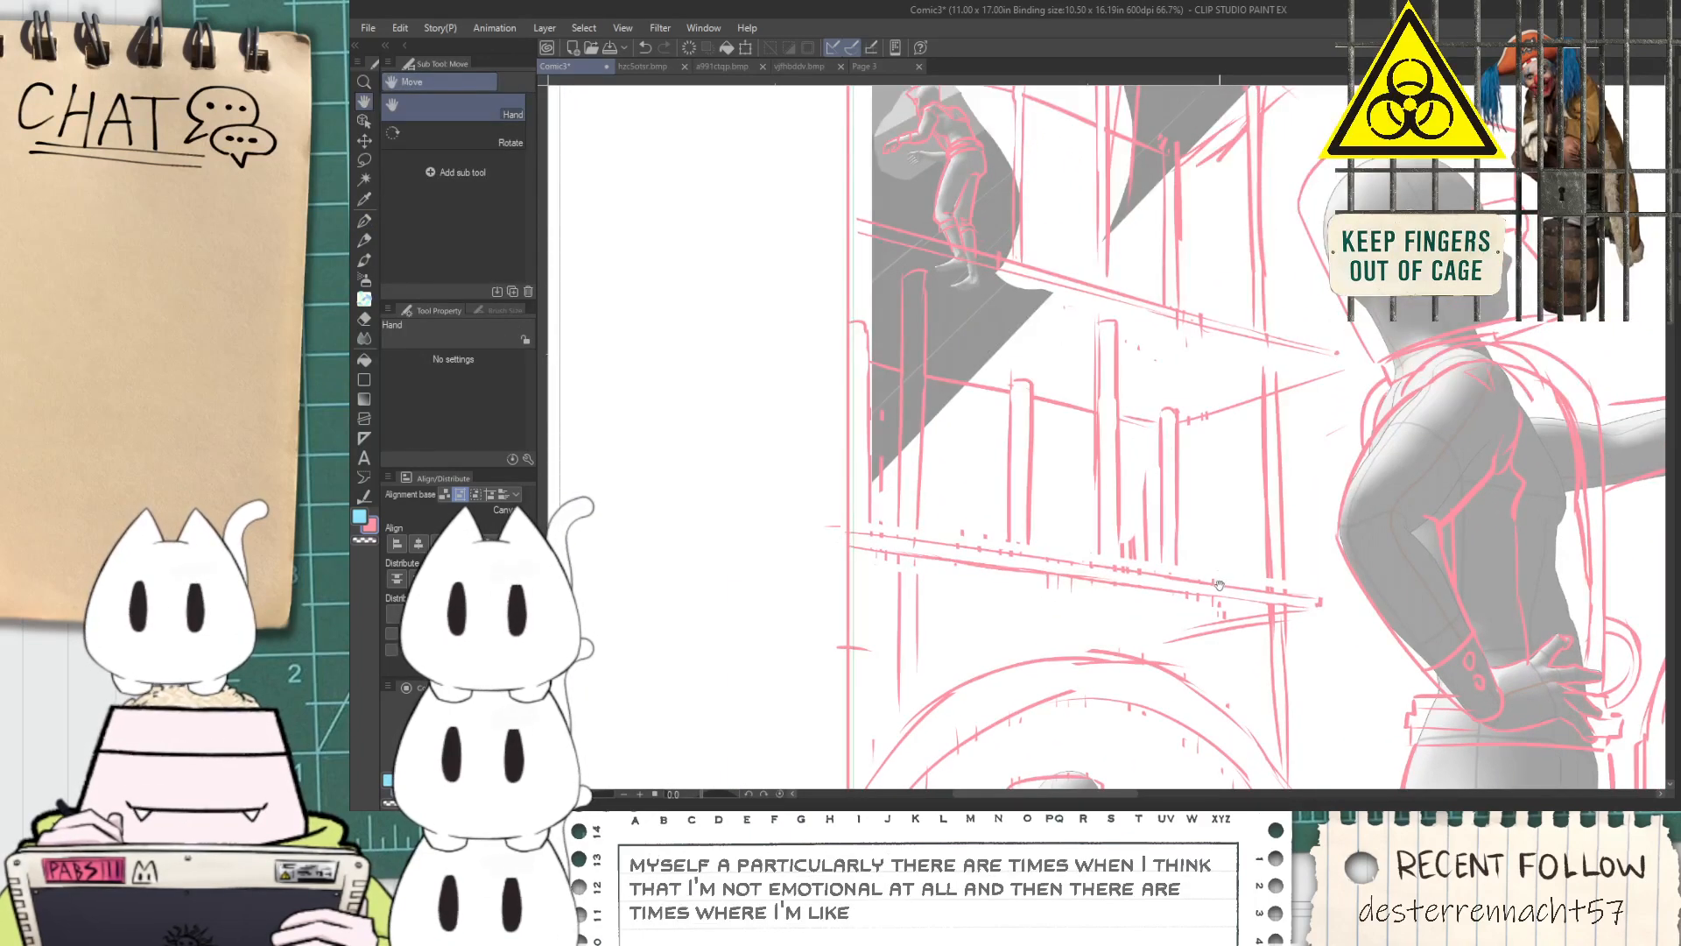
pyautogui.press('m')
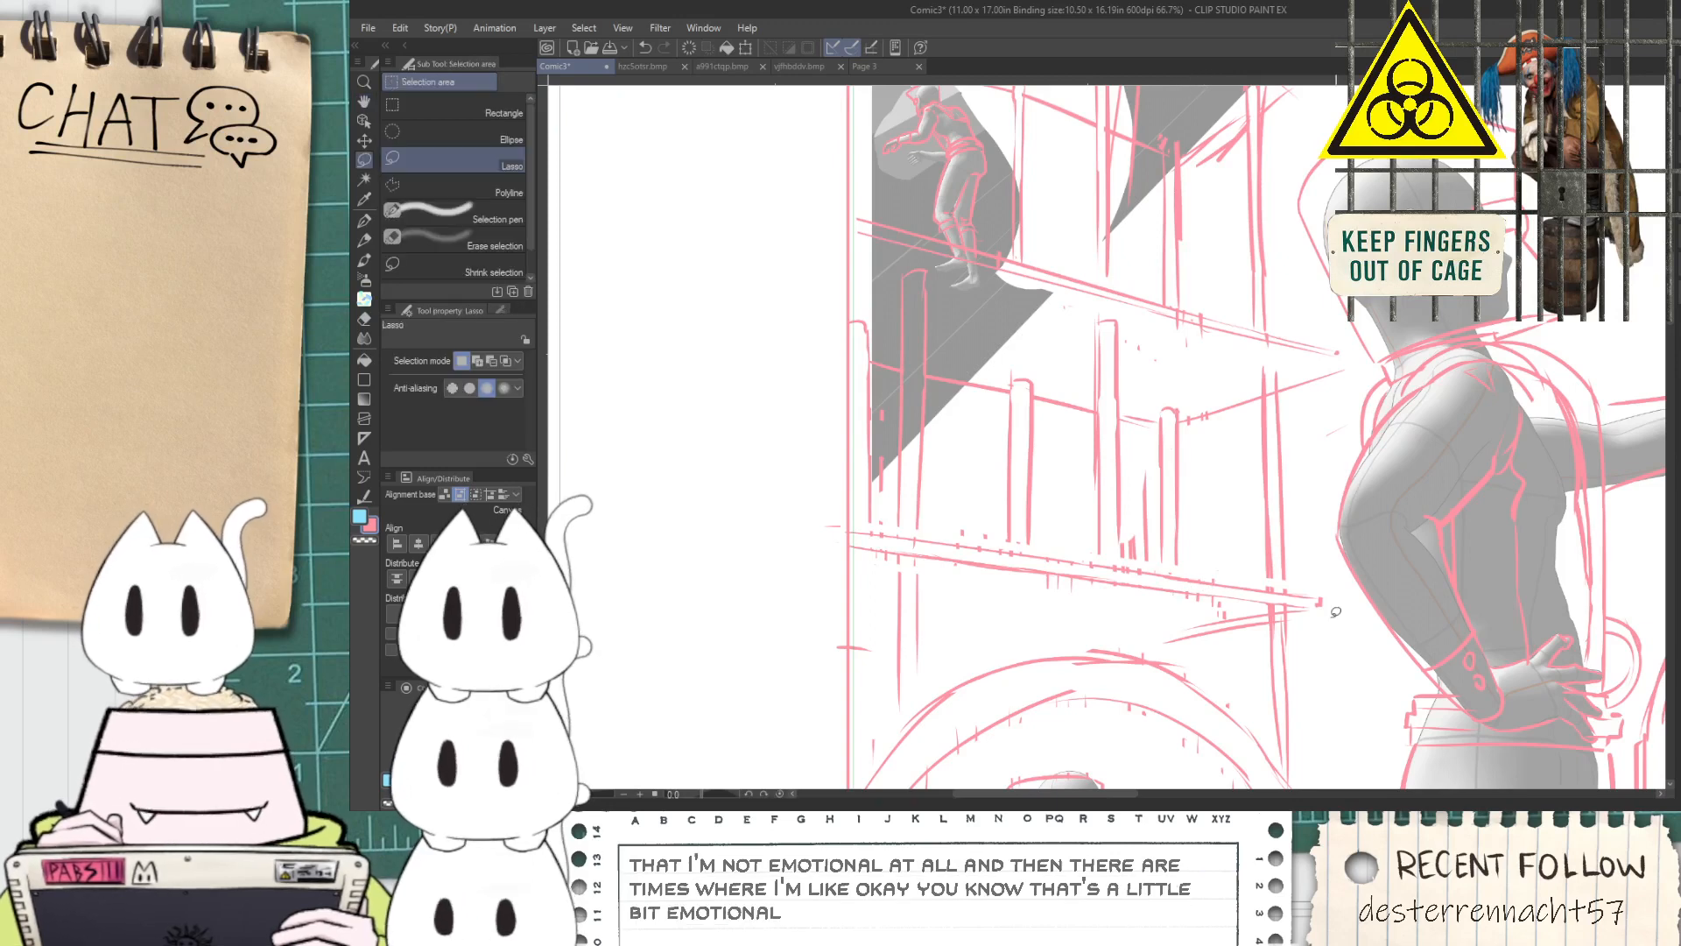
pyautogui.moveTo(1225, 574)
pyautogui.mouseDown()
pyautogui.moveTo(856, 514)
pyautogui.moveTo(823, 516)
pyautogui.moveTo(819, 554)
pyautogui.mouseUp()
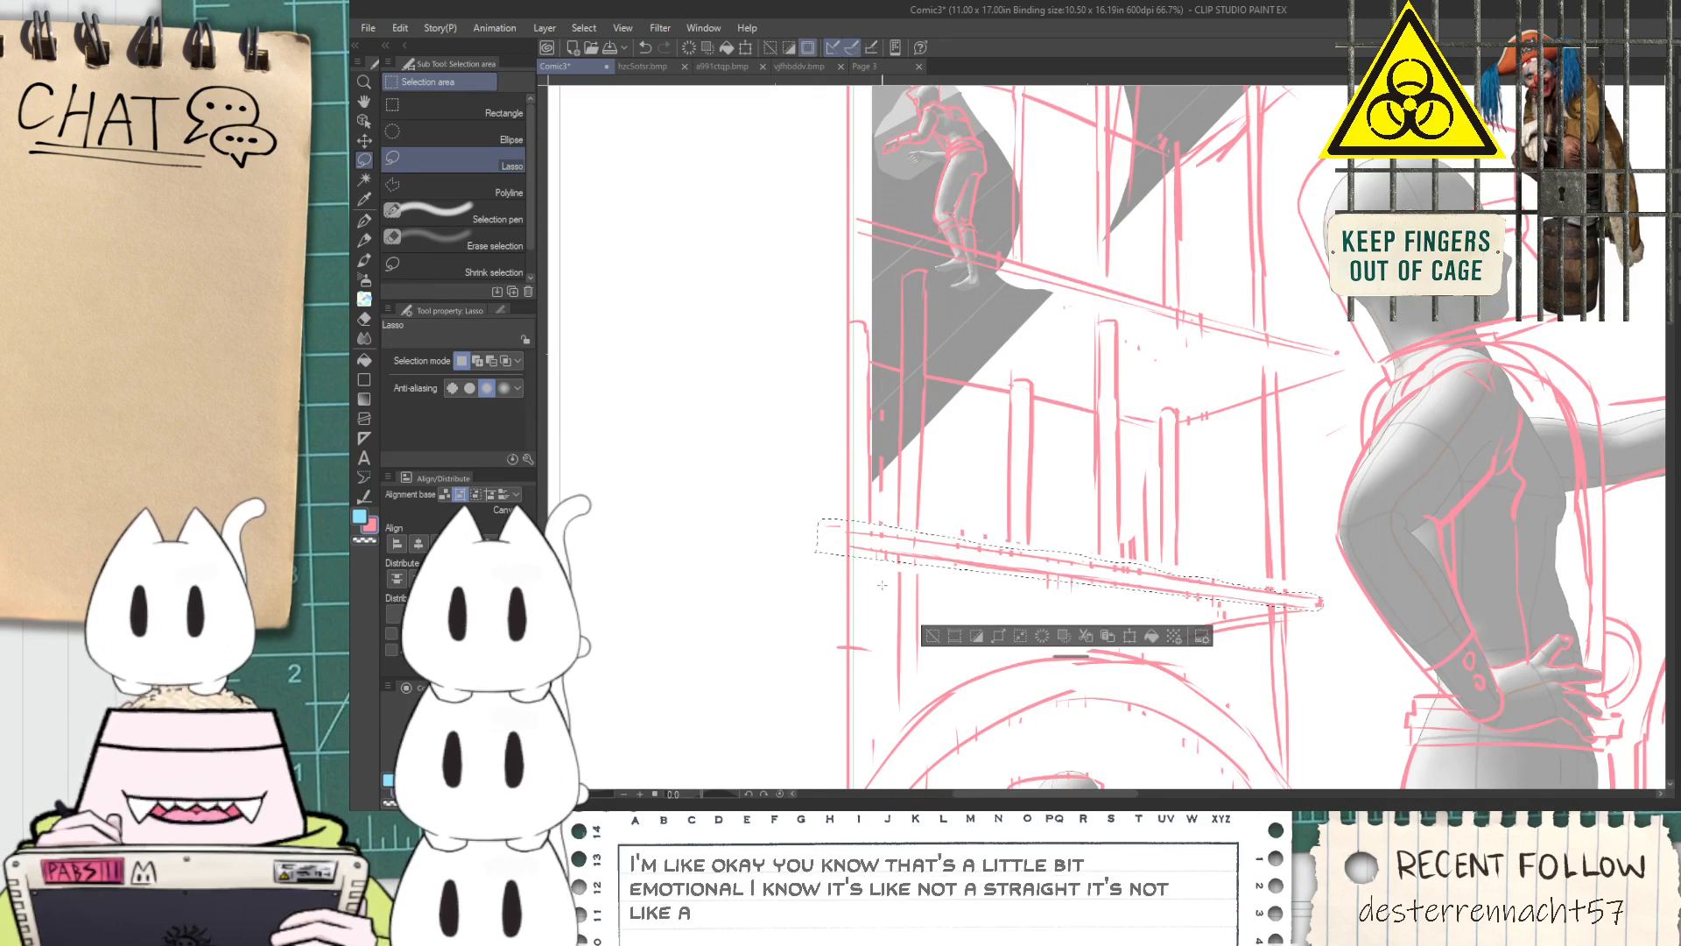
pyautogui.hotkey('ctrl', 't')
pyautogui.moveTo(1118, 574); pyautogui.dragTo(1118, 265)
pyautogui.moveTo(1324, 254); pyautogui.dragTo(1302, 585)
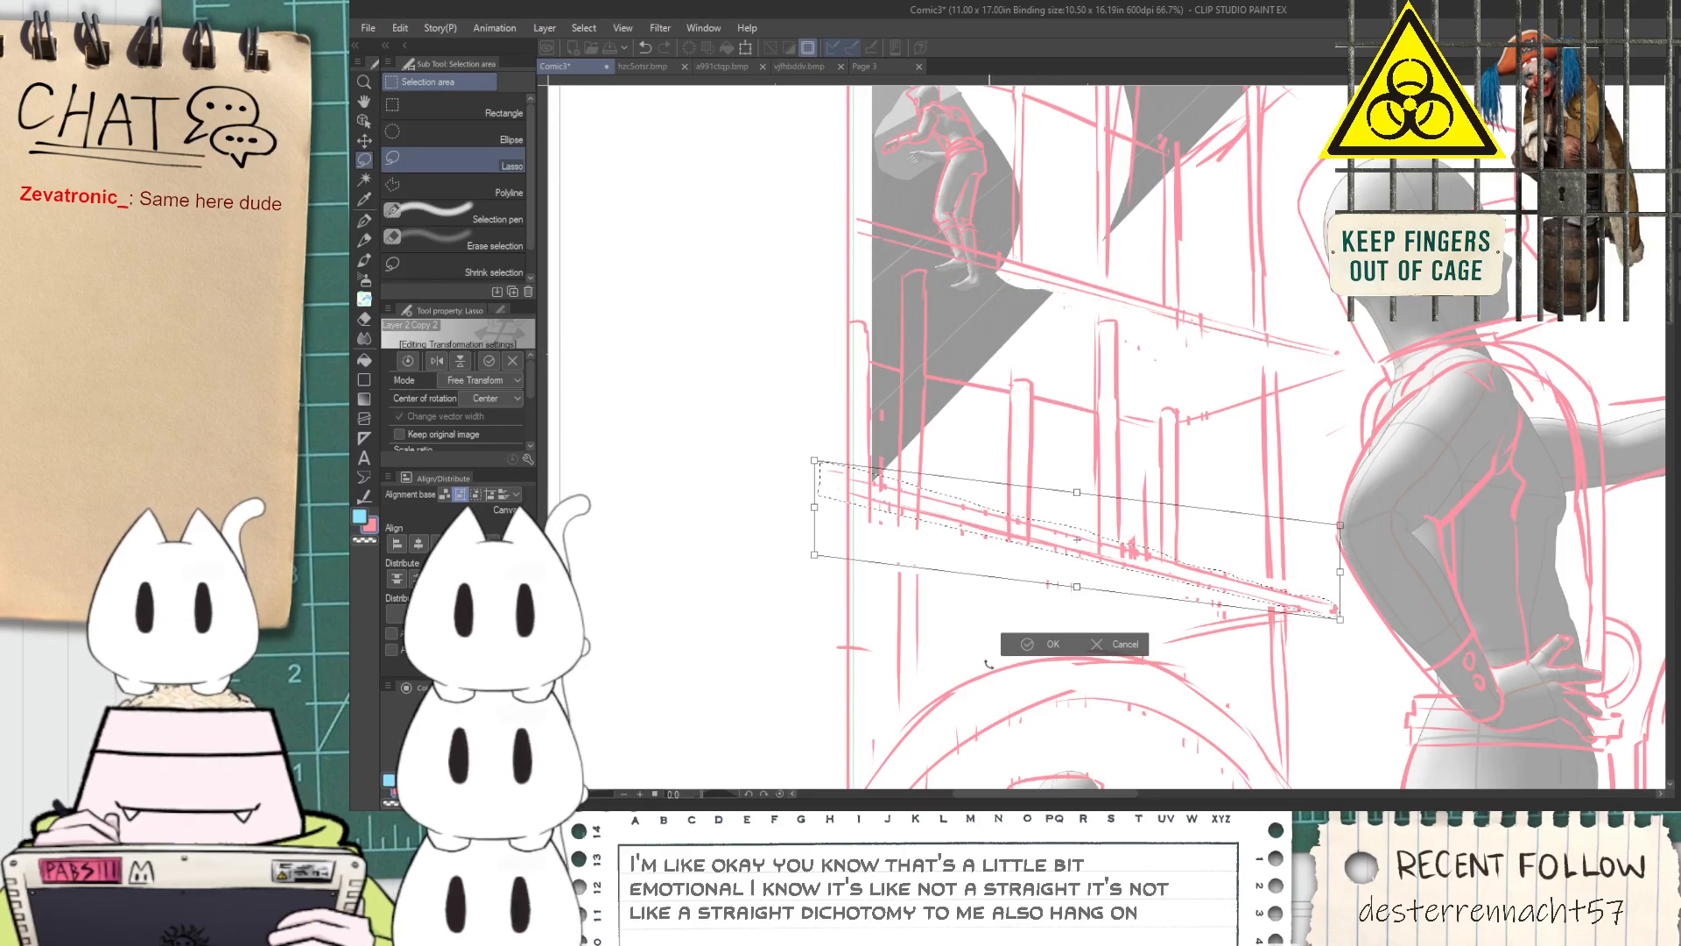
pyautogui.press('Return')
# Draw the ledge line beneath the lower platform with the G-pen, sloping from the panel border down to the top of the arch
pyautogui.scroll(-1, 1032, 628)
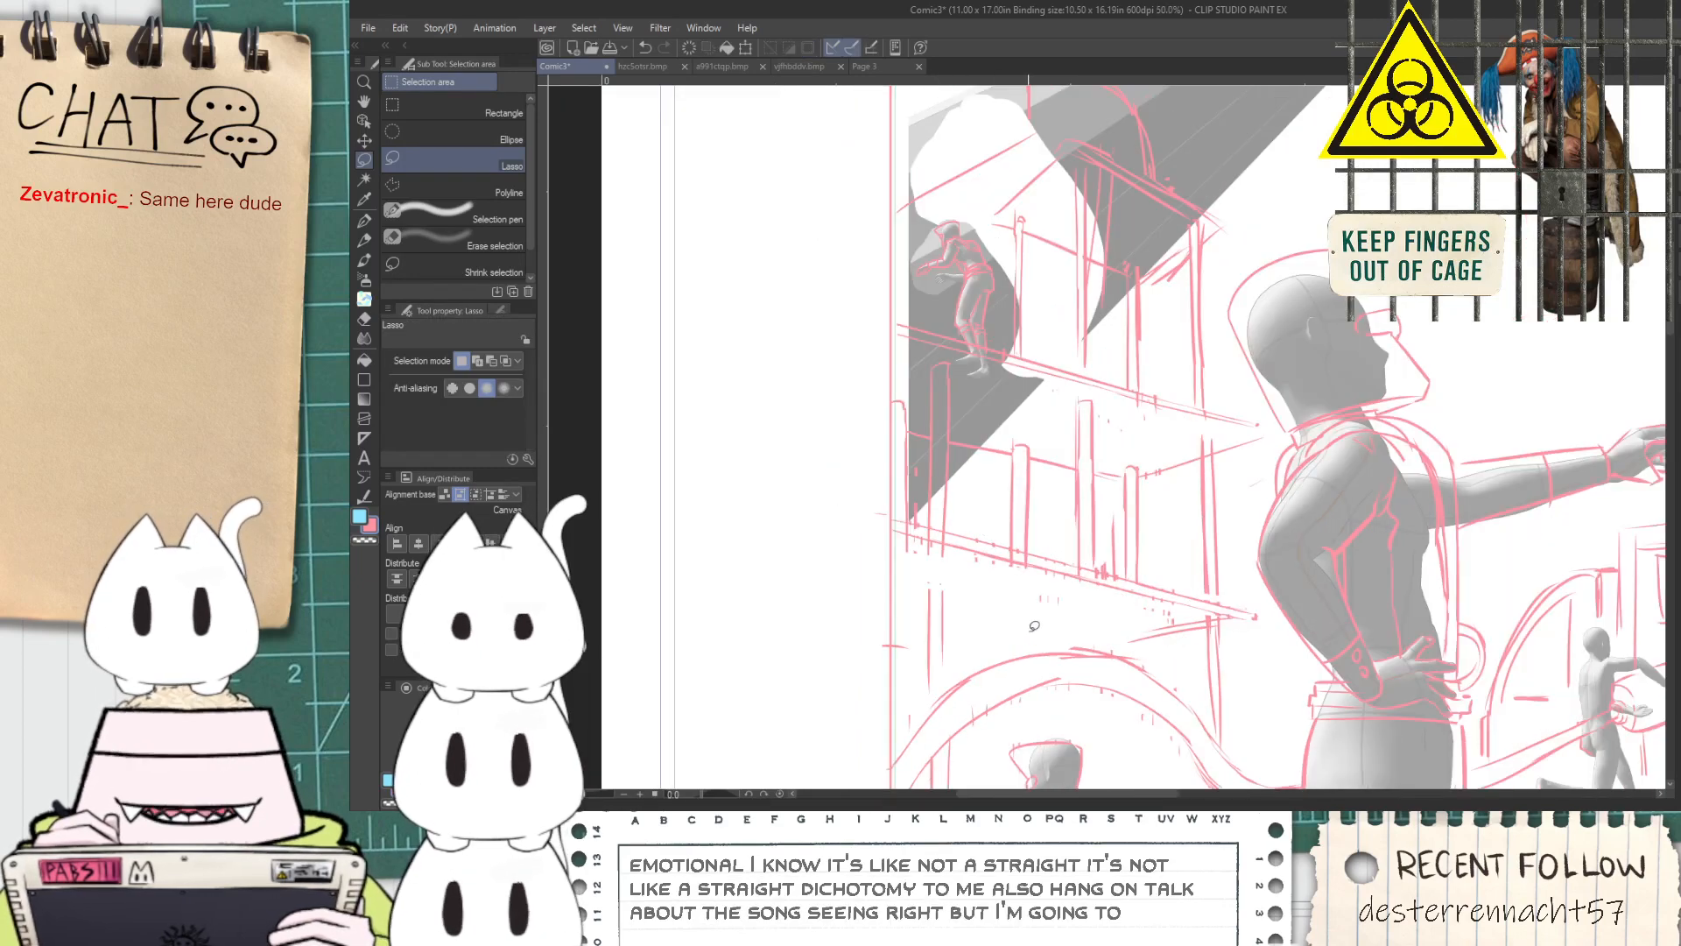
pyautogui.press('space')
pyautogui.moveTo(1056, 633); pyautogui.dragTo(1080, 526)
pyautogui.press('p')
pyautogui.scroll(1, 945, 560)
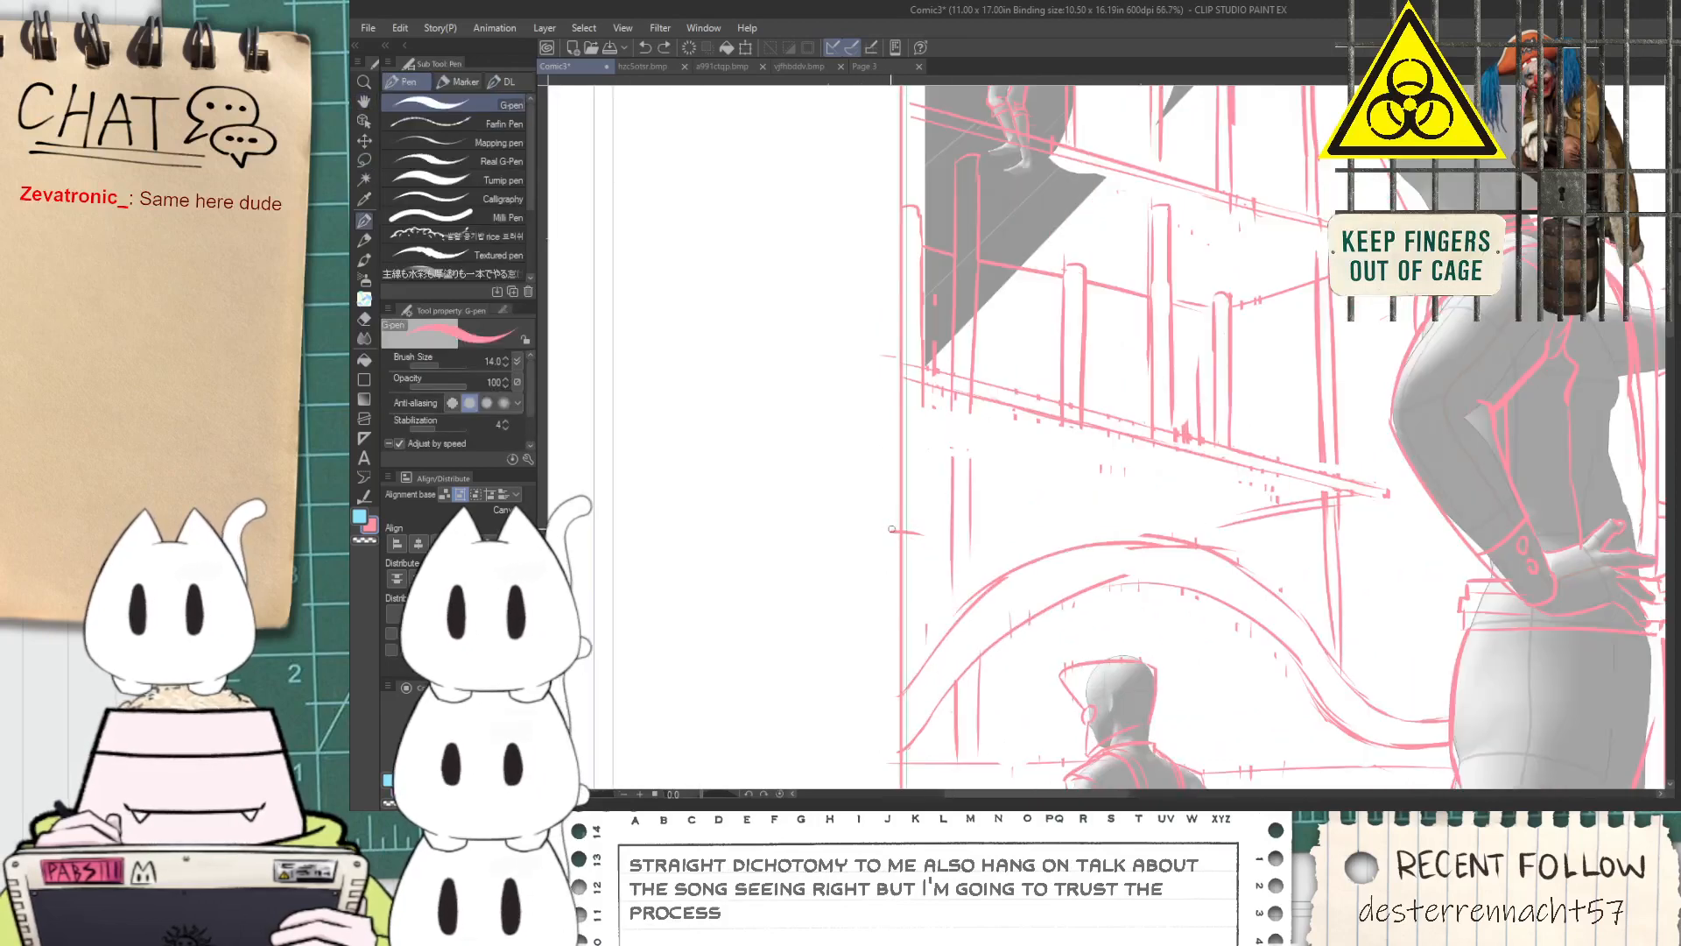
pyautogui.hotkey('ctrl', 'z')
pyautogui.moveTo(912, 495); pyautogui.dragTo(1051, 527)
pyautogui.hotkey('ctrl', 'z')
pyautogui.moveTo(850, 492); pyautogui.dragTo(1147, 540)
# Erase the upper part of the pipe nearest the panel border and cap it just above the new ledge line
pyautogui.scroll(-3, 1180, 542)
pyautogui.press('space')
pyautogui.scroll(2, 1154, 537)
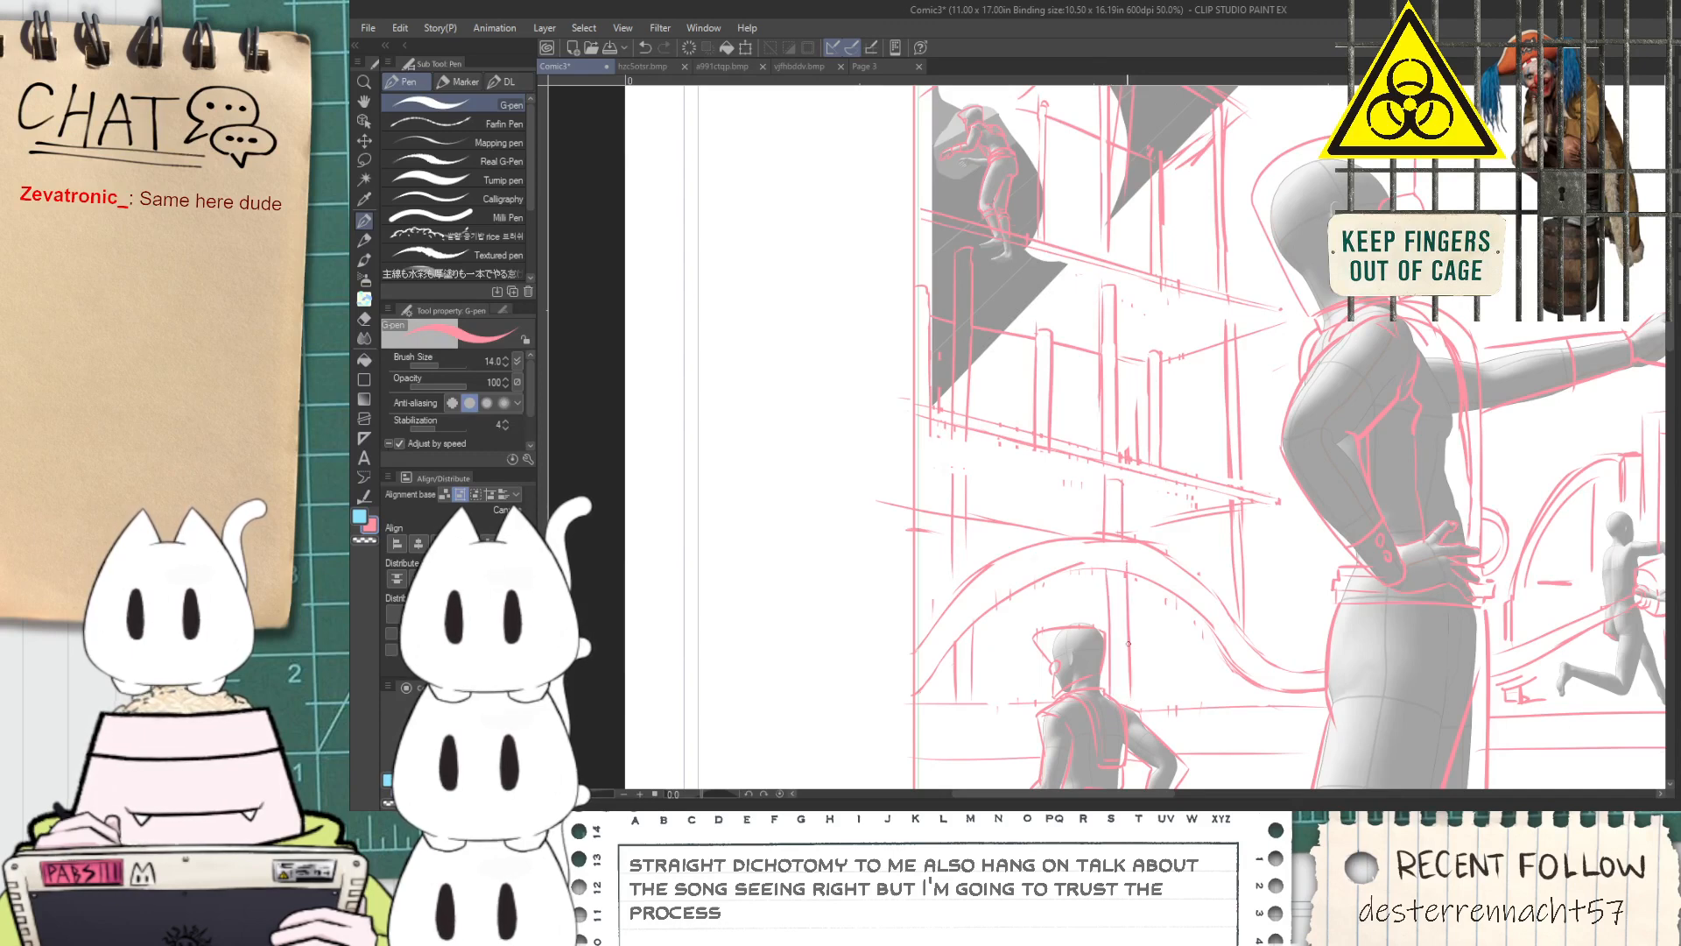
pyautogui.press('e')
pyautogui.scroll(1, 972, 477)
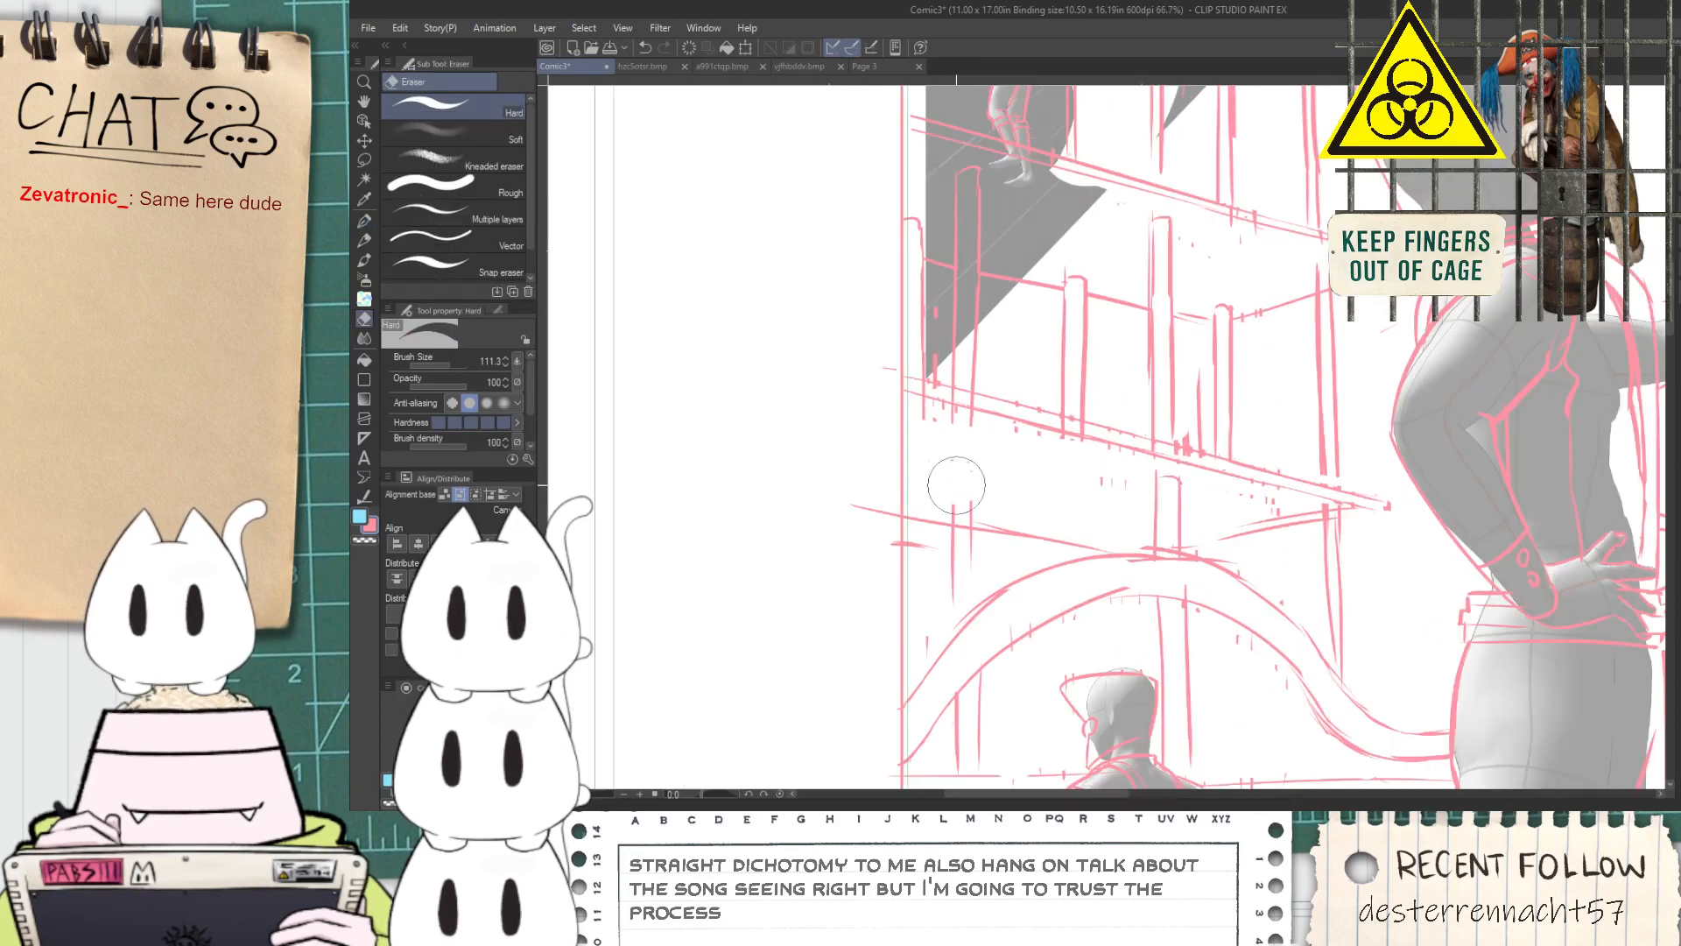
pyautogui.press('p')
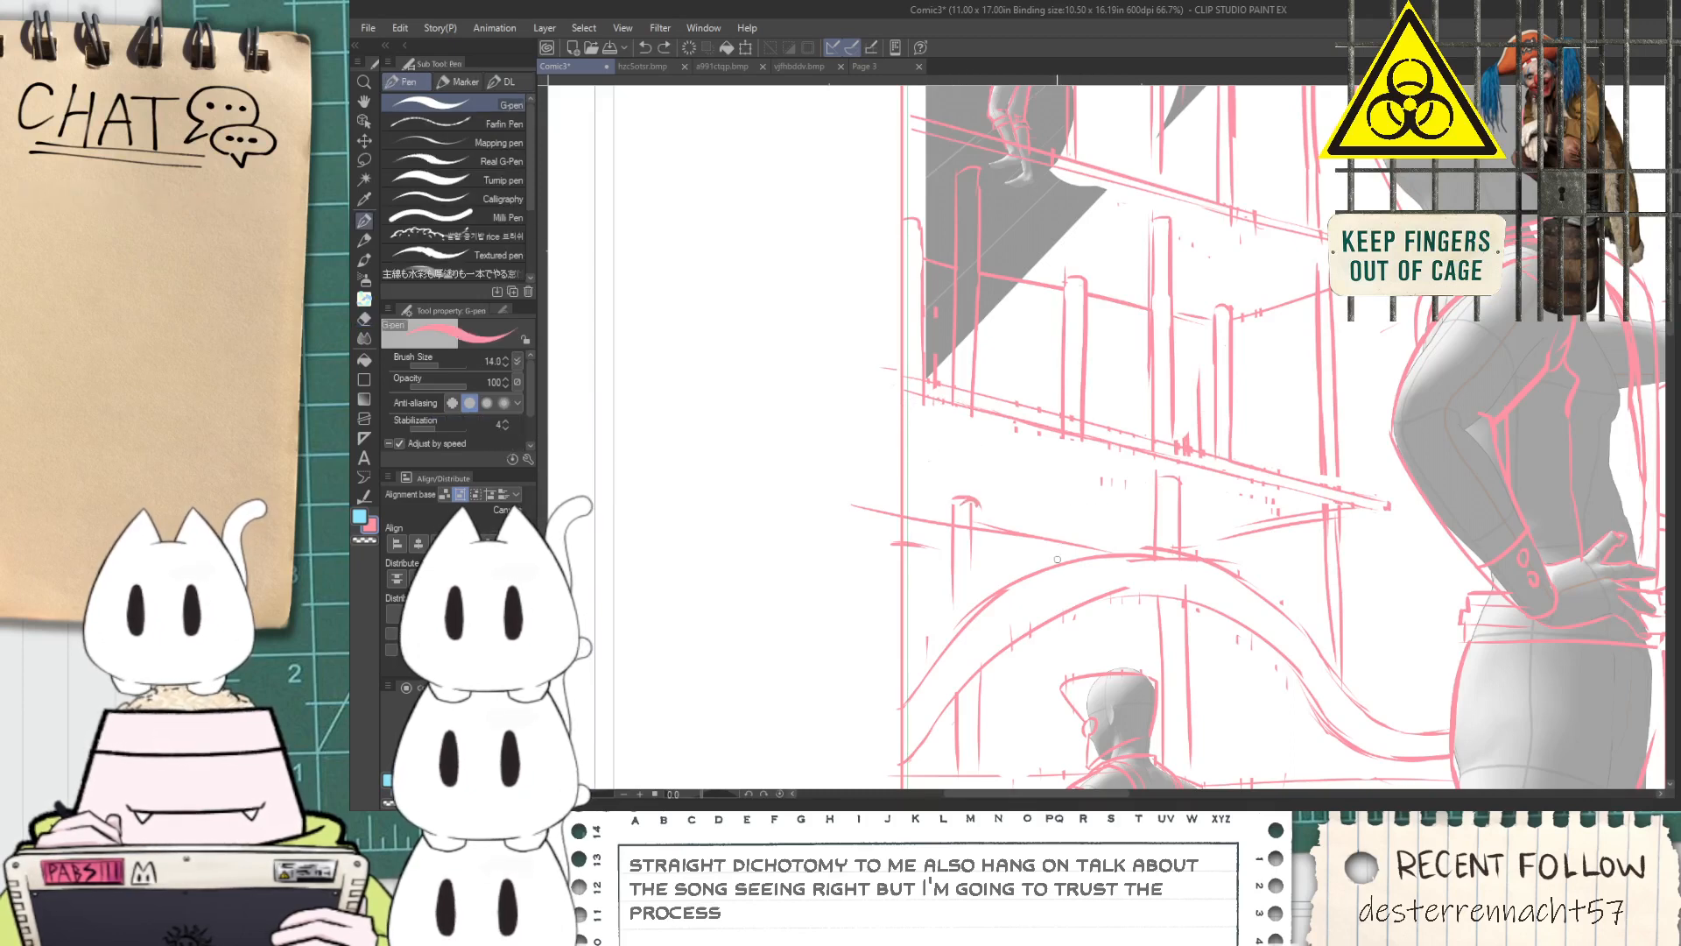
# Draw a narrow capped pipe between the two pipes behind the arch and erase its stray lines
pyautogui.moveTo(1056, 609); pyautogui.dragTo(1051, 749)
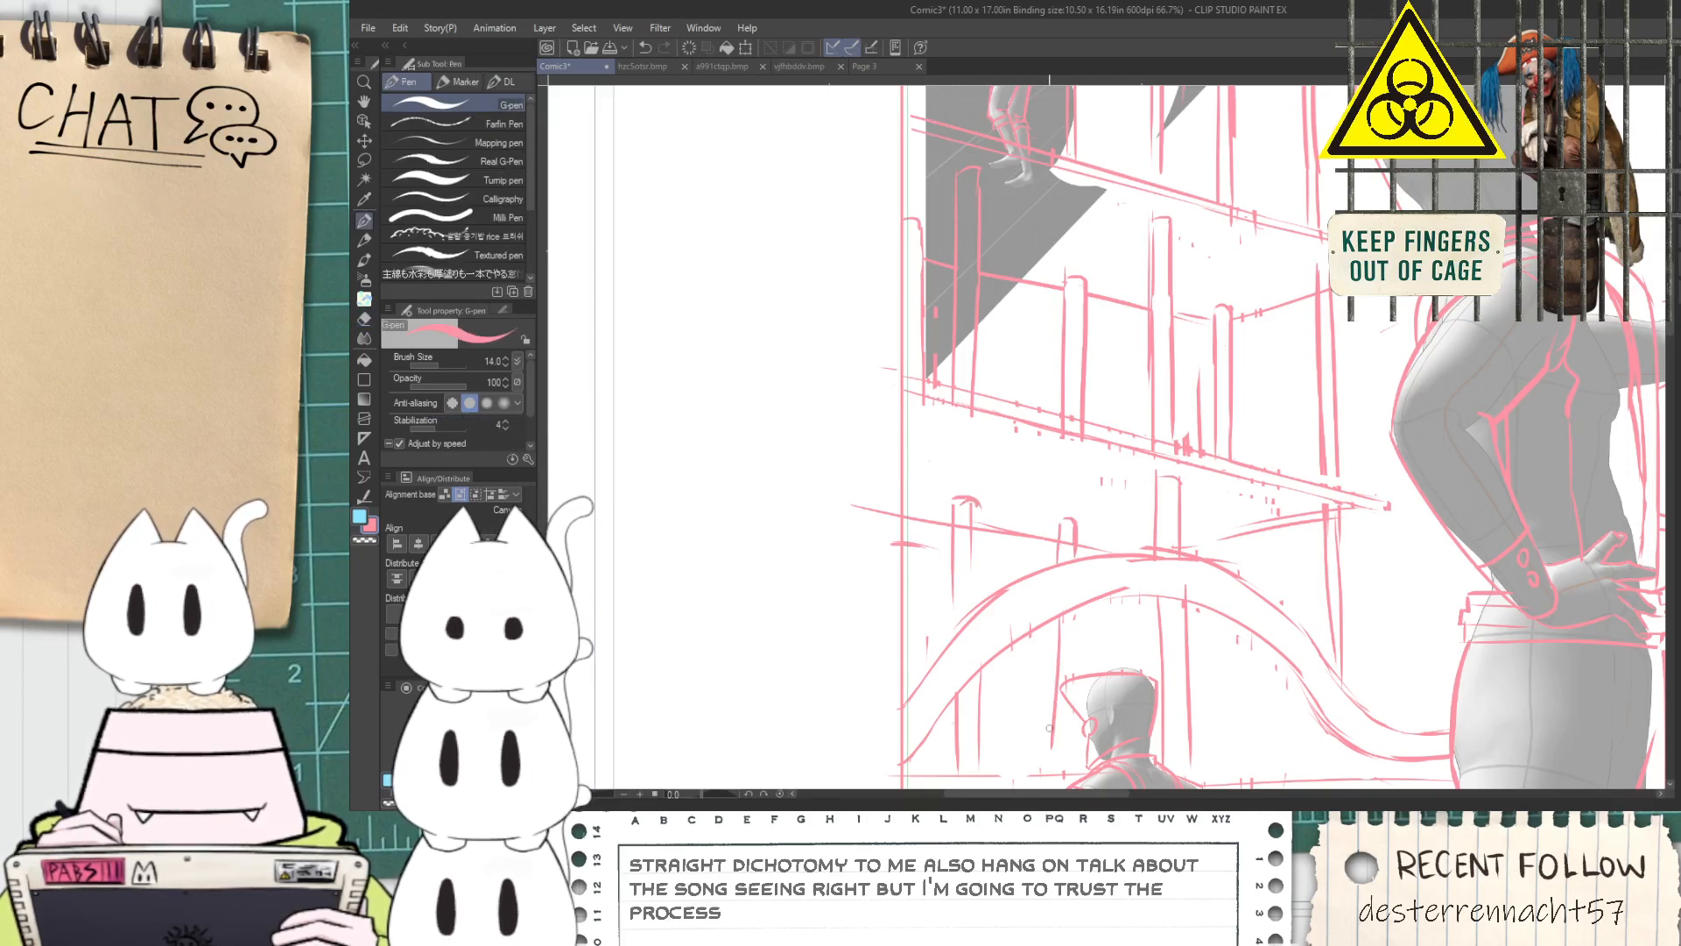
pyautogui.hotkey('ctrl', 'z')
pyautogui.moveTo(1058, 528); pyautogui.dragTo(1076, 529)
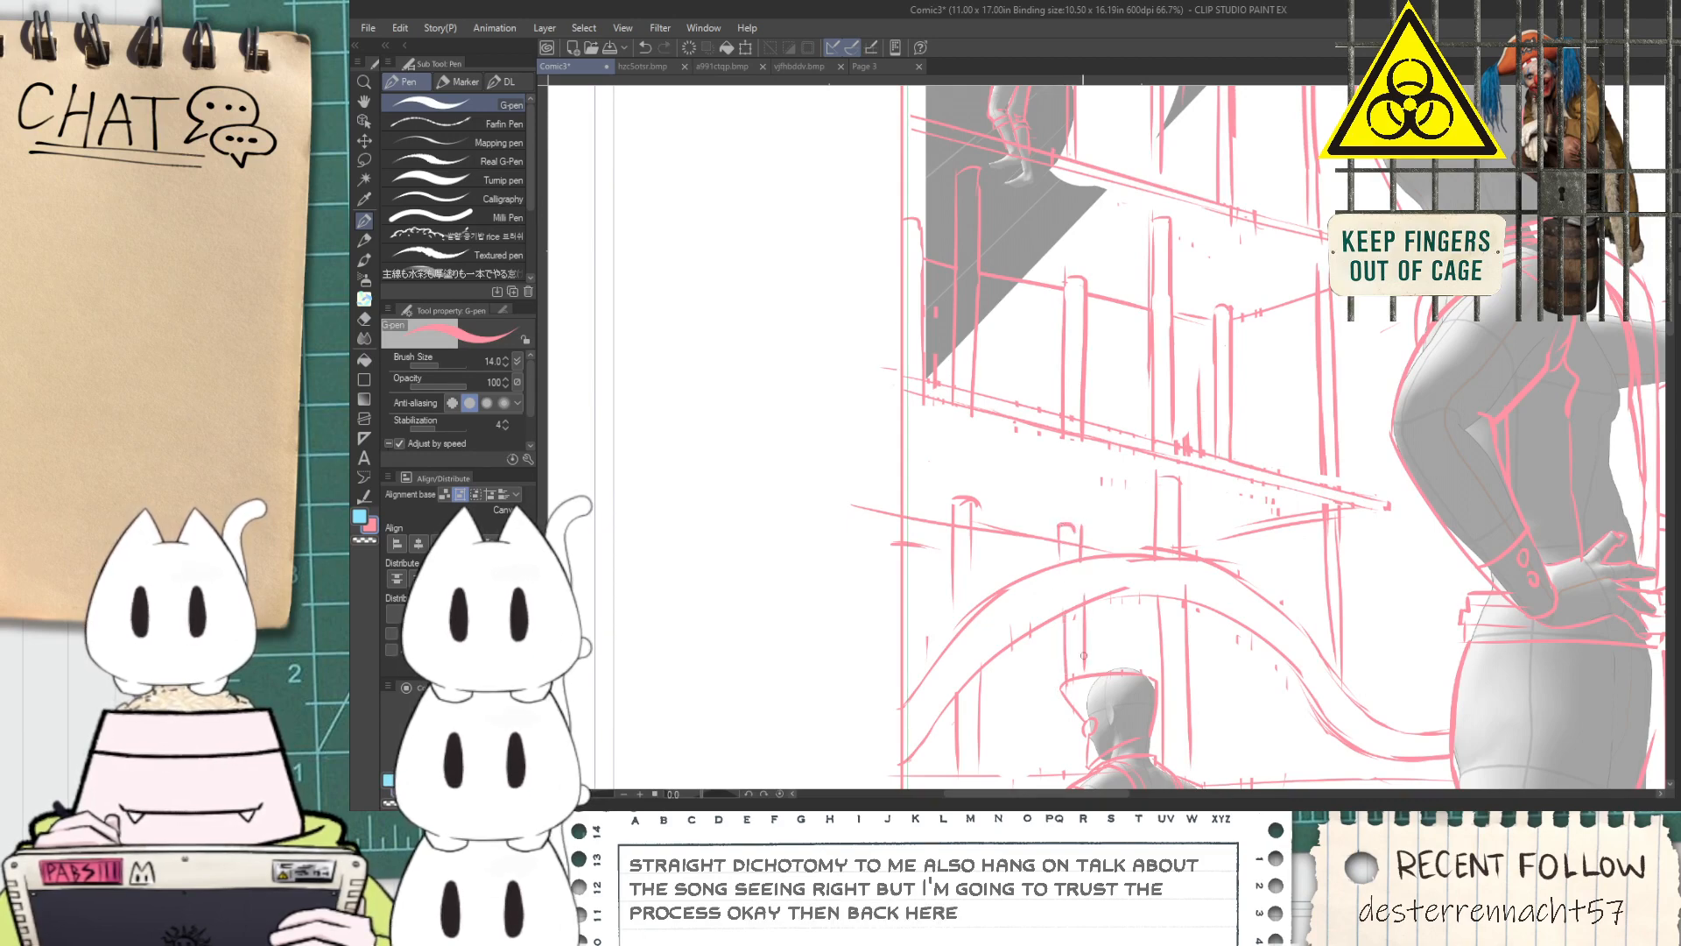
pyautogui.scroll(2, 1096, 551)
pyautogui.press('e')
pyautogui.moveTo(1067, 548); pyautogui.dragTo(1055, 535)
pyautogui.scroll(-1, 1037, 544)
pyautogui.scroll(-1, 1035, 544)
pyautogui.press('p')
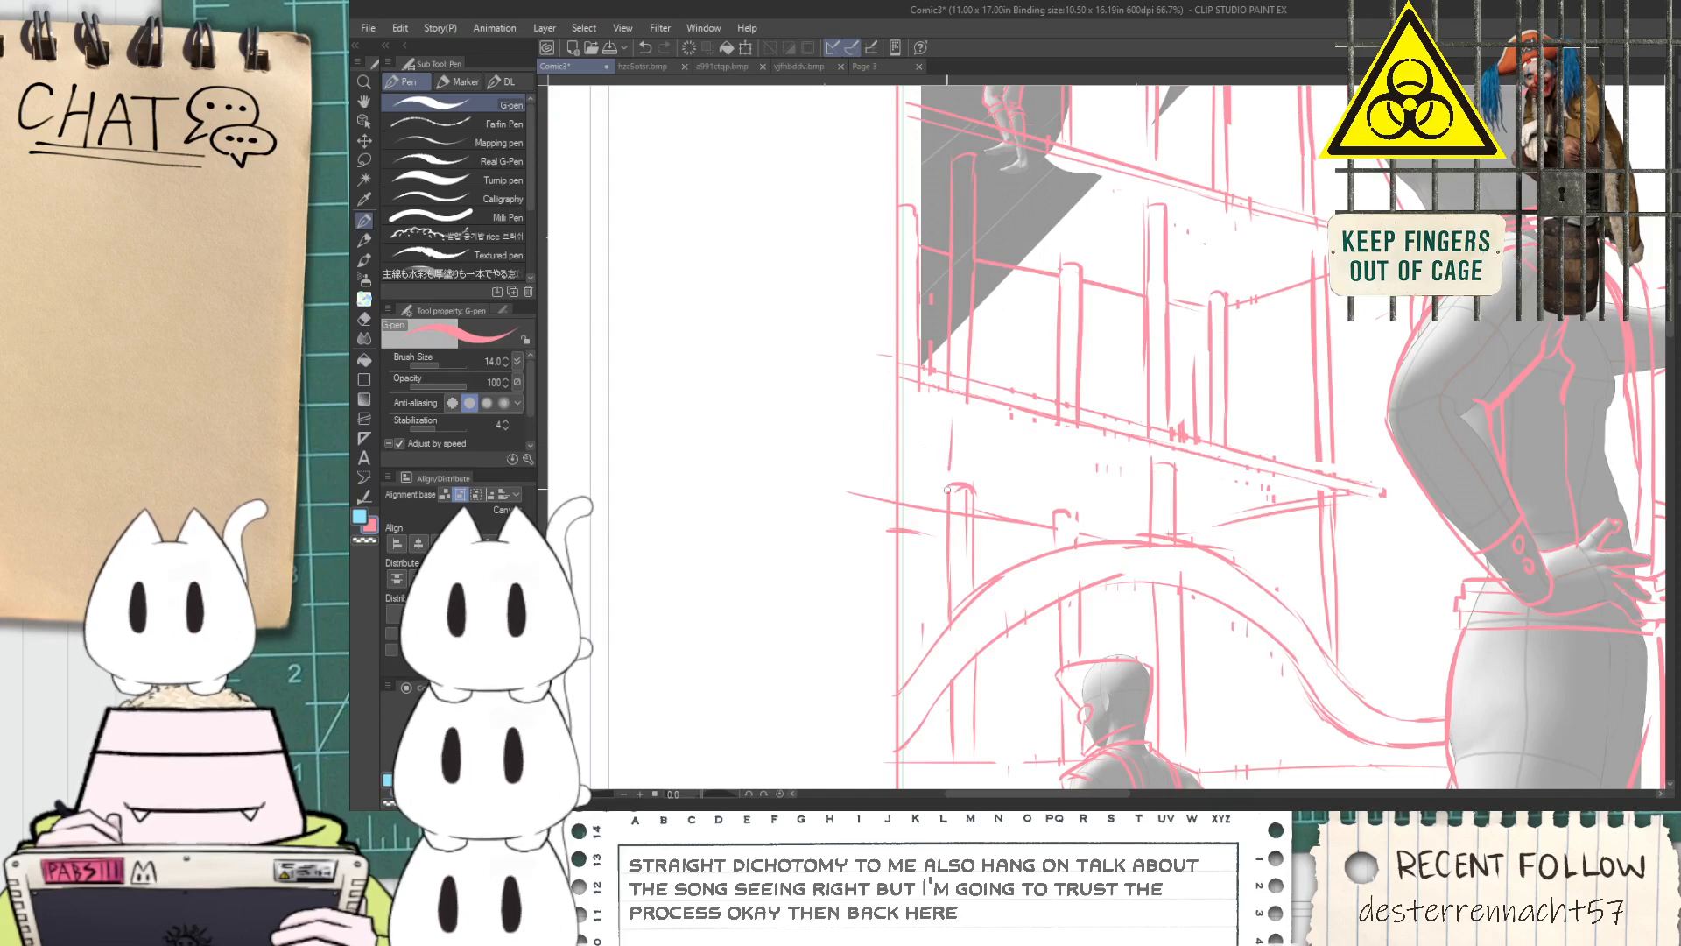
# Extend the pipe nearest the panel border up to just below the lower platform, with a new cap
pyautogui.moveTo(942, 435); pyautogui.dragTo(946, 565)
pyautogui.moveTo(967, 427); pyautogui.dragTo(972, 550)
pyautogui.press('e')
pyautogui.press('p')
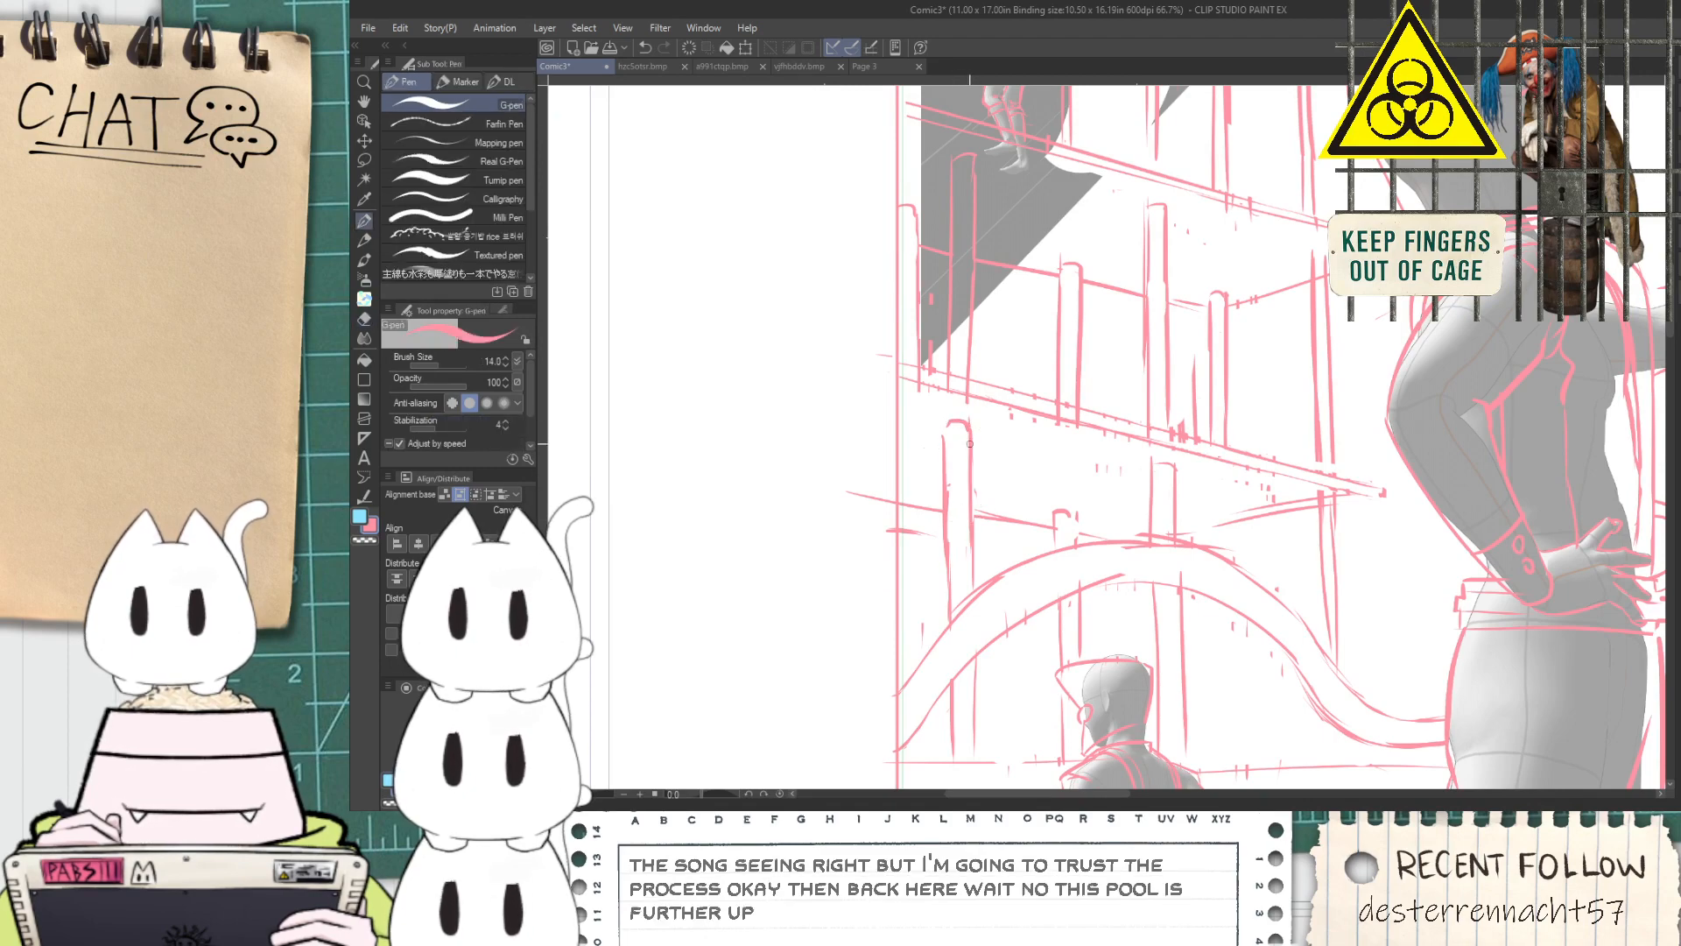
pyautogui.moveTo(970, 459); pyautogui.dragTo(974, 585)
# Check how the vertical pipes line up across the platforms, from the arch up to the top of the panel
pyautogui.scroll(-1, 979, 525)
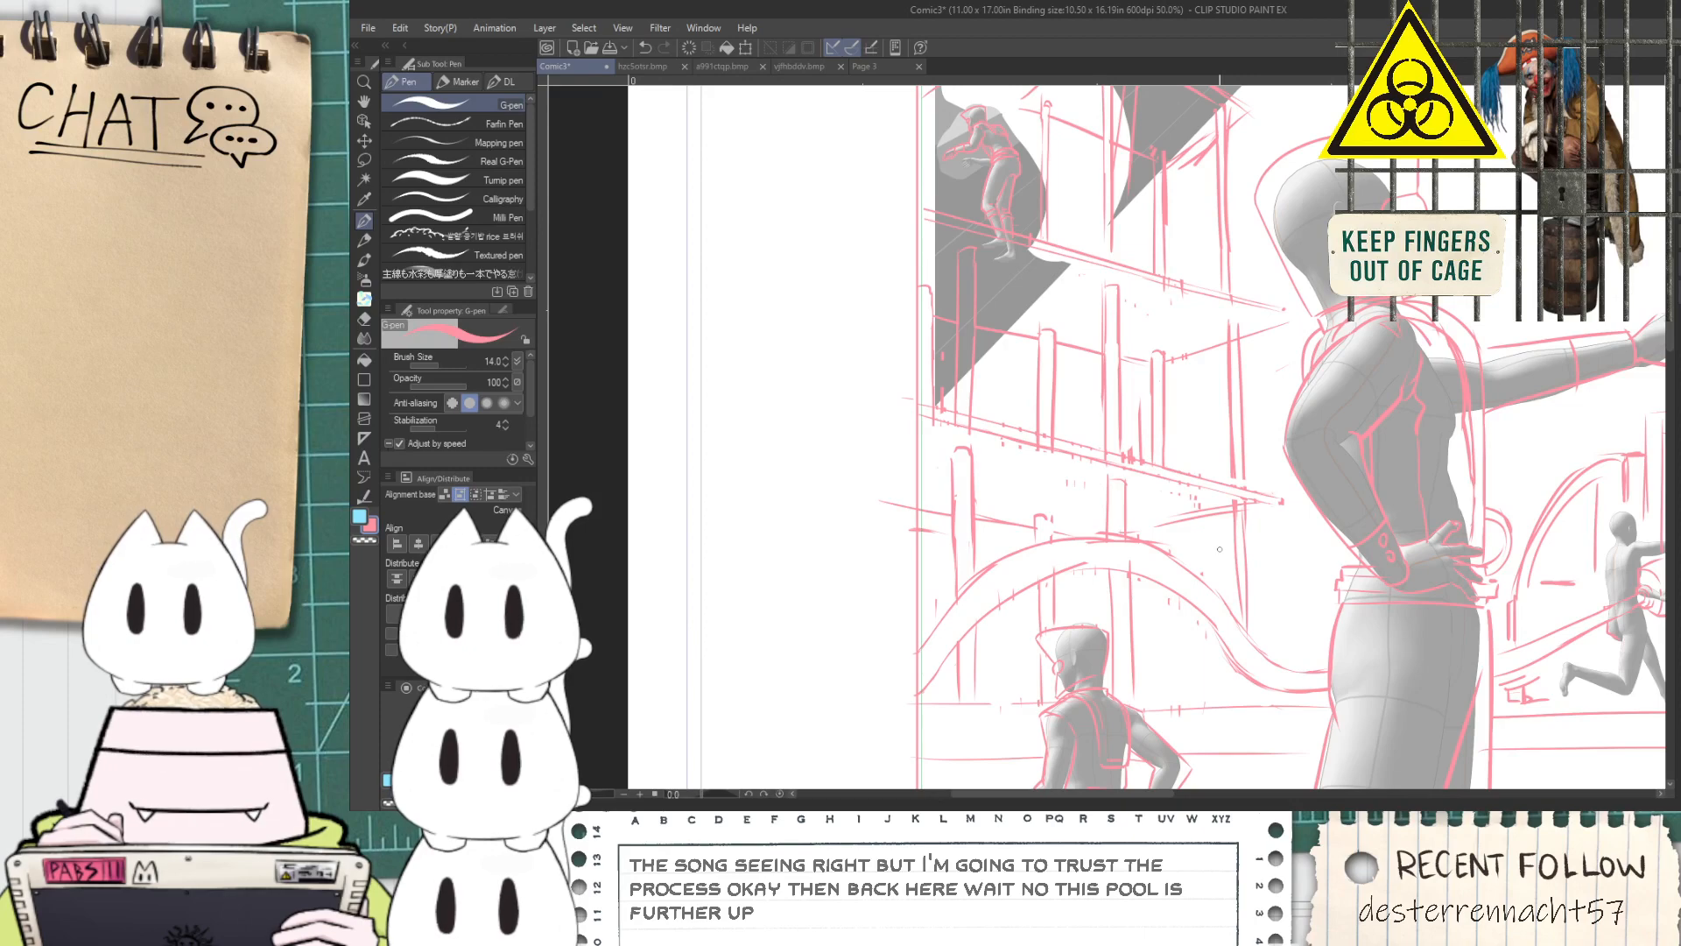
pyautogui.press('space')
pyautogui.moveTo(1219, 549); pyautogui.dragTo(1223, 571)
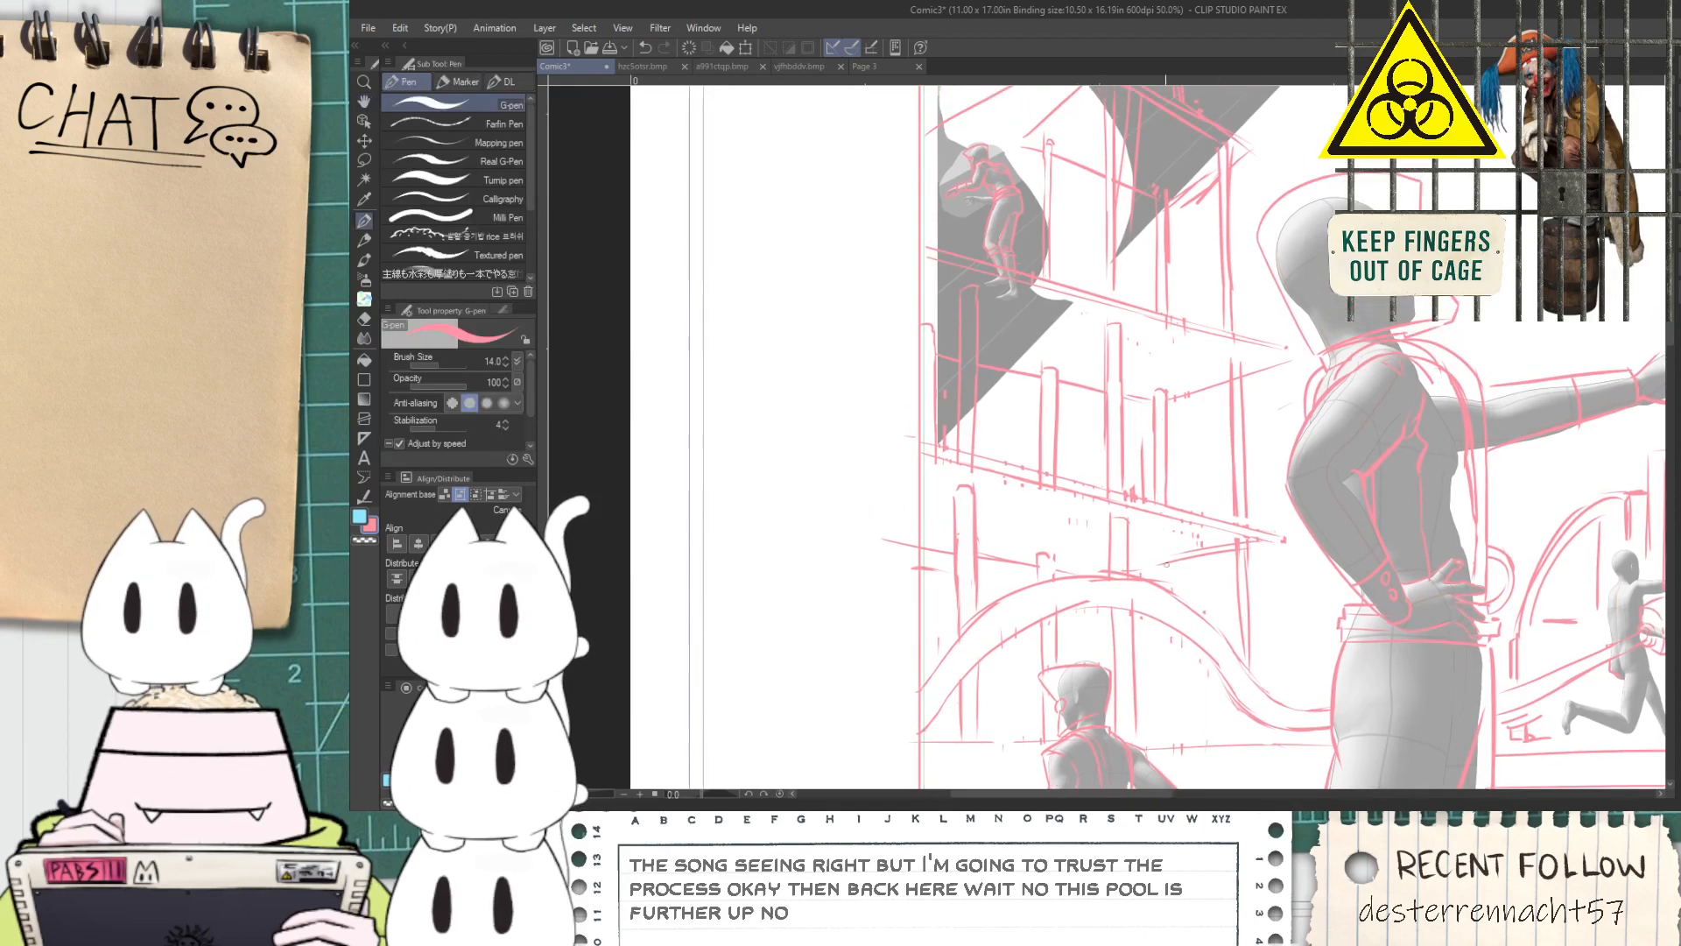
pyautogui.scroll(1, 1138, 558)
pyautogui.moveTo(1168, 544)
pyautogui.mouseDown()
pyautogui.moveTo(1173, 597)
pyautogui.moveTo(1147, 540)
pyautogui.moveTo(1154, 682)
pyautogui.moveTo(1175, 682)
pyautogui.moveTo(1137, 606)
pyautogui.mouseUp()
pyautogui.hotkey('ctrl', 'z')
pyautogui.press('space')
pyautogui.scroll(-5, 1172, 648)
pyautogui.scroll(2, 1182, 655)
pyautogui.press('space')
pyautogui.scroll(1, 1136, 605)
pyautogui.moveTo(1151, 441); pyautogui.dragTo(1149, 672)
pyautogui.scroll(2, 1015, 303)
pyautogui.scroll(-2, 1015, 338)
pyautogui.press('space')
pyautogui.moveTo(1055, 448); pyautogui.dragTo(961, 432)
pyautogui.moveTo(838, 434); pyautogui.dragTo(1146, 513)
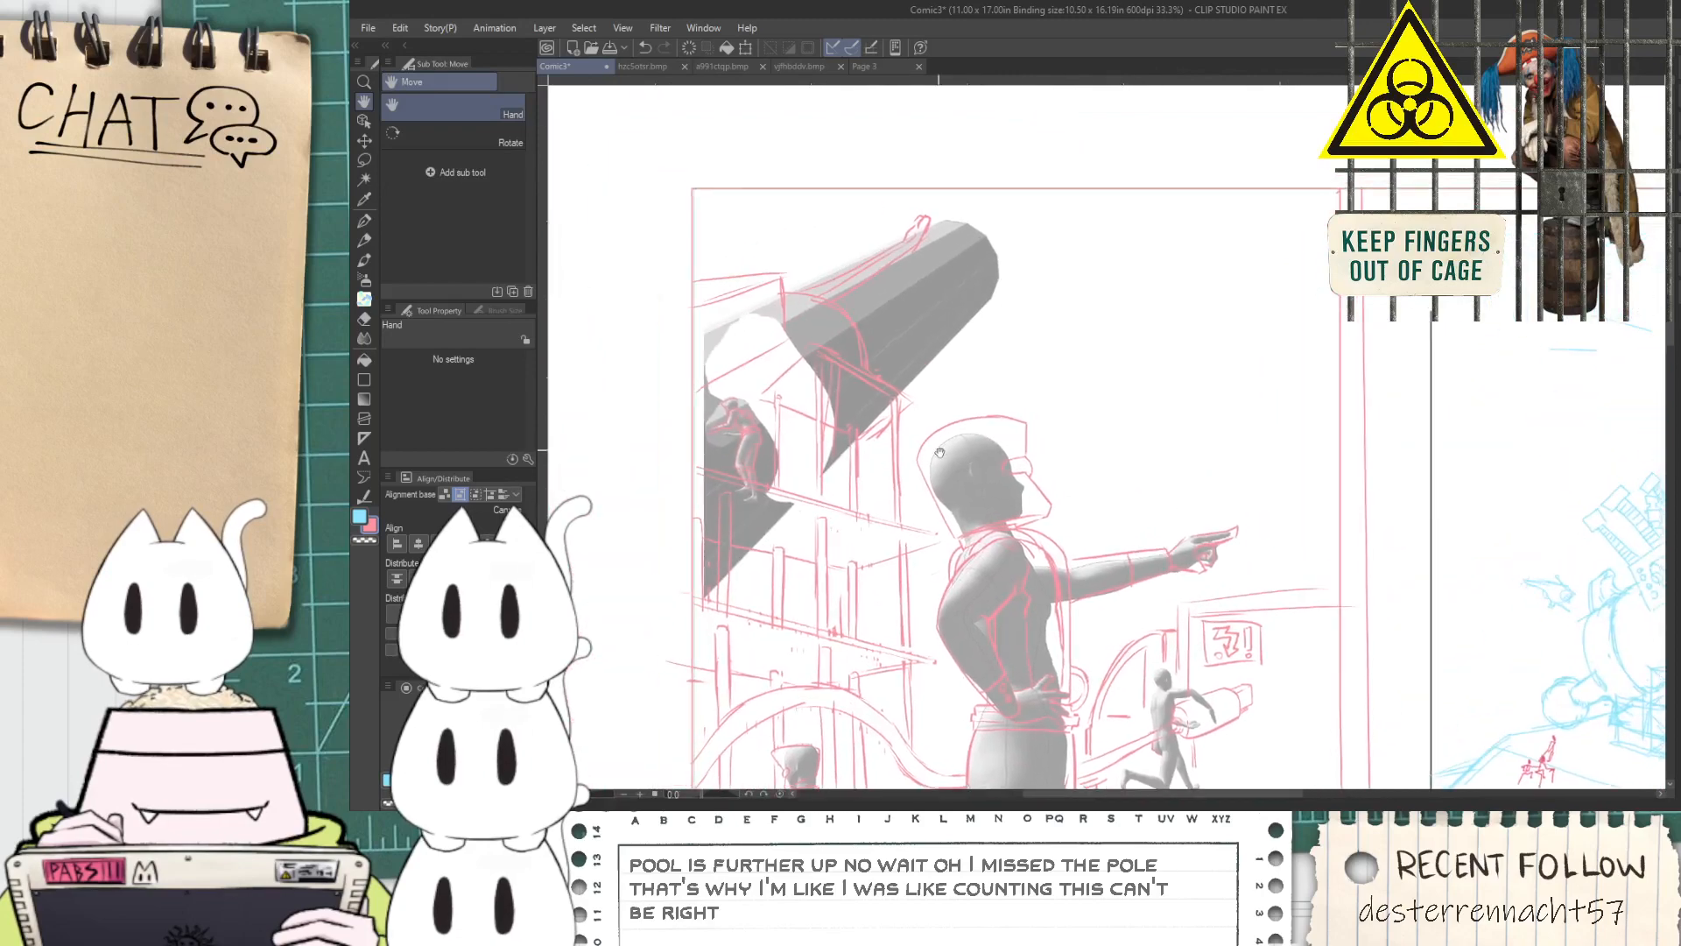
pyautogui.moveTo(932, 445); pyautogui.dragTo(1142, 562)
# Draw the slanted sides of a pipe rising from the upper ledge toward the panel's top border
pyautogui.scroll(2, 961, 383)
pyautogui.moveTo(937, 409)
pyautogui.mouseDown()
pyautogui.moveTo(966, 318)
pyautogui.moveTo(1004, 308)
pyautogui.moveTo(958, 329)
pyautogui.mouseUp()
pyautogui.hotkey('ctrl', 'z')
pyautogui.hotkey('ctrl', 'z')
pyautogui.moveTo(970, 406); pyautogui.dragTo(1013, 232)
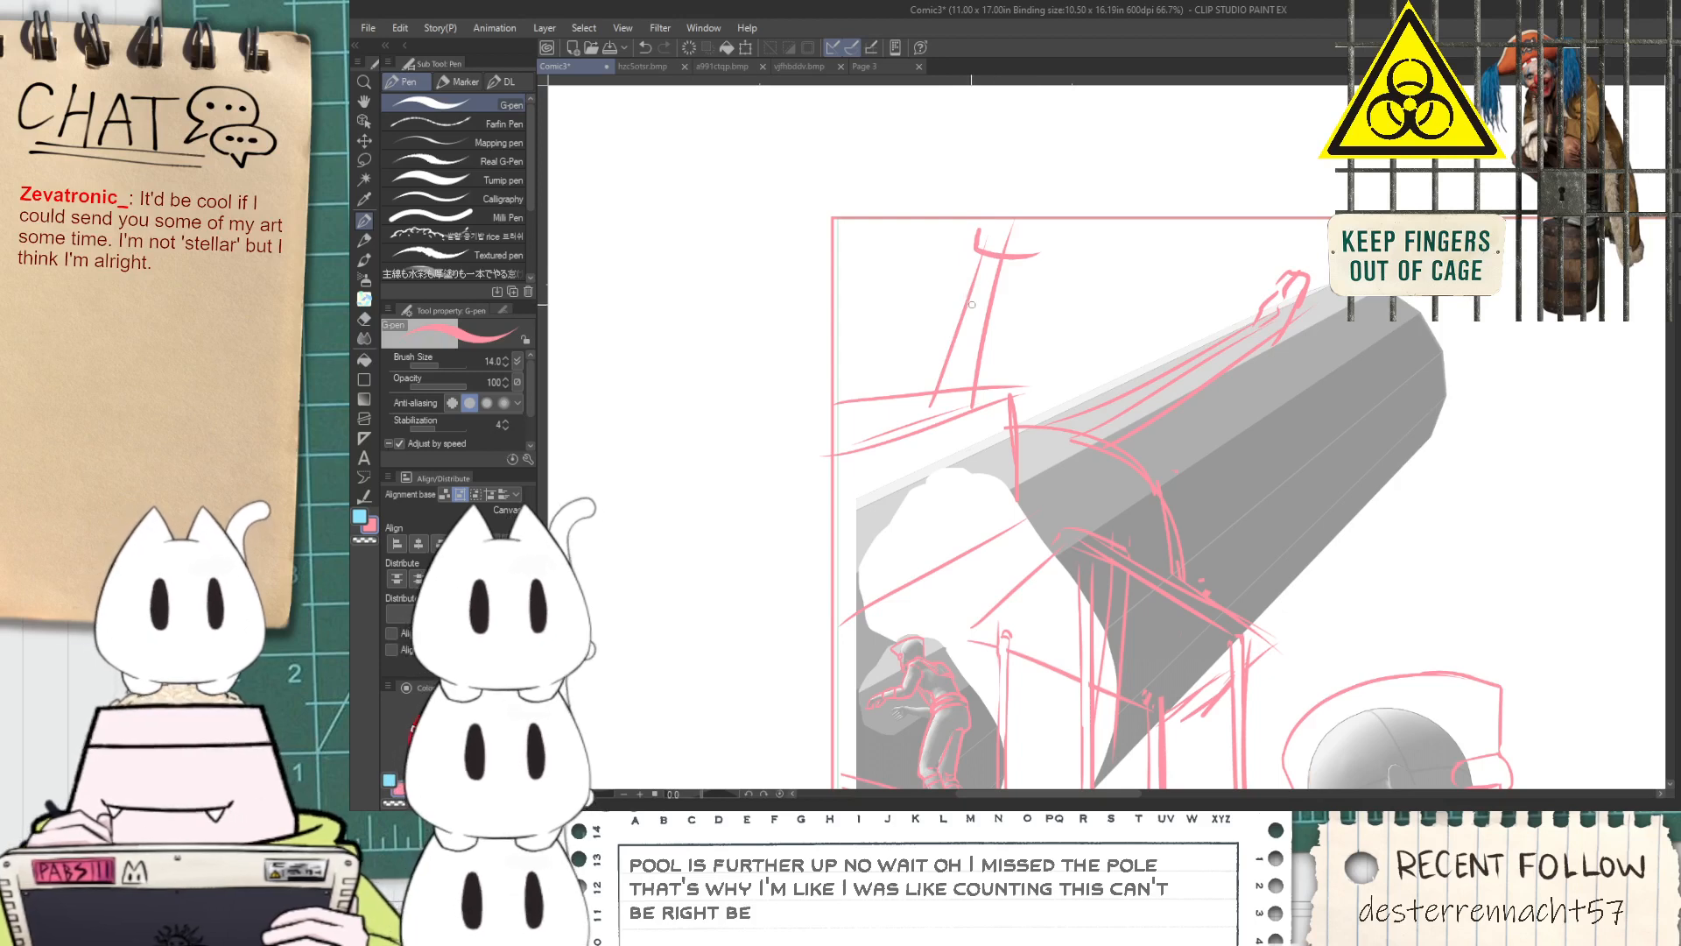
# Draw a wider collar at the top of the slanted pipe, reaching the panel's top border
pyautogui.press('space')
pyautogui.moveTo(1012, 315); pyautogui.dragTo(1043, 396)
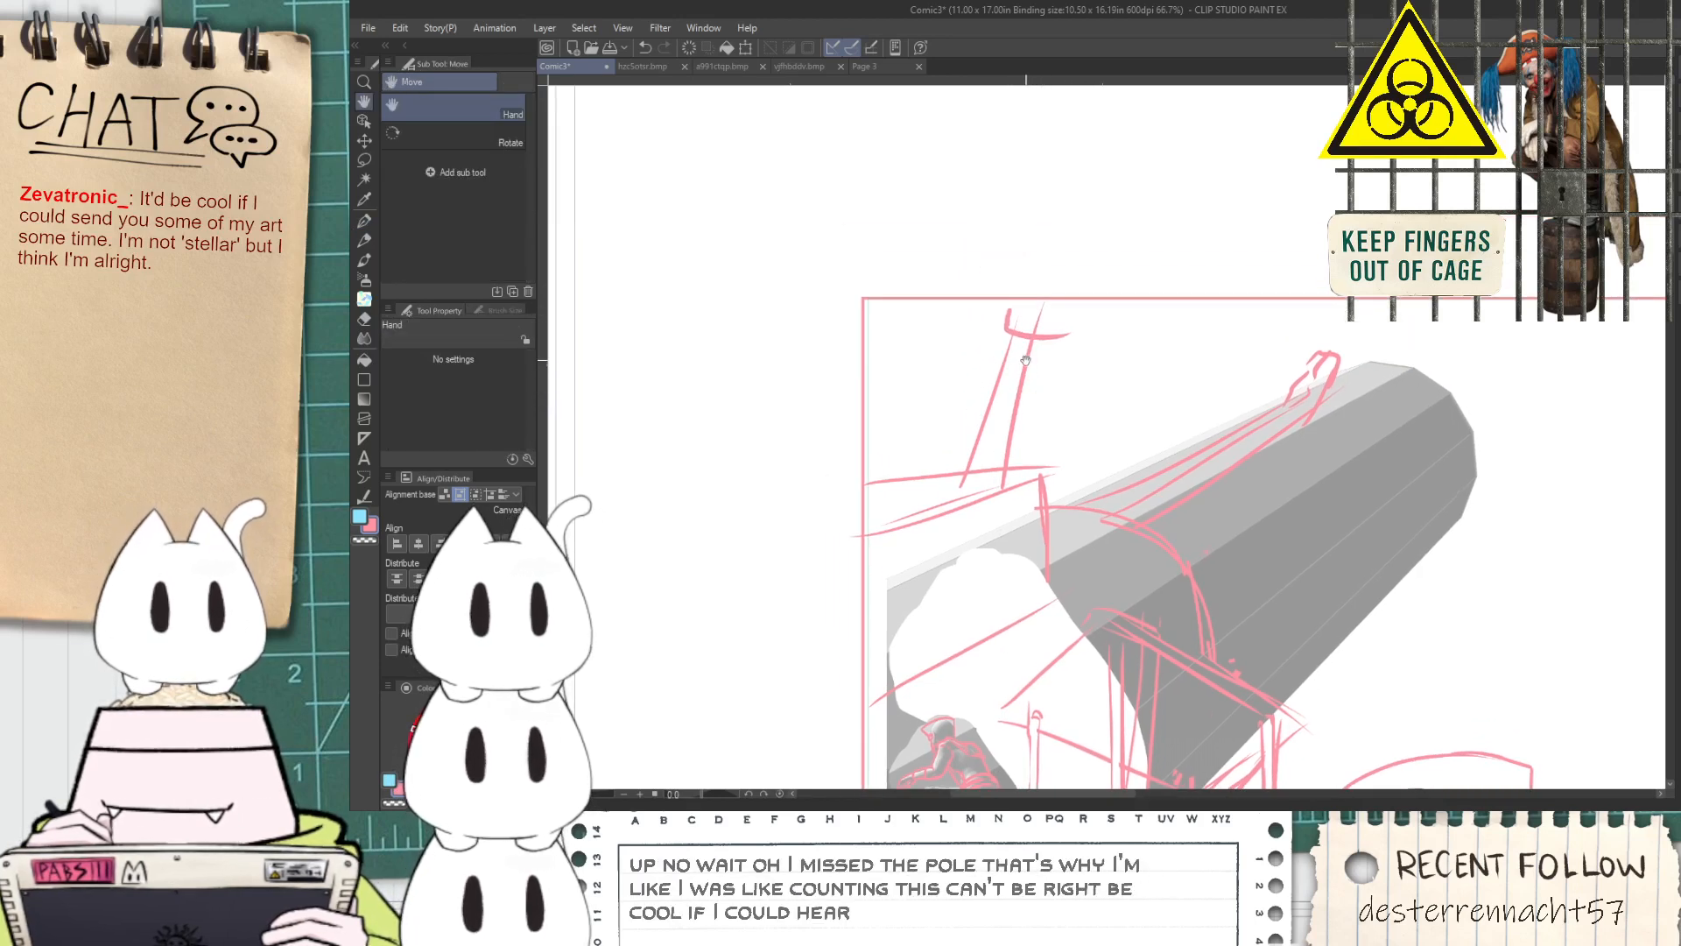
pyautogui.scroll(1, 1025, 360)
pyautogui.press('p')
pyautogui.hotkey('ctrl', 'z')
pyautogui.moveTo(1065, 324); pyautogui.dragTo(1085, 263)
pyautogui.press('e')
pyautogui.scroll(1, 1047, 290)
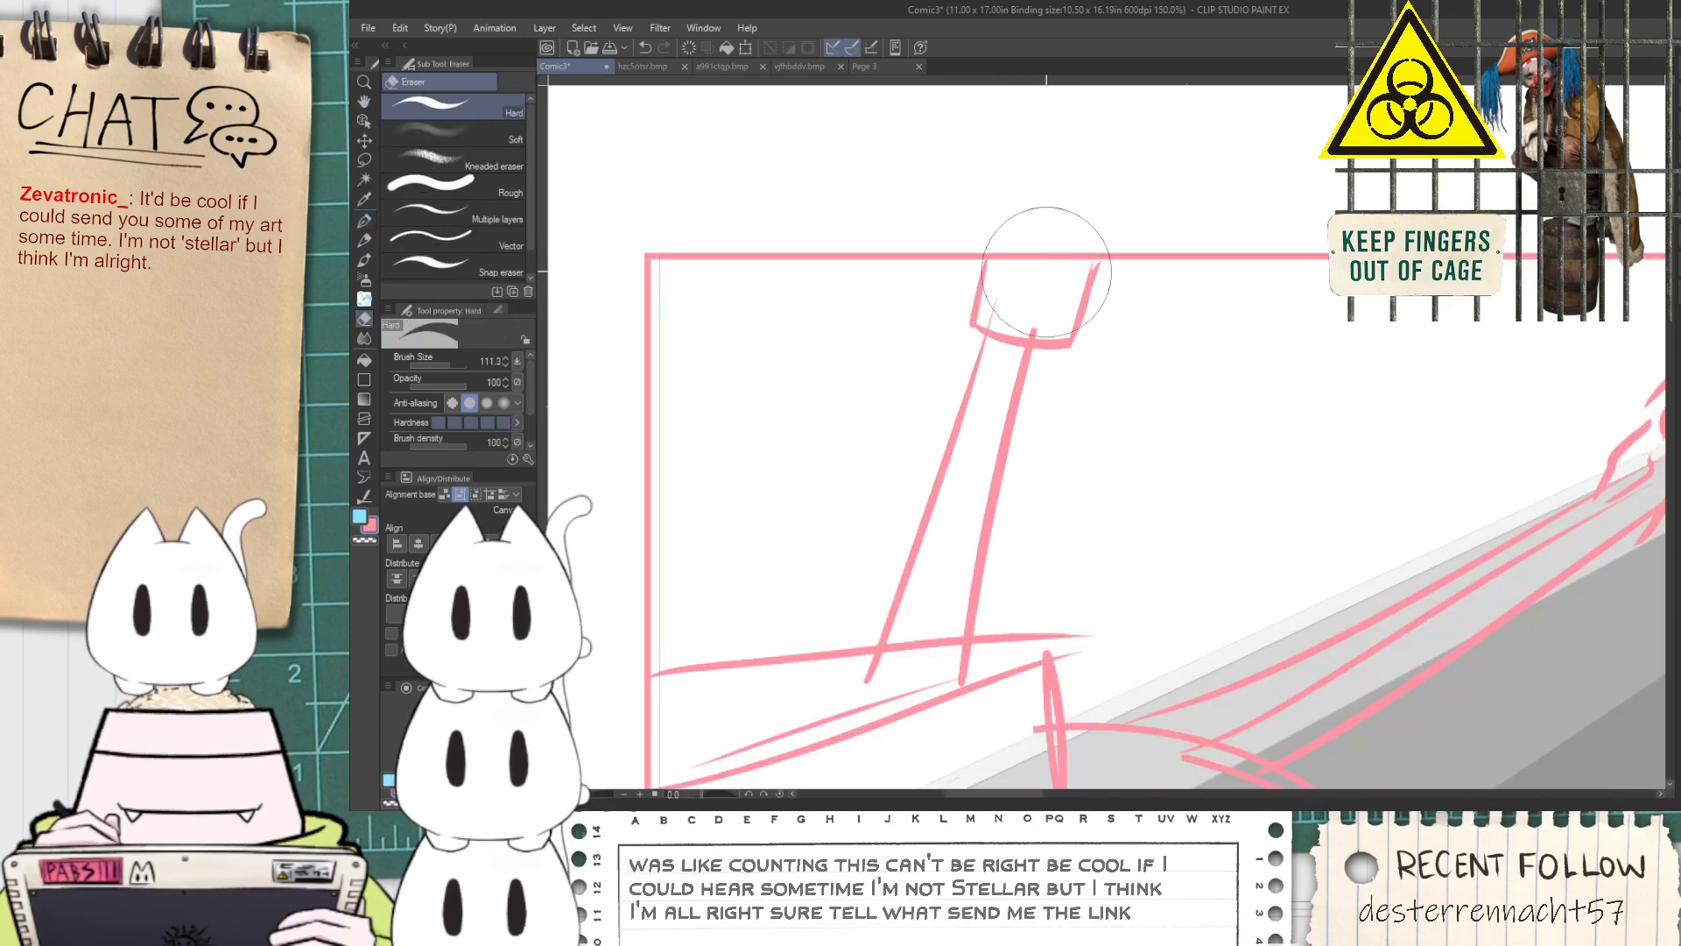
# Close the slanted pipe's foot with a base stroke and erase the ledge line crossing inside it
pyautogui.press('h')
pyautogui.moveTo(858, 462); pyautogui.dragTo(1071, 312)
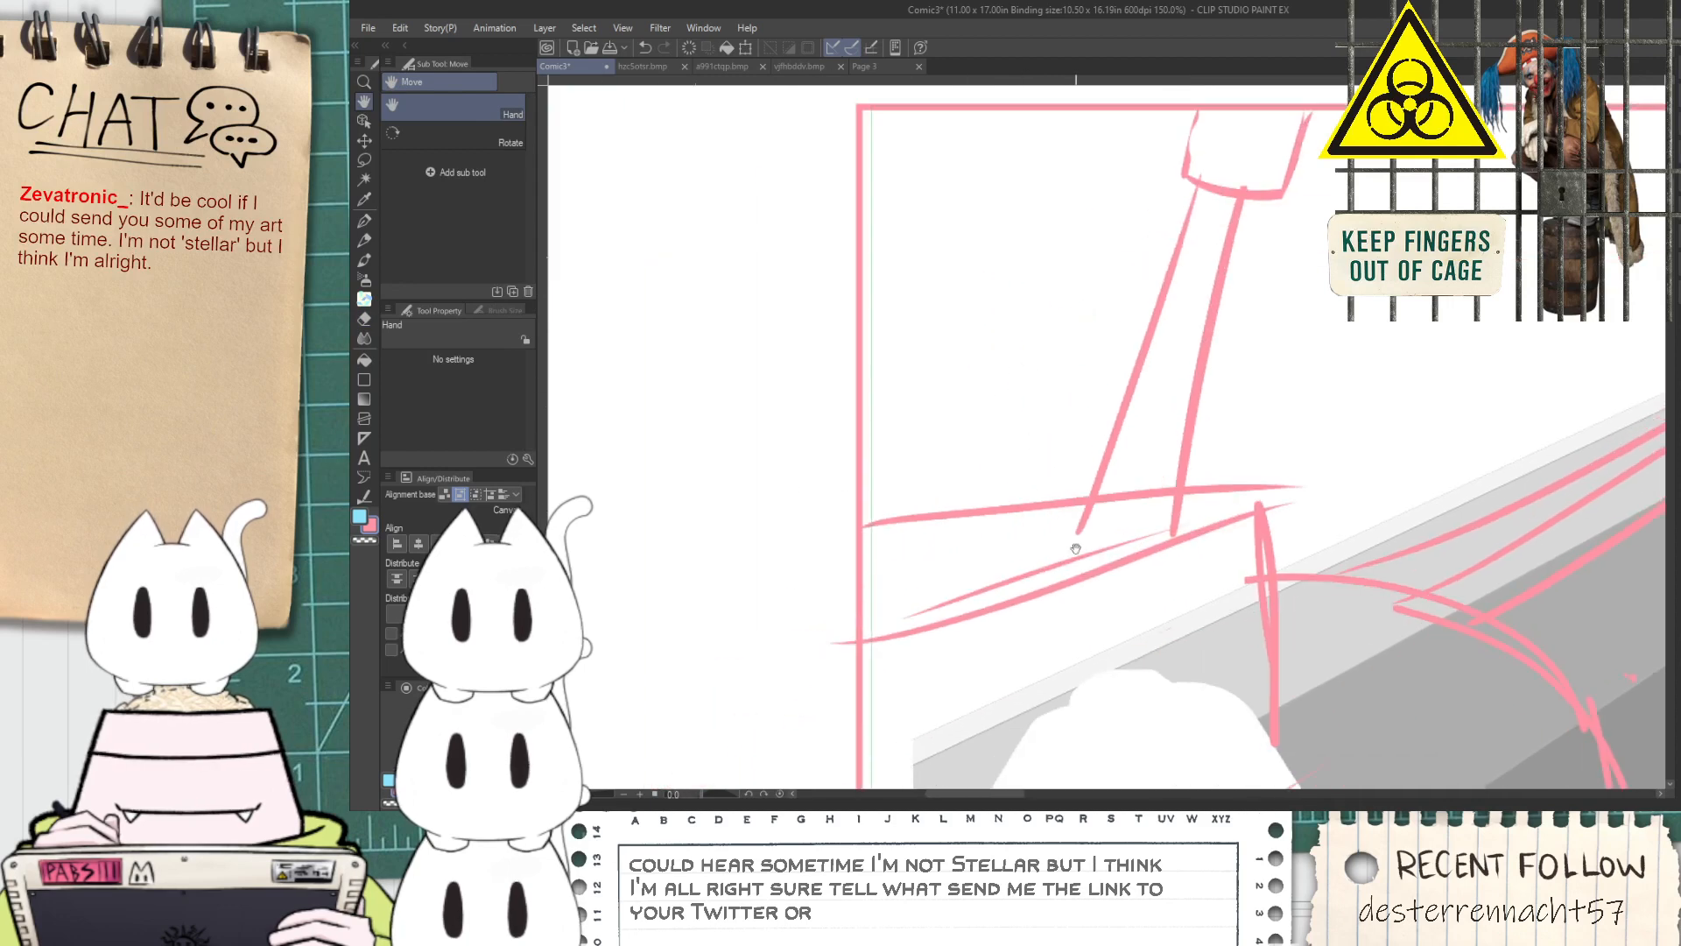
pyautogui.press('p')
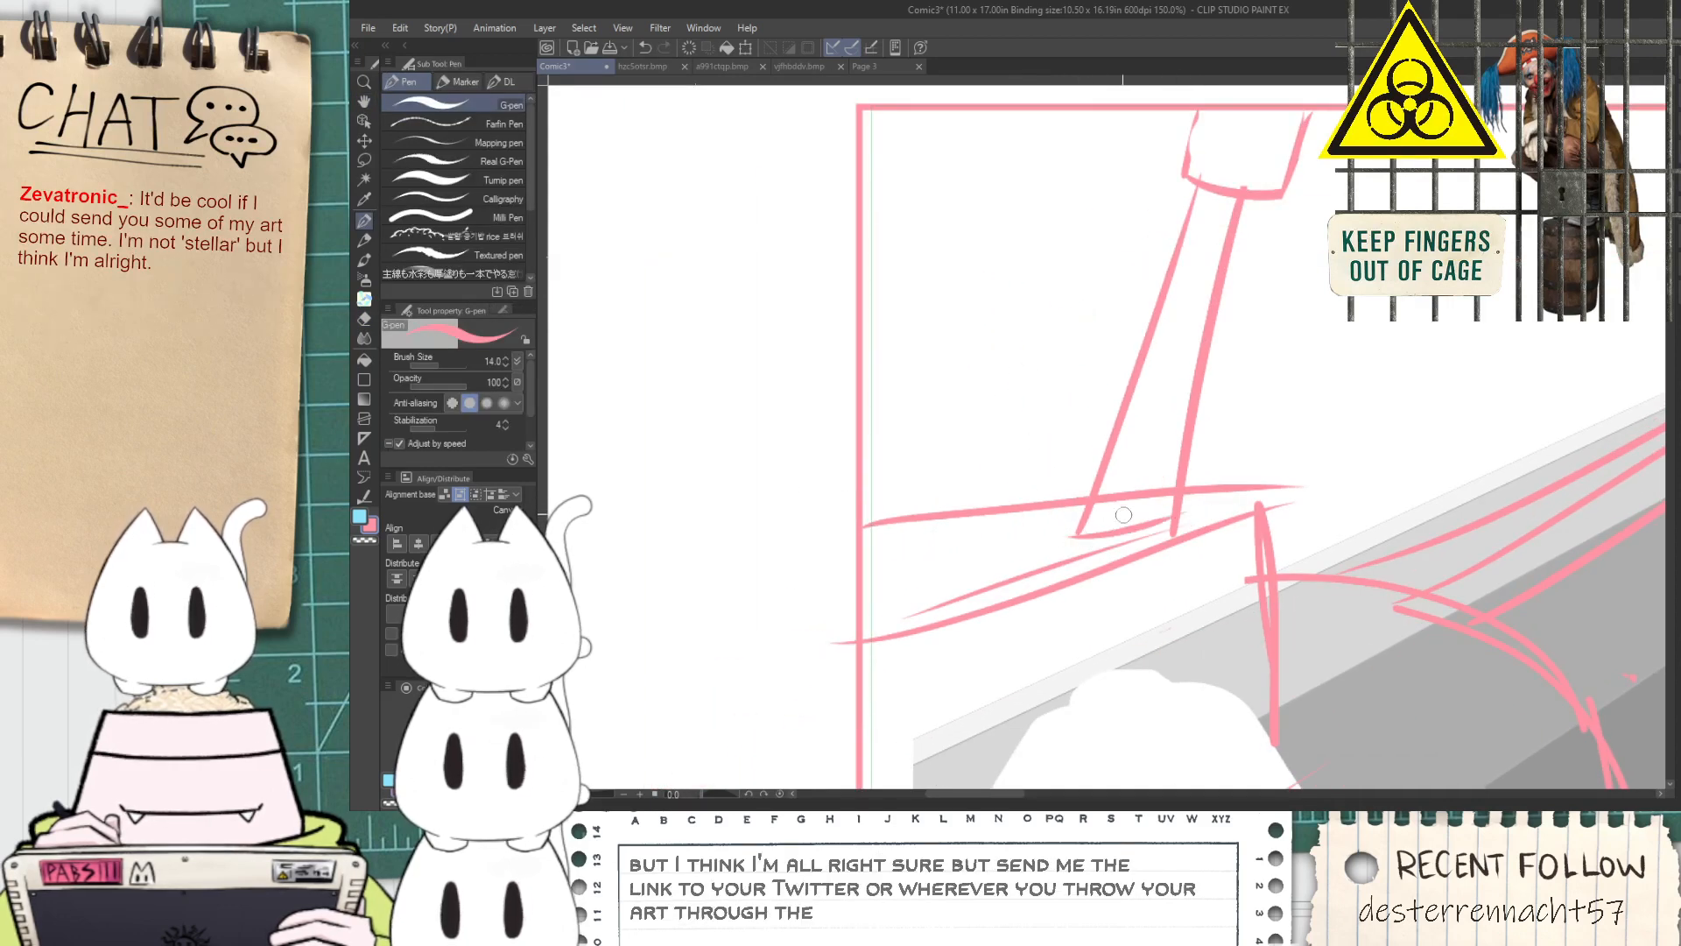
pyautogui.press('e')
pyautogui.moveTo(1105, 490)
pyautogui.mouseDown()
pyautogui.moveTo(1144, 479)
pyautogui.moveTo(1105, 480)
pyautogui.moveTo(1099, 506)
pyautogui.mouseUp()
# Draw the base and both slanted sides of a second pipe beside the first, closer to the panel's side border
pyautogui.press('p')
pyautogui.moveTo(947, 579)
pyautogui.mouseDown()
pyautogui.moveTo(1042, 556)
pyautogui.moveTo(1048, 572)
pyautogui.moveTo(1061, 329)
pyautogui.mouseUp()
pyautogui.hotkey('ctrl', 'z')
pyautogui.hotkey('ctrl', 'z')
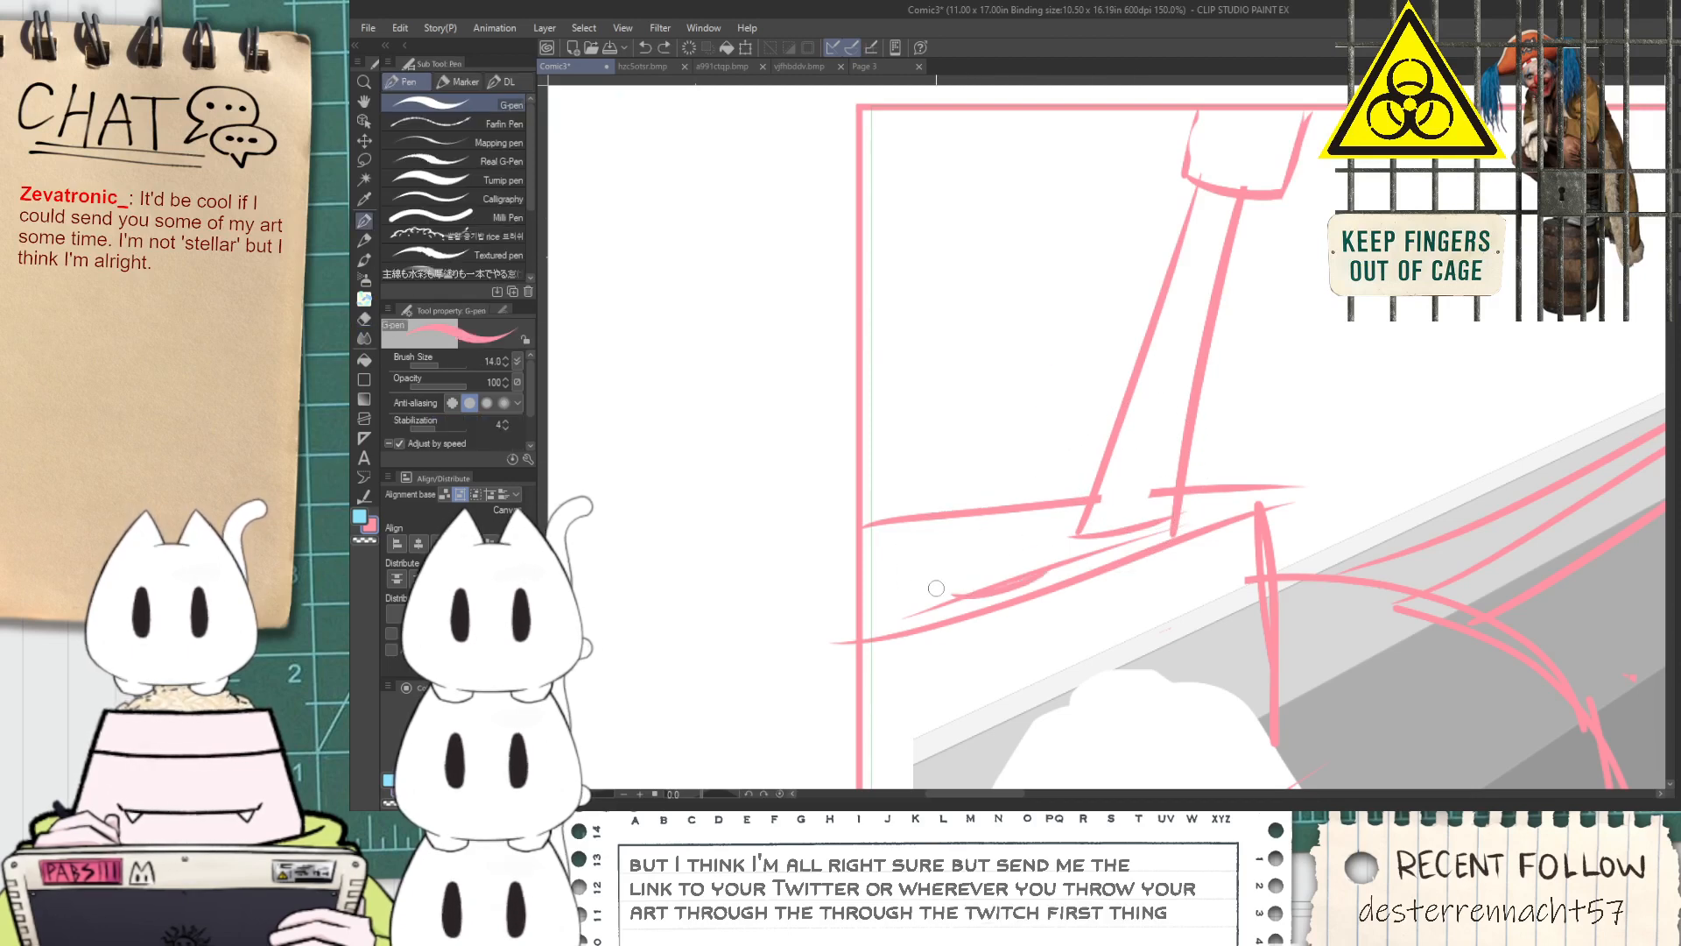
pyautogui.moveTo(944, 596); pyautogui.dragTo(1033, 285)
pyautogui.hotkey('ctrl', 'z')
pyautogui.moveTo(1050, 583)
pyautogui.mouseDown()
pyautogui.moveTo(1125, 262)
pyautogui.moveTo(1082, 368)
pyautogui.moveTo(1114, 217)
pyautogui.mouseUp()
pyautogui.hotkey('ctrl', 'z')
pyautogui.moveTo(992, 399)
pyautogui.mouseDown()
pyautogui.moveTo(1055, 194)
pyautogui.moveTo(1007, 359)
pyautogui.mouseUp()
pyautogui.moveTo(1114, 188); pyautogui.dragTo(1084, 312)
pyautogui.hotkey('ctrl', 'z')
# Add a wide collar with a curved lower edge and two sides on top of the second slanted pipe
pyautogui.hotkey('ctrl', 'z')
pyautogui.moveTo(1054, 229); pyautogui.dragTo(1025, 349)
pyautogui.hotkey('ctrl', 'z')
pyautogui.moveTo(1056, 197); pyautogui.dragTo(1016, 328)
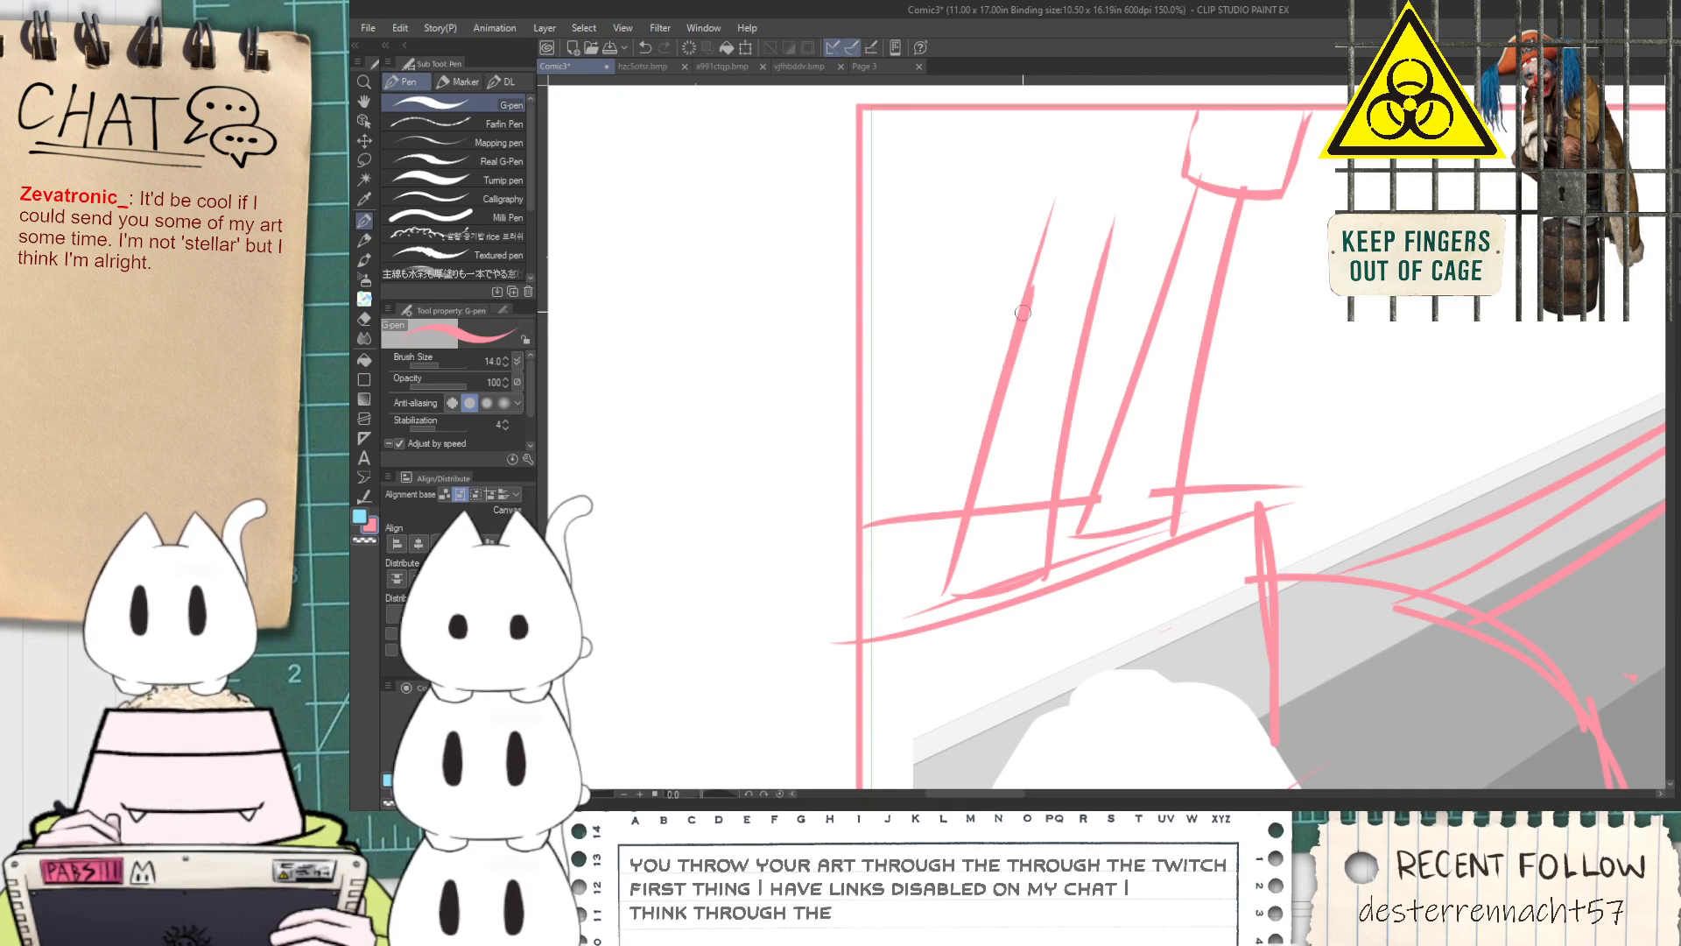
pyautogui.moveTo(1117, 200); pyautogui.dragTo(1093, 280)
pyautogui.moveTo(1040, 182)
pyautogui.mouseDown()
pyautogui.moveTo(1157, 206)
pyautogui.moveTo(1167, 188)
pyautogui.moveTo(1062, 202)
pyautogui.moveTo(1158, 207)
pyautogui.moveTo(1055, 108)
pyautogui.mouseUp()
pyautogui.hotkey('ctrl', 'z')
pyautogui.hotkey('ctrl', 'z')
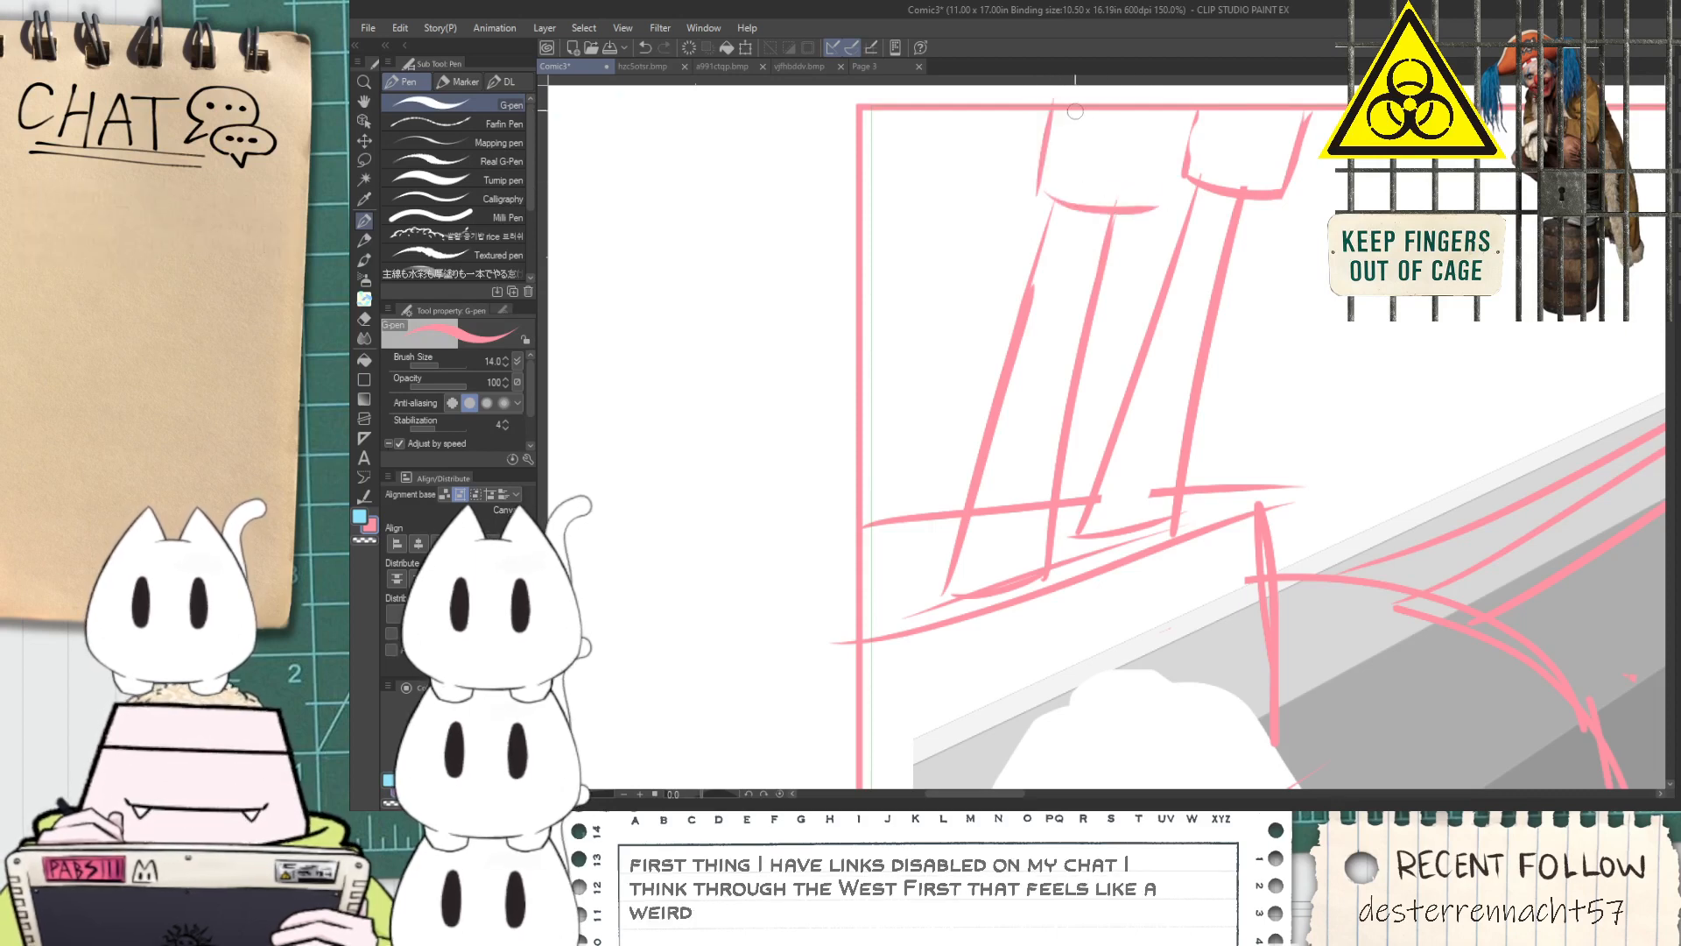
pyautogui.hotkey('ctrl', 'z')
pyautogui.moveTo(1186, 111)
pyautogui.mouseDown()
pyautogui.moveTo(1151, 228)
pyautogui.moveTo(1154, 207)
pyautogui.mouseUp()
# Erase the upper ledge line where it crosses the second slanted pipe
pyautogui.press('space')
pyautogui.moveTo(907, 557); pyautogui.dragTo(999, 558)
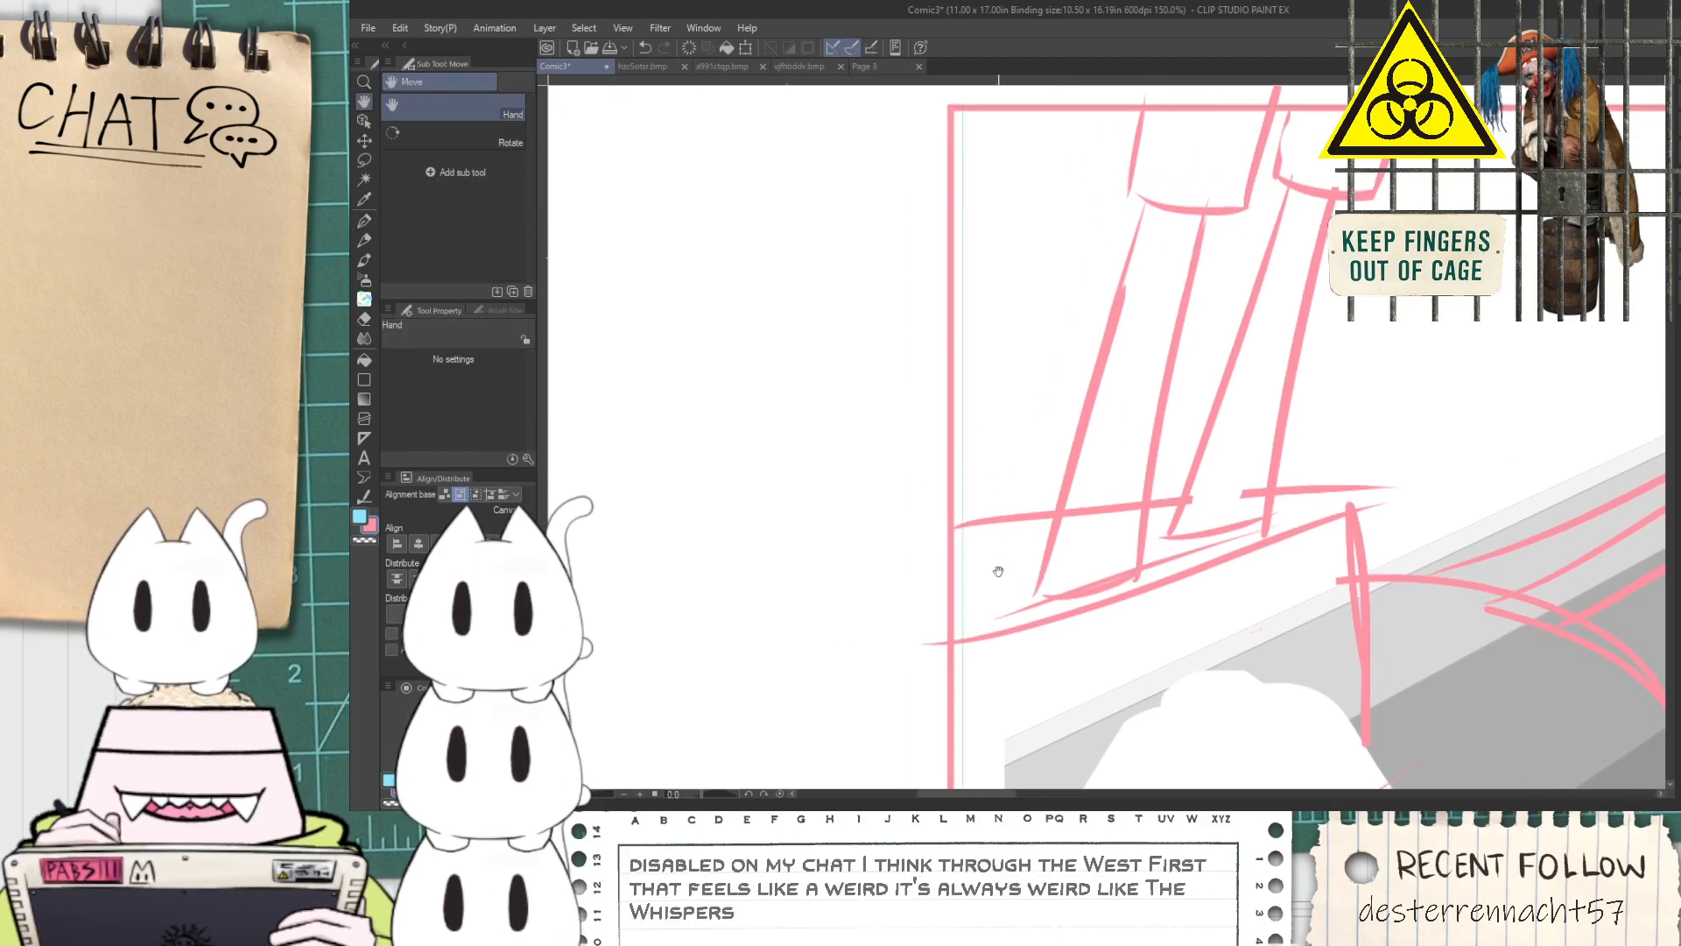
pyautogui.press('e')
pyautogui.moveTo(1089, 529)
pyautogui.mouseDown()
pyautogui.moveTo(1104, 528)
pyautogui.moveTo(1100, 497)
pyautogui.mouseUp()
pyautogui.hotkey('ctrl', 'z')
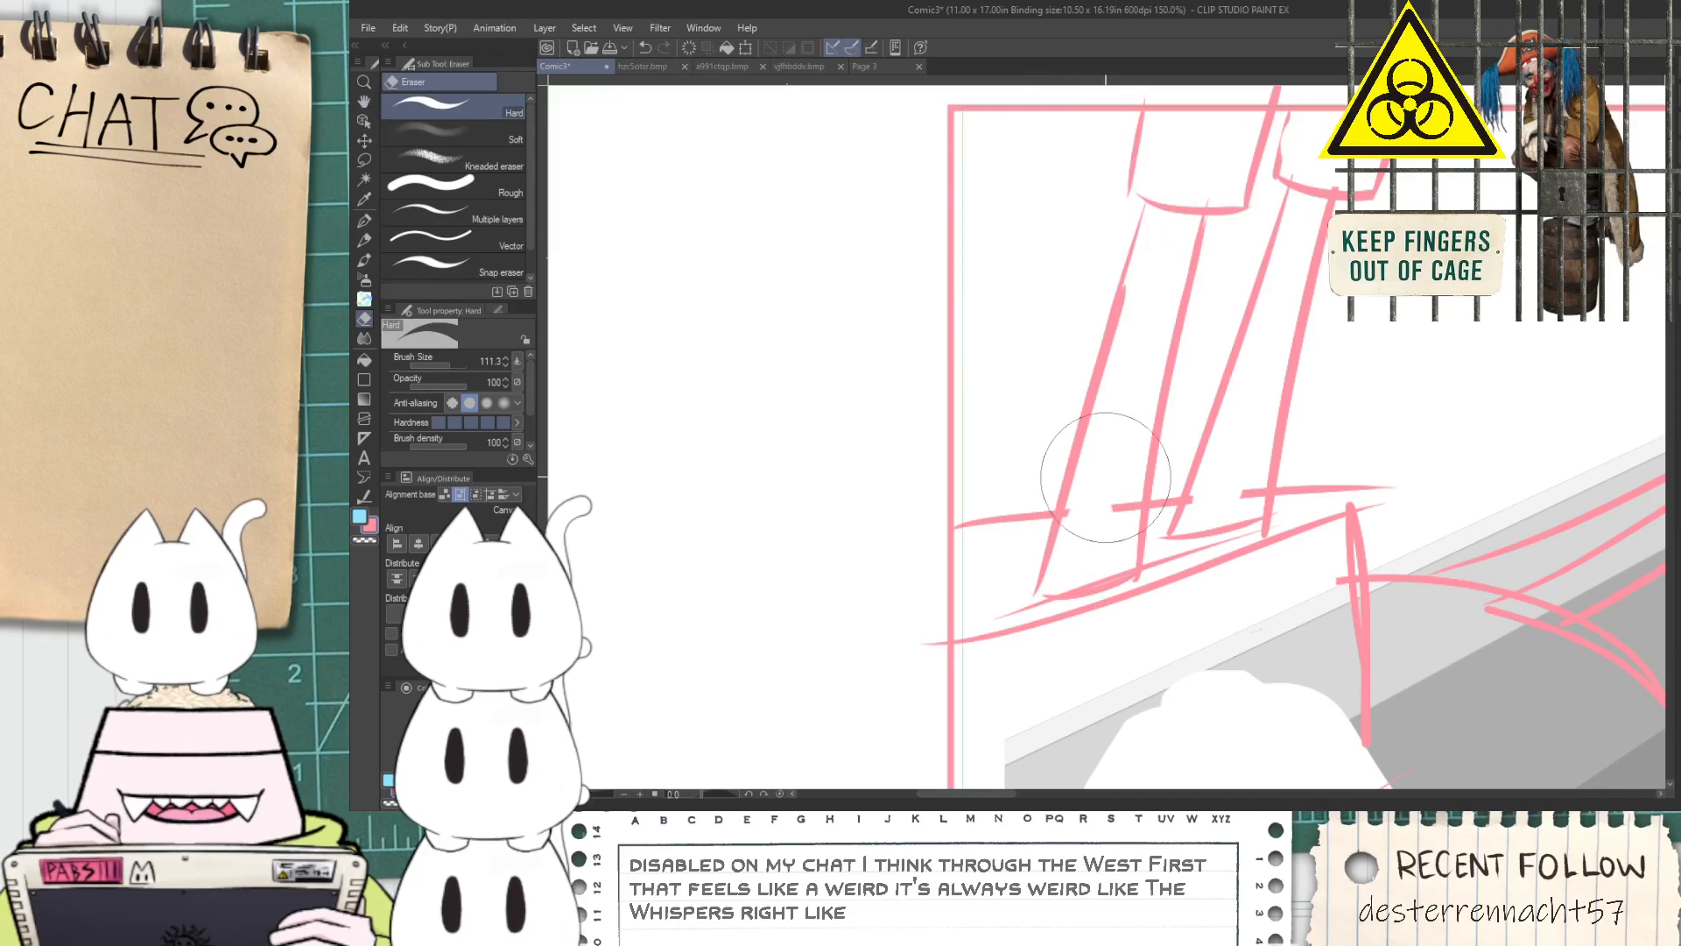
# Draw the two slanted sides of a third pipe between the second pipe and the panel's side border
pyautogui.press('p')
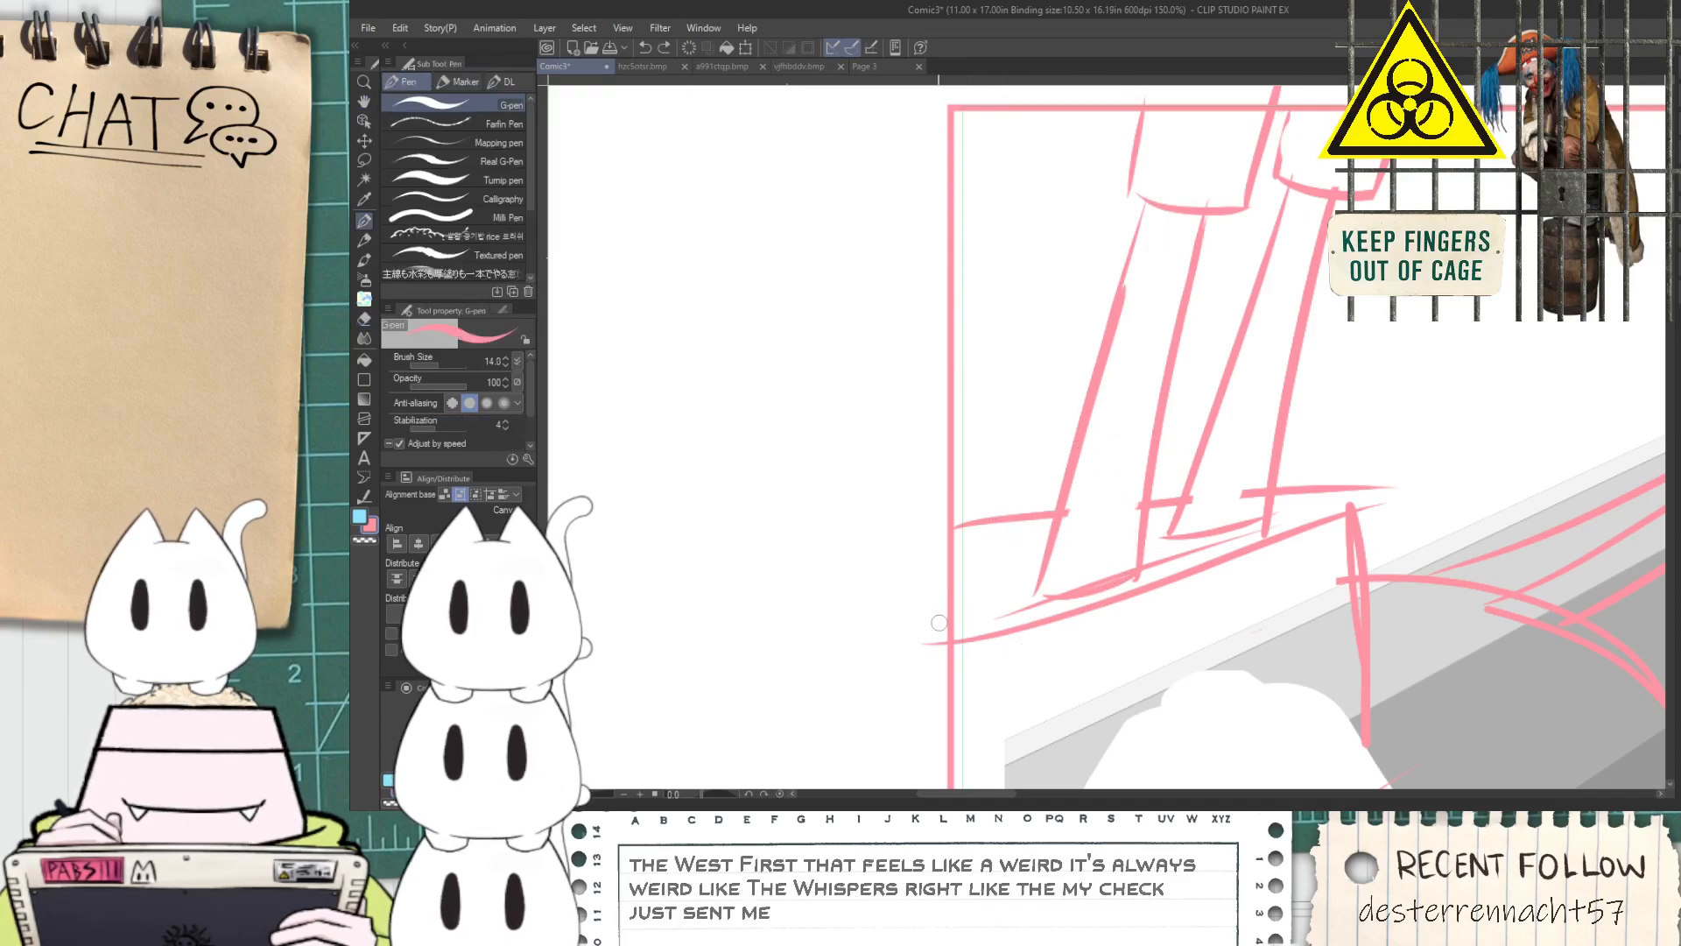
pyautogui.moveTo(978, 613); pyautogui.dragTo(1051, 317)
pyautogui.hotkey('ctrl', 'z')
pyautogui.moveTo(982, 618); pyautogui.dragTo(1050, 278)
pyautogui.hotkey('ctrl', 'z')
pyautogui.moveTo(987, 611); pyautogui.dragTo(1087, 243)
pyautogui.hotkey('ctrl', 'z')
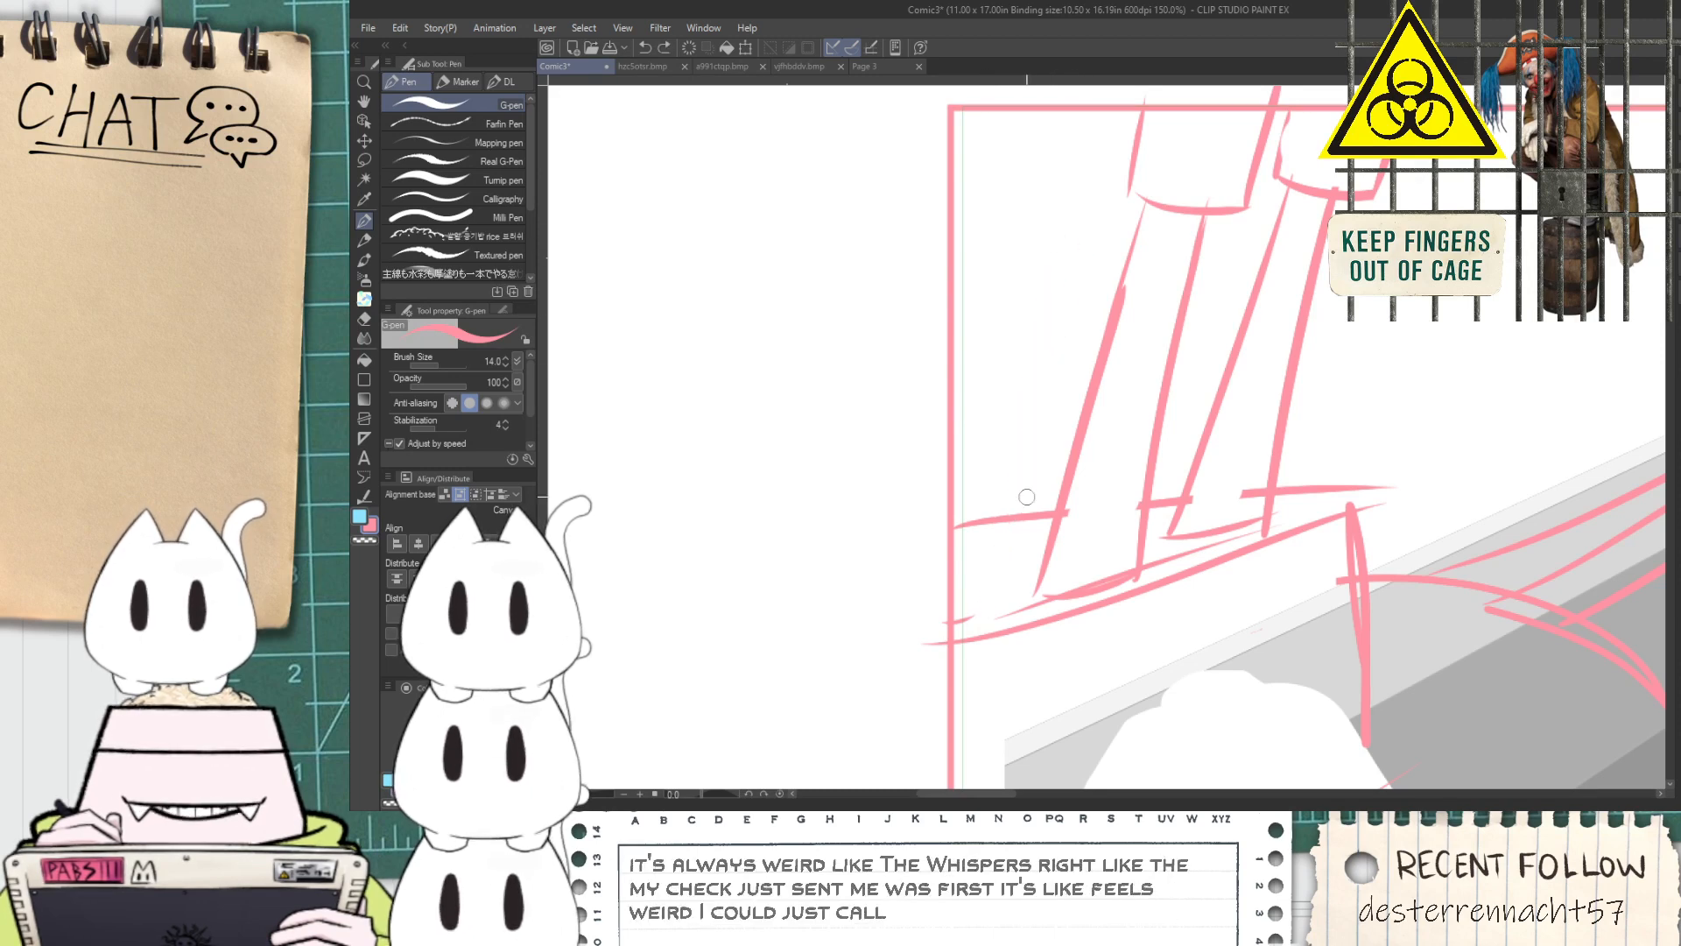
pyautogui.moveTo(991, 611); pyautogui.dragTo(1086, 207)
pyautogui.moveTo(954, 443)
pyautogui.mouseDown()
pyautogui.moveTo(1029, 206)
pyautogui.moveTo(1103, 208)
pyautogui.mouseUp()
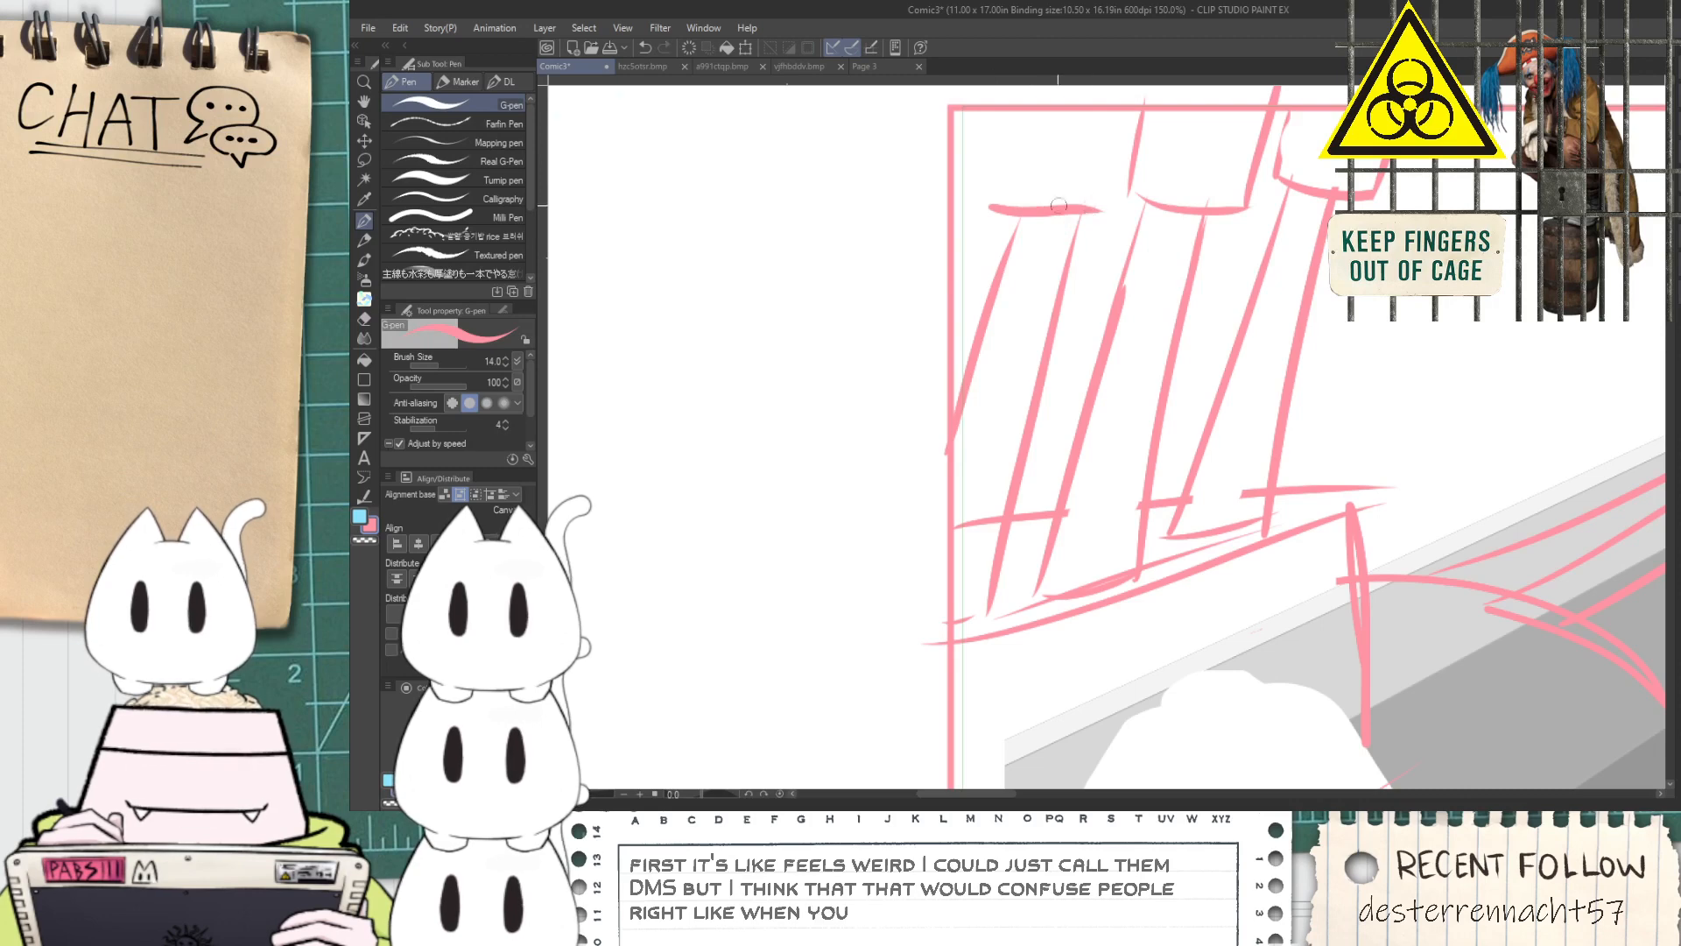
# Draw the third slanted pipe's collar with a curved lower edge and sides reaching the panel's top border
pyautogui.hotkey('ctrl', 'z')
pyautogui.moveTo(985, 204); pyautogui.dragTo(1100, 214)
pyautogui.hotkey('ctrl', 'z')
pyautogui.moveTo(997, 212); pyautogui.dragTo(1117, 227)
pyautogui.hotkey('ctrl', 'z')
pyautogui.moveTo(997, 211); pyautogui.dragTo(1109, 217)
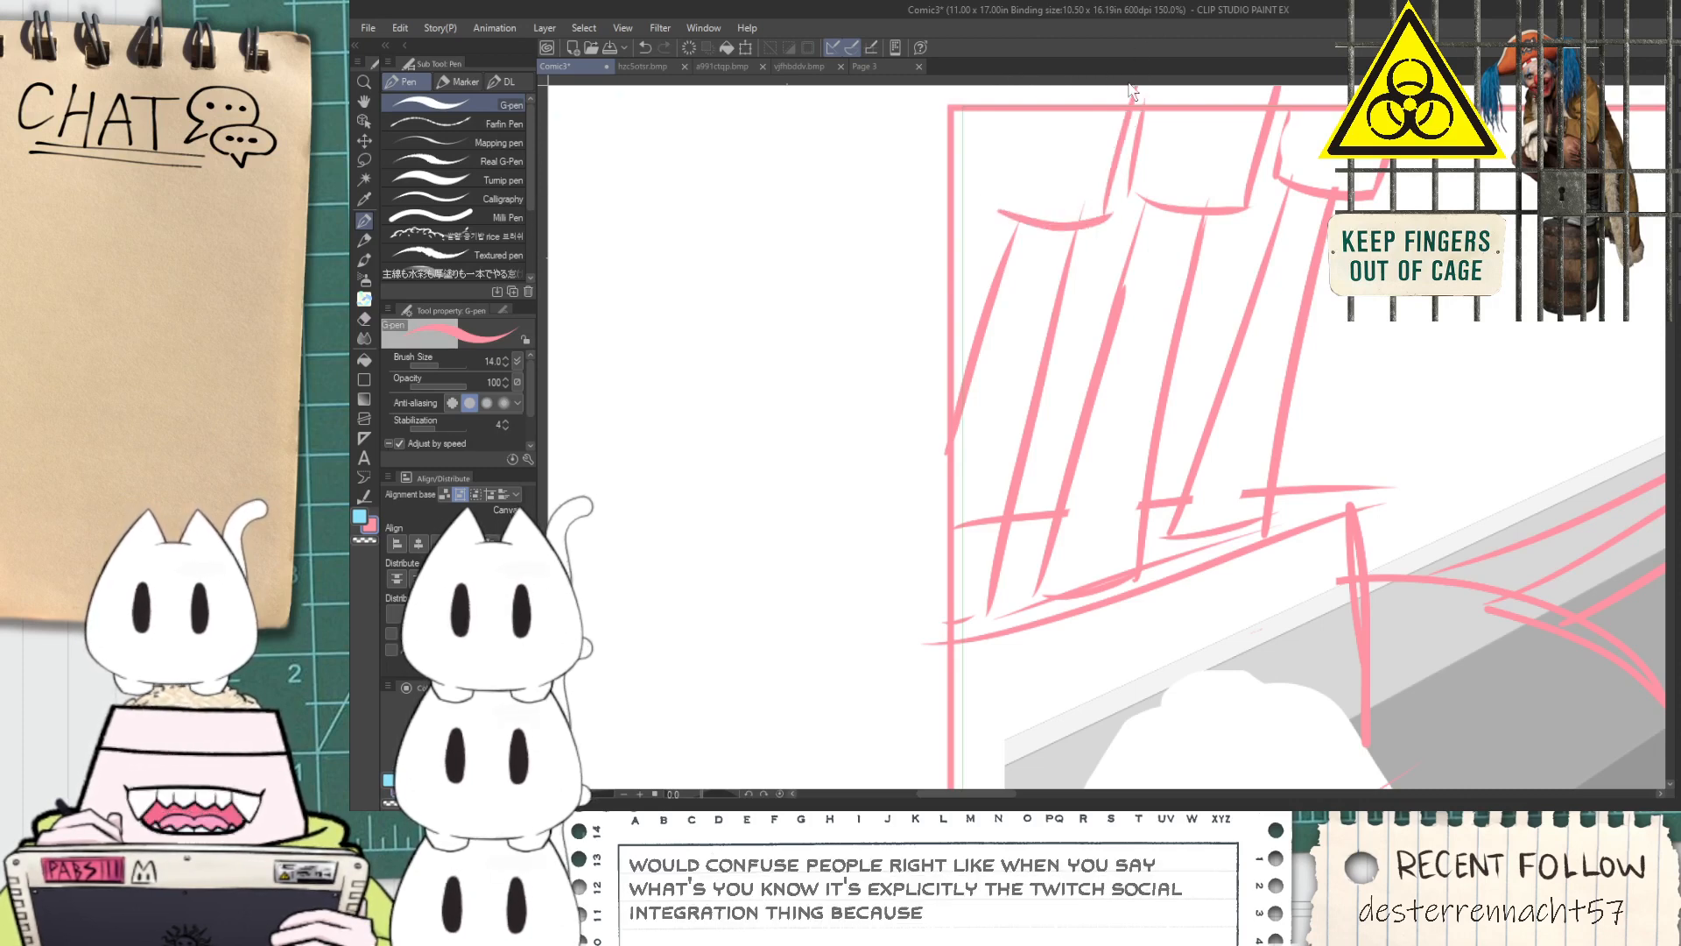
pyautogui.scroll(-3, 1028, 220)
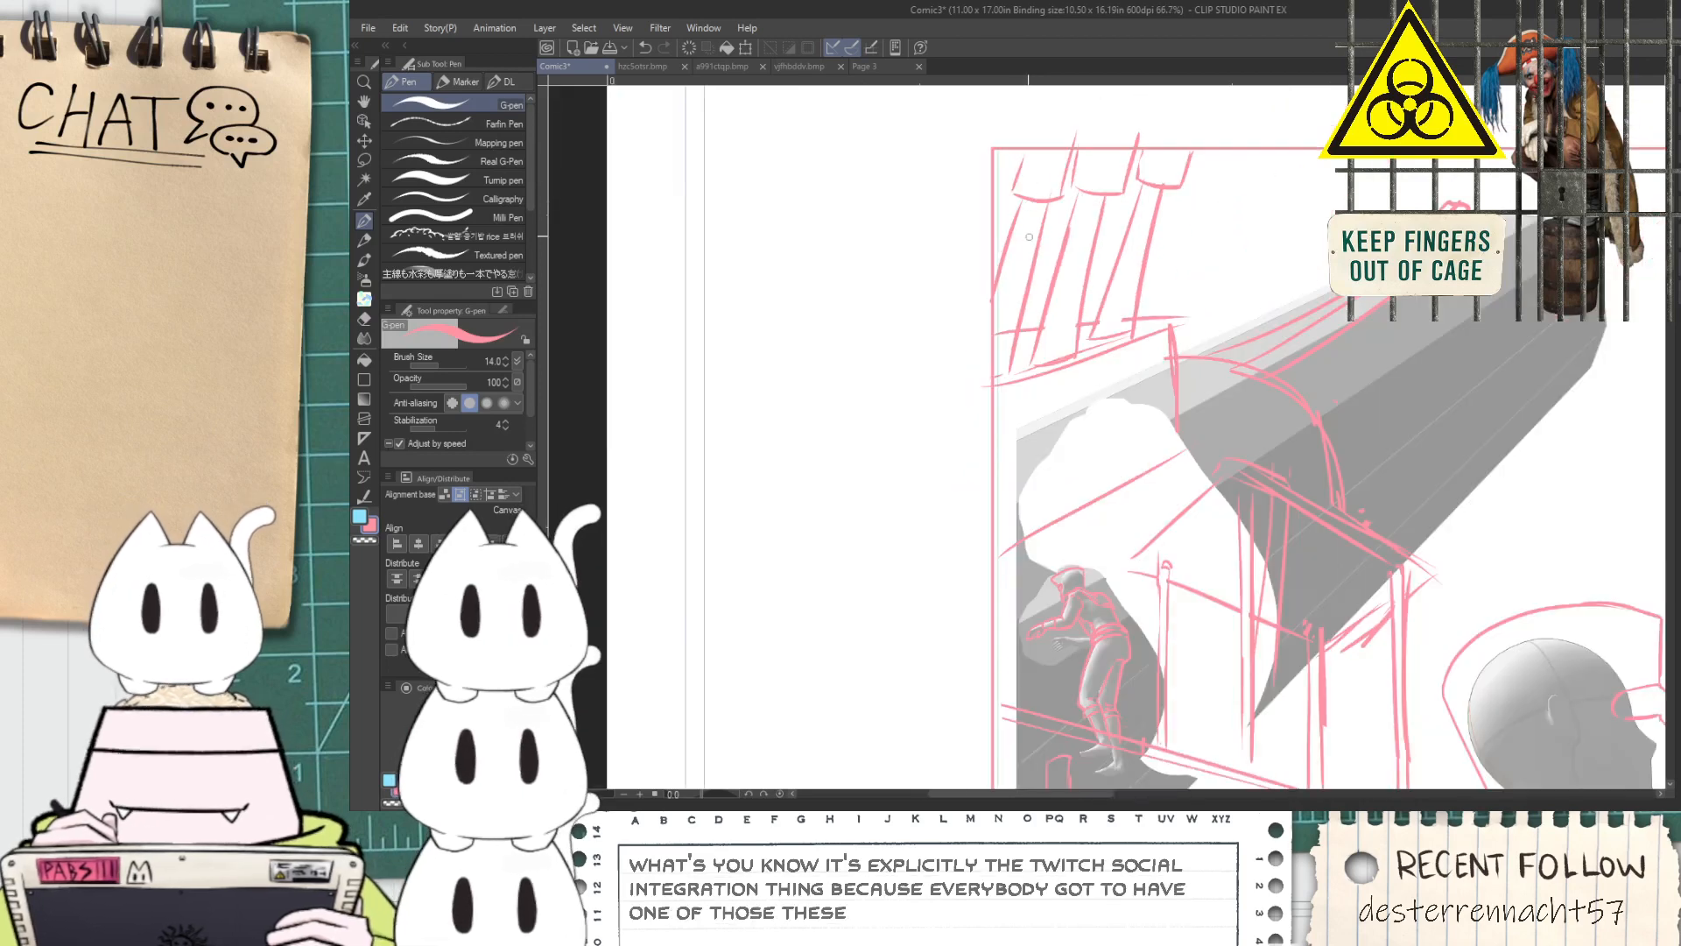
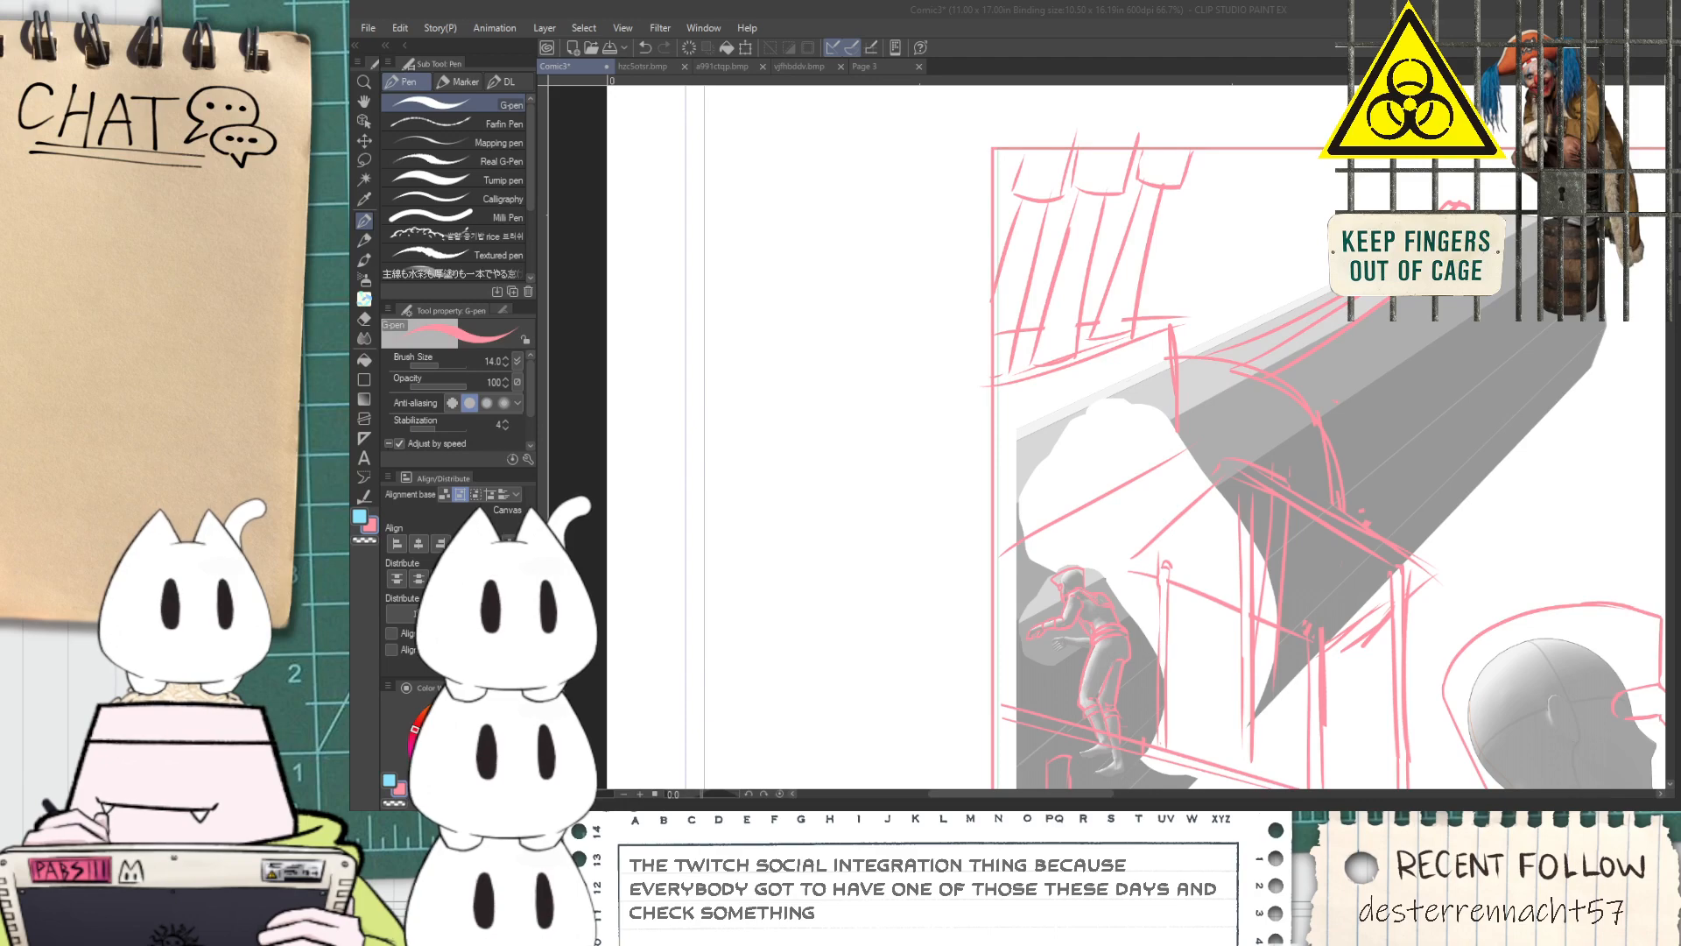
# Draw the slanted edge of a control console running below the small operator figure's hands toward the hip
pyautogui.click(1102, 9)
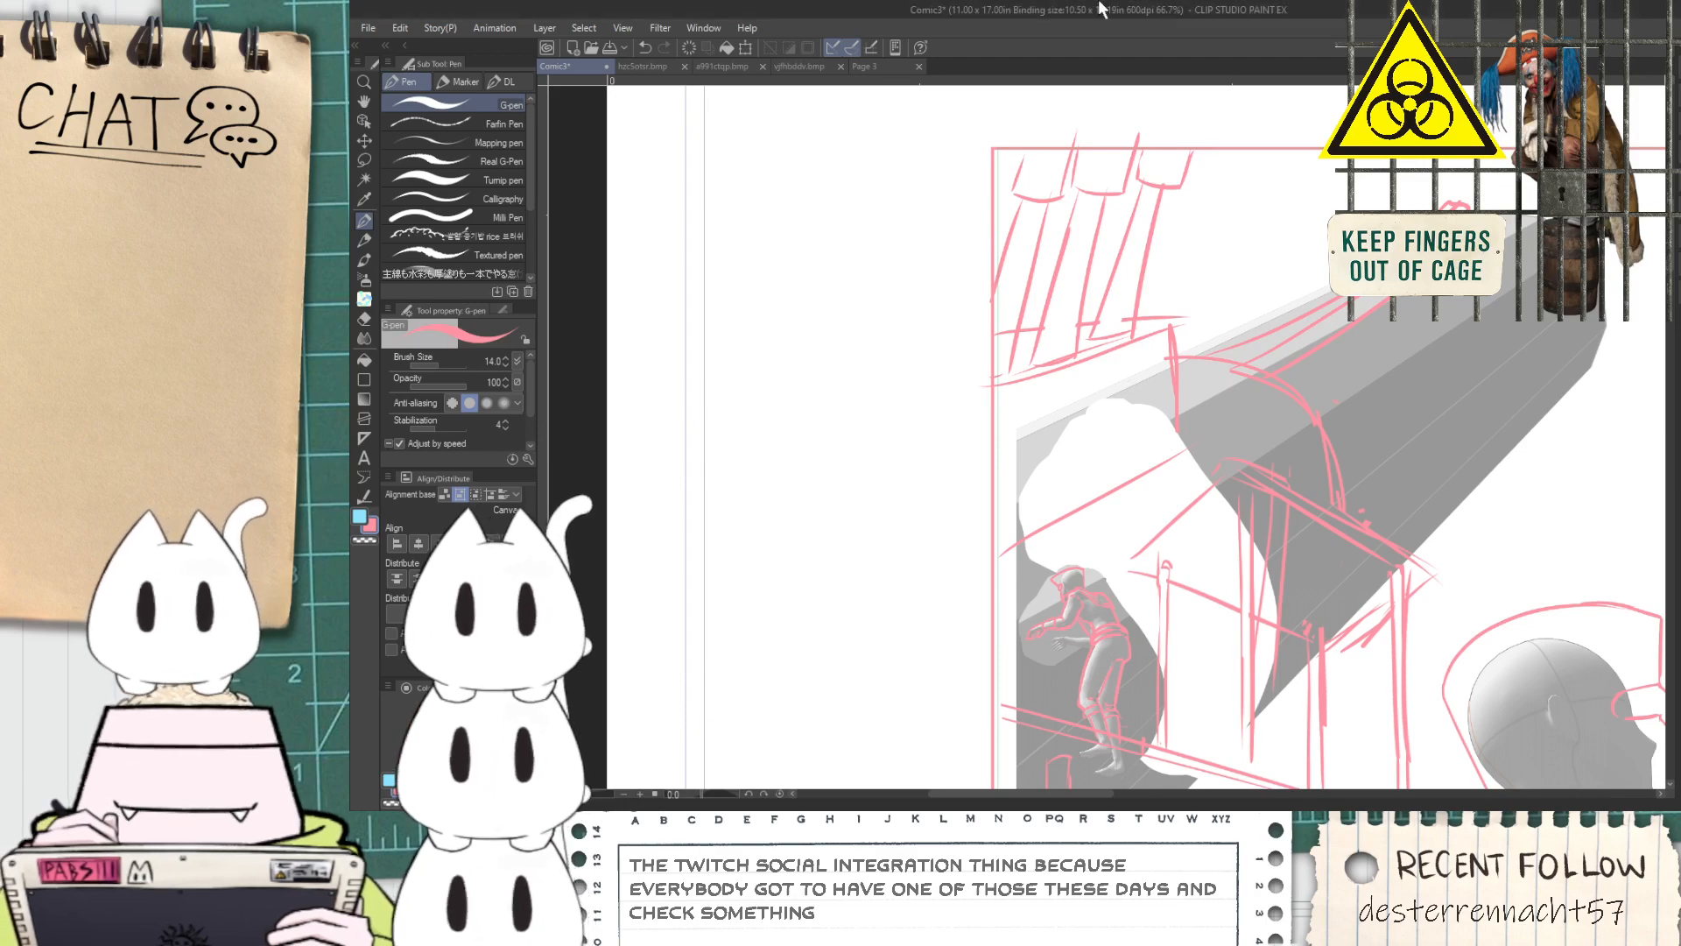
pyautogui.hotkey('ctrl', '-')
pyautogui.hotkey('ctrl', '-')
pyautogui.press('space')
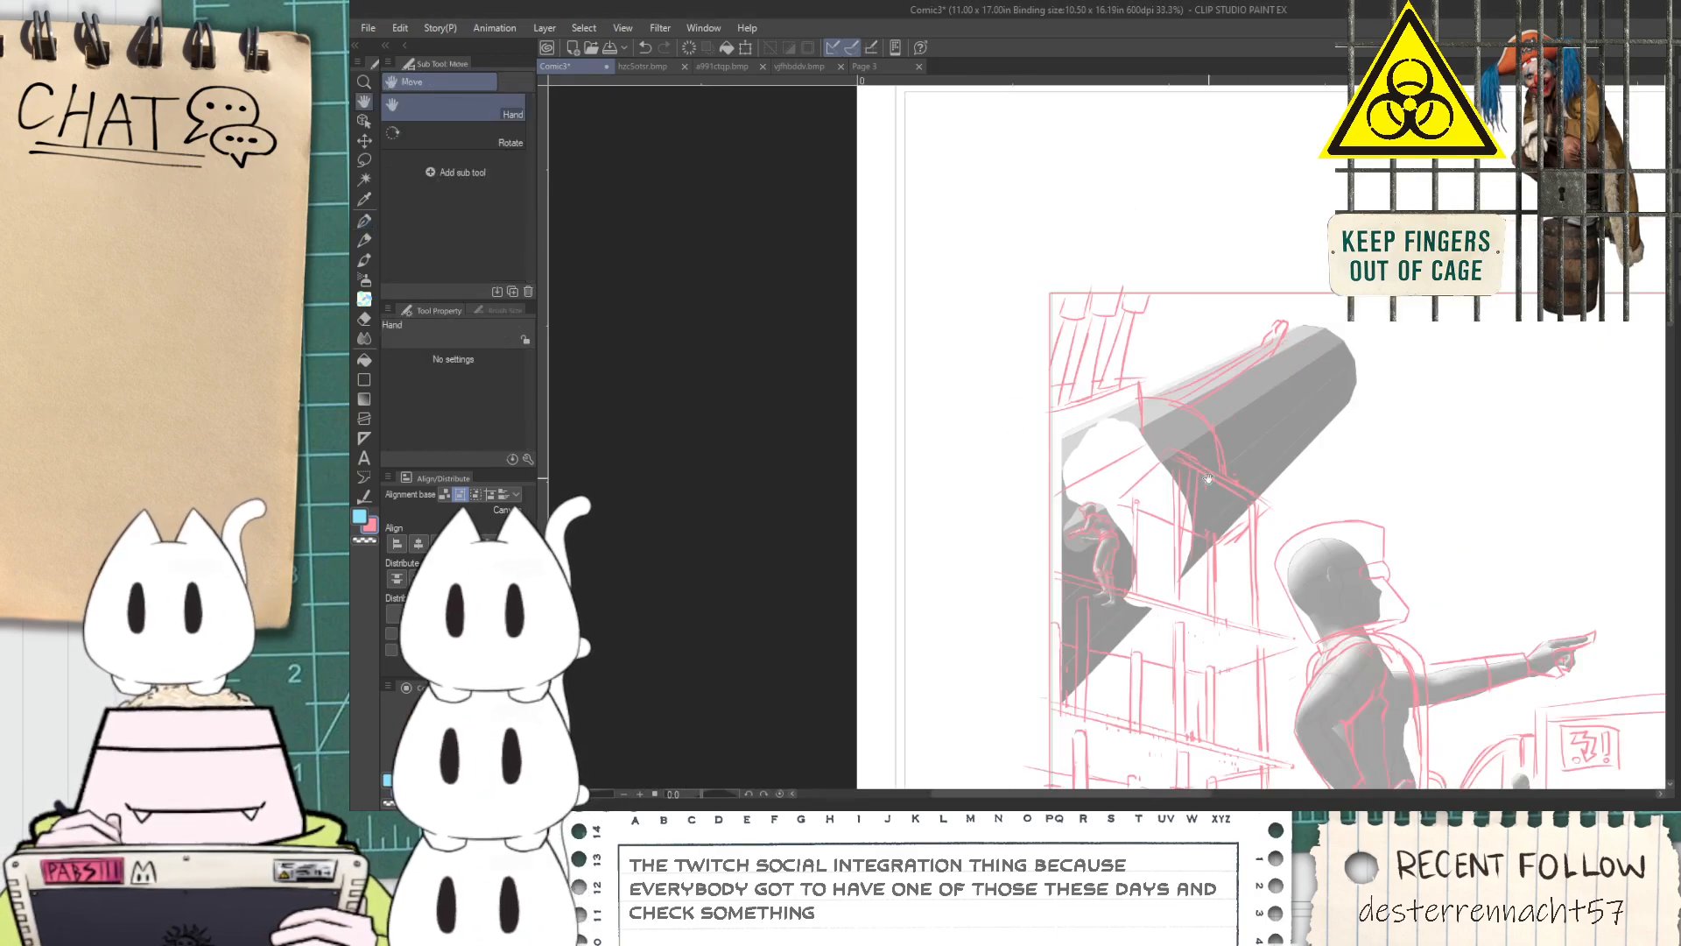
pyautogui.moveTo(1199, 471); pyautogui.dragTo(1040, 365)
pyautogui.hotkey('ctrl', '+')
pyautogui.hotkey('ctrl', '+')
pyautogui.scroll(2, 966, 516)
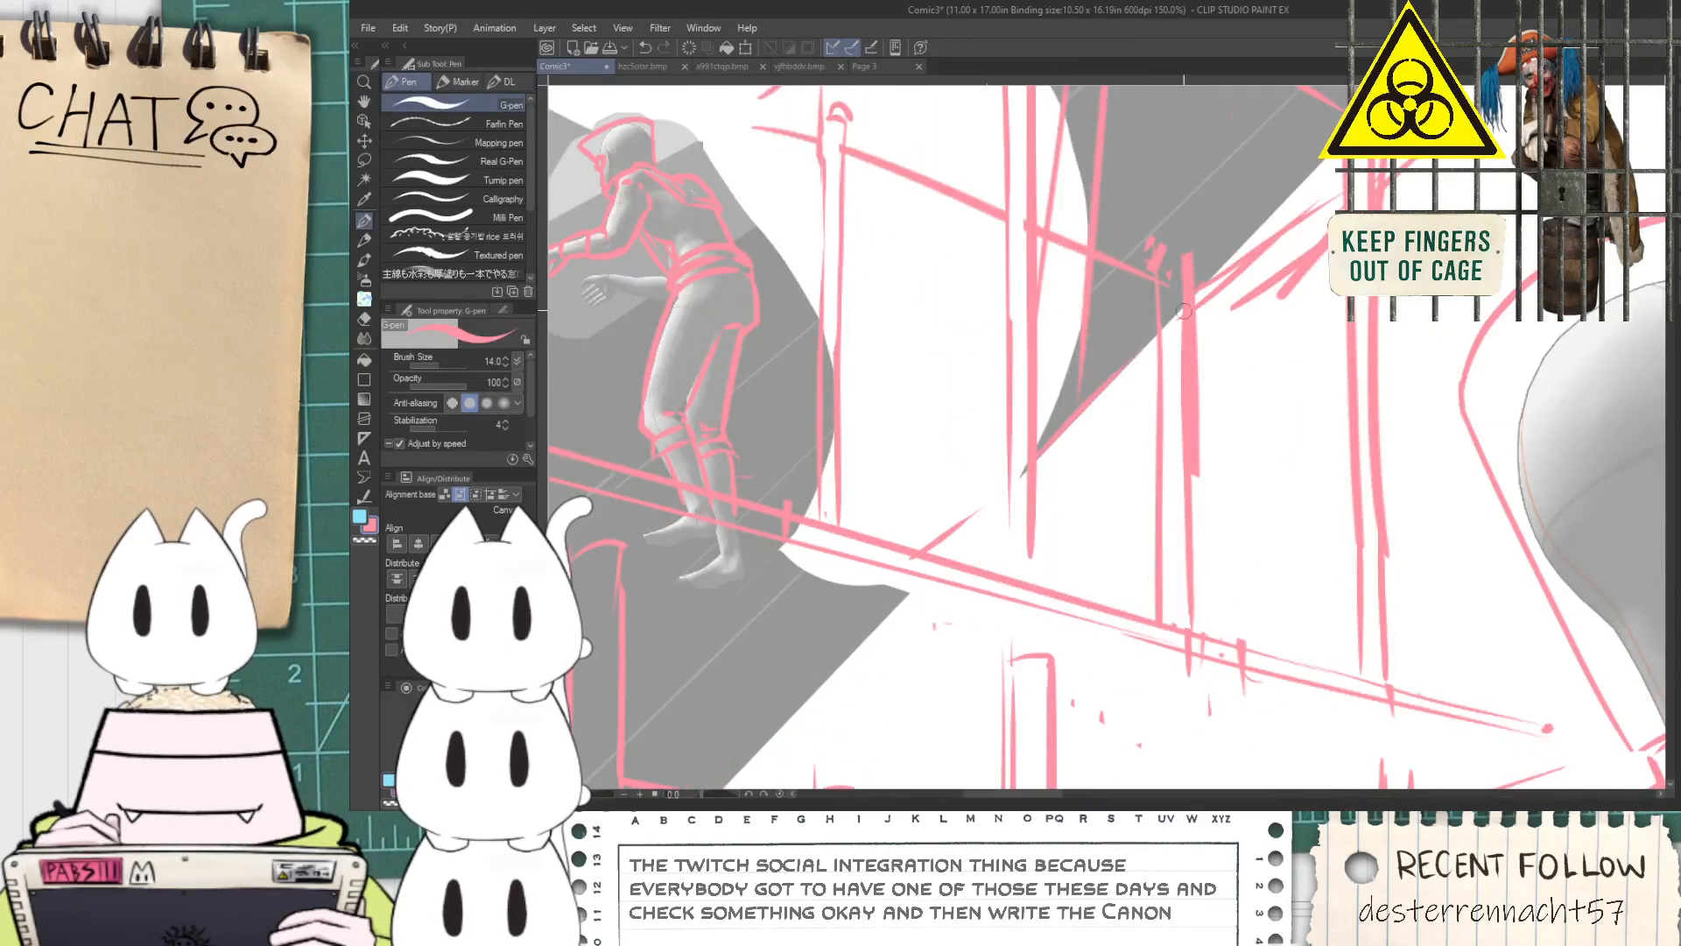
pyautogui.scroll(-1, 1078, 397)
pyautogui.press('space')
pyautogui.moveTo(891, 415); pyautogui.dragTo(1012, 489)
pyautogui.scroll(4, 880, 393)
pyautogui.moveTo(881, 377); pyautogui.dragTo(847, 419)
pyautogui.moveTo(662, 357); pyautogui.dragTo(1018, 435)
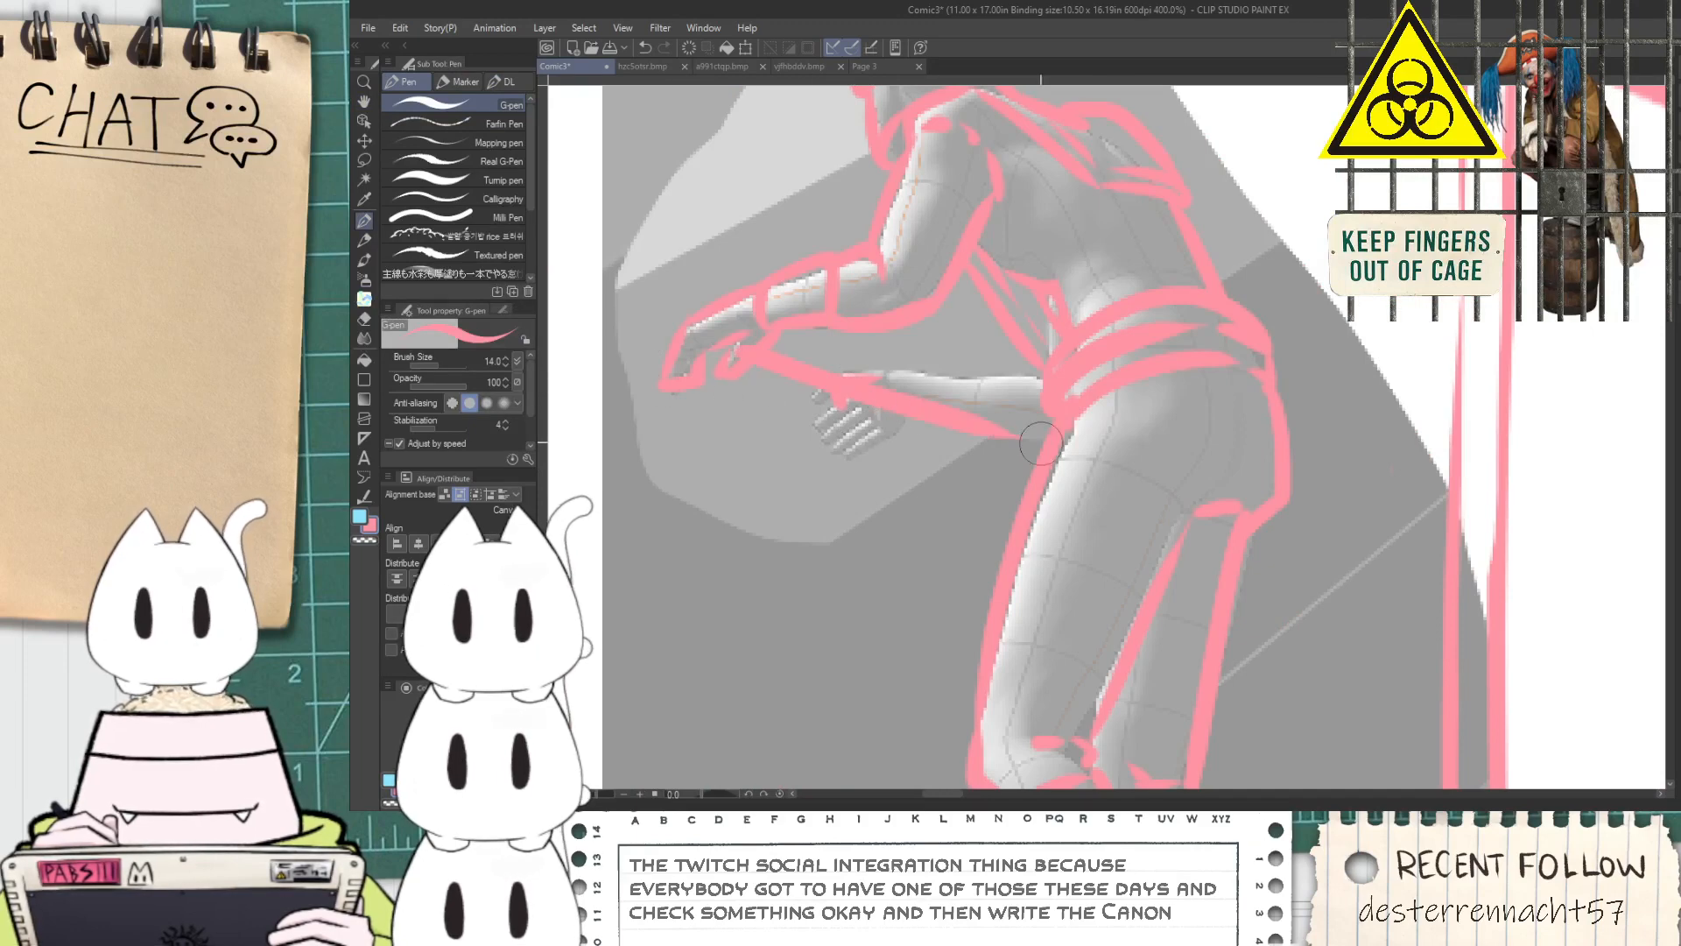
# Sketch the console's outer side with slanted strokes above the operator's hands and a curved line down toward the platform
pyautogui.scroll(-4, 945, 426)
pyautogui.scroll(2, 878, 419)
pyautogui.moveTo(851, 403); pyautogui.dragTo(854, 571)
pyautogui.hotkey('ctrl', 'z')
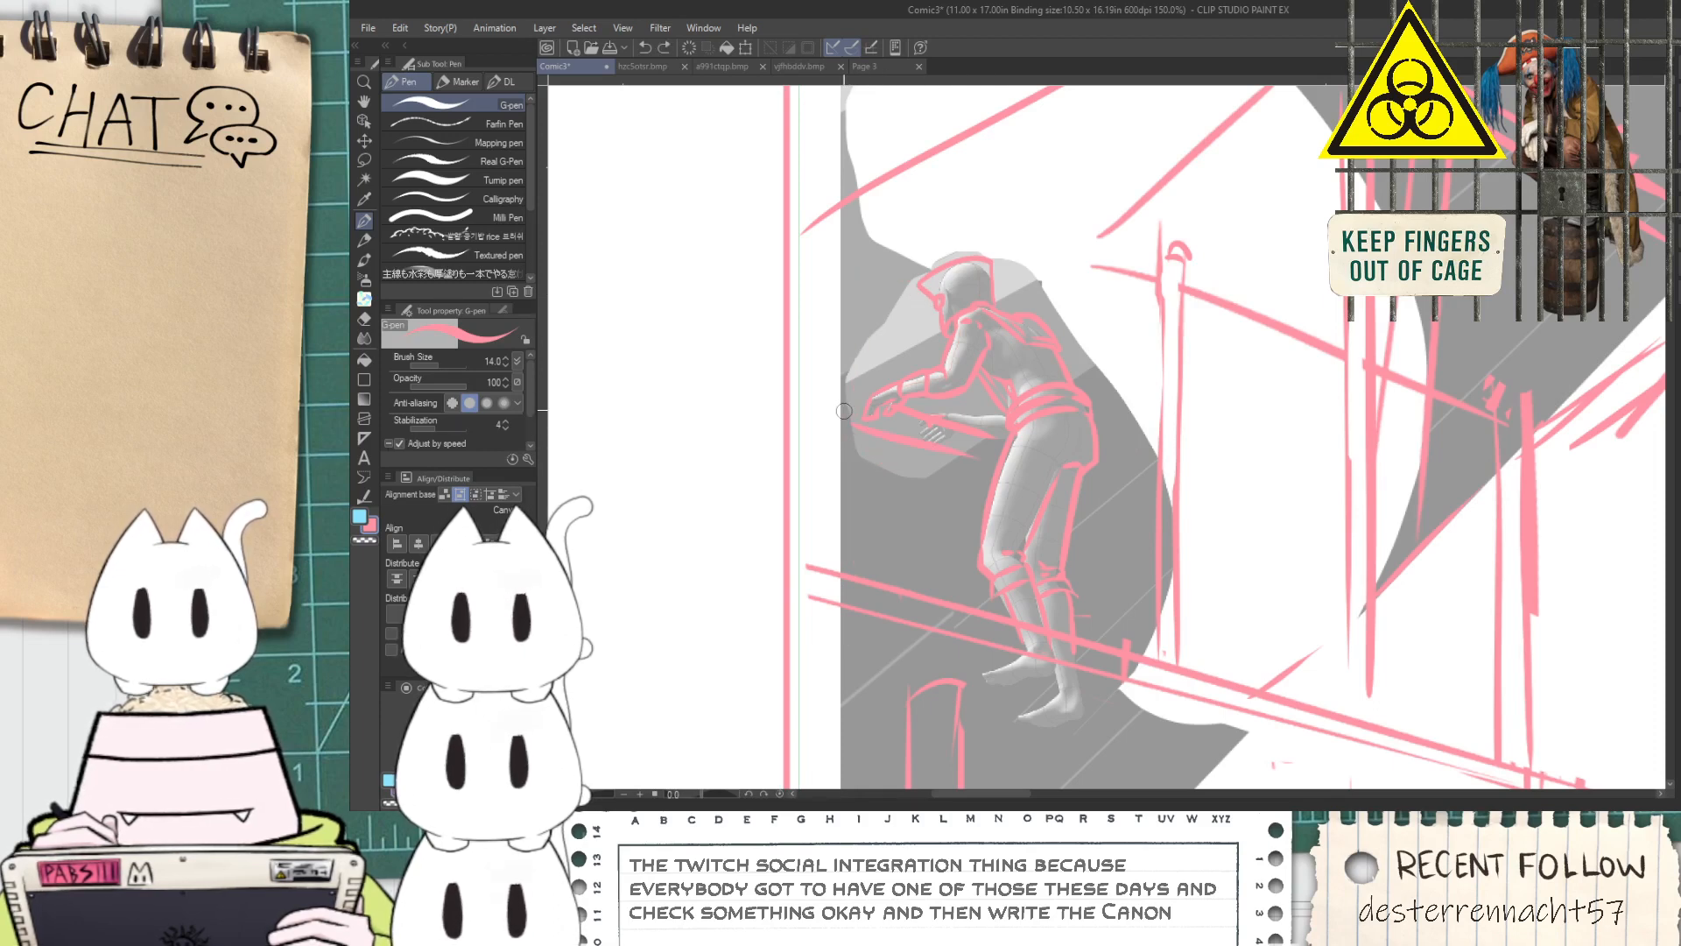
pyautogui.moveTo(843, 420); pyautogui.dragTo(826, 333)
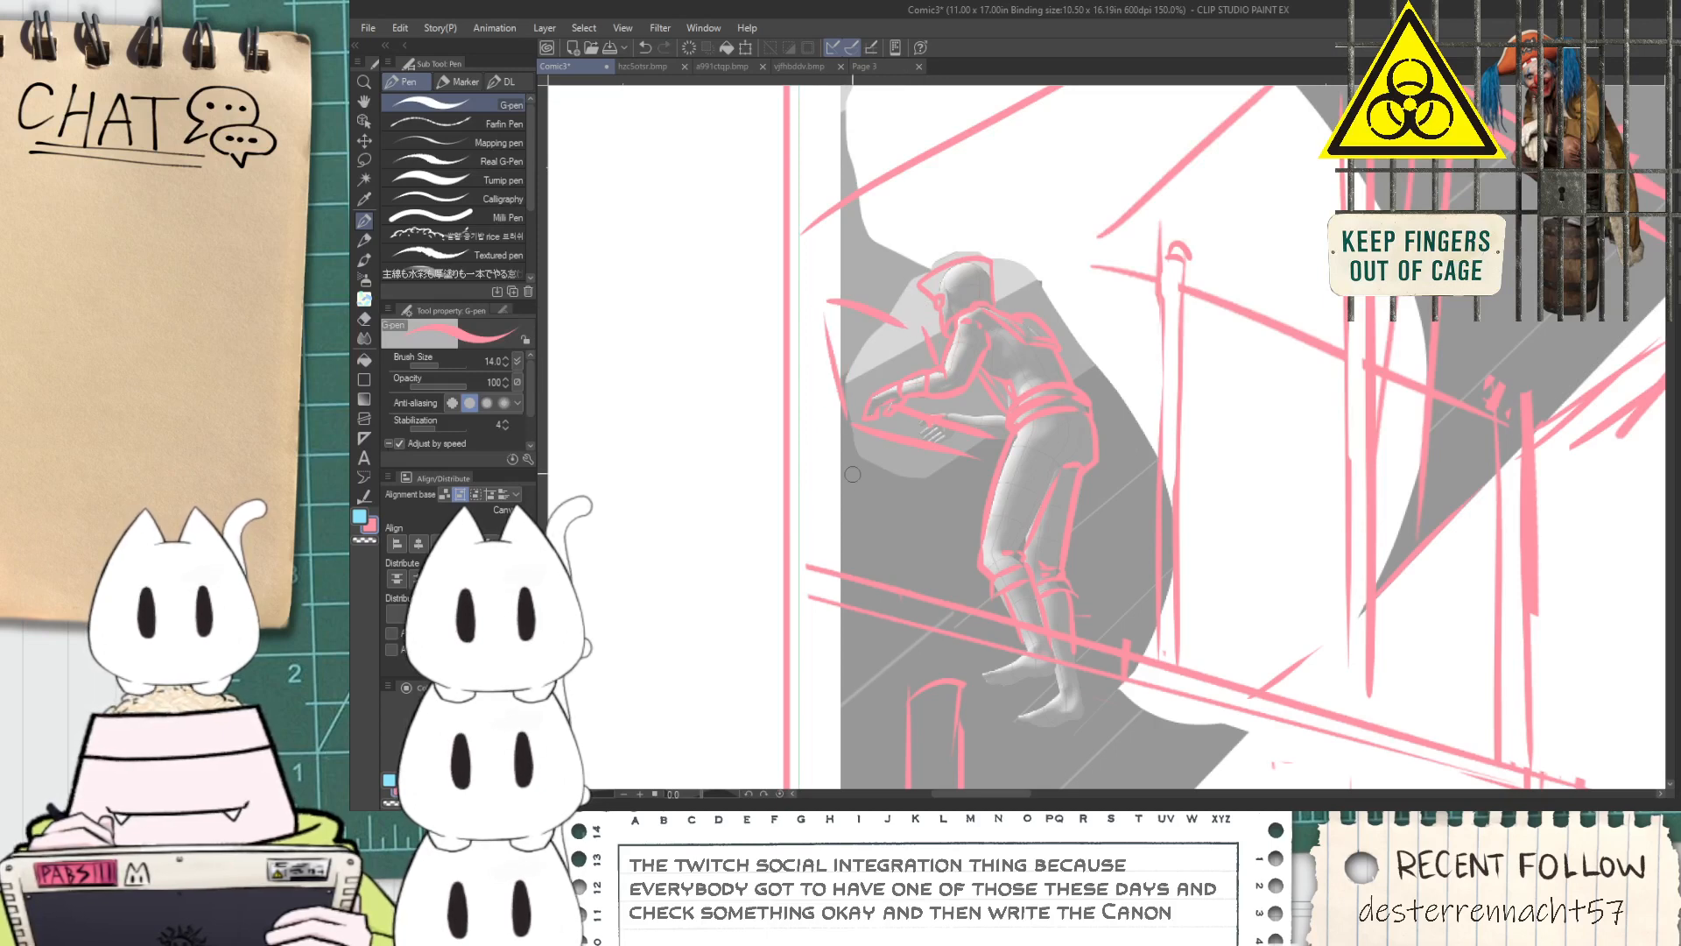
pyautogui.moveTo(854, 429)
pyautogui.mouseDown()
pyautogui.moveTo(831, 553)
pyautogui.moveTo(851, 438)
pyautogui.mouseUp()
pyautogui.hotkey('ctrl', 'z')
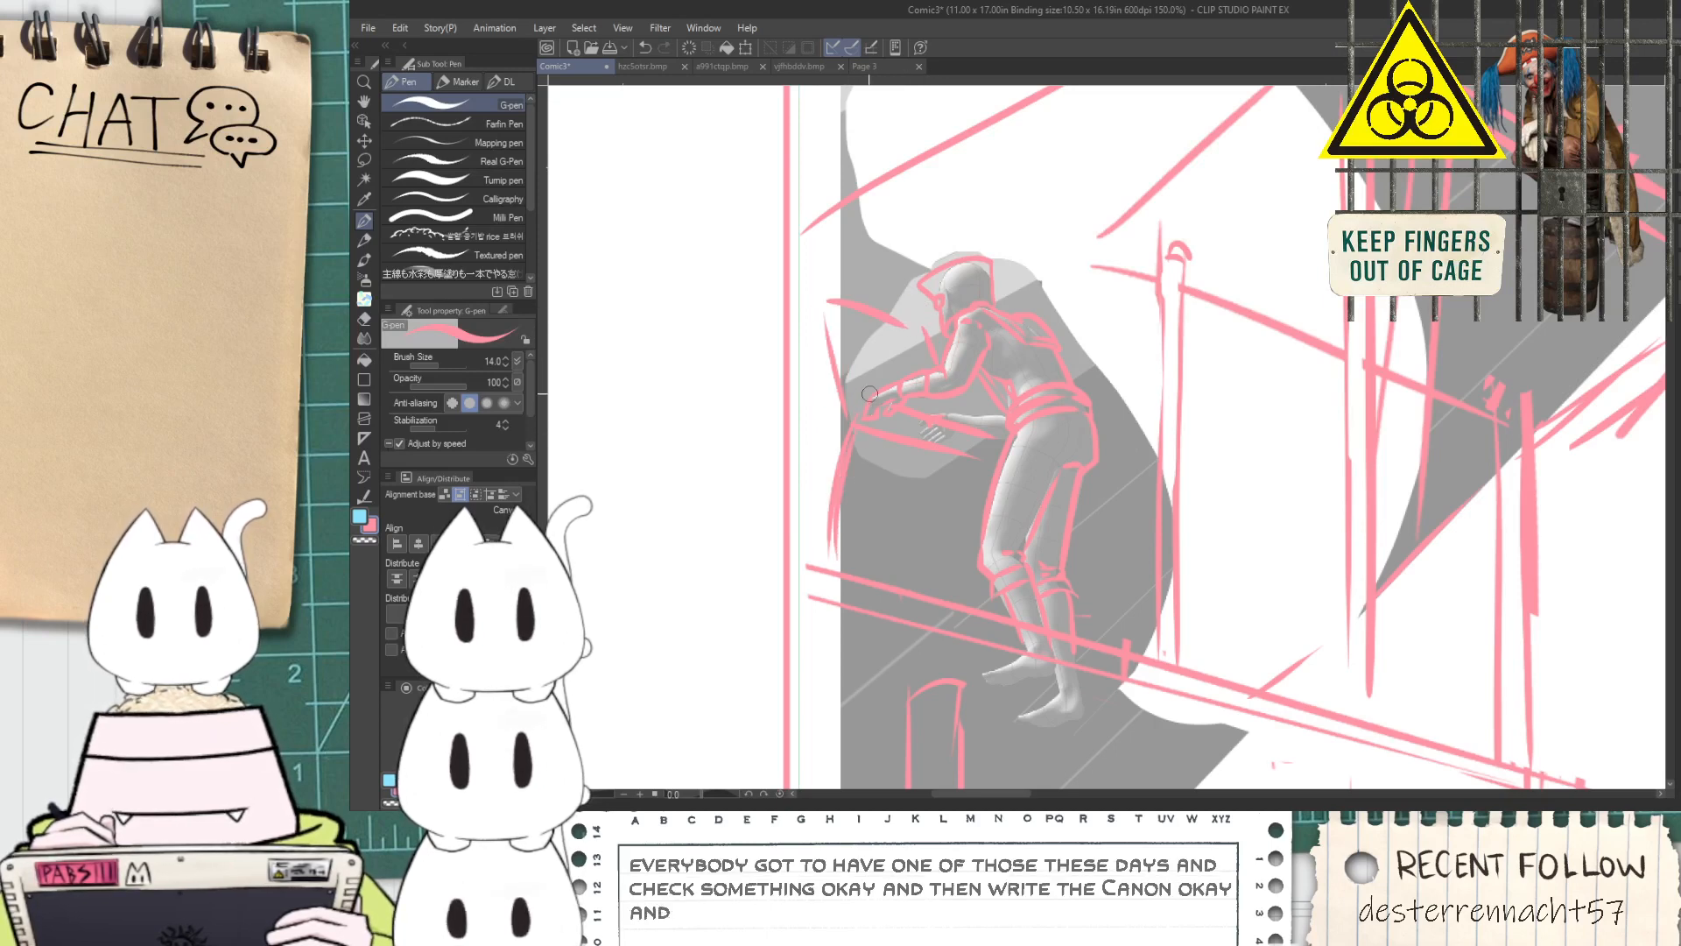
# Draw the console's support legs with a crossbar and a curved U-shaped lever with round knobs beside the panel border
pyautogui.moveTo(908, 489)
pyautogui.mouseDown()
pyautogui.moveTo(908, 571)
pyautogui.moveTo(925, 575)
pyautogui.mouseUp()
pyautogui.moveTo(916, 543); pyautogui.dragTo(971, 555)
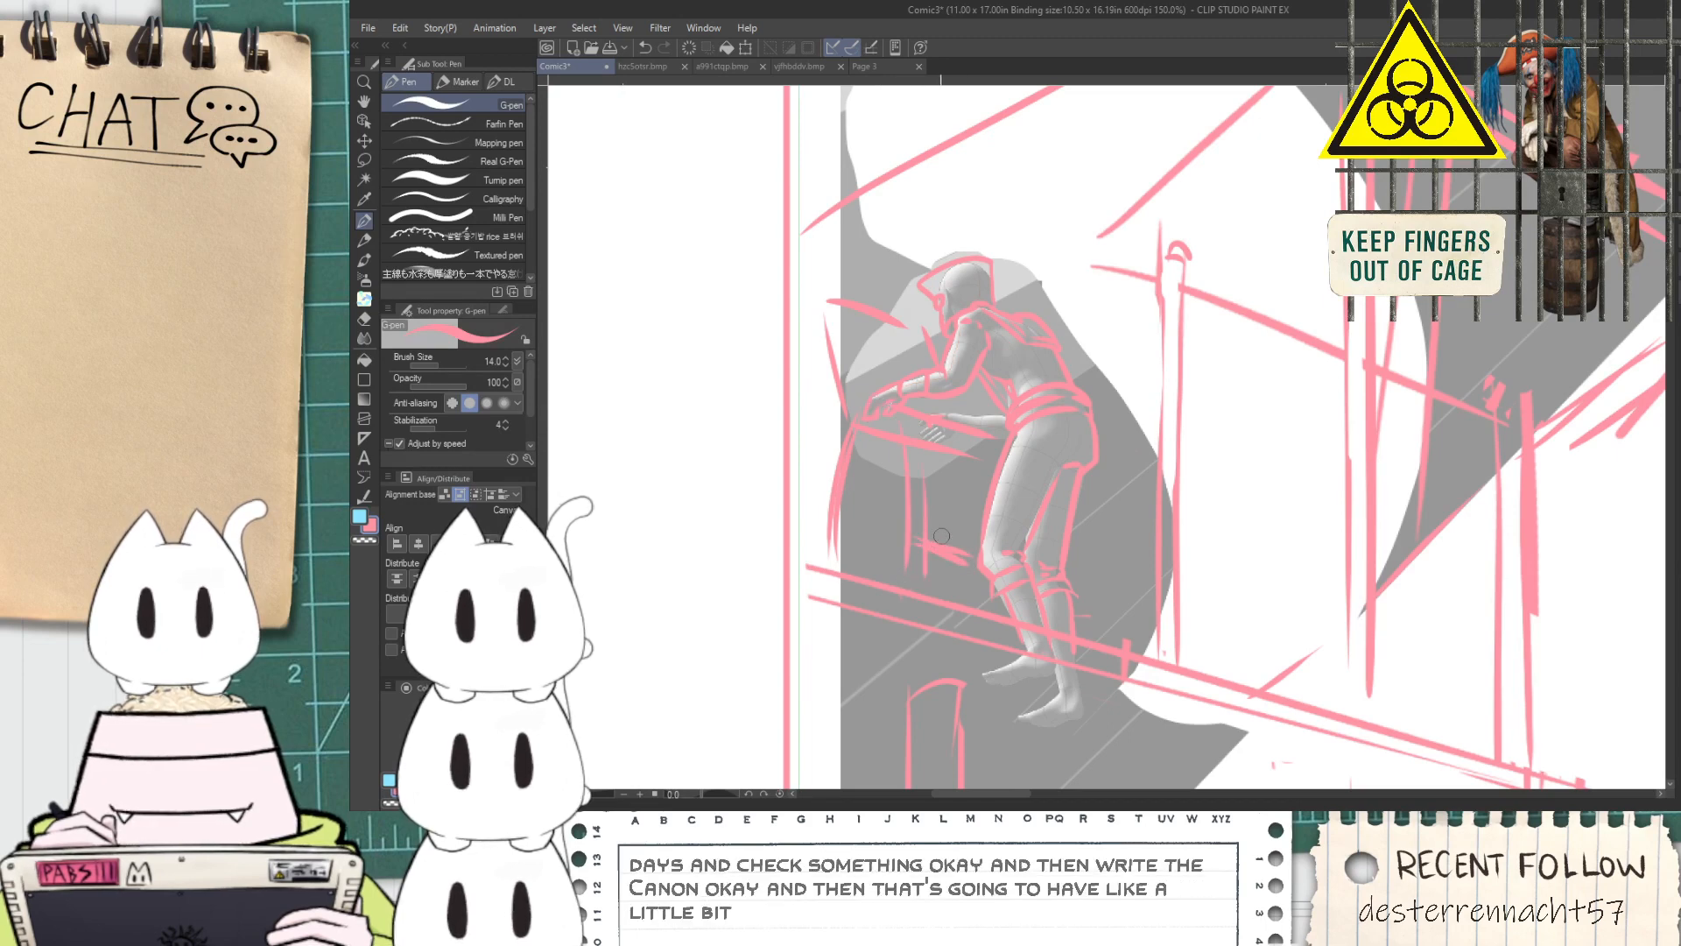
pyautogui.moveTo(871, 525)
pyautogui.mouseDown()
pyautogui.moveTo(818, 448)
pyautogui.moveTo(815, 332)
pyautogui.mouseUp()
pyautogui.hotkey('ctrl', 'z')
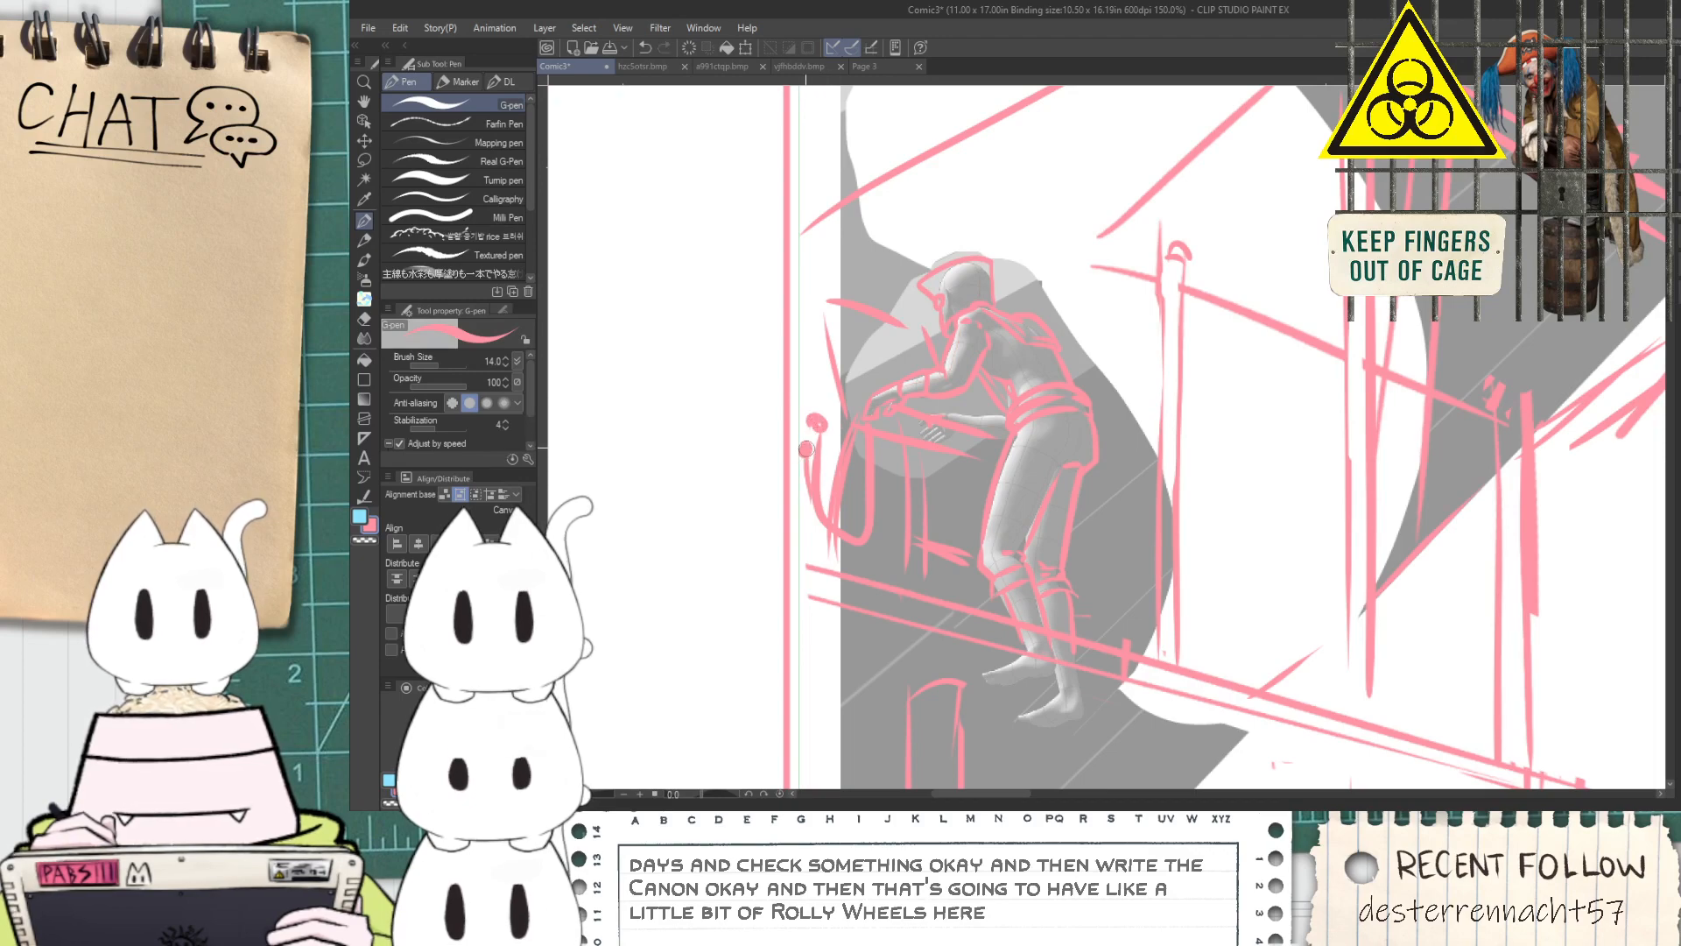
# Examine the blue cannon sketch beside the panel as reference for the rest of the gun
pyautogui.scroll(-1, 808, 459)
pyautogui.scroll(-1, 988, 250)
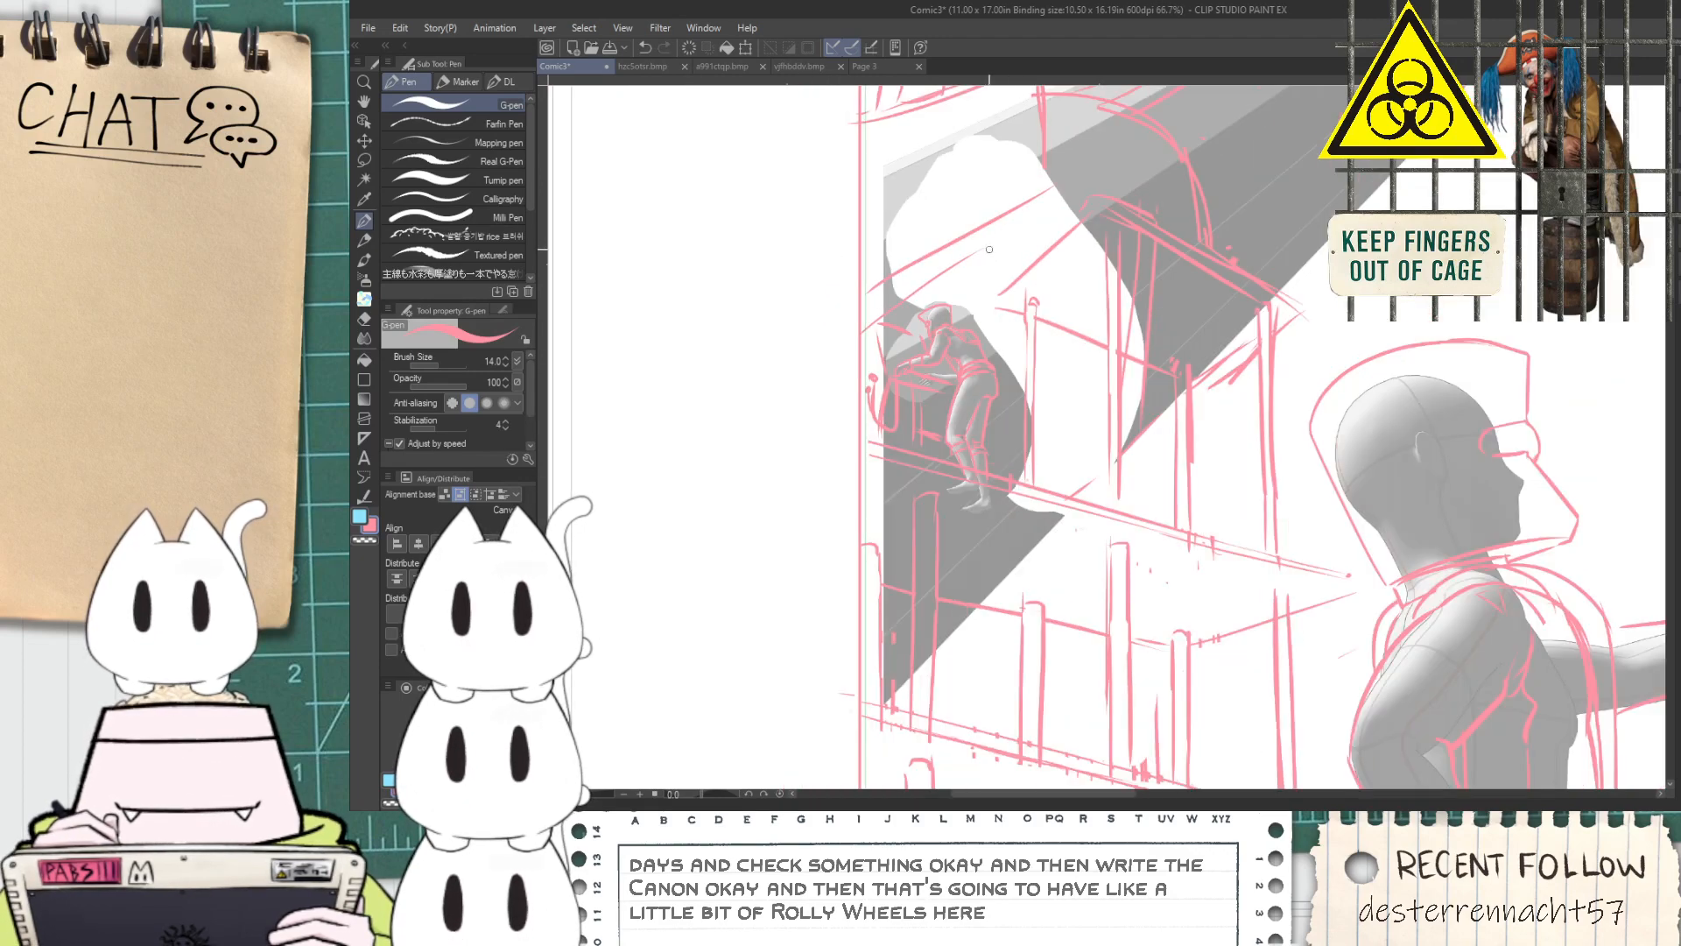
pyautogui.moveTo(983, 260); pyautogui.dragTo(994, 415)
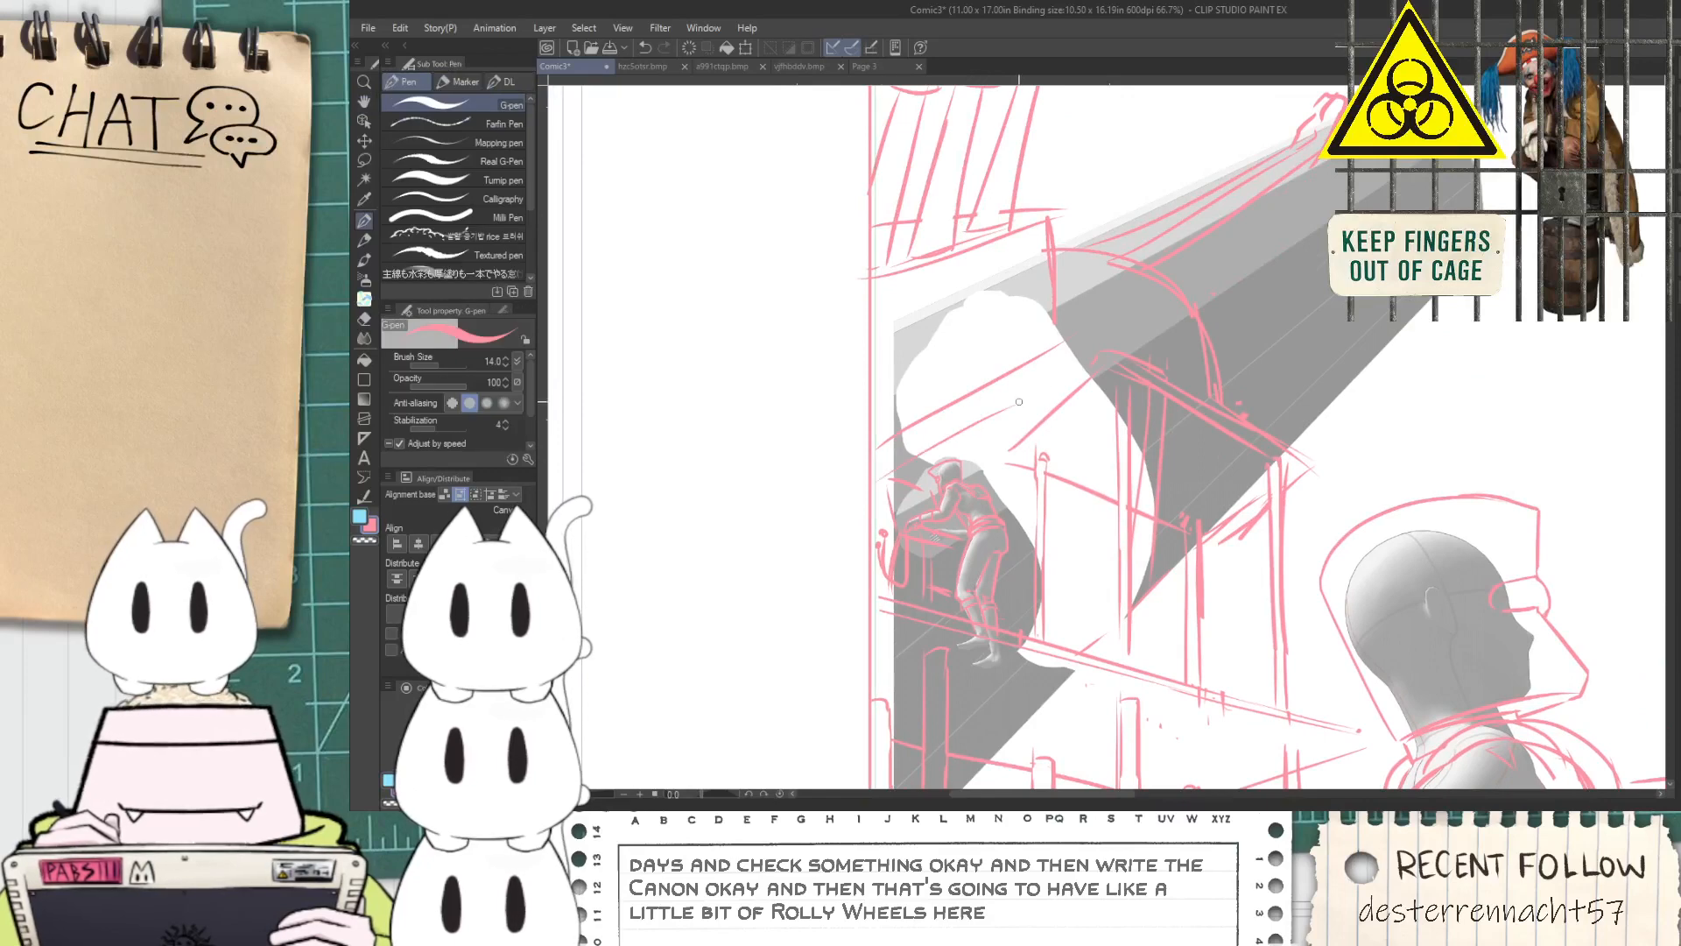
pyautogui.scroll(-2, 1051, 469)
pyautogui.scroll(2, 1212, 364)
pyautogui.moveTo(1168, 368); pyautogui.dragTo(1050, 457)
pyautogui.scroll(-3, 1048, 457)
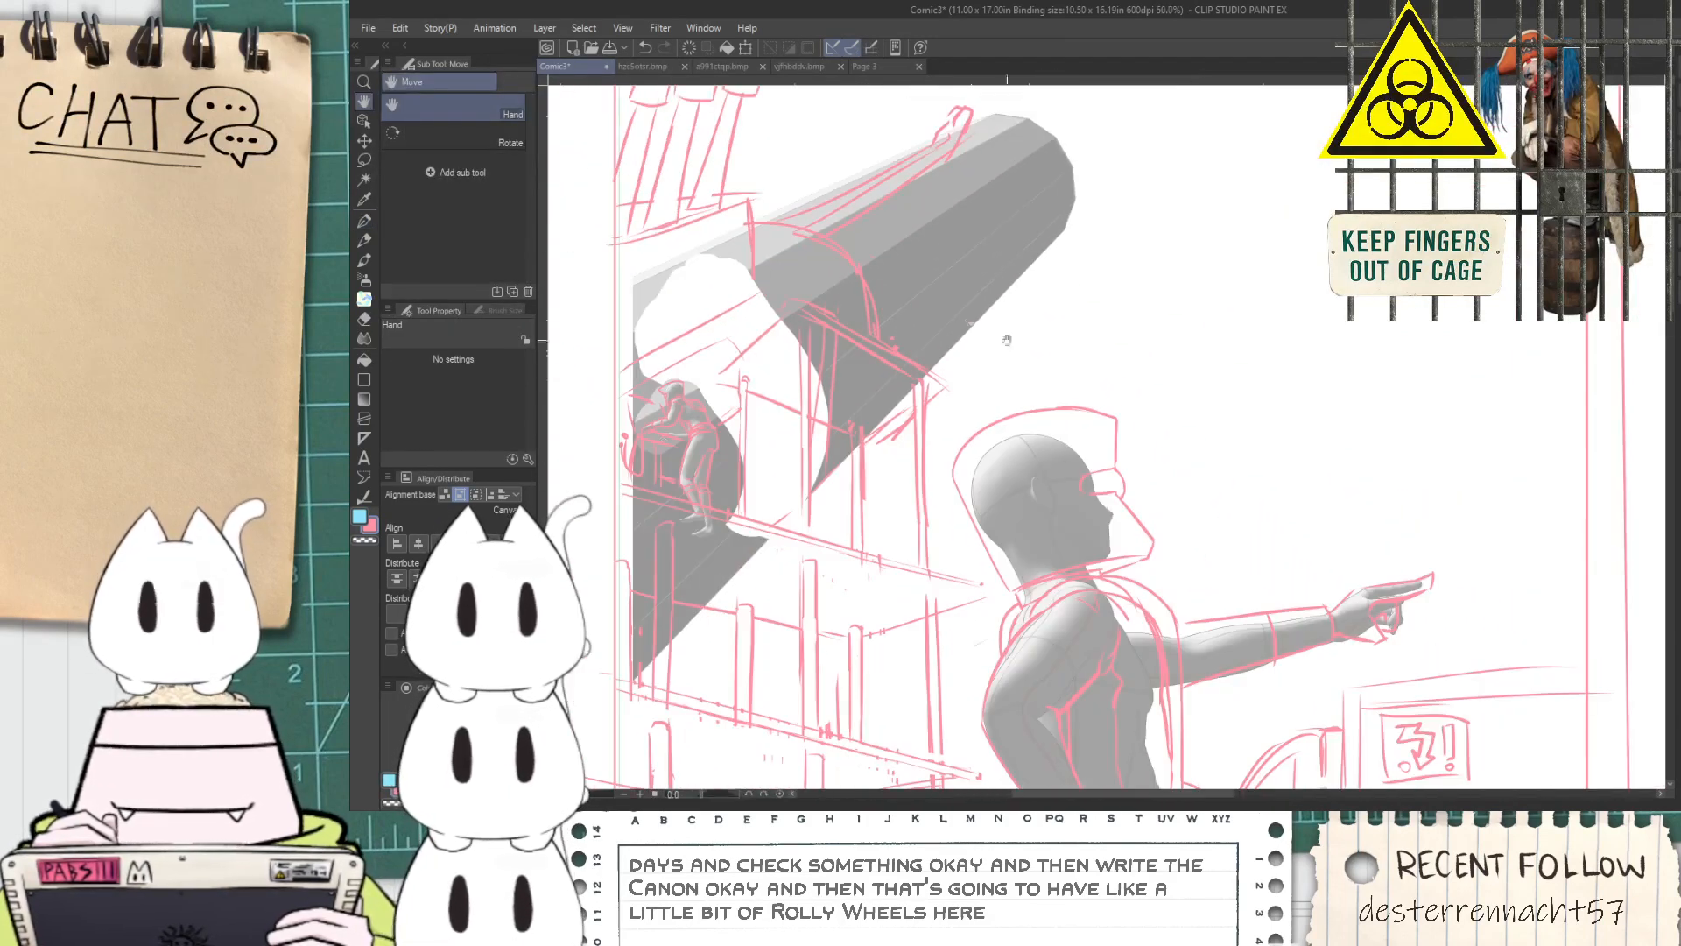
pyautogui.moveTo(1113, 385); pyautogui.dragTo(1116, 402)
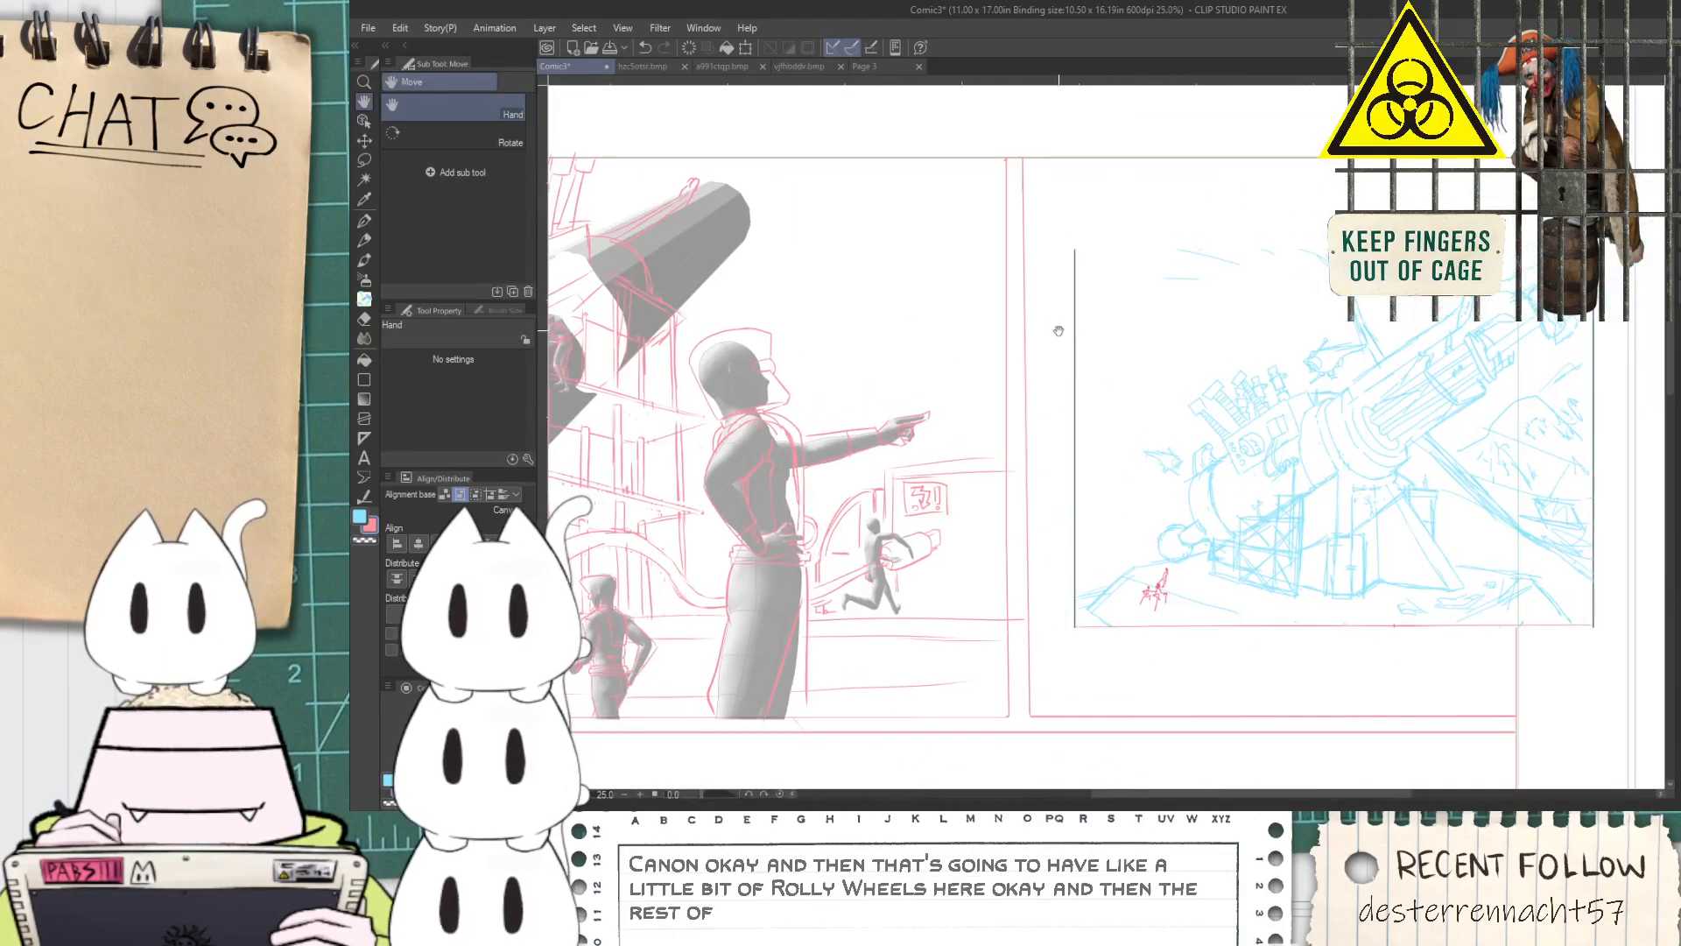
pyautogui.moveTo(920, 359); pyautogui.dragTo(1058, 462)
pyautogui.scroll(1, 1059, 461)
pyautogui.moveTo(700, 337)
pyautogui.mouseDown()
pyautogui.moveTo(855, 421)
pyautogui.moveTo(846, 437)
pyautogui.moveTo(874, 473)
pyautogui.moveTo(887, 443)
pyautogui.moveTo(867, 452)
pyautogui.moveTo(1083, 585)
pyautogui.mouseUp()
pyautogui.scroll(3, 856, 418)
pyautogui.scroll(-4, 830, 392)
pyautogui.scroll(4, 861, 486)
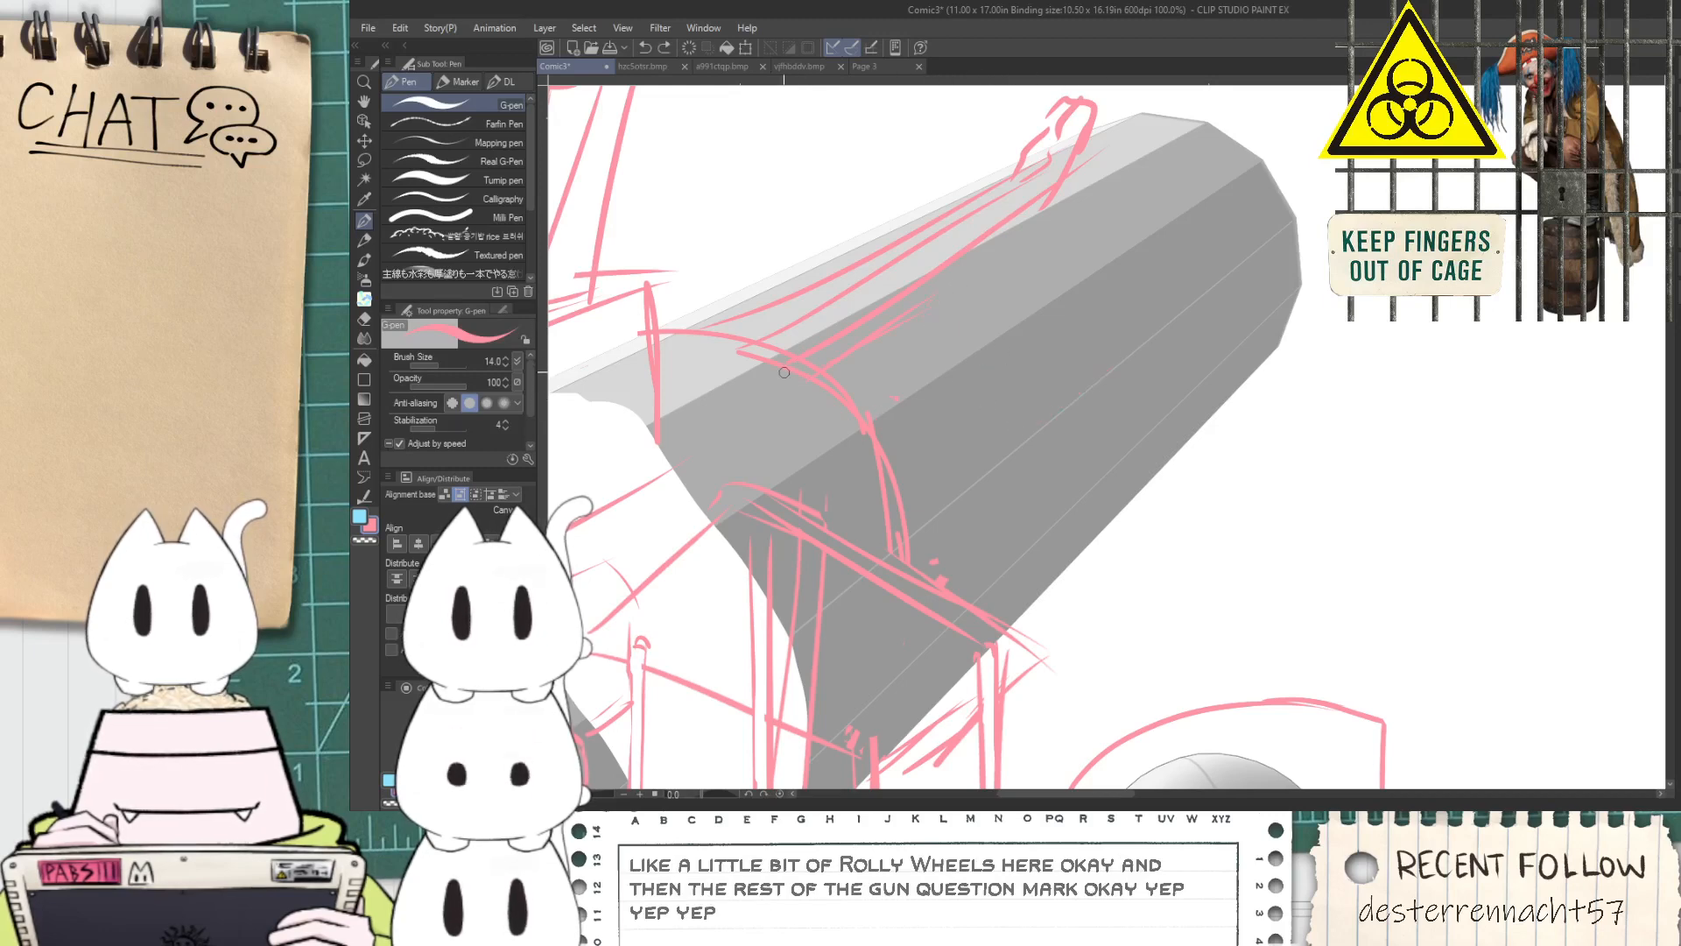
# Draw the inner barrel's lower edge from the arch's foot along the cylinder, with a ragged contour near its upper edge
pyautogui.moveTo(900, 558); pyautogui.dragTo(1051, 386)
pyautogui.hotkey('ctrl', 'z')
pyautogui.moveTo(903, 542); pyautogui.dragTo(1086, 337)
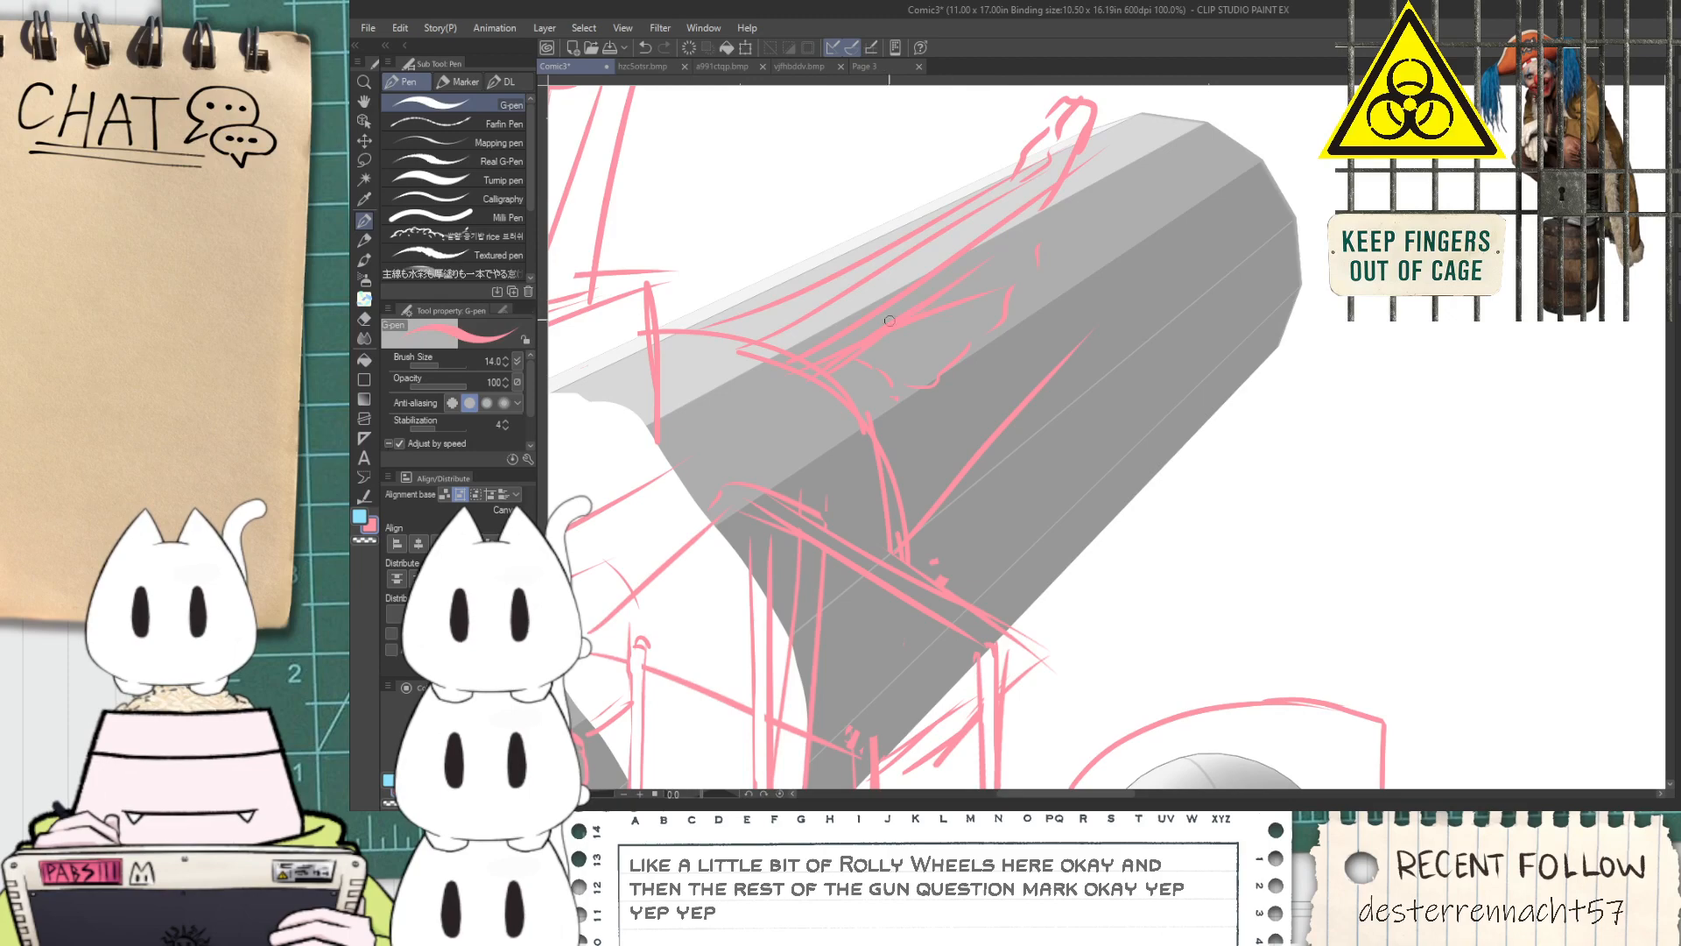
pyautogui.scroll(-4, 1035, 267)
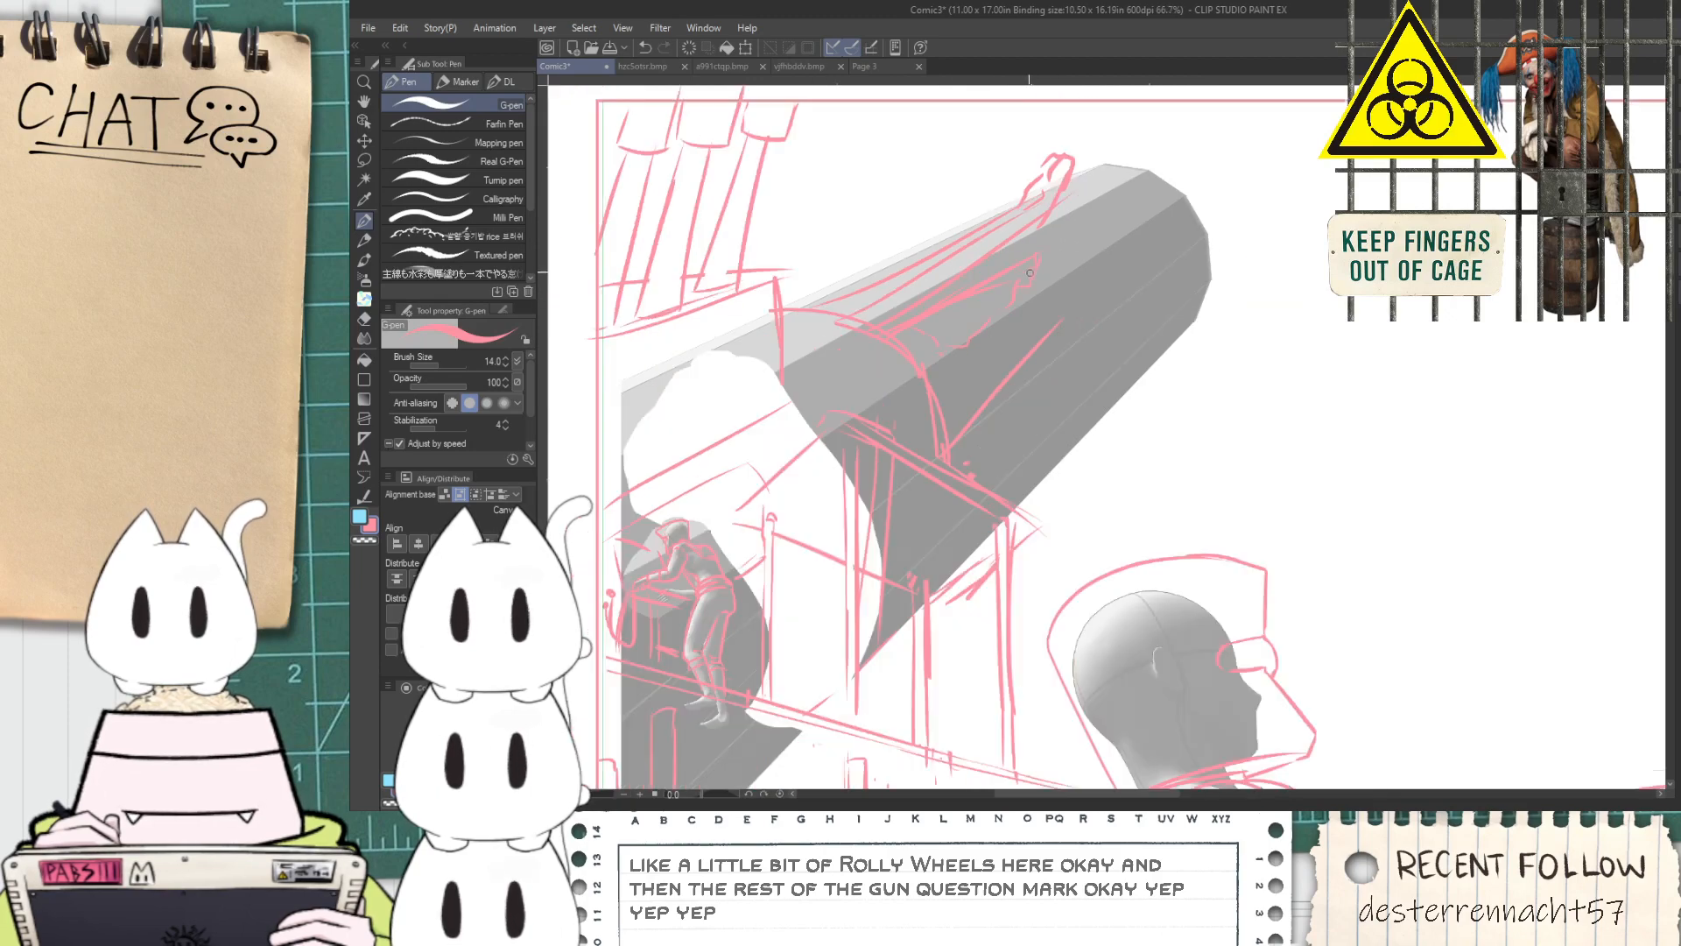
# Draw a curved double-lined rim closing the end of the inner barrel on the cylinder
pyautogui.press('space')
pyautogui.moveTo(1084, 290)
pyautogui.mouseDown()
pyautogui.moveTo(992, 280)
pyautogui.moveTo(850, 362)
pyautogui.mouseUp()
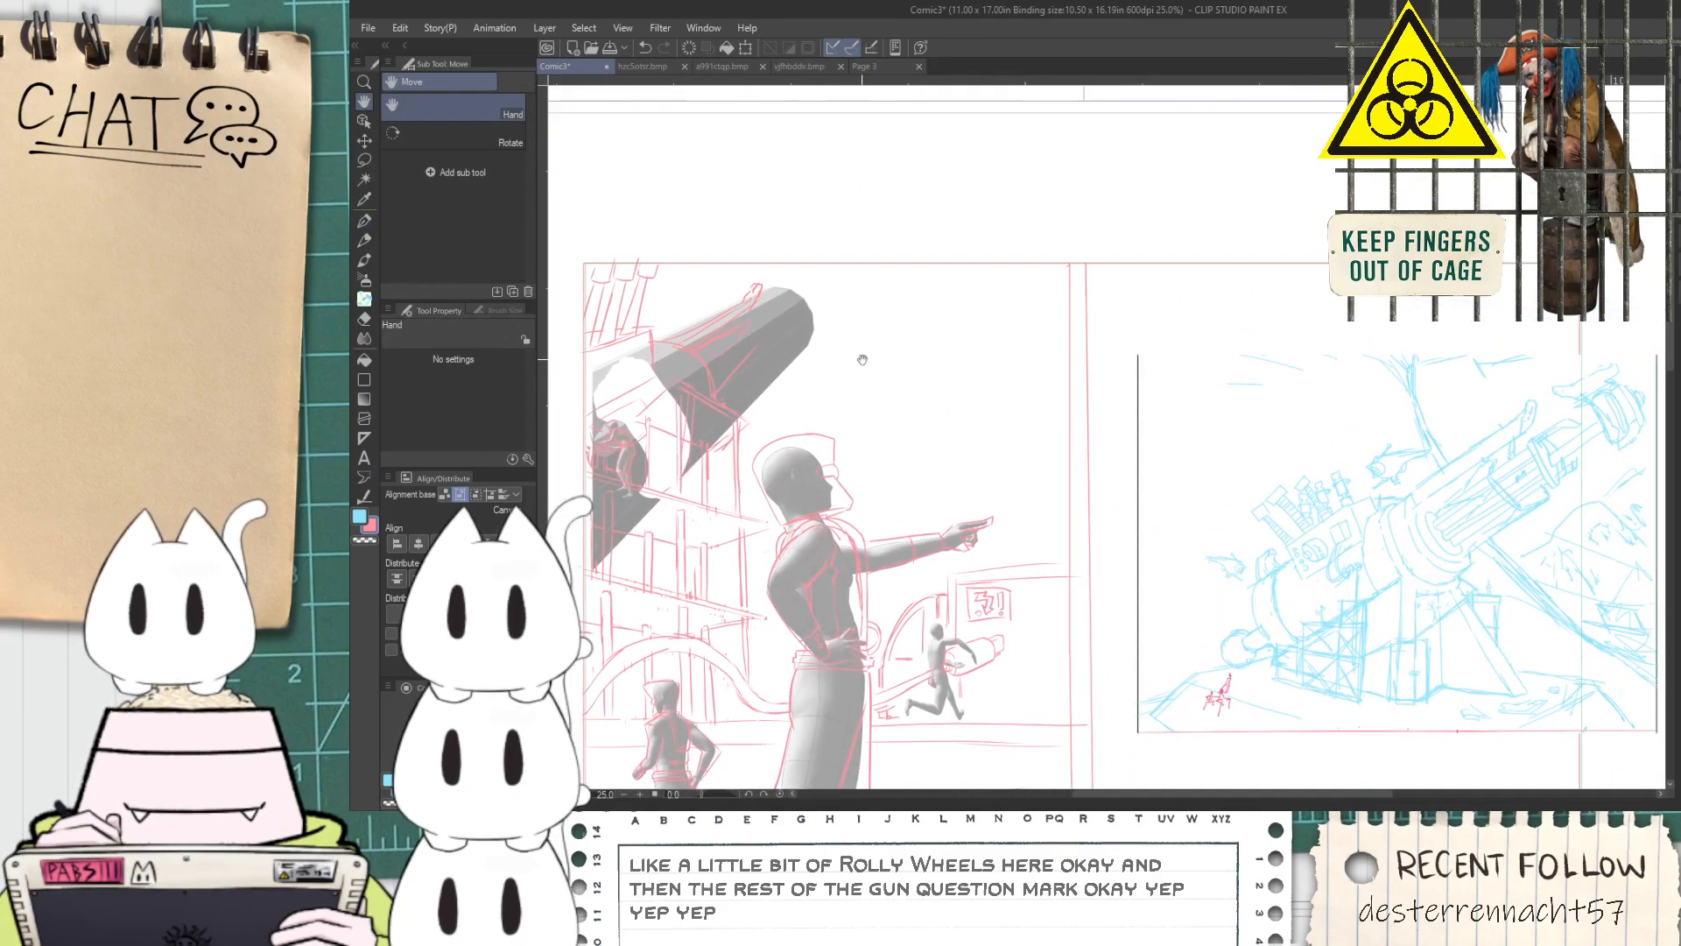
pyautogui.scroll(5, 753, 322)
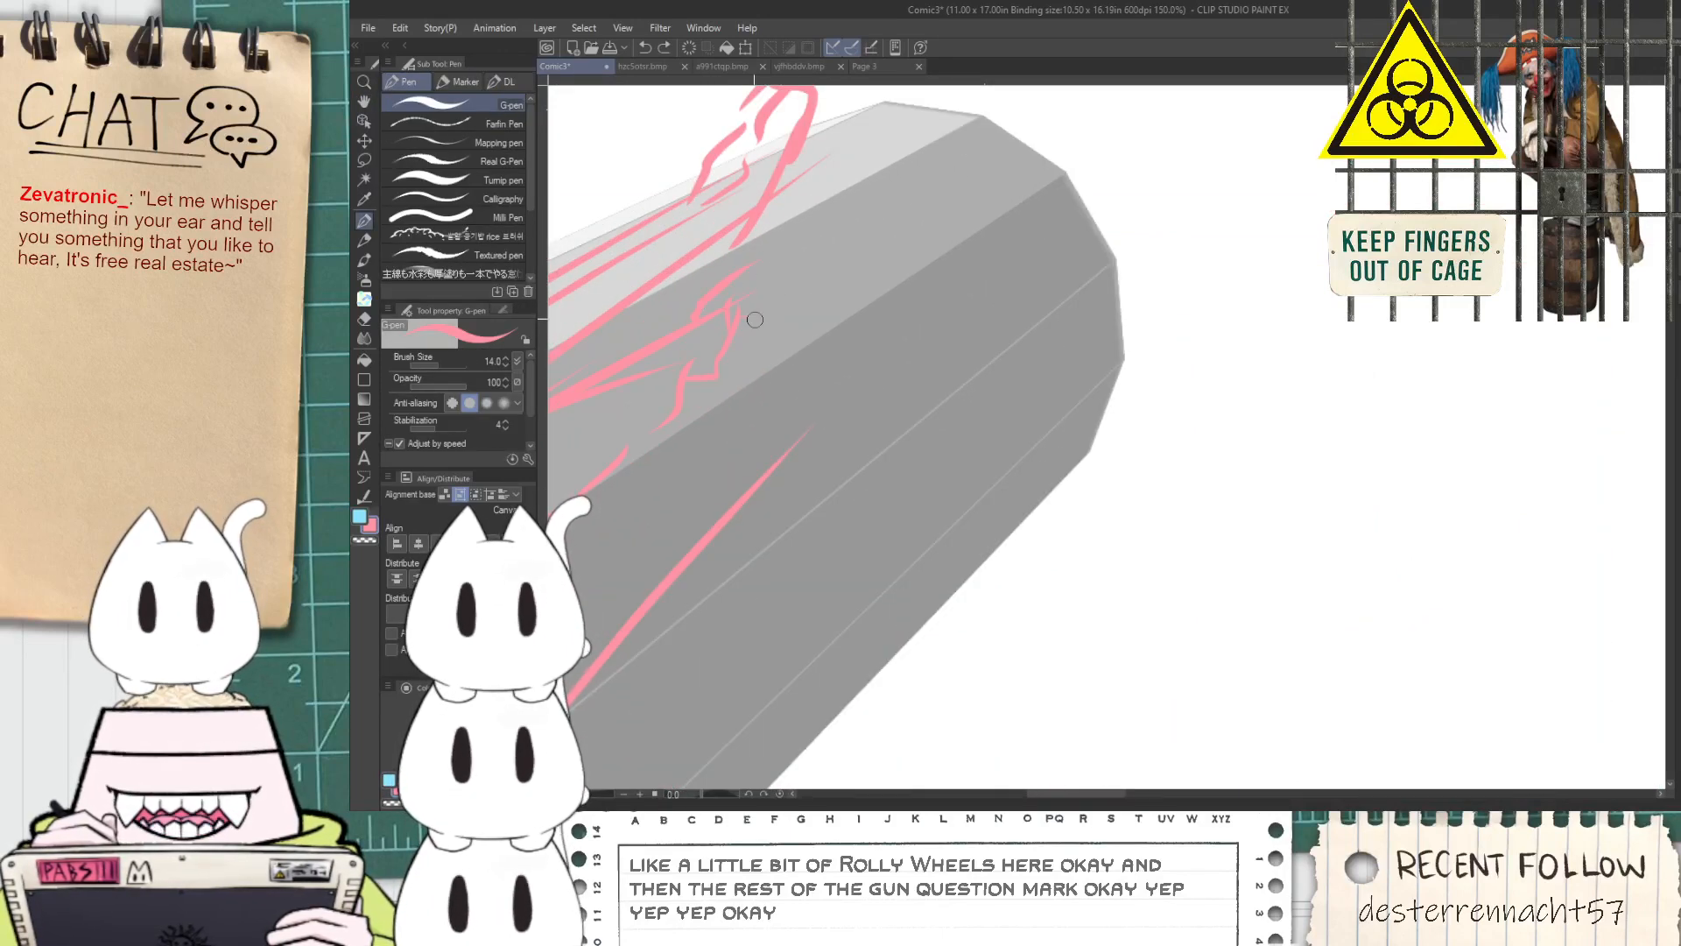
pyautogui.moveTo(731, 302); pyautogui.dragTo(779, 473)
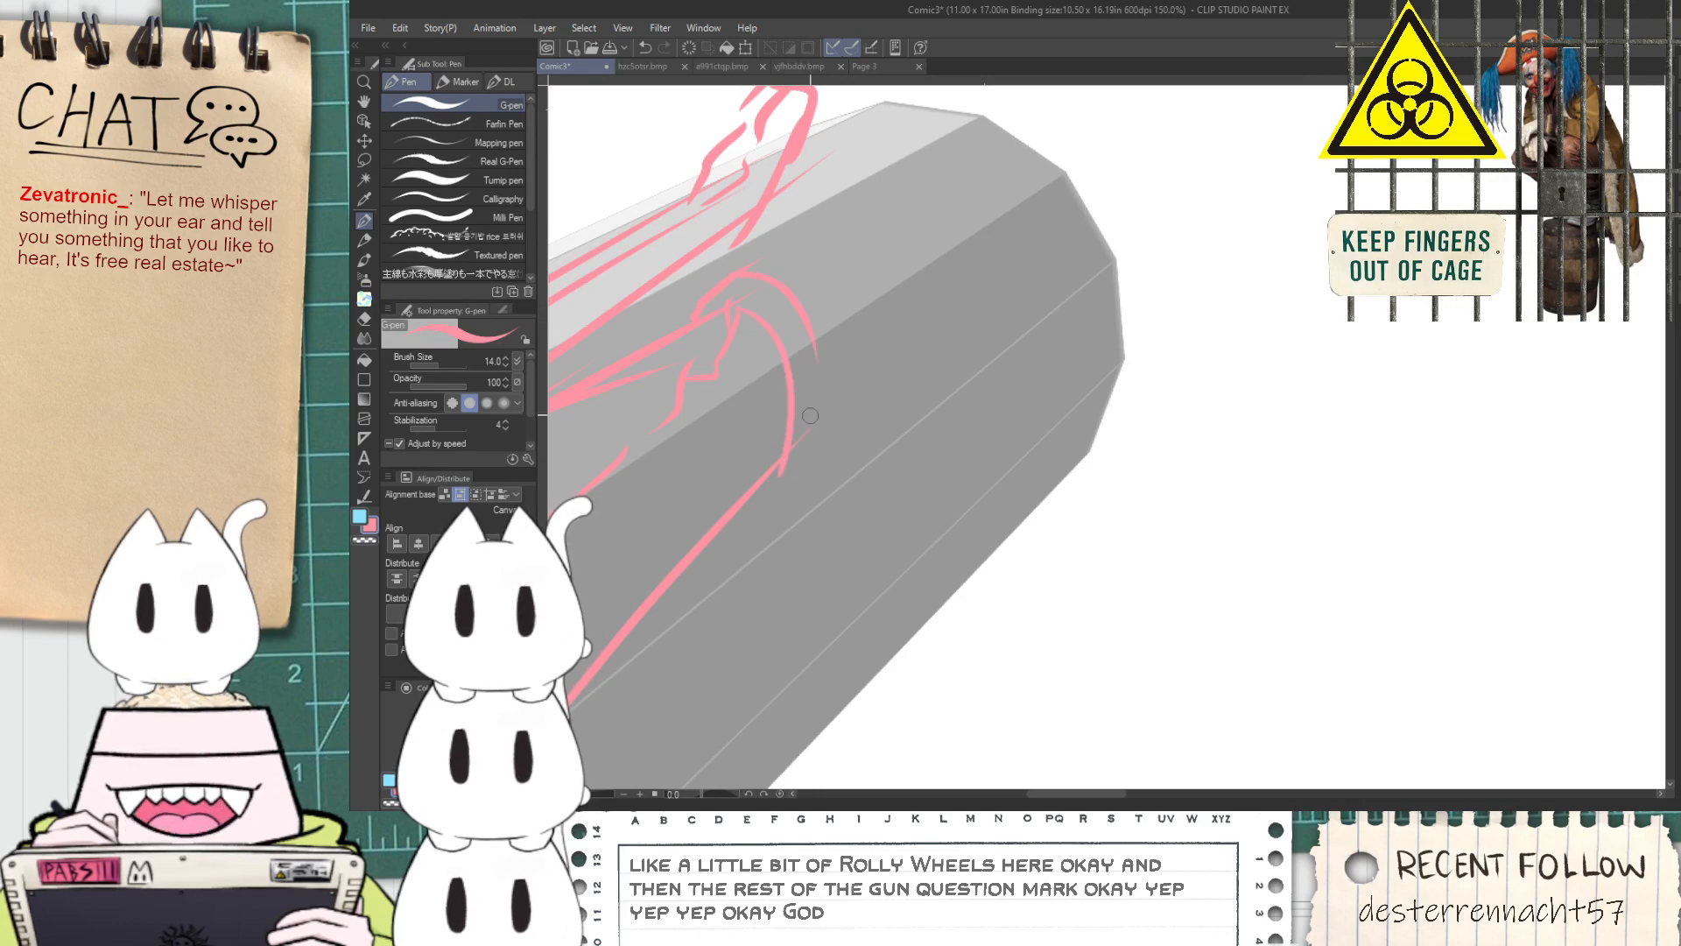
pyautogui.moveTo(731, 296); pyautogui.dragTo(804, 429)
pyautogui.hotkey('ctrl', 'z')
pyautogui.moveTo(726, 294)
pyautogui.mouseDown()
pyautogui.moveTo(742, 285)
pyautogui.moveTo(801, 434)
pyautogui.mouseUp()
pyautogui.hotkey('ctrl', 'z')
pyautogui.moveTo(735, 278); pyautogui.dragTo(805, 443)
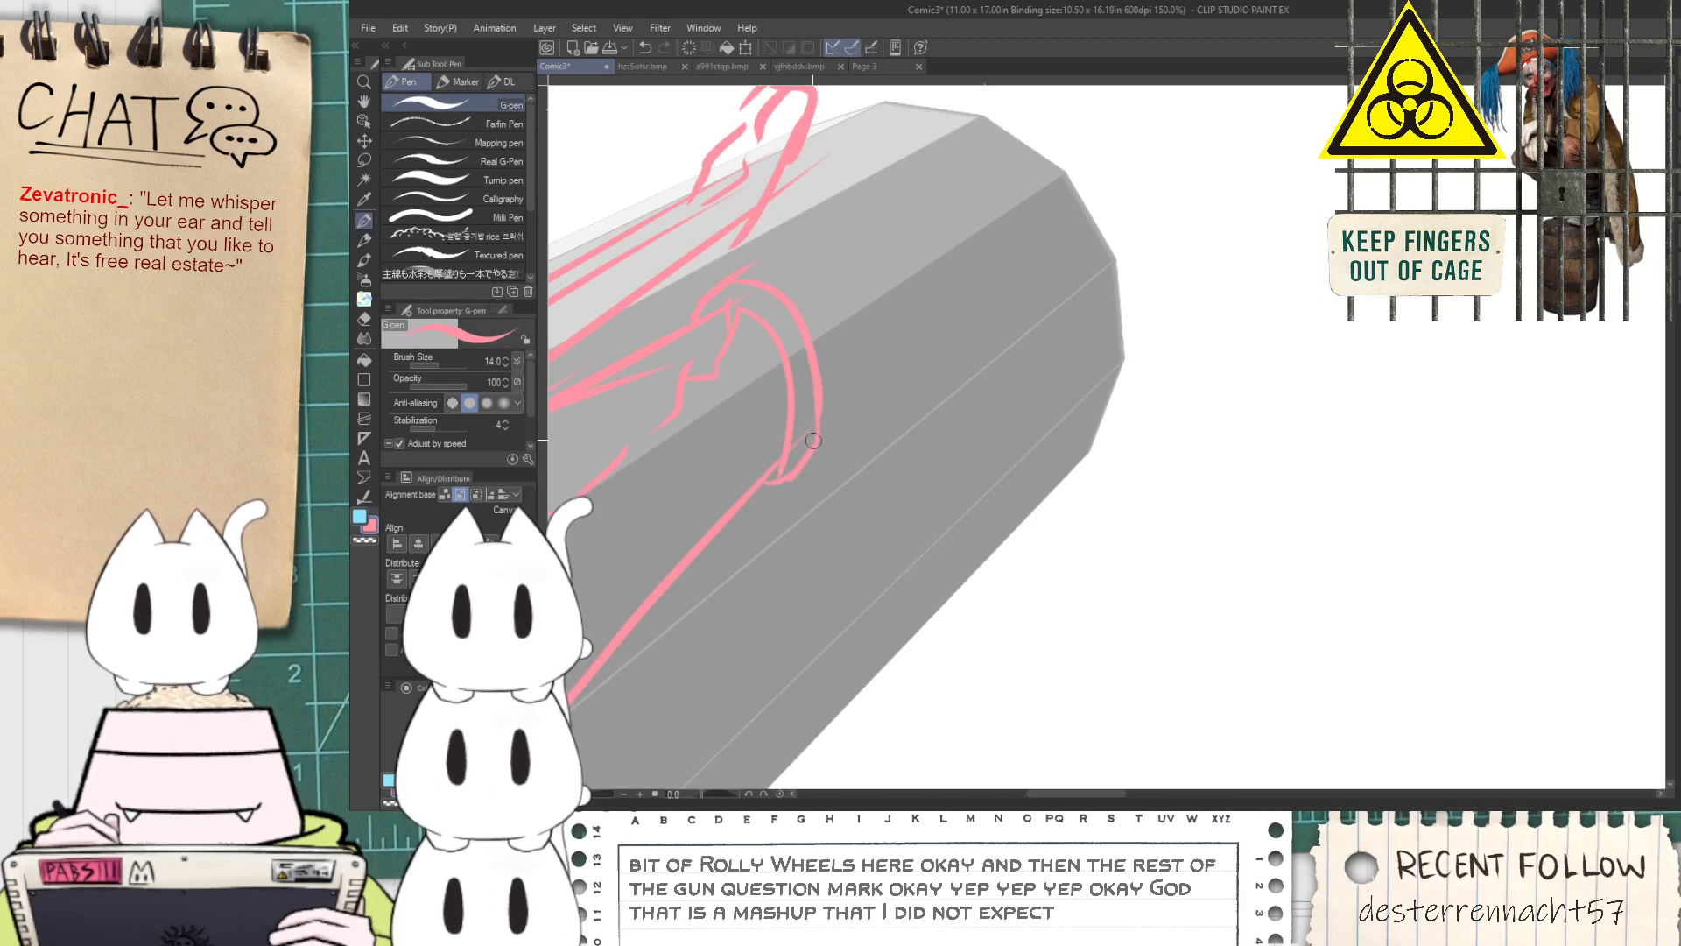
# Add two capped prongs extending forward along the barrel from the rim's upper and lower ends
pyautogui.scroll(-5, 813, 442)
pyautogui.moveTo(930, 489); pyautogui.dragTo(782, 468)
pyautogui.scroll(5, 630, 433)
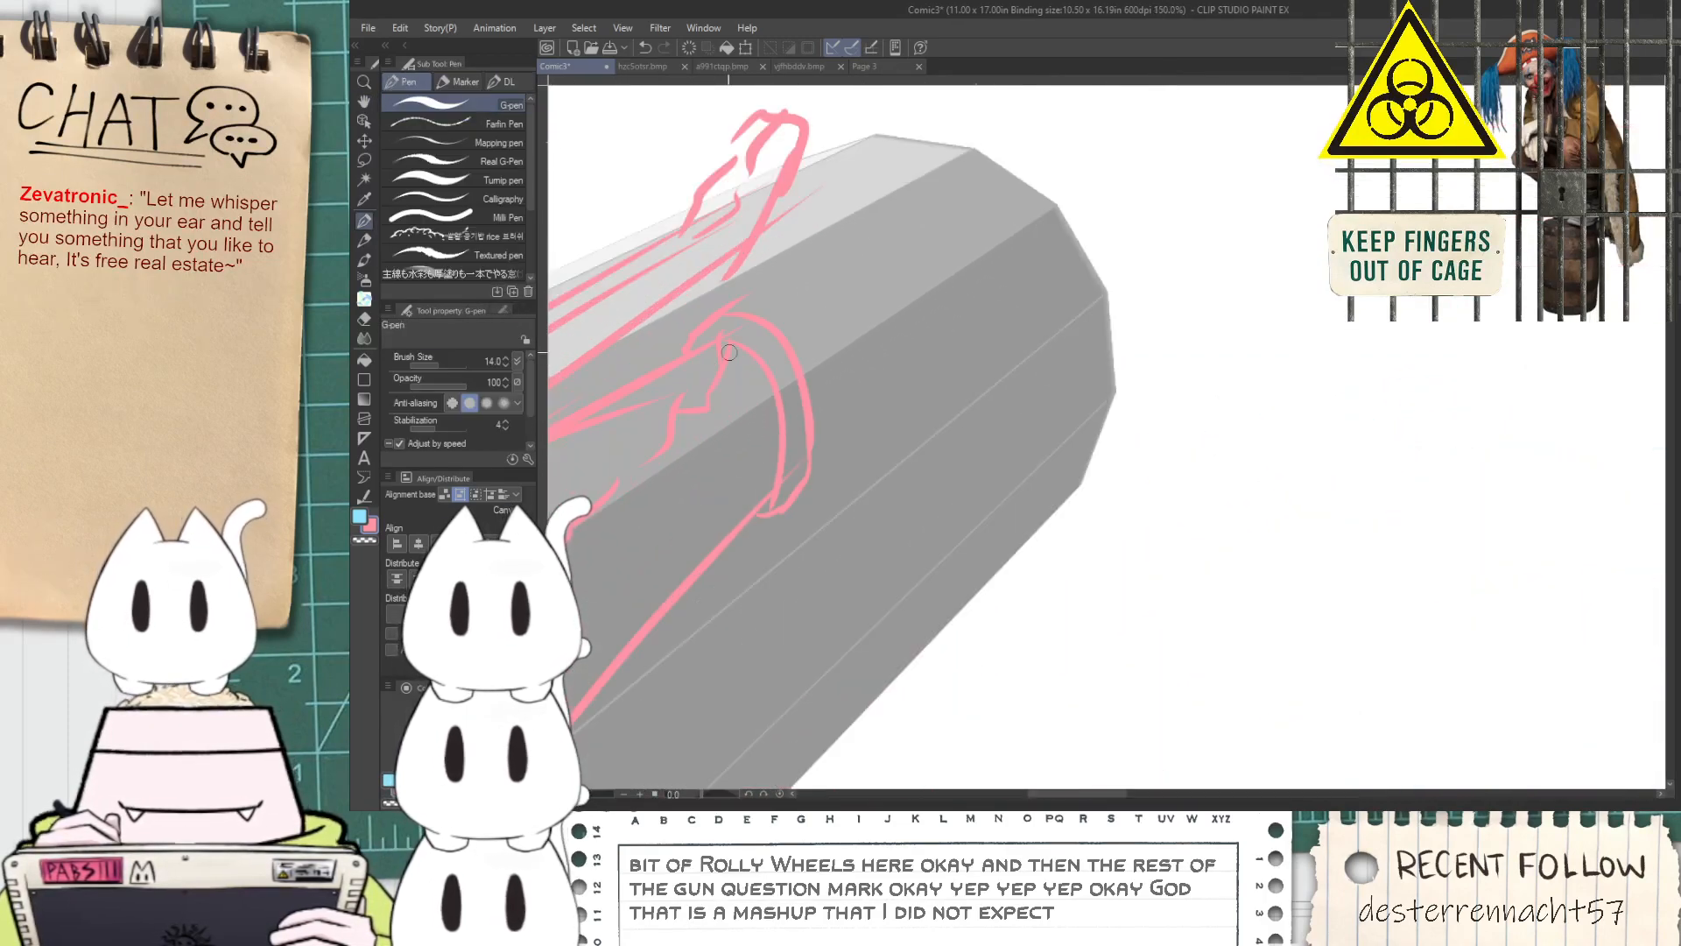
pyautogui.scroll(4, 799, 277)
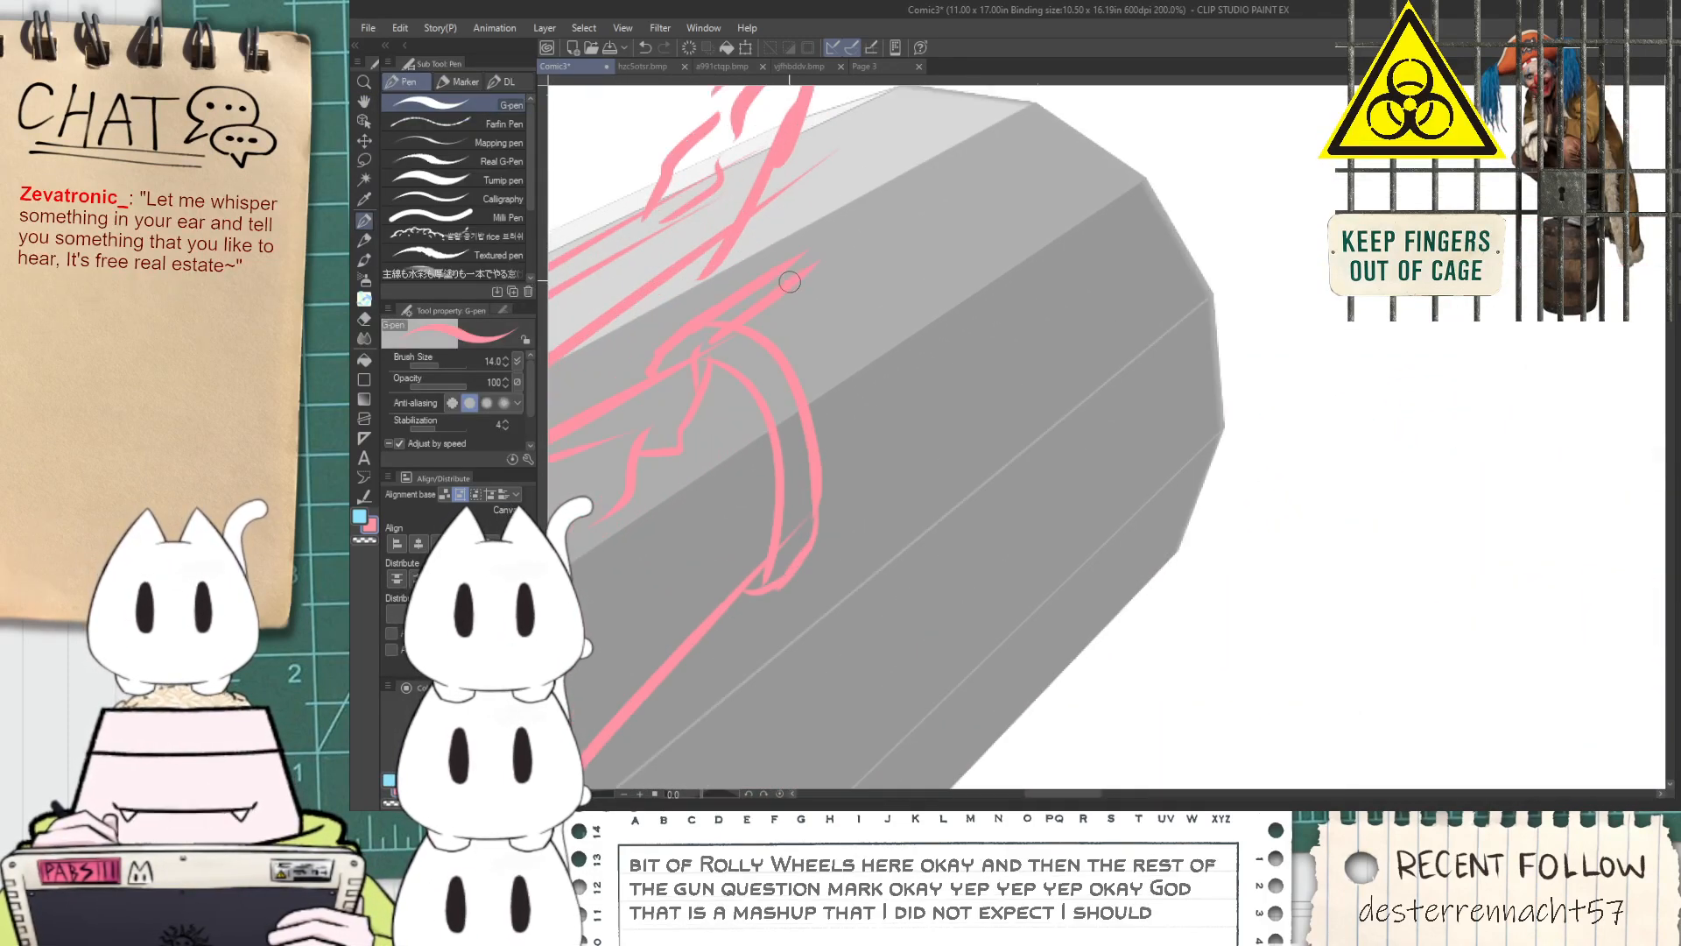
pyautogui.scroll(-3, 818, 278)
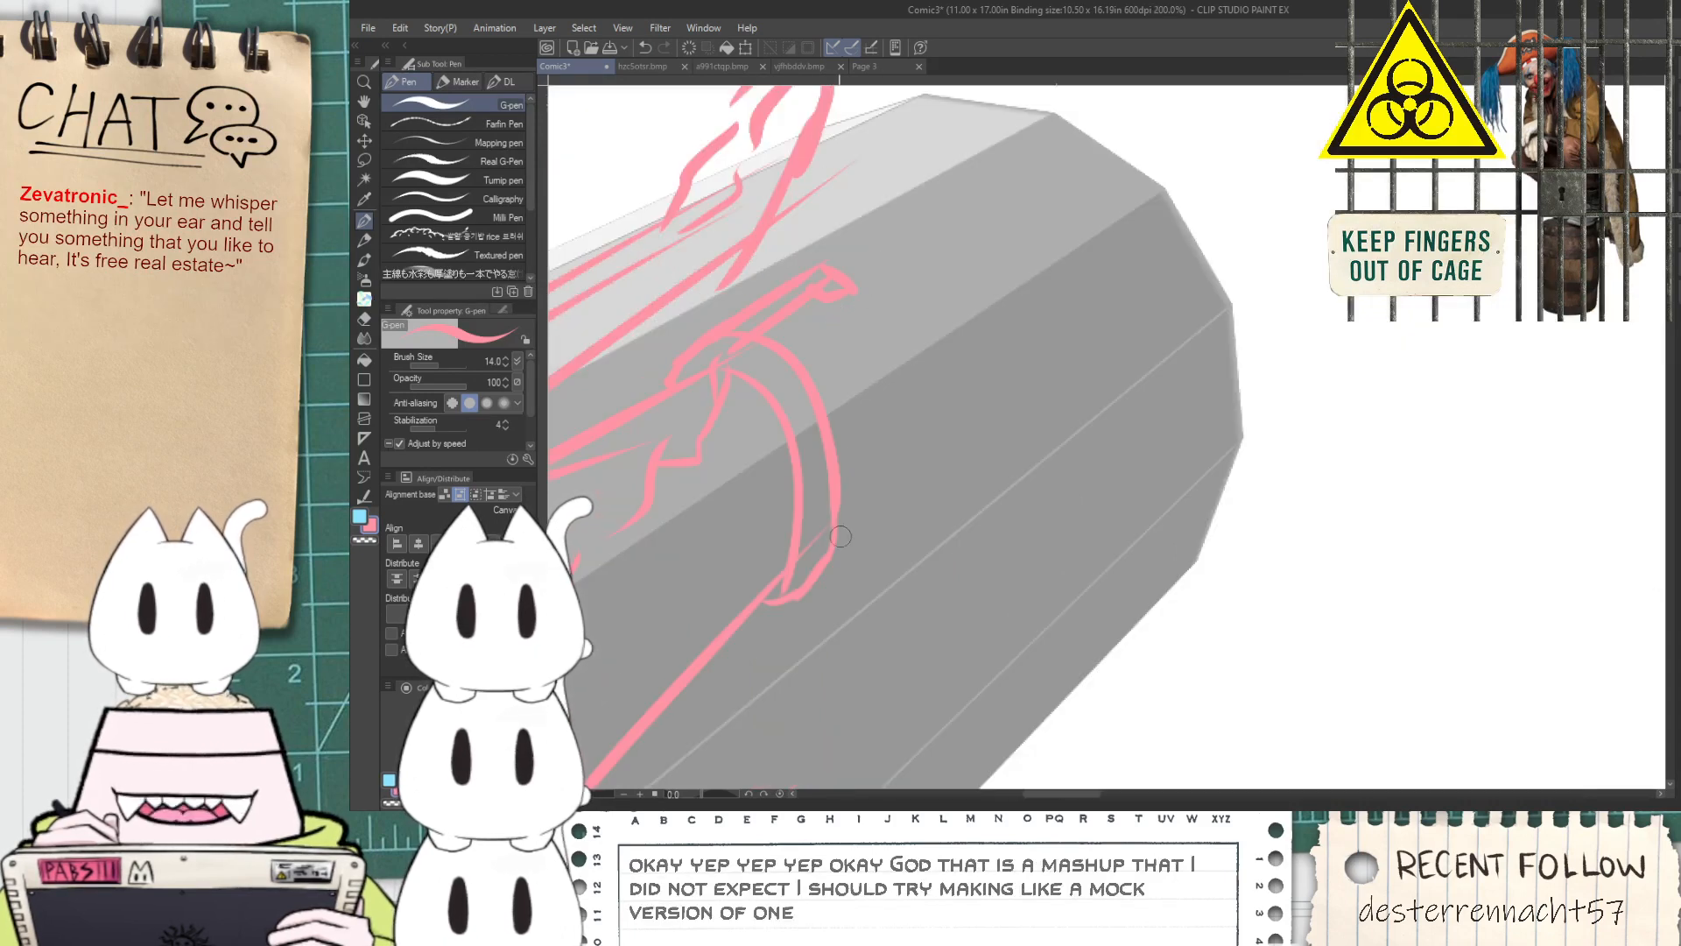
pyautogui.moveTo(804, 584)
pyautogui.mouseDown()
pyautogui.moveTo(914, 496)
pyautogui.moveTo(1038, 328)
pyautogui.moveTo(1005, 355)
pyautogui.moveTo(973, 329)
pyautogui.moveTo(1024, 331)
pyautogui.moveTo(1001, 407)
pyautogui.mouseUp()
# Erase the overlapping strokes where the upper prong meets the barrel's rim
pyautogui.scroll(3, 826, 563)
pyautogui.scroll(-3, 1001, 389)
pyautogui.scroll(-6, 1002, 390)
pyautogui.press('space')
pyautogui.moveTo(1200, 486); pyautogui.dragTo(931, 470)
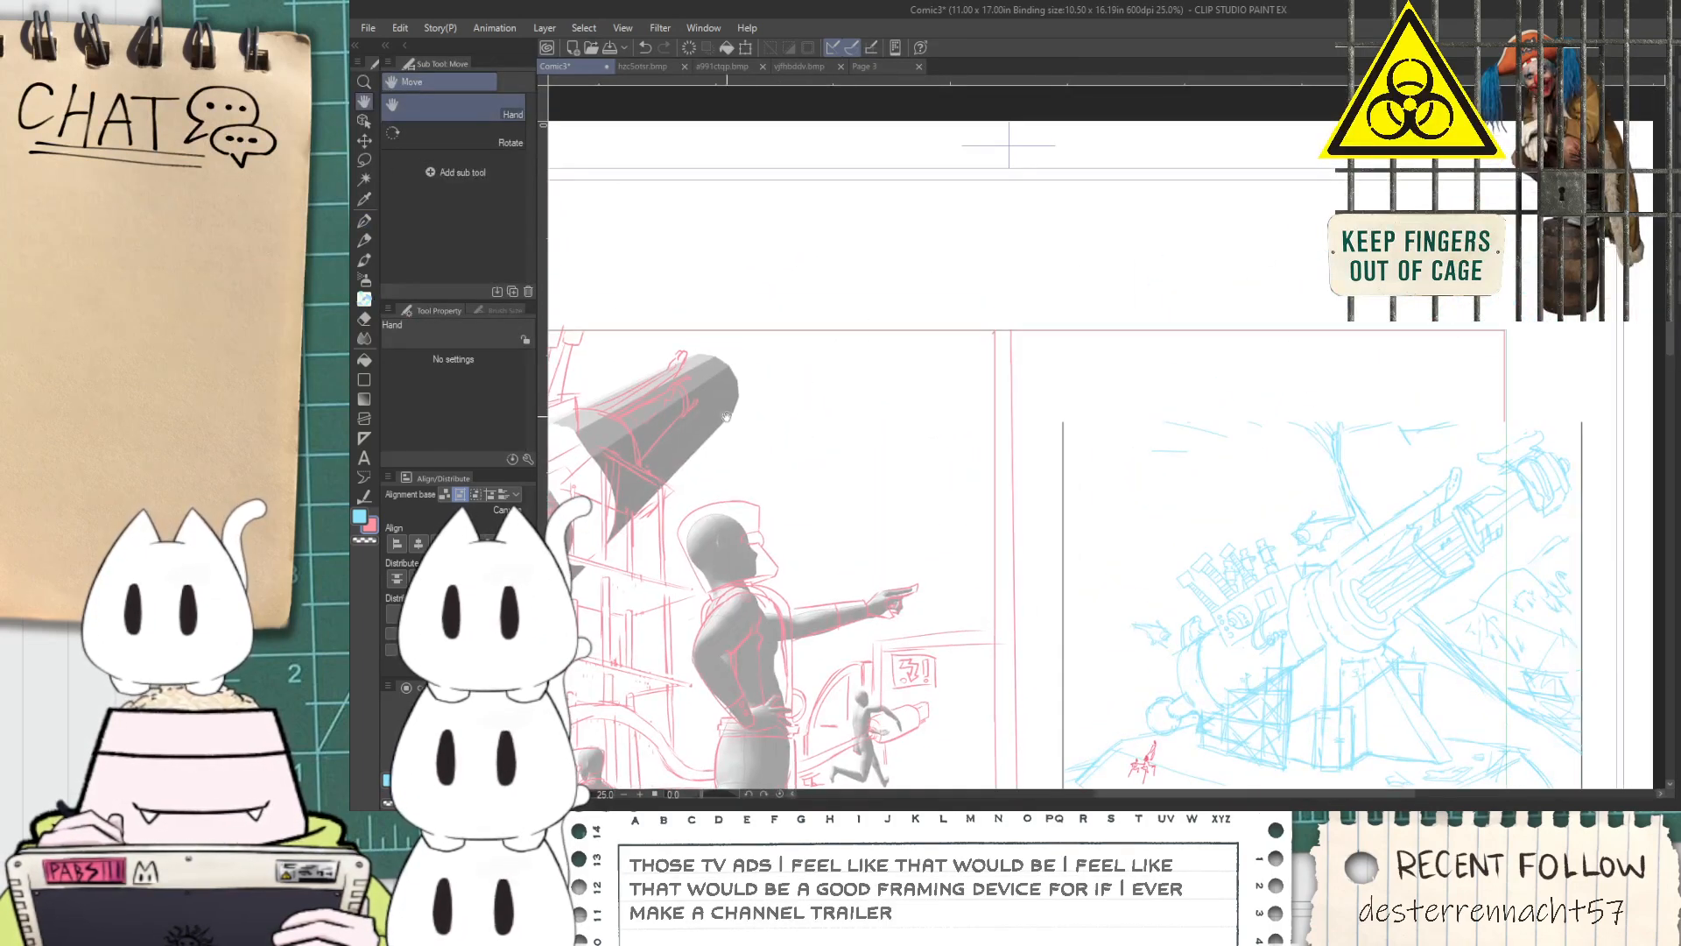
pyautogui.scroll(6, 736, 407)
pyautogui.press('space')
pyautogui.moveTo(643, 399); pyautogui.dragTo(798, 368)
pyautogui.scroll(2, 876, 435)
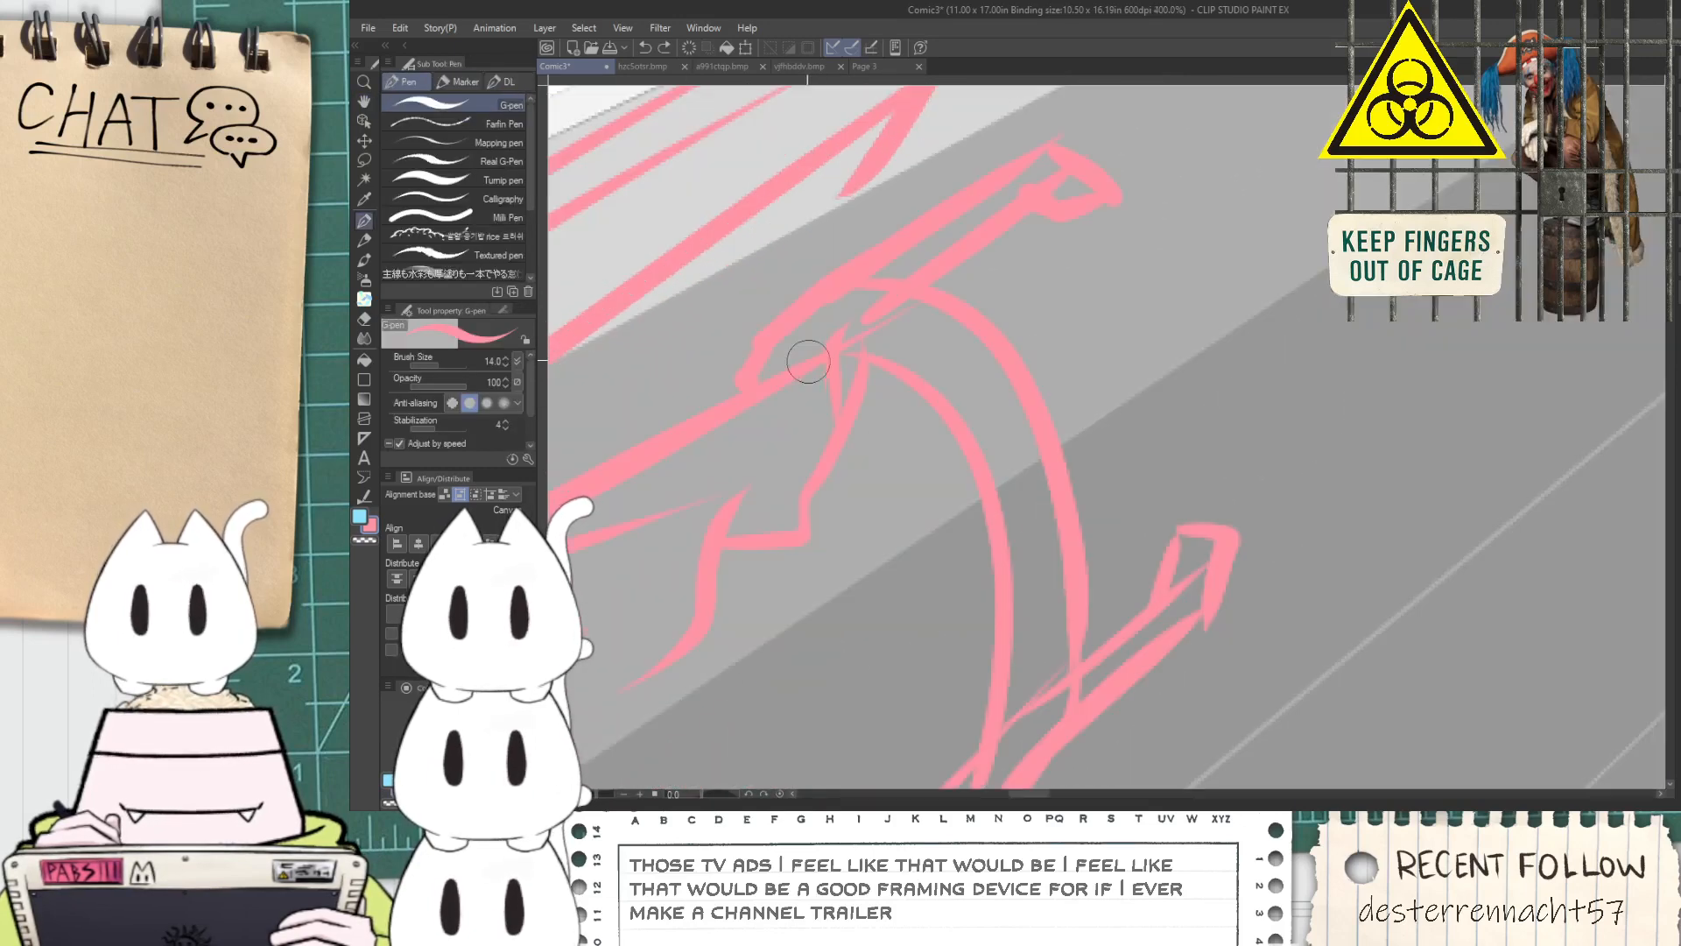
pyautogui.press('e')
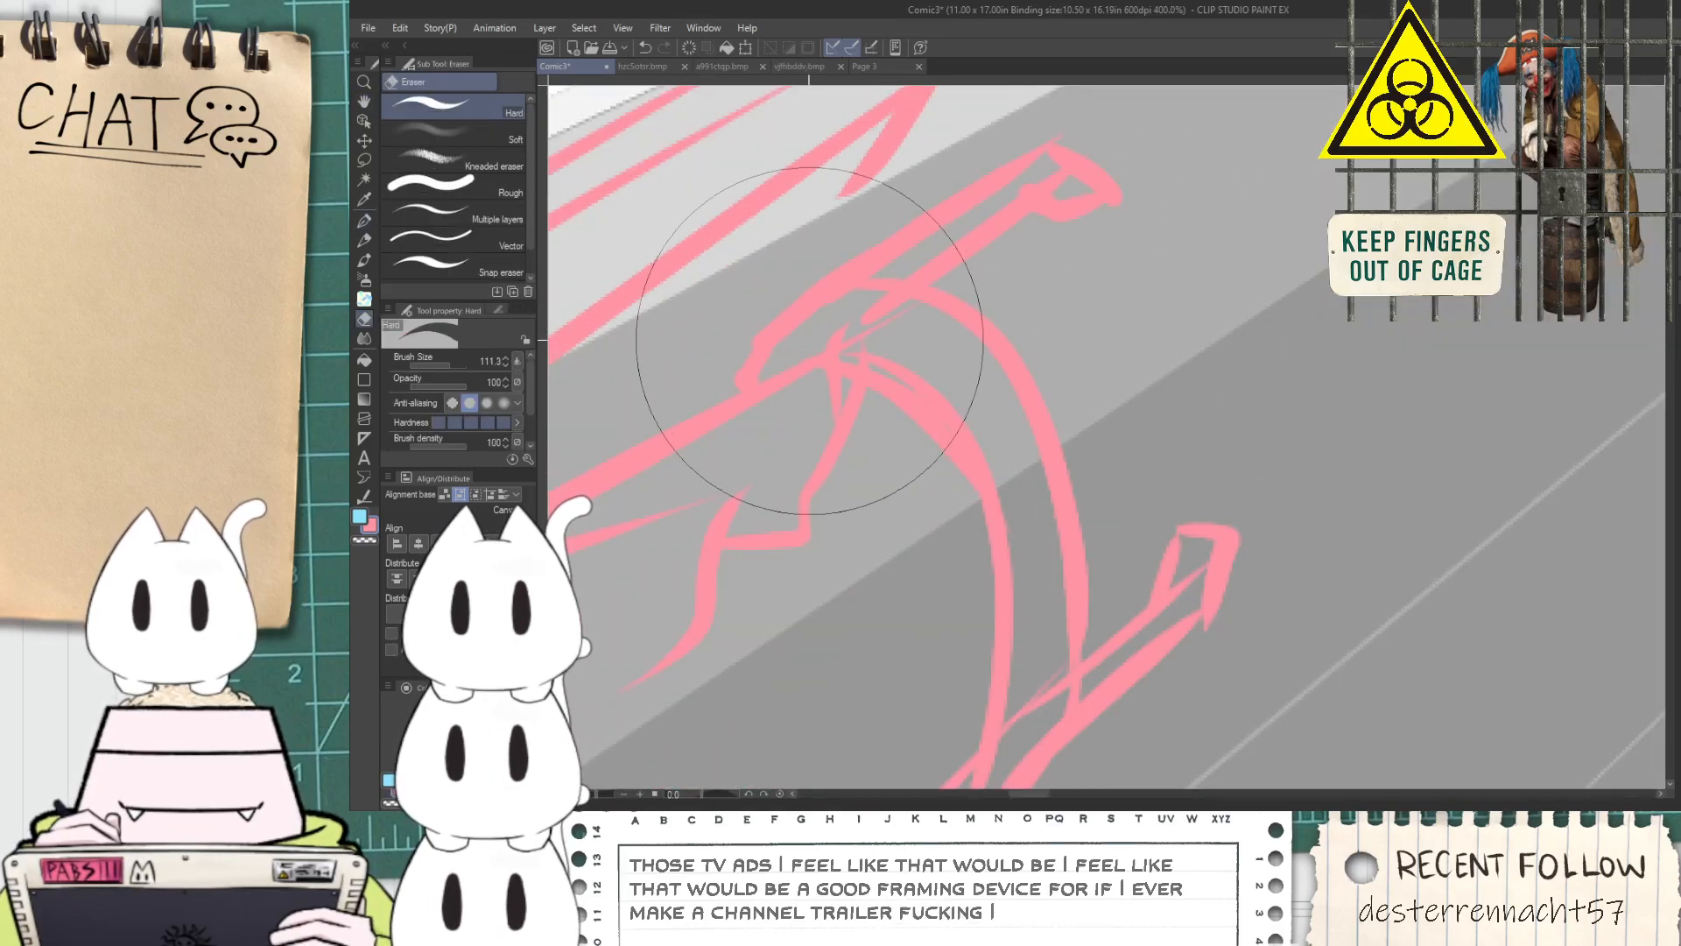
pyautogui.moveTo(457, 359); pyautogui.dragTo(444, 366)
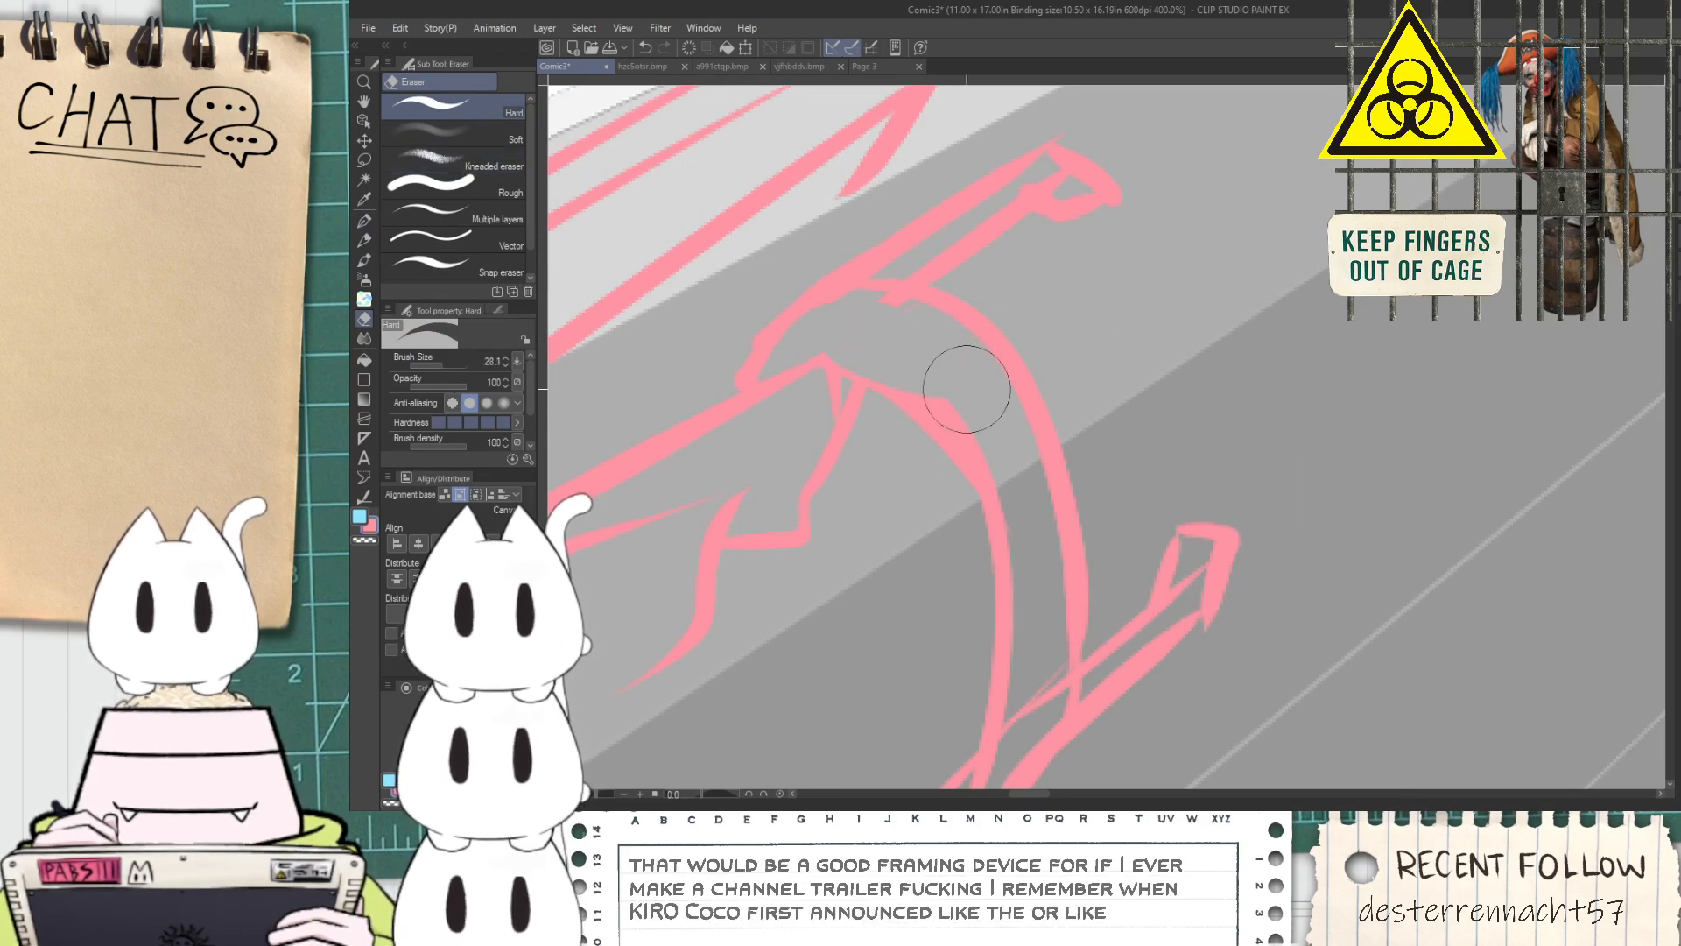
# Redraw the rim's inner curve more cleanly and add a parallel line inside the rim for thickness
pyautogui.press('p')
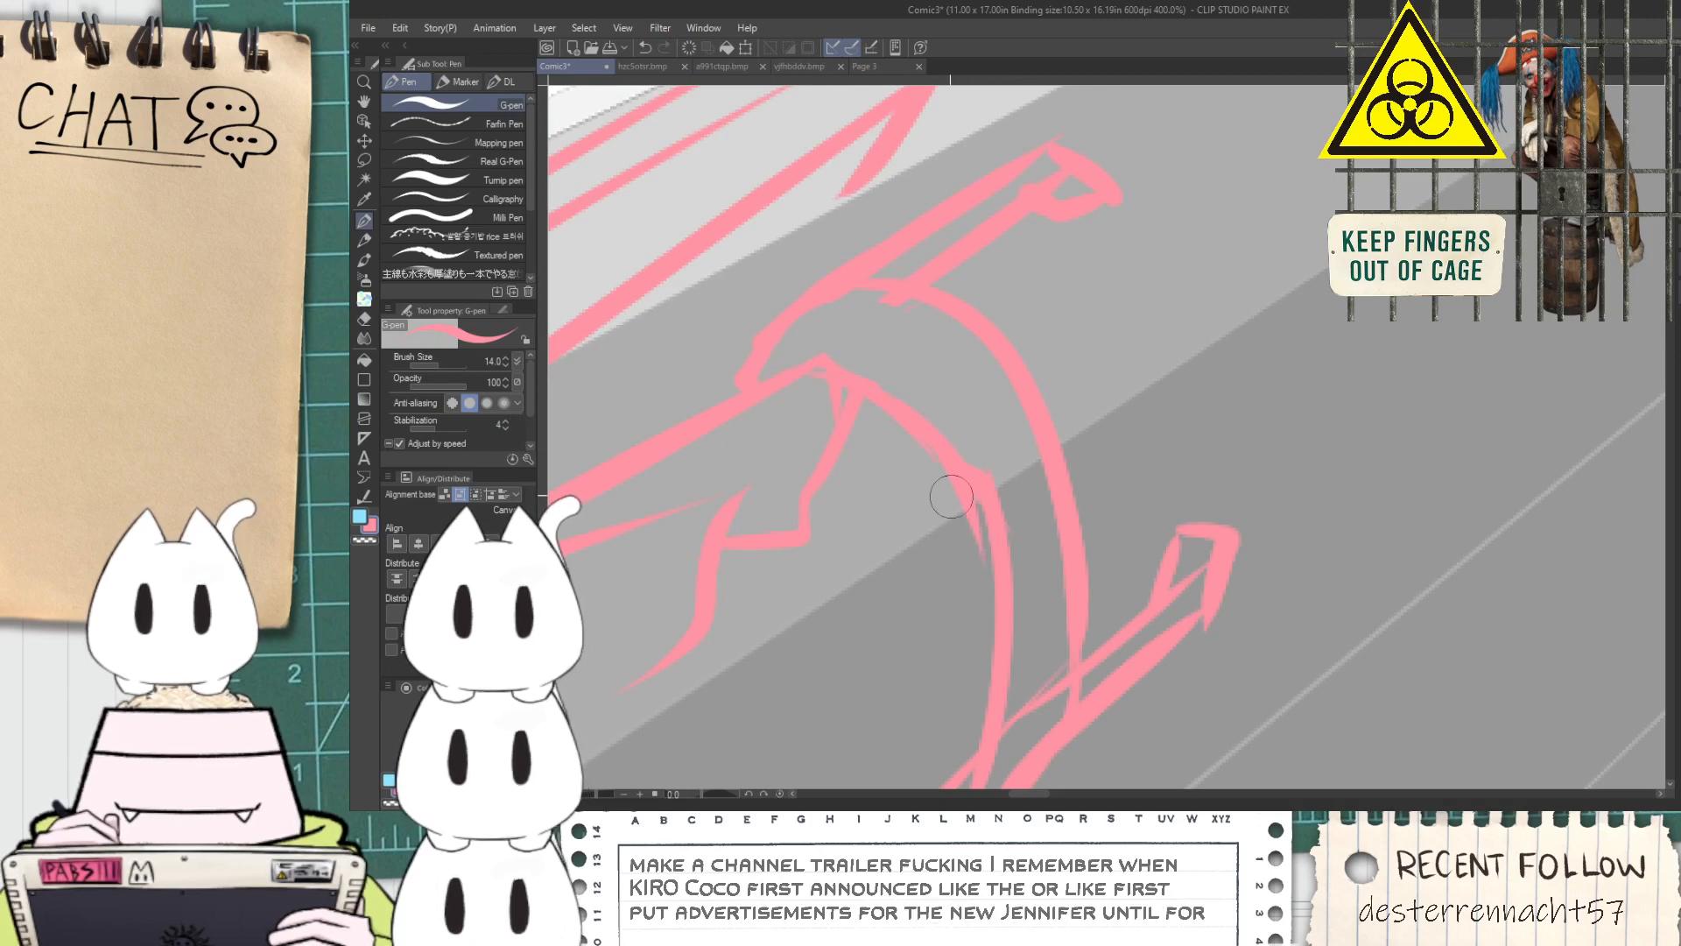
pyautogui.press('e')
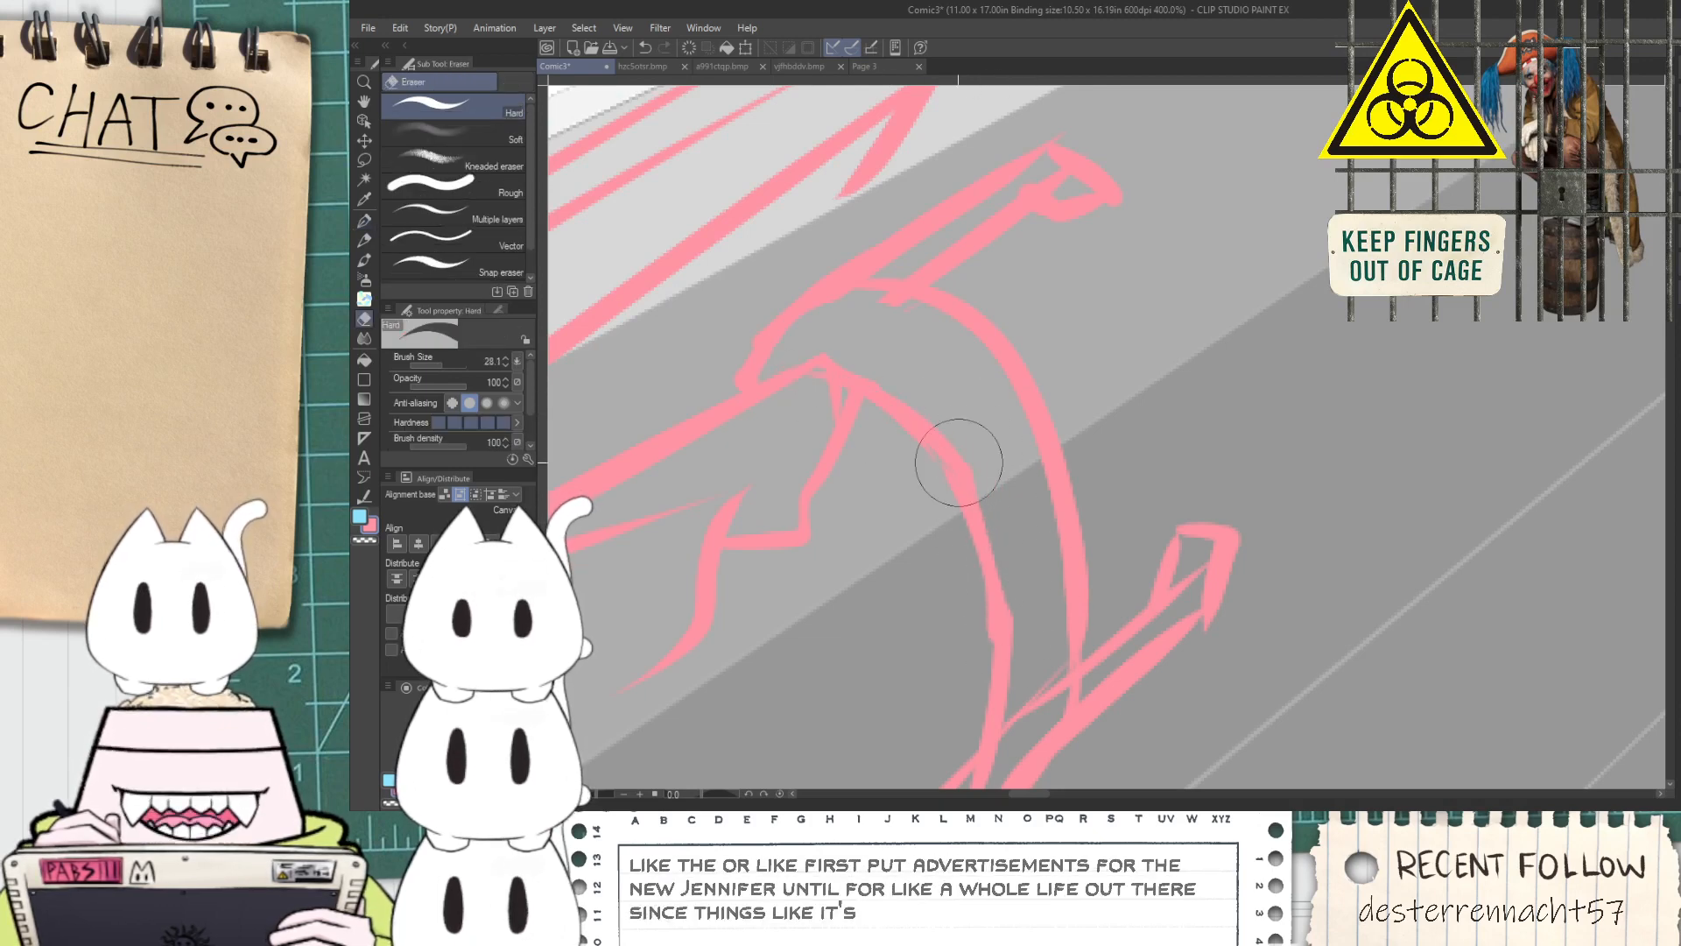
pyautogui.press('p')
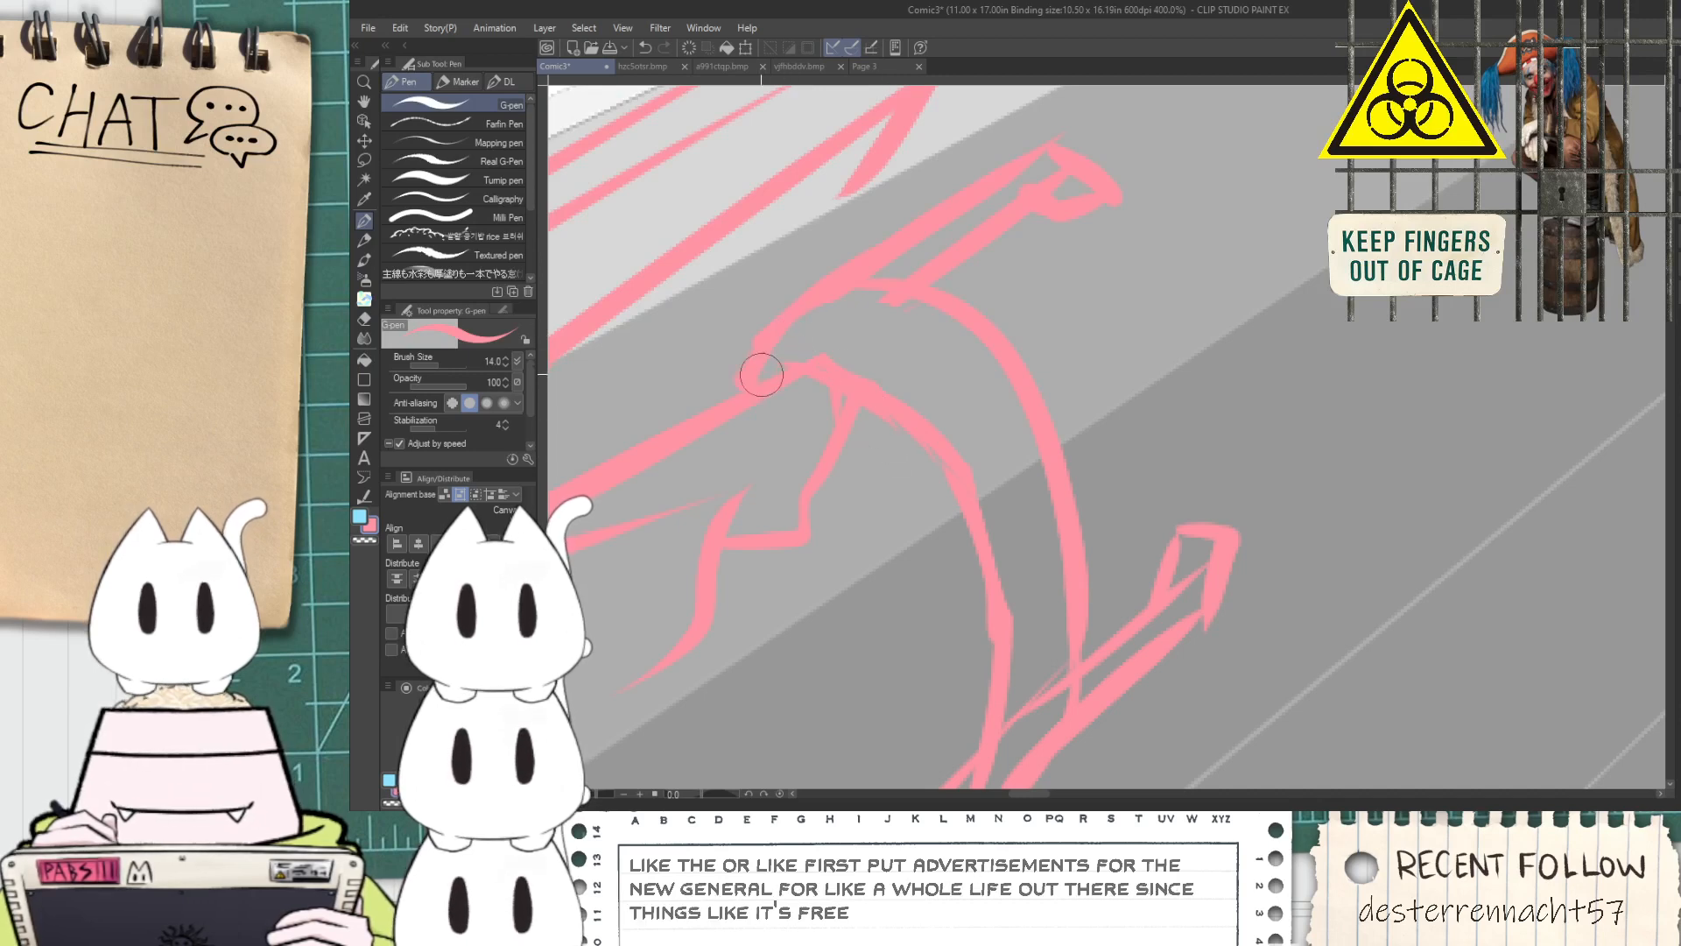
pyautogui.moveTo(928, 376); pyautogui.dragTo(1016, 613)
# Erase the overlapping lines at the rim's lower corner and redraw the barrel edge where it joins the rim
pyautogui.press('h')
pyautogui.moveTo(994, 548); pyautogui.dragTo(929, 364)
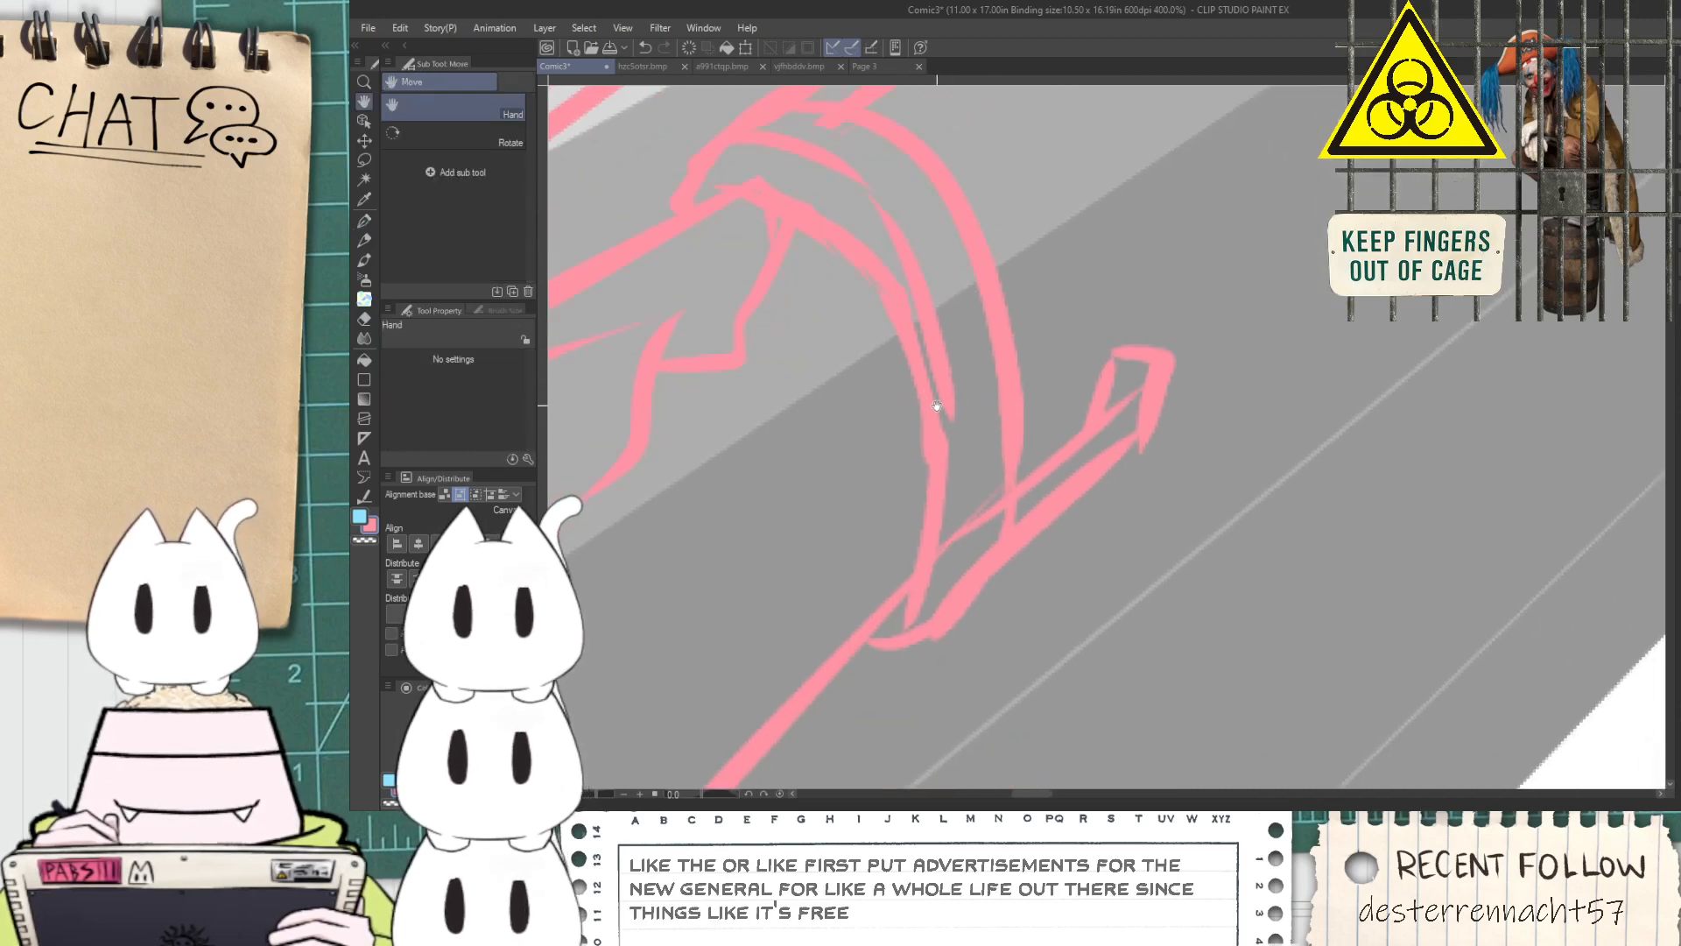
pyautogui.press('e')
pyautogui.moveTo(916, 585); pyautogui.dragTo(948, 545)
pyautogui.press('p')
pyautogui.moveTo(886, 606); pyautogui.dragTo(925, 568)
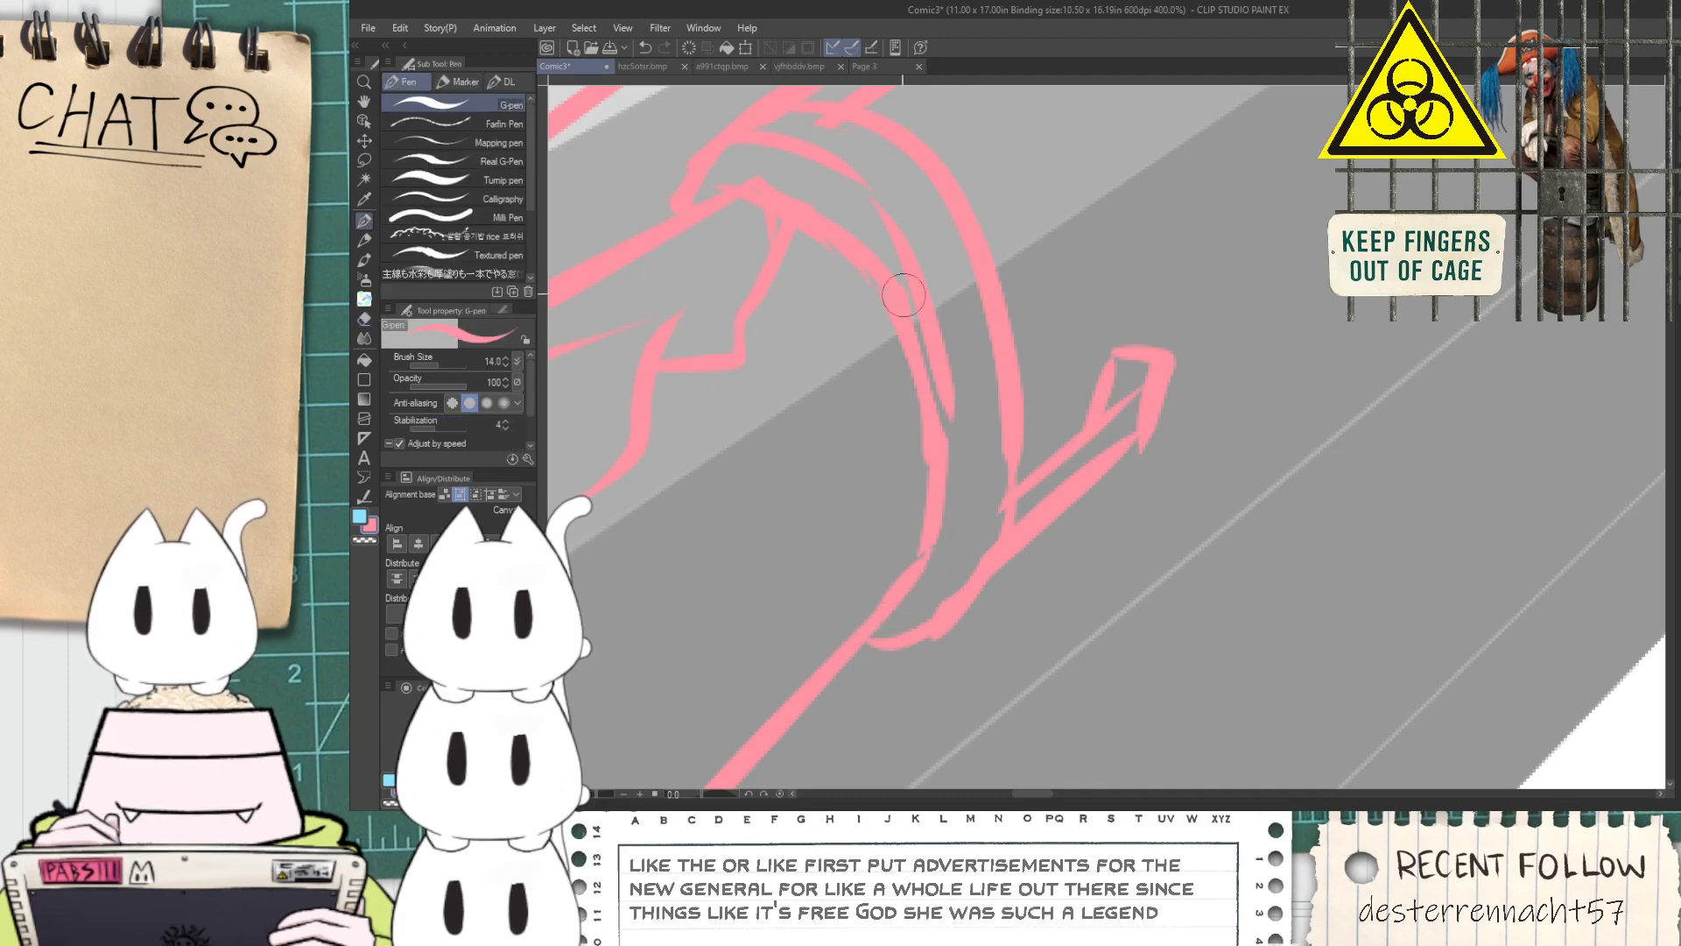
# Draw two parallel lines extending forward from the barrel's rim between the two prongs to form a central rod
pyautogui.scroll(-2, 978, 470)
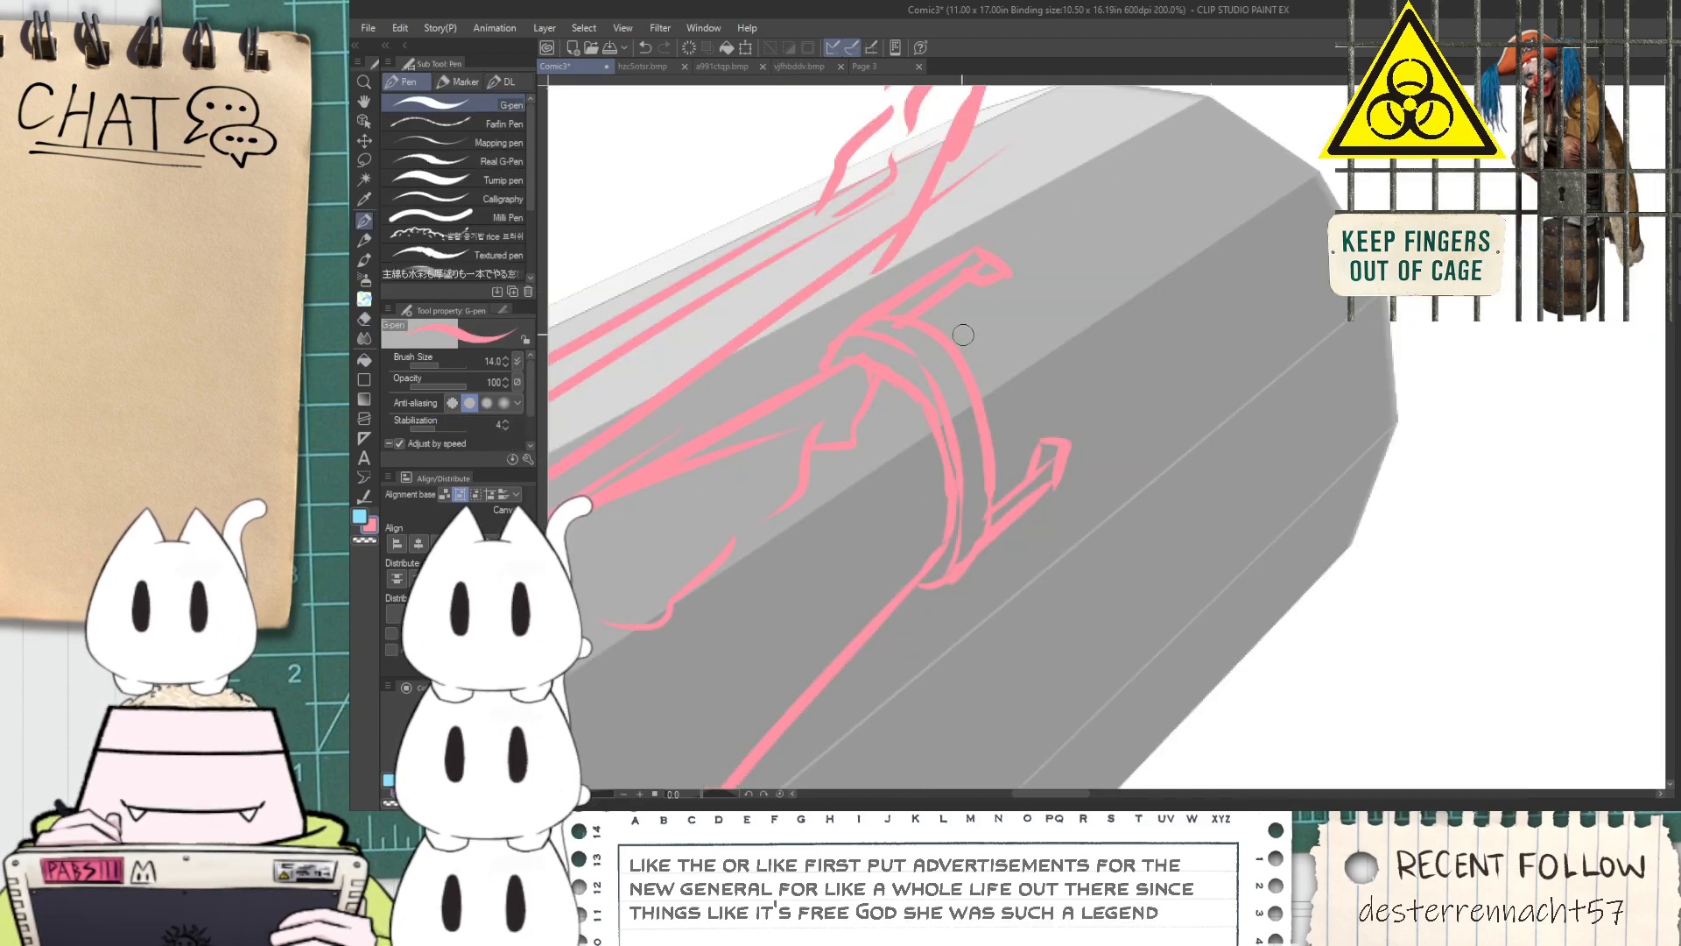
pyautogui.scroll(-5, 962, 335)
pyautogui.press('space')
pyautogui.moveTo(1138, 507); pyautogui.dragTo(749, 390)
pyautogui.moveTo(984, 453)
pyautogui.mouseDown()
pyautogui.moveTo(789, 451)
pyautogui.moveTo(982, 626)
pyautogui.mouseUp()
pyautogui.scroll(1, 749, 508)
pyautogui.moveTo(712, 463); pyautogui.dragTo(1088, 515)
pyautogui.scroll(3, 875, 432)
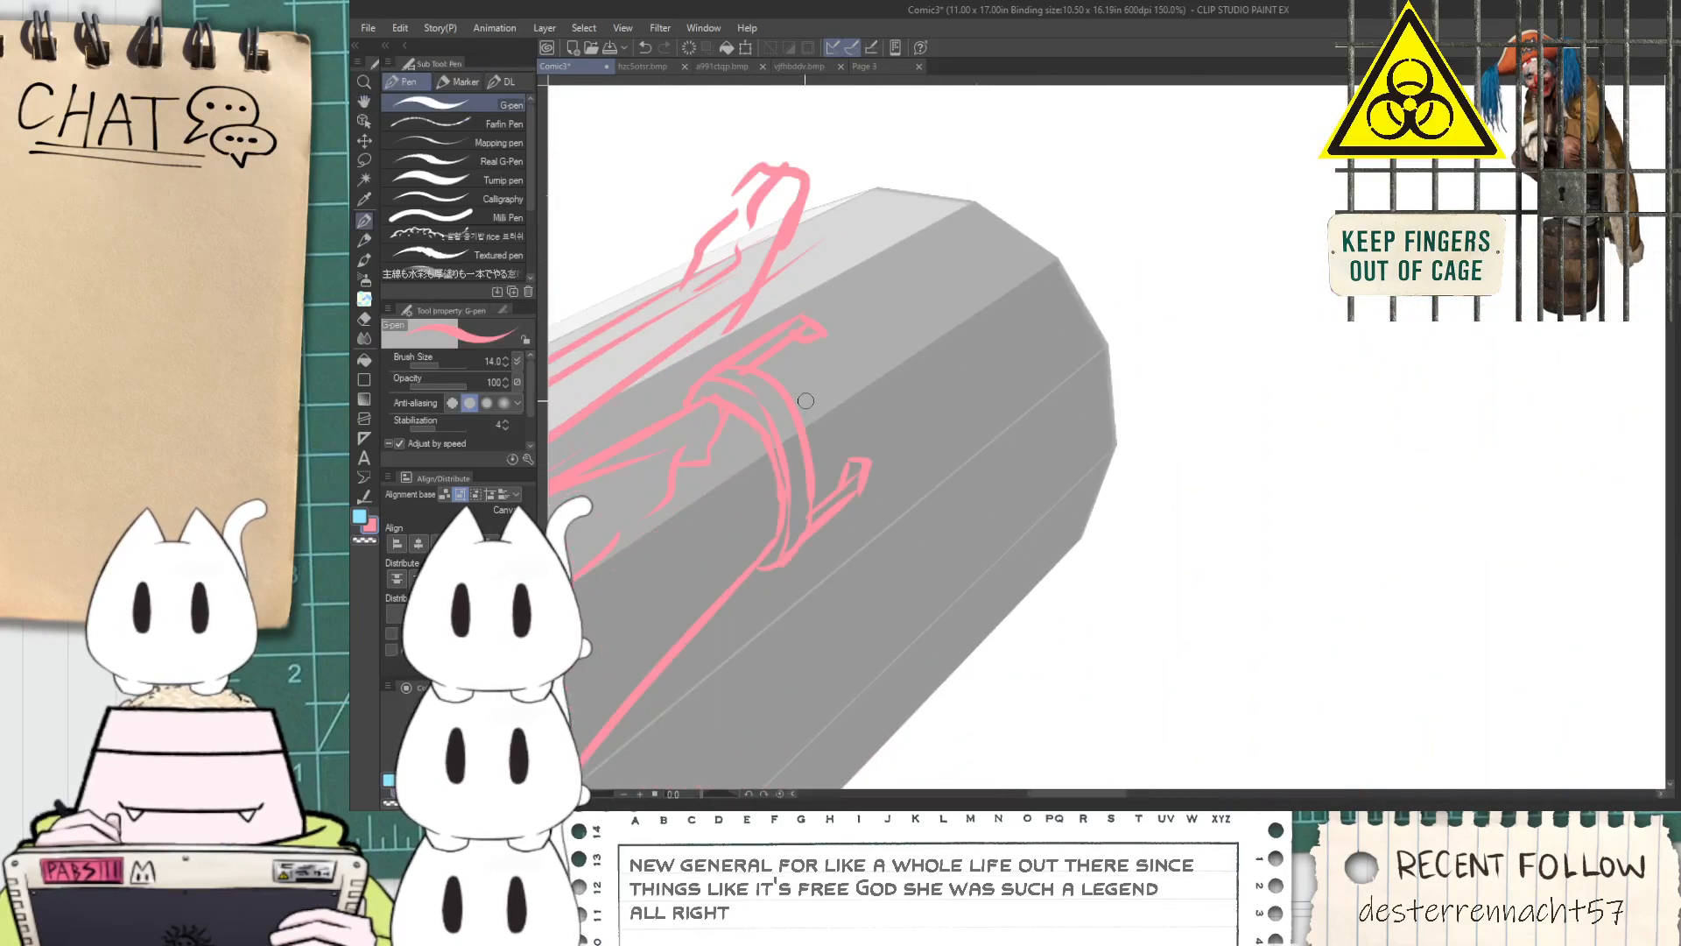
pyautogui.scroll(3, 806, 402)
pyautogui.moveTo(823, 518); pyautogui.dragTo(1110, 267)
pyautogui.hotkey('ctrl', 'z')
pyautogui.moveTo(842, 531); pyautogui.dragTo(1085, 255)
pyautogui.hotkey('ctrl', 'z')
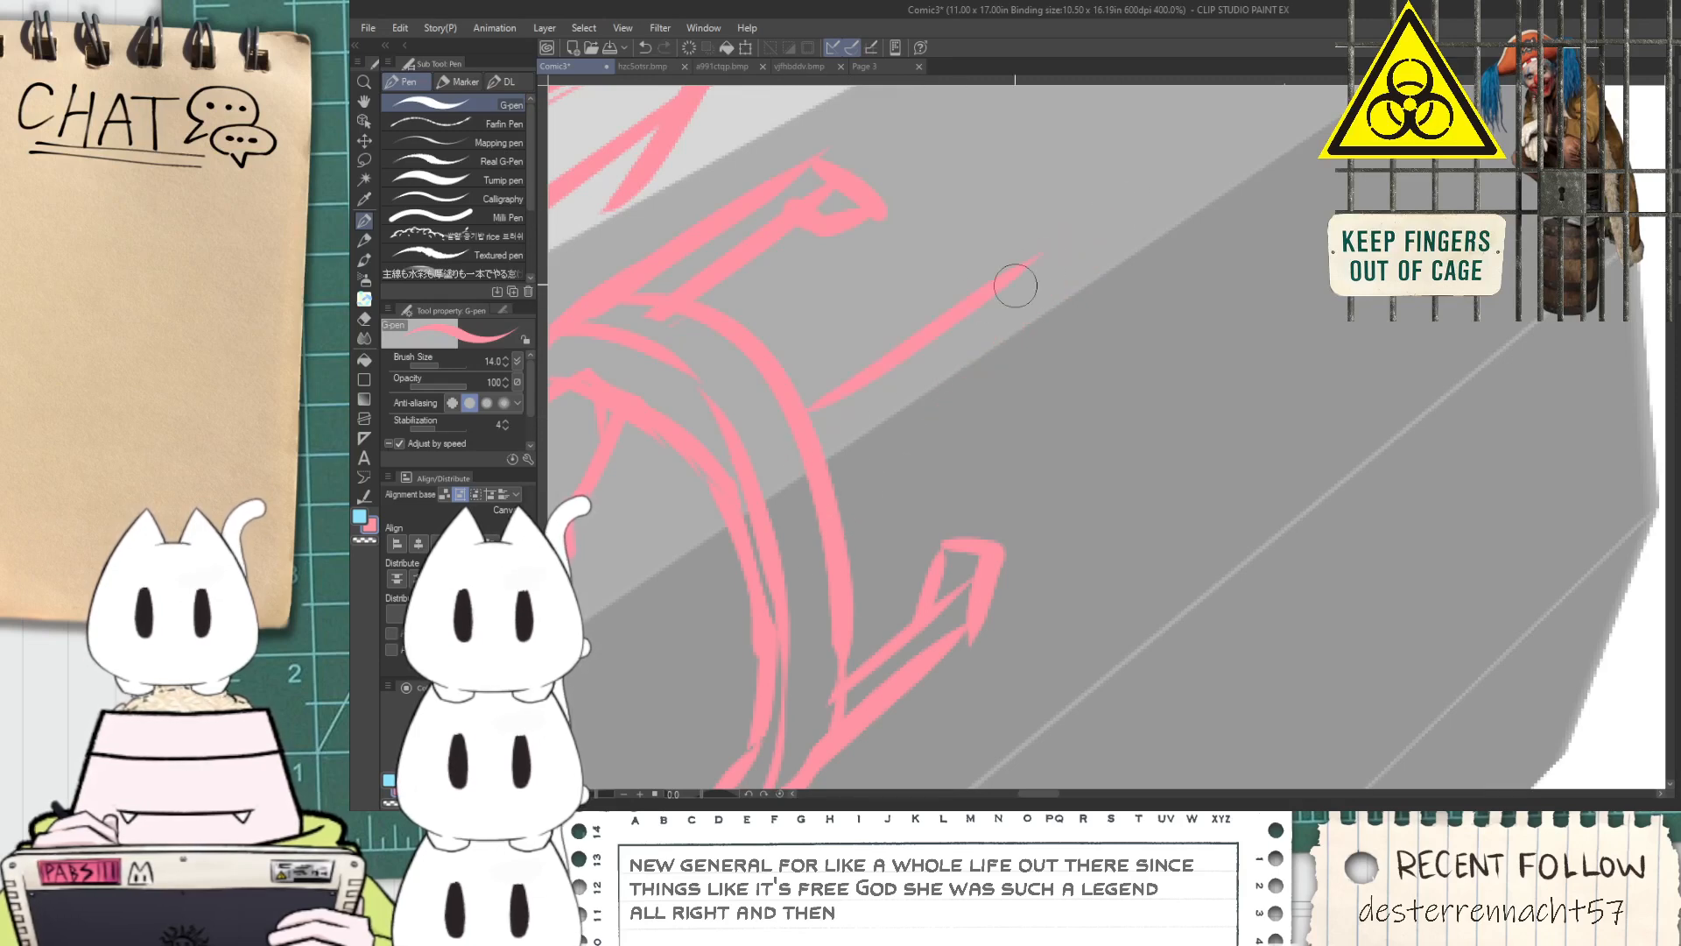
pyautogui.moveTo(839, 506); pyautogui.dragTo(1025, 331)
pyautogui.hotkey('ctrl', 'z')
pyautogui.moveTo(842, 528); pyautogui.dragTo(1055, 332)
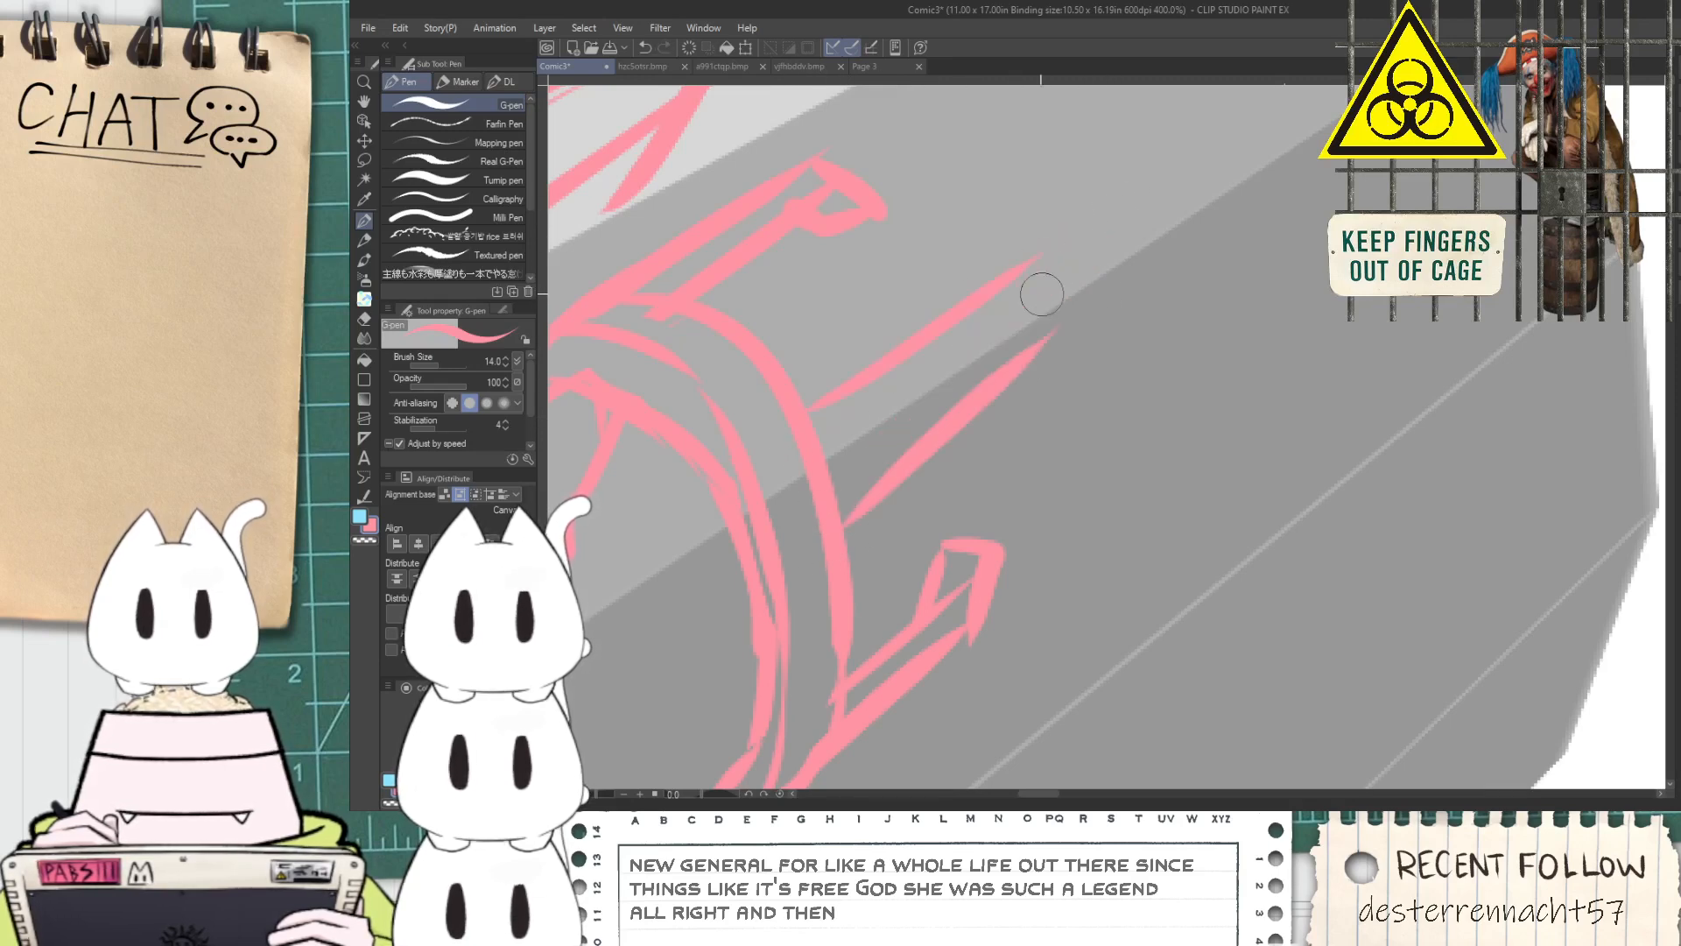
# Close the tip of the central rod and draw a rounded ring around it
pyautogui.moveTo(930, 308)
pyautogui.mouseDown()
pyautogui.moveTo(1178, 312)
pyautogui.moveTo(1169, 349)
pyautogui.mouseUp()
pyautogui.moveTo(1026, 267); pyautogui.dragTo(1036, 336)
pyautogui.moveTo(979, 396)
pyautogui.mouseDown()
pyautogui.moveTo(1165, 347)
pyautogui.moveTo(1182, 309)
pyautogui.mouseUp()
pyautogui.scroll(-10, 1145, 263)
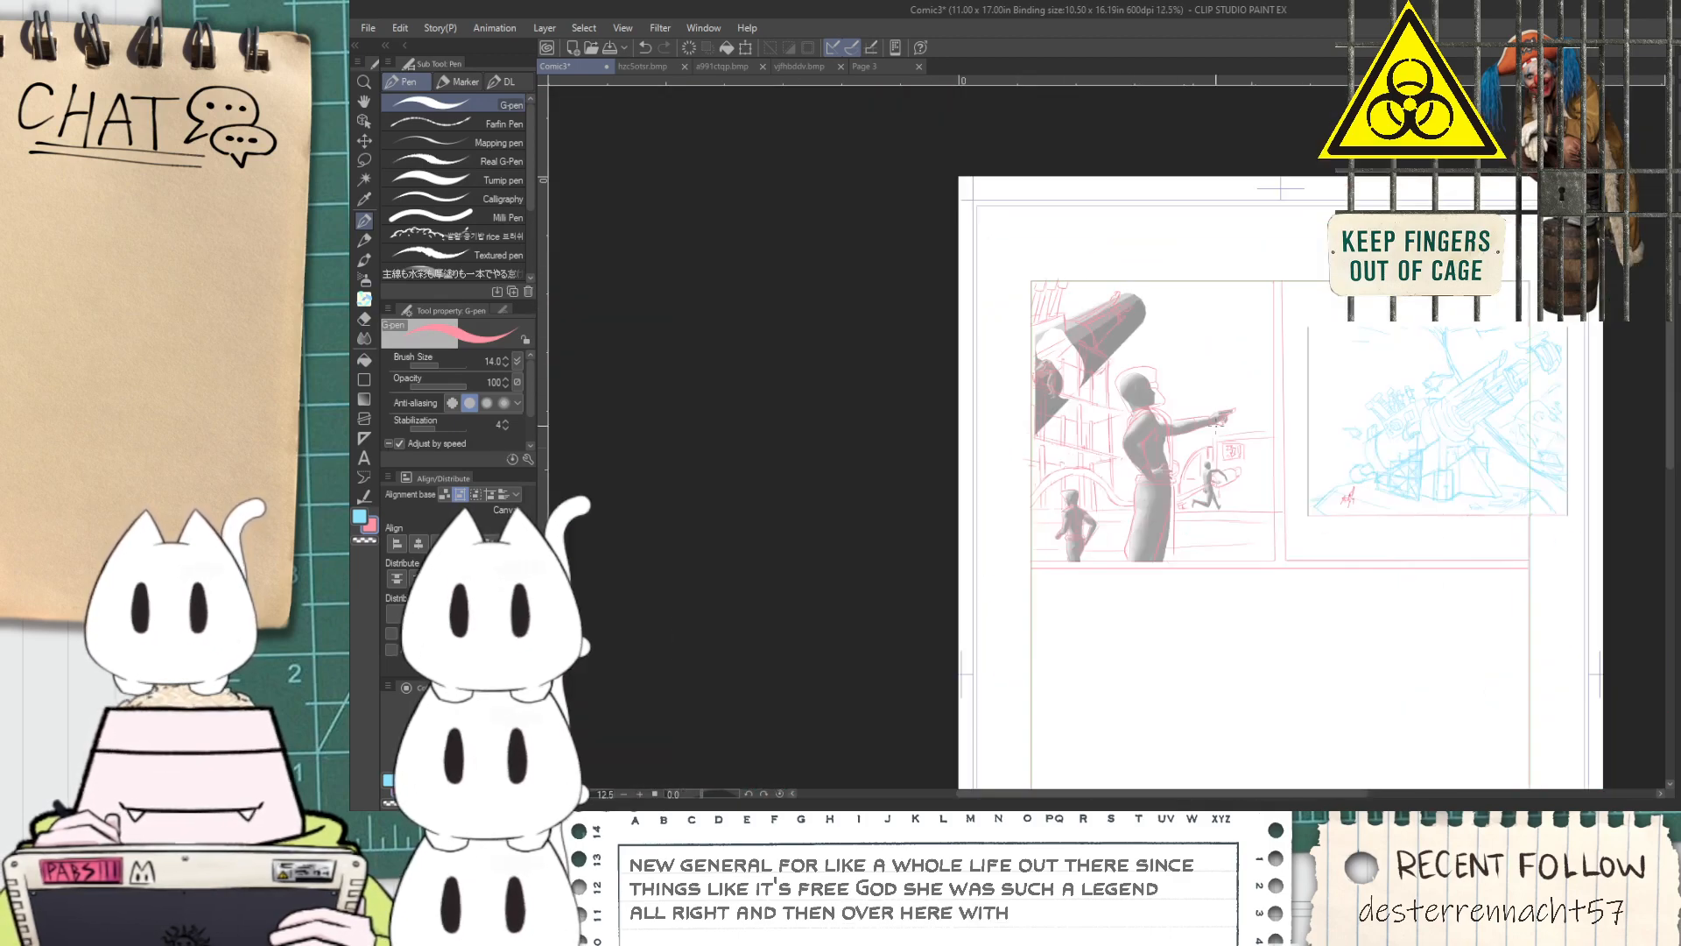
pyautogui.moveTo(1184, 389); pyautogui.dragTo(930, 394)
pyautogui.scroll(3, 1173, 350)
pyautogui.moveTo(1187, 272); pyautogui.dragTo(1058, 339)
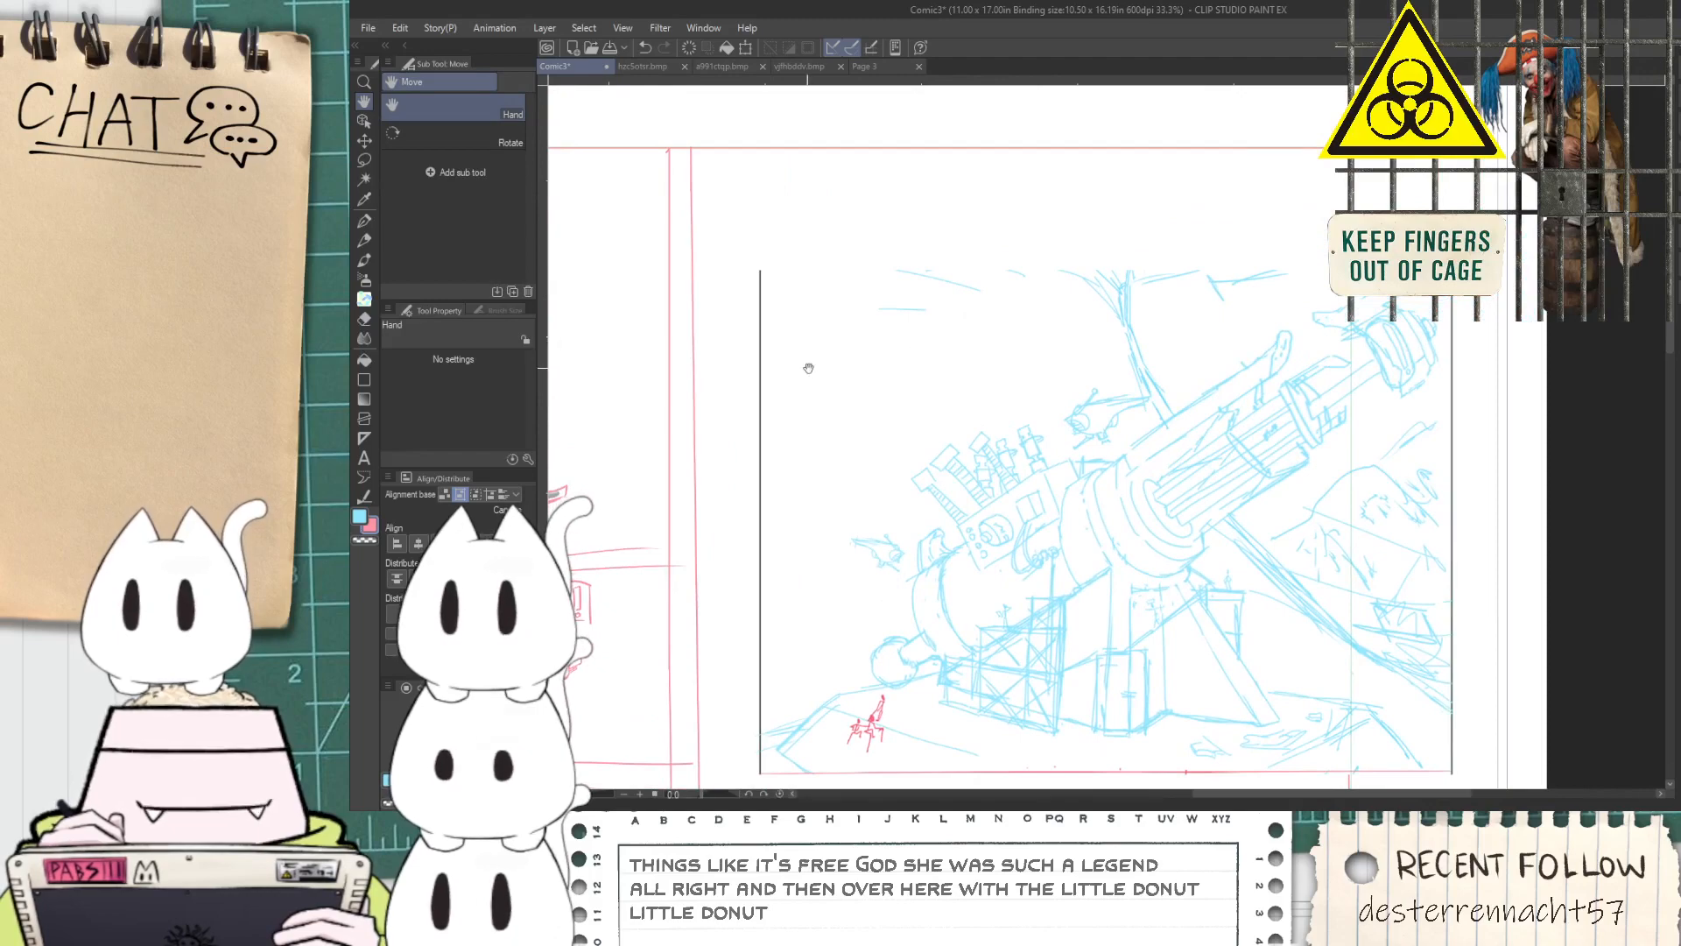
pyautogui.moveTo(800, 367); pyautogui.dragTo(1267, 540)
pyautogui.moveTo(863, 471); pyautogui.dragTo(1078, 477)
pyautogui.scroll(5, 1008, 355)
pyautogui.moveTo(1061, 334)
pyautogui.mouseDown()
pyautogui.moveTo(1035, 298)
pyautogui.moveTo(1042, 230)
pyautogui.moveTo(1088, 284)
pyautogui.moveTo(1046, 216)
pyautogui.moveTo(1083, 251)
pyautogui.mouseUp()
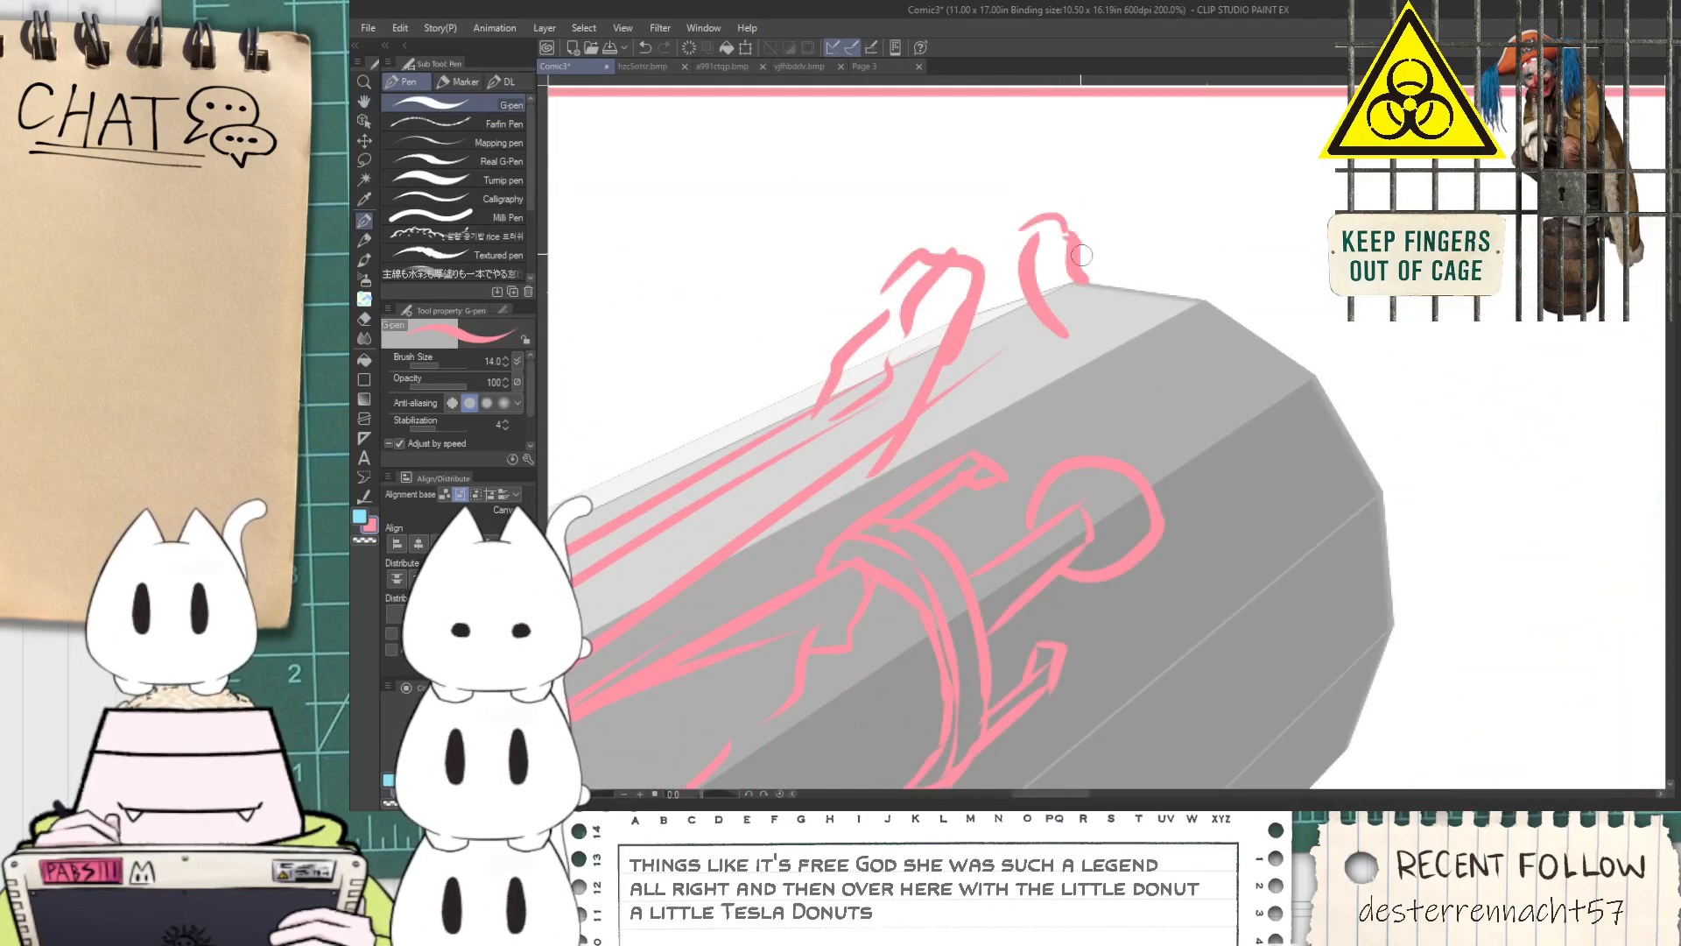
pyautogui.hotkey('ctrl', 'z')
pyautogui.hotkey('ctrl', 'z')
pyautogui.hotkey('ctrl', 'z')
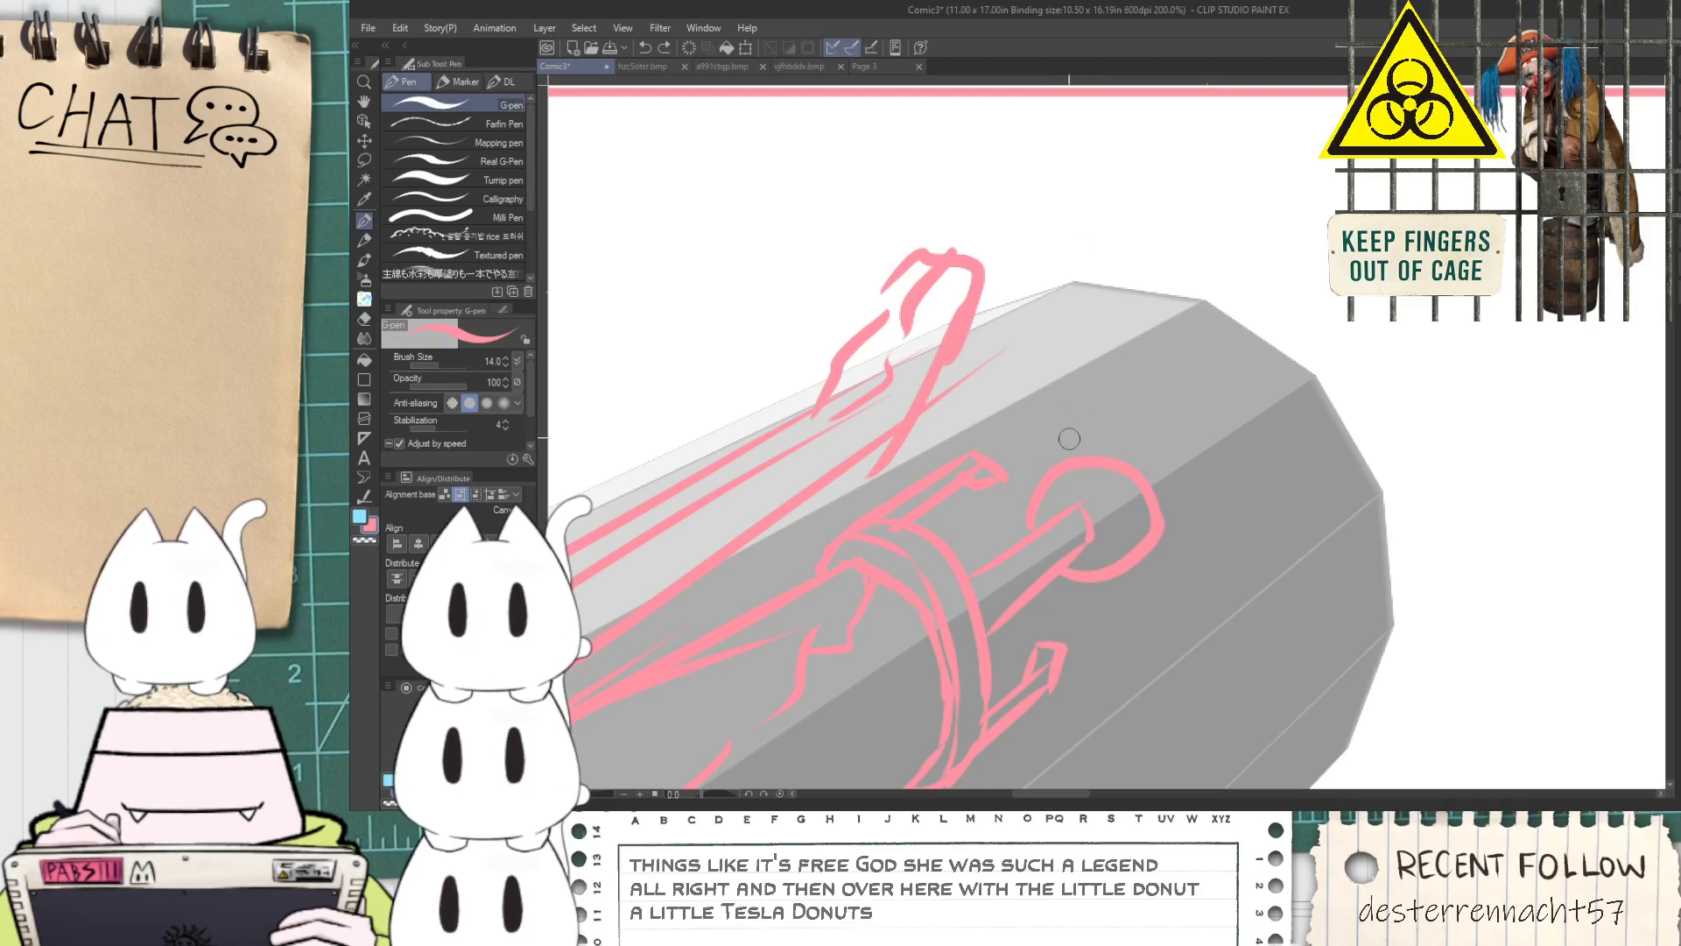
# Add a rounded tab above the rod's ring and stack several curved bands forward of it after the blue reference
pyautogui.moveTo(1104, 439)
pyautogui.mouseDown()
pyautogui.moveTo(1139, 443)
pyautogui.moveTo(1191, 526)
pyautogui.mouseUp()
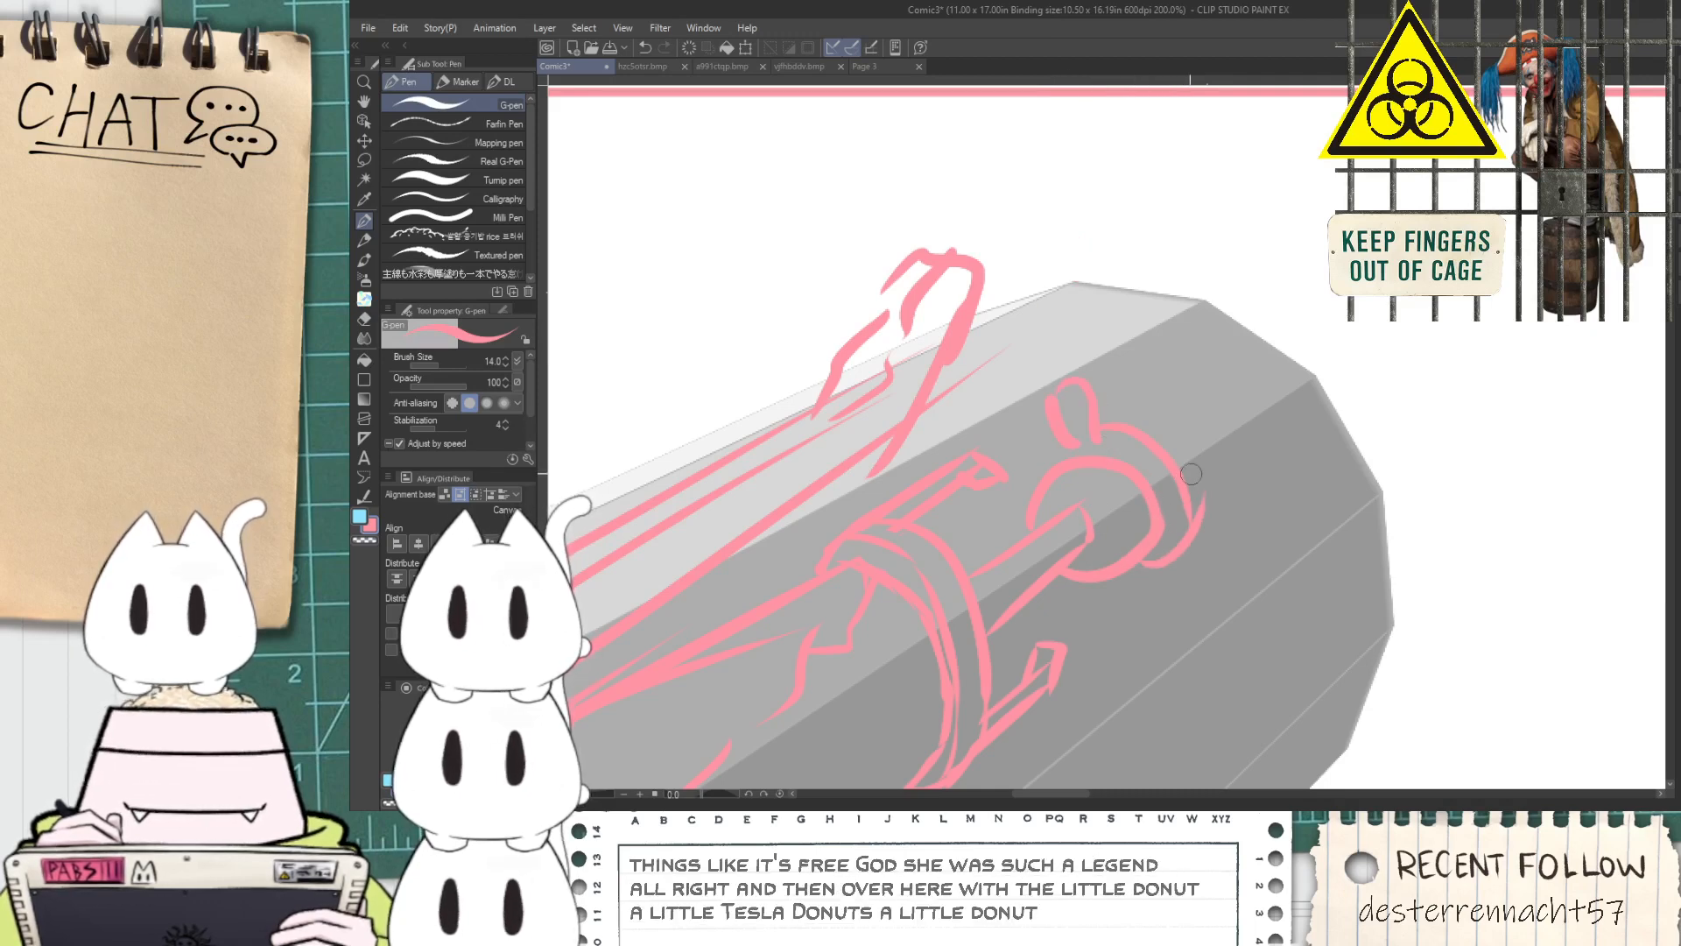
pyautogui.scroll(-5, 1236, 549)
pyautogui.press('space')
pyautogui.moveTo(1420, 552)
pyautogui.mouseDown()
pyautogui.moveTo(968, 406)
pyautogui.moveTo(871, 394)
pyautogui.mouseUp()
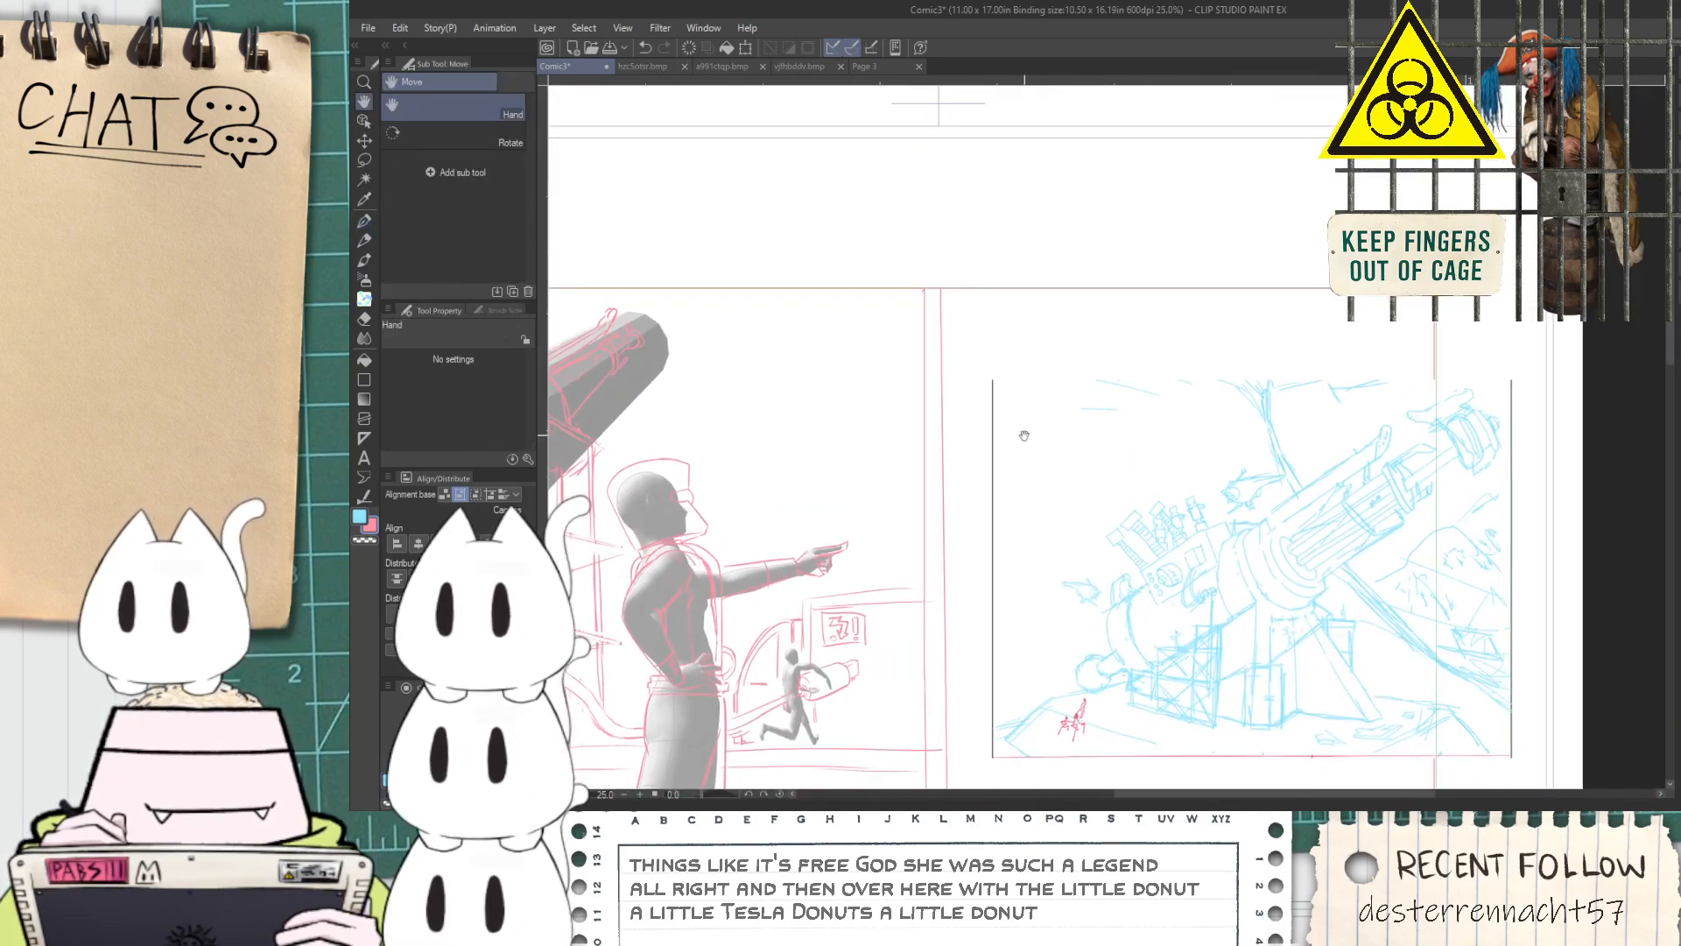
pyautogui.scroll(7, 818, 418)
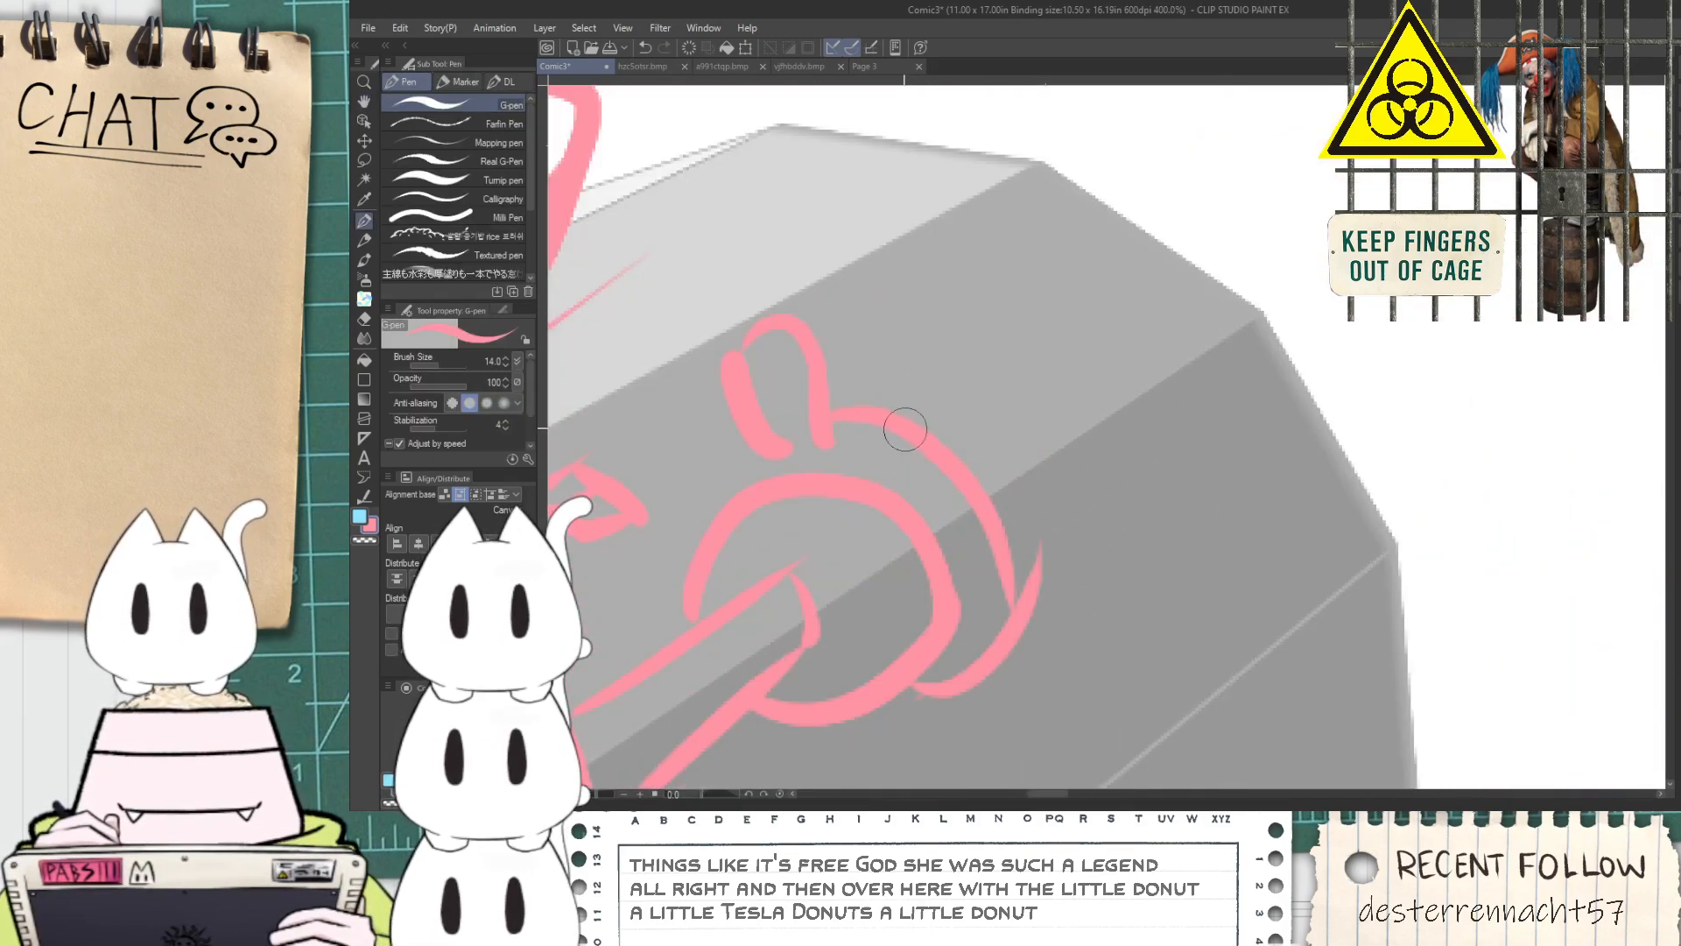
pyautogui.moveTo(931, 375); pyautogui.dragTo(1075, 526)
pyautogui.moveTo(911, 412); pyautogui.dragTo(1029, 621)
pyautogui.moveTo(1069, 516); pyautogui.dragTo(1040, 589)
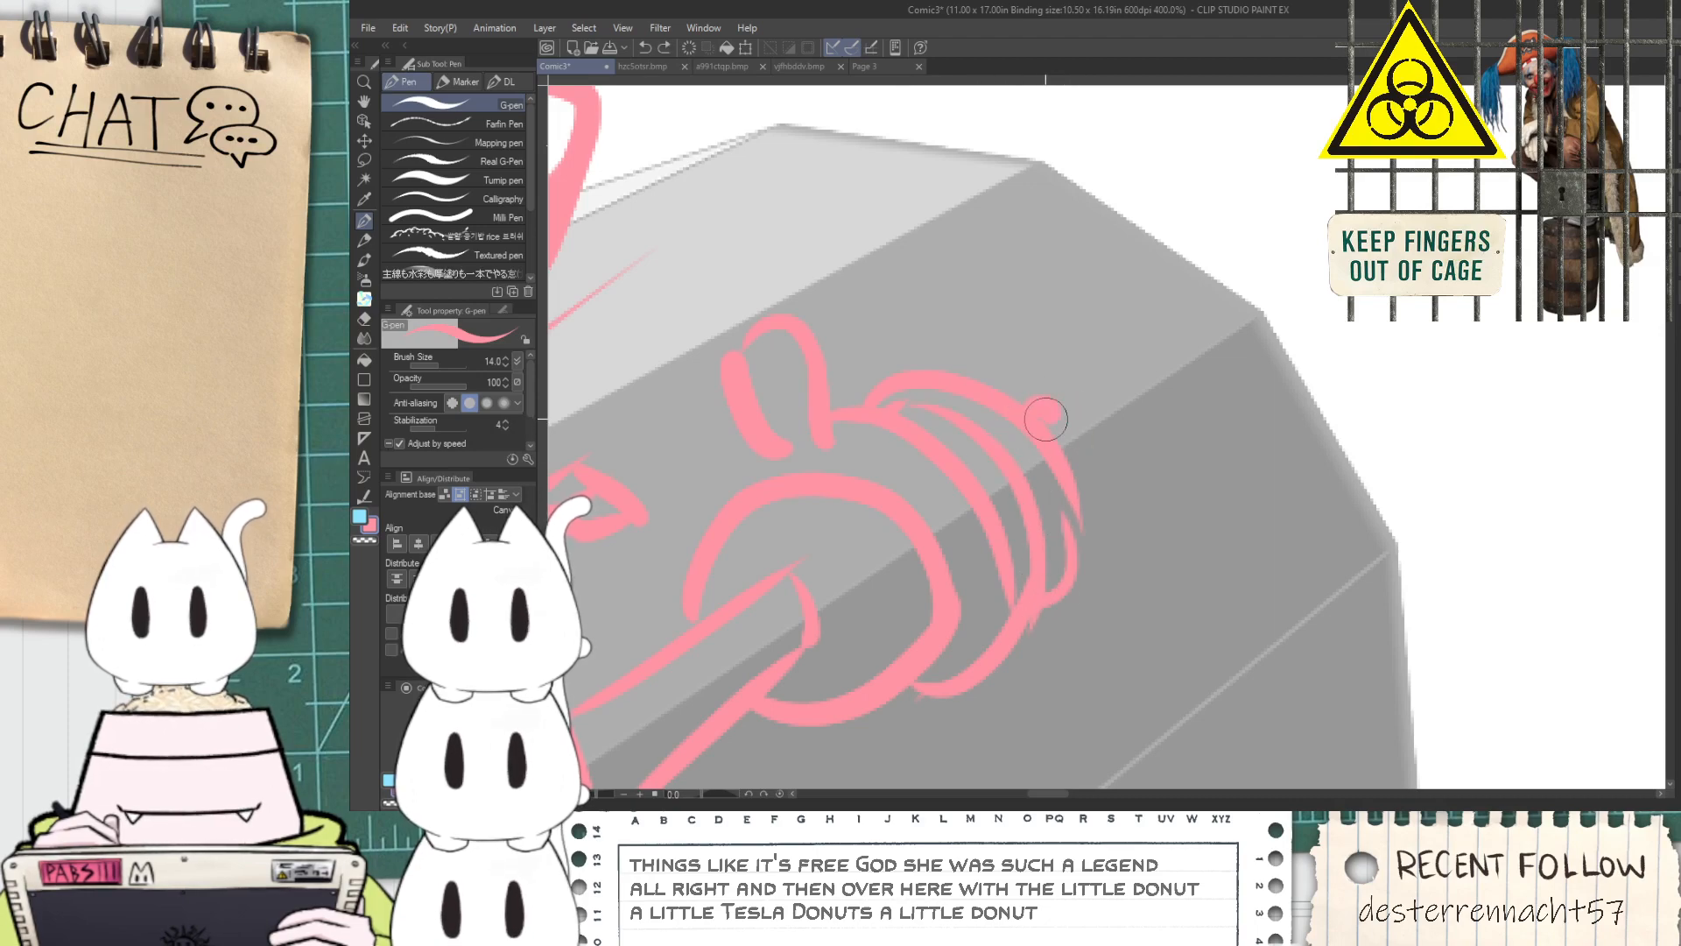
# Examine the whole panel's composition alongside the blue cannon reference
pyautogui.scroll(-7, 1027, 417)
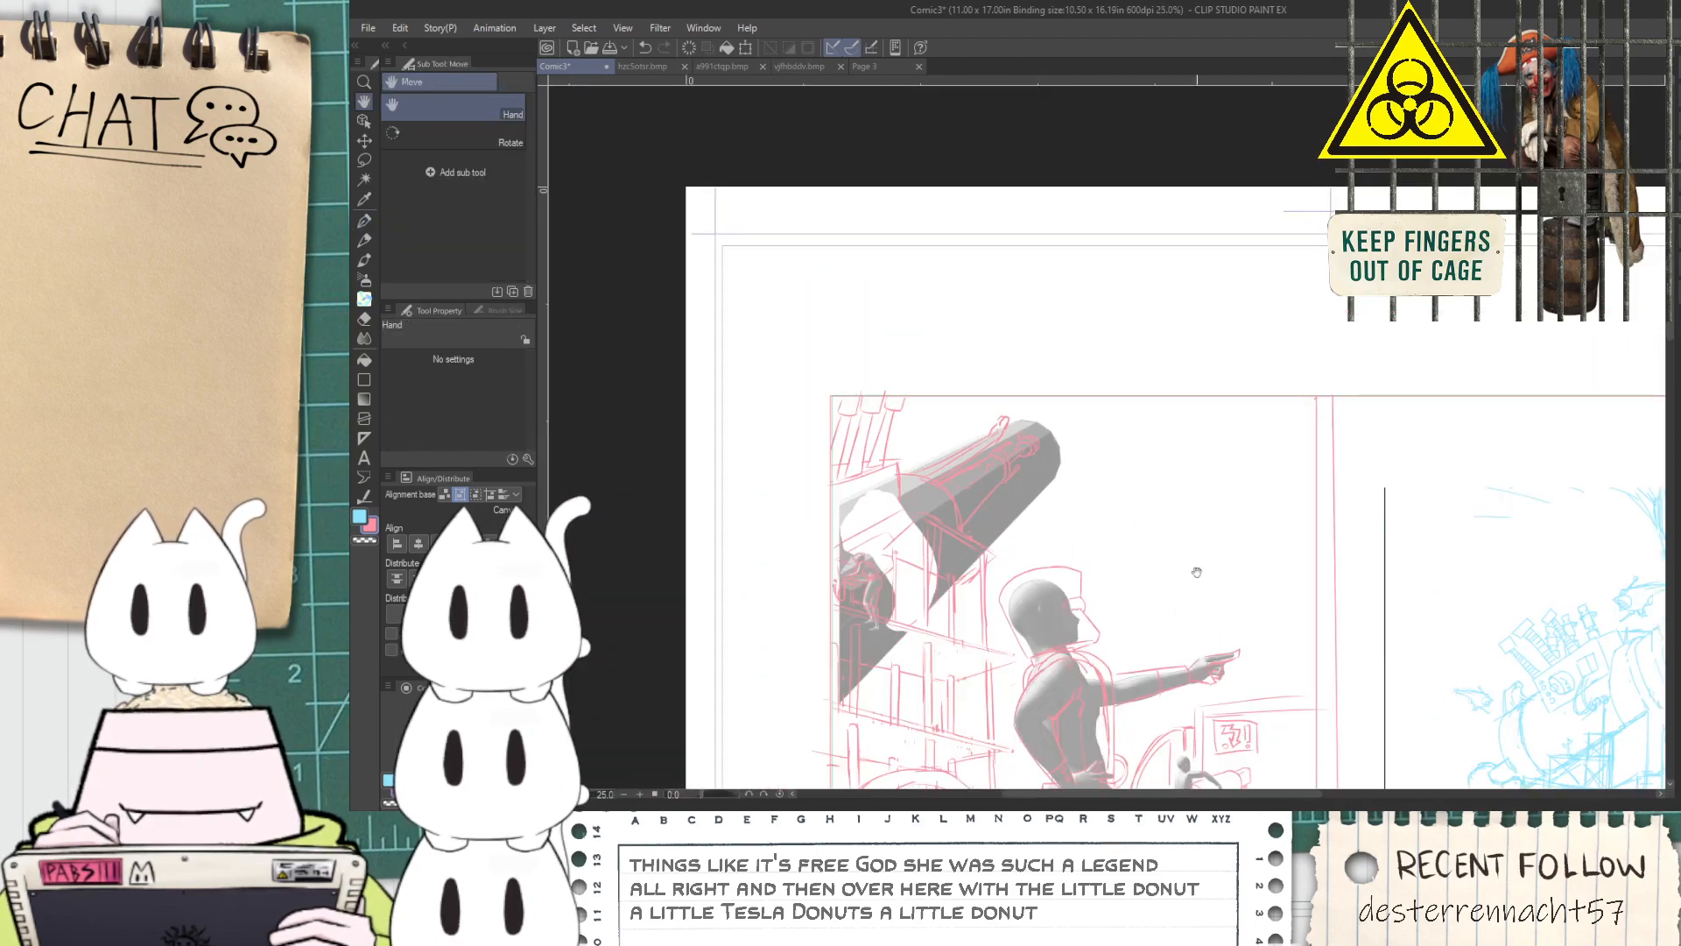
pyautogui.moveTo(1066, 630); pyautogui.dragTo(1036, 547)
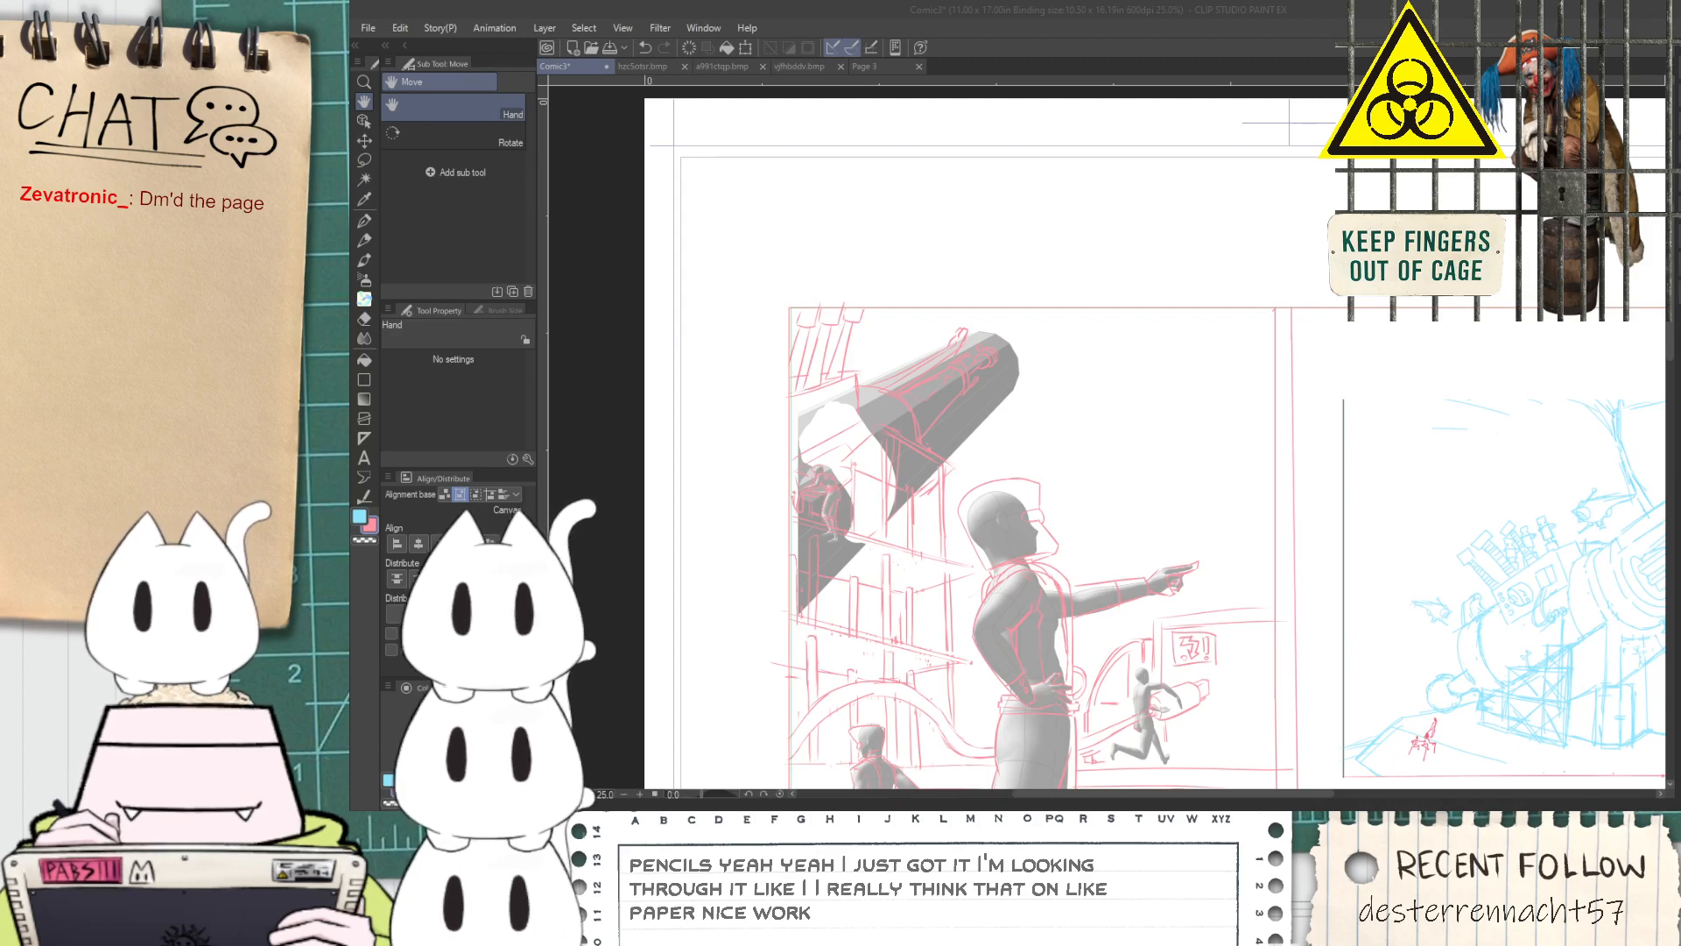
pyautogui.click(1184, 34)
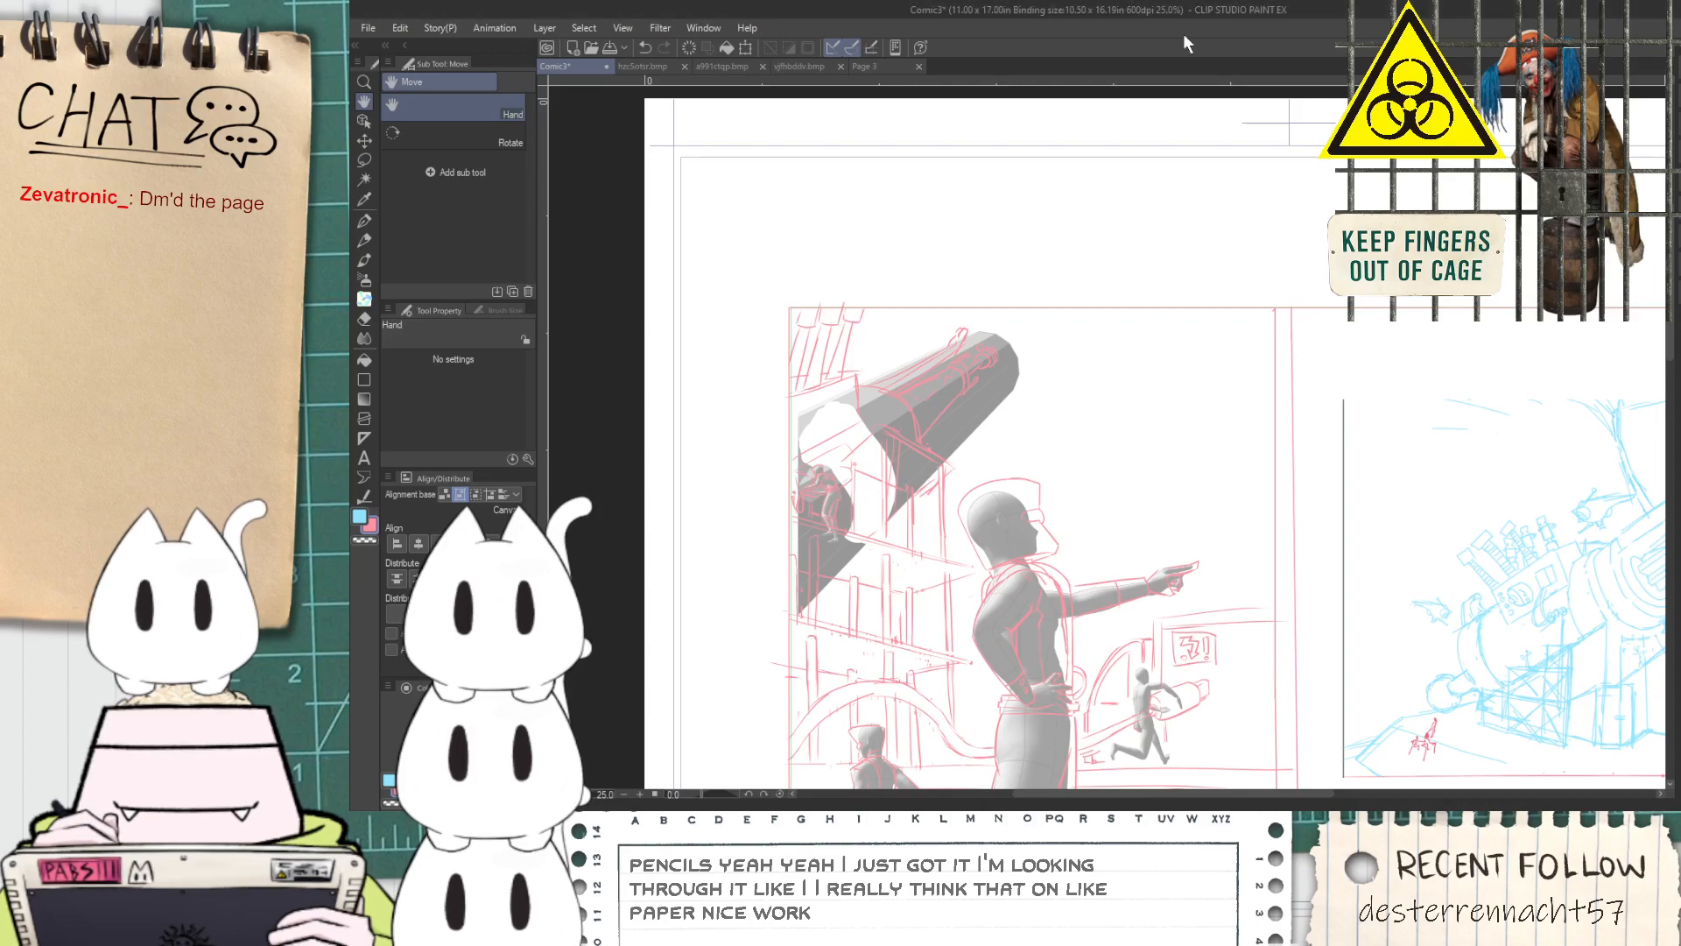
pyautogui.scroll(-2, 1075, 420)
pyautogui.scroll(5, 1075, 421)
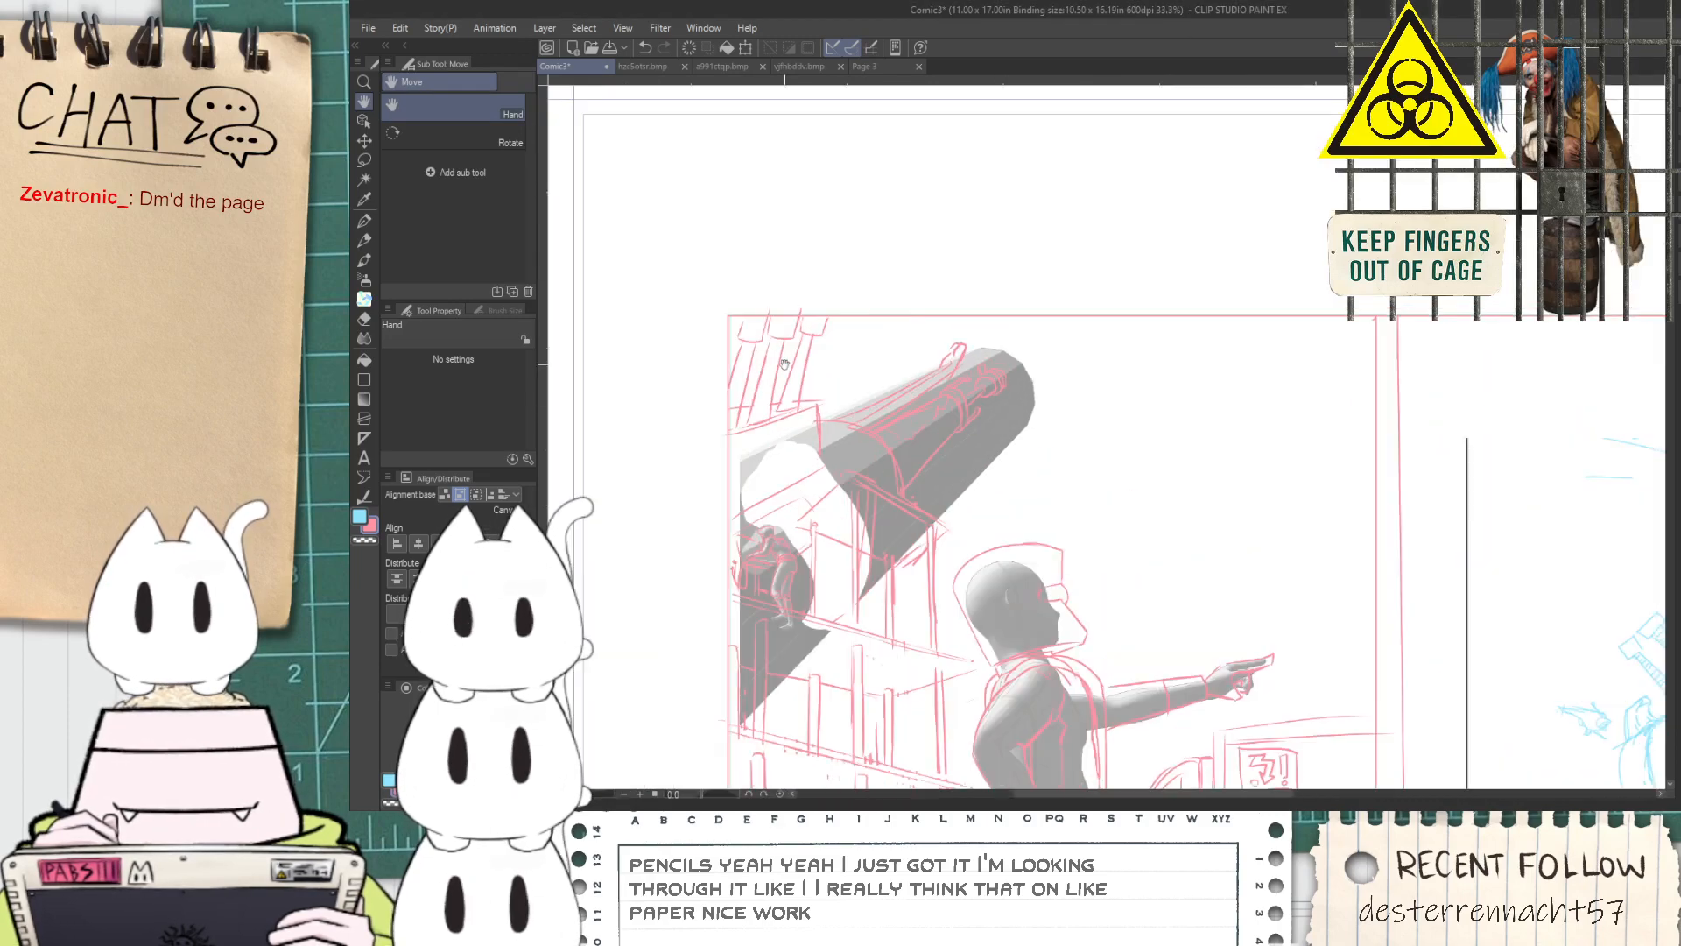
pyautogui.scroll(-3, 1150, 425)
pyautogui.moveTo(1196, 596); pyautogui.dragTo(904, 354)
pyautogui.moveTo(1209, 467); pyautogui.dragTo(1269, 625)
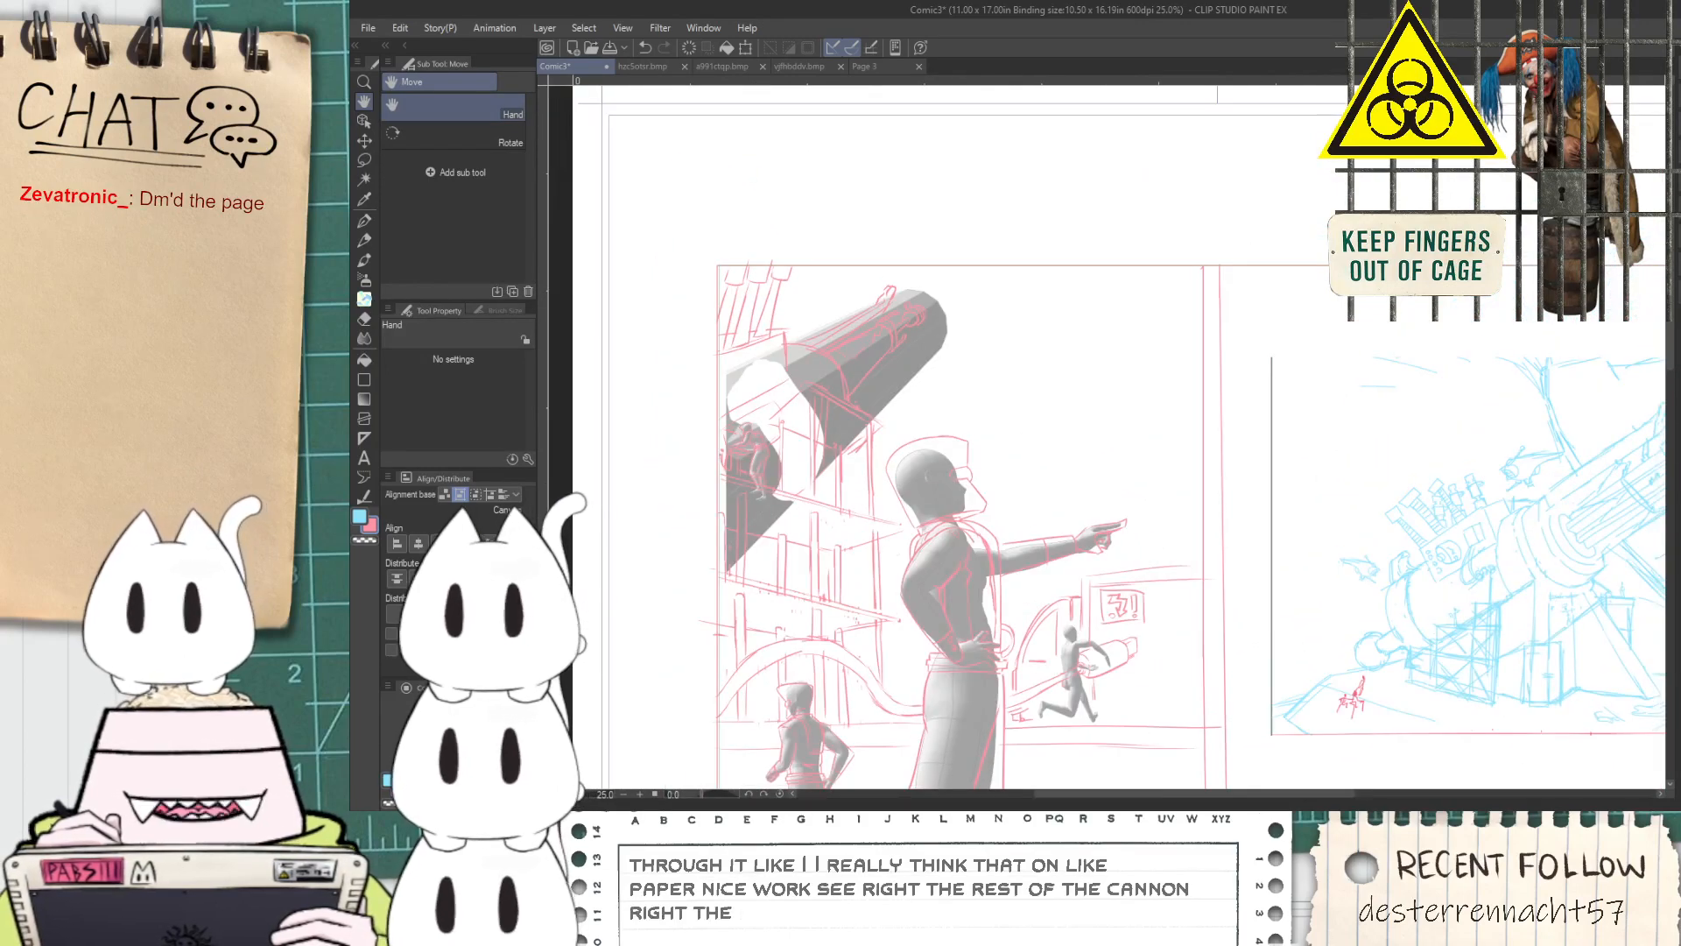
# Review the pink sketch with the 3D models hidden, checking the panel and the background beside the pointing figure for missing elements
pyautogui.click(1674, 599)
pyautogui.moveTo(1034, 621); pyautogui.dragTo(1092, 507)
pyautogui.press('p')
pyautogui.scroll(3, 1066, 560)
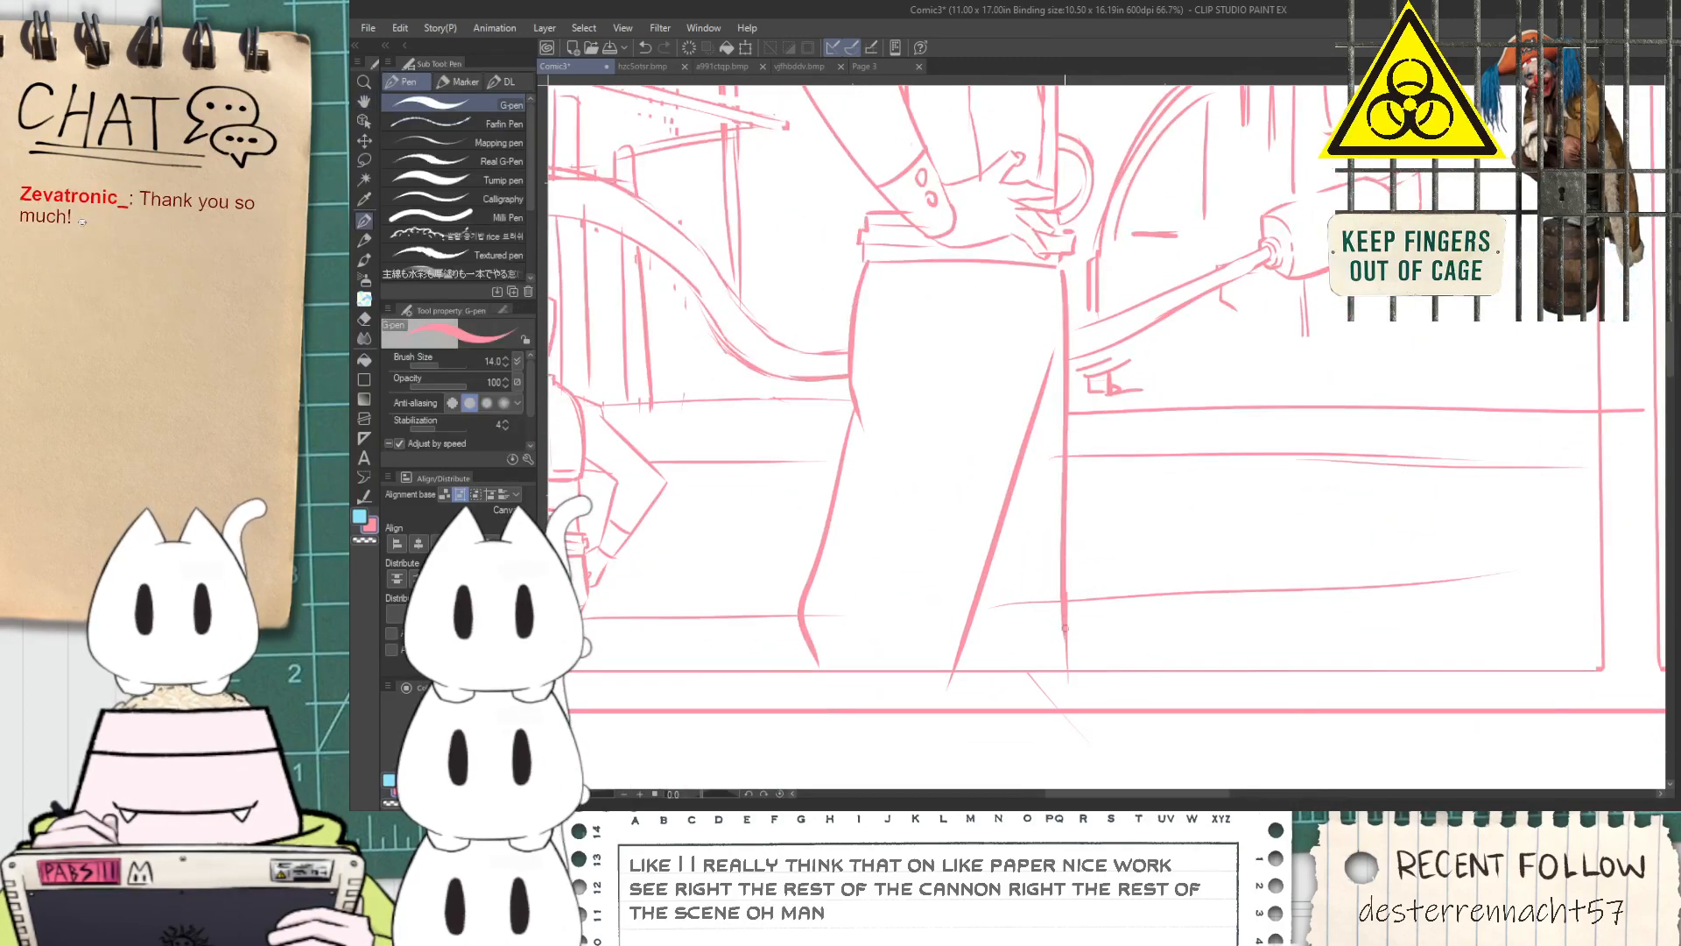
pyautogui.press('e')
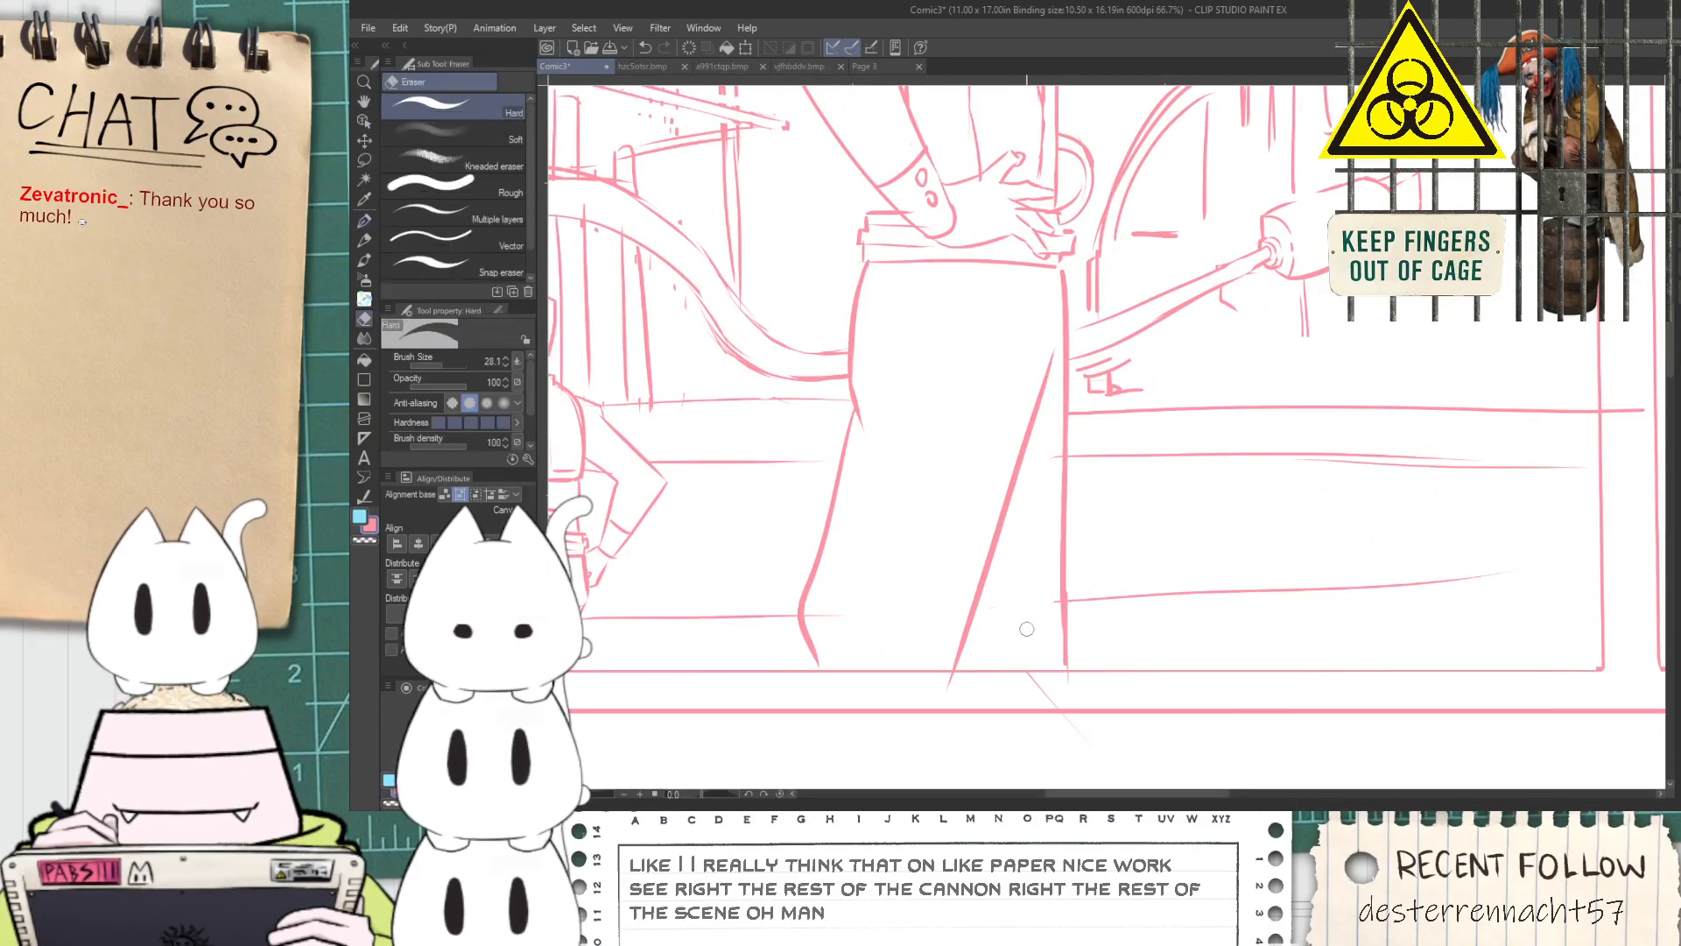
pyautogui.scroll(-3, 1031, 650)
pyautogui.press('h')
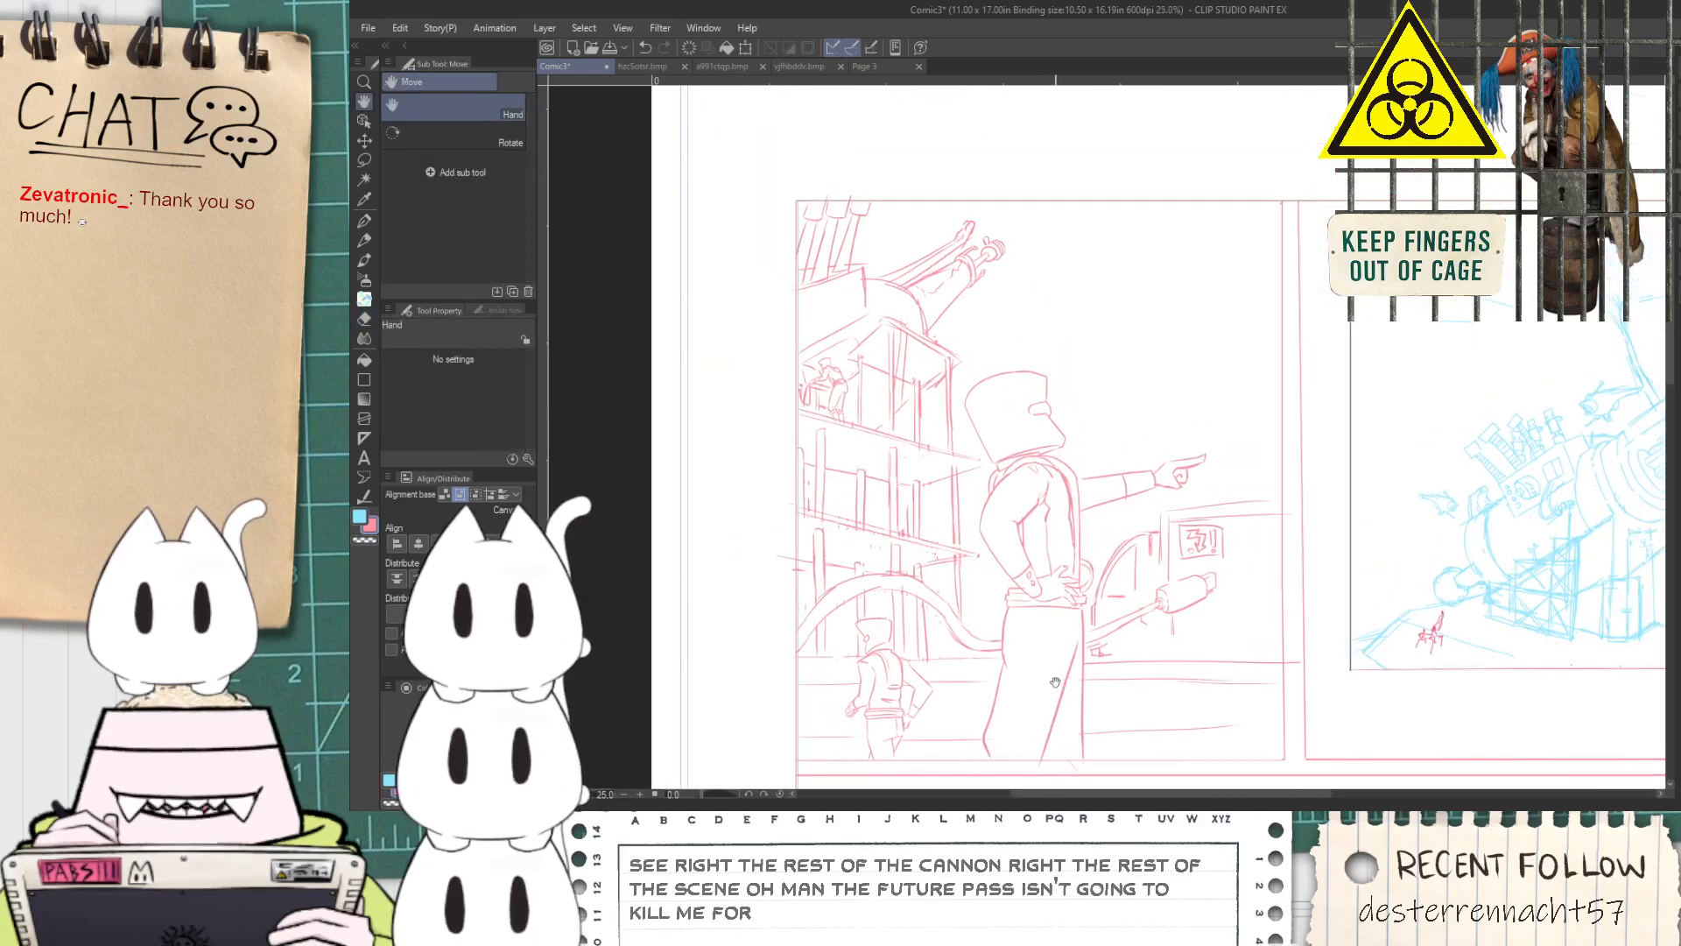
pyautogui.moveTo(1078, 653); pyautogui.dragTo(1066, 702)
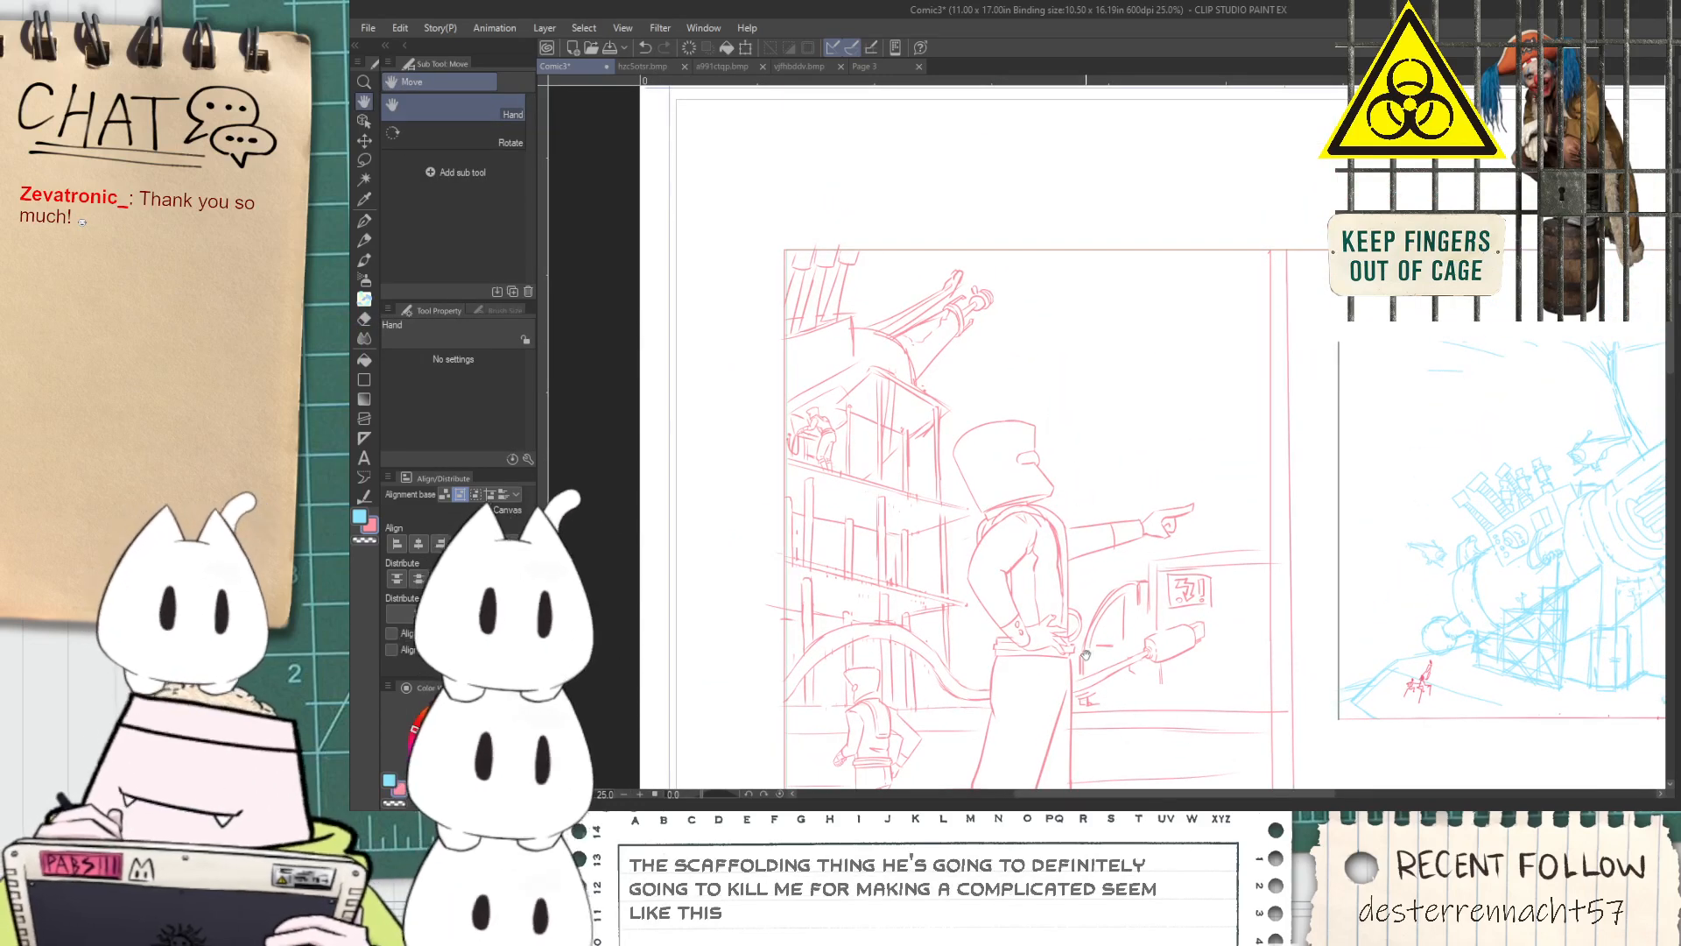
pyautogui.scroll(4, 1085, 653)
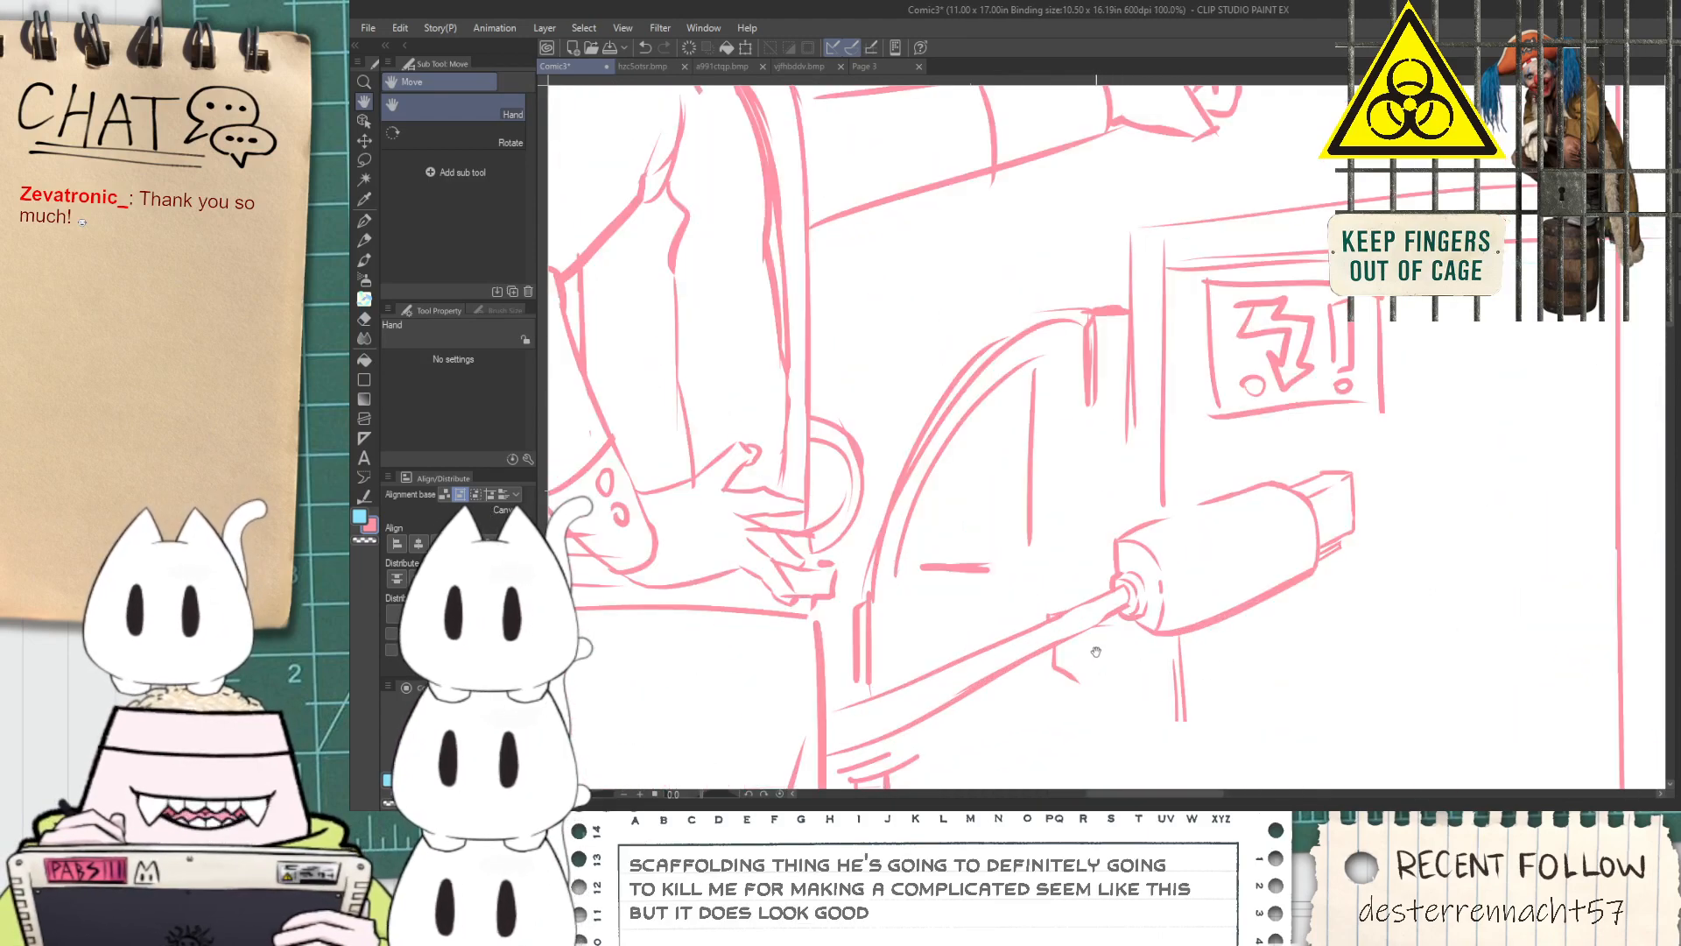
pyautogui.moveTo(1096, 652); pyautogui.dragTo(1066, 600)
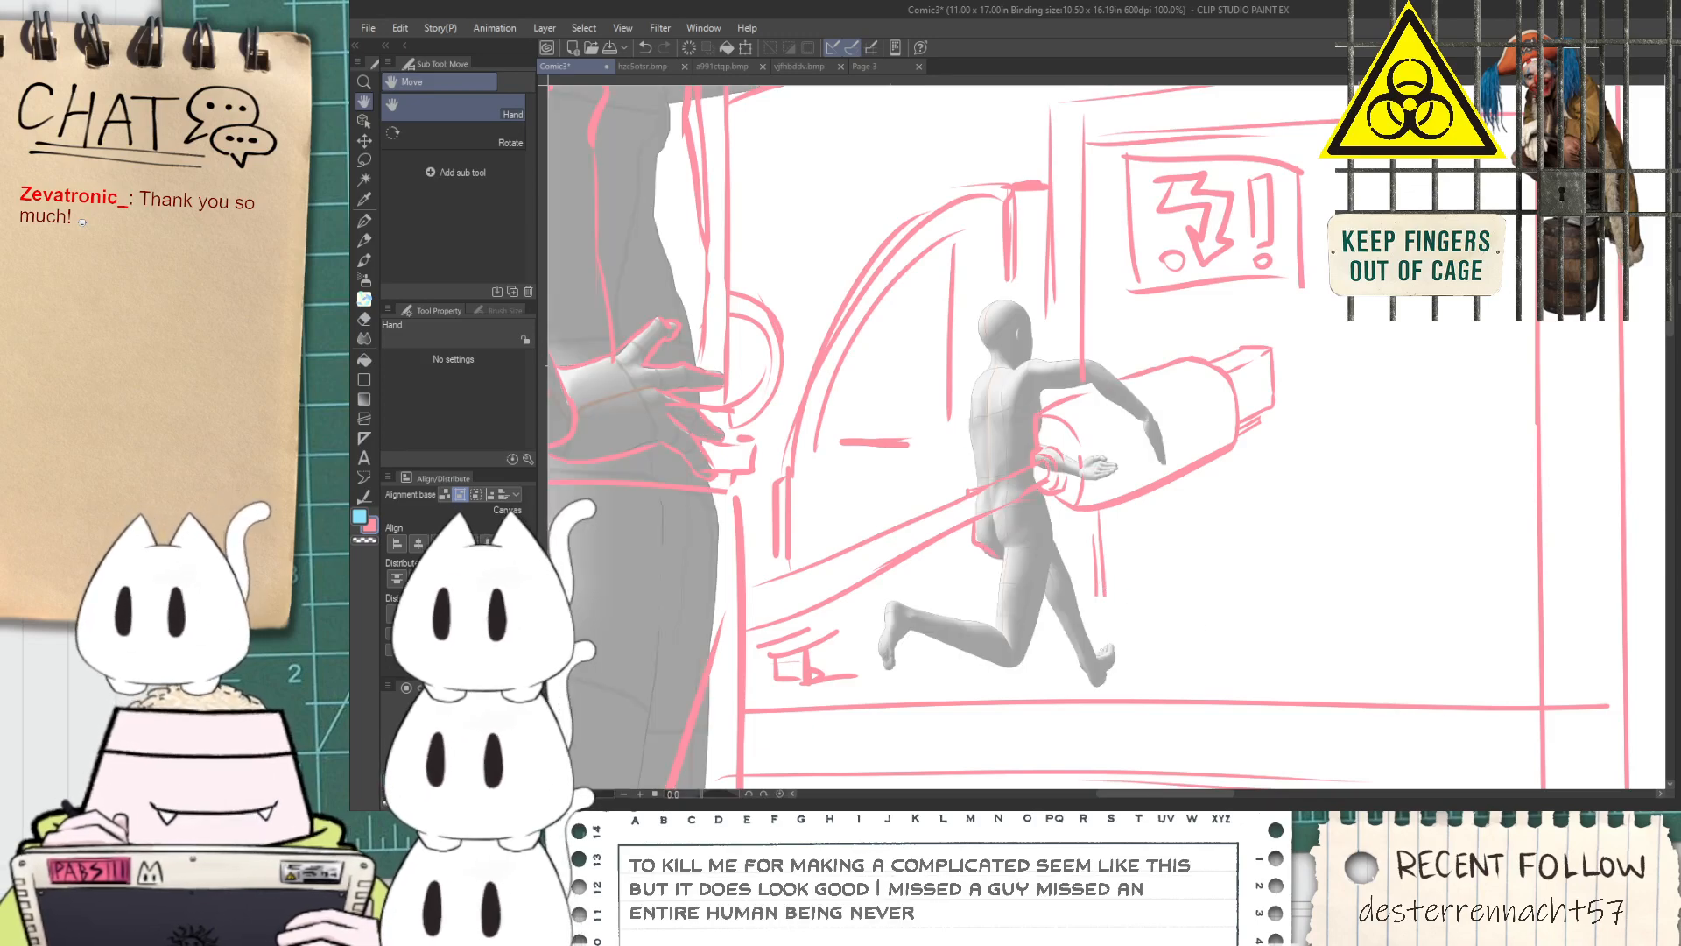
# Outline the running mannequin's raised lower leg and foot, with curved lines around the bent knee
pyautogui.scroll(2, 955, 596)
pyautogui.press('p')
pyautogui.scroll(1, 859, 668)
pyautogui.moveTo(876, 616)
pyautogui.mouseDown()
pyautogui.moveTo(872, 736)
pyautogui.moveTo(933, 651)
pyautogui.moveTo(898, 597)
pyautogui.moveTo(1040, 678)
pyautogui.moveTo(1065, 735)
pyautogui.mouseUp()
pyautogui.hotkey('ctrl', 'z')
pyautogui.hotkey('ctrl', 'z')
pyautogui.moveTo(898, 597); pyautogui.dragTo(1121, 630)
pyautogui.moveTo(928, 648); pyautogui.dragTo(1051, 703)
pyautogui.hotkey('ctrl', 'z')
pyautogui.moveTo(1038, 700)
pyautogui.mouseDown()
pyautogui.moveTo(1095, 719)
pyautogui.moveTo(1187, 692)
pyautogui.mouseUp()
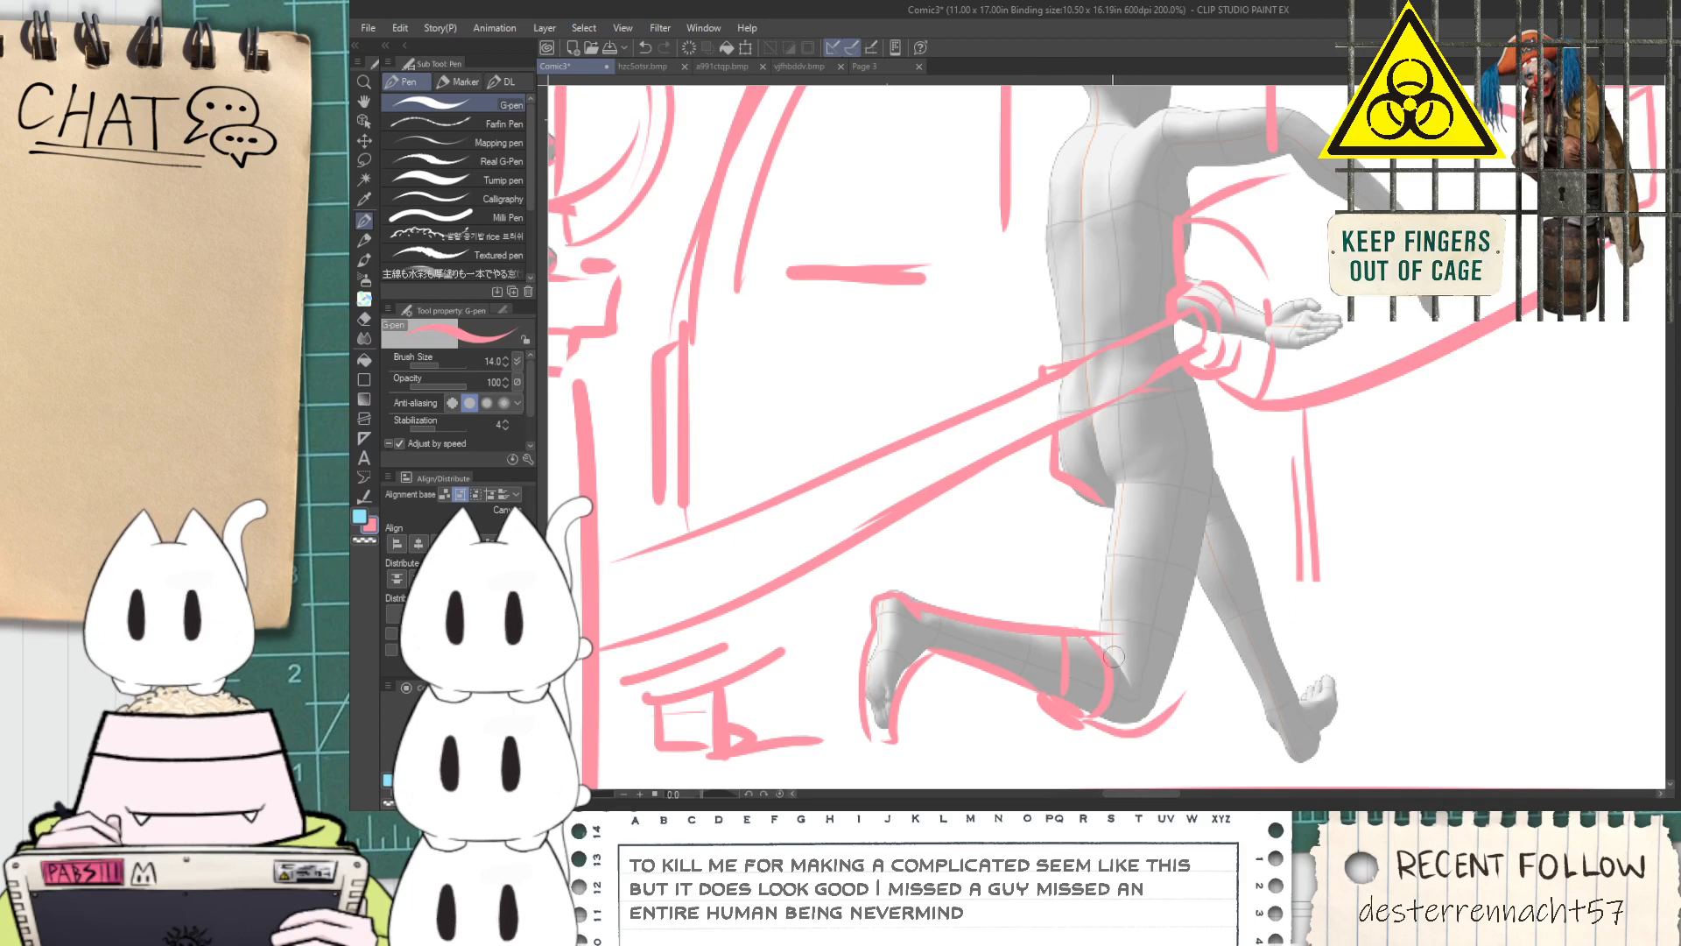
# Outline both sides of the bent leg's thigh and erase the stray strokes around the knee
pyautogui.hotkey('ctrl', 'z')
pyautogui.moveTo(1082, 628); pyautogui.dragTo(1098, 479)
pyautogui.moveTo(1157, 721); pyautogui.dragTo(1217, 531)
pyautogui.press('space')
pyautogui.moveTo(1221, 594)
pyautogui.mouseDown()
pyautogui.moveTo(1156, 530)
pyautogui.moveTo(1138, 573)
pyautogui.mouseUp()
pyautogui.press('e')
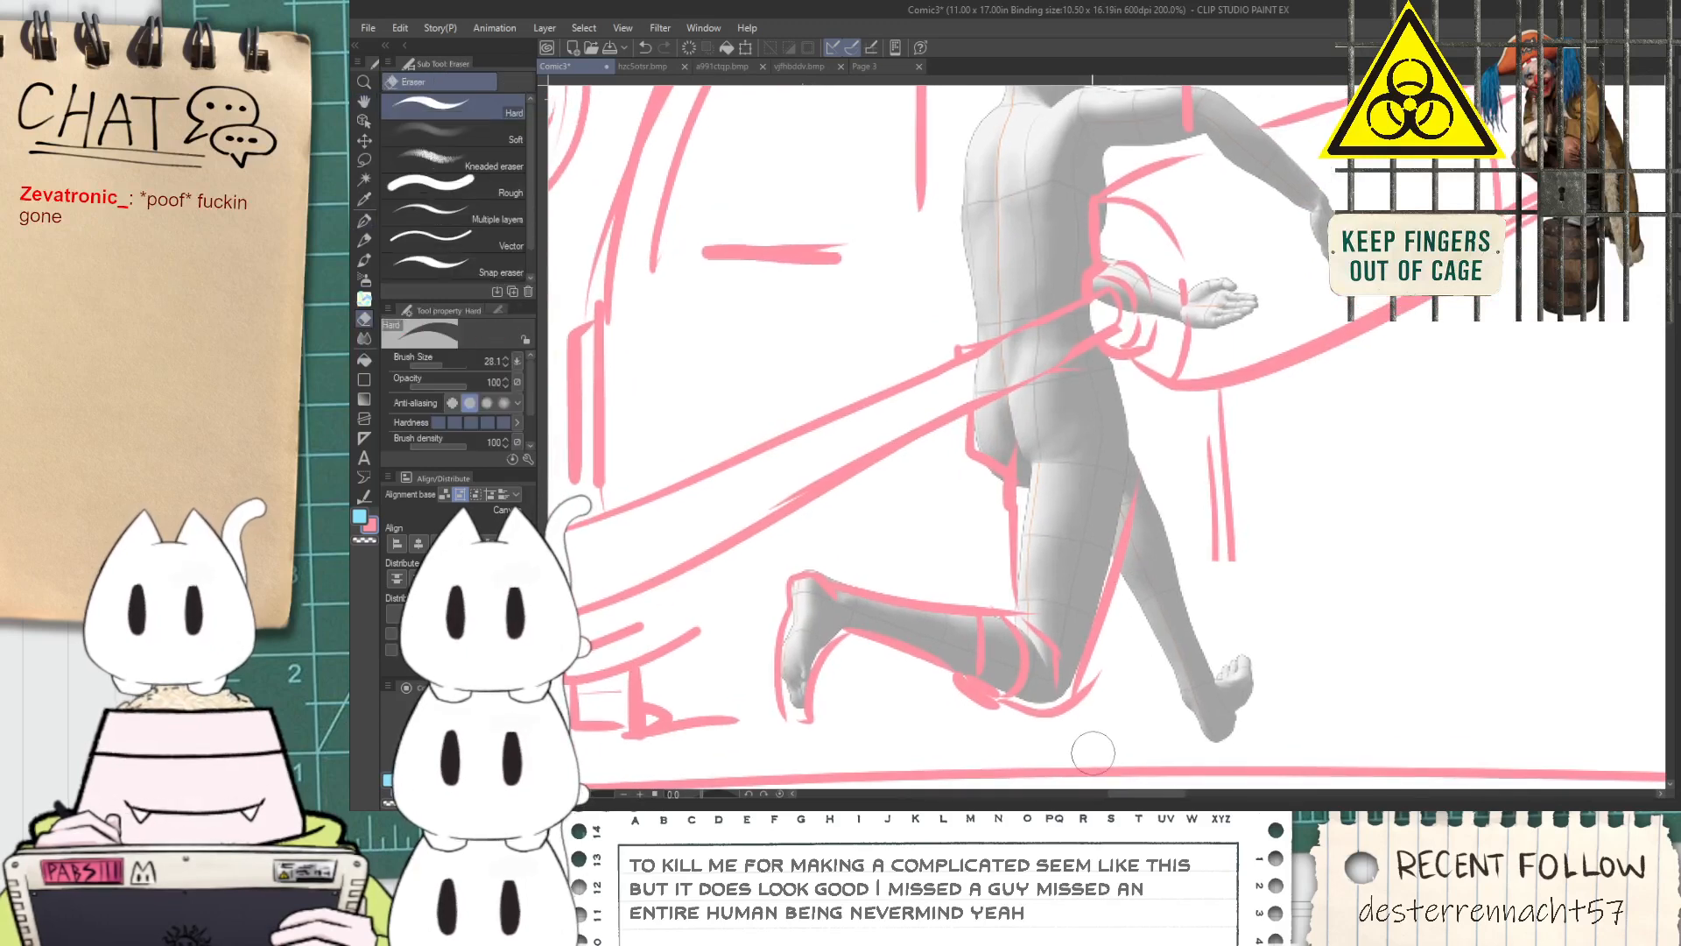
pyautogui.moveTo(1094, 718)
pyautogui.mouseDown()
pyautogui.moveTo(1114, 667)
pyautogui.moveTo(1079, 661)
pyautogui.mouseUp()
# Mark a short line across the running mannequin's forward leg at knee height
pyautogui.press('space')
pyautogui.press('p')
pyautogui.moveTo(1058, 586)
pyautogui.mouseDown()
pyautogui.moveTo(1106, 659)
pyautogui.moveTo(1079, 613)
pyautogui.moveTo(1116, 619)
pyautogui.mouseUp()
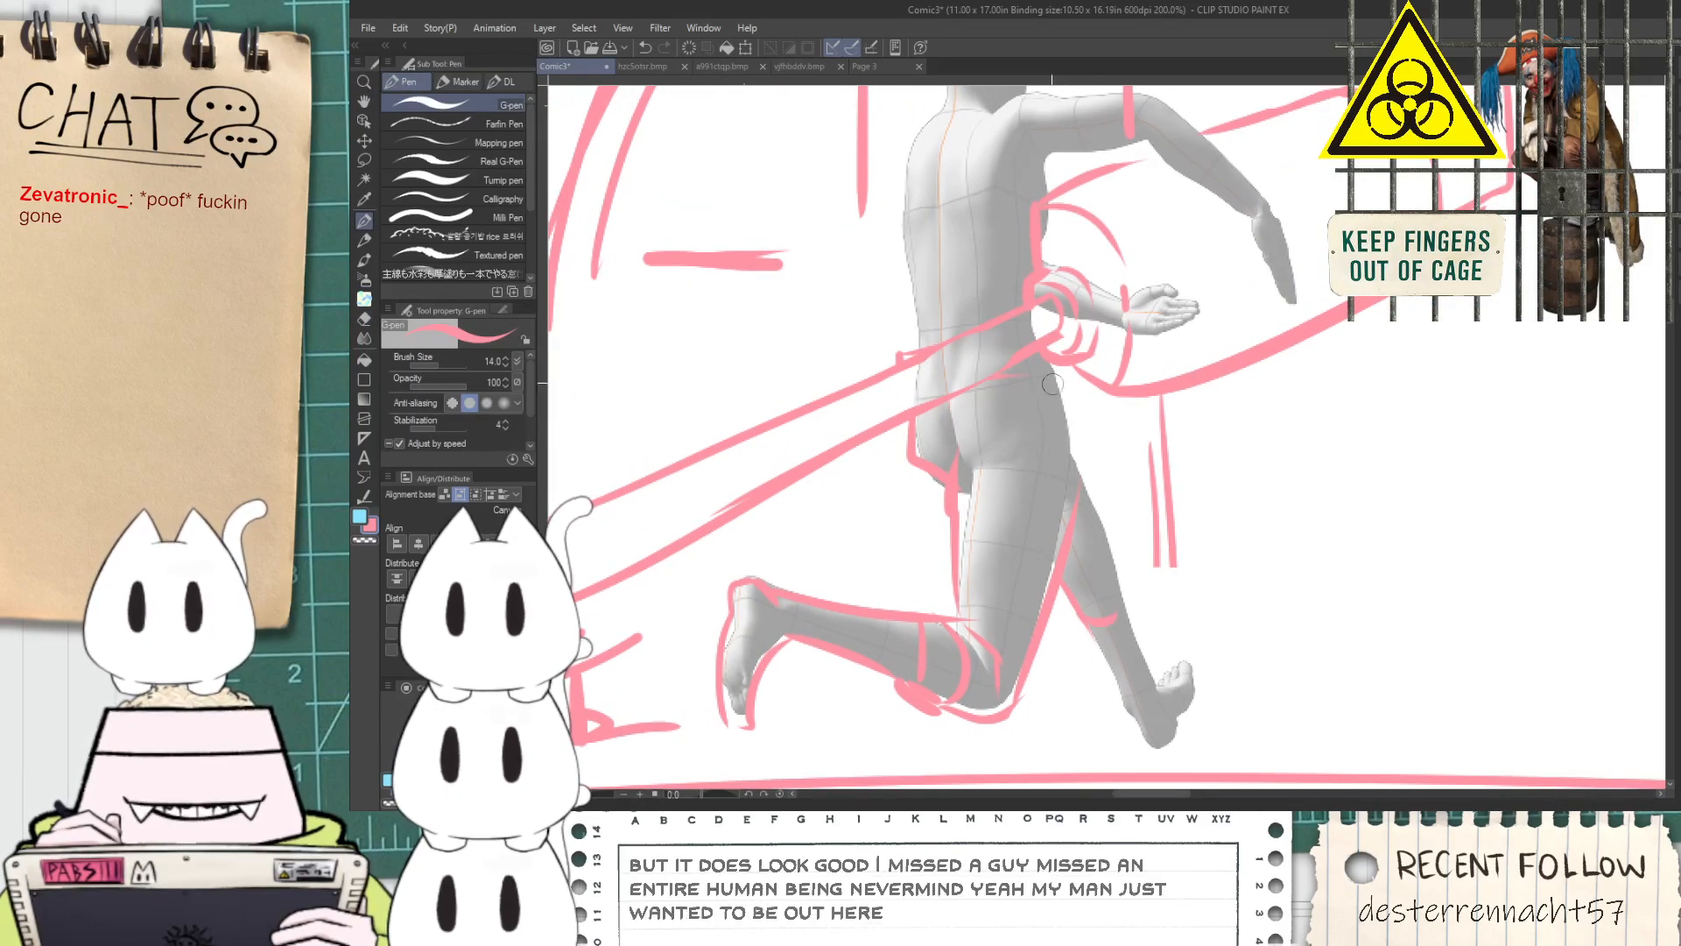
# Sketch a short vest over the running mannequin's back and outline the waist below it
pyautogui.press('space')
pyautogui.moveTo(917, 168); pyautogui.dragTo(946, 386)
pyautogui.scroll(2, 946, 386)
pyautogui.scroll(-1, 897, 366)
pyautogui.moveTo(880, 317)
pyautogui.mouseDown()
pyautogui.moveTo(871, 544)
pyautogui.moveTo(1058, 532)
pyautogui.moveTo(1122, 239)
pyautogui.mouseUp()
pyautogui.moveTo(883, 324)
pyautogui.mouseDown()
pyautogui.moveTo(965, 258)
pyautogui.moveTo(898, 431)
pyautogui.mouseUp()
pyautogui.moveTo(901, 519); pyautogui.dragTo(990, 504)
pyautogui.moveTo(1011, 496)
pyautogui.mouseDown()
pyautogui.moveTo(1016, 409)
pyautogui.moveTo(1107, 199)
pyautogui.mouseUp()
pyautogui.scroll(-2, 1116, 278)
pyautogui.press('space')
pyautogui.moveTo(1068, 429)
pyautogui.mouseDown()
pyautogui.moveTo(1035, 369)
pyautogui.moveTo(1045, 392)
pyautogui.mouseUp()
pyautogui.scroll(1, 1034, 369)
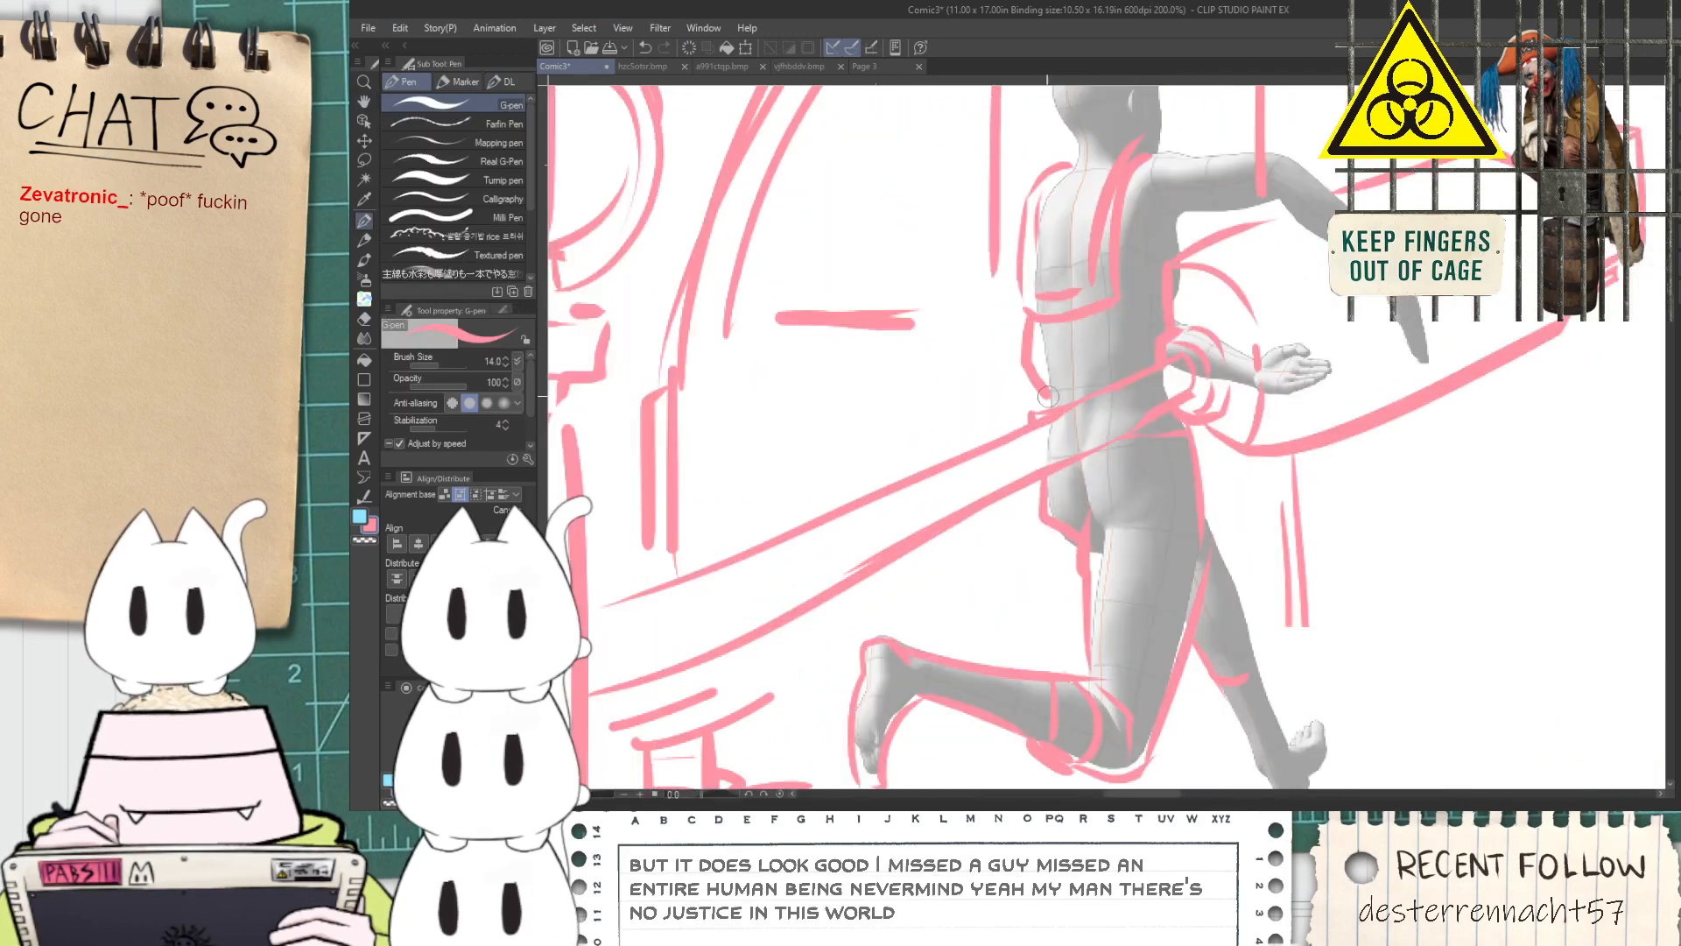
# Outline the running mannequin's forward leg and foot down to the heel and toes
pyautogui.press('space')
pyautogui.moveTo(1201, 239); pyautogui.dragTo(1124, 218)
pyautogui.hotkey('ctrl', 'z')
pyautogui.moveTo(1136, 492)
pyautogui.mouseDown()
pyautogui.moveTo(1200, 657)
pyautogui.moveTo(1180, 623)
pyautogui.moveTo(1174, 651)
pyautogui.moveTo(1161, 587)
pyautogui.moveTo(1191, 734)
pyautogui.moveTo(1301, 574)
pyautogui.mouseUp()
pyautogui.press('space')
pyautogui.scroll(2, 1191, 734)
pyautogui.moveTo(1189, 594)
pyautogui.mouseDown()
pyautogui.moveTo(1228, 555)
pyautogui.moveTo(1208, 568)
pyautogui.moveTo(1289, 580)
pyautogui.mouseUp()
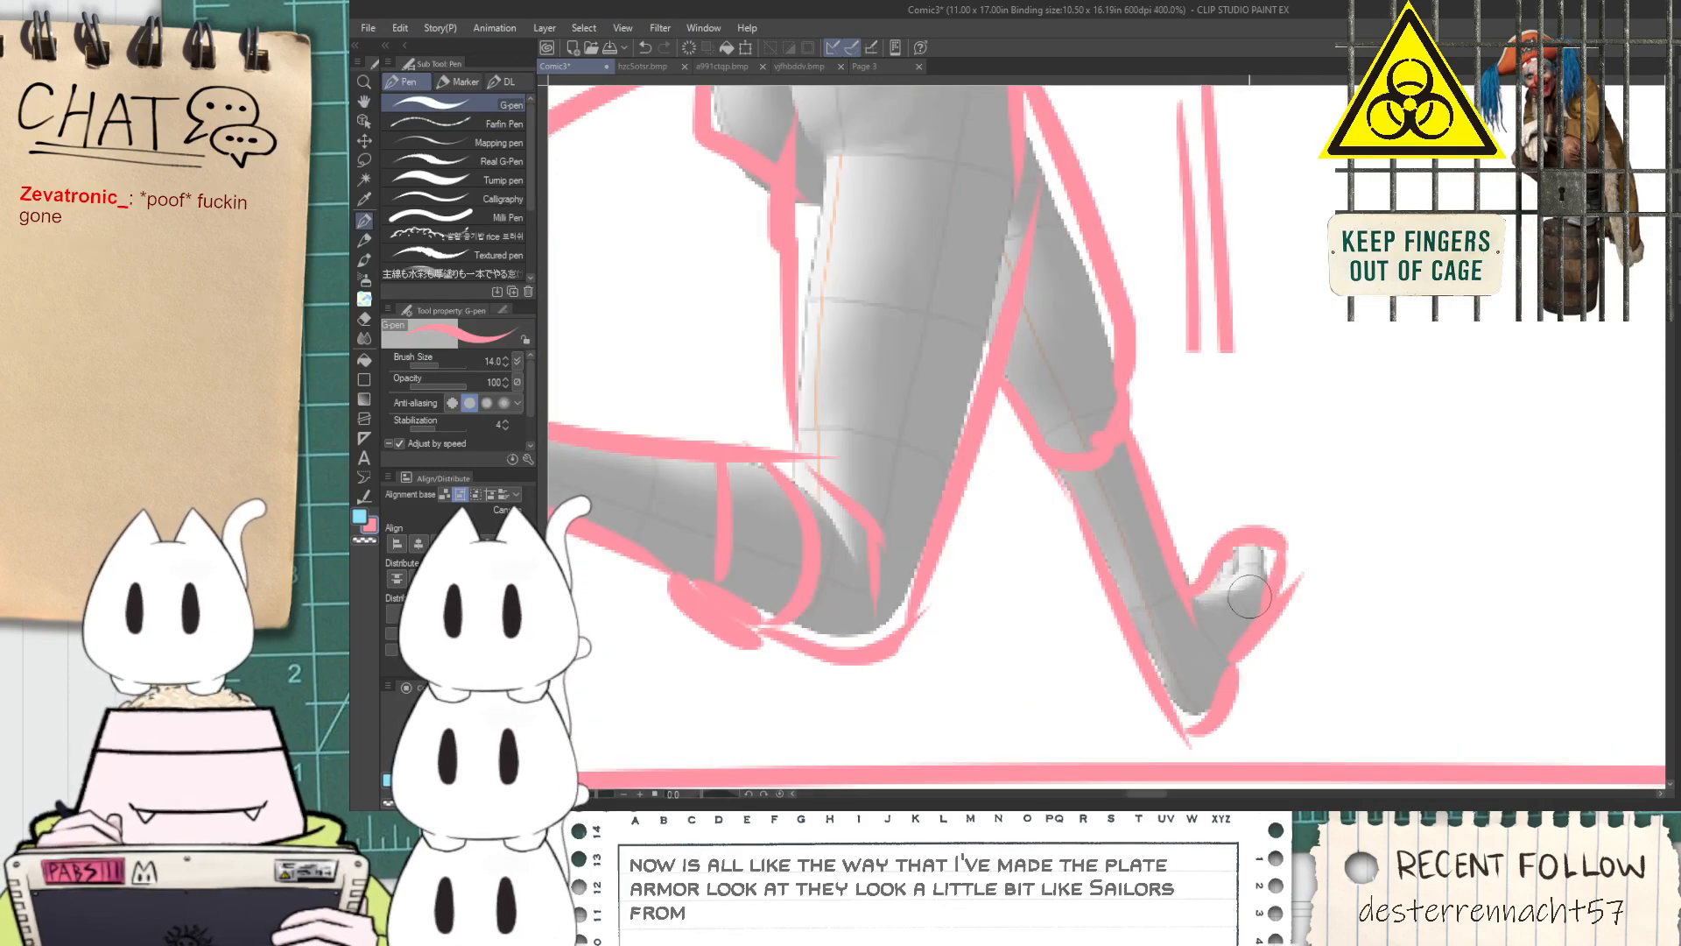
# Outline the running mannequin's outstretched arm as a loose sleeve, from the shoulder along both sides to the forearm
pyautogui.scroll(-2, 1274, 565)
pyautogui.press('space')
pyautogui.moveTo(1173, 197); pyautogui.dragTo(1143, 596)
pyautogui.scroll(2, 1096, 523)
pyautogui.moveTo(1007, 352); pyautogui.dragTo(1114, 337)
pyautogui.hotkey('ctrl', 'z')
pyautogui.moveTo(1009, 347)
pyautogui.mouseDown()
pyautogui.moveTo(1137, 323)
pyautogui.moveTo(1139, 356)
pyautogui.moveTo(1108, 326)
pyautogui.moveTo(1400, 349)
pyautogui.mouseUp()
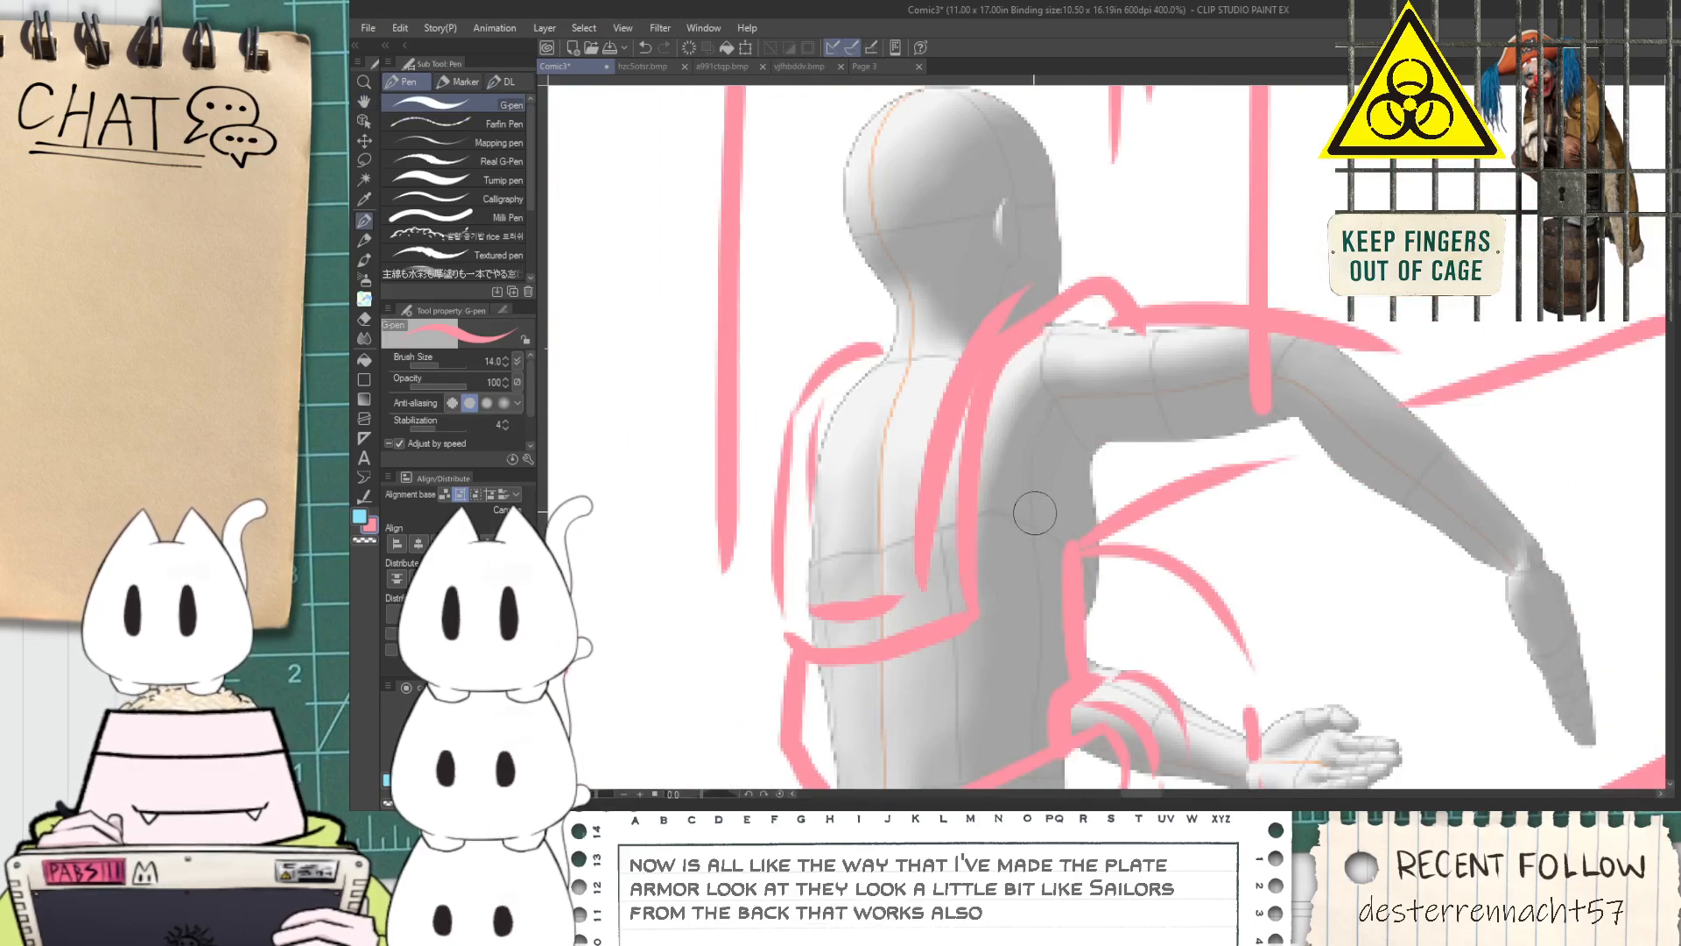
pyautogui.moveTo(1084, 487); pyautogui.dragTo(1344, 479)
pyautogui.moveTo(1353, 337); pyautogui.dragTo(1531, 578)
pyautogui.moveTo(1305, 507)
pyautogui.mouseDown()
pyautogui.moveTo(1507, 707)
pyautogui.moveTo(1525, 626)
pyautogui.mouseUp()
# Draw the outstretched arm's sleeve cuff and sketch a simplified hand with a rounded wrist shape
pyautogui.press('space')
pyautogui.moveTo(1435, 575); pyautogui.dragTo(1491, 519)
pyautogui.moveTo(1487, 668)
pyautogui.mouseDown()
pyautogui.moveTo(1533, 718)
pyautogui.moveTo(1557, 704)
pyautogui.moveTo(1563, 638)
pyautogui.mouseUp()
pyautogui.hotkey('ctrl', 'z')
pyautogui.hotkey('ctrl', 'z')
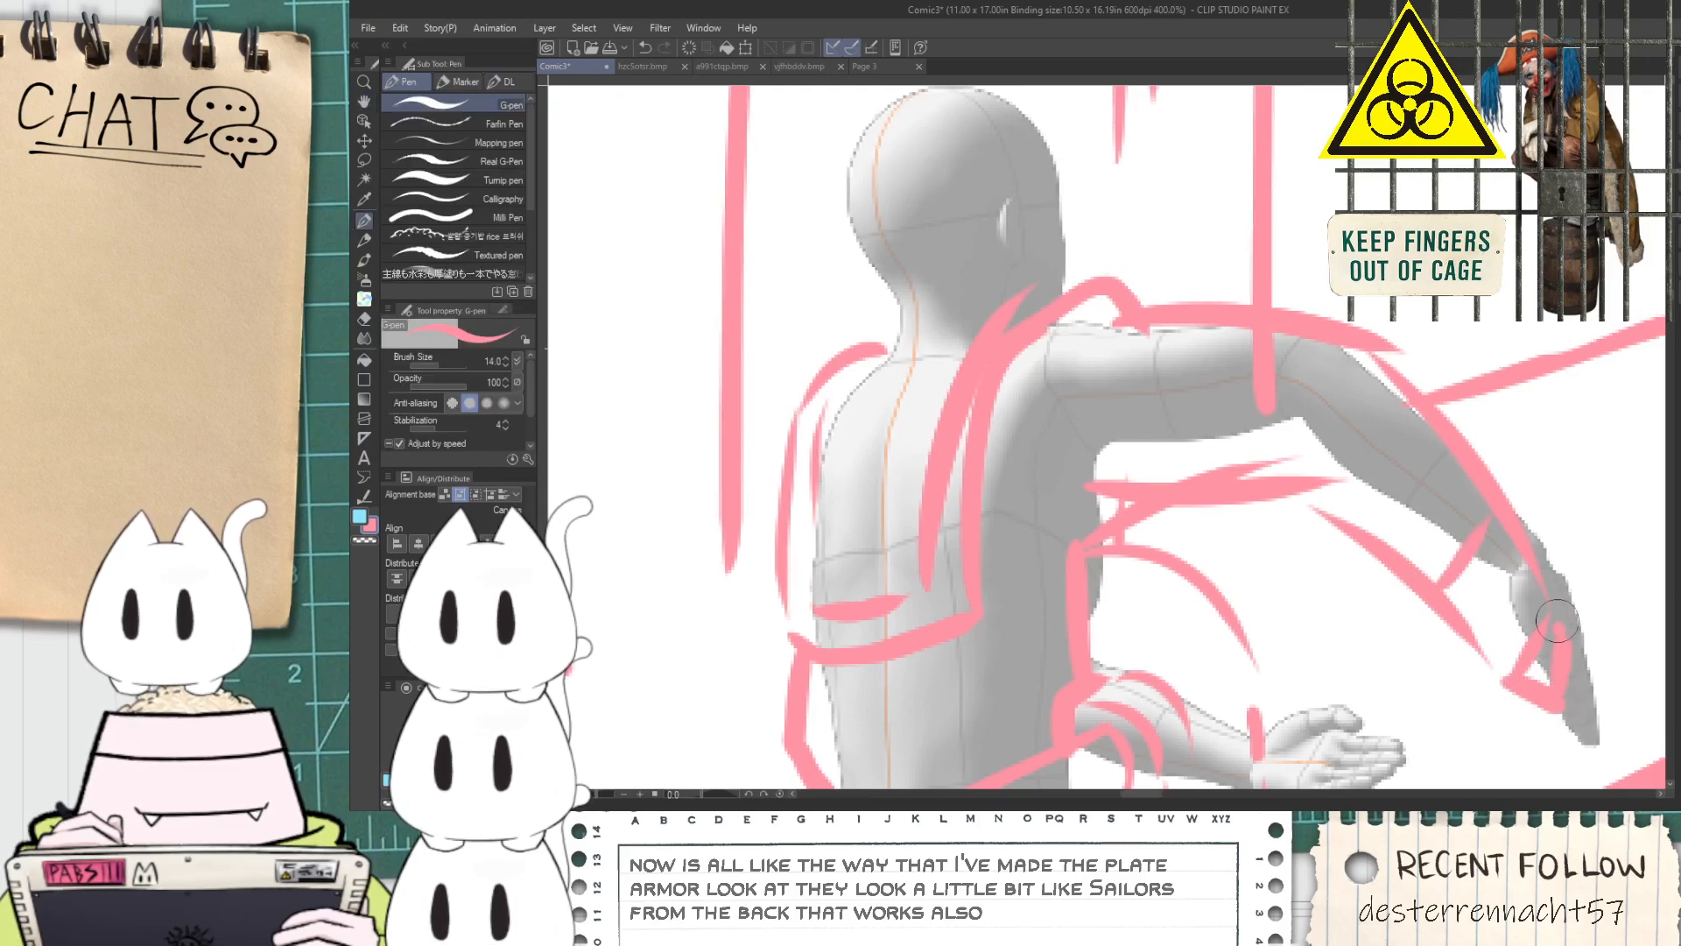
pyautogui.moveTo(1527, 533); pyautogui.dragTo(1564, 581)
pyautogui.scroll(-2, 1537, 599)
pyautogui.scroll(4, 1537, 601)
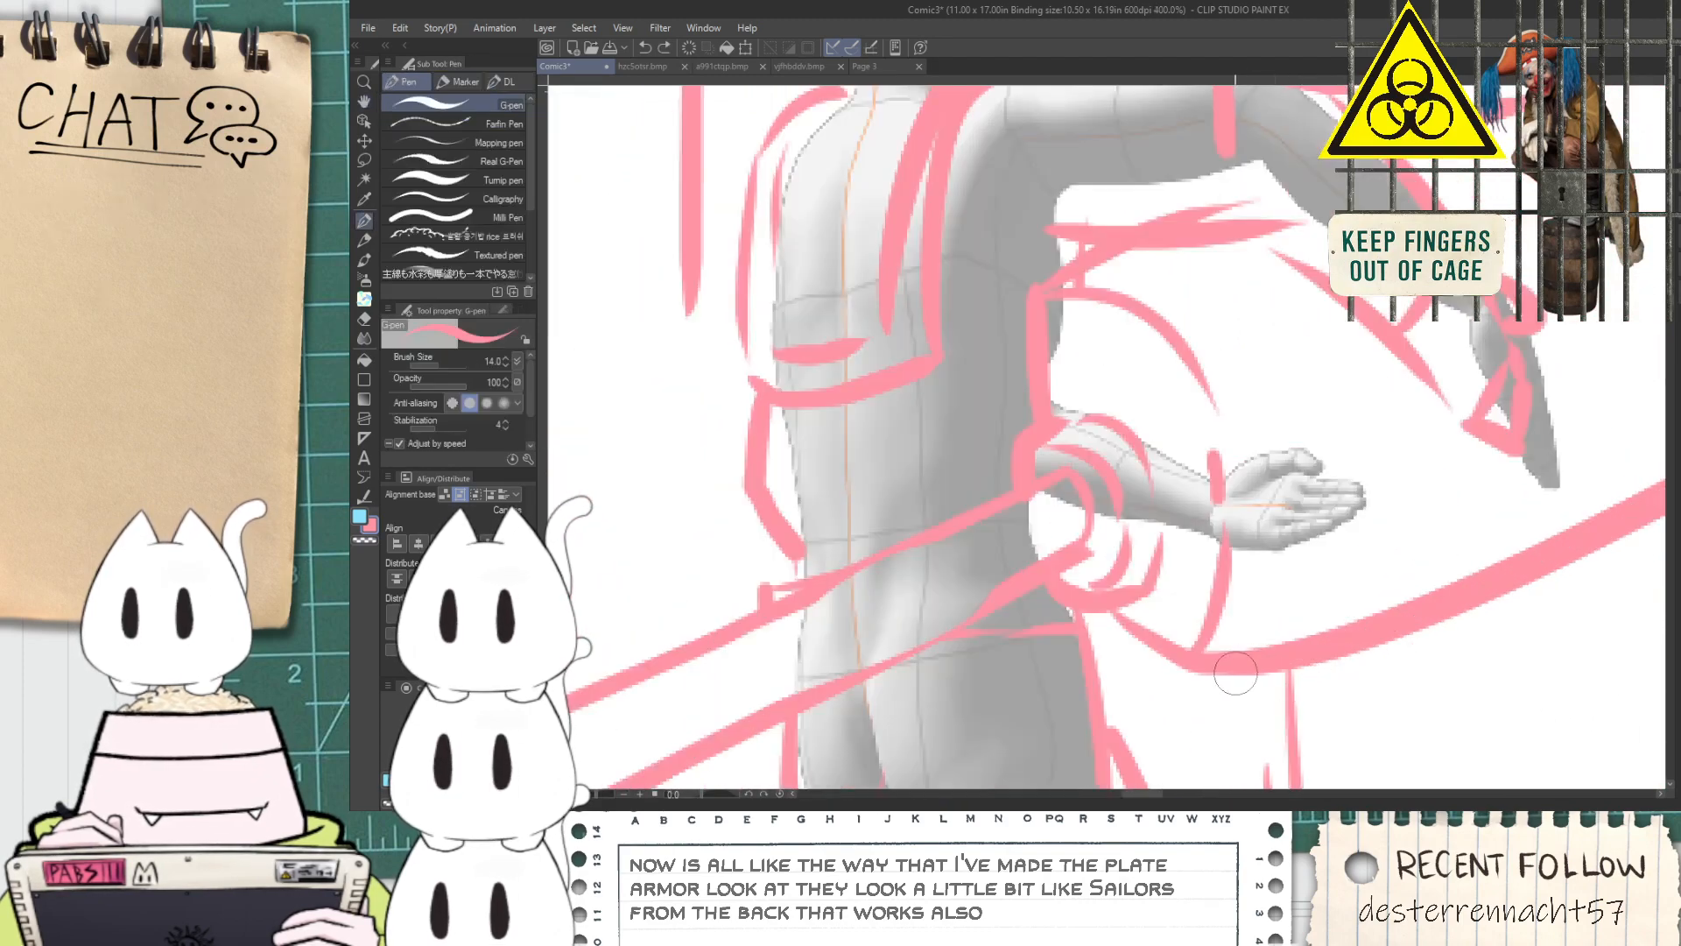
# Sketch and rework a short curved stroke beside the hip, below the mannequin's lower forearm
pyautogui.scroll(-2, 1380, 631)
pyautogui.press('space')
pyautogui.moveTo(1381, 631)
pyautogui.mouseDown()
pyautogui.moveTo(1263, 662)
pyautogui.moveTo(1336, 698)
pyautogui.mouseUp()
pyautogui.scroll(4, 1226, 699)
pyautogui.scroll(-5, 1333, 687)
pyautogui.press('space')
pyautogui.moveTo(1379, 607); pyautogui.dragTo(1264, 608)
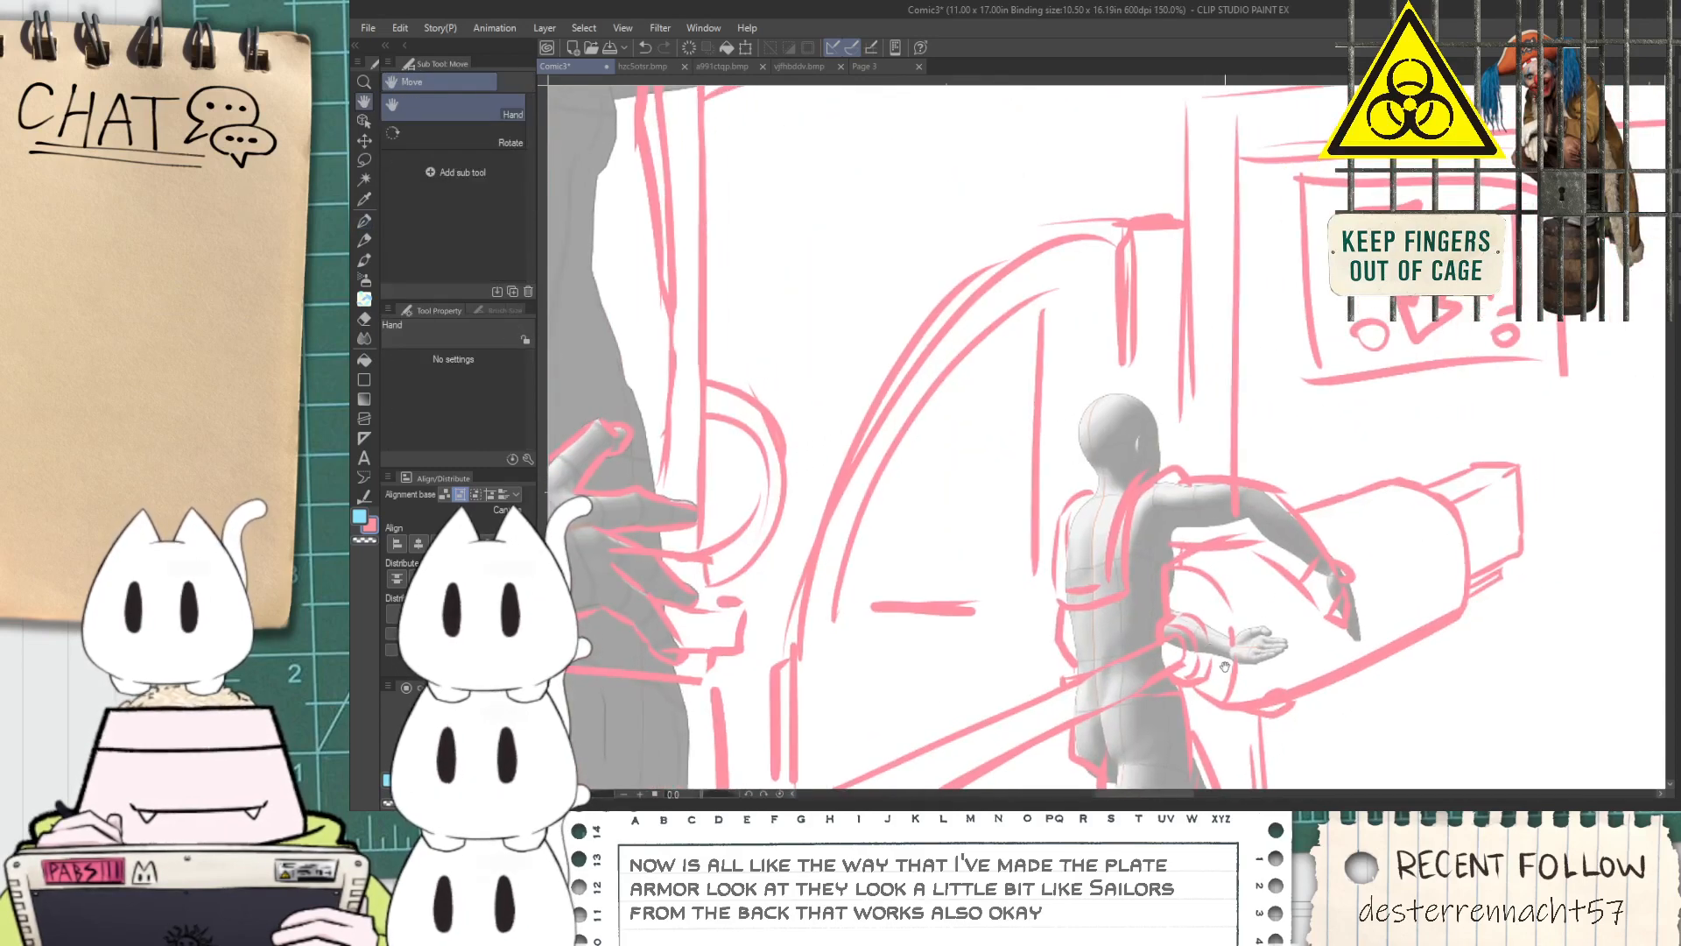
pyautogui.scroll(4, 1168, 731)
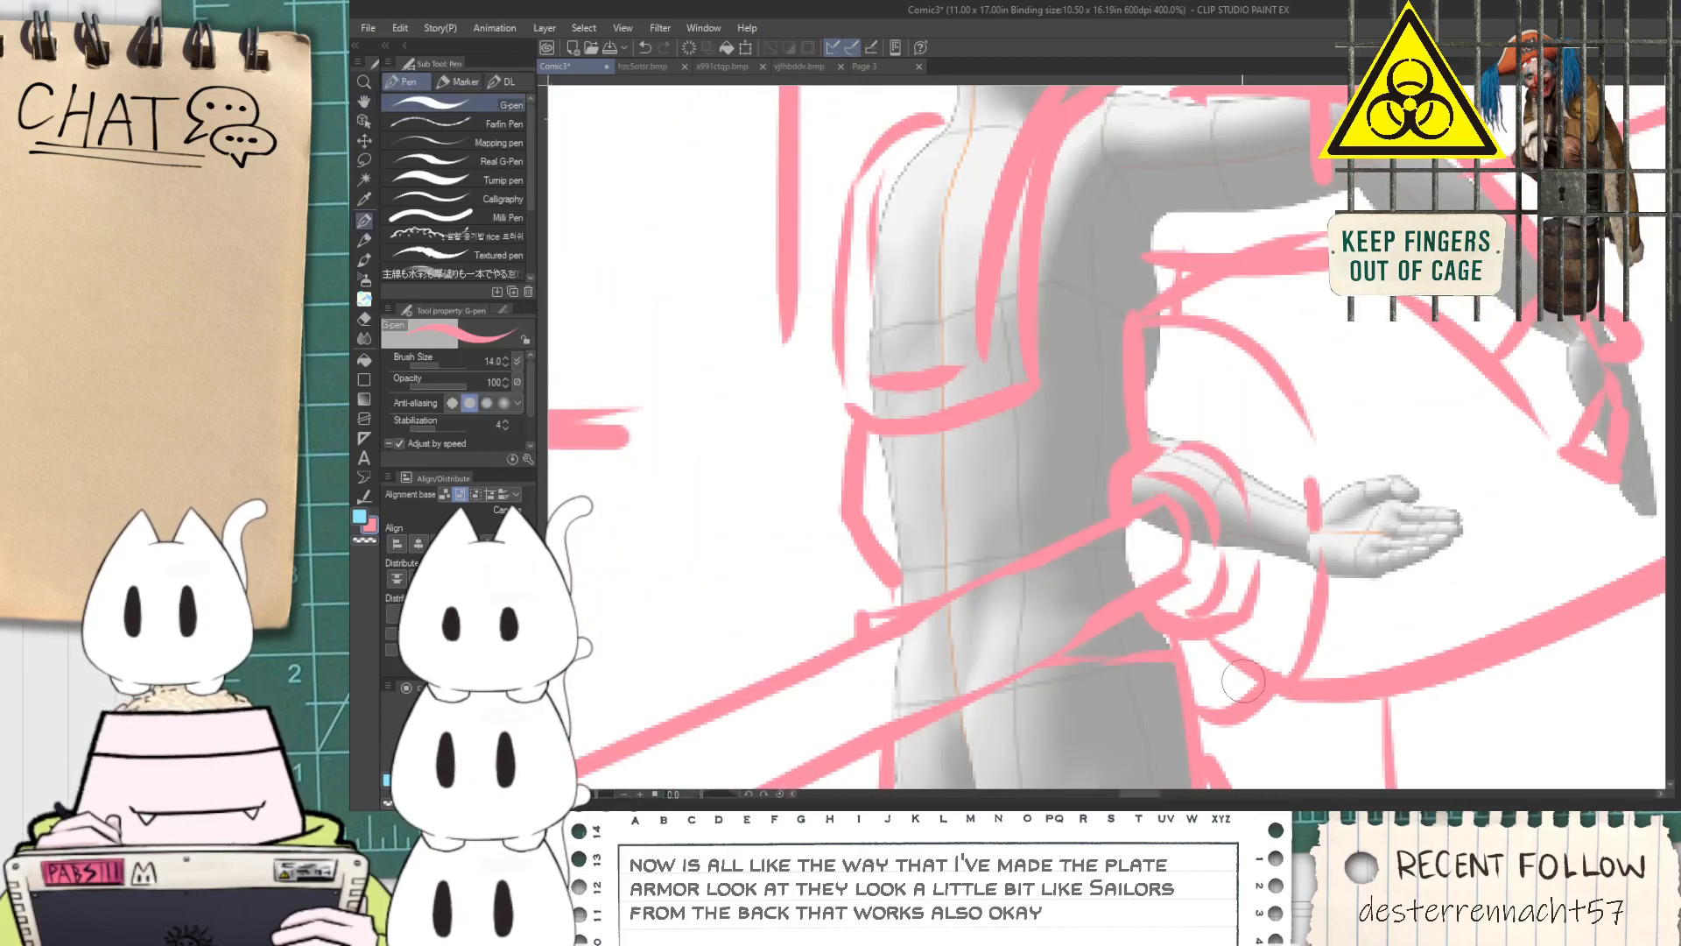
pyautogui.scroll(-5, 1252, 727)
pyautogui.scroll(1, 1293, 700)
pyautogui.hotkey('ctrl', 'z')
pyautogui.moveTo(1390, 746); pyautogui.dragTo(1446, 703)
# Outline the running figure's flat-topped head around the mannequin's skull, with a squared nose and a jaw line reaching the shoulder
pyautogui.scroll(3, 1222, 575)
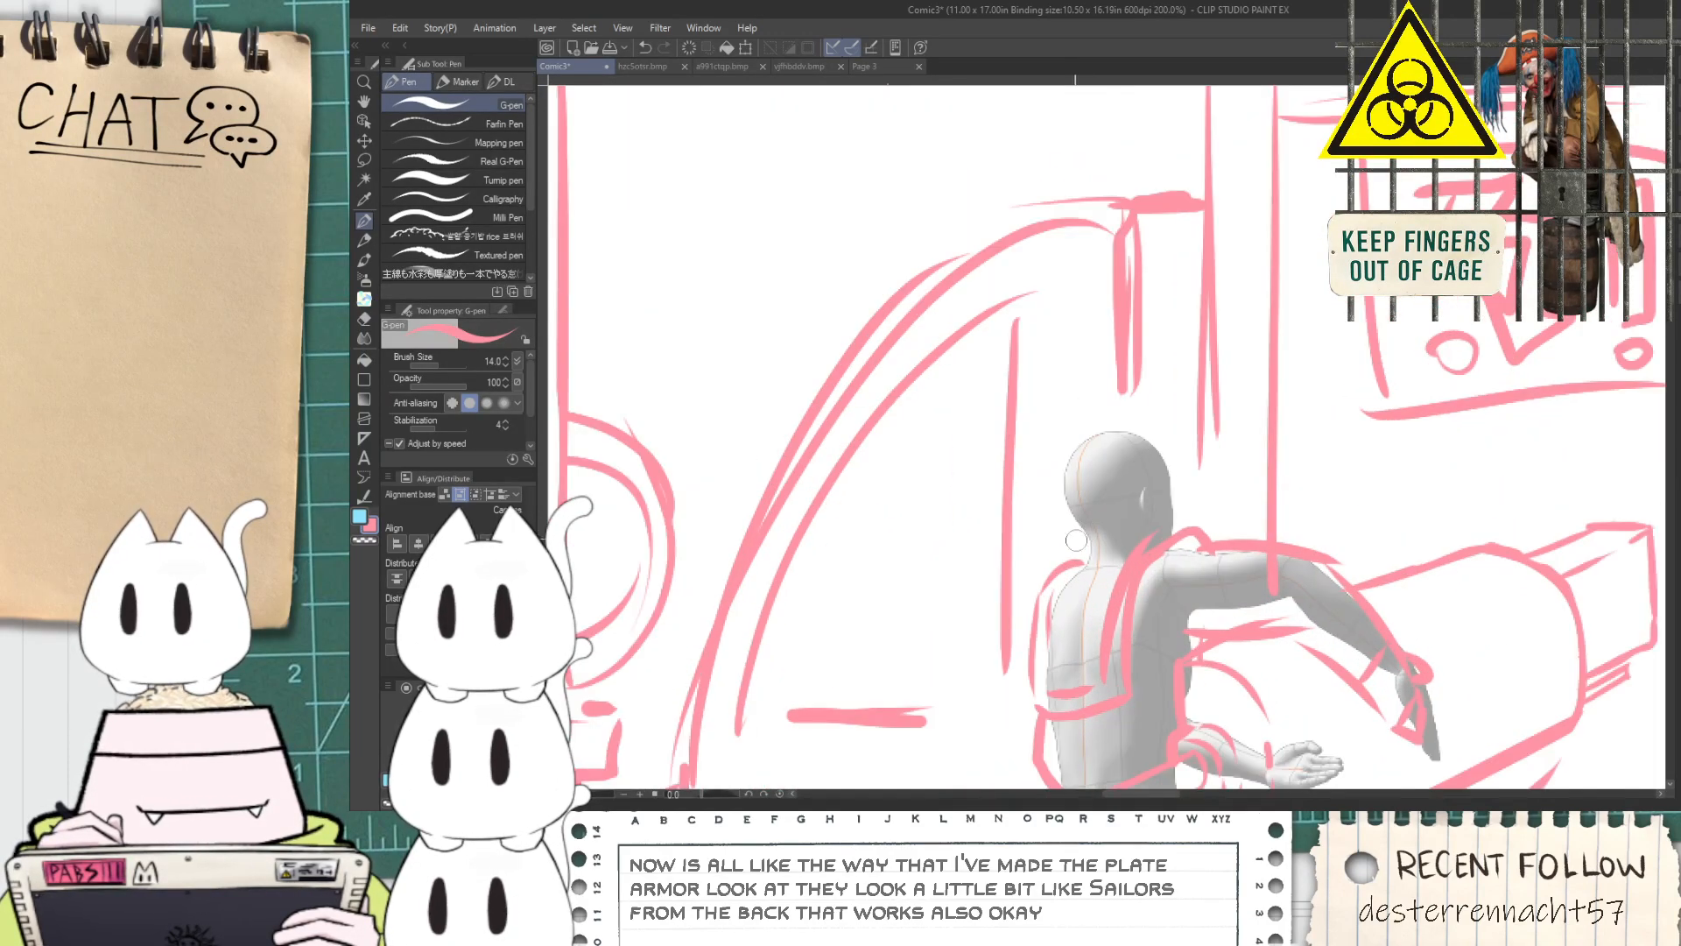
pyautogui.moveTo(1051, 551)
pyautogui.mouseDown()
pyautogui.moveTo(1035, 321)
pyautogui.moveTo(1081, 300)
pyautogui.moveTo(1261, 302)
pyautogui.moveTo(1038, 393)
pyautogui.moveTo(1048, 527)
pyautogui.moveTo(996, 286)
pyautogui.moveTo(1322, 241)
pyautogui.moveTo(1296, 396)
pyautogui.moveTo(1318, 489)
pyautogui.mouseUp()
pyautogui.hotkey('ctrl', 'z')
pyautogui.hotkey('ctrl', 'z')
pyautogui.hotkey('ctrl', 'z')
pyautogui.moveTo(1303, 432)
pyautogui.mouseDown()
pyautogui.moveTo(1273, 393)
pyautogui.moveTo(1302, 445)
pyautogui.mouseUp()
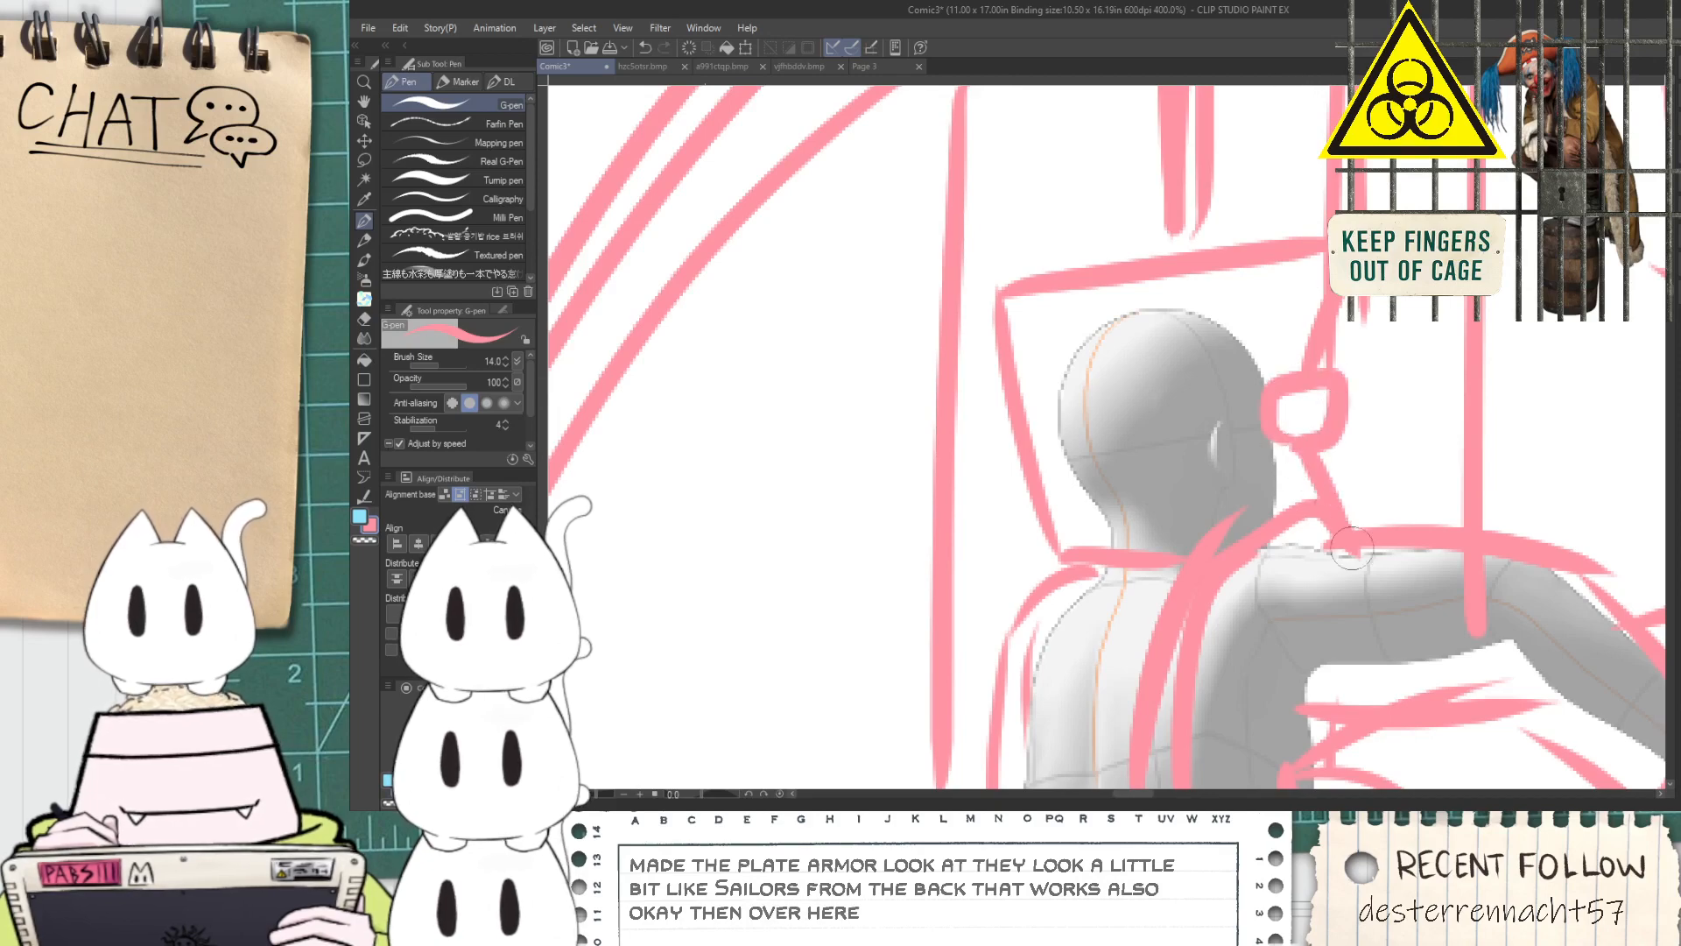
# Sketch tall vertical lines as machine housing beside the warning sign, between it and the first panel's right border
pyautogui.press('space')
pyautogui.scroll(-7, 1320, 515)
pyautogui.moveTo(1320, 515); pyautogui.dragTo(1390, 585)
pyautogui.scroll(5, 994, 331)
pyautogui.scroll(-4, 1278, 569)
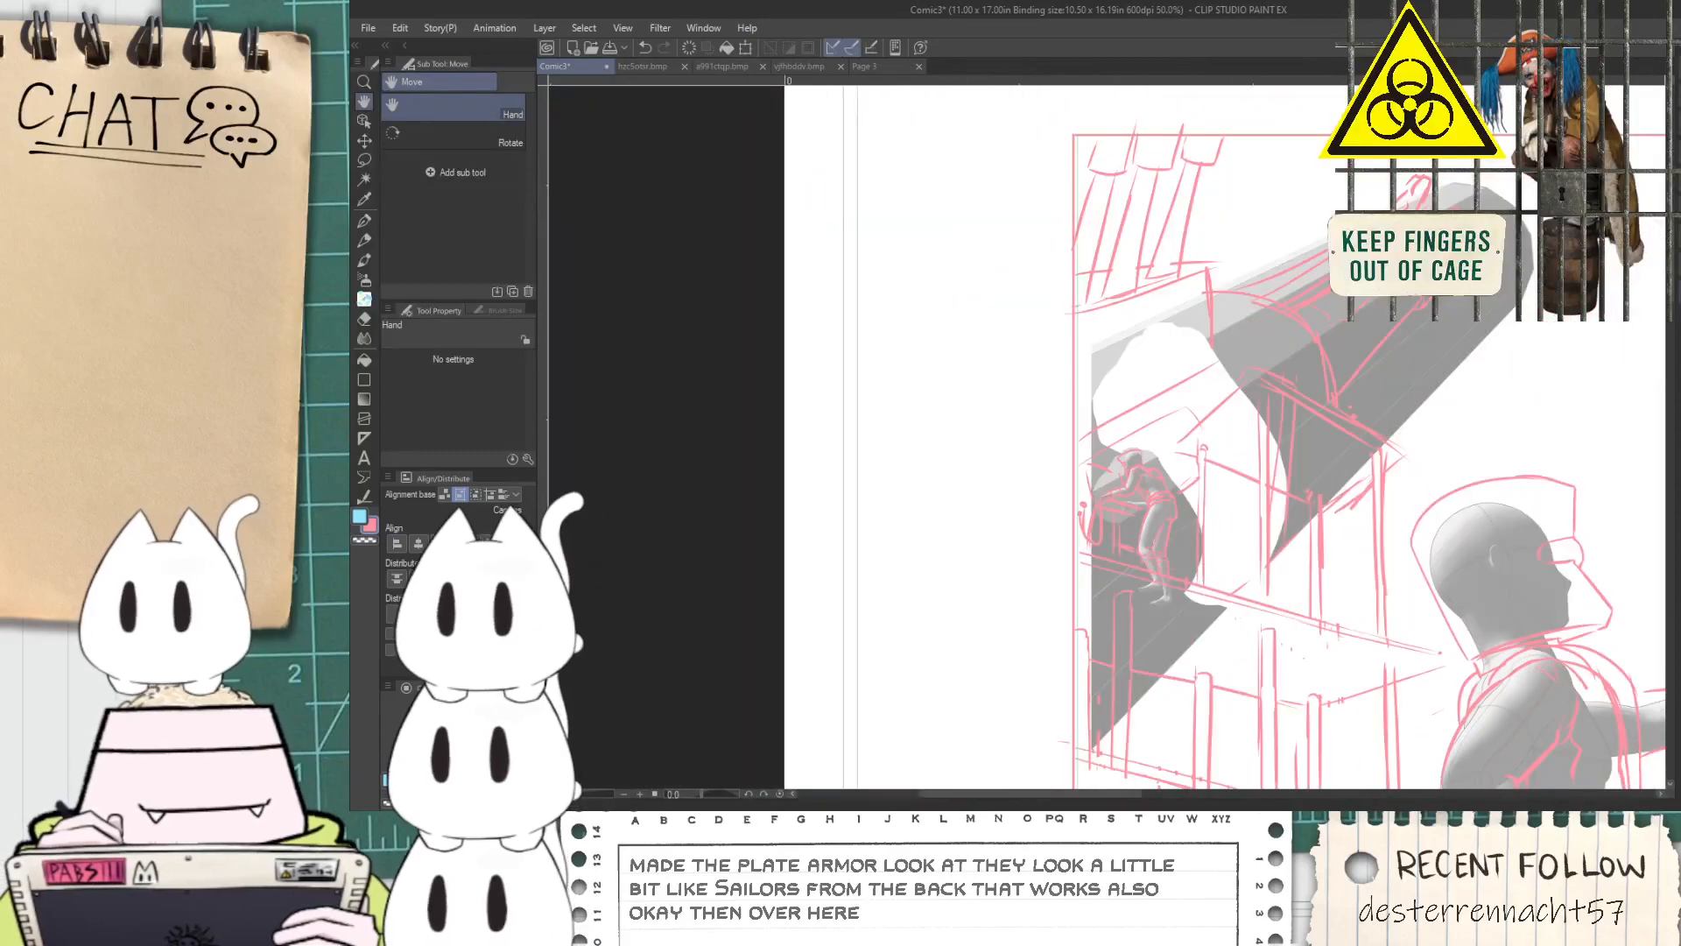
pyautogui.scroll(-2, 1107, 437)
pyautogui.moveTo(1447, 653); pyautogui.dragTo(1244, 462)
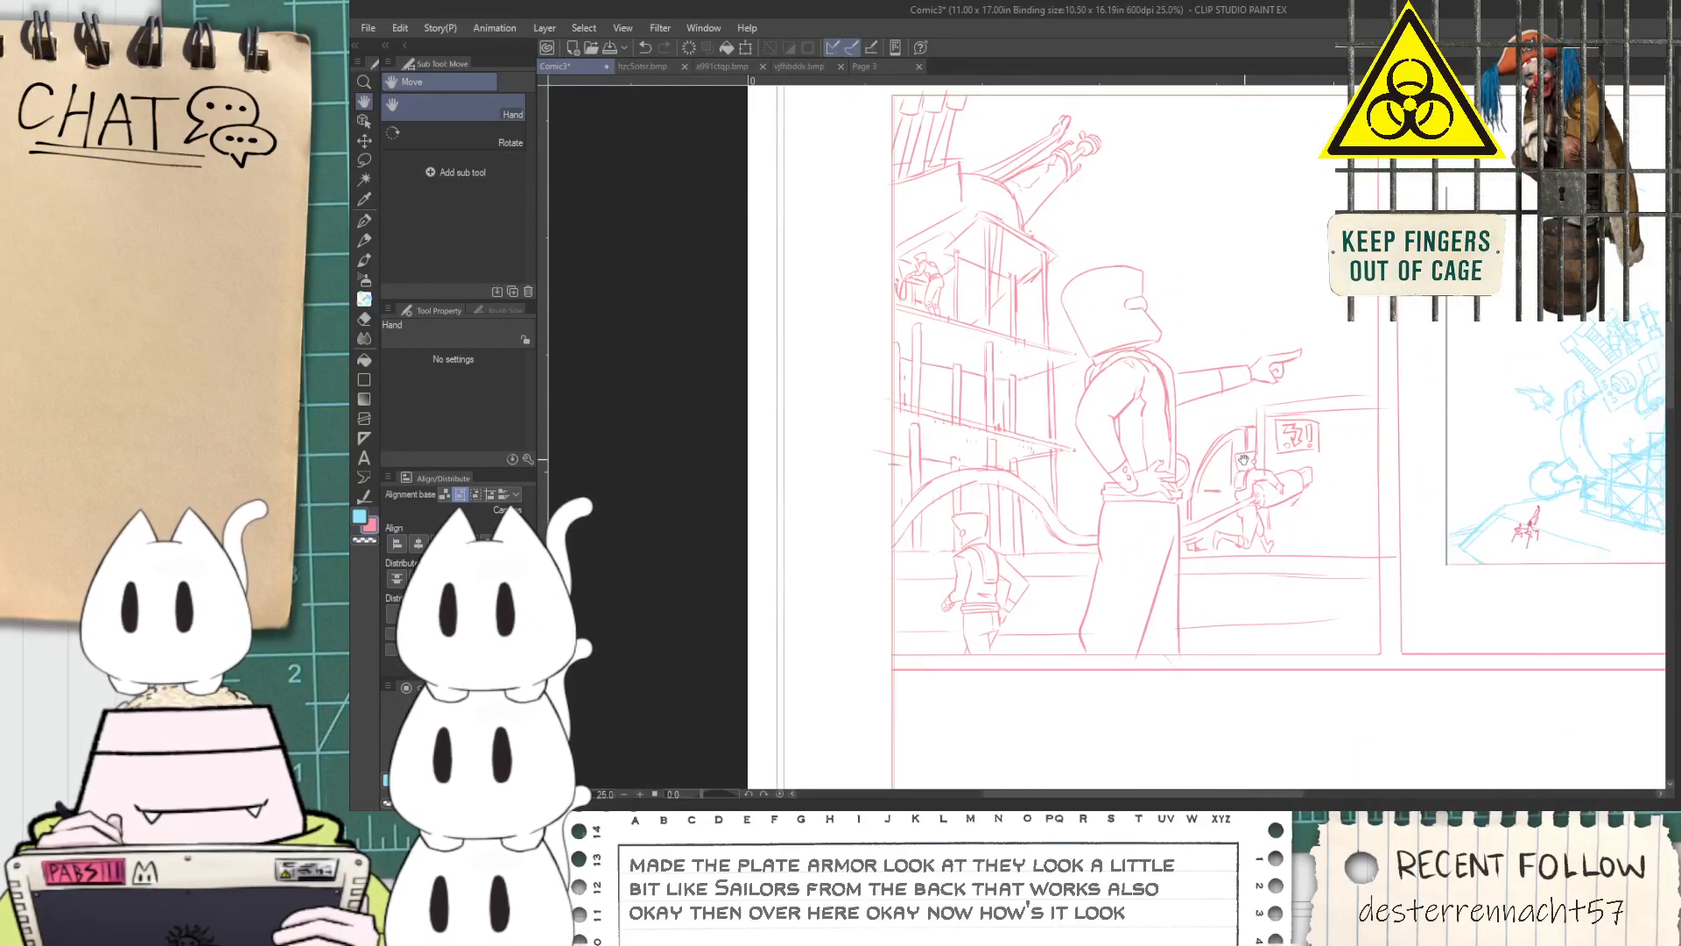
pyautogui.scroll(1, 1273, 493)
pyautogui.scroll(2, 1275, 495)
pyautogui.hotkey('ctrl', 'z')
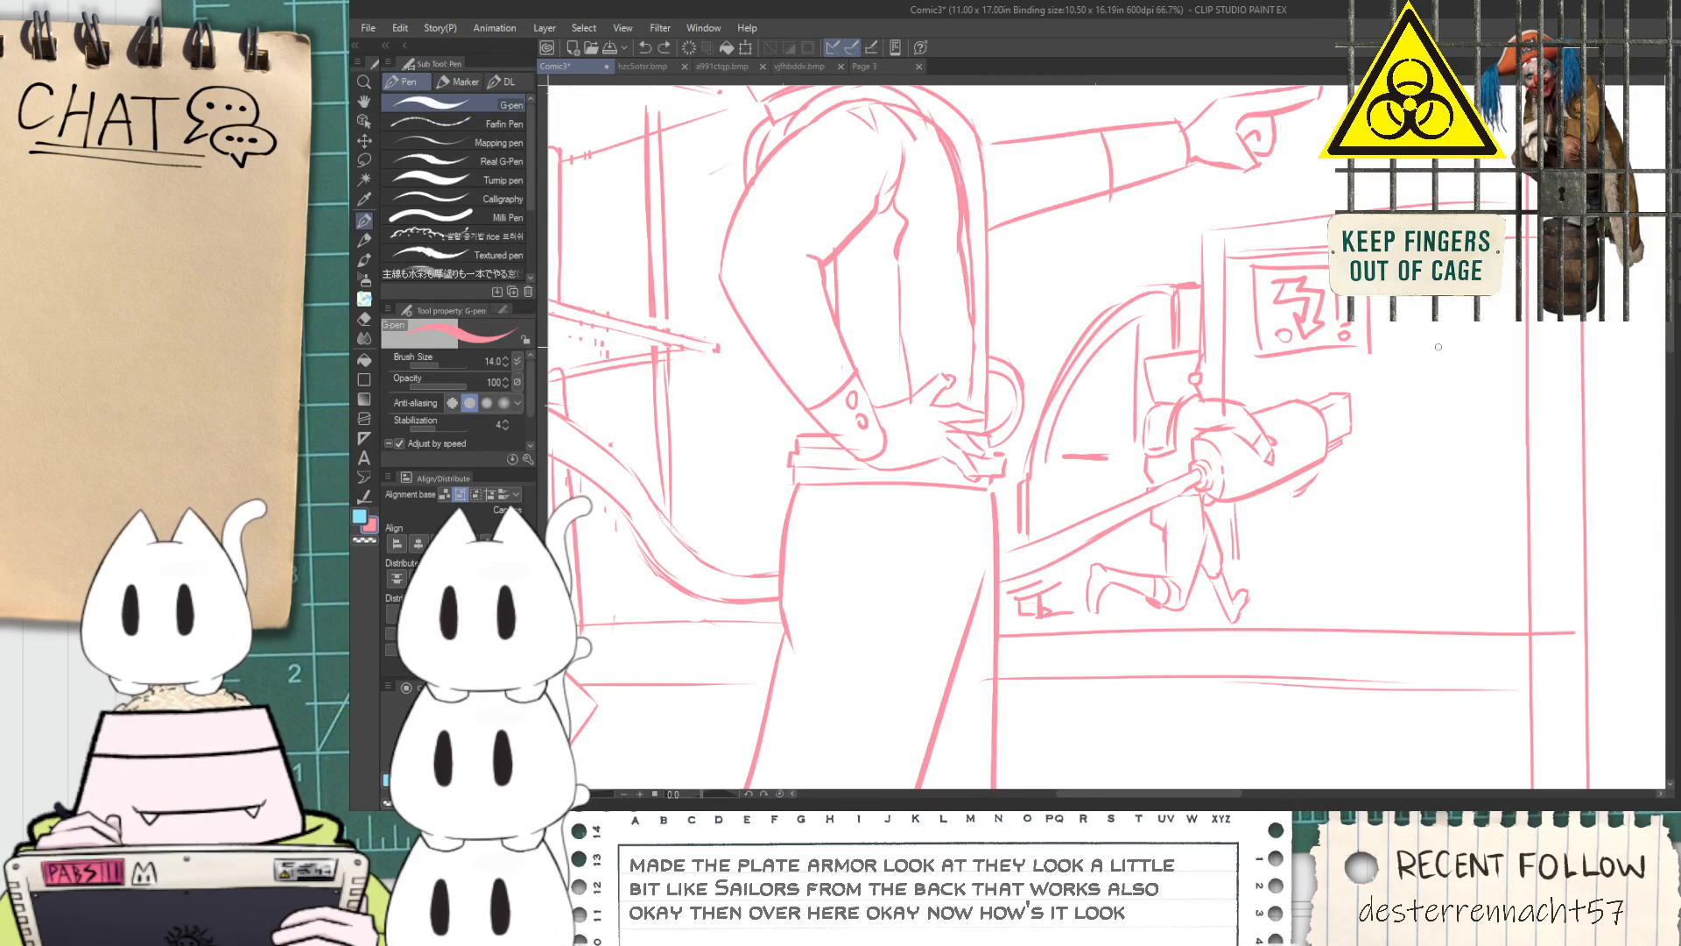
pyautogui.moveTo(1441, 180); pyautogui.dragTo(1420, 447)
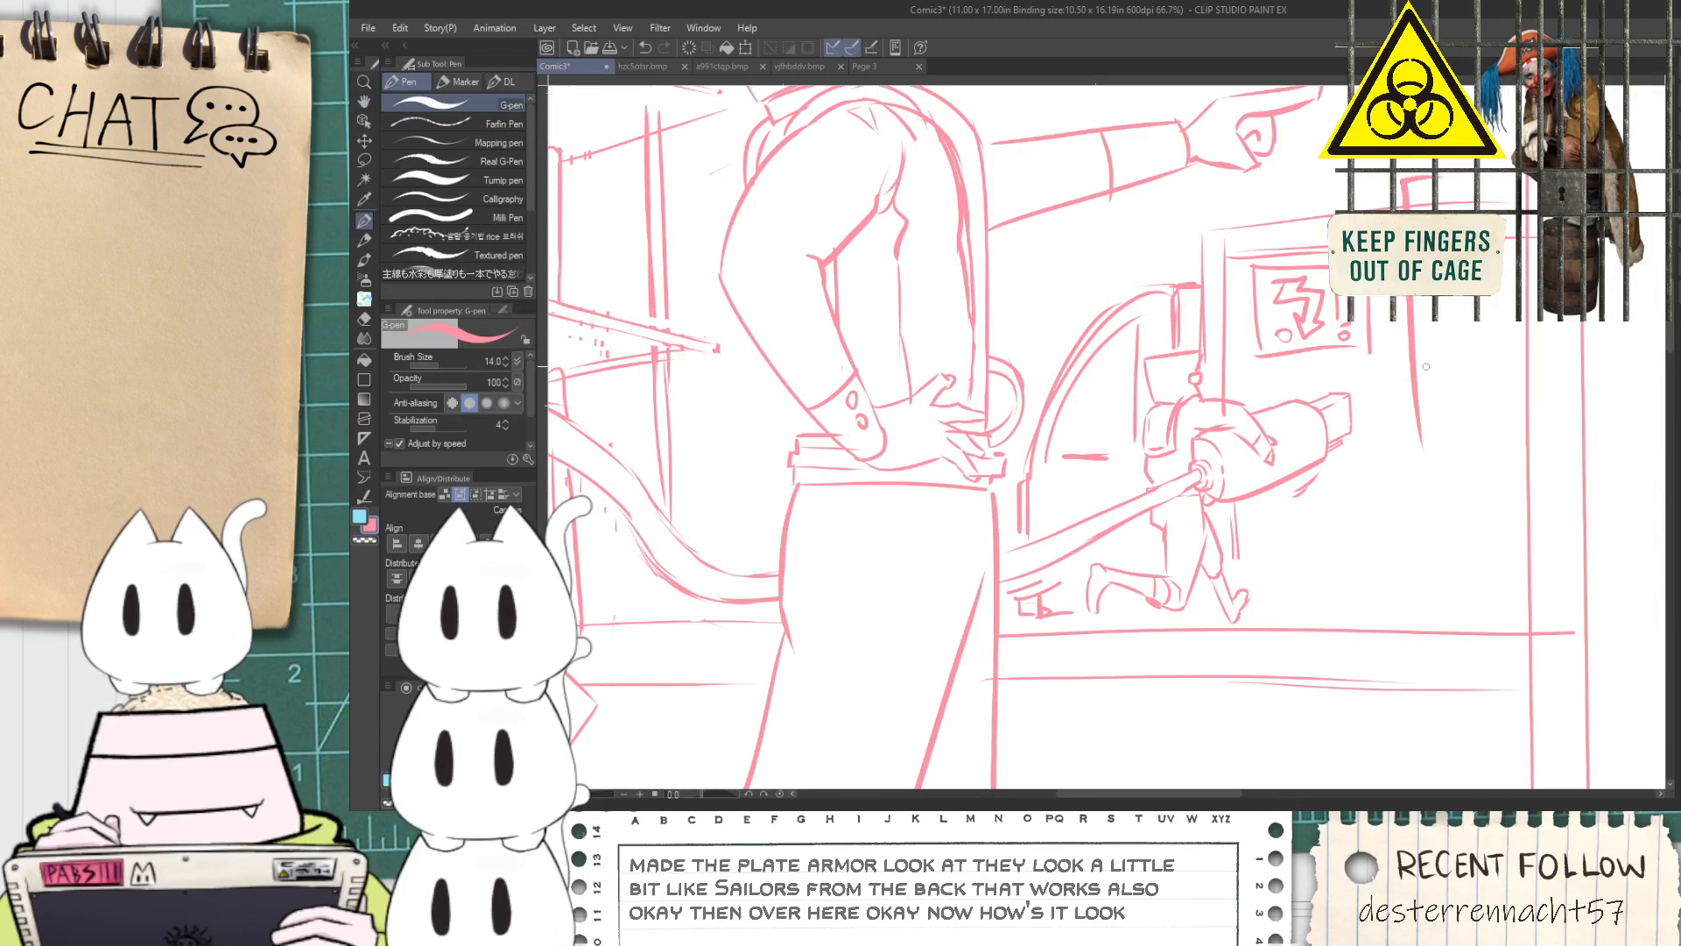
pyautogui.moveTo(1505, 183); pyautogui.dragTo(1522, 486)
pyautogui.moveTo(1446, 189); pyautogui.dragTo(1454, 429)
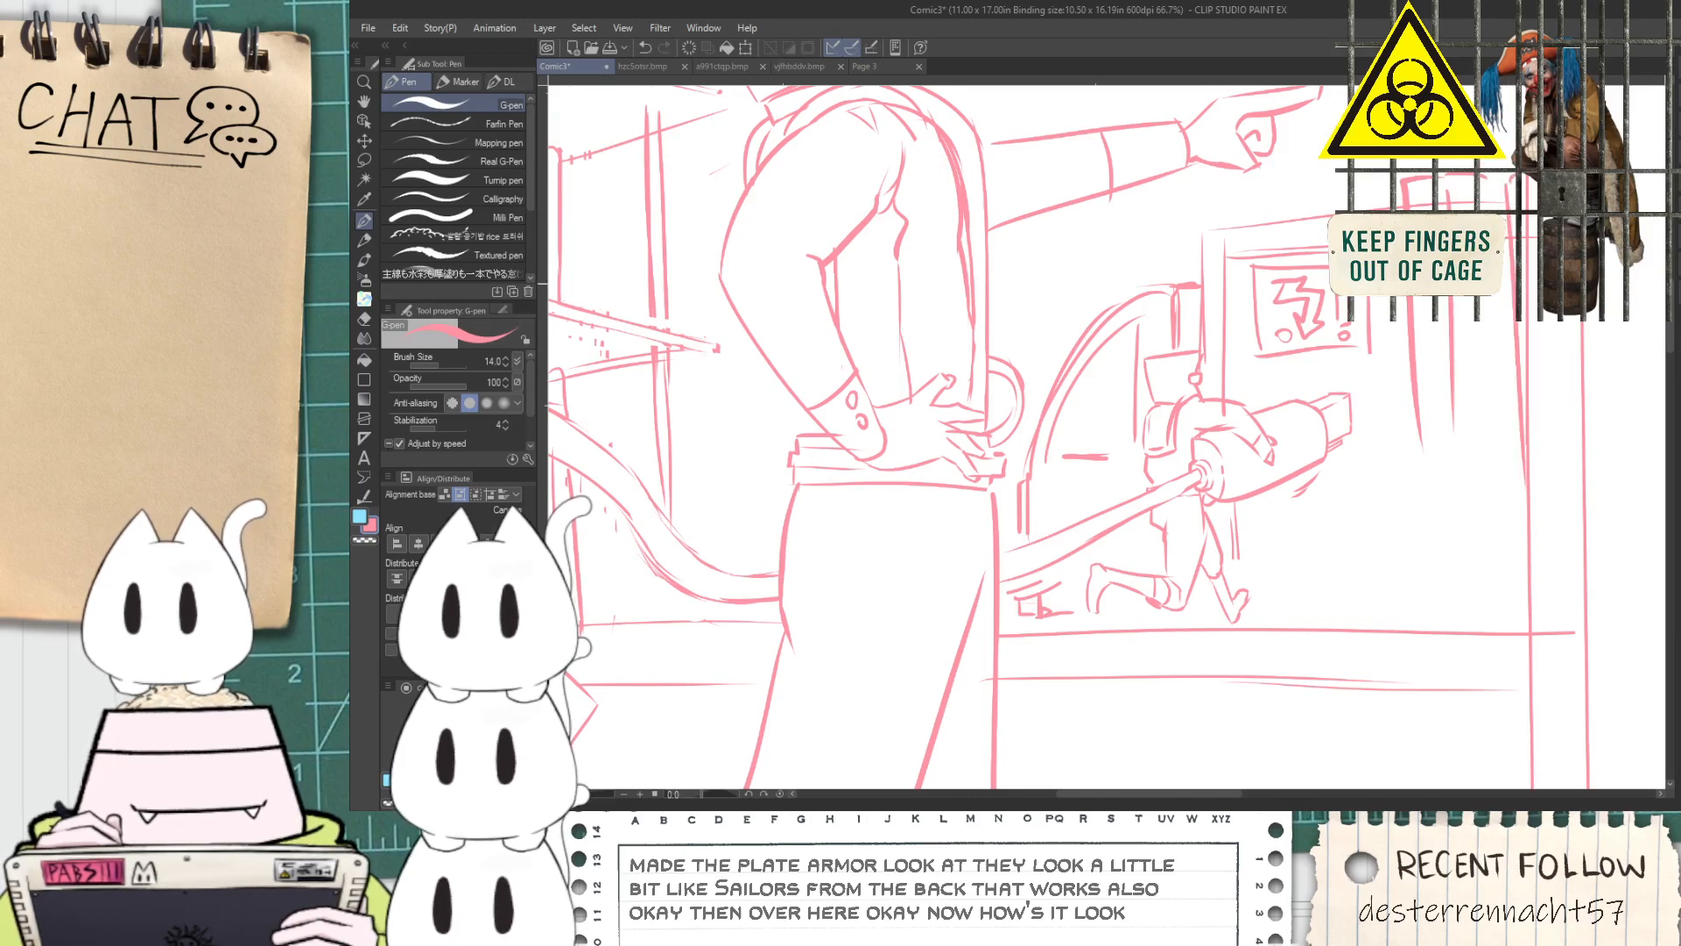
# Sketch a large round plug outline over the vertical housing lines and erase the line parts running inside it
pyautogui.hotkey('ctrl', 'z')
pyautogui.moveTo(1414, 349)
pyautogui.mouseDown()
pyautogui.moveTo(1375, 539)
pyautogui.moveTo(1456, 565)
pyautogui.moveTo(1456, 598)
pyautogui.moveTo(1536, 591)
pyautogui.mouseUp()
pyautogui.hotkey('ctrl', 'z')
pyautogui.scroll(1, 1419, 377)
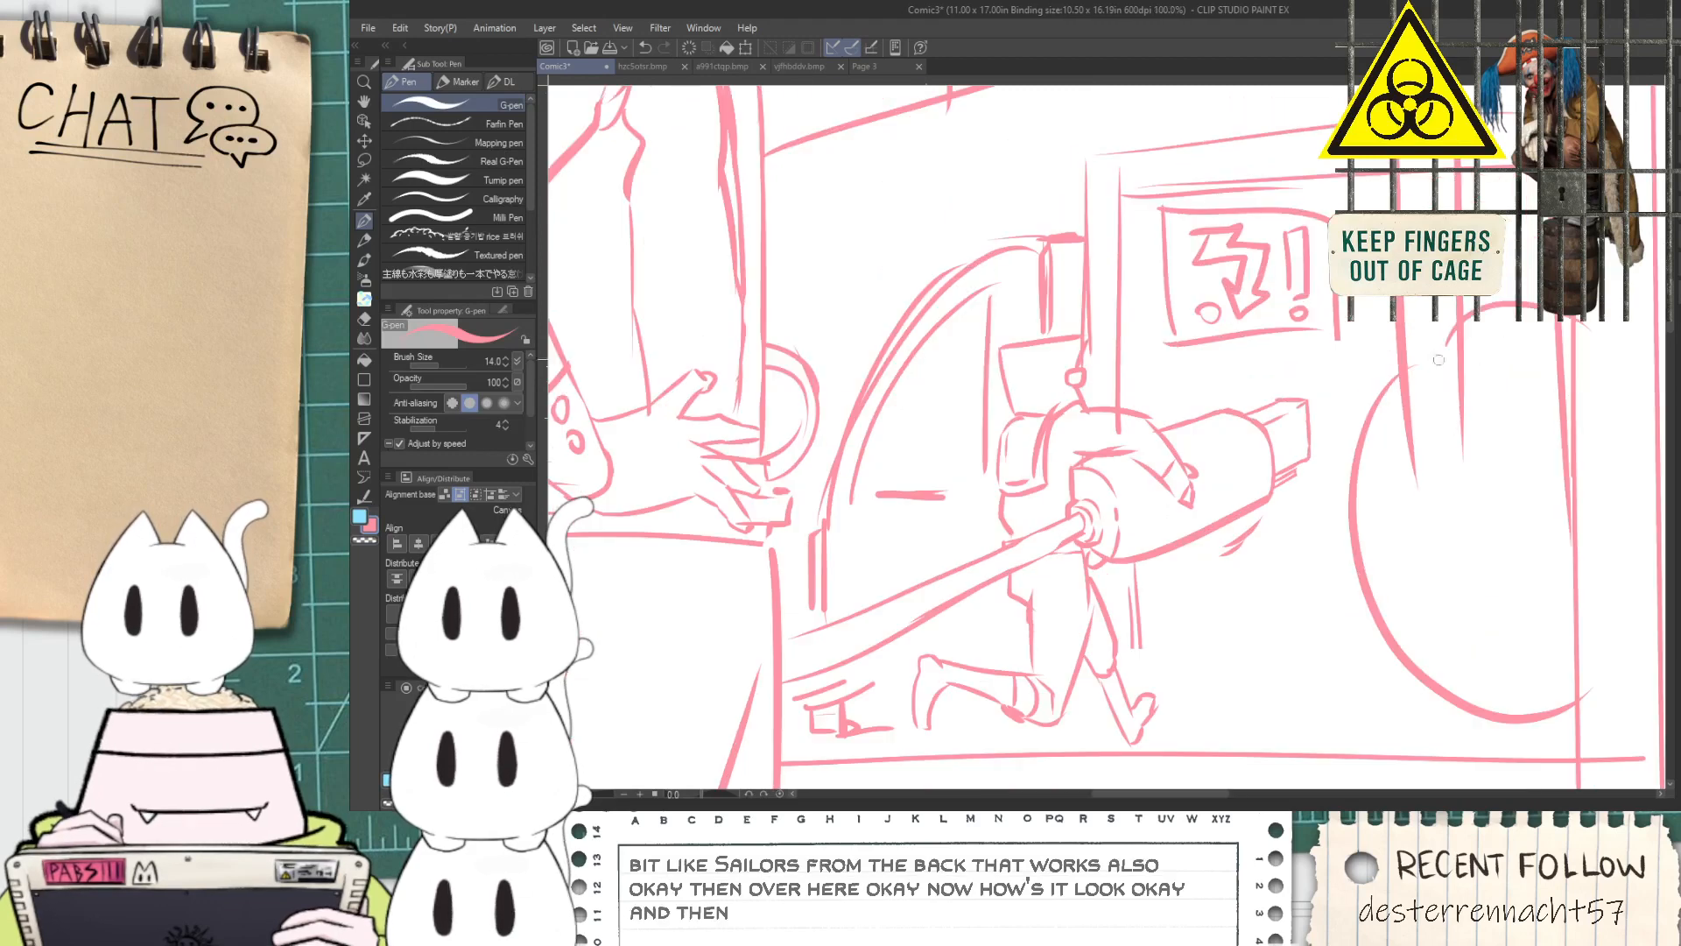
pyautogui.press('e')
pyautogui.moveTo(1485, 366)
pyautogui.mouseDown()
pyautogui.moveTo(1539, 365)
pyautogui.moveTo(1541, 340)
pyautogui.moveTo(1475, 360)
pyautogui.moveTo(1388, 460)
pyautogui.mouseUp()
# Draw and rework a second curved line inside the large round plug as its inner rim
pyautogui.press('p')
pyautogui.hotkey('ctrl', 'z')
pyautogui.moveTo(1410, 374); pyautogui.dragTo(1574, 673)
pyautogui.hotkey('ctrl', 'z')
pyautogui.moveTo(1476, 321); pyautogui.dragTo(1450, 687)
pyautogui.hotkey('ctrl', 'z')
pyautogui.moveTo(1413, 483); pyautogui.dragTo(1557, 706)
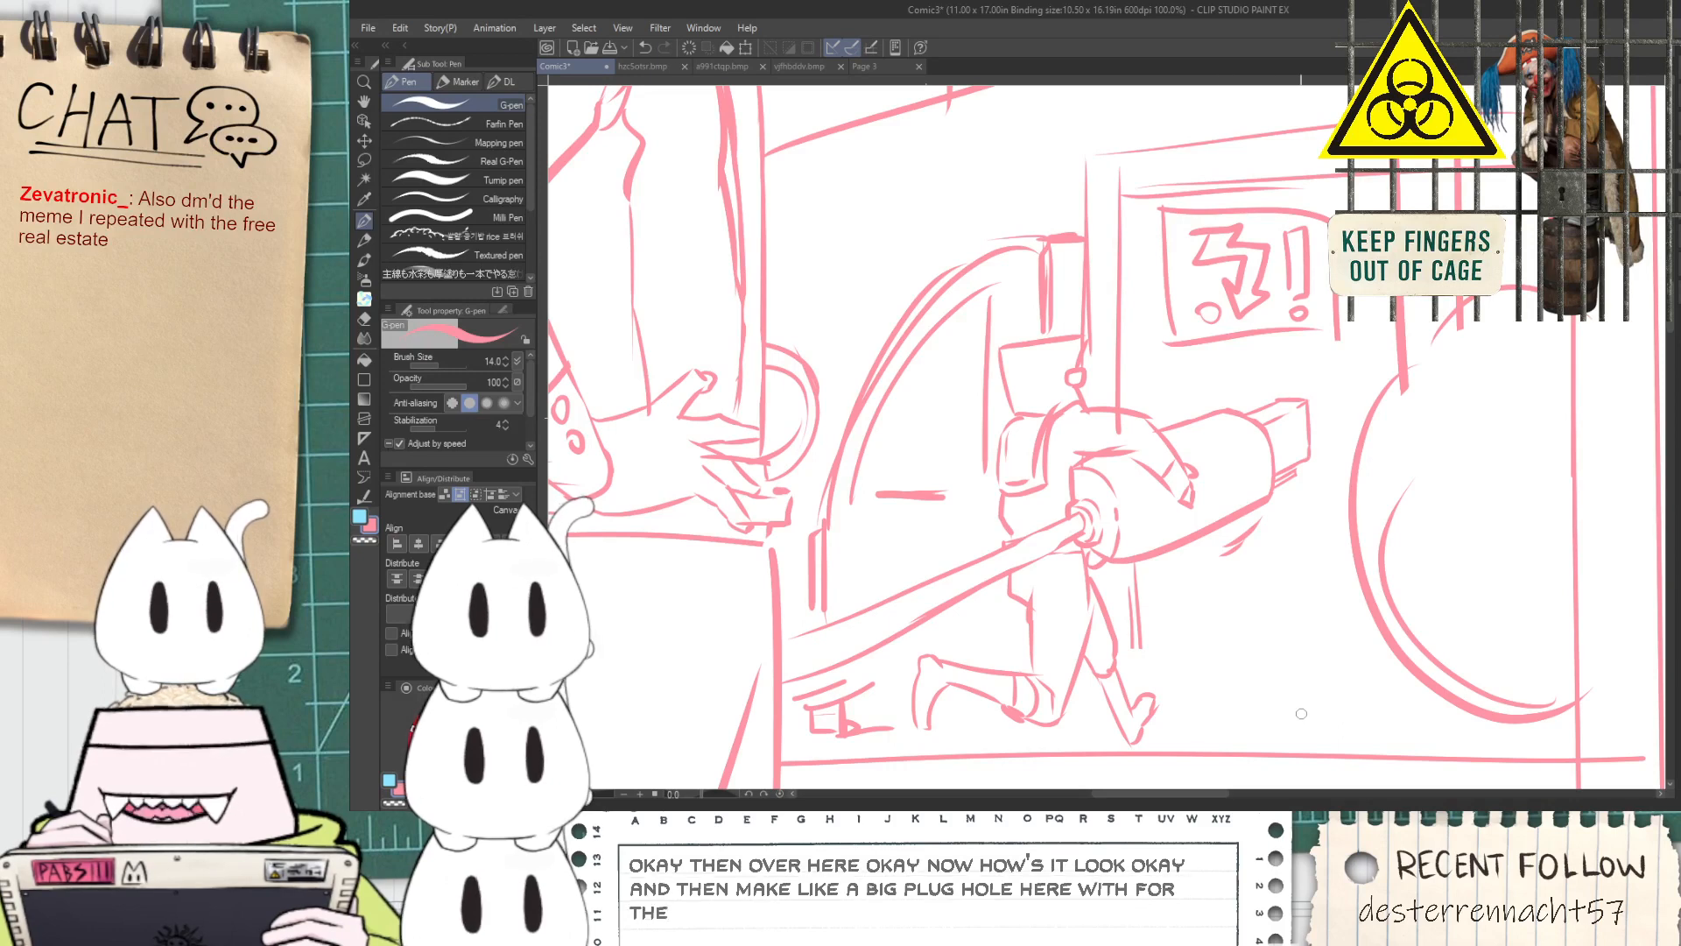
pyautogui.hotkey('ctrl', 'z')
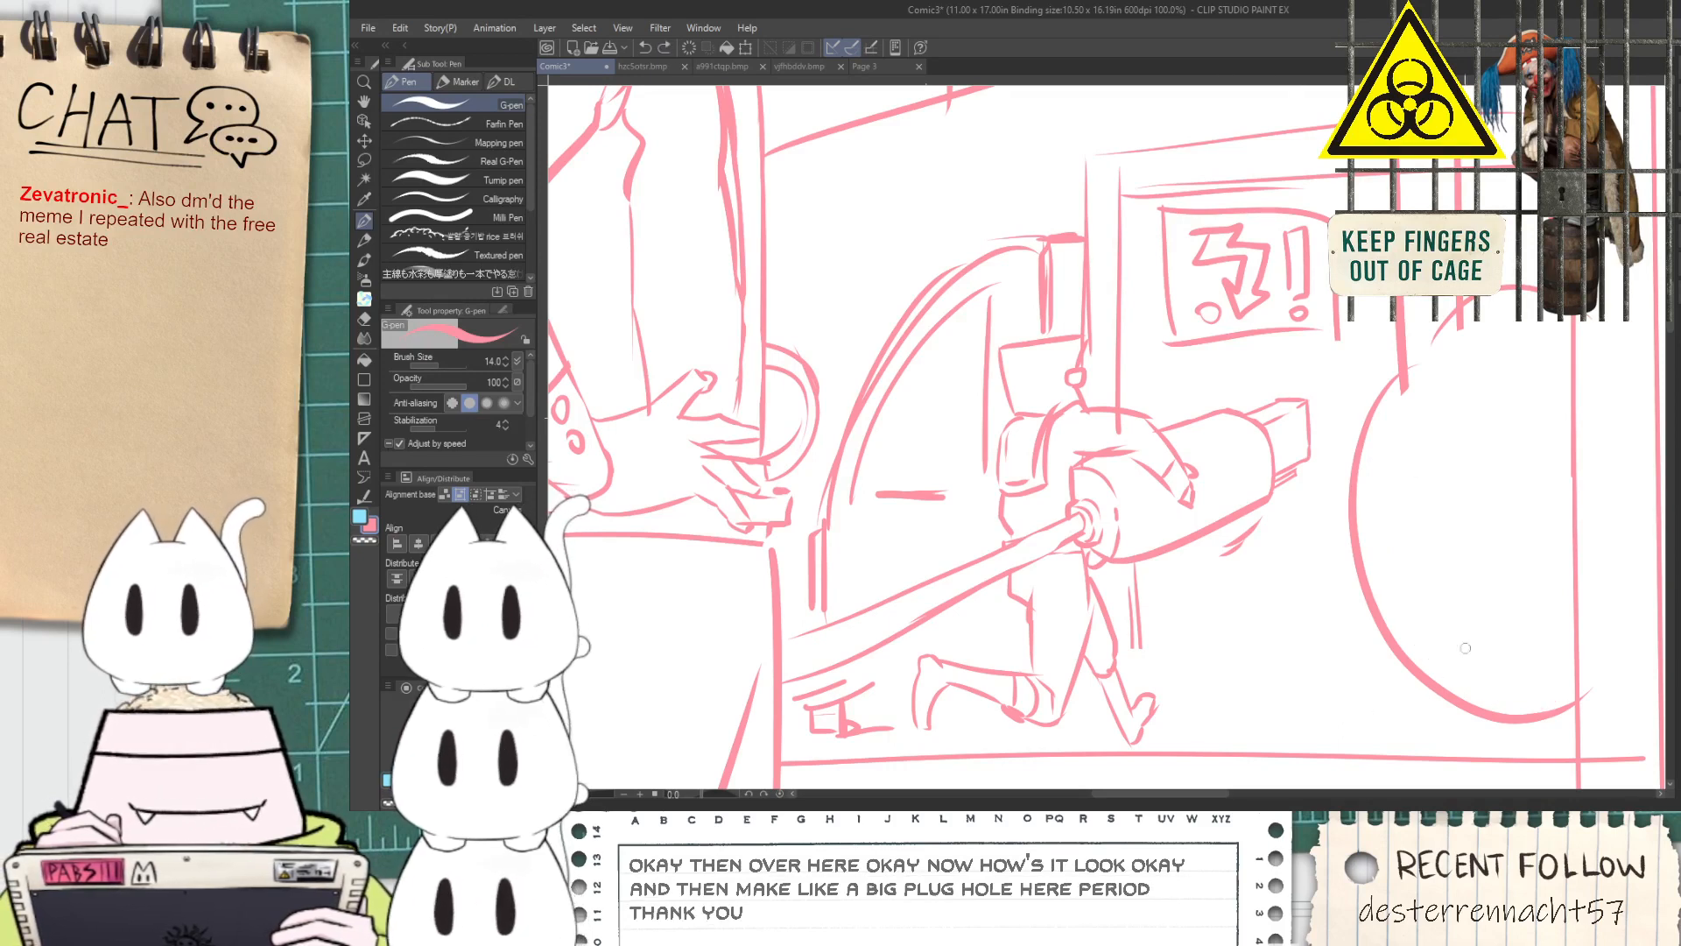
pyautogui.moveTo(1566, 689)
pyautogui.mouseDown()
pyautogui.moveTo(1424, 641)
pyautogui.moveTo(1574, 691)
pyautogui.moveTo(1504, 693)
pyautogui.moveTo(1576, 675)
pyautogui.mouseUp()
pyautogui.hotkey('ctrl', 'z')
pyautogui.hotkey('ctrl', 'z')
pyautogui.moveTo(1471, 696); pyautogui.dragTo(1401, 517)
pyautogui.hotkey('ctrl', 'z')
pyautogui.moveTo(1447, 675)
pyautogui.mouseDown()
pyautogui.moveTo(1391, 477)
pyautogui.moveTo(1467, 314)
pyautogui.mouseUp()
pyautogui.hotkey('ctrl', 'z')
pyautogui.moveTo(1392, 434)
pyautogui.mouseDown()
pyautogui.moveTo(1414, 377)
pyautogui.moveTo(1486, 332)
pyautogui.moveTo(1403, 525)
pyautogui.moveTo(1464, 658)
pyautogui.moveTo(1506, 688)
pyautogui.mouseUp()
# Draw a small circle with a square socket above it on the round plug's face
pyautogui.hotkey('ctrl', 'z')
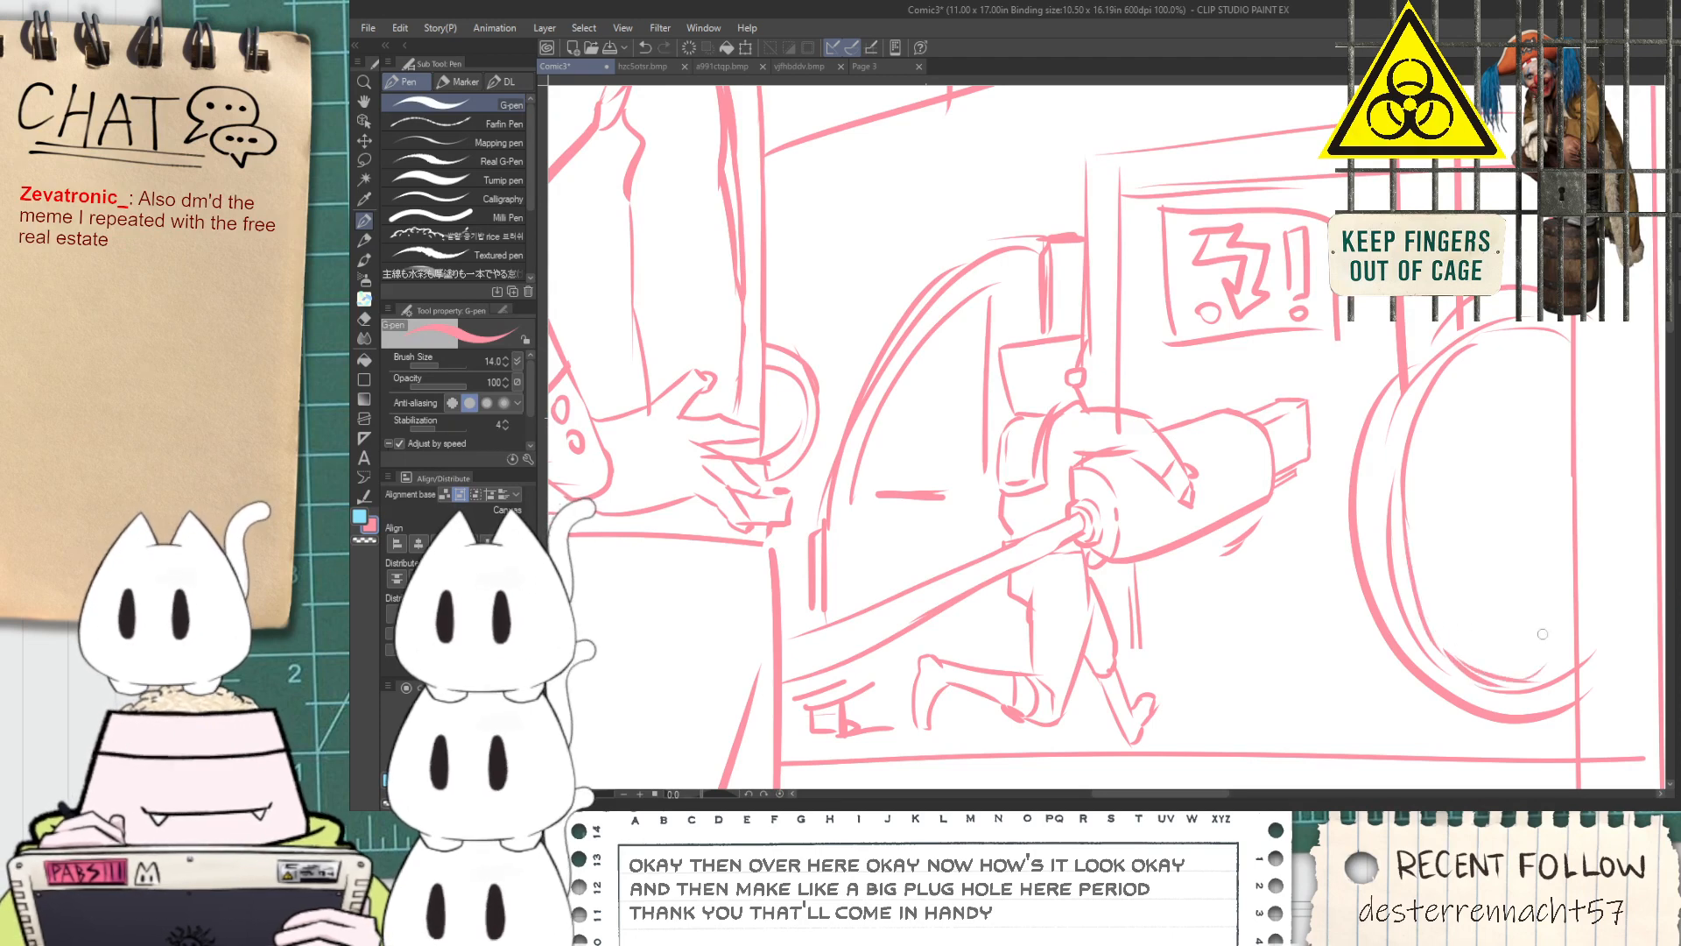
pyautogui.moveTo(1501, 593)
pyautogui.mouseDown()
pyautogui.moveTo(1502, 621)
pyautogui.moveTo(1502, 592)
pyautogui.mouseUp()
pyautogui.hotkey('ctrl', 'z')
pyautogui.moveTo(1469, 458)
pyautogui.mouseDown()
pyautogui.moveTo(1469, 574)
pyautogui.moveTo(1539, 508)
pyautogui.moveTo(1536, 575)
pyautogui.mouseUp()
pyautogui.hotkey('ctrl', 'z')
pyautogui.moveTo(1469, 573); pyautogui.dragTo(1507, 572)
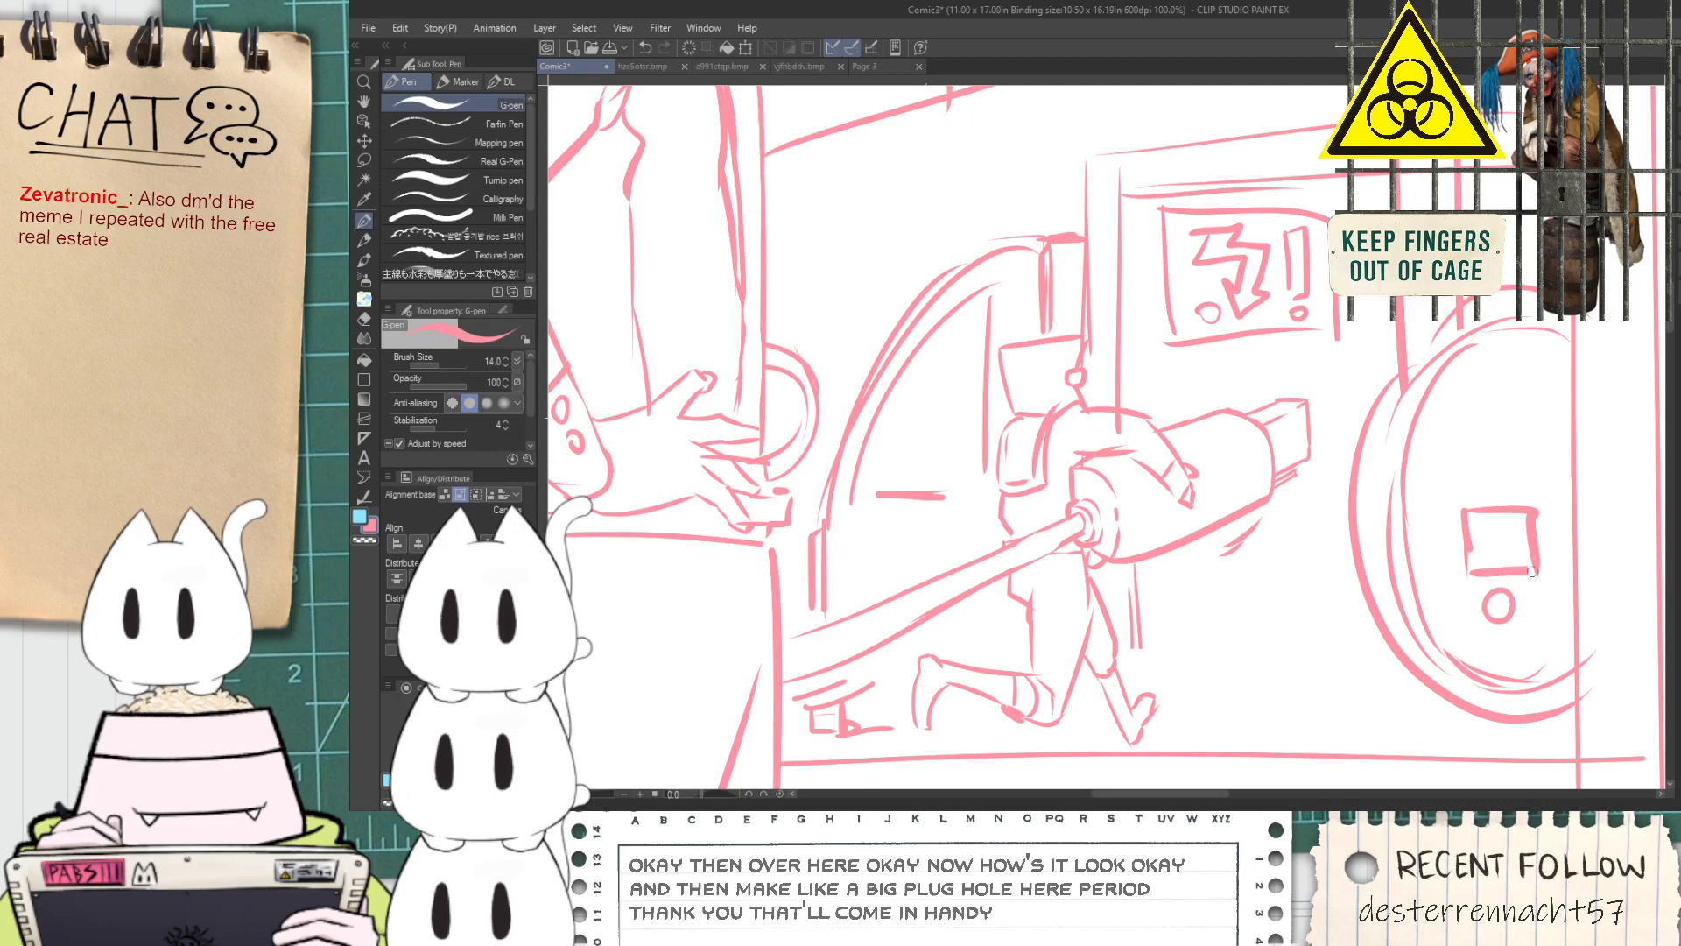
# Add a tall rectangular socket above the square one, with a small overlapping box detail at its upper edge
pyautogui.moveTo(1464, 383); pyautogui.dragTo(1469, 454)
pyautogui.moveTo(1521, 373); pyautogui.dragTo(1525, 478)
pyautogui.scroll(1, 1473, 464)
pyautogui.moveTo(1436, 406)
pyautogui.mouseDown()
pyautogui.moveTo(1466, 456)
pyautogui.moveTo(1513, 420)
pyautogui.mouseUp()
pyautogui.hotkey('ctrl', 'z')
pyautogui.hotkey('ctrl', 'z')
pyautogui.hotkey('ctrl', 'z')
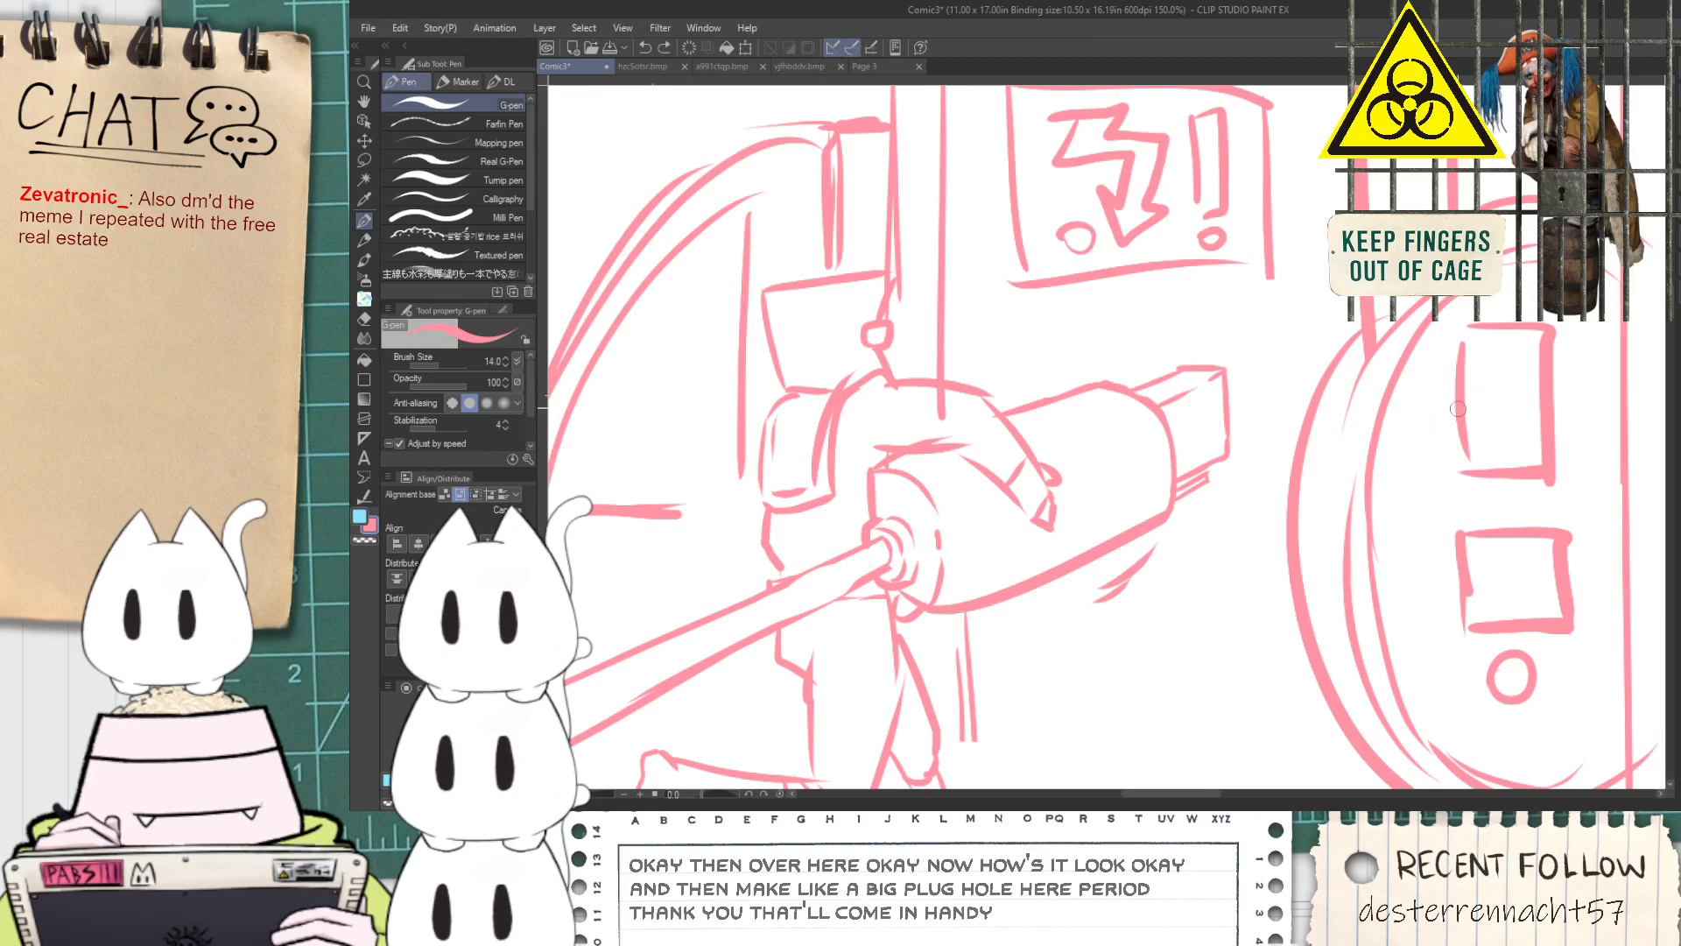
pyautogui.moveTo(1440, 363)
pyautogui.mouseDown()
pyautogui.moveTo(1501, 367)
pyautogui.moveTo(1511, 335)
pyautogui.moveTo(1527, 434)
pyautogui.mouseUp()
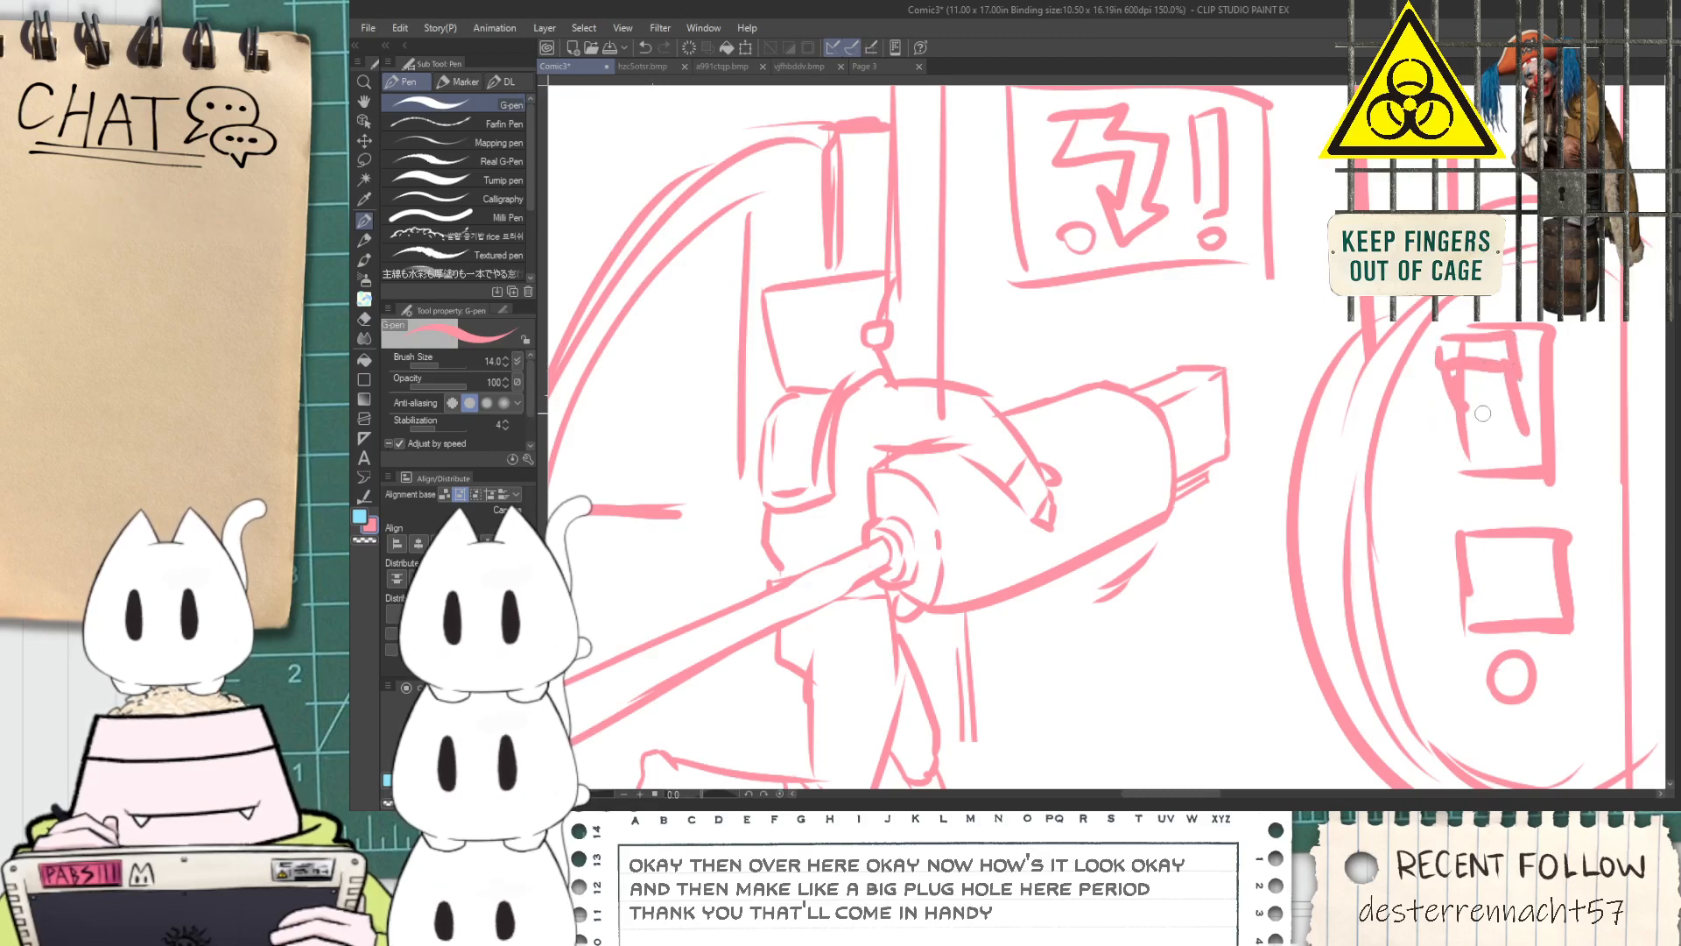
# Mark a row of small dots and a few larger filled rivets along the plug's inner rim
pyautogui.scroll(-5, 1464, 459)
pyautogui.moveTo(1470, 495); pyautogui.dragTo(1403, 502)
pyautogui.scroll(5, 1402, 502)
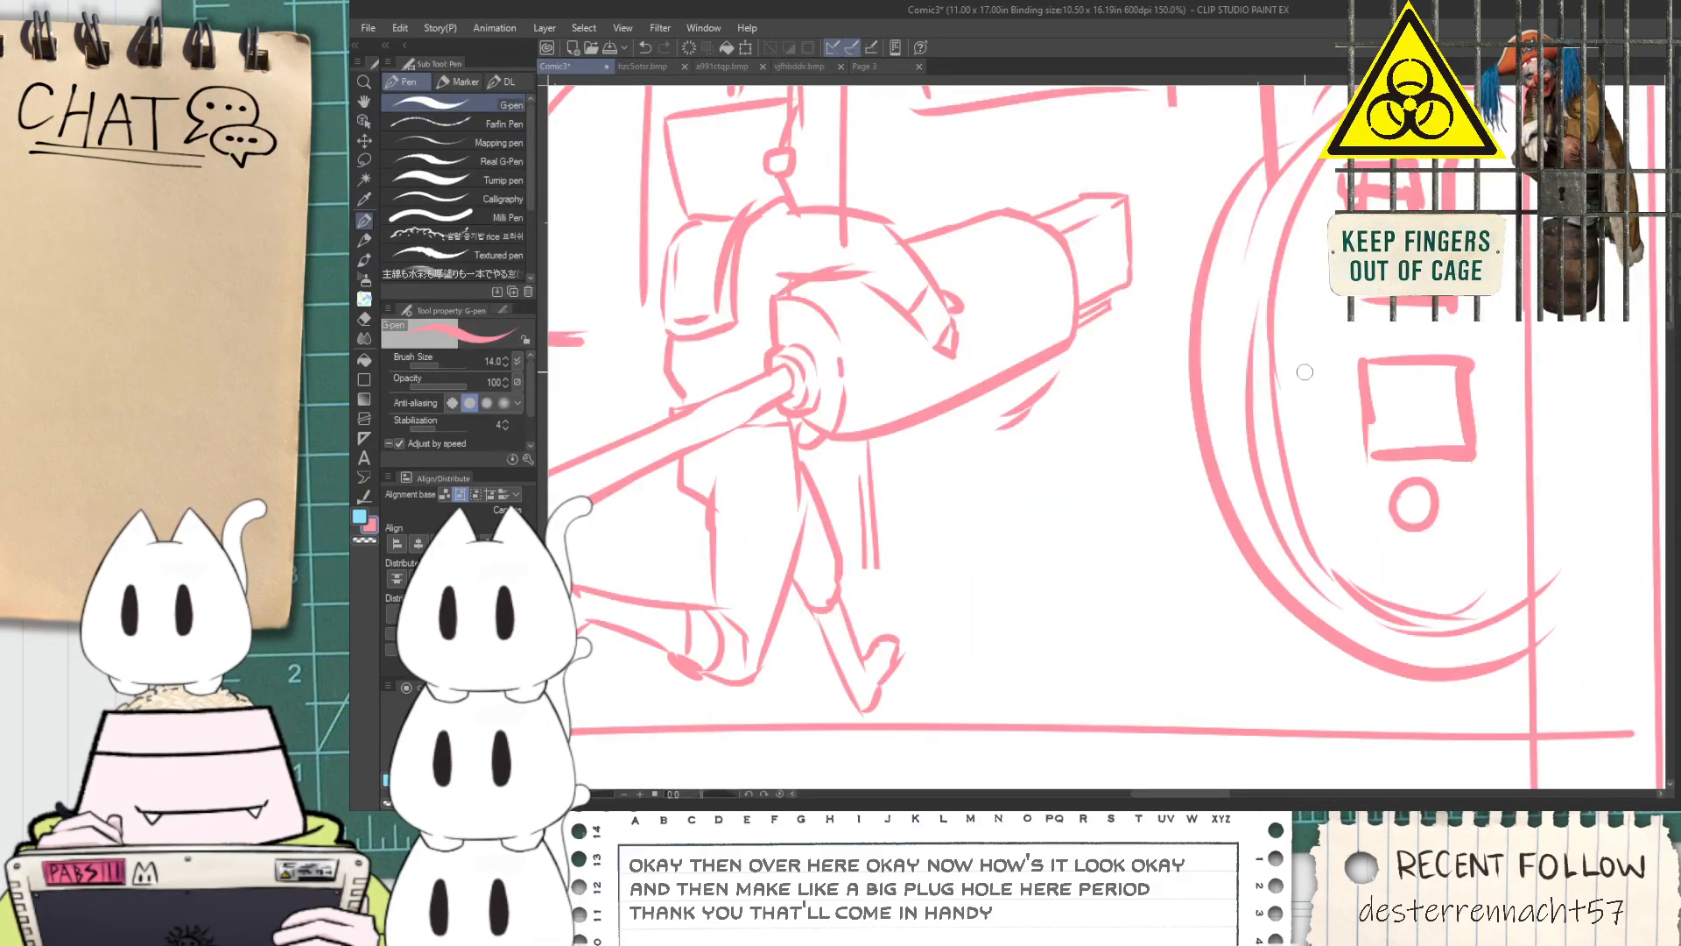
pyautogui.moveTo(1307, 408); pyautogui.dragTo(1355, 552)
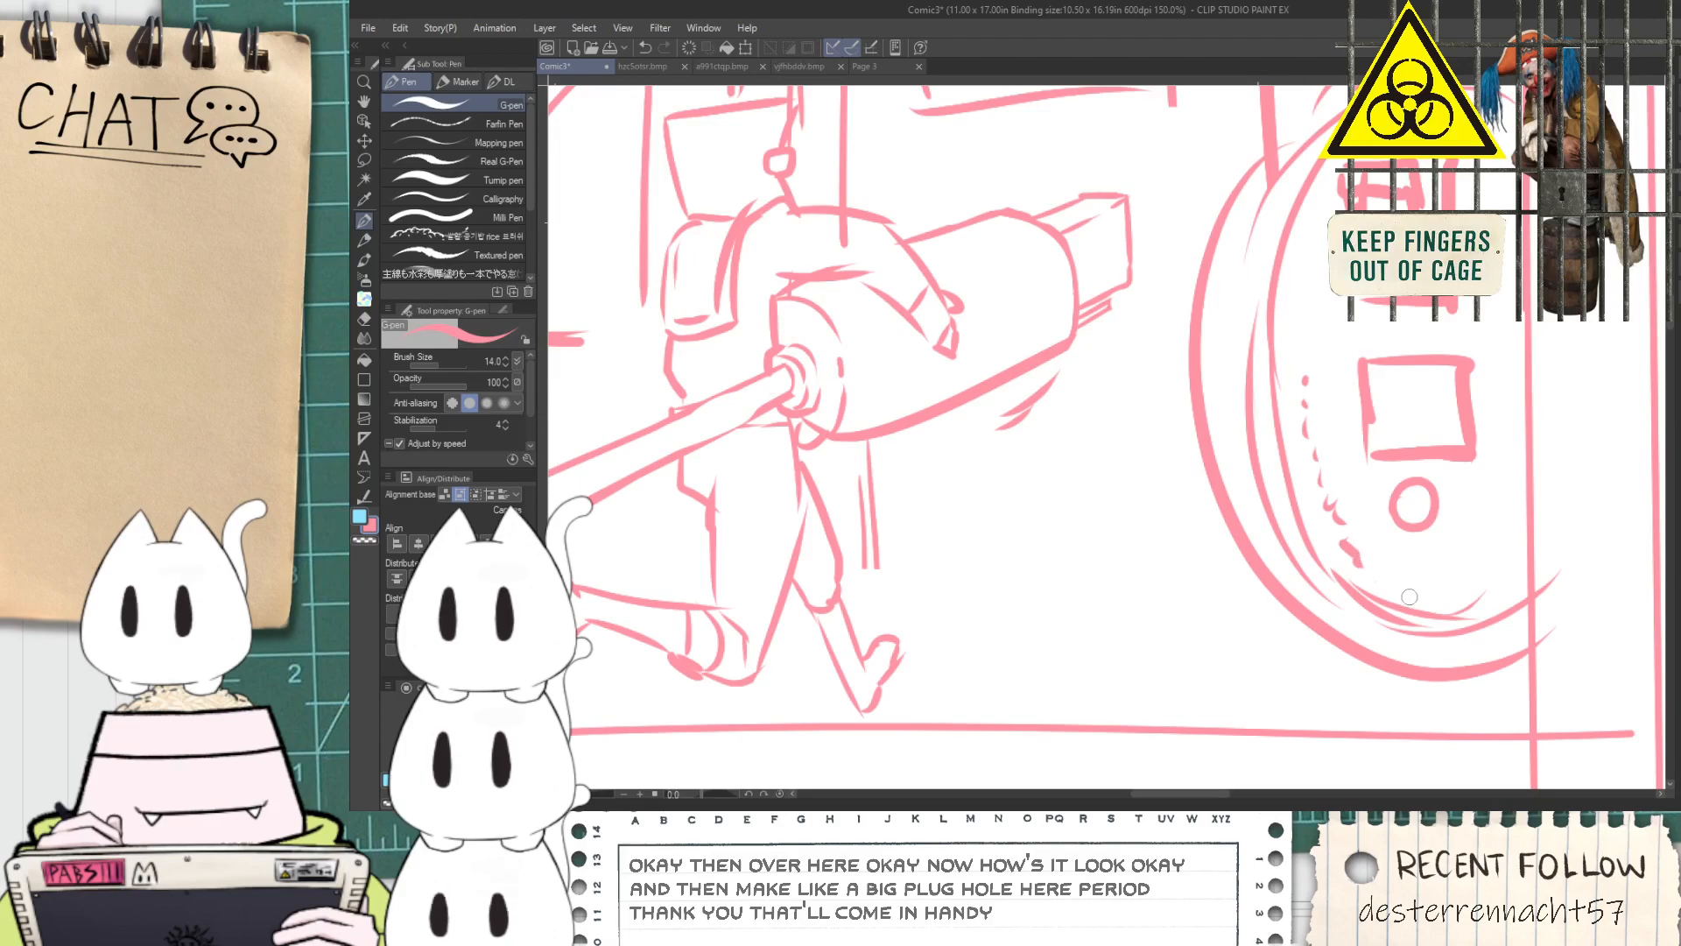
pyautogui.click(1302, 333)
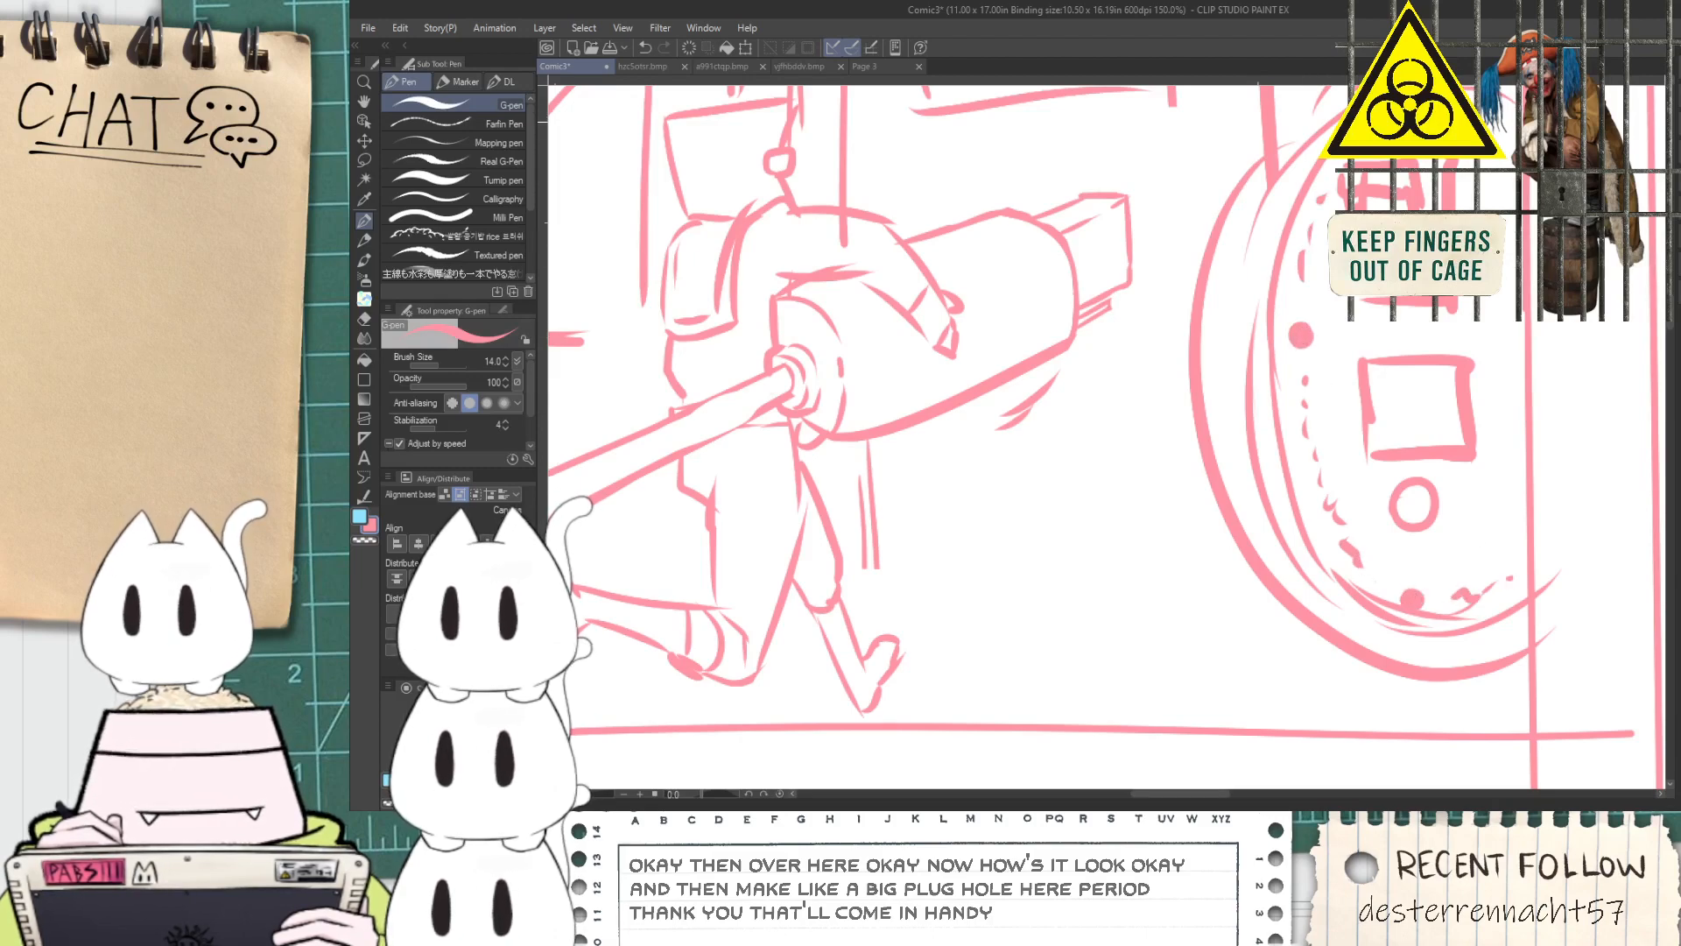
# Draw a short diagonal strut beneath the round plug's lower left edge
pyautogui.scroll(-5, 1188, 605)
pyautogui.scroll(2, 1187, 605)
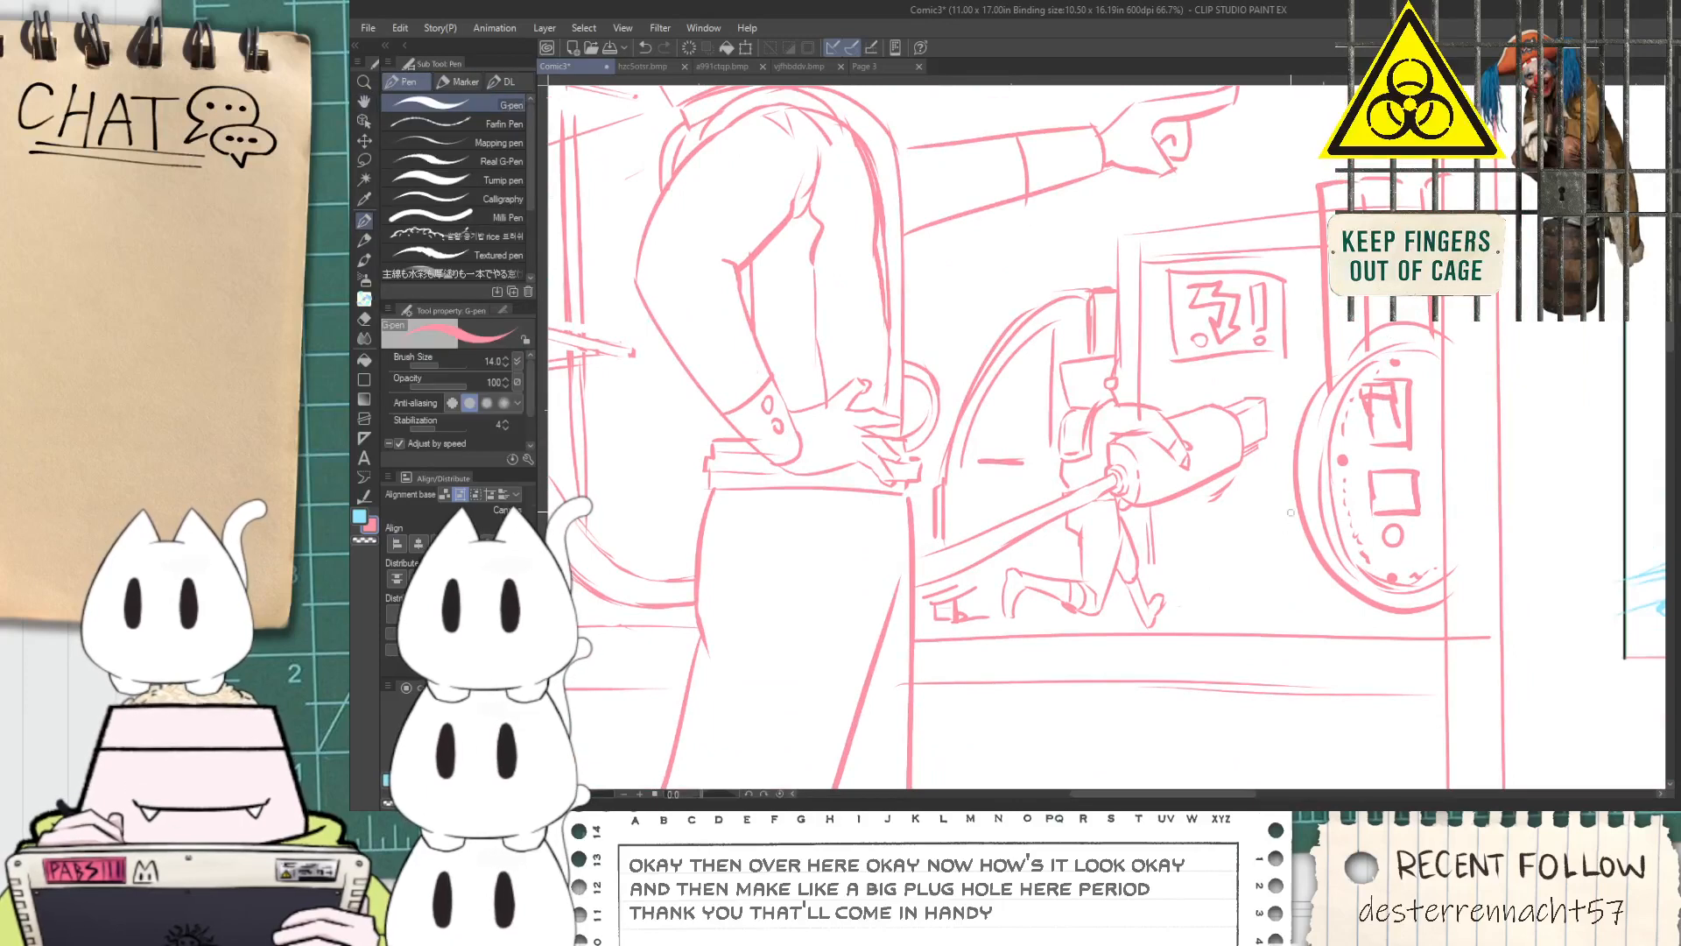
pyautogui.moveTo(1338, 586); pyautogui.dragTo(1309, 620)
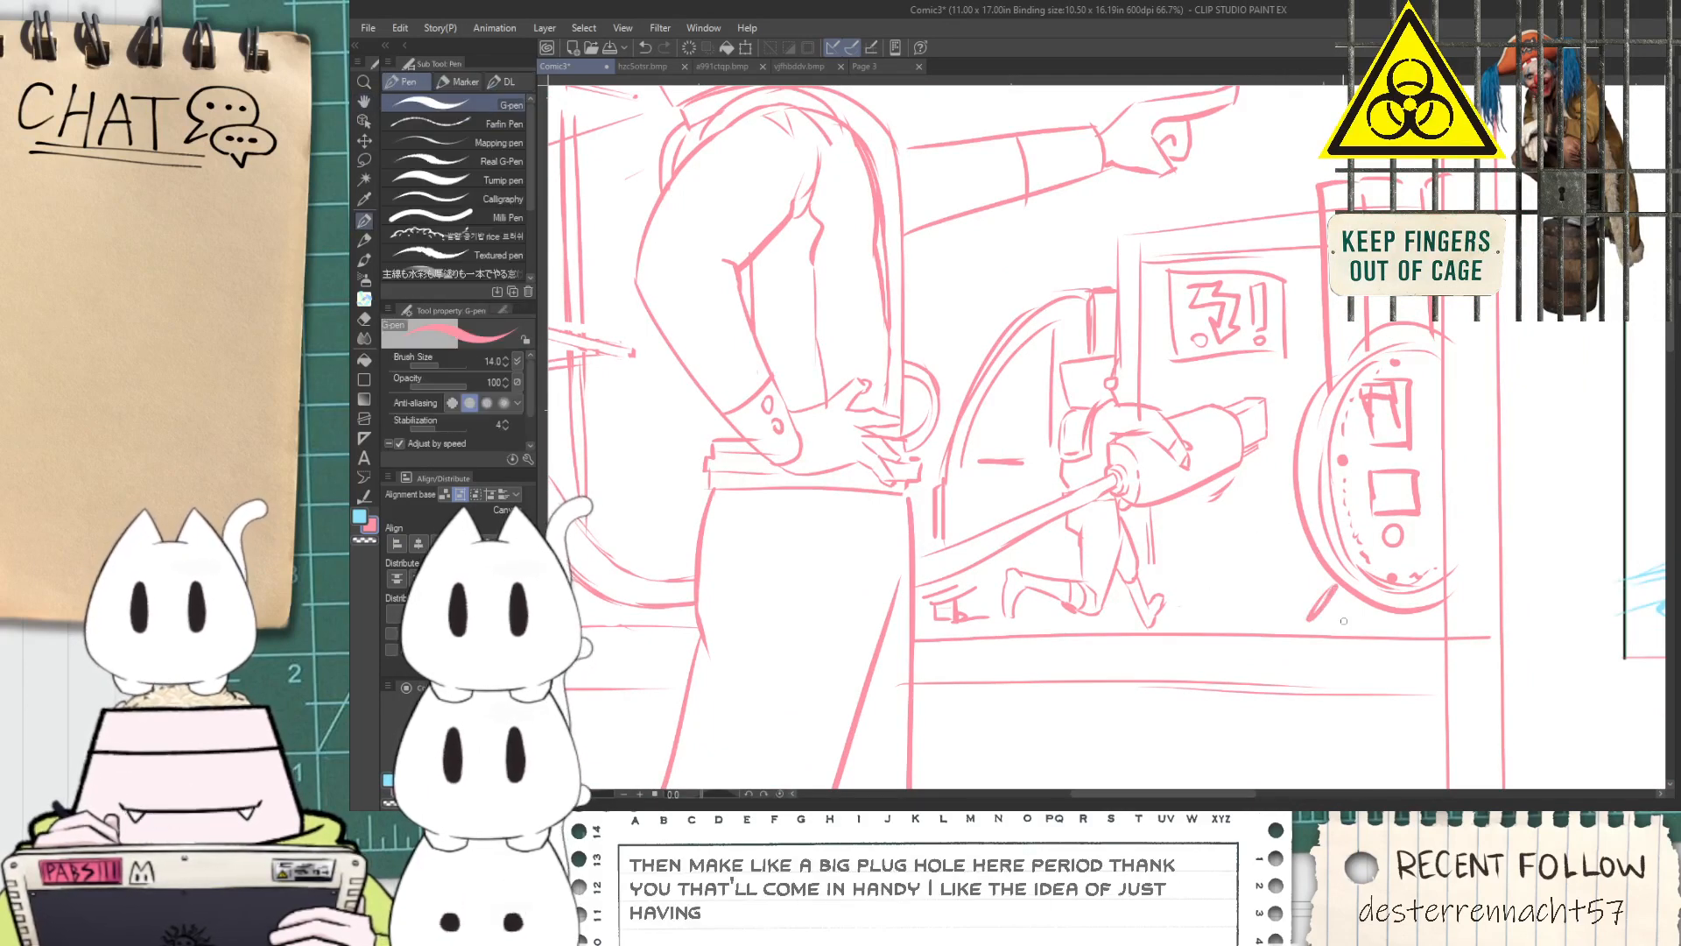
# Sketch loose cloud and smoke lines across the first panel's sky above the pointing arm
pyautogui.scroll(-4, 1453, 624)
pyautogui.press('space')
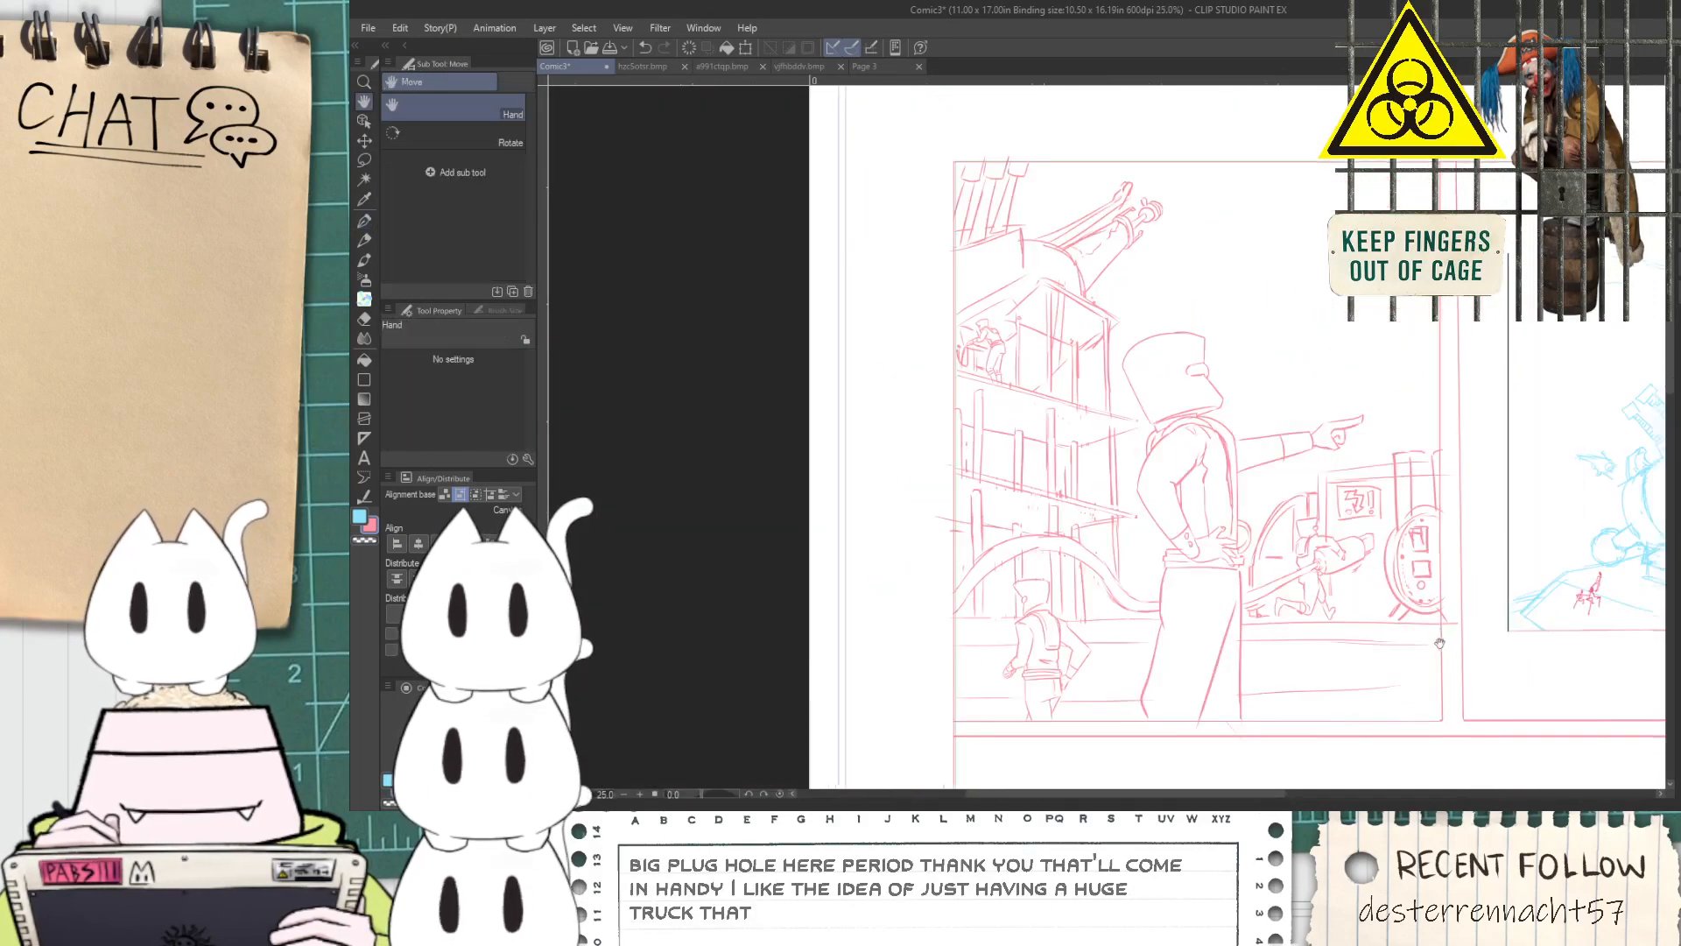
pyautogui.moveTo(1443, 642); pyautogui.dragTo(1339, 597)
pyautogui.moveTo(1275, 406); pyautogui.dragTo(1272, 535)
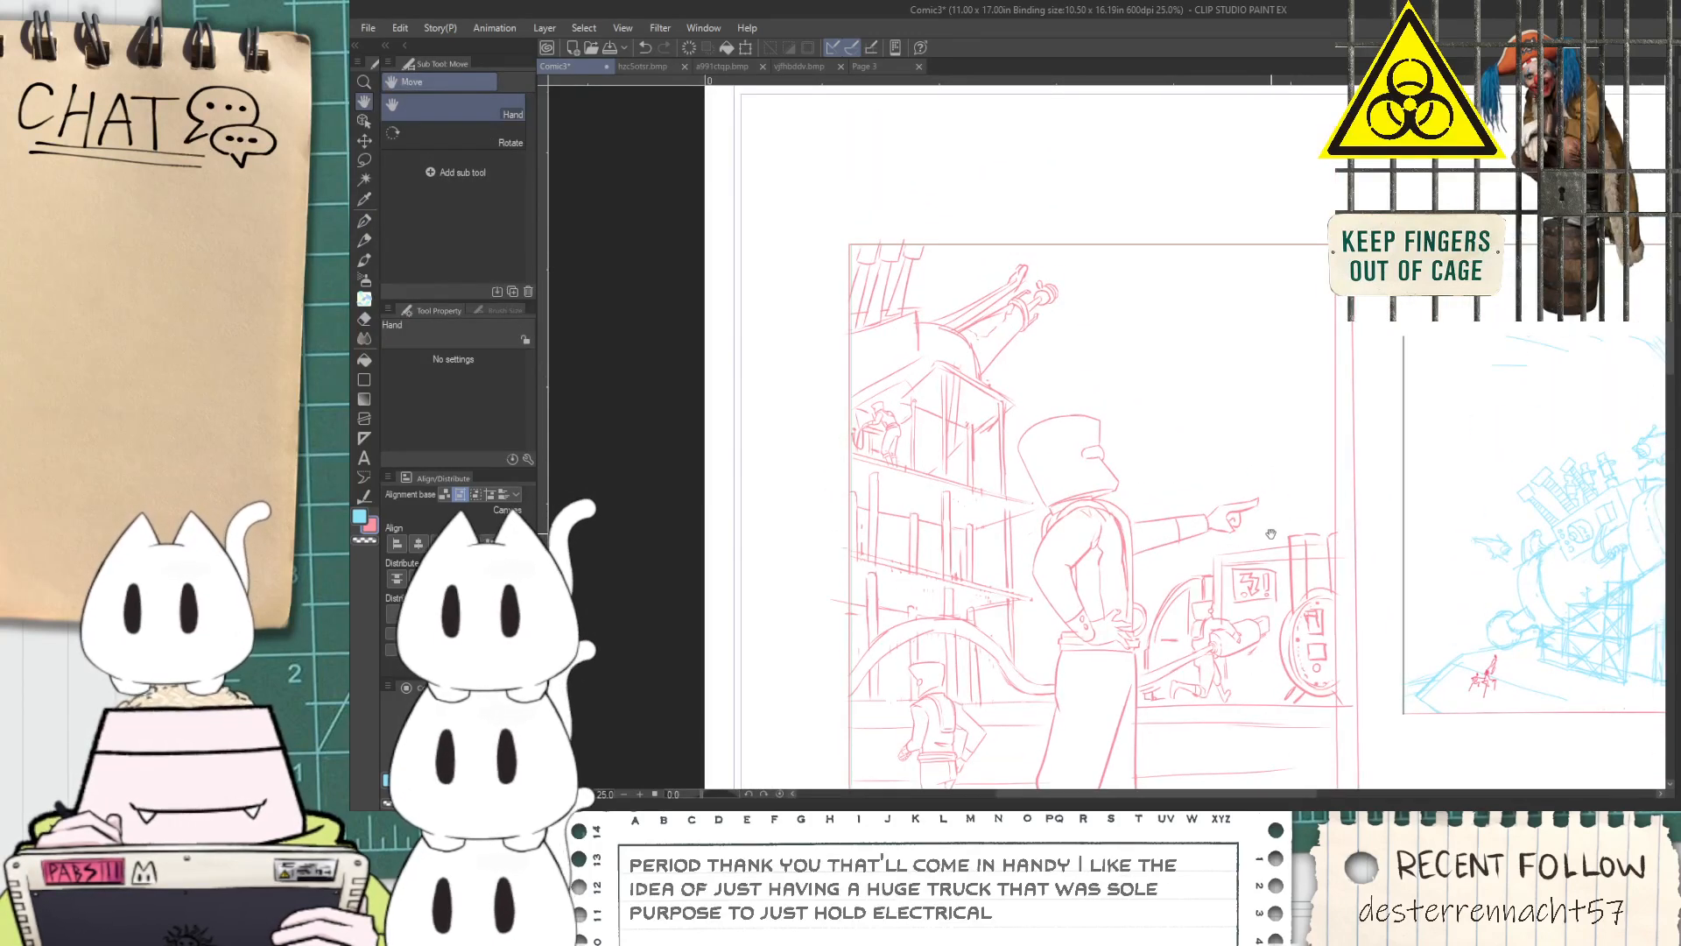
pyautogui.press('p')
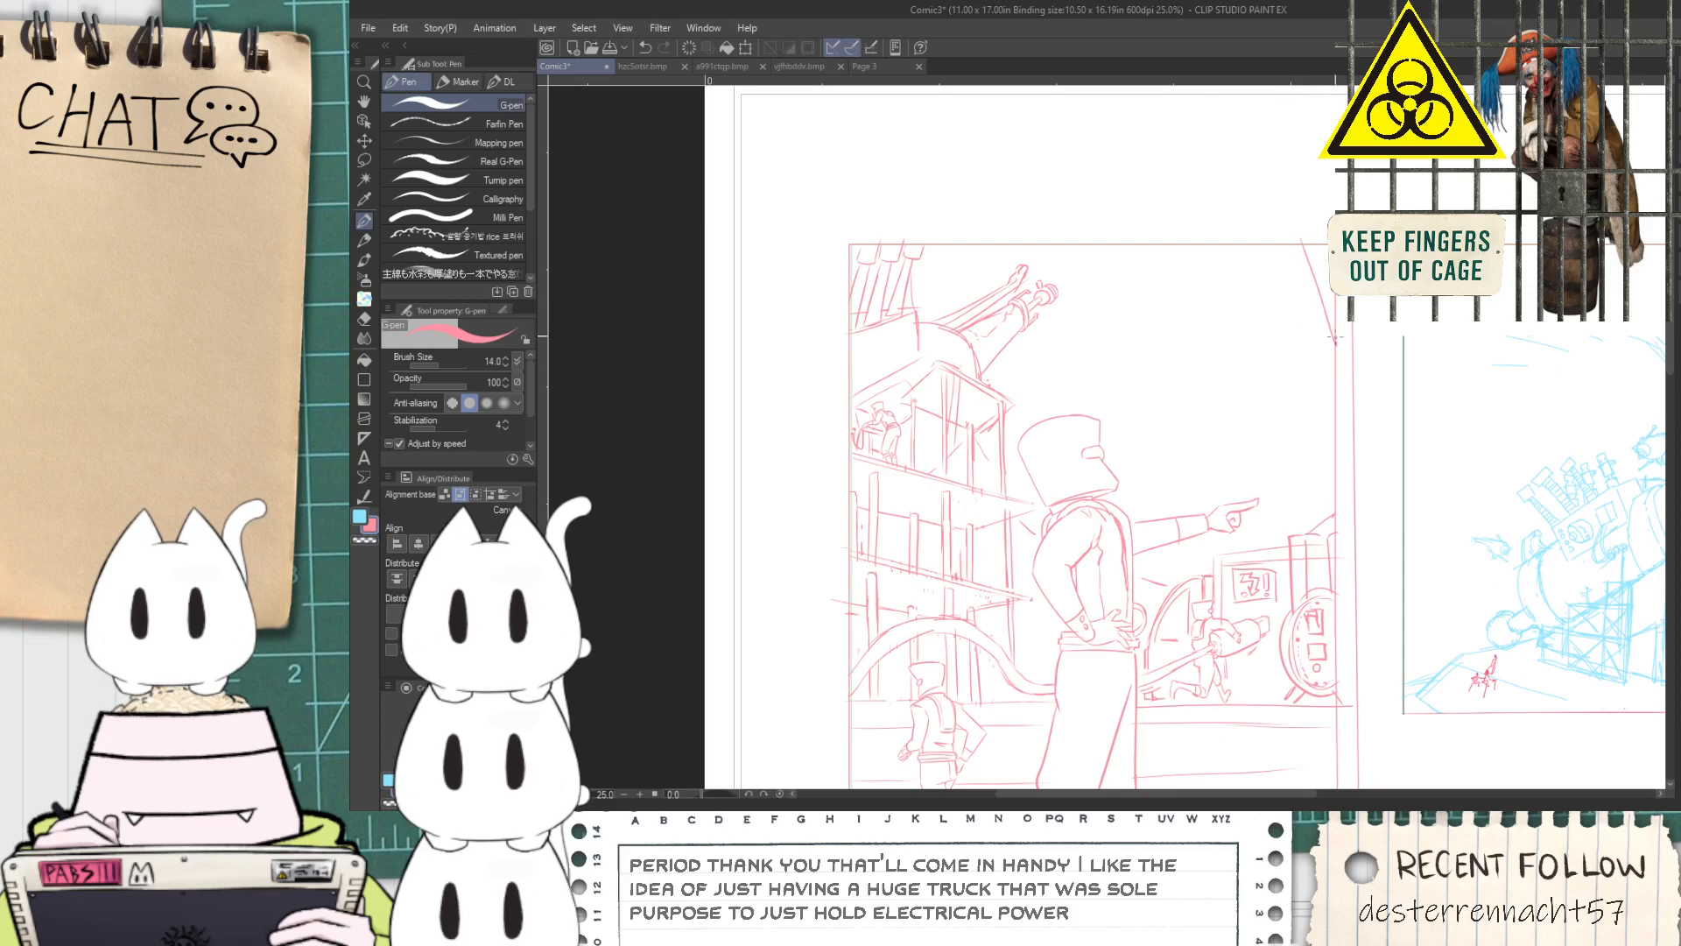
pyautogui.hotkey('ctrl', 'z')
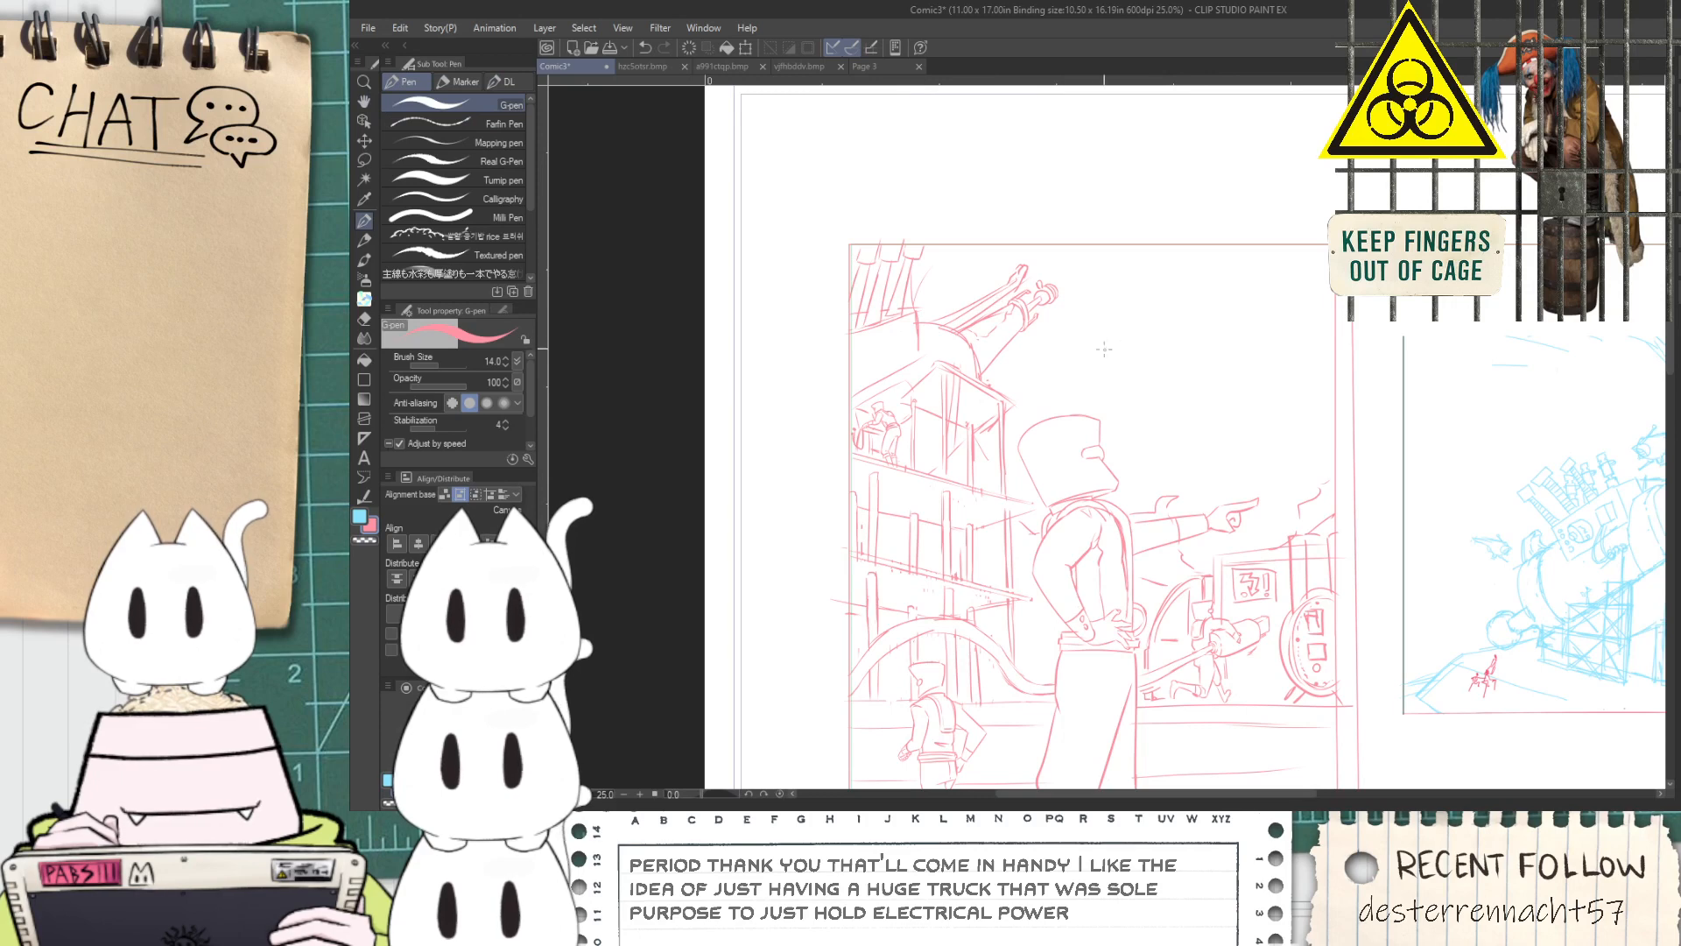
pyautogui.moveTo(1110, 304)
pyautogui.mouseDown()
pyautogui.moveTo(1246, 338)
pyautogui.moveTo(1225, 306)
pyautogui.moveTo(1264, 282)
pyautogui.mouseUp()
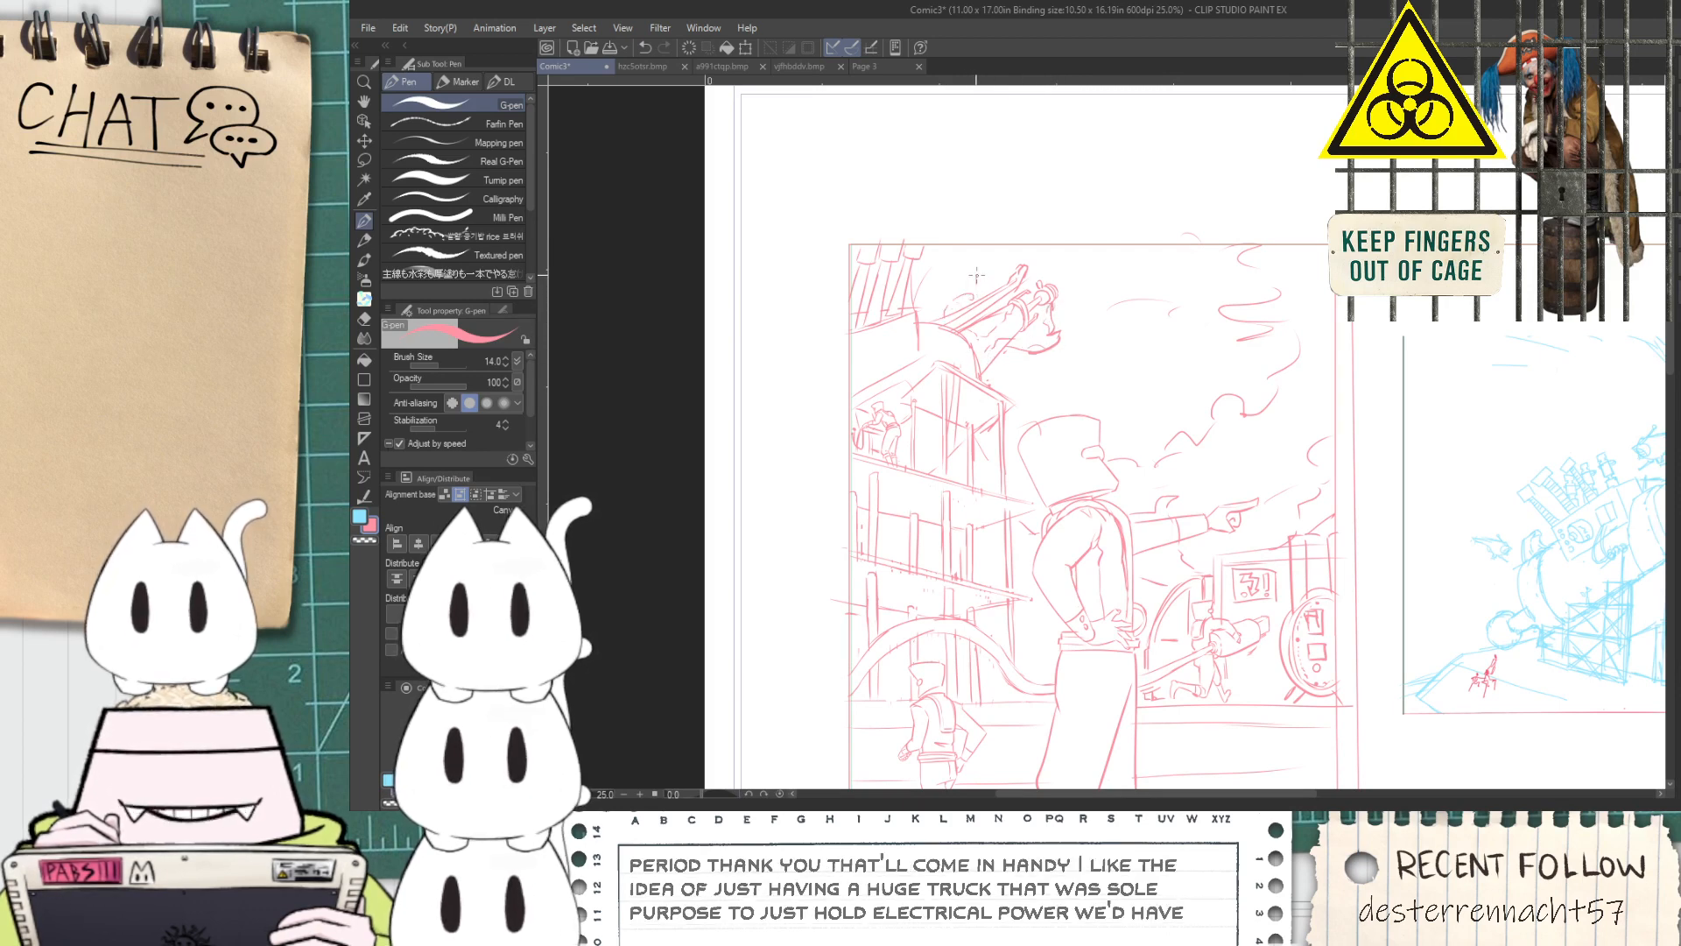
# Add small sketch strokes behind the upper edge of the cannon's raised barrel
pyautogui.moveTo(977, 275); pyautogui.dragTo(987, 292)
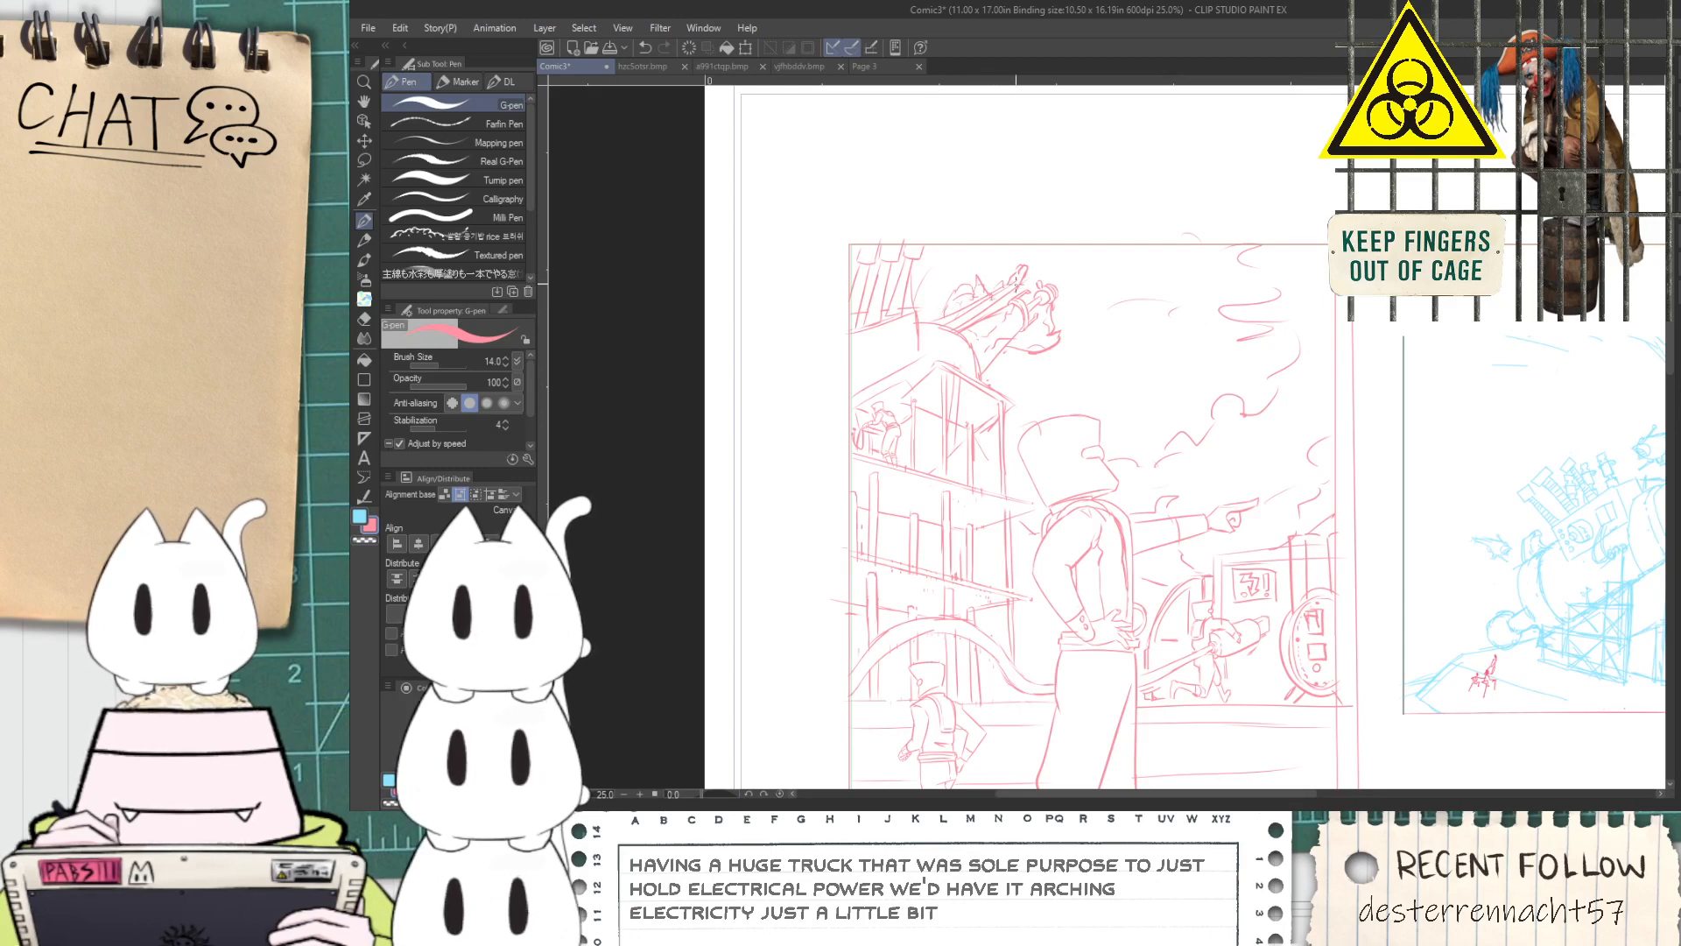
pyautogui.press('space')
pyautogui.moveTo(978, 309); pyautogui.dragTo(952, 354)
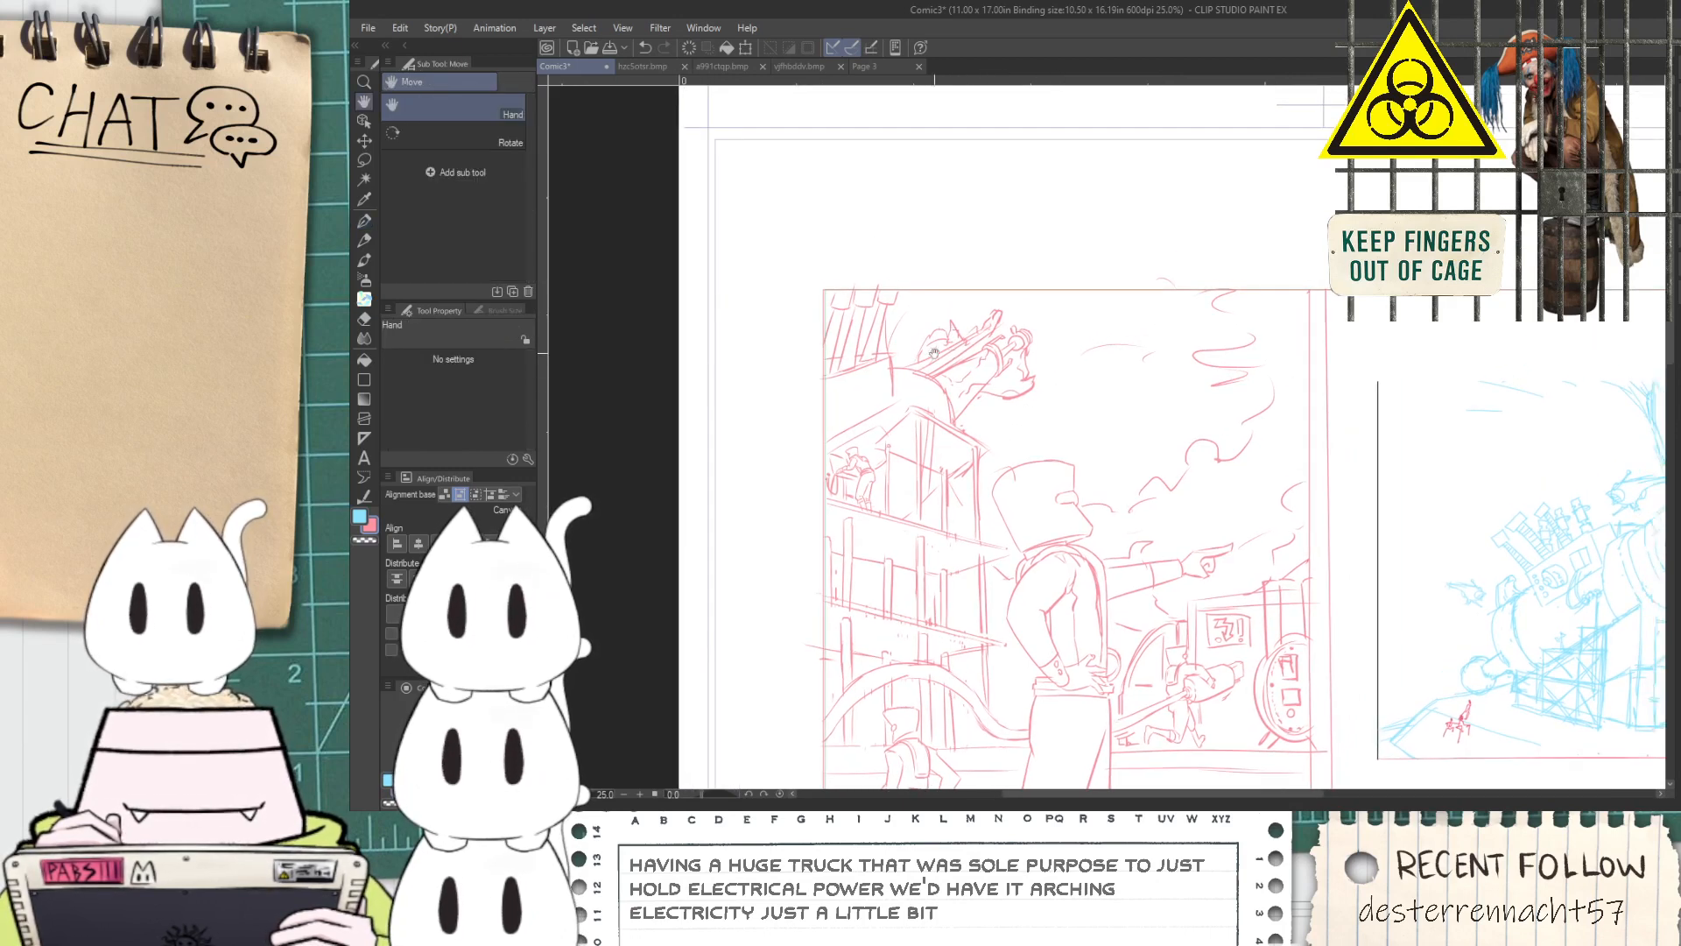
pyautogui.scroll(2, 998, 376)
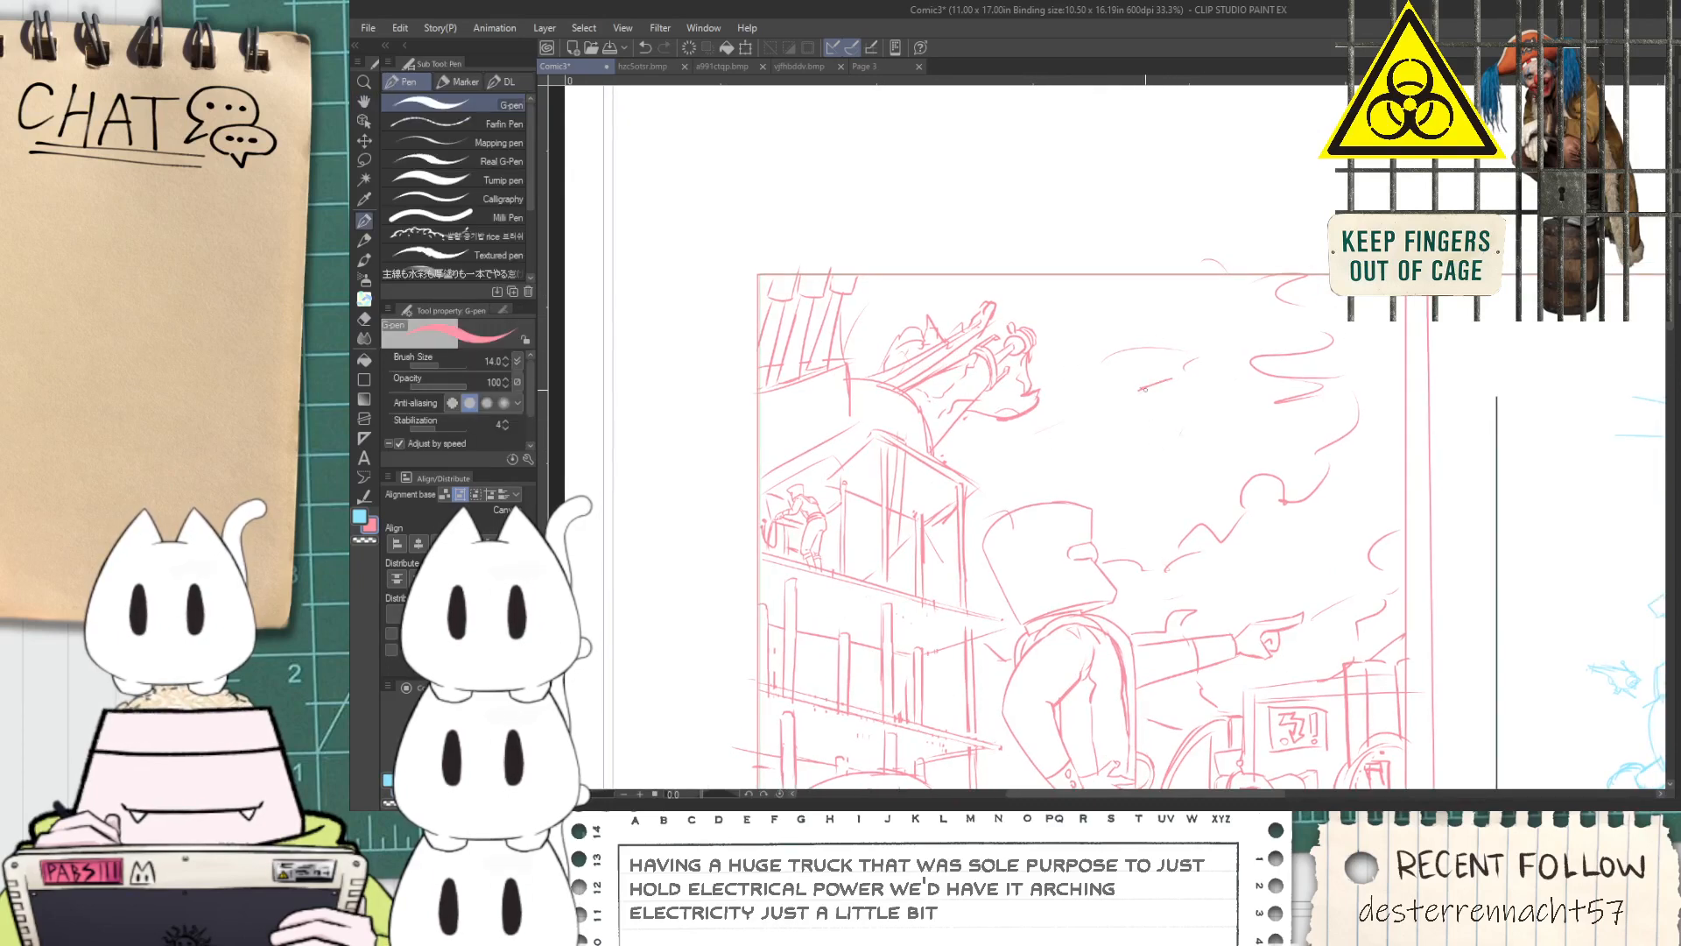
# Duplicate the first panel's pink sketch and place the copy in the empty second panel
pyautogui.scroll(-1, 1242, 377)
pyautogui.press('space')
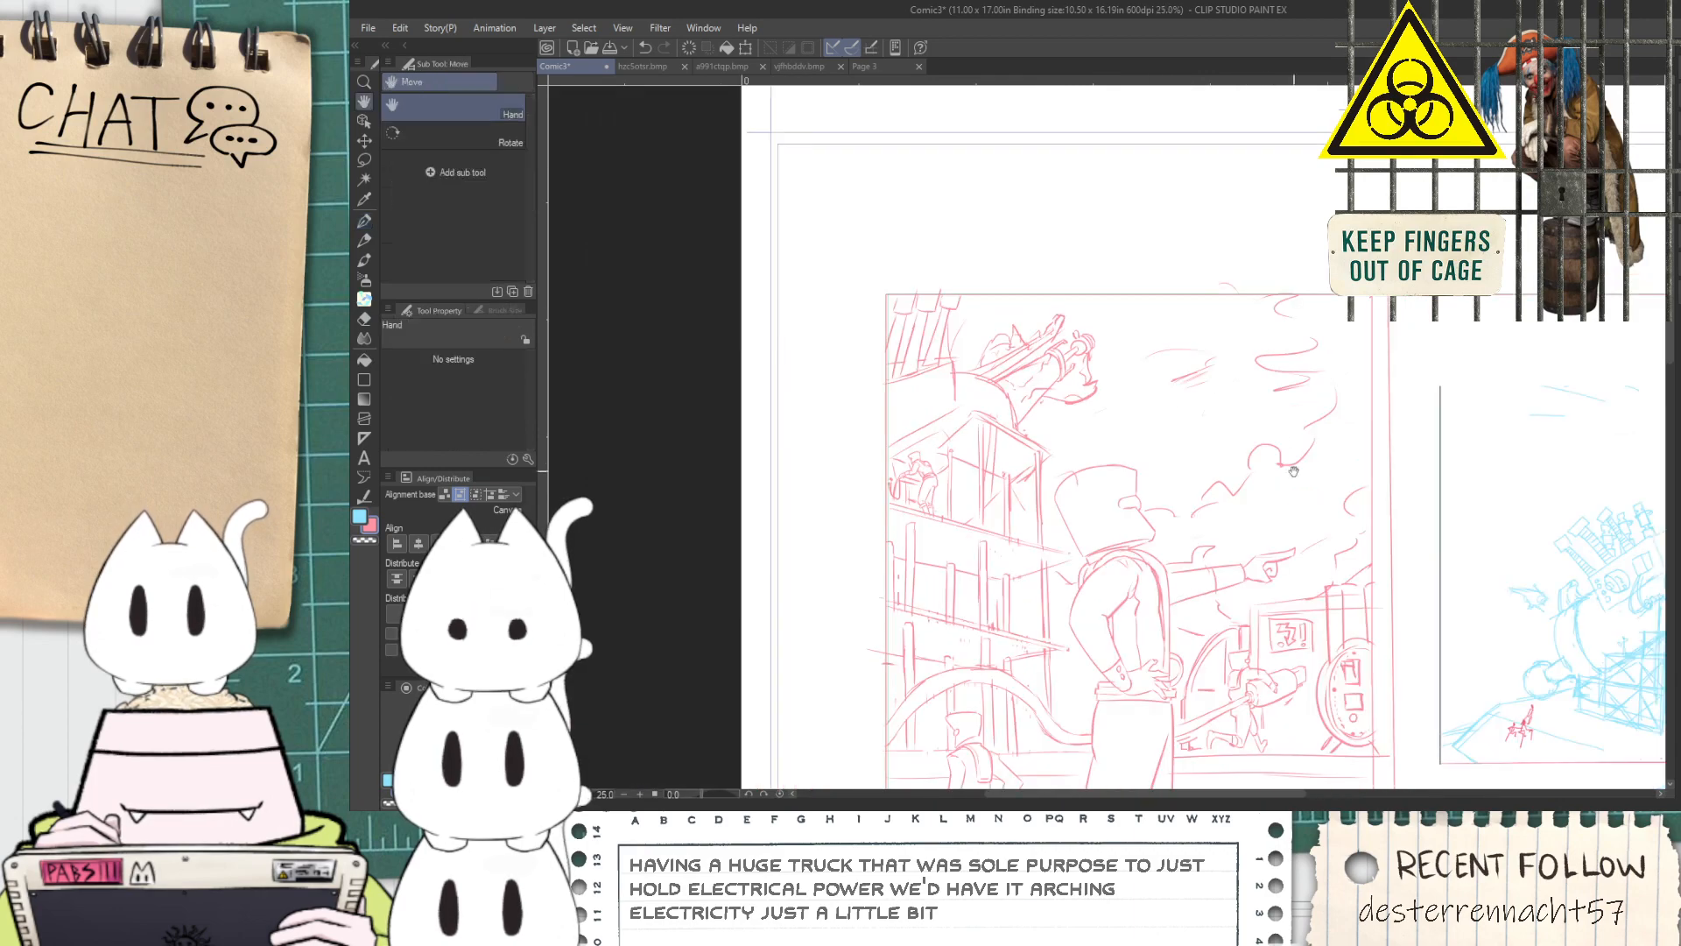
pyautogui.moveTo(1324, 468); pyautogui.dragTo(1066, 338)
pyautogui.scroll(-2, 1286, 456)
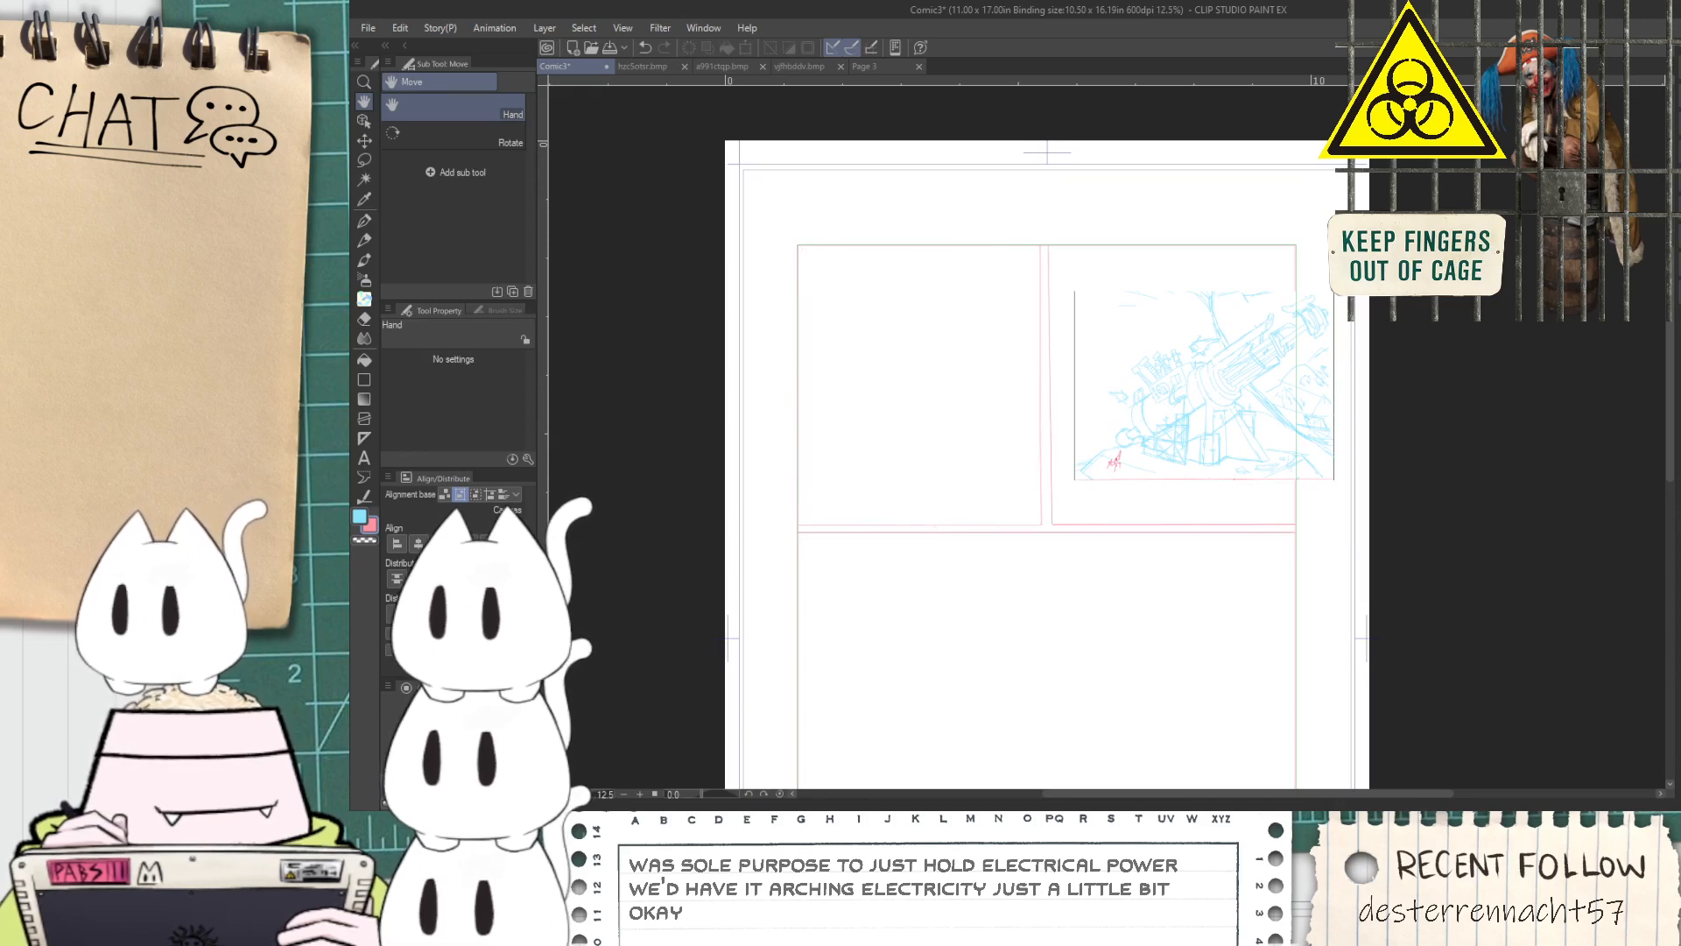
pyautogui.moveTo(1241, 526)
pyautogui.mouseDown()
pyautogui.moveTo(1250, 554)
pyautogui.moveTo(1351, 552)
pyautogui.moveTo(1533, 650)
pyautogui.mouseUp()
pyautogui.scroll(1, 1388, 531)
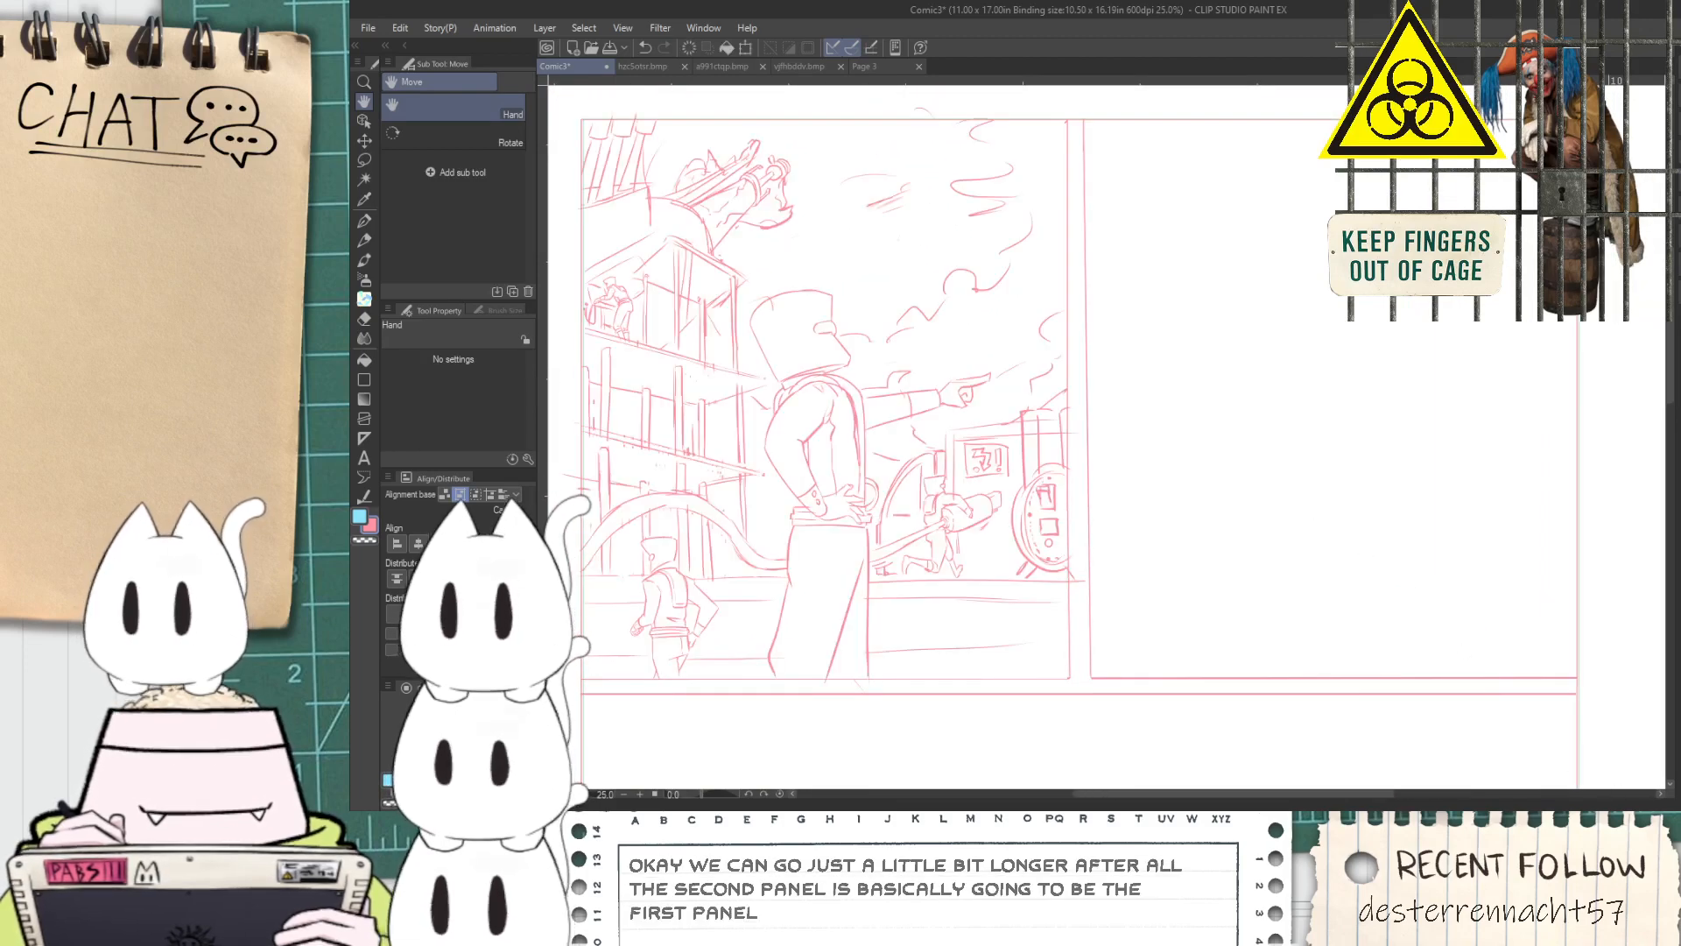
pyautogui.press('k')
pyautogui.hotkey('ctrl', 'c')
pyautogui.hotkey('ctrl', 'v')
pyautogui.moveTo(1041, 644)
pyautogui.mouseDown()
pyautogui.moveTo(1550, 644)
pyautogui.moveTo(1527, 660)
pyautogui.moveTo(1365, 646)
pyautogui.mouseUp()
# Erase the large foreground figure from the second panel using the Rough eraser at size 291.6
pyautogui.press('h')
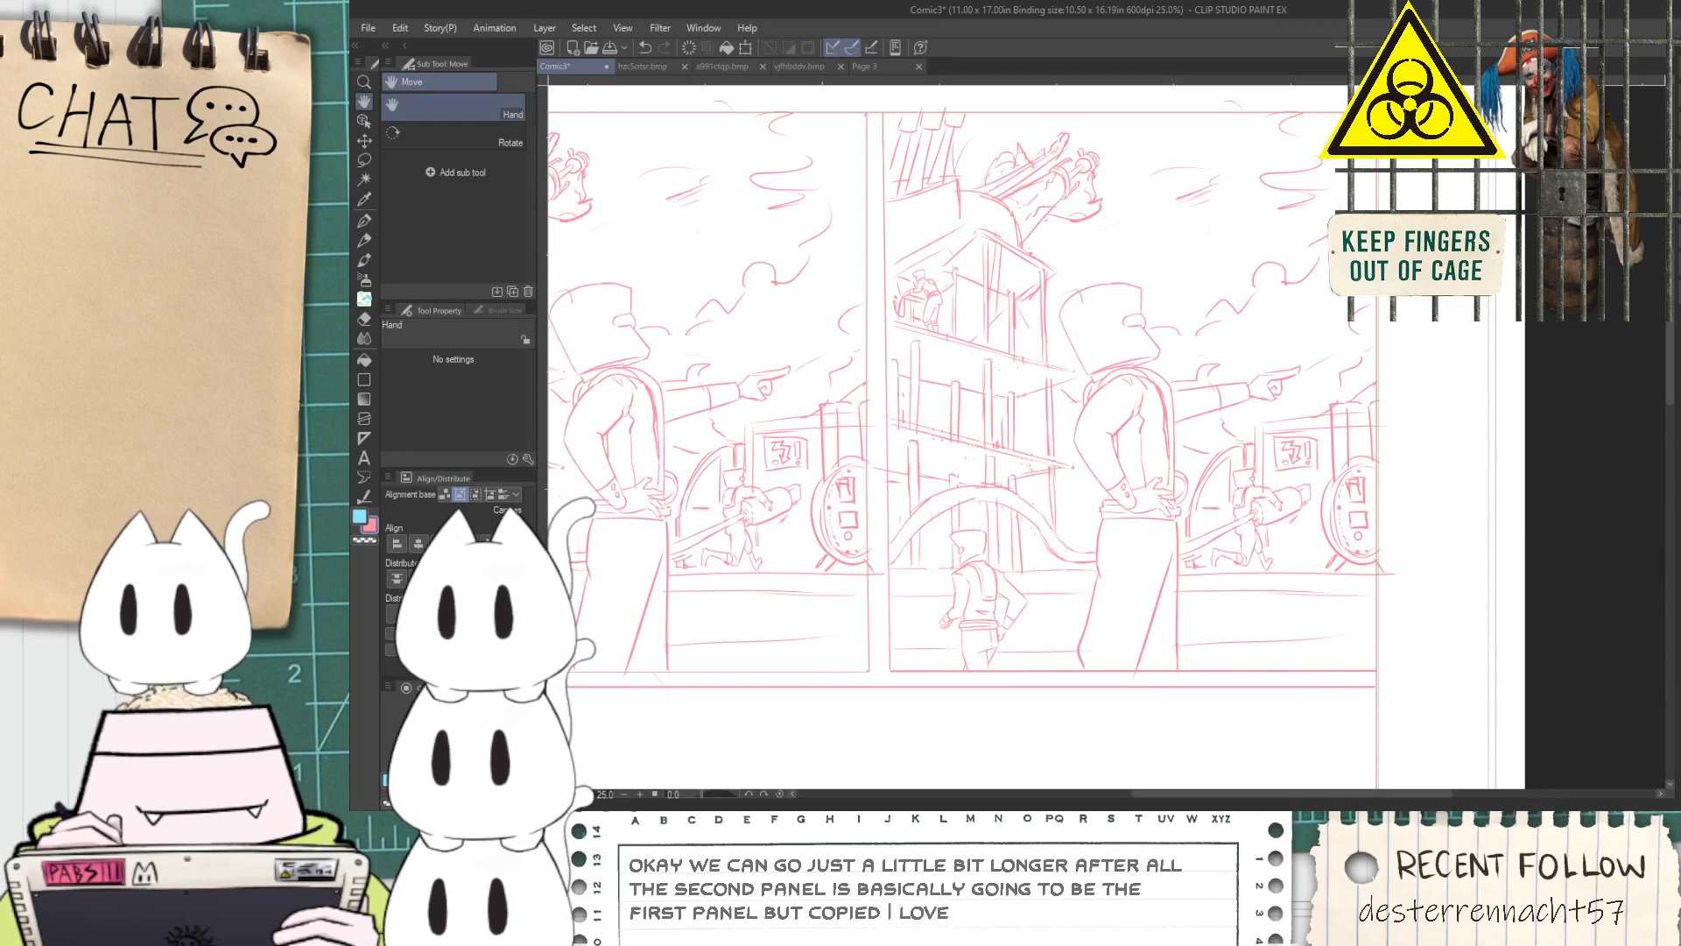
pyautogui.moveTo(1234, 495); pyautogui.dragTo(1263, 566)
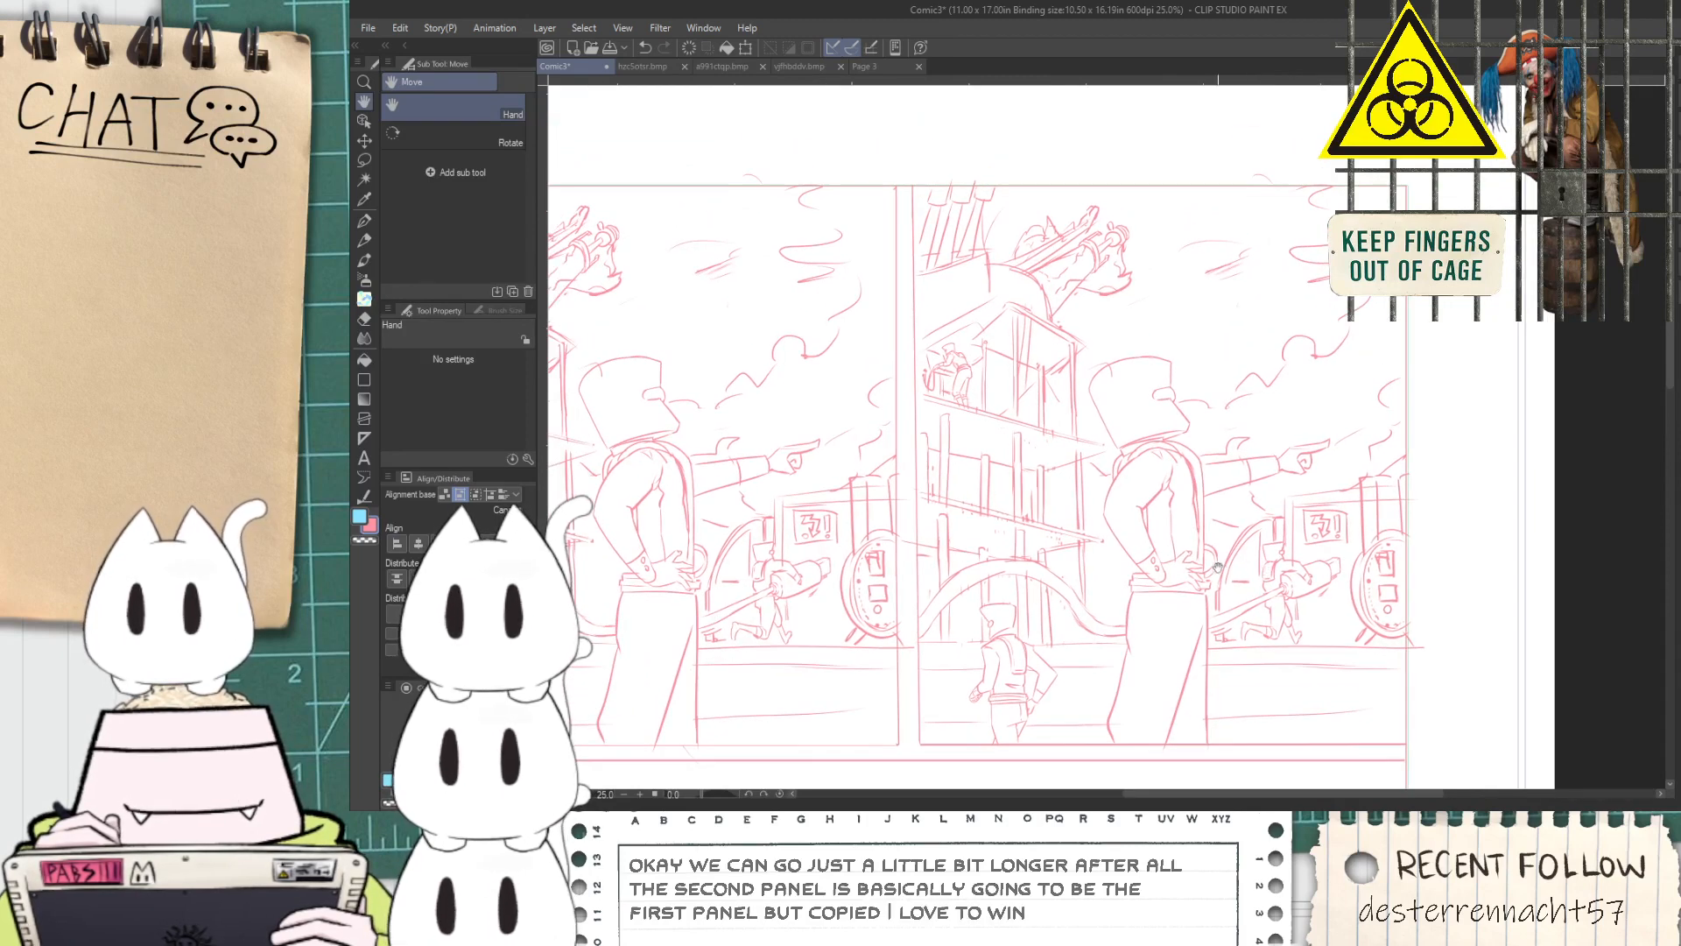
pyautogui.scroll(1, 1141, 510)
pyautogui.press('e')
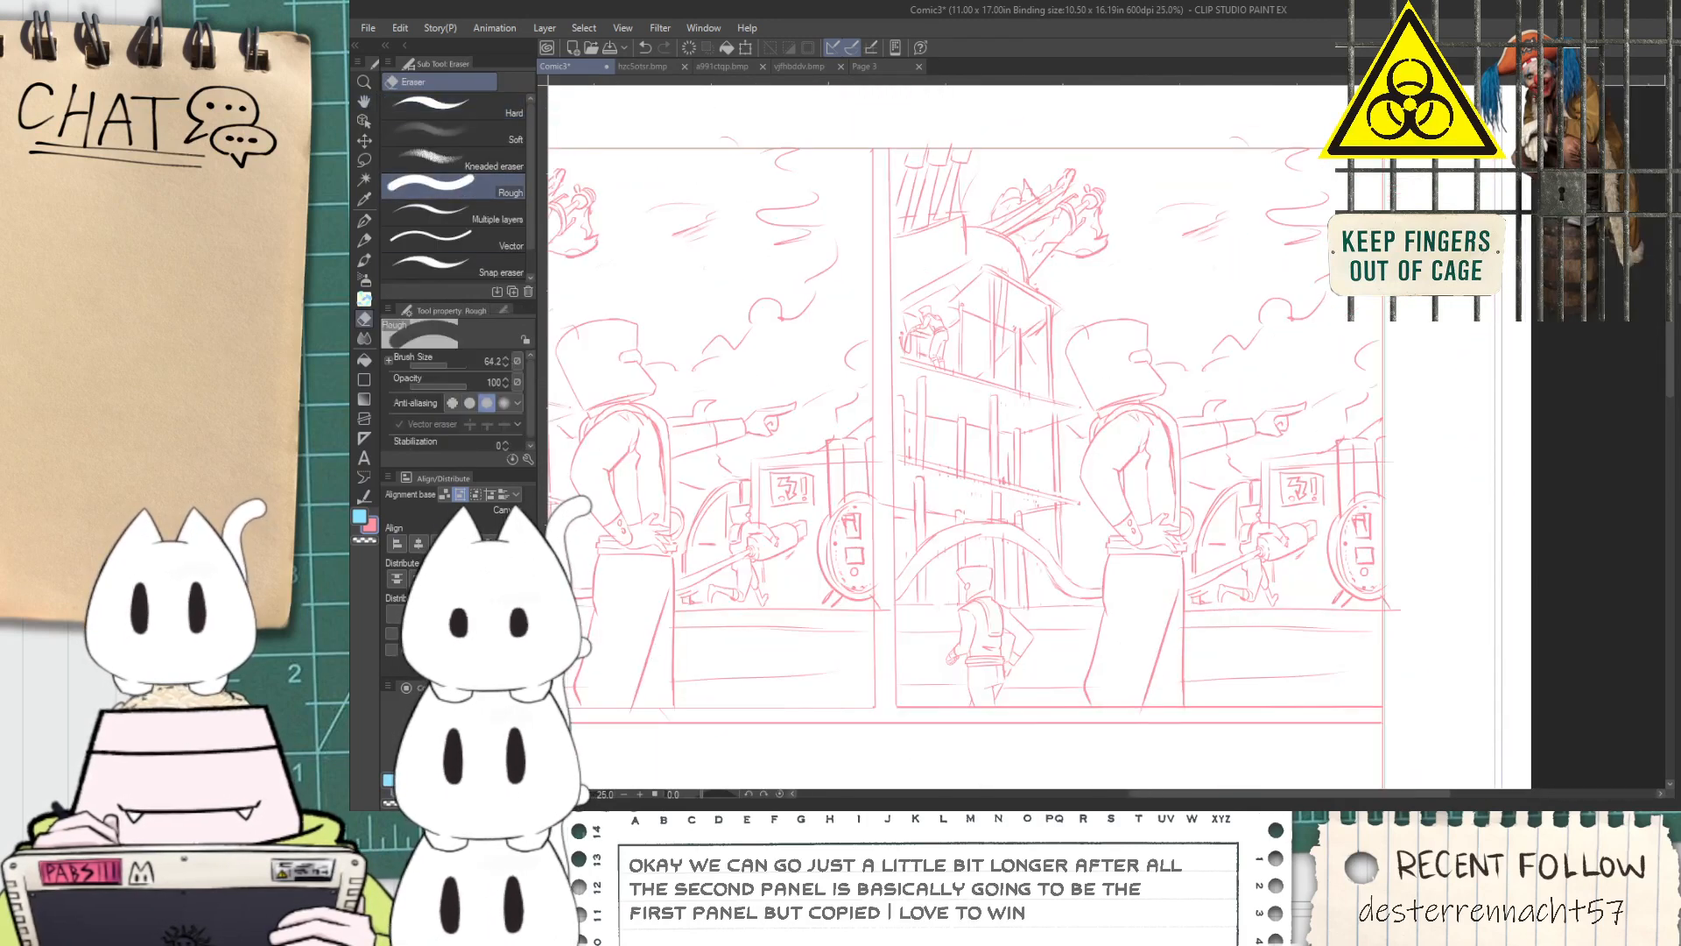
pyautogui.click(455, 366)
pyautogui.moveTo(1130, 491)
pyautogui.mouseDown()
pyautogui.moveTo(1158, 406)
pyautogui.moveTo(1102, 335)
pyautogui.moveTo(1125, 305)
pyautogui.moveTo(1152, 325)
pyautogui.moveTo(1106, 478)
pyautogui.moveTo(1135, 487)
pyautogui.moveTo(1177, 420)
pyautogui.moveTo(1300, 413)
pyautogui.moveTo(1298, 437)
pyautogui.moveTo(1199, 462)
pyautogui.moveTo(1170, 506)
pyautogui.moveTo(1183, 557)
pyautogui.moveTo(1115, 772)
pyautogui.moveTo(1126, 715)
pyautogui.mouseUp()
pyautogui.scroll(-5, 1126, 714)
pyautogui.moveTo(1151, 469); pyautogui.dragTo(1143, 578)
pyautogui.scroll(2, 930, 578)
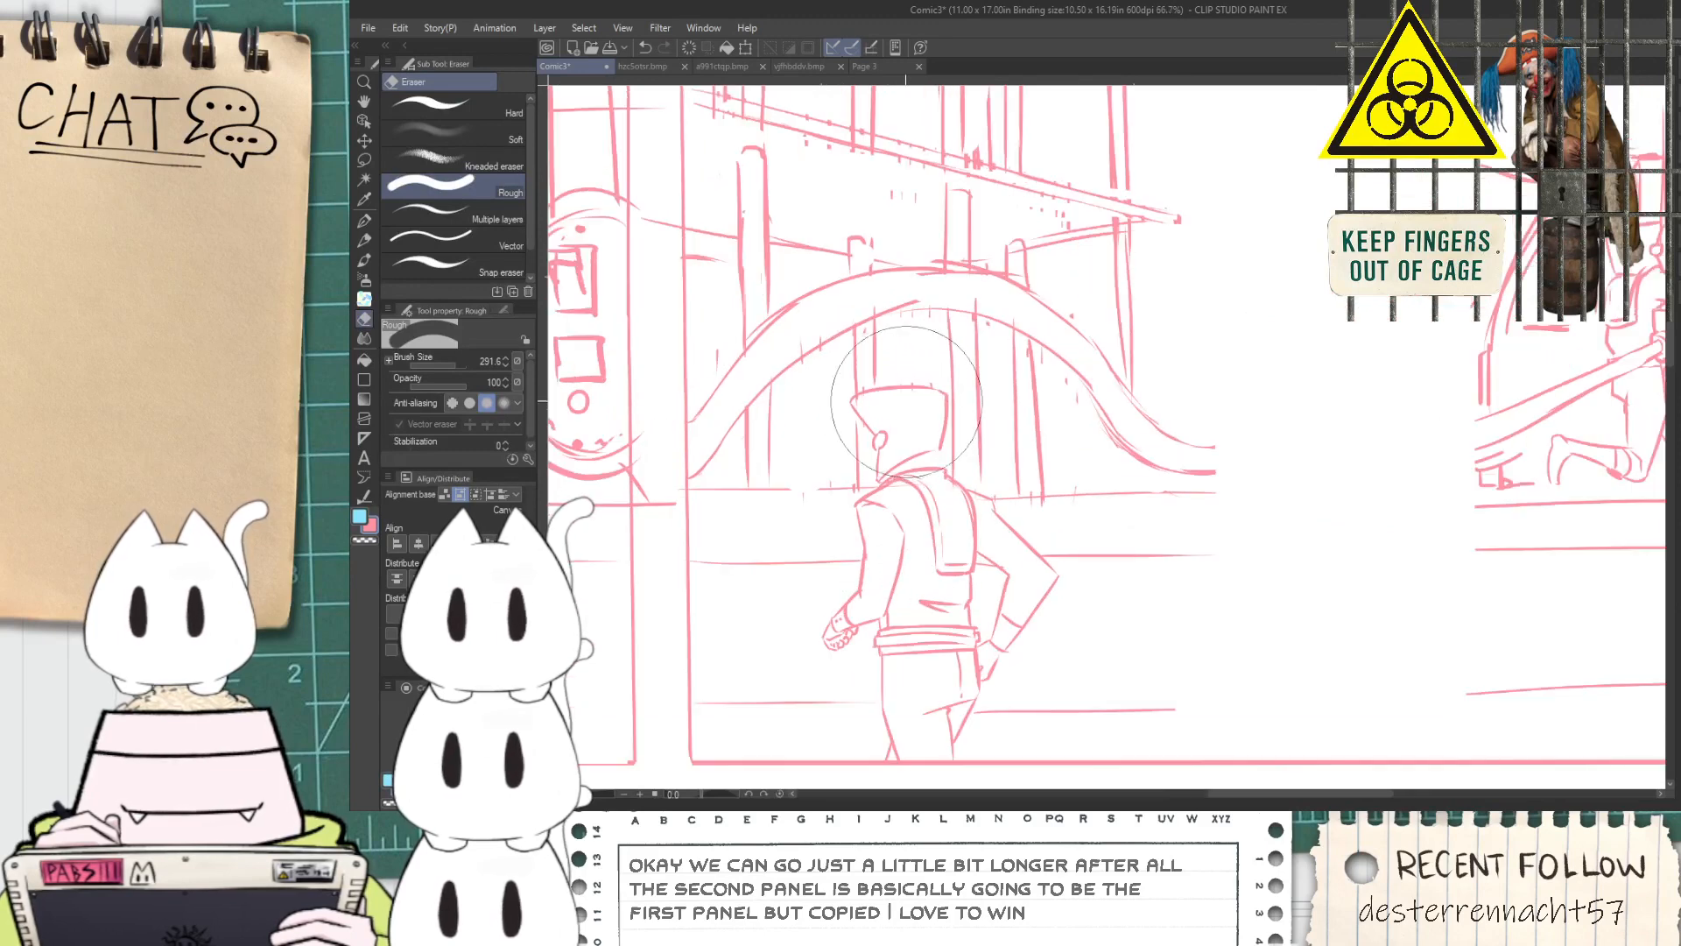
# Lasso the small background figure in the second panel, move it slightly left, and clear the selection
pyautogui.press('h')
pyautogui.moveTo(893, 607); pyautogui.dragTo(991, 568)
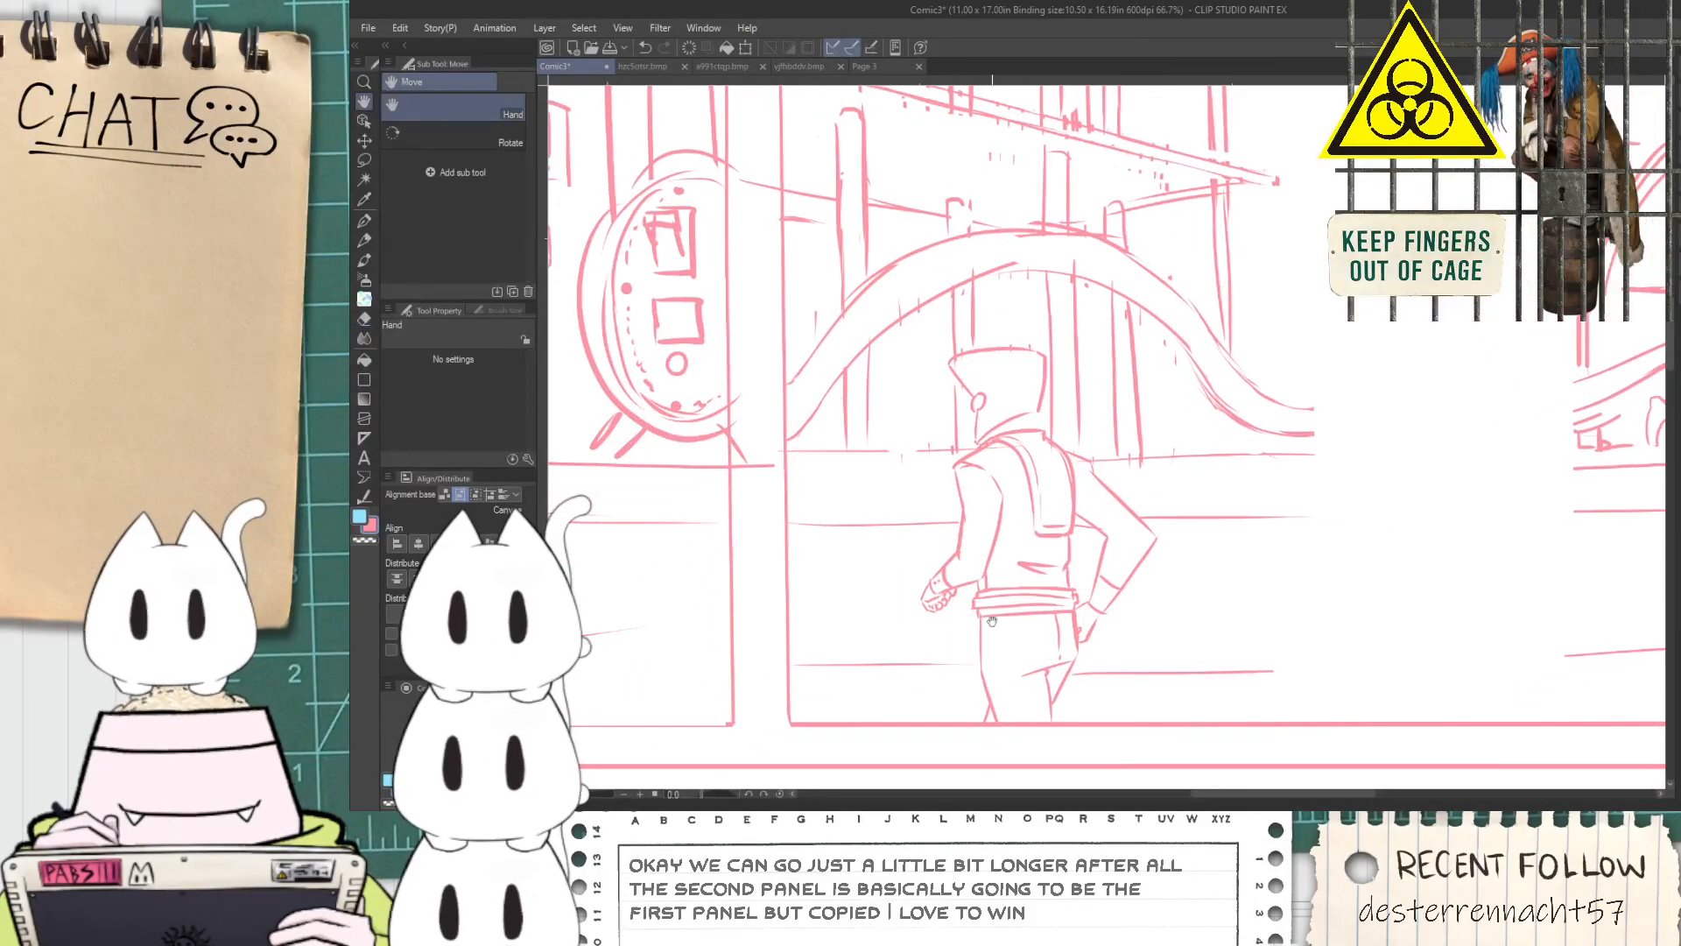
pyautogui.press('m')
pyautogui.moveTo(982, 751)
pyautogui.mouseDown()
pyautogui.moveTo(920, 548)
pyautogui.moveTo(948, 387)
pyautogui.moveTo(1009, 339)
pyautogui.mouseUp()
pyautogui.moveTo(1088, 405)
pyautogui.mouseDown()
pyautogui.moveTo(1138, 486)
pyautogui.moveTo(1156, 595)
pyautogui.moveTo(1099, 727)
pyautogui.mouseUp()
pyautogui.press('k')
pyautogui.moveTo(1020, 632); pyautogui.dragTo(979, 633)
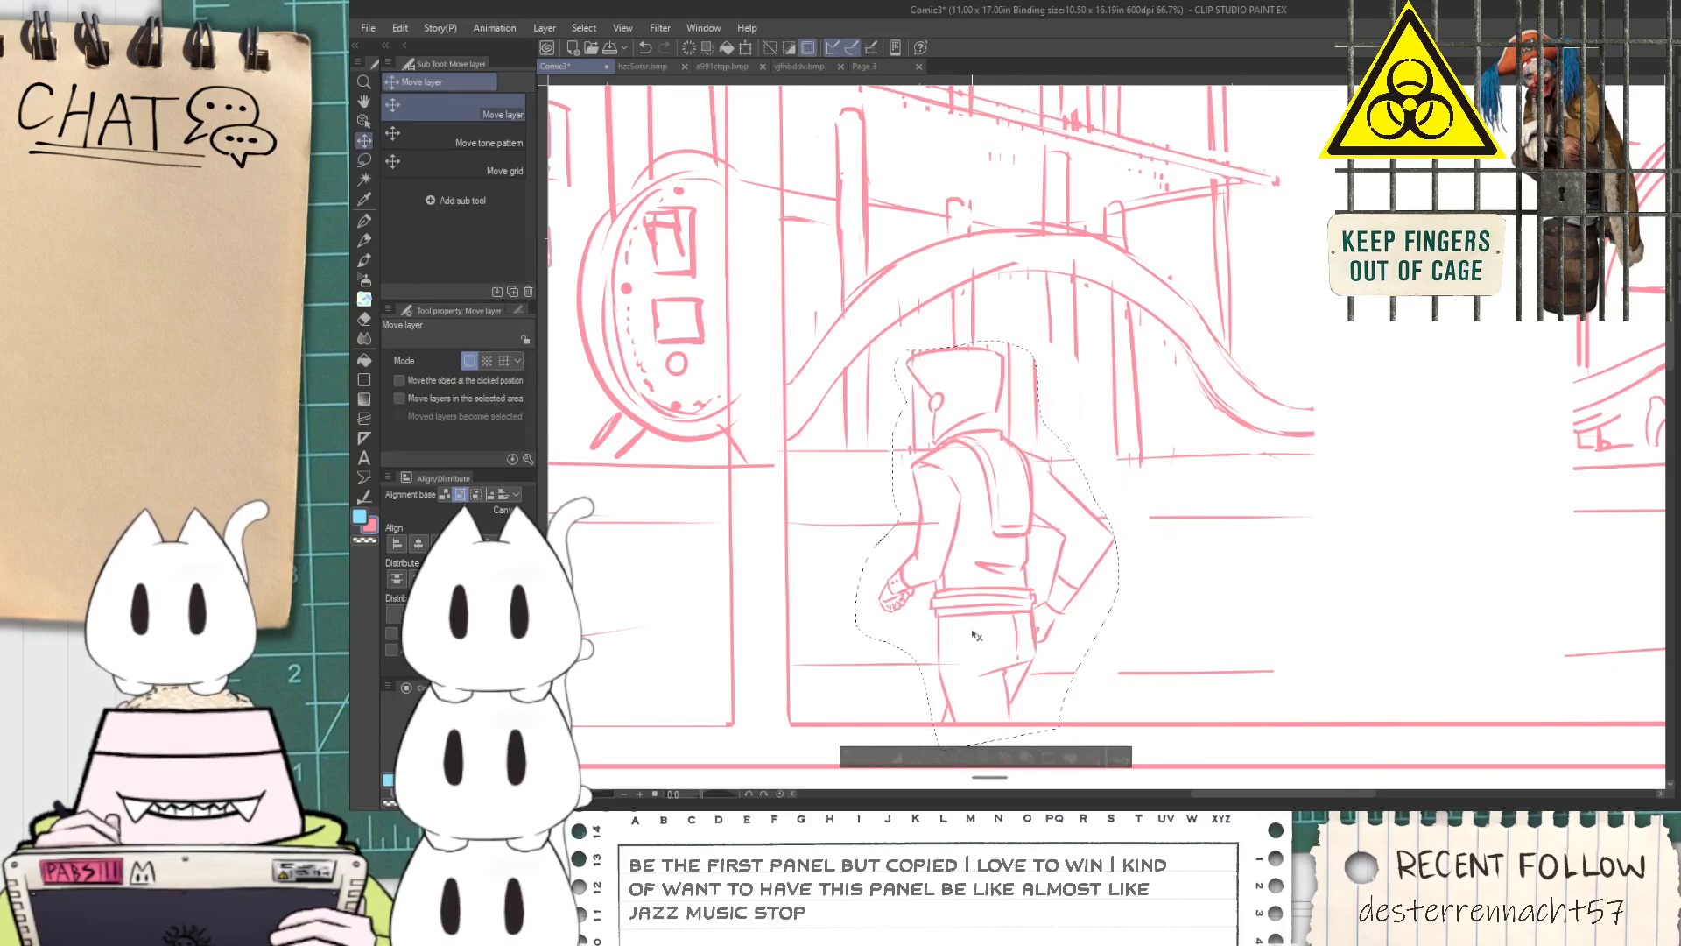
pyautogui.click(861, 761)
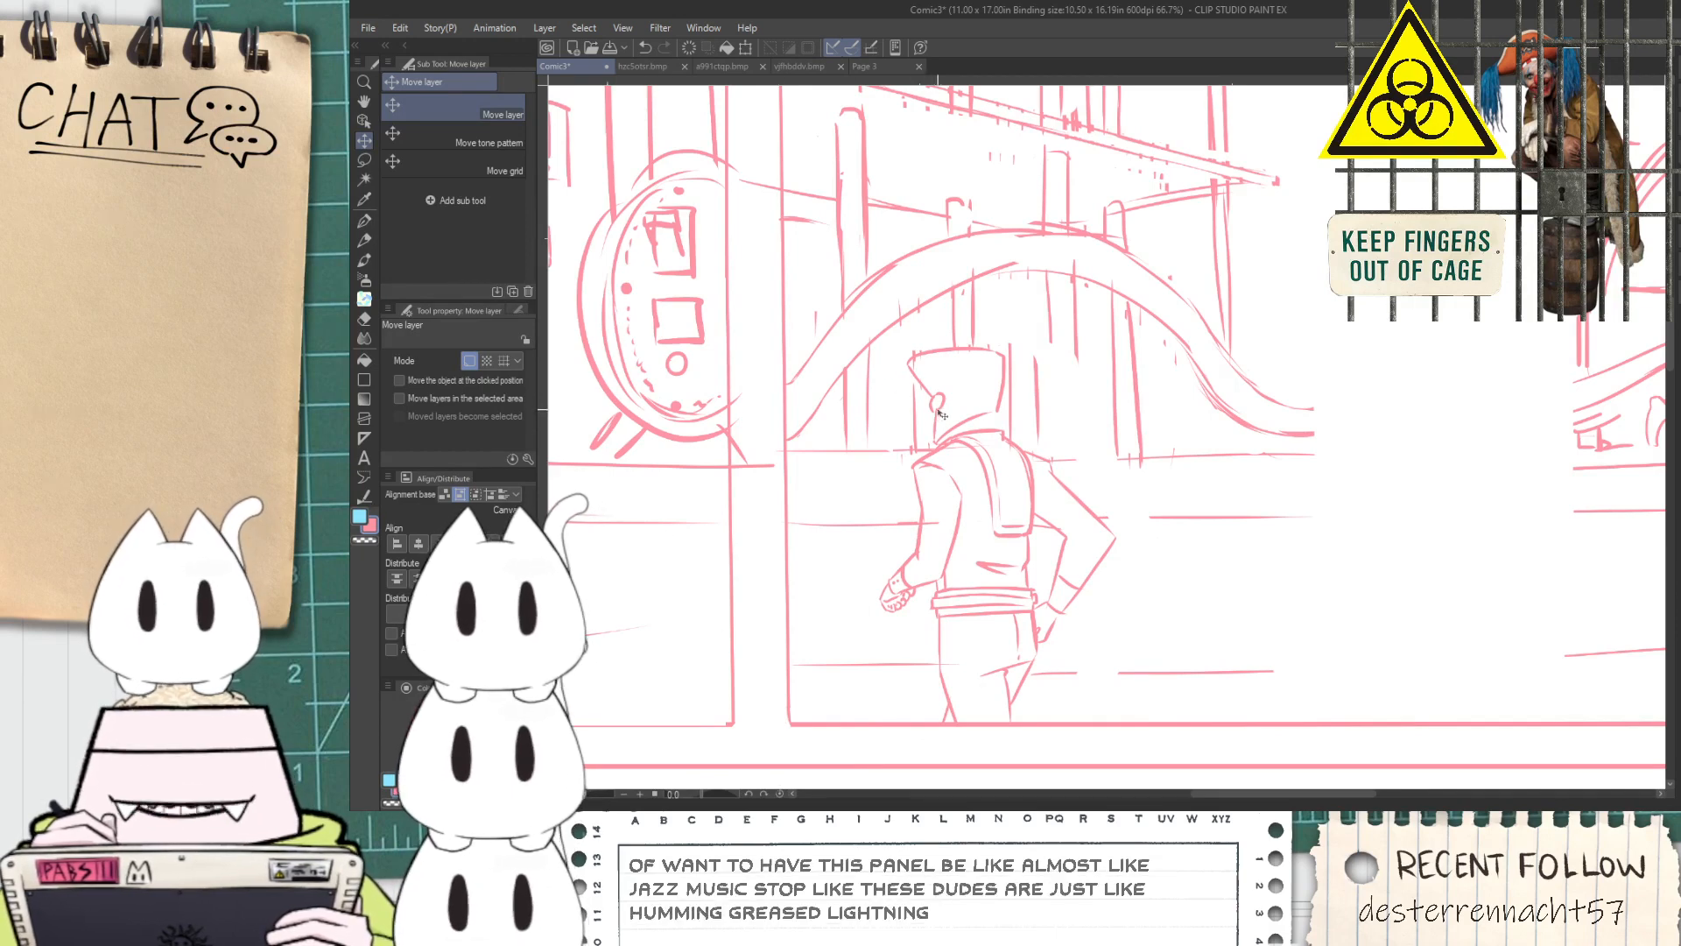
# Erase the large curved tube behind the standing figure in the second panel with the Hard eraser
pyautogui.scroll(-1, 964, 413)
pyautogui.press('space')
pyautogui.moveTo(1177, 402); pyautogui.dragTo(1256, 463)
pyautogui.press('e')
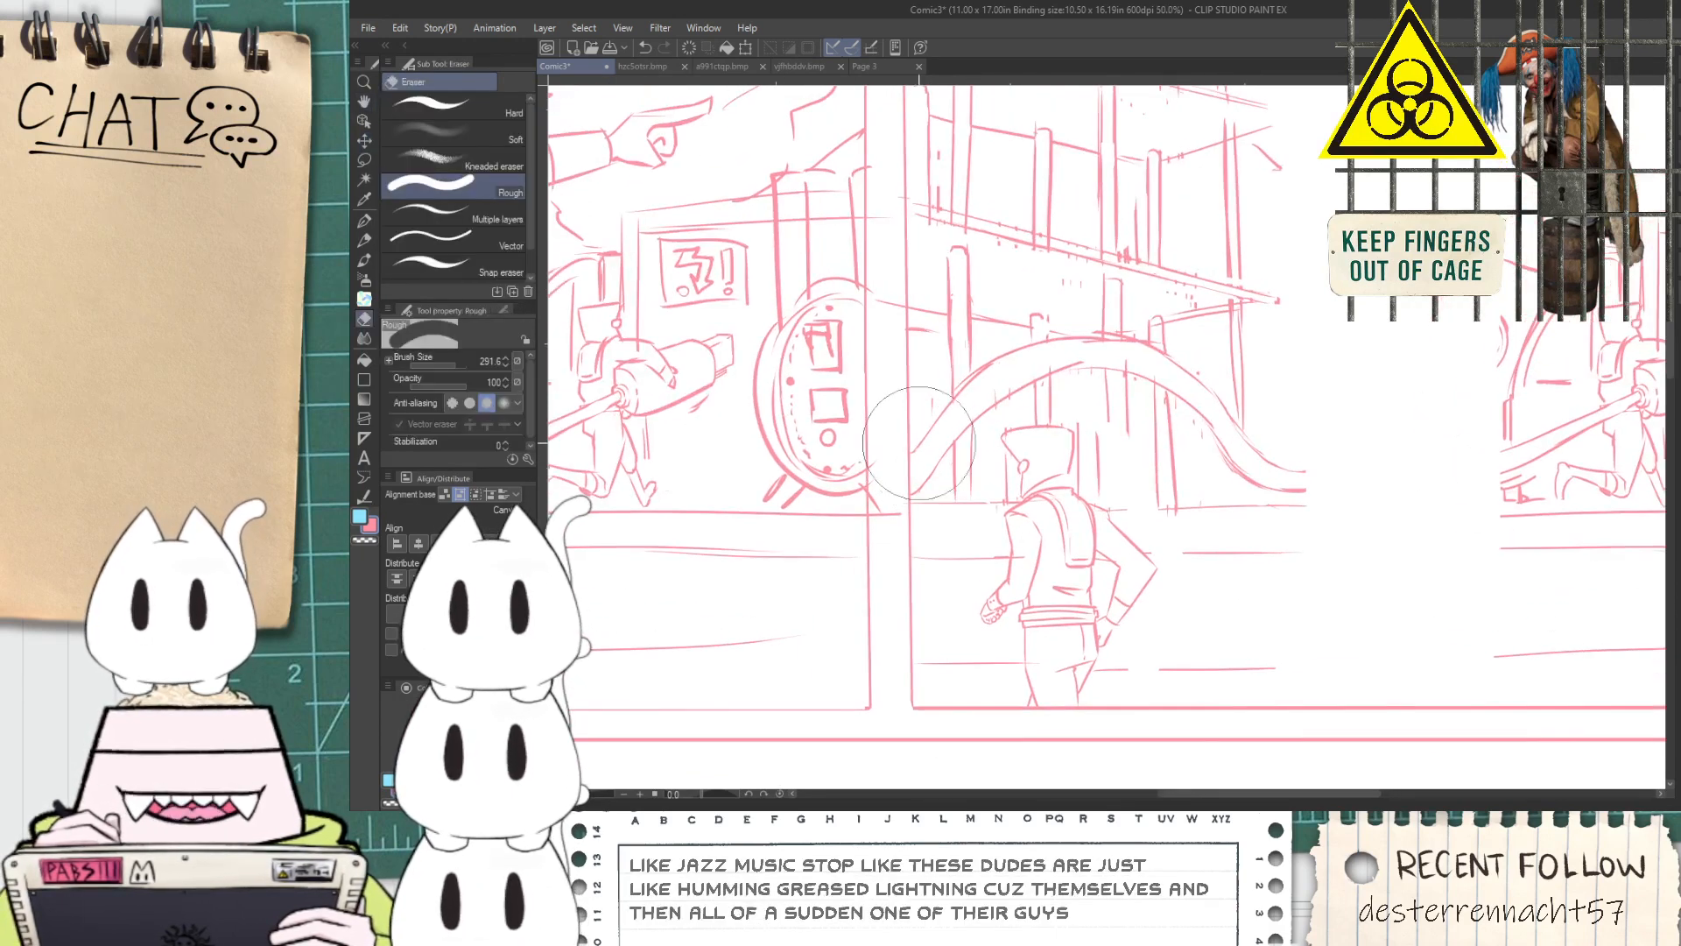
pyautogui.click(396, 112)
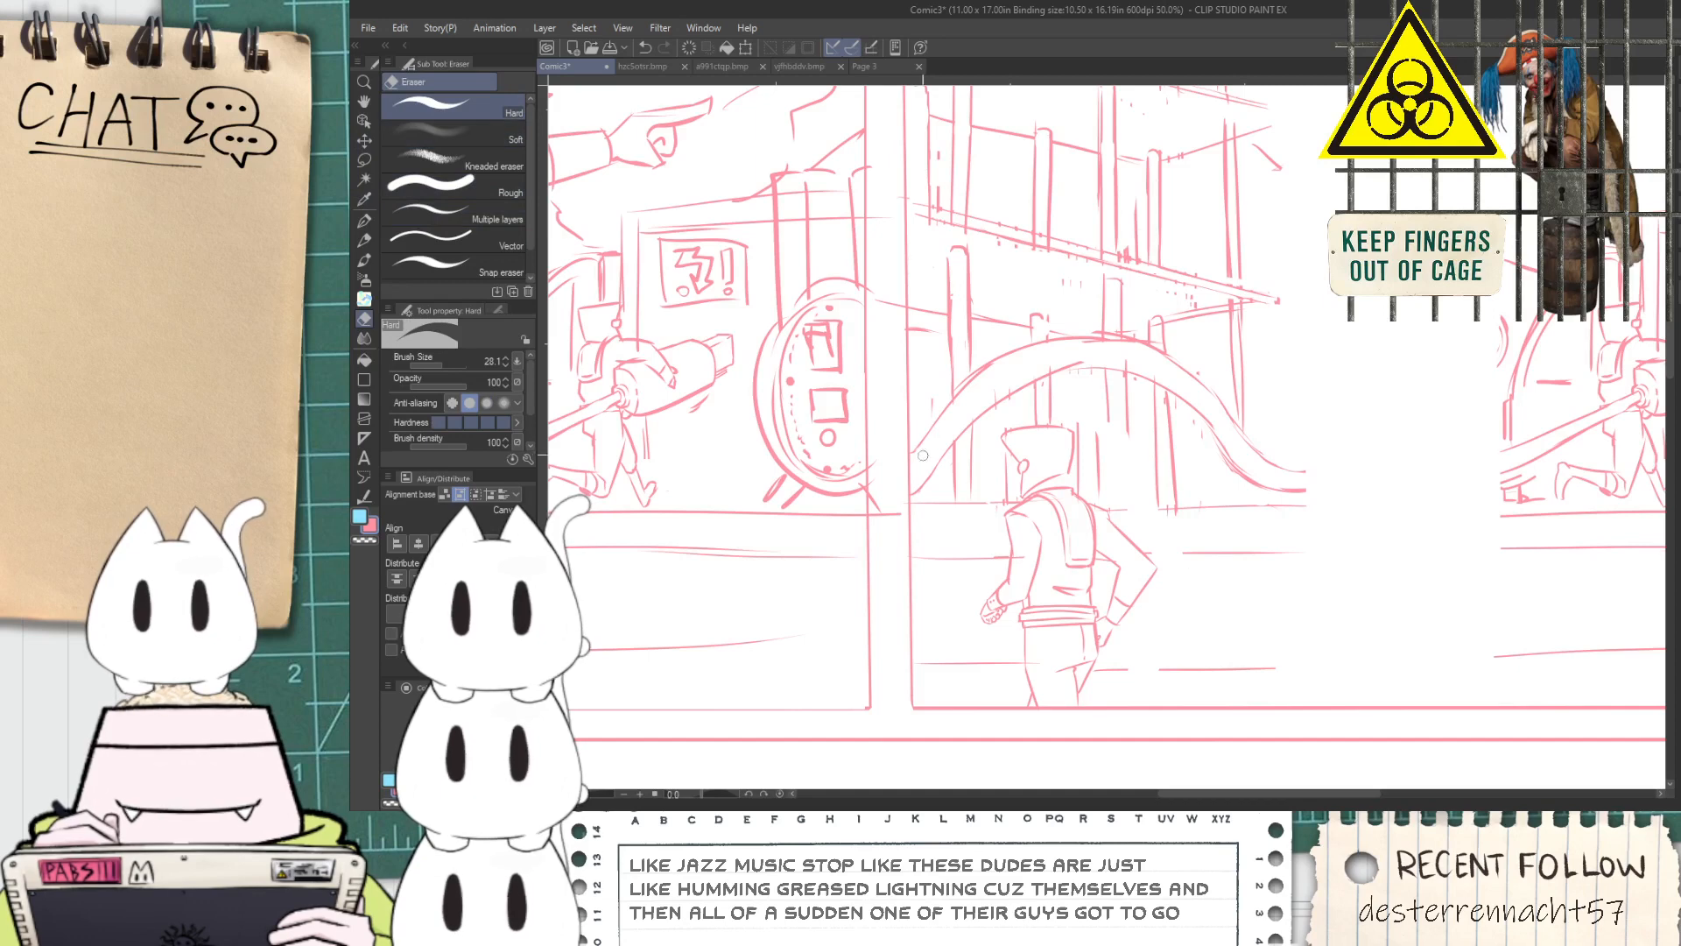
pyautogui.moveTo(967, 389)
pyautogui.mouseDown()
pyautogui.moveTo(1017, 347)
pyautogui.moveTo(1101, 347)
pyautogui.mouseUp()
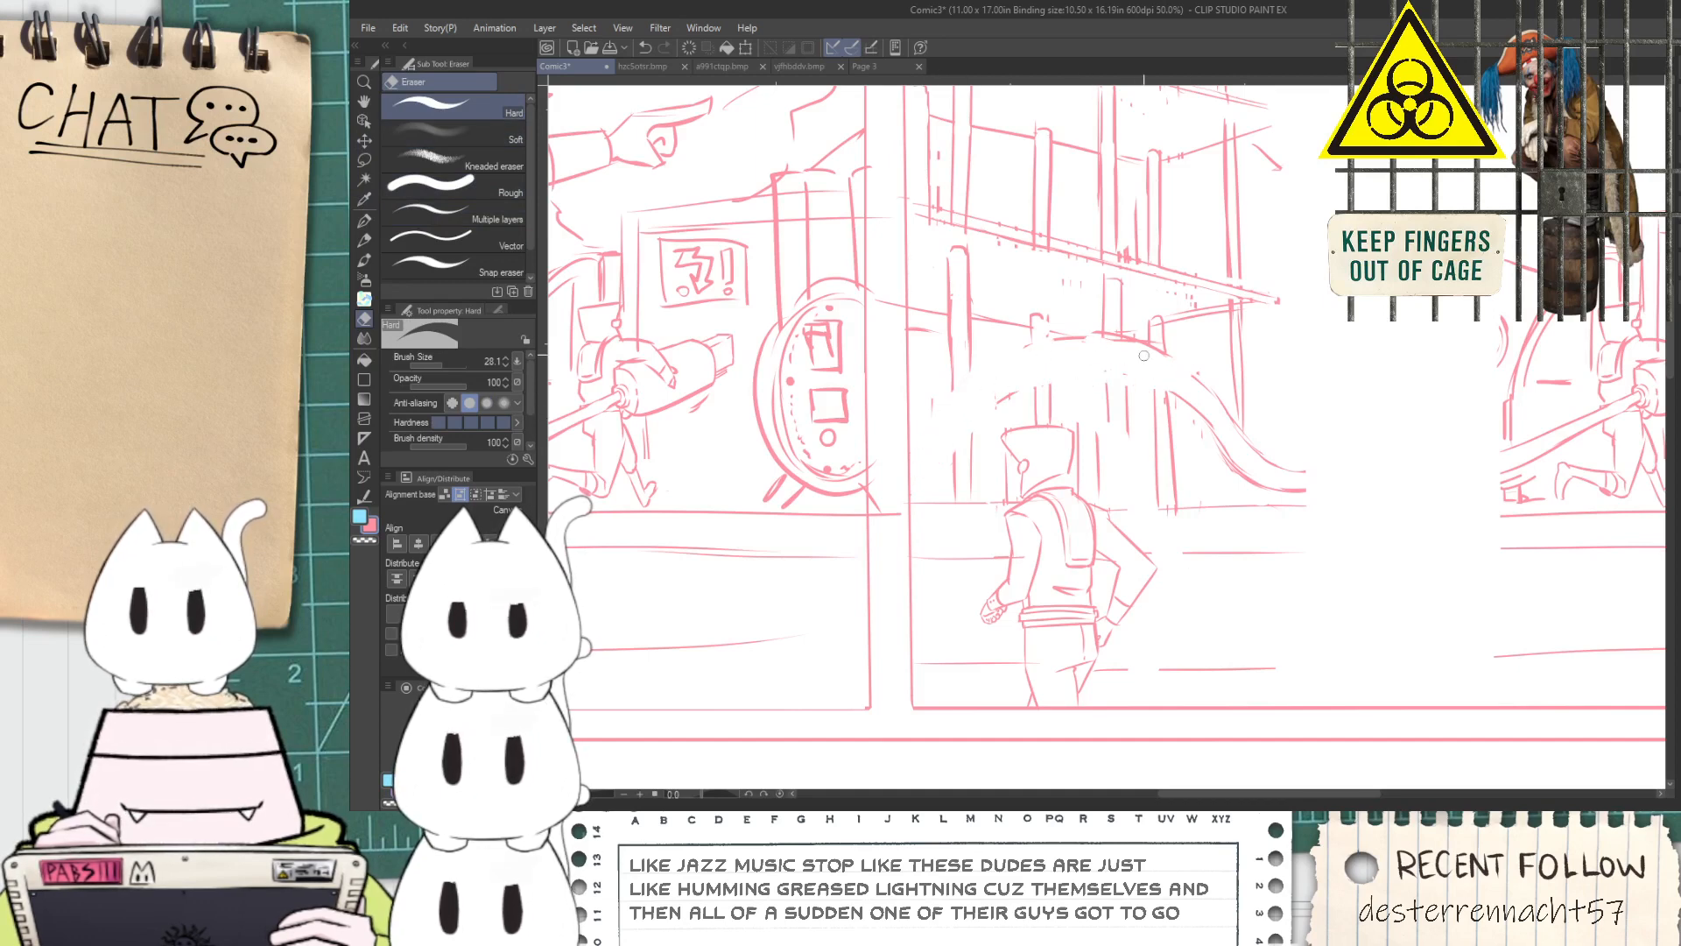
pyautogui.moveTo(1138, 361)
pyautogui.mouseDown()
pyautogui.moveTo(1196, 426)
pyautogui.moveTo(1320, 475)
pyautogui.moveTo(1264, 492)
pyautogui.mouseUp()
# Erase the legs of the cannon-holding figure at the second panel's far end with the Rough eraser
pyautogui.moveTo(1492, 473)
pyautogui.mouseDown()
pyautogui.moveTo(1141, 487)
pyautogui.moveTo(1257, 456)
pyautogui.moveTo(1252, 426)
pyautogui.moveTo(1279, 404)
pyautogui.moveTo(1081, 493)
pyautogui.mouseUp()
pyautogui.scroll(1, 1140, 486)
pyautogui.press('e')
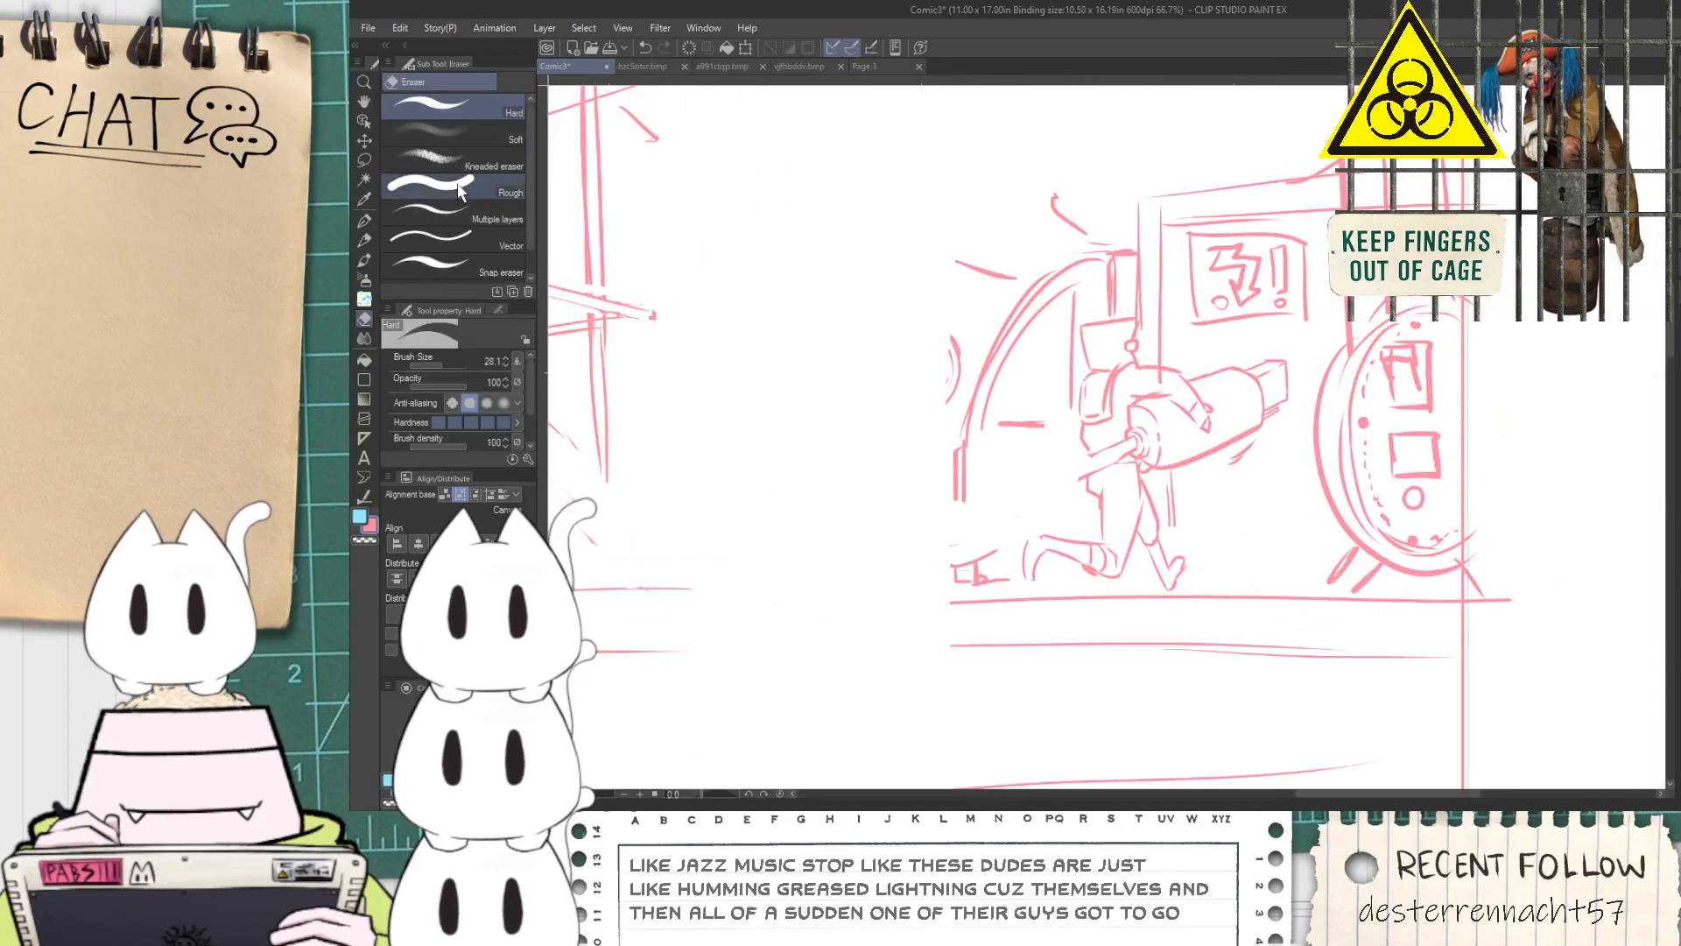
pyautogui.moveTo(1066, 532)
pyautogui.mouseDown()
pyautogui.moveTo(1139, 520)
pyautogui.moveTo(1156, 536)
pyautogui.moveTo(1117, 517)
pyautogui.mouseUp()
# Lasso the cannon holder's upper body and cannon, shift them until the barrel meets the round machine, and clear the selection
pyautogui.press('m')
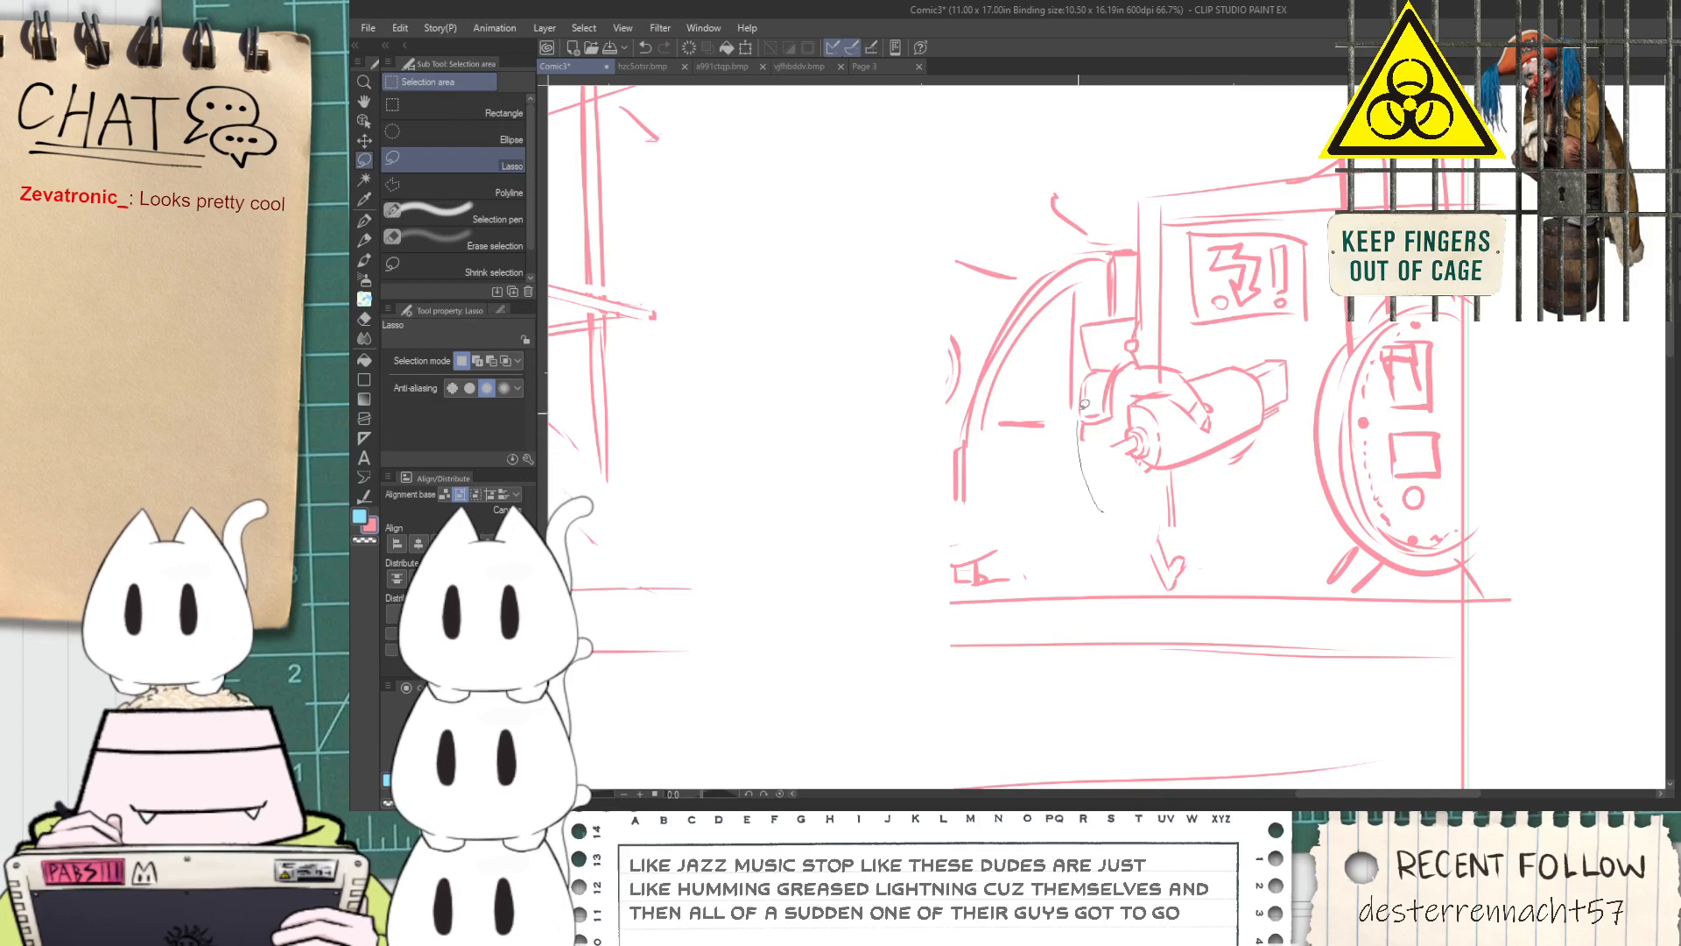
pyautogui.moveTo(1171, 356)
pyautogui.mouseDown()
pyautogui.moveTo(1318, 352)
pyautogui.moveTo(1191, 480)
pyautogui.moveTo(1128, 488)
pyautogui.moveTo(1077, 390)
pyautogui.moveTo(1078, 339)
pyautogui.moveTo(1136, 361)
pyautogui.mouseUp()
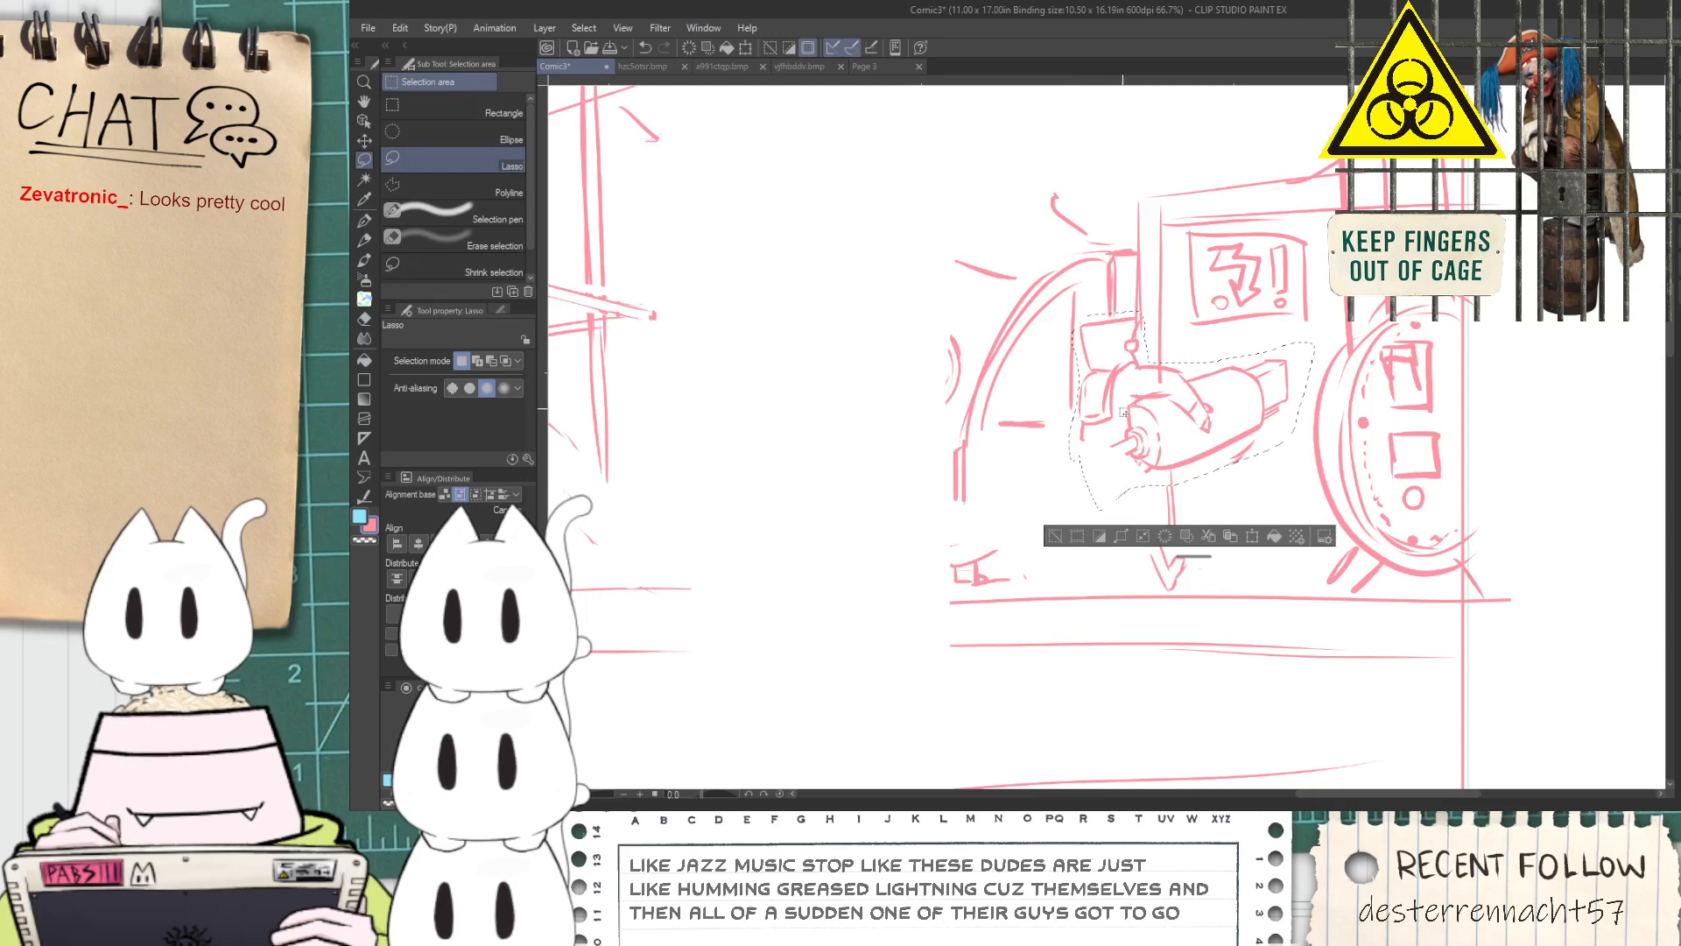
pyautogui.press('k')
pyautogui.moveTo(1143, 467)
pyautogui.mouseDown()
pyautogui.moveTo(1205, 463)
pyautogui.moveTo(1067, 476)
pyautogui.moveTo(1050, 457)
pyautogui.mouseUp()
pyautogui.click(1118, 535)
# Erase the leftover foot strokes beneath the cannon holder with the Hard eraser
pyautogui.press('space')
pyautogui.scroll(1, 1049, 450)
pyautogui.press('p')
pyautogui.press('e')
pyautogui.moveTo(1077, 538); pyautogui.dragTo(993, 517)
pyautogui.click(499, 126)
pyautogui.click(500, 113)
pyautogui.moveTo(1078, 570); pyautogui.dragTo(1118, 559)
# Sketch the bottom edge and vertical side lines of the arched doorway behind the cannon holder with the G-pen
pyautogui.scroll(-2, 819, 574)
pyautogui.scroll(1, 802, 552)
pyautogui.press('p')
pyautogui.moveTo(808, 575)
pyautogui.mouseDown()
pyautogui.moveTo(790, 480)
pyautogui.moveTo(812, 593)
pyautogui.moveTo(960, 580)
pyautogui.mouseUp()
pyautogui.moveTo(944, 333); pyautogui.dragTo(947, 587)
pyautogui.moveTo(958, 388); pyautogui.dragTo(952, 574)
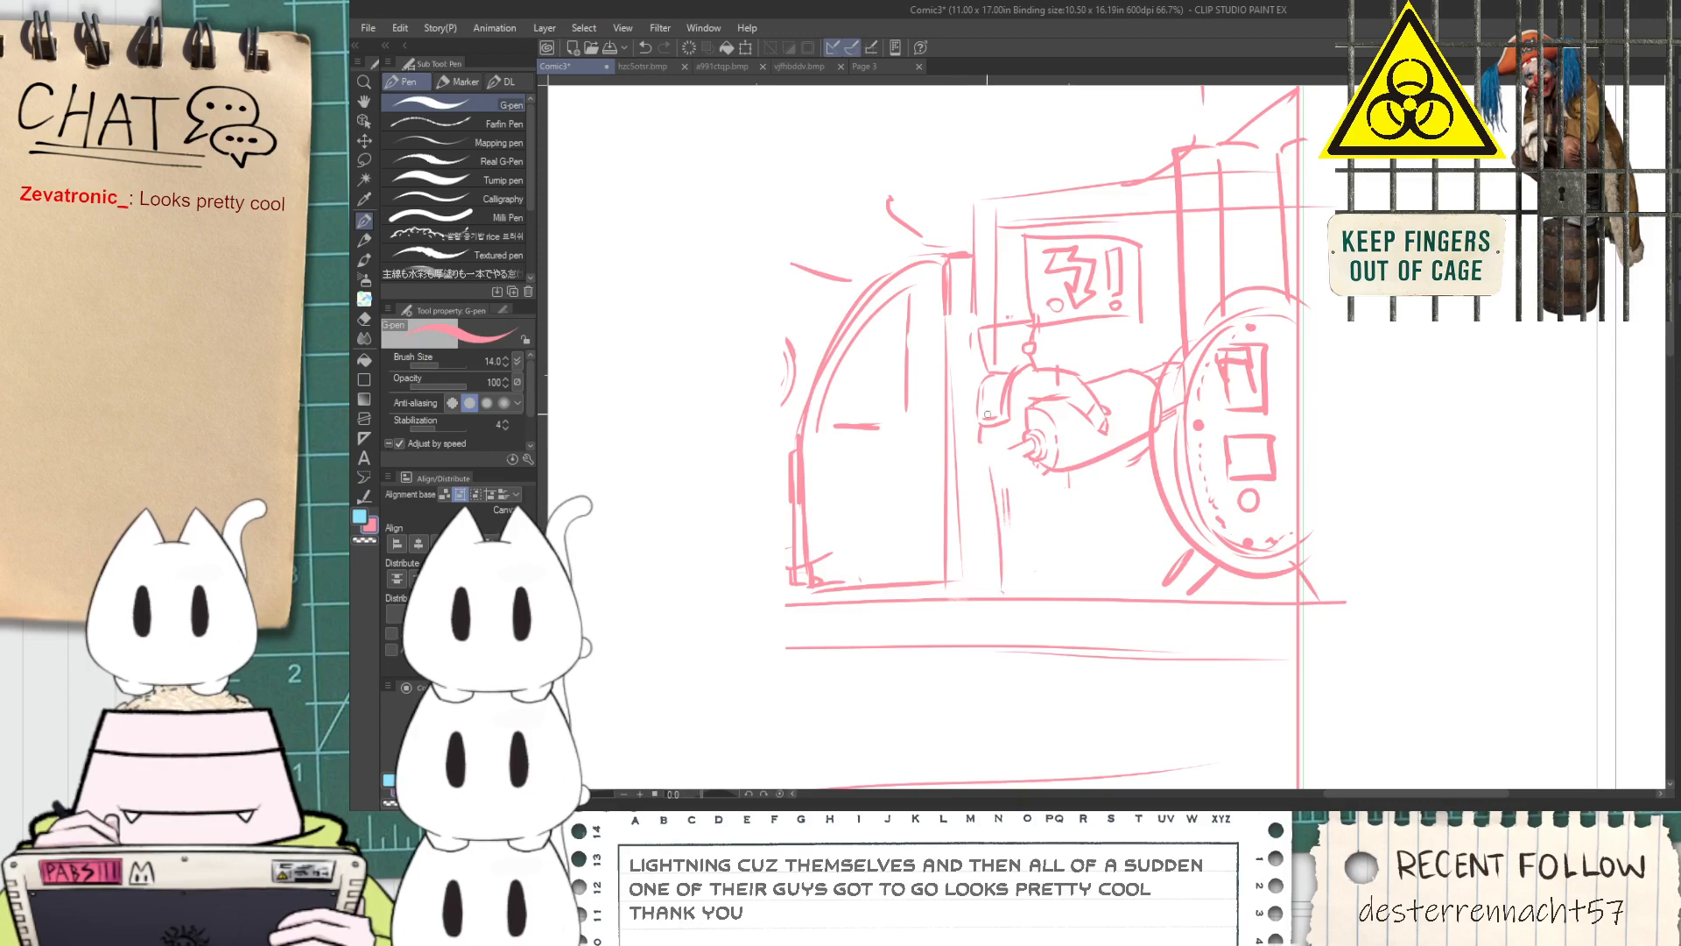
# Erase the cannon holder's old head above the shoulders
pyautogui.scroll(2, 1005, 459)
pyautogui.press('space')
pyautogui.moveTo(1005, 459); pyautogui.dragTo(971, 680)
pyautogui.press('e')
pyautogui.moveTo(931, 438)
pyautogui.mouseDown()
pyautogui.moveTo(923, 367)
pyautogui.moveTo(938, 349)
pyautogui.moveTo(997, 412)
pyautogui.moveTo(1038, 385)
pyautogui.mouseUp()
pyautogui.press('p')
pyautogui.scroll(1, 937, 433)
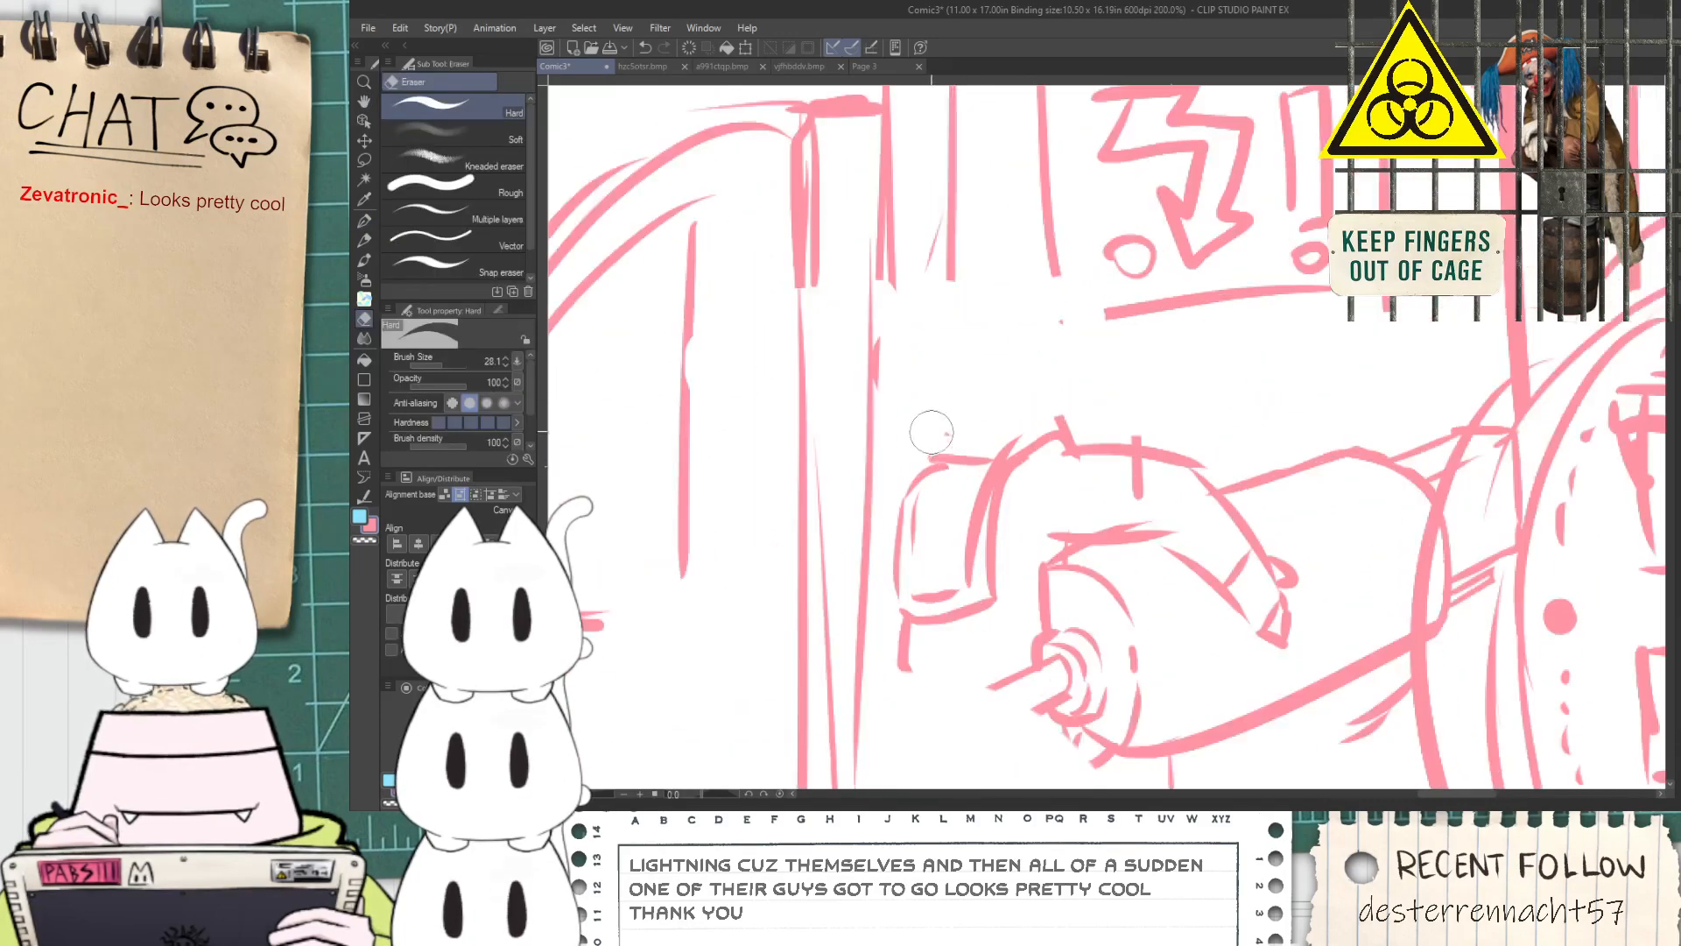
# Sketch a new domed head outline with straight sides on the cannon holder's shoulders
pyautogui.moveTo(940, 461)
pyautogui.mouseDown()
pyautogui.moveTo(925, 367)
pyautogui.moveTo(944, 475)
pyautogui.moveTo(924, 318)
pyautogui.moveTo(1032, 317)
pyautogui.mouseUp()
pyautogui.hotkey('ctrl', 'z')
pyautogui.moveTo(909, 312)
pyautogui.mouseDown()
pyautogui.moveTo(1019, 264)
pyautogui.moveTo(1086, 363)
pyautogui.moveTo(1066, 435)
pyautogui.mouseUp()
pyautogui.moveTo(948, 366)
pyautogui.mouseDown()
pyautogui.moveTo(1026, 390)
pyautogui.moveTo(952, 359)
pyautogui.moveTo(1060, 385)
pyautogui.mouseUp()
pyautogui.hotkey('ctrl', 'z')
pyautogui.hotkey('ctrl', 'z')
pyautogui.moveTo(944, 388); pyautogui.dragTo(1039, 394)
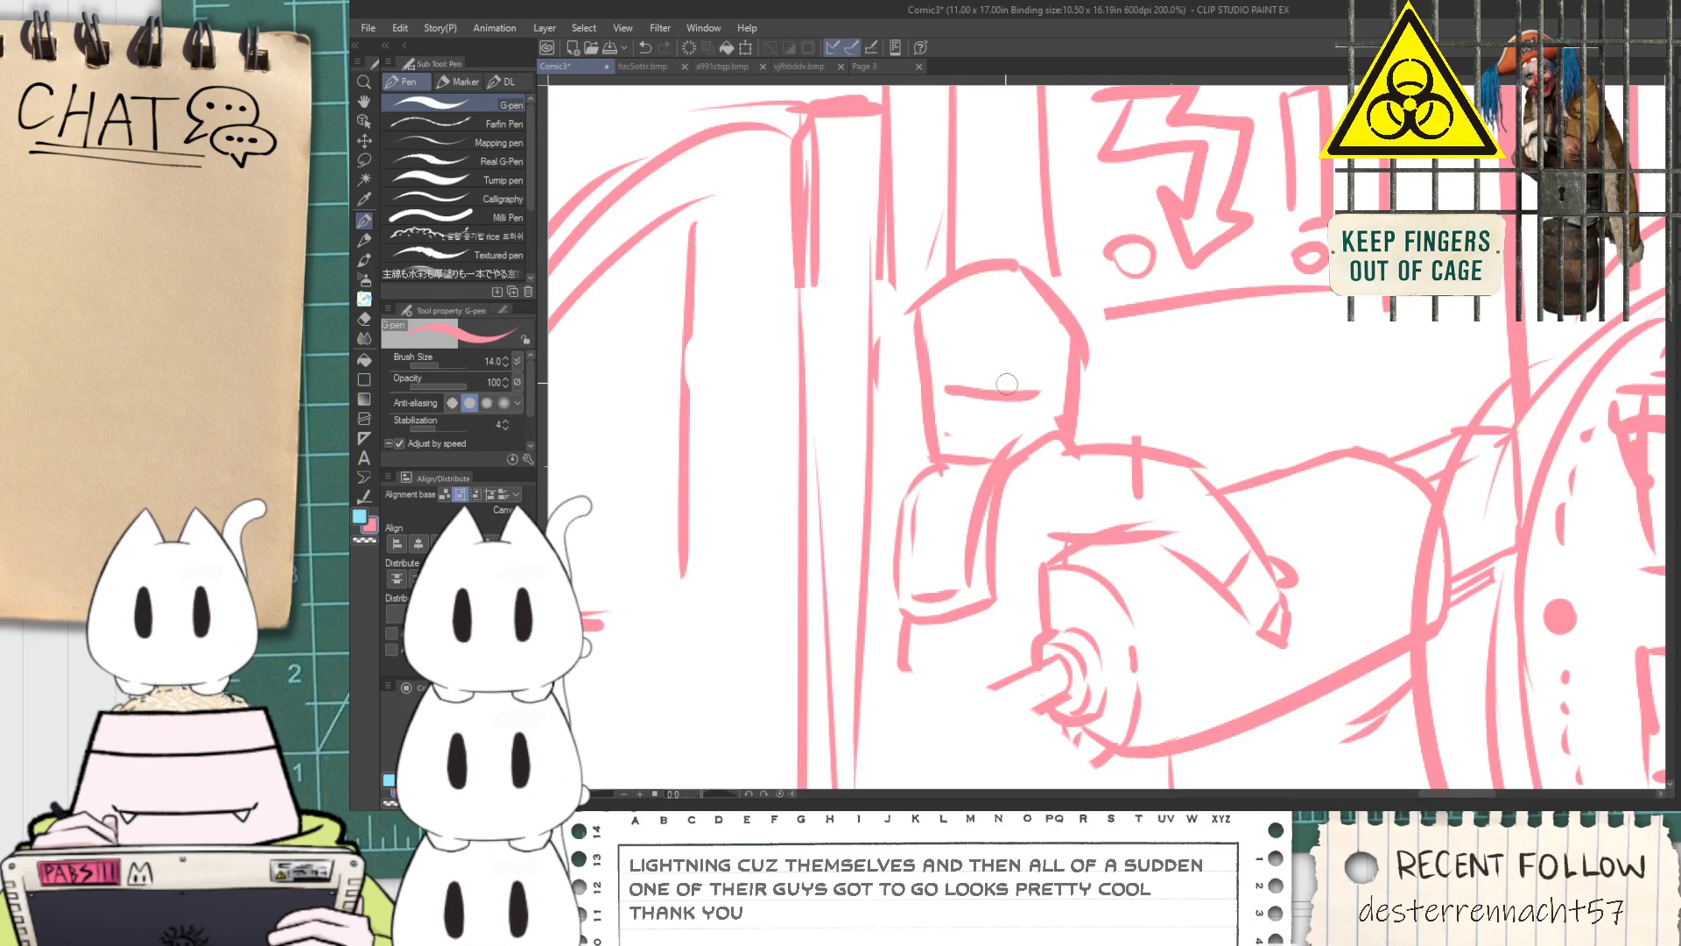
pyautogui.moveTo(941, 380)
pyautogui.mouseDown()
pyautogui.moveTo(948, 343)
pyautogui.moveTo(1035, 345)
pyautogui.moveTo(1057, 377)
pyautogui.moveTo(950, 361)
pyautogui.moveTo(1041, 389)
pyautogui.moveTo(991, 344)
pyautogui.moveTo(923, 345)
pyautogui.moveTo(1008, 400)
pyautogui.moveTo(1067, 378)
pyautogui.moveTo(1009, 392)
pyautogui.moveTo(976, 333)
pyautogui.mouseUp()
pyautogui.hotkey('ctrl', 'z')
pyautogui.hotkey('ctrl', 'z')
pyautogui.hotkey('ctrl', 'z')
pyautogui.hotkey('ctrl', 'z')
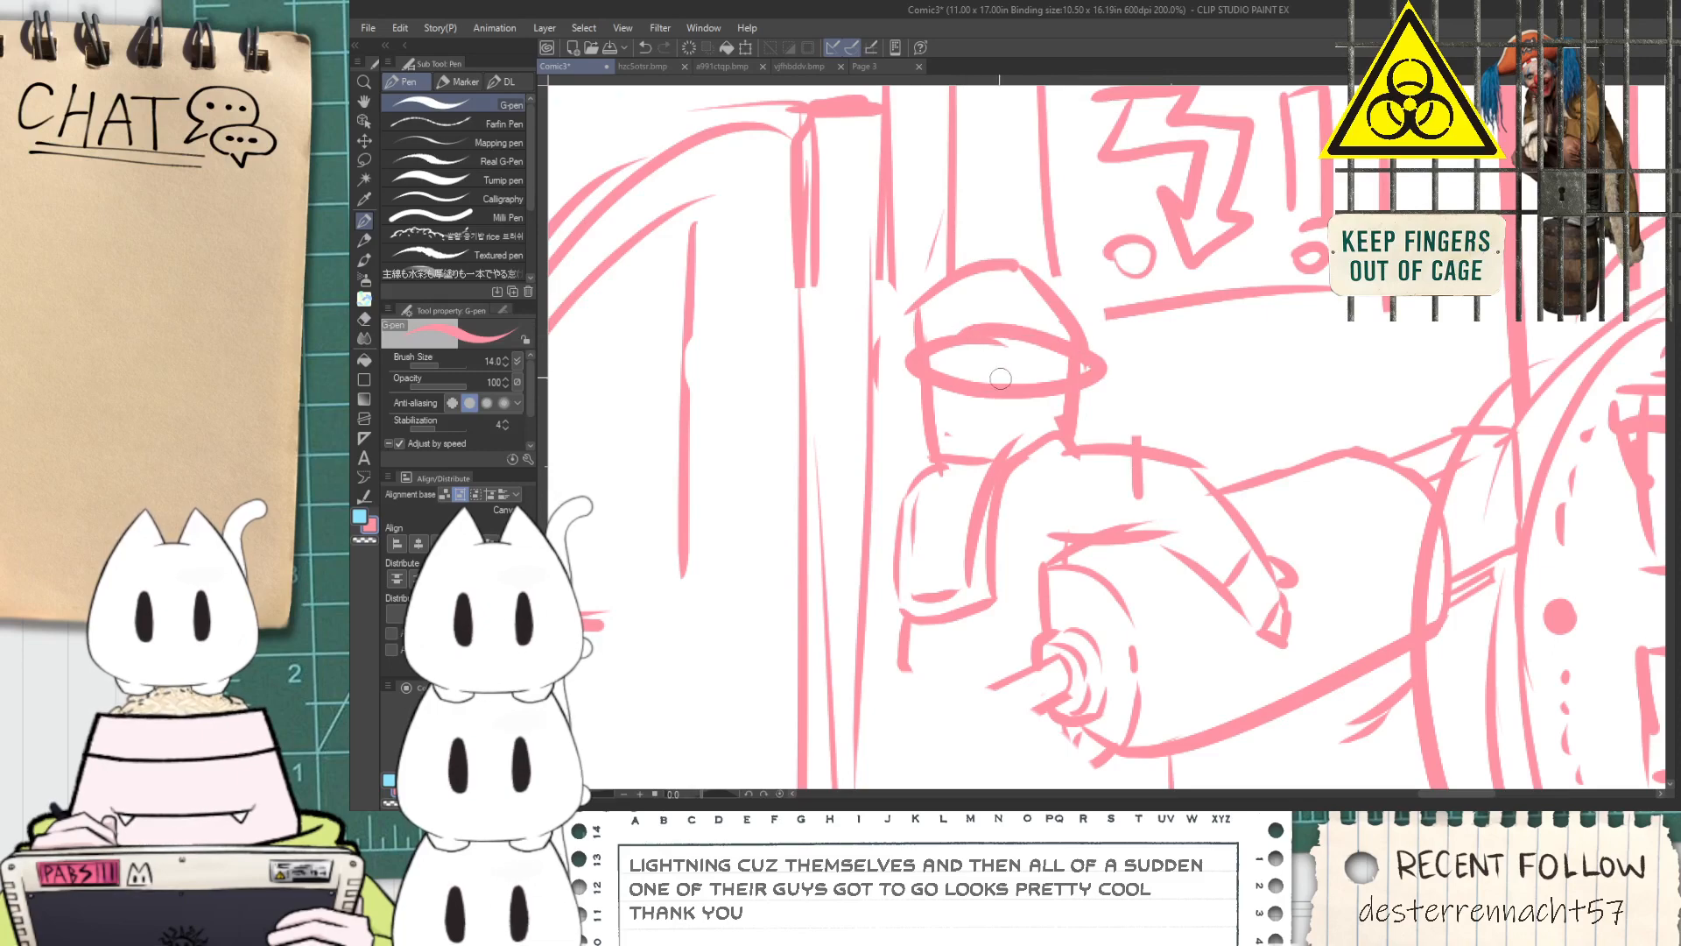
pyautogui.scroll(1, 989, 379)
pyautogui.hotkey('ctrl', 'z')
# Sketch a rounded visor with short vertical grille lines beneath it on the cannon holder's face
pyautogui.scroll(1, 959, 341)
pyautogui.moveTo(848, 291)
pyautogui.mouseDown()
pyautogui.moveTo(854, 354)
pyautogui.moveTo(1210, 427)
pyautogui.moveTo(839, 267)
pyautogui.mouseUp()
pyautogui.scroll(-1, 932, 331)
pyautogui.moveTo(888, 533)
pyautogui.mouseDown()
pyautogui.moveTo(916, 401)
pyautogui.moveTo(1036, 527)
pyautogui.mouseUp()
pyautogui.moveTo(934, 515)
pyautogui.mouseDown()
pyautogui.moveTo(944, 410)
pyautogui.moveTo(965, 513)
pyautogui.mouseUp()
pyautogui.moveTo(995, 431); pyautogui.dragTo(995, 507)
# Examine the area below the cannon holder and the rest of the second panel back to the standing figure
pyautogui.scroll(-4, 998, 434)
pyautogui.press('space')
pyautogui.moveTo(985, 591); pyautogui.dragTo(976, 439)
pyautogui.scroll(1, 976, 438)
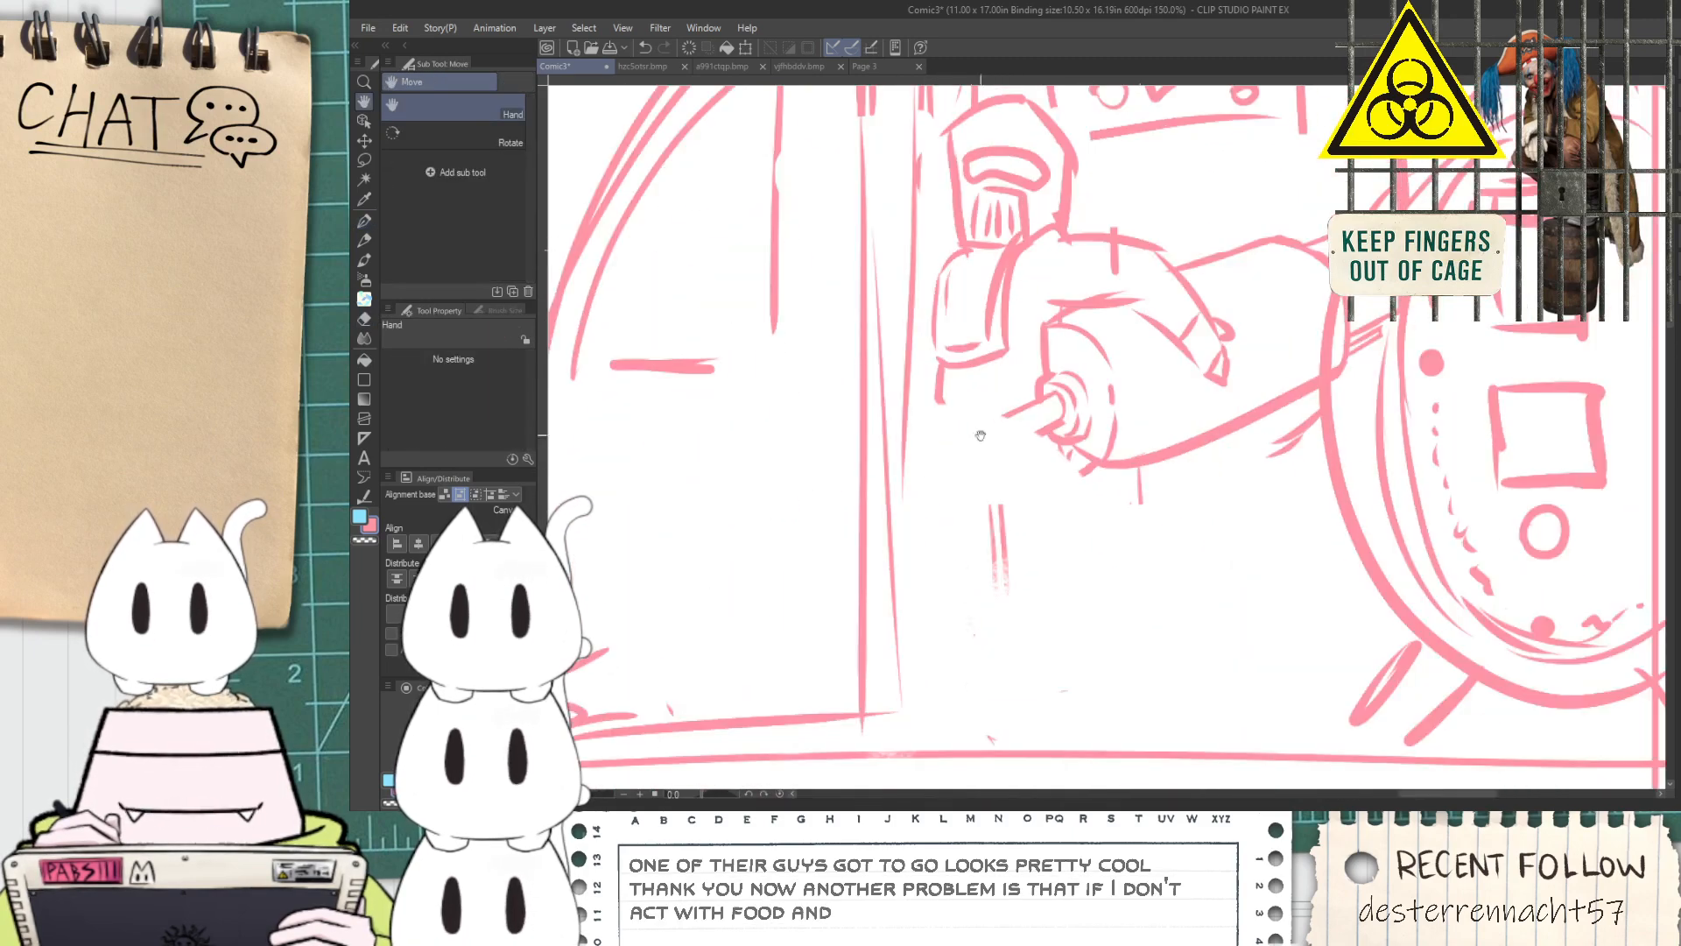
pyautogui.scroll(-2, 950, 457)
pyautogui.press('space')
pyautogui.moveTo(703, 575); pyautogui.dragTo(1101, 601)
pyautogui.scroll(-2, 1131, 519)
pyautogui.scroll(2, 815, 561)
pyautogui.scroll(1, 854, 543)
pyautogui.scroll(-1, 854, 542)
pyautogui.press('space')
pyautogui.moveTo(869, 579); pyautogui.dragTo(1097, 424)
pyautogui.scroll(-2, 1086, 445)
pyautogui.moveTo(1055, 491); pyautogui.dragTo(1085, 556)
pyautogui.scroll(2, 1085, 555)
# Lasso the standing figure seen from behind, move it closer to the second panel's left border, and clear the selection
pyautogui.press('m')
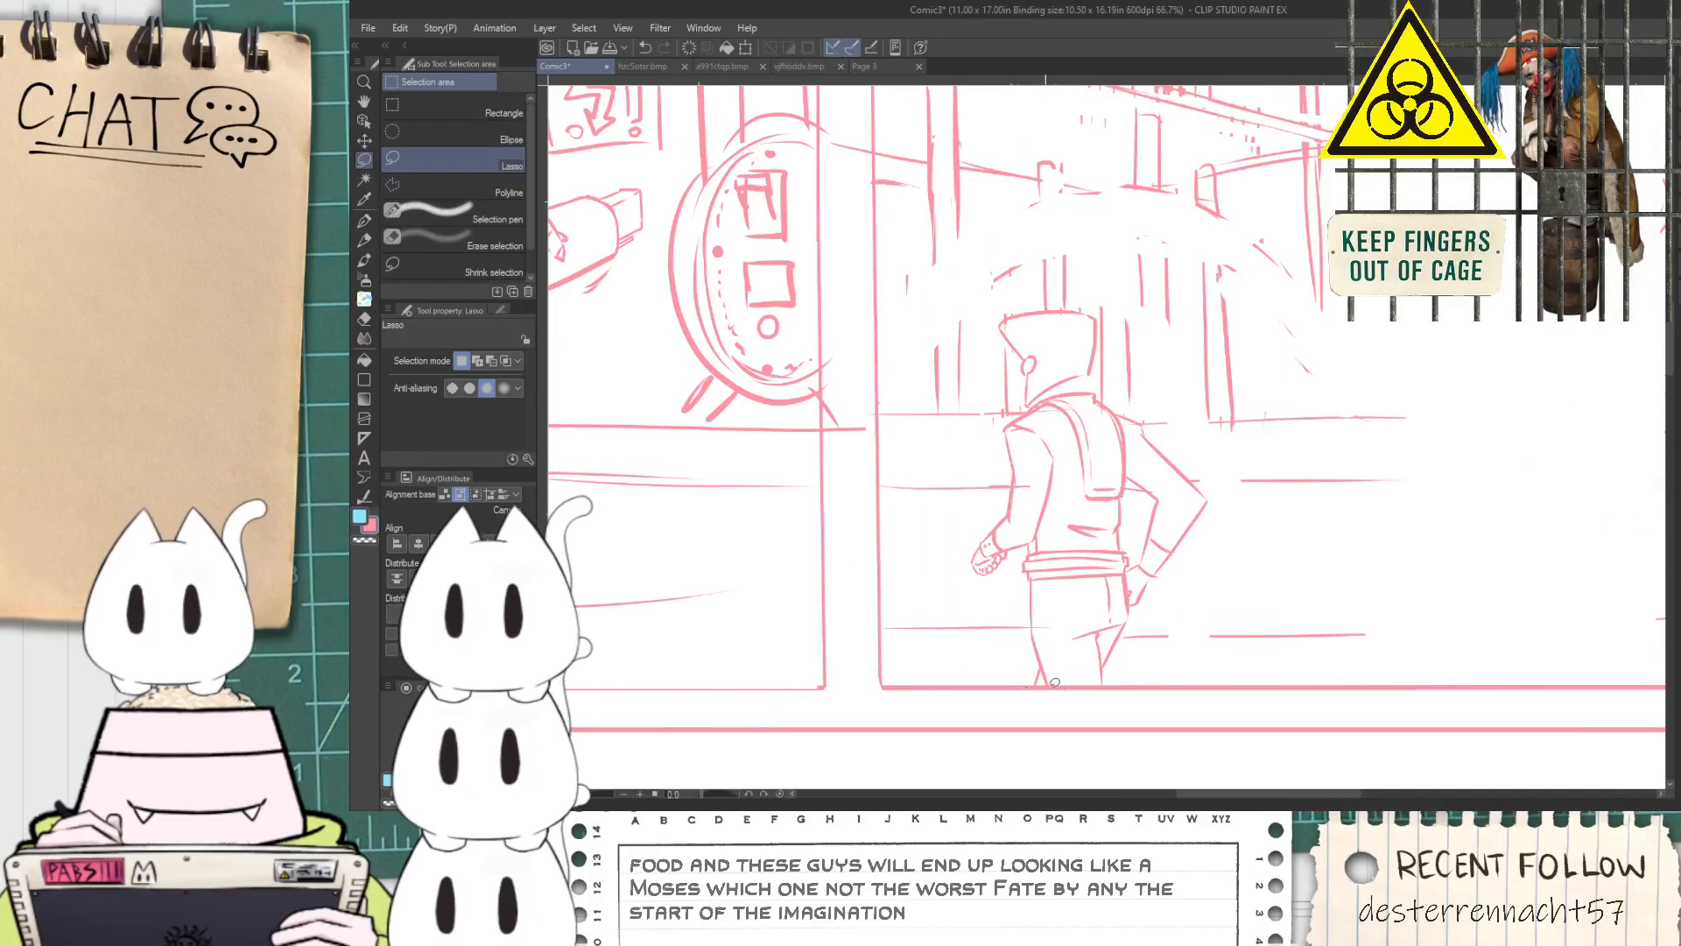
pyautogui.moveTo(1031, 629)
pyautogui.mouseDown()
pyautogui.moveTo(963, 607)
pyautogui.moveTo(1010, 351)
pyautogui.moveTo(1170, 426)
pyautogui.moveTo(1204, 475)
pyautogui.mouseUp()
pyautogui.moveTo(1206, 560)
pyautogui.mouseDown()
pyautogui.moveTo(1178, 638)
pyautogui.moveTo(1113, 685)
pyautogui.mouseUp()
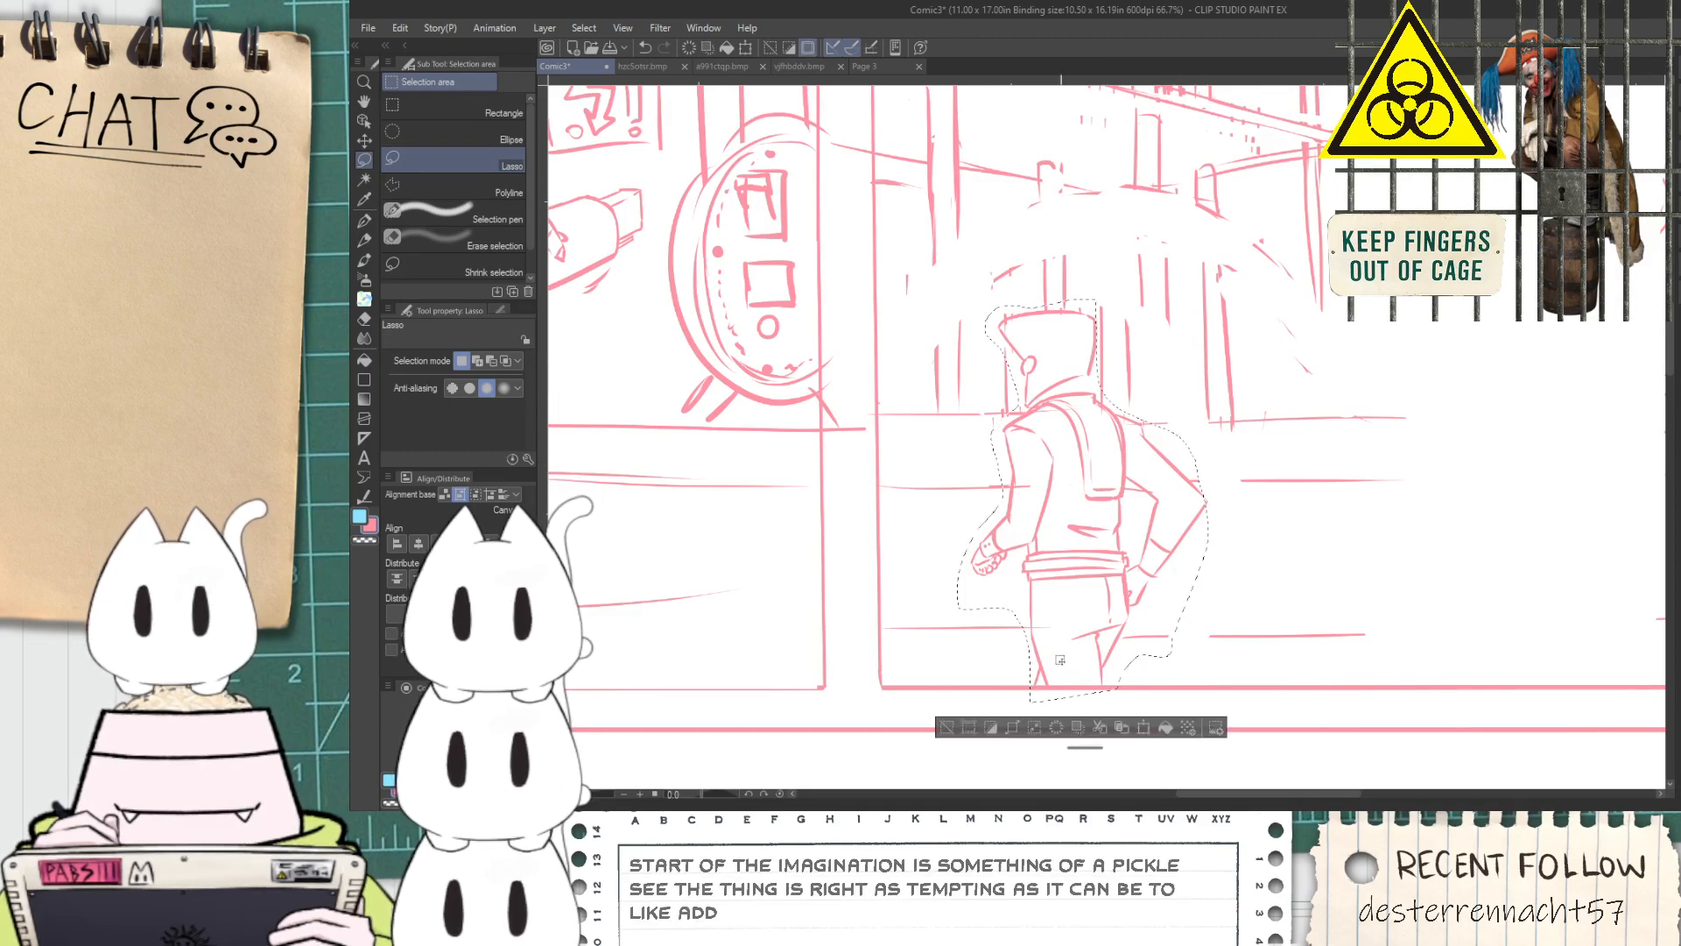
pyautogui.press('k')
pyautogui.moveTo(1035, 644); pyautogui.dragTo(1012, 647)
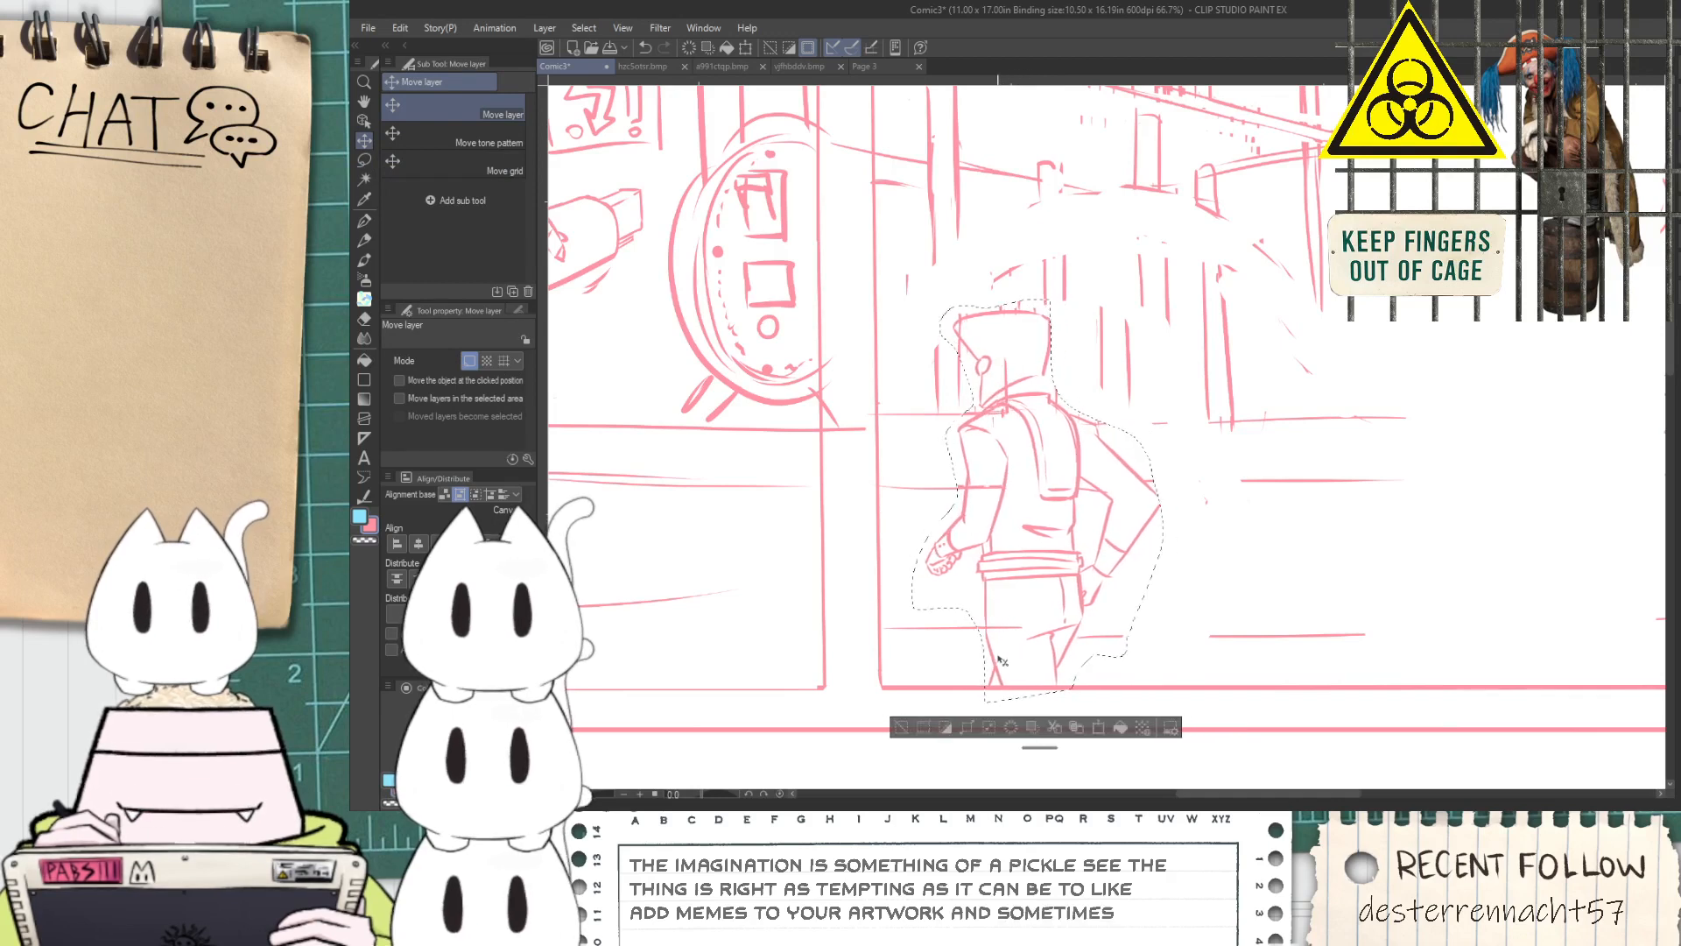
pyautogui.click(900, 727)
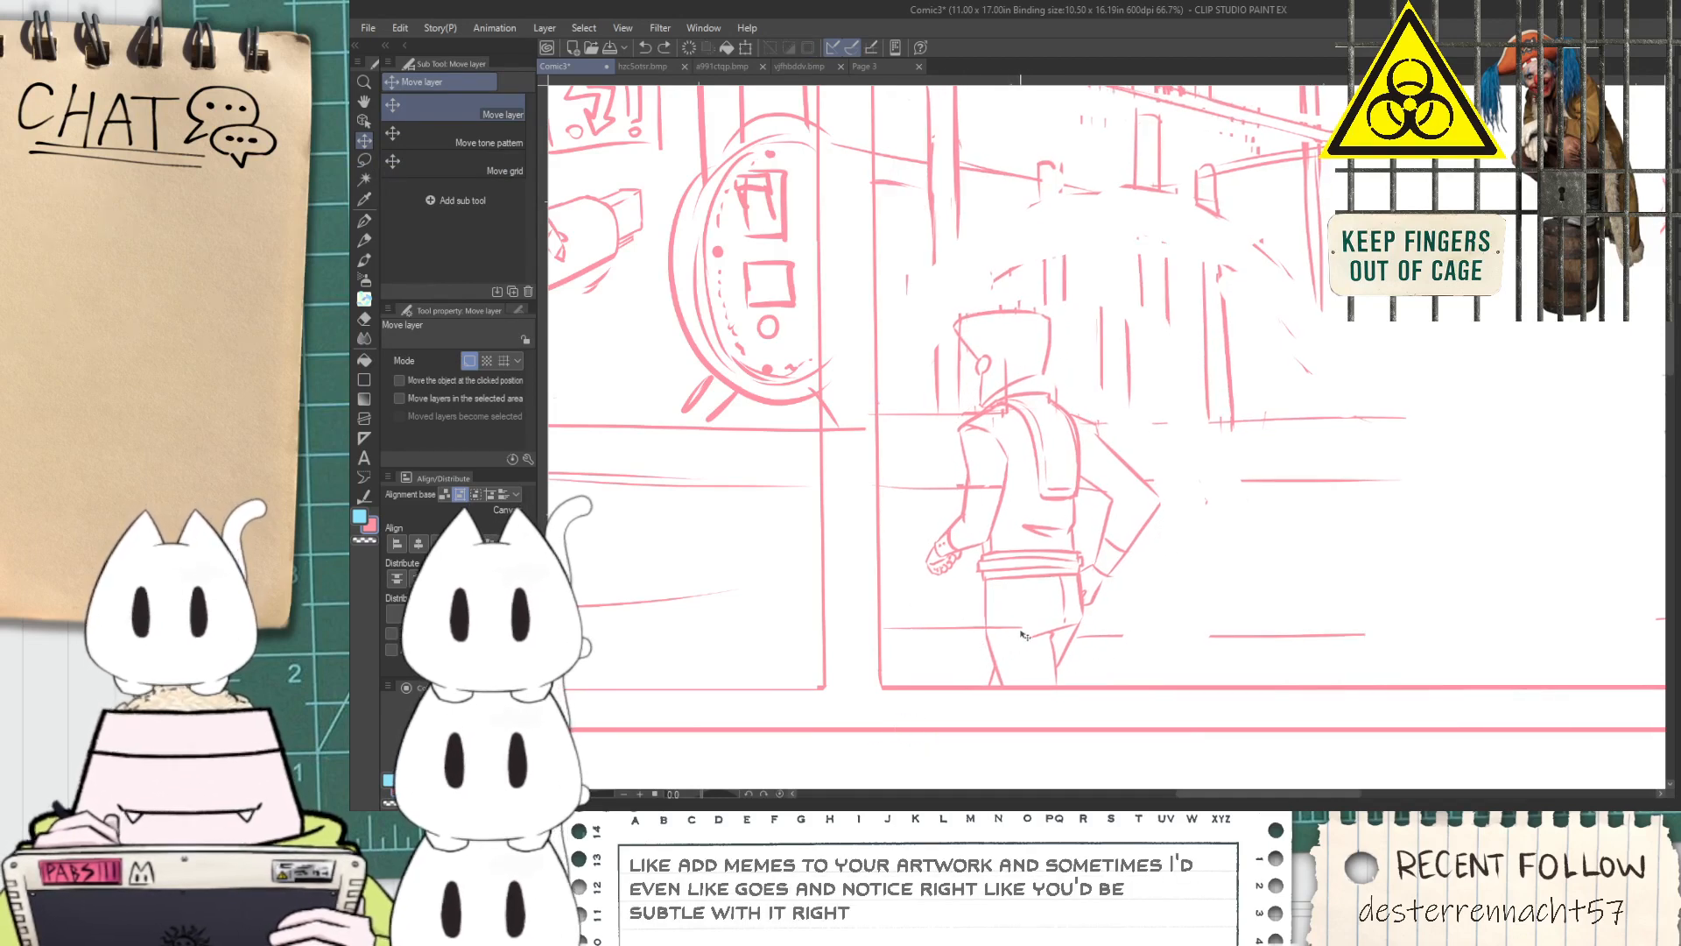
# Erase the background lines crossing the standing figure's legs and near arm
pyautogui.scroll(4, 1015, 632)
pyautogui.press('e')
pyautogui.moveTo(975, 616); pyautogui.dragTo(1018, 613)
pyautogui.press('space')
pyautogui.moveTo(964, 376); pyautogui.dragTo(1010, 564)
pyautogui.moveTo(973, 478)
pyautogui.mouseDown()
pyautogui.moveTo(993, 529)
pyautogui.moveTo(1016, 473)
pyautogui.mouseUp()
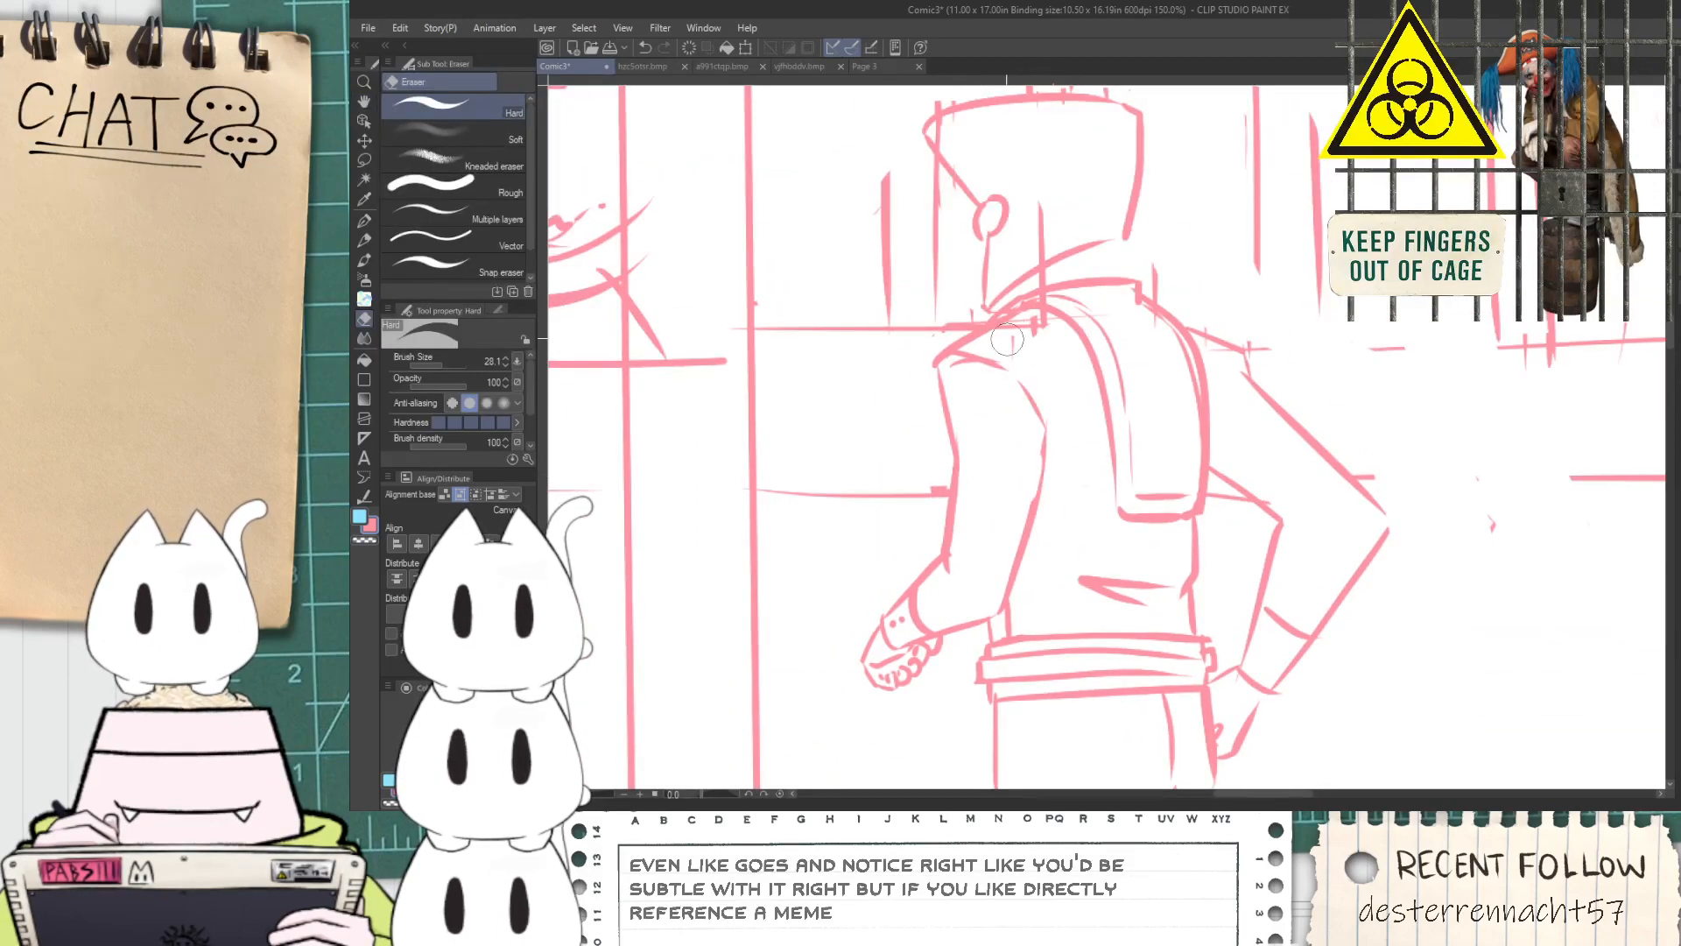
# Erase the vertical background line running through the standing figure's head and collar
pyautogui.scroll(2, 1049, 332)
pyautogui.scroll(-1, 1020, 285)
pyautogui.press('space')
pyautogui.moveTo(1027, 167); pyautogui.dragTo(1018, 330)
pyautogui.moveTo(1020, 328); pyautogui.dragTo(1018, 386)
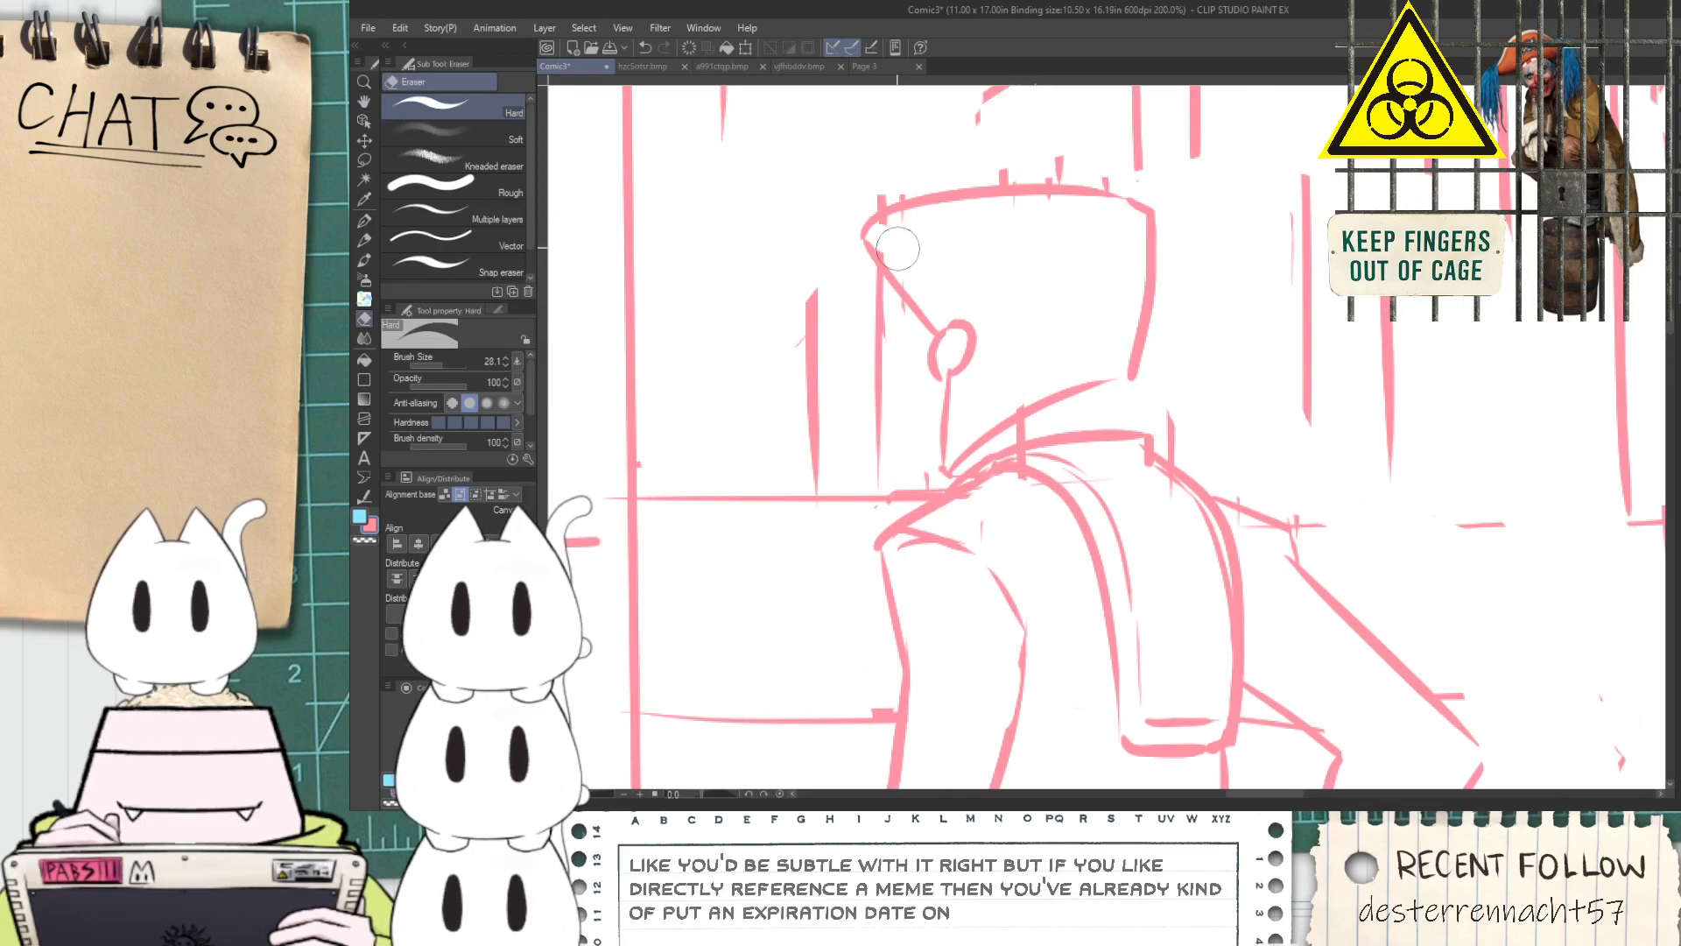
pyautogui.scroll(2, 1017, 424)
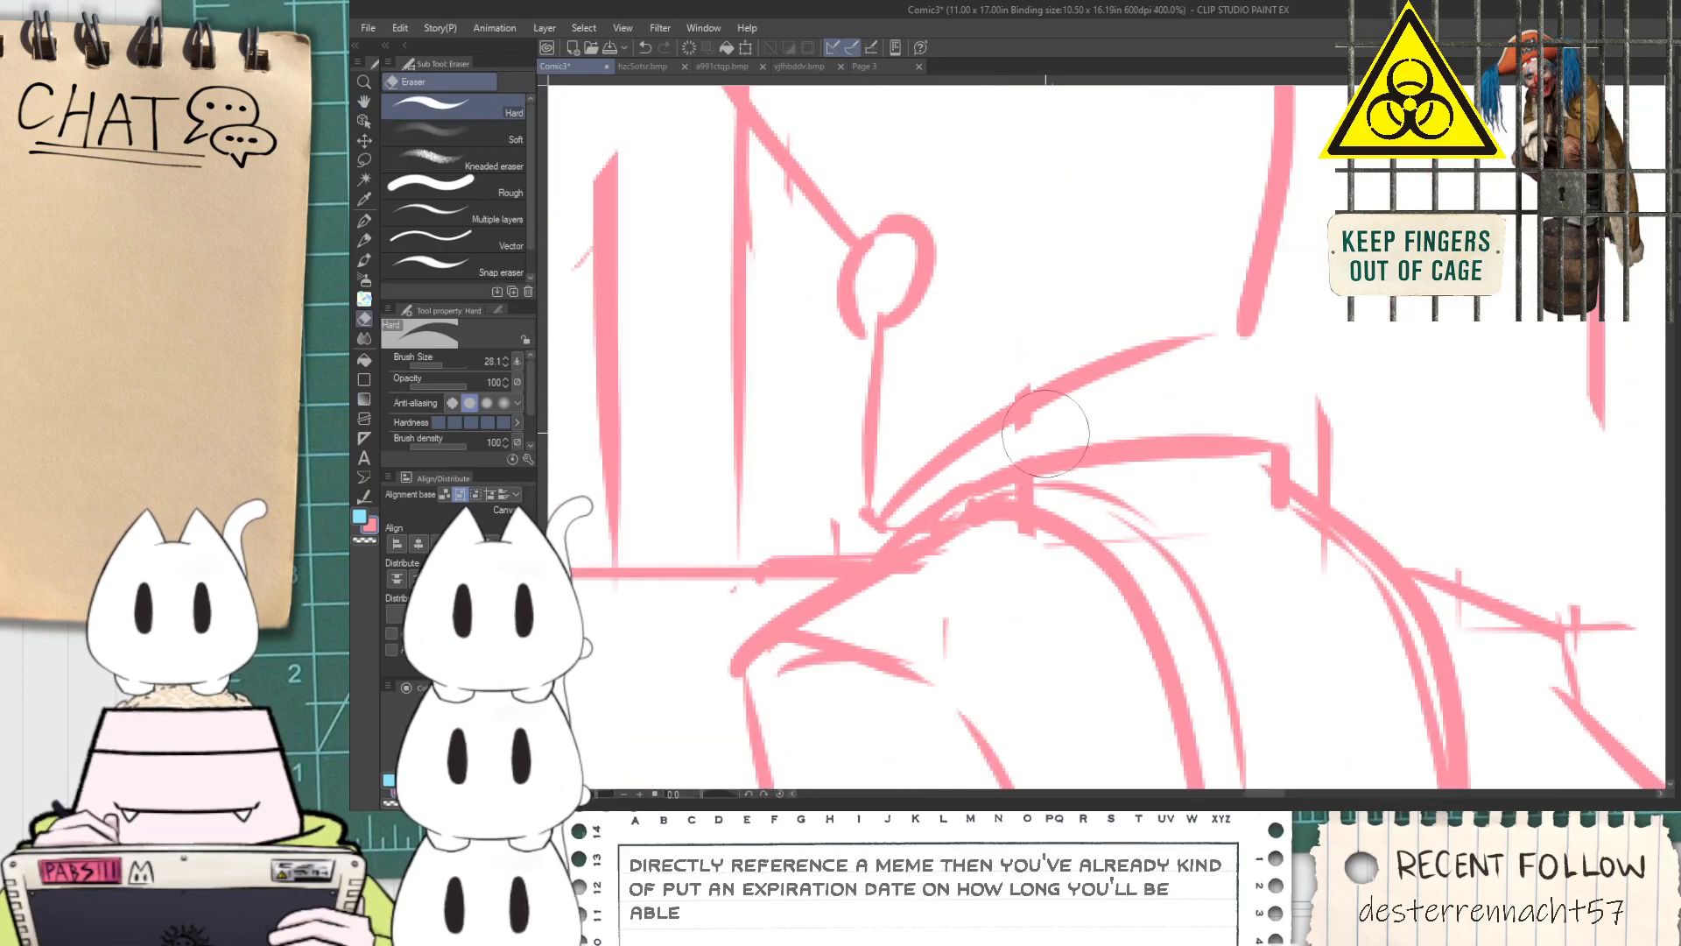
# Sketch a short neck stroke between the standing figure's head and collar with the G-pen
pyautogui.press('p')
pyautogui.hotkey('ctrl', 'z')
pyautogui.moveTo(1230, 345)
pyautogui.mouseDown()
pyautogui.moveTo(1246, 433)
pyautogui.moveTo(1212, 430)
pyautogui.mouseUp()
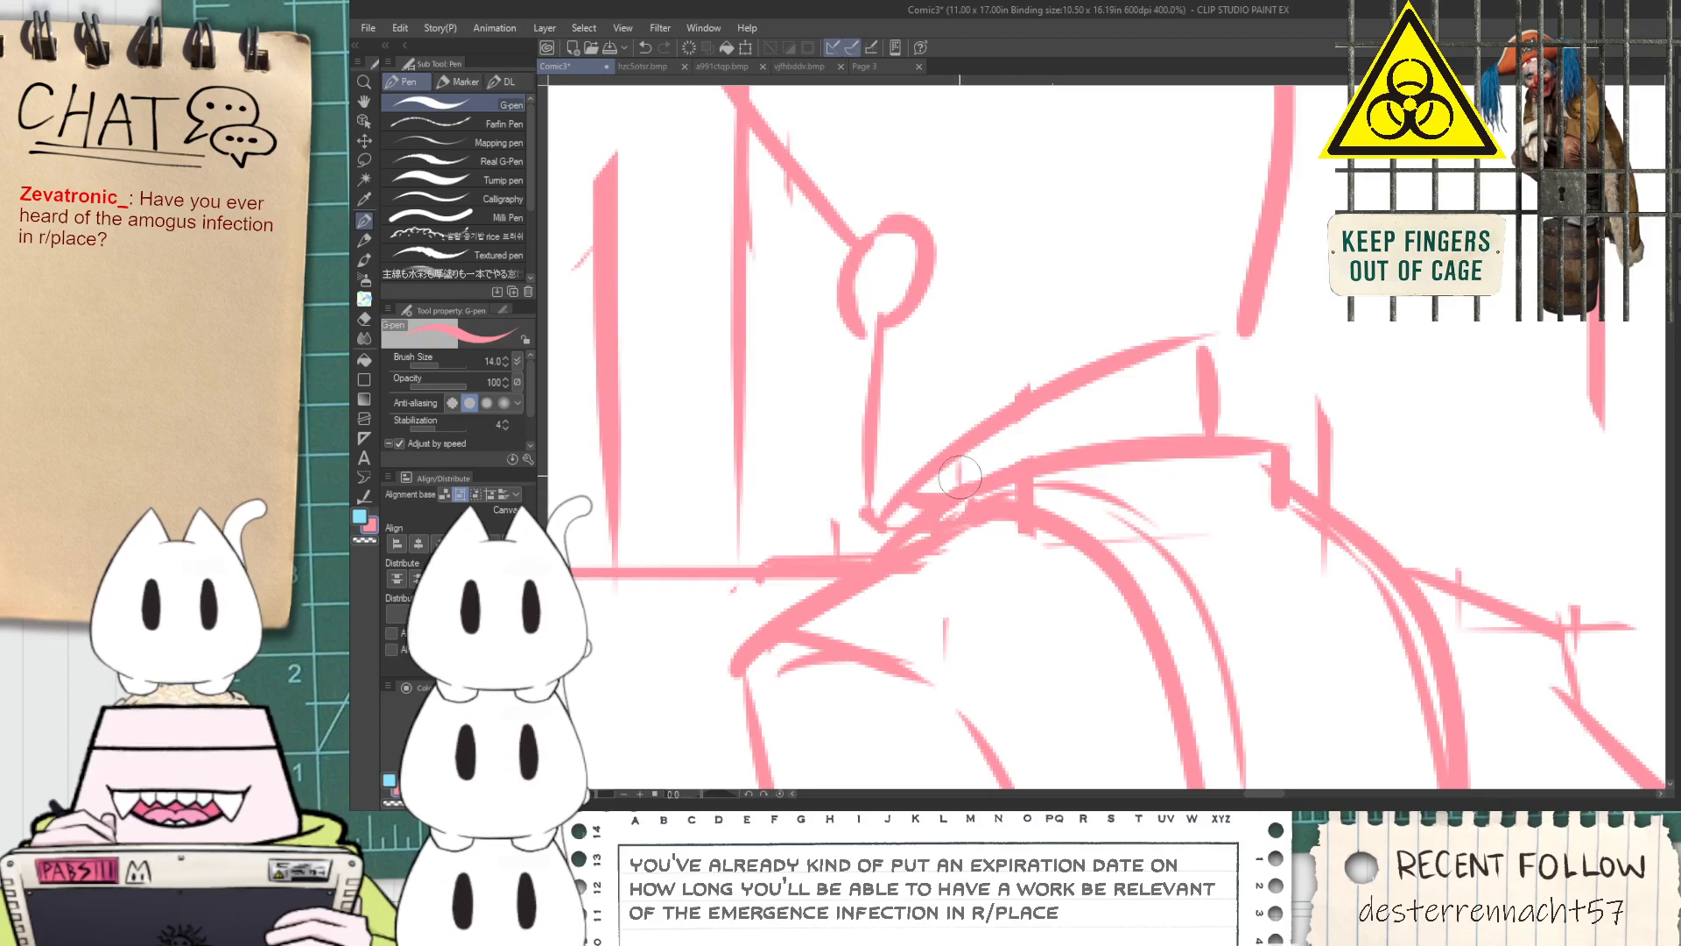
# Erase both arms of the standing figure, leaving the torso and shoulder strap
pyautogui.scroll(-4, 959, 474)
pyautogui.press('space')
pyautogui.moveTo(1157, 601); pyautogui.dragTo(1065, 590)
pyautogui.scroll(-1, 1030, 406)
pyautogui.scroll(1, 962, 703)
pyautogui.moveTo(961, 703); pyautogui.dragTo(942, 491)
pyautogui.scroll(1, 942, 491)
pyautogui.moveTo(926, 409); pyautogui.dragTo(937, 633)
pyautogui.press('e')
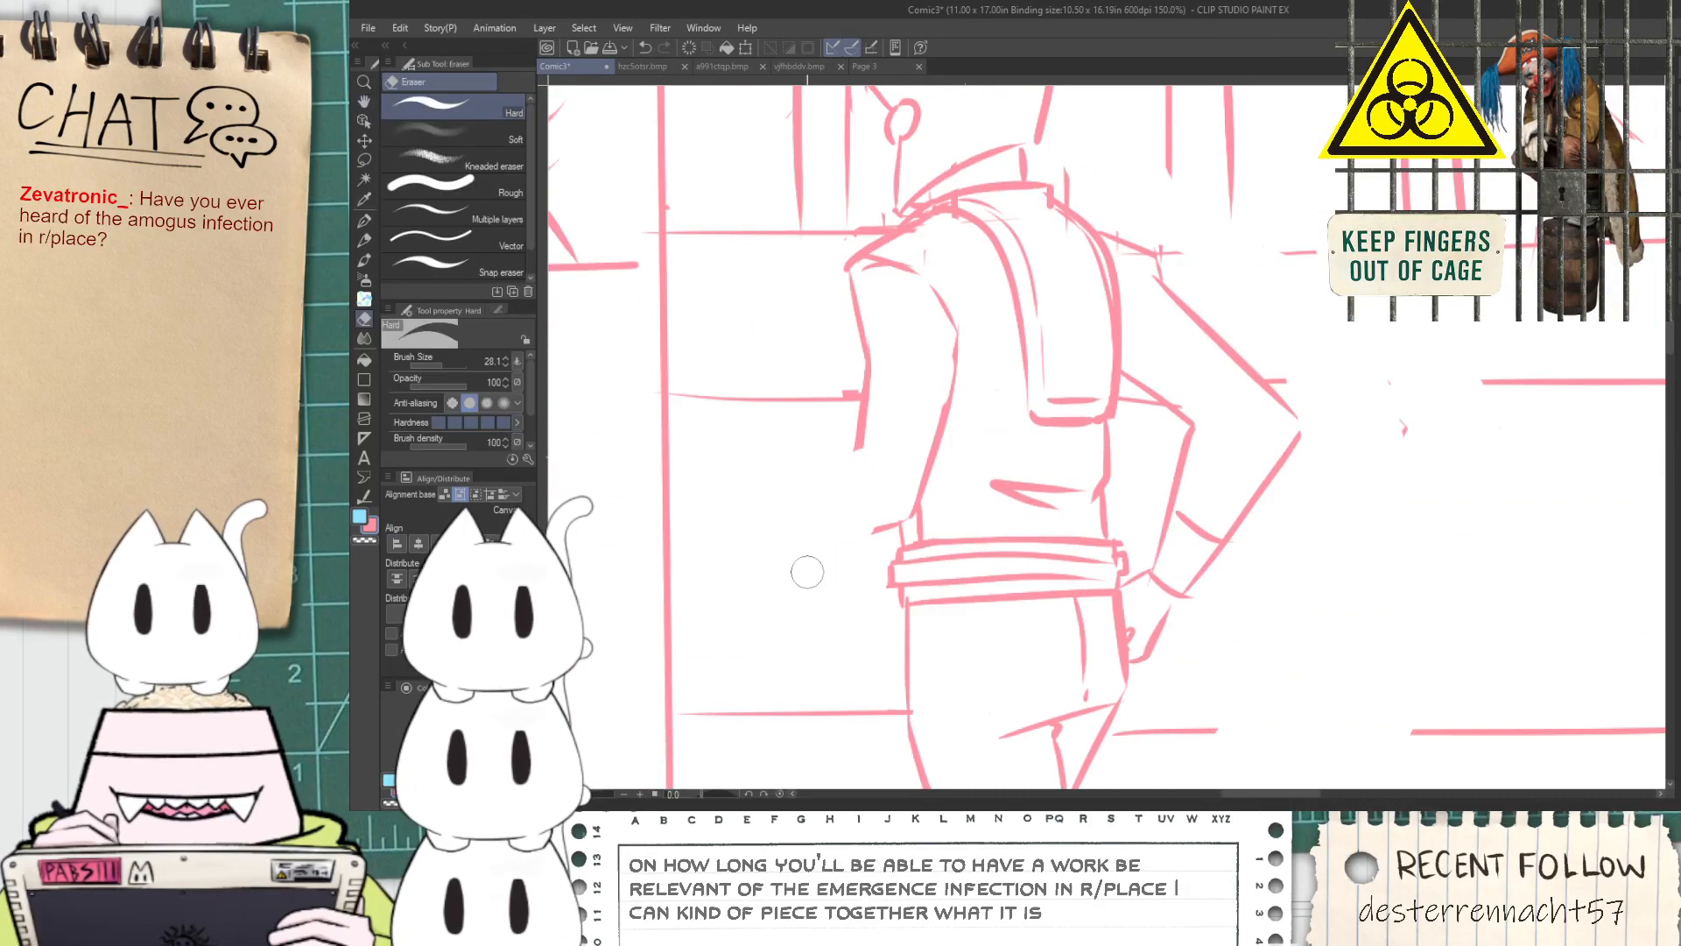
pyautogui.moveTo(885, 519)
pyautogui.mouseDown()
pyautogui.moveTo(932, 408)
pyautogui.moveTo(883, 362)
pyautogui.moveTo(873, 297)
pyautogui.mouseUp()
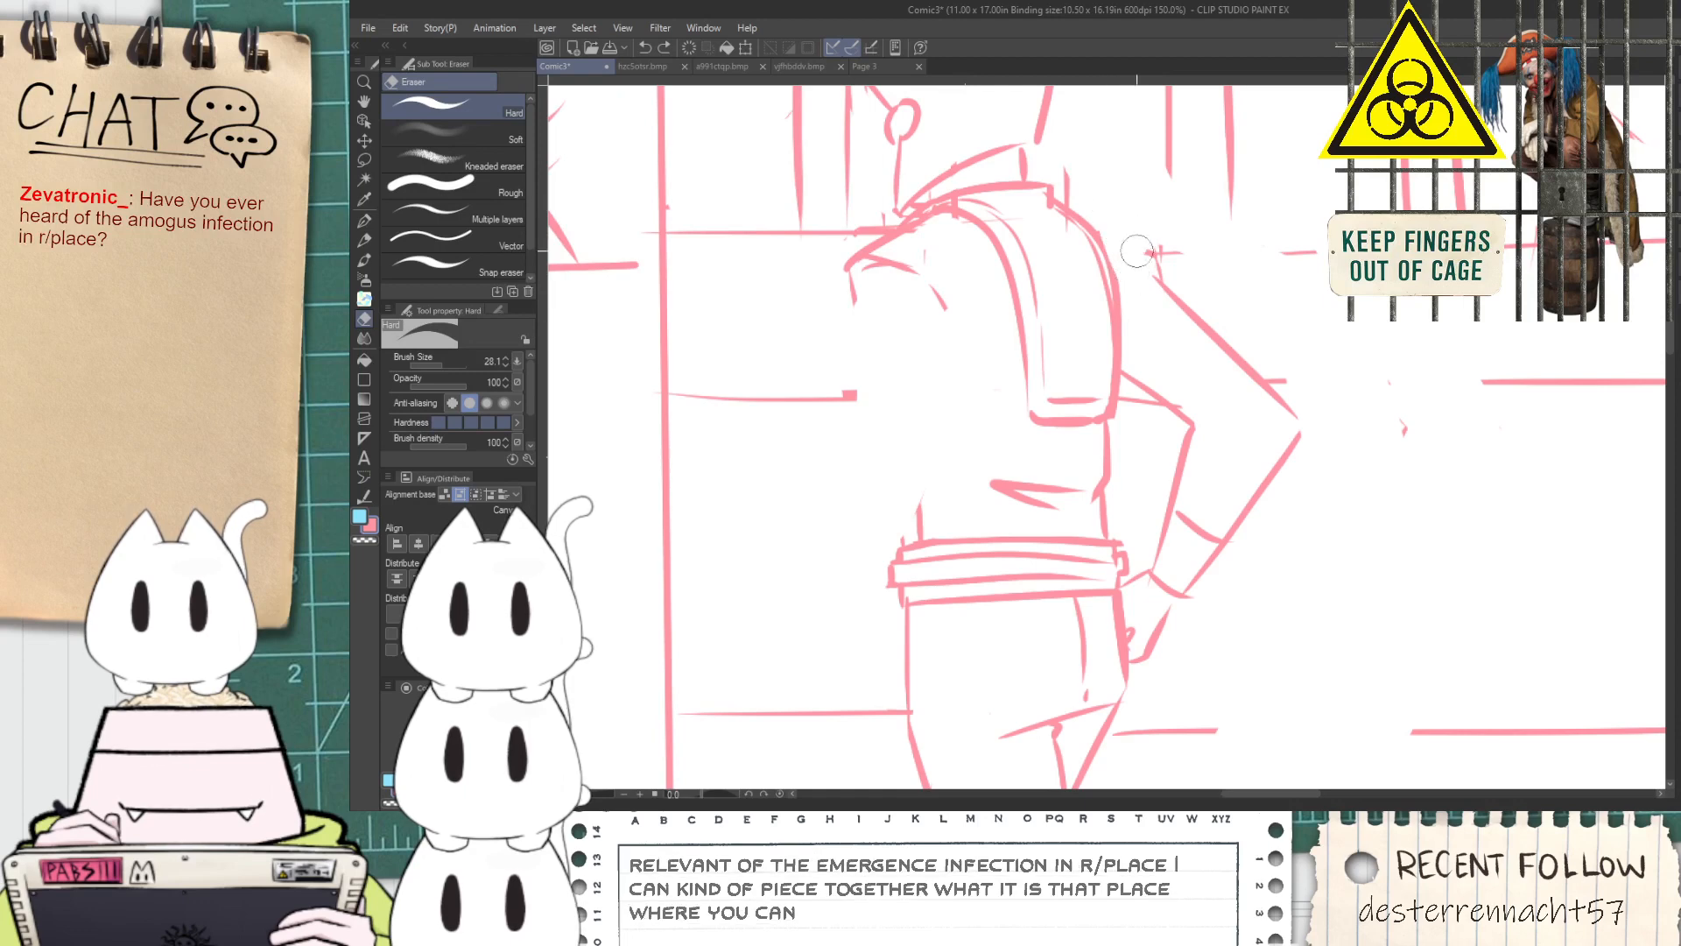
pyautogui.moveTo(1165, 328)
pyautogui.mouseDown()
pyautogui.moveTo(1191, 294)
pyautogui.moveTo(1301, 423)
pyautogui.mouseUp()
pyautogui.moveTo(1148, 389)
pyautogui.mouseDown()
pyautogui.moveTo(1193, 439)
pyautogui.moveTo(1149, 626)
pyautogui.moveTo(1269, 481)
pyautogui.moveTo(1177, 588)
pyautogui.mouseUp()
# Sketch the inner edge of the standing figure's left upper arm as a diagonal line down from the shoulder
pyautogui.press('p')
pyautogui.moveTo(928, 264); pyautogui.dragTo(1009, 479)
pyautogui.hotkey('ctrl', 'z')
pyautogui.moveTo(930, 295); pyautogui.dragTo(1022, 466)
pyautogui.moveTo(838, 339); pyautogui.dragTo(955, 472)
pyautogui.hotkey('ctrl', 'z')
pyautogui.moveTo(862, 302); pyautogui.dragTo(960, 515)
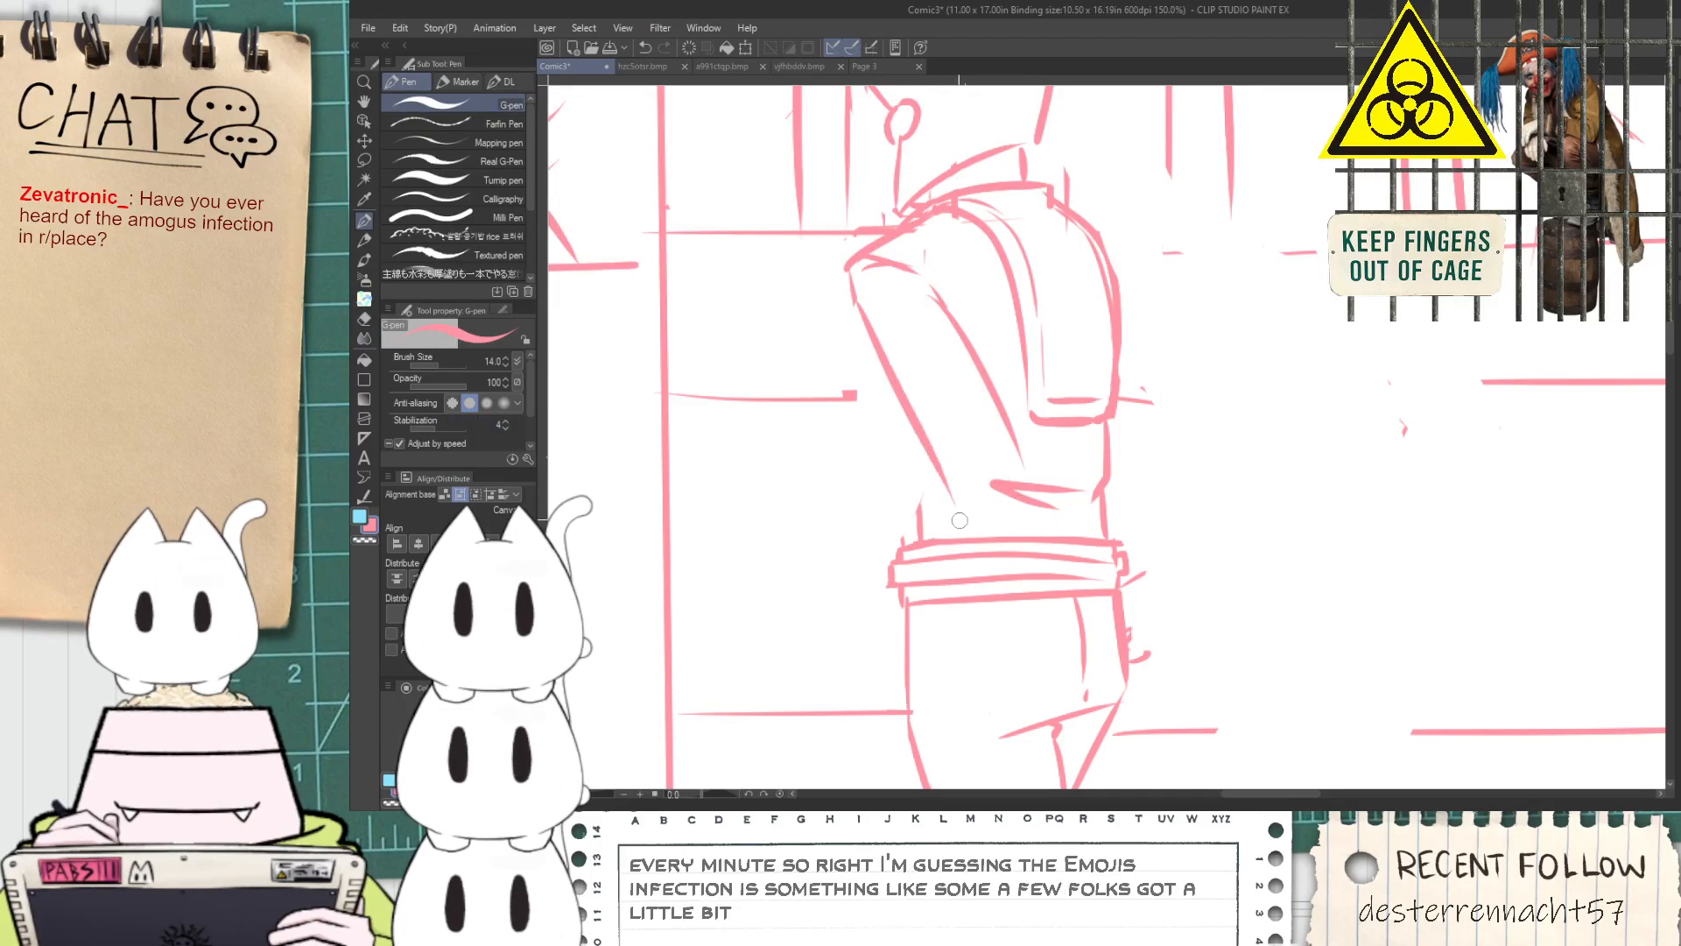
pyautogui.hotkey('ctrl', 'z')
# Sketch the torso contour beside the left arm and the outer edge of the upper arm
pyautogui.scroll(1, 916, 270)
pyautogui.moveTo(895, 226); pyautogui.dragTo(1012, 358)
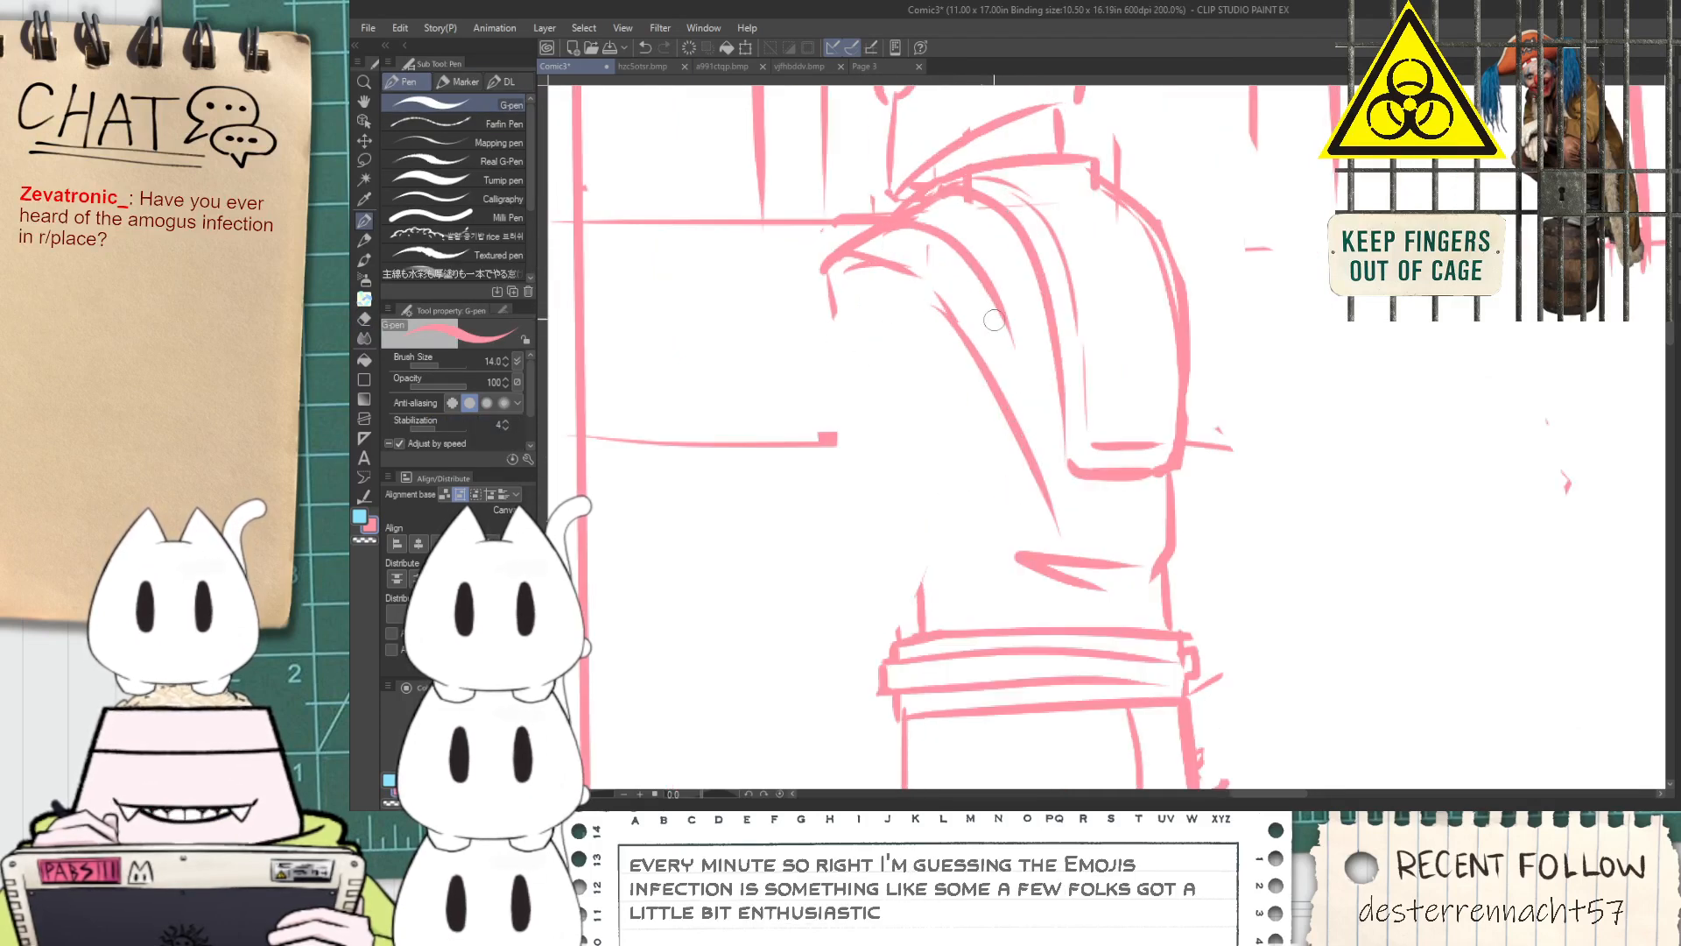
pyautogui.moveTo(986, 296); pyautogui.dragTo(1106, 603)
pyautogui.moveTo(833, 345); pyautogui.dragTo(963, 533)
# Erase the belt's overlapping end and sketch the left forearm with a cuff and a clenched hand beside the hip
pyautogui.scroll(-3, 964, 570)
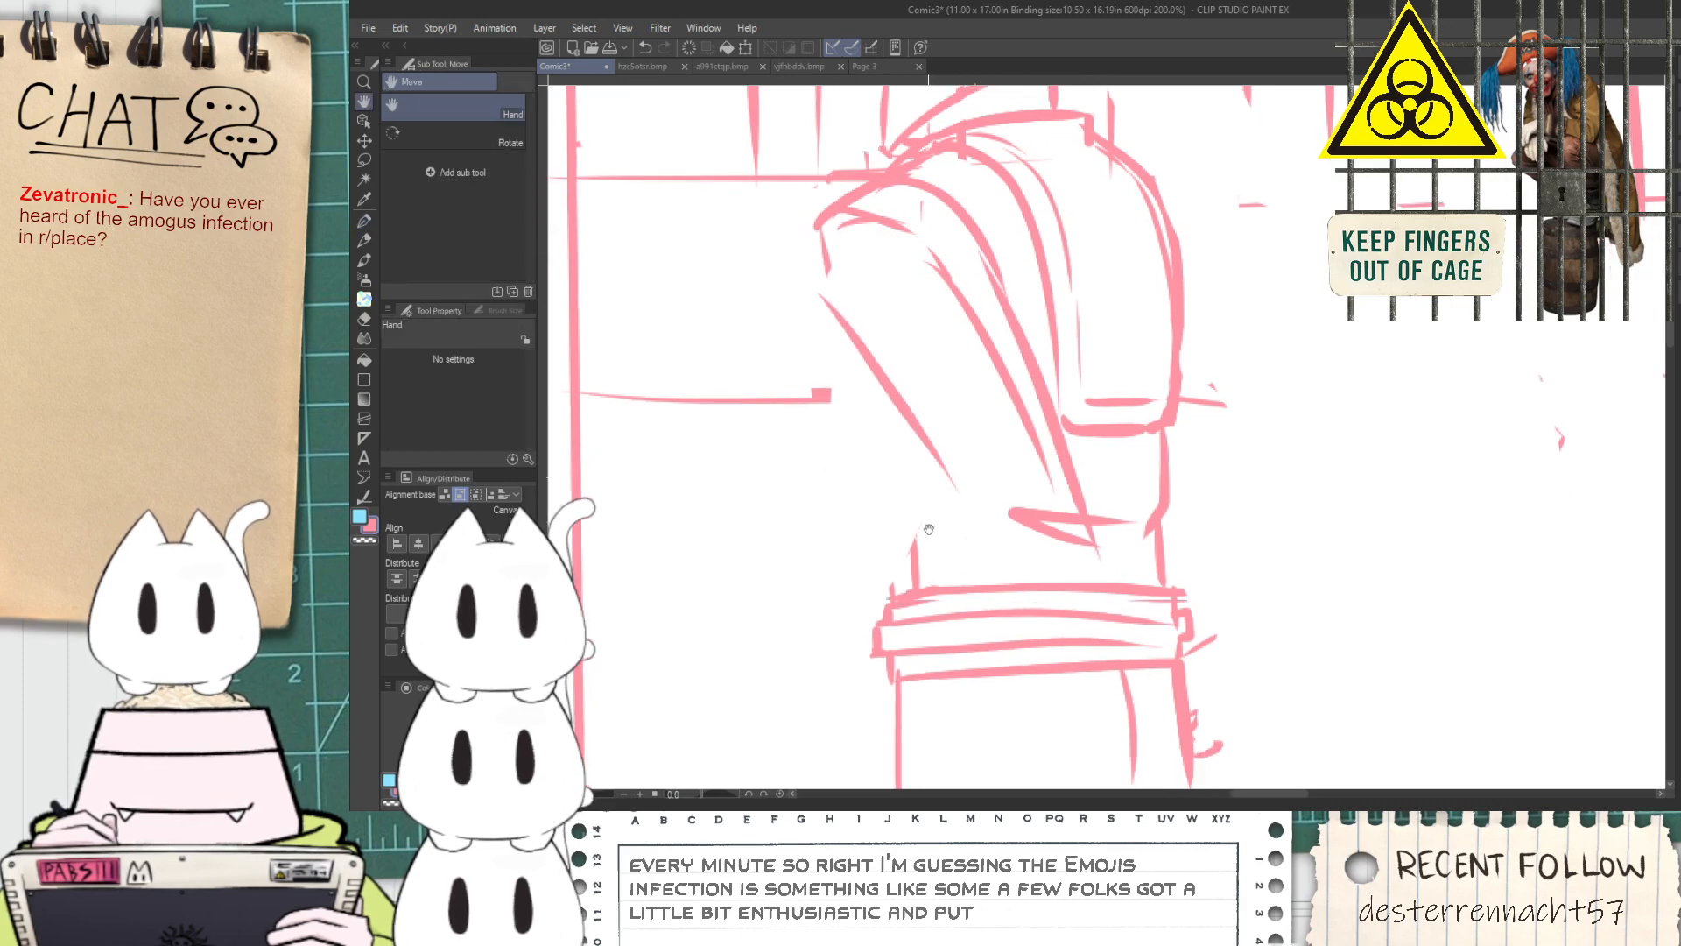
pyautogui.moveTo(936, 375)
pyautogui.mouseDown()
pyautogui.moveTo(814, 664)
pyautogui.moveTo(970, 591)
pyautogui.moveTo(1104, 464)
pyautogui.mouseUp()
pyautogui.hotkey('ctrl', 'z')
pyautogui.press('e')
pyautogui.moveTo(902, 604)
pyautogui.mouseDown()
pyautogui.moveTo(956, 444)
pyautogui.moveTo(976, 497)
pyautogui.moveTo(952, 559)
pyautogui.moveTo(1007, 525)
pyautogui.mouseUp()
pyautogui.press('p')
pyautogui.moveTo(892, 501); pyautogui.dragTo(979, 567)
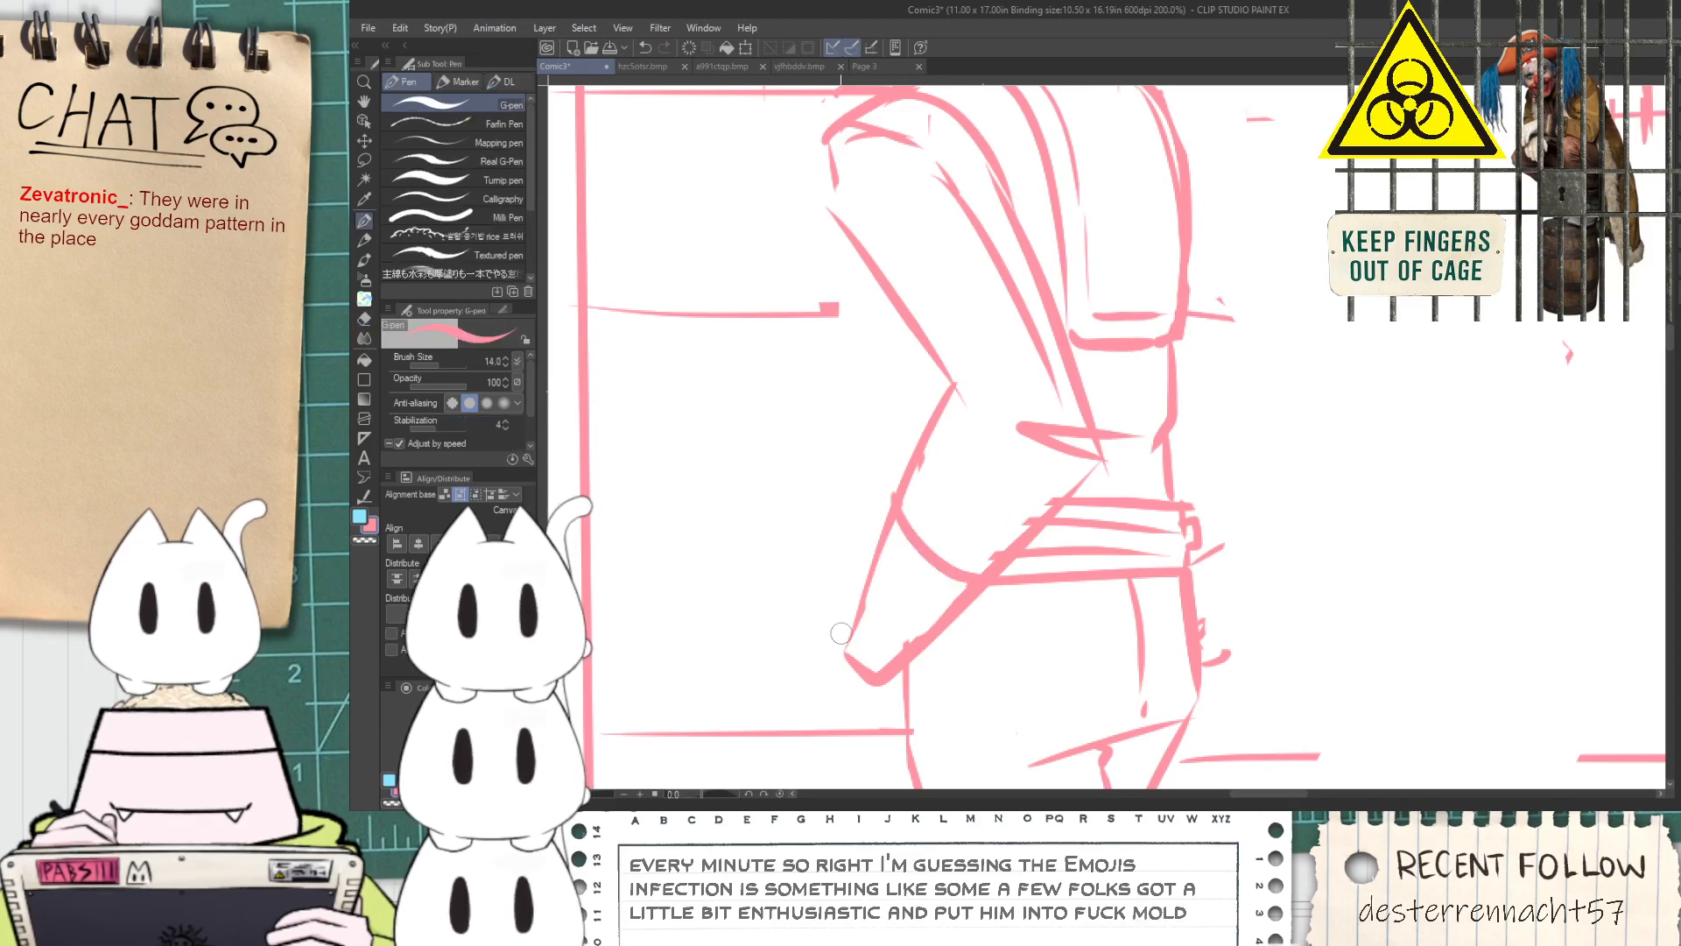
pyautogui.moveTo(842, 641); pyautogui.dragTo(914, 510)
pyautogui.press('p')
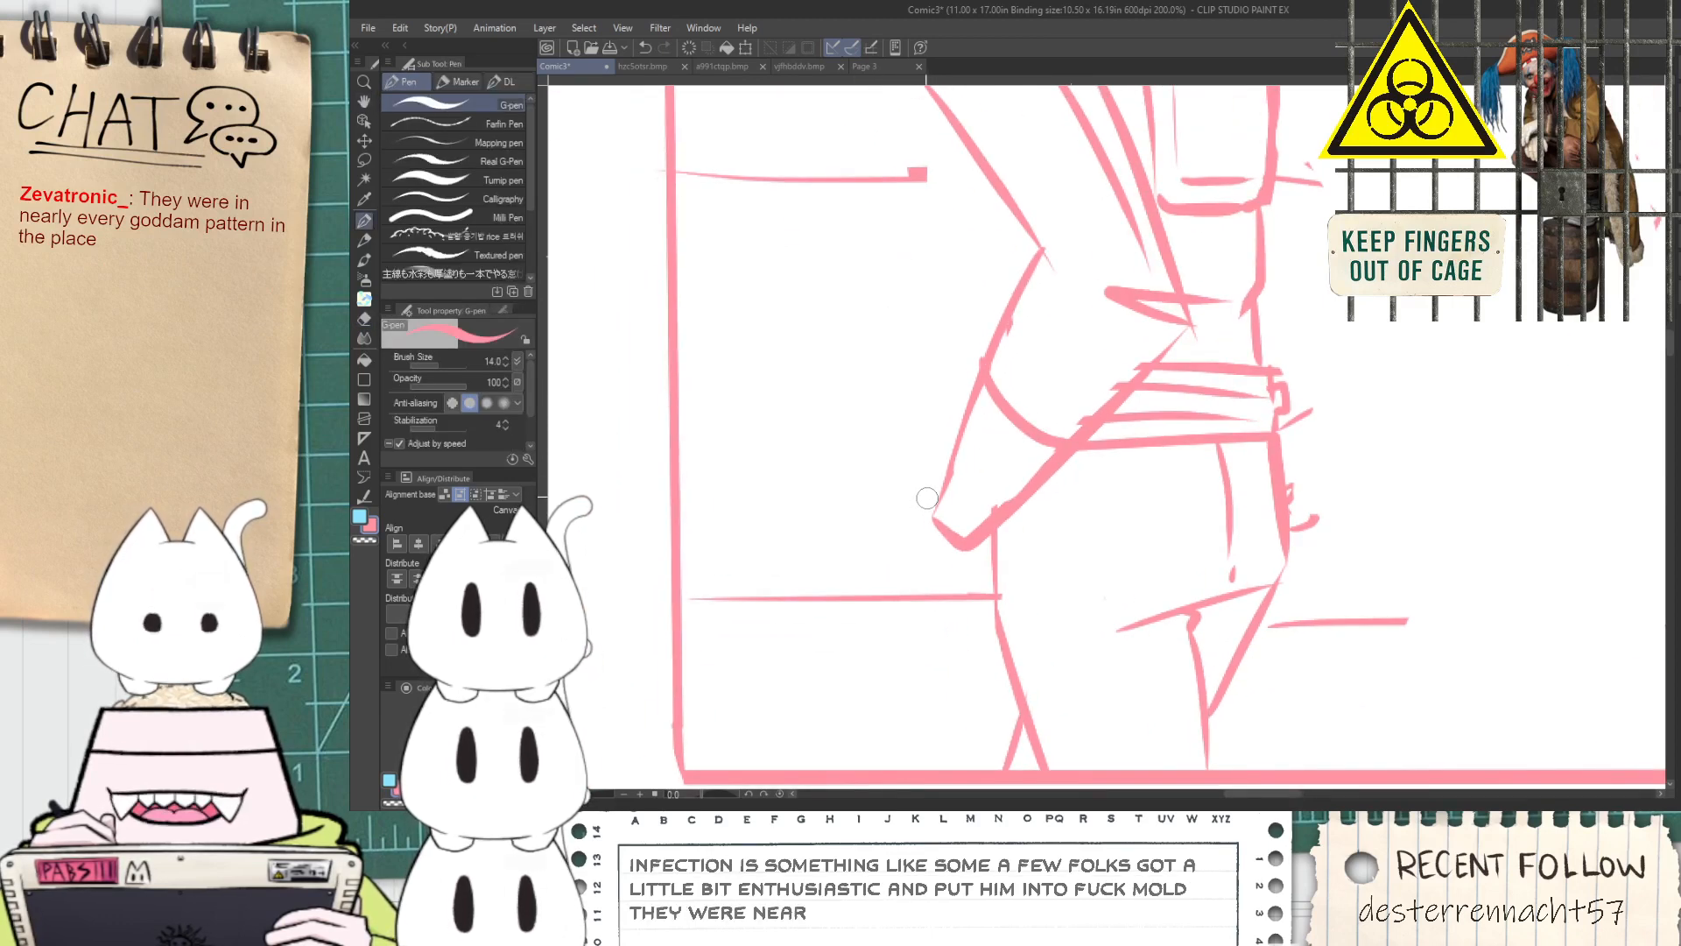
pyautogui.moveTo(929, 492)
pyautogui.mouseDown()
pyautogui.moveTo(889, 548)
pyautogui.moveTo(928, 648)
pyautogui.moveTo(960, 585)
pyautogui.moveTo(930, 590)
pyautogui.moveTo(946, 618)
pyautogui.moveTo(977, 577)
pyautogui.mouseUp()
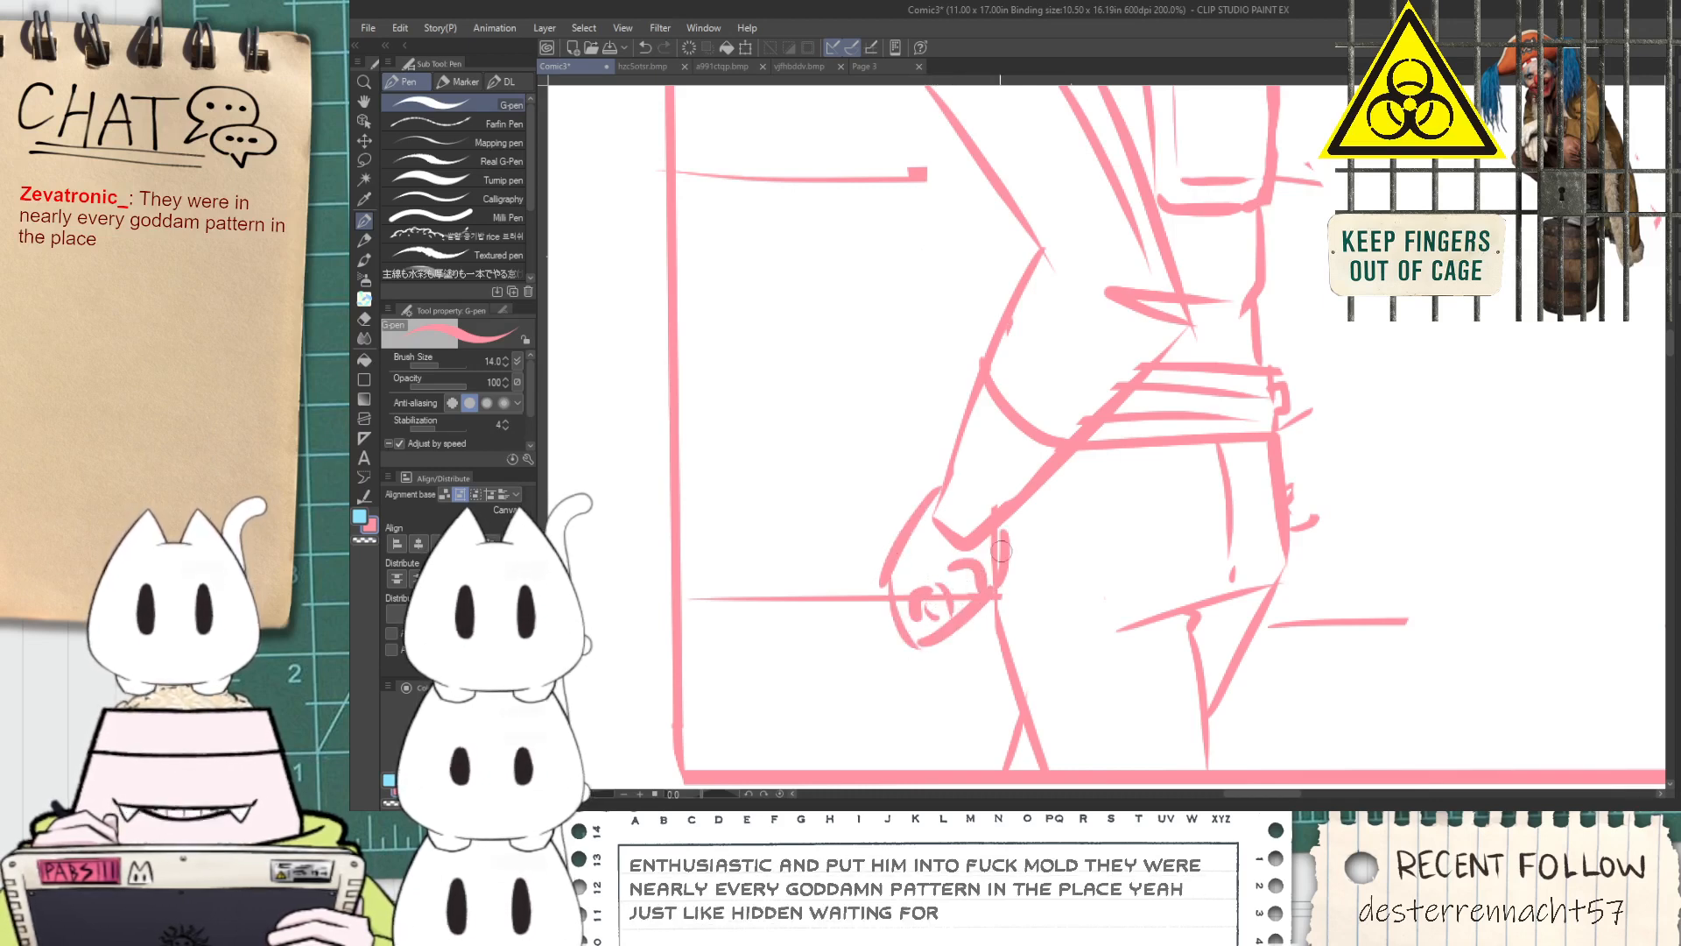
# Erase and resketch strokes along the upper outline of the standing figure's head
pyautogui.press('space')
pyautogui.moveTo(1047, 503); pyautogui.dragTo(831, 723)
pyautogui.moveTo(701, 247); pyautogui.dragTo(775, 550)
pyautogui.press('space')
pyautogui.moveTo(754, 281); pyautogui.dragTo(749, 545)
pyautogui.press('e')
pyautogui.moveTo(769, 383)
pyautogui.mouseDown()
pyautogui.moveTo(763, 293)
pyautogui.moveTo(709, 209)
pyautogui.moveTo(800, 150)
pyautogui.moveTo(928, 166)
pyautogui.moveTo(953, 262)
pyautogui.moveTo(830, 340)
pyautogui.mouseUp()
pyautogui.press('p')
pyautogui.press('e')
pyautogui.press('p')
pyautogui.moveTo(759, 382); pyautogui.dragTo(978, 356)
pyautogui.hotkey('ctrl', 'z')
pyautogui.press('space')
pyautogui.moveTo(795, 338)
pyautogui.mouseDown()
pyautogui.moveTo(856, 399)
pyautogui.moveTo(765, 345)
pyautogui.mouseUp()
pyautogui.hotkey('ctrl', 'z')
pyautogui.moveTo(800, 436); pyautogui.dragTo(751, 193)
pyautogui.hotkey('ctrl', 'z')
pyautogui.moveTo(787, 405)
pyautogui.mouseDown()
pyautogui.moveTo(724, 215)
pyautogui.moveTo(841, 103)
pyautogui.moveTo(1013, 219)
pyautogui.mouseUp()
# Doodle a small blocky pixel character from hand-drawn squares in the empty space beside the standing figure
pyautogui.scroll(-1, 1008, 324)
pyautogui.press('space')
pyautogui.moveTo(1179, 585); pyautogui.dragTo(857, 303)
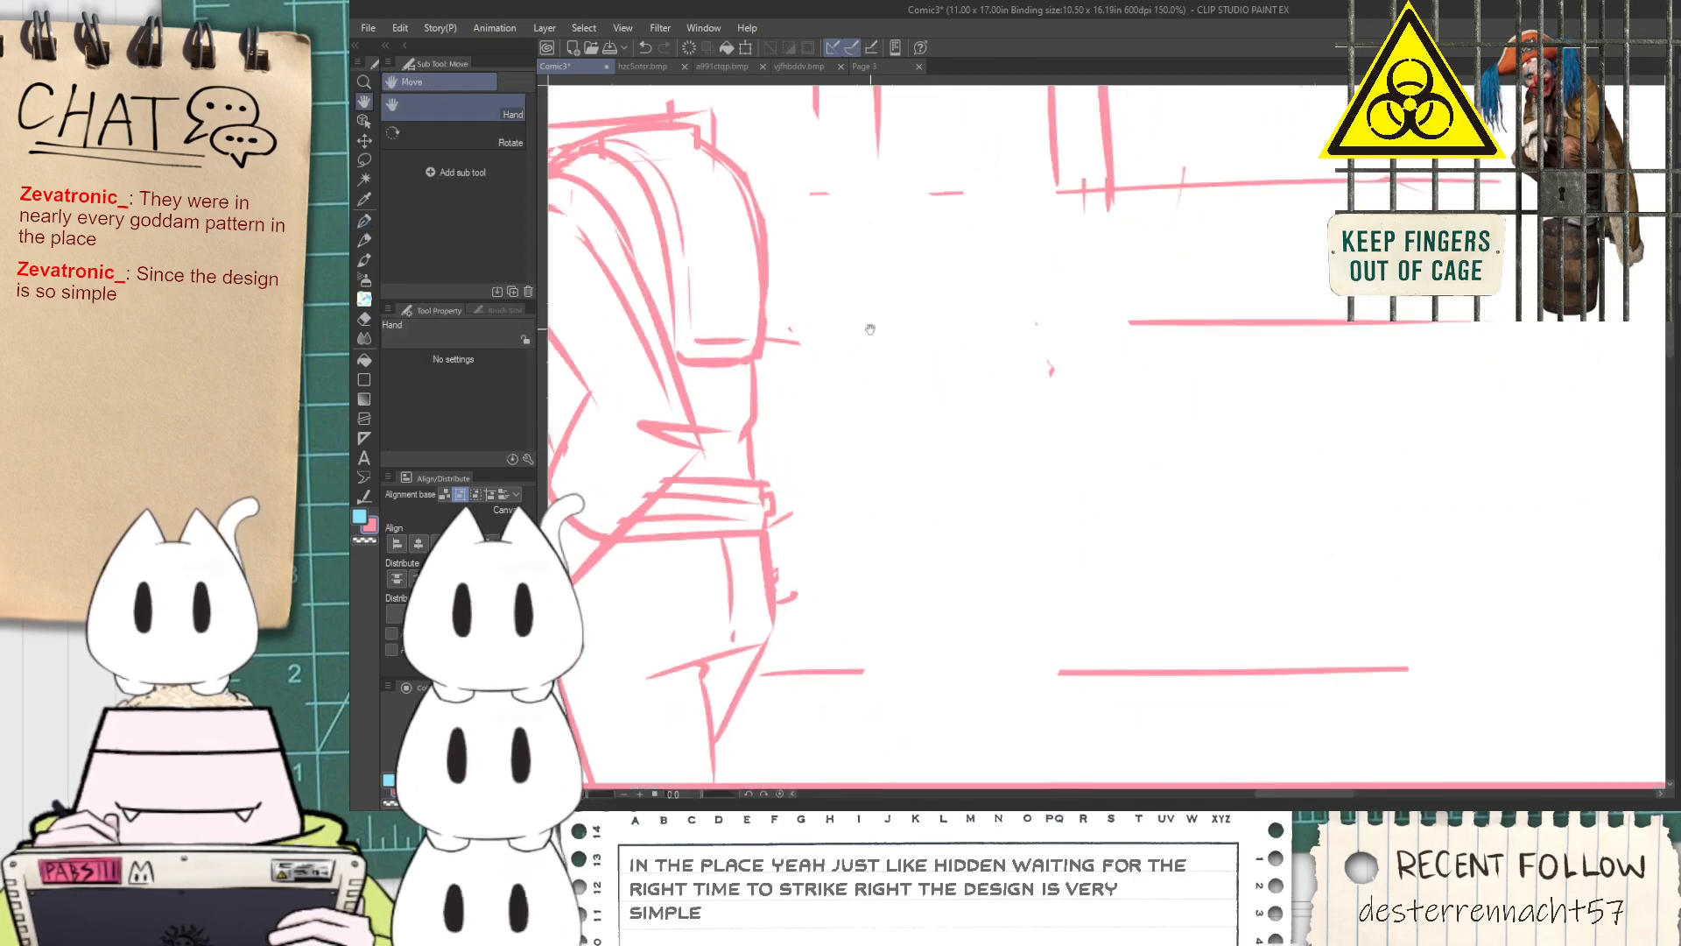
pyautogui.scroll(1, 972, 526)
pyautogui.moveTo(895, 578)
pyautogui.mouseDown()
pyautogui.moveTo(952, 592)
pyautogui.moveTo(893, 519)
pyautogui.moveTo(942, 528)
pyautogui.mouseUp()
pyautogui.moveTo(967, 471)
pyautogui.mouseDown()
pyautogui.moveTo(1034, 528)
pyautogui.moveTo(965, 457)
pyautogui.moveTo(1105, 523)
pyautogui.moveTo(1041, 445)
pyautogui.mouseUp()
pyautogui.moveTo(1056, 567)
pyautogui.mouseDown()
pyautogui.moveTo(1094, 612)
pyautogui.moveTo(1111, 556)
pyautogui.moveTo(1061, 553)
pyautogui.mouseUp()
pyautogui.moveTo(888, 442)
pyautogui.mouseDown()
pyautogui.moveTo(894, 354)
pyautogui.moveTo(942, 437)
pyautogui.mouseUp()
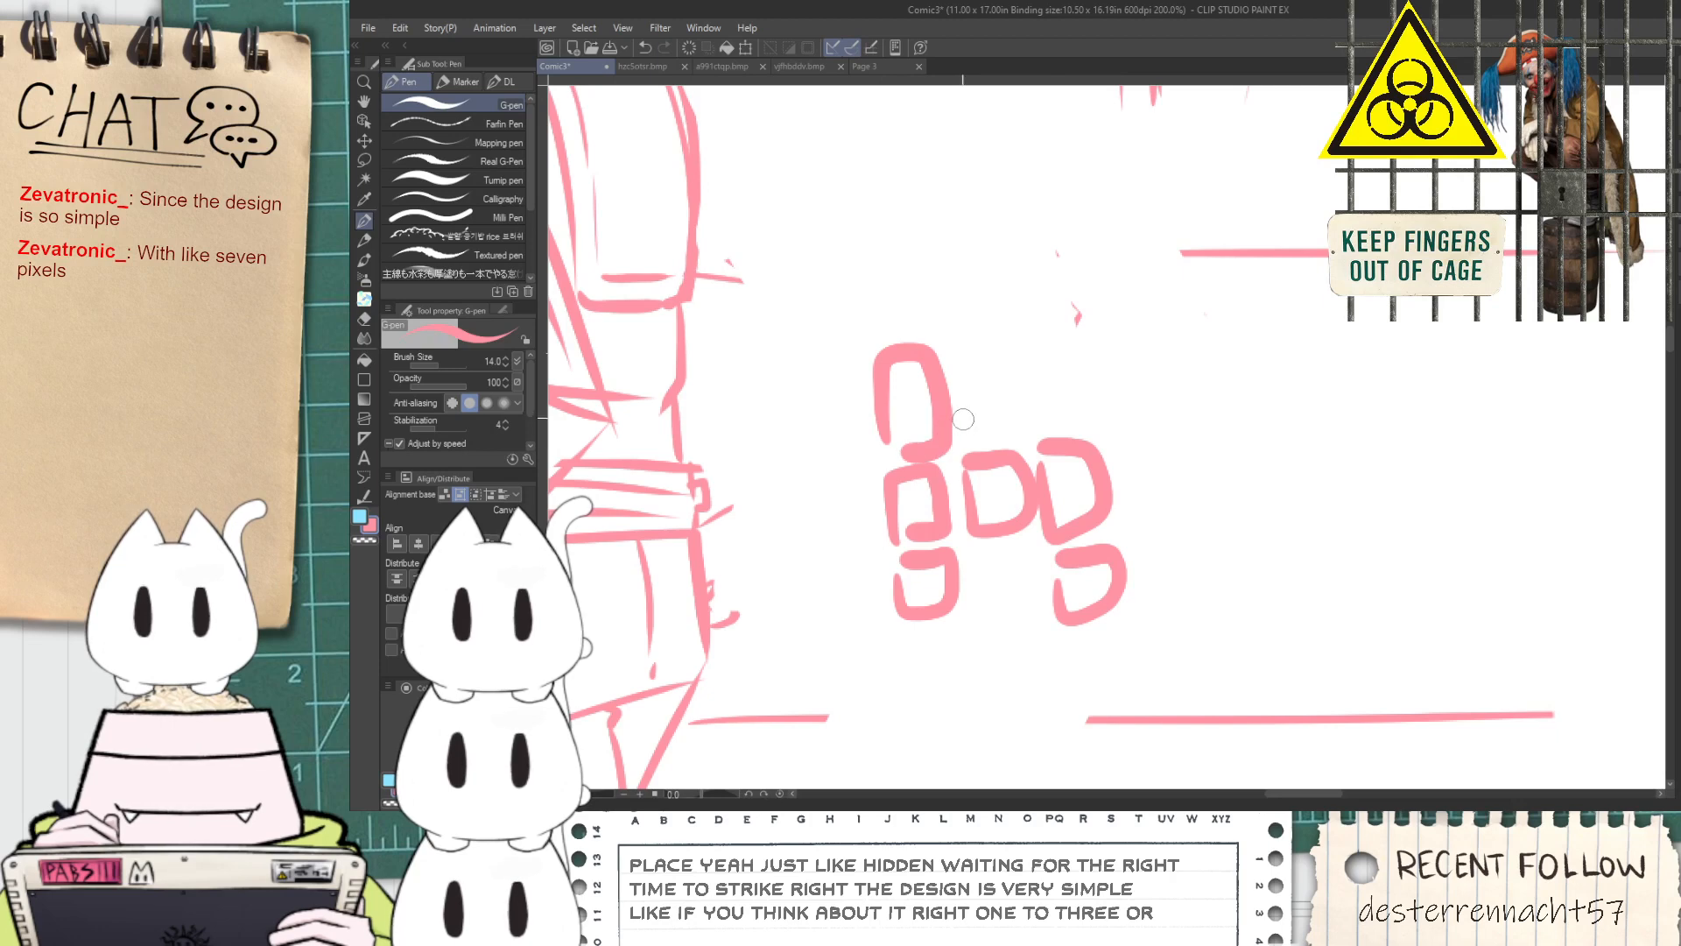
pyautogui.moveTo(960, 361)
pyautogui.mouseDown()
pyautogui.moveTo(978, 439)
pyautogui.moveTo(1021, 377)
pyautogui.moveTo(965, 364)
pyautogui.moveTo(1098, 419)
pyautogui.moveTo(1129, 328)
pyautogui.mouseUp()
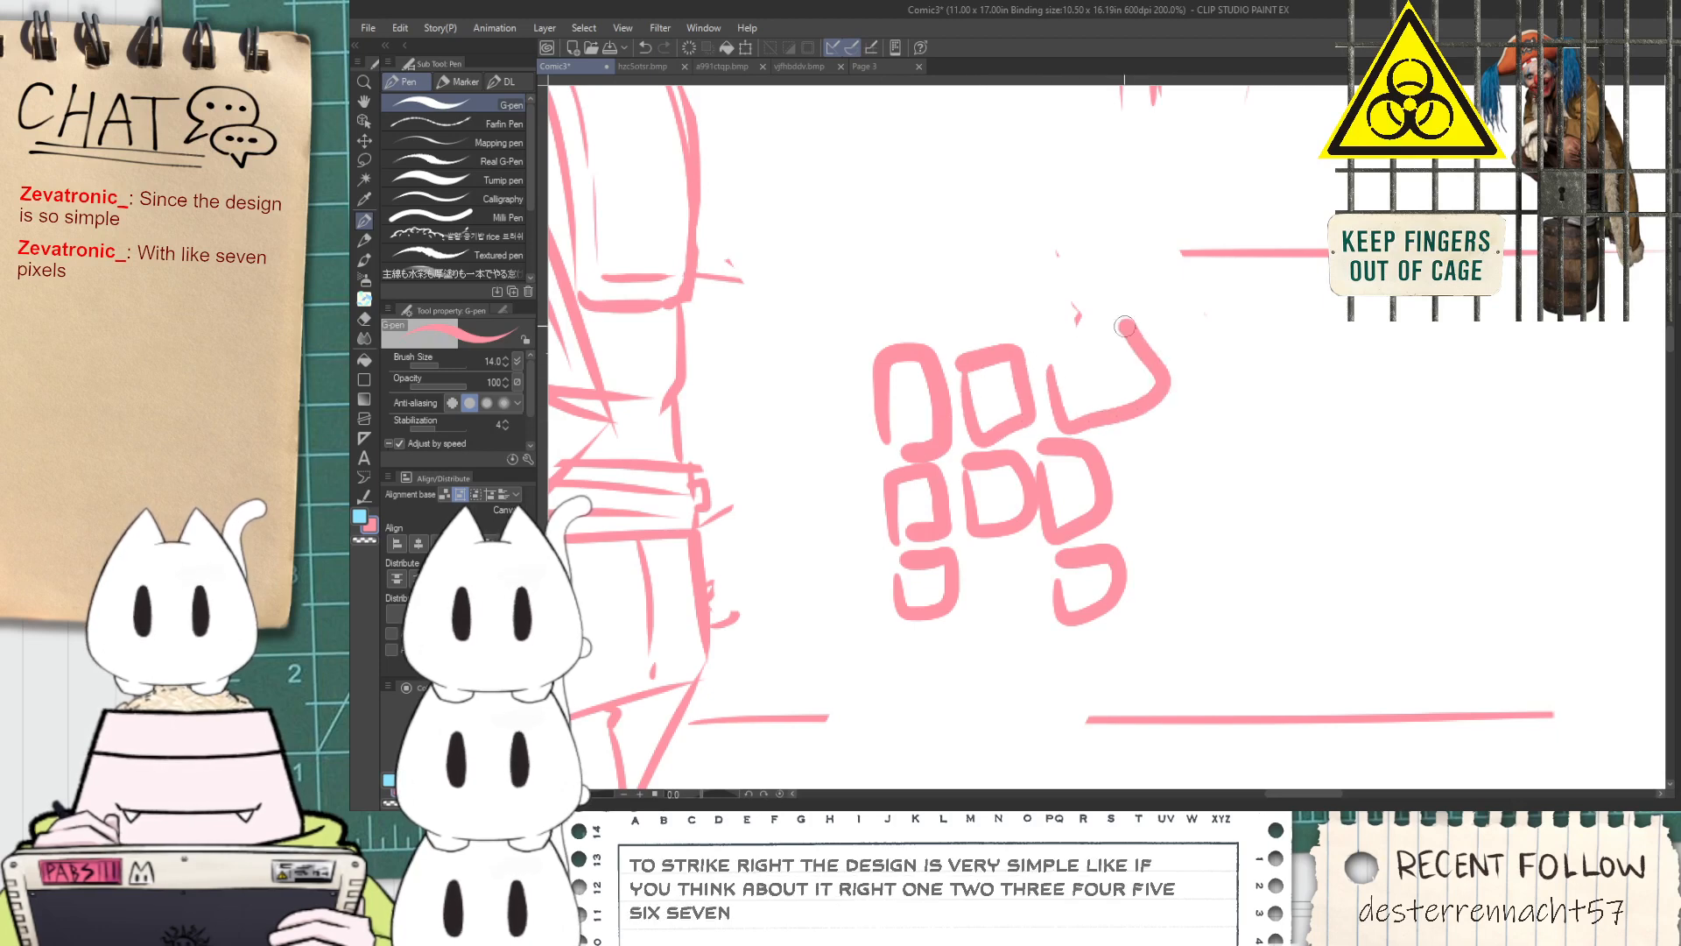
# Extend the blocky doodle with more squares along its top, front and back
pyautogui.hotkey('ctrl', 'z')
pyautogui.moveTo(1047, 378)
pyautogui.mouseDown()
pyautogui.moveTo(1099, 389)
pyautogui.moveTo(1056, 346)
pyautogui.mouseUp()
pyautogui.moveTo(1123, 332)
pyautogui.mouseDown()
pyautogui.moveTo(1125, 352)
pyautogui.moveTo(1159, 336)
pyautogui.moveTo(1121, 332)
pyautogui.moveTo(1051, 258)
pyautogui.moveTo(956, 326)
pyautogui.moveTo(950, 260)
pyautogui.moveTo(910, 322)
pyautogui.moveTo(946, 269)
pyautogui.mouseUp()
pyautogui.moveTo(810, 354)
pyautogui.mouseDown()
pyautogui.moveTo(832, 432)
pyautogui.moveTo(867, 346)
pyautogui.mouseUp()
pyautogui.moveTo(814, 460)
pyautogui.mouseDown()
pyautogui.moveTo(862, 361)
pyautogui.moveTo(863, 524)
pyautogui.moveTo(867, 447)
pyautogui.mouseUp()
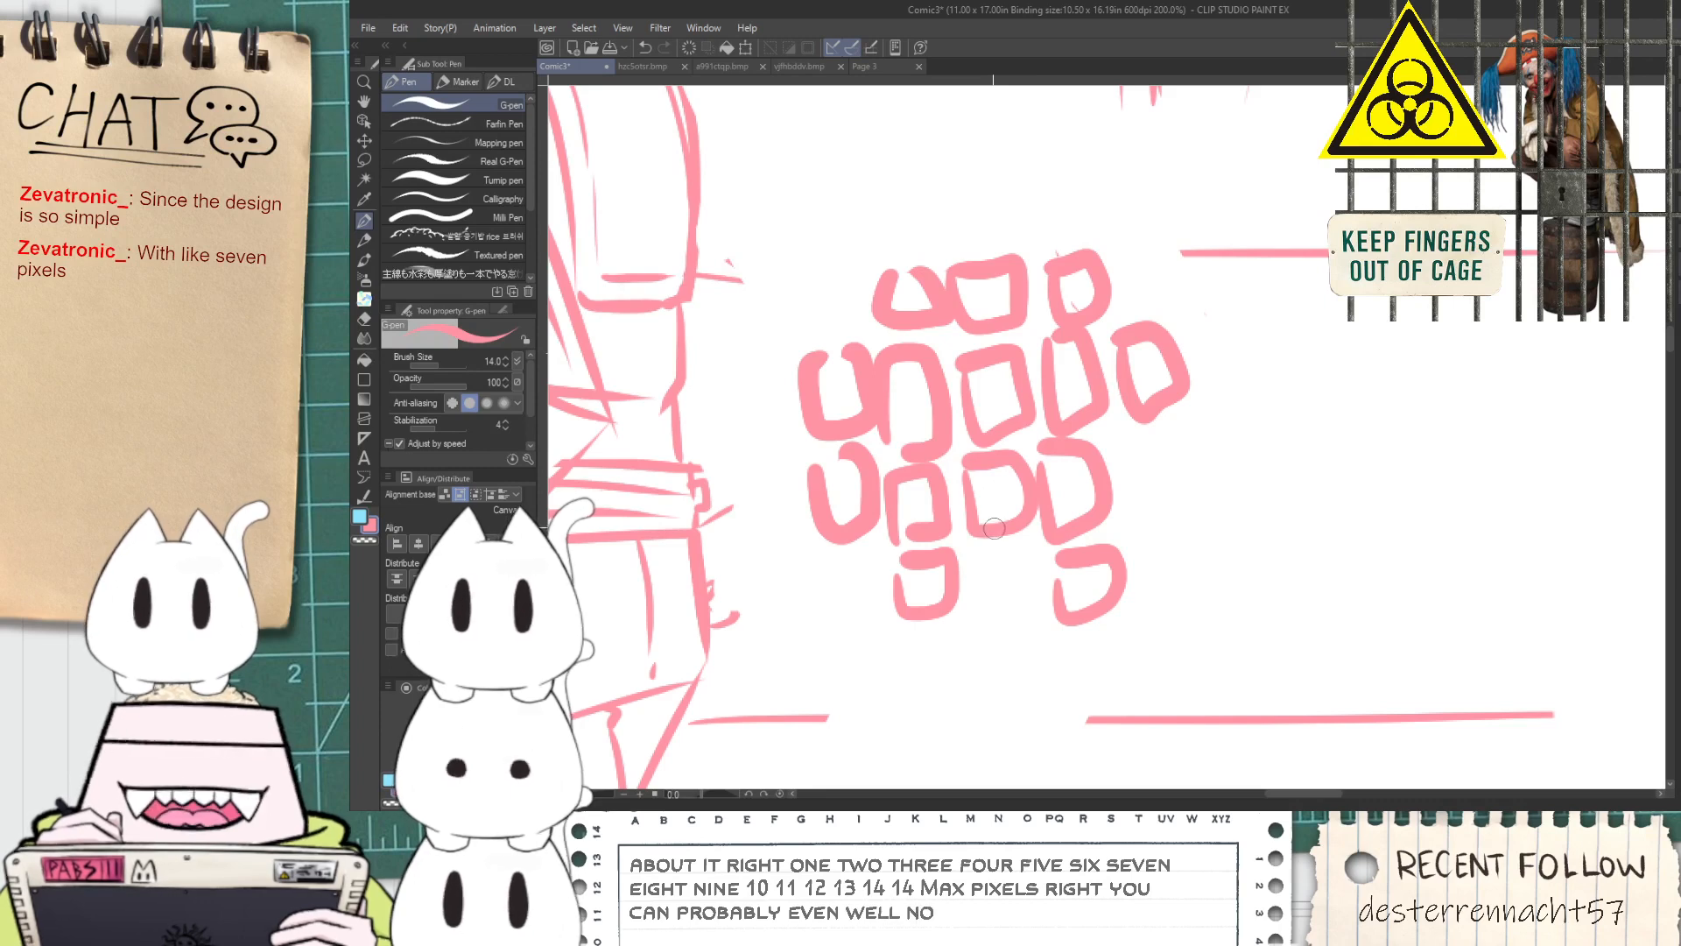
# Erase the blocky pixel doodle beside the standing figure with the Rough eraser
pyautogui.press('e')
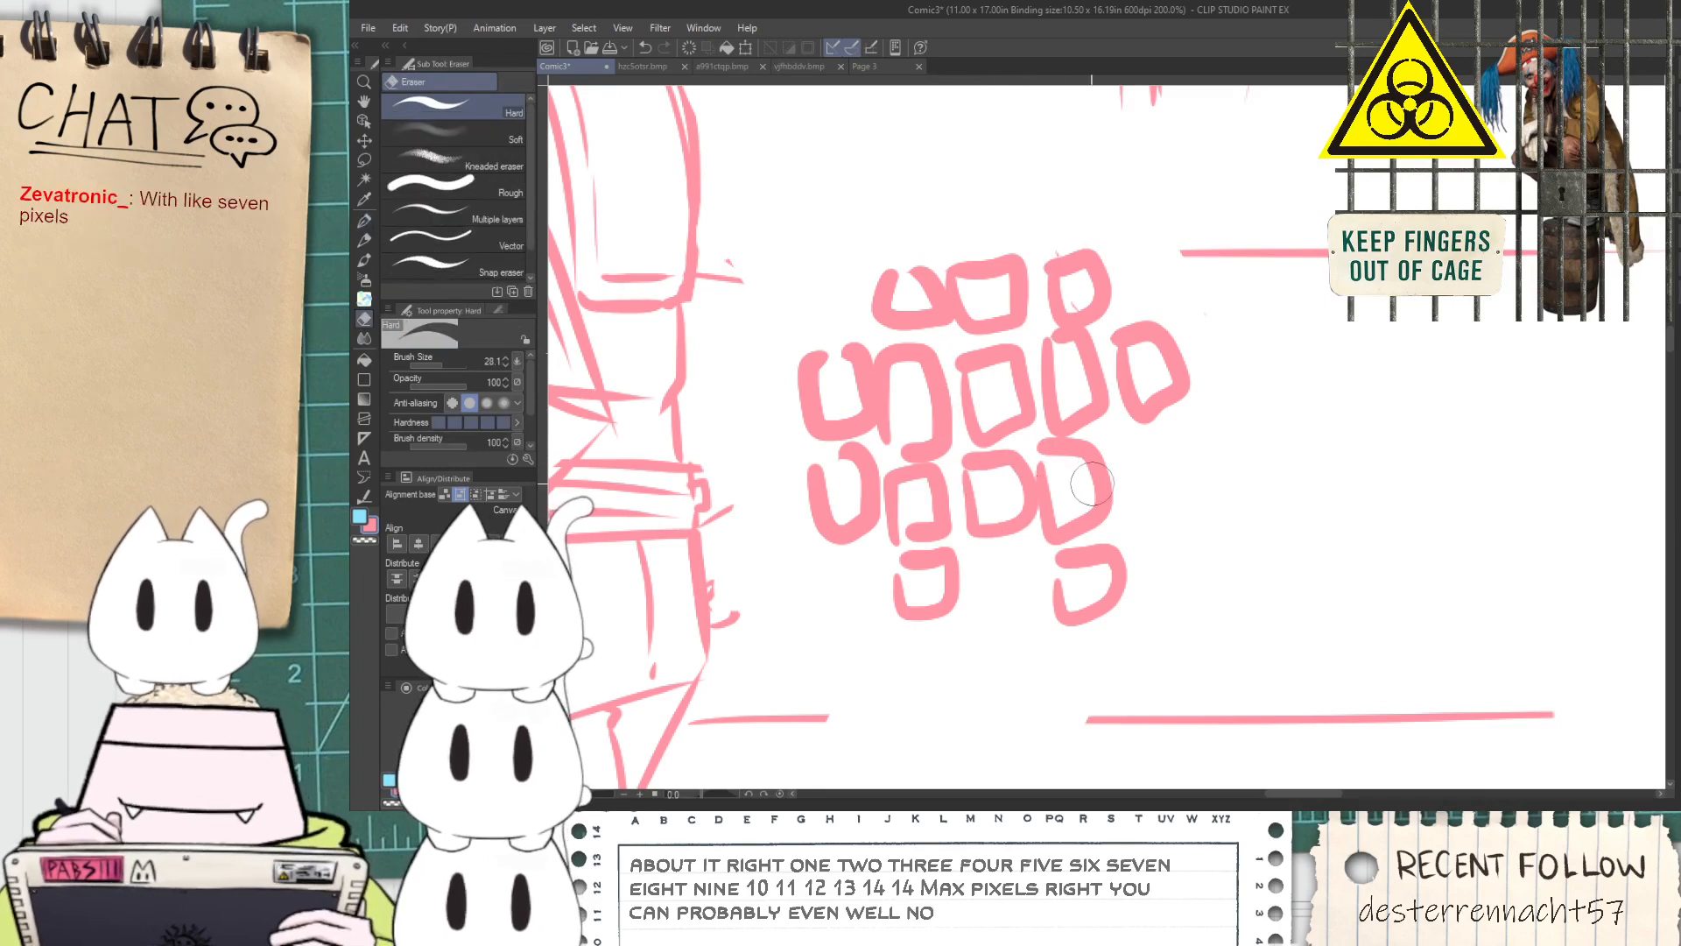
pyautogui.click(473, 190)
pyautogui.click(976, 448)
pyautogui.scroll(-2, 973, 464)
pyautogui.press('space')
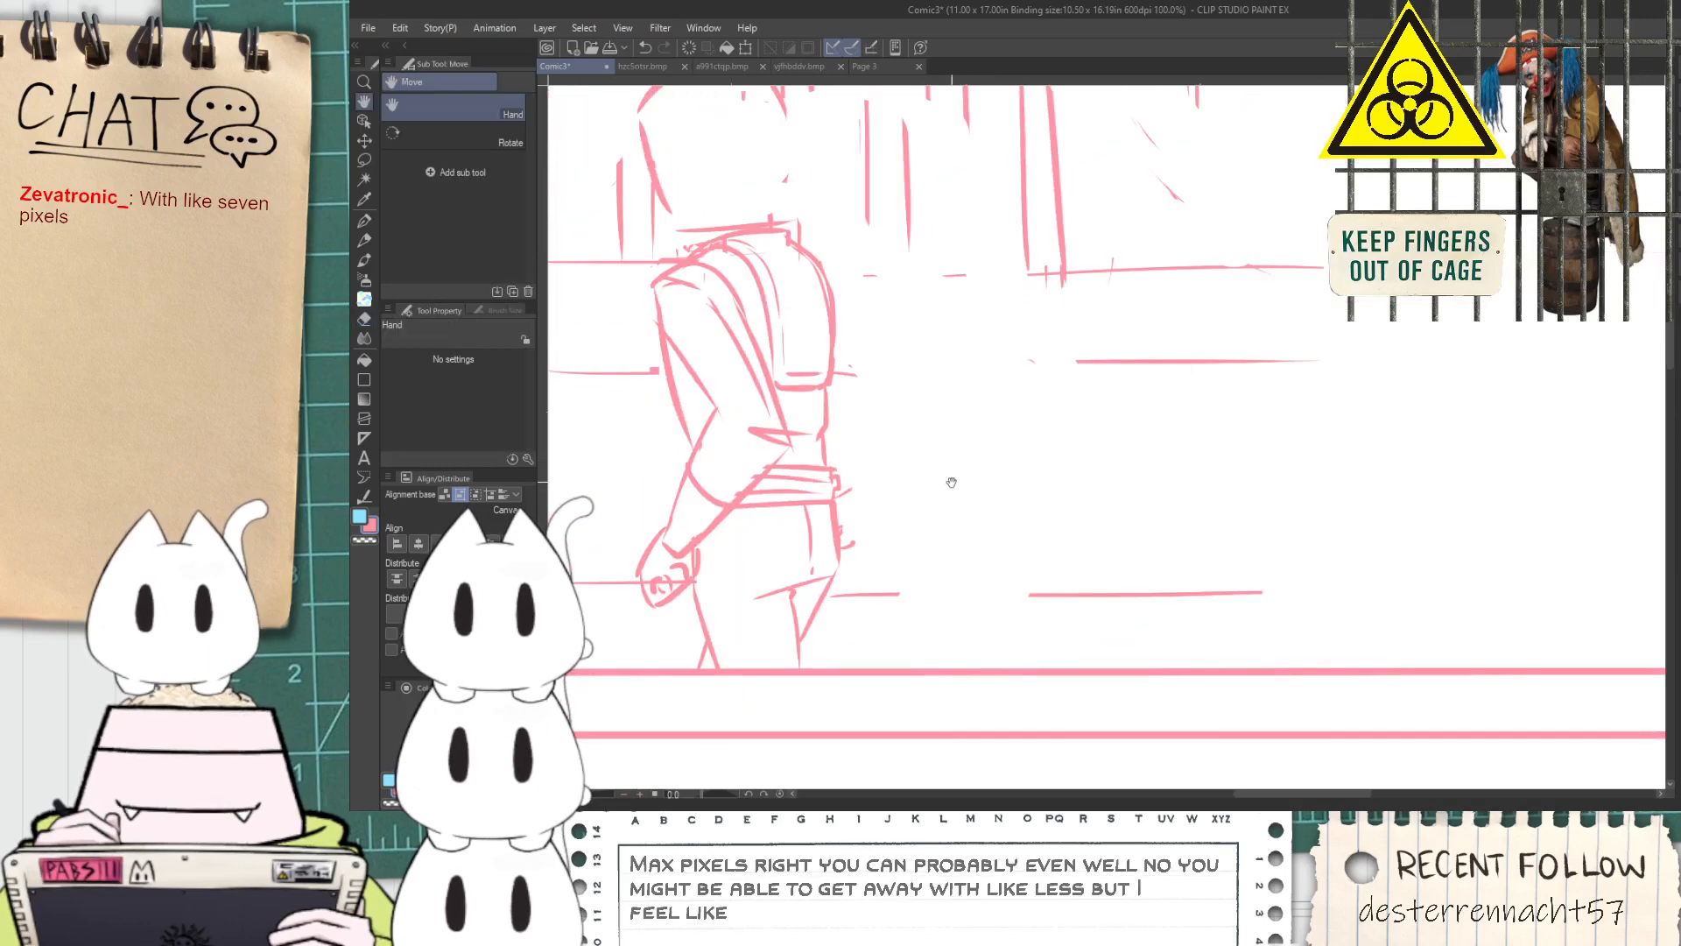
pyautogui.moveTo(952, 485); pyautogui.dragTo(1074, 496)
pyautogui.scroll(1, 807, 300)
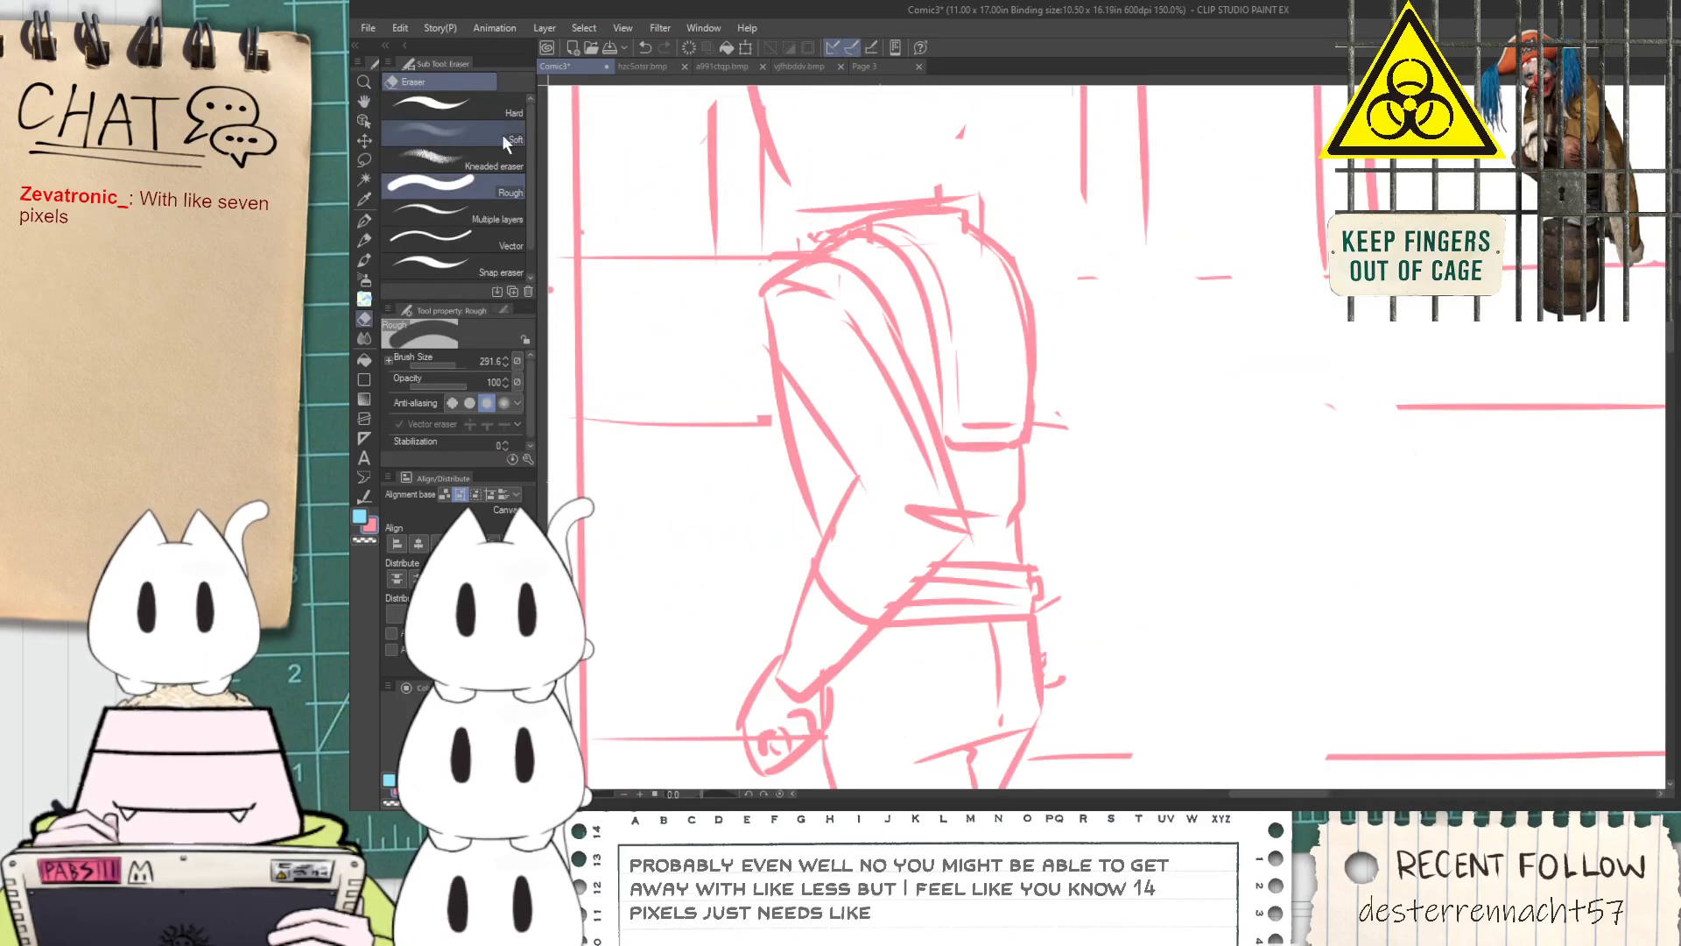
# Clean up the stray strokes inside the standing figure's shoulder with the Hard eraser and redraw the upper arm's outer outline
pyautogui.click(473, 107)
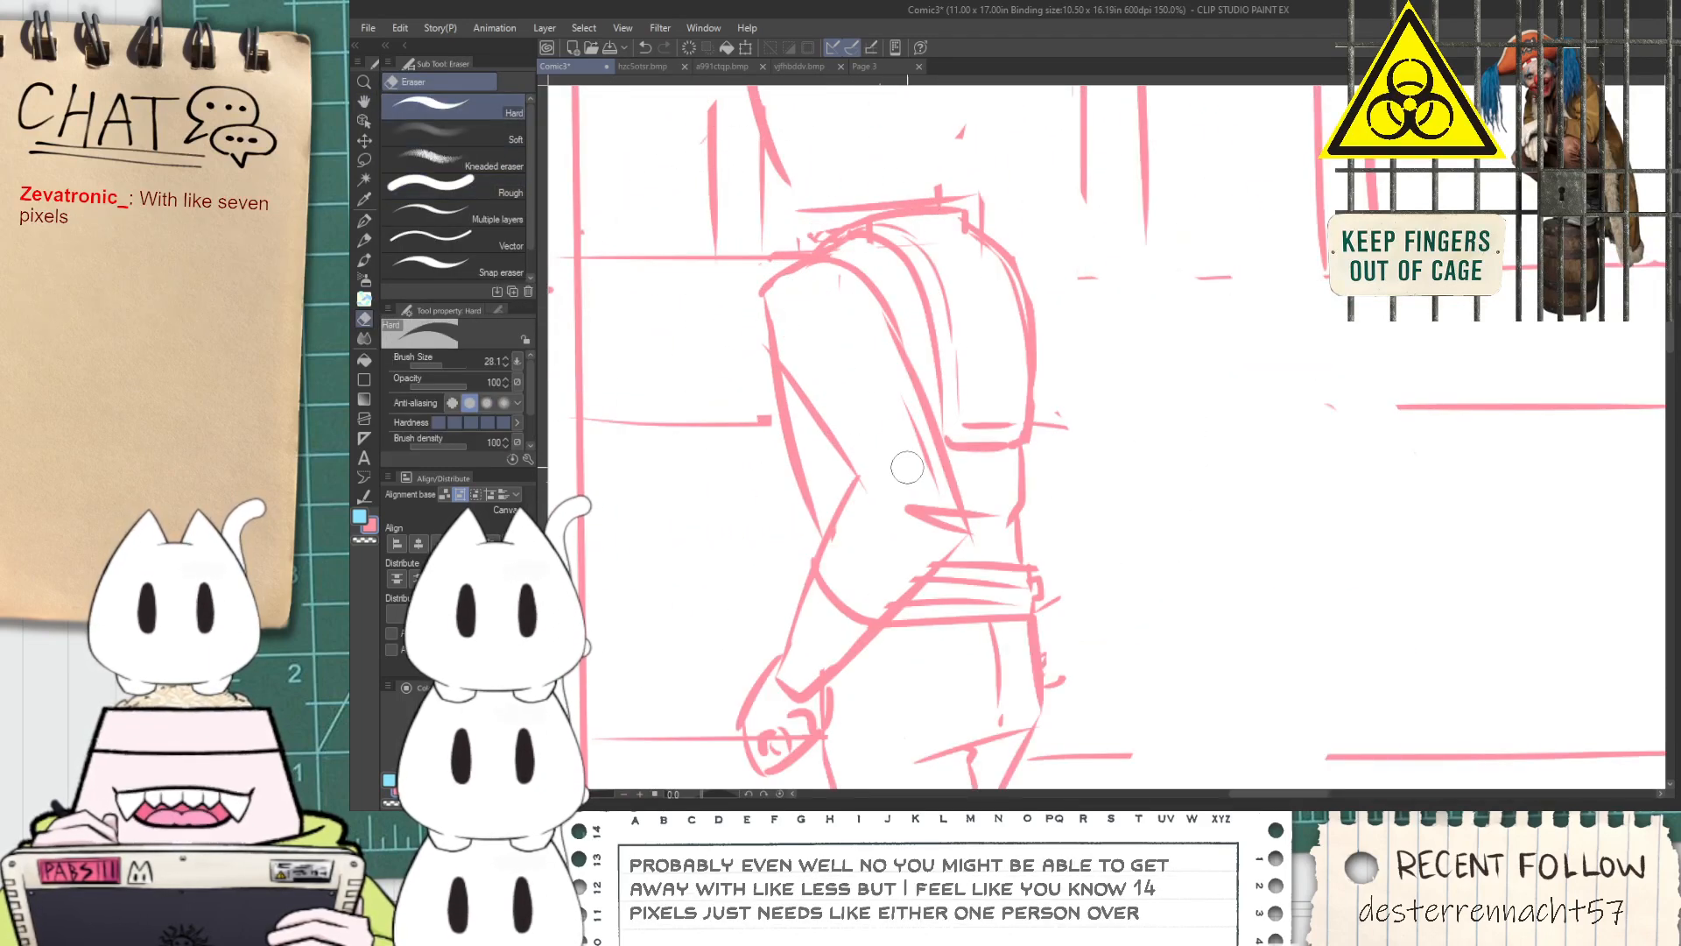
pyautogui.moveTo(872, 423); pyautogui.dragTo(912, 373)
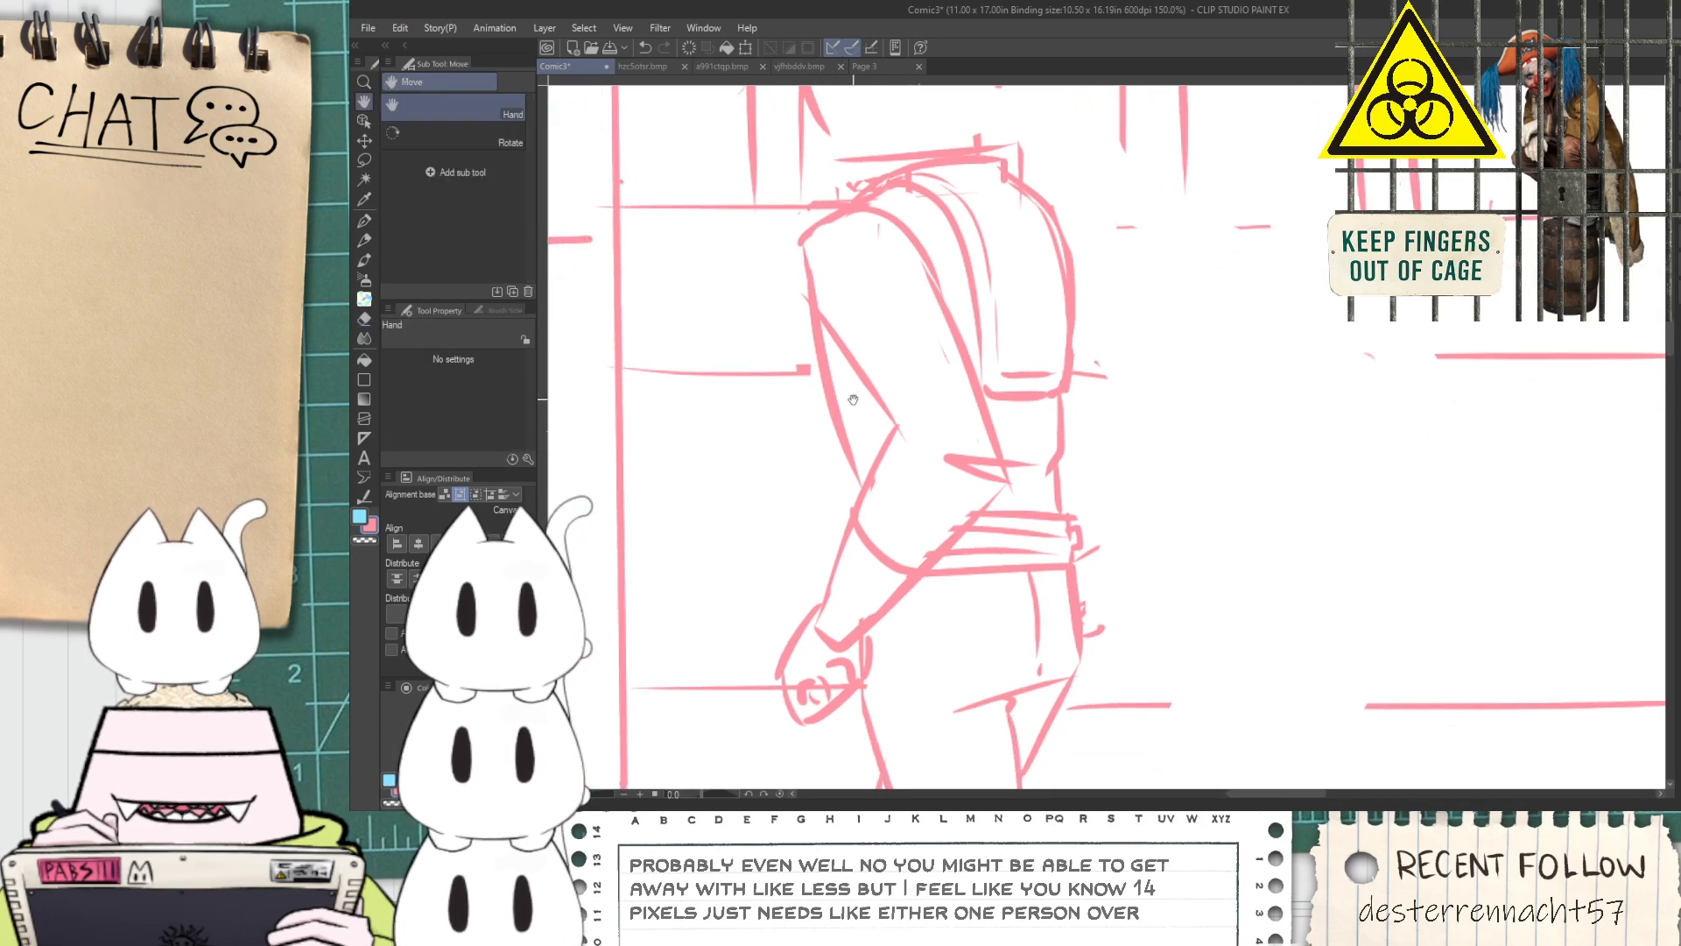
pyautogui.press('p')
pyautogui.hotkey('ctrl', 'z')
pyautogui.moveTo(807, 250)
pyautogui.mouseDown()
pyautogui.moveTo(795, 281)
pyautogui.moveTo(819, 454)
pyautogui.moveTo(850, 515)
pyautogui.mouseUp()
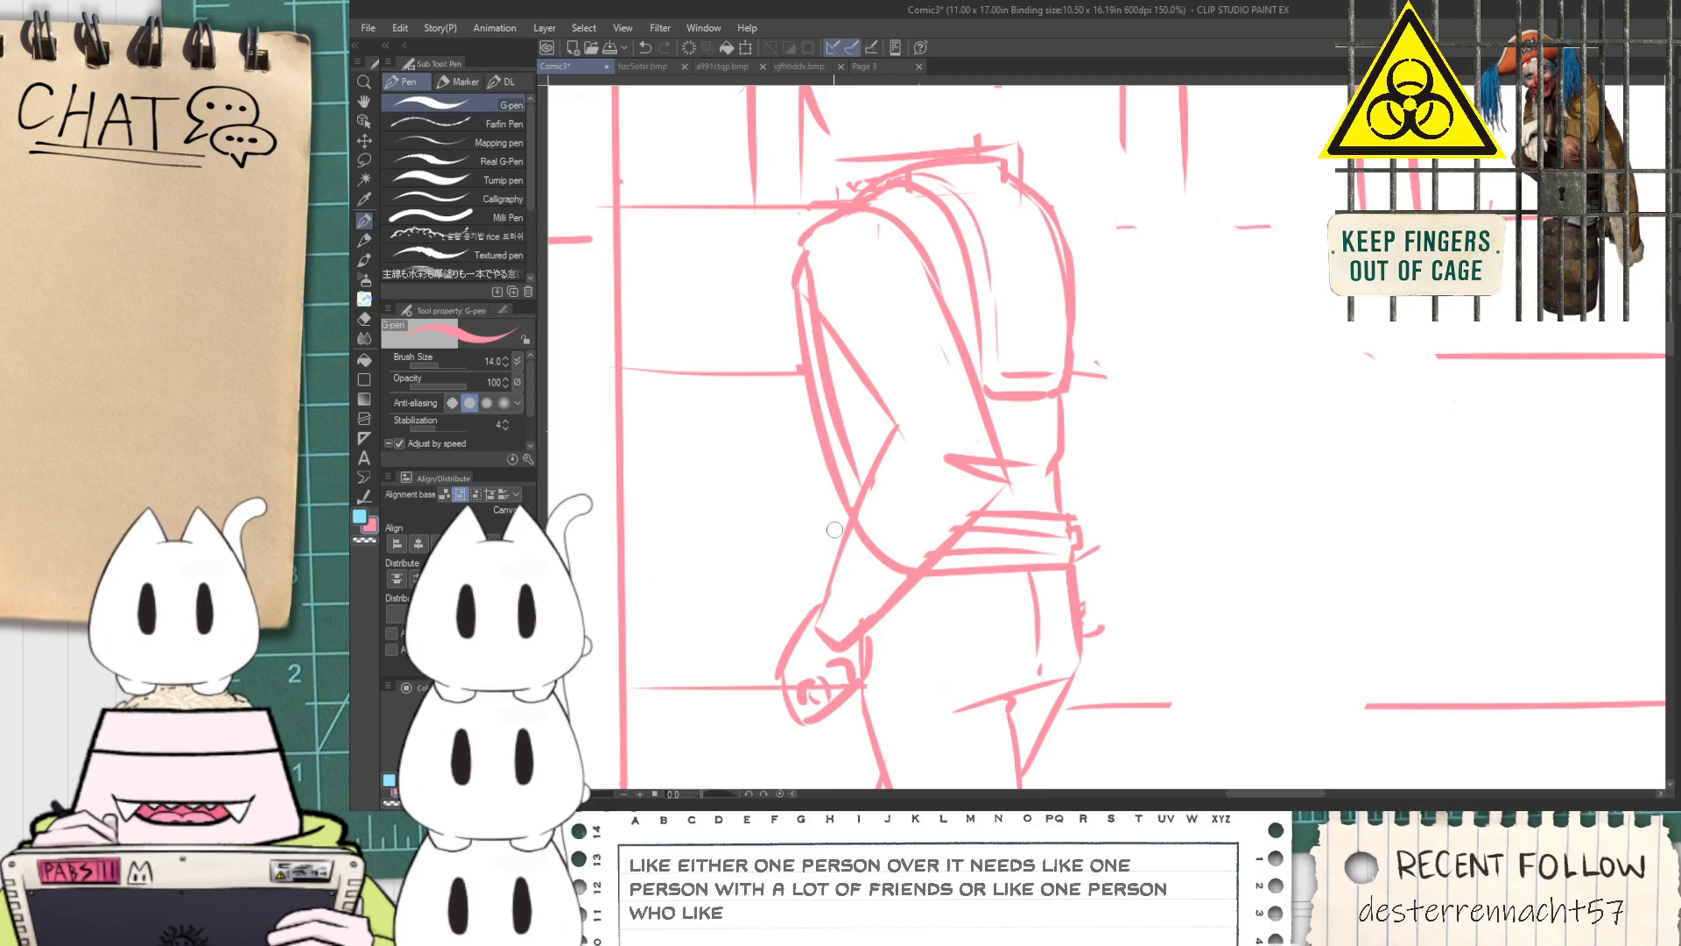
# Try sketching a curved band across the standing figure's head and a back edge down to the collar
pyautogui.scroll(-2, 845, 510)
pyautogui.press('space')
pyautogui.moveTo(865, 280); pyautogui.dragTo(870, 374)
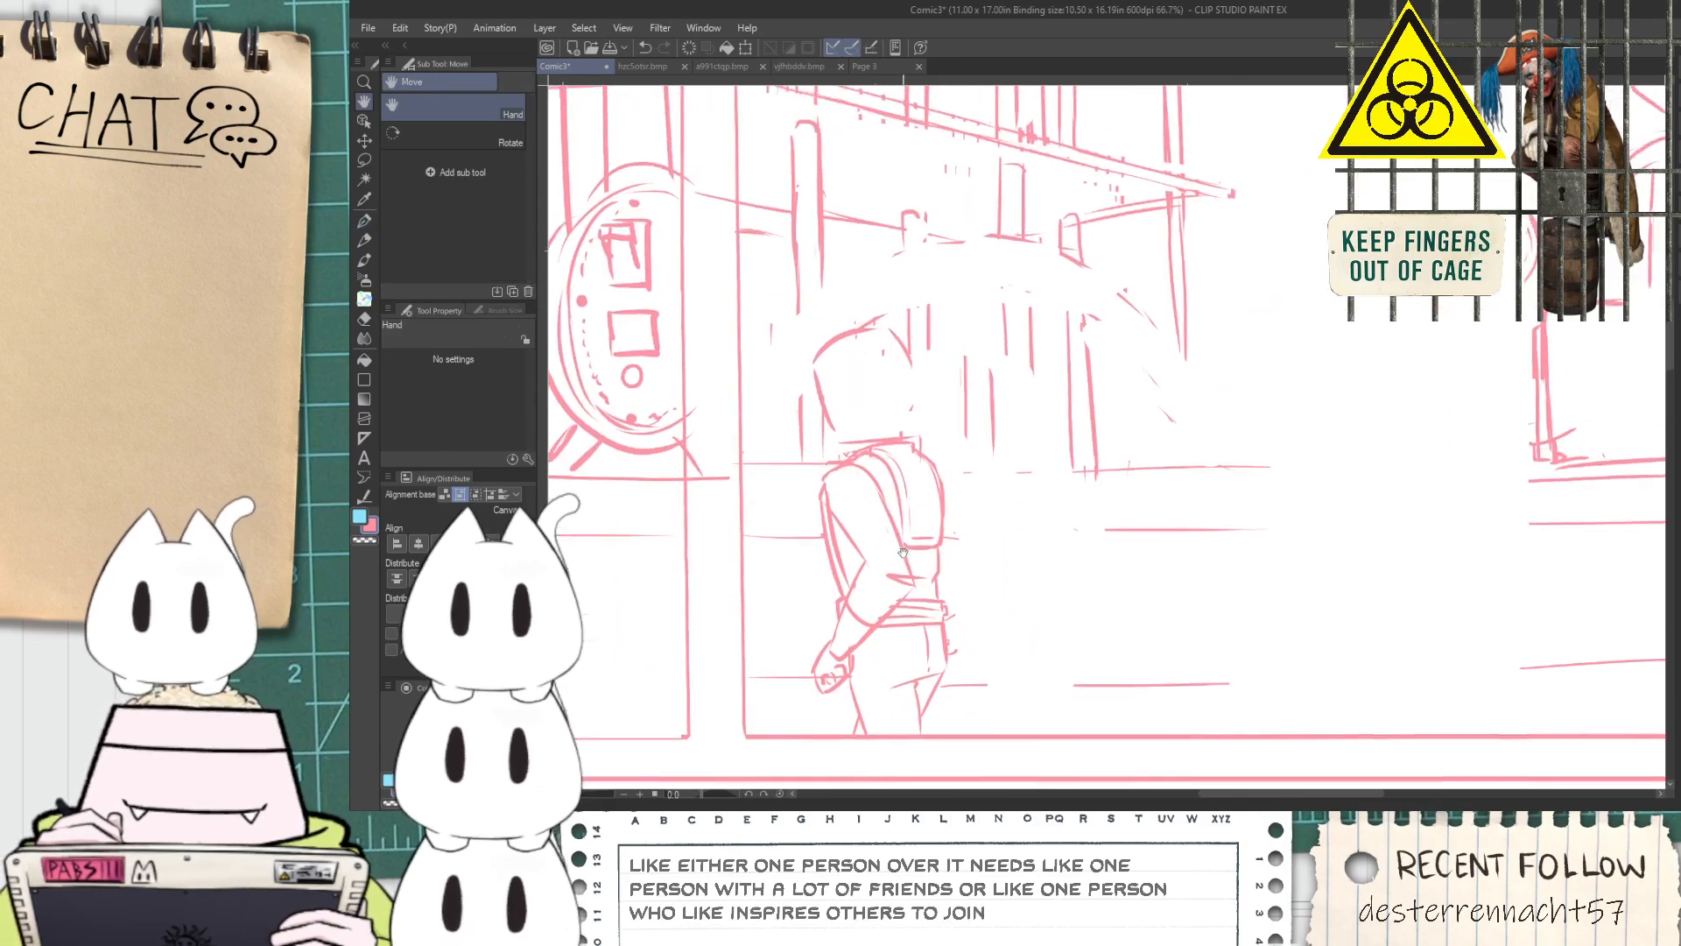
pyautogui.scroll(2, 867, 365)
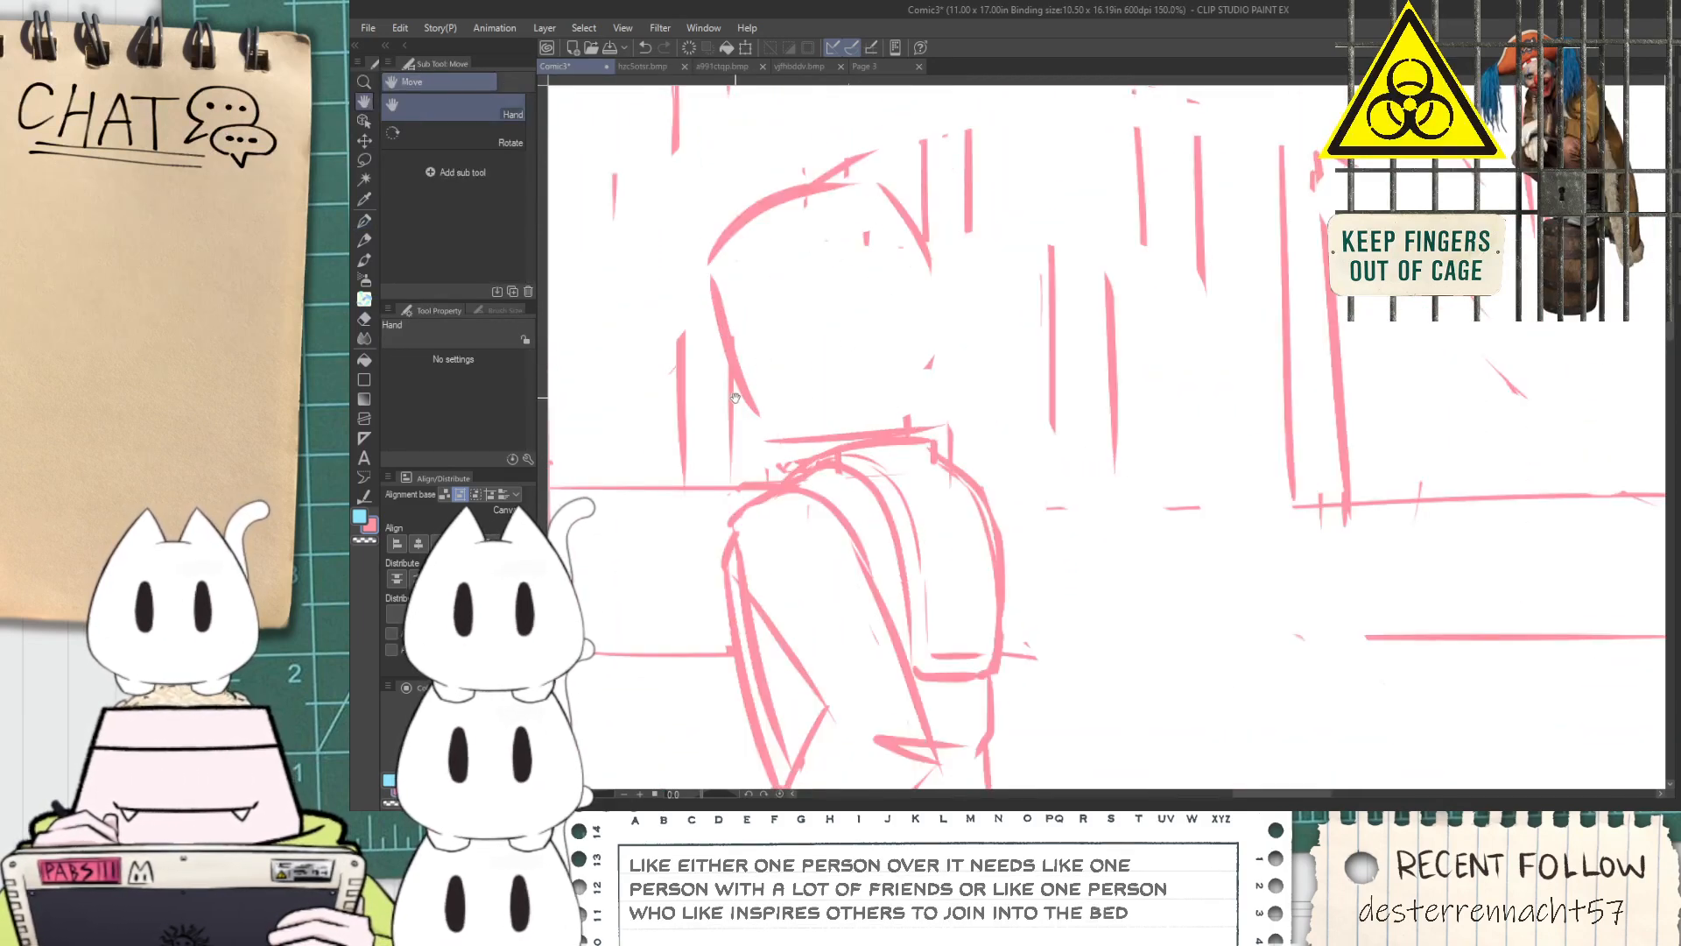
pyautogui.moveTo(751, 337)
pyautogui.mouseDown()
pyautogui.moveTo(844, 291)
pyautogui.moveTo(910, 317)
pyautogui.mouseUp()
pyautogui.moveTo(915, 247); pyautogui.dragTo(906, 395)
pyautogui.hotkey('ctrl', 'z')
pyautogui.hotkey('ctrl', 'z')
pyautogui.moveTo(933, 250)
pyautogui.mouseDown()
pyautogui.moveTo(913, 423)
pyautogui.moveTo(906, 356)
pyautogui.mouseUp()
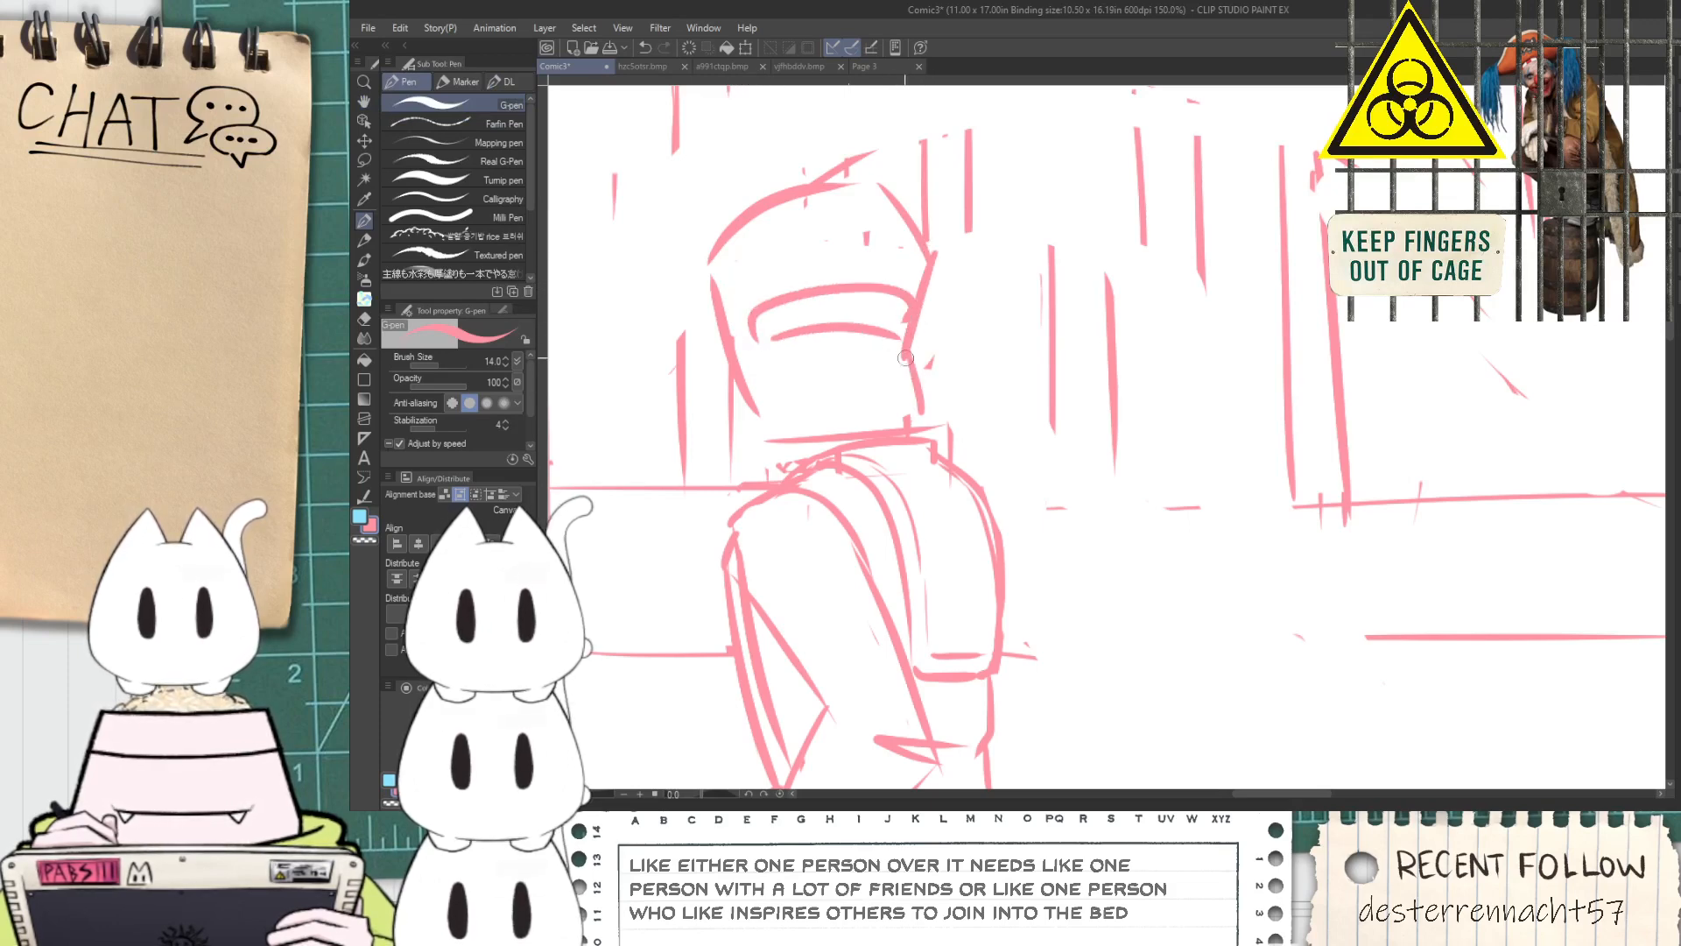
pyautogui.scroll(-3, 899, 409)
pyautogui.scroll(2, 881, 401)
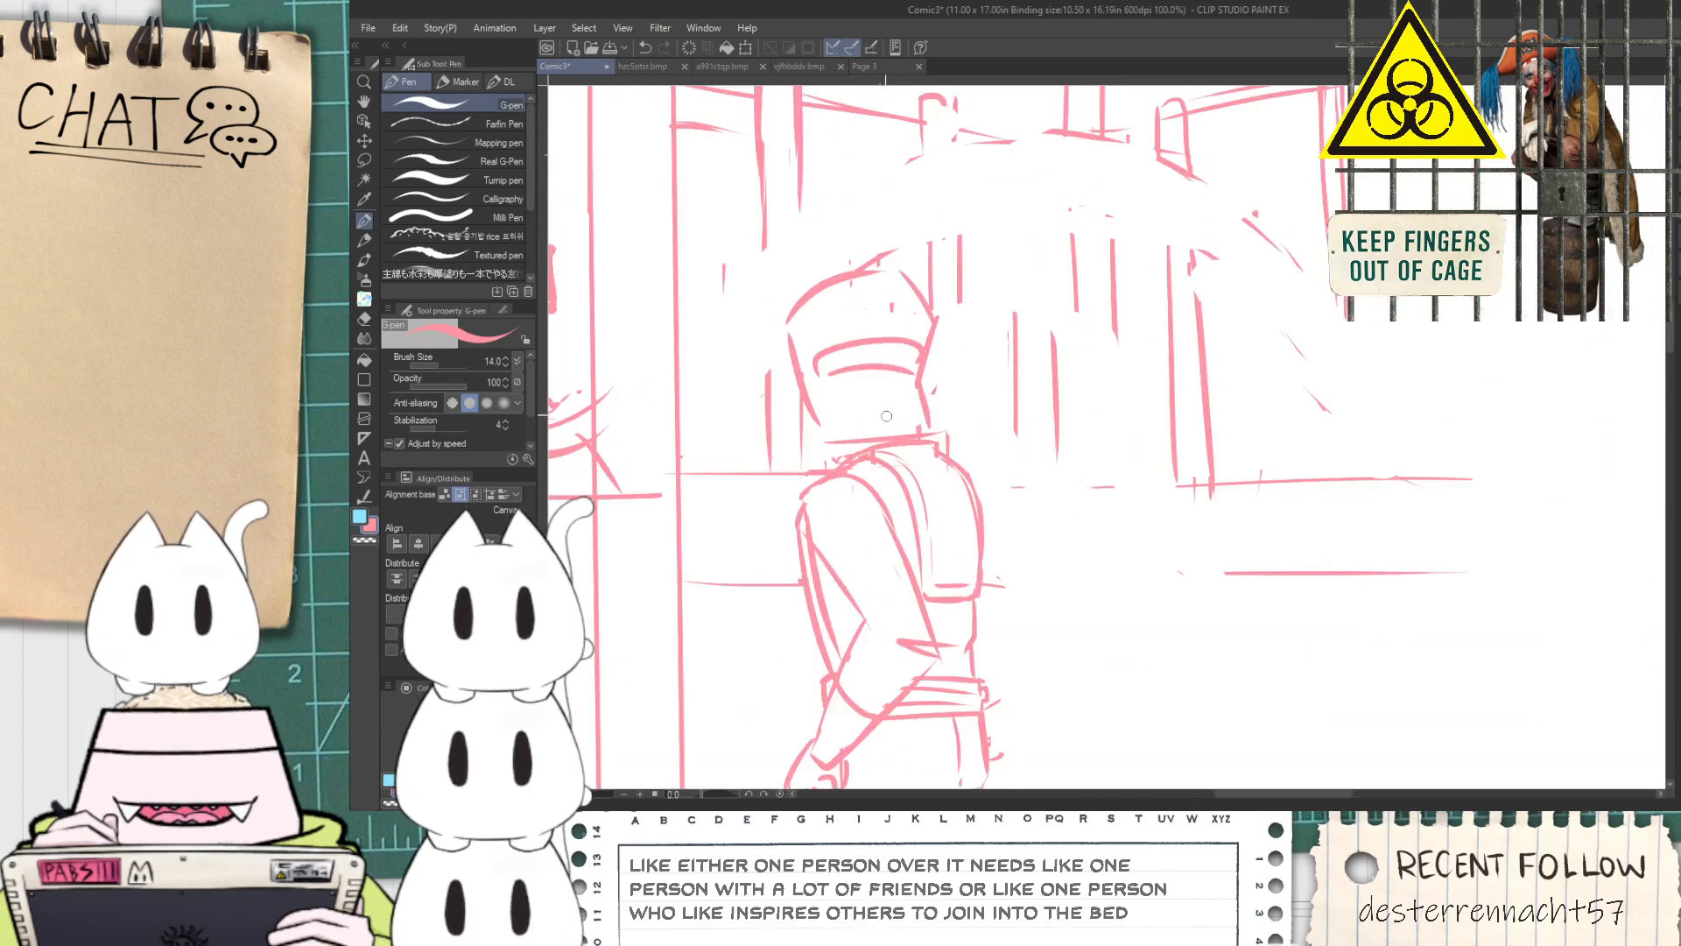
pyautogui.hotkey('ctrl', 'z')
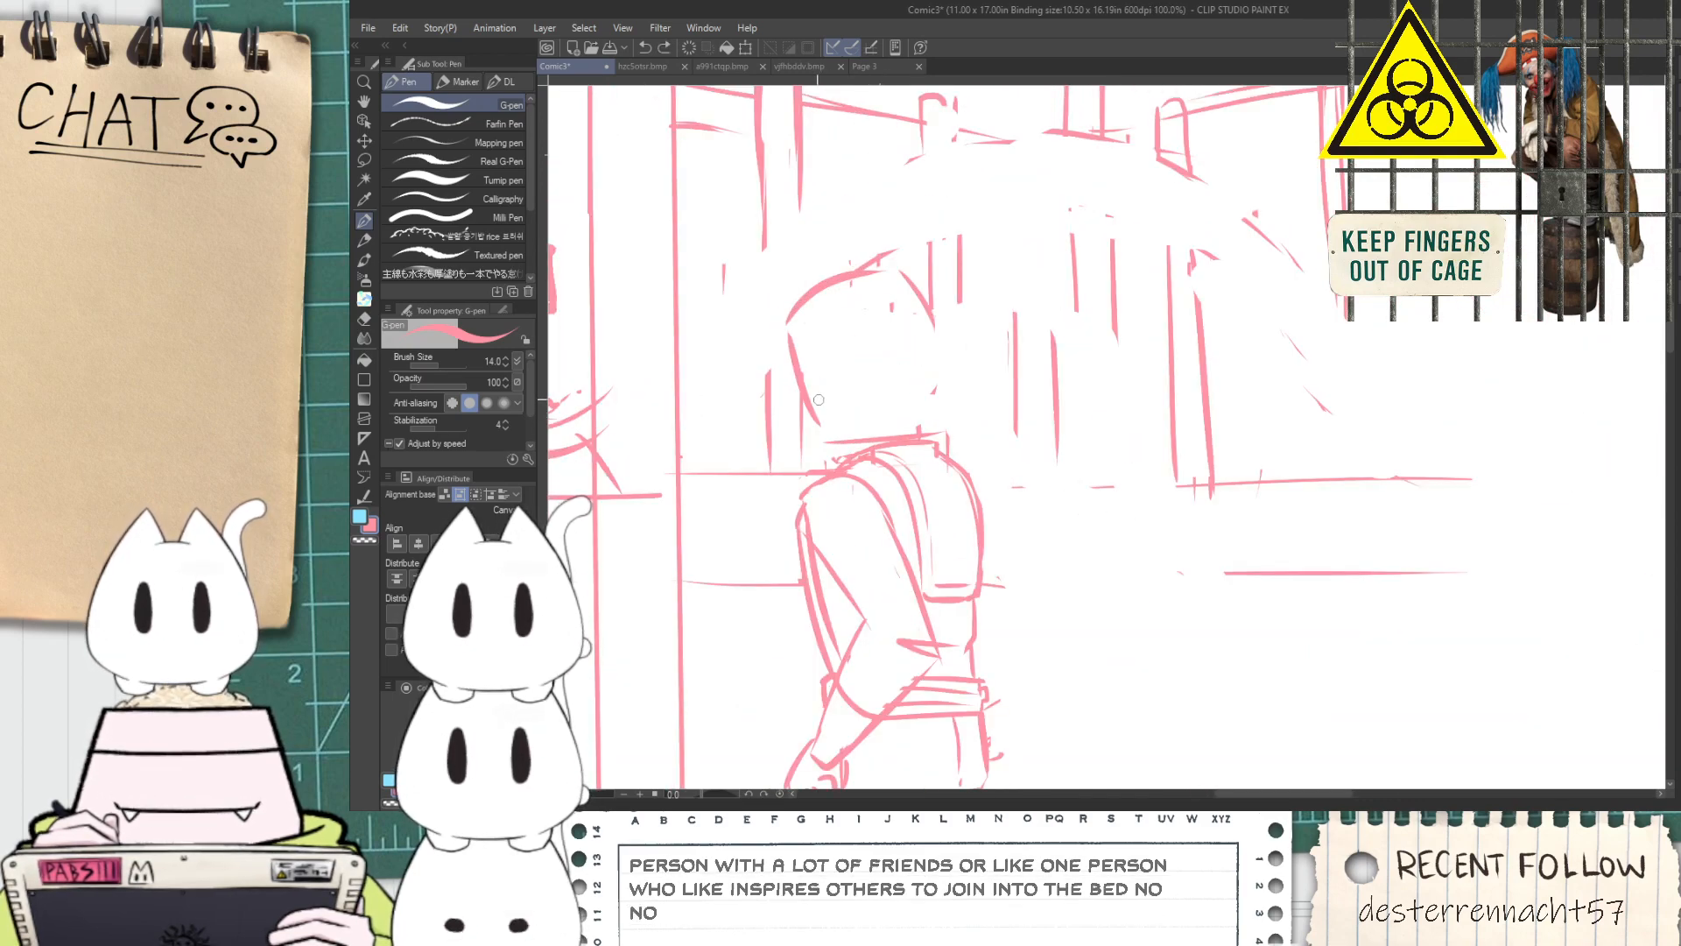
# Erase the front of the standing figure's head and redraw its front and top edges tilted further forward
pyautogui.press('e')
pyautogui.moveTo(802, 420)
pyautogui.mouseDown()
pyautogui.moveTo(793, 337)
pyautogui.moveTo(828, 313)
pyautogui.mouseUp()
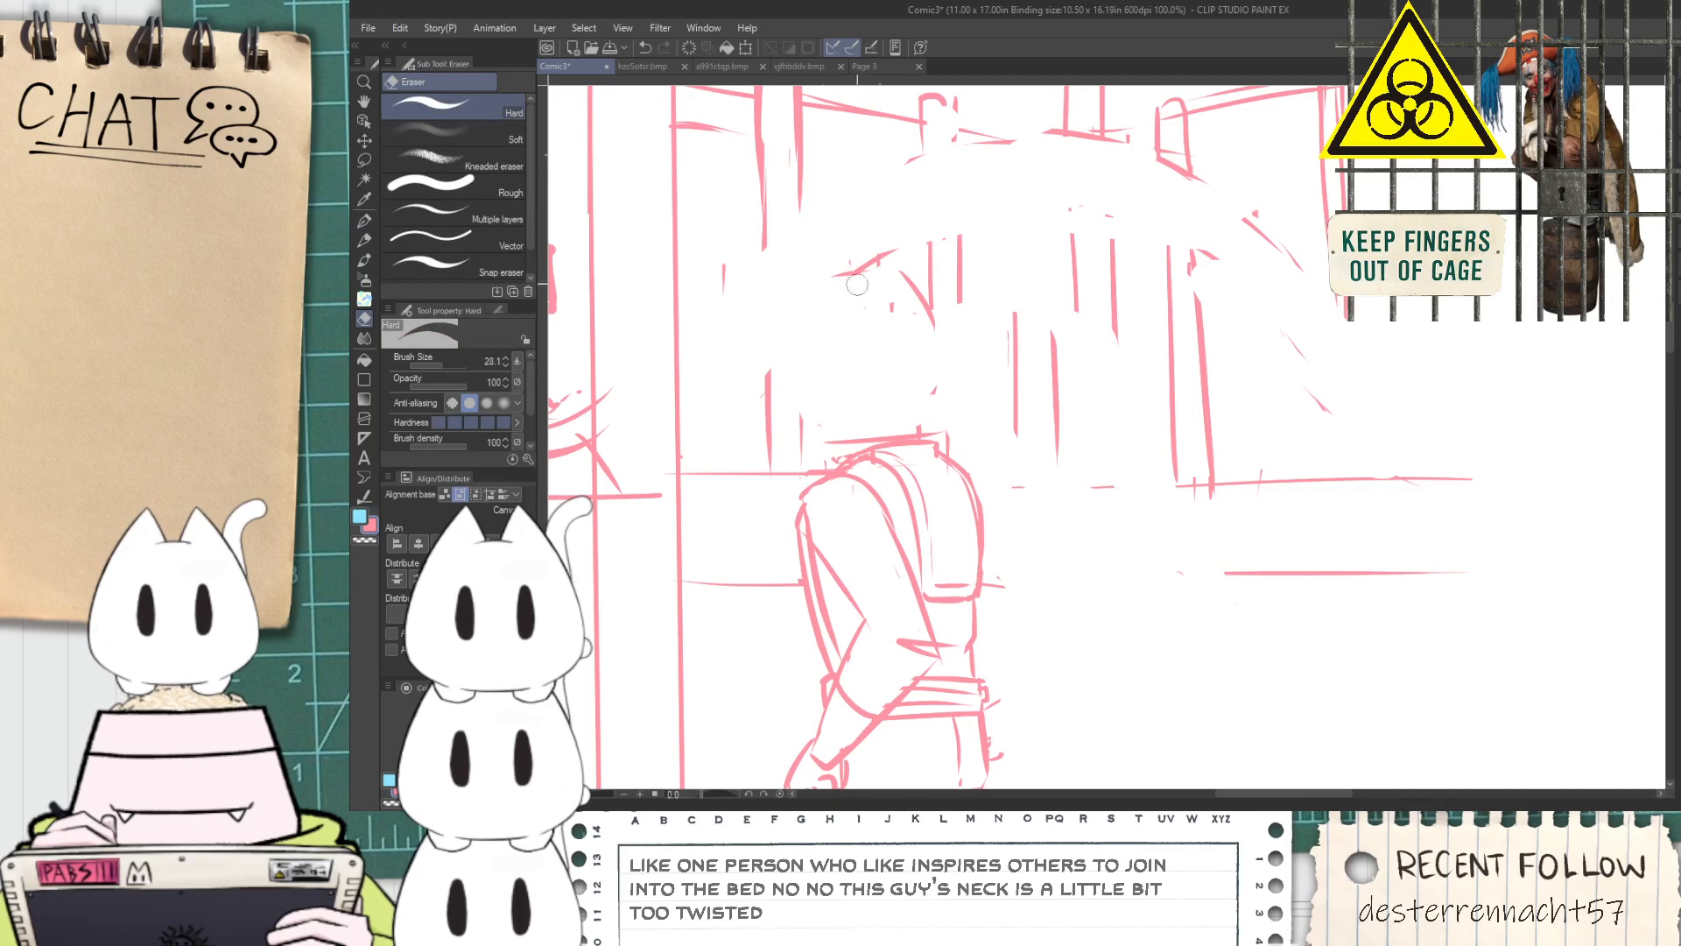
pyautogui.press('p')
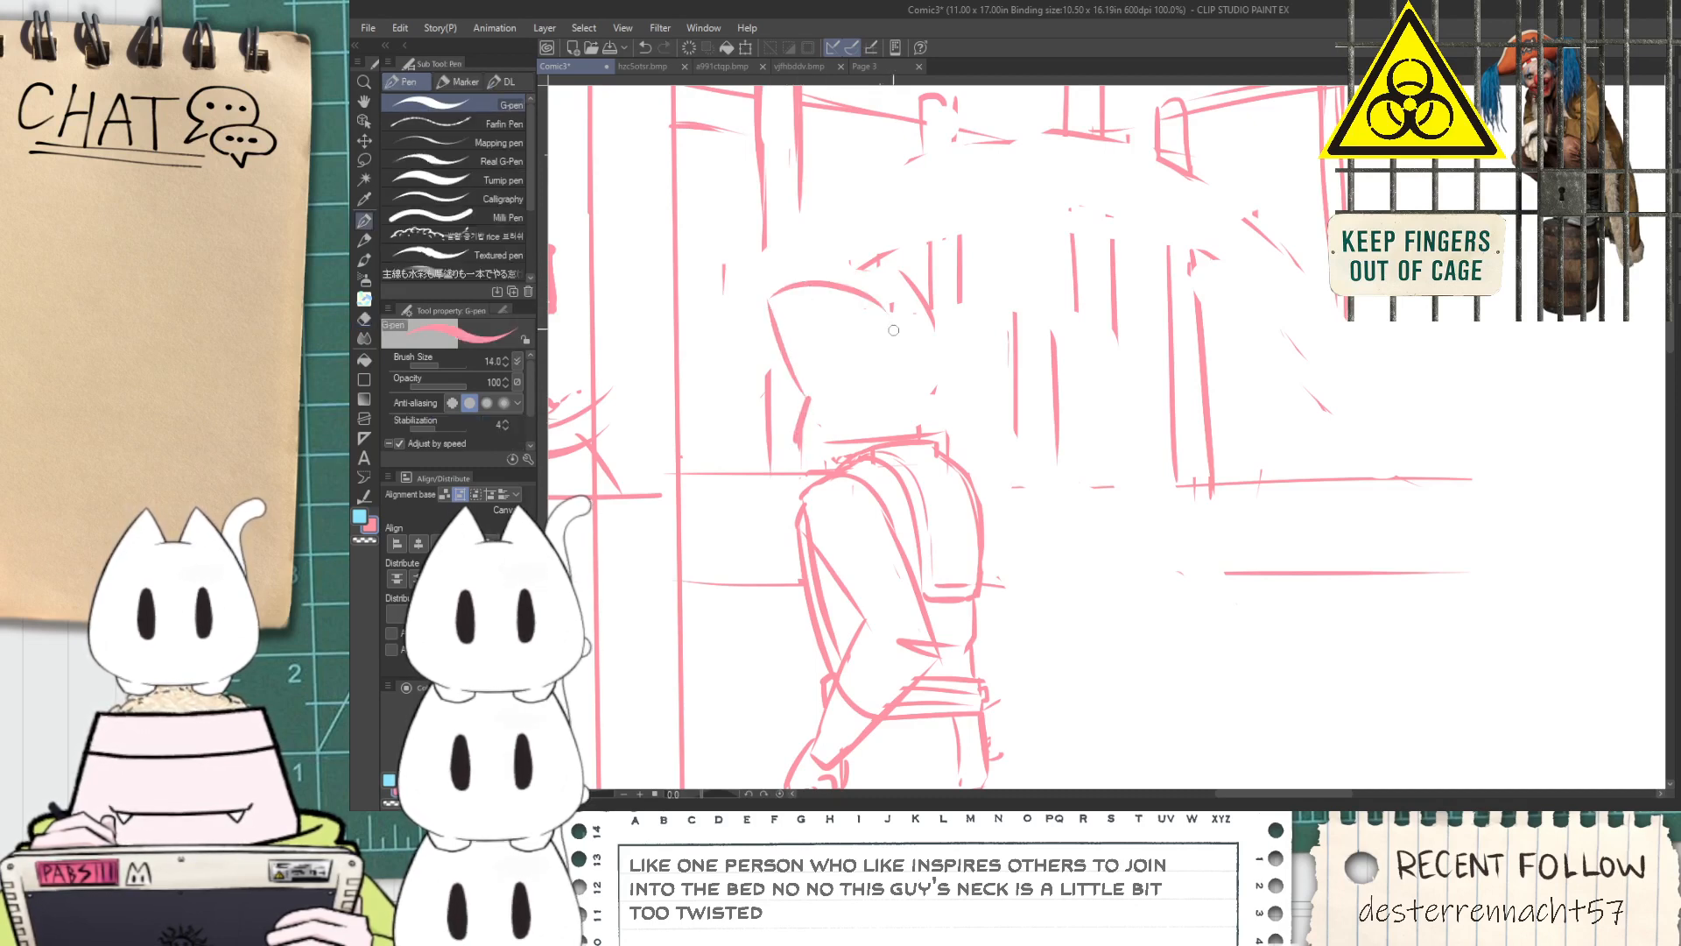
pyautogui.scroll(-2, 886, 311)
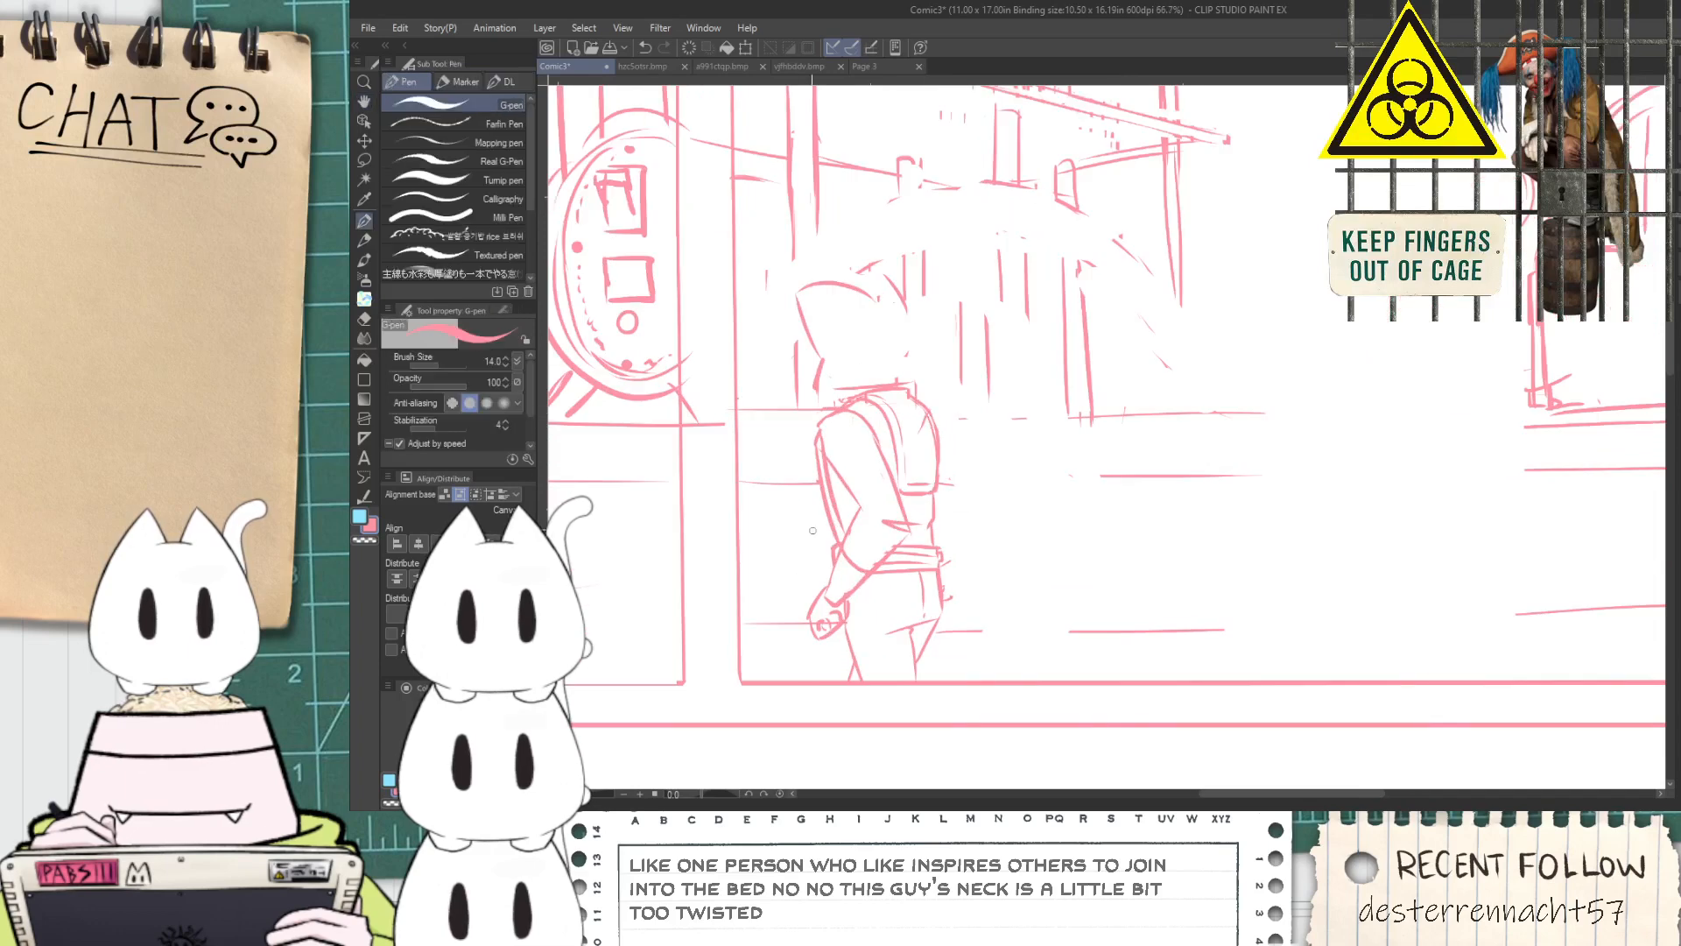
pyautogui.scroll(-1, 807, 538)
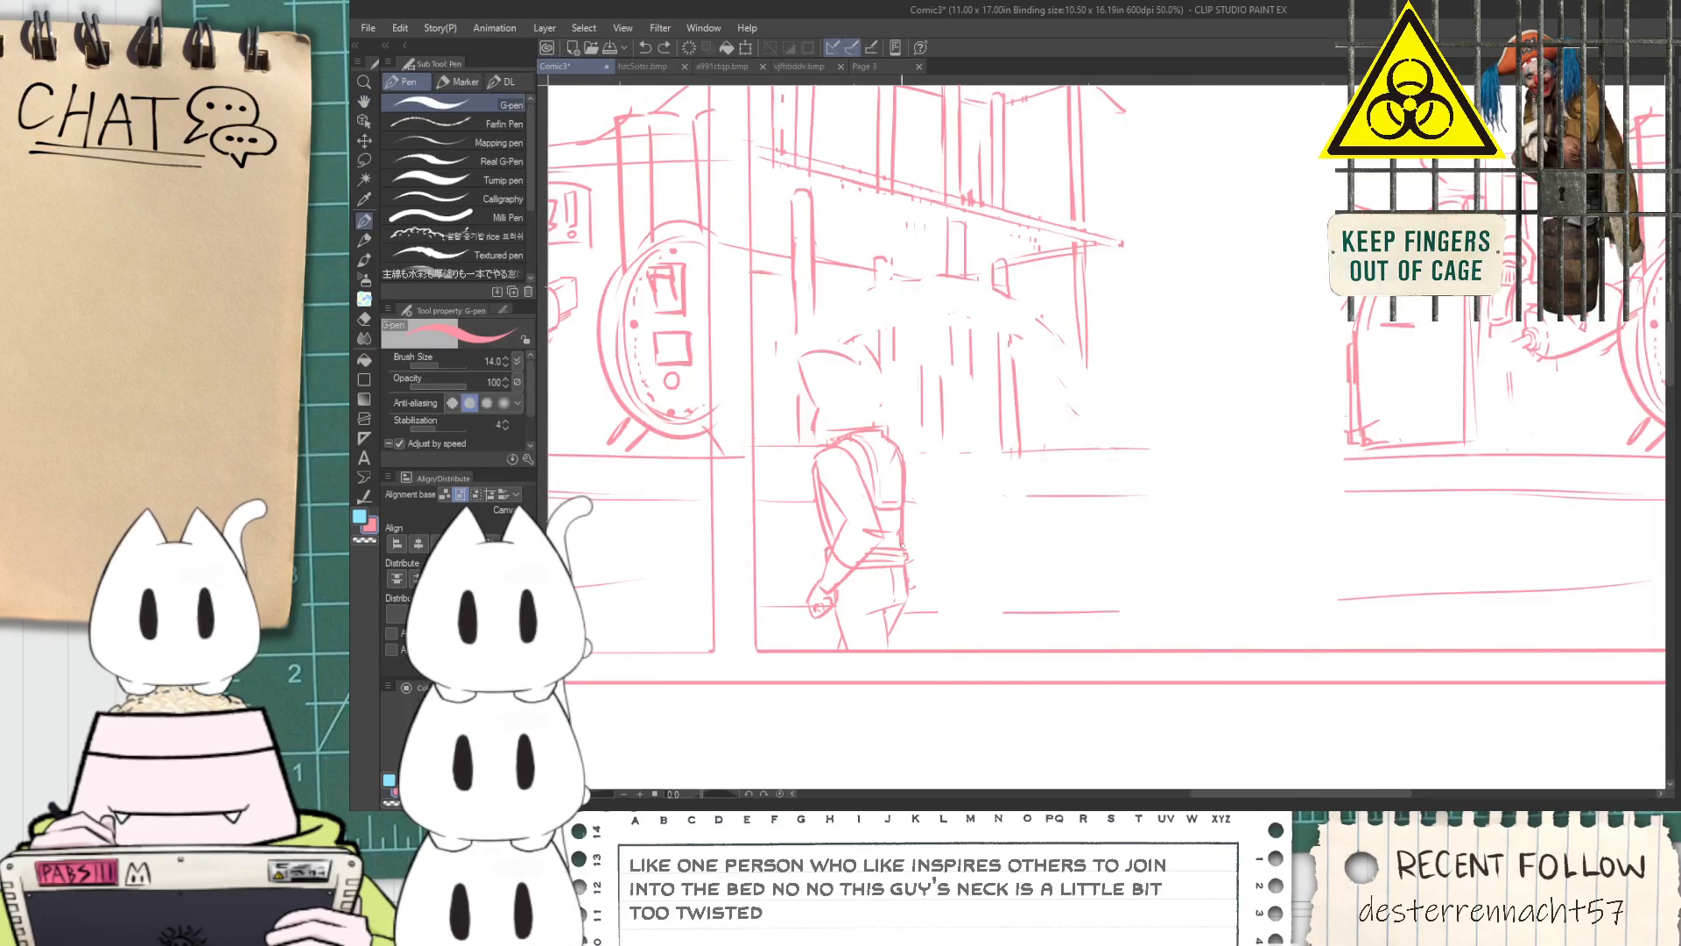
# Sketch the standing figure's far forearm and hand in front of the waist, plus an outline behind the lower back
pyautogui.scroll(-1, 901, 546)
pyautogui.press('space')
pyautogui.moveTo(703, 529)
pyautogui.mouseDown()
pyautogui.moveTo(935, 523)
pyautogui.moveTo(1301, 552)
pyautogui.moveTo(902, 525)
pyautogui.mouseUp()
pyautogui.scroll(1, 1112, 568)
pyautogui.scroll(1, 1010, 512)
pyautogui.moveTo(1028, 499); pyautogui.dragTo(1014, 510)
pyautogui.scroll(1, 1008, 522)
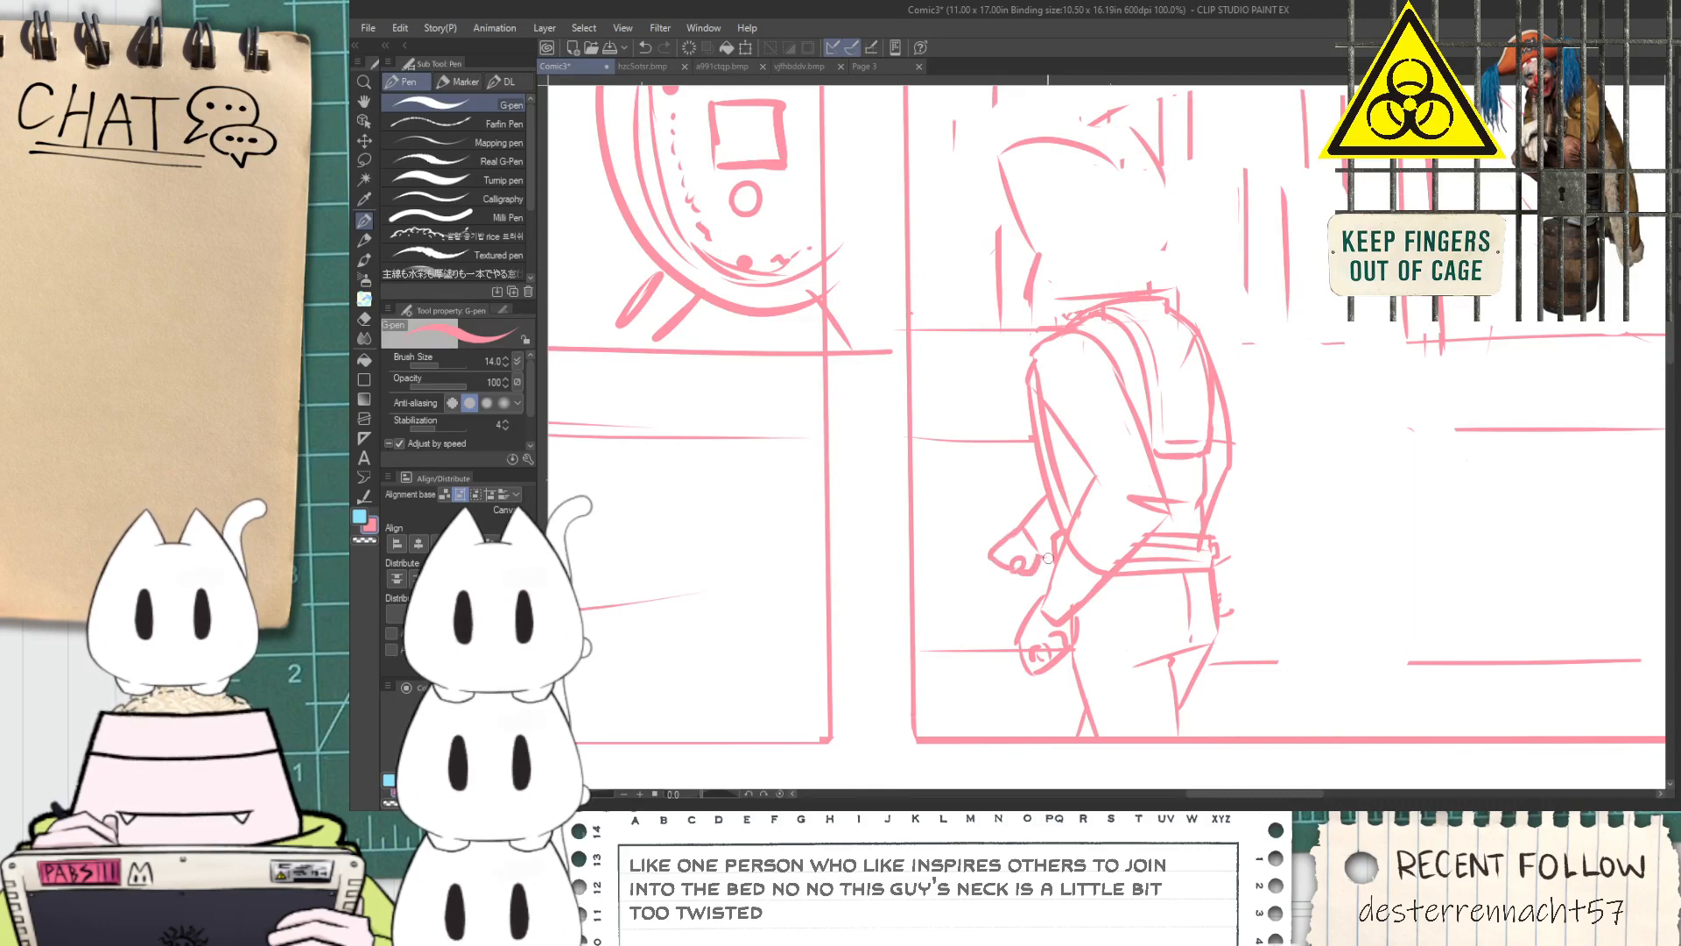
pyautogui.scroll(-1, 1049, 558)
pyautogui.press('space')
pyautogui.moveTo(1169, 491); pyautogui.dragTo(1061, 600)
pyautogui.scroll(1, 1092, 563)
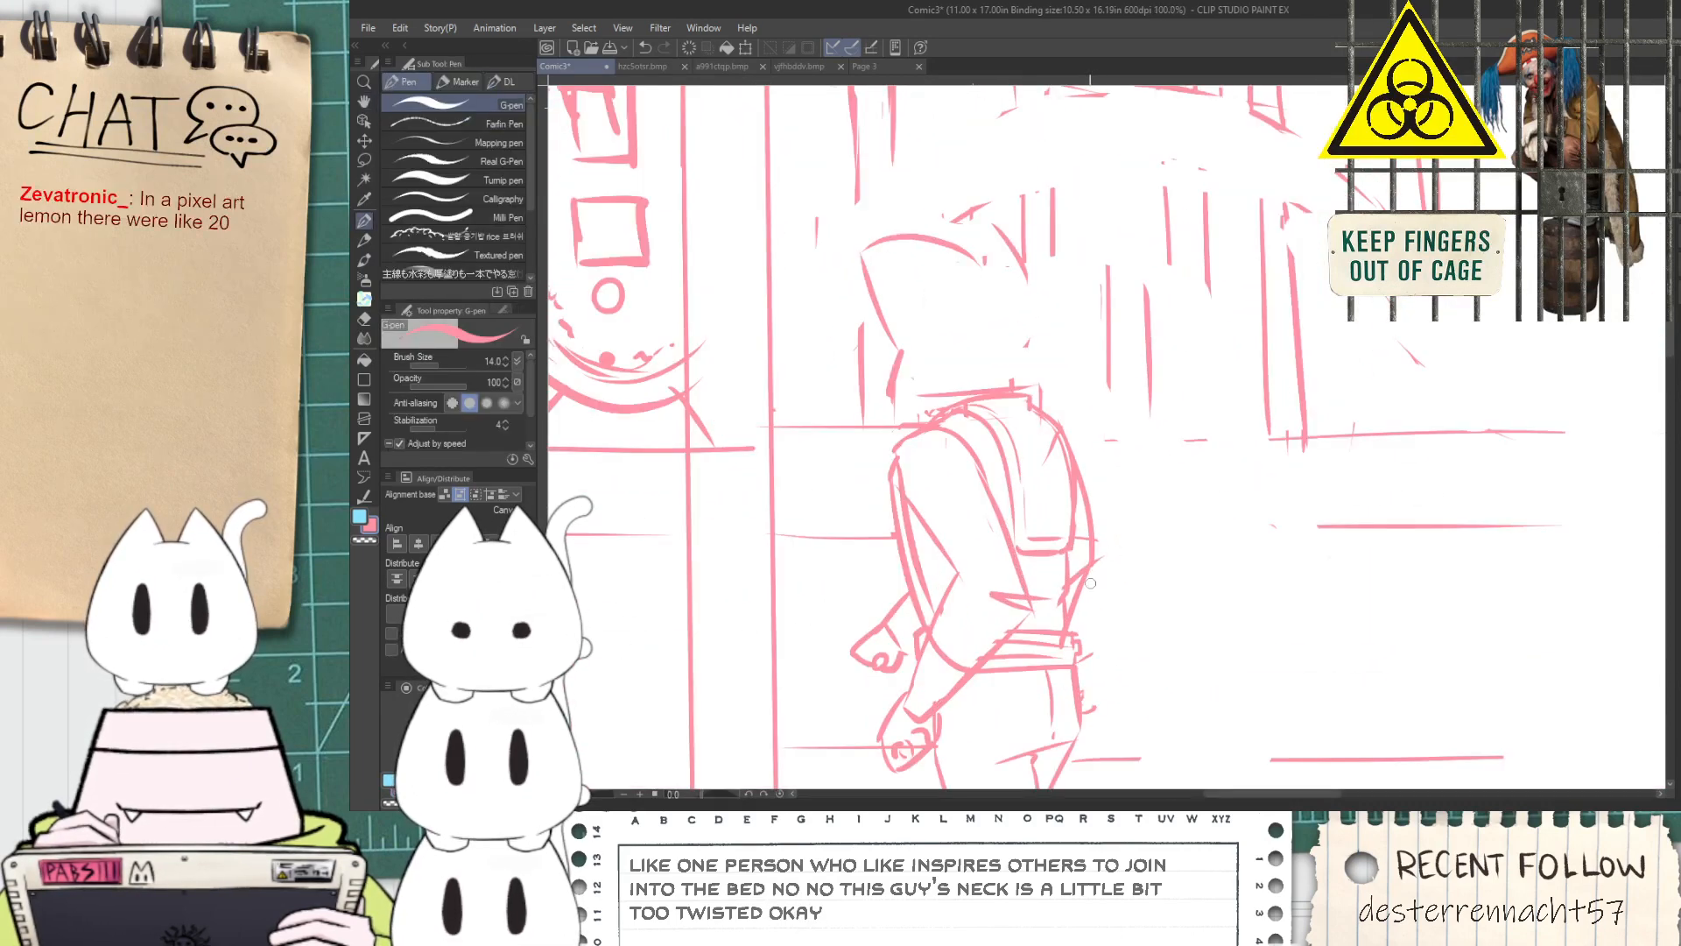
# Redraw the standing figure's head with a curved top and a straight back edge reaching the collar
pyautogui.press('space')
pyautogui.moveTo(970, 416); pyautogui.dragTo(970, 481)
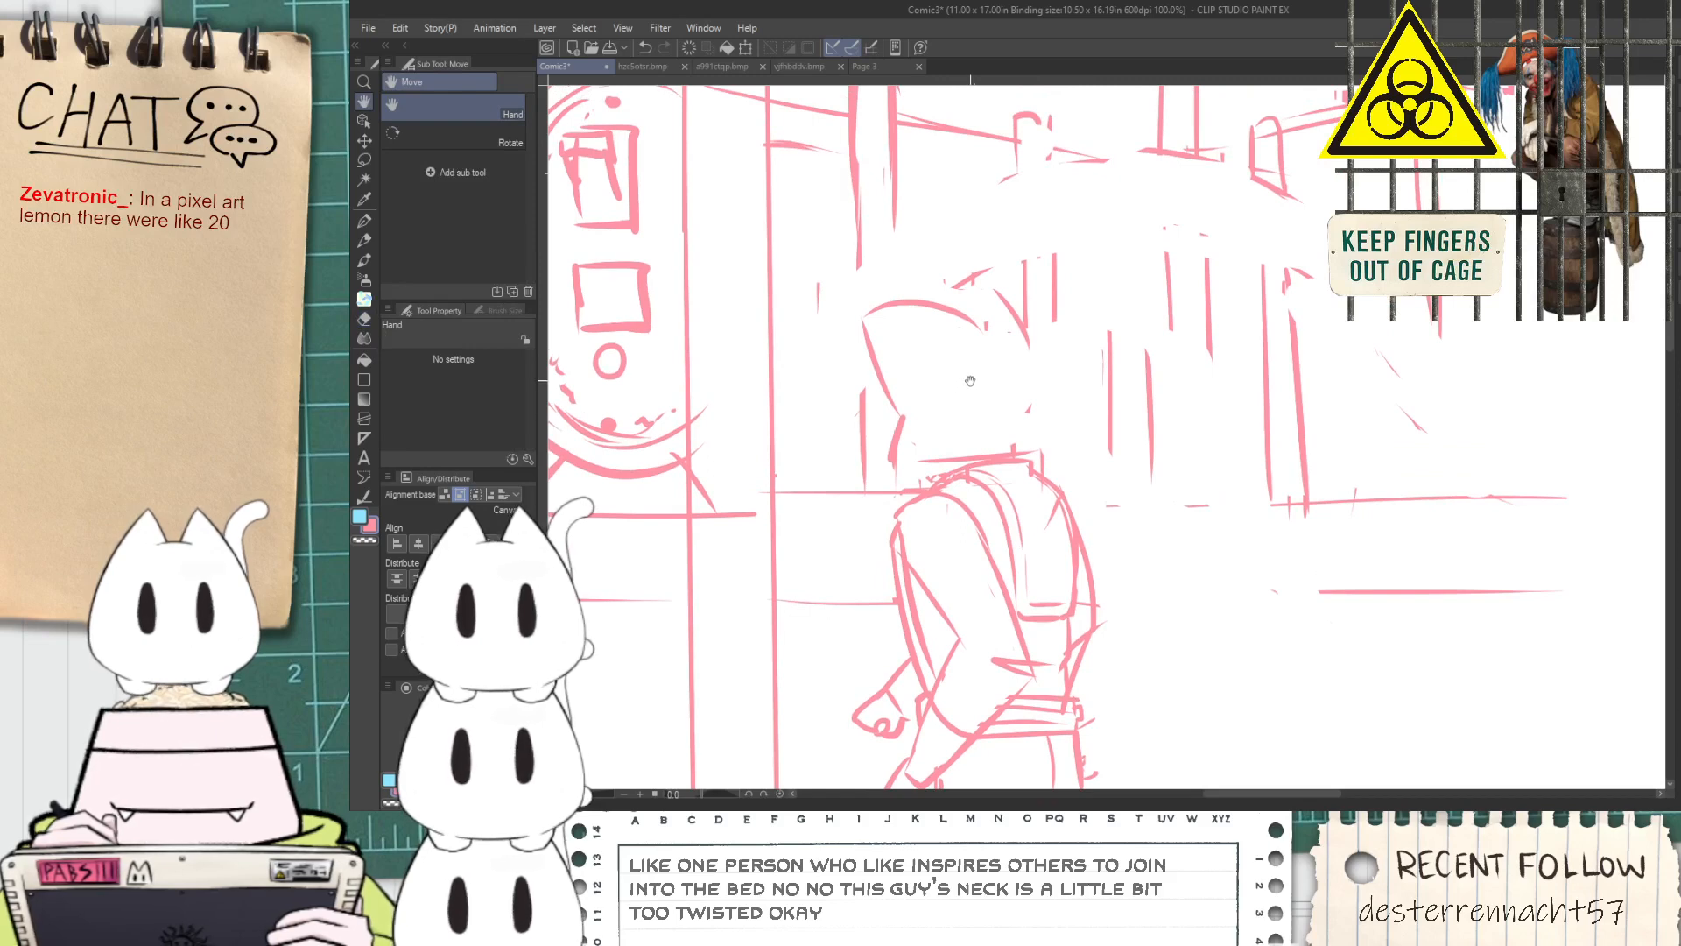
pyautogui.moveTo(970, 378); pyautogui.dragTo(975, 433)
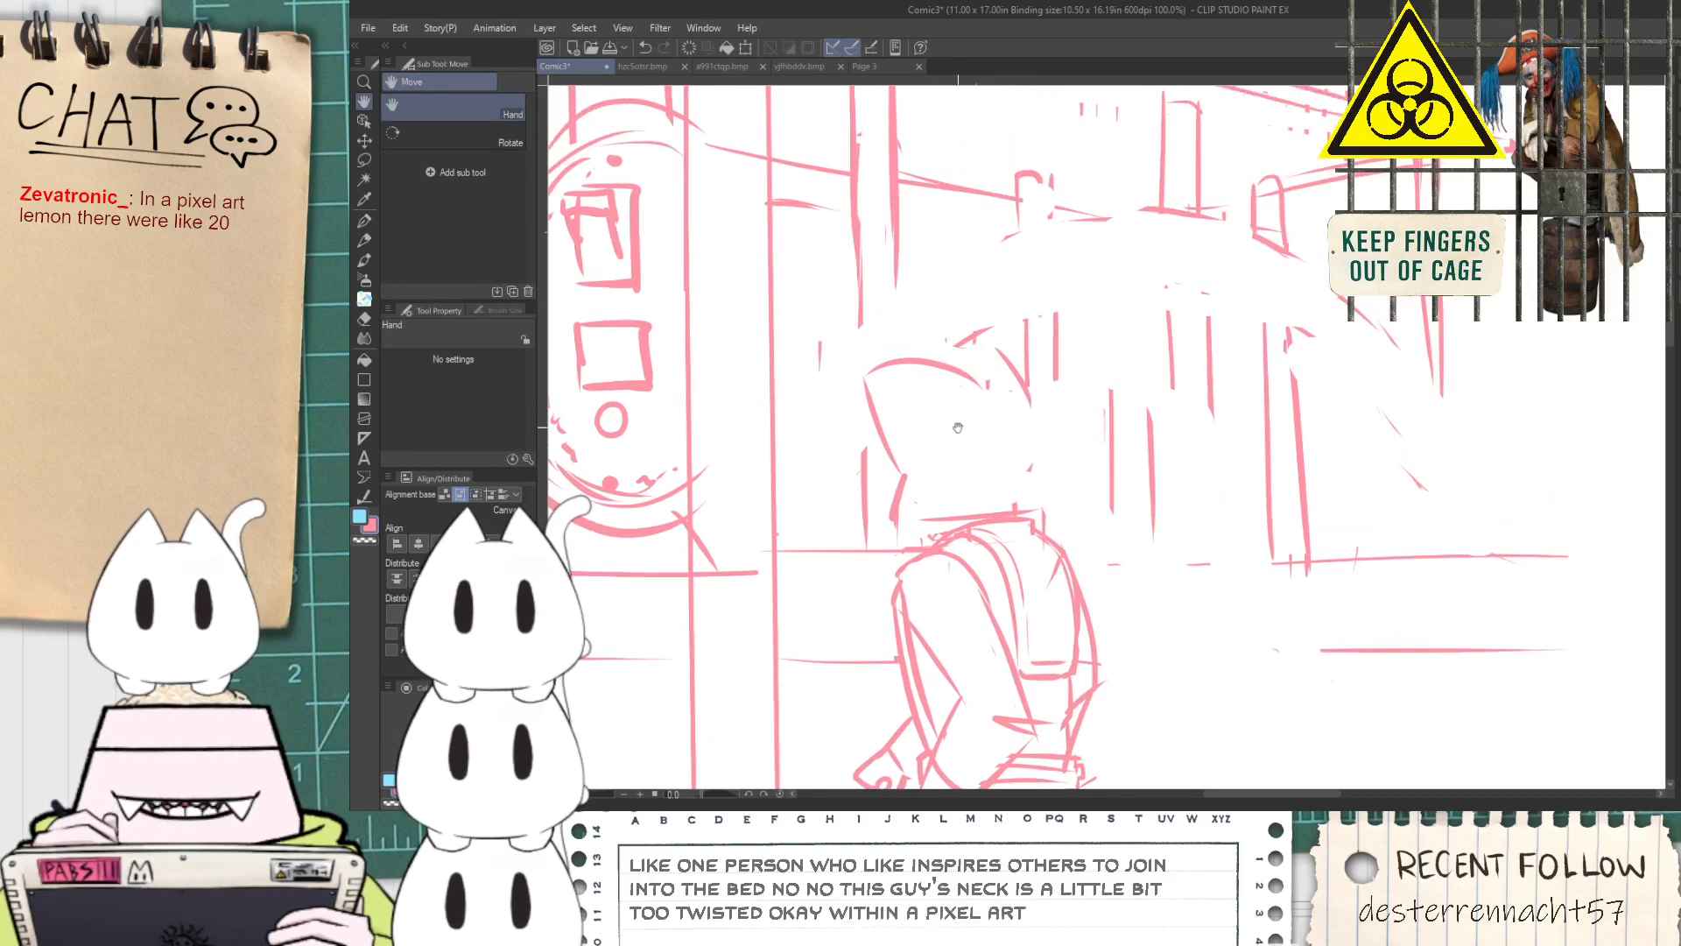
pyautogui.scroll(1, 899, 360)
pyautogui.moveTo(842, 383); pyautogui.dragTo(1073, 439)
pyautogui.hotkey('ctrl', 'z')
pyautogui.moveTo(838, 382)
pyautogui.mouseDown()
pyautogui.moveTo(1085, 451)
pyautogui.moveTo(1075, 579)
pyautogui.mouseUp()
pyautogui.hotkey('ctrl', 'z')
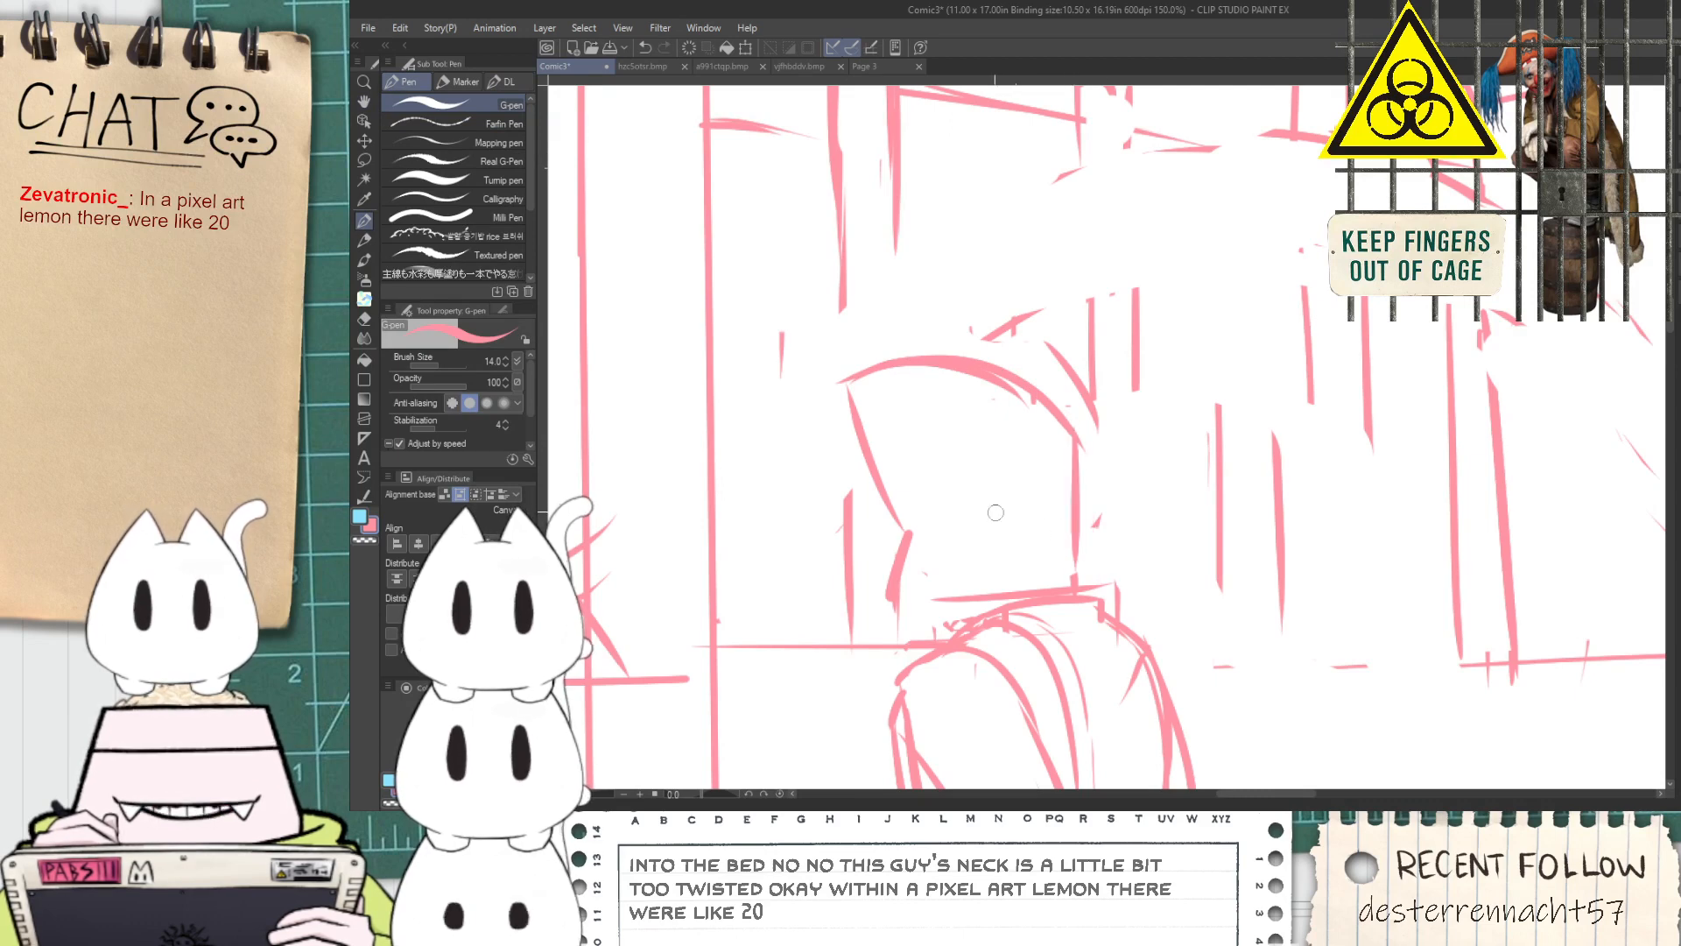
# Sketch a curved band low on the standing figure's head with short vertical strokes beneath it
pyautogui.scroll(1, 918, 508)
pyautogui.moveTo(908, 539); pyautogui.dragTo(1000, 490)
pyautogui.moveTo(902, 542)
pyautogui.mouseDown()
pyautogui.moveTo(1050, 498)
pyautogui.moveTo(1011, 475)
pyautogui.mouseUp()
pyautogui.press('e')
pyautogui.press('p')
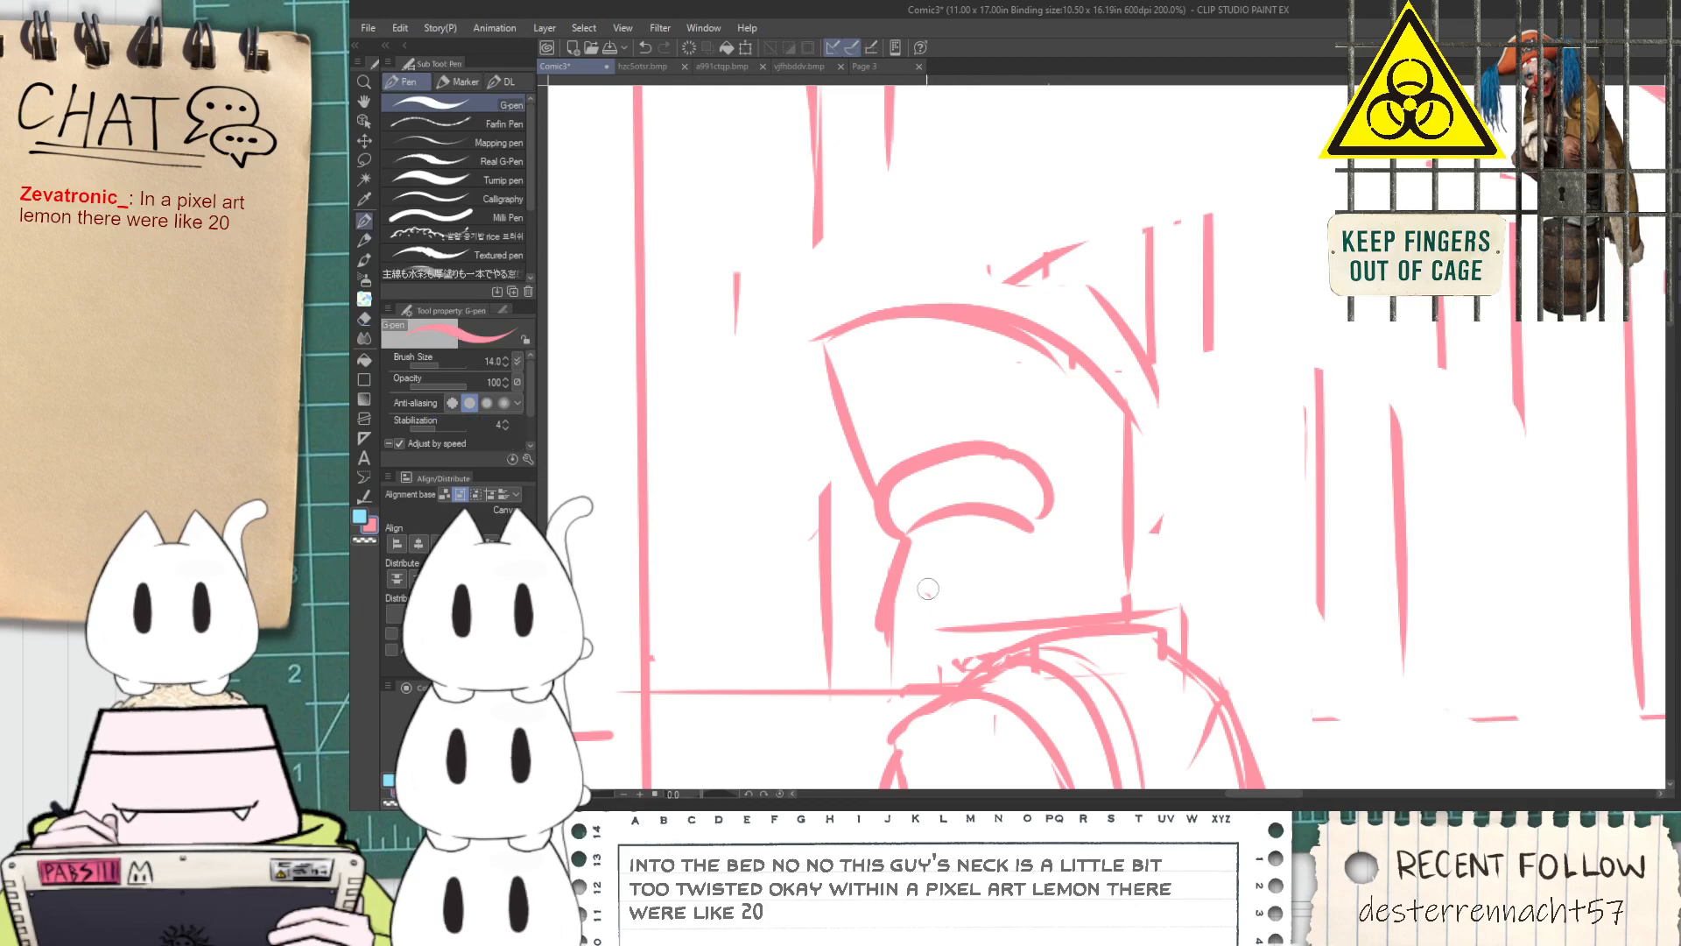
pyautogui.moveTo(944, 547); pyautogui.dragTo(953, 598)
pyautogui.scroll(-8, 955, 596)
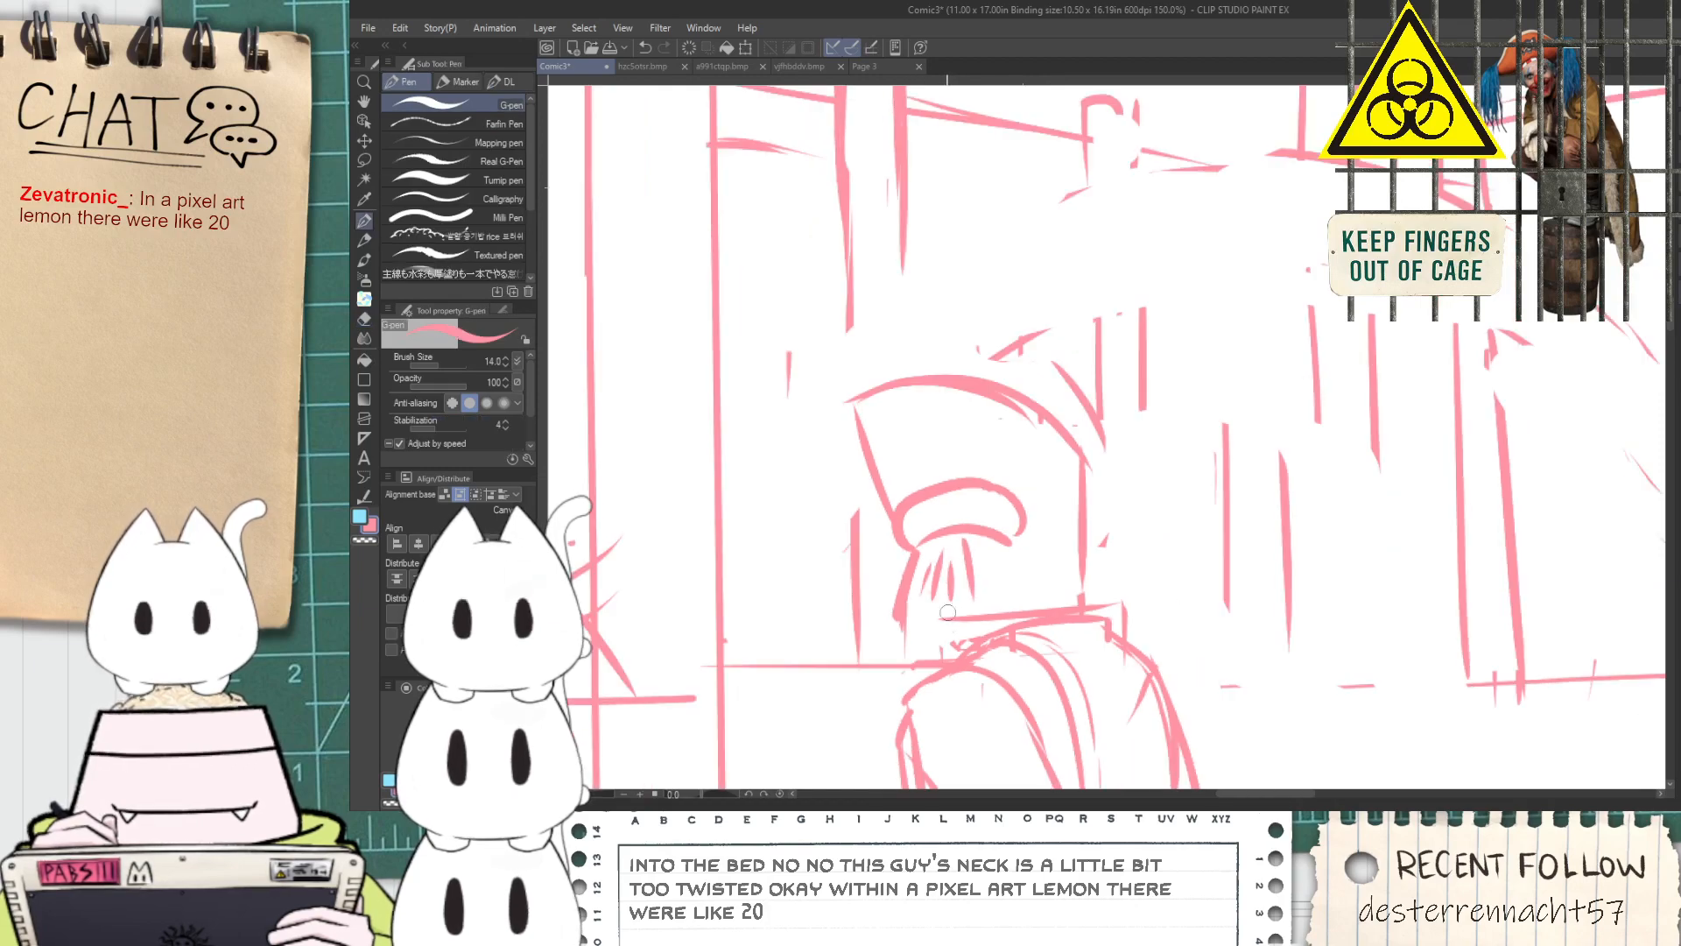
# Try erasing the figure leaning on the upper balcony and resketching it from the lower legs
pyautogui.moveTo(975, 525); pyautogui.dragTo(875, 423)
pyautogui.scroll(2, 875, 423)
pyautogui.scroll(7, 872, 411)
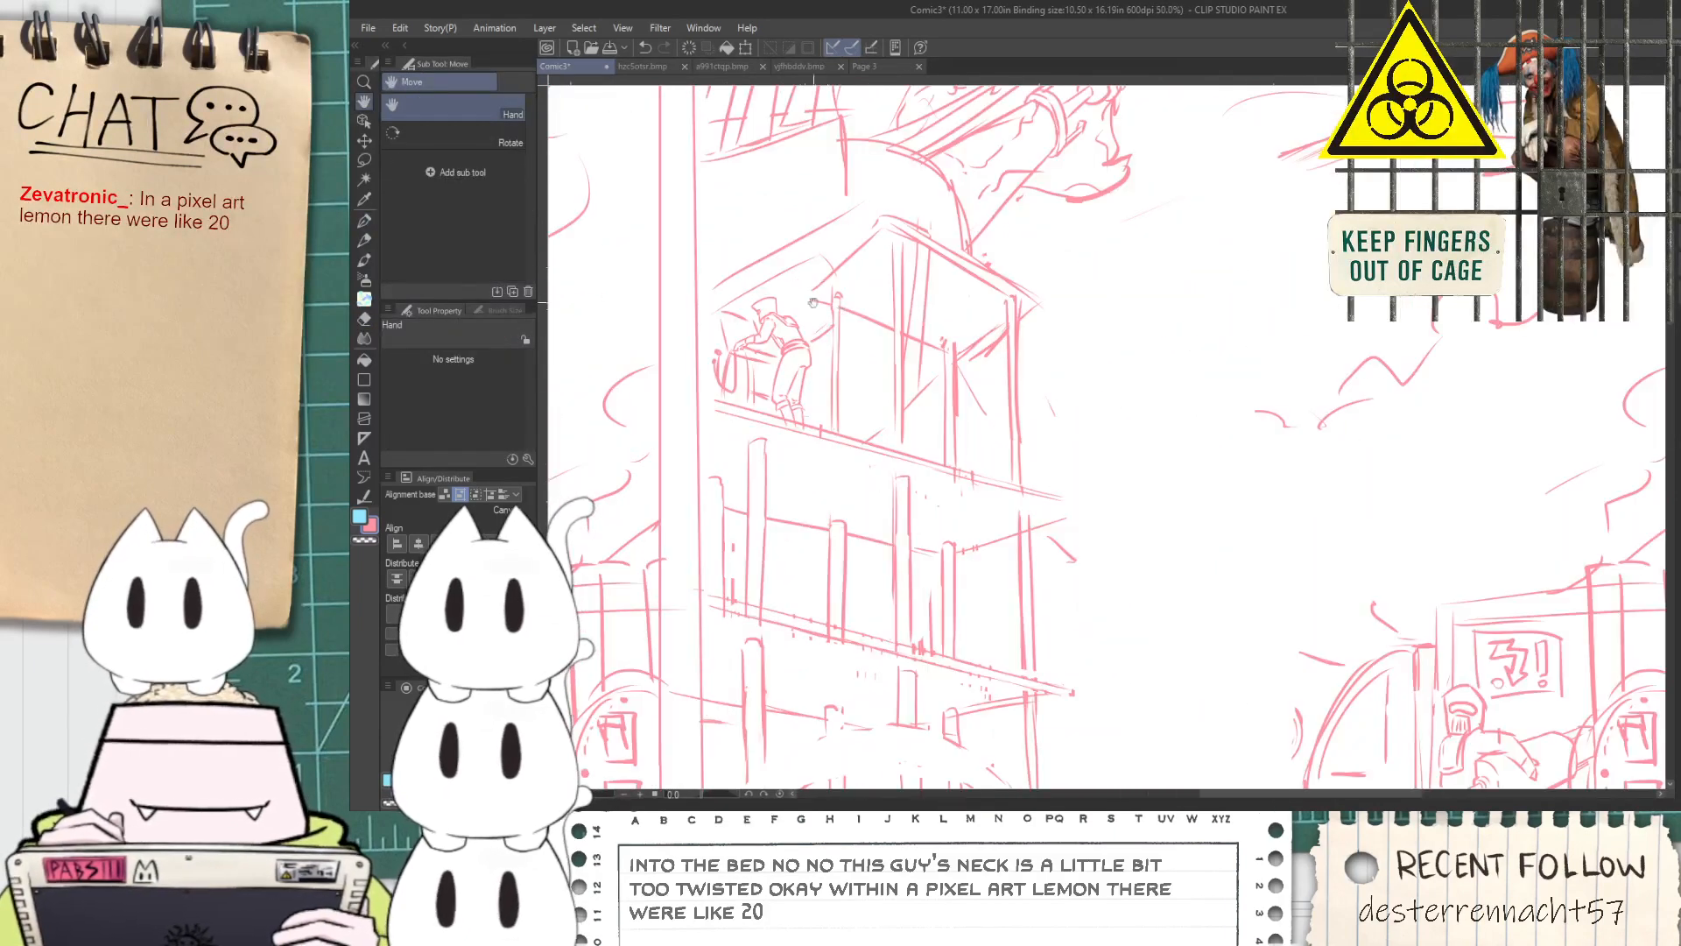
pyautogui.press('e')
pyautogui.moveTo(797, 504)
pyautogui.mouseDown()
pyautogui.moveTo(863, 478)
pyautogui.moveTo(871, 368)
pyautogui.moveTo(942, 438)
pyautogui.moveTo(933, 479)
pyautogui.moveTo(981, 578)
pyautogui.moveTo(919, 649)
pyautogui.moveTo(924, 693)
pyautogui.moveTo(990, 621)
pyautogui.mouseUp()
pyautogui.press('p')
pyautogui.press('e')
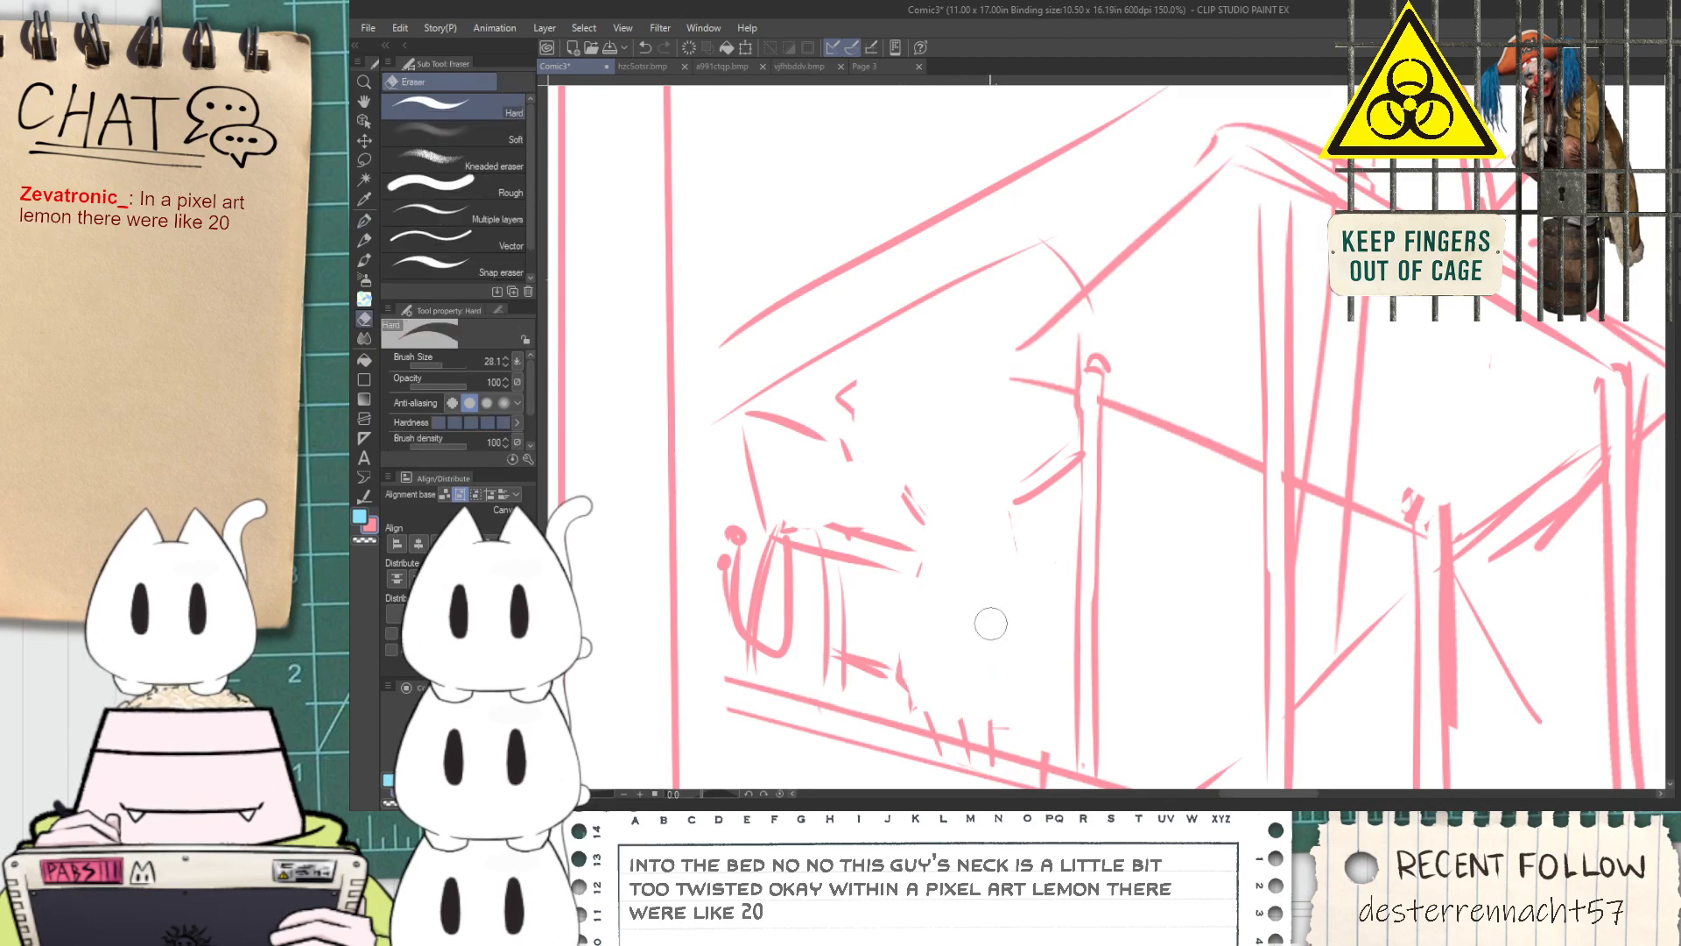
pyautogui.press('p')
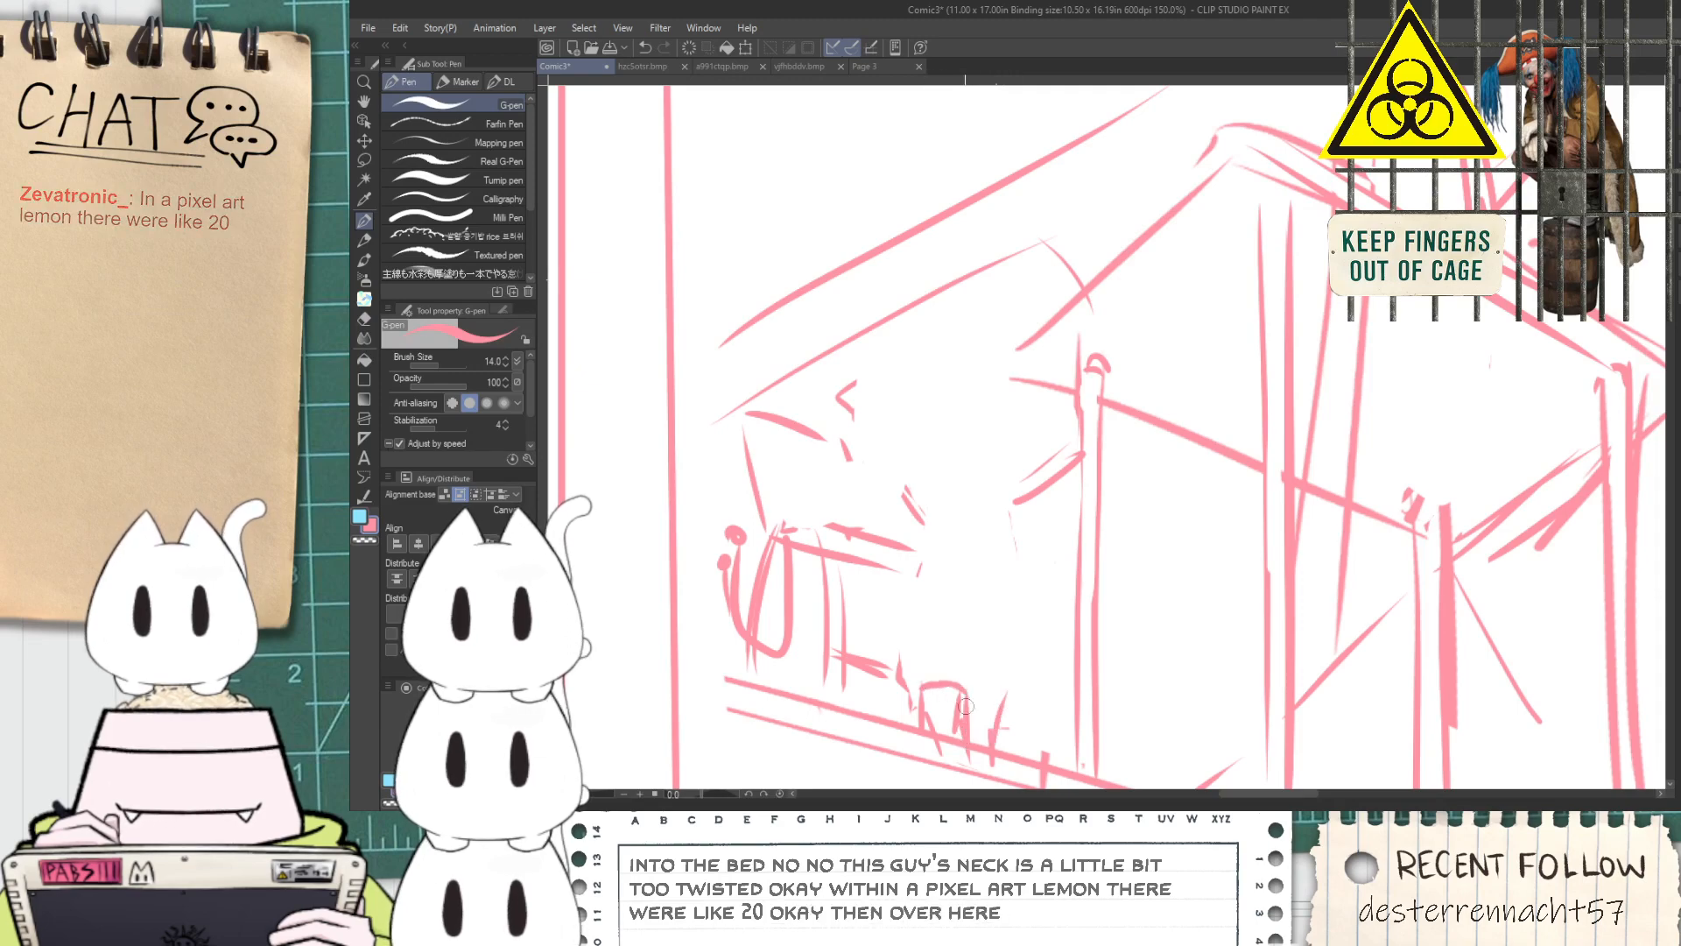
pyautogui.hotkey('ctrl', 'z')
pyautogui.hotkey('ctrl', 'z')
pyautogui.hotkey('ctrl', 'z')
pyautogui.hotkey('ctrl', 'z')
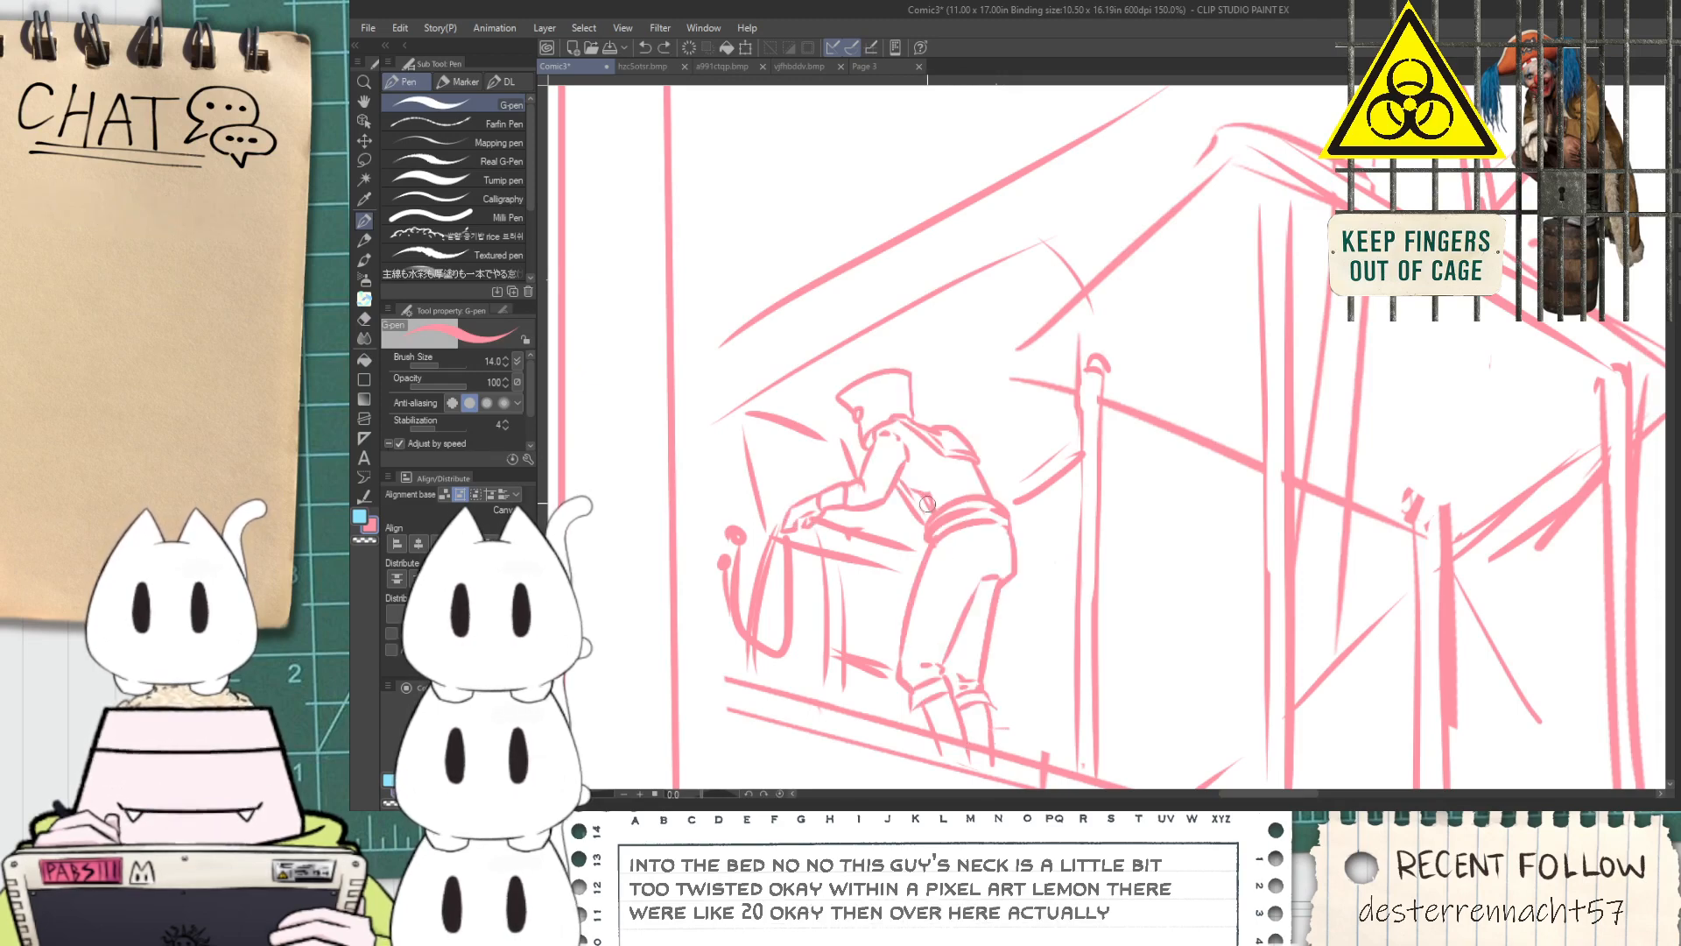
pyautogui.scroll(-1, 927, 506)
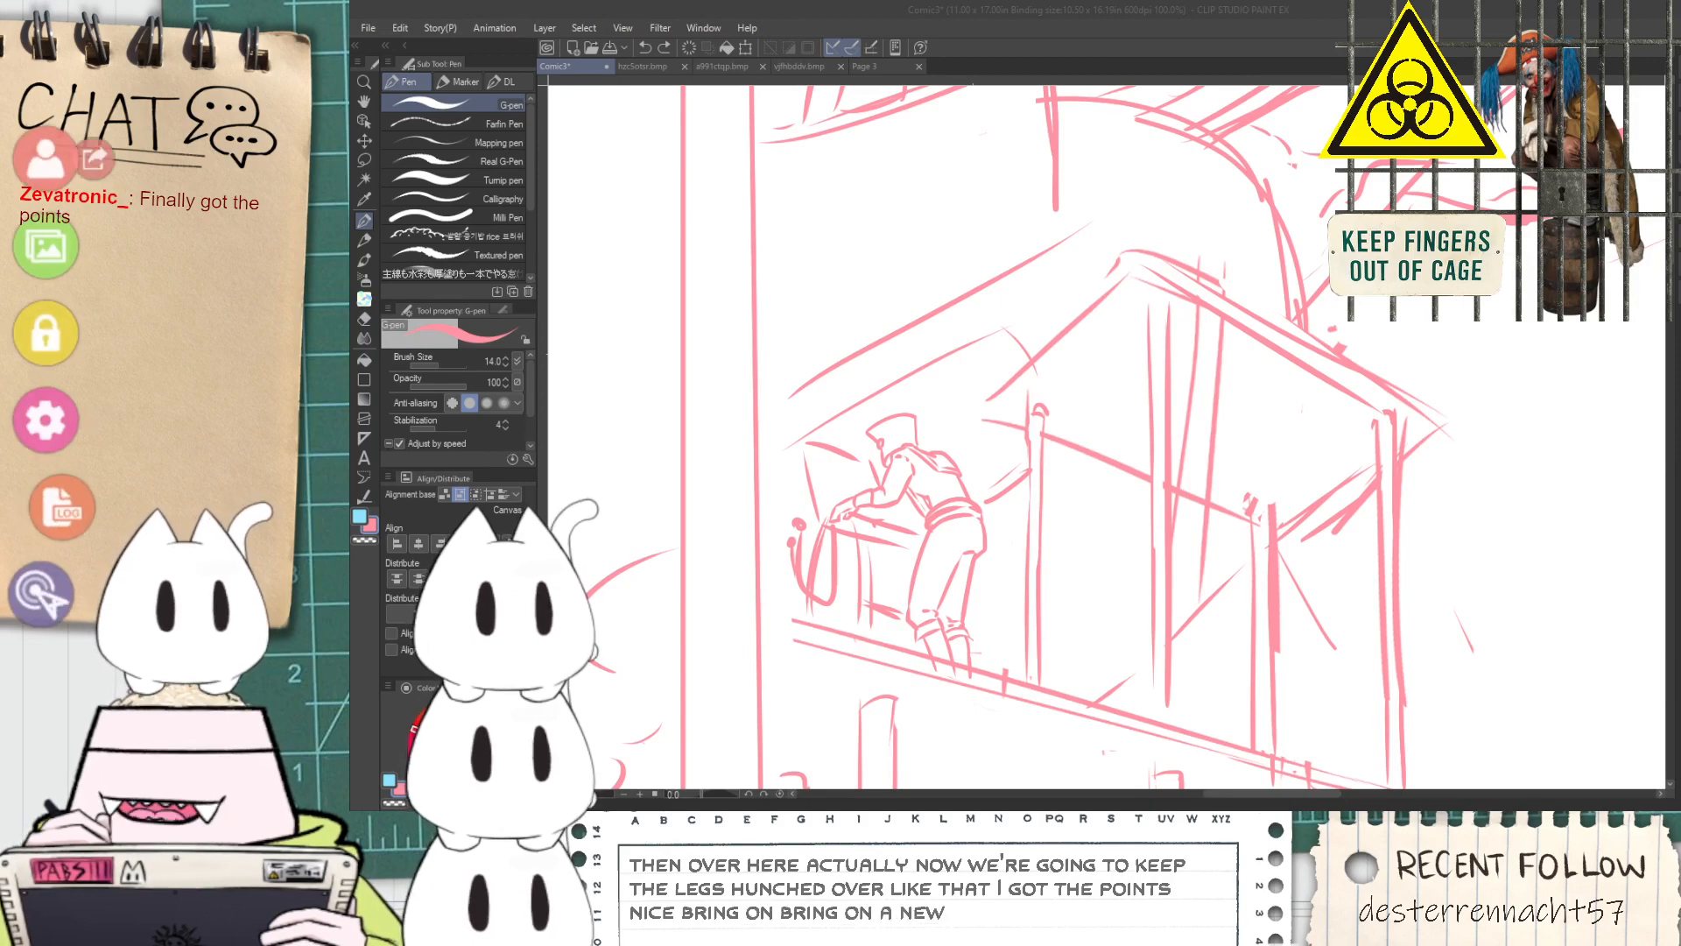
# Switch to the avatar program, filter the items for rice and add the RiceBeast_vts item to the scene
pyautogui.click(113, 246)
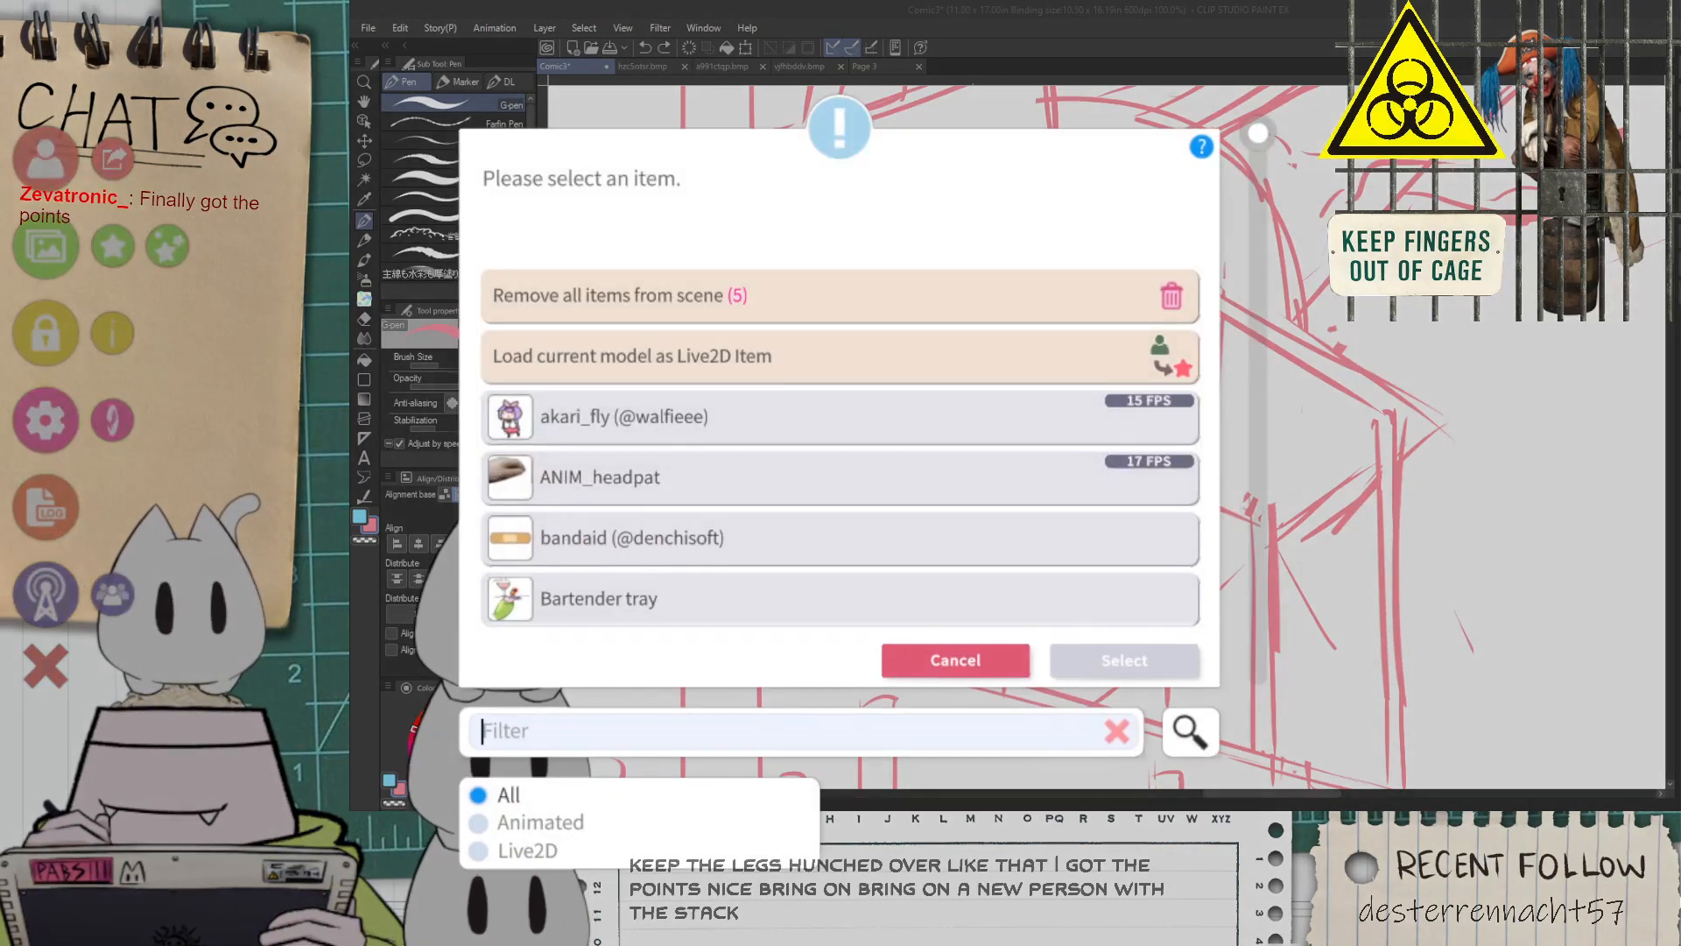
pyautogui.write('rice')
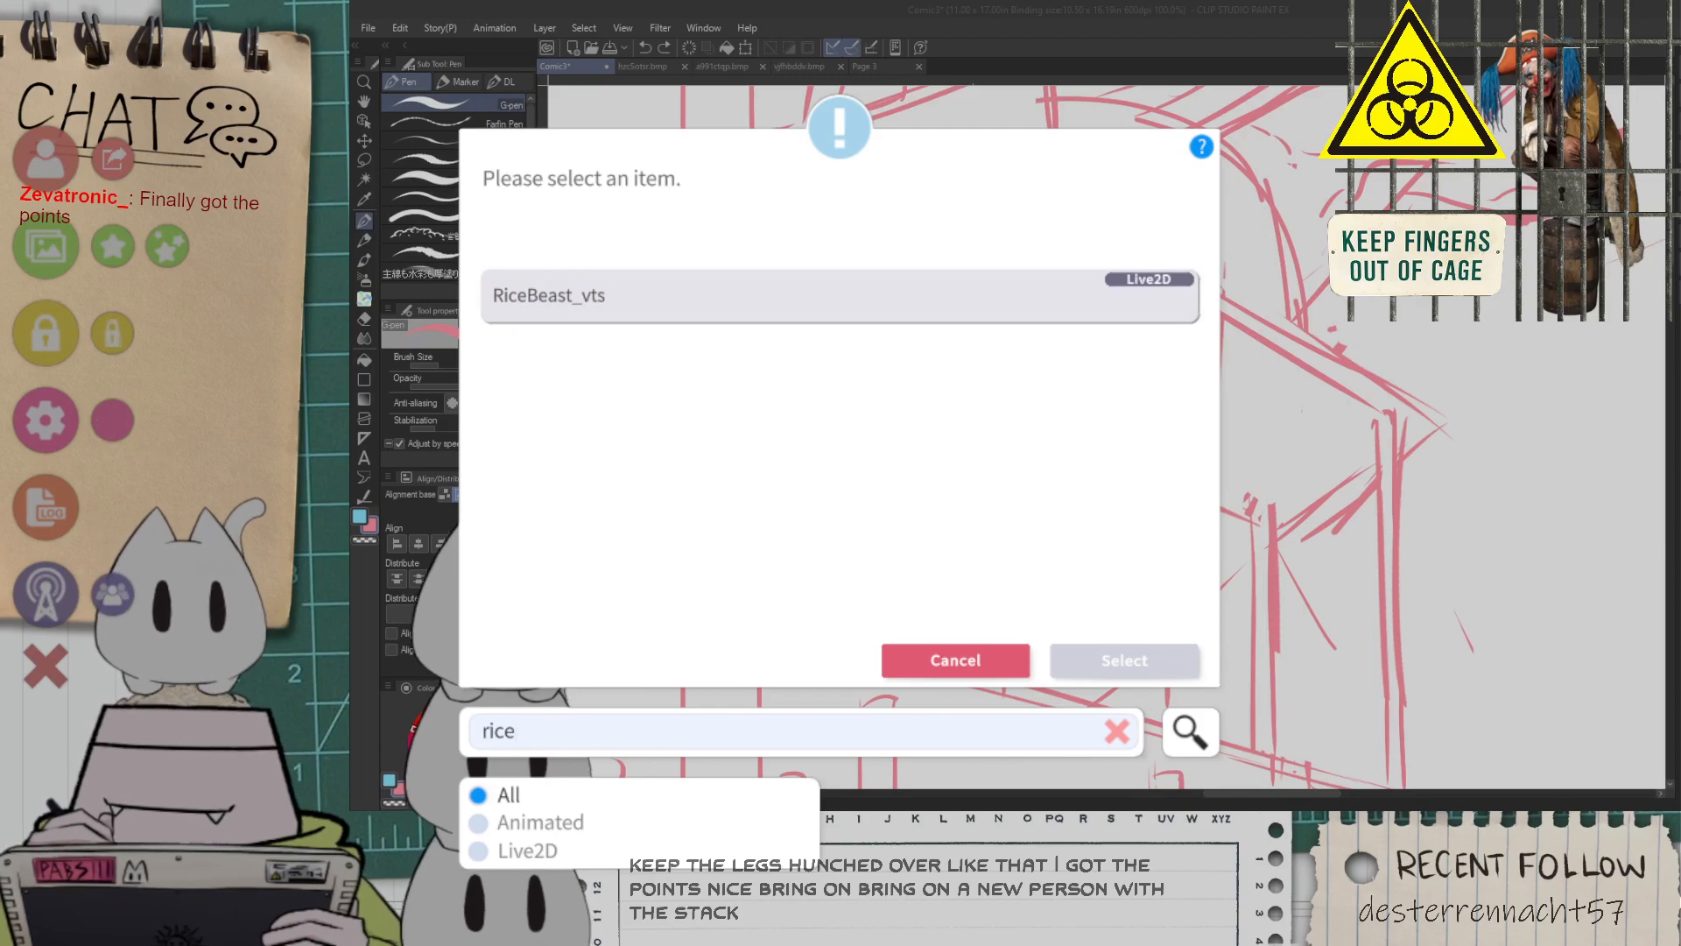
pyautogui.click(839, 296)
pyautogui.click(1125, 661)
pyautogui.click(1042, 841)
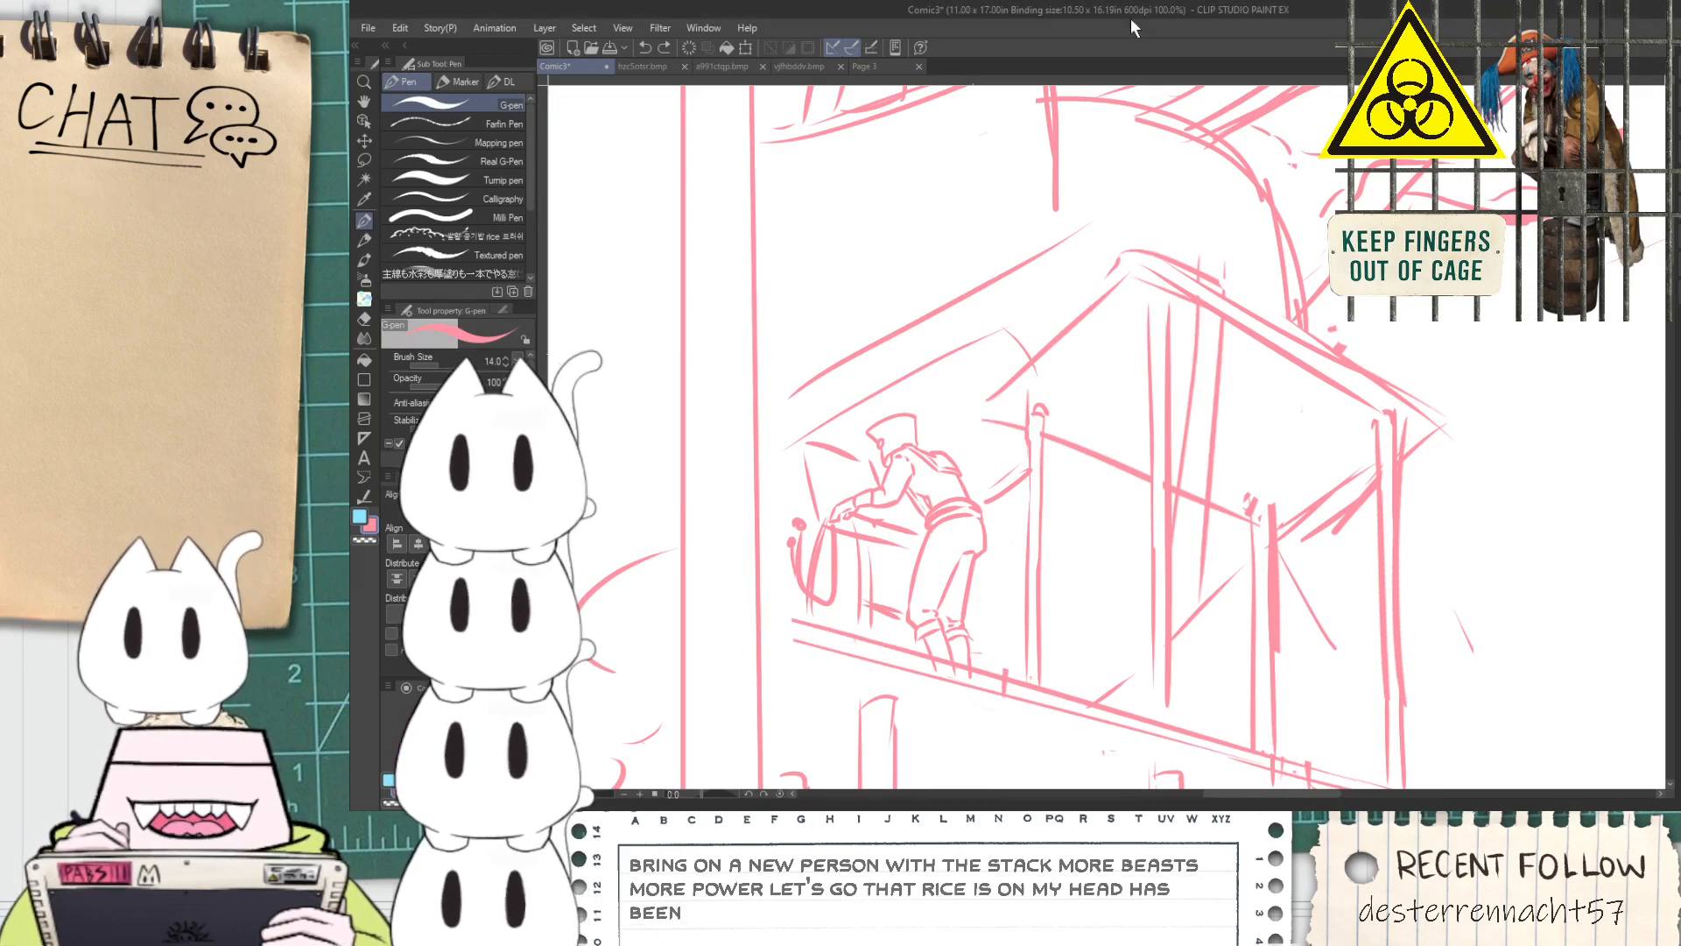
# Erase the hat and head of the figure leaning on the upper balcony
pyautogui.hotkey('ctrl', '-')
pyautogui.press('h')
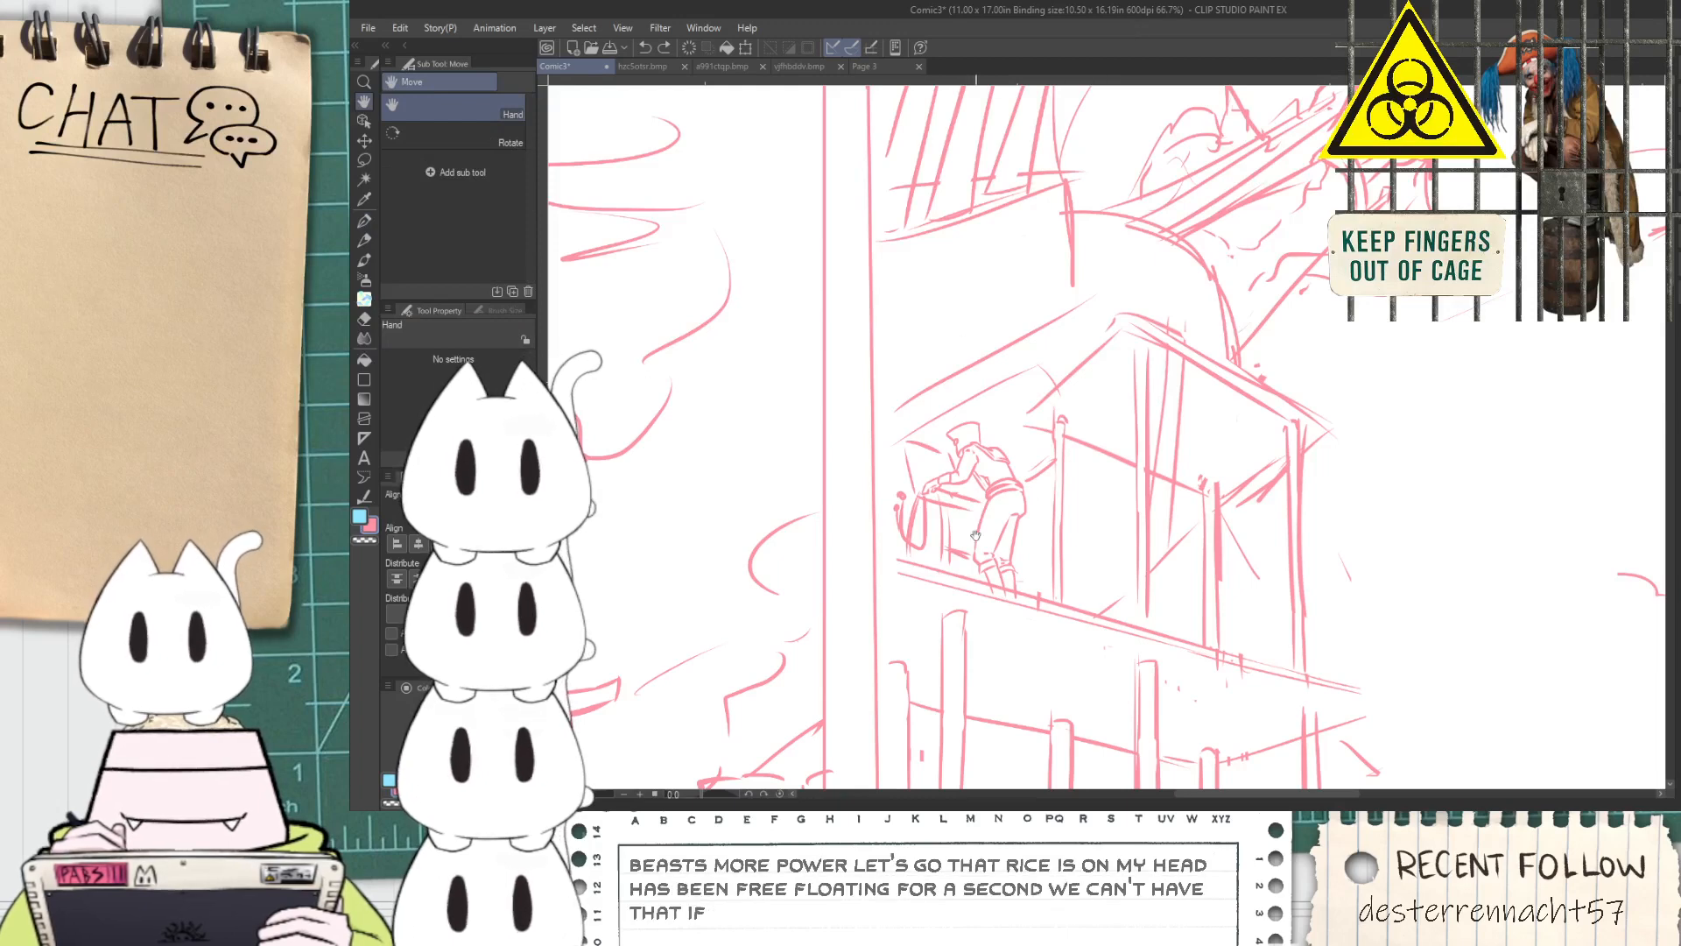
pyautogui.scroll(2, 974, 510)
pyautogui.press('e')
pyautogui.scroll(3, 962, 394)
pyautogui.moveTo(923, 406)
pyautogui.mouseDown()
pyautogui.moveTo(950, 376)
pyautogui.moveTo(927, 481)
pyautogui.mouseUp()
pyautogui.moveTo(963, 333)
pyautogui.mouseDown()
pyautogui.moveTo(938, 319)
pyautogui.moveTo(984, 323)
pyautogui.moveTo(1024, 394)
pyautogui.moveTo(978, 474)
pyautogui.moveTo(1200, 488)
pyautogui.moveTo(1111, 593)
pyautogui.moveTo(1116, 538)
pyautogui.mouseUp()
pyautogui.scroll(-2, 1121, 605)
# Sketch the first edges of a new head above the balcony figure's shoulders
pyautogui.press('p')
pyautogui.hotkey('ctrl', 'z')
pyautogui.moveTo(1120, 647); pyautogui.dragTo(1107, 565)
pyautogui.moveTo(1212, 626); pyautogui.dragTo(1197, 561)
pyautogui.hotkey('ctrl', 'z')
pyautogui.moveTo(1214, 635)
pyautogui.mouseDown()
pyautogui.moveTo(1198, 561)
pyautogui.moveTo(1179, 588)
pyautogui.mouseUp()
pyautogui.scroll(-2, 1201, 577)
pyautogui.scroll(2, 1140, 566)
# Erase and resketch the balcony figure's head outline with a rounded front and a sloping back edge
pyautogui.press('e')
pyautogui.moveTo(1102, 515)
pyautogui.mouseDown()
pyautogui.moveTo(1078, 487)
pyautogui.moveTo(1117, 497)
pyautogui.moveTo(1154, 460)
pyautogui.moveTo(1111, 552)
pyautogui.moveTo(1173, 449)
pyautogui.mouseUp()
pyautogui.press('p')
pyautogui.hotkey('ctrl', 'z')
pyautogui.hotkey('ctrl', 'z')
pyautogui.moveTo(1094, 553)
pyautogui.mouseDown()
pyautogui.moveTo(1060, 477)
pyautogui.moveTo(1132, 439)
pyautogui.moveTo(1186, 501)
pyautogui.mouseUp()
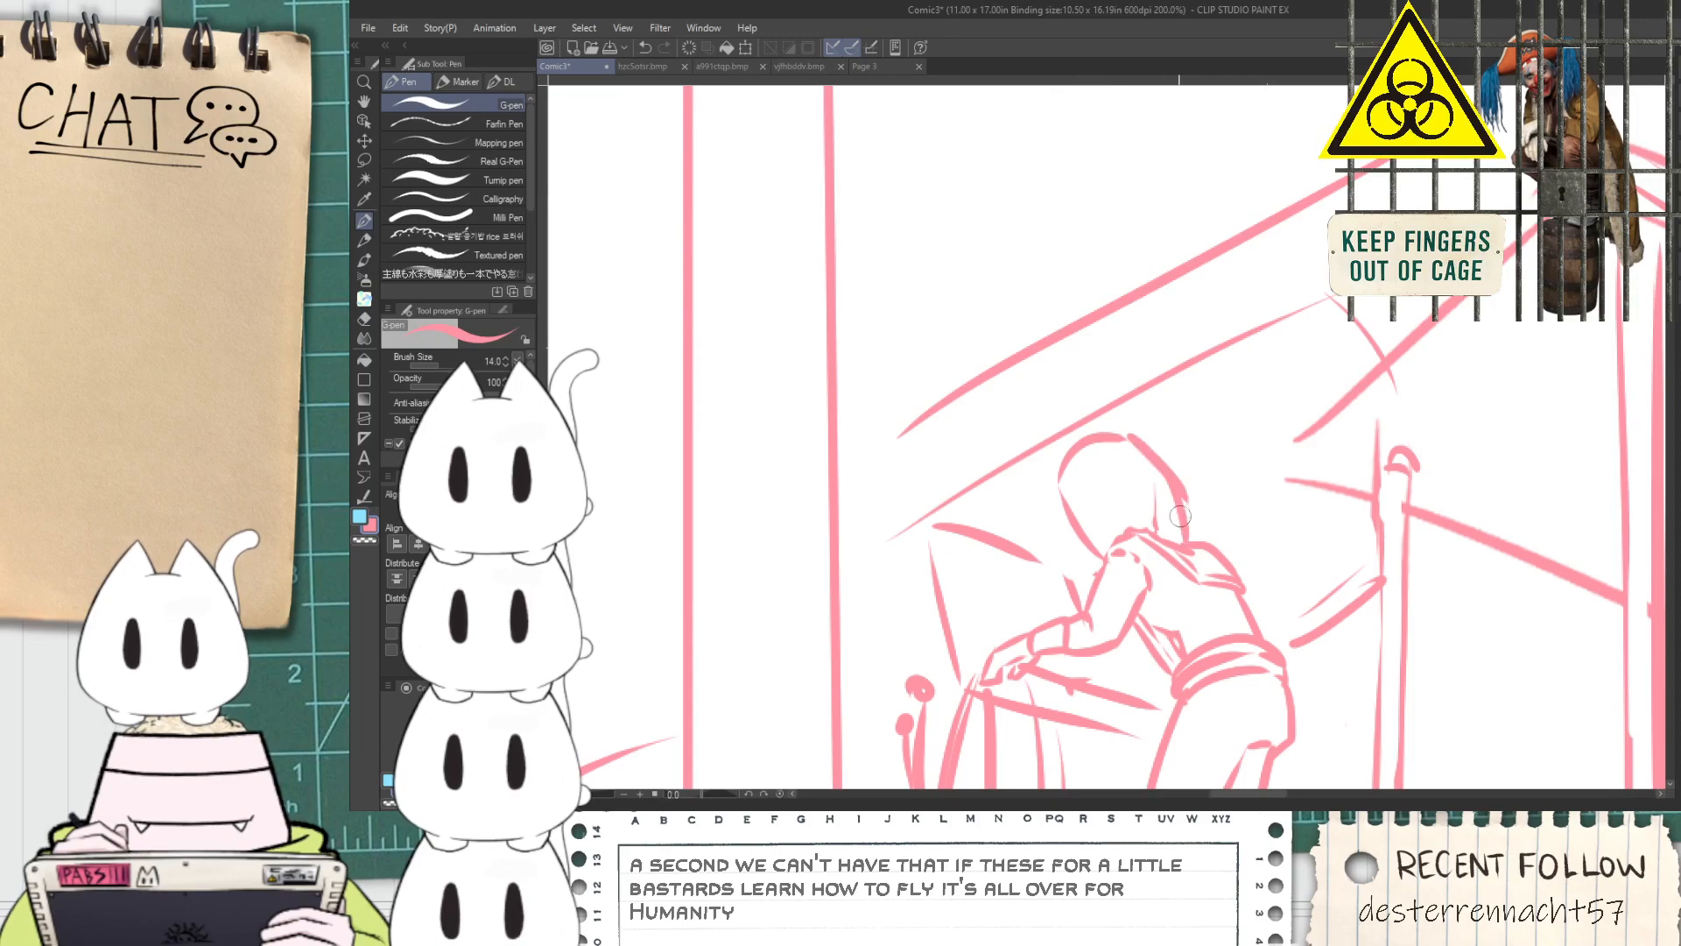
# Draw a curved band across the balcony figure's head with short face lines beneath it
pyautogui.scroll(4, 1179, 522)
pyautogui.moveTo(956, 531)
pyautogui.mouseDown()
pyautogui.moveTo(1136, 472)
pyautogui.moveTo(1143, 386)
pyautogui.mouseUp()
pyautogui.moveTo(1005, 611); pyautogui.dragTo(980, 523)
pyautogui.moveTo(1077, 474); pyautogui.dragTo(1129, 547)
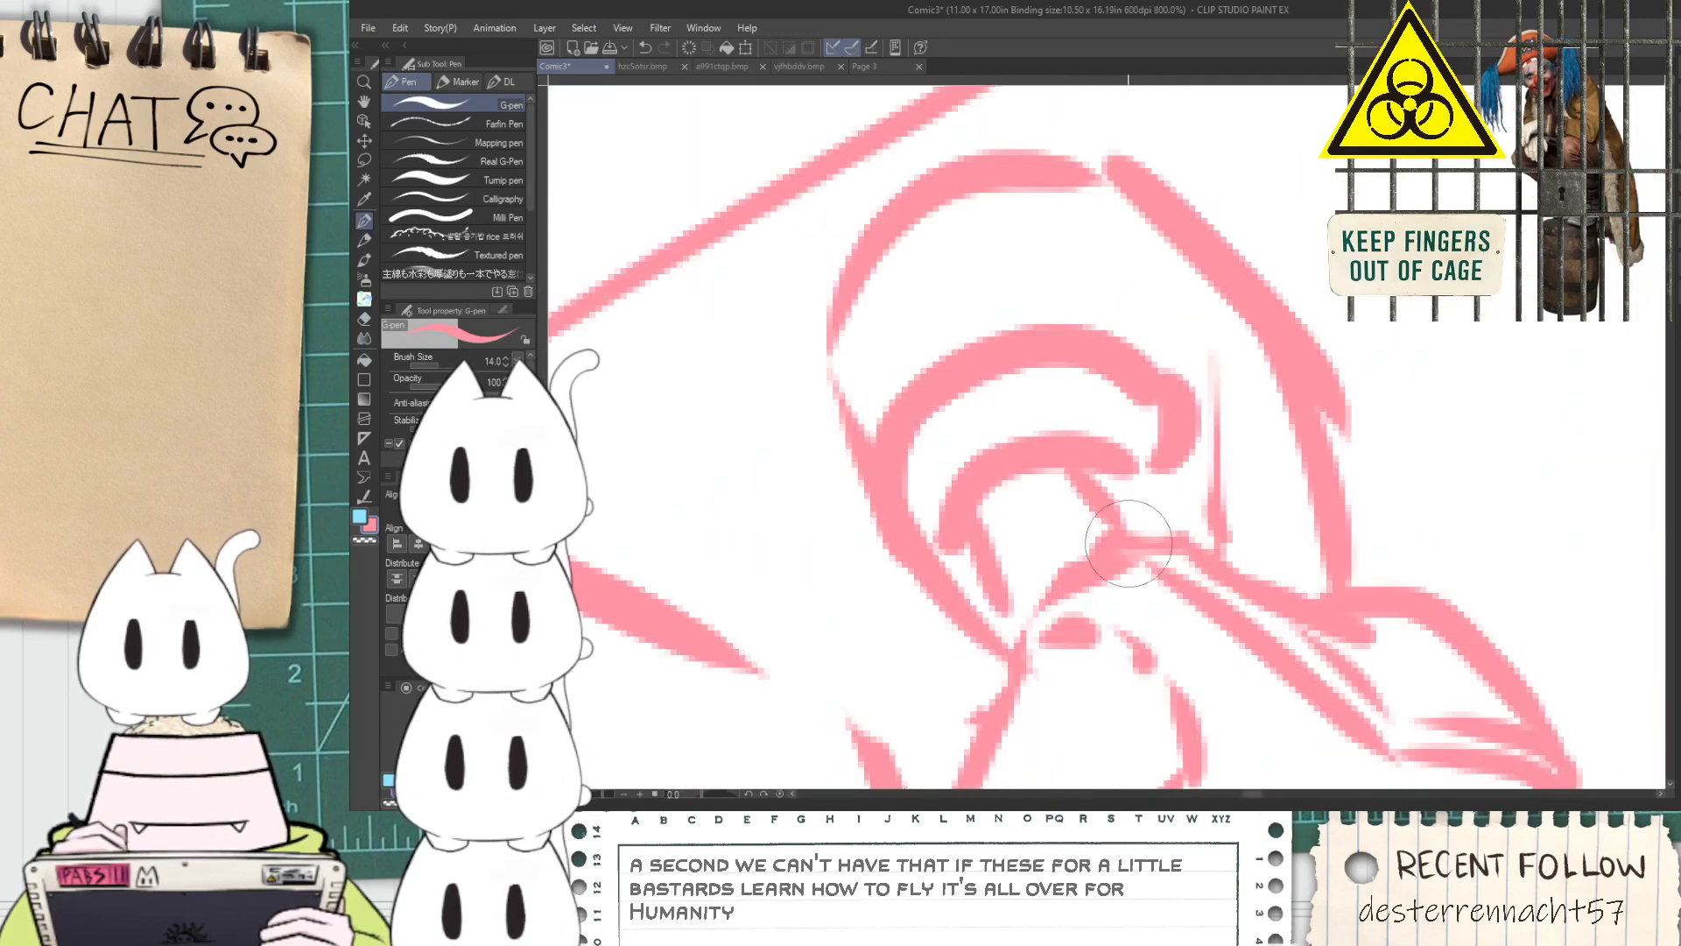
# Add small facial detail strokes beneath the curved band on the balcony figure's head
pyautogui.scroll(-7, 1086, 532)
pyautogui.press('space')
pyautogui.moveTo(1055, 630); pyautogui.dragTo(970, 470)
pyautogui.scroll(-1, 1062, 637)
pyautogui.moveTo(1062, 636); pyautogui.dragTo(944, 433)
pyautogui.scroll(-1, 966, 414)
pyautogui.scroll(1, 840, 293)
pyautogui.moveTo(840, 293); pyautogui.dragTo(849, 409)
pyautogui.scroll(10, 959, 394)
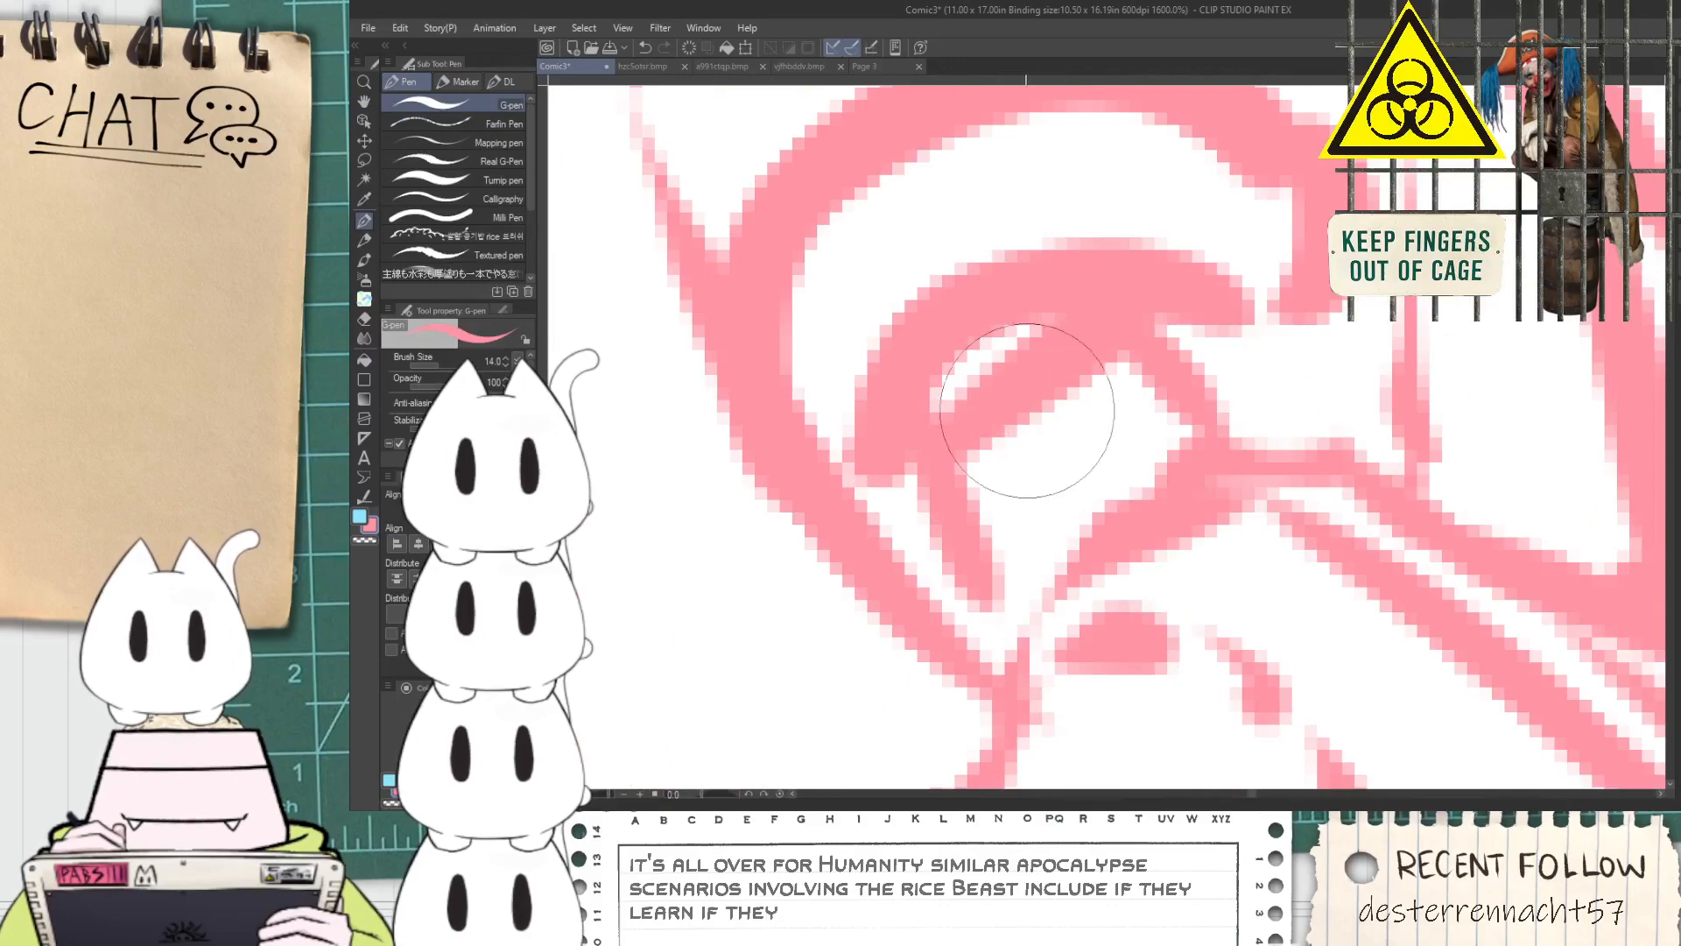
pyautogui.moveTo(1005, 469); pyautogui.dragTo(1016, 534)
pyautogui.moveTo(1054, 455); pyautogui.dragTo(1067, 543)
pyautogui.scroll(-1, 1170, 490)
pyautogui.moveTo(1108, 431)
pyautogui.mouseDown()
pyautogui.moveTo(1155, 480)
pyautogui.moveTo(1075, 424)
pyautogui.mouseUp()
pyautogui.scroll(-10, 1141, 473)
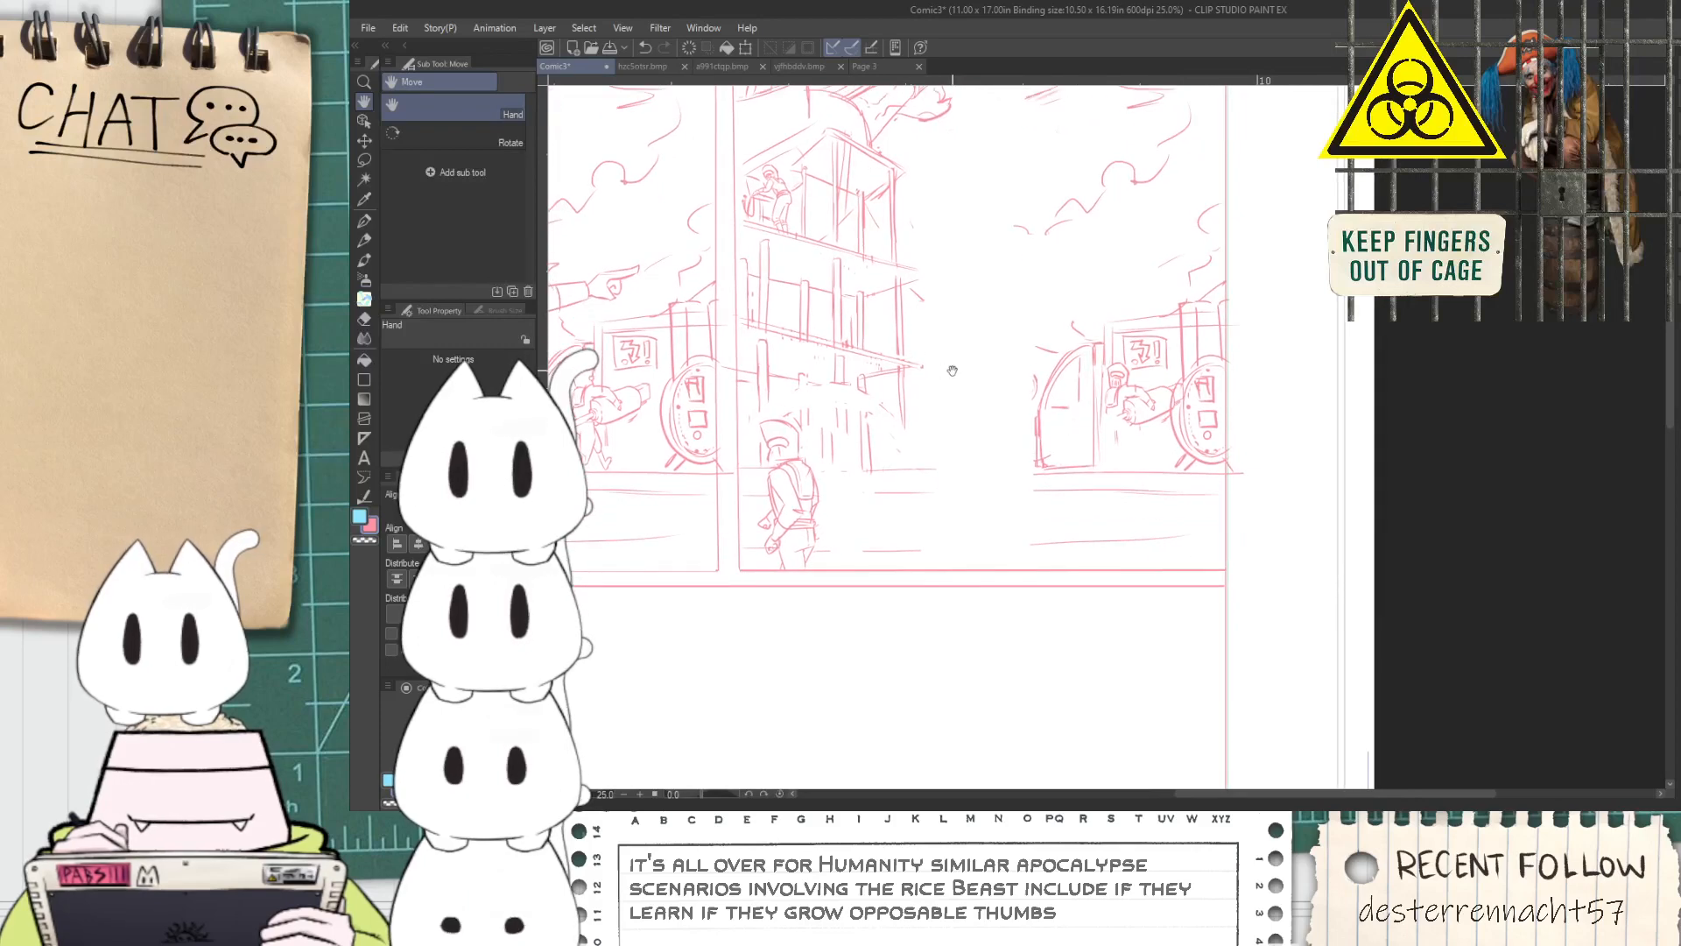
# Draw two short horizontal belt lines across the waist of the figure beside the arched door
pyautogui.moveTo(987, 386); pyautogui.dragTo(999, 423)
pyautogui.scroll(2, 1202, 428)
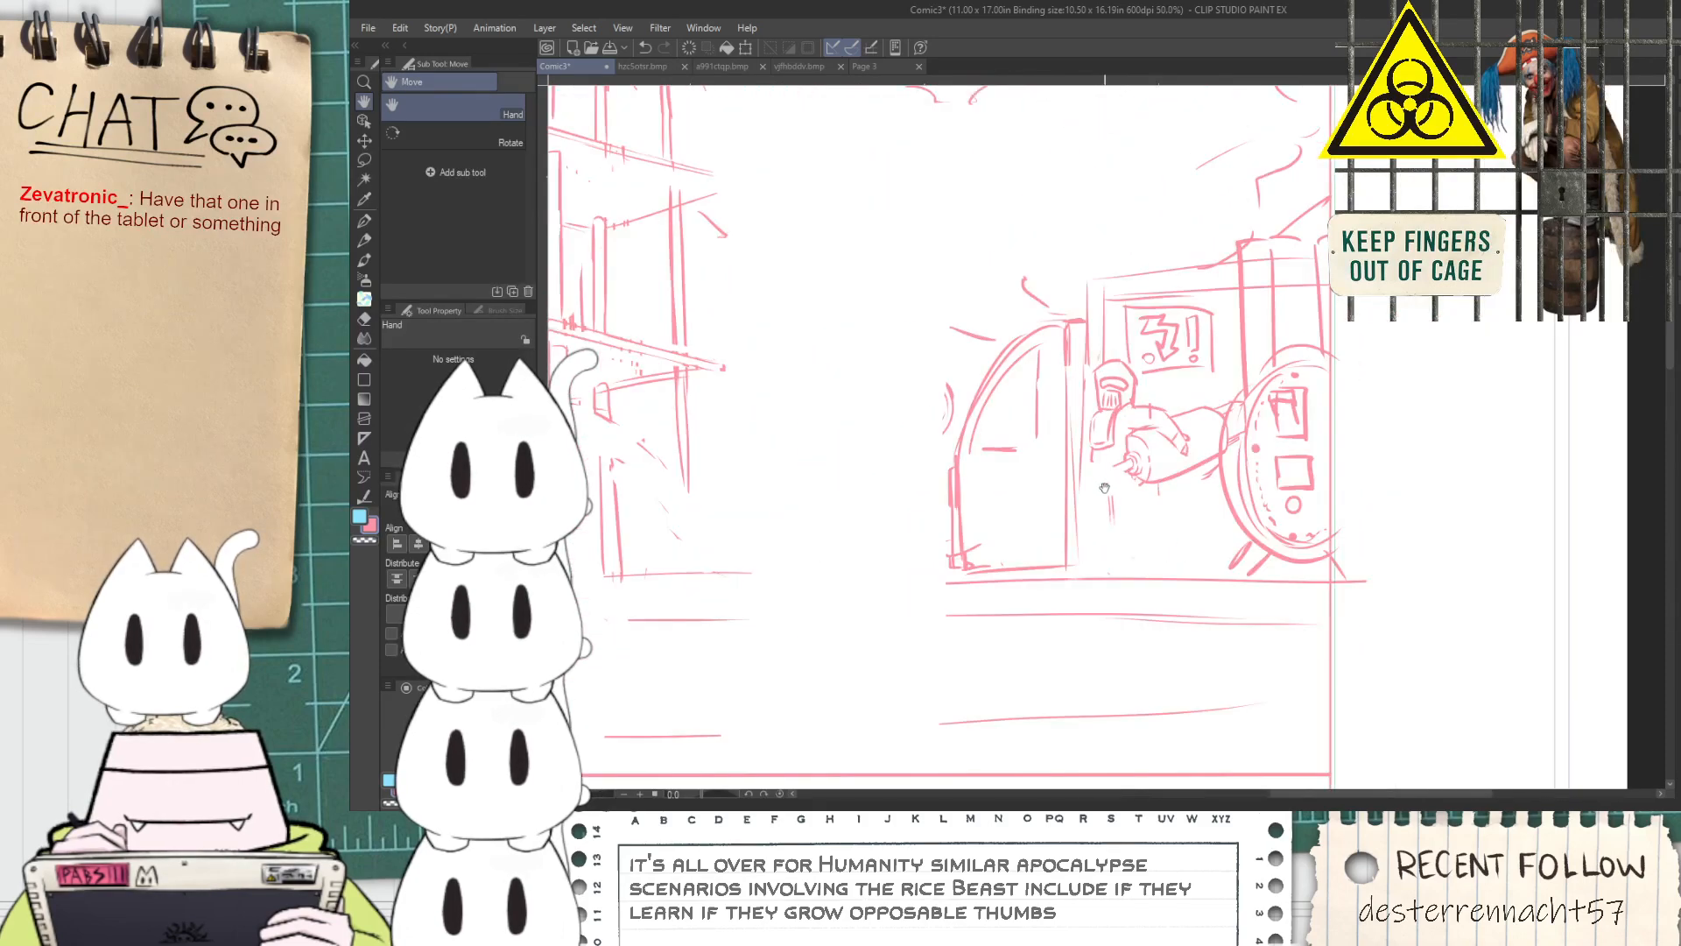
pyautogui.scroll(3, 1112, 483)
pyautogui.press('p')
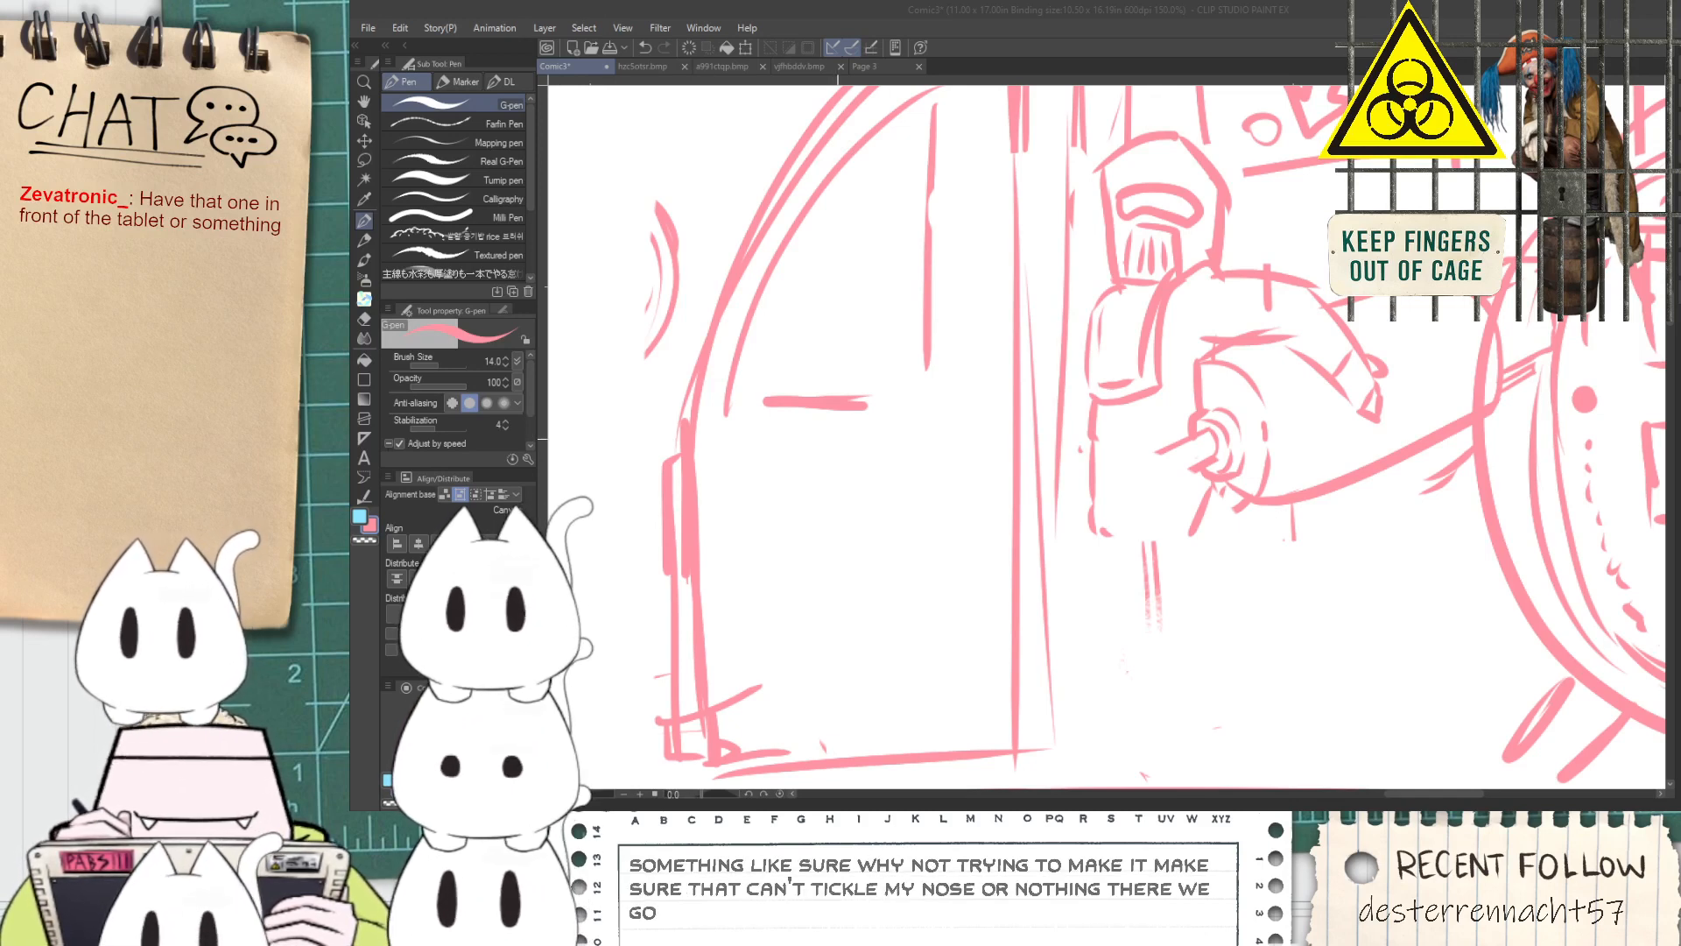
pyautogui.press('h')
pyautogui.moveTo(984, 534); pyautogui.dragTo(854, 543)
pyautogui.scroll(1, 976, 497)
pyautogui.moveTo(965, 505); pyautogui.dragTo(1083, 474)
pyautogui.hotkey('ctrl', 'z')
pyautogui.moveTo(944, 467); pyautogui.dragTo(1105, 455)
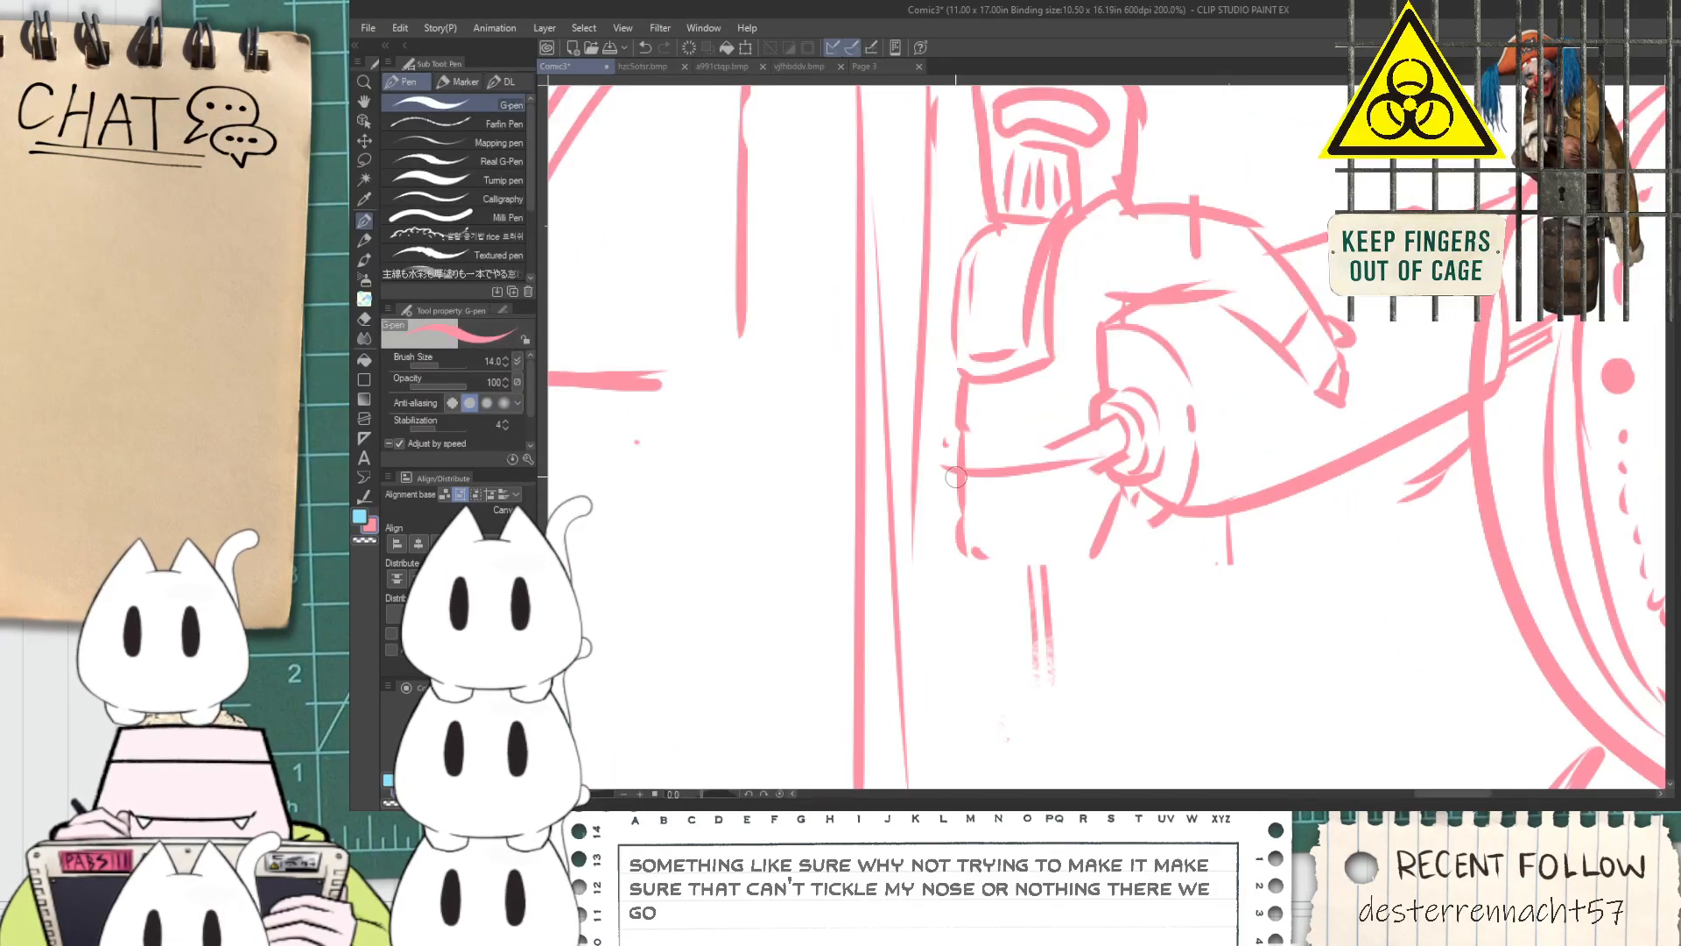
pyautogui.hotkey('ctrl', 'z')
pyautogui.moveTo(956, 502); pyautogui.dragTo(1060, 504)
pyautogui.moveTo(942, 470); pyautogui.dragTo(1077, 473)
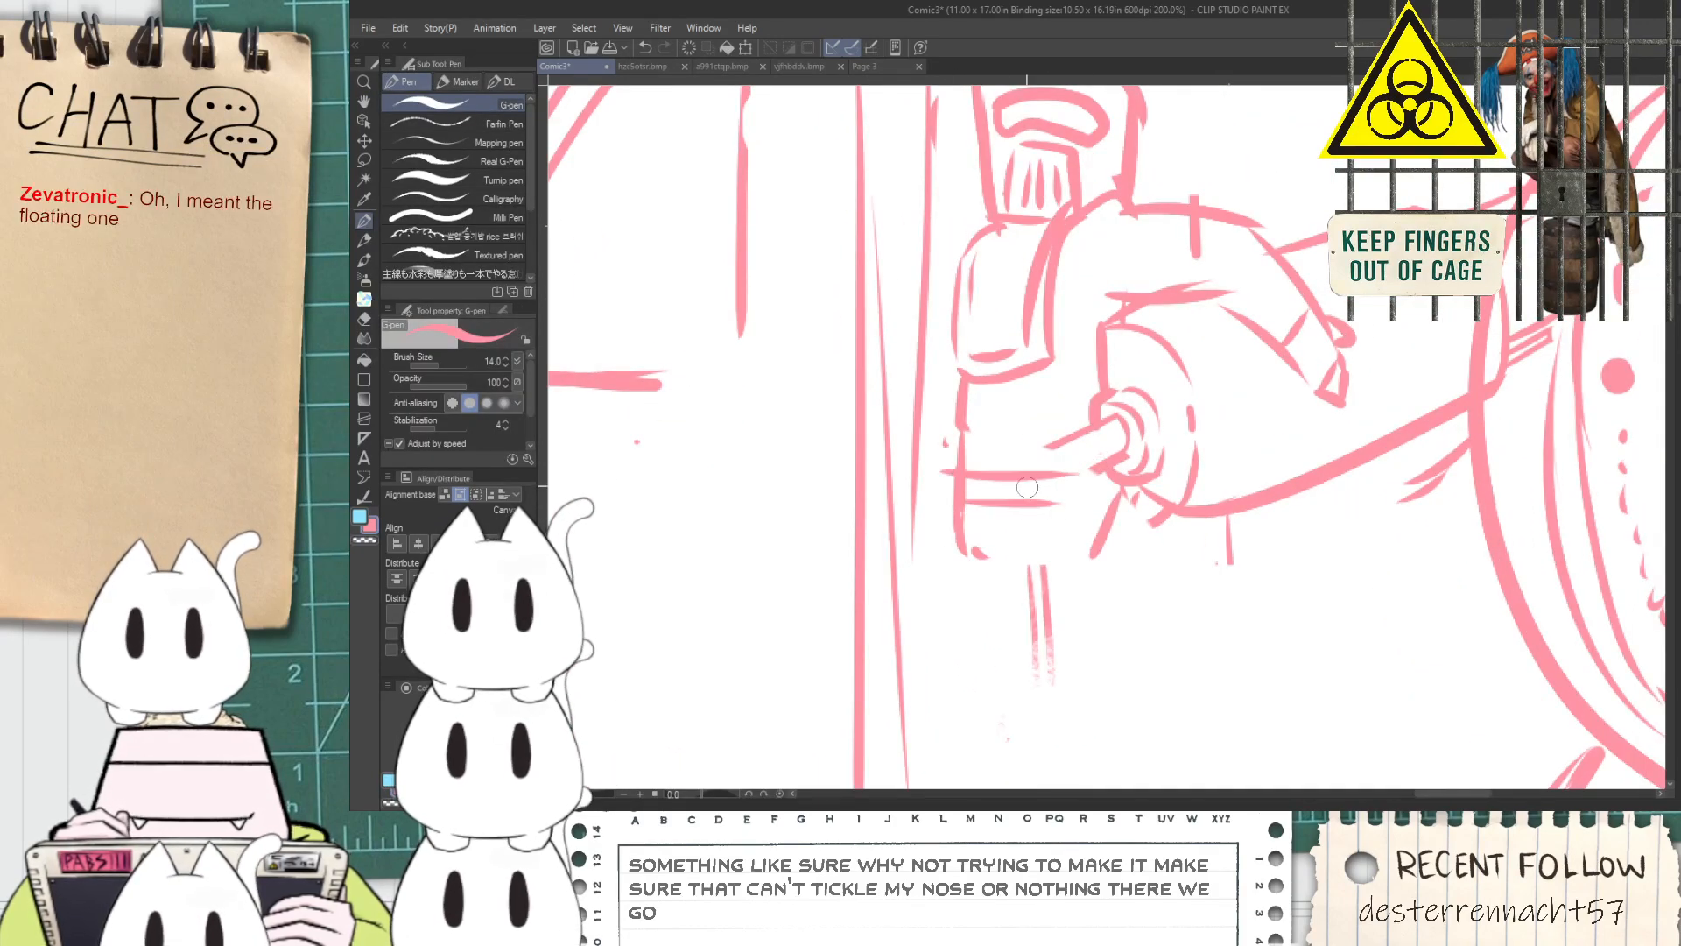
# Sketch the first leg lines below the belt of the figure beside the arched door
pyautogui.press('space')
pyautogui.moveTo(1023, 522)
pyautogui.mouseDown()
pyautogui.moveTo(990, 419)
pyautogui.moveTo(923, 504)
pyautogui.mouseUp()
pyautogui.hotkey('ctrl', 'z')
pyautogui.moveTo(998, 464); pyautogui.dragTo(1121, 690)
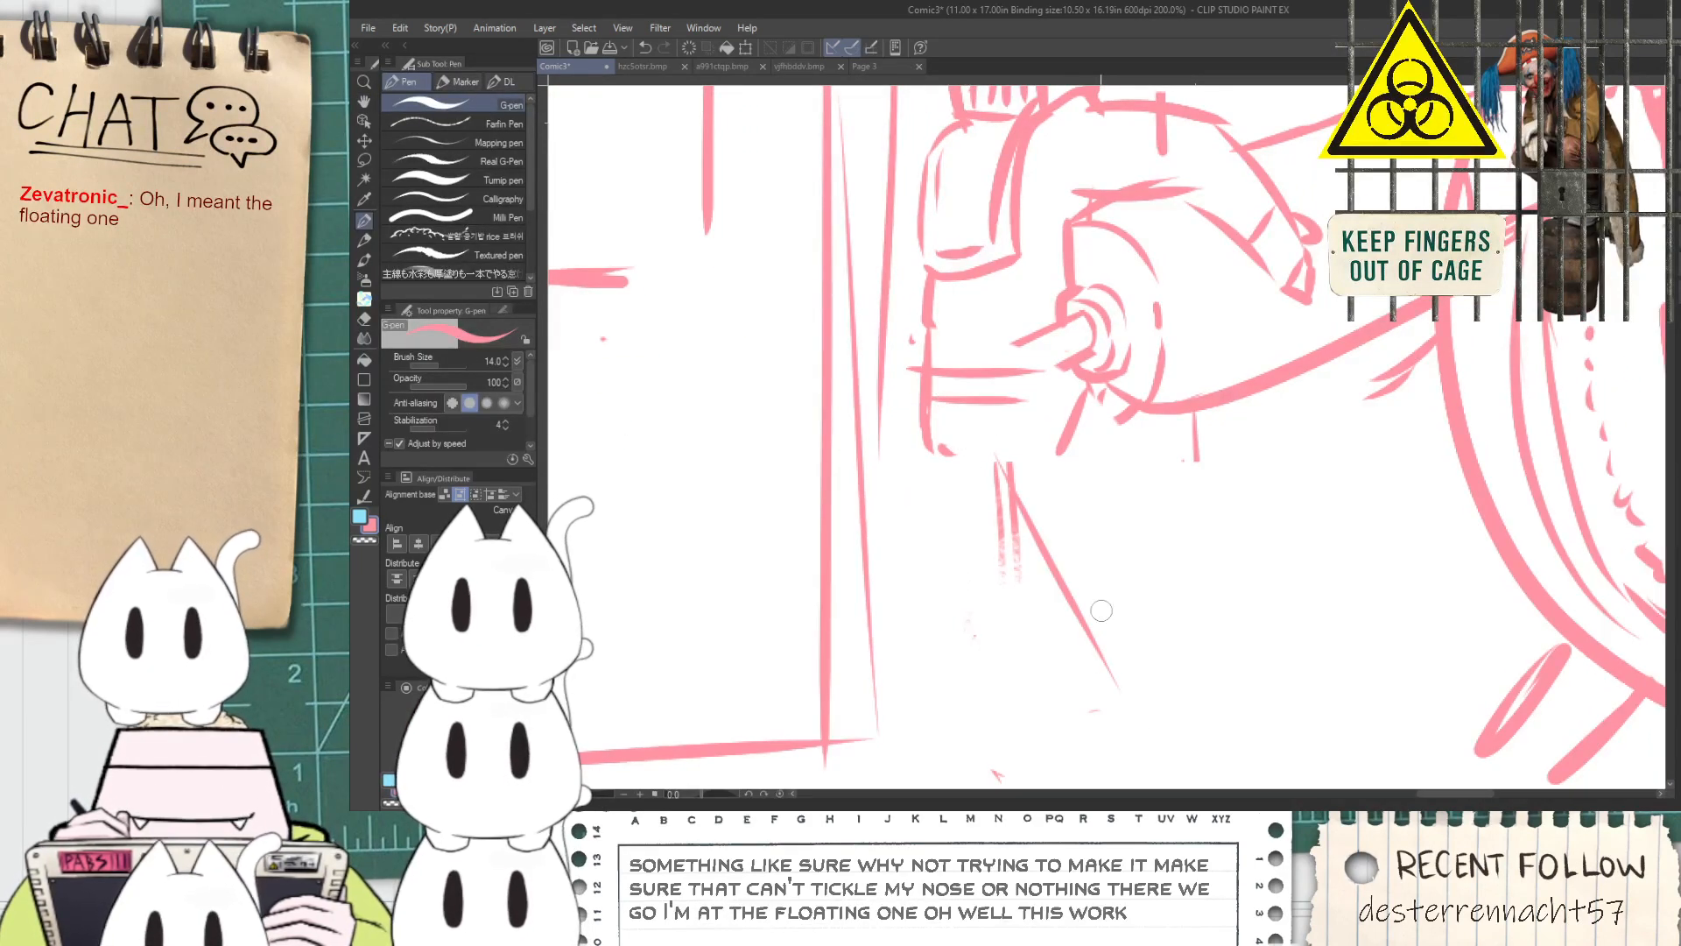
pyautogui.moveTo(1122, 421)
pyautogui.mouseDown()
pyautogui.moveTo(1164, 509)
pyautogui.moveTo(1182, 671)
pyautogui.mouseUp()
pyautogui.hotkey('ctrl', 'z')
pyautogui.moveTo(923, 408); pyautogui.dragTo(908, 605)
pyautogui.moveTo(1040, 527); pyautogui.dragTo(993, 647)
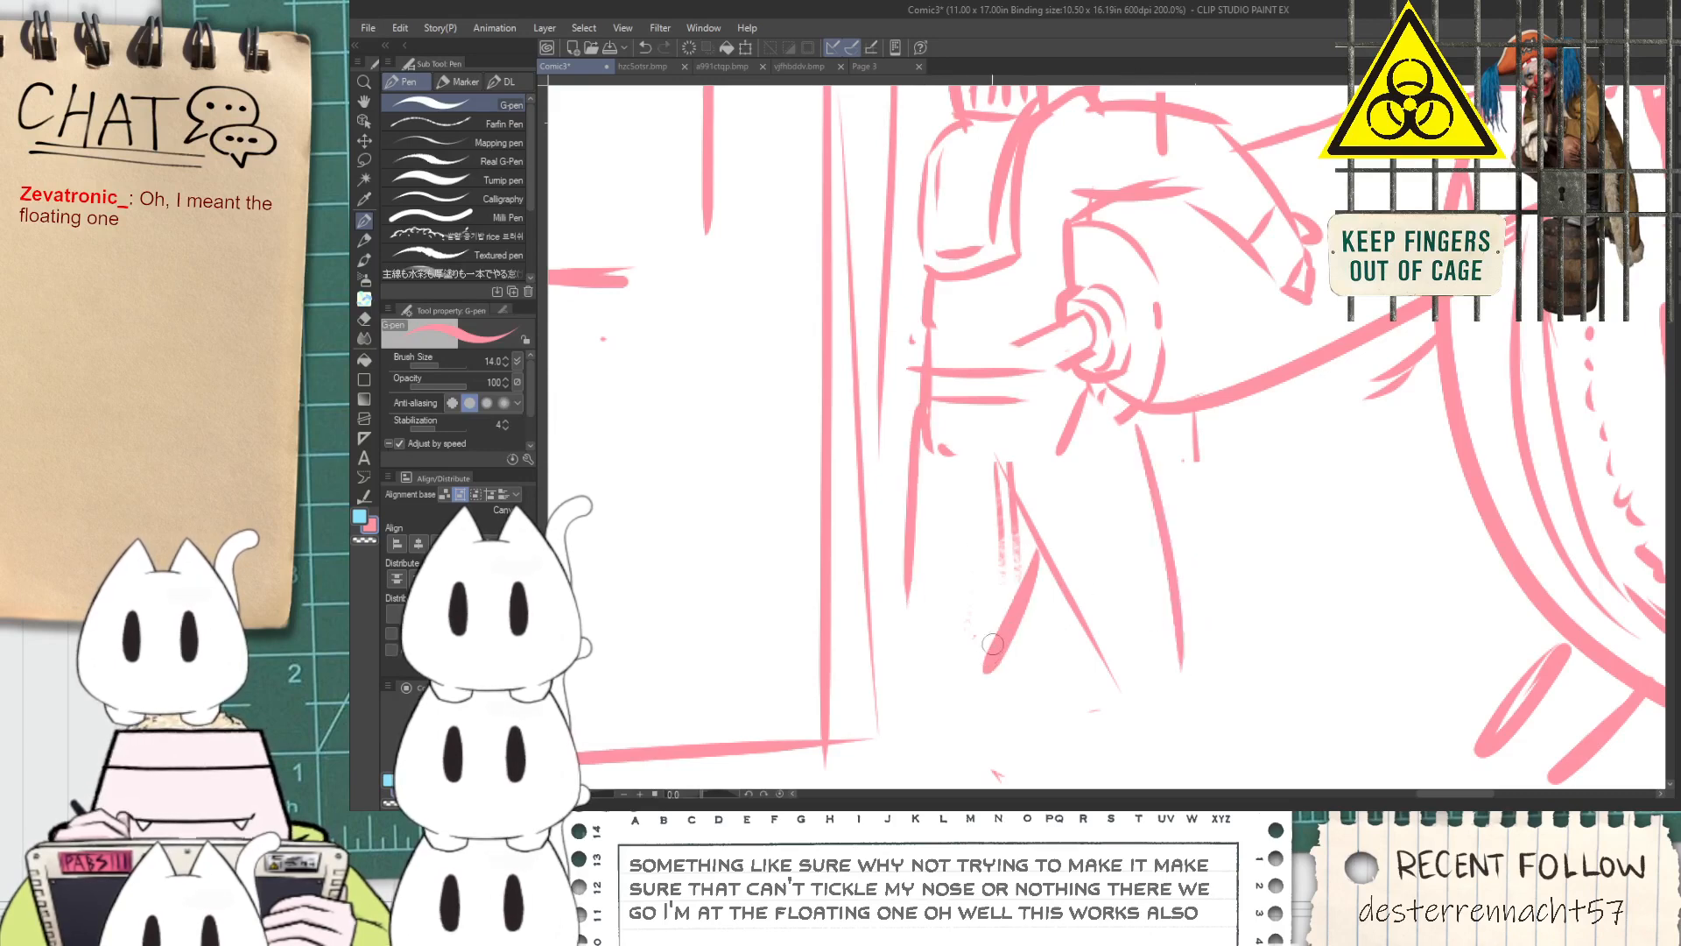
# Redraw the figure's rear leg so it stretches back to the ground line by the door
pyautogui.scroll(-5, 906, 633)
pyautogui.moveTo(914, 368); pyautogui.dragTo(771, 630)
pyautogui.hotkey('ctrl', 'z')
pyautogui.moveTo(925, 349); pyautogui.dragTo(872, 431)
pyautogui.scroll(-1, 868, 422)
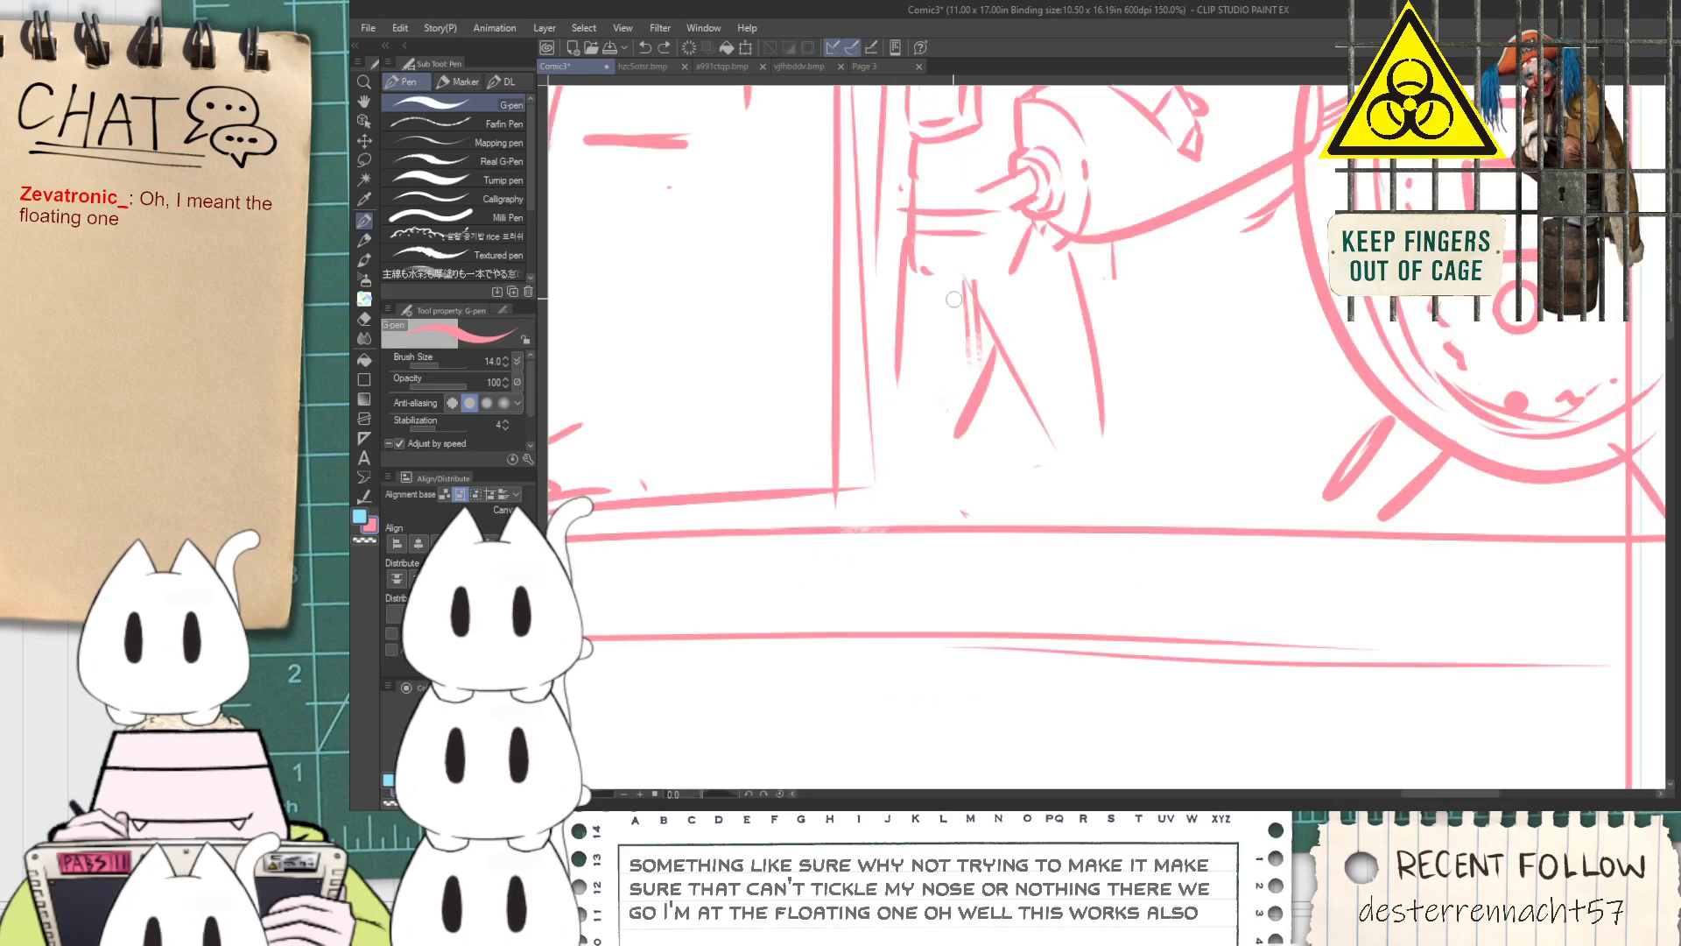
pyautogui.hotkey('ctrl', 'z')
pyautogui.hotkey('ctrl', 'z')
pyautogui.moveTo(975, 273); pyautogui.dragTo(937, 368)
pyautogui.moveTo(911, 240)
pyautogui.mouseDown()
pyautogui.moveTo(904, 352)
pyautogui.moveTo(891, 336)
pyautogui.moveTo(839, 482)
pyautogui.mouseUp()
pyautogui.hotkey('ctrl', 'z')
pyautogui.moveTo(902, 354); pyautogui.dragTo(839, 486)
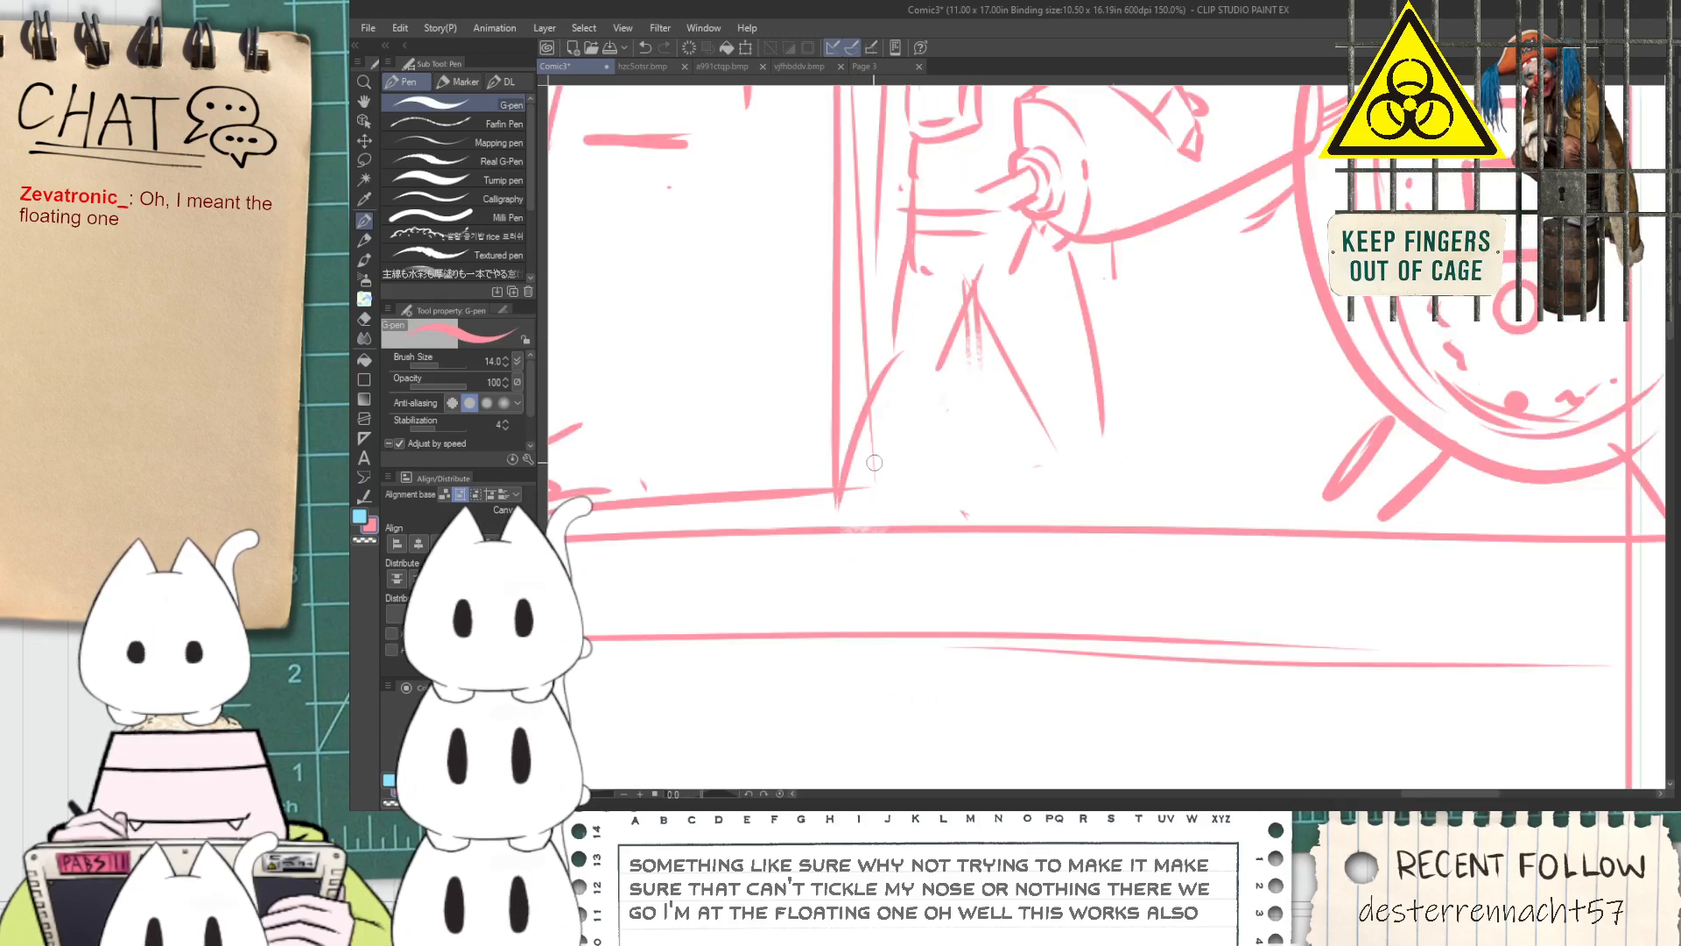
pyautogui.moveTo(939, 393)
pyautogui.mouseDown()
pyautogui.moveTo(856, 510)
pyautogui.moveTo(891, 532)
pyautogui.moveTo(975, 504)
pyautogui.mouseUp()
# Draw the figure's bent front leg with a foot on the ground and erase the stray lines around it
pyautogui.scroll(-5, 885, 530)
pyautogui.press('space')
pyautogui.scroll(2, 976, 505)
pyautogui.scroll(3, 976, 505)
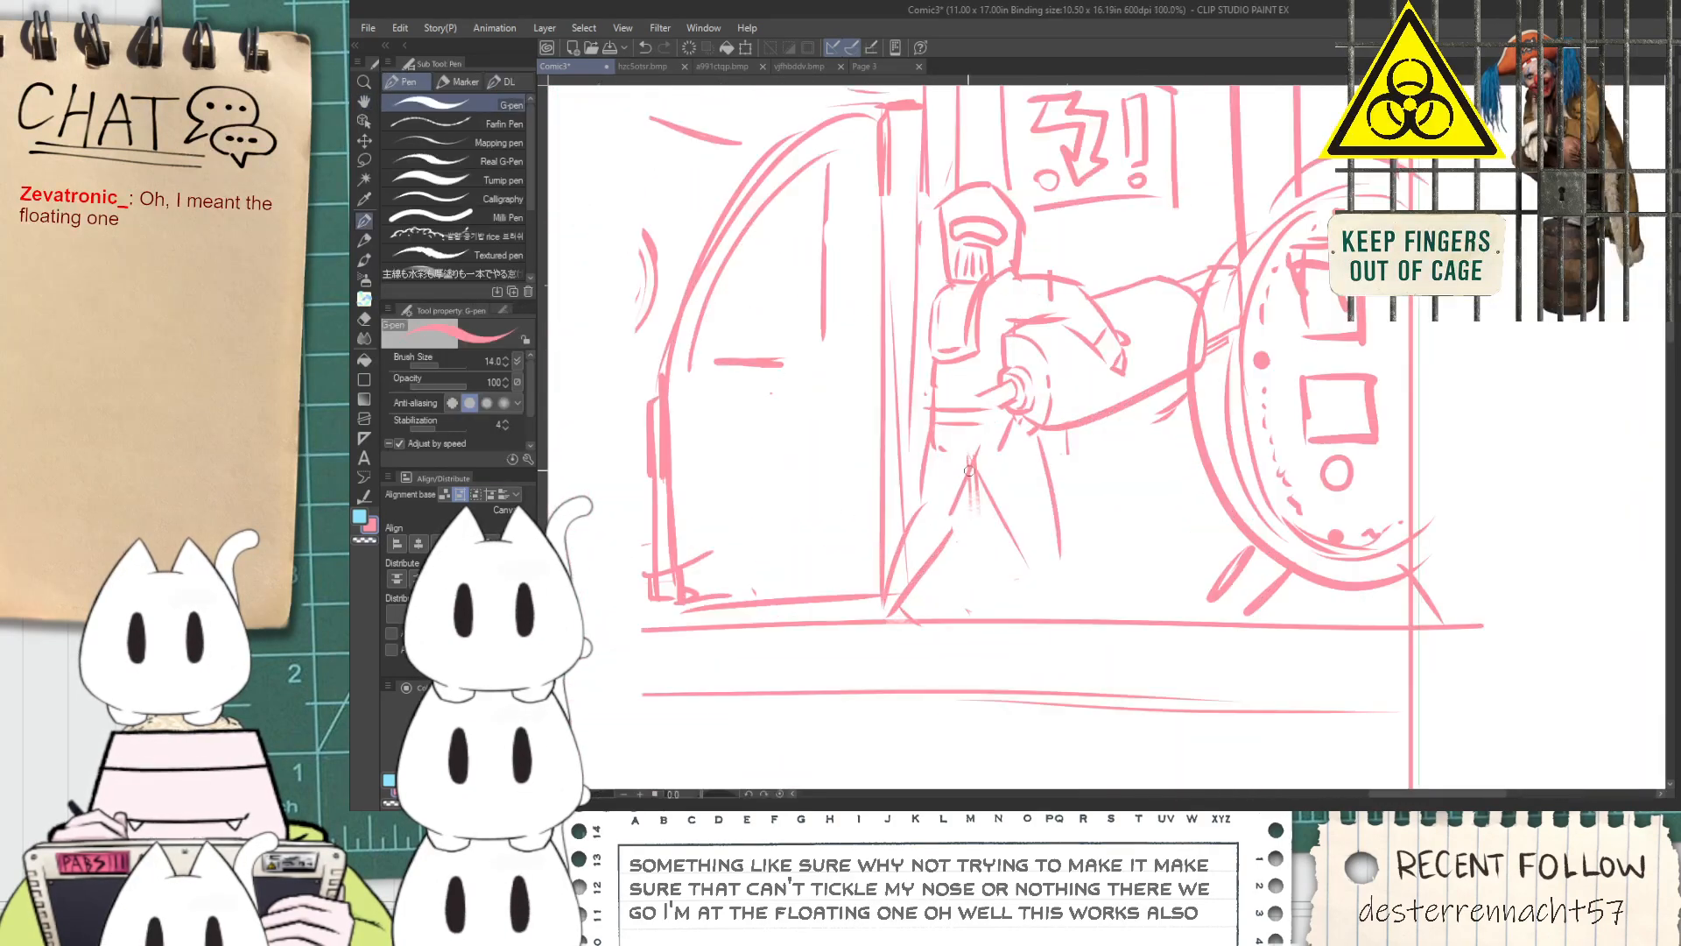
pyautogui.moveTo(1050, 403); pyautogui.dragTo(1040, 557)
pyautogui.hotkey('ctrl', 'z')
pyautogui.moveTo(969, 455); pyautogui.dragTo(1072, 526)
pyautogui.hotkey('ctrl', 'z')
pyautogui.moveTo(961, 452); pyautogui.dragTo(1075, 539)
pyautogui.moveTo(1035, 394)
pyautogui.mouseDown()
pyautogui.moveTo(1096, 501)
pyautogui.moveTo(1020, 658)
pyautogui.mouseUp()
pyautogui.hotkey('ctrl', 'z')
pyautogui.moveTo(1075, 543); pyautogui.dragTo(1048, 698)
pyautogui.moveTo(1121, 506)
pyautogui.mouseDown()
pyautogui.moveTo(1083, 668)
pyautogui.moveTo(1147, 698)
pyautogui.mouseUp()
pyautogui.press('e')
pyautogui.moveTo(1098, 541)
pyautogui.mouseDown()
pyautogui.moveTo(1084, 507)
pyautogui.moveTo(1038, 464)
pyautogui.moveTo(1008, 521)
pyautogui.moveTo(985, 507)
pyautogui.moveTo(1021, 561)
pyautogui.mouseUp()
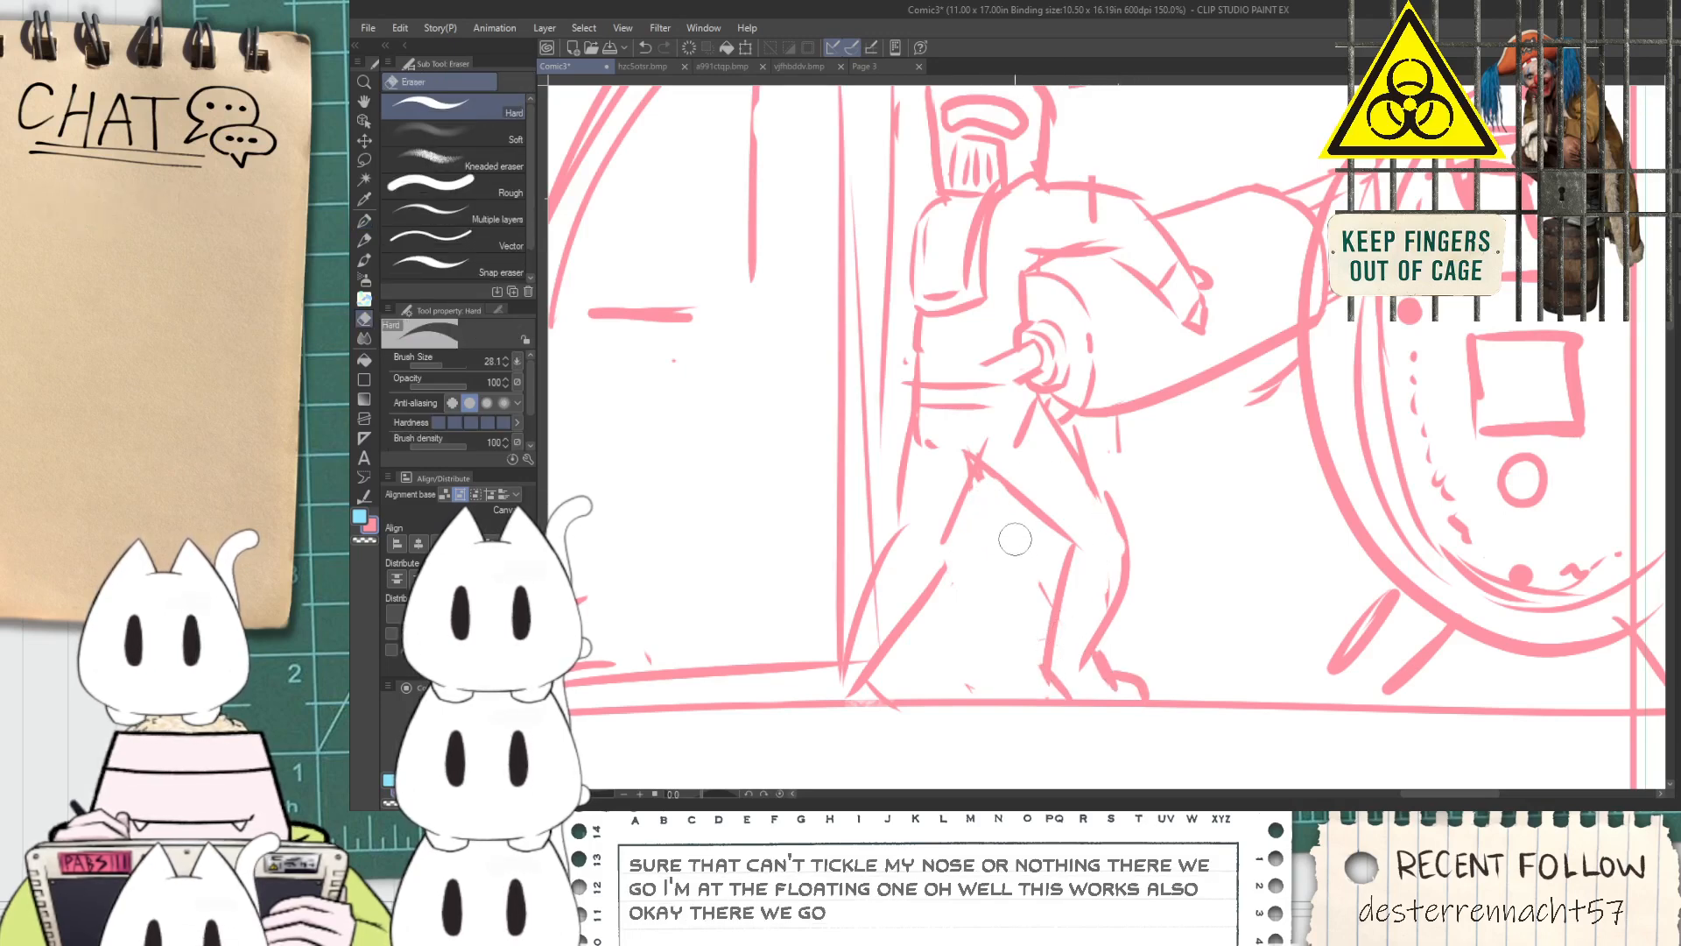
# Sketch a cable drooping from the nozzle in the figure's hands to the ground beside the rear leg
pyautogui.scroll(-3, 973, 543)
pyautogui.press('p')
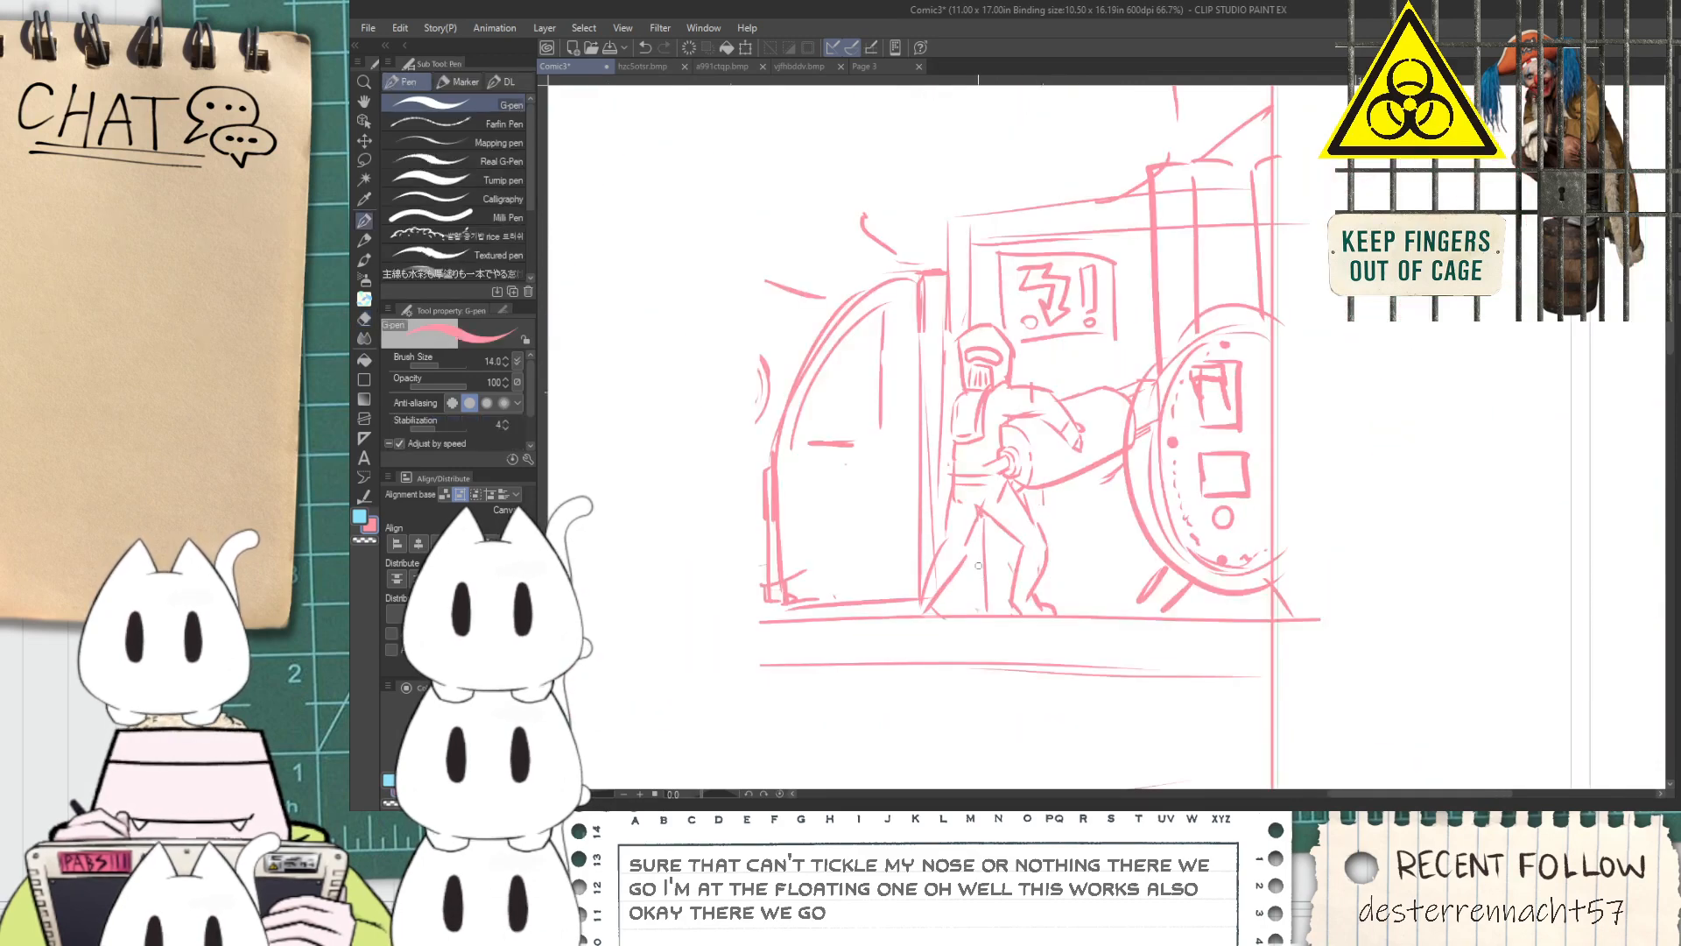
pyautogui.scroll(-5, 957, 585)
pyautogui.press('space')
pyautogui.scroll(3, 902, 589)
pyautogui.moveTo(902, 590); pyautogui.dragTo(1007, 578)
pyautogui.scroll(1, 969, 490)
pyautogui.moveTo(920, 473); pyautogui.dragTo(1133, 501)
pyautogui.scroll(1, 1139, 410)
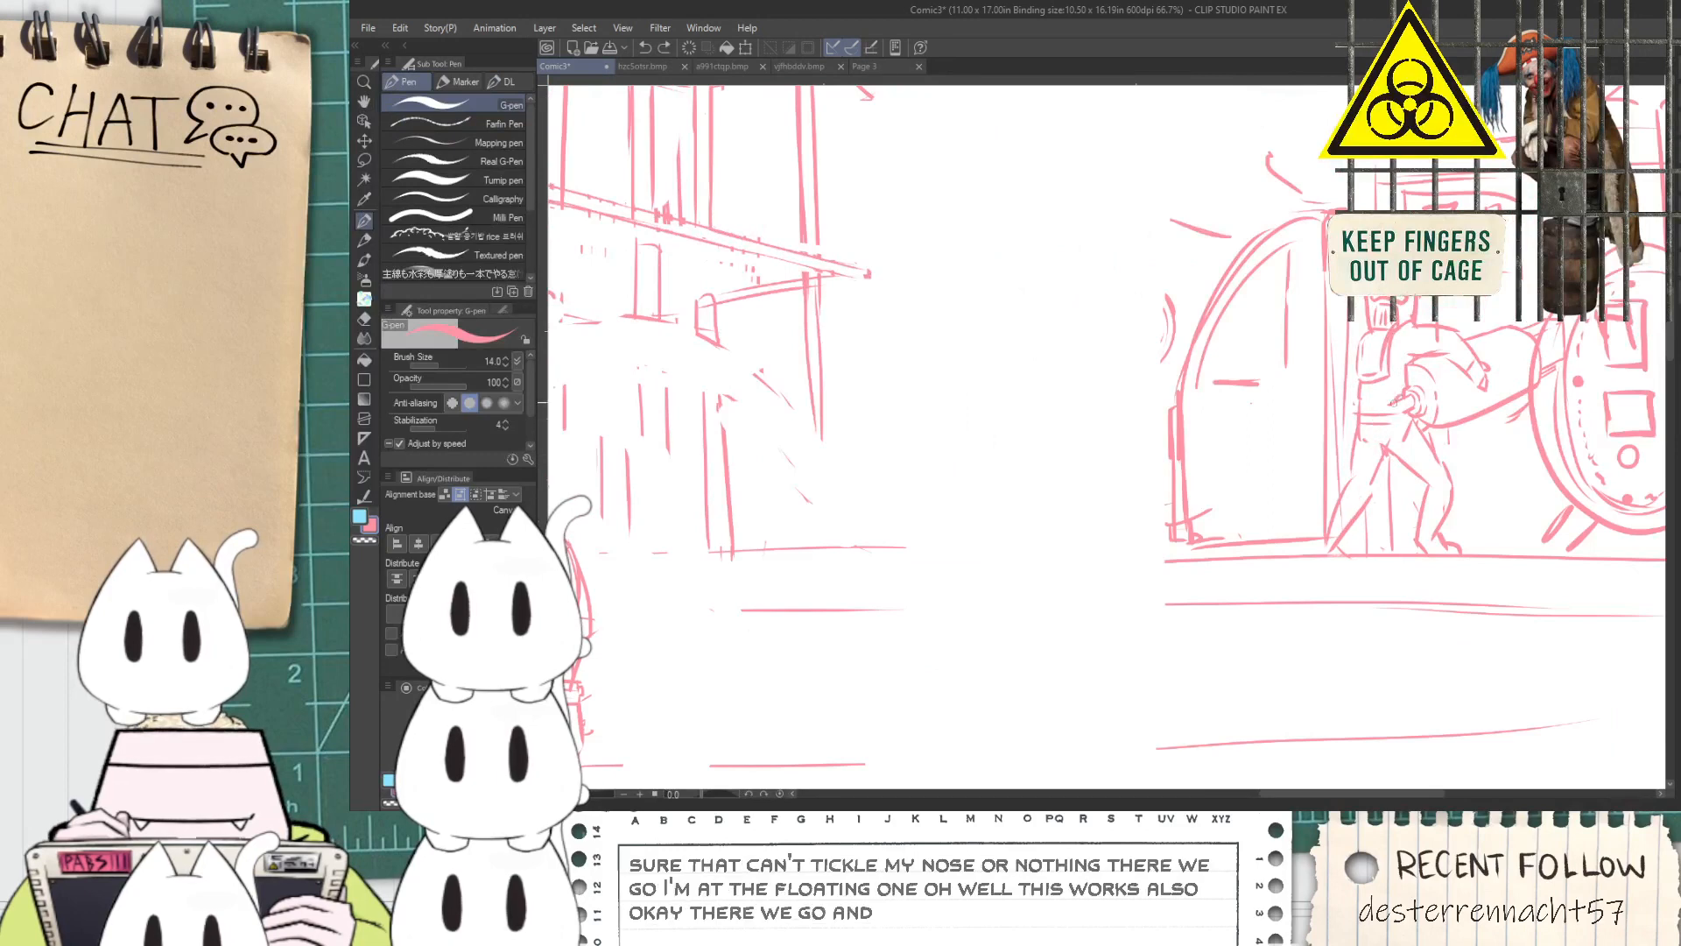
pyautogui.moveTo(1399, 418)
pyautogui.mouseDown()
pyautogui.moveTo(1366, 535)
pyautogui.moveTo(1370, 497)
pyautogui.moveTo(1327, 549)
pyautogui.moveTo(1367, 536)
pyautogui.moveTo(1198, 538)
pyautogui.mouseUp()
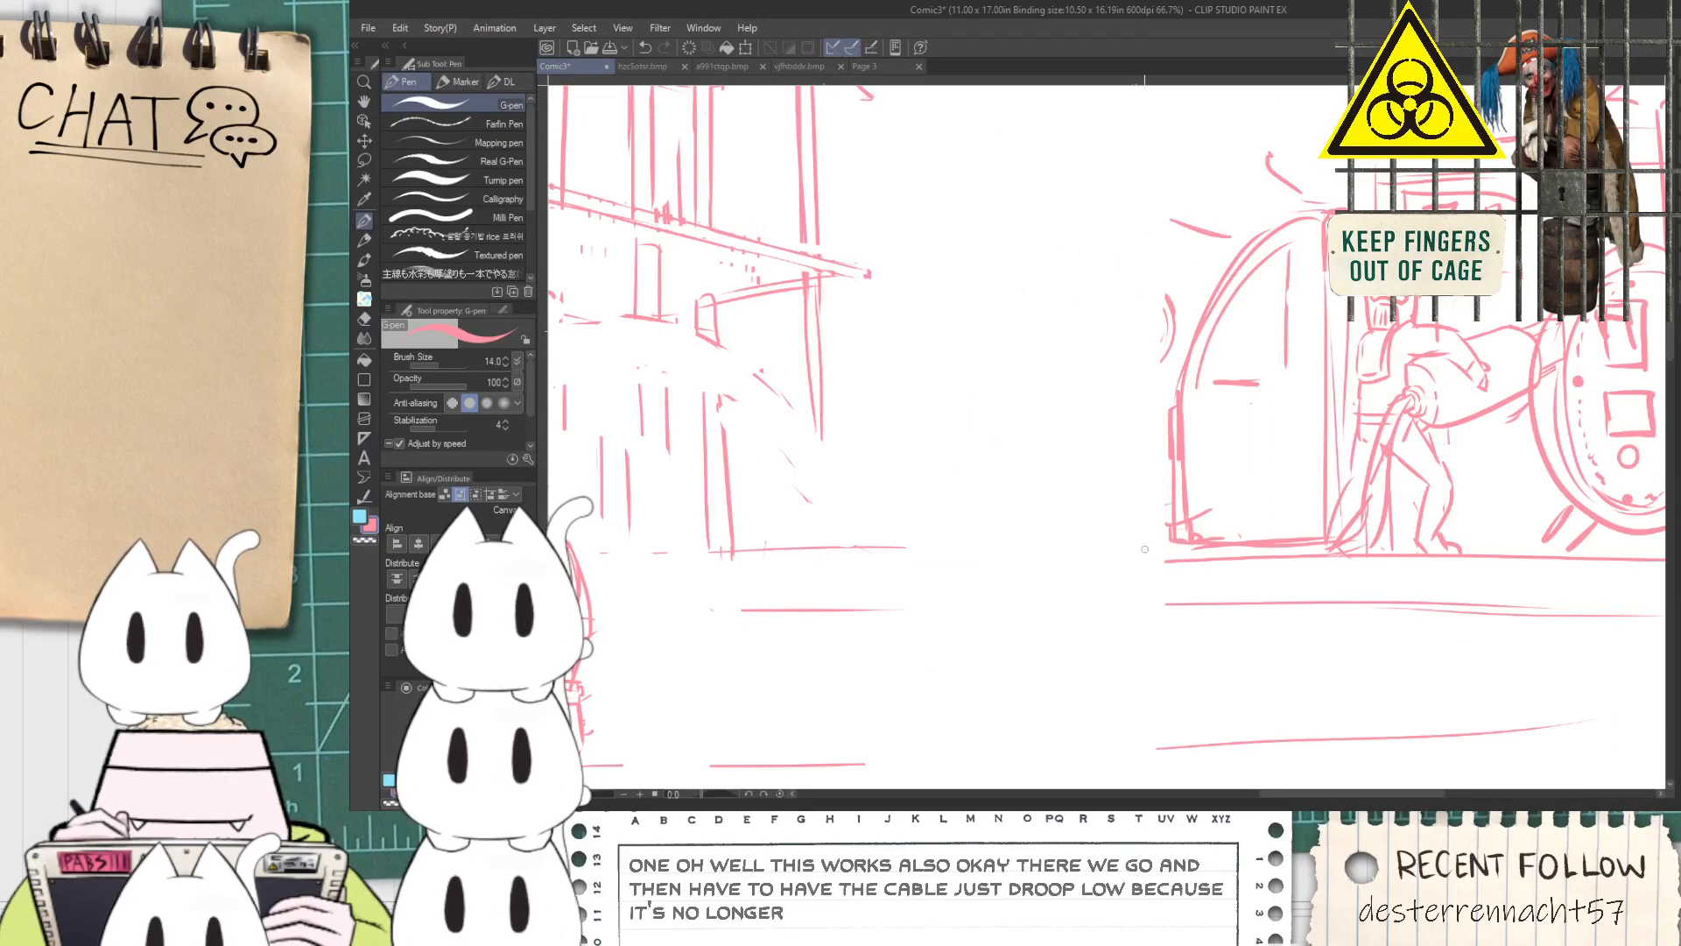
# Extend the cable in long lines along the ground from the arched door to the scaffolded building
pyautogui.moveTo(902, 547); pyautogui.dragTo(1071, 549)
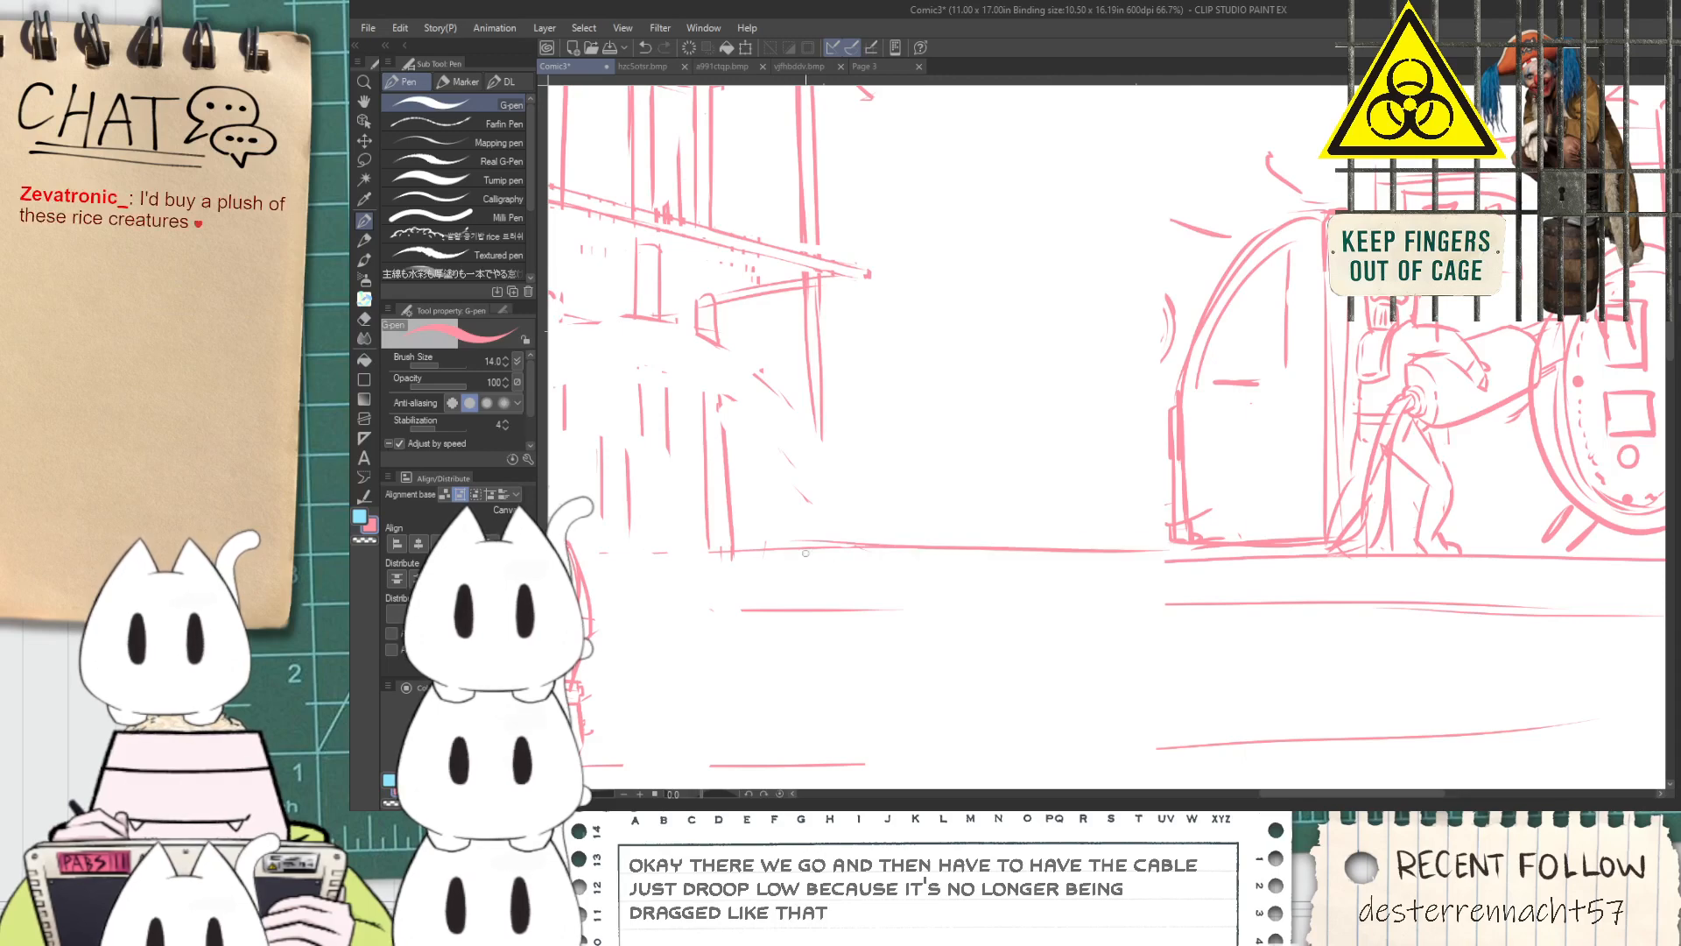
pyautogui.moveTo(850, 526)
pyautogui.mouseDown()
pyautogui.moveTo(1118, 532)
pyautogui.moveTo(937, 538)
pyautogui.moveTo(1359, 514)
pyautogui.moveTo(1035, 471)
pyautogui.mouseUp()
pyautogui.press('space')
pyautogui.hotkey('ctrl', 'z')
pyautogui.moveTo(803, 462); pyautogui.dragTo(1321, 497)
pyautogui.hotkey('ctrl', 'z')
pyautogui.moveTo(803, 443)
pyautogui.mouseDown()
pyautogui.moveTo(1243, 456)
pyautogui.moveTo(1224, 456)
pyautogui.moveTo(1412, 484)
pyautogui.mouseUp()
pyautogui.hotkey('ctrl', 'z')
pyautogui.moveTo(1275, 462); pyautogui.dragTo(1437, 474)
pyautogui.moveTo(819, 487)
pyautogui.mouseDown()
pyautogui.moveTo(1070, 497)
pyautogui.moveTo(1033, 499)
pyautogui.moveTo(1081, 483)
pyautogui.mouseUp()
pyautogui.hotkey('ctrl', 'z')
pyautogui.hotkey('ctrl', 'z')
pyautogui.moveTo(650, 453)
pyautogui.mouseDown()
pyautogui.moveTo(954, 446)
pyautogui.moveTo(945, 423)
pyautogui.mouseUp()
# Erase and rework the cable's bend where it meets the ground beside the figure's rear leg
pyautogui.scroll(2, 863, 436)
pyautogui.scroll(-2, 913, 422)
pyautogui.scroll(3, 955, 411)
pyautogui.scroll(-6, 957, 414)
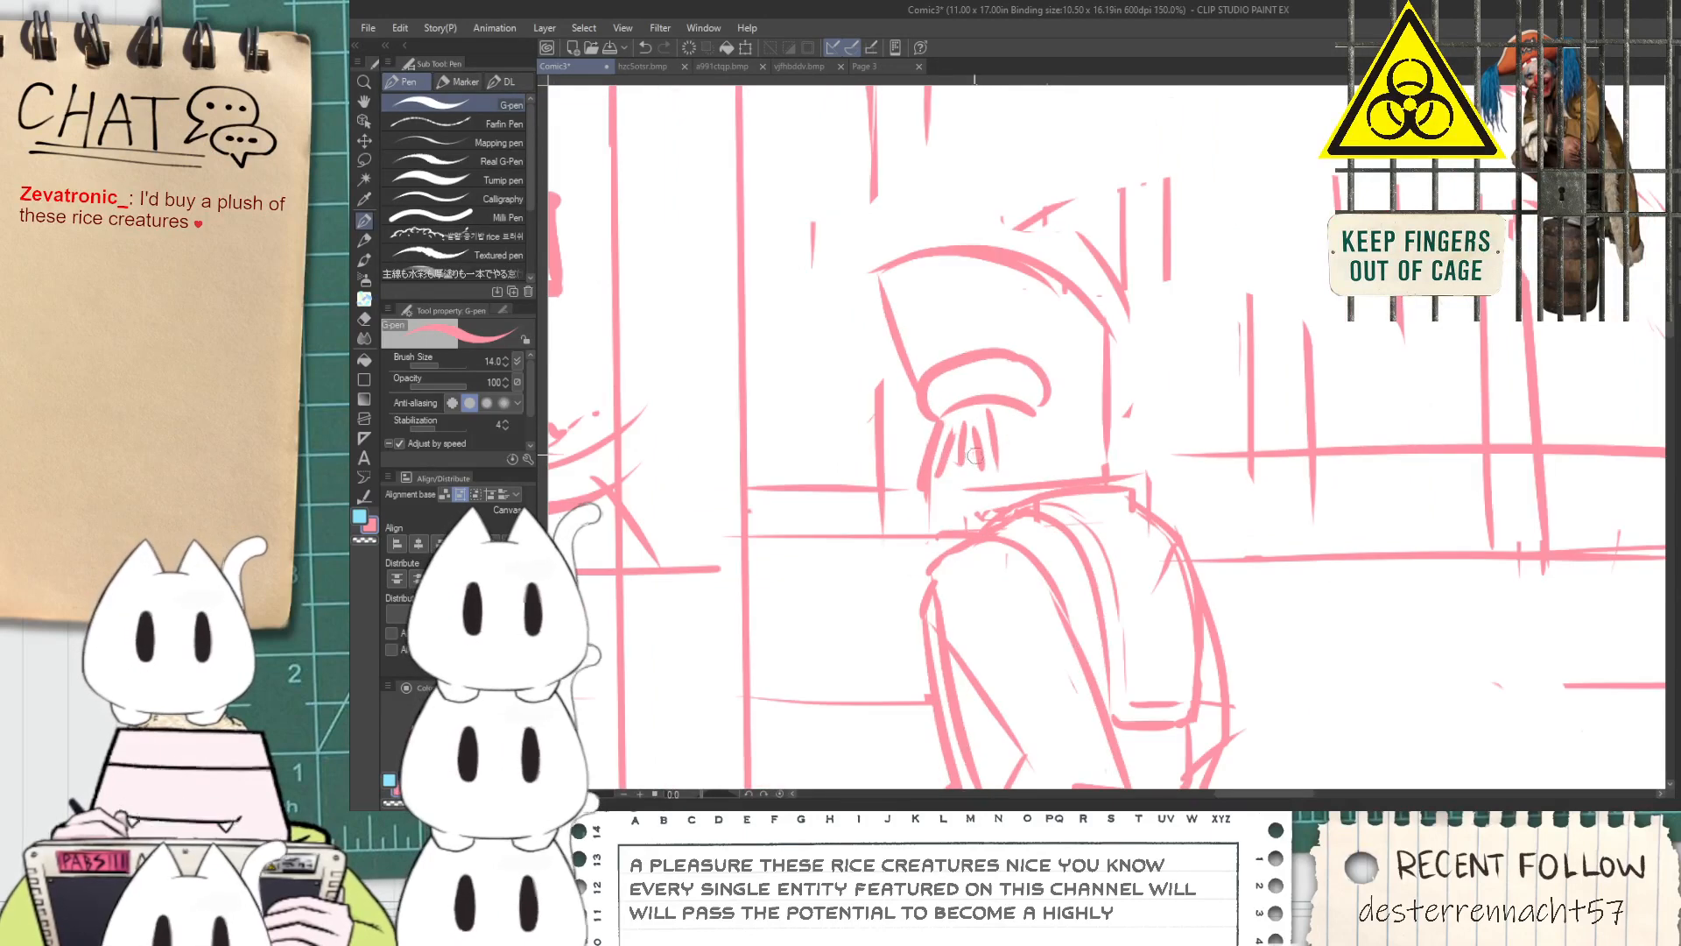
pyautogui.press('space')
pyautogui.moveTo(1020, 528); pyautogui.dragTo(740, 568)
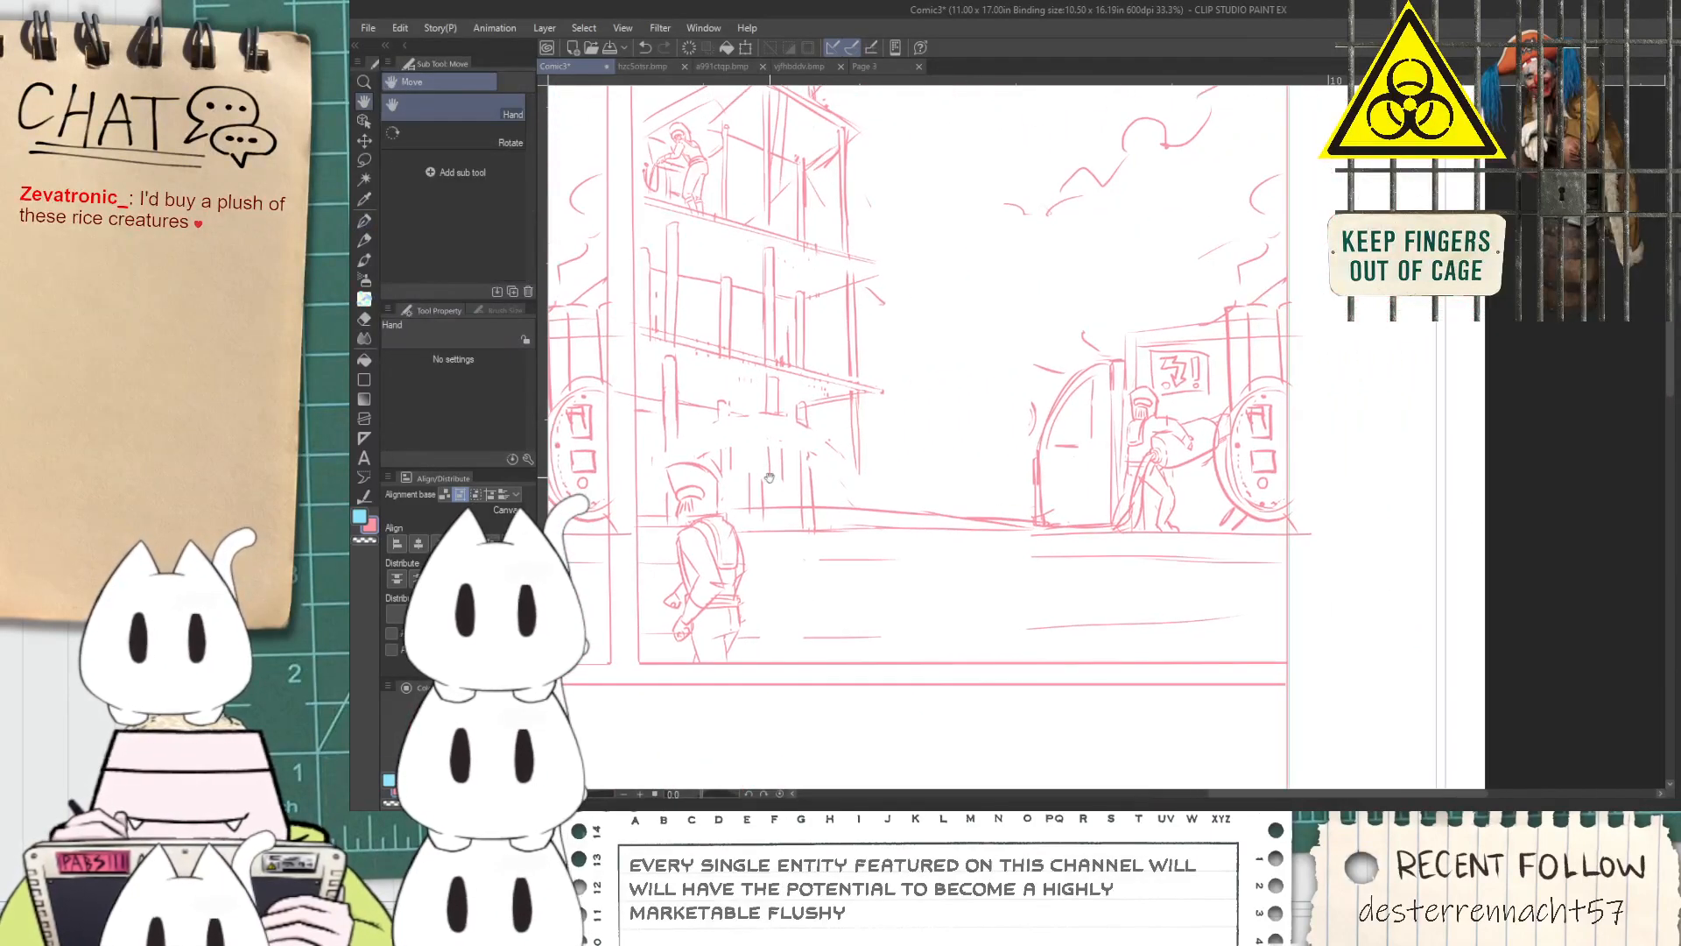
pyautogui.press('e')
pyautogui.scroll(6, 985, 492)
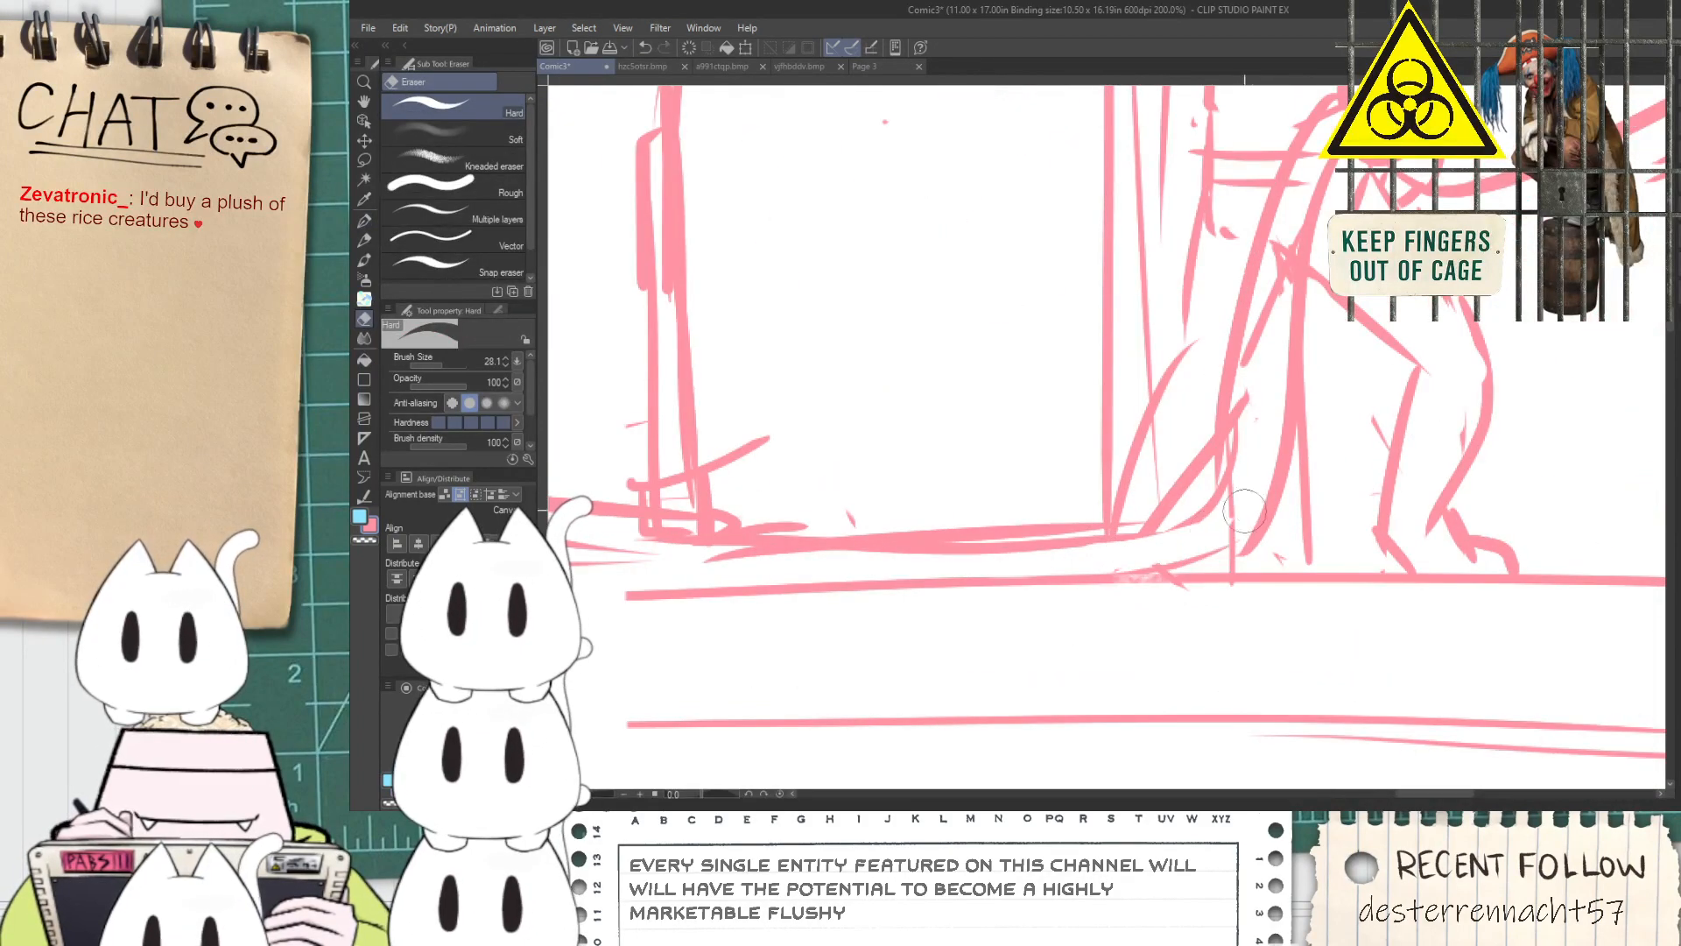
pyautogui.press('p')
pyautogui.moveTo(1205, 557)
pyautogui.mouseDown()
pyautogui.moveTo(1268, 510)
pyautogui.moveTo(1286, 399)
pyautogui.mouseUp()
pyautogui.press('e')
pyautogui.moveTo(1196, 483)
pyautogui.mouseDown()
pyautogui.moveTo(1147, 520)
pyautogui.moveTo(1194, 477)
pyautogui.moveTo(1227, 334)
pyautogui.mouseUp()
pyautogui.press('p')
pyautogui.moveTo(1261, 201); pyautogui.dragTo(1222, 477)
pyautogui.hotkey('ctrl', 'z')
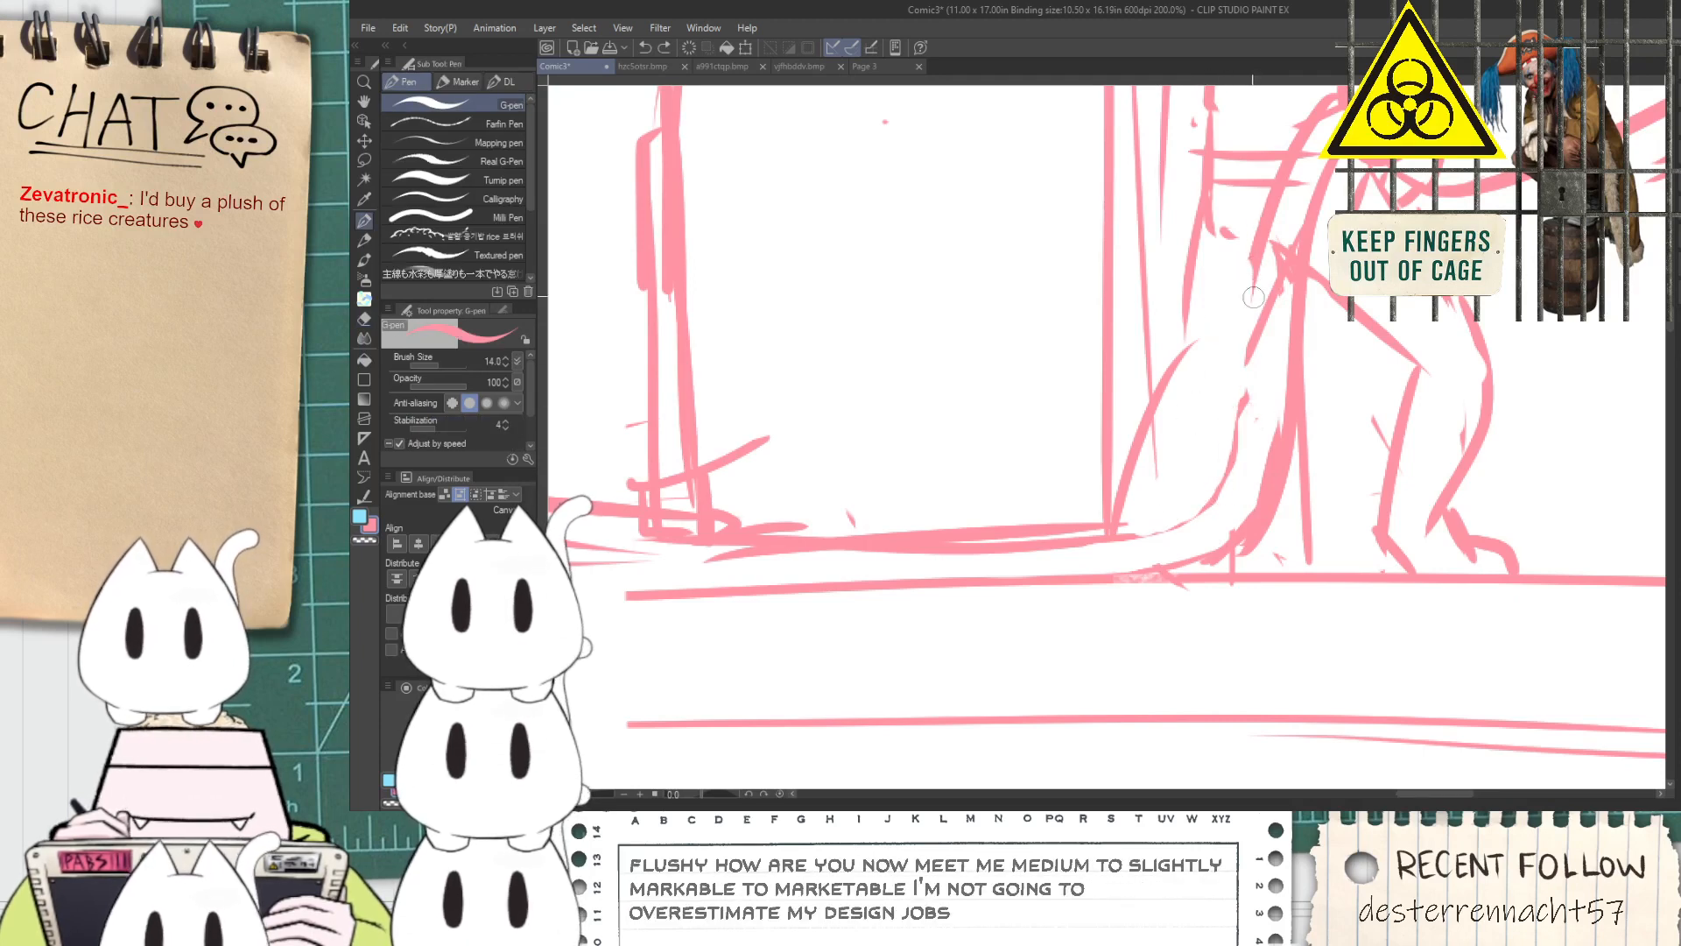
# Redraw the drooping cable's inner edge between the nozzle and the ground and clean up its overlaps
pyautogui.moveTo(1258, 261); pyautogui.dragTo(1239, 447)
pyautogui.hotkey('ctrl', 'z')
pyautogui.moveTo(1196, 348)
pyautogui.mouseDown()
pyautogui.moveTo(1182, 499)
pyautogui.moveTo(1240, 399)
pyautogui.mouseUp()
pyautogui.hotkey('ctrl', 'z')
pyautogui.hotkey('ctrl', 'z')
pyautogui.hotkey('ctrl', 'z')
pyautogui.moveTo(1146, 528); pyautogui.dragTo(1236, 427)
pyautogui.hotkey('ctrl', 'z')
pyautogui.moveTo(1155, 527); pyautogui.dragTo(1236, 419)
pyautogui.scroll(-3, 1197, 565)
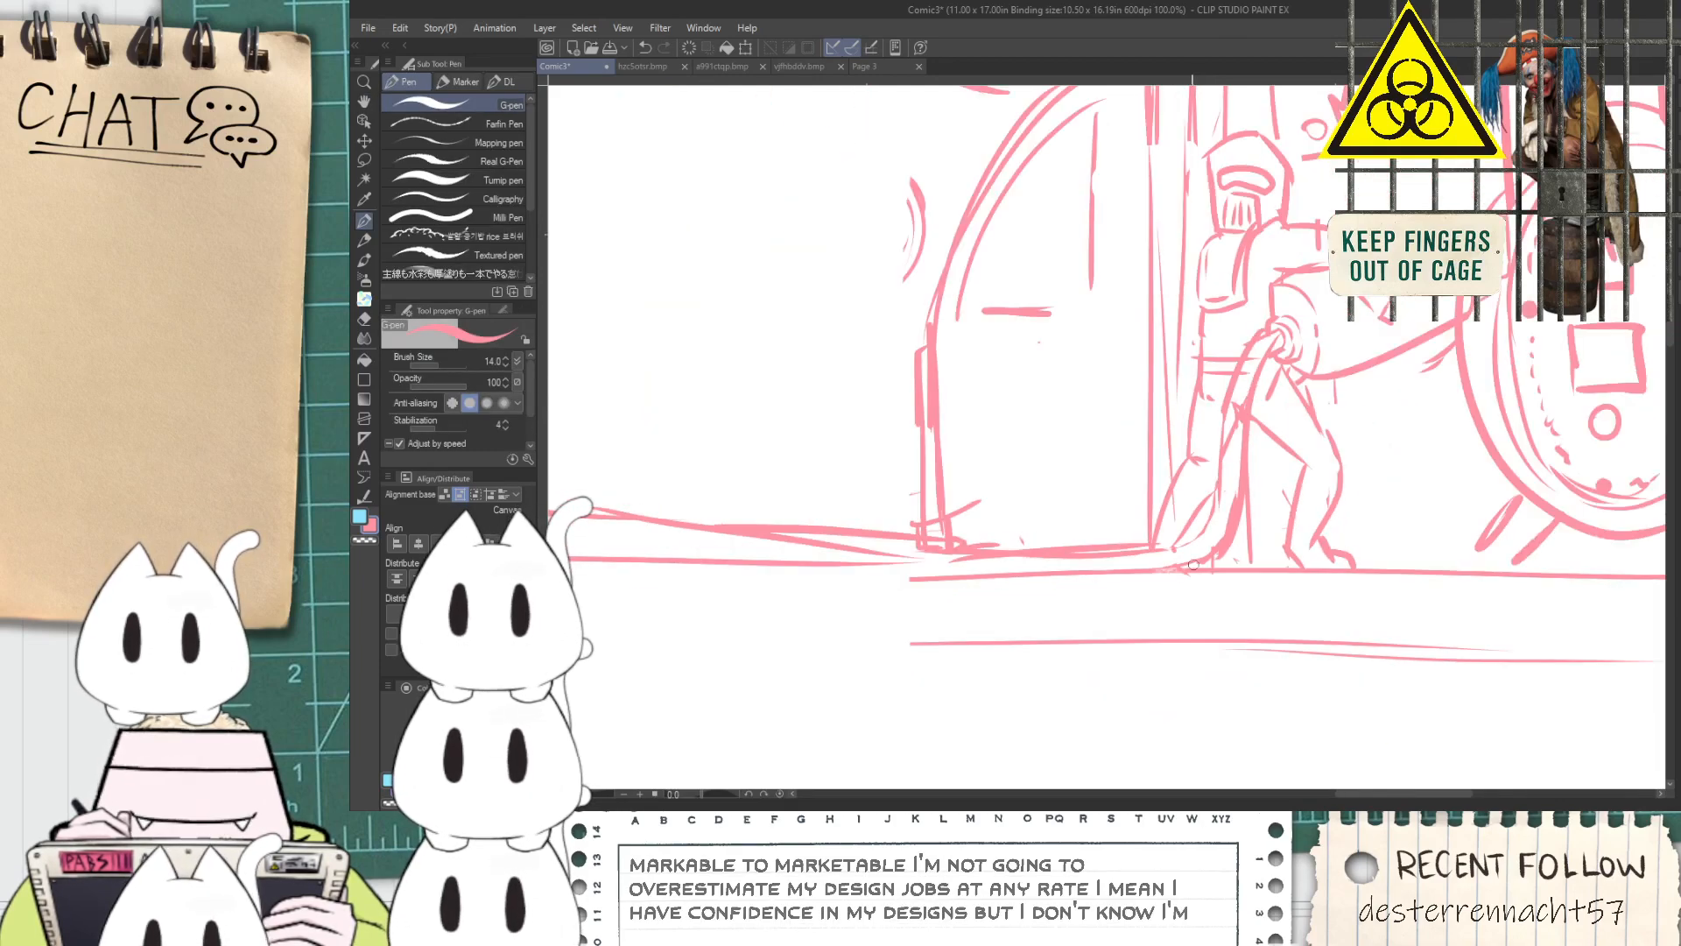
pyautogui.scroll(3, 1191, 546)
pyautogui.moveTo(1219, 487)
pyautogui.mouseDown()
pyautogui.moveTo(1191, 546)
pyautogui.moveTo(1254, 385)
pyautogui.mouseUp()
pyautogui.press('e')
pyautogui.scroll(-6, 1254, 385)
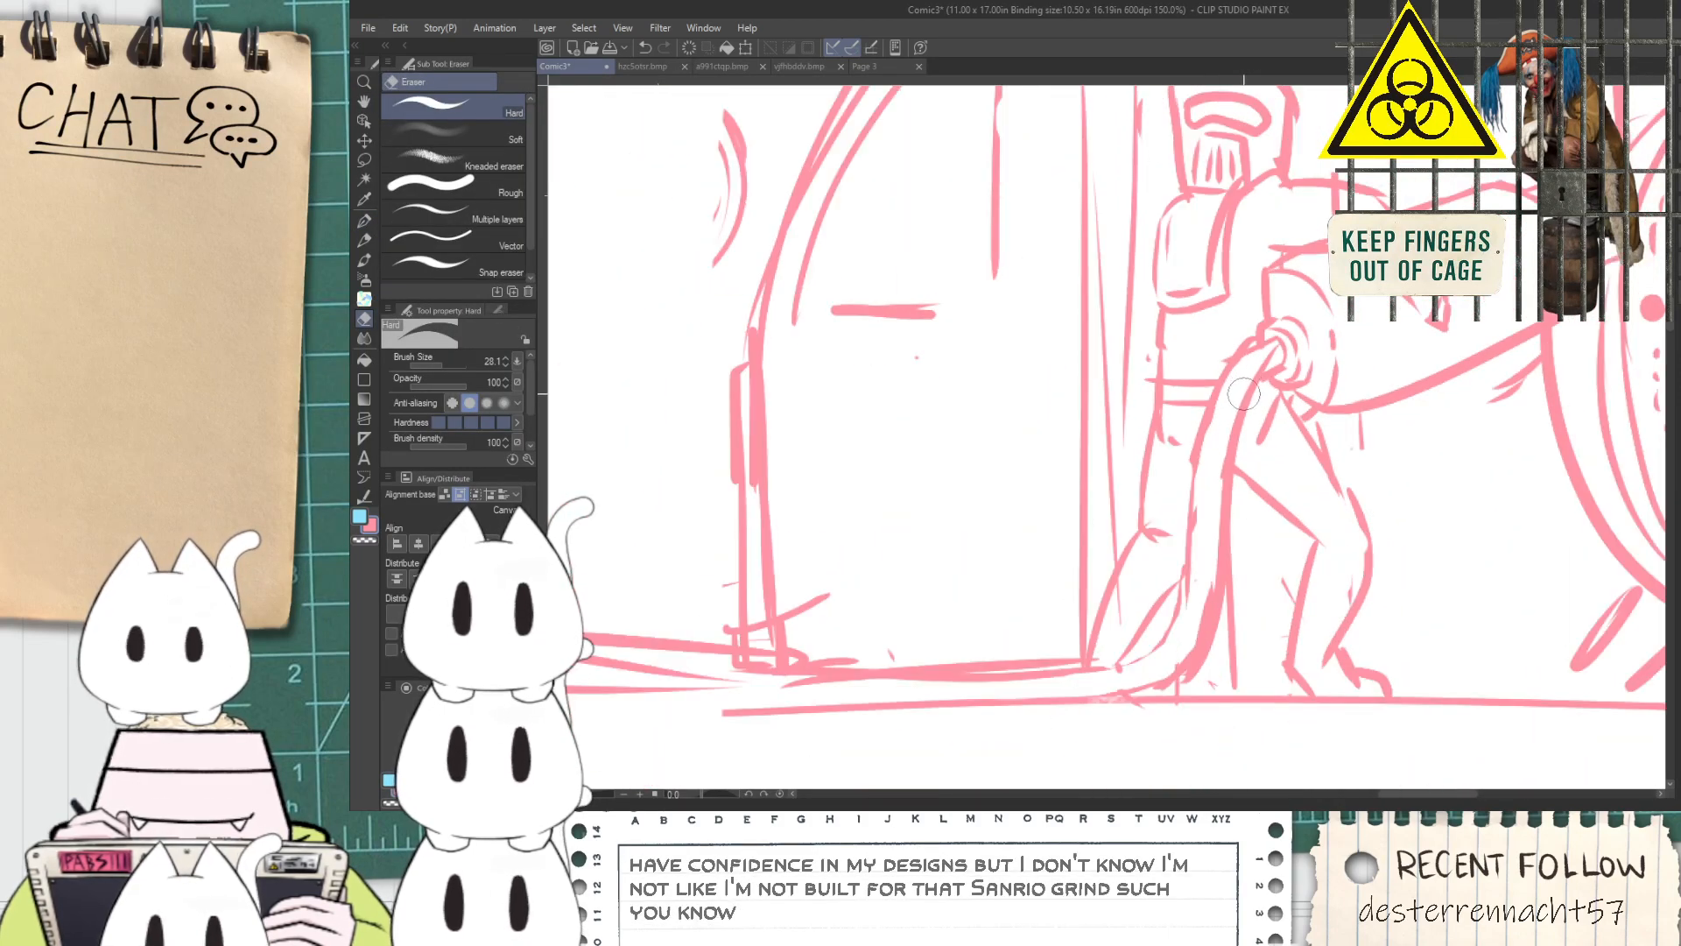
# Erase the building post ends that overlap the ground cable beneath the scaffolding
pyautogui.press('space')
pyautogui.moveTo(913, 431); pyautogui.dragTo(1010, 428)
pyautogui.scroll(2, 1007, 418)
pyautogui.scroll(-1, 1032, 308)
pyautogui.scroll(5, 1035, 304)
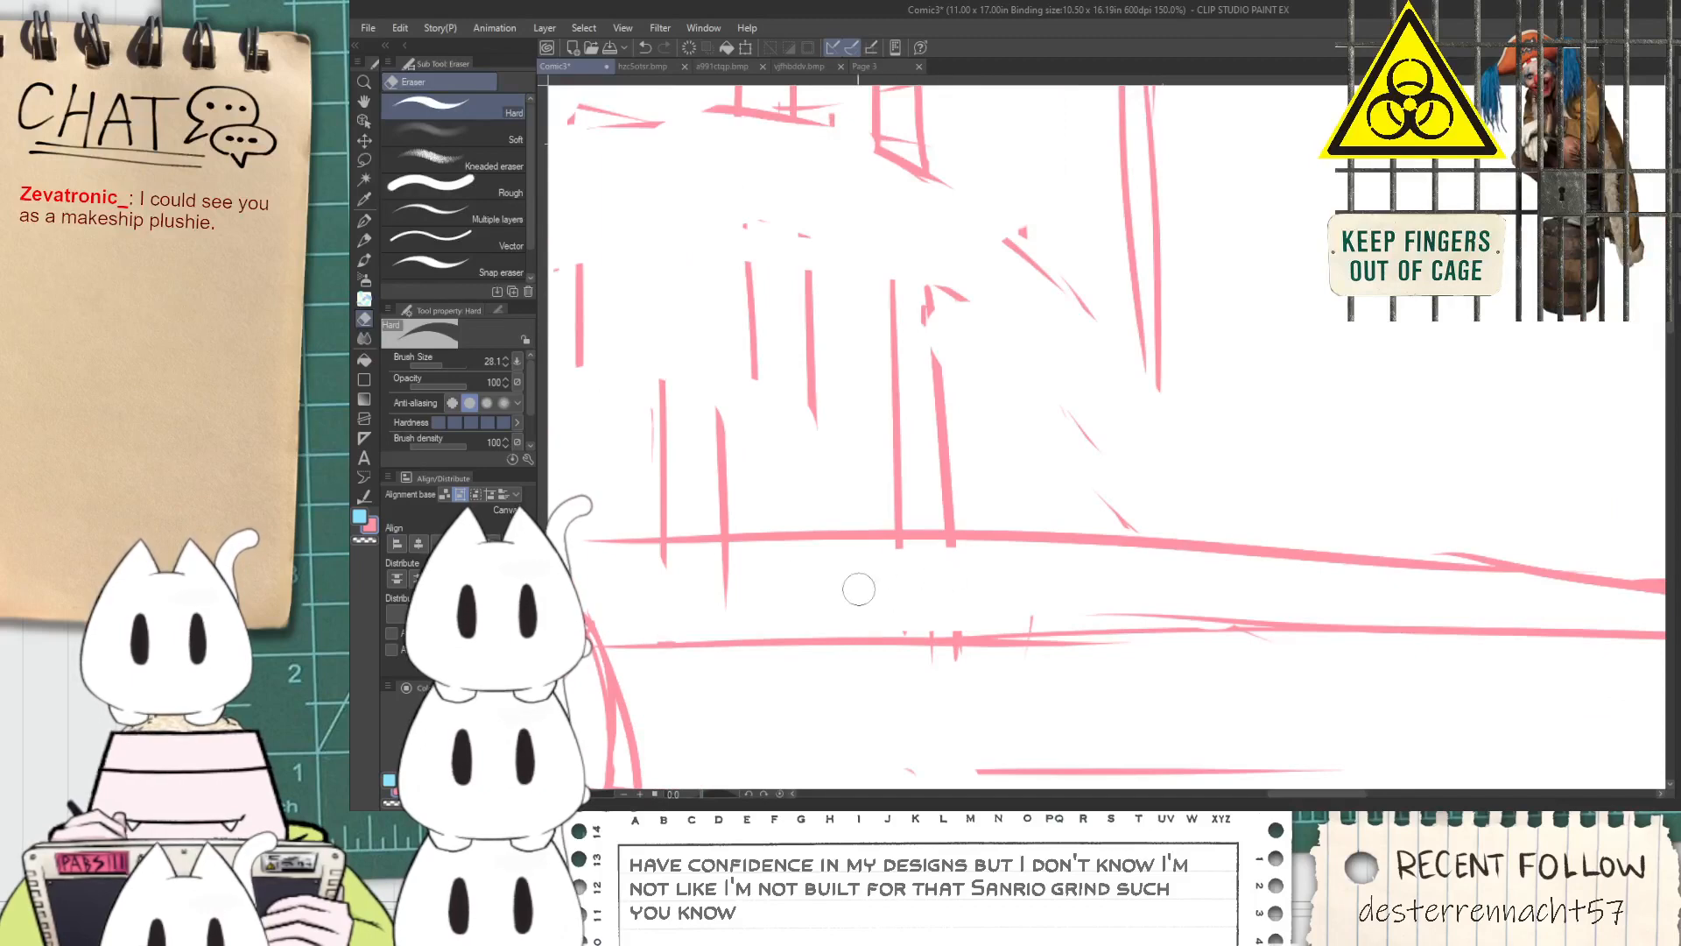
pyautogui.moveTo(726, 562)
pyautogui.mouseDown()
pyautogui.moveTo(664, 563)
pyautogui.moveTo(1052, 585)
pyautogui.mouseUp()
pyautogui.scroll(-1, 731, 573)
pyautogui.scroll(1, 972, 636)
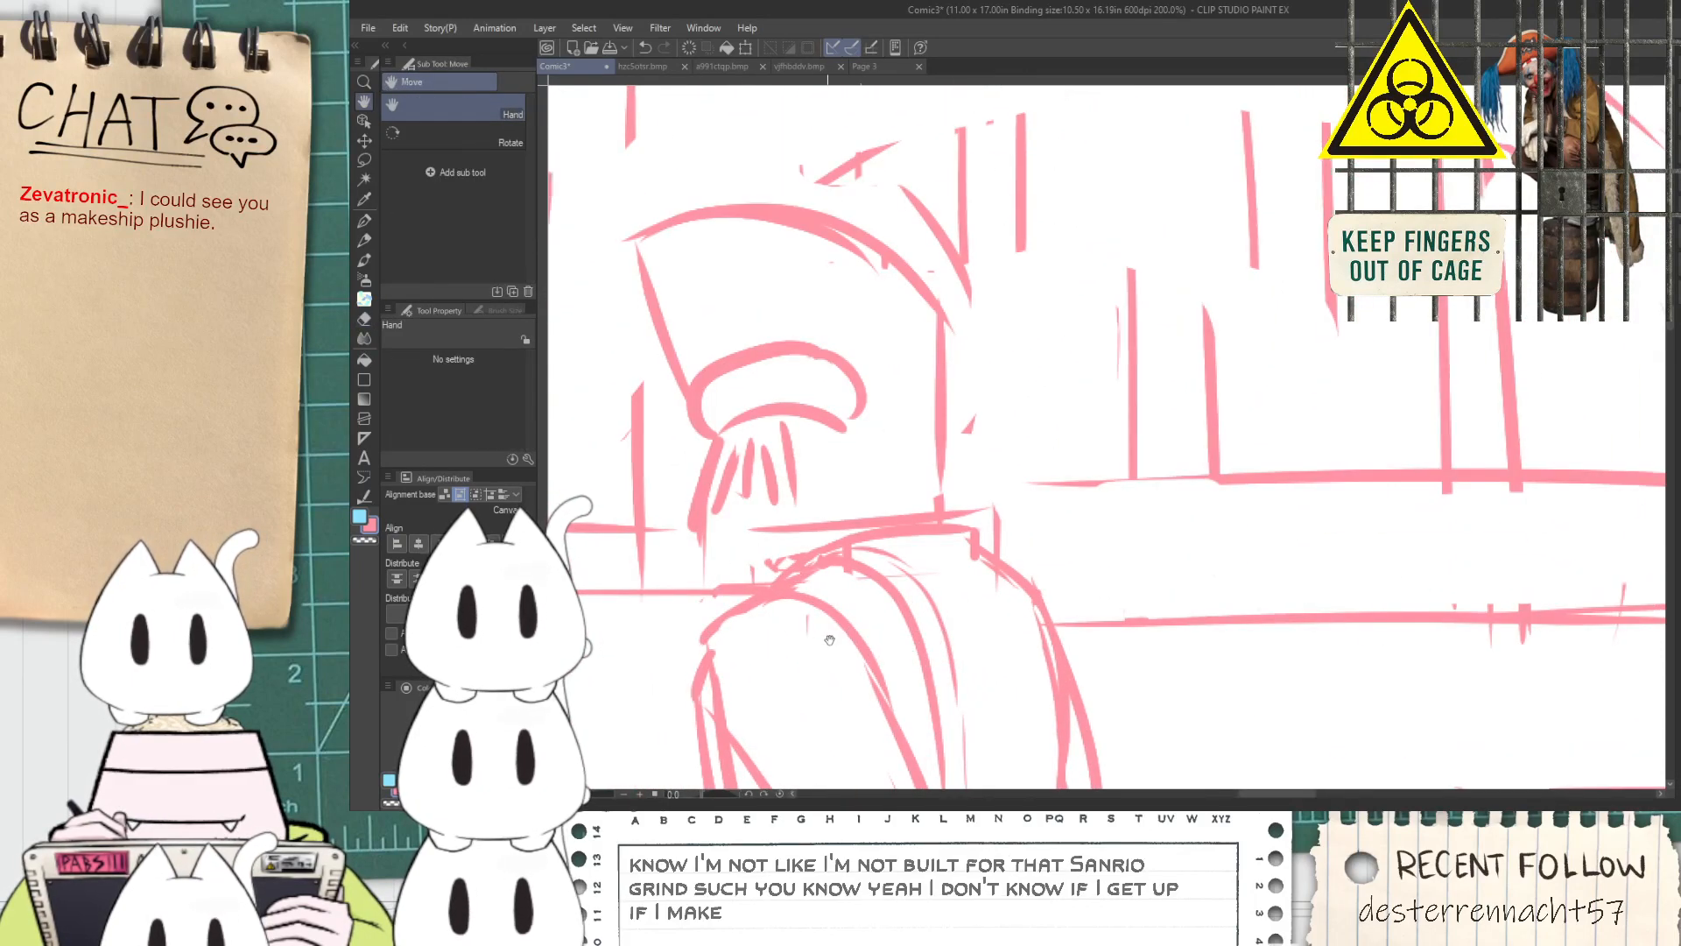
pyautogui.scroll(1, 859, 568)
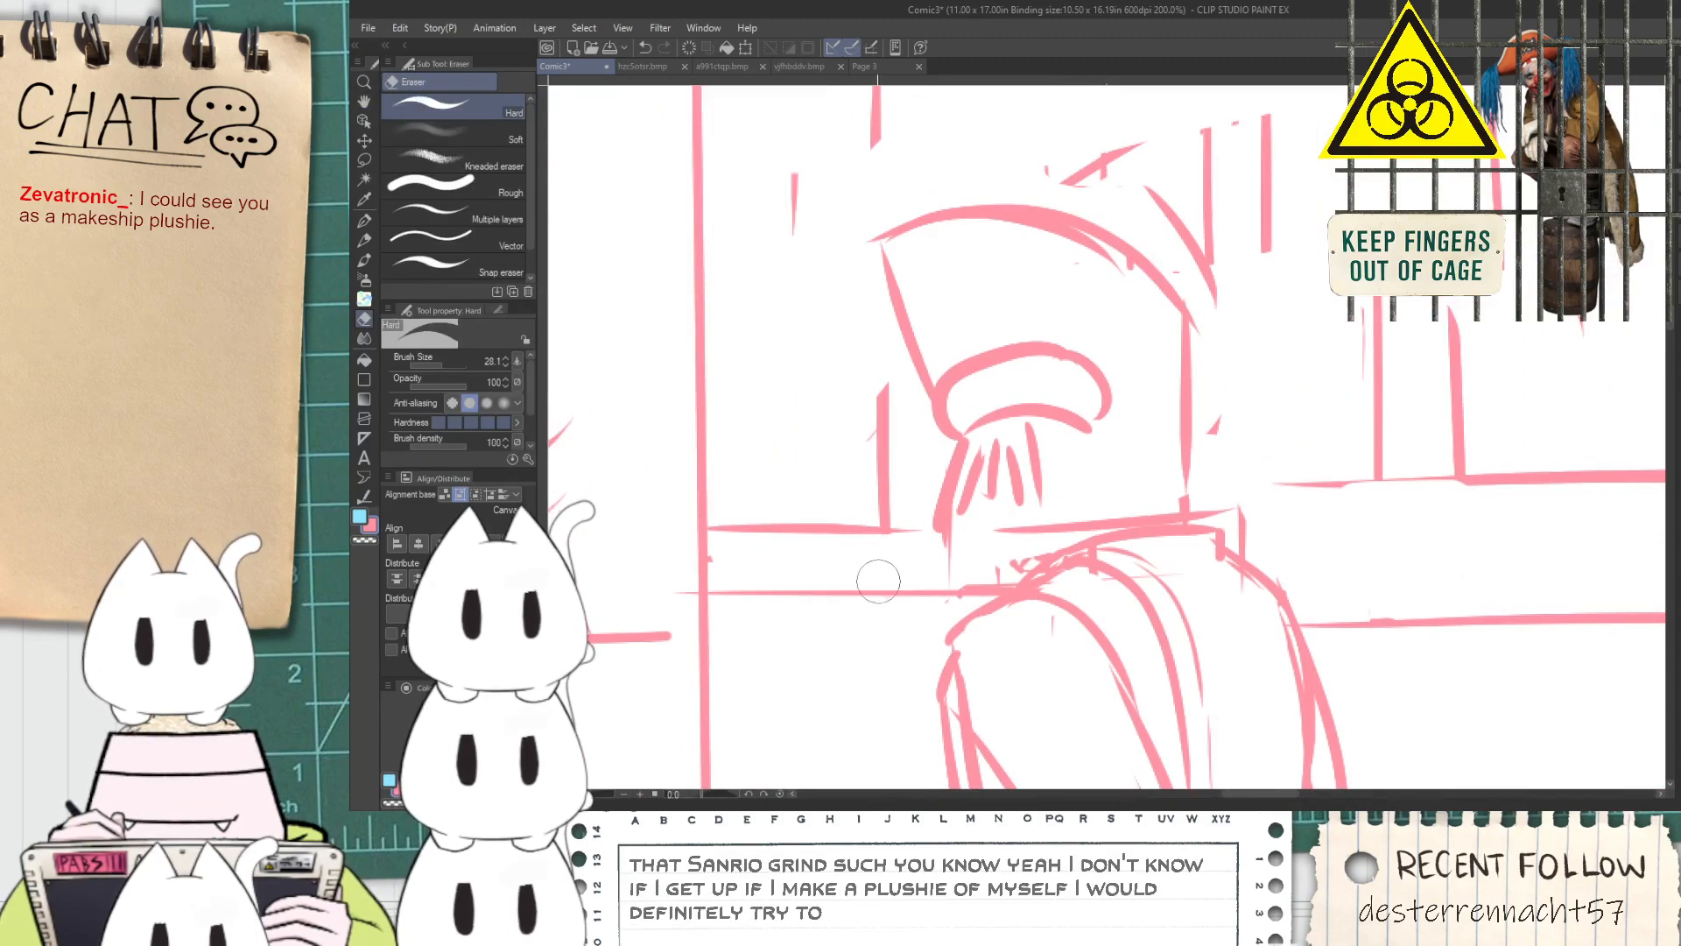
pyautogui.scroll(-2, 879, 580)
pyautogui.scroll(-2, 882, 585)
pyautogui.moveTo(1127, 560); pyautogui.dragTo(995, 504)
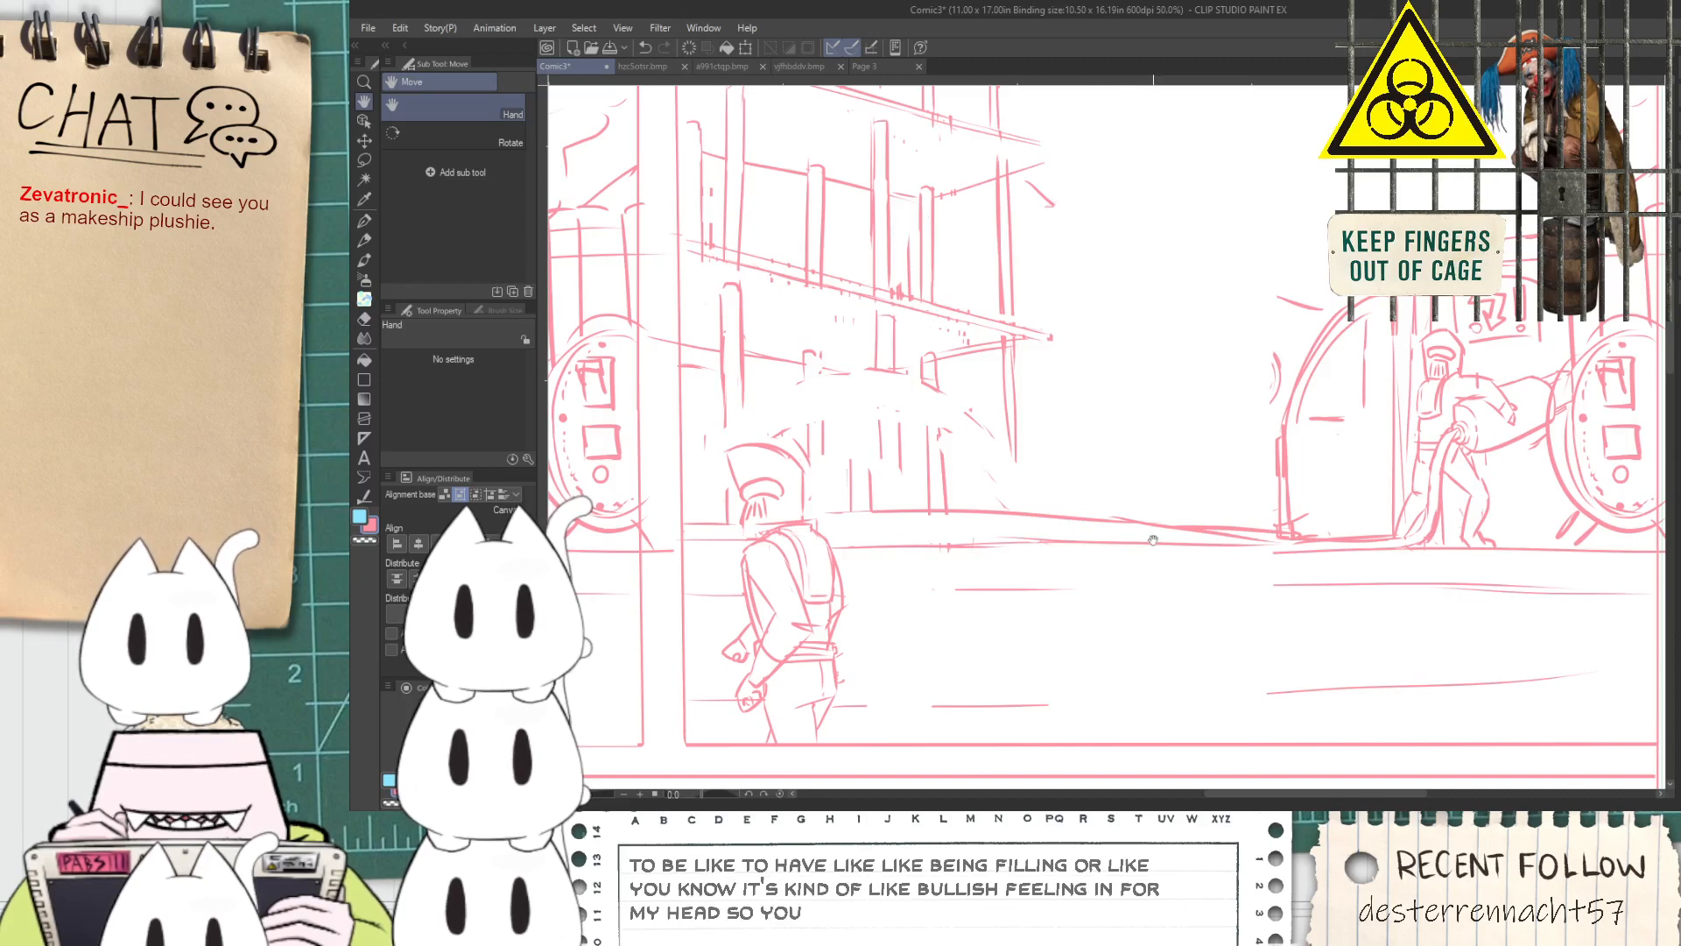
# Erase the end of the lower ground line near the door and redraw it to join the street edge
pyautogui.scroll(4, 1153, 539)
pyautogui.press('e')
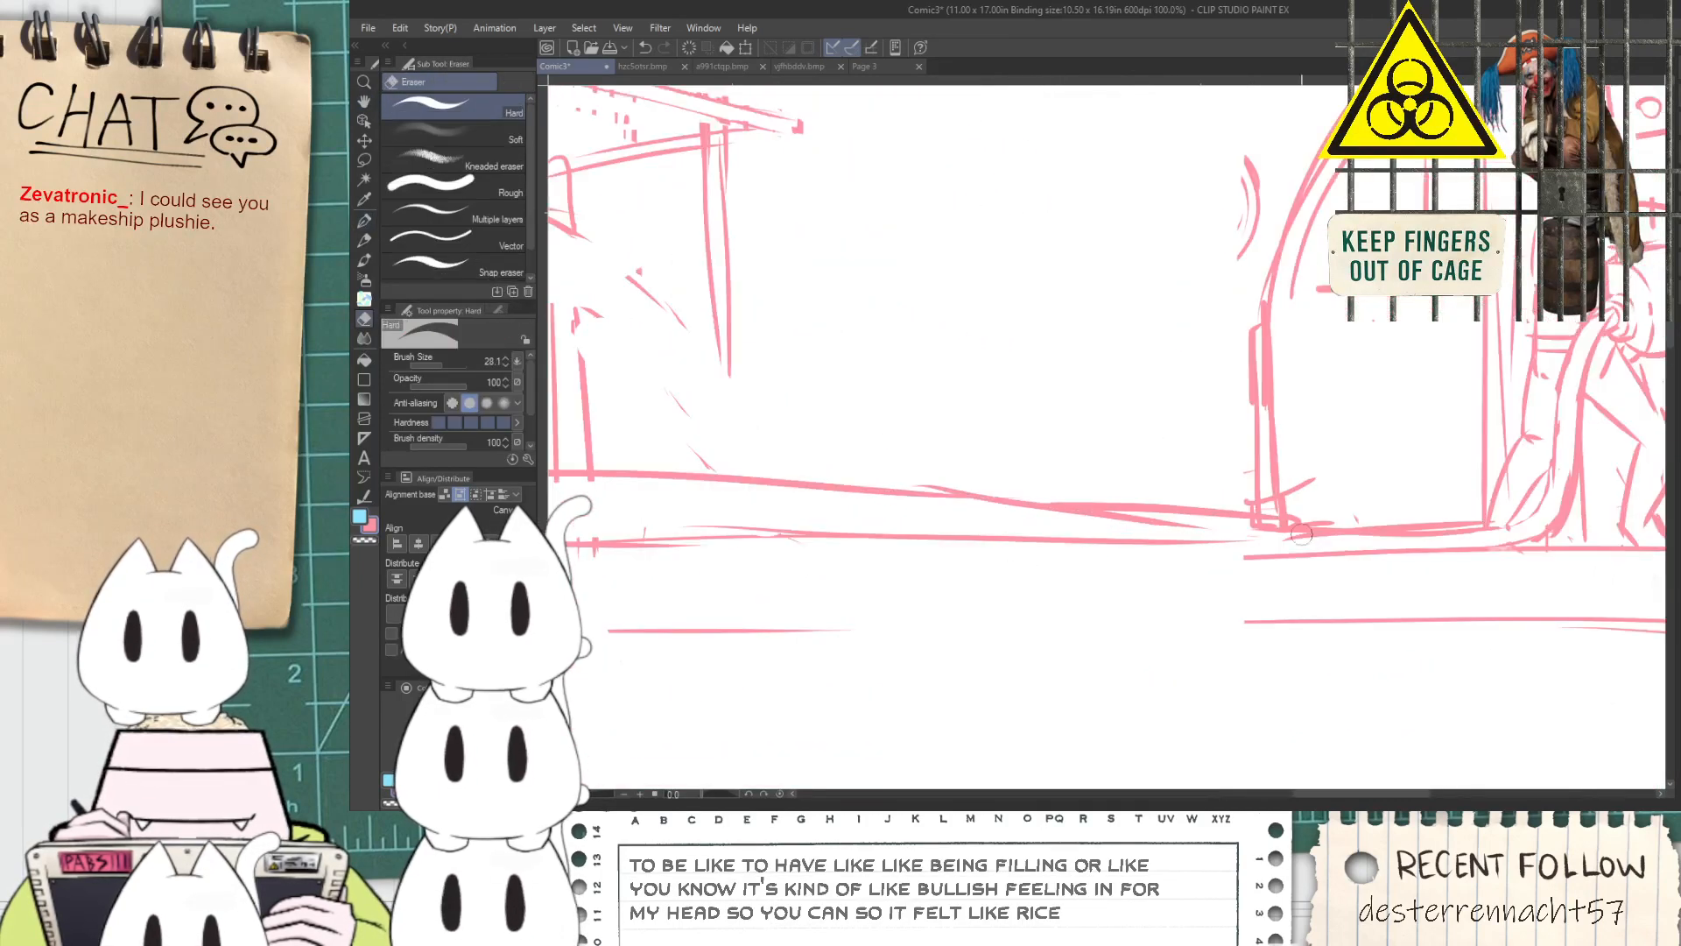
pyautogui.moveTo(1248, 538); pyautogui.dragTo(1129, 523)
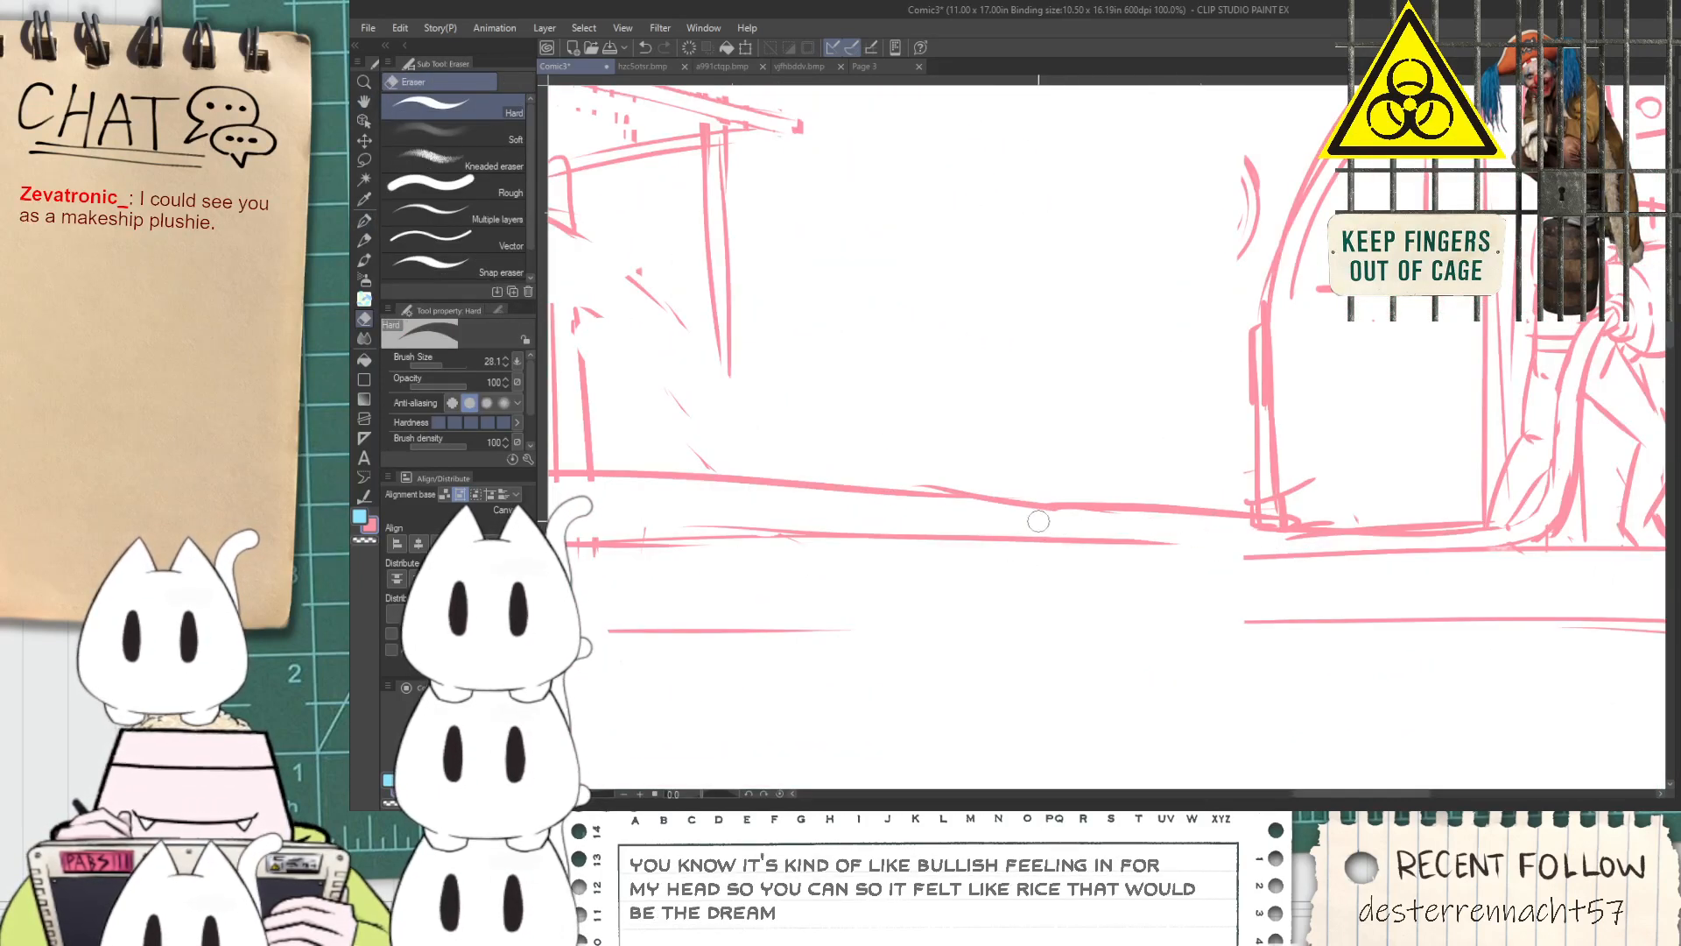
pyautogui.press('p')
pyautogui.moveTo(968, 523); pyautogui.dragTo(1291, 536)
pyautogui.hotkey('ctrl', 'z')
pyautogui.moveTo(1007, 548); pyautogui.dragTo(1301, 561)
pyautogui.scroll(-3, 1223, 540)
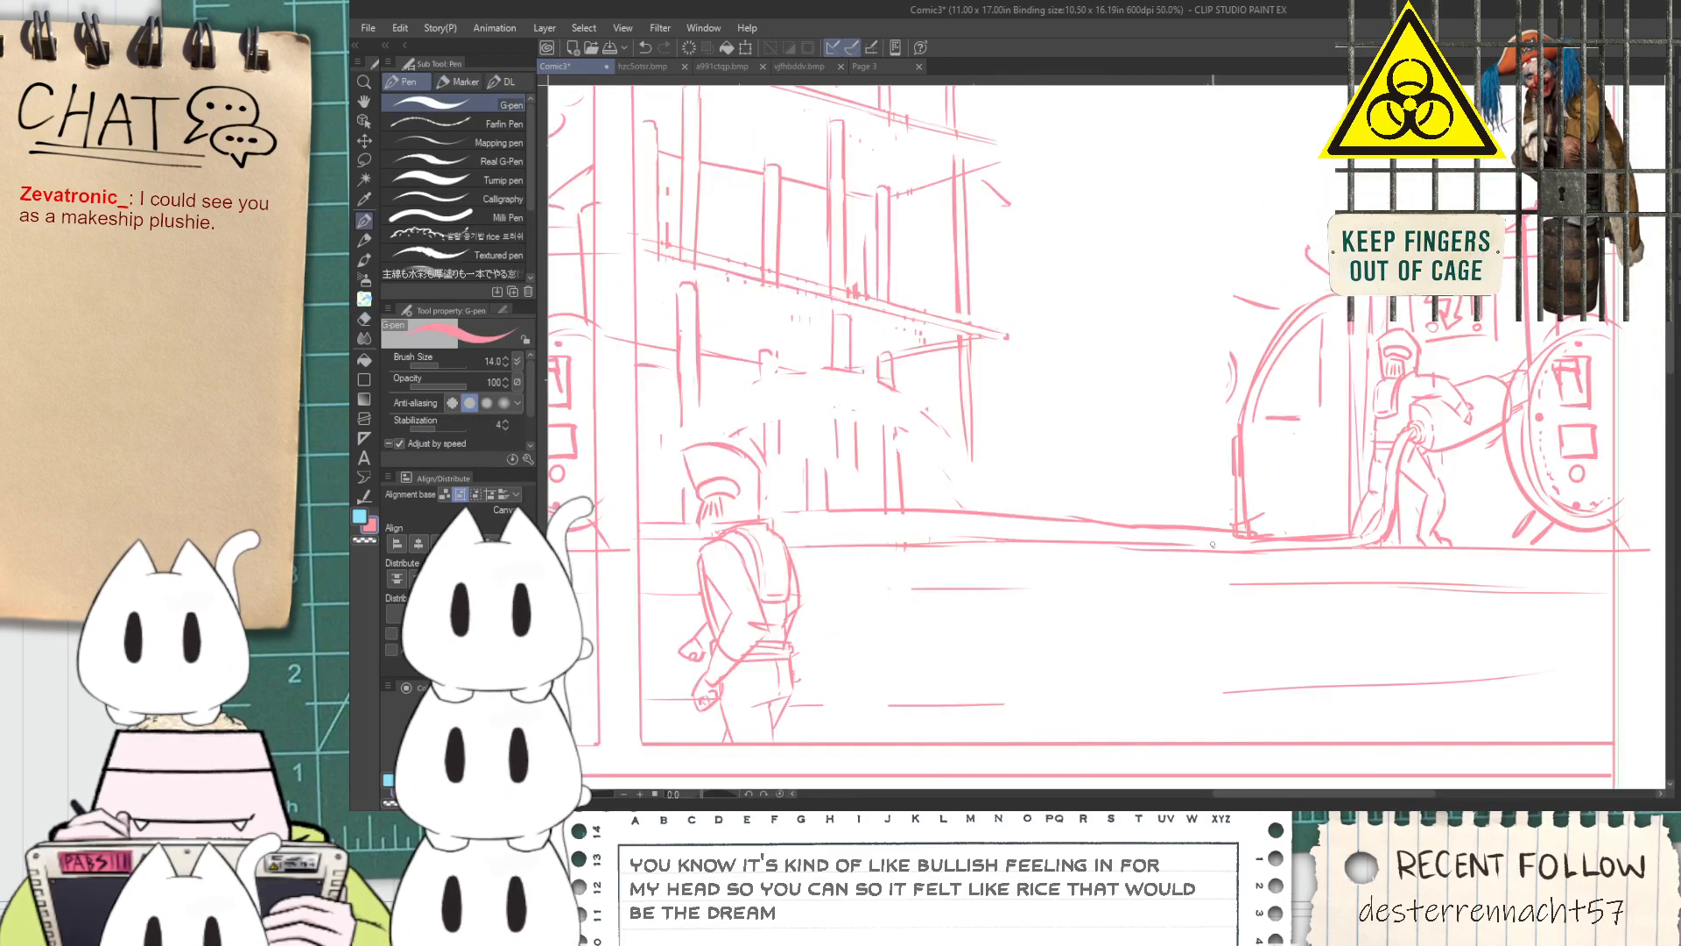
# Draw vertical post lines on the building's ground floor between the lowest balcony and the street
pyautogui.press('space')
pyautogui.moveTo(1126, 451); pyautogui.dragTo(1066, 509)
pyautogui.scroll(1, 949, 613)
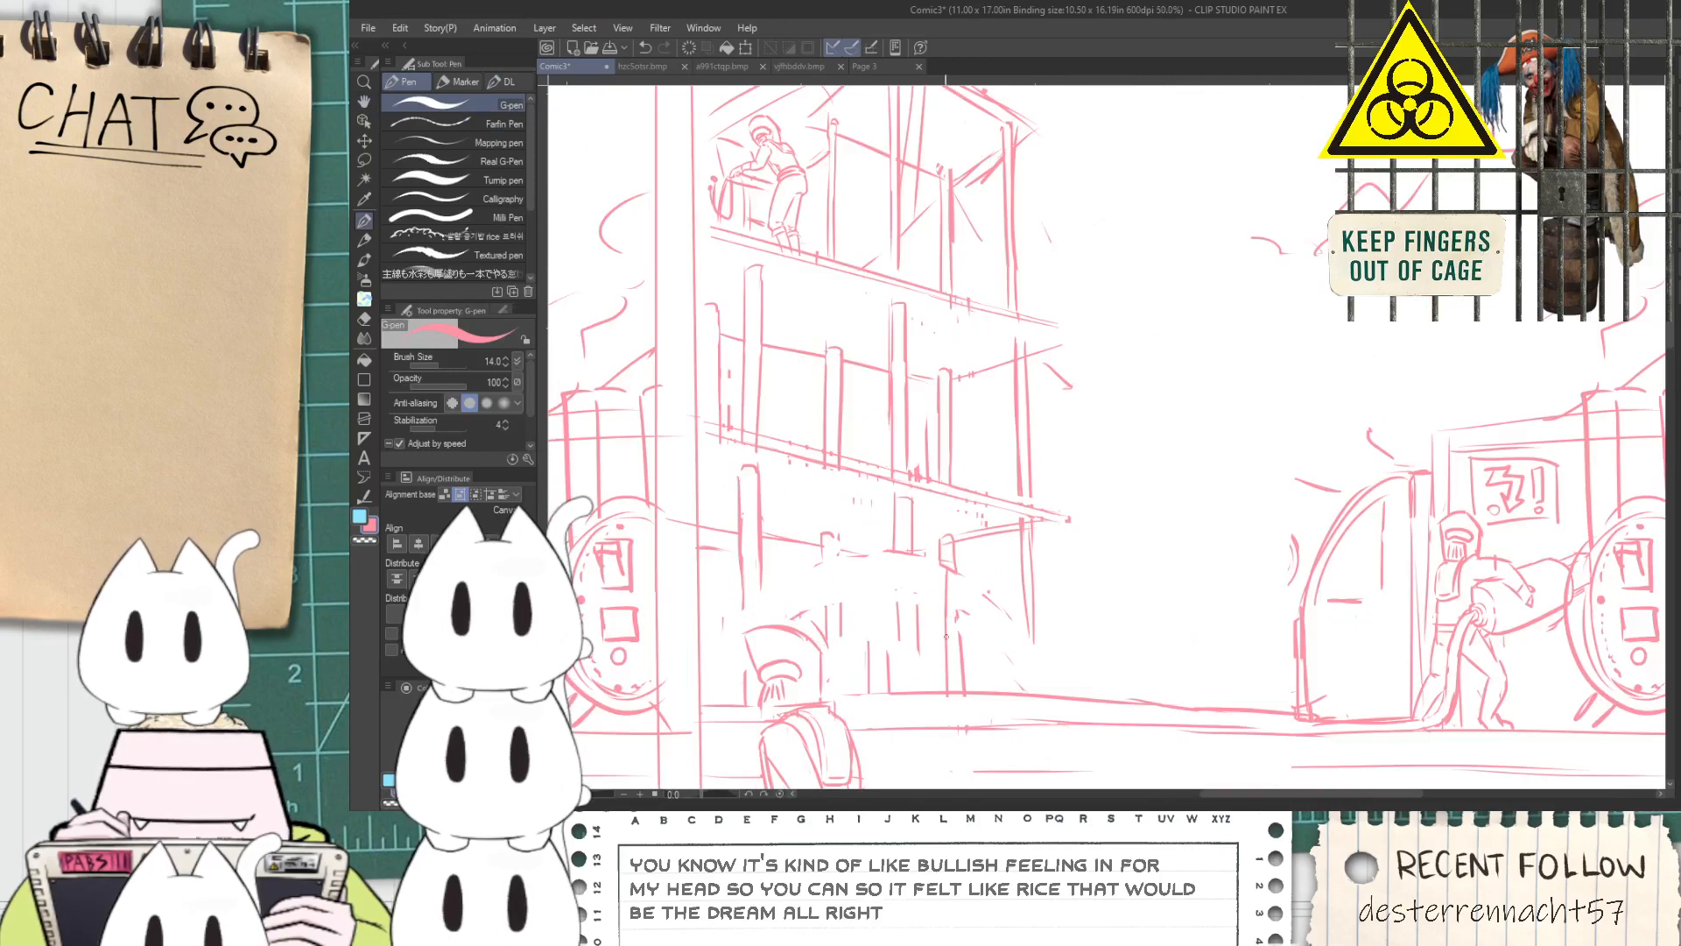
pyautogui.moveTo(1020, 539)
pyautogui.mouseDown()
pyautogui.moveTo(1027, 687)
pyautogui.moveTo(1041, 674)
pyautogui.mouseUp()
pyautogui.moveTo(898, 502)
pyautogui.mouseDown()
pyautogui.moveTo(903, 692)
pyautogui.moveTo(922, 688)
pyautogui.mouseUp()
pyautogui.moveTo(872, 550); pyautogui.dragTo(875, 695)
pyautogui.moveTo(882, 547); pyautogui.dragTo(893, 664)
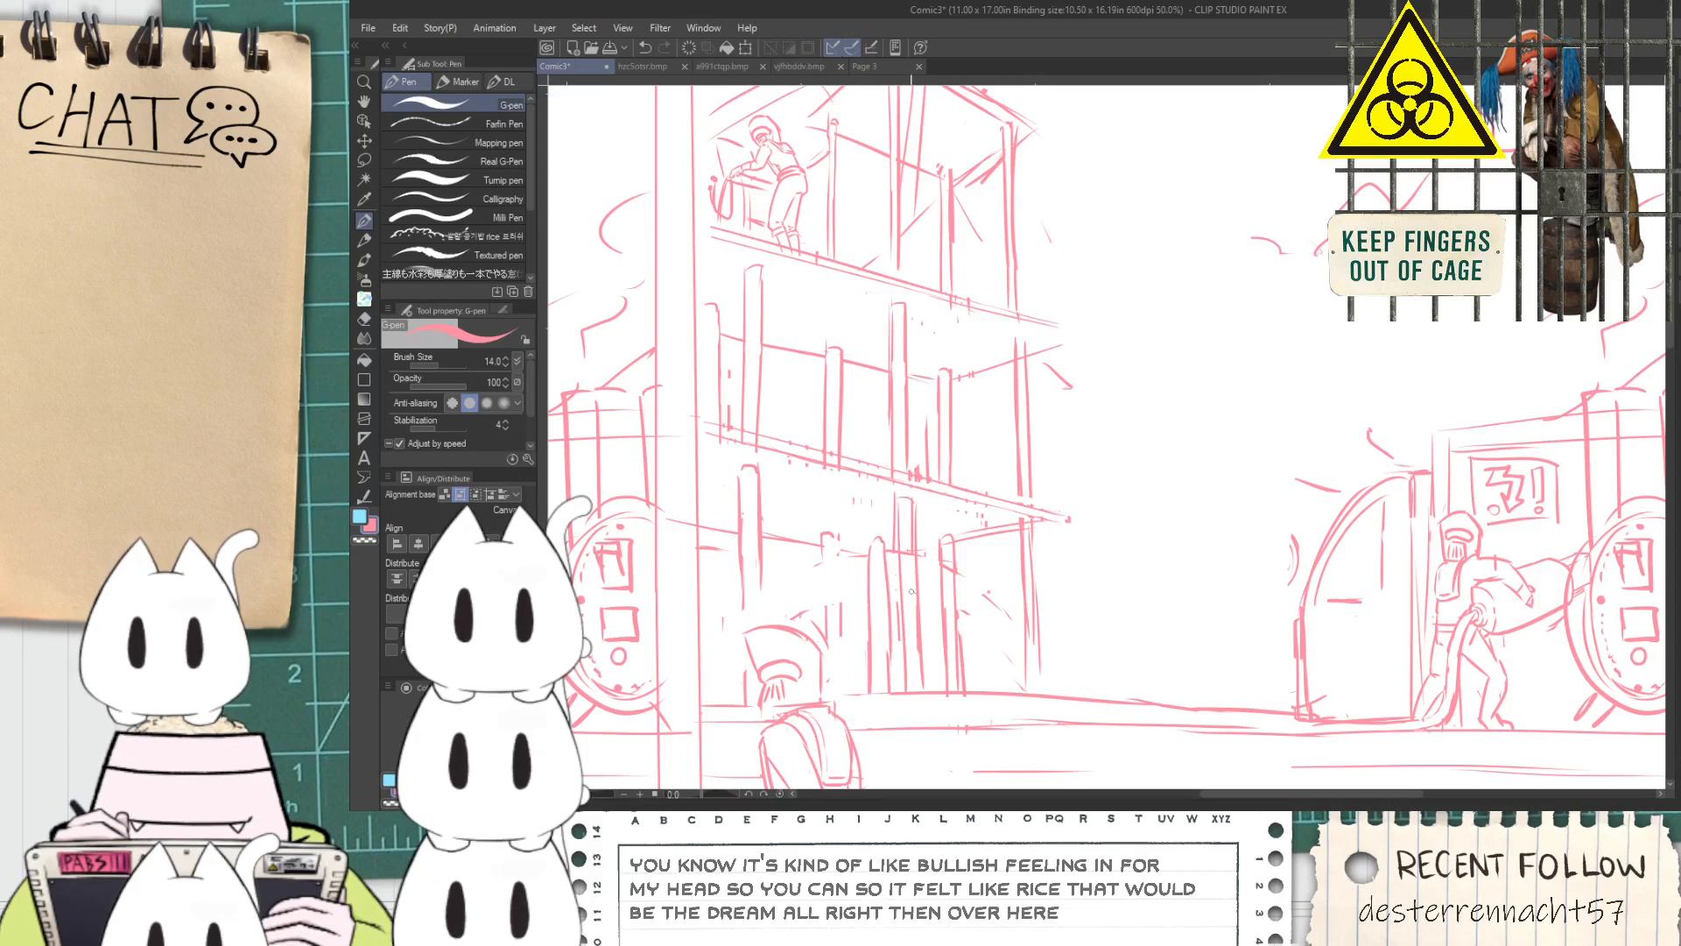
# Undo the extra middle post on the ground floor and redraw the edge of the post behind the foreground figure
pyautogui.hotkey('ctrl', 'z')
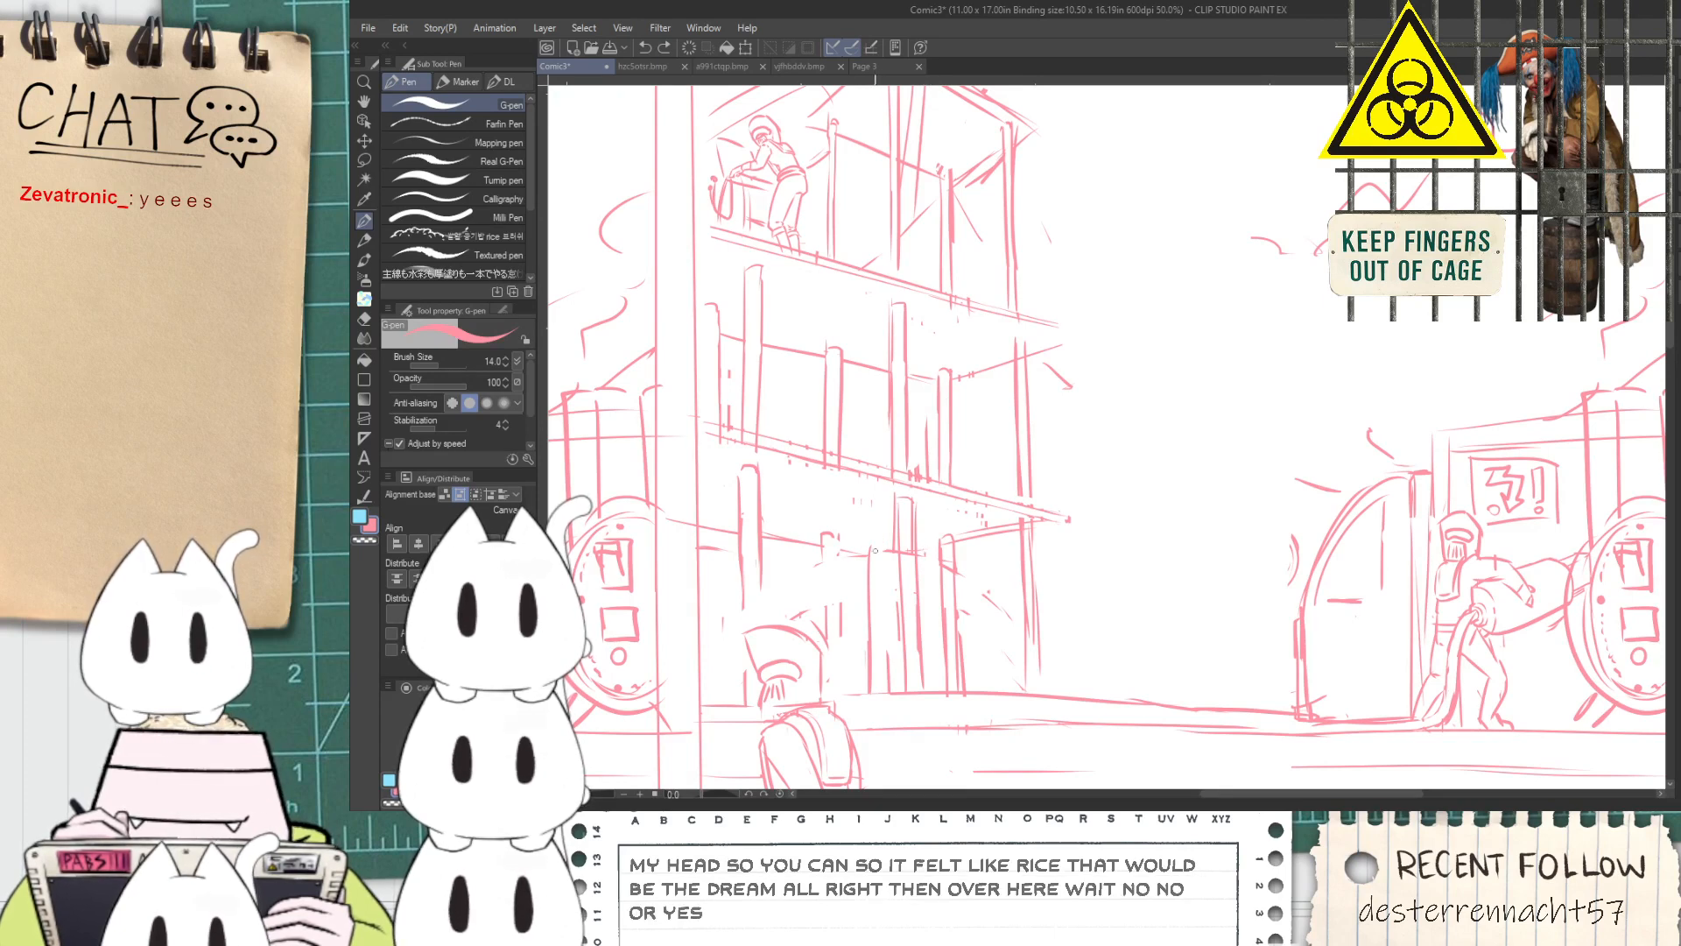
pyautogui.press('e')
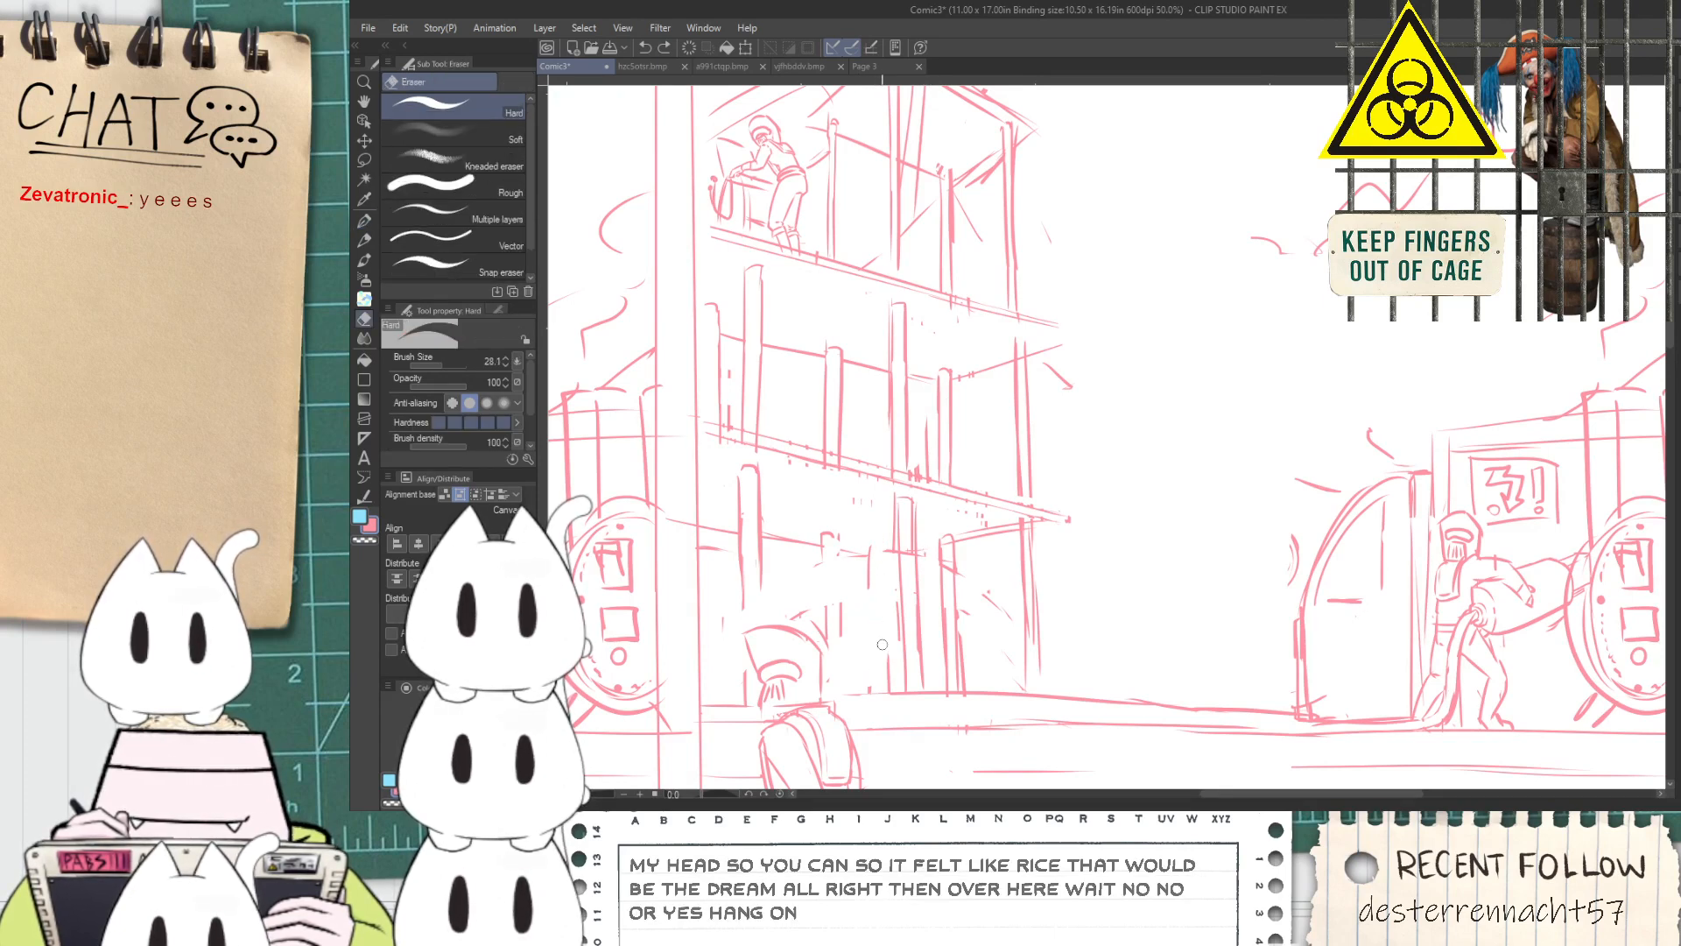
pyautogui.press('p')
pyautogui.hotkey('ctrl', 'z')
pyautogui.moveTo(844, 555); pyautogui.dragTo(843, 671)
pyautogui.hotkey('ctrl', 'z')
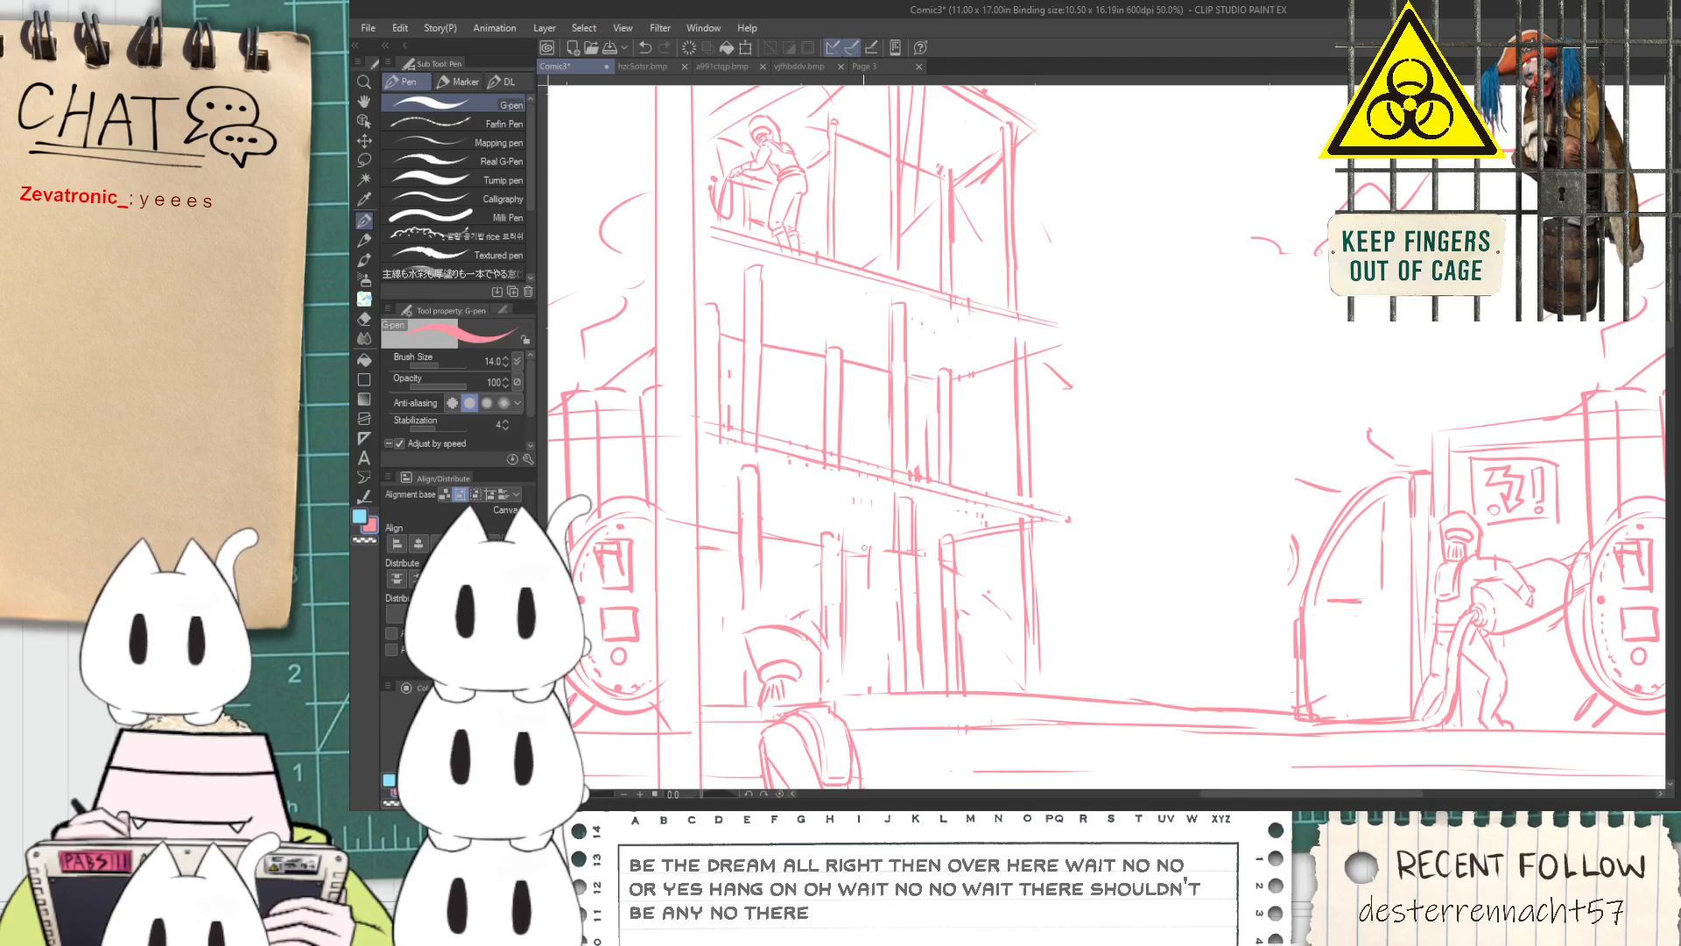
# Erase stray marks between the ground-floor posts and redraw the sloping crossbeam that connects them
pyautogui.press('e')
pyautogui.scroll(1, 896, 592)
pyautogui.scroll(1, 896, 592)
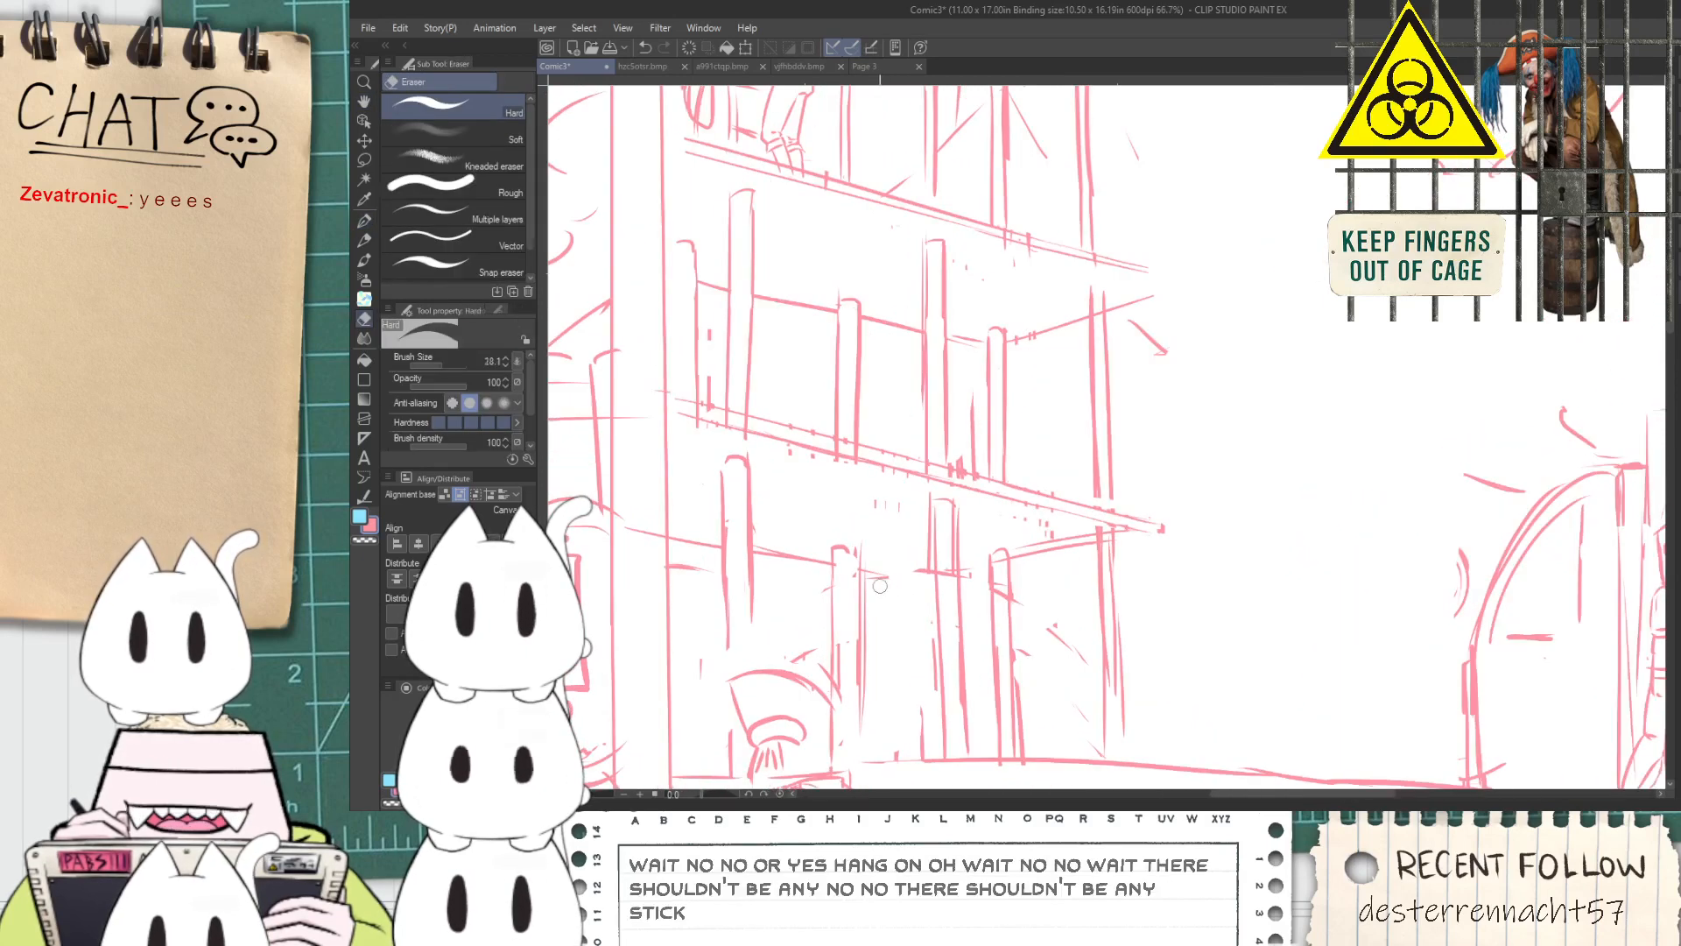
pyautogui.press('p')
pyautogui.hotkey('ctrl', 'z')
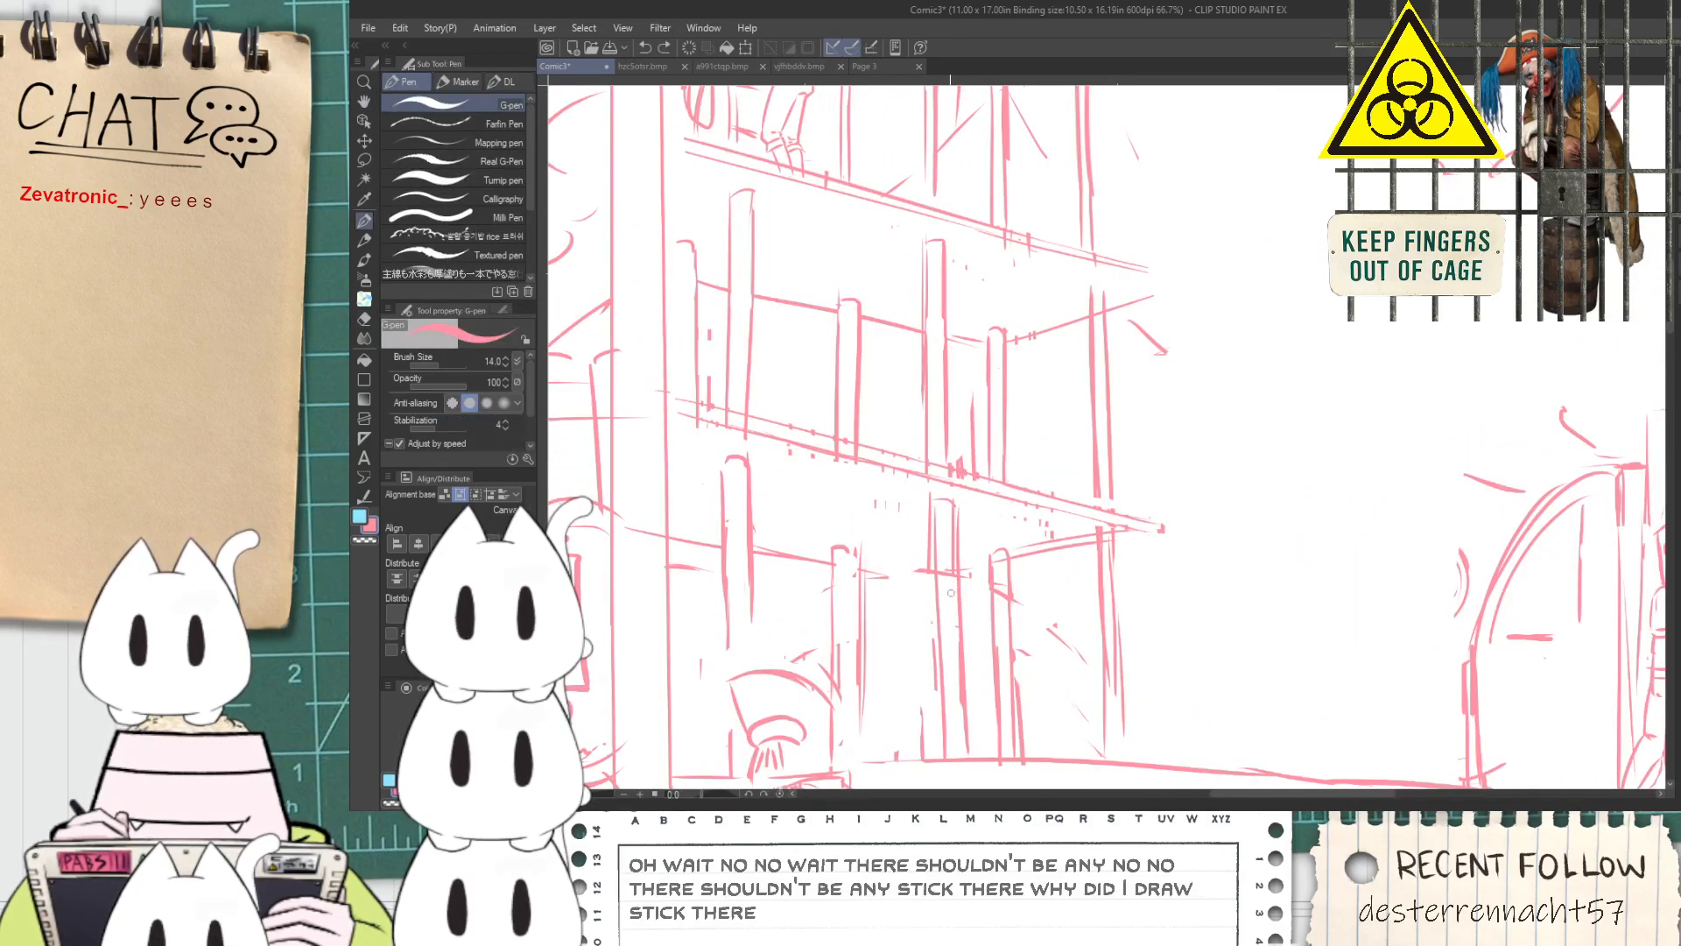
pyautogui.hotkey('ctrl', 'z')
pyautogui.moveTo(910, 577)
pyautogui.mouseDown()
pyautogui.moveTo(913, 651)
pyautogui.moveTo(915, 551)
pyautogui.moveTo(919, 727)
pyautogui.mouseUp()
pyautogui.hotkey('ctrl', 'z')
pyautogui.hotkey('ctrl', 'z')
pyautogui.moveTo(921, 587); pyautogui.dragTo(863, 570)
pyautogui.hotkey('ctrl', 'z')
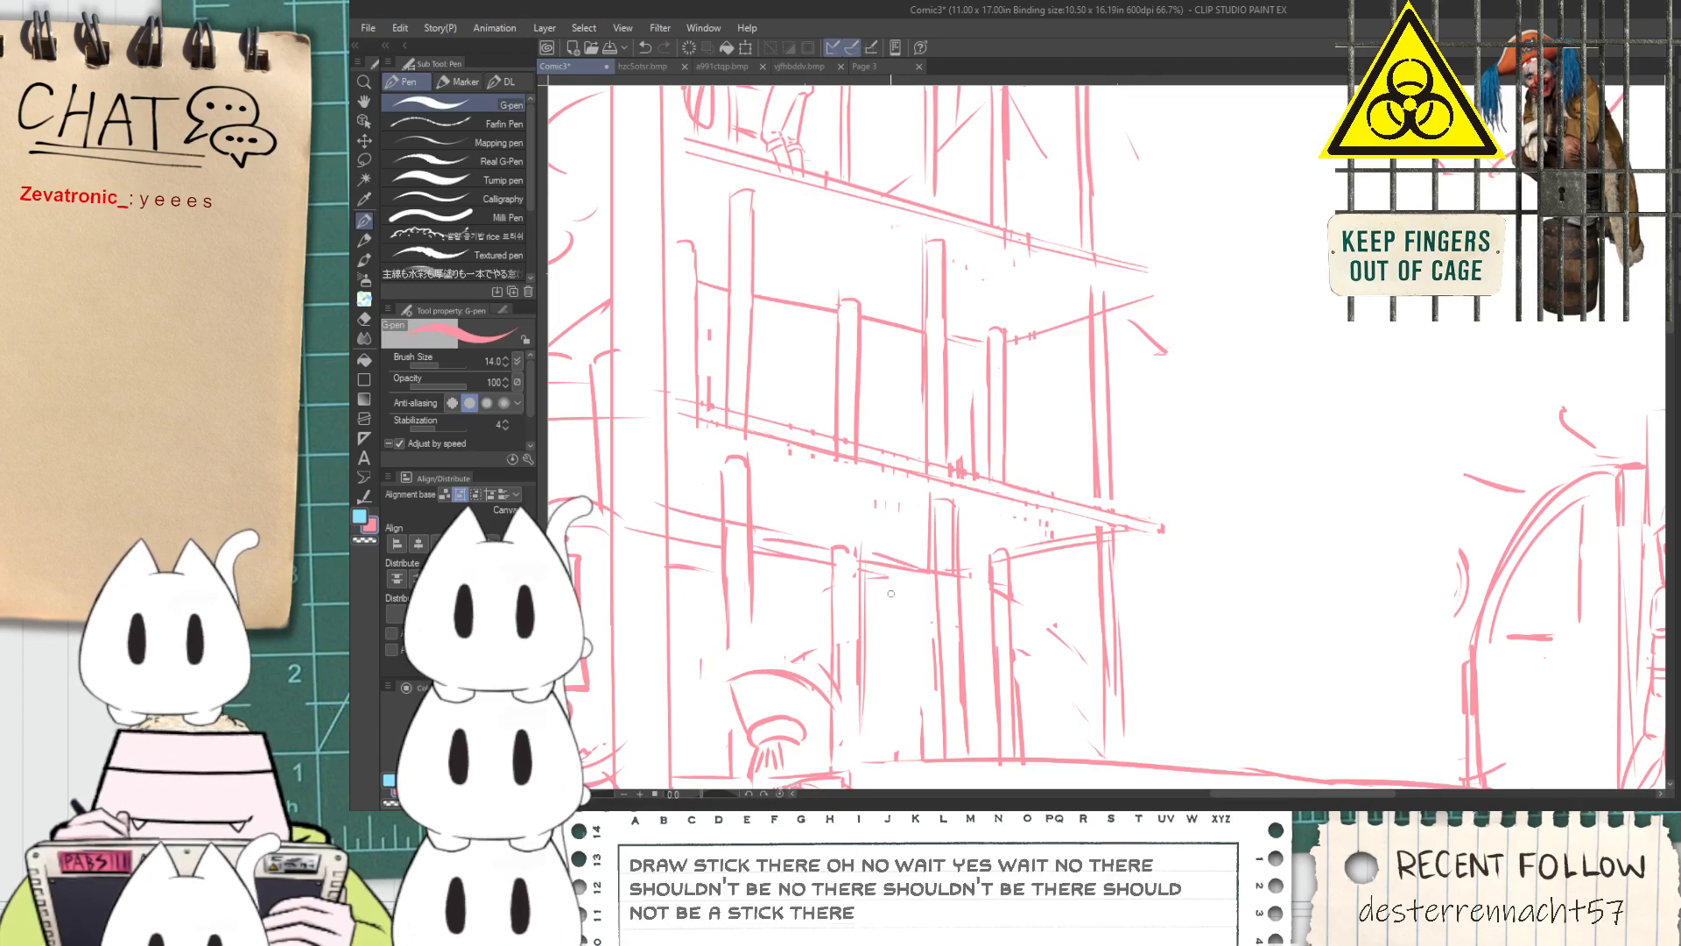
# Tidy the ground-floor crossbeam at the front post and draw side-beam lines from that post toward the lowest balcony's outer corner
pyautogui.scroll(2, 884, 553)
pyautogui.press('e')
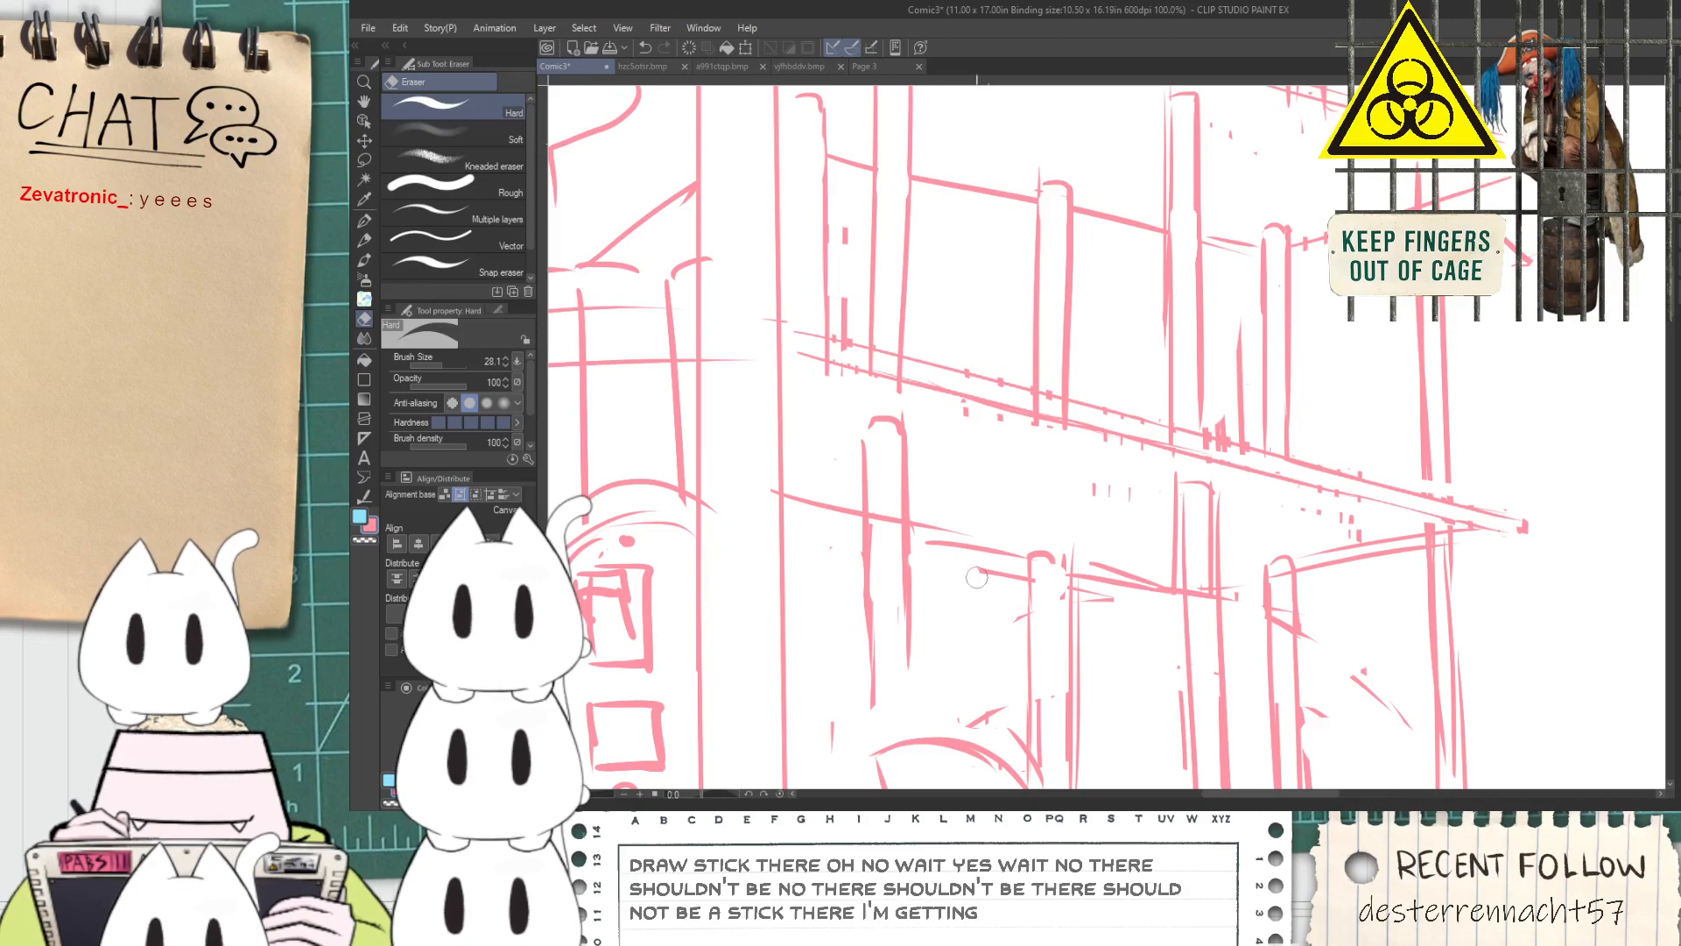
pyautogui.scroll(-3, 1153, 614)
pyautogui.scroll(3, 1152, 614)
pyautogui.press('p')
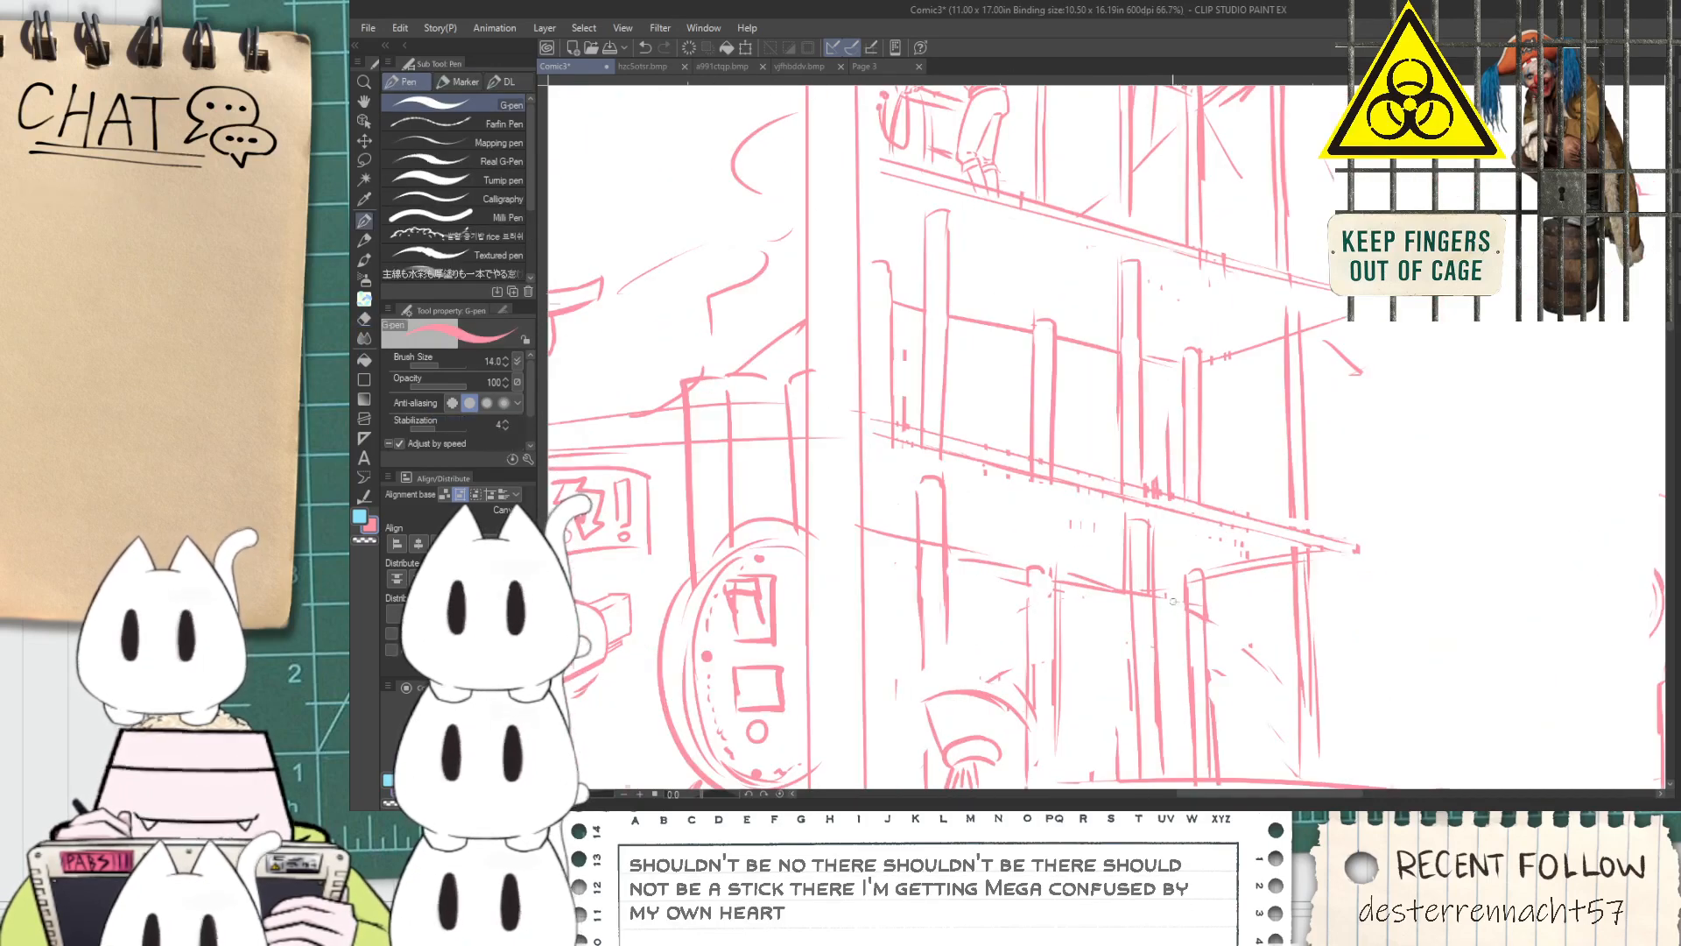
pyautogui.moveTo(1218, 606); pyautogui.dragTo(1354, 573)
pyautogui.press('e')
pyautogui.moveTo(1198, 571)
pyautogui.mouseDown()
pyautogui.moveTo(1212, 554)
pyautogui.moveTo(1201, 577)
pyautogui.moveTo(1226, 596)
pyautogui.mouseUp()
pyautogui.press('p')
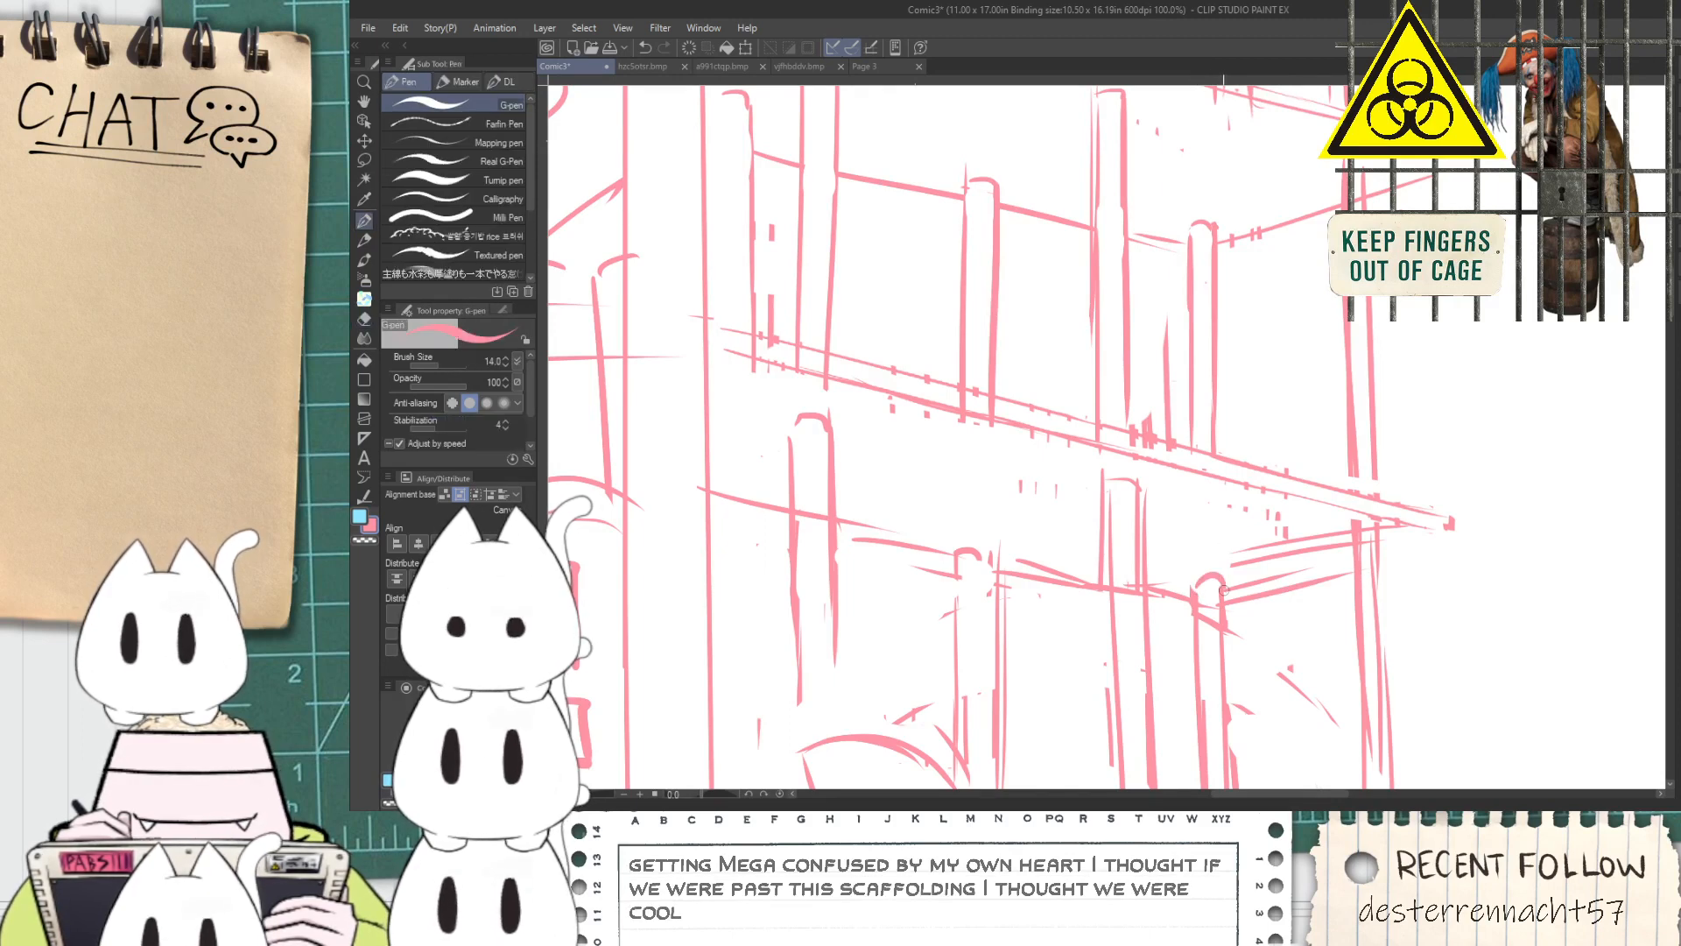
# Close off the lowest balcony's outer corner and erase the surplus beam lines beneath it
pyautogui.moveTo(1381, 563); pyautogui.dragTo(1453, 548)
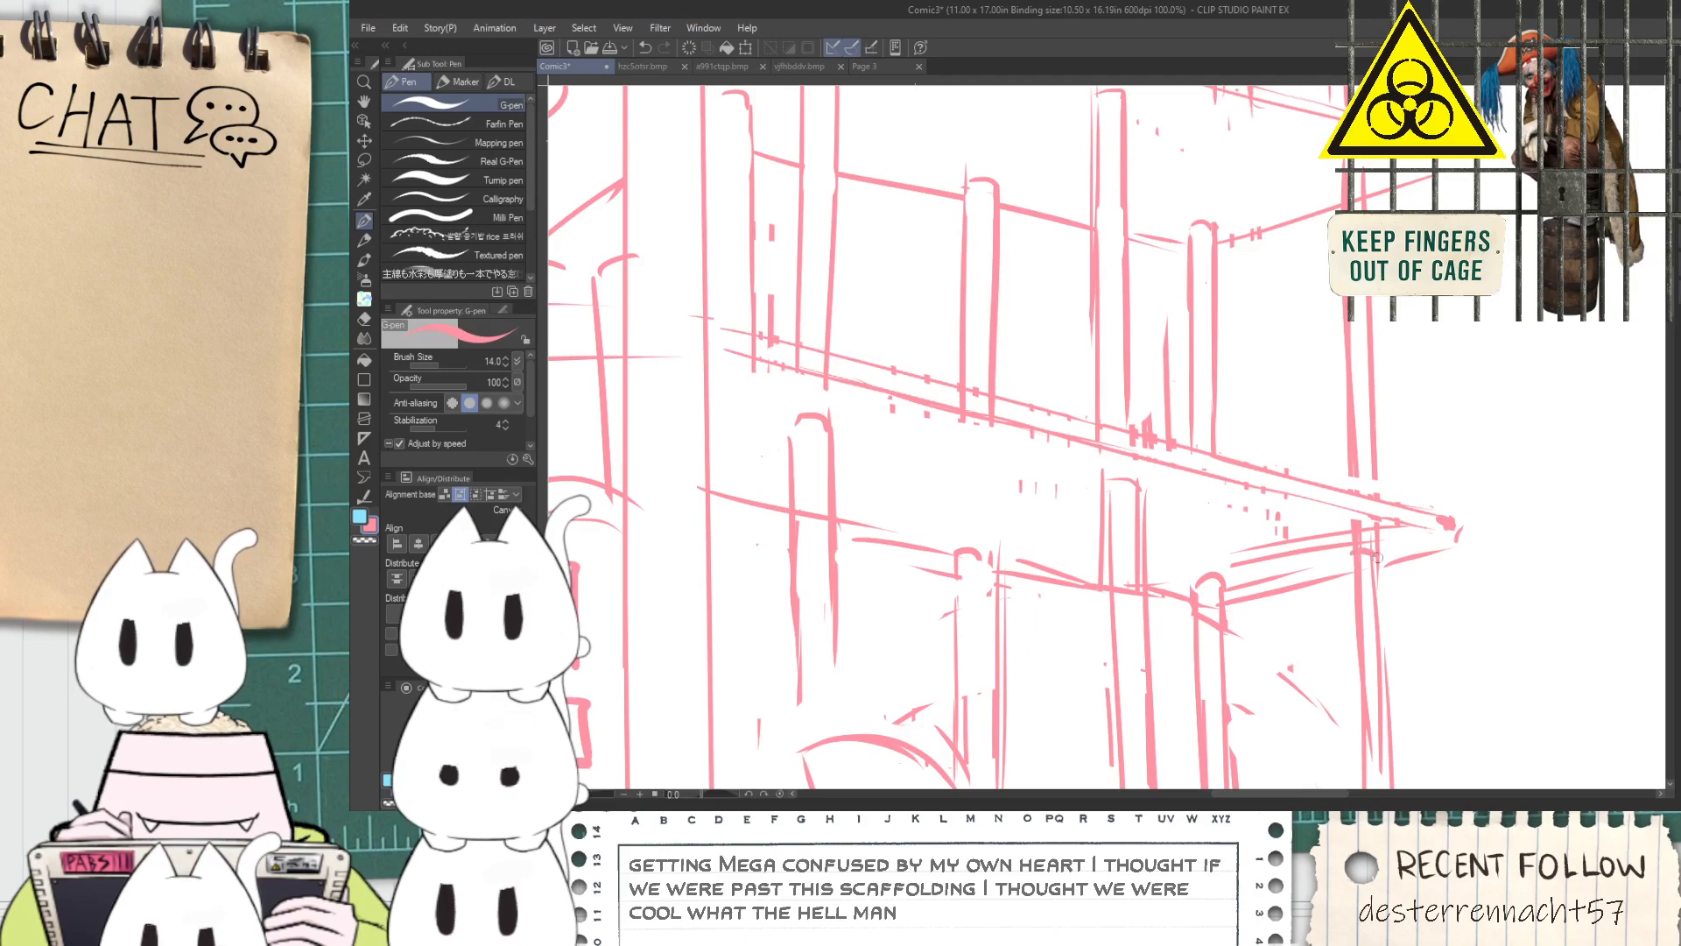
pyautogui.press('e')
pyautogui.moveTo(1373, 526)
pyautogui.mouseDown()
pyautogui.moveTo(1368, 543)
pyautogui.moveTo(1284, 568)
pyautogui.moveTo(1164, 533)
pyautogui.mouseUp()
# Draw the outer corner of the middle balcony, joining its floor edge to the supporting beam
pyautogui.scroll(-2, 1276, 564)
pyautogui.scroll(-4, 1276, 563)
pyautogui.press('space')
pyautogui.scroll(2, 1165, 498)
pyautogui.moveTo(1141, 471); pyautogui.dragTo(1065, 521)
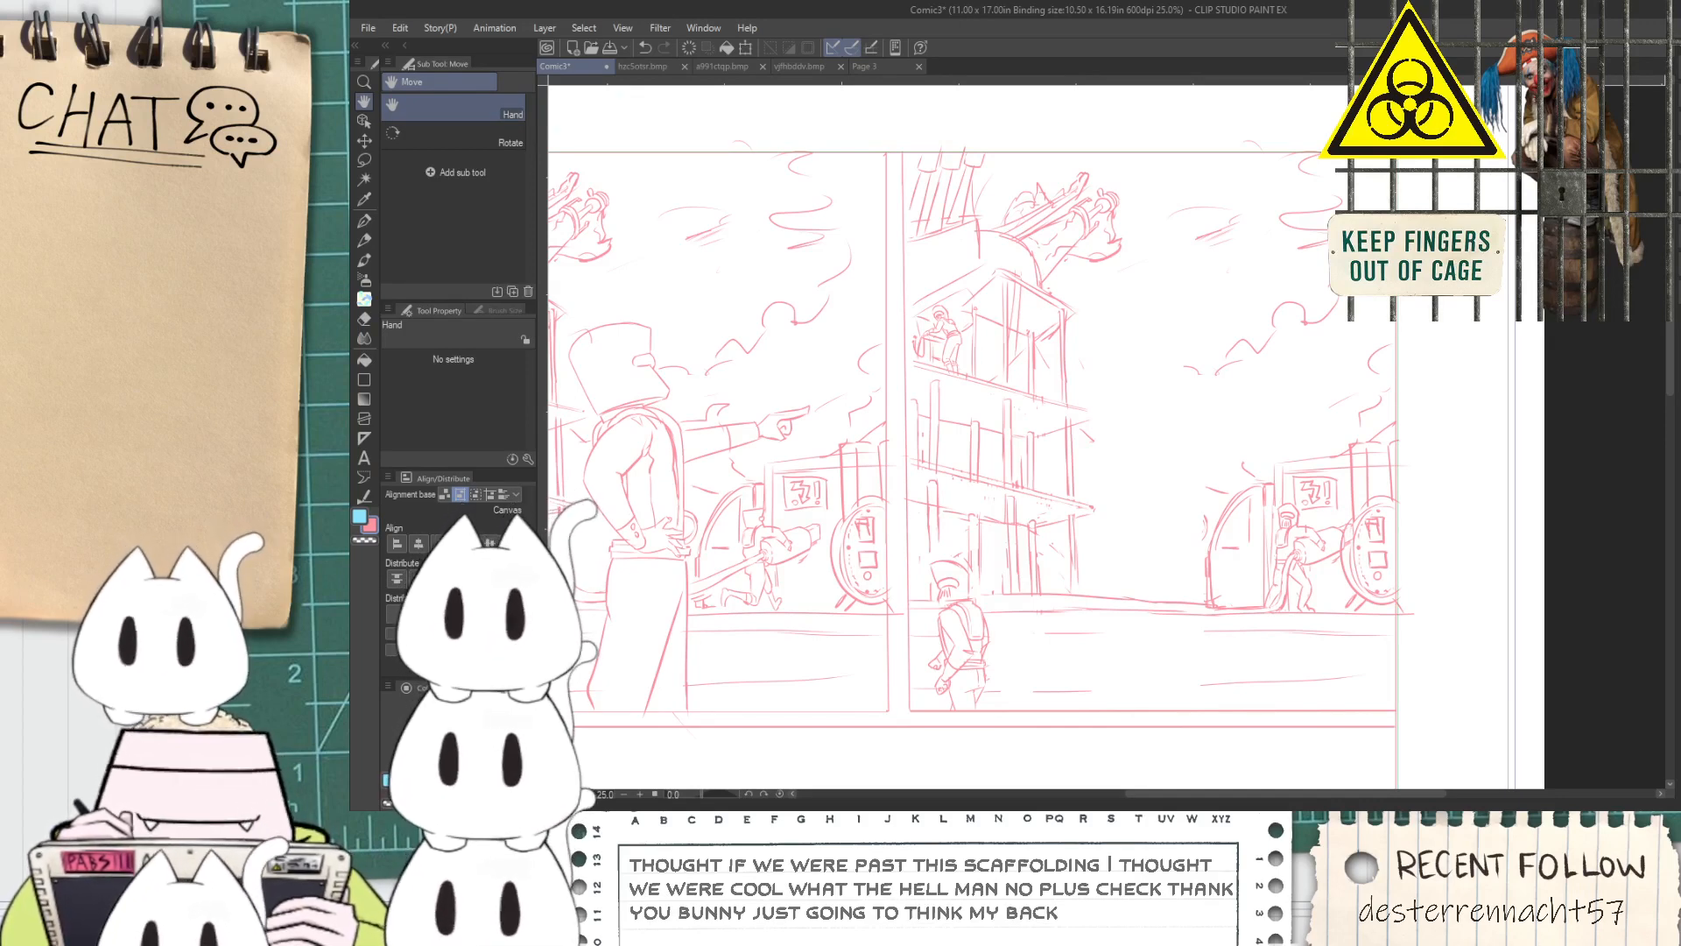
pyautogui.moveTo(1480, 497); pyautogui.dragTo(1386, 496)
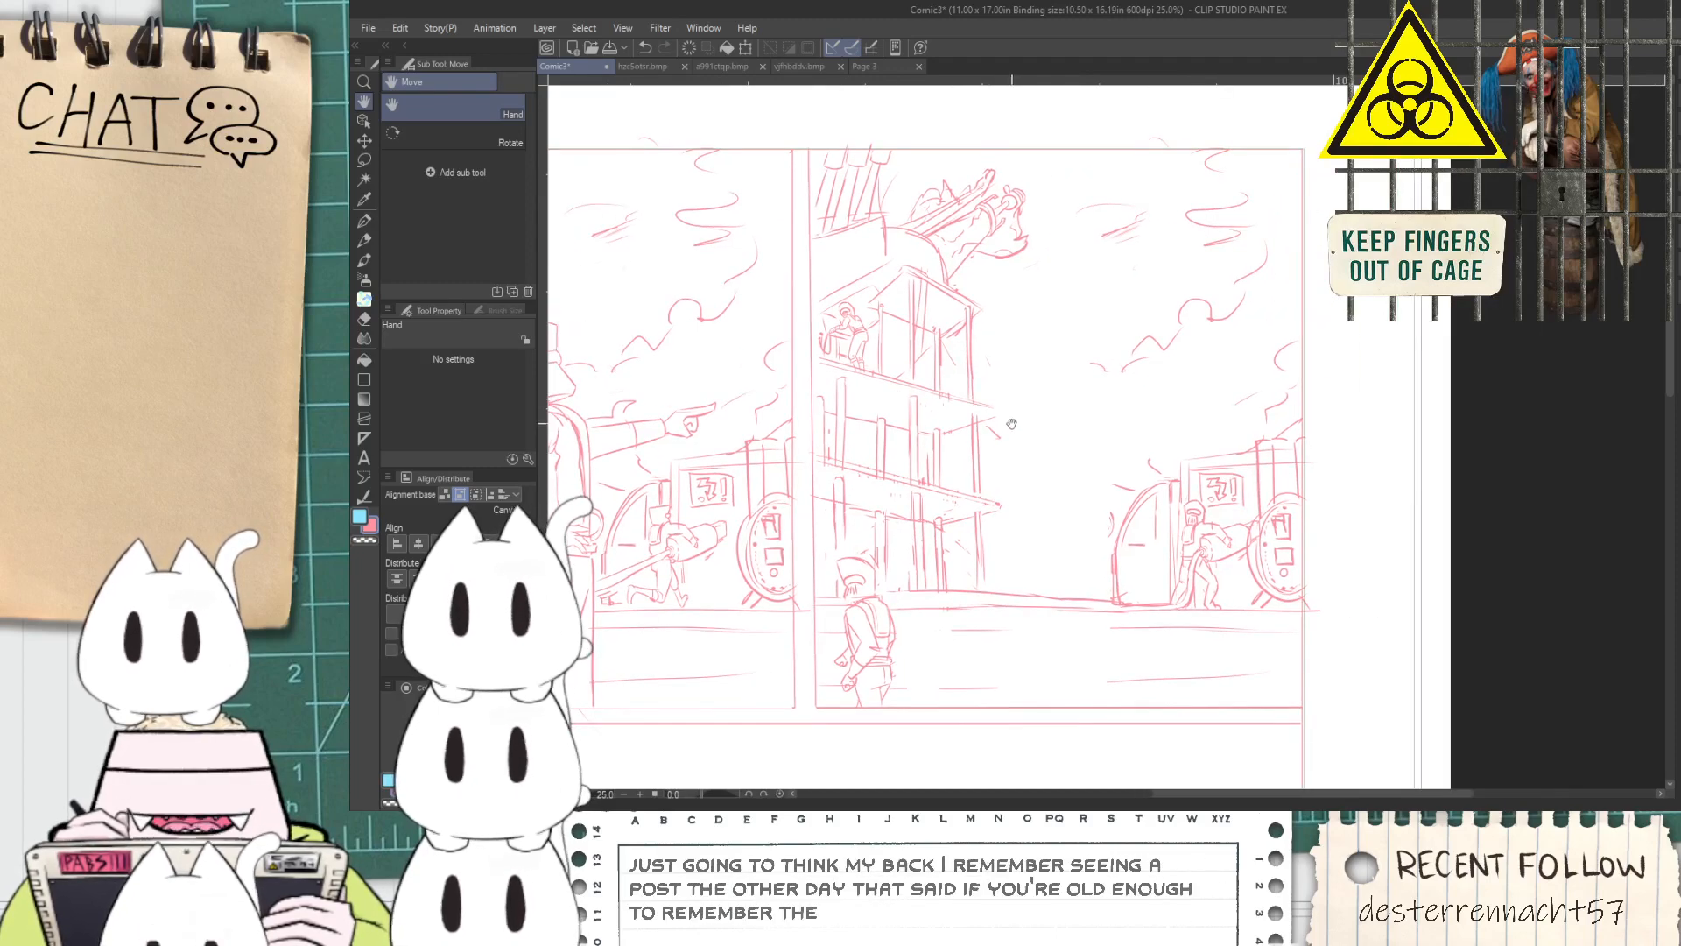
pyautogui.moveTo(1018, 412); pyautogui.dragTo(1031, 433)
pyautogui.scroll(7, 1031, 433)
pyautogui.press('p')
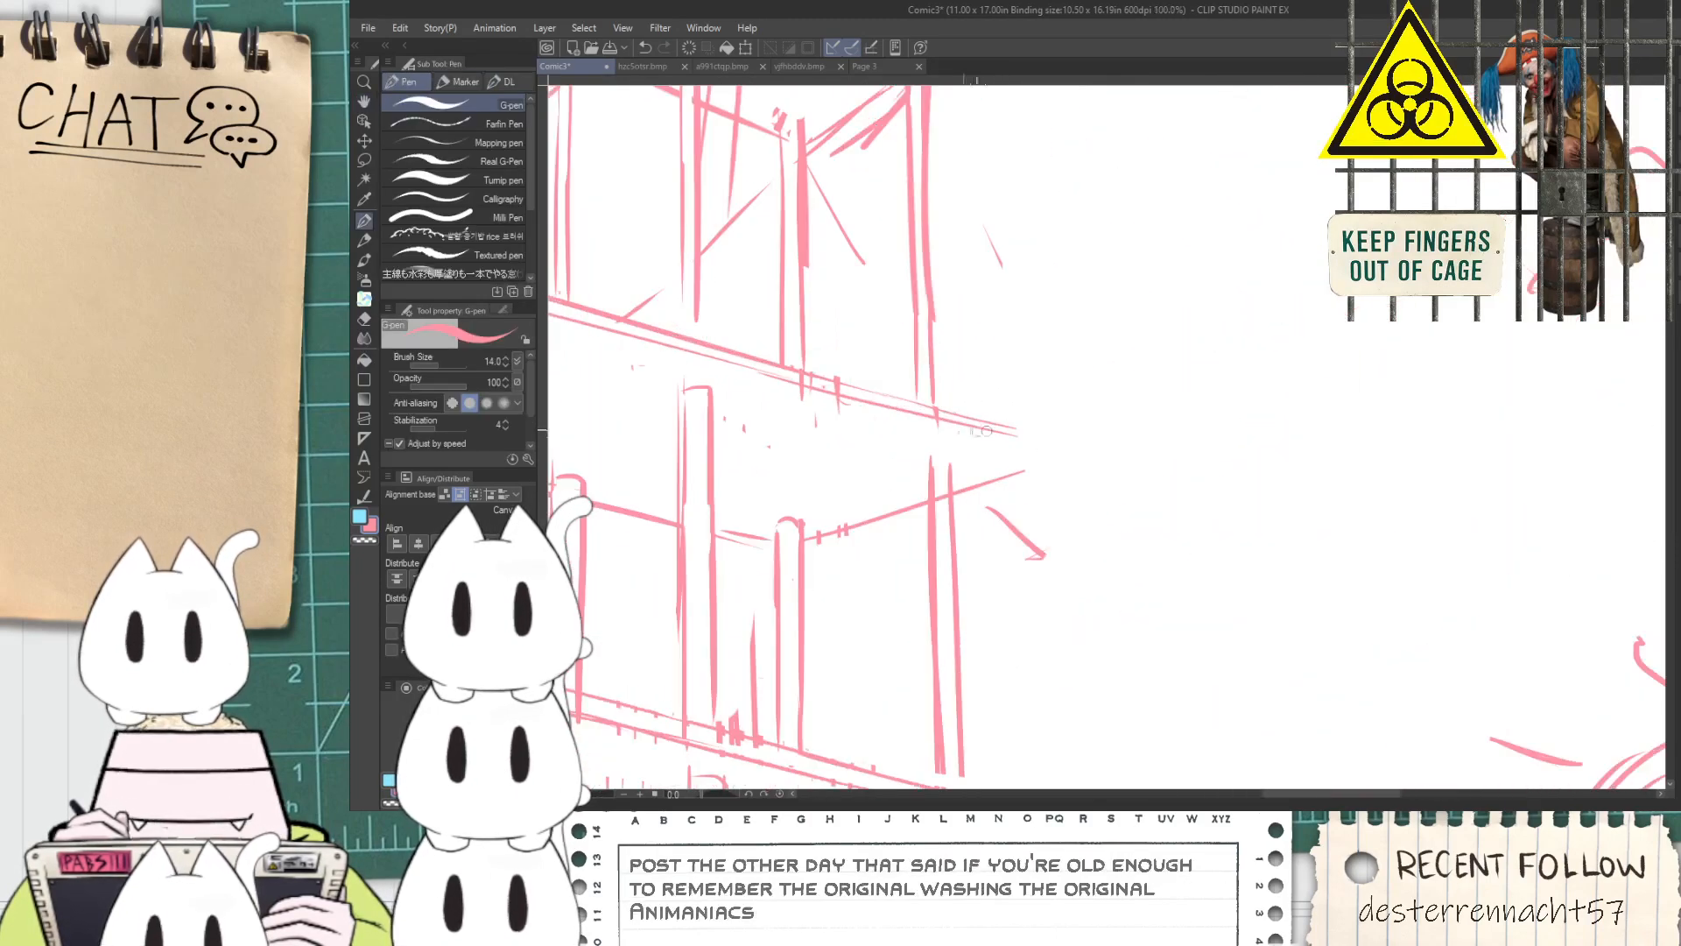
pyautogui.moveTo(1066, 426)
pyautogui.mouseDown()
pyautogui.moveTo(1092, 475)
pyautogui.moveTo(1096, 459)
pyautogui.moveTo(1021, 510)
pyautogui.mouseUp()
# Reinforce the tall ground-floor post above the foreground figure by redrawing its side line down from the cap
pyautogui.scroll(-4, 1042, 525)
pyautogui.press('space')
pyautogui.moveTo(825, 713); pyautogui.dragTo(853, 668)
pyautogui.scroll(1, 853, 668)
pyautogui.scroll(1, 853, 668)
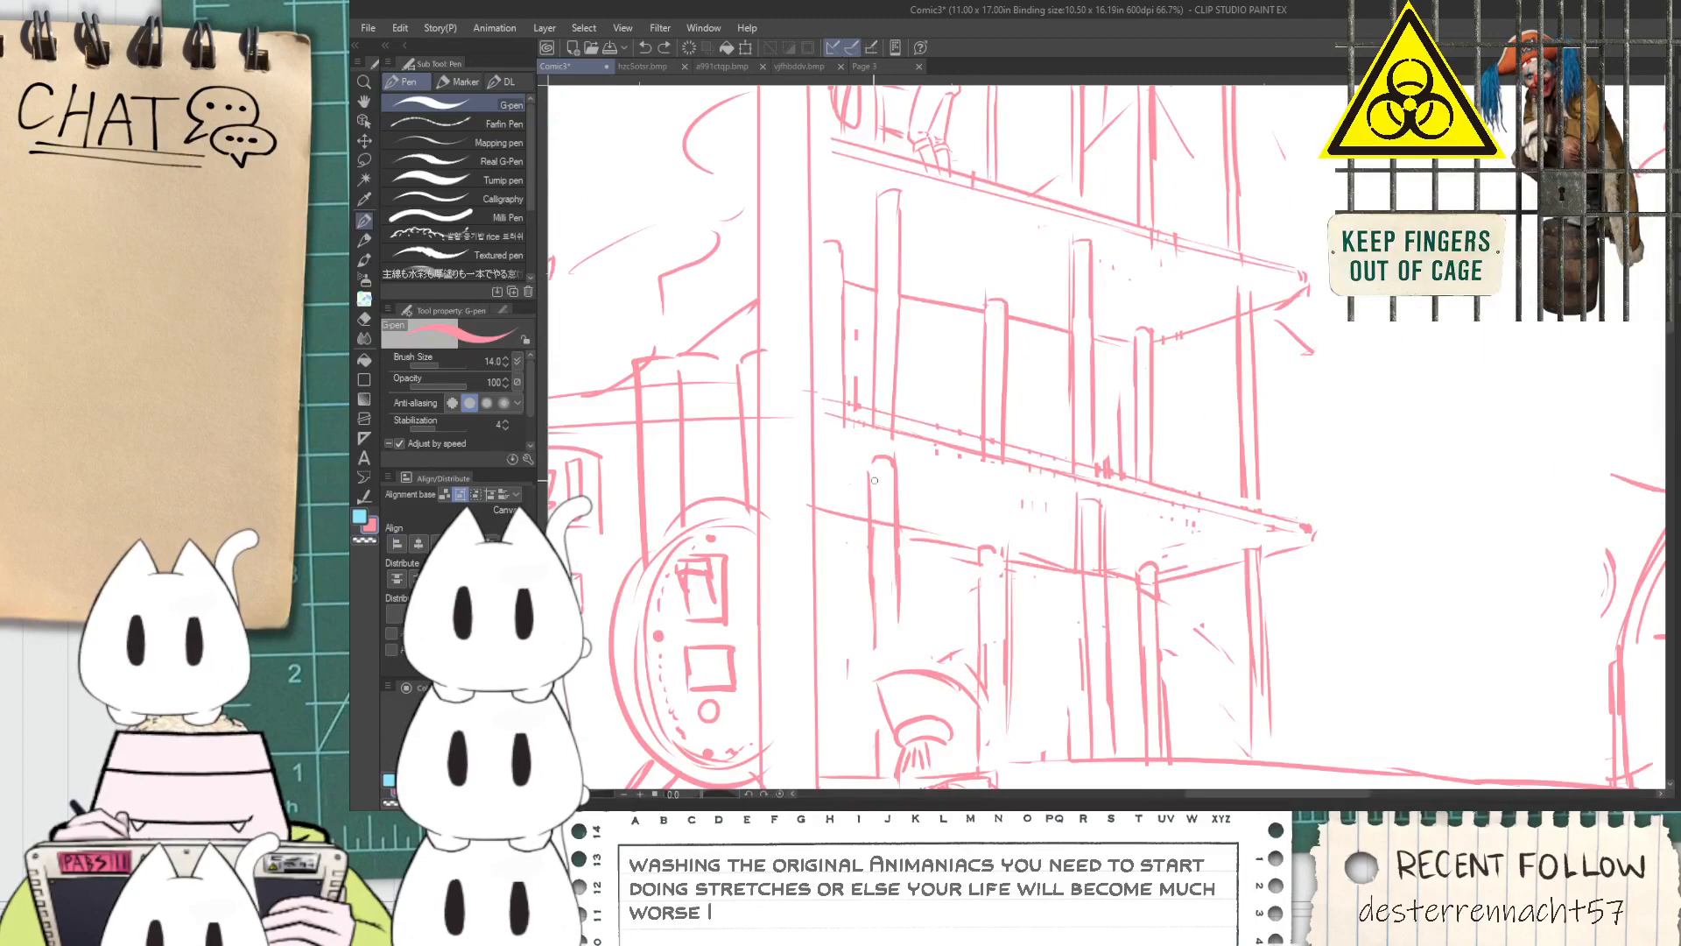
pyautogui.moveTo(900, 473); pyautogui.dragTo(895, 671)
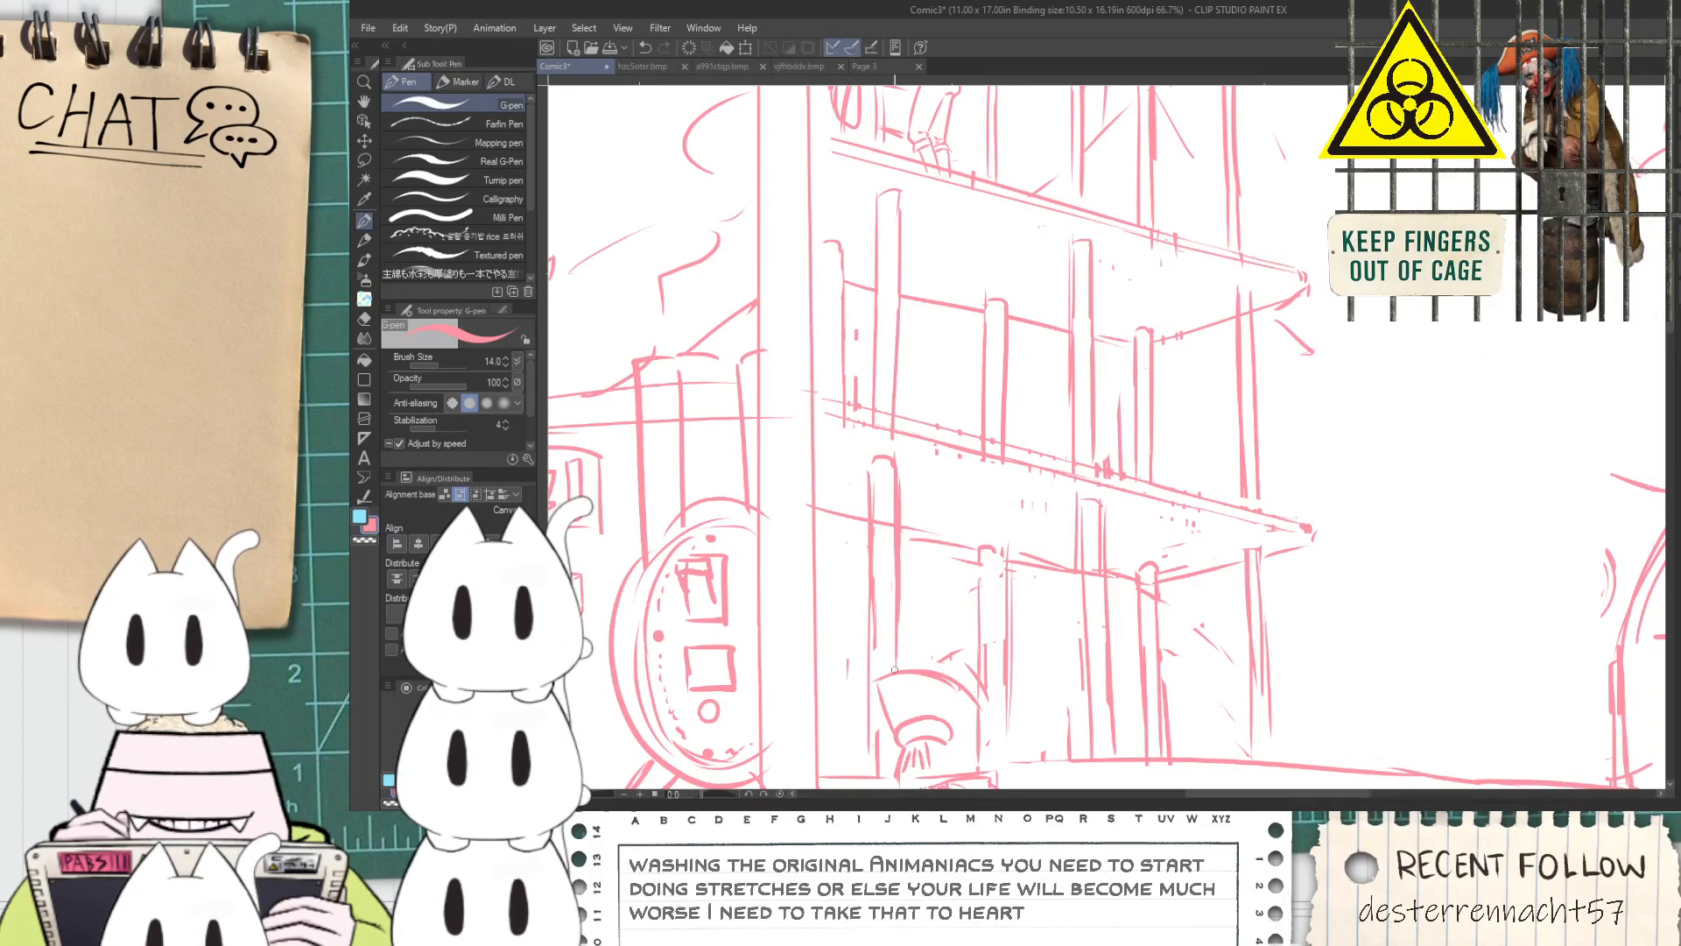
# Redraw the rounded cap and side edges of the ground-floor post just behind the foreground figure's helmet
pyautogui.scroll(-4, 895, 670)
pyautogui.press('space')
pyautogui.scroll(3, 943, 575)
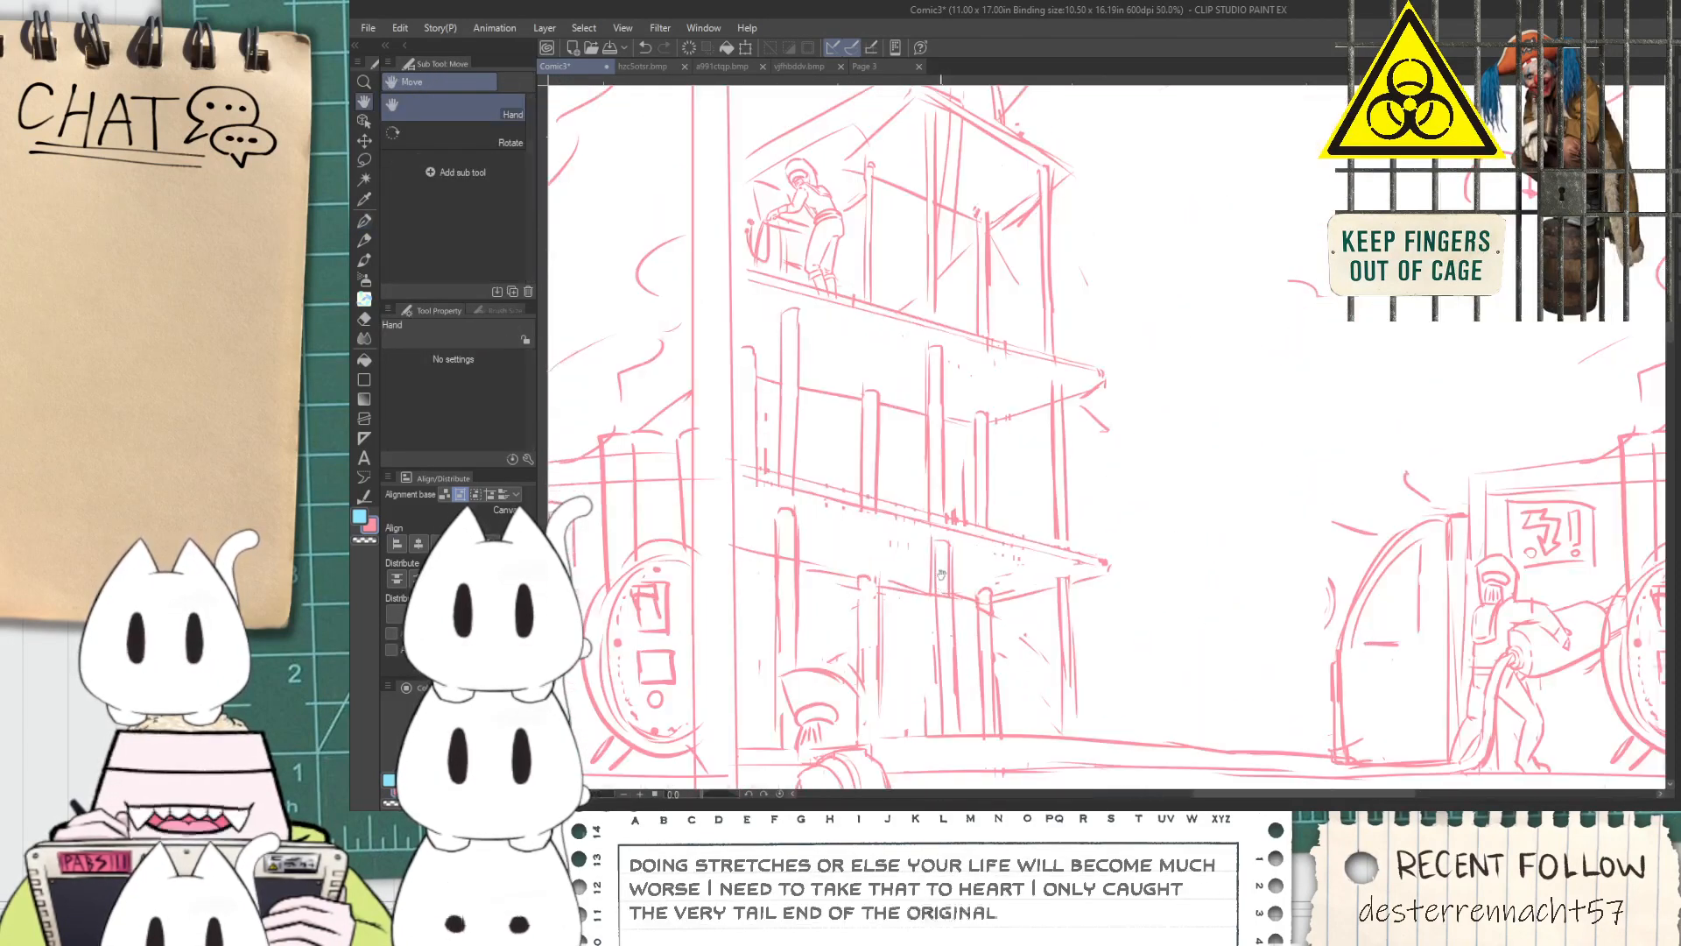
pyautogui.scroll(2, 942, 575)
pyautogui.press('e')
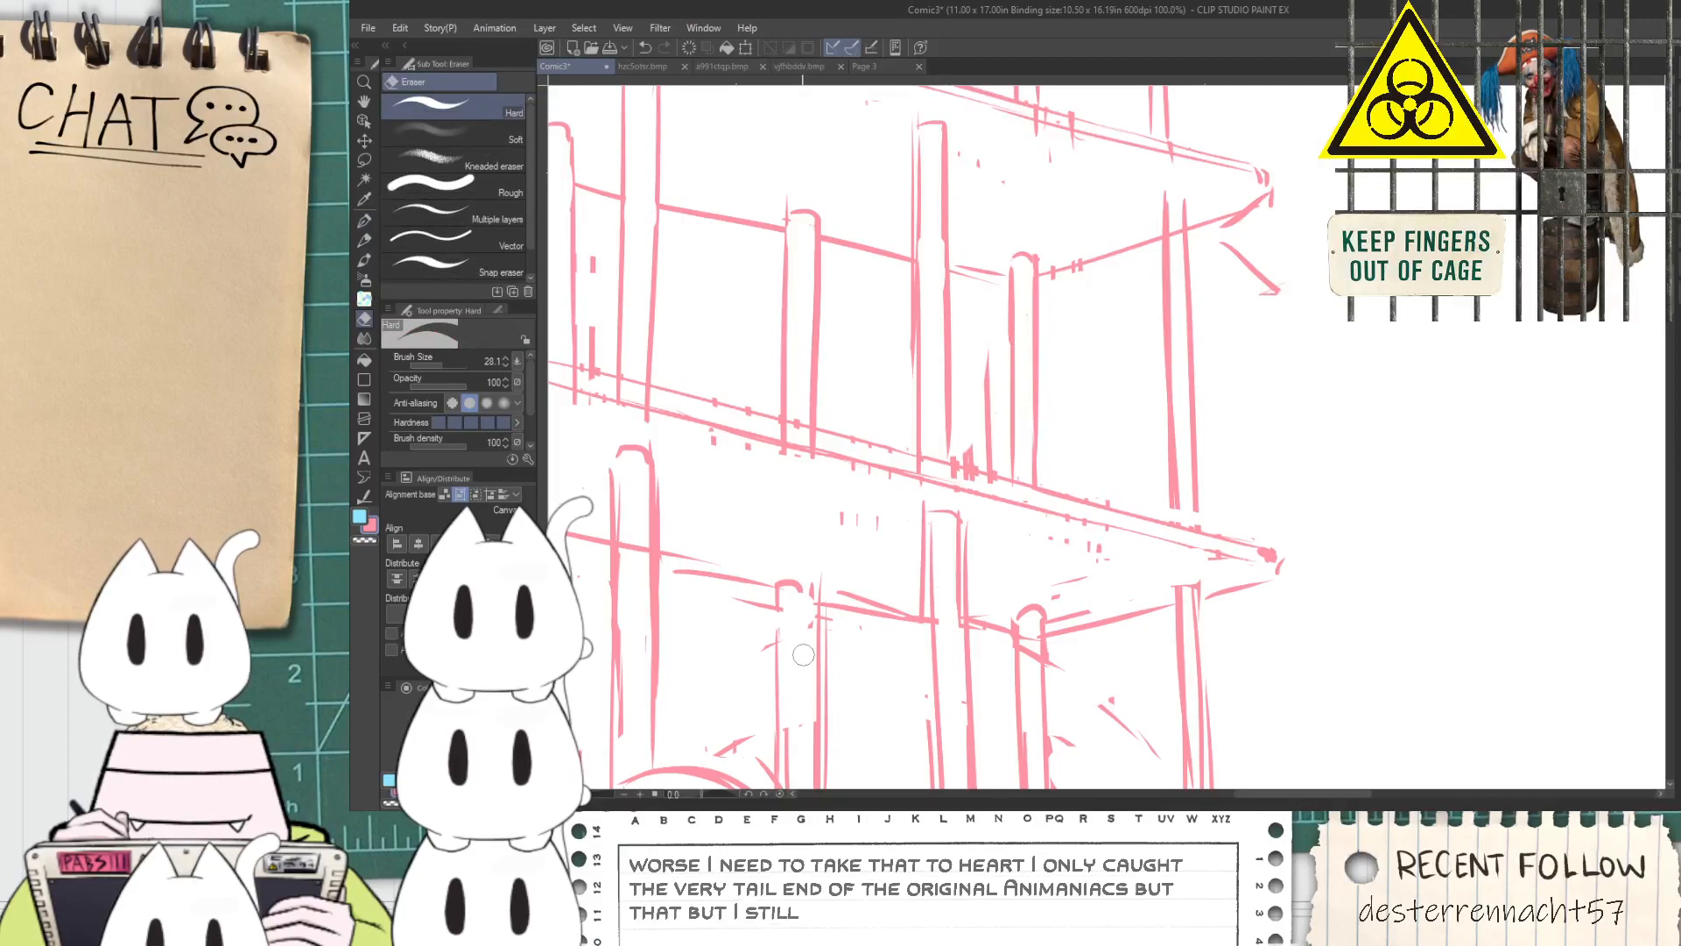
pyautogui.press('p')
pyautogui.moveTo(789, 571)
pyautogui.mouseDown()
pyautogui.moveTo(786, 613)
pyautogui.moveTo(794, 569)
pyautogui.moveTo(815, 563)
pyautogui.moveTo(818, 622)
pyautogui.moveTo(798, 585)
pyautogui.moveTo(798, 629)
pyautogui.moveTo(794, 574)
pyautogui.moveTo(780, 745)
pyautogui.mouseUp()
pyautogui.press('e')
pyautogui.press('p')
# Add another ground-floor post along the second panel's inner border and erase the crossbeam line overlapping it
pyautogui.press('space')
pyautogui.moveTo(679, 611); pyautogui.dragTo(942, 645)
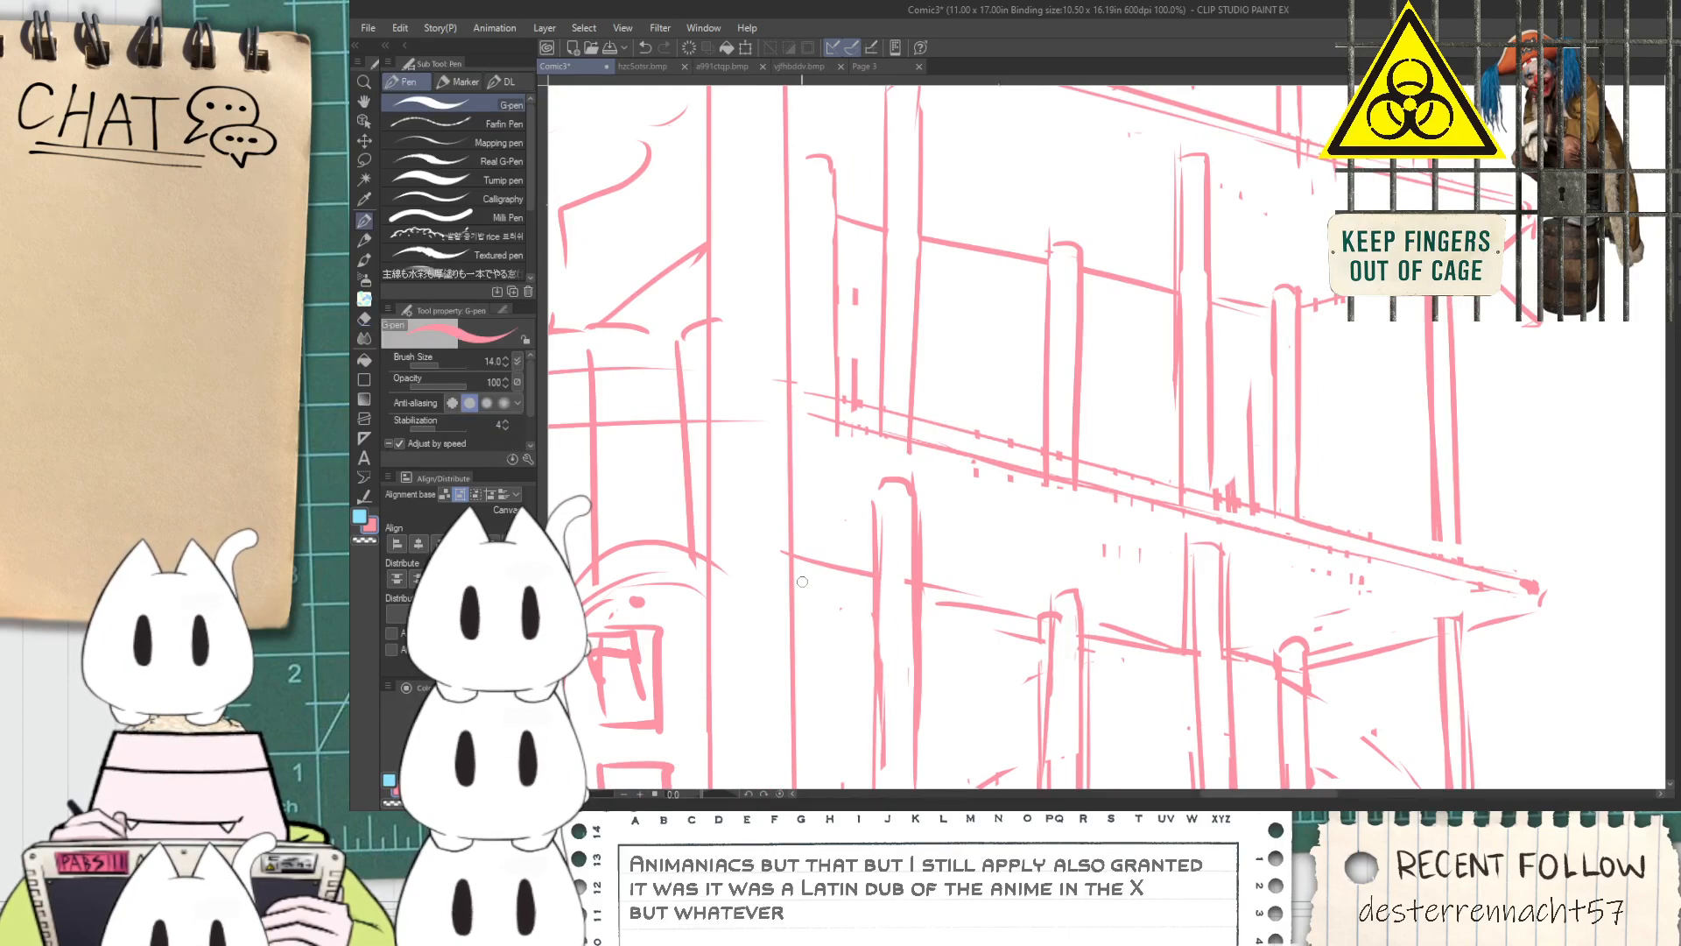
pyautogui.scroll(-4, 792, 536)
pyautogui.scroll(3, 832, 518)
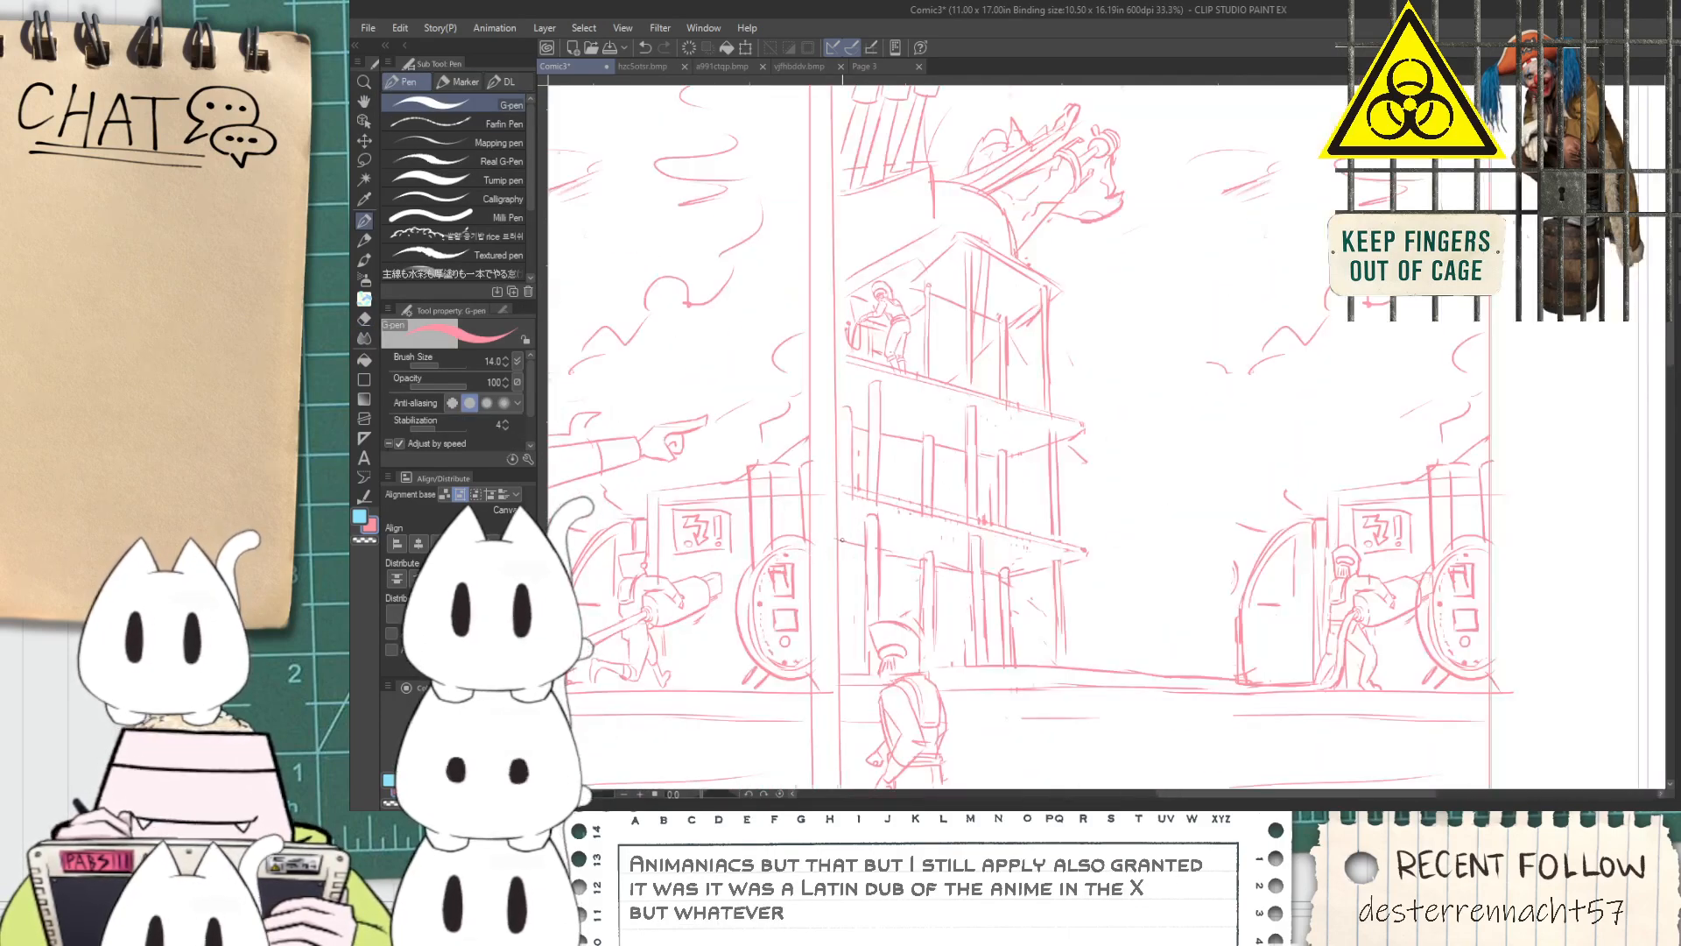
pyautogui.moveTo(833, 520)
pyautogui.mouseDown()
pyautogui.moveTo(862, 535)
pyautogui.moveTo(862, 799)
pyautogui.mouseUp()
pyautogui.press('space')
pyautogui.moveTo(849, 565)
pyautogui.mouseDown()
pyautogui.moveTo(876, 453)
pyautogui.moveTo(853, 424)
pyautogui.moveTo(872, 429)
pyautogui.moveTo(890, 403)
pyautogui.mouseUp()
pyautogui.press('e')
pyautogui.scroll(1, 876, 454)
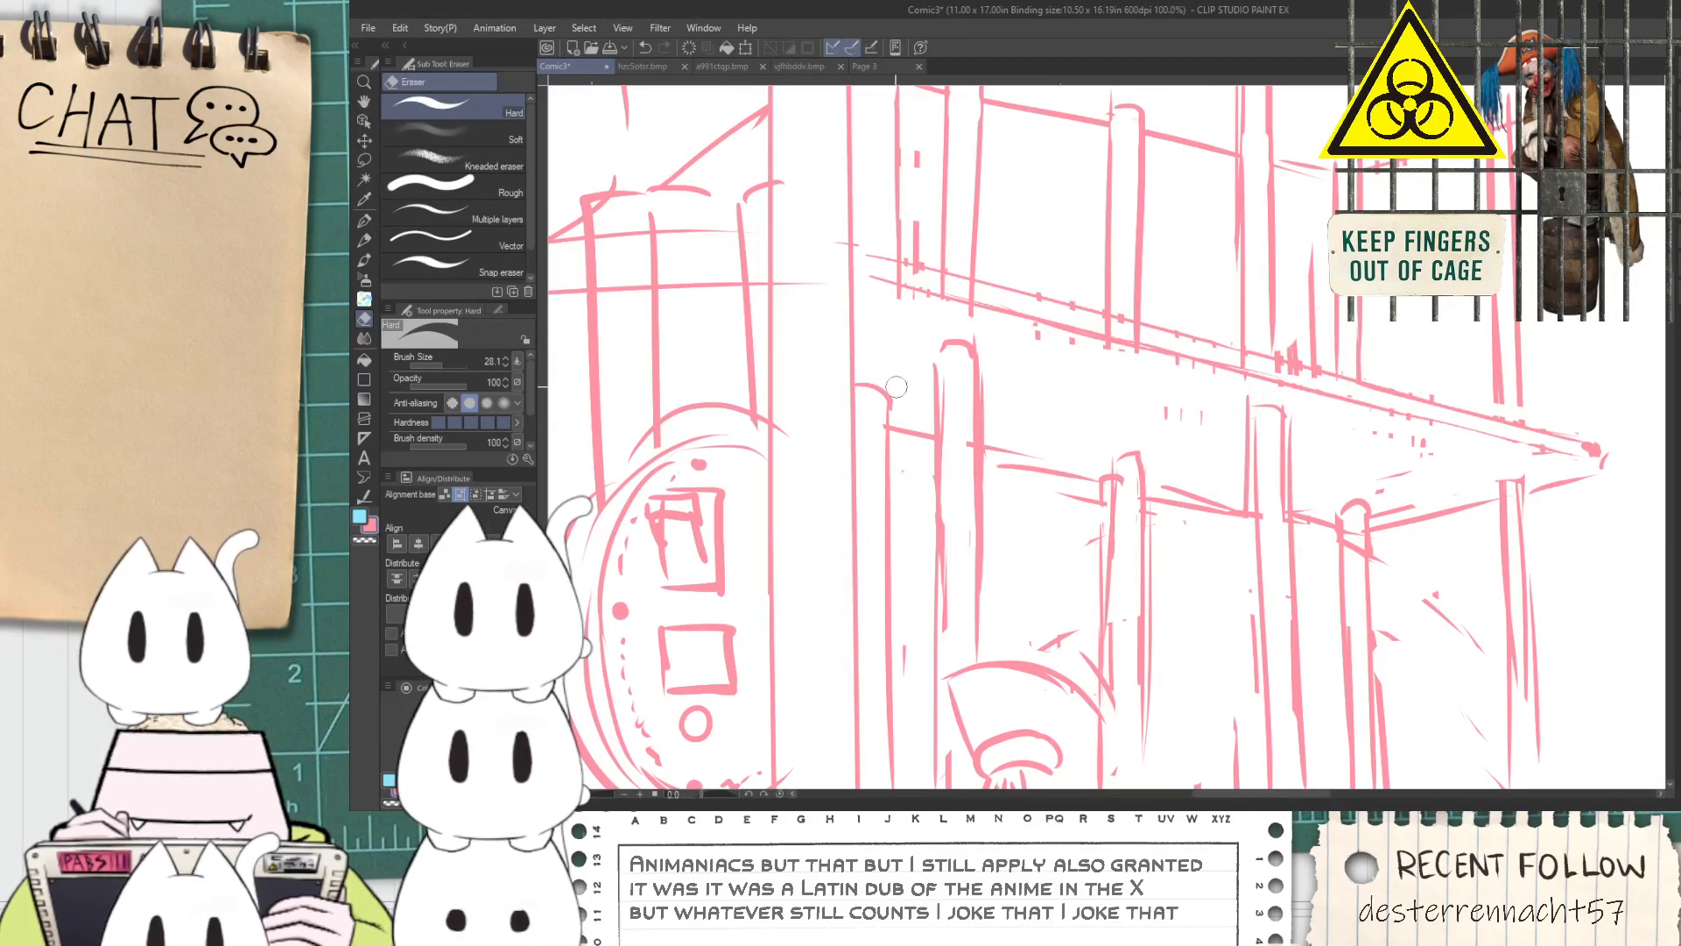
# Review the second panel's building, street and vehicle against the first panel's composition
pyautogui.scroll(-3, 898, 403)
pyautogui.press('space')
pyautogui.moveTo(910, 509); pyautogui.dragTo(899, 574)
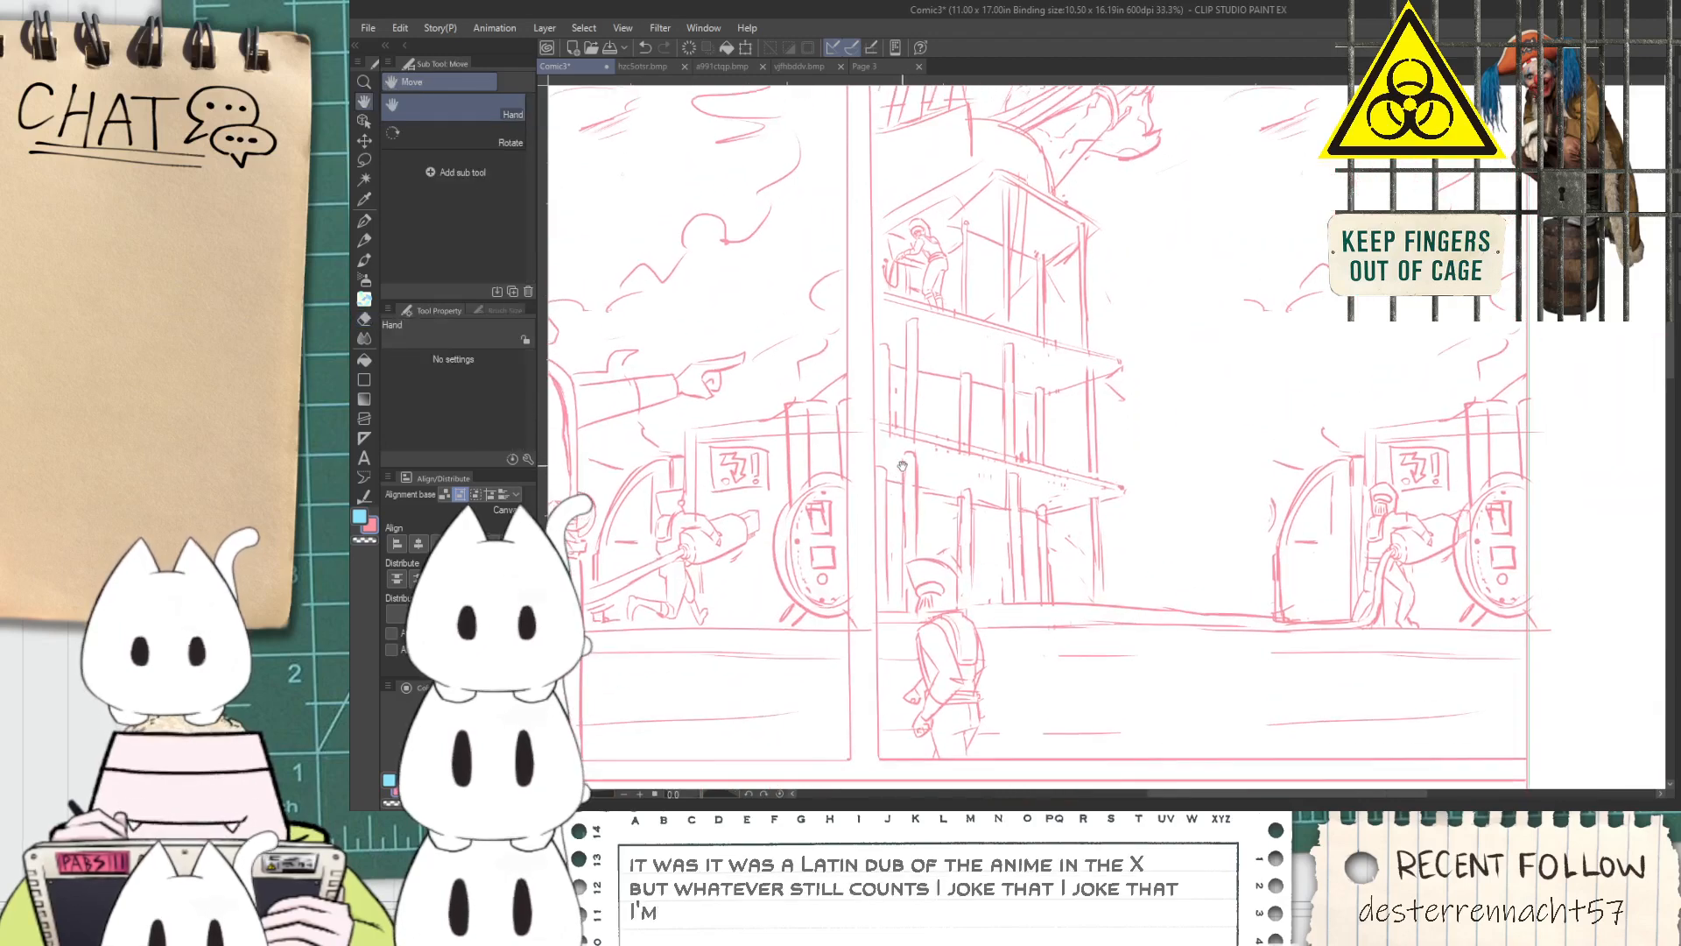
pyautogui.scroll(2, 897, 571)
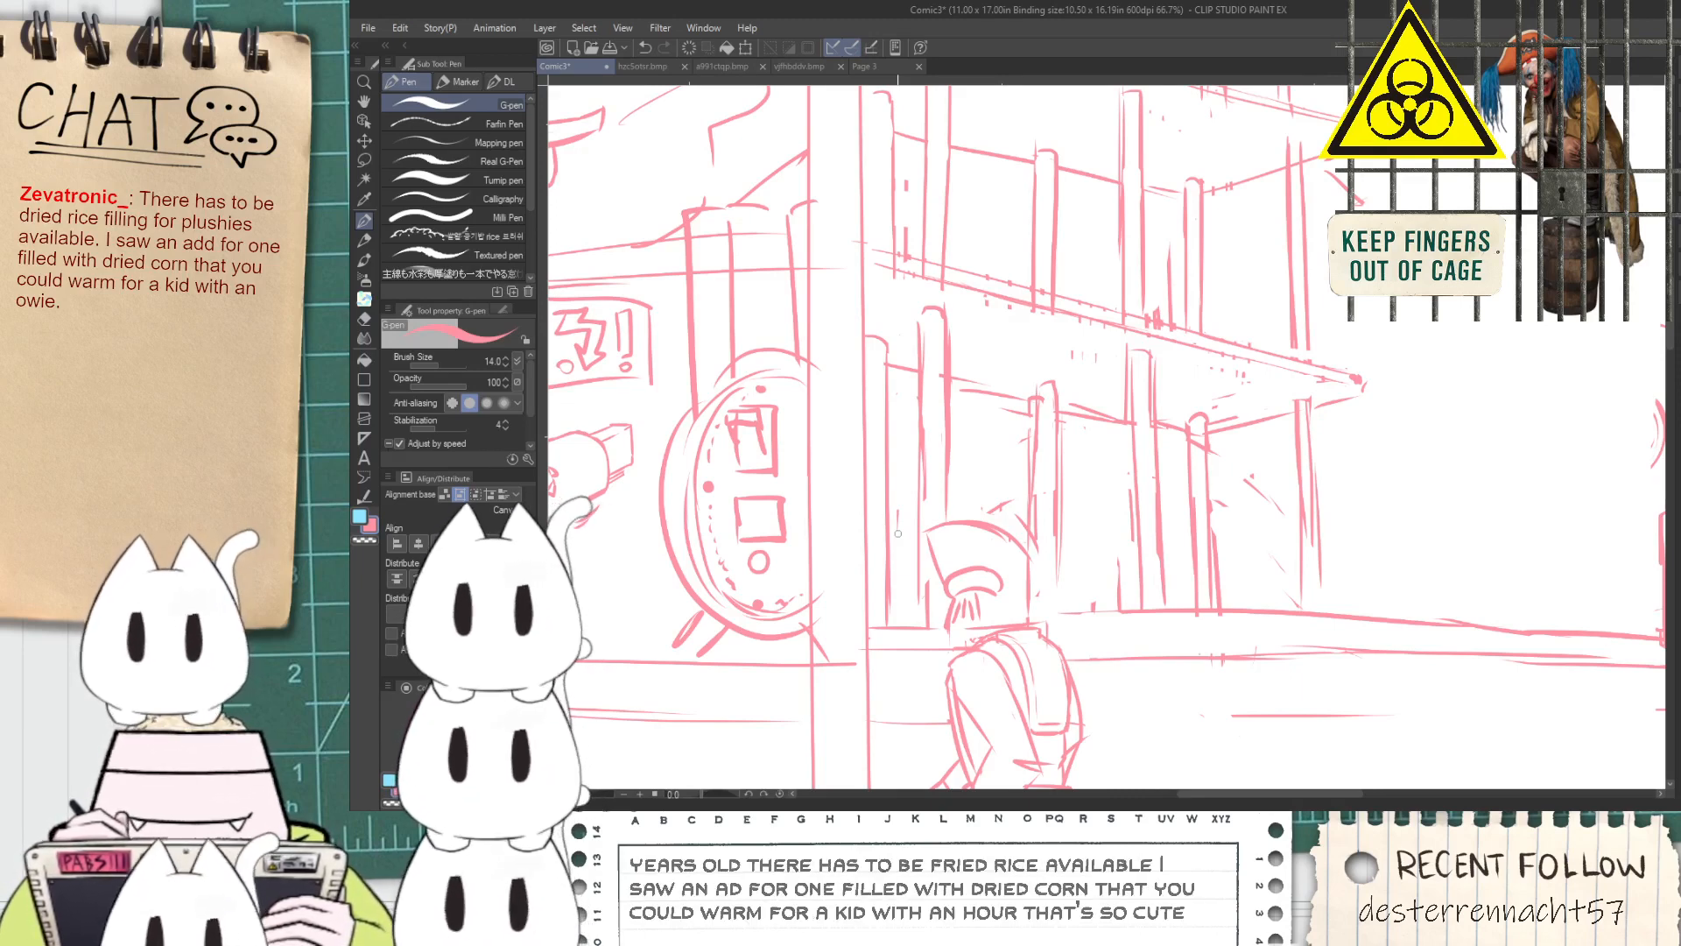
pyautogui.press('h')
pyautogui.scroll(-3, 1175, 514)
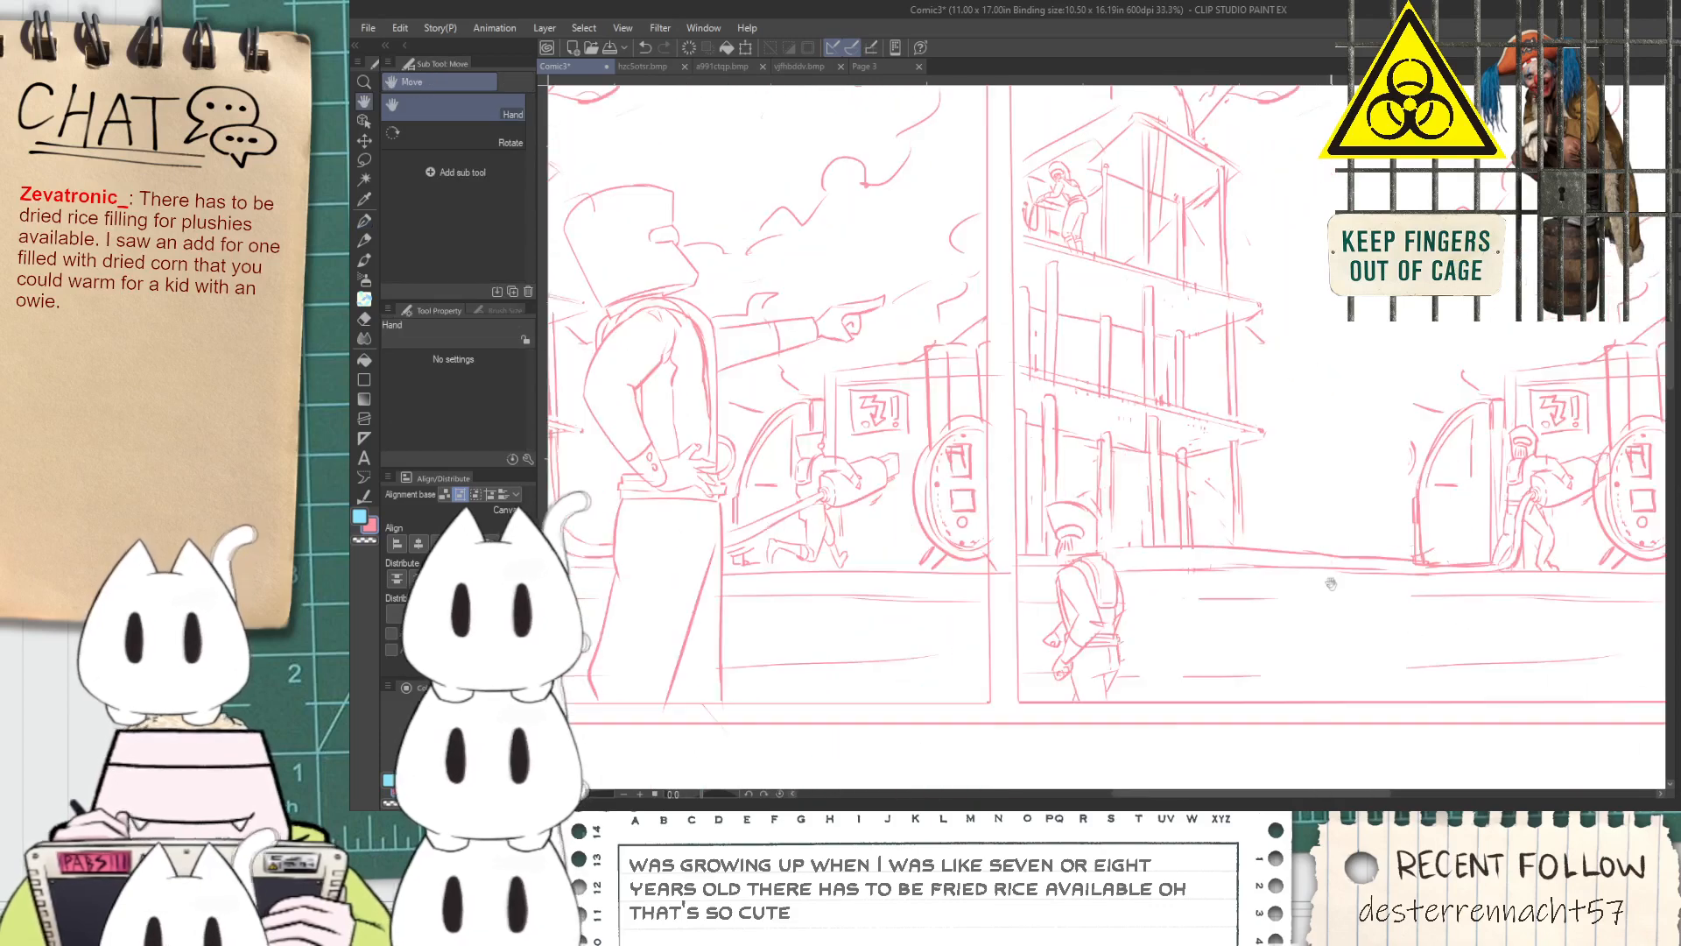
pyautogui.scroll(1, 1175, 514)
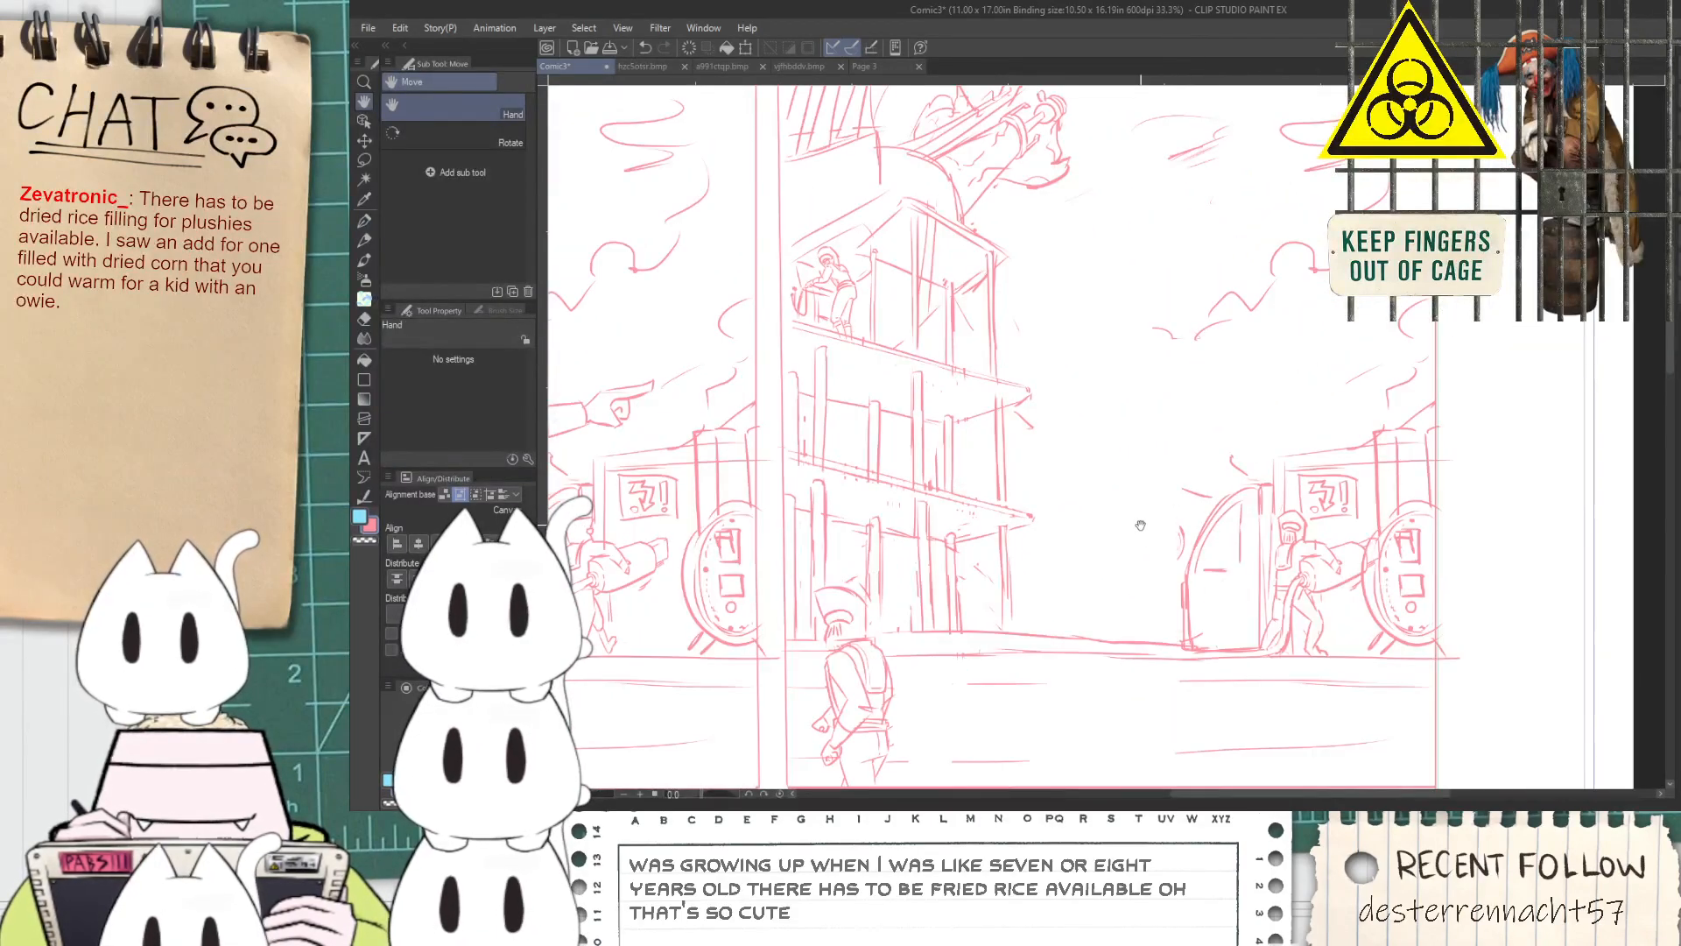
pyautogui.moveTo(1041, 605); pyautogui.dragTo(1075, 482)
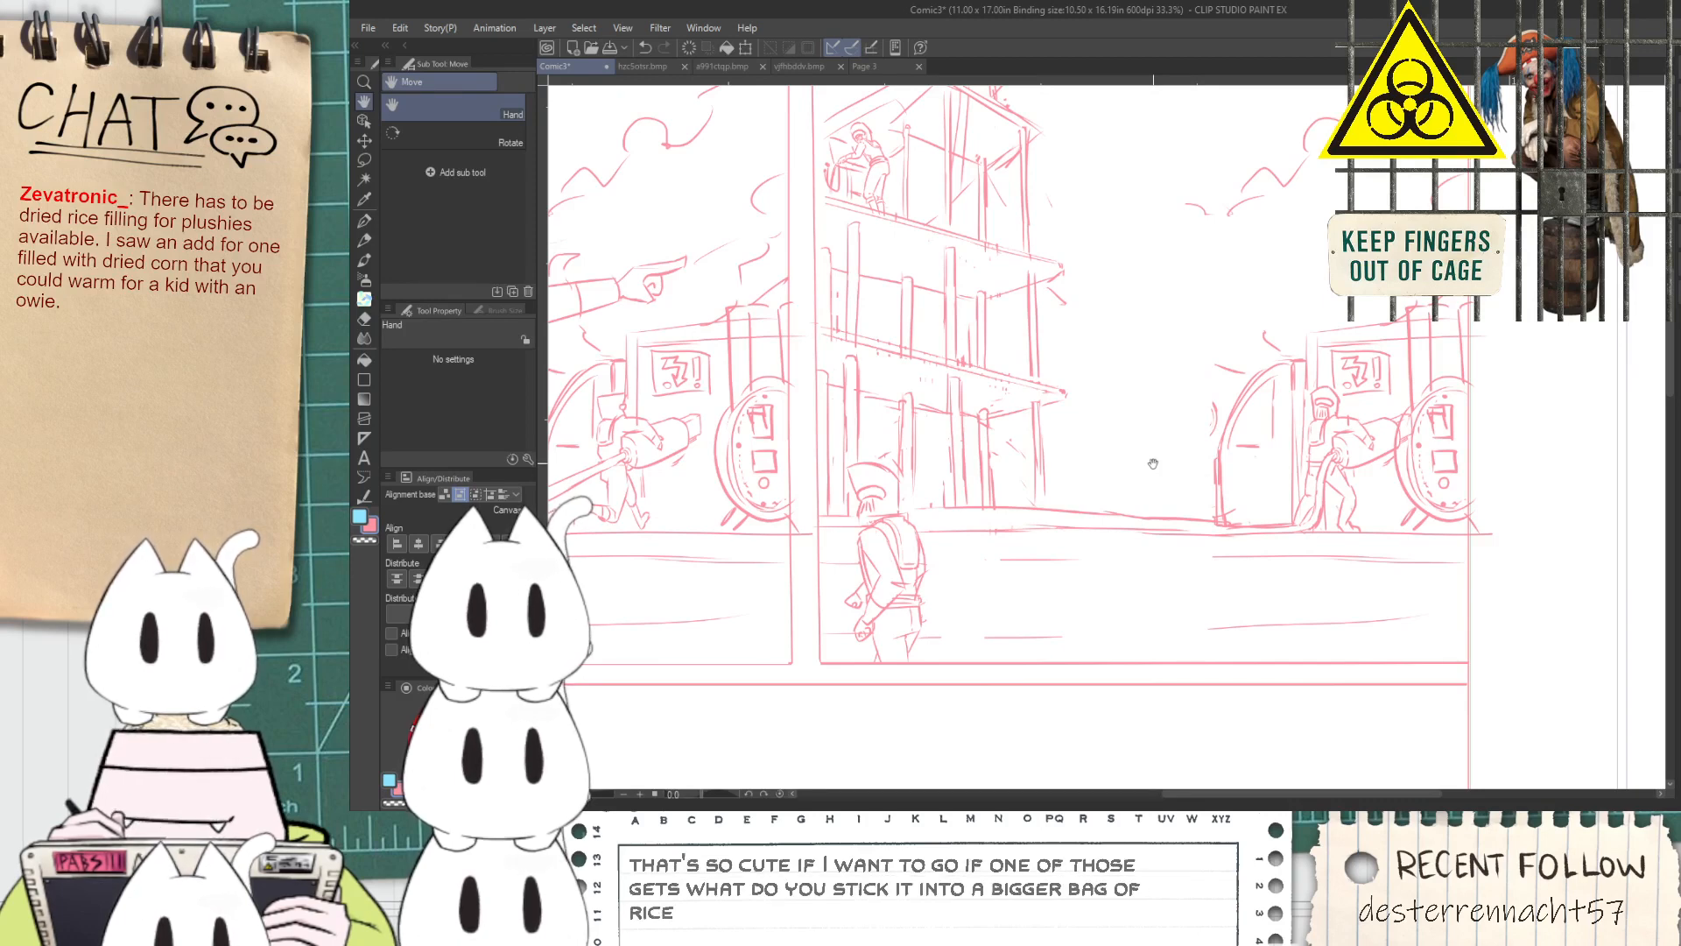
pyautogui.press('p')
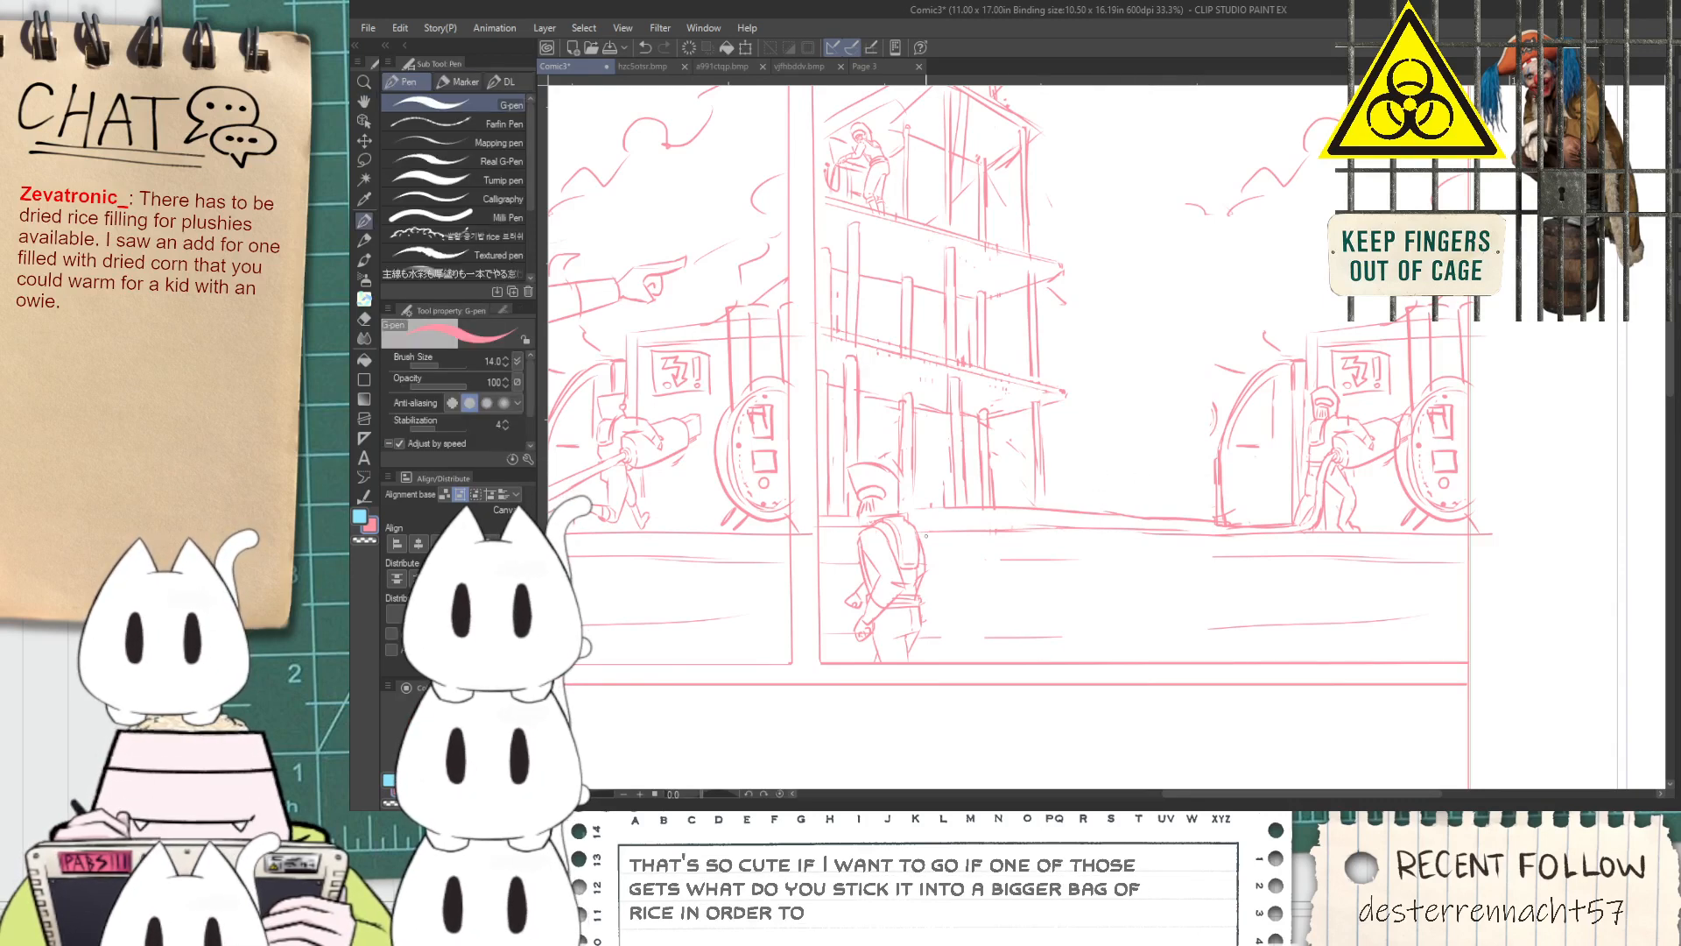
pyautogui.press('h')
pyautogui.moveTo(1019, 585); pyautogui.dragTo(986, 659)
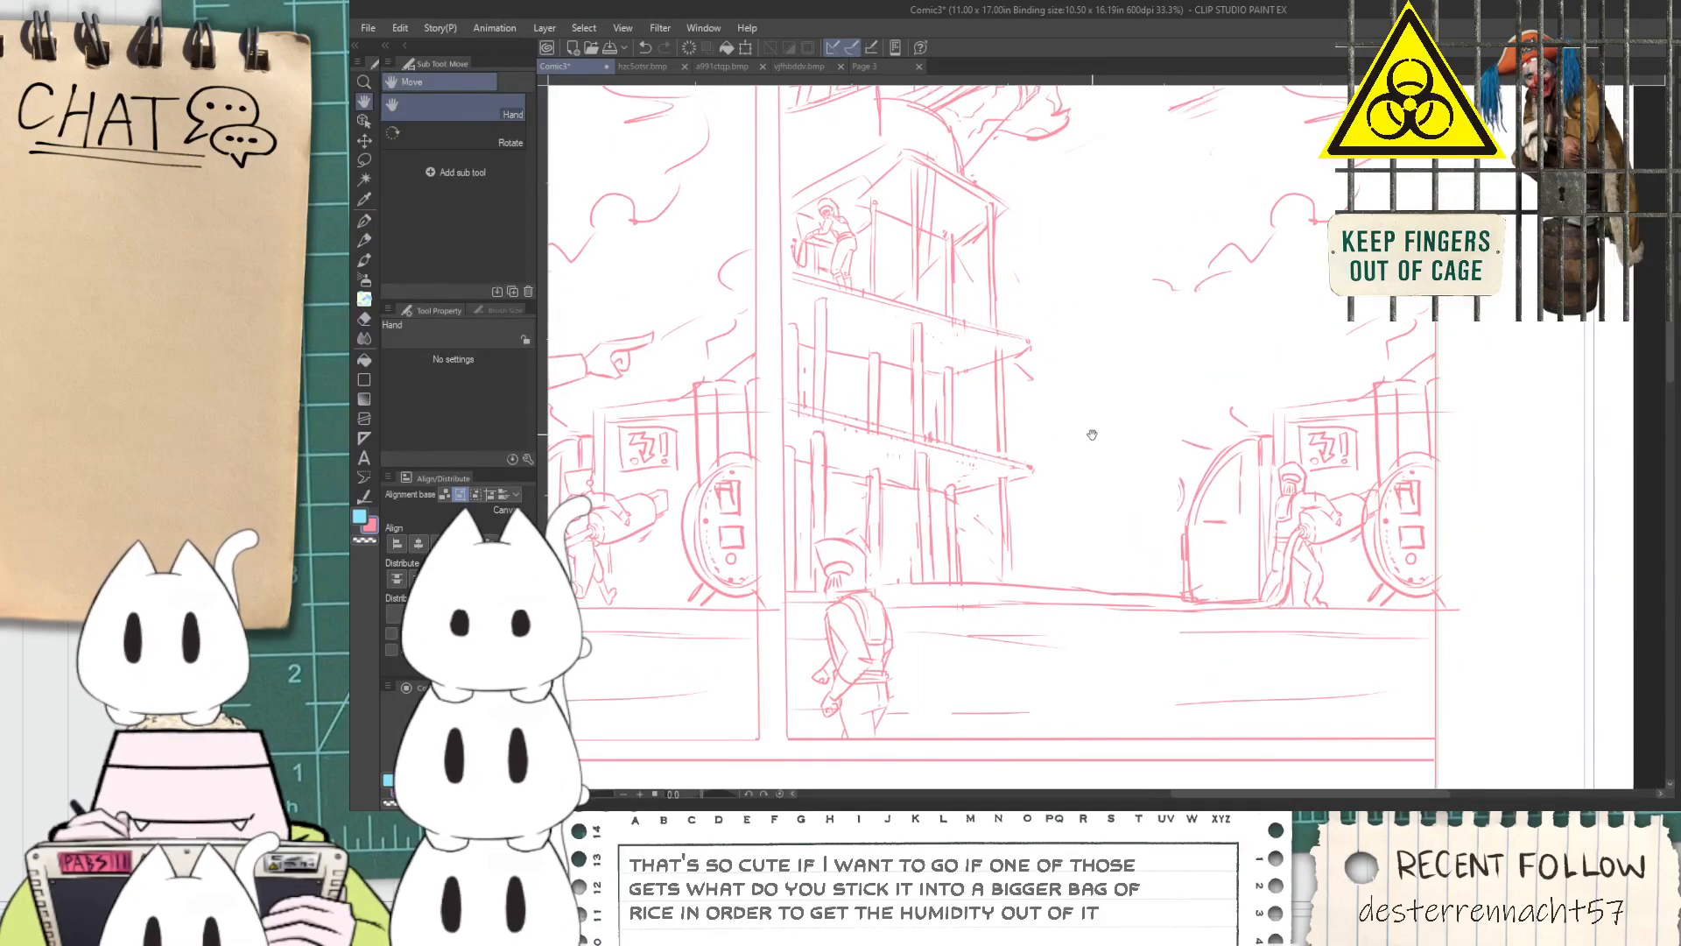
pyautogui.scroll(-4, 1094, 429)
pyautogui.scroll(5, 1160, 424)
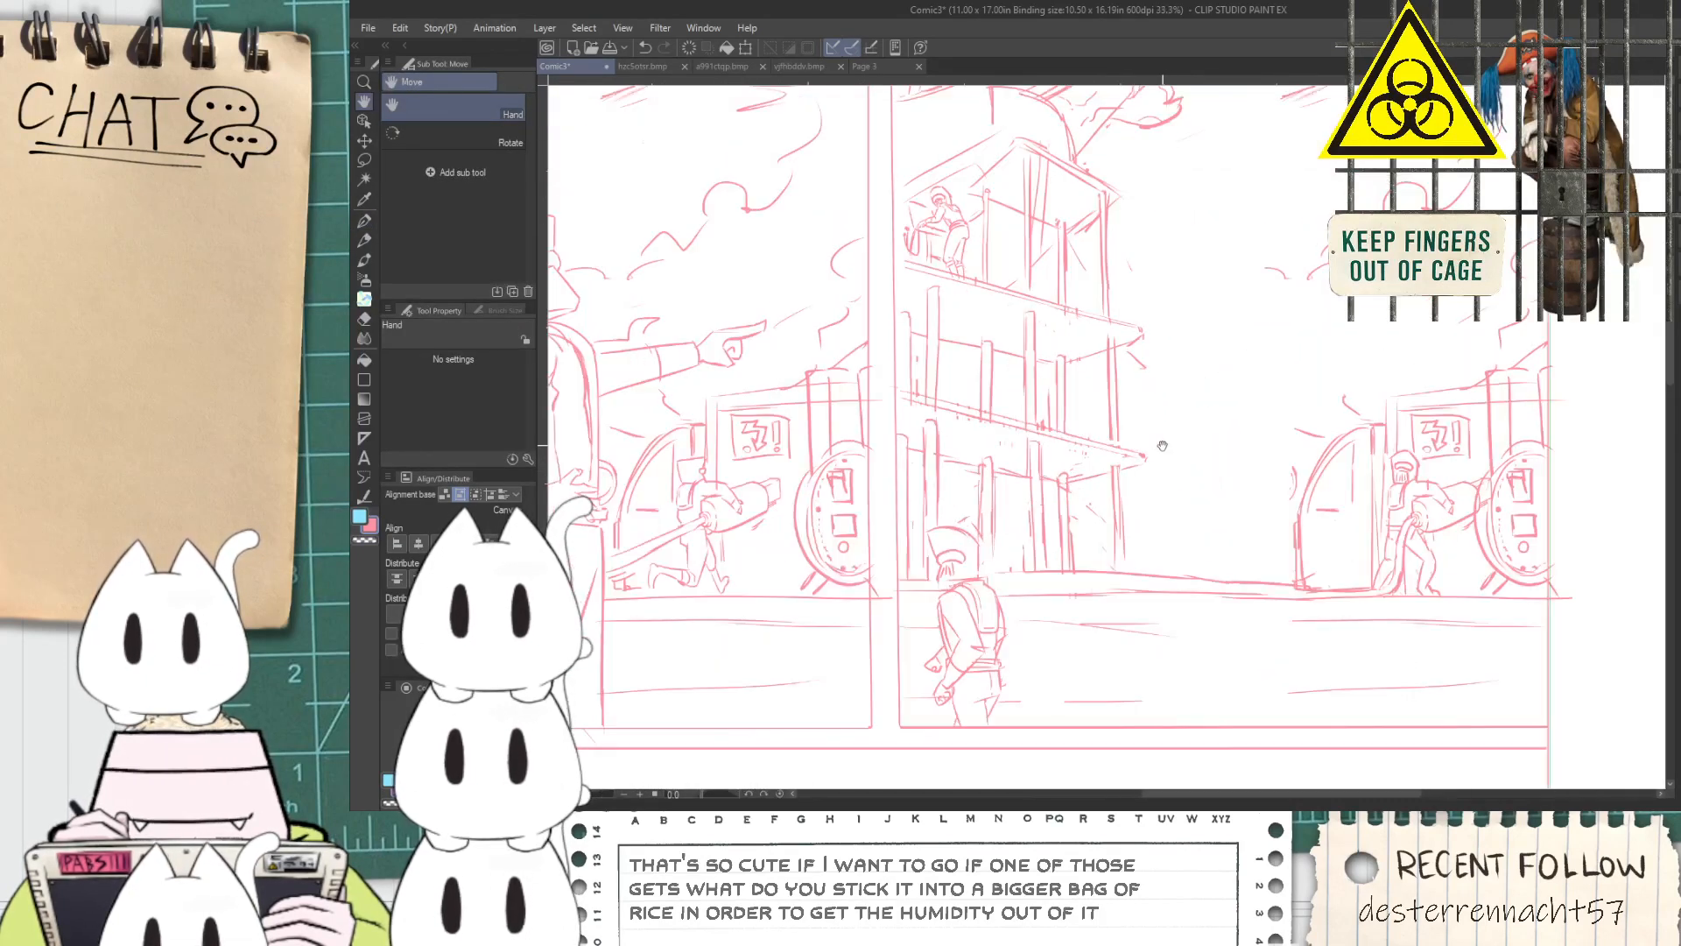
pyautogui.press('p')
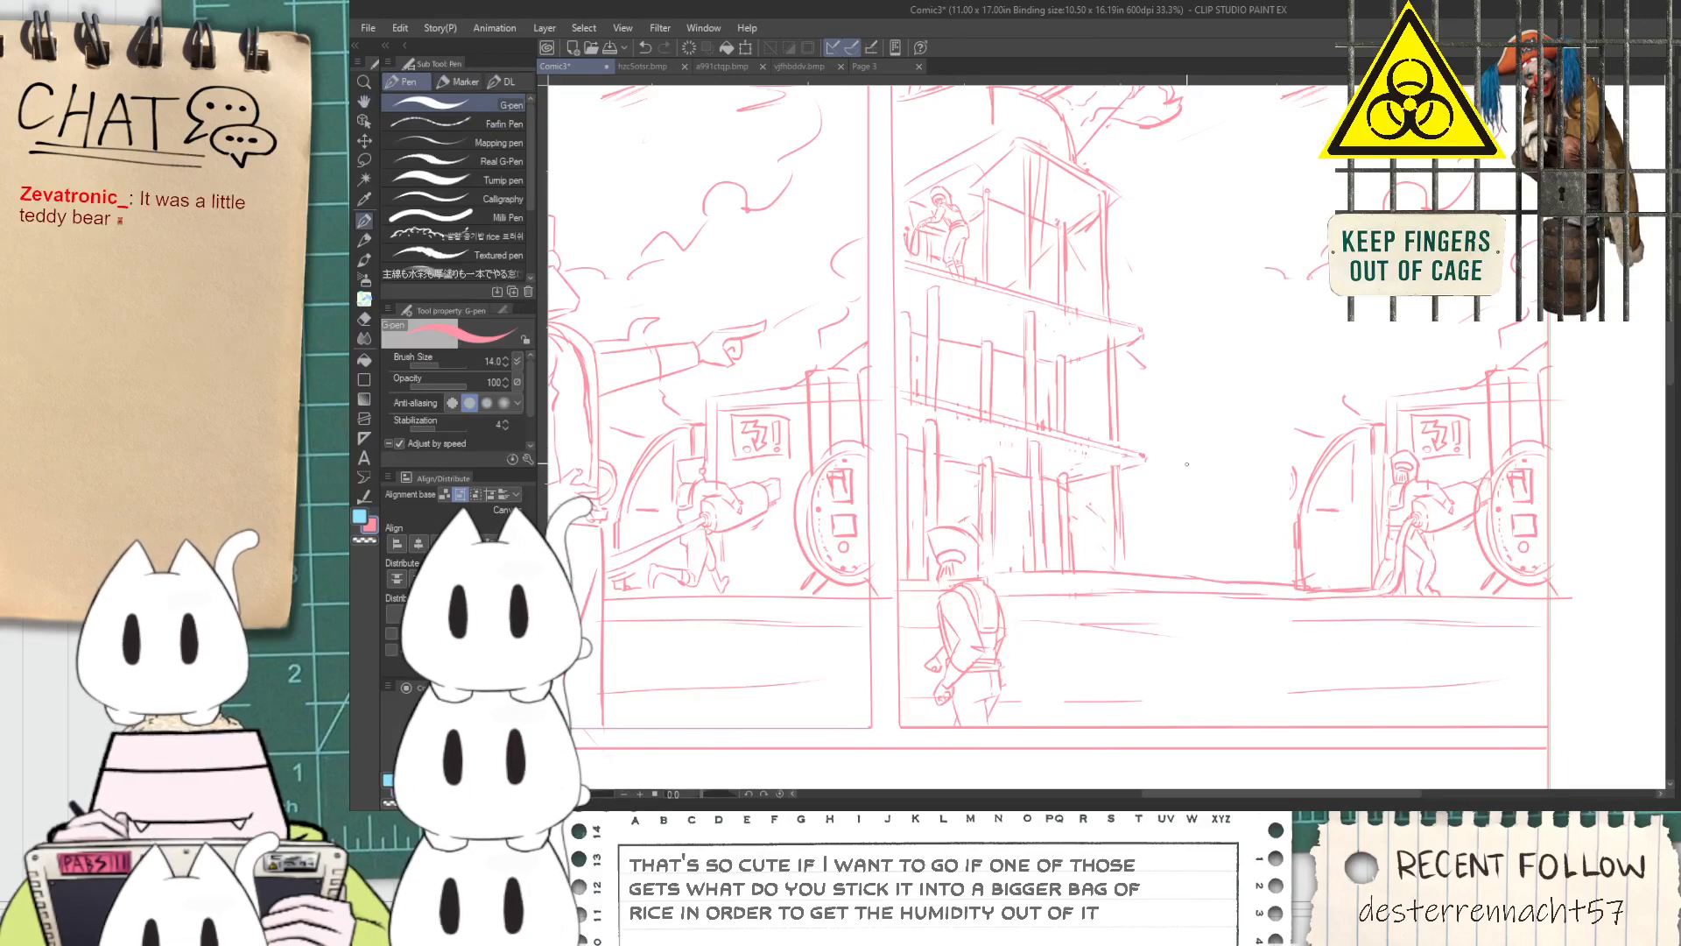
# Draw a thin sagging cable from the building's middle balcony to the vehicle's arched door, undoing surplus strokes
pyautogui.scroll(1, 1196, 454)
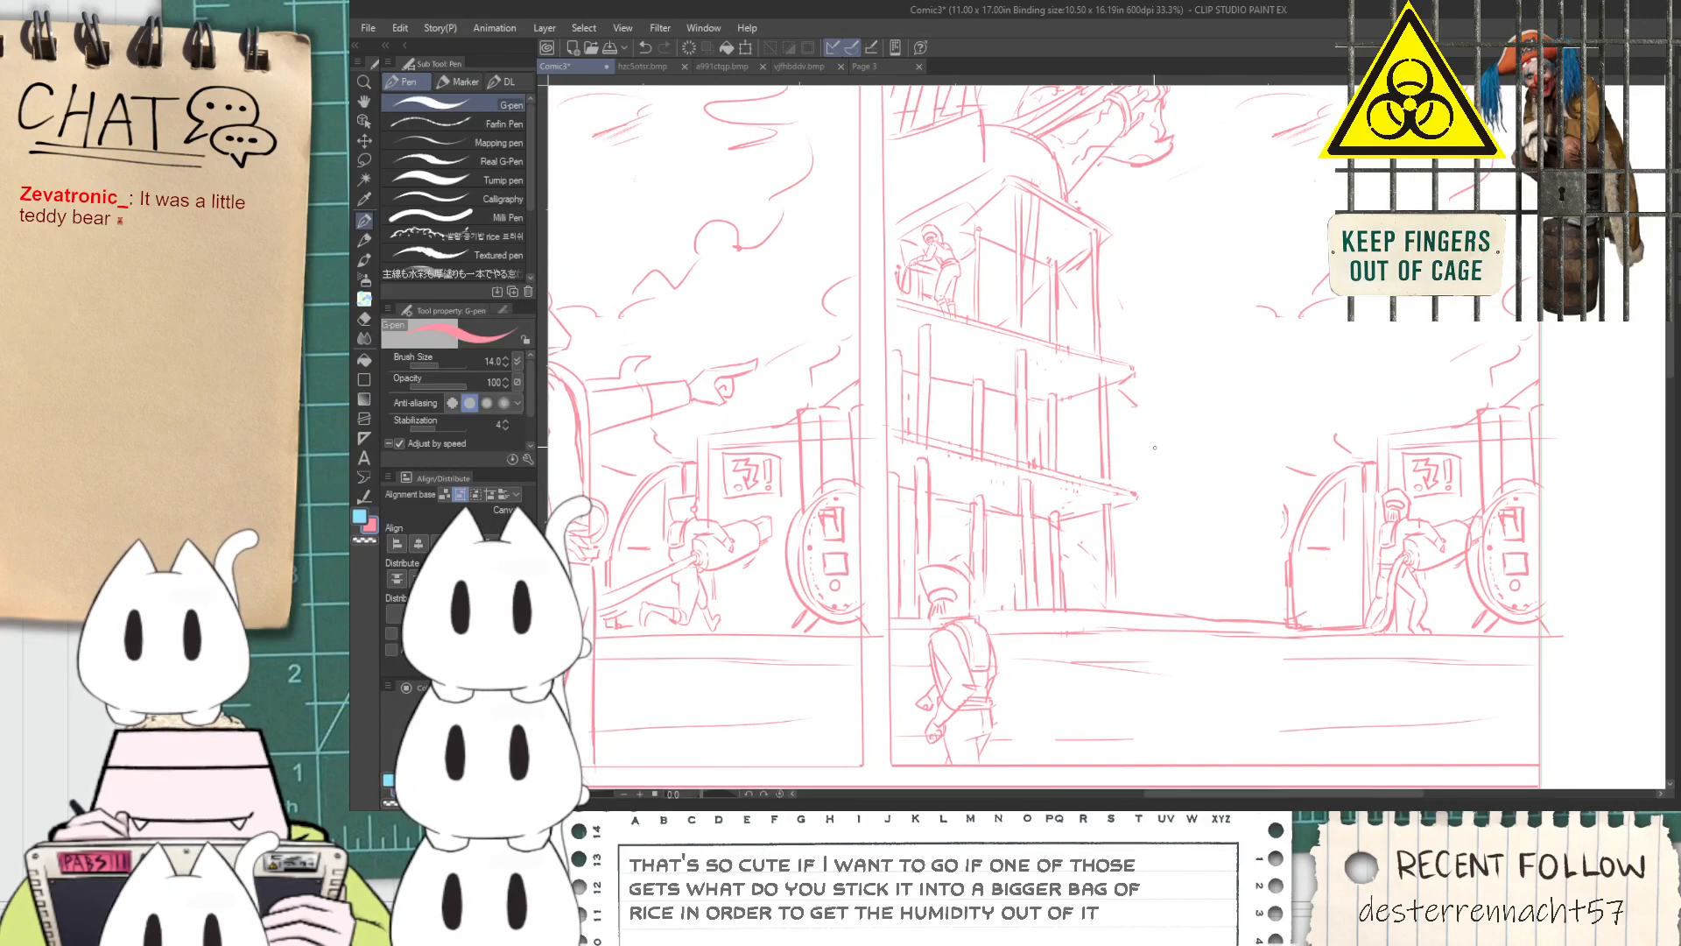
pyautogui.moveTo(1291, 405)
pyautogui.mouseDown()
pyautogui.moveTo(1268, 481)
pyautogui.moveTo(1140, 411)
pyautogui.moveTo(1148, 435)
pyautogui.moveTo(1217, 380)
pyautogui.moveTo(1172, 423)
pyautogui.moveTo(1285, 421)
pyautogui.mouseUp()
pyautogui.scroll(-3, 1272, 429)
pyautogui.scroll(3, 1280, 384)
pyautogui.hotkey('ctrl', 'z')
pyautogui.hotkey('ctrl', 'z')
pyautogui.hotkey('ctrl', 'z')
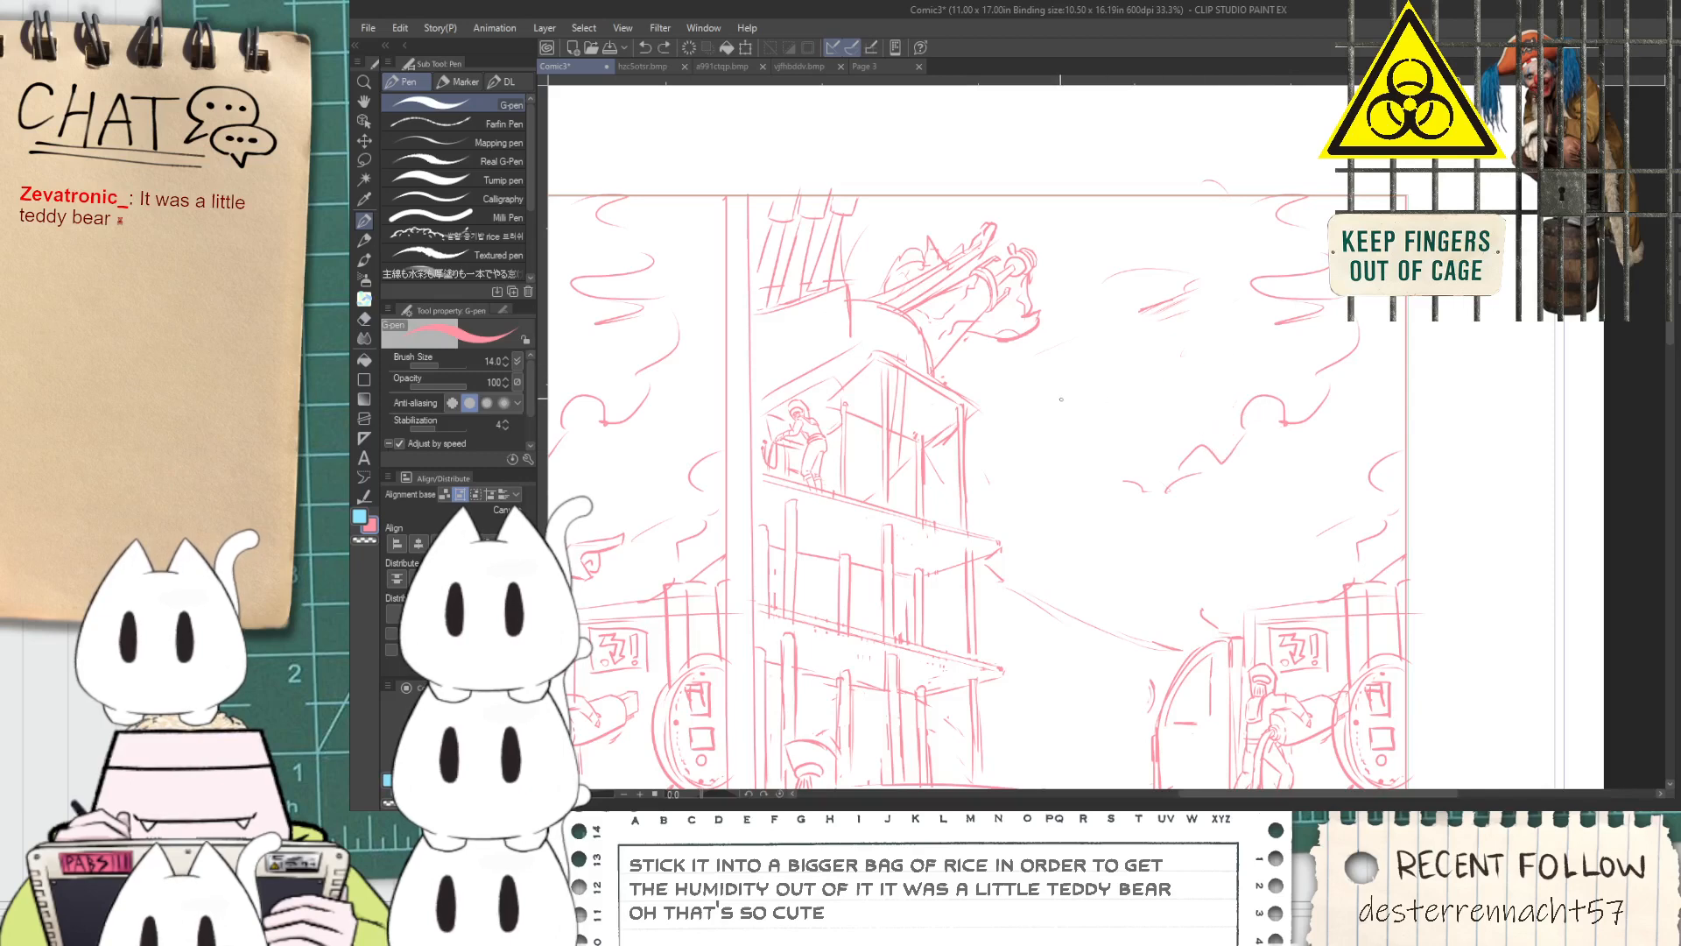
# Sketch curling smoke outlines in the second panel's open sky and draw long slanted streak lines through them
pyautogui.moveTo(1074, 402)
pyautogui.mouseDown()
pyautogui.moveTo(1130, 438)
pyautogui.moveTo(1112, 494)
pyautogui.mouseUp()
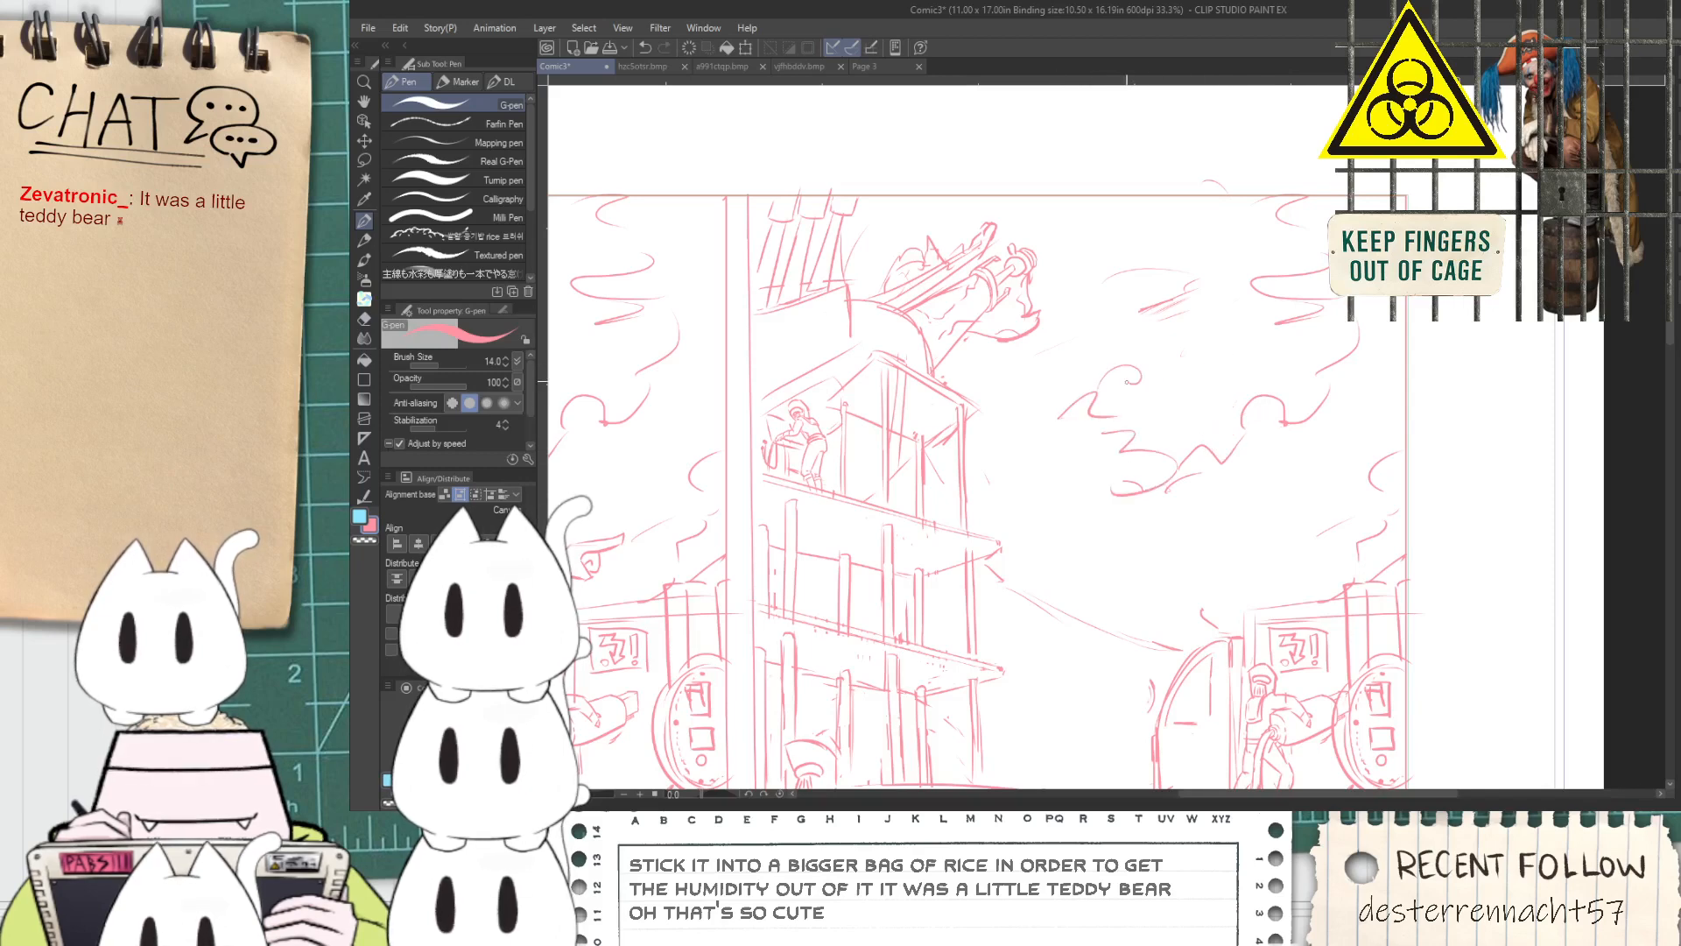
pyautogui.moveTo(1223, 401); pyautogui.dragTo(1272, 402)
pyautogui.moveTo(1149, 405); pyautogui.dragTo(1336, 372)
pyautogui.hotkey('ctrl', 'z')
pyautogui.hotkey('ctrl', 'z')
pyautogui.moveTo(1133, 422); pyautogui.dragTo(1337, 387)
pyautogui.moveTo(1130, 435)
pyautogui.mouseDown()
pyautogui.moveTo(1337, 431)
pyautogui.moveTo(1141, 425)
pyautogui.moveTo(1306, 416)
pyautogui.mouseUp()
pyautogui.hotkey('ctrl', 'z')
pyautogui.moveTo(1137, 440); pyautogui.dragTo(1317, 395)
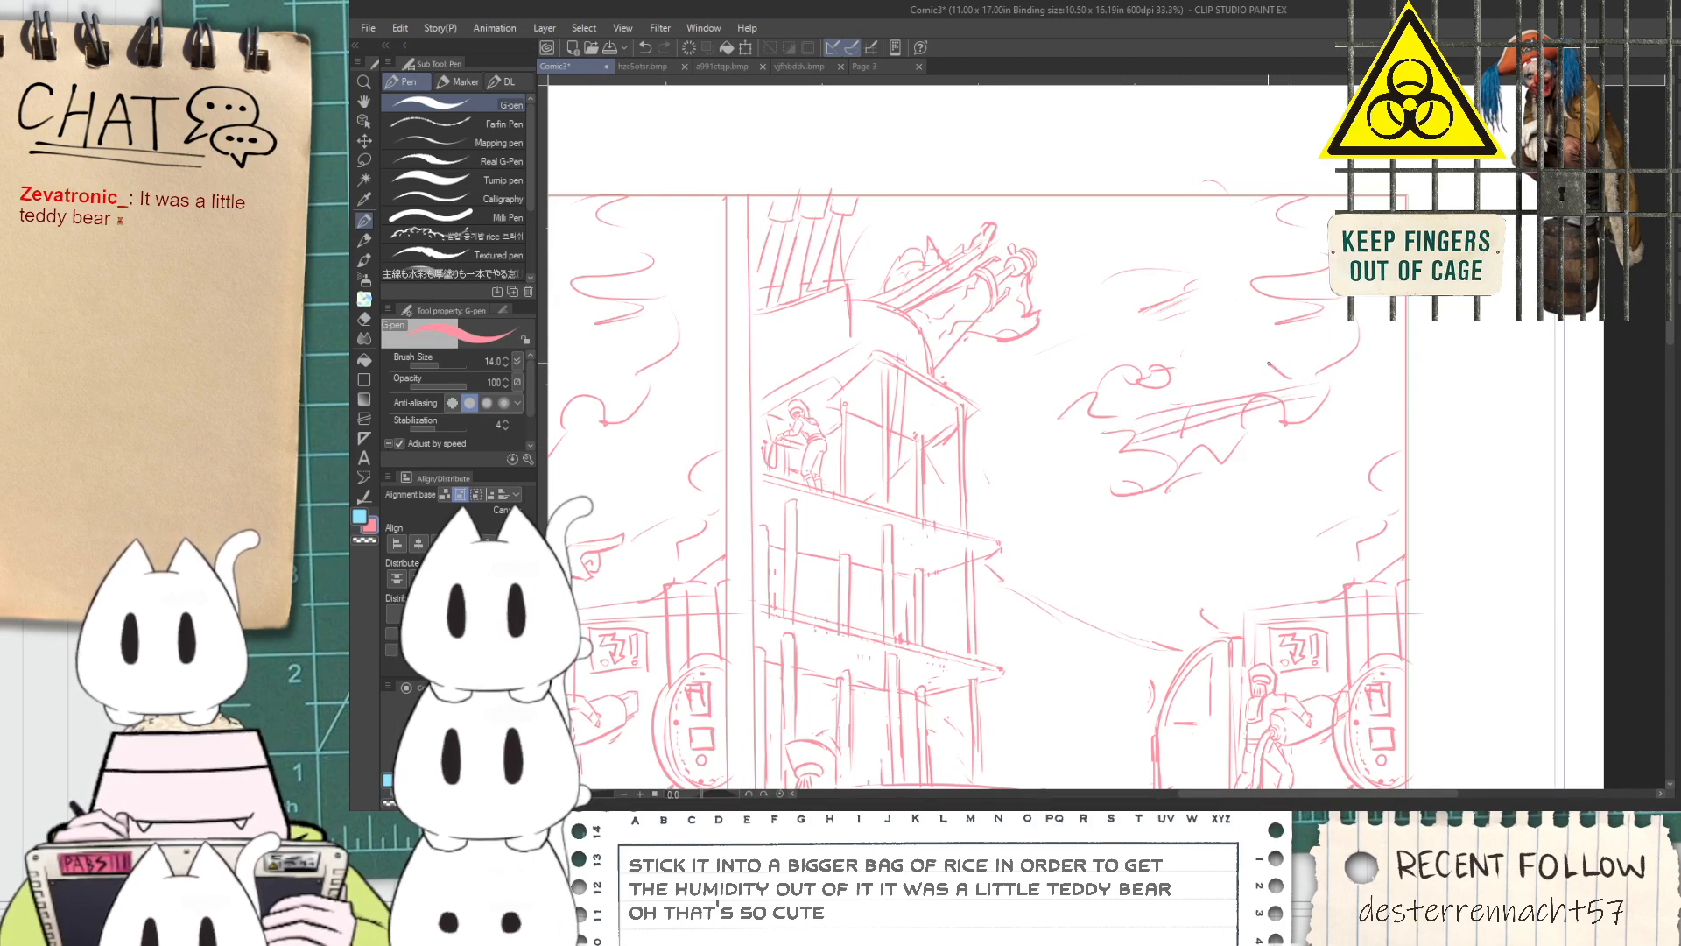
# Draw a small flying silhouette with a round head and crossed limbs at the upper end of the streak lines
pyautogui.scroll(1, 1277, 375)
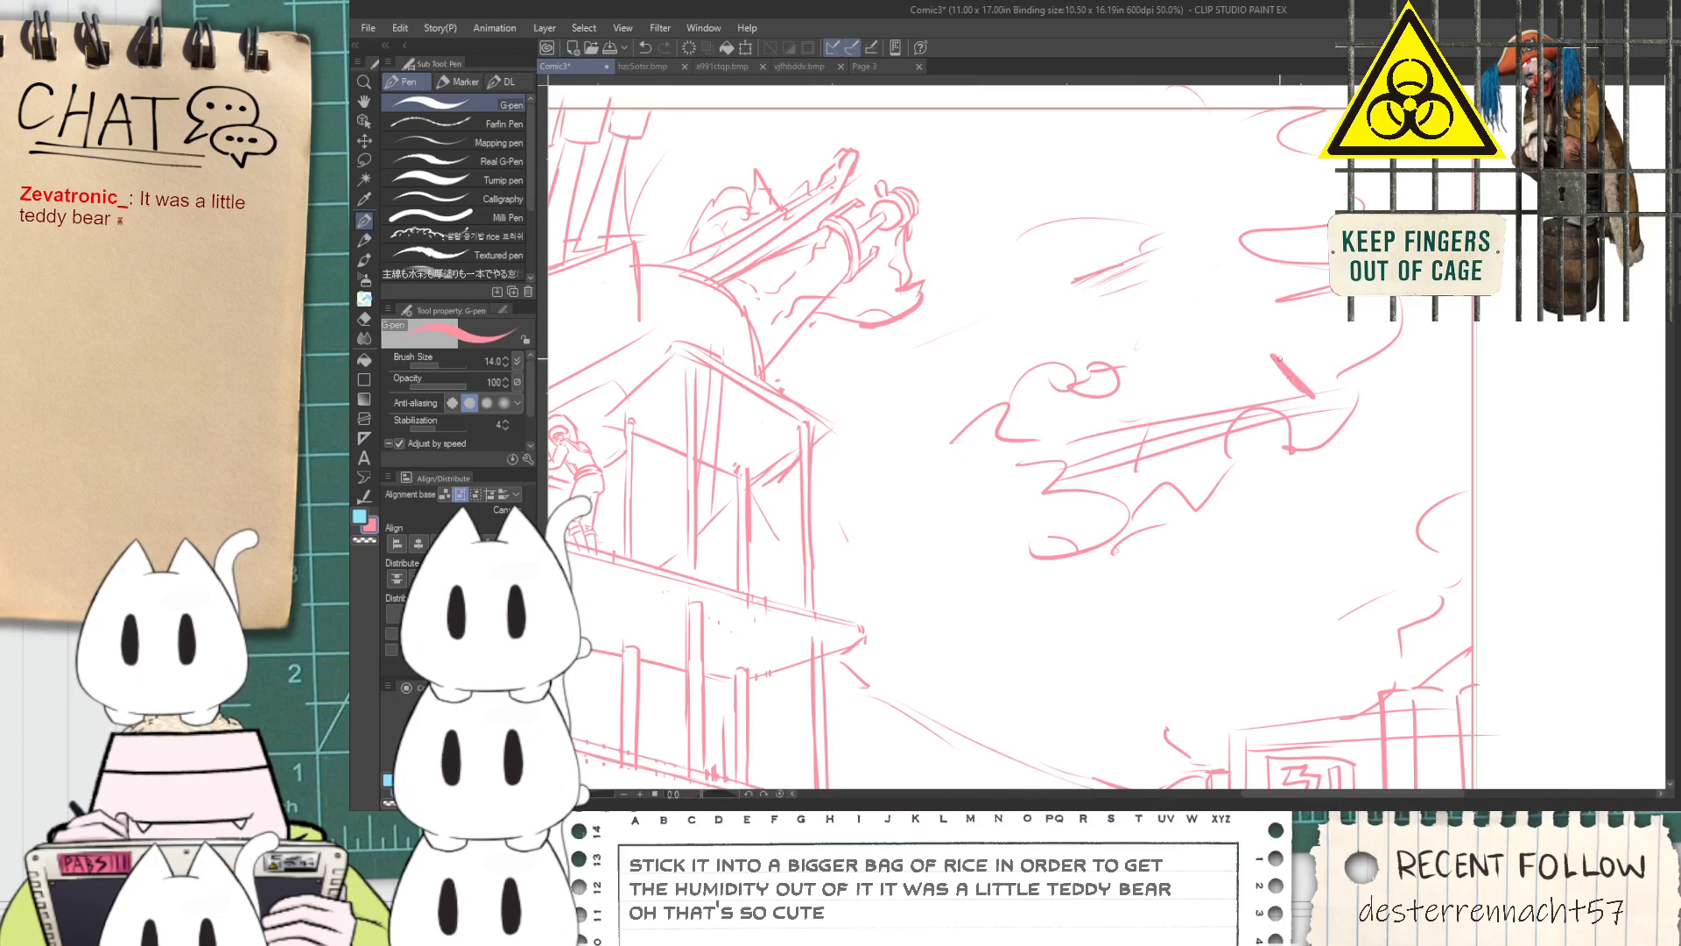
pyautogui.hotkey('ctrl', 'z')
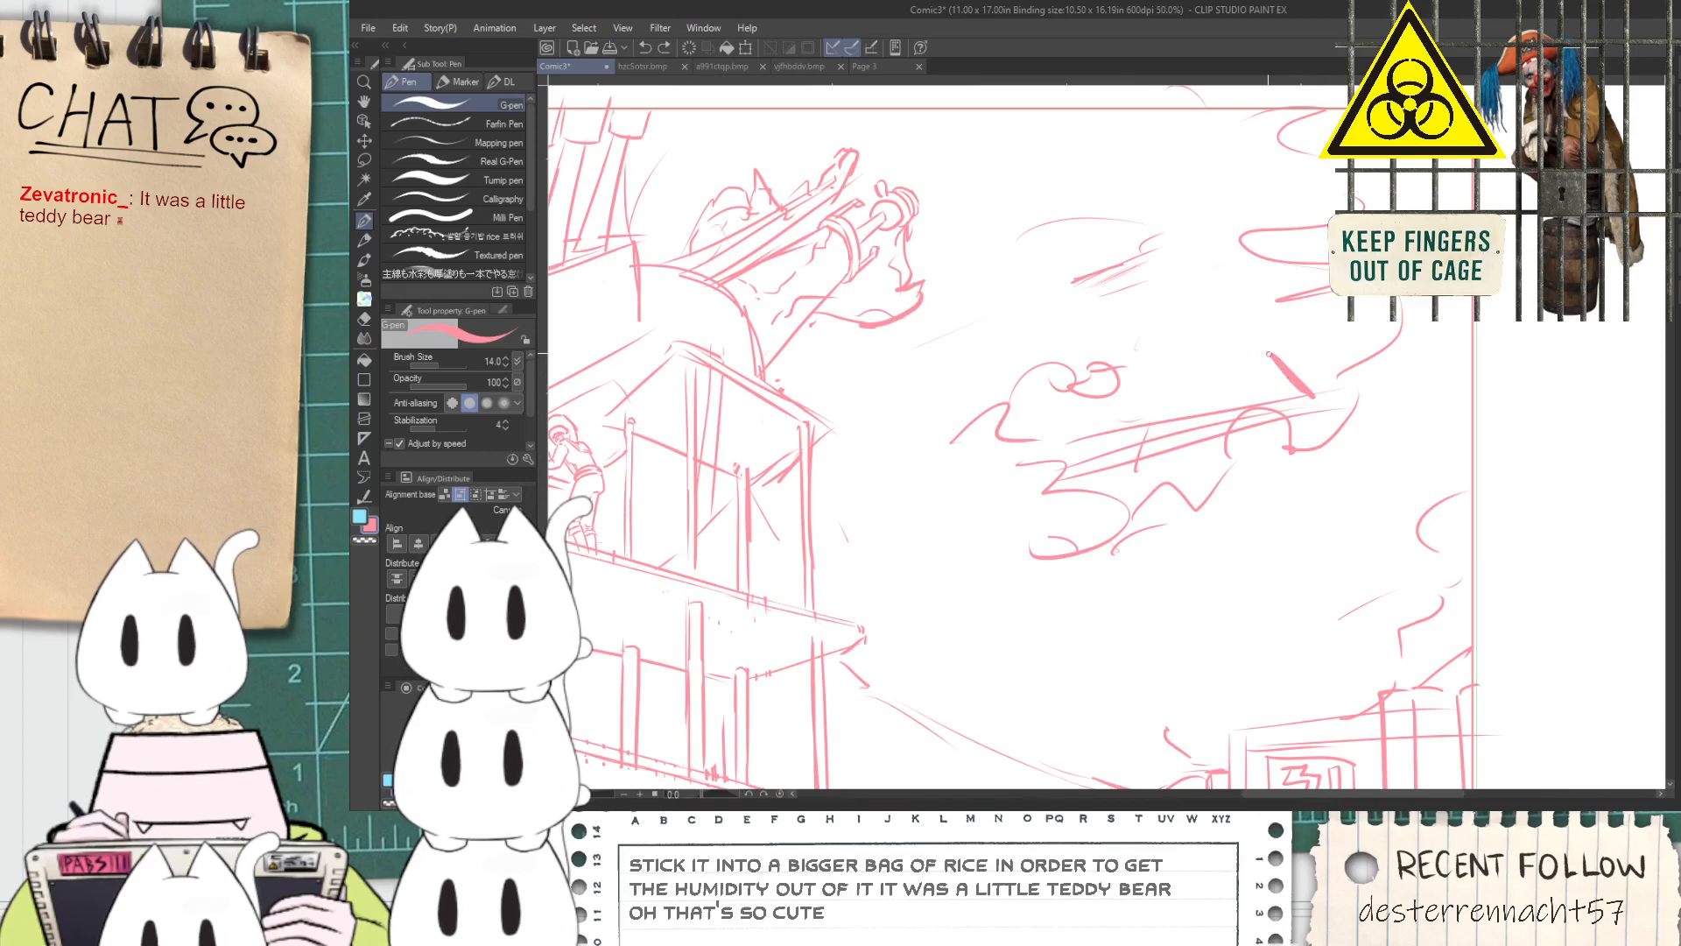
pyautogui.moveTo(1310, 394)
pyautogui.mouseDown()
pyautogui.moveTo(1331, 355)
pyautogui.moveTo(1298, 405)
pyautogui.moveTo(1324, 425)
pyautogui.moveTo(1290, 398)
pyautogui.moveTo(1337, 456)
pyautogui.mouseUp()
pyautogui.scroll(1, 1340, 359)
pyautogui.hotkey('ctrl', 'z')
pyautogui.hotkey('ctrl', 'z')
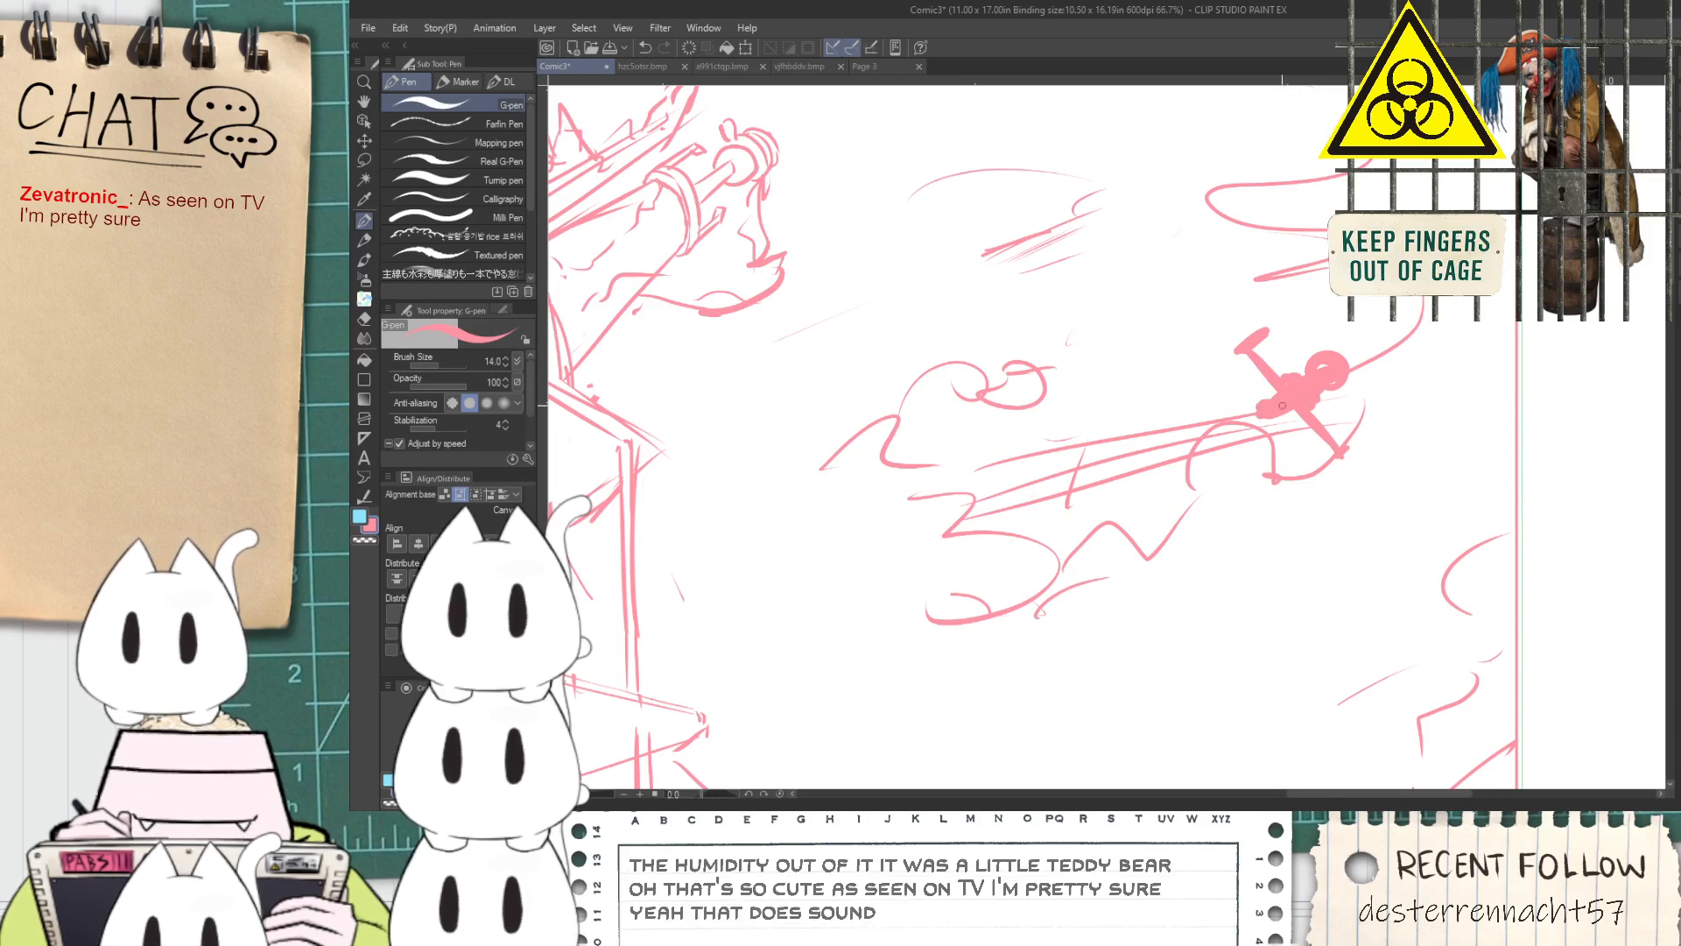
# Fill in the flying silhouette's lower body so it trails back along the streak lines
pyautogui.moveTo(1292, 428); pyautogui.dragTo(1154, 462)
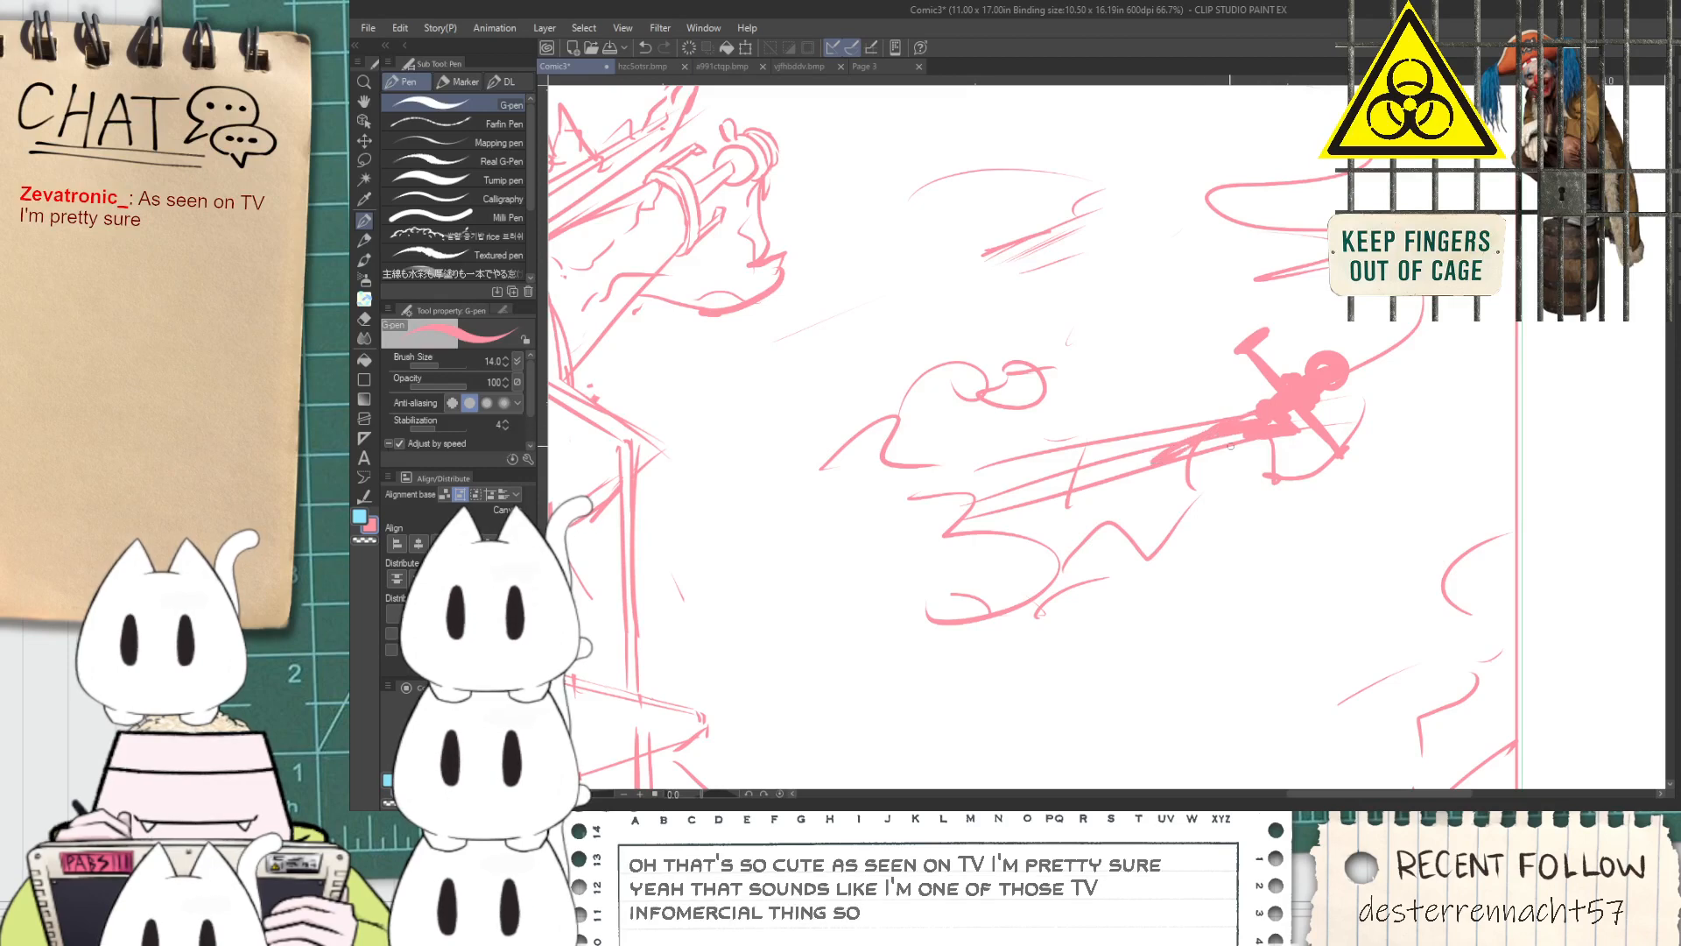
pyautogui.scroll(-1, 1217, 461)
pyautogui.scroll(1, 1188, 448)
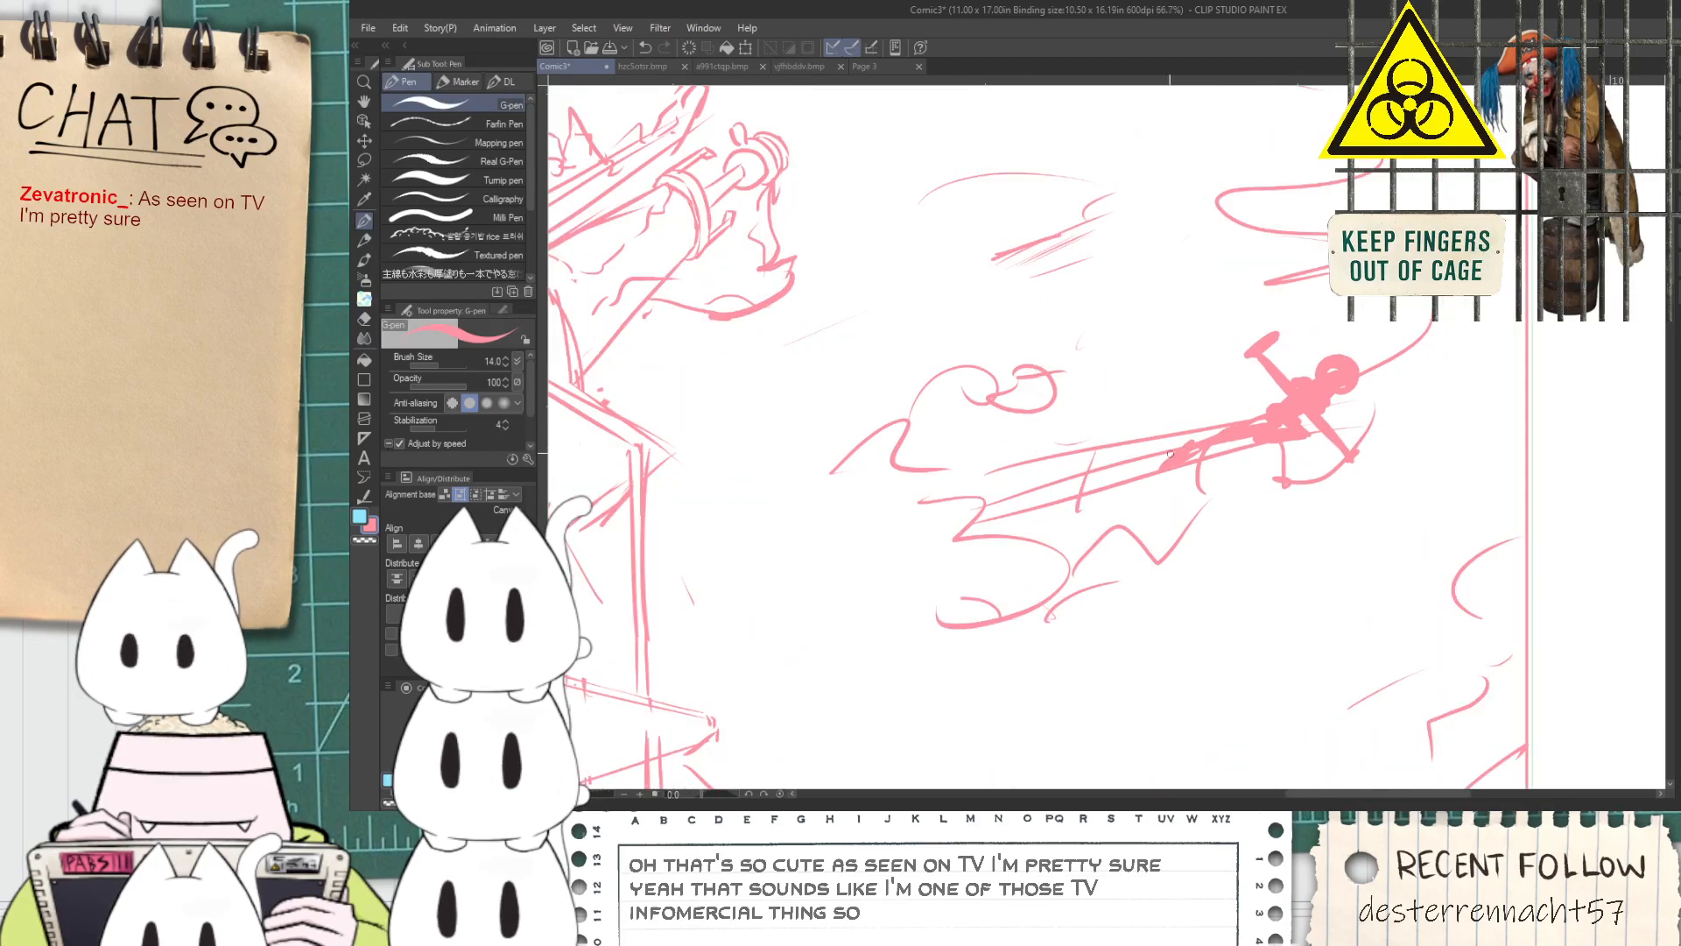
pyautogui.hotkey('ctrl', 'z')
# Draw a vertical and a diagonal straight line meeting at the flying silhouette, undoing the surplus strokes
pyautogui.scroll(-3, 1301, 426)
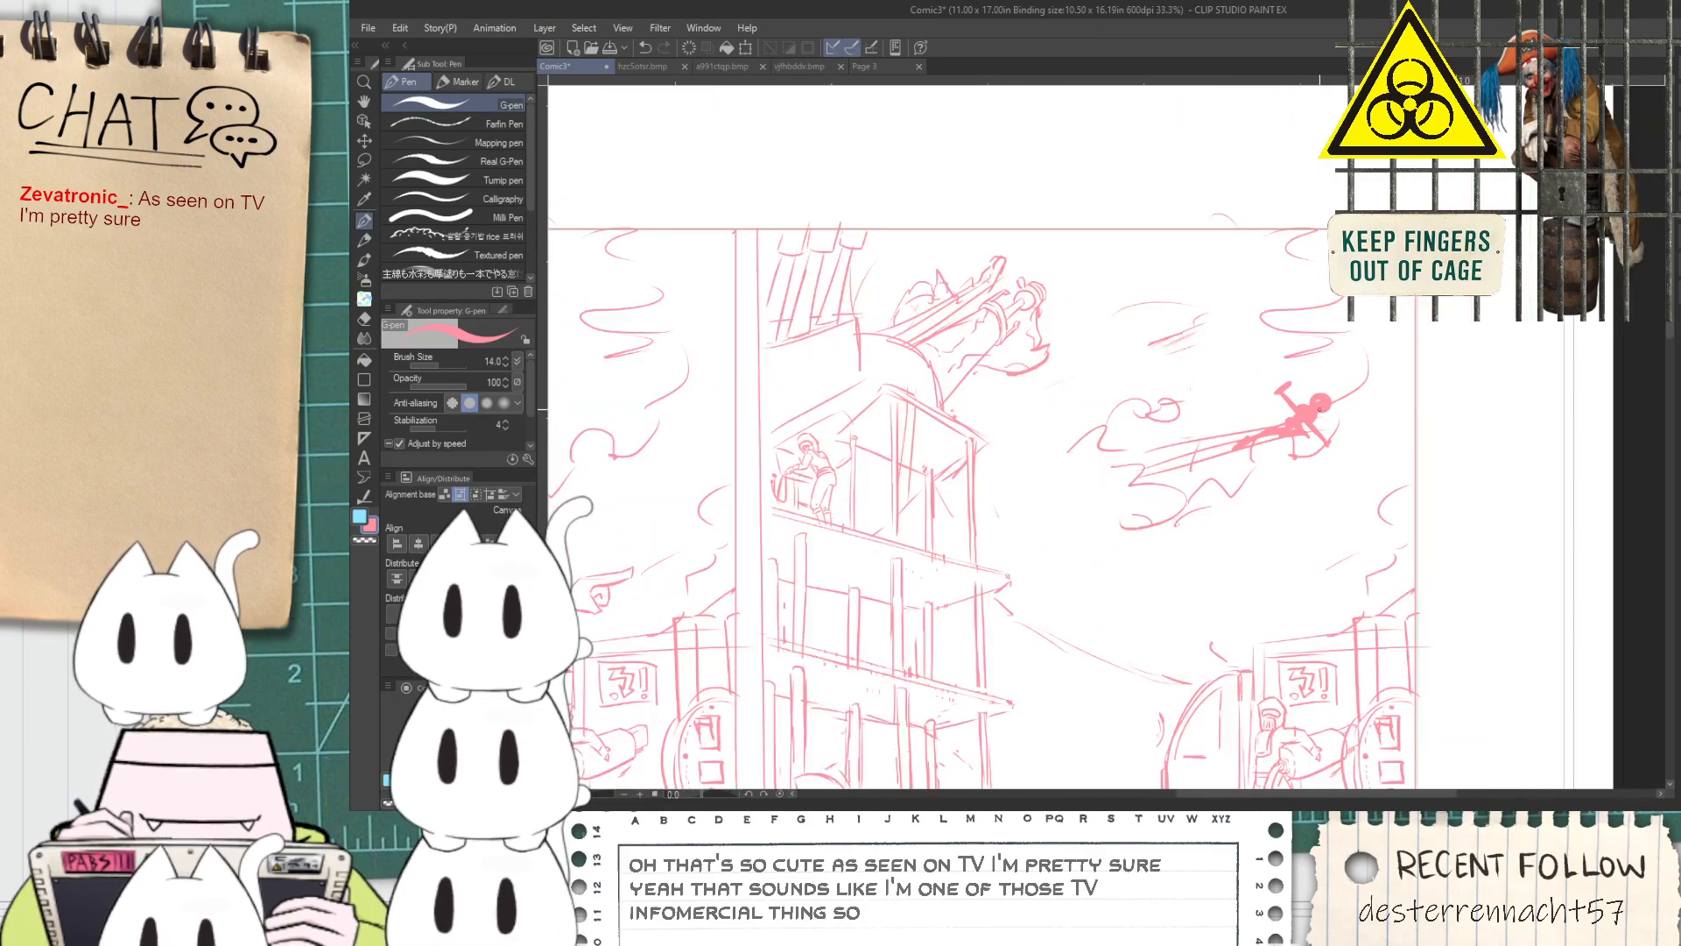
pyautogui.scroll(1, 1271, 438)
pyautogui.press('p')
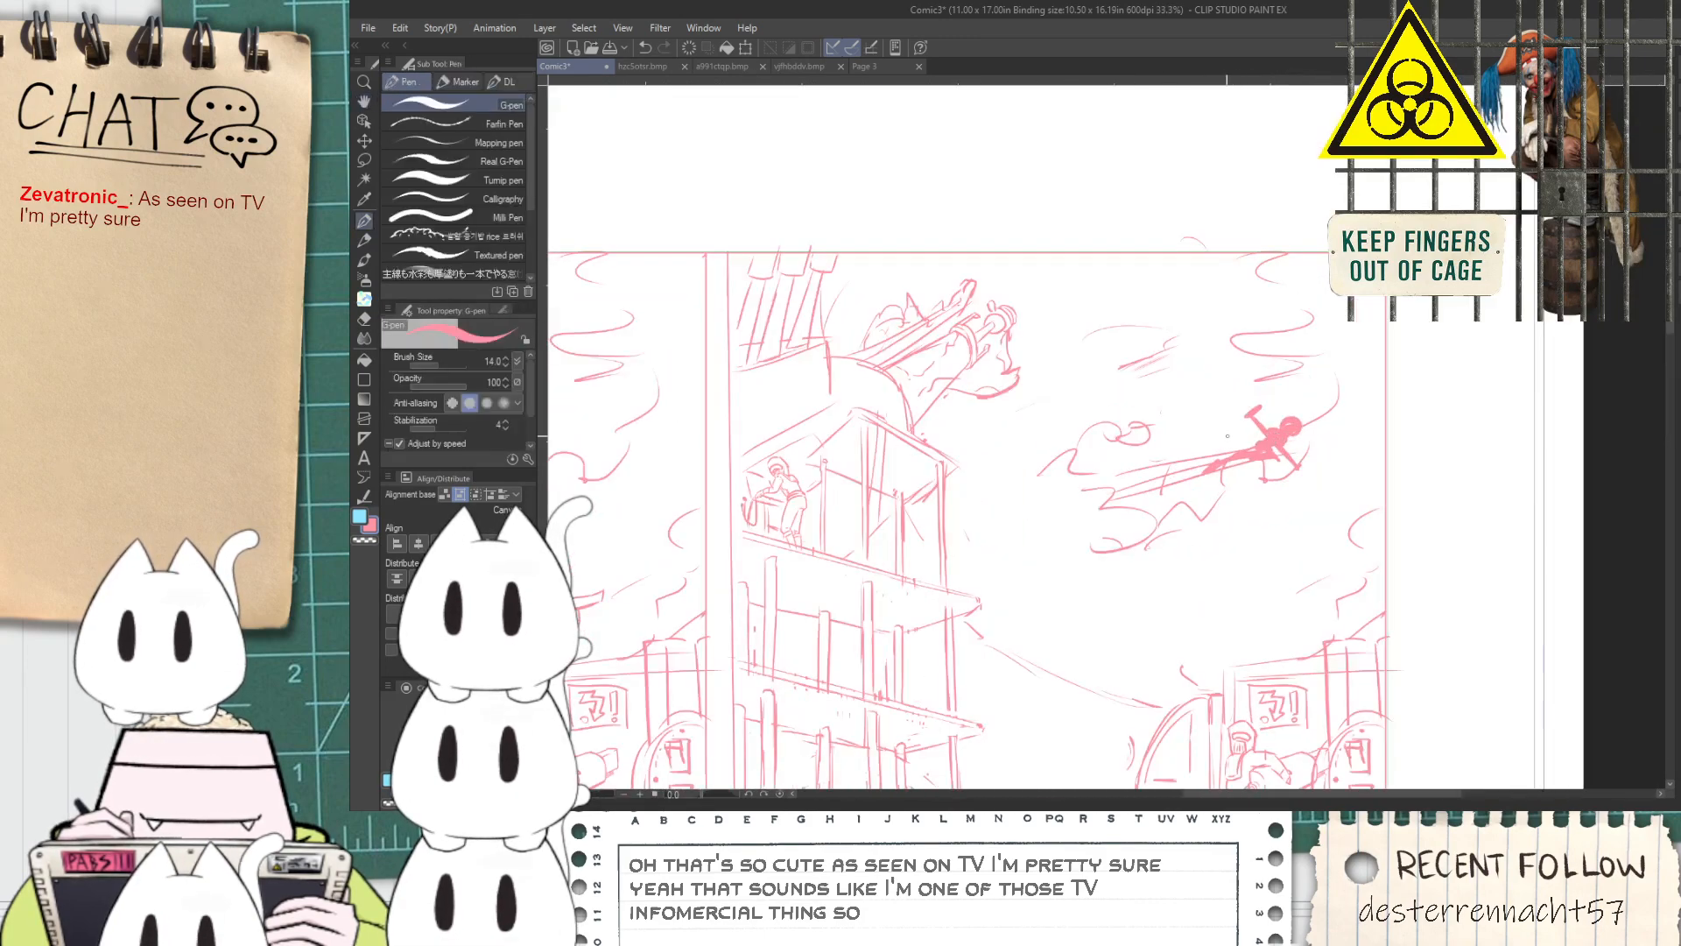
pyautogui.hotkey('ctrl', 'z')
pyautogui.moveTo(1173, 359)
pyautogui.mouseDown()
pyautogui.moveTo(1251, 432)
pyautogui.moveTo(1266, 335)
pyautogui.mouseUp()
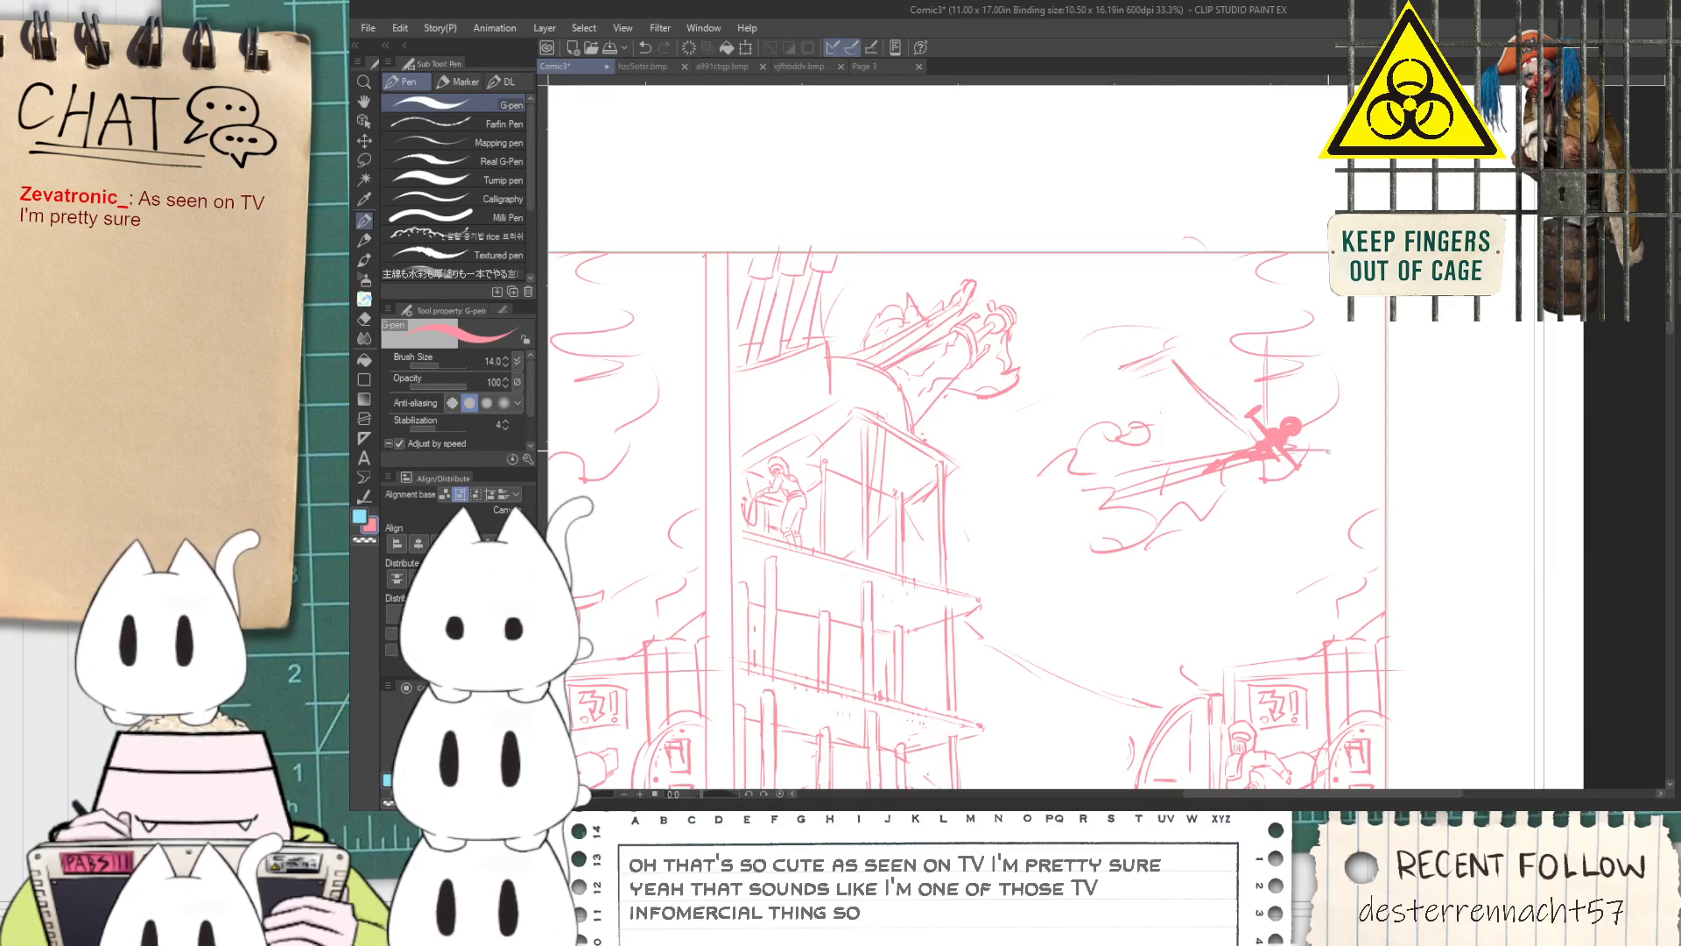
pyautogui.press('space')
pyautogui.moveTo(1261, 473)
pyautogui.mouseDown()
pyautogui.moveTo(1298, 335)
pyautogui.moveTo(1139, 505)
pyautogui.mouseUp()
pyautogui.hotkey('ctrl', 'z')
pyautogui.moveTo(1289, 343); pyautogui.dragTo(1159, 520)
pyautogui.hotkey('ctrl', 'z')
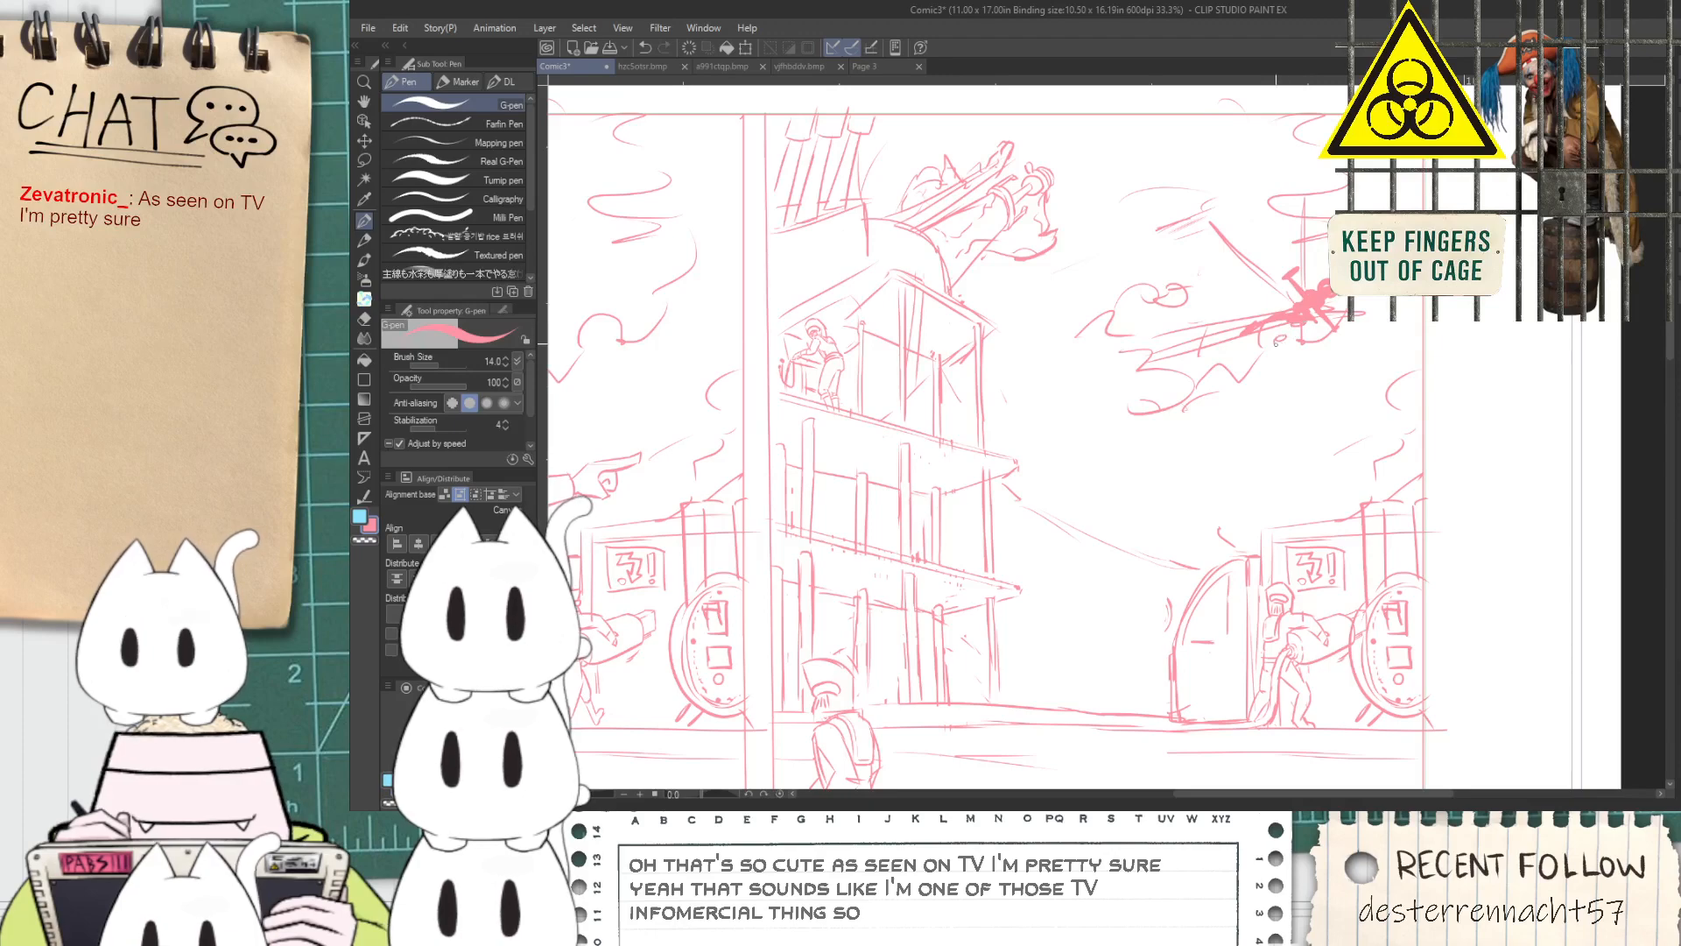
# Rough in the first shoulder and arm strokes of a large foreground figure over the second panel's building
pyautogui.press('space')
pyautogui.moveTo(1069, 571); pyautogui.dragTo(1128, 549)
pyautogui.scroll(-3, 1083, 492)
pyautogui.scroll(2, 1128, 549)
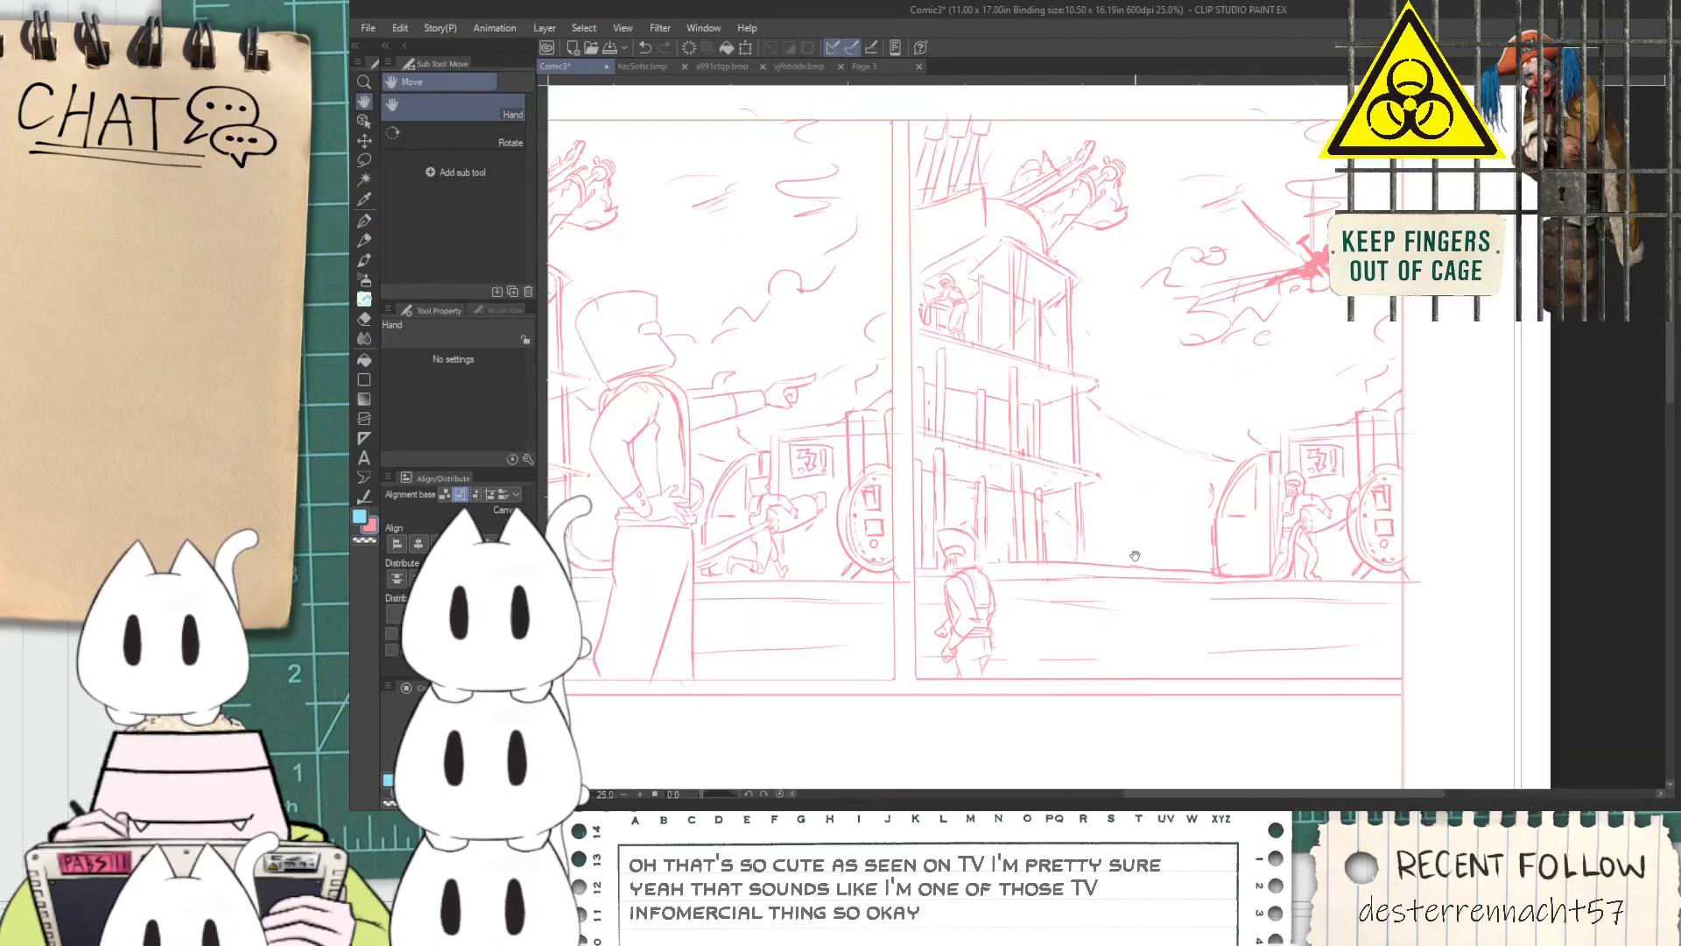
pyautogui.press('p')
pyautogui.moveTo(1086, 473); pyautogui.dragTo(1112, 547)
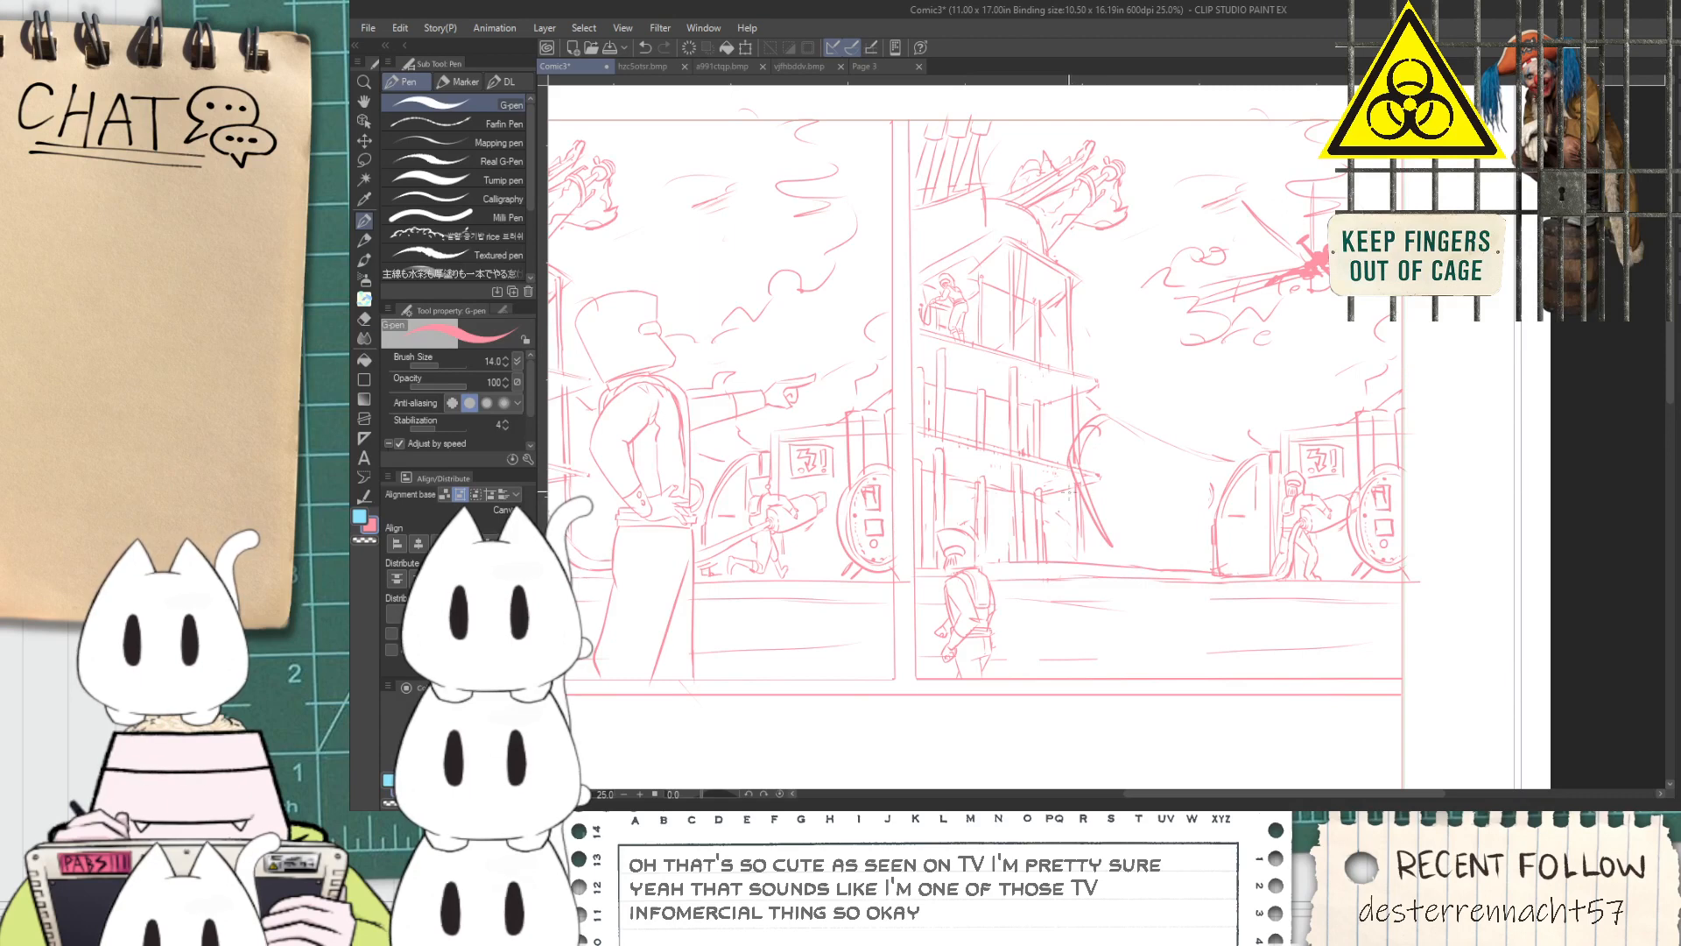
pyautogui.moveTo(1027, 472); pyautogui.dragTo(1086, 550)
pyautogui.moveTo(1069, 344); pyautogui.dragTo(985, 395)
# Set the eraser size to 168.2 and erase the building lines inside the large figure's shoulder area
pyautogui.press('e')
pyautogui.scroll(1, 1009, 402)
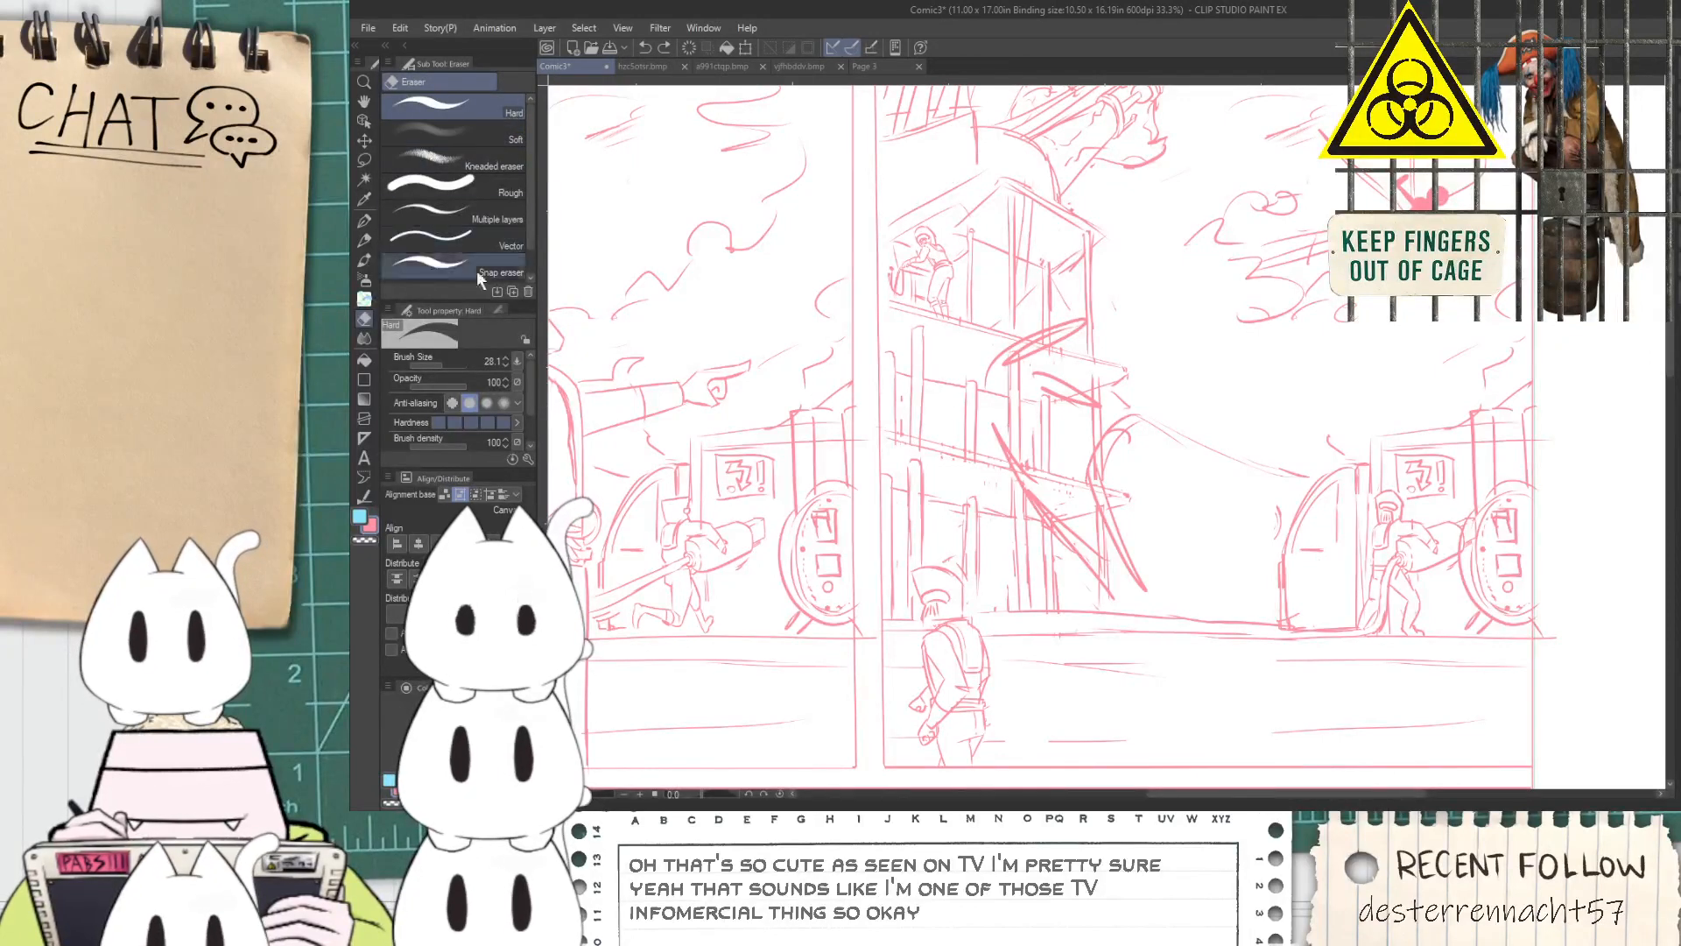
pyautogui.click(452, 361)
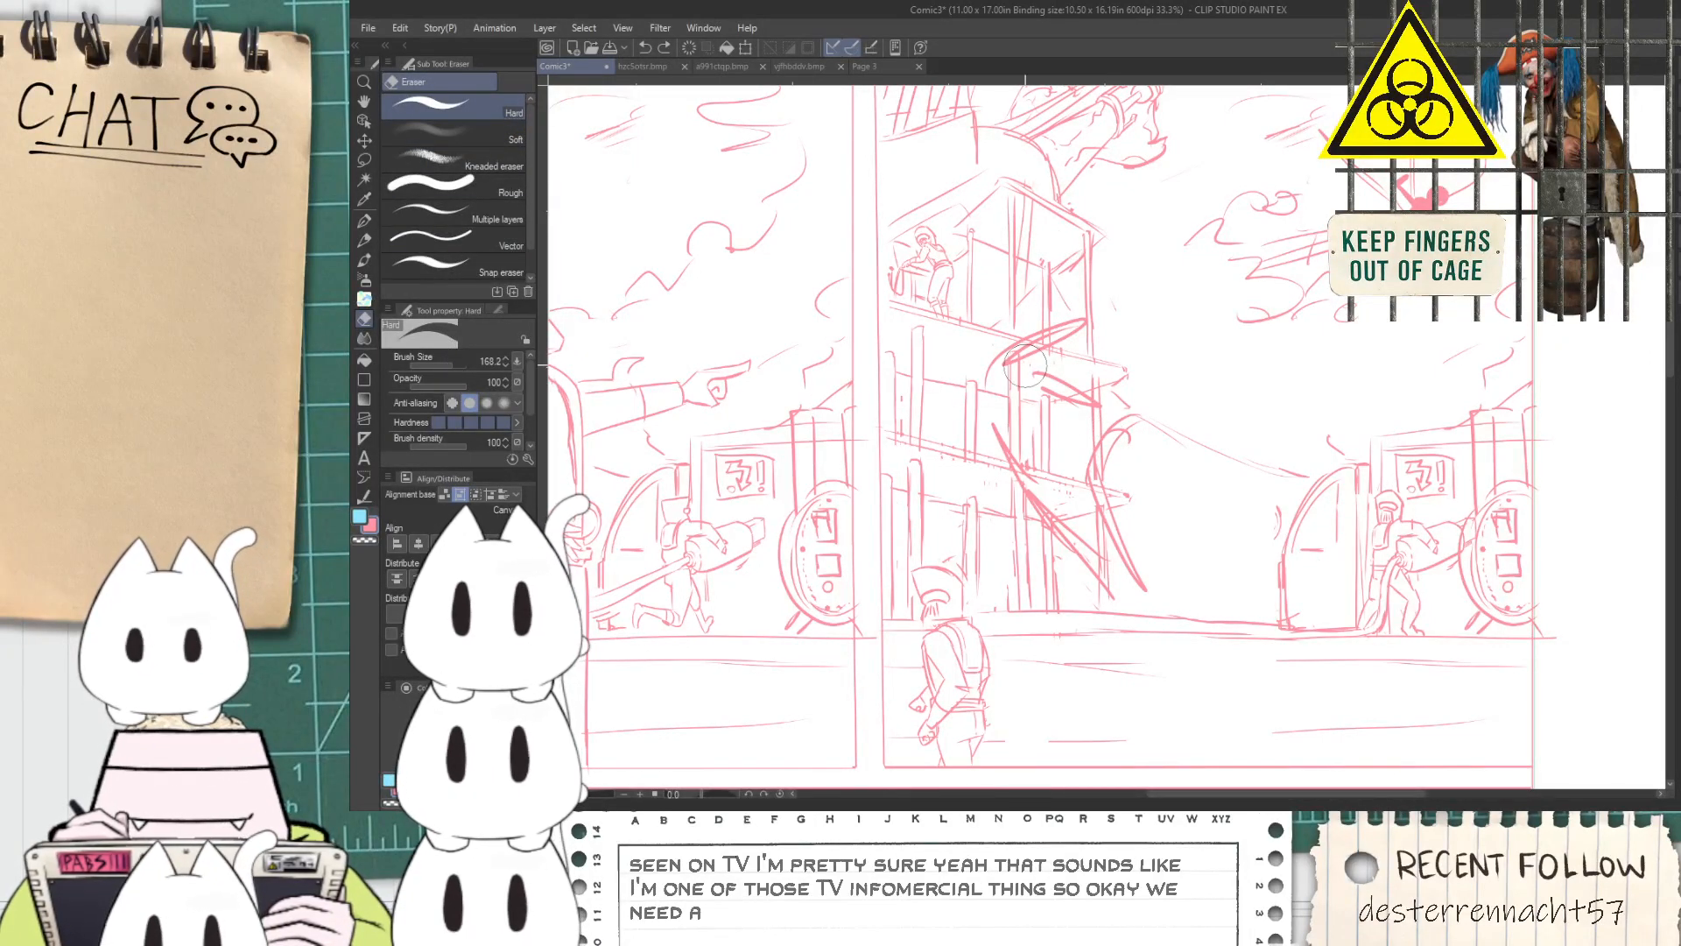
pyautogui.moveTo(1022, 424)
pyautogui.mouseDown()
pyautogui.moveTo(1071, 354)
pyautogui.moveTo(1015, 353)
pyautogui.moveTo(1090, 363)
pyautogui.mouseUp()
# Draw the large figure's pointed knuckles above its shoulder, beside the building's upper floor, undoing a stray stroke
pyautogui.press('p')
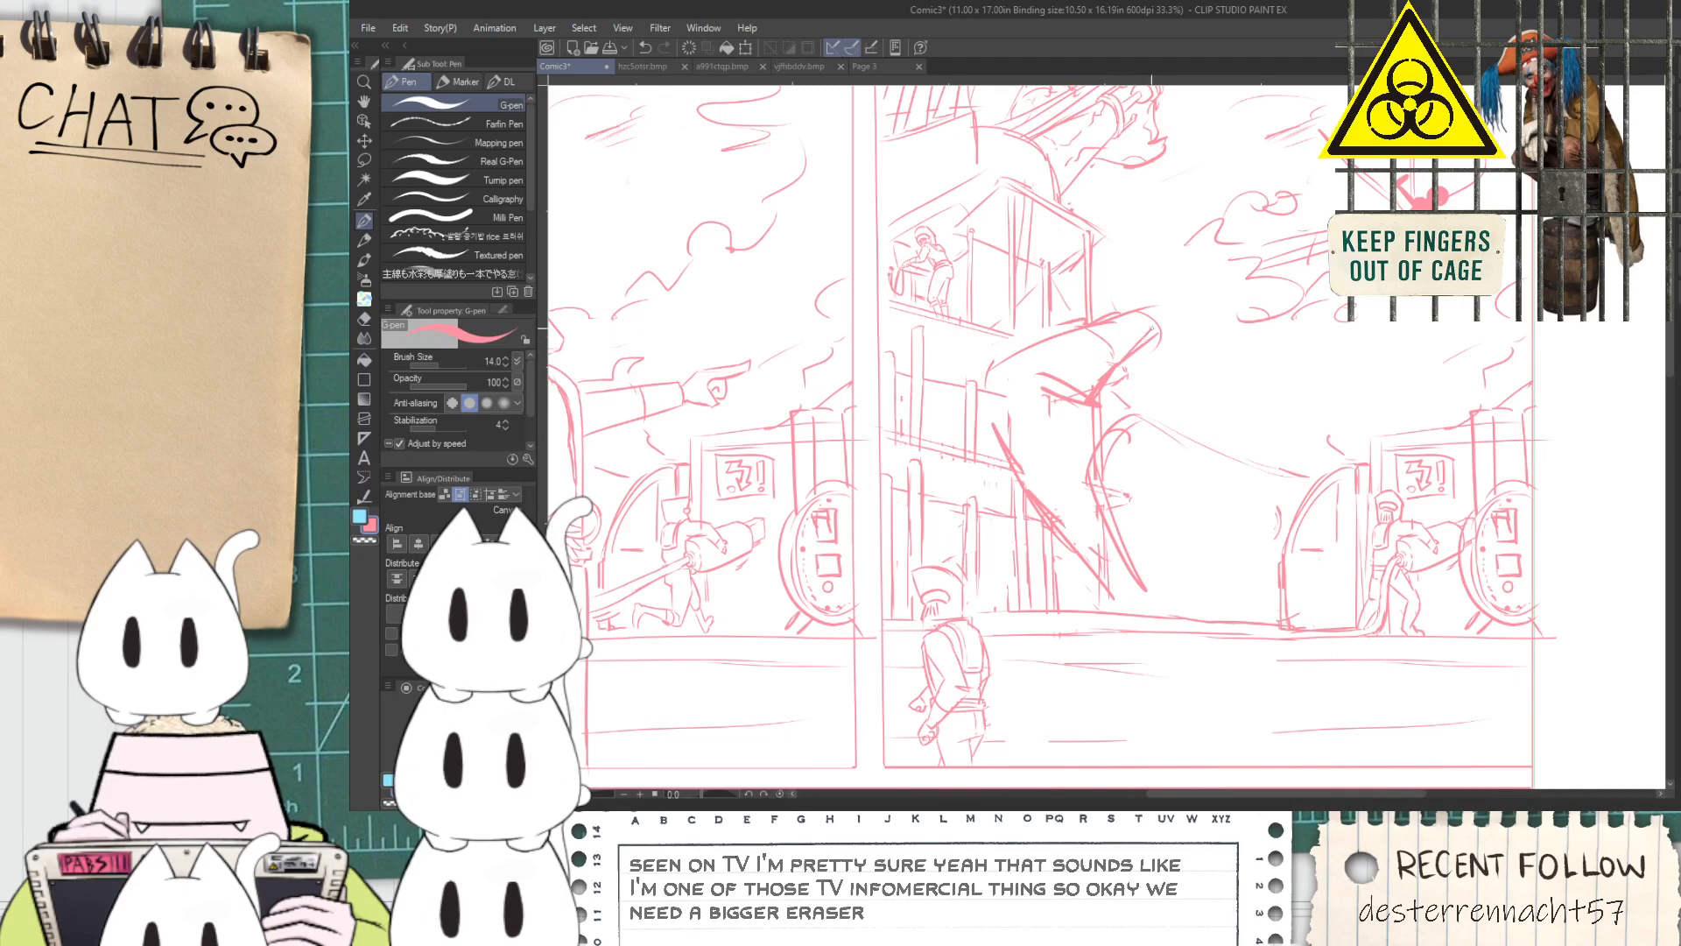
pyautogui.scroll(1, 1138, 317)
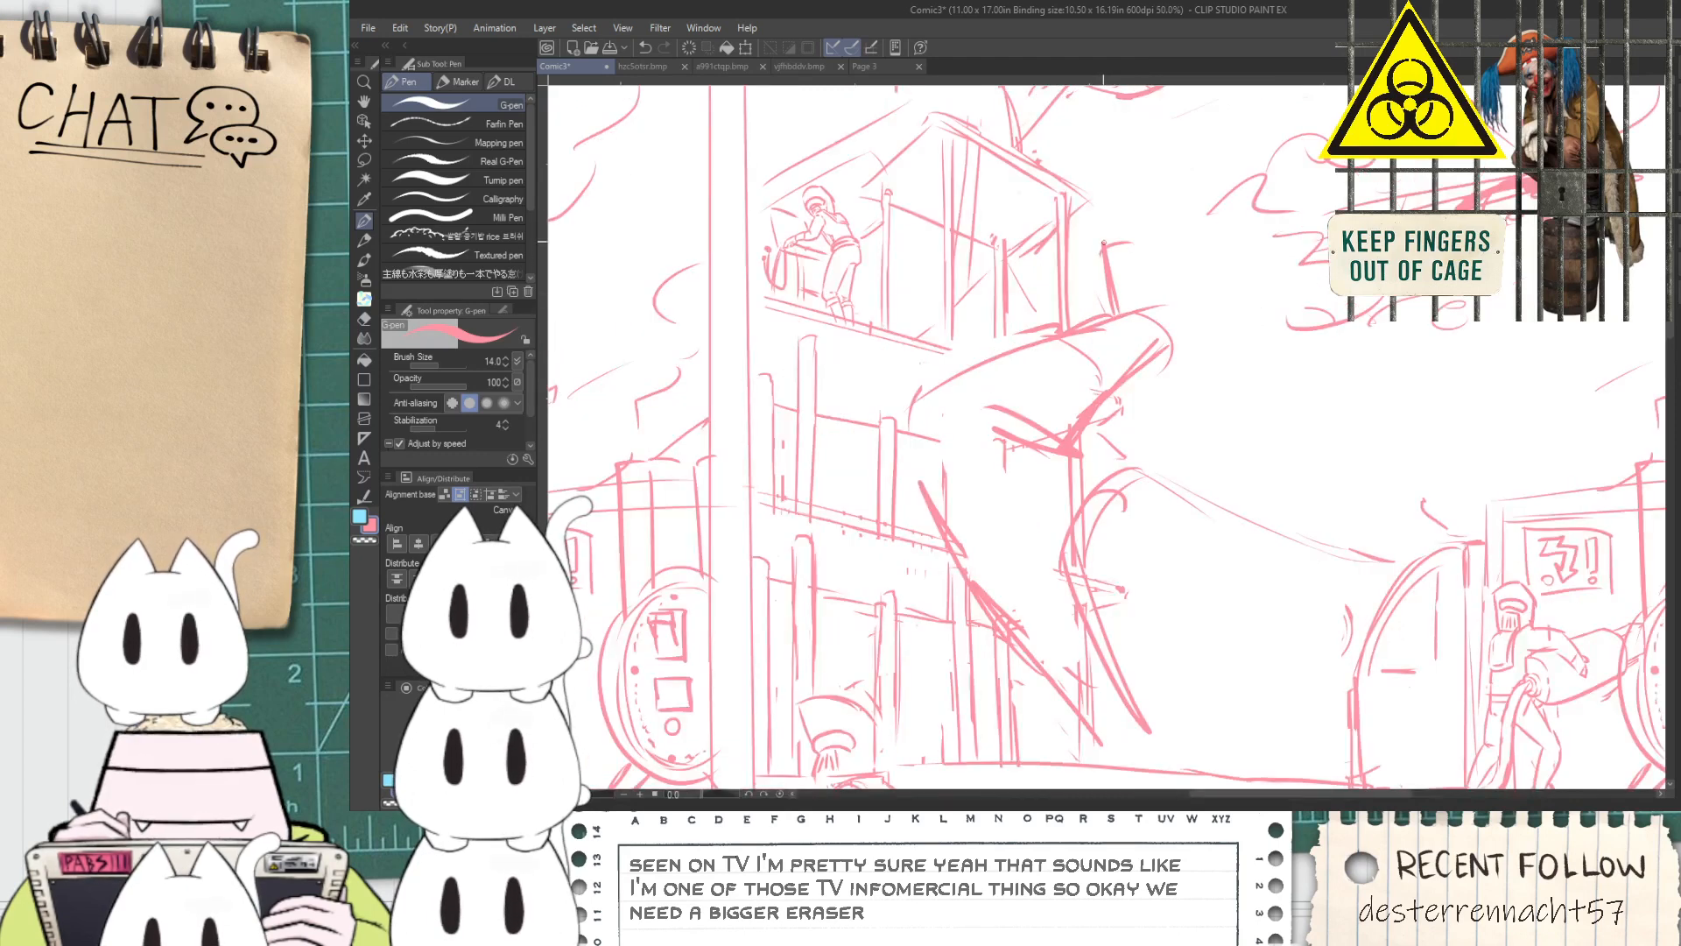
pyautogui.hotkey('ctrl', 'z')
pyautogui.moveTo(1125, 235)
pyautogui.mouseDown()
pyautogui.moveTo(1156, 190)
pyautogui.moveTo(1177, 202)
pyautogui.mouseUp()
pyautogui.moveTo(1153, 242); pyautogui.dragTo(1158, 233)
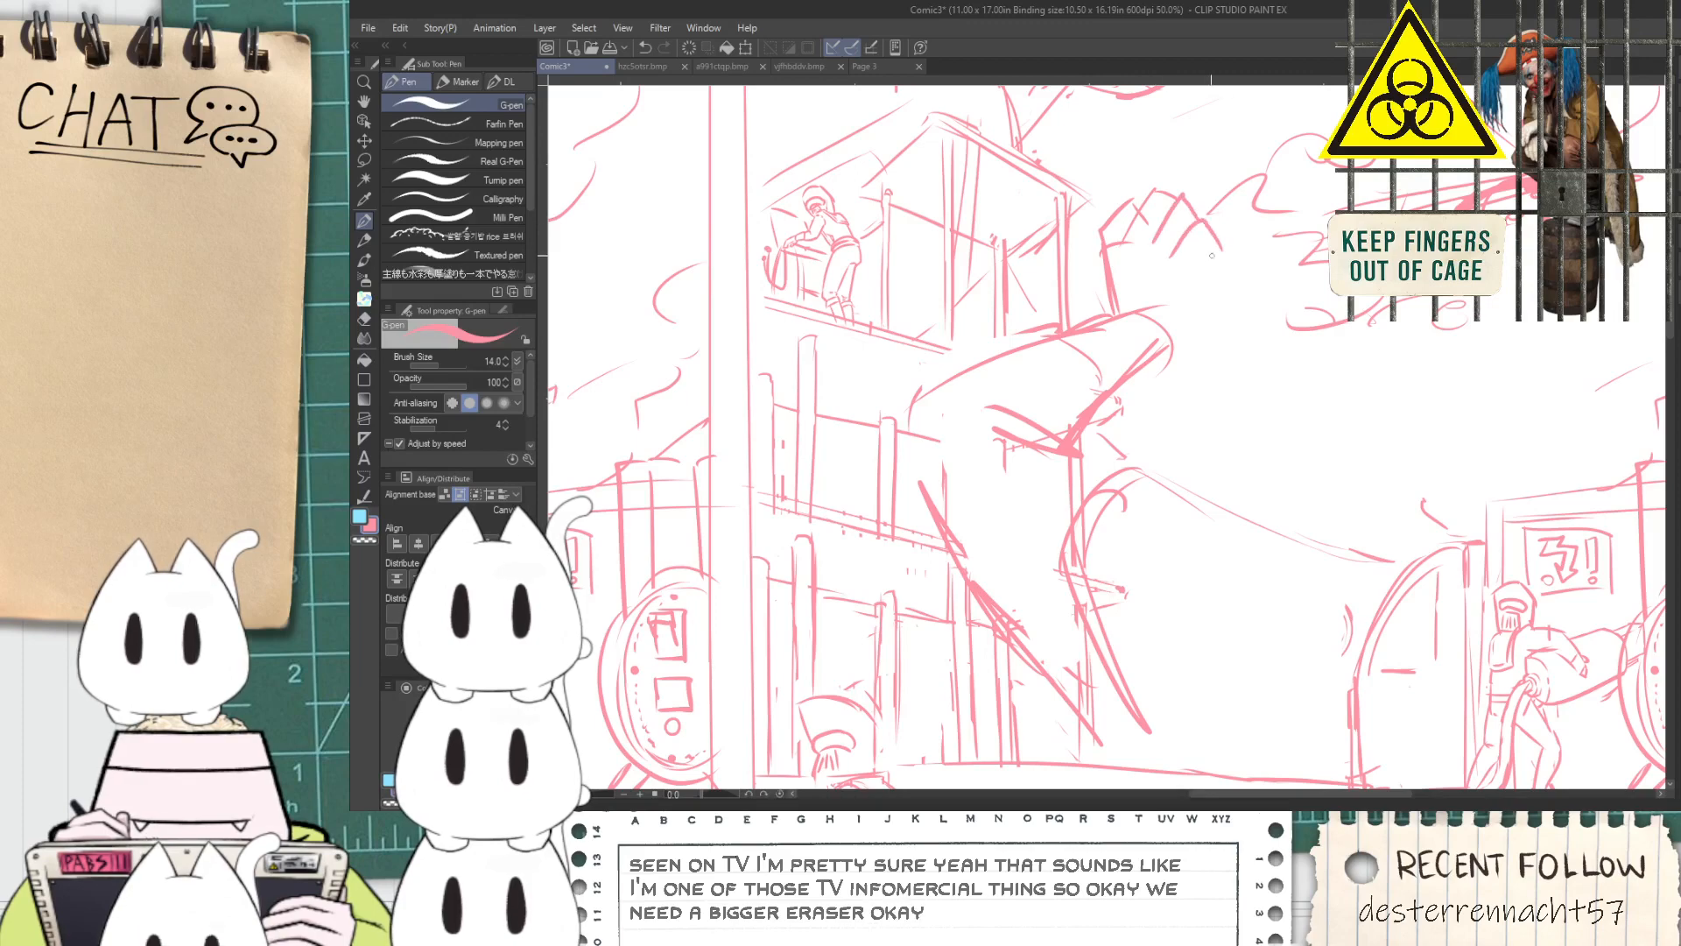
pyautogui.moveTo(1173, 363); pyautogui.dragTo(1207, 382)
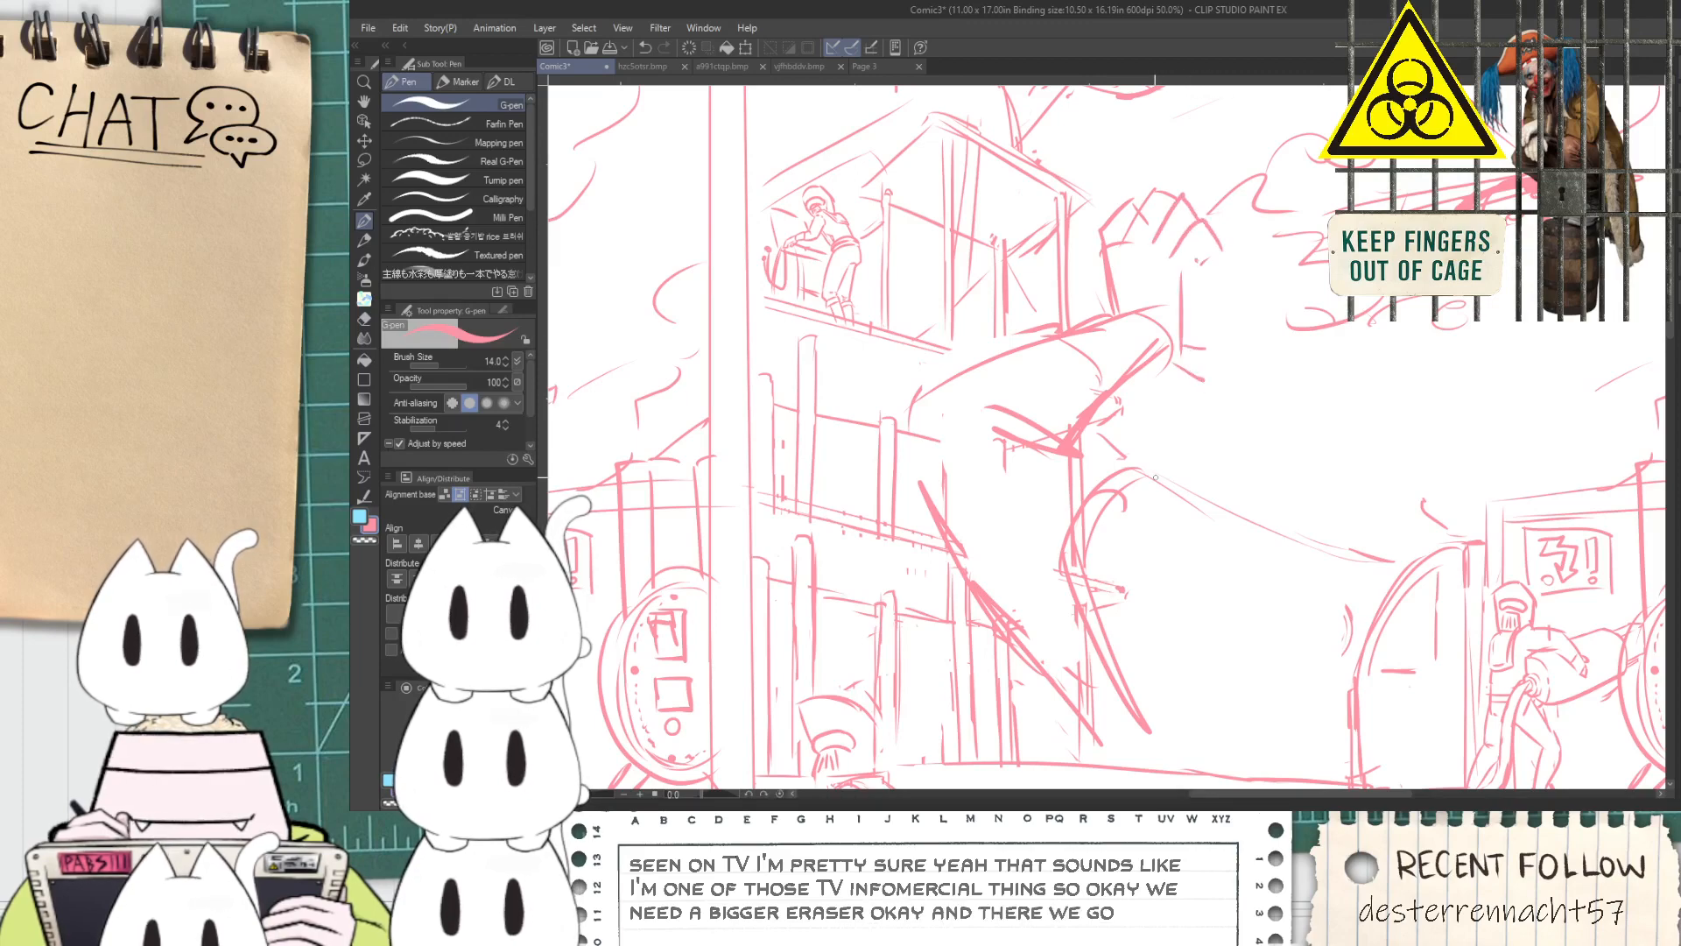
# Sketch the large figure's bent knee around the vehicle's arched door and run two lower-leg lines down to the ground
pyautogui.moveTo(1283, 581); pyautogui.dragTo(1152, 357)
pyautogui.moveTo(1198, 534)
pyautogui.mouseDown()
pyautogui.moveTo(1245, 303)
pyautogui.moveTo(1316, 324)
pyautogui.mouseUp()
pyautogui.moveTo(1261, 299)
pyautogui.mouseDown()
pyautogui.moveTo(1348, 363)
pyautogui.moveTo(1298, 475)
pyautogui.mouseUp()
pyautogui.moveTo(1342, 383); pyautogui.dragTo(1411, 568)
pyautogui.hotkey('ctrl', 'z')
pyautogui.moveTo(1336, 413); pyautogui.dragTo(1449, 697)
pyautogui.moveTo(1243, 560); pyautogui.dragTo(1370, 694)
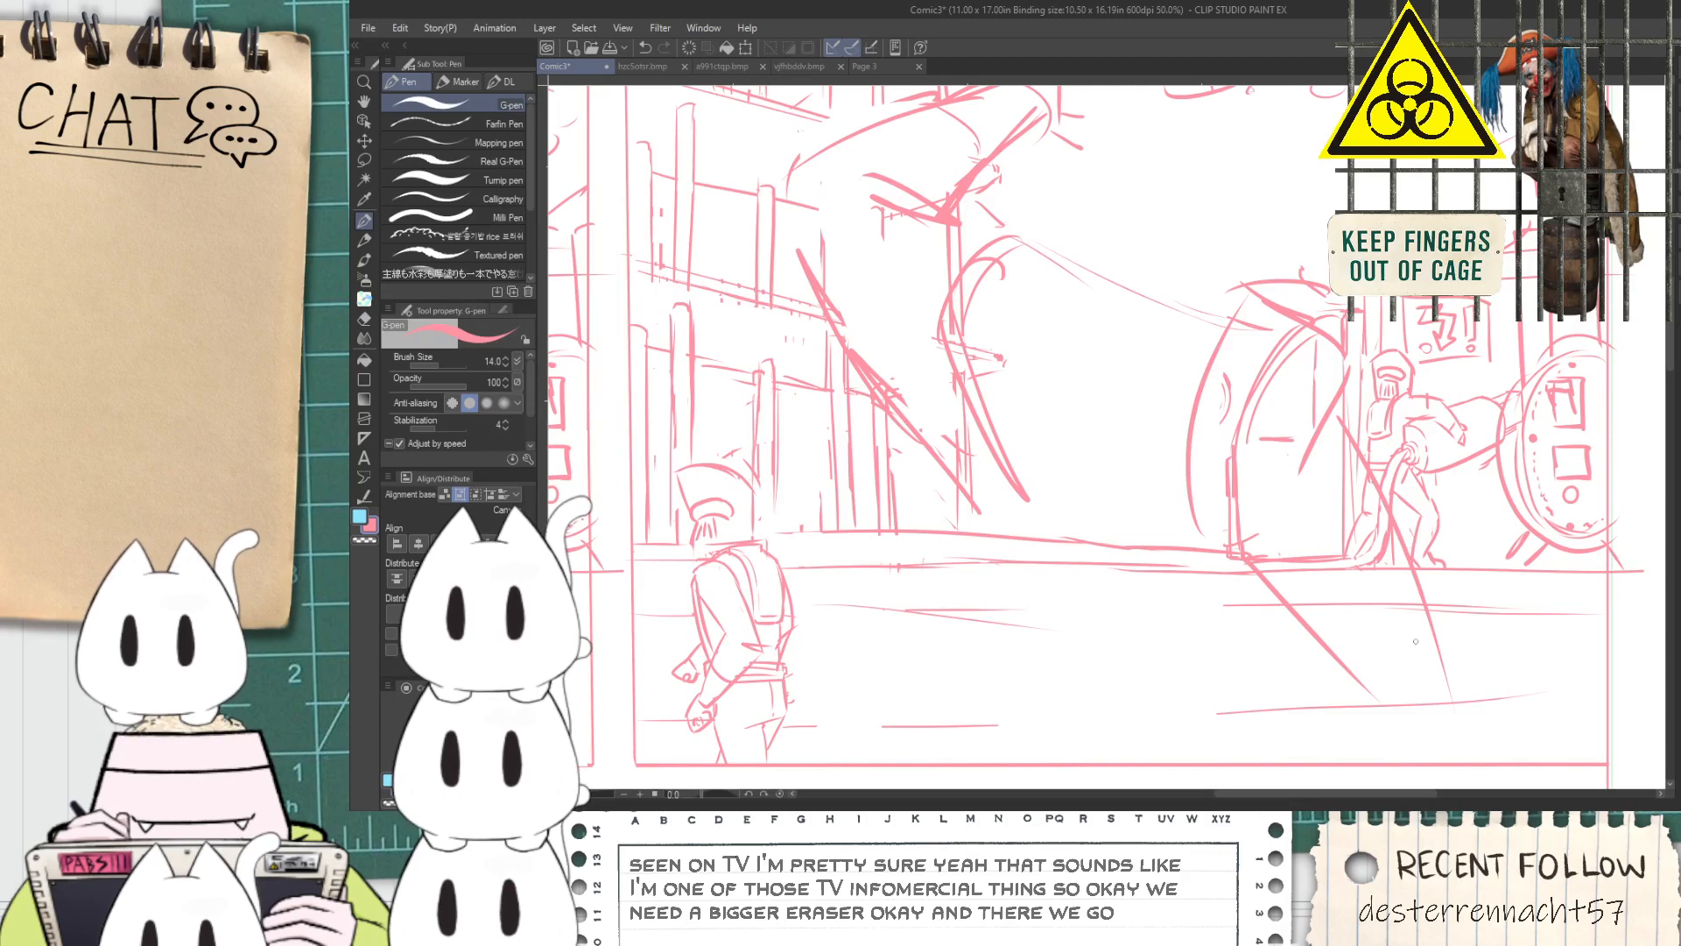
# Redraw the large figure's lower leg and add the ankle curve and foot edge near the panel's lower right corner
pyautogui.hotkey('ctrl', 'z')
pyautogui.moveTo(1394, 624); pyautogui.dragTo(1547, 577)
pyautogui.moveTo(1418, 710); pyautogui.dragTo(1553, 637)
pyautogui.hotkey('ctrl', 'z')
pyautogui.moveTo(1233, 560)
pyautogui.mouseDown()
pyautogui.moveTo(1380, 718)
pyautogui.moveTo(1548, 657)
pyautogui.mouseUp()
pyautogui.moveTo(1418, 763)
pyautogui.mouseDown()
pyautogui.moveTo(1545, 666)
pyautogui.moveTo(1547, 595)
pyautogui.mouseUp()
pyautogui.hotkey('ctrl', 'z')
# Erase the door and figure lines overlapping the bent leg and the old curve on the torso
pyautogui.press('e')
pyautogui.moveTo(1305, 578)
pyautogui.mouseDown()
pyautogui.moveTo(1270, 511)
pyautogui.moveTo(1282, 461)
pyautogui.moveTo(1333, 549)
pyautogui.moveTo(1328, 487)
pyautogui.moveTo(1344, 517)
pyautogui.moveTo(1317, 483)
pyautogui.mouseUp()
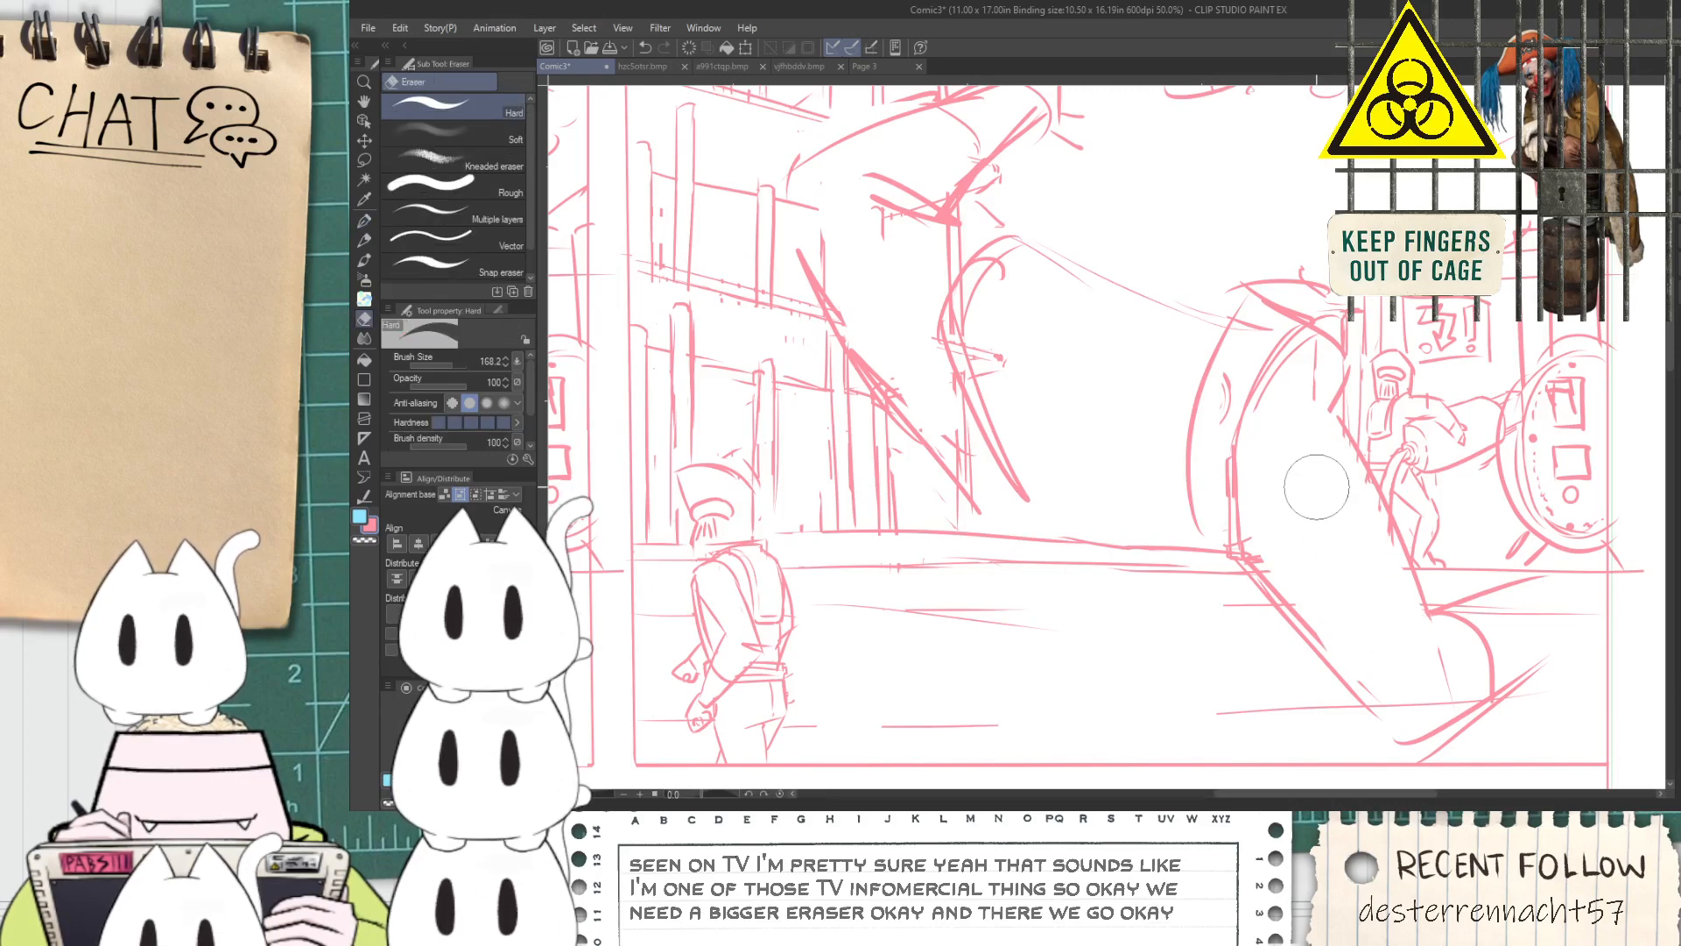
pyautogui.moveTo(1016, 342)
pyautogui.mouseDown()
pyautogui.moveTo(1004, 399)
pyautogui.moveTo(980, 282)
pyautogui.moveTo(995, 402)
pyautogui.mouseUp()
# Draw the large figure's torso as a long curve sweeping from the shoulder down to the hip, undoing failed strokes
pyautogui.press('p')
pyautogui.moveTo(983, 244); pyautogui.dragTo(974, 511)
pyautogui.hotkey('ctrl', 'z')
pyautogui.moveTo(946, 265); pyautogui.dragTo(935, 490)
pyautogui.hotkey('ctrl', 'z')
pyautogui.moveTo(951, 262)
pyautogui.mouseDown()
pyautogui.moveTo(1016, 564)
pyautogui.moveTo(1073, 614)
pyautogui.moveTo(1173, 653)
pyautogui.moveTo(1183, 676)
pyautogui.moveTo(1258, 578)
pyautogui.mouseUp()
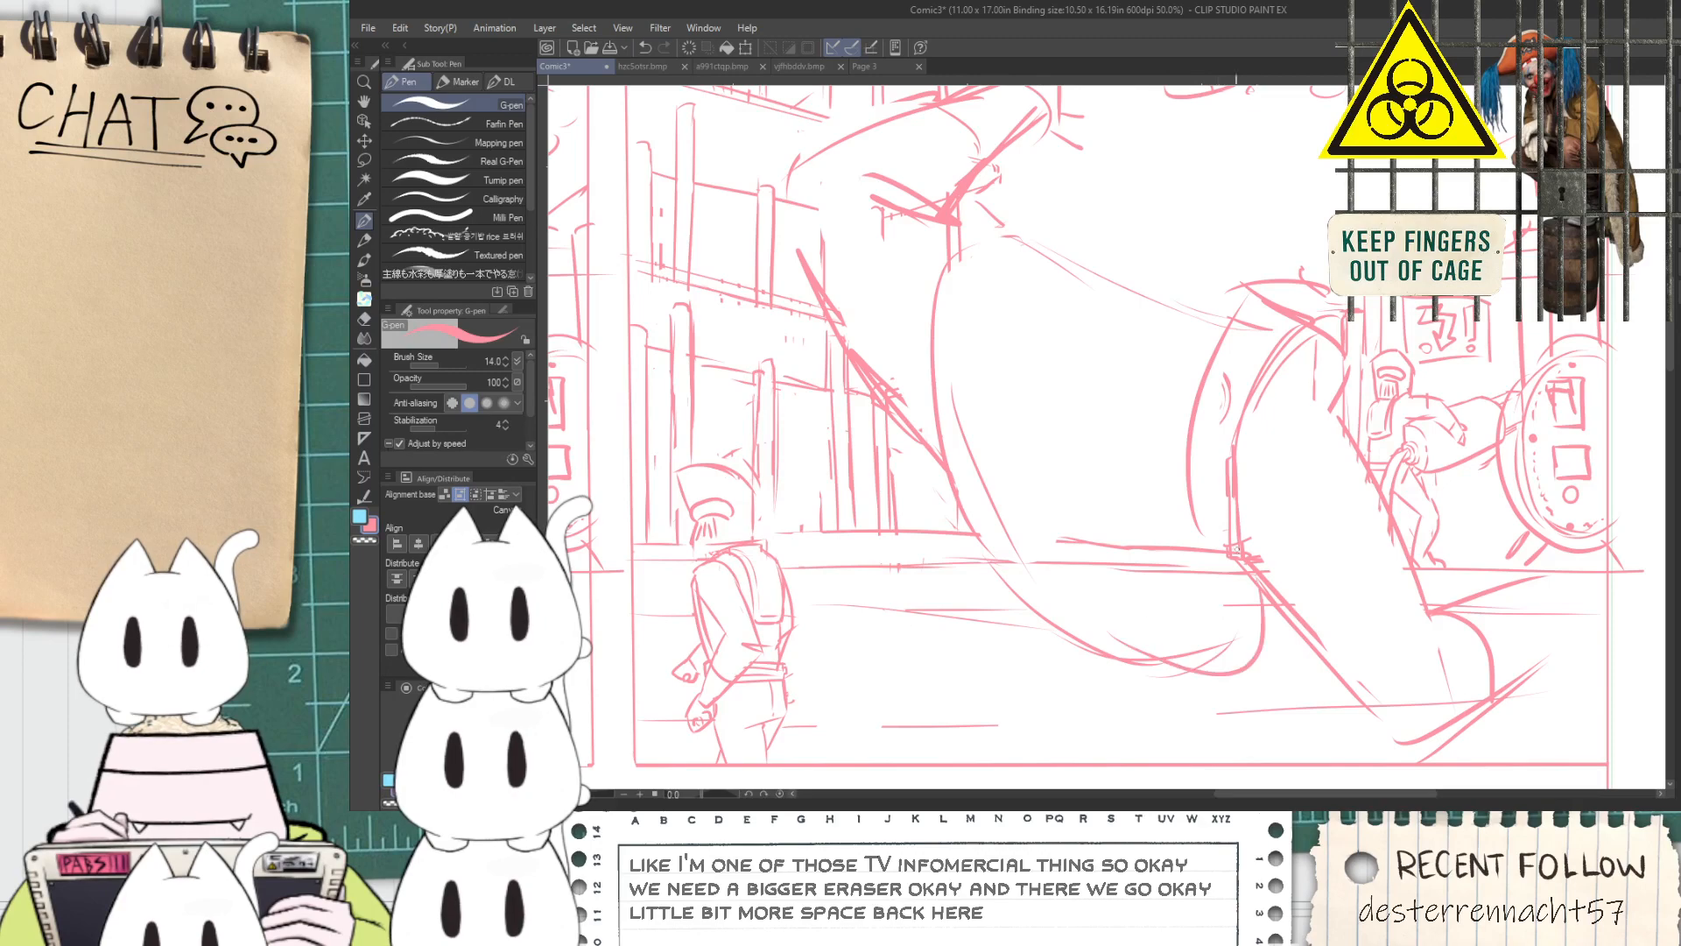
pyautogui.moveTo(1186, 504); pyautogui.dragTo(1138, 620)
pyautogui.moveTo(962, 358)
pyautogui.mouseDown()
pyautogui.moveTo(1065, 525)
pyautogui.moveTo(1127, 542)
pyautogui.mouseUp()
# Outline the large figure's bucket-shaped head with an arched top, a small nose loop and a rounded lower edge
pyautogui.moveTo(1085, 253); pyautogui.dragTo(1327, 203)
pyautogui.hotkey('ctrl', 'z')
pyautogui.moveTo(1082, 258); pyautogui.dragTo(1335, 196)
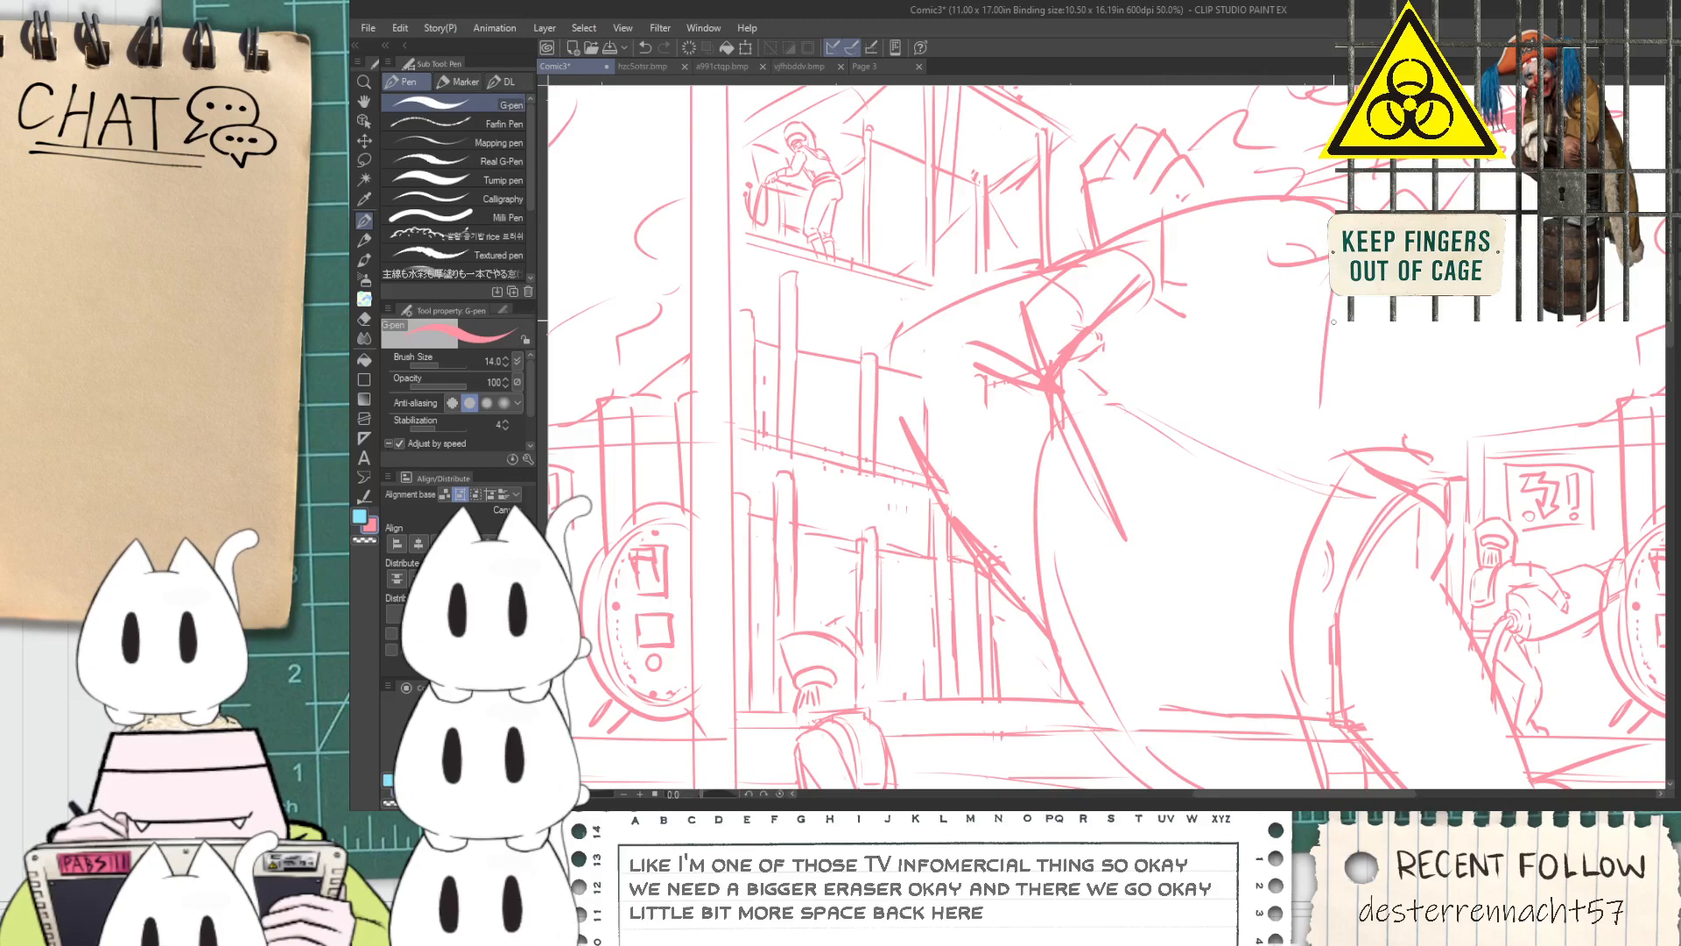
pyautogui.press('e')
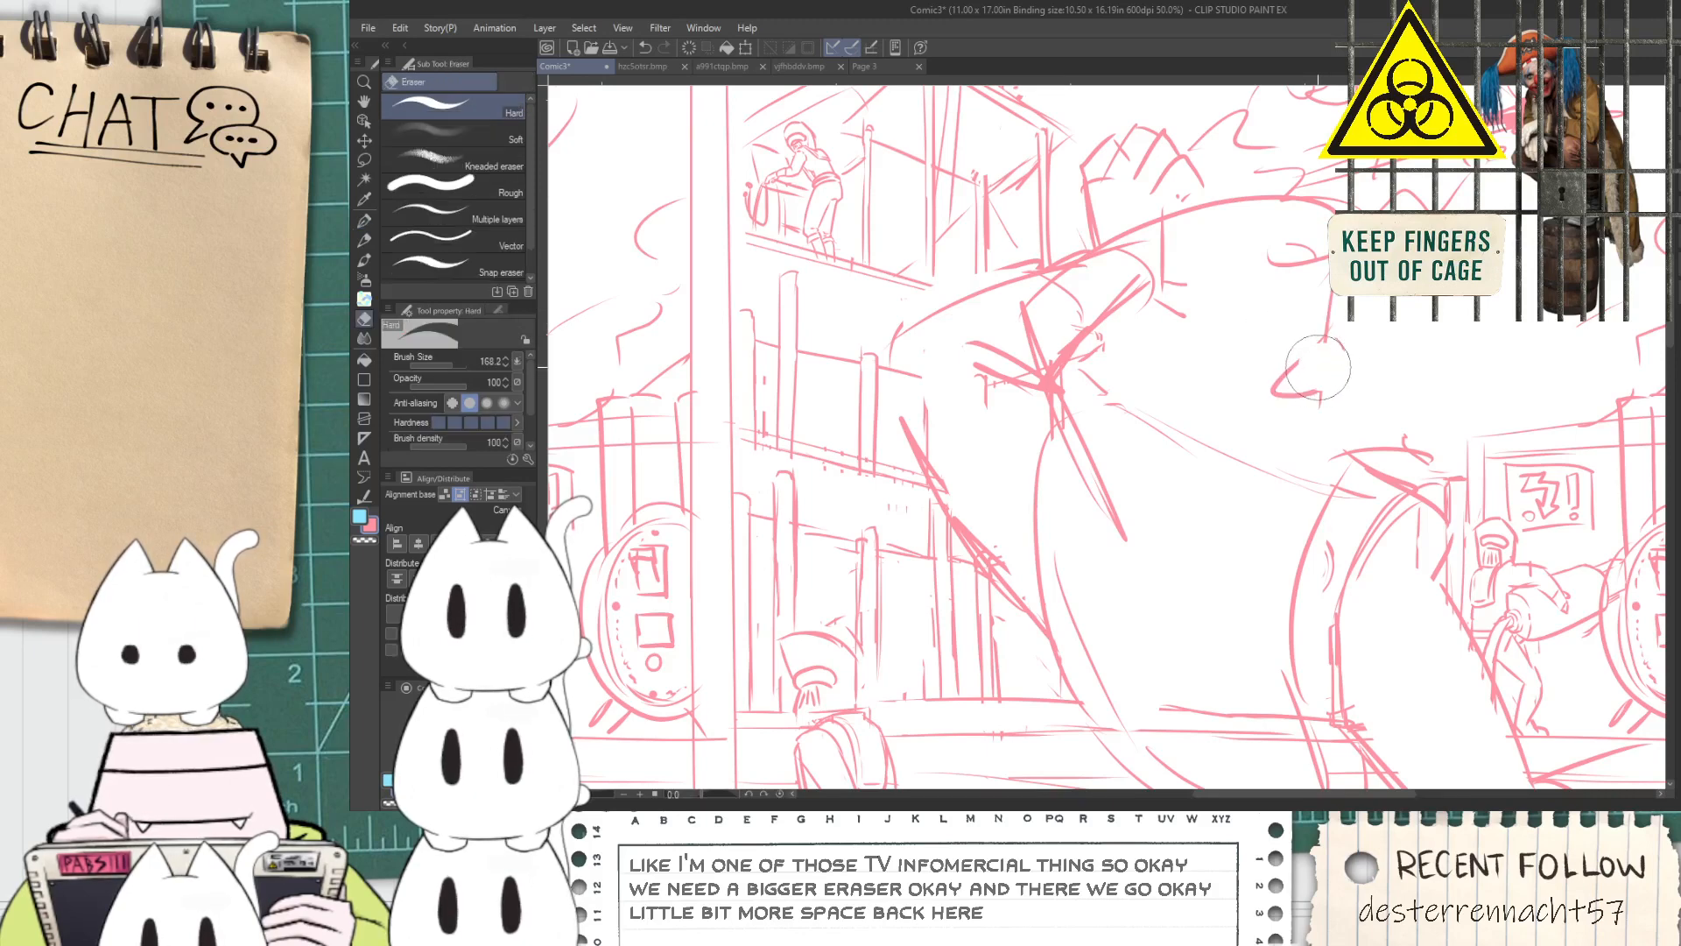
pyautogui.press('p')
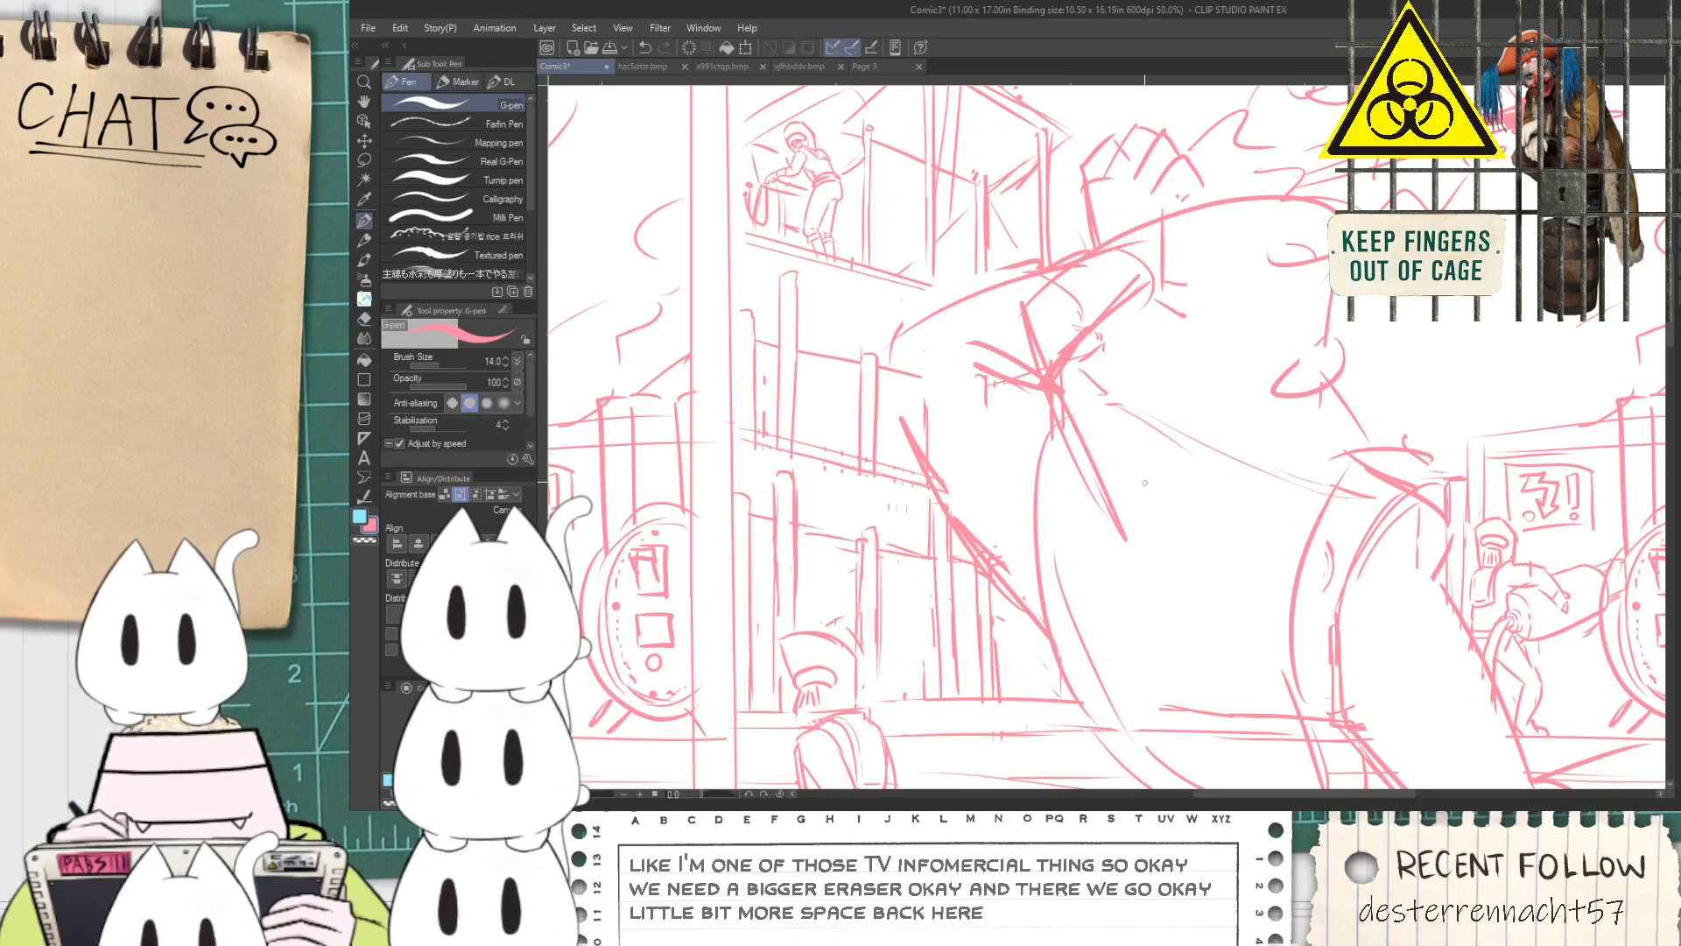
pyautogui.moveTo(1121, 524); pyautogui.dragTo(1331, 473)
pyautogui.moveTo(1251, 519); pyautogui.dragTo(1339, 423)
pyautogui.moveTo(1206, 534); pyautogui.dragTo(1353, 429)
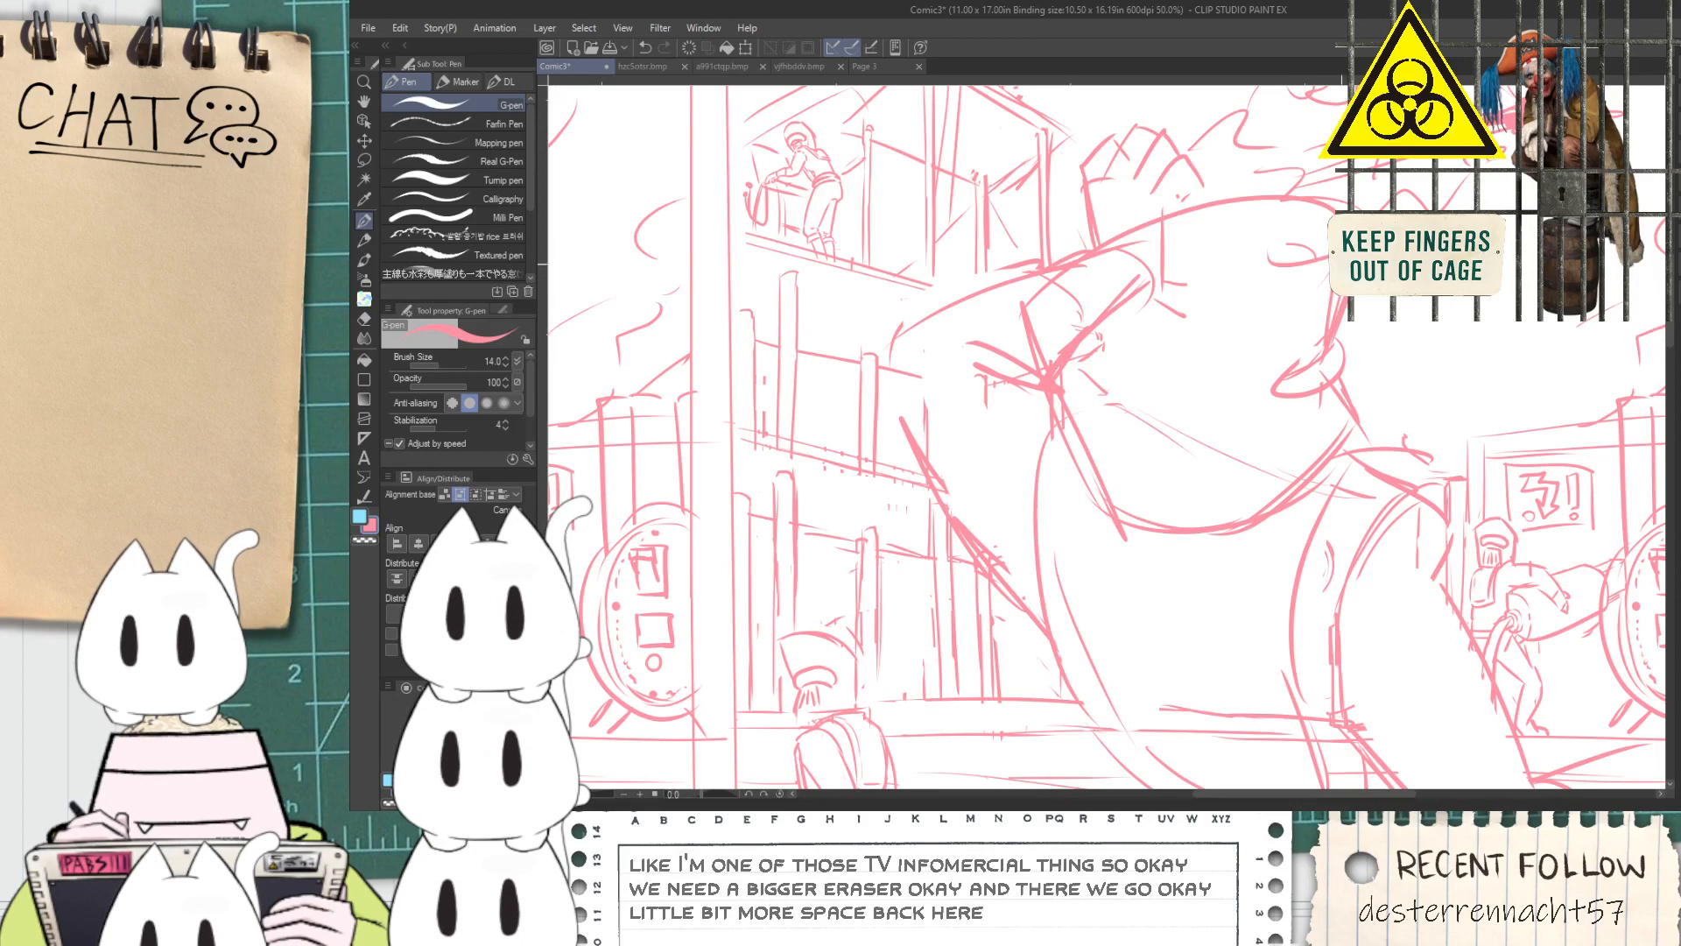
# Erase the stray lines inside the large figure's head and draw a curved rim across its upper part
pyautogui.press('e')
pyautogui.moveTo(1270, 254)
pyautogui.mouseDown()
pyautogui.moveTo(1130, 361)
pyautogui.moveTo(1106, 349)
pyautogui.moveTo(1148, 367)
pyautogui.moveTo(1201, 451)
pyautogui.mouseUp()
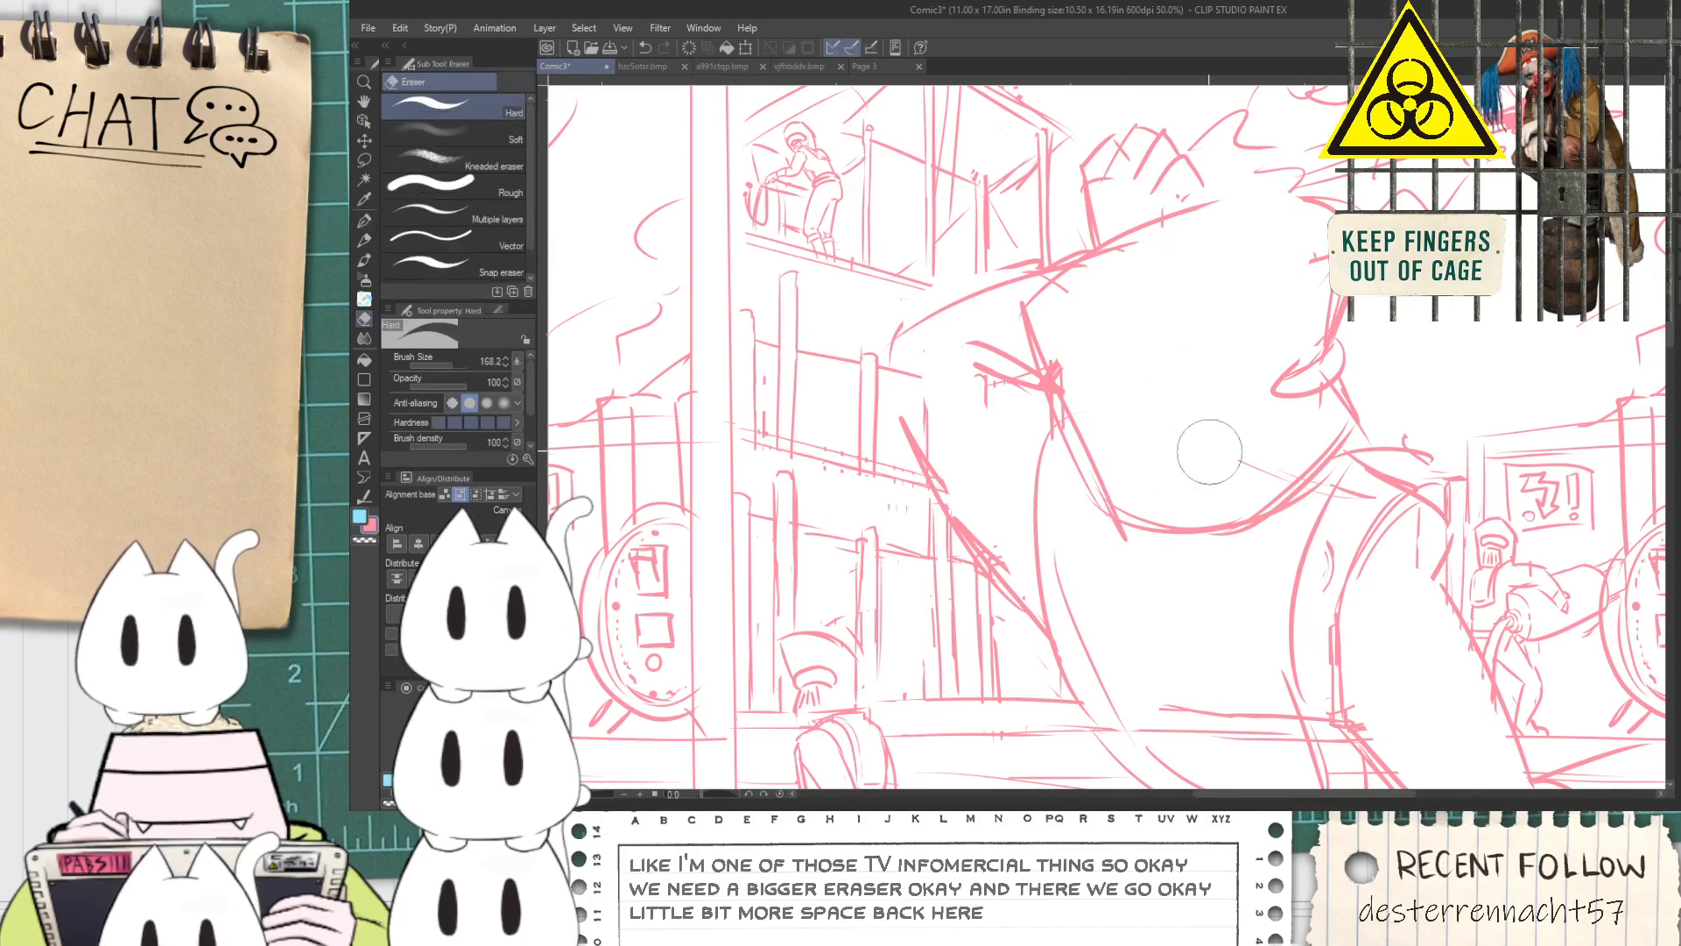
pyautogui.press('p')
pyautogui.moveTo(1040, 306)
pyautogui.mouseDown()
pyautogui.moveTo(1063, 342)
pyautogui.moveTo(1287, 267)
pyautogui.mouseUp()
pyautogui.moveTo(1161, 310); pyautogui.dragTo(1329, 253)
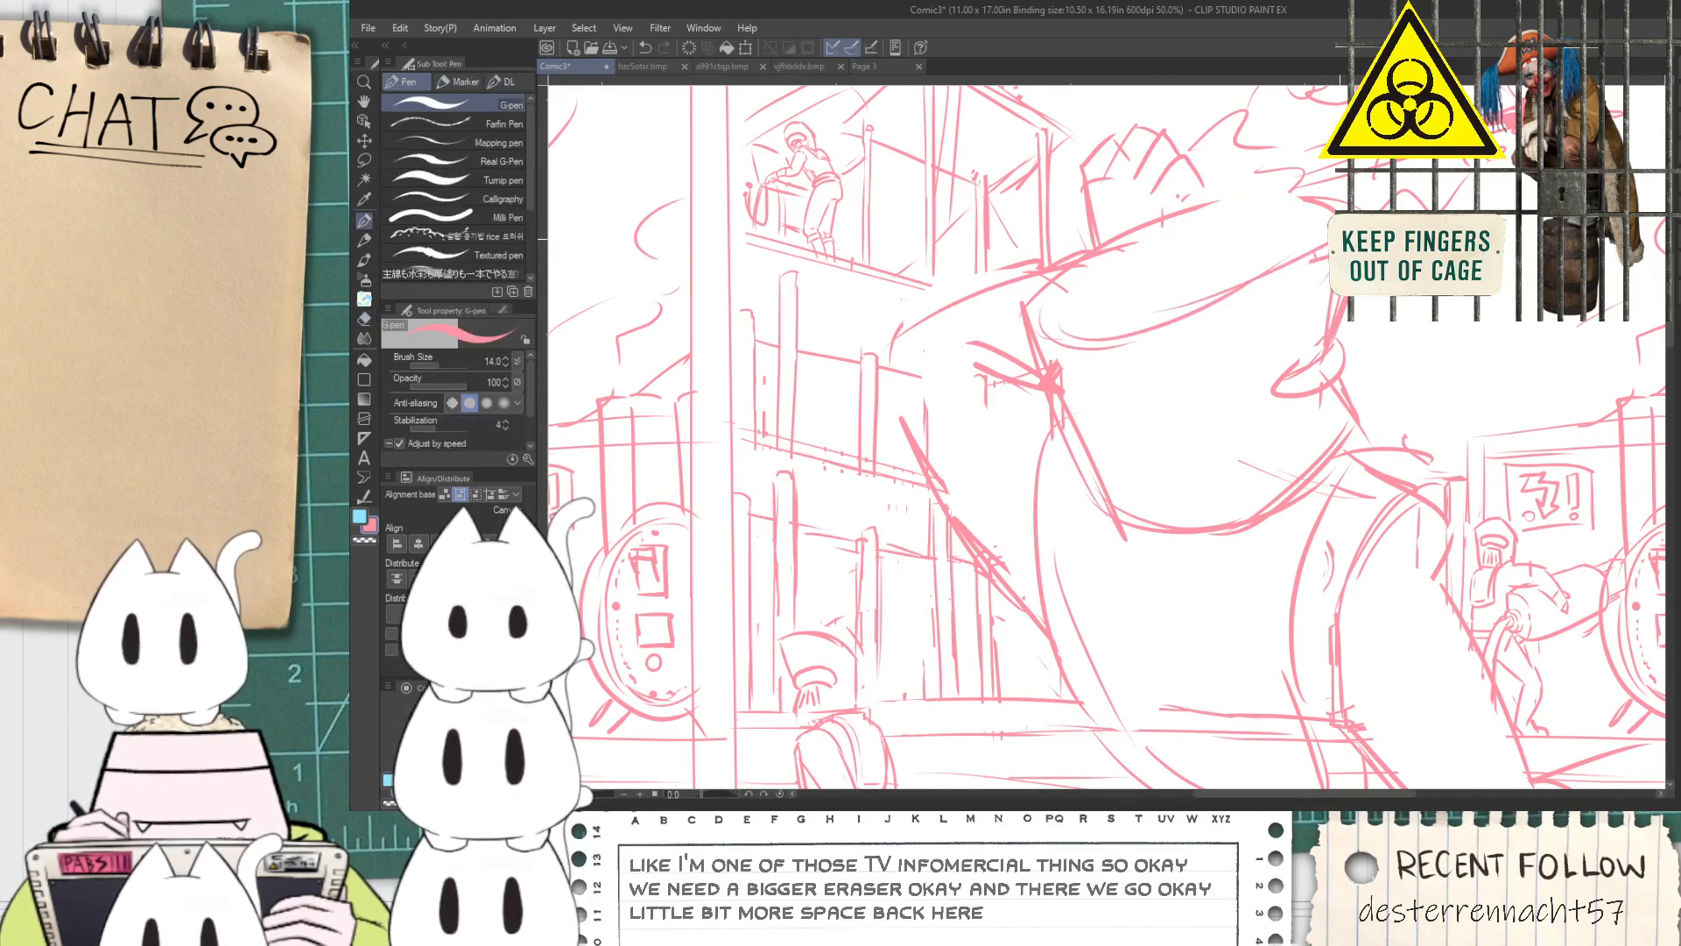
# Extend the large figure's foot to the panel's right border and start the other leg with short strokes below the torso
pyautogui.scroll(-2, 1303, 387)
pyautogui.scroll(2, 1486, 599)
pyautogui.moveTo(1486, 599); pyautogui.dragTo(1402, 588)
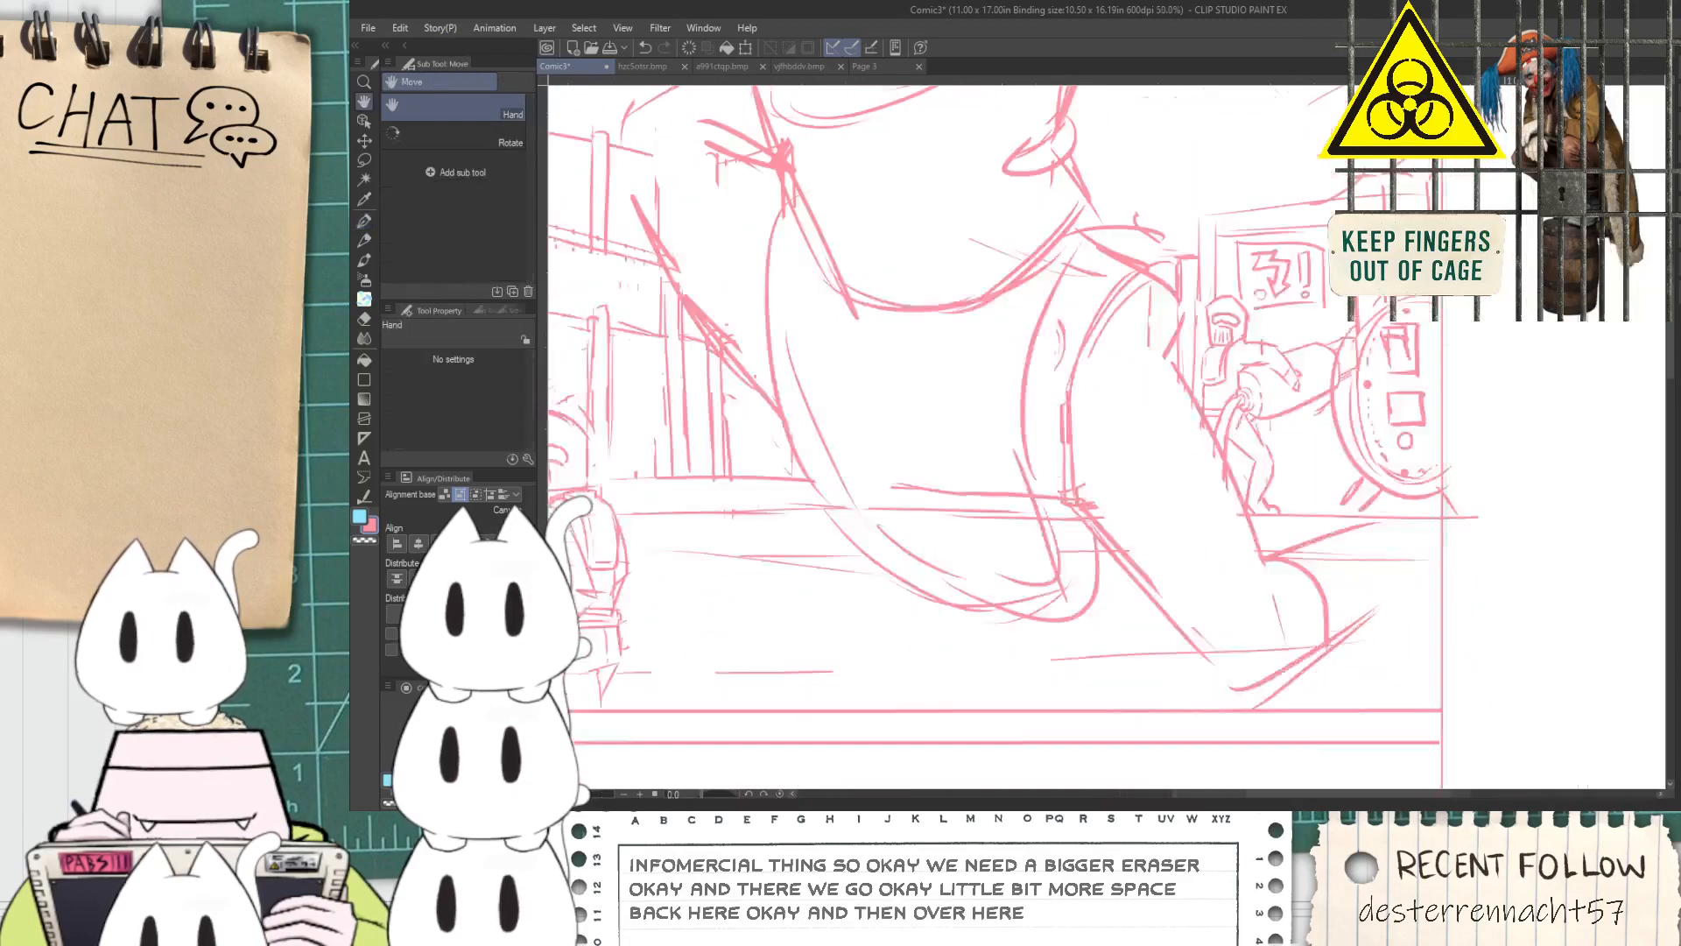
pyautogui.moveTo(1266, 557); pyautogui.dragTo(1472, 477)
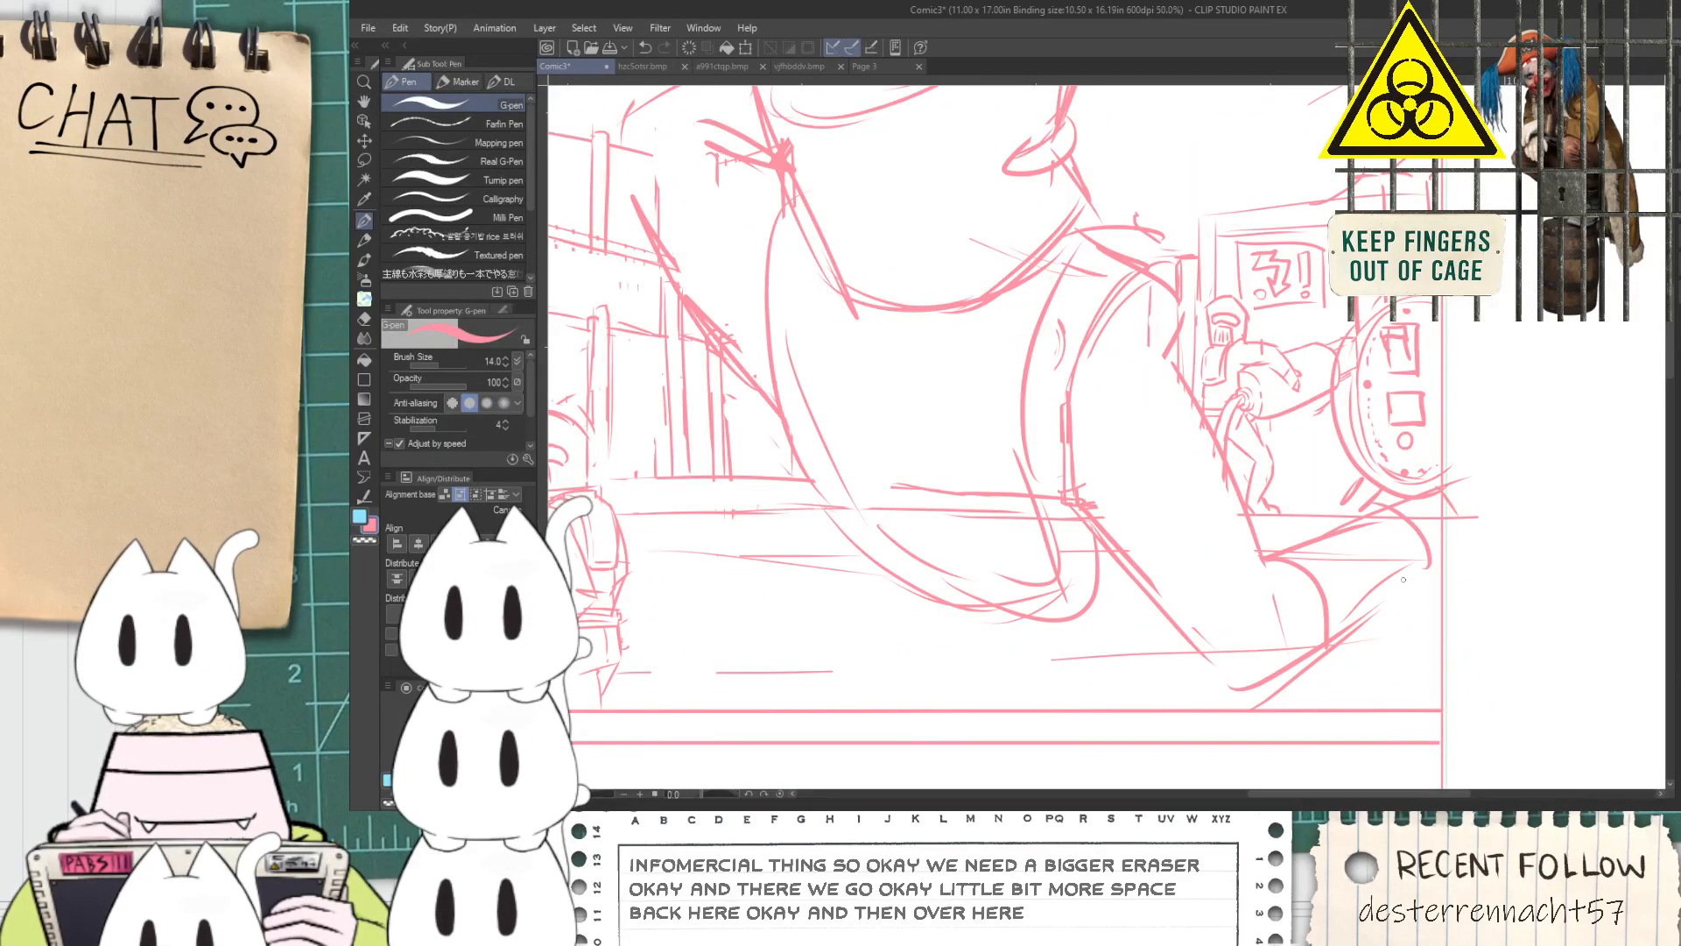
pyautogui.moveTo(806, 529); pyautogui.dragTo(953, 547)
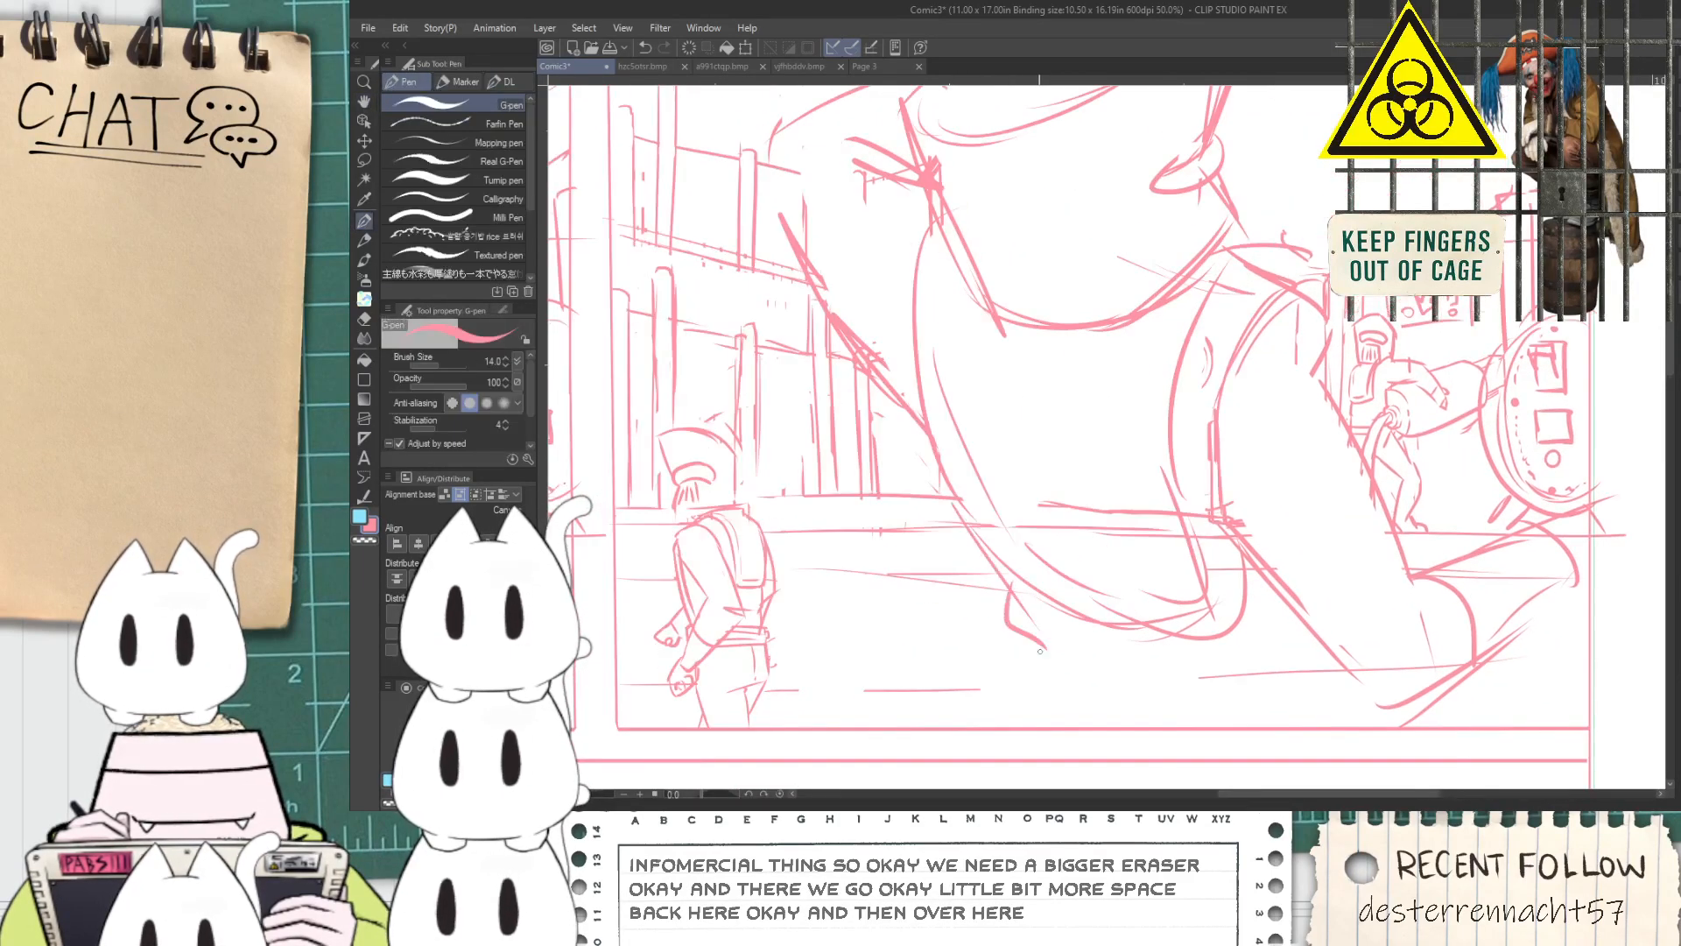
pyautogui.moveTo(1119, 362); pyautogui.dragTo(981, 664)
pyautogui.moveTo(1114, 469)
pyautogui.mouseDown()
pyautogui.moveTo(1305, 334)
pyautogui.moveTo(1176, 478)
pyautogui.moveTo(1187, 526)
pyautogui.mouseUp()
# Sketch bold slanted strokes from the large figure's head toward the flying silhouette, erasing the smoke lines they cross
pyautogui.moveTo(978, 266); pyautogui.dragTo(942, 116)
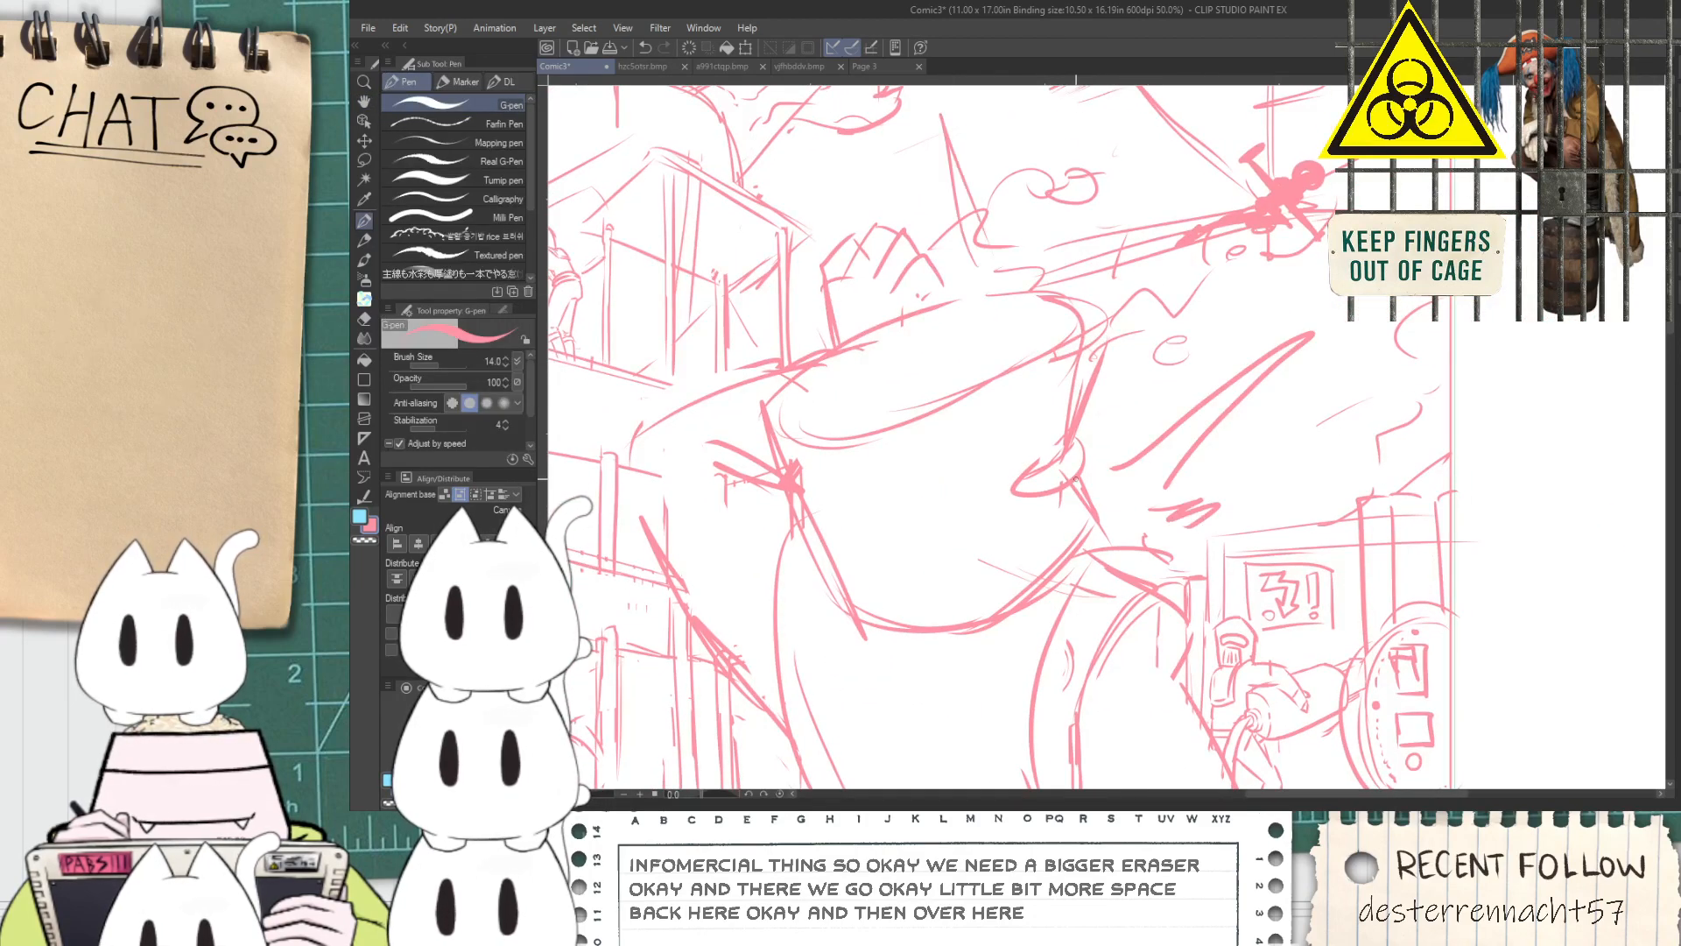
pyautogui.moveTo(1086, 464)
pyautogui.mouseDown()
pyautogui.moveTo(1235, 256)
pyautogui.moveTo(1087, 440)
pyautogui.mouseUp()
pyautogui.moveTo(1241, 233); pyautogui.dragTo(1085, 439)
pyautogui.hotkey('ctrl', 'z')
pyautogui.moveTo(1227, 262)
pyautogui.mouseDown()
pyautogui.moveTo(1099, 403)
pyautogui.moveTo(1247, 248)
pyautogui.moveTo(1142, 360)
pyautogui.moveTo(1214, 278)
pyautogui.mouseUp()
pyautogui.press('e')
pyautogui.moveTo(1130, 430)
pyautogui.mouseDown()
pyautogui.moveTo(1268, 254)
pyautogui.moveTo(1134, 431)
pyautogui.moveTo(1241, 273)
pyautogui.moveTo(1114, 398)
pyautogui.moveTo(1231, 240)
pyautogui.mouseUp()
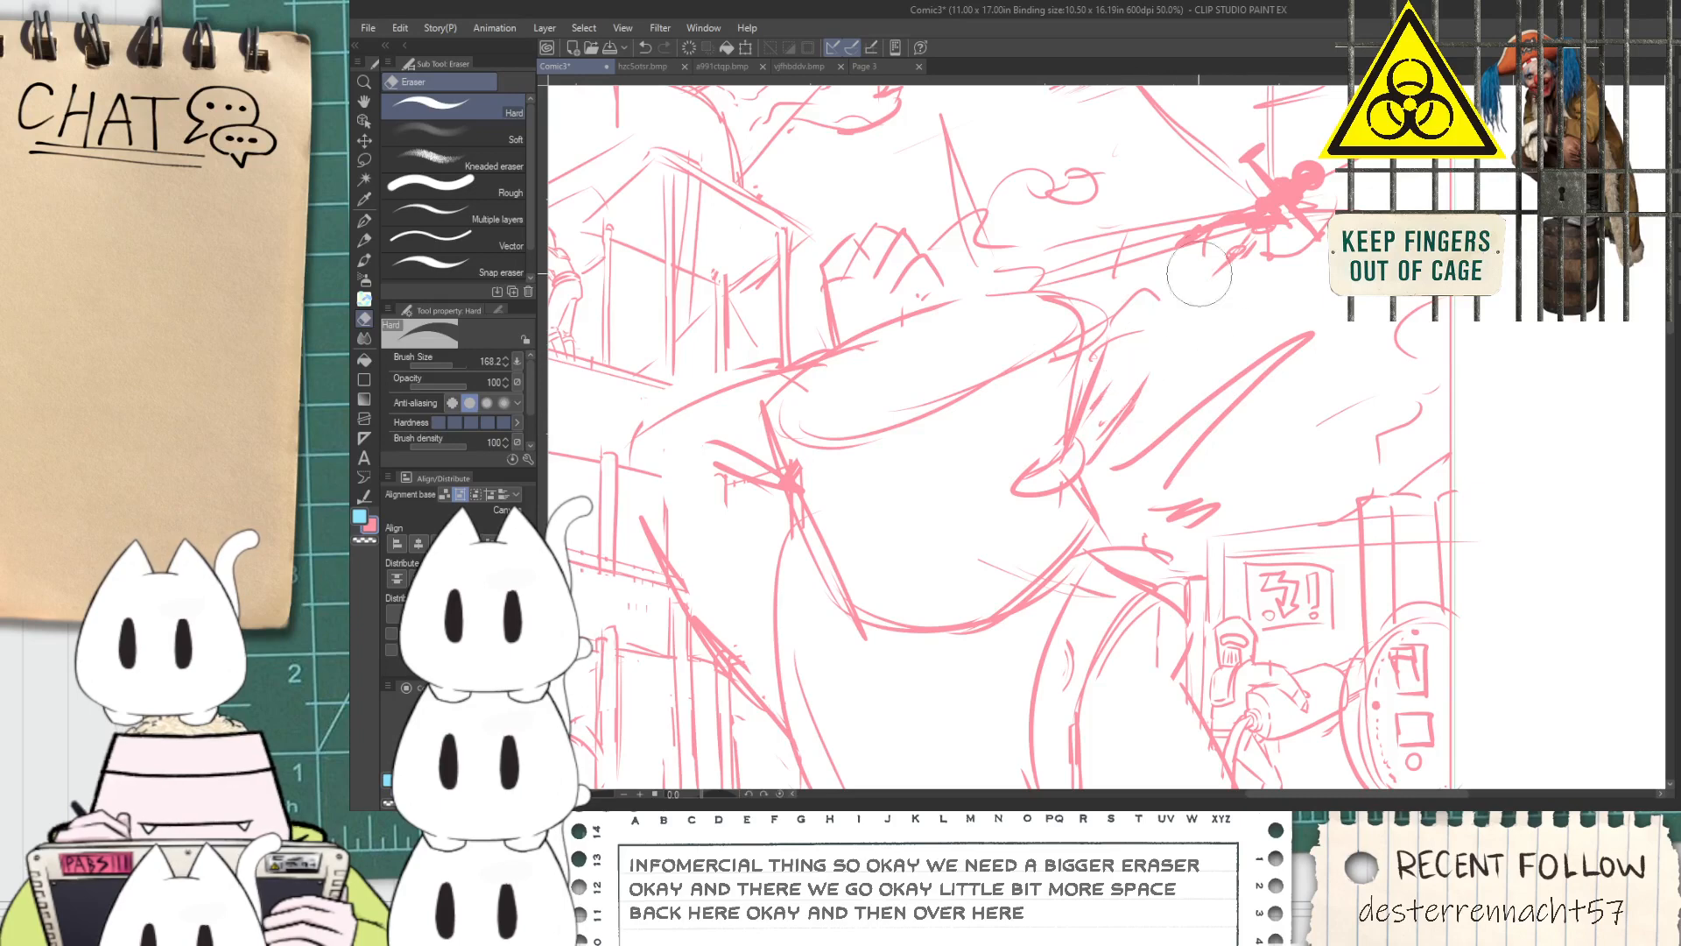
pyautogui.press('p')
pyautogui.moveTo(1087, 436); pyautogui.dragTo(1169, 331)
pyautogui.moveTo(1100, 450); pyautogui.dragTo(1218, 290)
pyautogui.hotkey('ctrl', 'z')
# Check the figure against the whole page and draw the curved outline of its other leg below the torso
pyautogui.scroll(-6, 1235, 289)
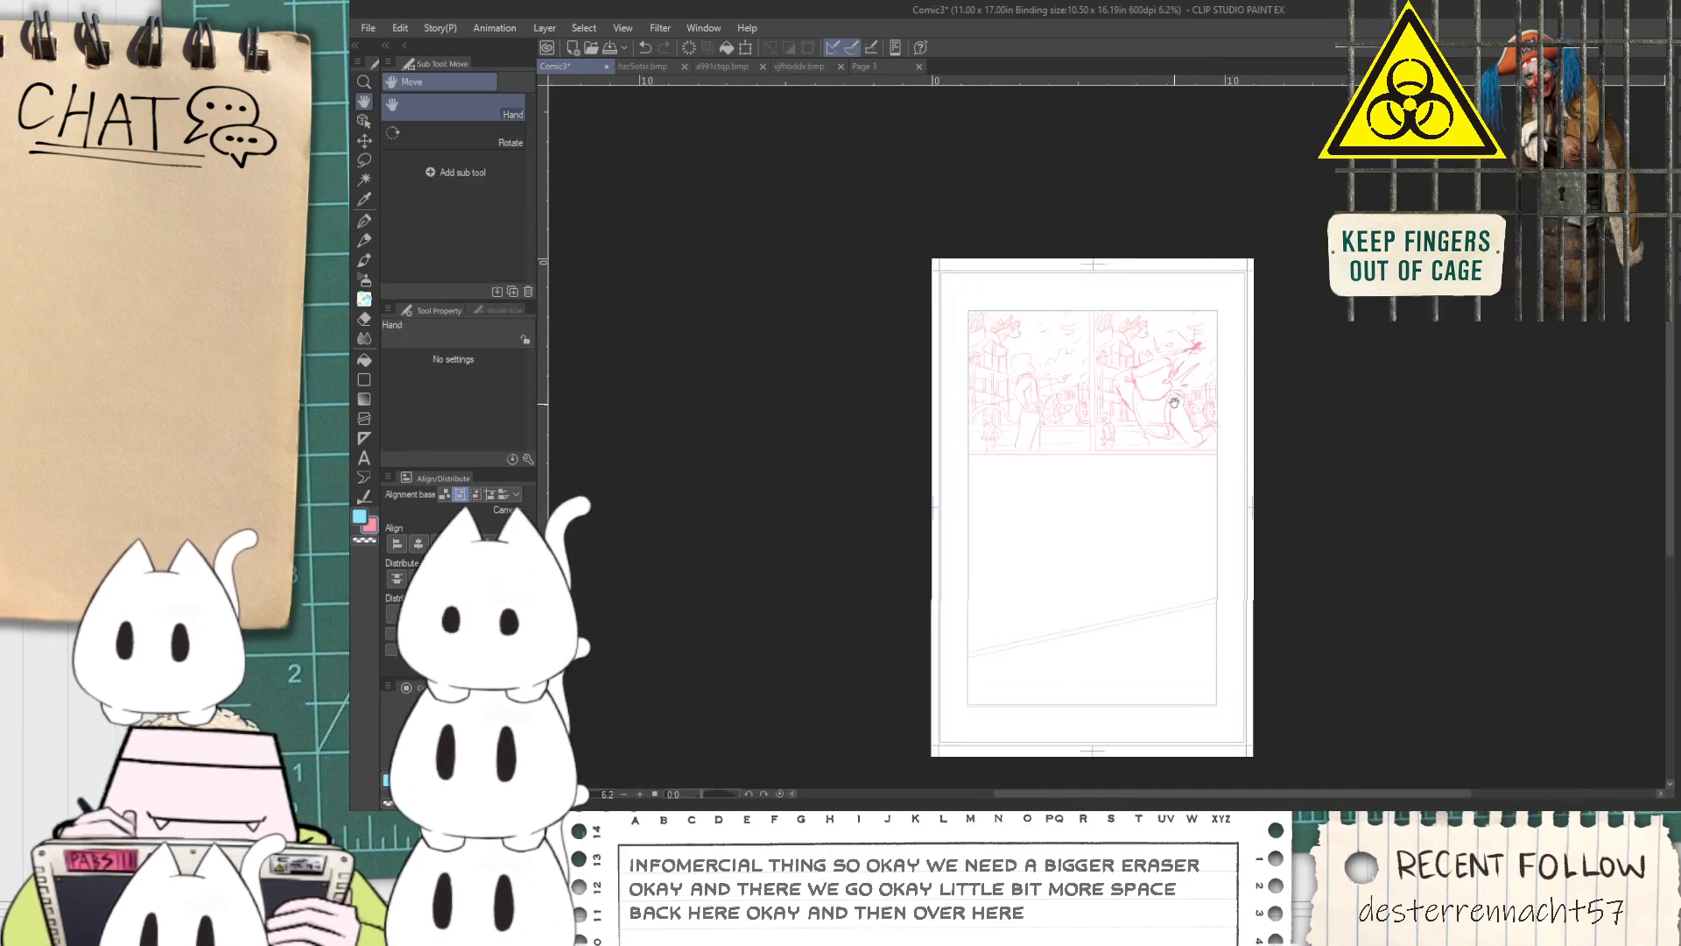
pyautogui.scroll(4, 1173, 403)
pyautogui.scroll(-4, 1185, 573)
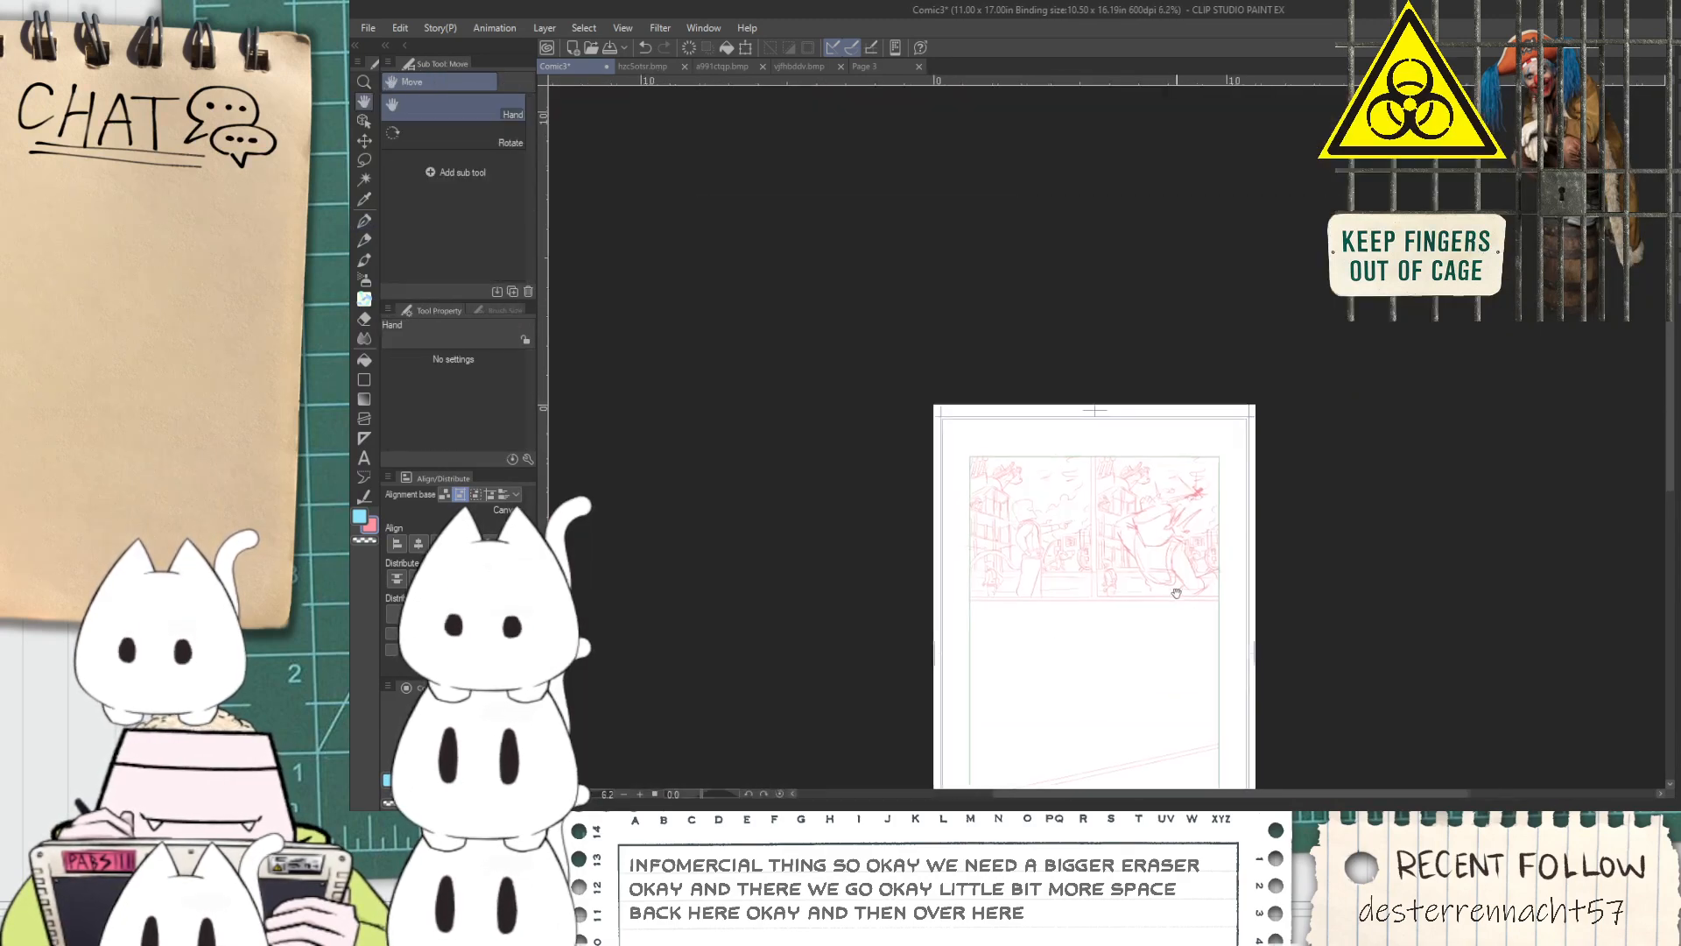
pyautogui.scroll(5, 1115, 593)
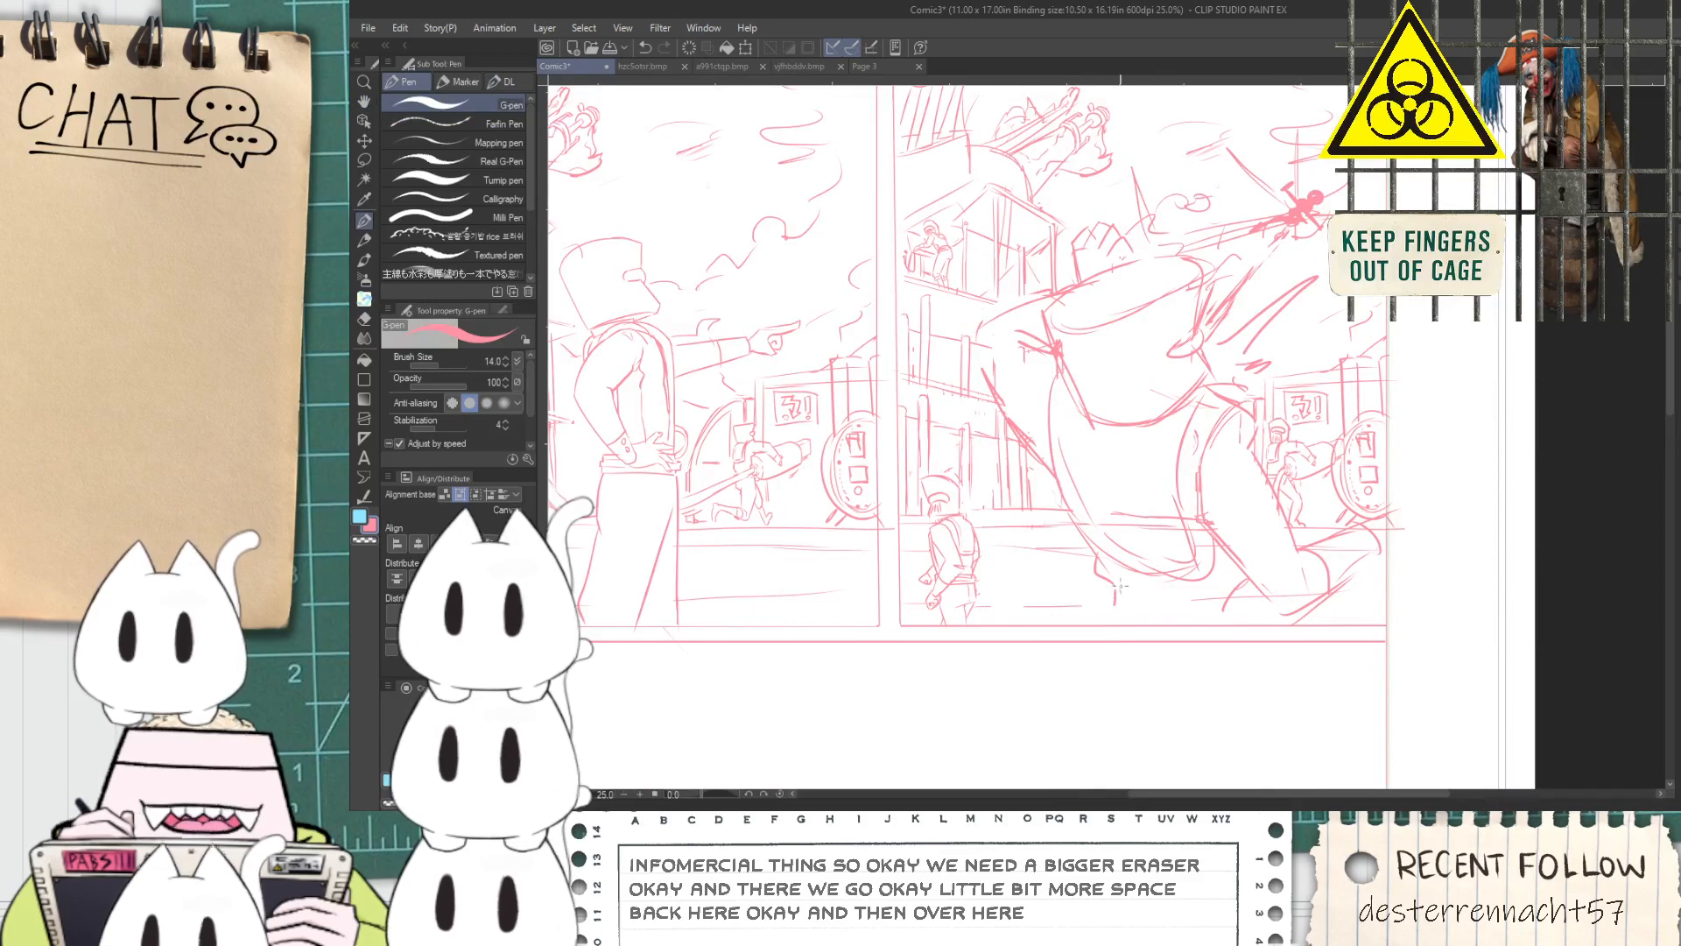
pyautogui.scroll(2, 1118, 588)
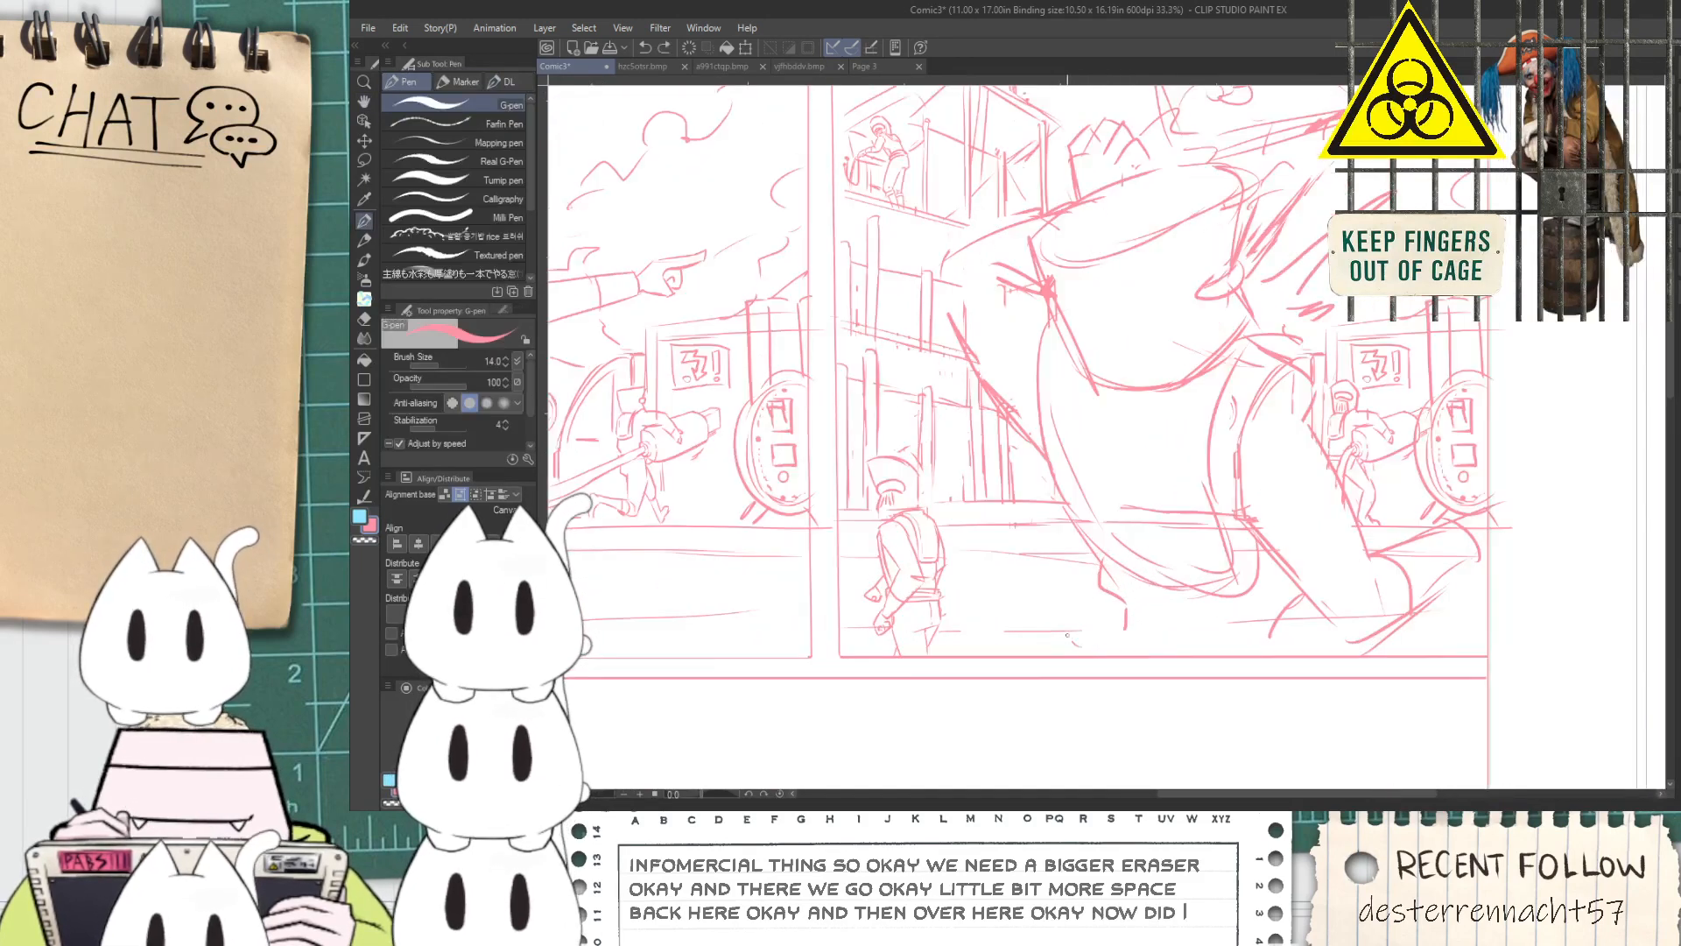
pyautogui.moveTo(1100, 563)
pyautogui.mouseDown()
pyautogui.moveTo(1083, 647)
pyautogui.moveTo(1097, 655)
pyautogui.mouseUp()
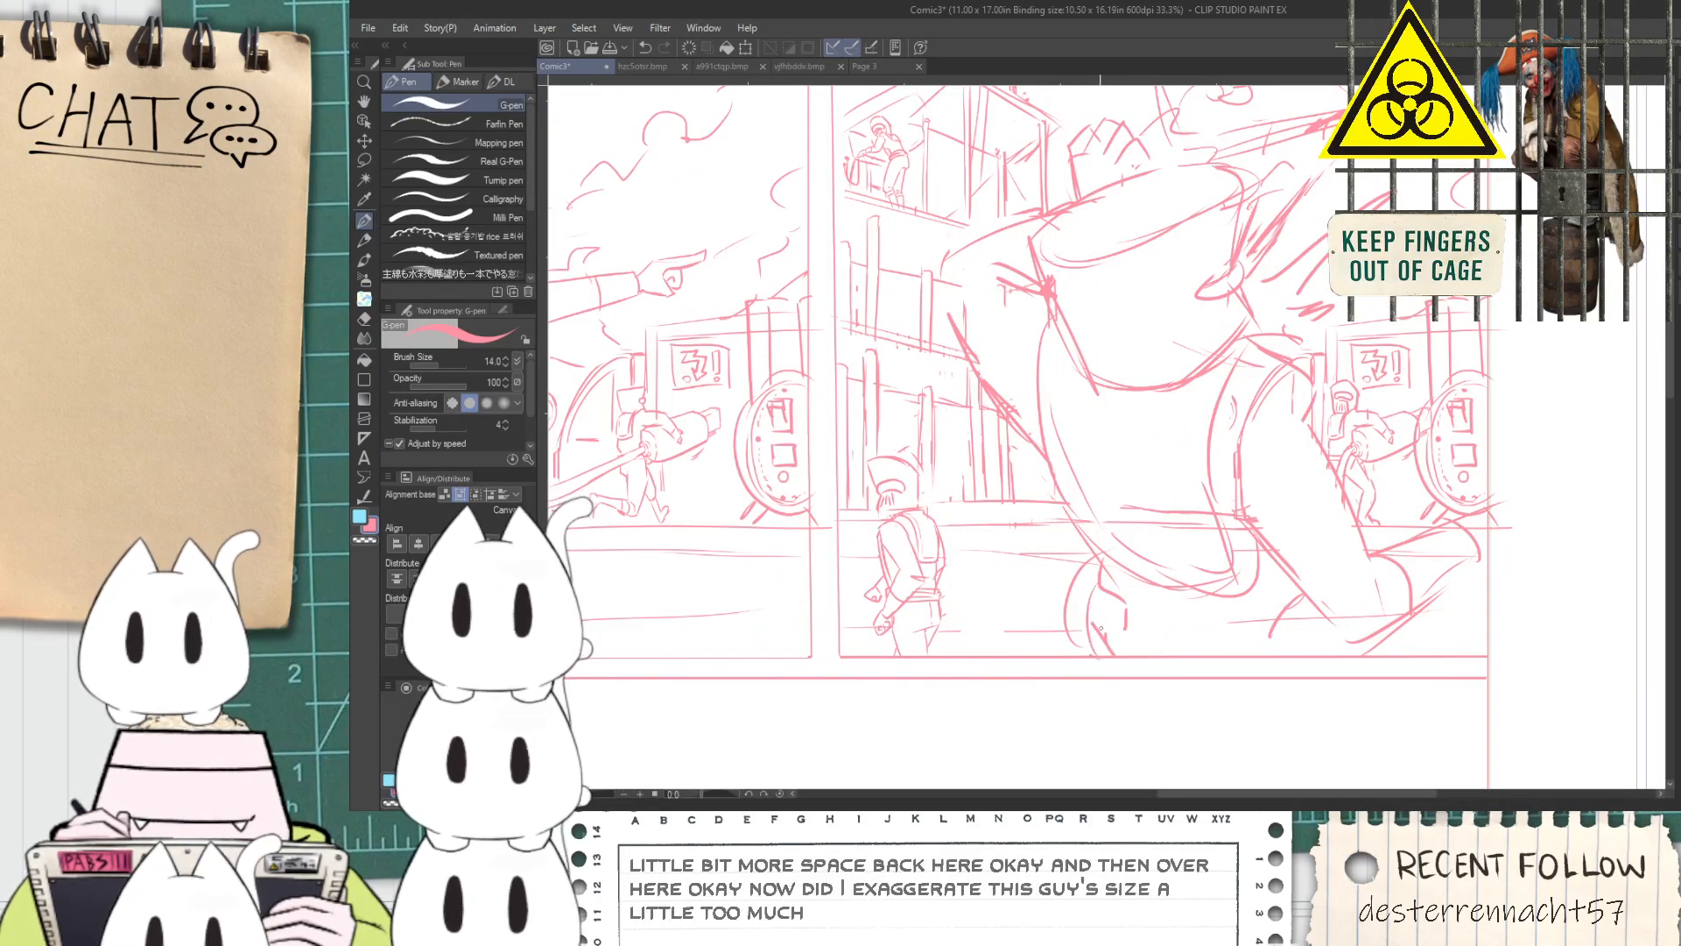
# Lasso-select the entire large foreground figure, including its knuckles, slanted strokes and both legs
pyautogui.scroll(-3, 1127, 644)
pyautogui.press('space')
pyautogui.moveTo(1164, 591); pyautogui.dragTo(1128, 602)
pyautogui.scroll(2, 1128, 602)
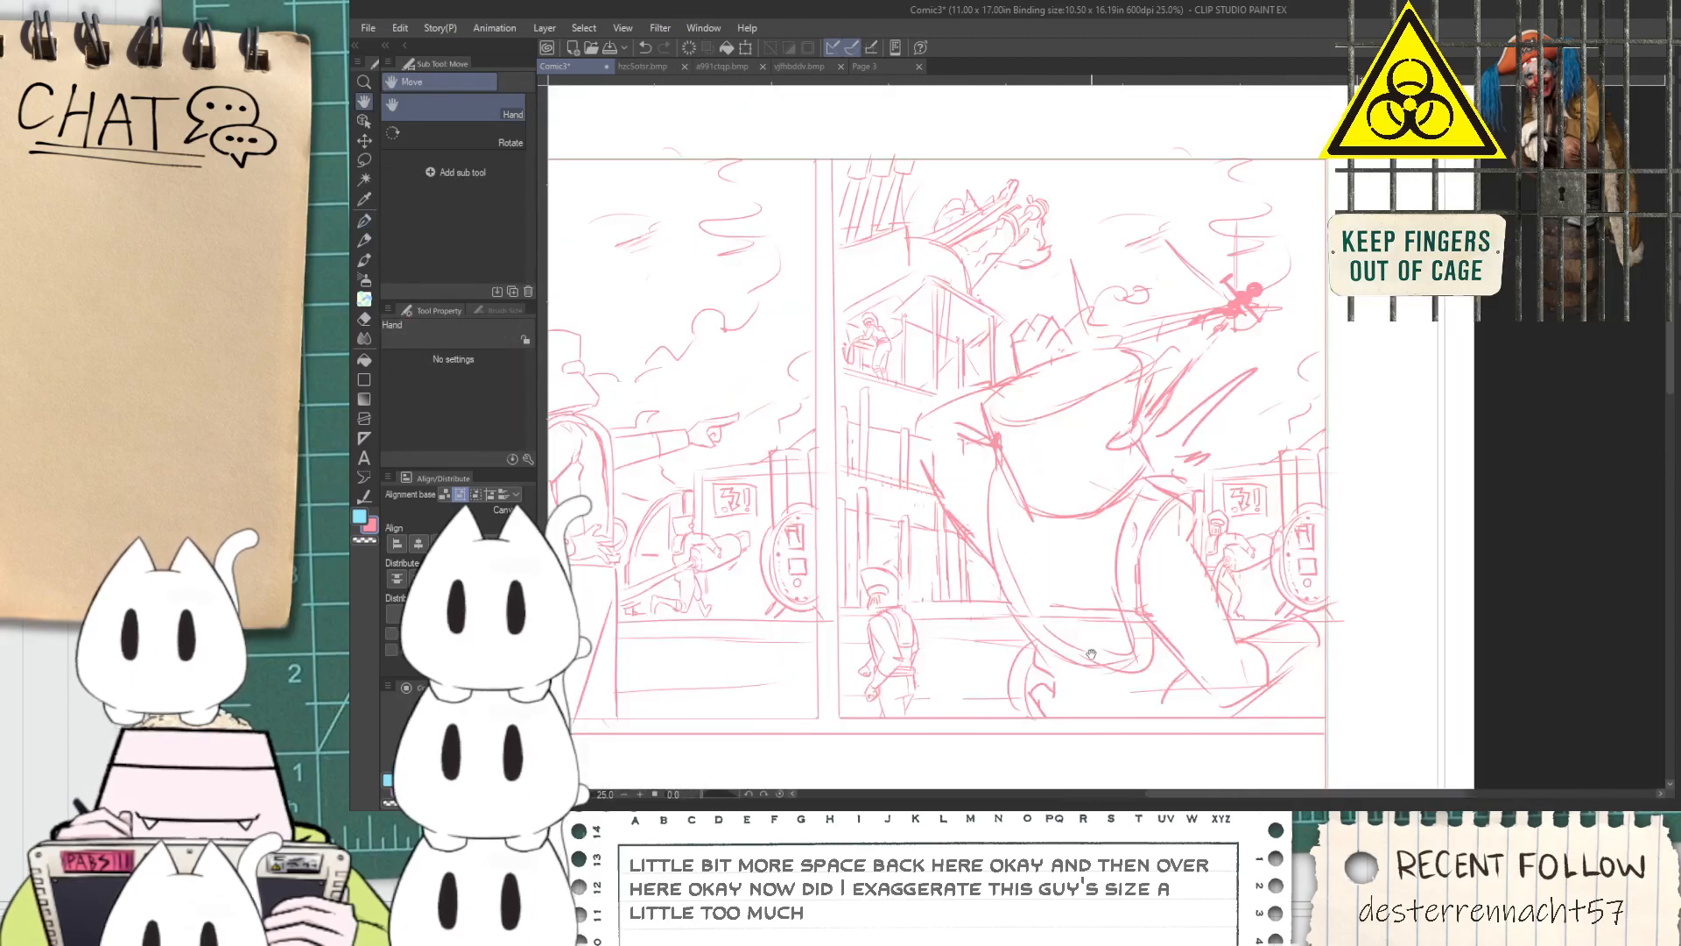
pyautogui.press('m')
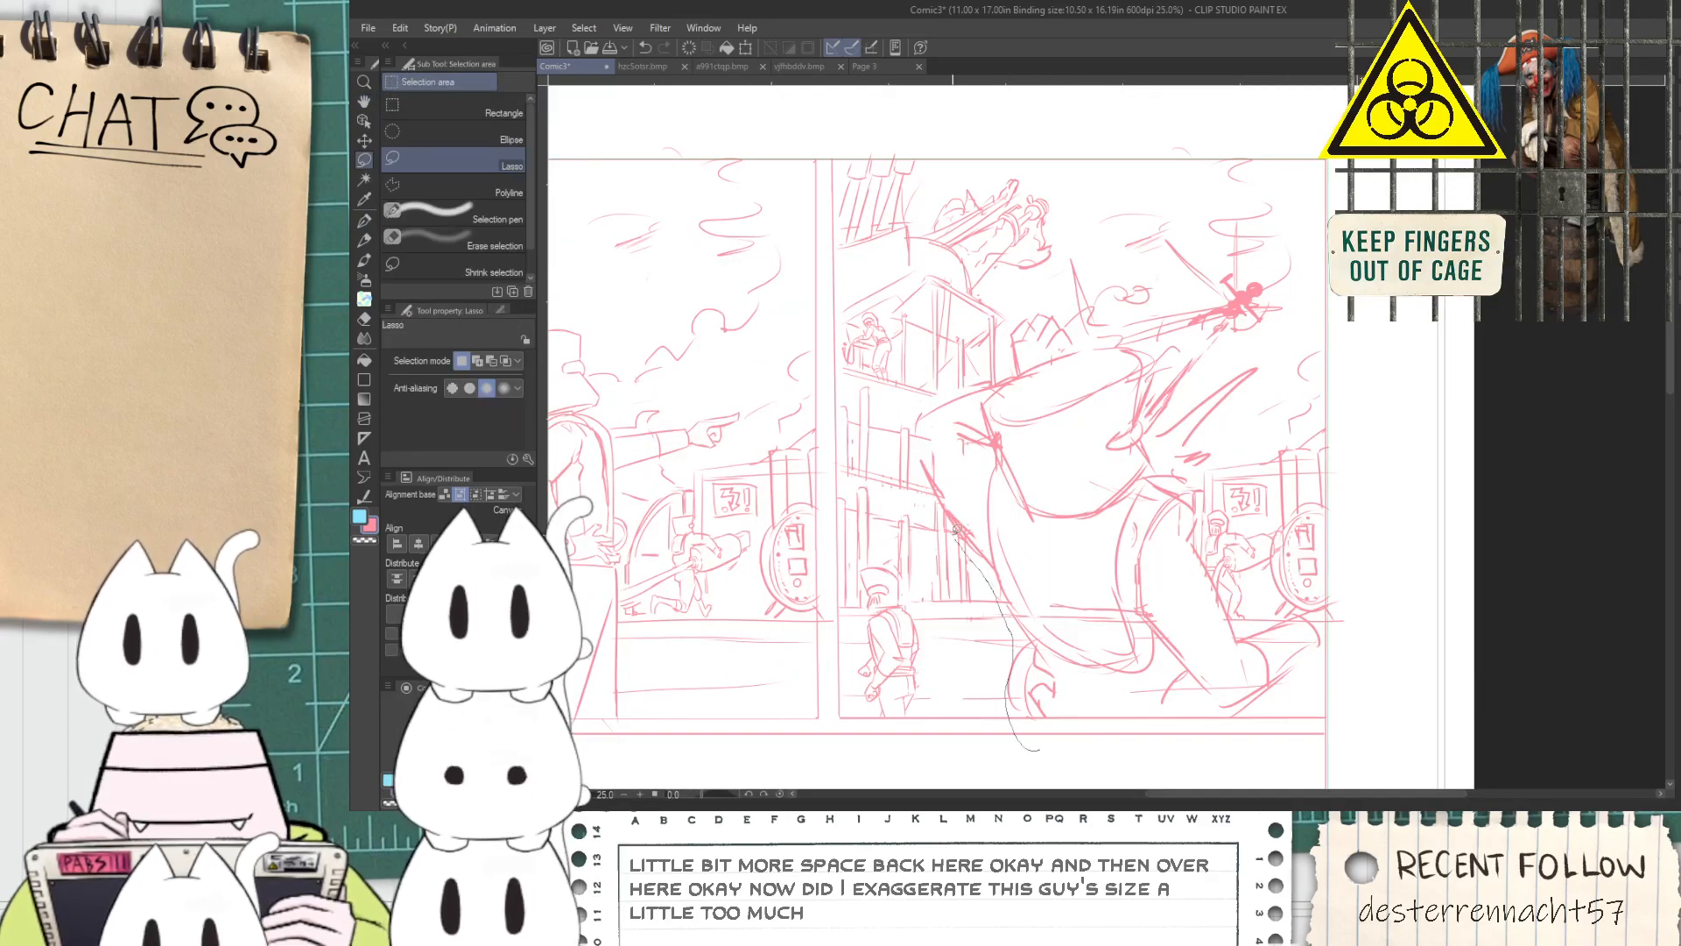
pyautogui.moveTo(914, 464)
pyautogui.mouseDown()
pyautogui.moveTo(916, 415)
pyautogui.moveTo(1015, 354)
pyautogui.moveTo(1014, 322)
pyautogui.moveTo(1059, 301)
pyautogui.moveTo(1082, 337)
pyautogui.moveTo(1142, 348)
pyautogui.moveTo(1146, 411)
pyautogui.moveTo(1183, 353)
pyautogui.mouseUp()
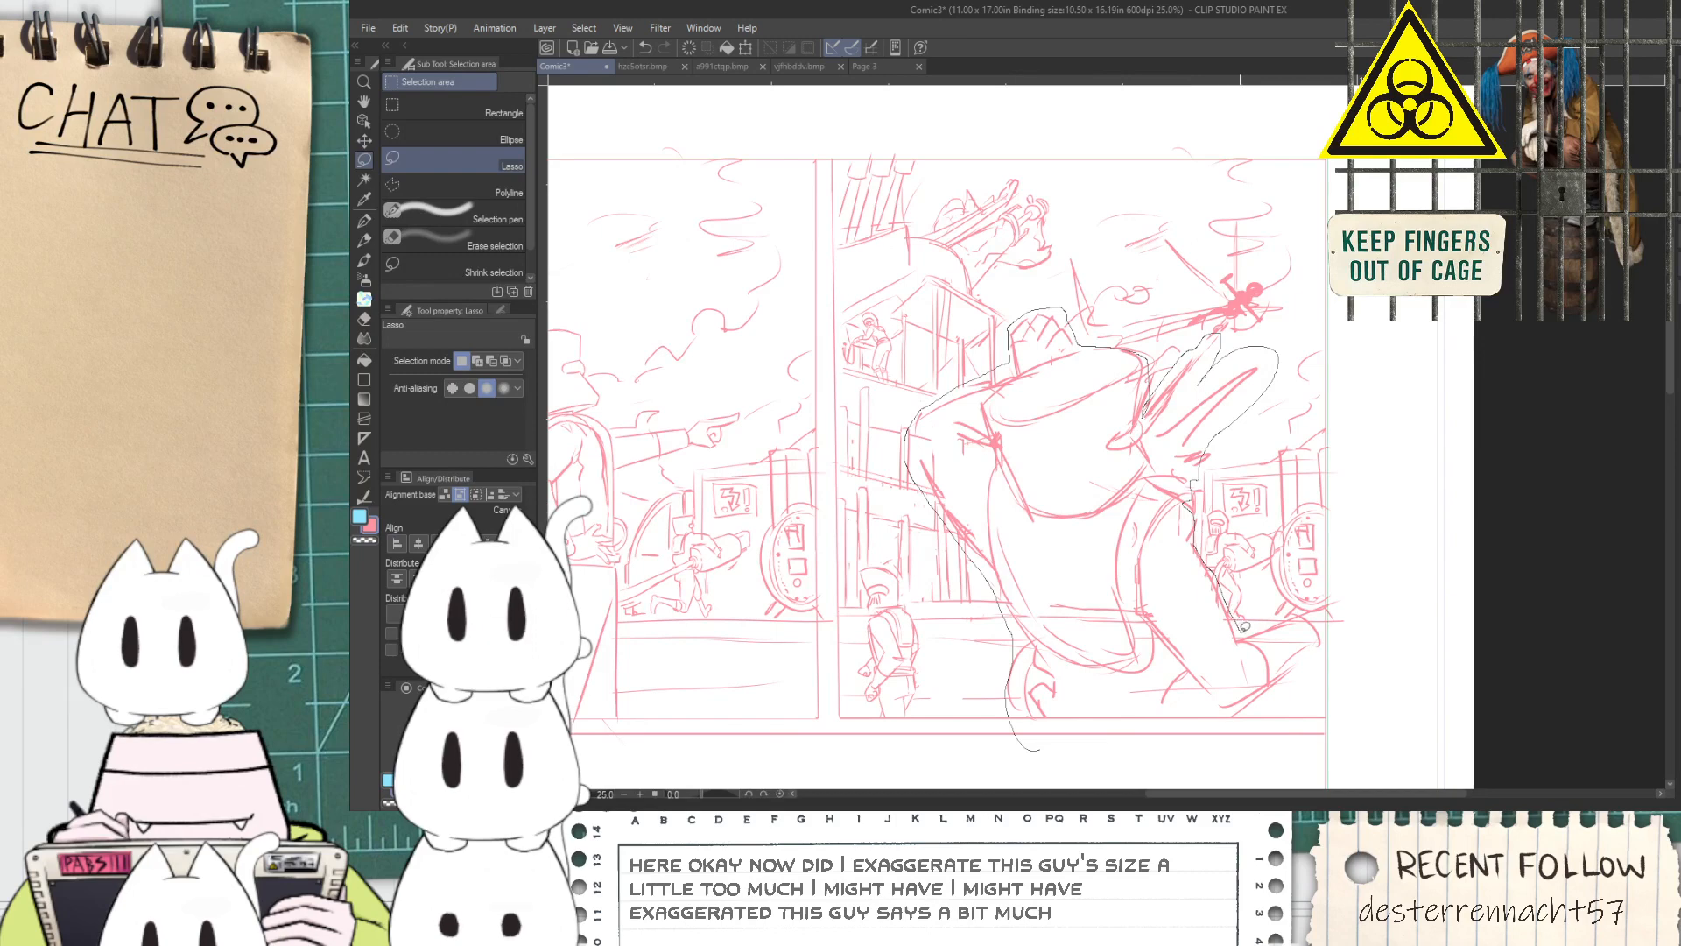
pyautogui.moveTo(1279, 703); pyautogui.dragTo(1016, 752)
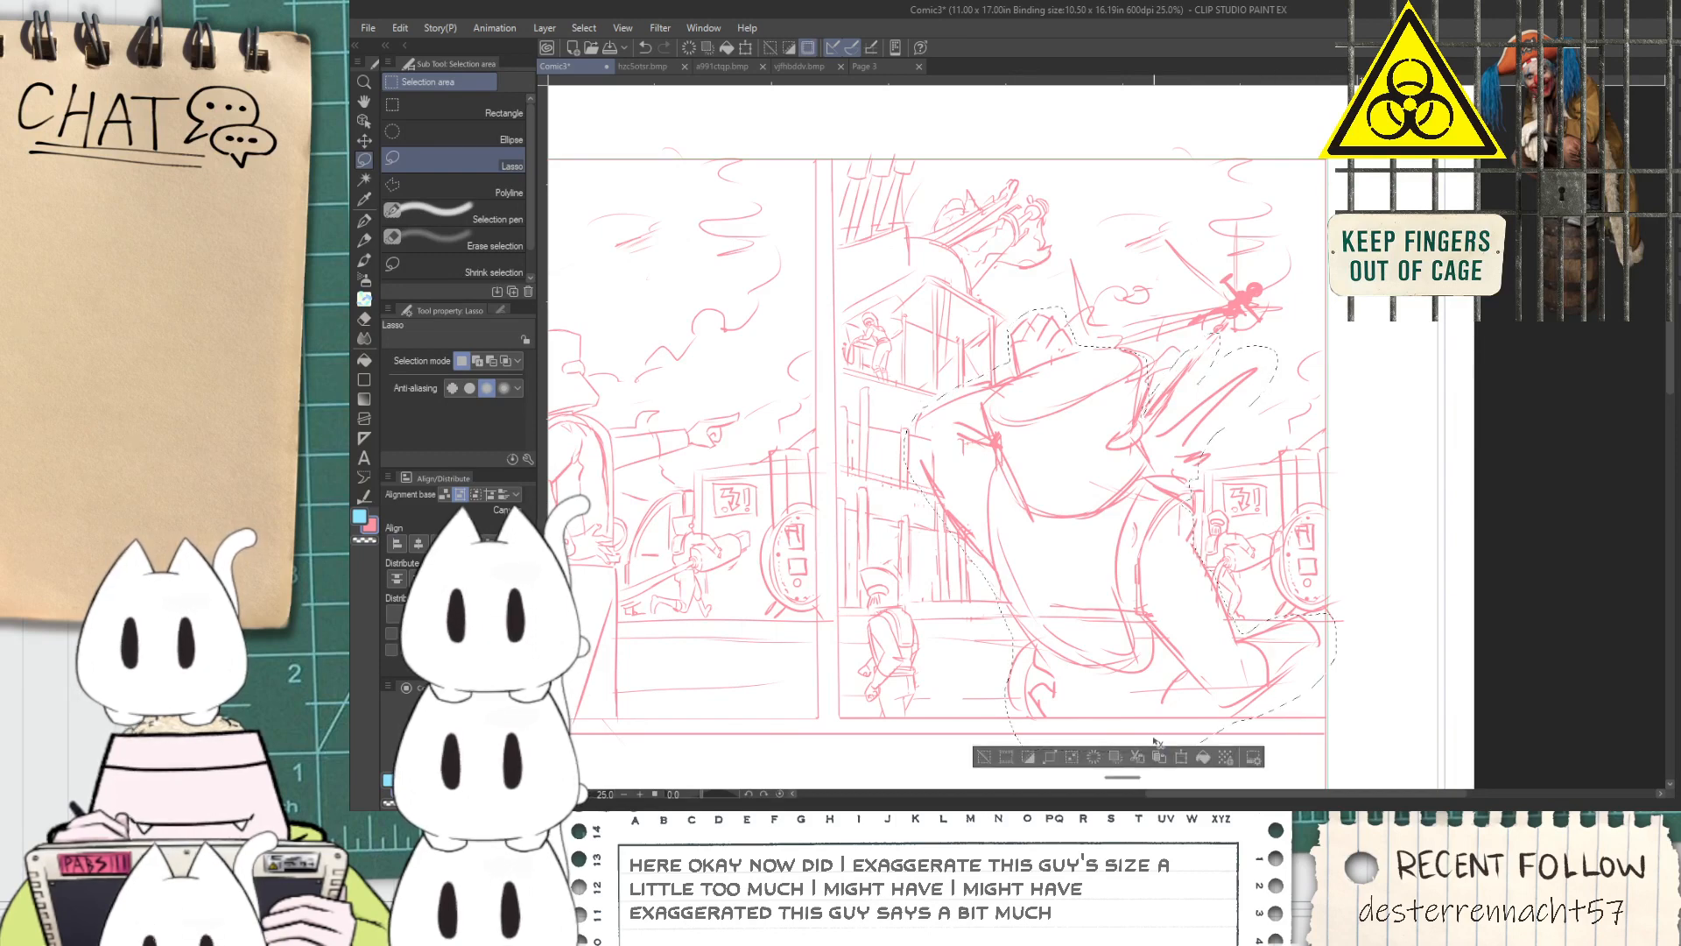
# Try to shrink the selected large figure slightly and move it within the second panel, clearing the selection
pyautogui.hotkey('ctrl', 't')
pyautogui.moveTo(1340, 309); pyautogui.dragTo(1301, 352)
pyautogui.moveTo(1054, 645)
pyautogui.mouseDown()
pyautogui.moveTo(1056, 615)
pyautogui.moveTo(1078, 634)
pyautogui.mouseUp()
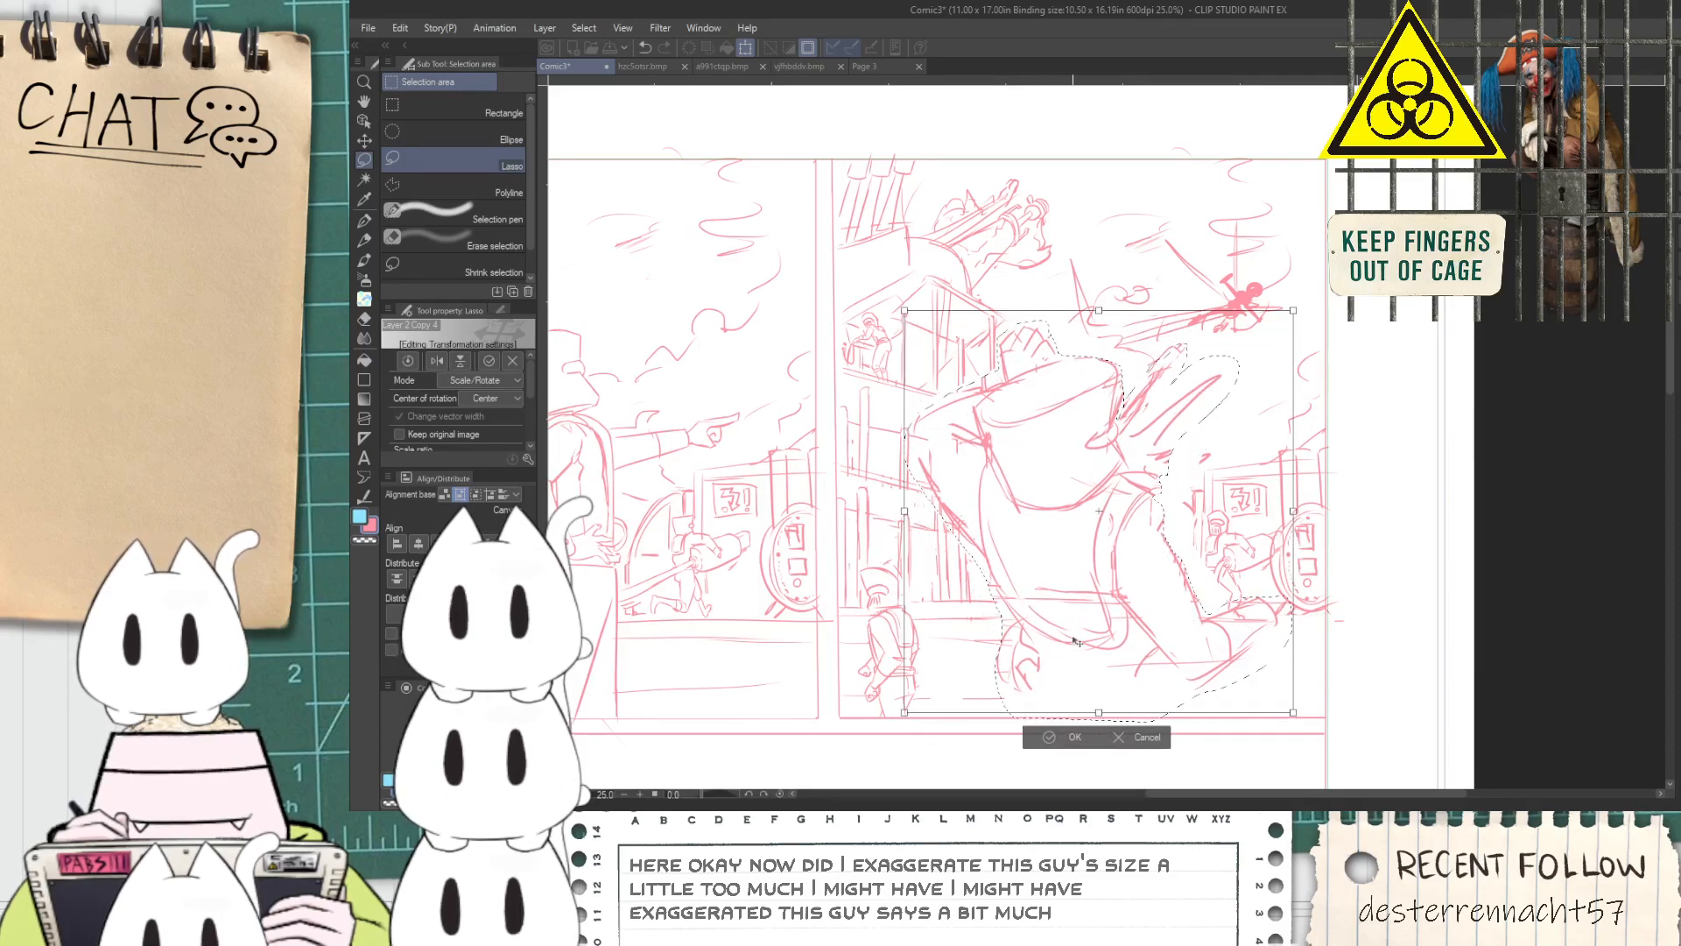
pyautogui.click(1053, 731)
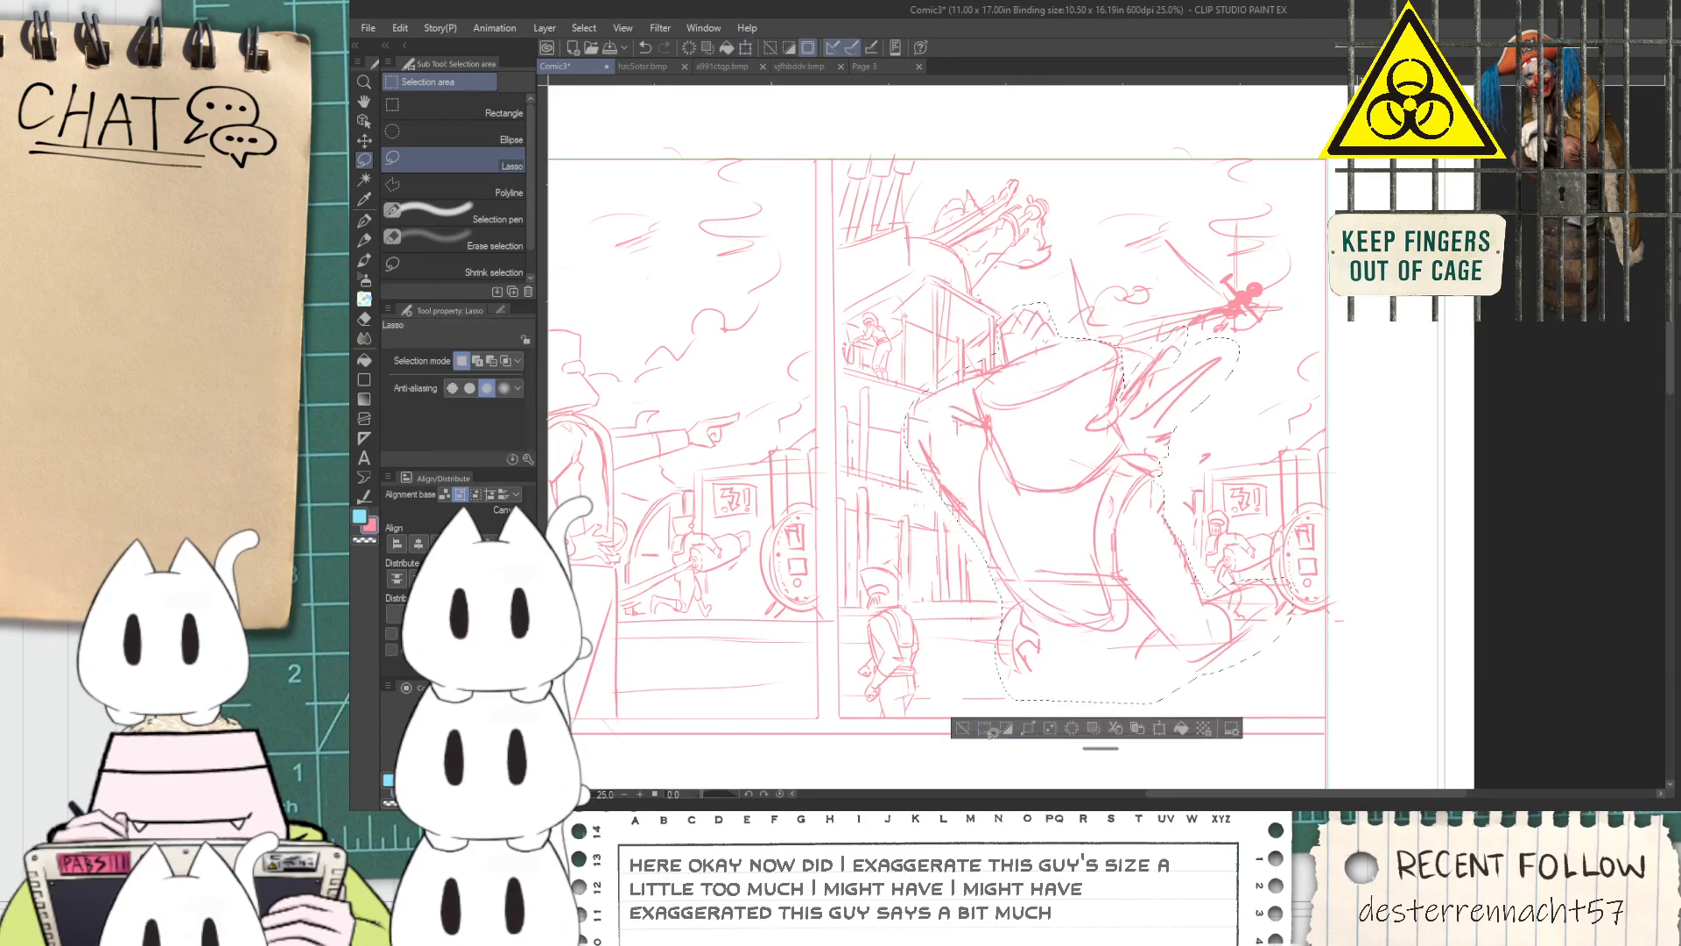
pyautogui.click(960, 729)
pyautogui.press('p')
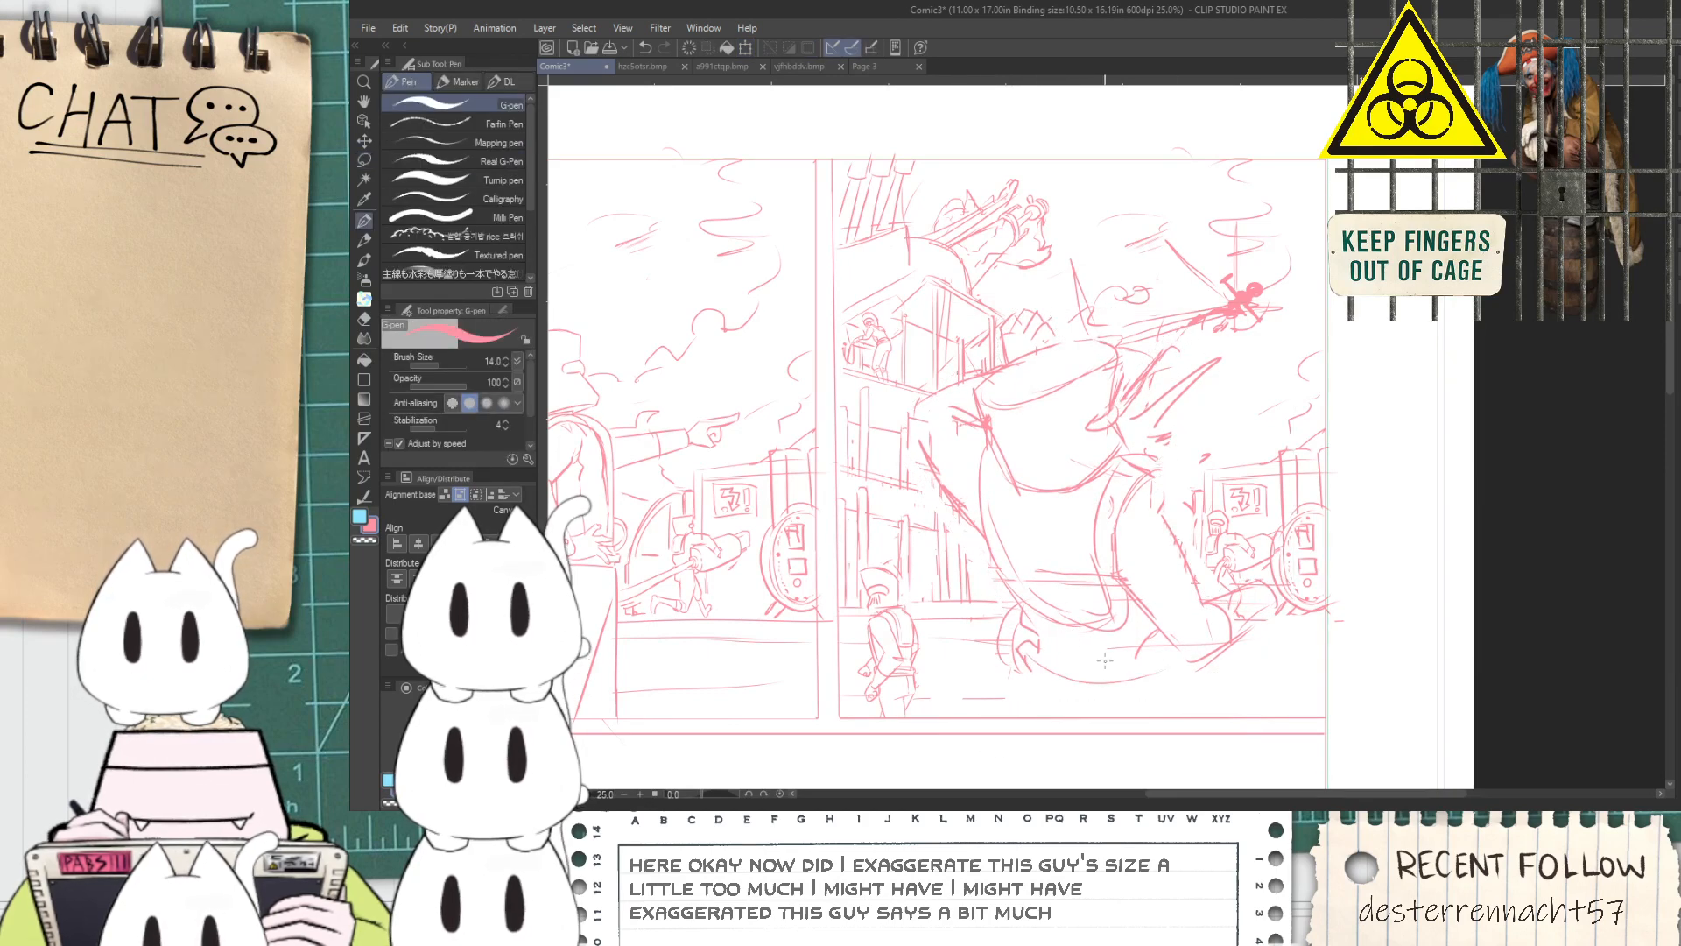
# Undo the large figure's resize and restore the lasso selection around it
pyautogui.hotkey('ctrl', 'z')
pyautogui.scroll(-2, 1112, 641)
pyautogui.press('space')
pyautogui.moveTo(1118, 691); pyautogui.dragTo(1100, 675)
pyautogui.scroll(2, 1100, 675)
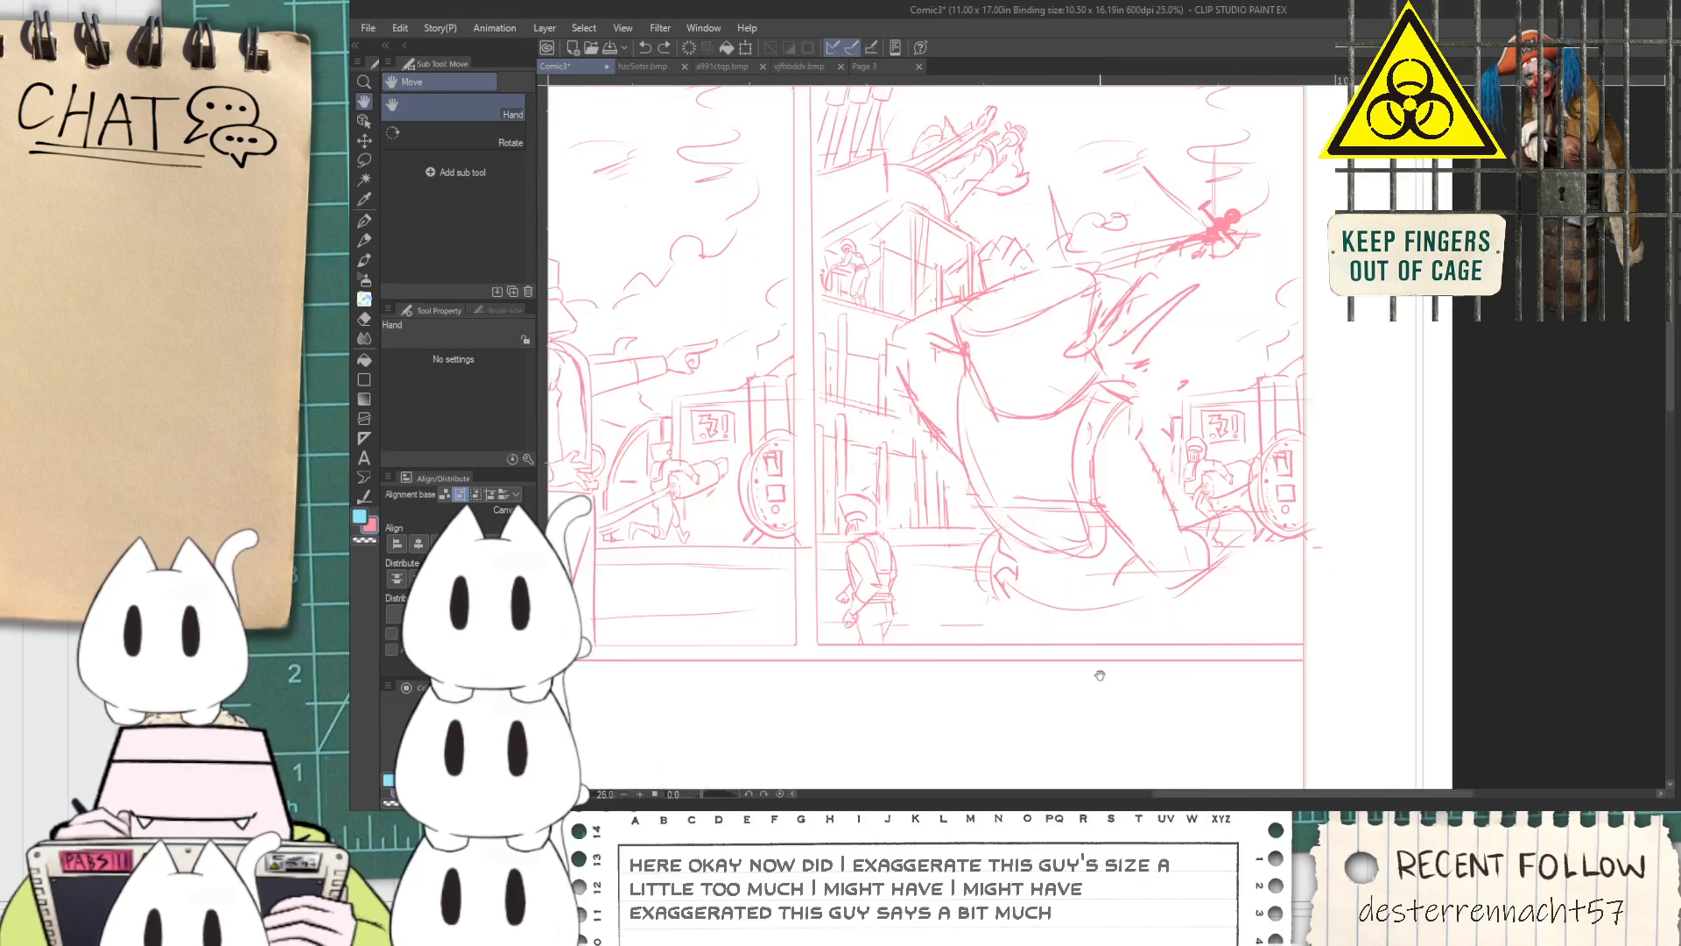
pyautogui.hotkey('ctrl', 'z')
pyautogui.hotkey('ctrl', 'z')
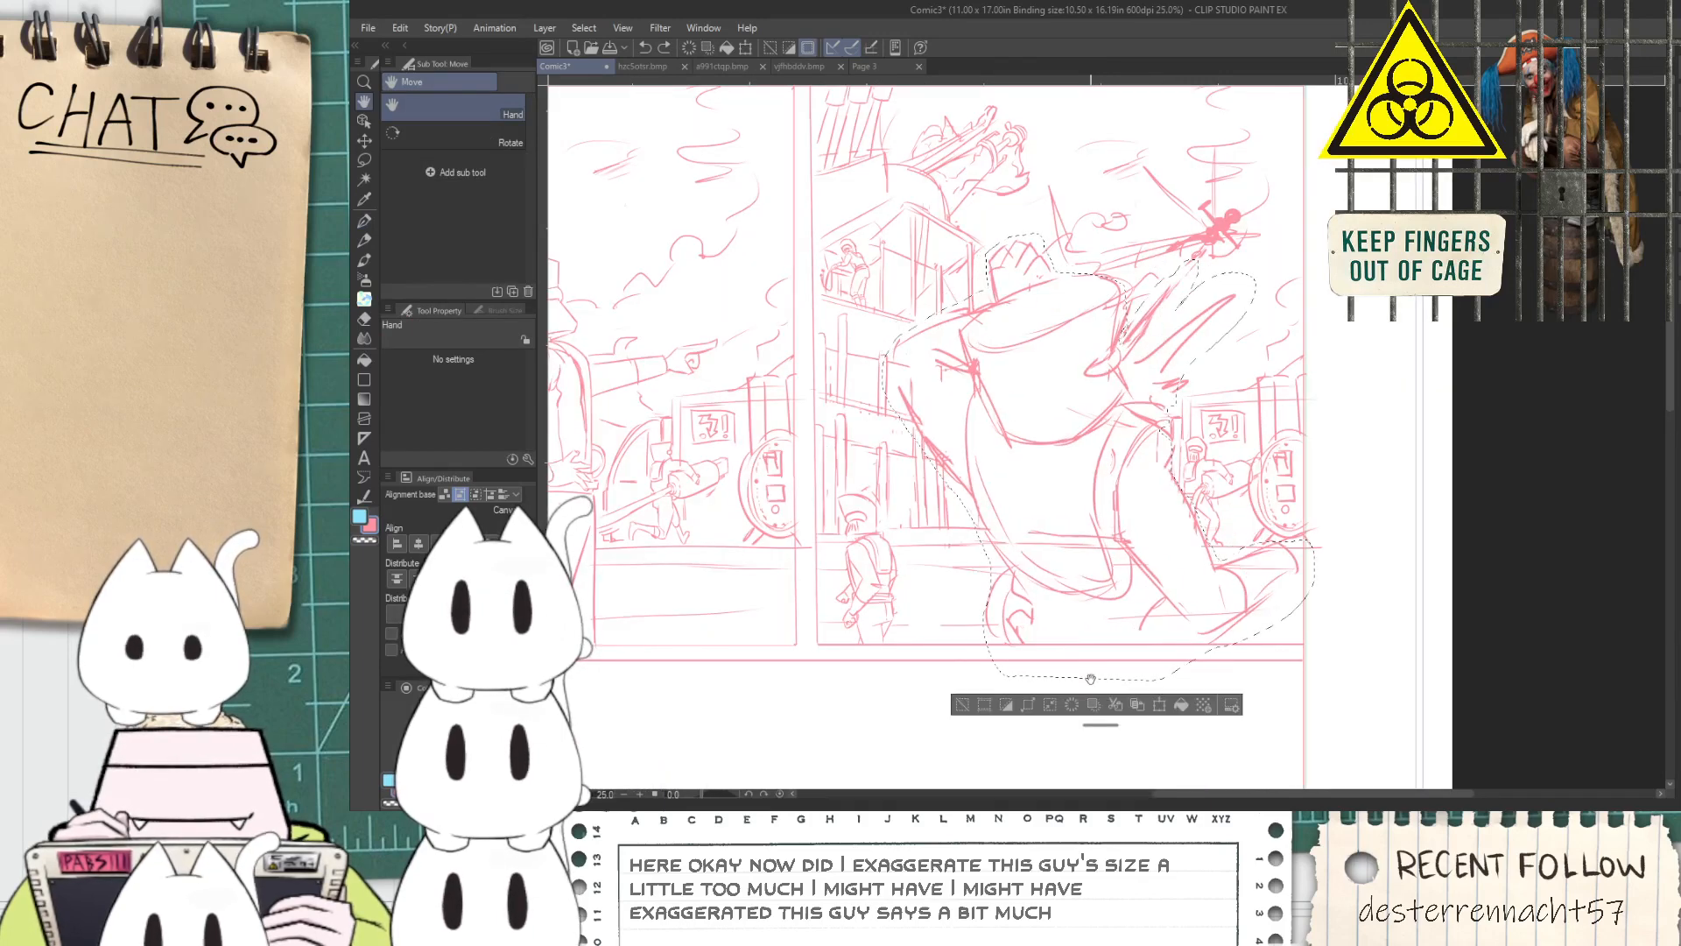
# Scale the selected large figure down to roughly three quarters, place it between the building and the train, and deselect it
pyautogui.hotkey('ctrl', 't')
pyautogui.moveTo(1301, 251); pyautogui.dragTo(1267, 284)
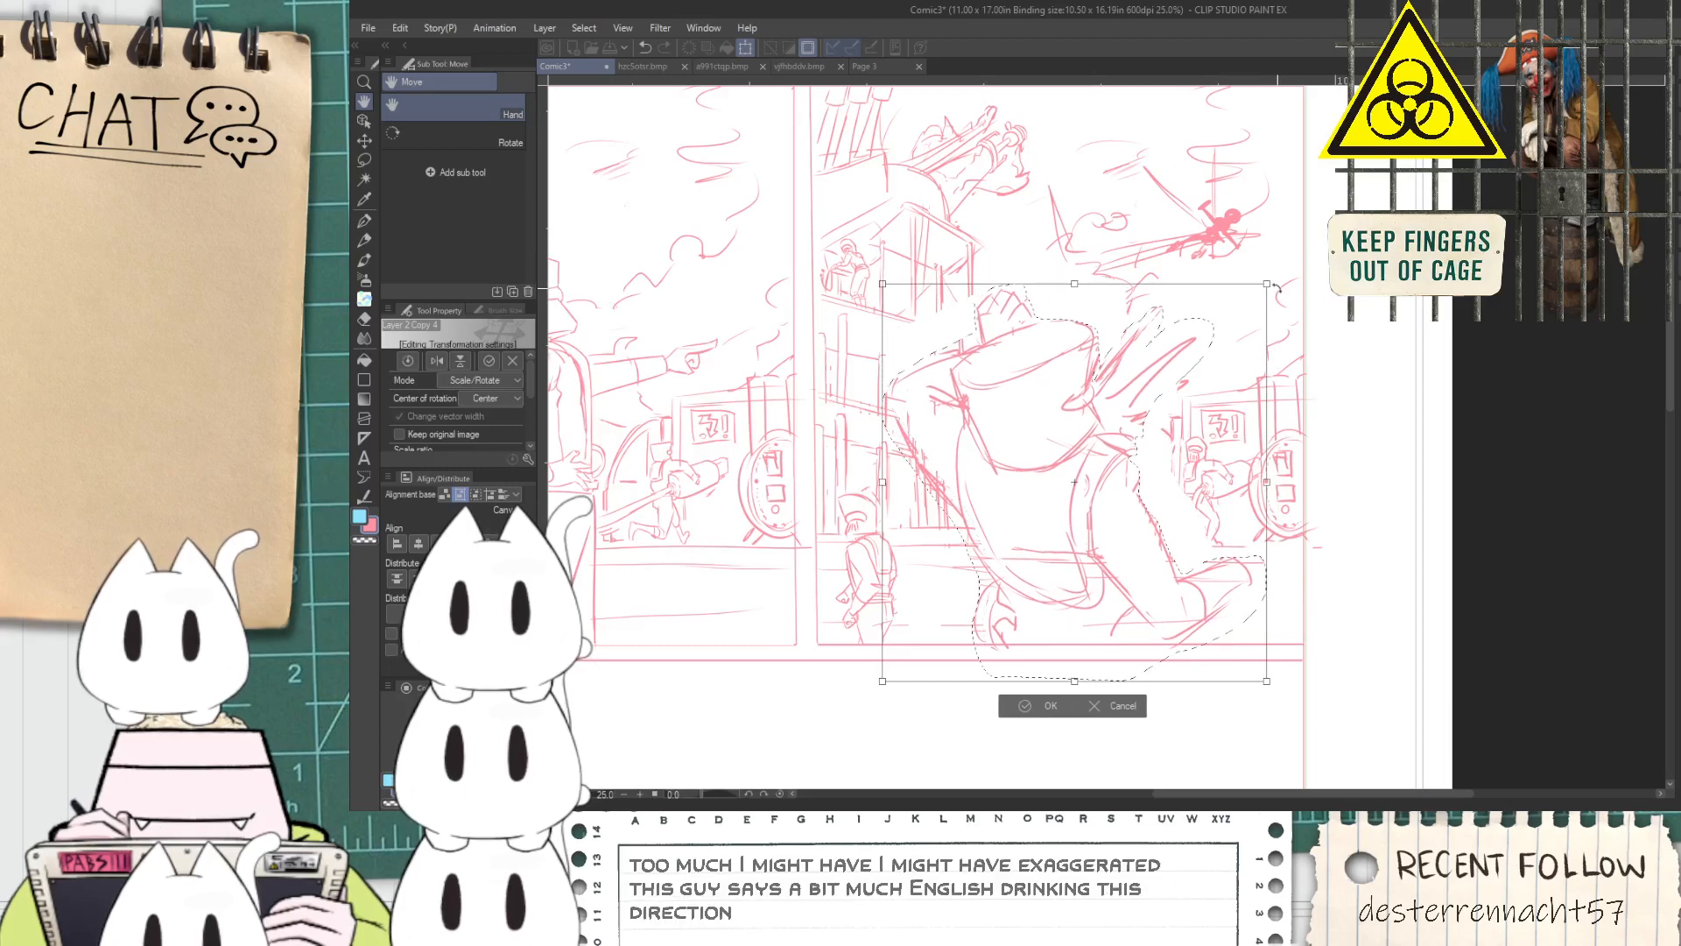
pyautogui.moveTo(1105, 477); pyautogui.dragTo(1097, 485)
pyautogui.moveTo(1259, 292); pyautogui.dragTo(1212, 340)
pyautogui.moveTo(1094, 505); pyautogui.dragTo(1190, 334)
pyautogui.moveTo(1238, 263); pyautogui.dragTo(1207, 295)
pyautogui.moveTo(1090, 466); pyautogui.dragTo(1106, 445)
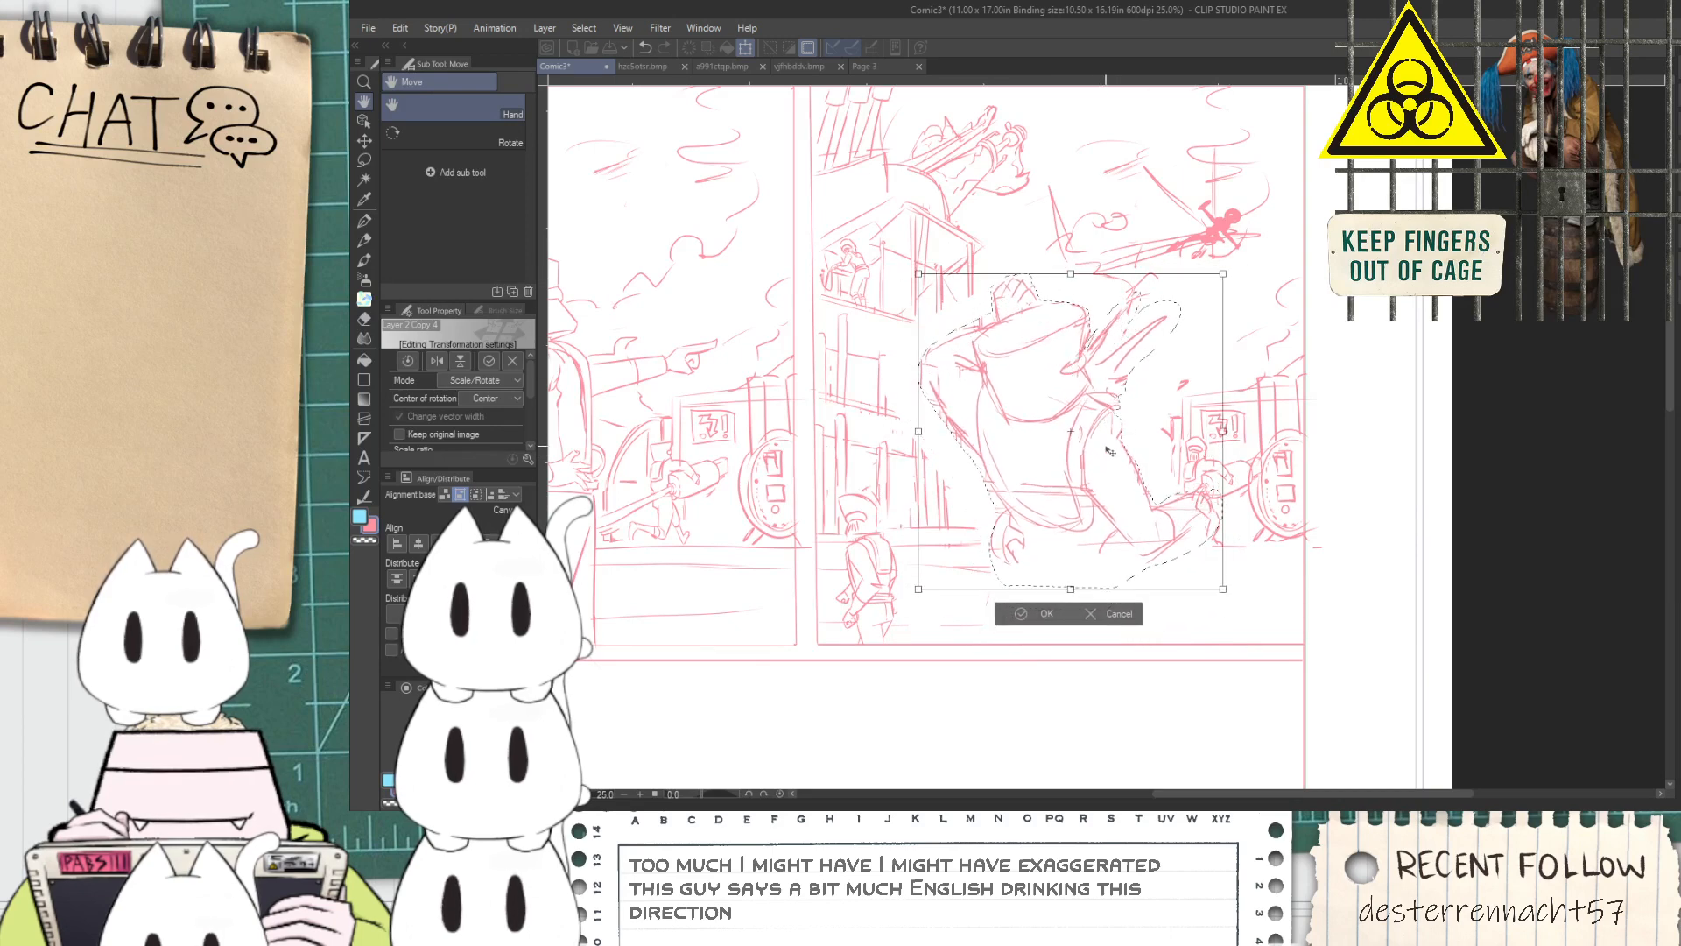
pyautogui.scroll(-2, 1025, 613)
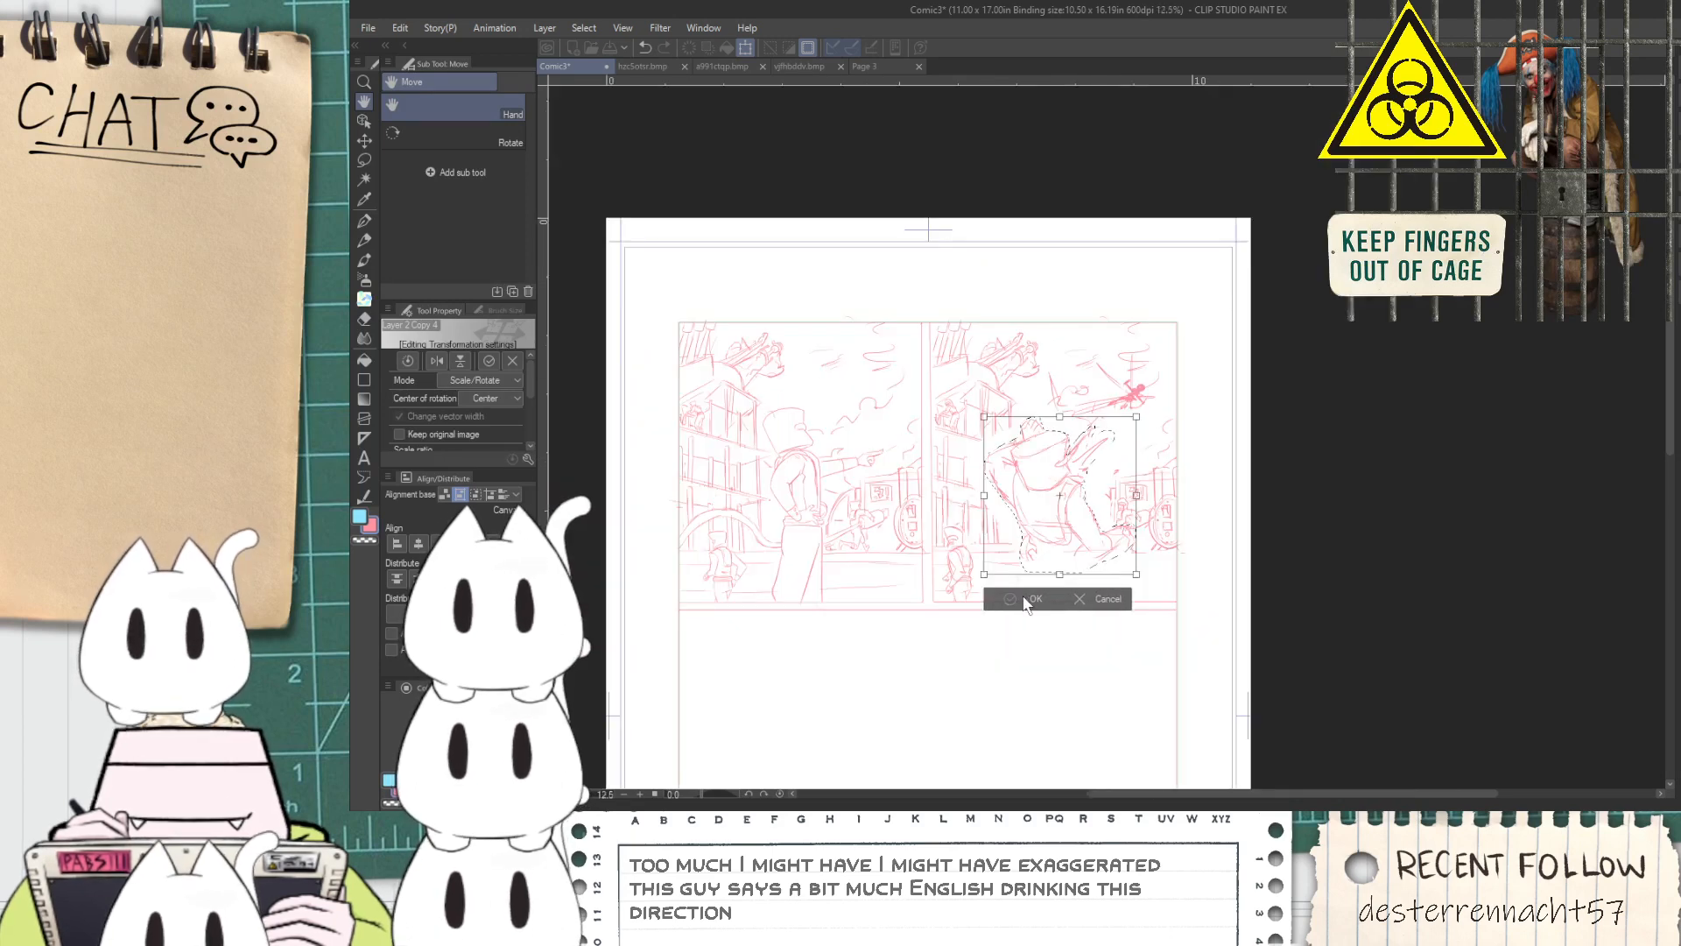
pyautogui.press('space')
pyautogui.click(1026, 599)
pyautogui.click(925, 601)
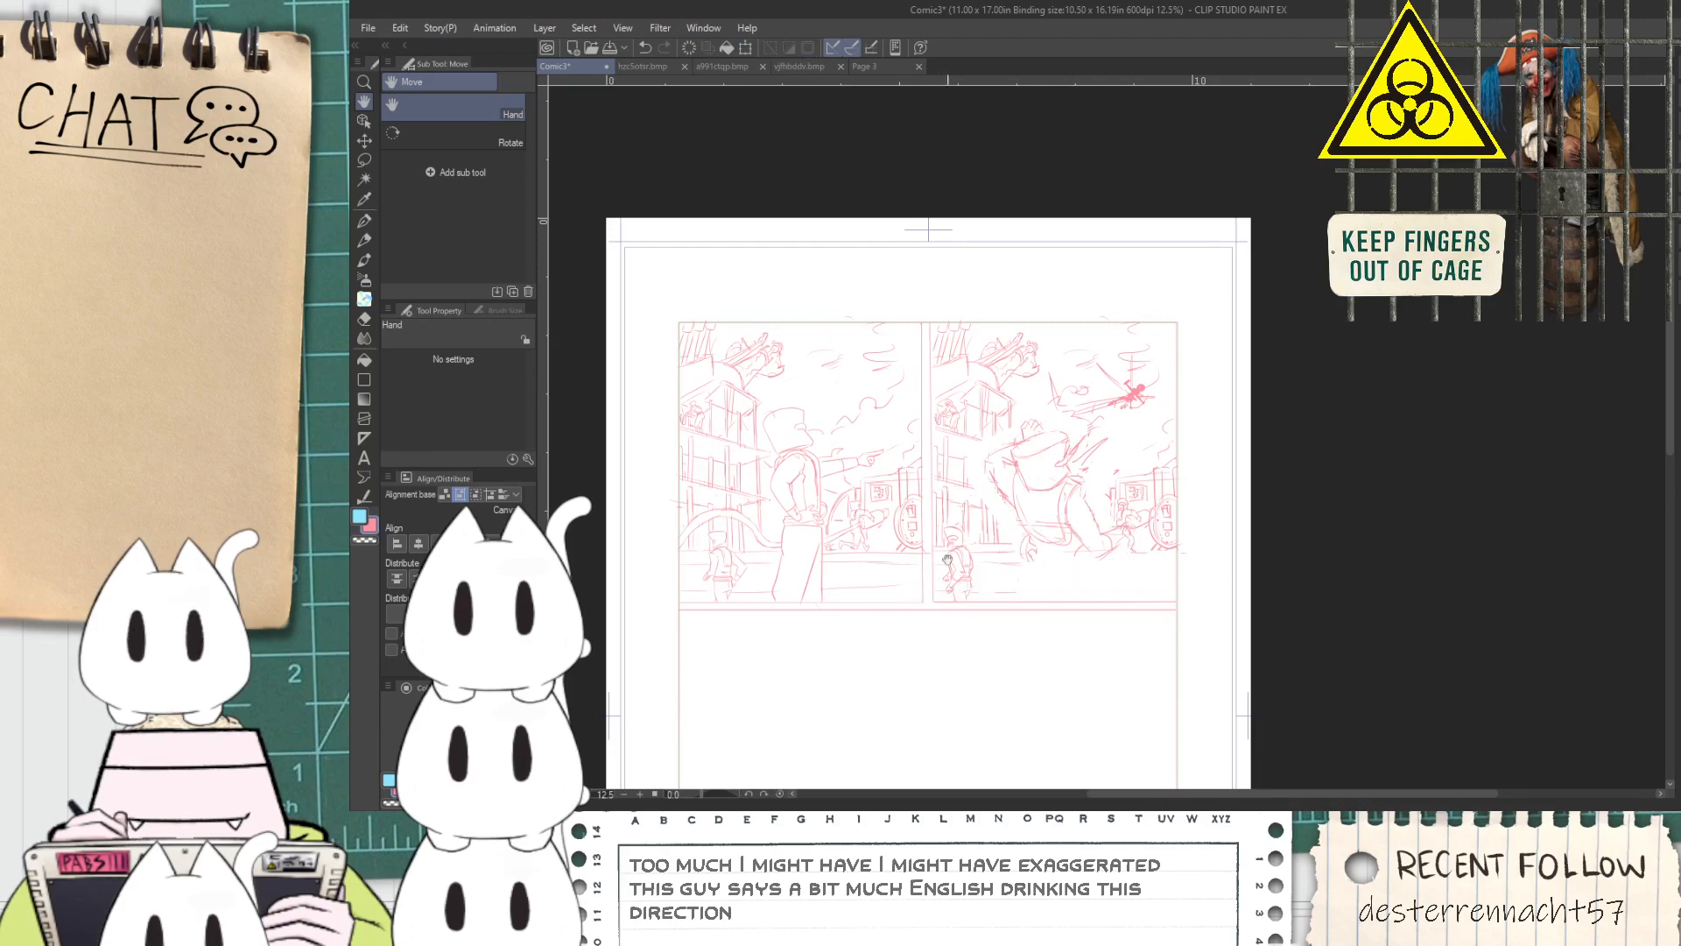
# Erase the figure's old knuckles and redraw its far arm with a forearm contour rising beside the hat
pyautogui.scroll(4, 1033, 430)
pyautogui.press('e')
pyautogui.press('p')
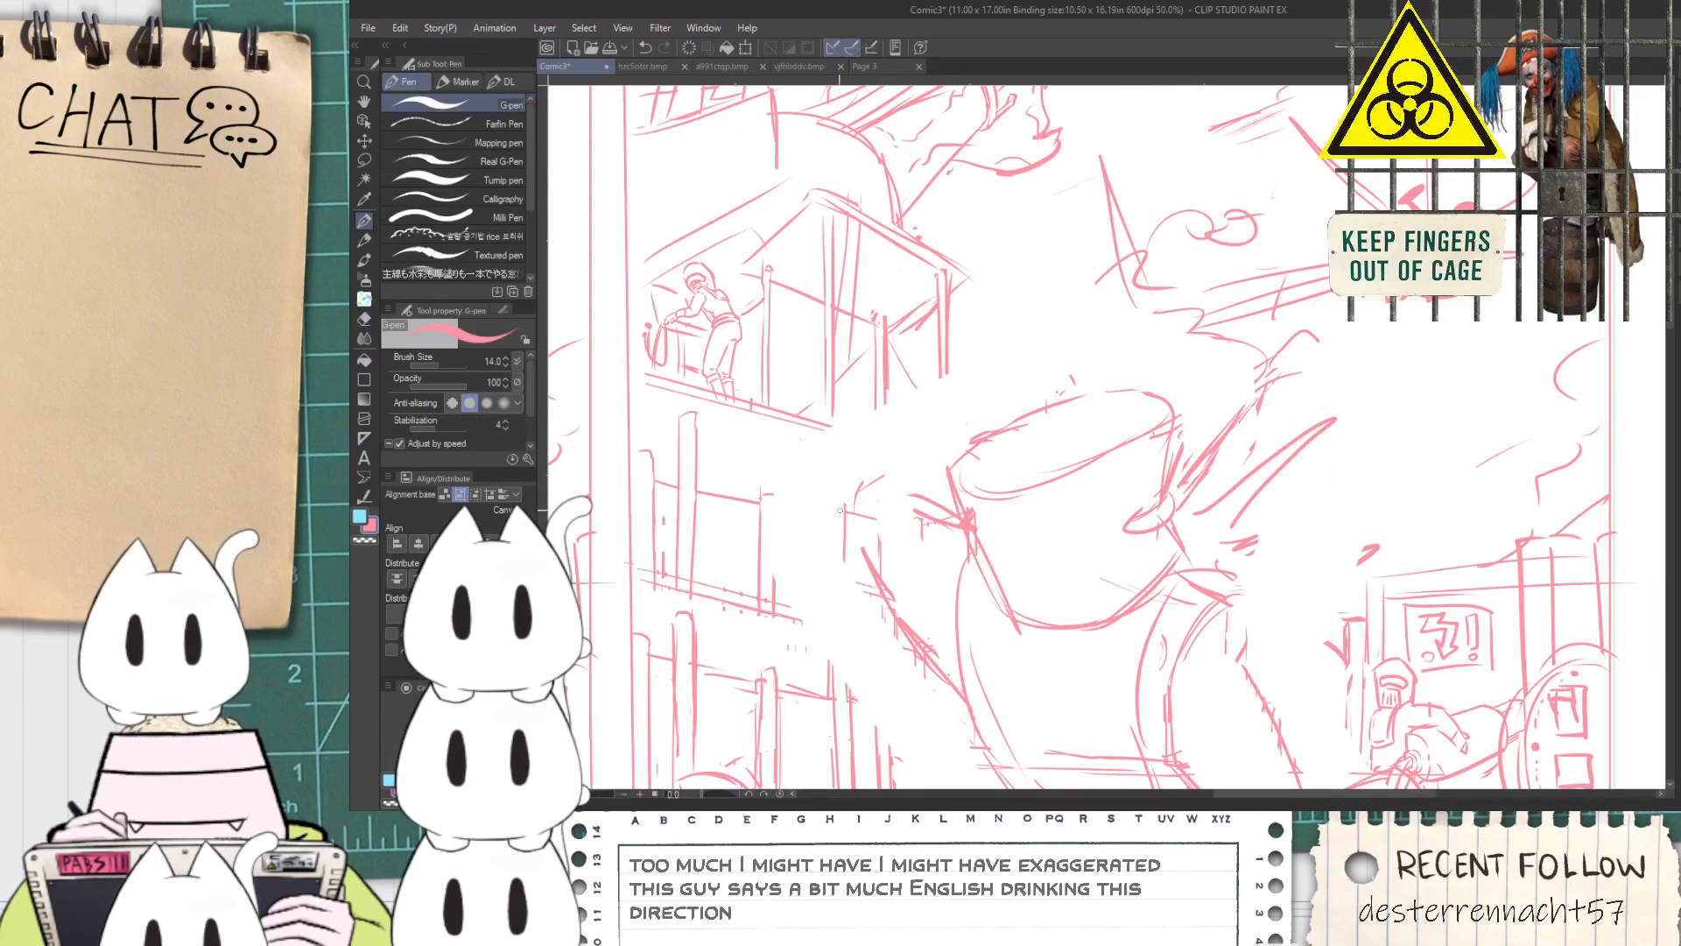
pyautogui.hotkey('ctrl', 'z')
pyautogui.moveTo(862, 489); pyautogui.dragTo(965, 386)
pyautogui.scroll(-2, 948, 424)
pyautogui.press('space')
pyautogui.moveTo(957, 450); pyautogui.dragTo(1058, 447)
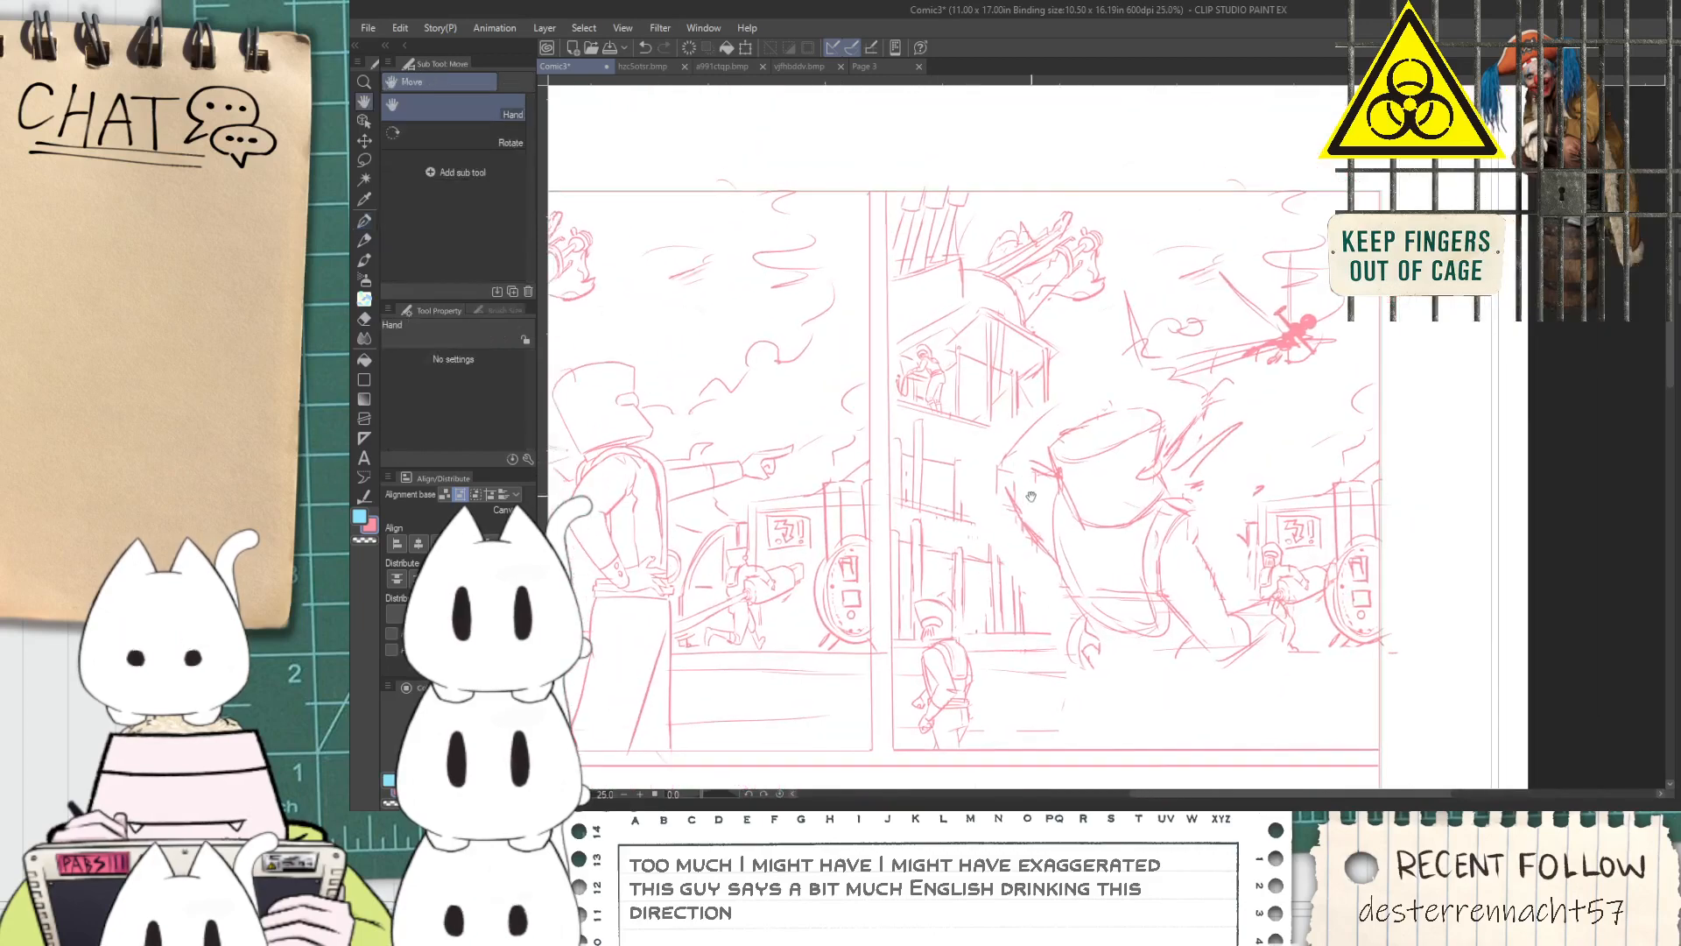
# Sketch the raised forearm and a hand with curled fingers above the figure's hat
pyautogui.scroll(1, 1058, 448)
pyautogui.scroll(1, 1058, 447)
pyautogui.moveTo(1107, 356); pyautogui.dragTo(1076, 417)
pyautogui.moveTo(1107, 356)
pyautogui.mouseDown()
pyautogui.moveTo(1078, 414)
pyautogui.moveTo(1029, 359)
pyautogui.mouseUp()
pyautogui.scroll(1, 1084, 359)
pyautogui.moveTo(1084, 302)
pyautogui.mouseDown()
pyautogui.moveTo(1117, 250)
pyautogui.moveTo(1168, 240)
pyautogui.moveTo(1140, 279)
pyautogui.moveTo(1136, 333)
pyautogui.moveTo(1173, 354)
pyautogui.mouseUp()
pyautogui.hotkey('ctrl', 'z')
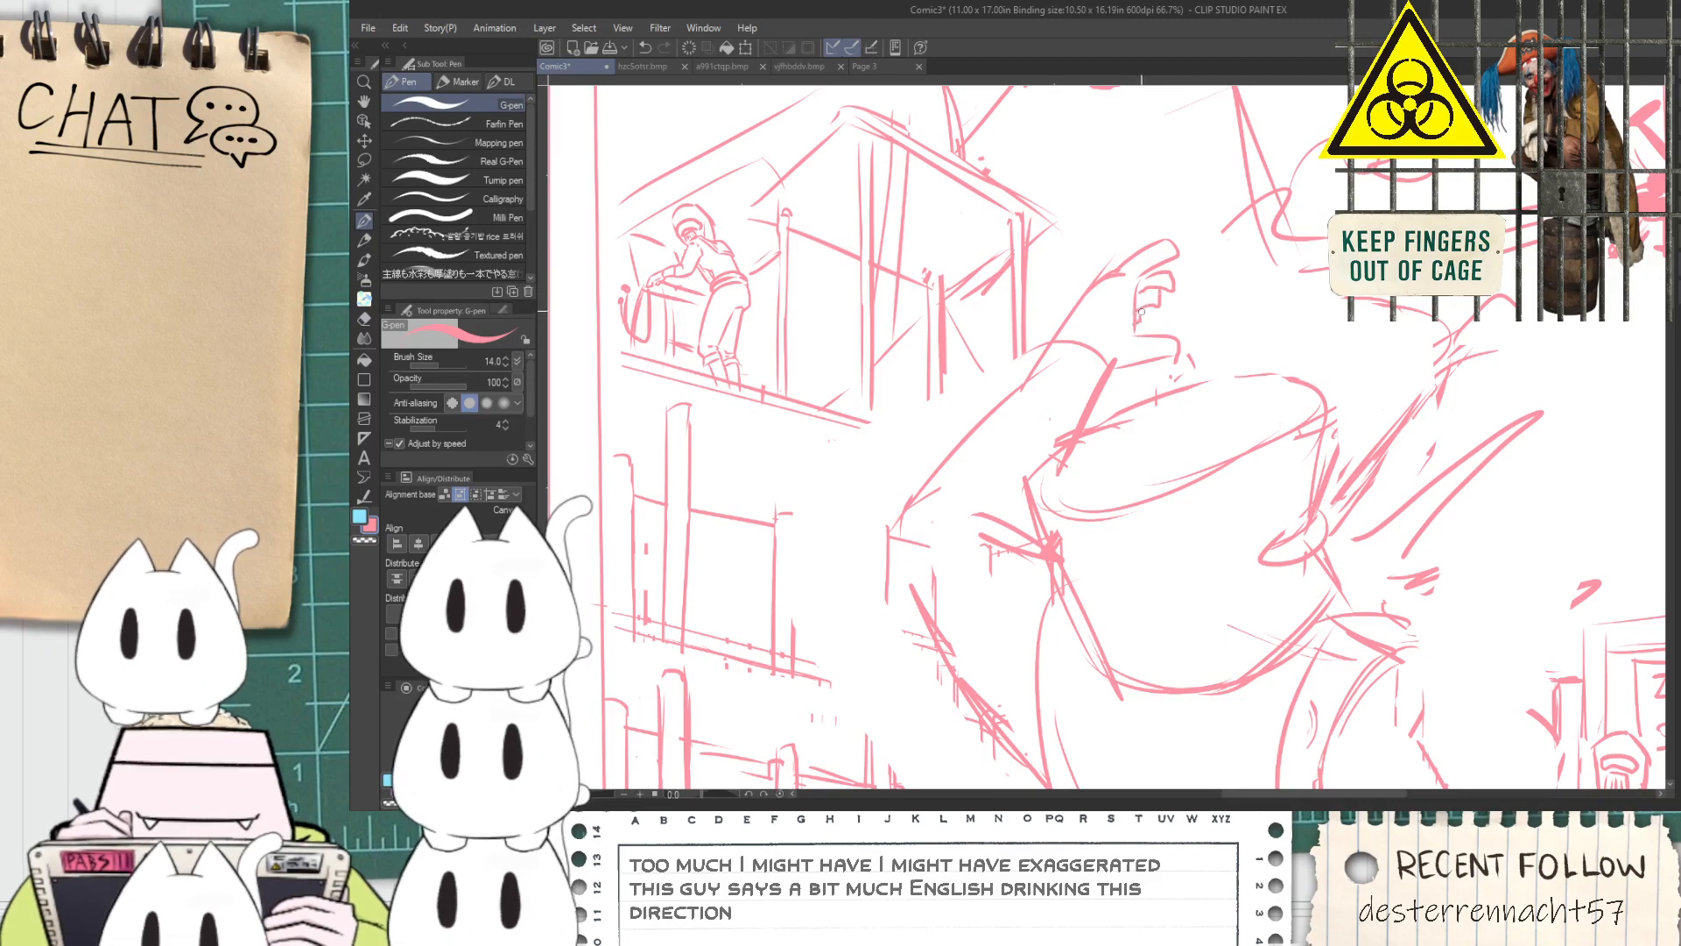
# Sketch the short starting strokes of a leg below the figure's belt
pyautogui.scroll(-3, 1146, 303)
pyautogui.moveTo(1157, 387); pyautogui.dragTo(1115, 356)
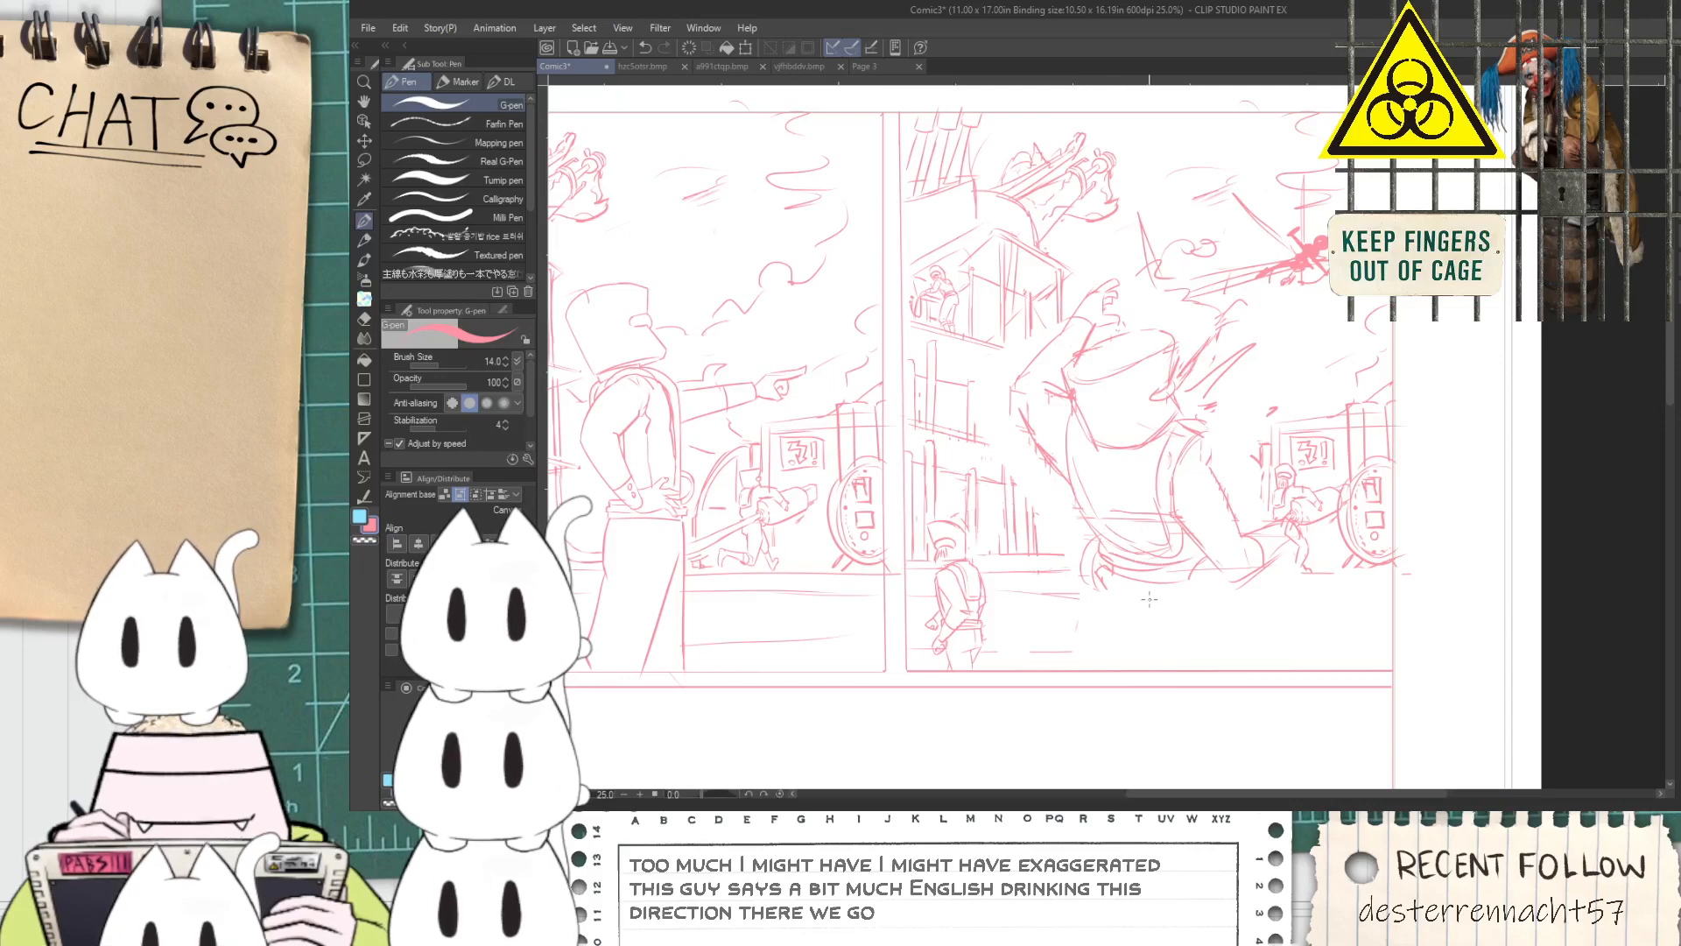
pyautogui.moveTo(1090, 604)
pyautogui.mouseDown()
pyautogui.moveTo(1095, 642)
pyautogui.moveTo(1090, 622)
pyautogui.moveTo(1113, 625)
pyautogui.mouseUp()
pyautogui.hotkey('ctrl', 'z')
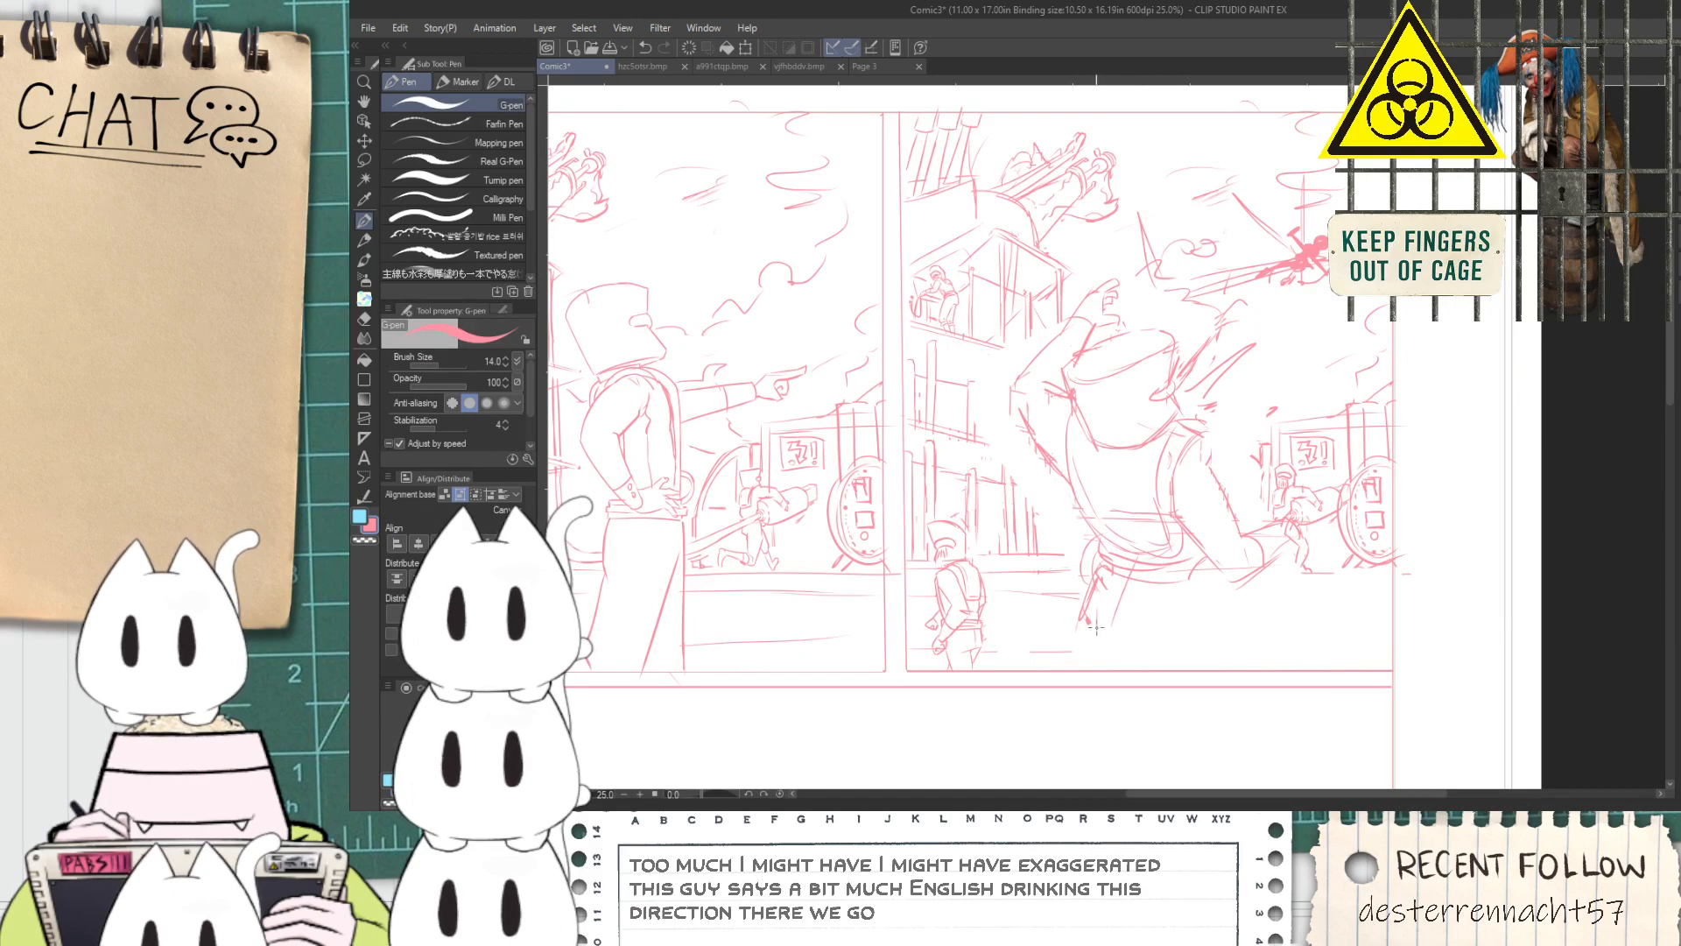
# Lasso the whole large figure with its raised hand, scale it down further, shift it toward the building, and deselect it
pyautogui.press('m')
pyautogui.moveTo(1093, 656)
pyautogui.mouseDown()
pyautogui.moveTo(1016, 437)
pyautogui.moveTo(1090, 281)
pyautogui.moveTo(1194, 337)
pyautogui.moveTo(1230, 326)
pyautogui.moveTo(1248, 385)
pyautogui.mouseUp()
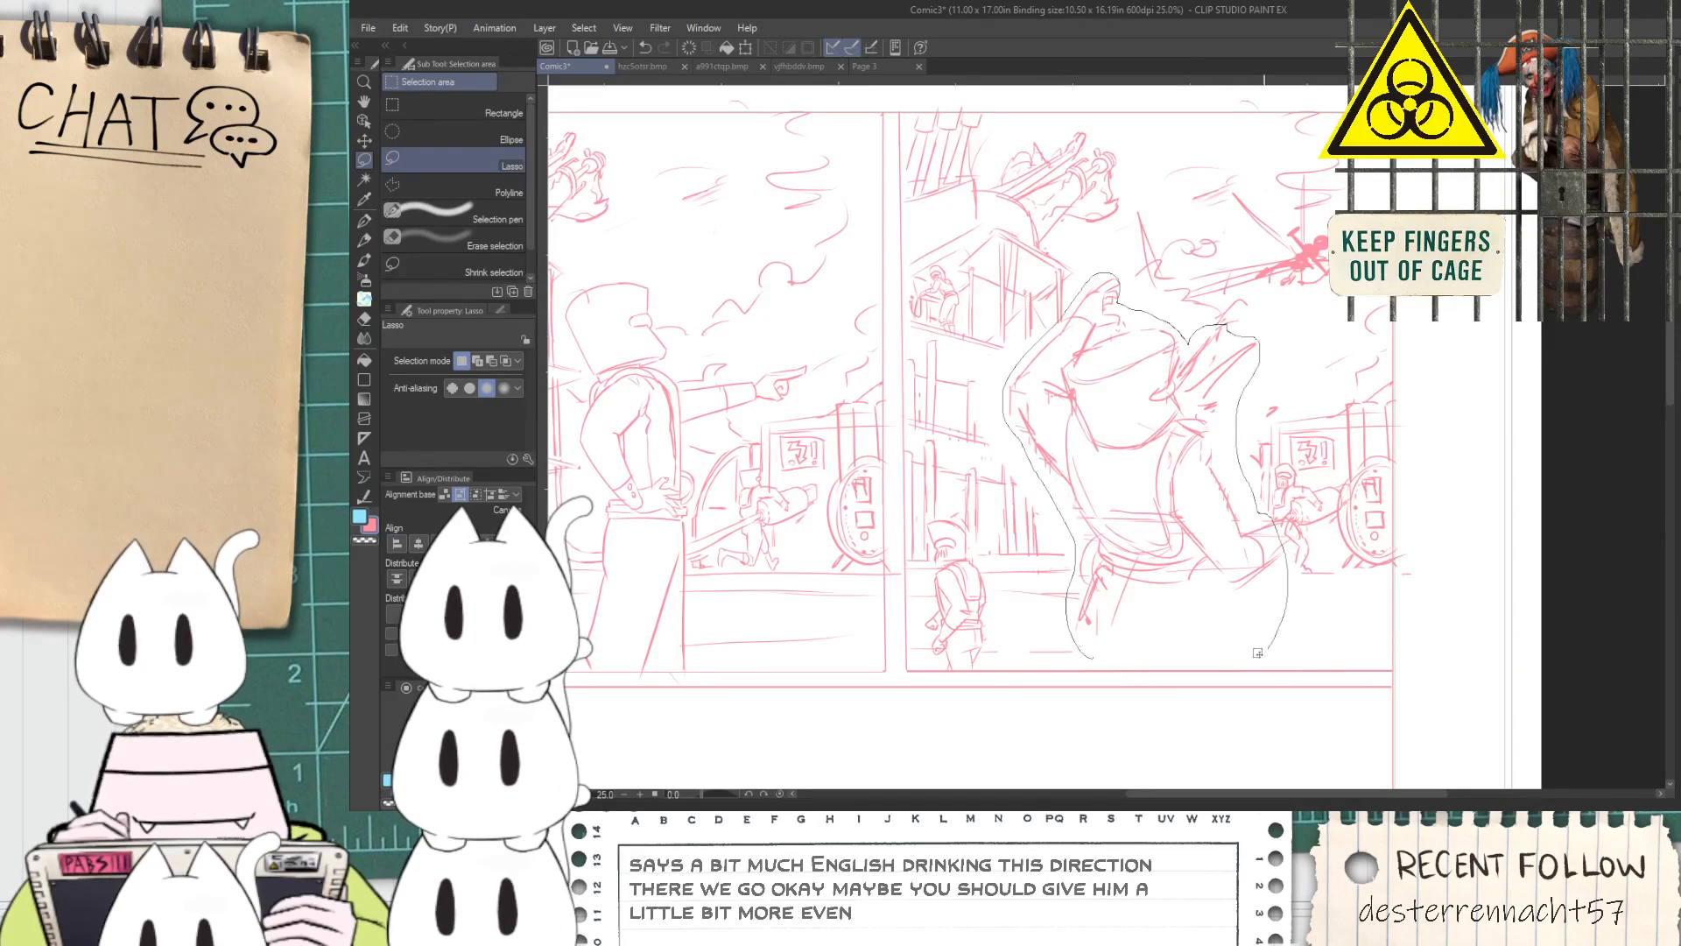
pyautogui.moveTo(1267, 648); pyautogui.dragTo(1261, 653)
pyautogui.hotkey('ctrl', 't')
pyautogui.moveTo(1290, 275); pyautogui.dragTo(1238, 341)
pyautogui.moveTo(1168, 550)
pyautogui.mouseDown()
pyautogui.moveTo(1168, 507)
pyautogui.moveTo(1145, 572)
pyautogui.mouseUp()
pyautogui.click(1084, 655)
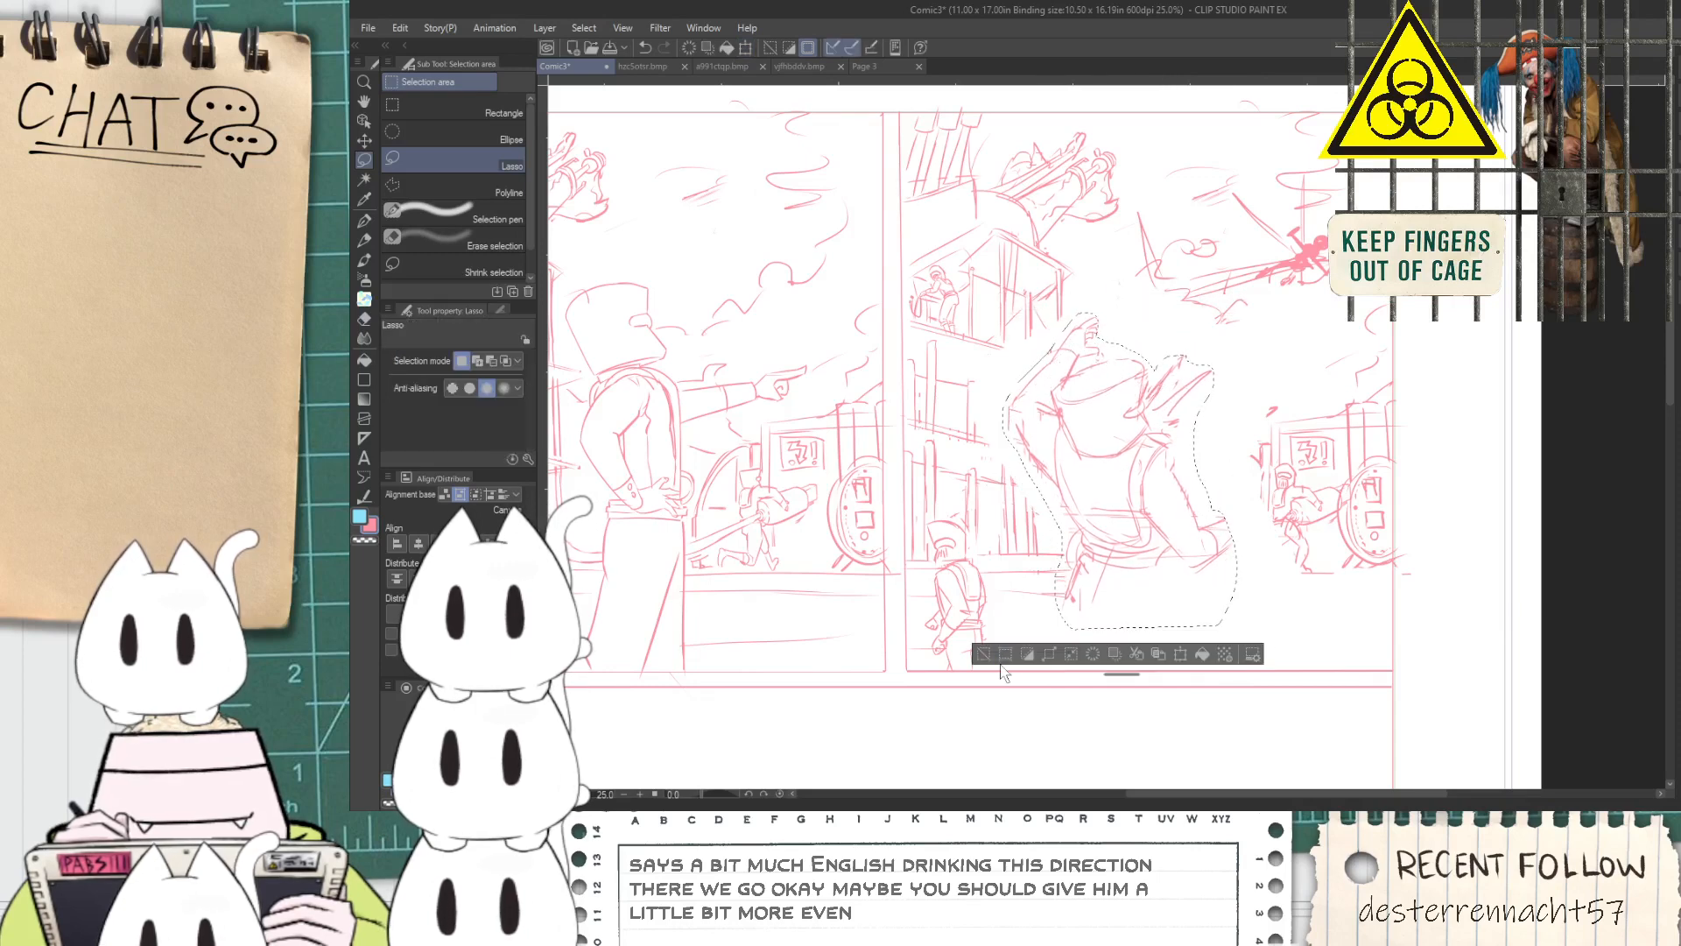
pyautogui.click(986, 654)
# Sketch the first hip and thigh strokes below the belt and a clenched hand at the end of the lowered arm
pyautogui.press('p')
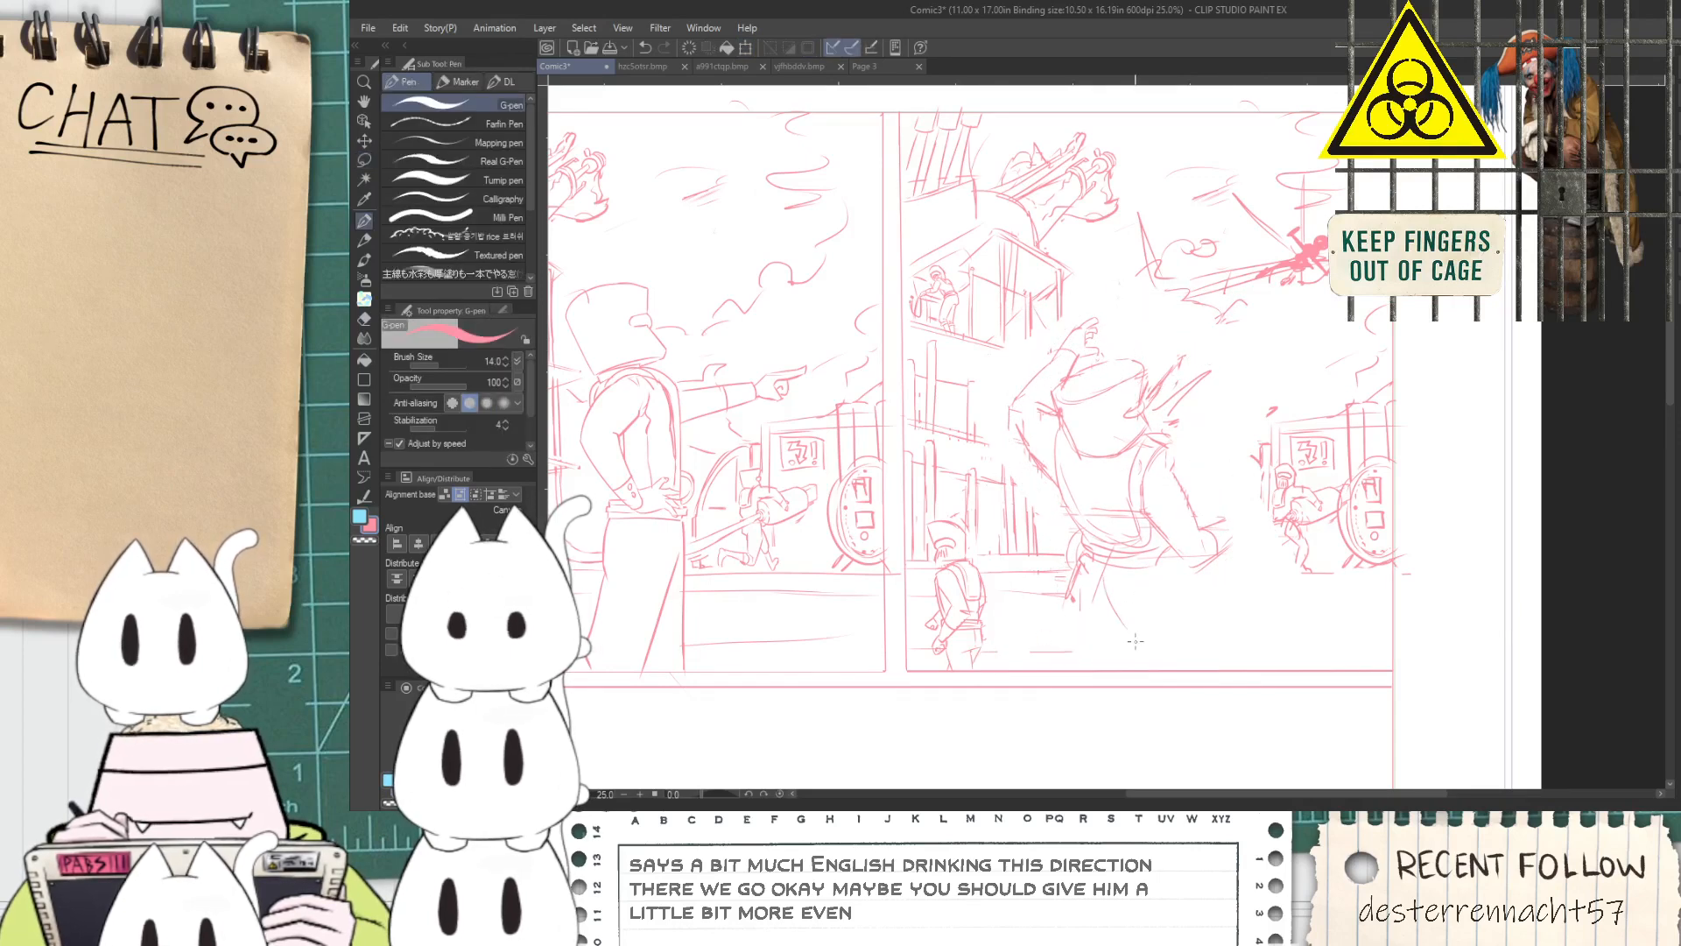
pyautogui.scroll(2, 1273, 567)
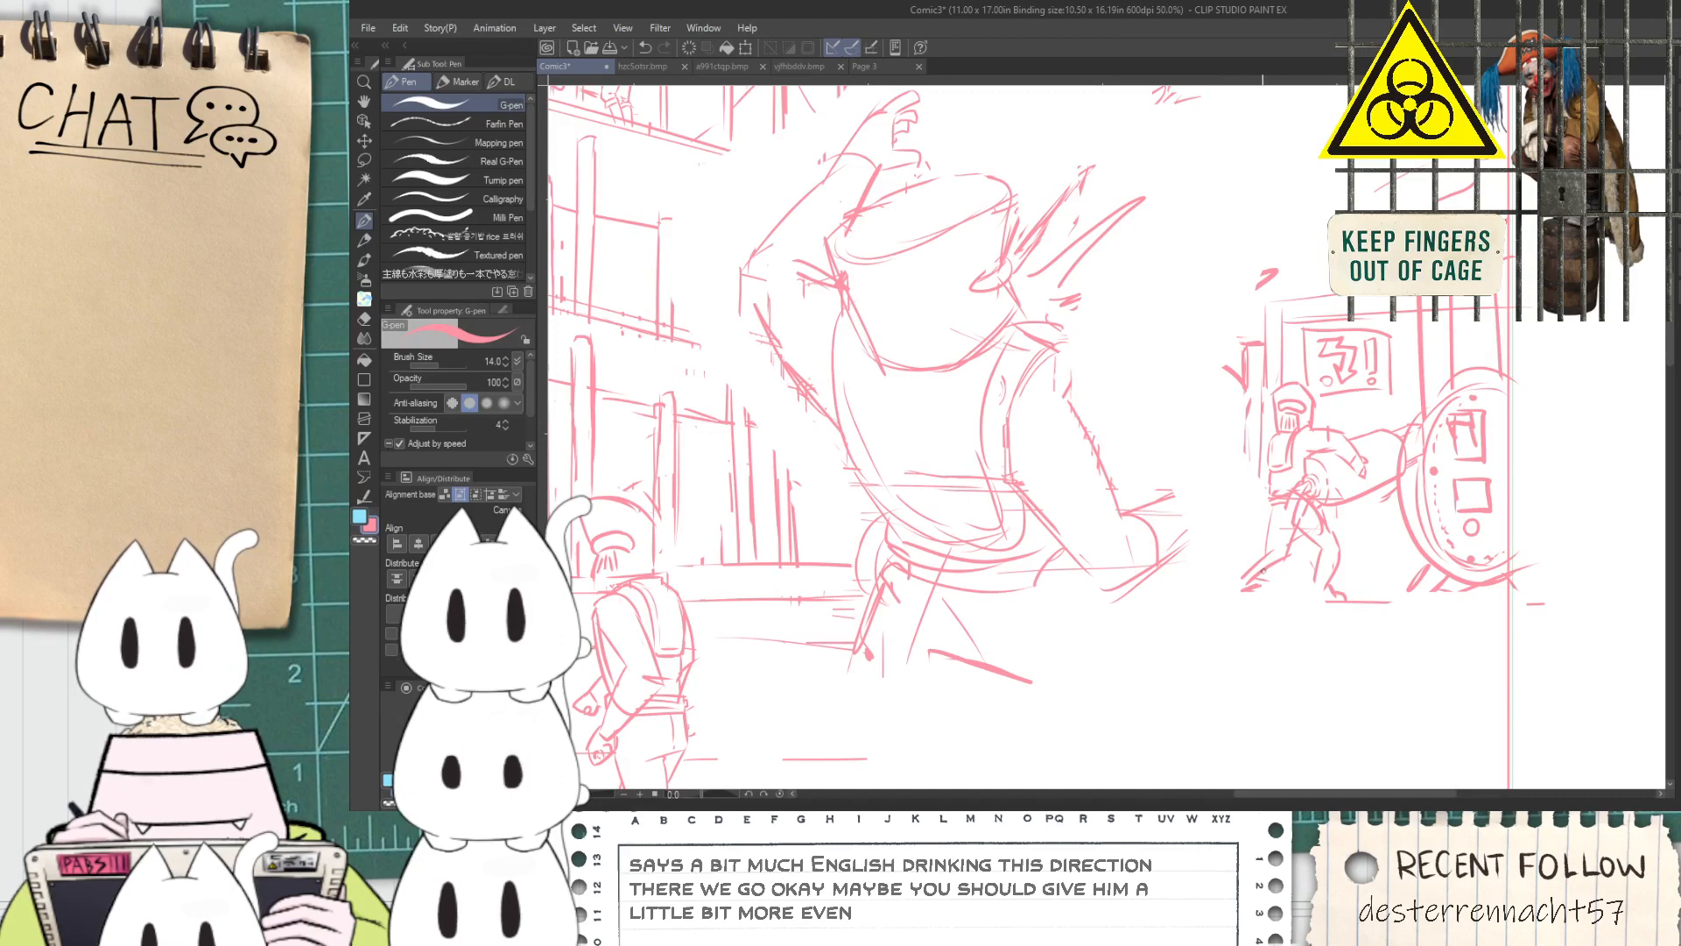
pyautogui.scroll(-1, 1260, 573)
pyautogui.press('space')
pyautogui.scroll(1, 1183, 543)
pyautogui.moveTo(1204, 512)
pyautogui.mouseDown()
pyautogui.moveTo(1242, 492)
pyautogui.moveTo(1260, 532)
pyautogui.moveTo(1207, 579)
pyautogui.mouseUp()
pyautogui.moveTo(1218, 495)
pyautogui.mouseDown()
pyautogui.moveTo(1205, 473)
pyautogui.moveTo(1230, 487)
pyautogui.moveTo(1257, 445)
pyautogui.moveTo(1275, 491)
pyautogui.moveTo(1262, 549)
pyautogui.mouseUp()
pyautogui.scroll(-1, 1258, 550)
pyautogui.scroll(-1, 1173, 596)
pyautogui.scroll(1, 1187, 605)
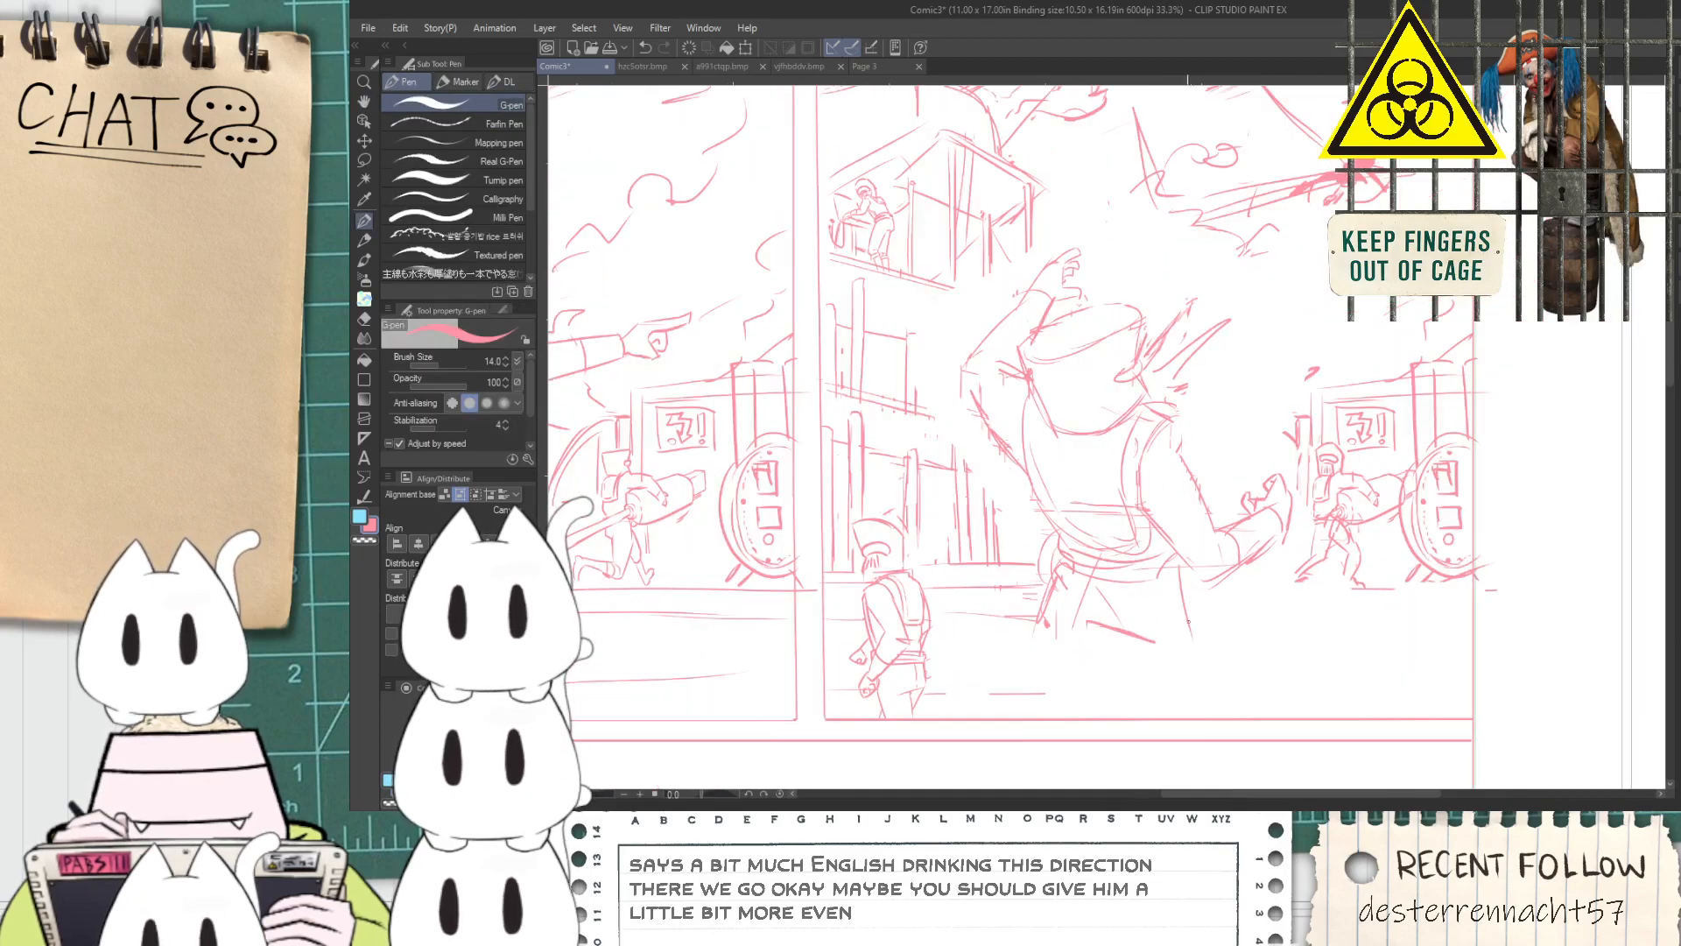
# Try long leg outlines running from the figure's hips down to the panel's lower border, undoing them
pyautogui.moveTo(1064, 603); pyautogui.dragTo(1254, 733)
pyautogui.hotkey('ctrl', 'z')
pyautogui.moveTo(1211, 582); pyautogui.dragTo(1293, 713)
pyautogui.hotkey('ctrl', 'z')
pyautogui.hotkey('ctrl', 'z')
pyautogui.hotkey('ctrl', 'z')
pyautogui.moveTo(1156, 632); pyautogui.dragTo(1184, 730)
pyautogui.moveTo(1196, 571); pyautogui.dragTo(1231, 698)
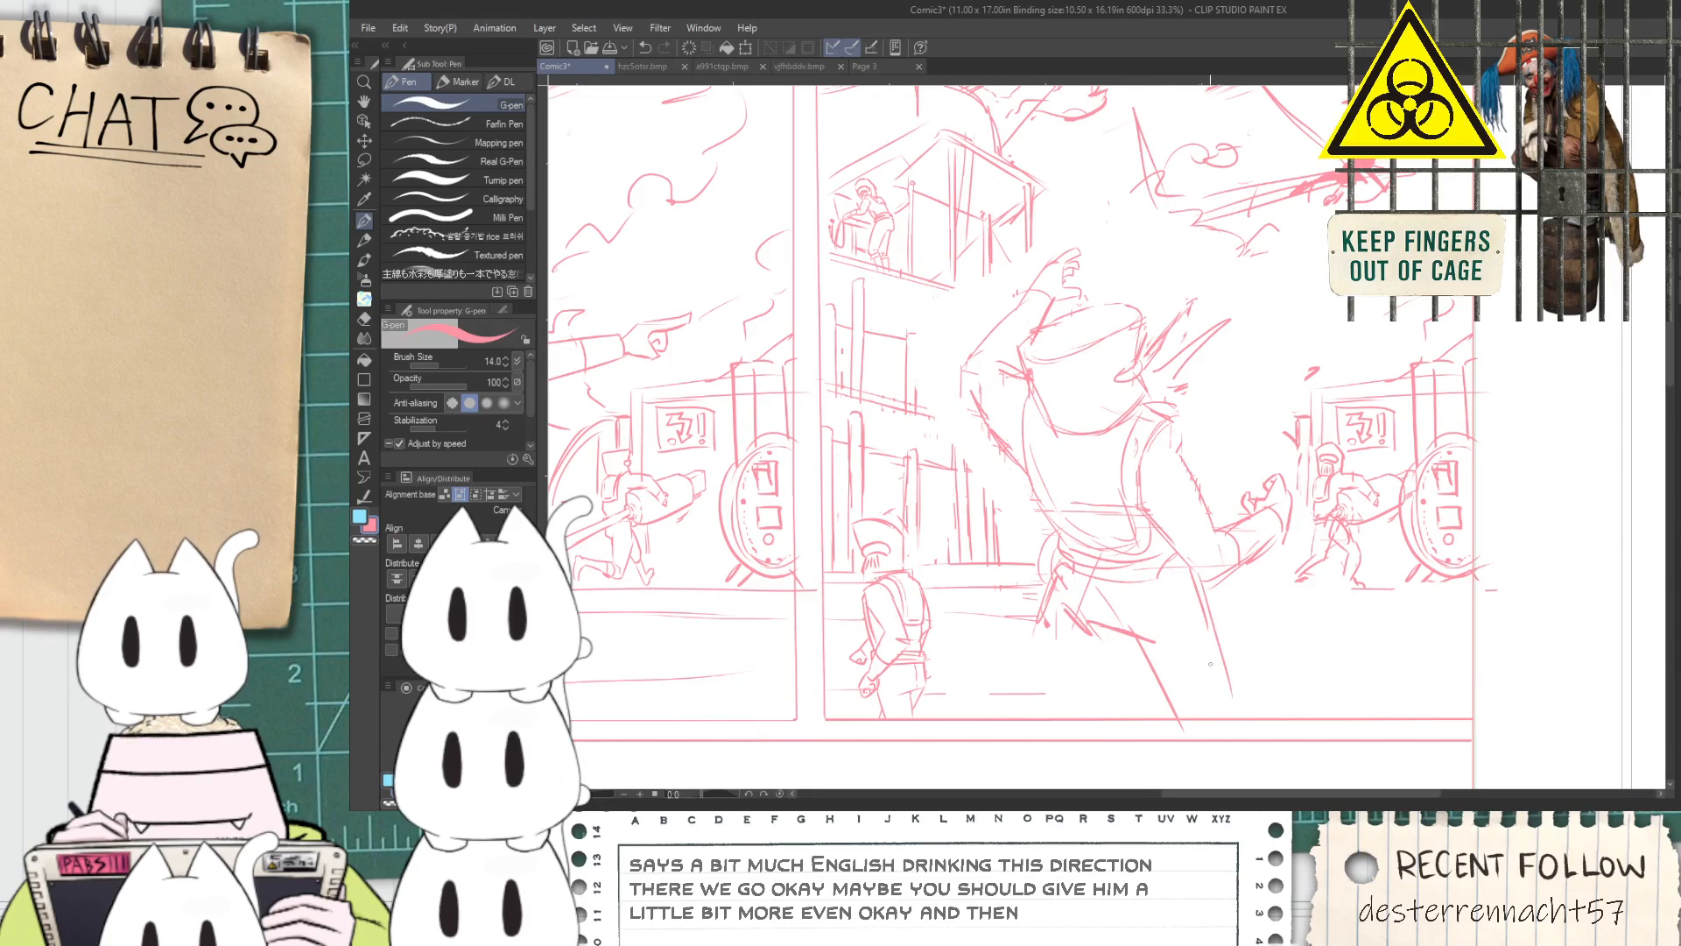
pyautogui.hotkey('ctrl', 'z')
pyautogui.hotkey('ctrl', 'z')
# Try another leg pose with shorter thigh and shin strokes below the belt, undoing the strokes
pyautogui.moveTo(1125, 637)
pyautogui.mouseDown()
pyautogui.moveTo(1165, 682)
pyautogui.moveTo(1233, 658)
pyautogui.mouseUp()
pyautogui.hotkey('ctrl', 'z')
pyautogui.moveTo(1230, 575)
pyautogui.mouseDown()
pyautogui.moveTo(1261, 646)
pyautogui.moveTo(1239, 720)
pyautogui.mouseUp()
pyautogui.moveTo(1206, 666)
pyautogui.mouseDown()
pyautogui.moveTo(1188, 711)
pyautogui.moveTo(1192, 697)
pyautogui.mouseUp()
pyautogui.moveTo(1142, 642); pyautogui.dragTo(1136, 697)
pyautogui.moveTo(1086, 630); pyautogui.dragTo(1061, 731)
pyautogui.hotkey('ctrl', 'z')
pyautogui.hotkey('ctrl', 'z')
pyautogui.hotkey('ctrl', 'z')
# Sketch the figure's bent legs with a wide thigh, a sharp knee and lower legs reaching the panel's lower border
pyautogui.moveTo(1060, 612)
pyautogui.mouseDown()
pyautogui.moveTo(1115, 680)
pyautogui.moveTo(1077, 632)
pyautogui.moveTo(1158, 651)
pyautogui.mouseUp()
pyautogui.moveTo(1245, 582)
pyautogui.mouseDown()
pyautogui.moveTo(1318, 663)
pyautogui.moveTo(1276, 693)
pyautogui.moveTo(1296, 649)
pyautogui.moveTo(1317, 727)
pyautogui.mouseUp()
pyautogui.scroll(1, 1295, 682)
pyautogui.moveTo(1322, 639); pyautogui.dragTo(1347, 738)
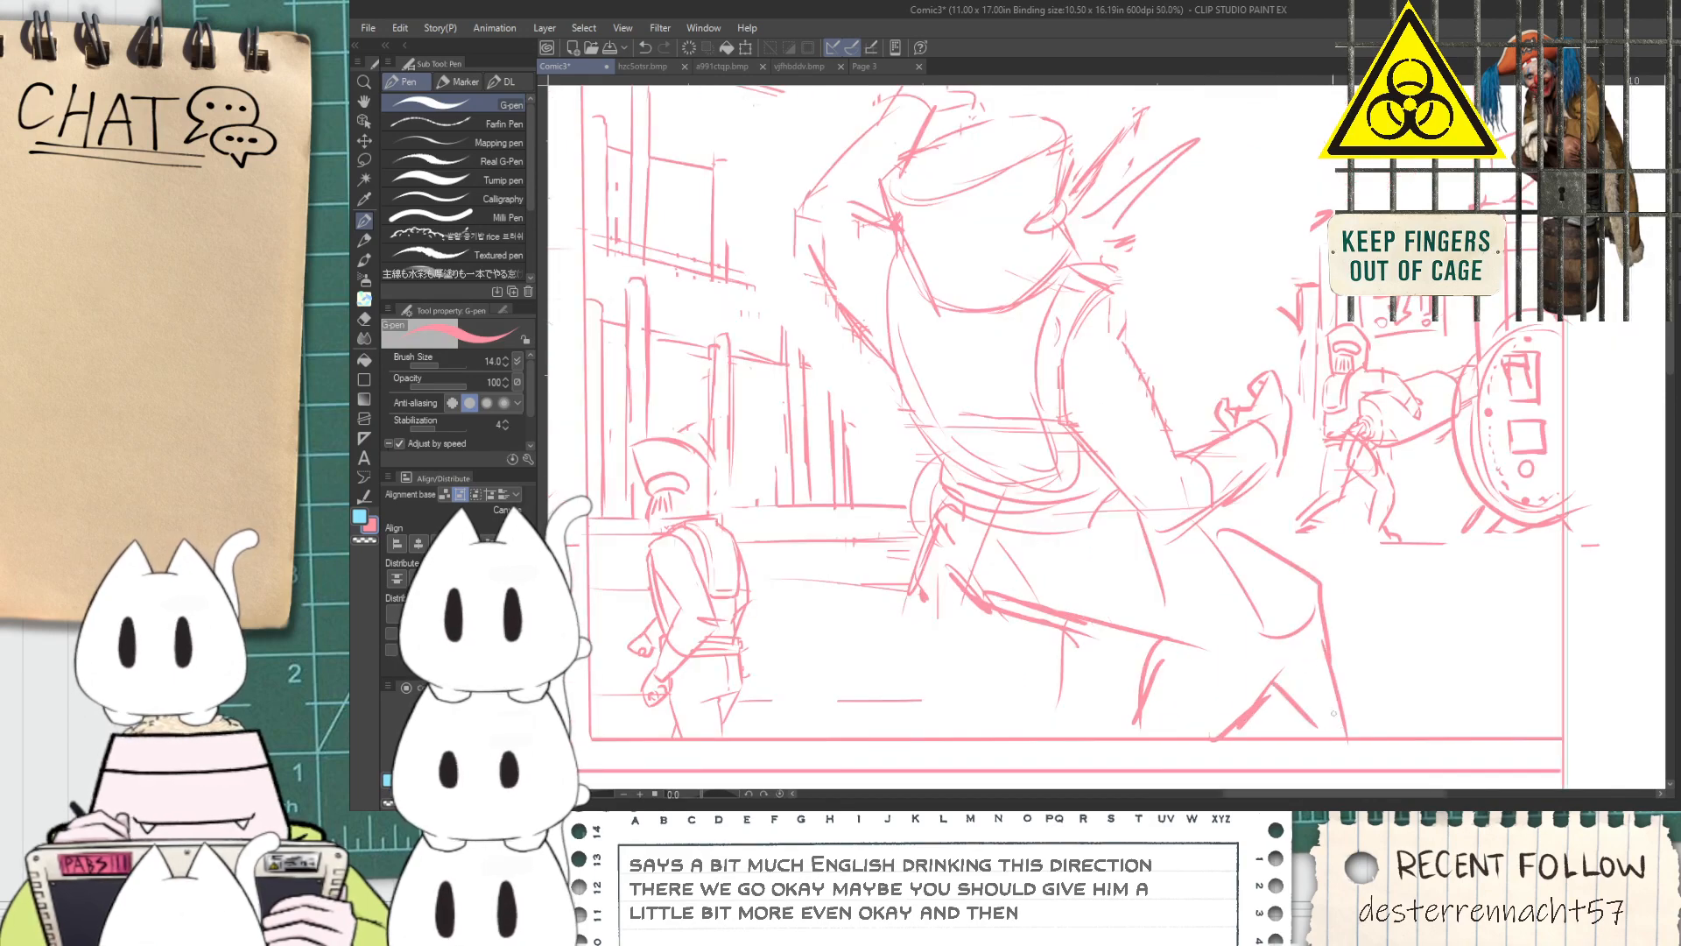
pyautogui.scroll(-2, 1165, 683)
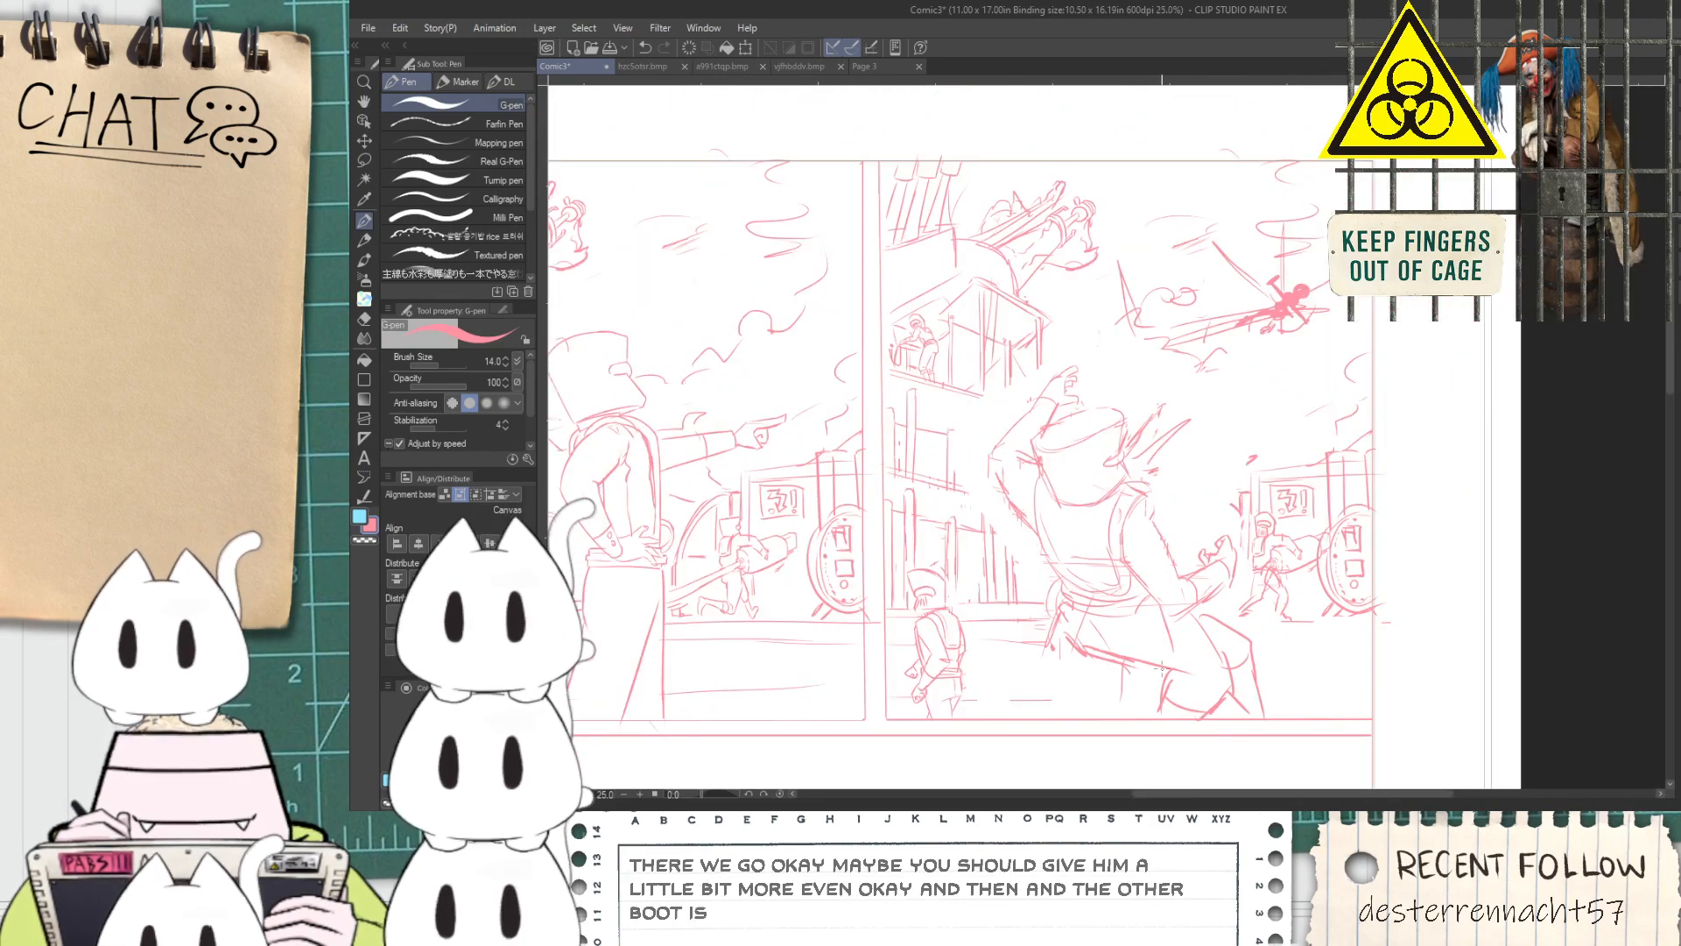
# Check the finished sketch against the whole page and save the file as Page 12
pyautogui.press('space')
pyautogui.scroll(-2, 1156, 663)
pyautogui.moveTo(1156, 663); pyautogui.dragTo(1156, 584)
pyautogui.hotkey('alt', 'Tab')
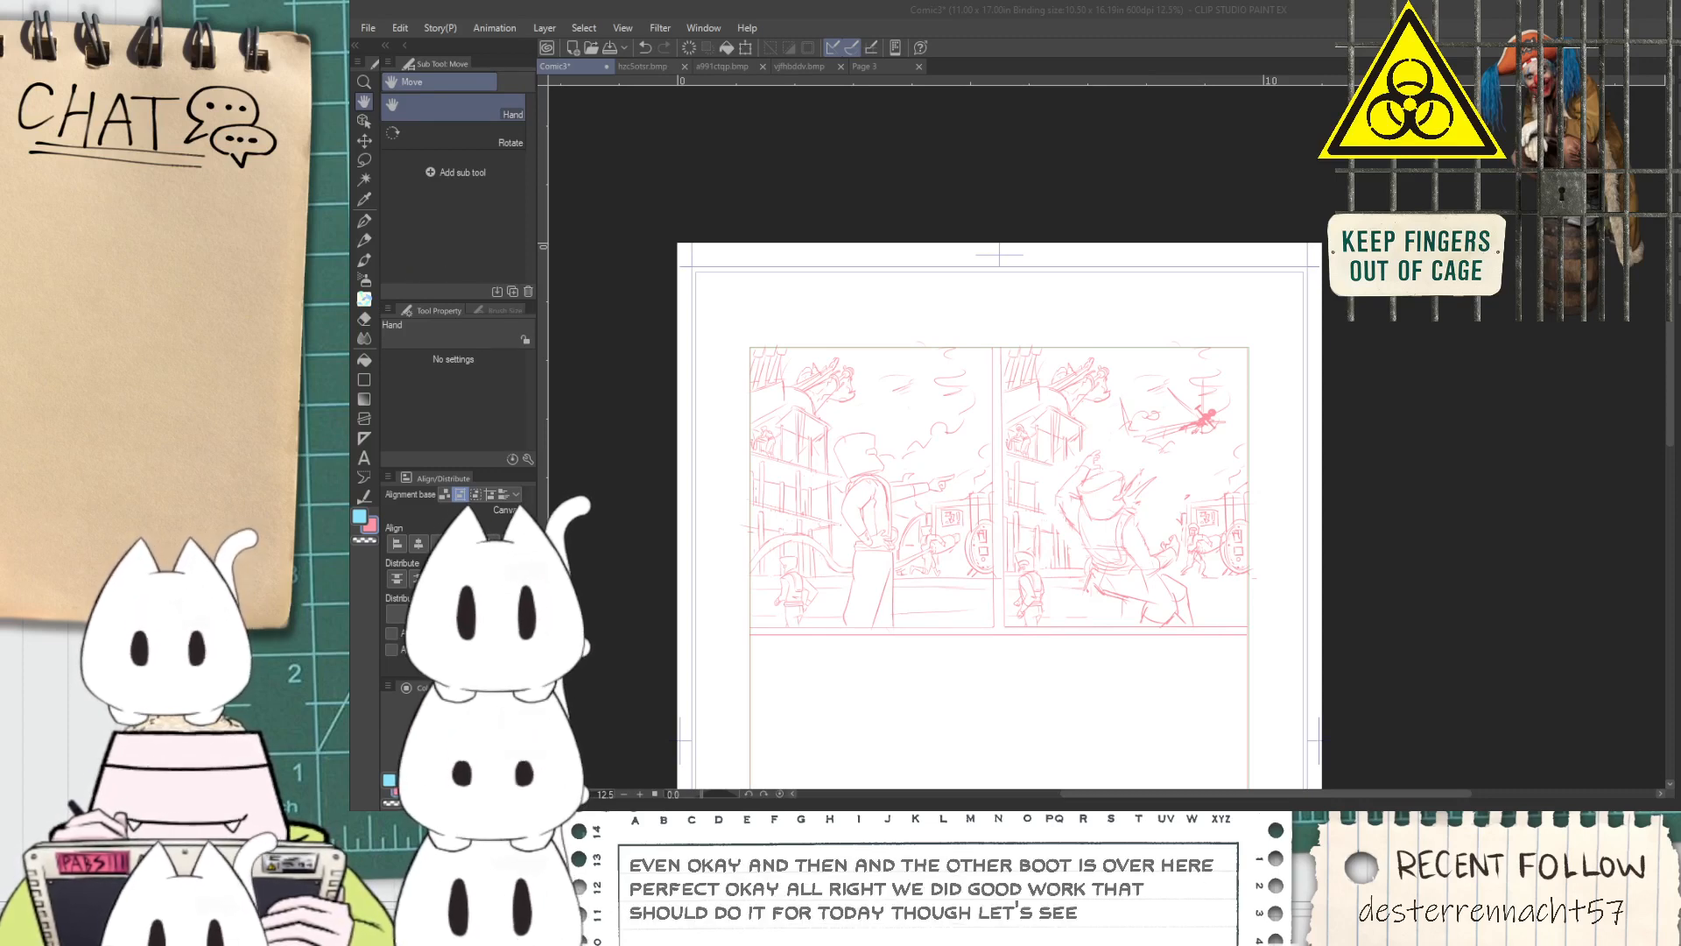
pyautogui.press('Return')
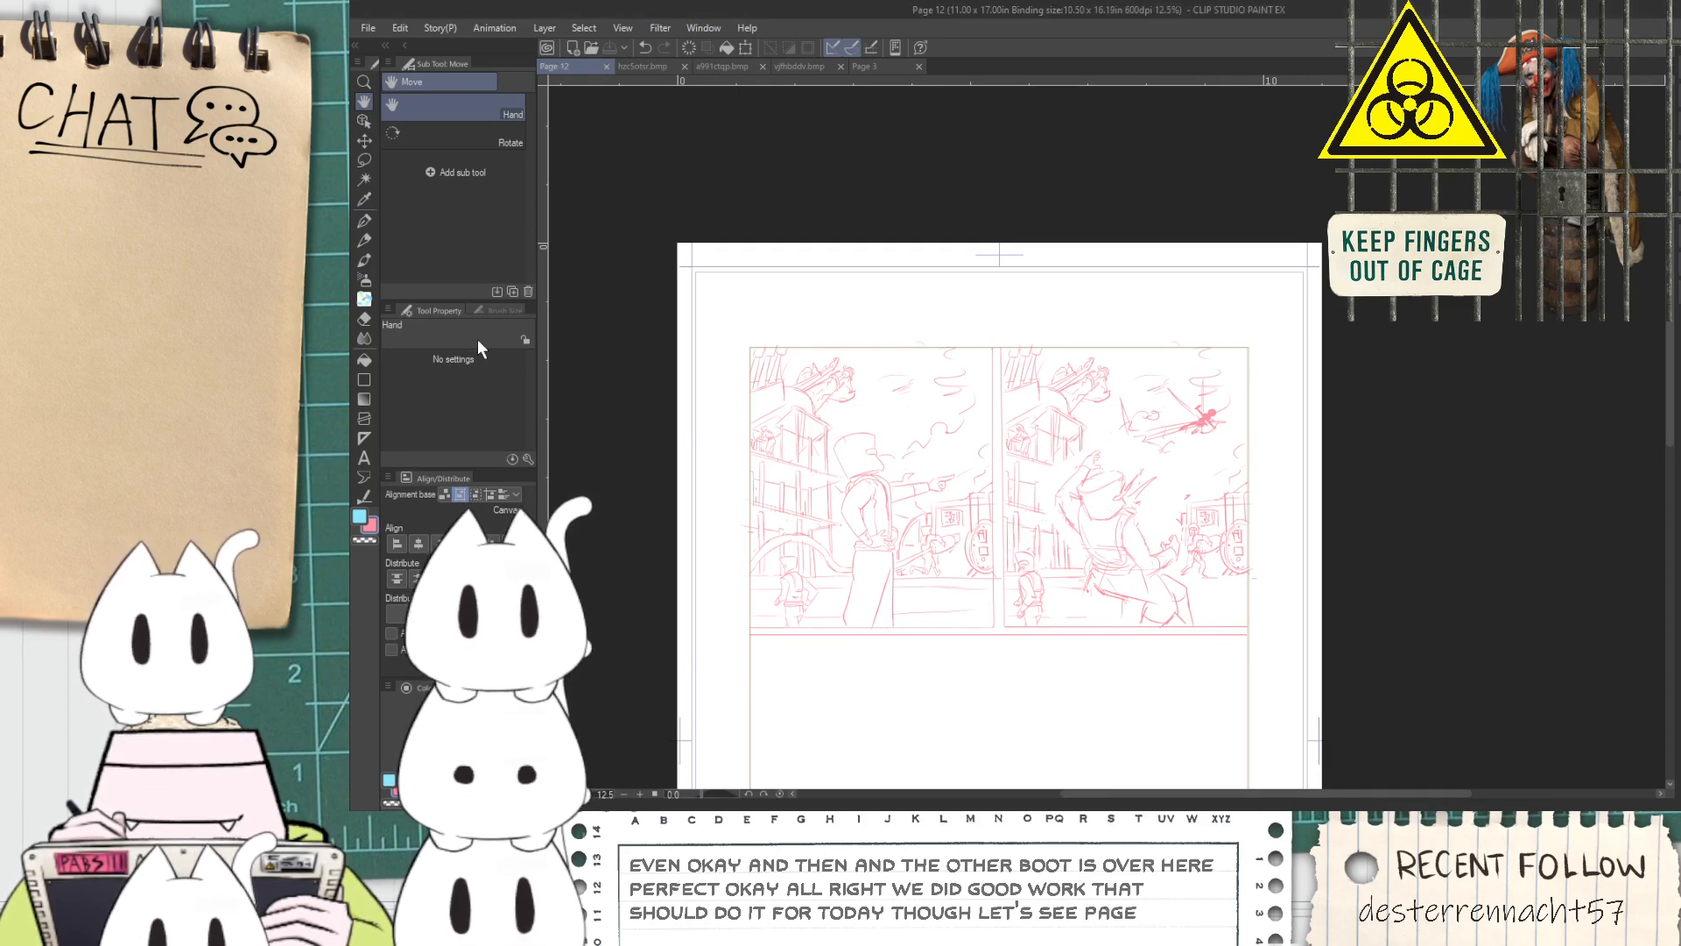